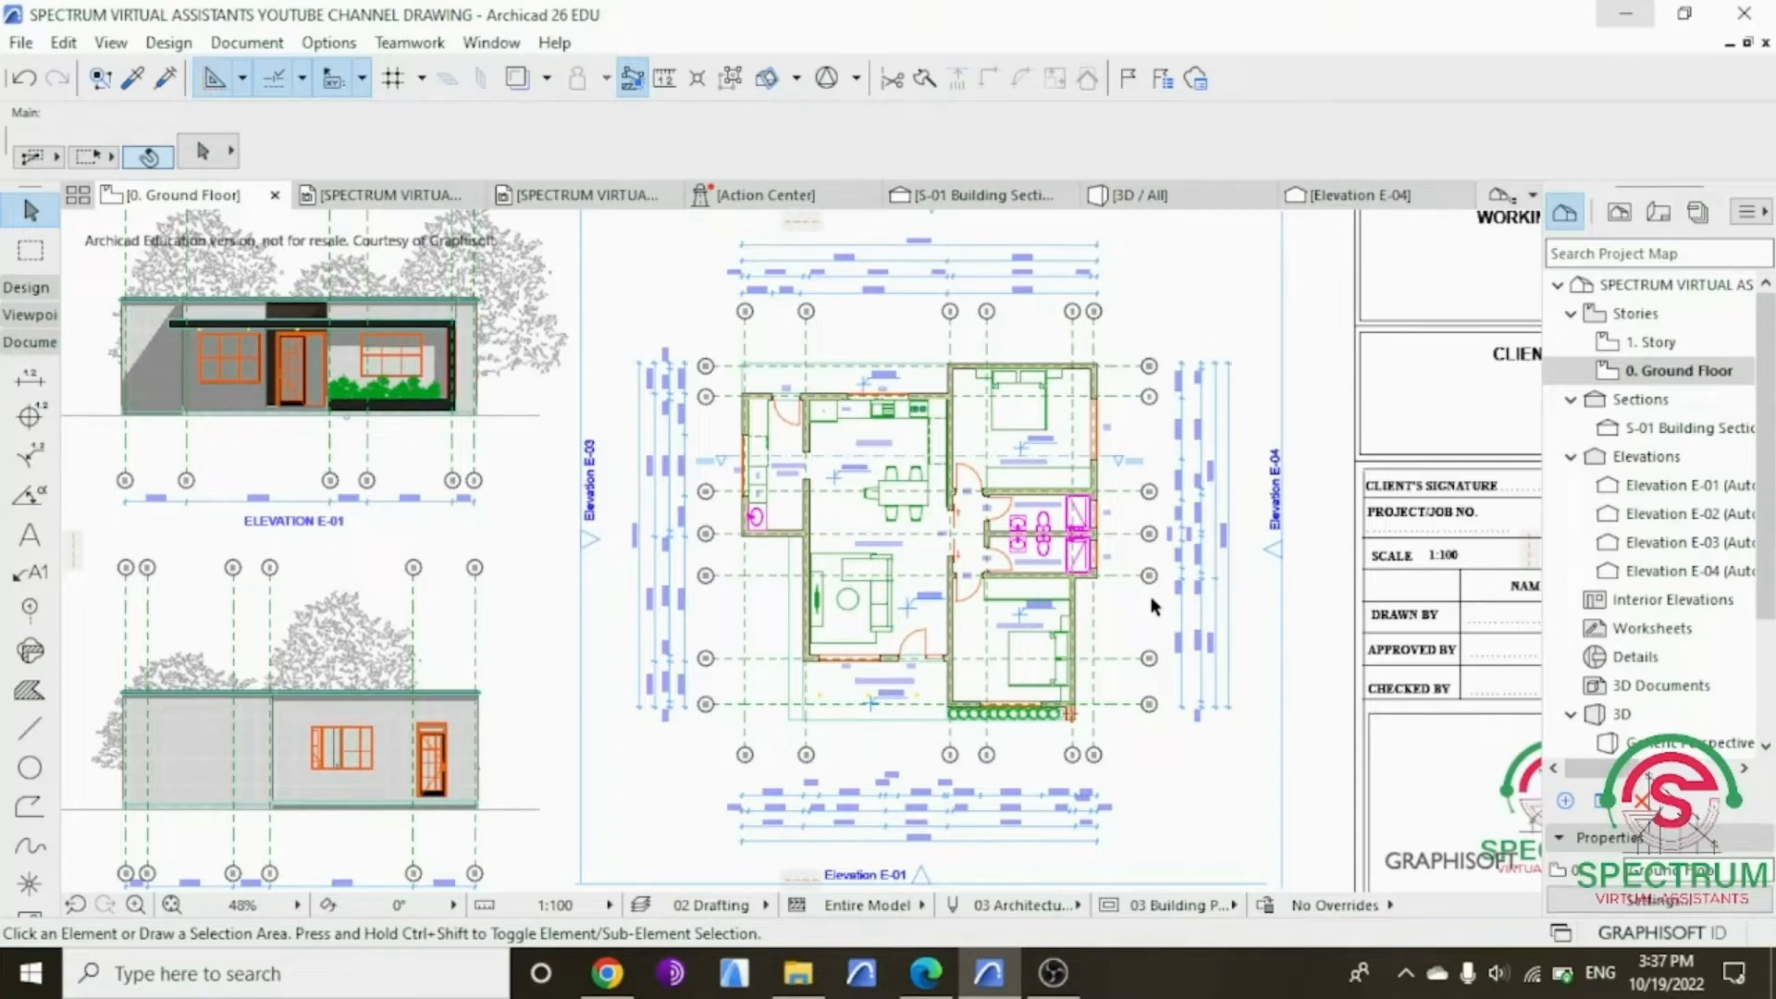
pyautogui.scroll(-2, 1154, 606)
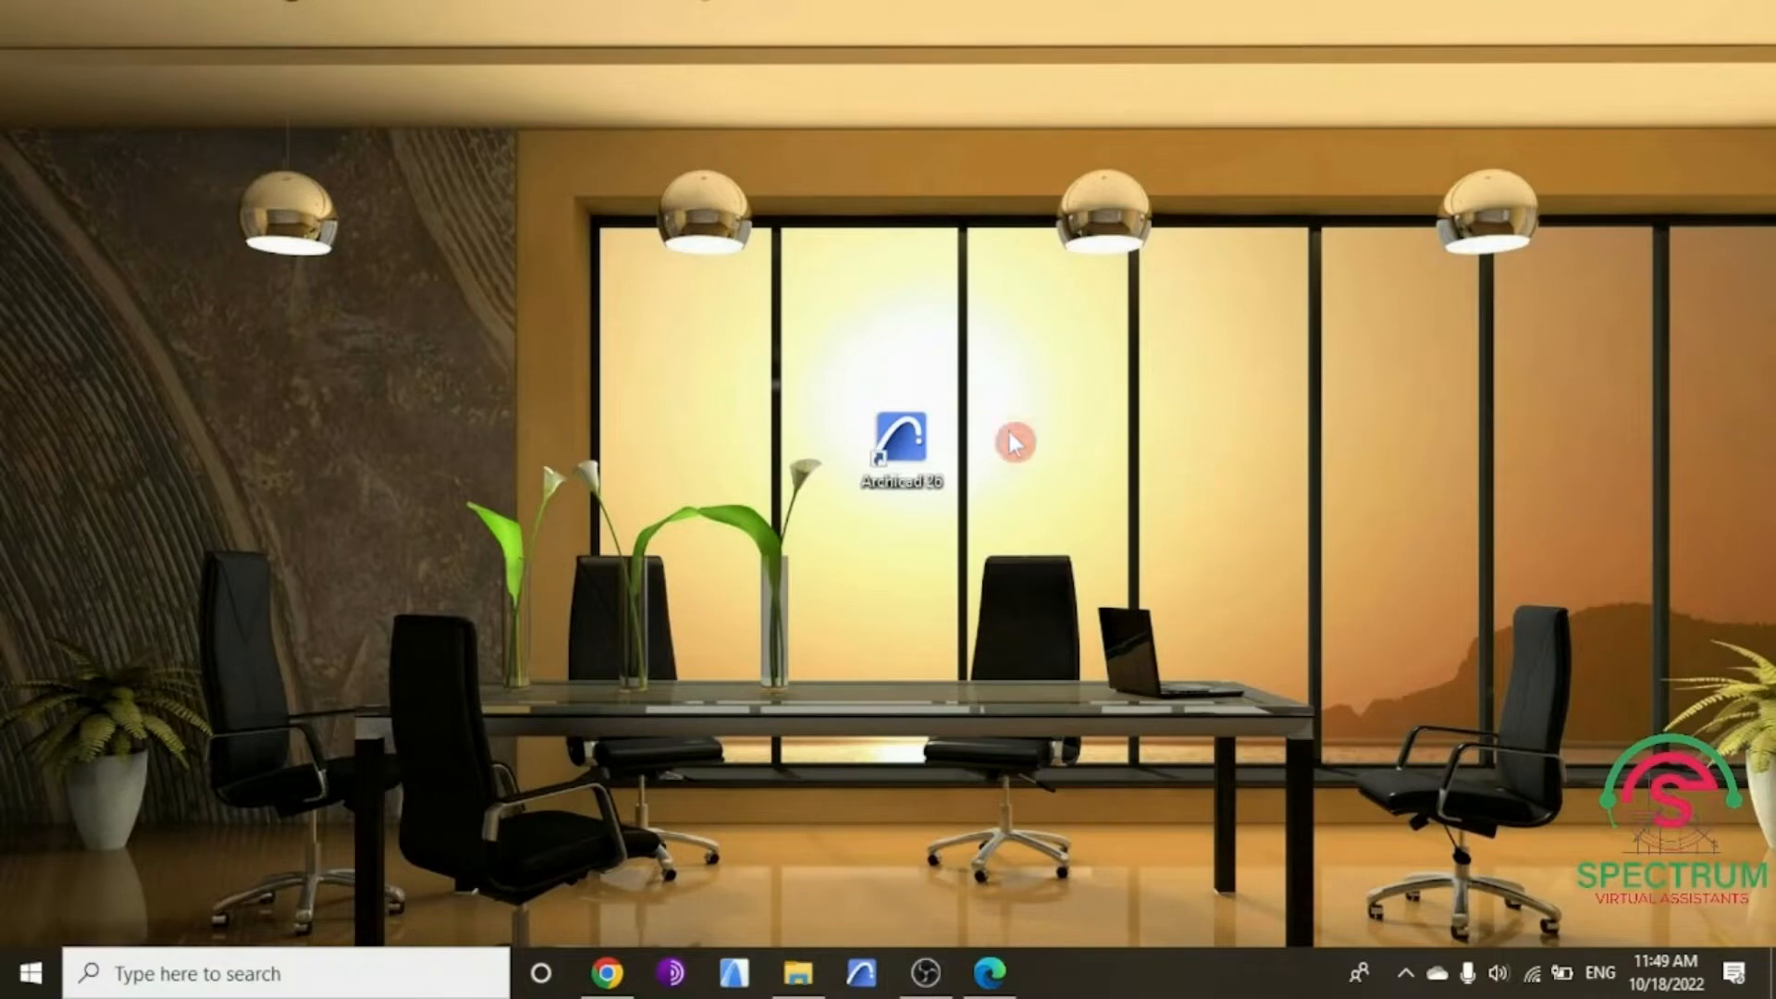
# Step: Launch Archicad 26 from the desktop
pyautogui.doubleClick(908, 439)
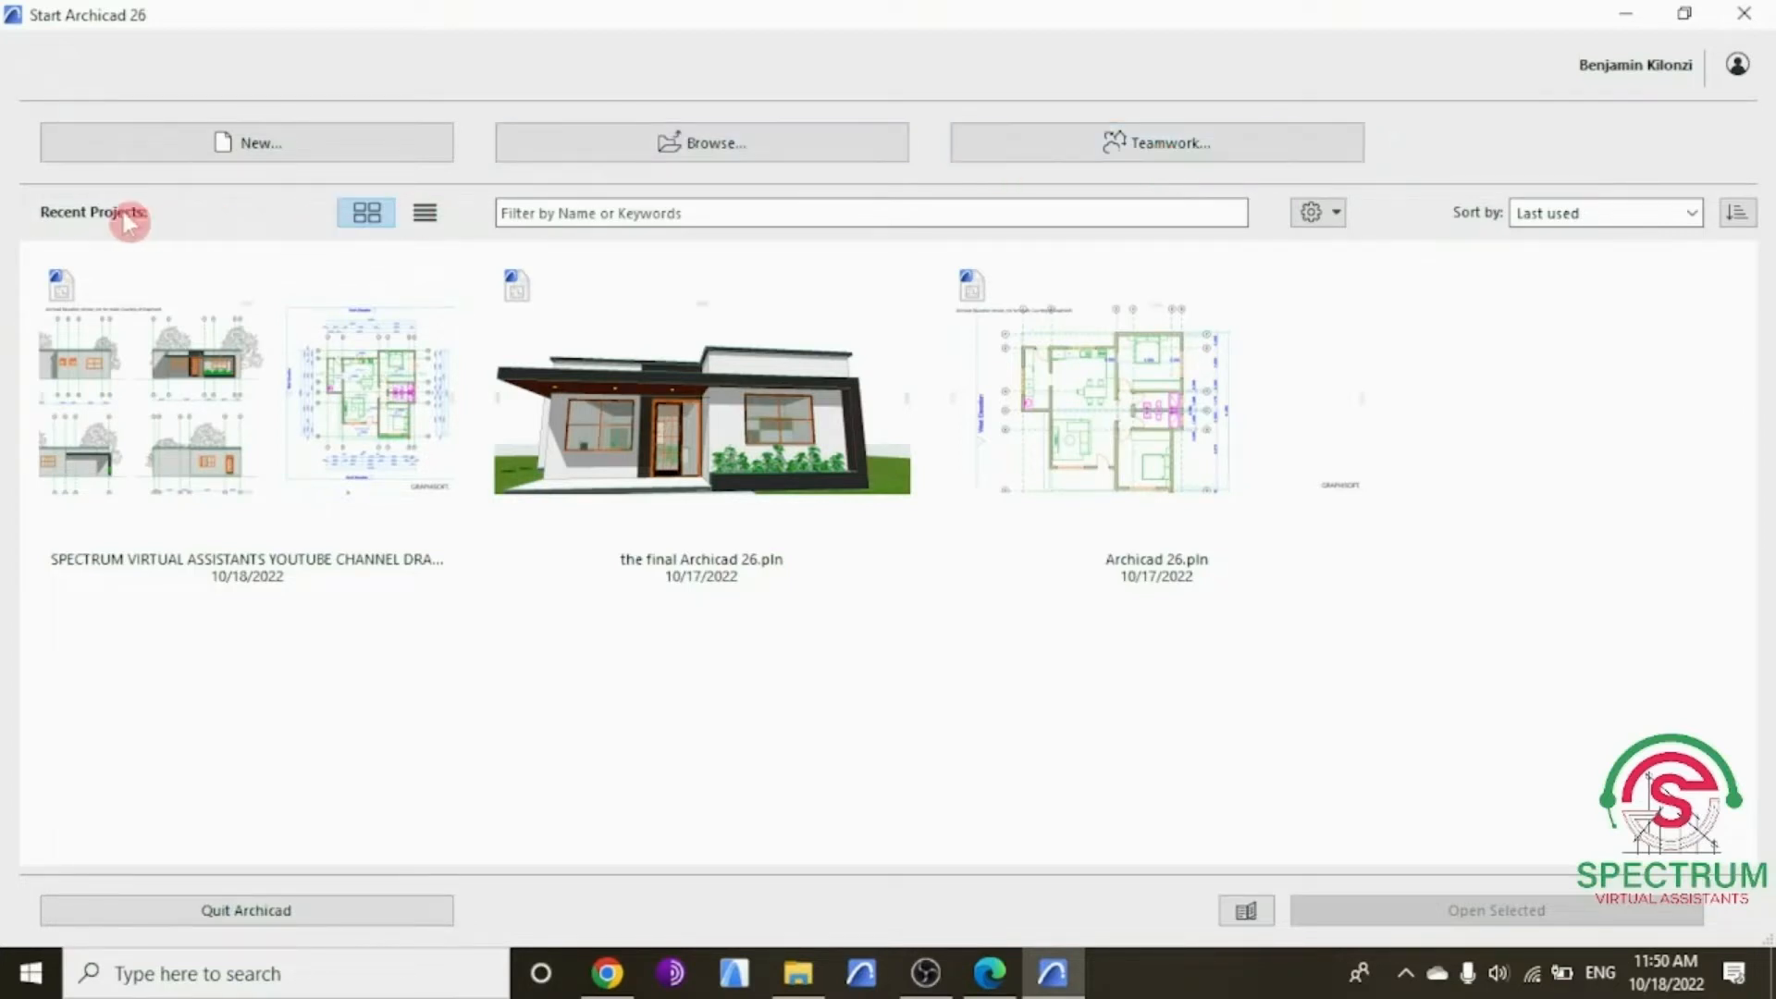
# Step: Compare the list and thumbnail views of the recent projects and check the options for opening legacy and archive projects
pyautogui.click(423, 215)
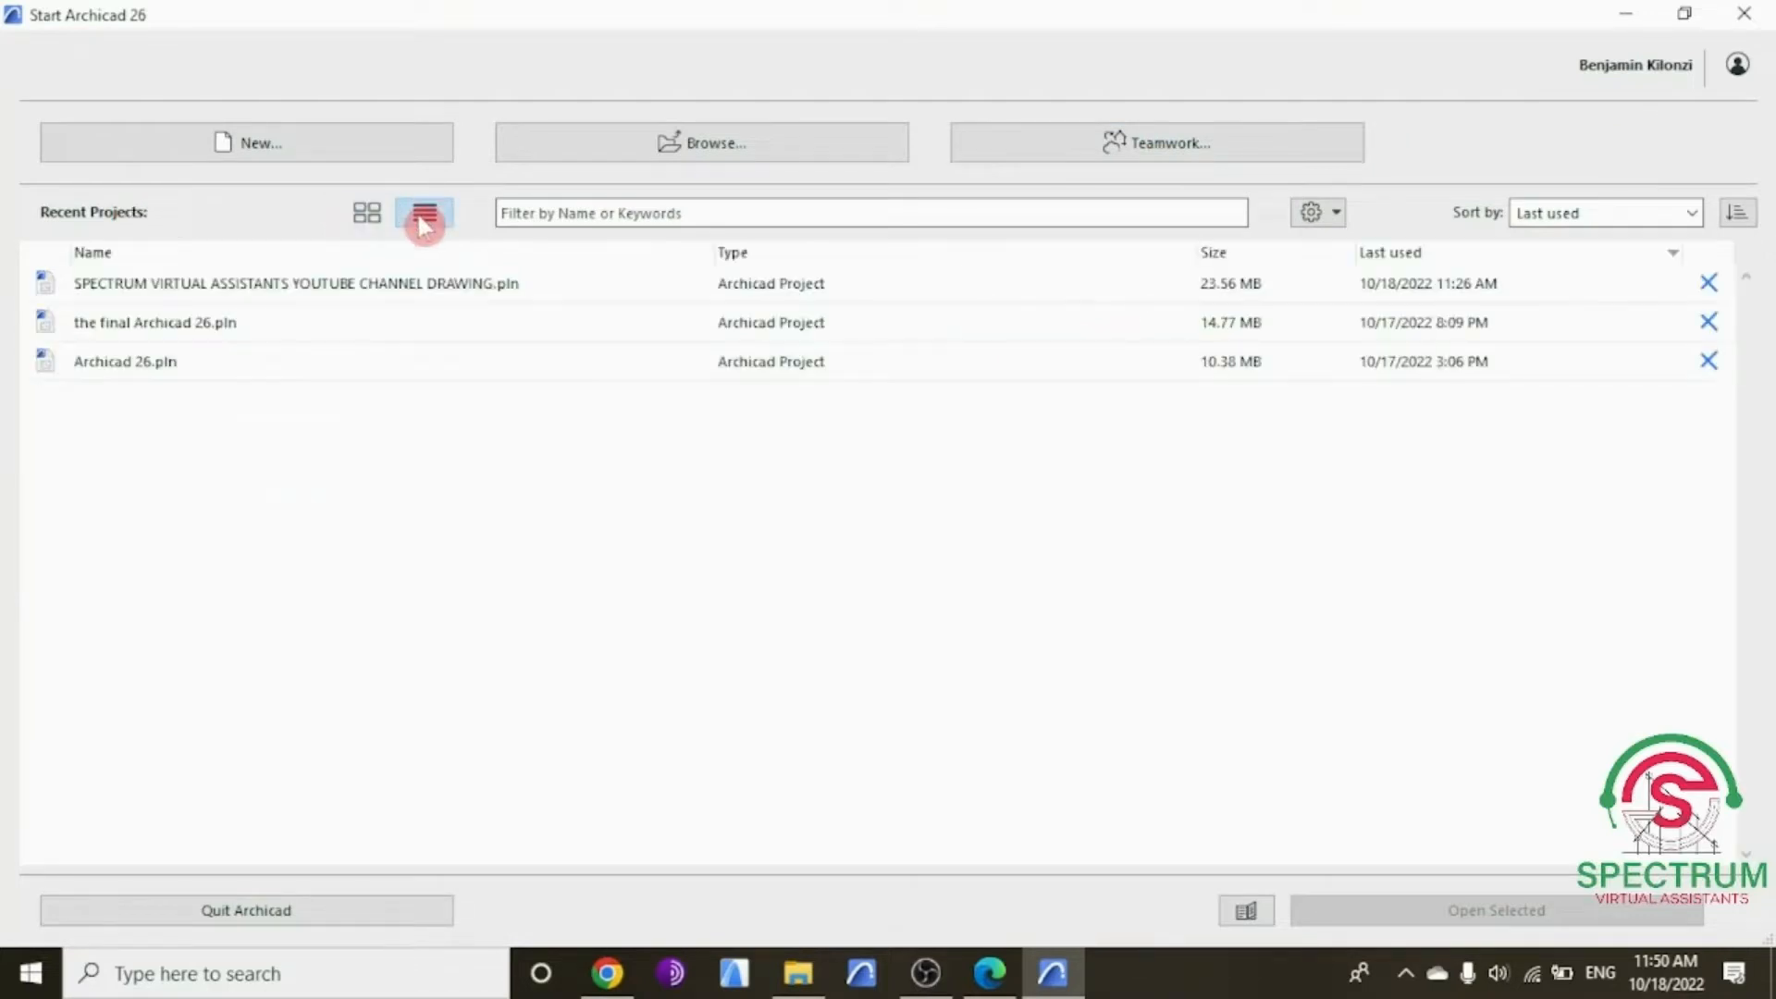
pyautogui.click(367, 213)
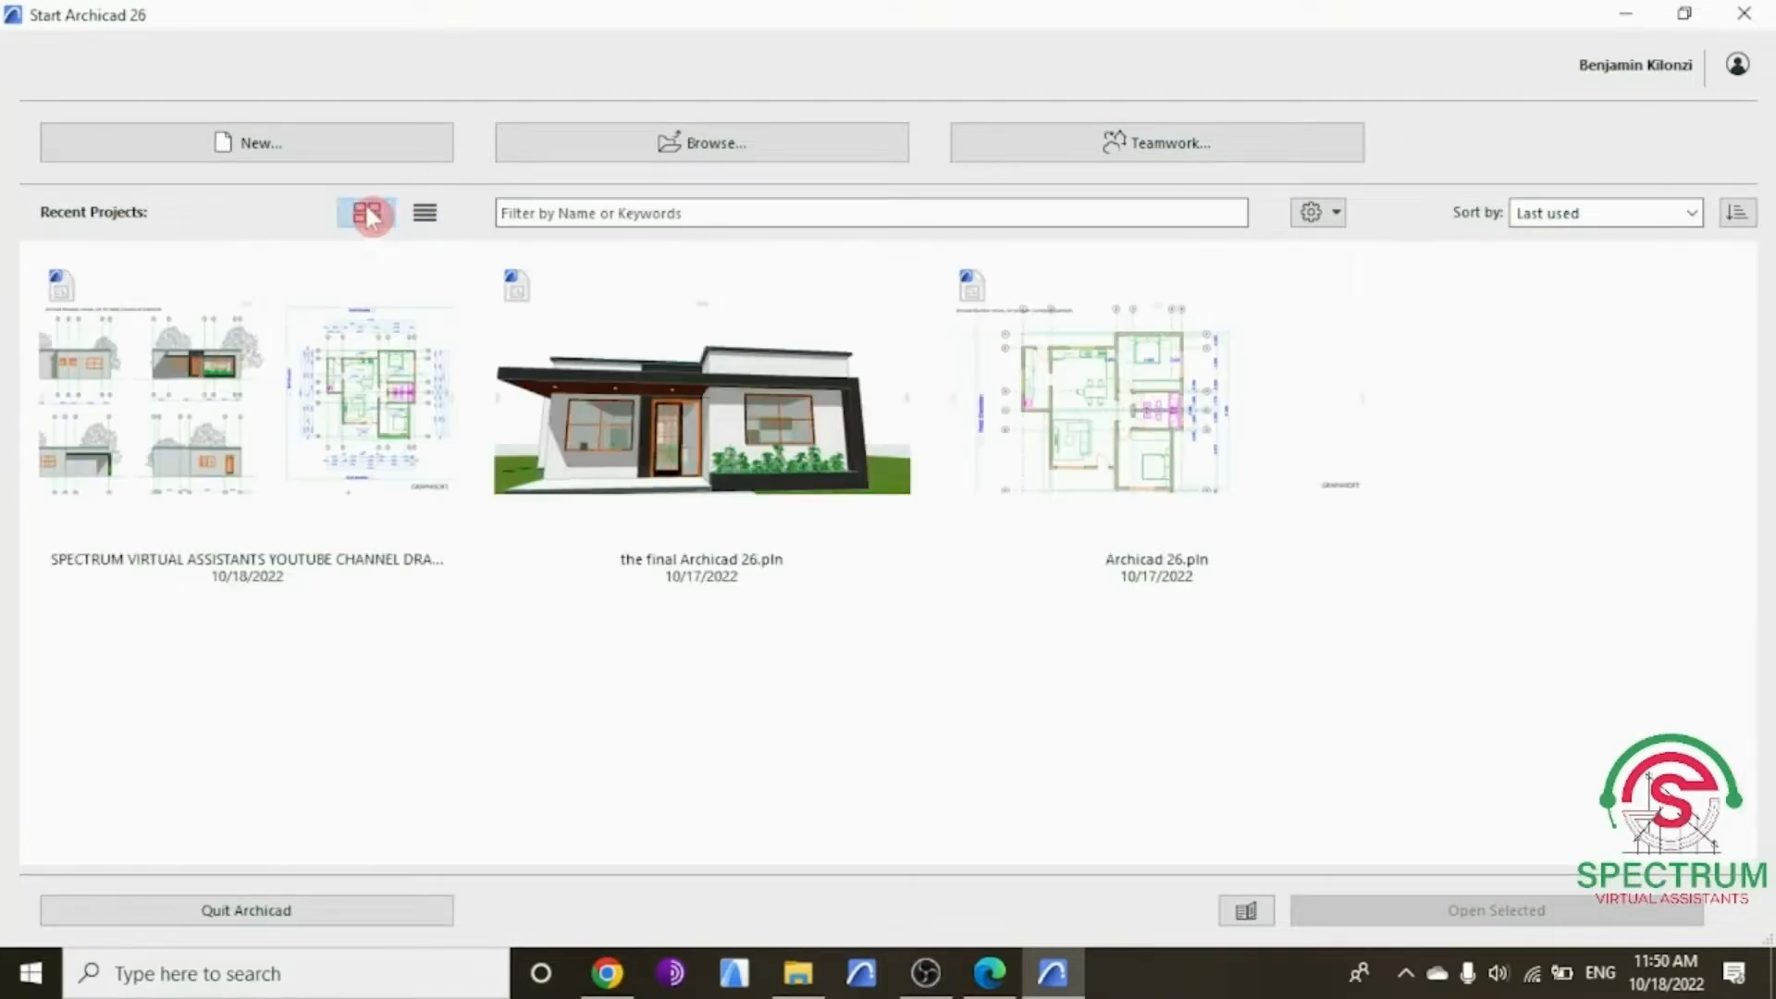
pyautogui.click(426, 214)
pyautogui.click(367, 215)
pyautogui.click(1336, 220)
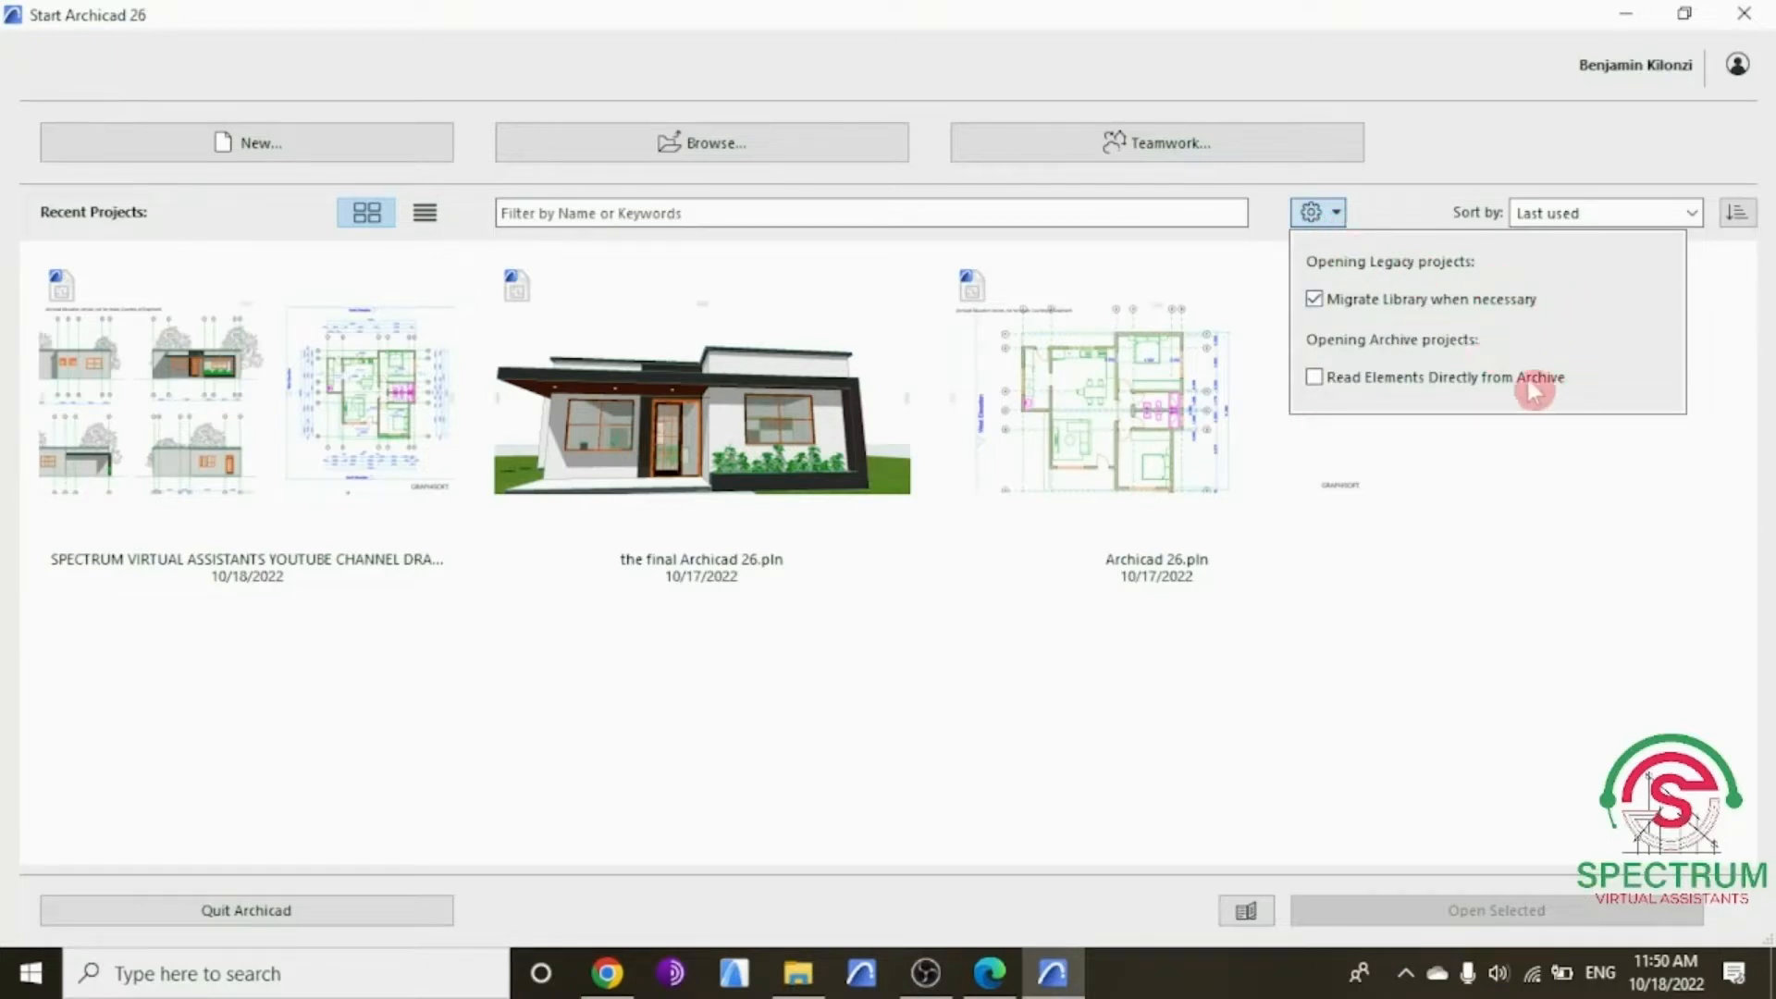
pyautogui.click(1390, 215)
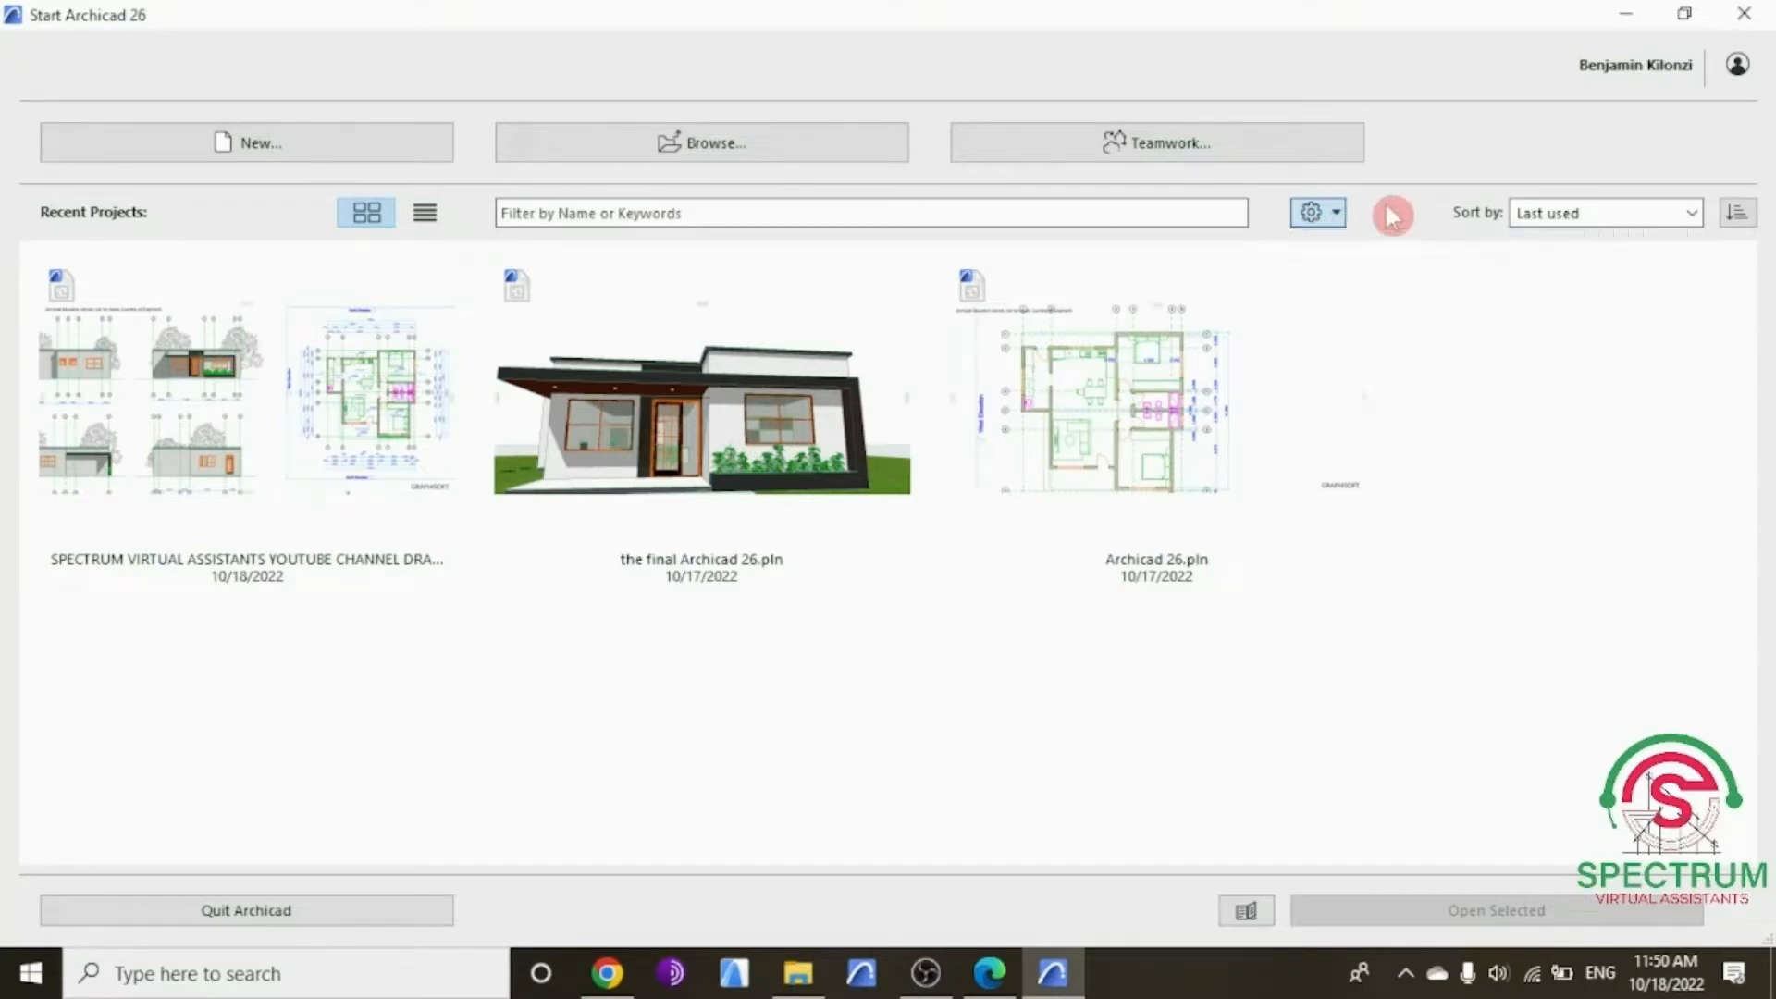
# Step: Sort the recent projects by Type and reverse the sort order
pyautogui.click(1693, 214)
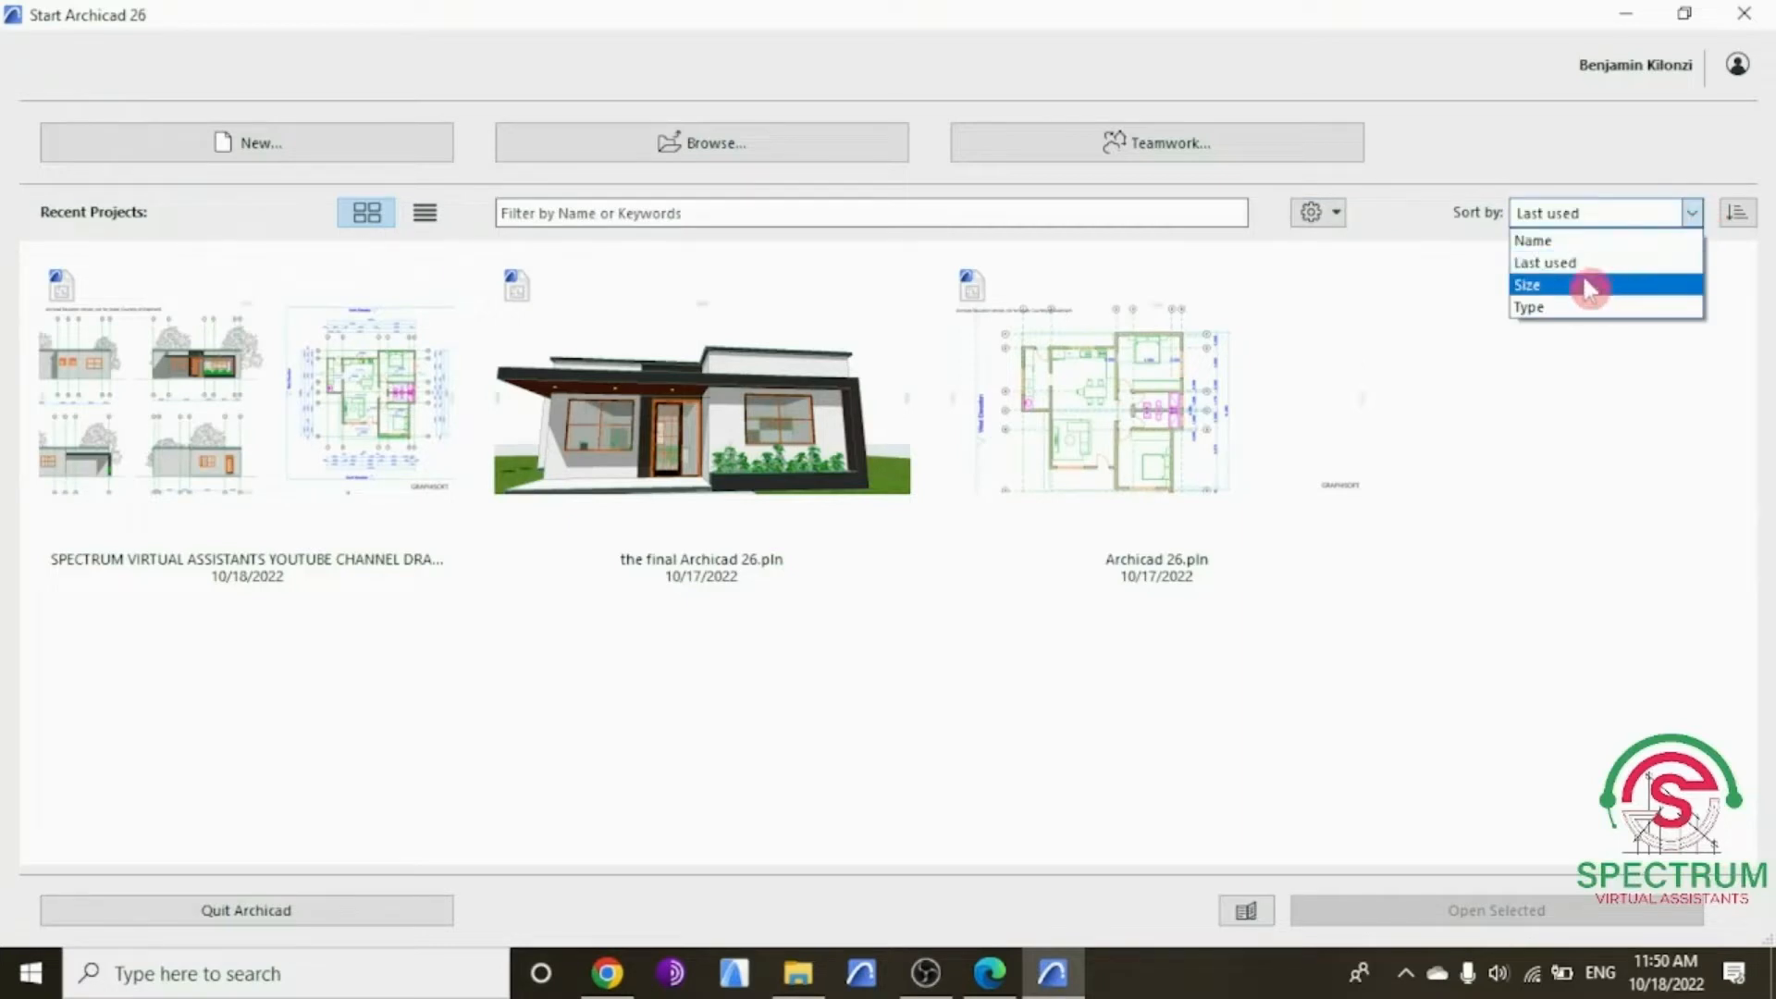
pyautogui.click(1584, 262)
pyautogui.click(1679, 217)
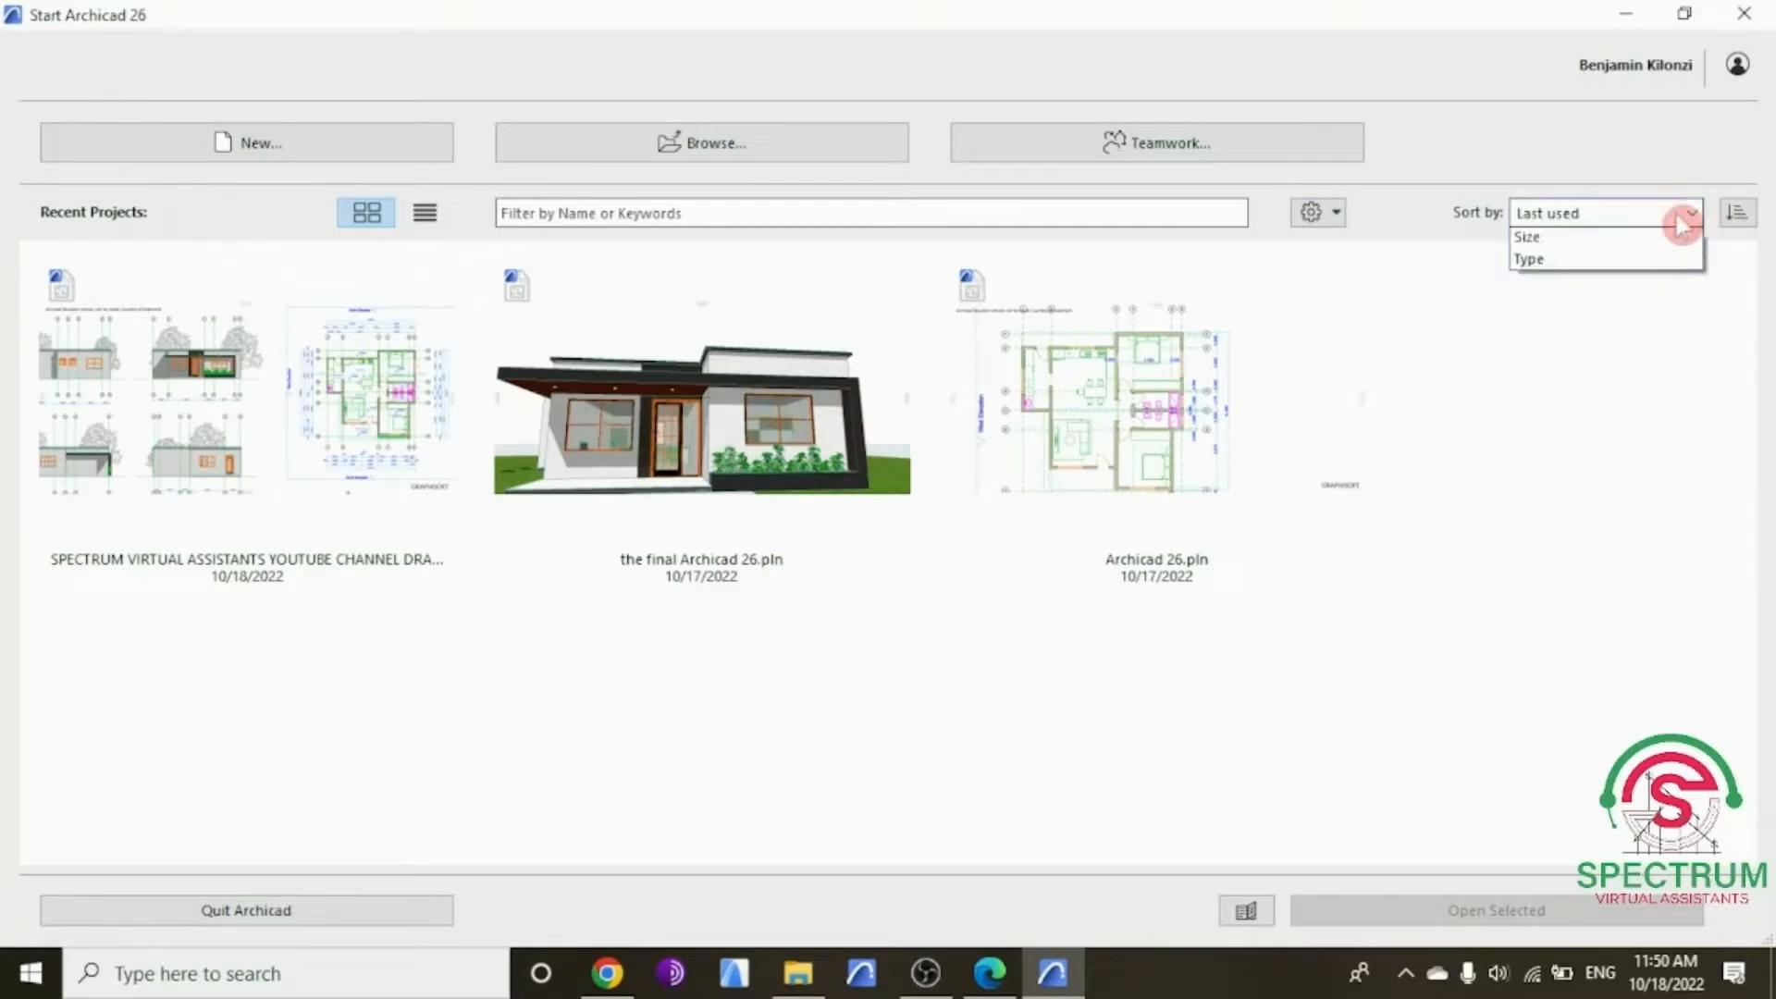
pyautogui.click(1576, 282)
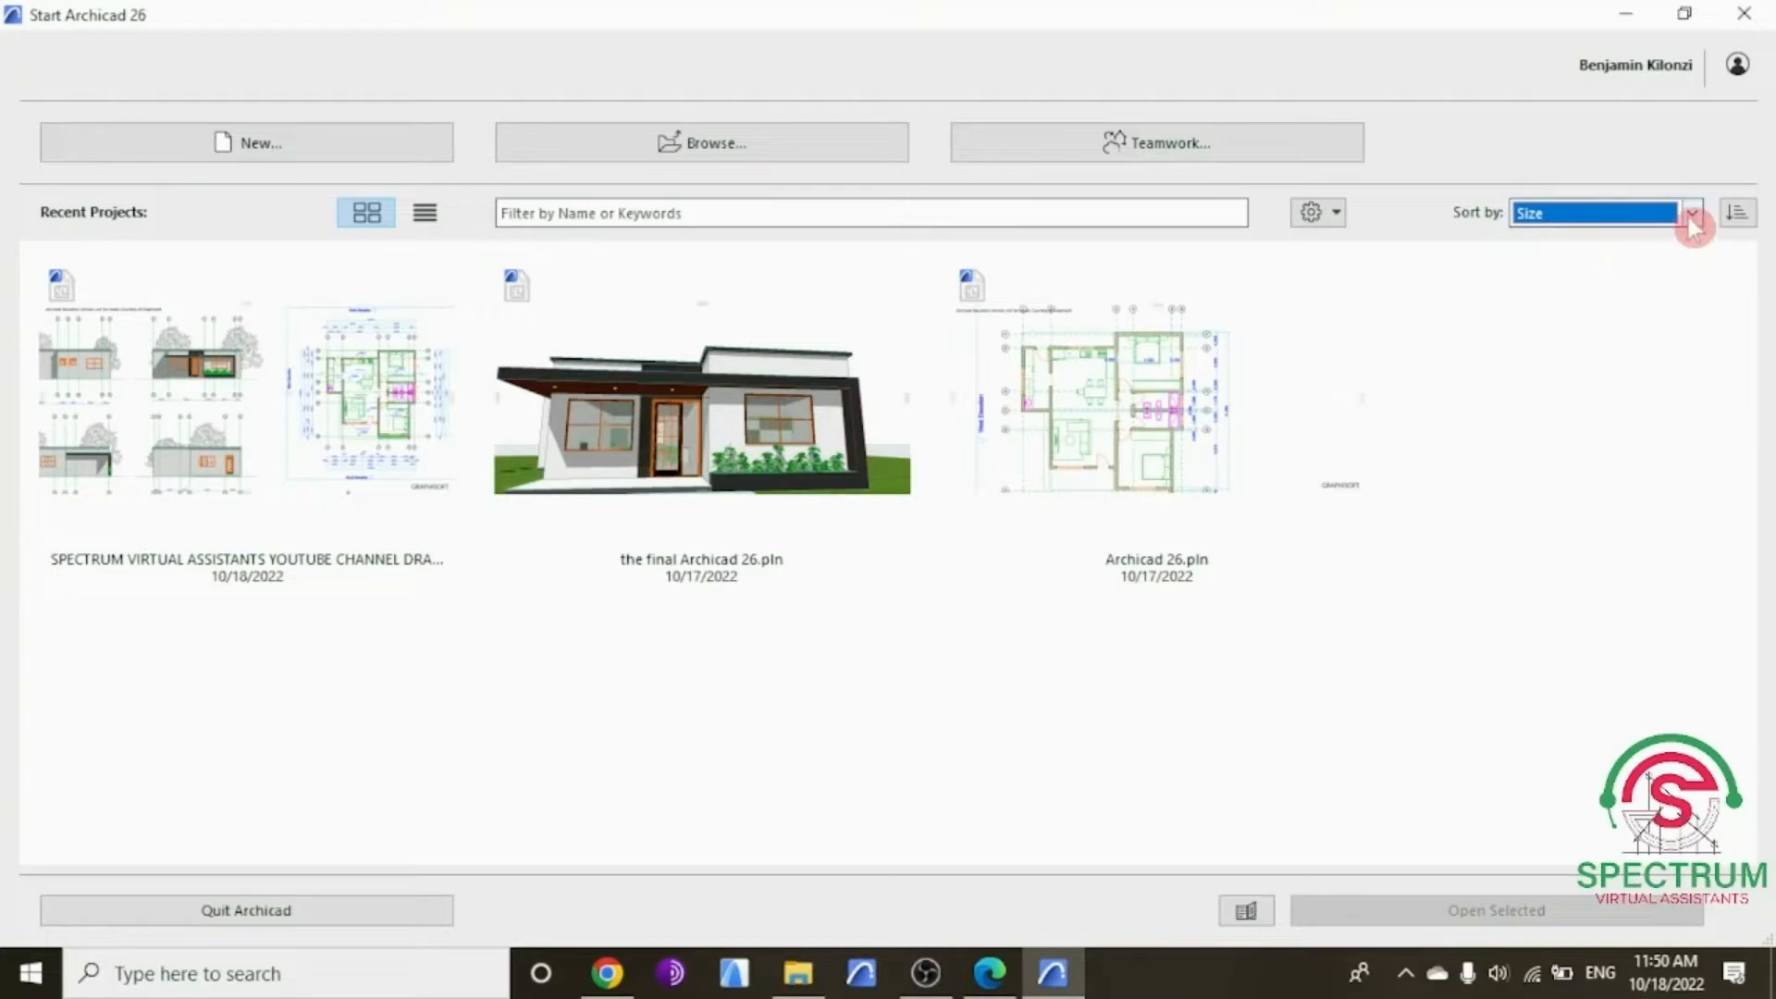
pyautogui.click(1688, 218)
pyautogui.click(1539, 301)
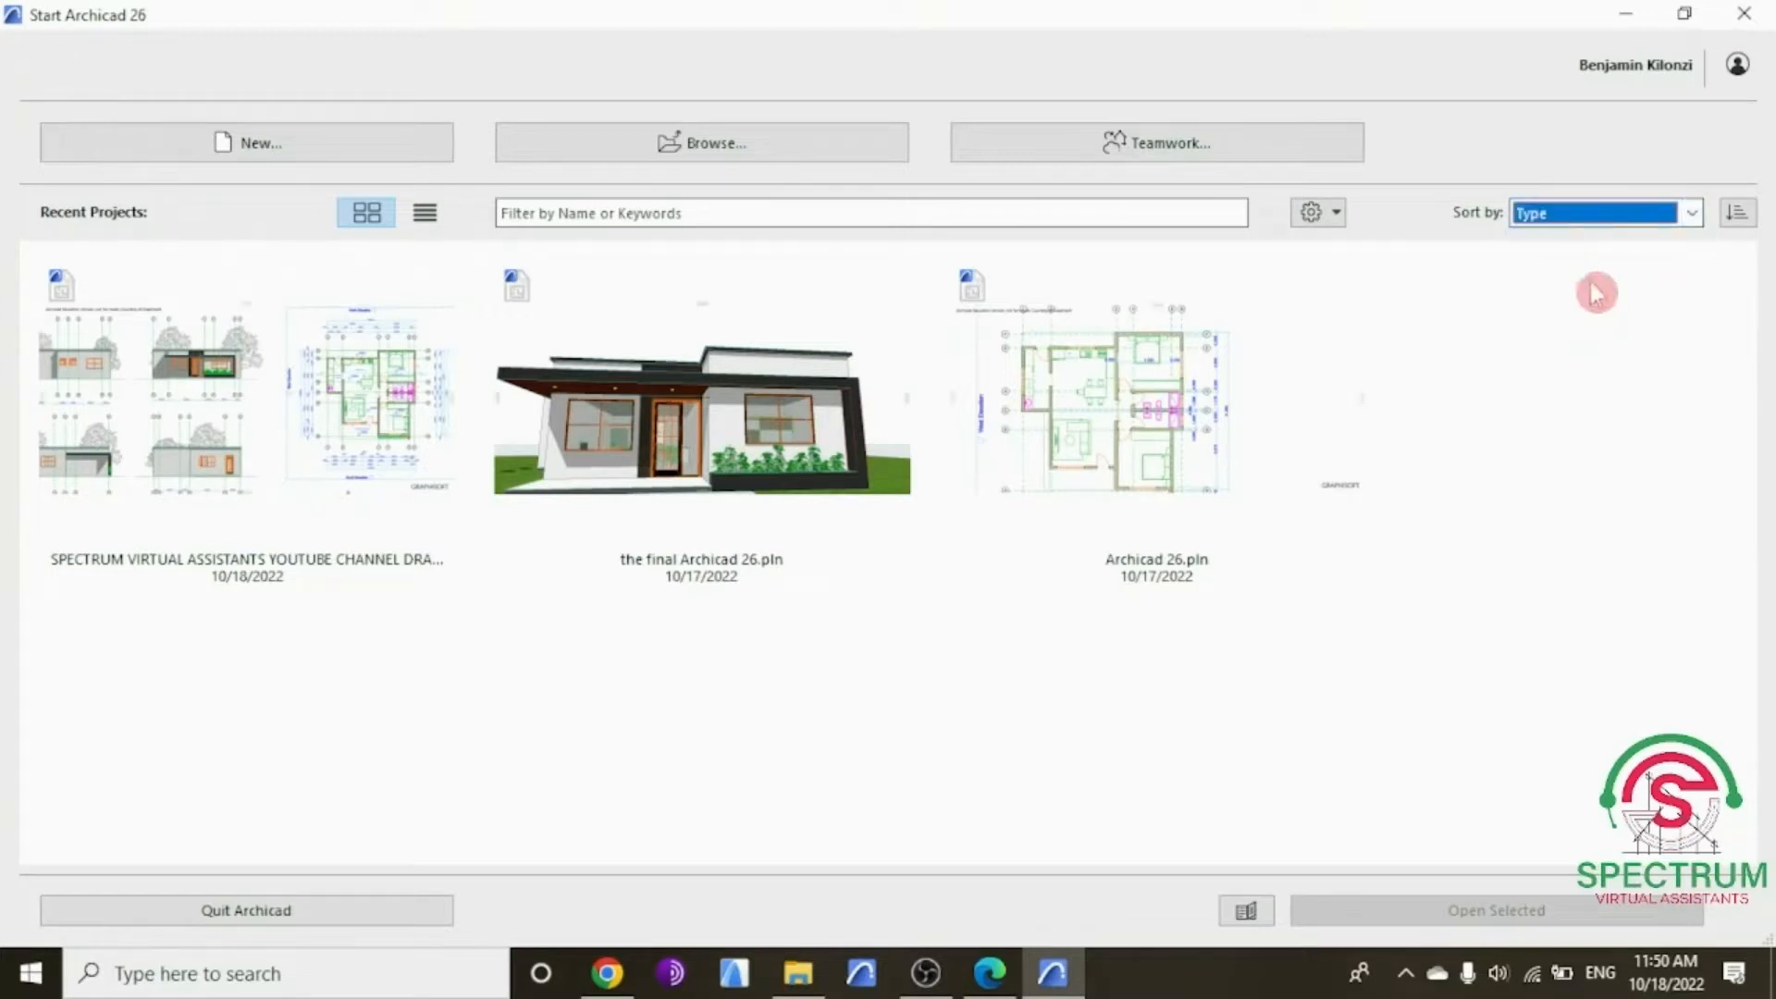
pyautogui.click(1735, 215)
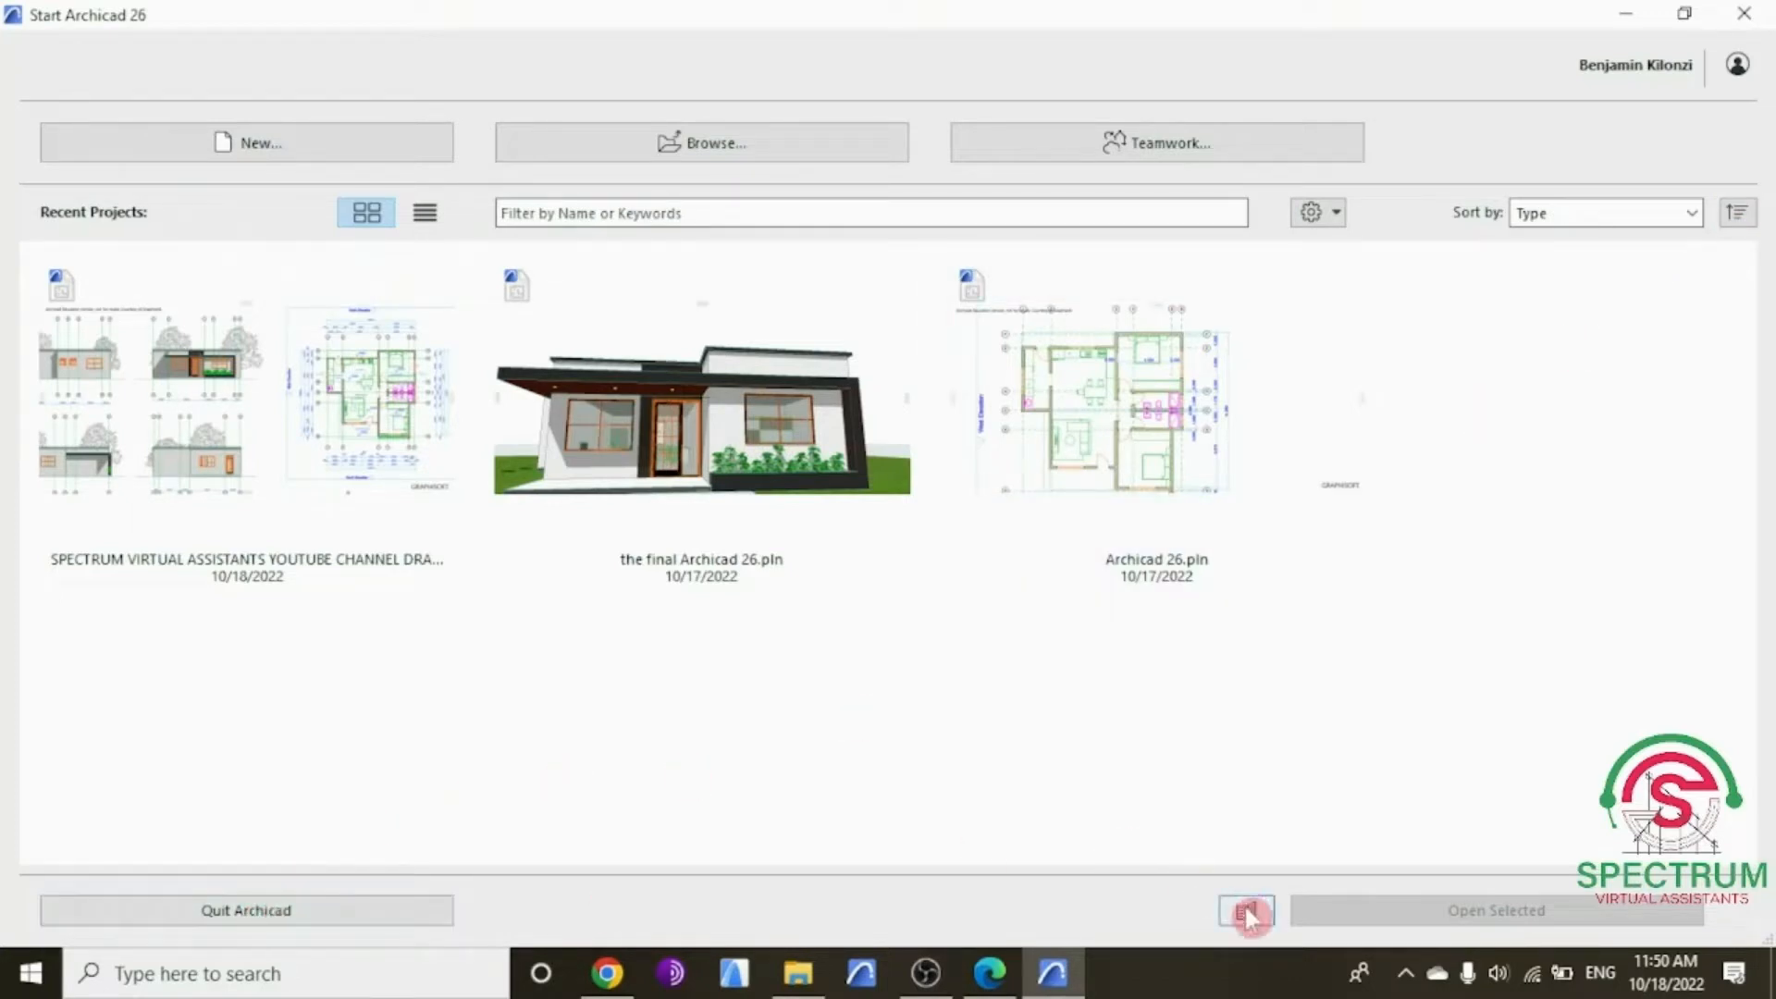
pyautogui.moveTo(1245, 902)
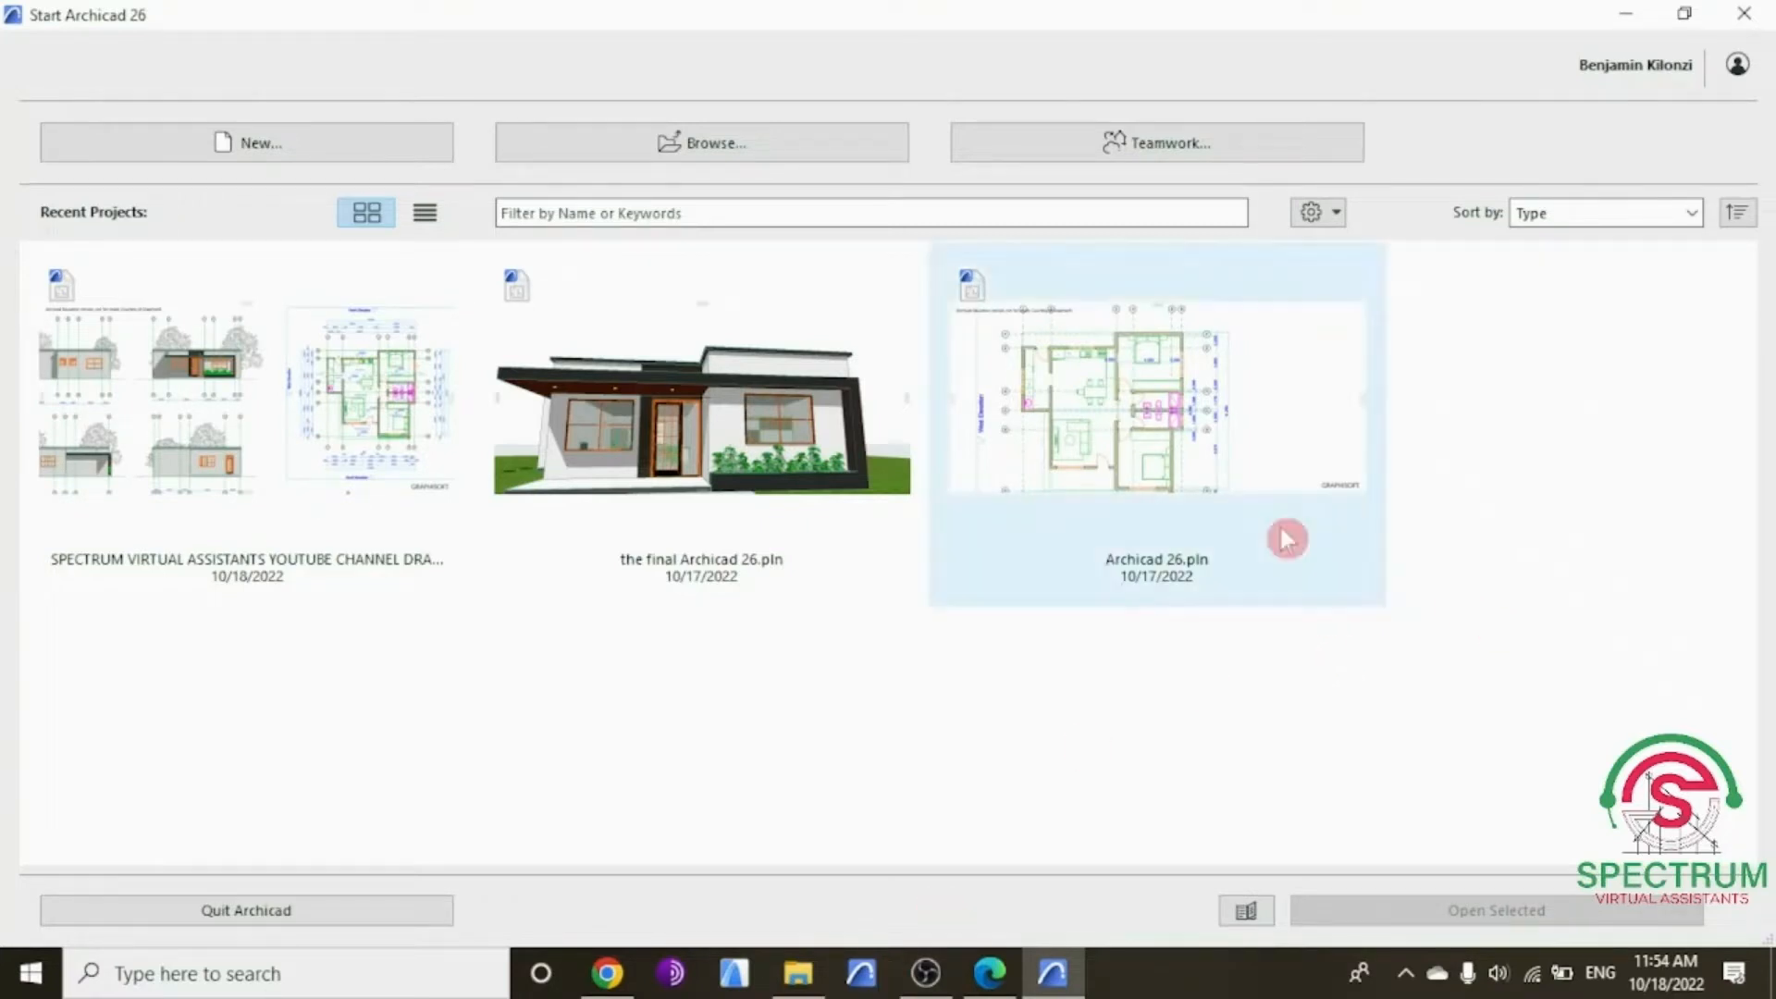
# Step: Create a new project from Archicad 26 Template.tpl with the Default Profile work environment, and dismiss the usage data request
pyautogui.click(279, 147)
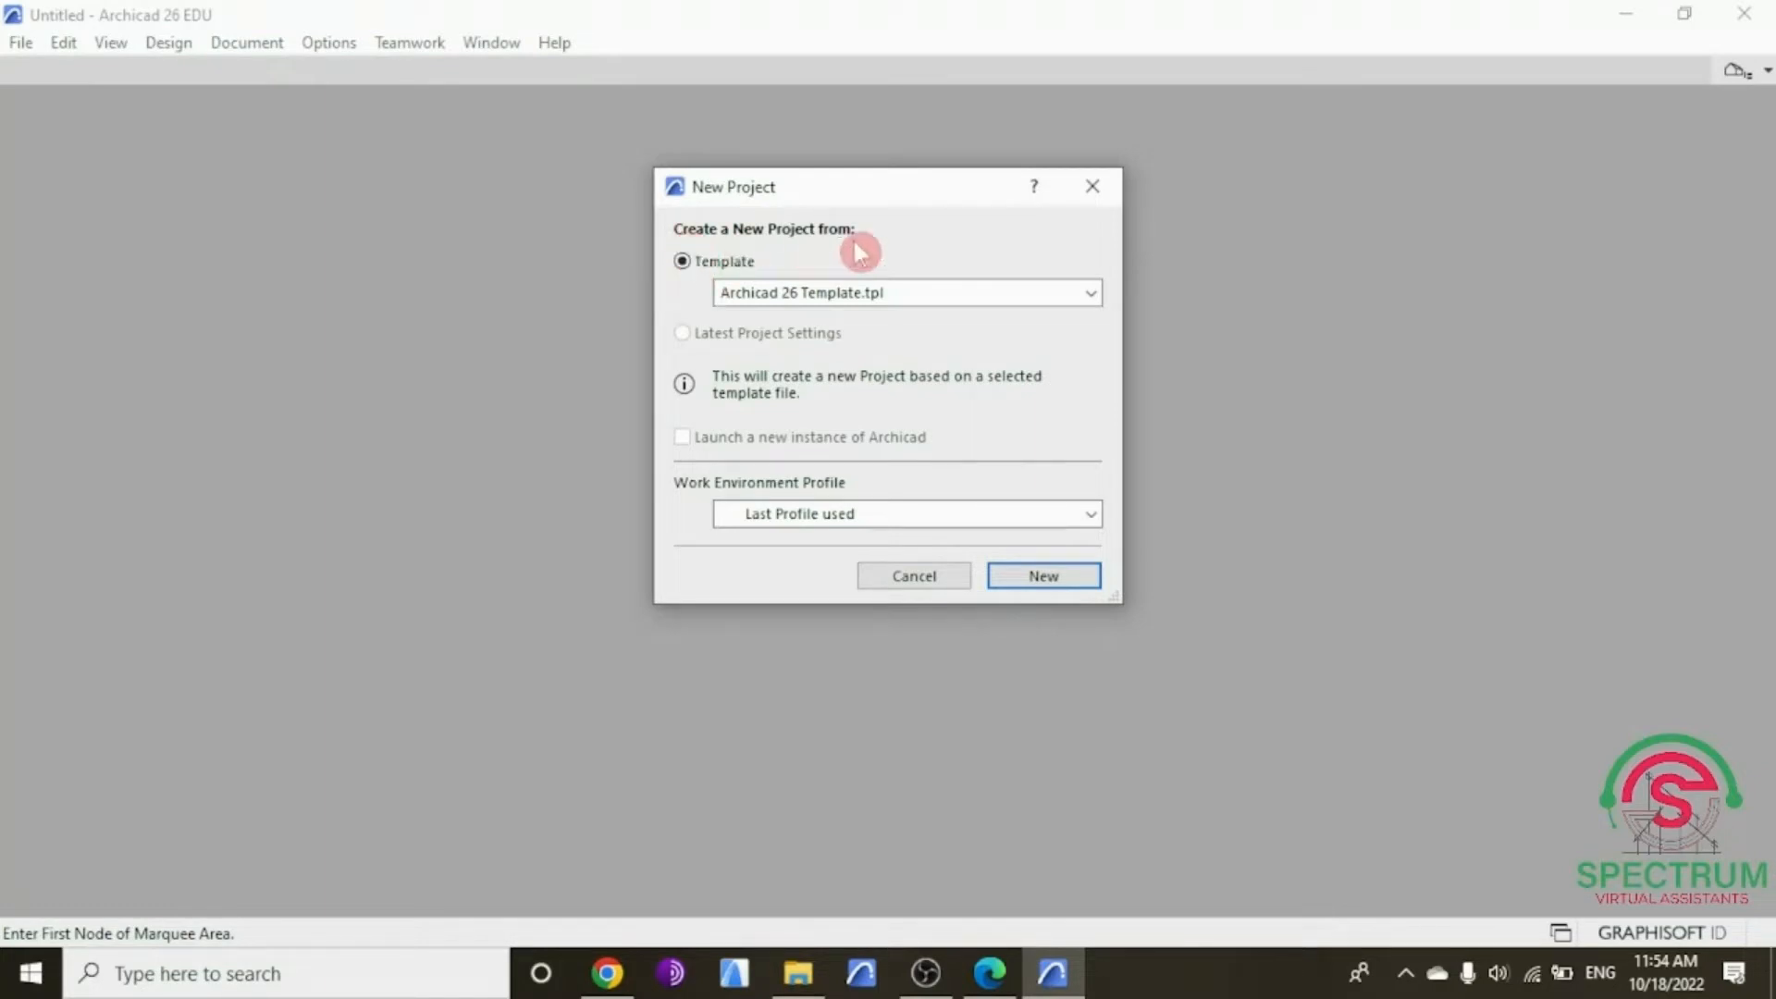
pyautogui.click(1089, 293)
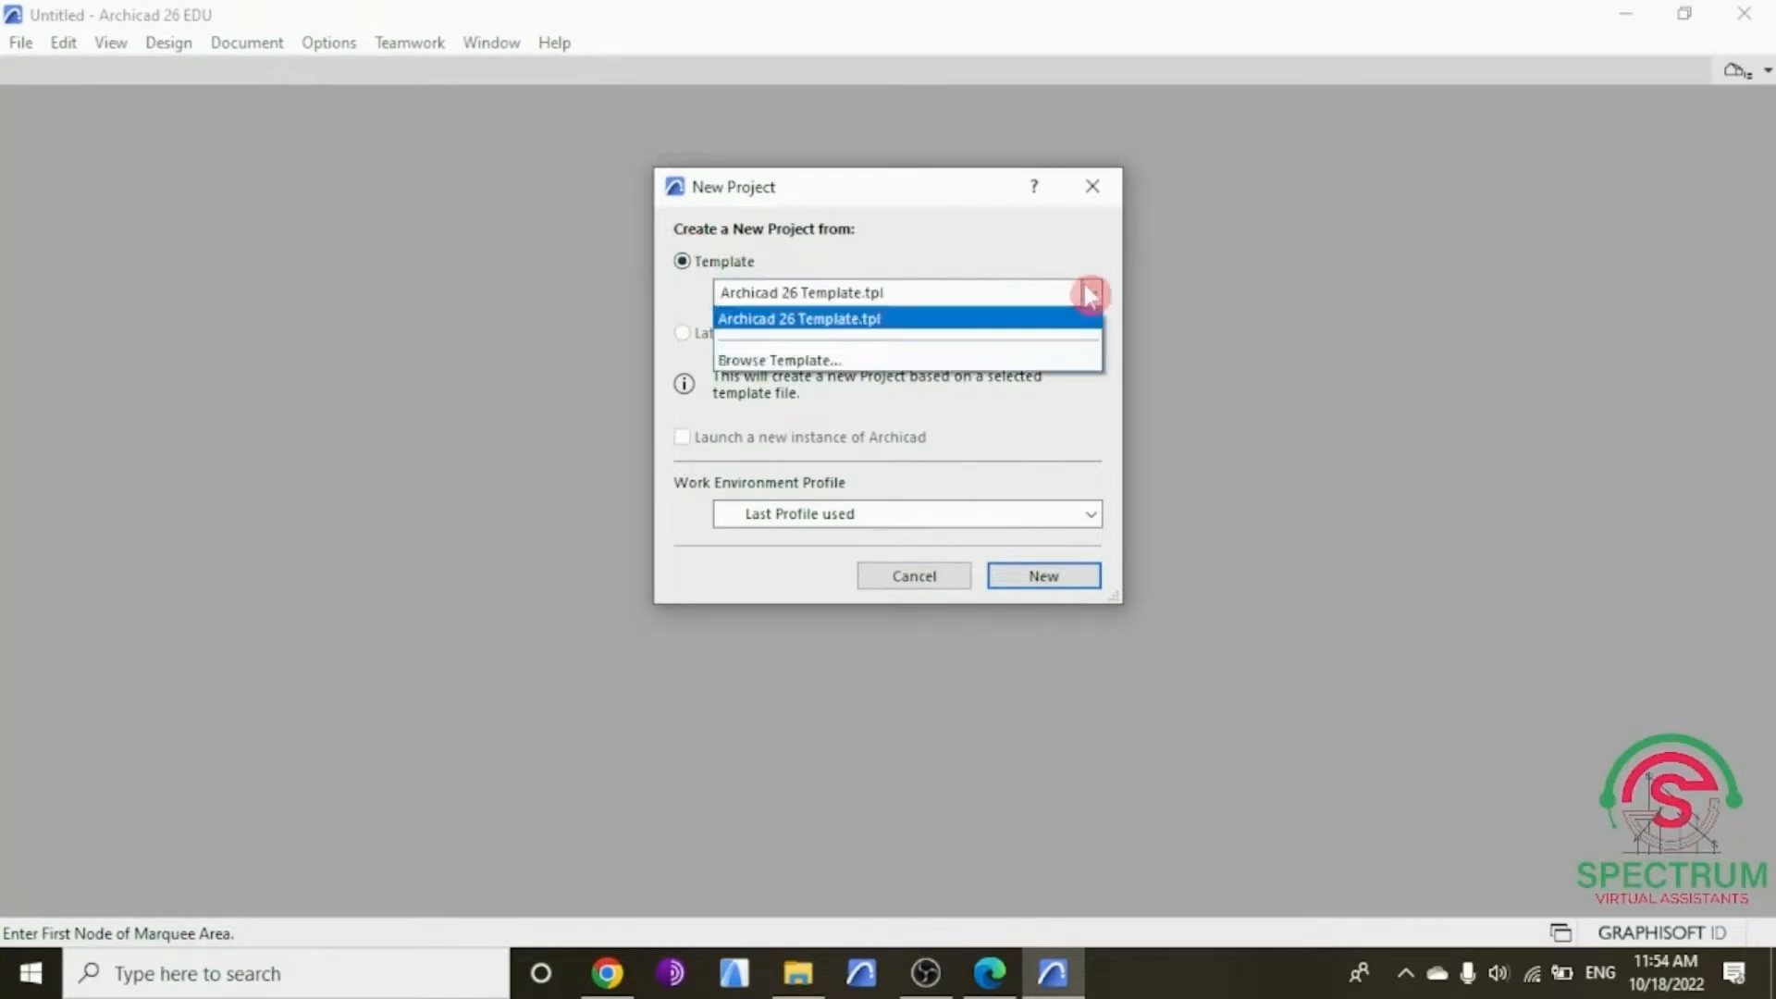
pyautogui.click(916, 319)
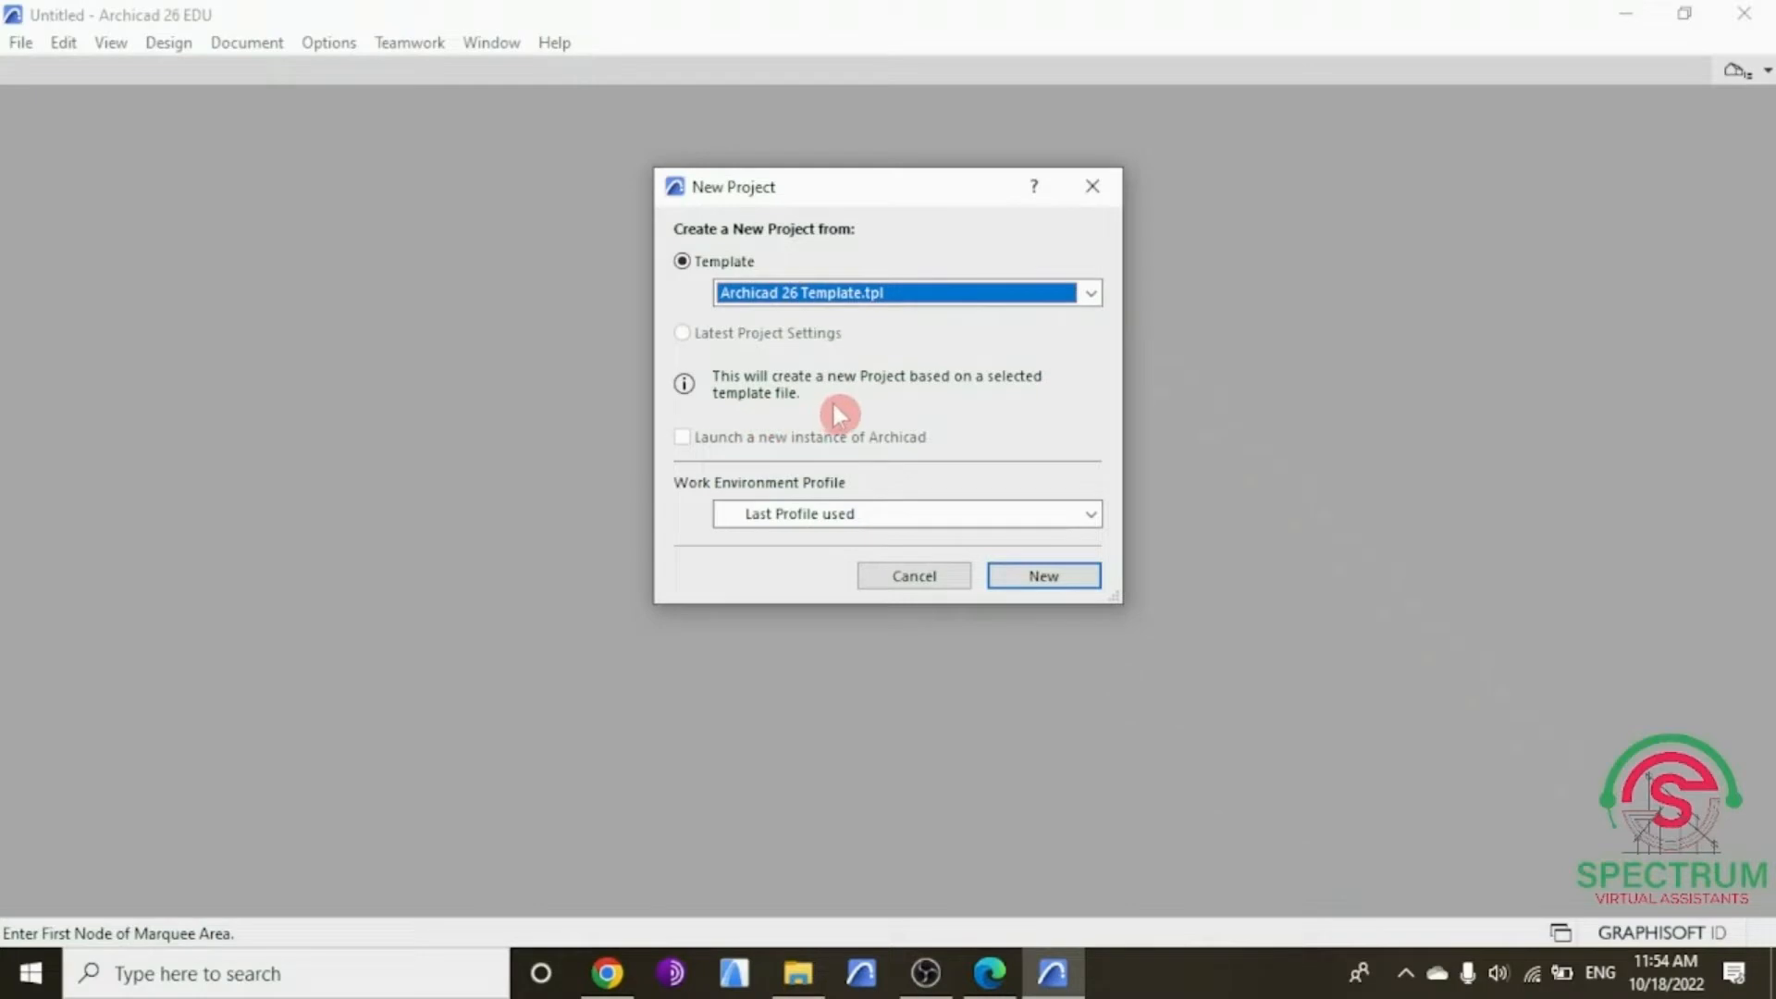
pyautogui.click(975, 517)
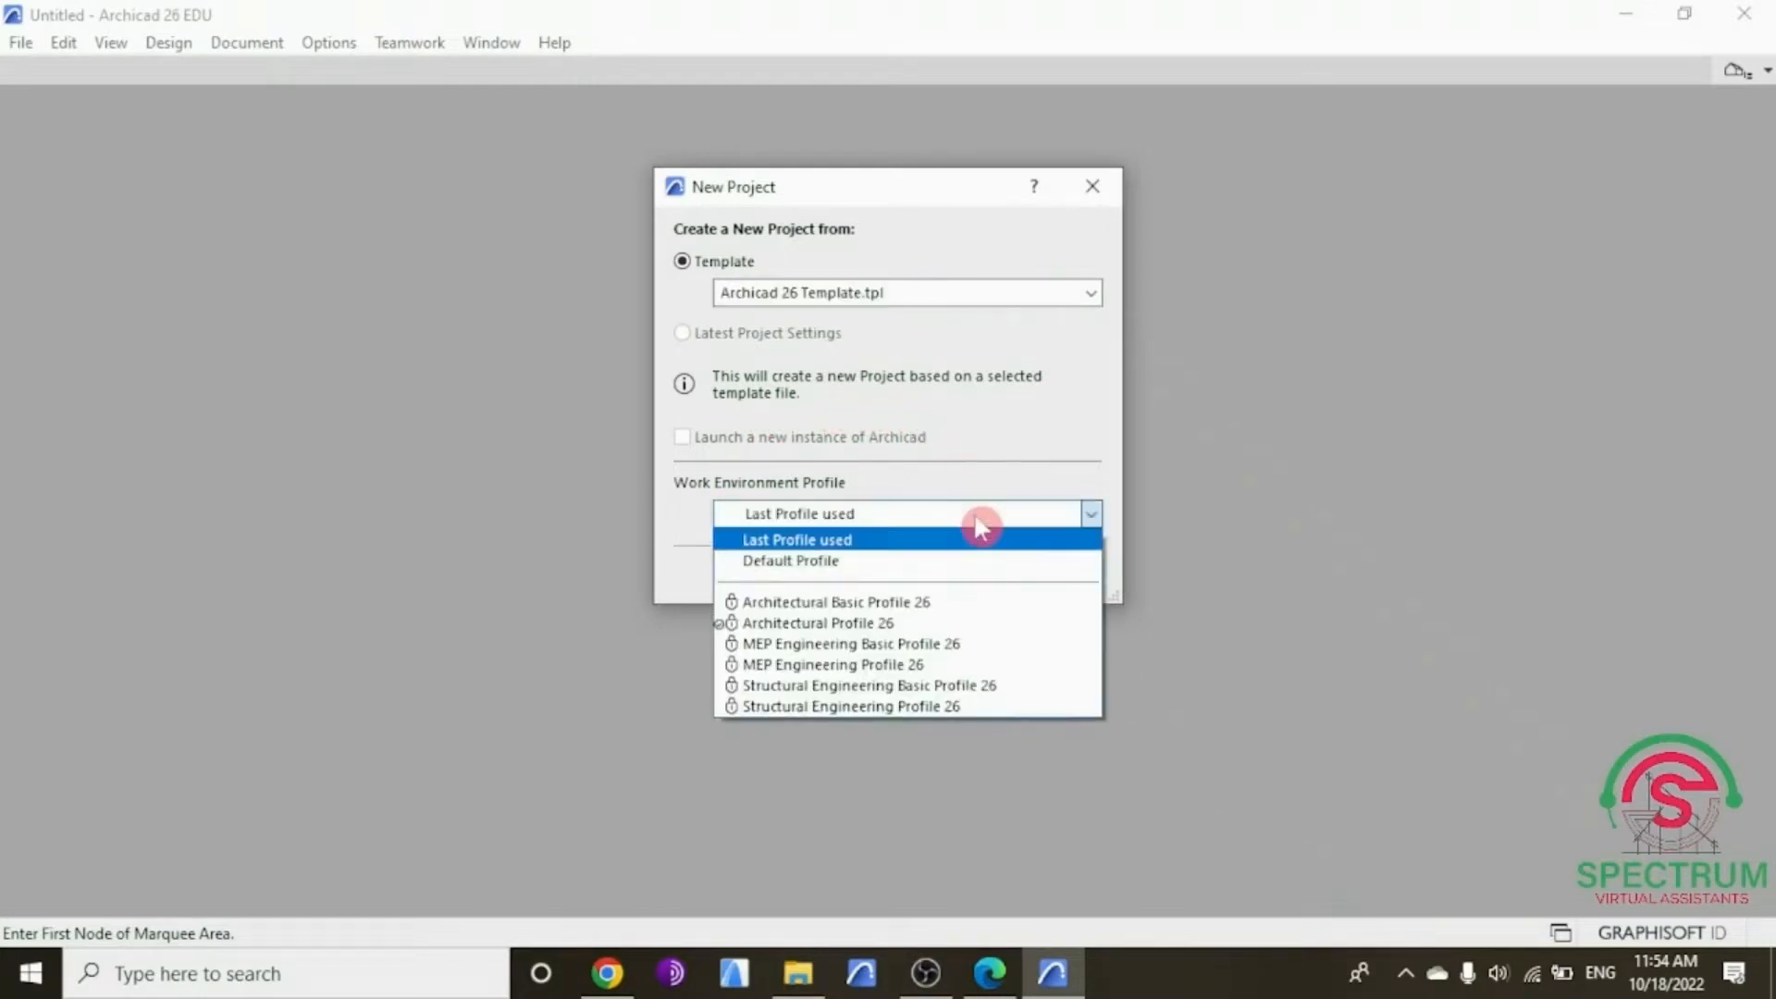
pyautogui.click(833, 564)
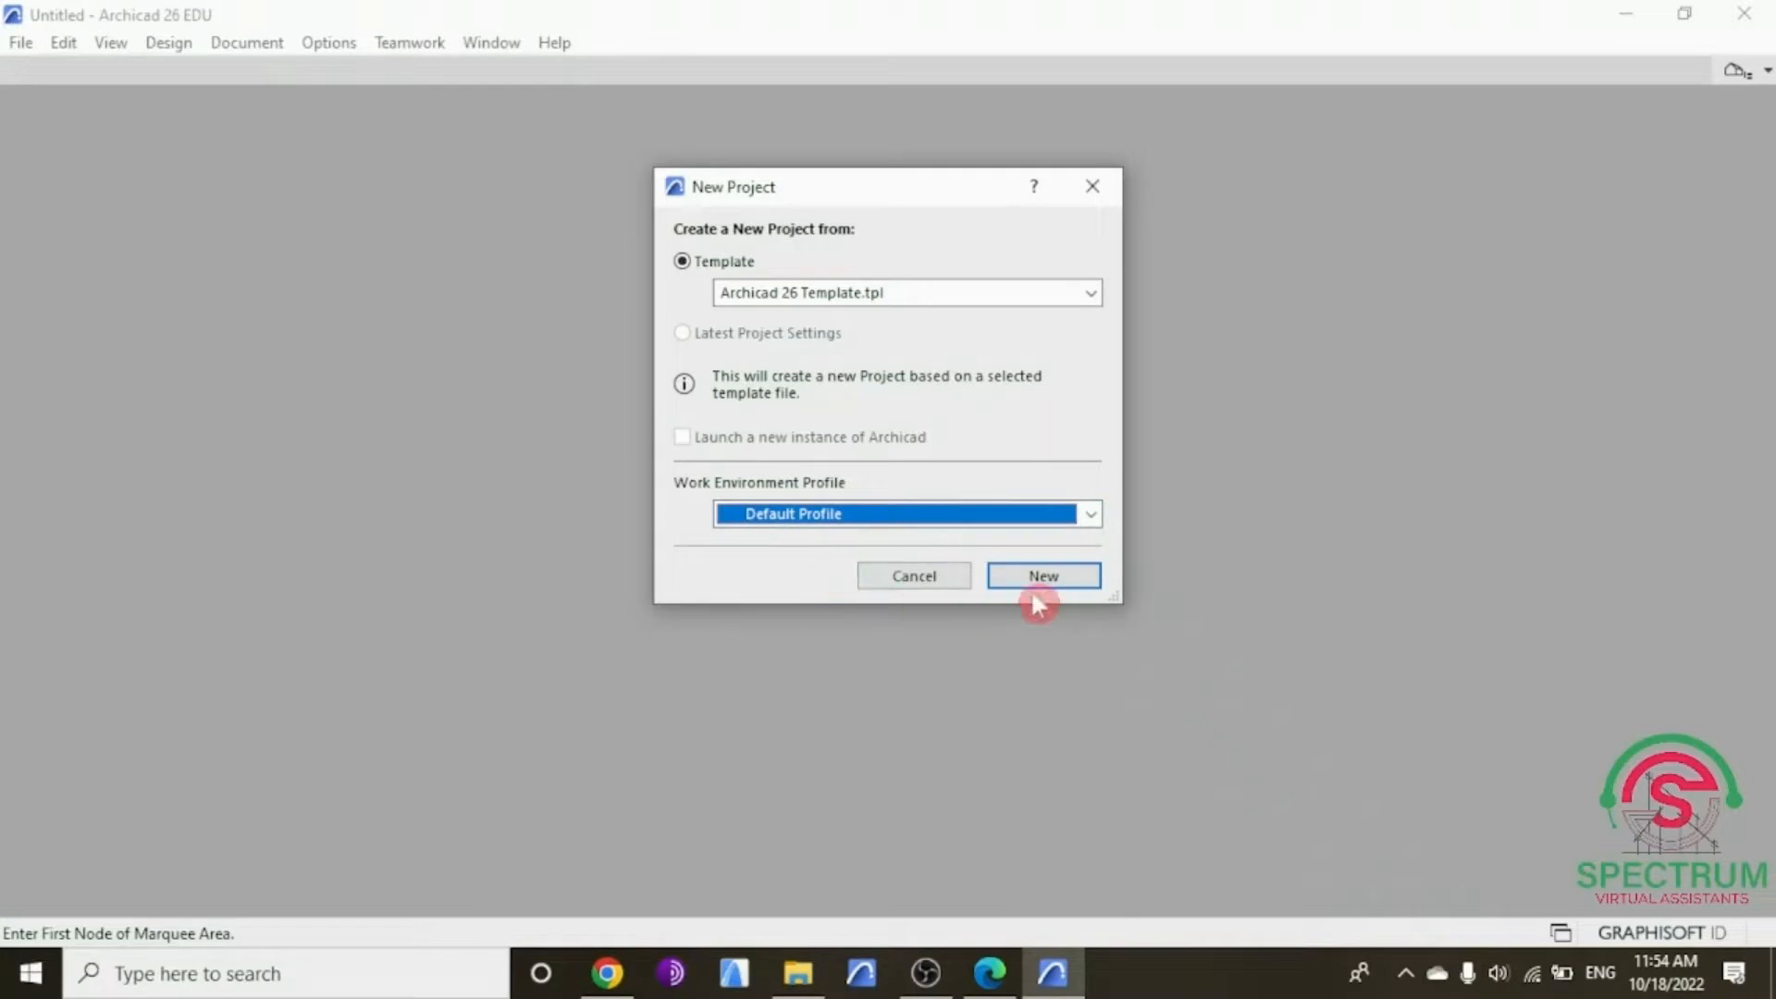
pyautogui.click(1071, 585)
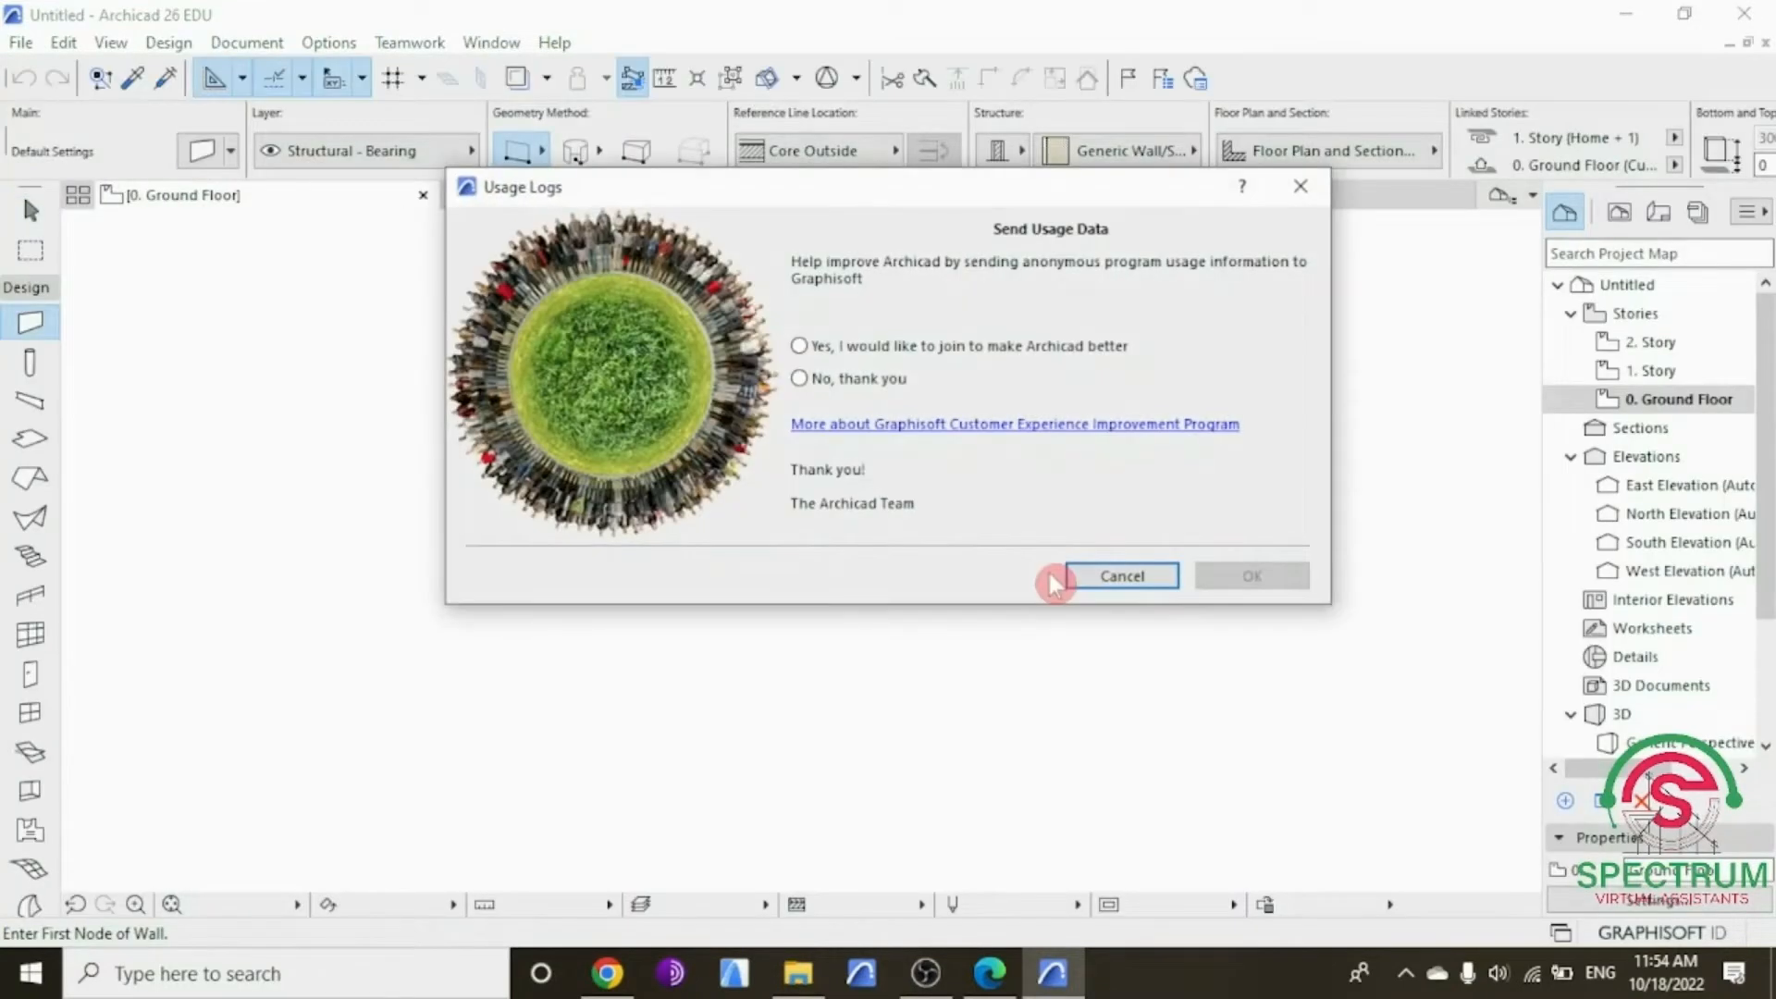
pyautogui.click(1298, 189)
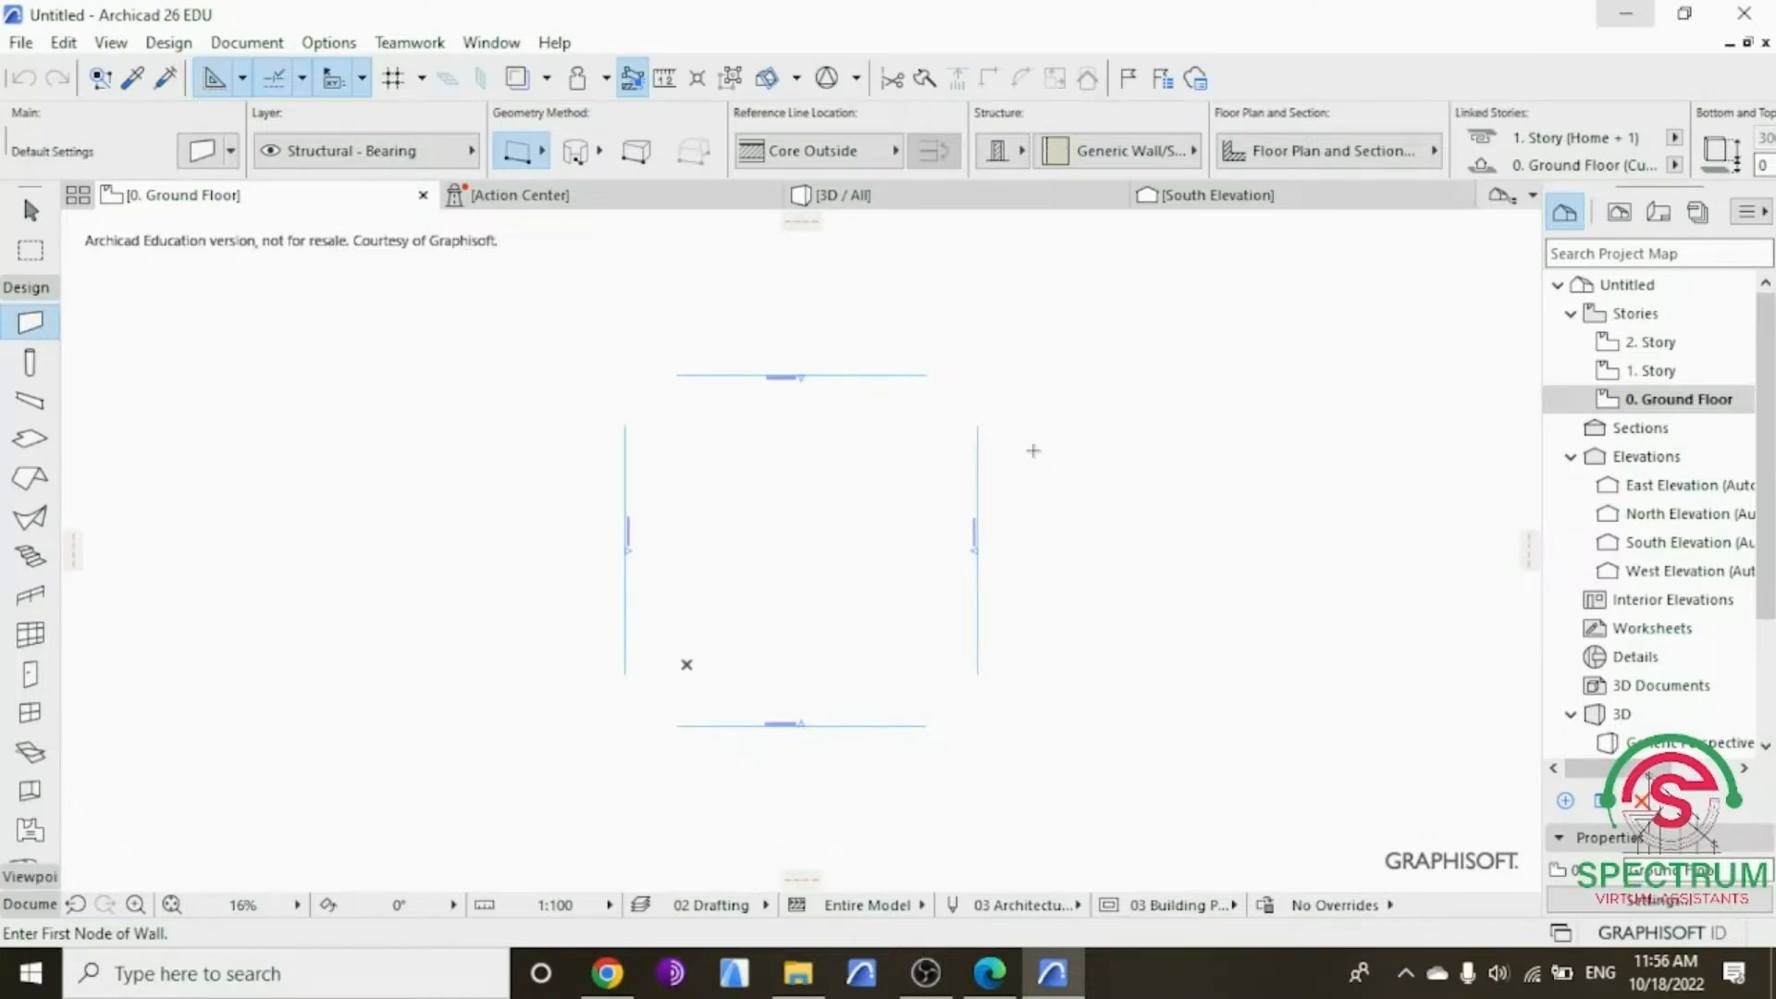
# Step: Save the project as an Archicad Solo Project (*.pln) named MODERN HOUSE SPECTRUM DRAWING YOUTUBE CHANNEL in the desktop folder ARCHICAD 26 PROJECT
pyautogui.click(21, 47)
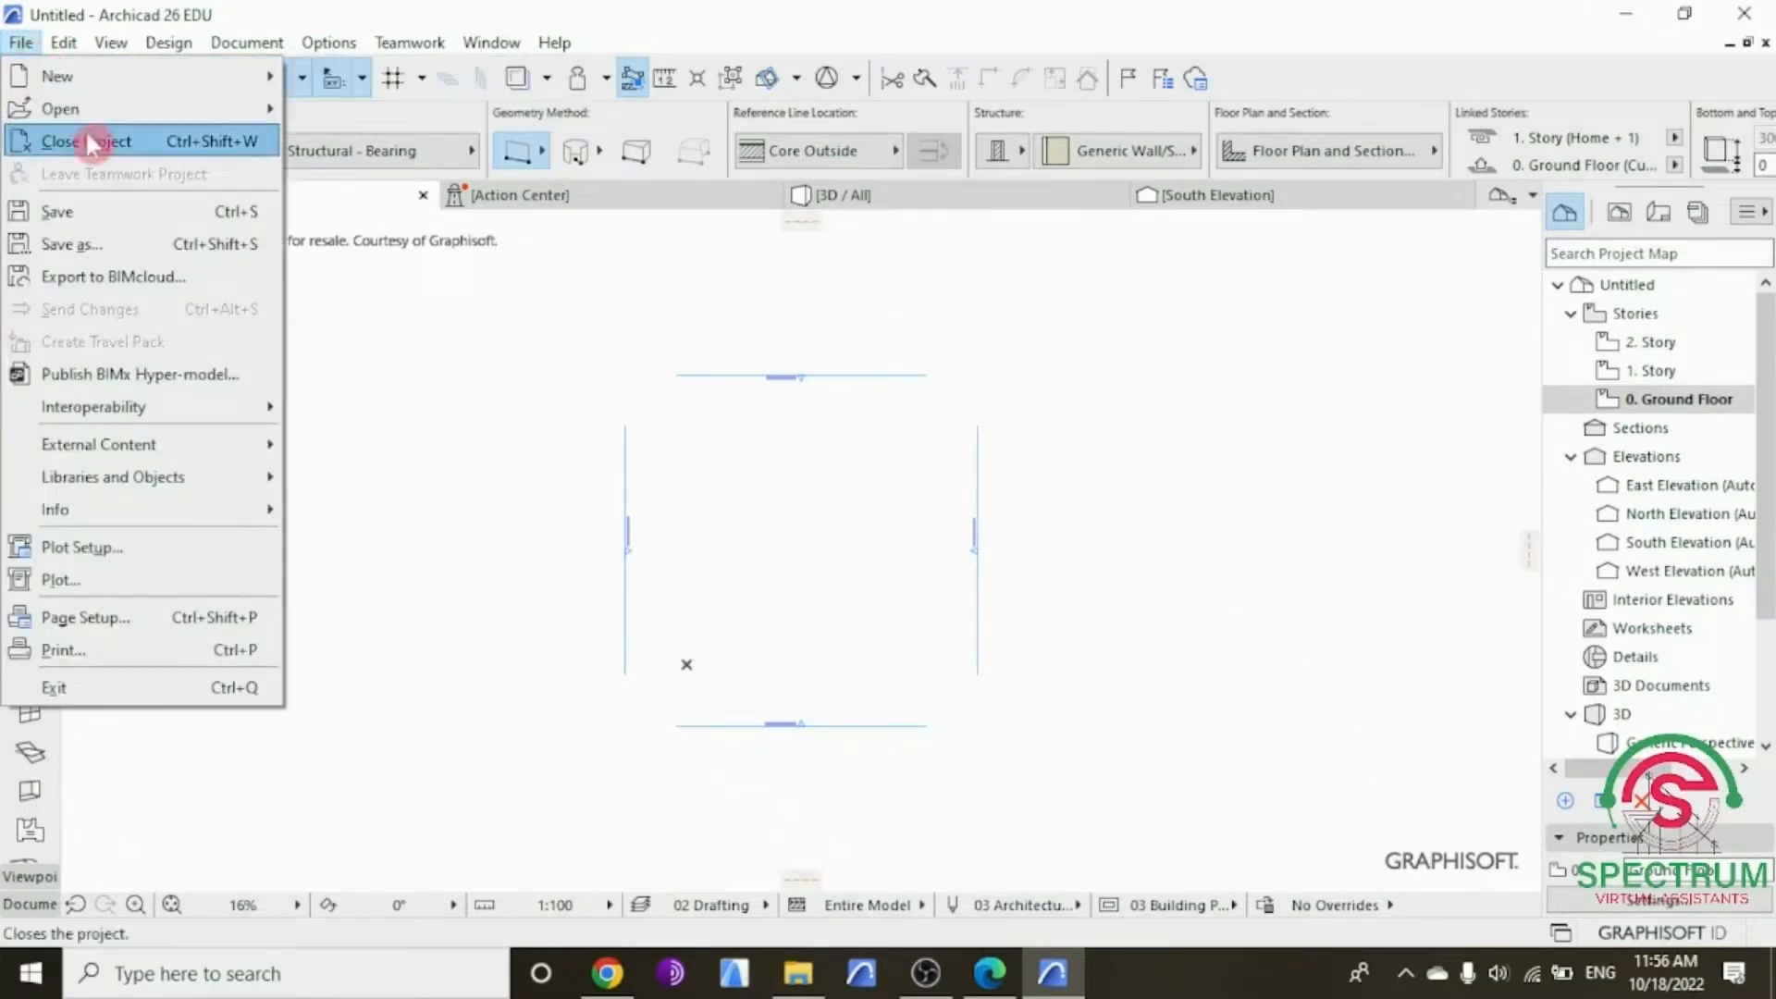
pyautogui.click(83, 245)
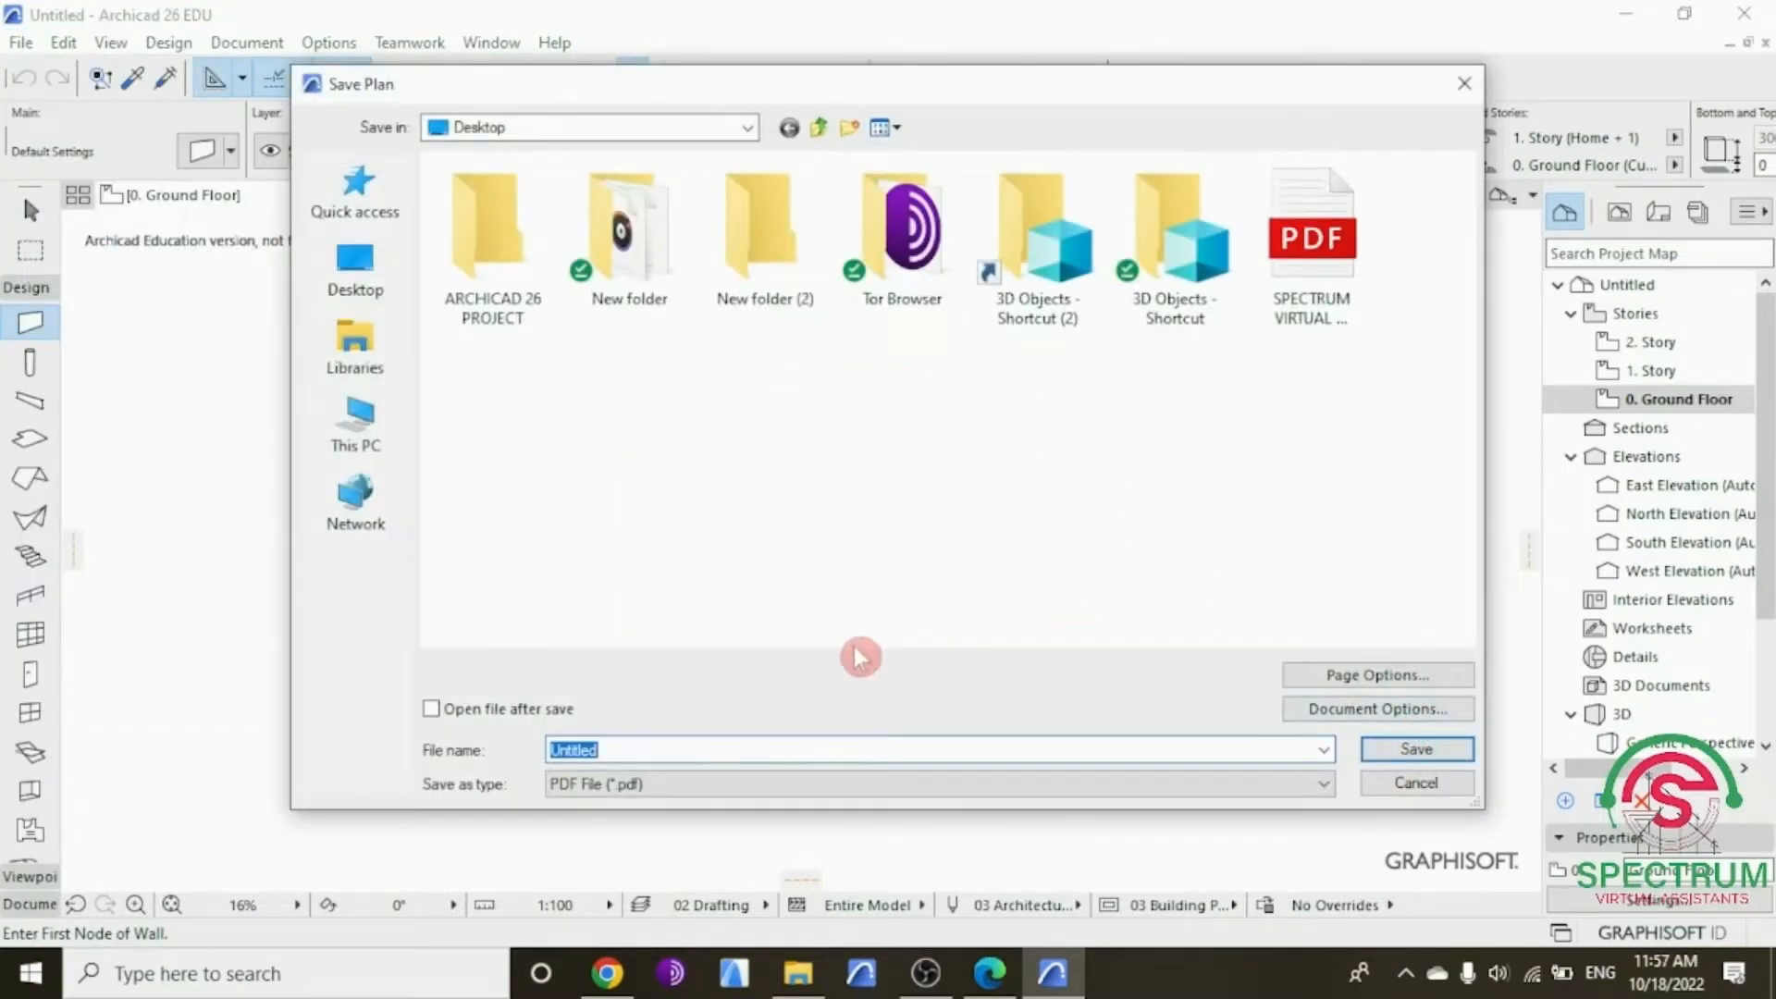
pyautogui.click(1323, 784)
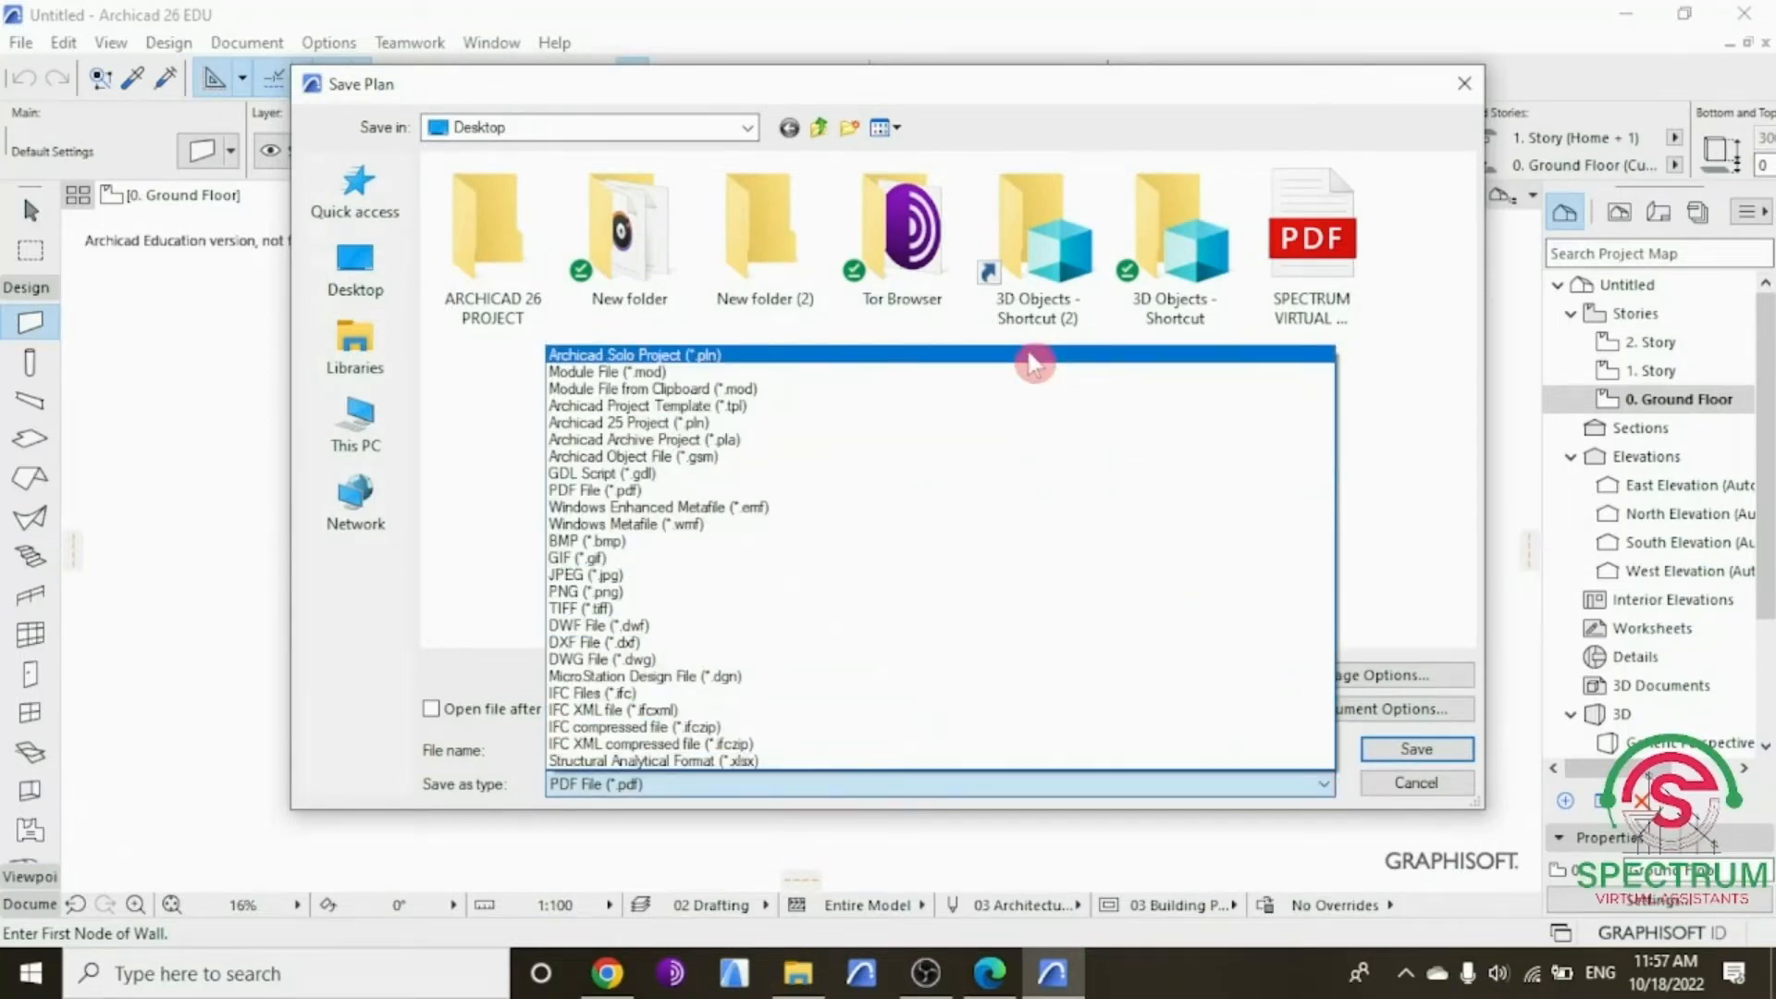
pyautogui.click(1034, 356)
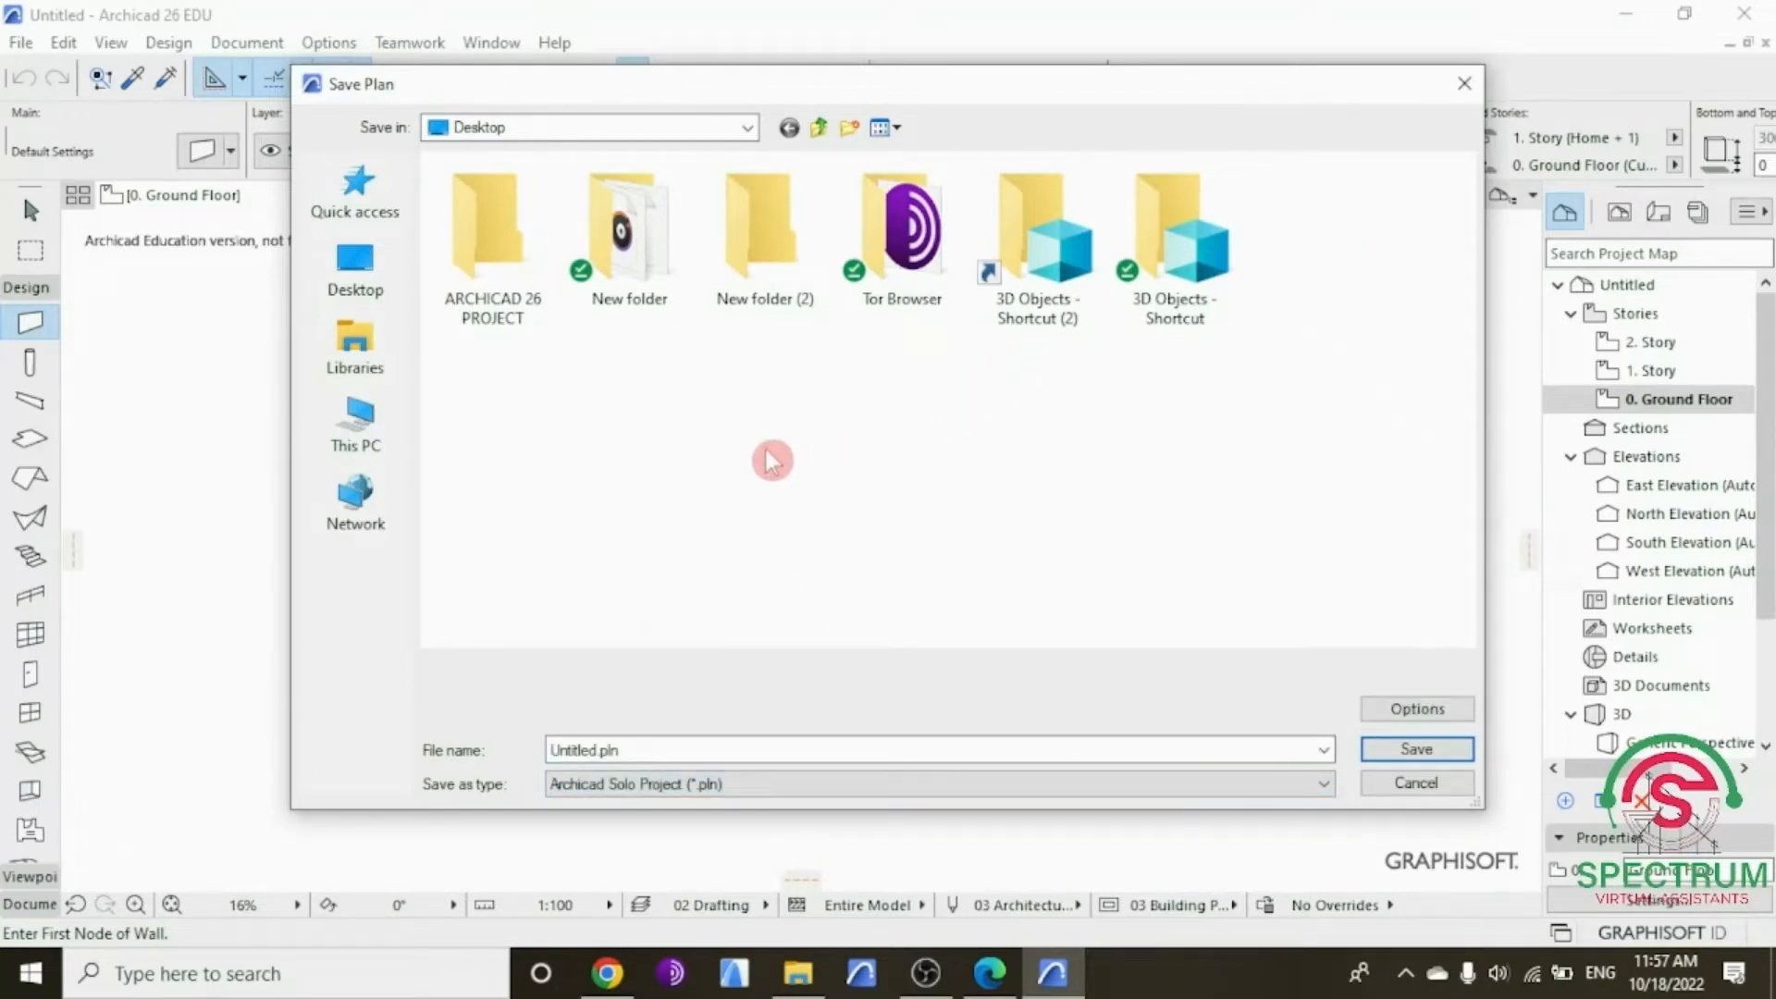
pyautogui.doubleClick(495, 260)
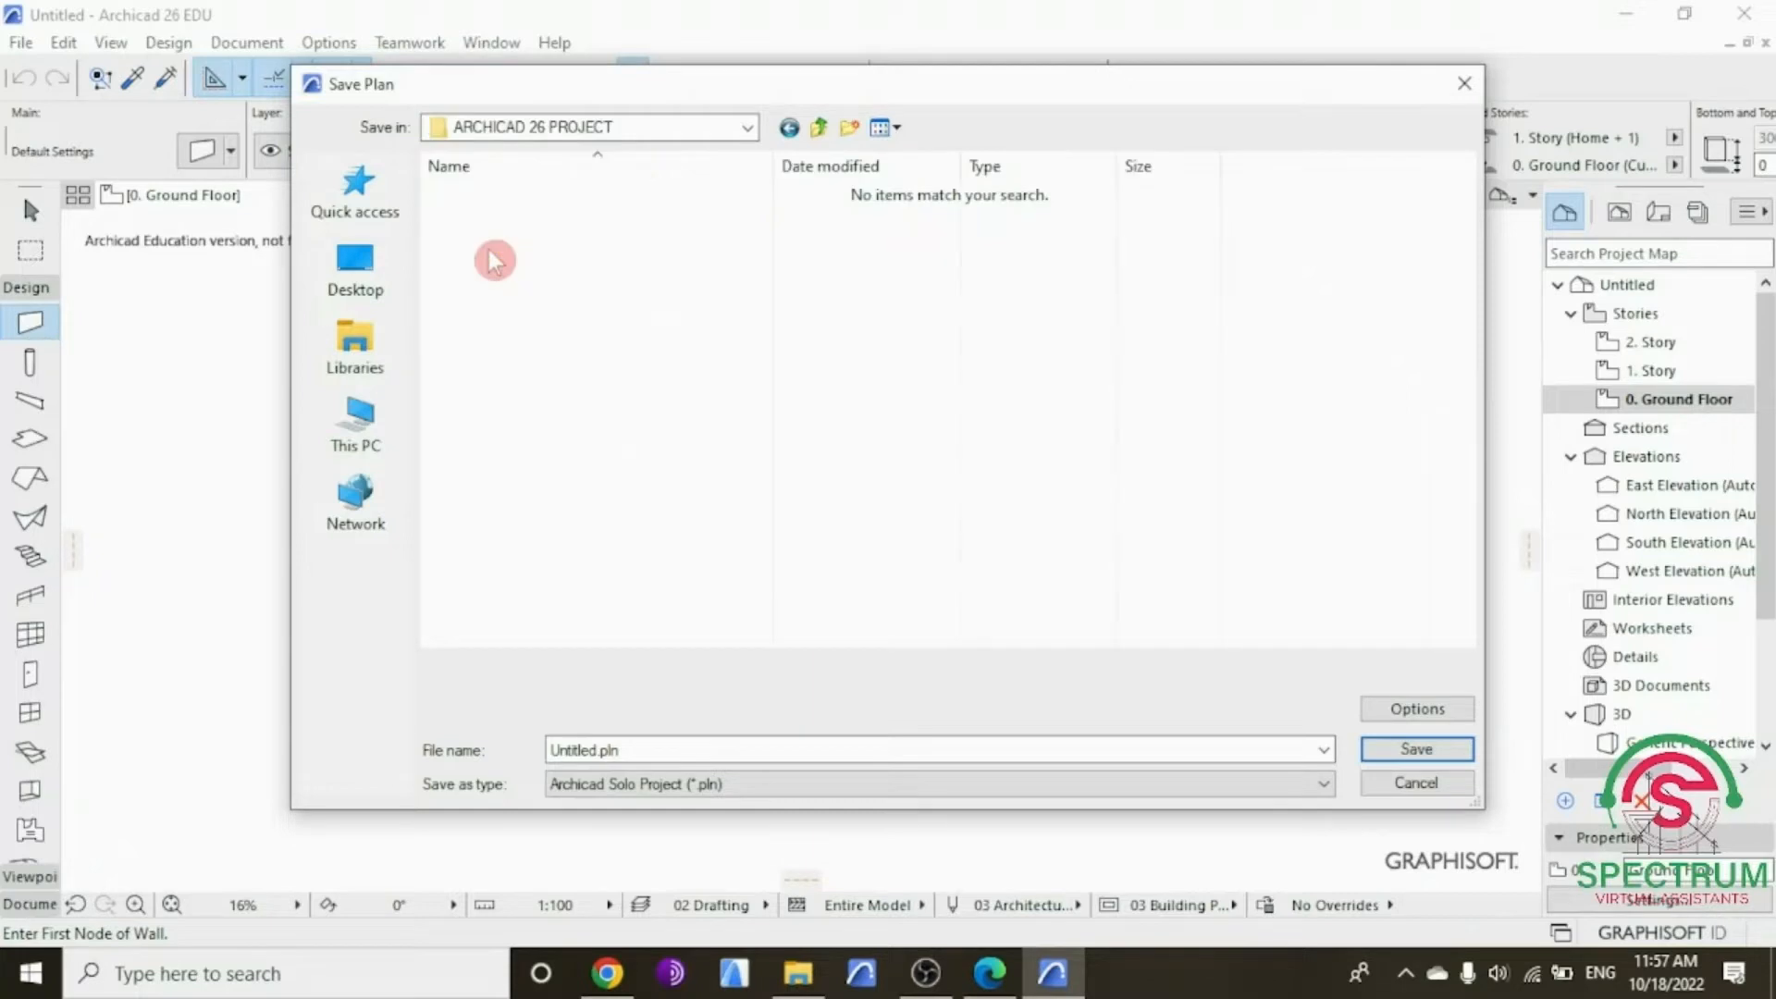
pyautogui.click(621, 747)
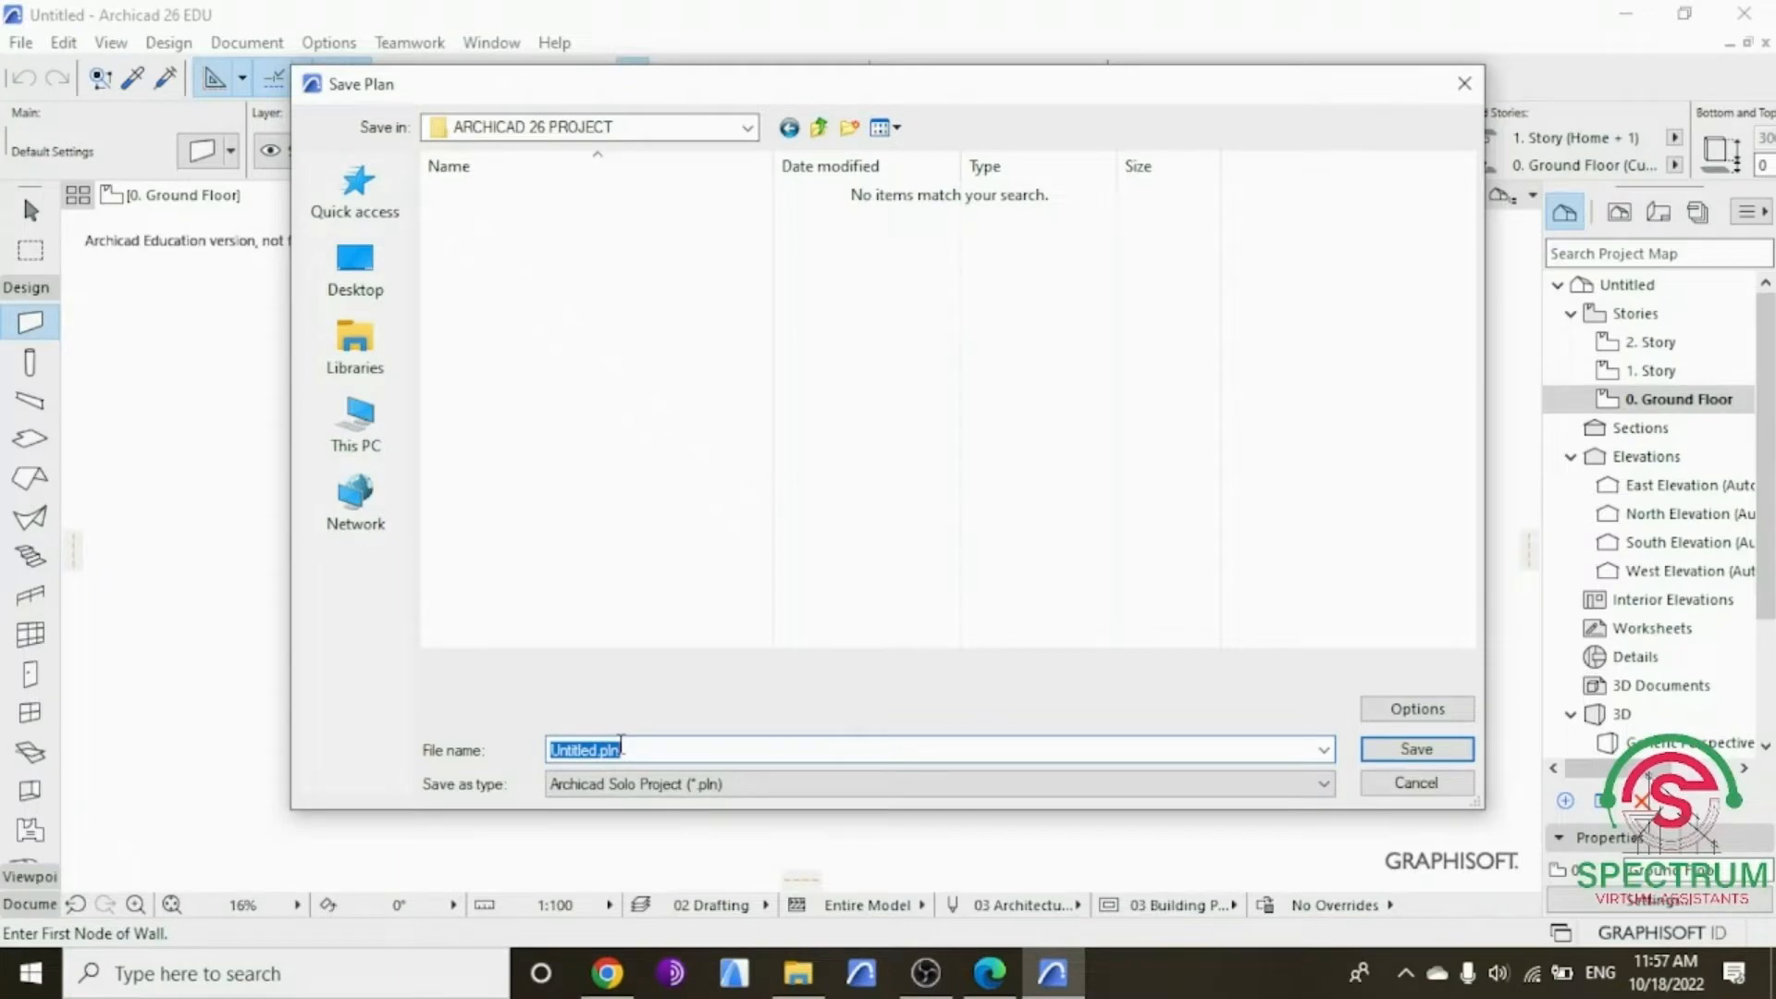
pyautogui.write('ODERN HOUSE')
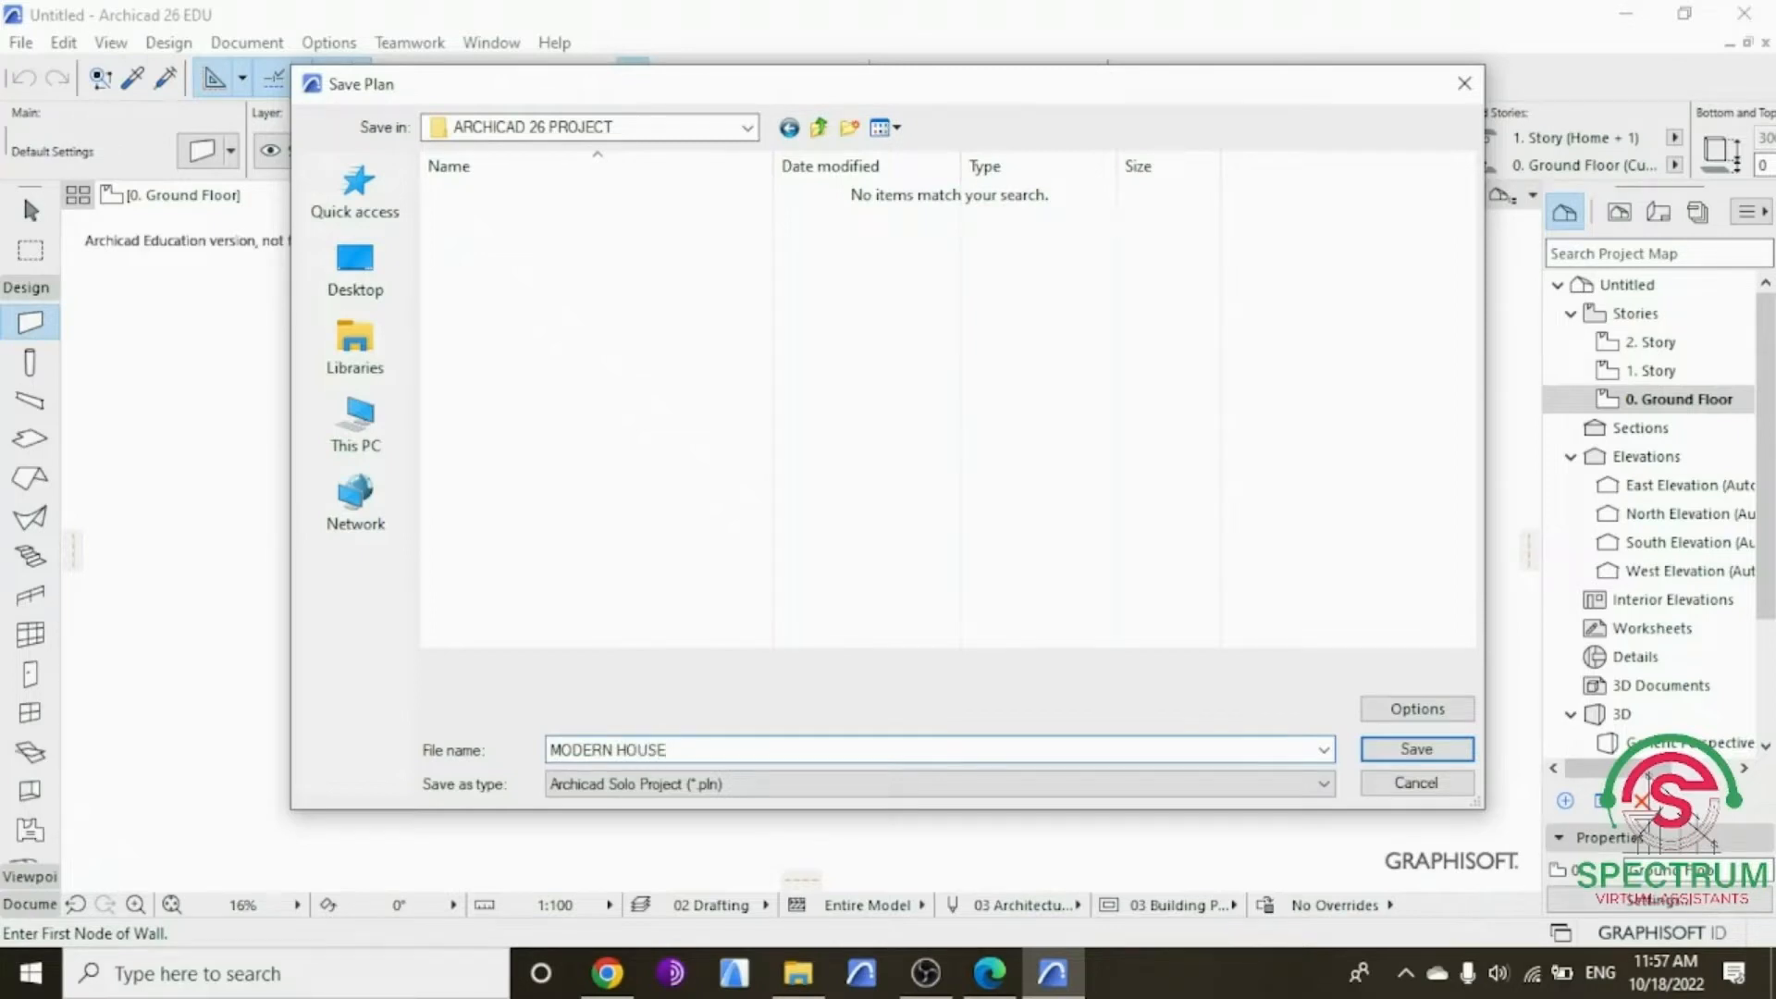
pyautogui.write(' SPECTRUM DRAWING ')
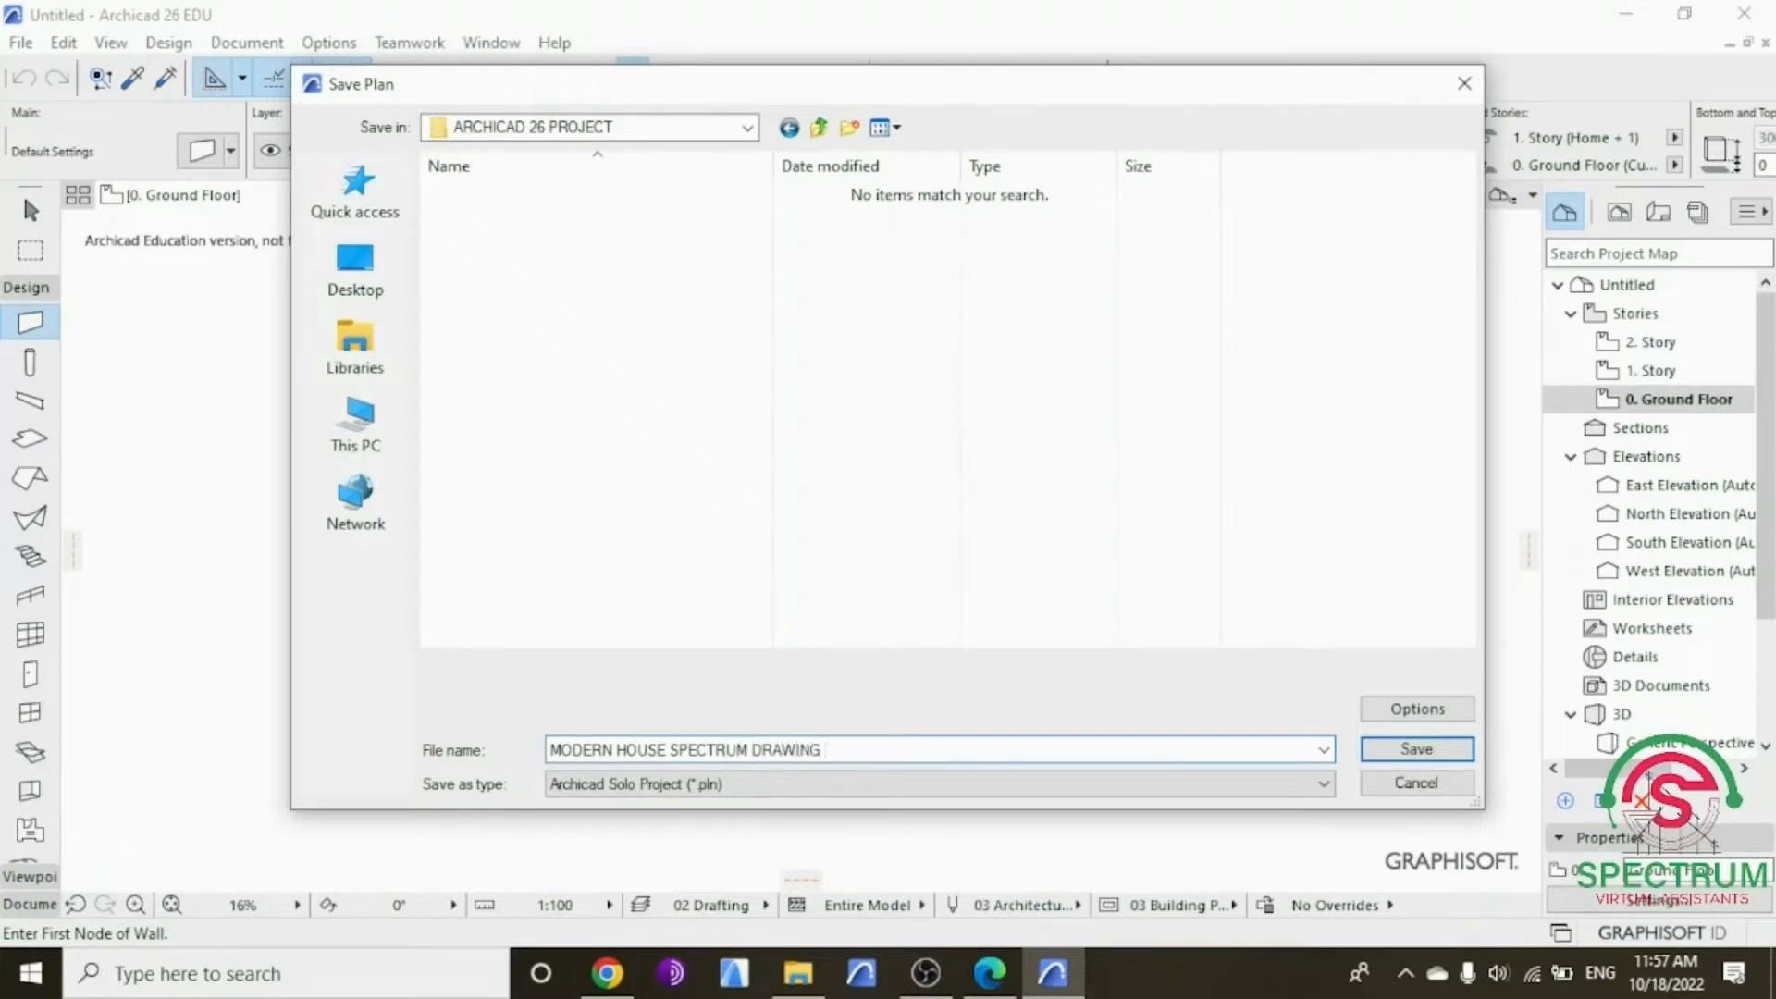
pyautogui.write('YOUTUBE CHANNEL')
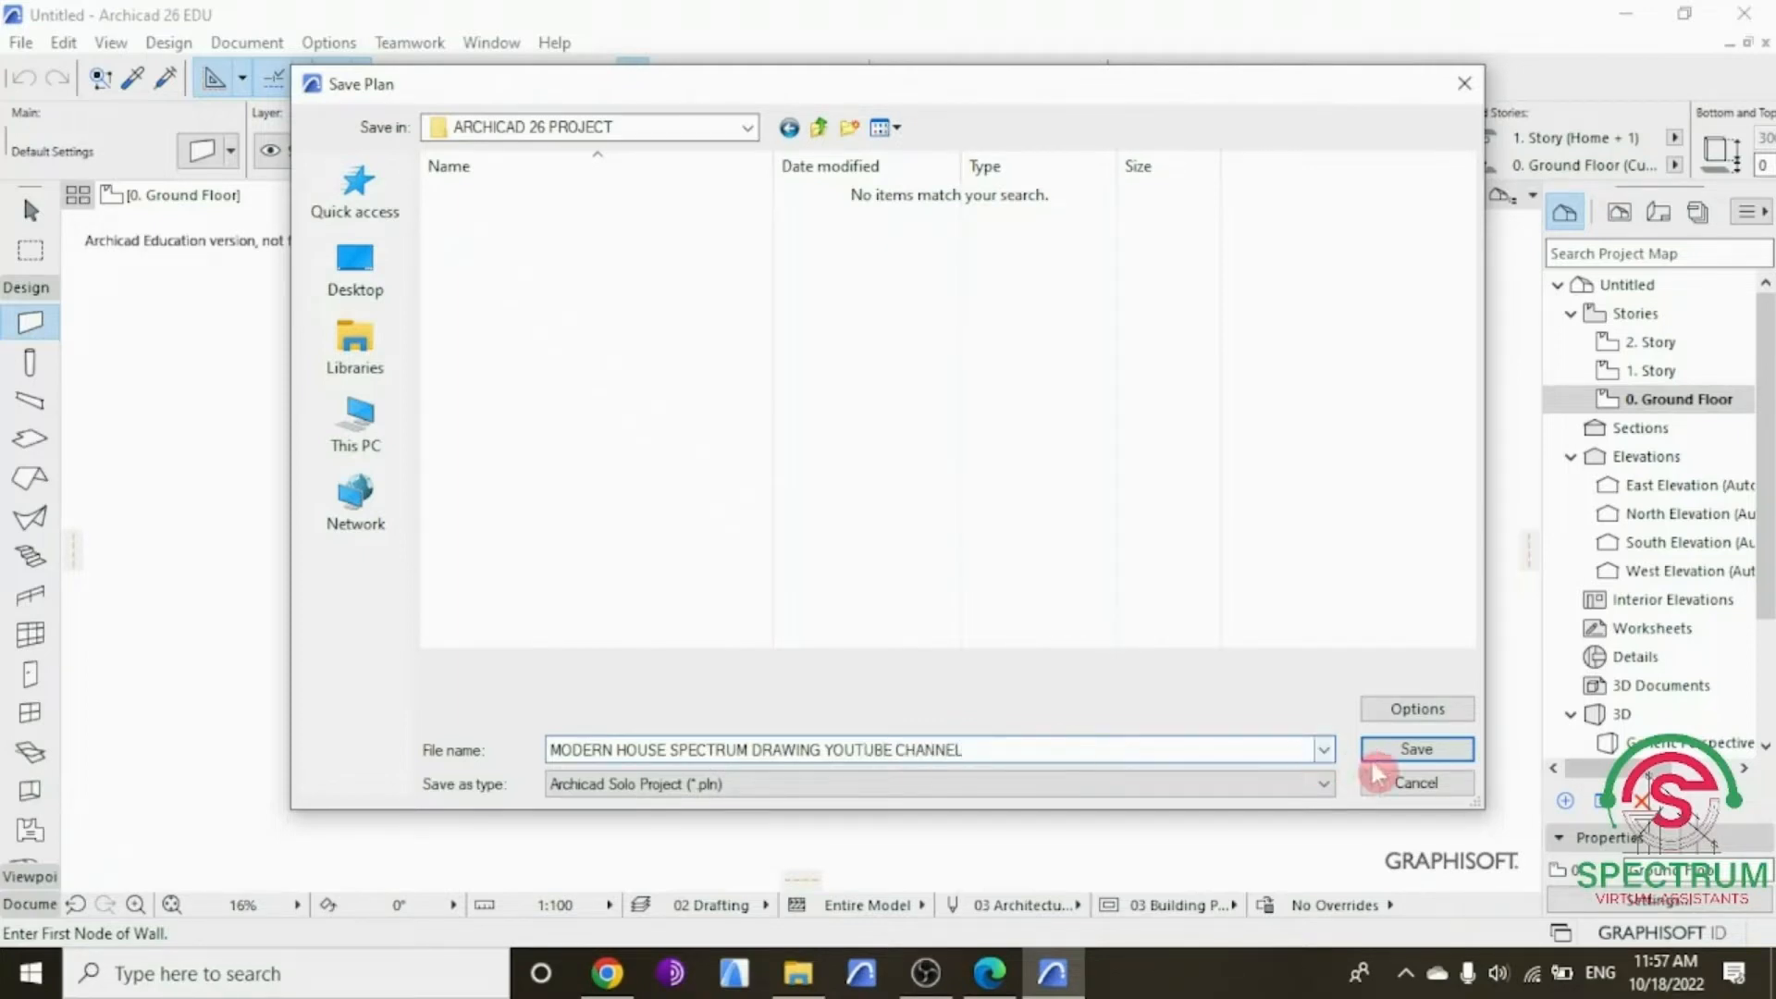
pyautogui.click(1416, 749)
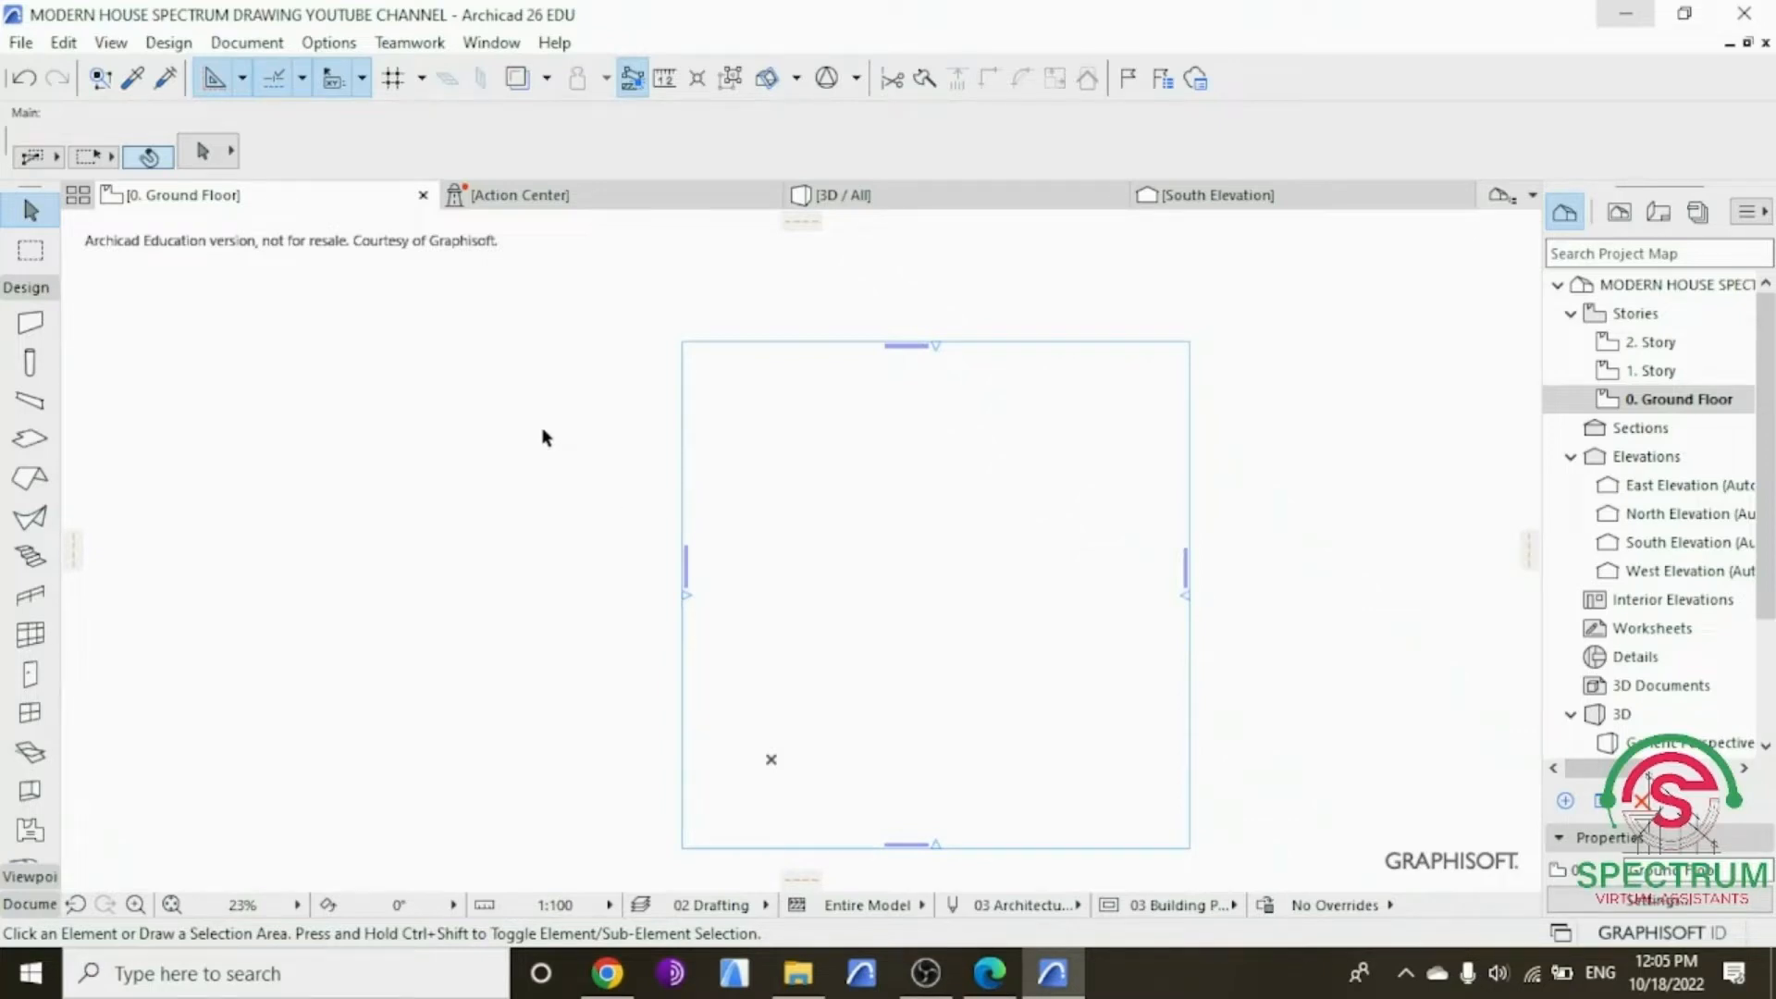
# Step: In the project's working units, set the length unit to millimeter and the area unit to square millimeter
pyautogui.click(458, 79)
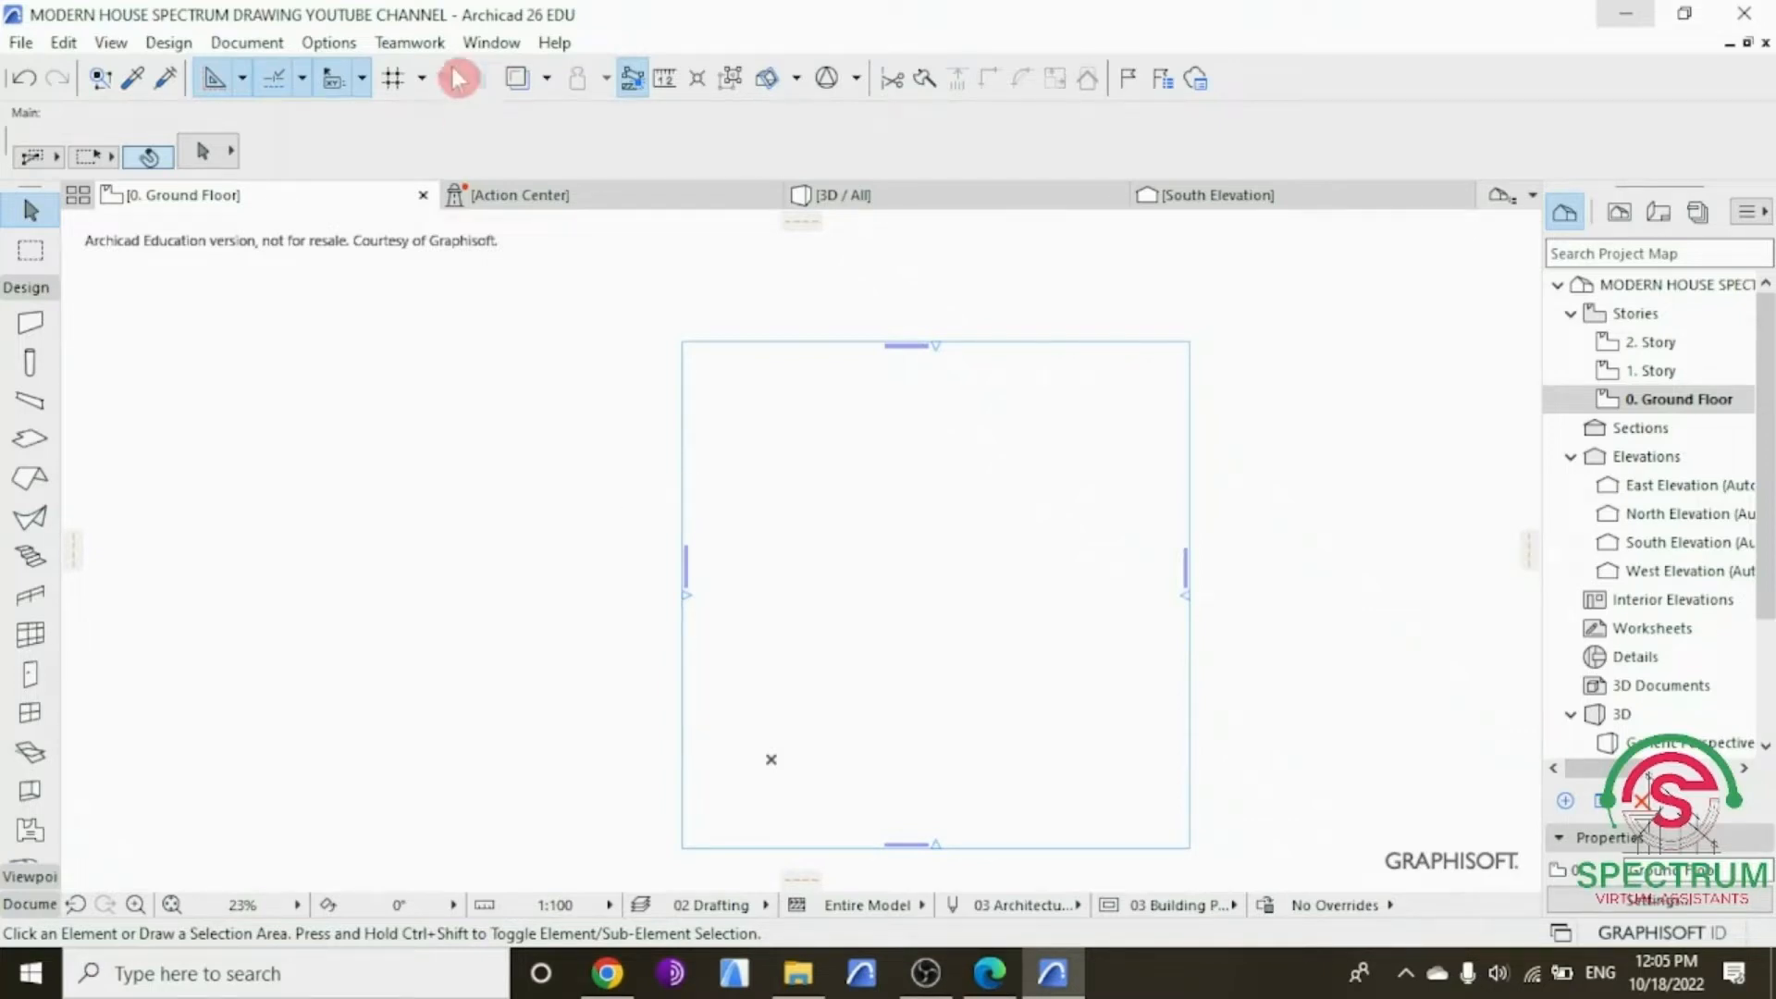
pyautogui.click(329, 43)
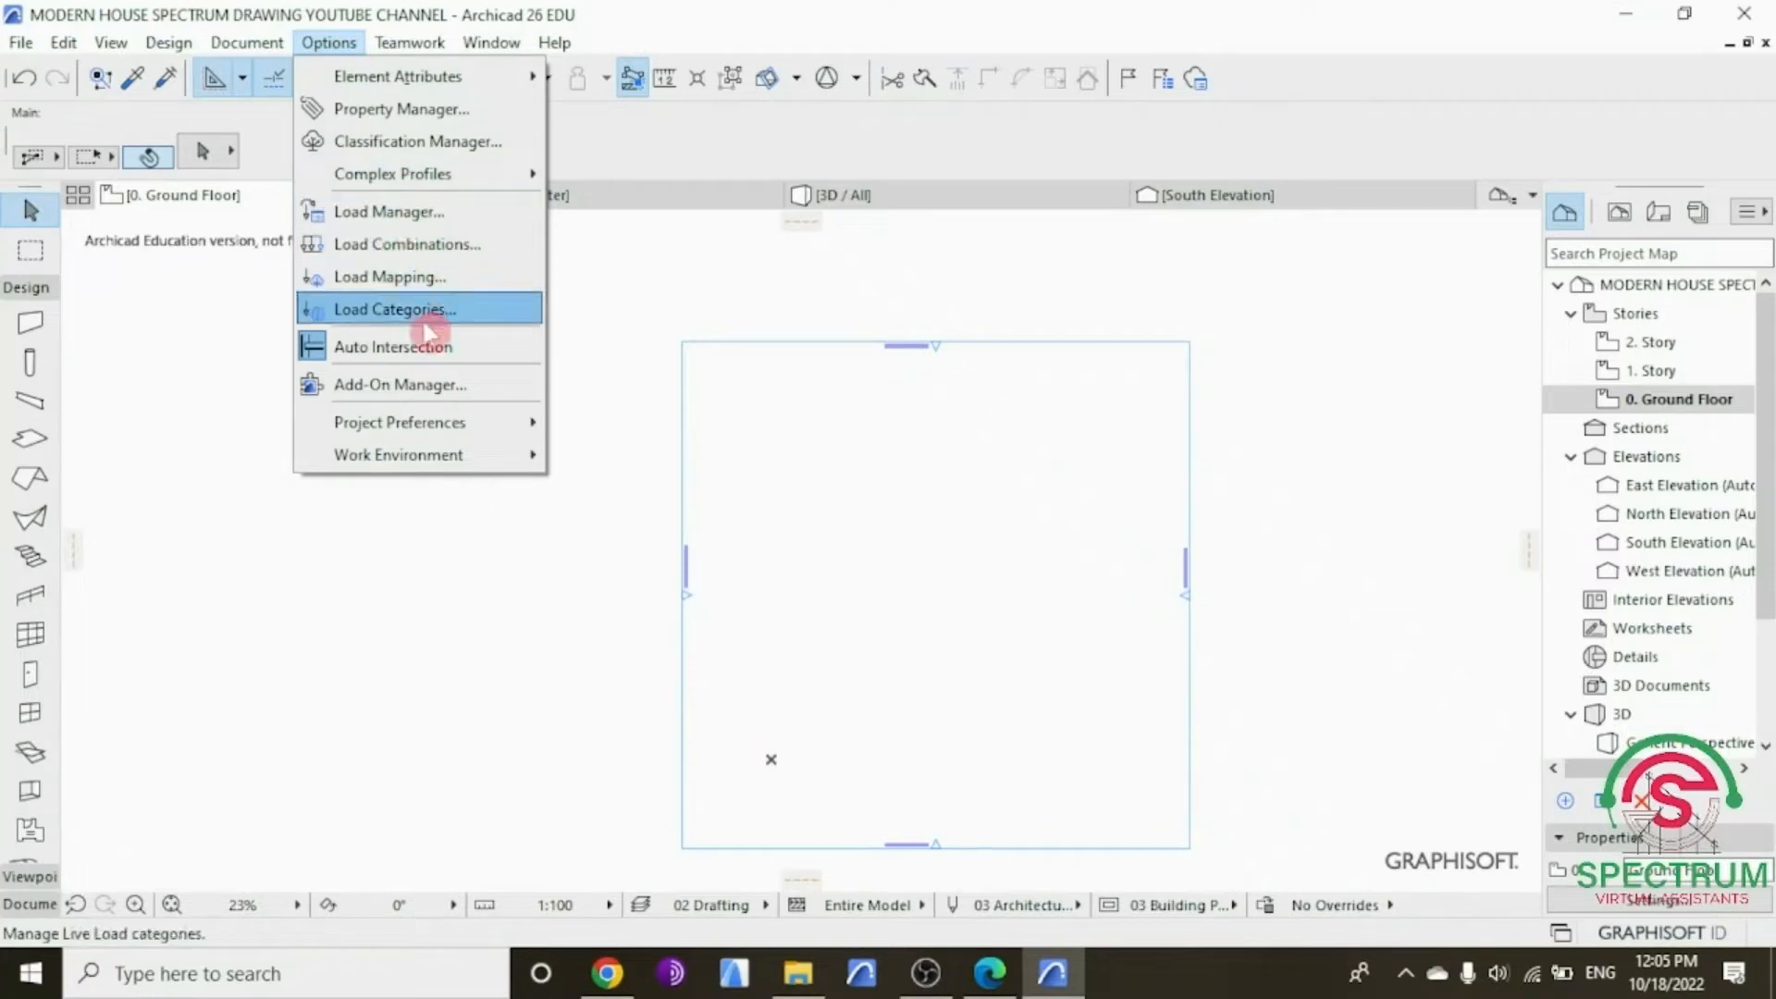
pyautogui.moveTo(448, 427)
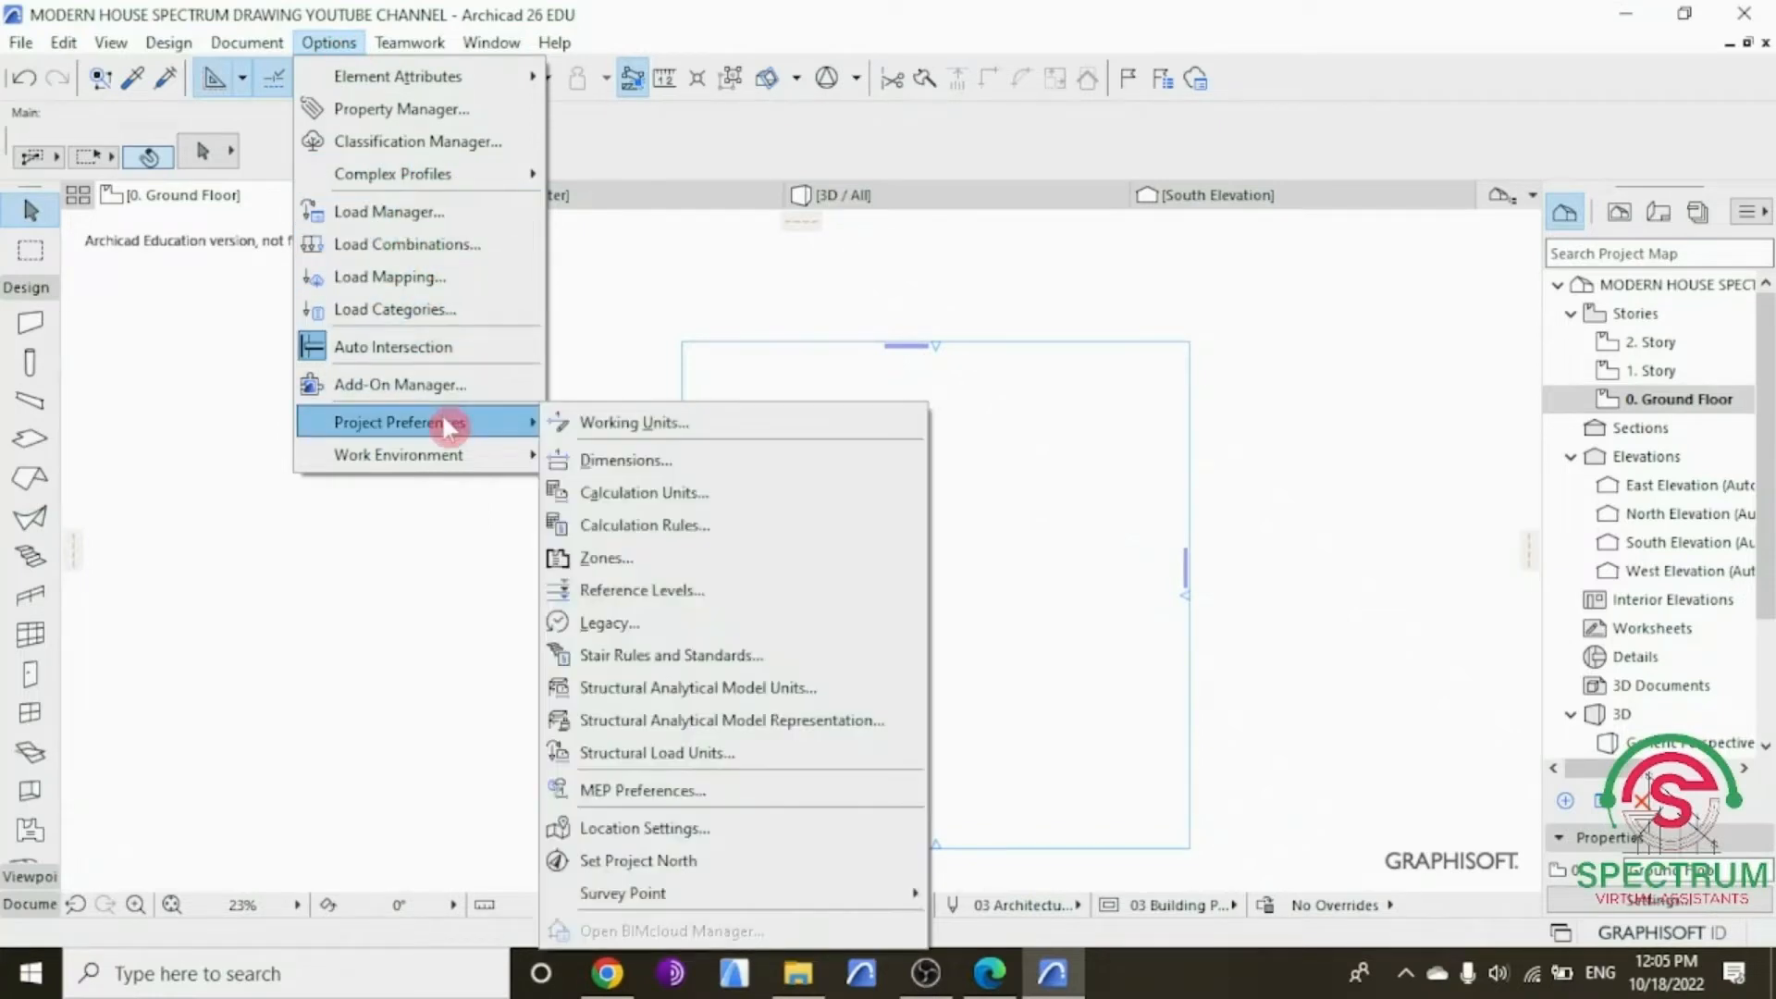
pyautogui.click(602, 423)
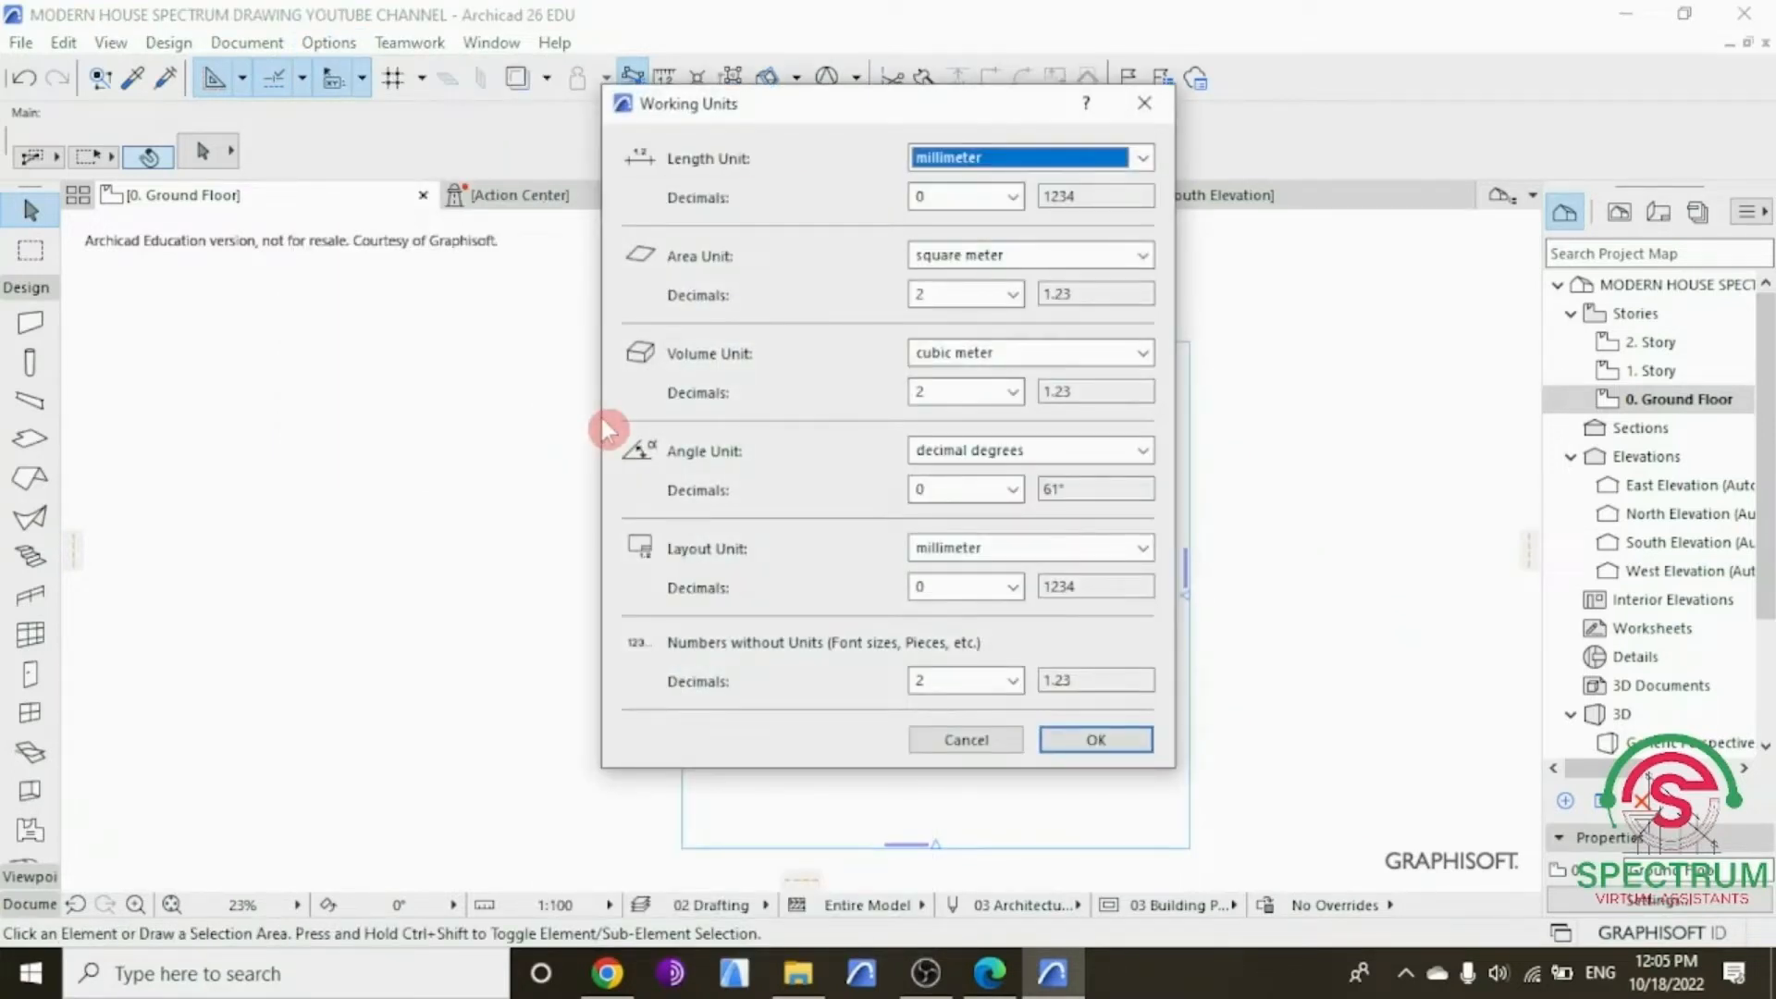
pyautogui.click(1145, 157)
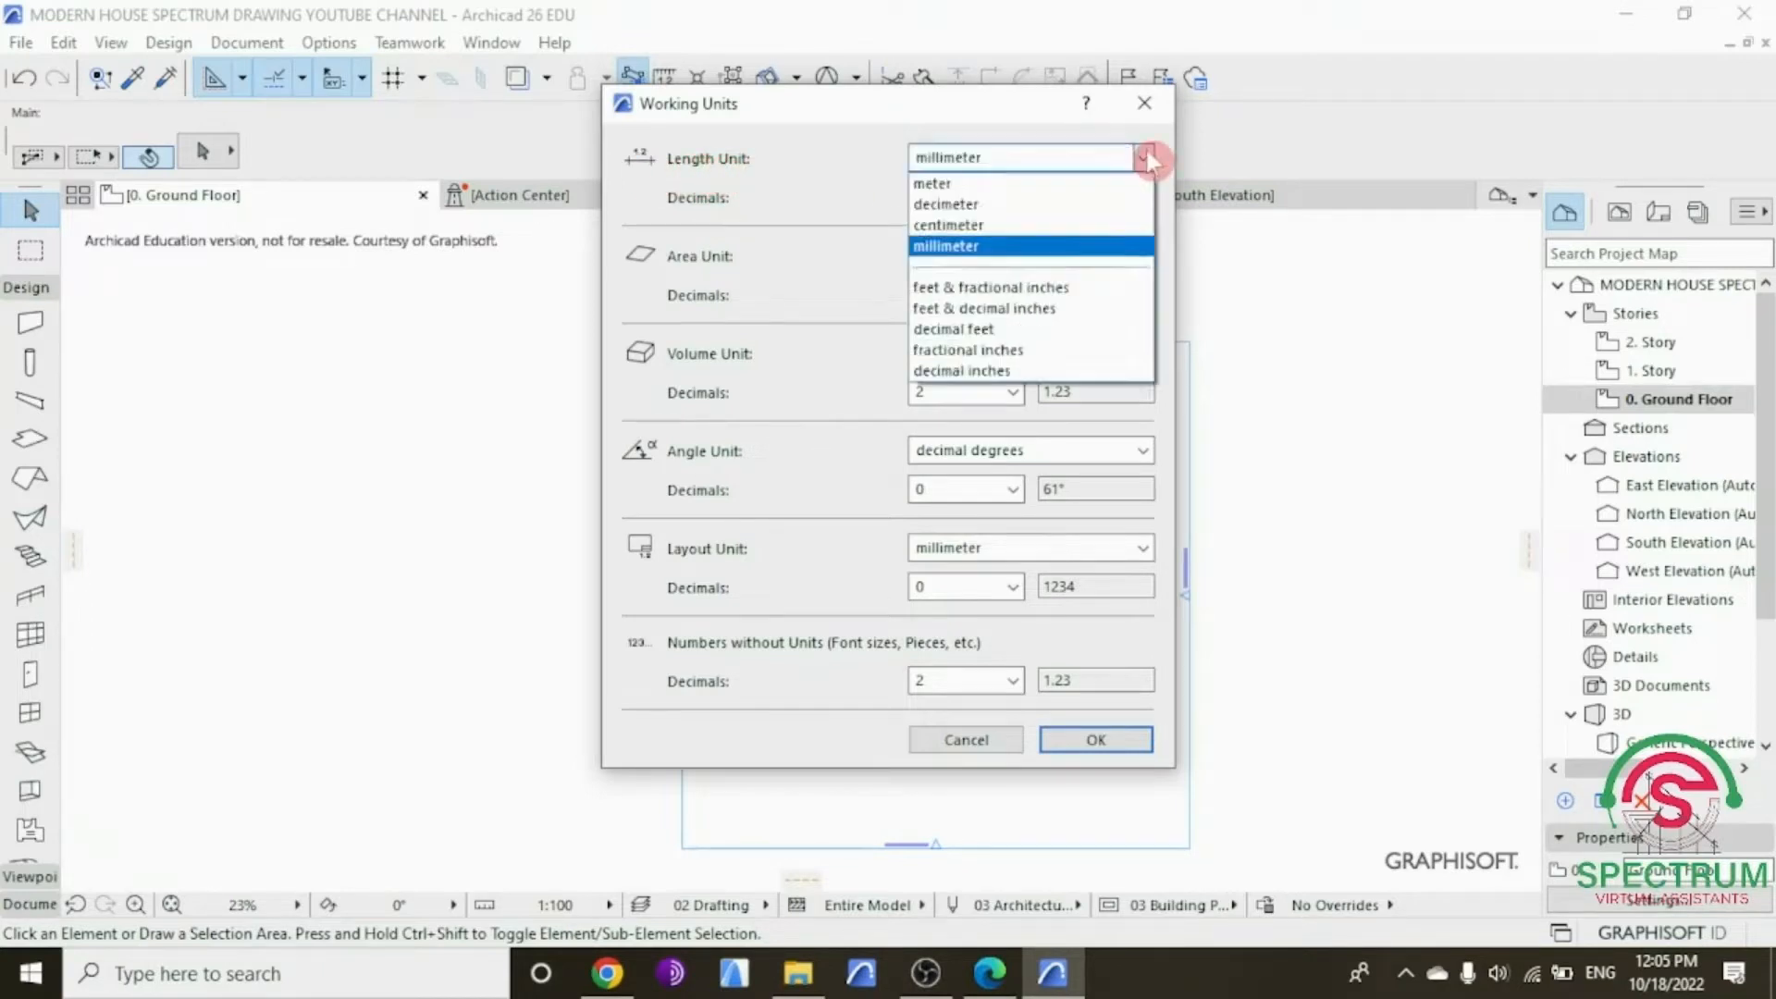
pyautogui.click(1132, 246)
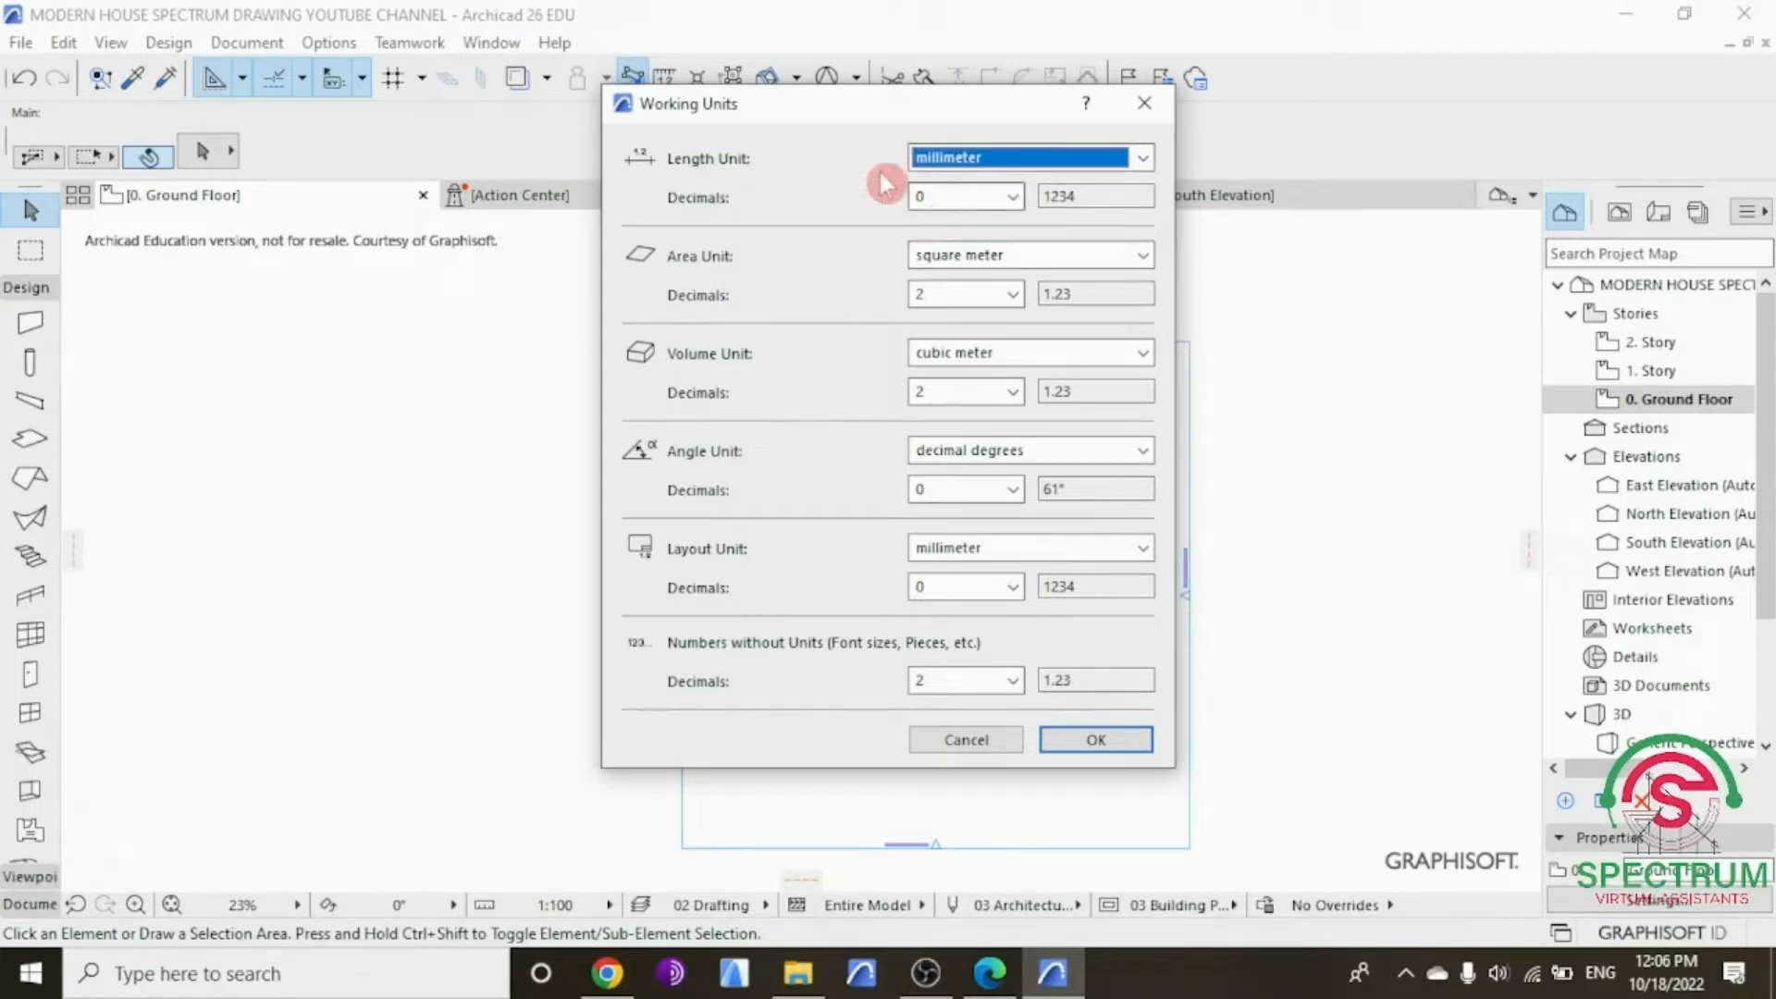
pyautogui.click(1055, 262)
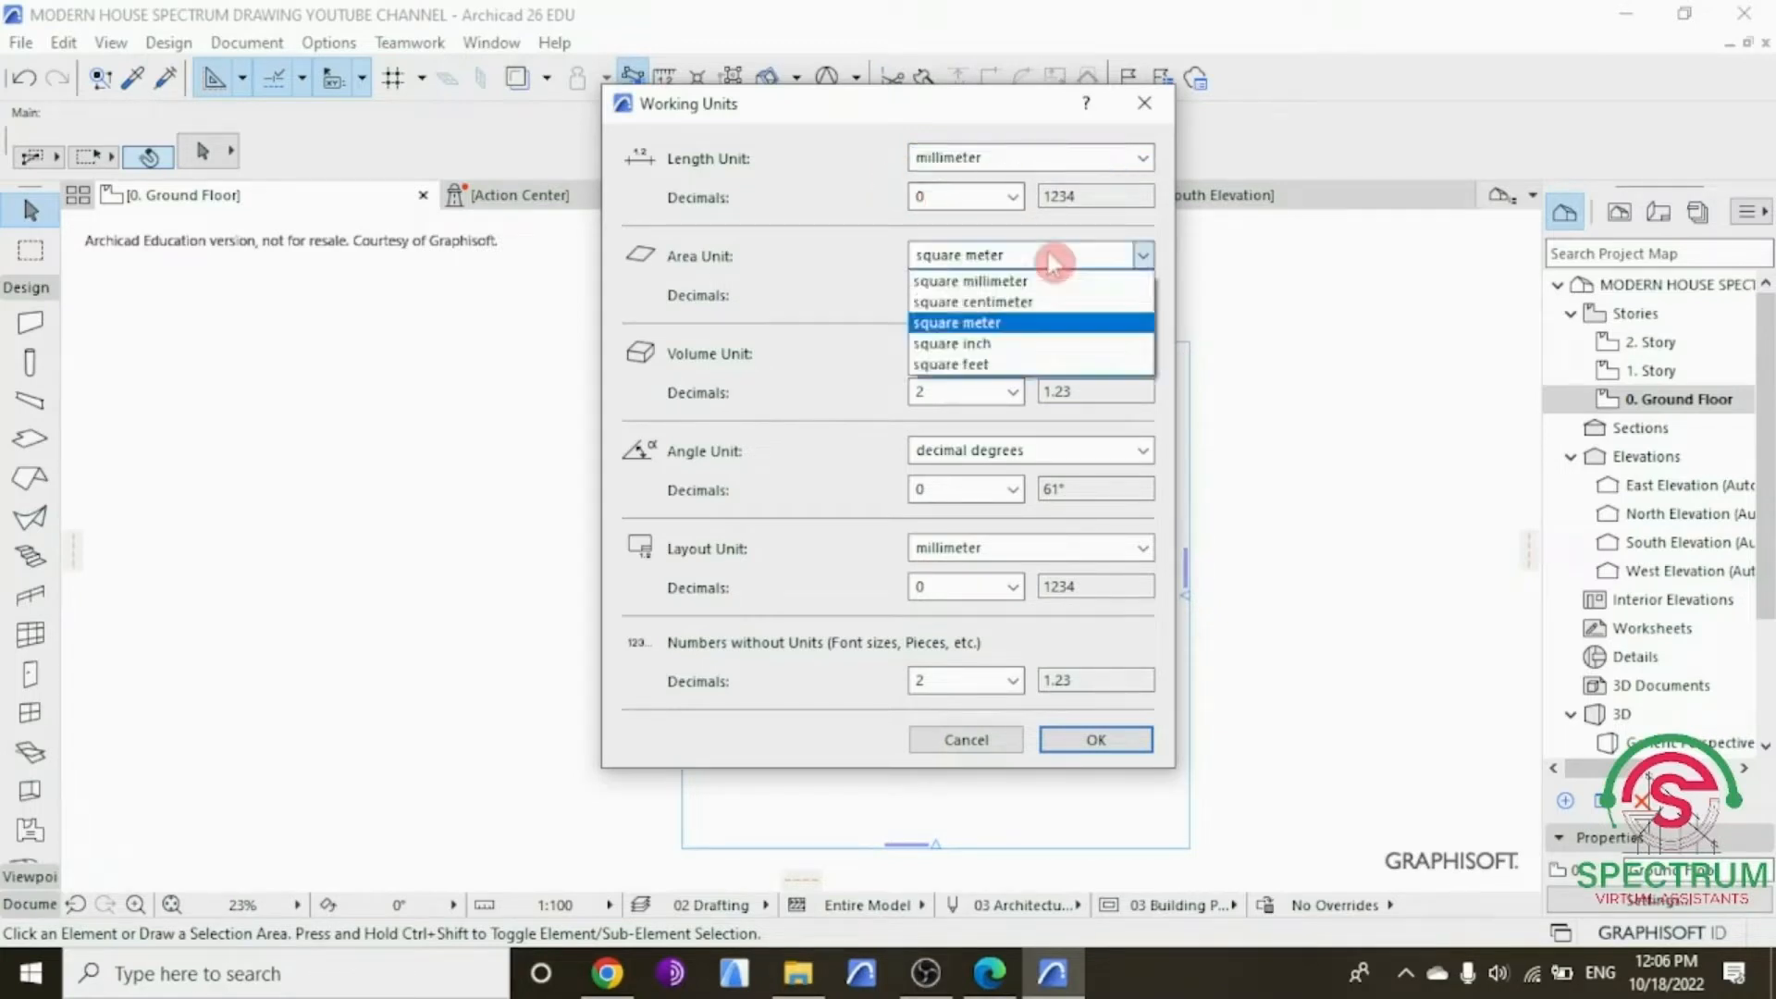
pyautogui.click(1059, 281)
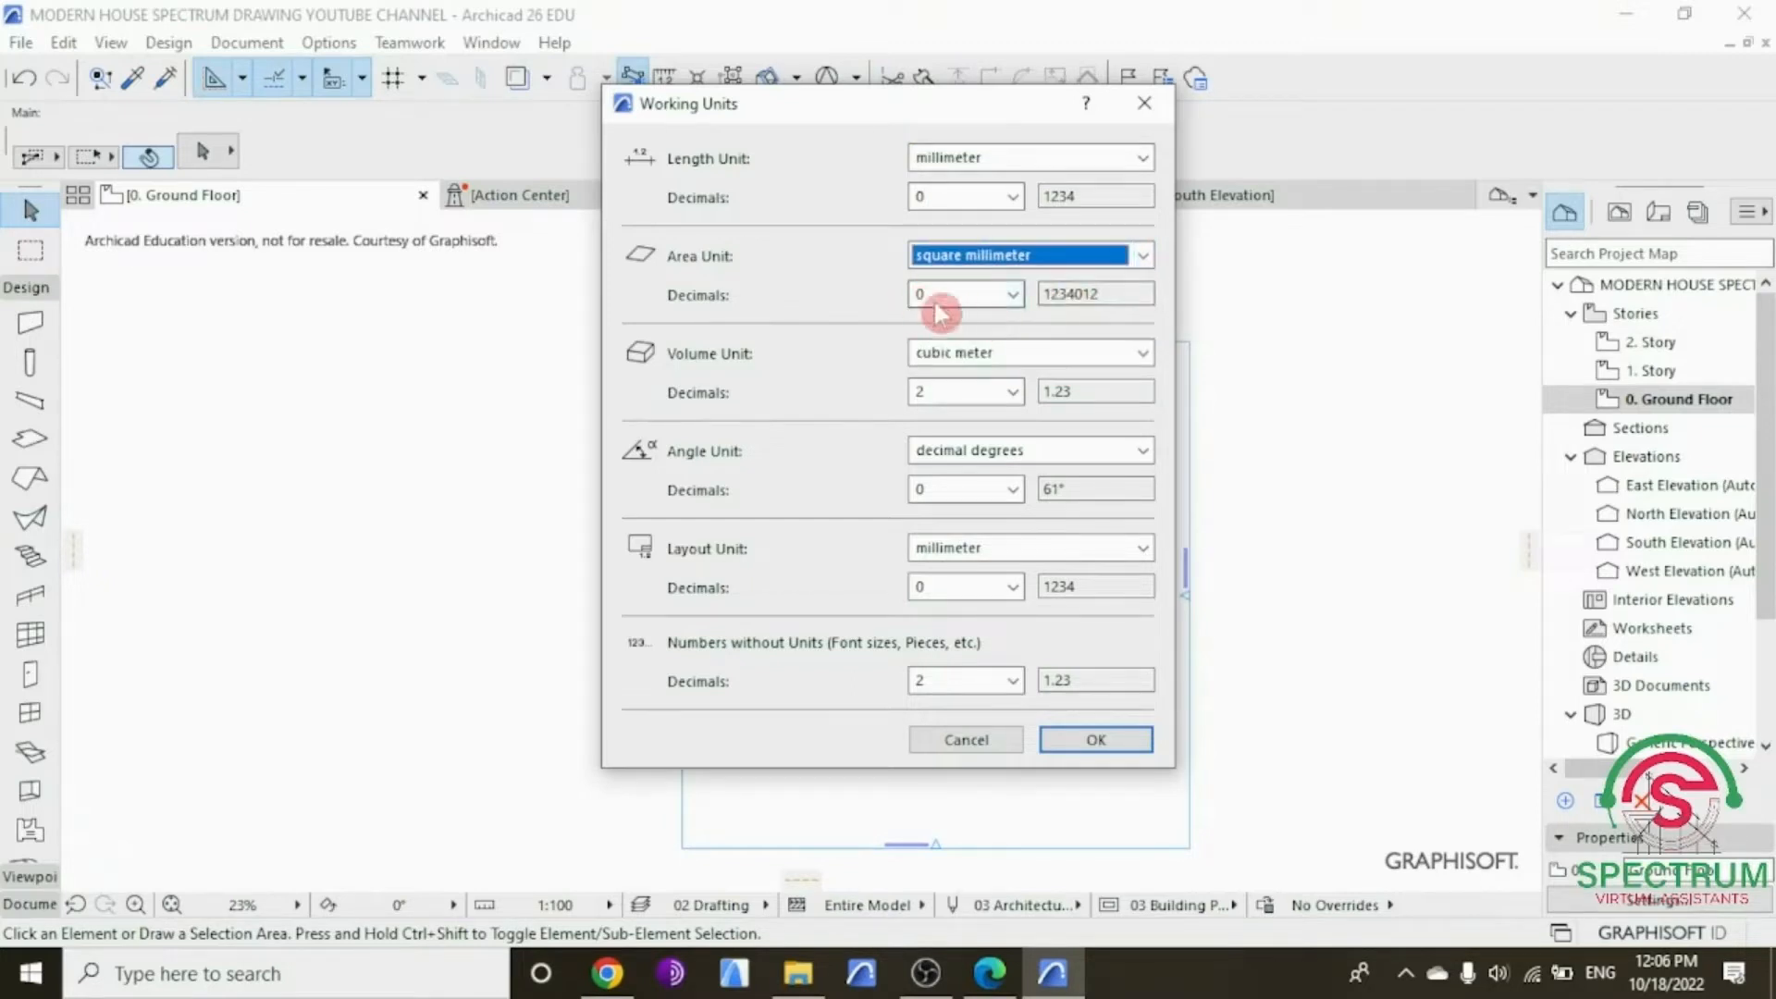
# Step: Set the volume unit to cubic meter with 0 decimals and the angle unit to decimal degrees
pyautogui.click(1012, 355)
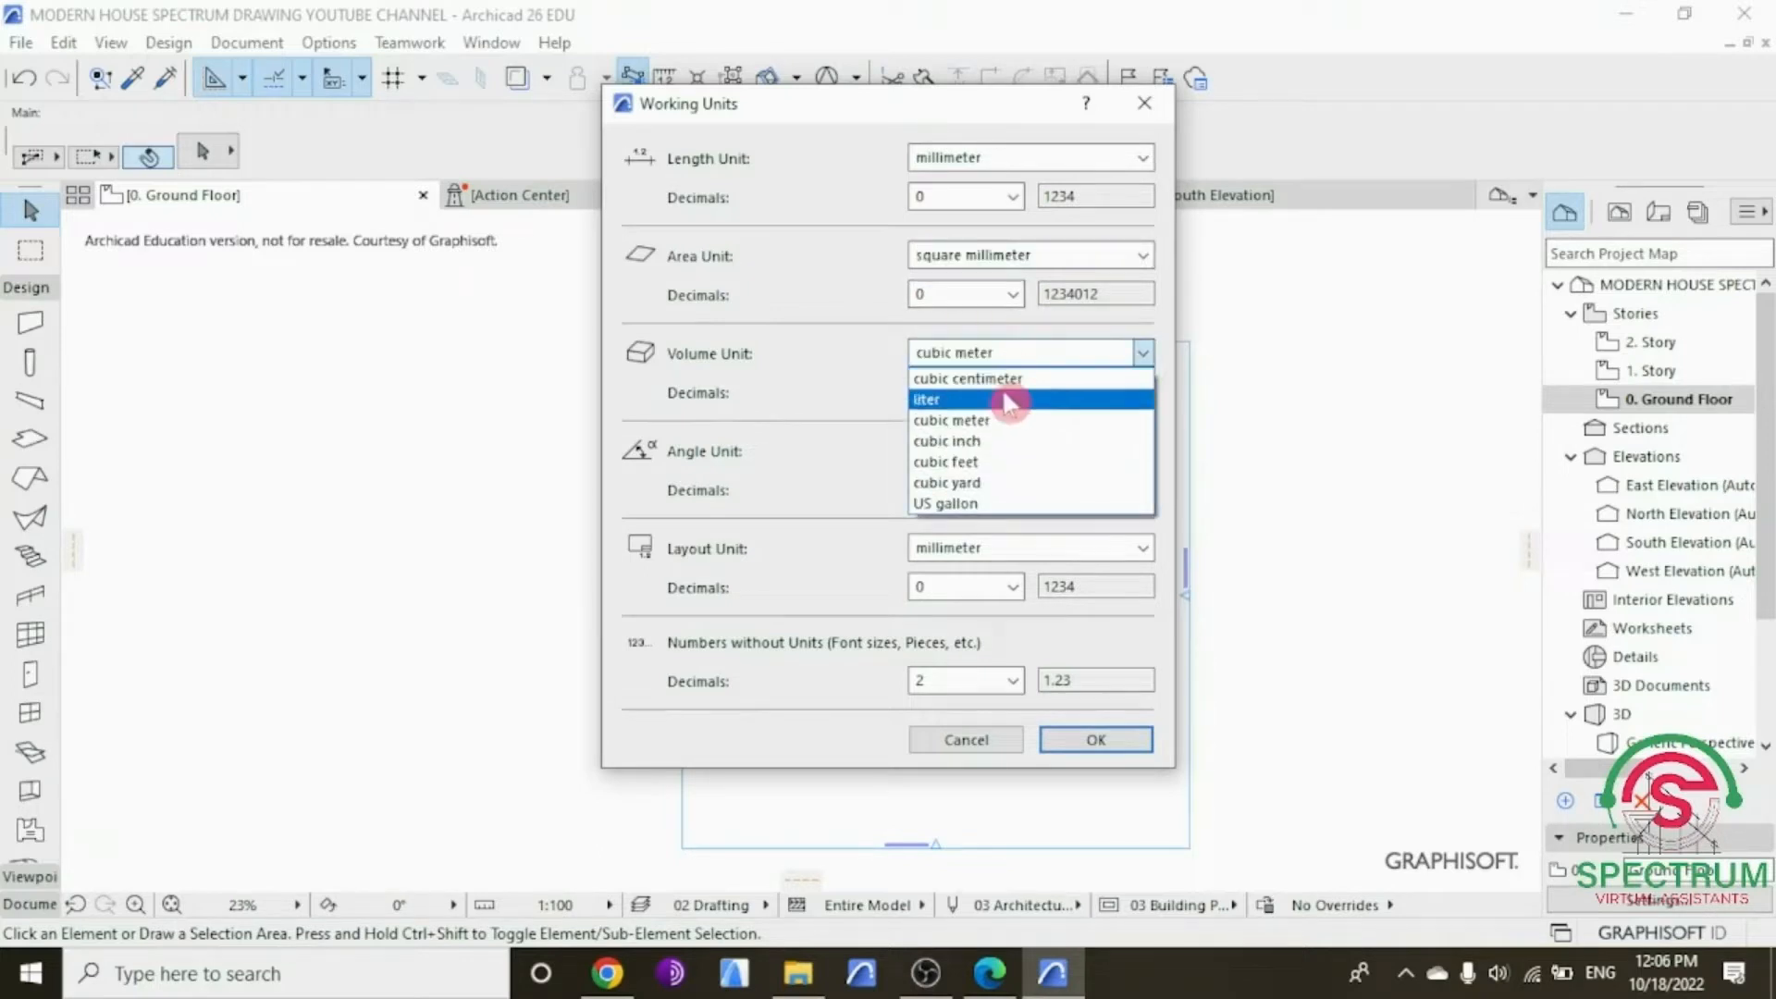
pyautogui.click(973, 427)
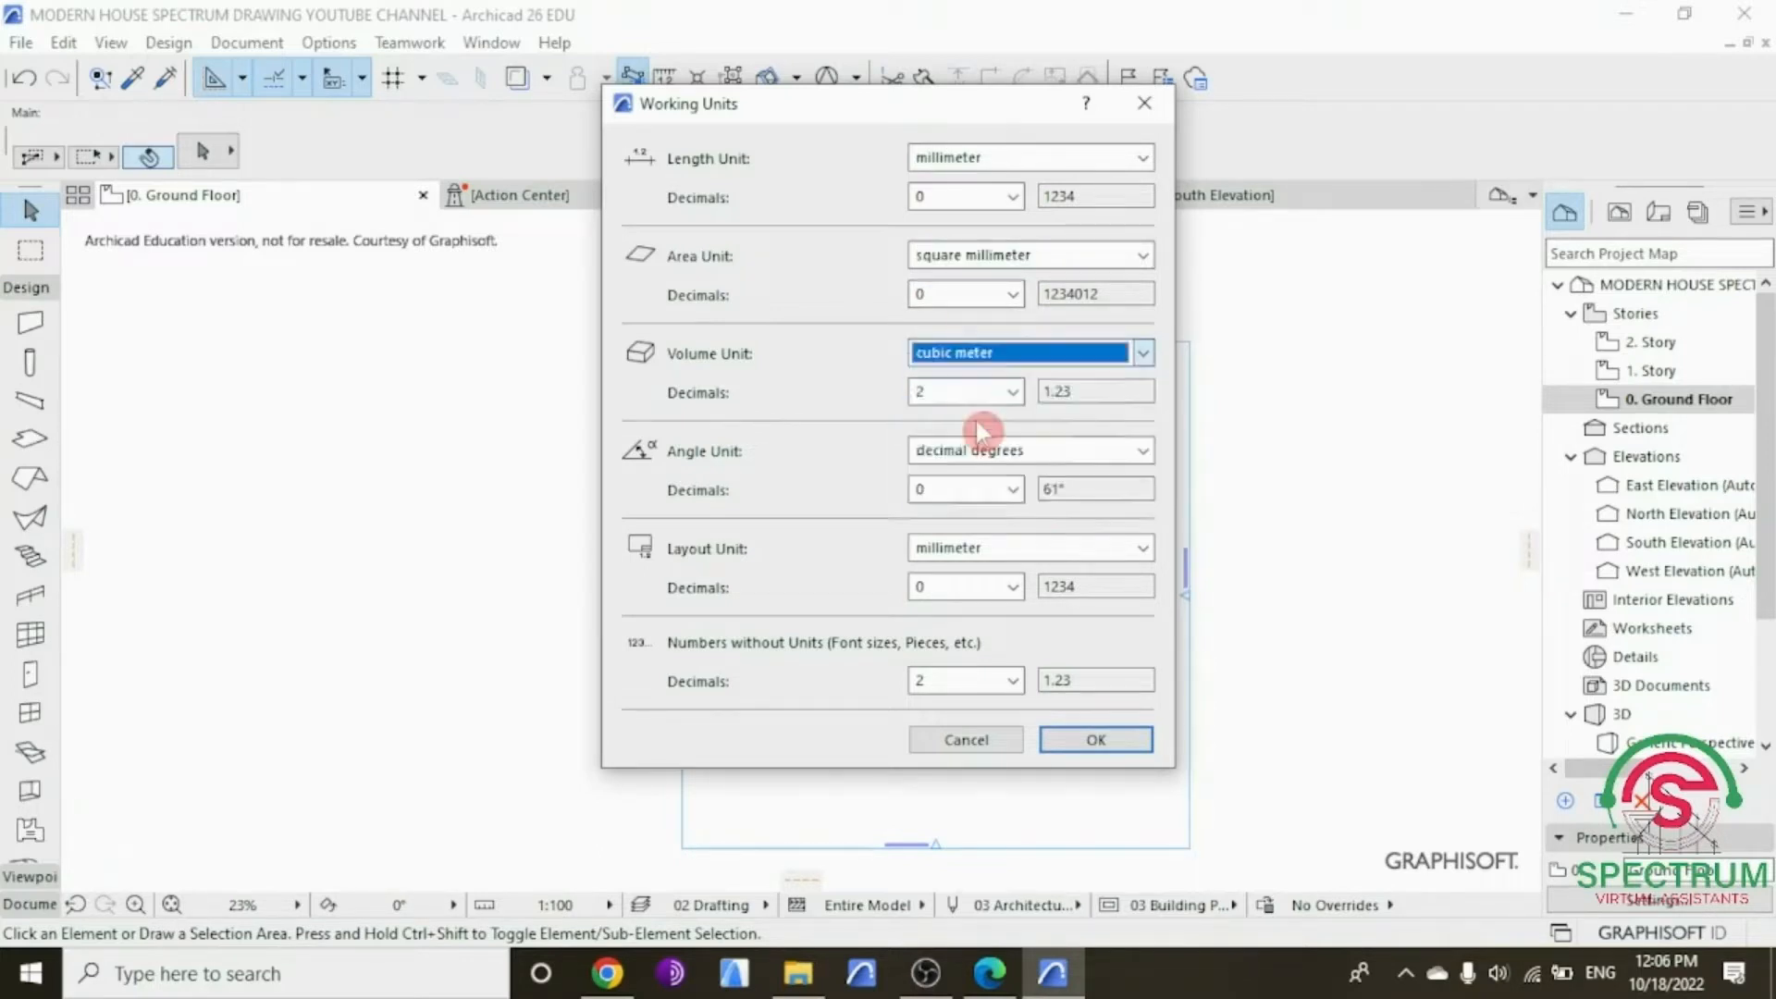
pyautogui.click(1011, 392)
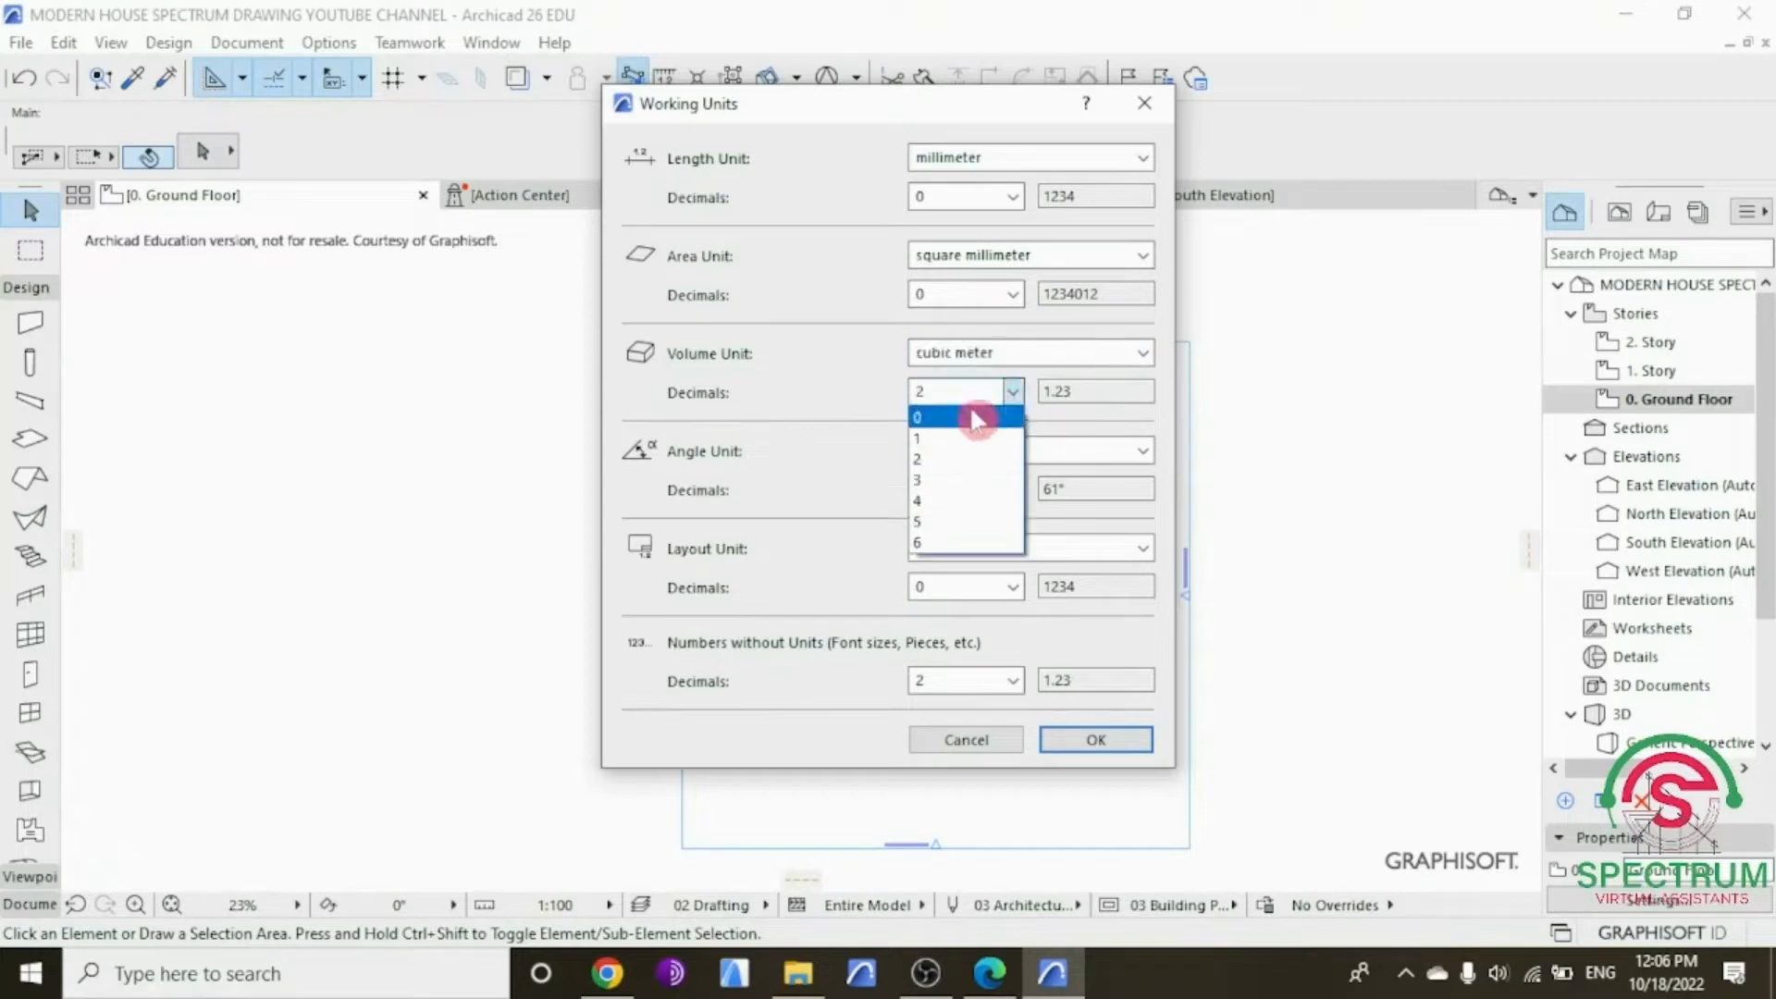
pyautogui.click(976, 413)
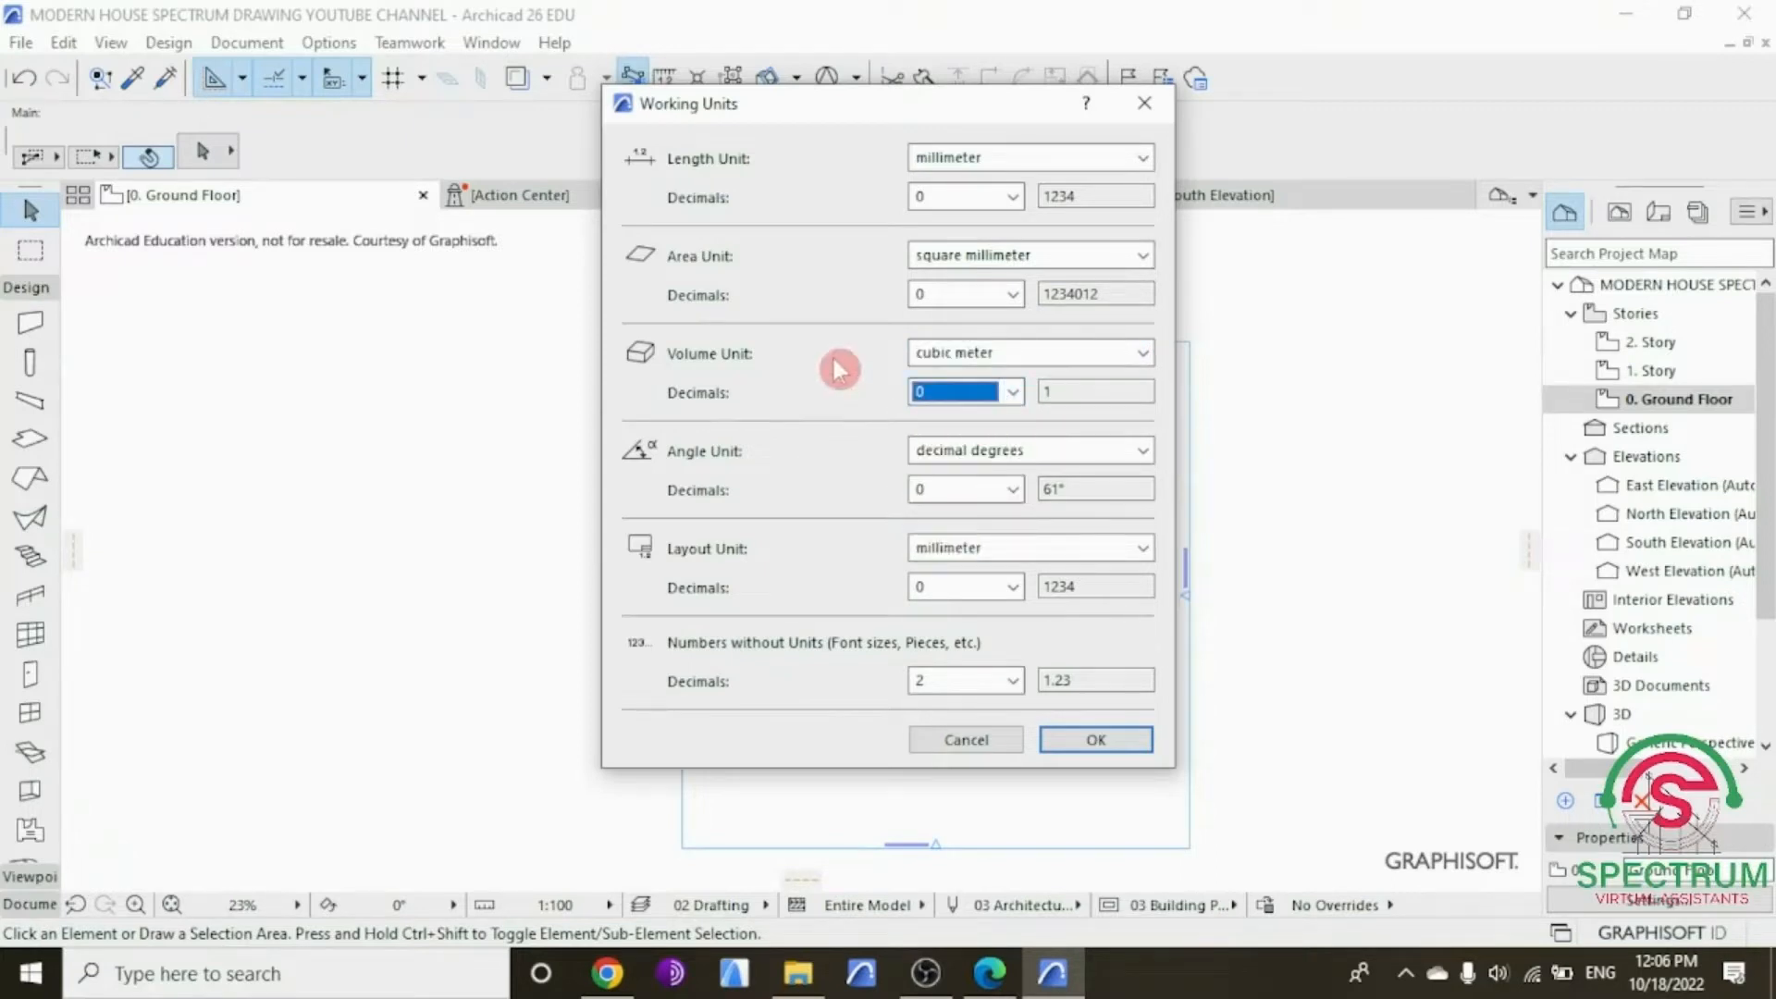
pyautogui.click(1017, 451)
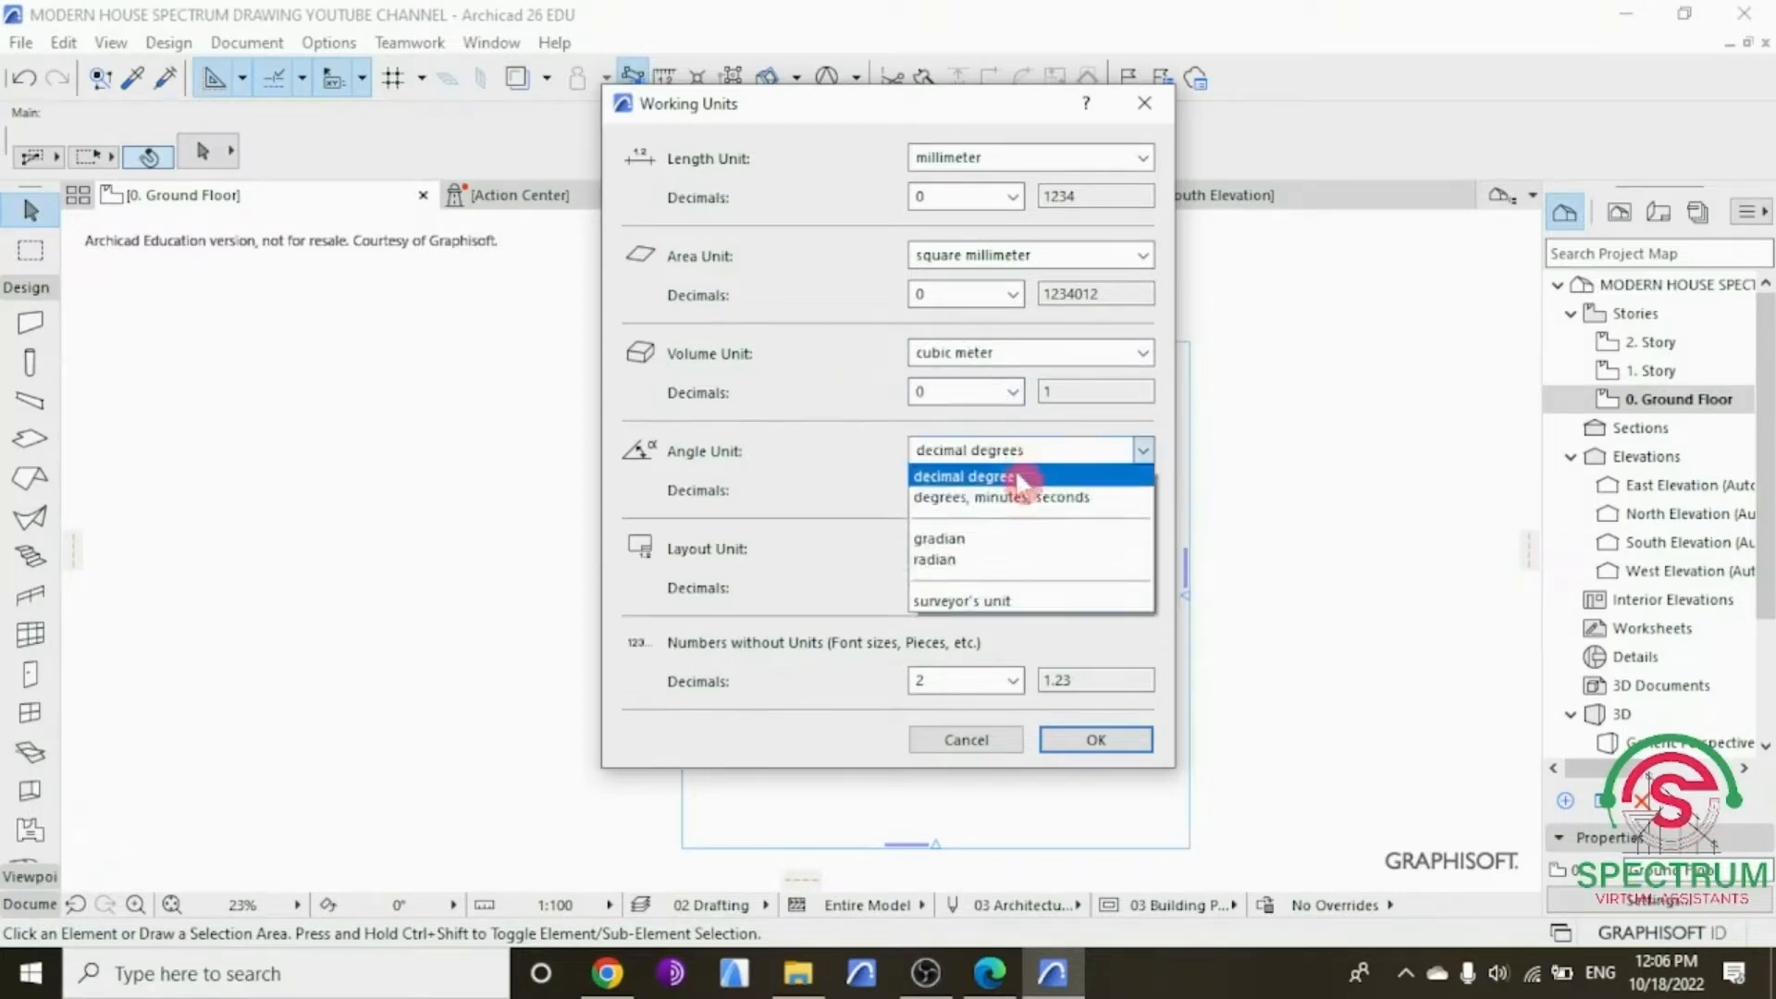
pyautogui.click(1021, 477)
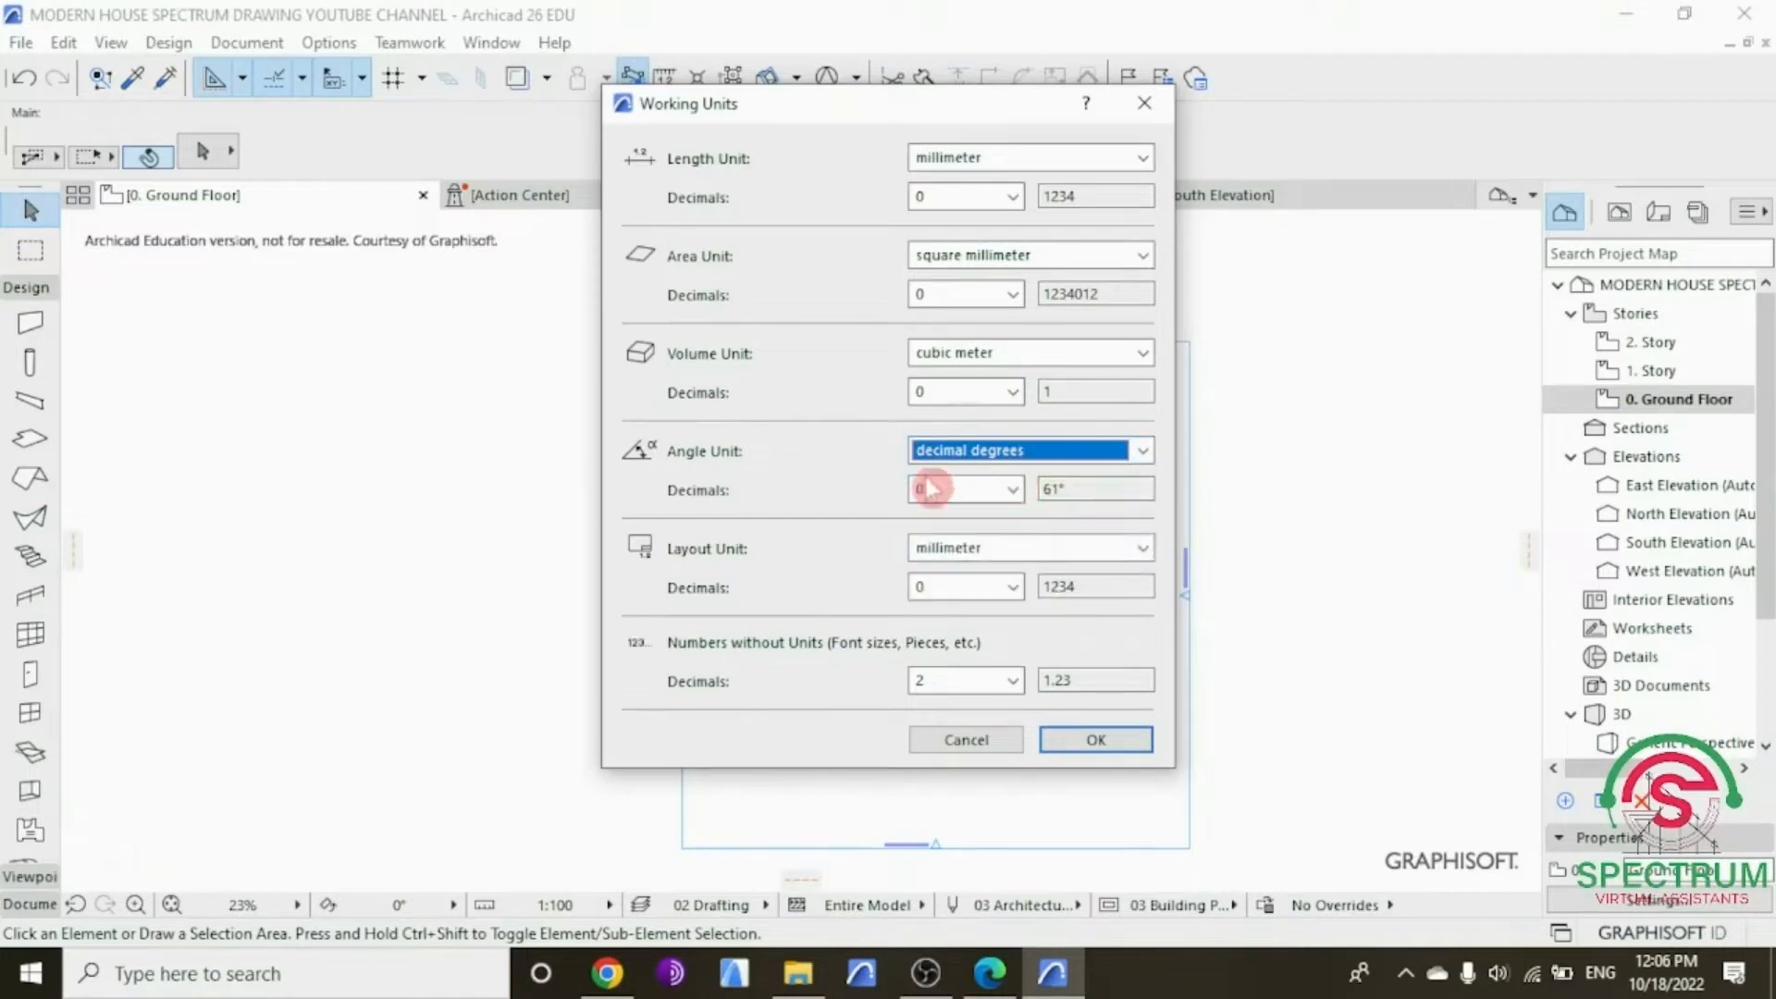
# Step: Set the layout unit to millimeter with 0 decimals, set numbers without units to 0 decimals, and apply the working units
pyautogui.click(1001, 552)
pyautogui.click(1008, 629)
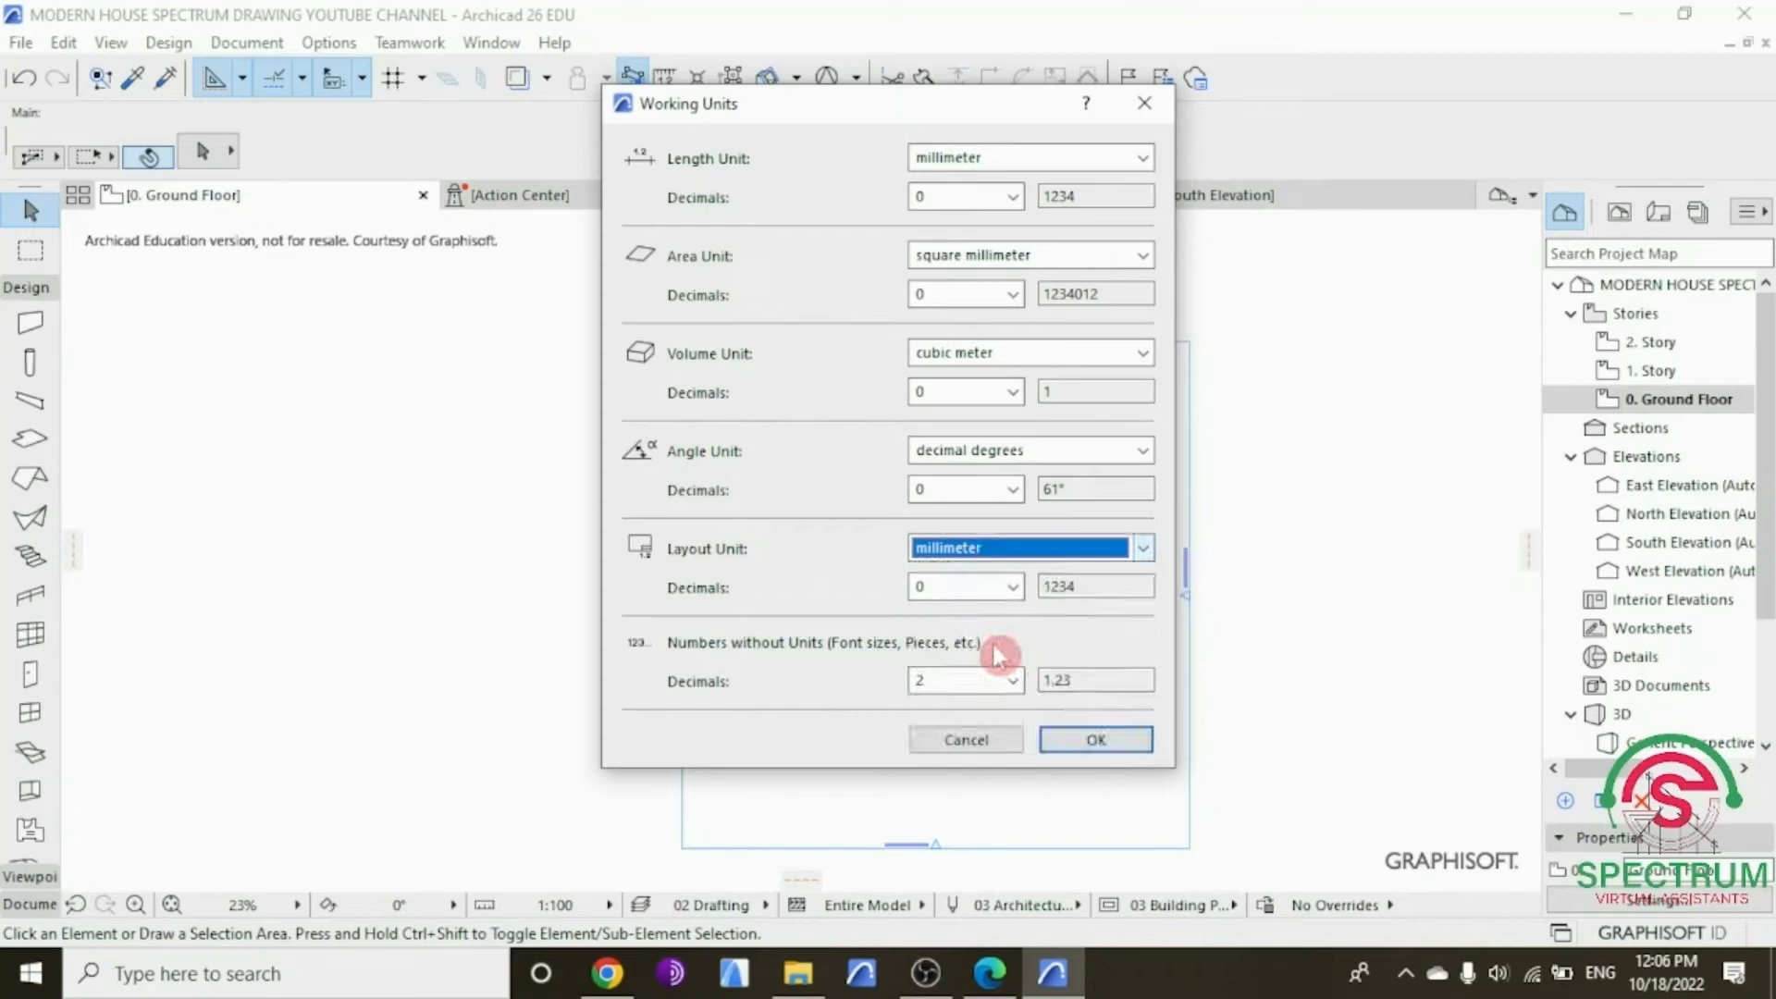
pyautogui.click(1013, 592)
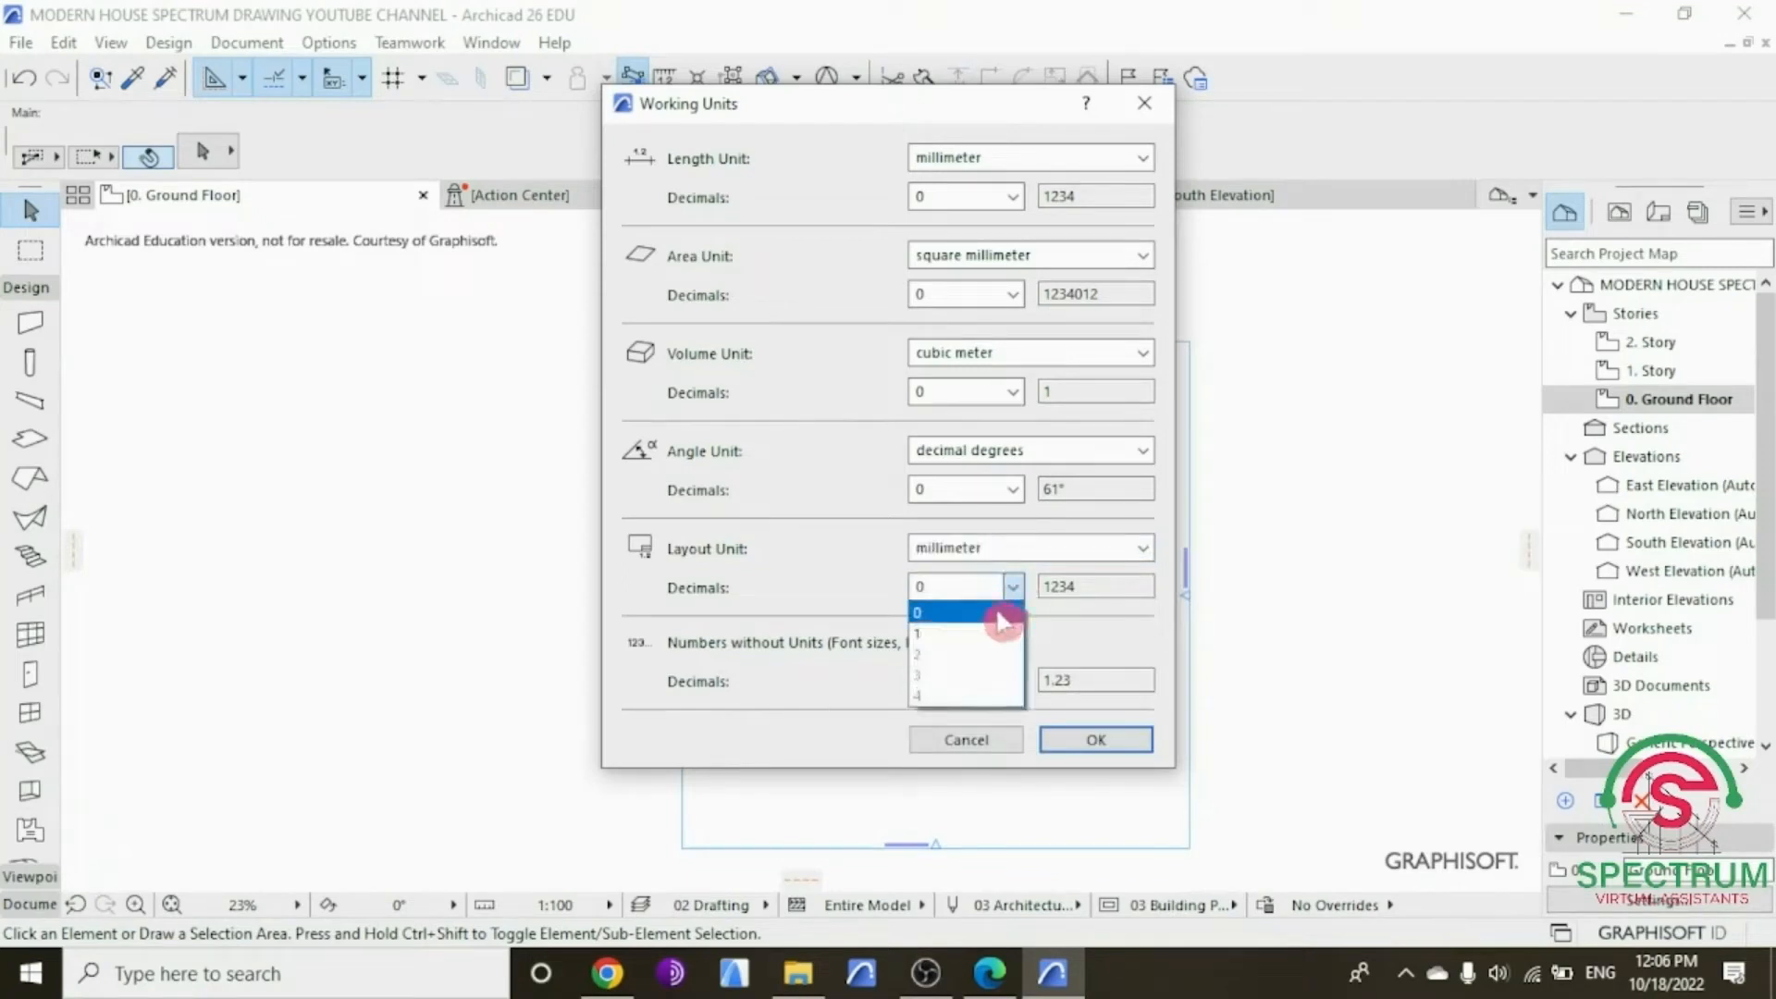
pyautogui.click(999, 614)
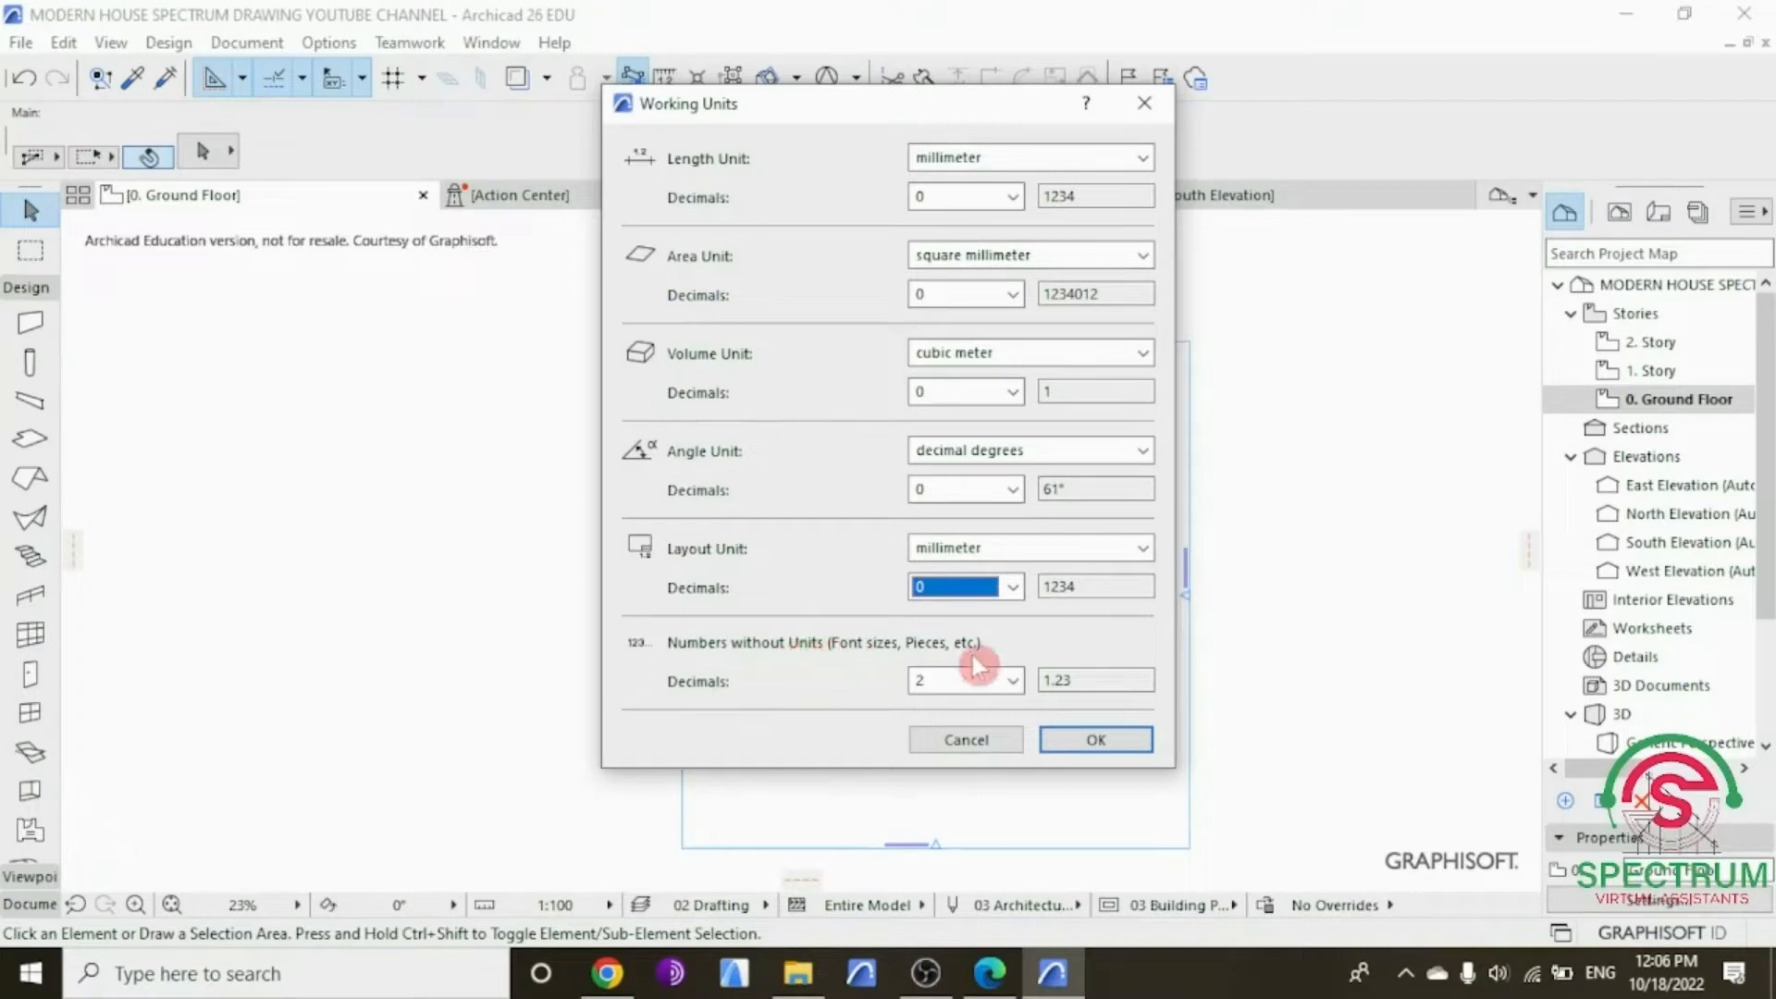
pyautogui.click(1012, 682)
pyautogui.click(947, 702)
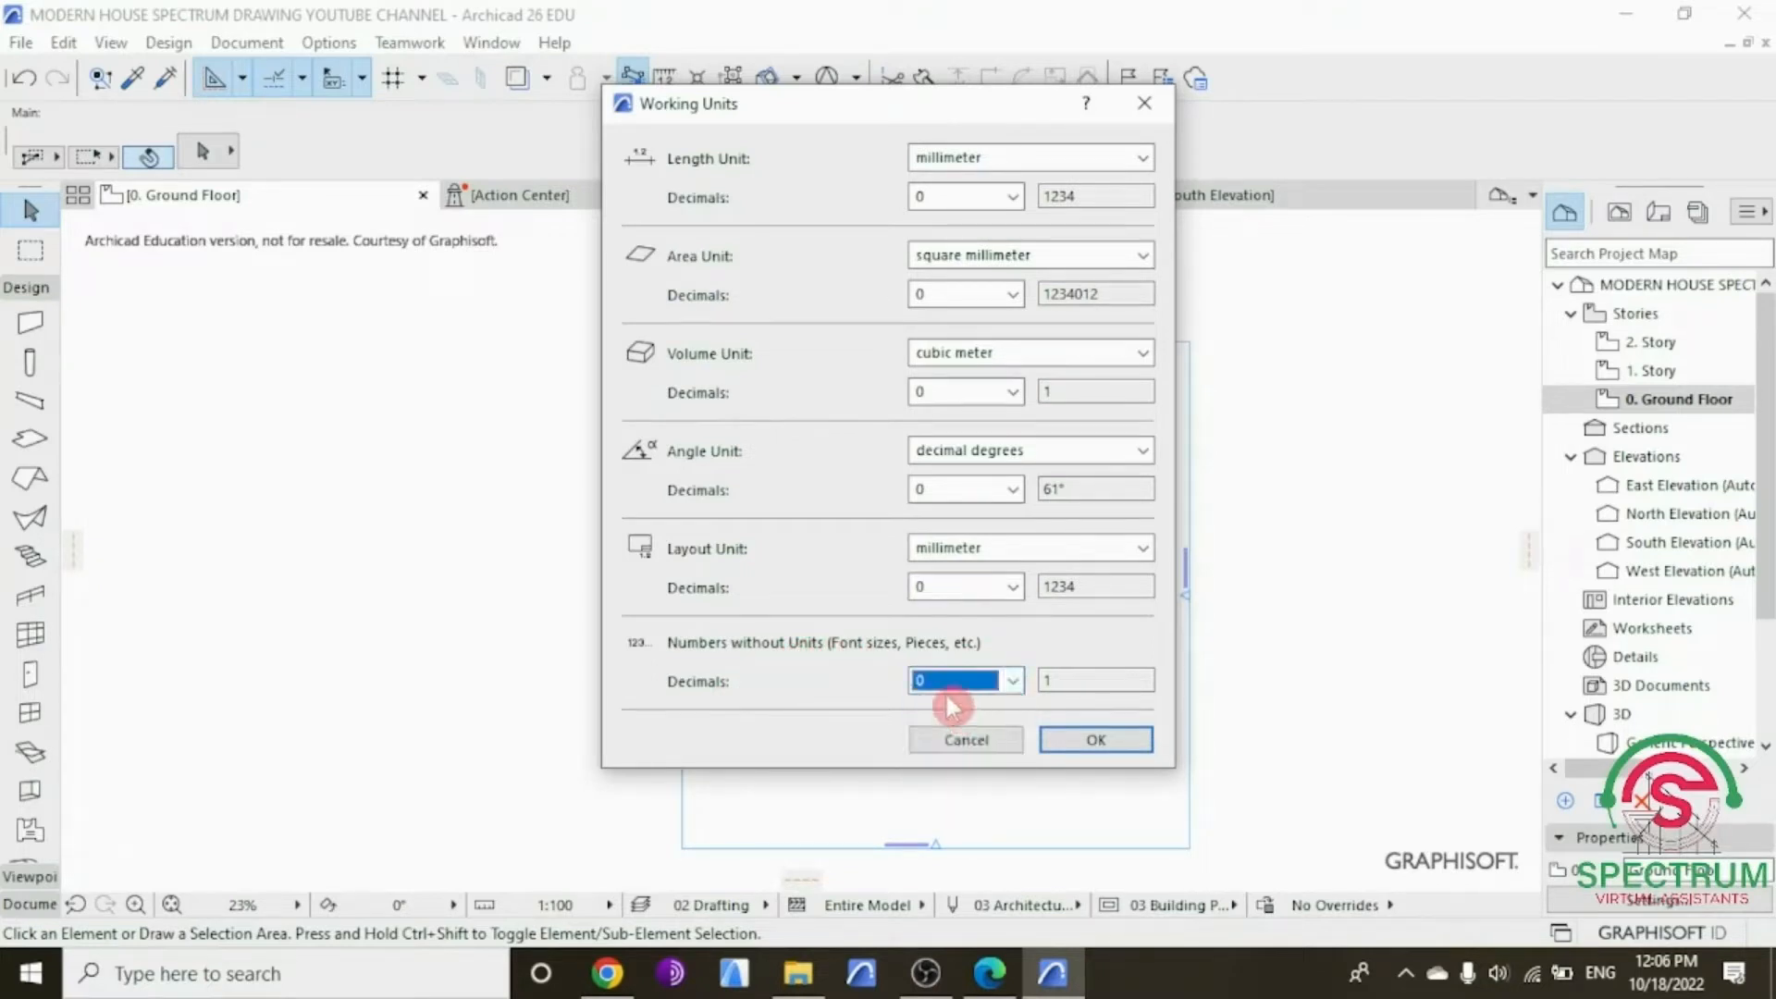
pyautogui.click(1105, 741)
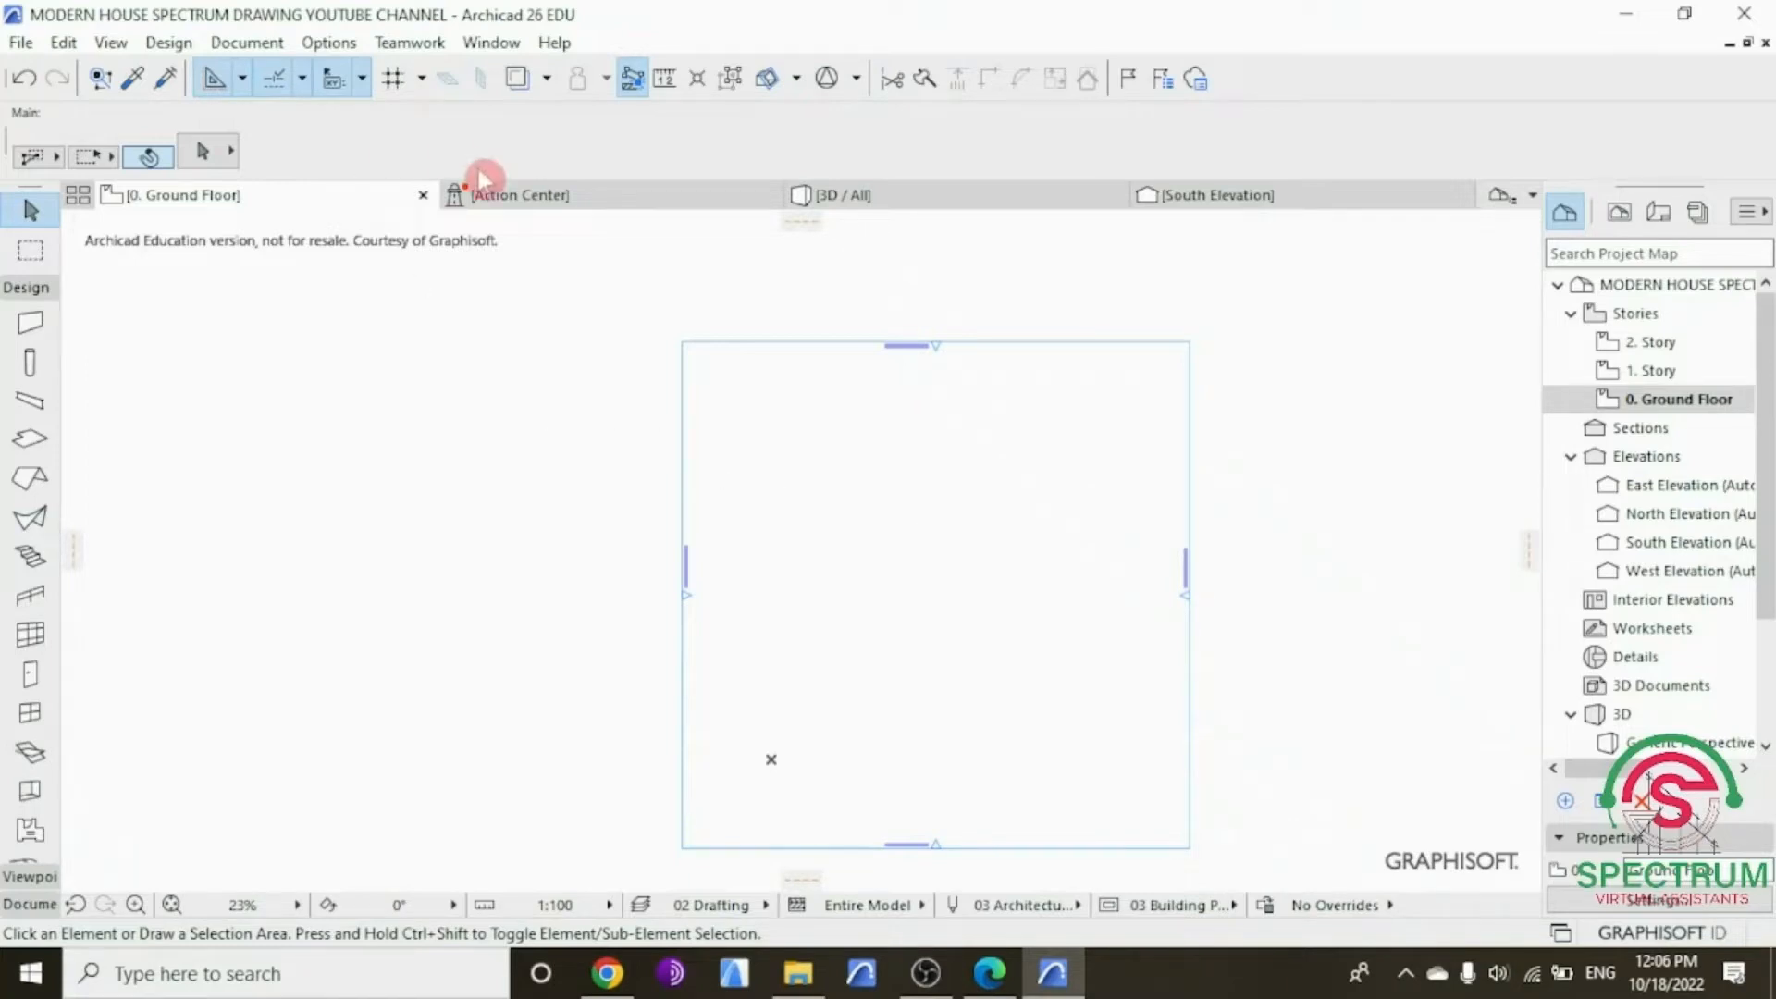
# Step: Apply the Plain Millimeter dimension standard in the project preferences, with linear dimensions in millimeter and Extra Accuracy Off
pyautogui.click(329, 43)
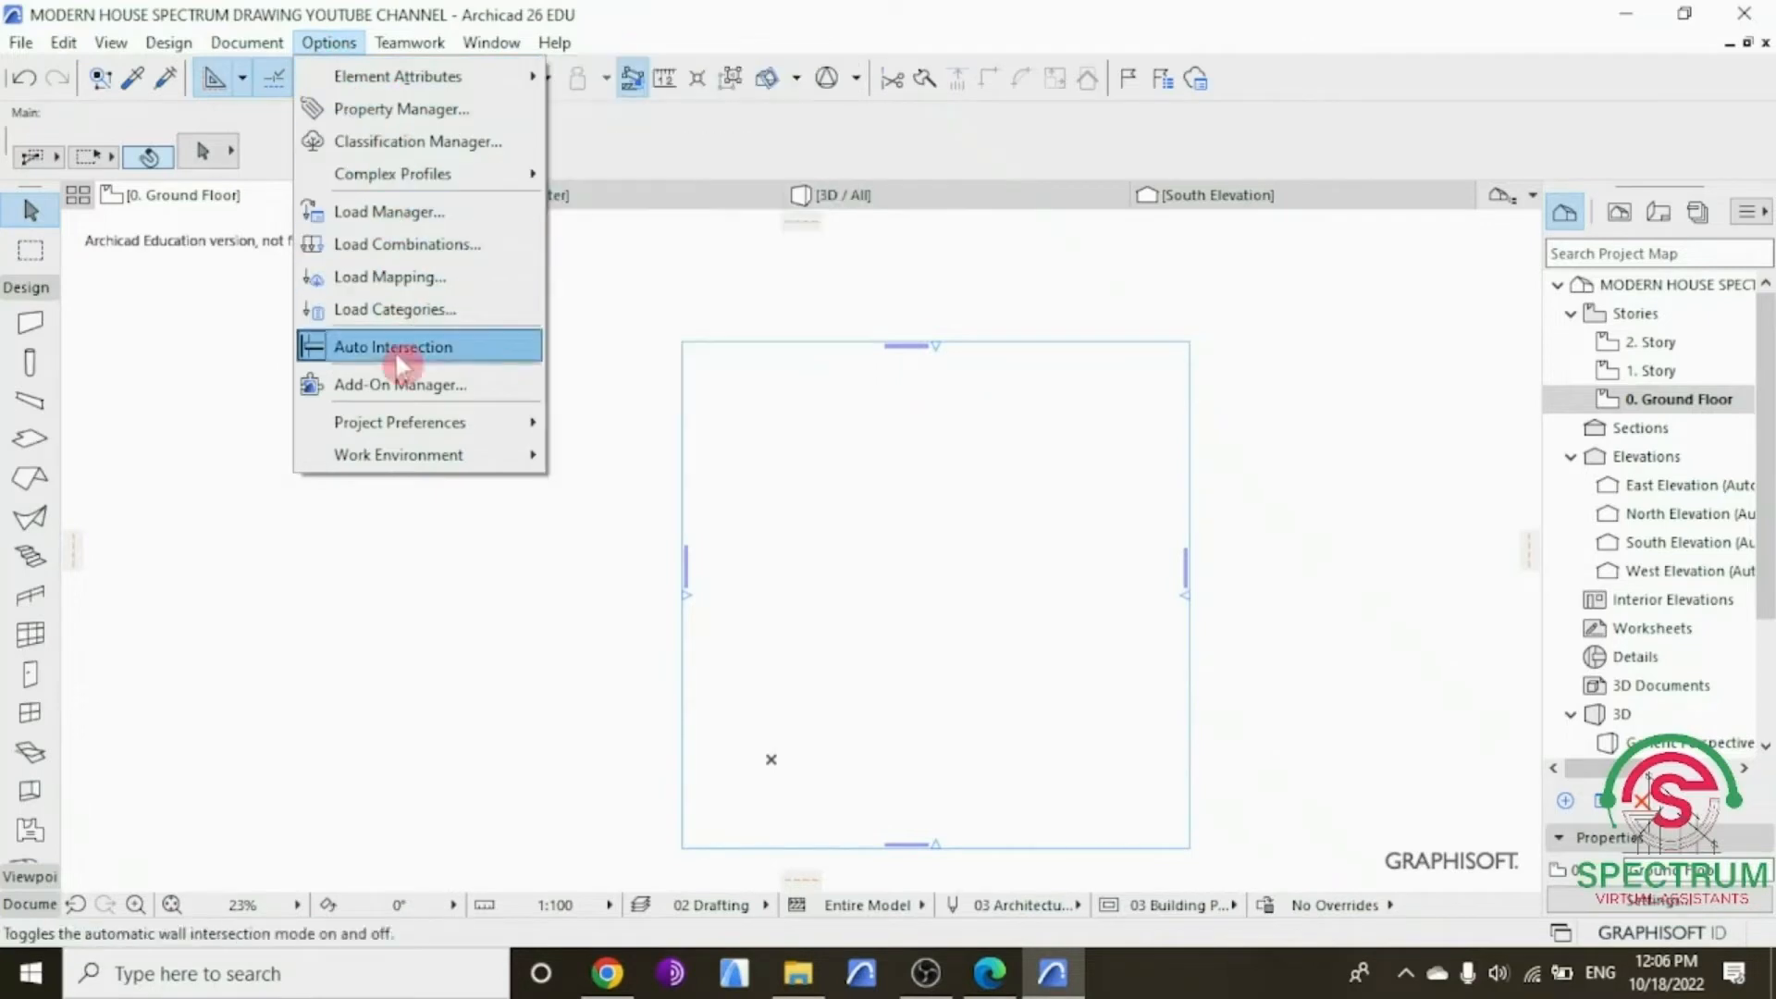
pyautogui.moveTo(424, 424)
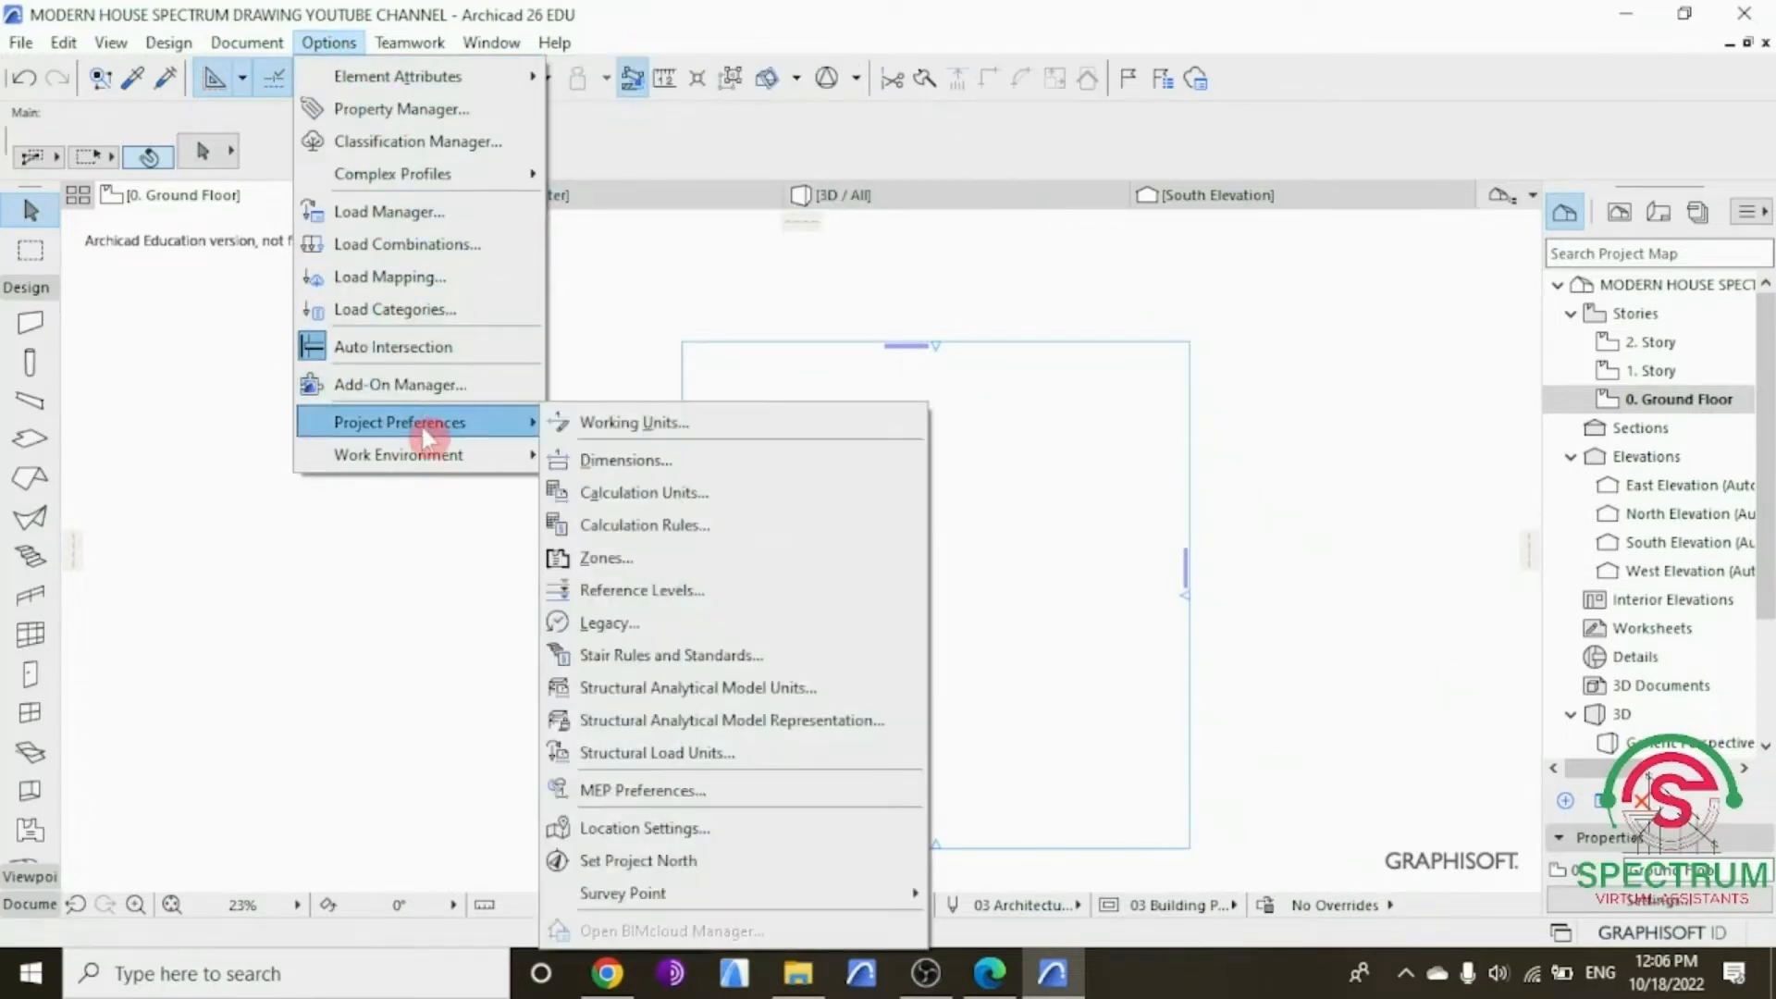
pyautogui.click(605, 460)
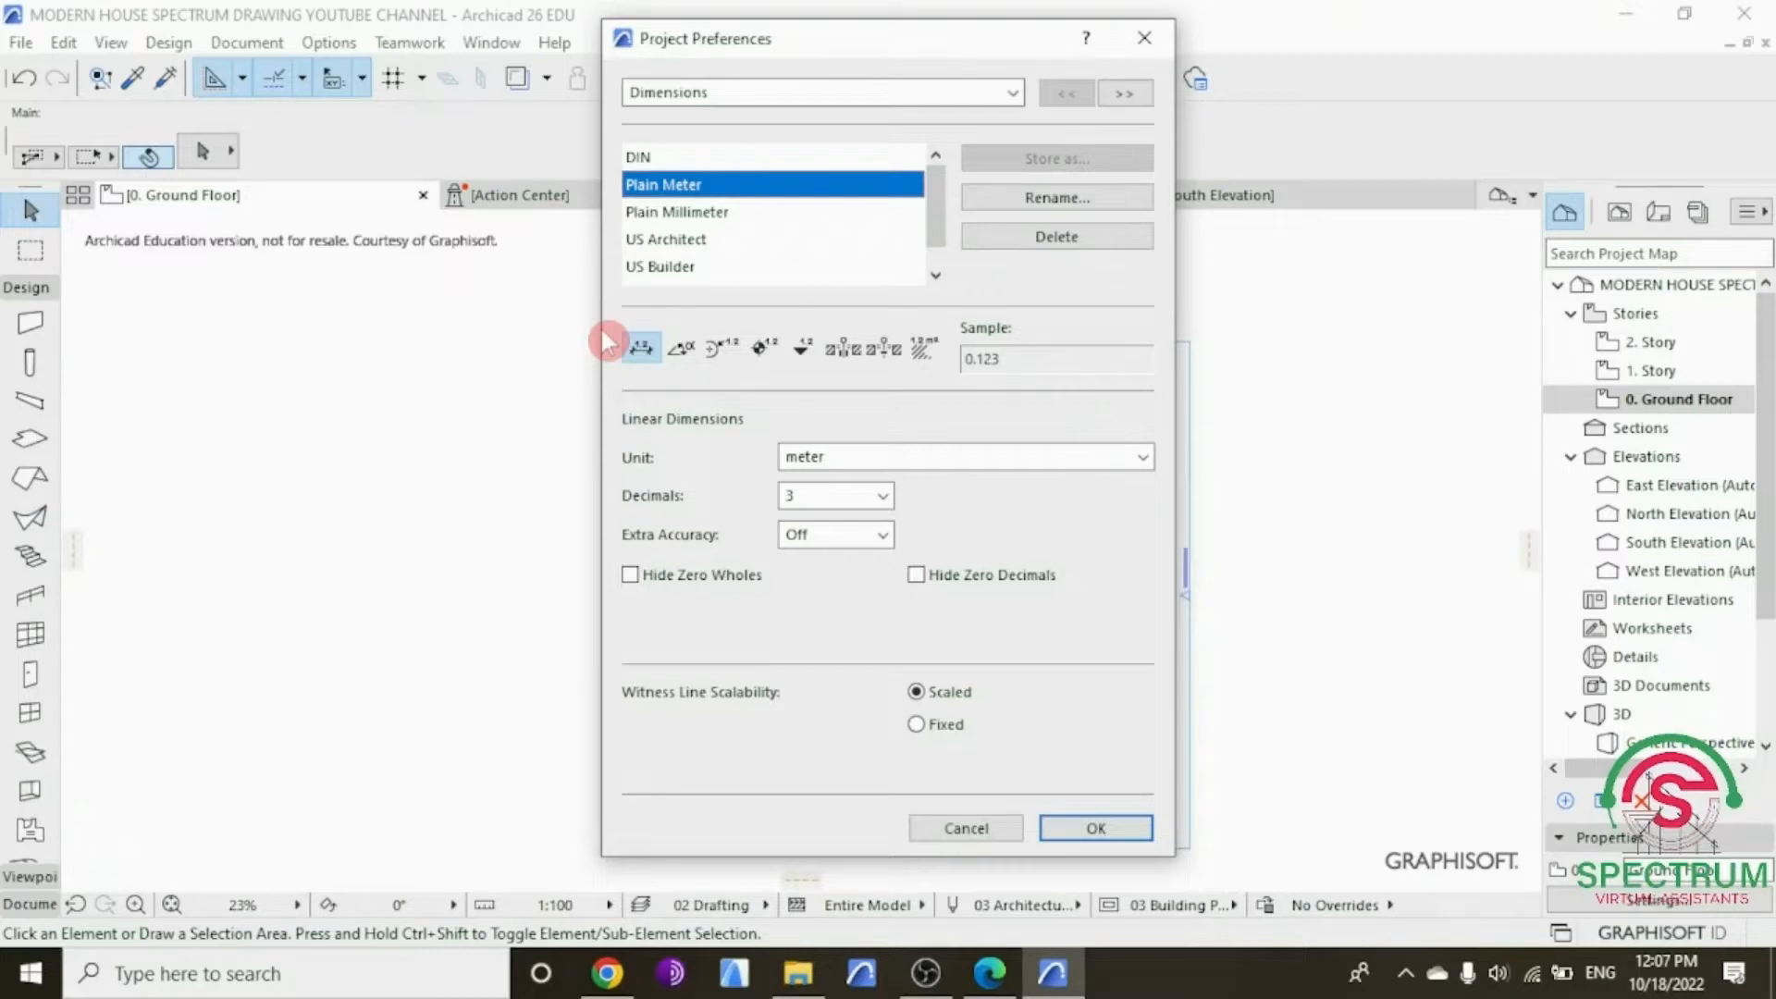
pyautogui.click(707, 215)
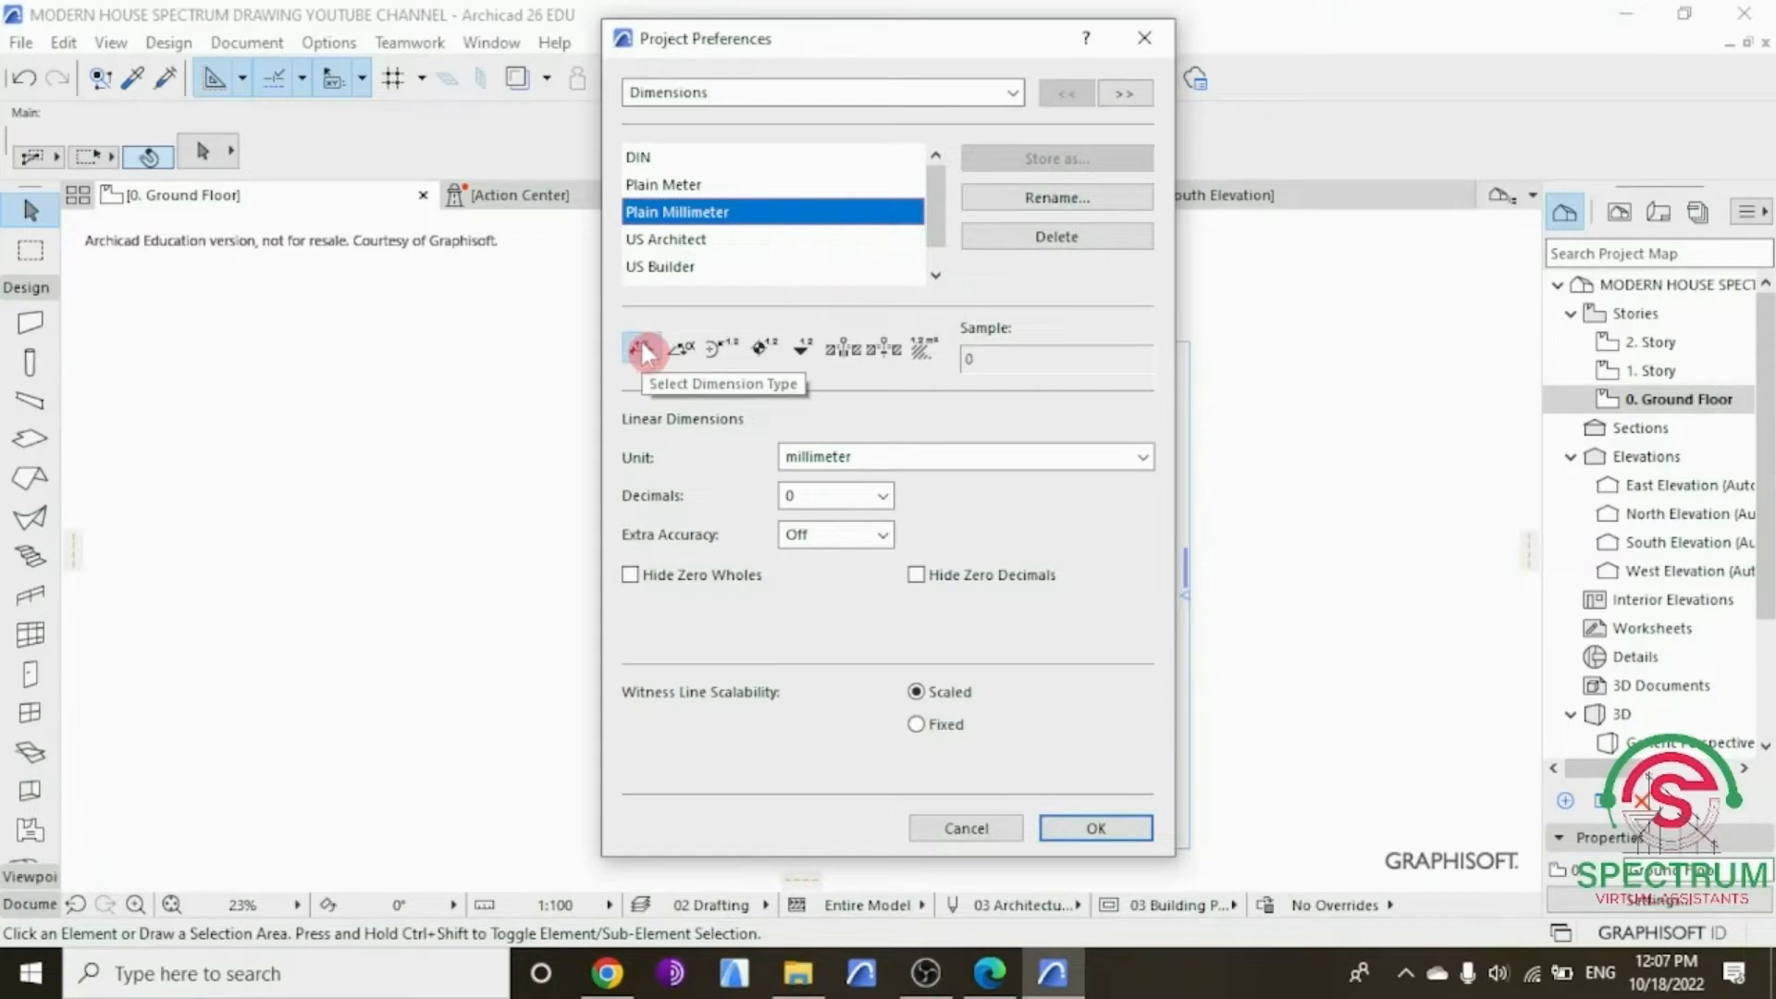
pyautogui.click(887, 459)
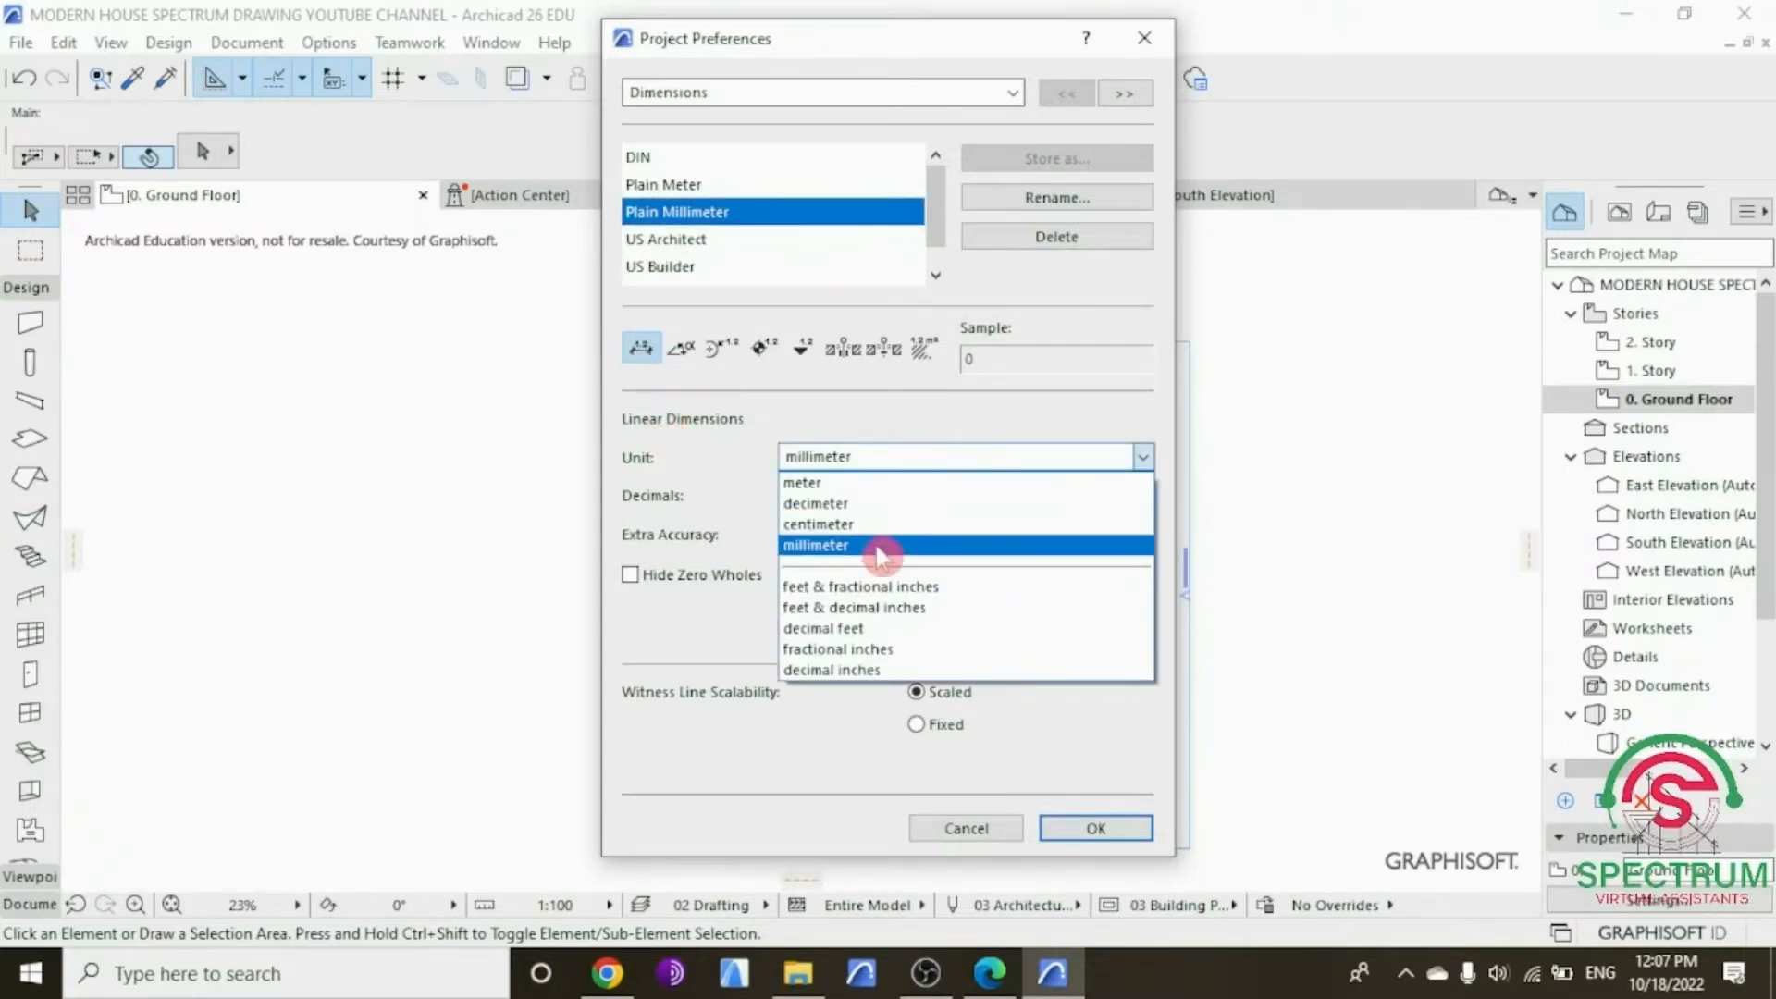
pyautogui.click(876, 548)
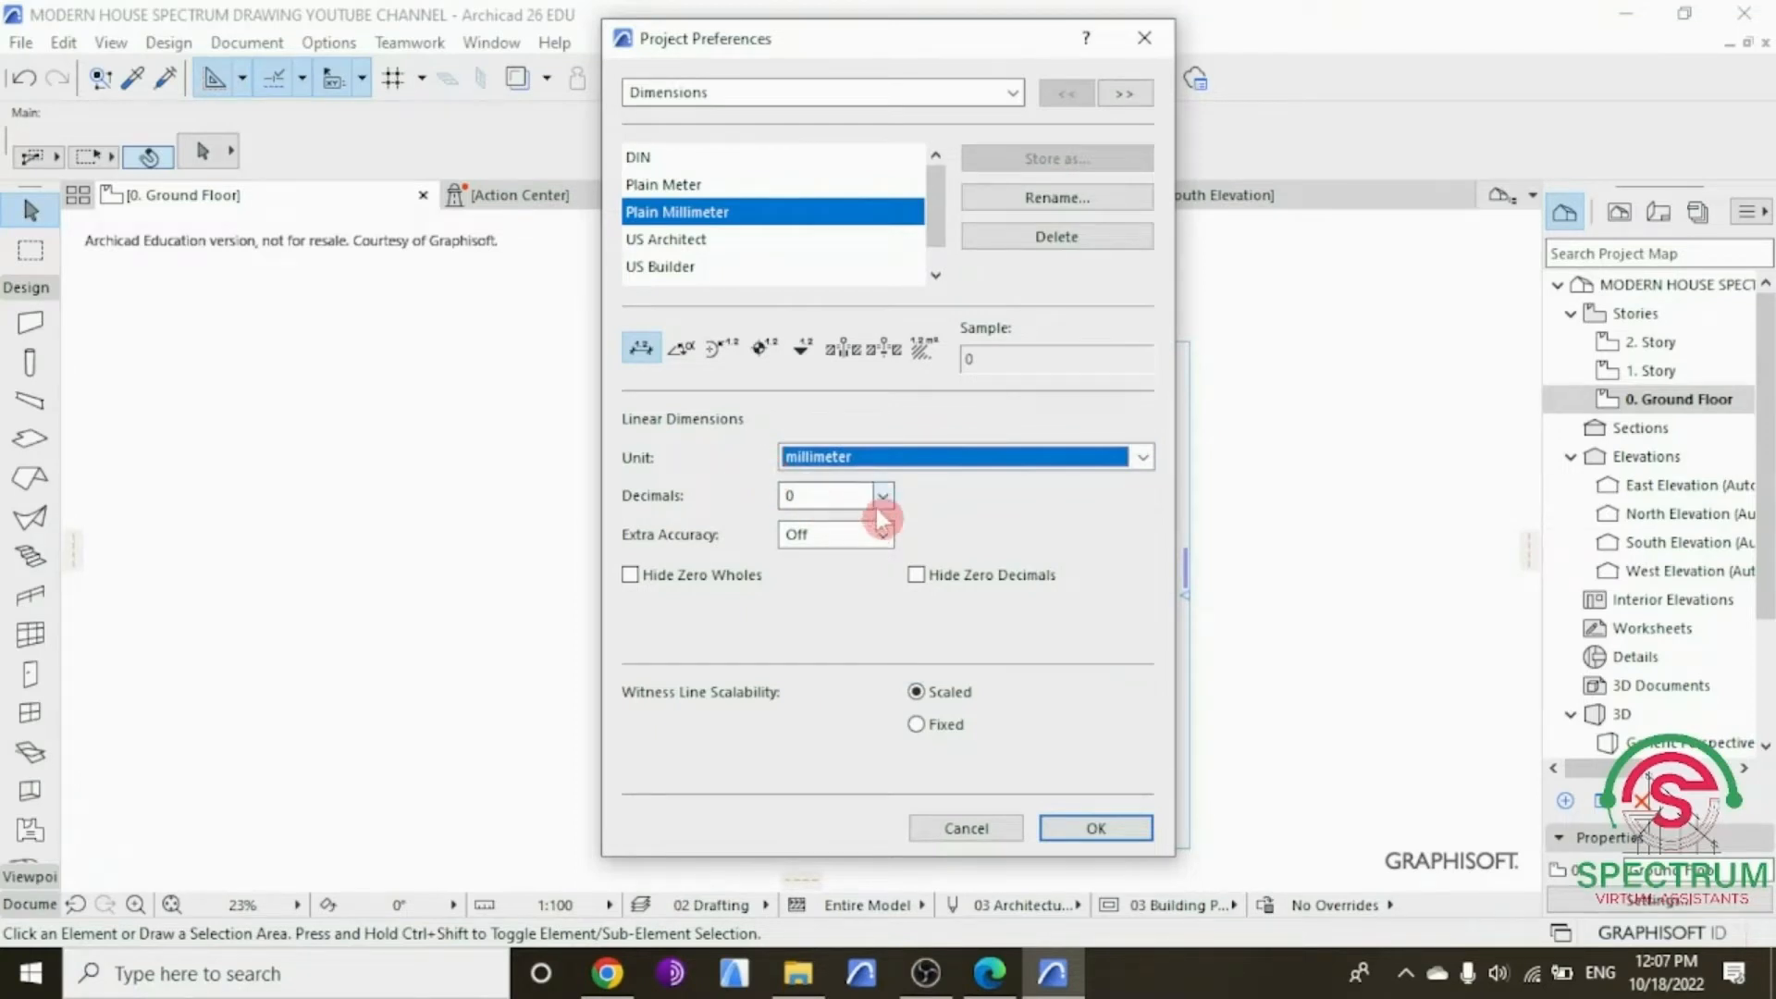
pyautogui.click(882, 537)
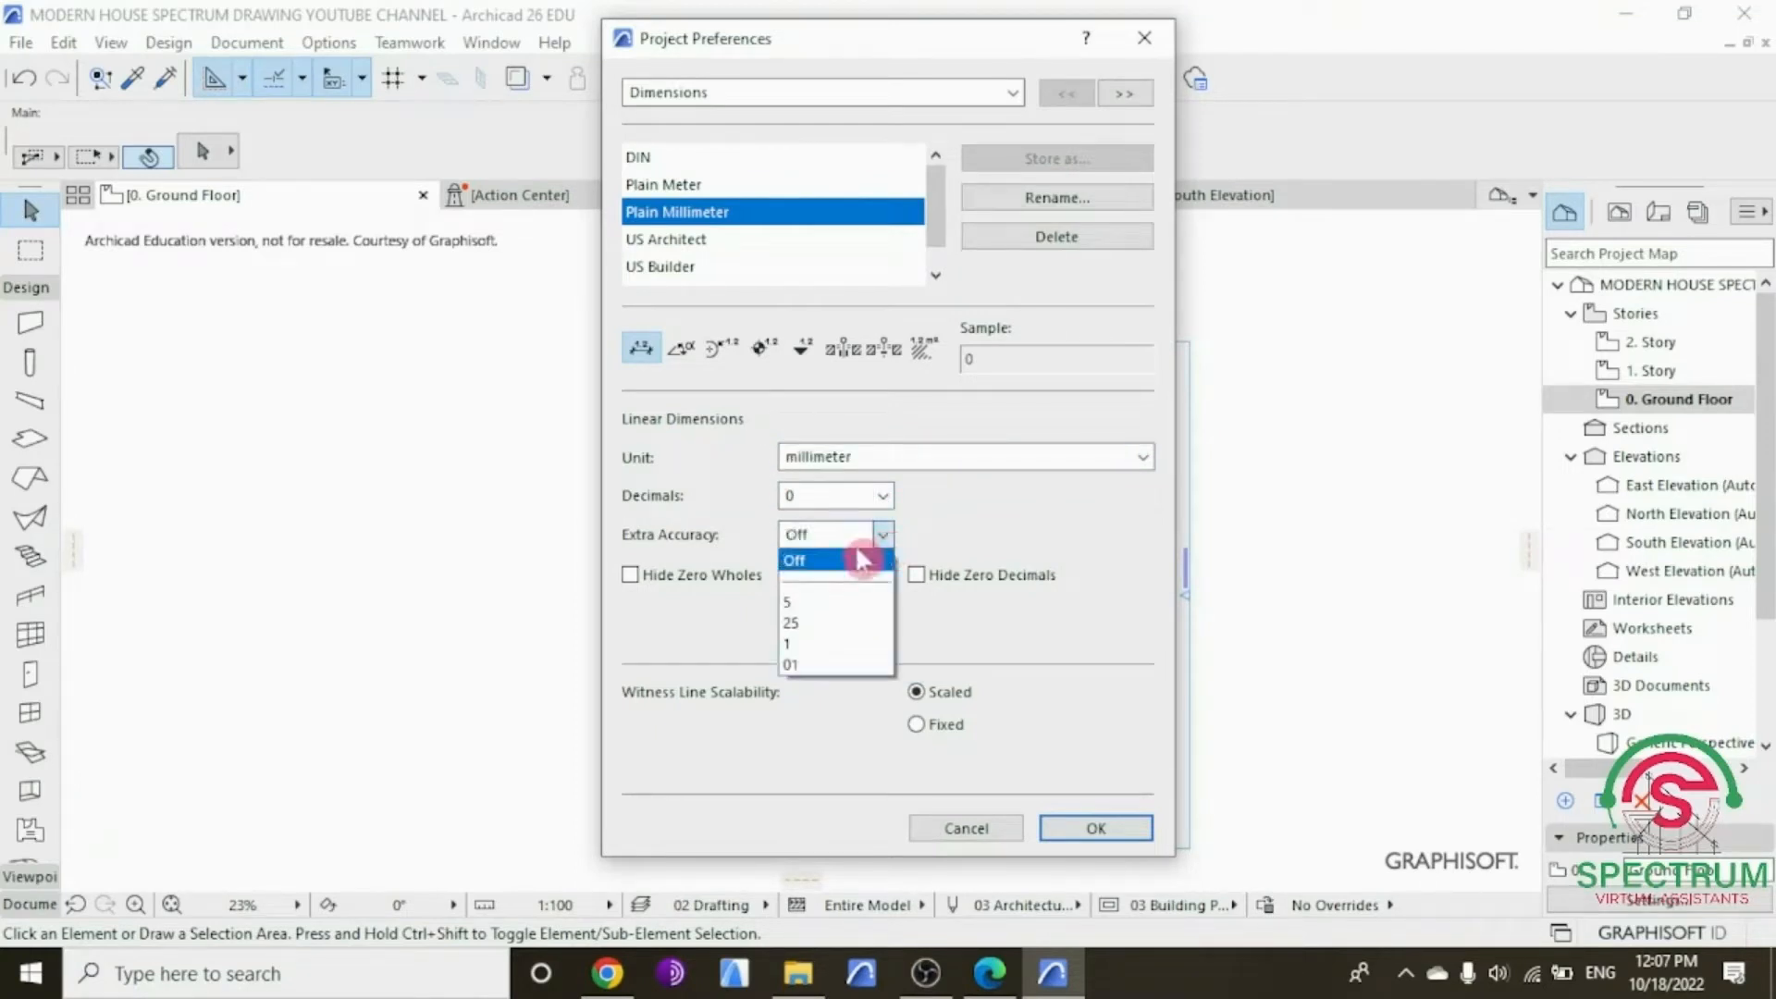
pyautogui.click(849, 564)
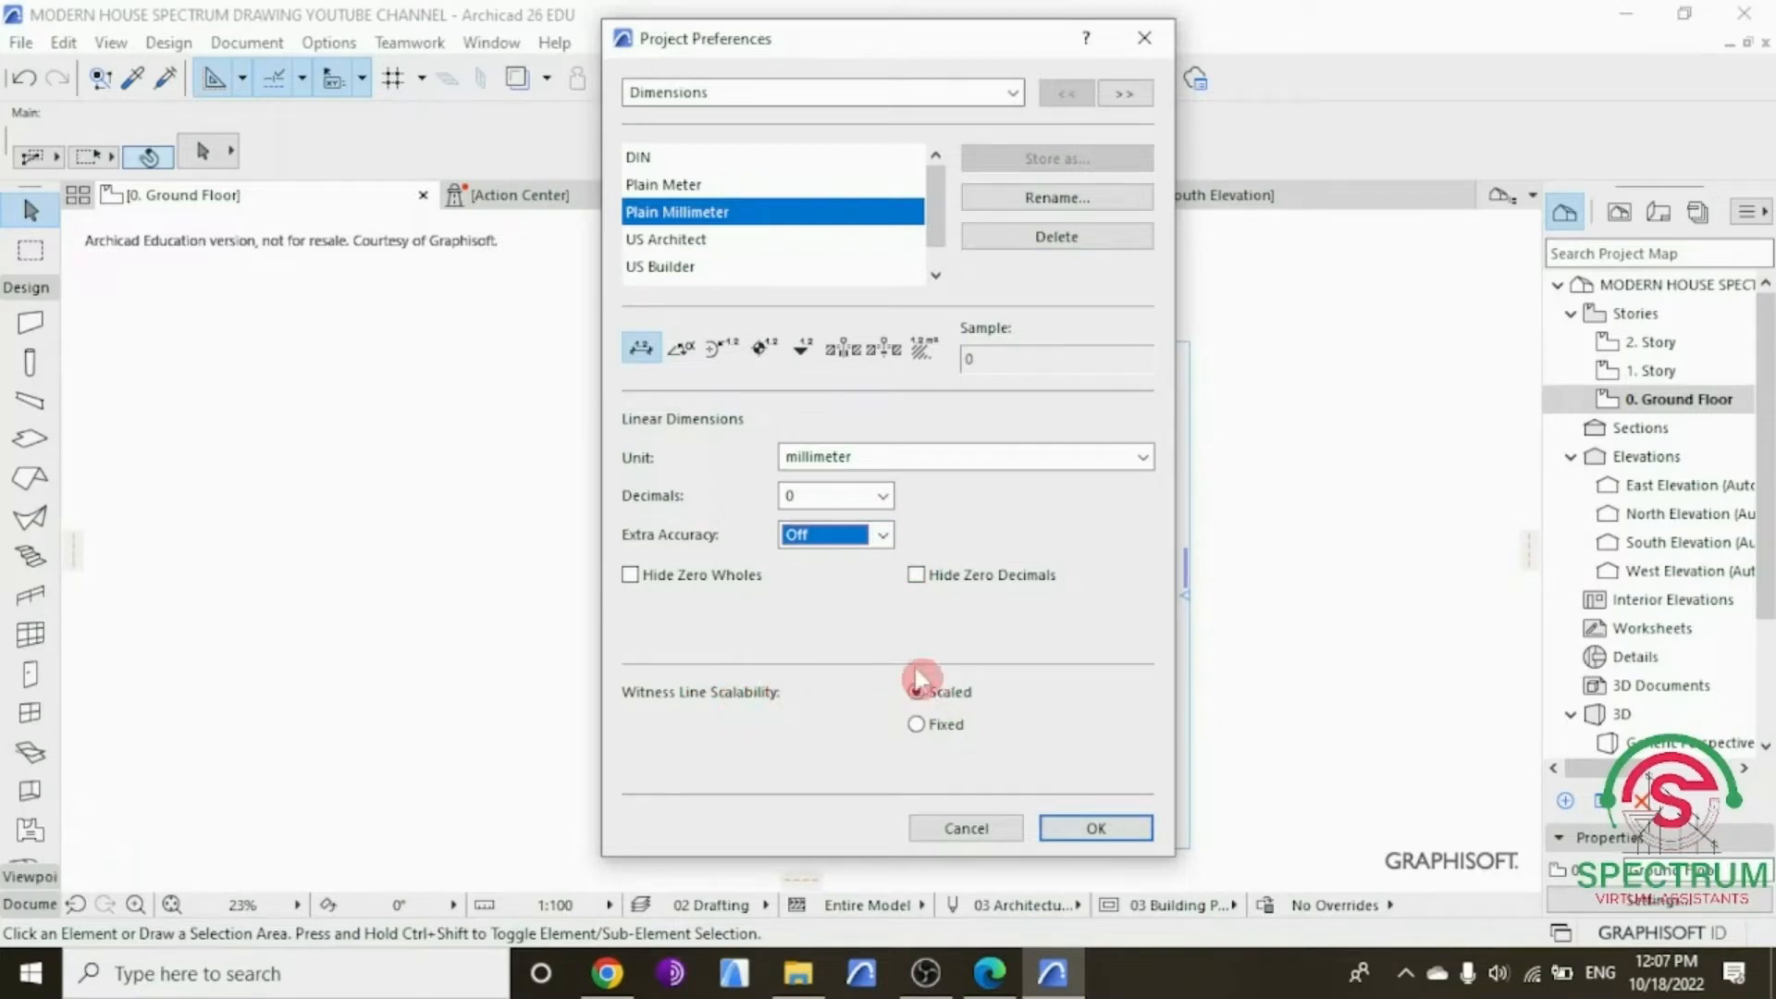
pyautogui.click(1084, 825)
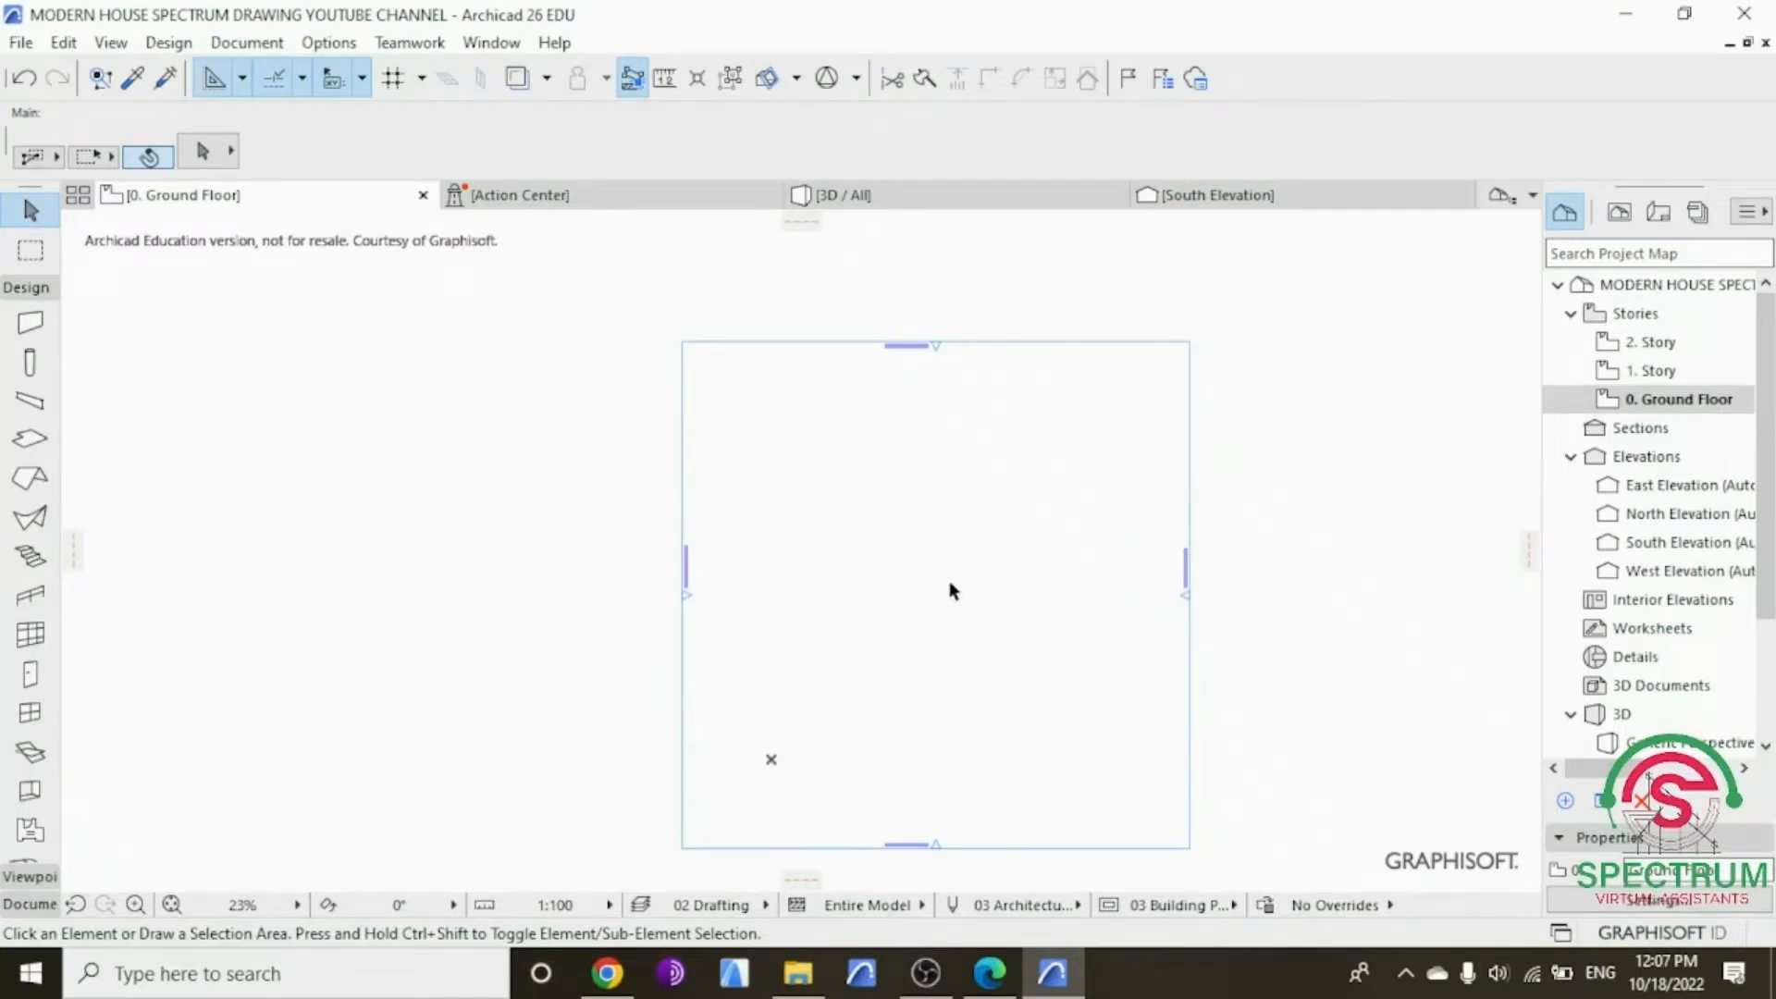
# Step: In the story settings, set the Ground Floor's height to next to 2850
pyautogui.click(1570, 220)
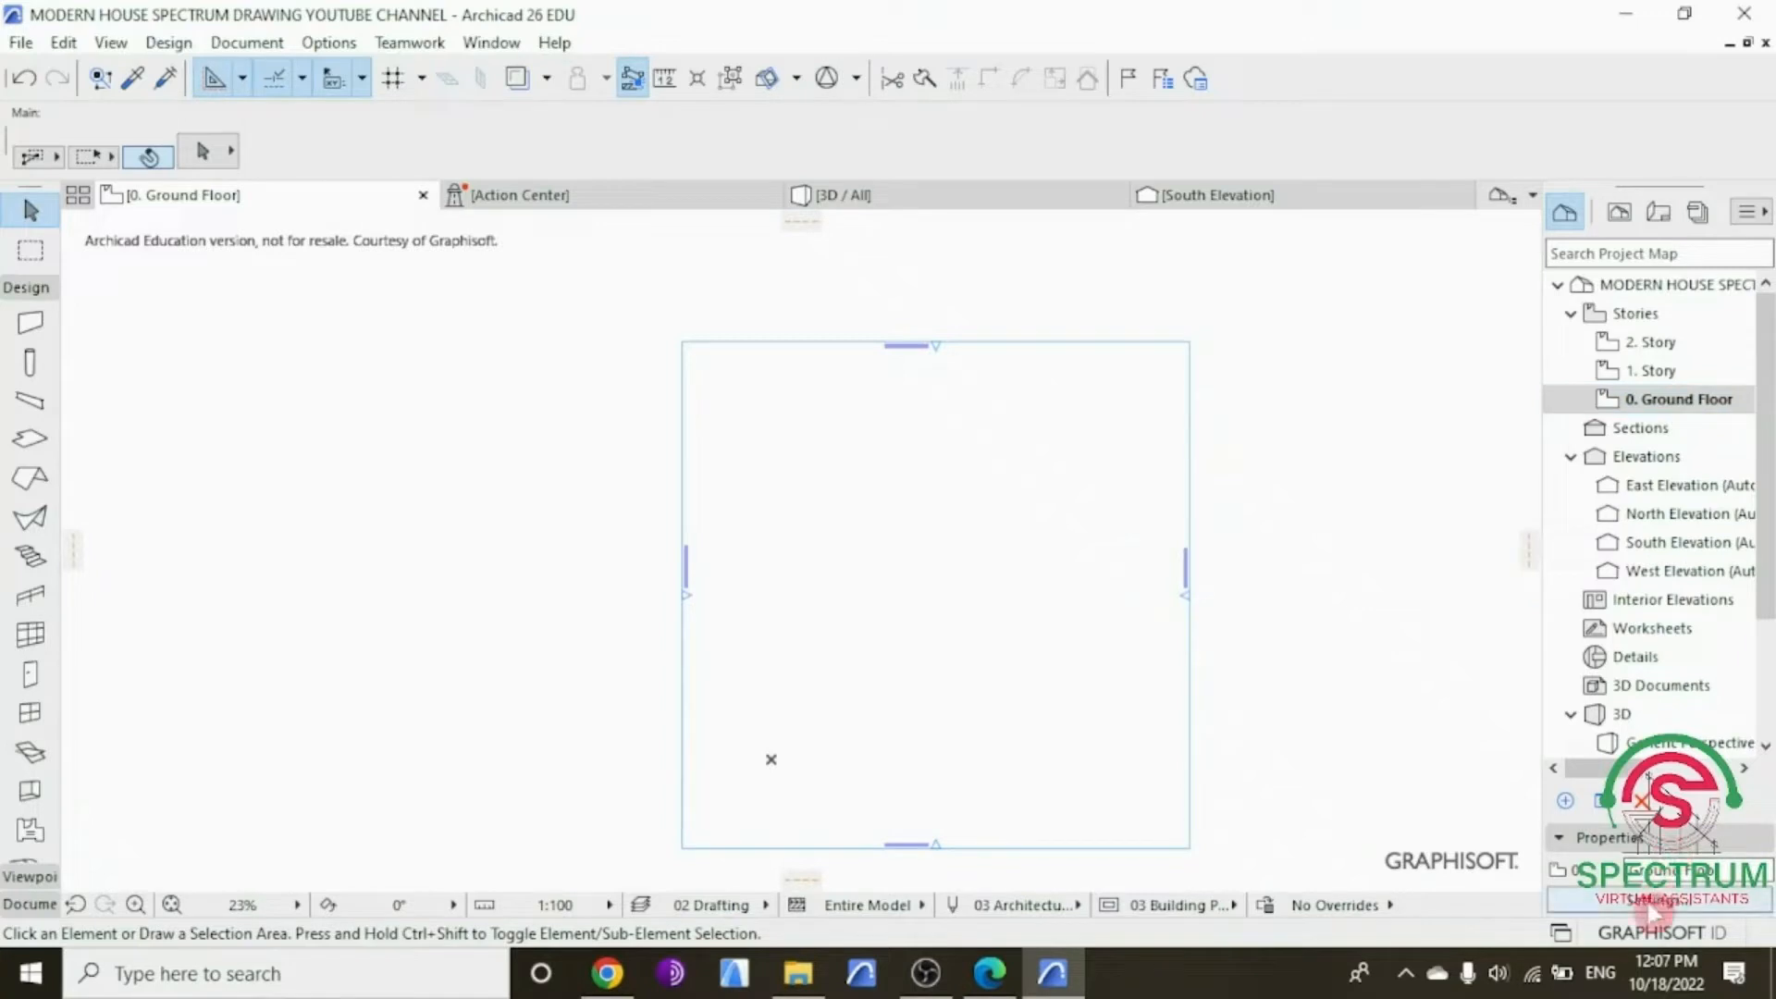
pyautogui.click(1652, 905)
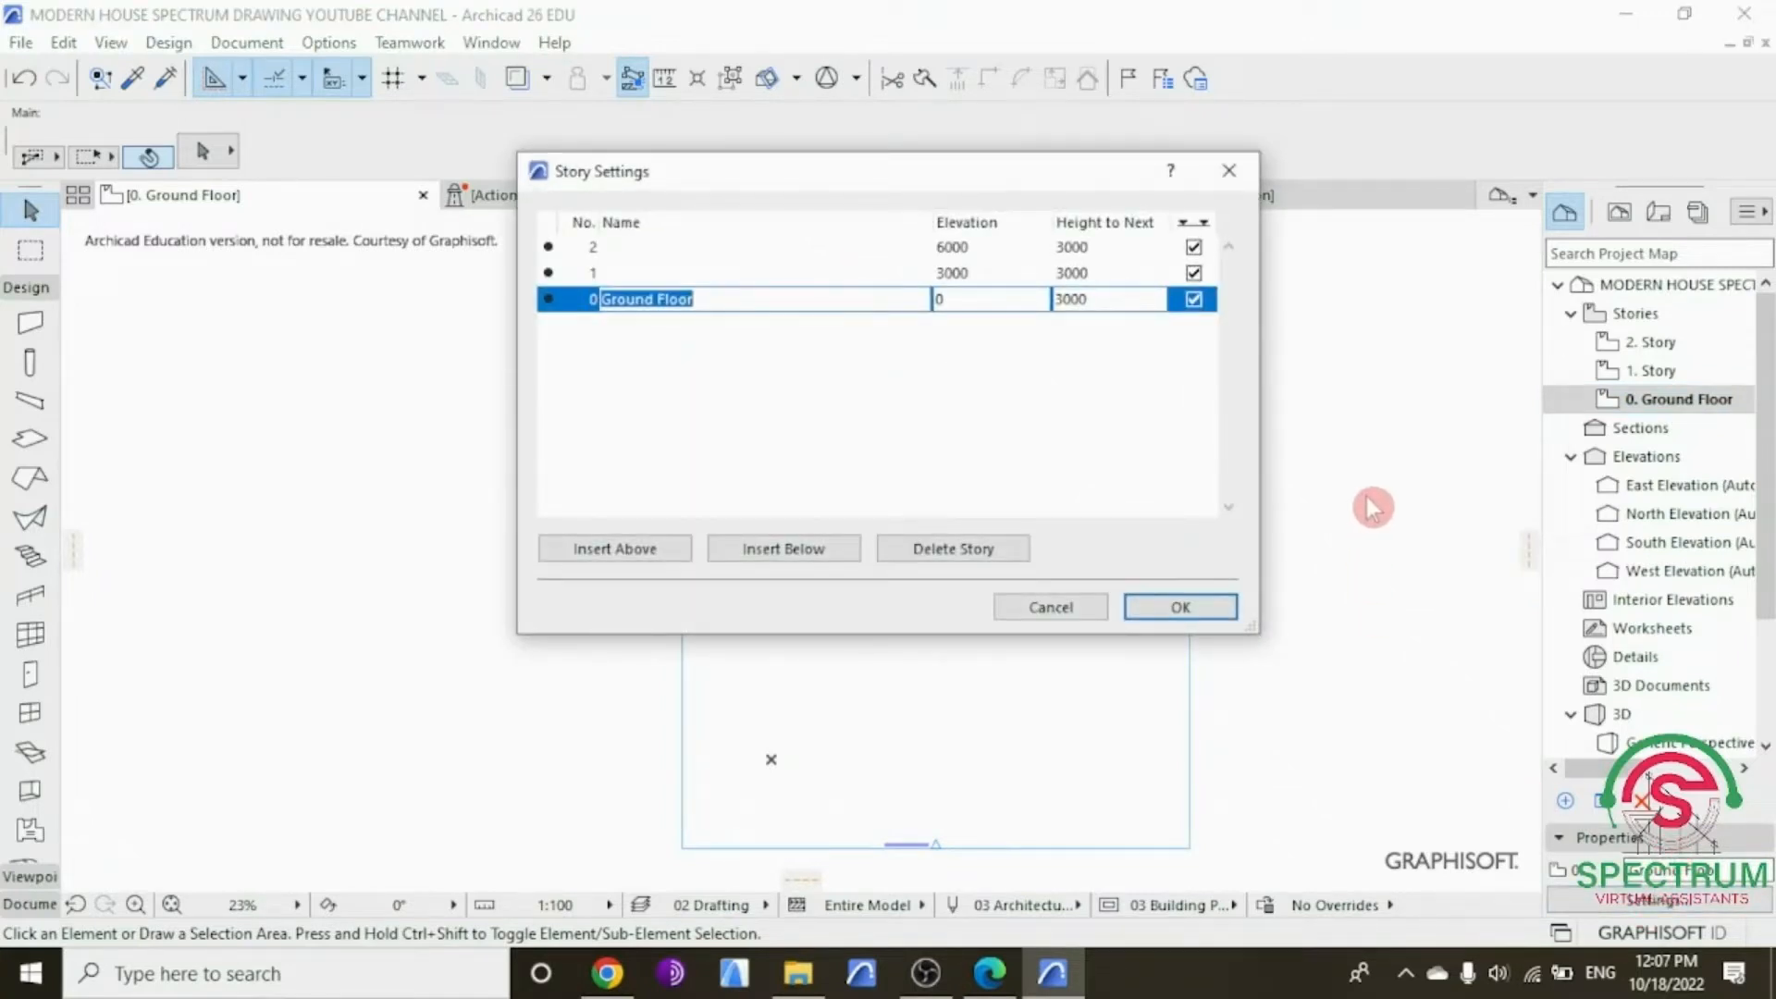
pyautogui.click(1091, 297)
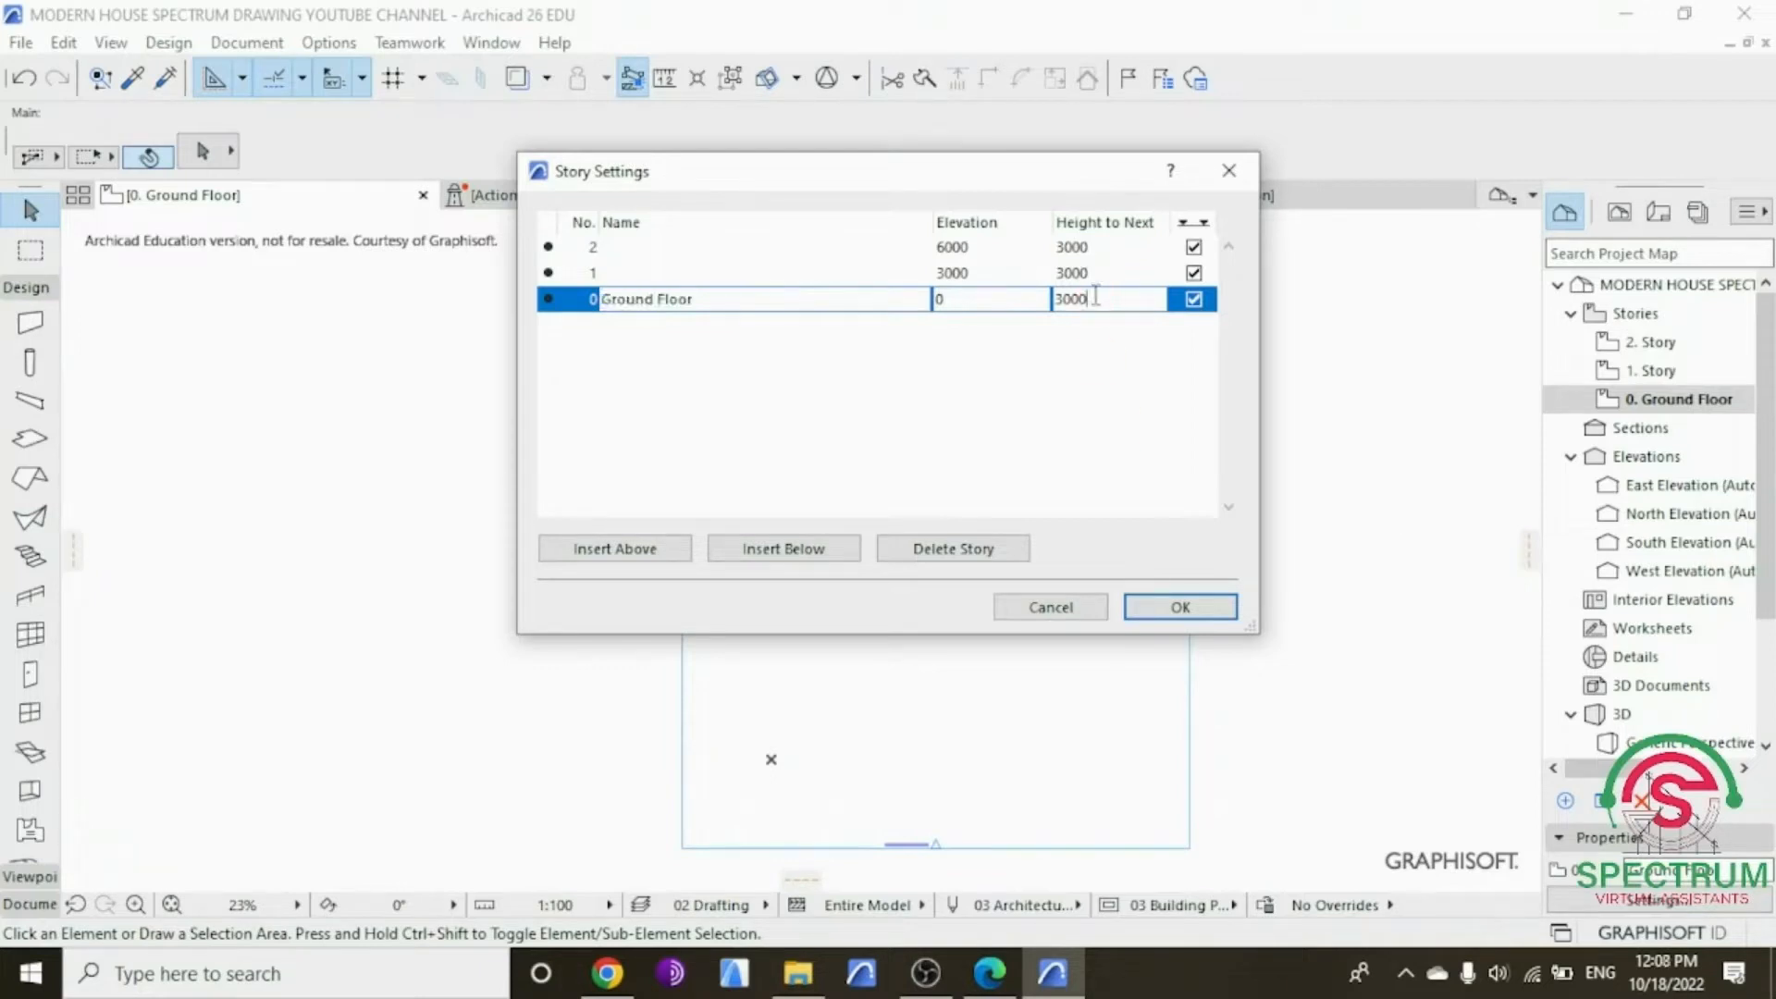
pyautogui.moveTo(1095, 296); pyautogui.dragTo(1038, 292)
pyautogui.write('28')
pyautogui.press('Return')
pyautogui.write('5')
pyautogui.write('285')
# Step: Set the height to next of stories 1 and 2 to 2850 and apply the story settings
pyautogui.click(1079, 273)
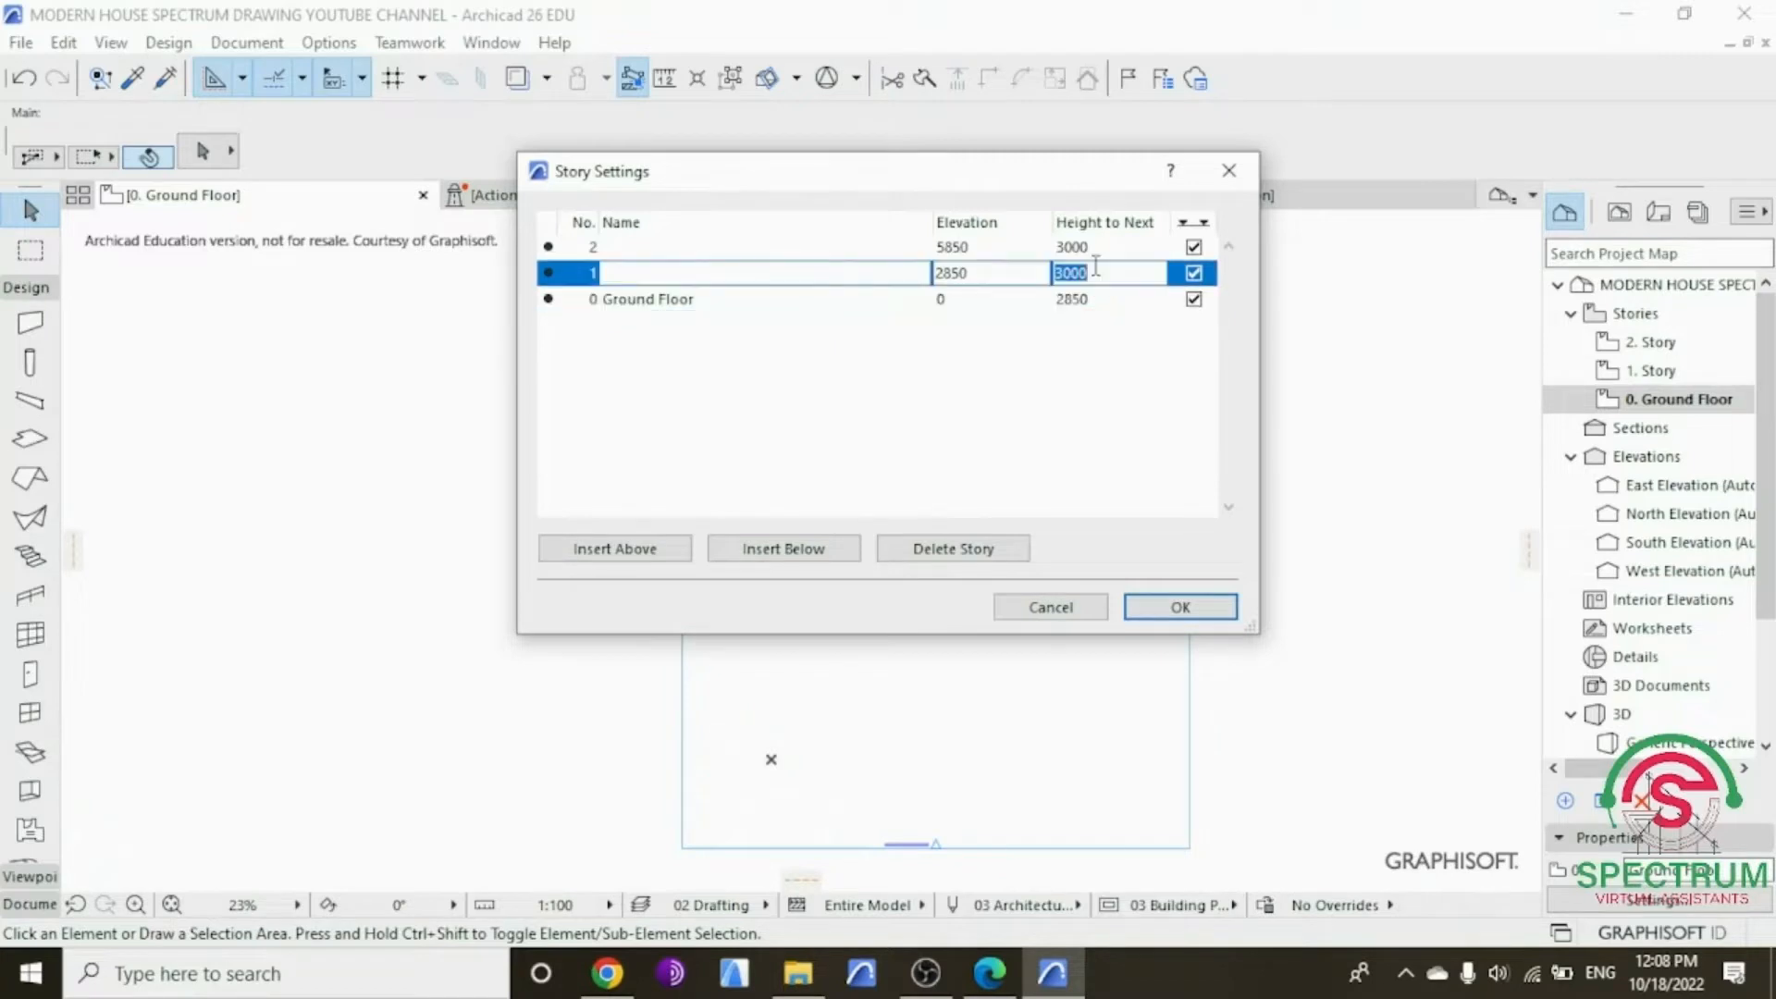
pyautogui.write('2850')
pyautogui.click(1095, 247)
pyautogui.write('2850')
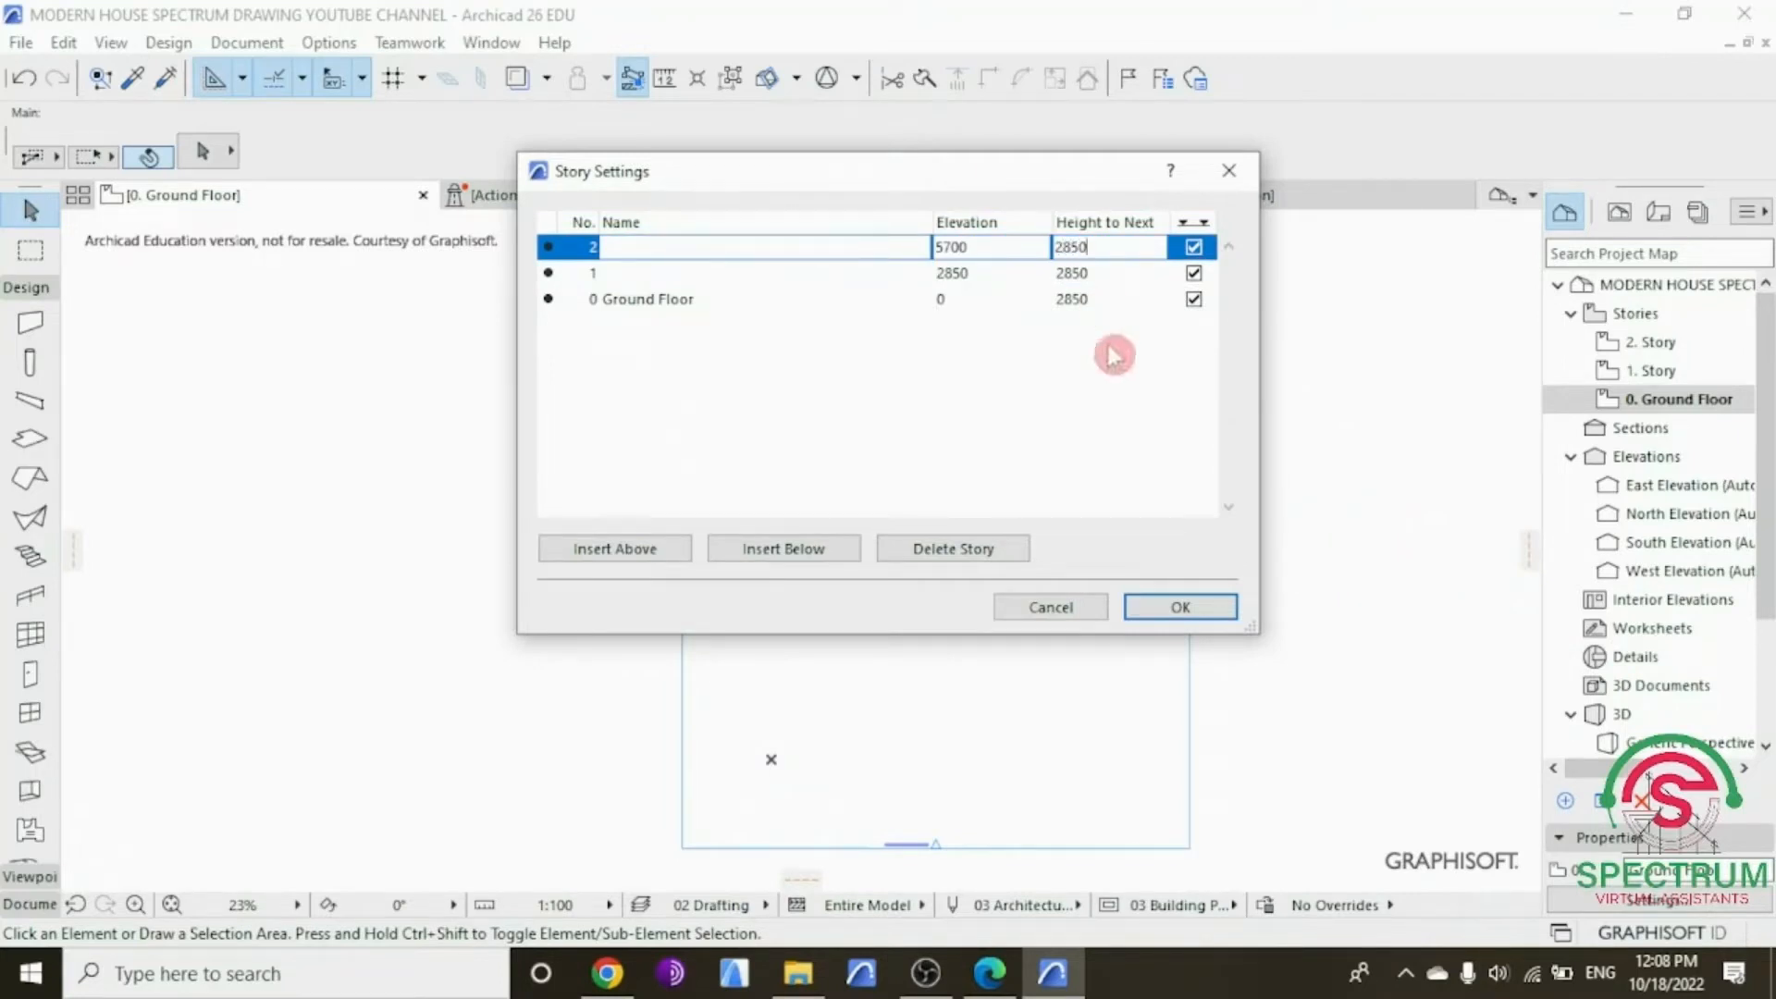
pyautogui.click(1110, 434)
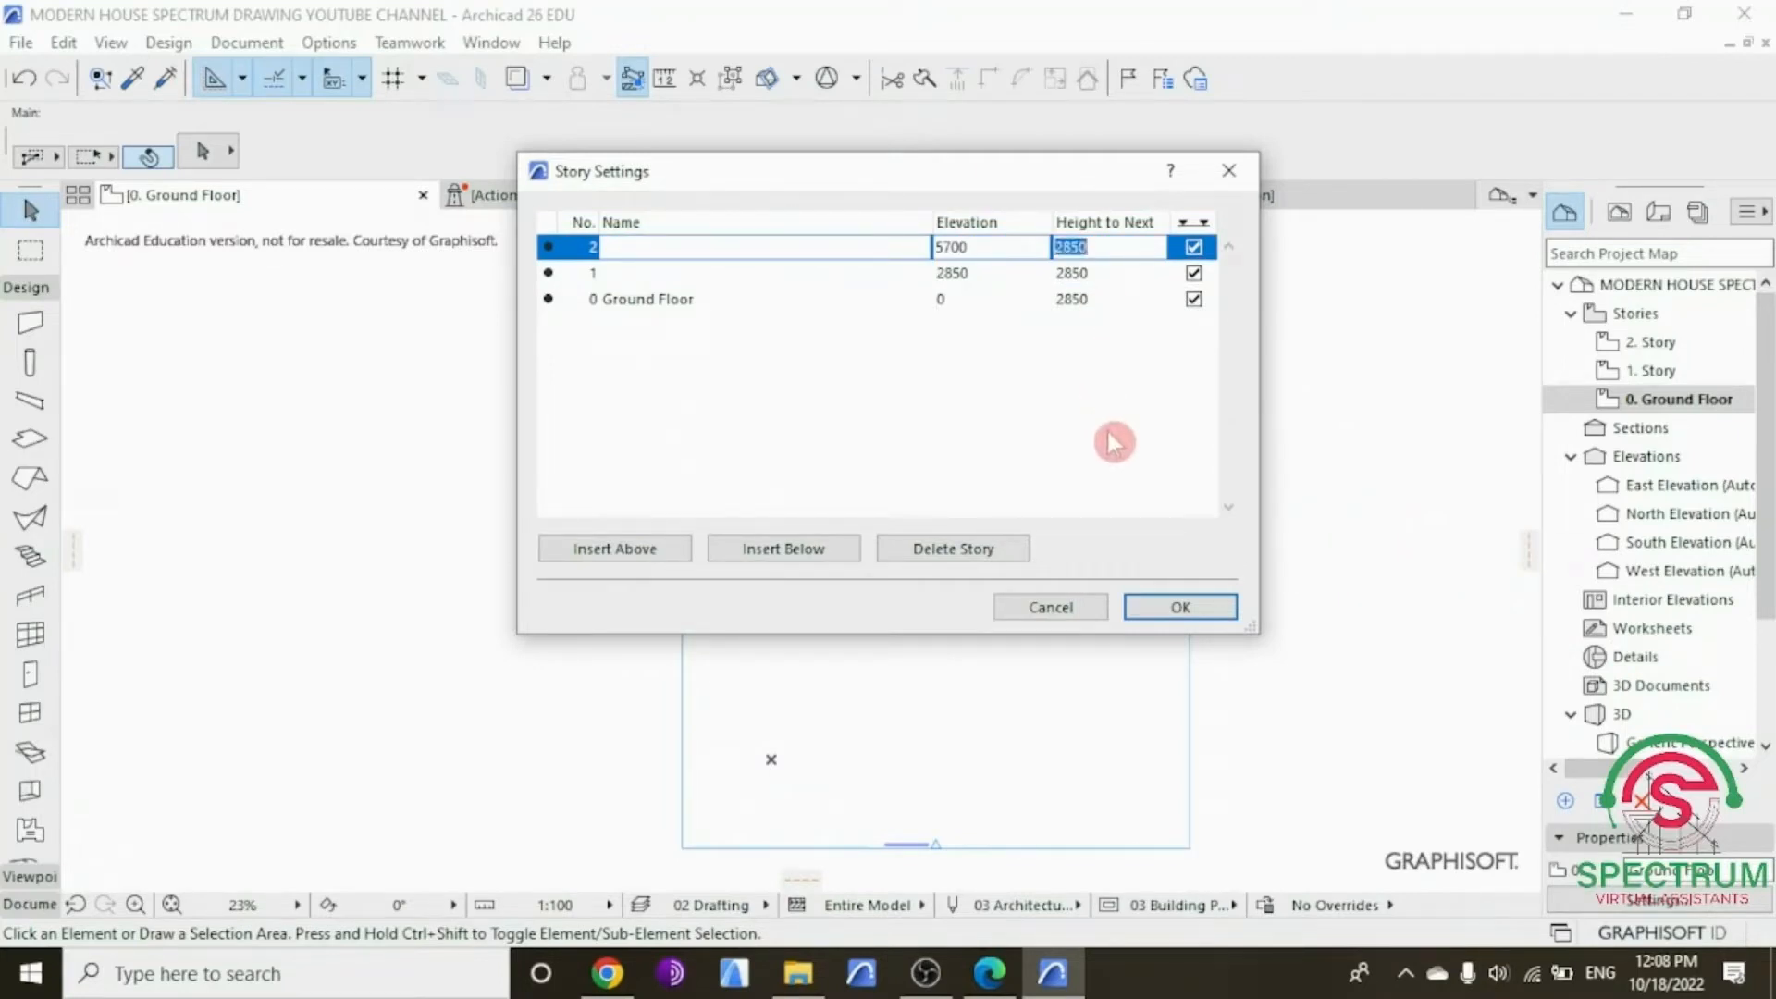
pyautogui.click(1180, 607)
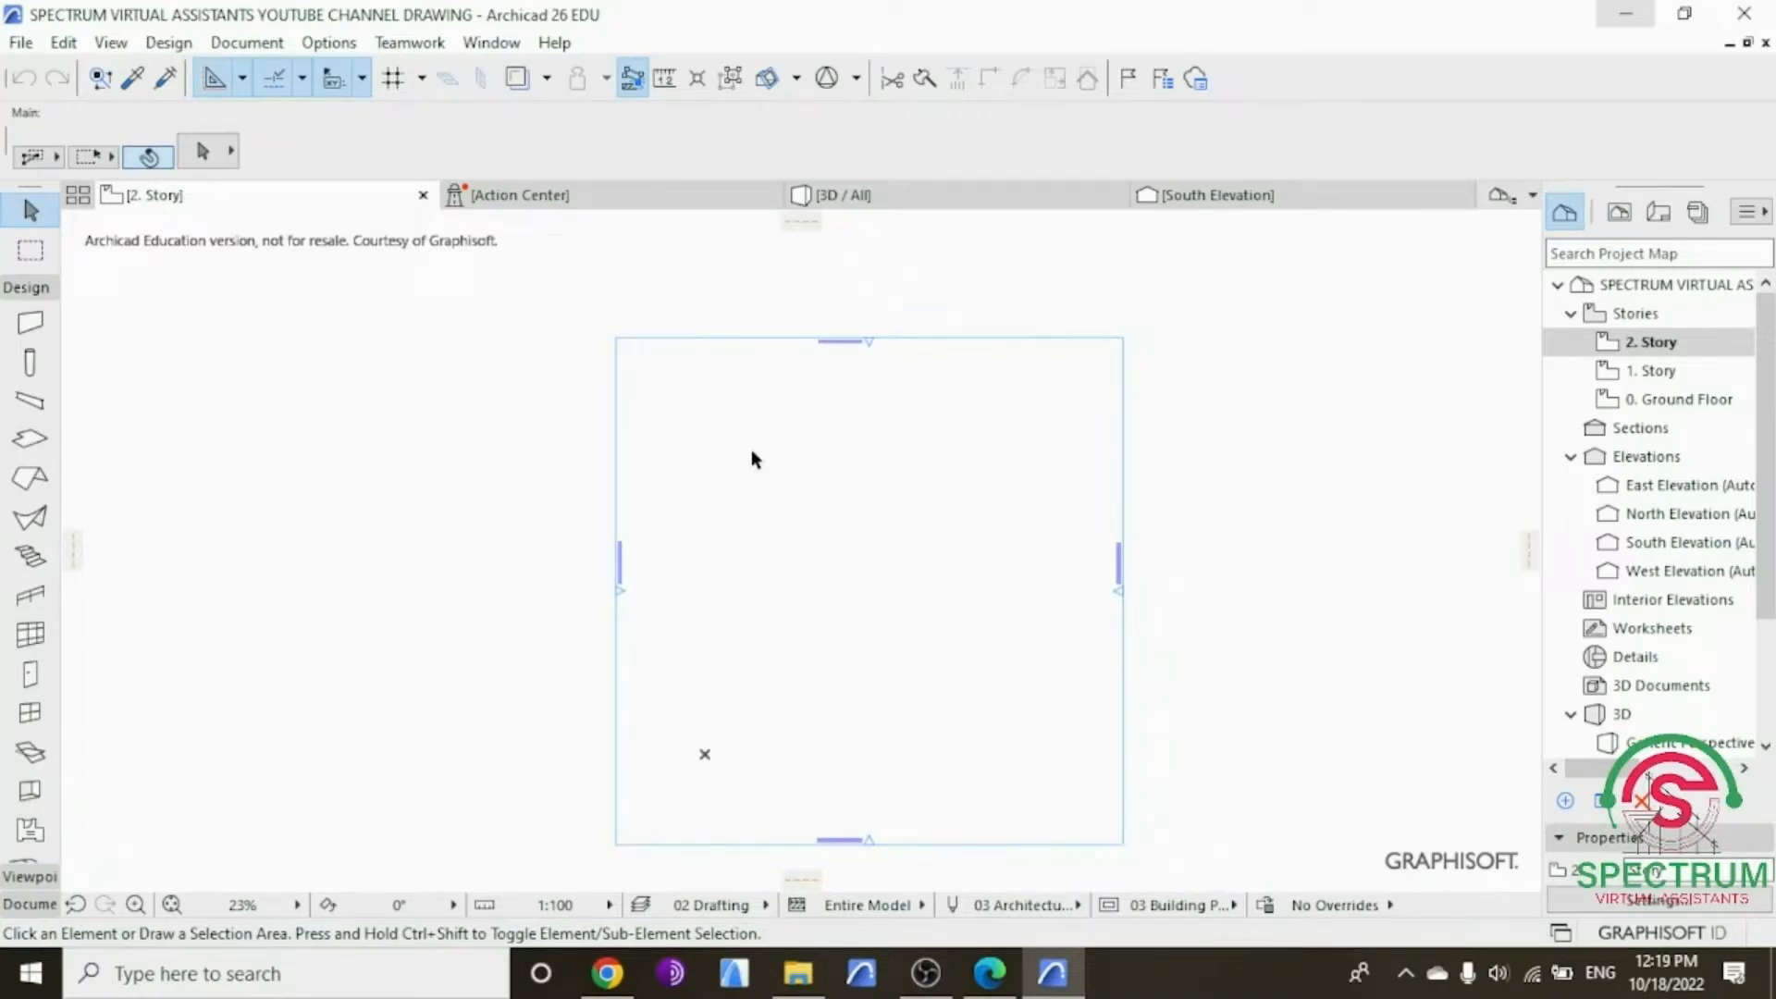
# Step: Open the Ground Floor plan and bring up the default settings of the Grid Element tool
pyautogui.click(1676, 398)
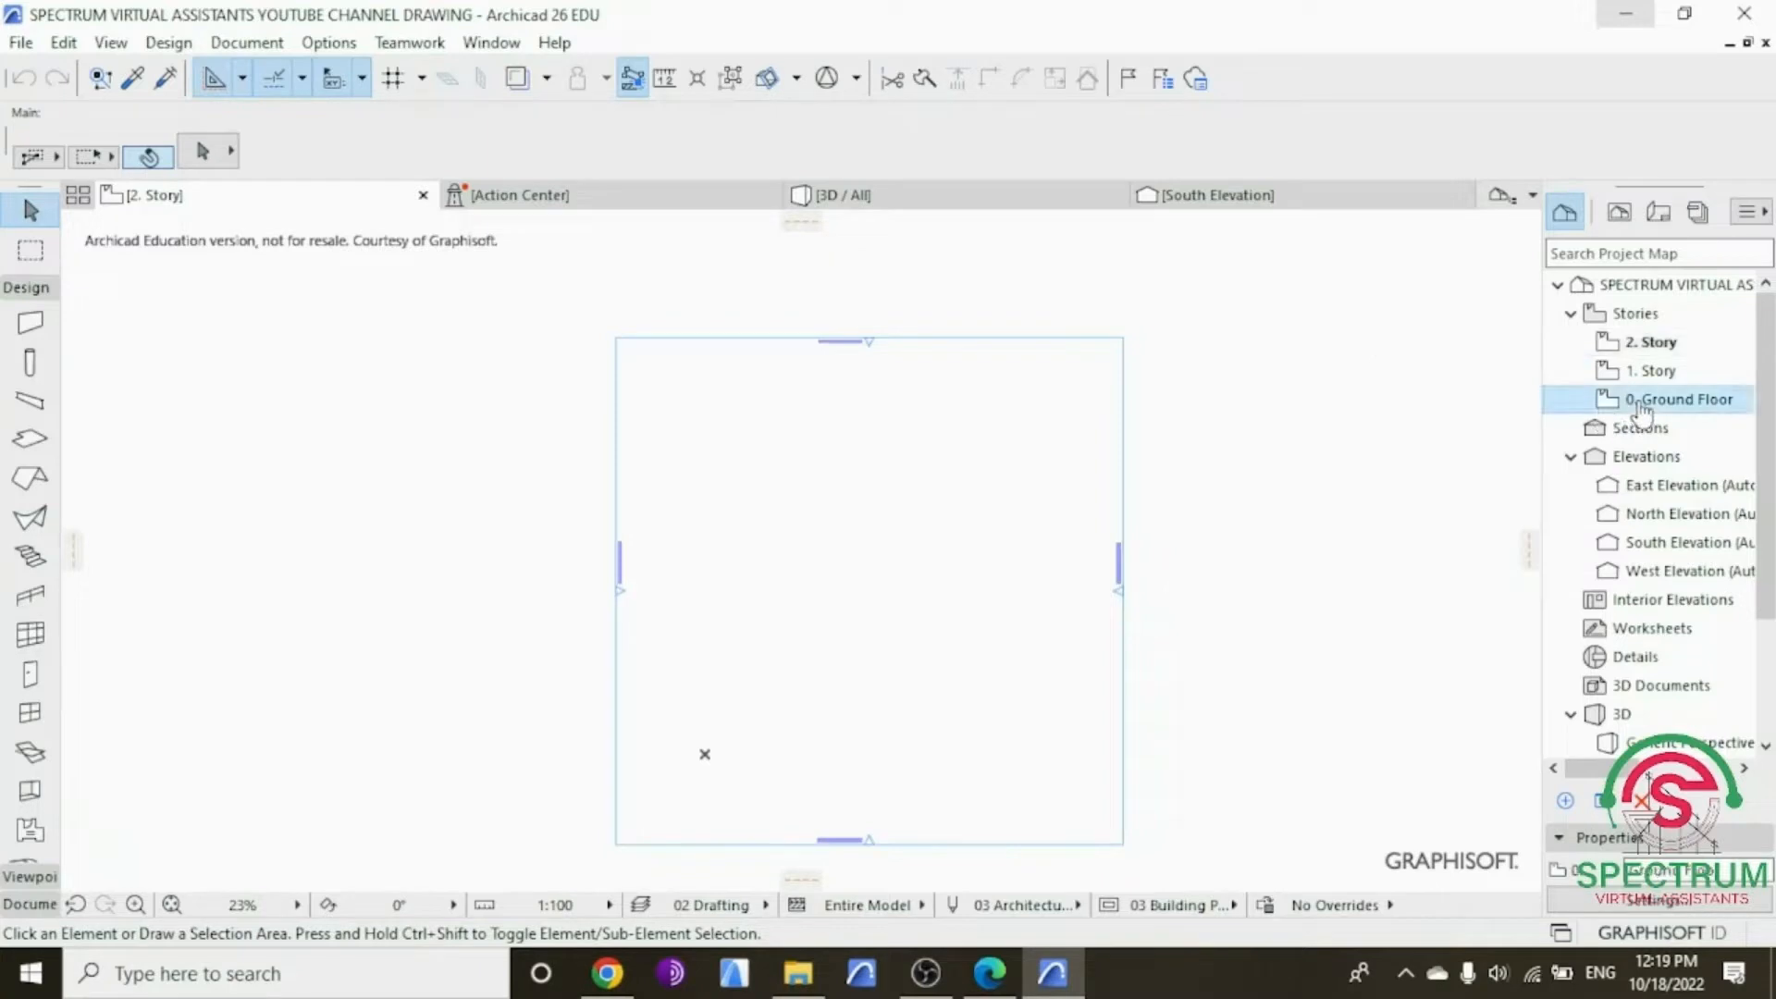
pyautogui.doubleClick(1675, 399)
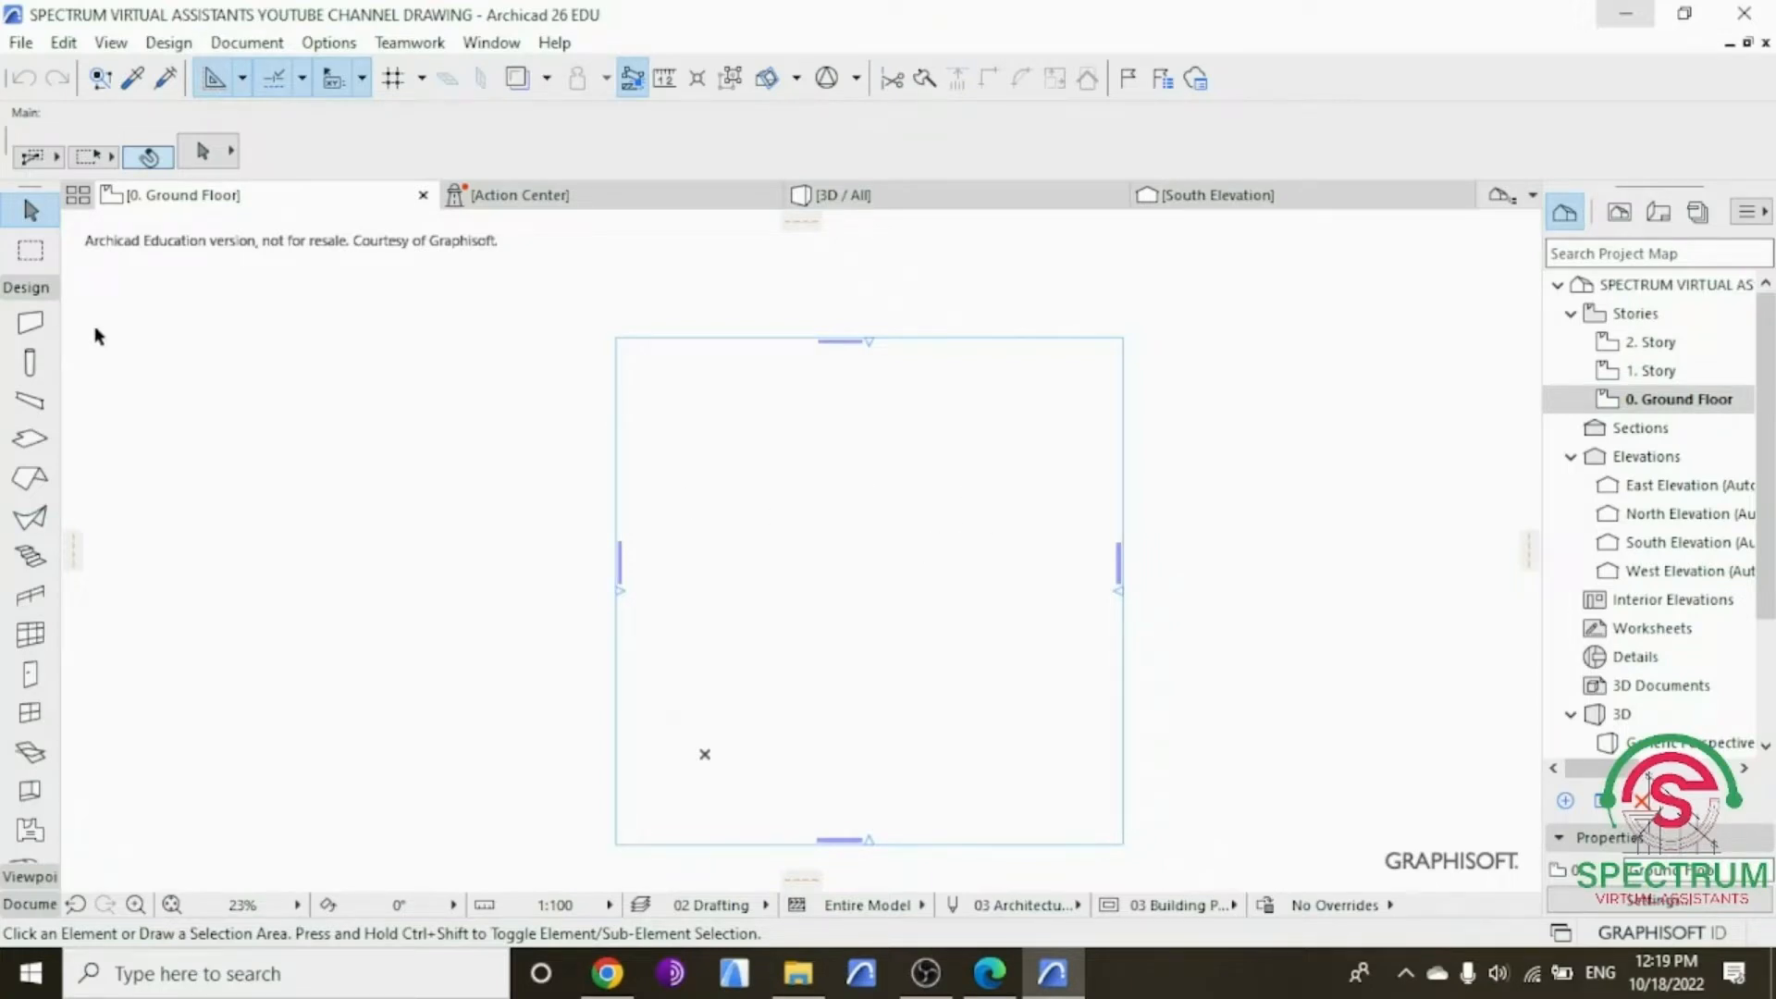
pyautogui.click(46, 294)
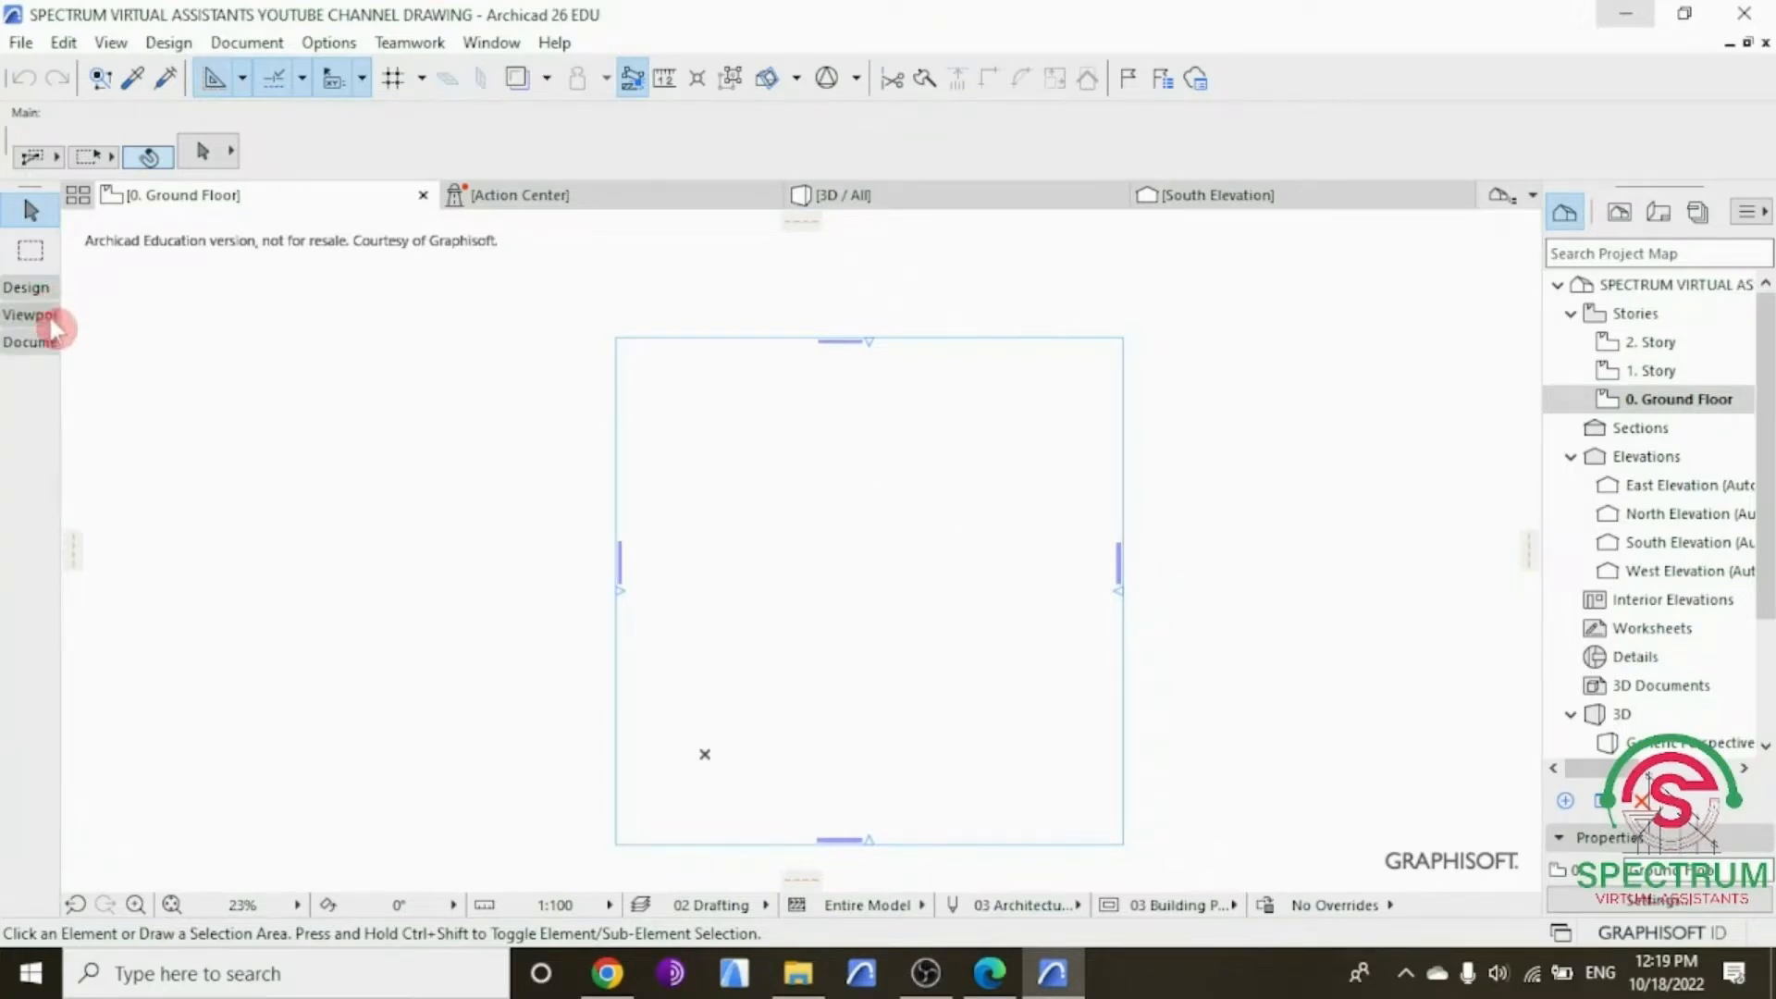
pyautogui.click(48, 344)
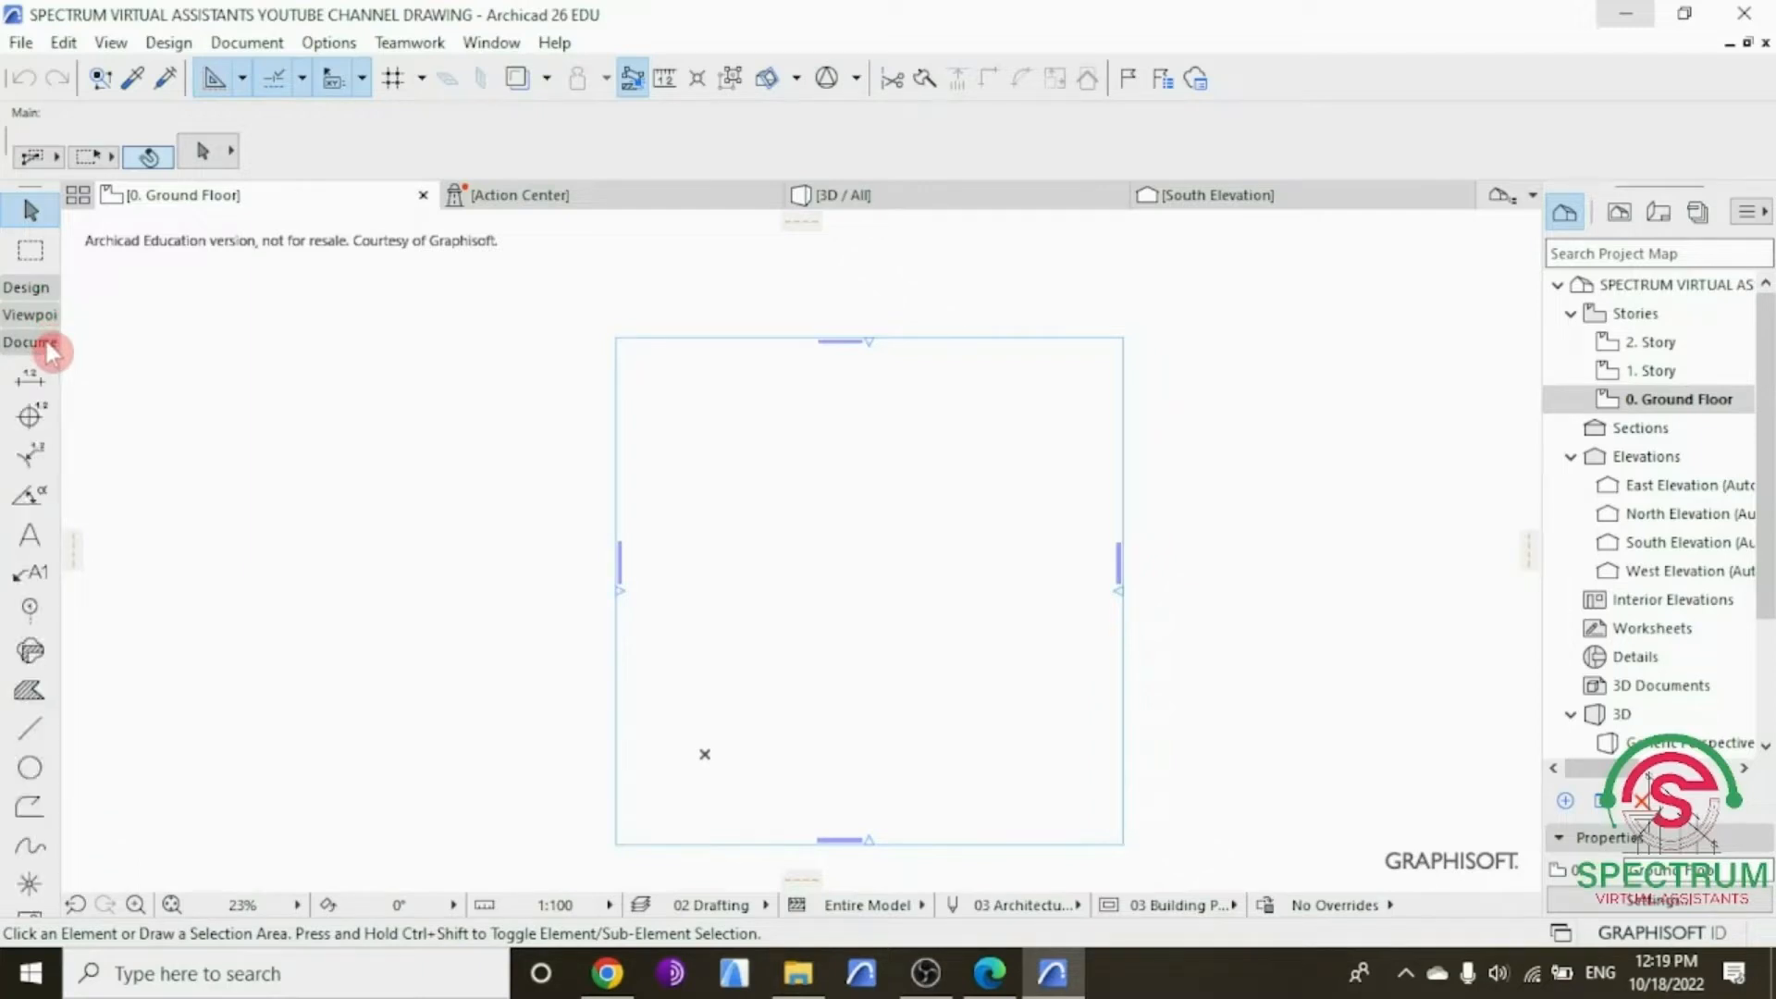
pyautogui.click(32, 612)
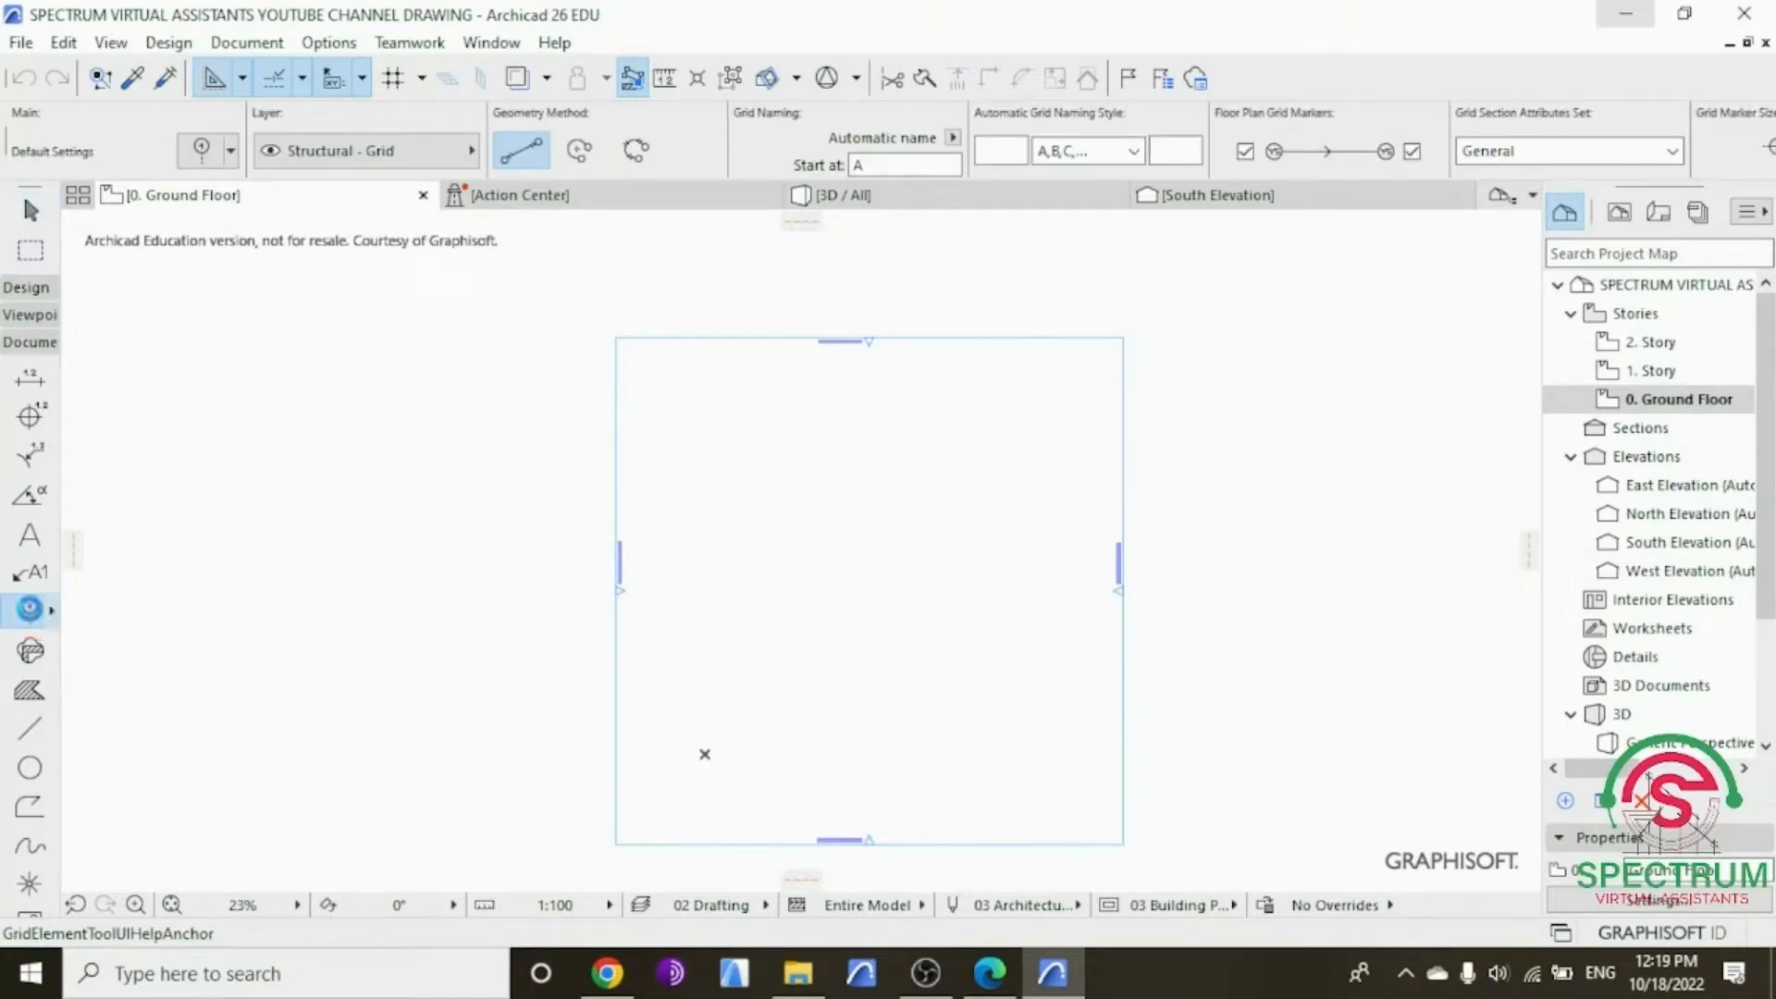
pyautogui.doubleClick(31, 608)
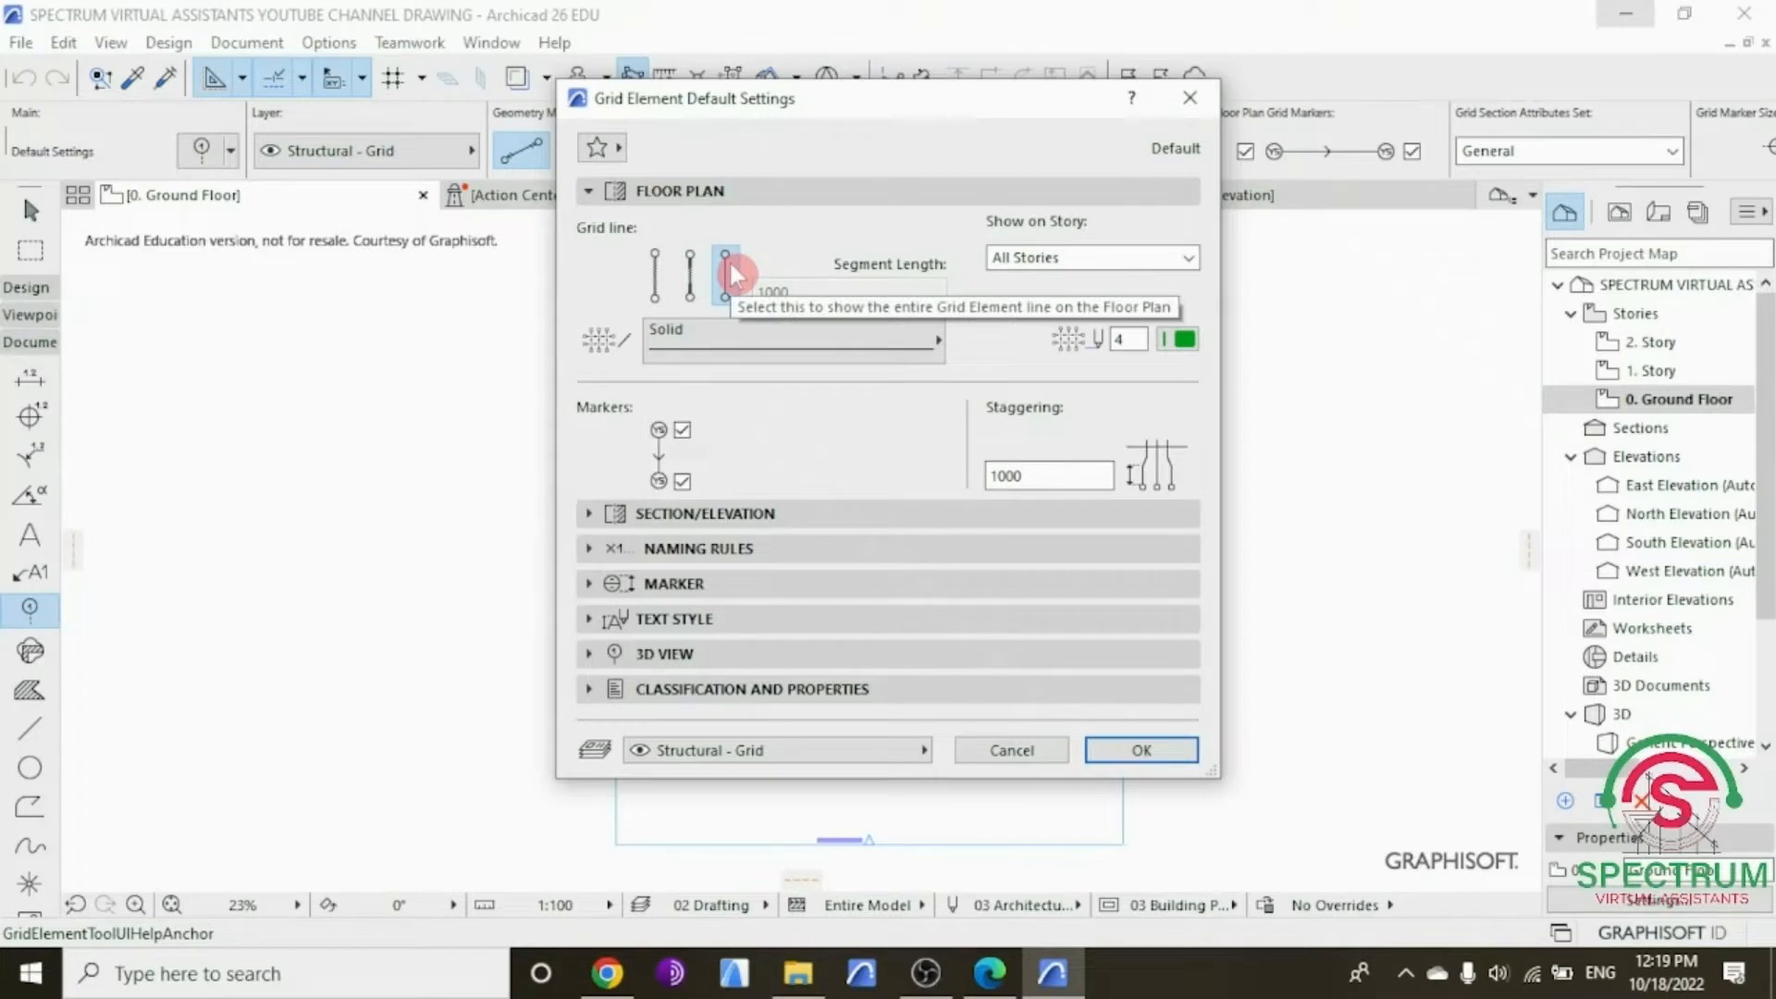
# Step: In the grid's floor plan settings, choose the Dashed line type with green pen 4 and turn off the marker at the lower end
pyautogui.click(742, 359)
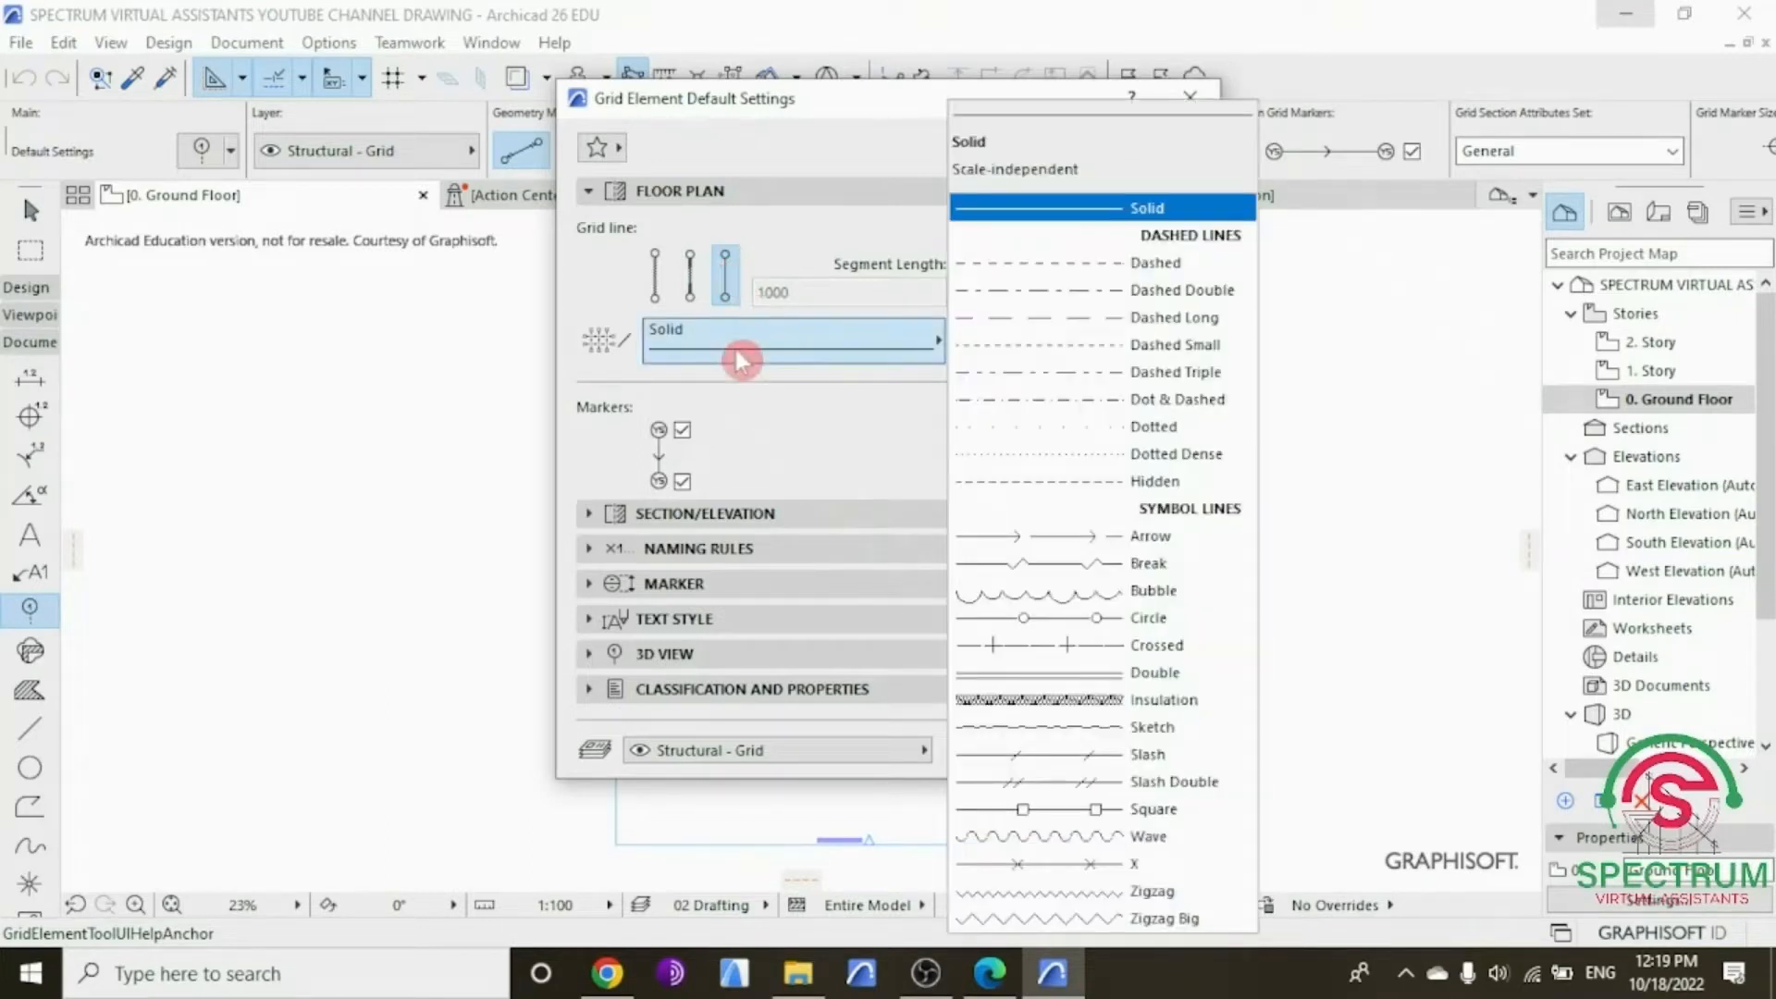
pyautogui.click(975, 264)
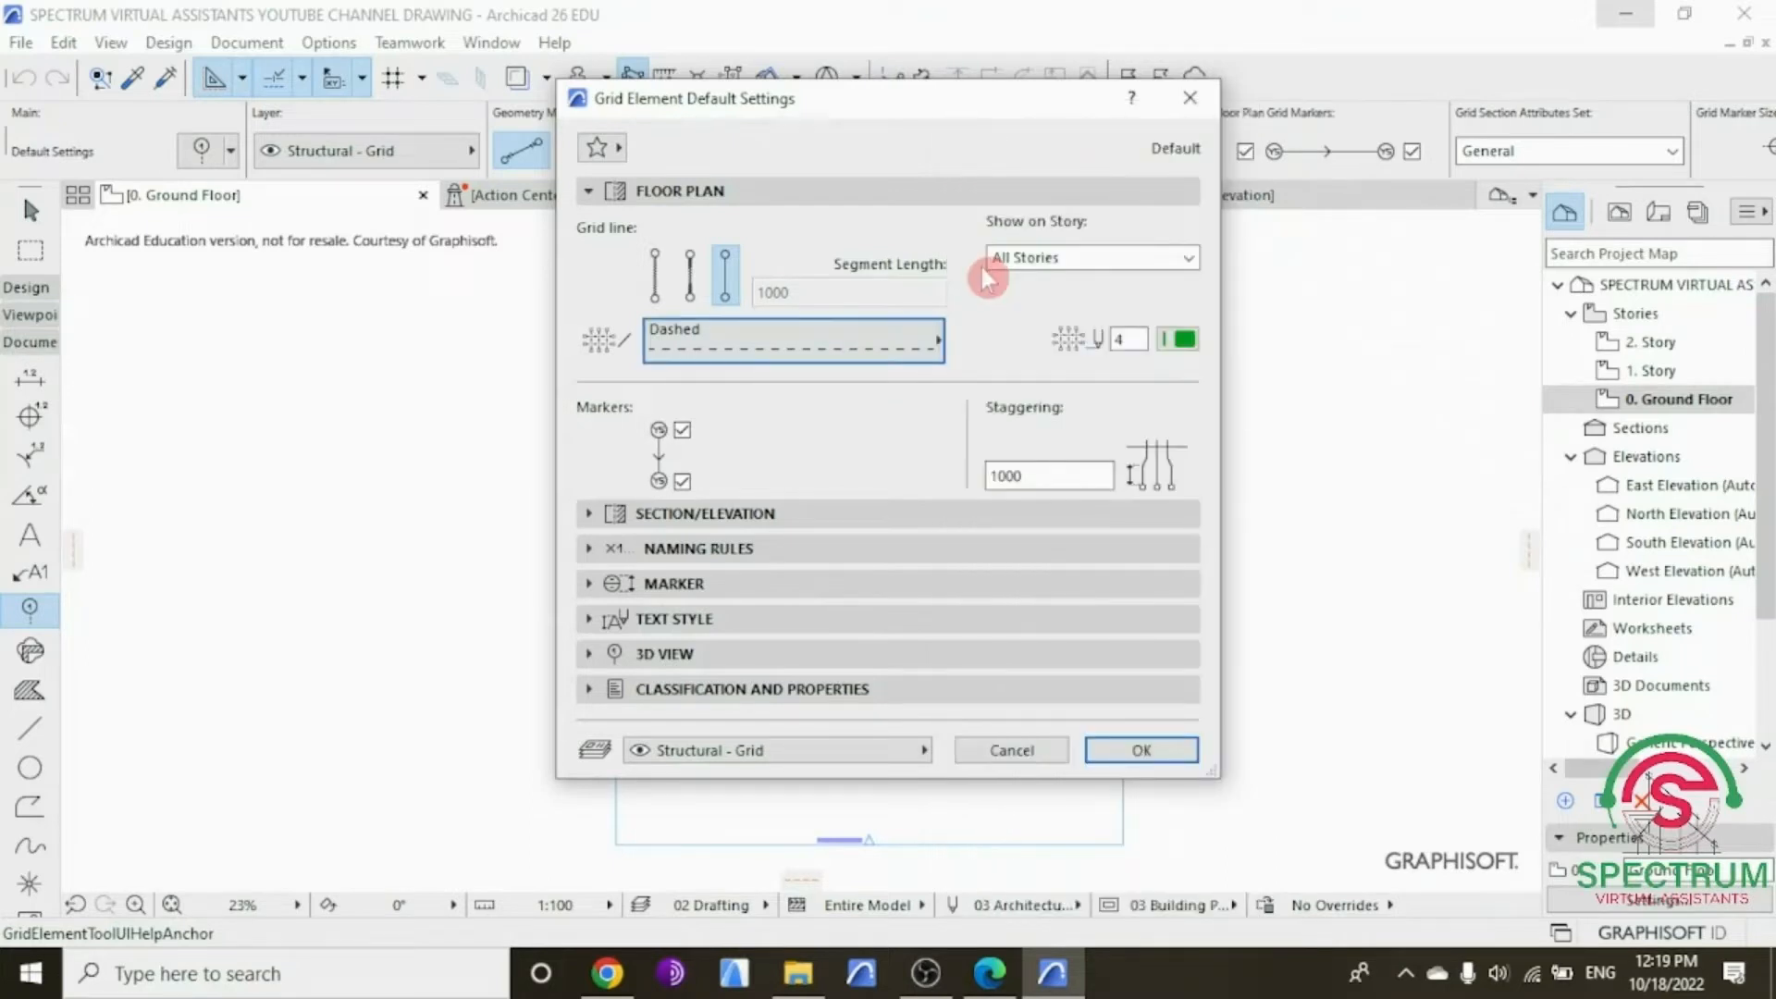
pyautogui.click(1130, 340)
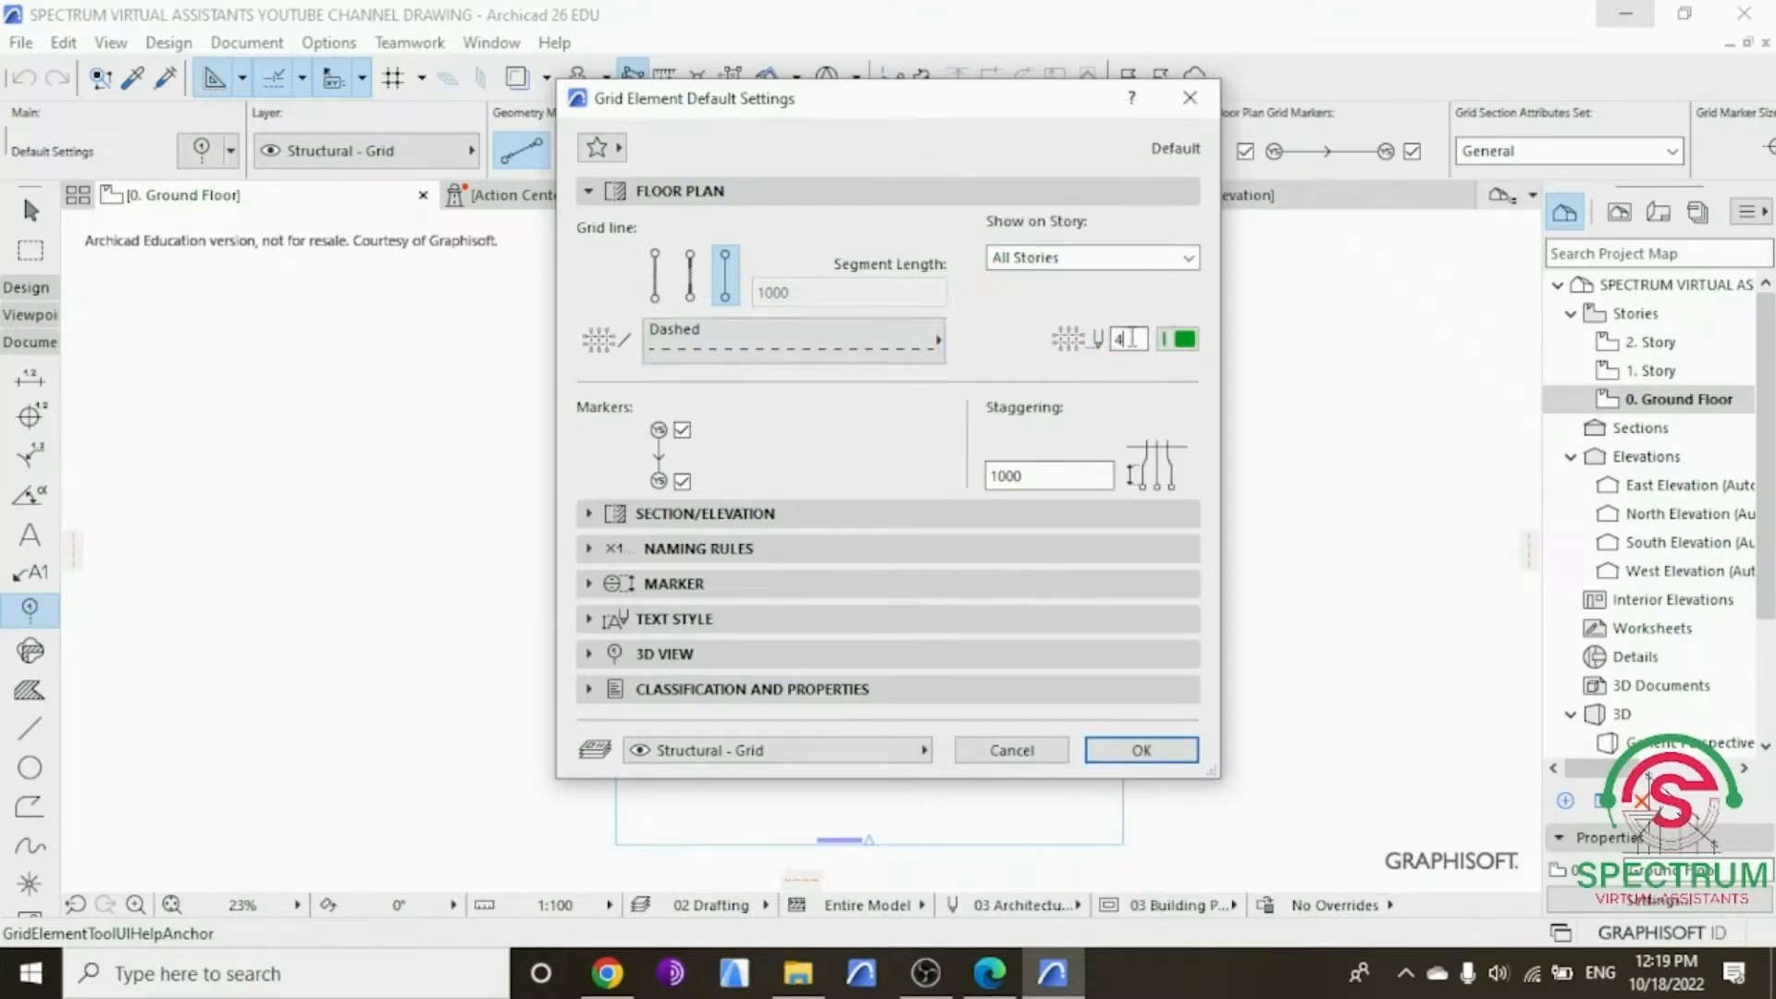
pyautogui.click(1183, 342)
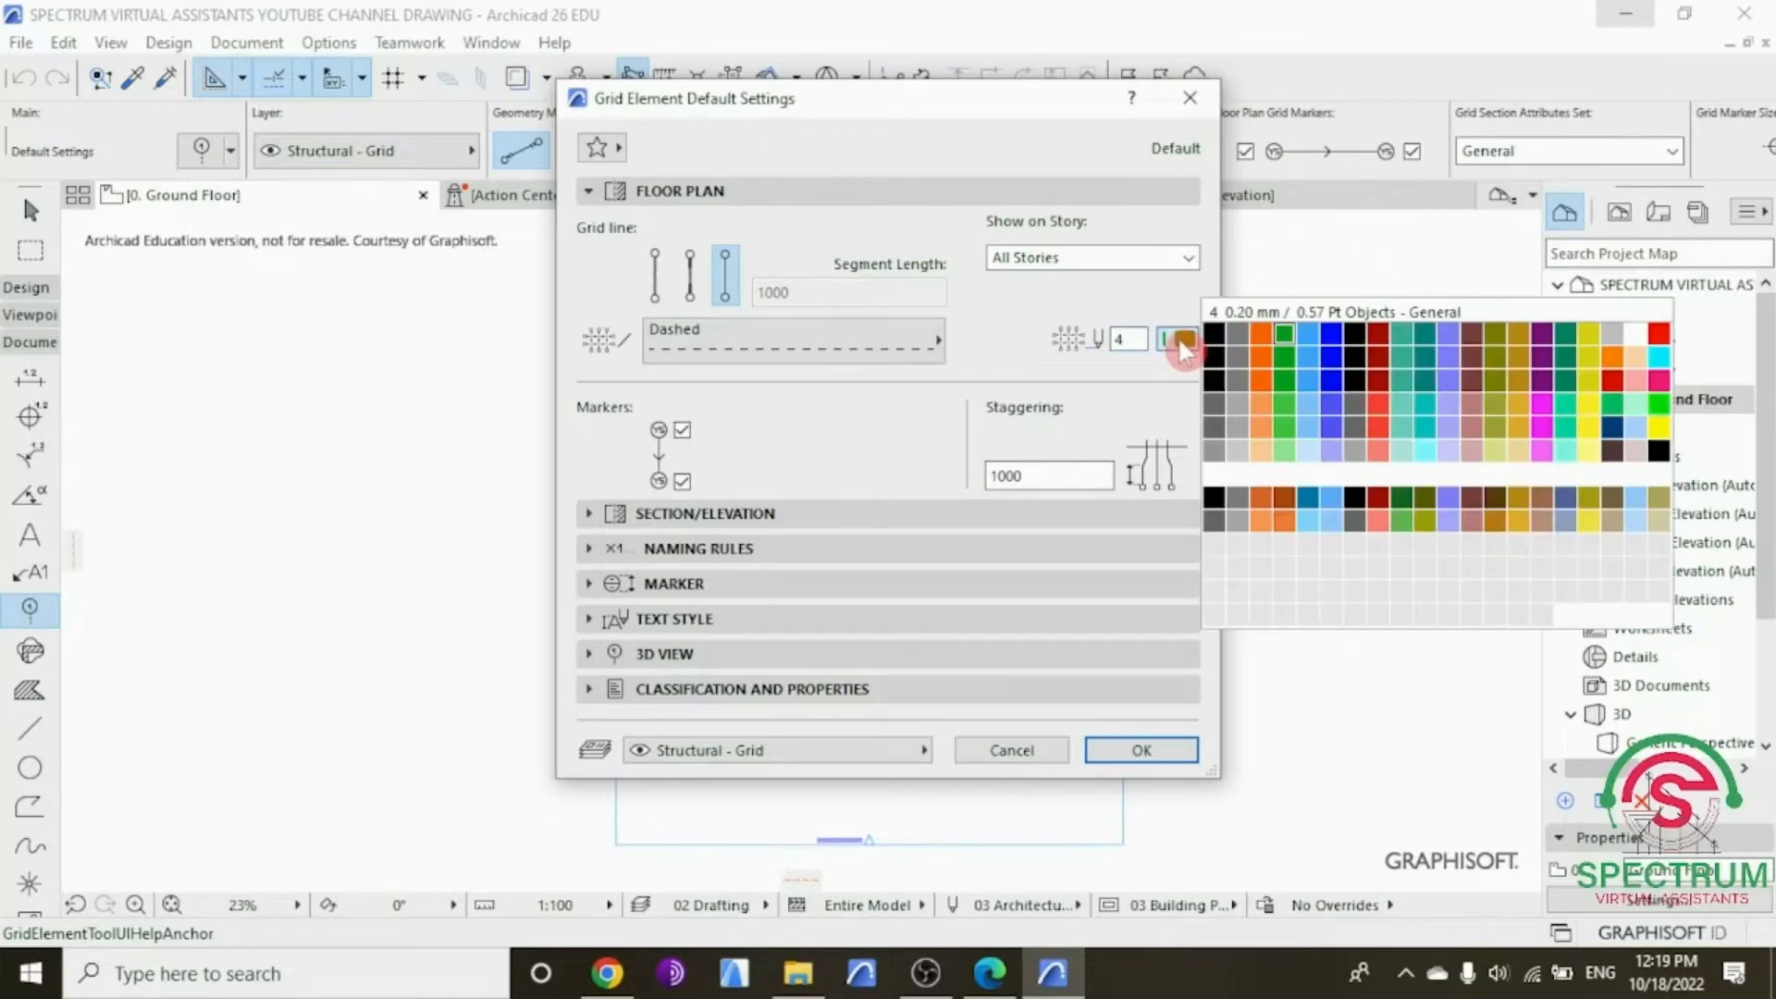
pyautogui.click(1289, 339)
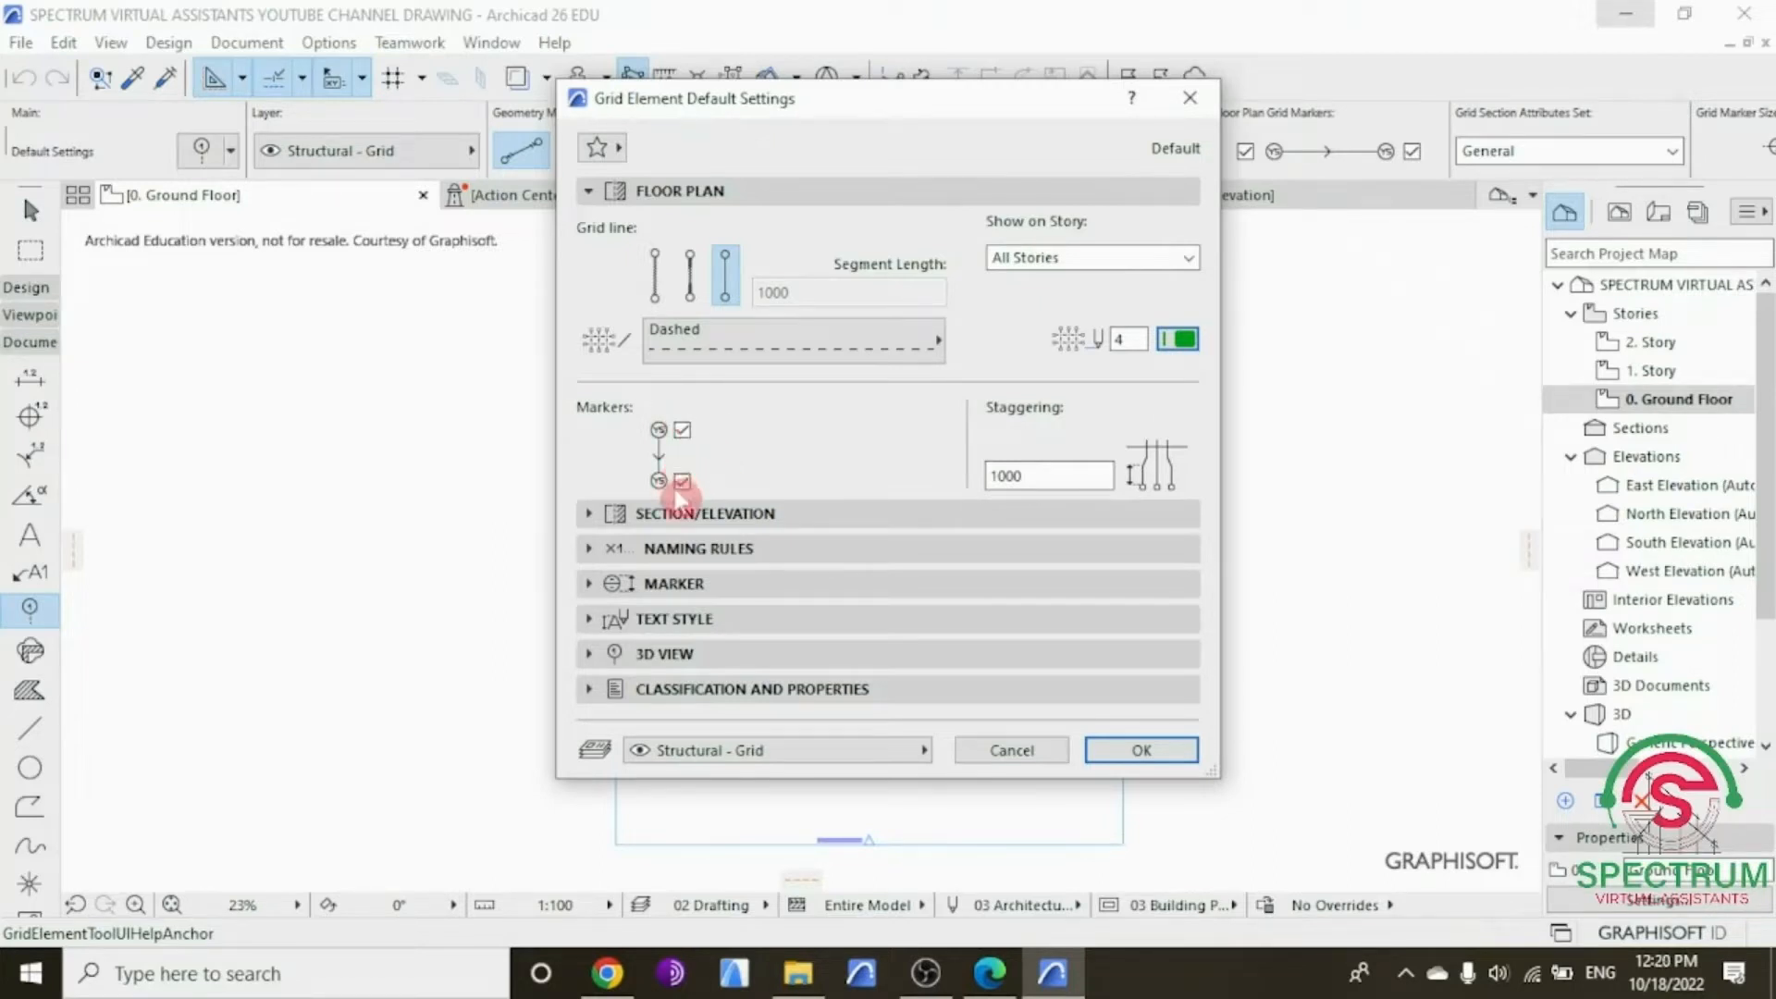
pyautogui.click(682, 479)
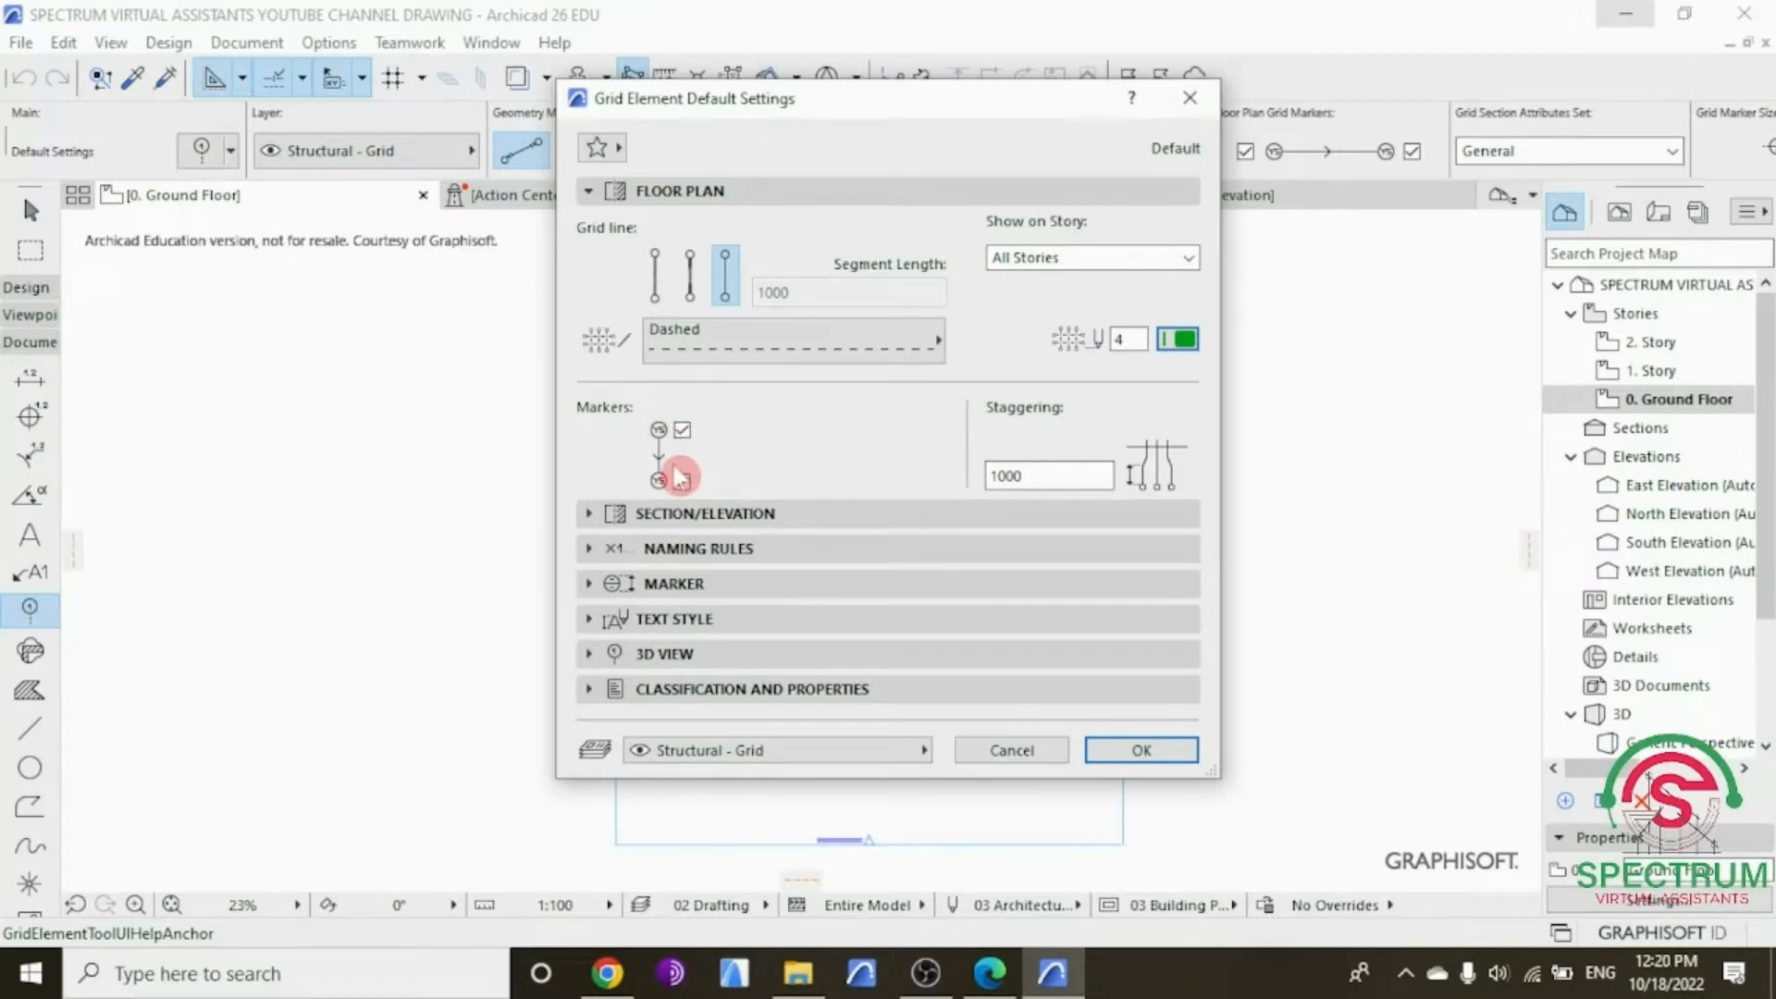
pyautogui.click(589, 190)
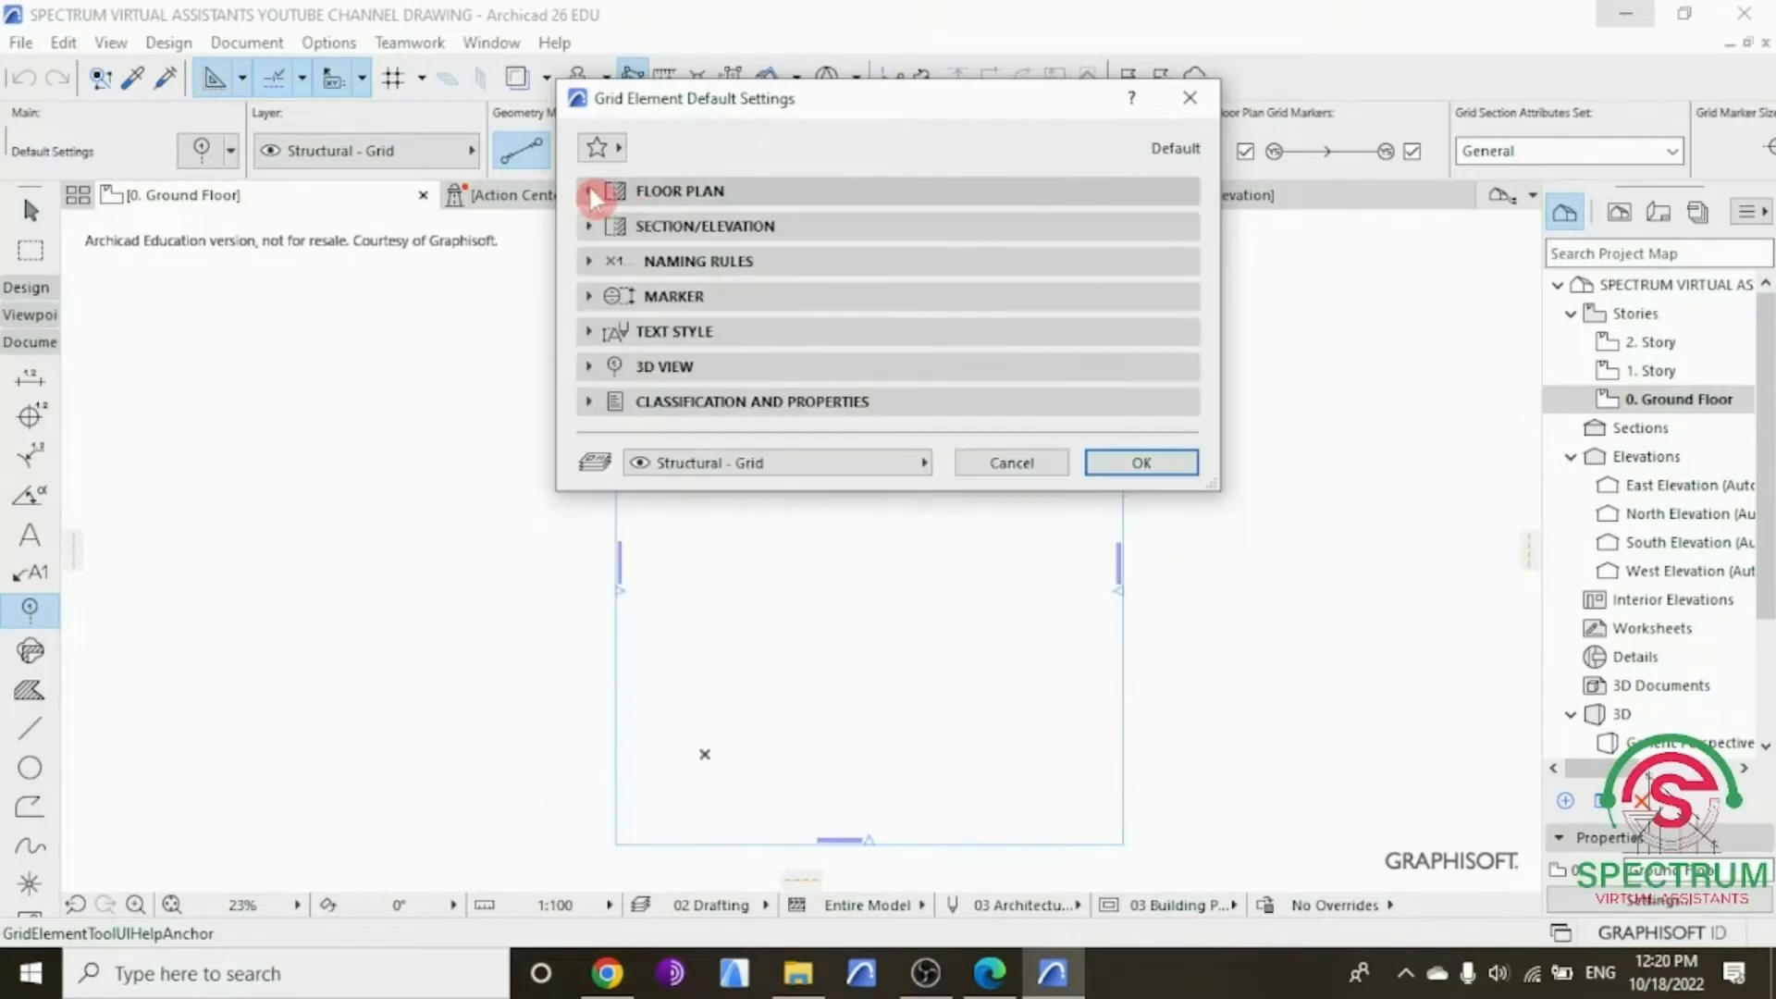
# Step: In the grid's section/elevation settings, show the entire grid line with the Dashed line type and green pen 4
pyautogui.click(589, 226)
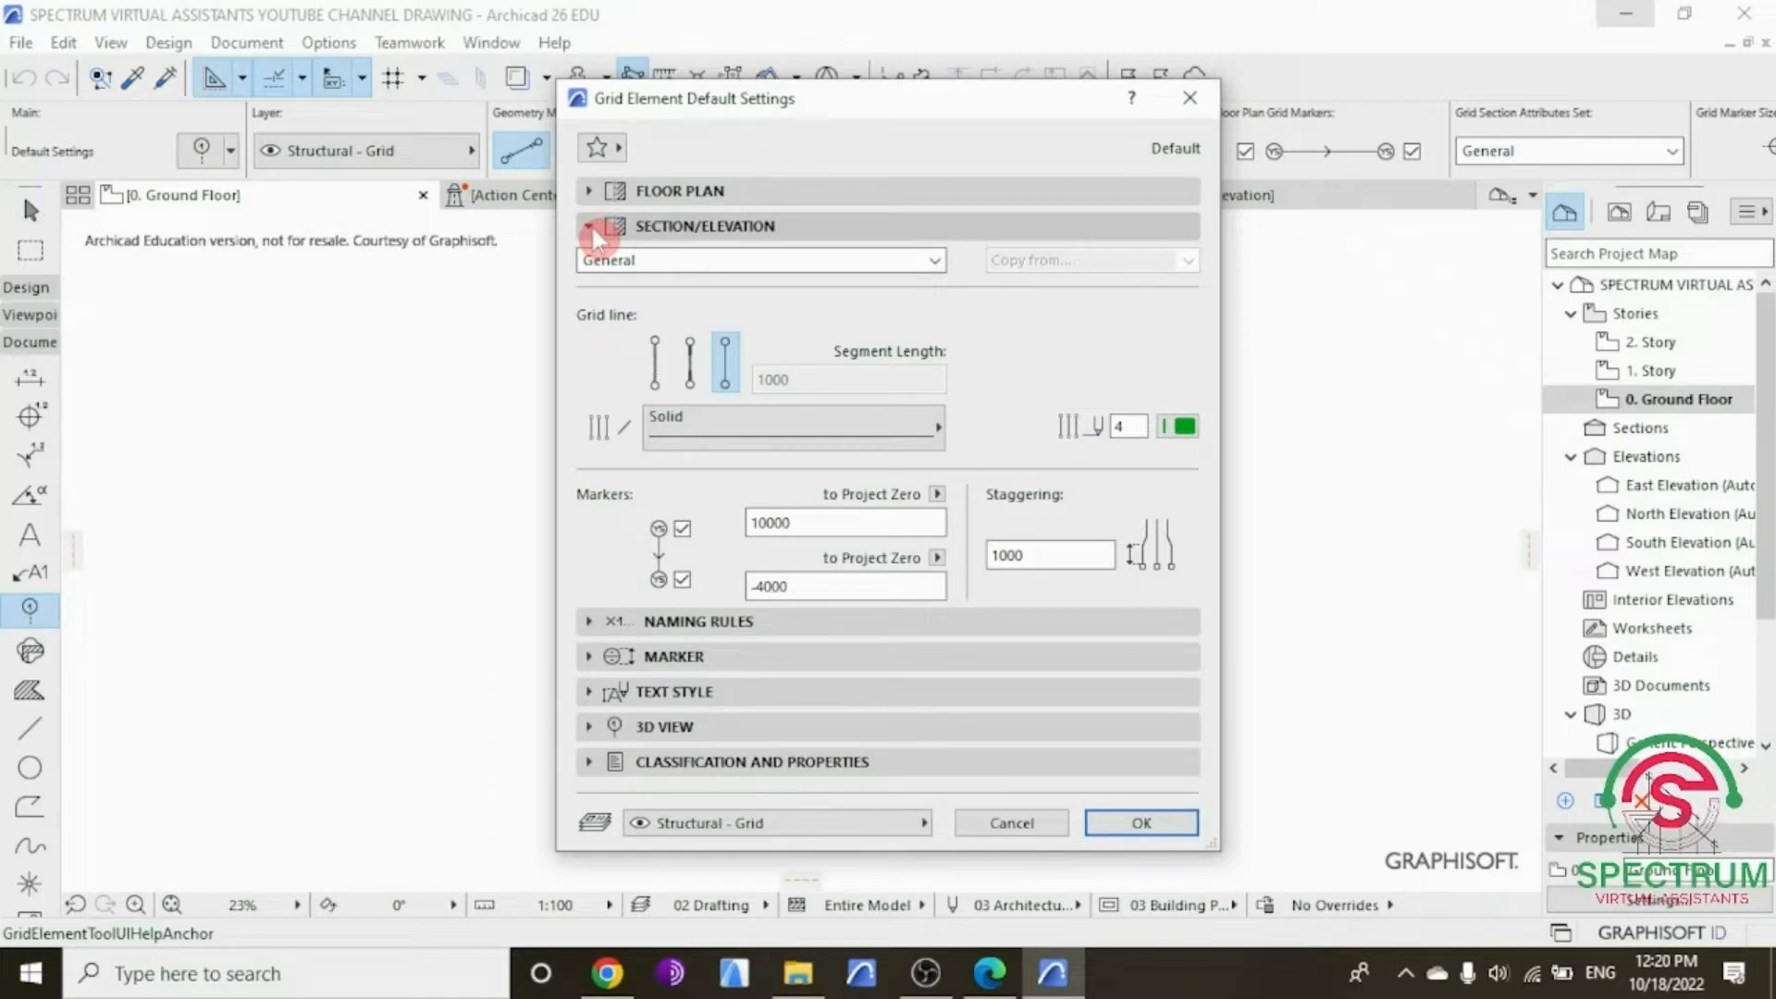
pyautogui.click(726, 365)
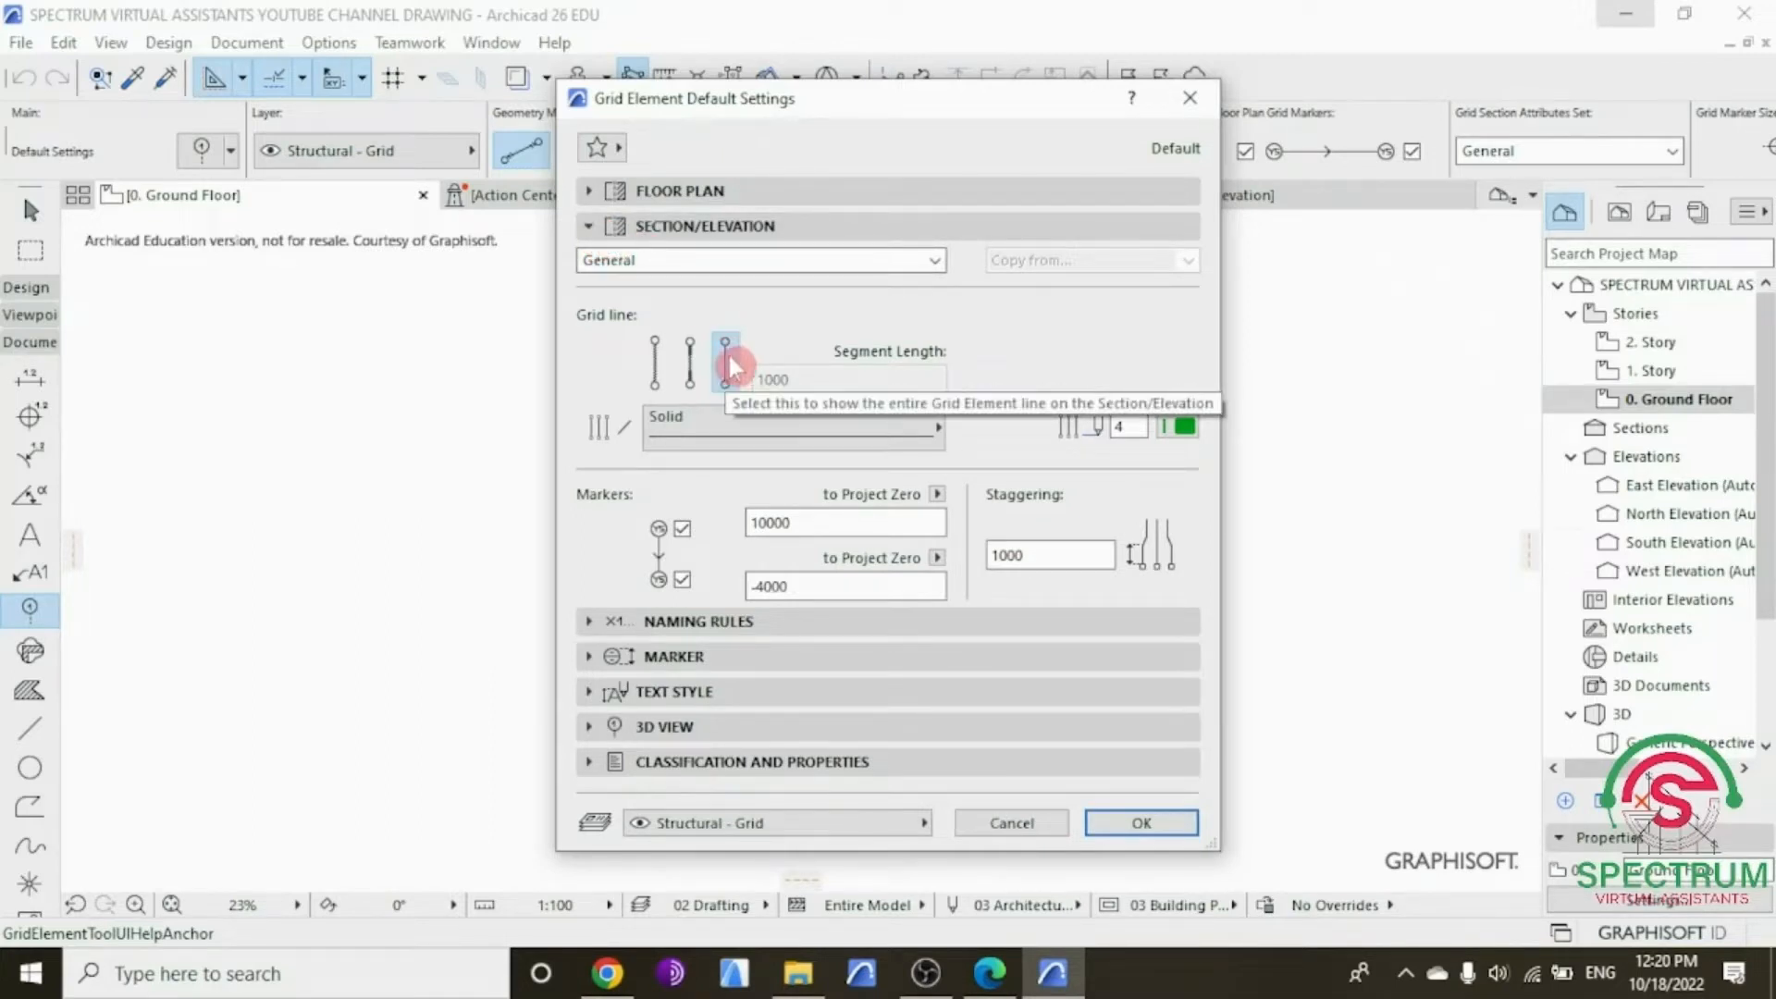
pyautogui.click(731, 434)
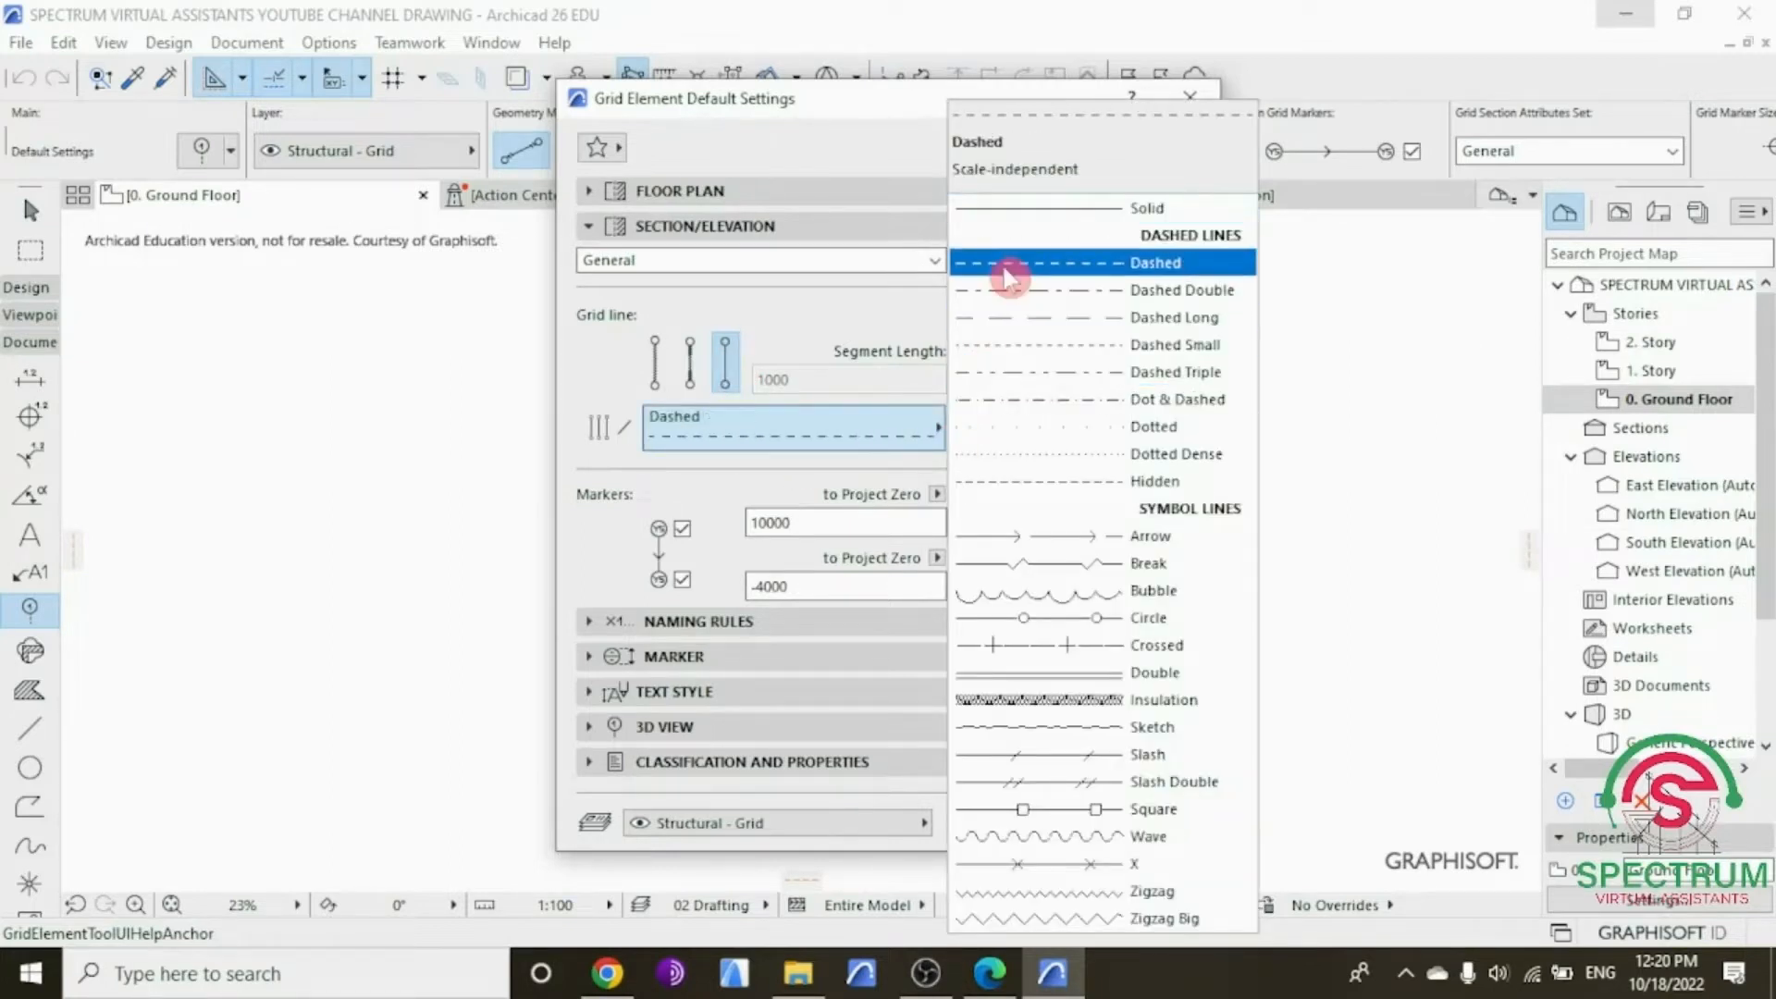
pyautogui.click(1008, 275)
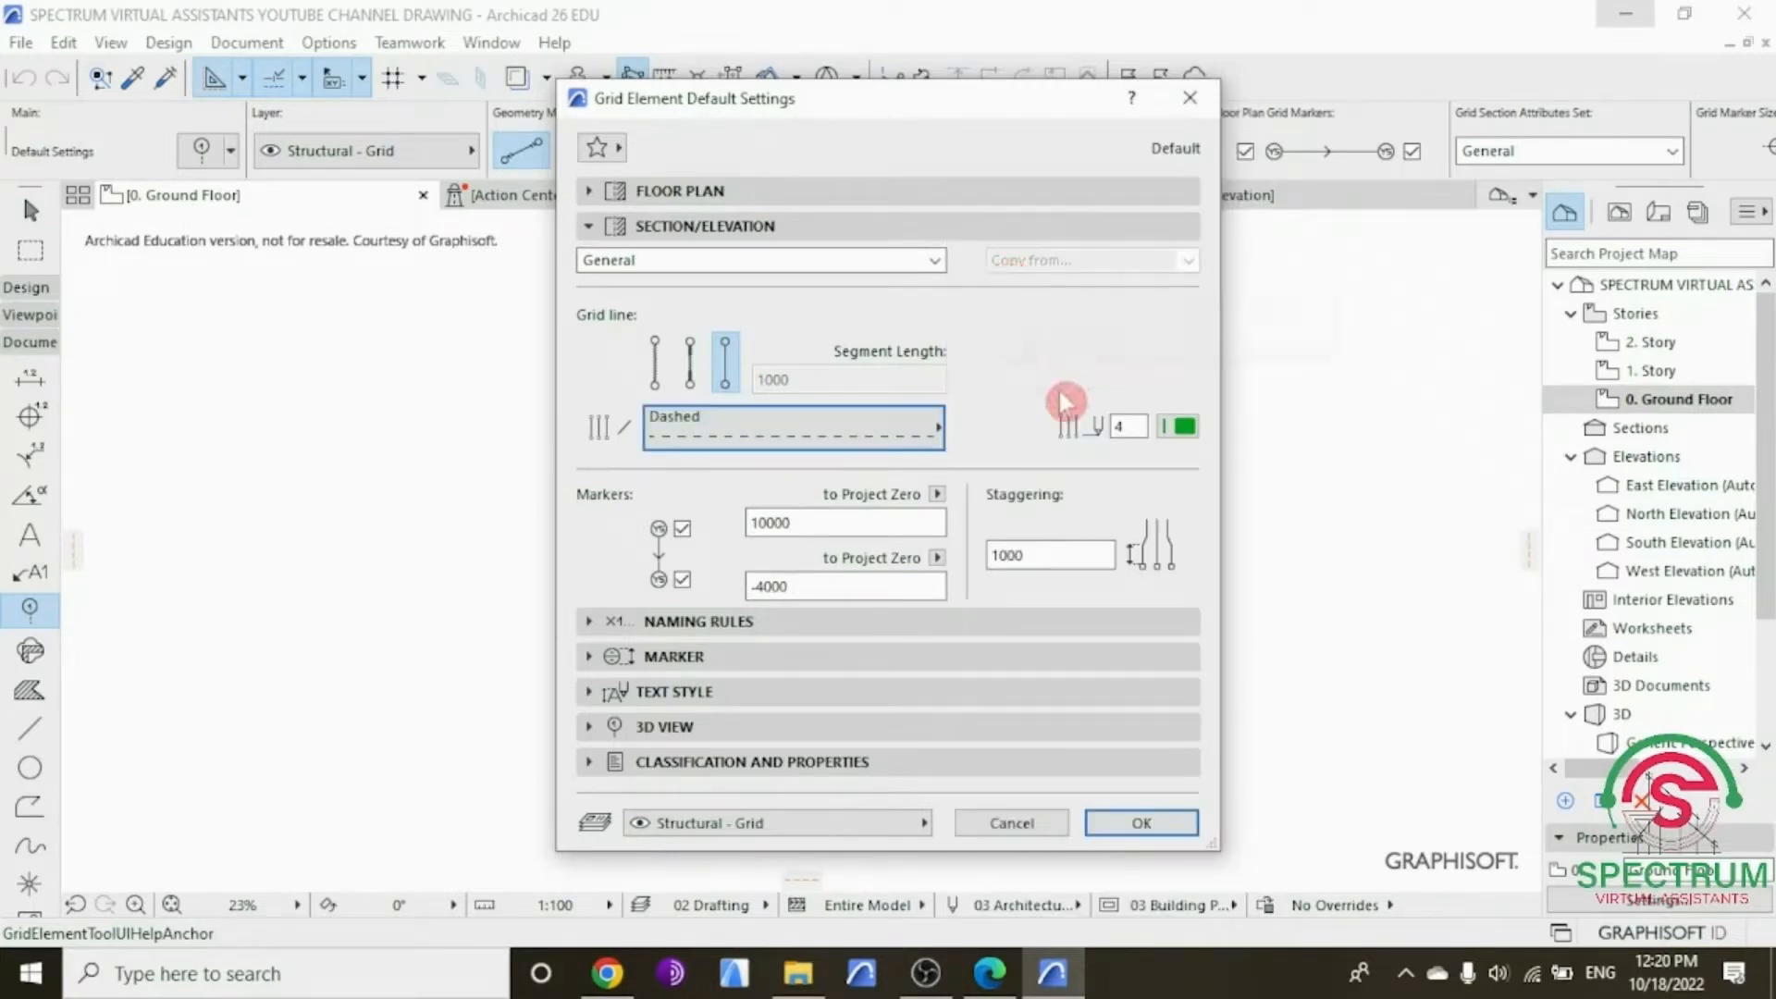
pyautogui.click(1182, 435)
pyautogui.click(1286, 432)
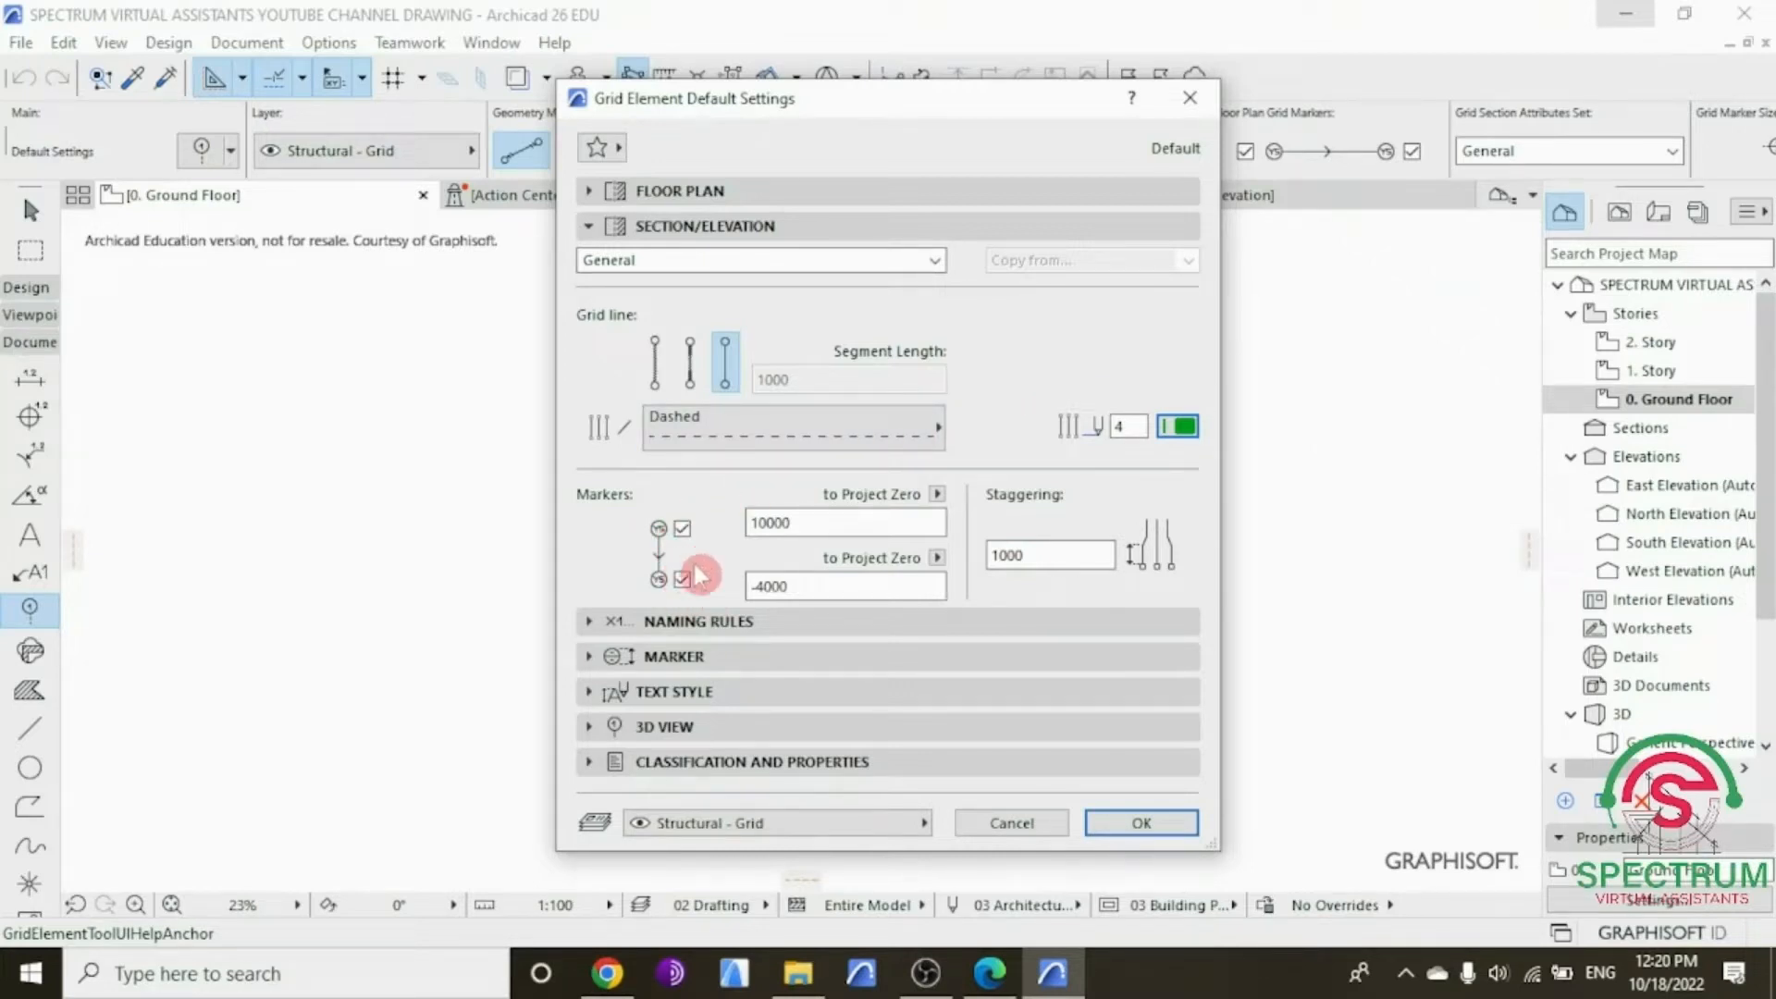
# Step: Review the section/elevation marker heights, the staggering distance and the grid naming rules
pyautogui.moveTo(793, 523); pyautogui.dragTo(747, 523)
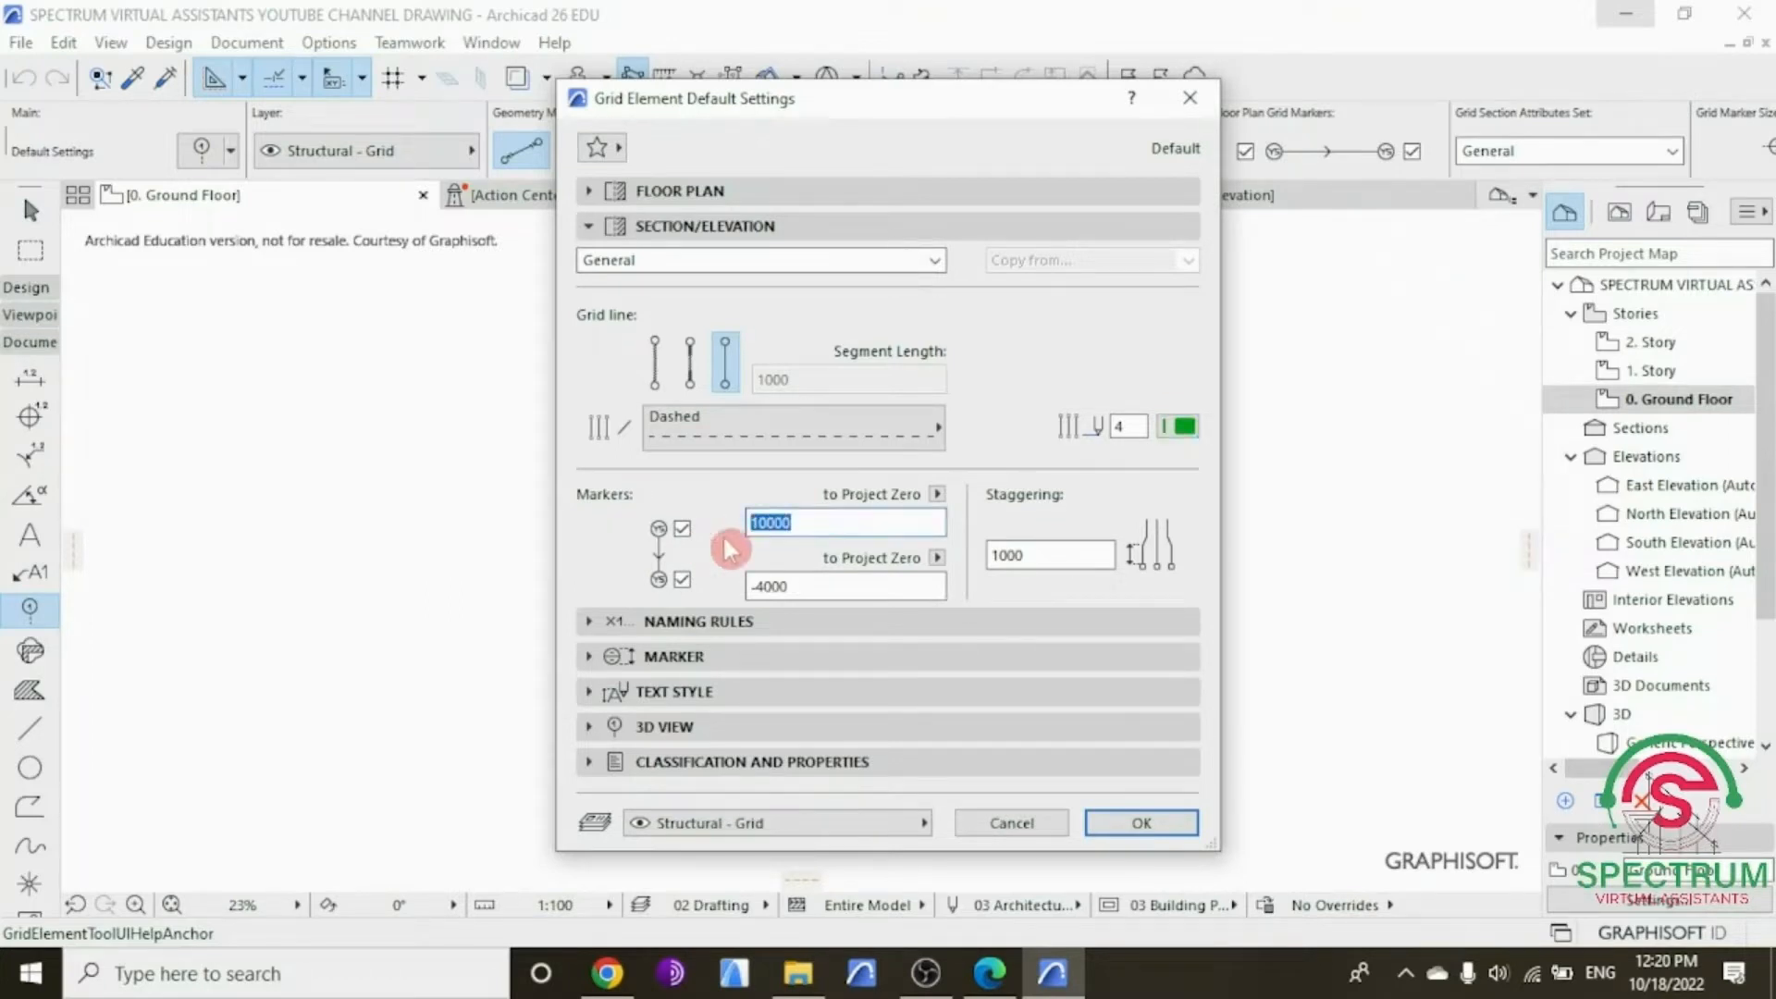
pyautogui.moveTo(793, 585); pyautogui.dragTo(747, 585)
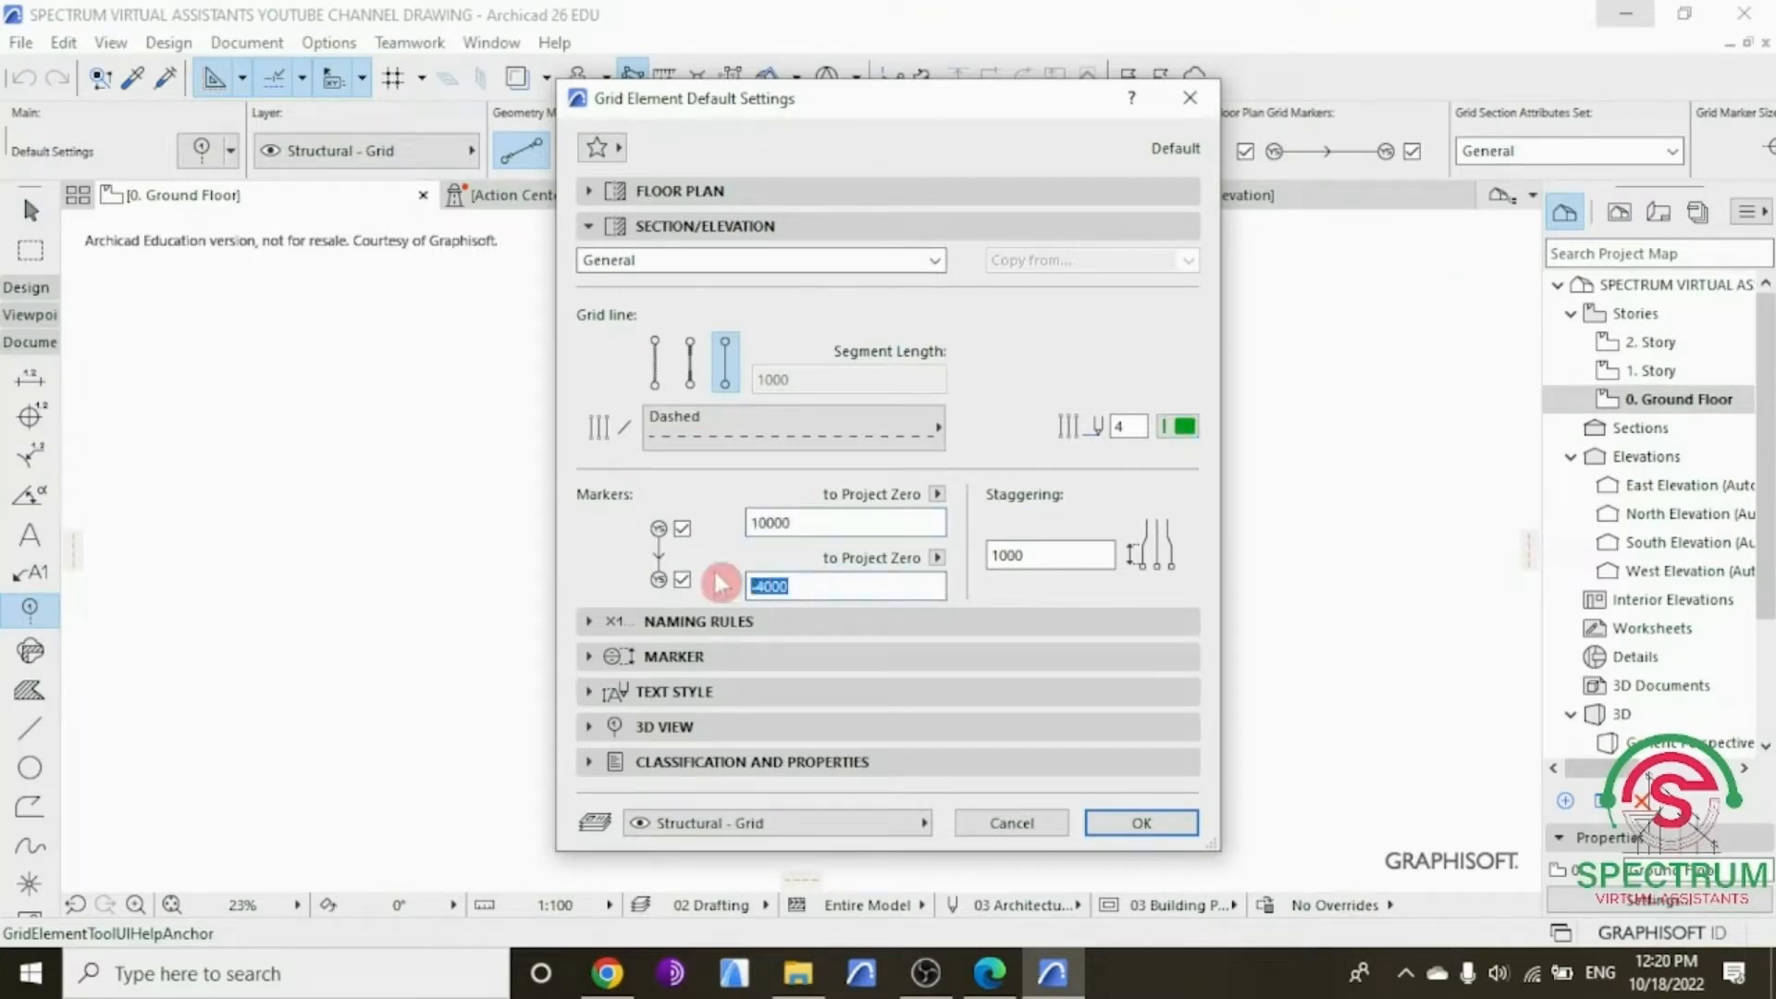
pyautogui.click(1025, 555)
pyautogui.moveTo(1025, 555); pyautogui.dragTo(982, 555)
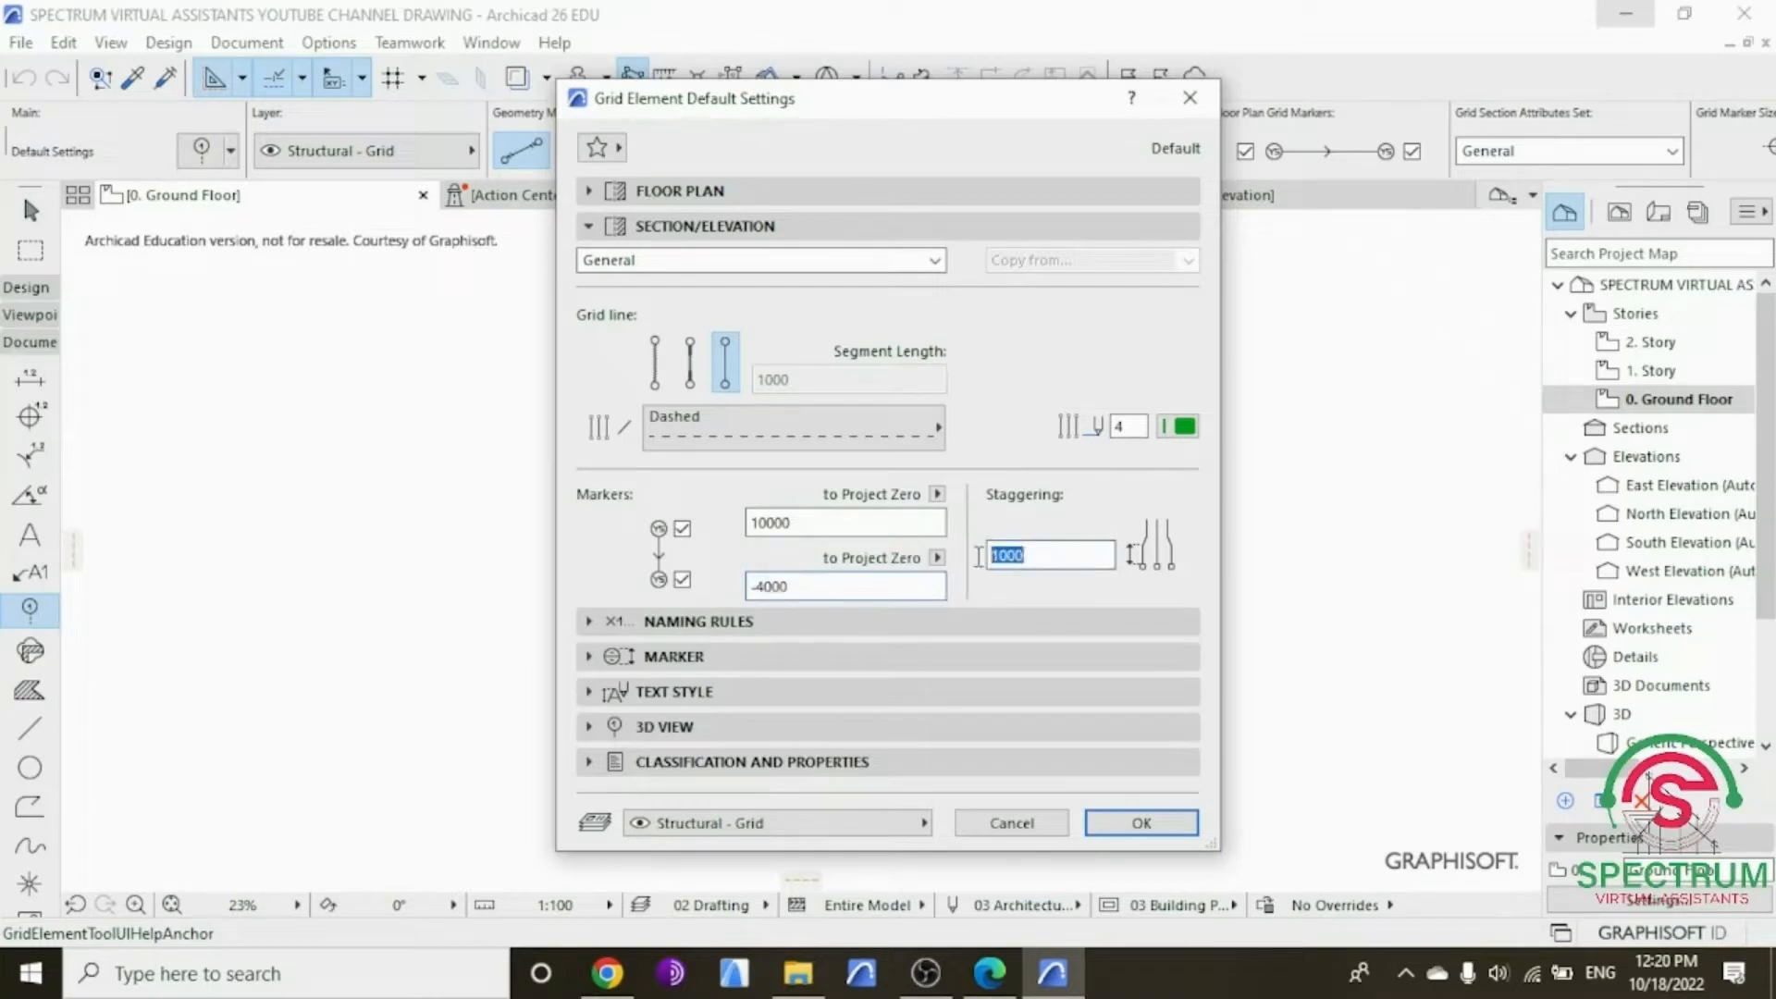
pyautogui.click(708, 235)
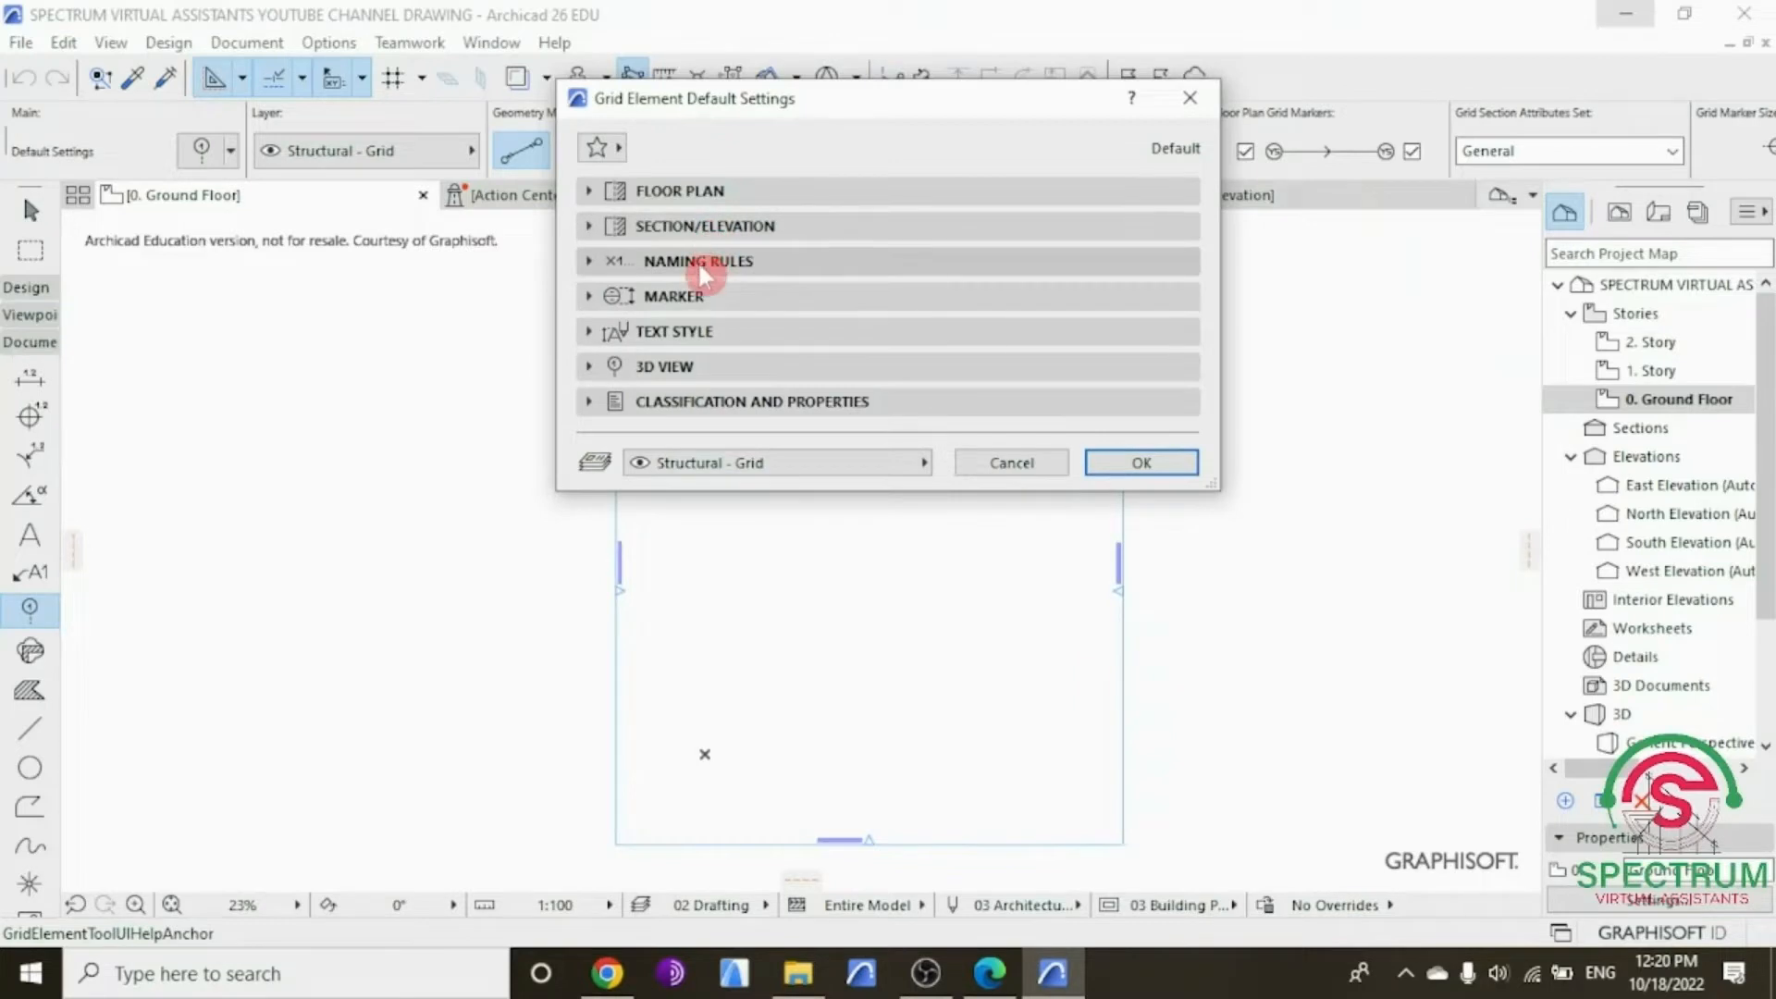
pyautogui.click(700, 266)
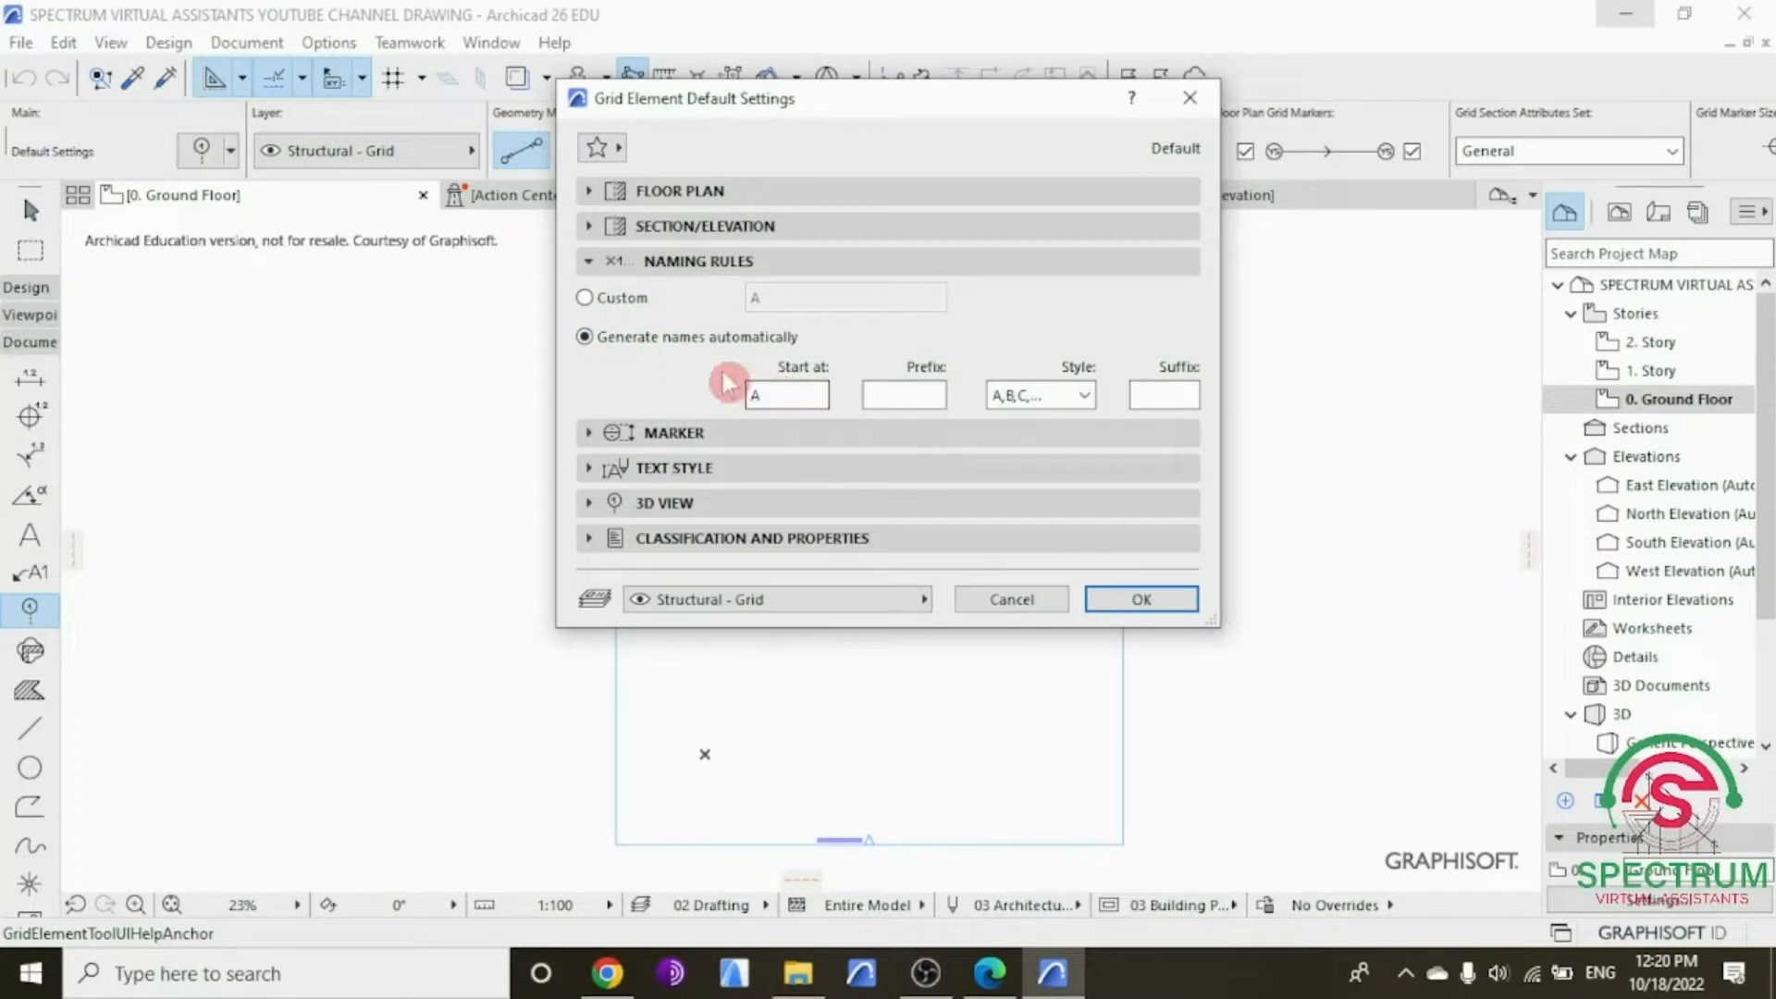
pyautogui.click(615, 262)
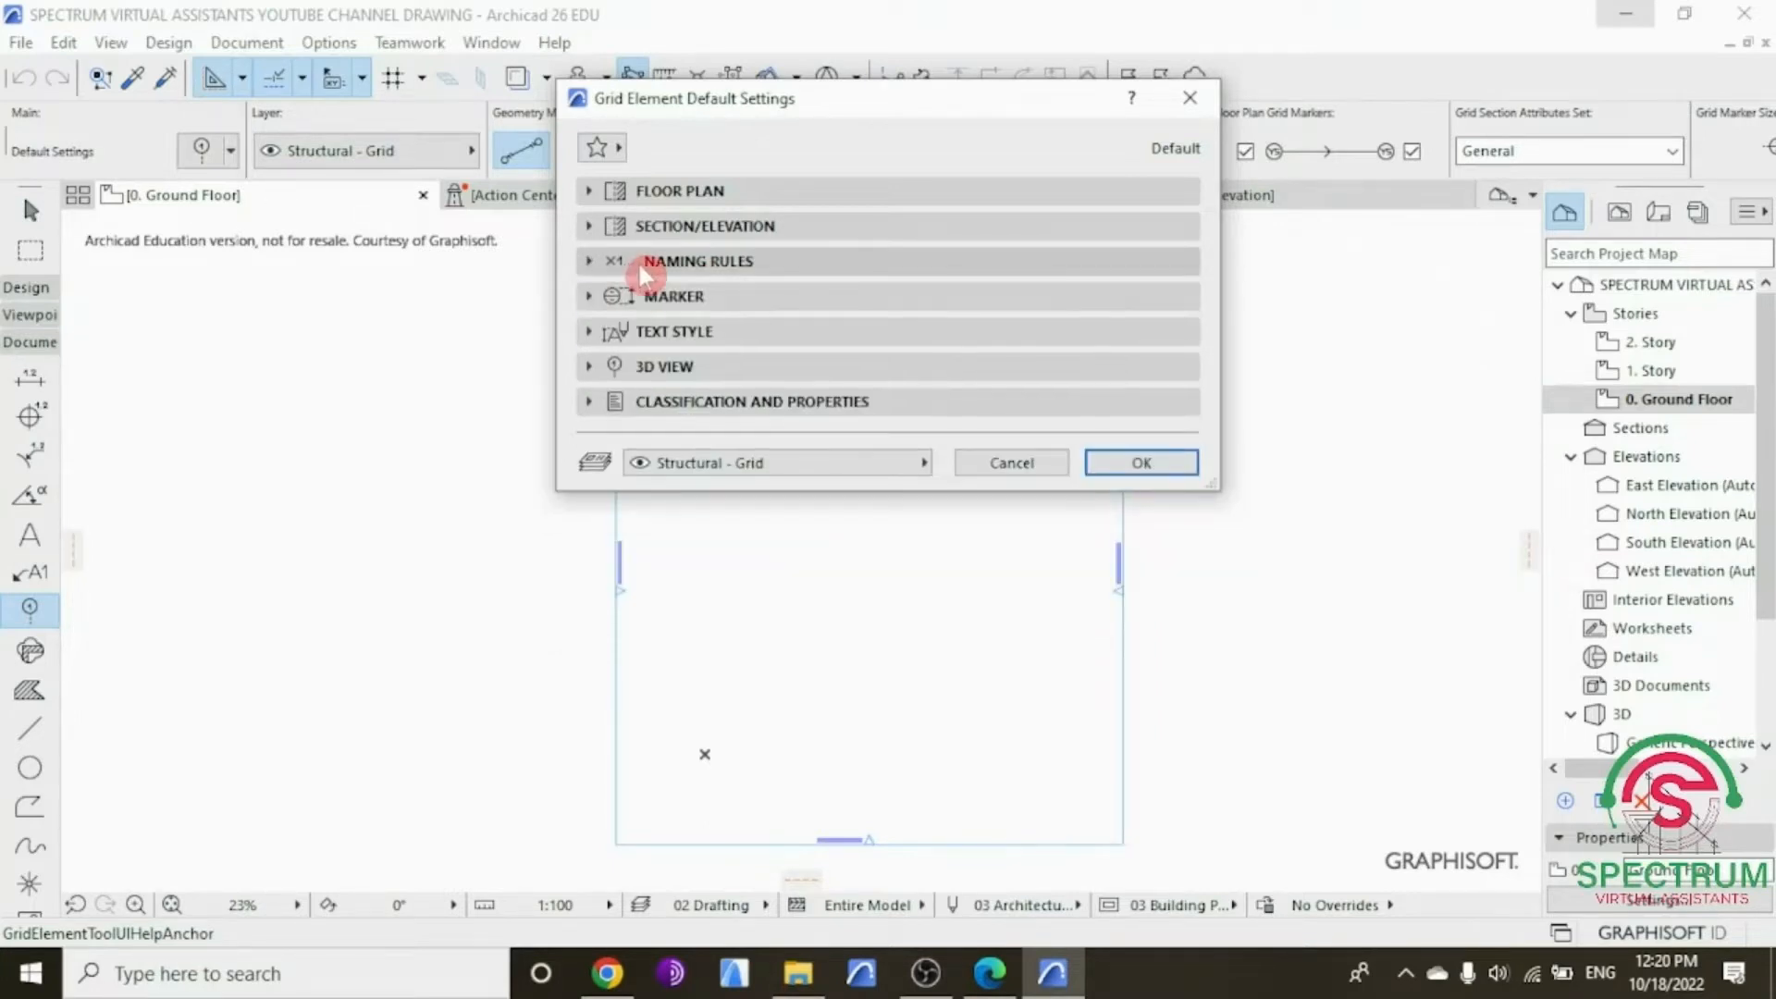
# Step: Set the grid marker size to 5 mm
pyautogui.click(596, 297)
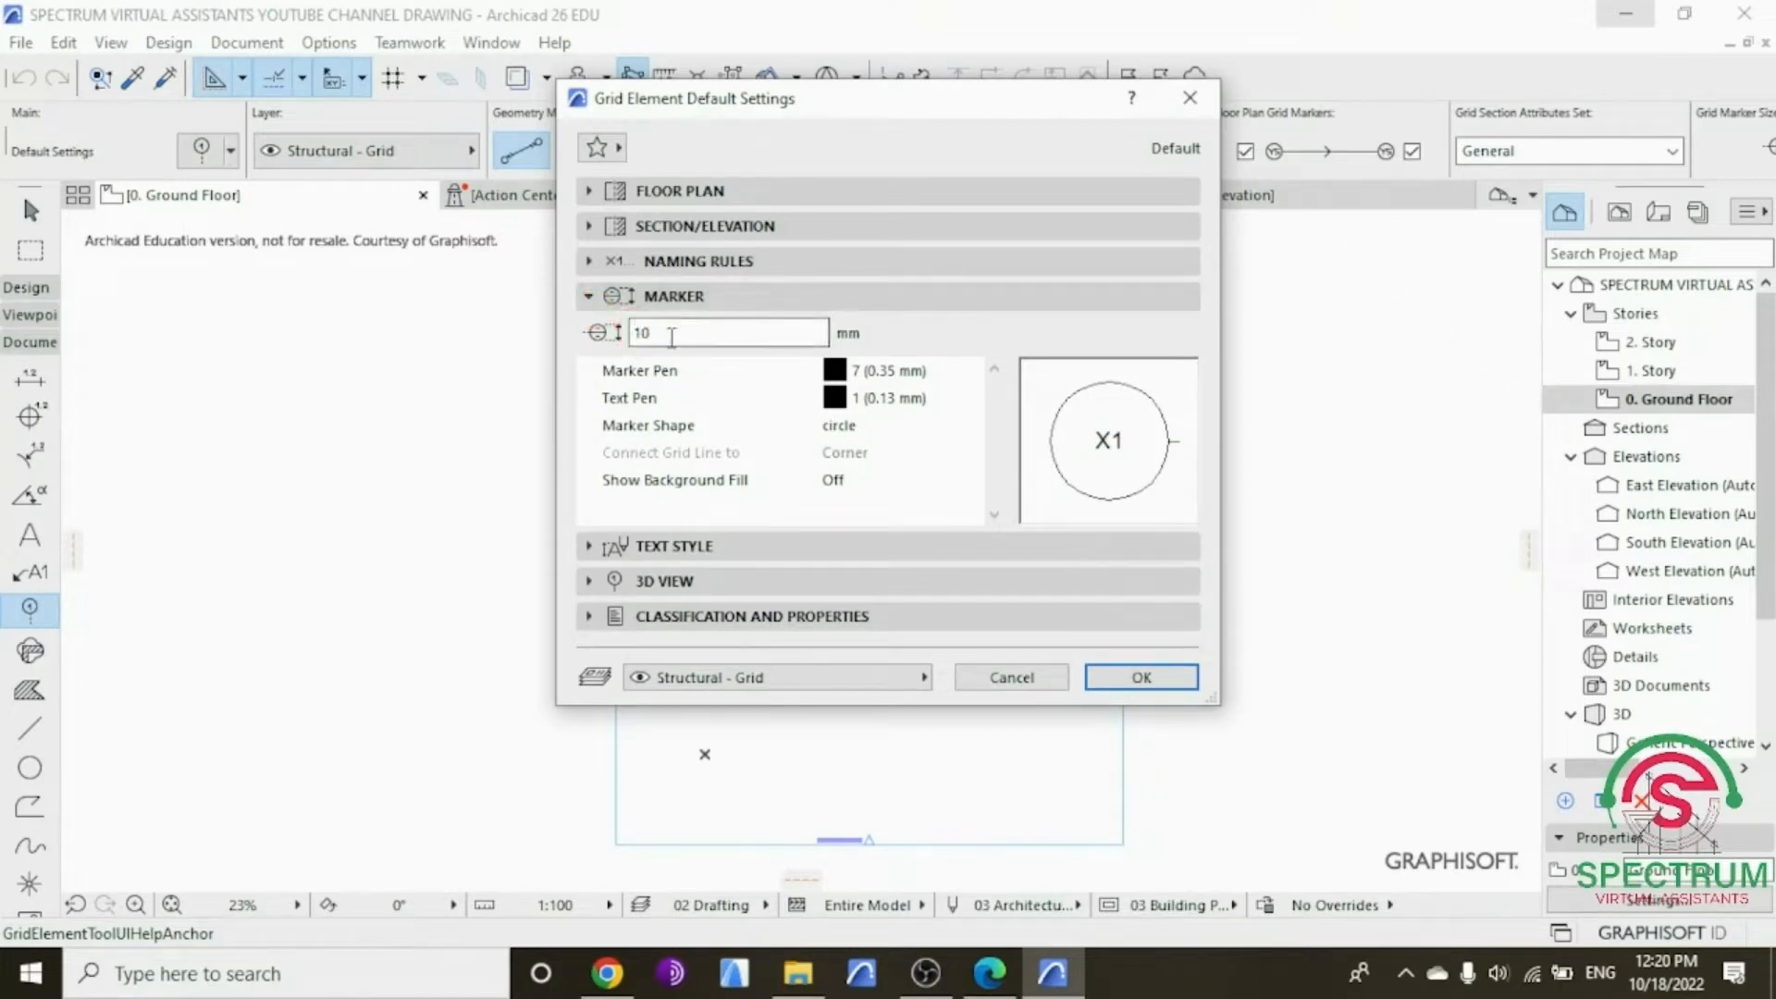
pyautogui.moveTo(671, 335); pyautogui.dragTo(585, 338)
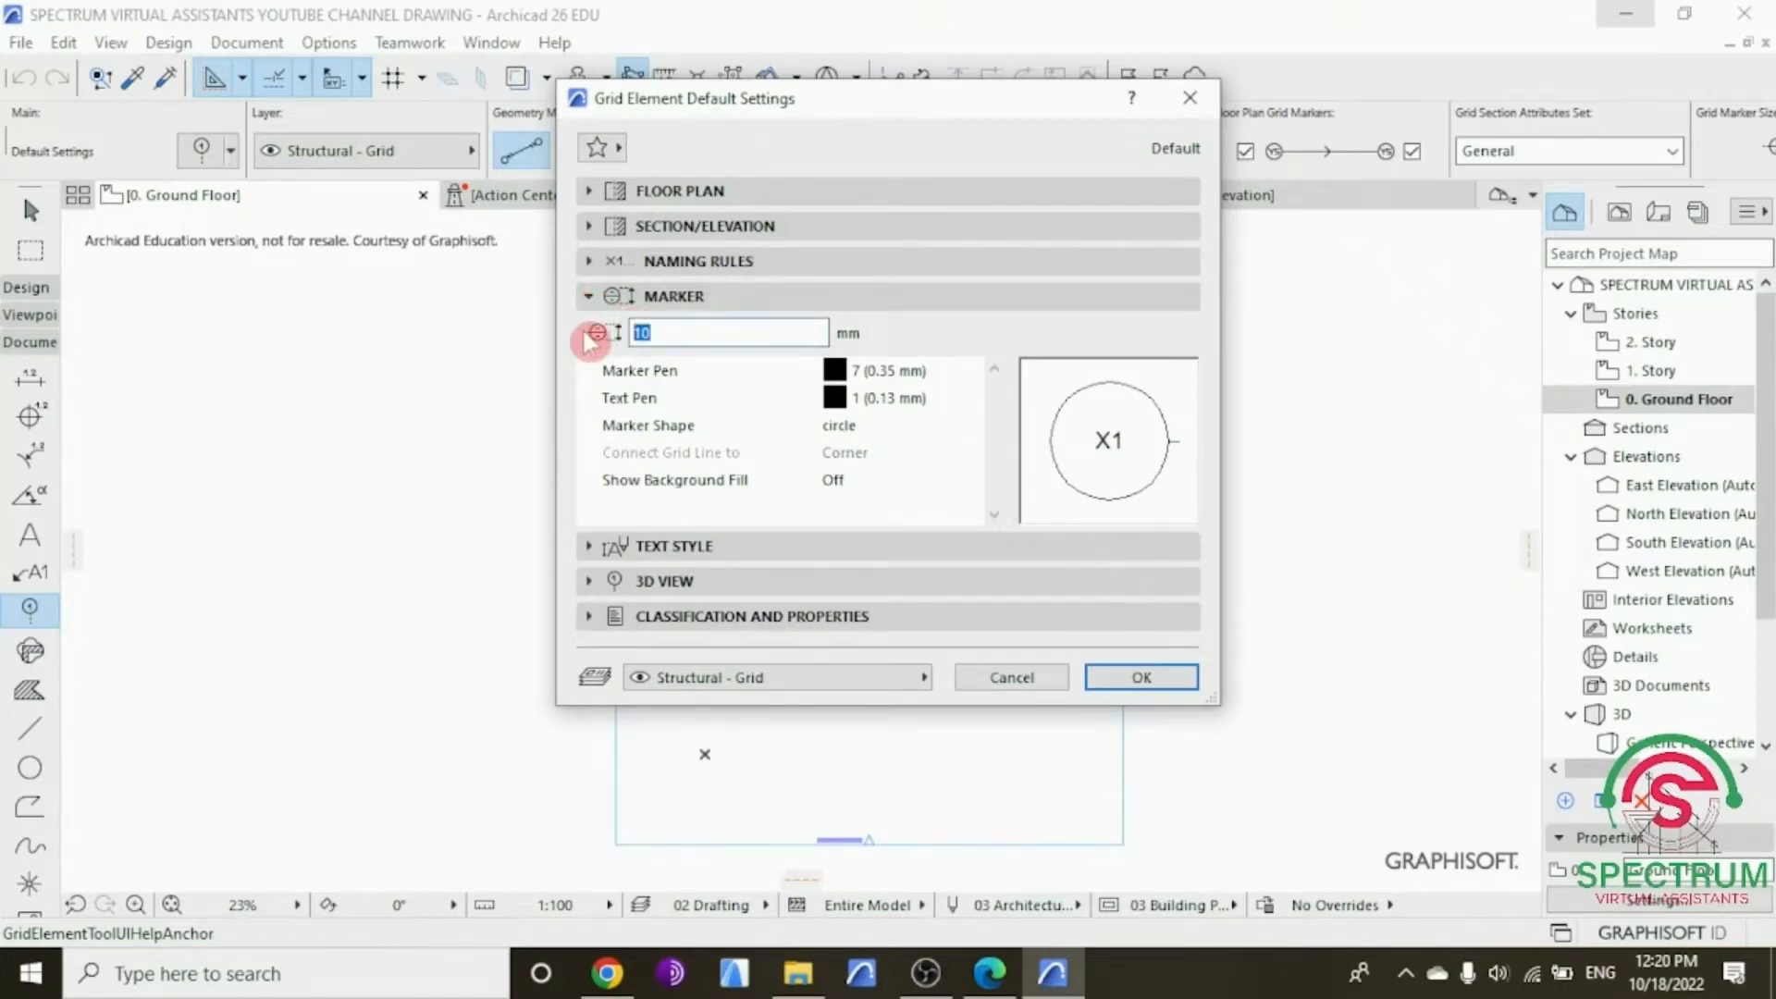
pyautogui.write('5')
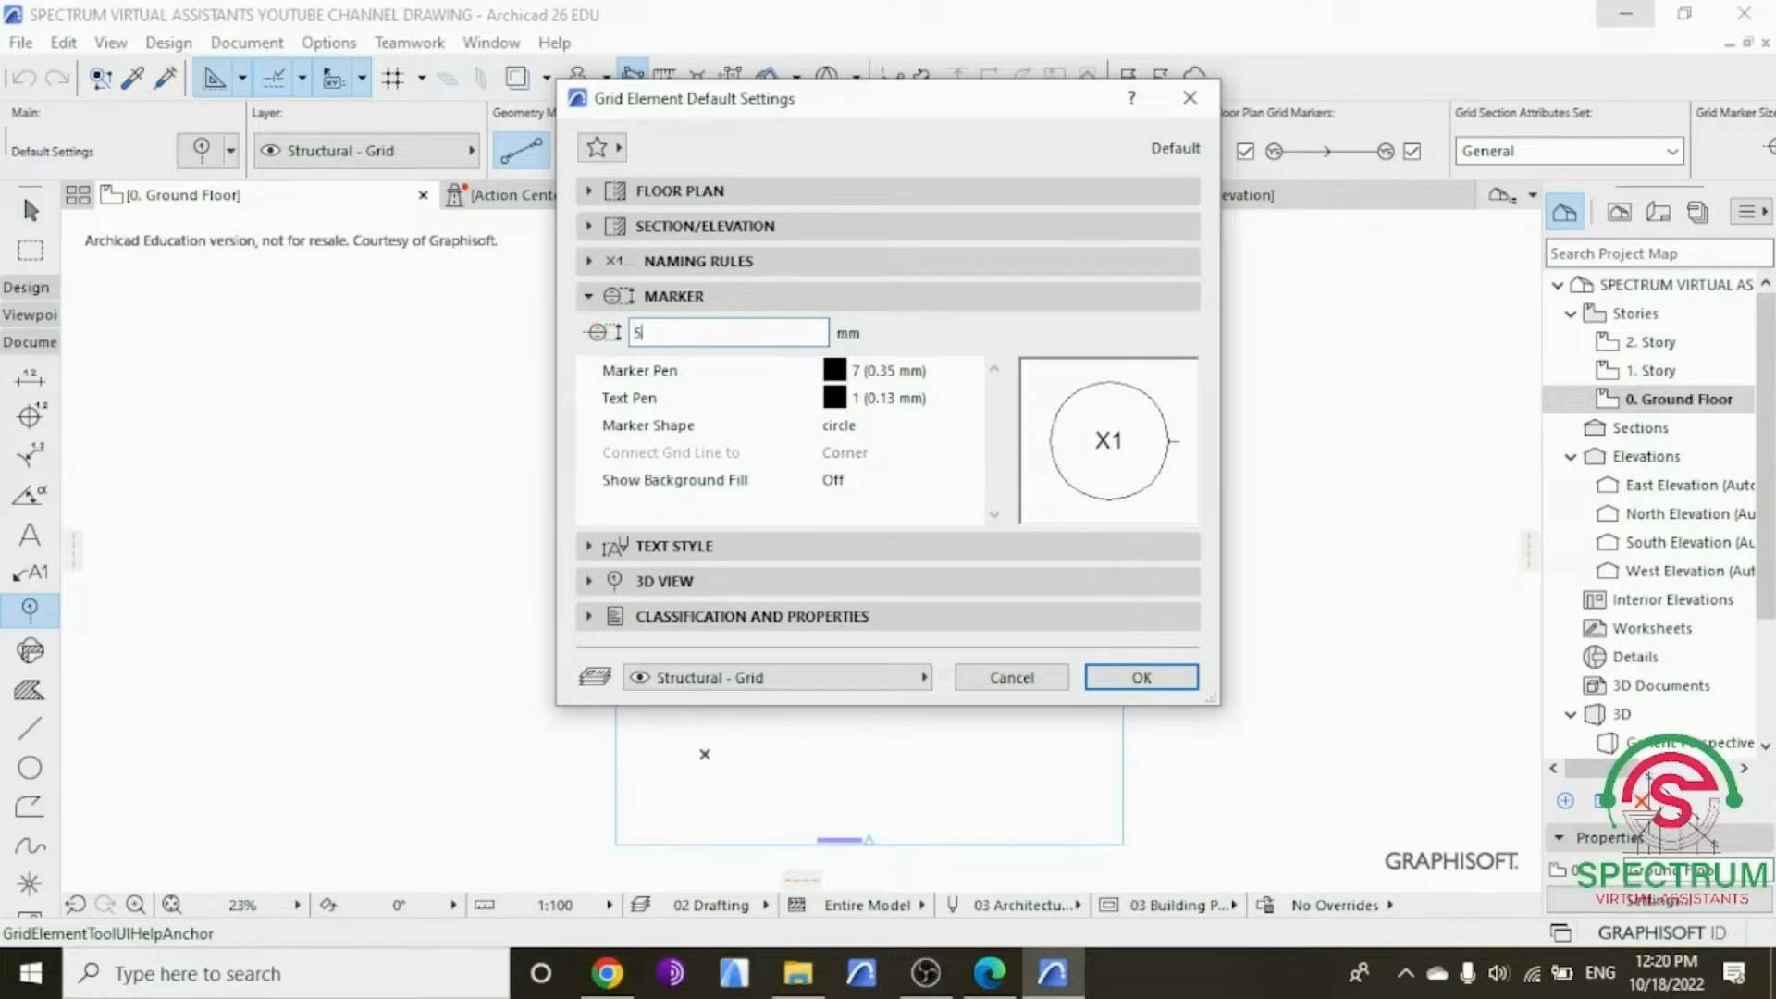
pyautogui.click(913, 341)
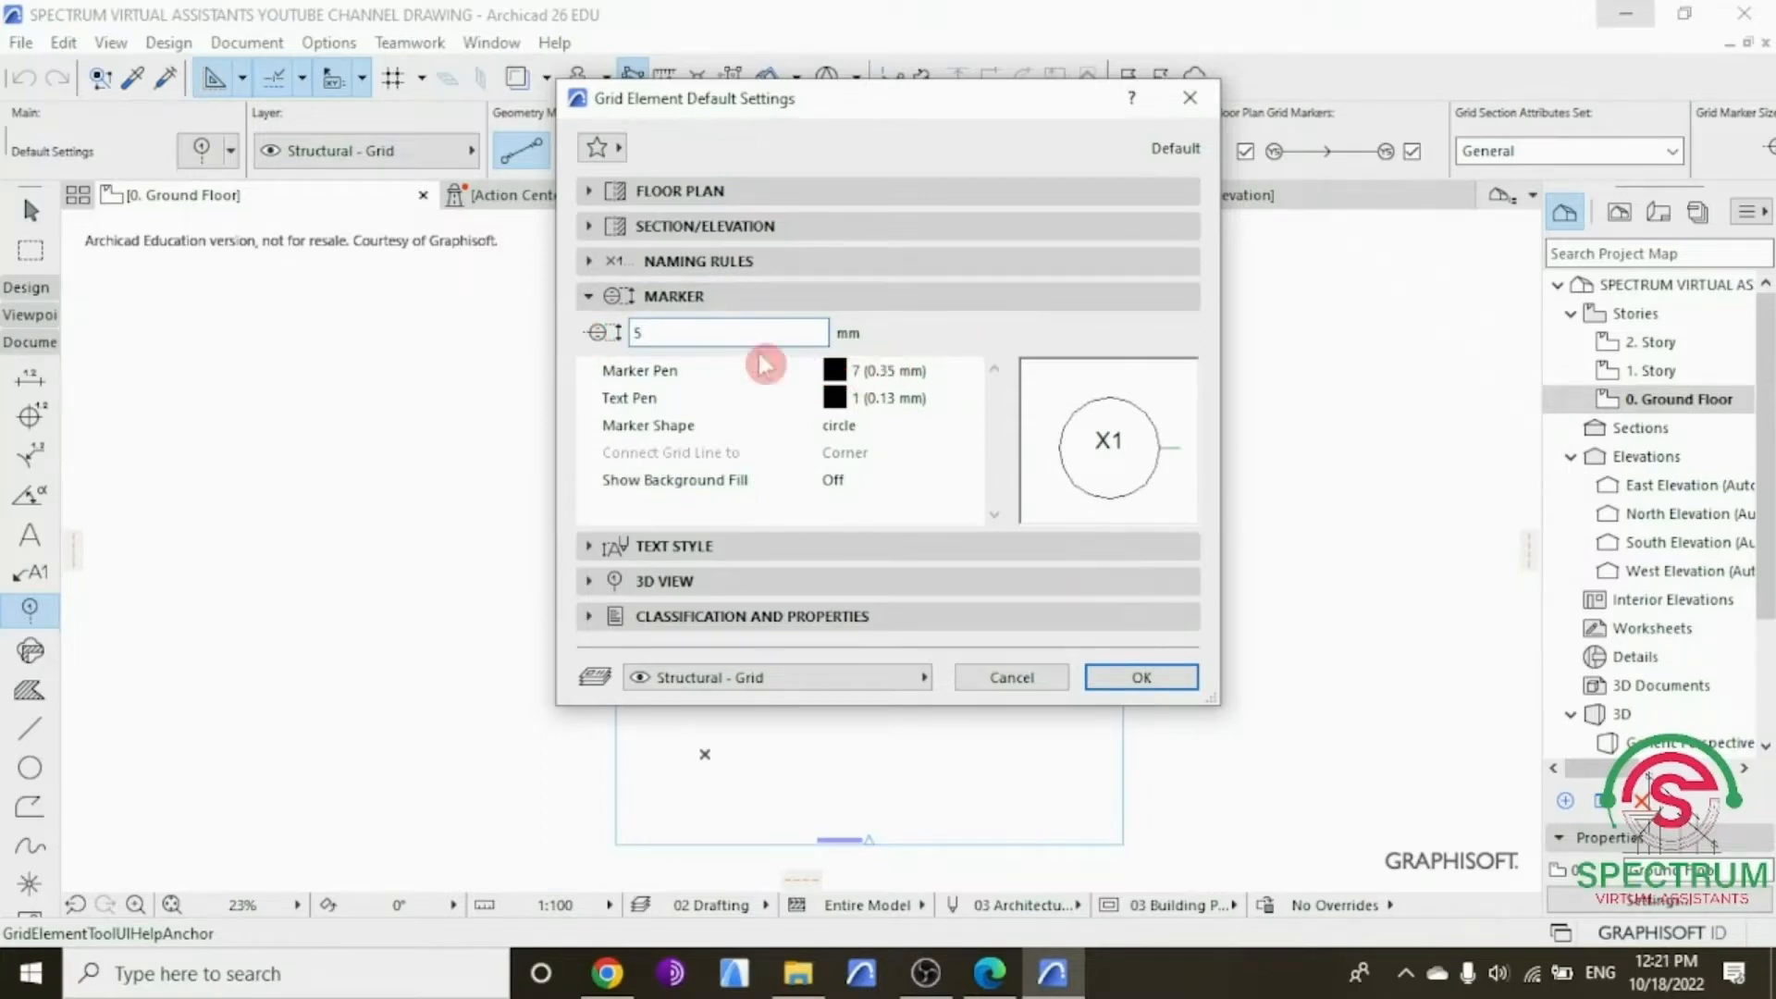
pyautogui.click(596, 300)
# Step: Set the grid marker text style to the Arial font with Western script and black pen 1
pyautogui.click(597, 331)
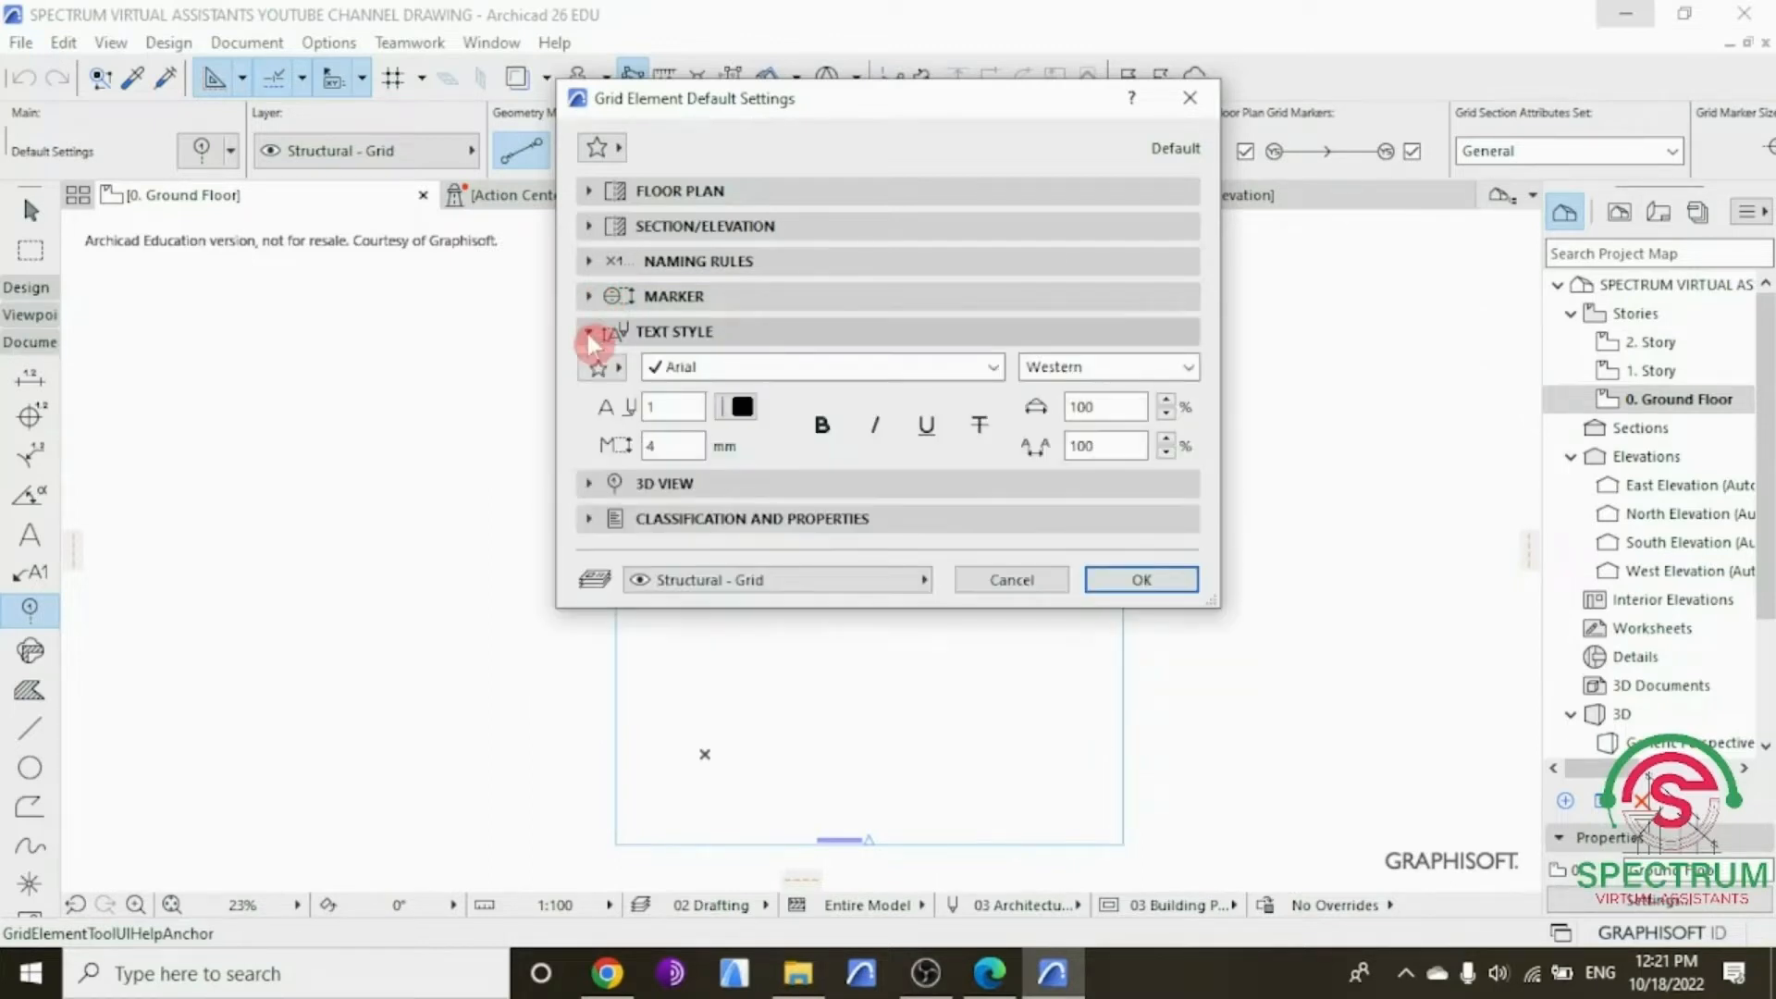
pyautogui.click(992, 368)
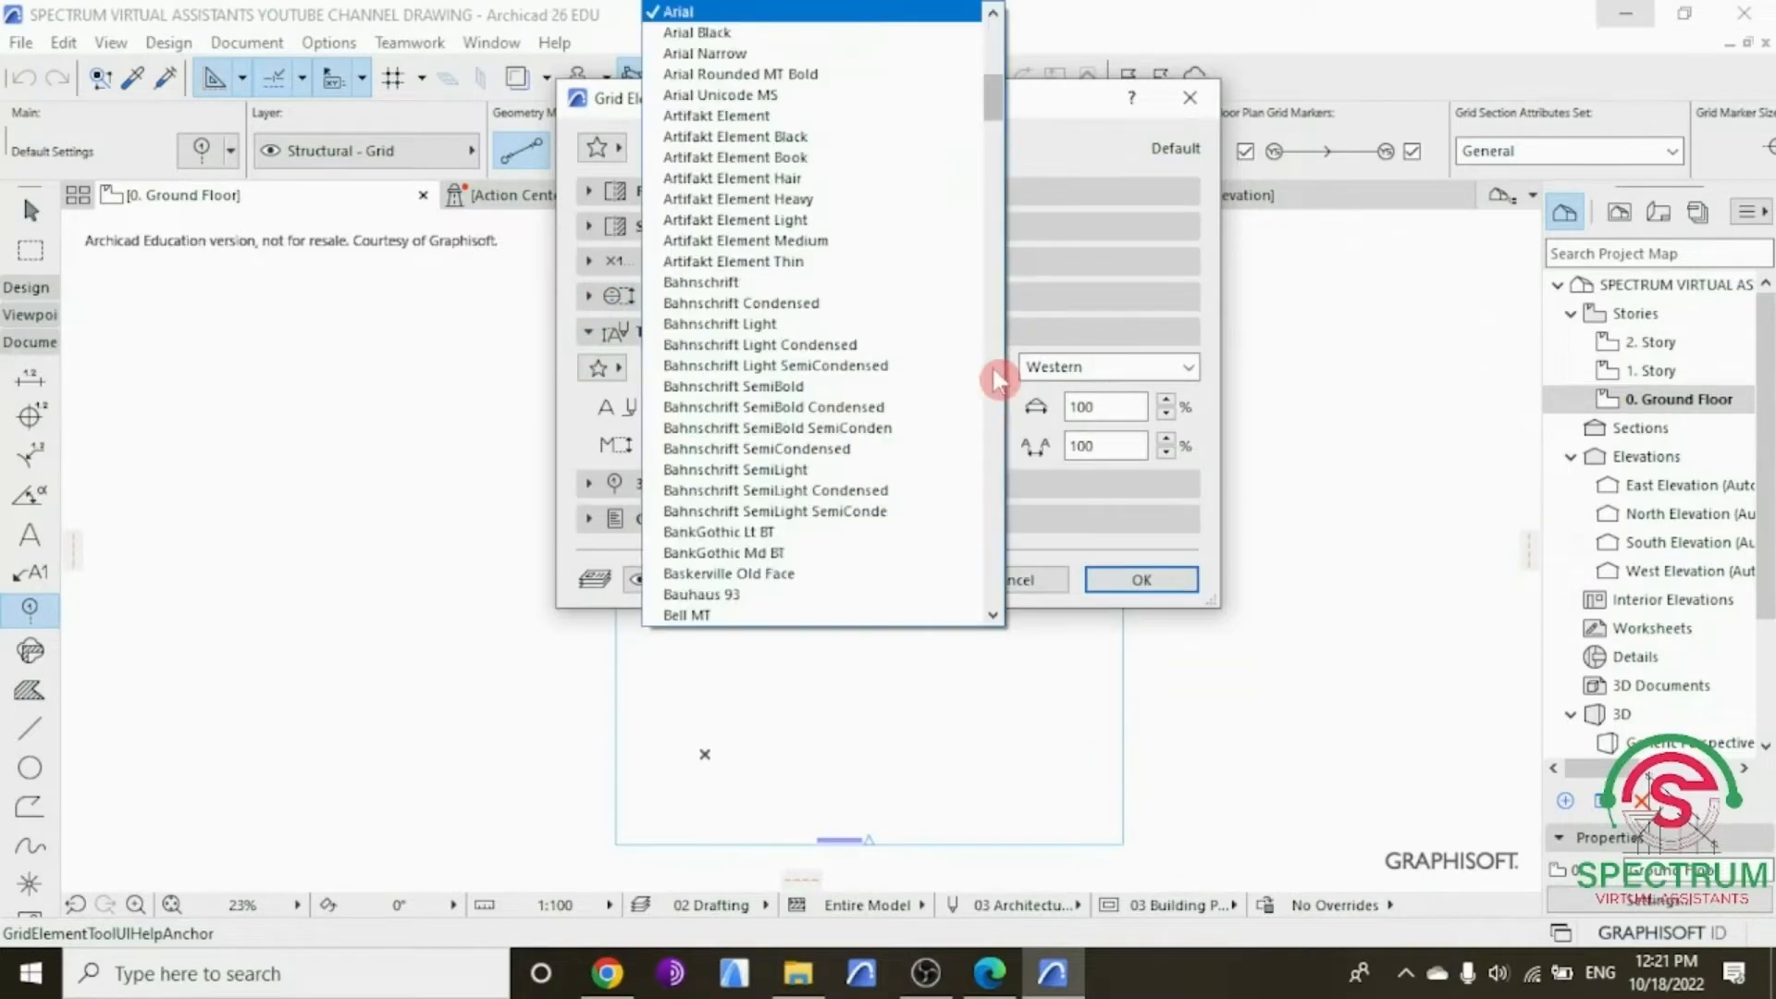
pyautogui.click(792, 13)
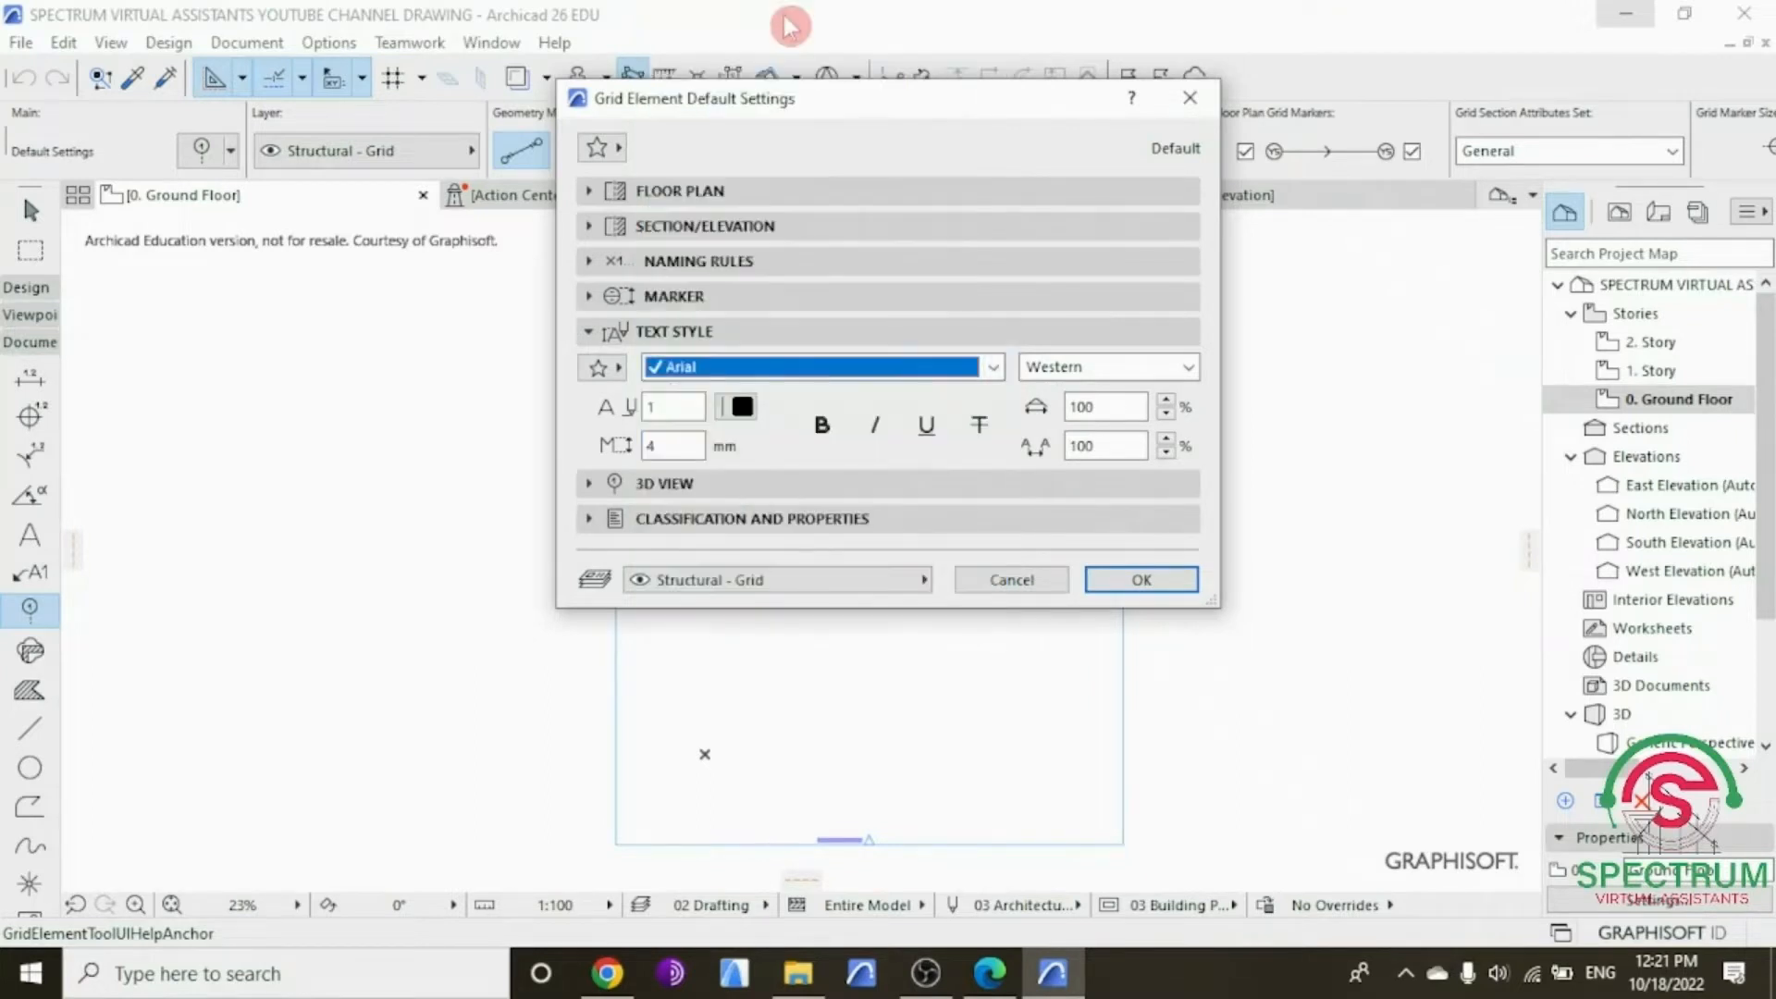
pyautogui.click(1188, 367)
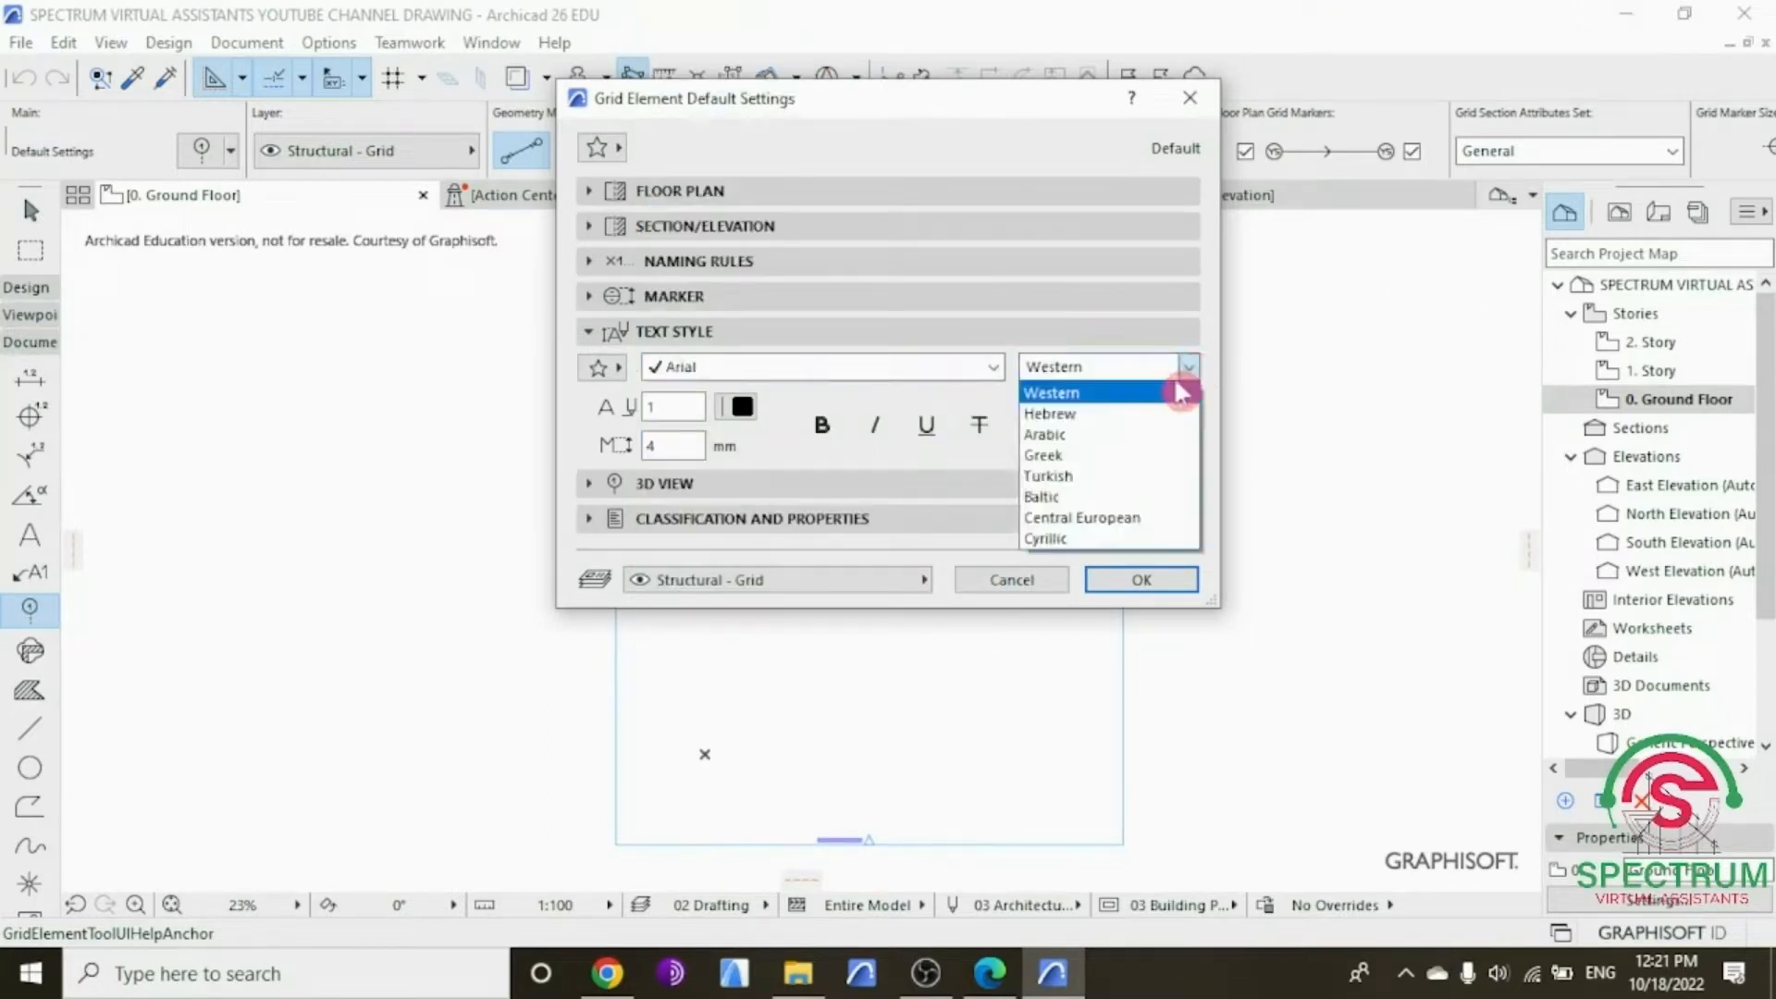
pyautogui.click(1102, 396)
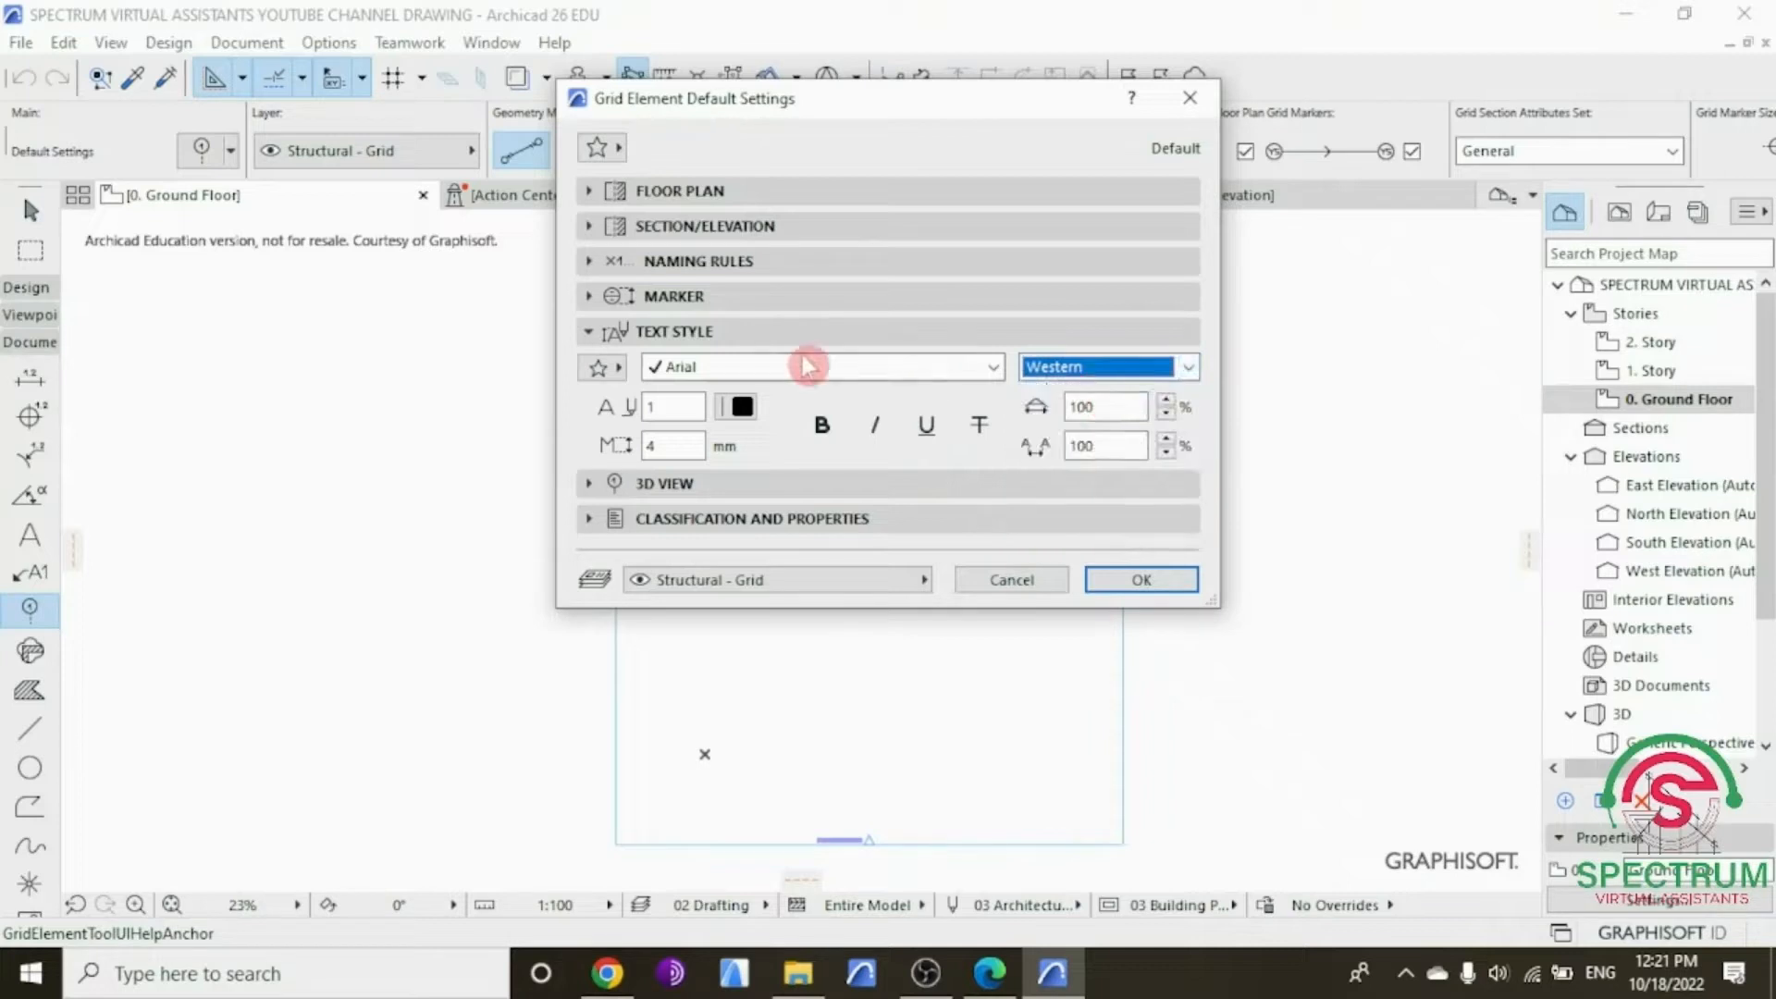
pyautogui.click(740, 415)
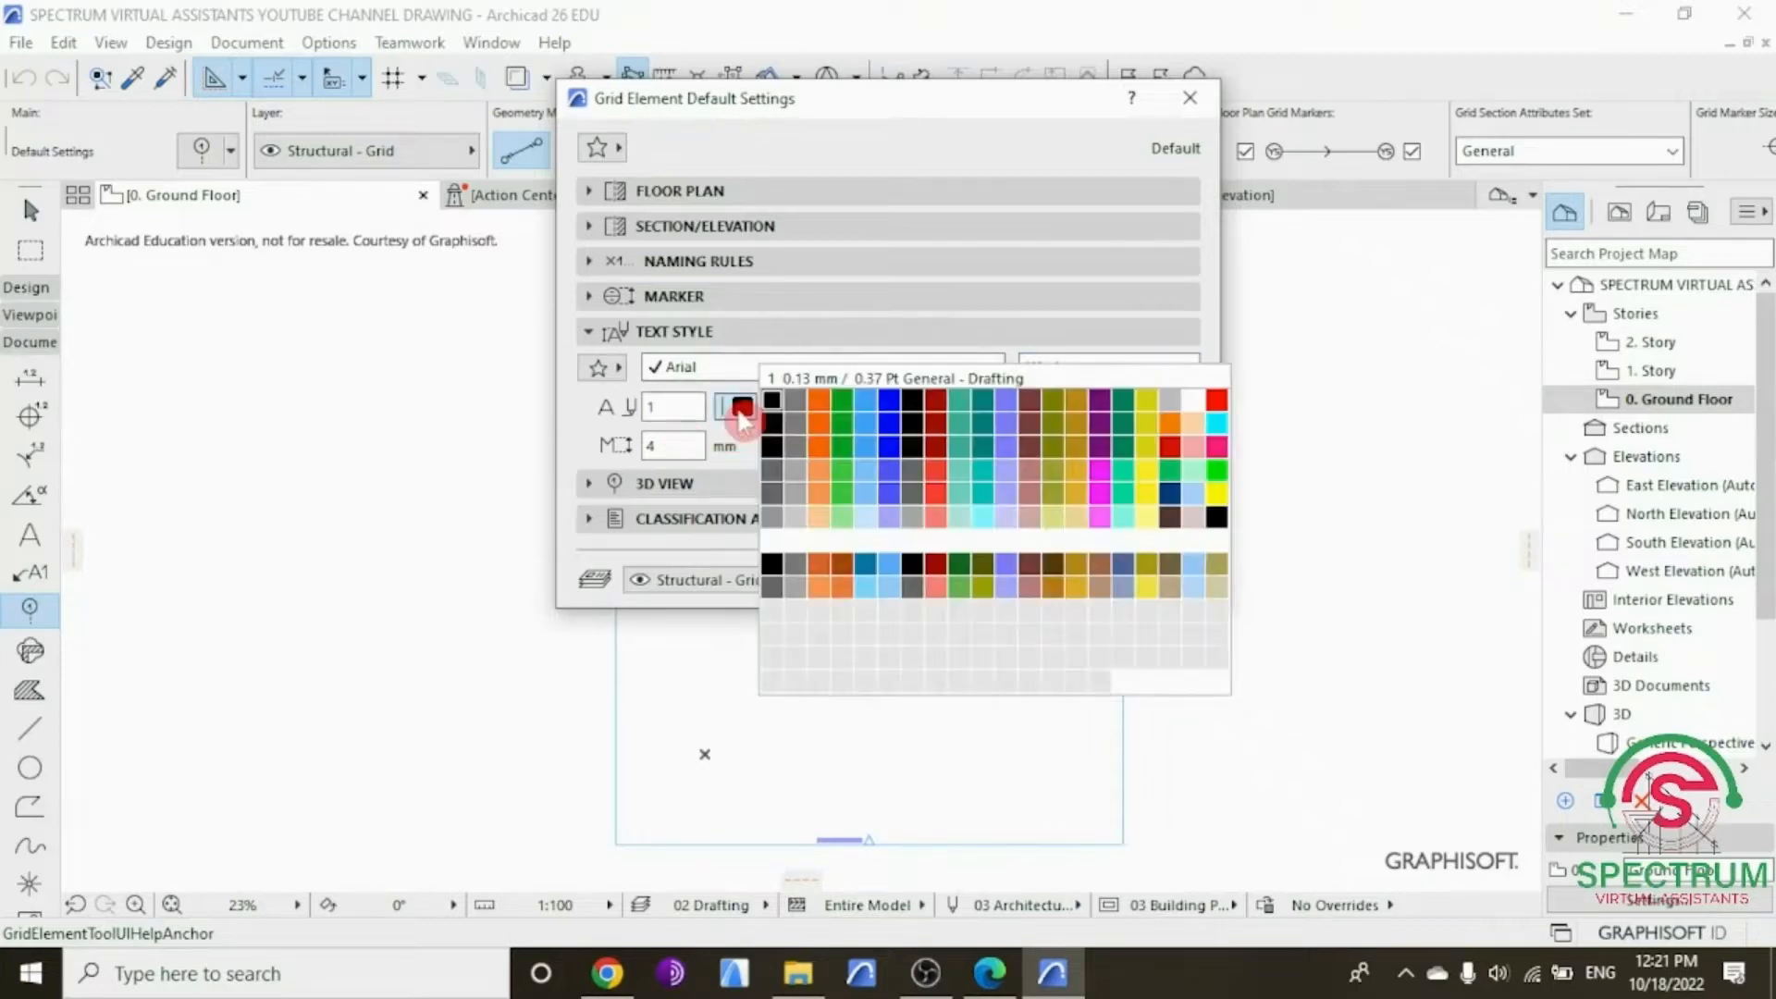
pyautogui.click(767, 413)
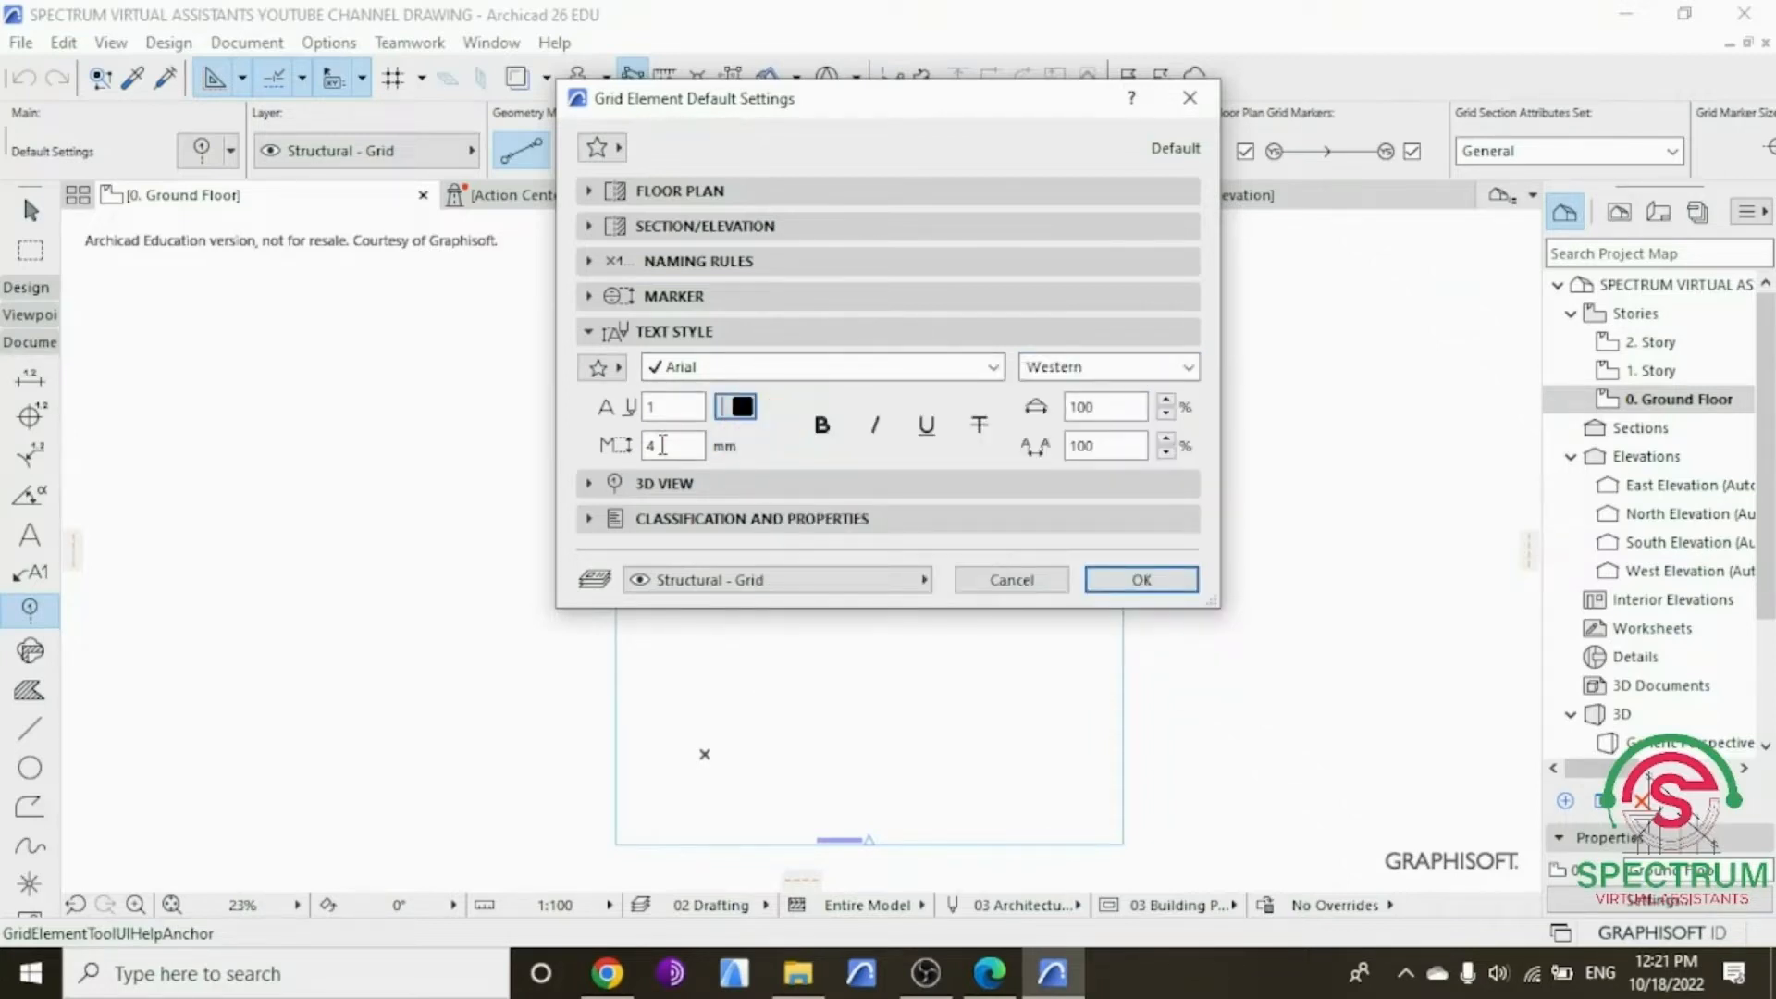
# Step: Set the grid marker text height to 2 mm and apply the grid element default settings
pyautogui.moveTo(663, 445); pyautogui.dragTo(594, 453)
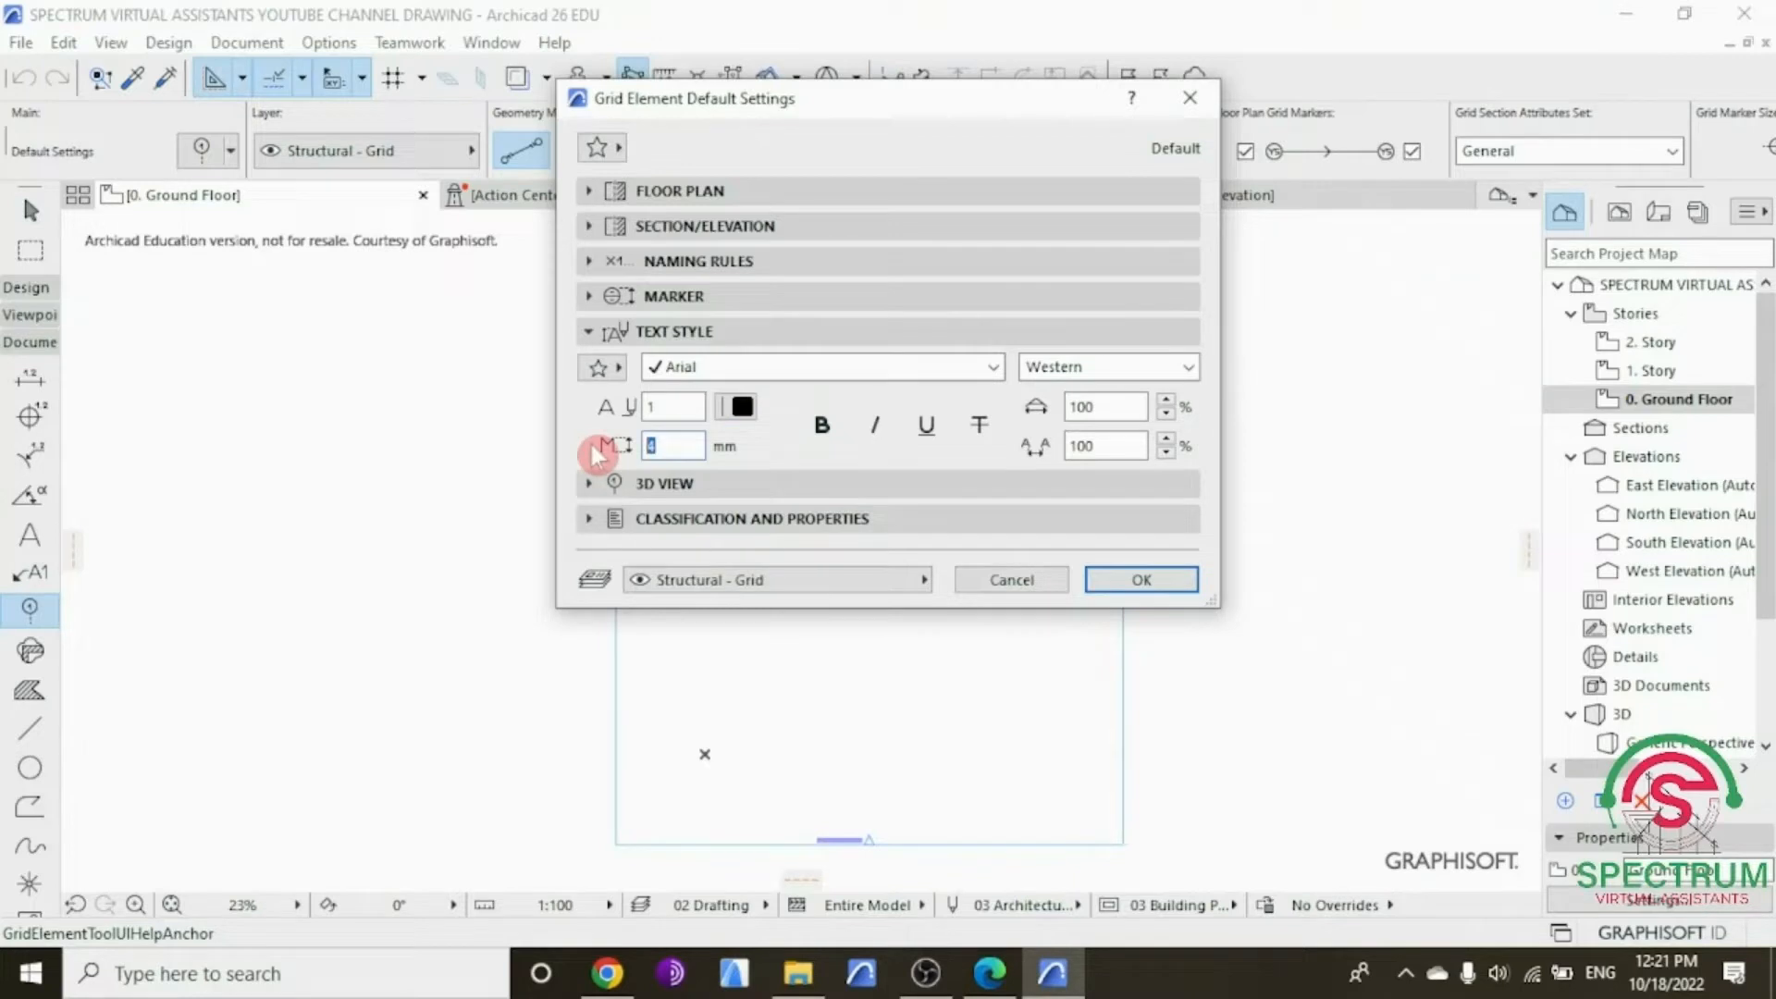
pyautogui.write('2')
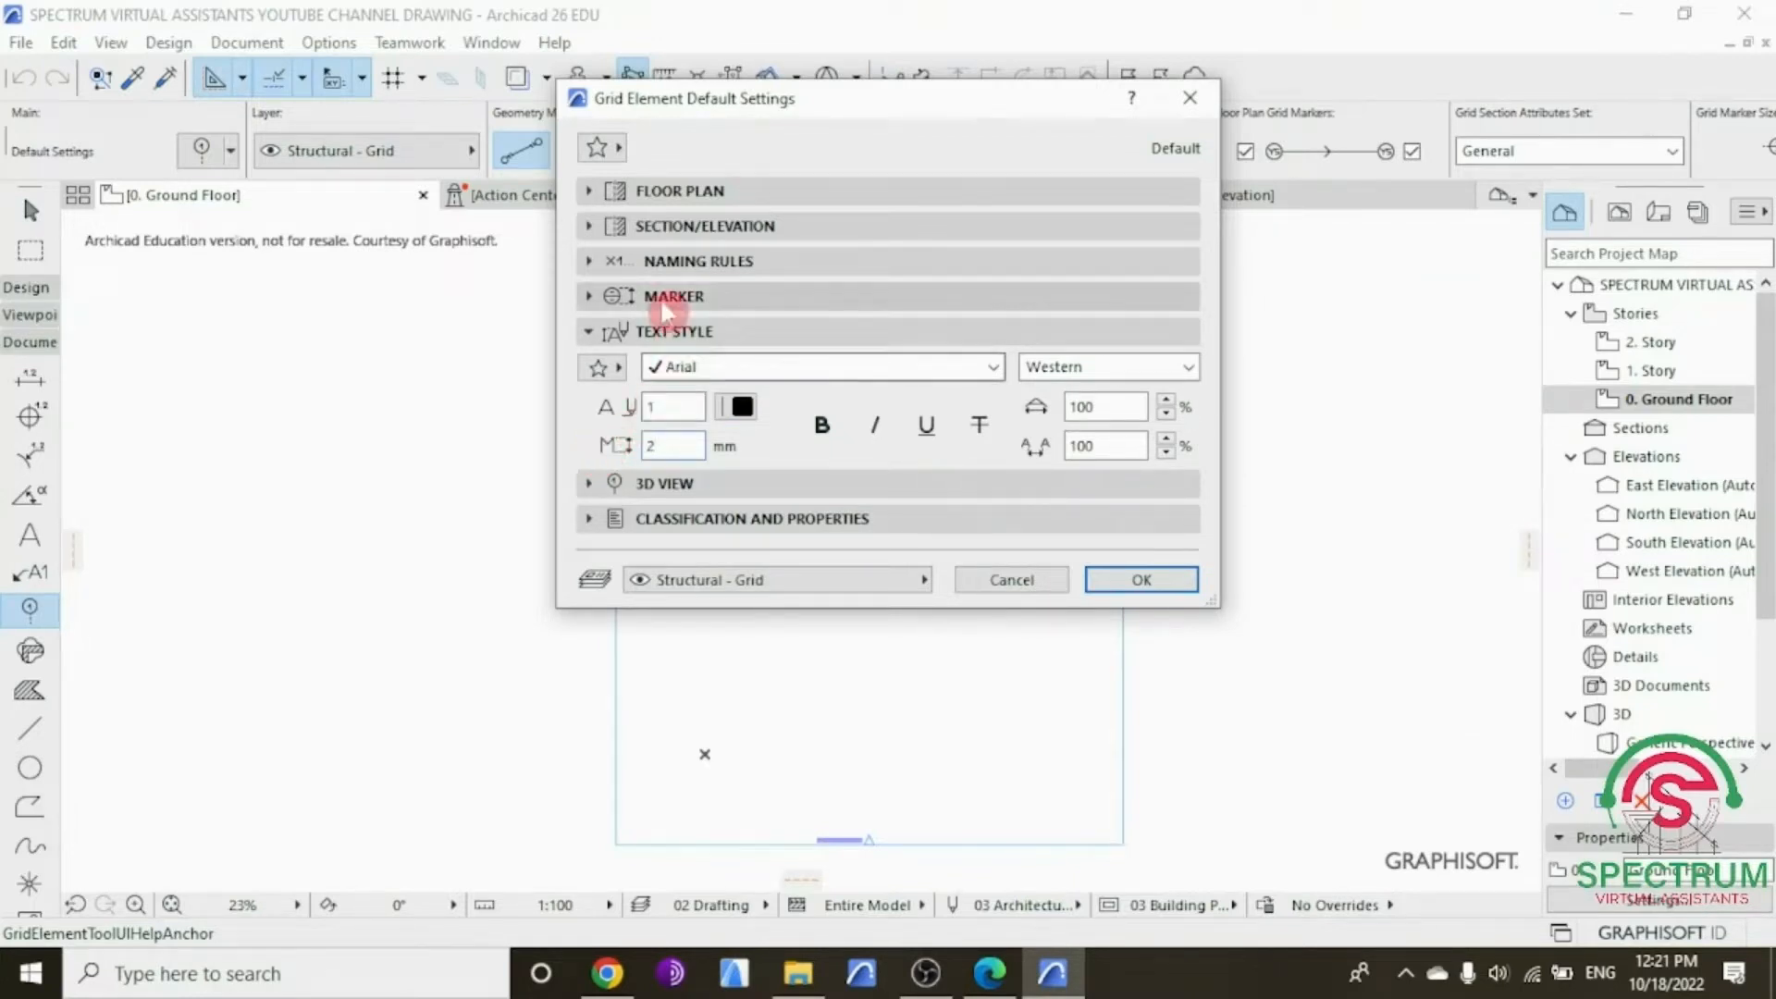
pyautogui.click(624, 332)
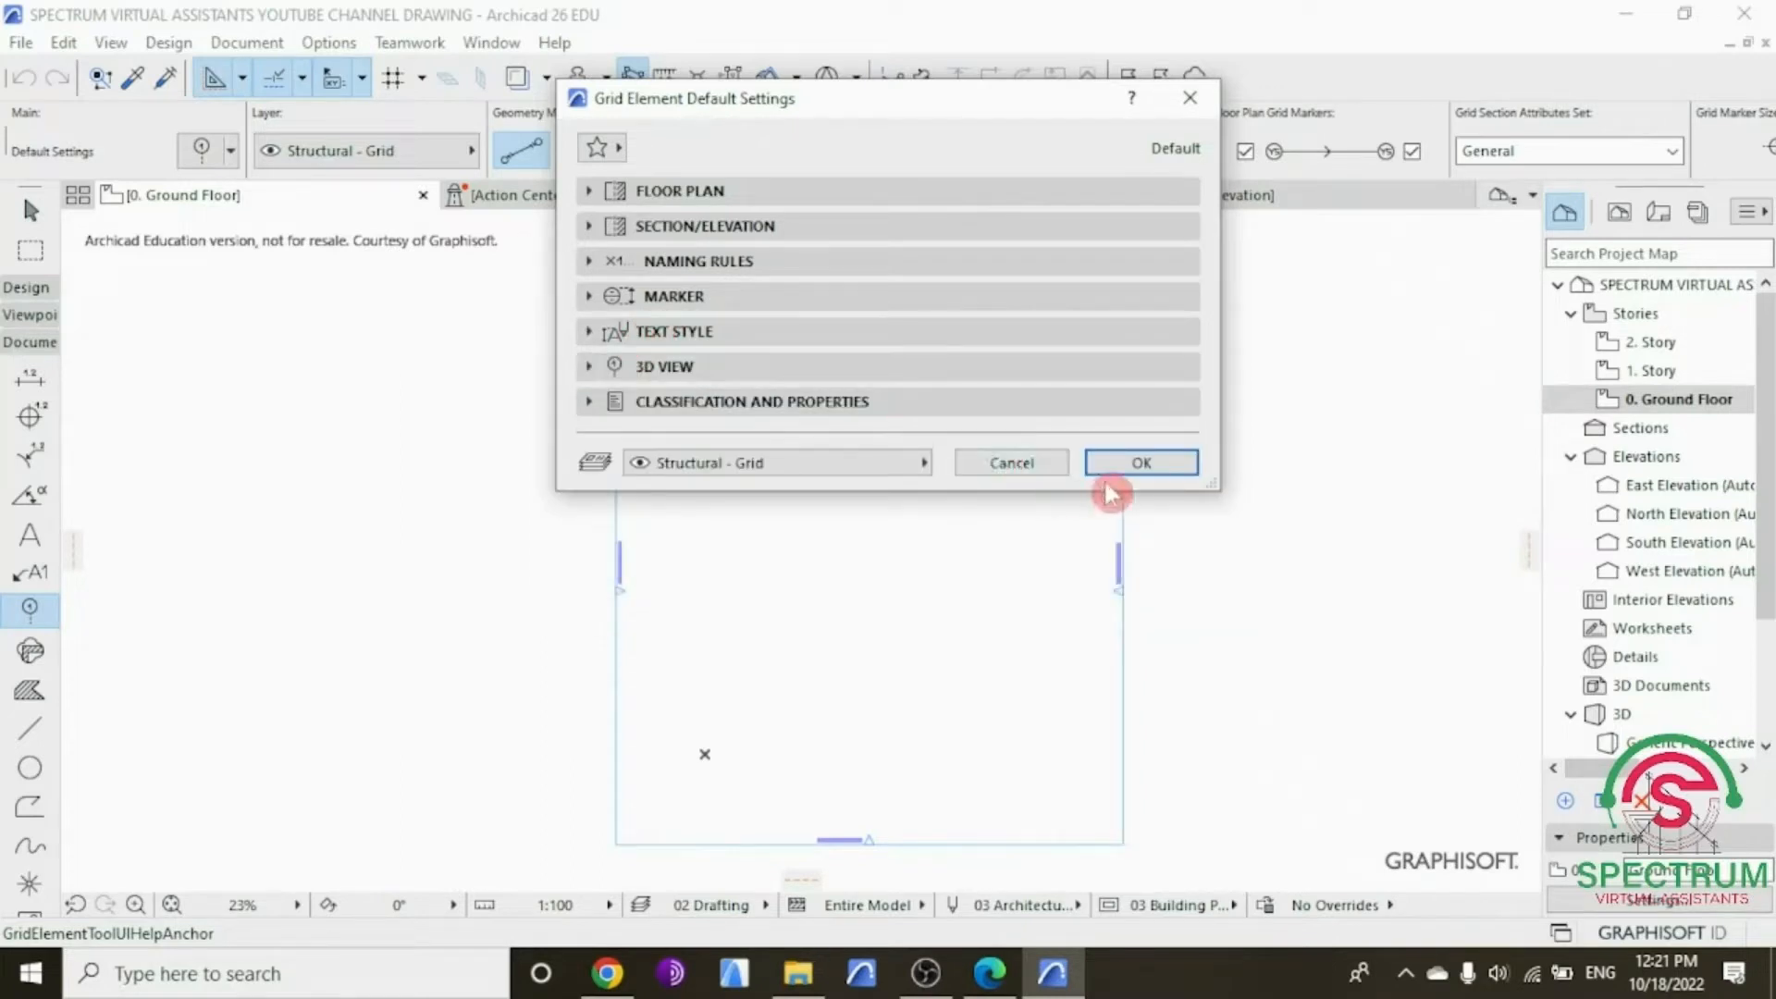
pyautogui.click(1129, 462)
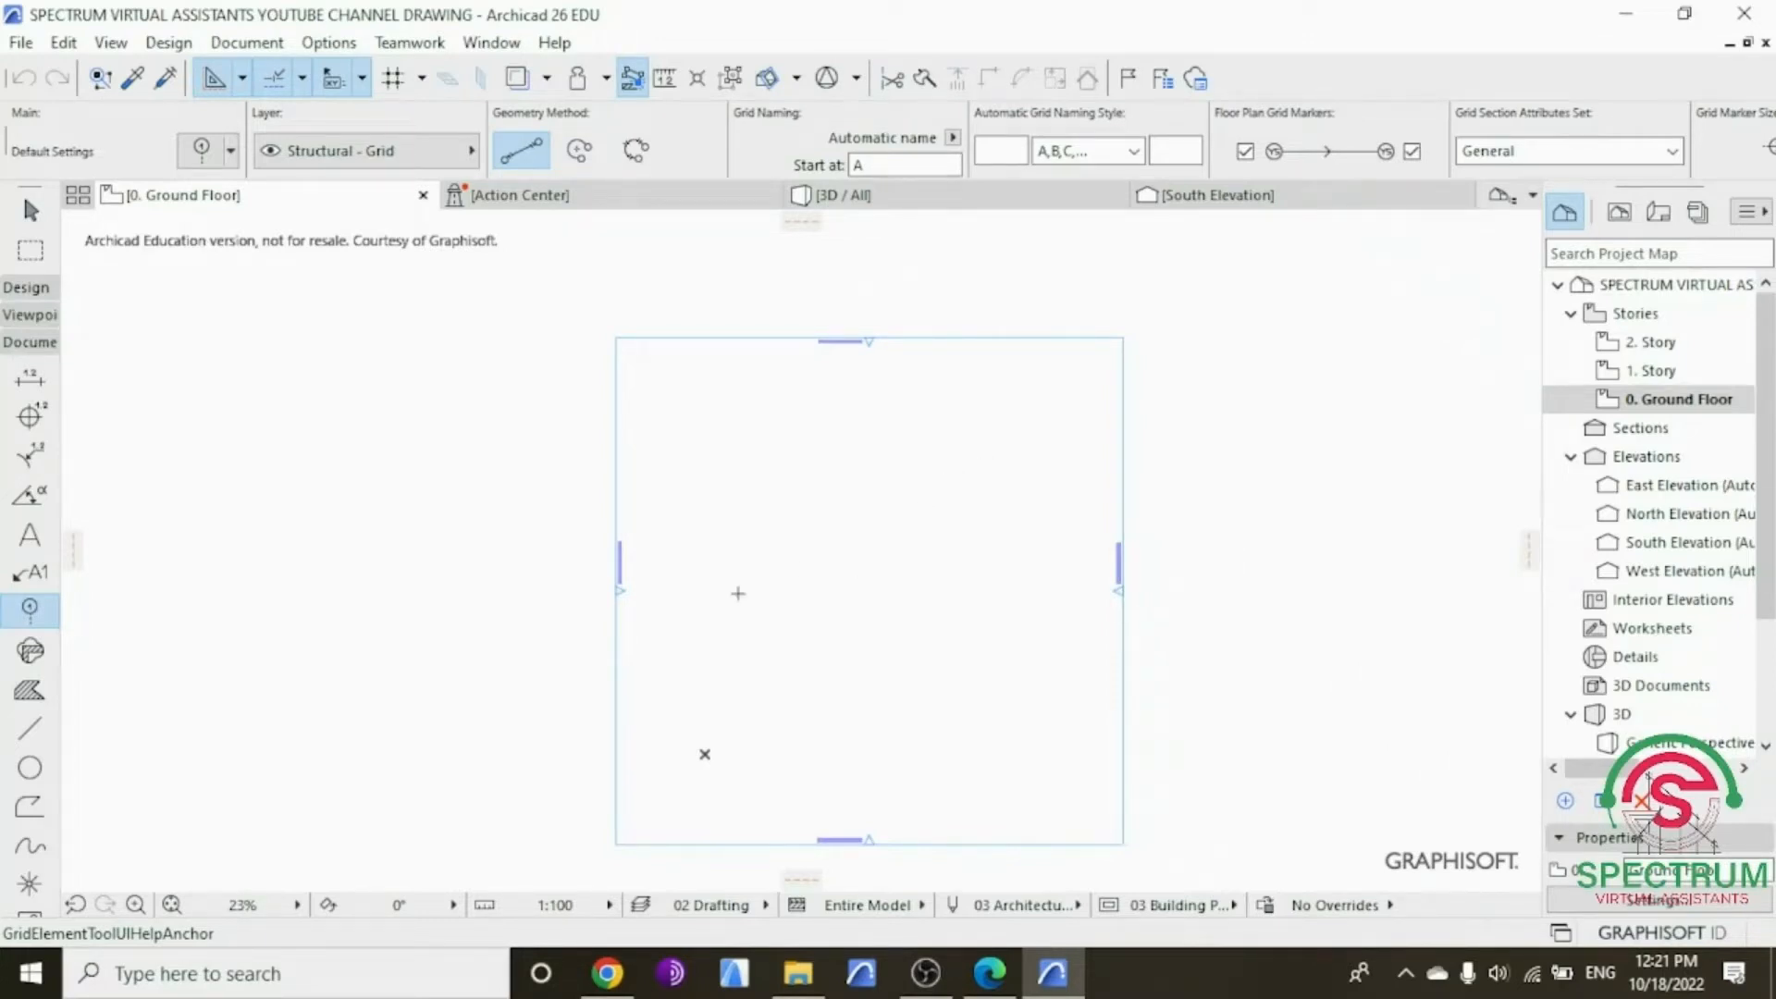
# Step: Draw a vertical grid line about 24,580 mm long inside the elevation boundary and inspect its marker
pyautogui.scroll(1, 738, 592)
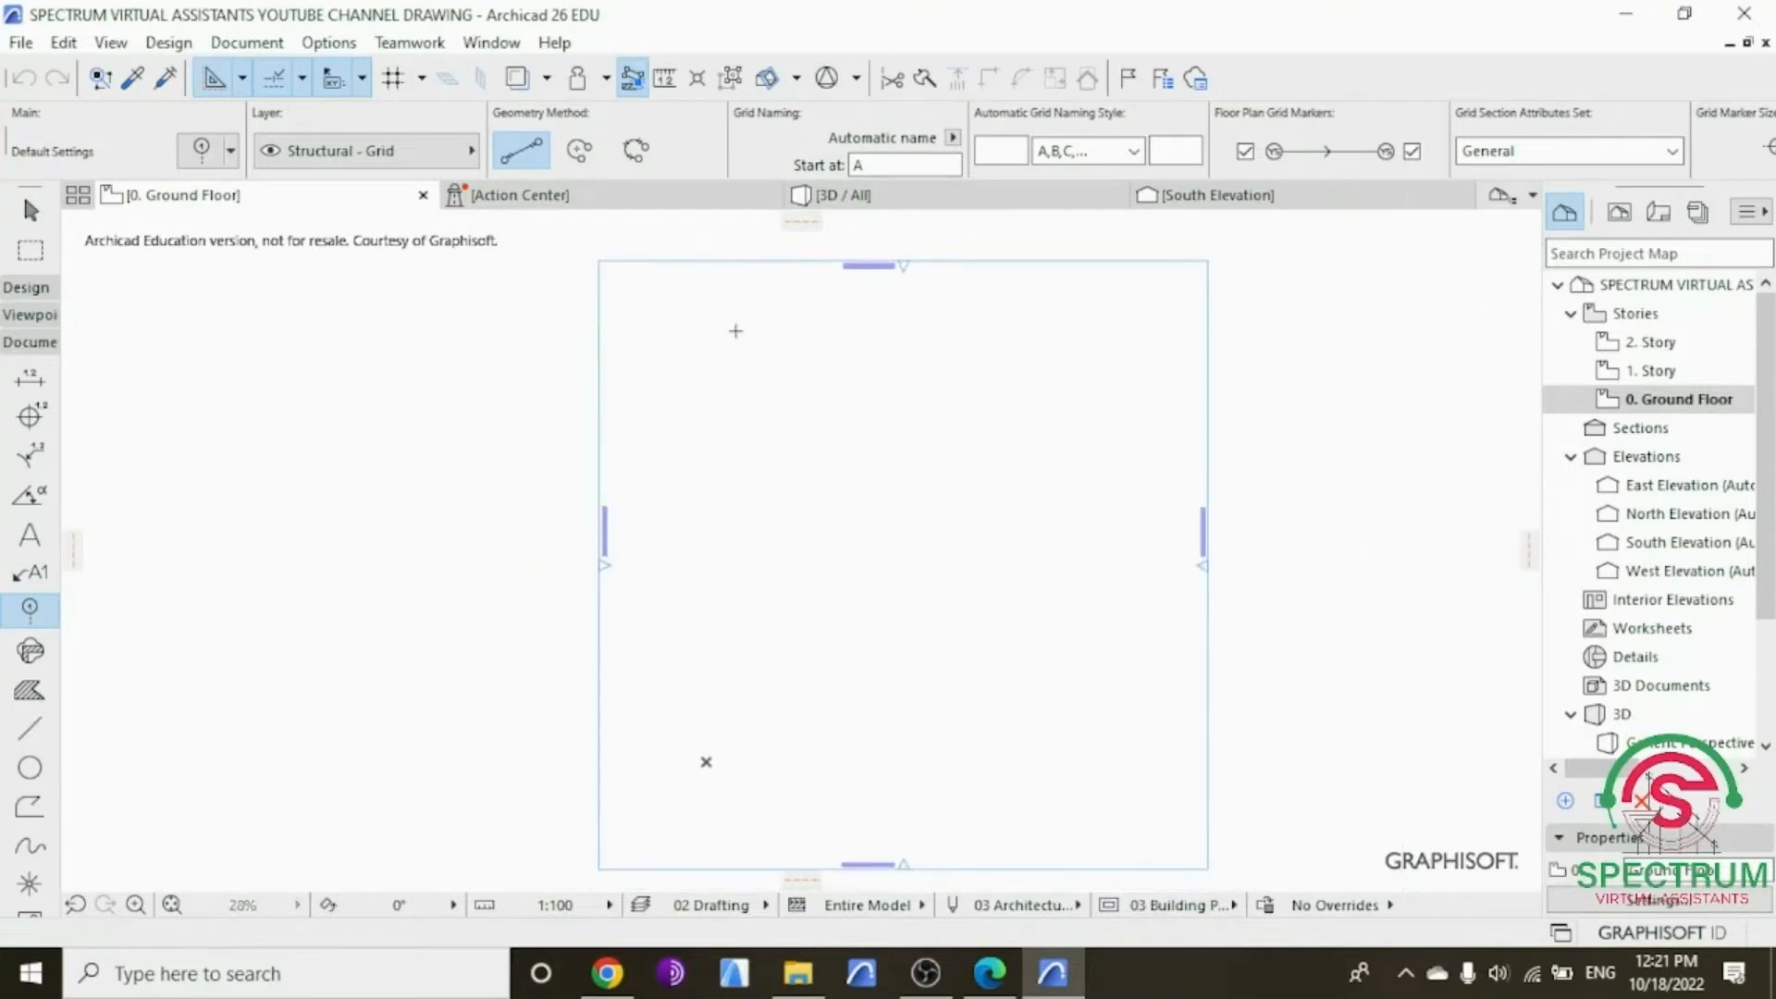
pyautogui.click(735, 330)
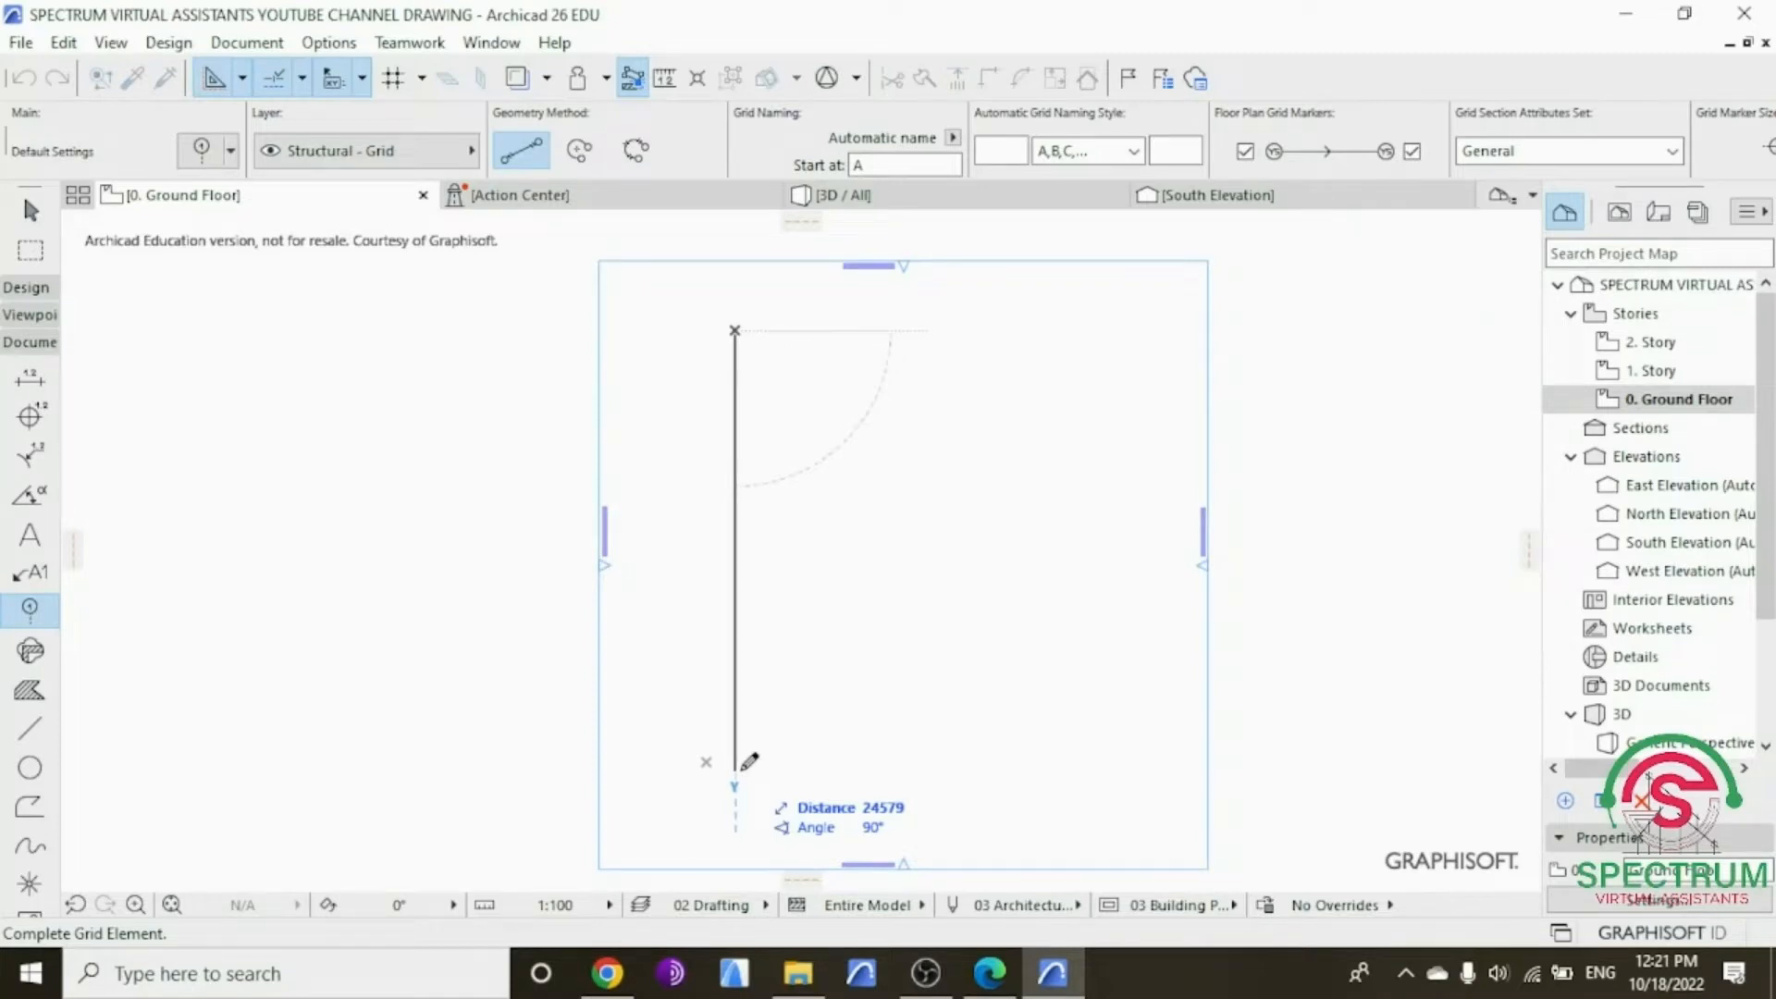
pyautogui.click(736, 765)
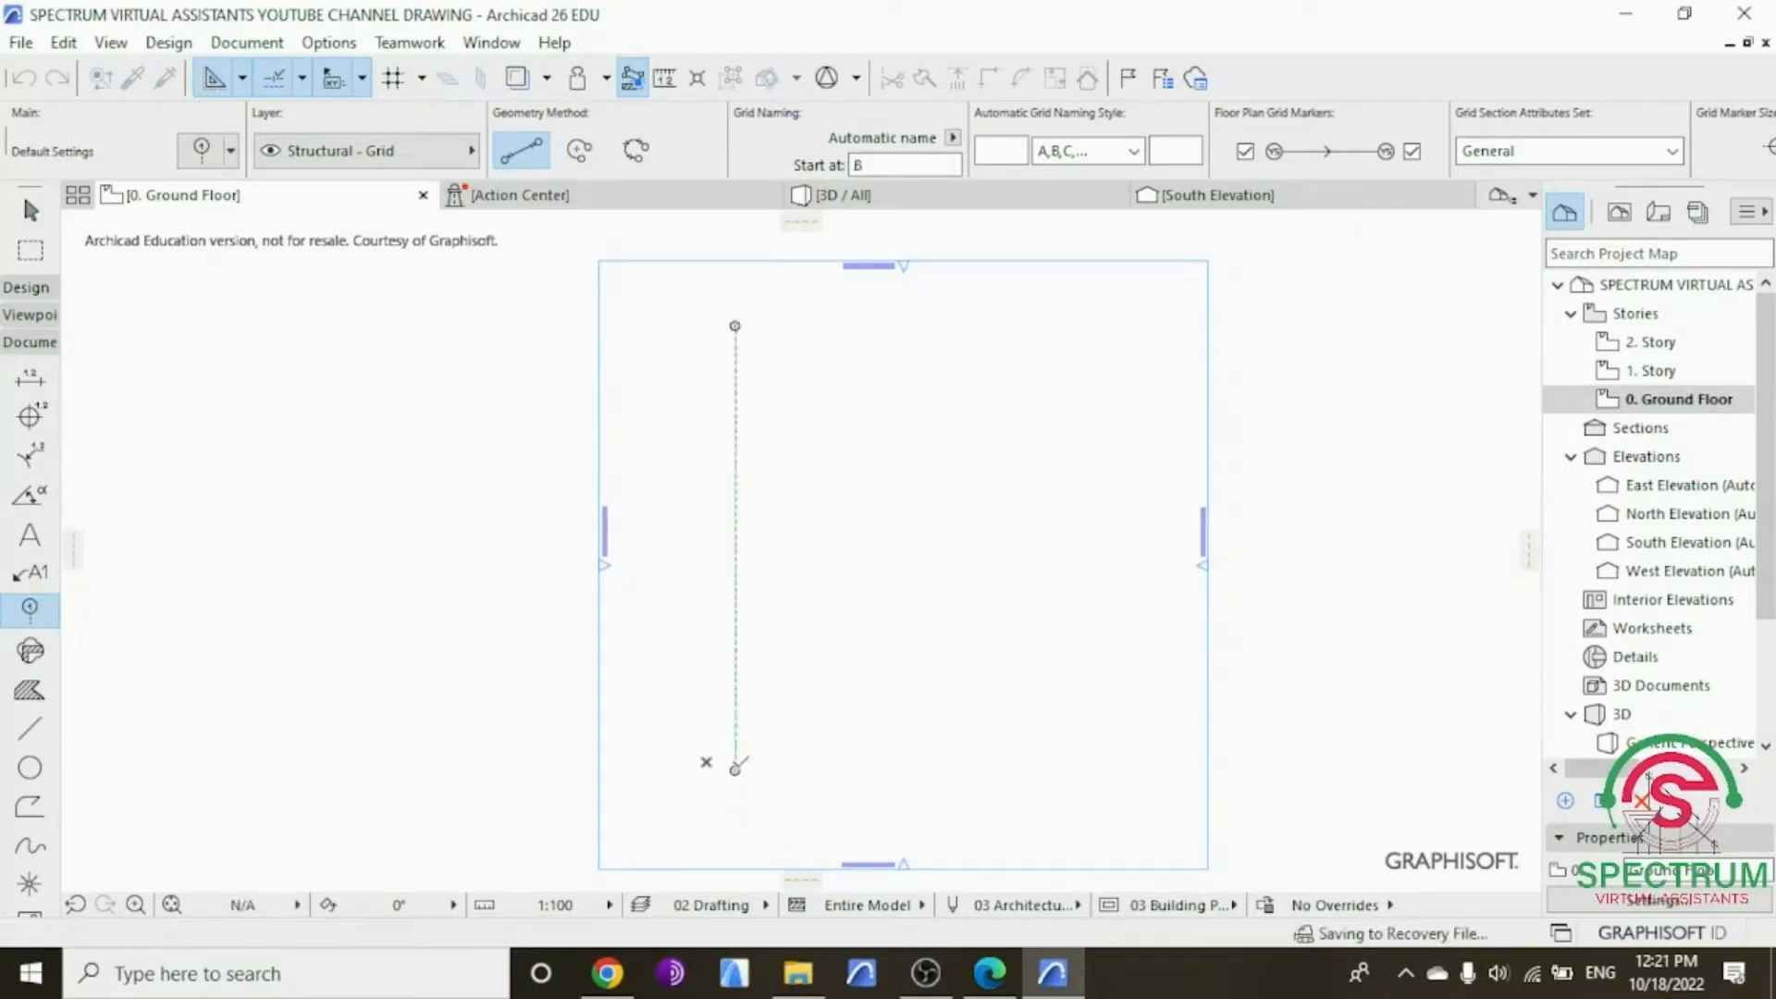
pyautogui.scroll(2, 736, 758)
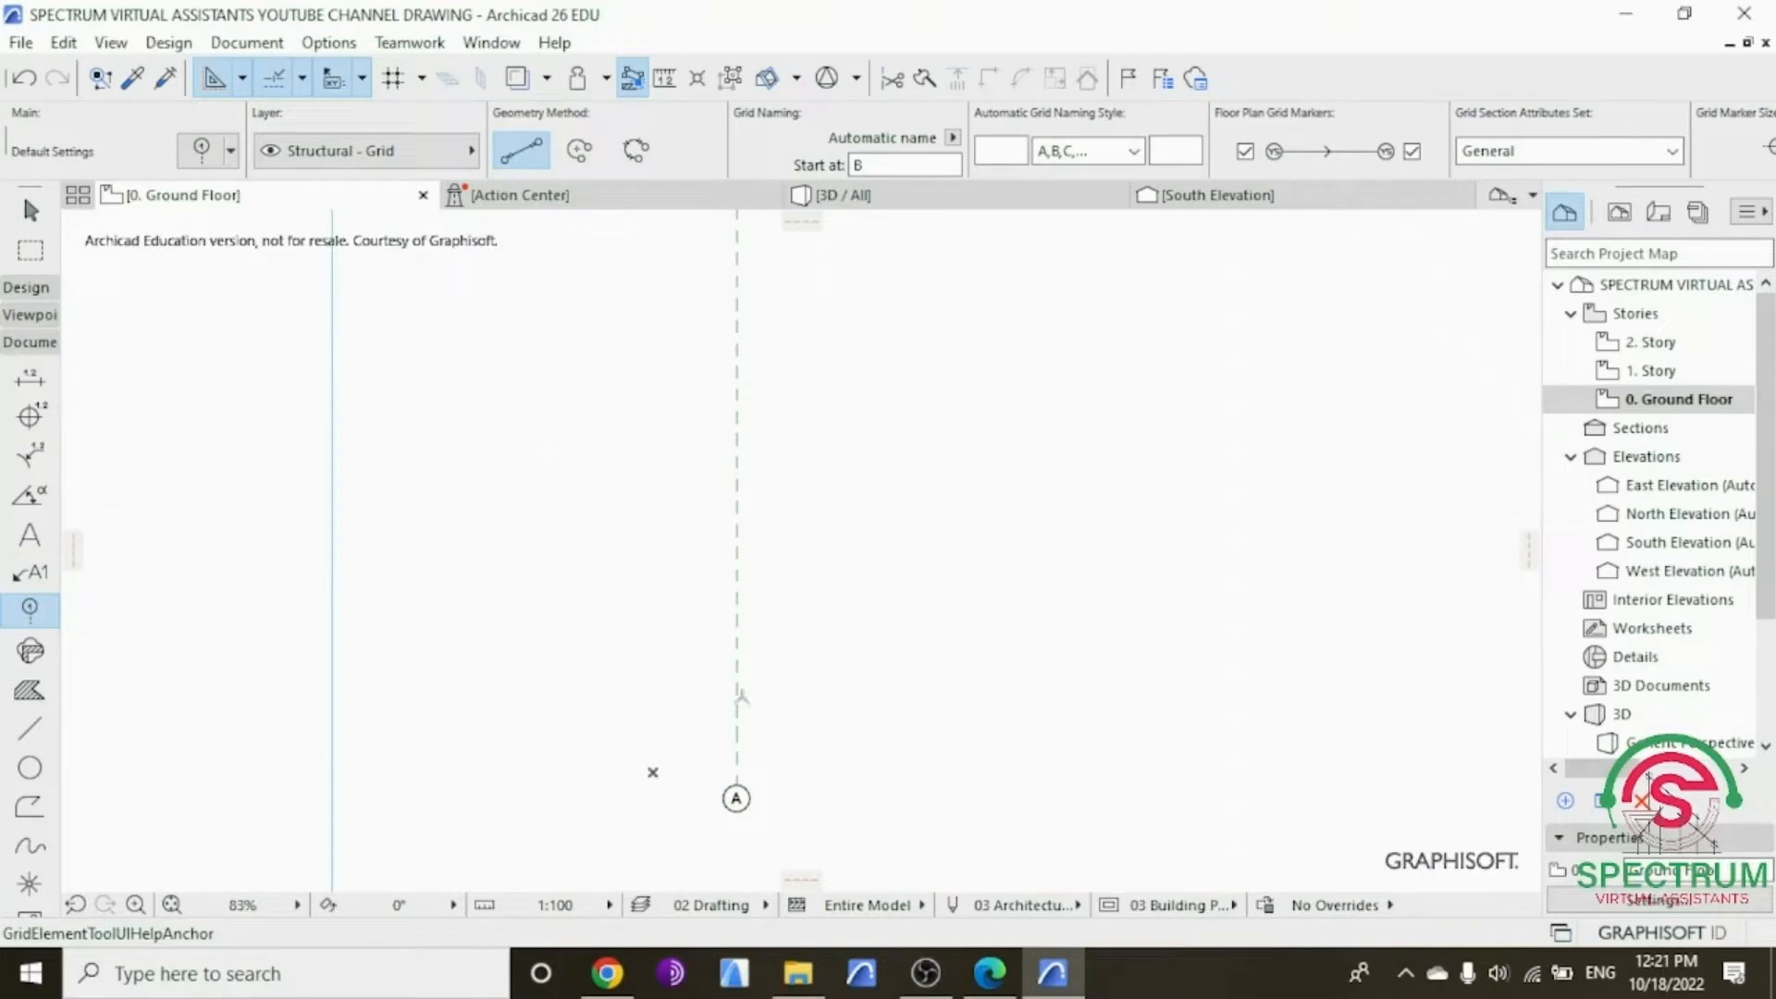
pyautogui.scroll(1, 736, 708)
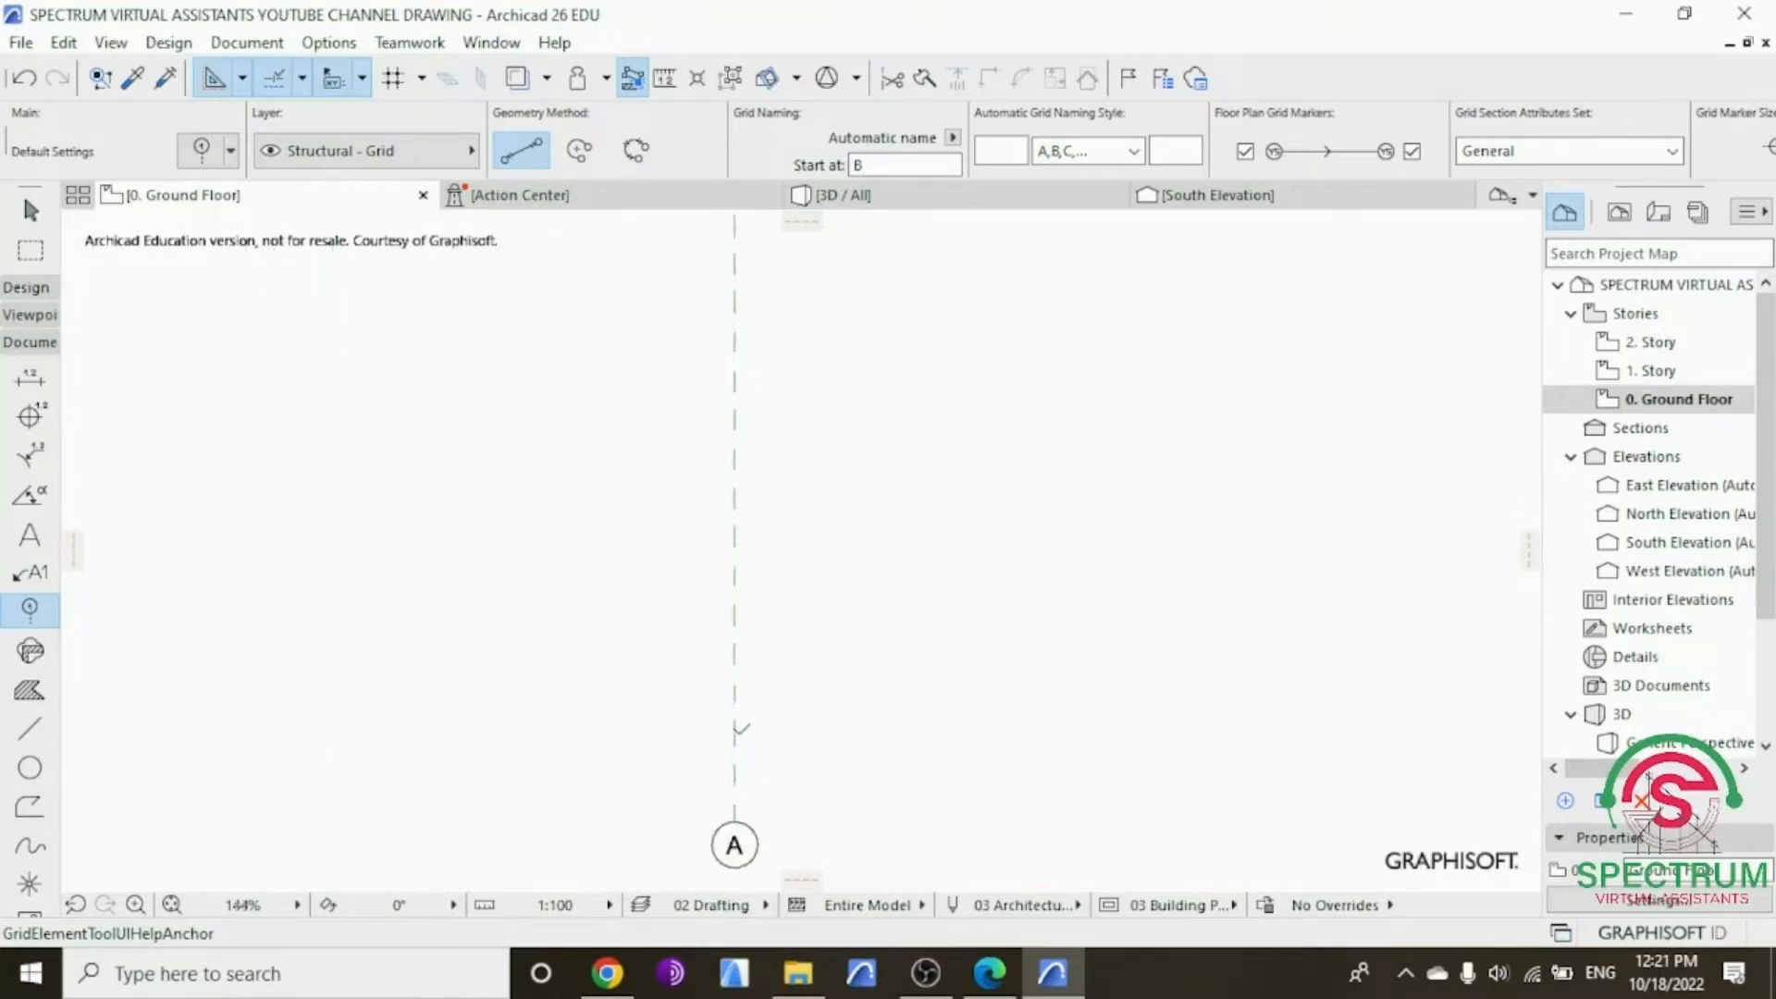
pyautogui.scroll(2, 726, 738)
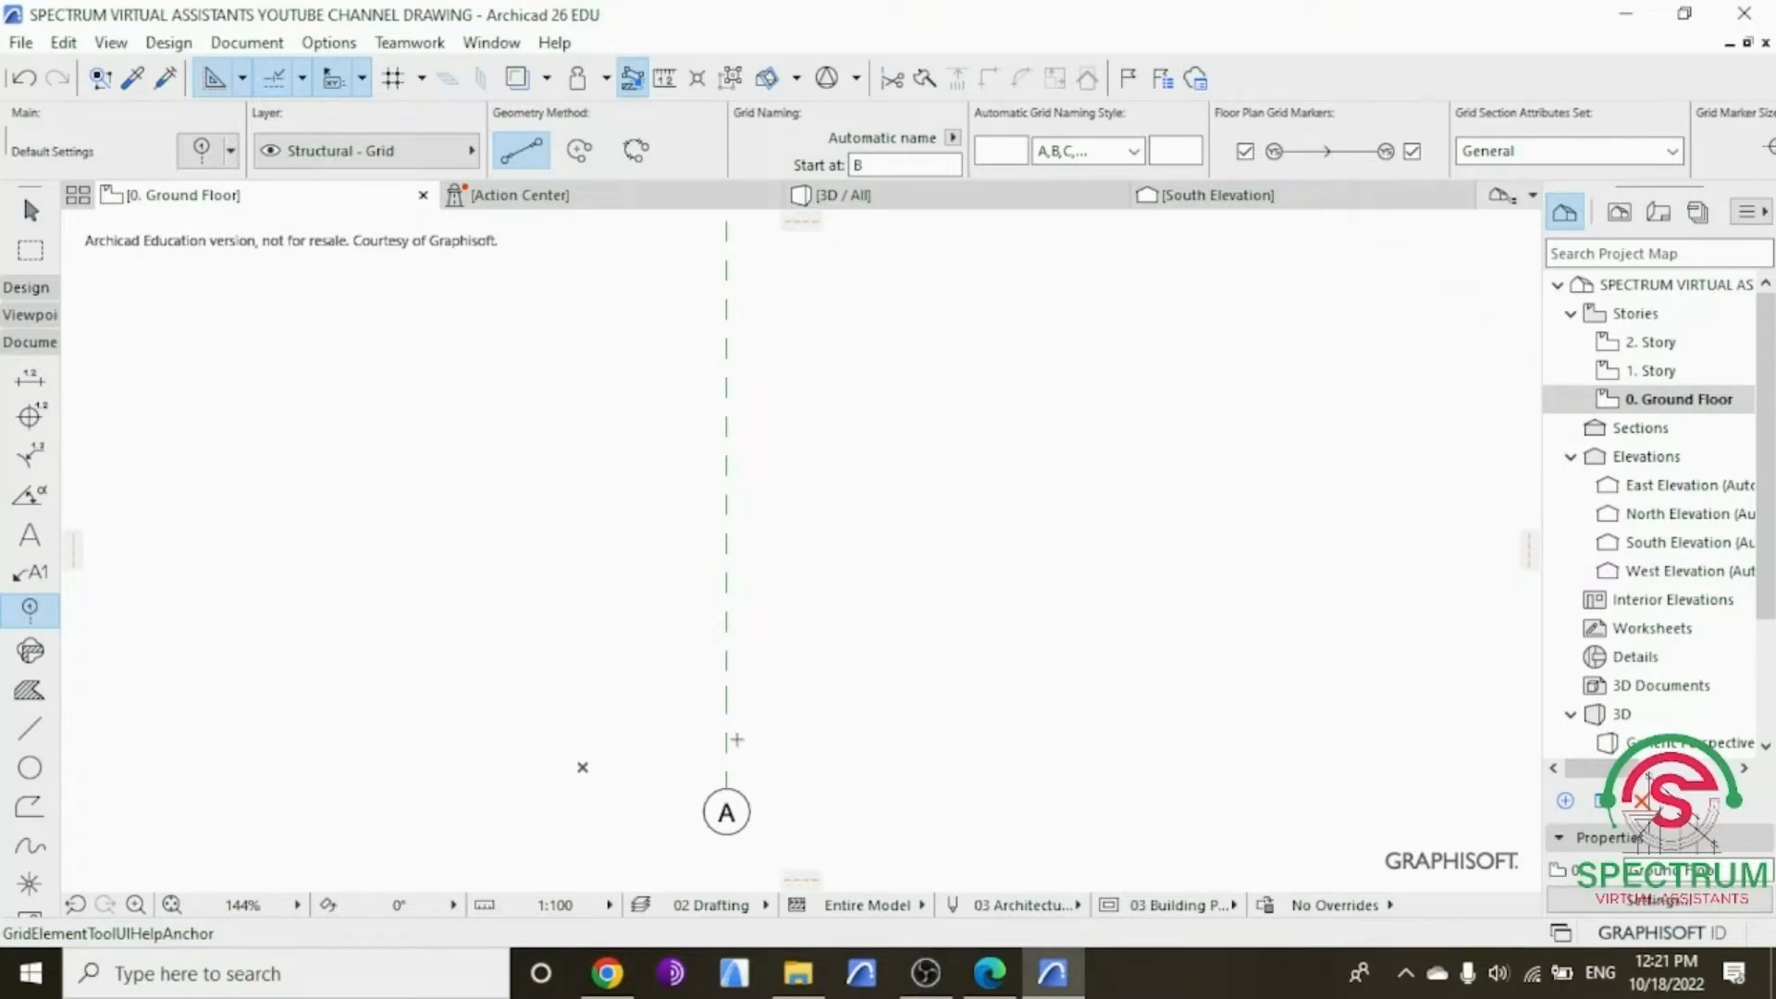
pyautogui.scroll(-3, 736, 740)
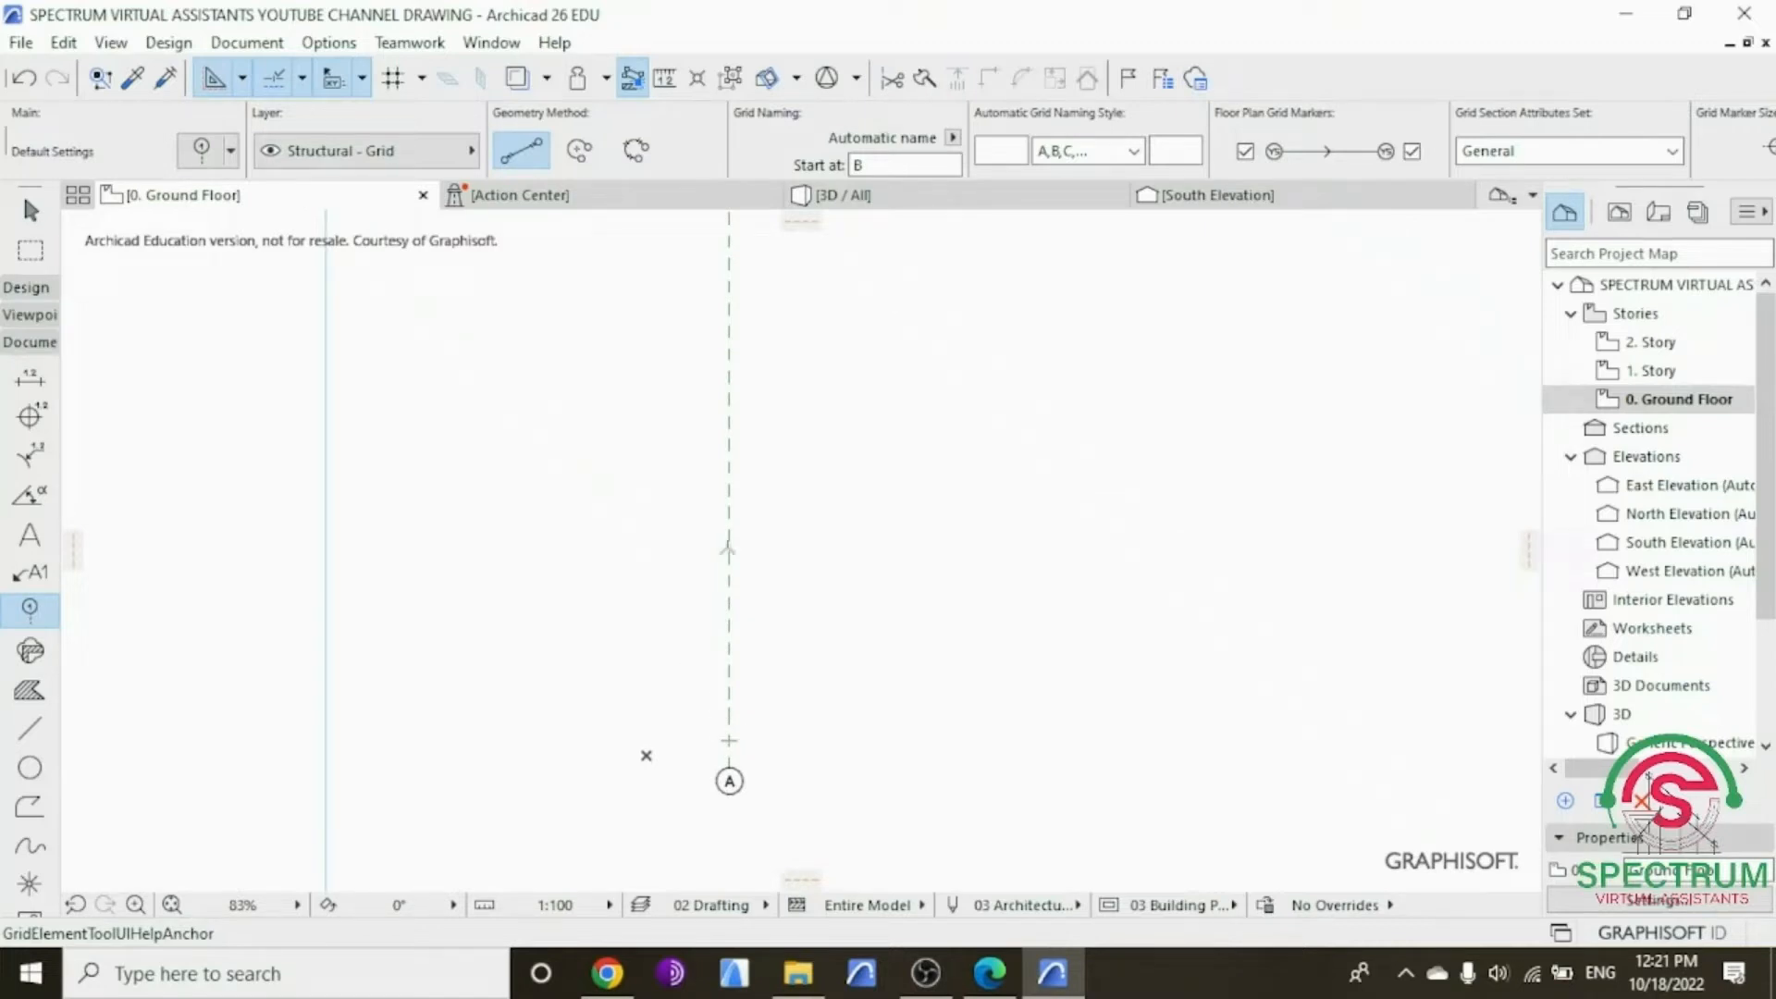
# Step: Delete the vertical grid line marked A from the floor plan
pyautogui.press('Escape')
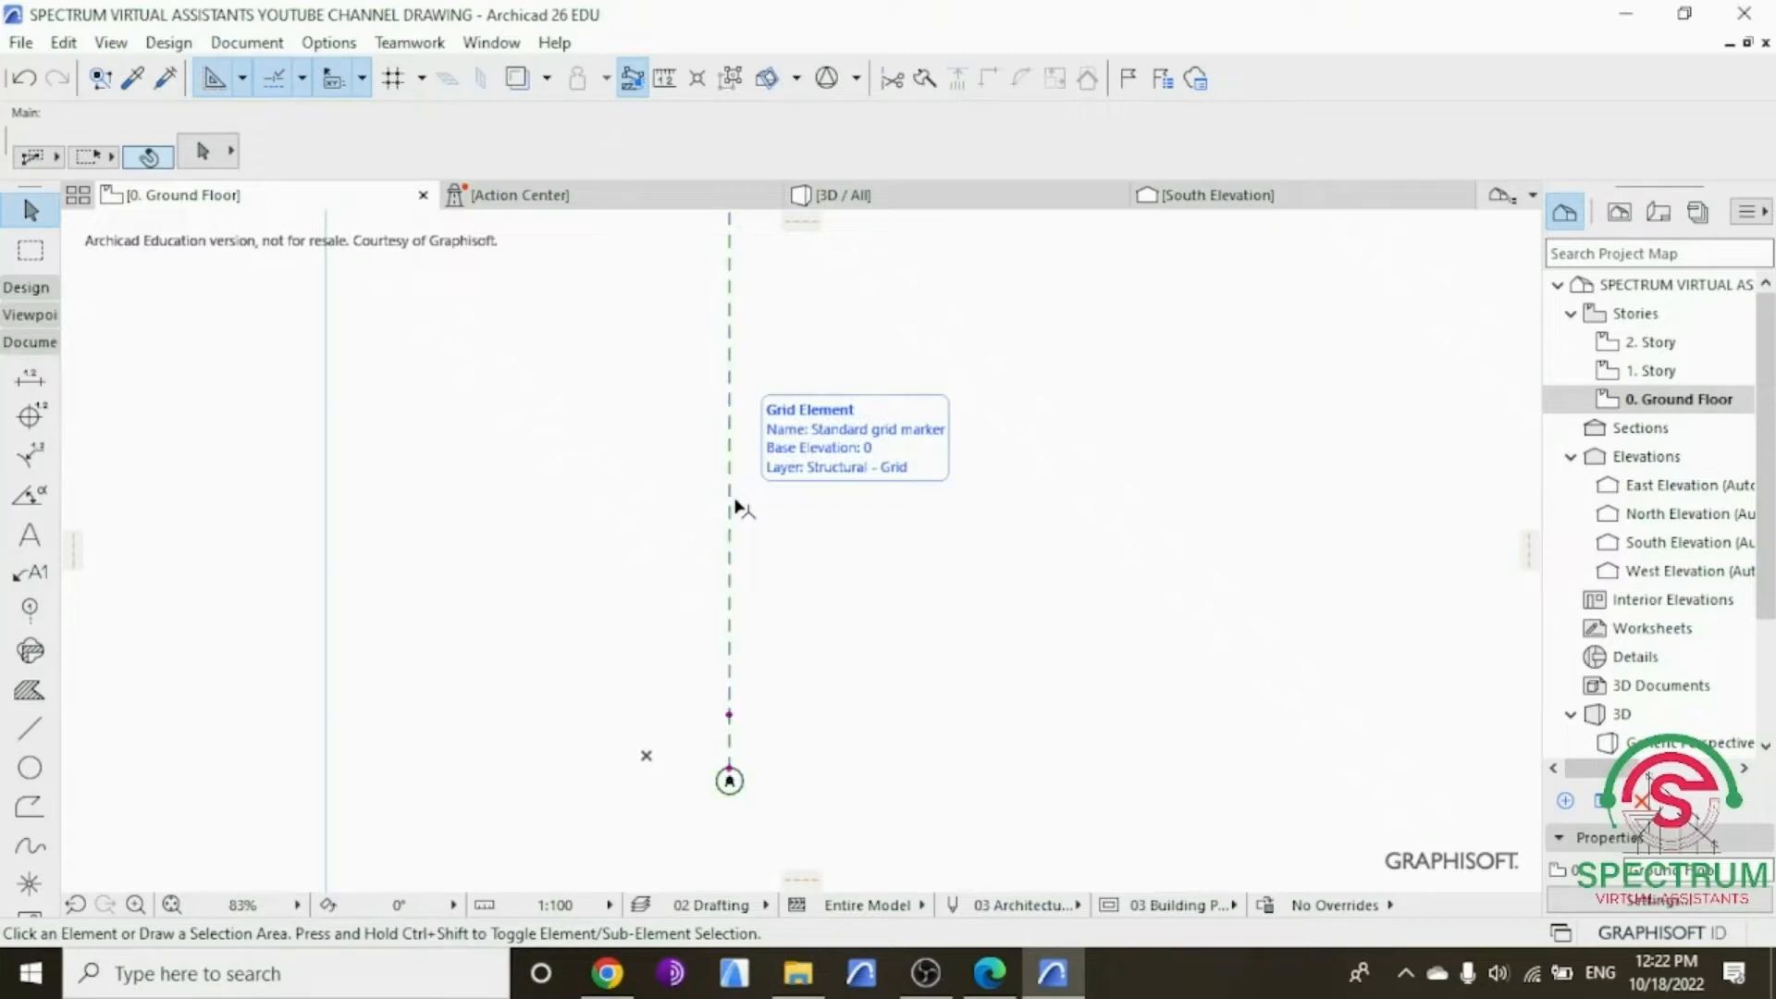
pyautogui.click(736, 510)
pyautogui.press('Delete')
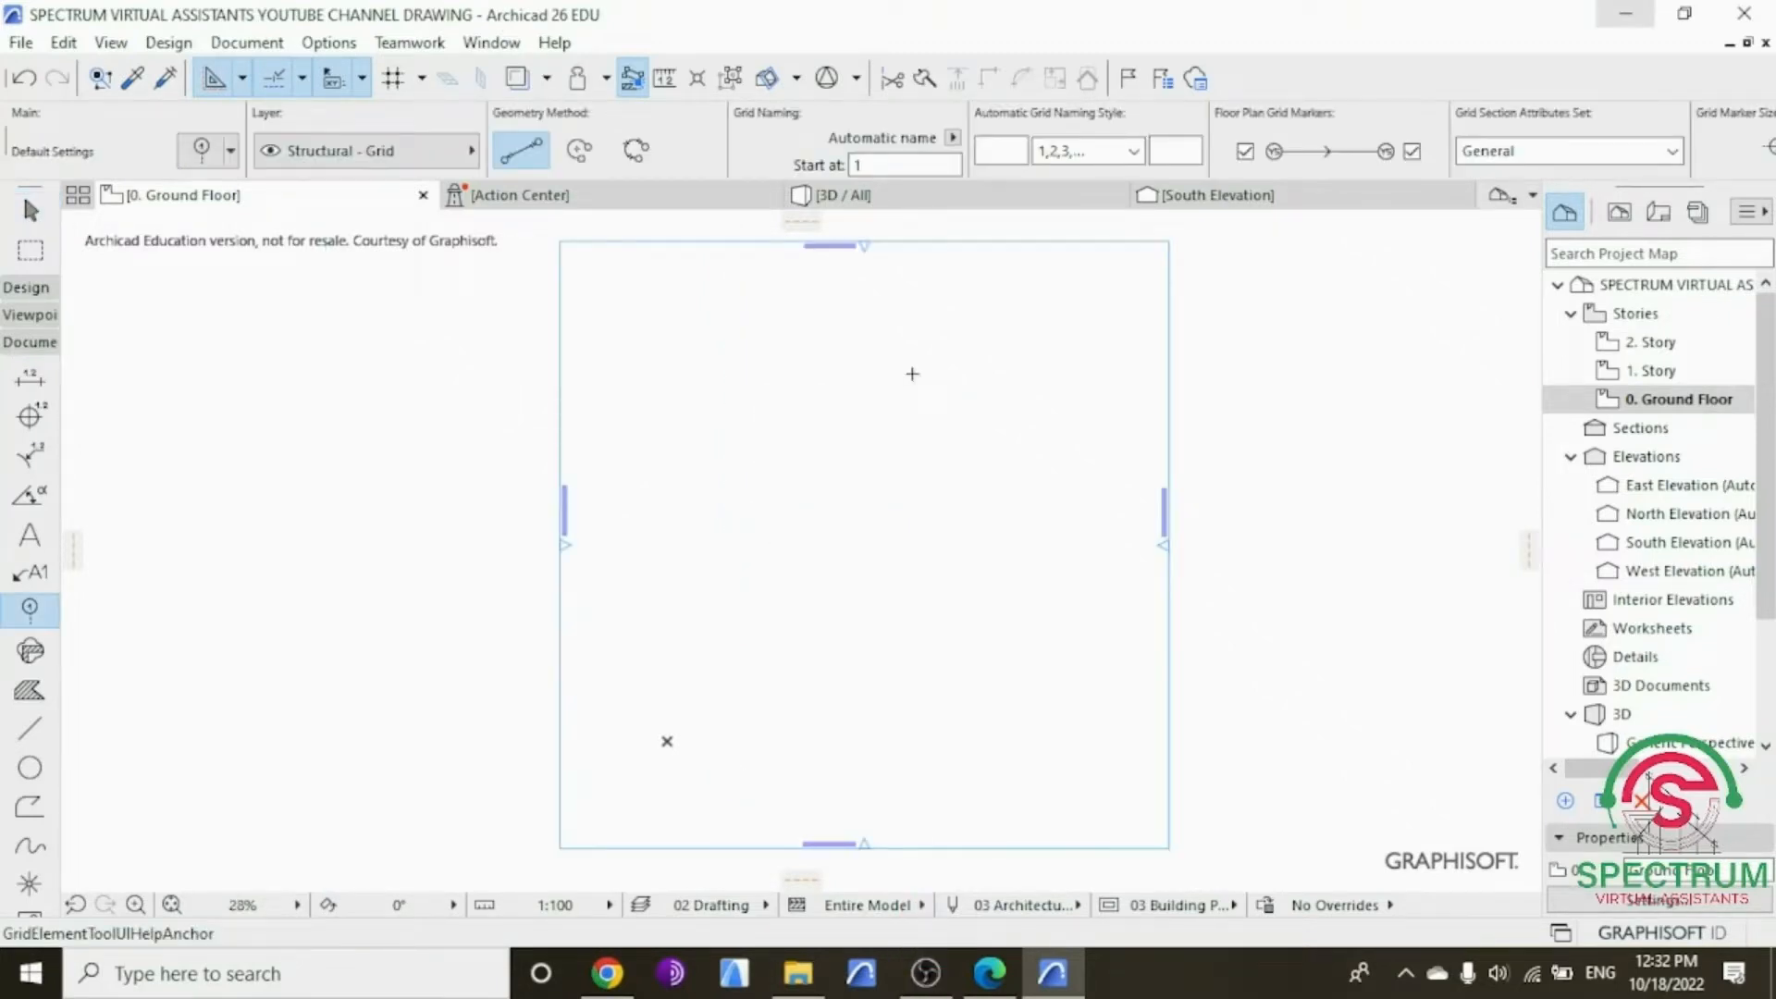
# Step: Draw a vertical grid line 13000 mm long, running down from the upper west part of the elevation boundary
pyautogui.click(705, 324)
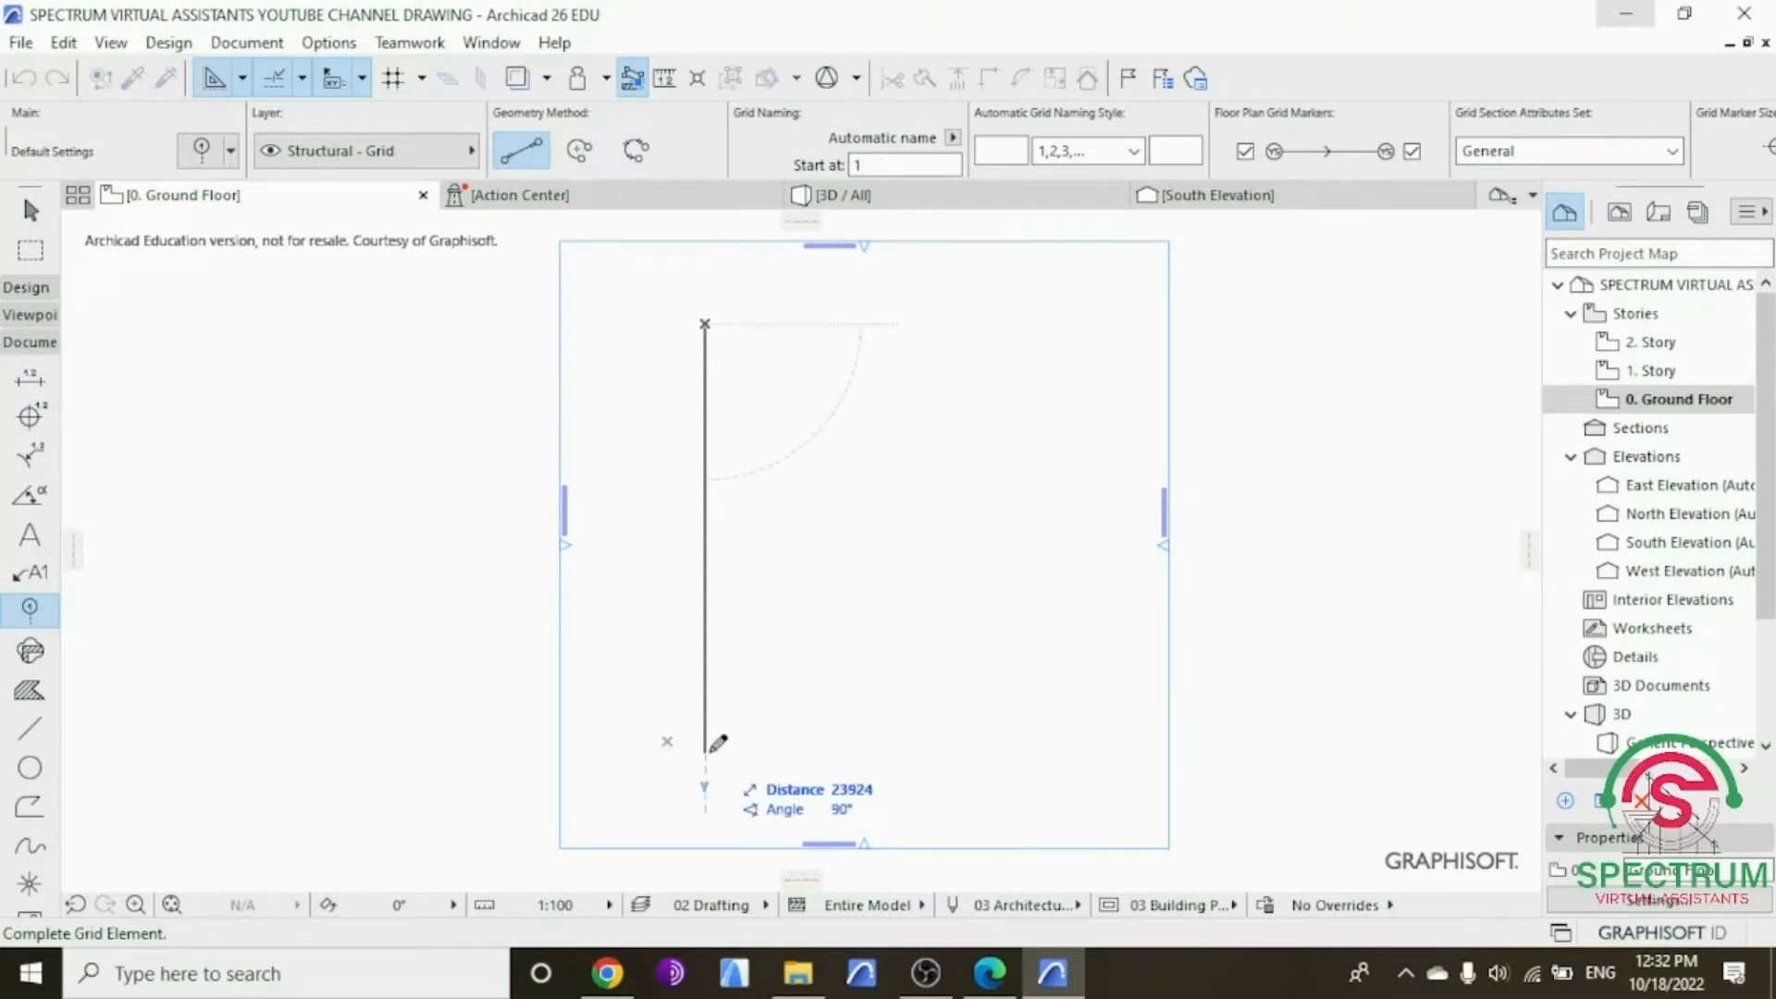
pyautogui.write('13000')
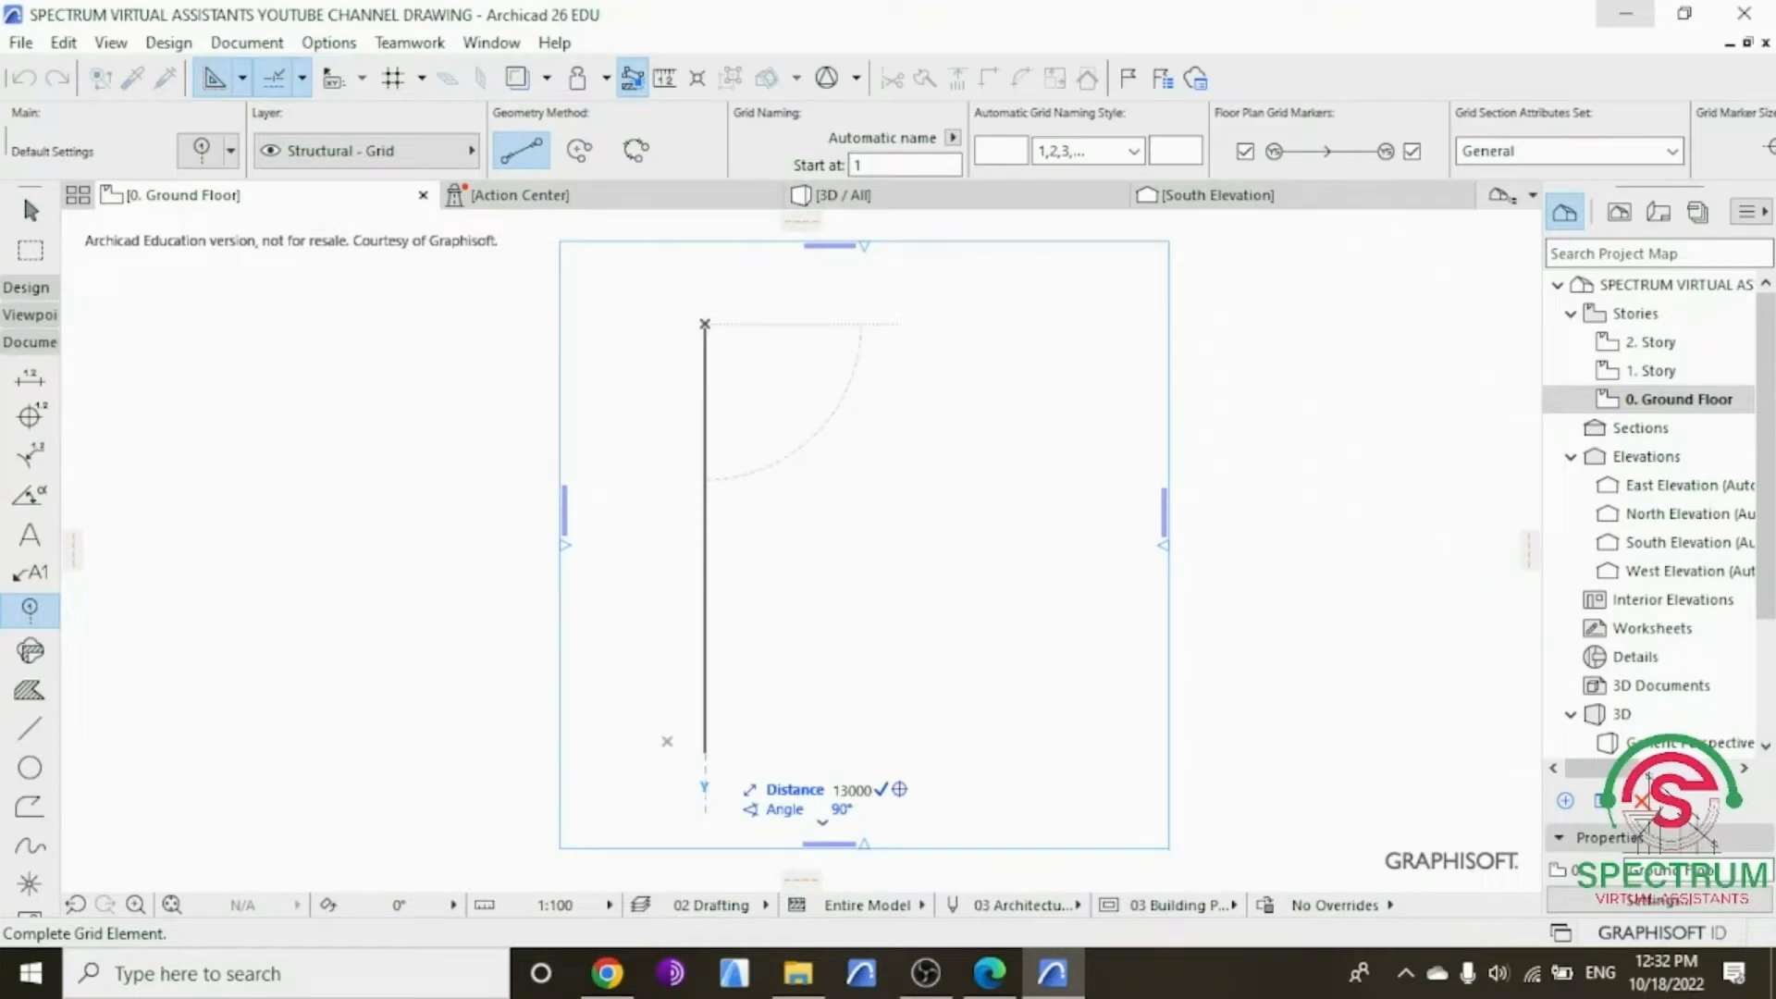
pyautogui.press('Return')
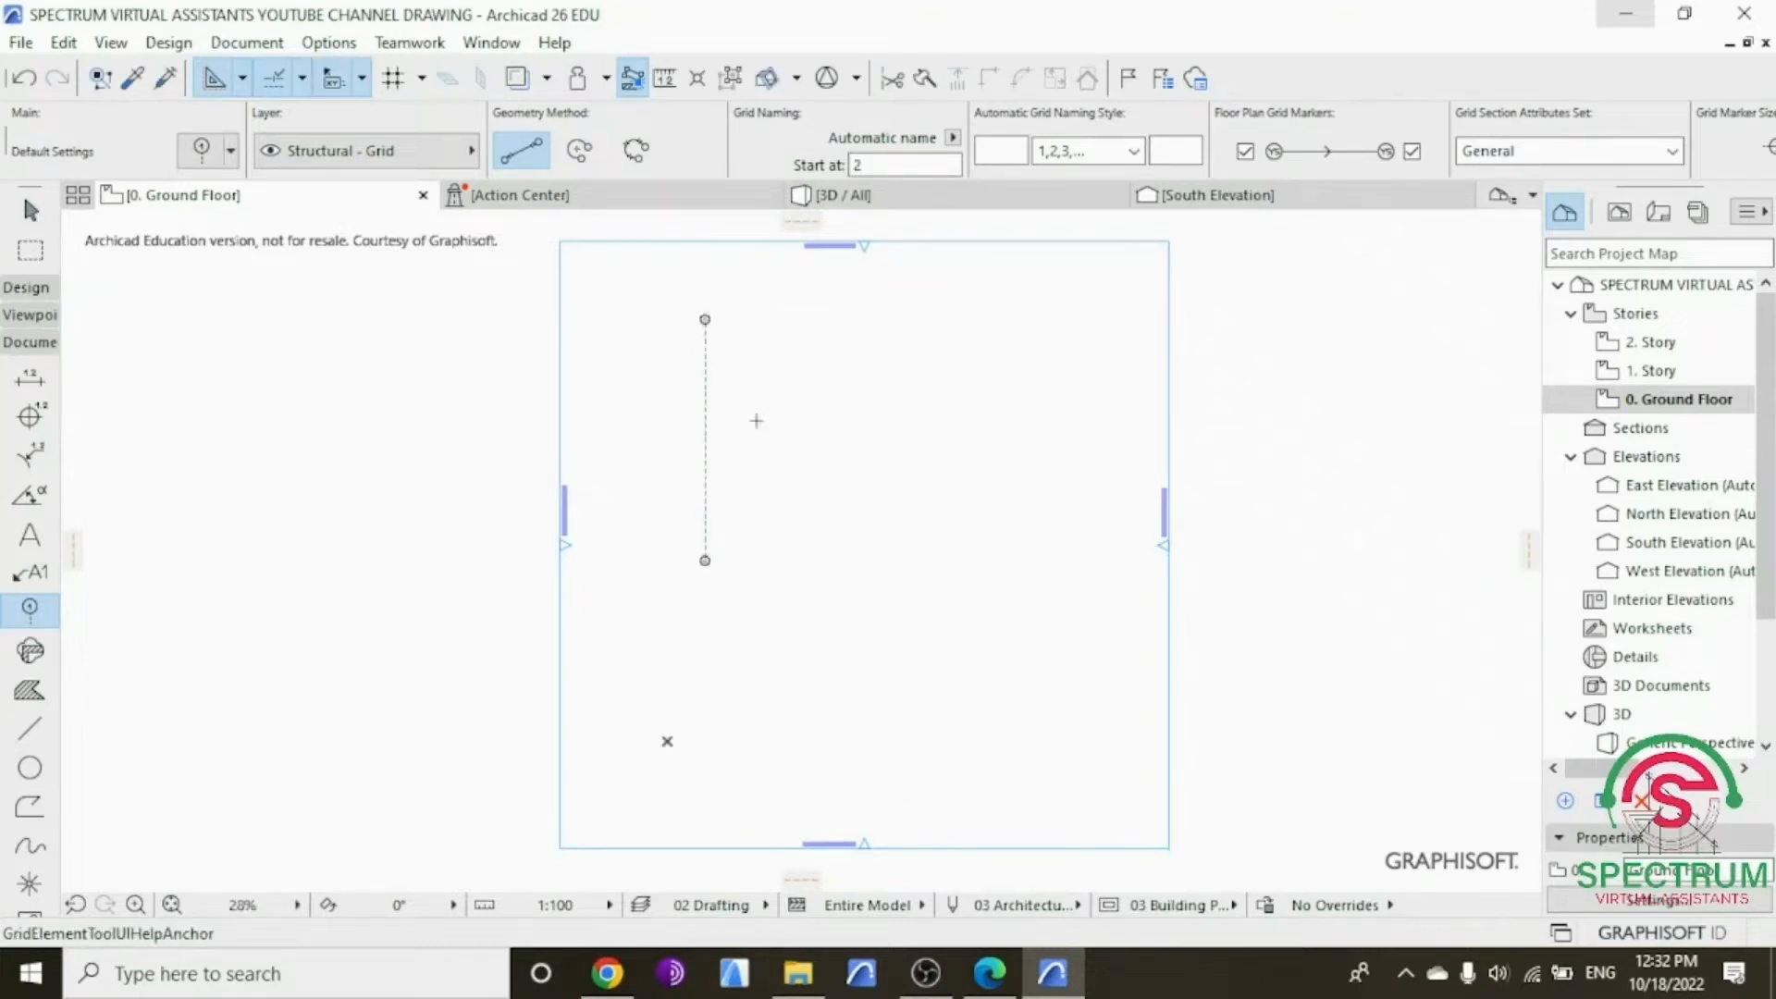
# Step: Drag a copy of the 13000 mm vertical grid line 2000 mm to the east
pyautogui.scroll(4, 714, 407)
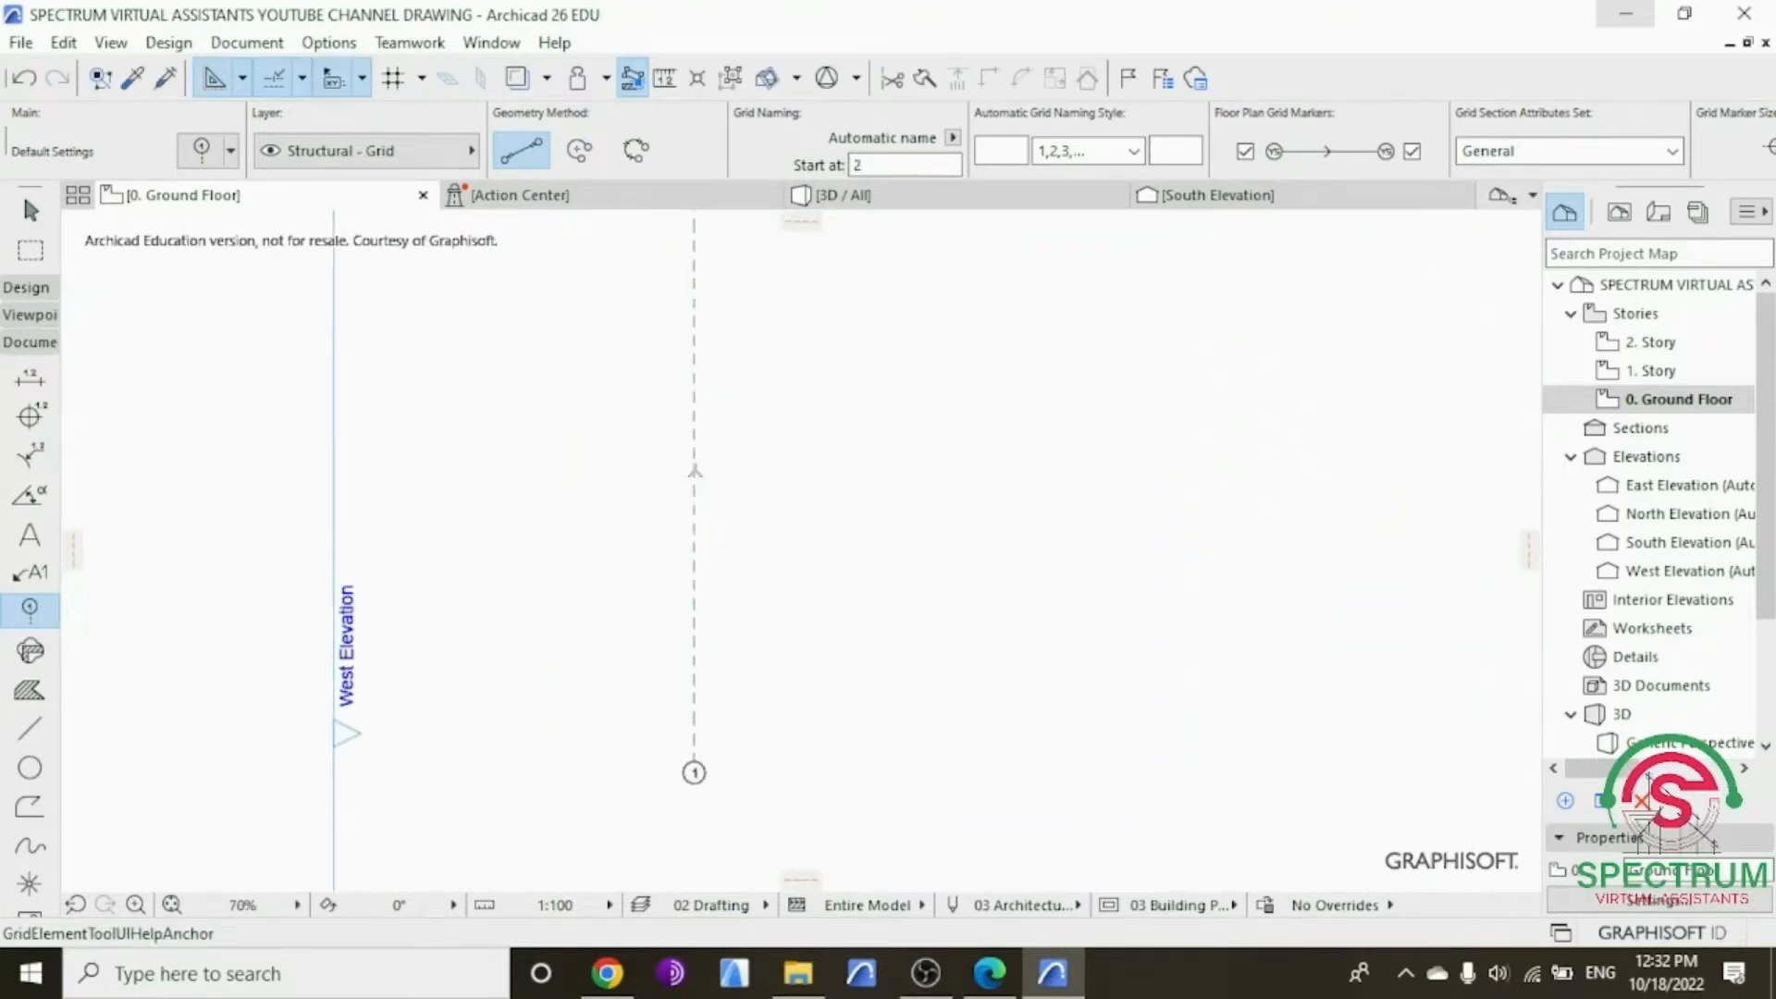
pyautogui.scroll(1, 695, 472)
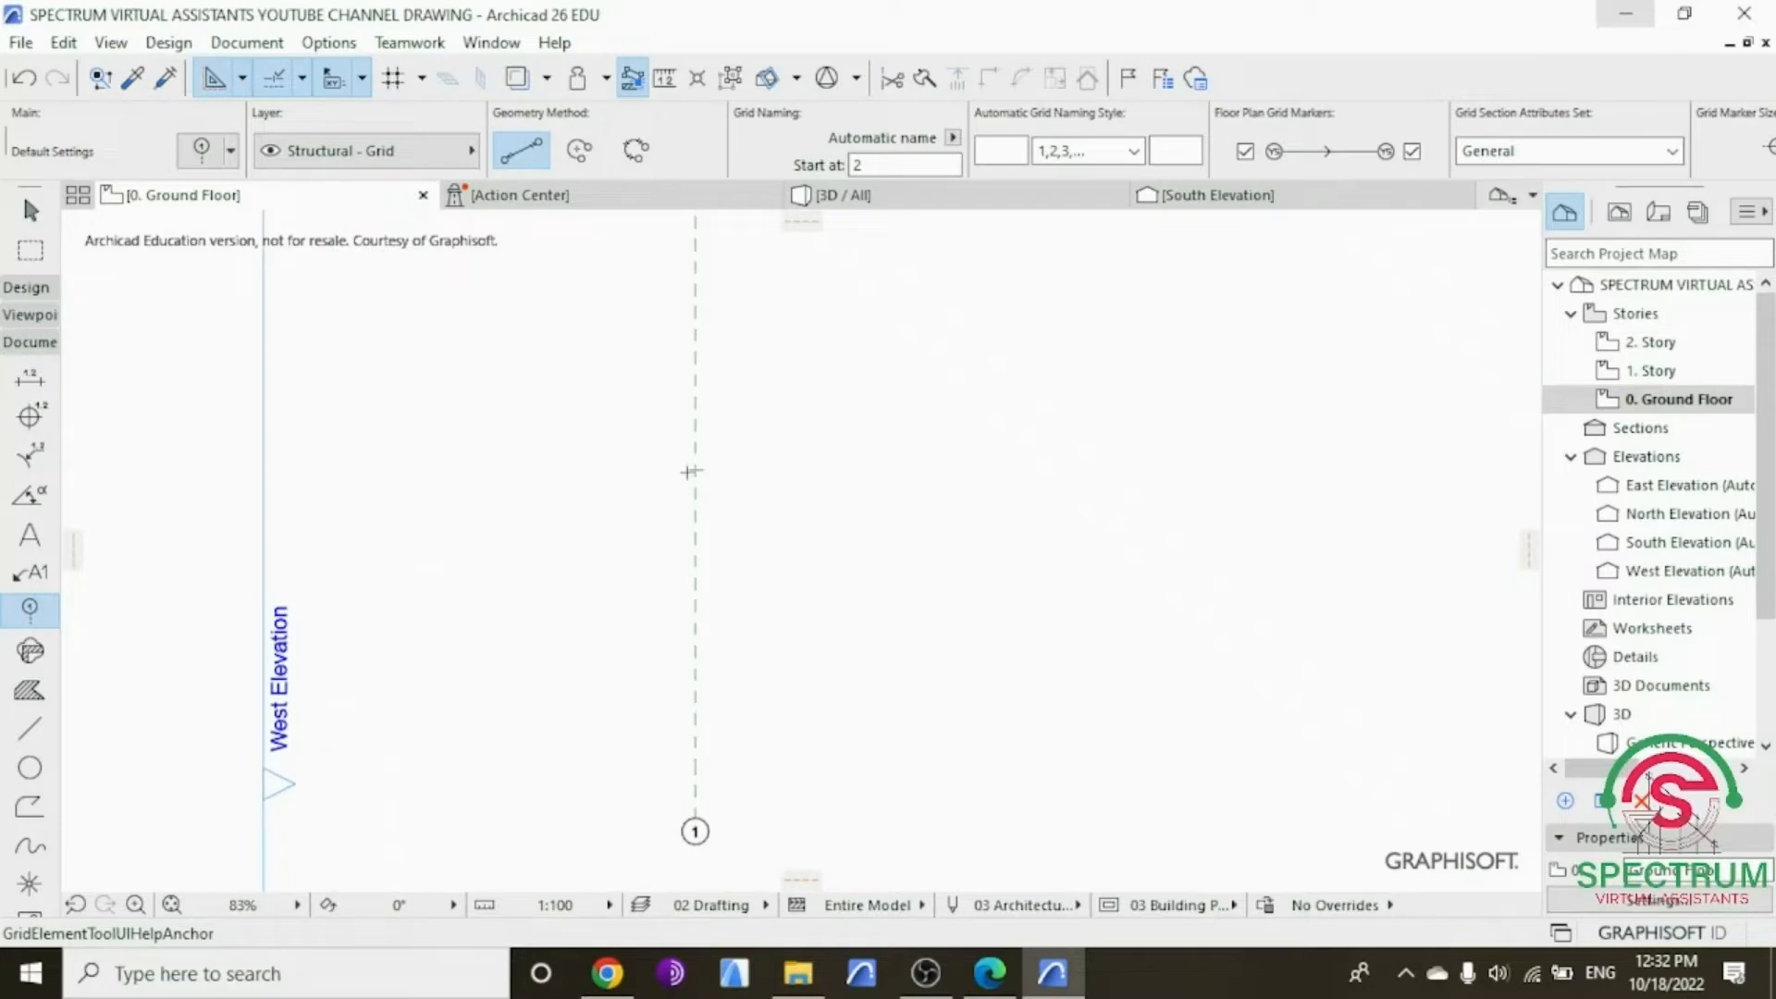
pyautogui.press('Escape')
pyautogui.click(696, 413)
pyautogui.rightClick(784, 379)
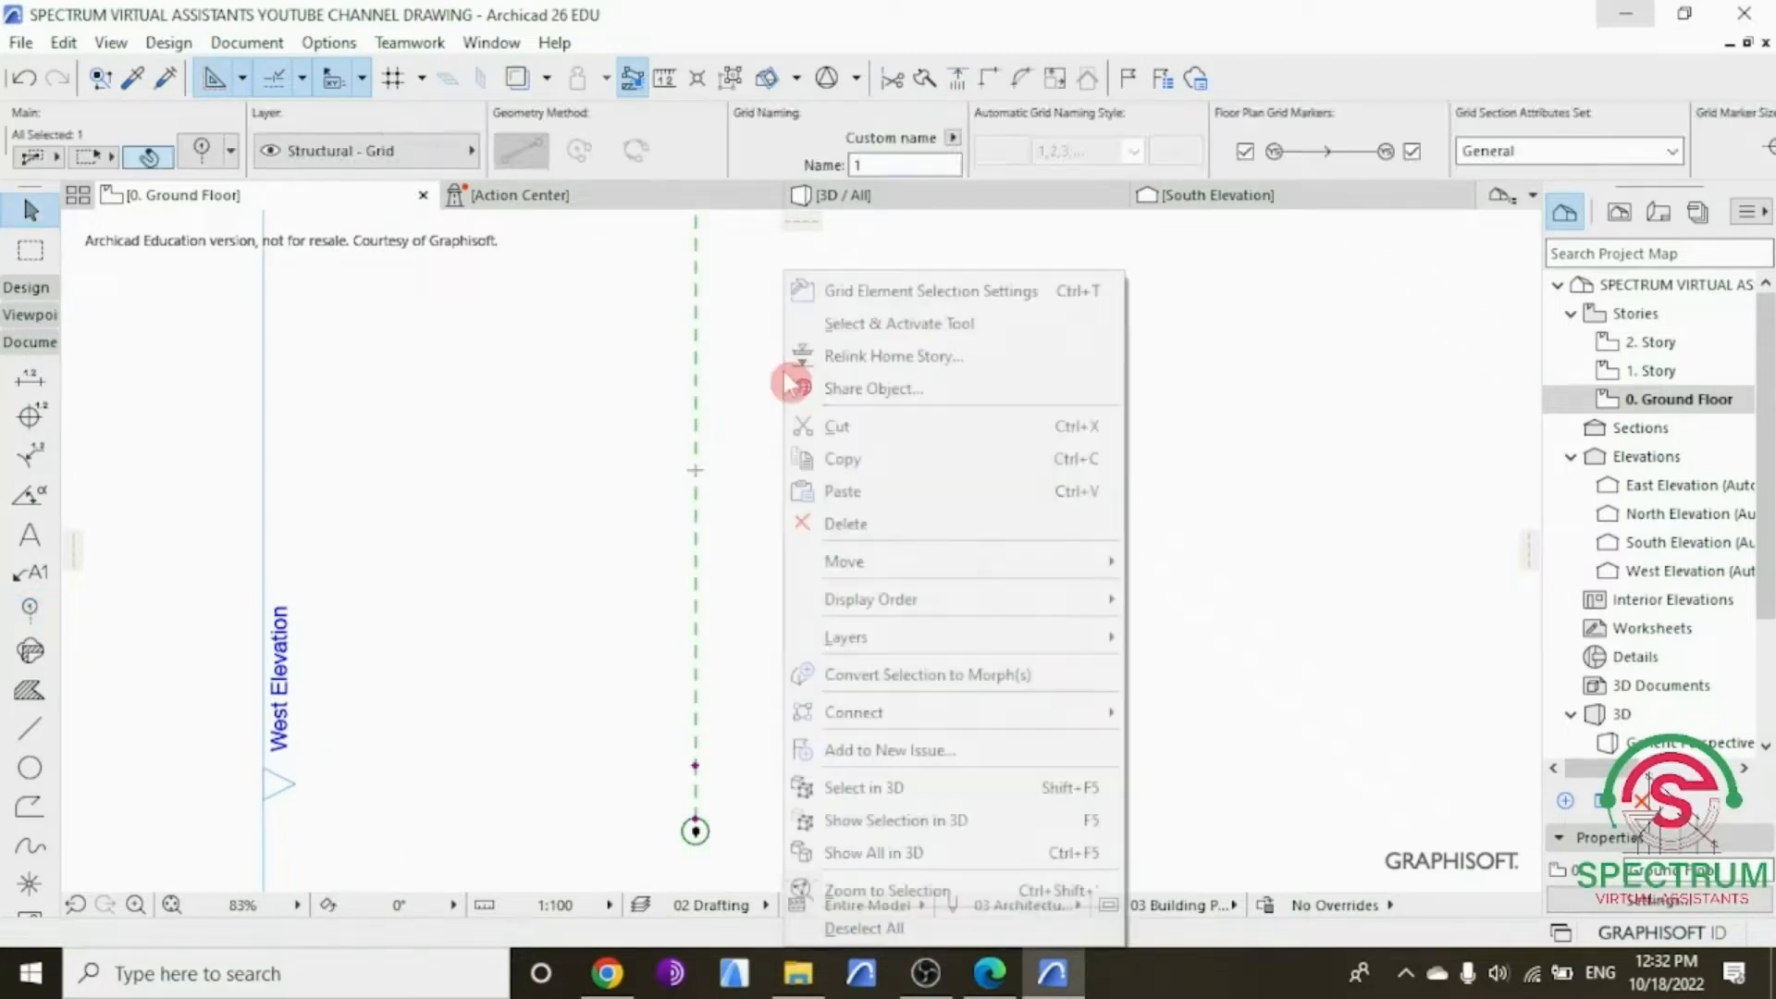
pyautogui.moveTo(910, 553)
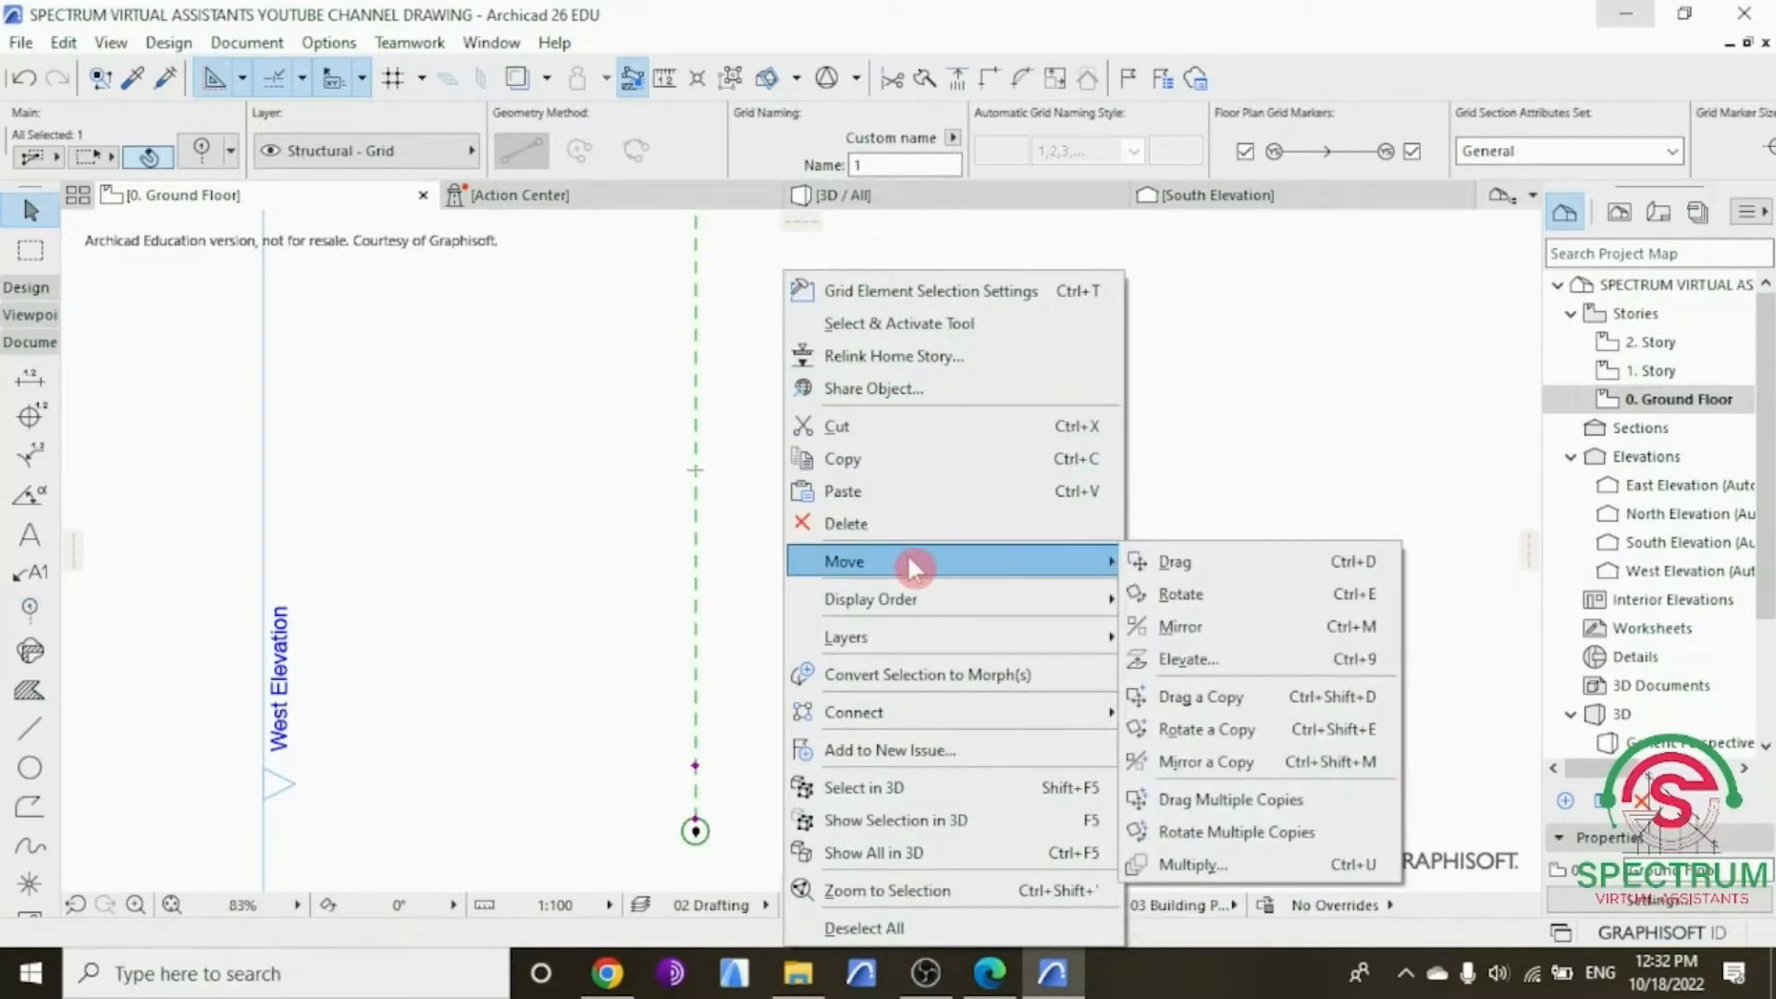
pyautogui.click(1207, 701)
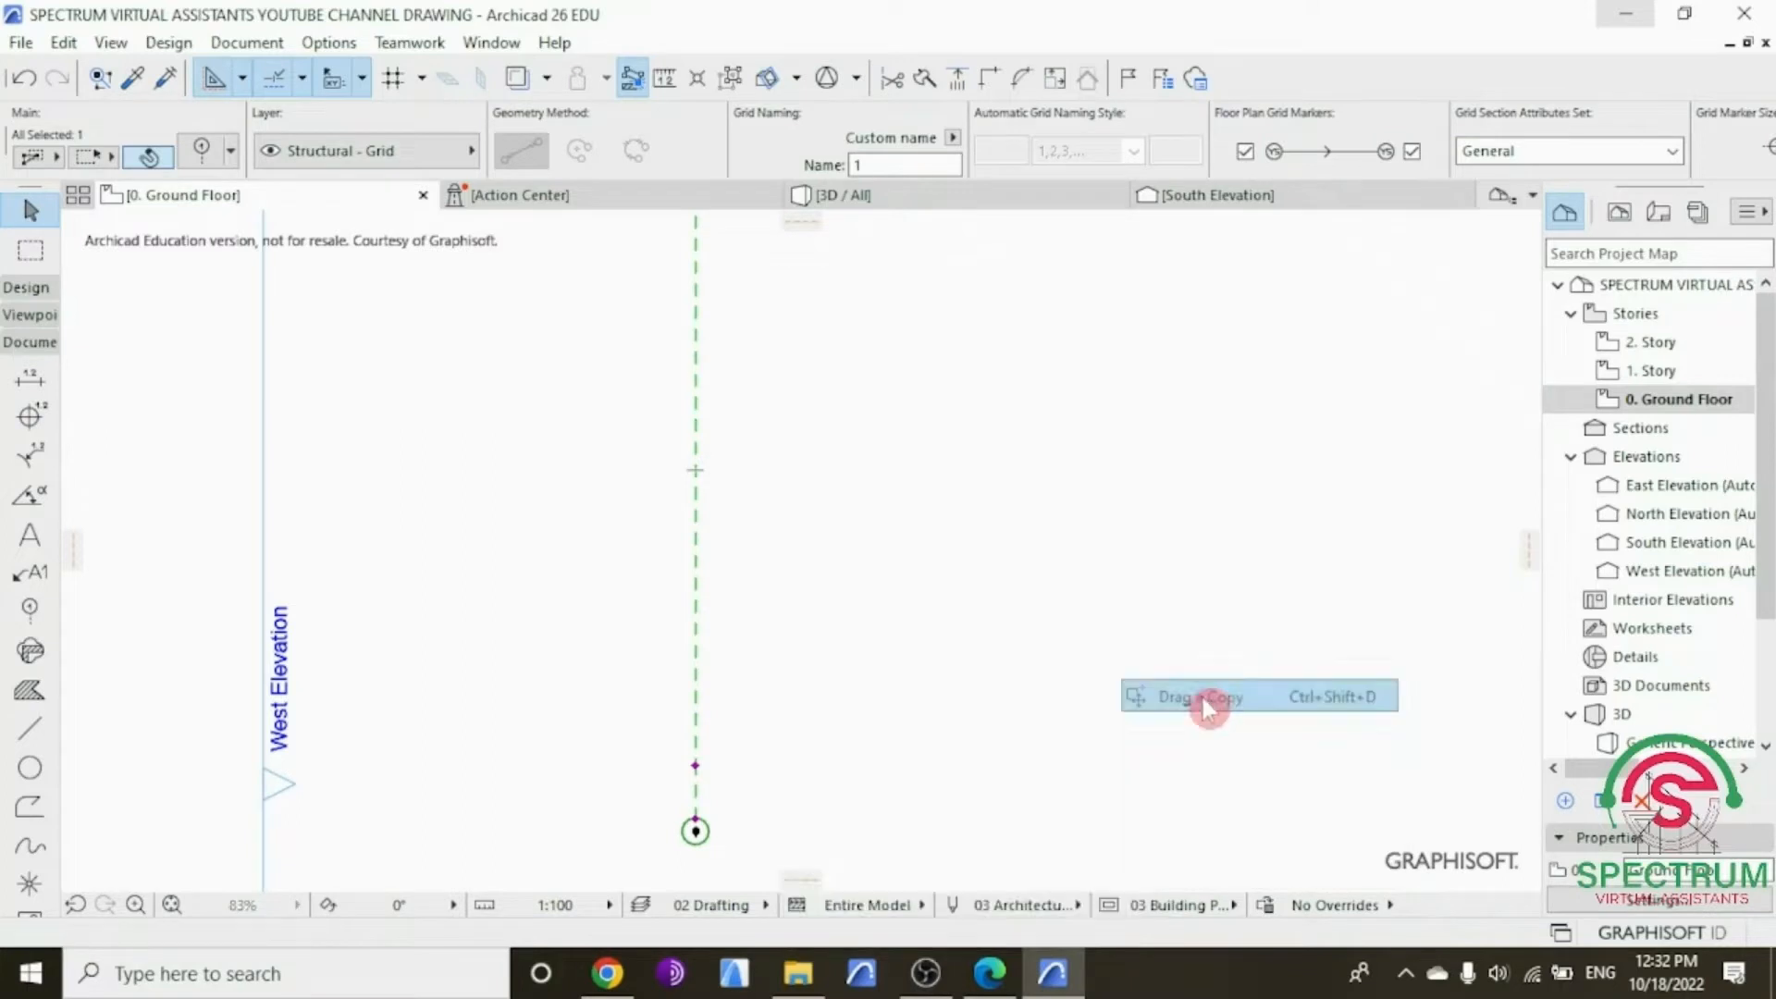
pyautogui.click(695, 819)
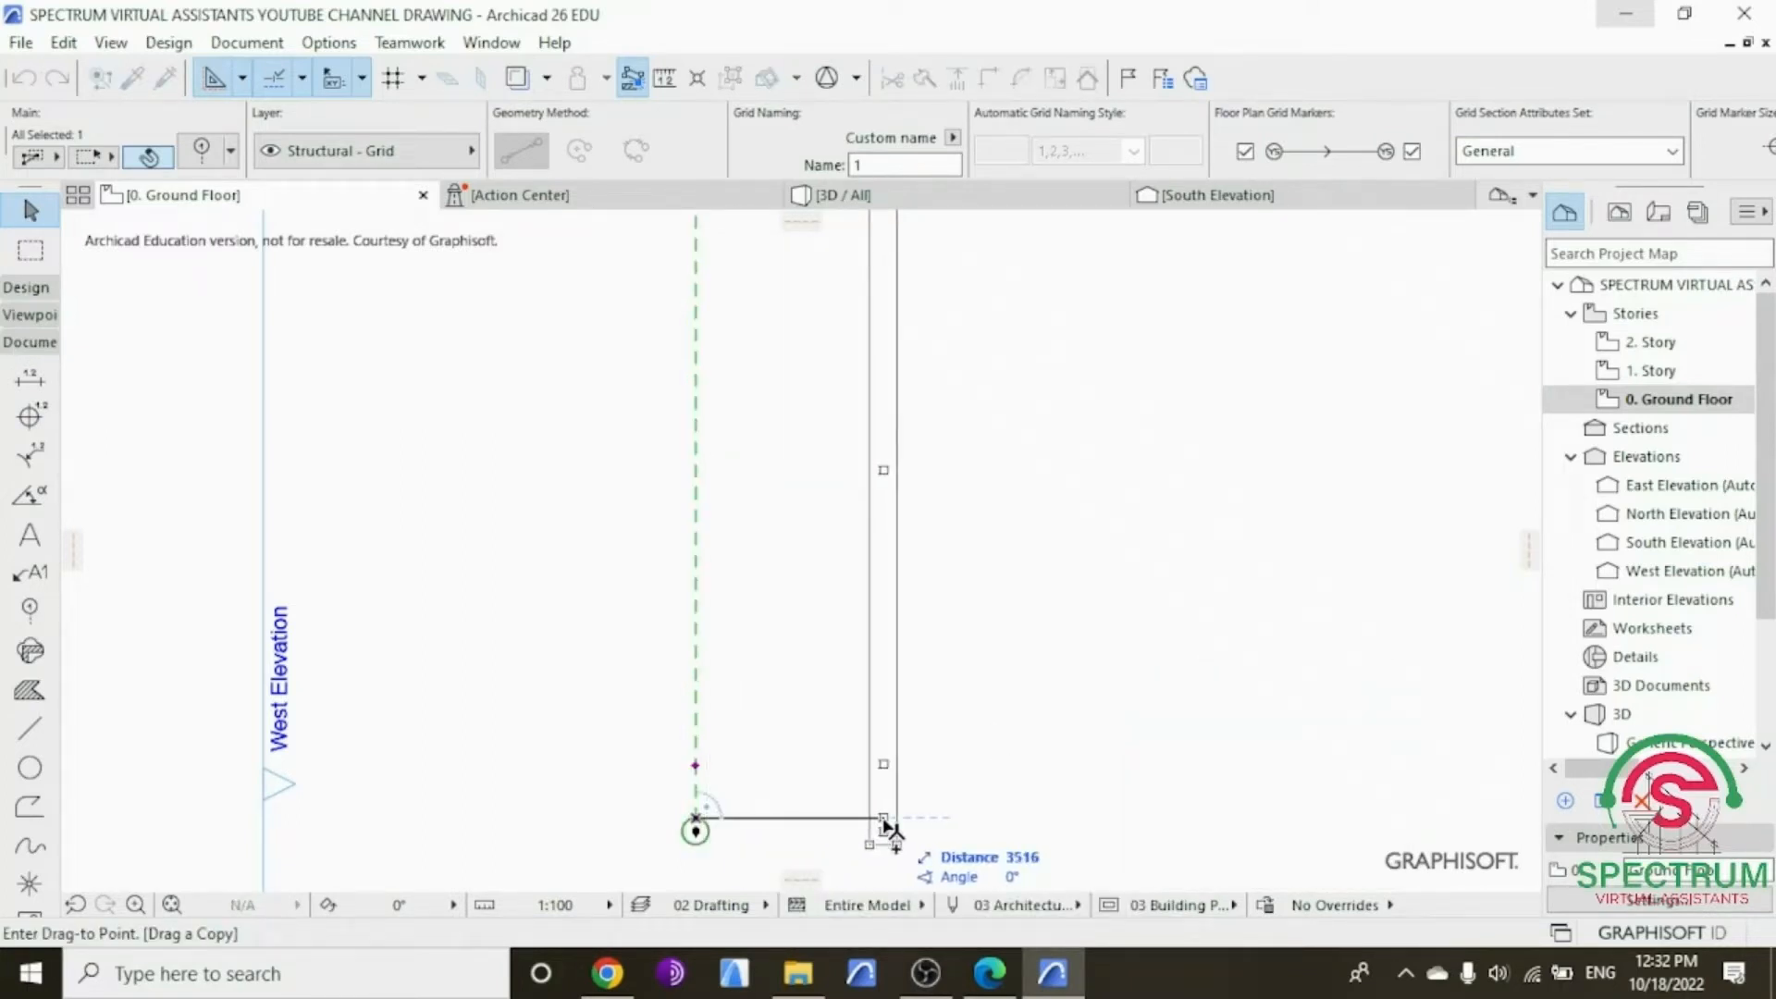
pyautogui.write('2000')
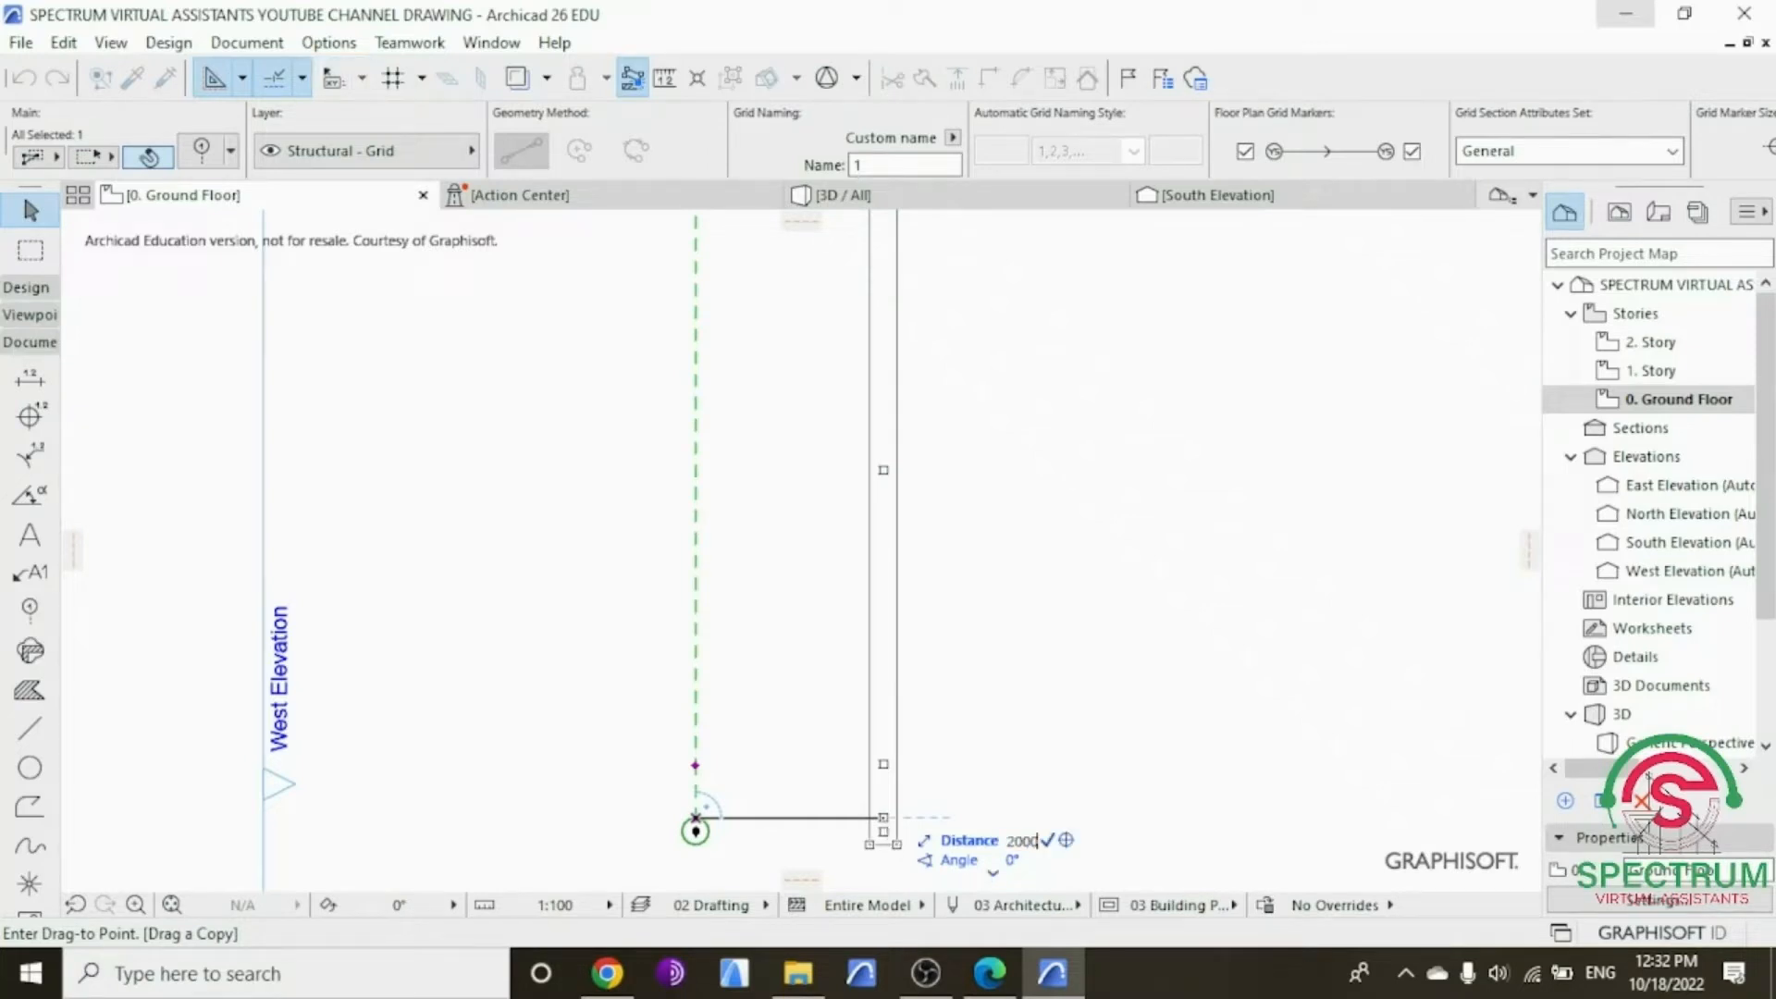
pyautogui.press('Return')
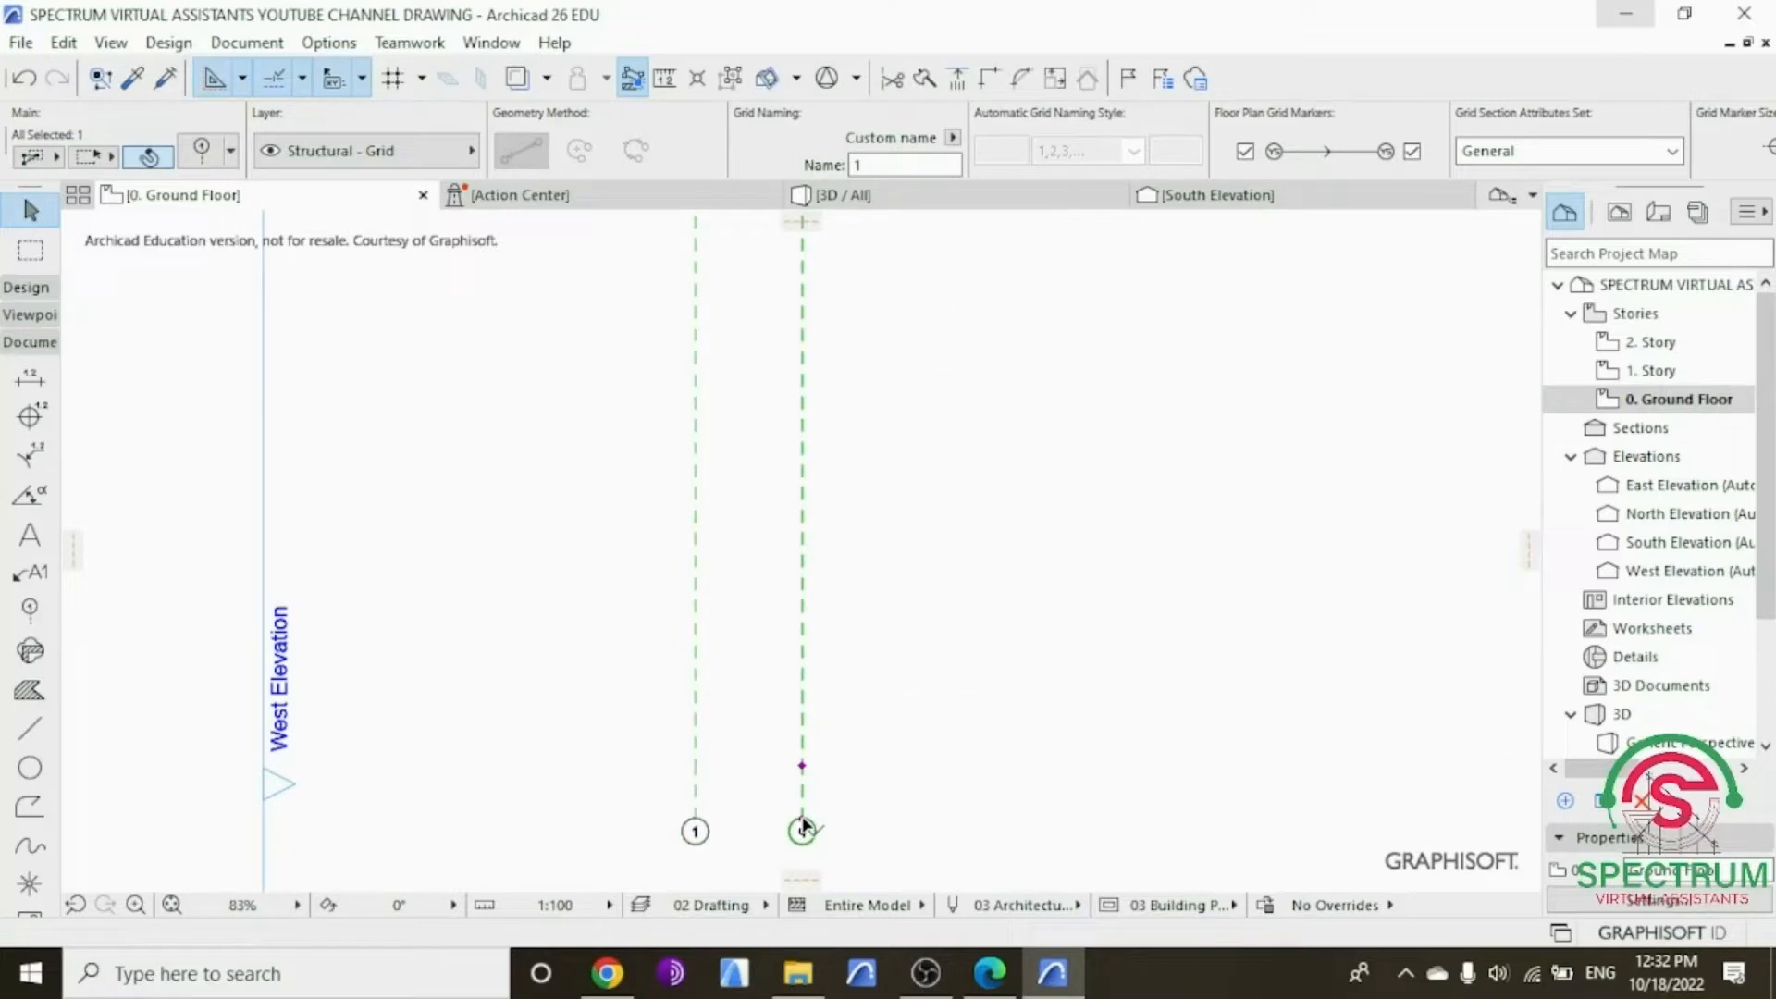
# Step: Drag a copy of the second vertical grid line 4700 mm to the east
pyautogui.rightClick(878, 472)
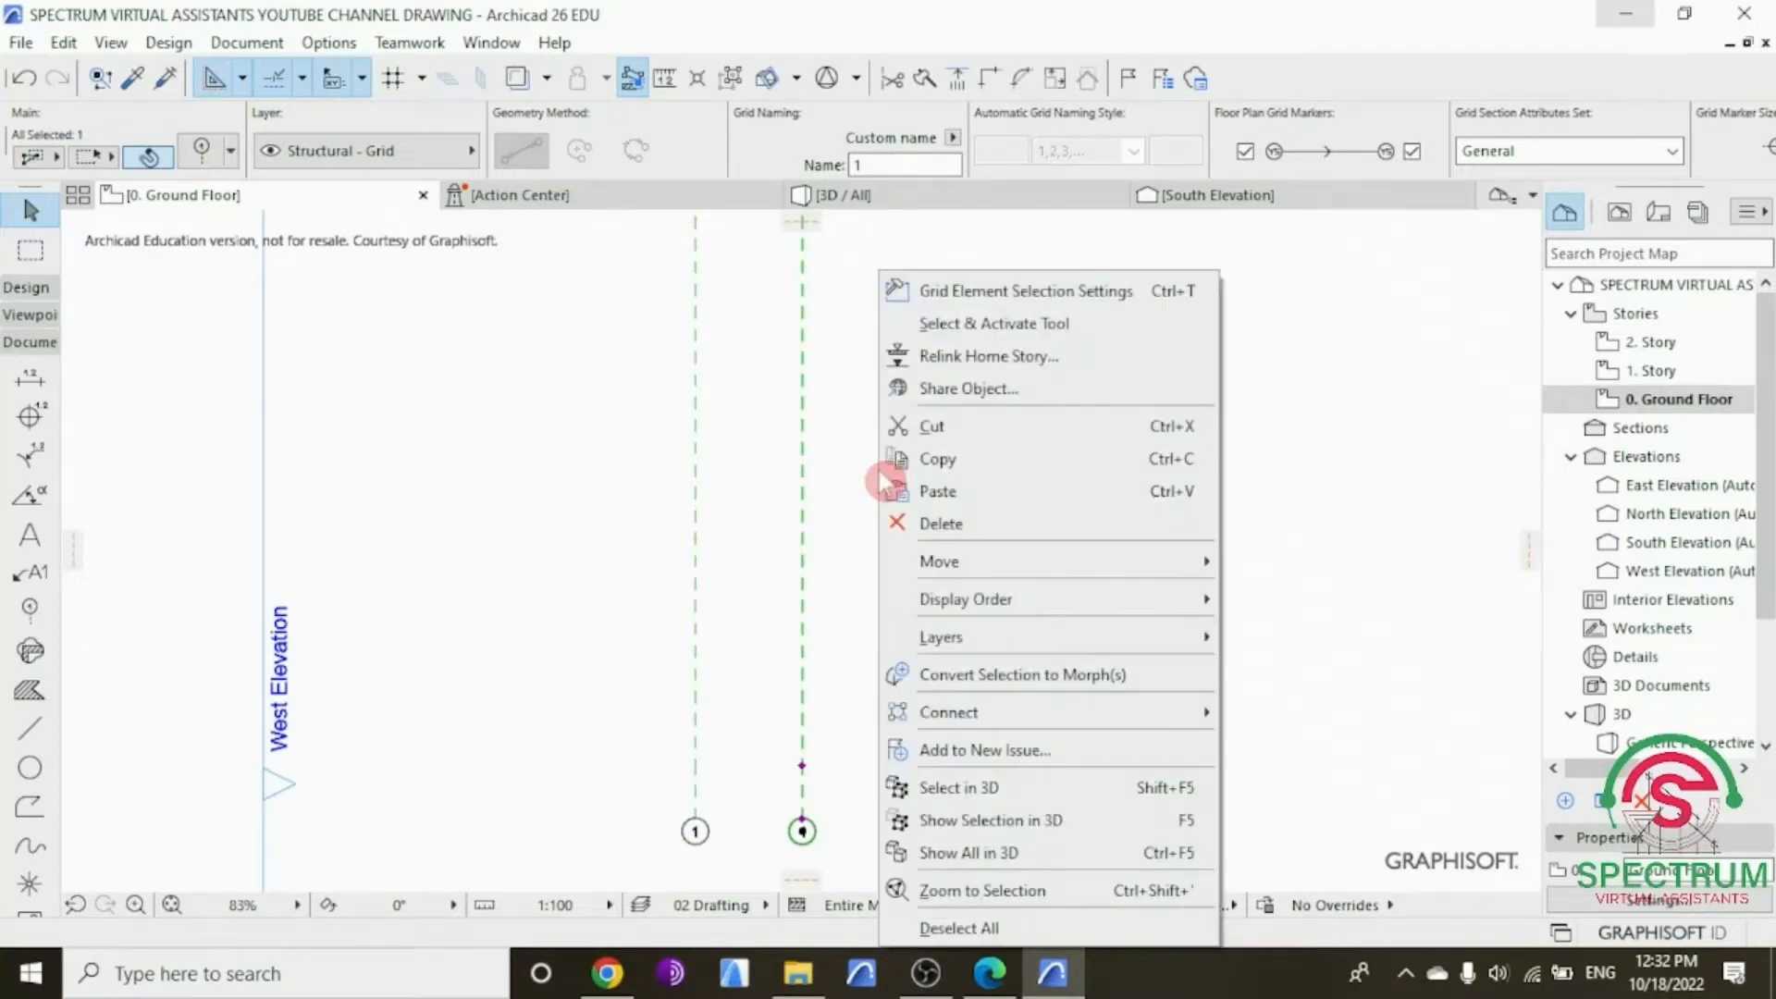
pyautogui.click(1285, 701)
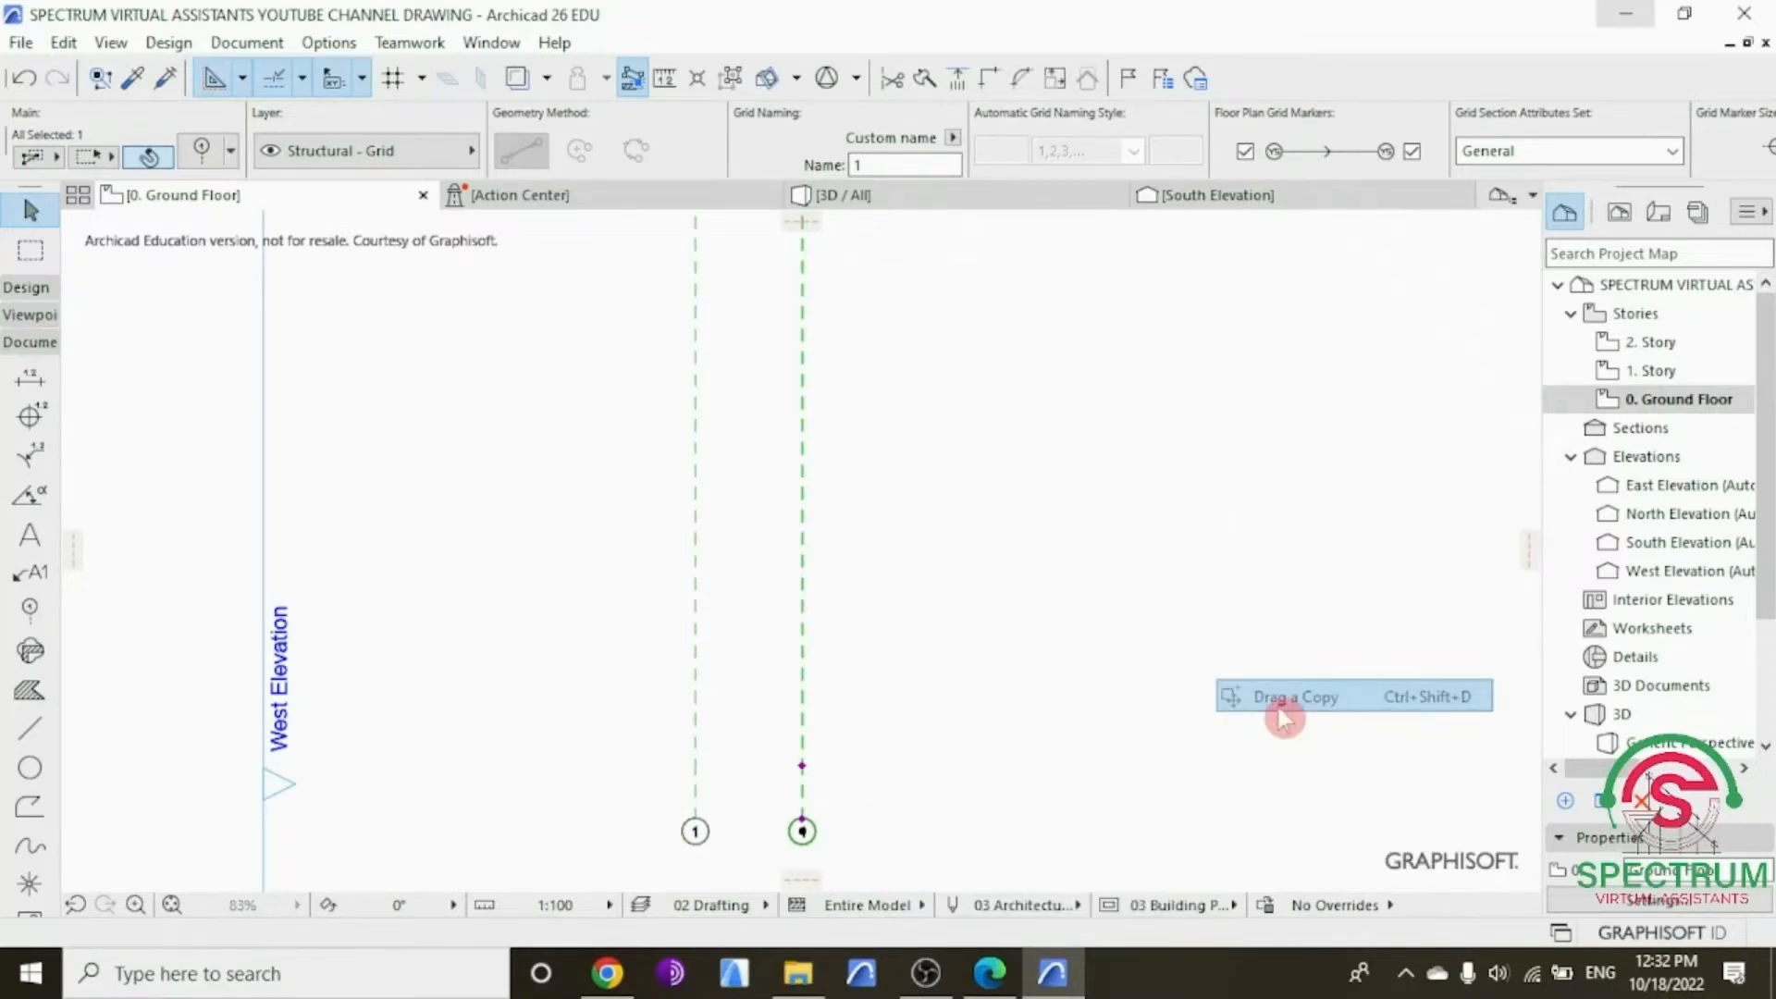
pyautogui.click(803, 820)
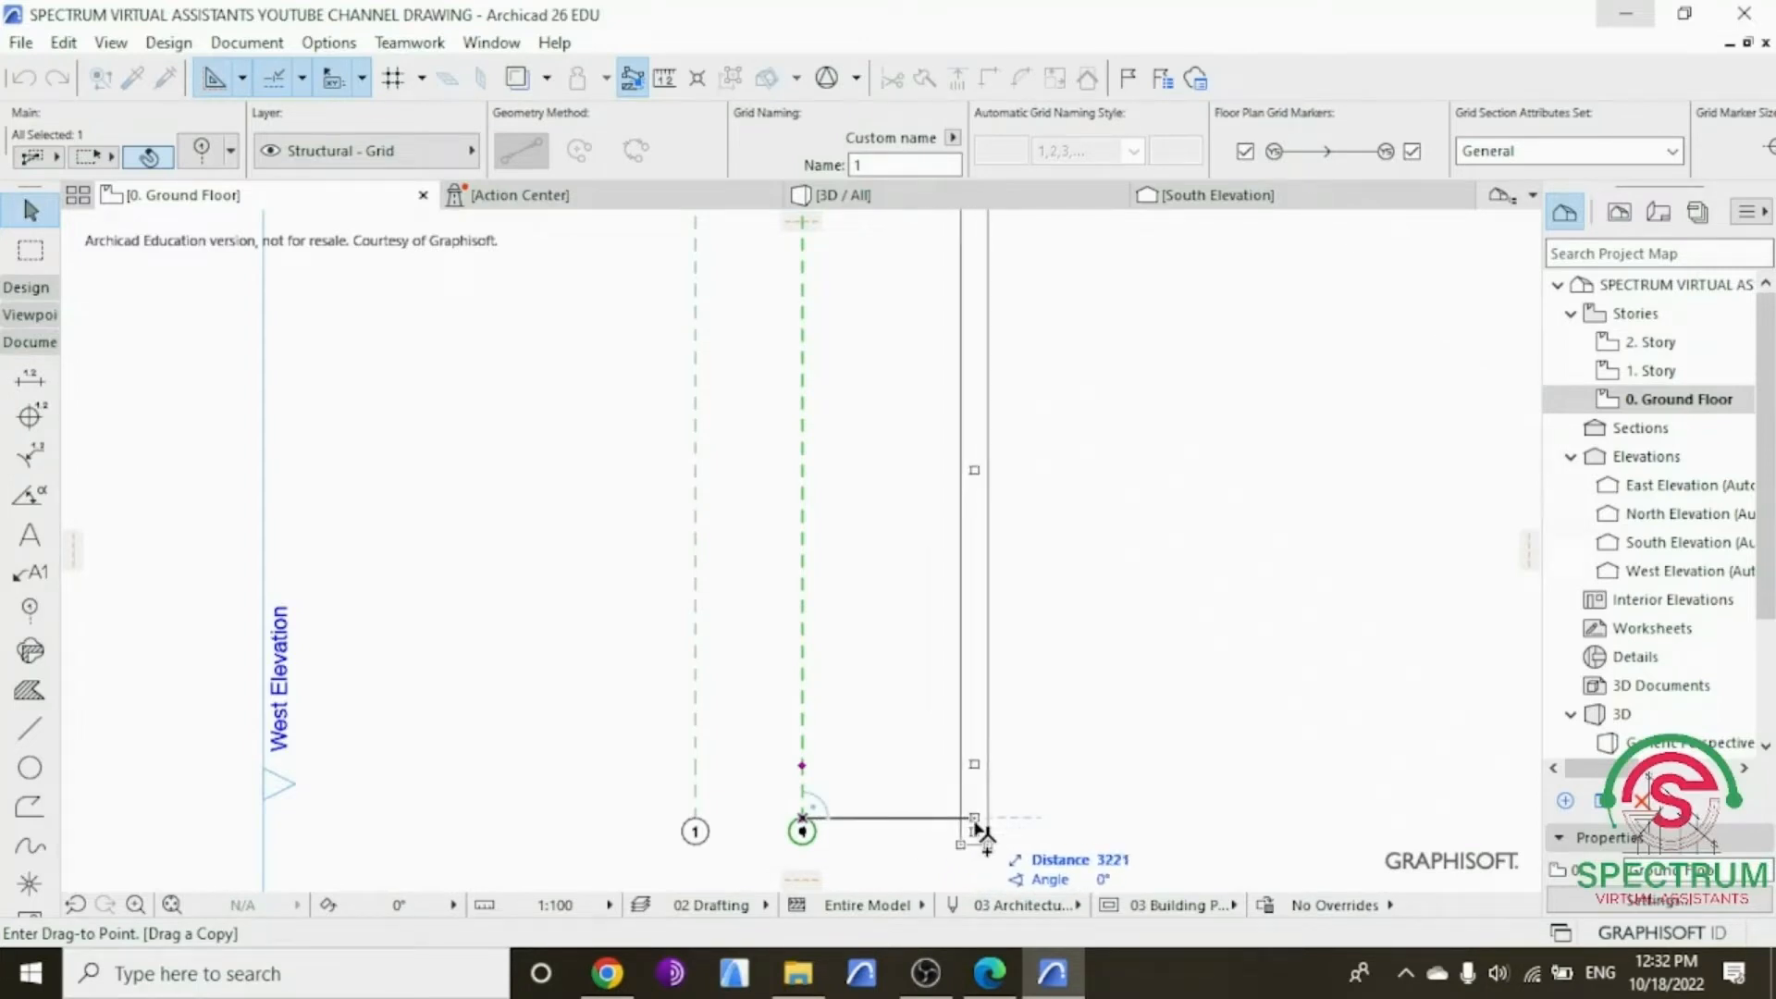
pyautogui.write('47')
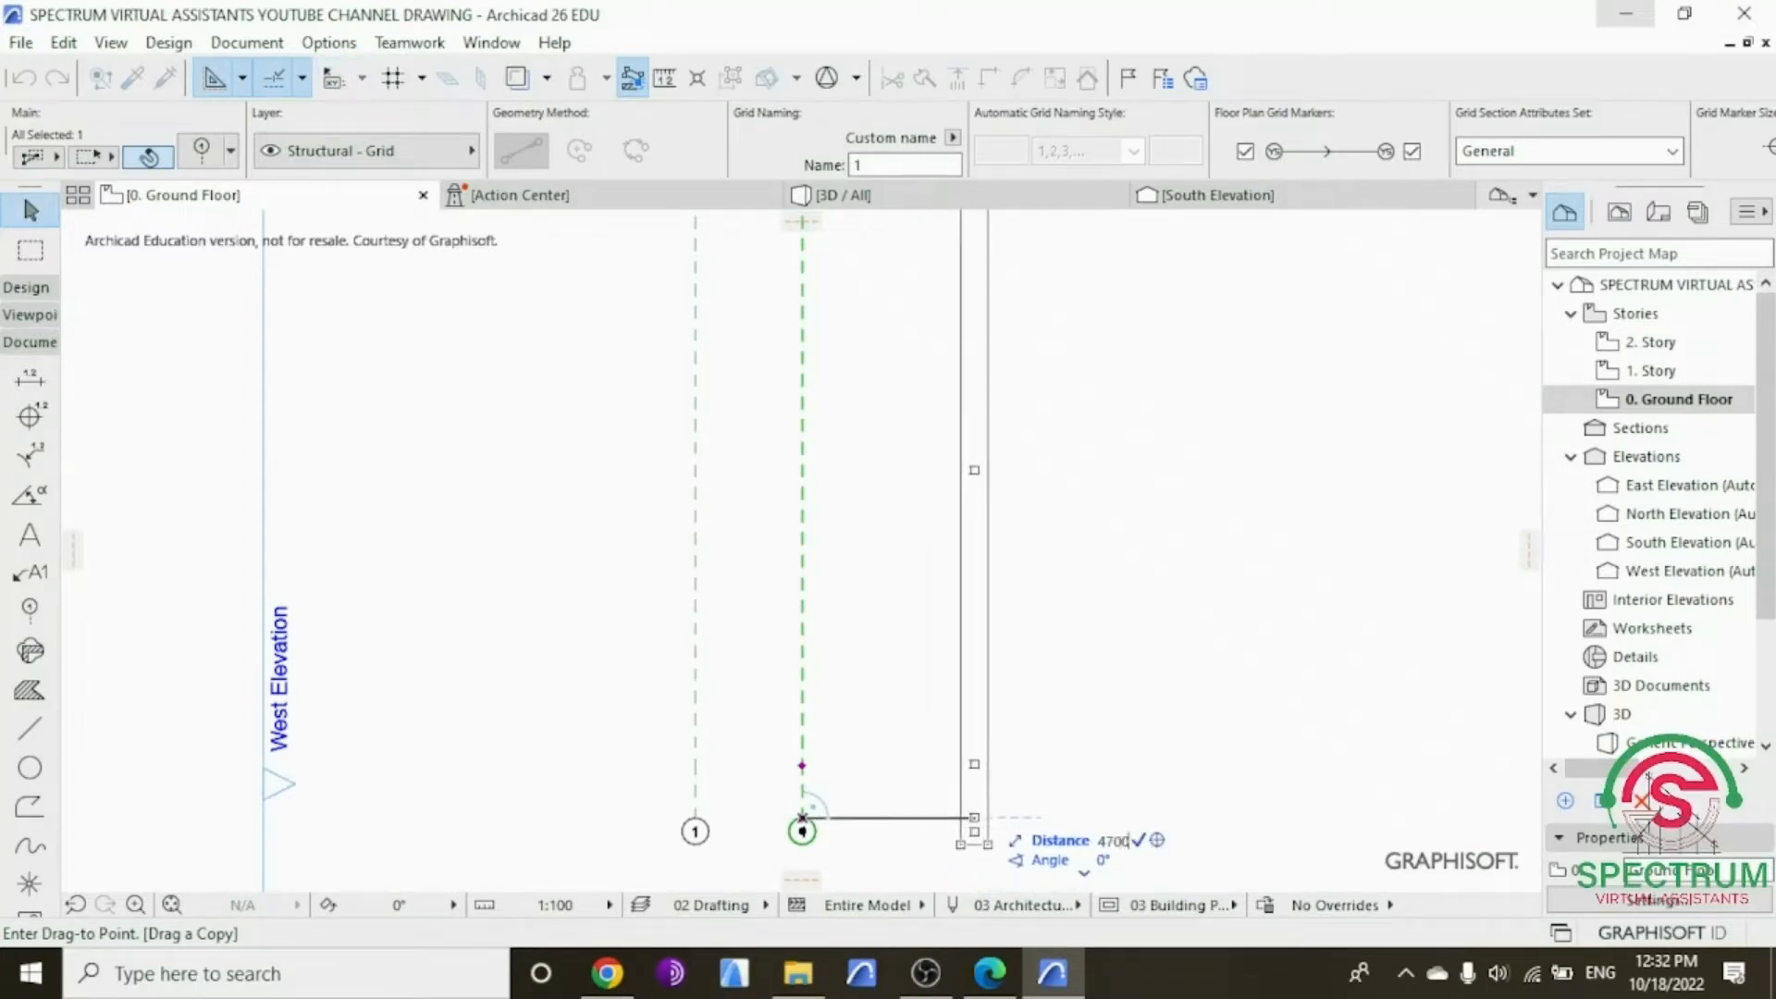
pyautogui.write('00')
pyautogui.press('Return')
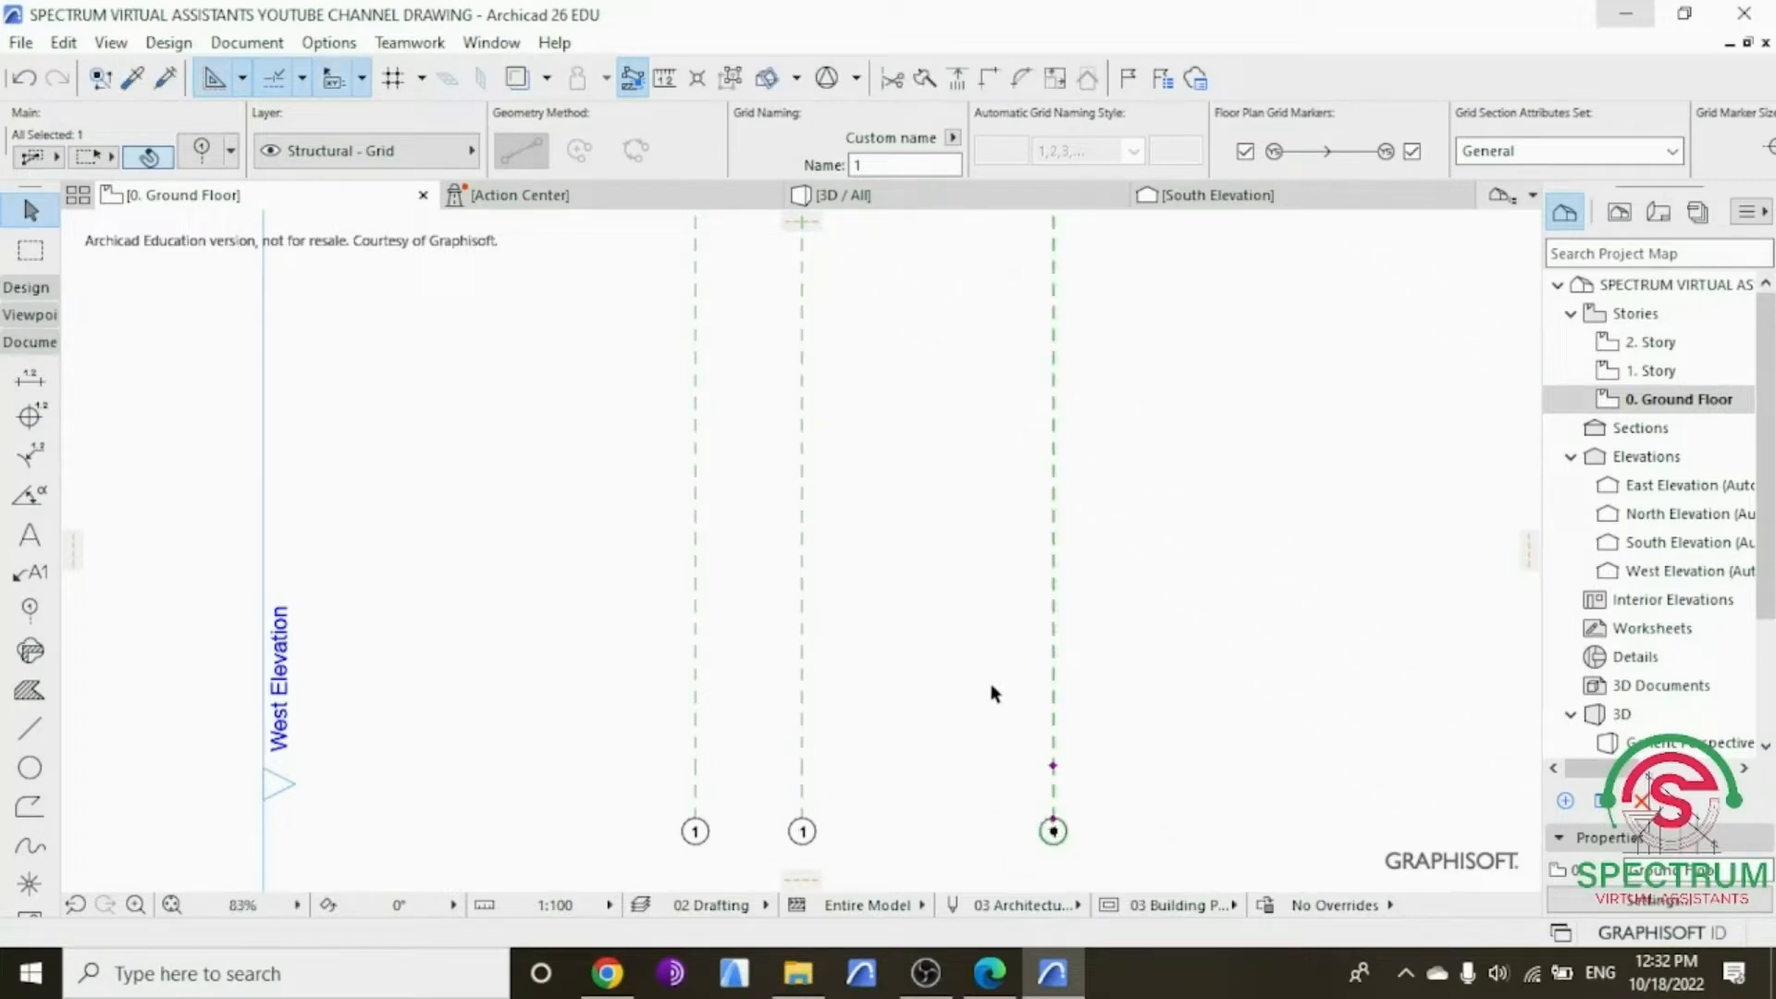
# Step: Drag a copy of the third vertical grid line 1200 mm to the east
pyautogui.rightClick(958, 497)
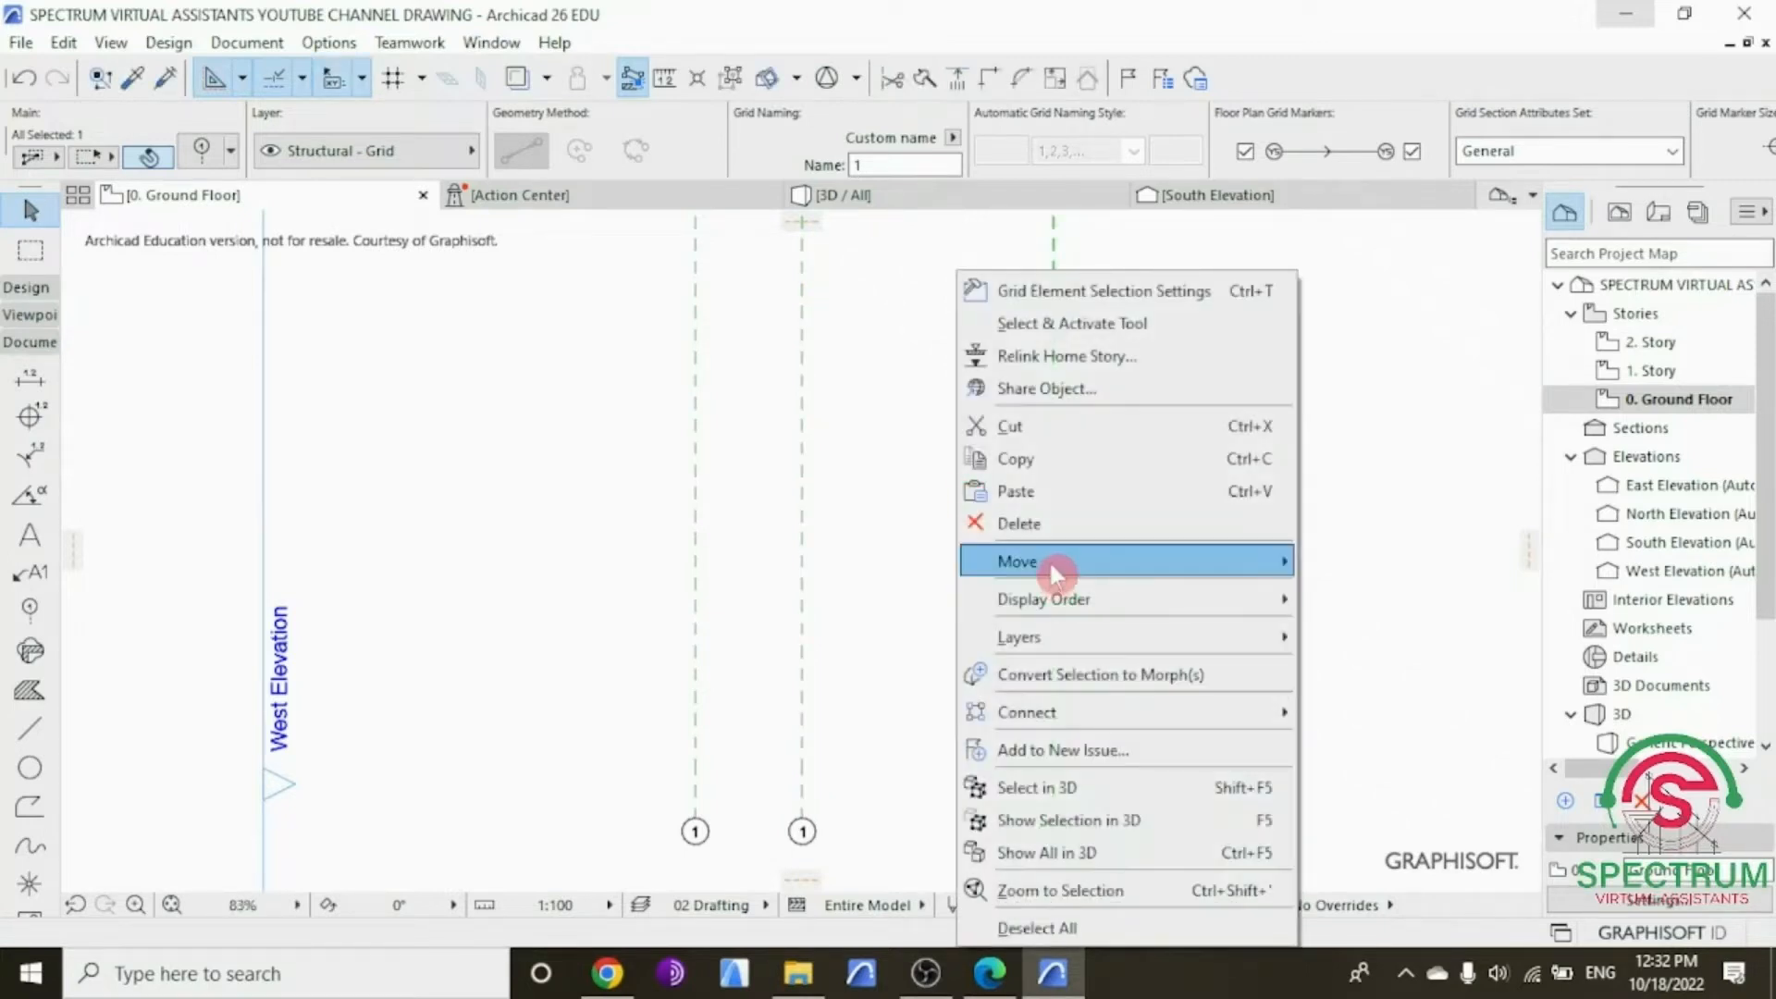
pyautogui.click(1406, 697)
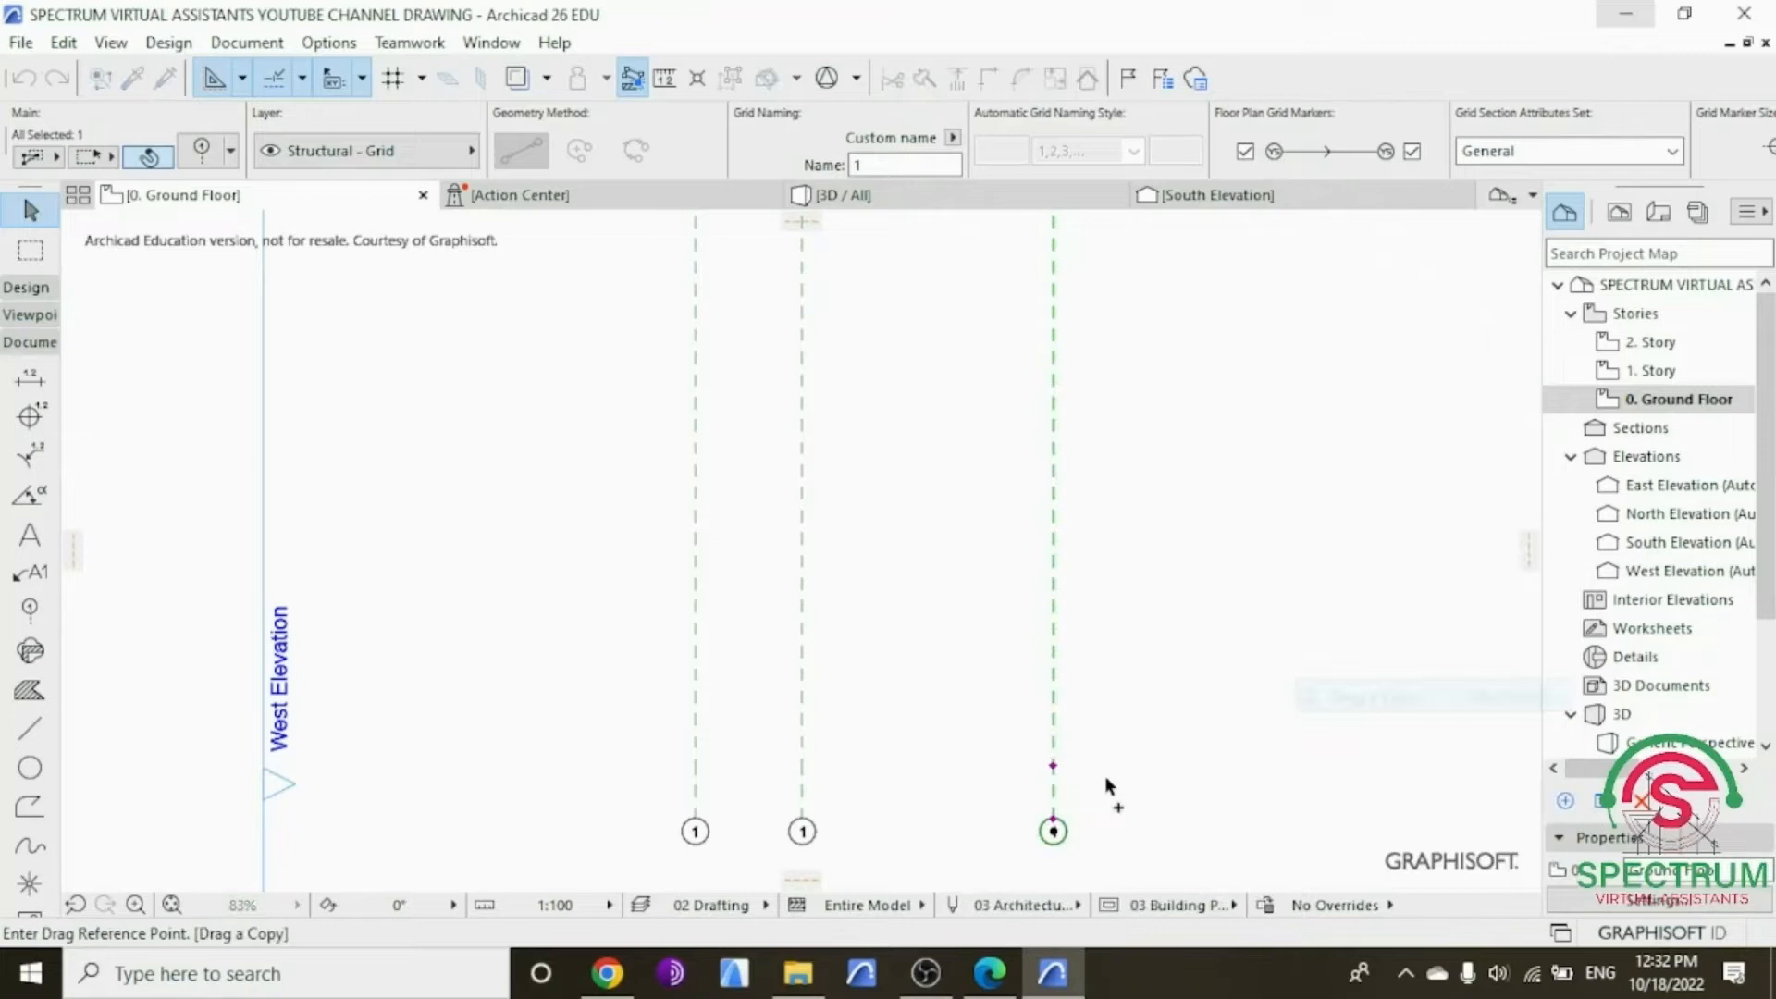
pyautogui.click(1053, 826)
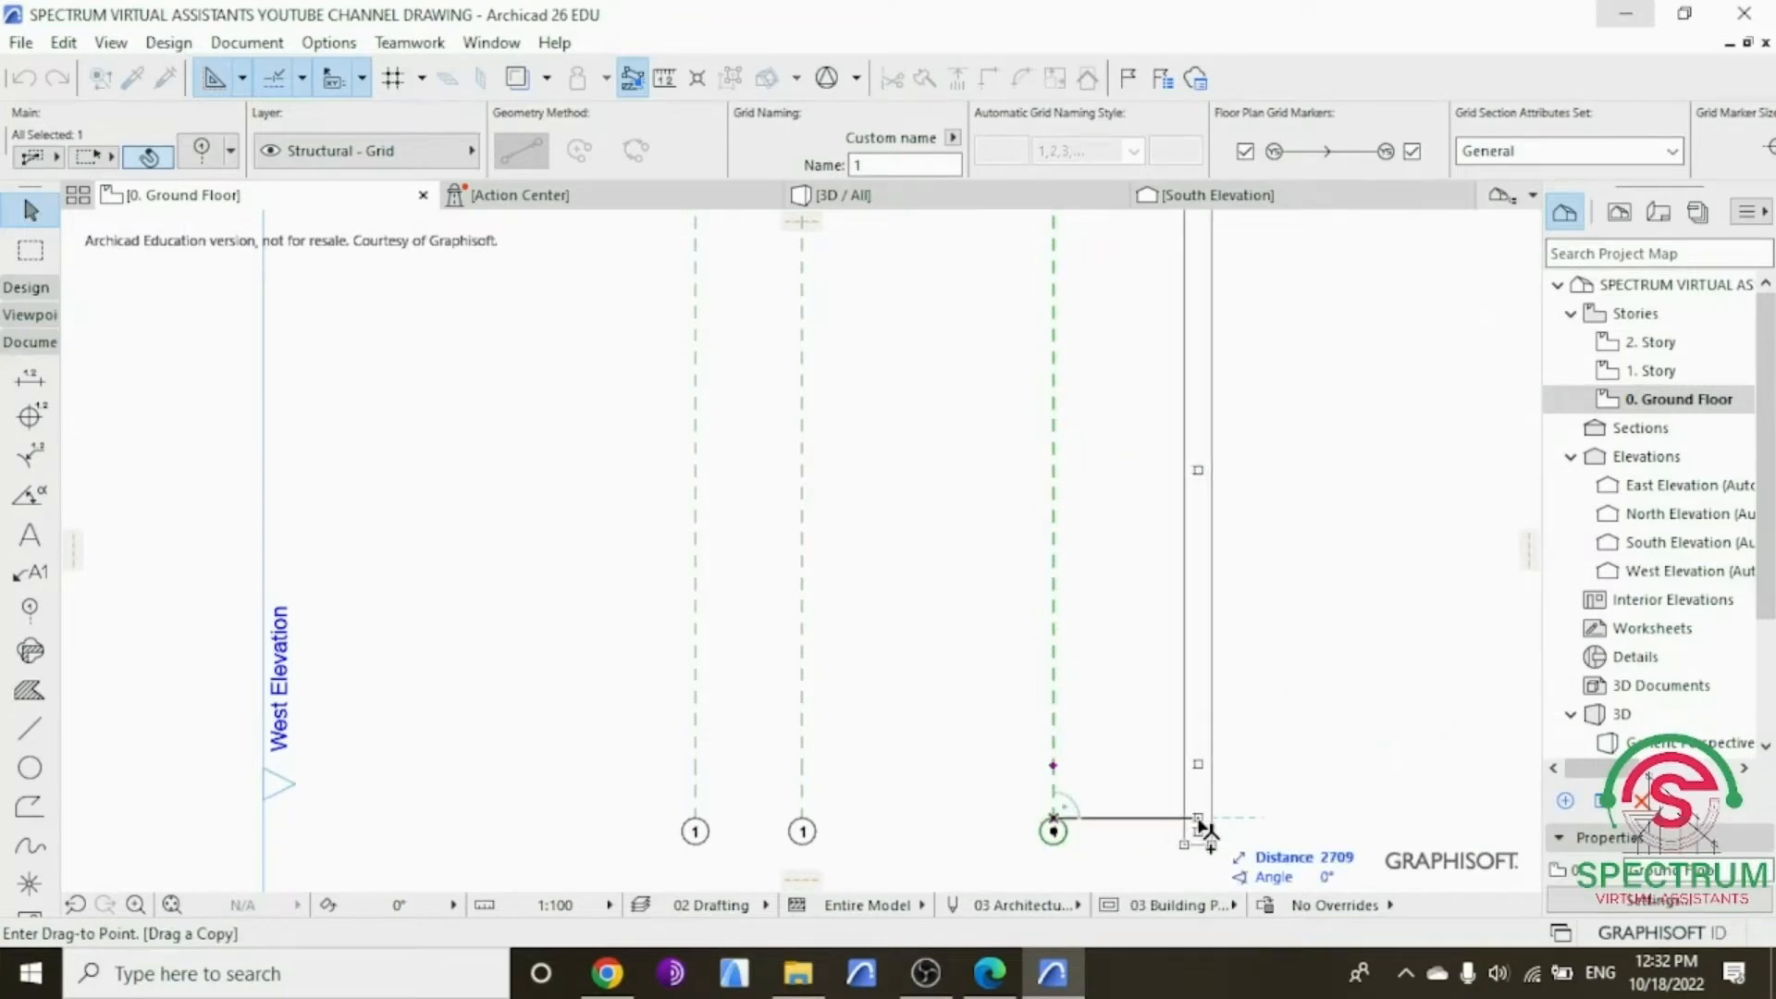
pyautogui.write('120')
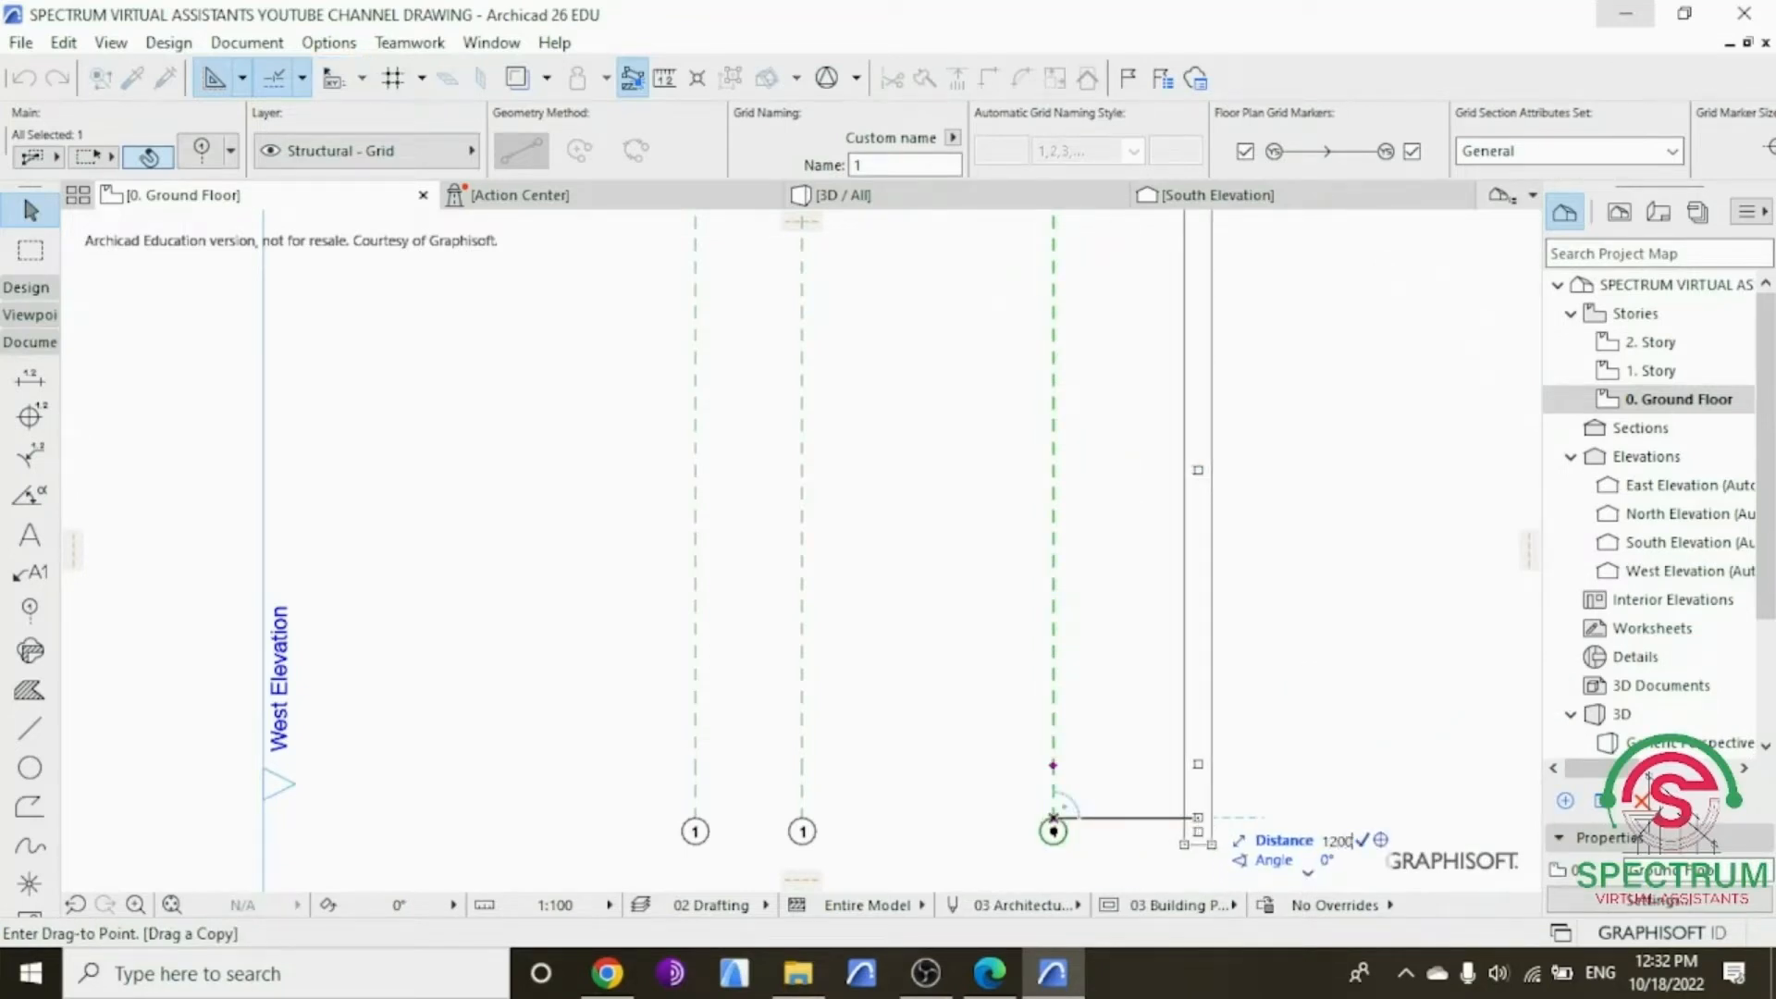
pyautogui.write('0')
pyautogui.press('Return')
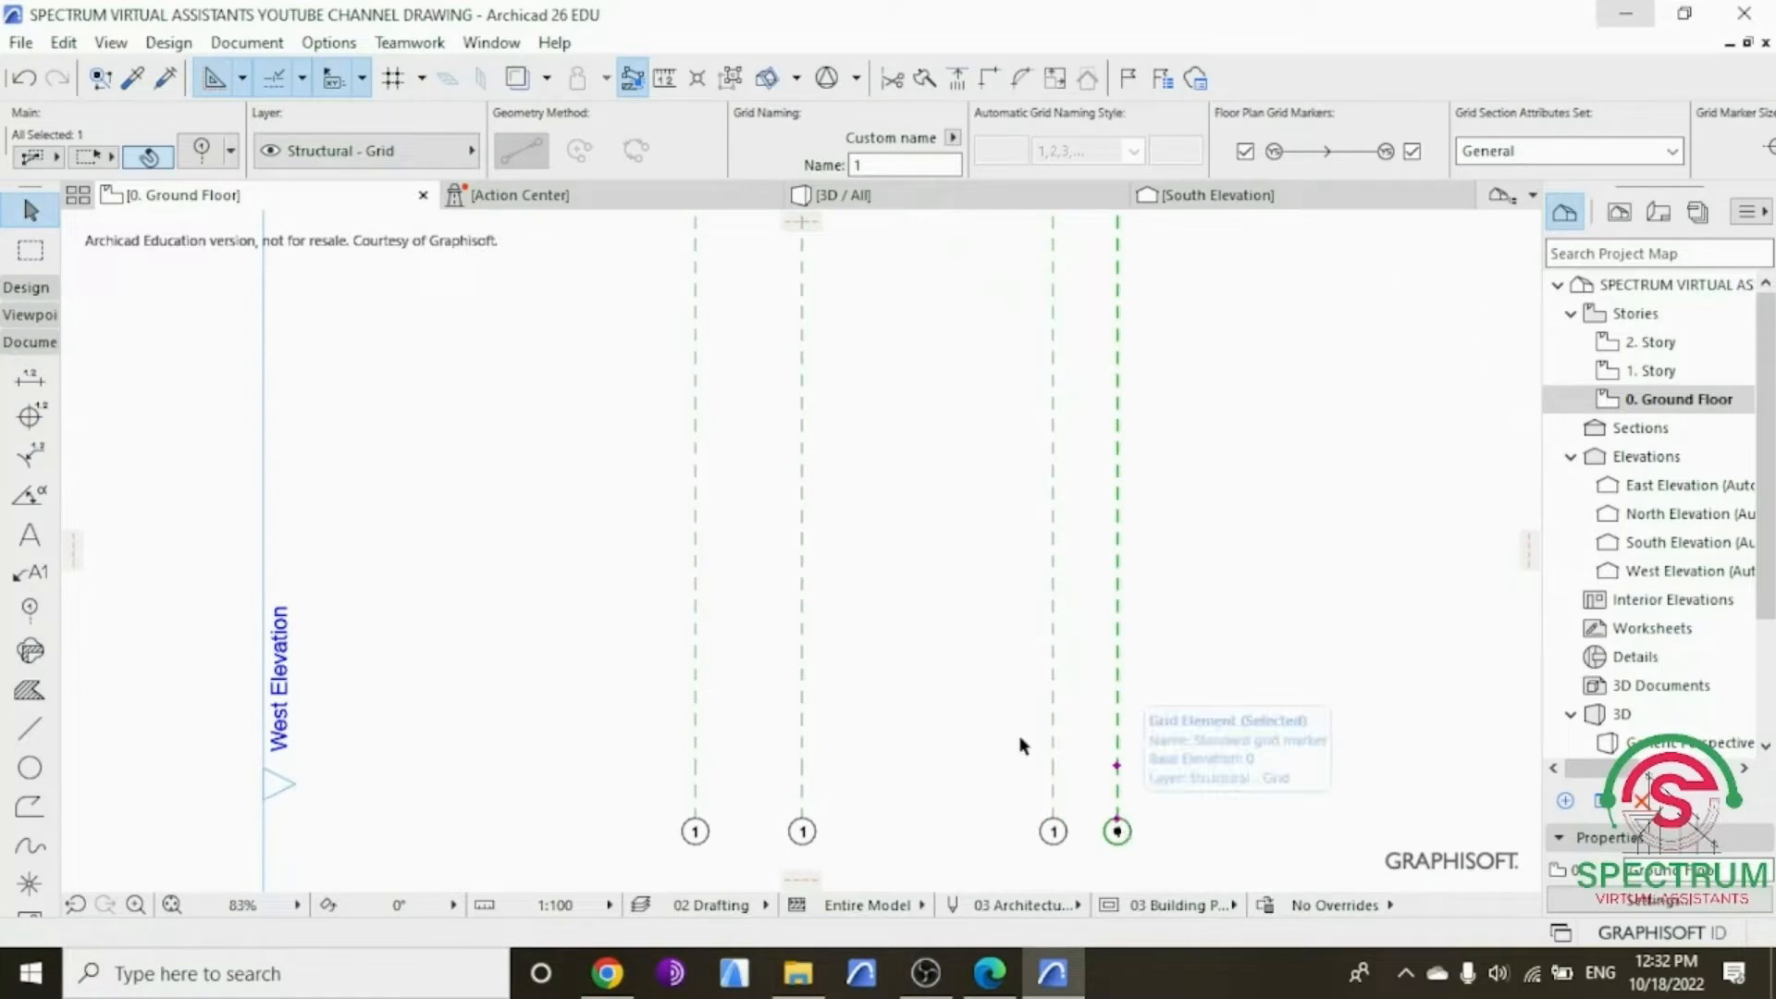
# Step: Drag a copy of the fourth vertical grid line 2800 mm to the east
pyautogui.rightClick(890, 486)
pyautogui.moveTo(1051, 561)
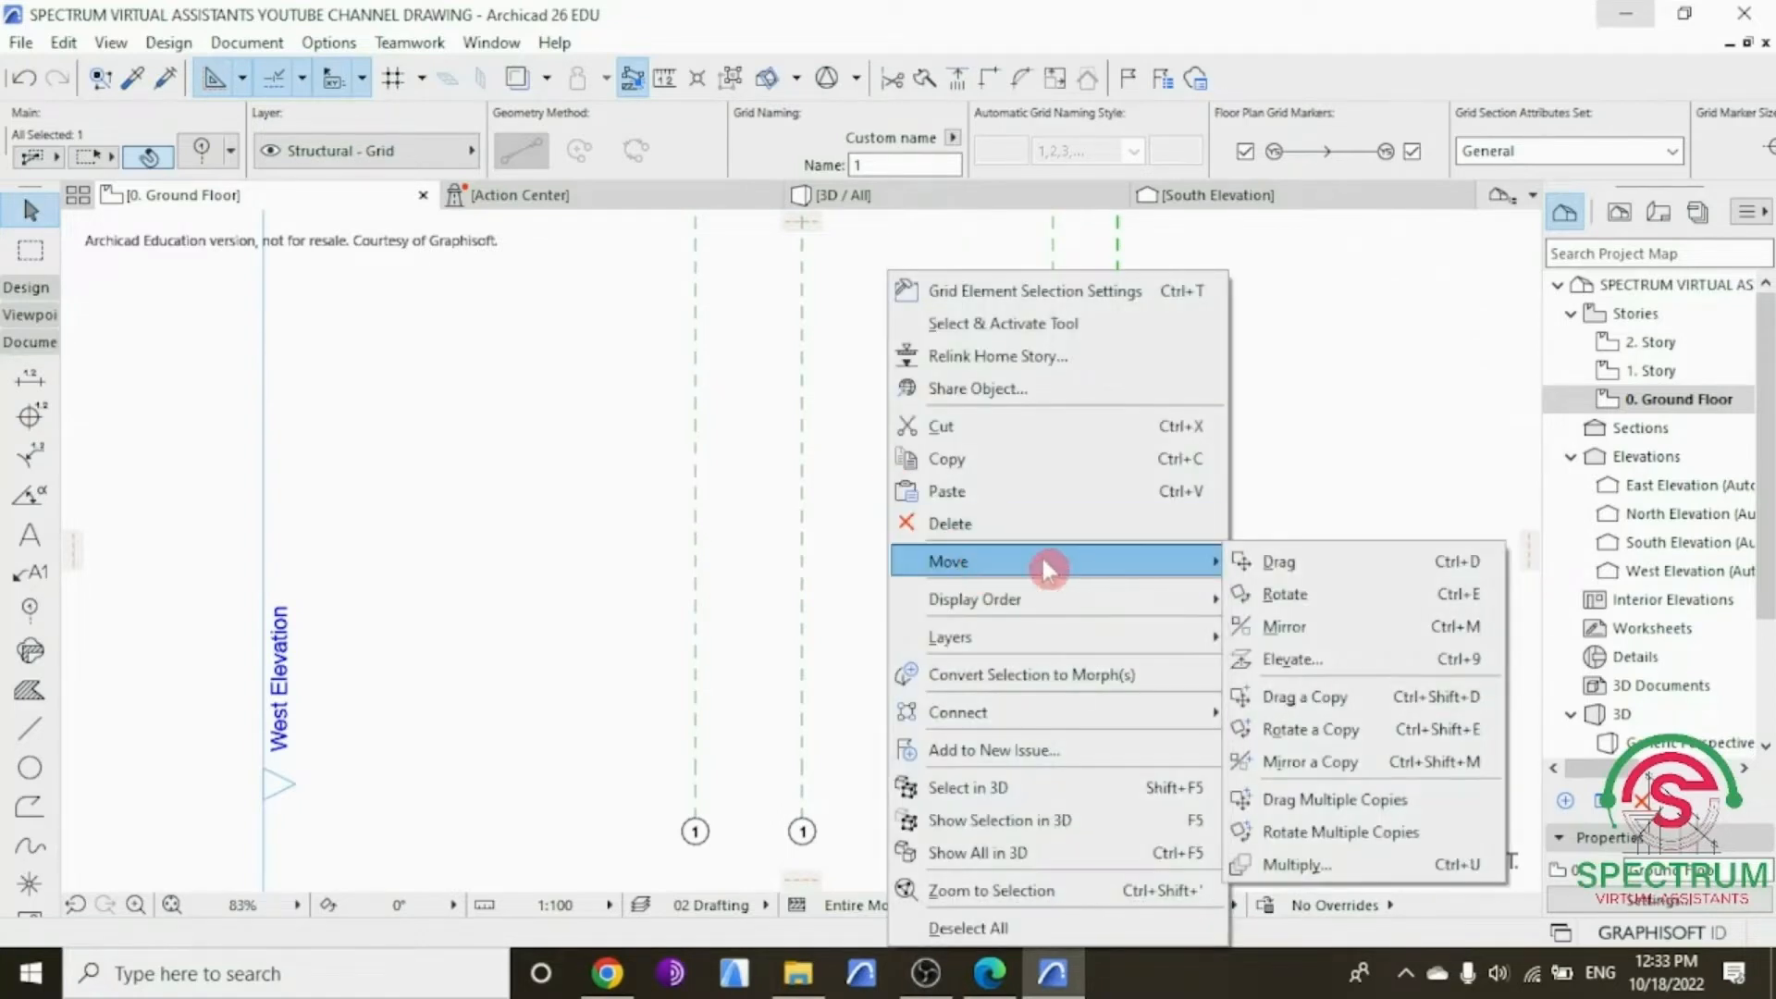
pyautogui.click(1338, 705)
pyautogui.click(1117, 818)
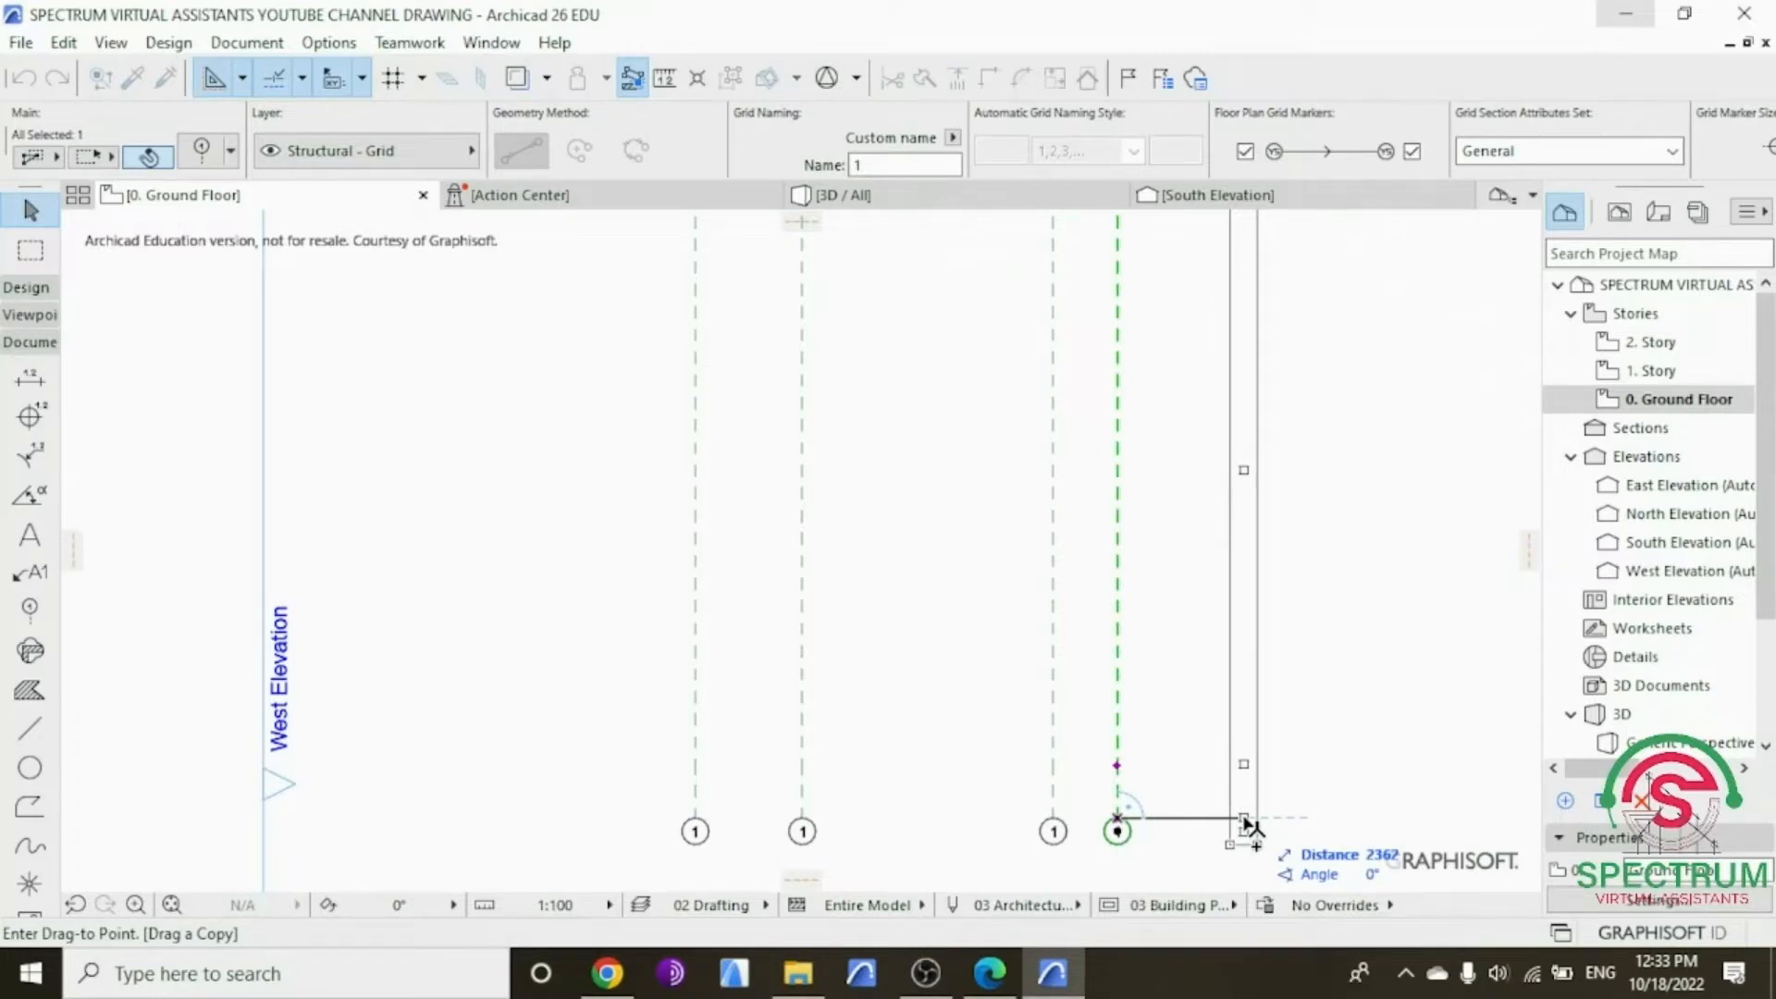
pyautogui.write('2800')
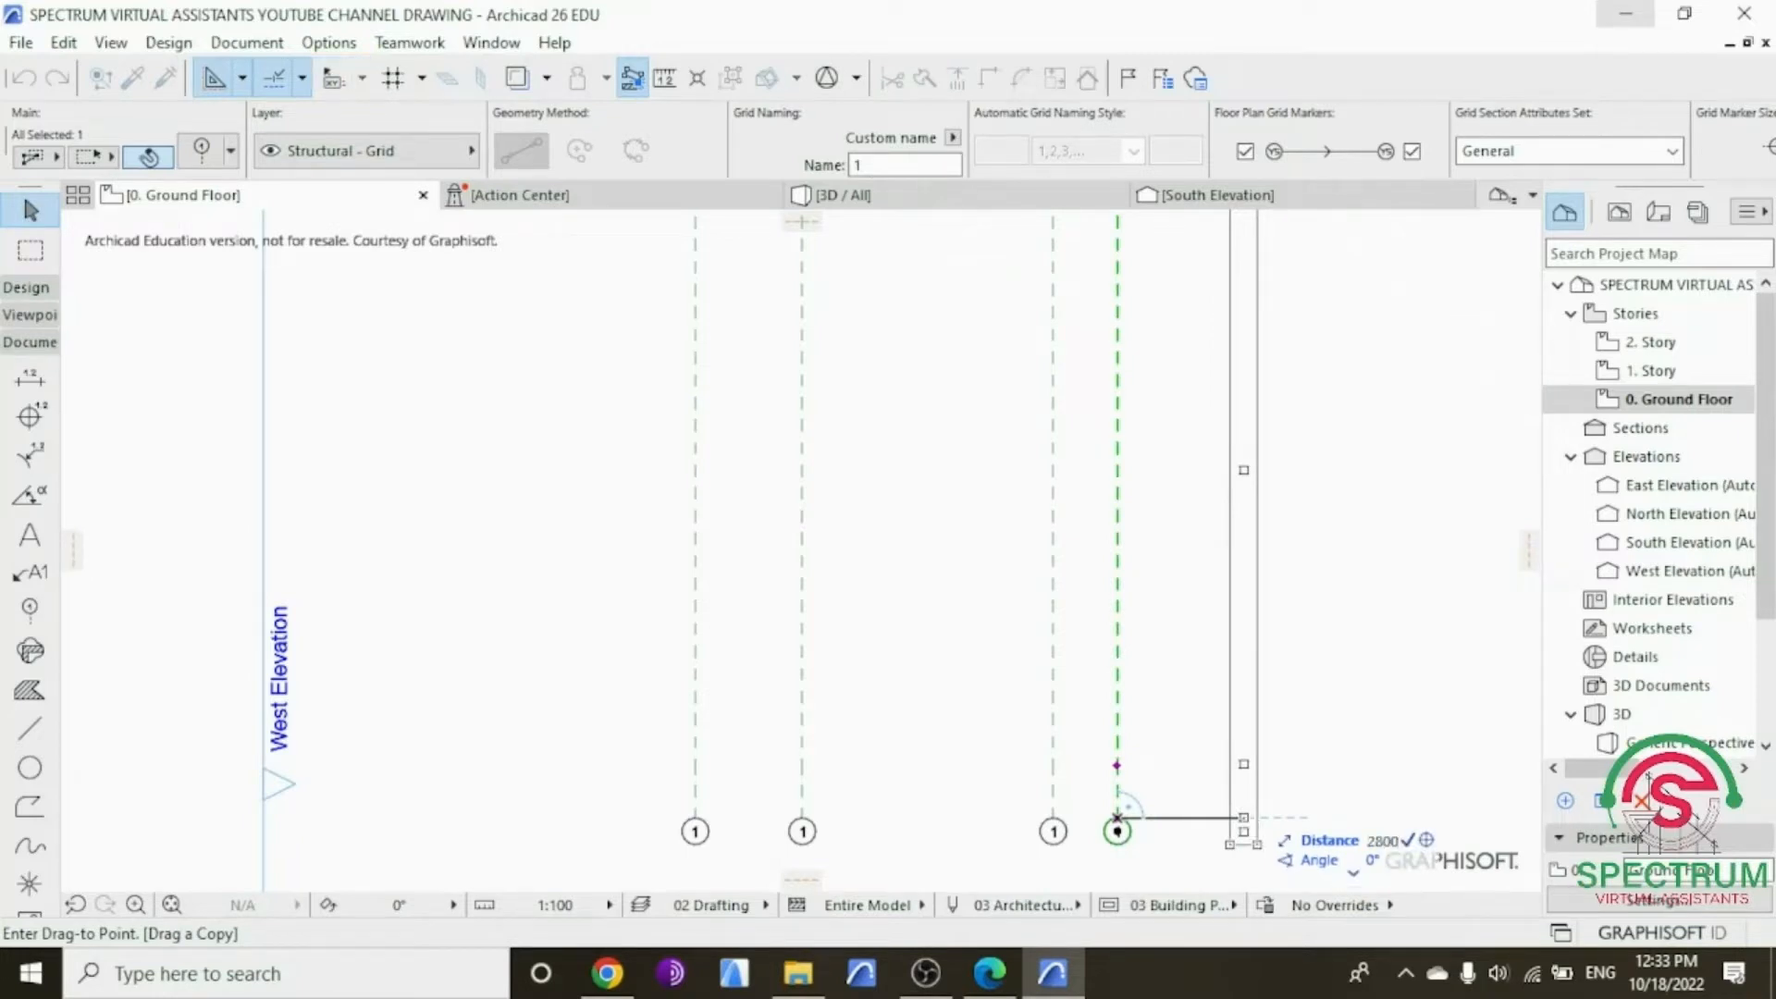
pyautogui.press('Return')
# Step: Drag a copy of the fifth vertical grid line 700 mm to the east at an angle of 0°
pyautogui.rightClick(1173, 463)
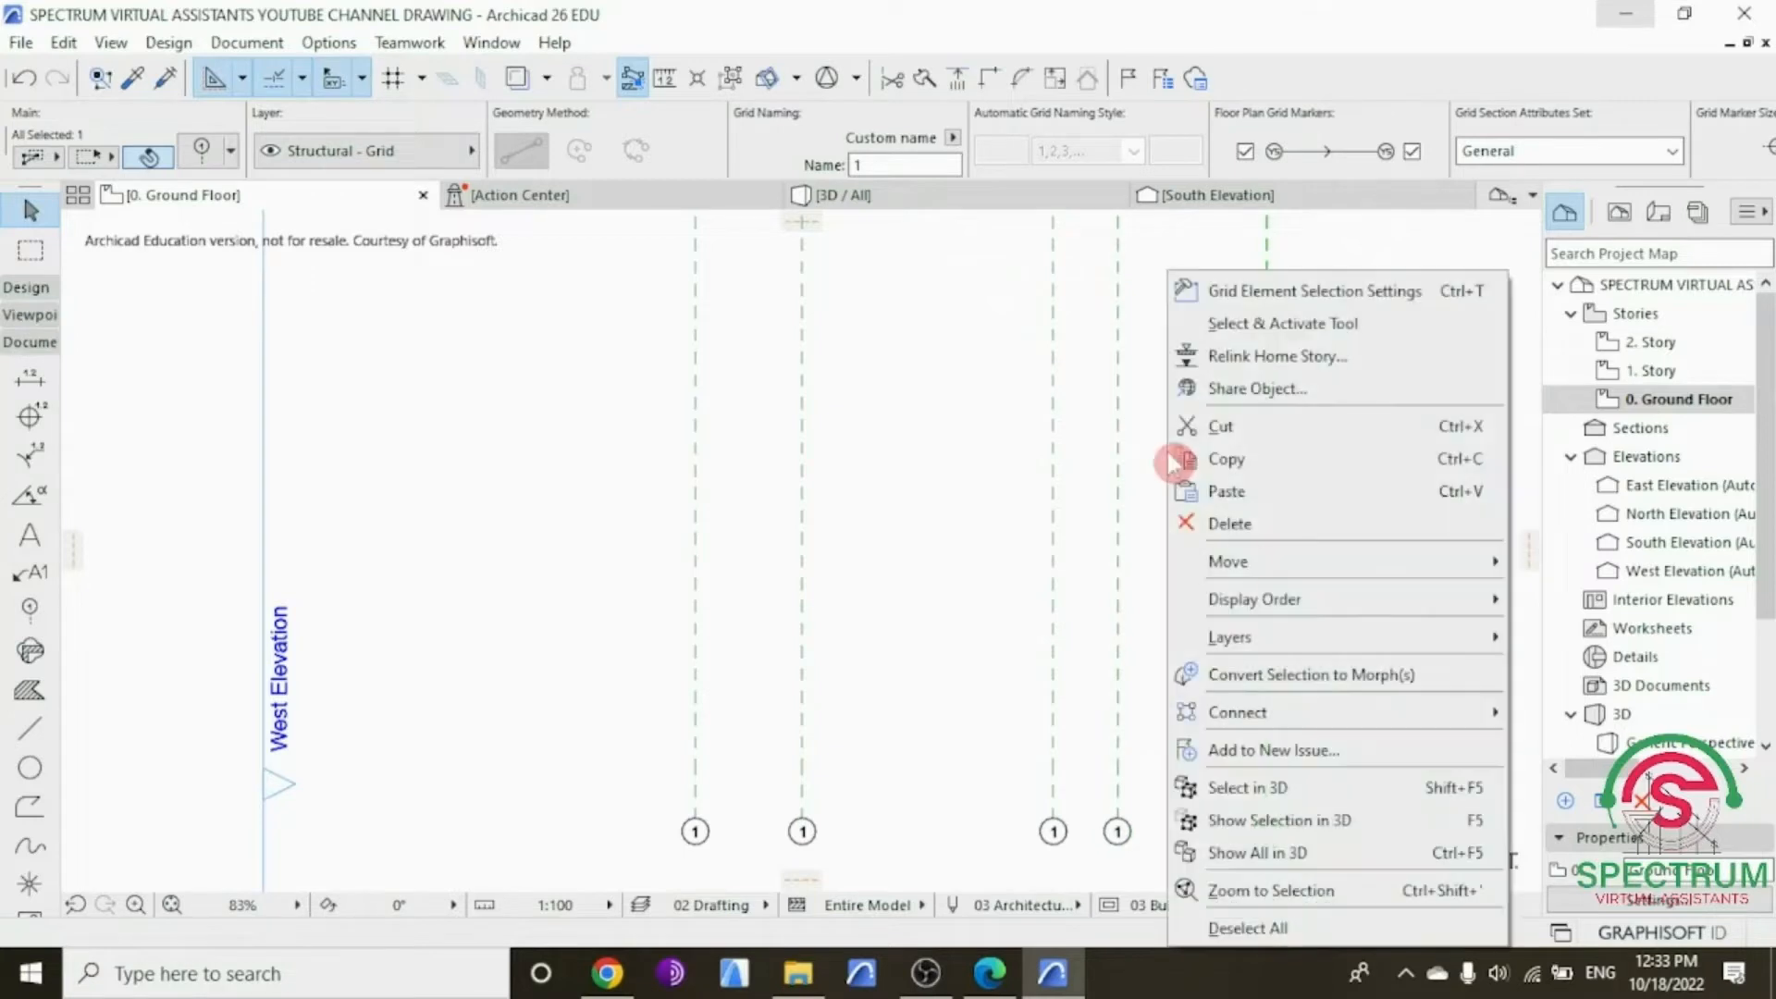
pyautogui.moveTo(1249, 560)
pyautogui.click(952, 686)
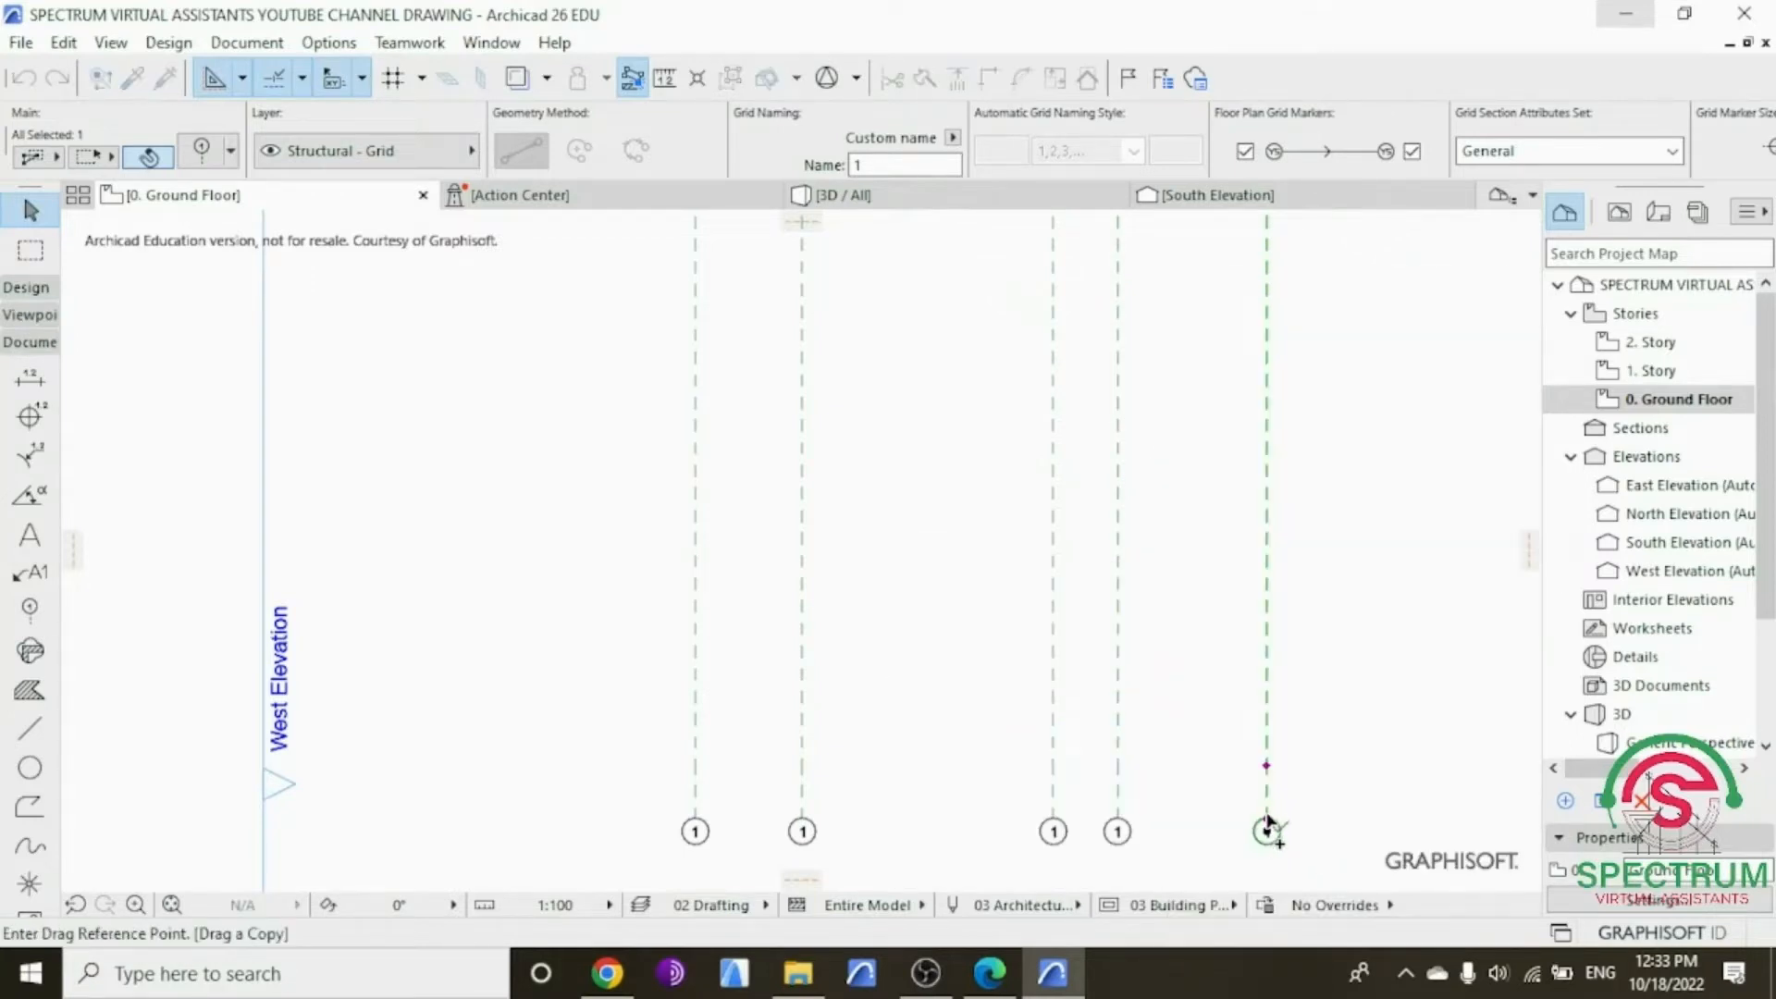
pyautogui.click(1267, 819)
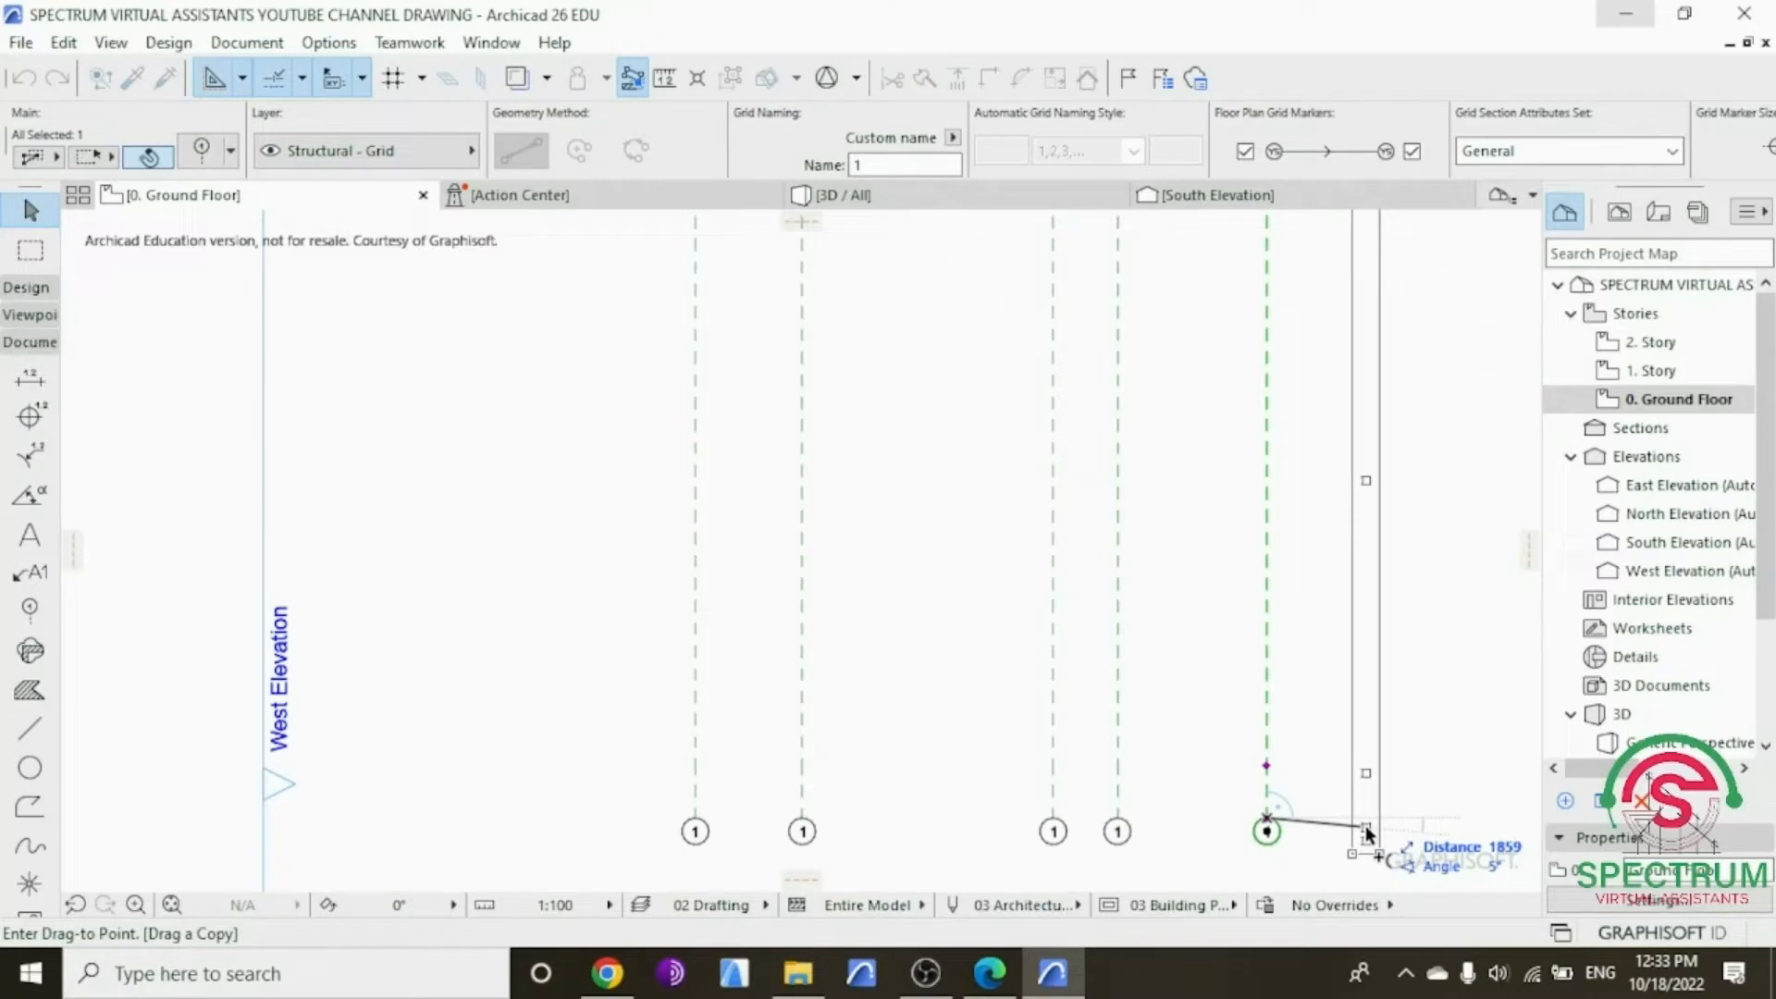
pyautogui.write('700')
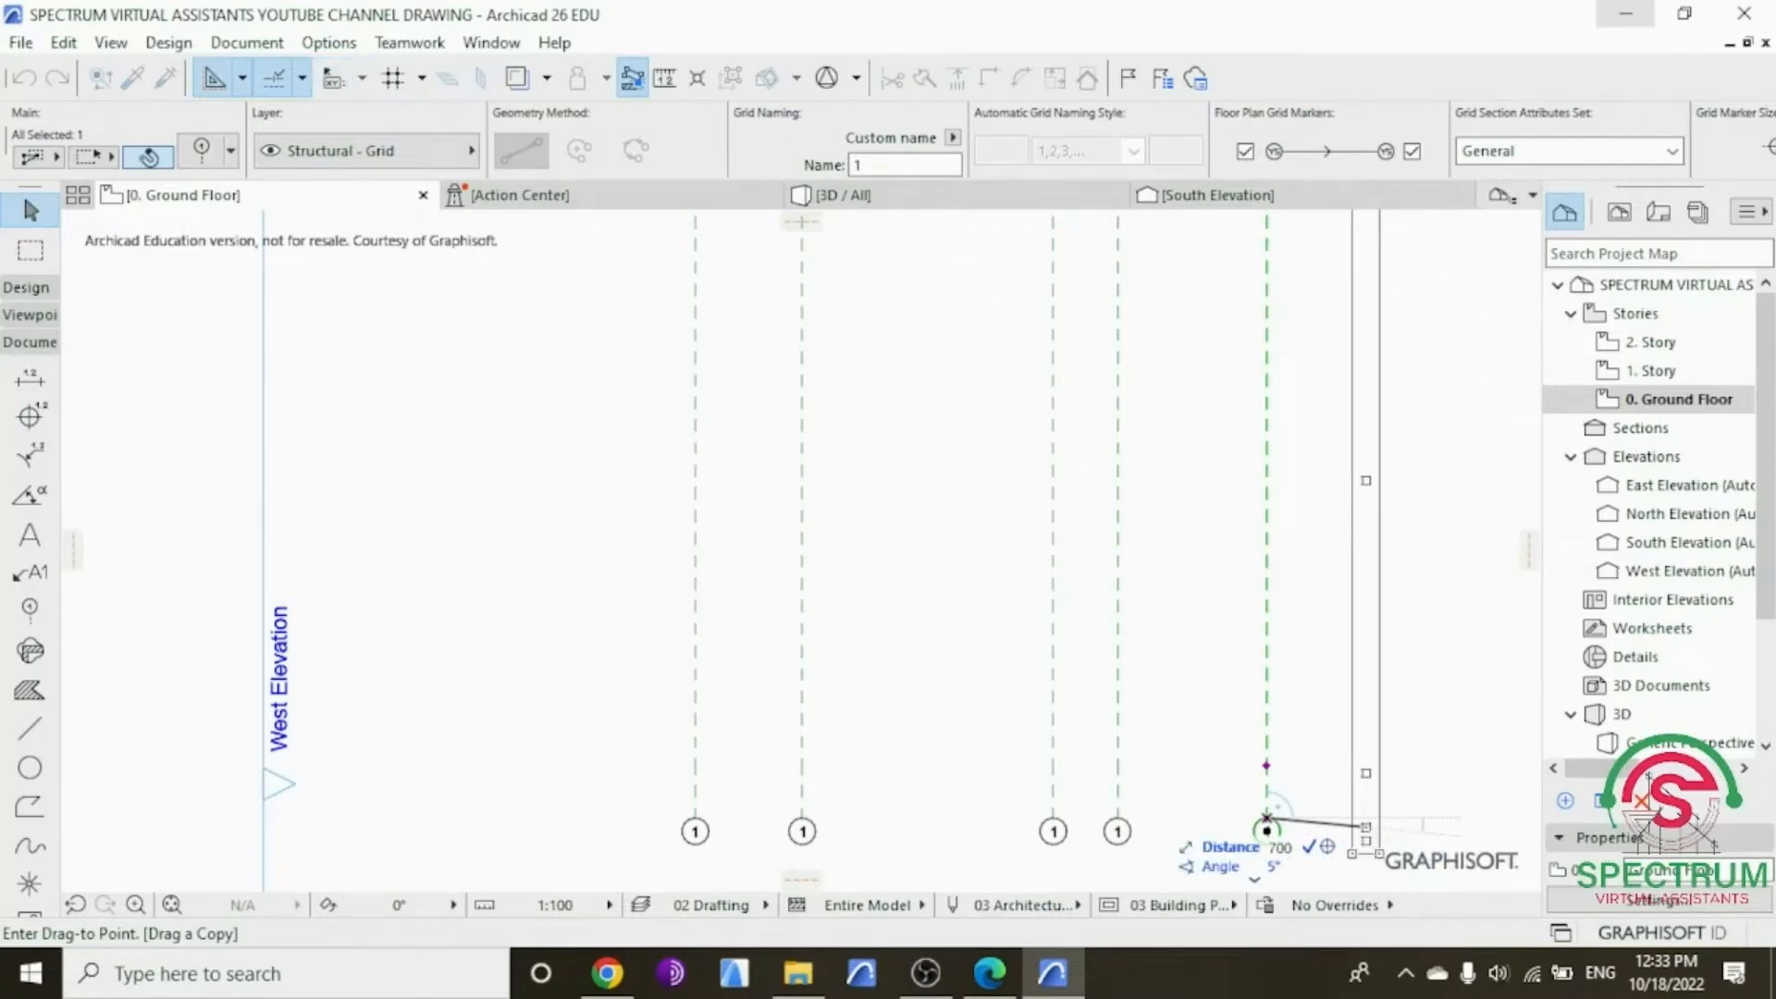
pyautogui.press('Tab')
pyautogui.write('0')
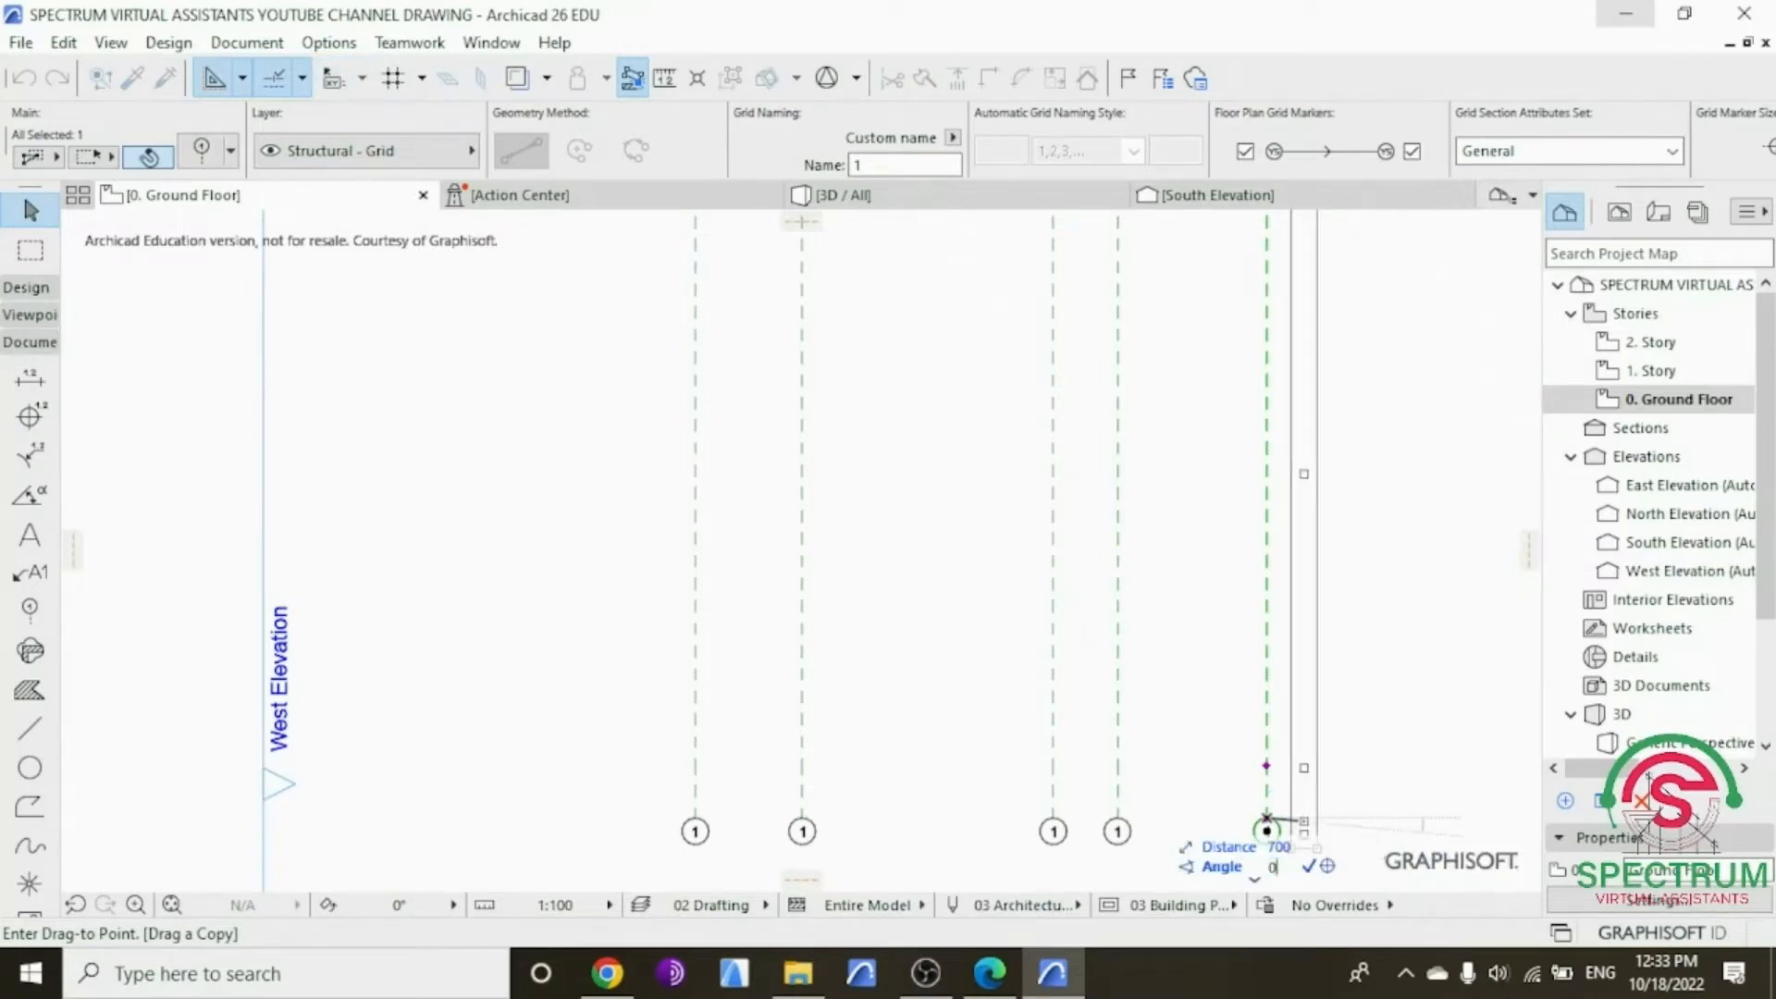
pyautogui.press('Return')
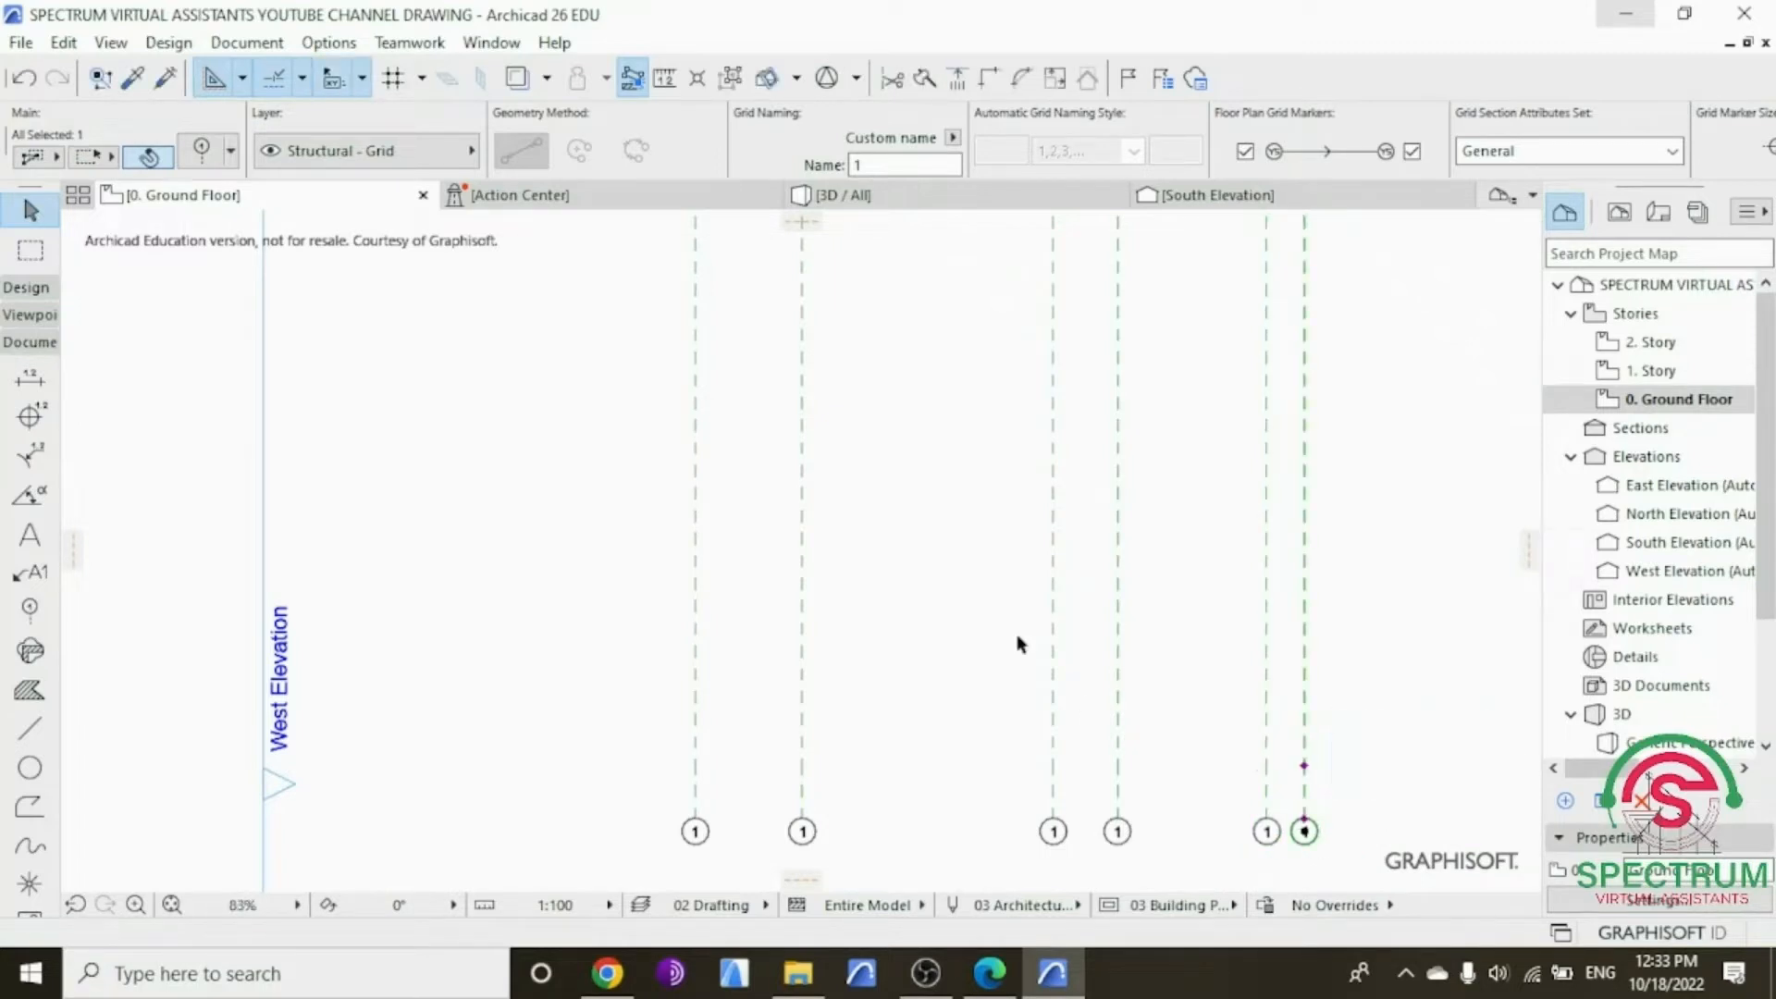
pyautogui.click(967, 601)
# Step: Rename the second vertical grid line from the west as 2
pyautogui.scroll(-2, 913, 581)
pyautogui.scroll(4, 832, 721)
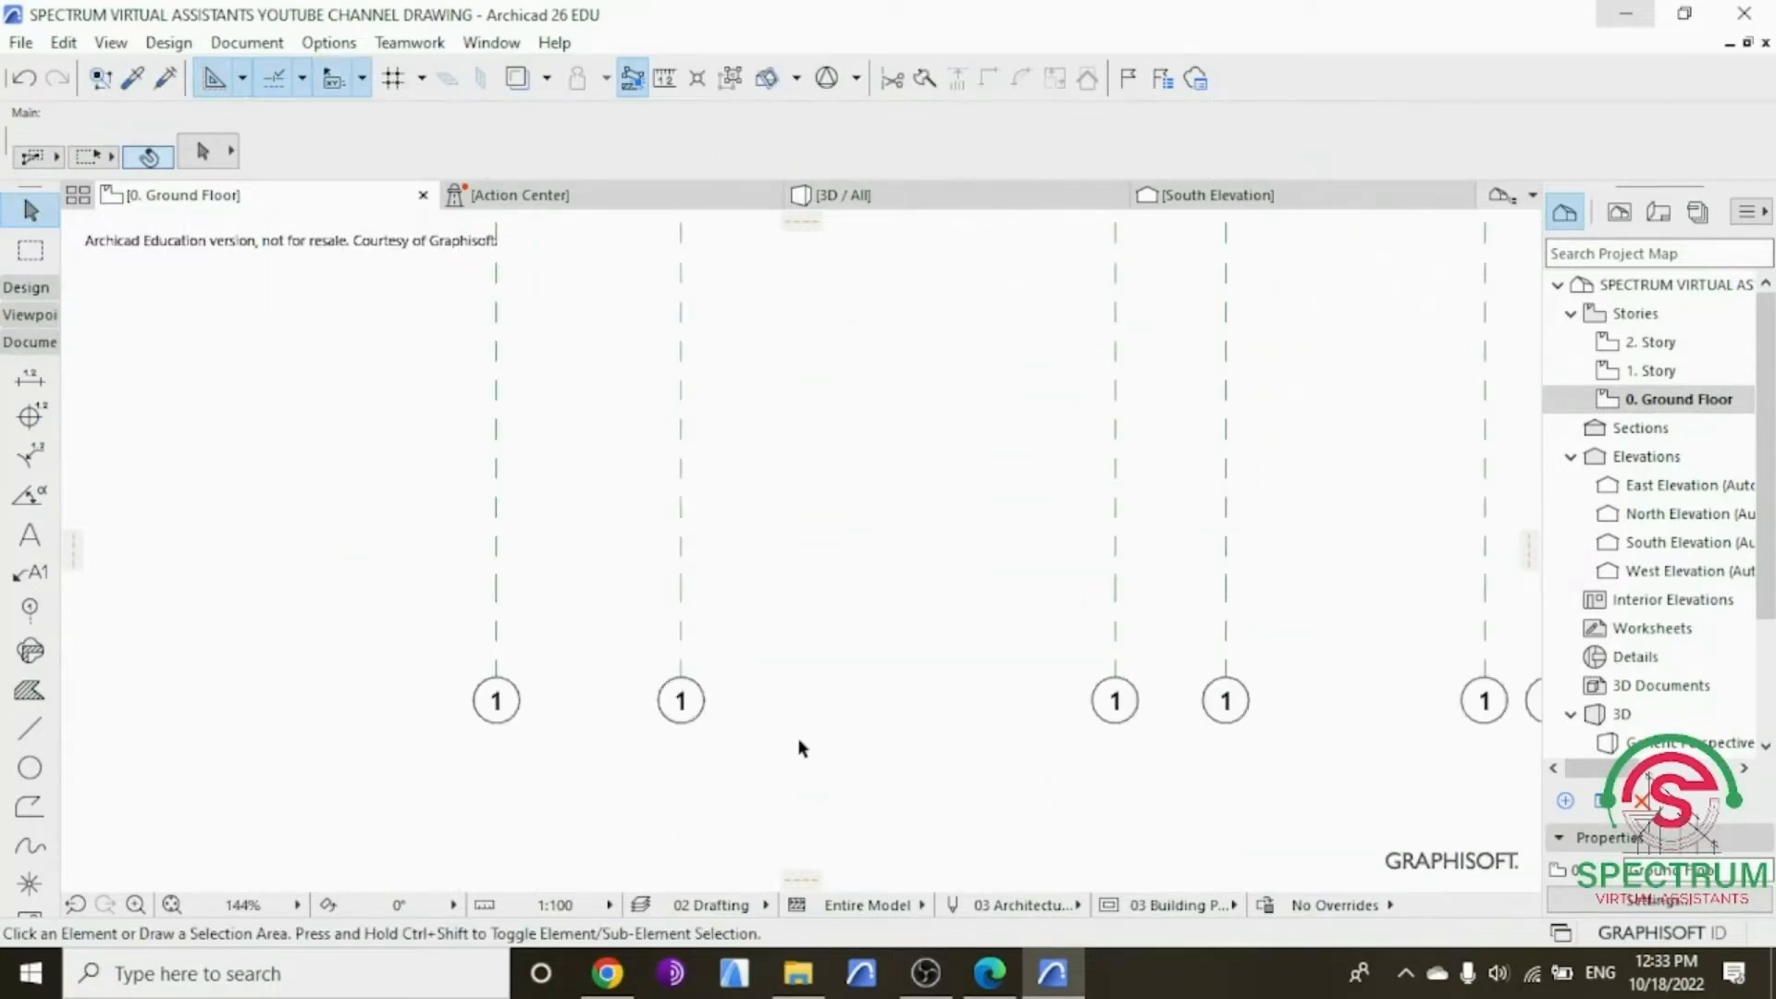
pyautogui.scroll(3, 801, 747)
pyautogui.click(629, 566)
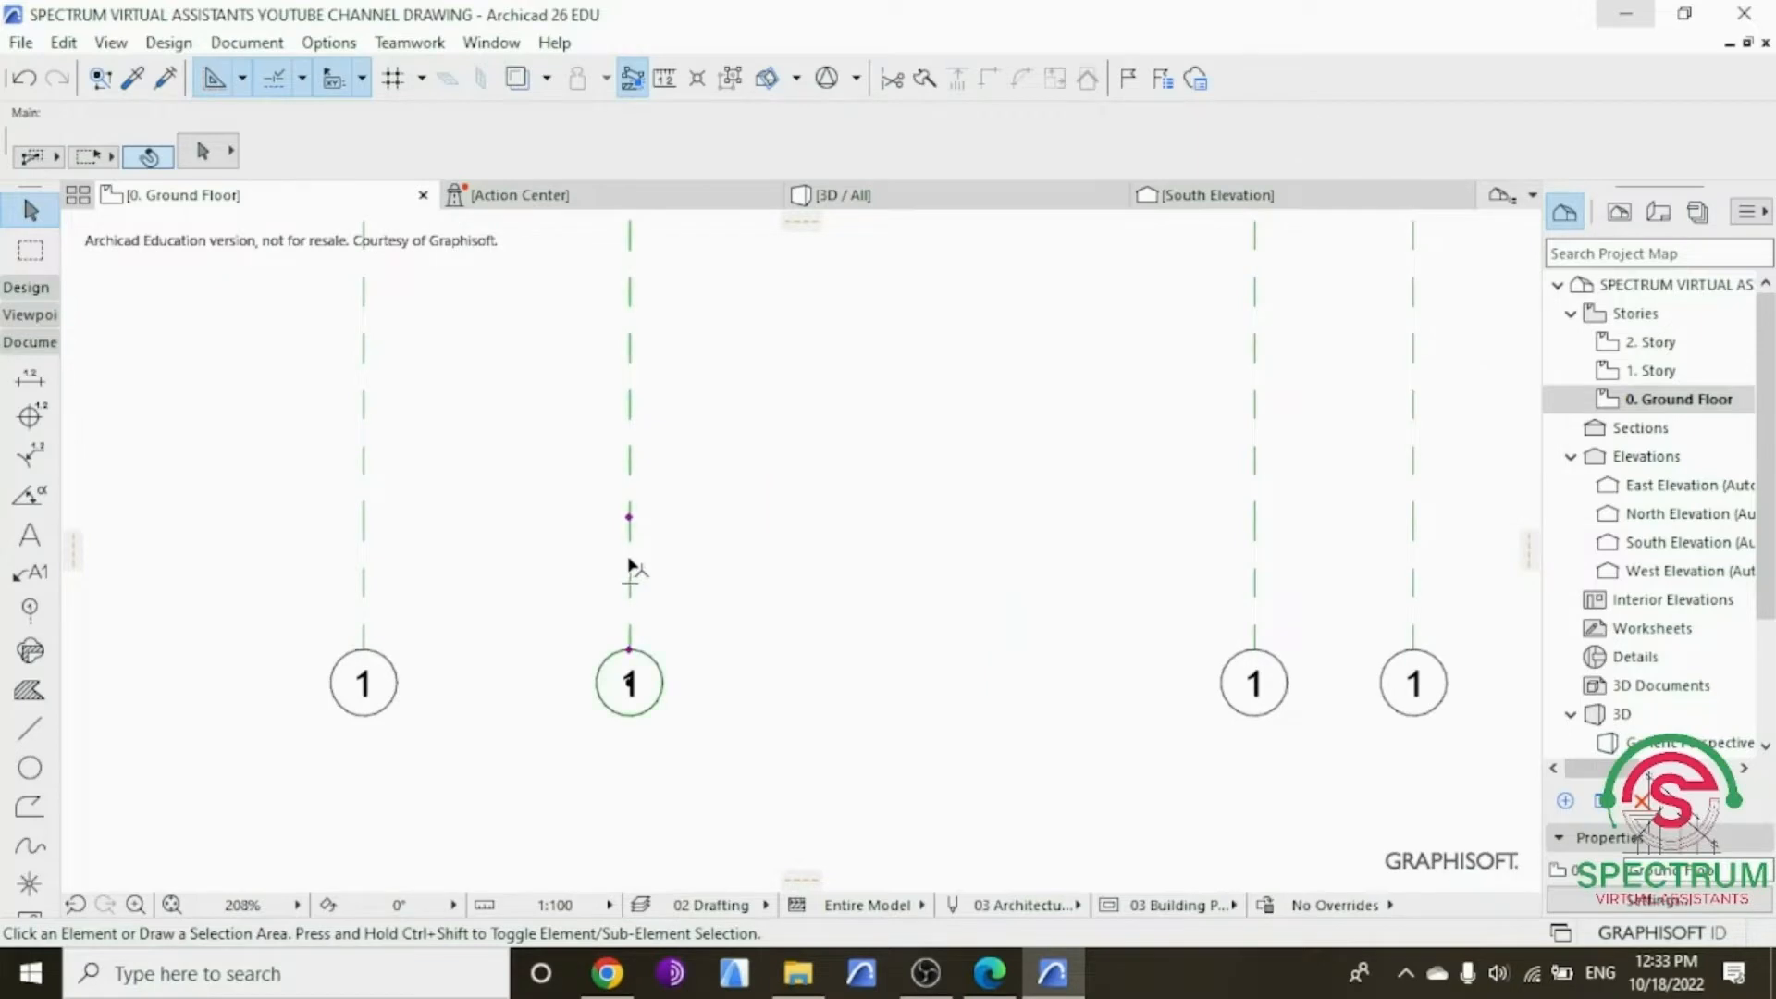
pyautogui.click(886, 165)
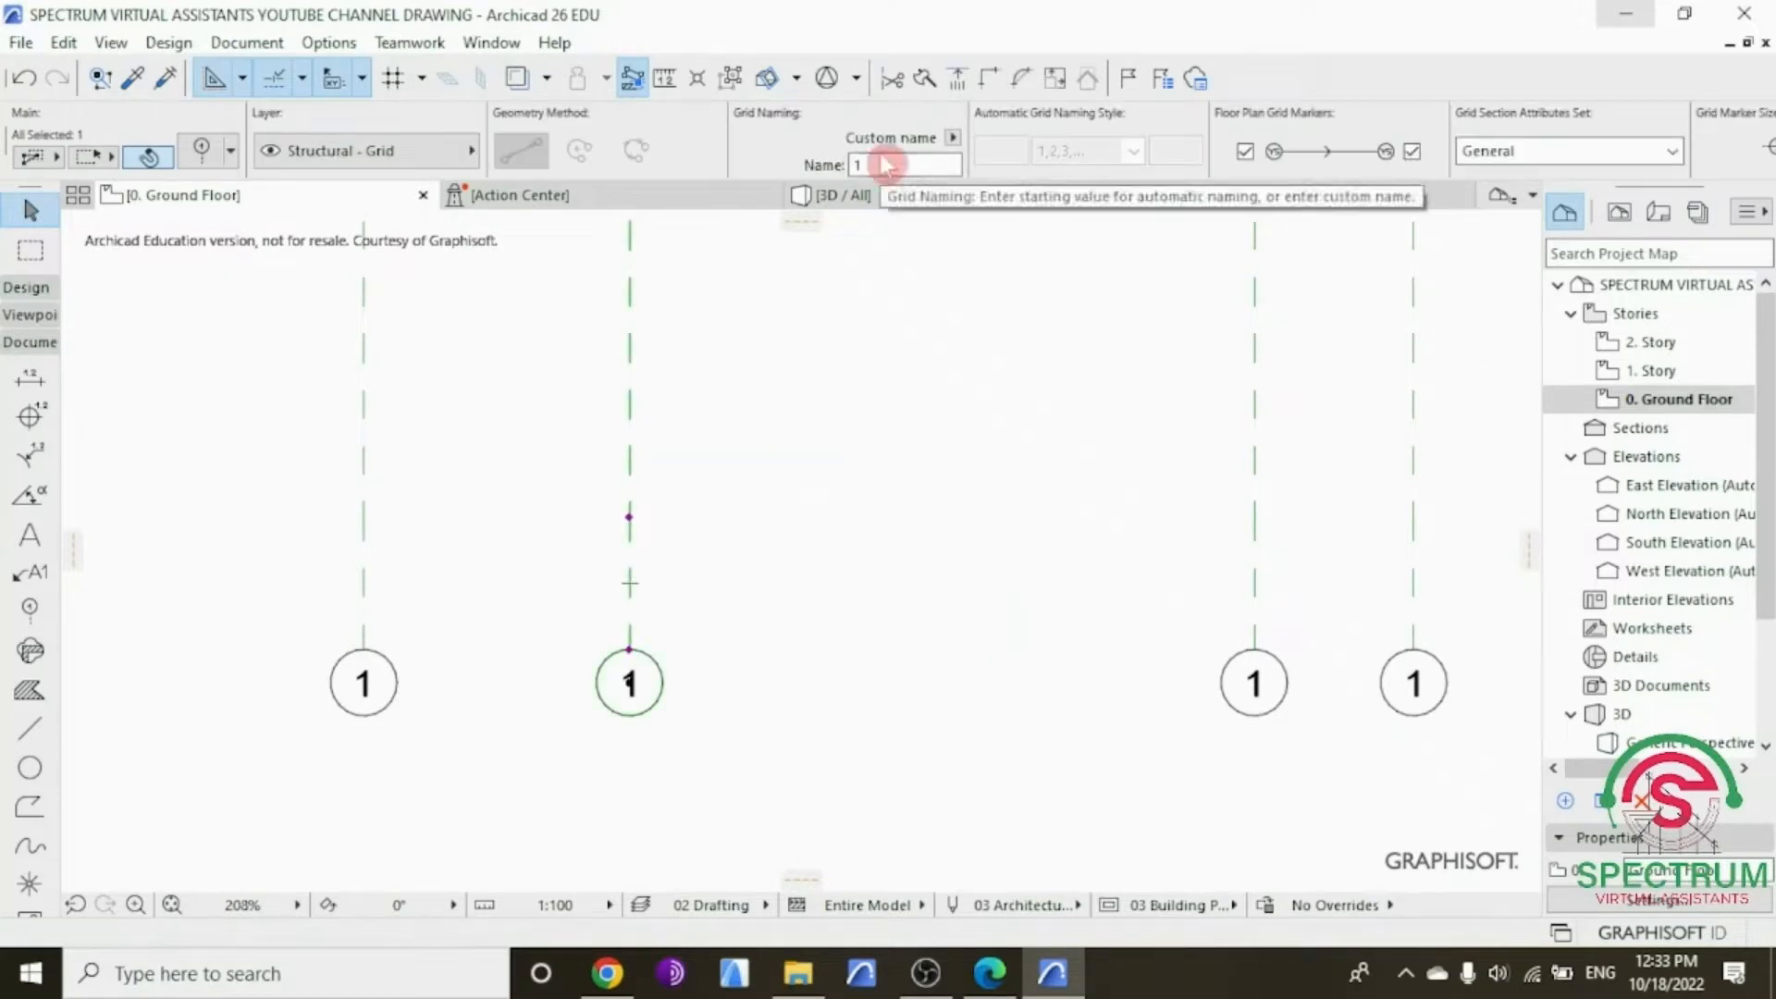
pyautogui.moveTo(866, 164); pyautogui.dragTo(849, 167)
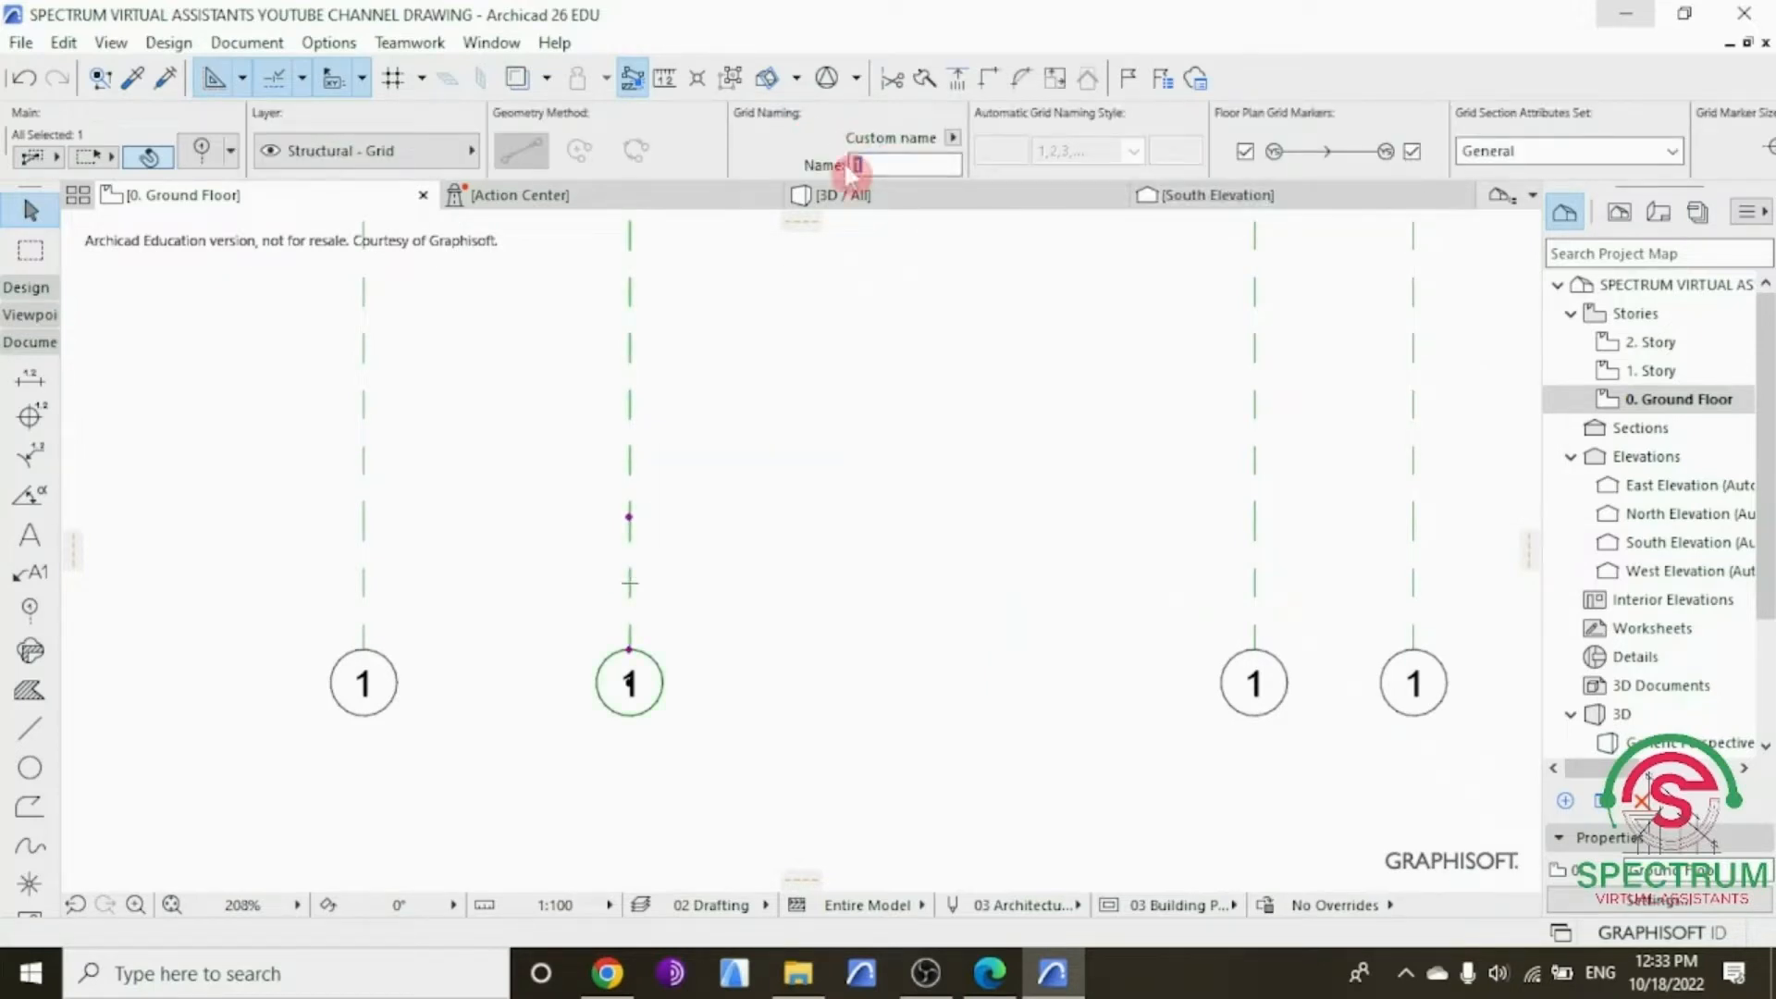
pyautogui.write('2')
pyautogui.click(782, 490)
# Step: Rename the third vertical grid line from the west as 3
pyautogui.click(1253, 463)
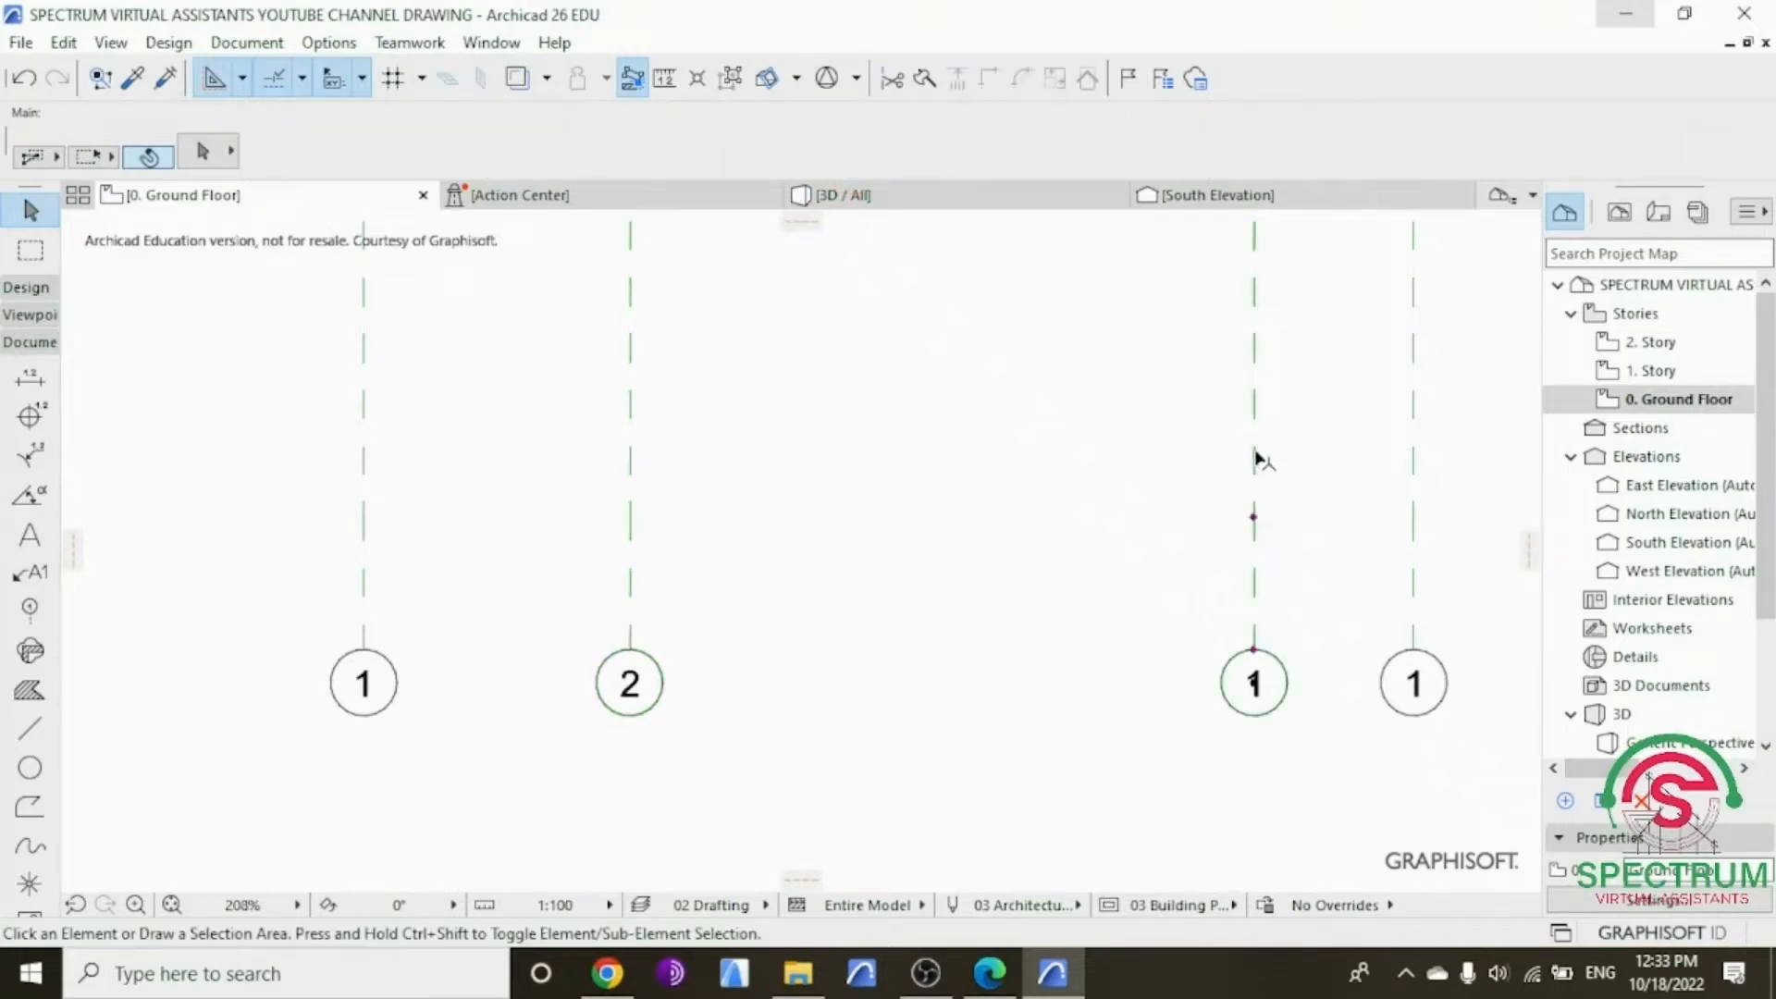
pyautogui.moveTo(864, 169); pyautogui.dragTo(804, 194)
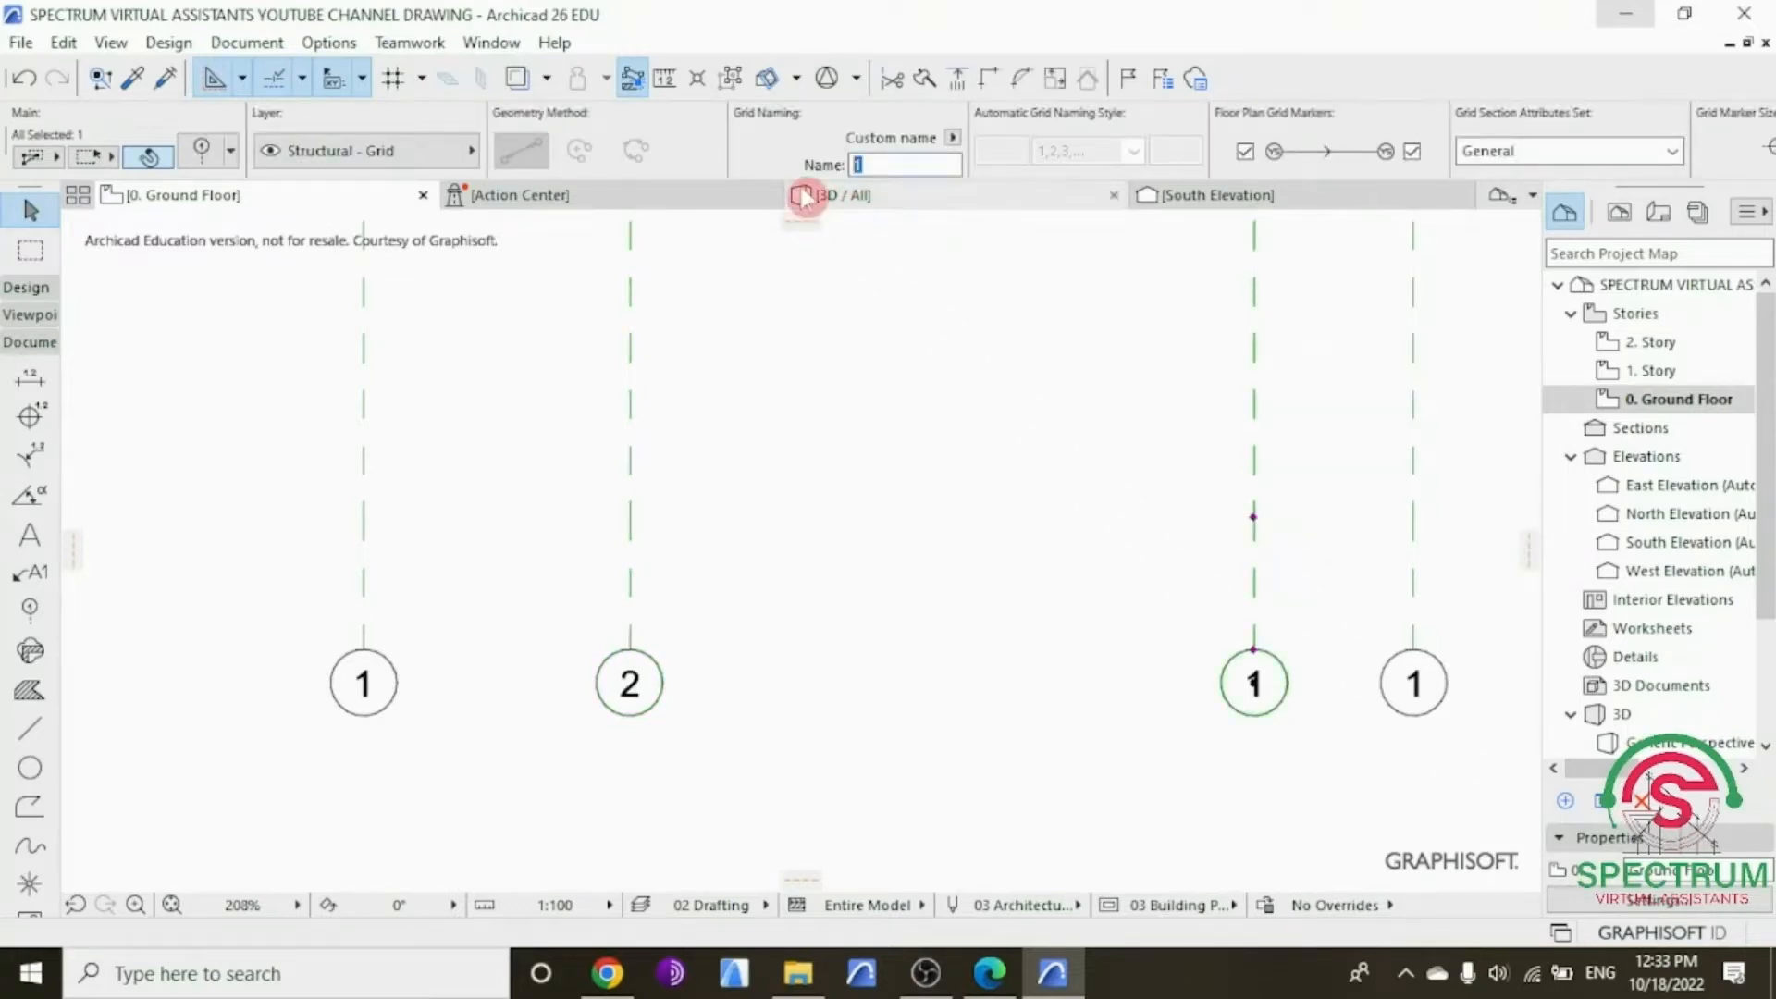
pyautogui.write('3')
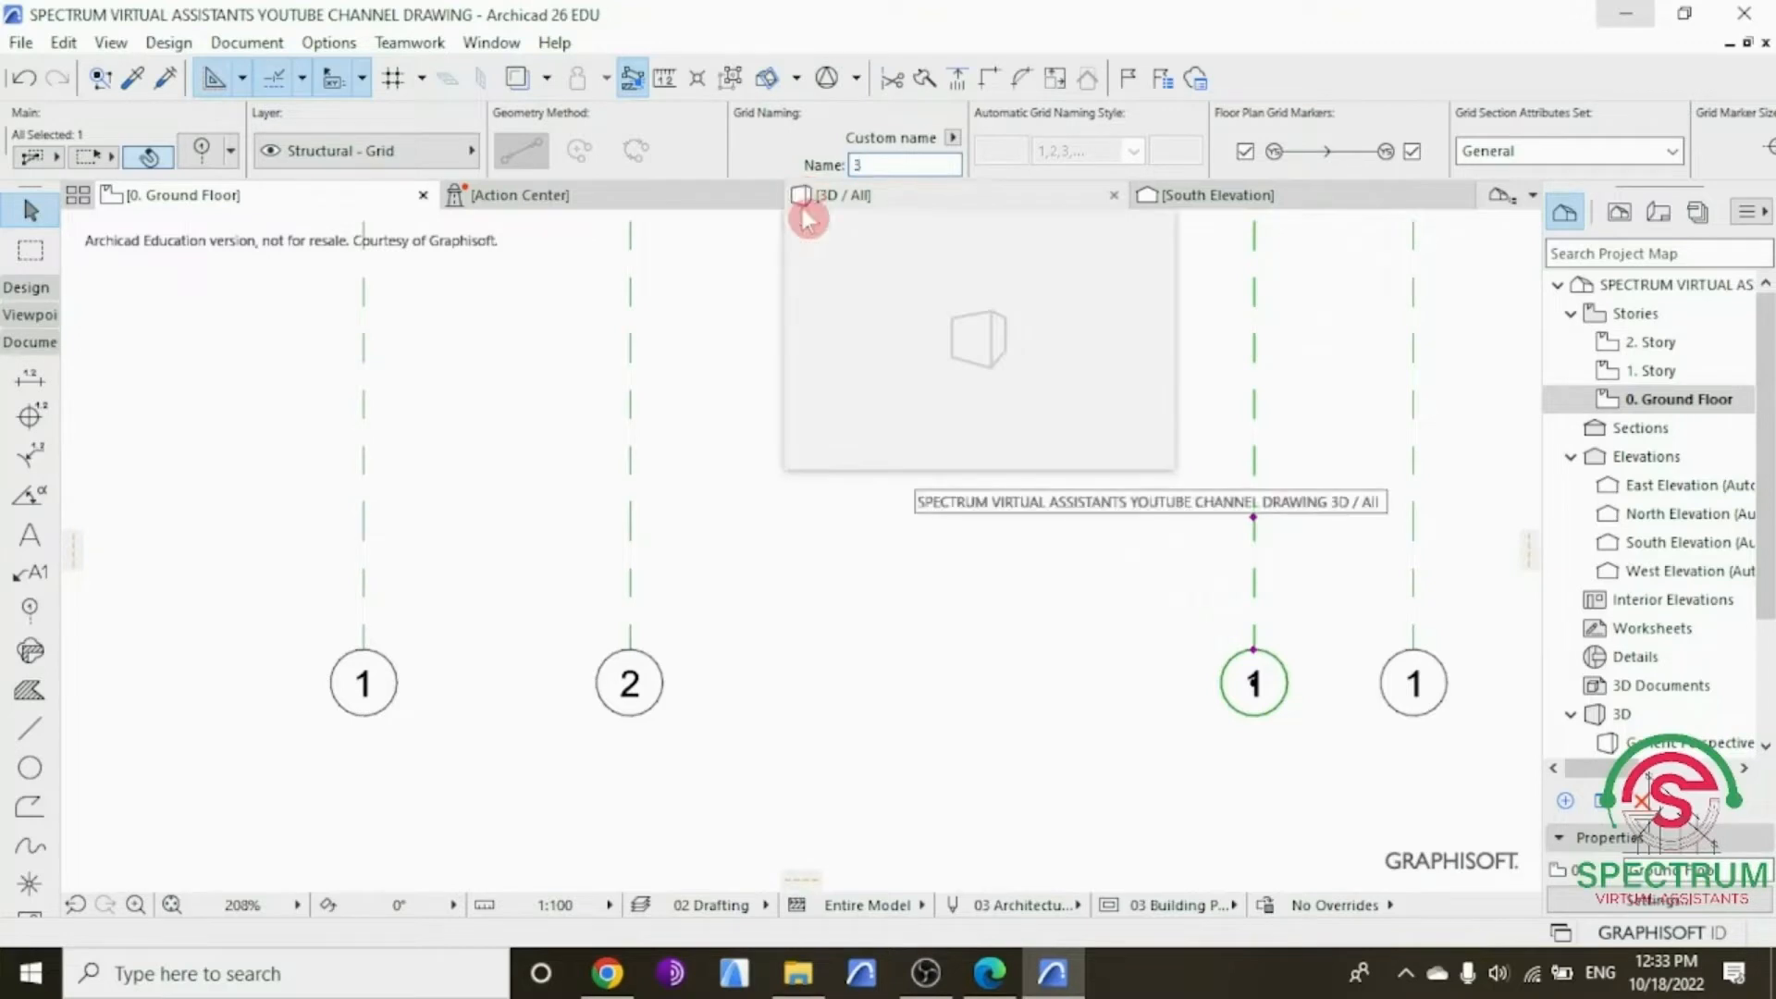
pyautogui.click(729, 435)
# Step: Rename the fourth vertical grid line from the west as 4
pyautogui.scroll(-5, 745, 481)
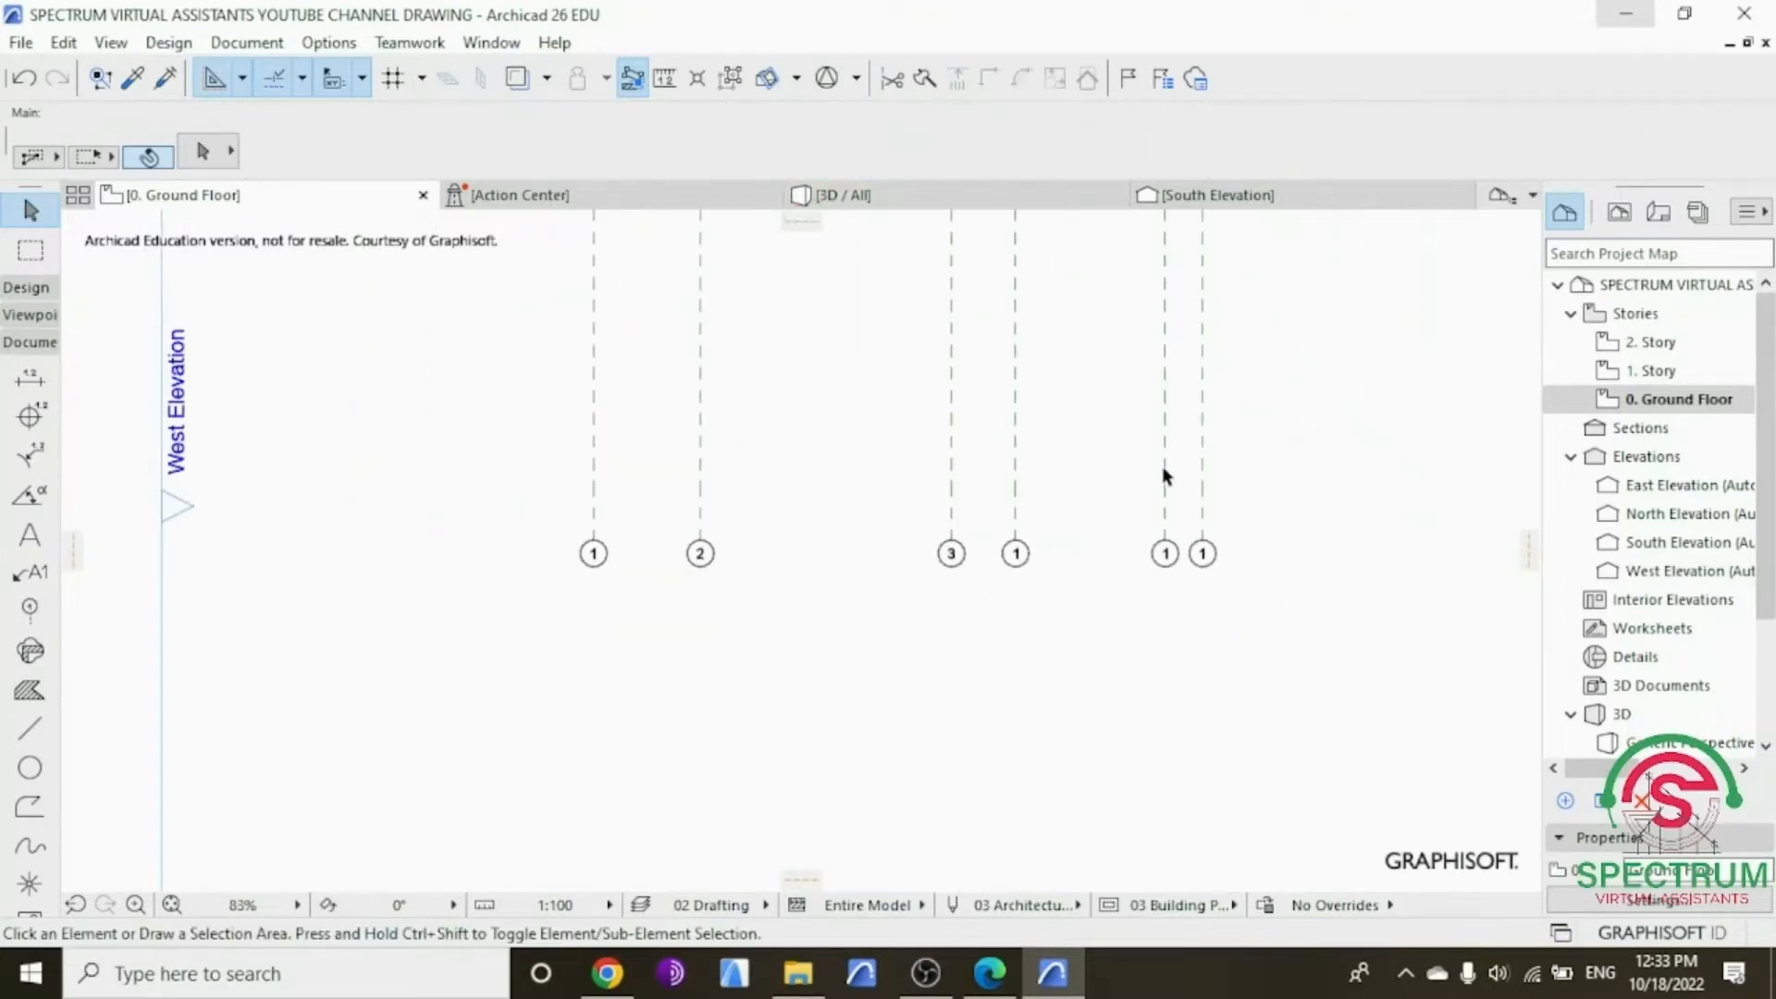
pyautogui.scroll(3, 1175, 472)
pyautogui.click(916, 455)
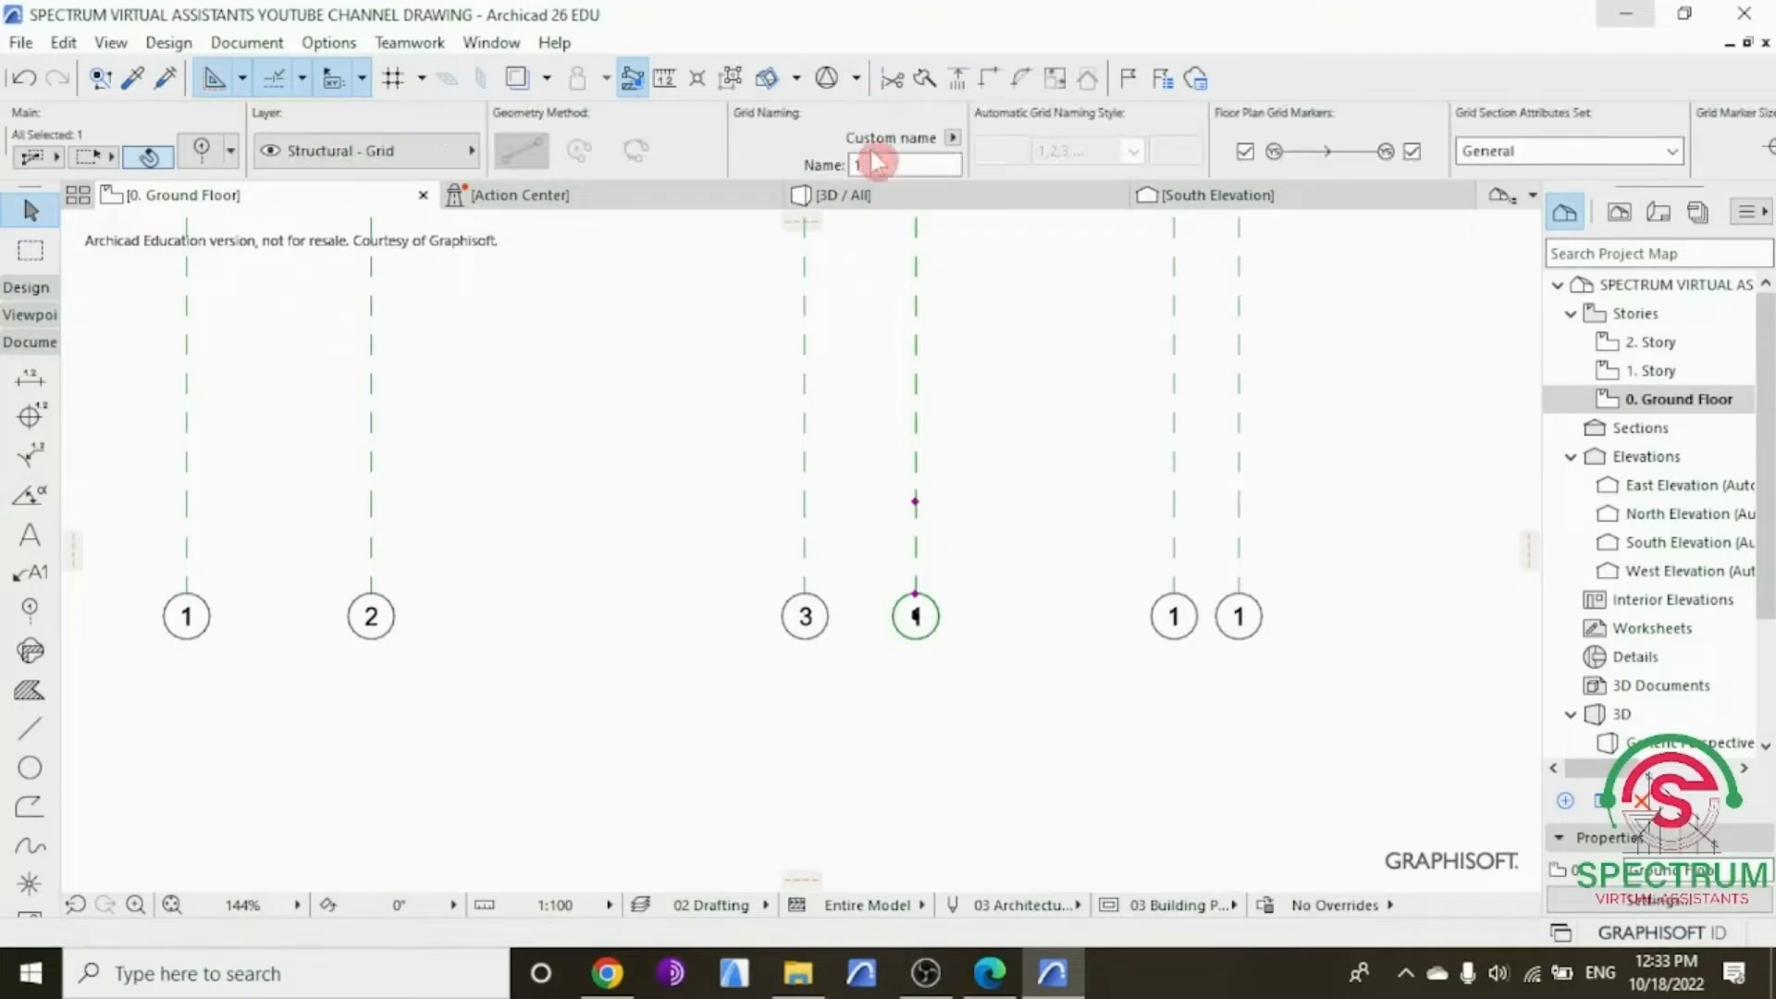
pyautogui.moveTo(879, 164); pyautogui.dragTo(730, 213)
pyautogui.write('4')
pyautogui.press('Return')
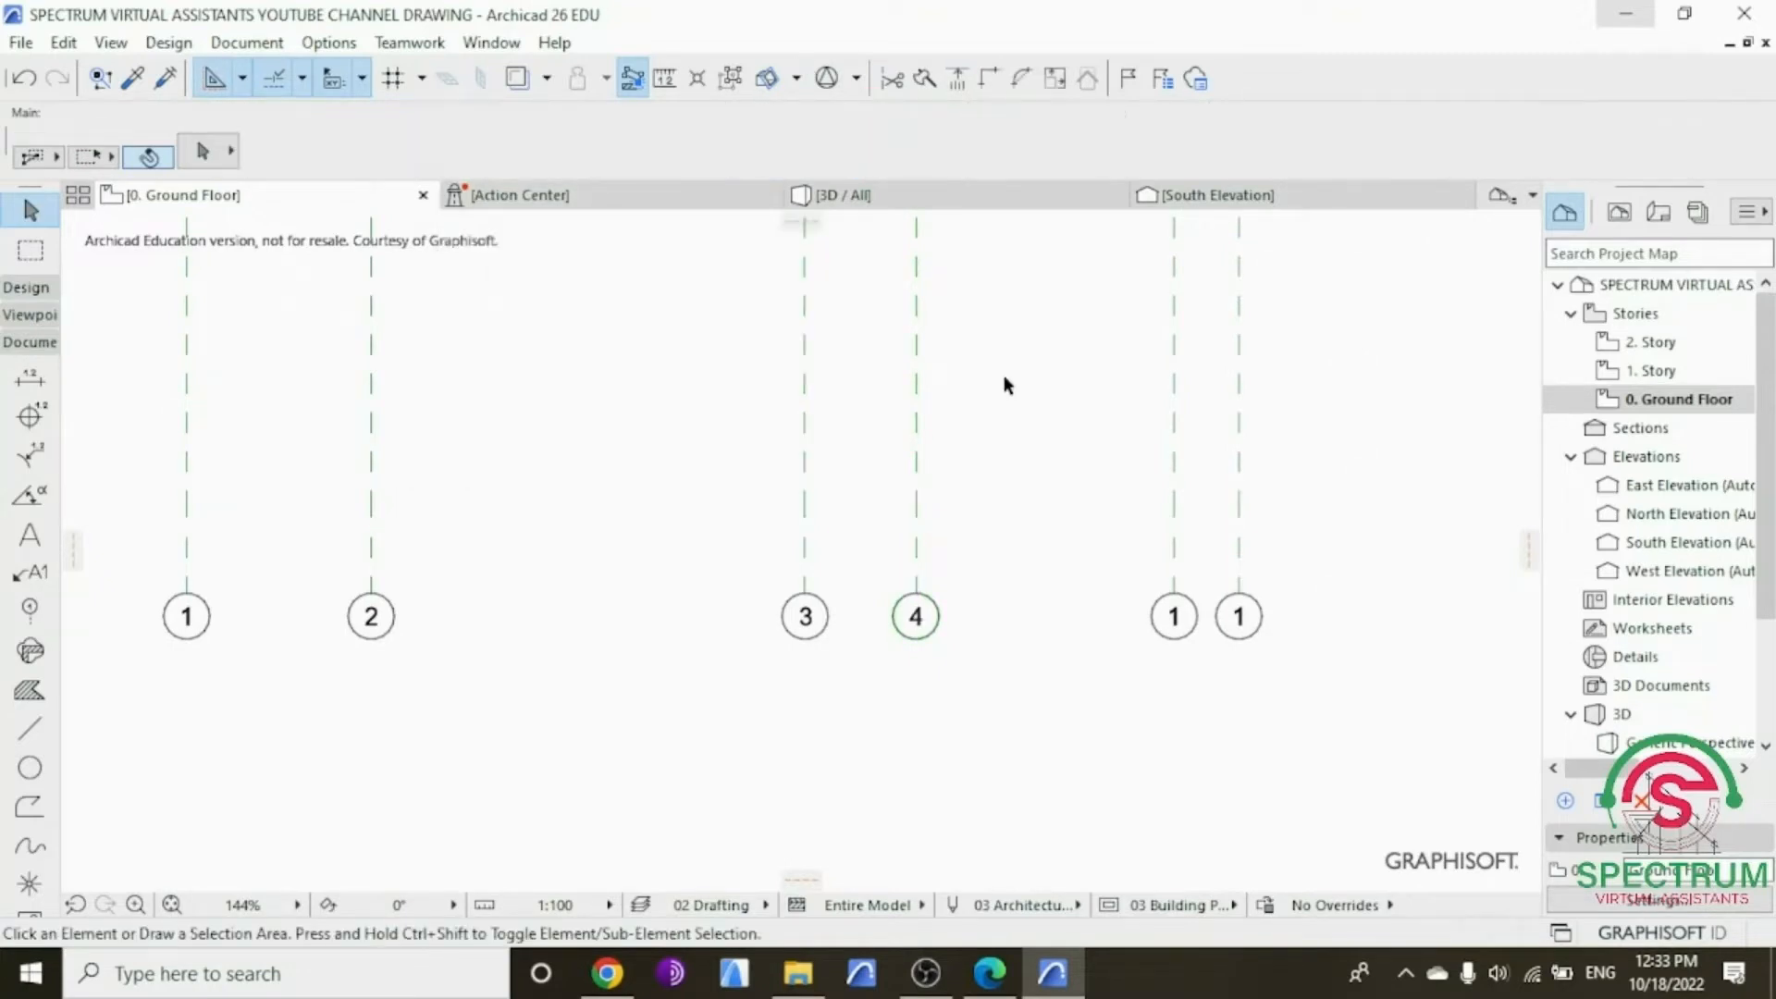
# Step: Rename the fifth vertical grid line from the west as 5
pyautogui.click(1173, 425)
pyautogui.moveTo(899, 165); pyautogui.dragTo(856, 167)
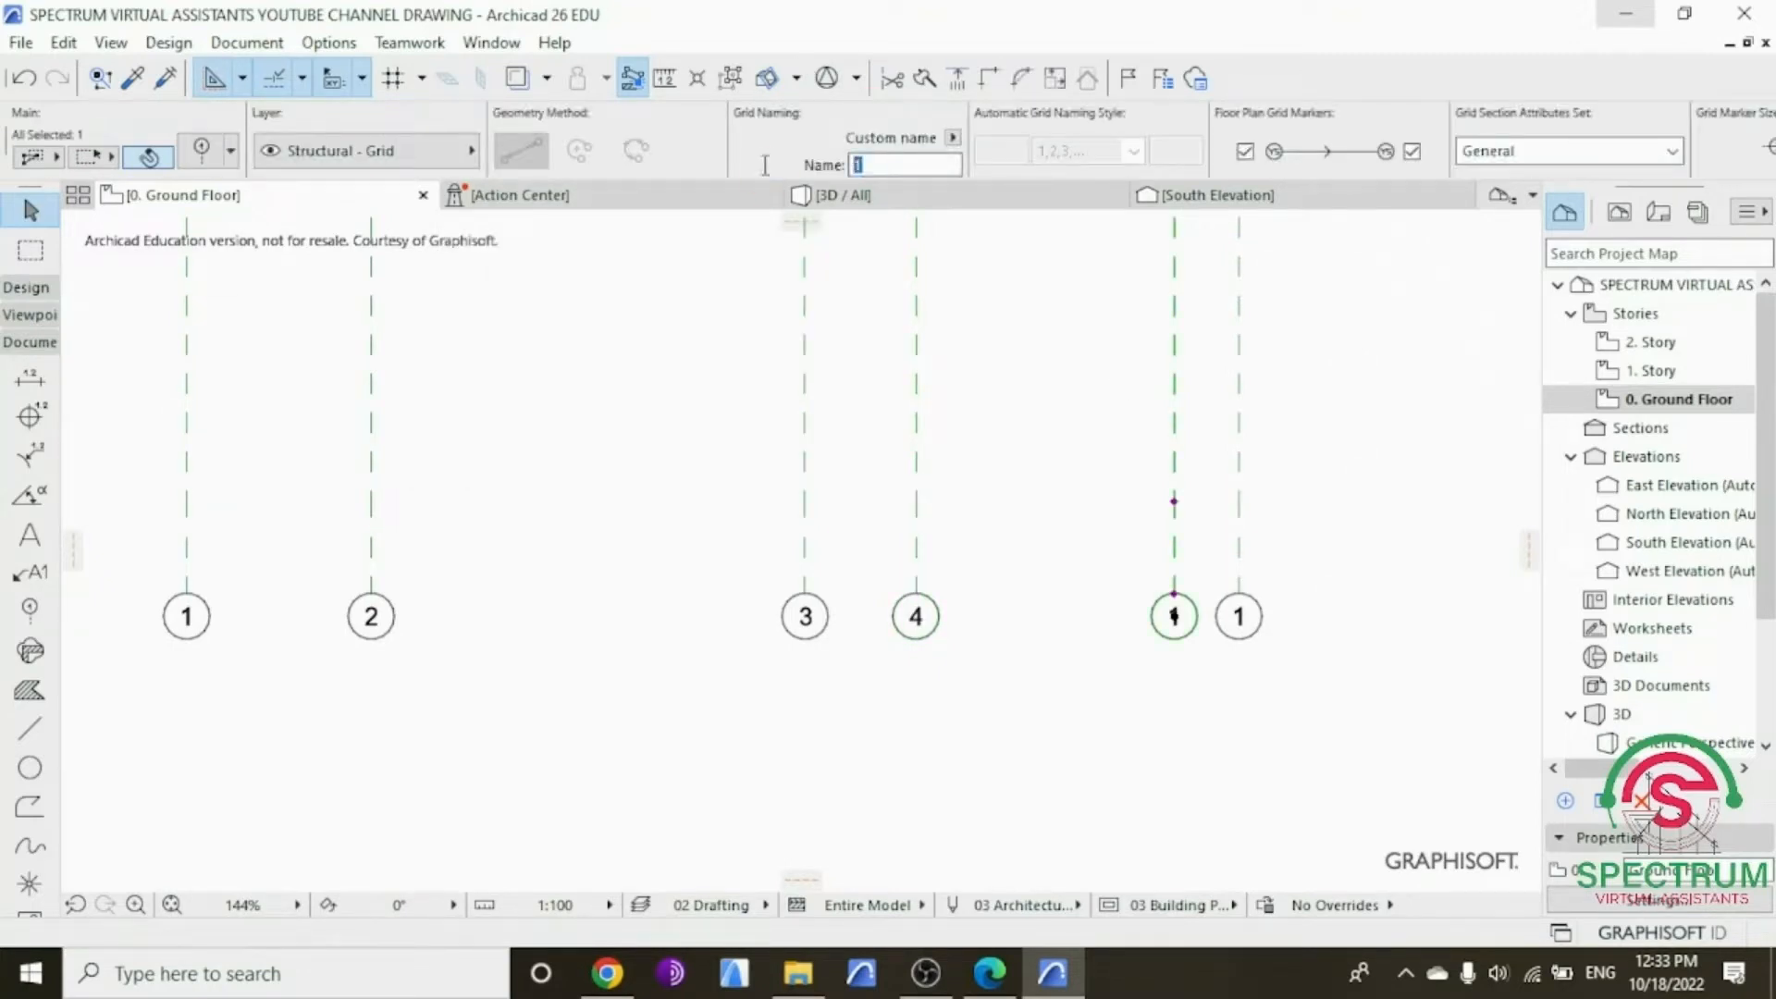
pyautogui.write('5')
pyautogui.click(1007, 413)
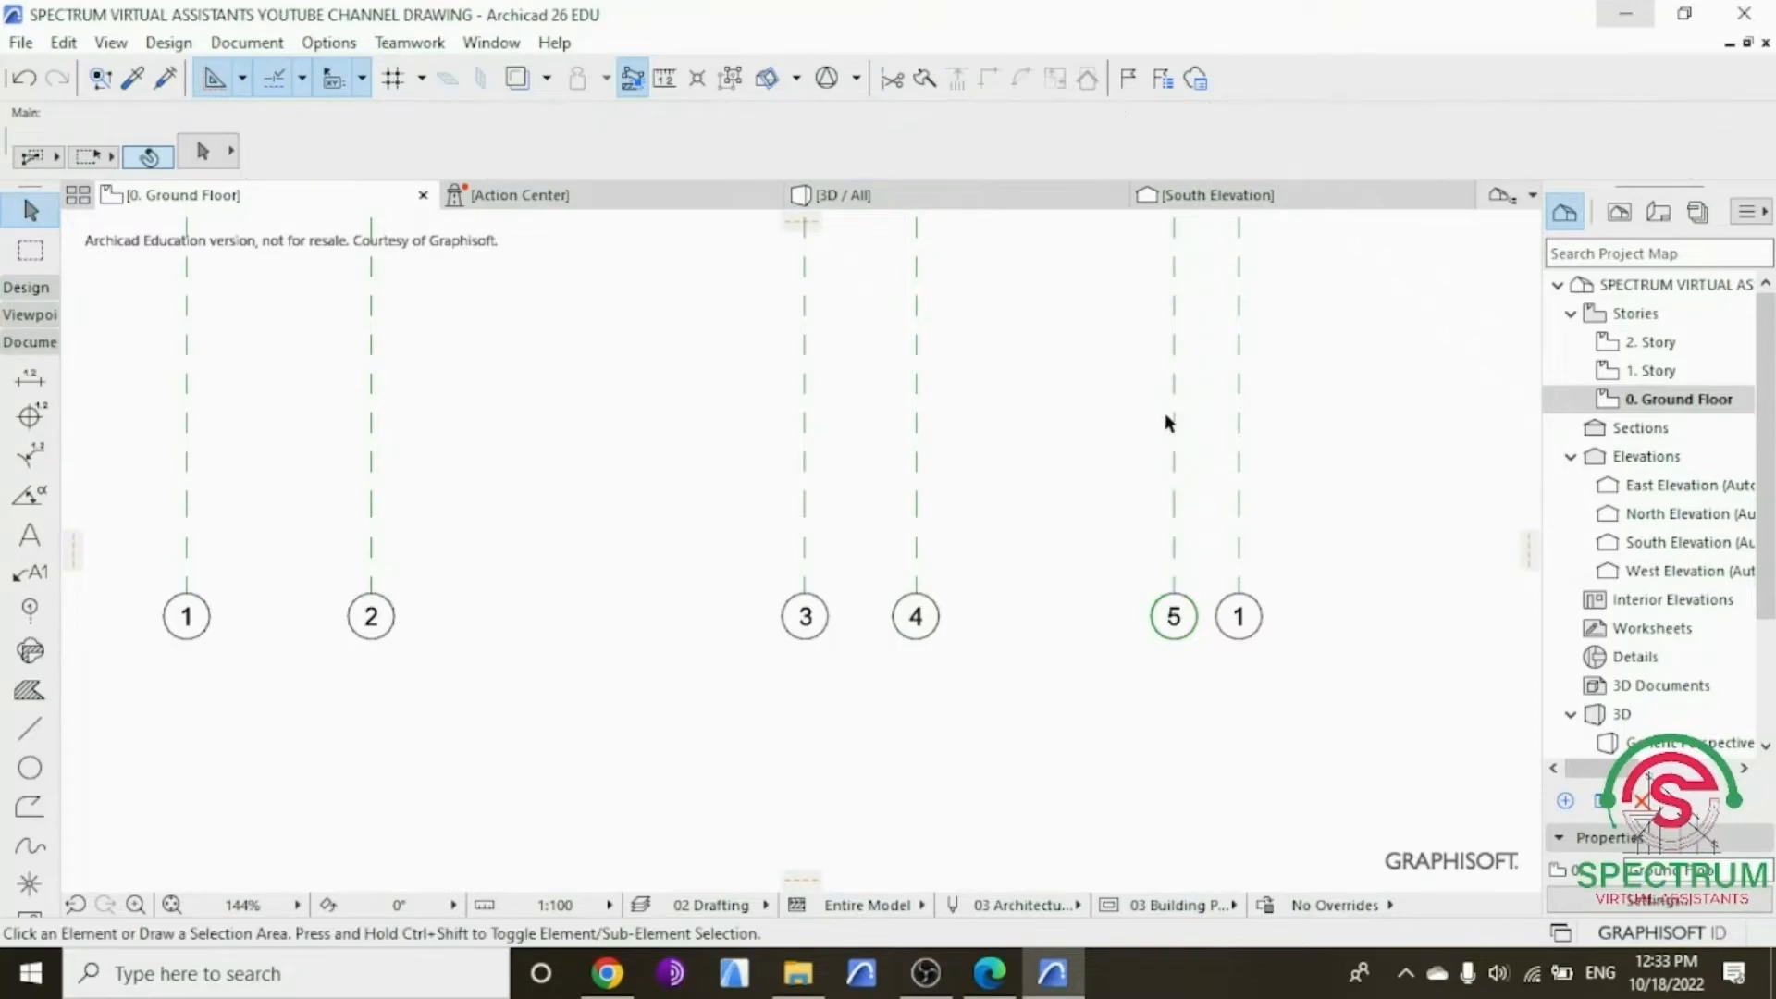
# Step: Rename the sixth, easternmost vertical grid line as 6
pyautogui.click(1240, 423)
pyautogui.moveTo(899, 166); pyautogui.dragTo(744, 169)
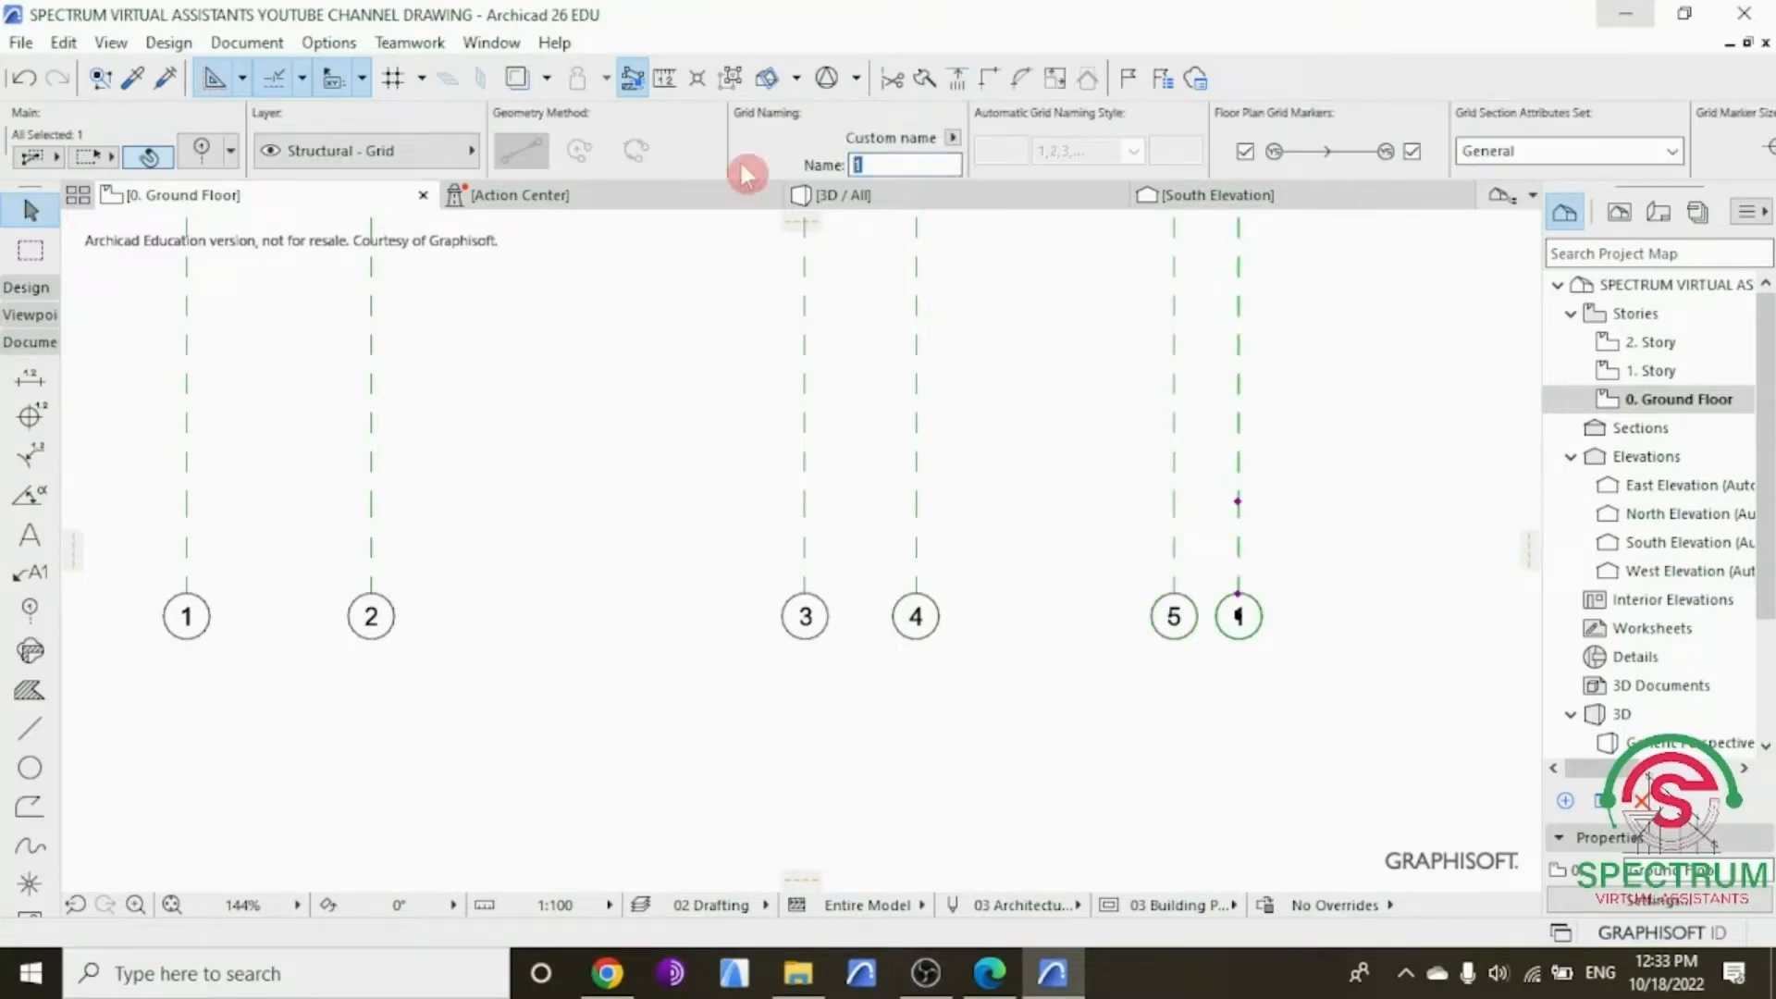
pyautogui.write('6')
pyautogui.click(991, 462)
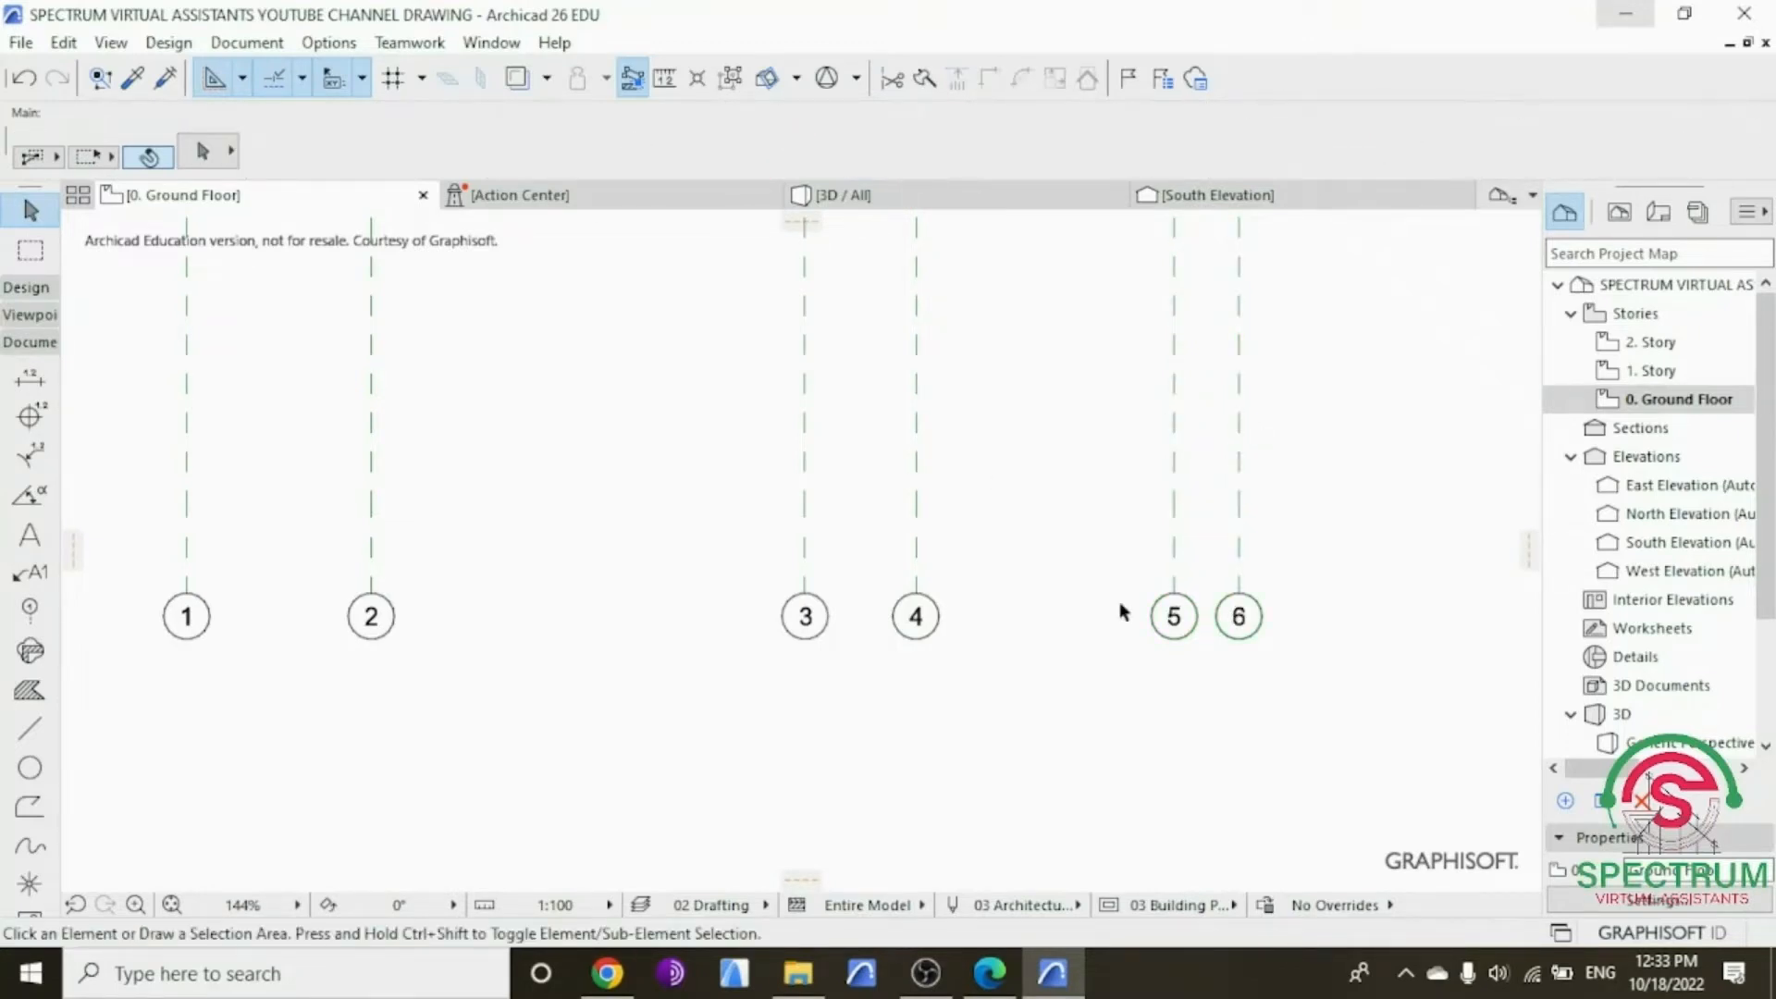
# Step: Draw a horizontal grid line 15000 mm long eastward across all six vertical grid lines, just above their lower markers
pyautogui.scroll(-3, 1071, 673)
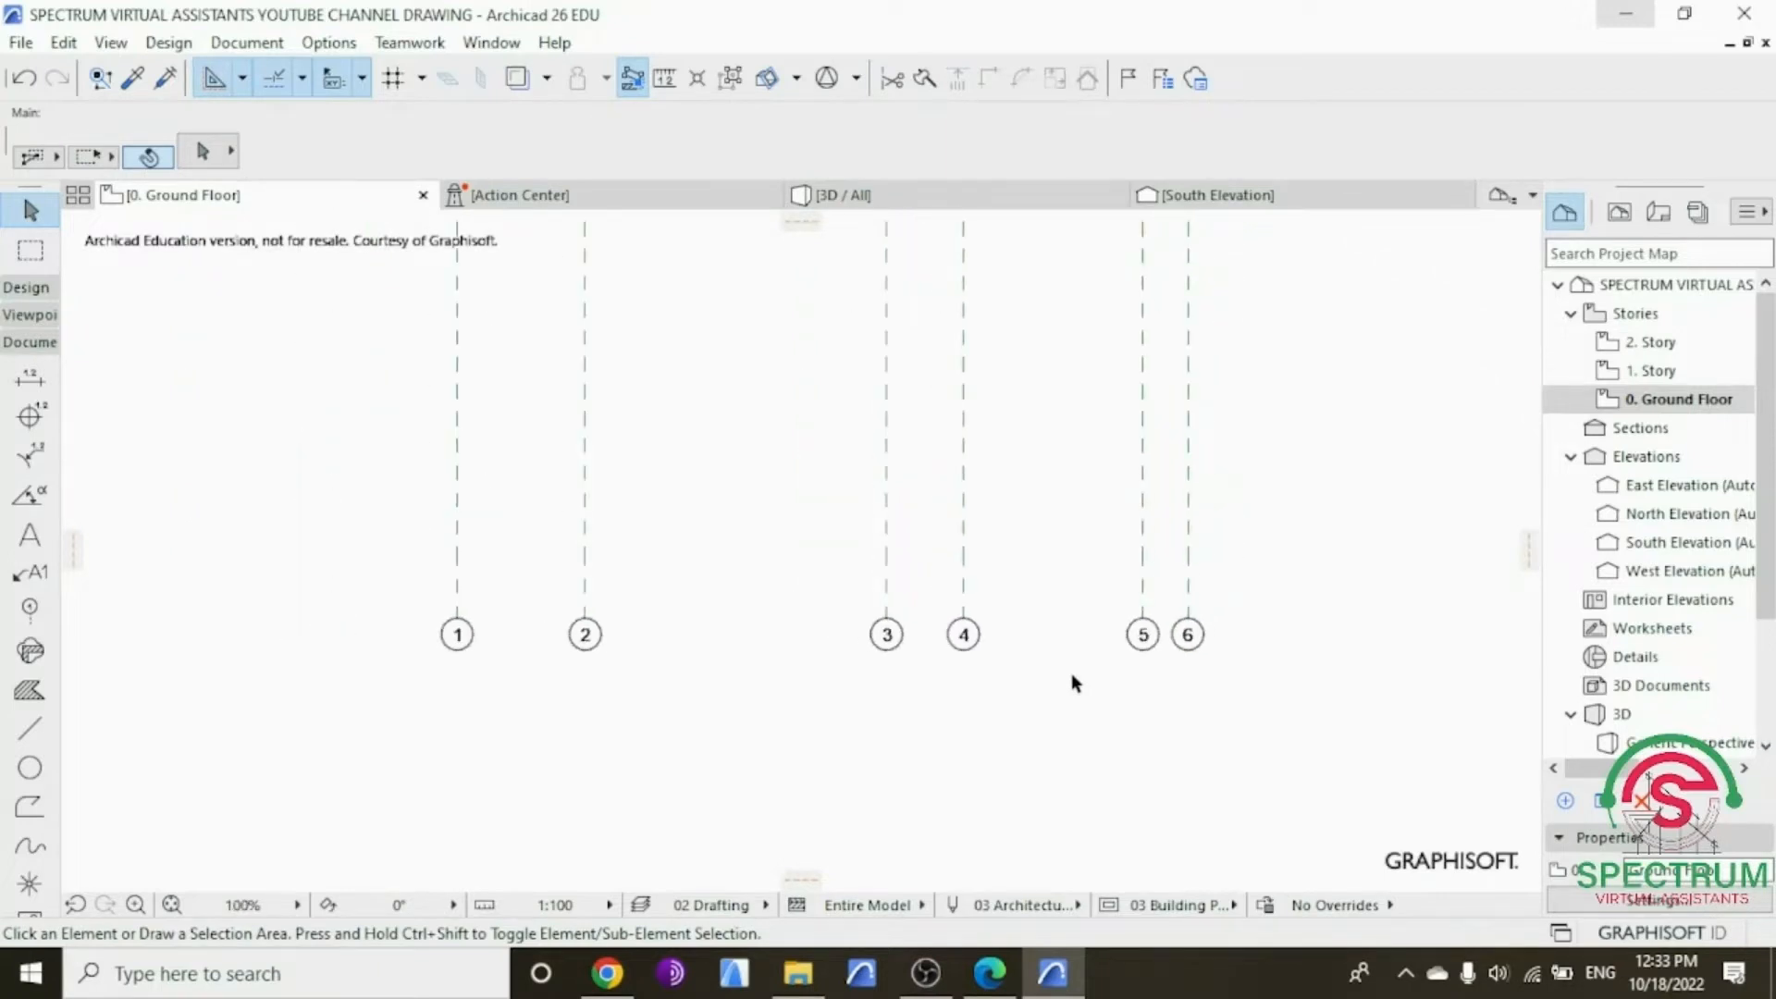
pyautogui.scroll(-4, 908, 504)
pyautogui.scroll(5, 890, 405)
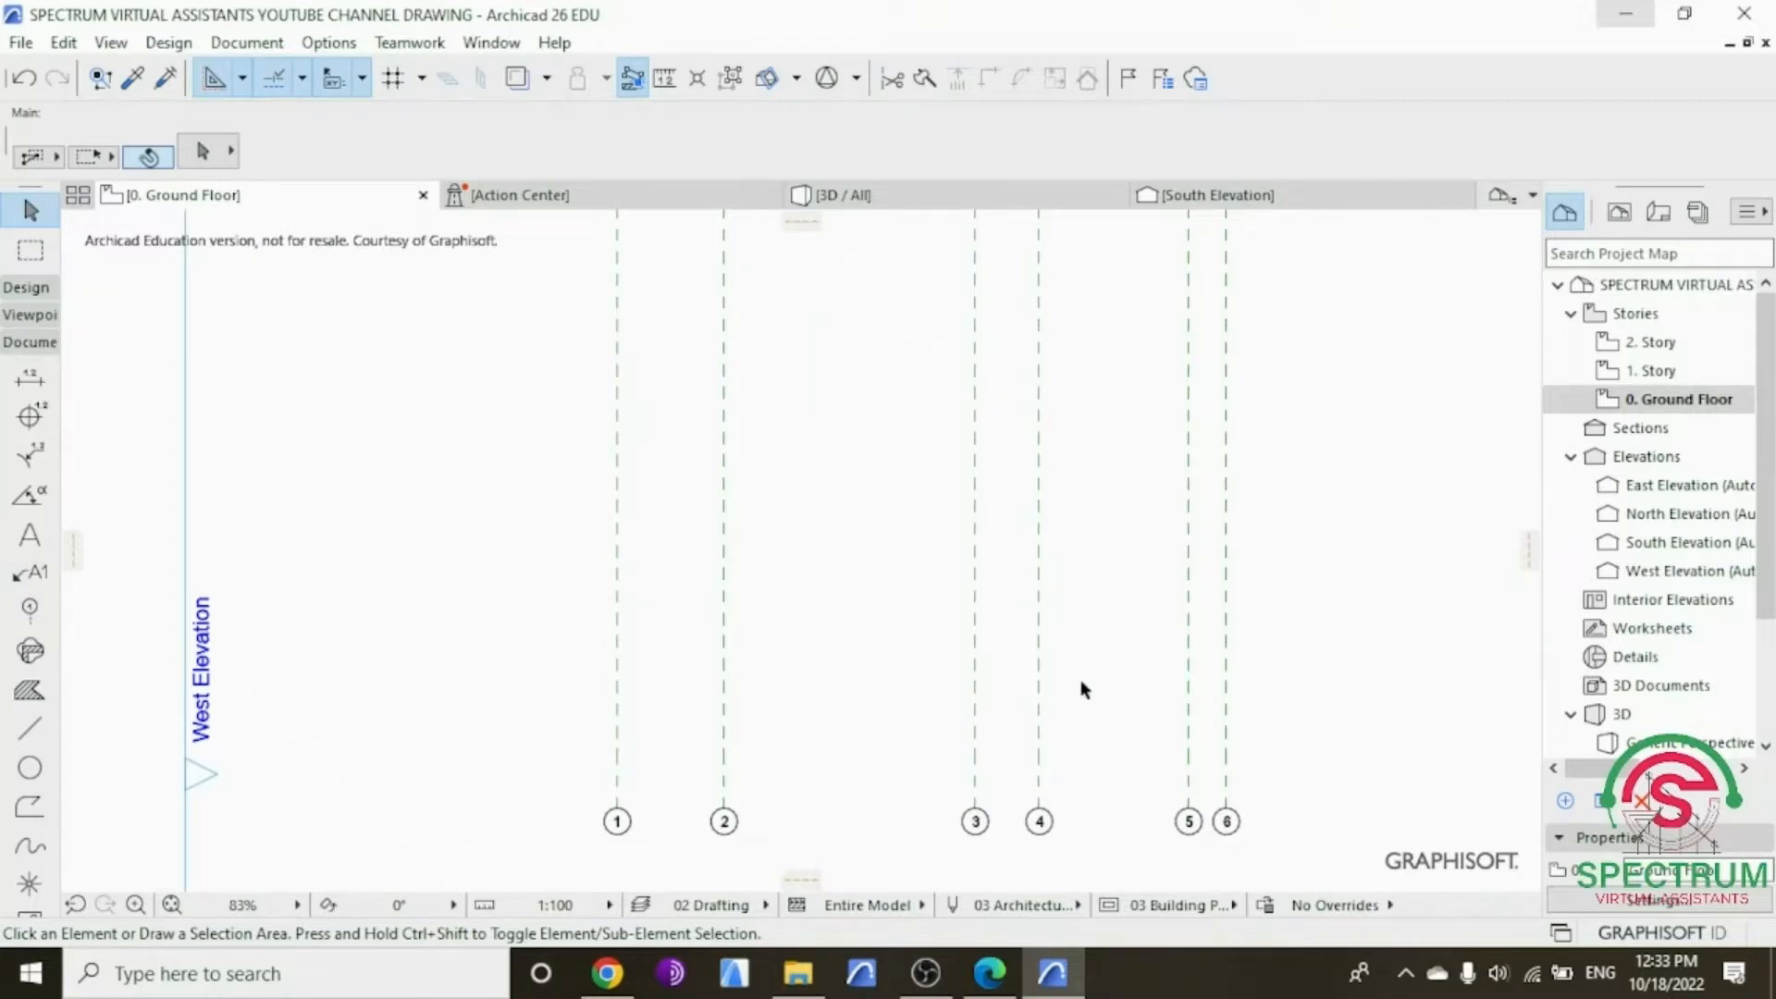
pyautogui.click(29, 607)
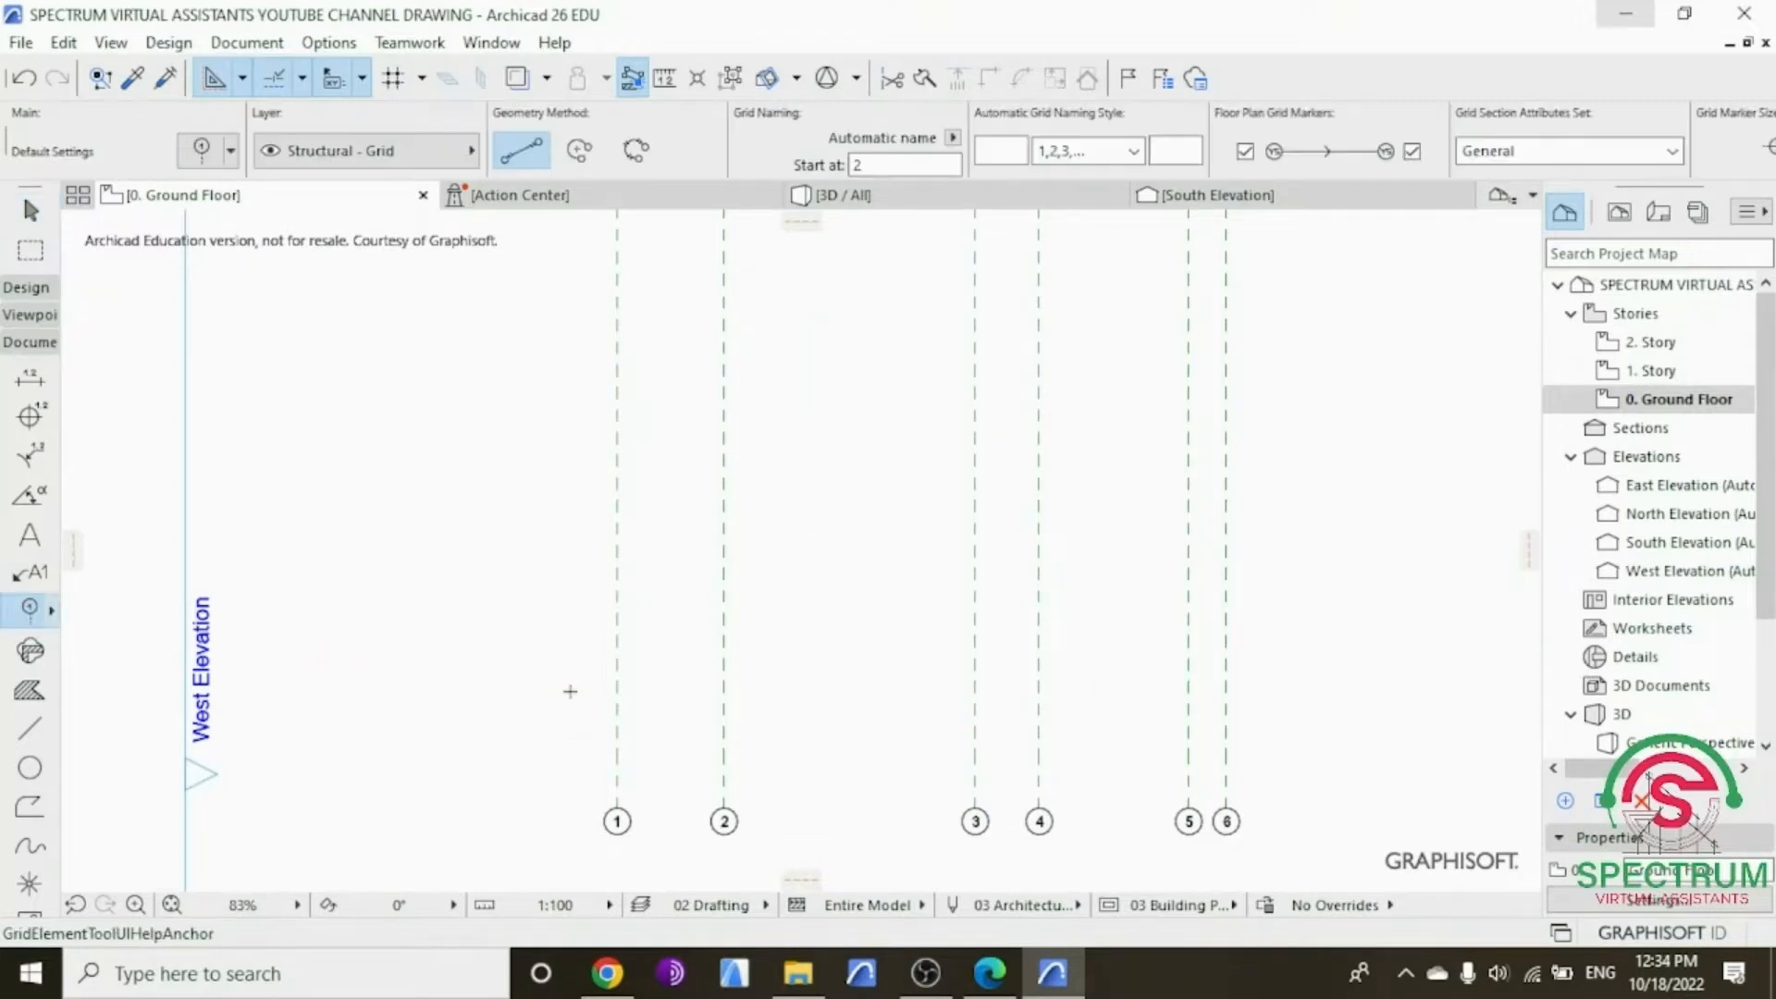
pyautogui.click(497, 751)
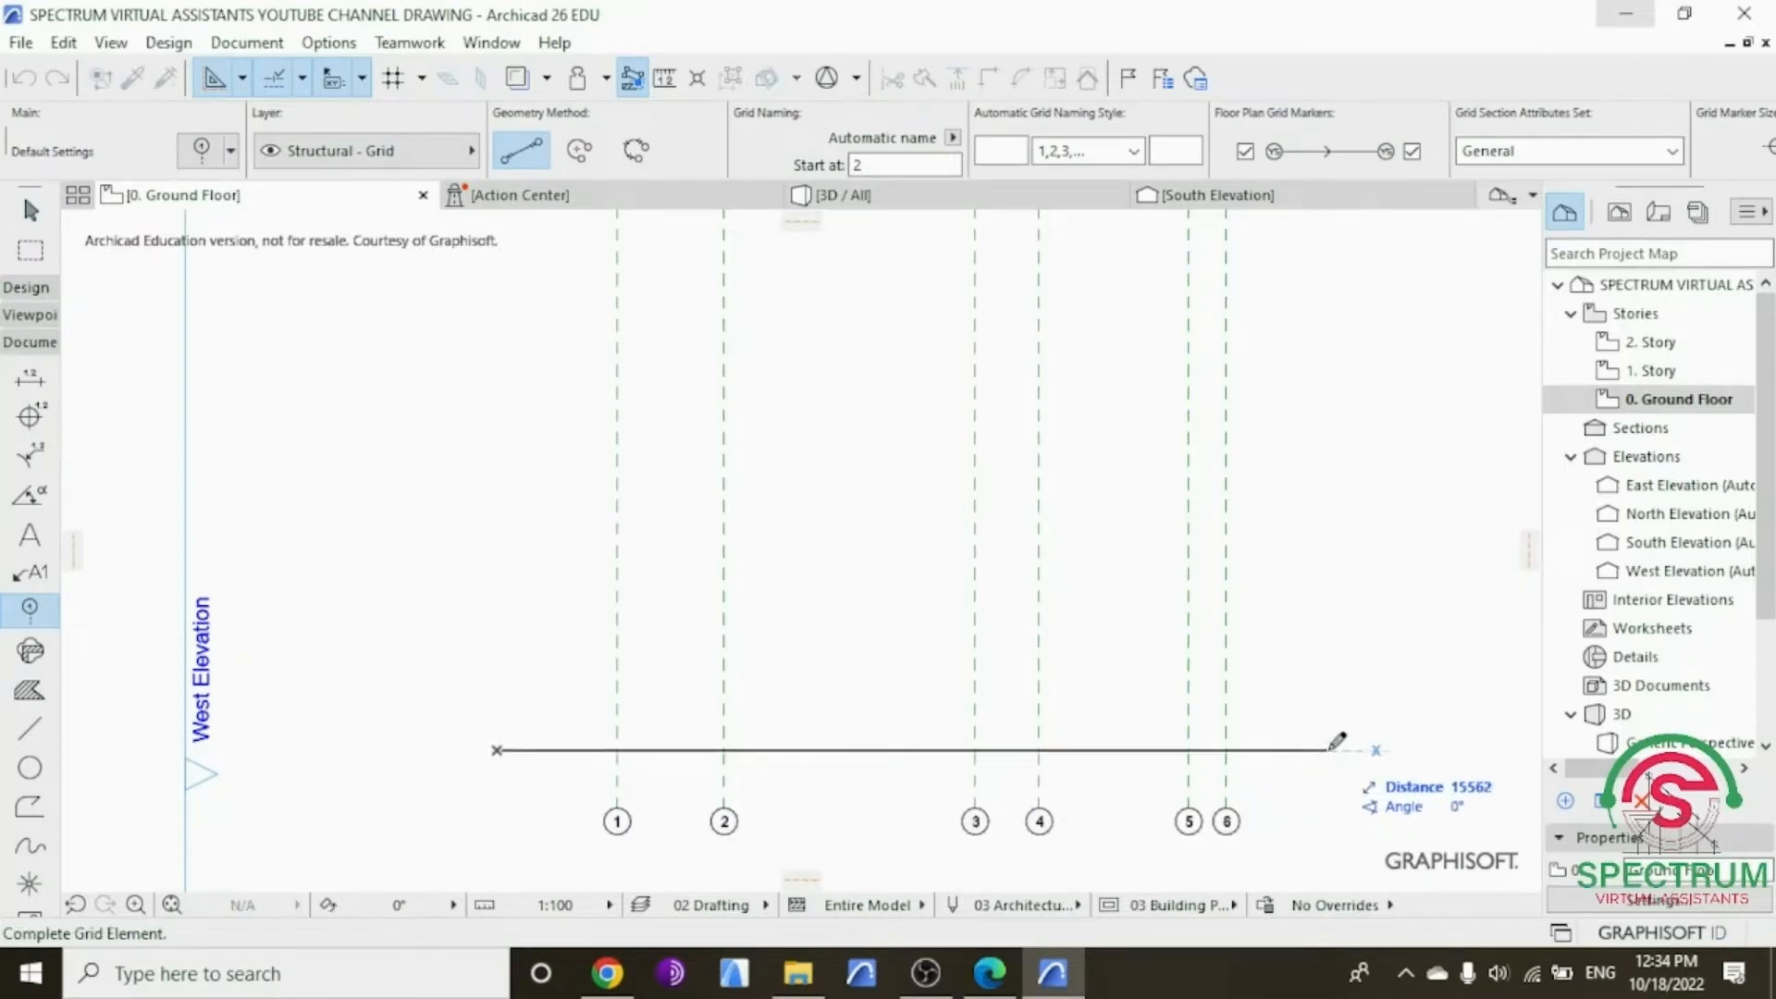
pyautogui.write('1500')
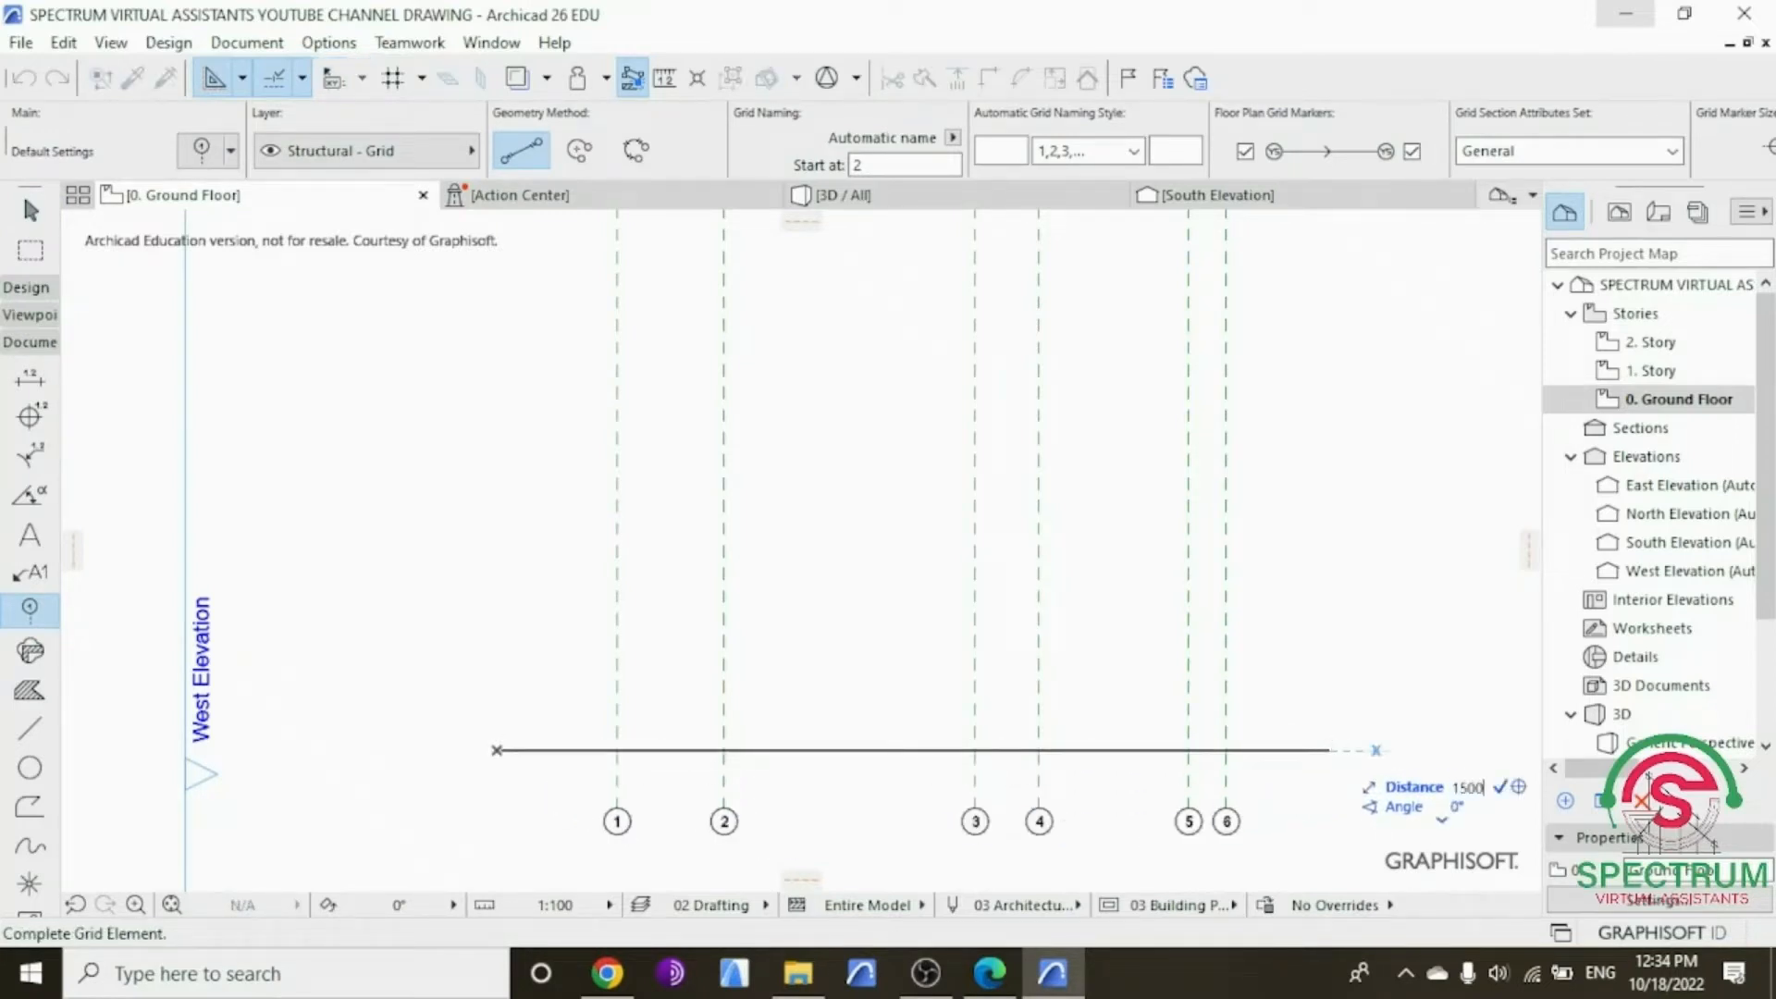
pyautogui.write('0')
pyautogui.press('Return')
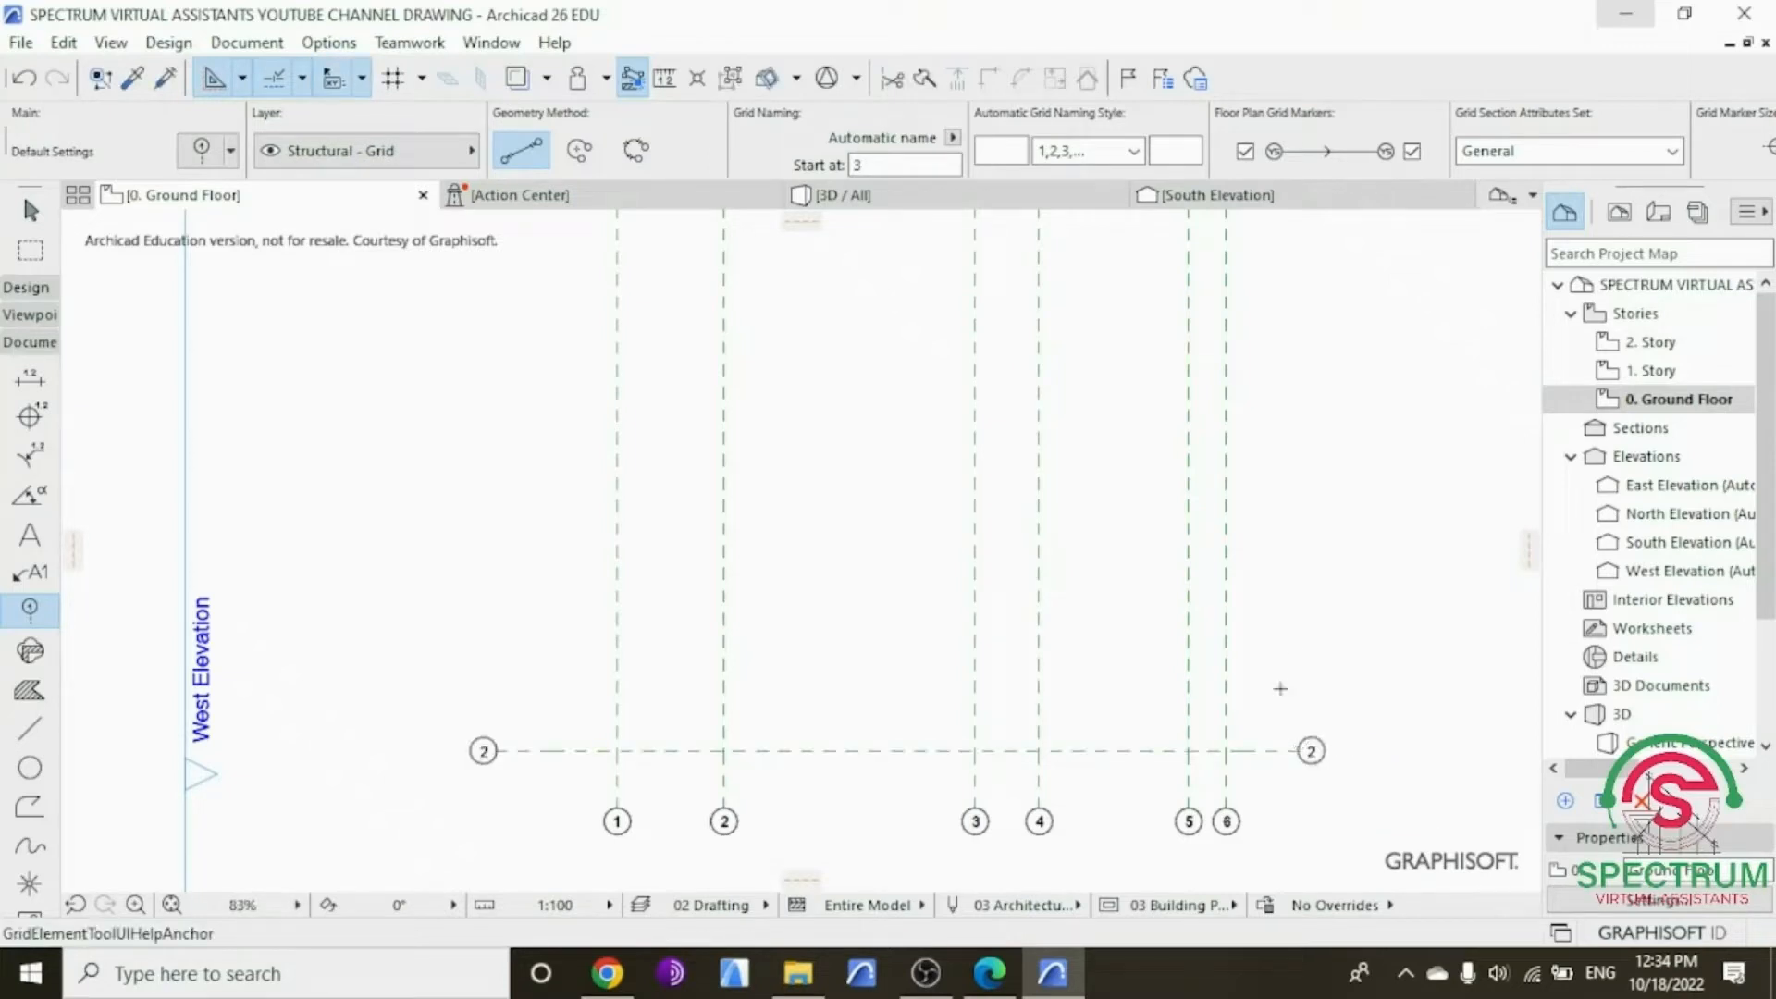
pyautogui.press('Escape')
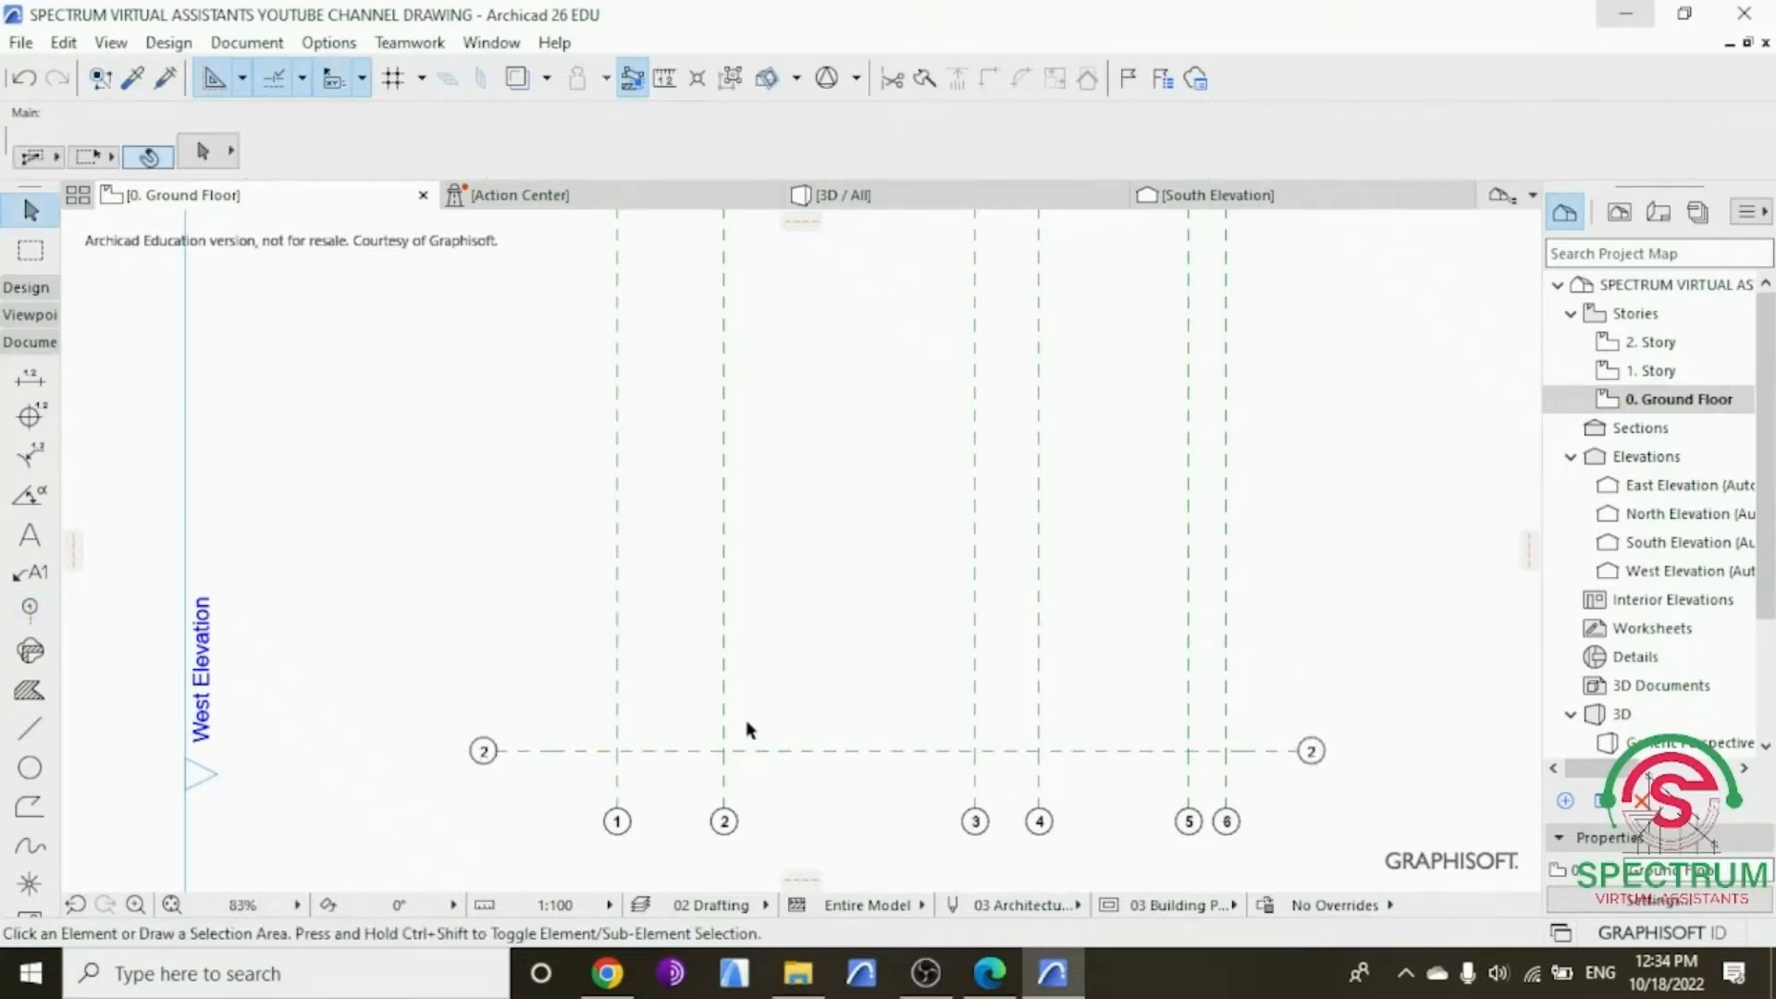
# Step: Shorten the horizontal grid line by moving its west end closer to vertical grid line 1
pyautogui.click(585, 751)
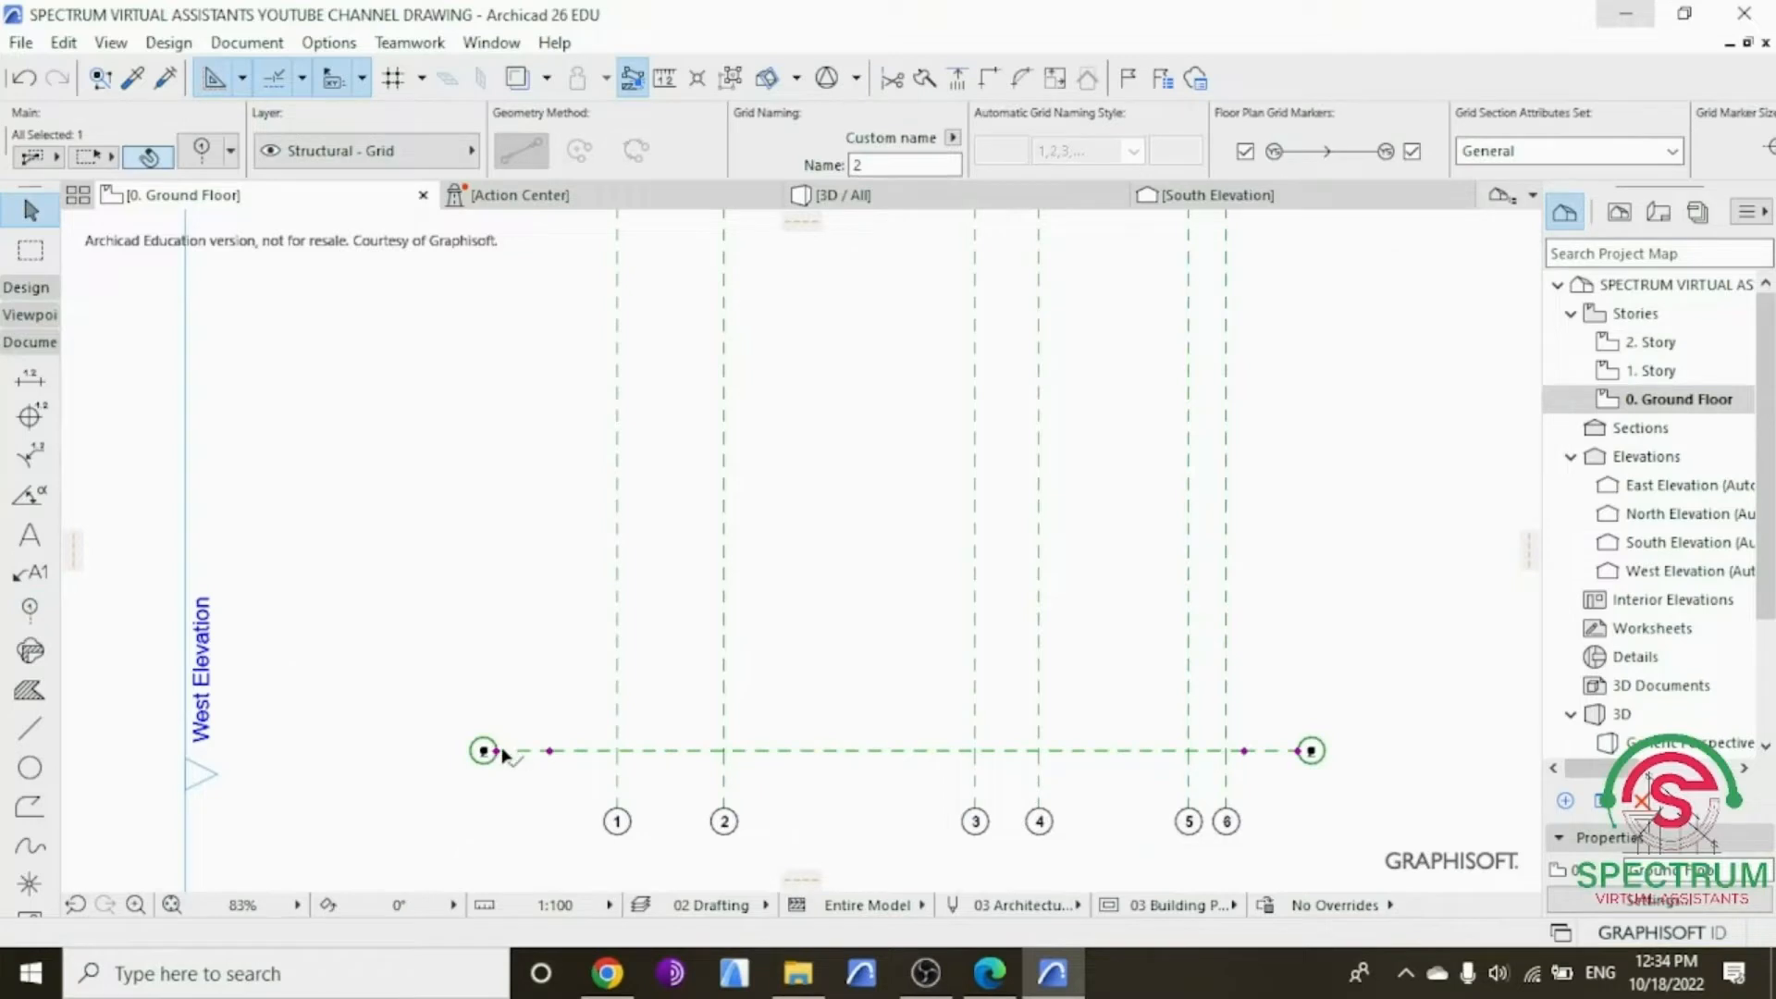
pyautogui.click(504, 750)
pyautogui.click(539, 750)
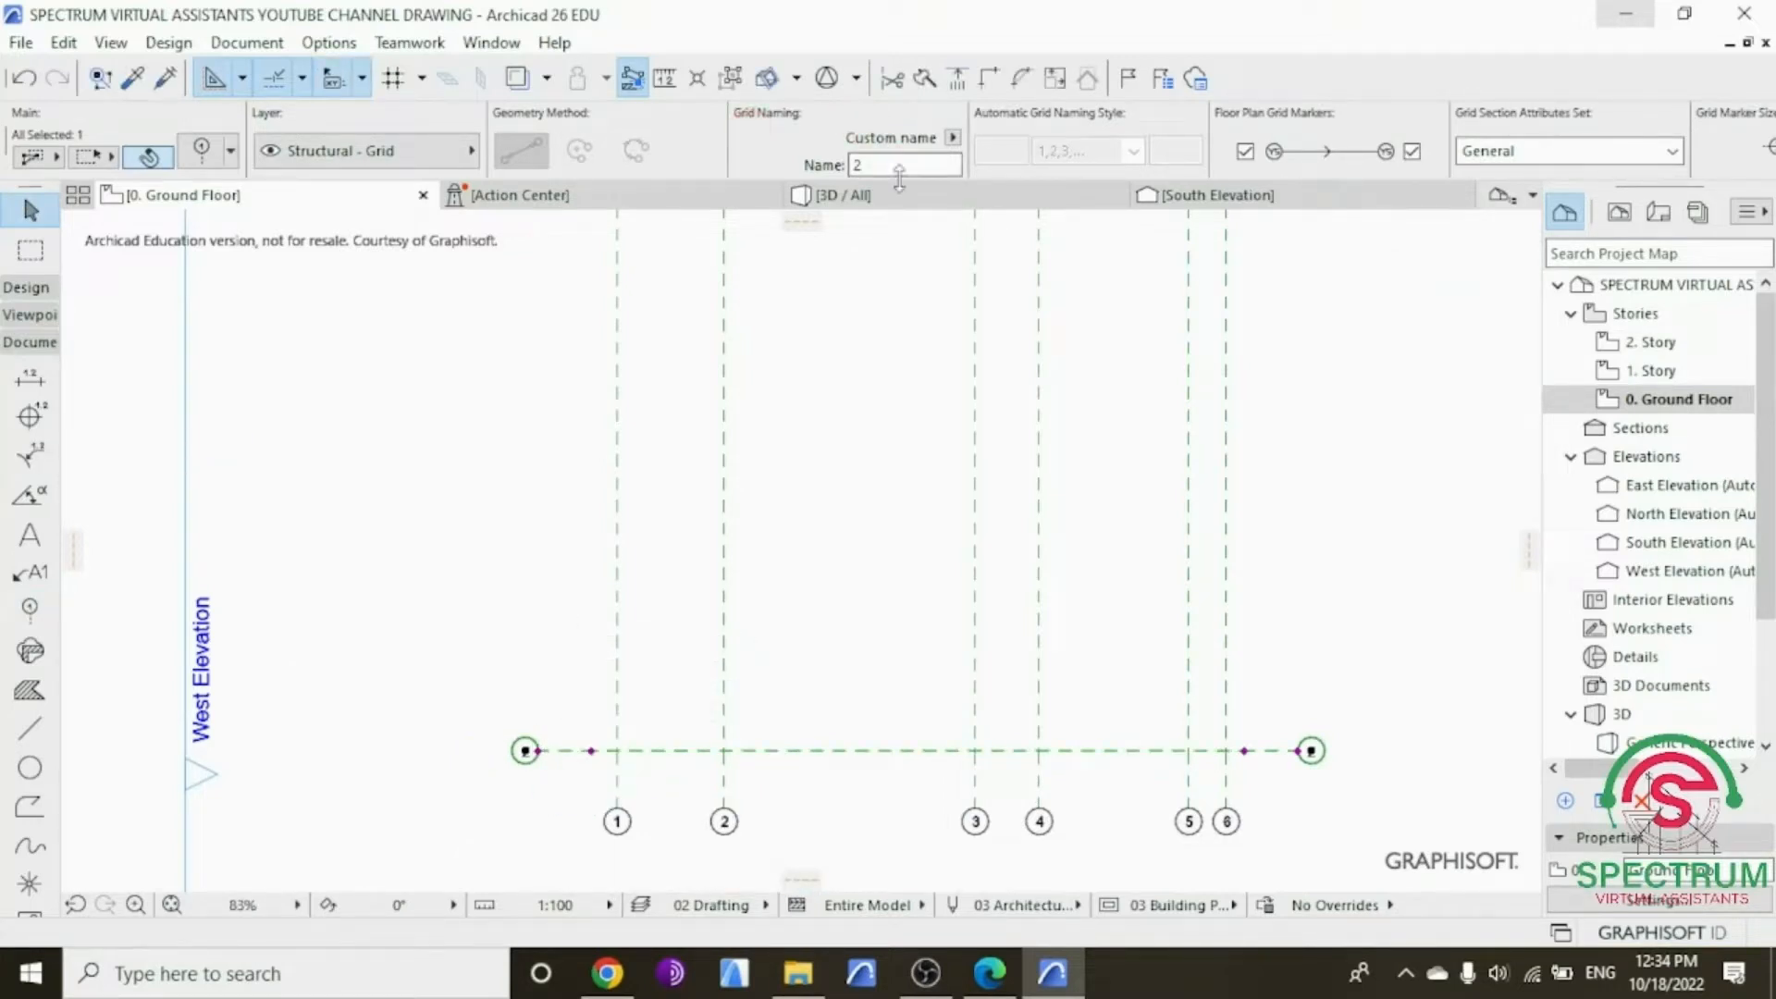
# Step: Rename the horizontal grid line as A
pyautogui.moveTo(921, 167); pyautogui.dragTo(752, 175)
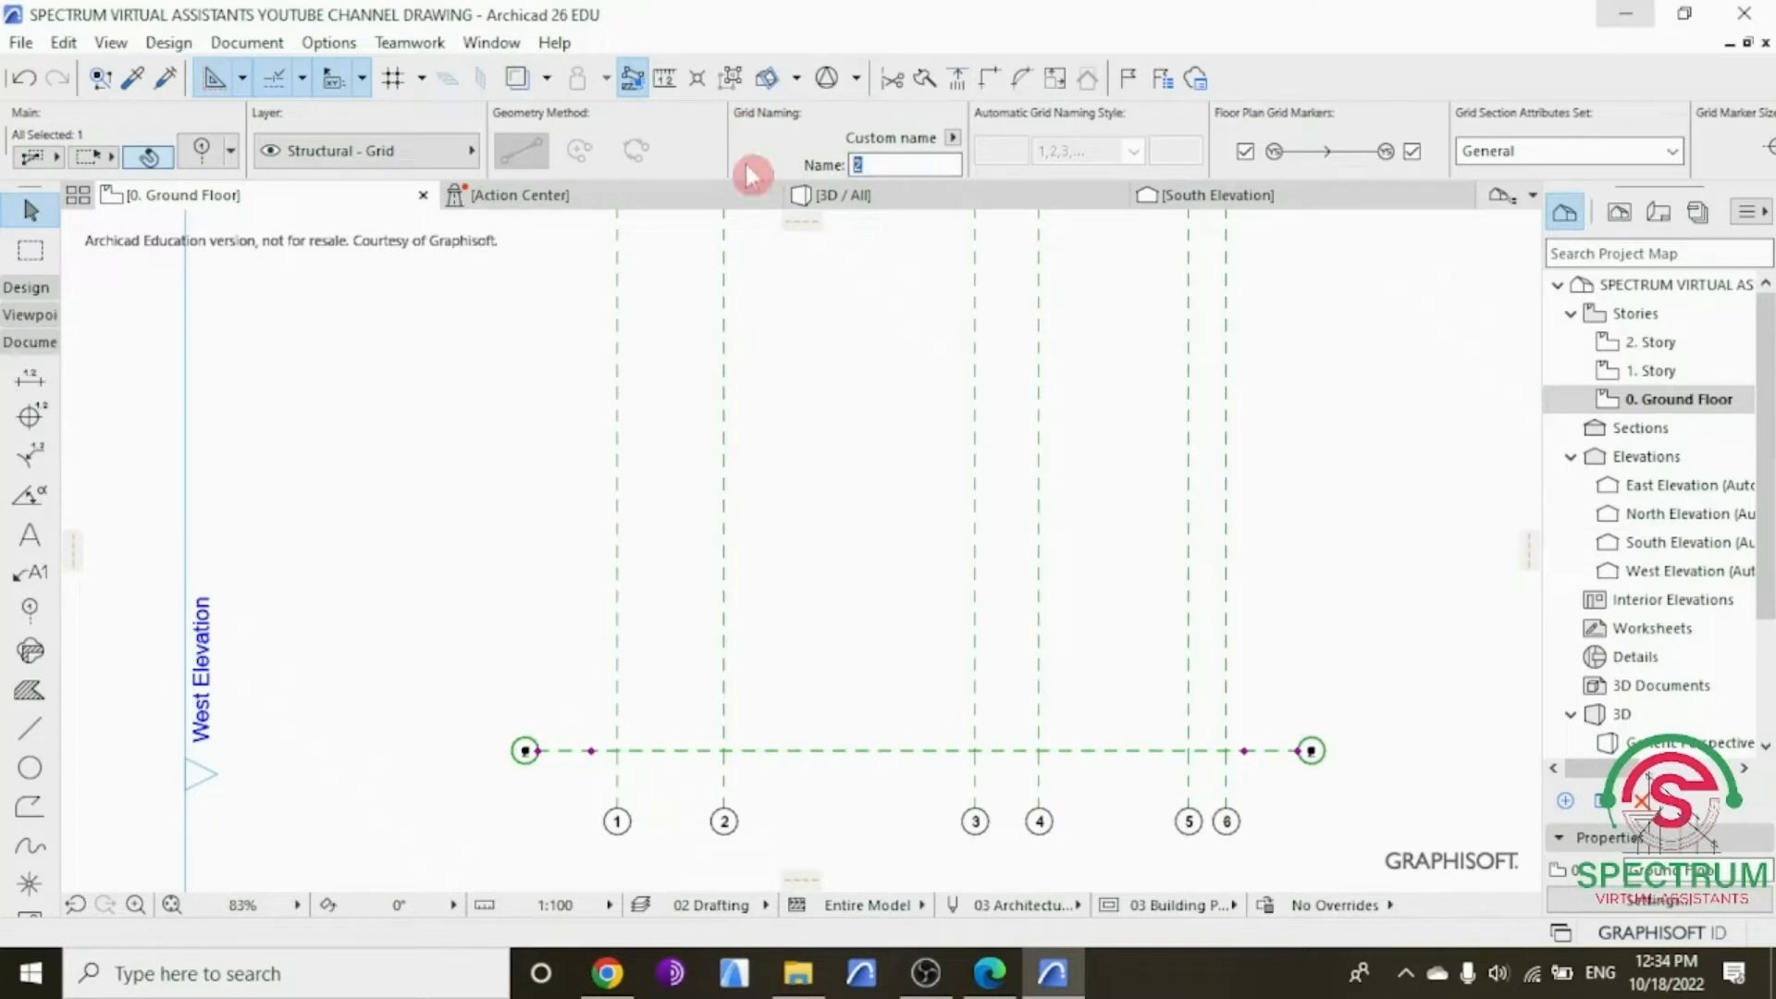
pyautogui.write('A')
pyautogui.click(506, 446)
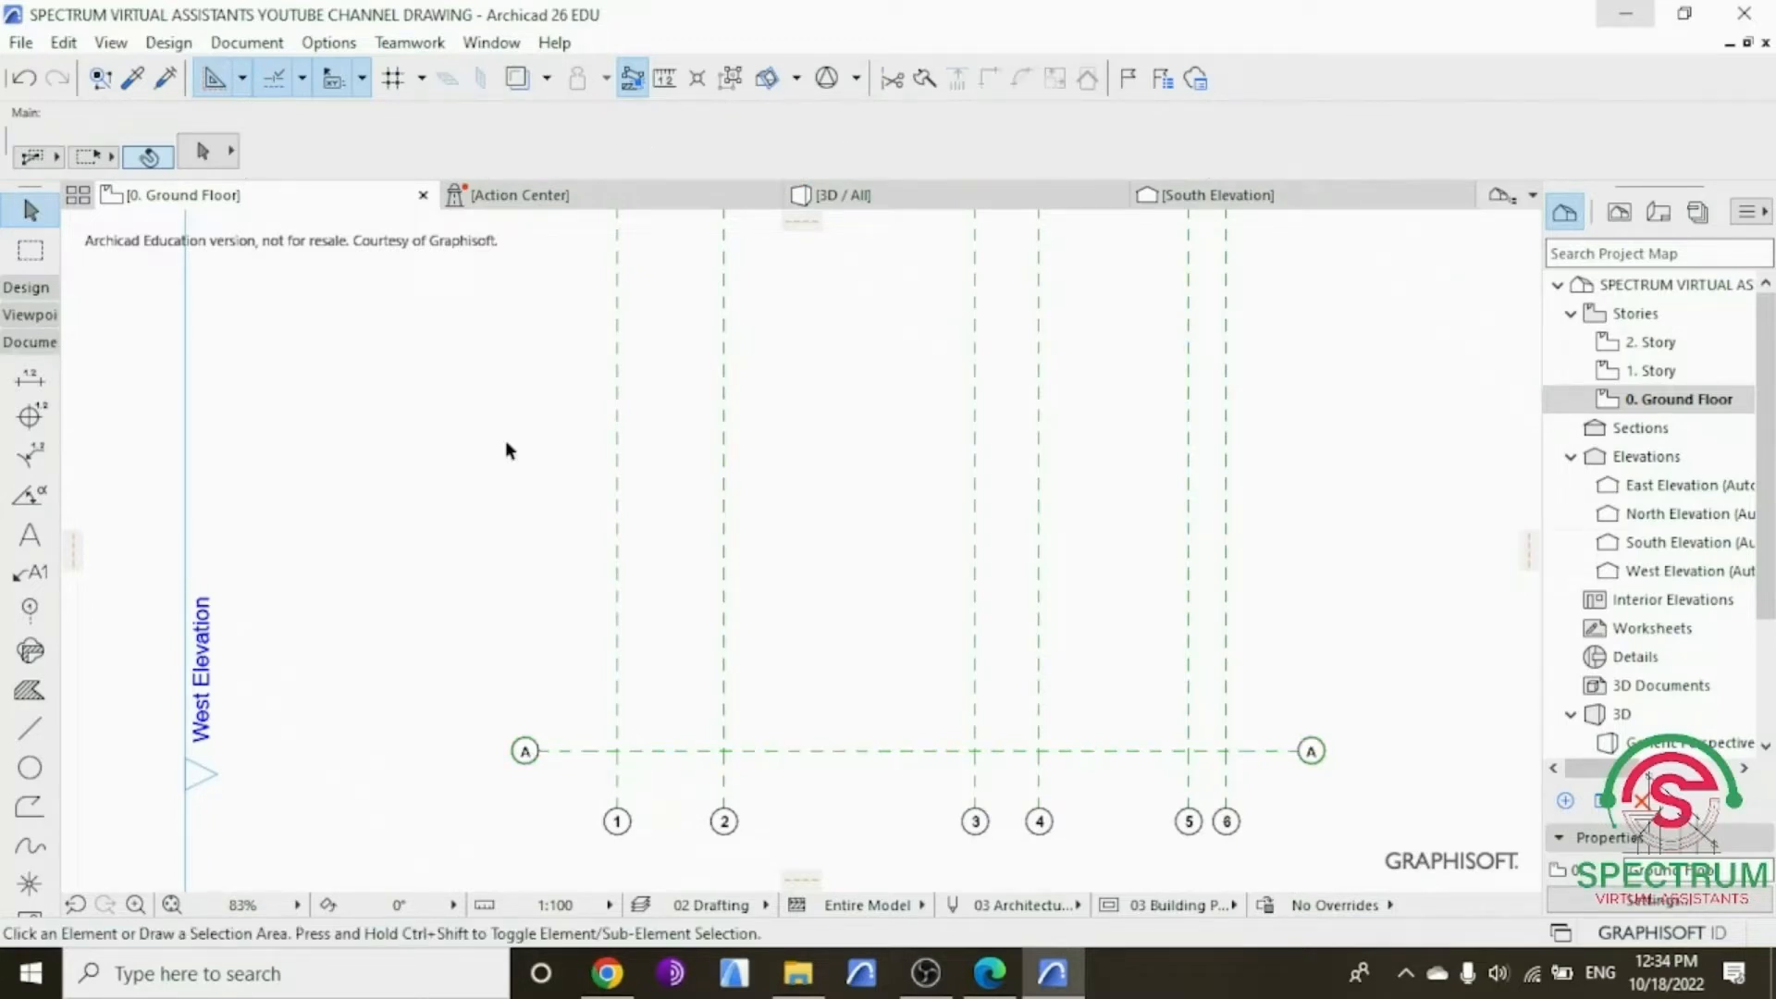
# Step: Copy horizontal grid line A 1500 mm northward, using its intersection with vertical grid line 1 as the reference point
pyautogui.click(594, 751)
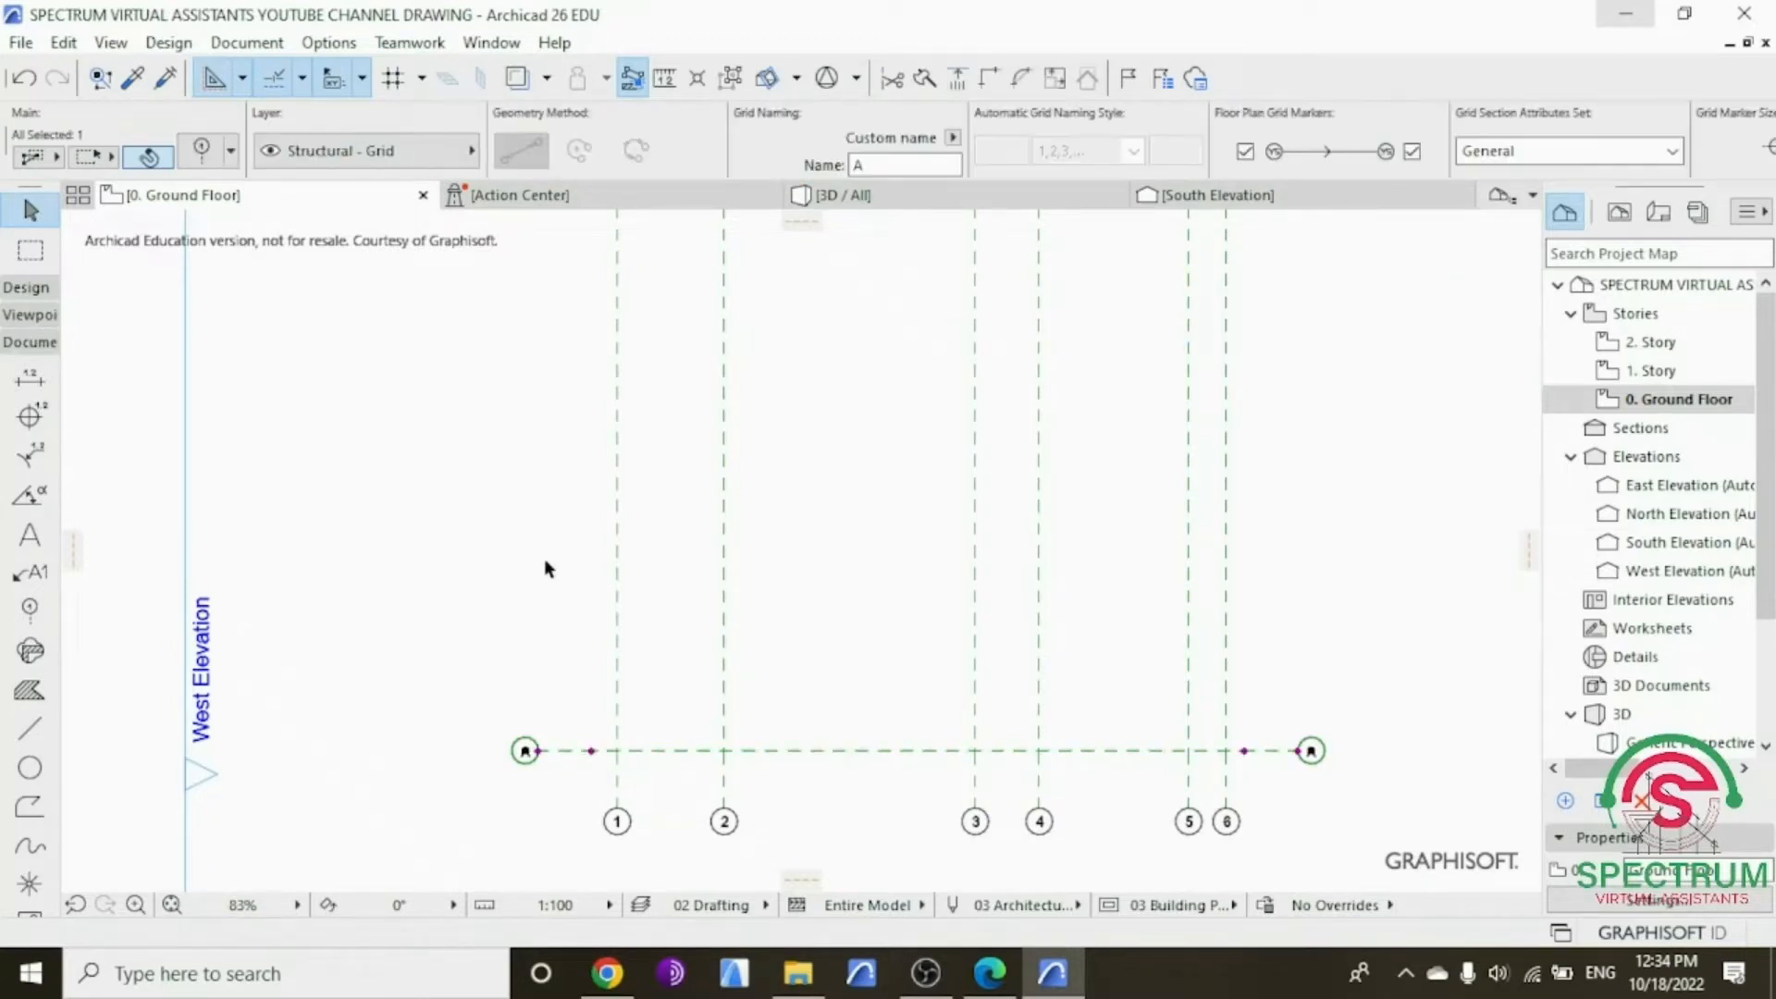
pyautogui.rightClick(551, 481)
pyautogui.moveTo(694, 560)
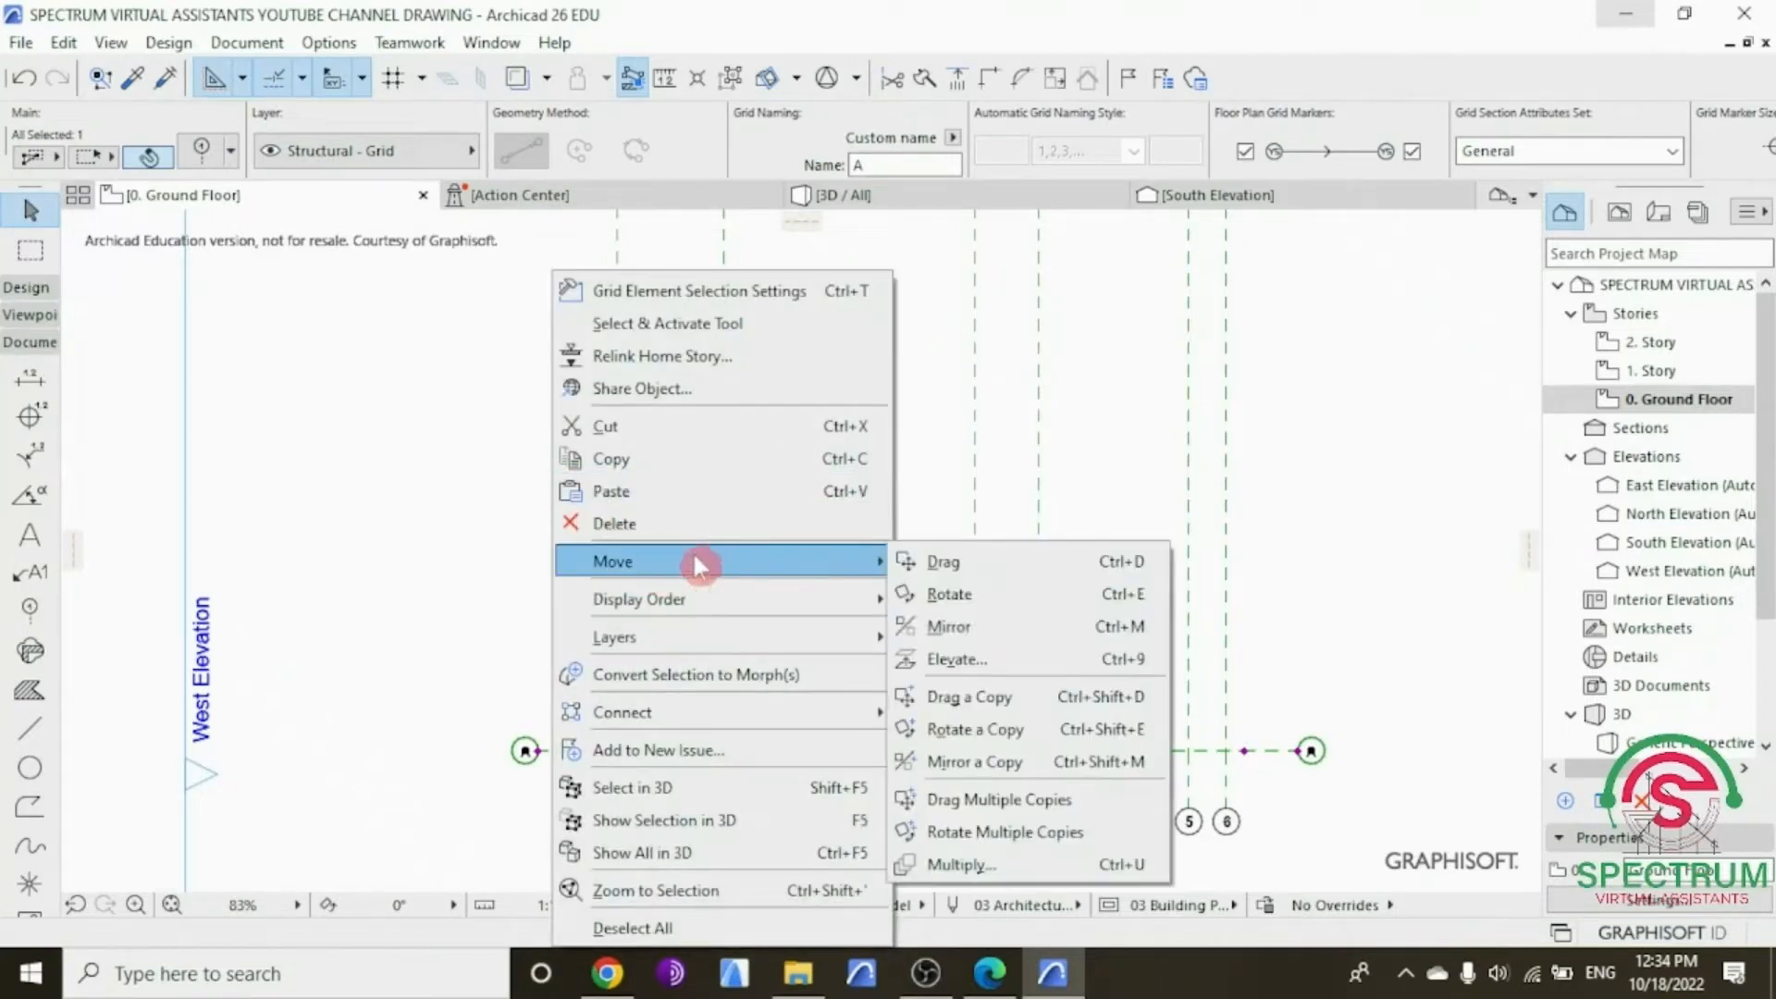
pyautogui.click(987, 692)
pyautogui.click(618, 751)
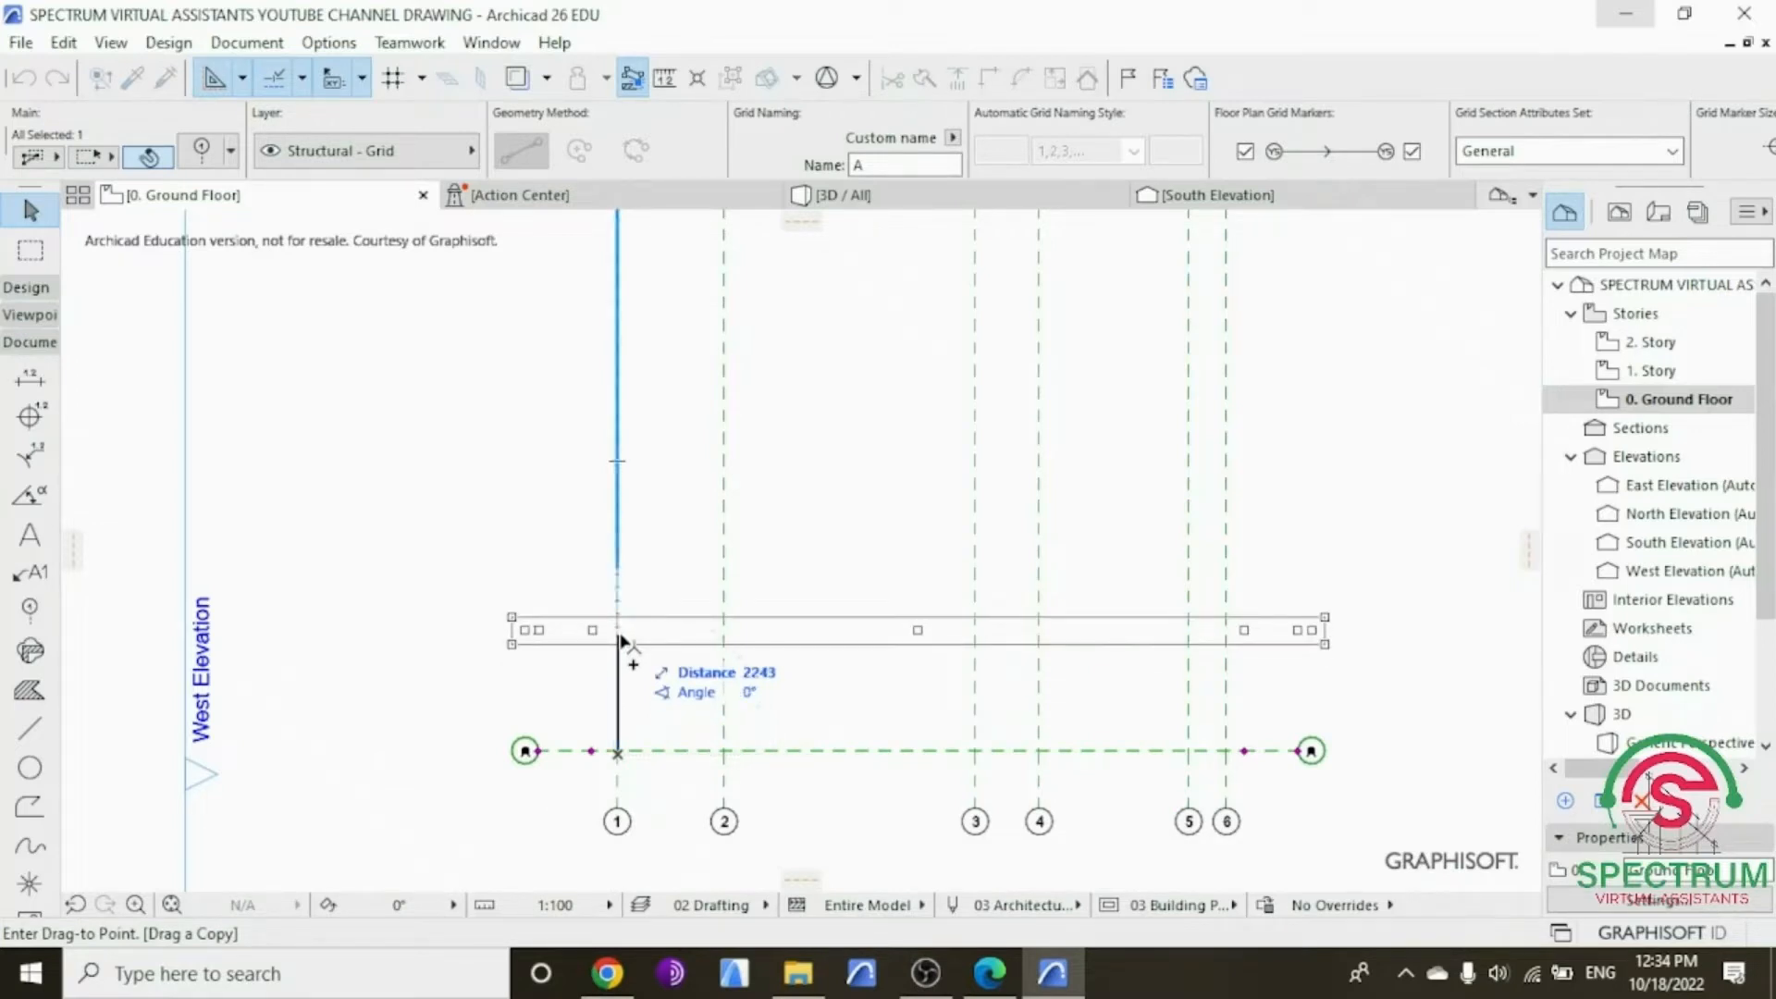
pyautogui.write('1500')
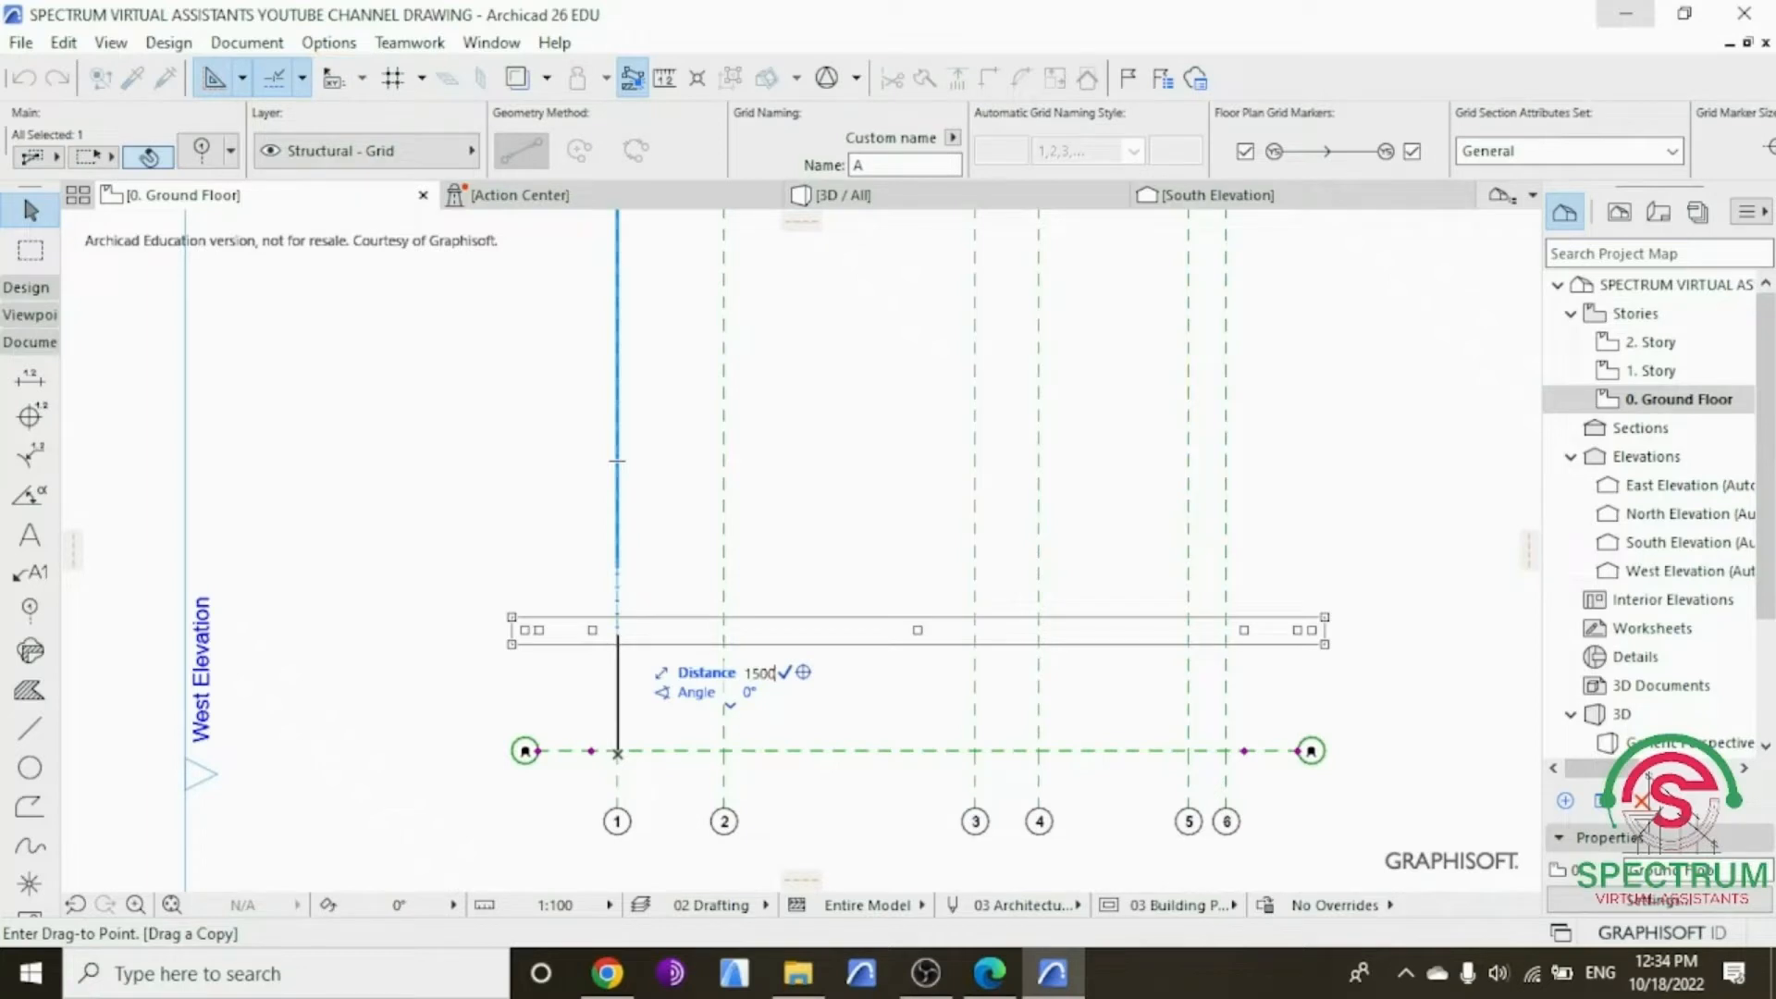
pyautogui.press('Return')
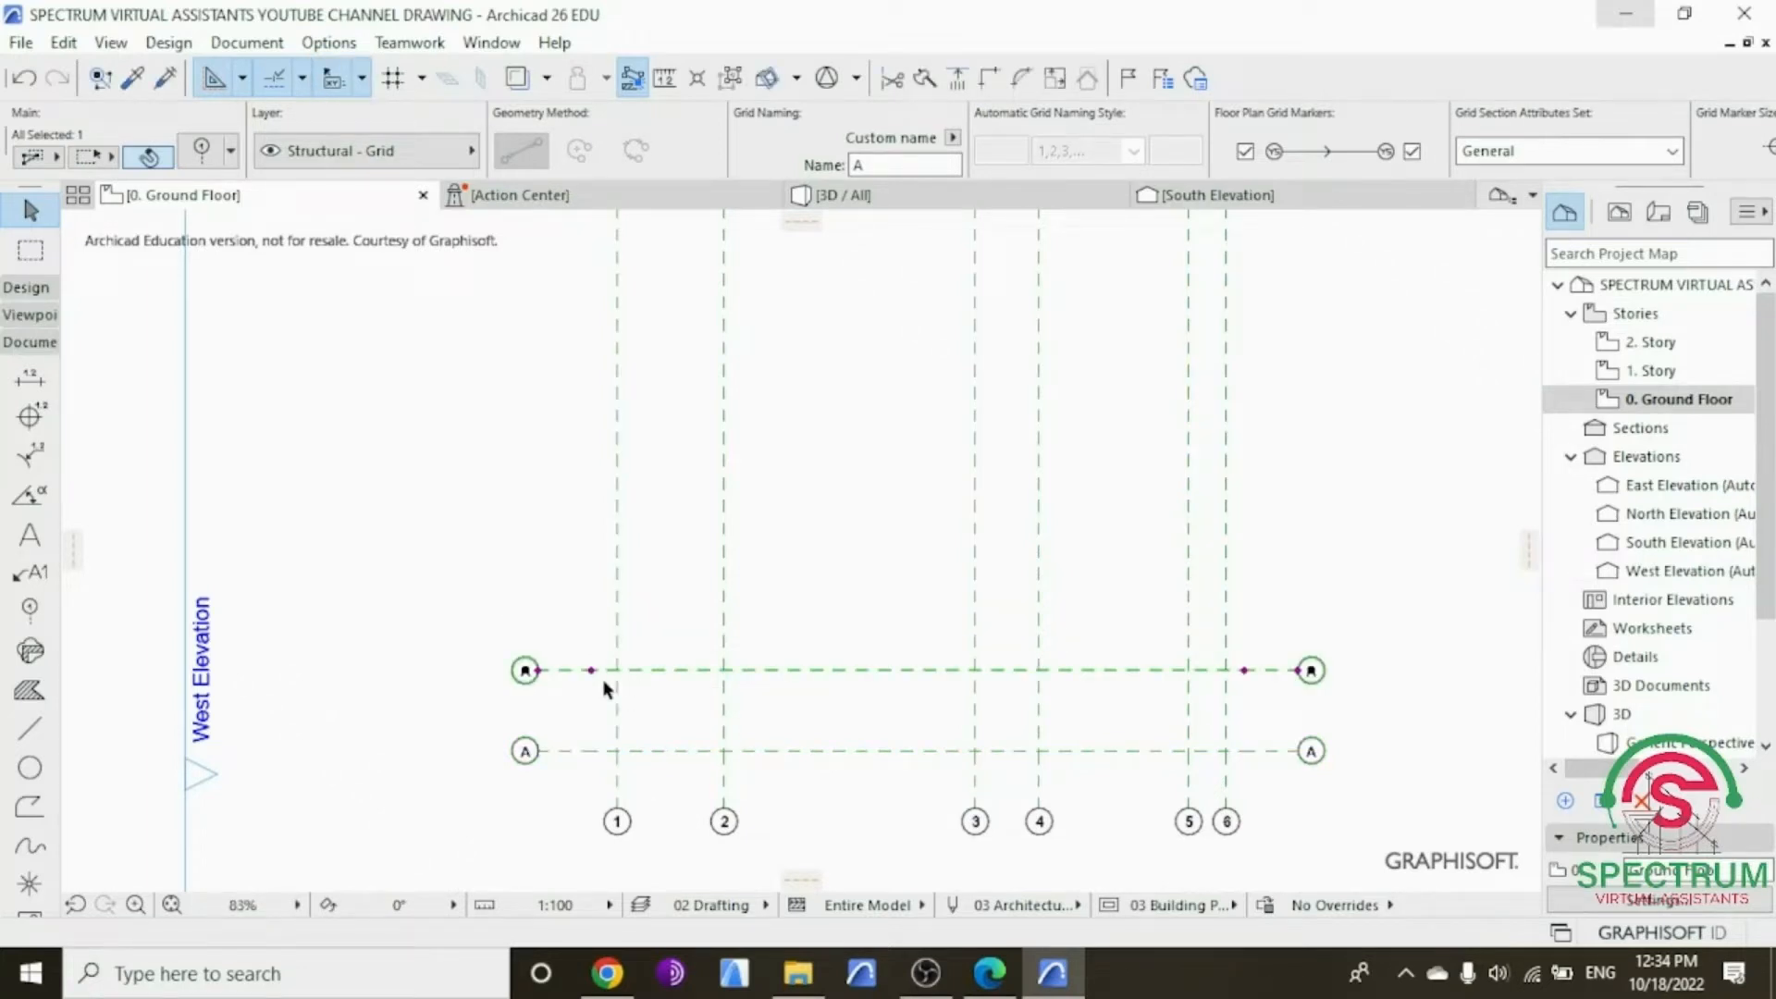
# Step: Copy the second horizontal grid line 2700 mm northward along vertical grid line 1
pyautogui.rightClick(535, 427)
pyautogui.moveTo(598, 553)
pyautogui.click(976, 697)
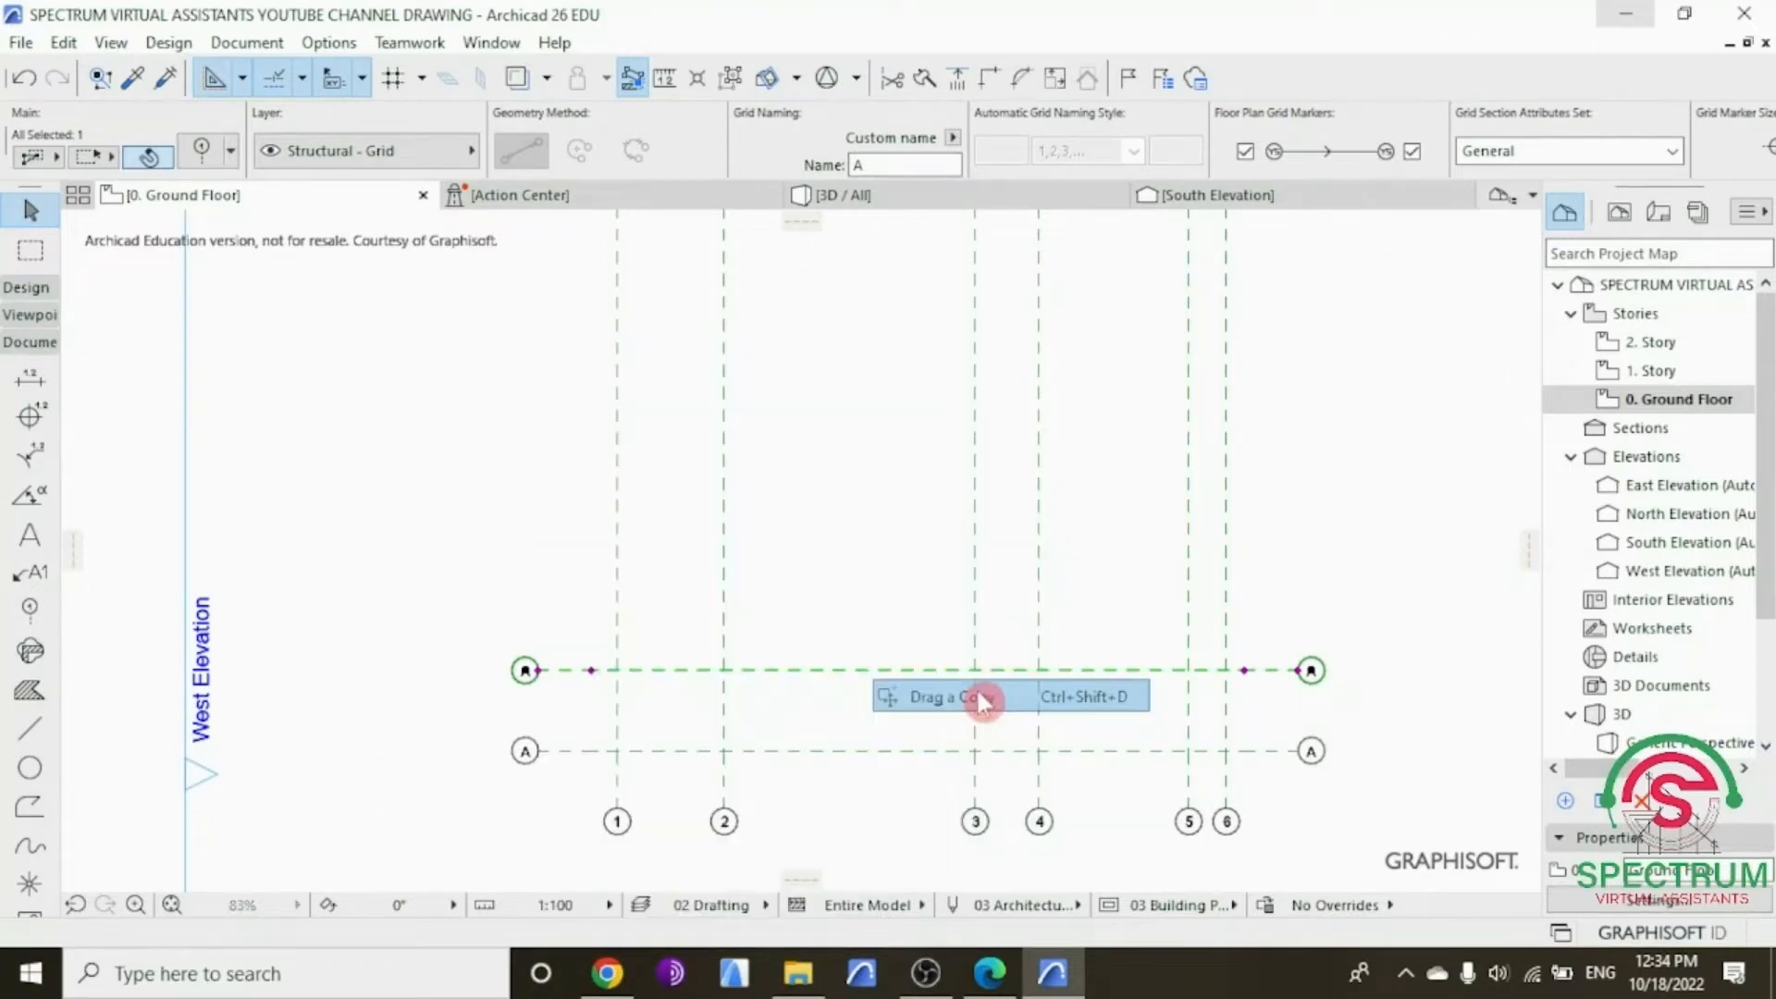
pyautogui.click(617, 670)
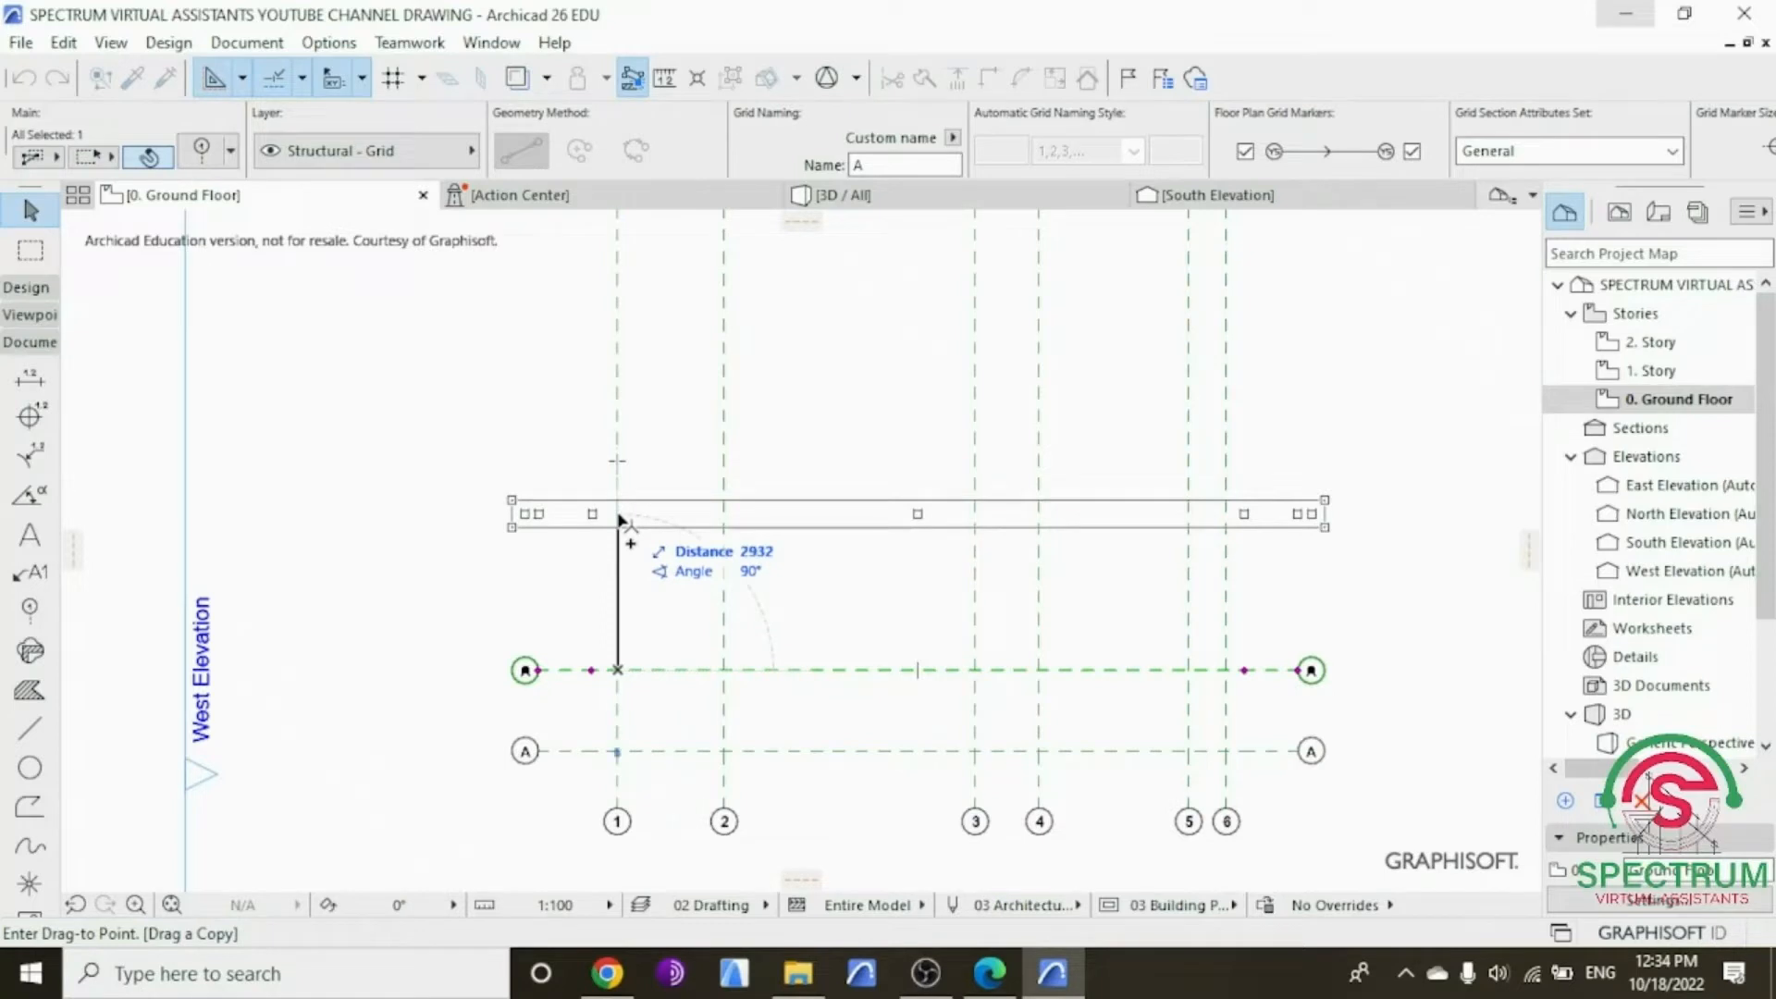
pyautogui.write('2700')
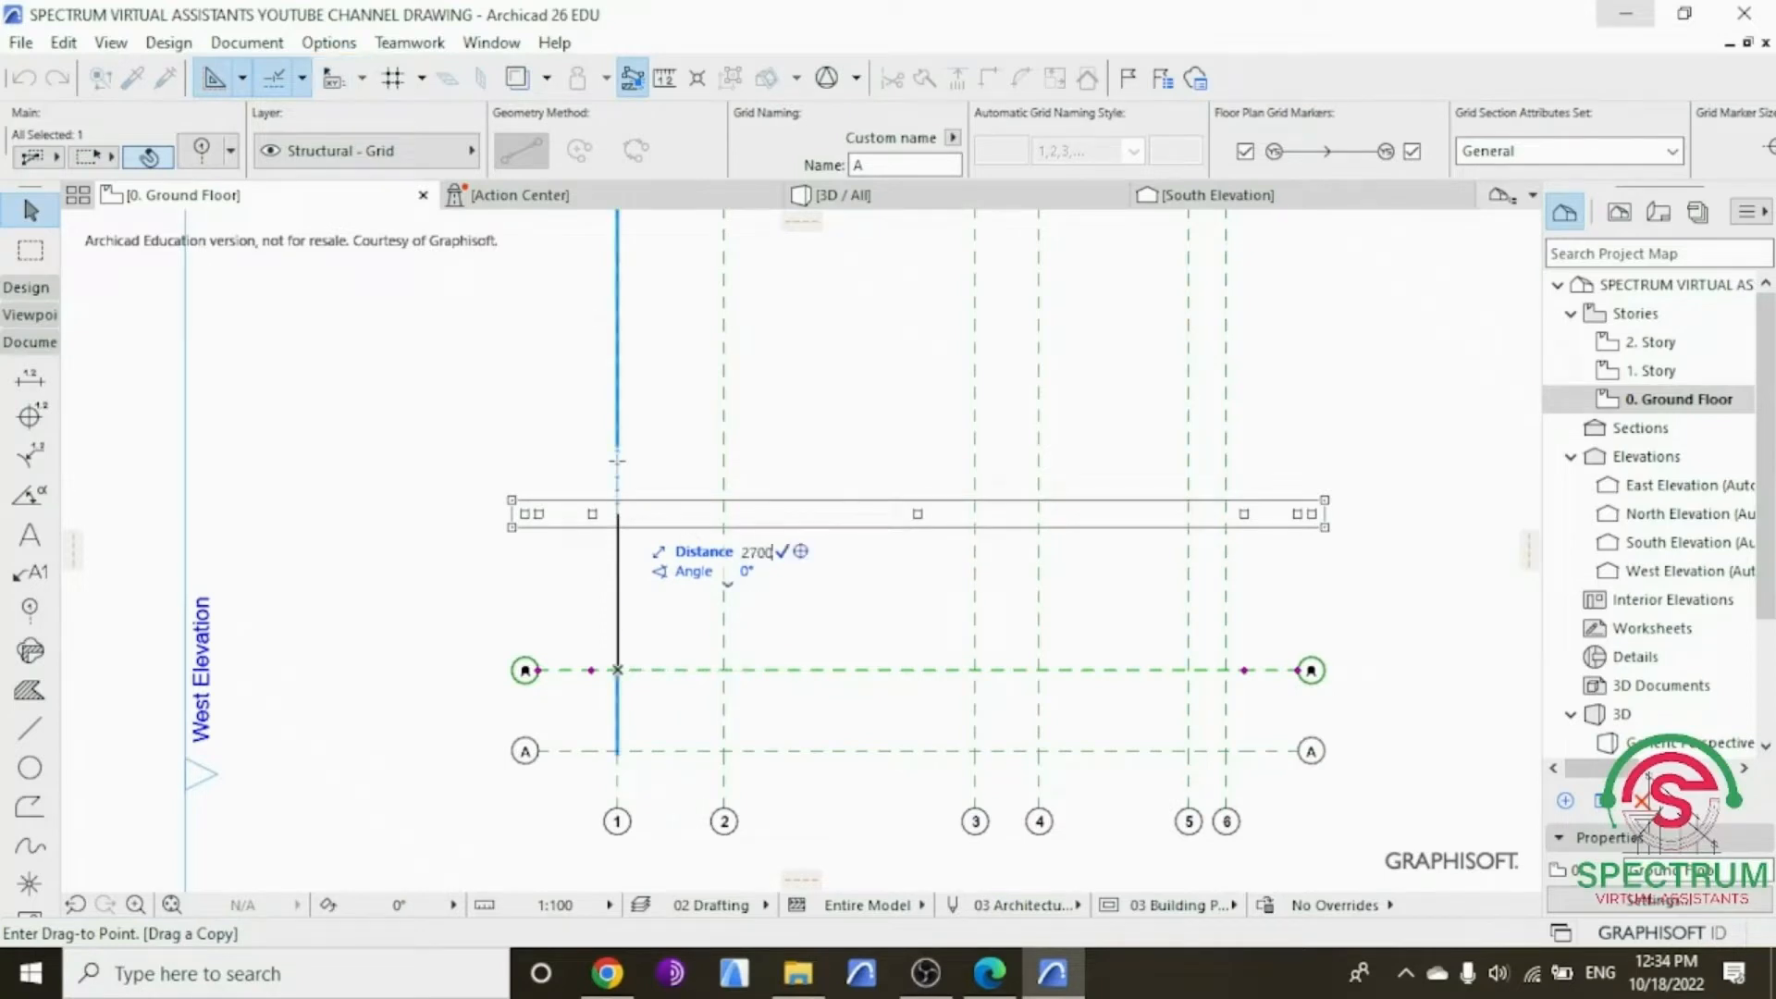
pyautogui.press('Return')
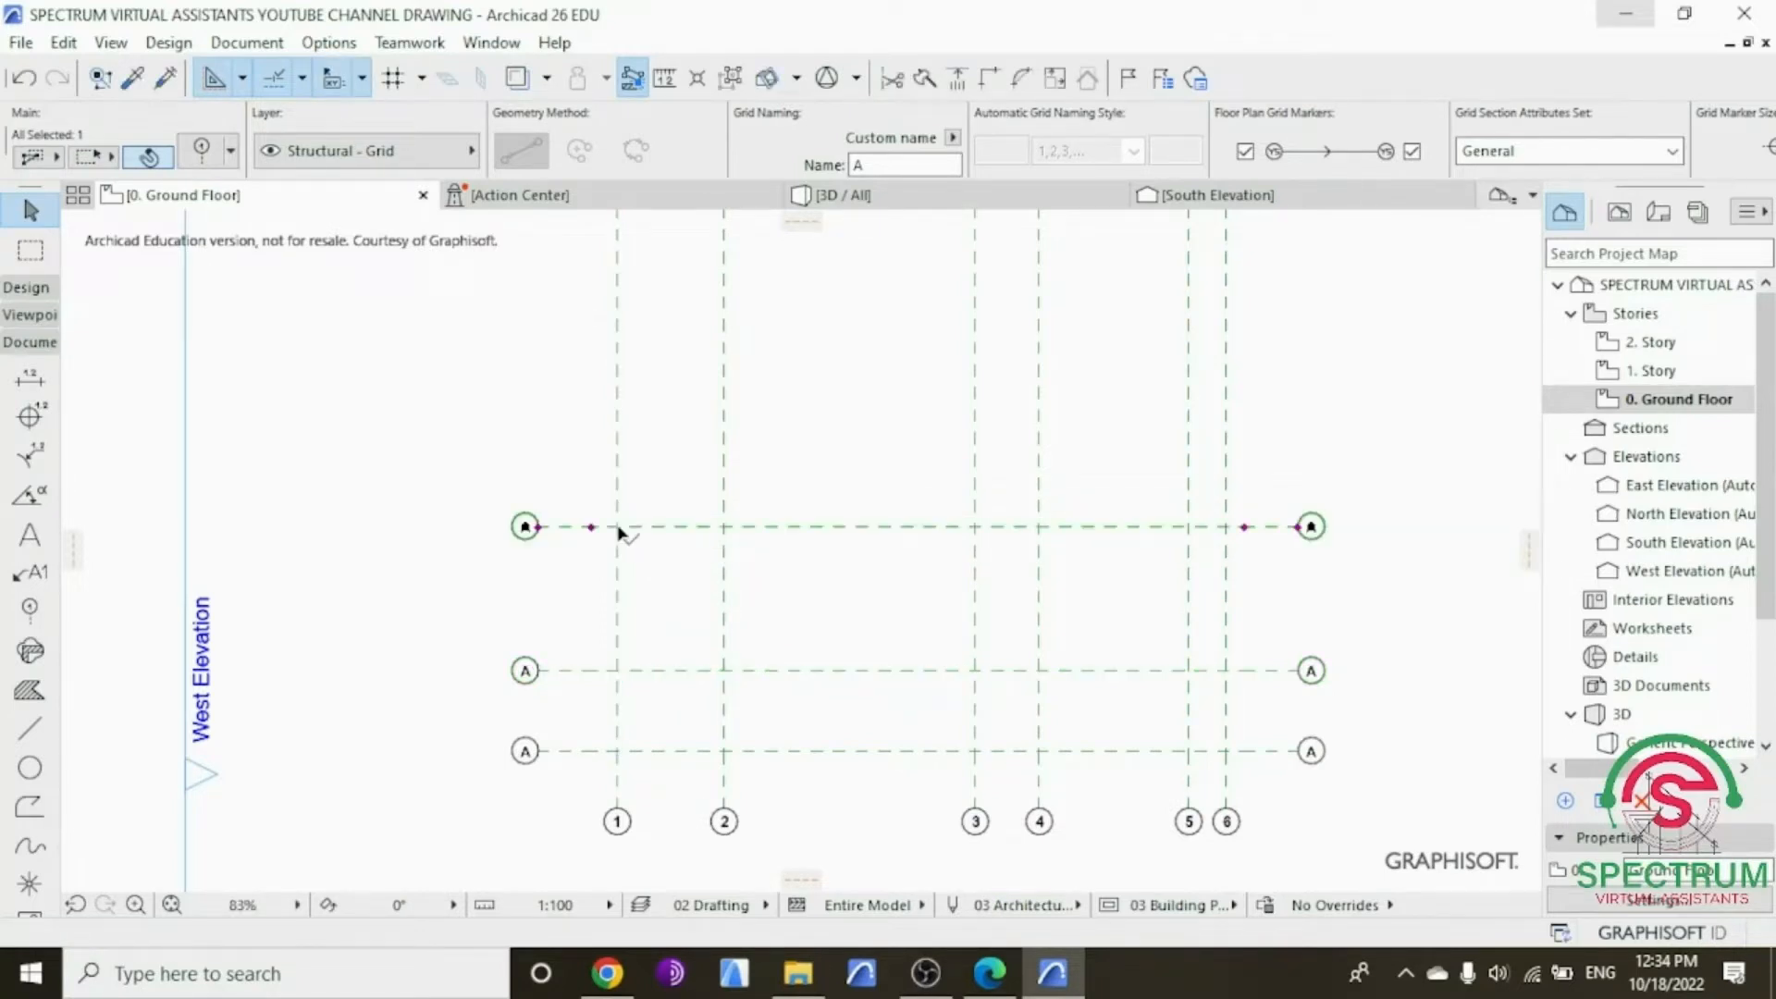
# Step: Copy the third horizontal grid line 1375 mm northward along vertical grid line 1
pyautogui.rightClick(546, 392)
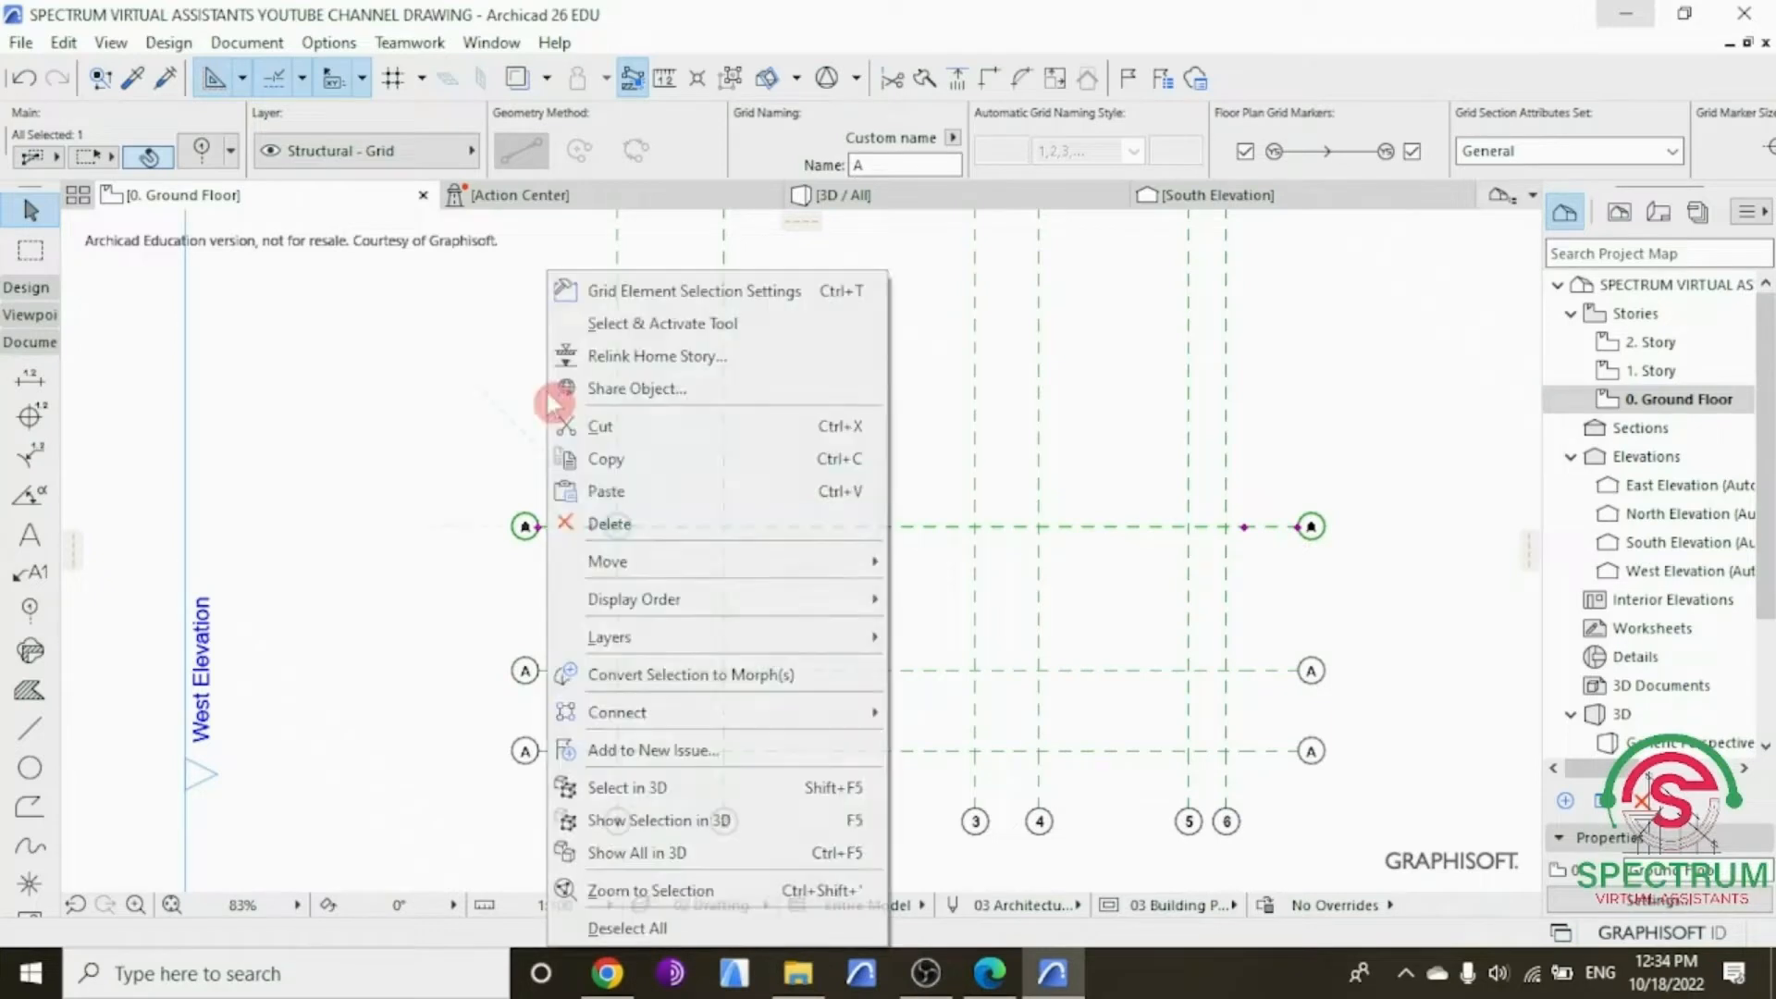
pyautogui.moveTo(644, 560)
pyautogui.click(958, 686)
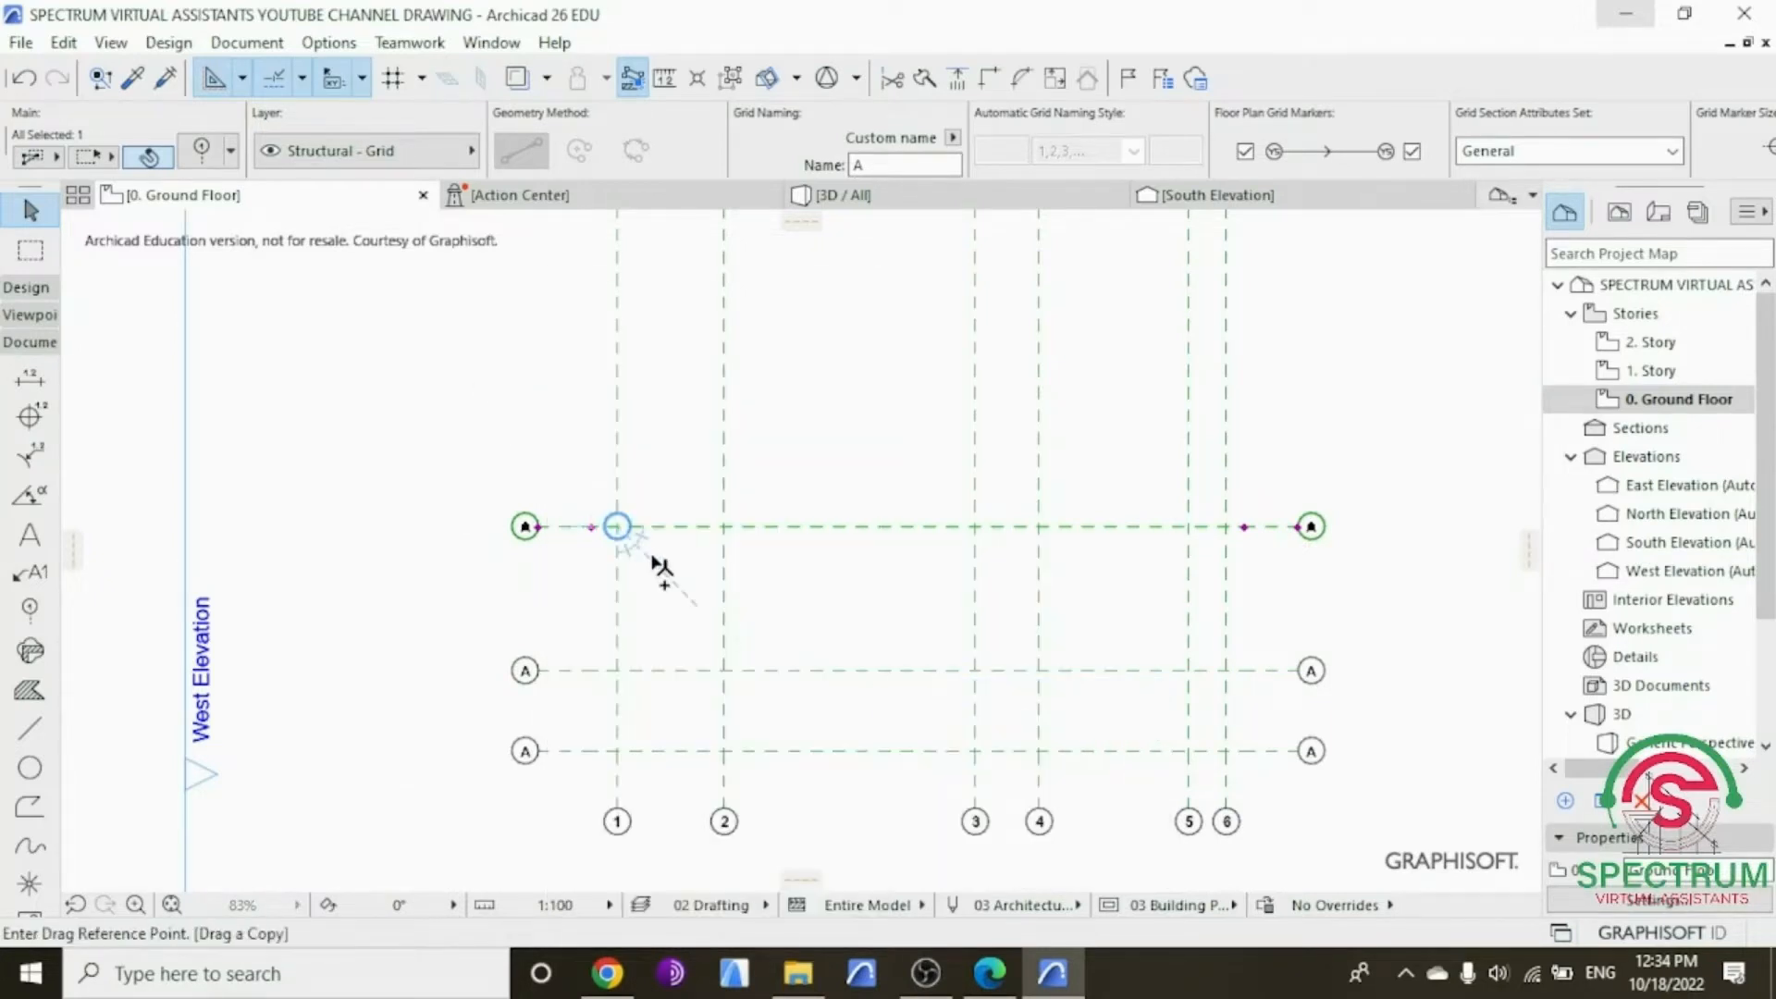
pyautogui.click(618, 529)
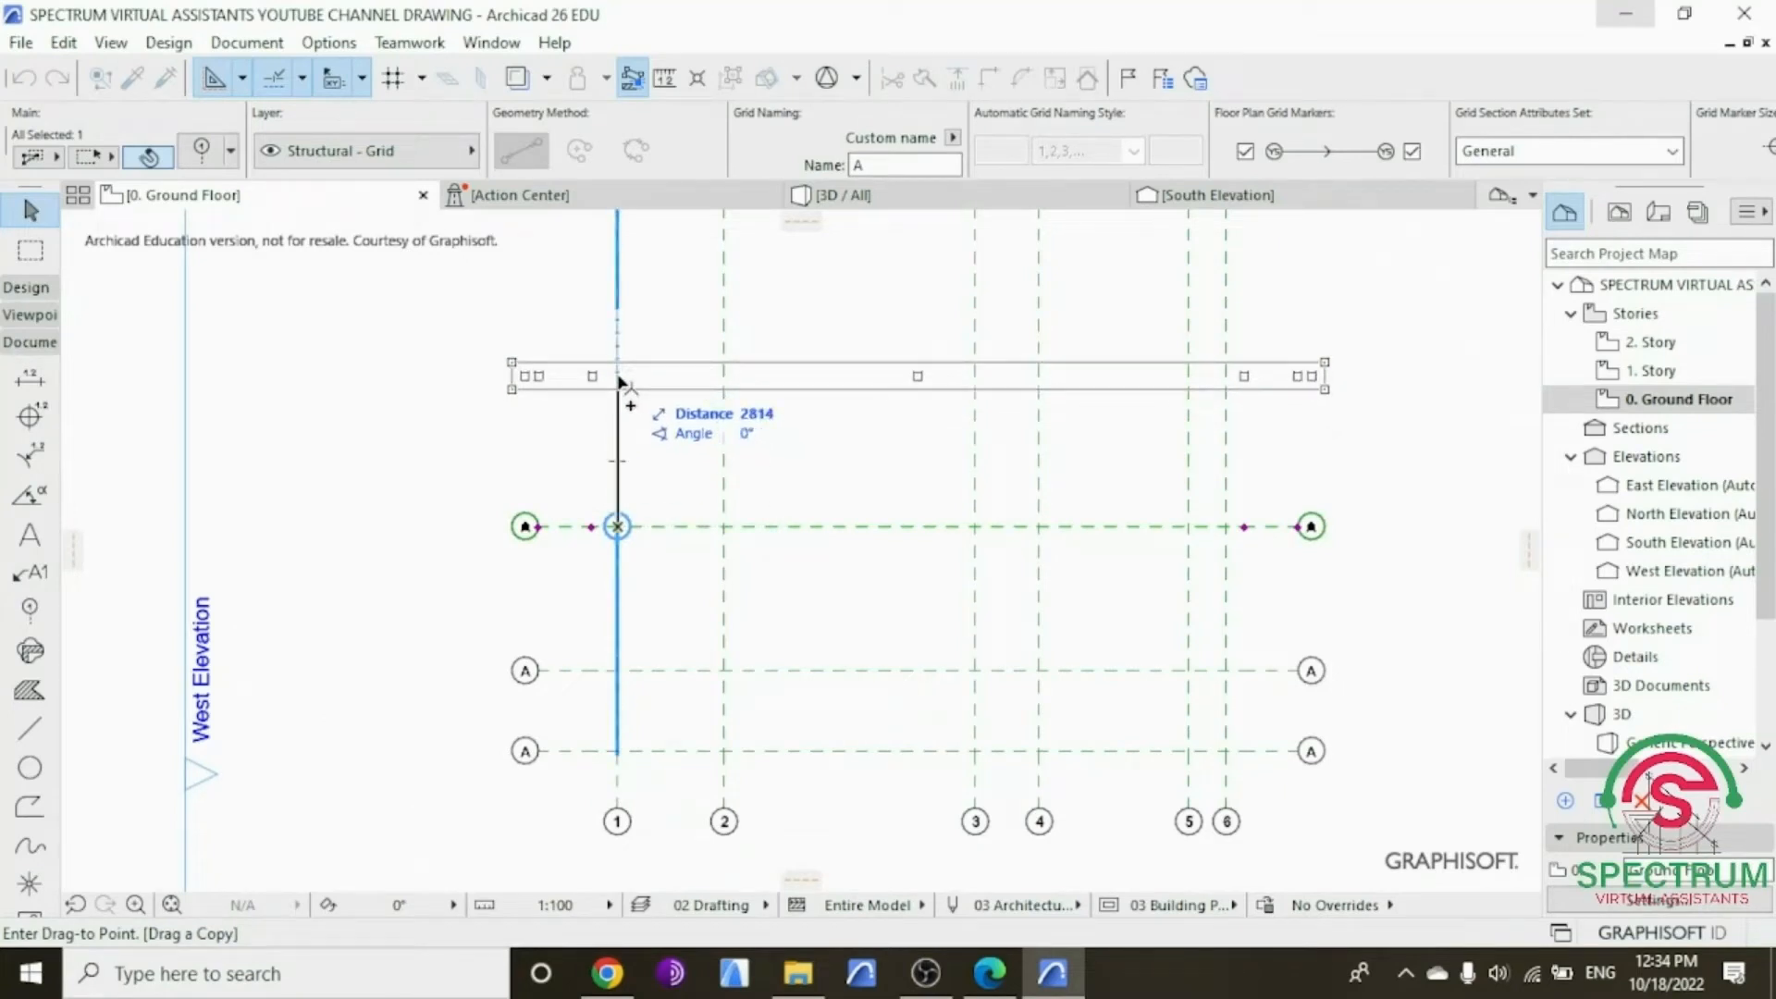
pyautogui.write('1375')
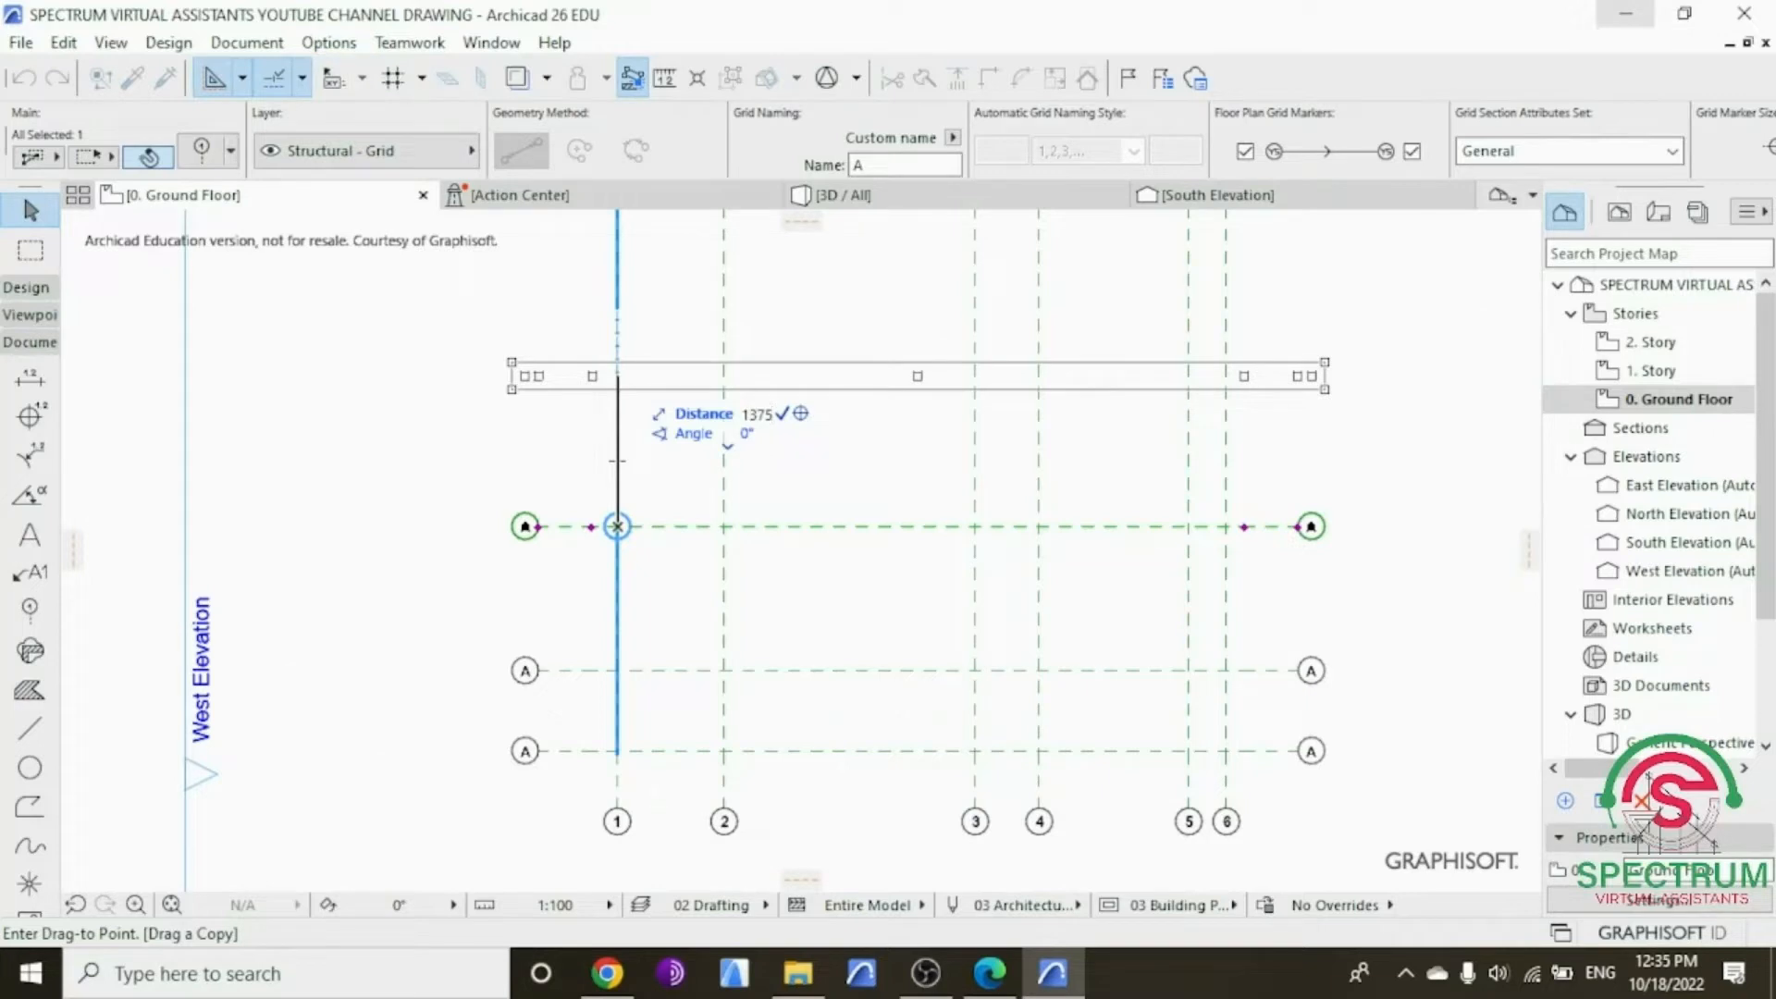
pyautogui.press('Return')
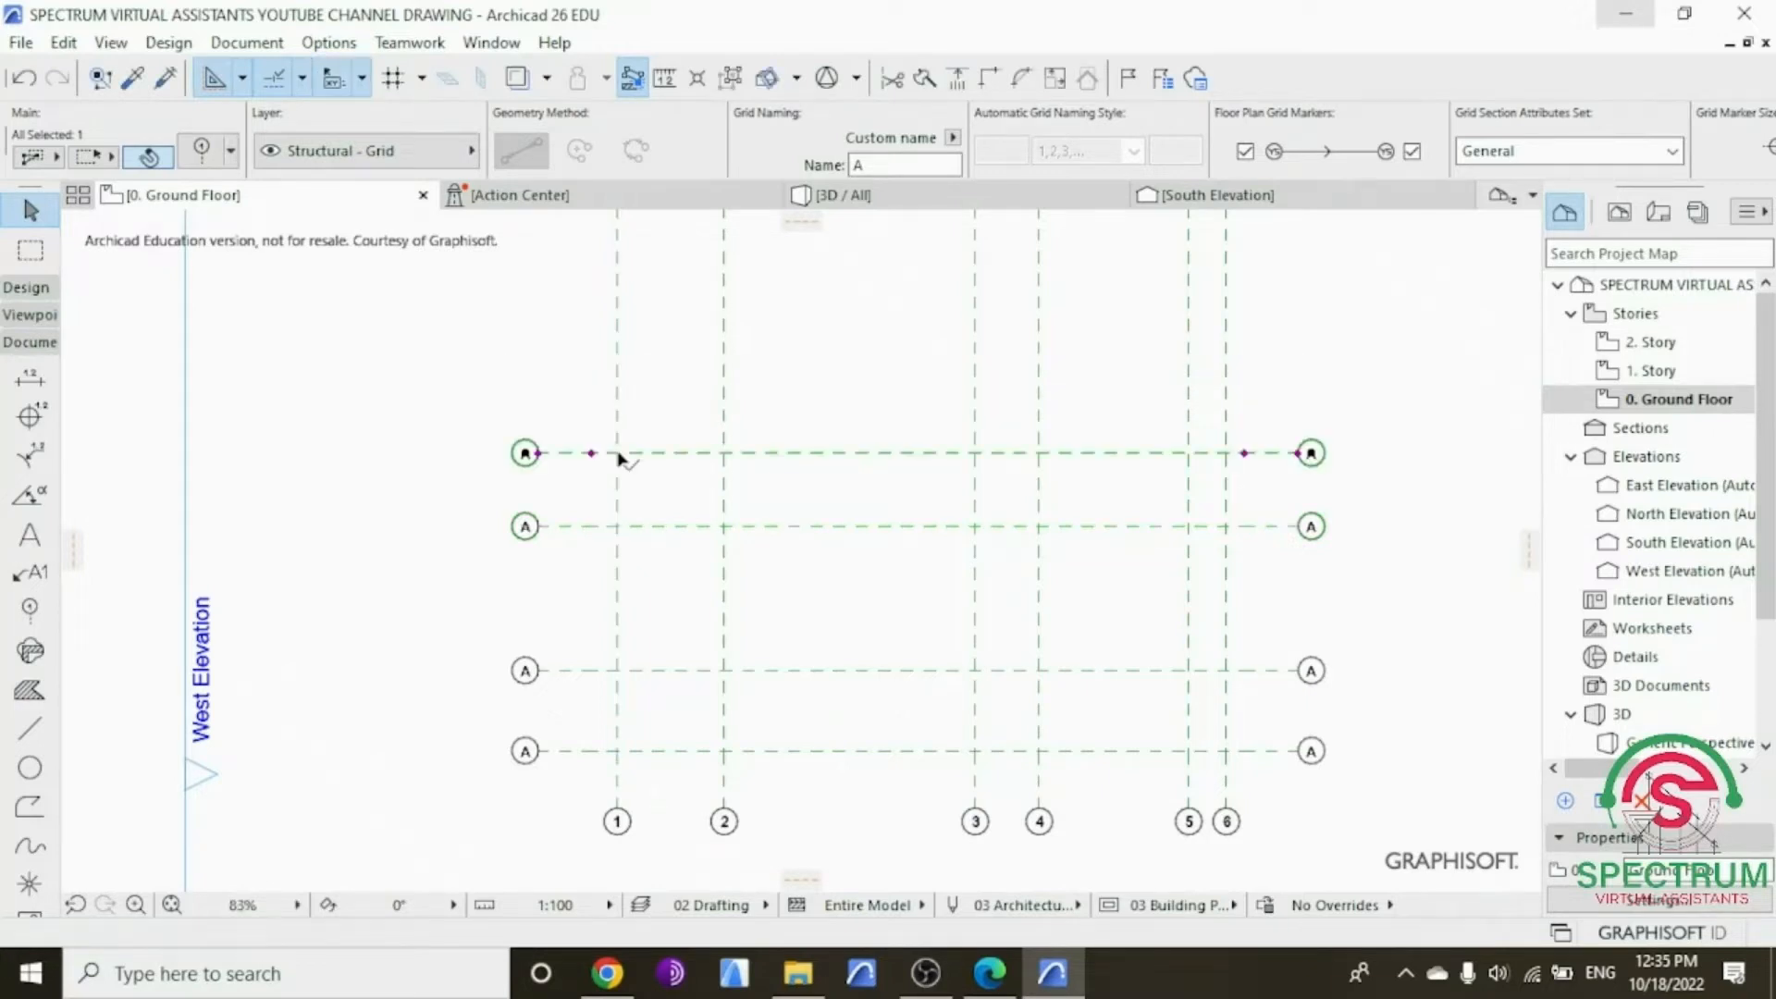
# Step: Copy the fourth horizontal grid line another 1375 mm northward along vertical grid line 1 to make the fifth line
pyautogui.rightClick(465, 317)
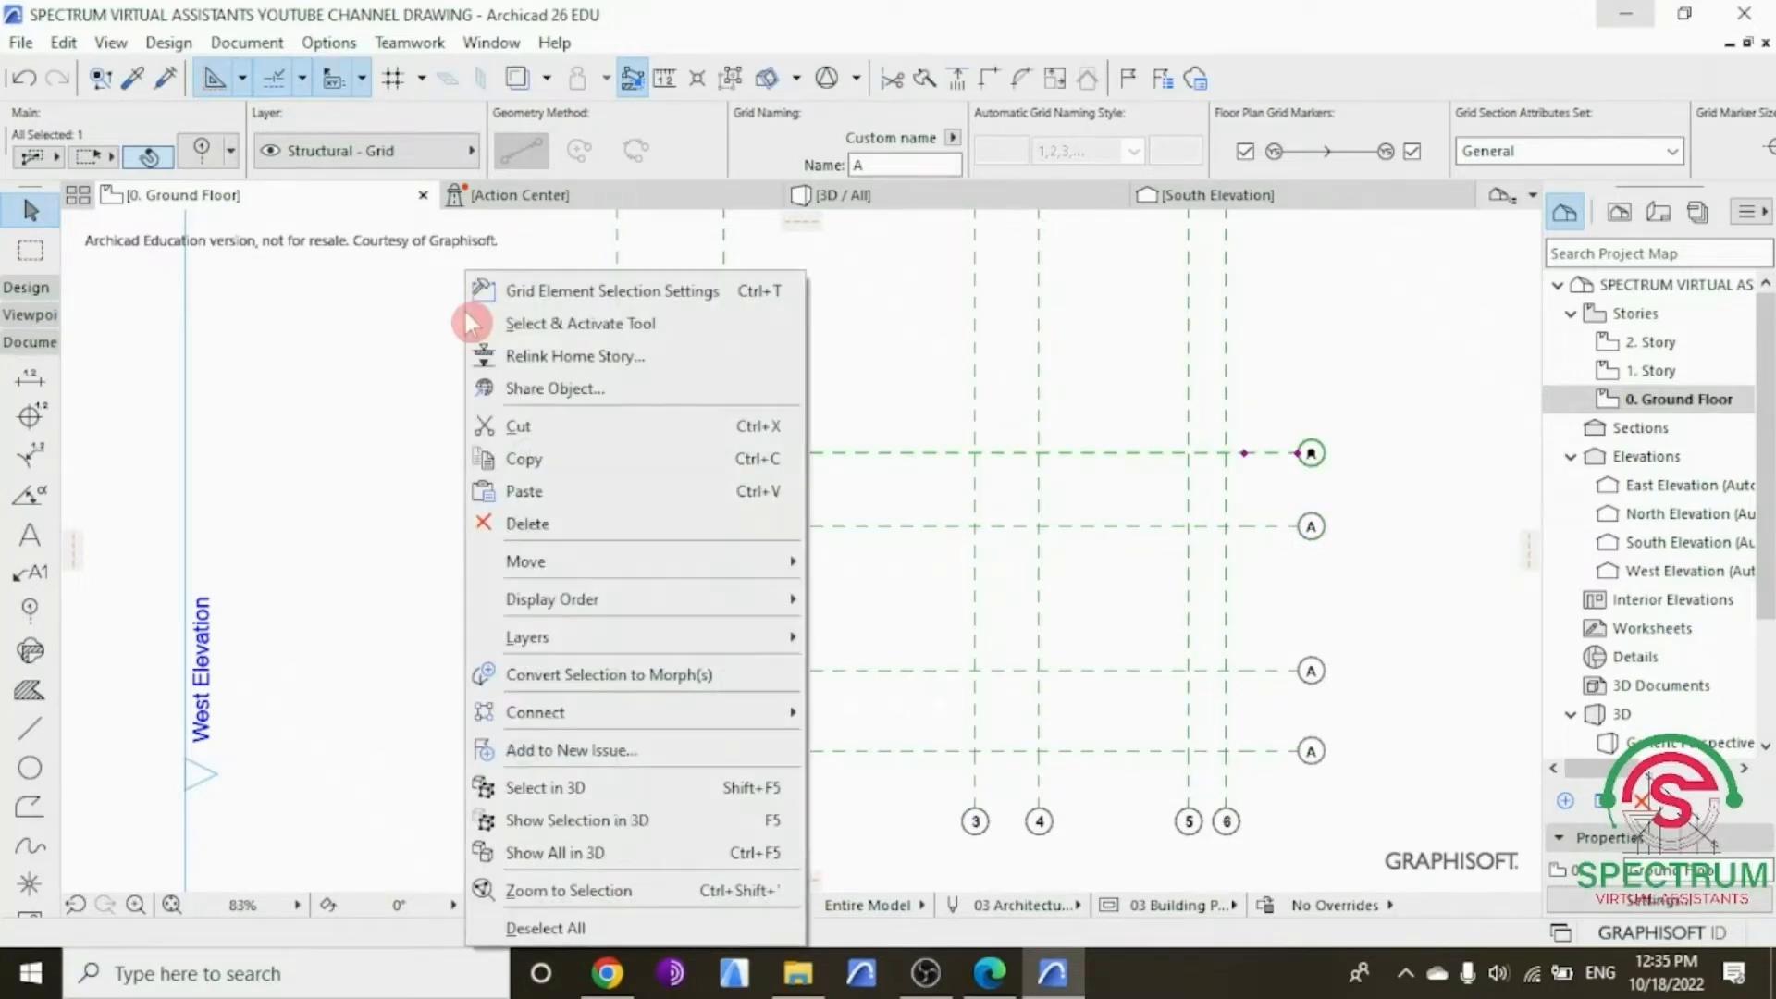
pyautogui.moveTo(591, 560)
pyautogui.click(870, 696)
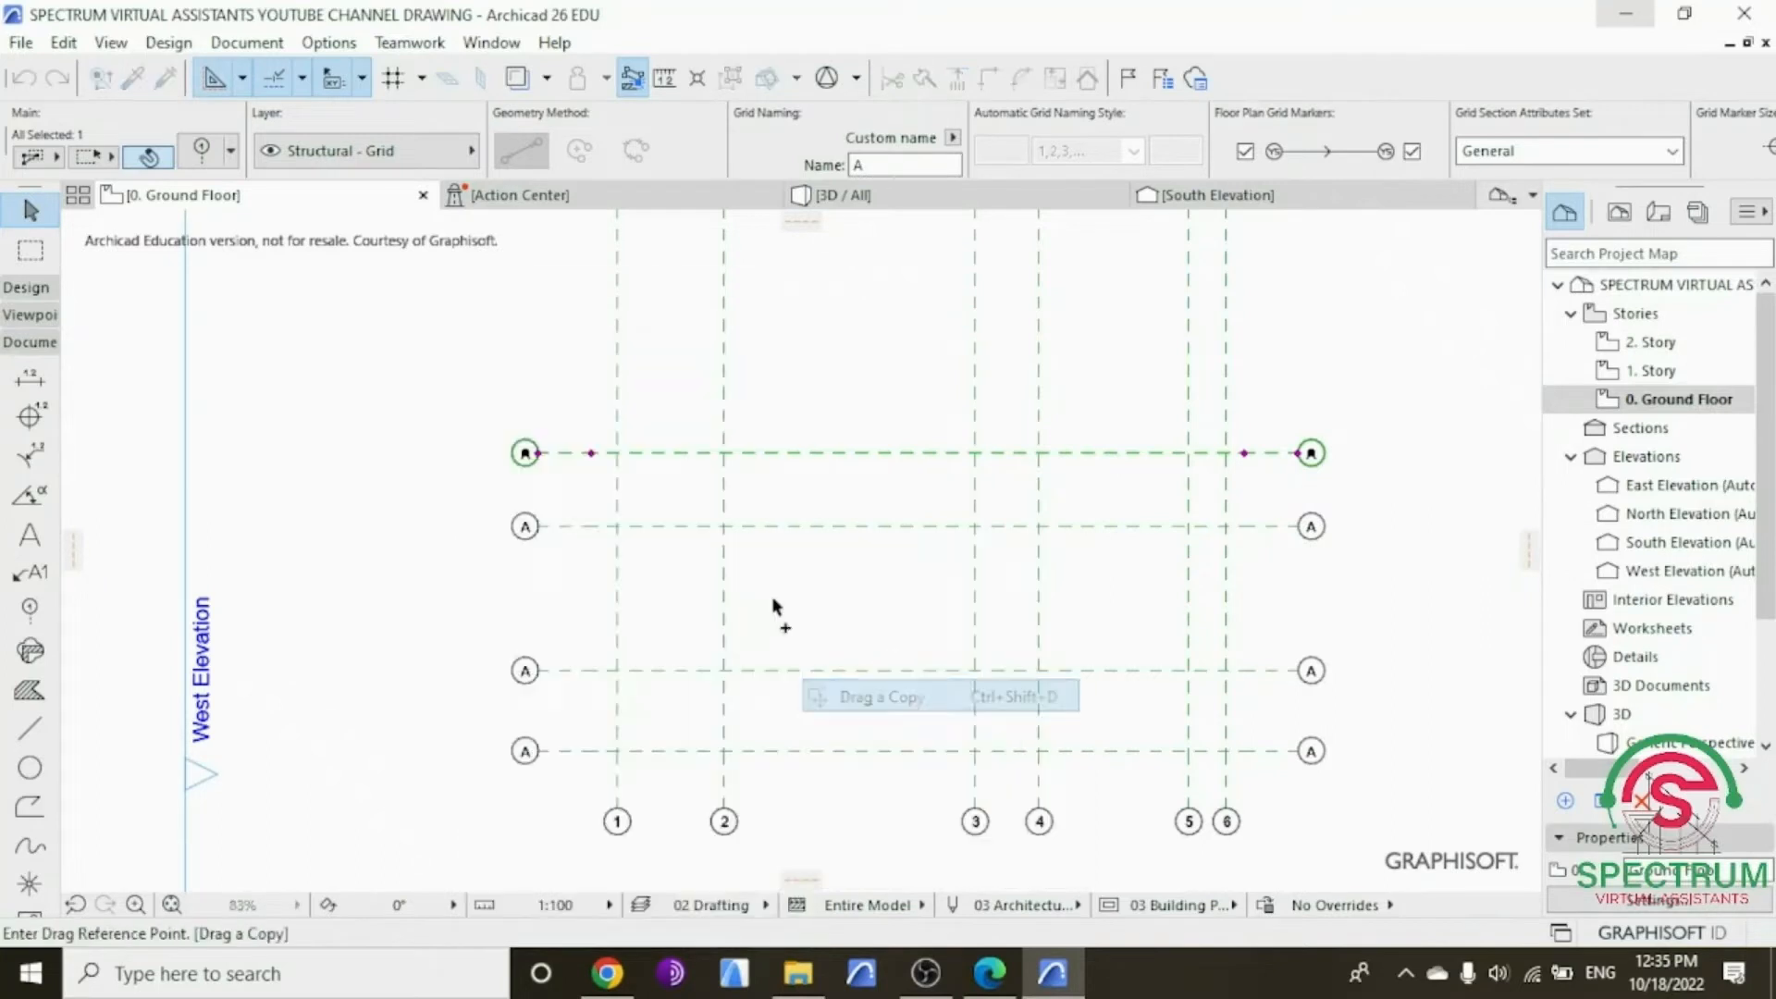
pyautogui.click(617, 452)
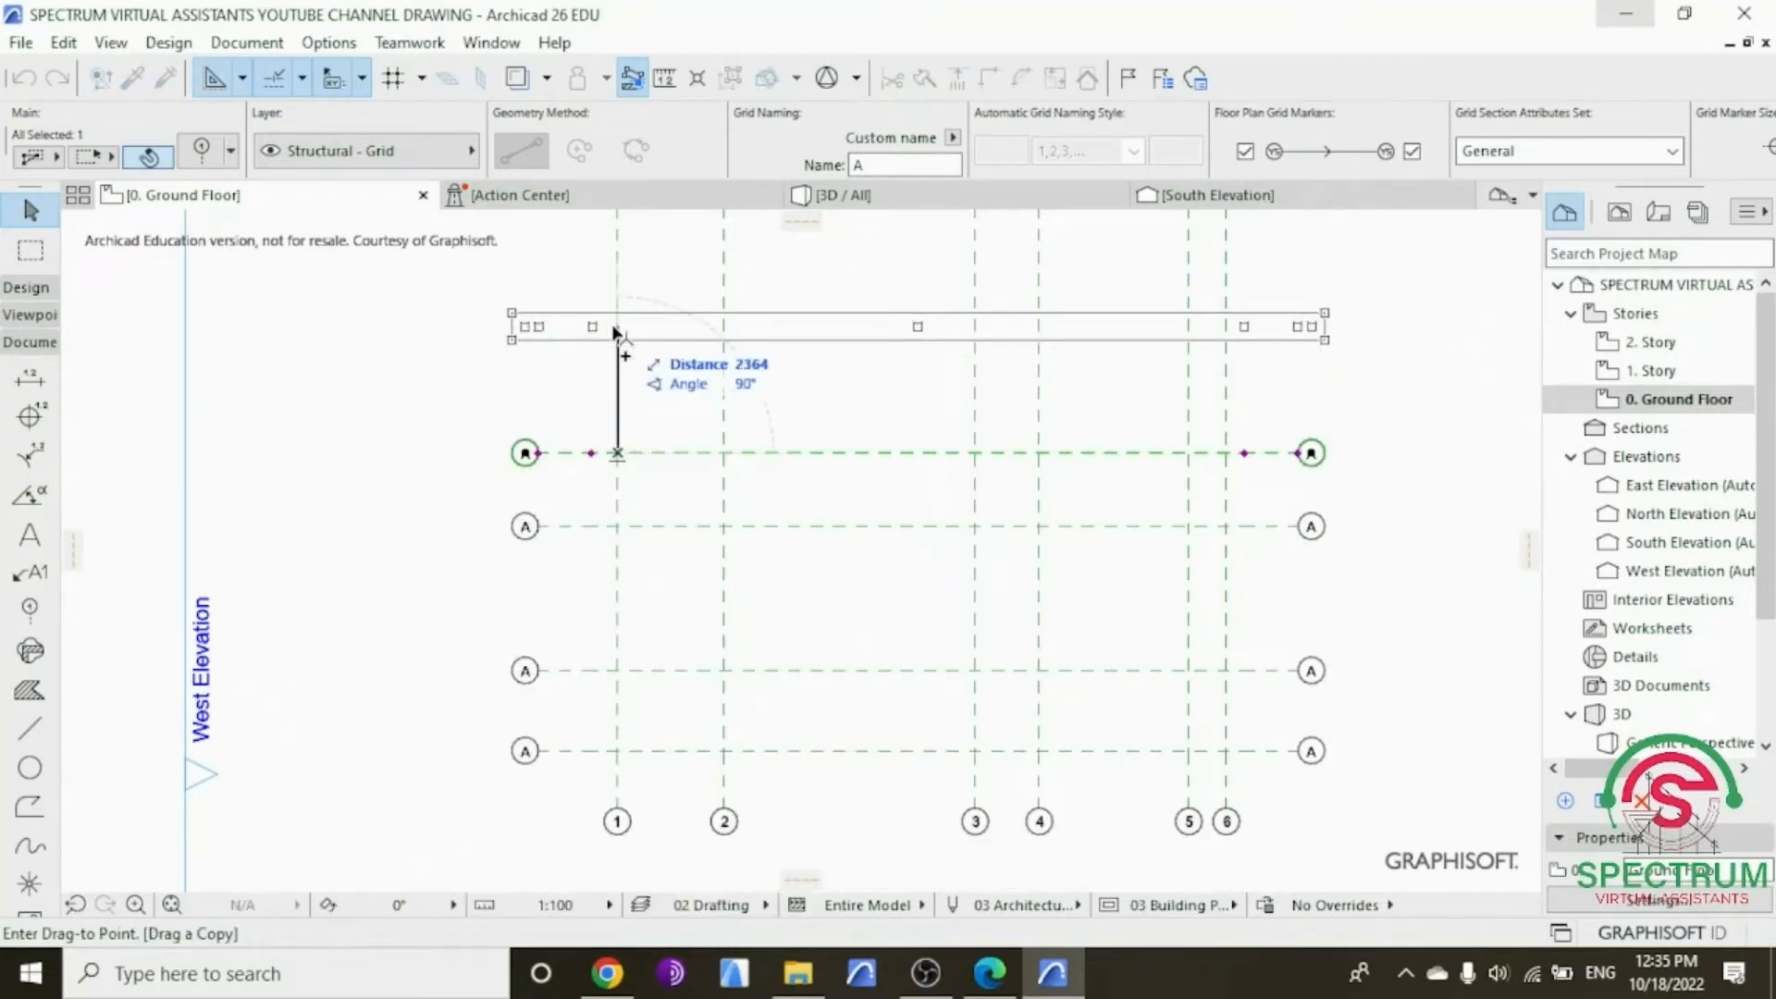
pyautogui.write('137')
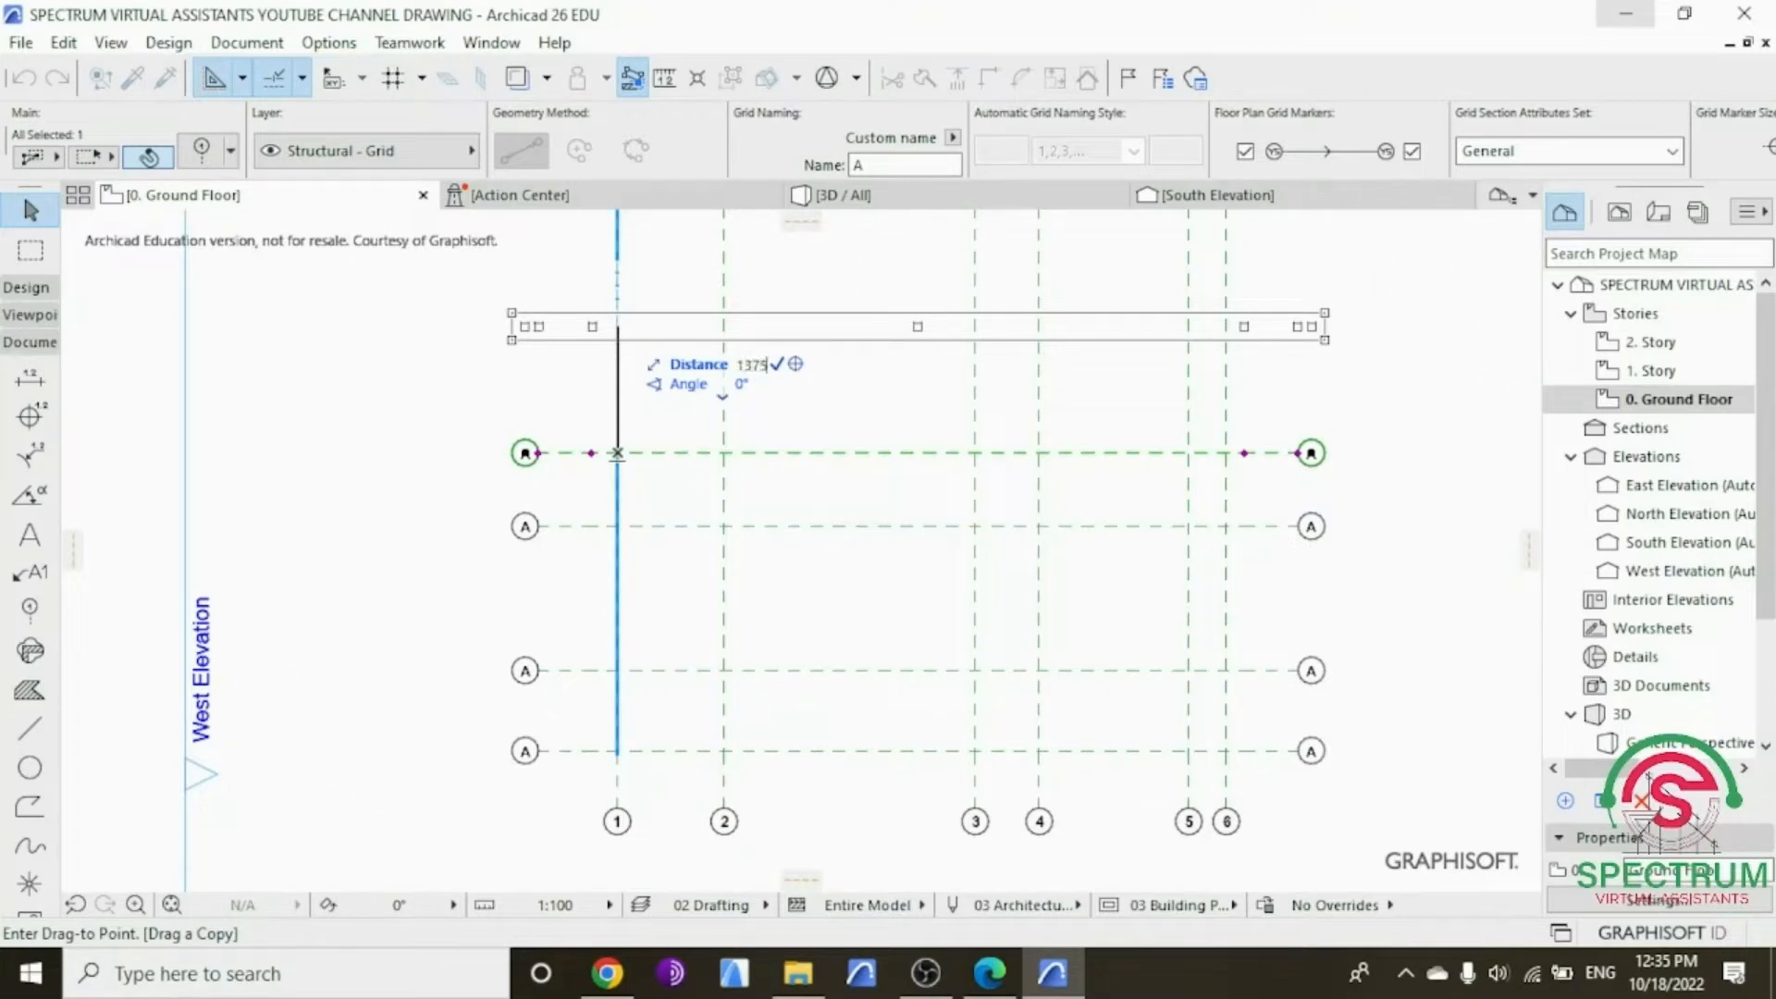
pyautogui.write('5')
pyautogui.press('Return')
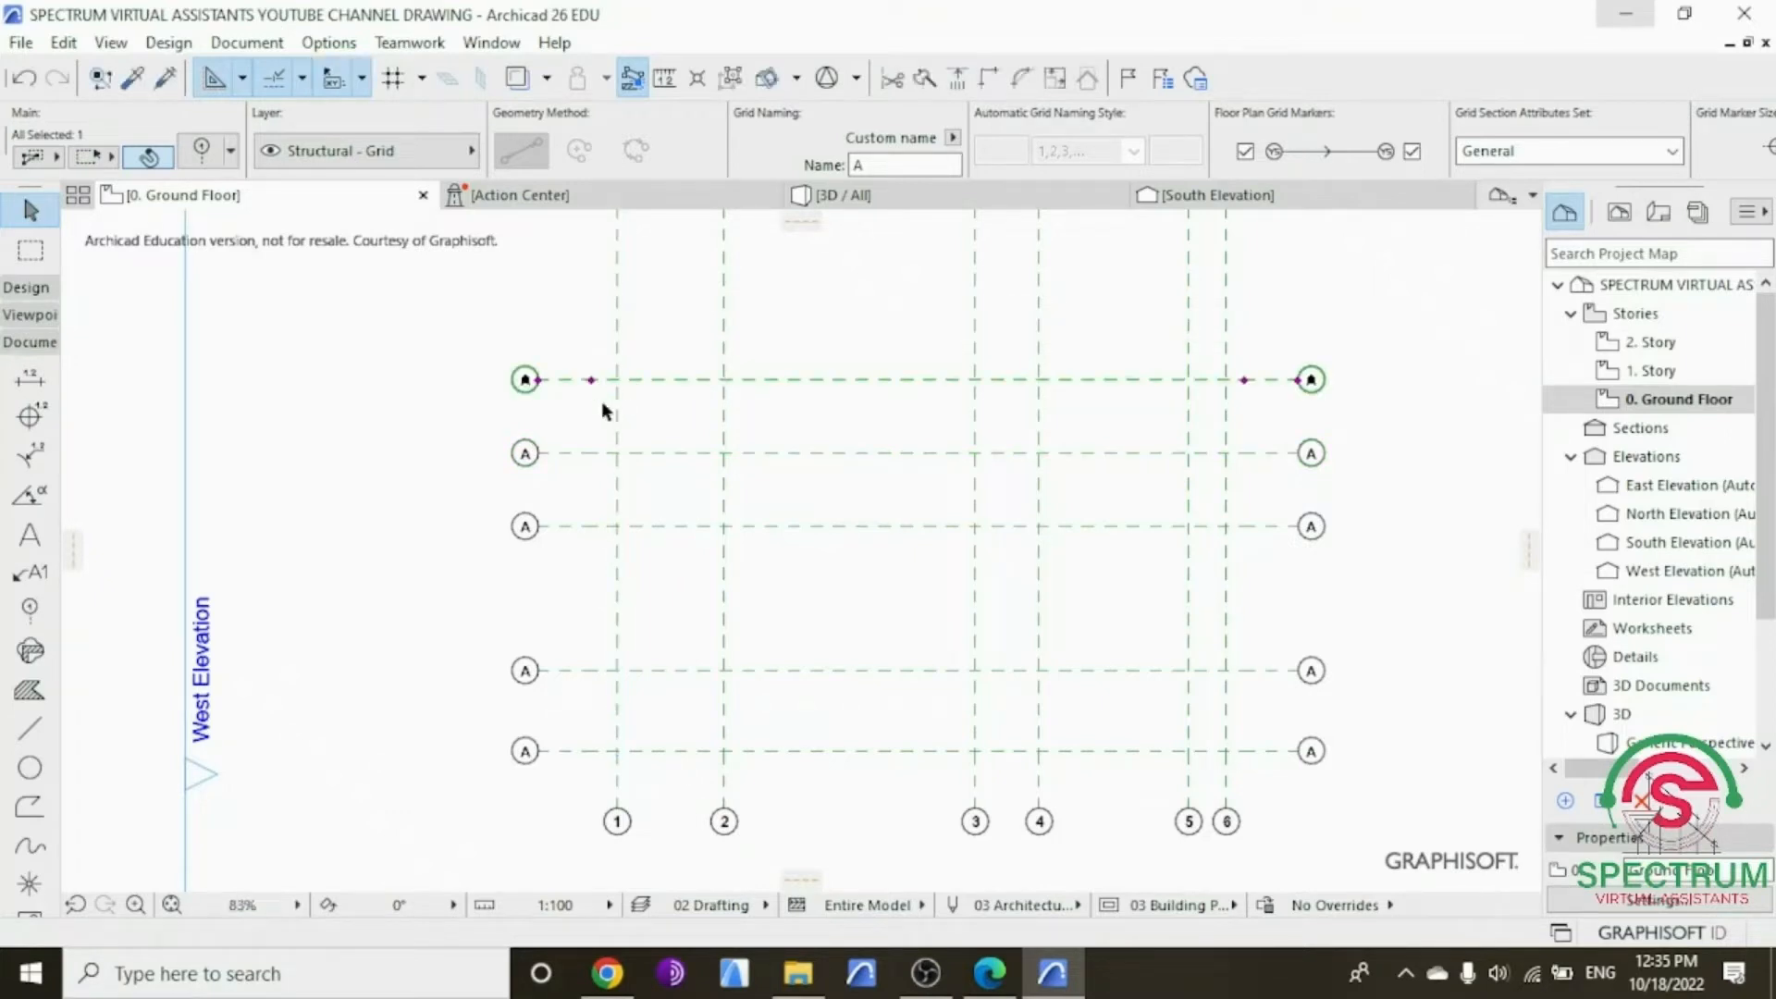
# Step: Copy the fifth horizontal grid line 3100 mm northward along vertical grid line 1
pyautogui.scroll(-4, 589, 442)
pyautogui.scroll(1, 580, 366)
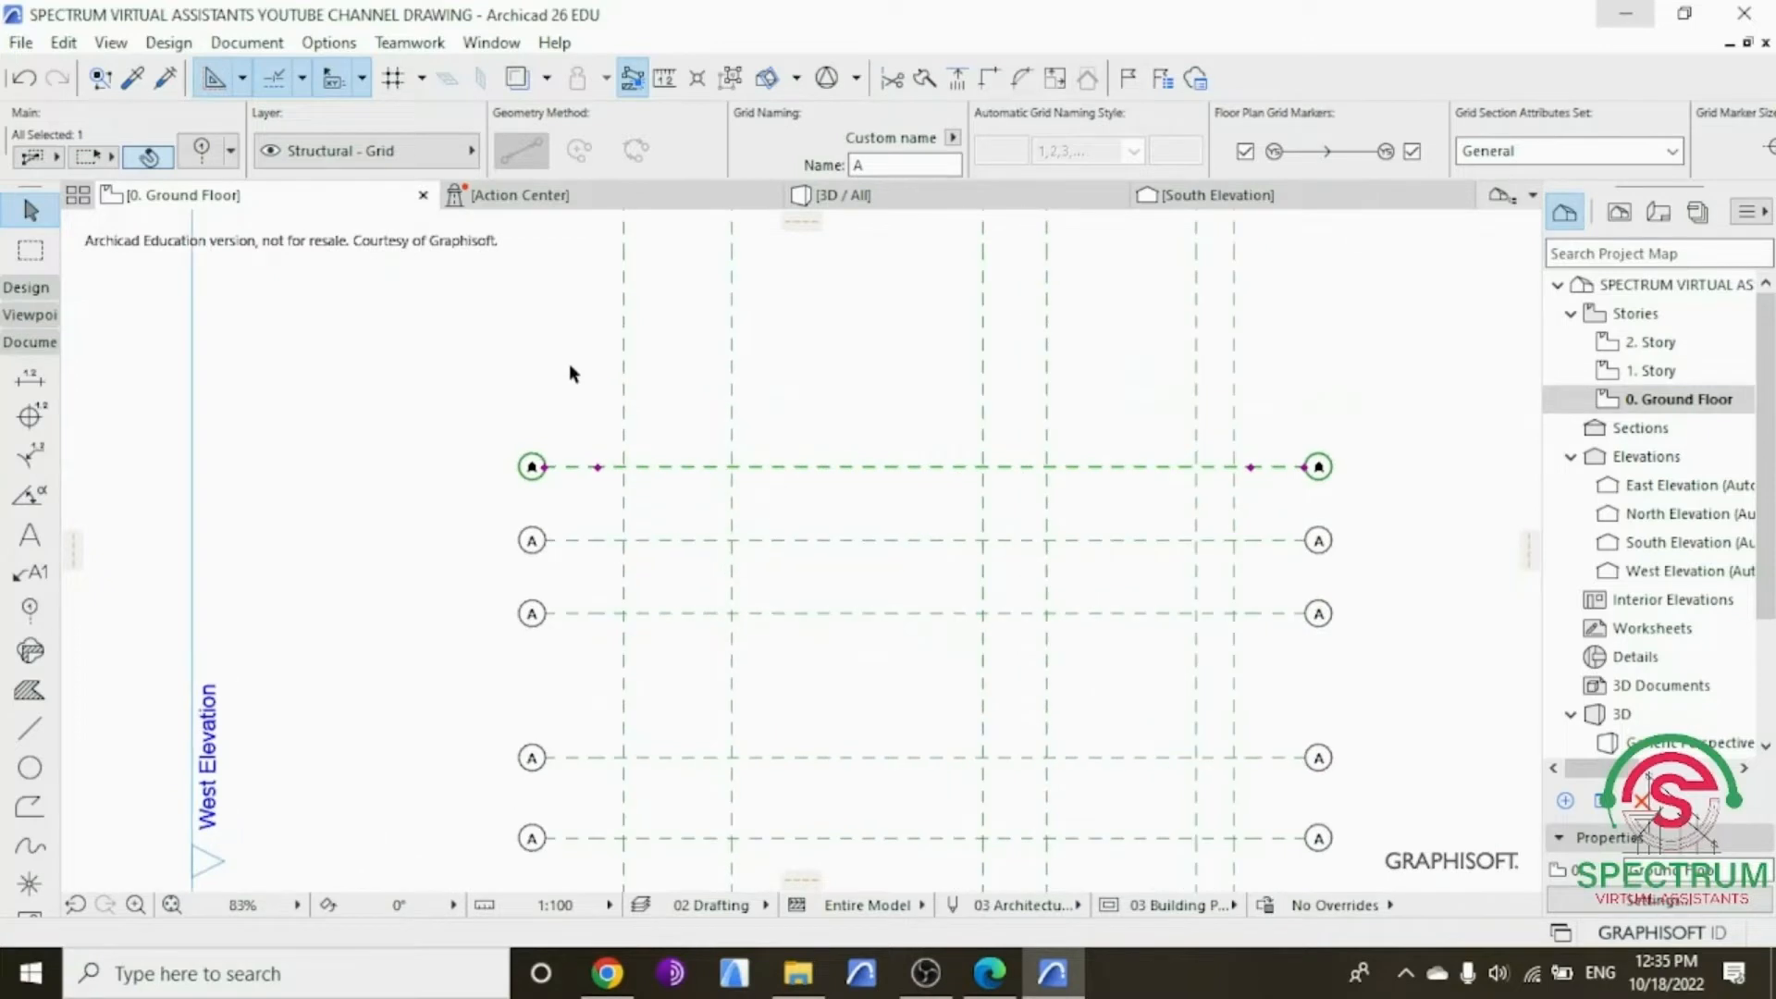
pyautogui.rightClick(531, 333)
pyautogui.moveTo(692, 573)
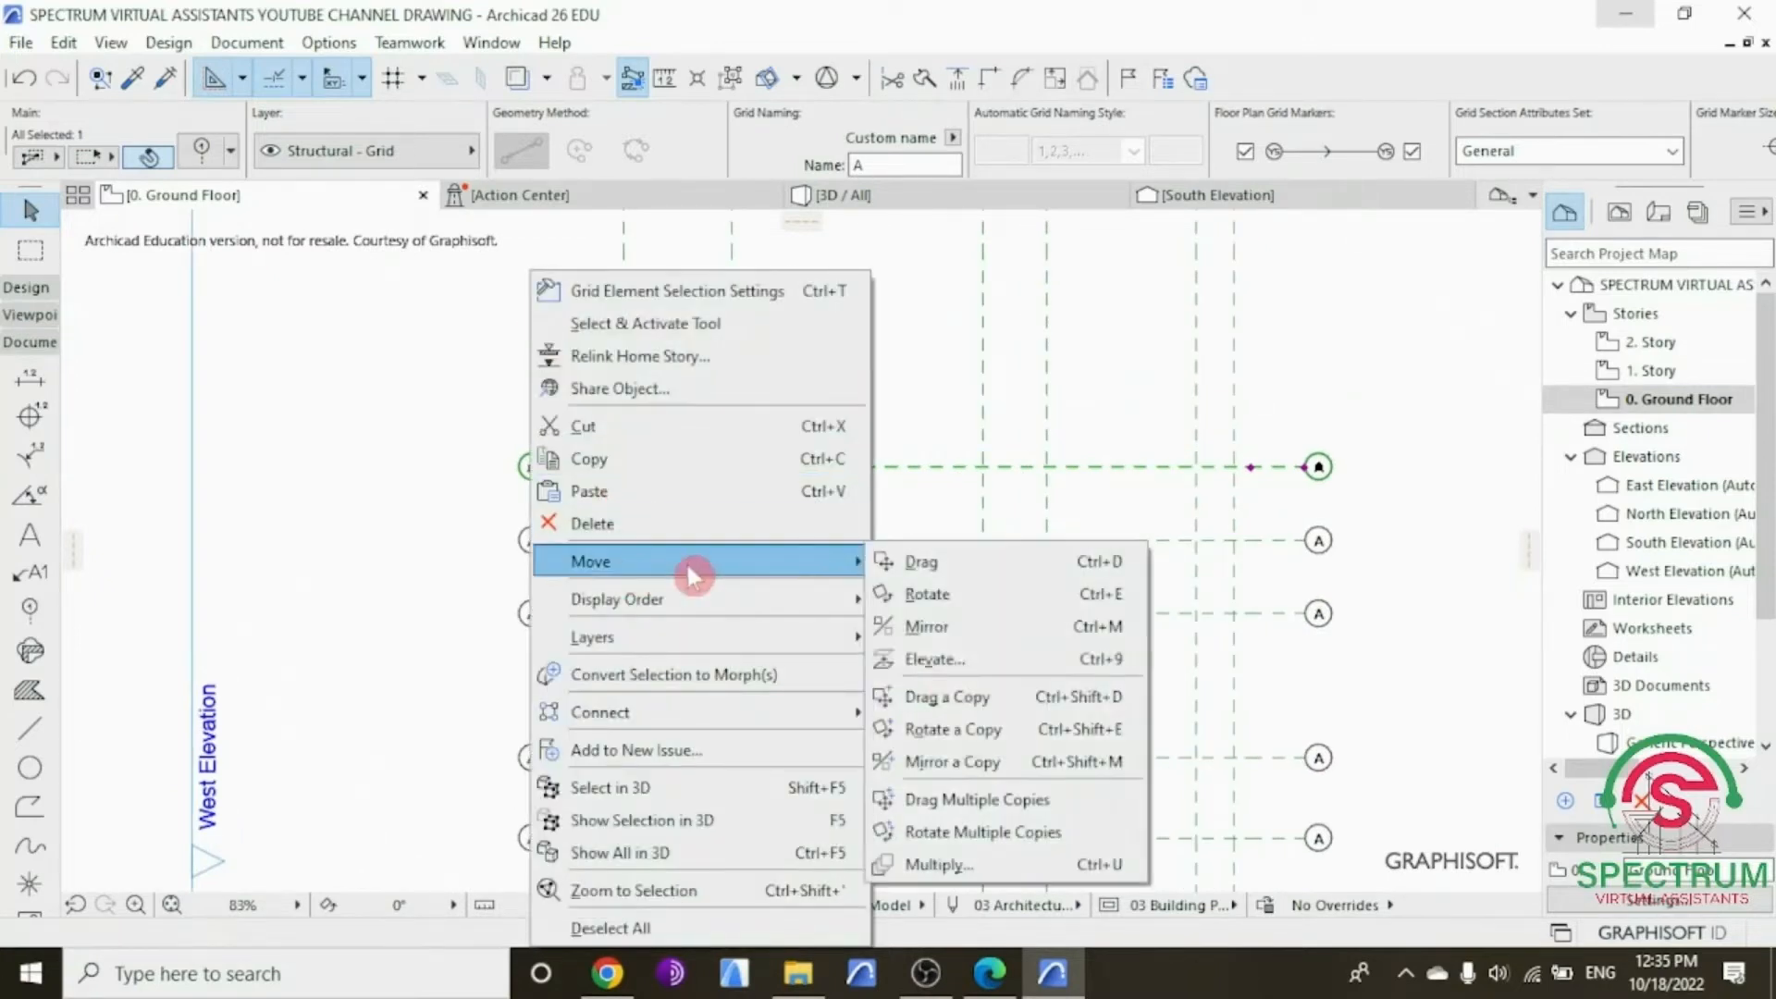
pyautogui.click(941, 696)
pyautogui.click(624, 466)
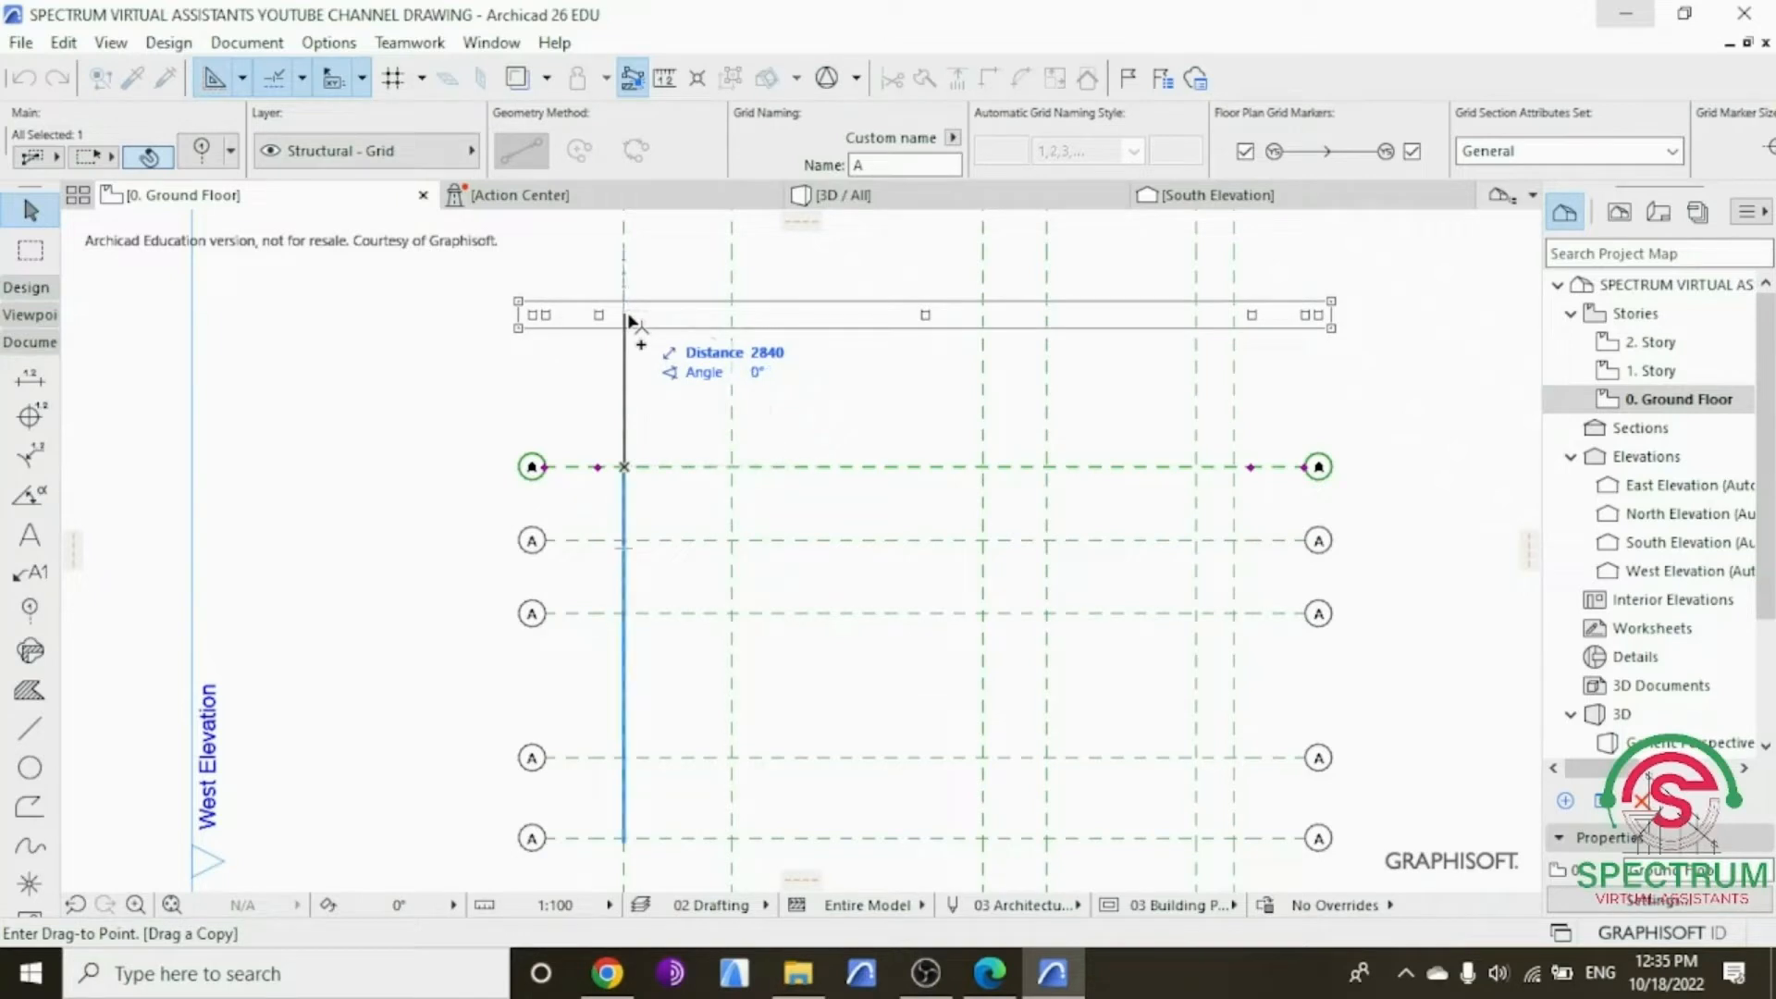
pyautogui.write('310')
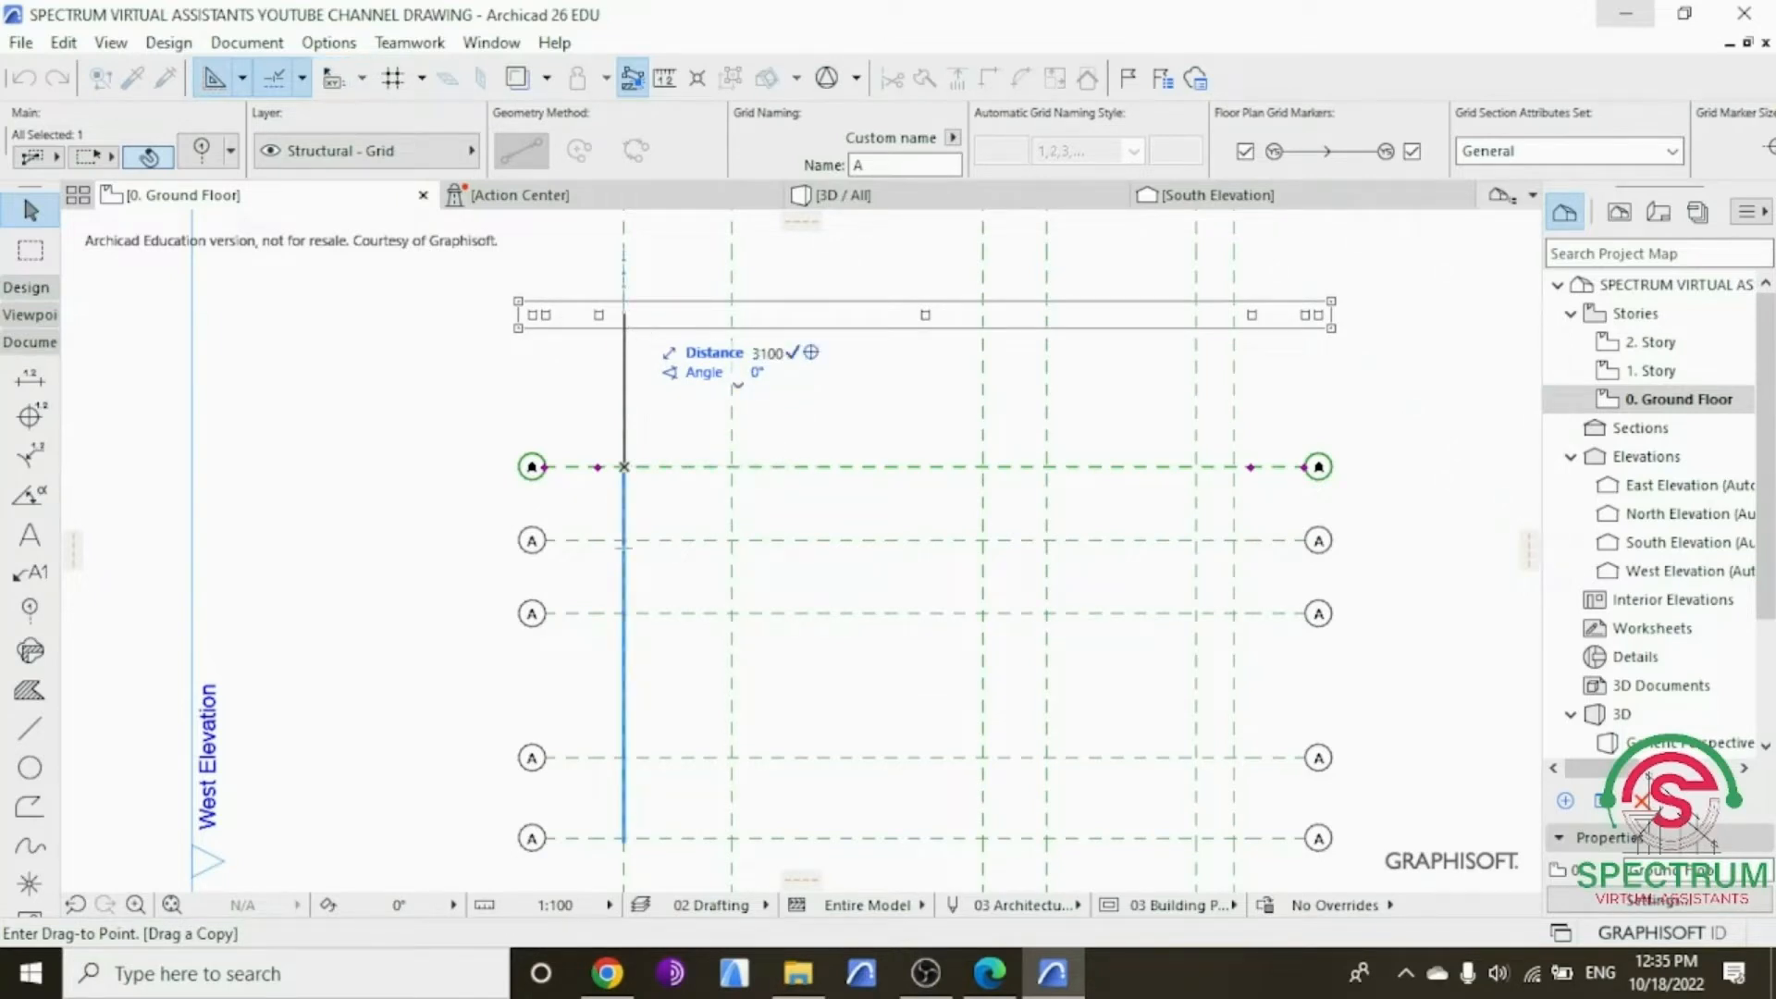
pyautogui.write('0')
pyautogui.press('Return')
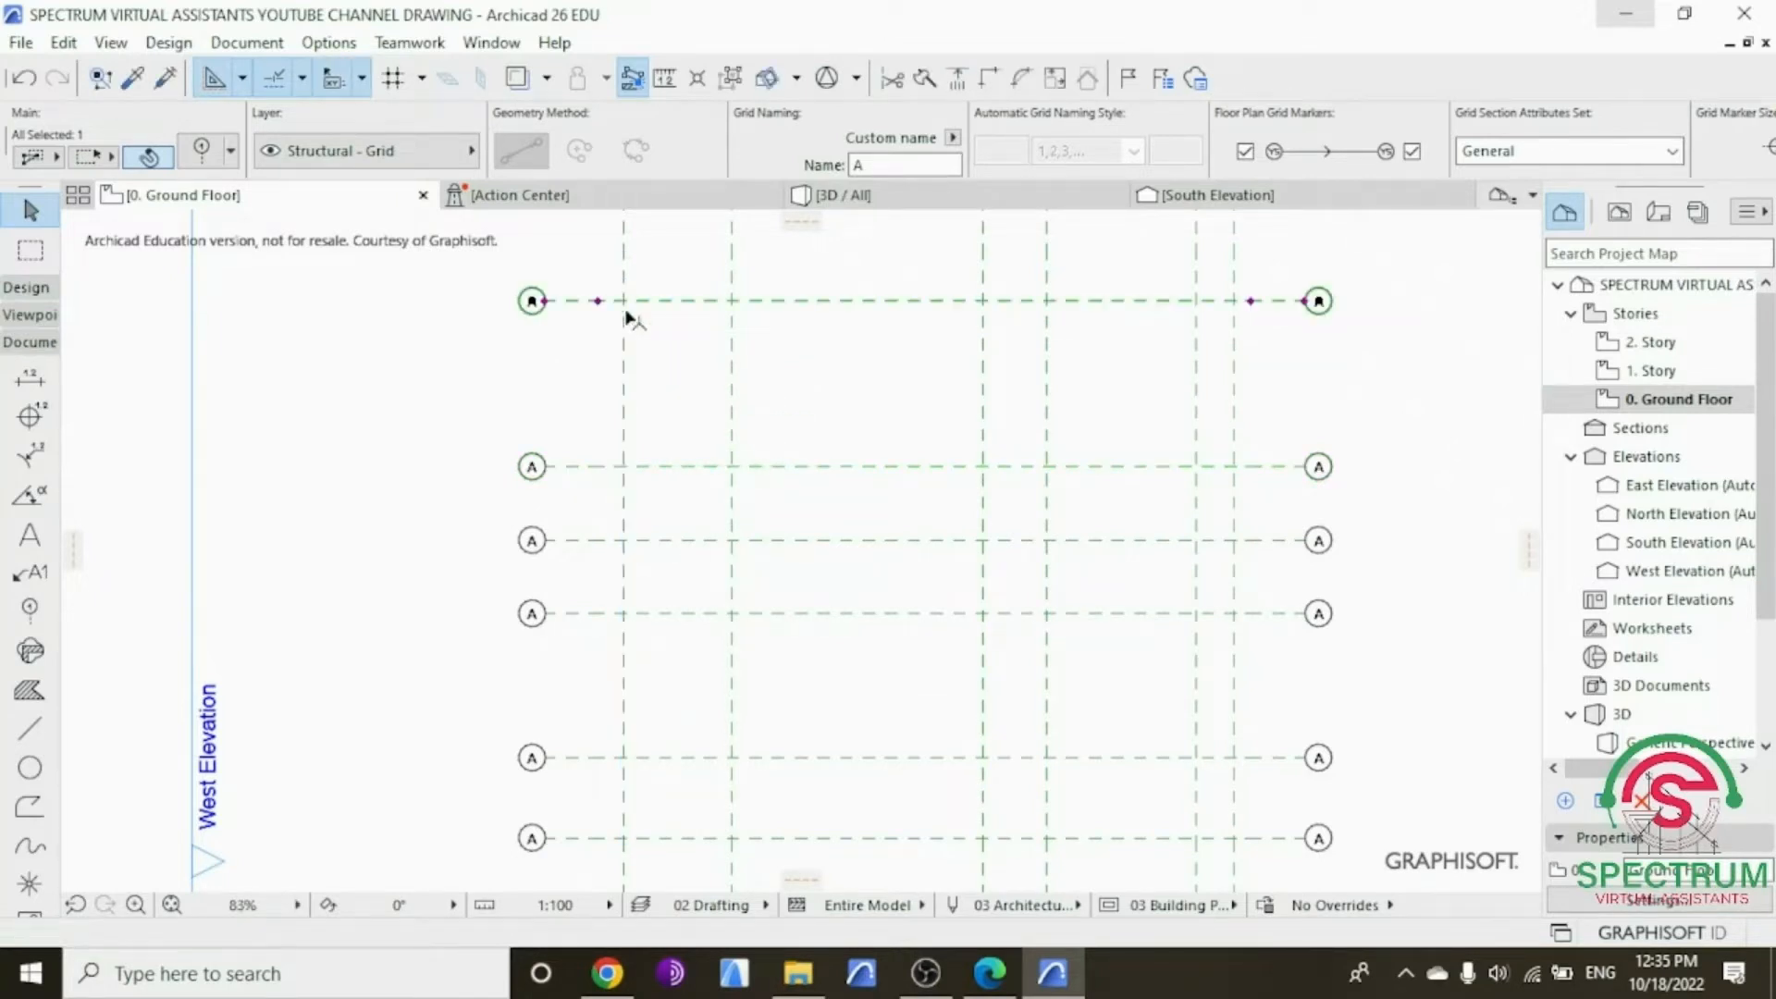
# Step: Copy the sixth horizontal grid line northward along vertical grid line 1, placing the copy just below the upper numbered markers, and deselect it
pyautogui.scroll(-3, 645, 324)
pyautogui.scroll(3, 646, 324)
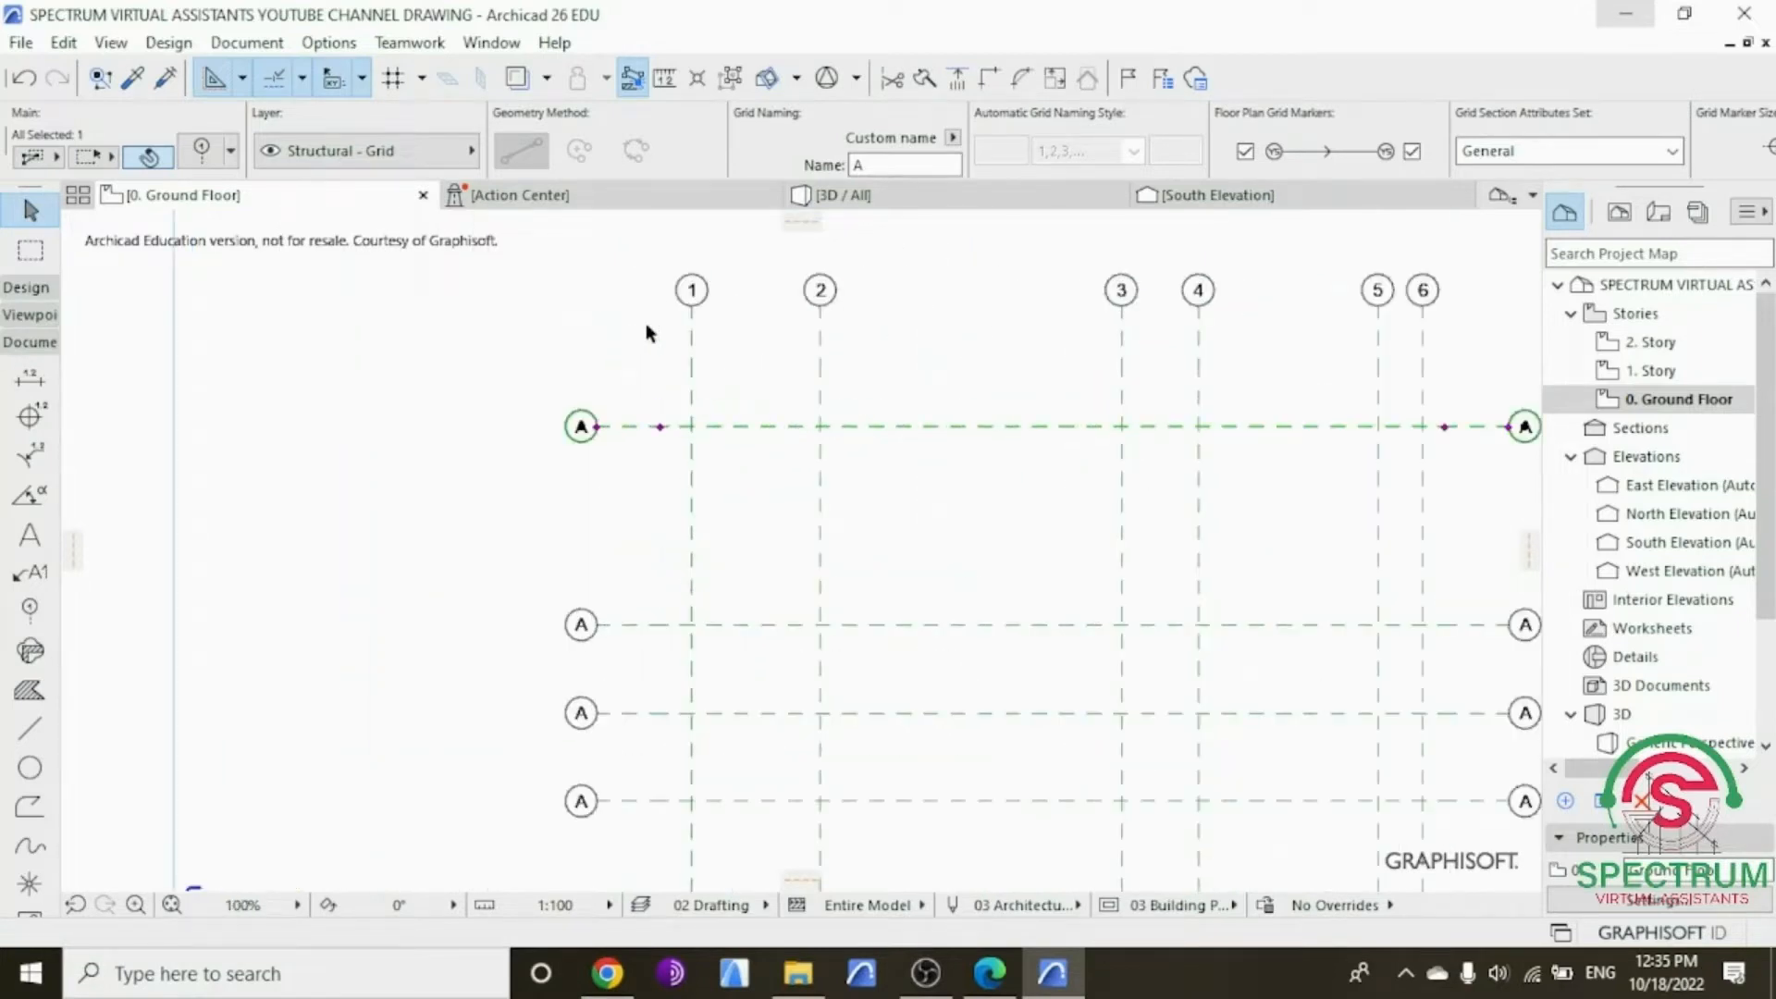
pyautogui.rightClick(610, 333)
pyautogui.moveTo(725, 561)
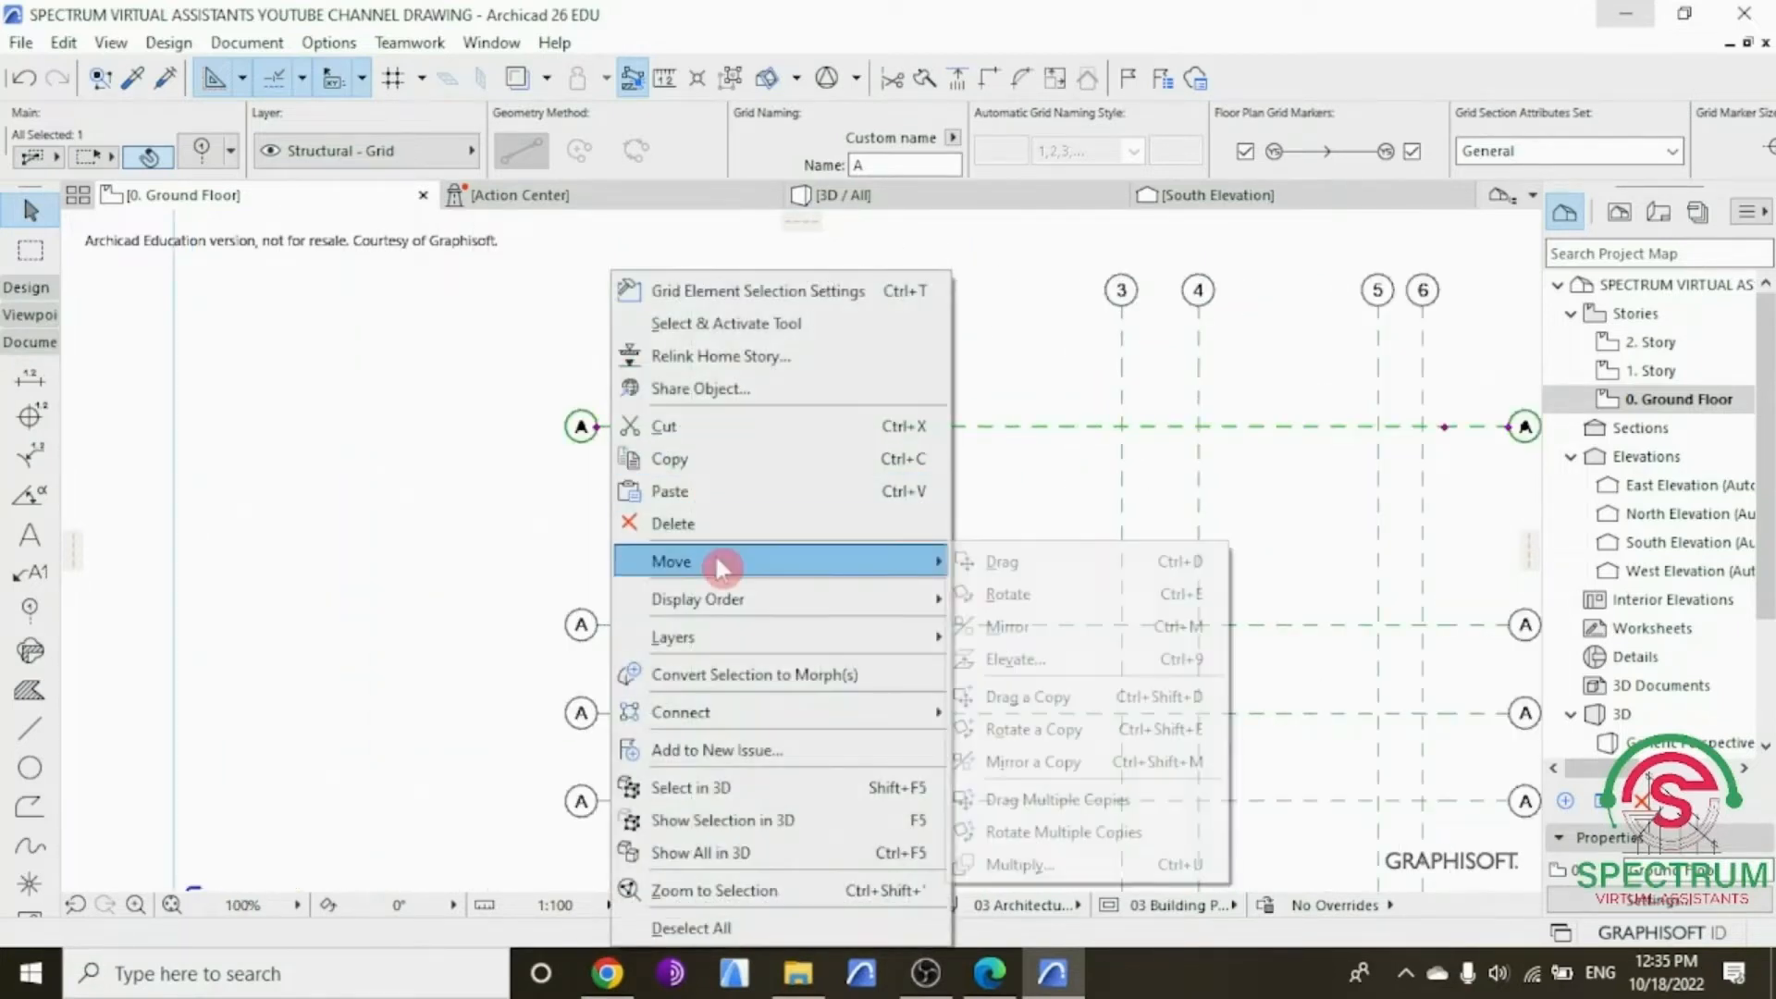
pyautogui.click(1043, 703)
pyautogui.click(691, 427)
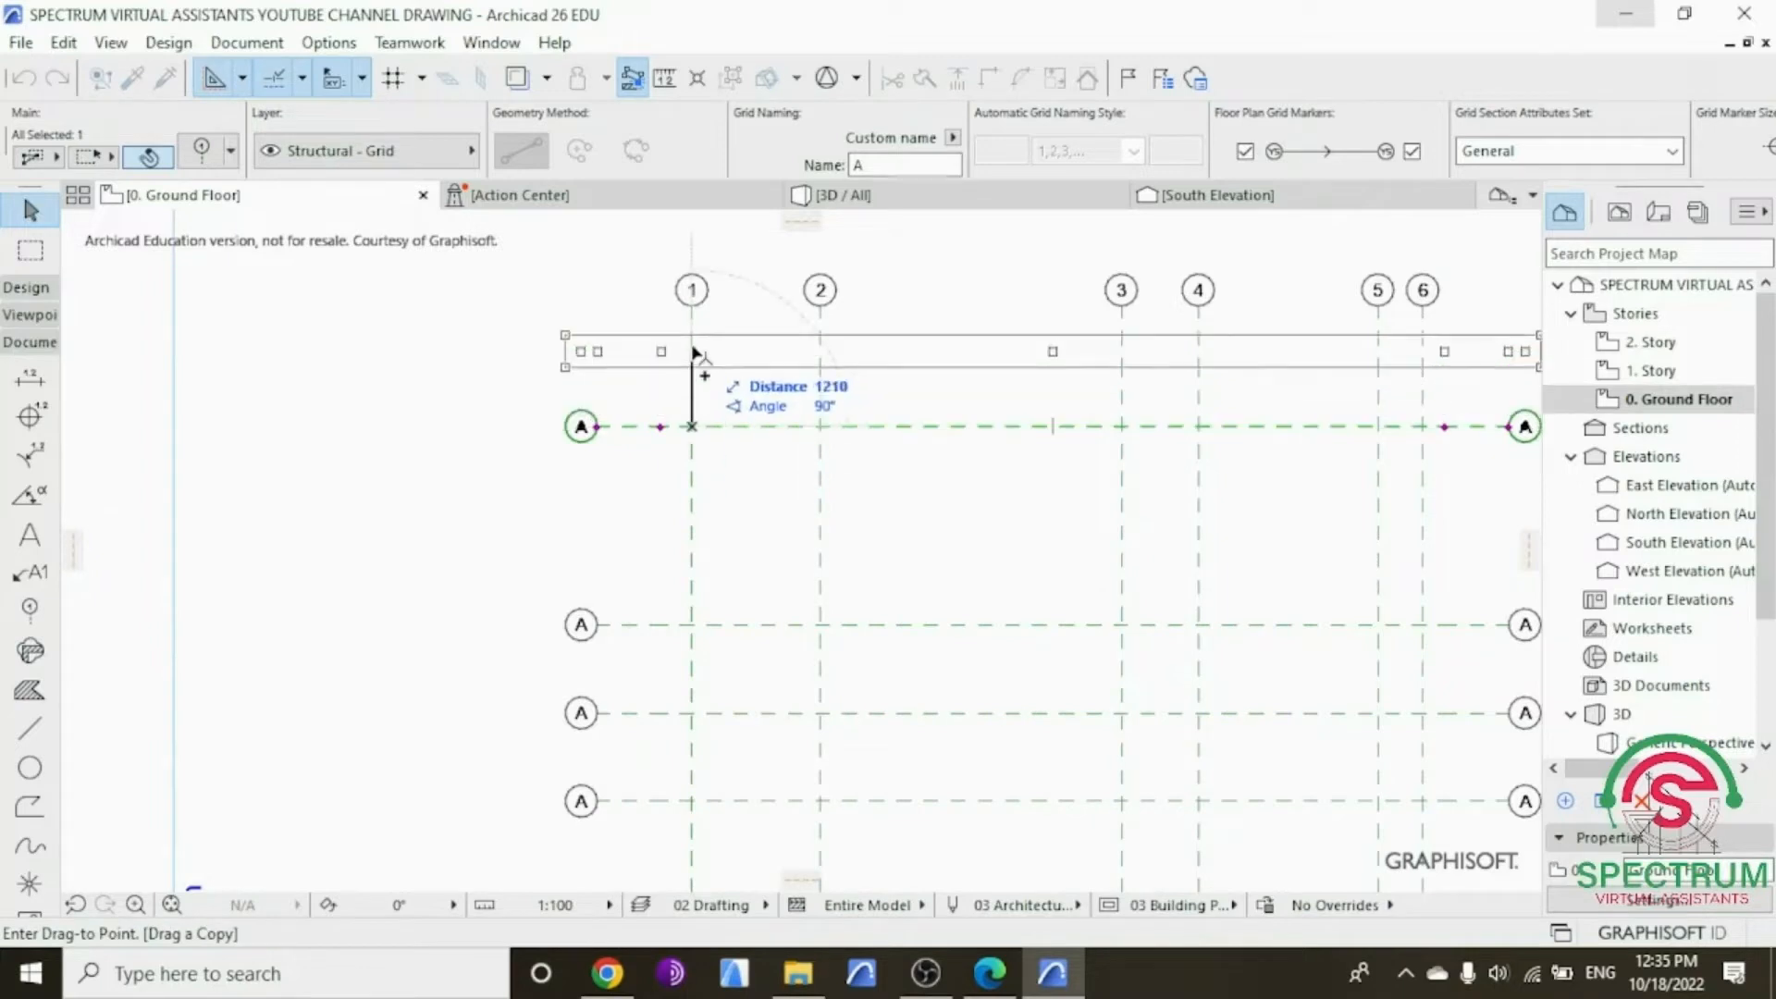
pyautogui.write('10')
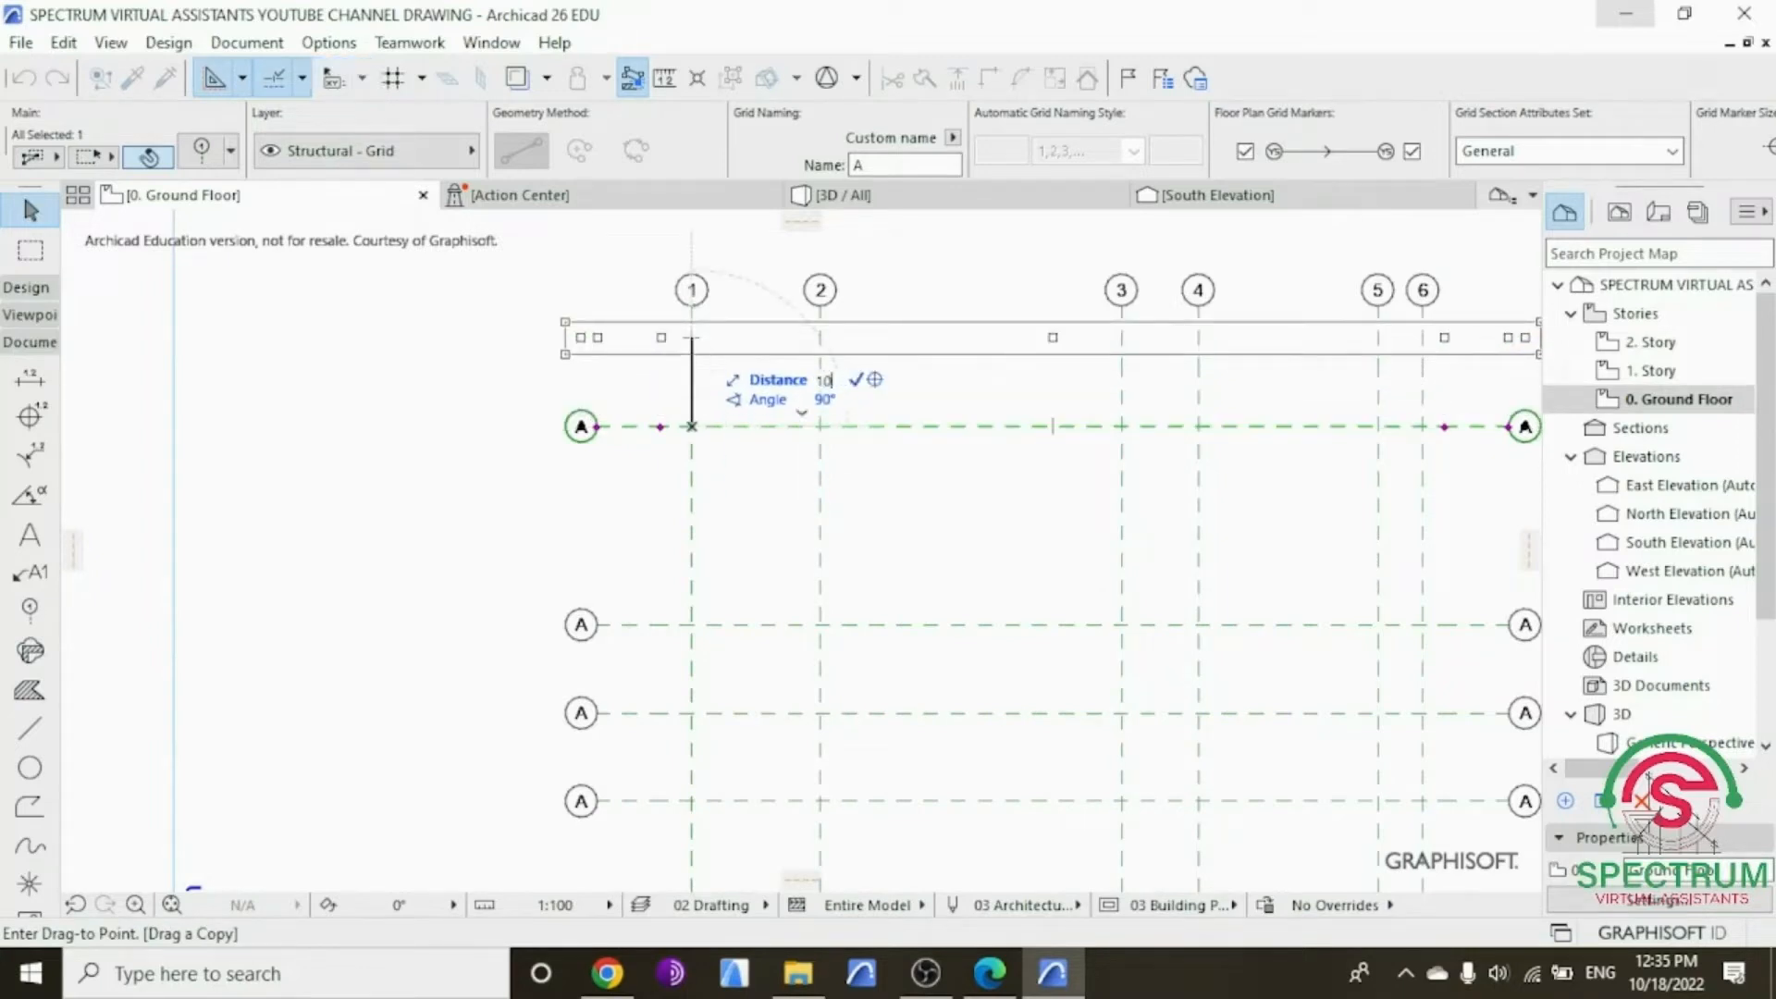
pyautogui.press('Return')
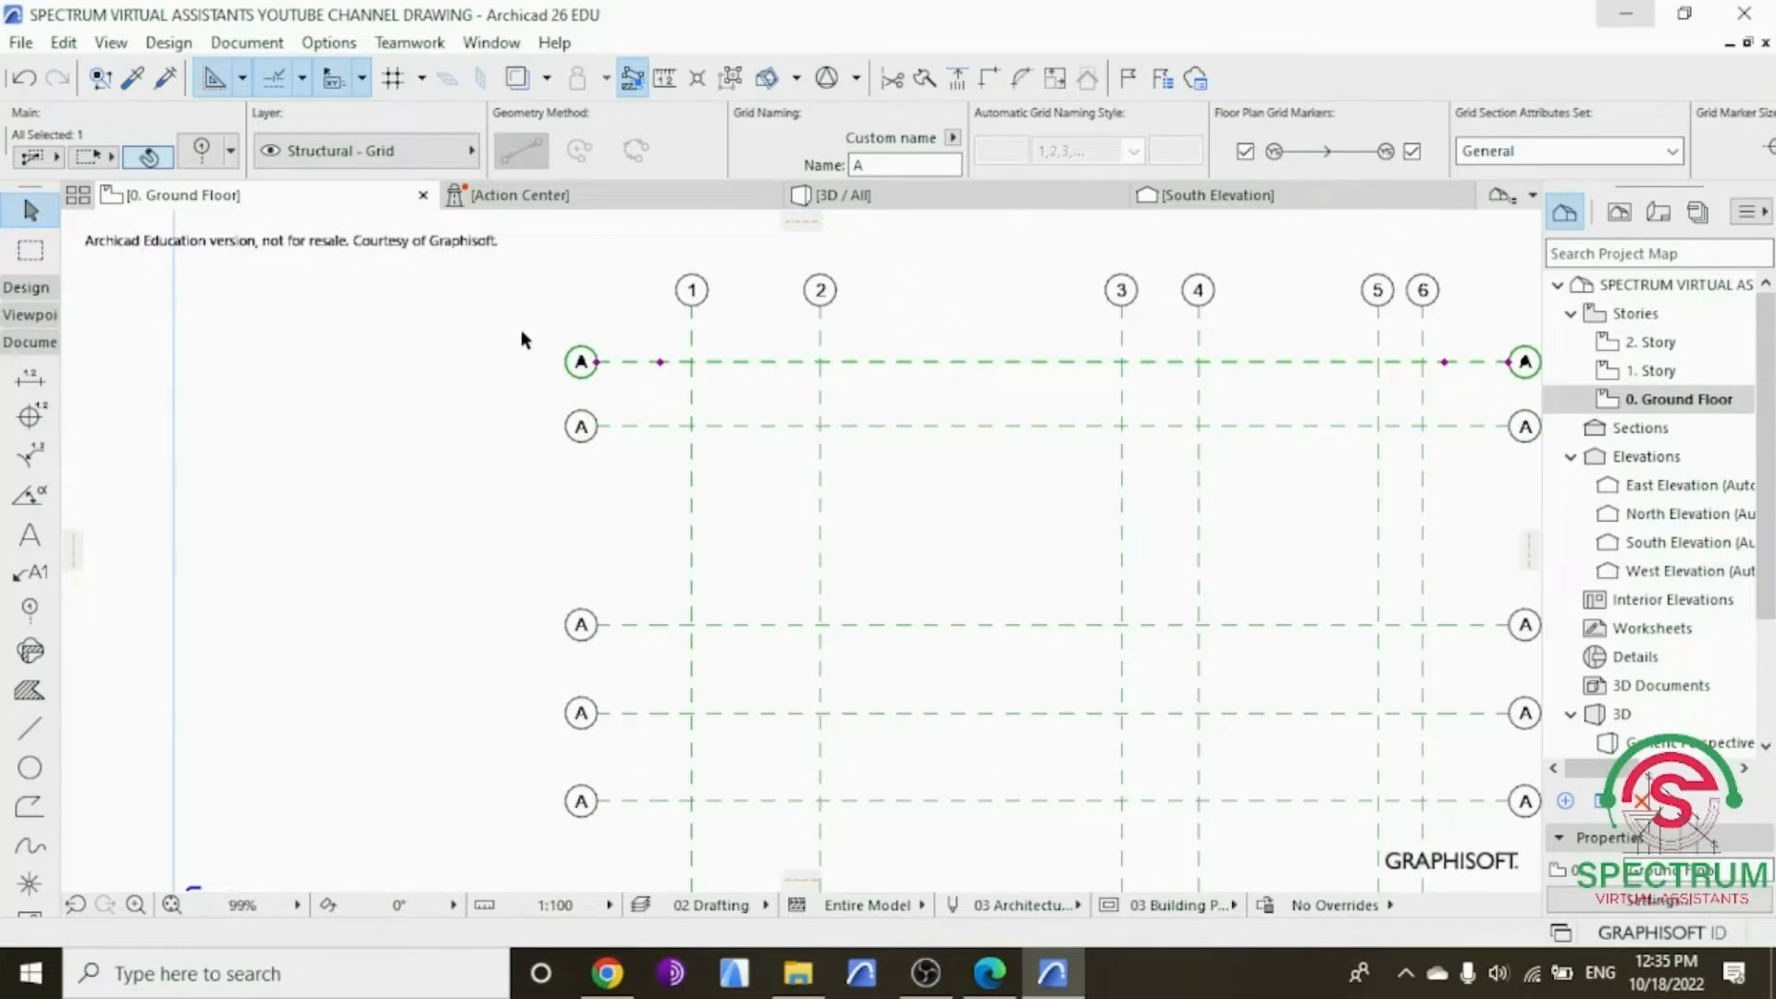
pyautogui.scroll(-3, 520, 329)
pyautogui.click(502, 360)
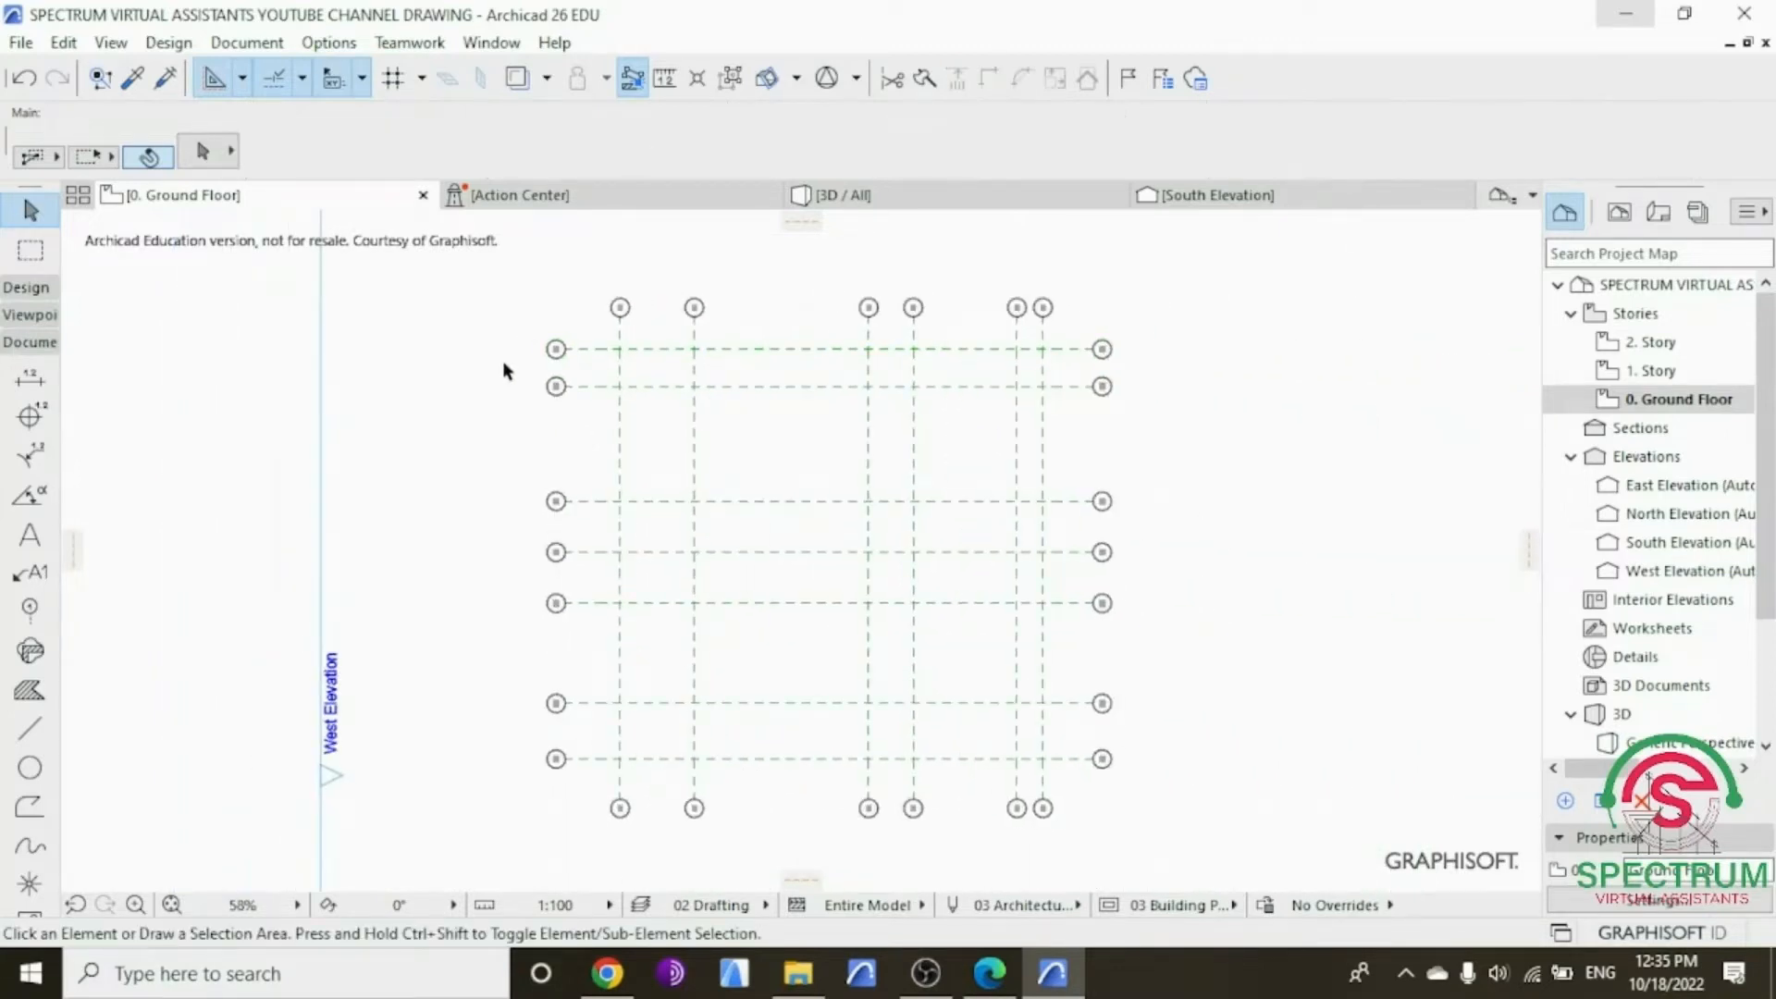
# Step: Rename the second horizontal grid line from the south as B
pyautogui.scroll(3, 601, 708)
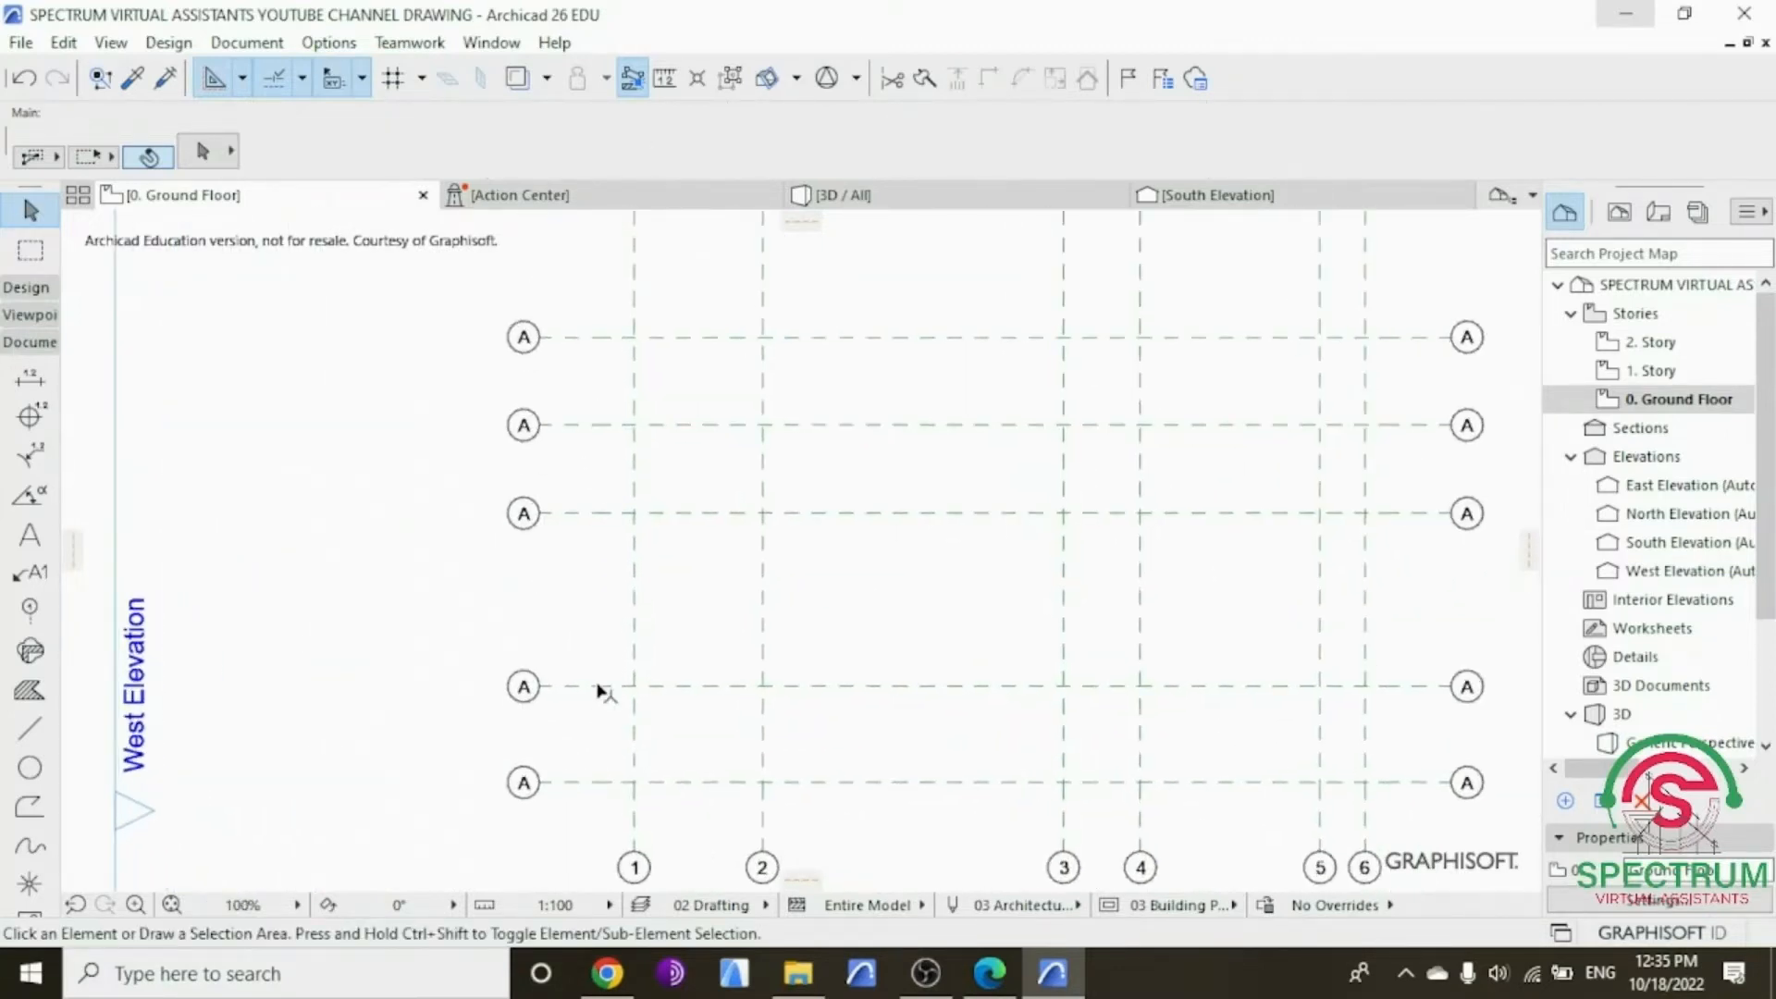
pyautogui.click(595, 686)
pyautogui.click(855, 164)
pyautogui.write('B')
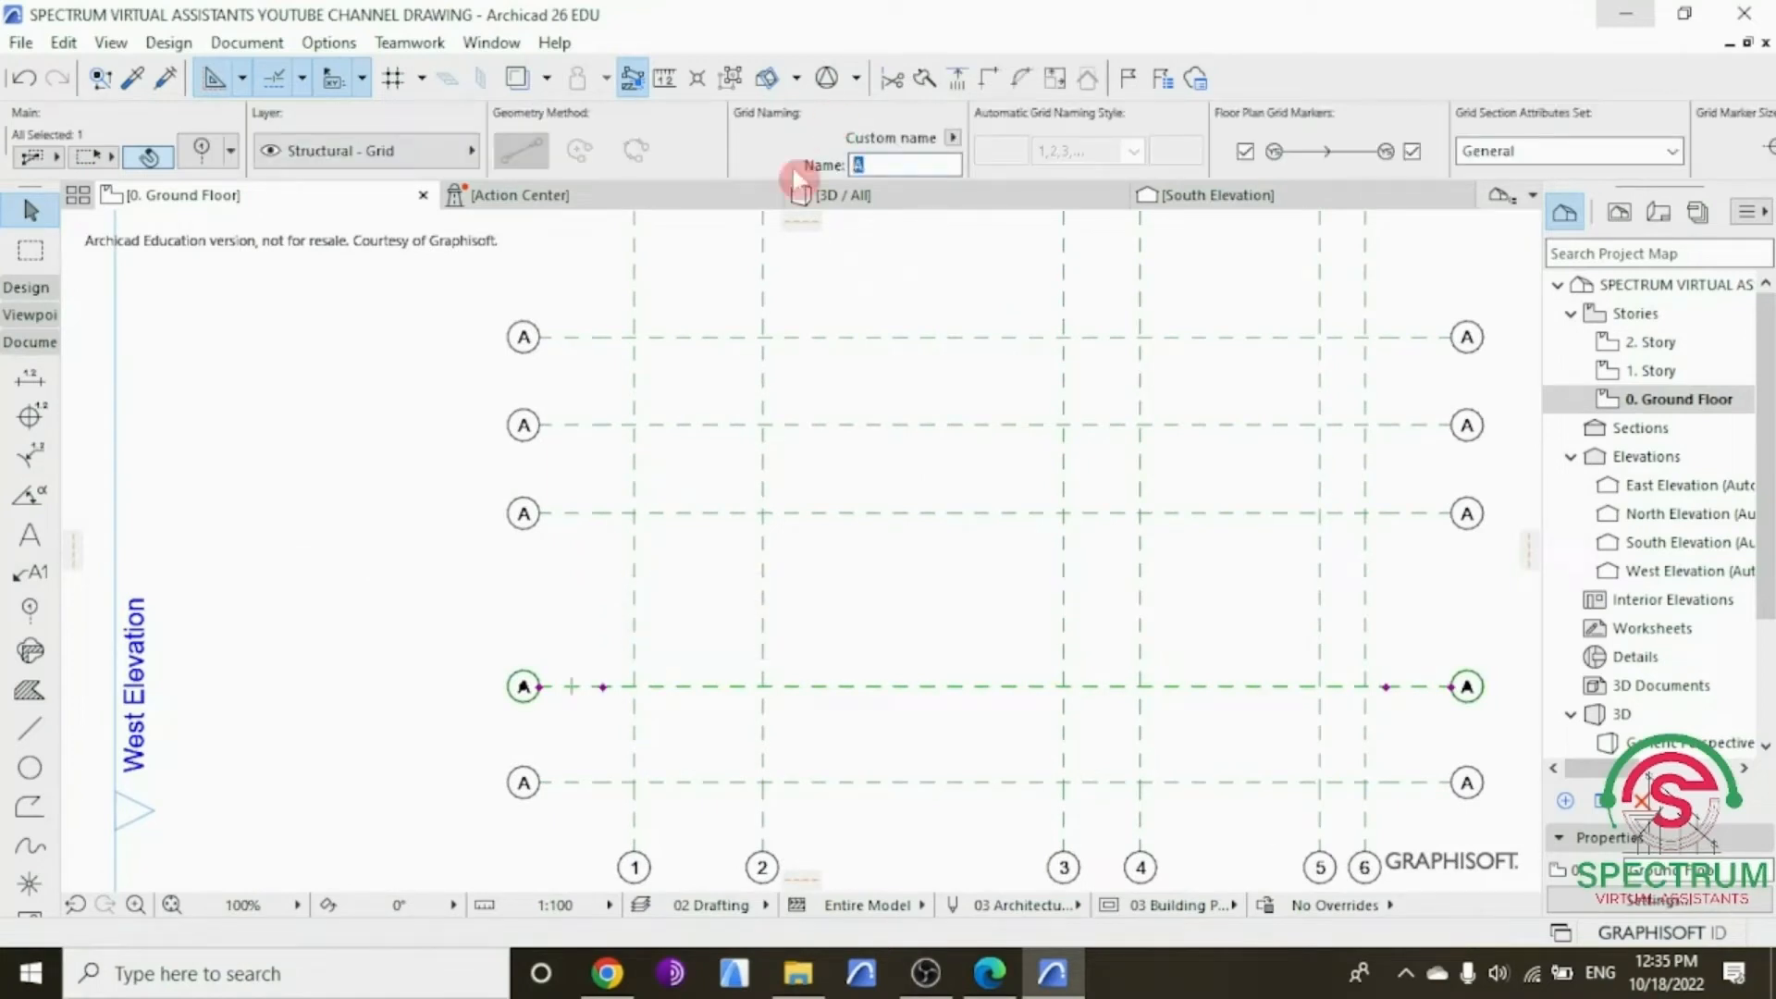
pyautogui.click(428, 496)
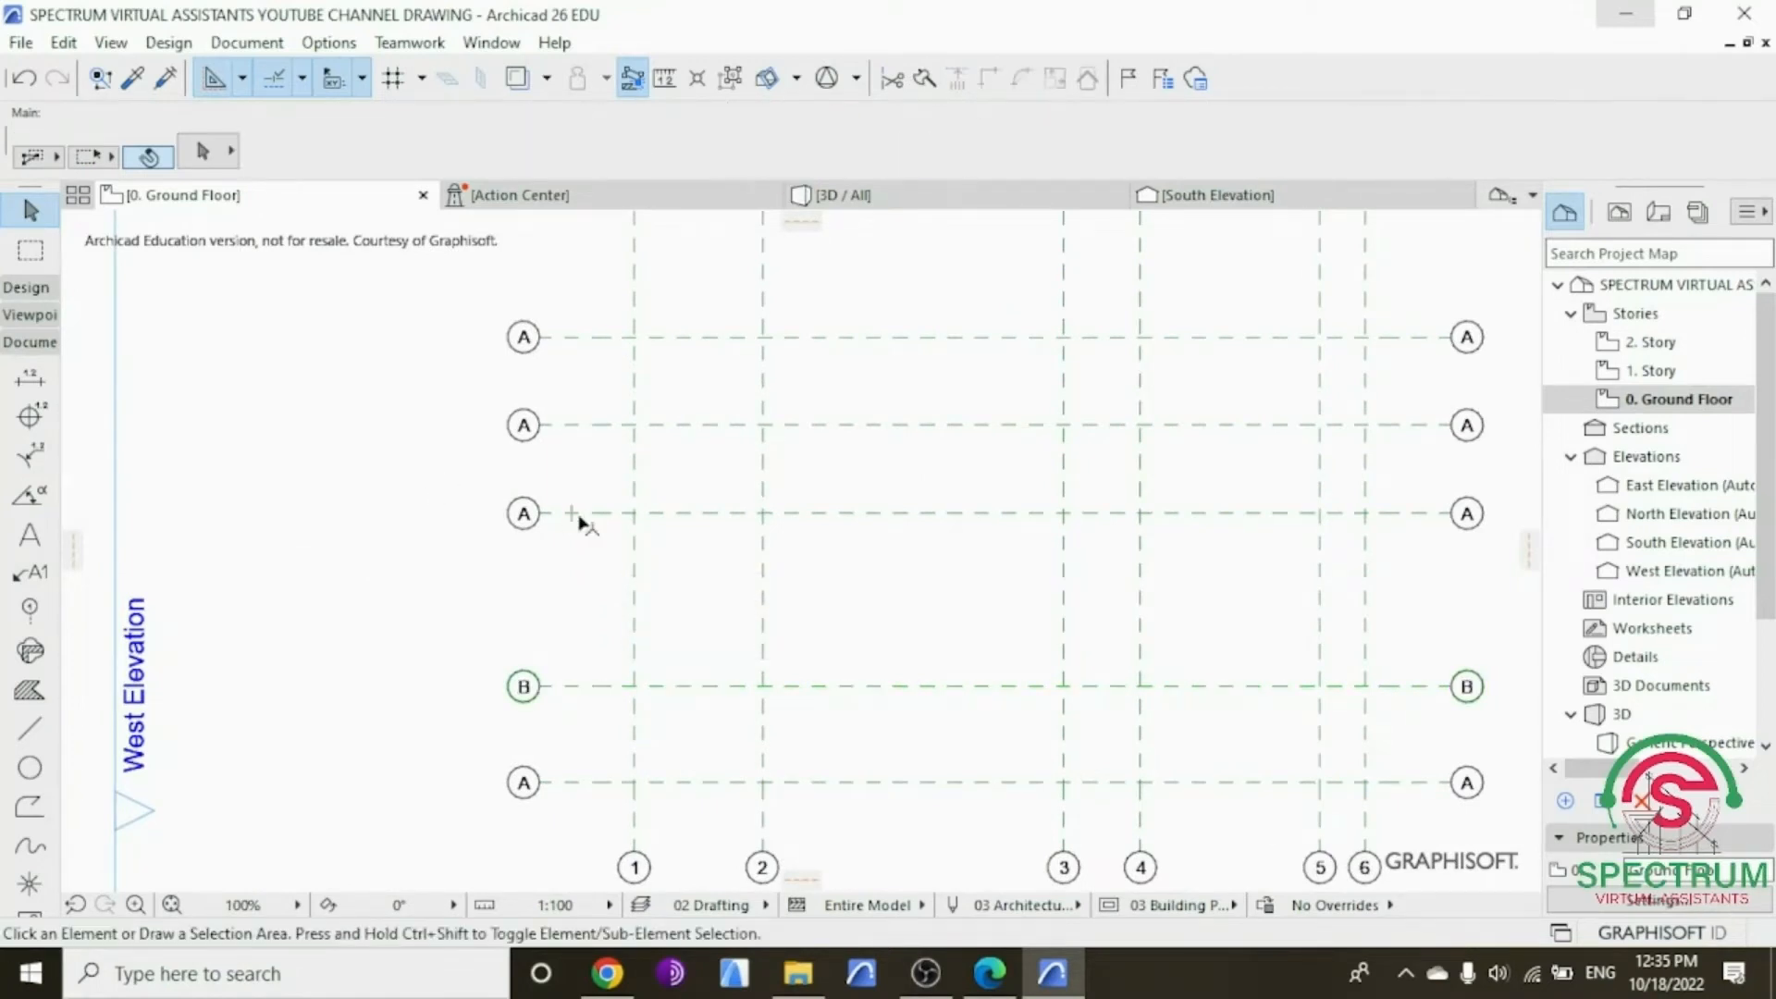
# Step: Rename the third horizontal grid line from the south as C
pyautogui.click(580, 518)
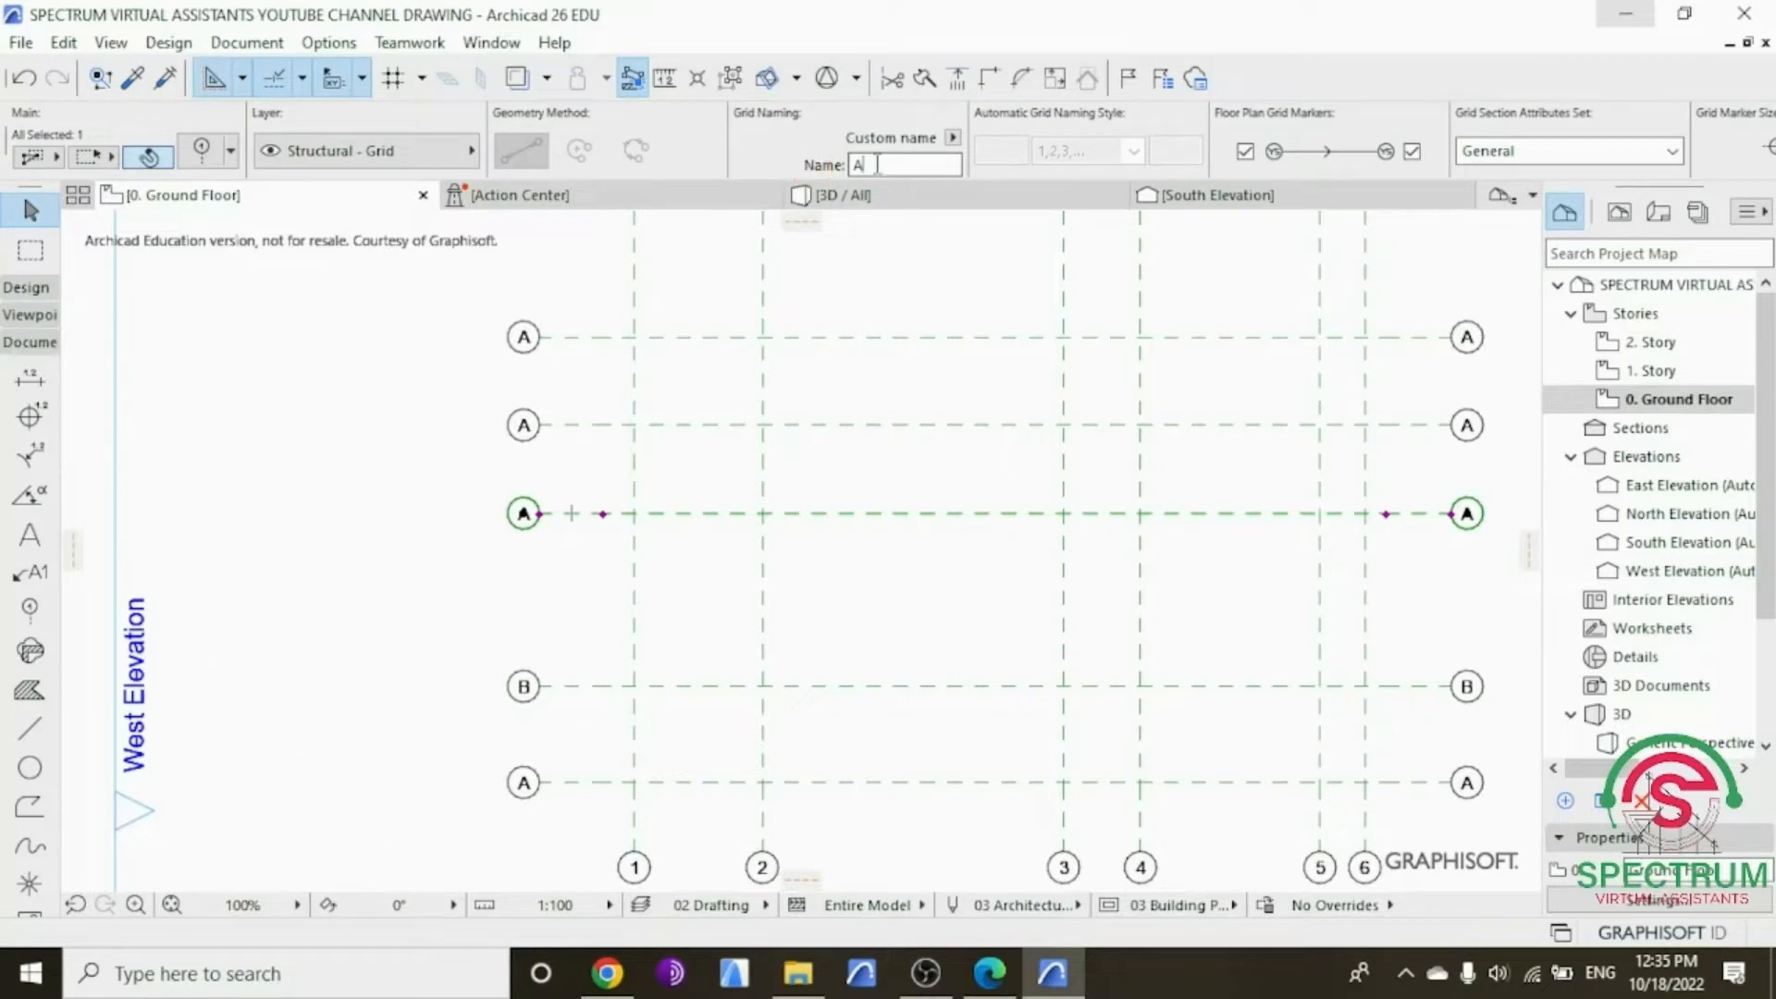
pyautogui.write('C')
pyautogui.click(557, 444)
# Step: Rename the fourth horizontal grid line from the south as D
pyautogui.click(590, 428)
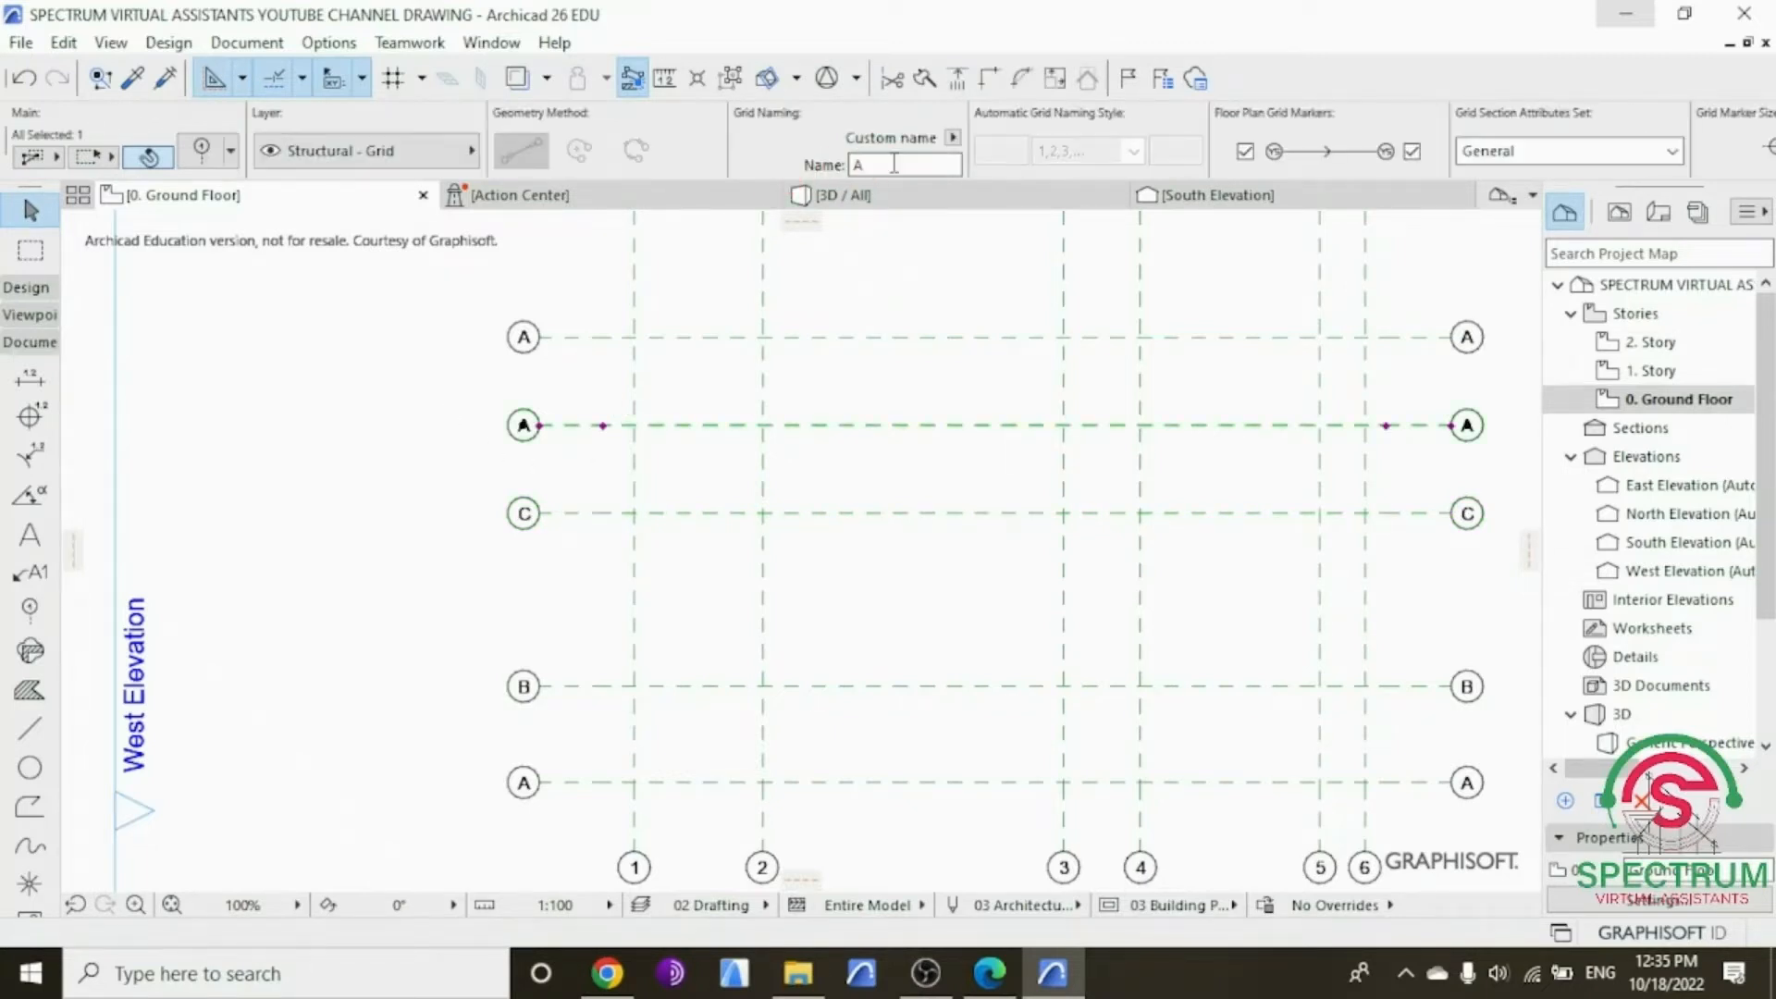
pyautogui.moveTo(894, 164); pyautogui.dragTo(839, 183)
pyautogui.write('D')
pyautogui.click(434, 440)
pyautogui.scroll(-1, 498, 601)
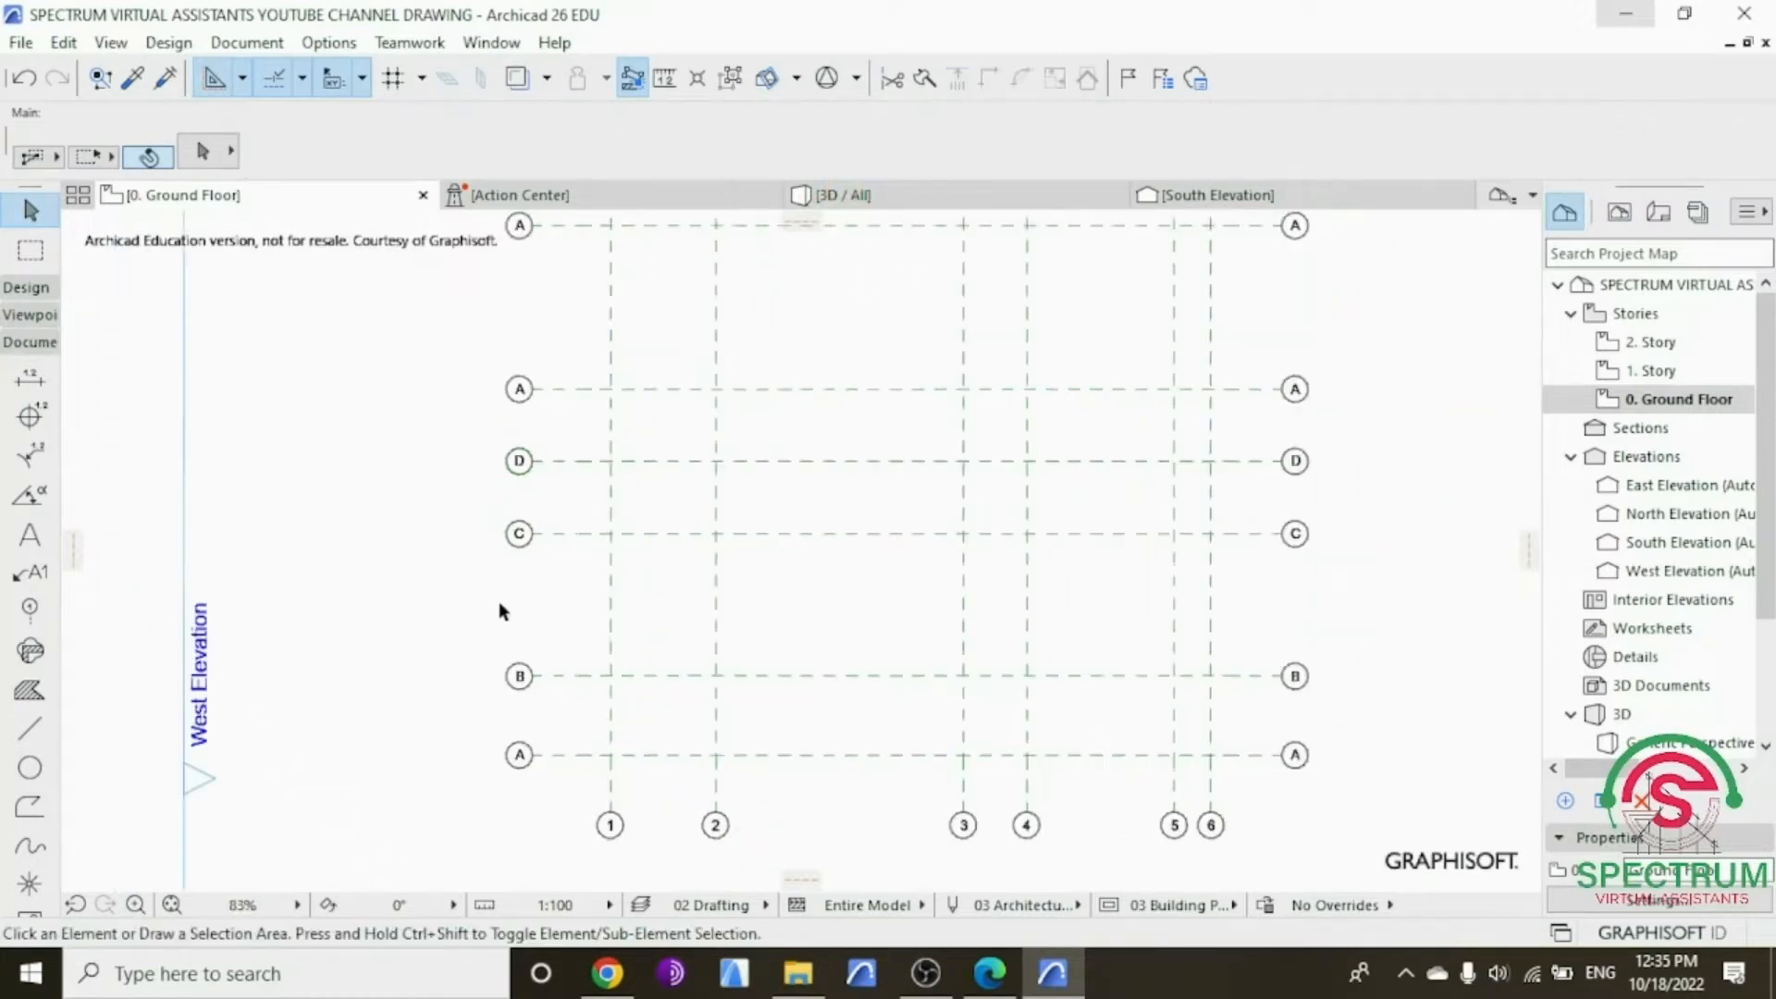
# Step: Rename the fifth horizontal grid line from the south as E
pyautogui.scroll(1, 498, 601)
pyautogui.click(552, 416)
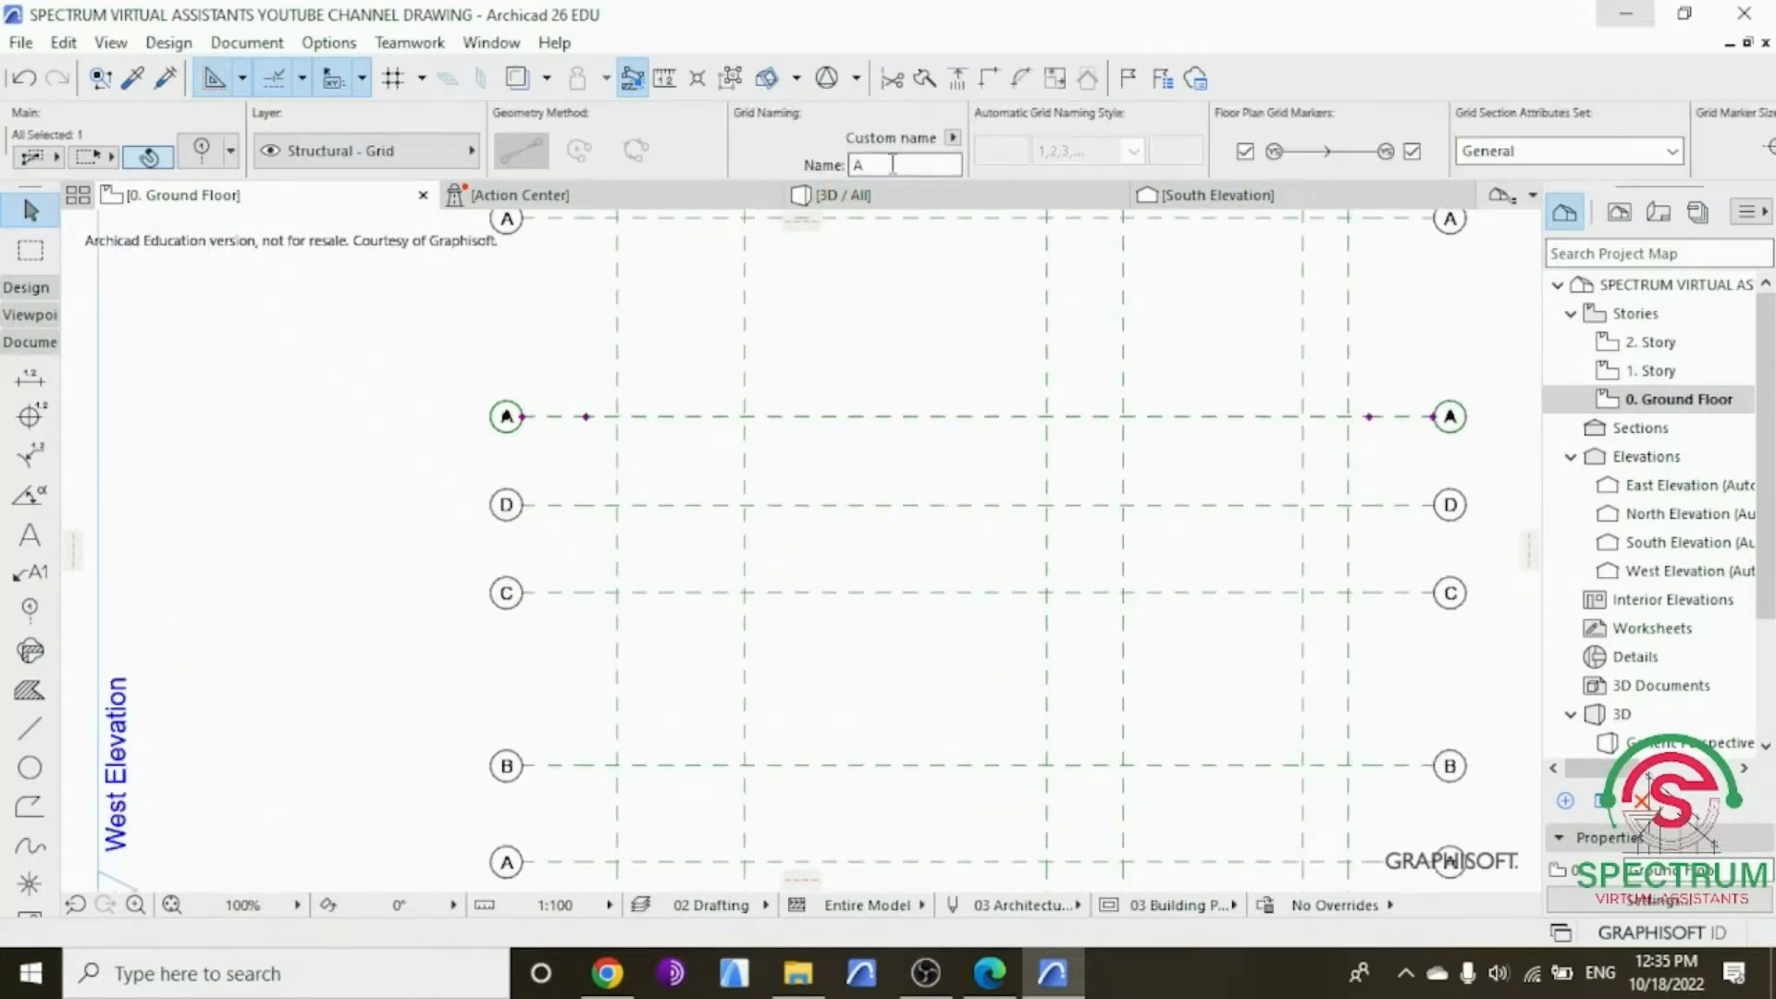
pyautogui.click(892, 164)
pyautogui.write('E')
pyautogui.press('Return')
pyautogui.click(525, 344)
# Step: Rename the sixth horizontal grid line from the south as F
pyautogui.scroll(-1, 525, 352)
pyautogui.scroll(-2, 564, 353)
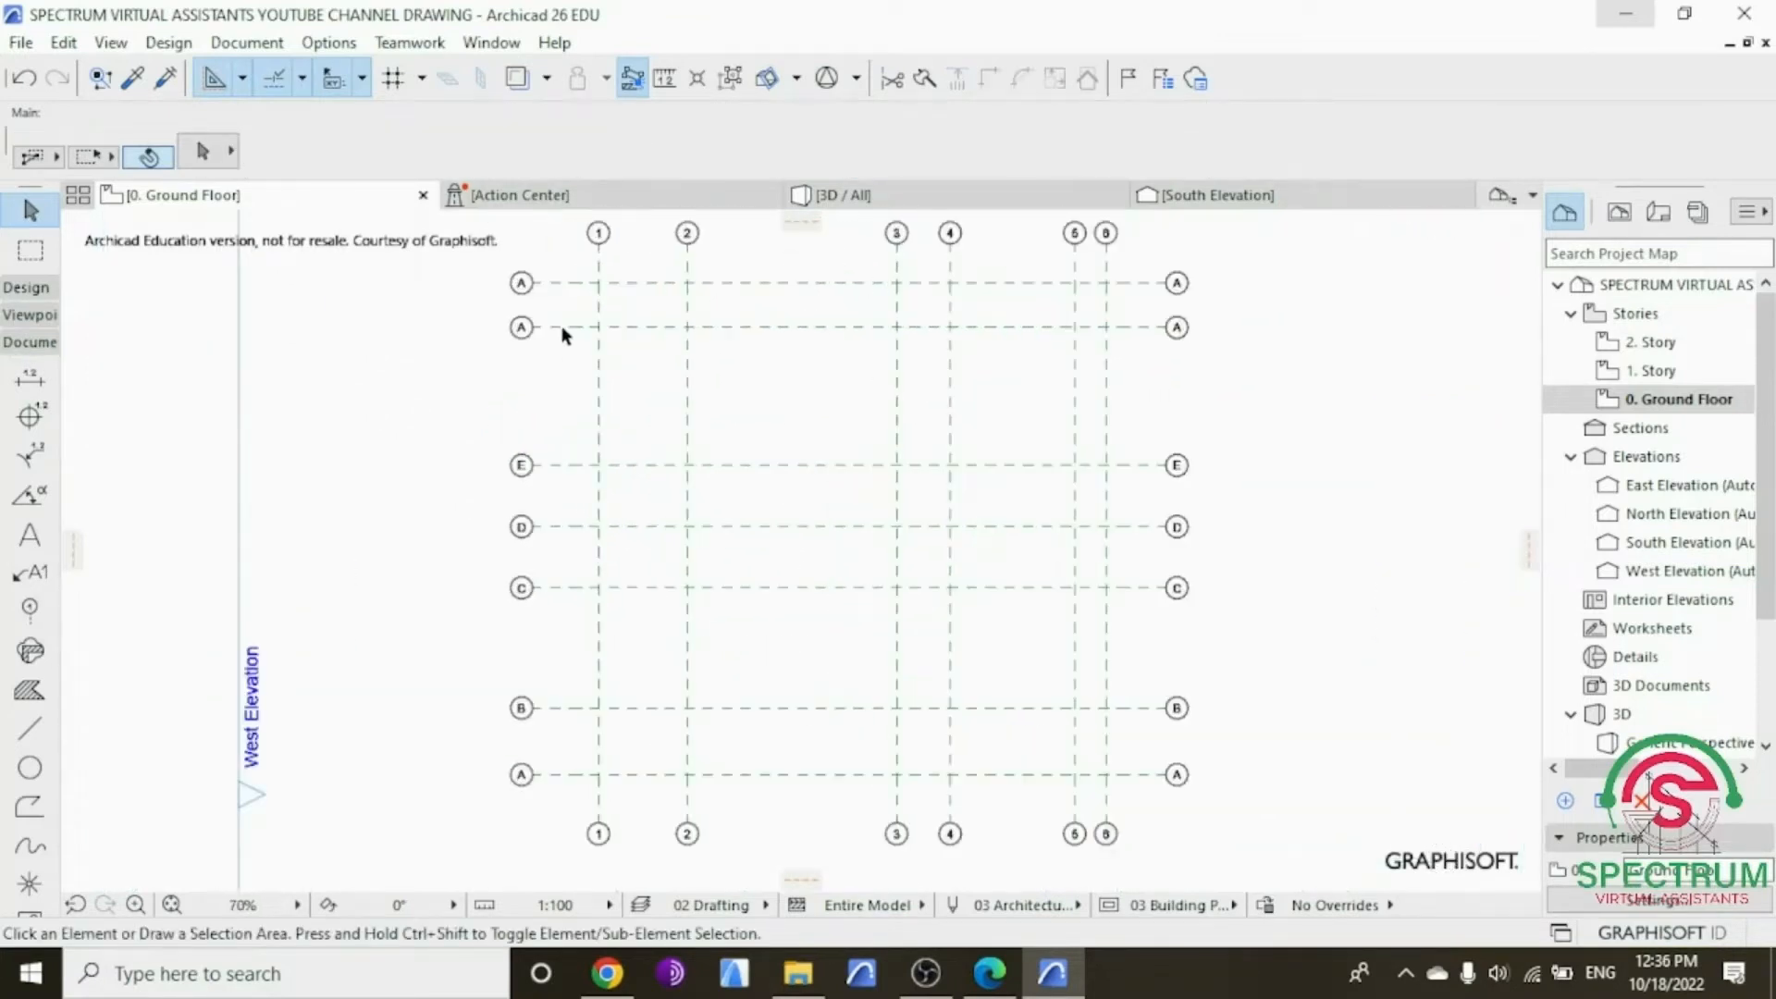
pyautogui.click(564, 328)
pyautogui.moveTo(872, 165); pyautogui.dragTo(771, 171)
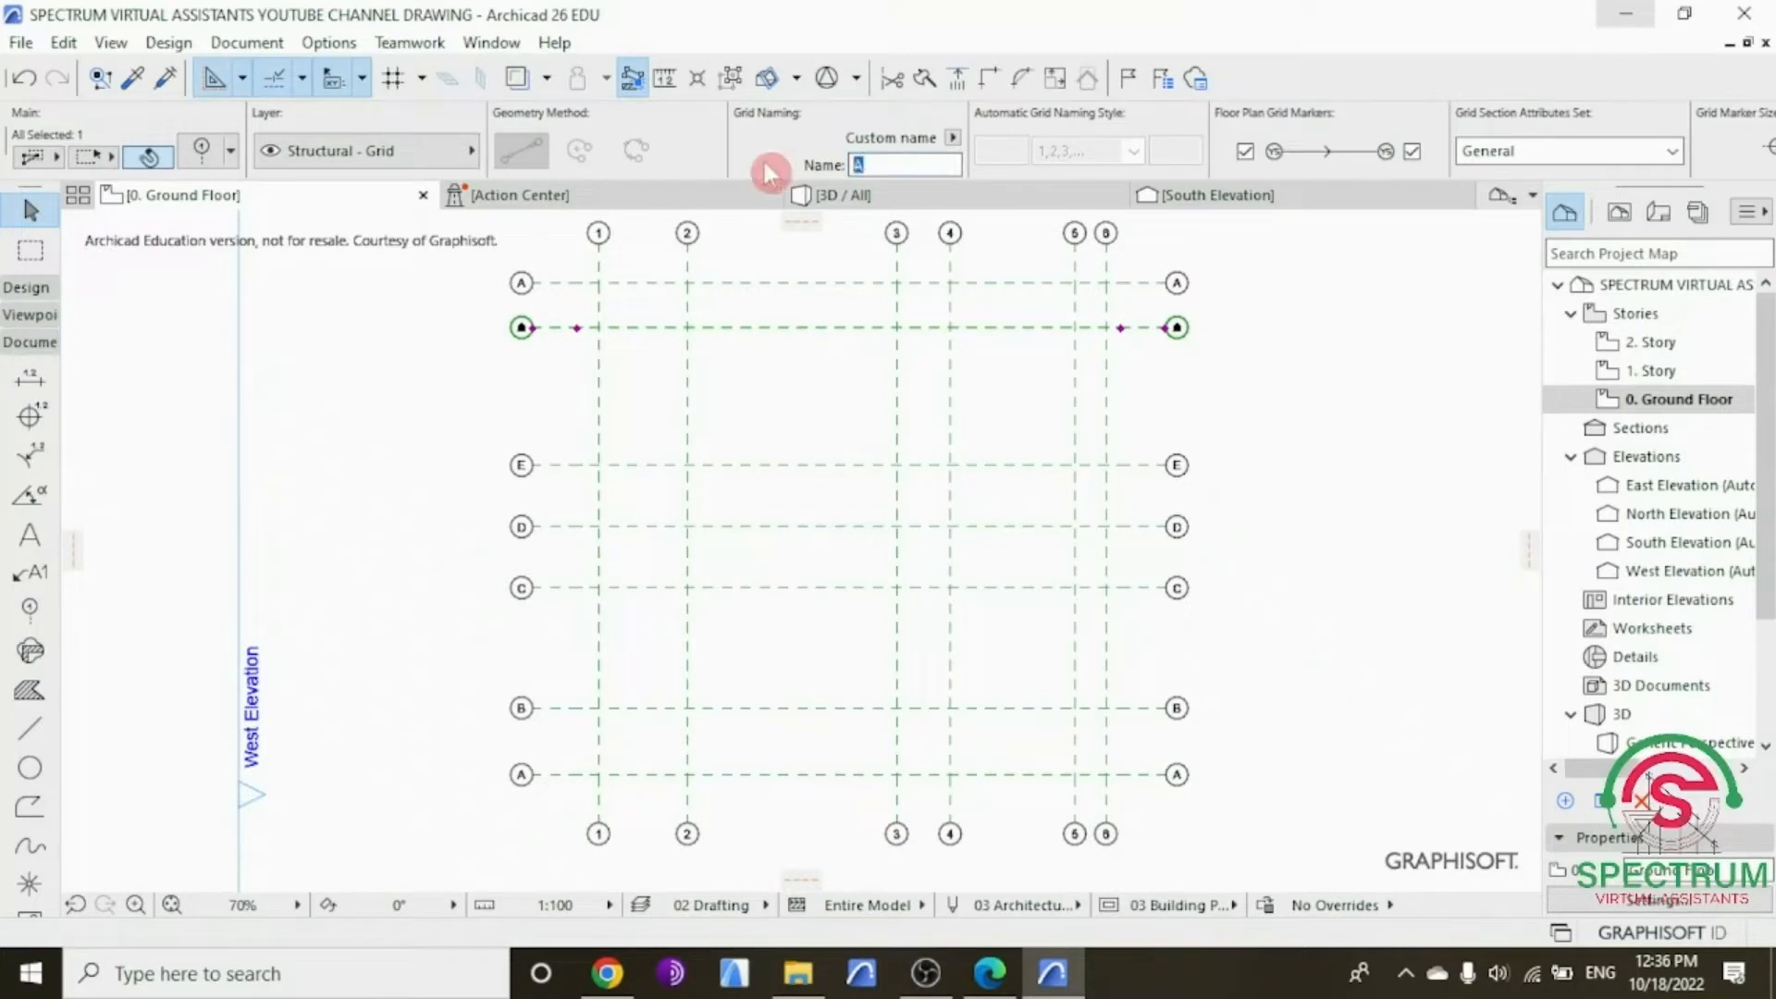
pyautogui.write('F')
pyautogui.click(409, 400)
# Step: Rename the northernmost horizontal grid line as G
pyautogui.scroll(3, 571, 246)
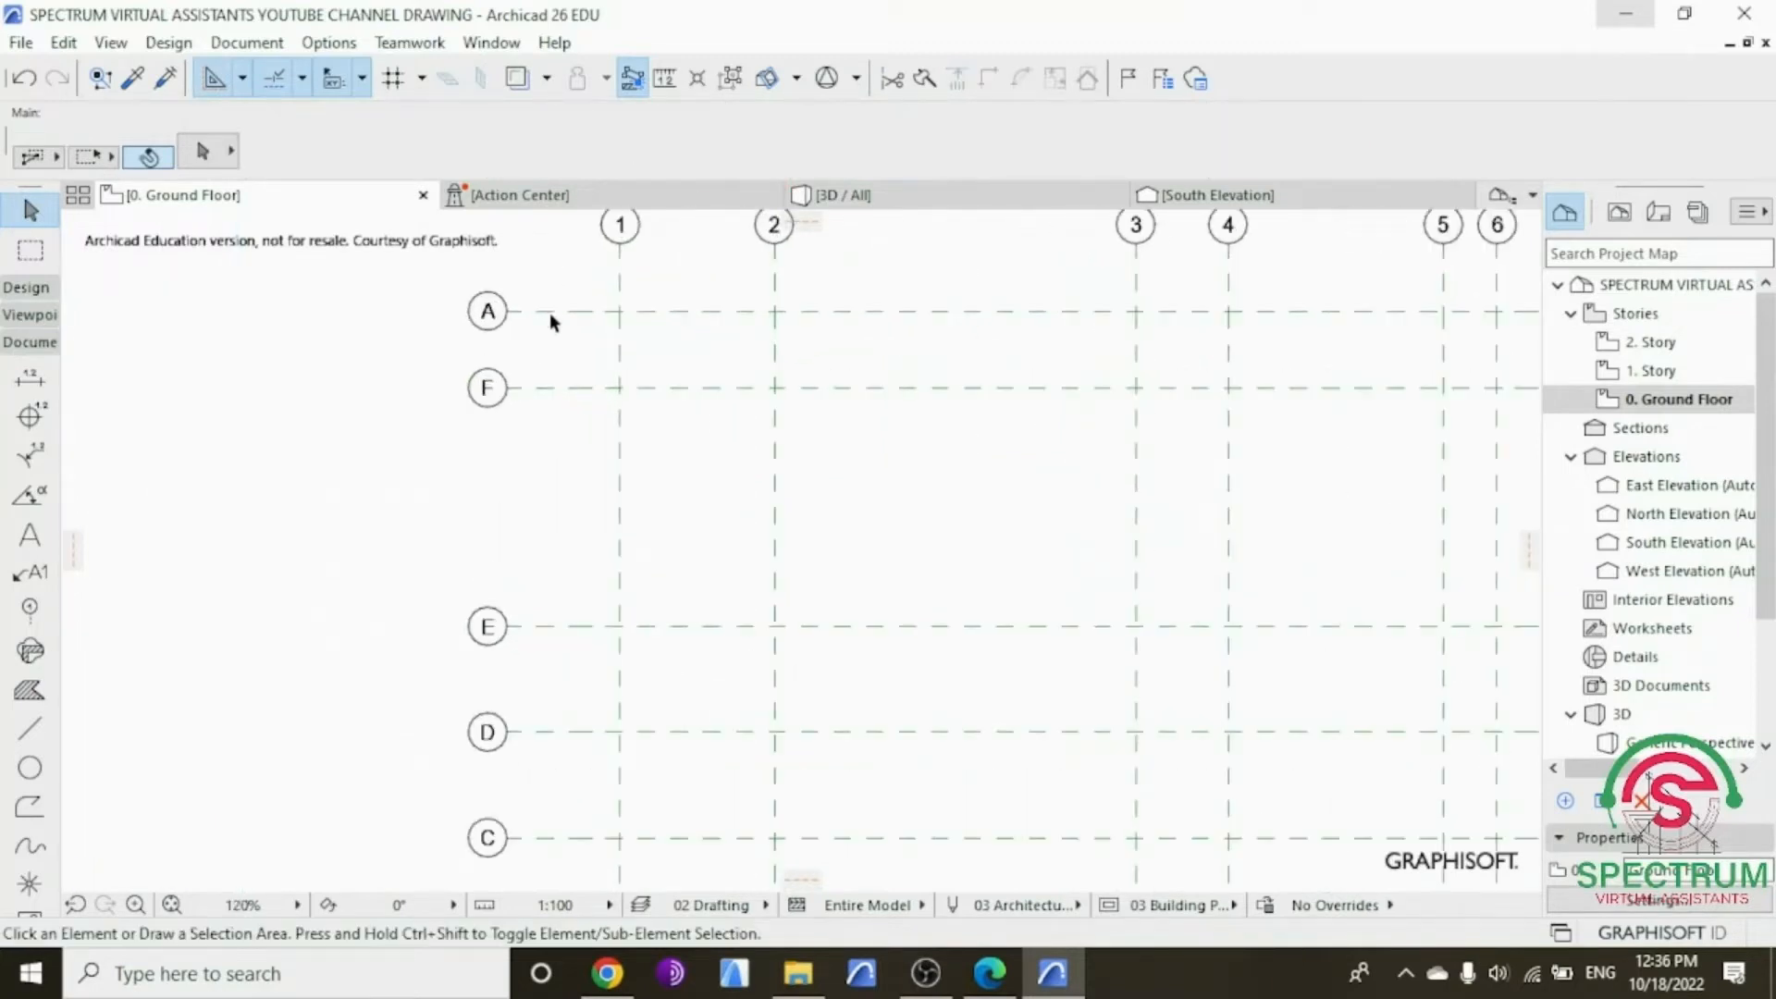
pyautogui.click(559, 284)
pyautogui.moveTo(899, 165); pyautogui.dragTo(728, 172)
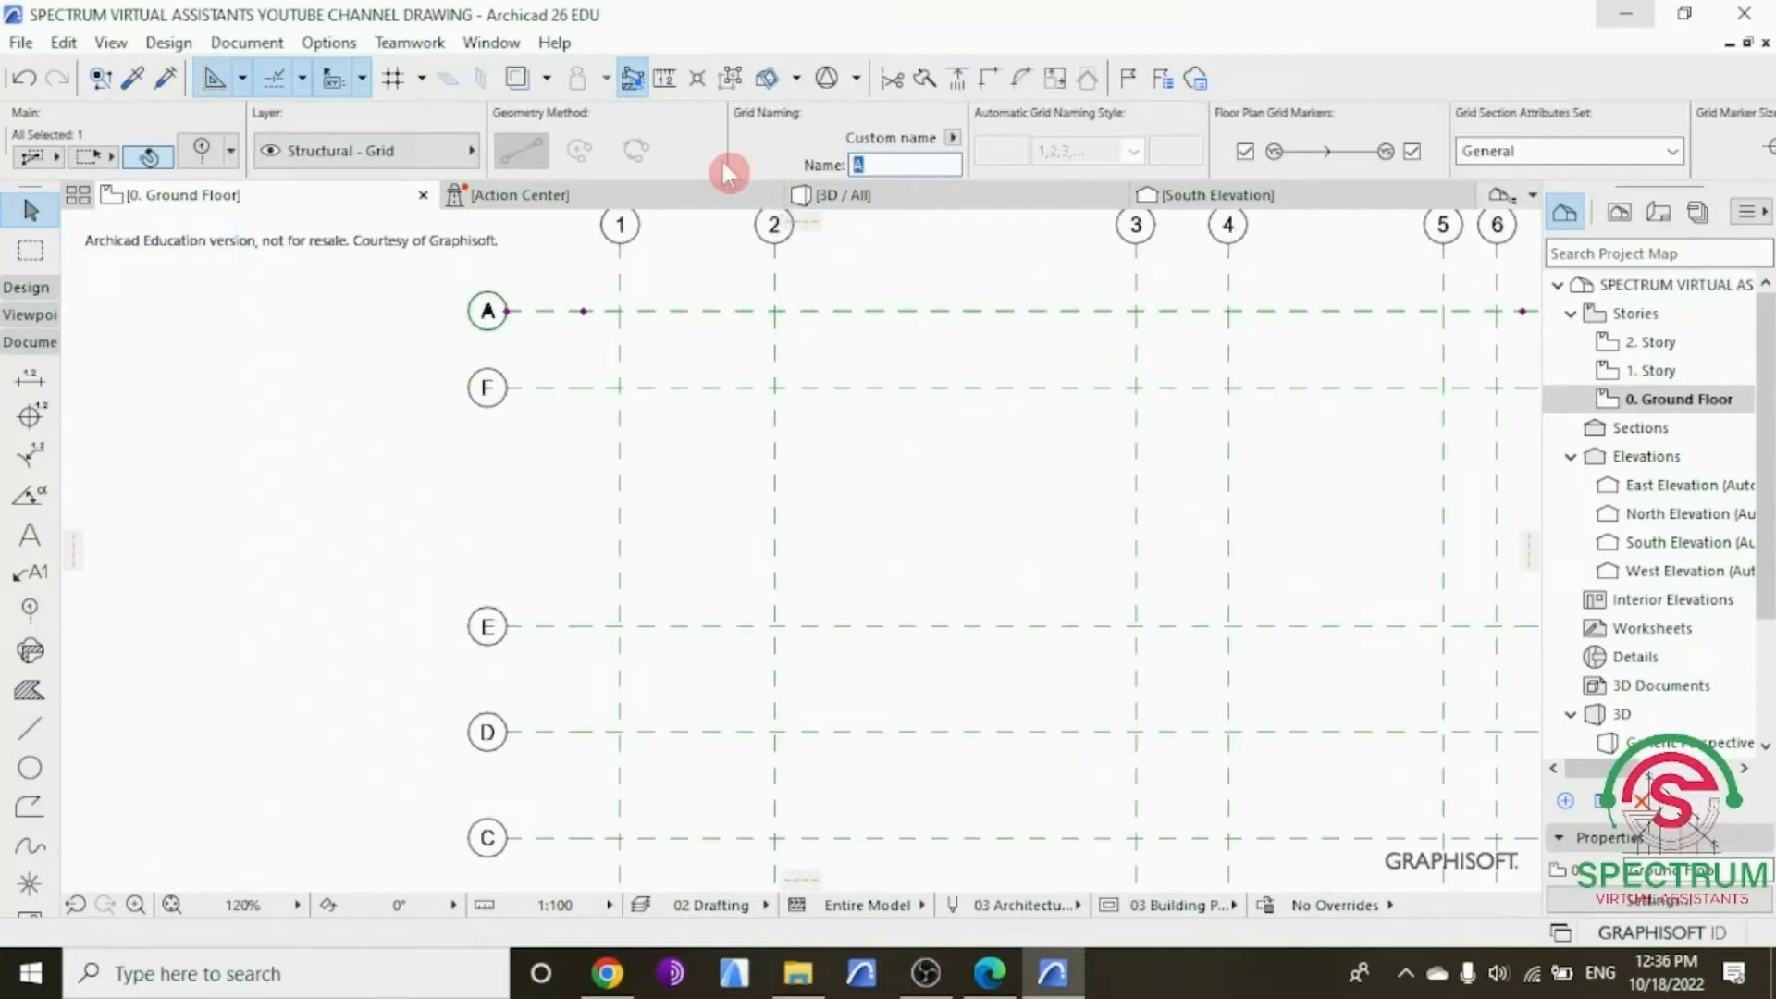
pyautogui.write('G')
pyautogui.click(372, 394)
pyautogui.scroll(-5, 442, 408)
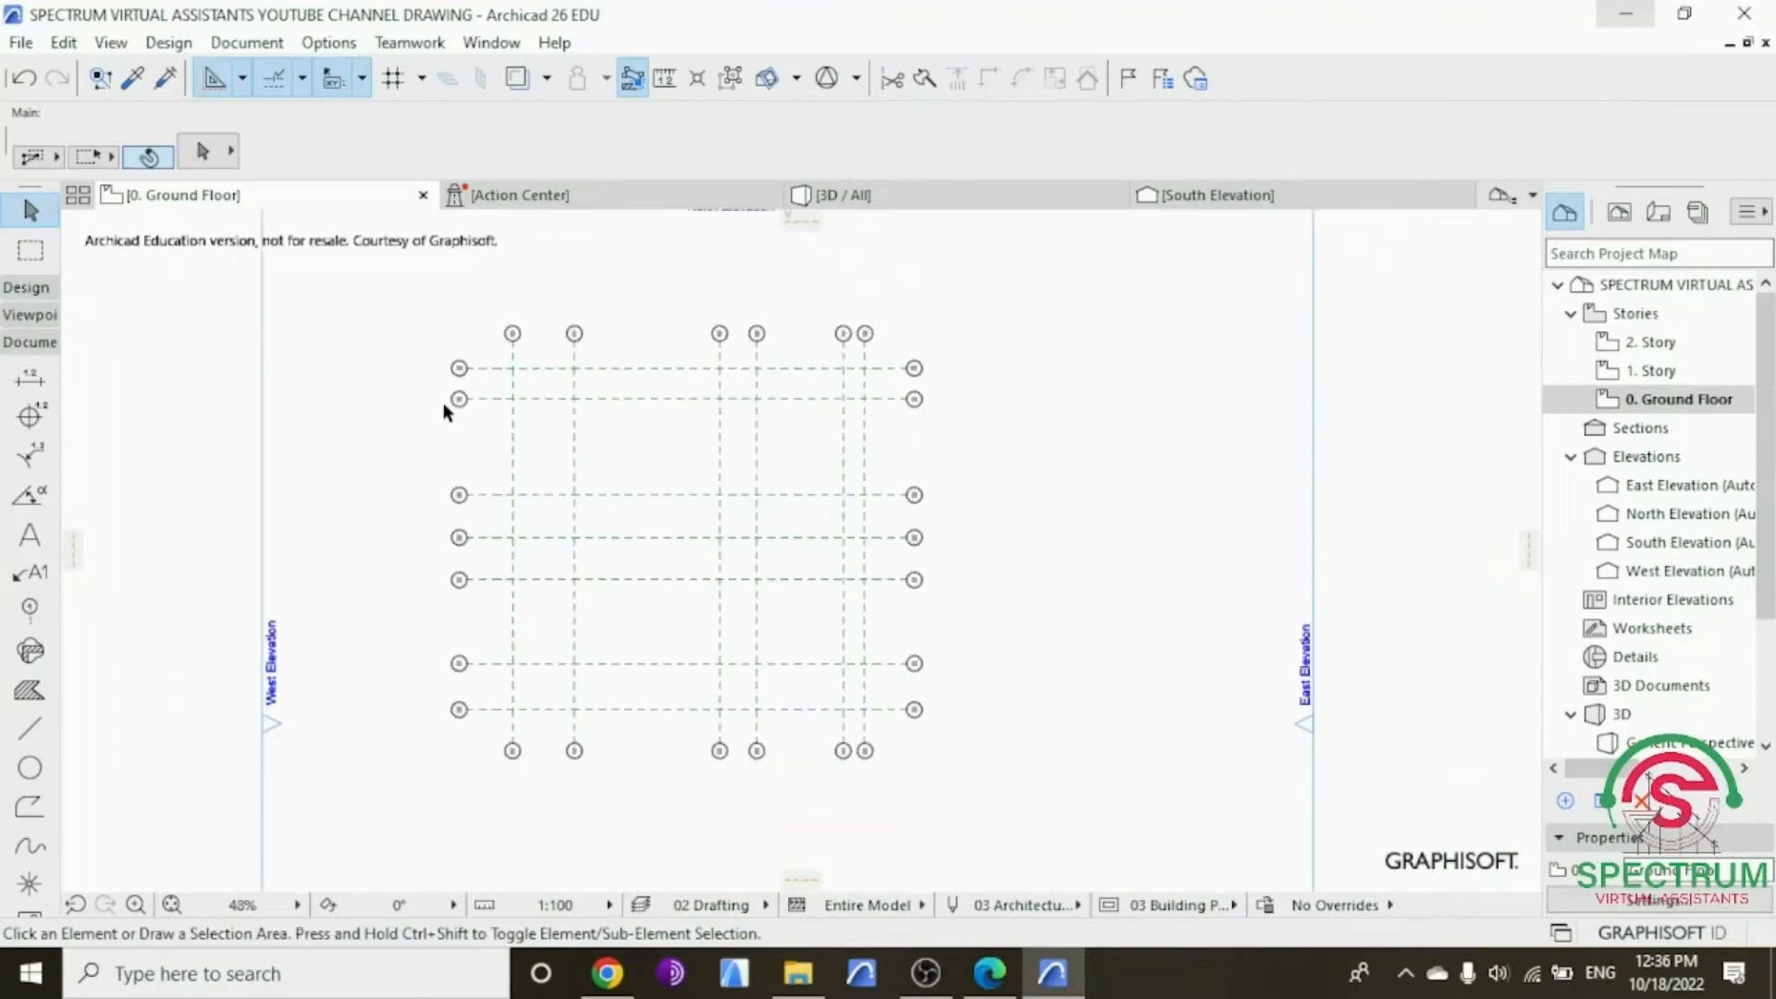
pyautogui.scroll(2, 444, 411)
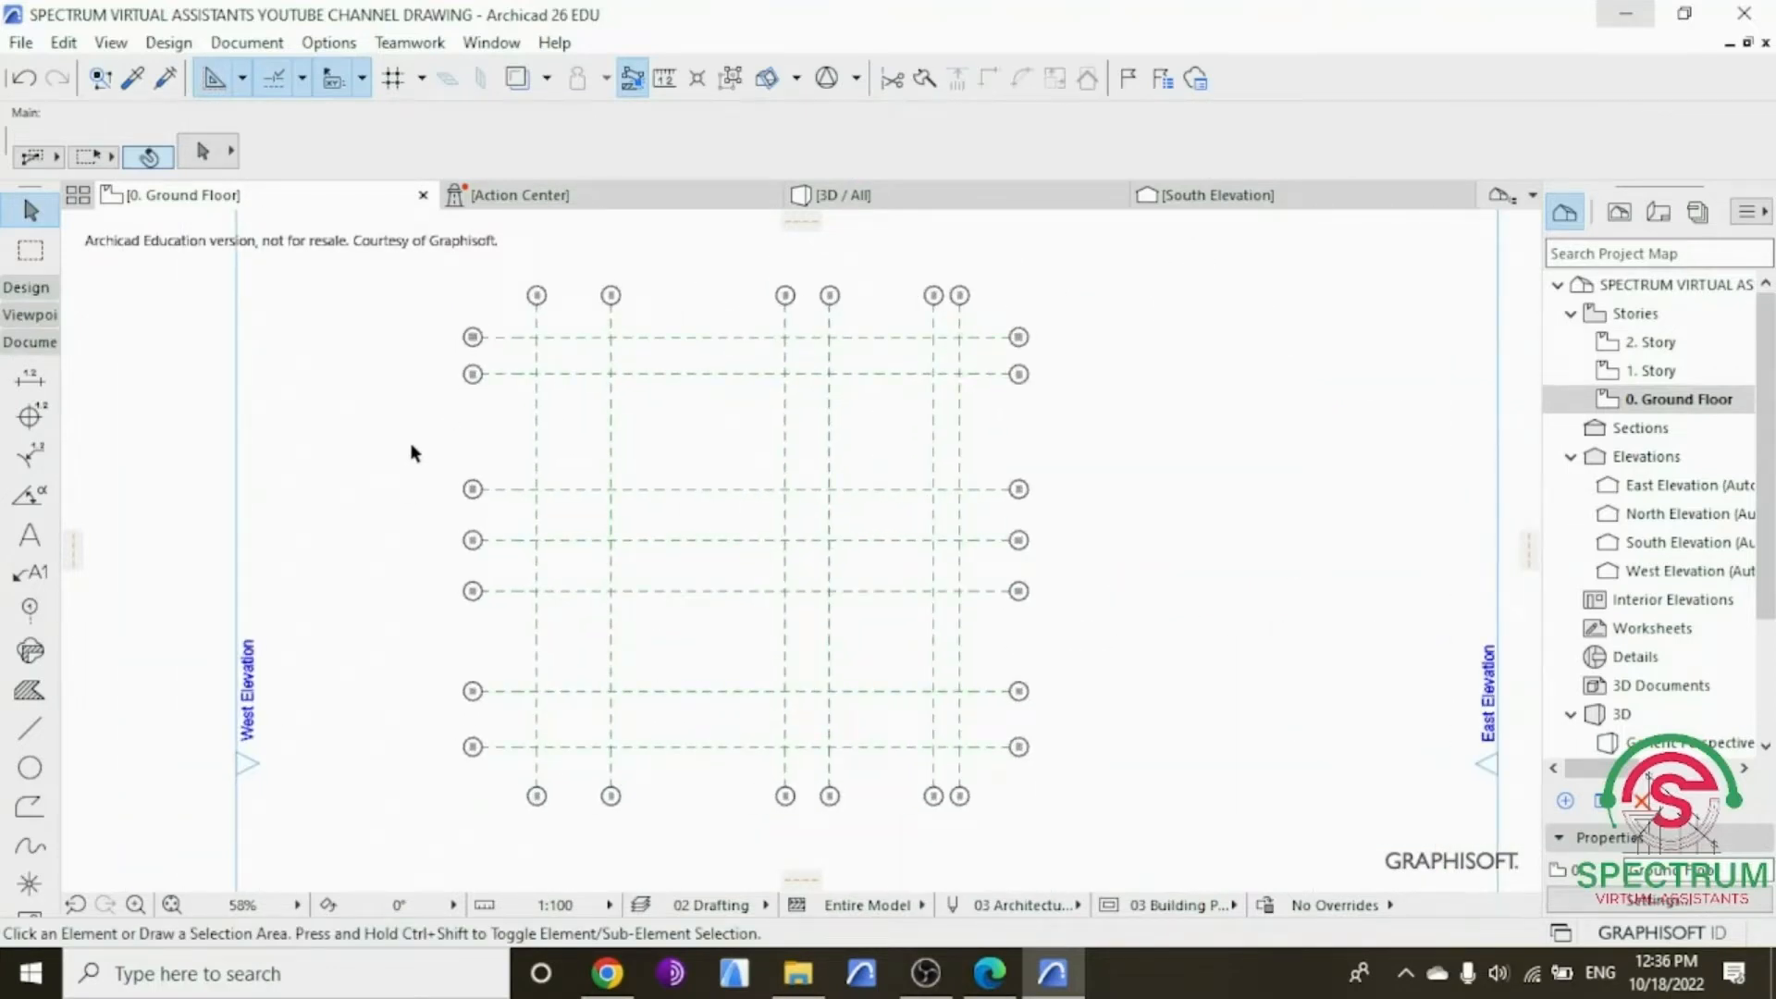
pyautogui.scroll(1, 354, 481)
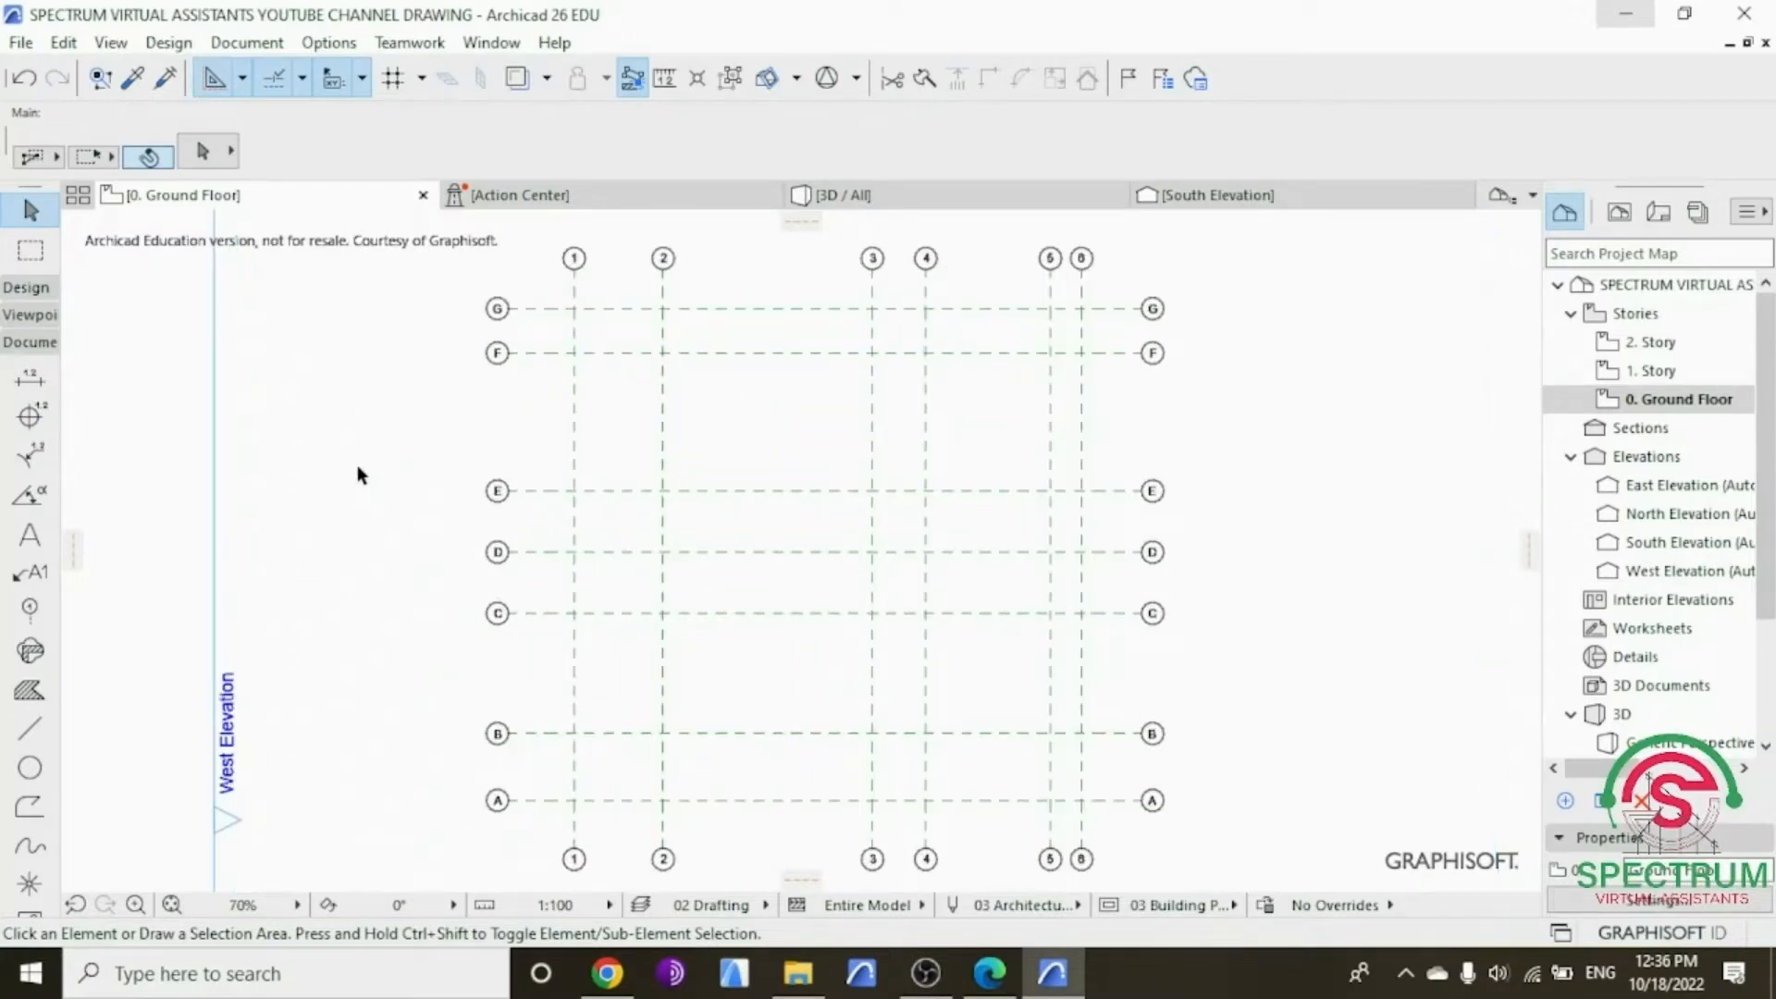
pyautogui.scroll(-1, 357, 465)
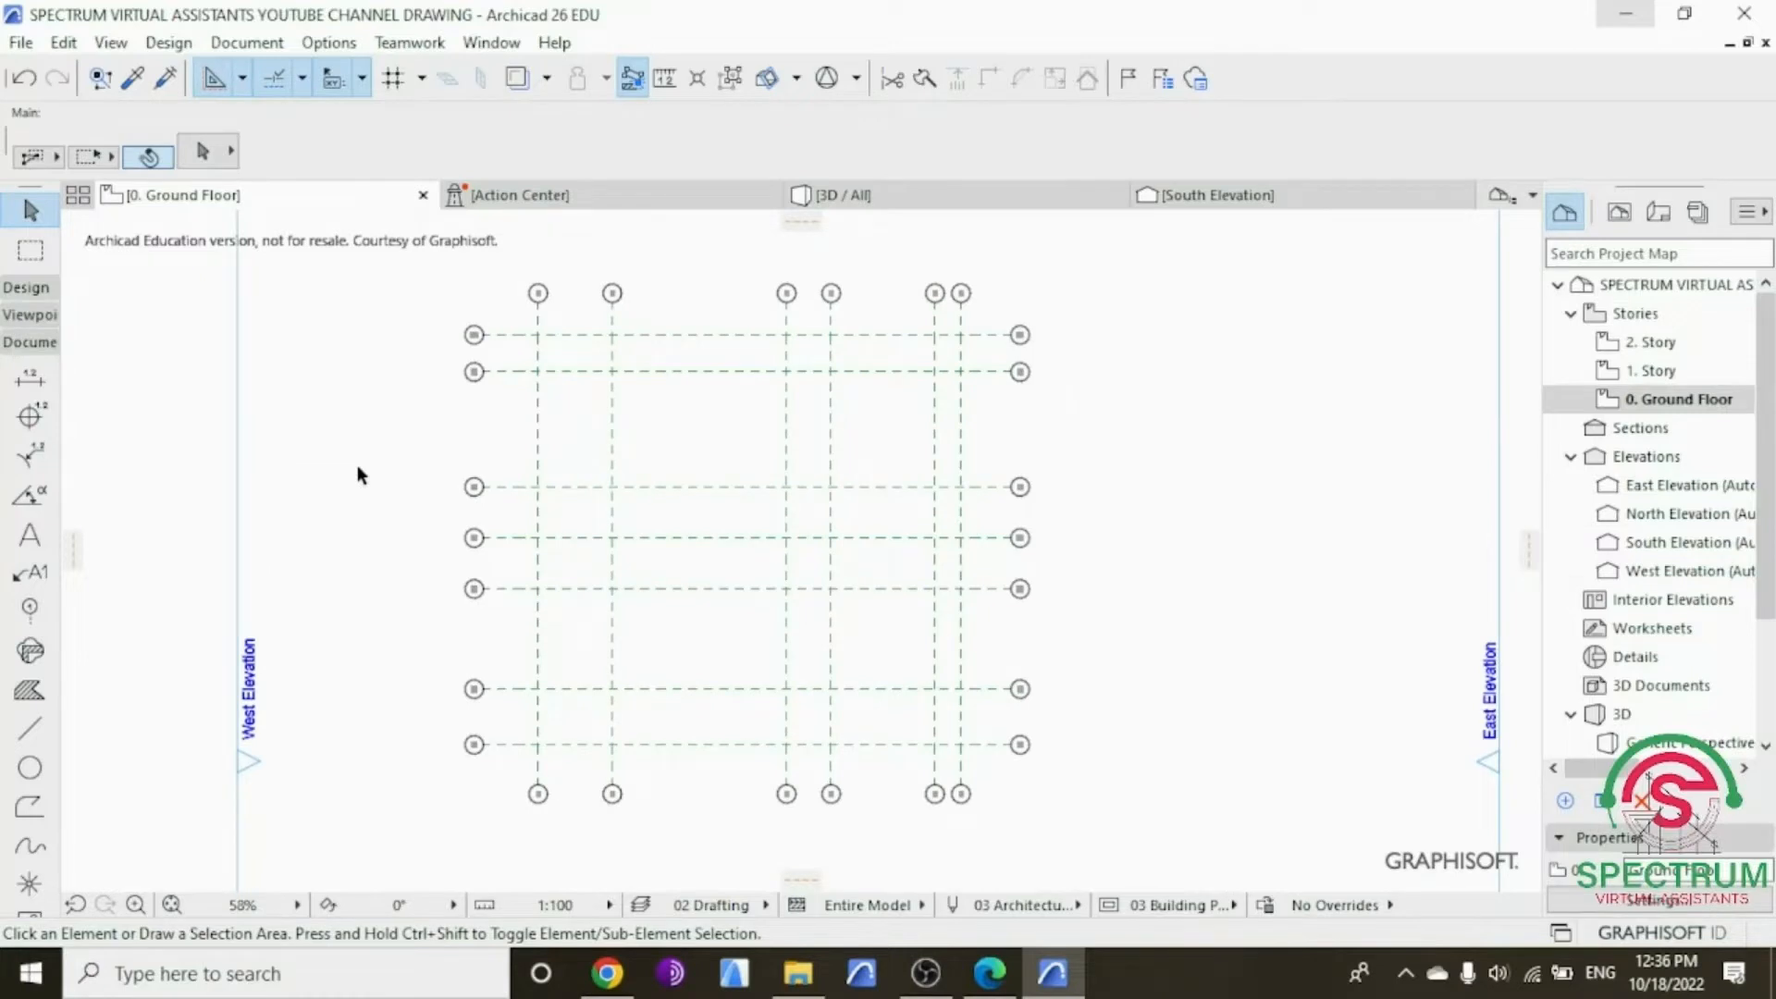
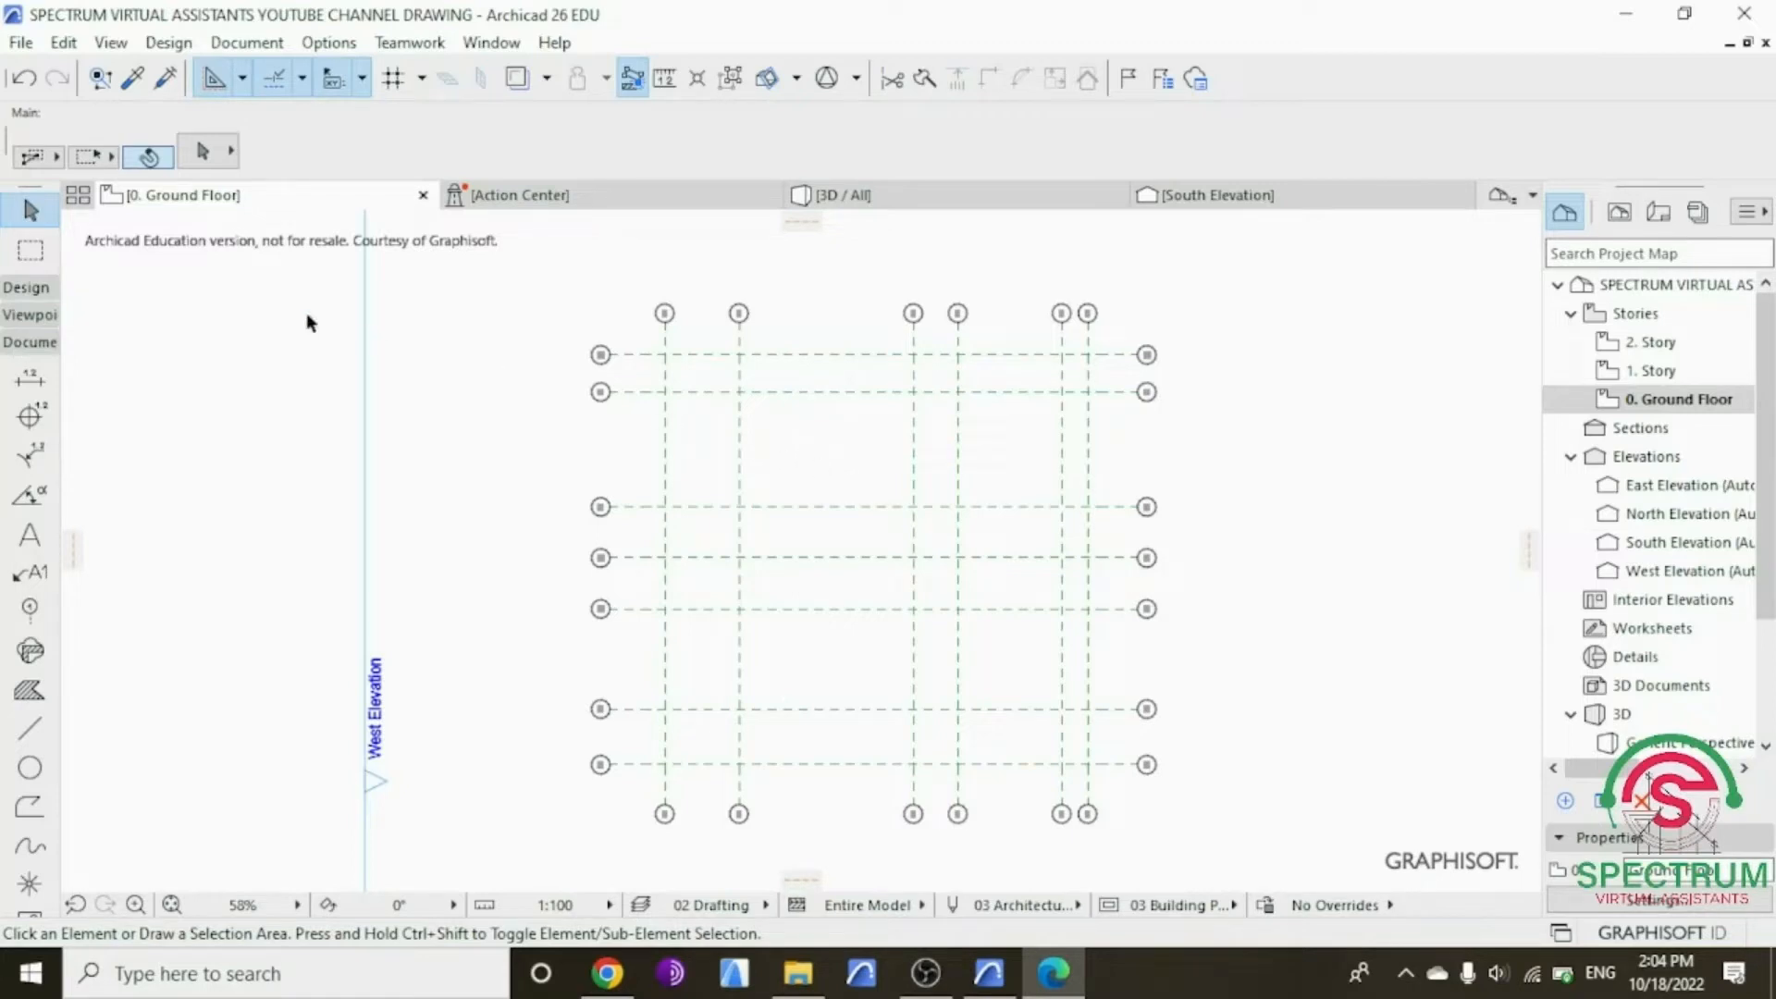
# Step: Set the default wall to a basic structure with GENERIC - STRUCTURAL material and a thickness of 200 mm
pyautogui.click(36, 292)
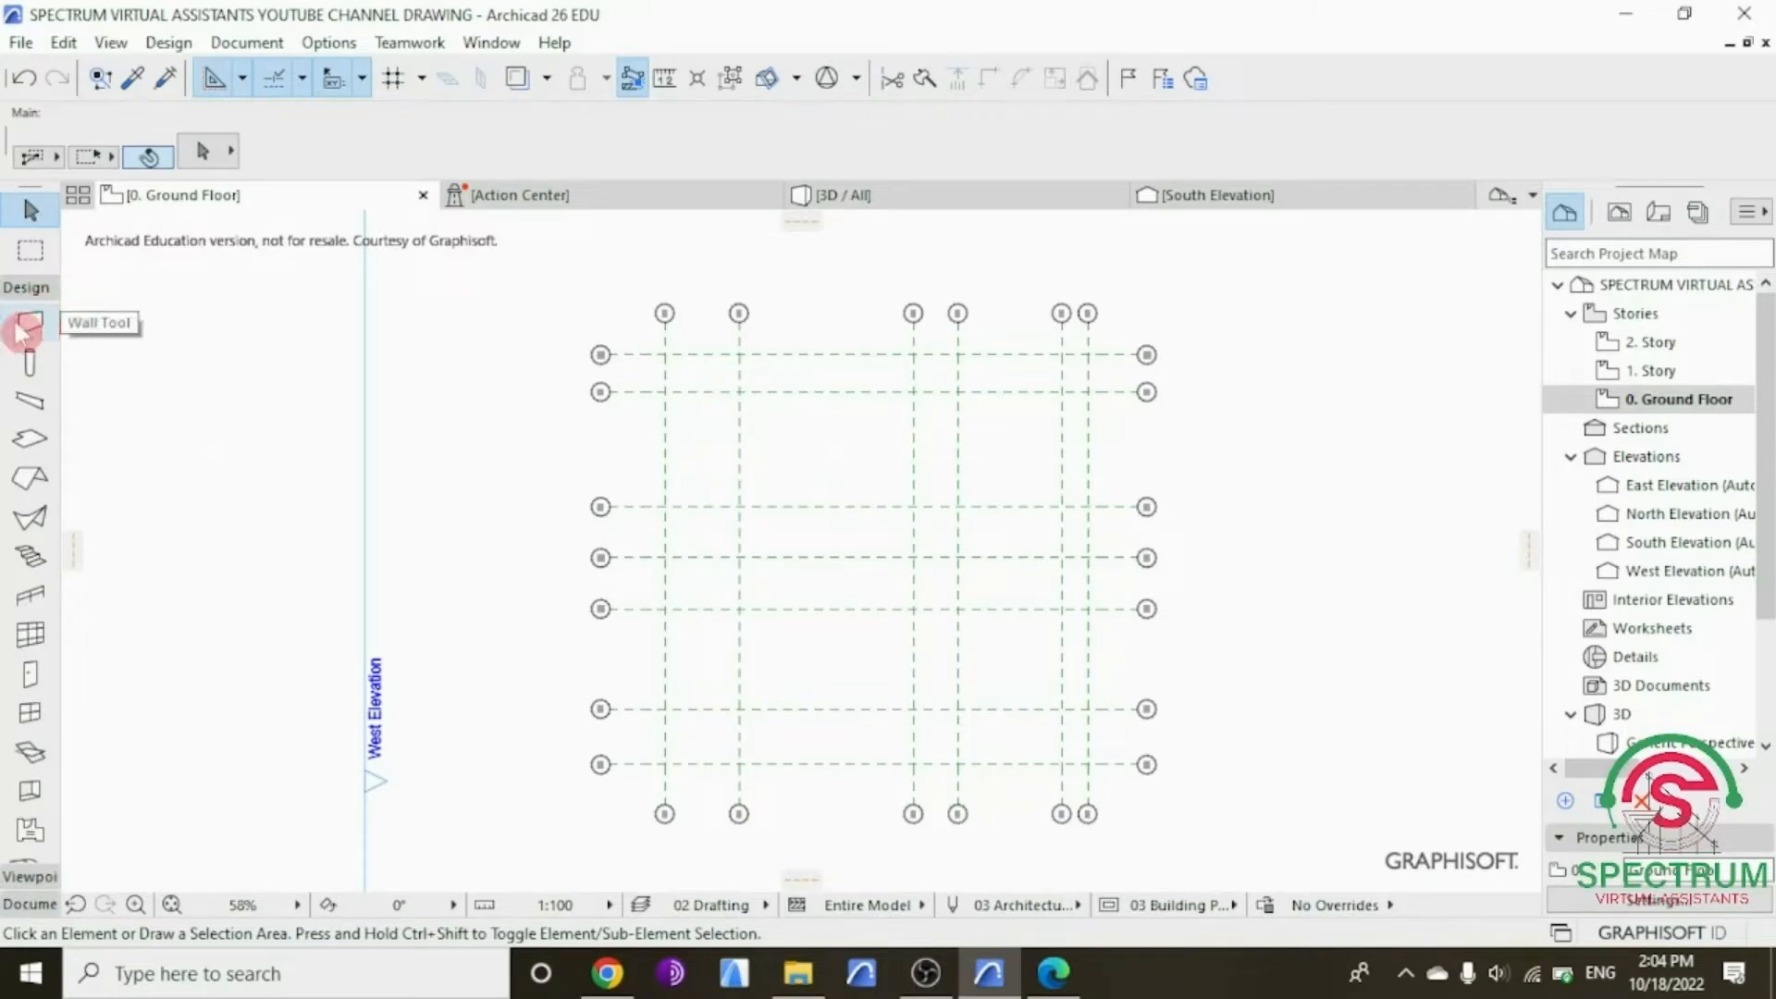
pyautogui.click(28, 325)
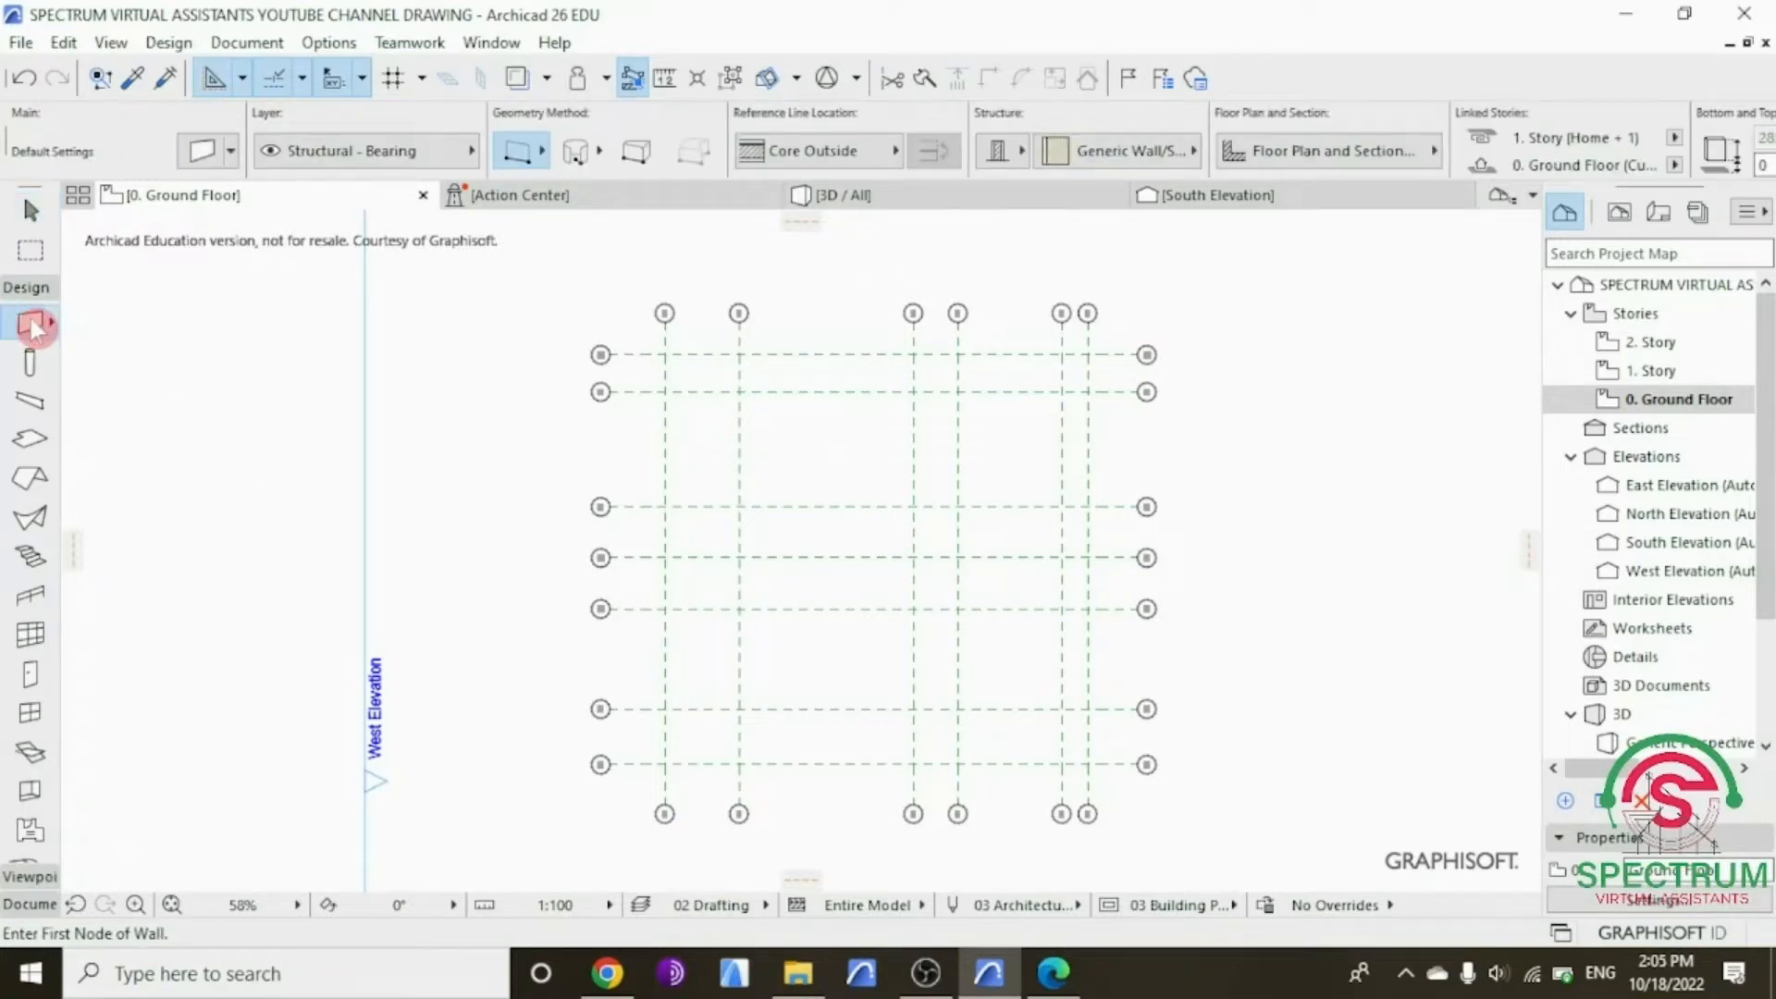
pyautogui.doubleClick(30, 323)
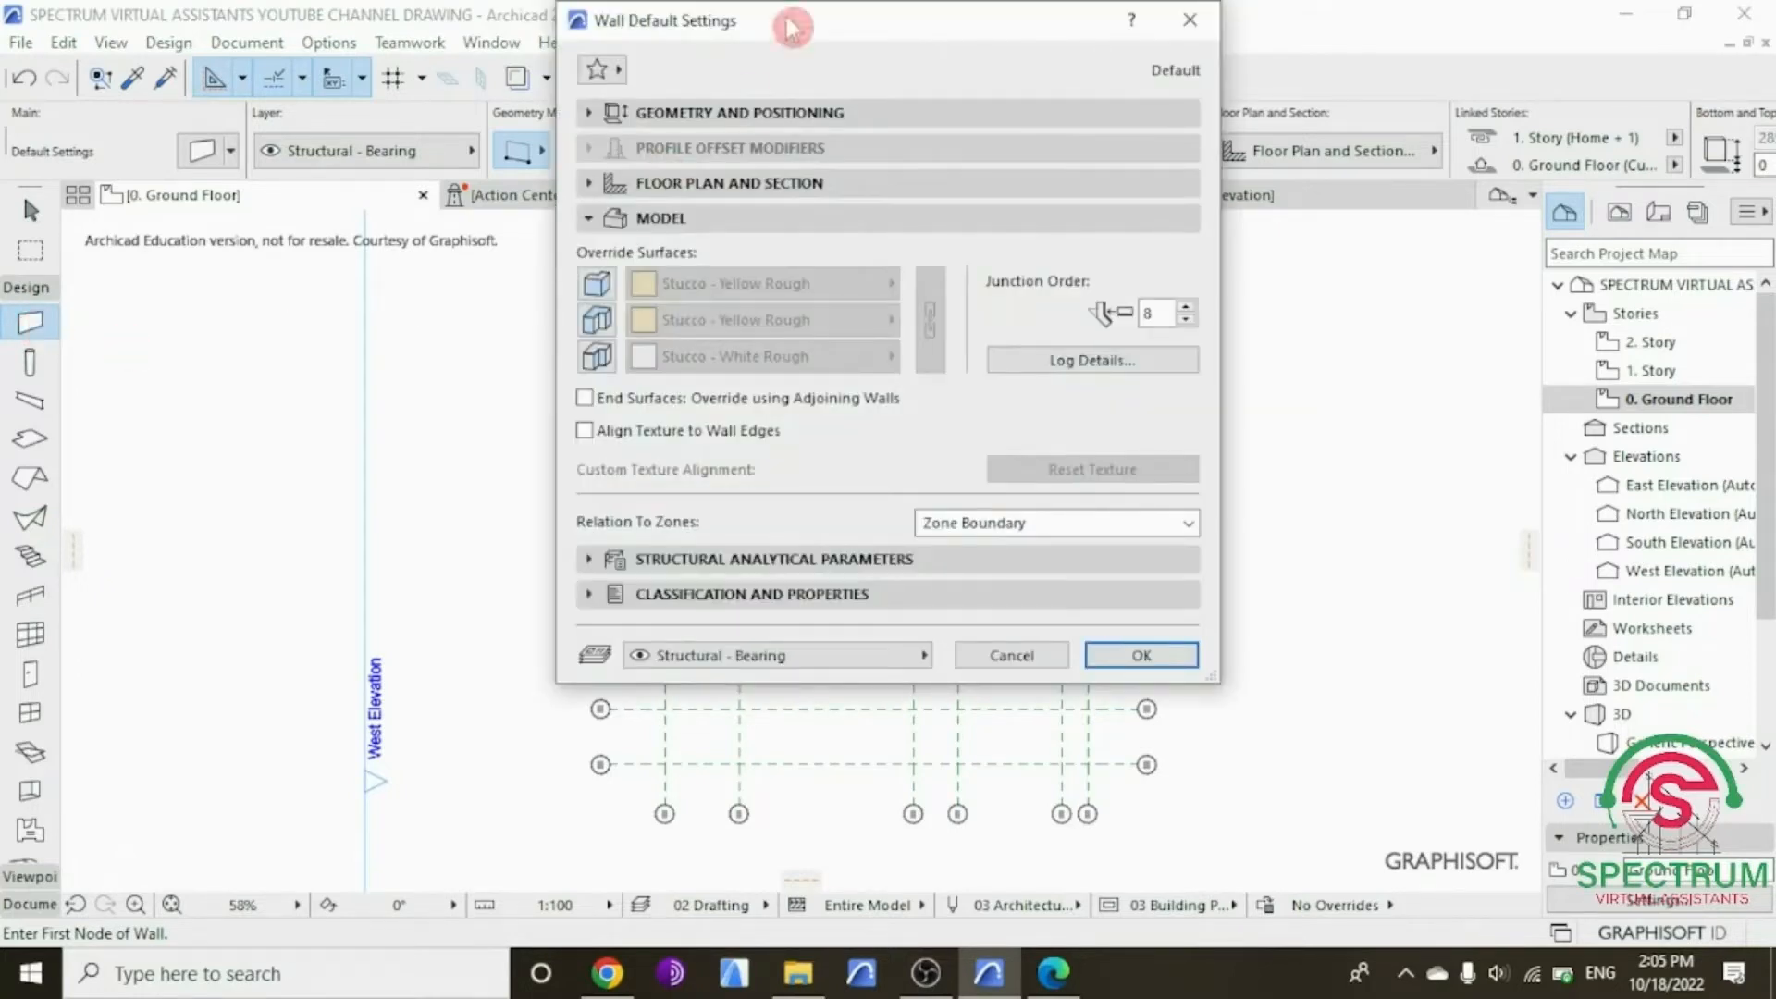
pyautogui.moveTo(793, 28); pyautogui.dragTo(728, 215)
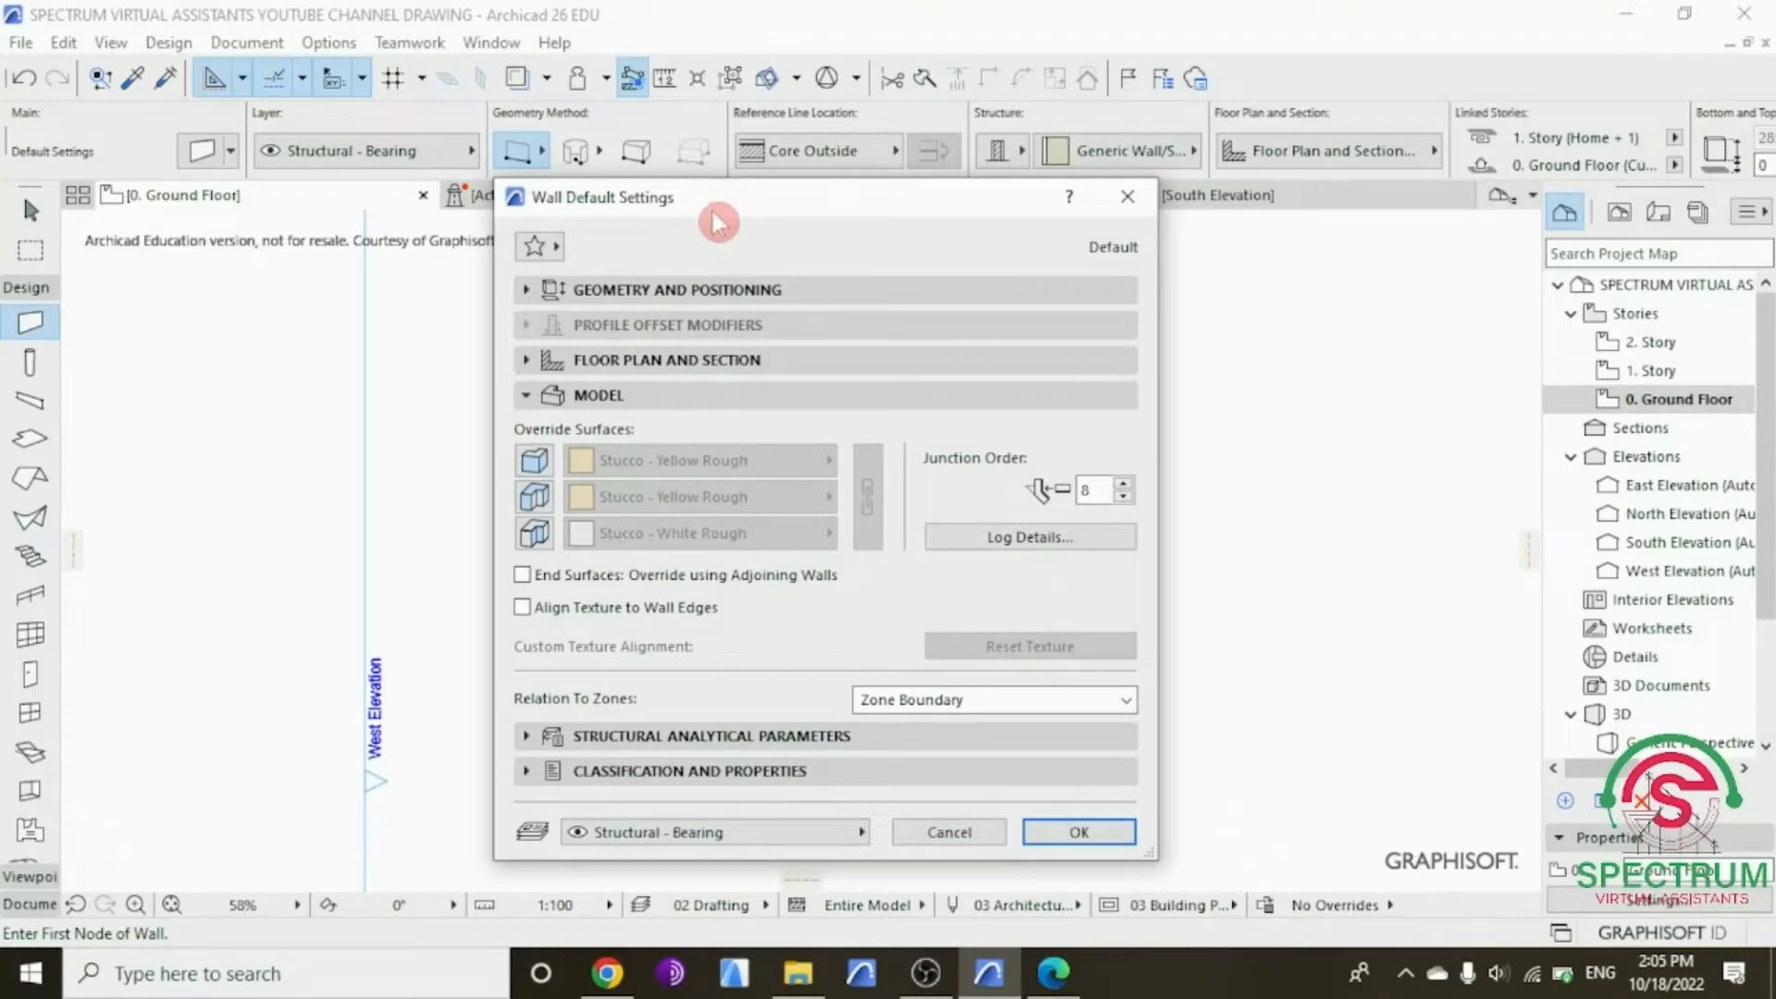
pyautogui.click(525, 290)
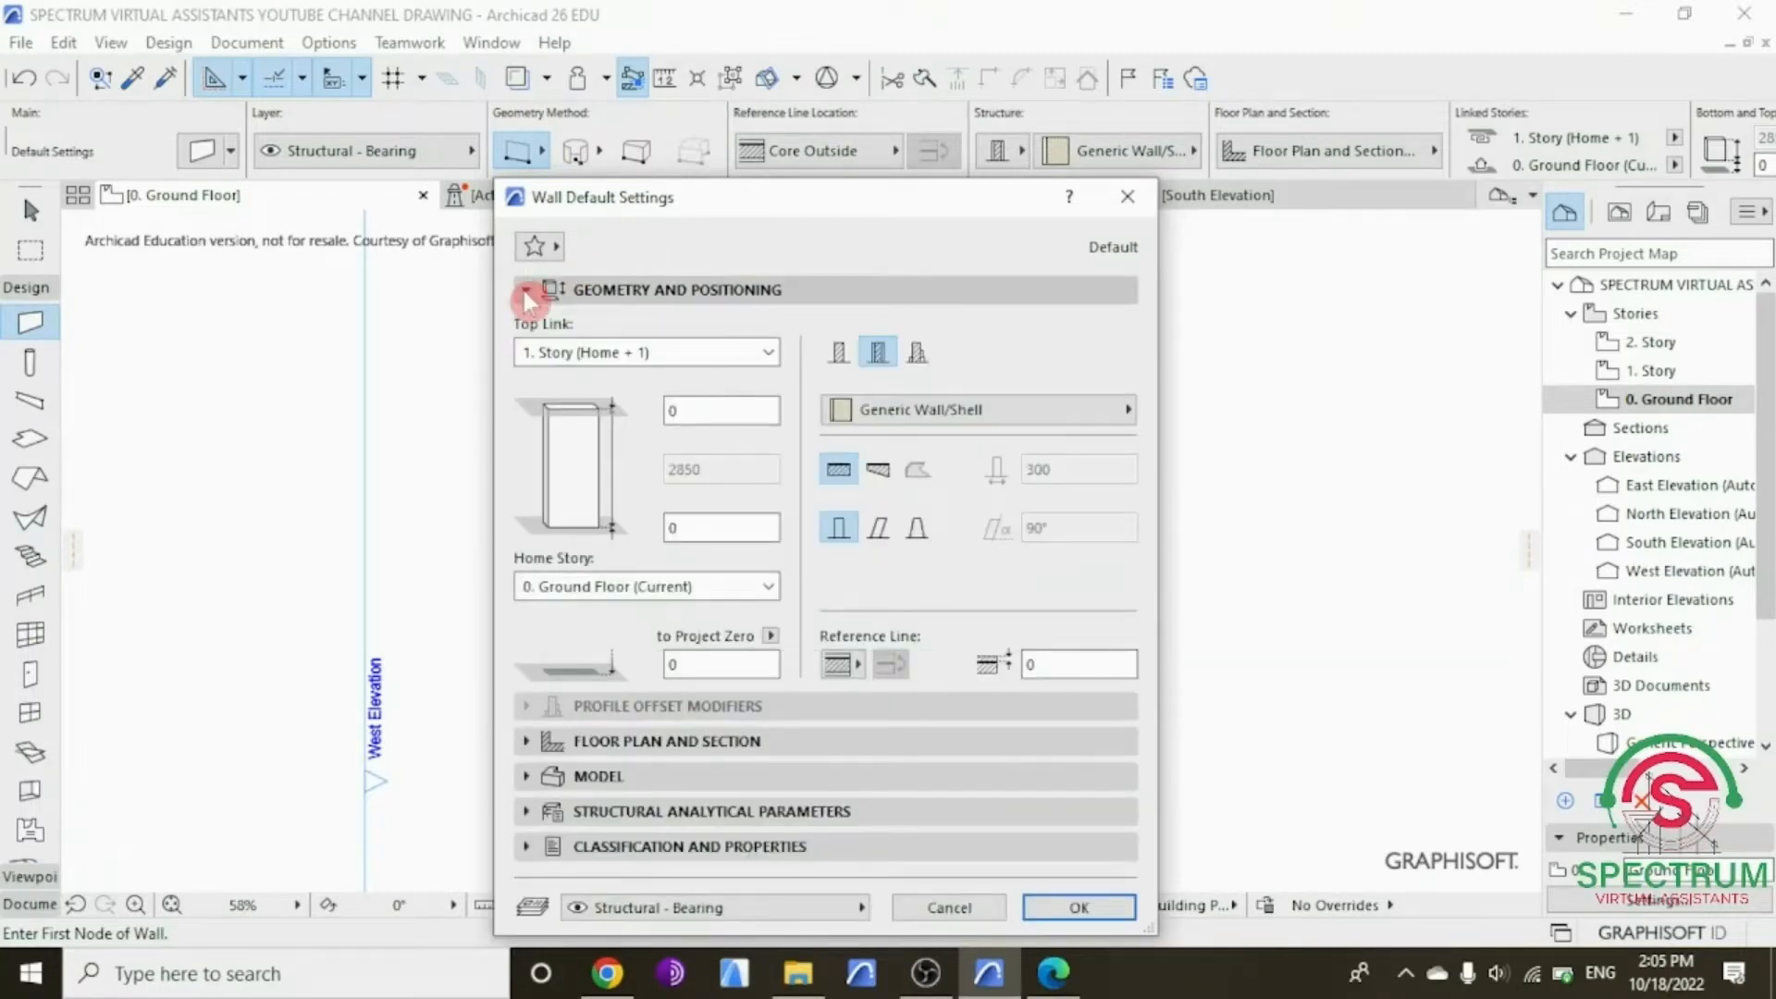
pyautogui.click(840, 359)
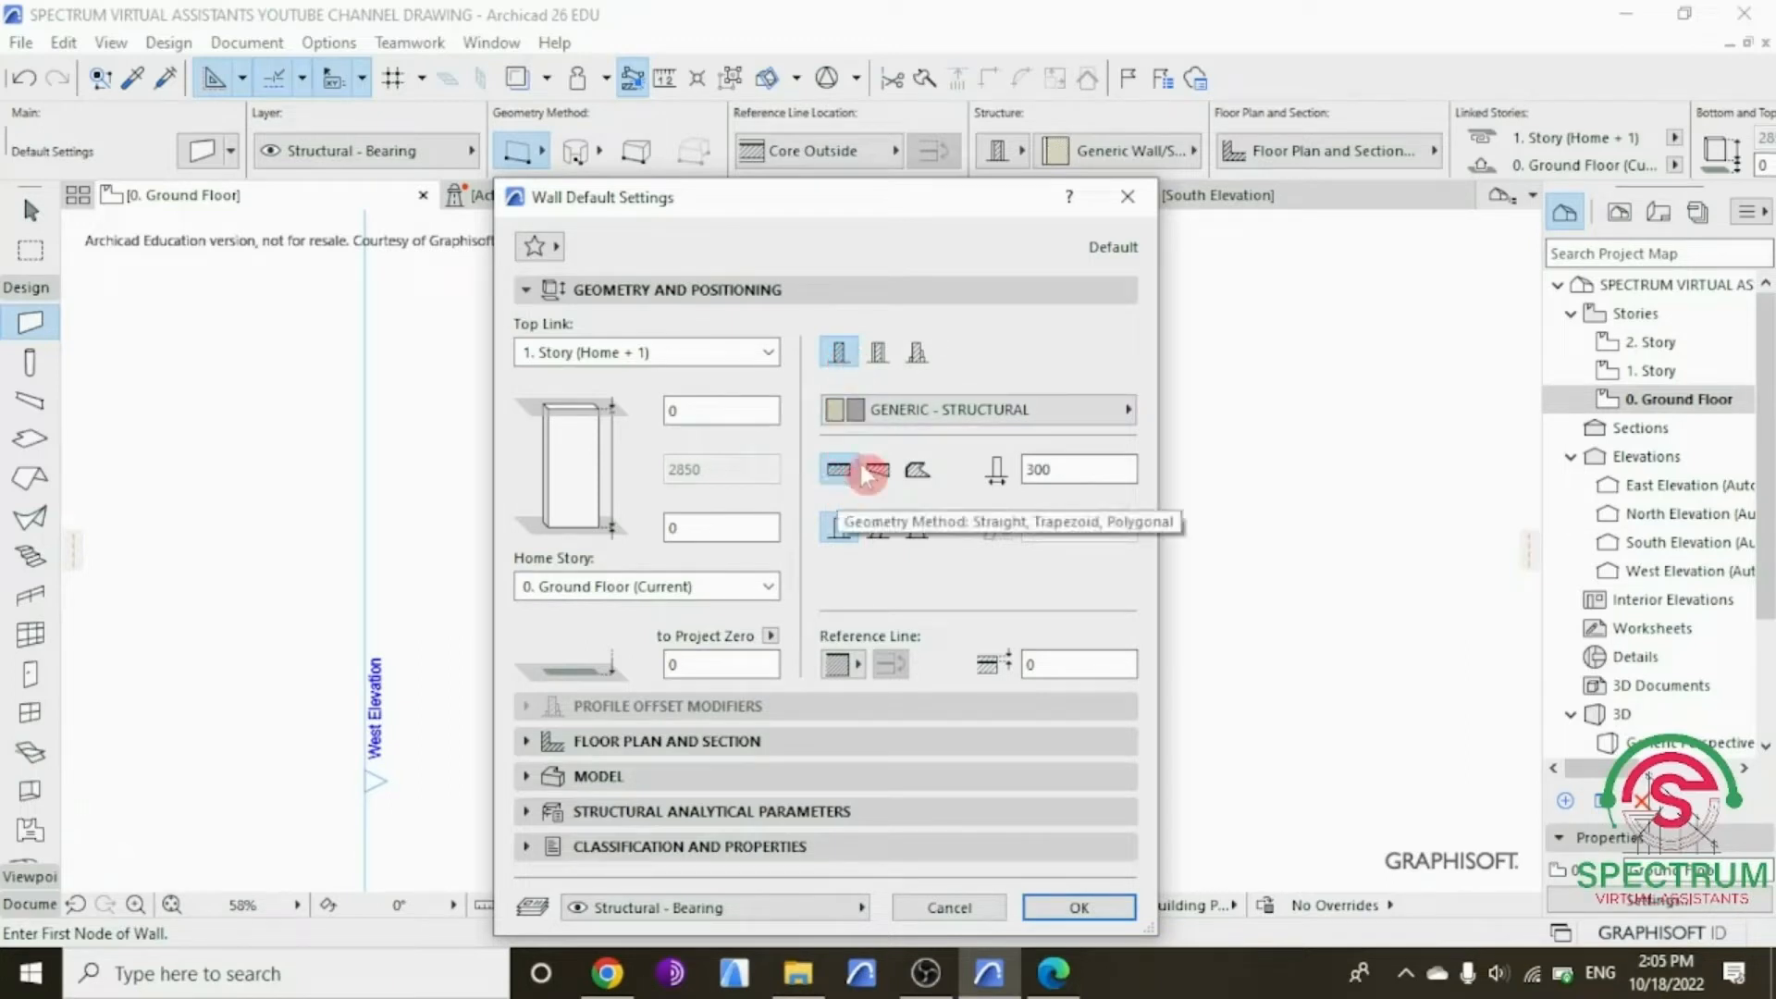
pyautogui.click(1048, 470)
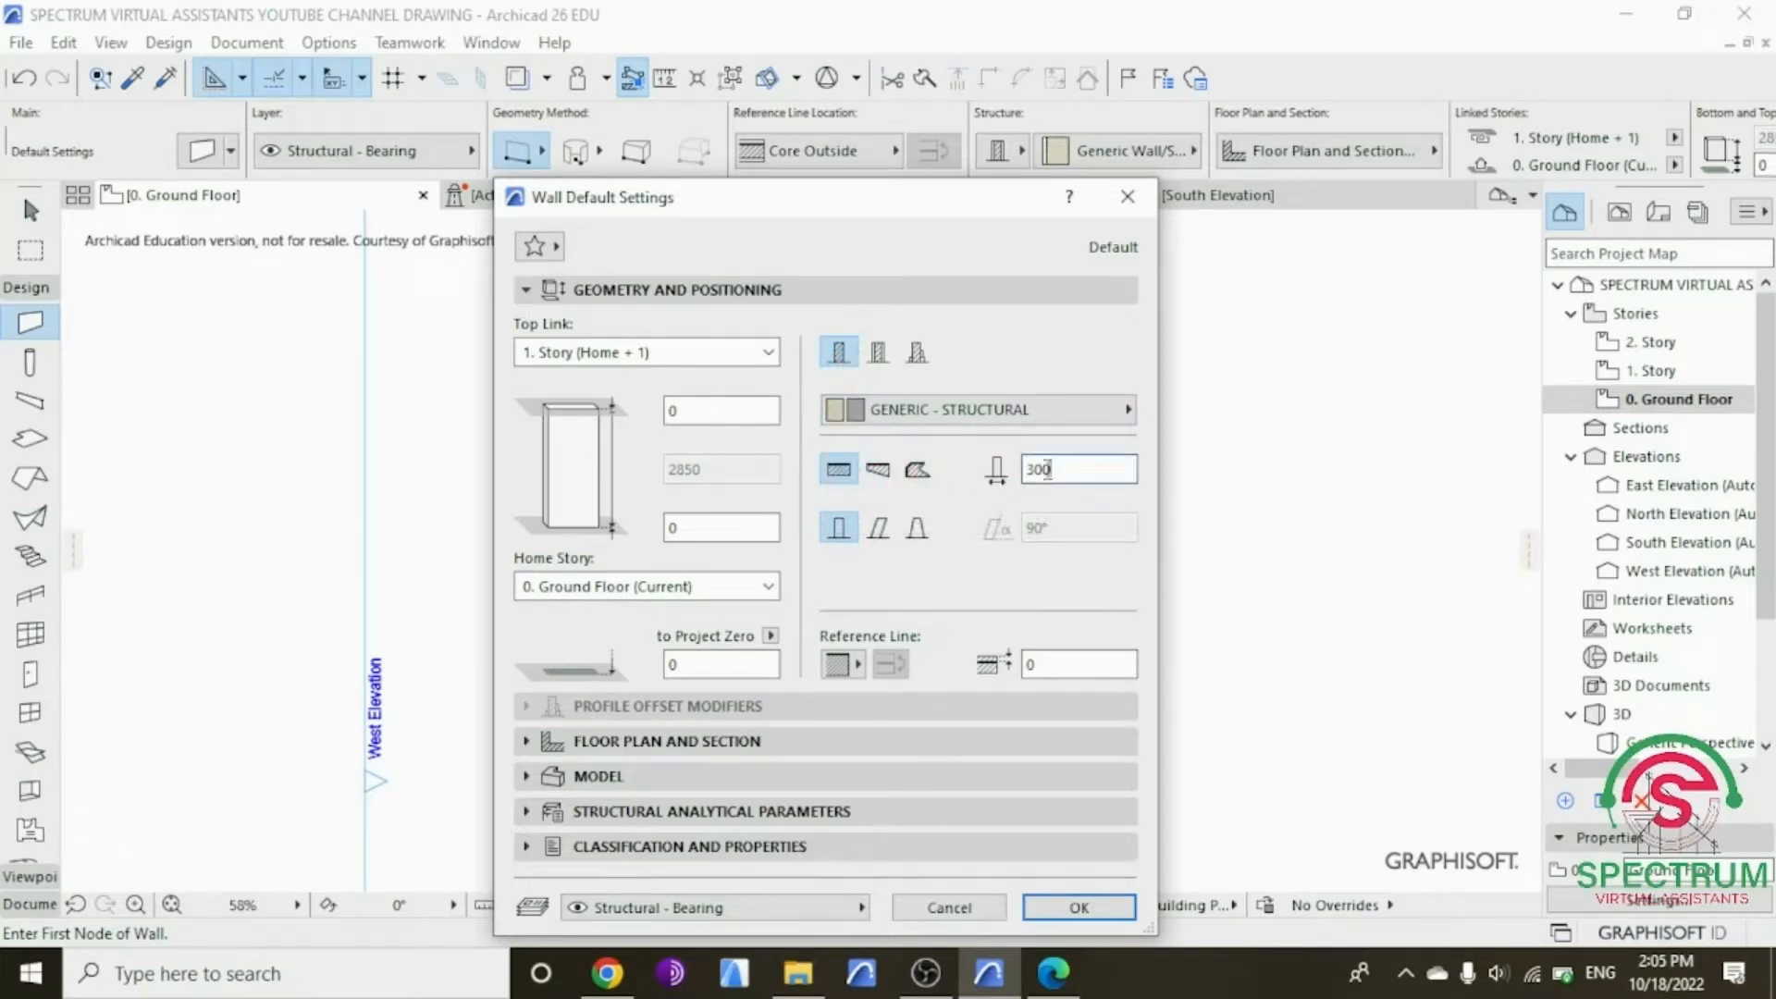
pyautogui.doubleClick(1031, 473)
pyautogui.write('2')
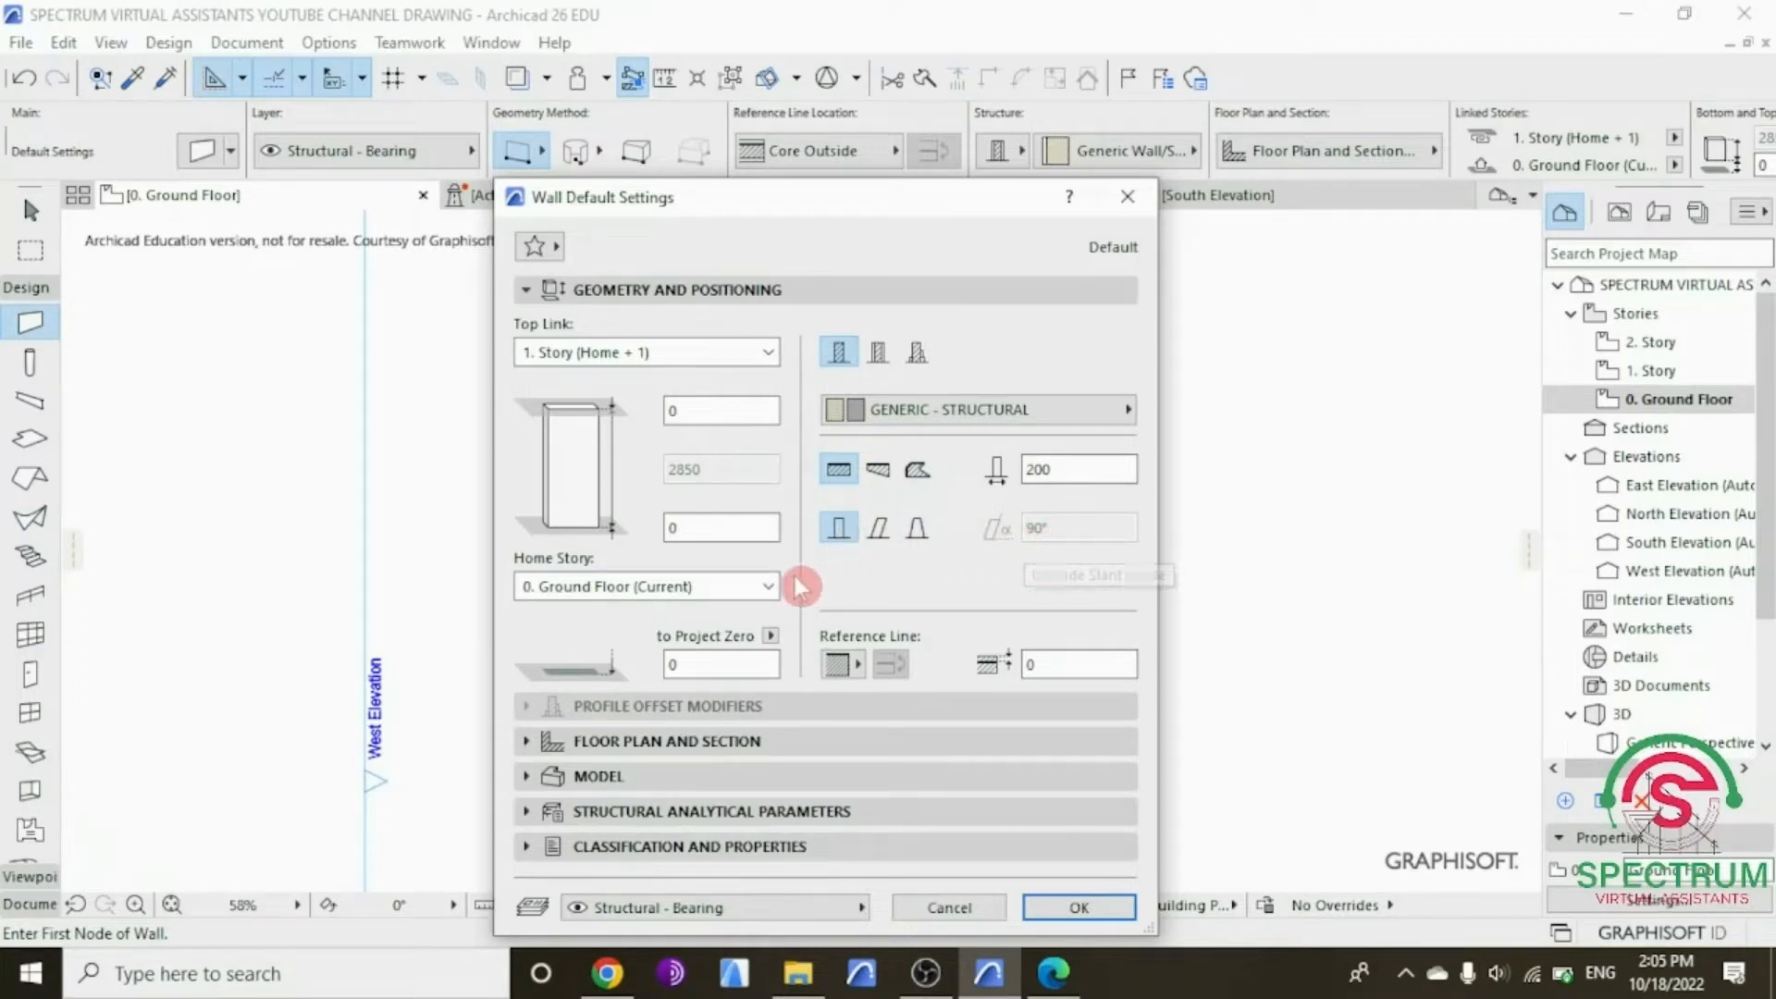
# Step: Set the default wall's home story to 0. Ground Floor (Current) and its reference line to Outside Face
pyautogui.click(769, 586)
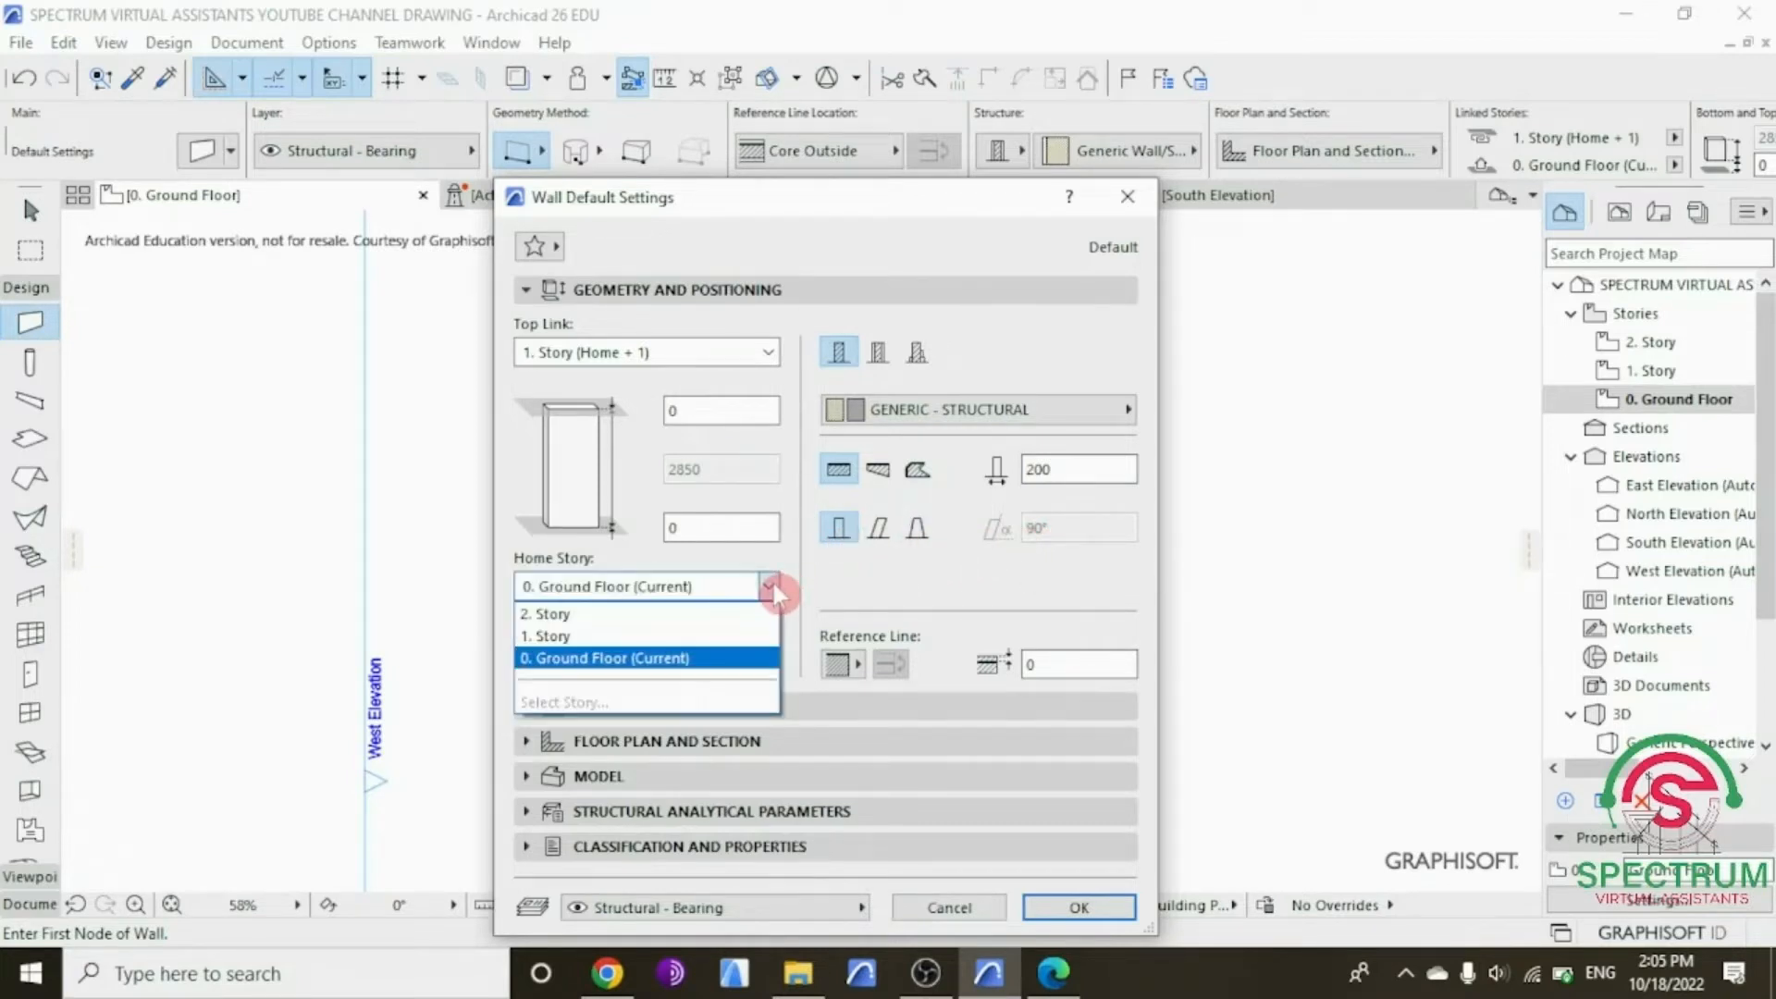
pyautogui.click(725, 657)
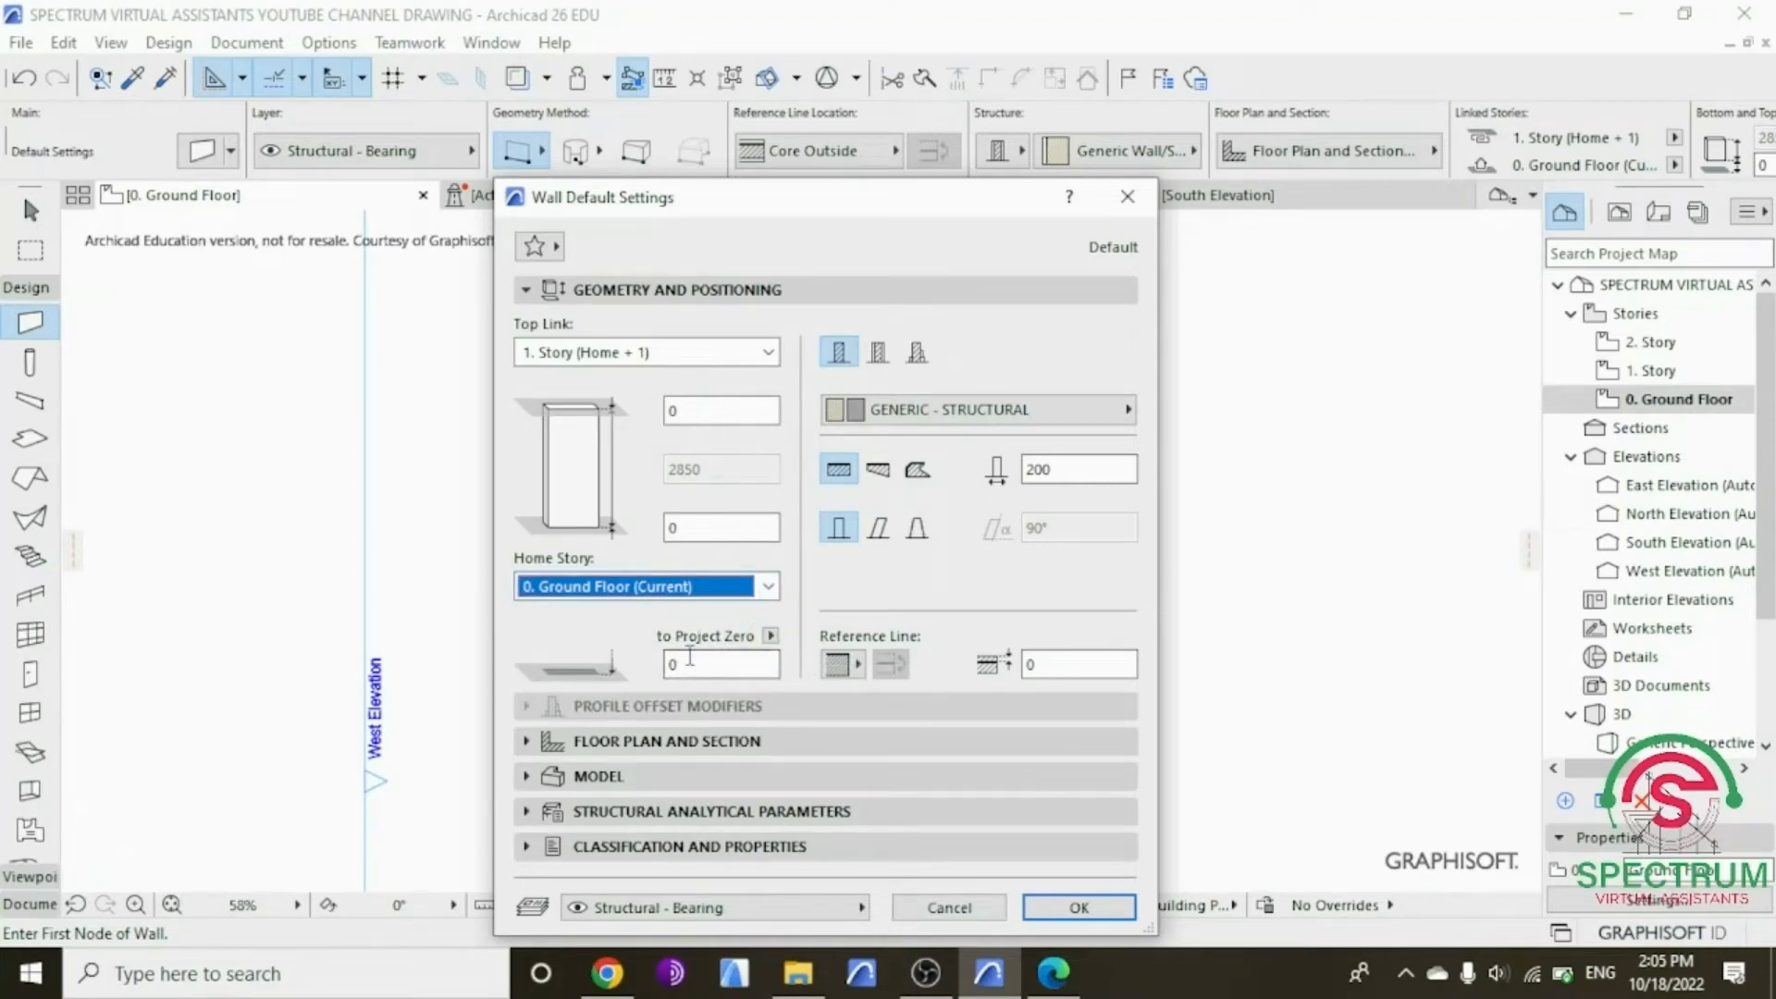
pyautogui.click(859, 668)
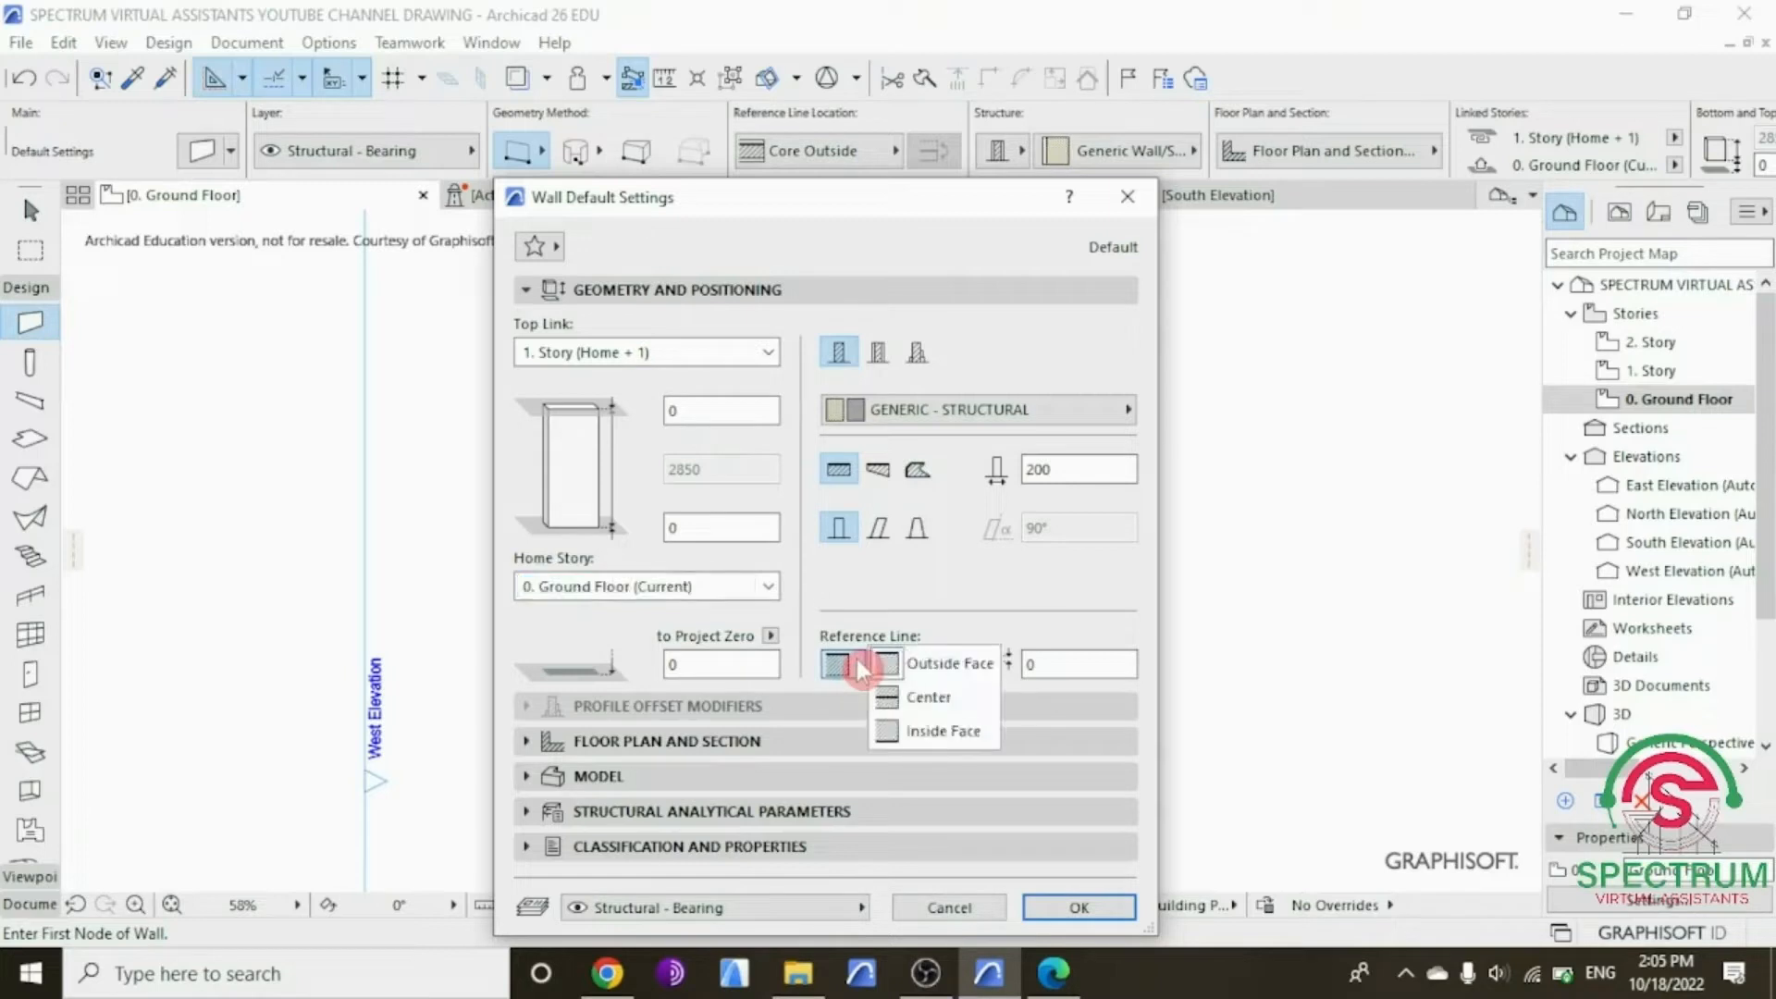
pyautogui.click(930, 663)
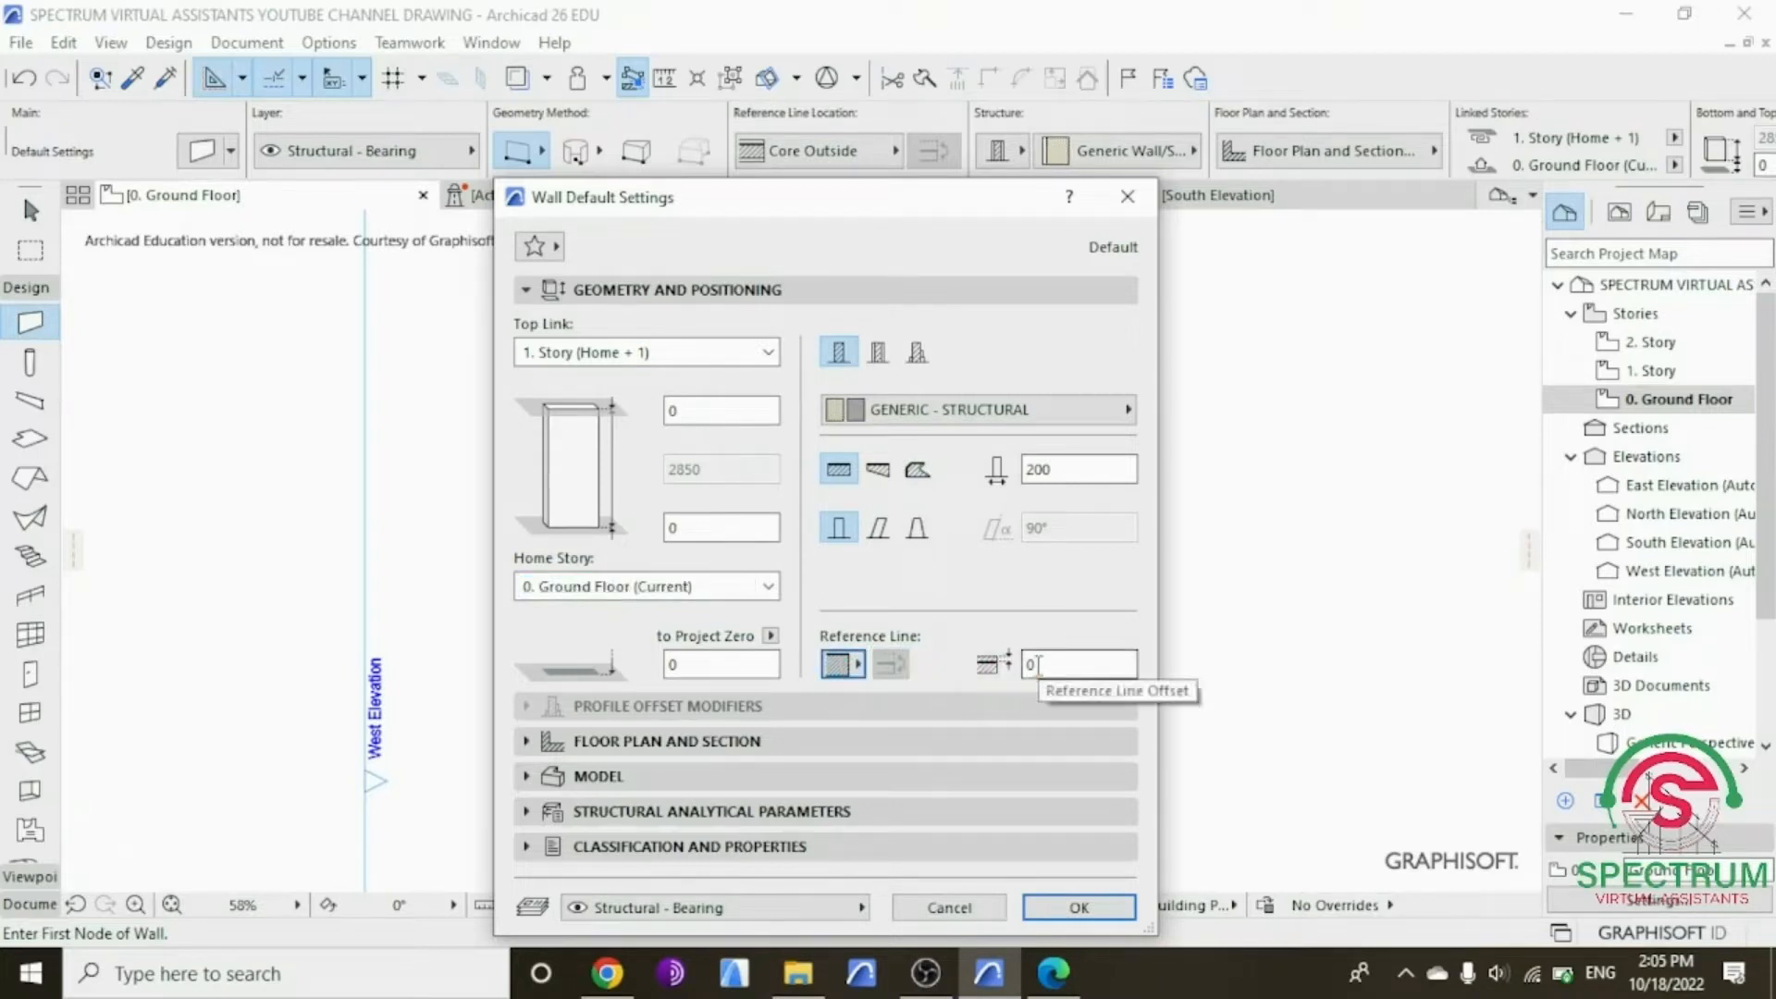
pyautogui.click(526, 289)
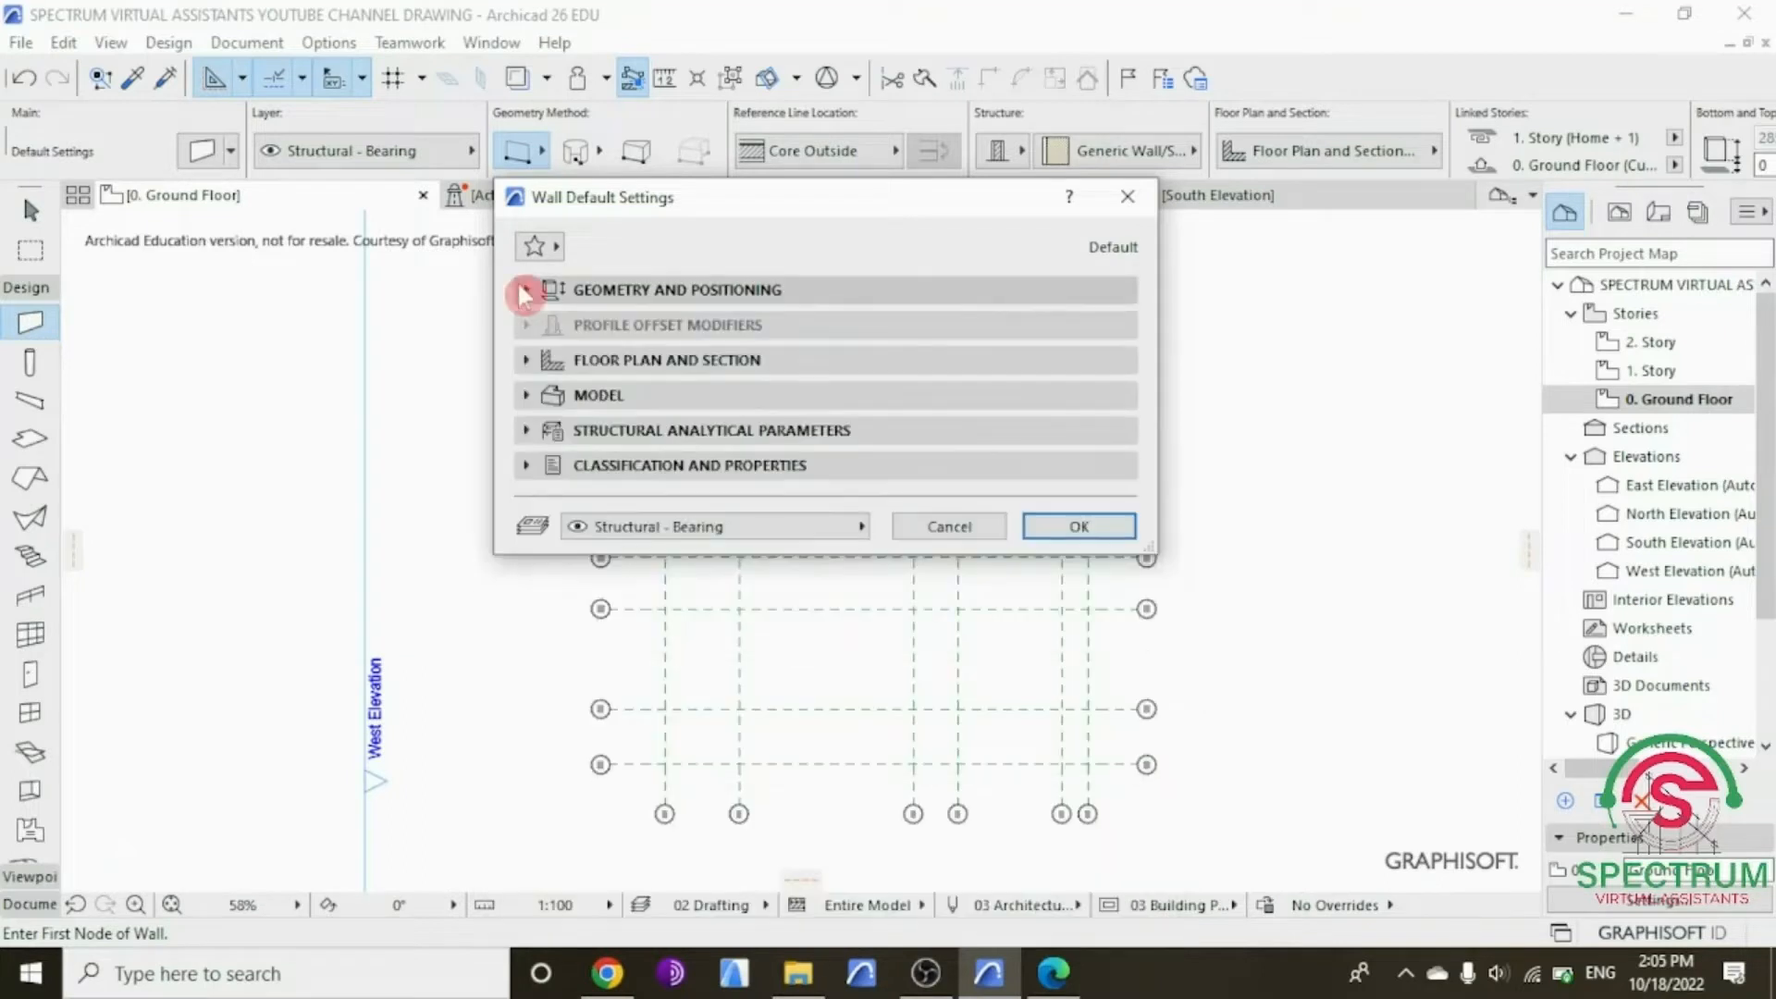
# Step: Review the default wall's floor plan and section settings, and enable all three surface overrides in its model settings
pyautogui.click(526, 360)
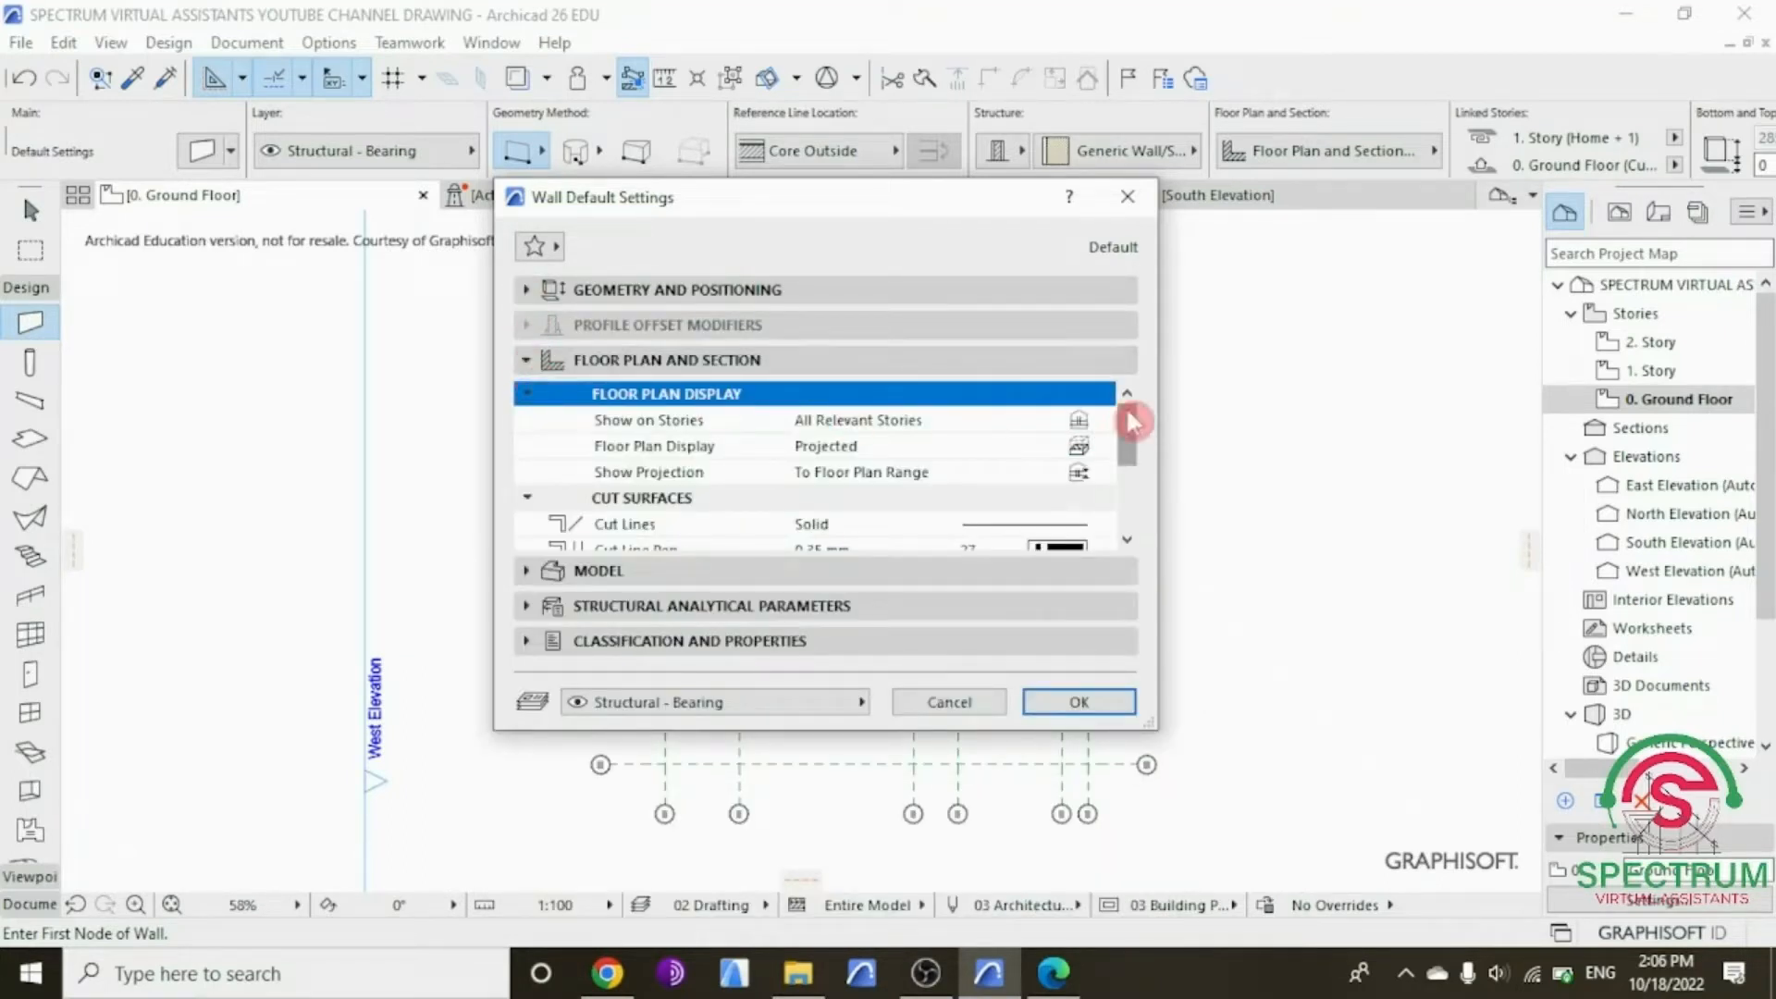
pyautogui.moveTo(1130, 428); pyautogui.dragTo(1133, 500)
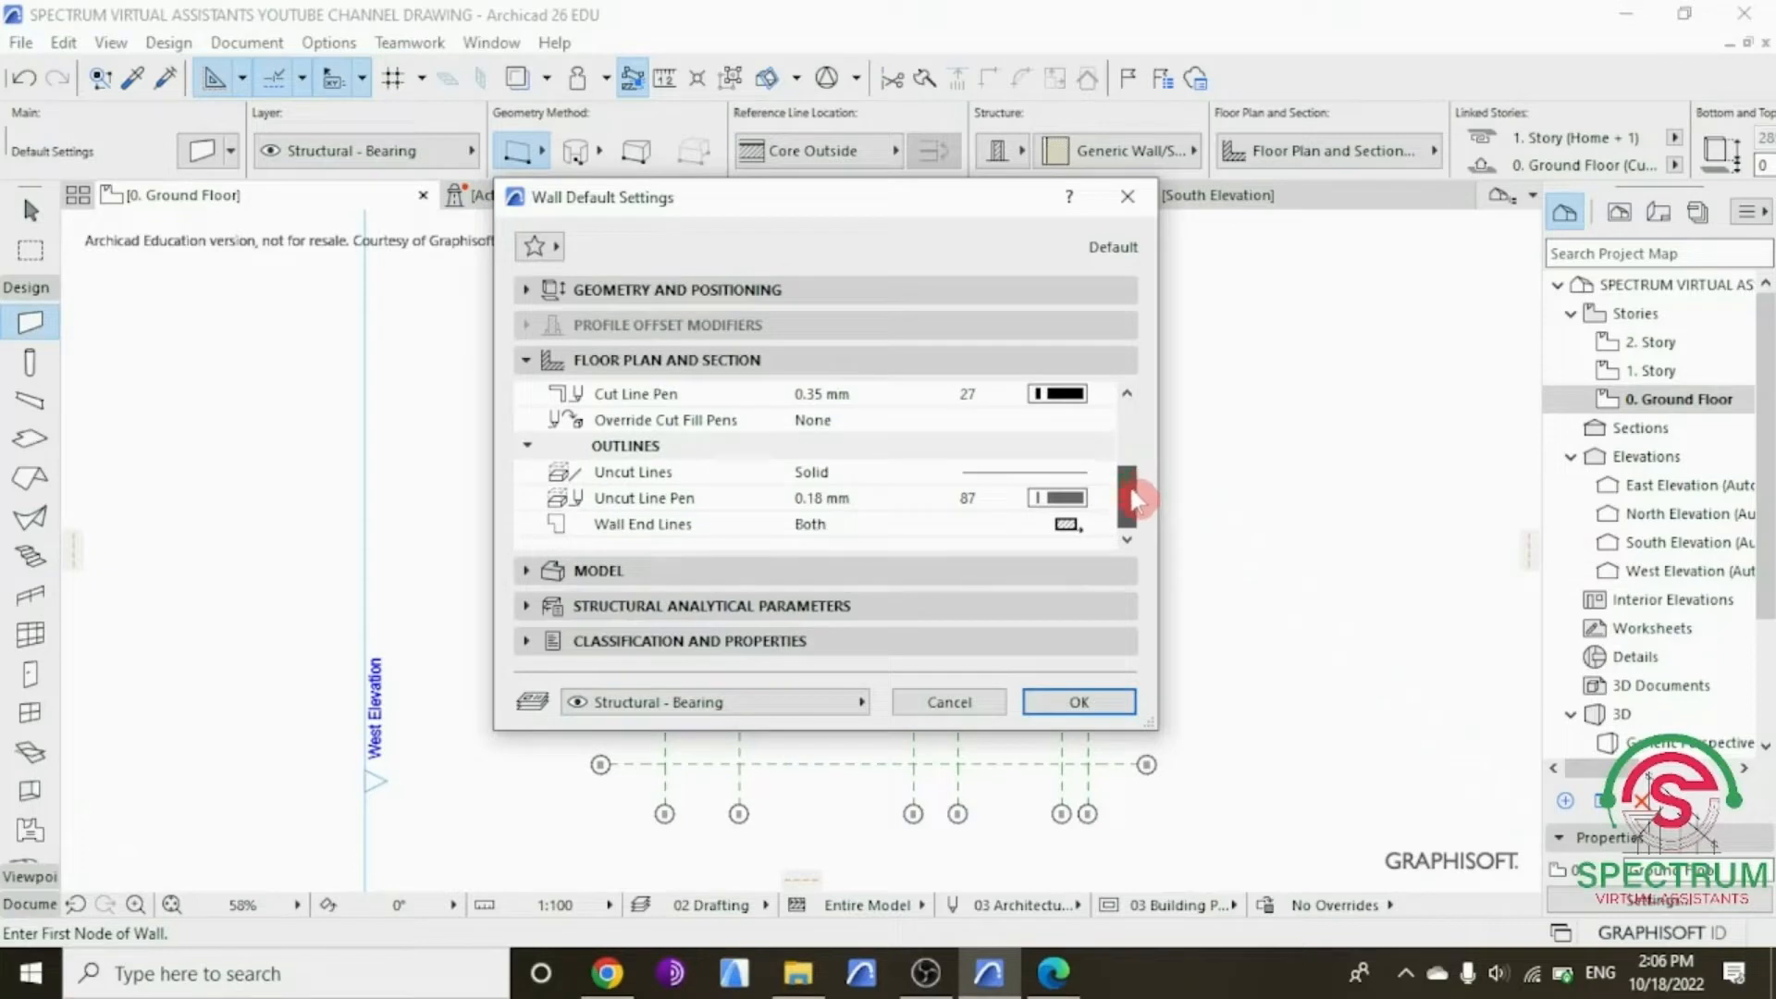
pyautogui.click(526, 361)
pyautogui.click(526, 395)
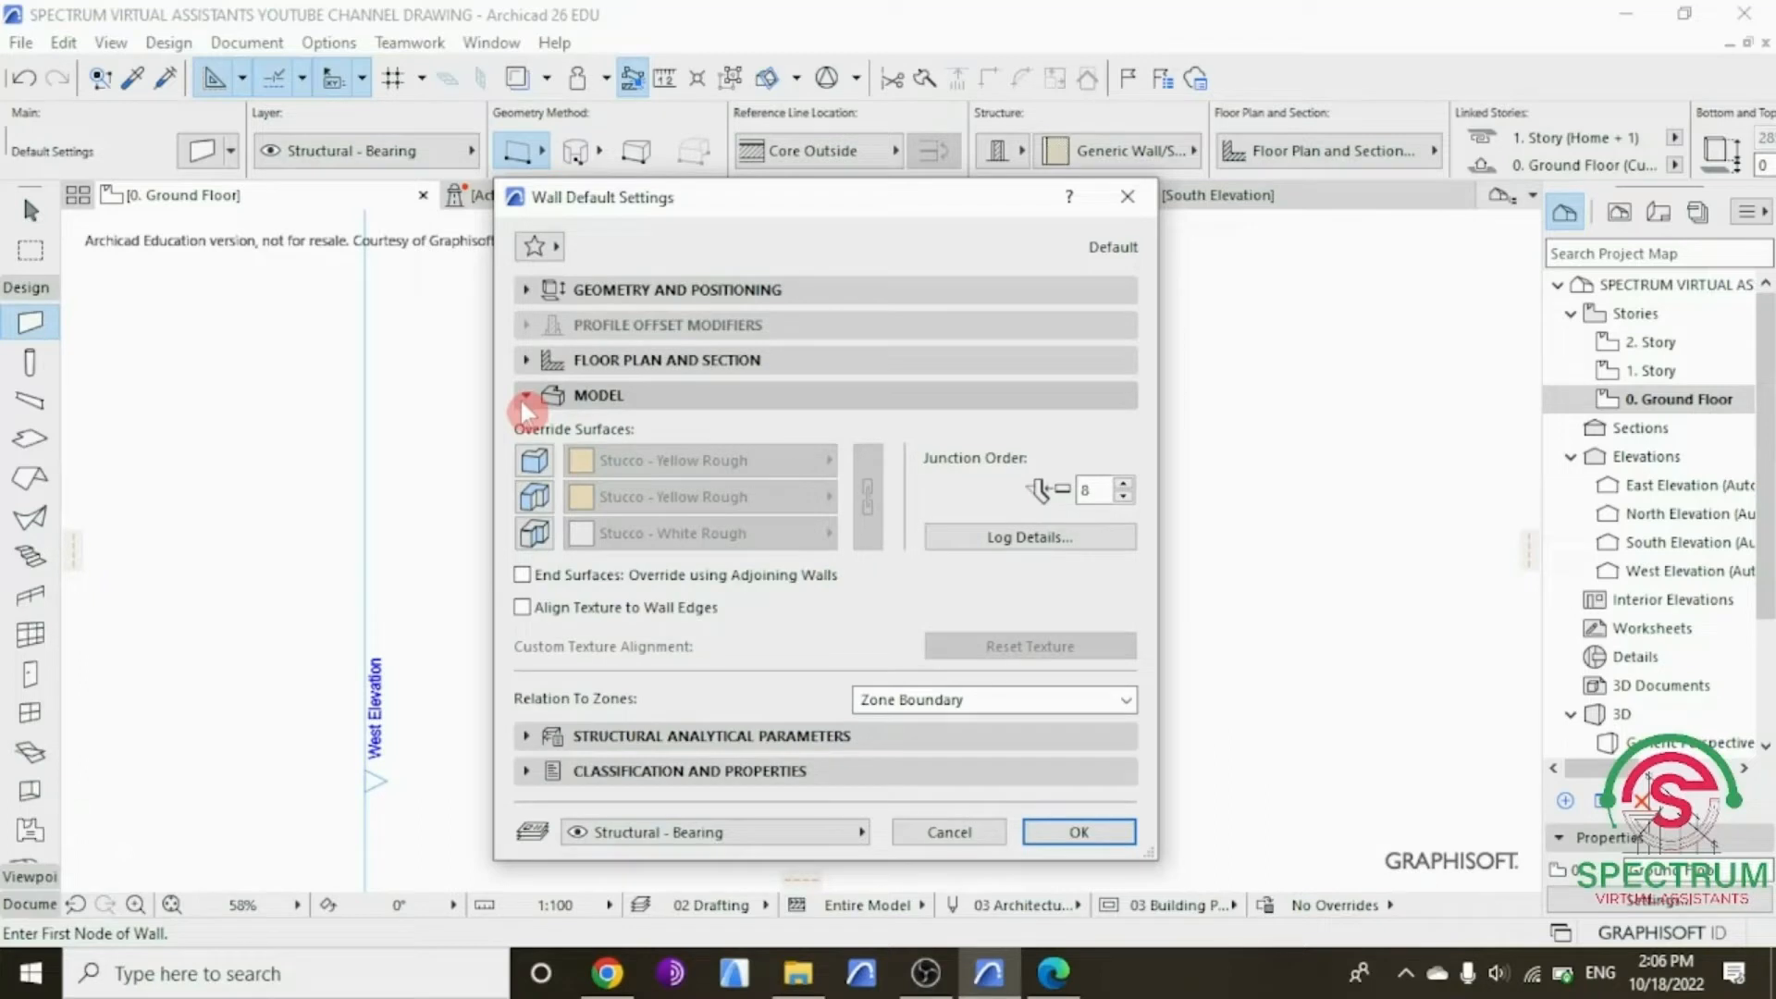
pyautogui.click(541, 461)
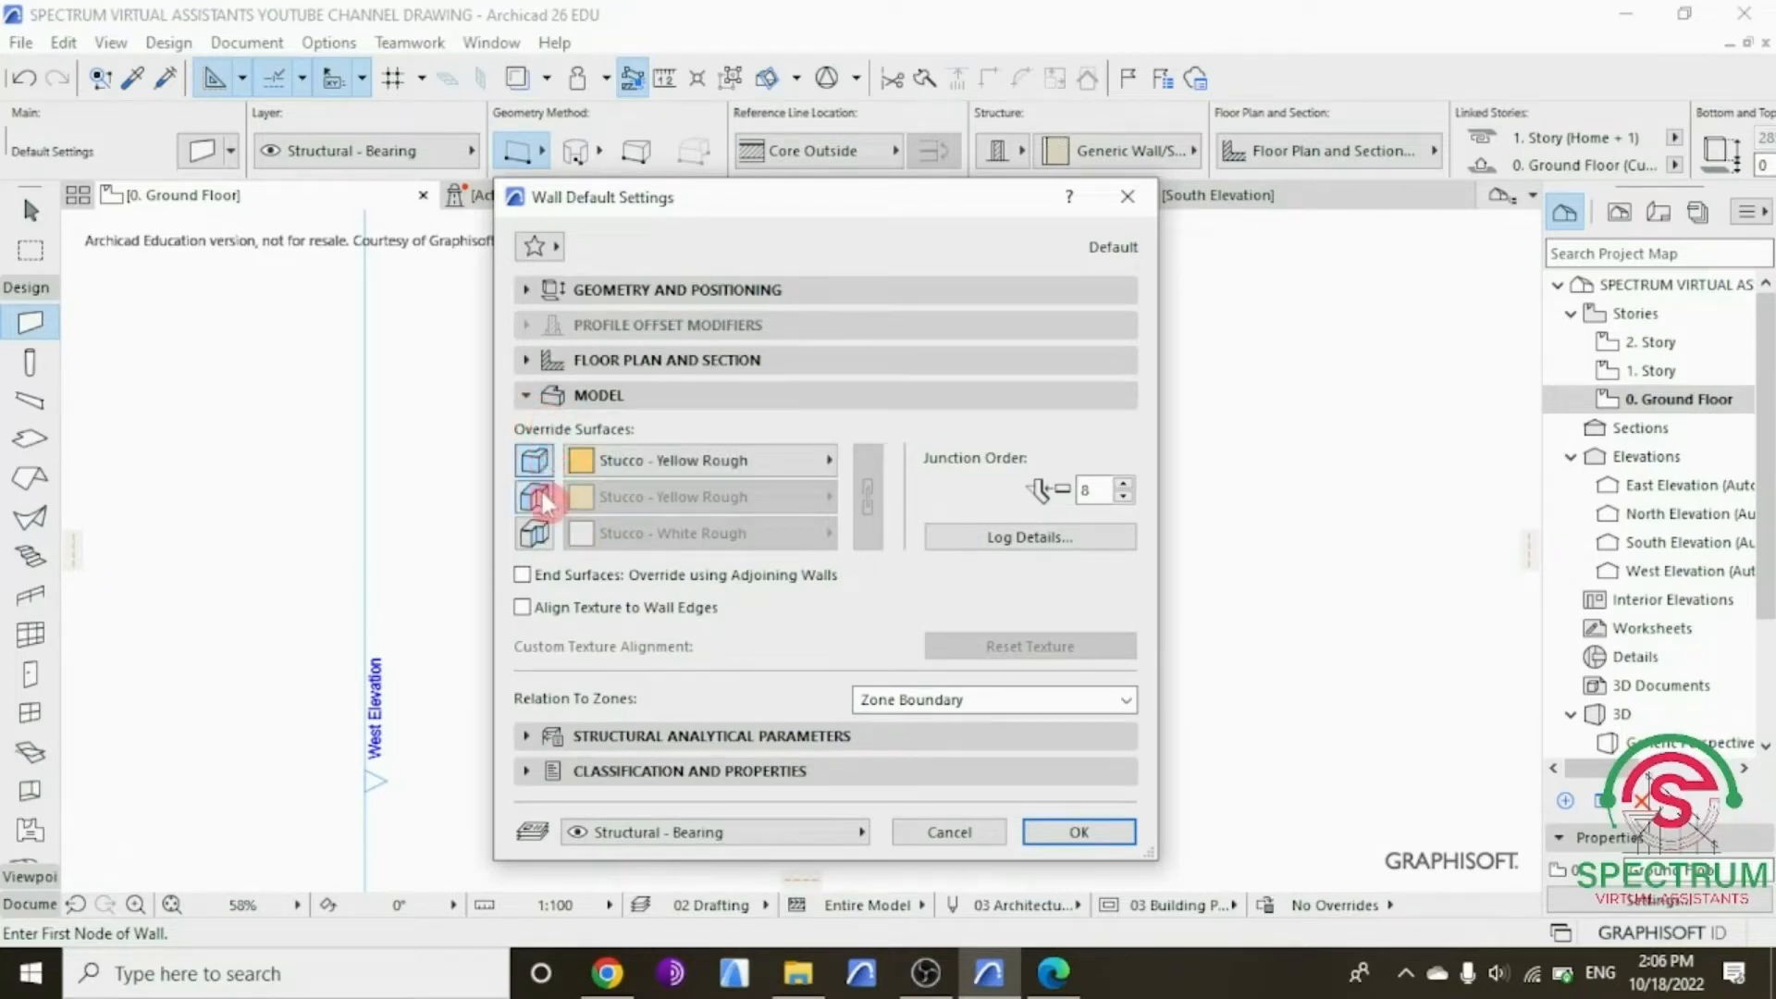
pyautogui.click(535, 497)
pyautogui.click(537, 534)
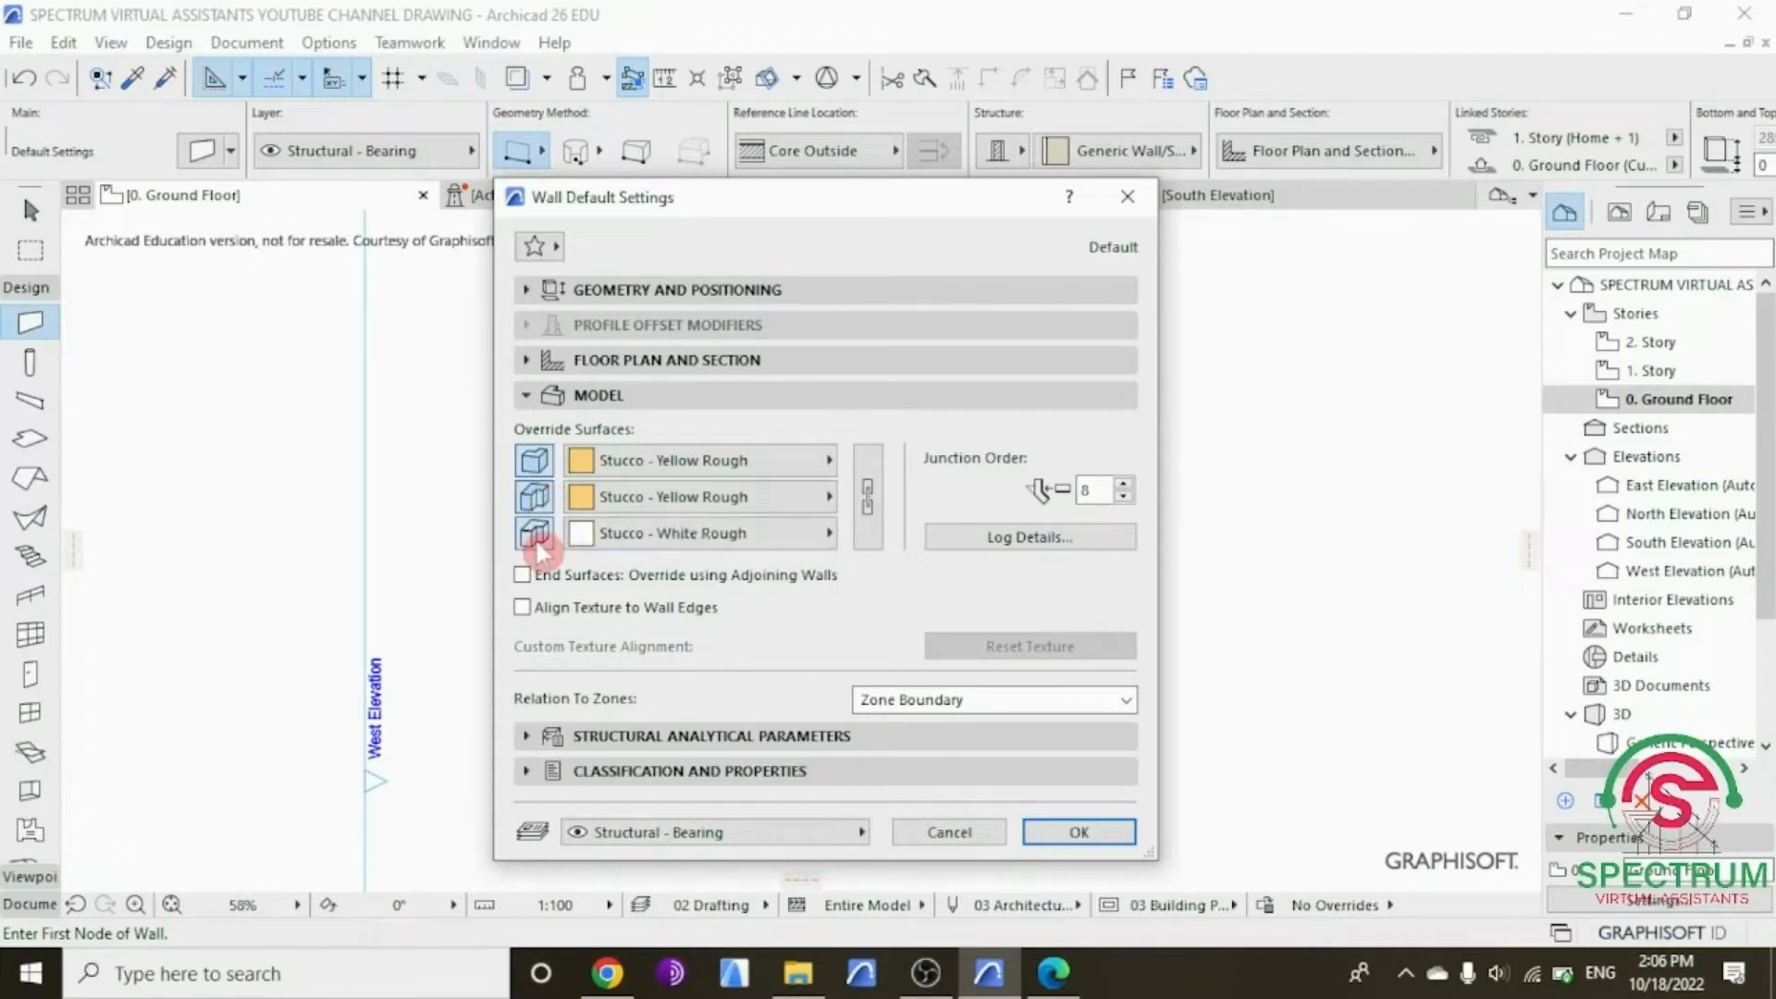
# Step: Set the default wall's first override surface to Stucco - White Rough from the Plaster - Stucco finishes
pyautogui.click(627, 462)
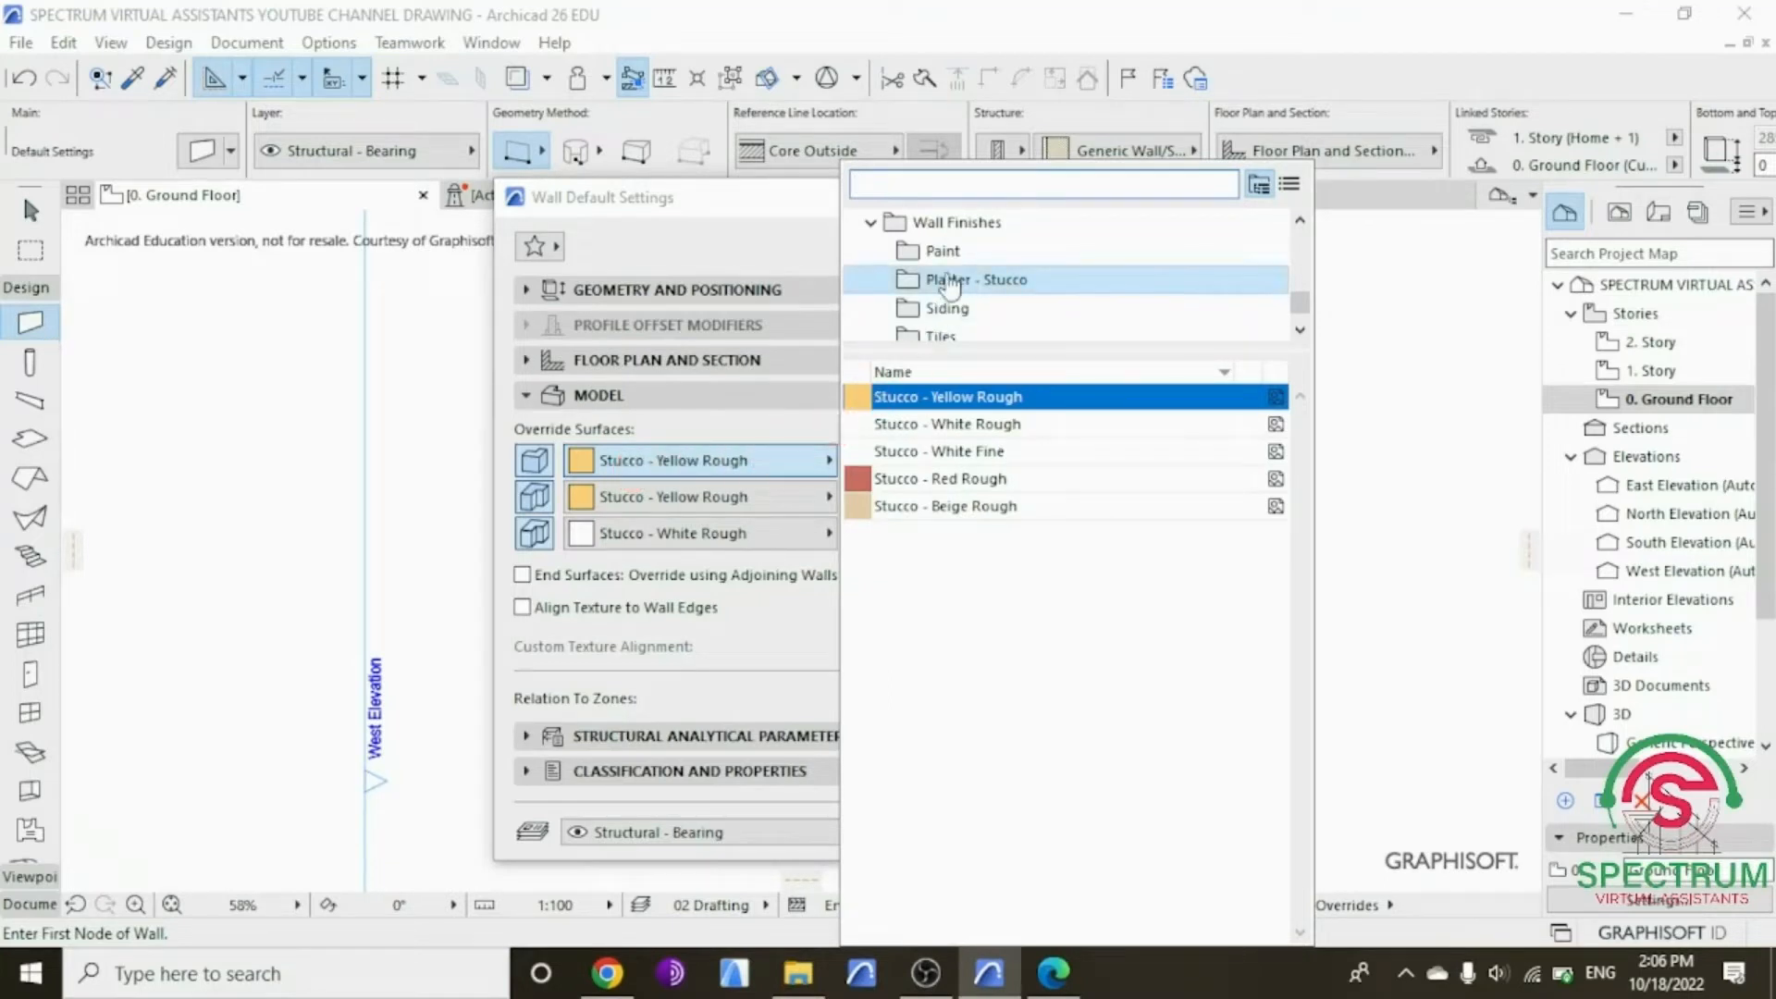
pyautogui.click(969, 285)
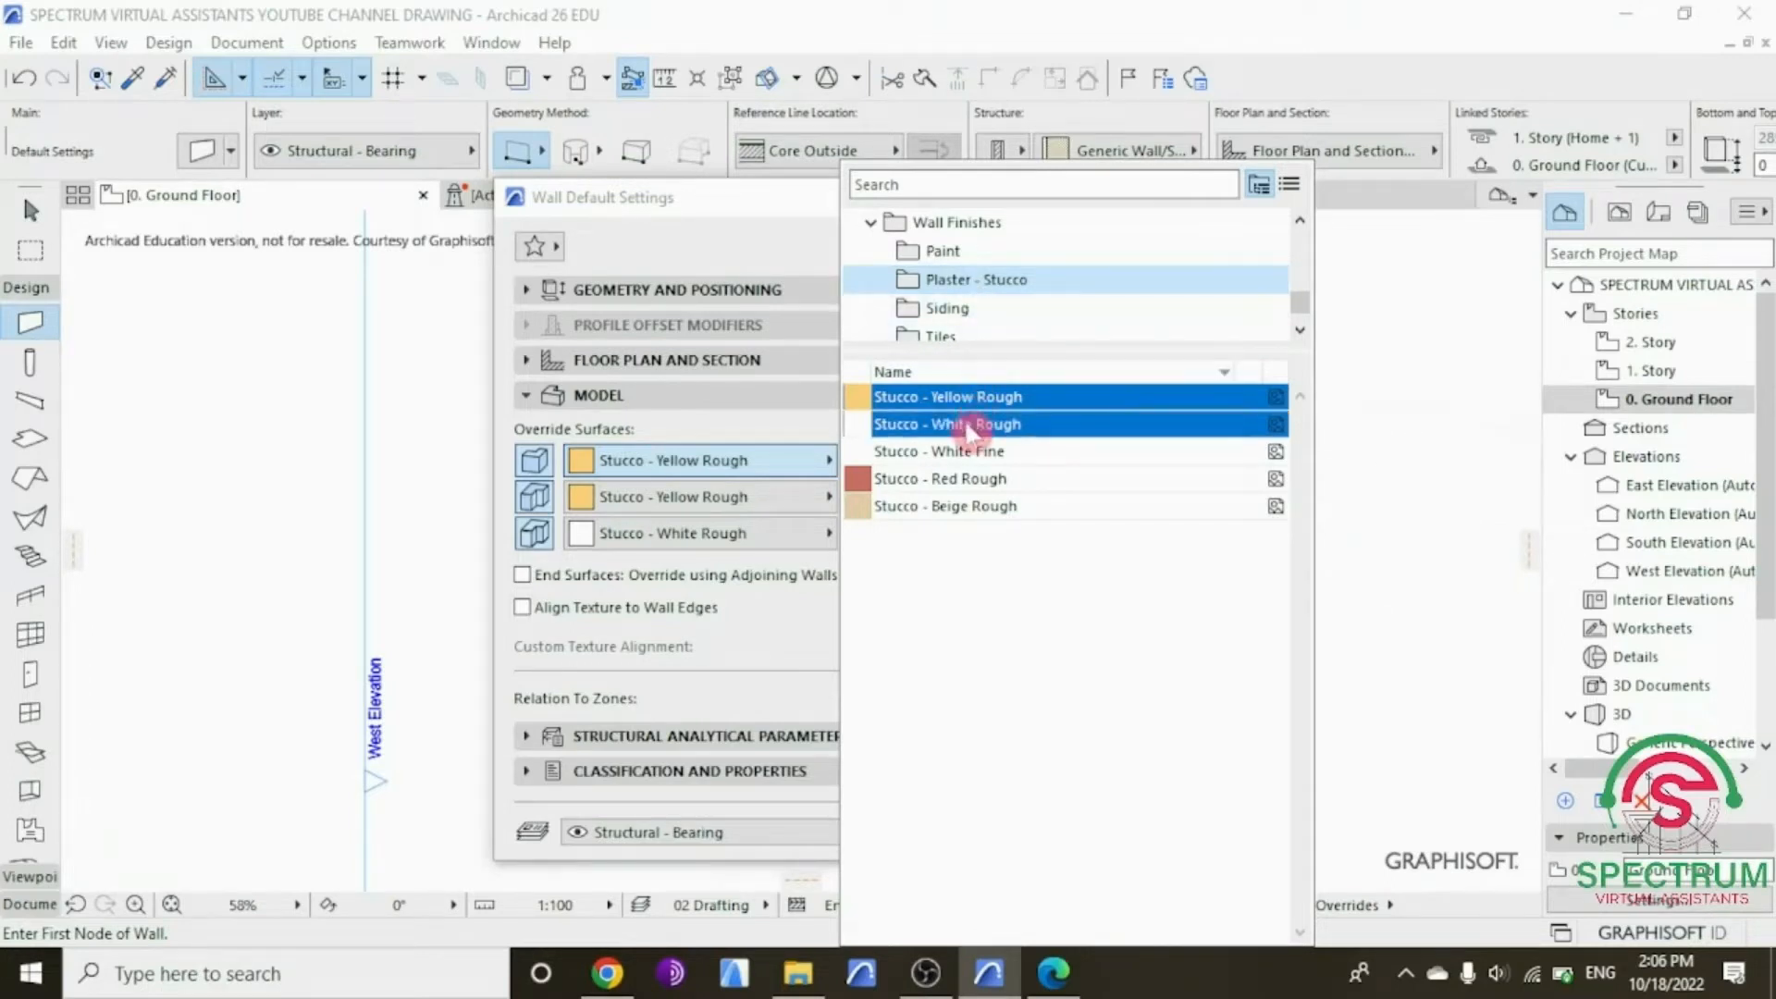
pyautogui.click(953, 425)
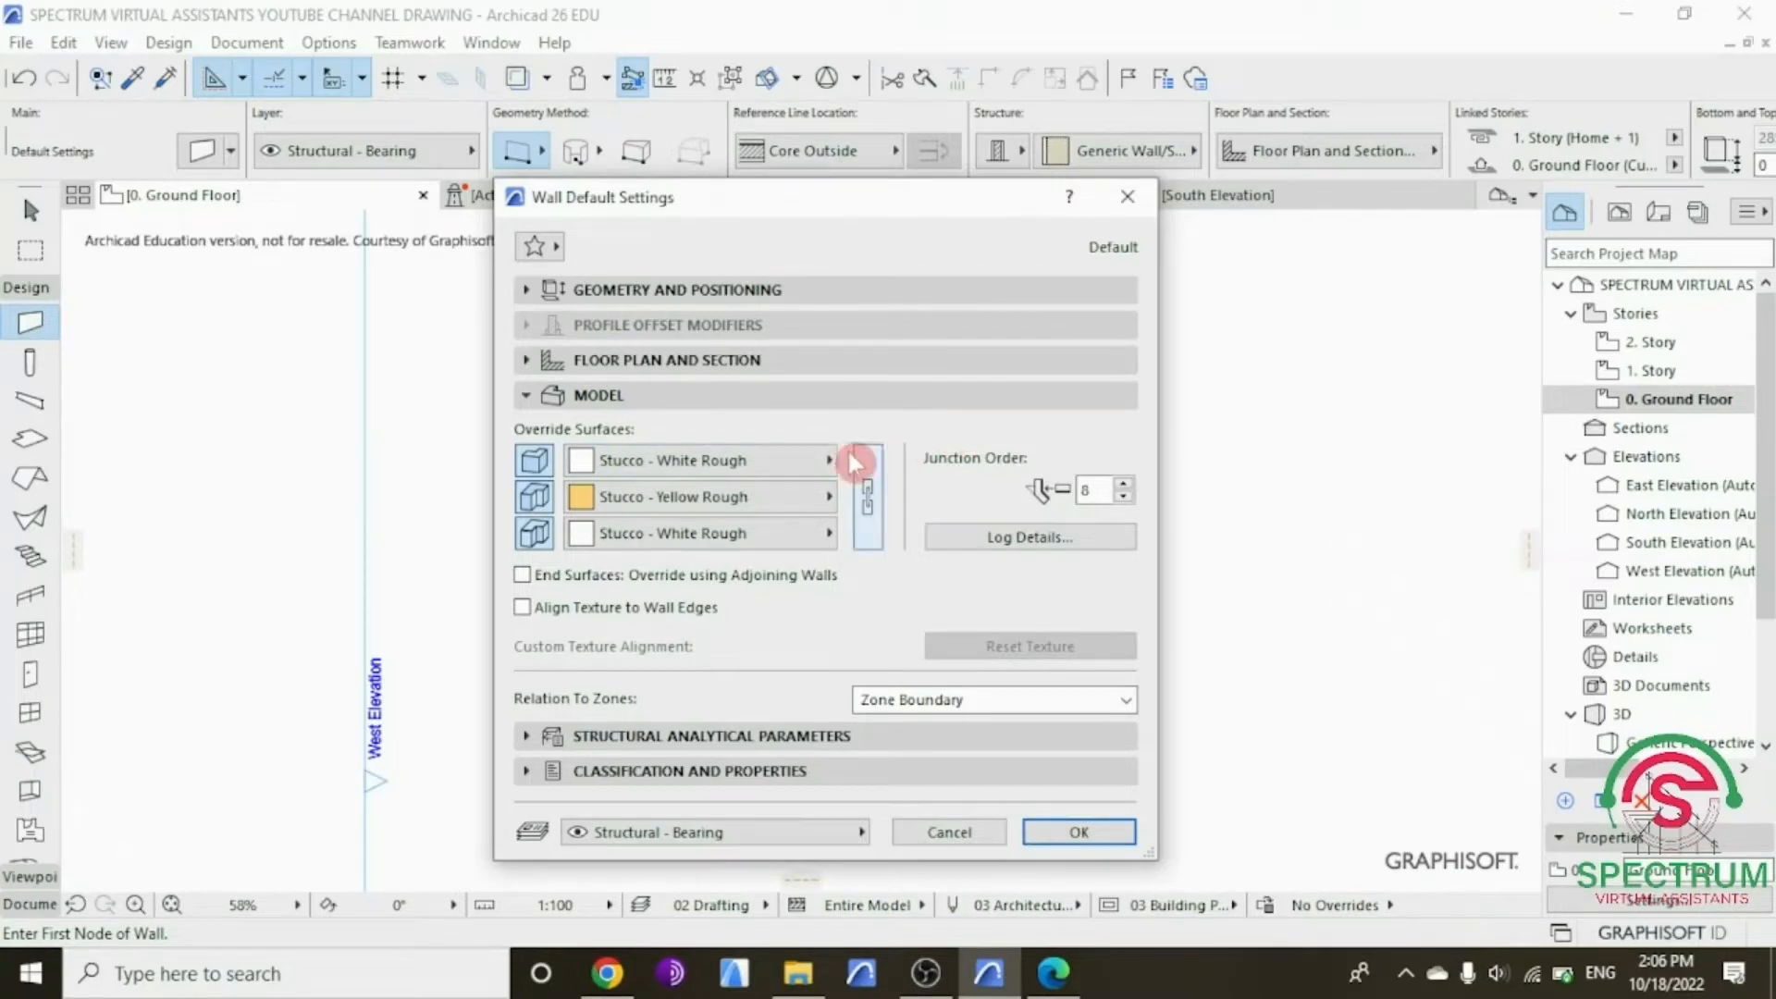
# Step: Set the default wall's second and third override surfaces to Stucco - White Rough from the Plaster - Stucco finishes
pyautogui.click(751, 504)
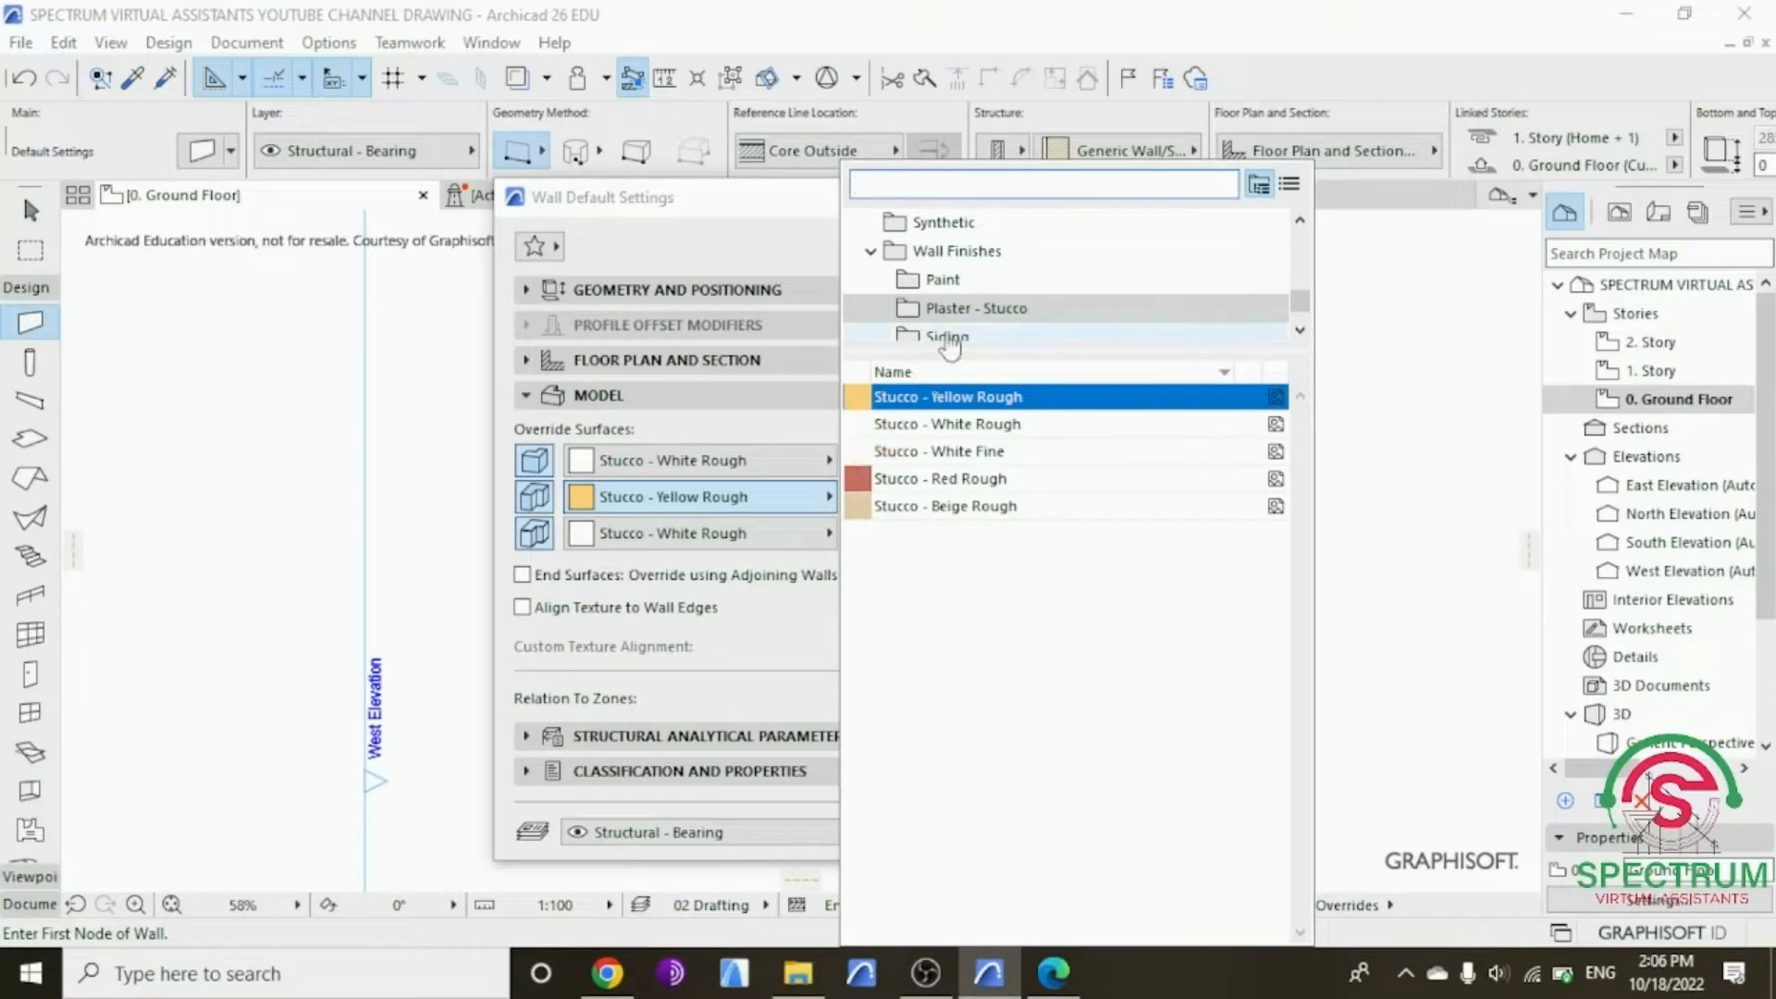
pyautogui.click(957, 317)
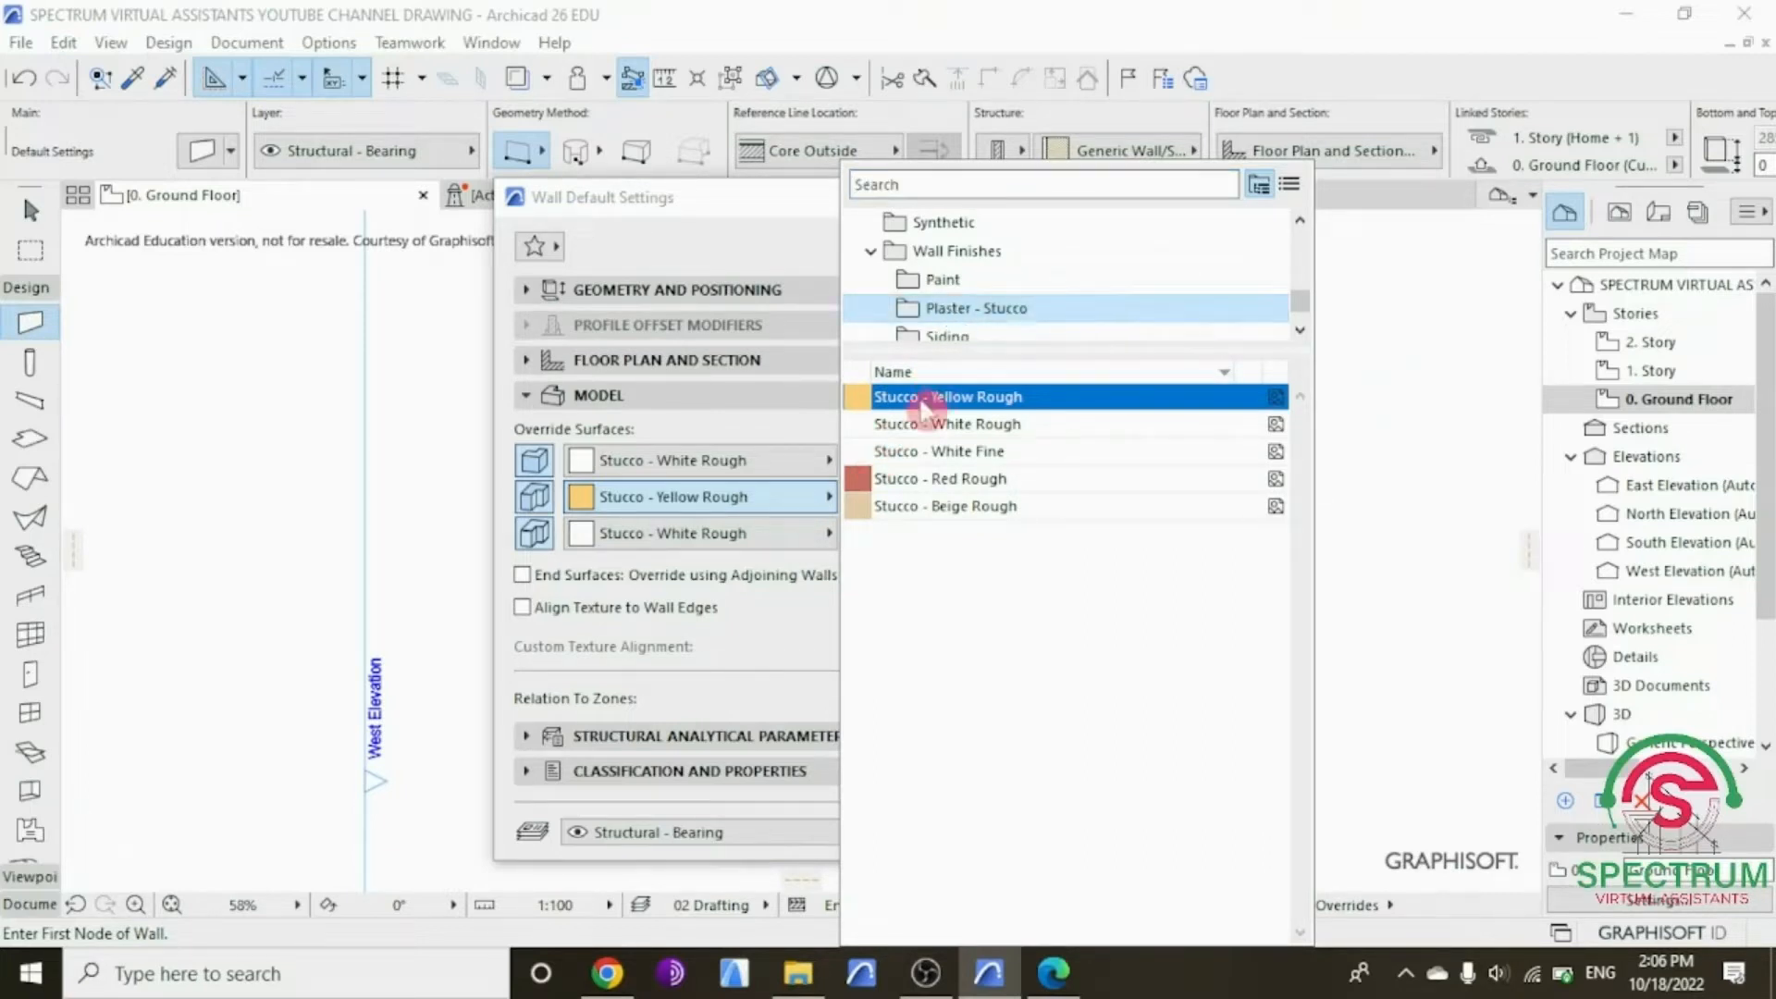
pyautogui.click(934, 427)
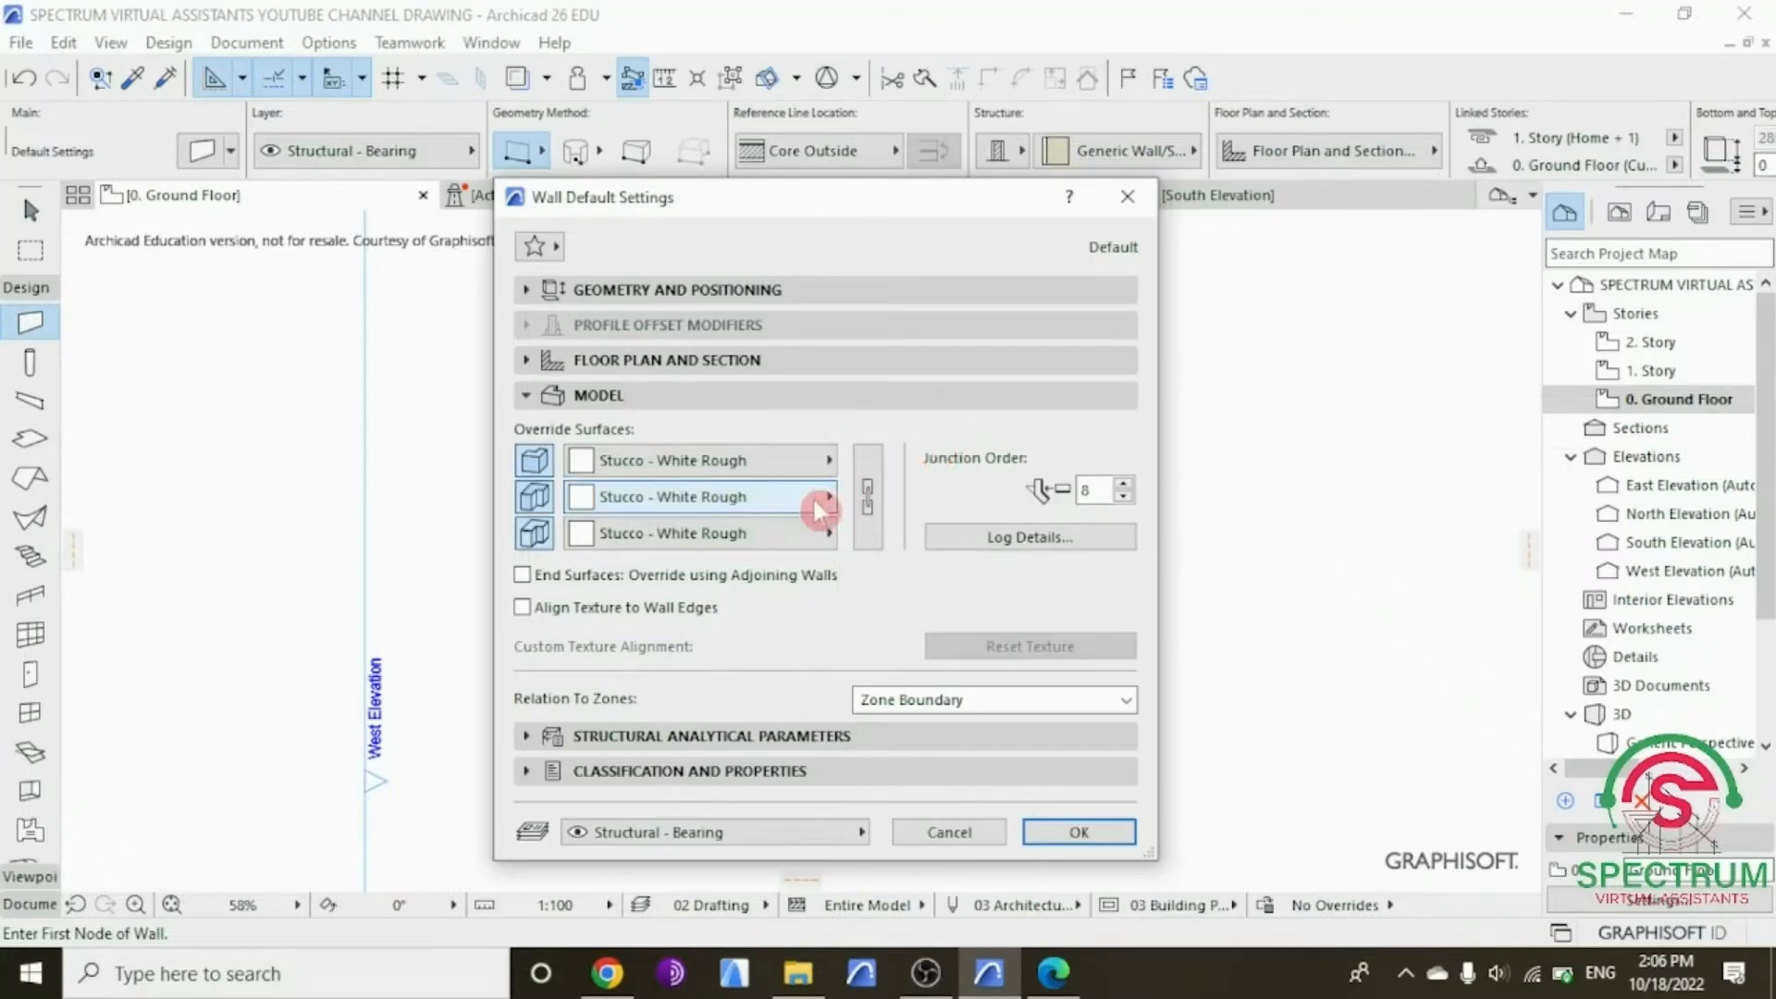
pyautogui.click(735, 548)
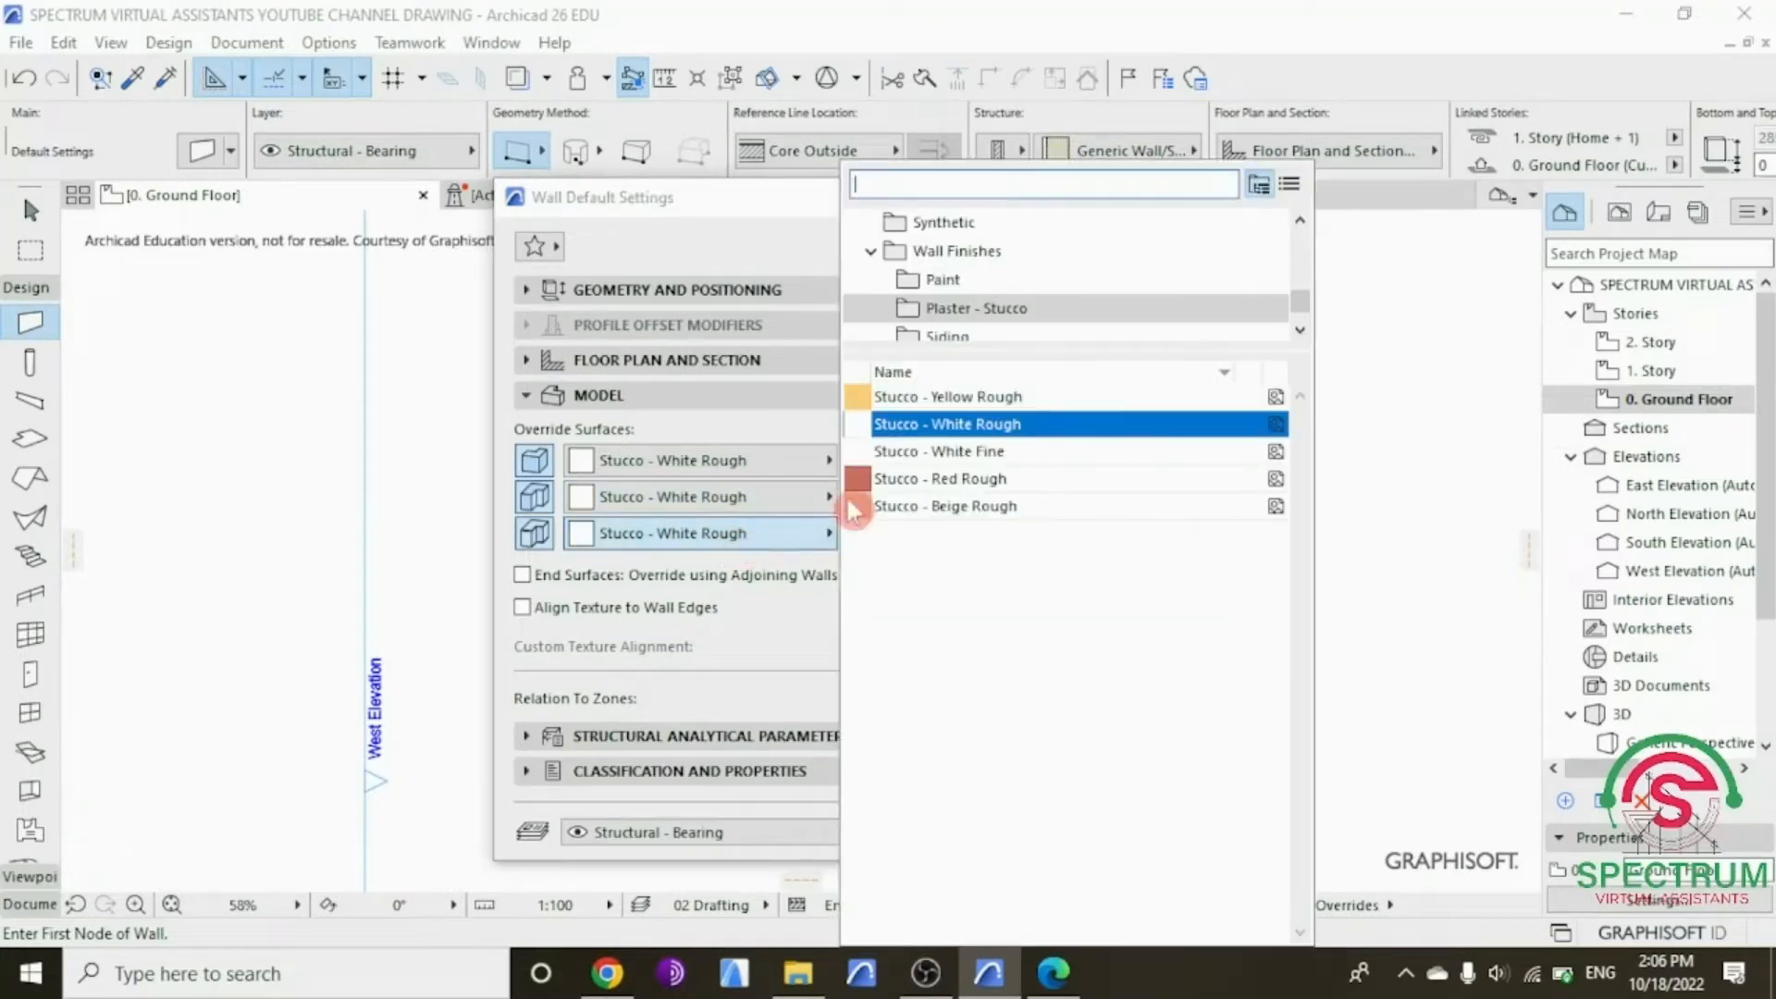
pyautogui.click(962, 425)
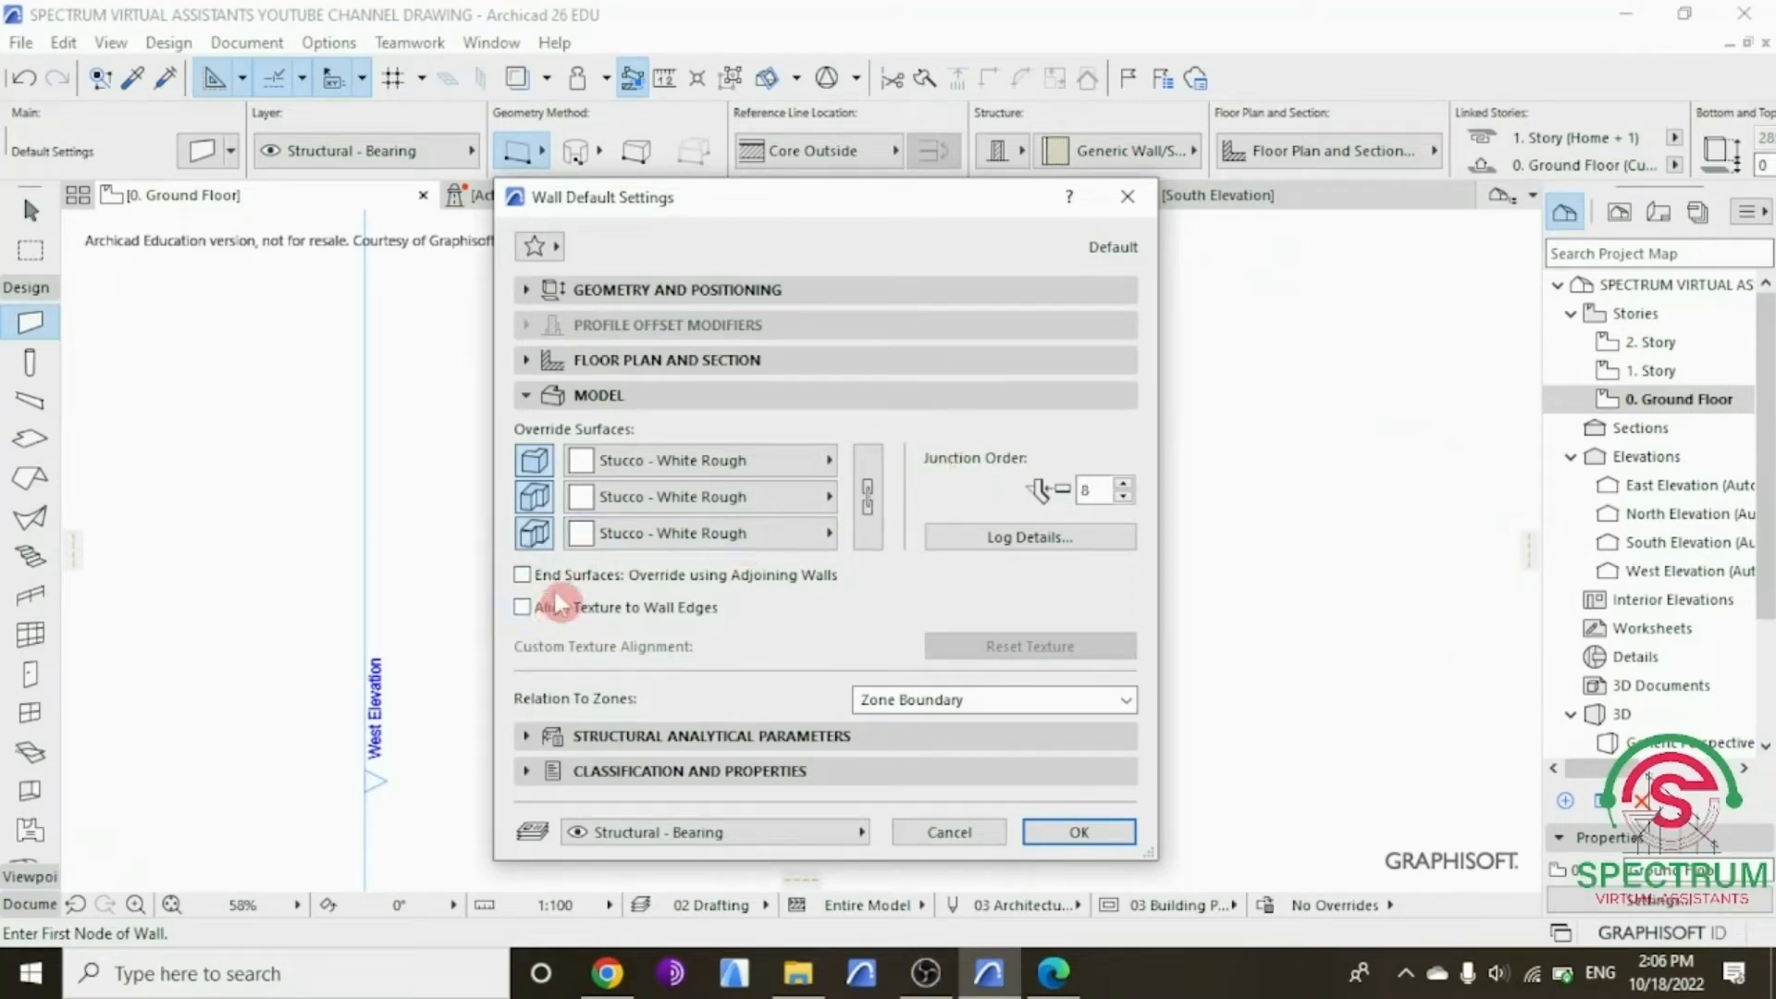
# Step: Review the default wall's structural analytical parameters and its classification and properties, and apply the wall default settings
pyautogui.click(527, 398)
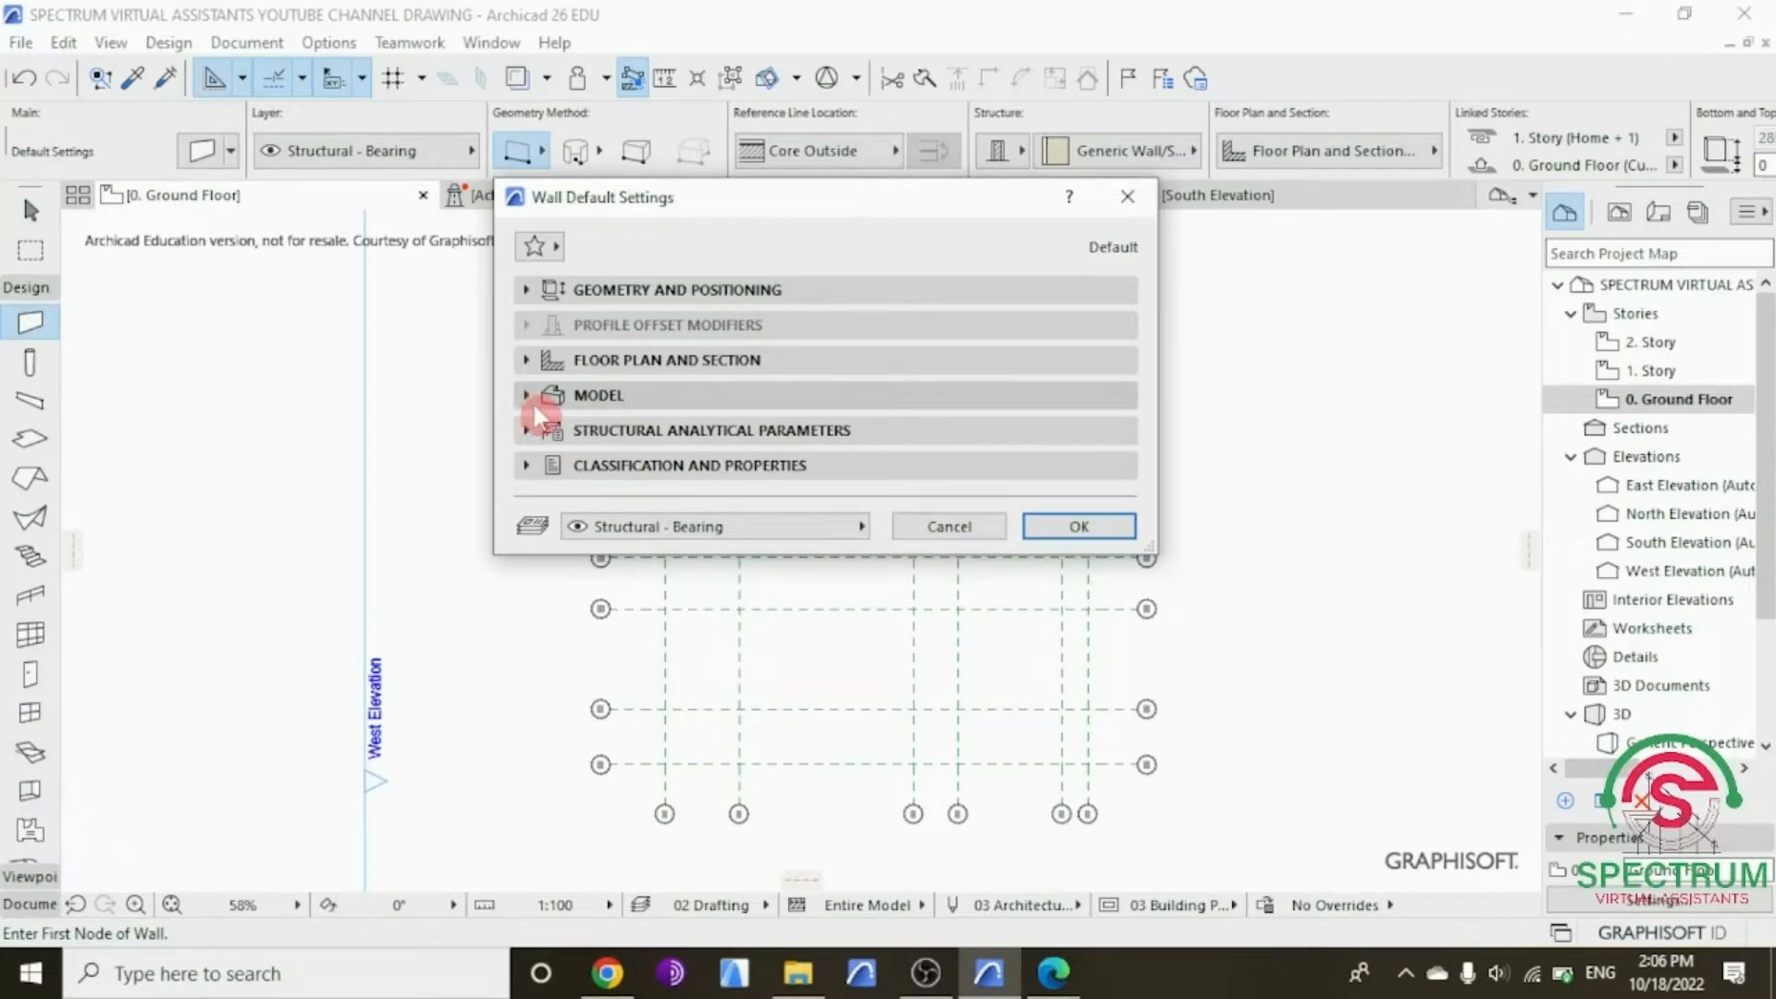
pyautogui.click(530, 430)
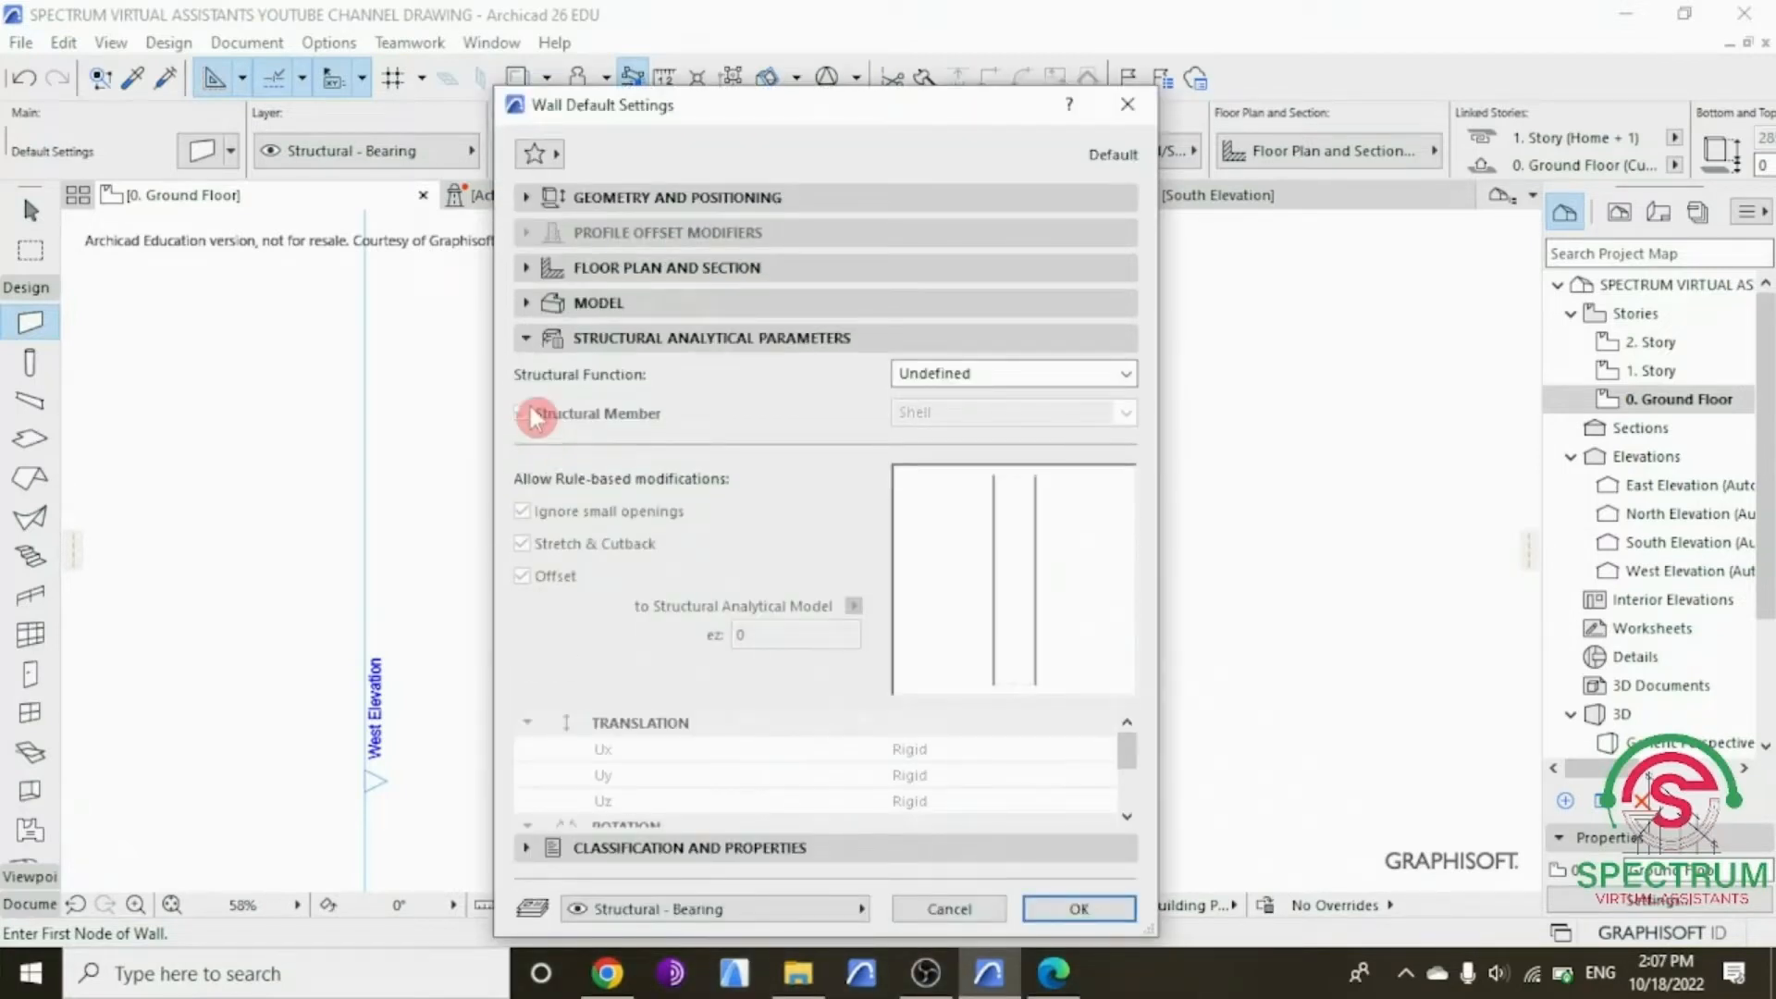
pyautogui.click(527, 337)
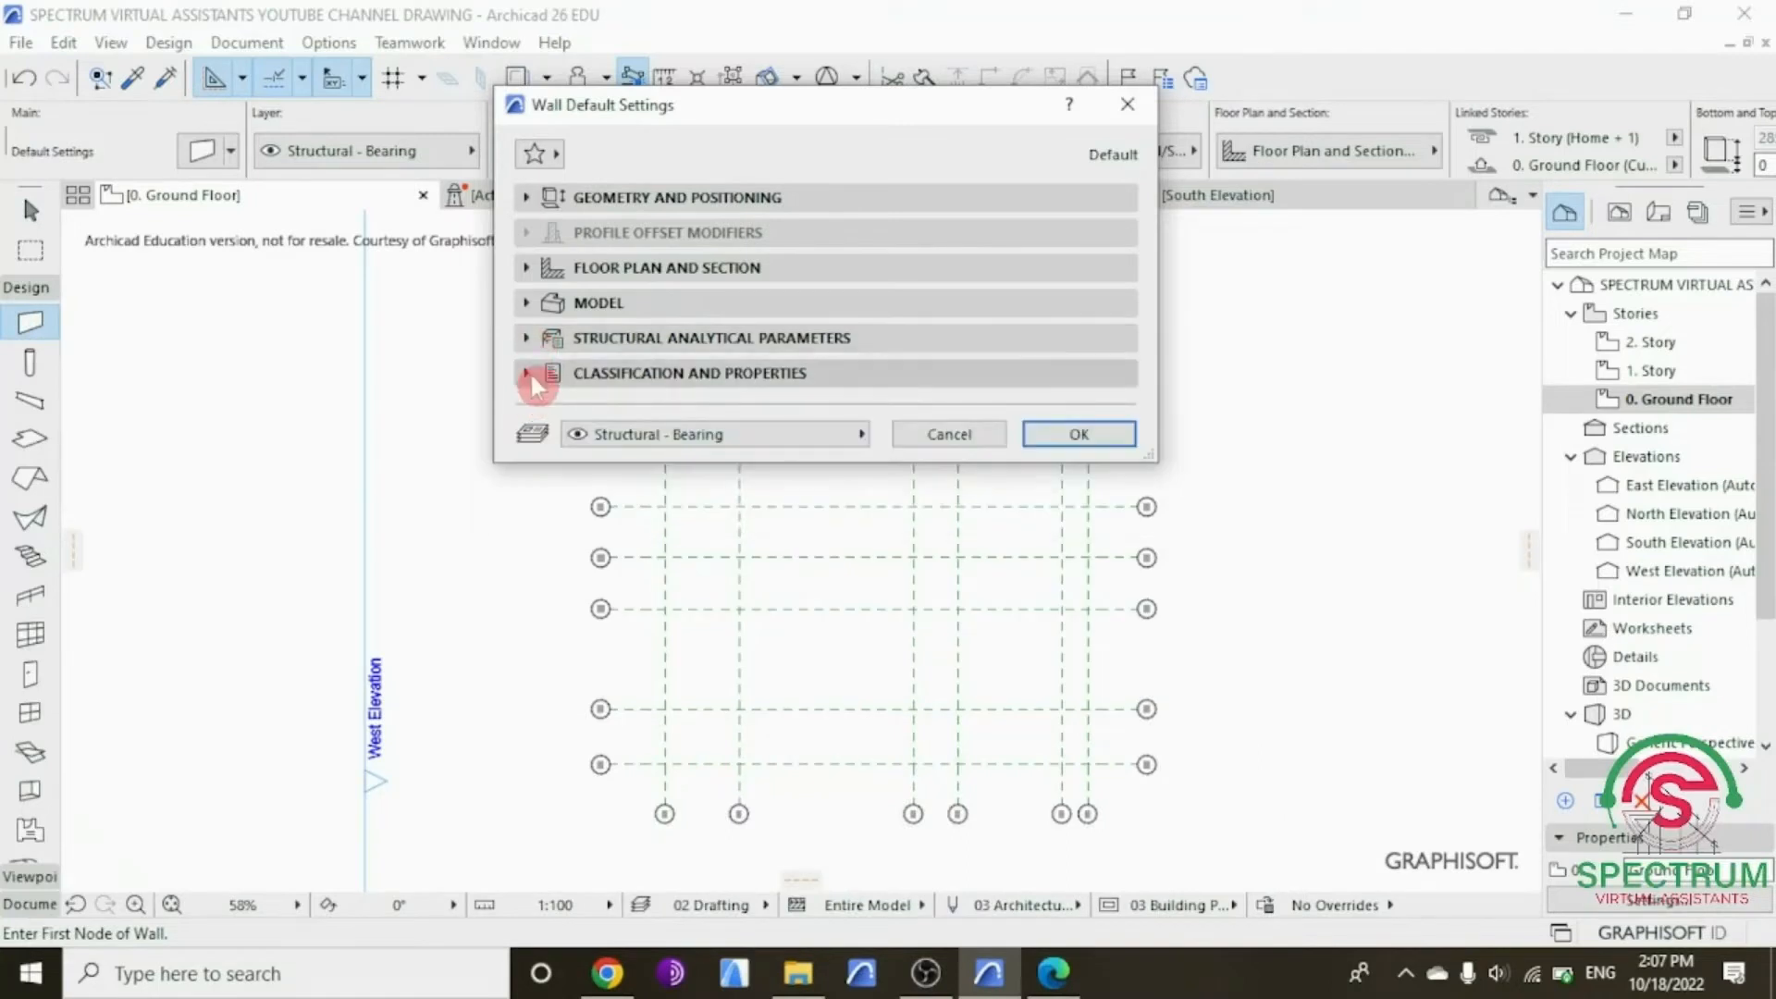
pyautogui.click(527, 373)
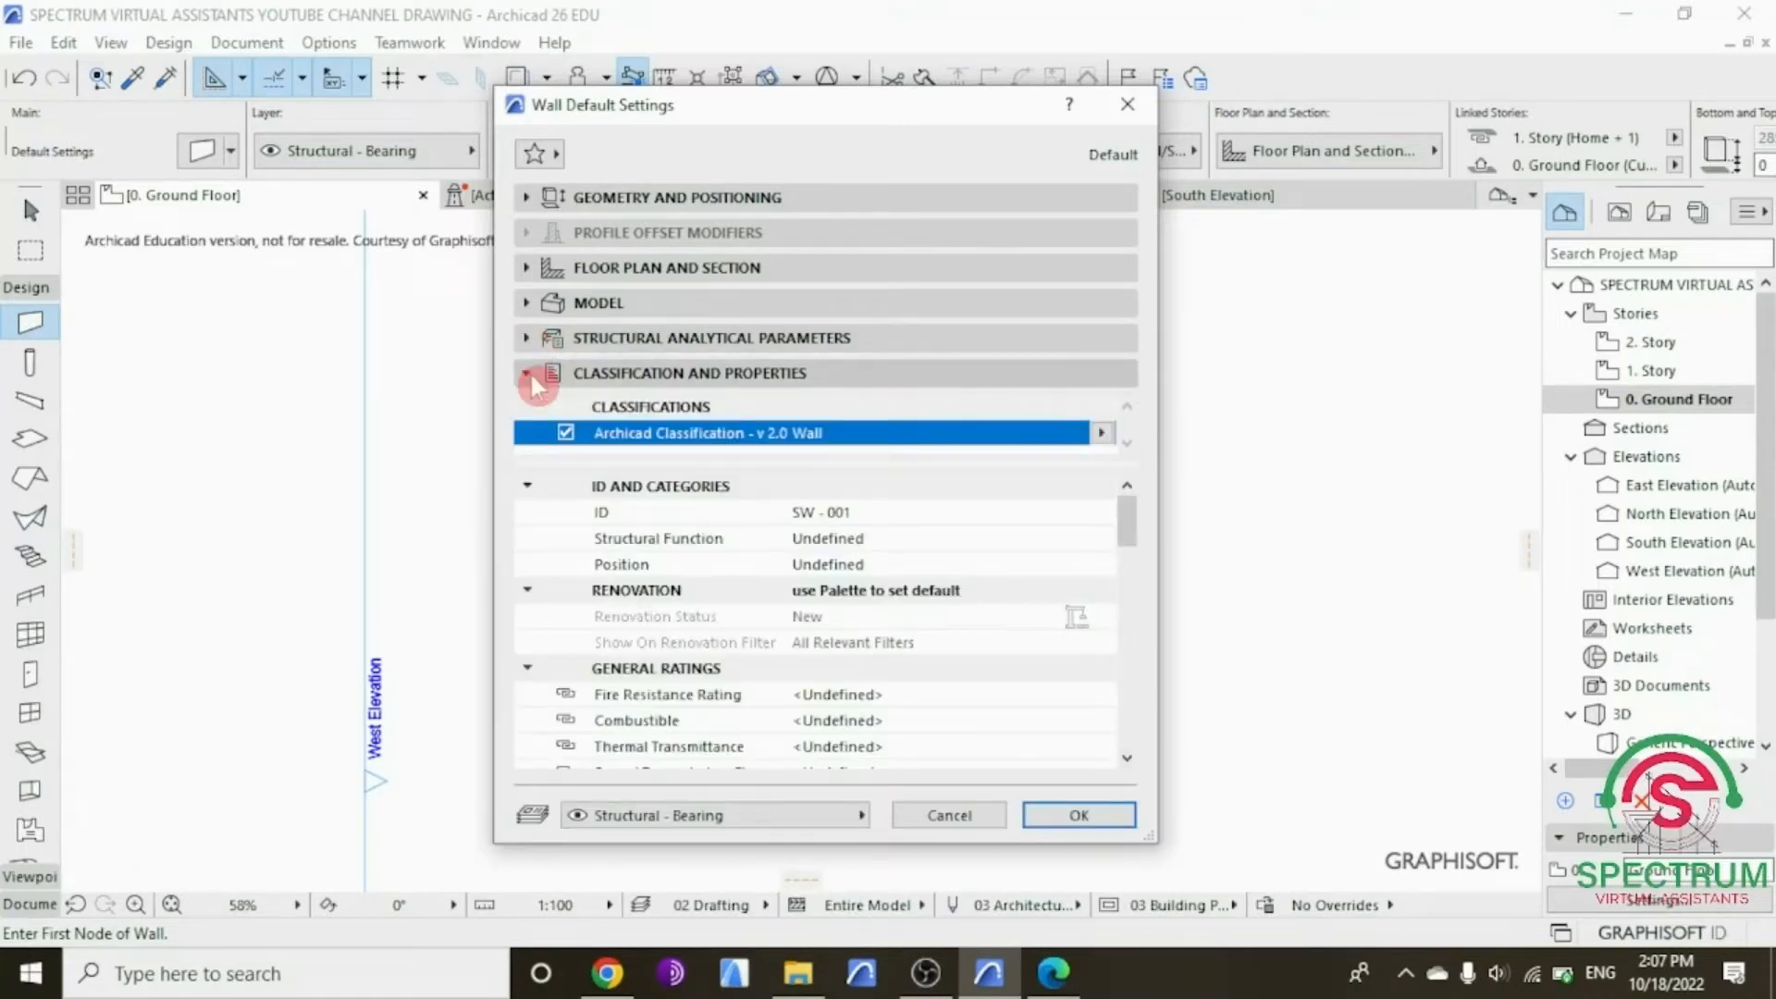
pyautogui.moveTo(1124, 520); pyautogui.dragTo(1135, 730)
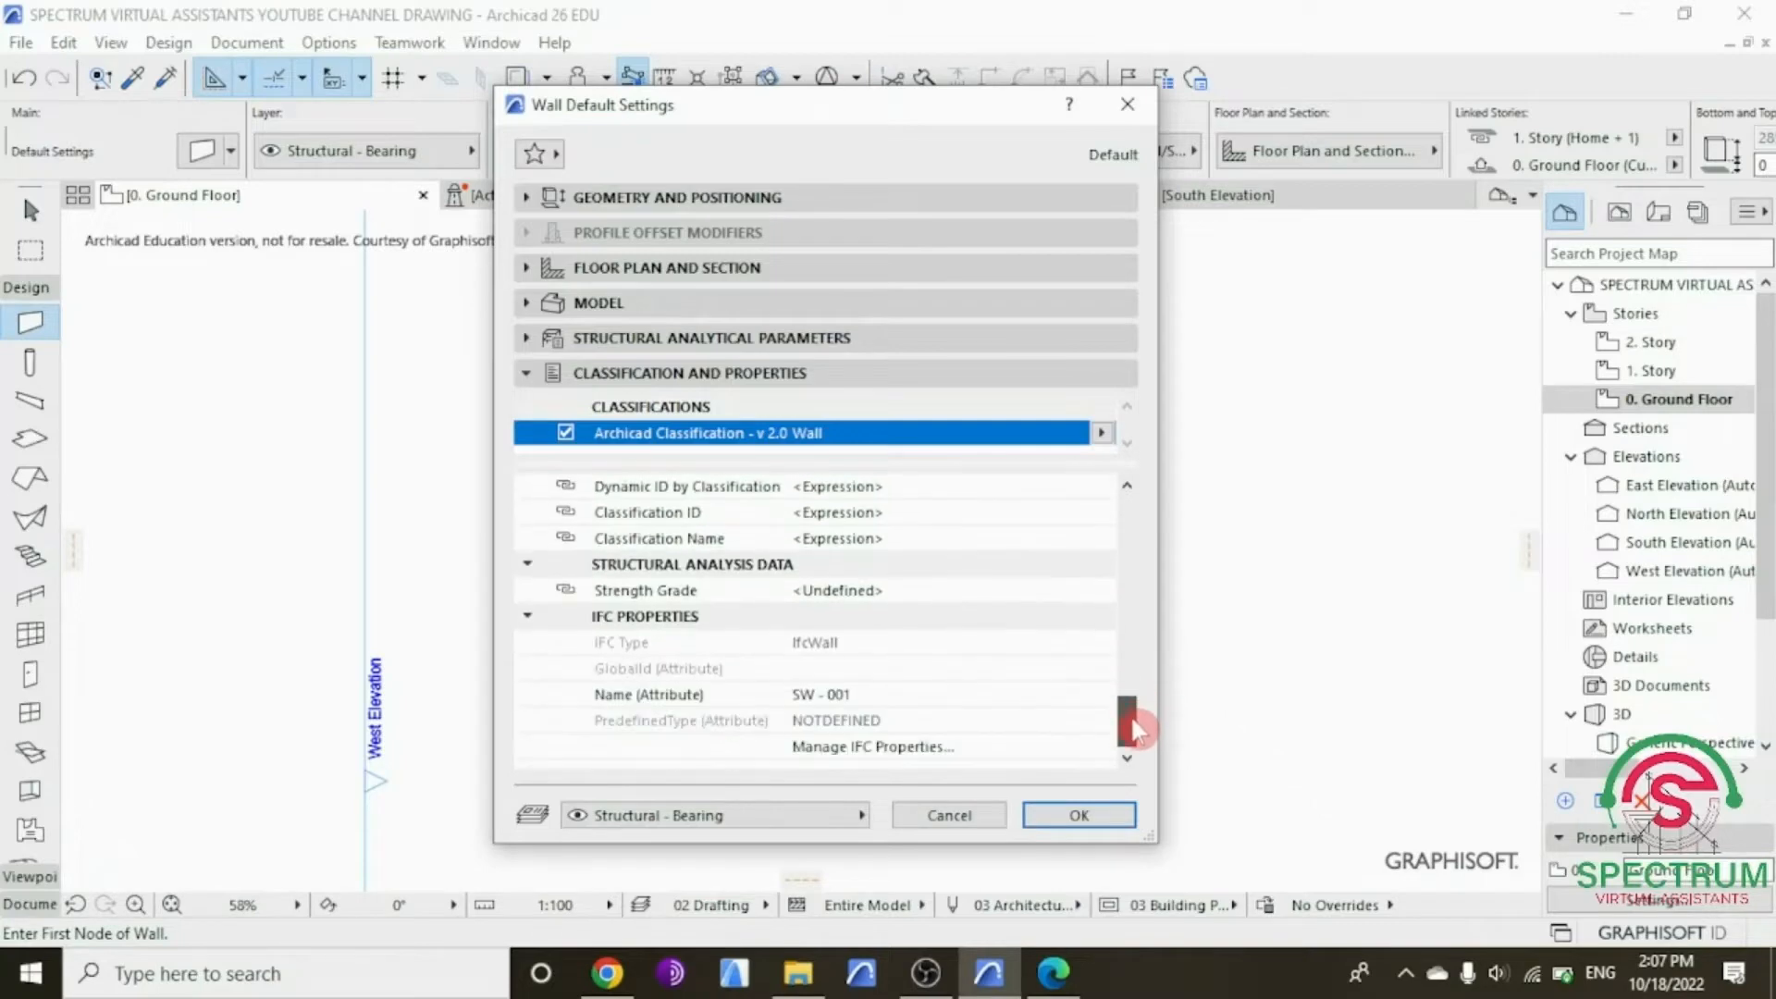
pyautogui.click(1076, 815)
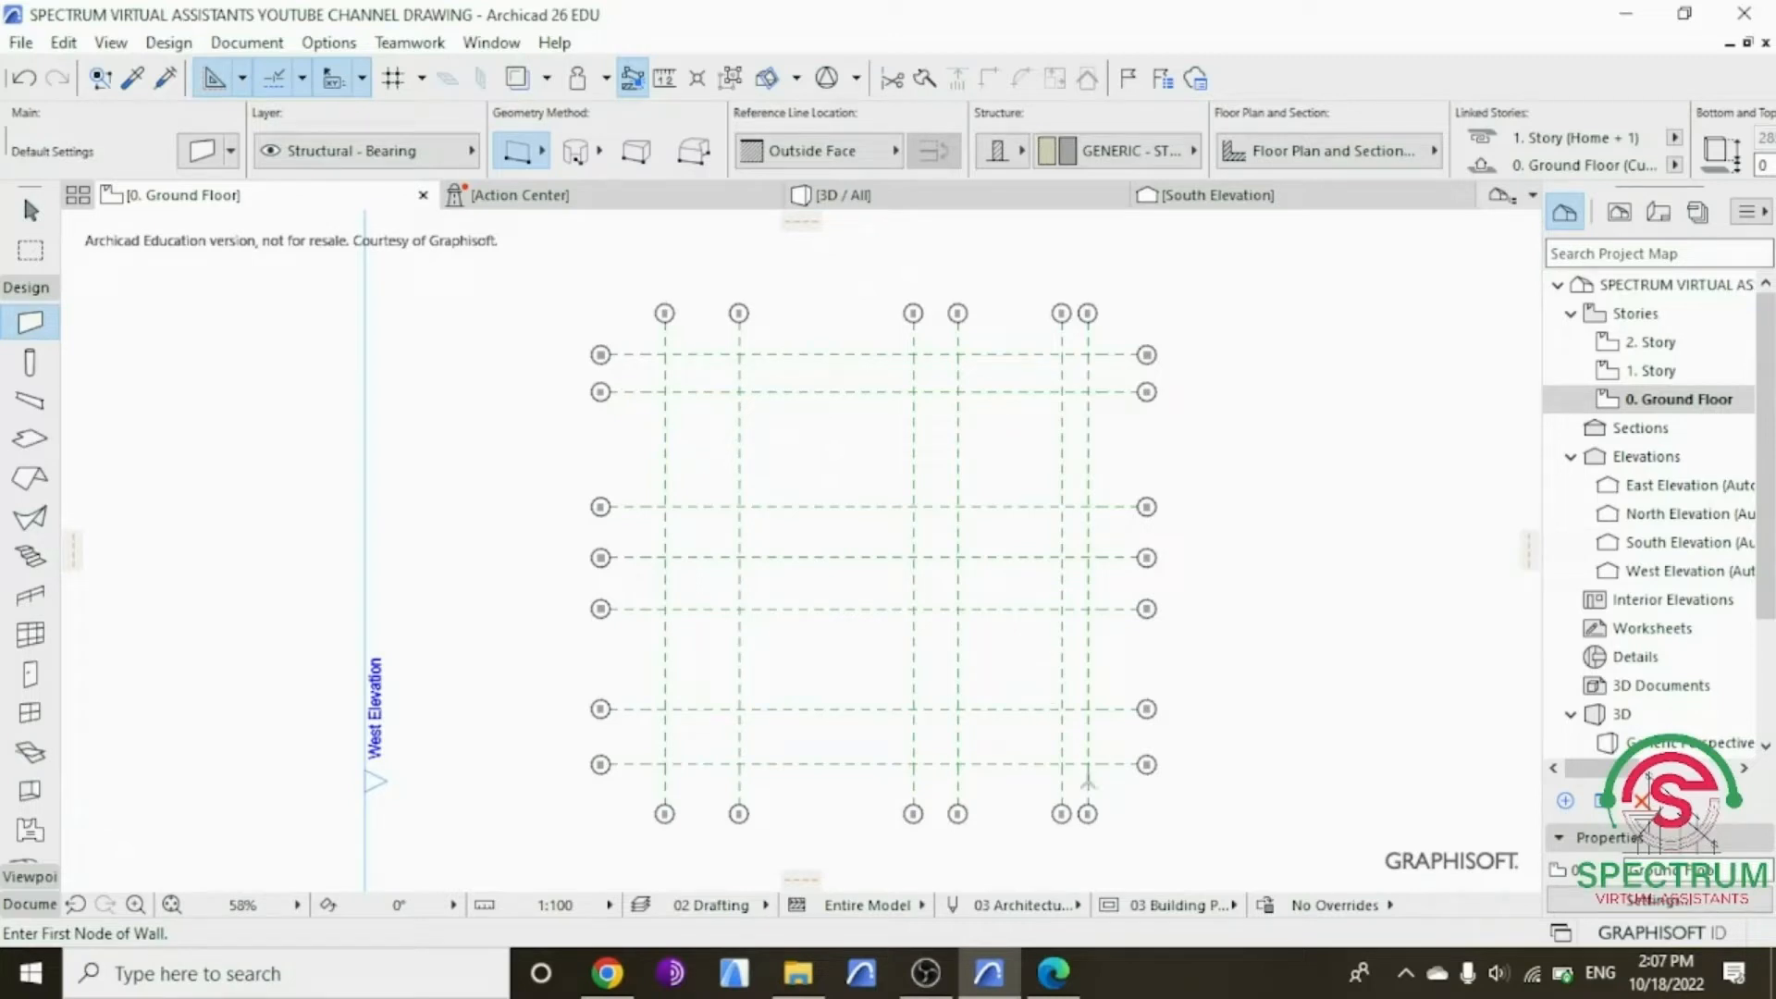
# Step: Draw a straight wall along grid line B from grid line 2 to grid line 3 on the Ground Floor
pyautogui.scroll(5, 1074, 782)
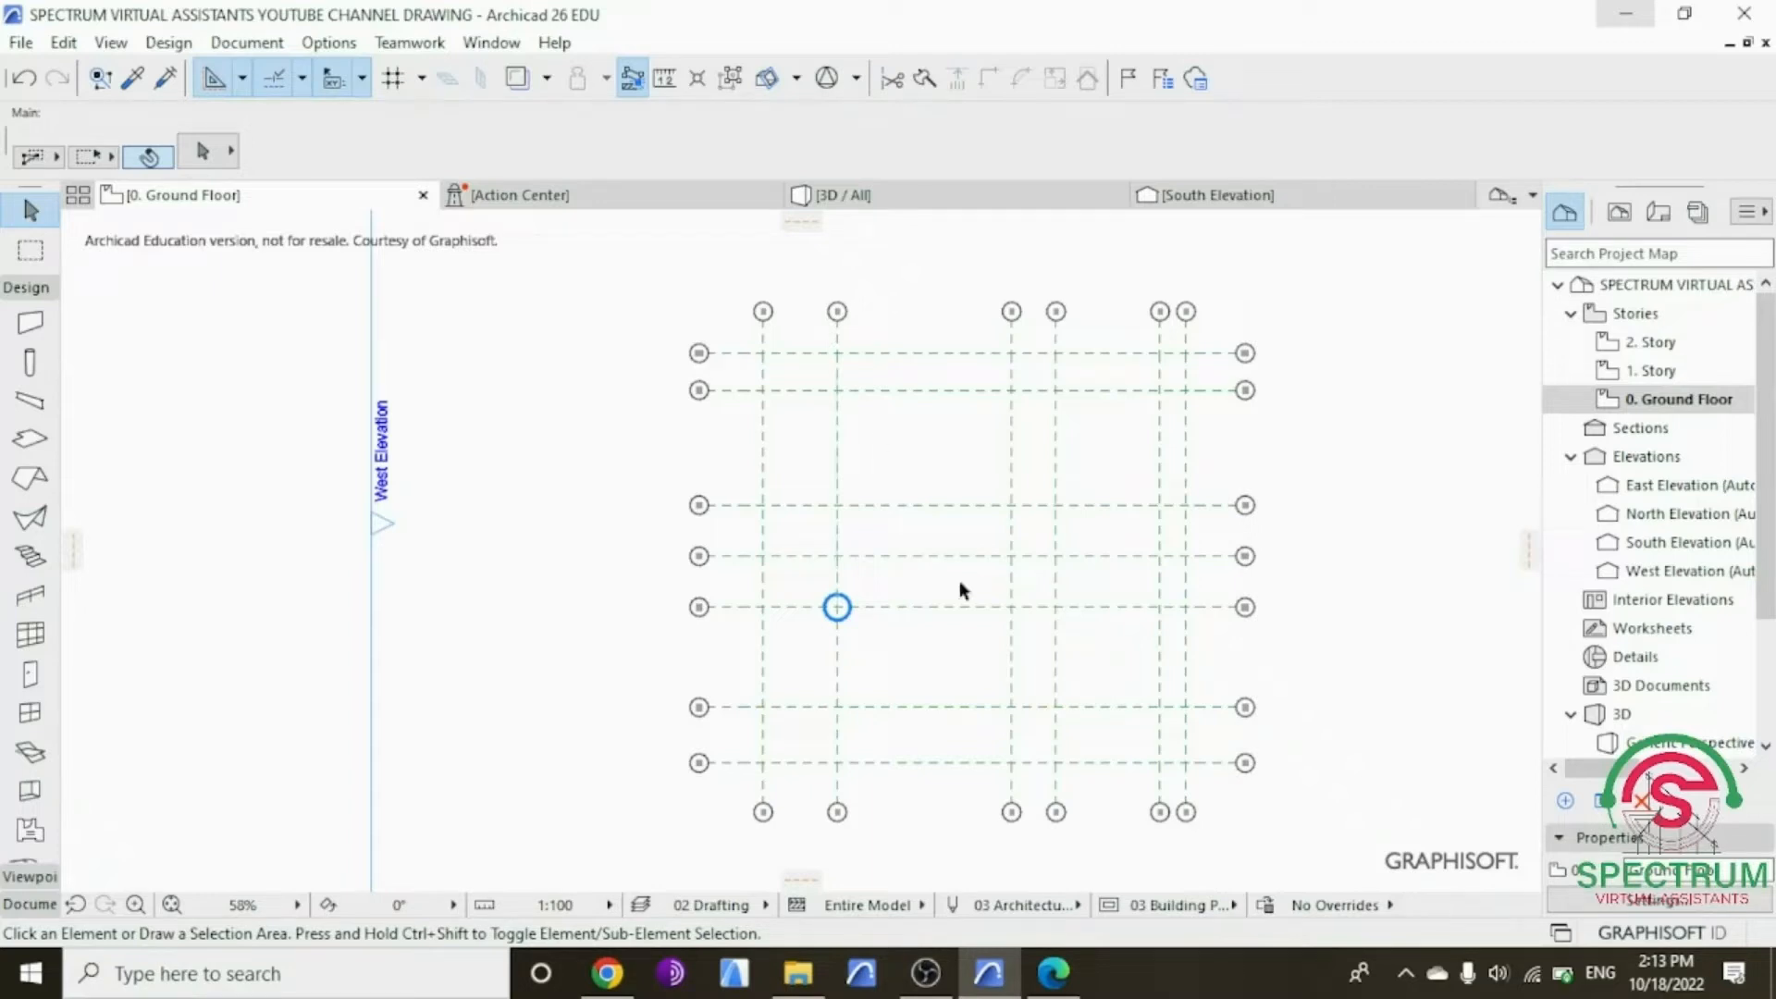
pyautogui.scroll(3, 894, 796)
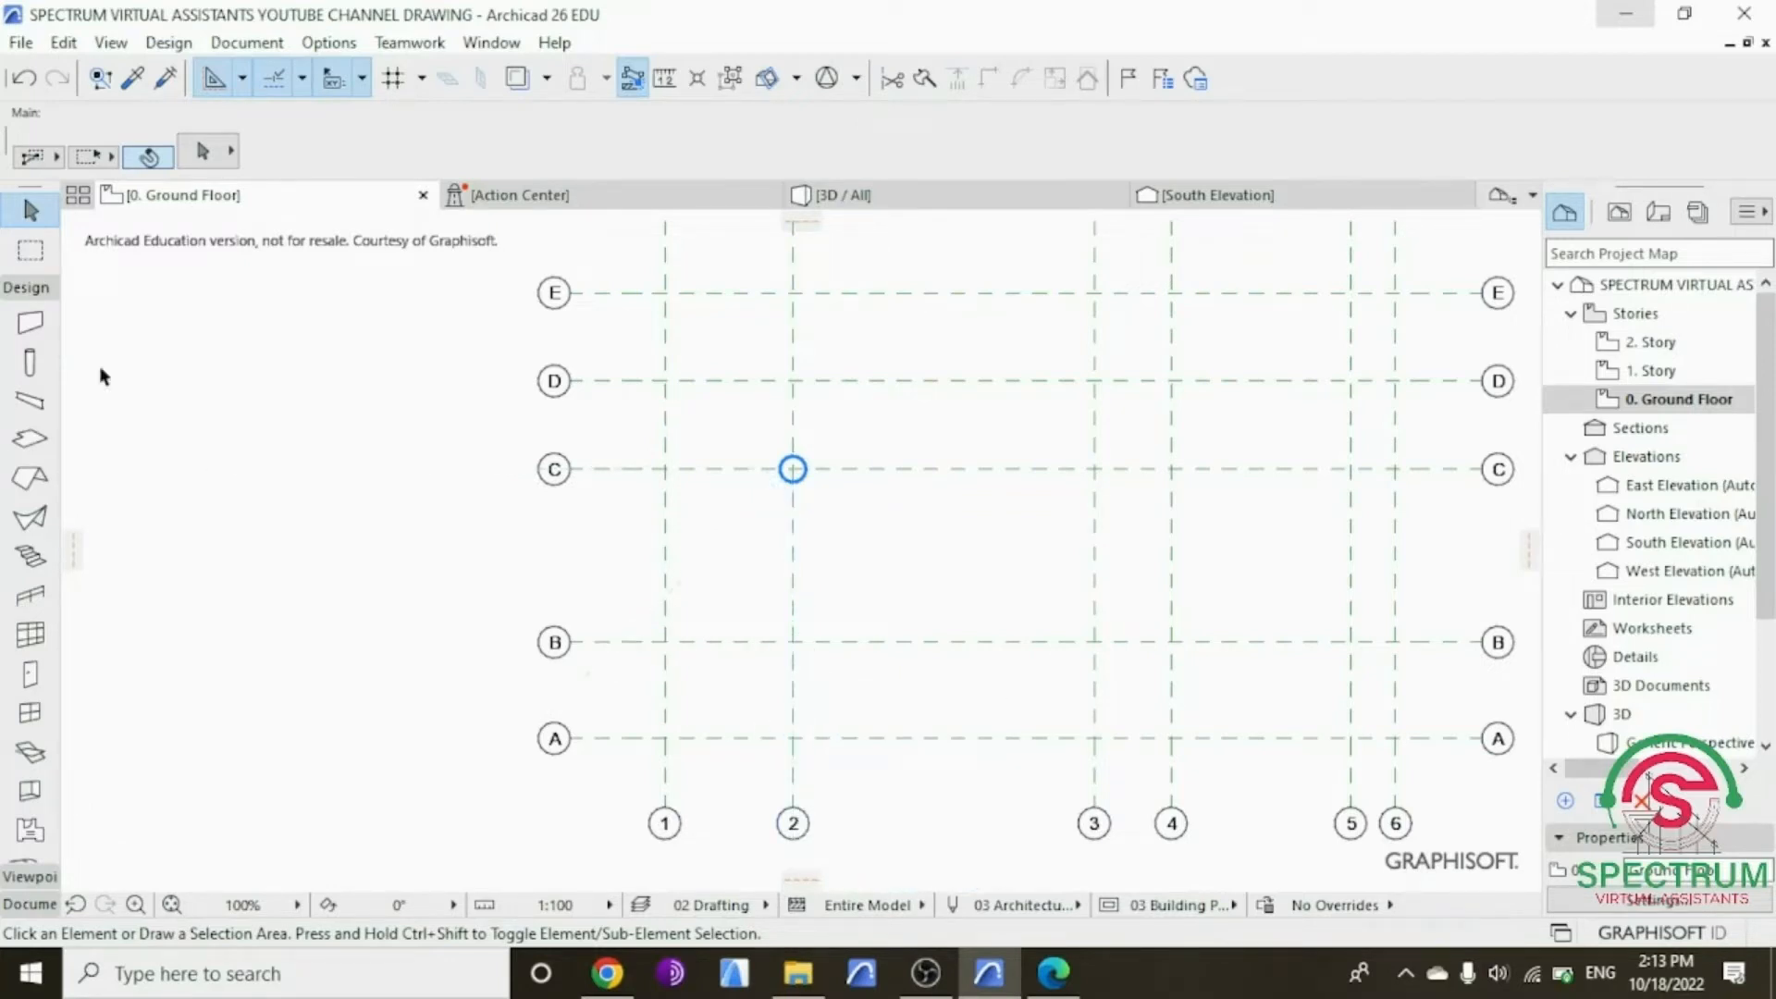
pyautogui.click(42, 287)
pyautogui.click(41, 287)
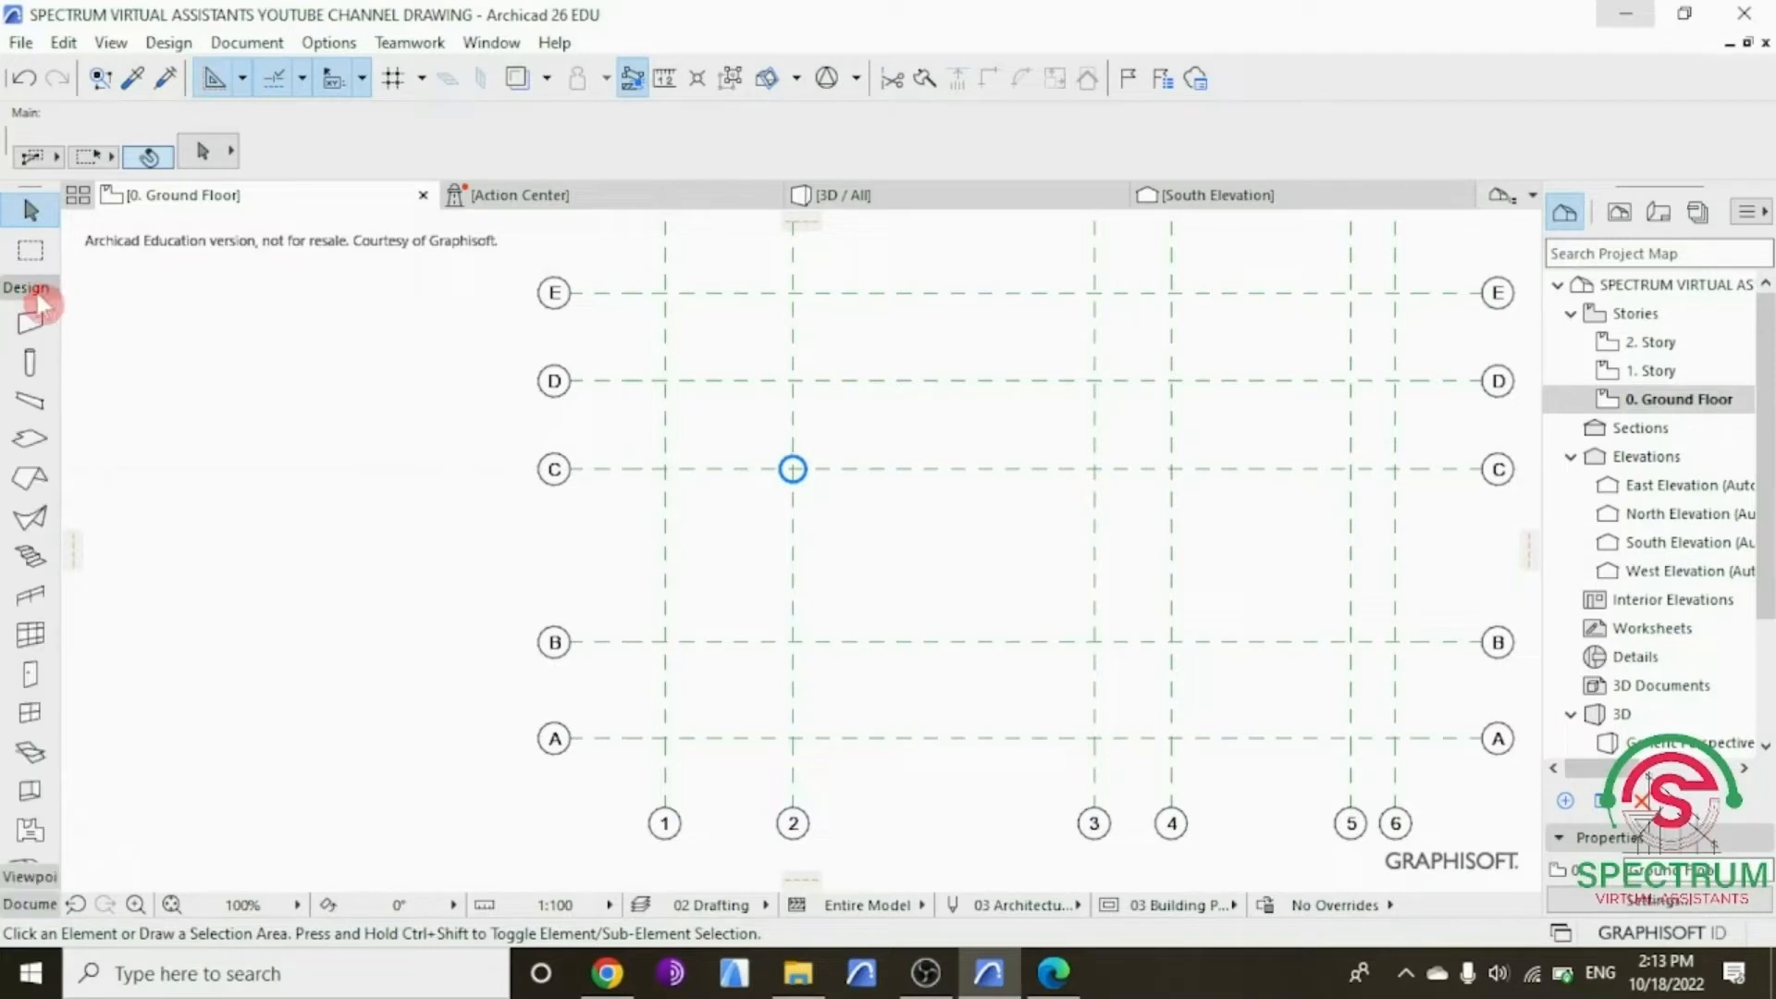
pyautogui.click(30, 325)
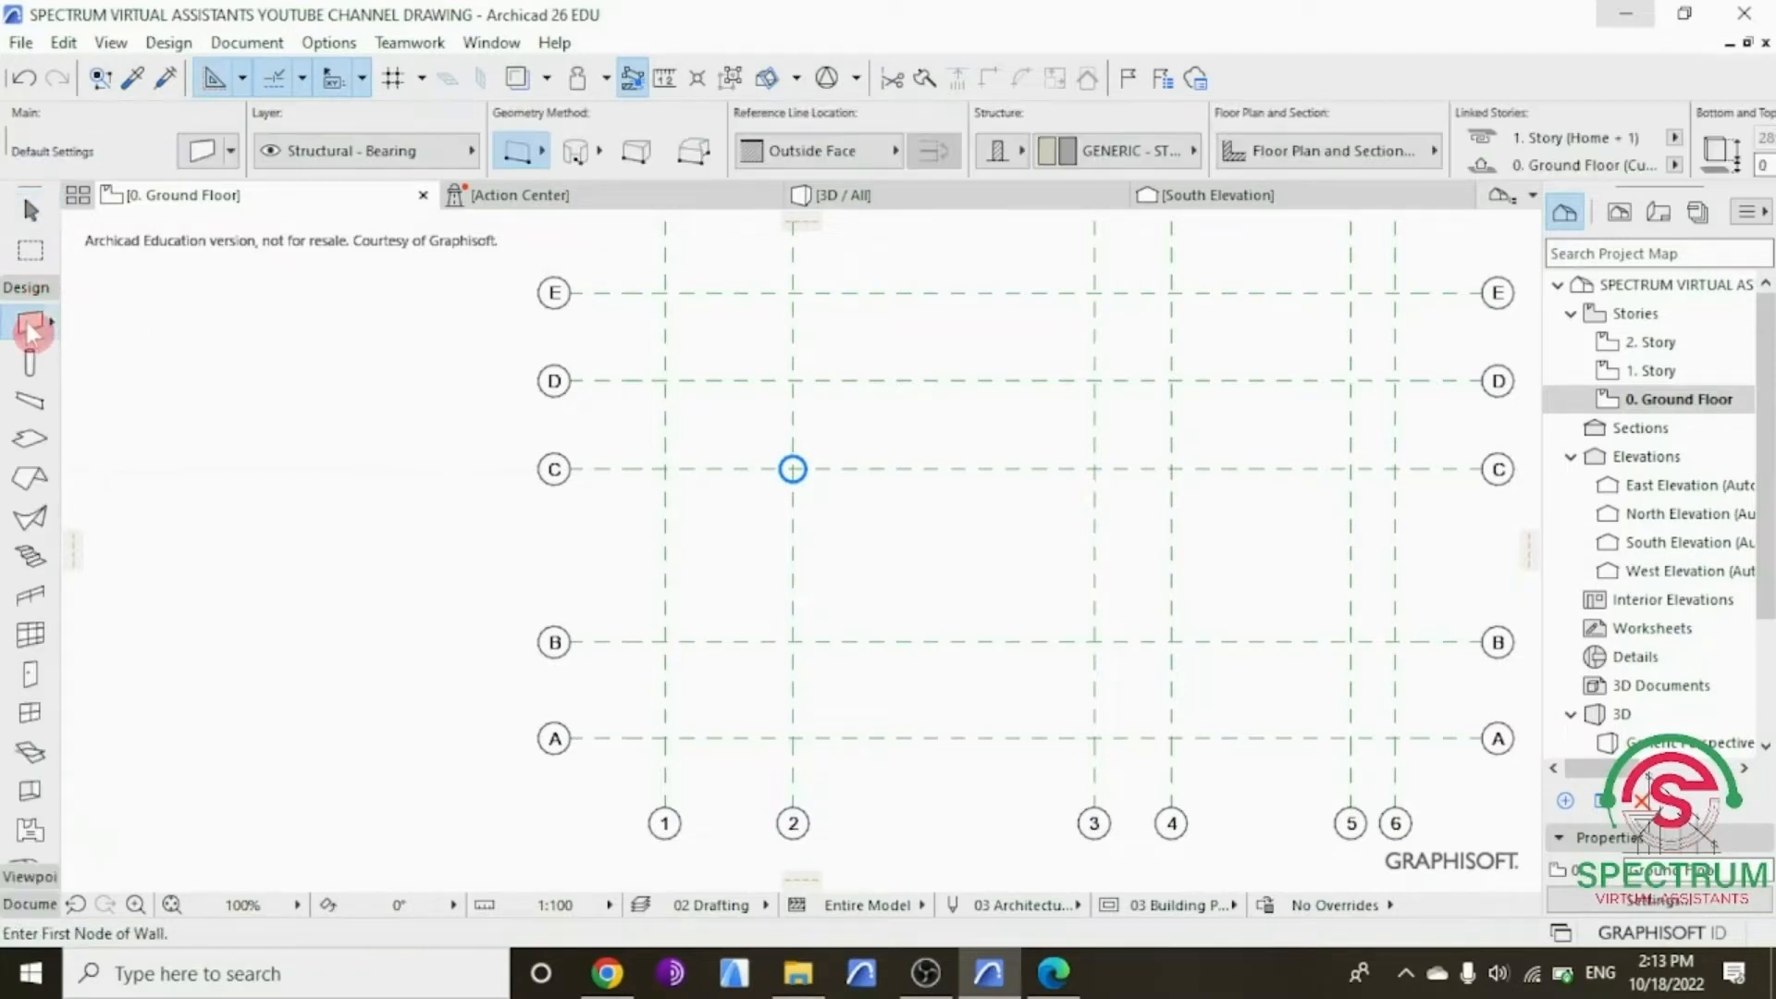
pyautogui.scroll(1, 807, 661)
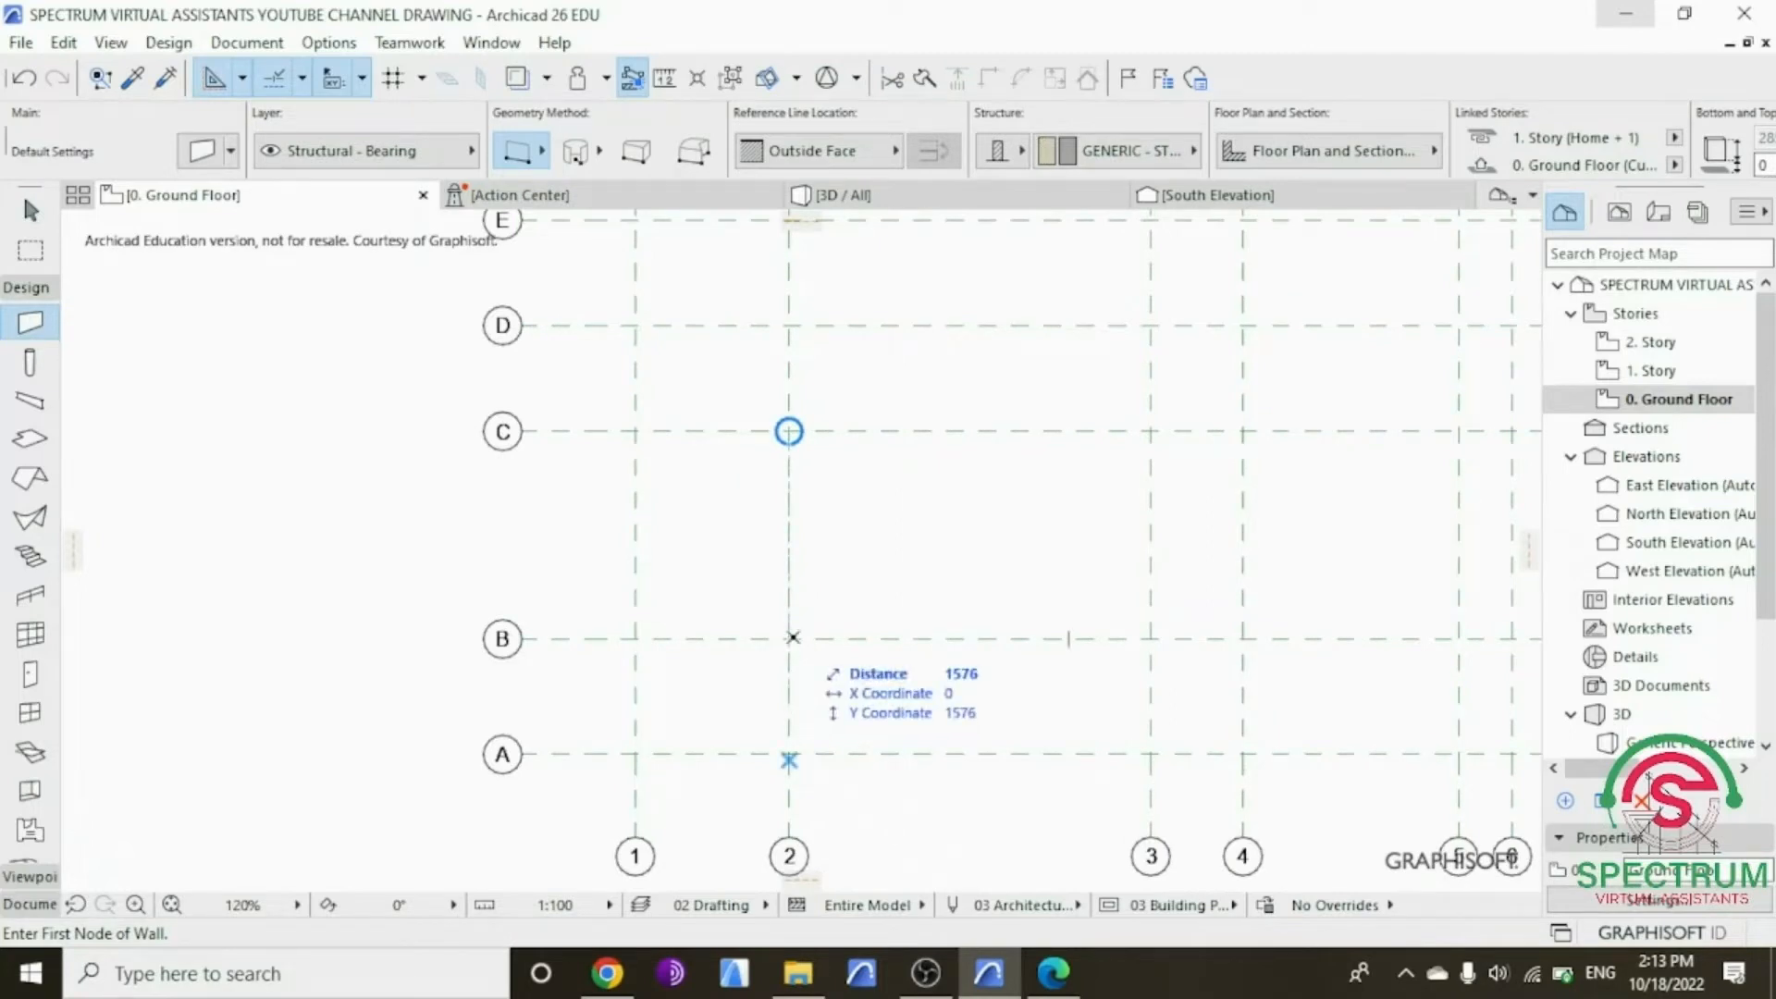
pyautogui.scroll(4, 793, 637)
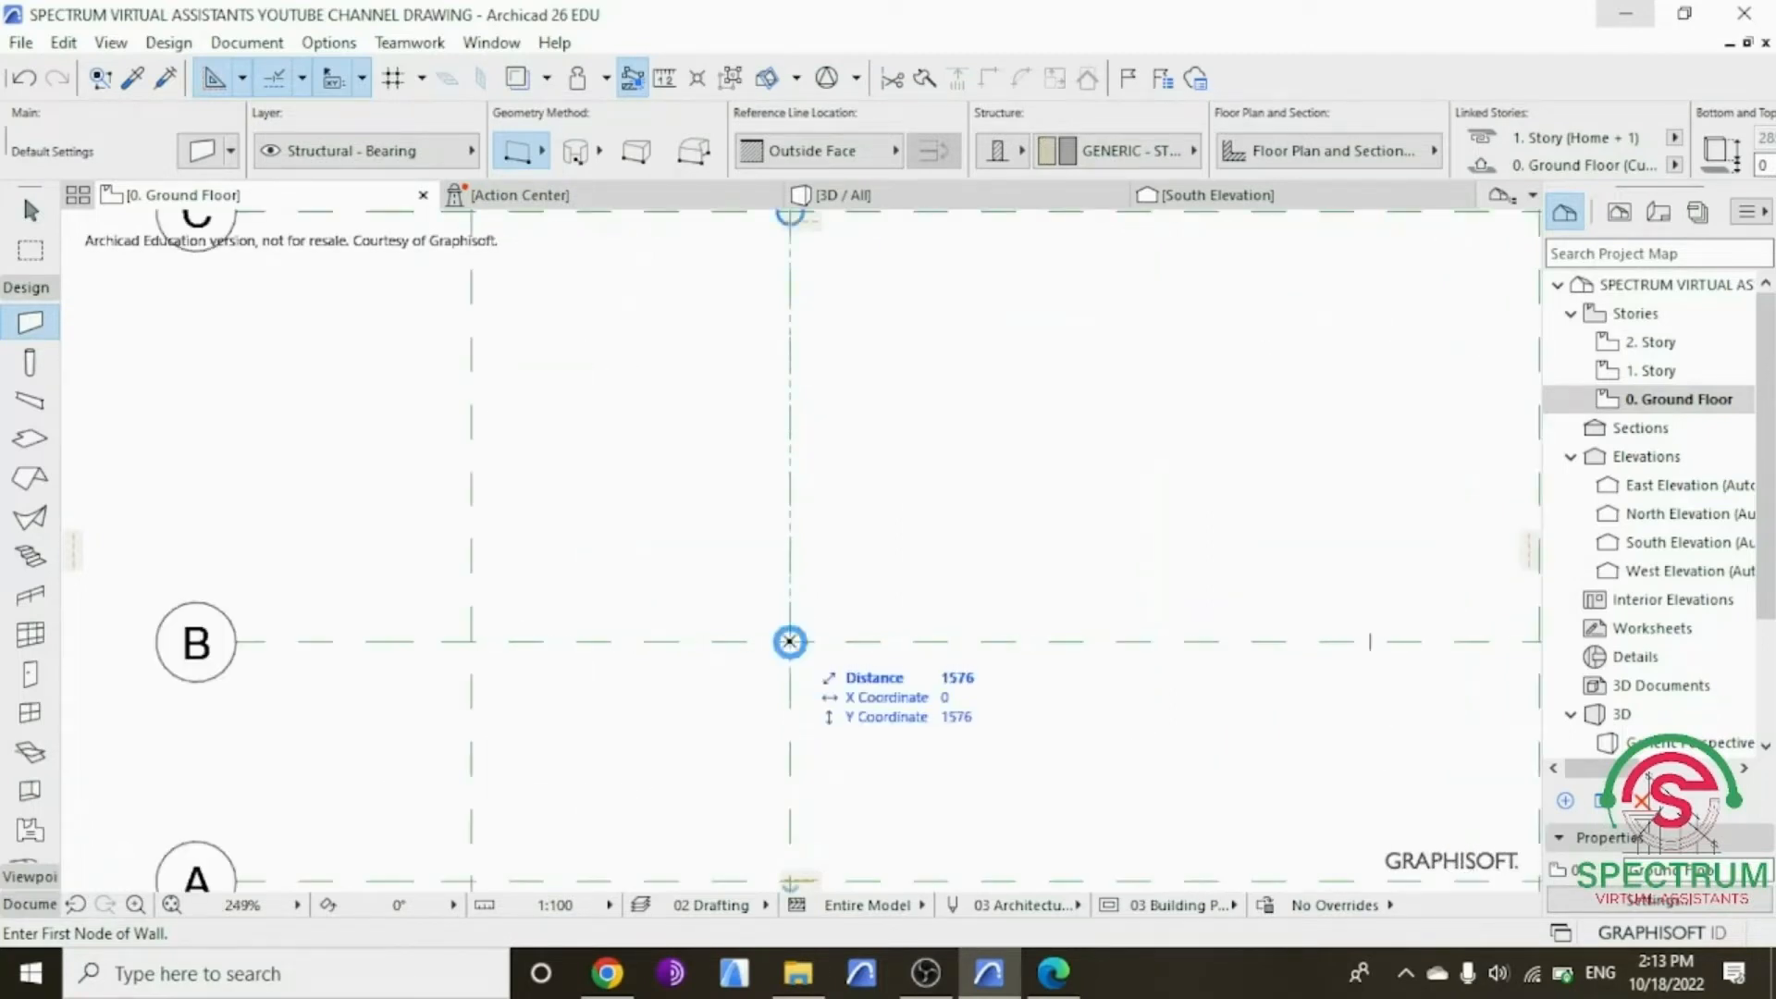
pyautogui.click(789, 641)
pyautogui.scroll(-4, 790, 638)
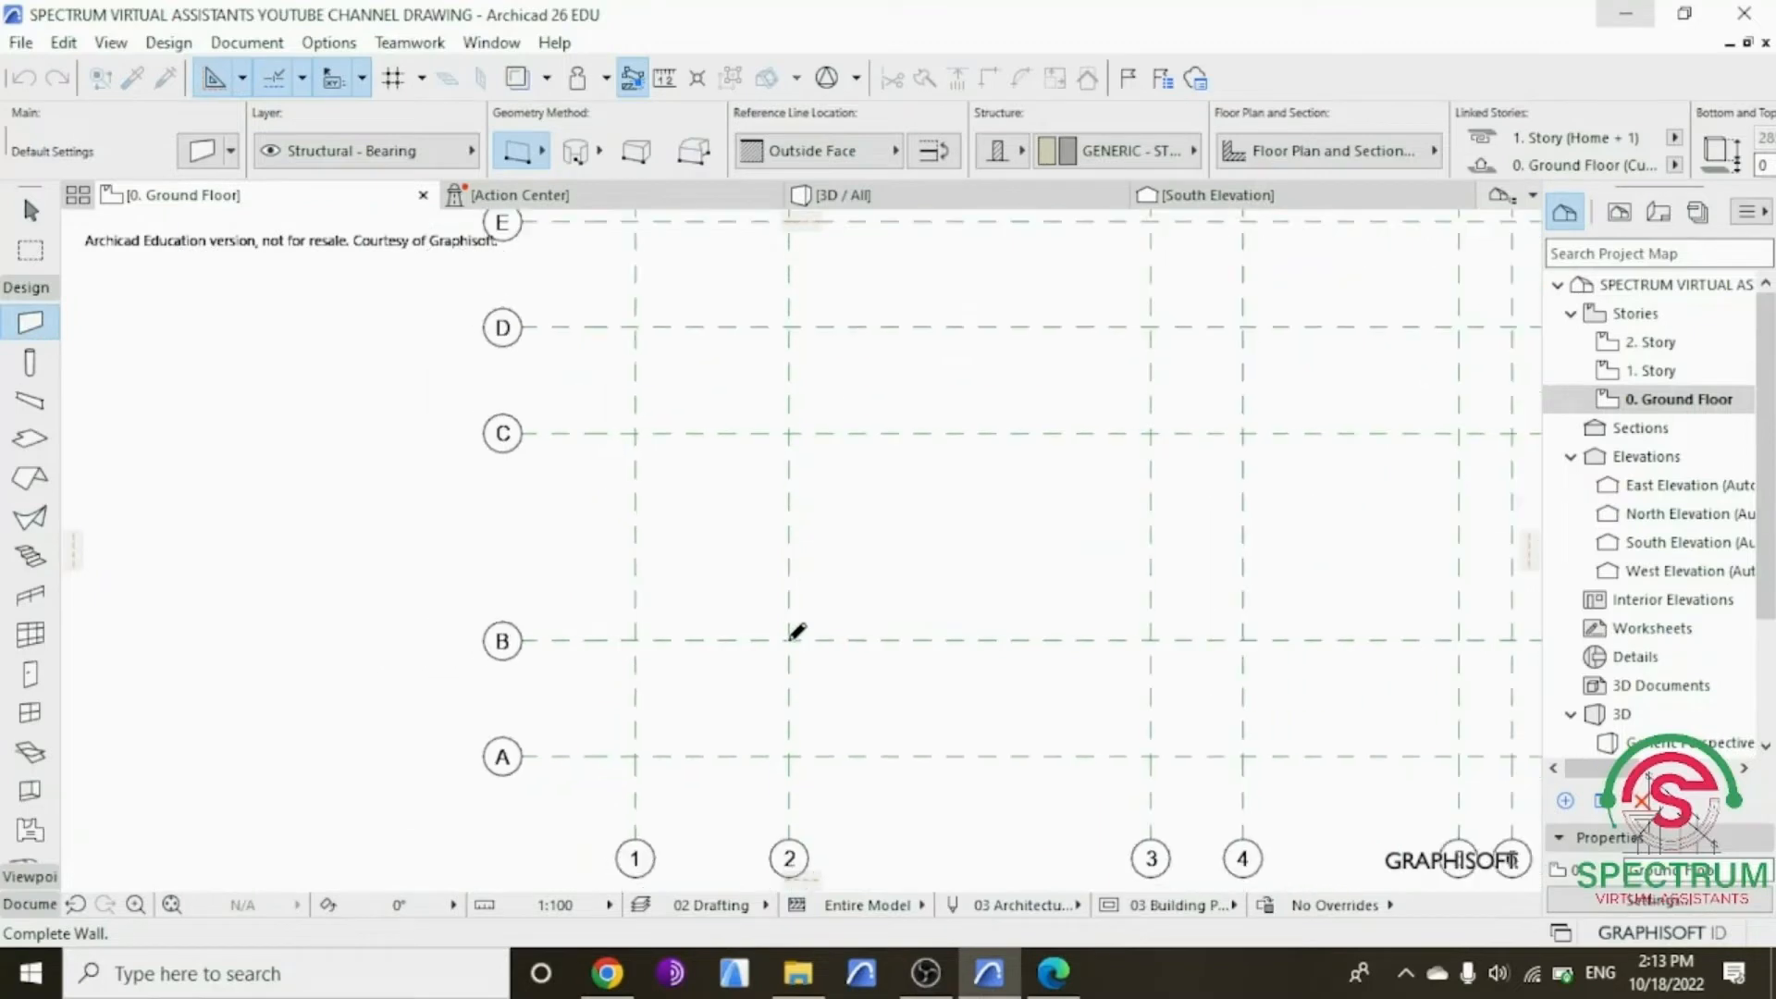
pyautogui.click(1154, 635)
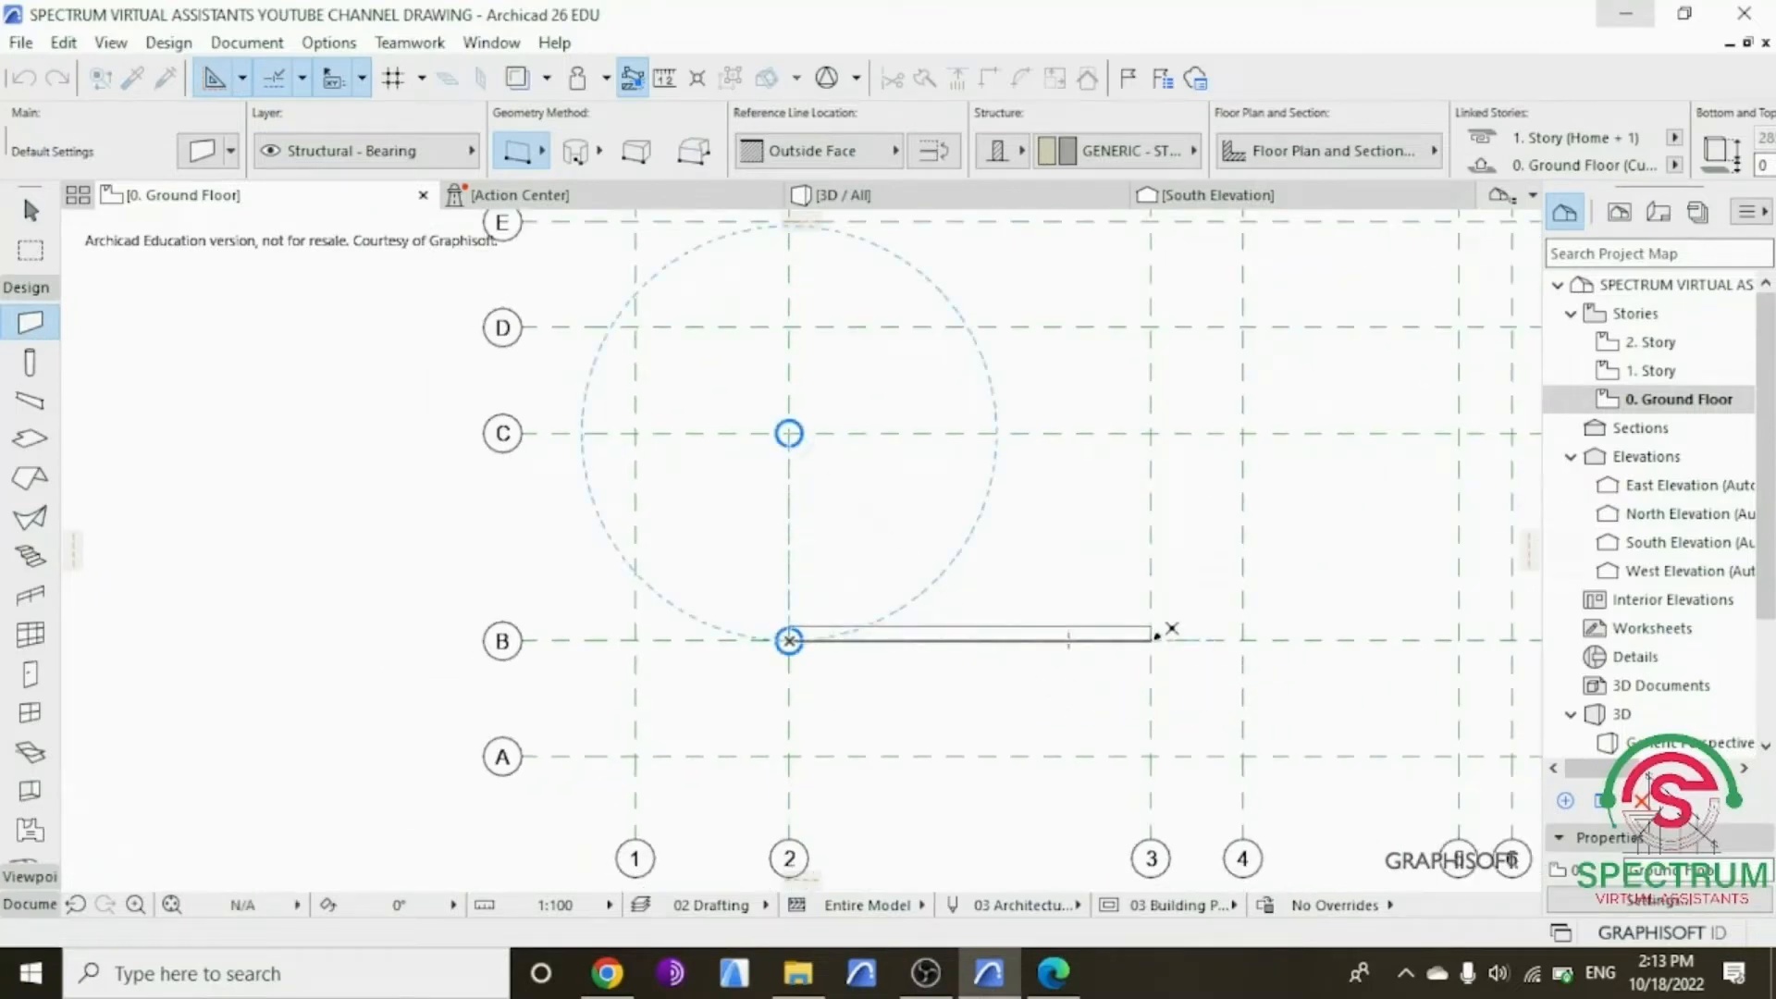
pyautogui.scroll(3, 1110, 650)
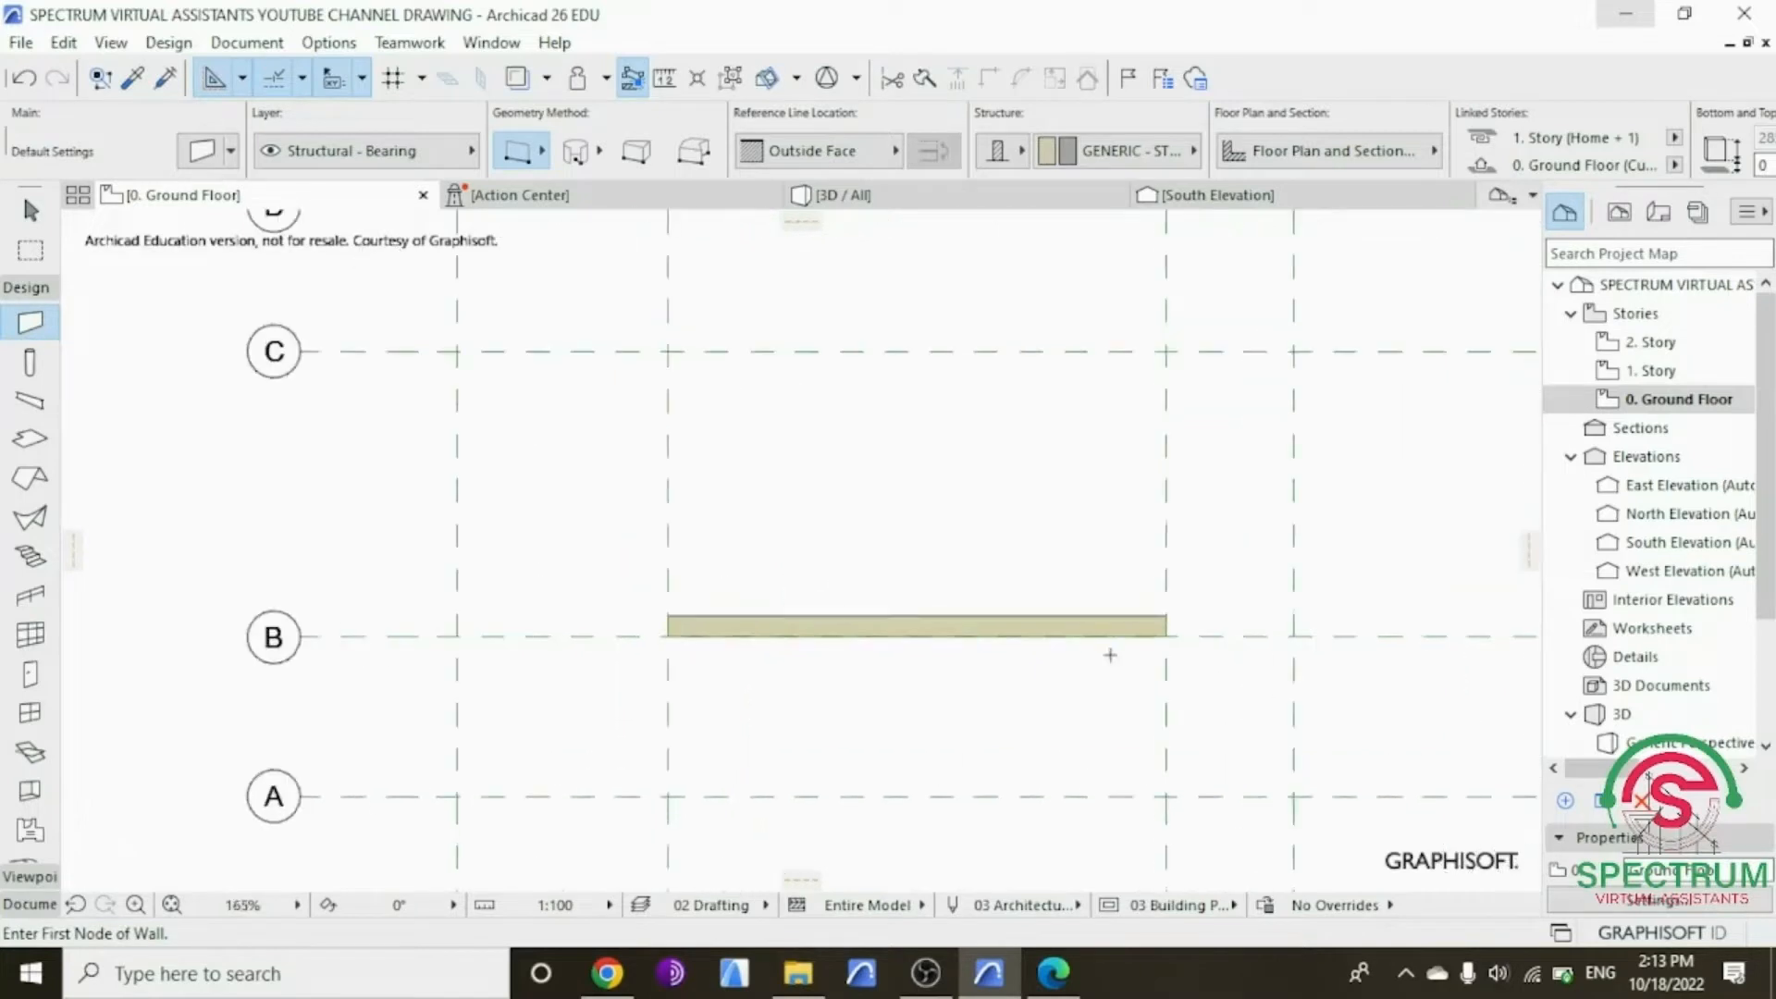
# Step: Move the wall on grid line B 100 mm toward grid line A to centre it on the grid line, and deselect it
pyautogui.press('Escape')
pyautogui.click(1098, 626)
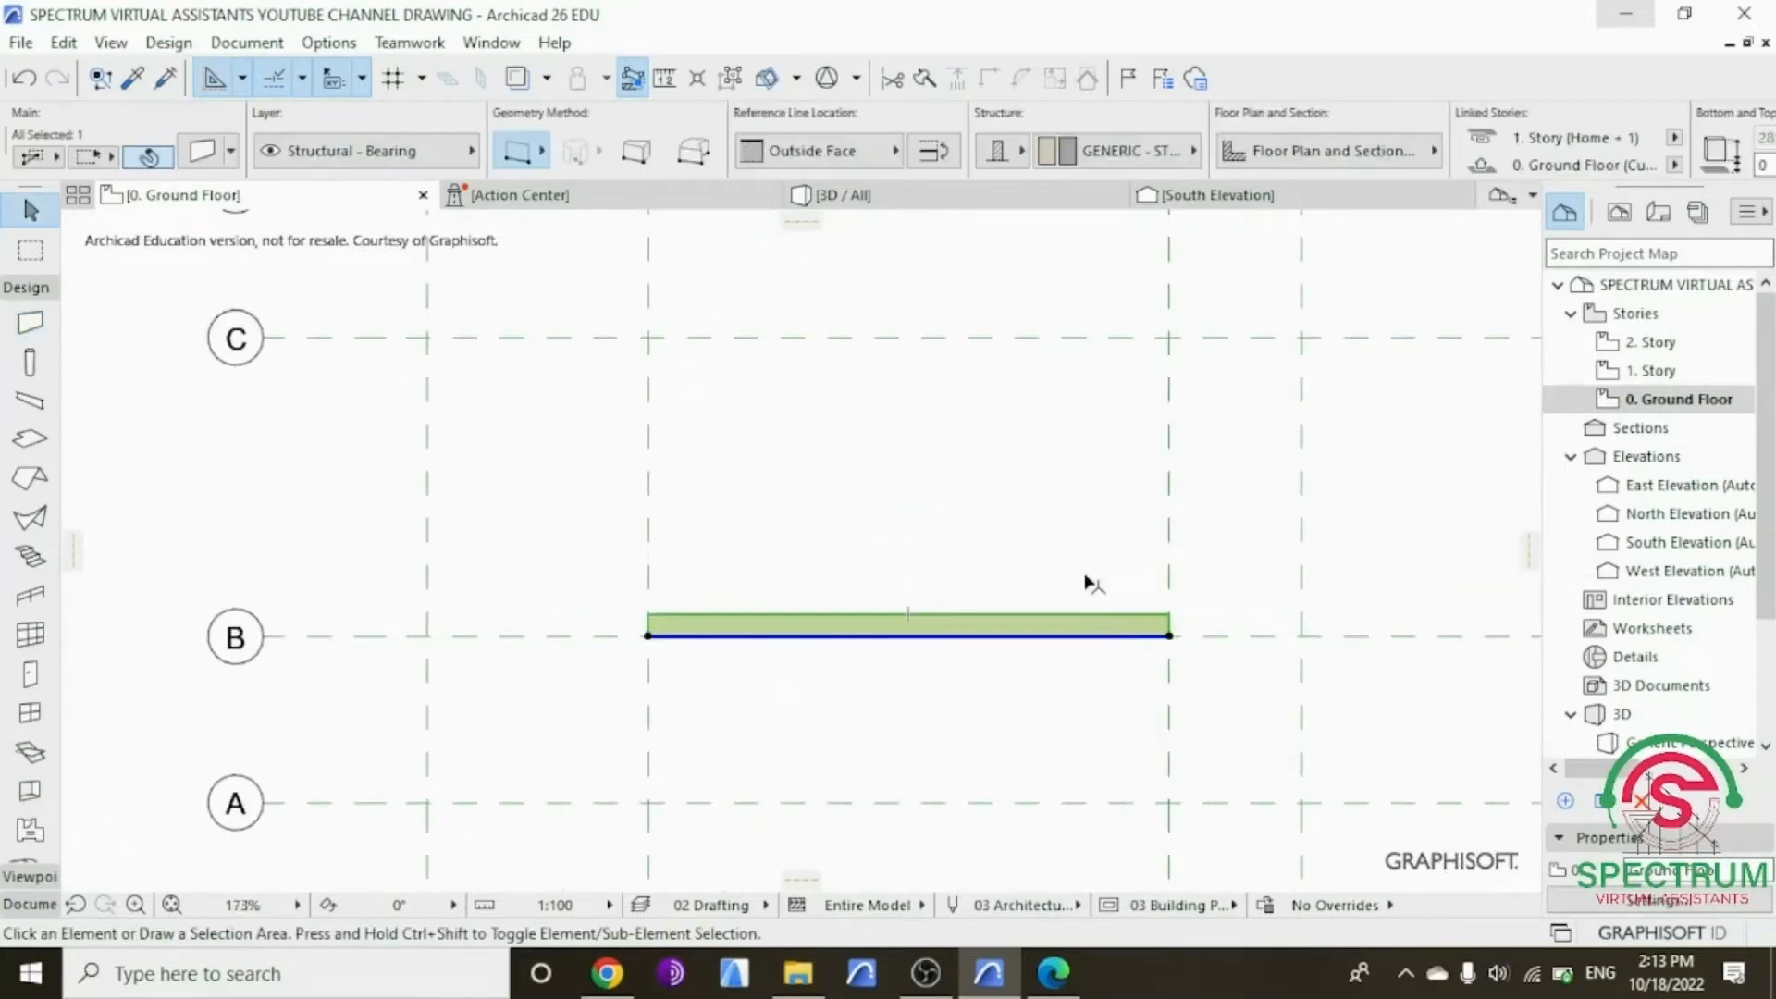
pyautogui.rightClick(1073, 455)
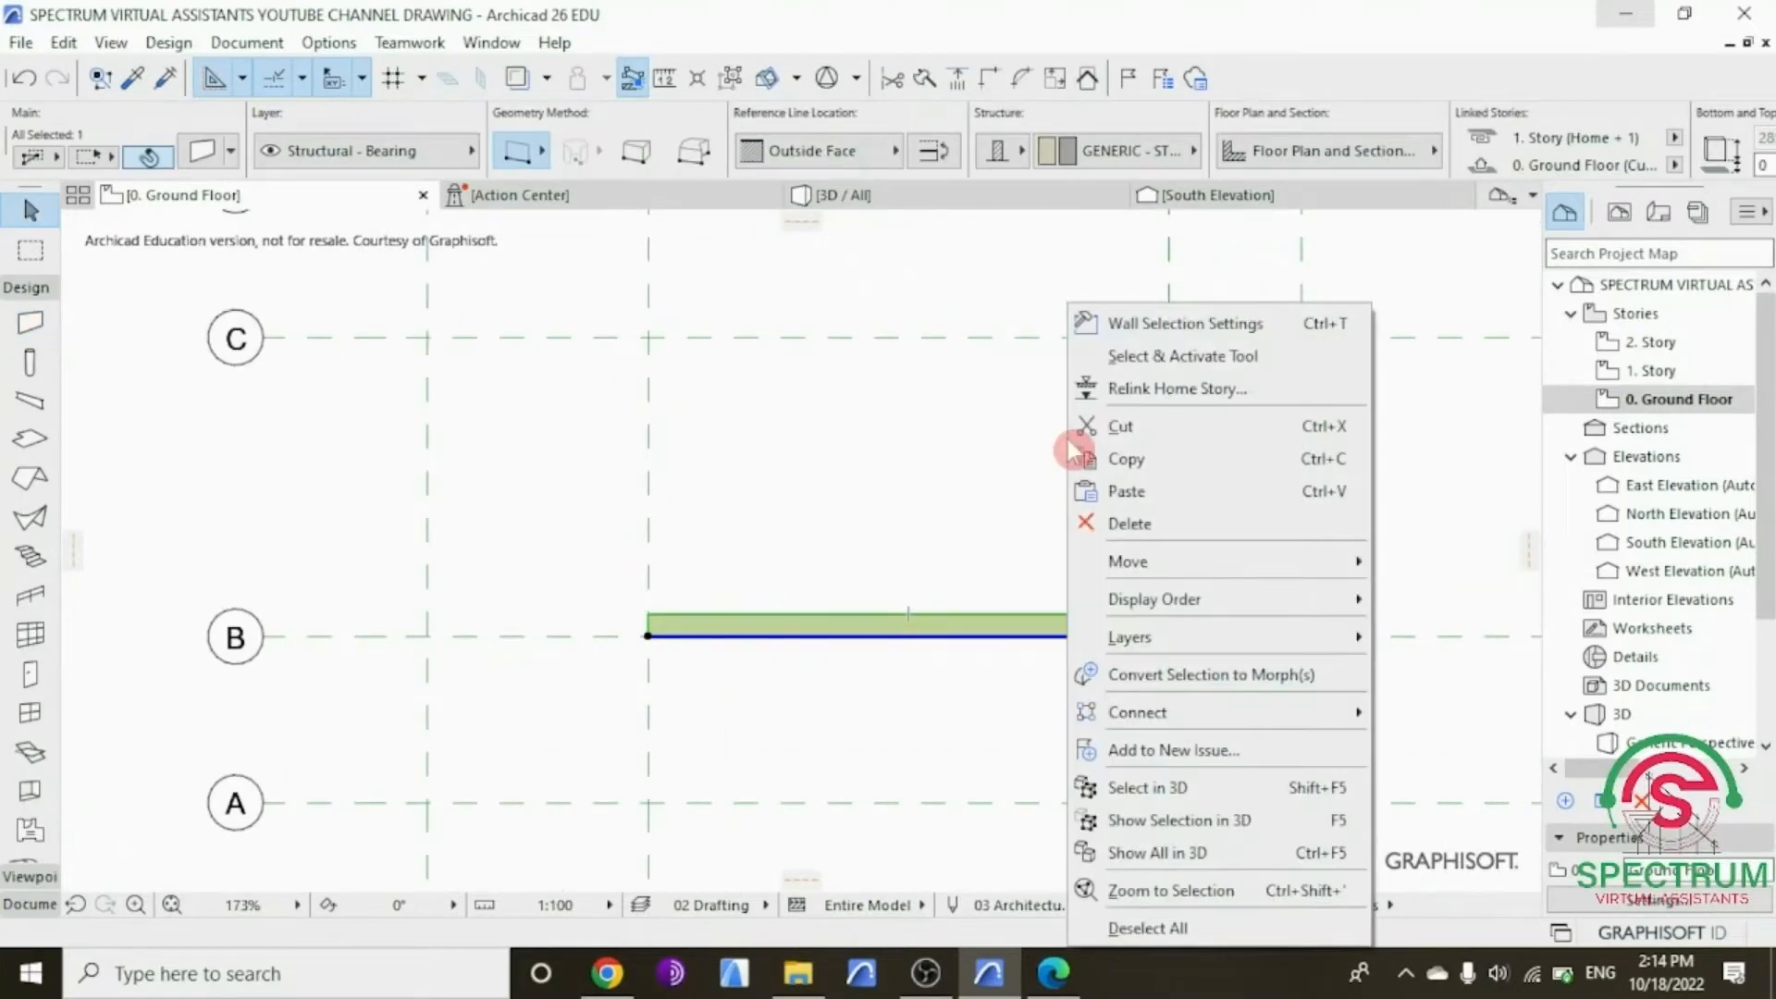
pyautogui.moveTo(1202, 566)
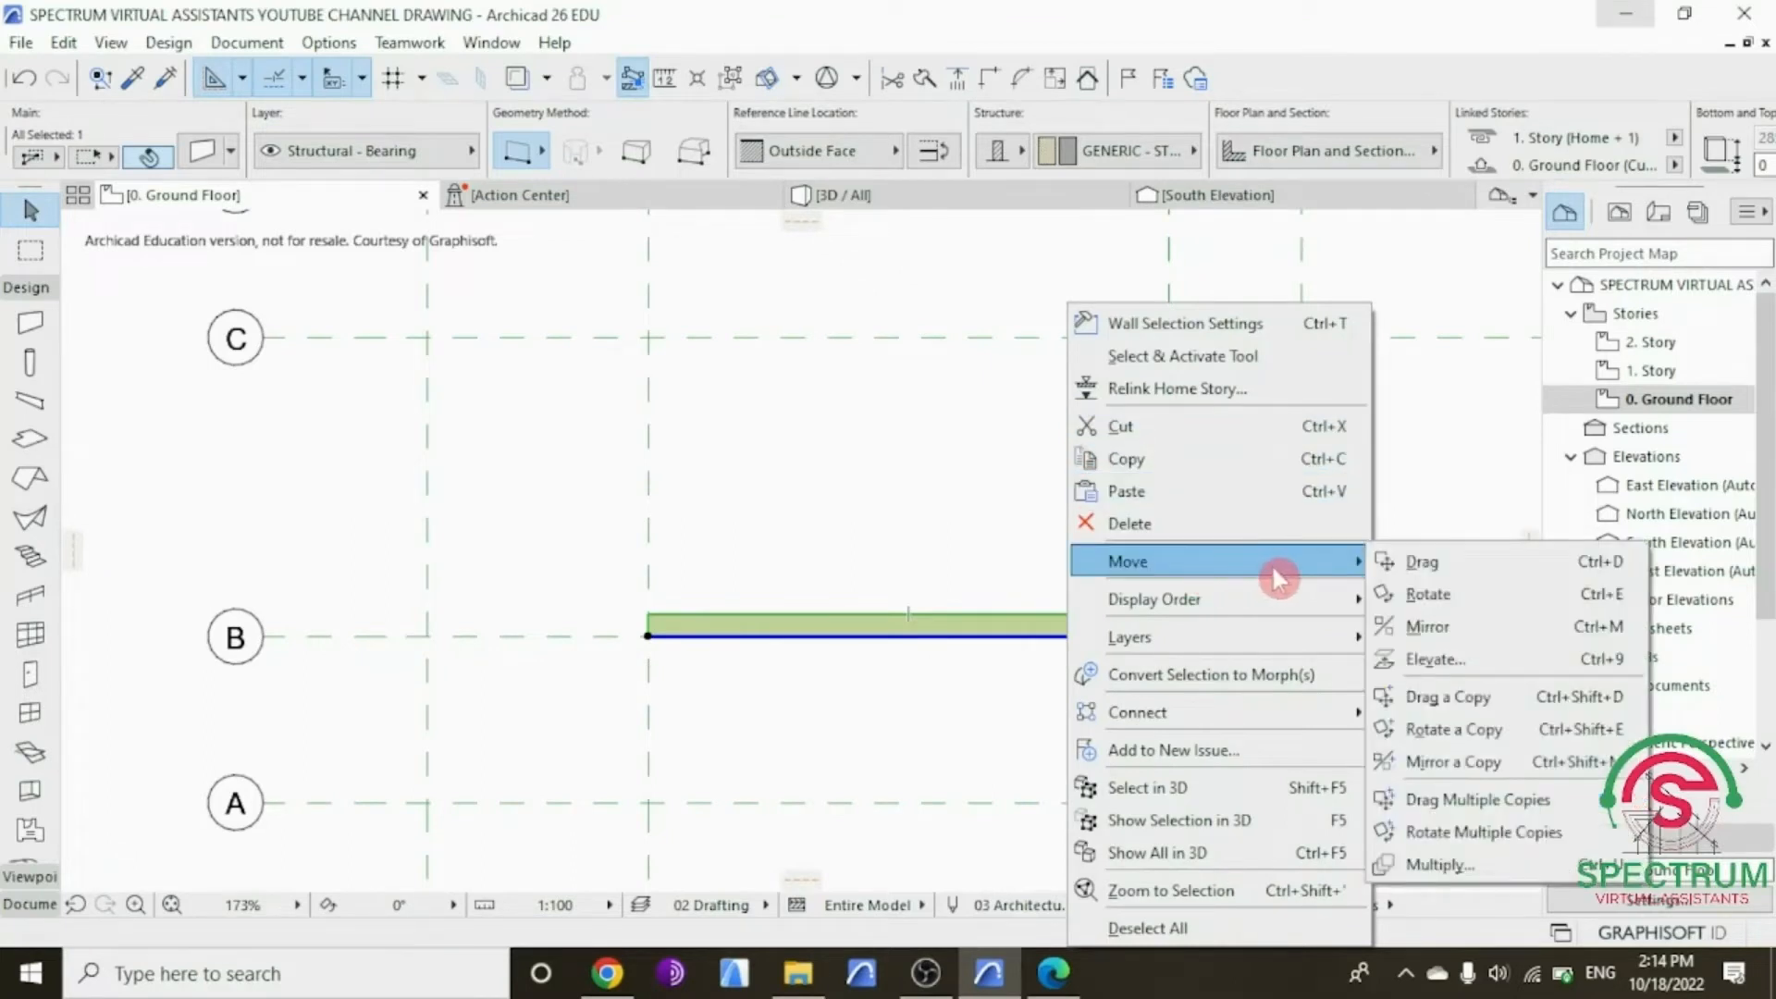
pyautogui.click(1398, 561)
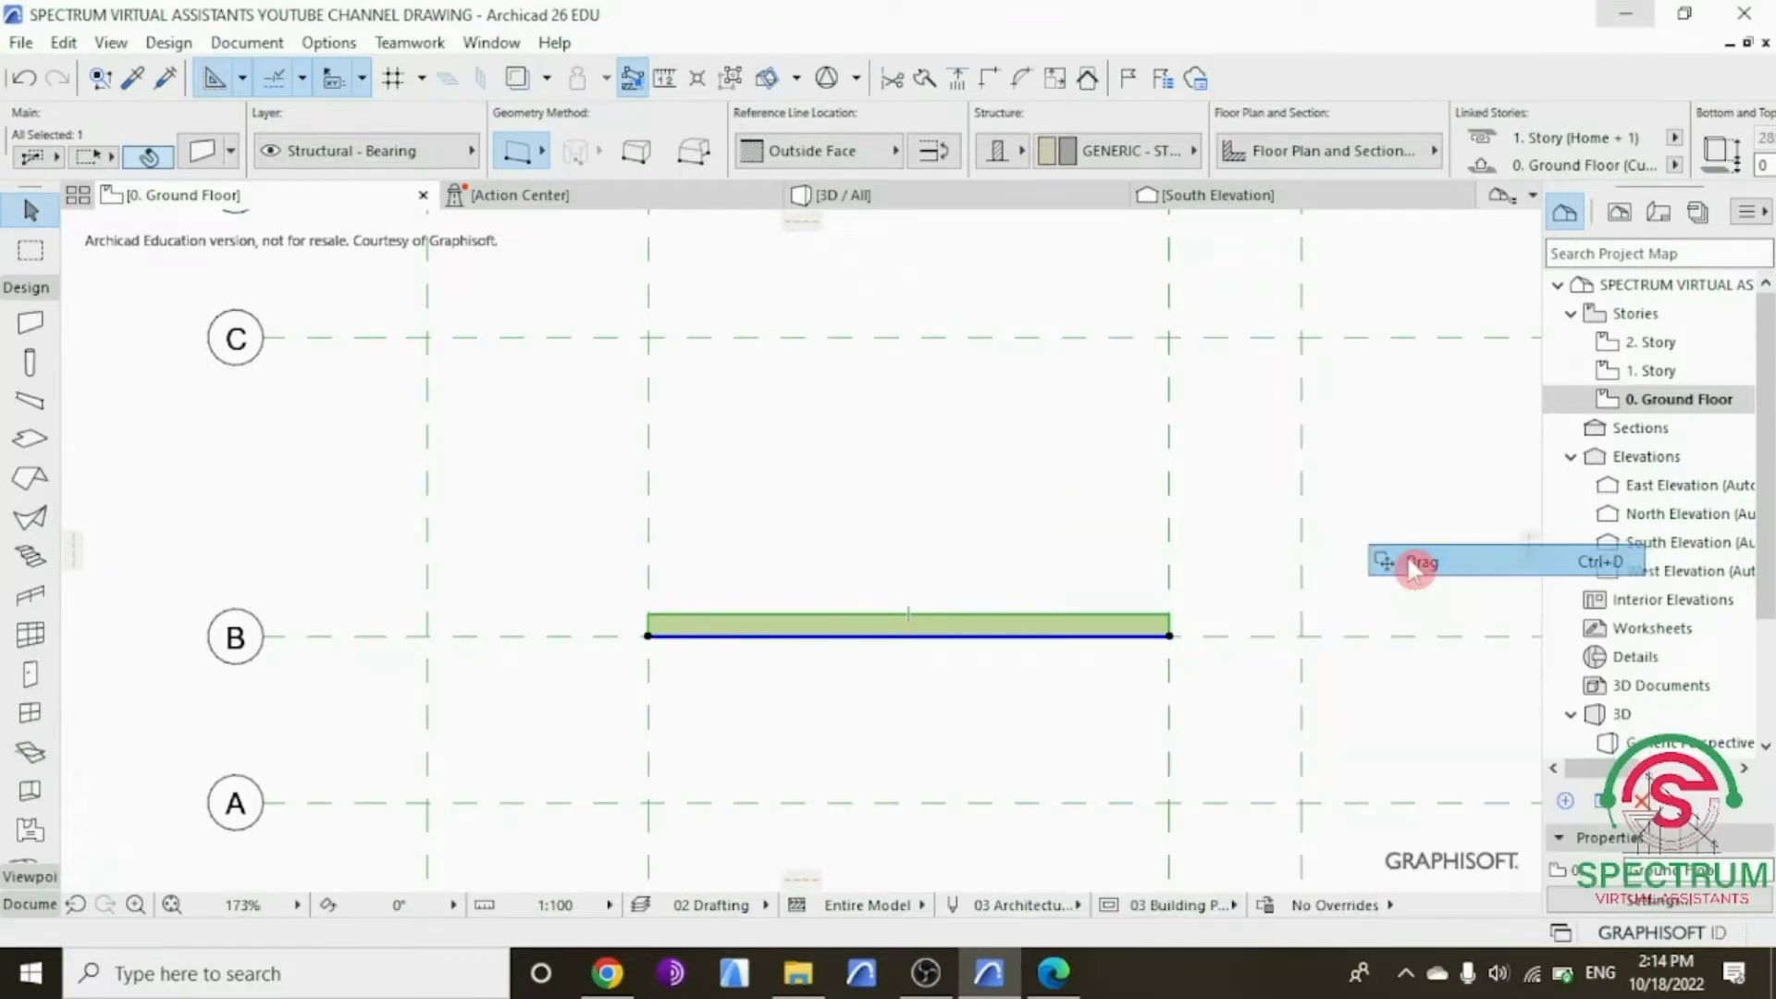
pyautogui.click(1169, 637)
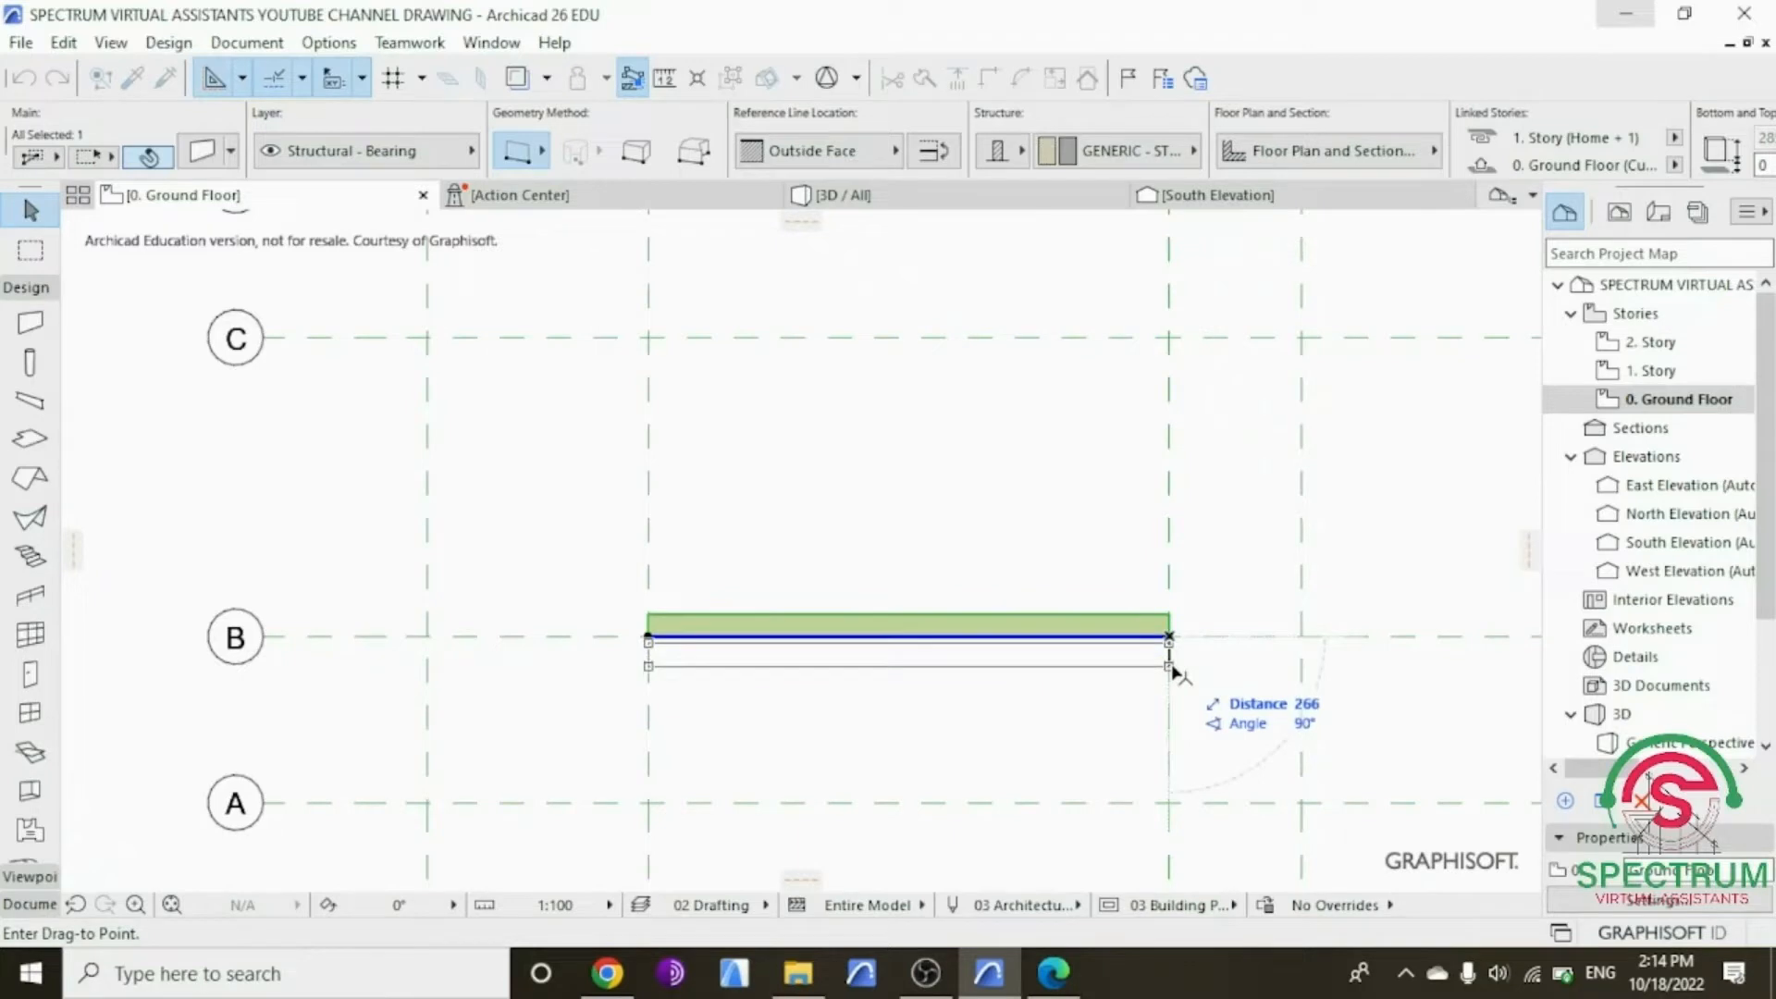
pyautogui.write('100')
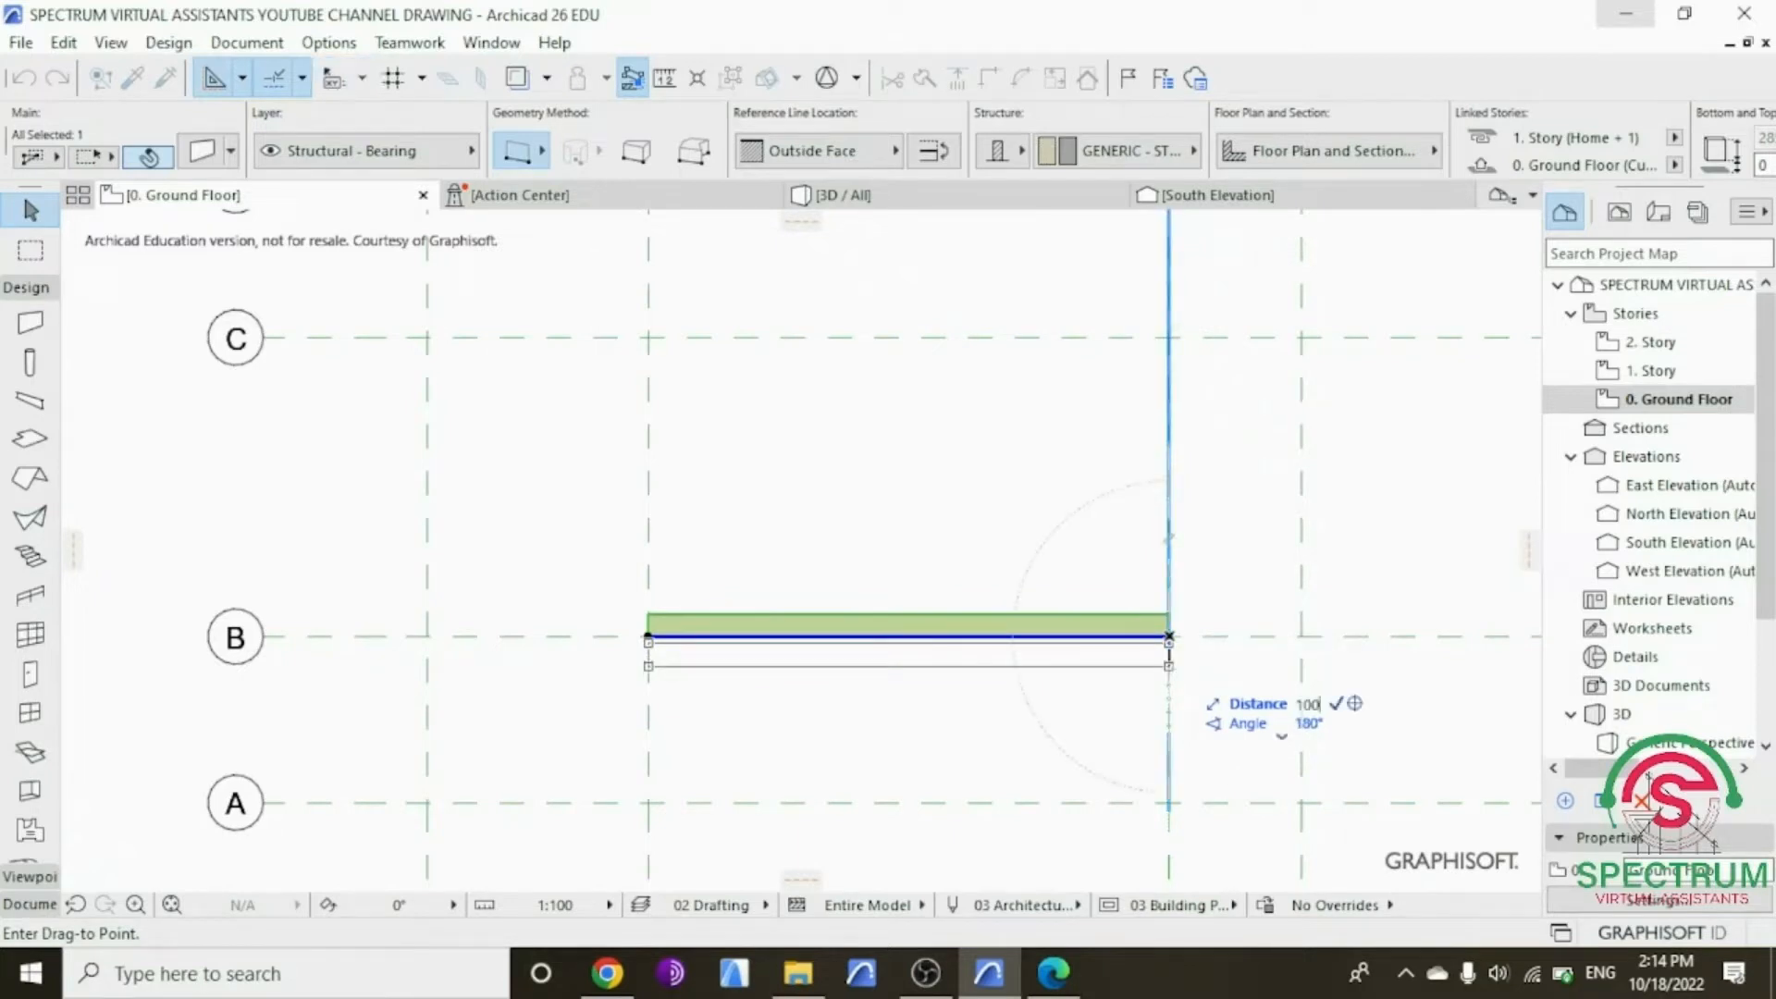
pyautogui.press('Return')
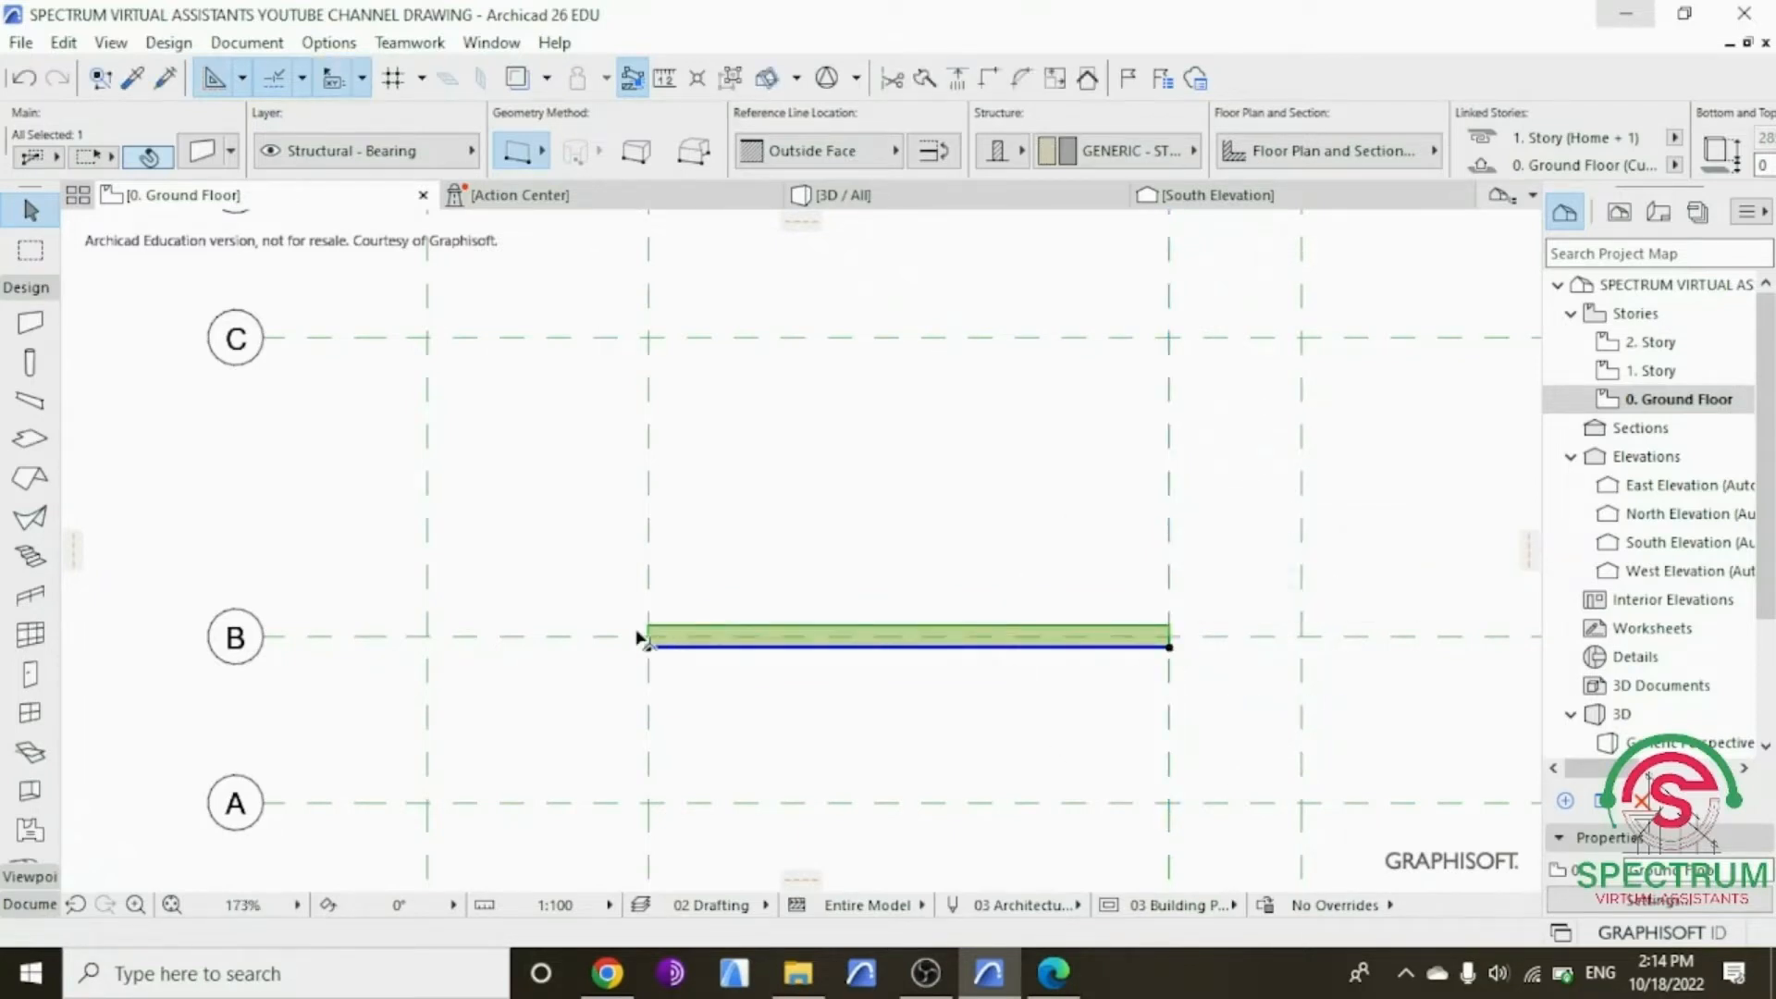
pyautogui.scroll(3, 647, 652)
pyautogui.scroll(1, 647, 652)
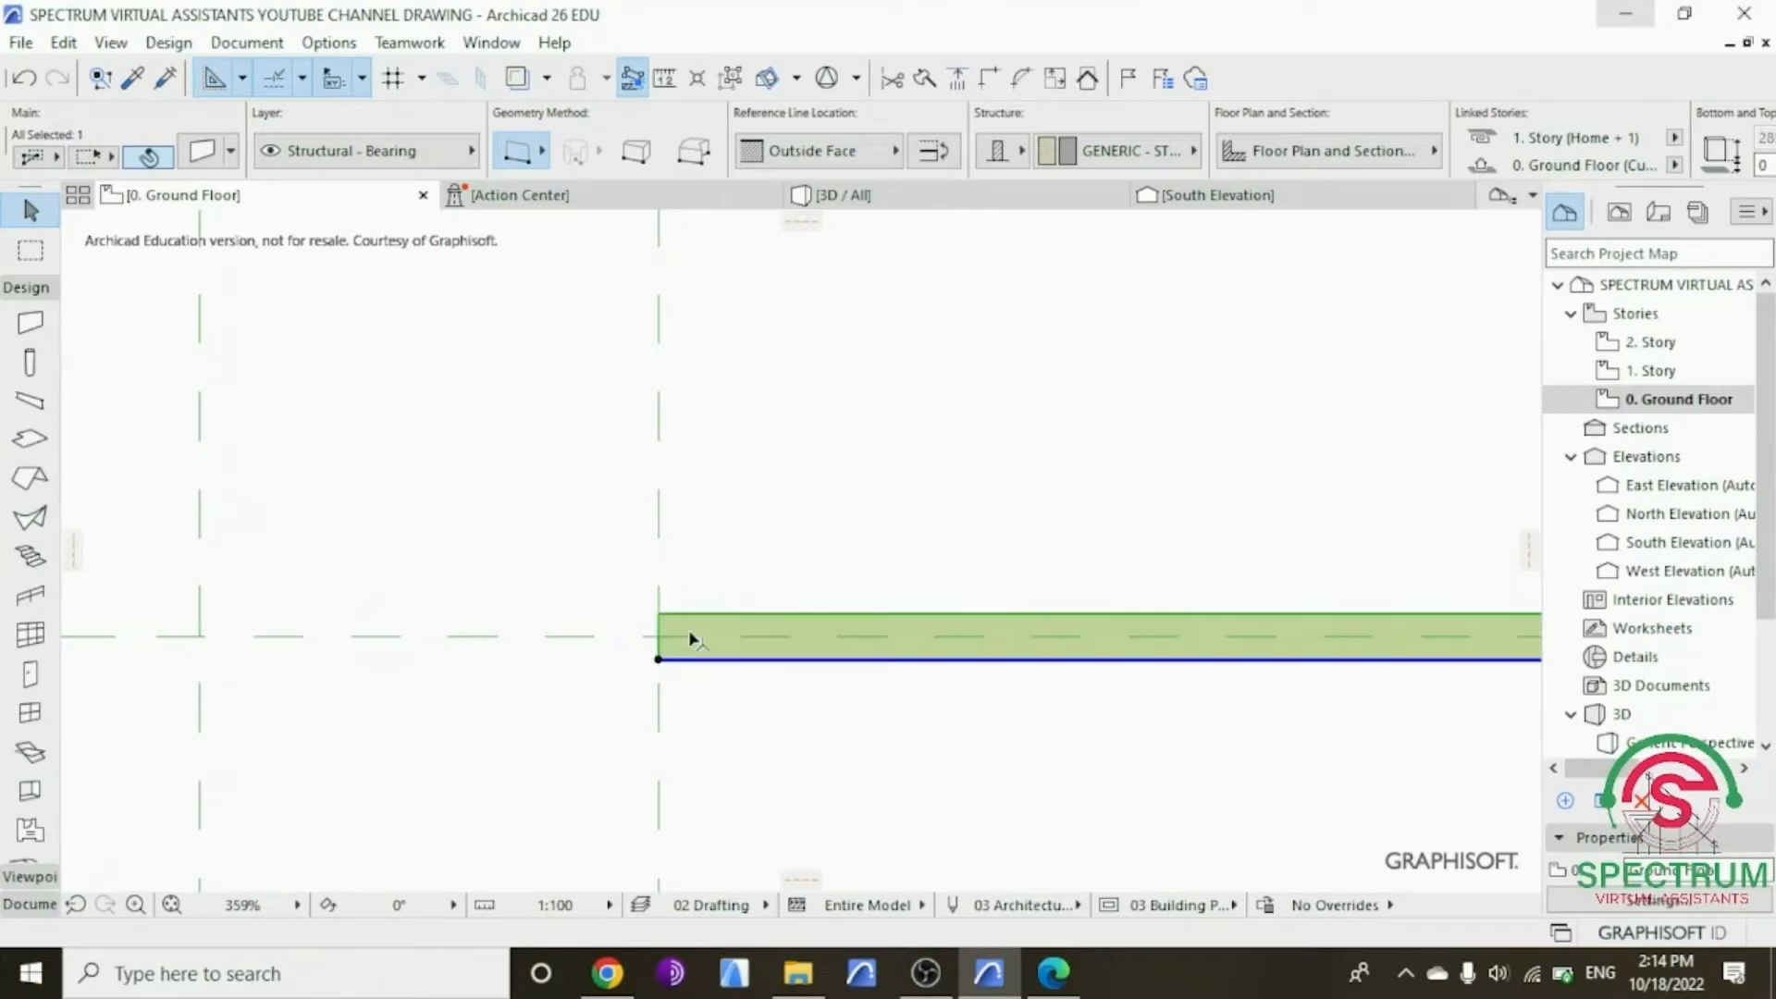
pyautogui.scroll(-6, 721, 754)
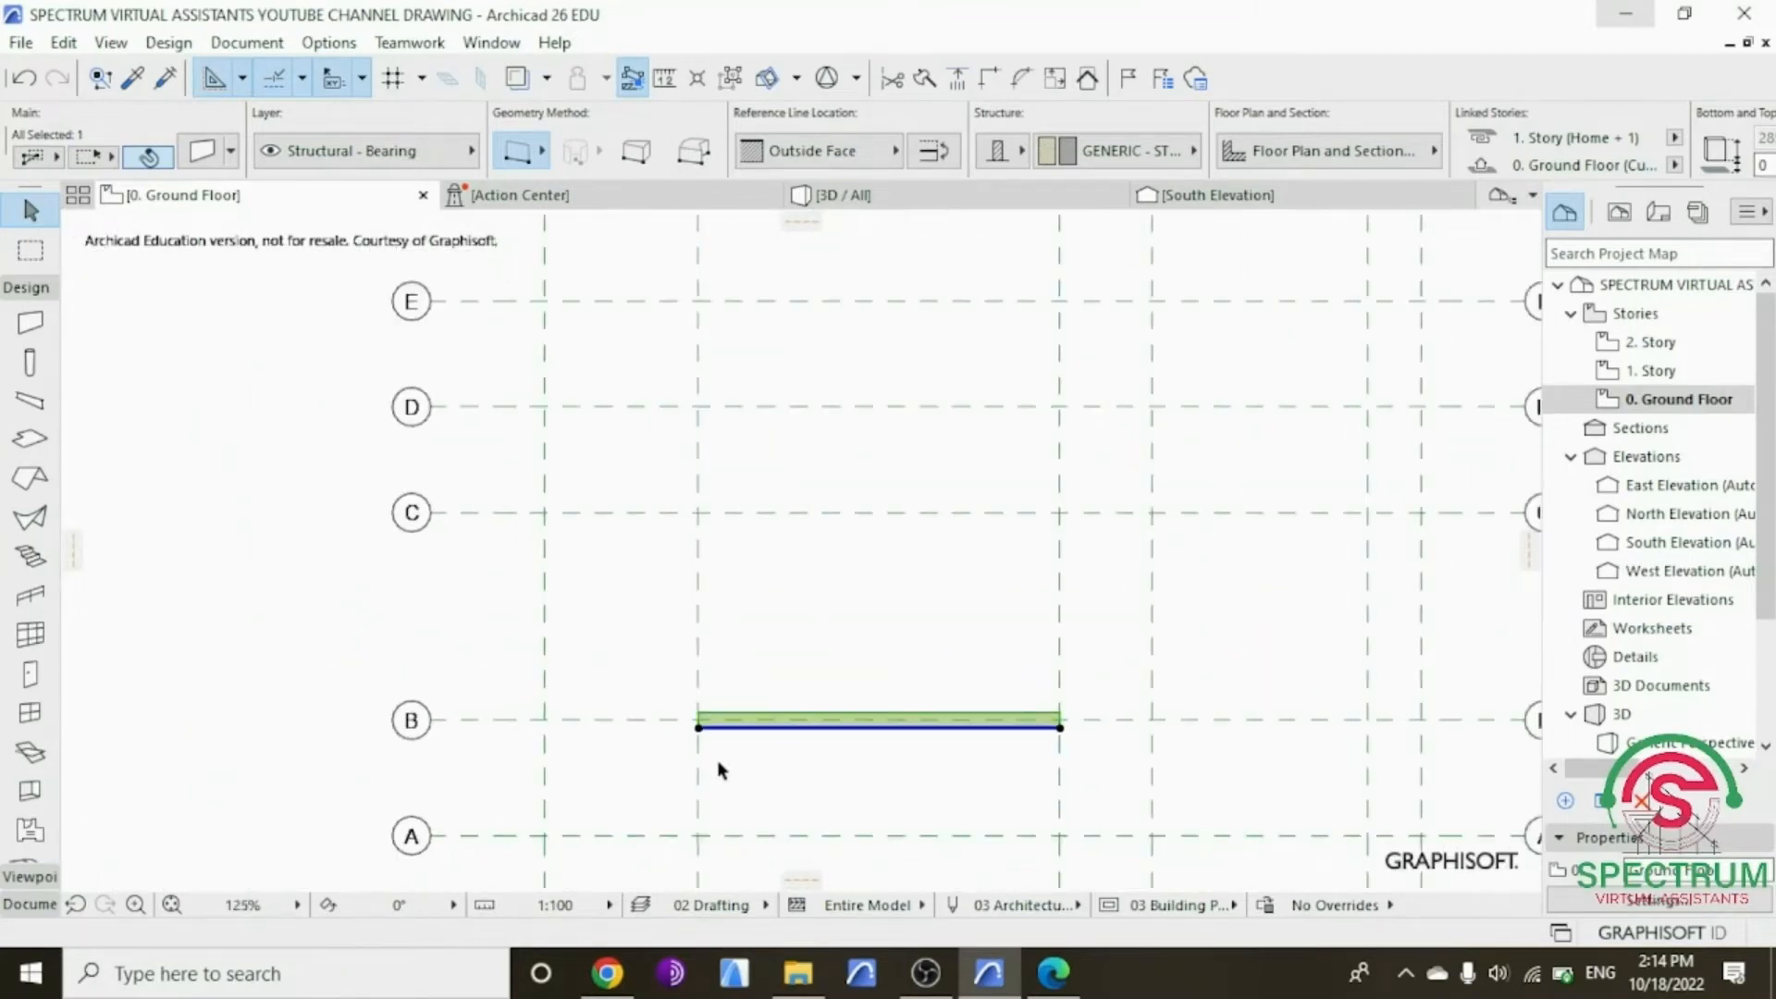
pyautogui.click(606, 638)
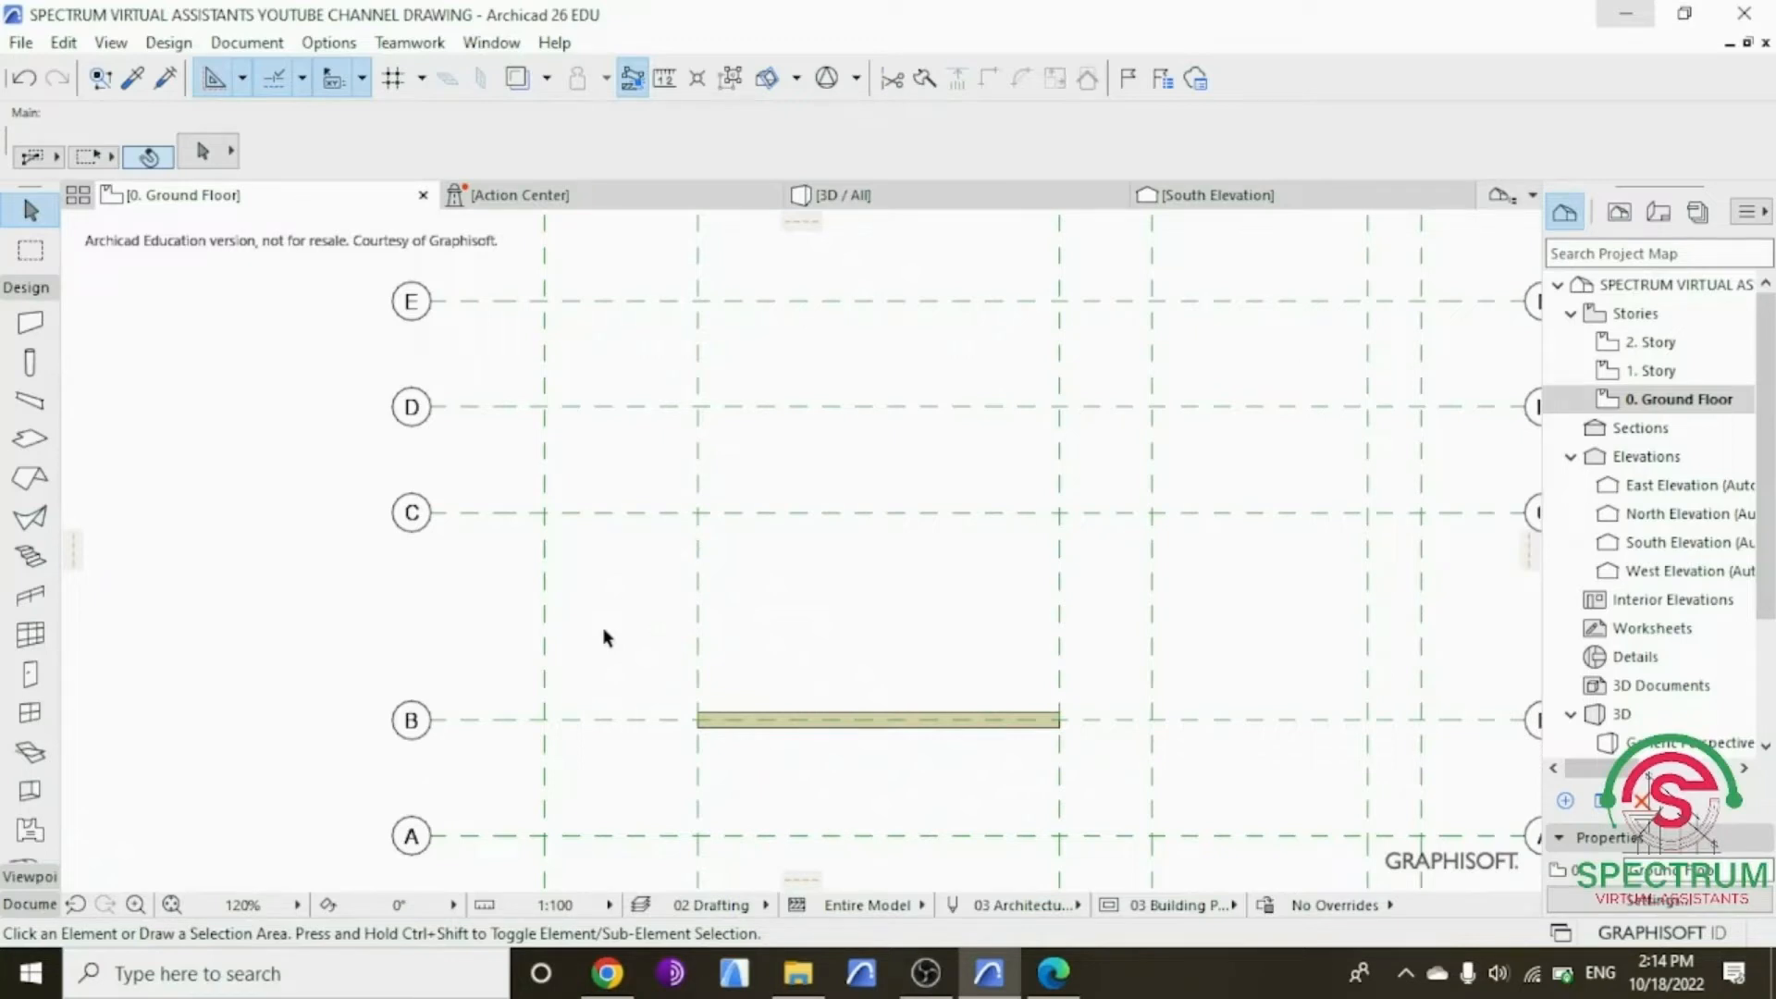
# Step: Draw a straight wall along grid line 2 from grid line B to grid line D on the Ground Floor
pyautogui.click(32, 326)
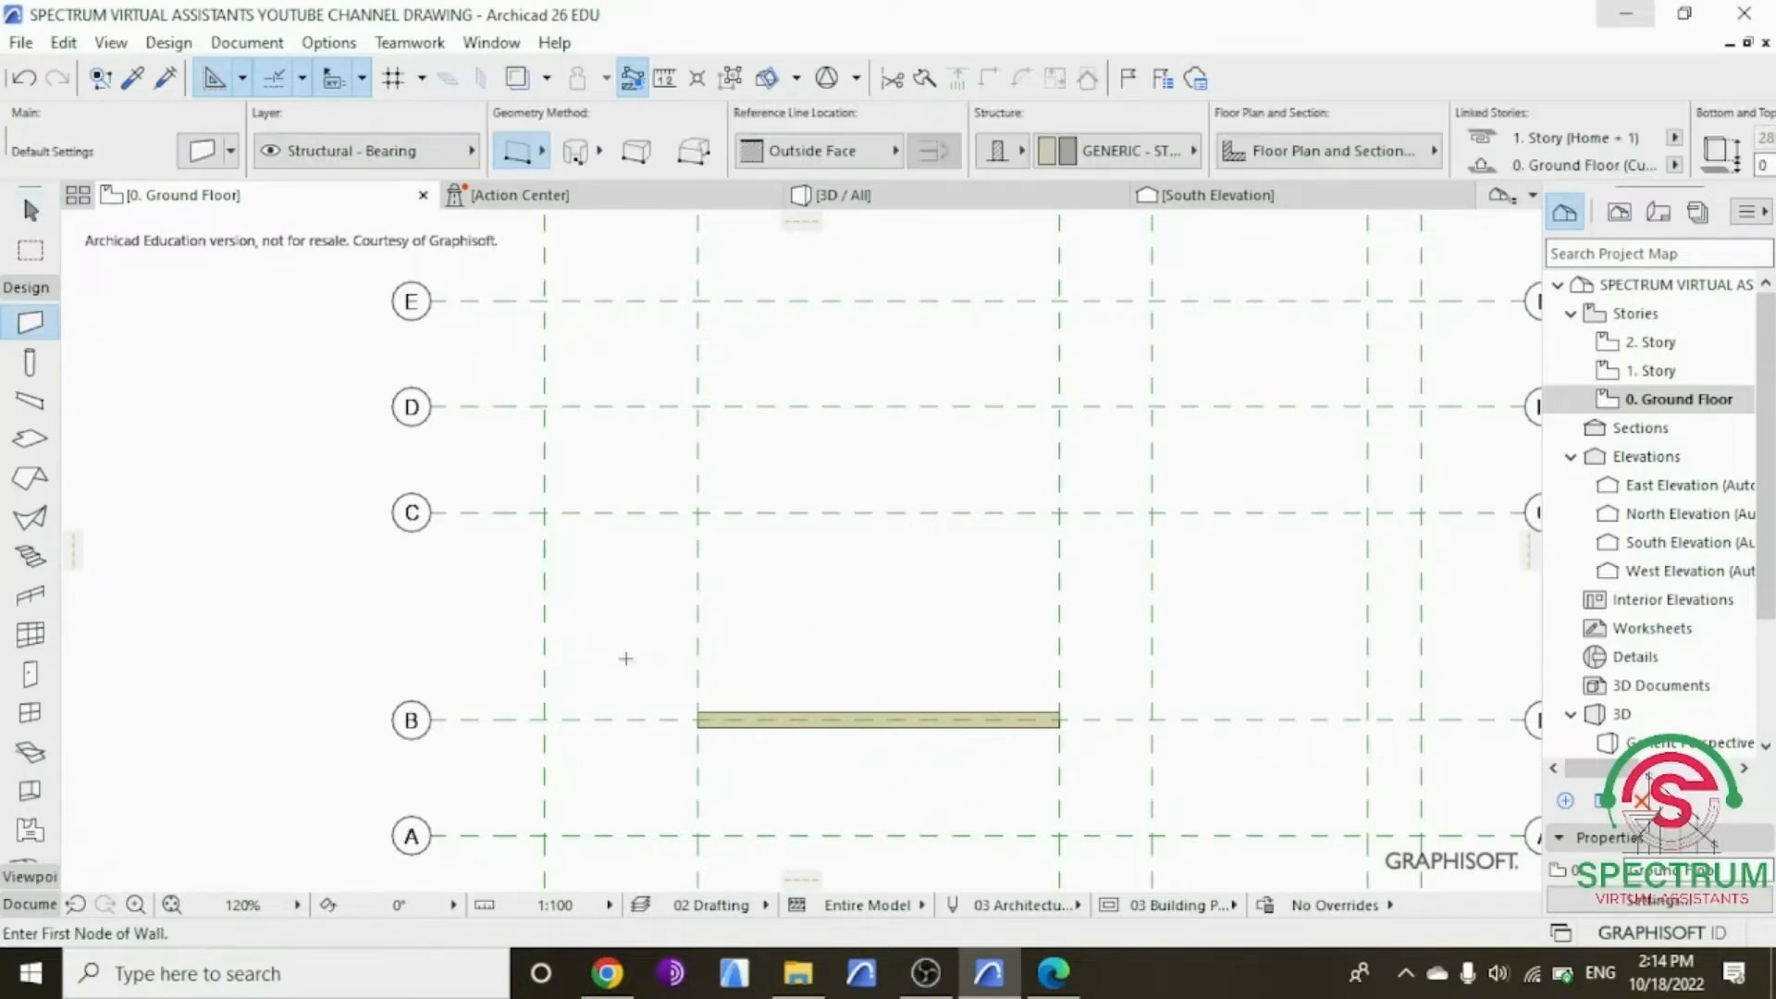
pyautogui.scroll(5, 700, 718)
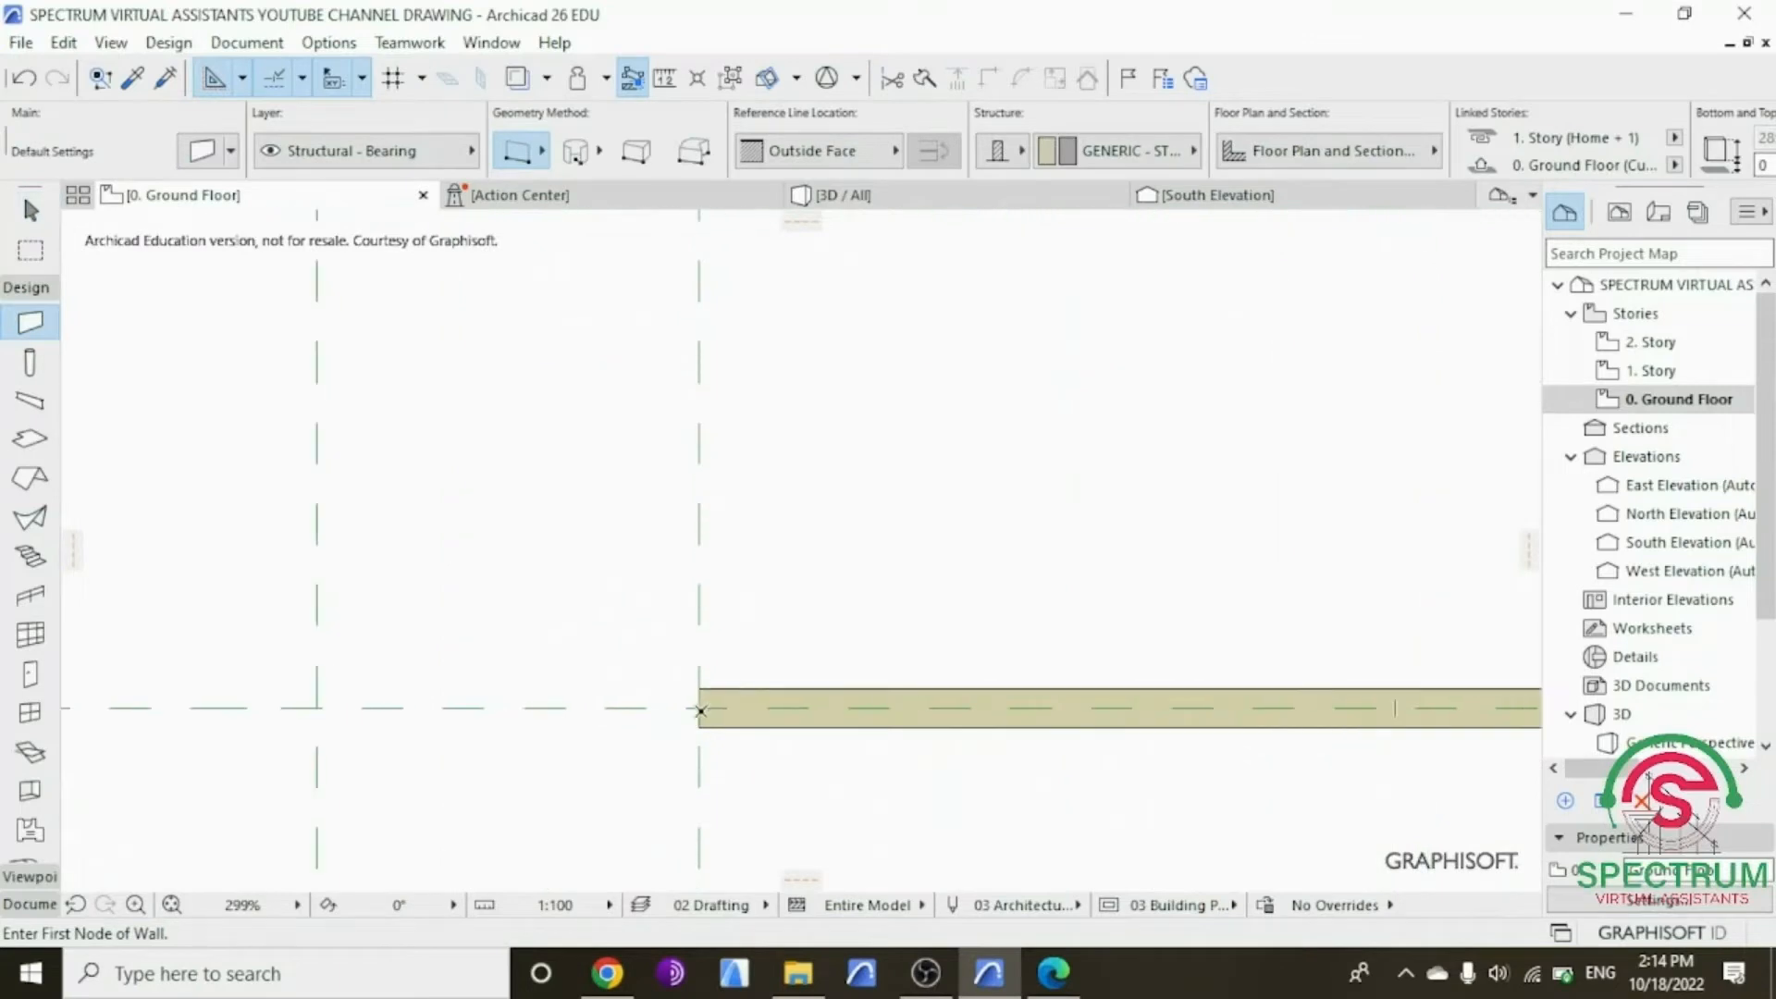
pyautogui.click(701, 707)
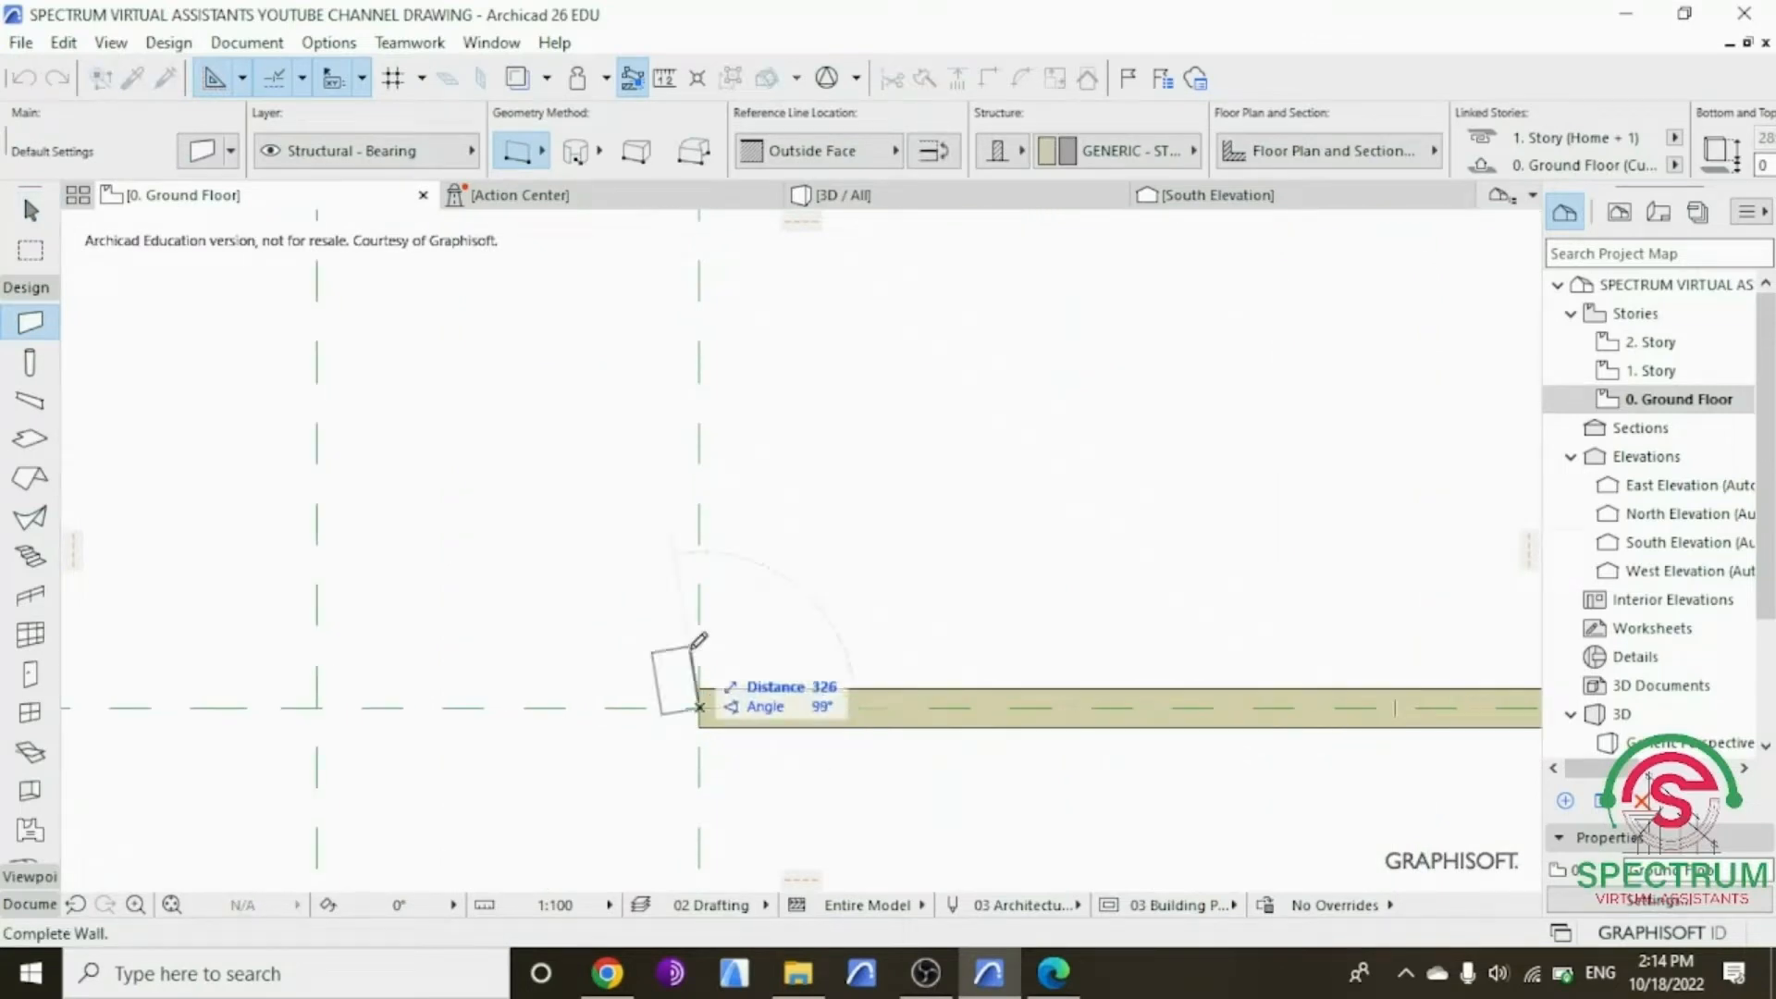
pyautogui.scroll(-4, 700, 707)
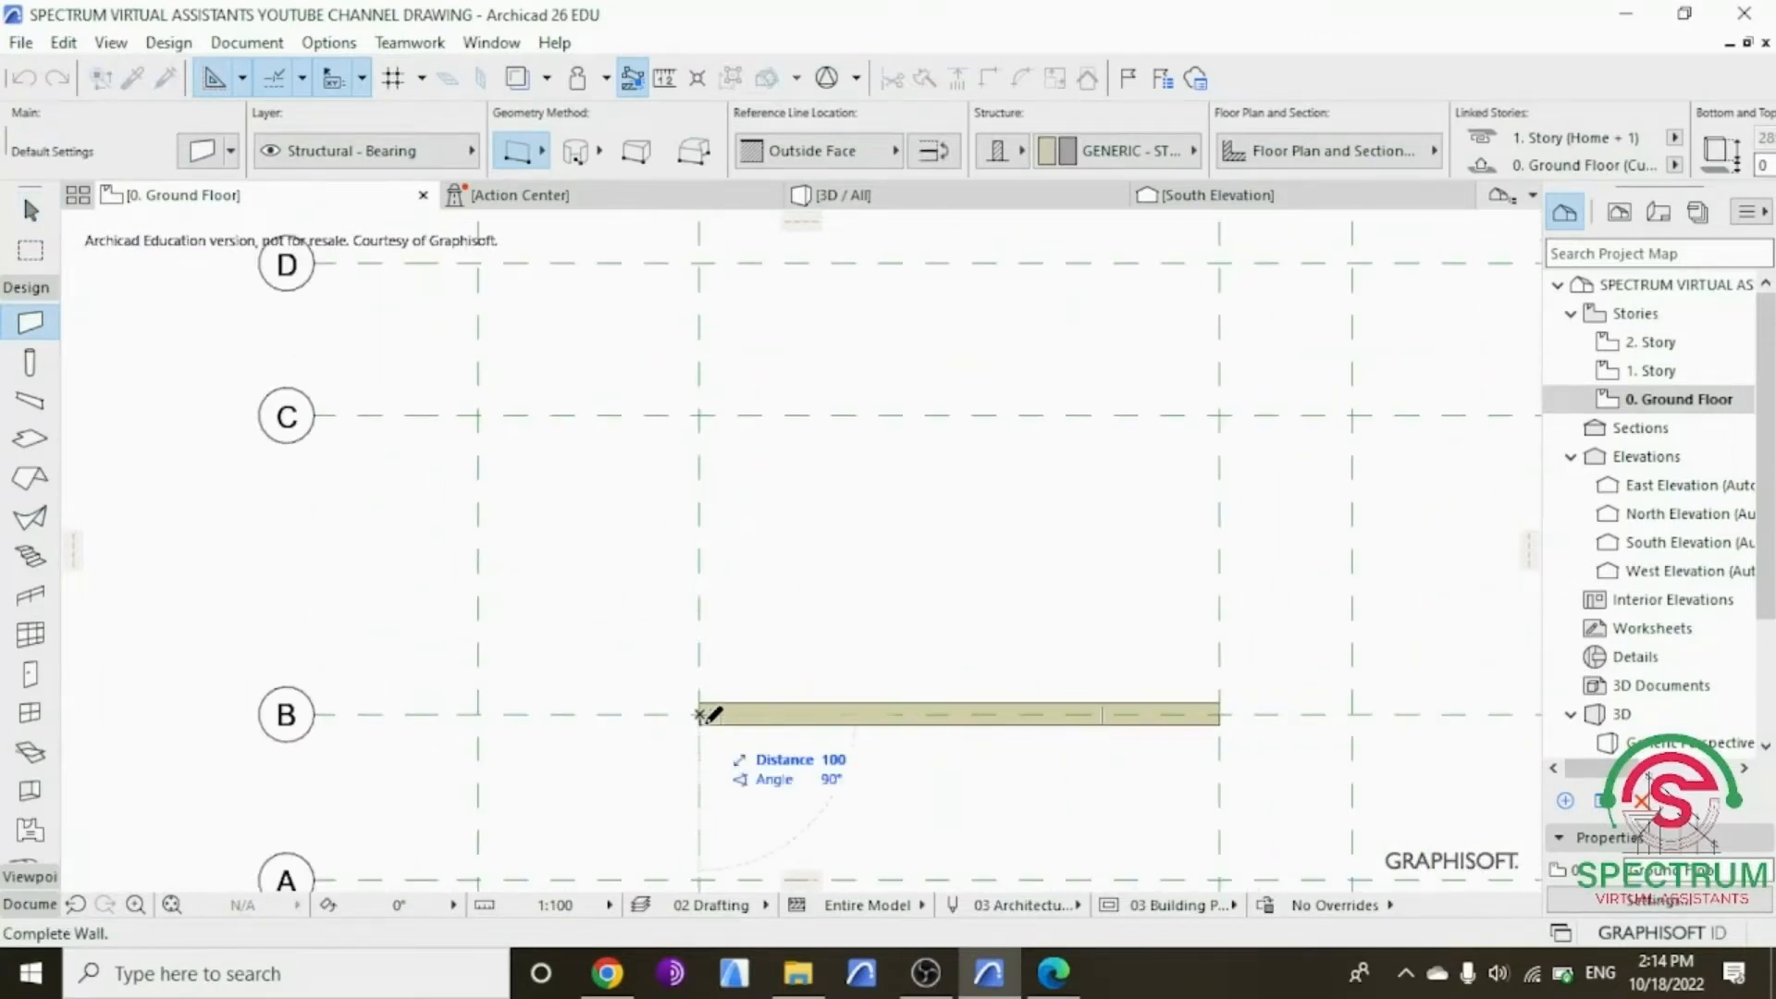
pyautogui.scroll(4, 712, 252)
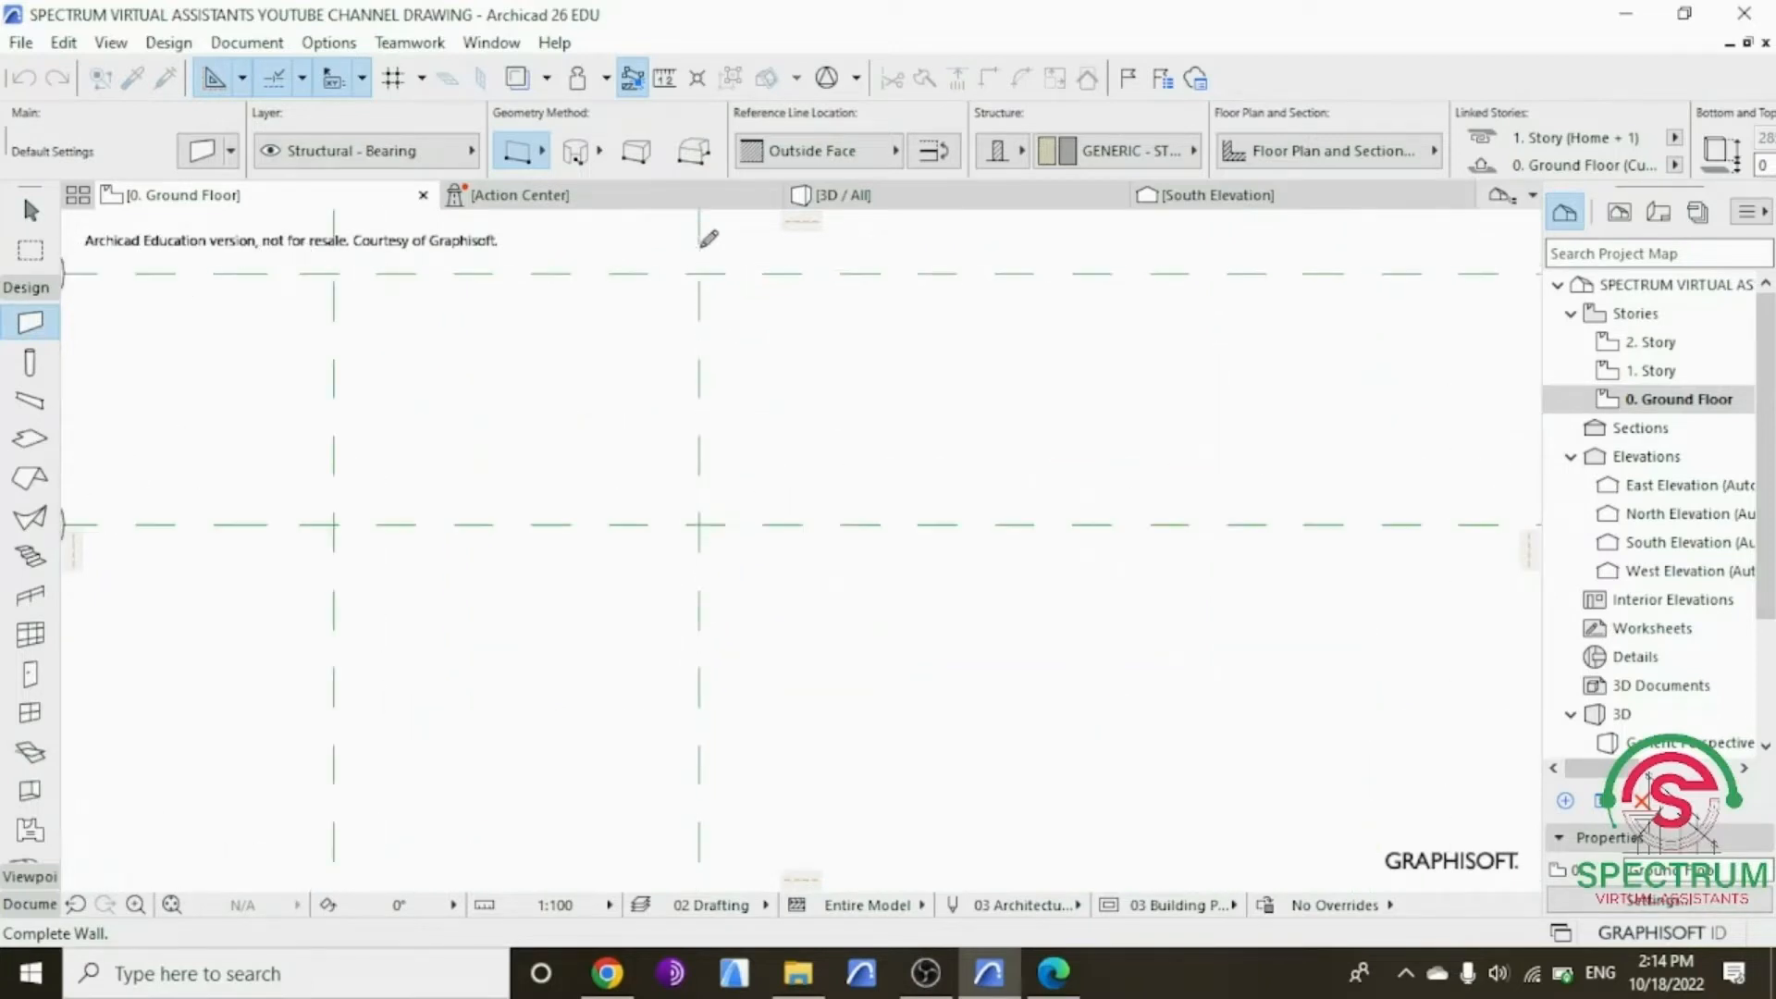
pyautogui.click(709, 277)
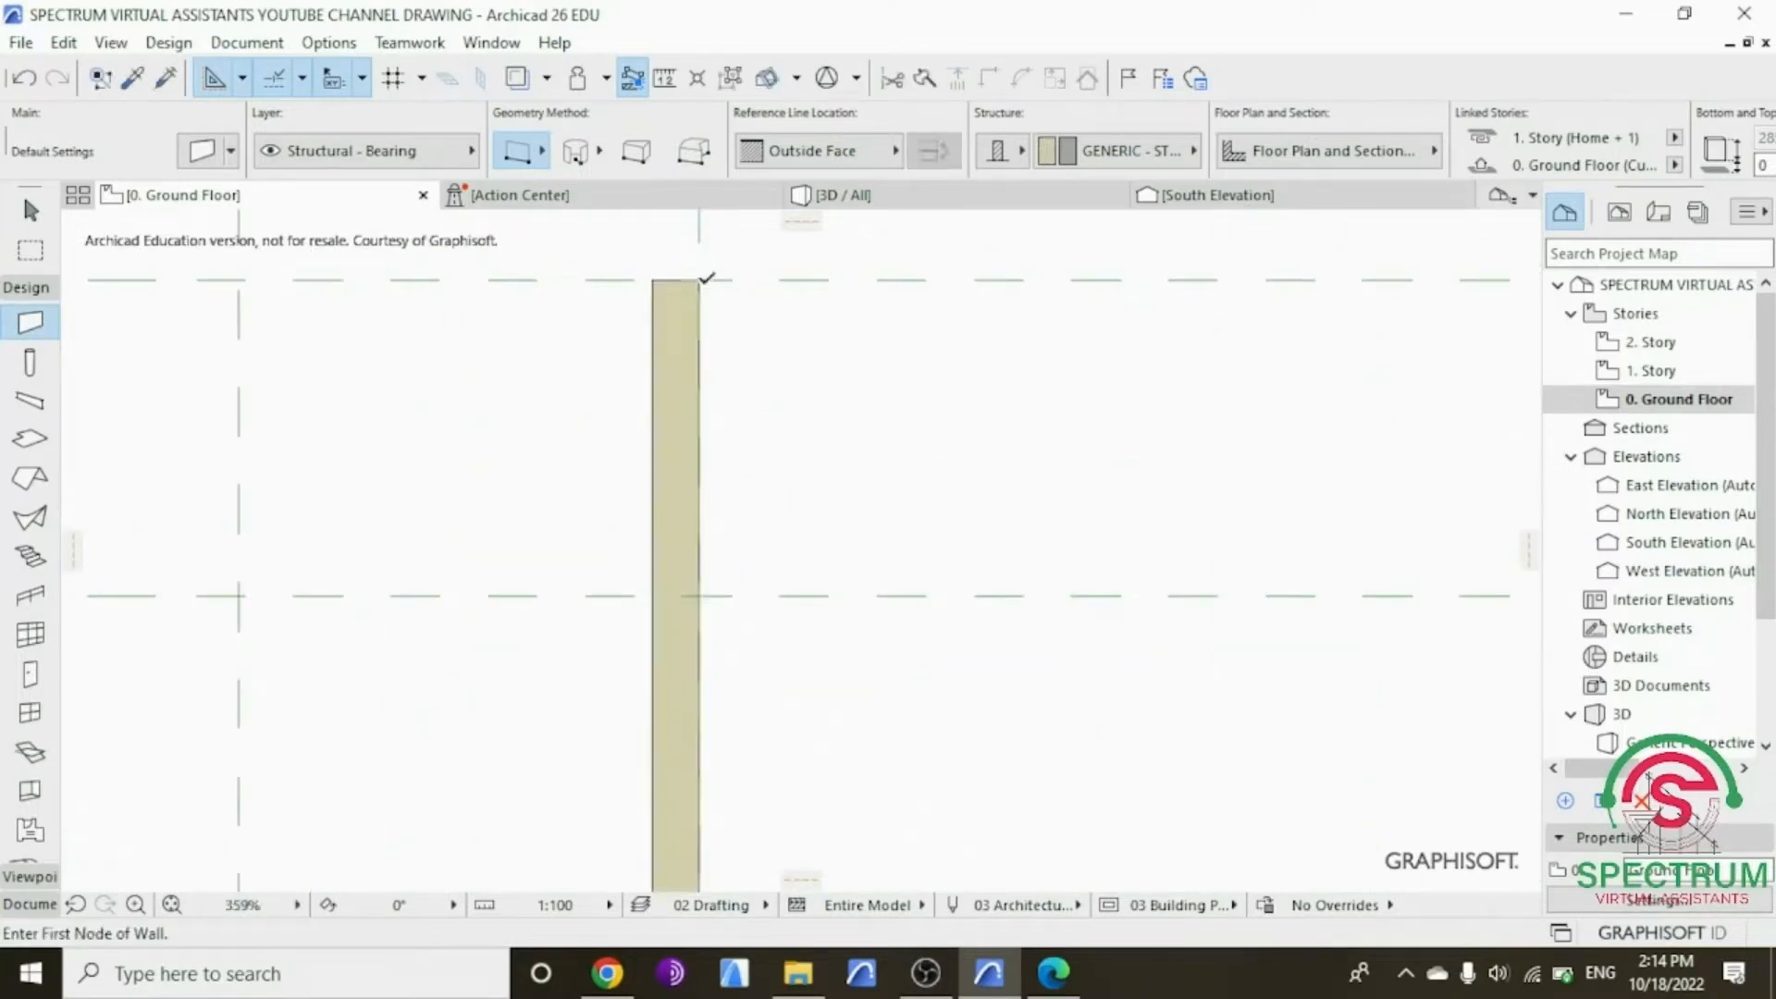
pyautogui.scroll(-4, 697, 290)
pyautogui.scroll(3, 680, 545)
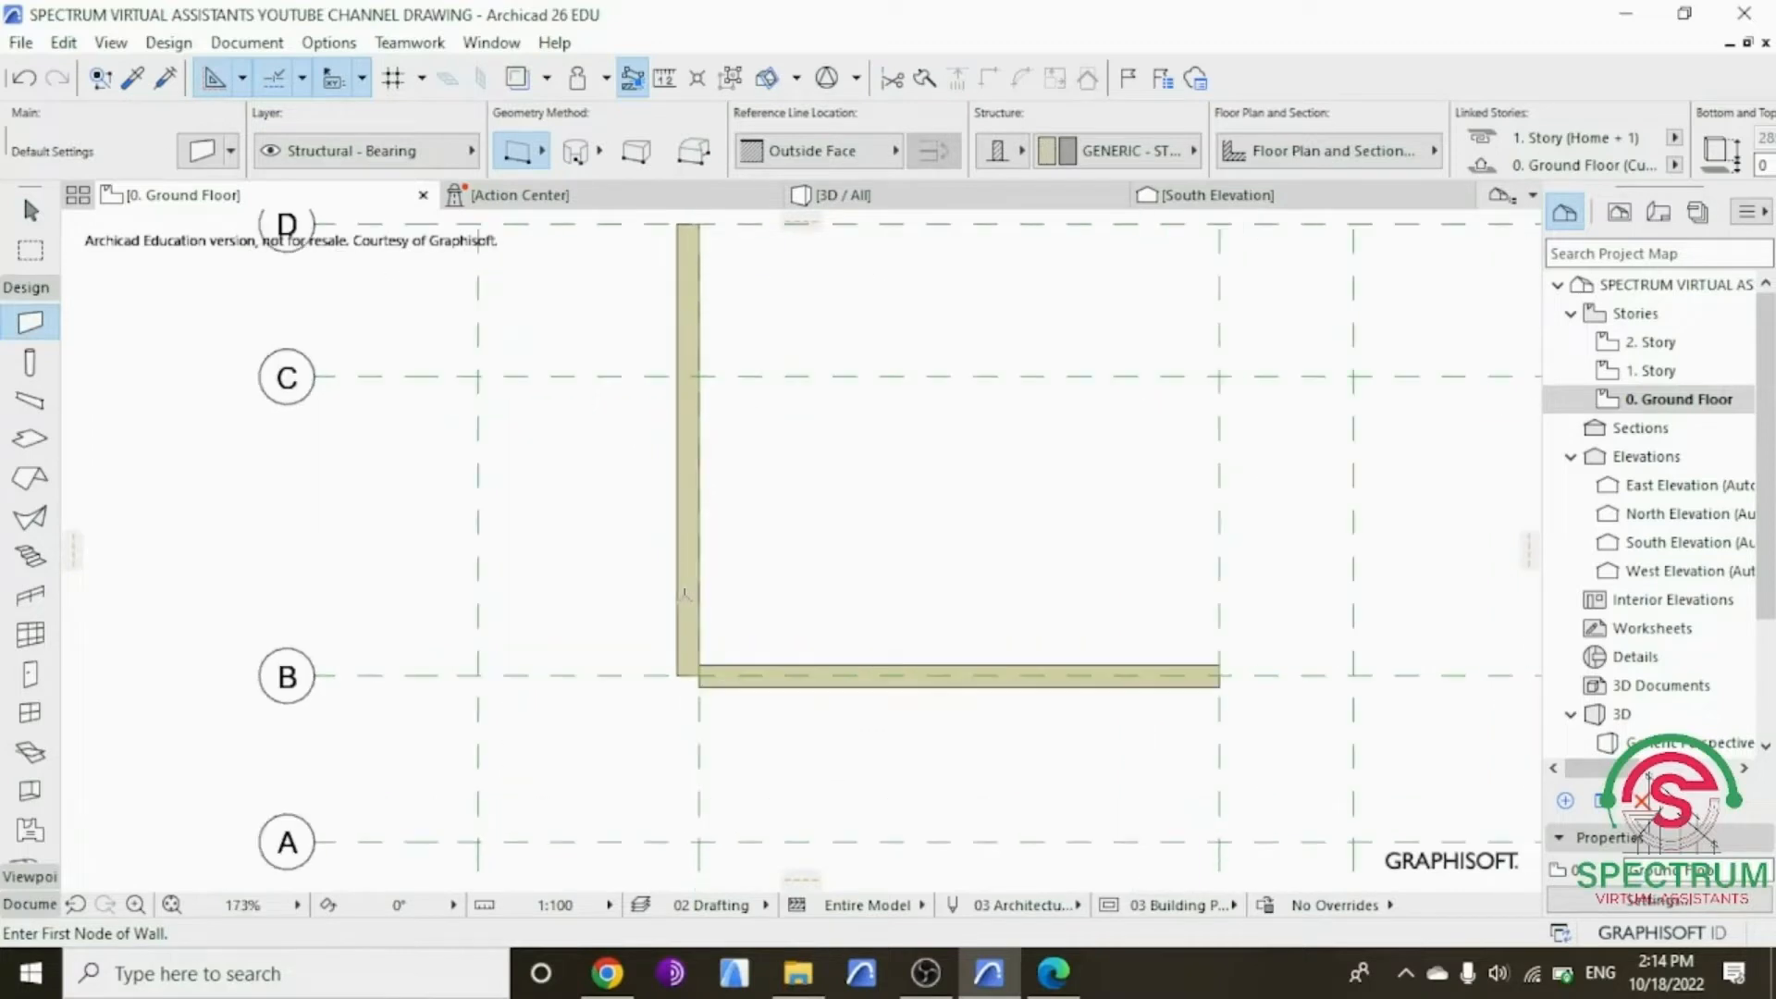
pyautogui.press('Escape')
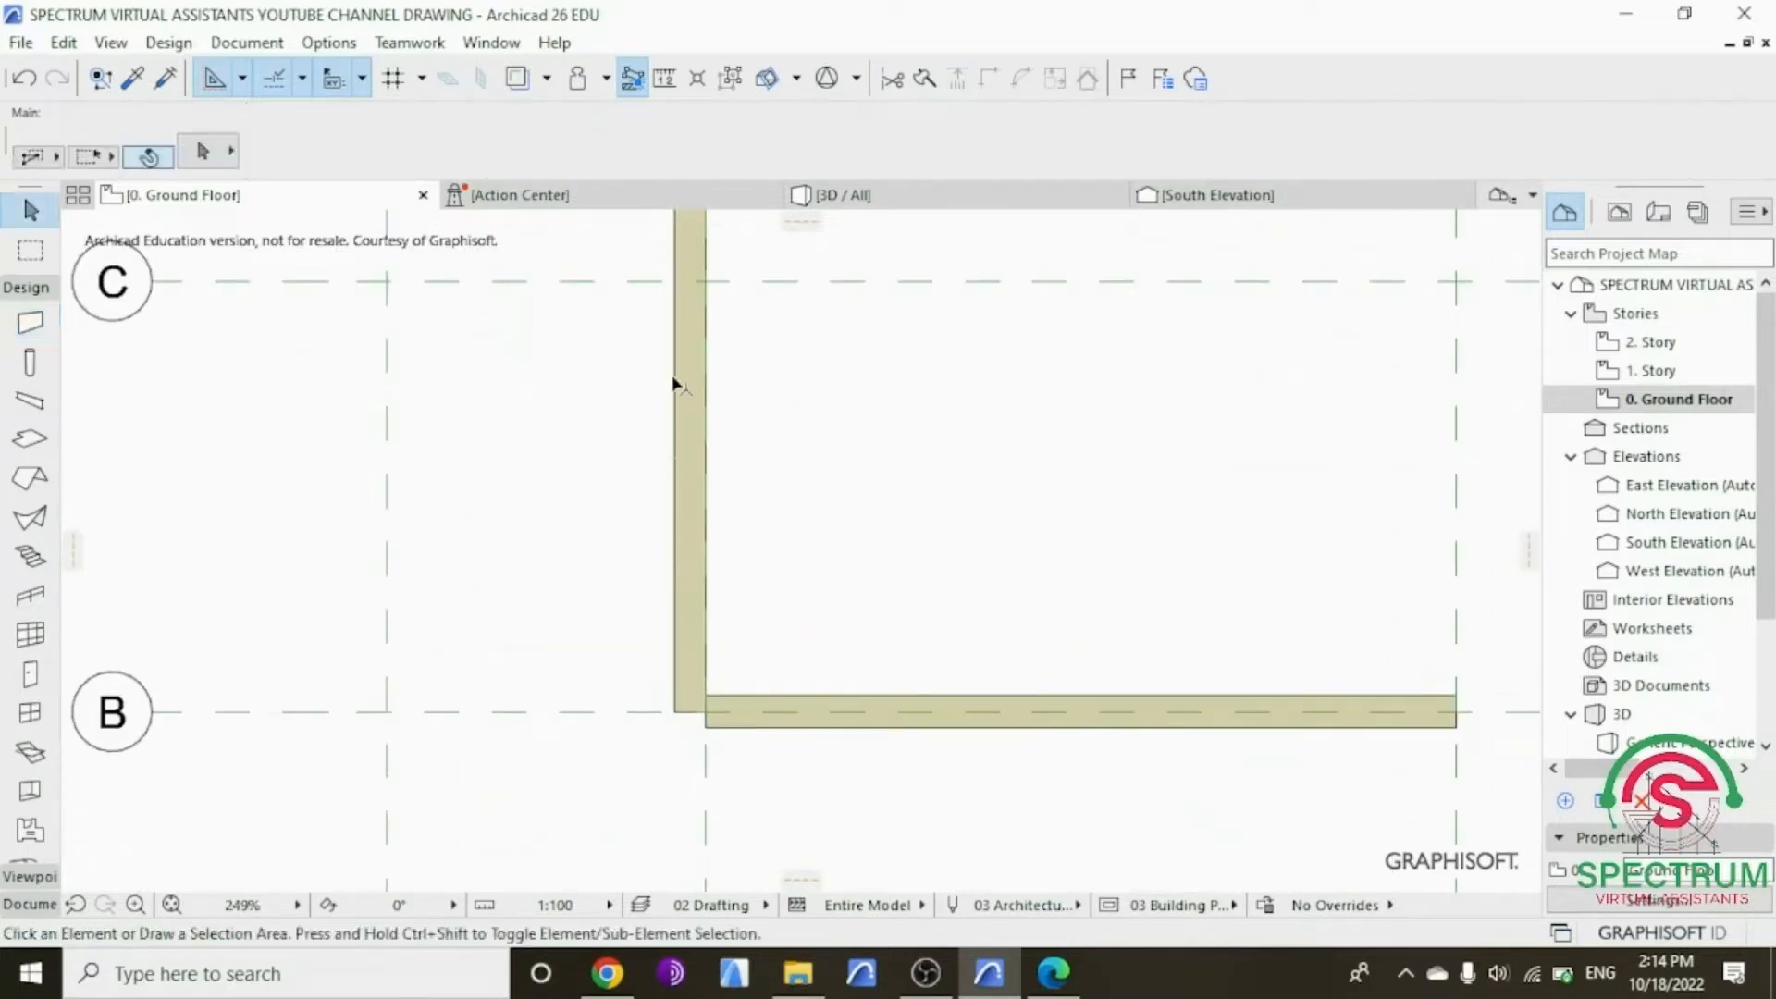
# Step: Move the wall on grid line 2 100 mm toward grid line 3 to centre it on the grid line, and deselect it
pyautogui.click(692, 376)
pyautogui.rightClick(559, 368)
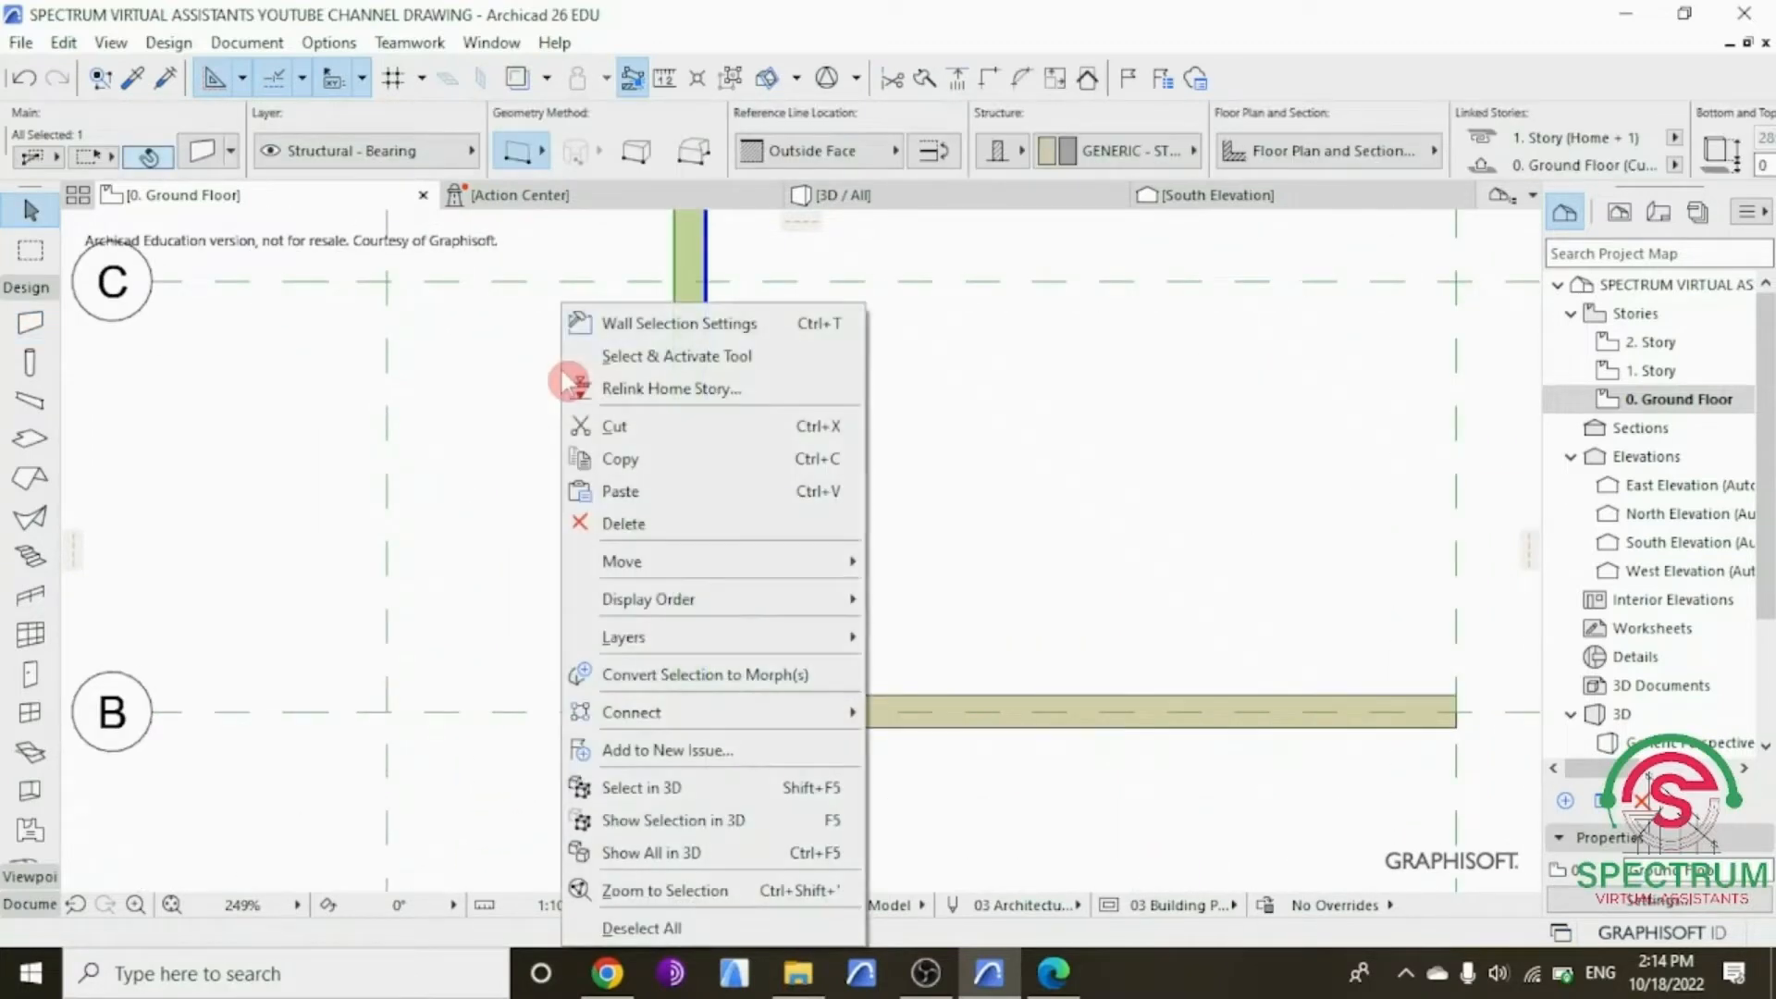
pyautogui.moveTo(674, 561)
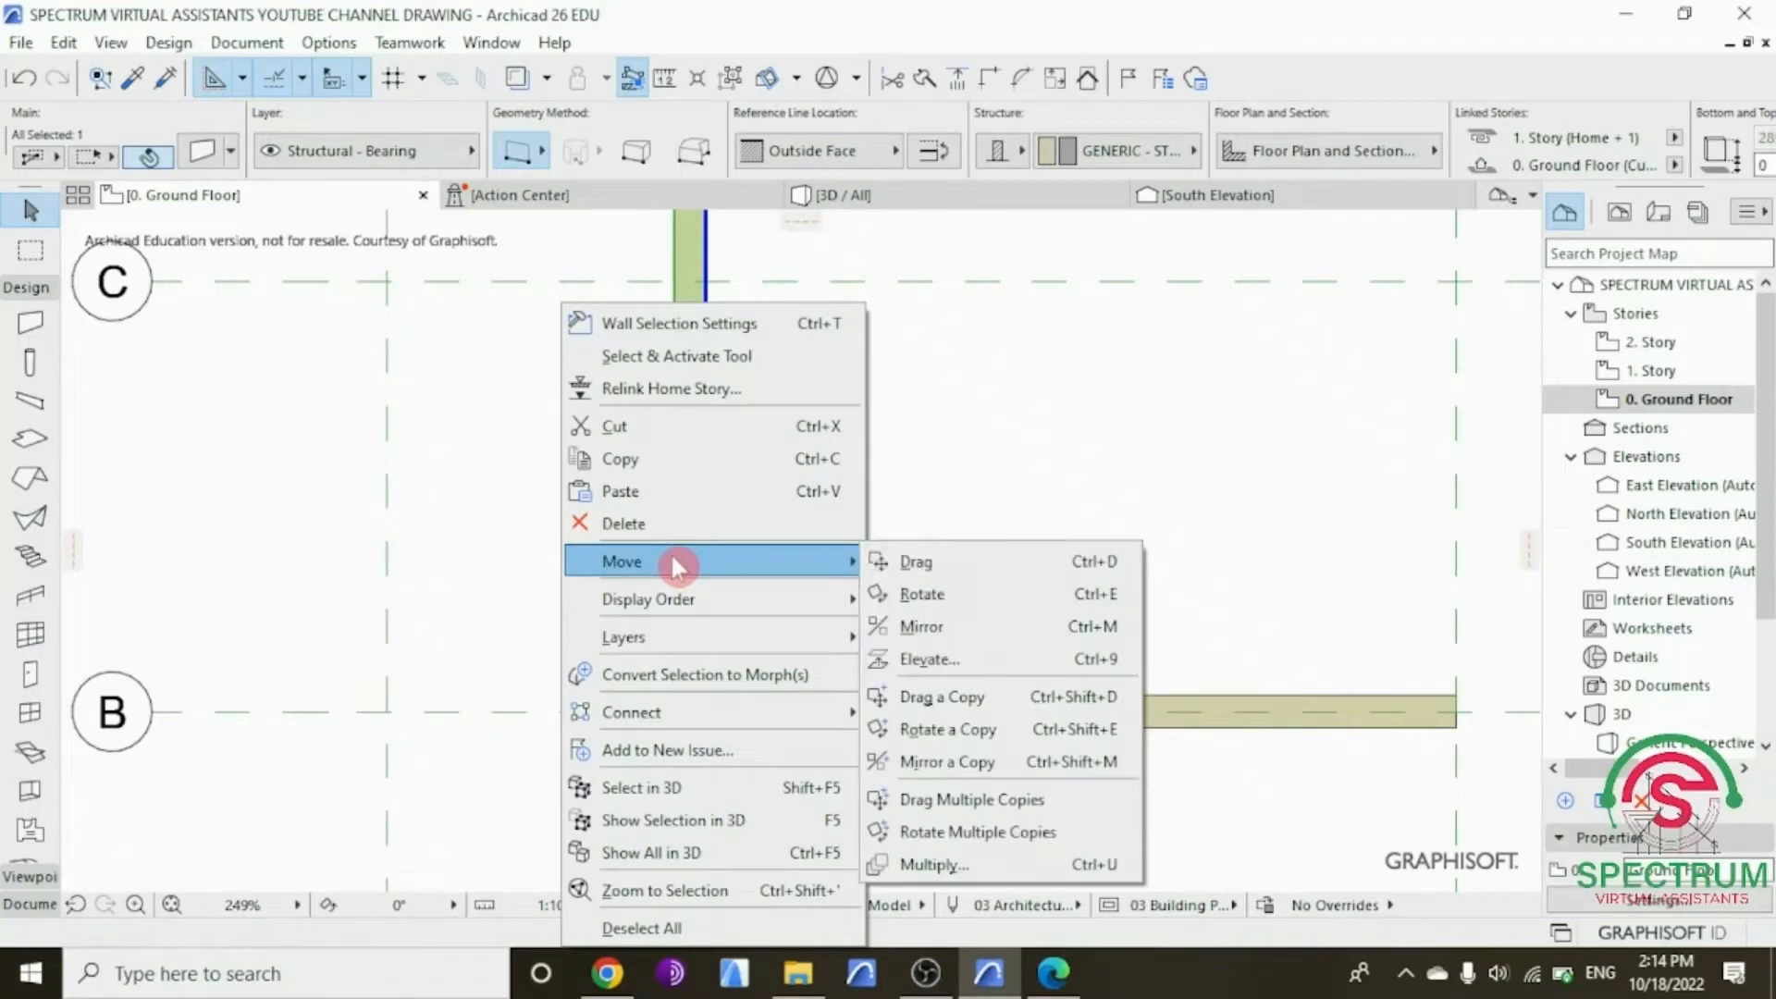
pyautogui.click(898, 562)
pyautogui.scroll(3, 707, 710)
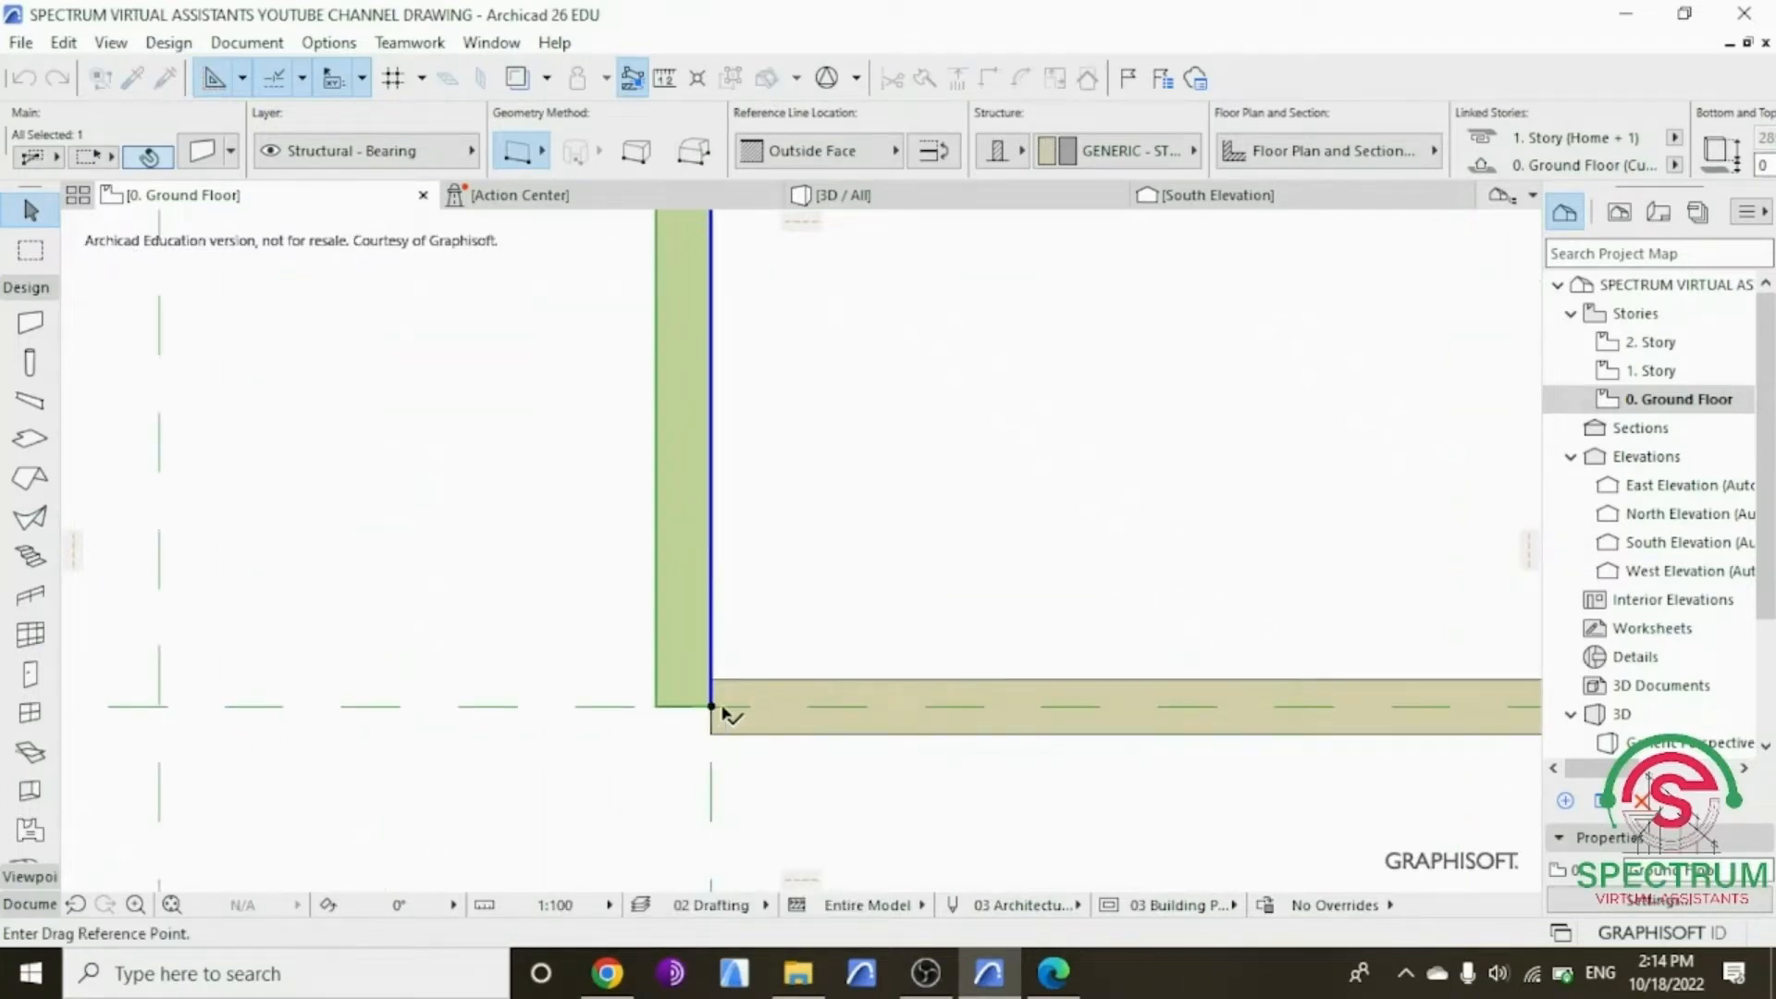
pyautogui.click(710, 706)
pyautogui.write('100')
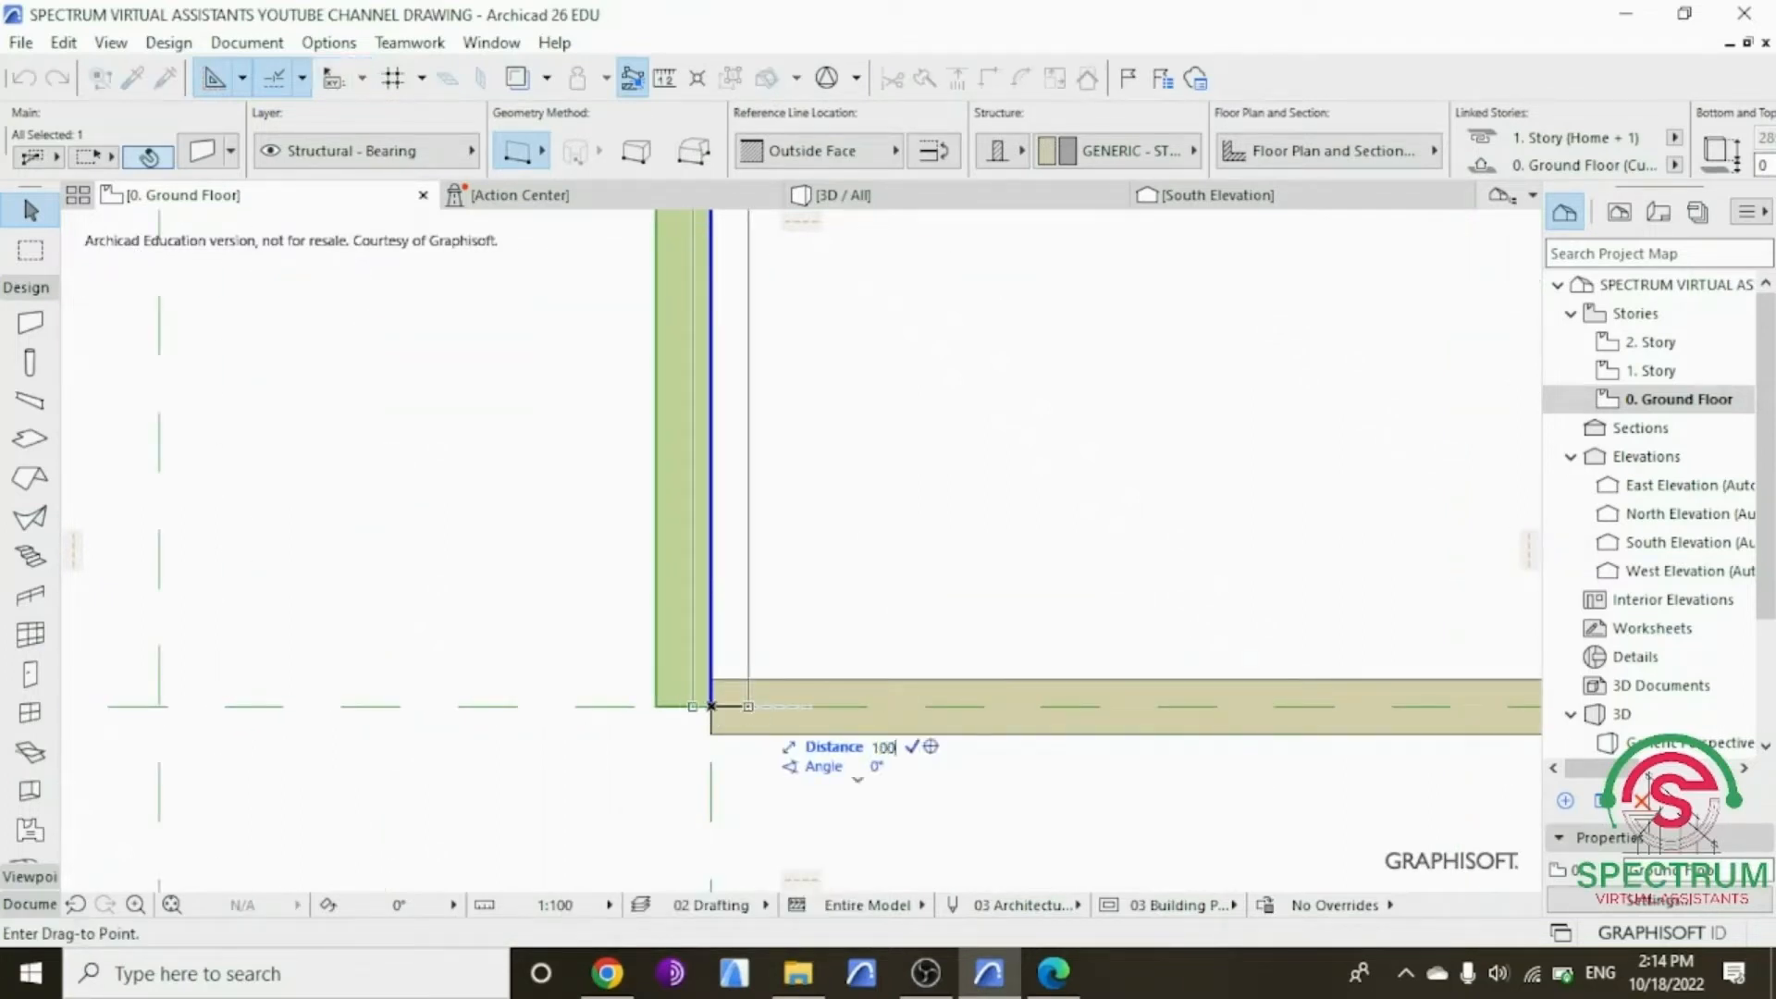
pyautogui.press('Return')
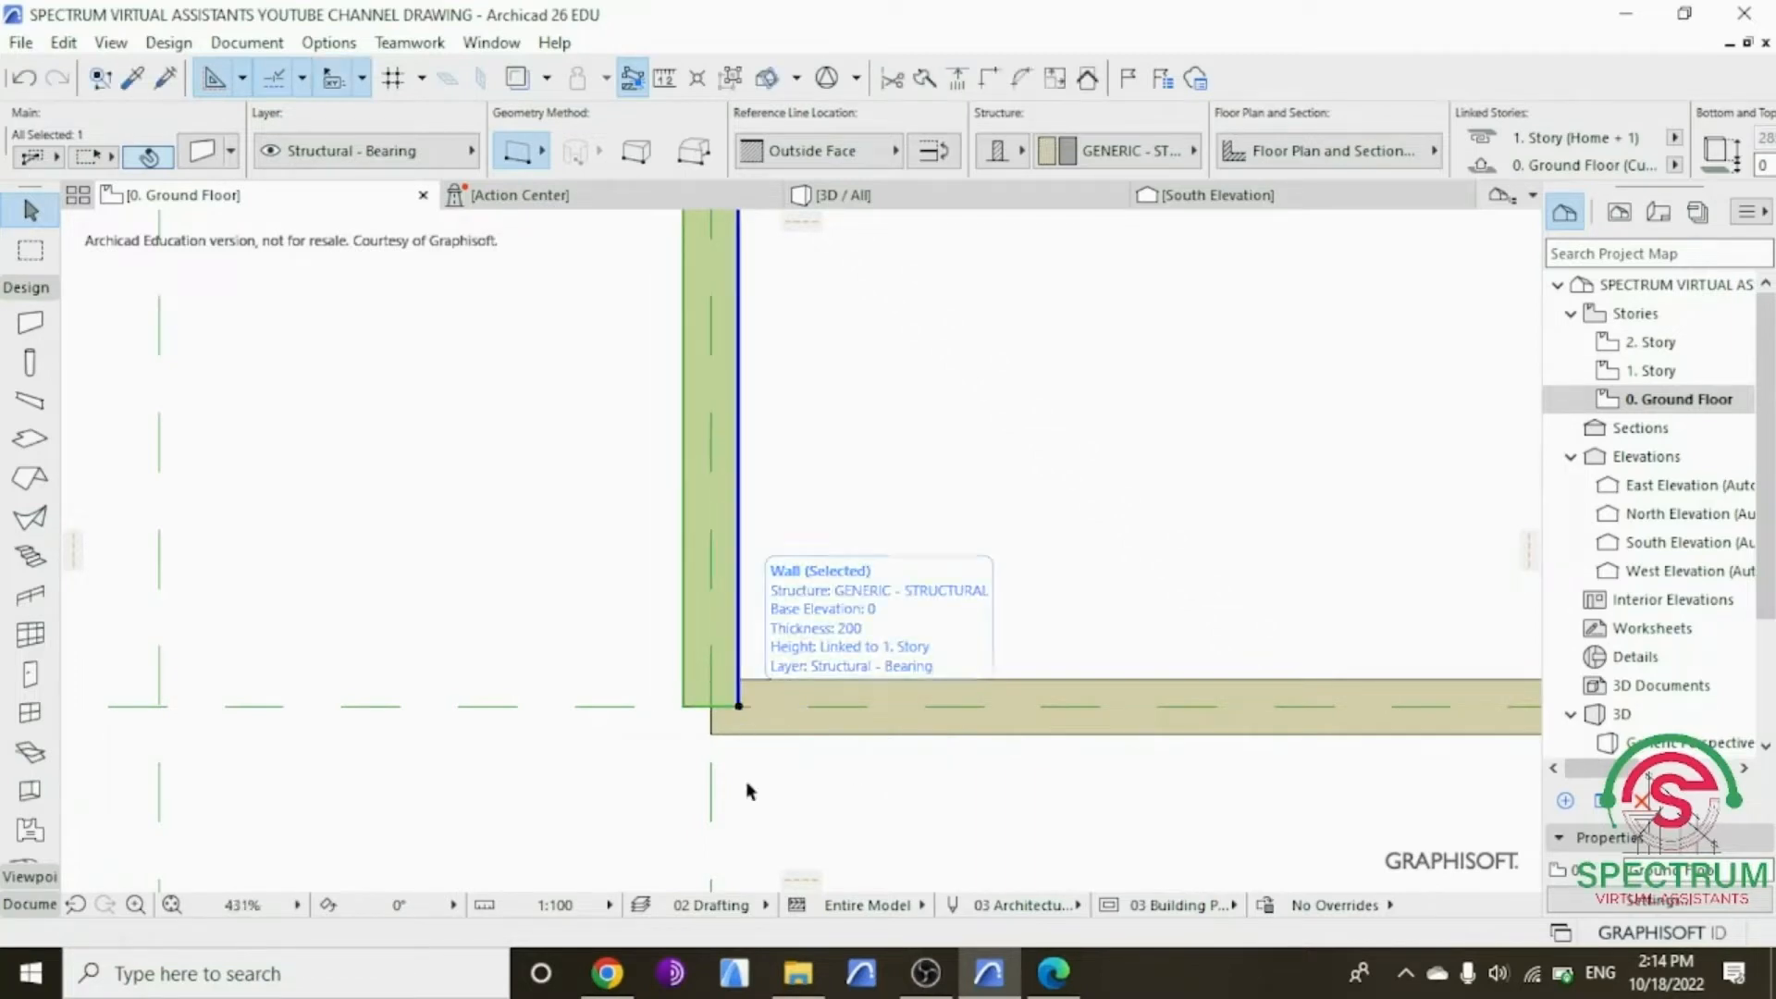
pyautogui.click(766, 784)
# Step: Intersect the walls on grid lines 2 and B to close their shared corner, and deselect them
pyautogui.scroll(3, 732, 746)
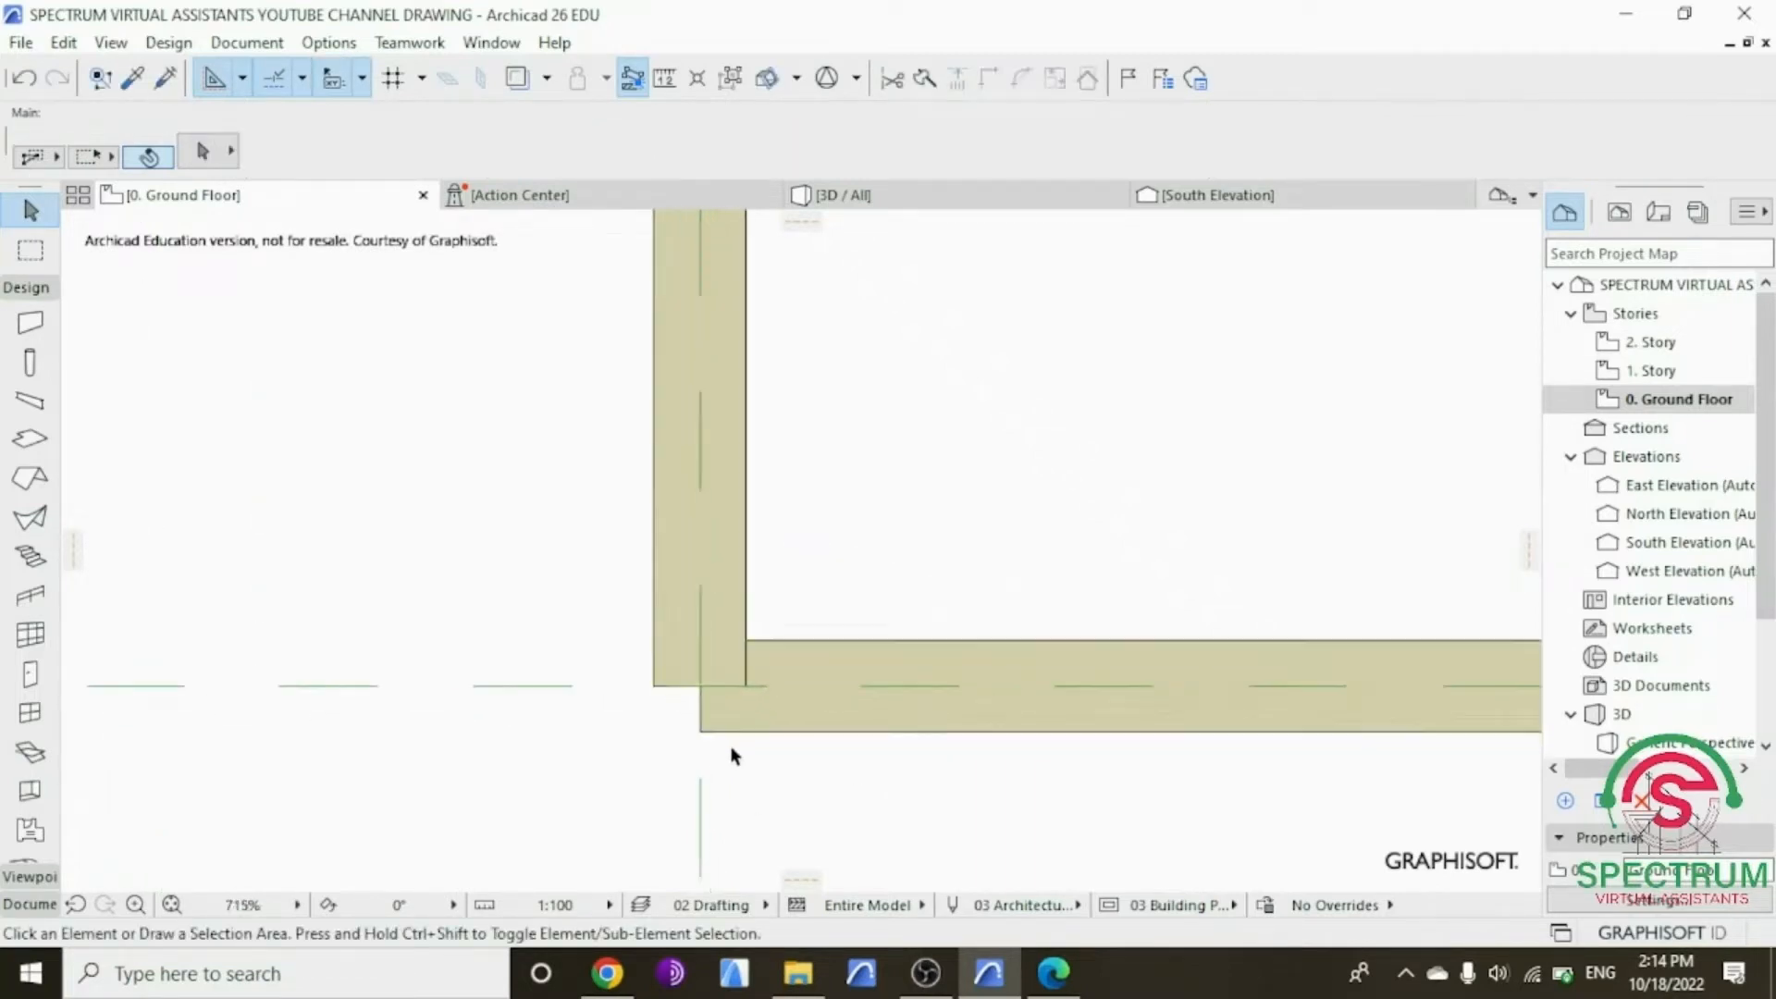
pyautogui.click(725, 579)
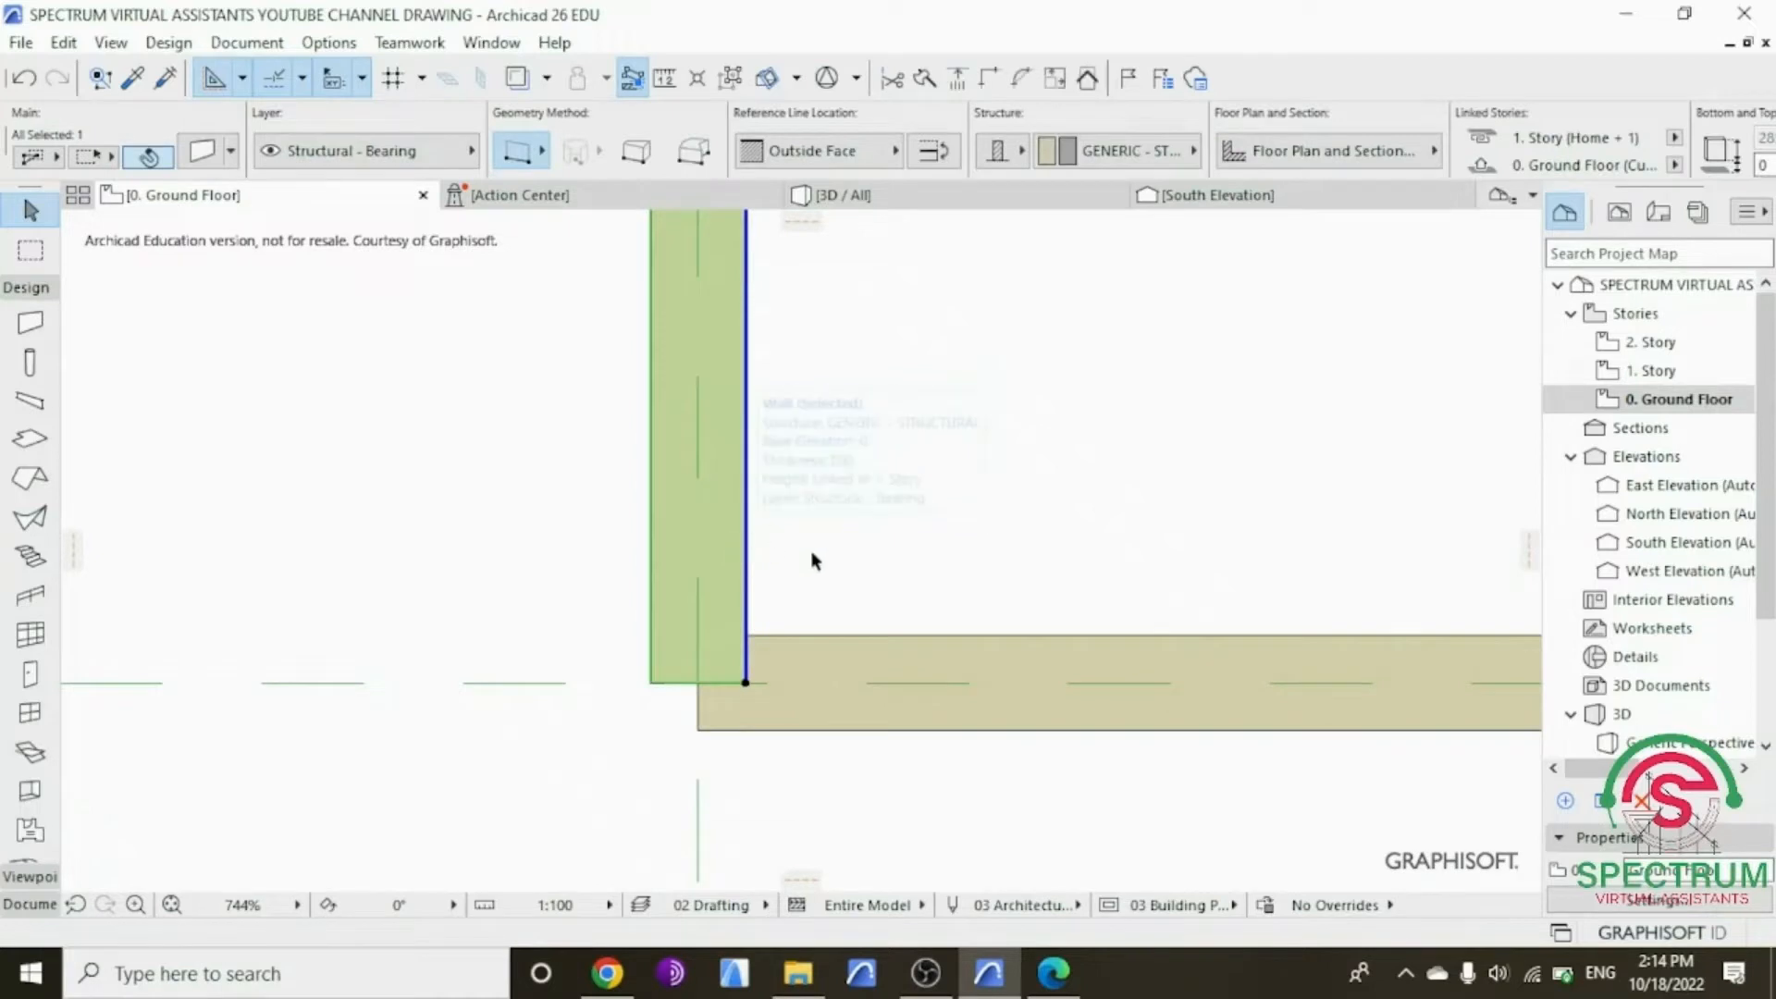
pyautogui.keyDown('shift'); pyautogui.click(802, 650); pyautogui.keyUp('shift')
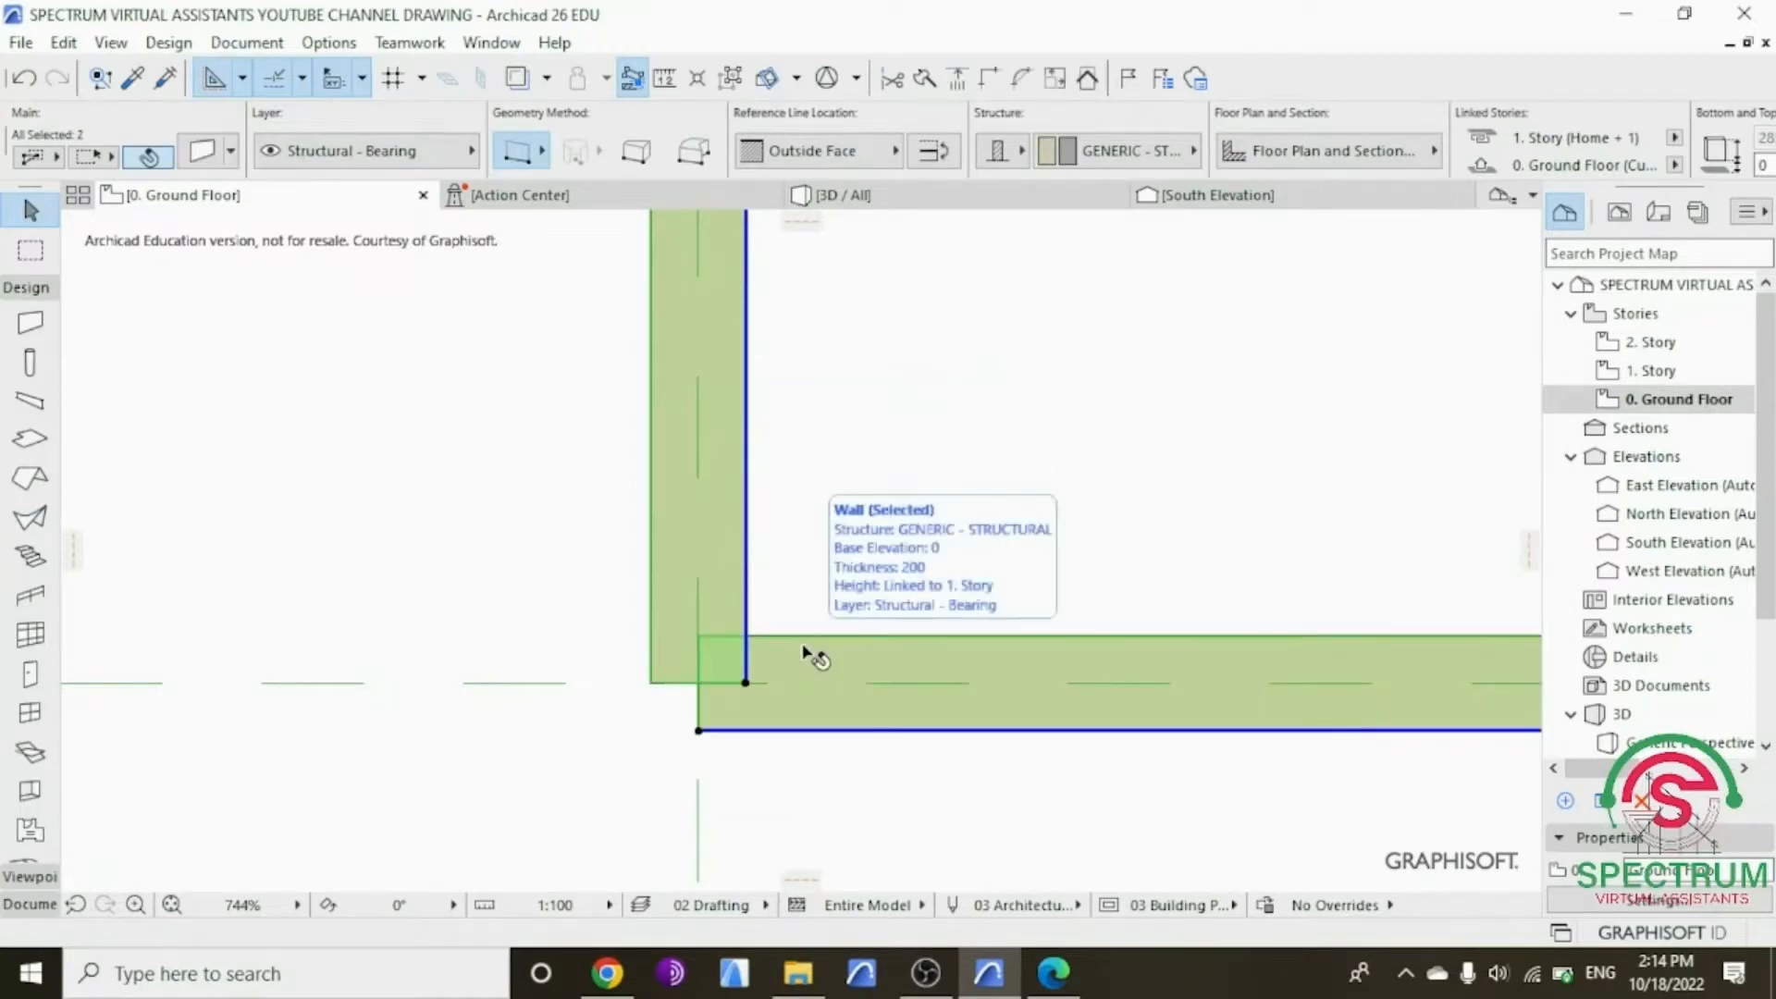
pyautogui.click(984, 83)
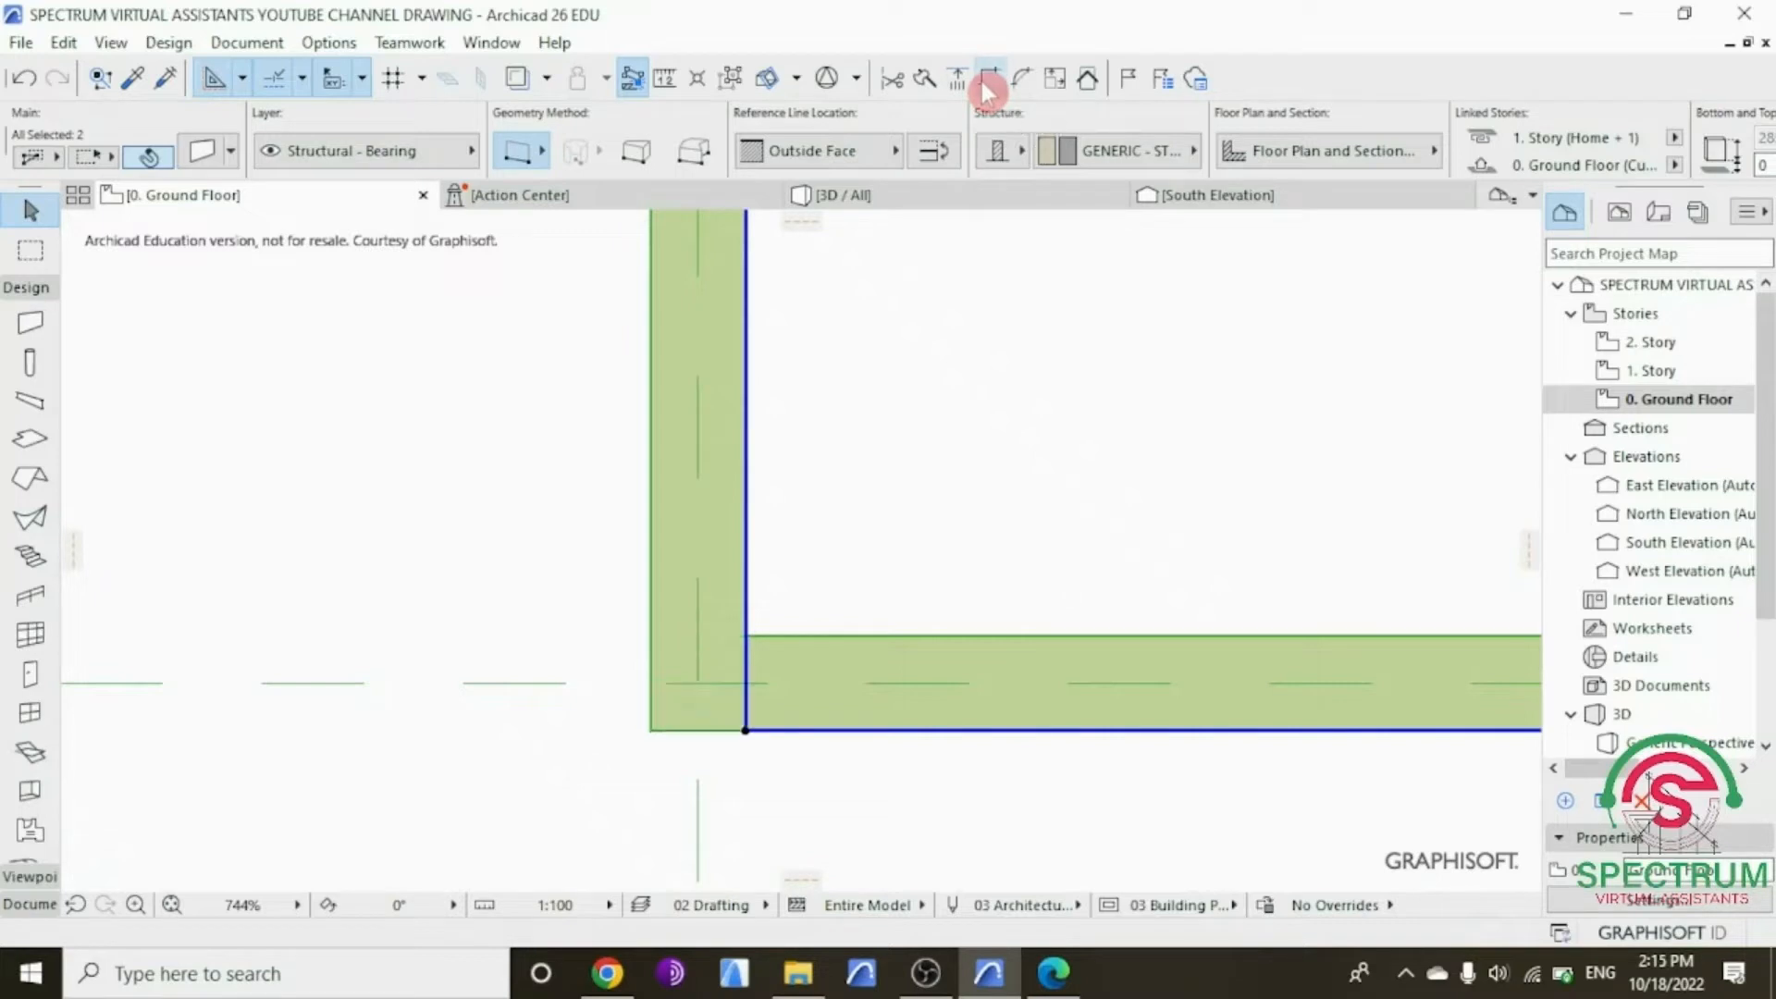
pyautogui.click(912, 428)
# Step: Draw a straight wall along grid line D from grid line 2 to grid line 1
pyautogui.scroll(-10, 706, 768)
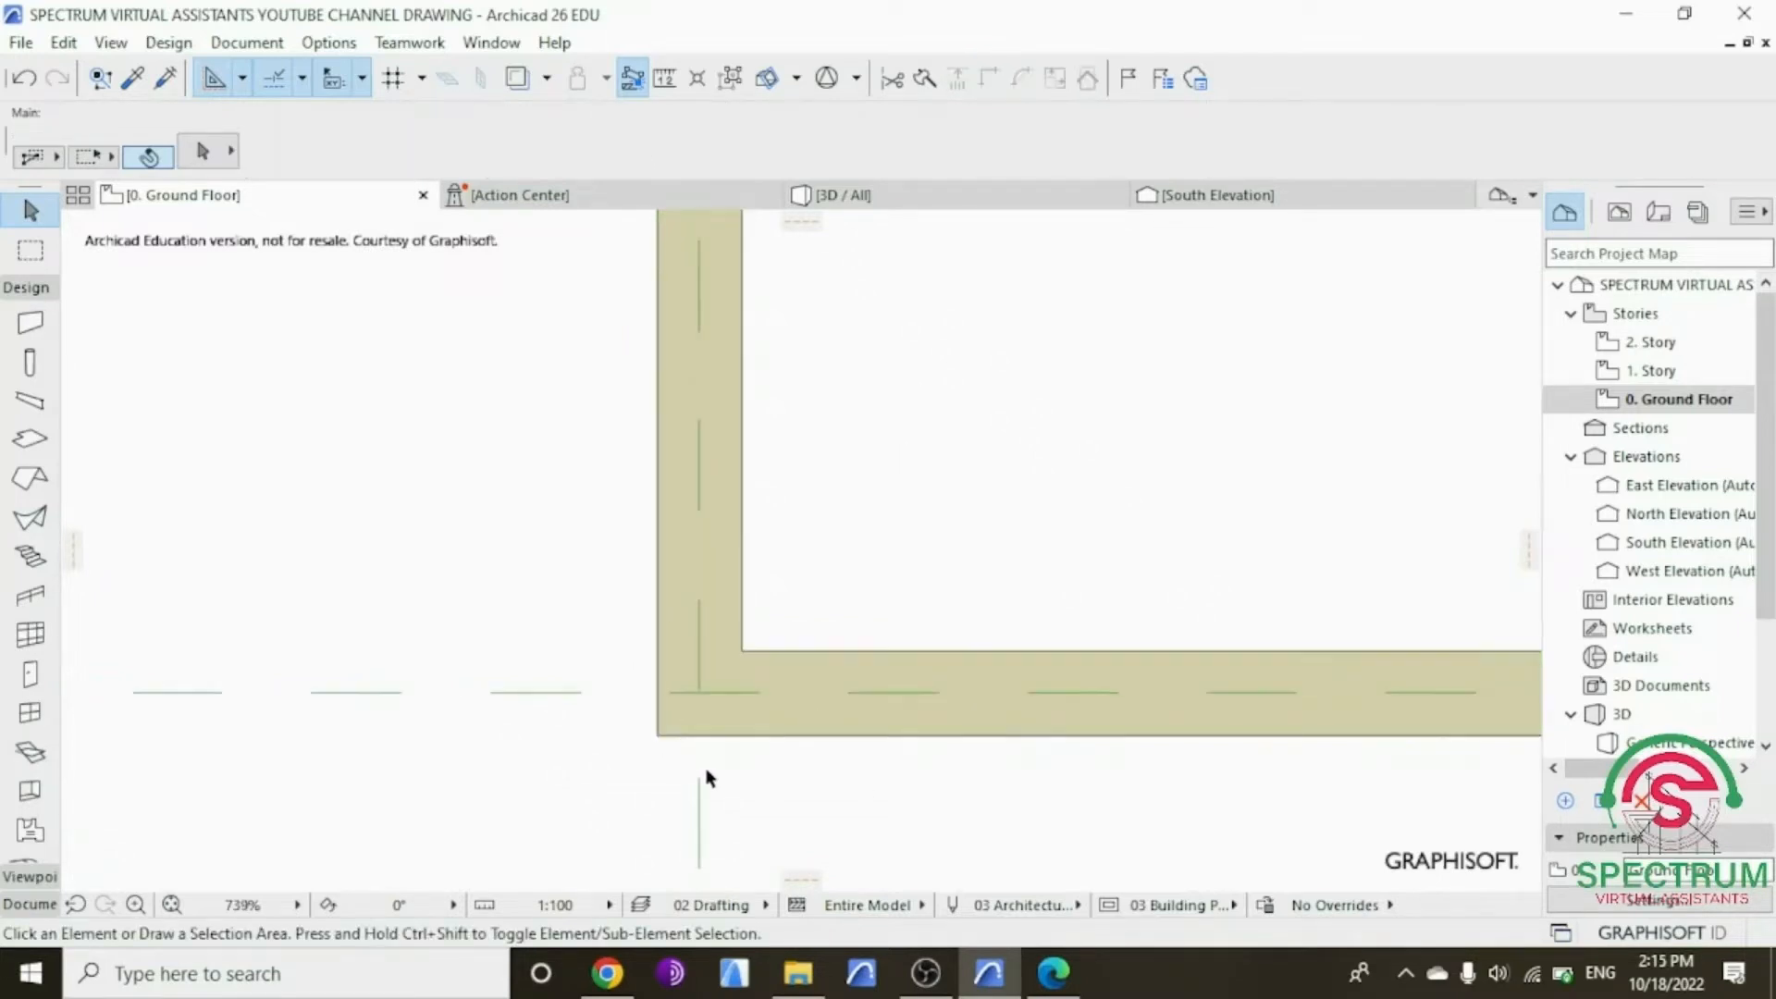
pyautogui.scroll(-5, 707, 768)
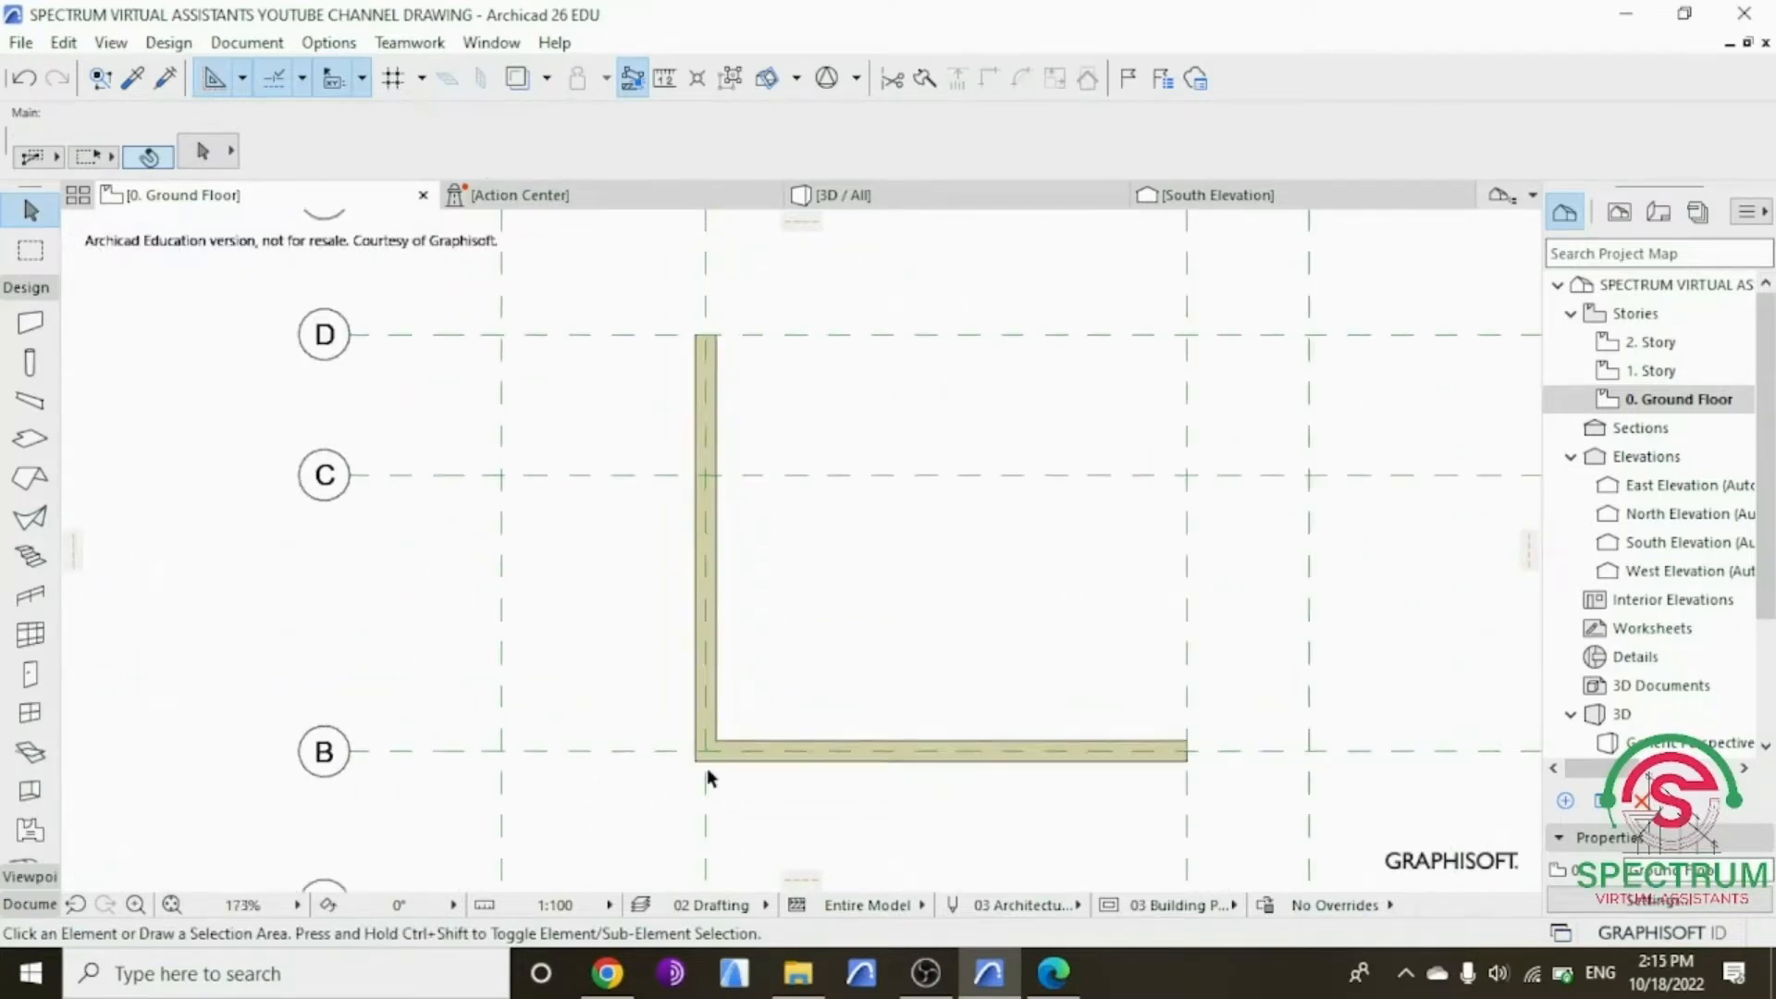
pyautogui.scroll(2, 700, 444)
pyautogui.scroll(2, 700, 446)
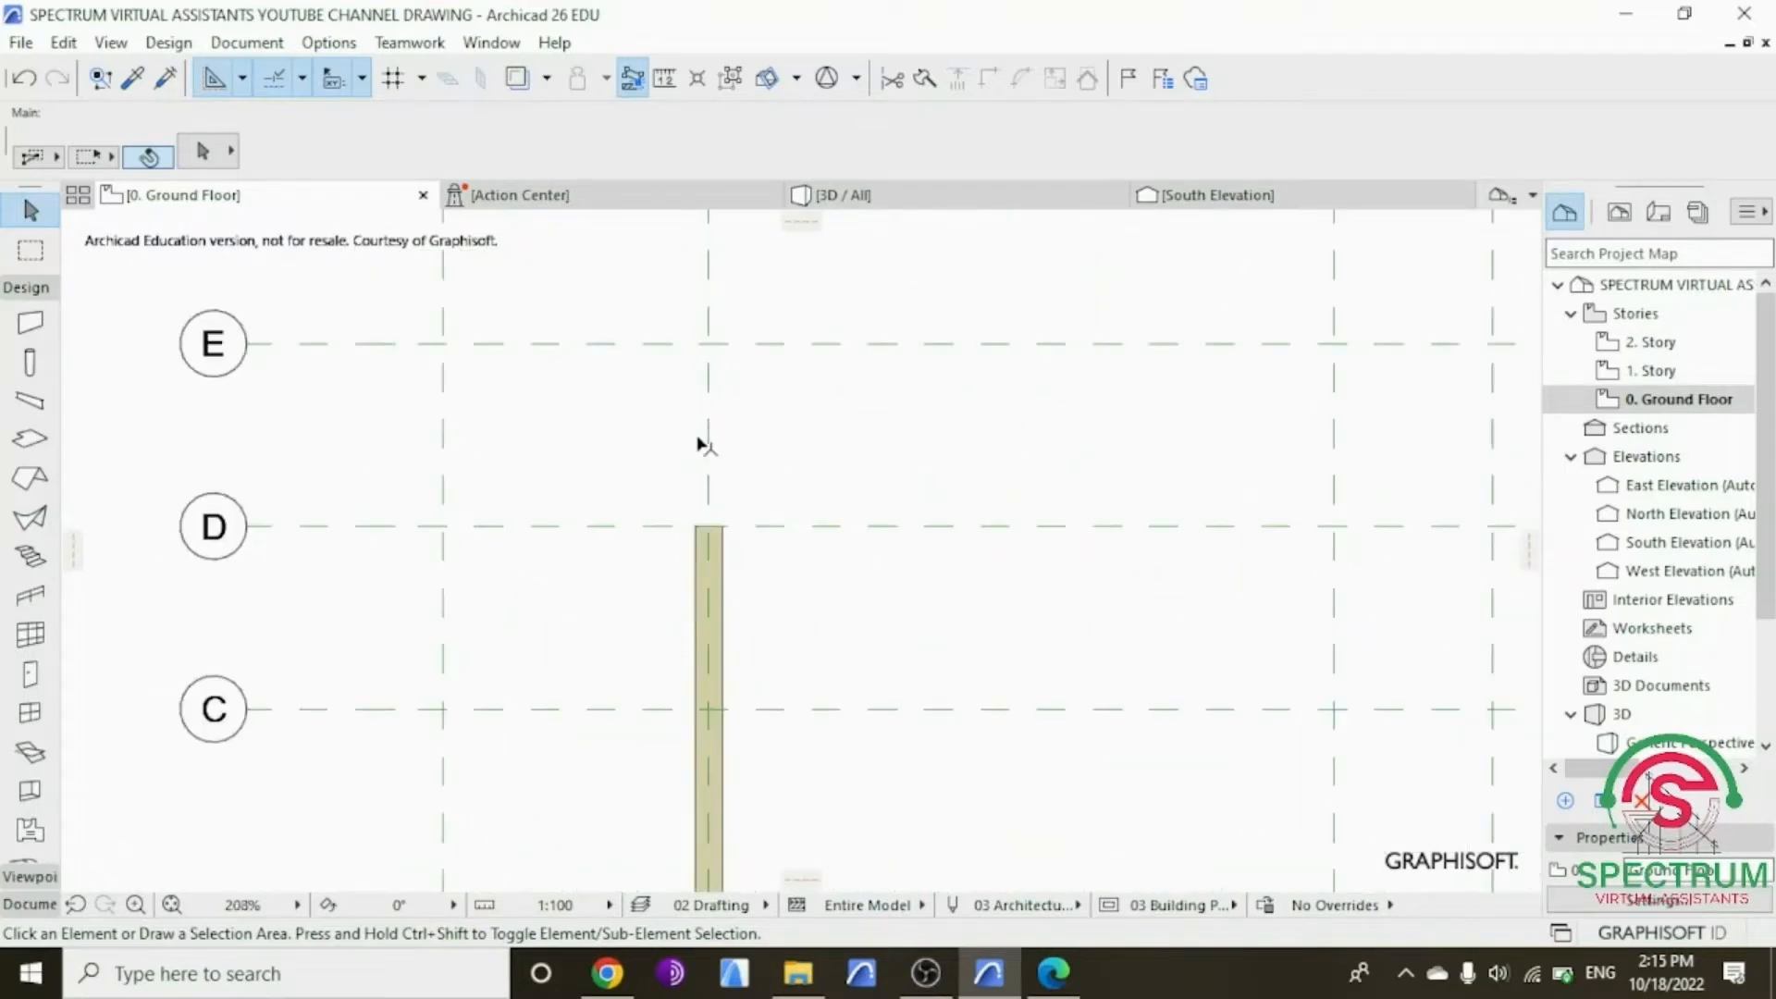
pyautogui.click(29, 323)
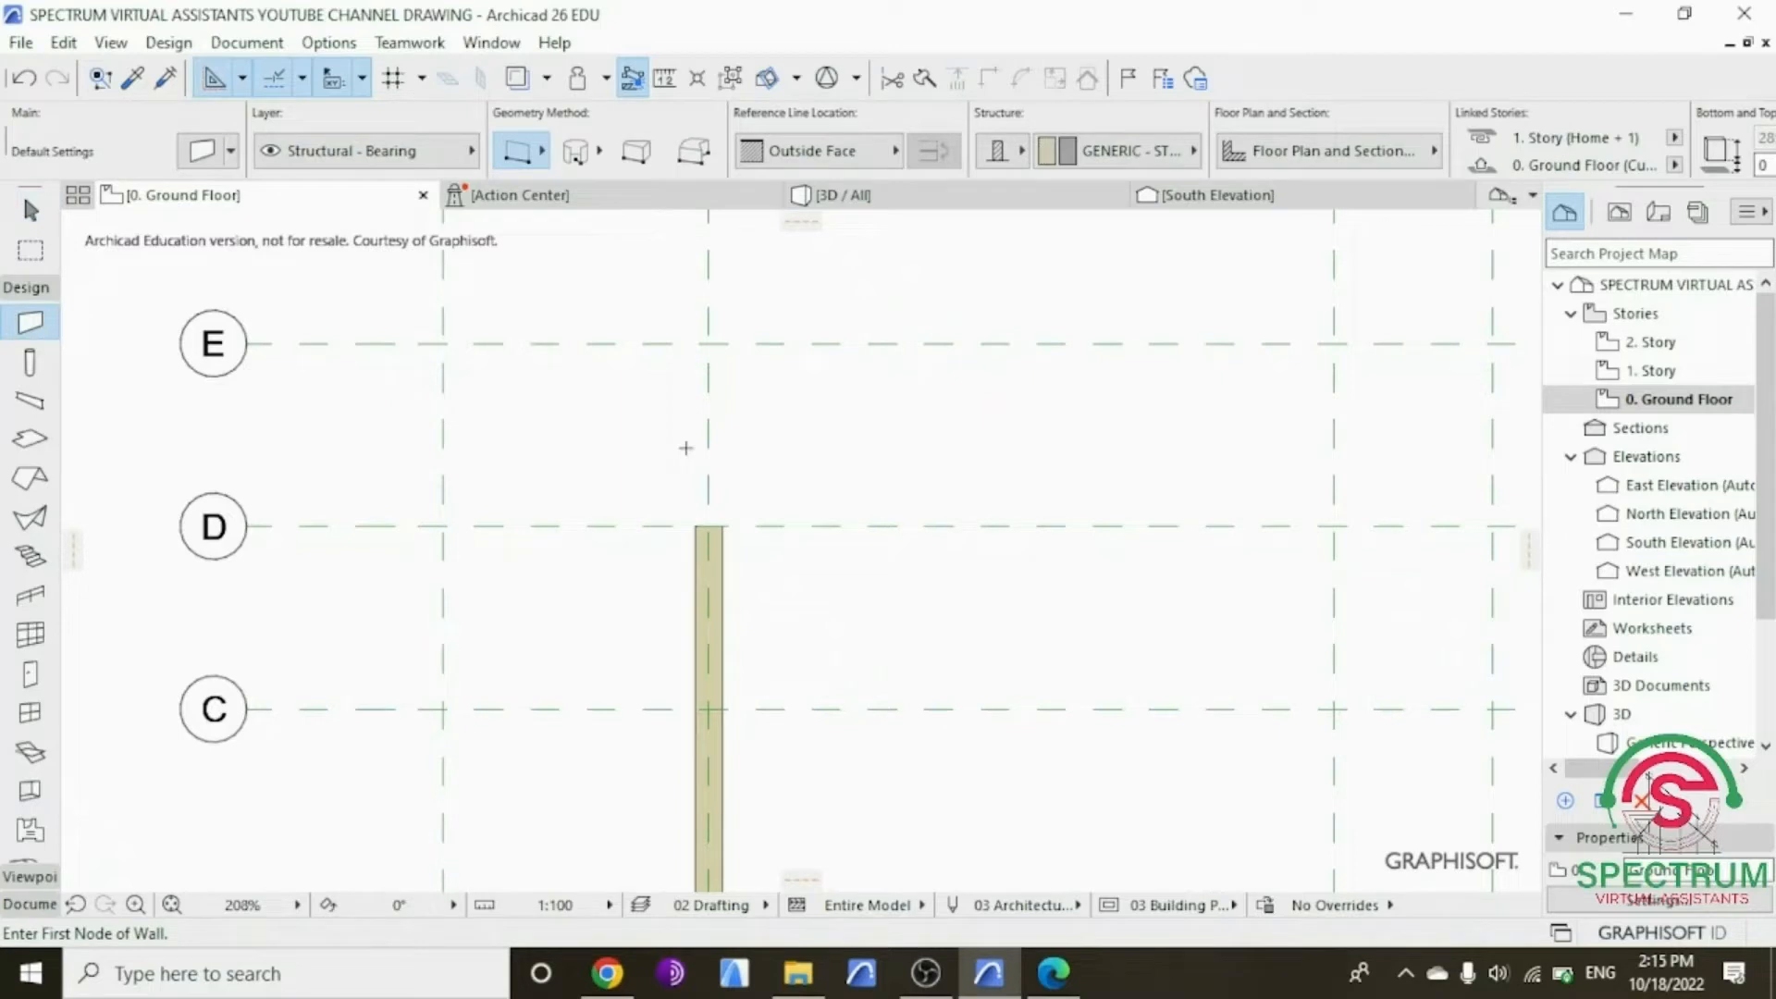
pyautogui.scroll(1, 711, 536)
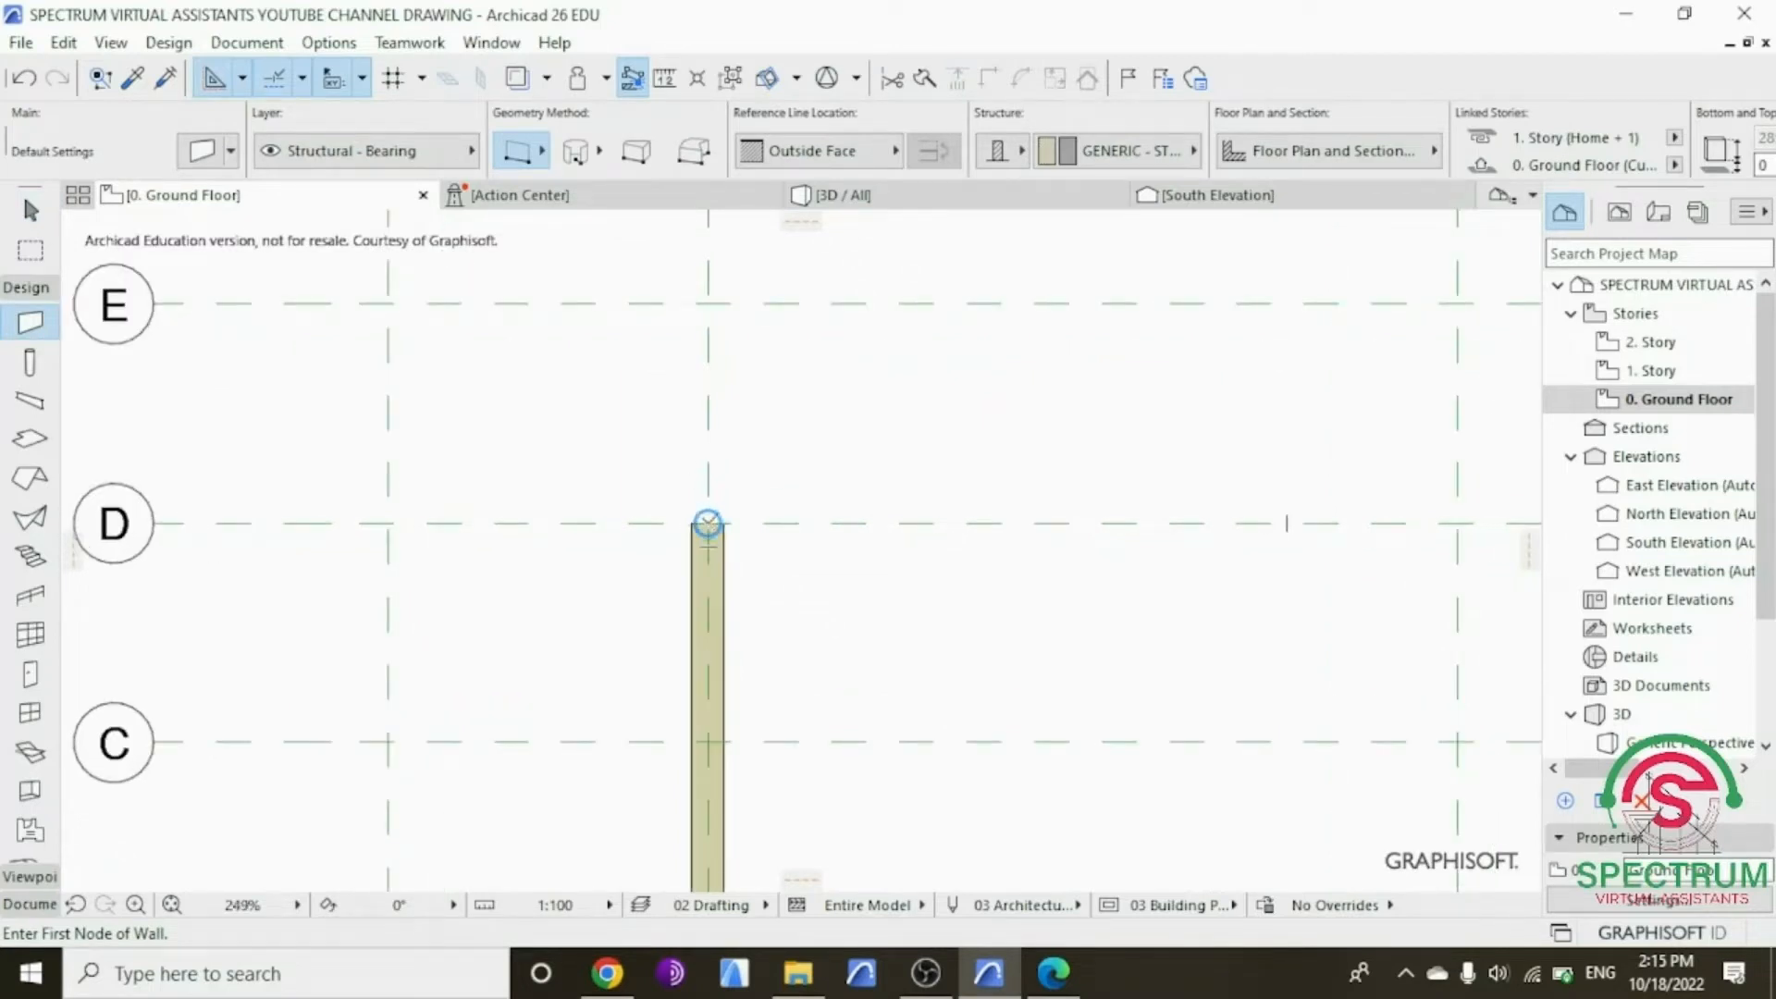
pyautogui.click(707, 524)
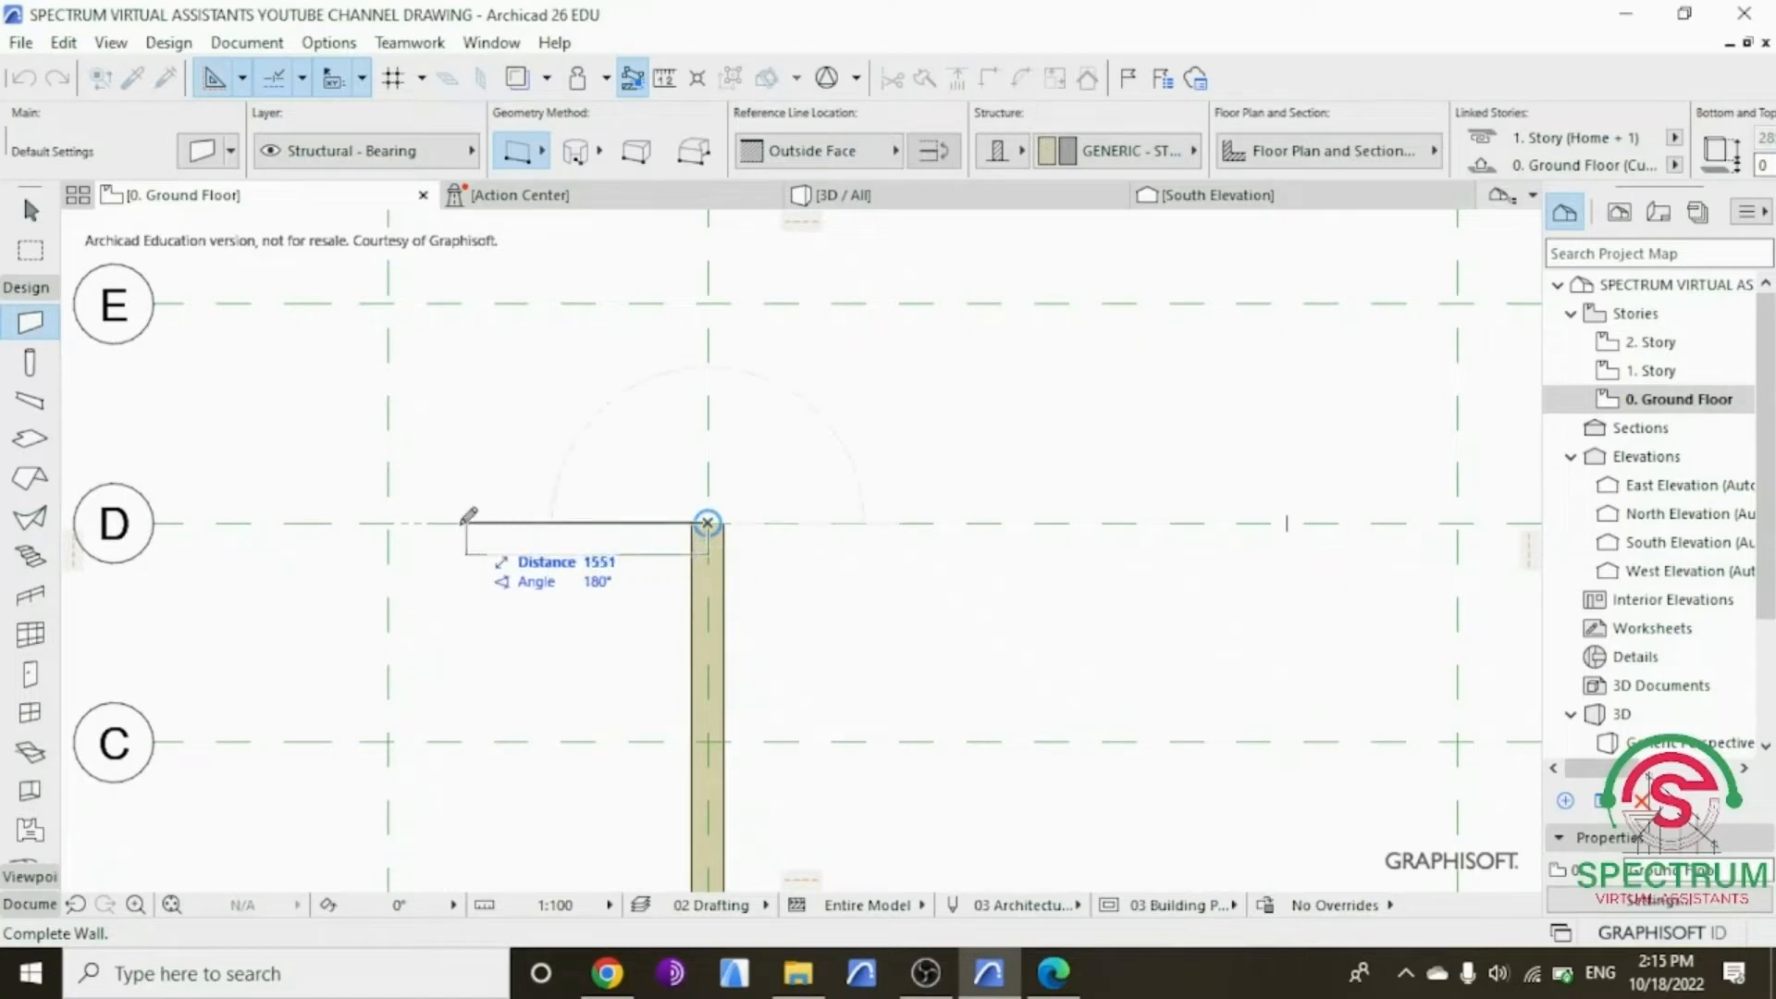
pyautogui.click(388, 523)
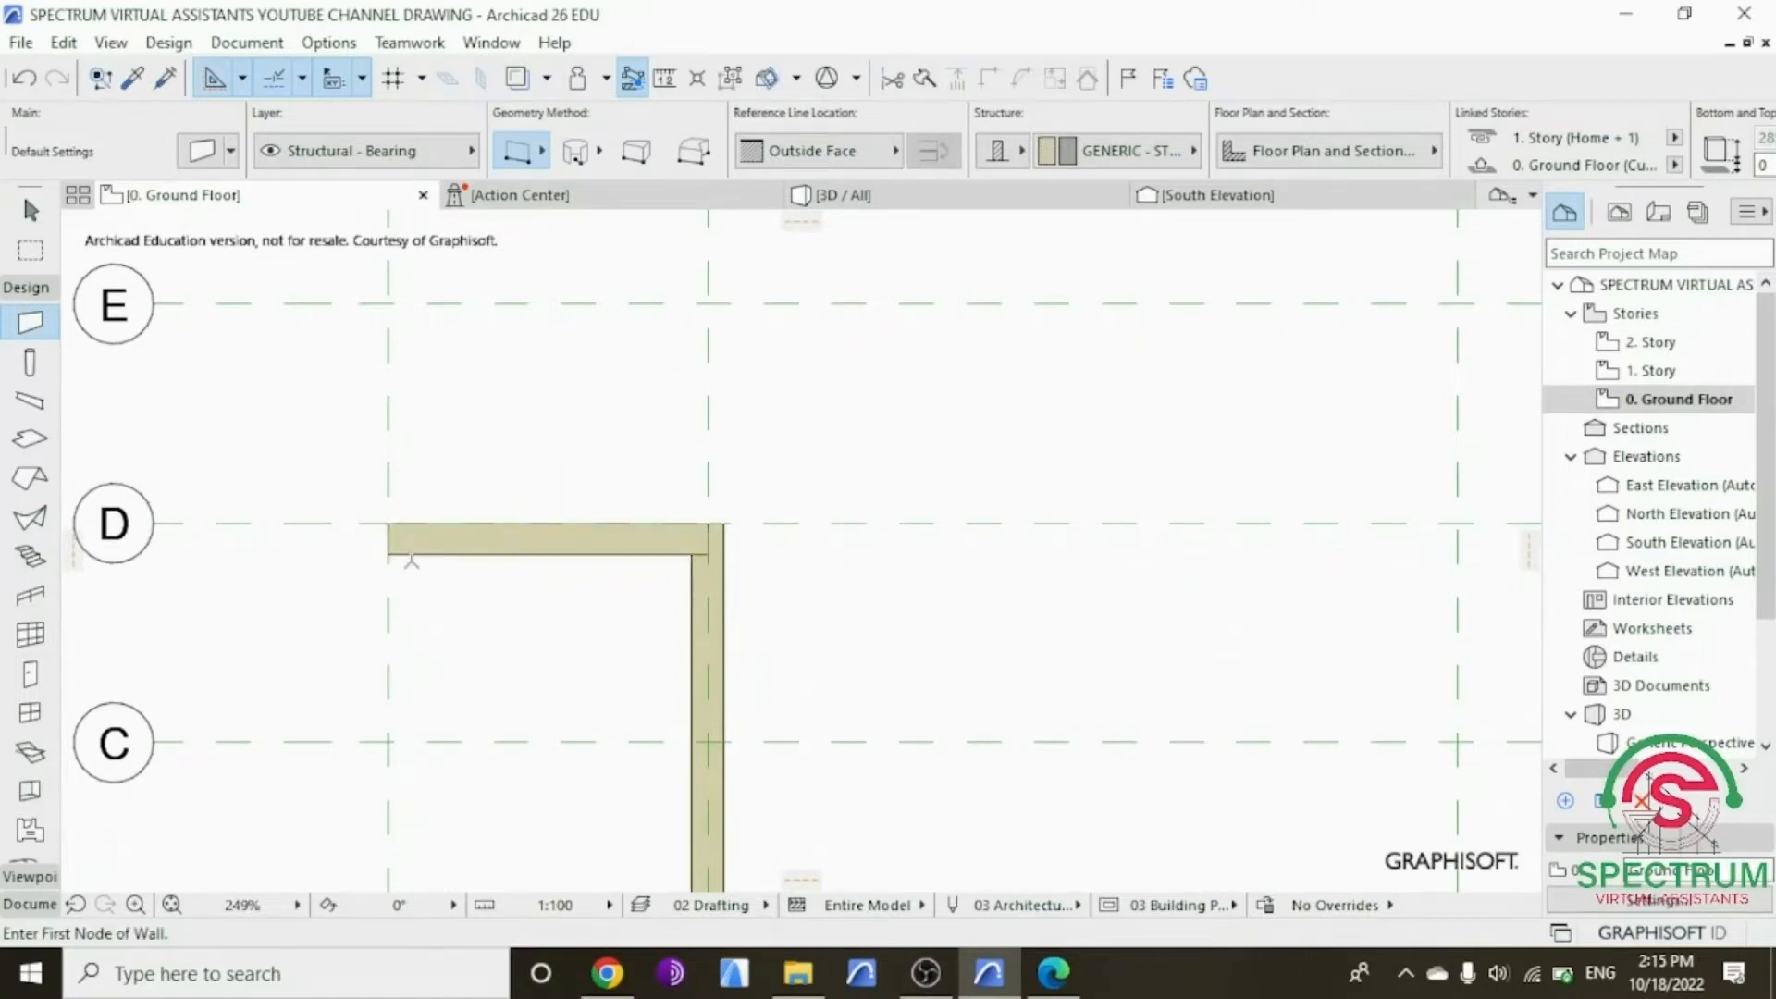
pyautogui.scroll(2, 412, 561)
pyautogui.press('Escape')
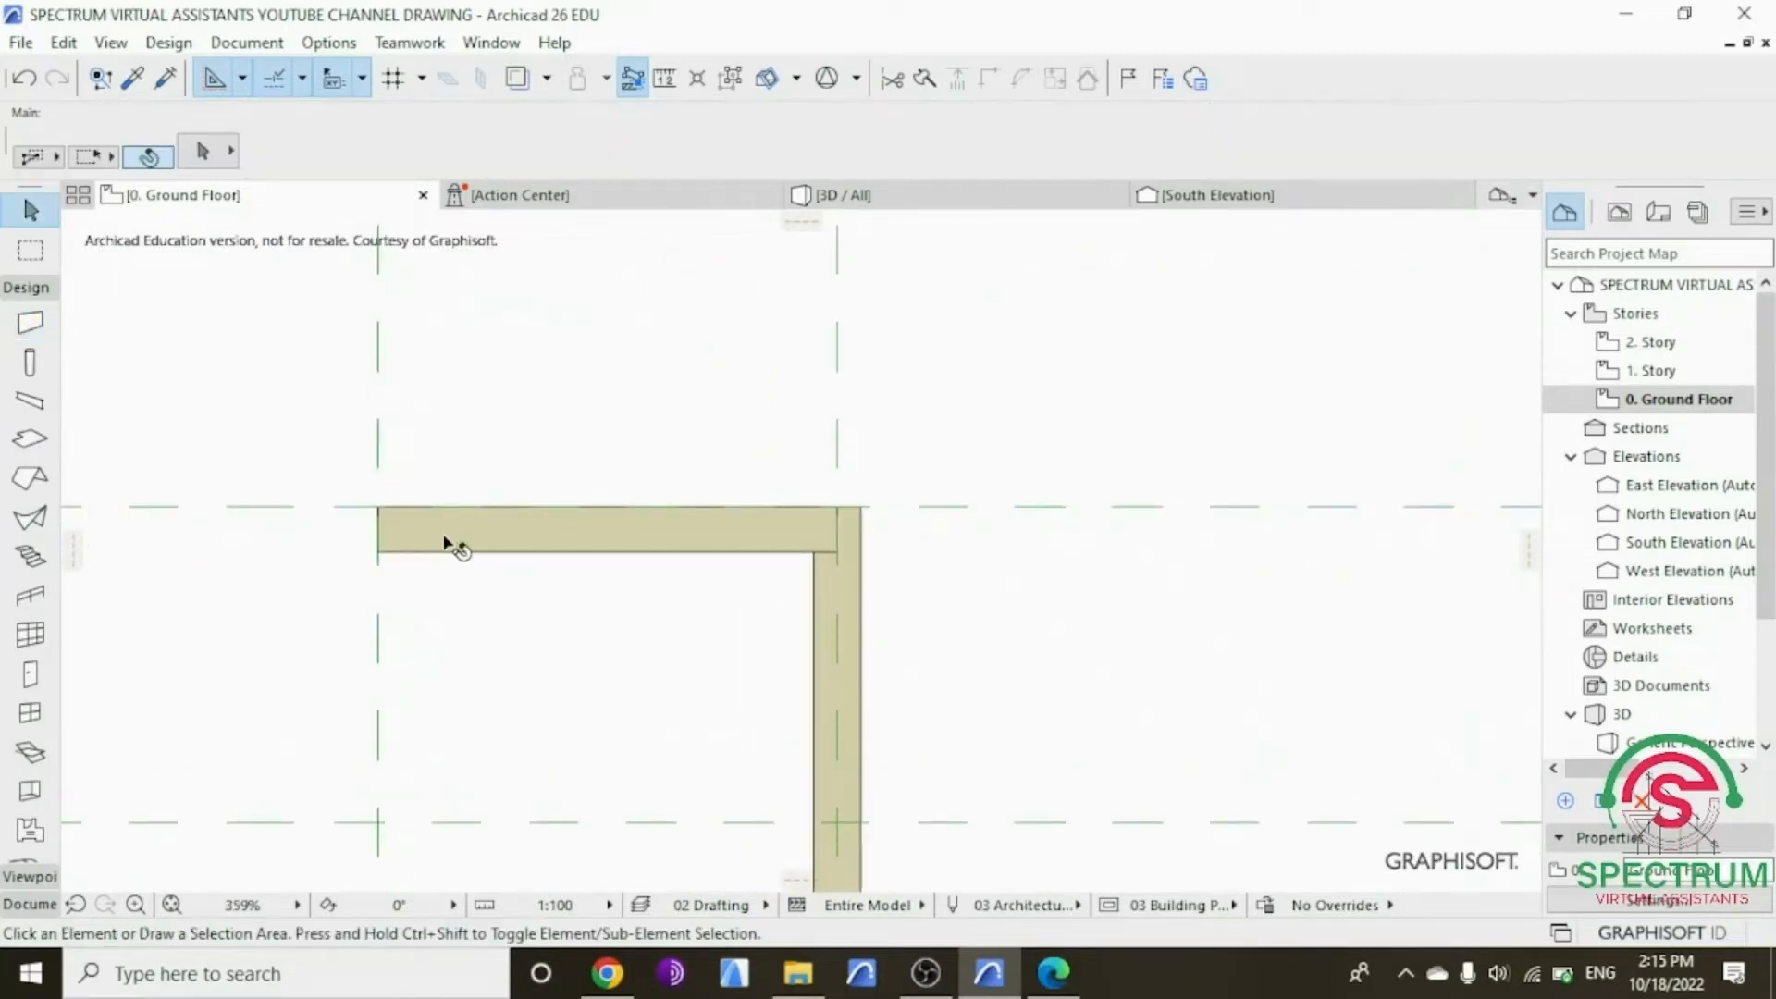
# Step: Move the wall on grid line D 100 mm toward grid line E to centre it on the grid line
pyautogui.click(447, 541)
pyautogui.rightClick(487, 405)
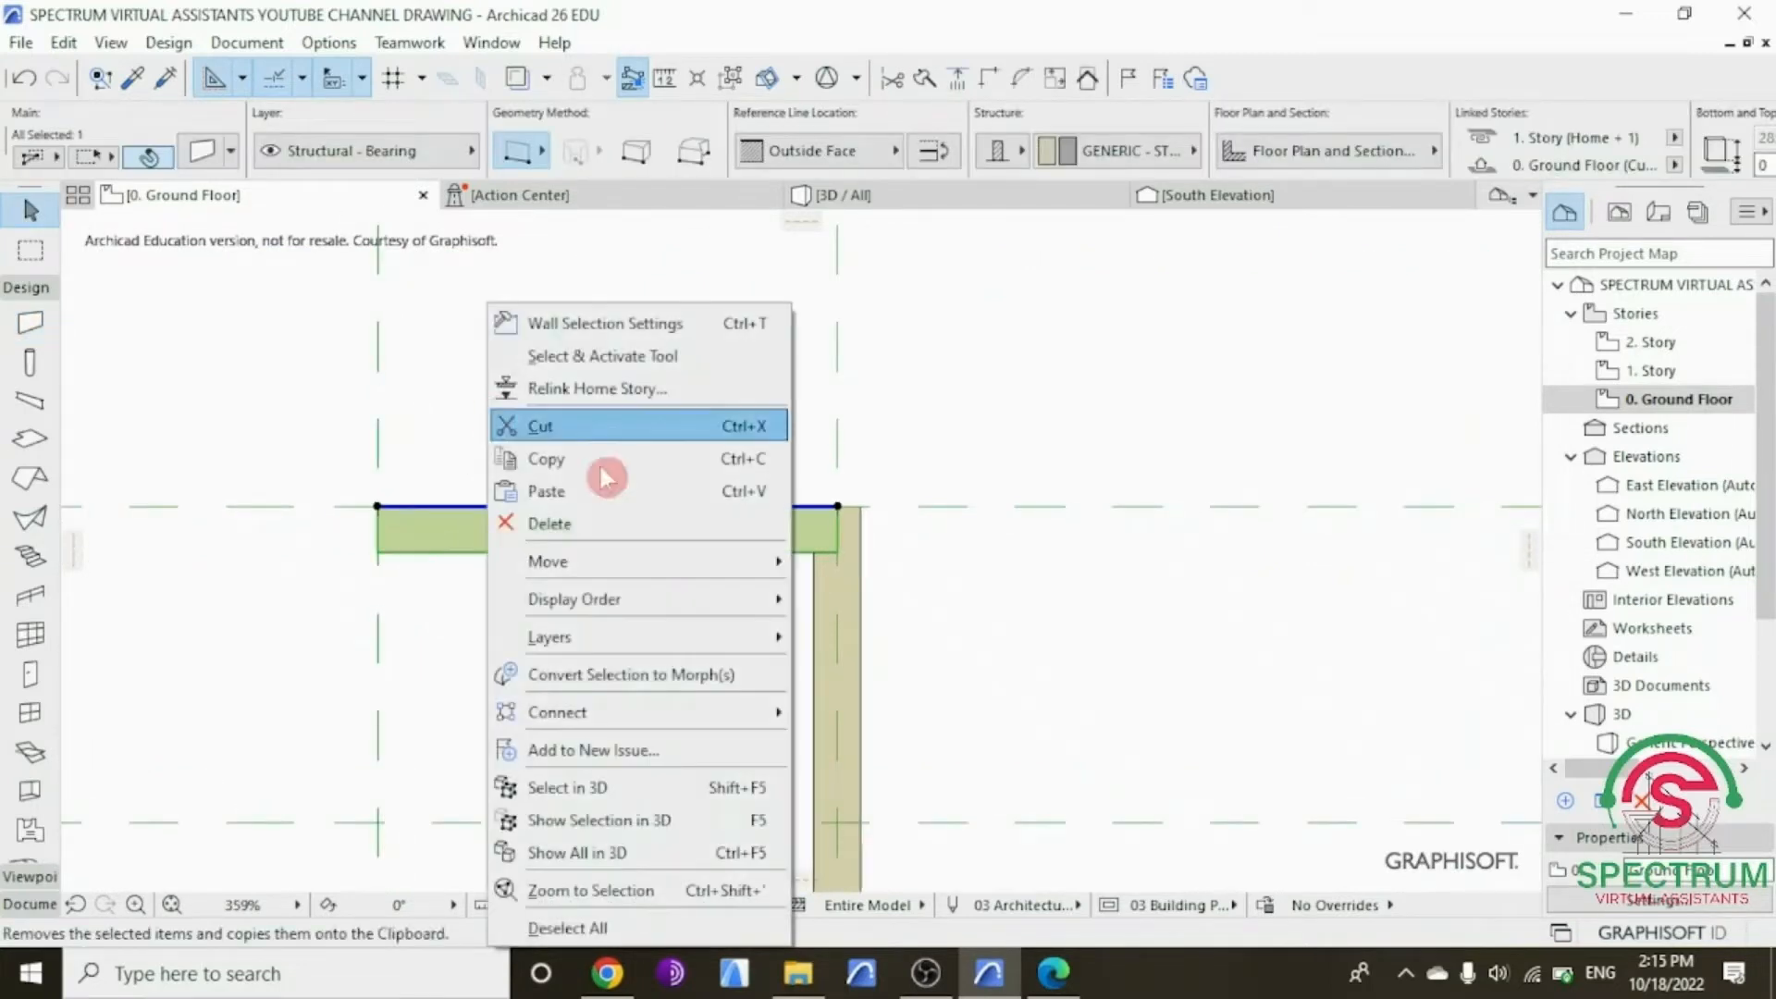
pyautogui.moveTo(648, 561)
pyautogui.click(877, 570)
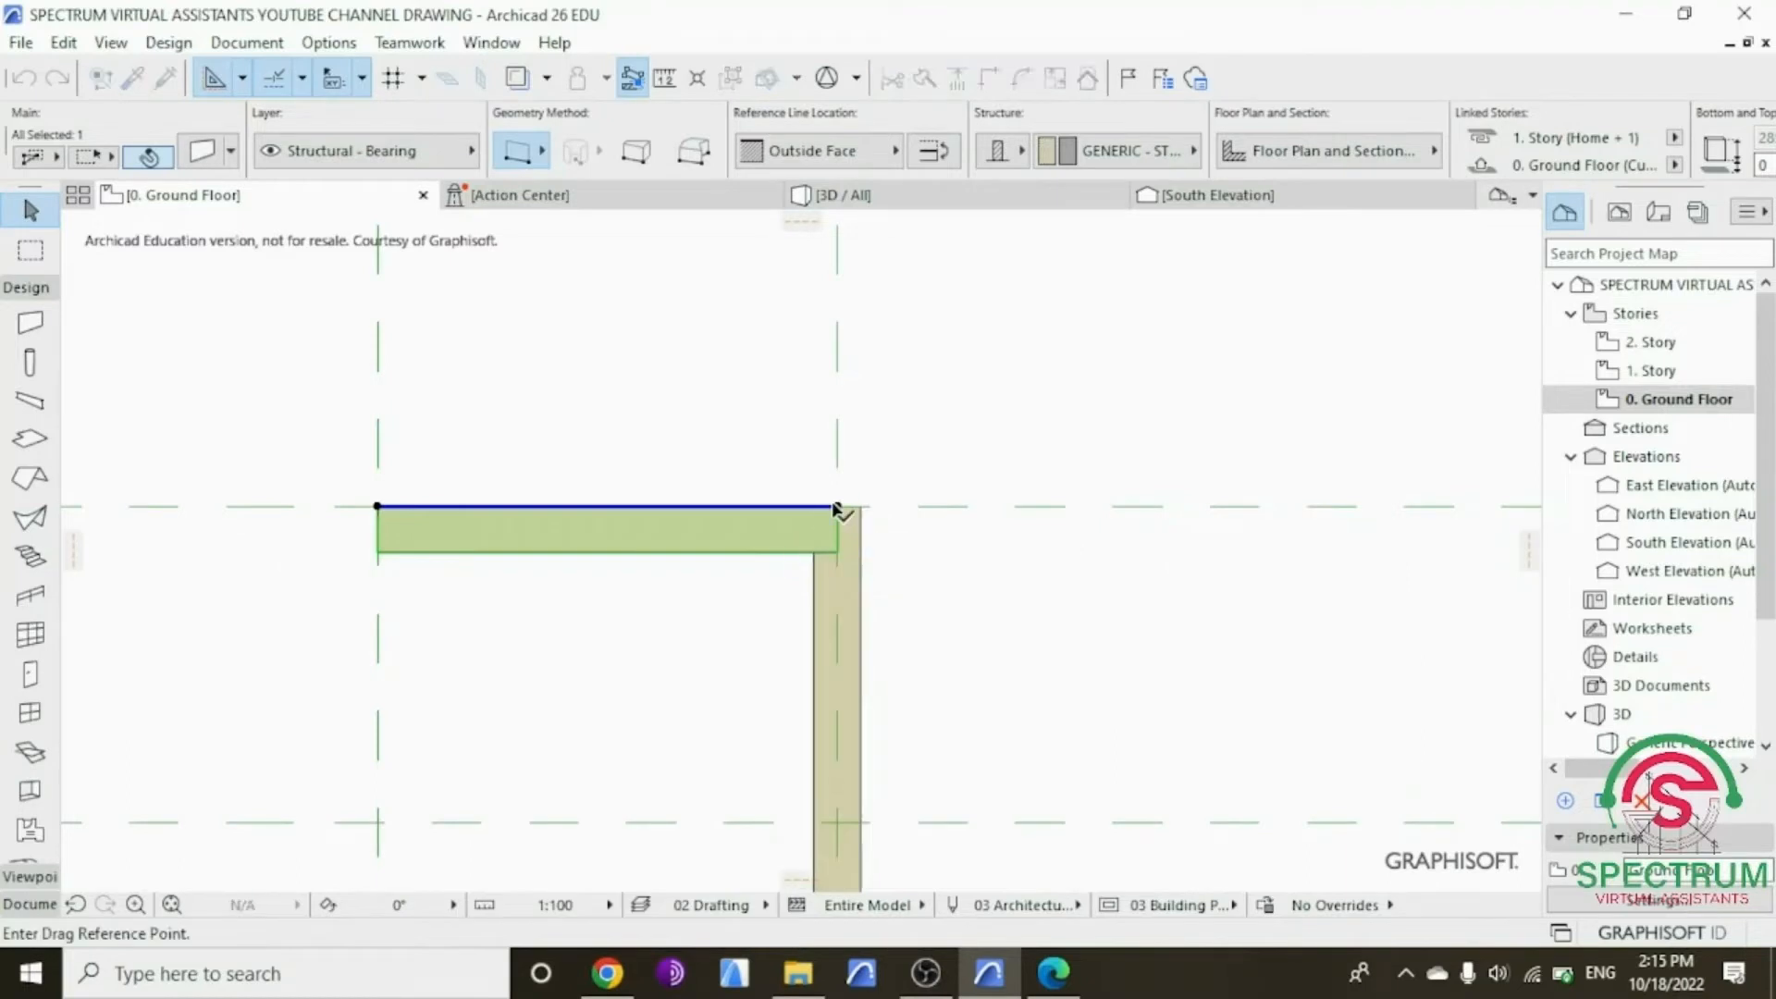
pyautogui.click(838, 507)
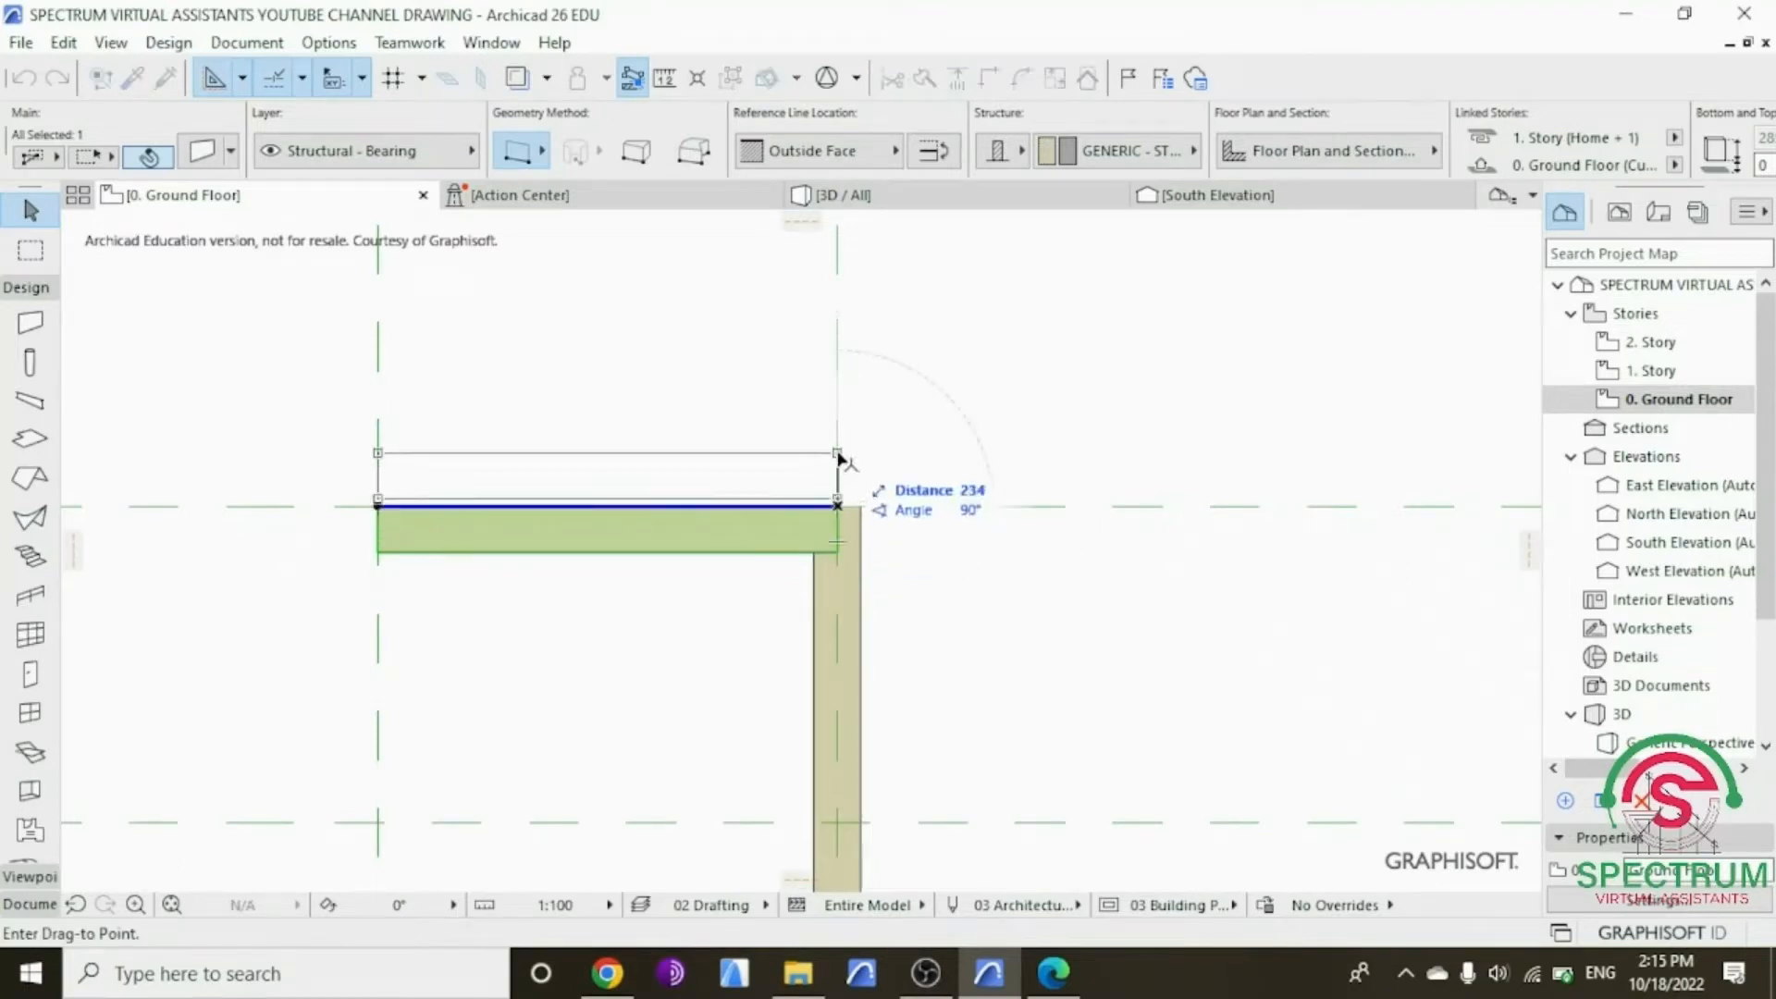
pyautogui.write('100')
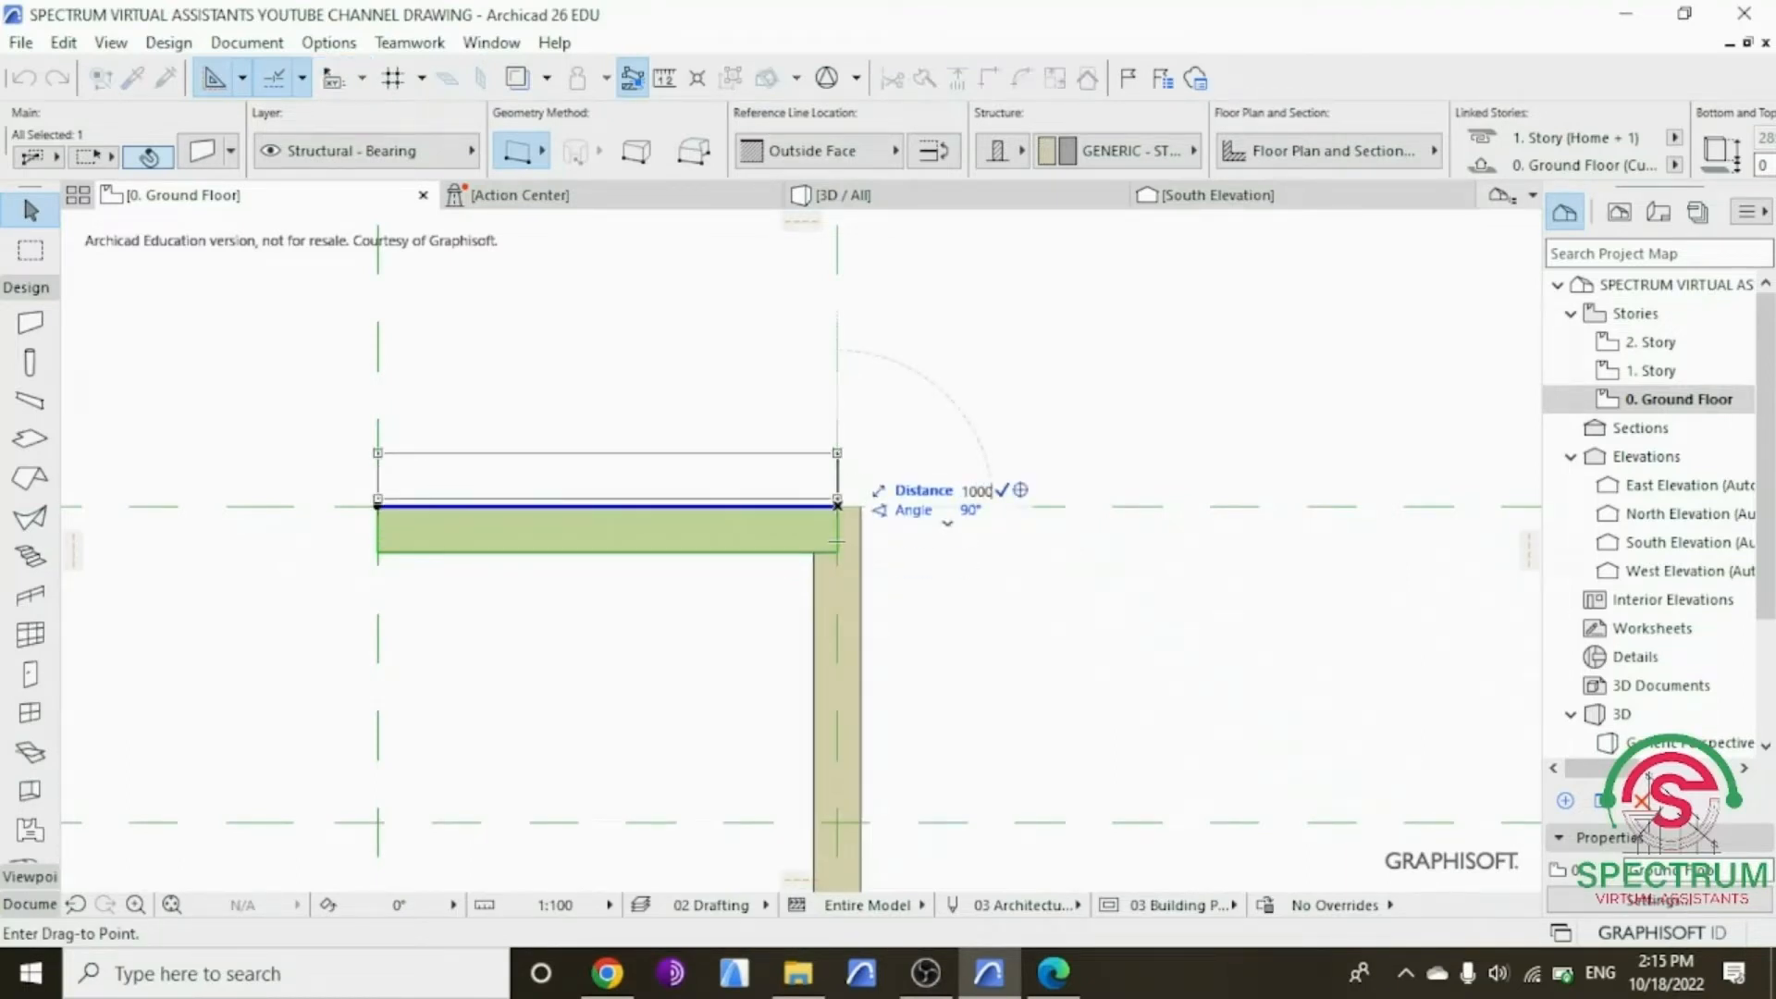
pyautogui.press('Return')
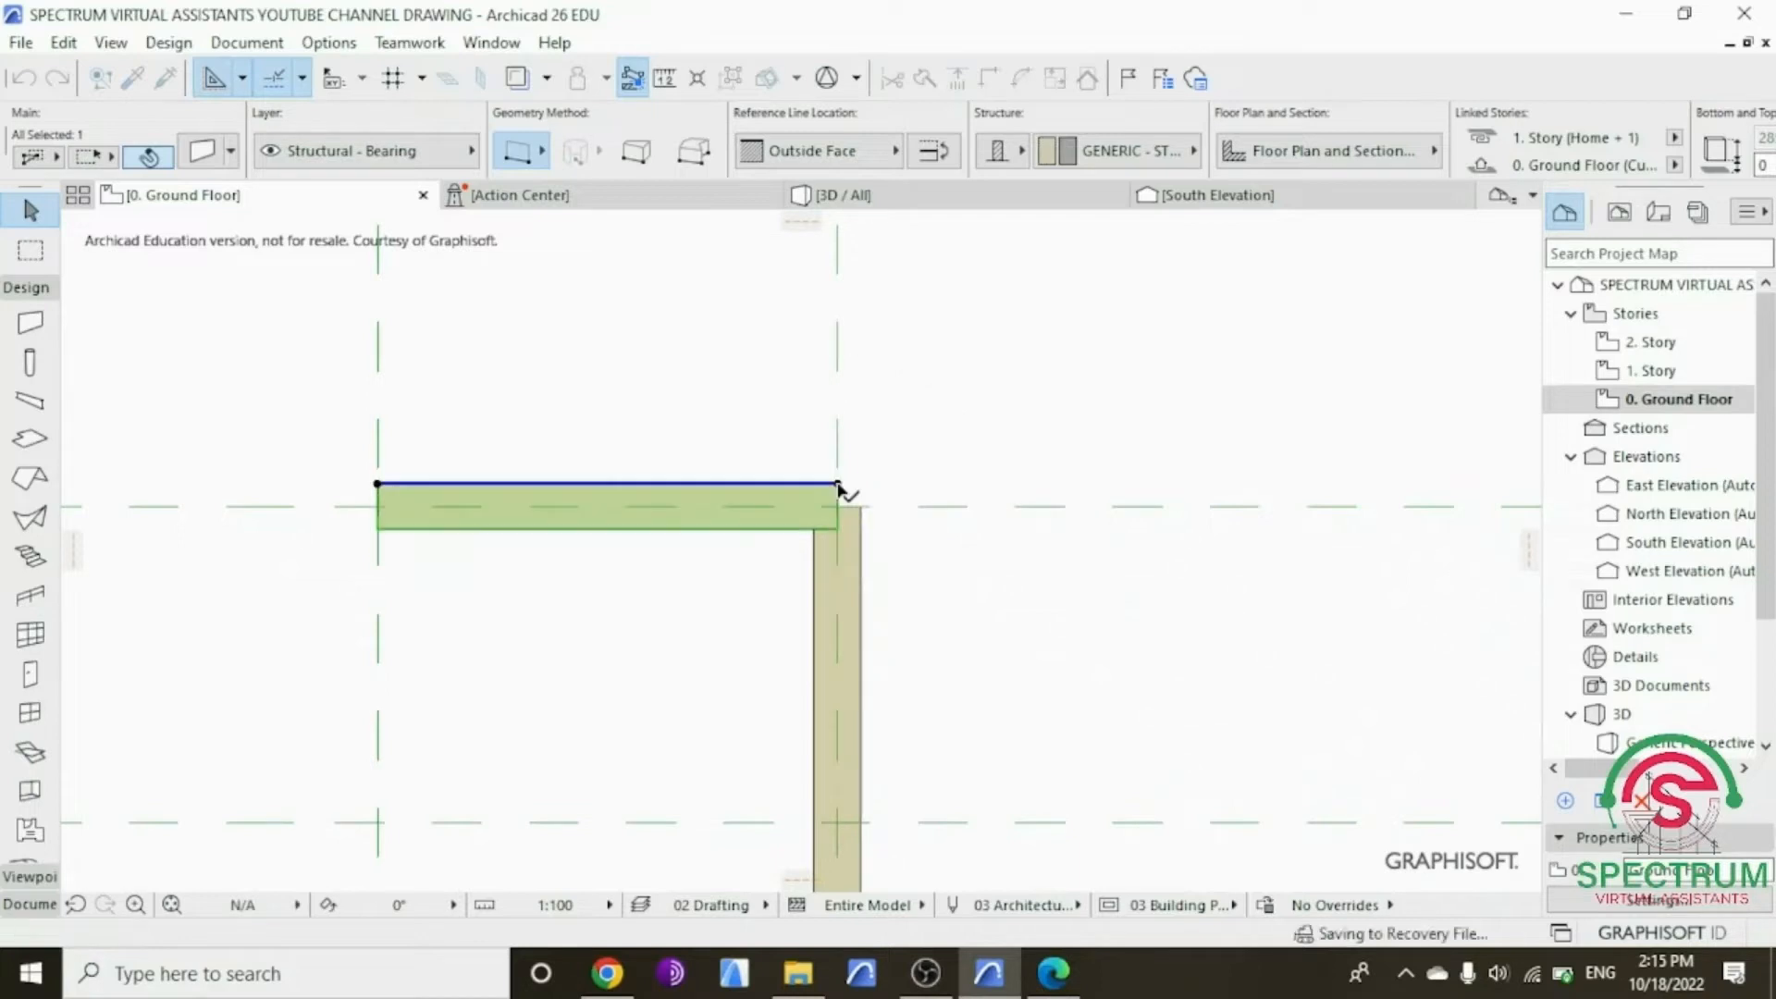
# Step: Intersect the walls on grid lines D and 2 to close their shared corner, and deselect them
pyautogui.keyDown('shift'); pyautogui.click(826, 575); pyautogui.keyUp('shift')
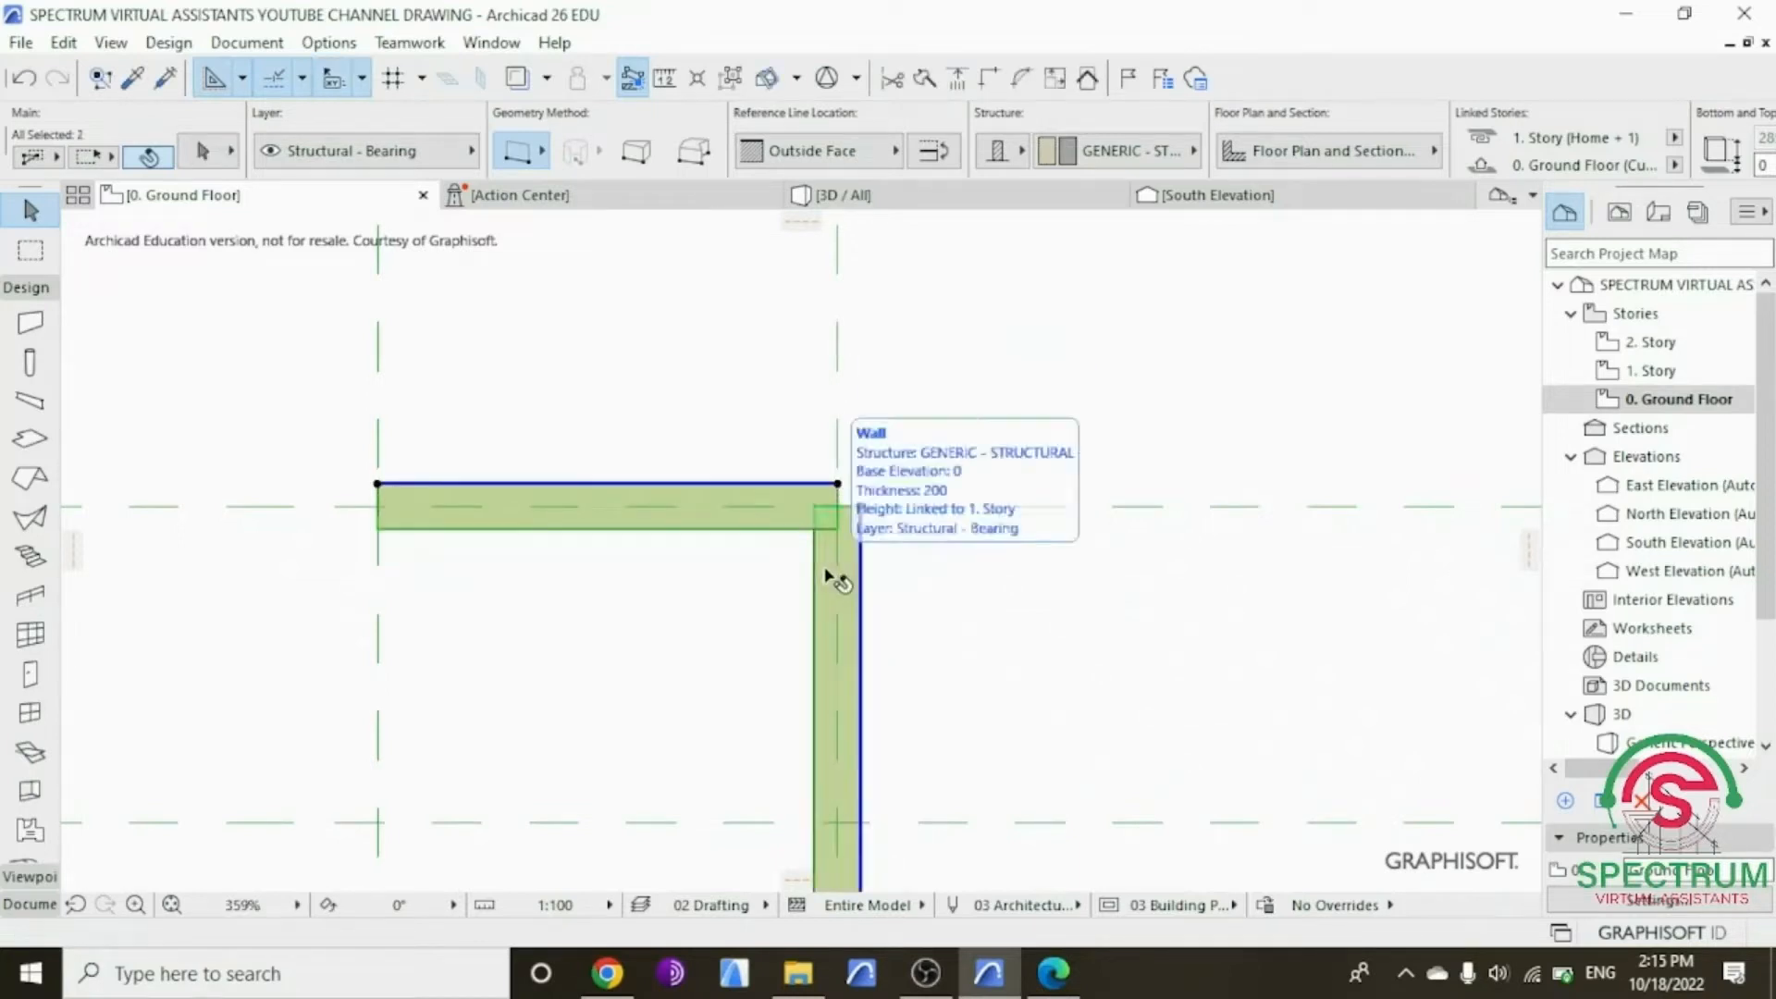
pyautogui.click(990, 83)
pyautogui.click(642, 436)
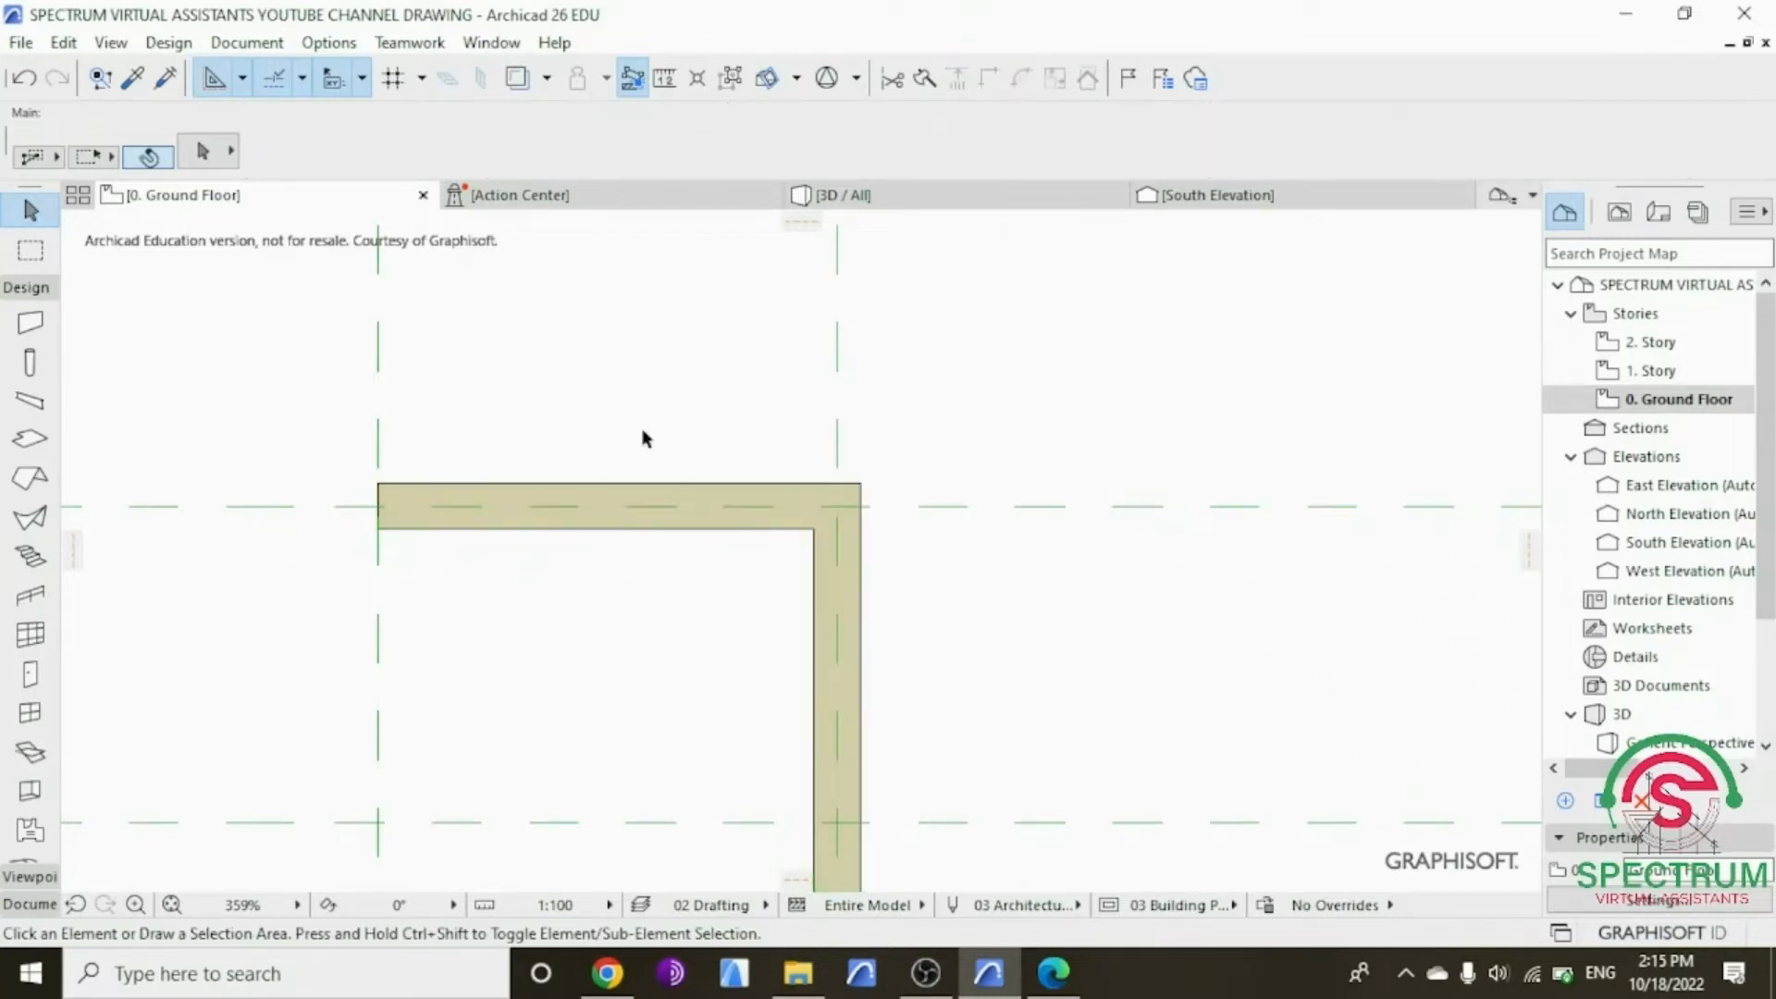
# Step: Draw a straight wall along grid line 1 from grid line D to grid line F
pyautogui.scroll(-2, 703, 495)
pyautogui.scroll(-4, 689, 498)
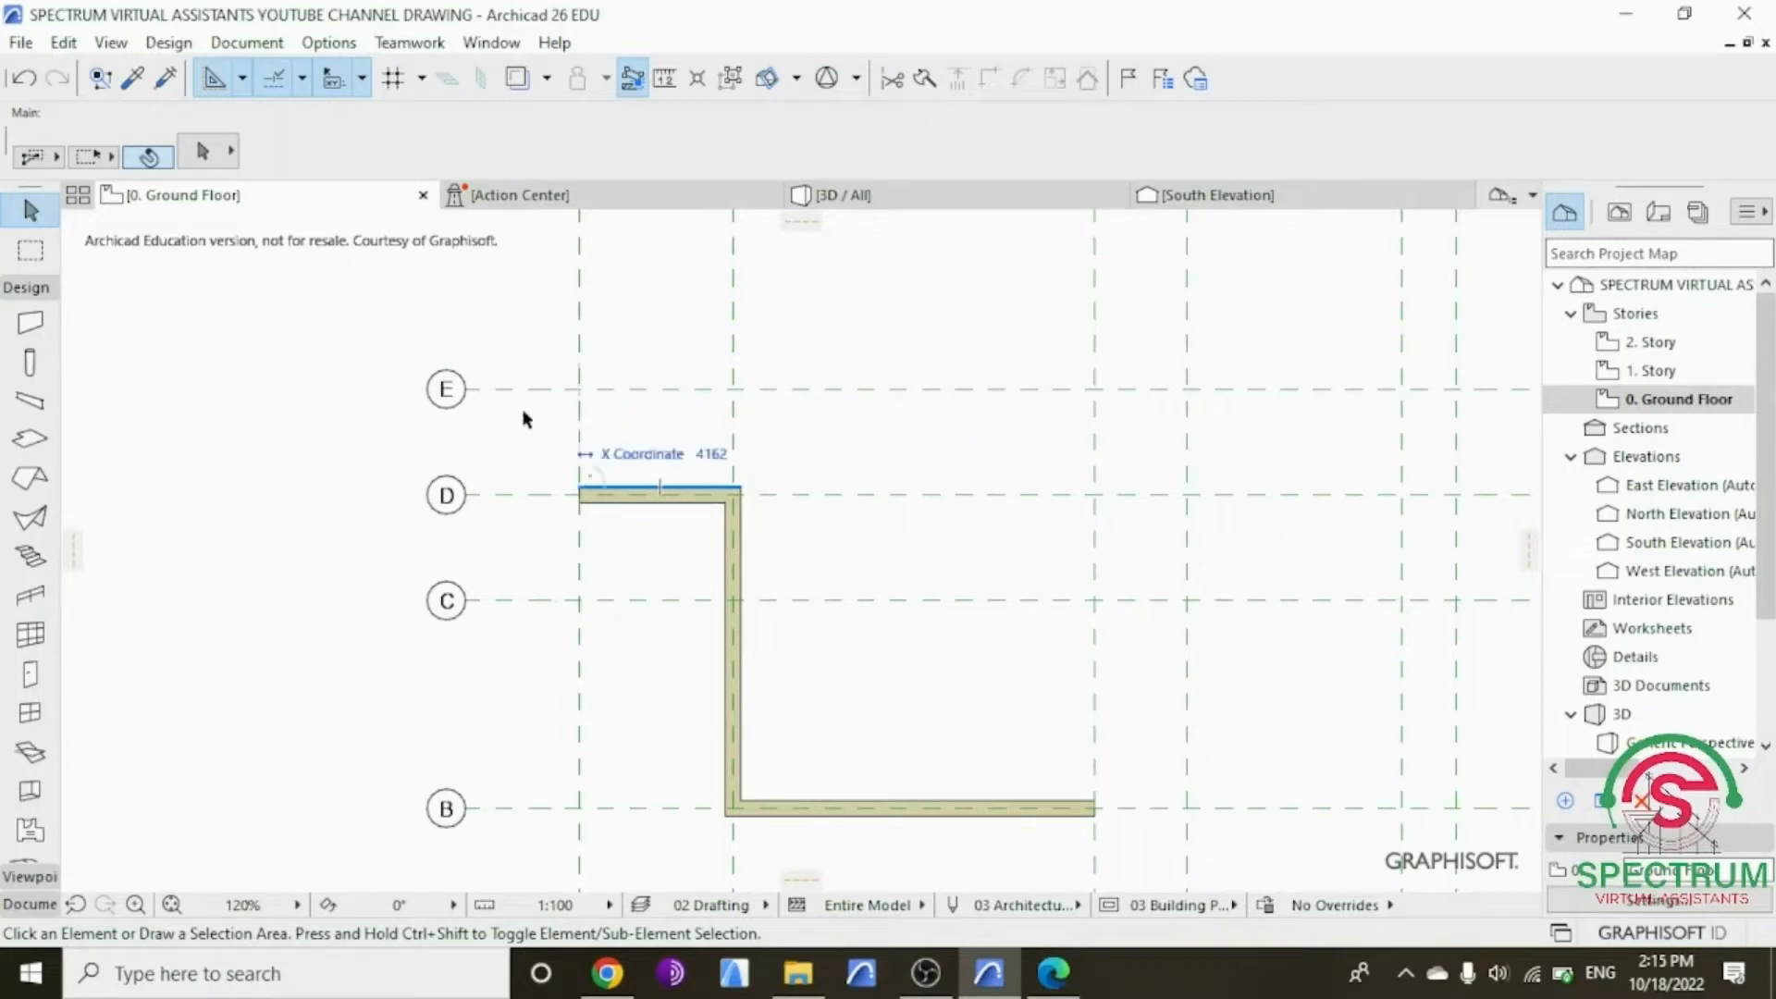
pyautogui.click(29, 335)
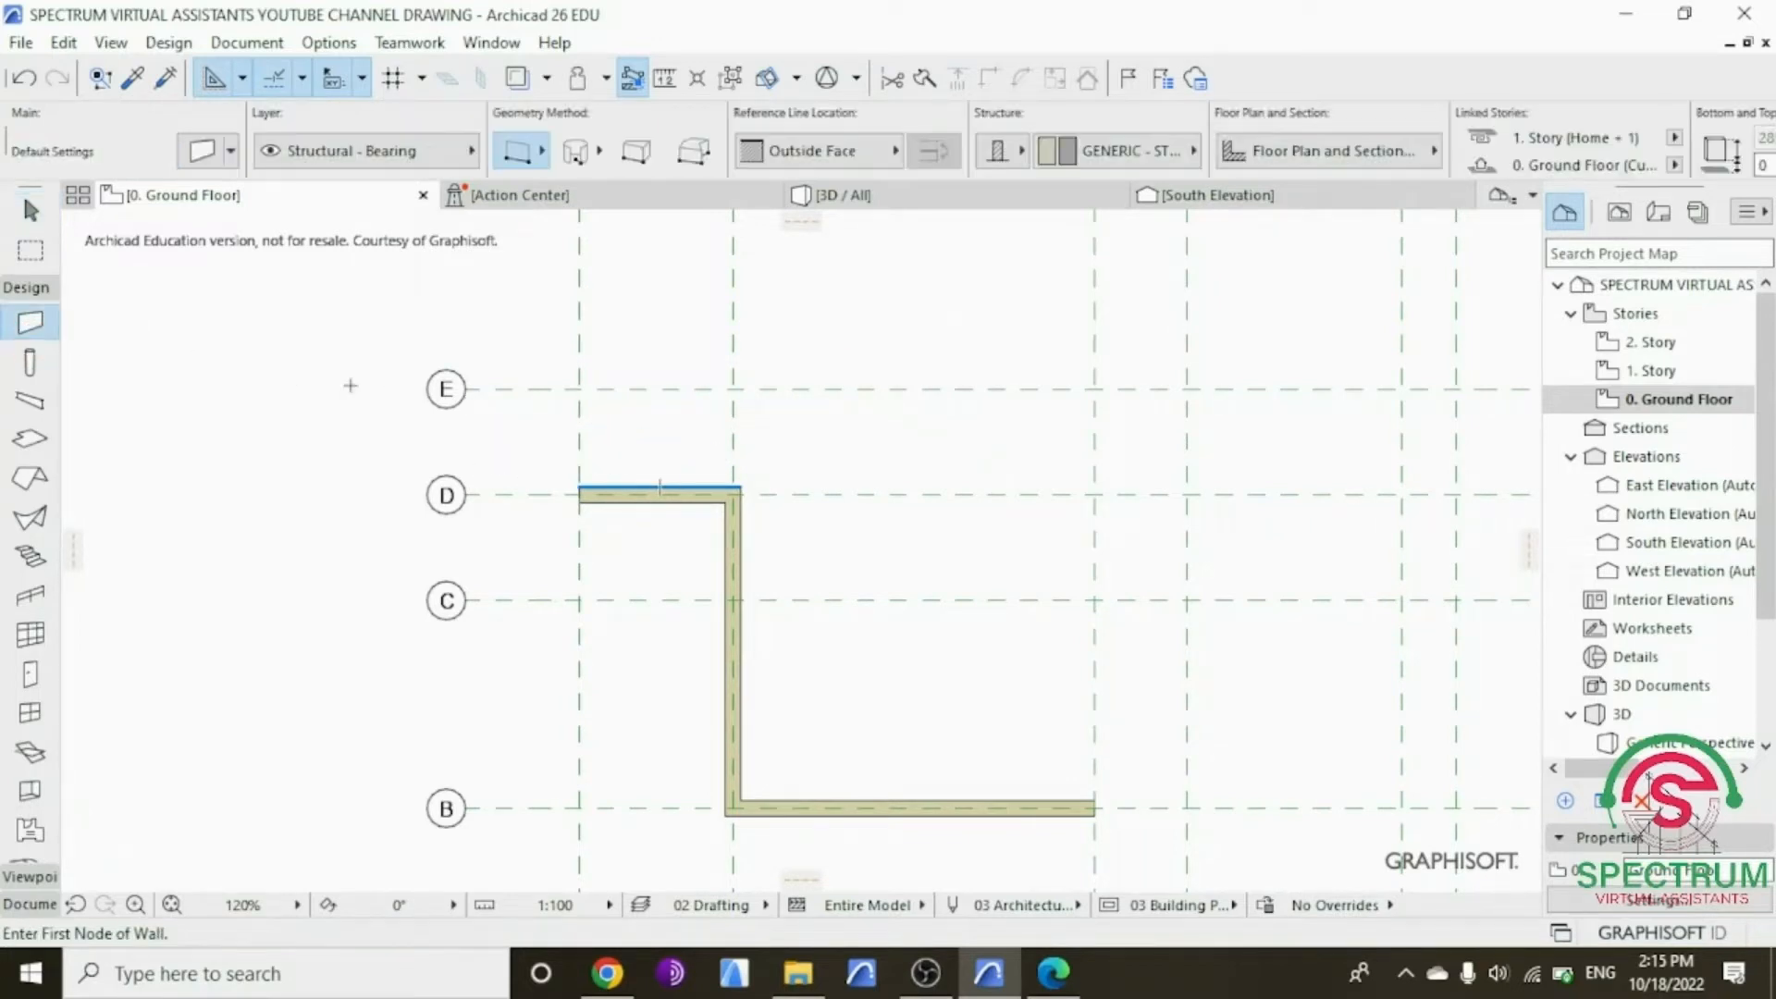
pyautogui.scroll(5, 522, 446)
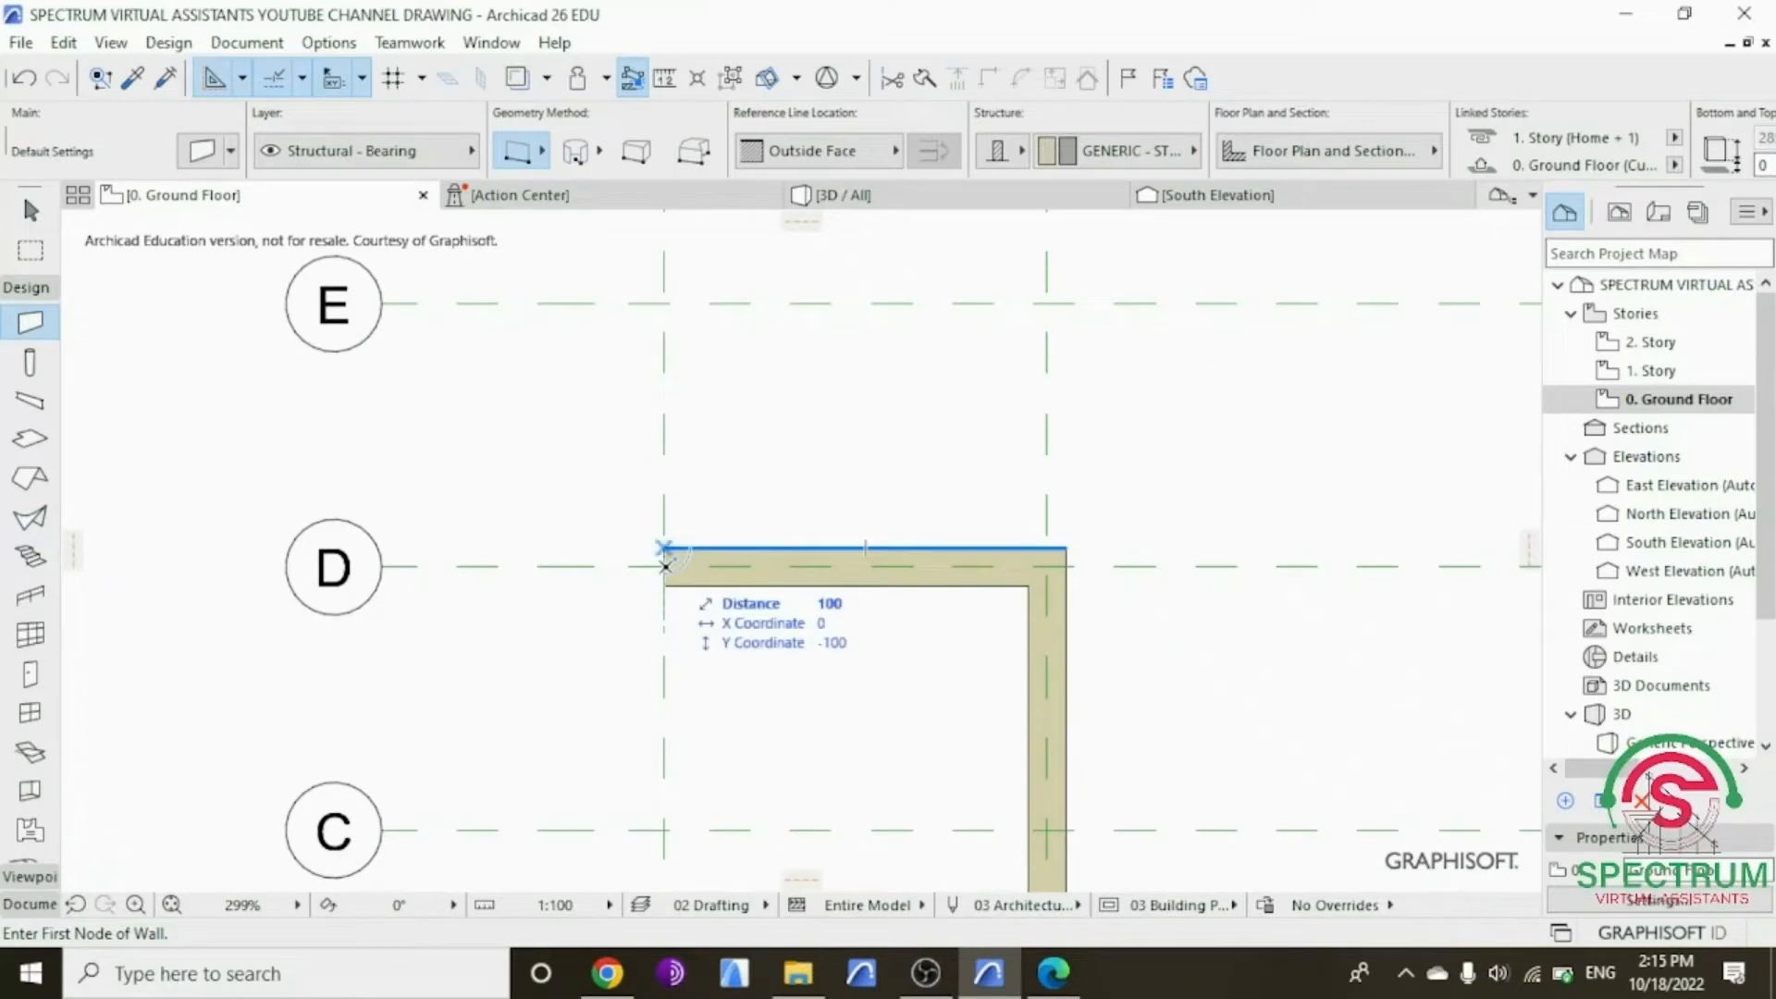
pyautogui.click(664, 552)
pyautogui.scroll(-3, 662, 643)
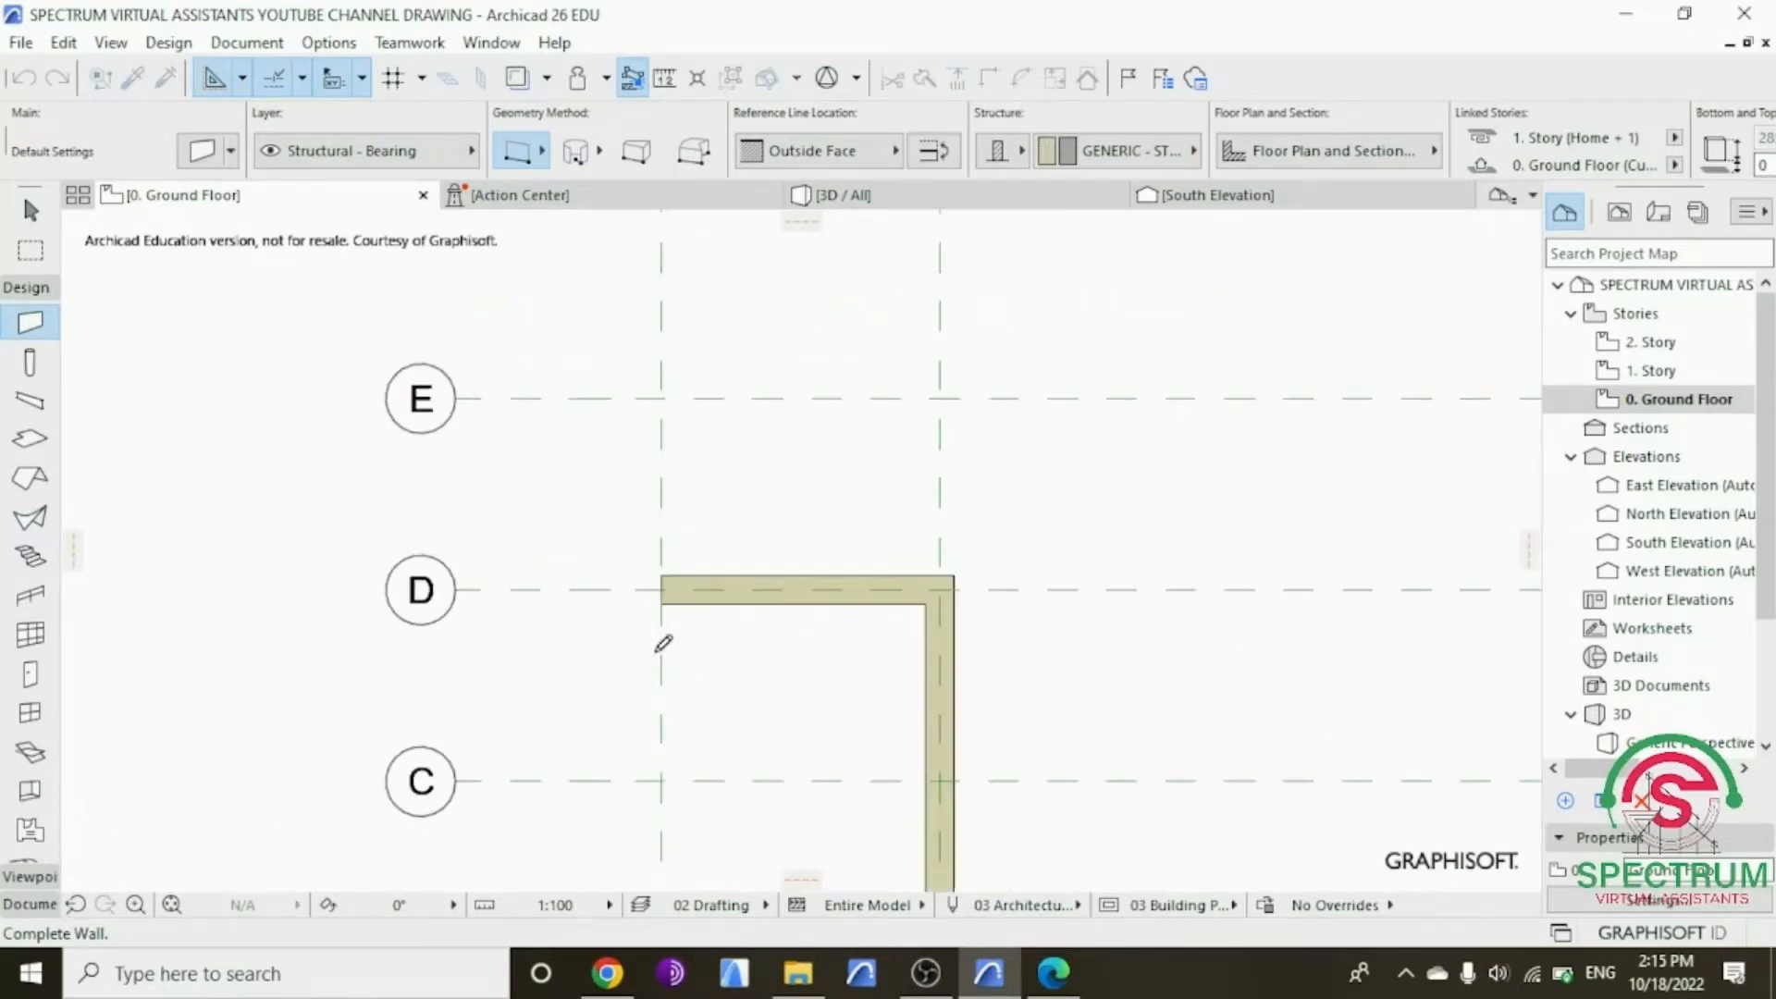
pyautogui.scroll(-3, 657, 638)
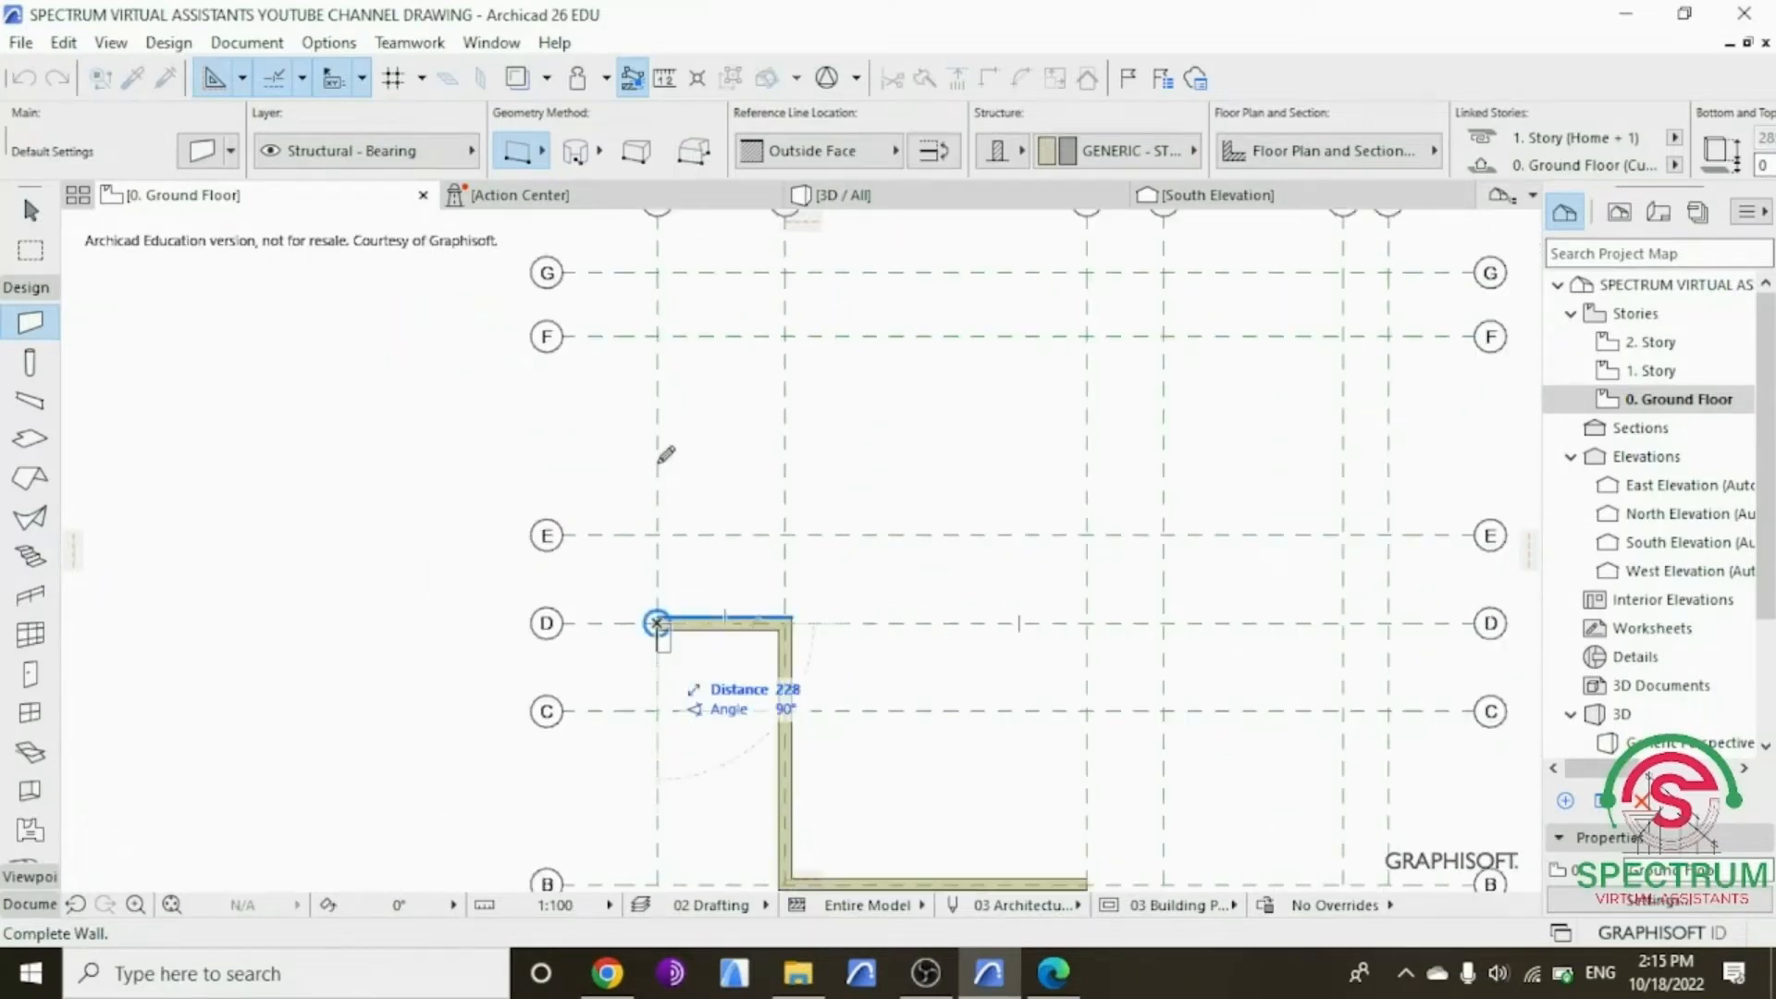
pyautogui.scroll(6, 667, 293)
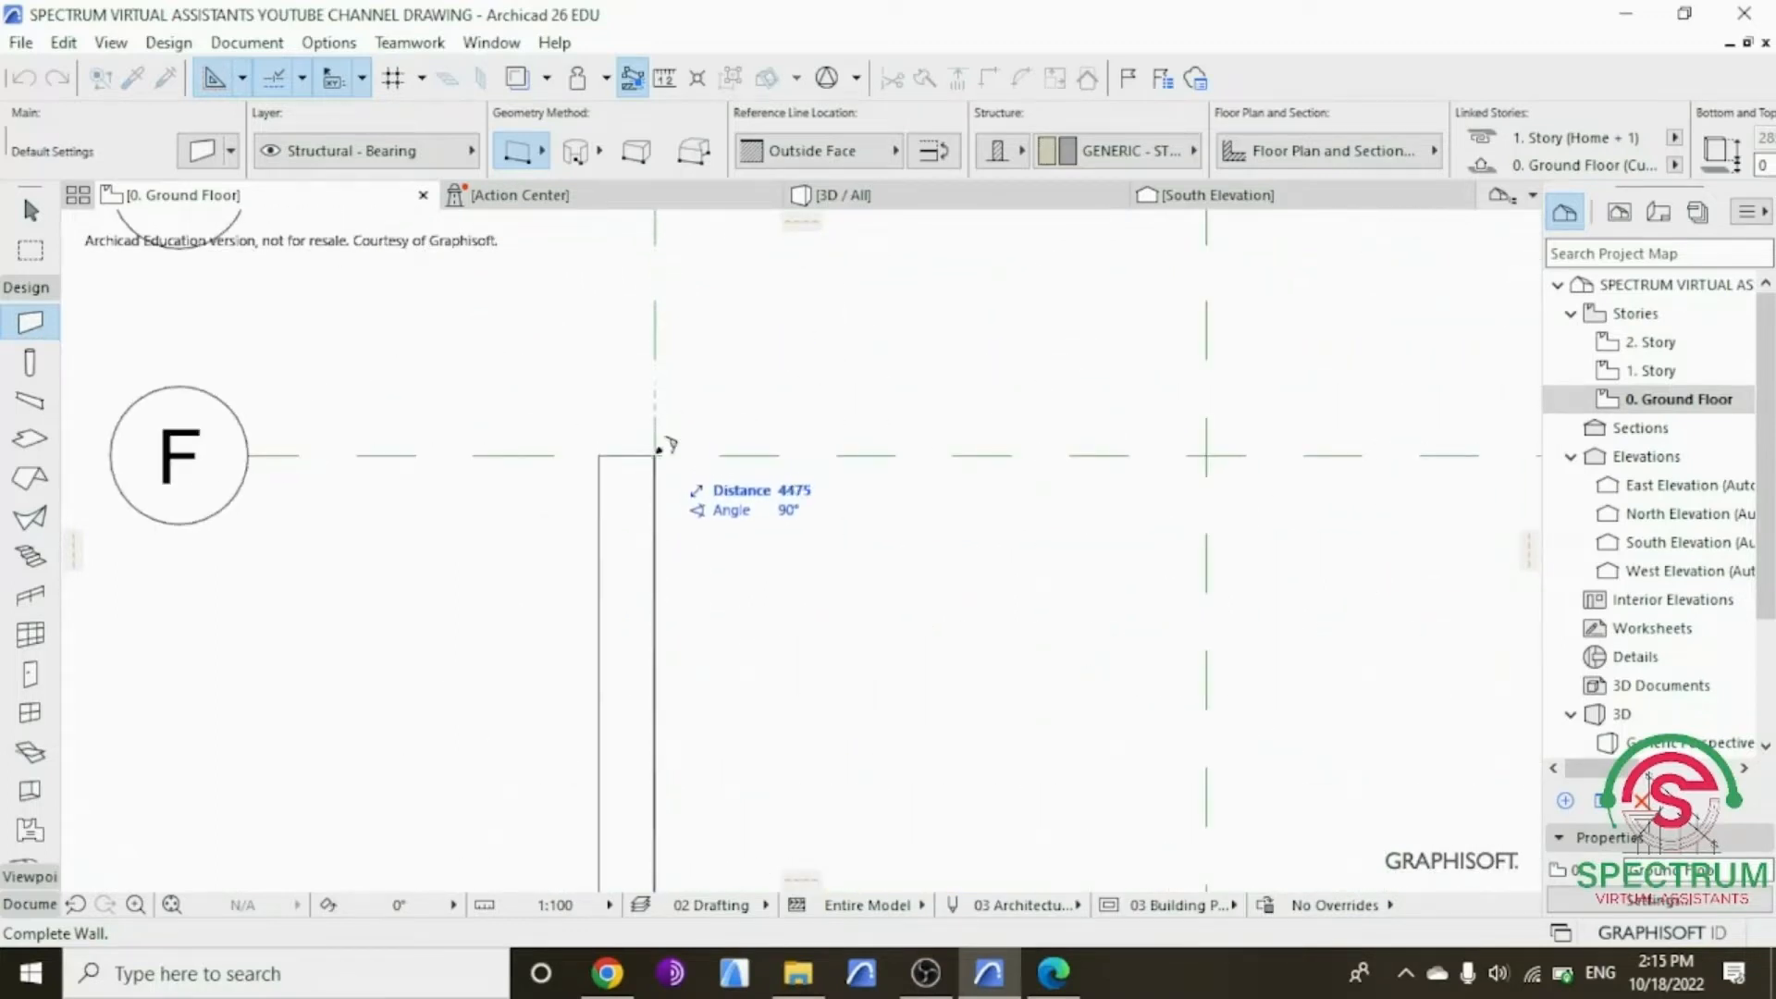
pyautogui.click(658, 453)
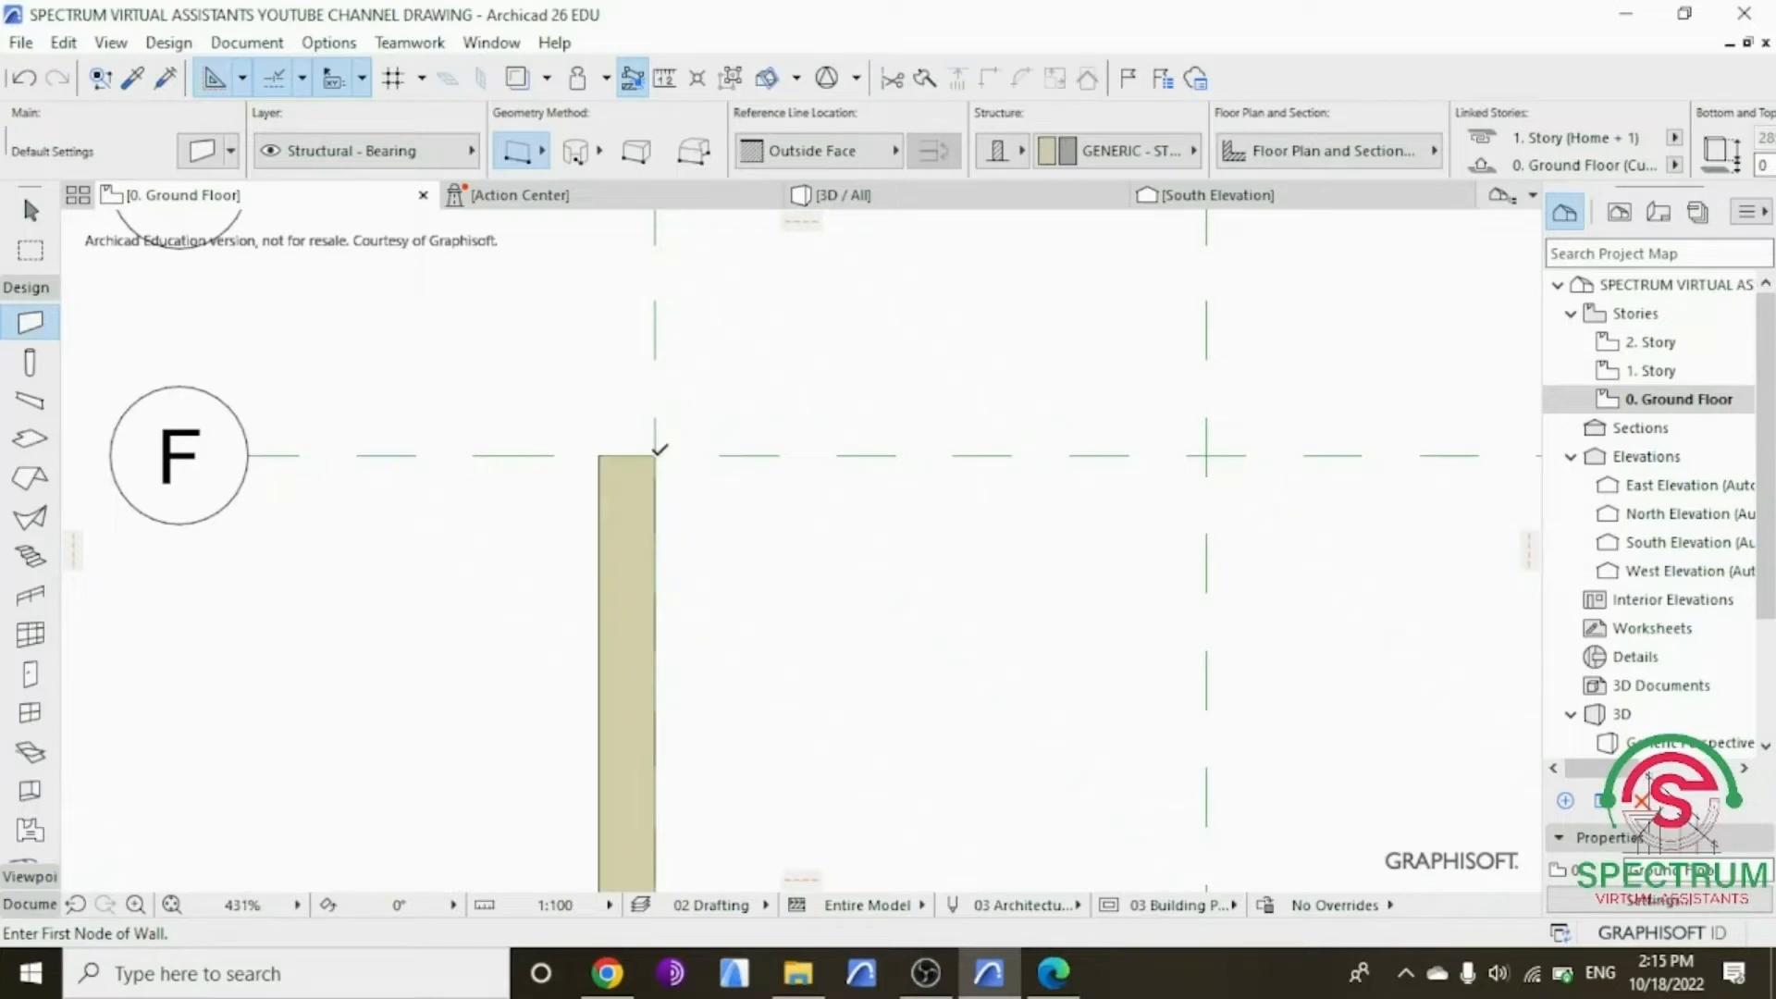
pyautogui.press('Escape')
# Step: Move the wall on grid line 1 toward grid line 2 to centre it on the grid line
pyautogui.click(638, 499)
pyautogui.rightClick(586, 376)
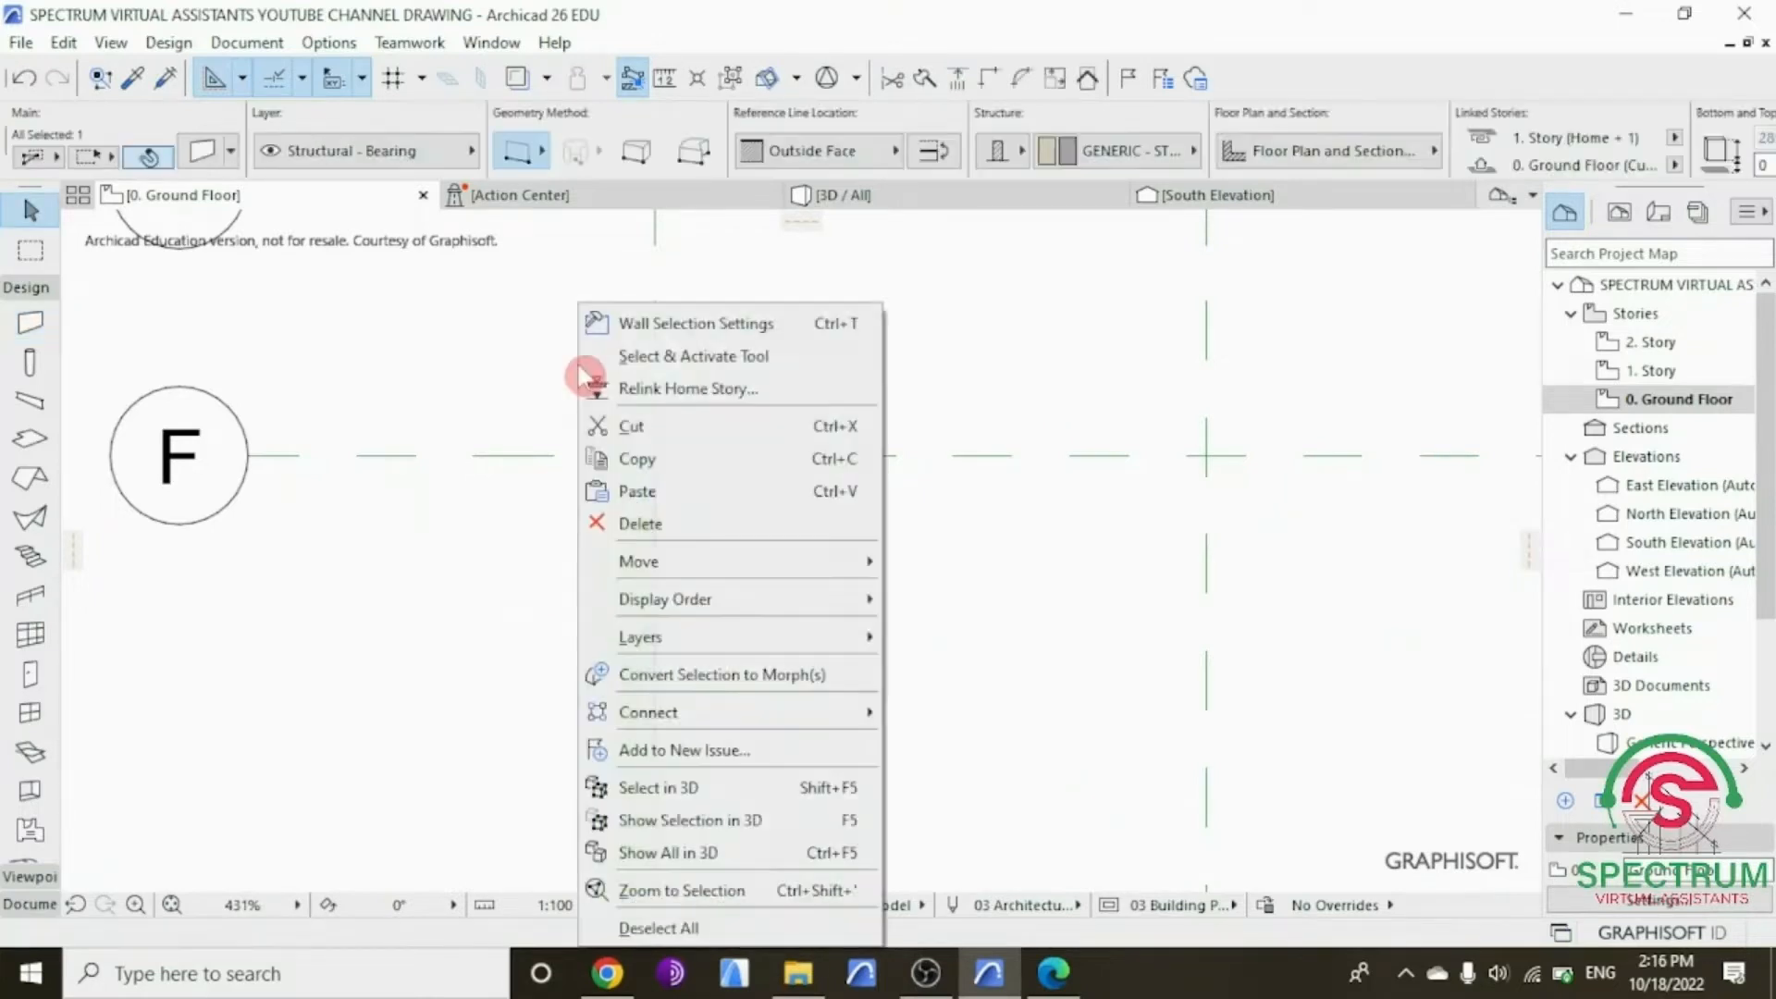
pyautogui.moveTo(661, 569)
pyautogui.click(925, 562)
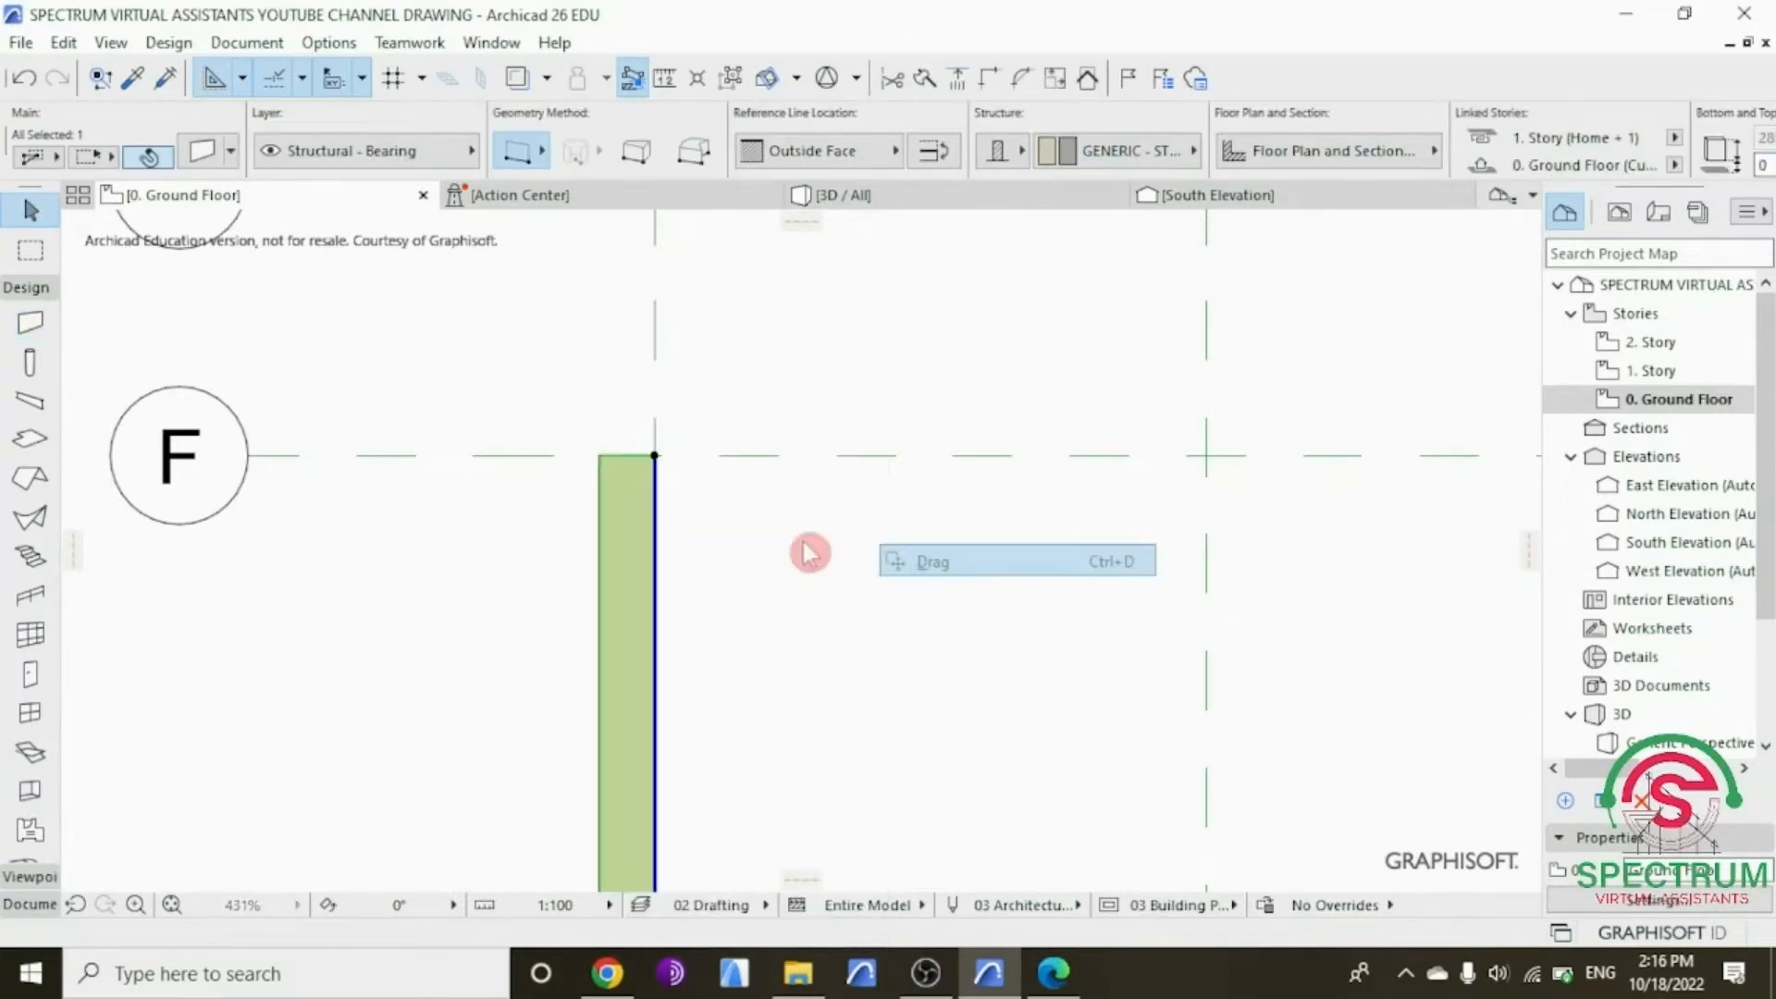
pyautogui.click(655, 456)
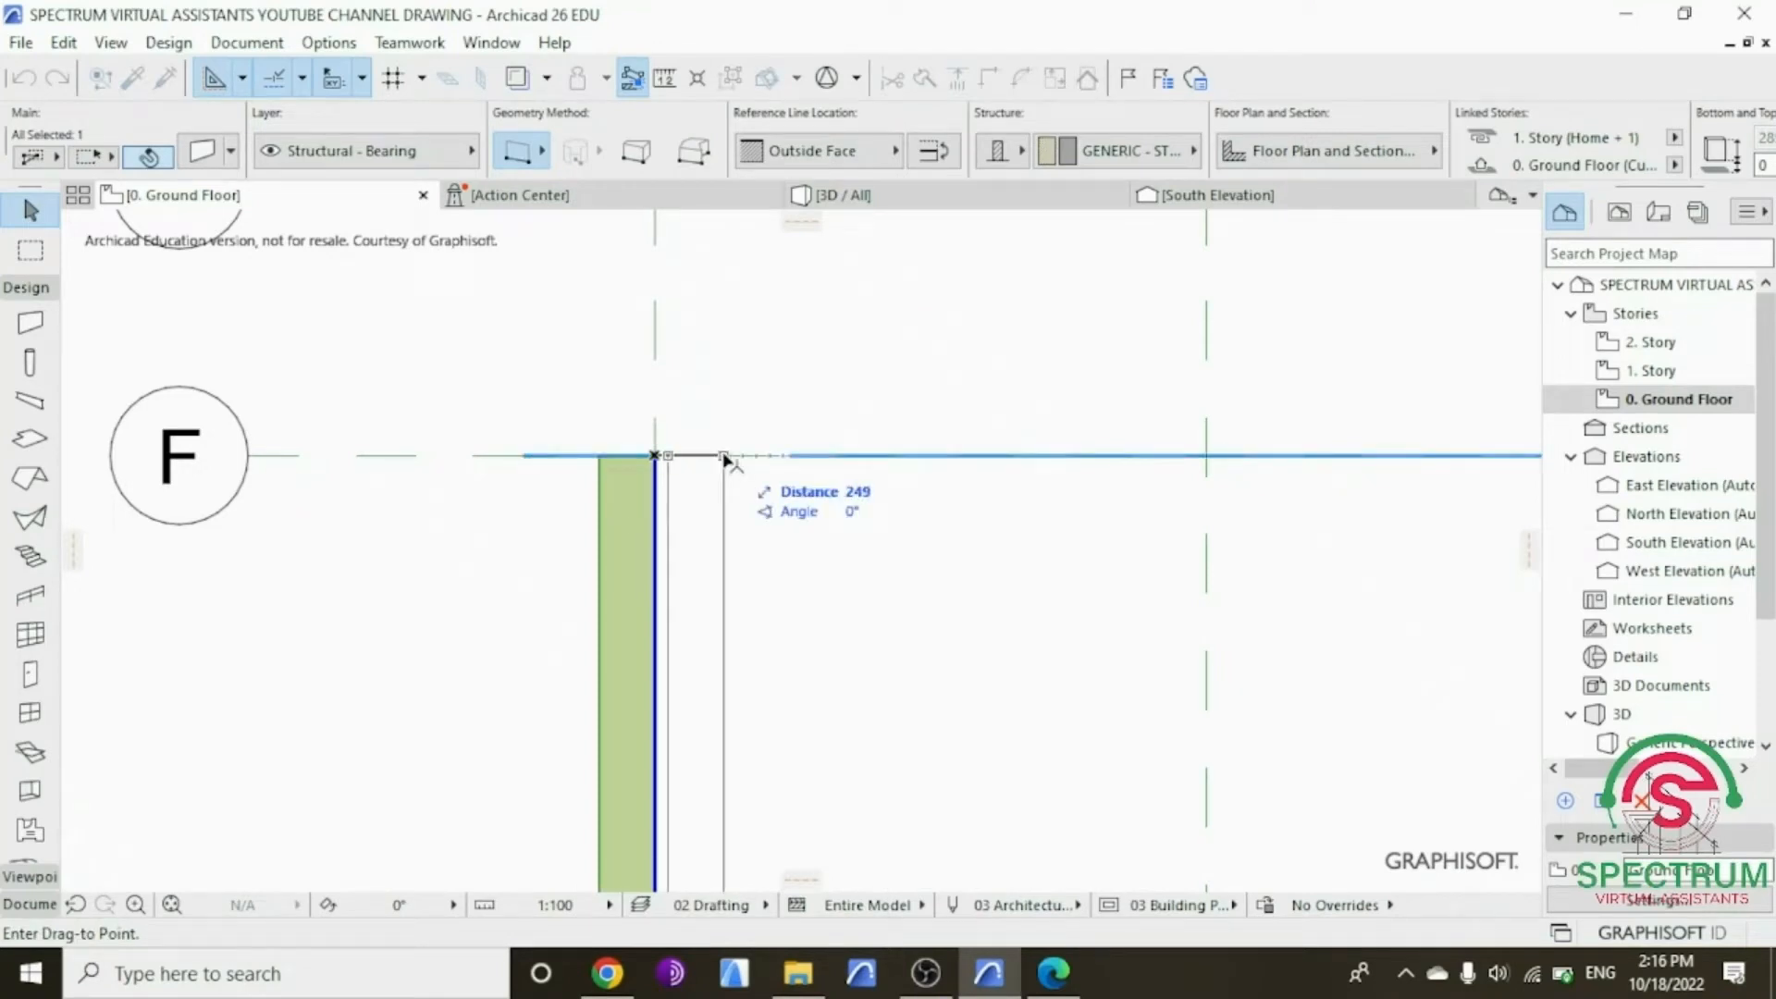
pyautogui.click(684, 456)
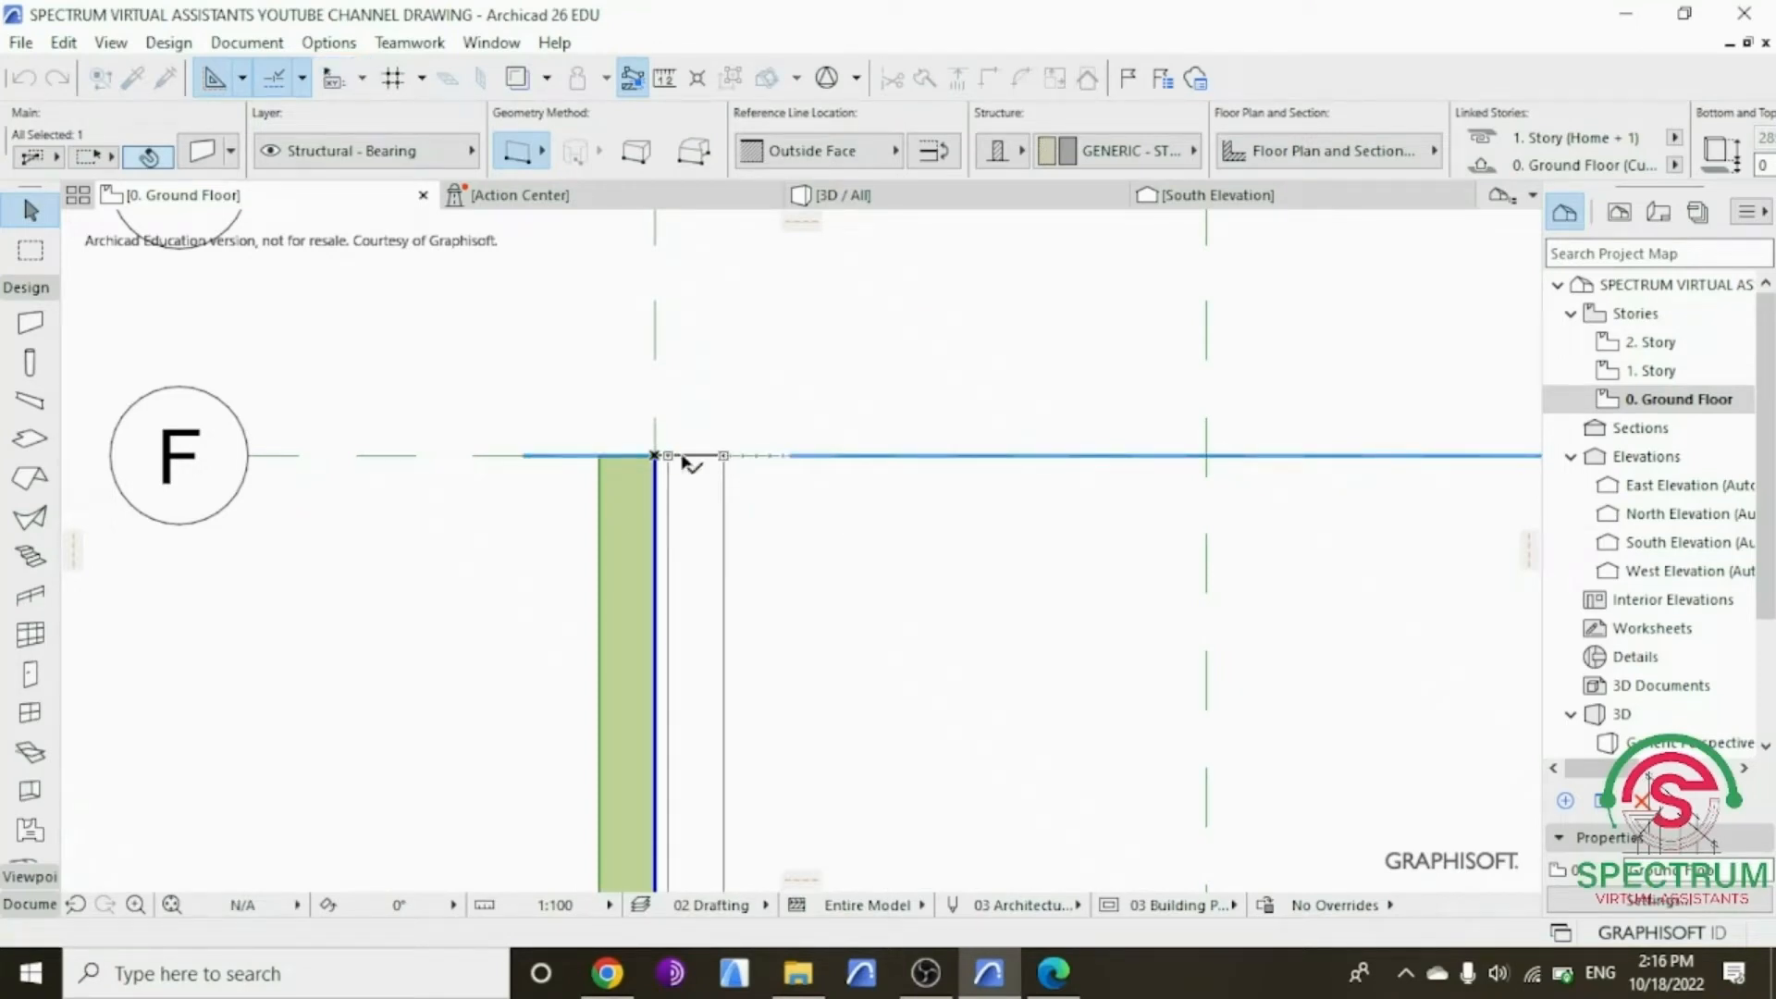
# Step: Intersect the walls on grid lines 1 and D to close their shared corner, and deselect them
pyautogui.scroll(-4, 687, 462)
pyautogui.scroll(-4, 618, 498)
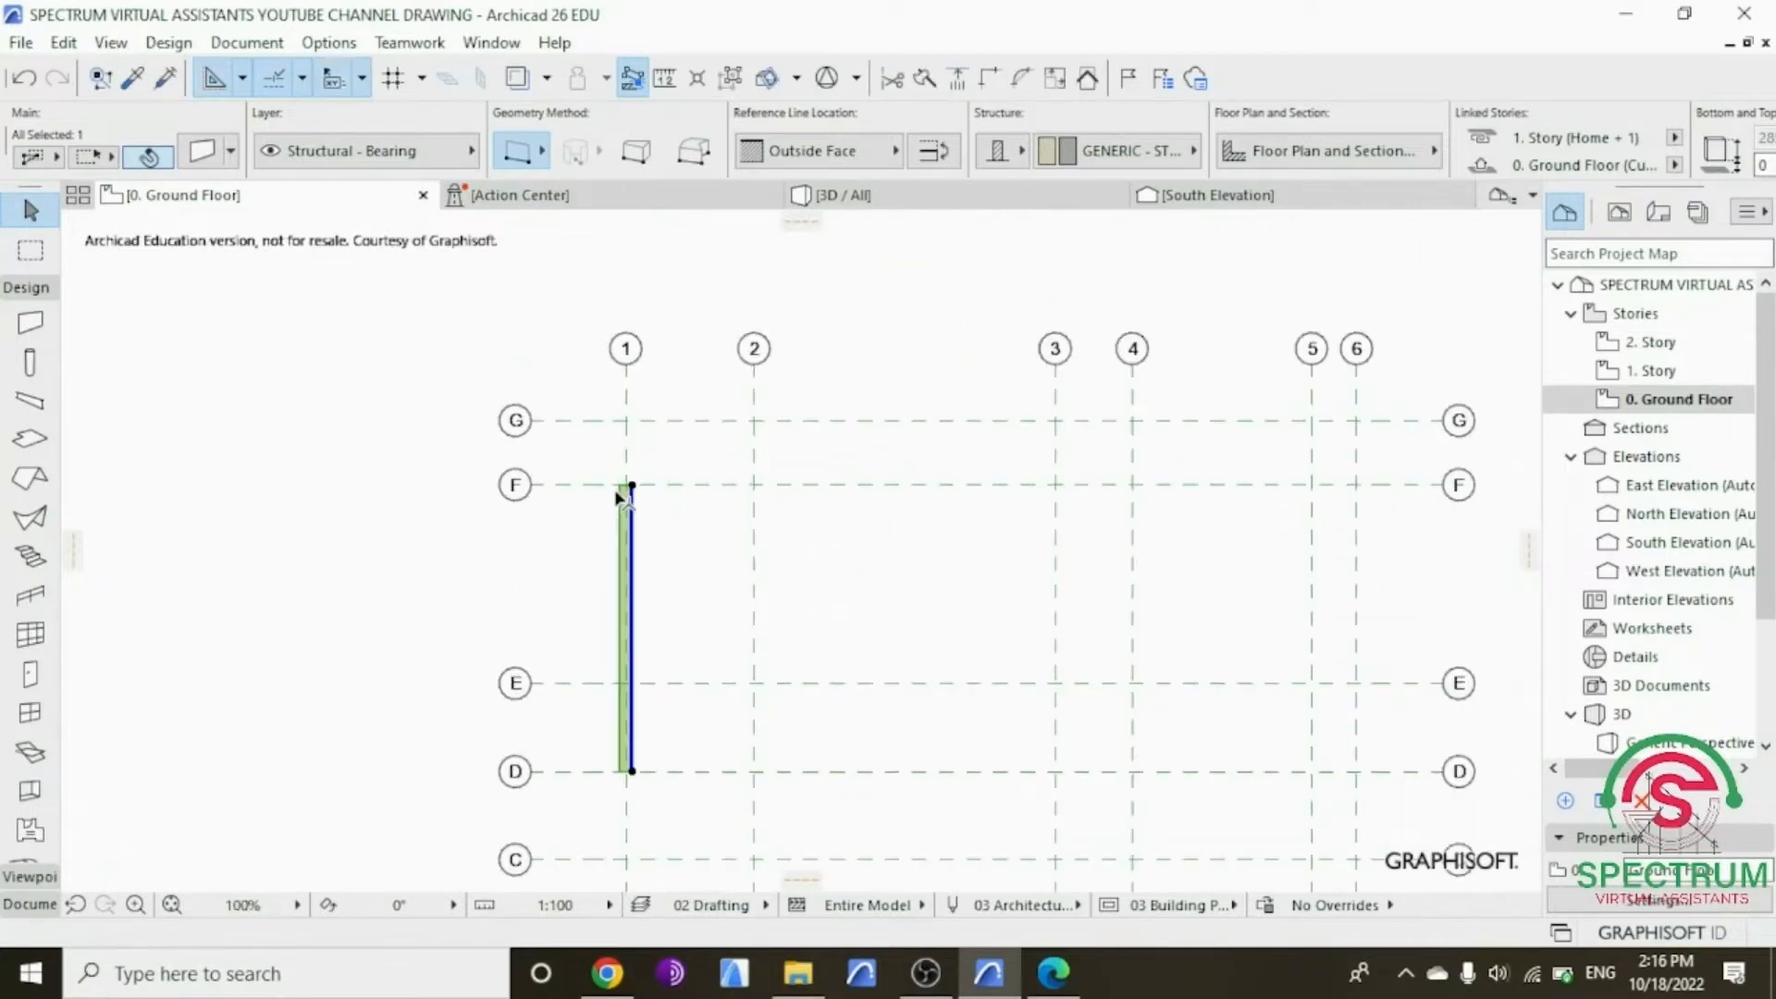
pyautogui.scroll(5, 633, 807)
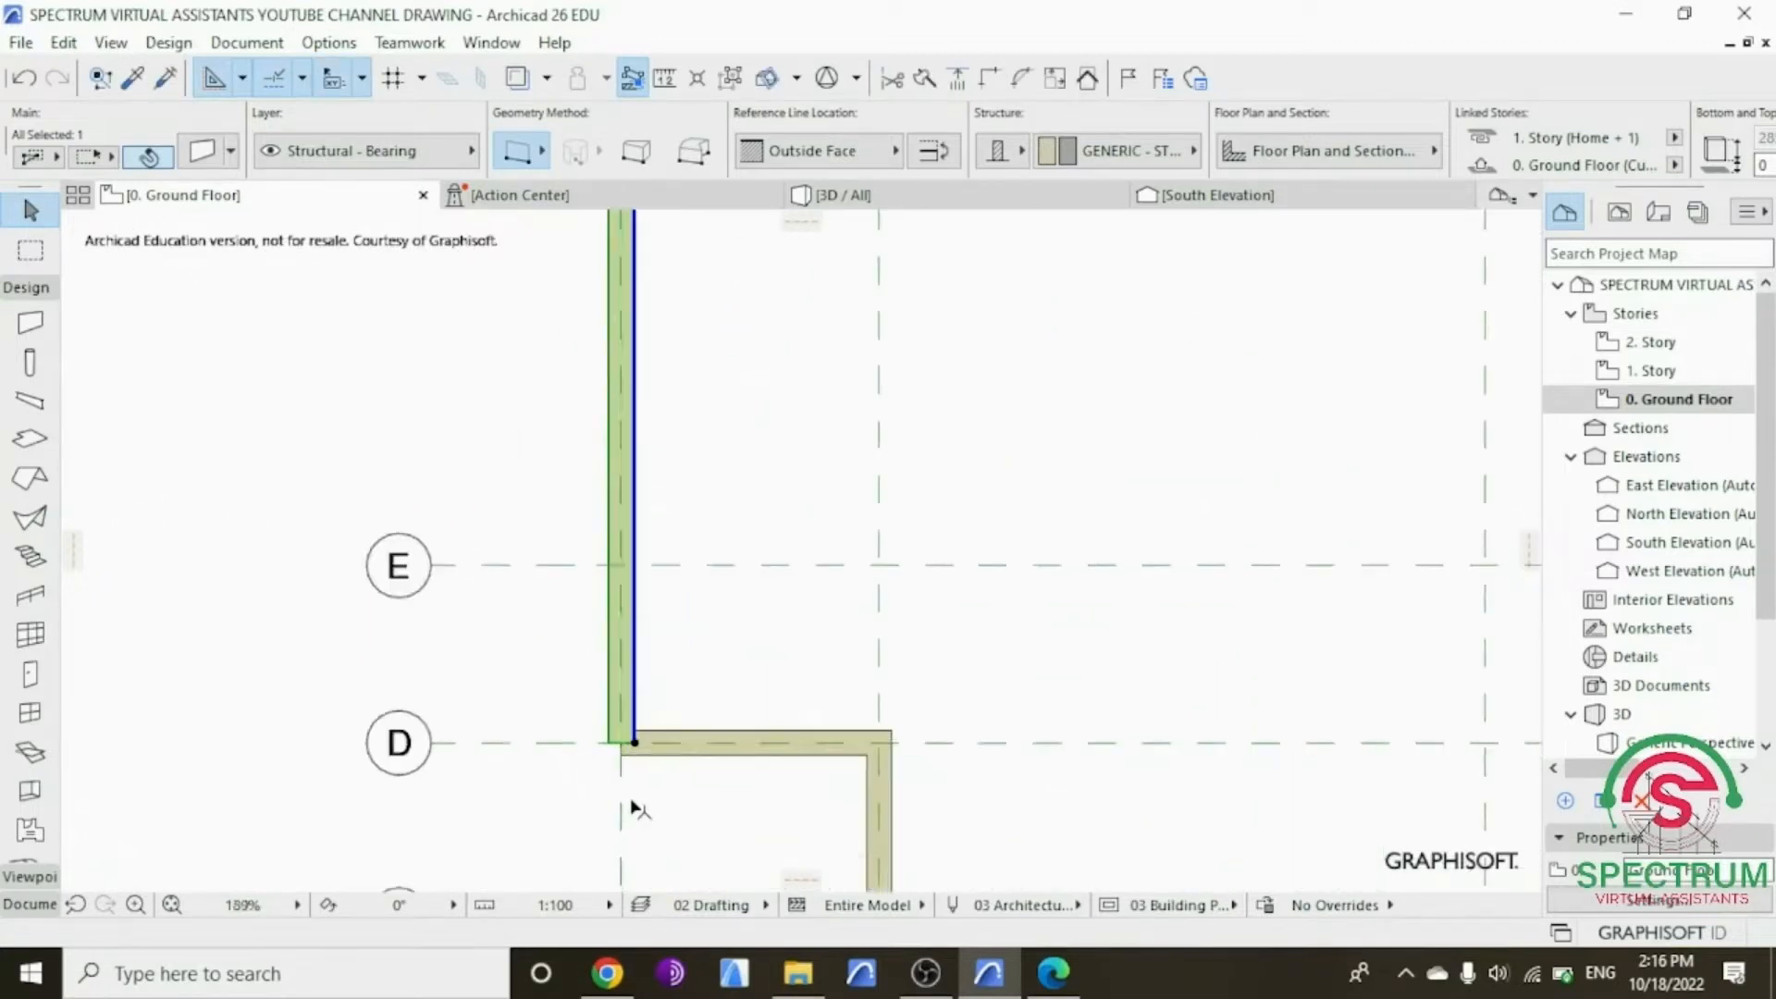
pyautogui.keyDown('shift'); pyautogui.click(665, 745); pyautogui.keyUp('shift')
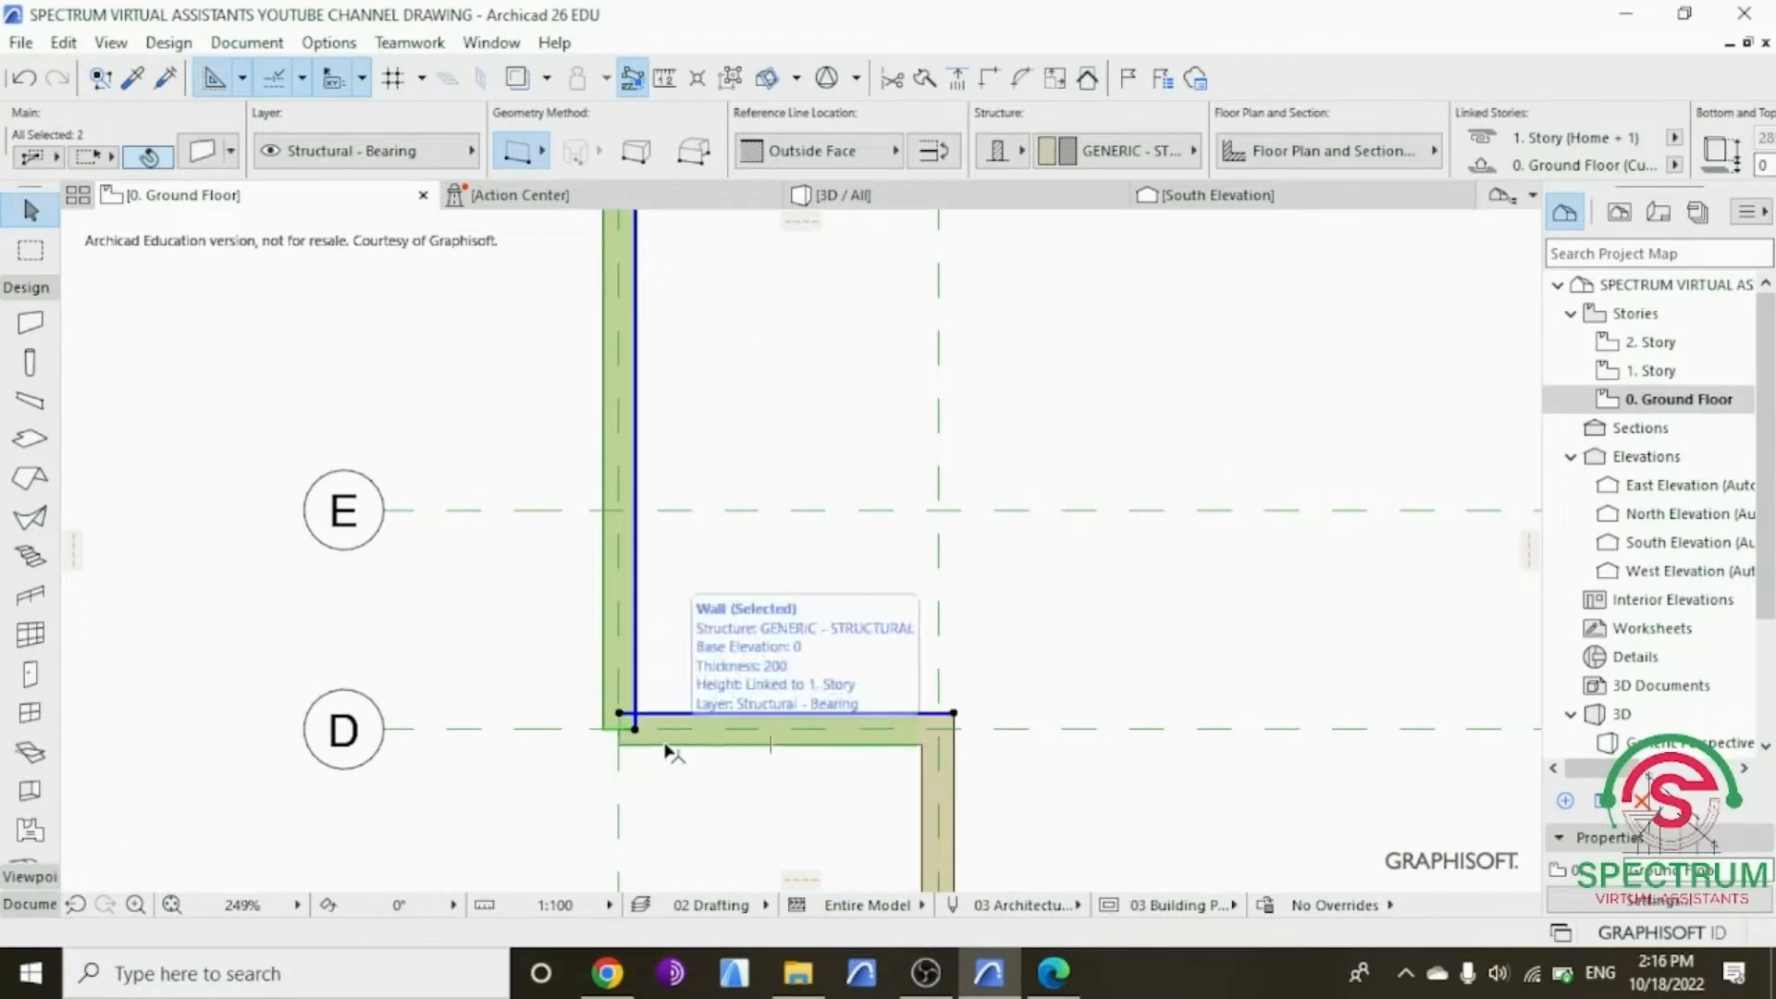
pyautogui.click(991, 86)
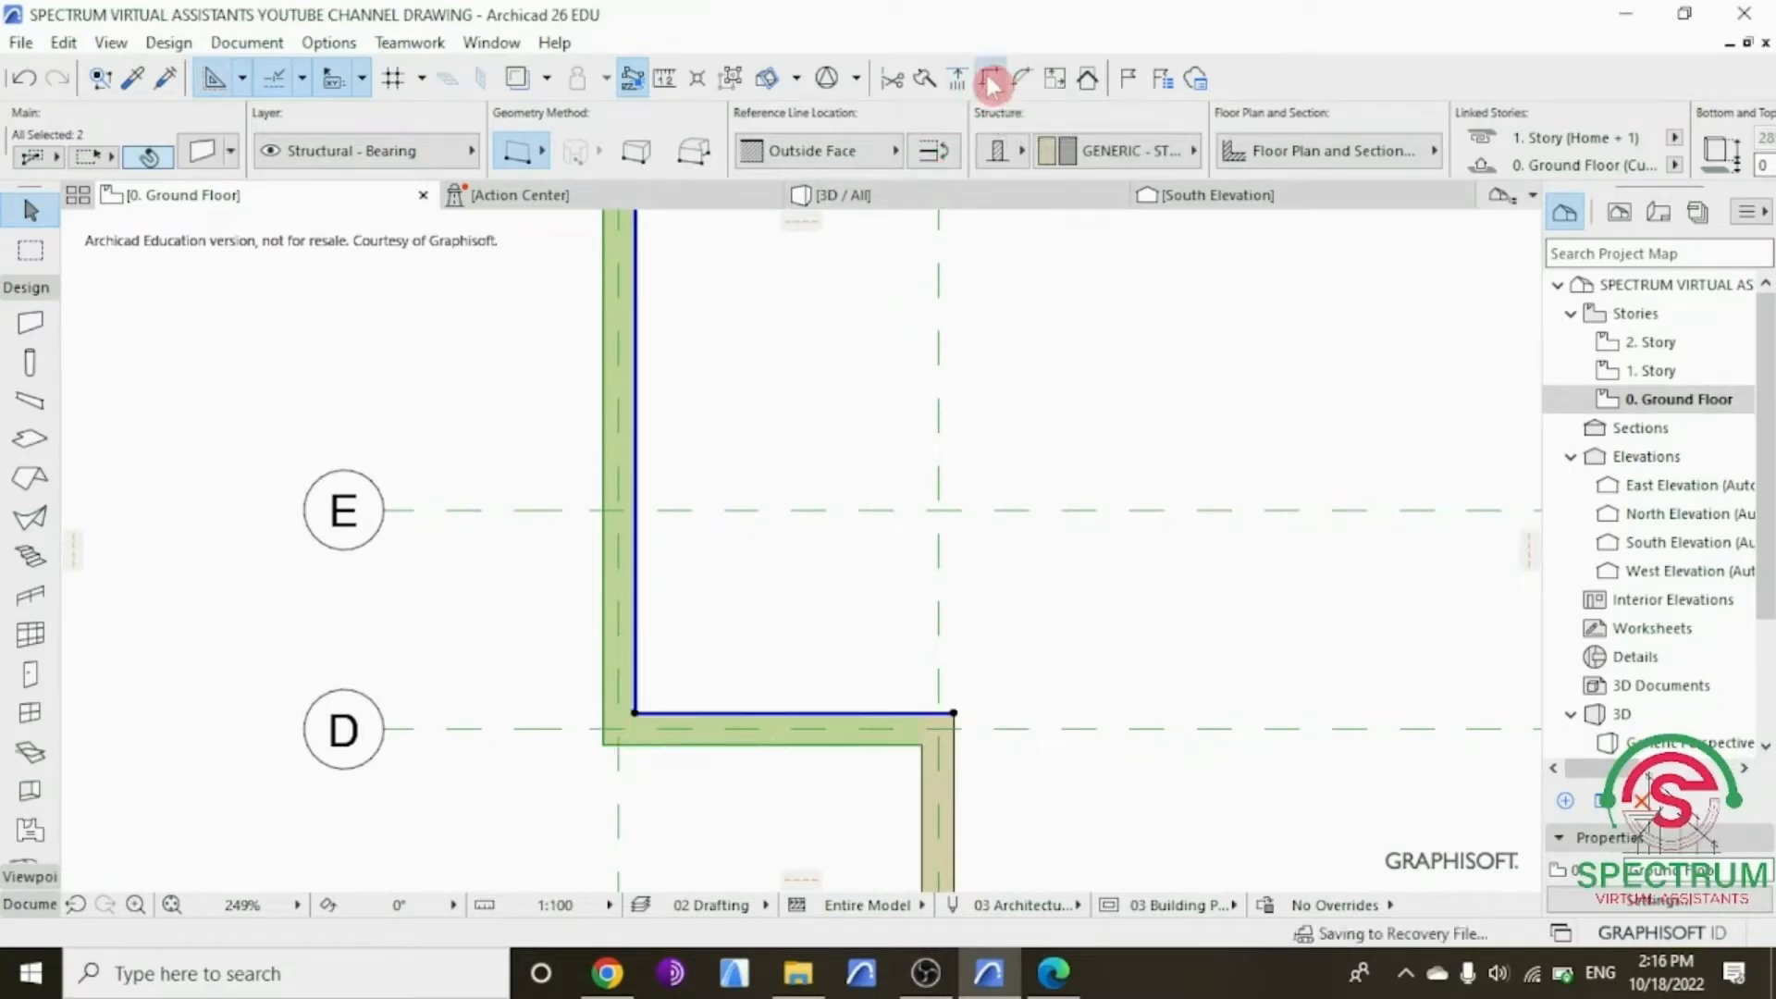
pyautogui.click(795, 393)
# Step: Draw a straight wall along grid line F from grid line 1 to grid line 3
pyautogui.scroll(-2, 722, 700)
pyautogui.scroll(-3, 722, 700)
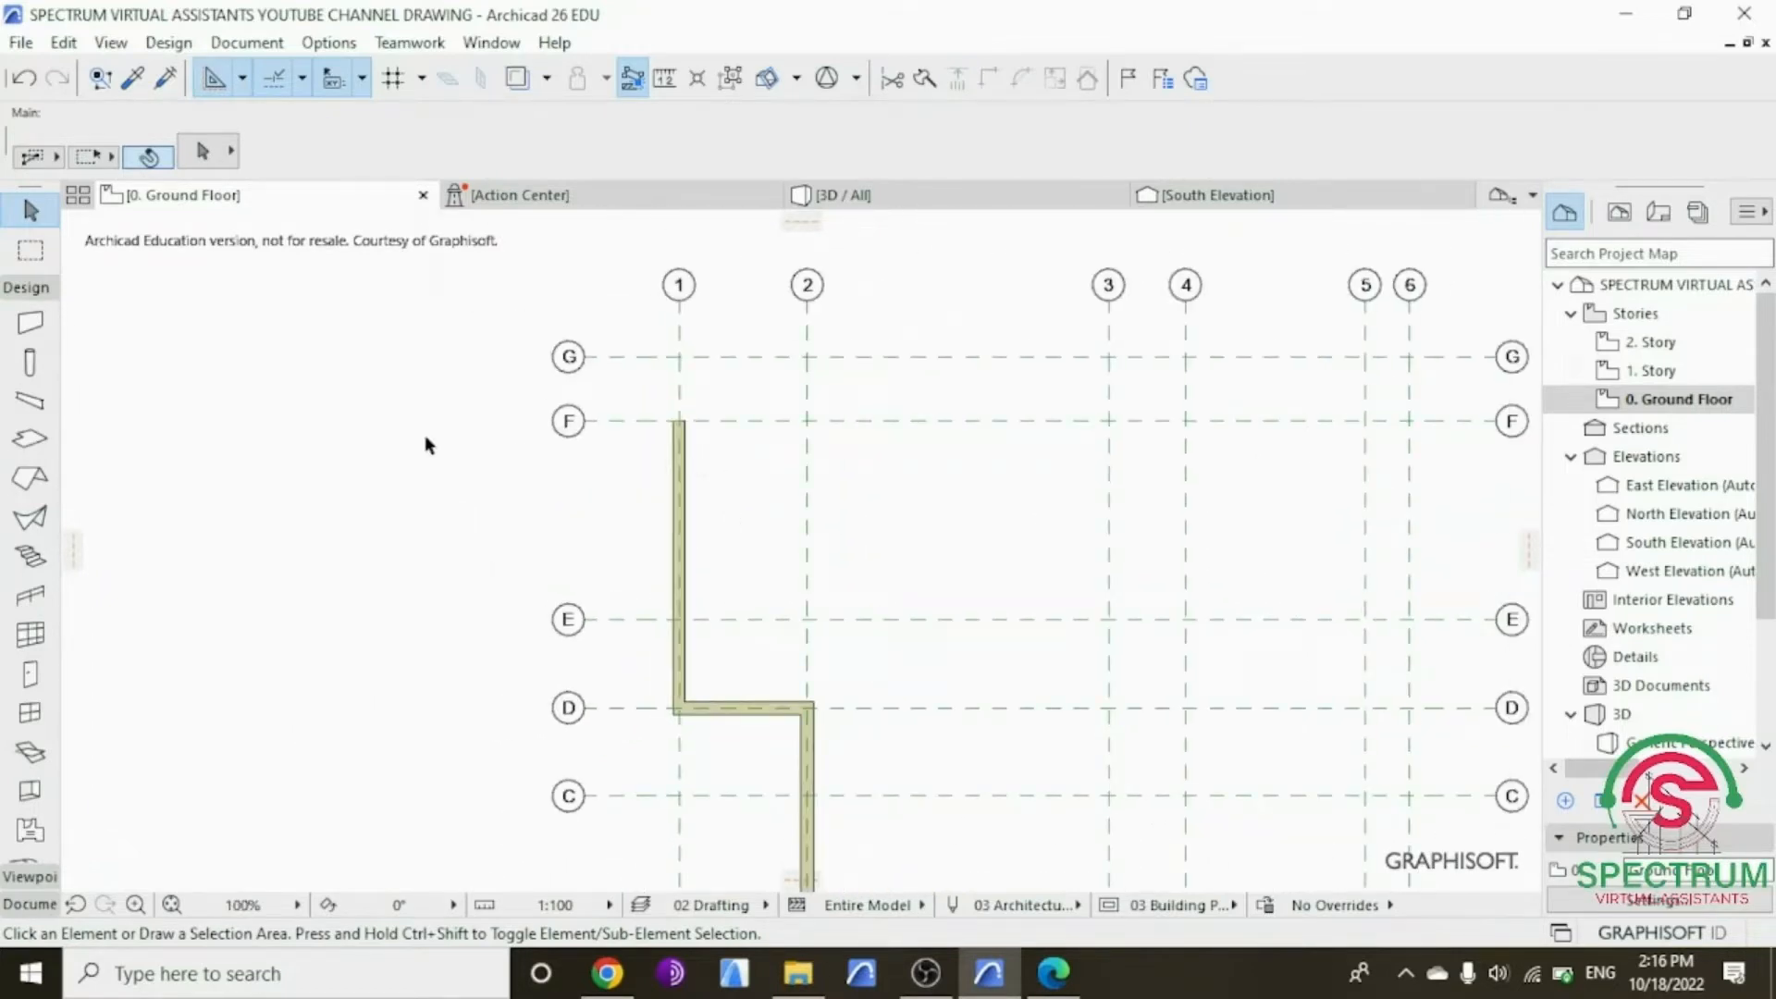
pyautogui.click(30, 322)
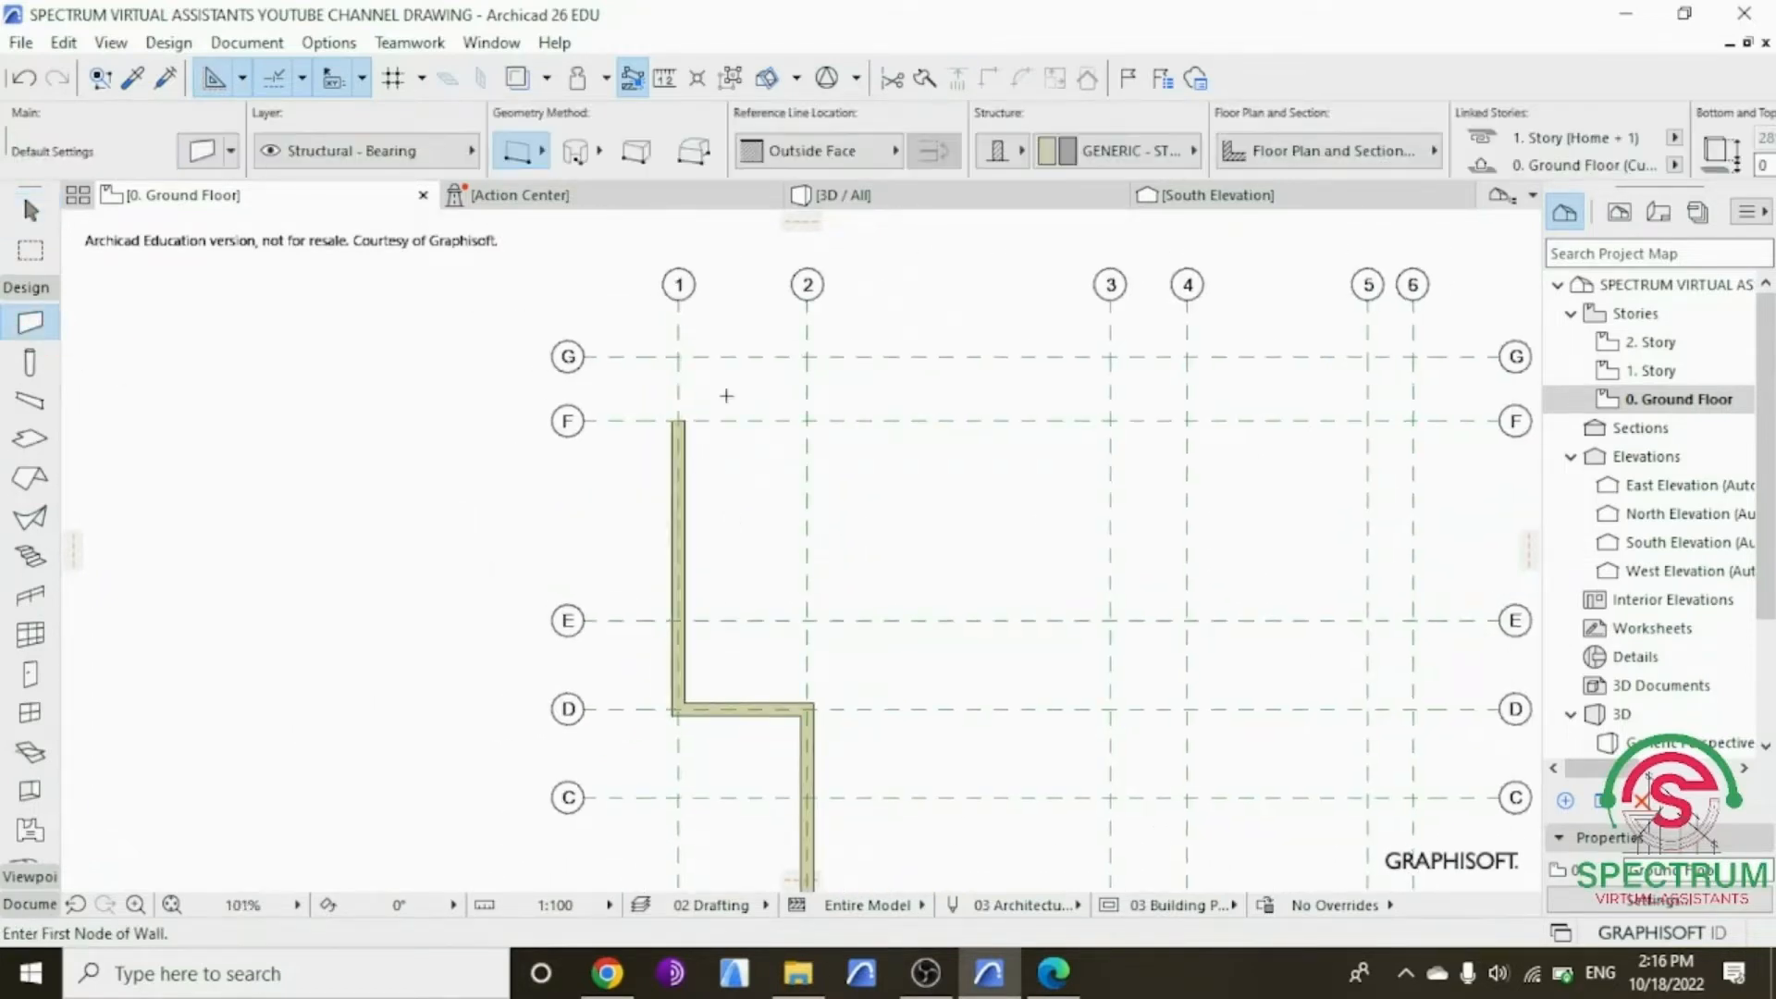
pyautogui.scroll(5, 703, 397)
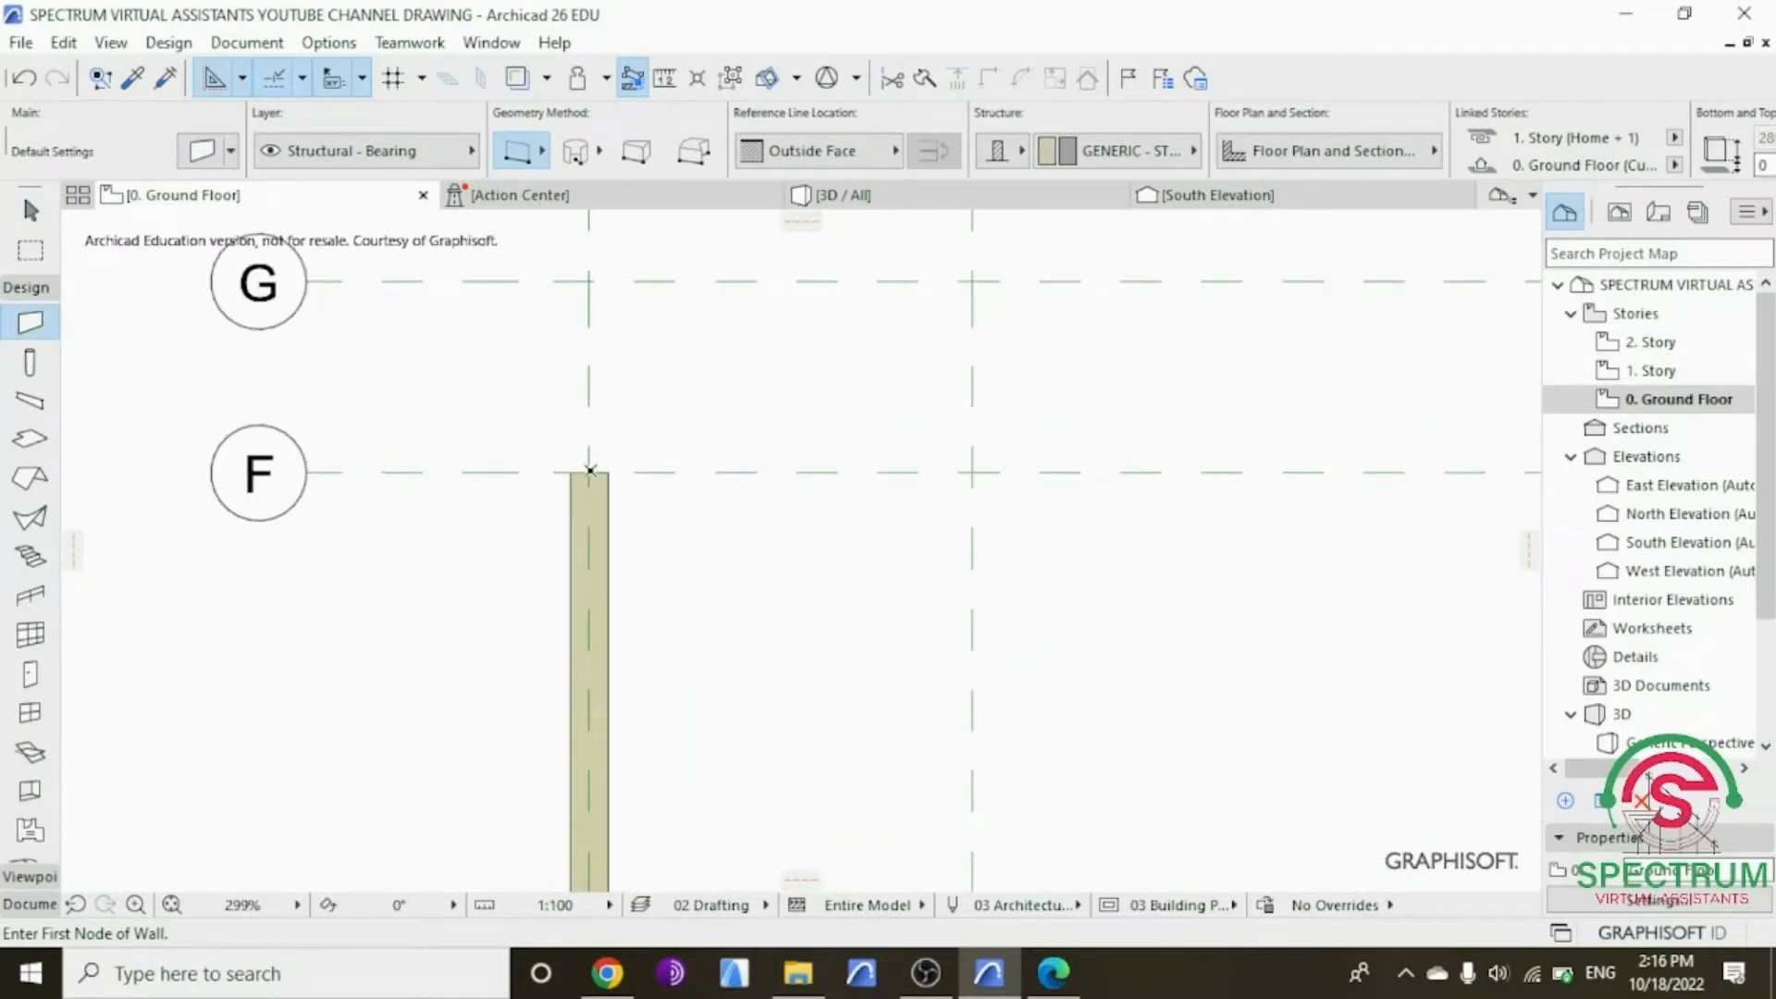
pyautogui.click(590, 471)
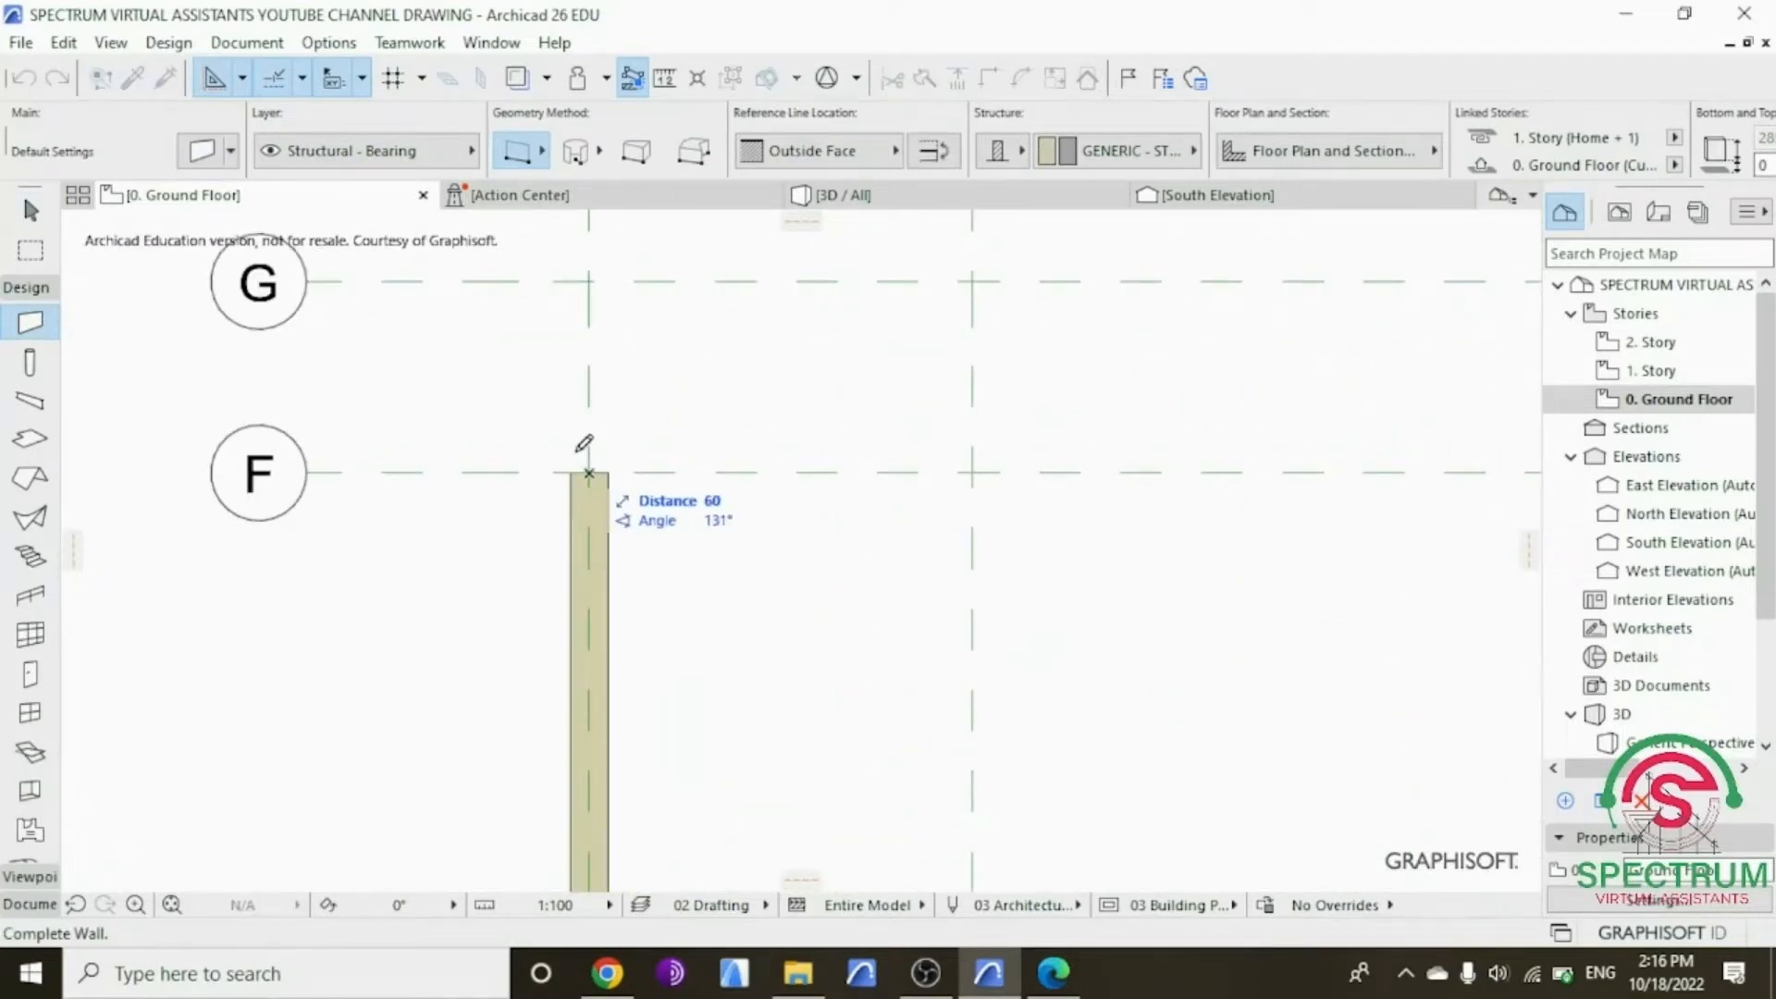
pyautogui.scroll(-2, 584, 446)
pyautogui.scroll(-2, 584, 444)
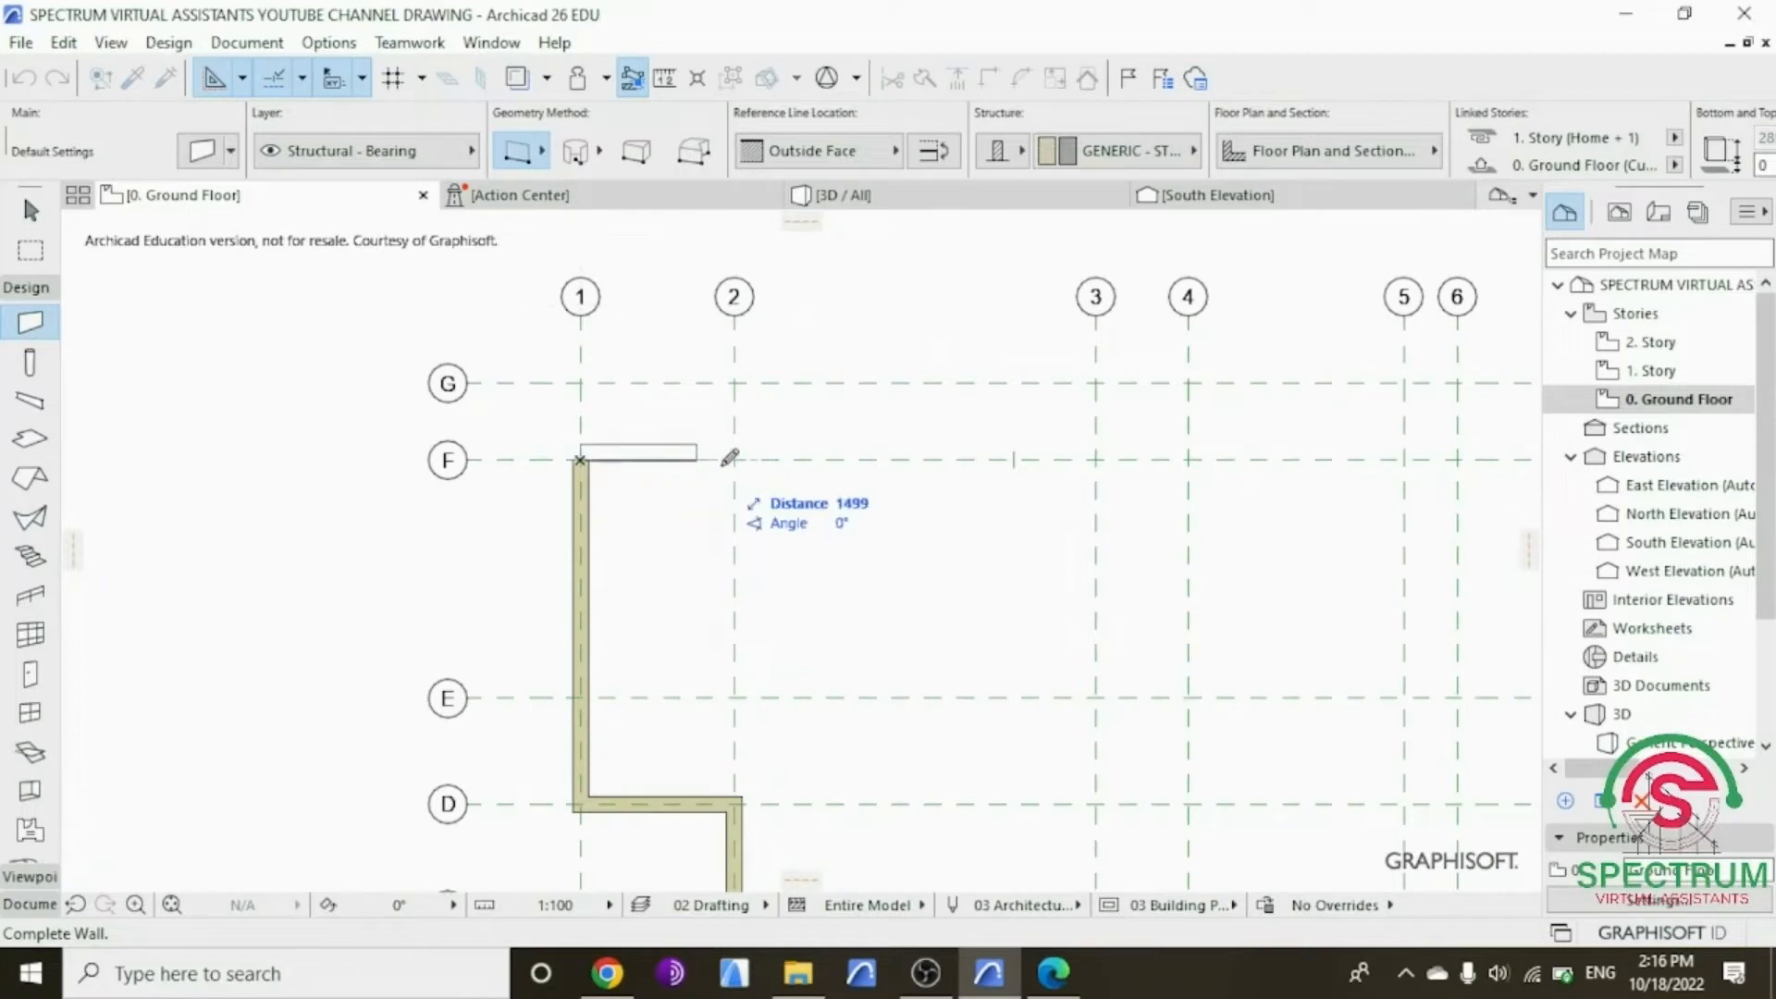
pyautogui.scroll(2, 1110, 451)
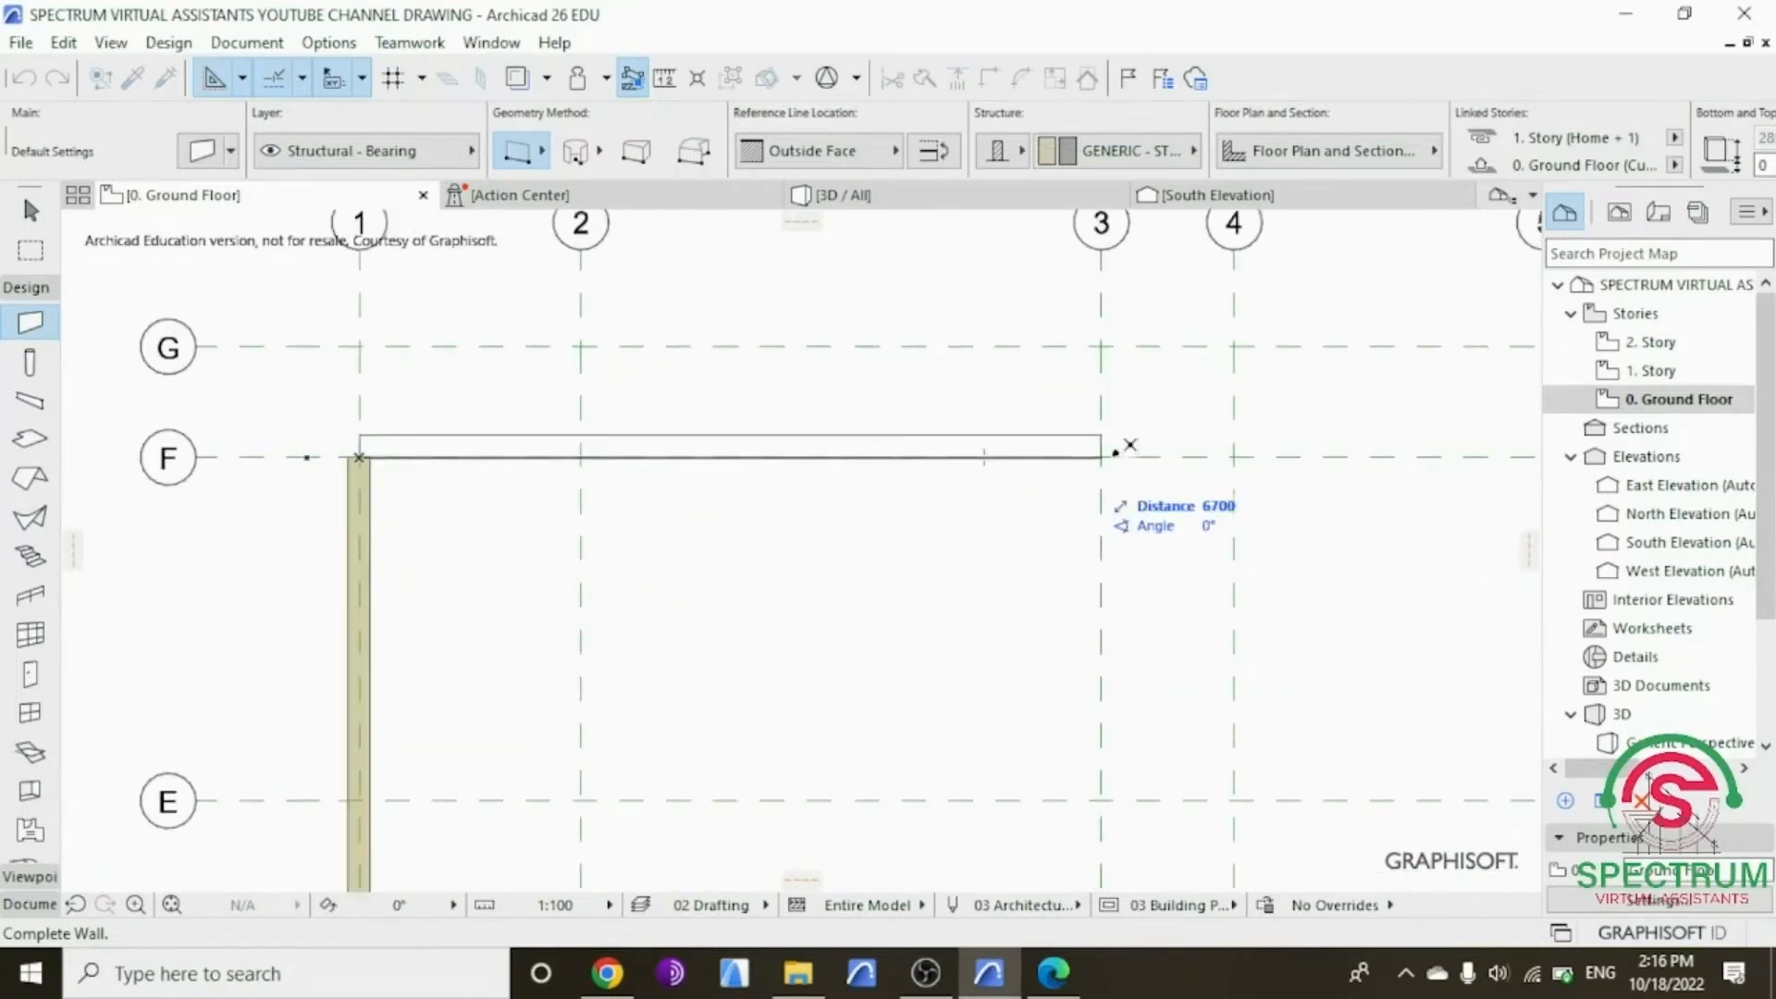
pyautogui.click(1103, 460)
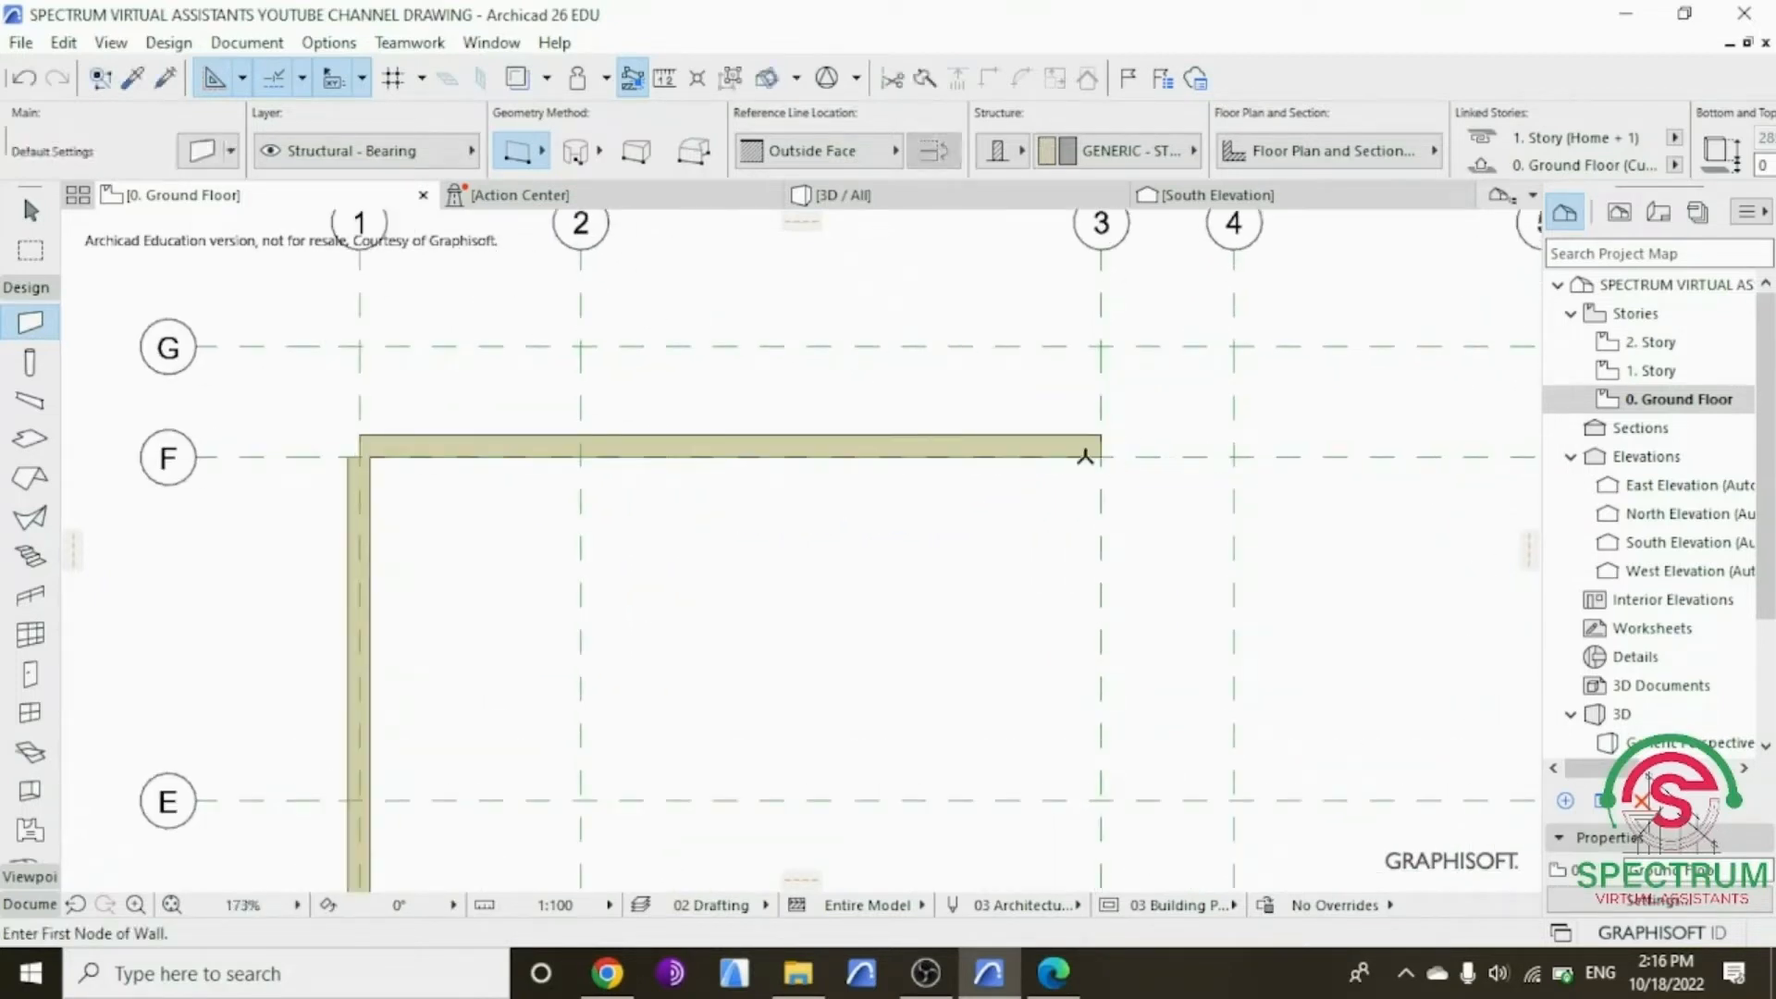
pyautogui.press('Escape')
# Step: Move the wall on grid line F 100 mm toward grid line E to centre it on the grid line
pyautogui.click(1015, 444)
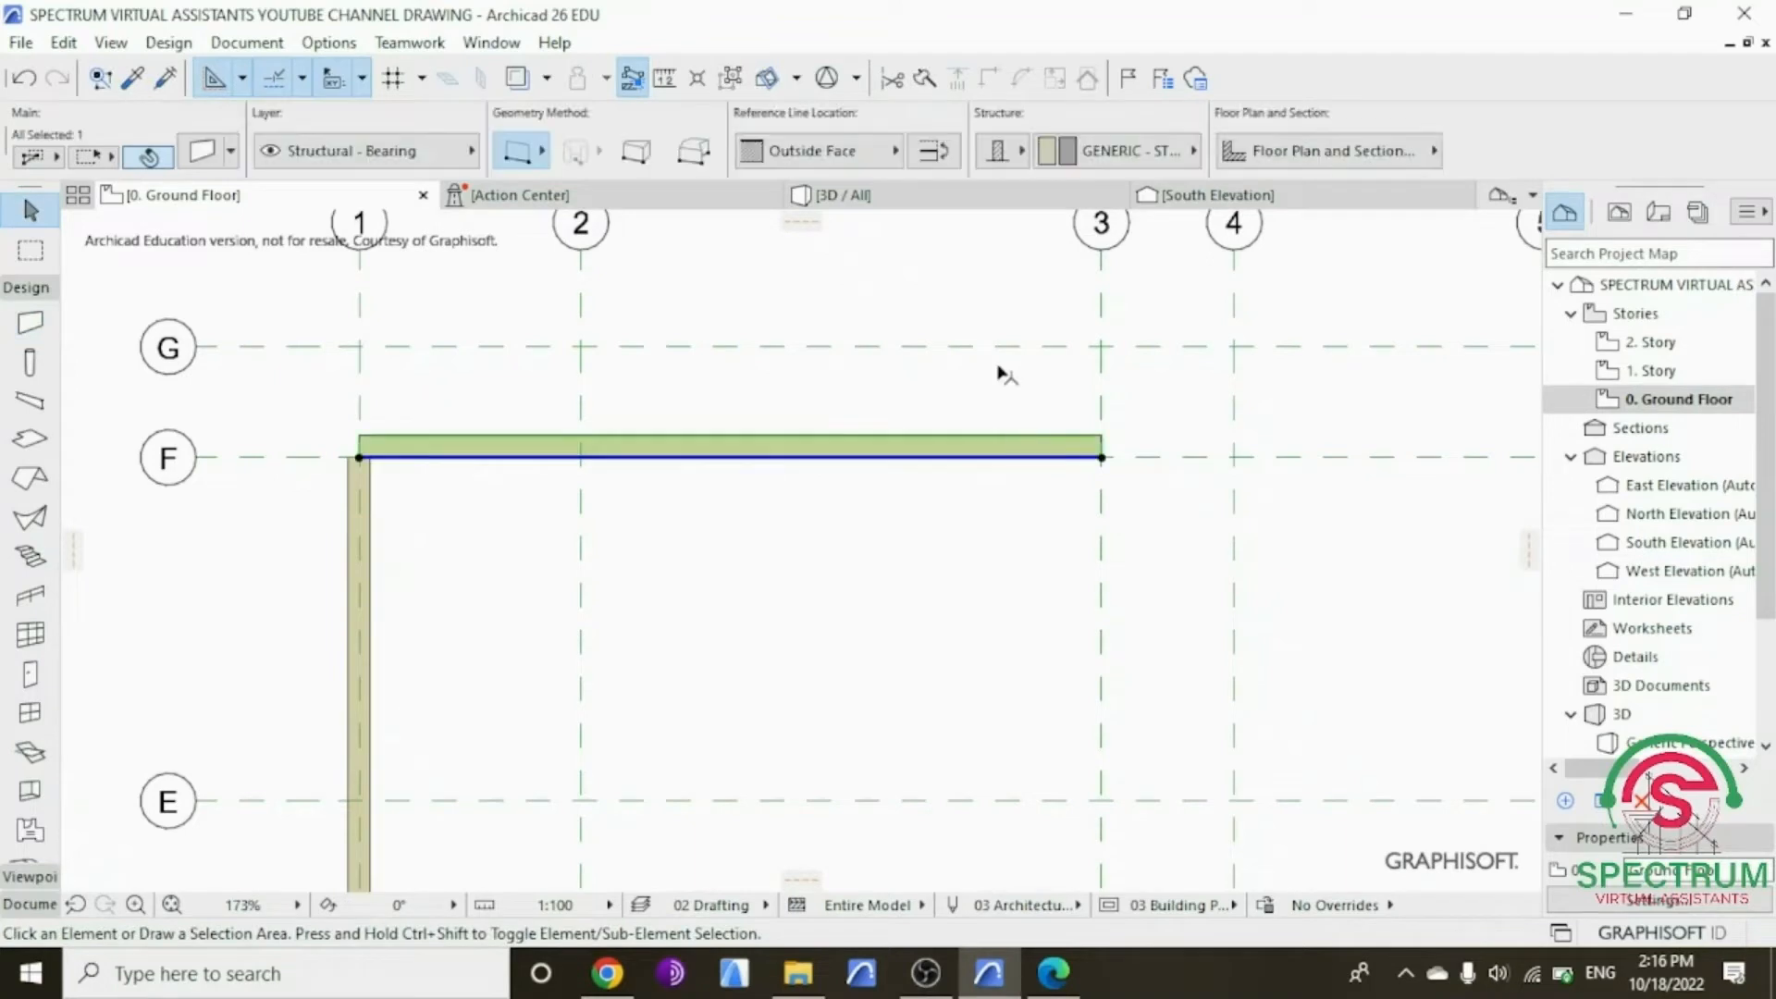
pyautogui.rightClick(981, 273)
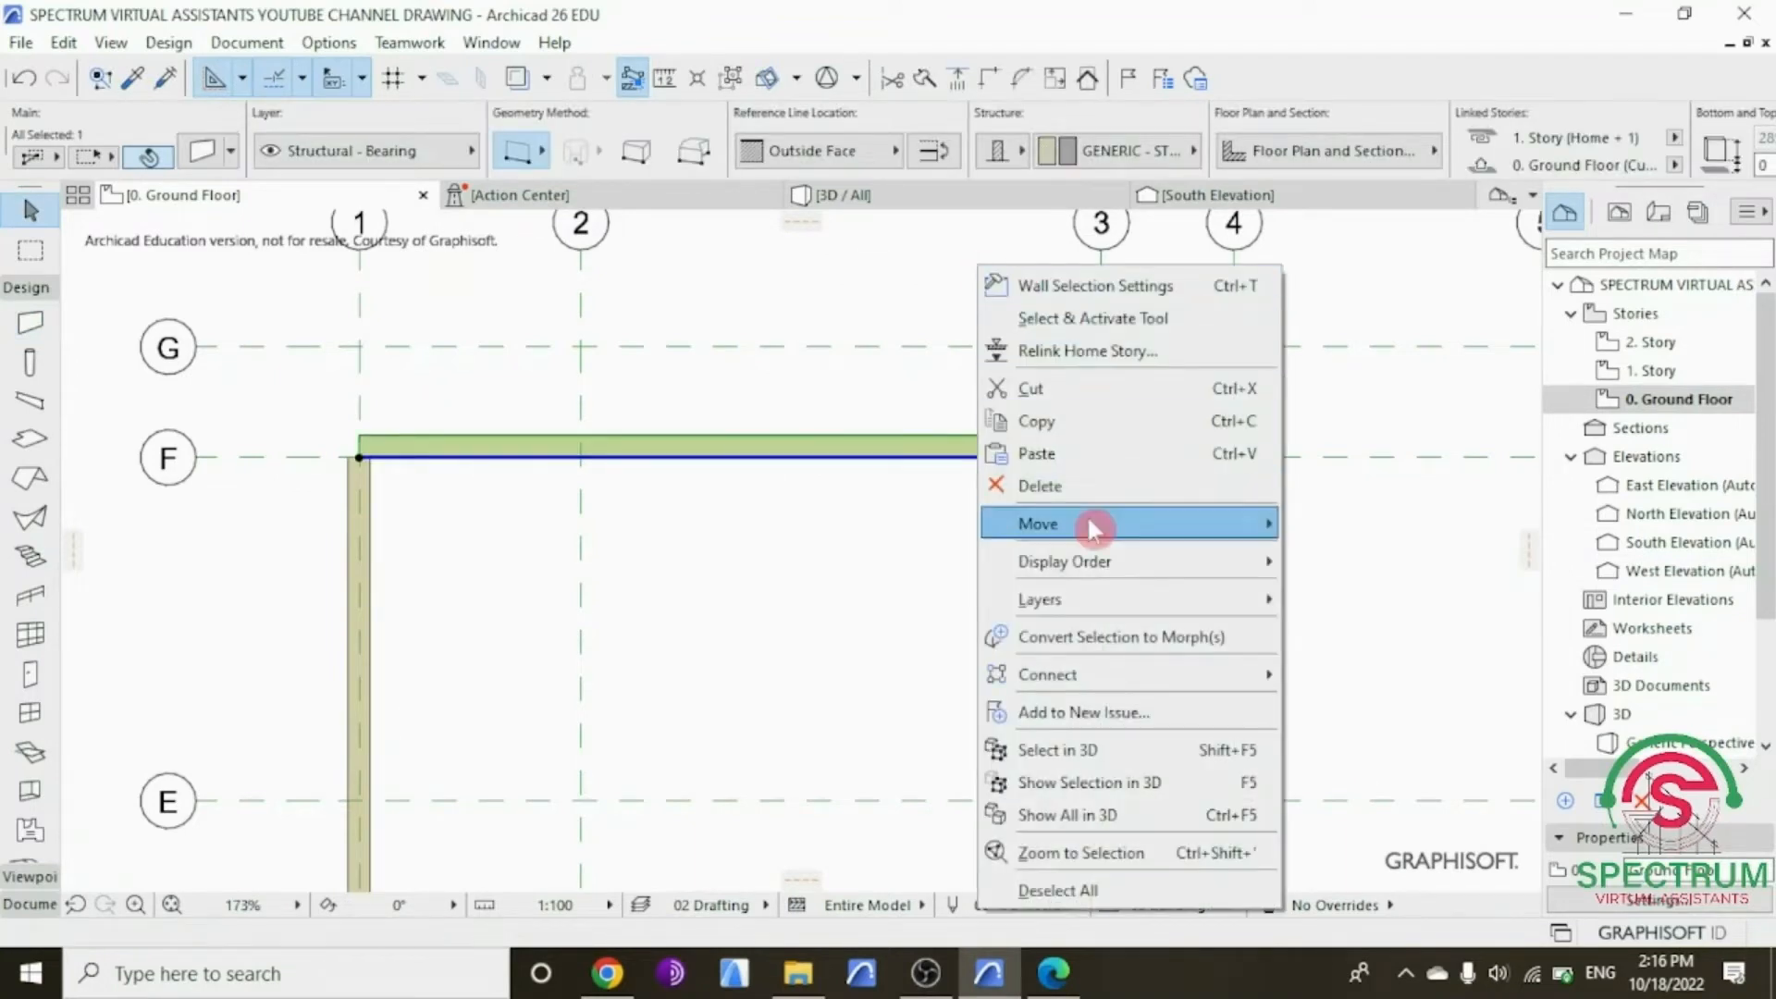
pyautogui.moveTo(1238, 534)
pyautogui.click(1327, 523)
pyautogui.scroll(4, 1105, 457)
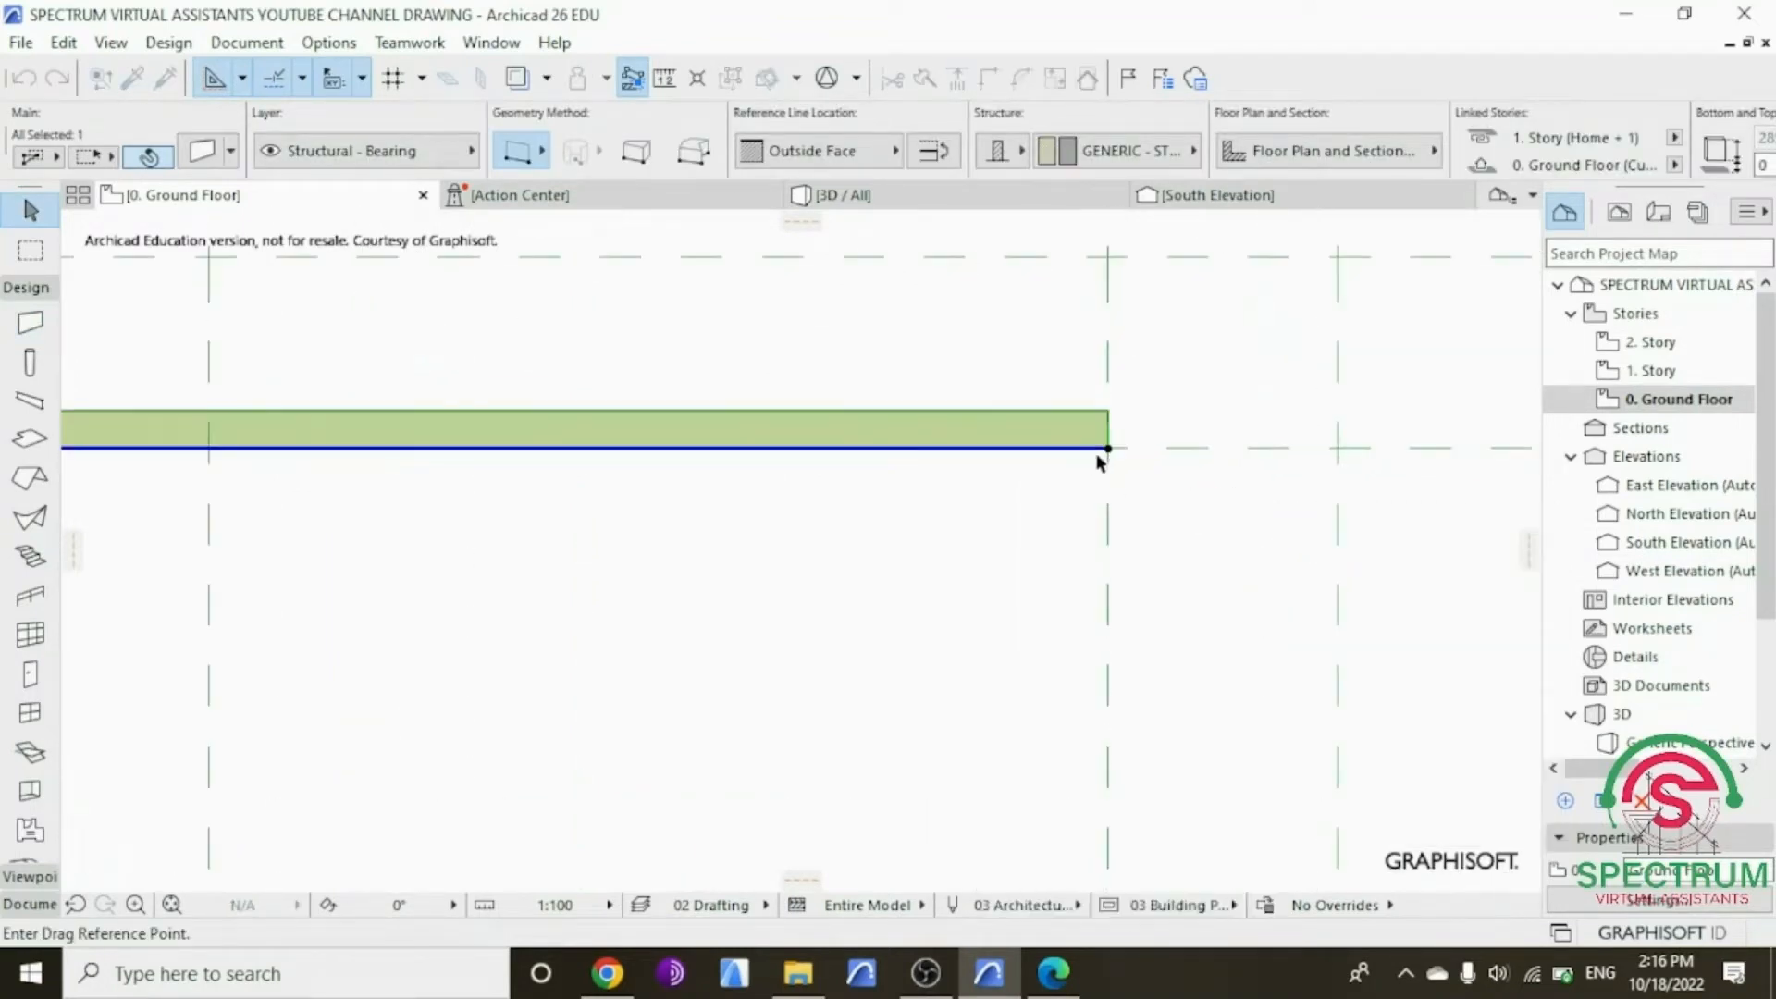
pyautogui.click(1112, 444)
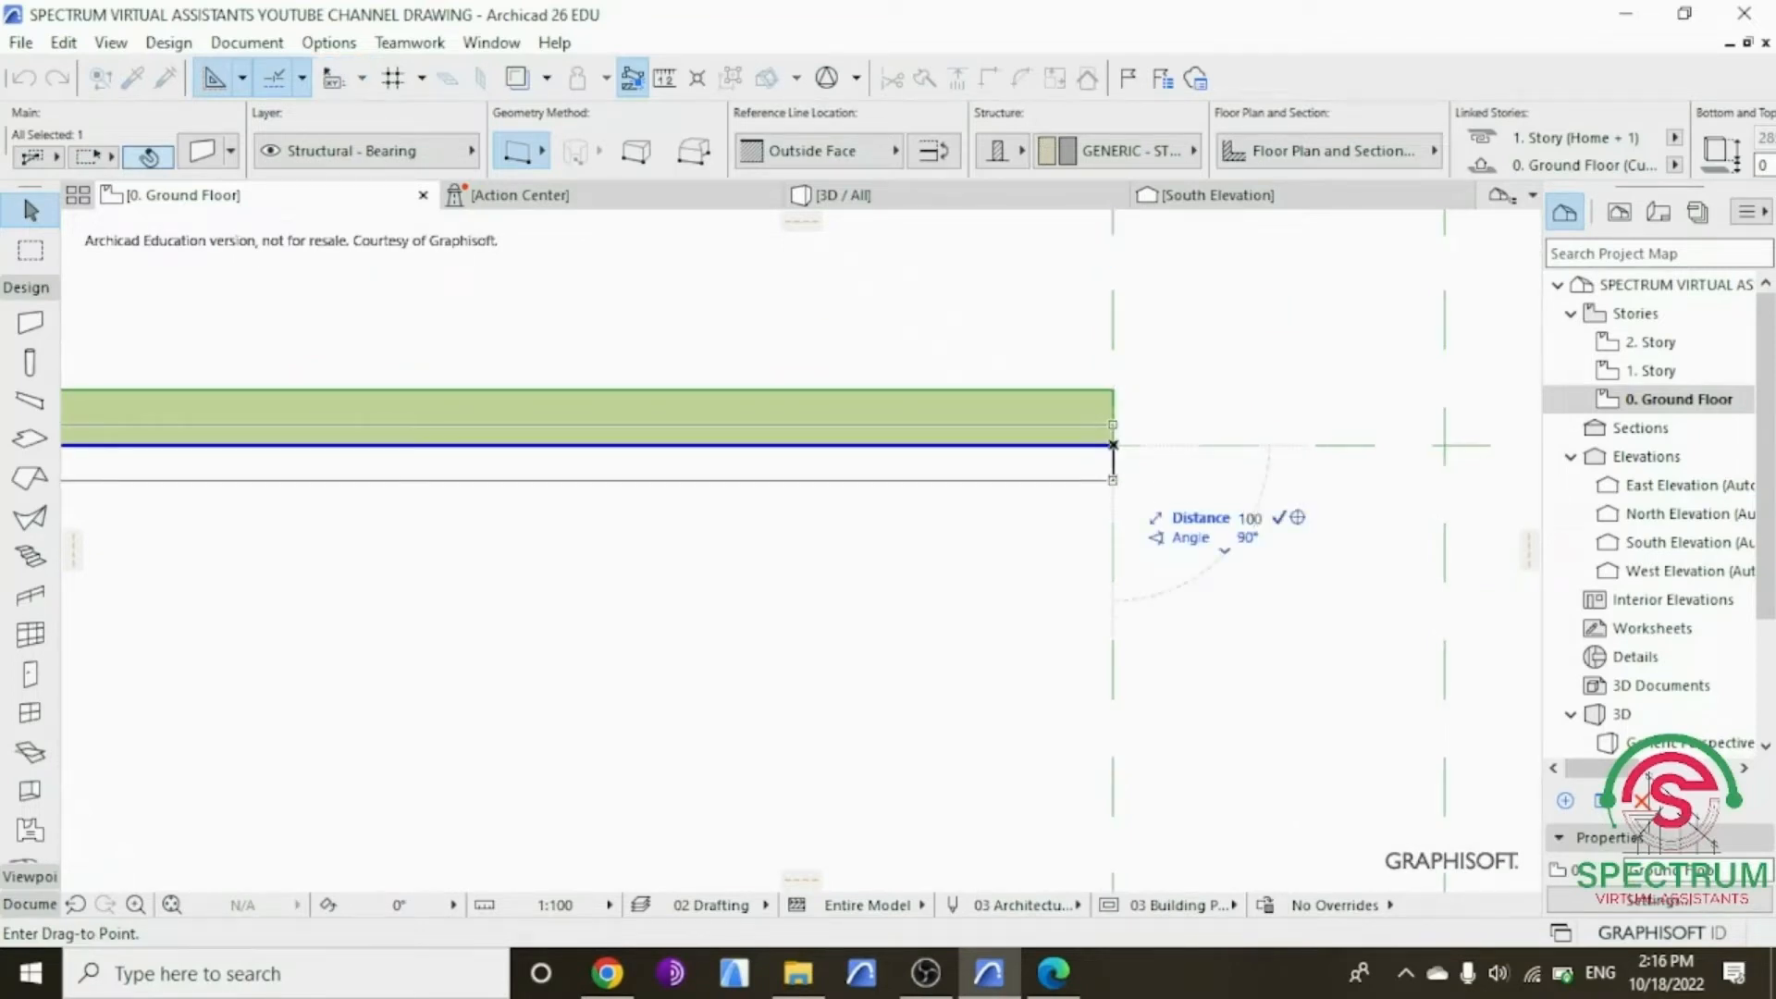
pyautogui.click(1114, 478)
# Step: Intersect the walls on grid lines F and 1 to close their shared corner, and deselect them
pyautogui.scroll(-2, 1115, 477)
pyautogui.scroll(-2, 1114, 478)
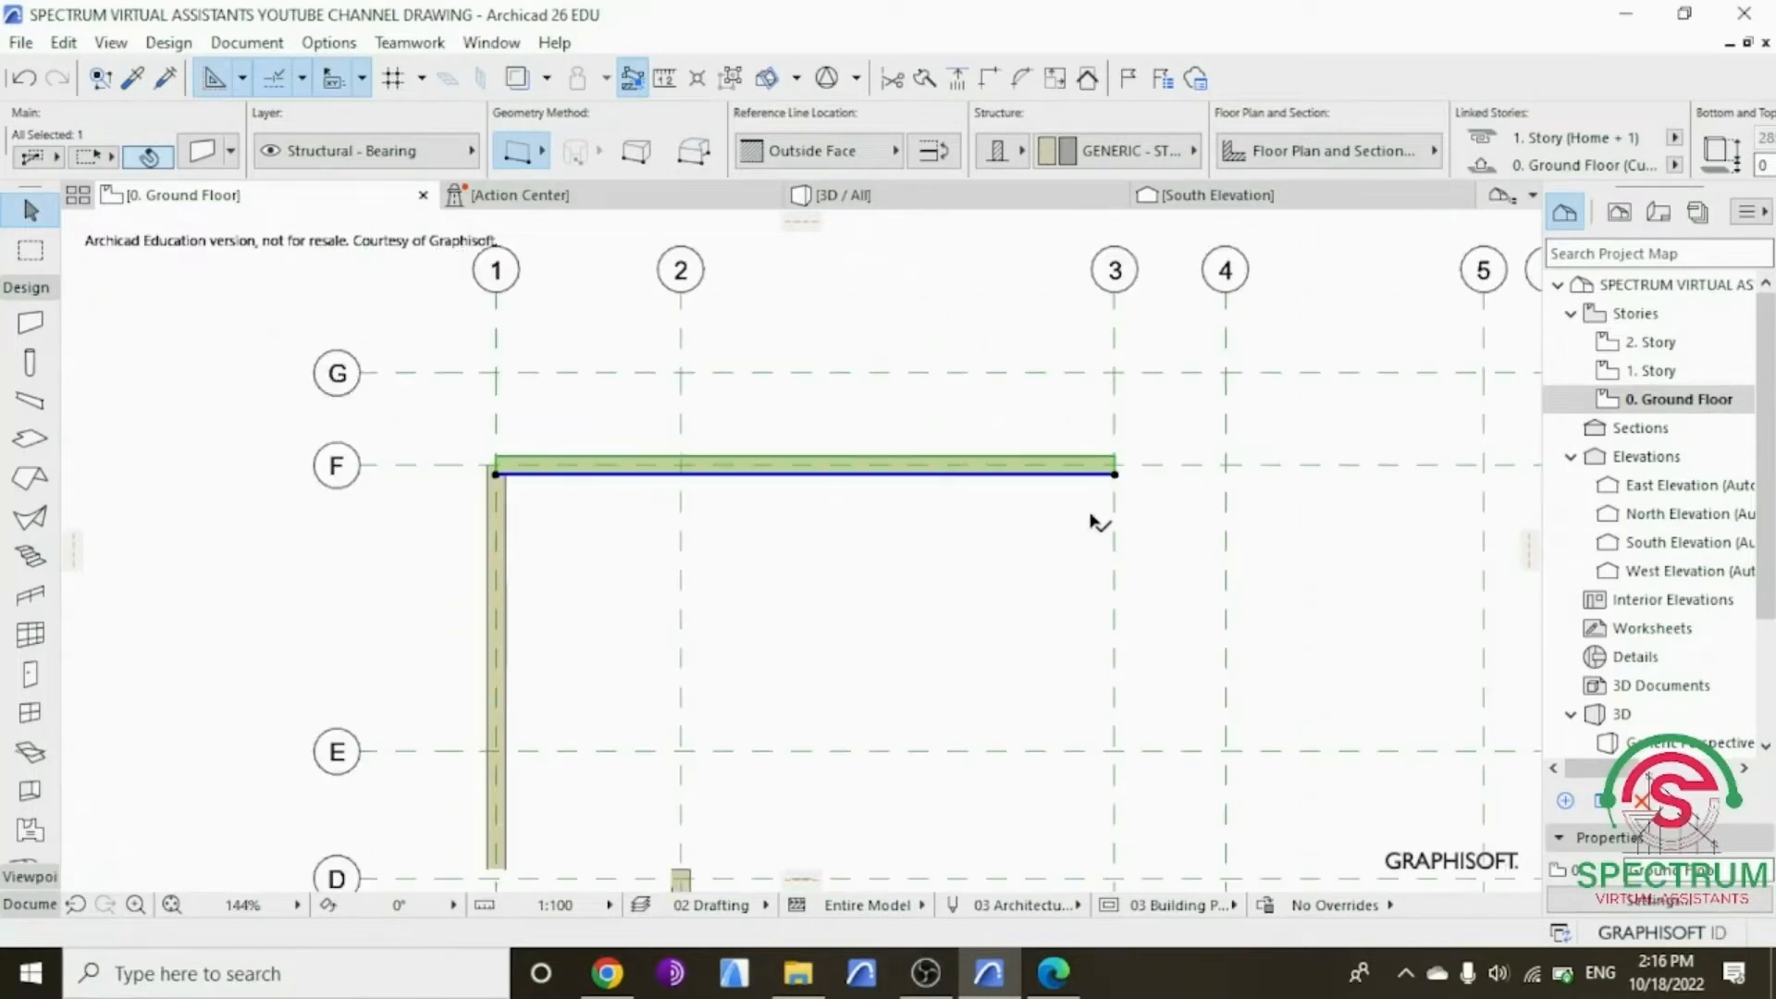
pyautogui.keyDown('shift'); pyautogui.click(514, 518); pyautogui.keyUp('shift')
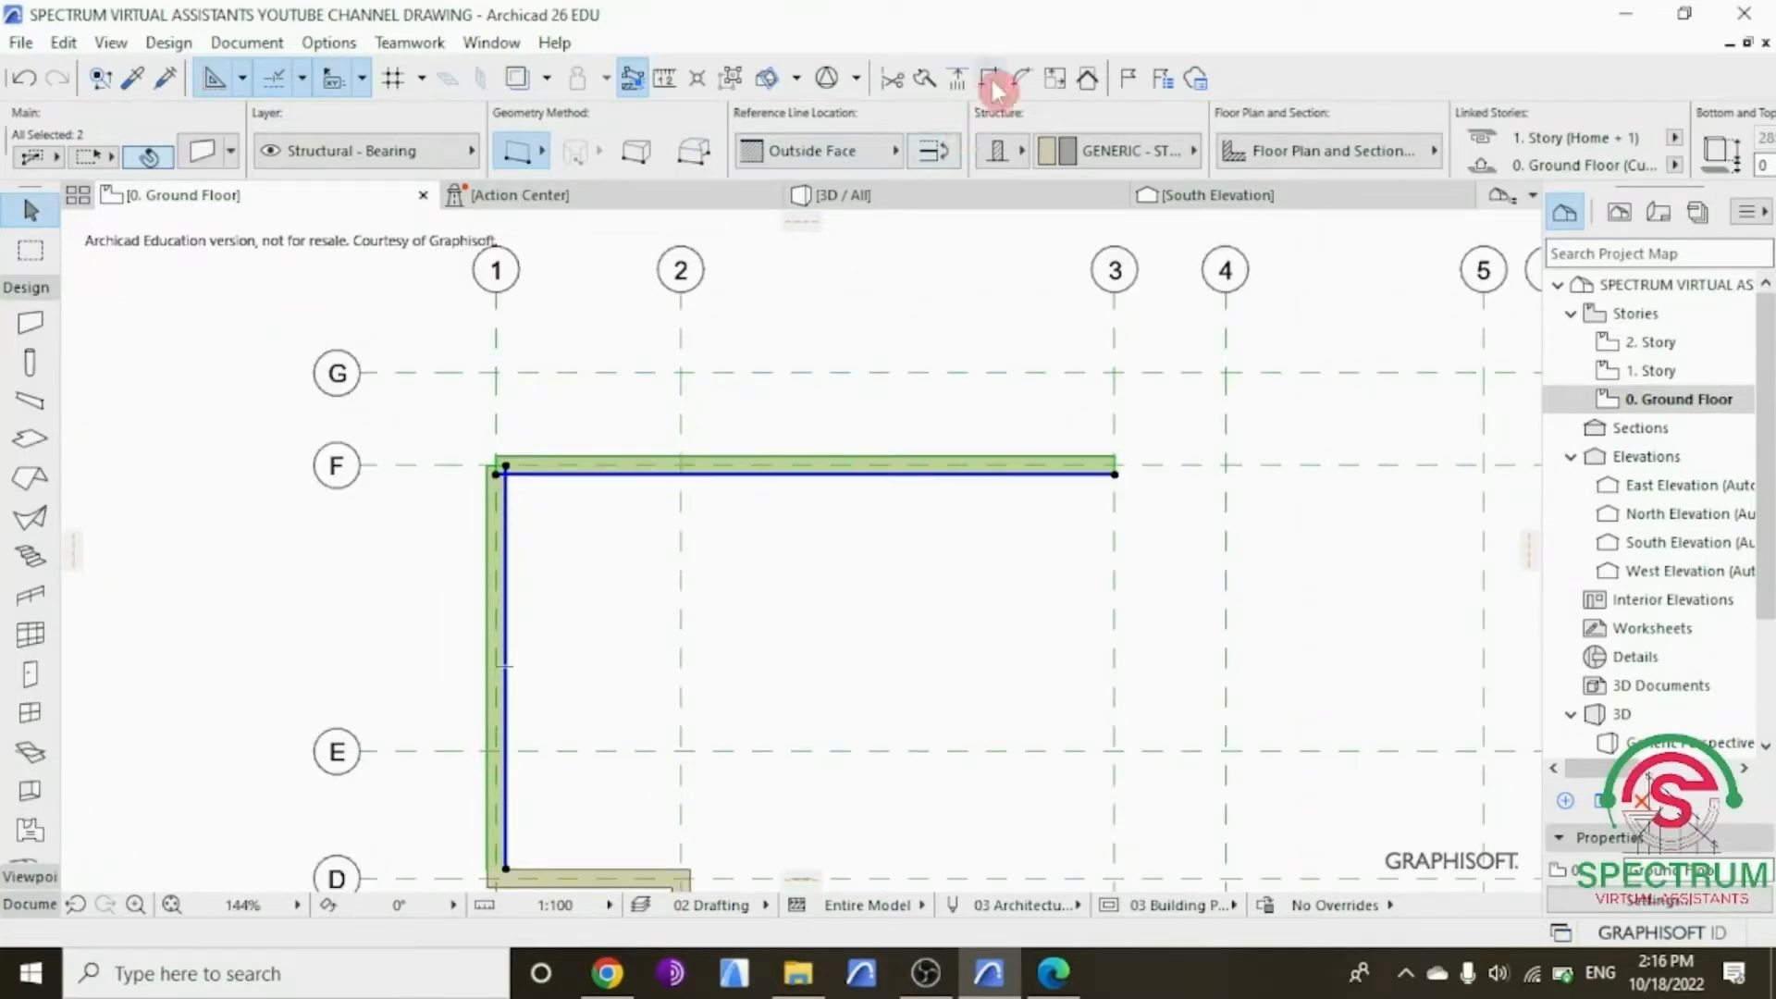
pyautogui.press('Escape')
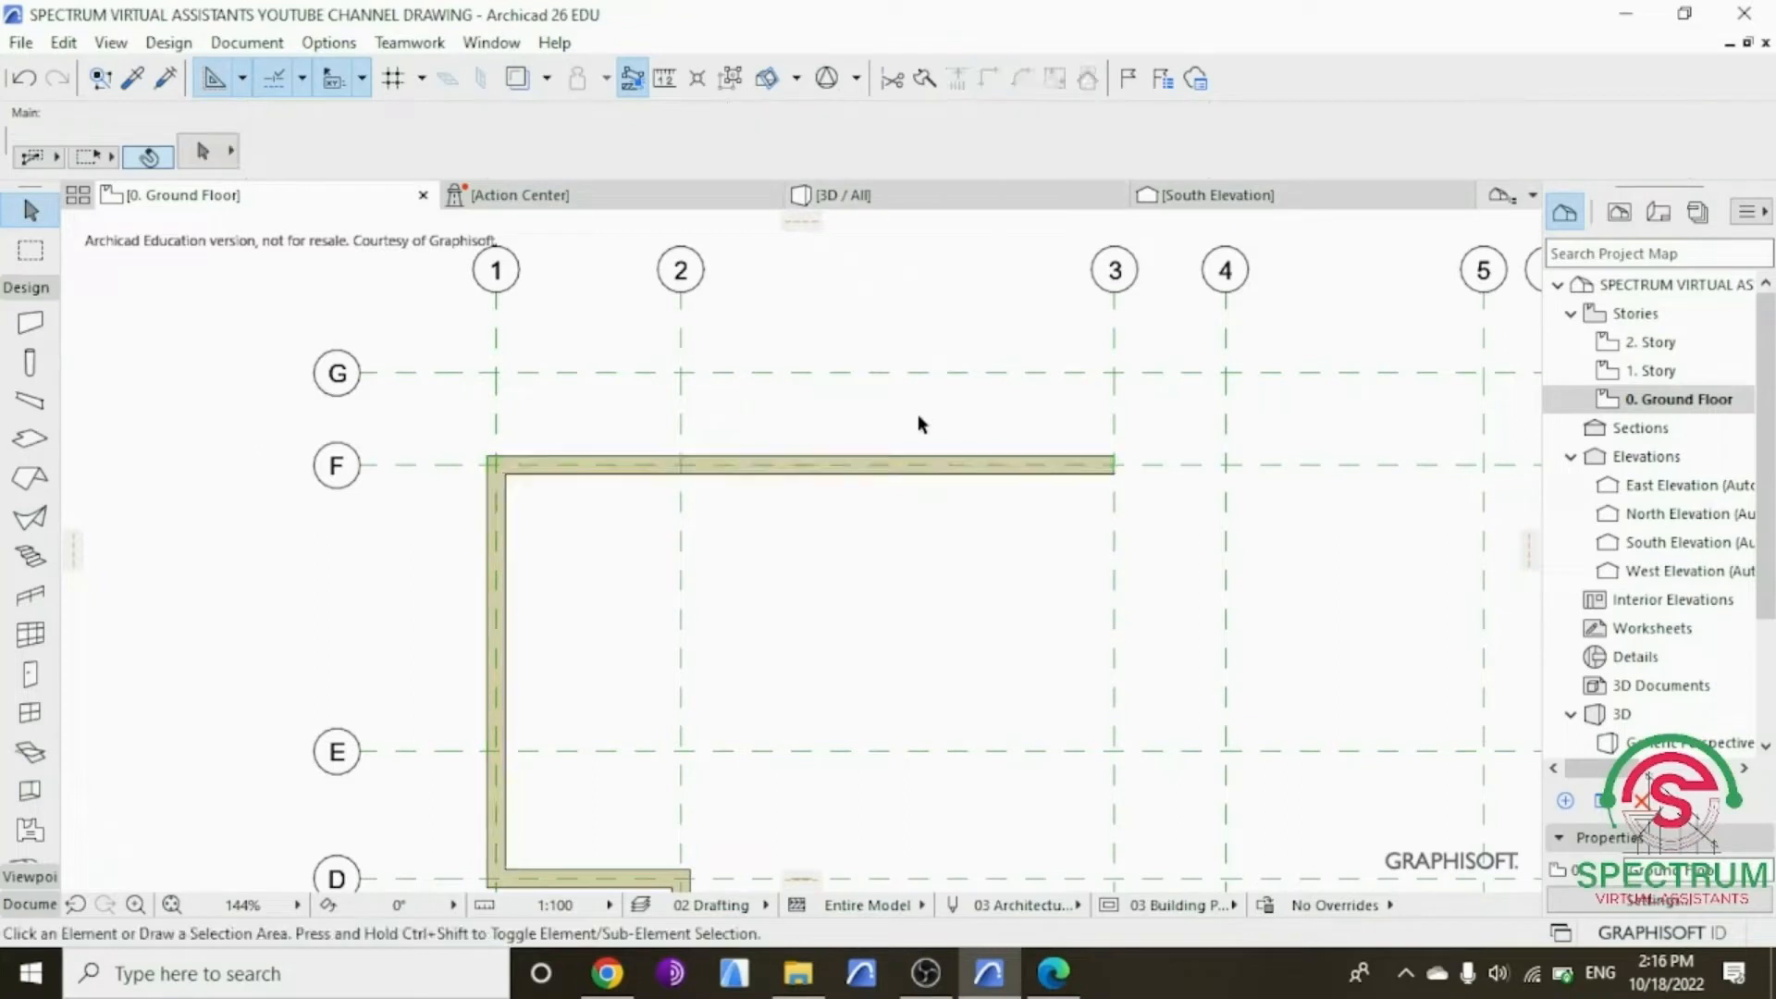
# Step: Draw a straight wall along grid line 3 from grid line F to grid line G
pyautogui.click(28, 323)
pyautogui.scroll(4, 1133, 420)
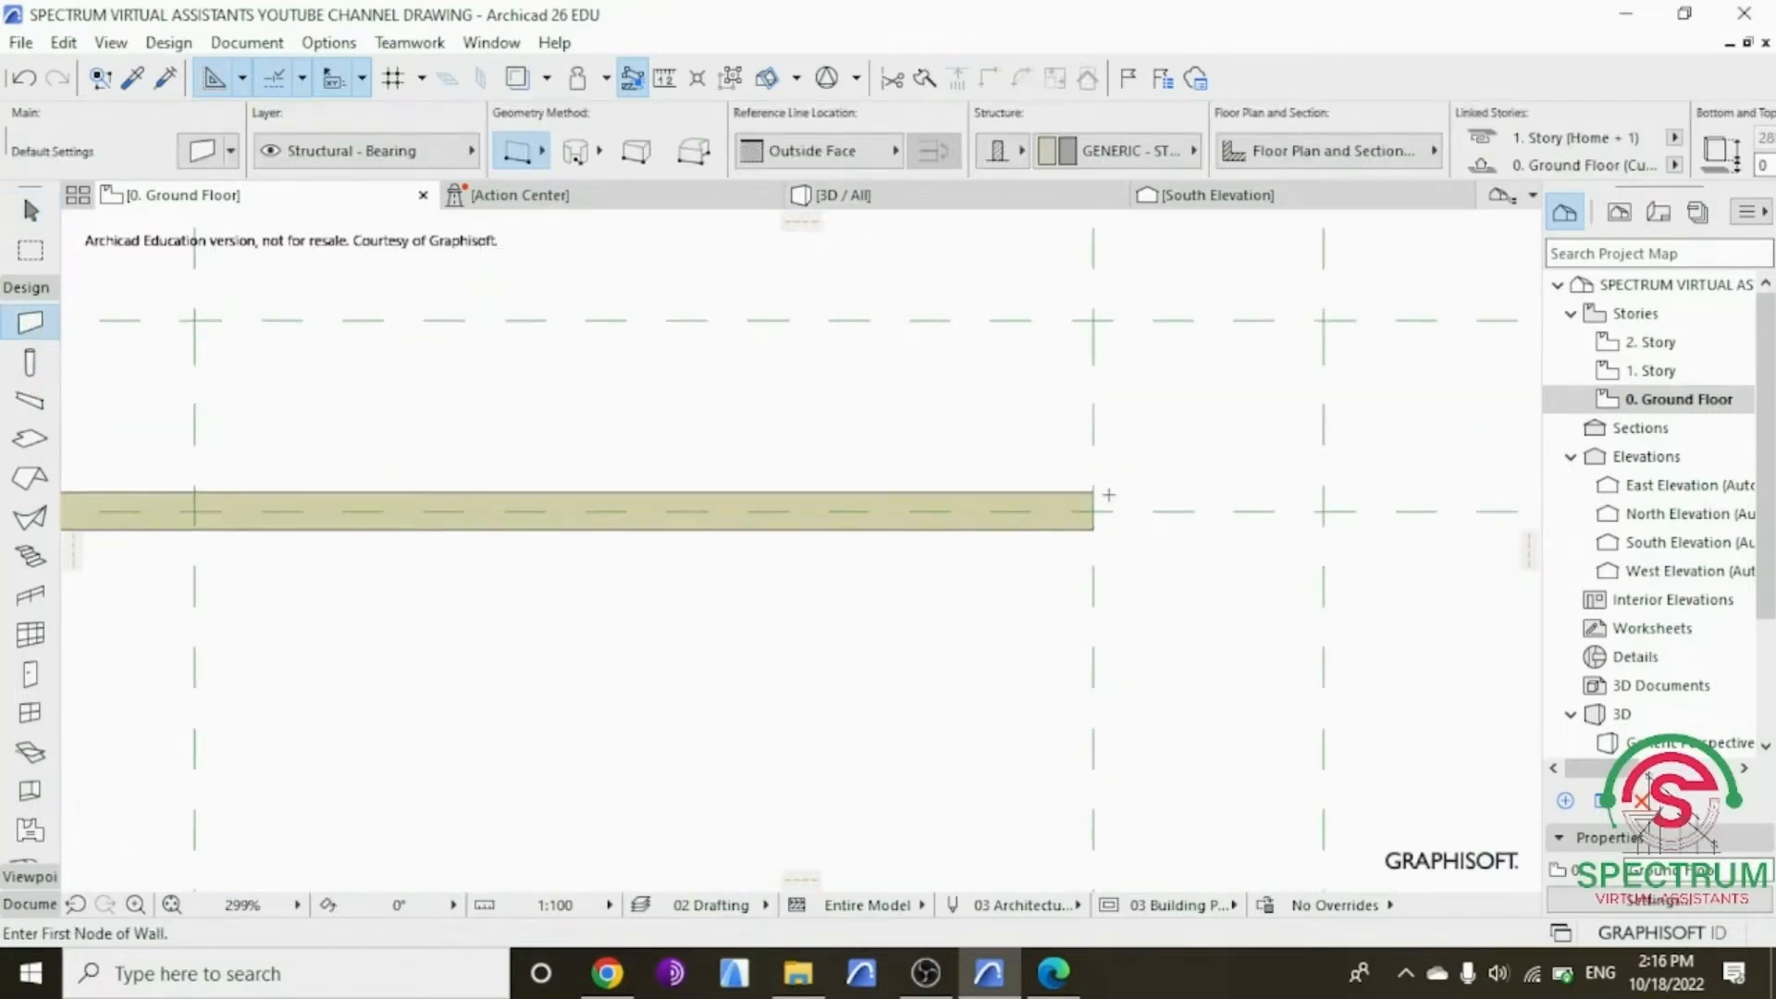
pyautogui.click(1094, 511)
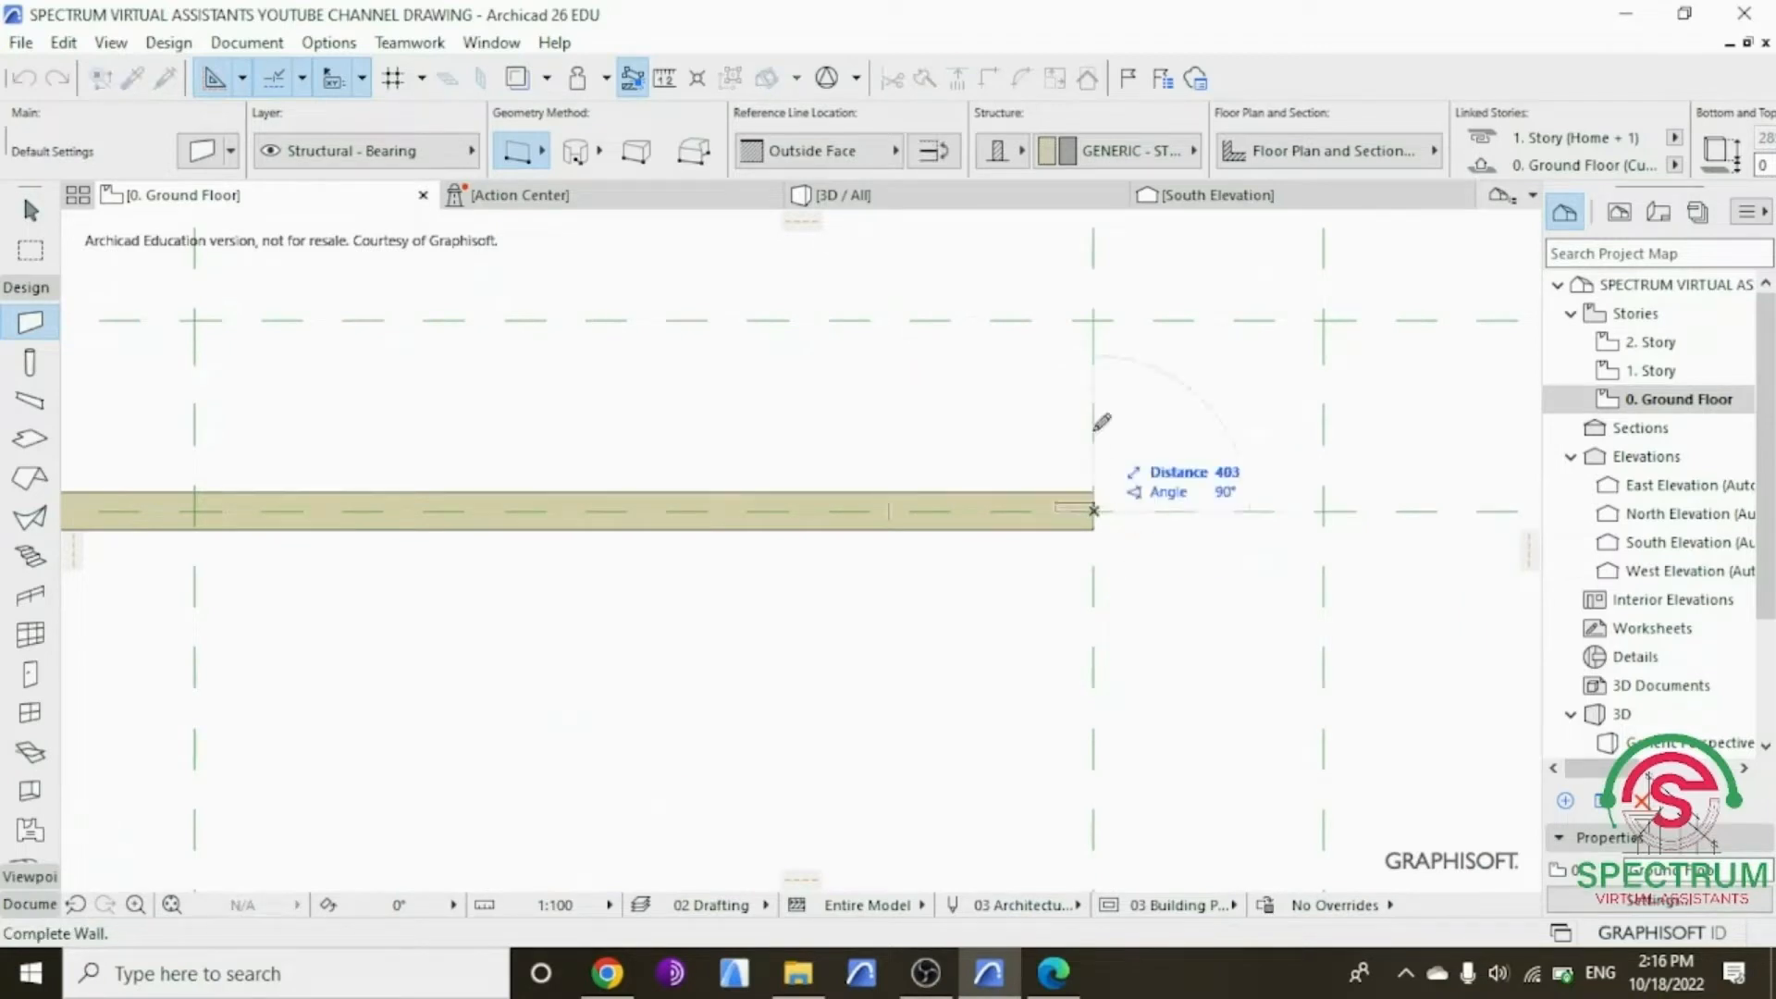
pyautogui.click(1094, 320)
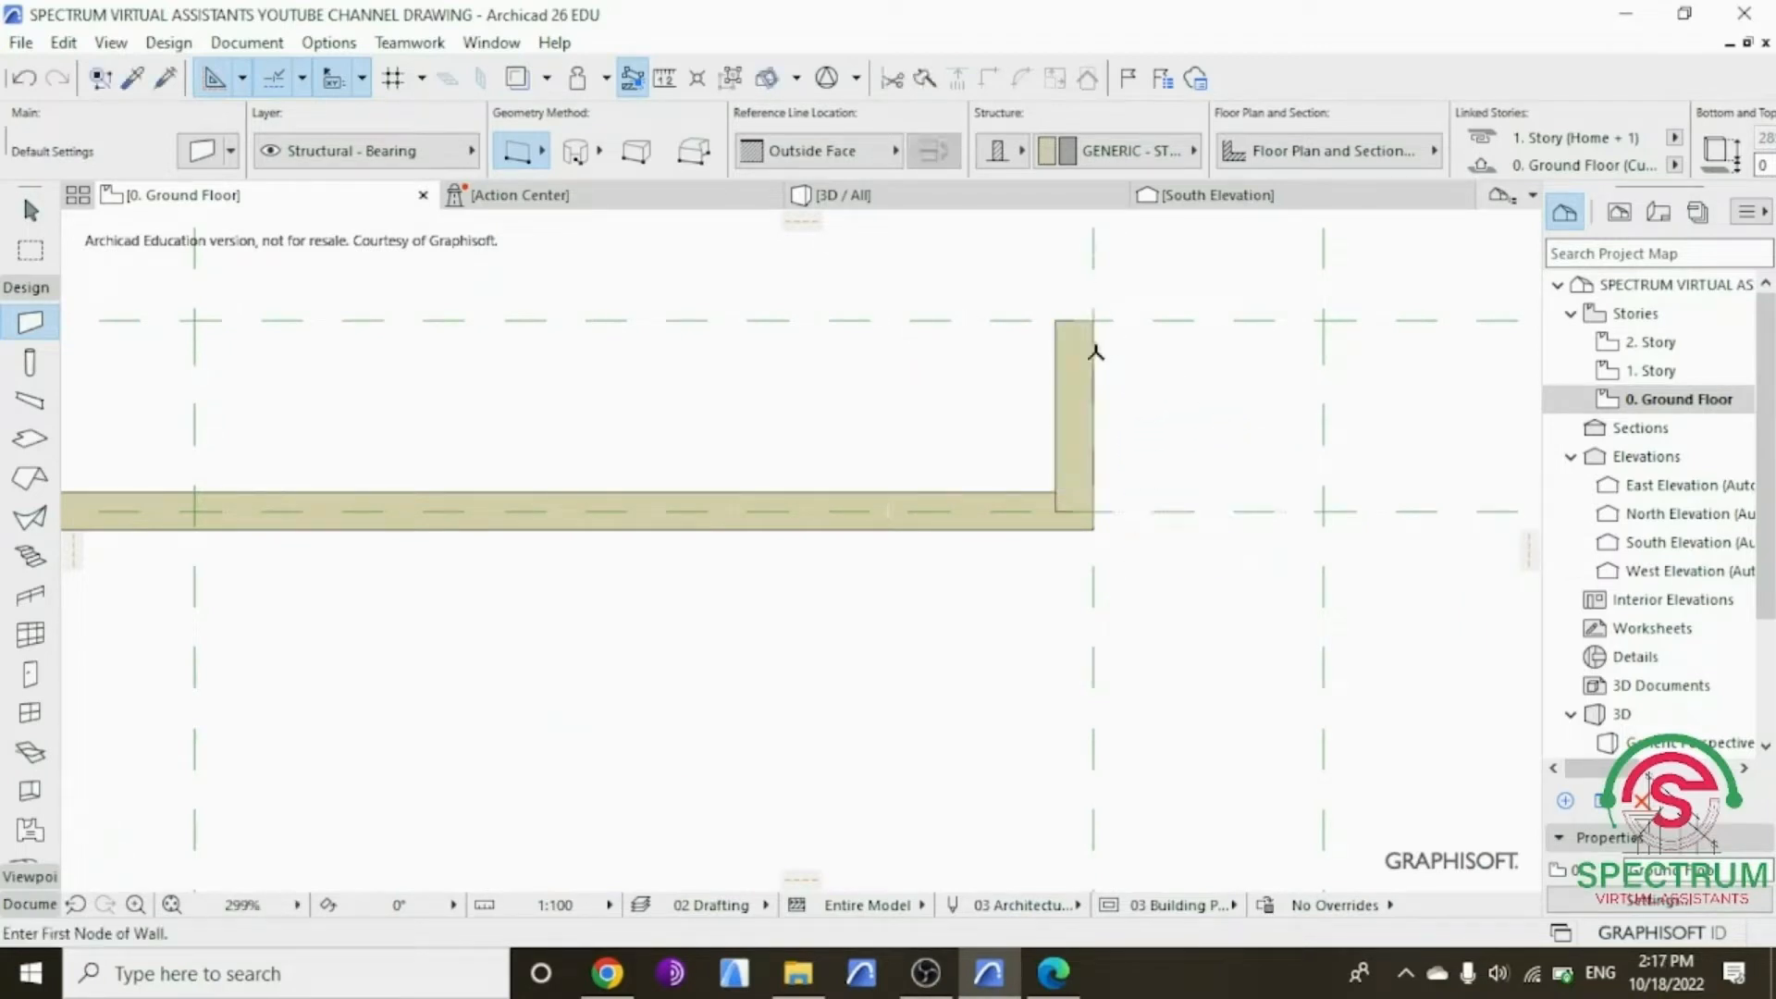
pyautogui.press('Escape')
# Step: Move the wall on grid line 3 100 mm toward grid line 4 to centre it on the grid line
pyautogui.click(1079, 386)
pyautogui.rightClick(917, 412)
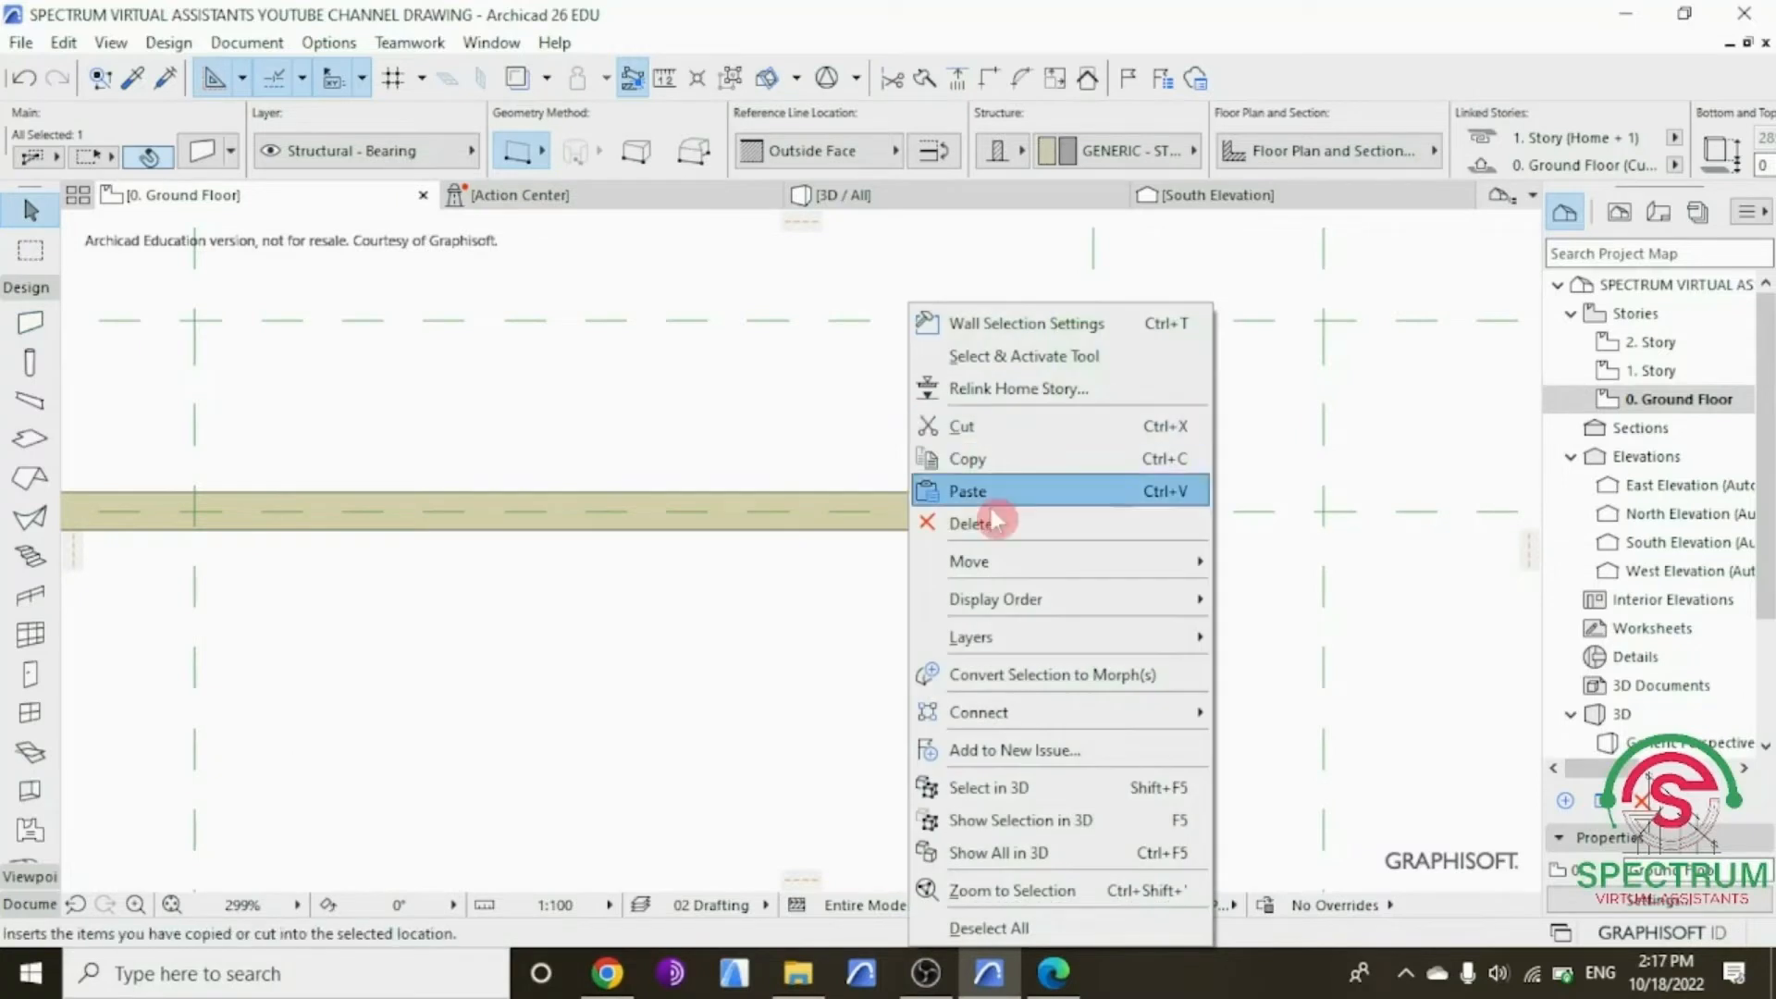
pyautogui.moveTo(1012, 555)
pyautogui.click(1291, 562)
pyautogui.click(1094, 511)
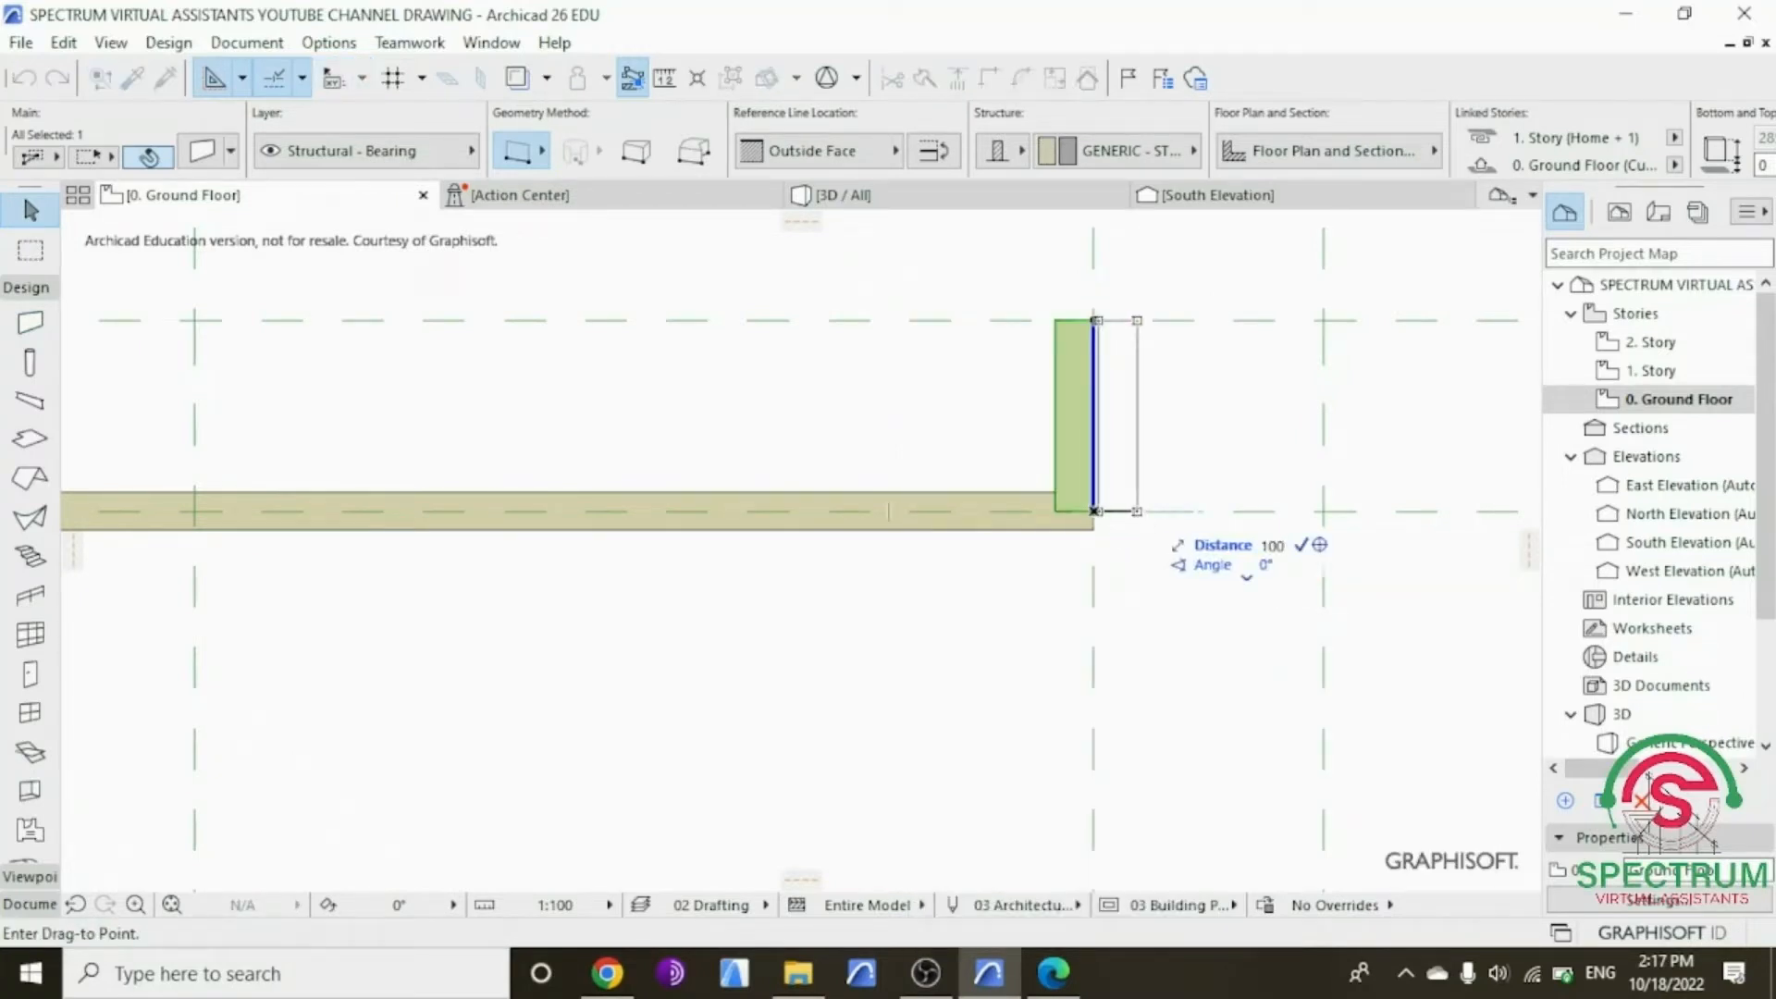
pyautogui.click(1112, 510)
# Step: Intersect the walls on grid lines F and 3 to close their shared corner, and deselect them
pyautogui.keyDown('shift'); pyautogui.click(1042, 504); pyautogui.keyUp('shift')
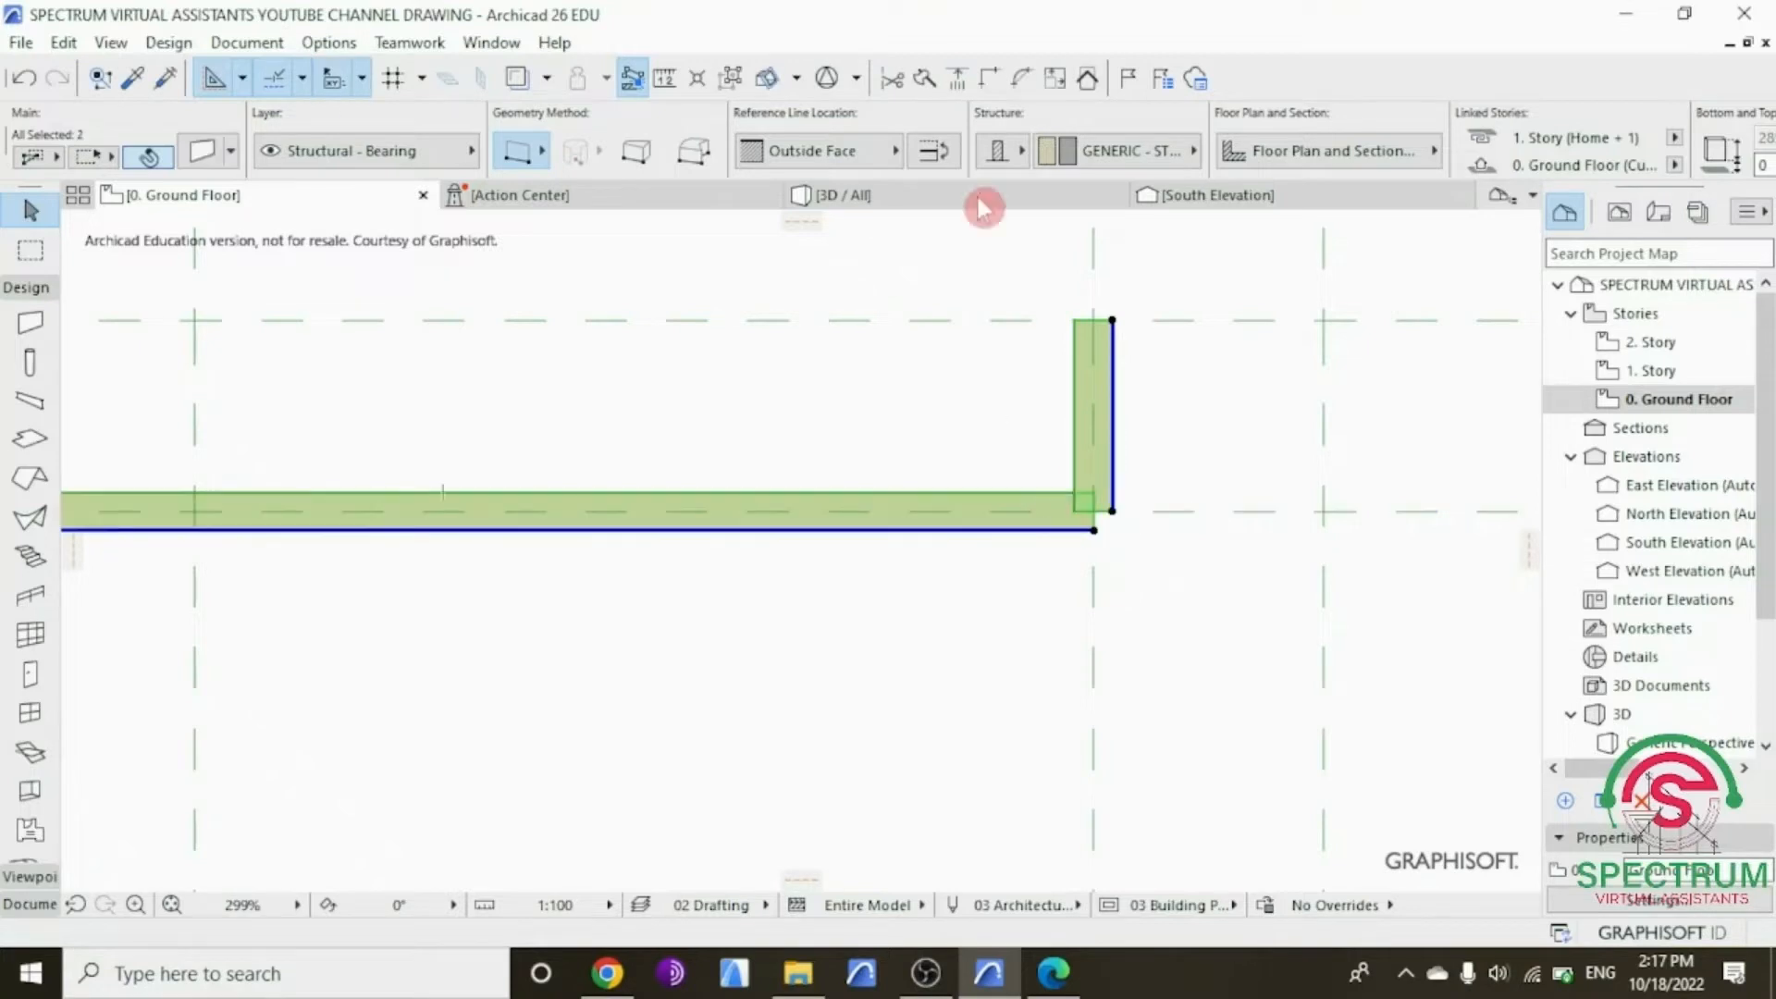
pyautogui.click(983, 410)
pyautogui.scroll(-6, 932, 416)
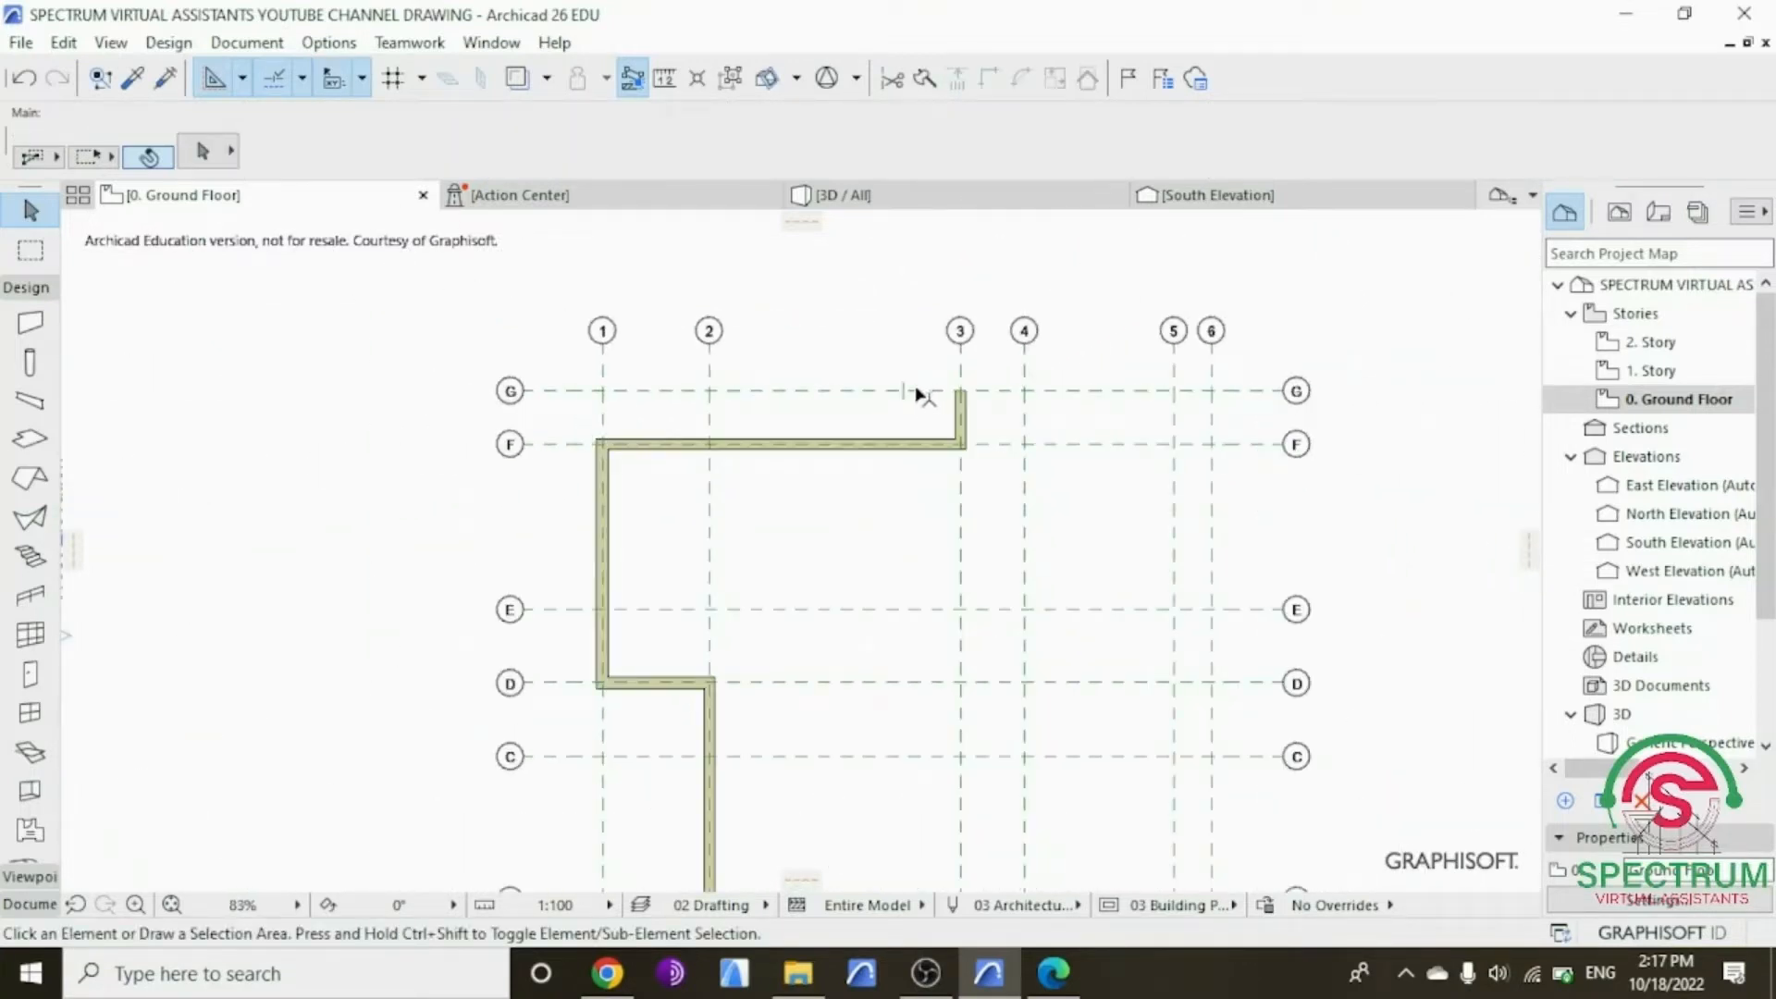
pyautogui.scroll(-1, 912, 375)
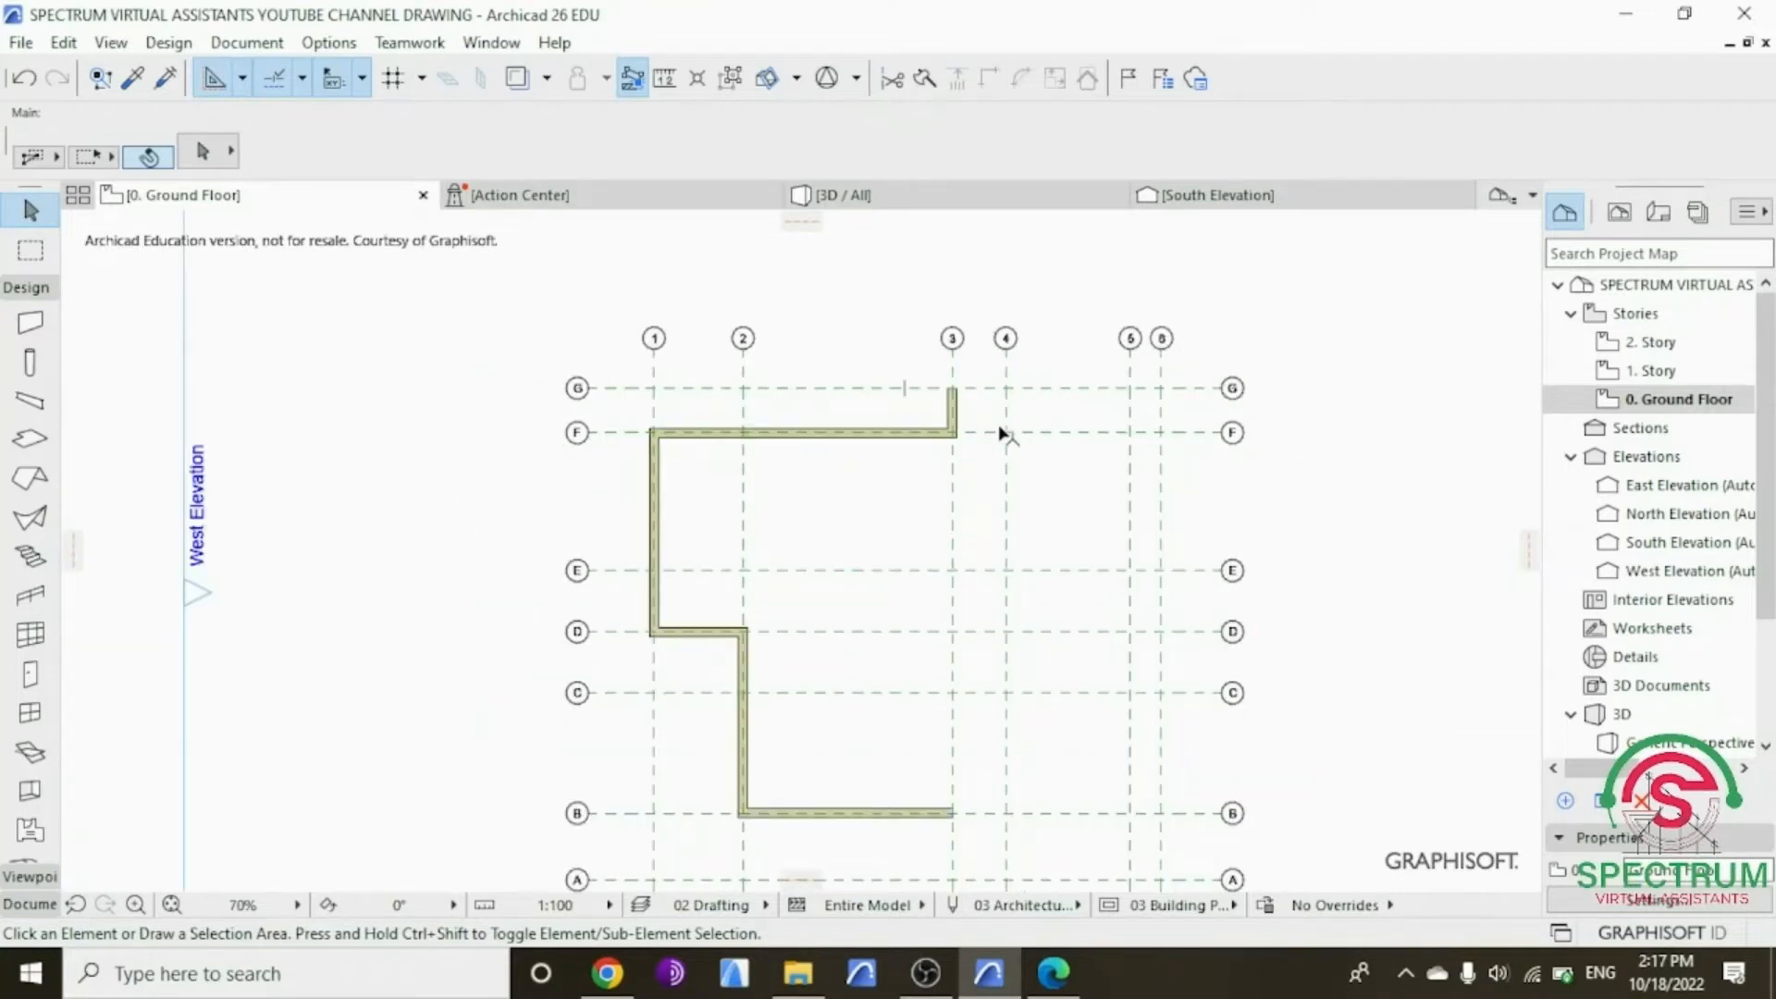
# Step: Draw a straight wall along grid line G from grid line 3 to grid line 6
pyautogui.scroll(2, 1002, 433)
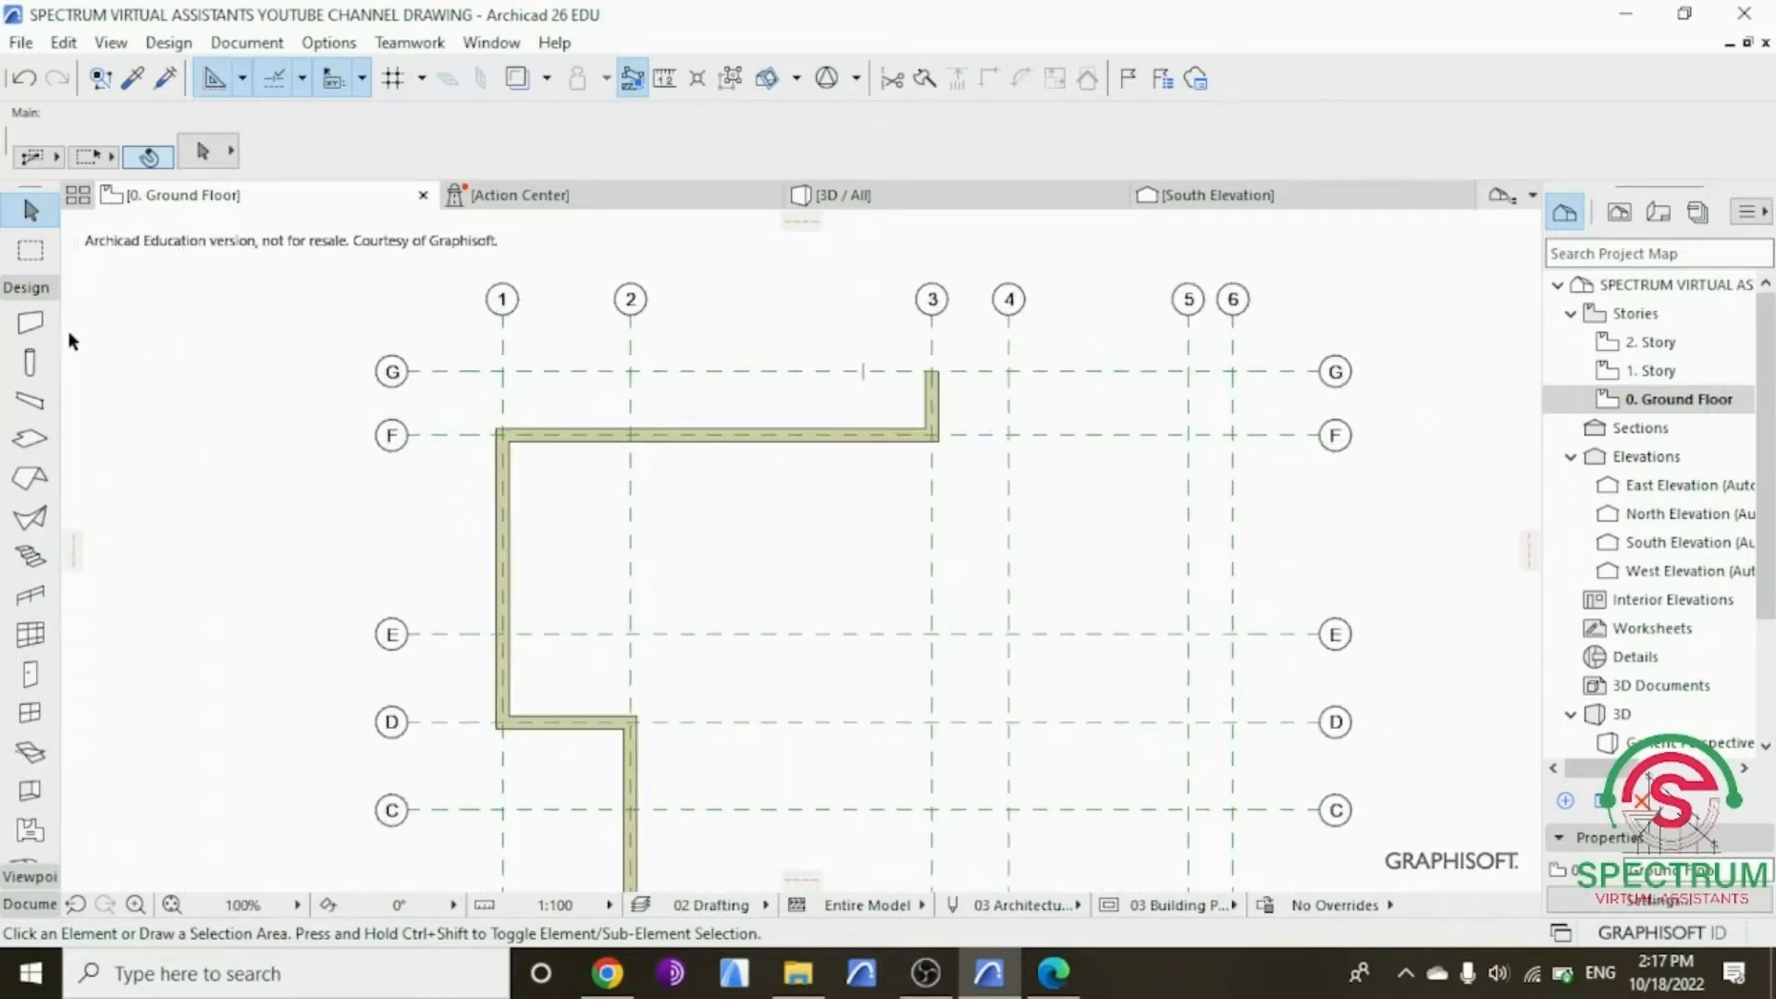
pyautogui.click(22, 331)
pyautogui.scroll(5, 936, 370)
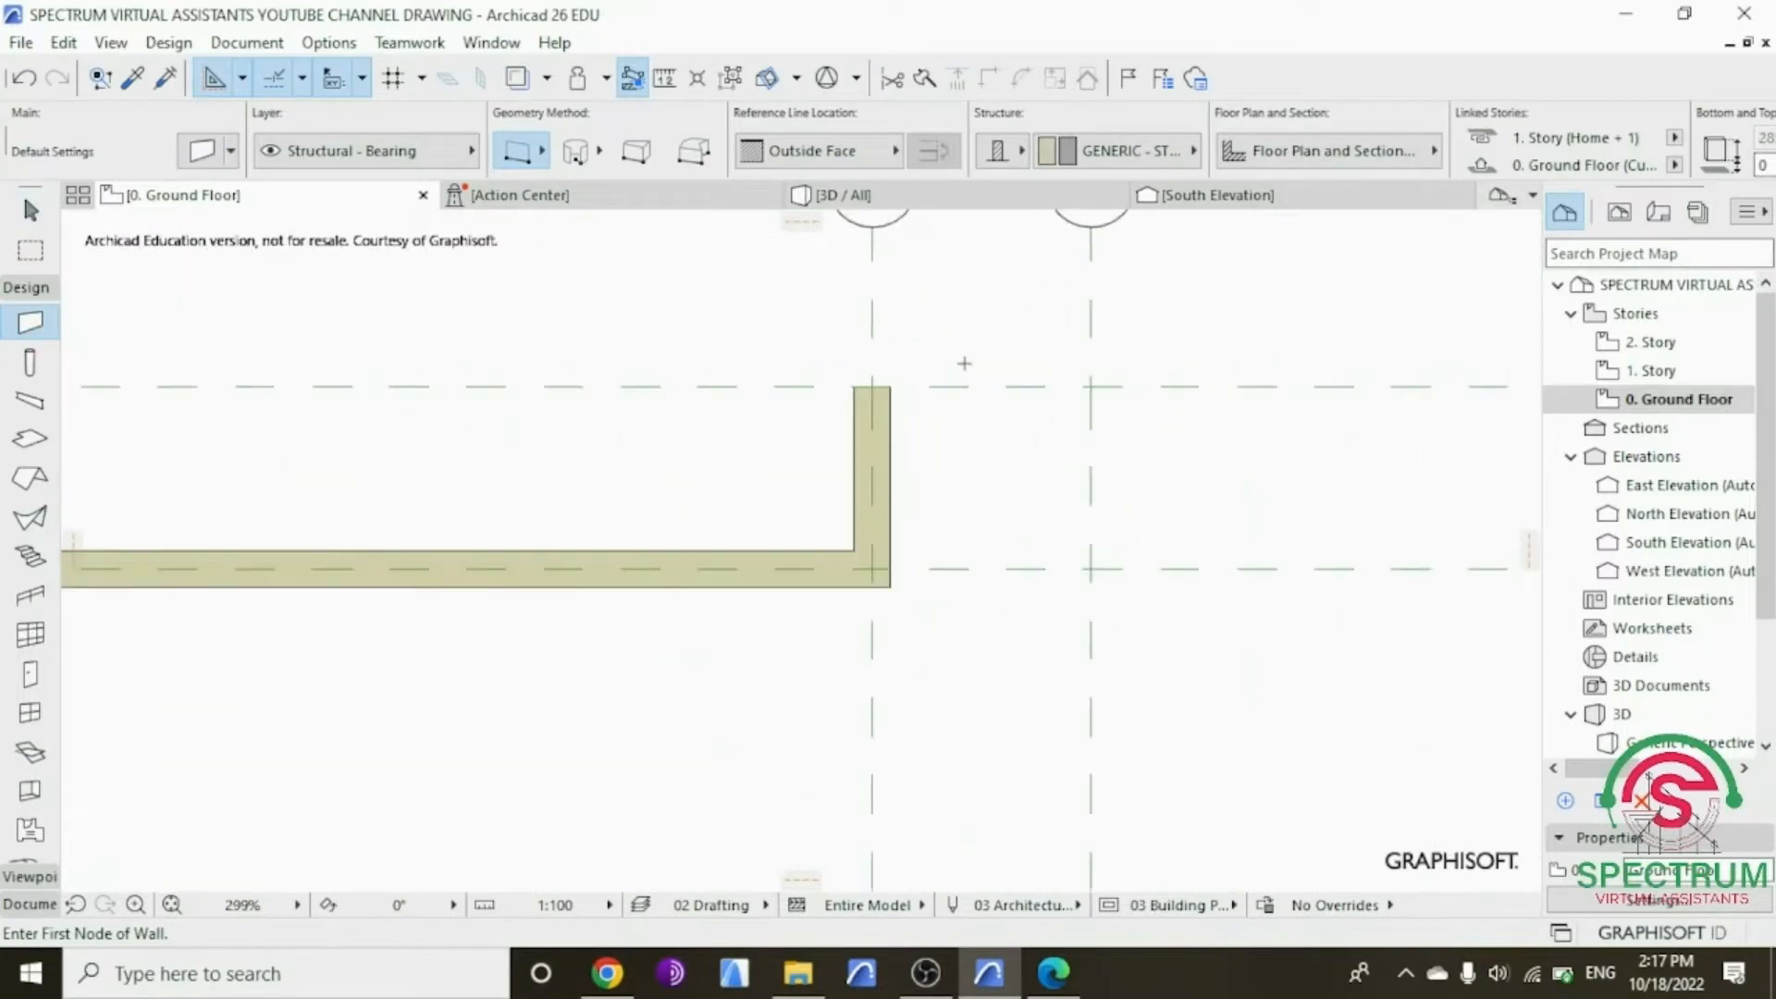
pyautogui.click(825, 398)
pyautogui.scroll(-3, 828, 393)
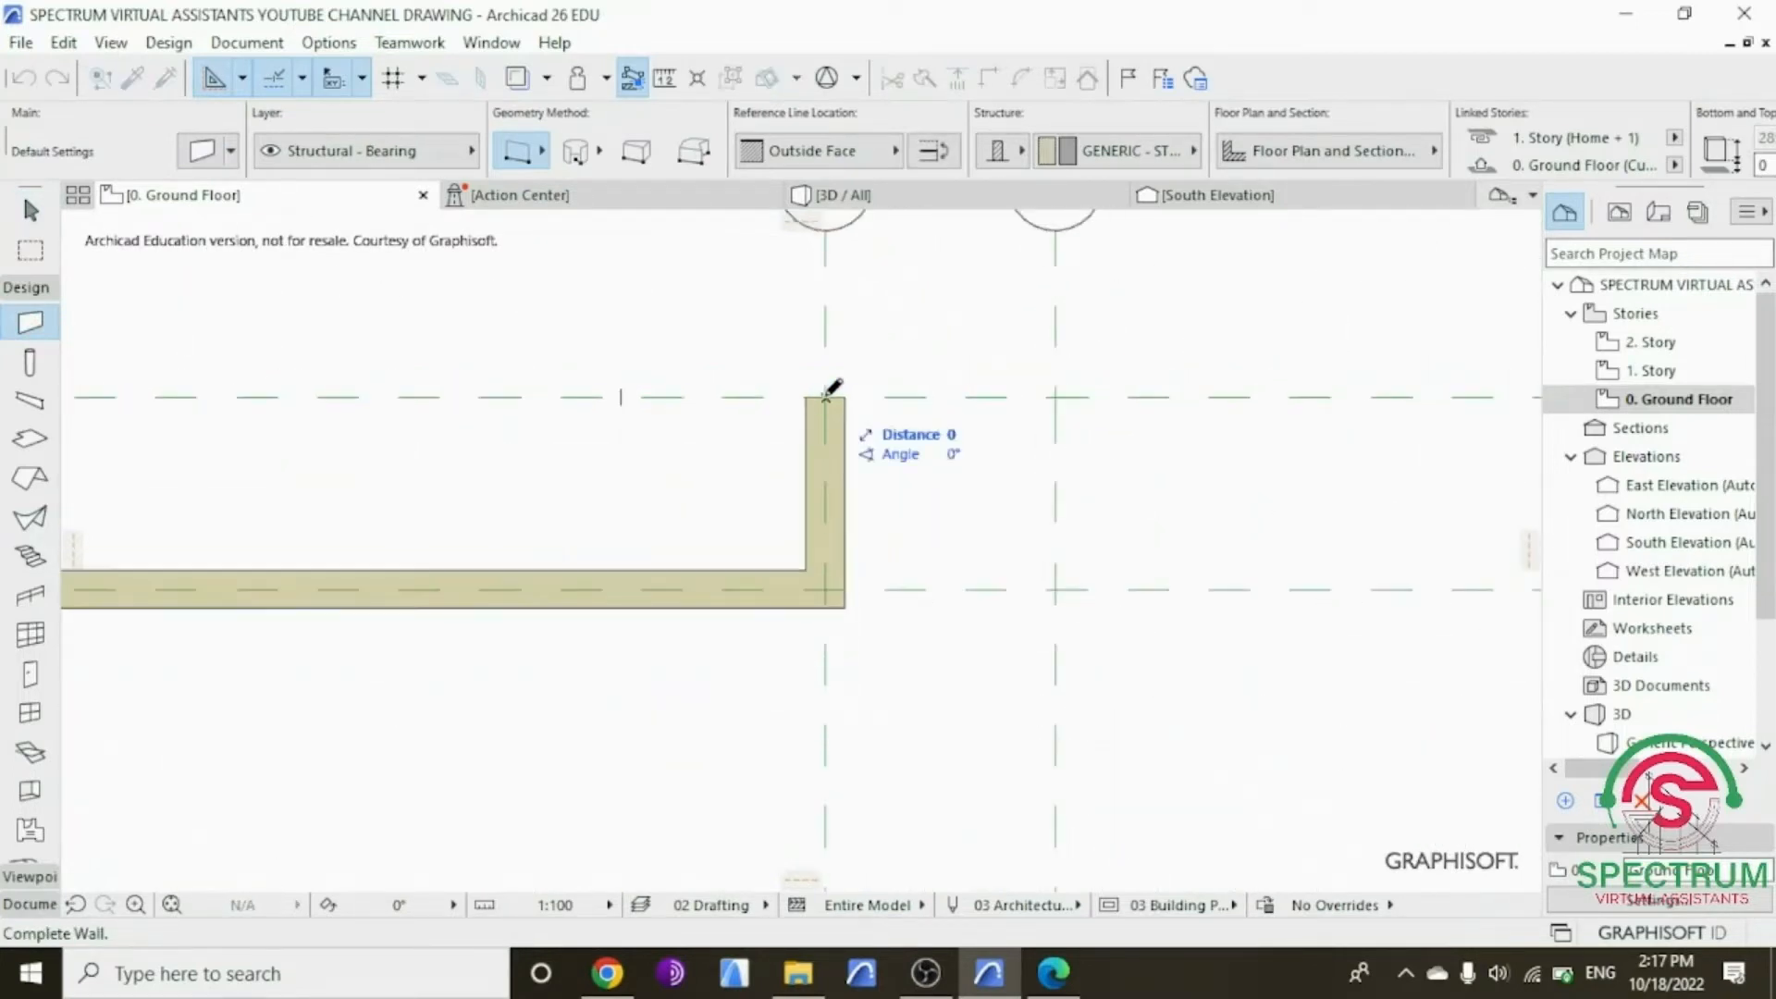
pyautogui.scroll(-1, 833, 387)
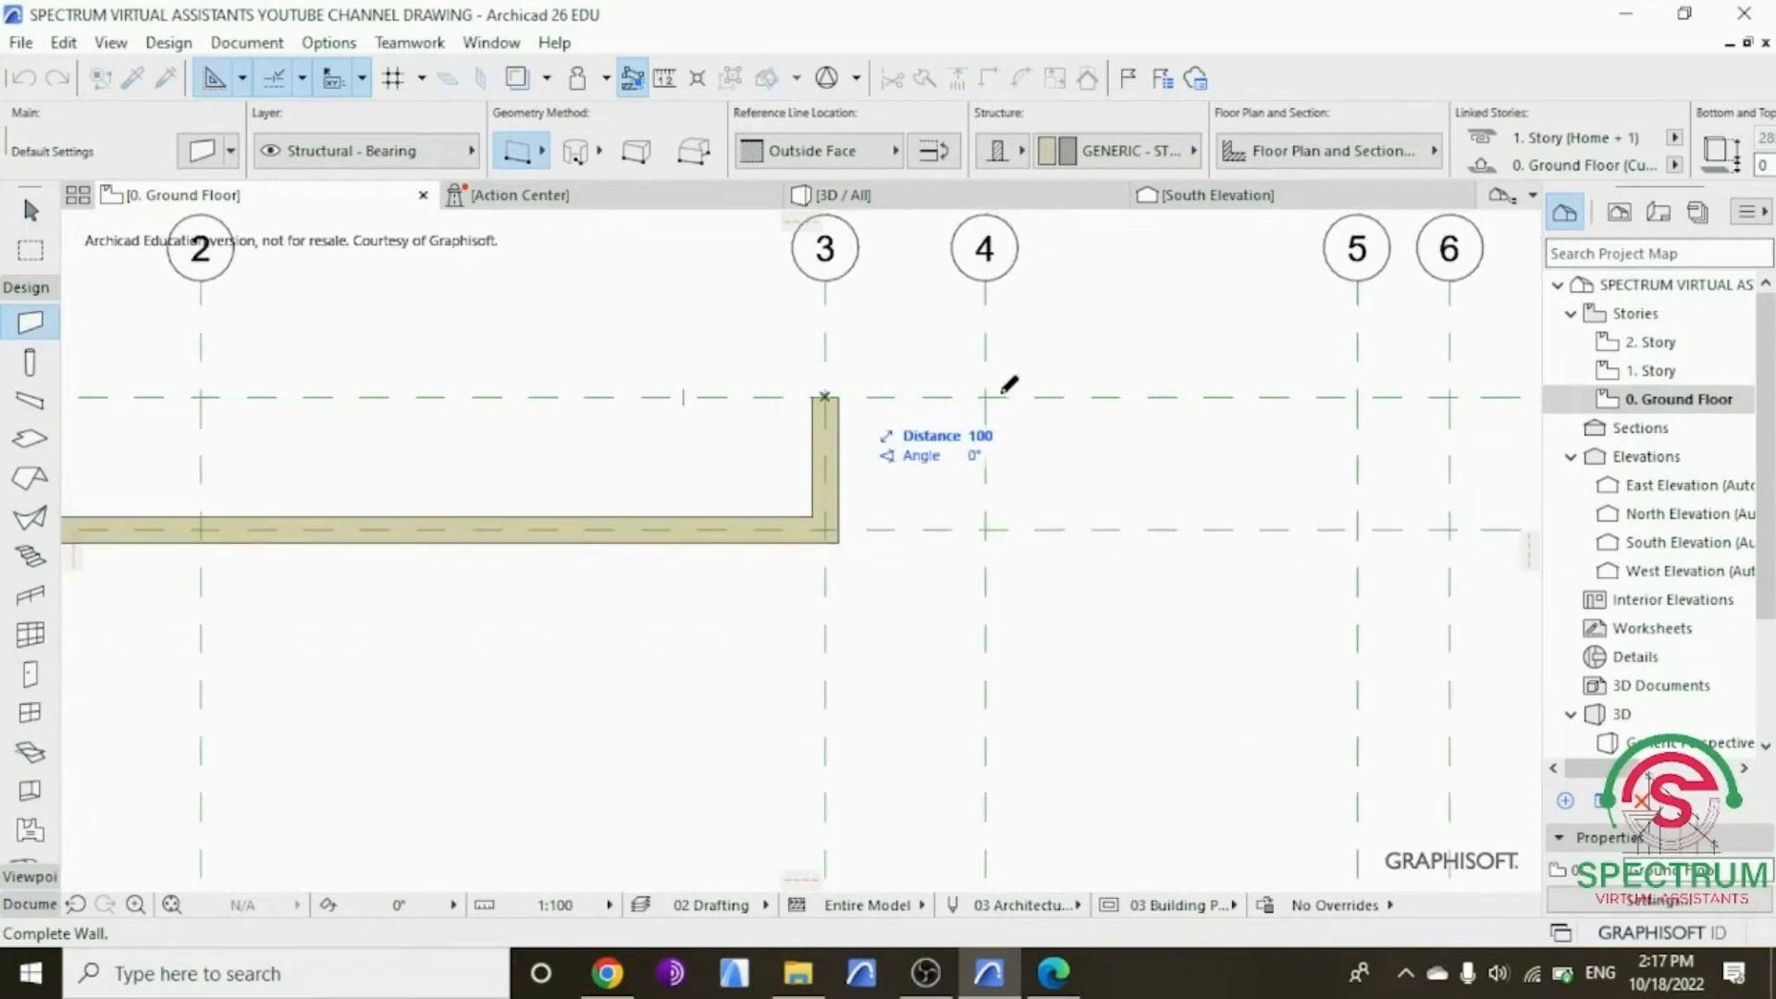
pyautogui.scroll(2, 1457, 398)
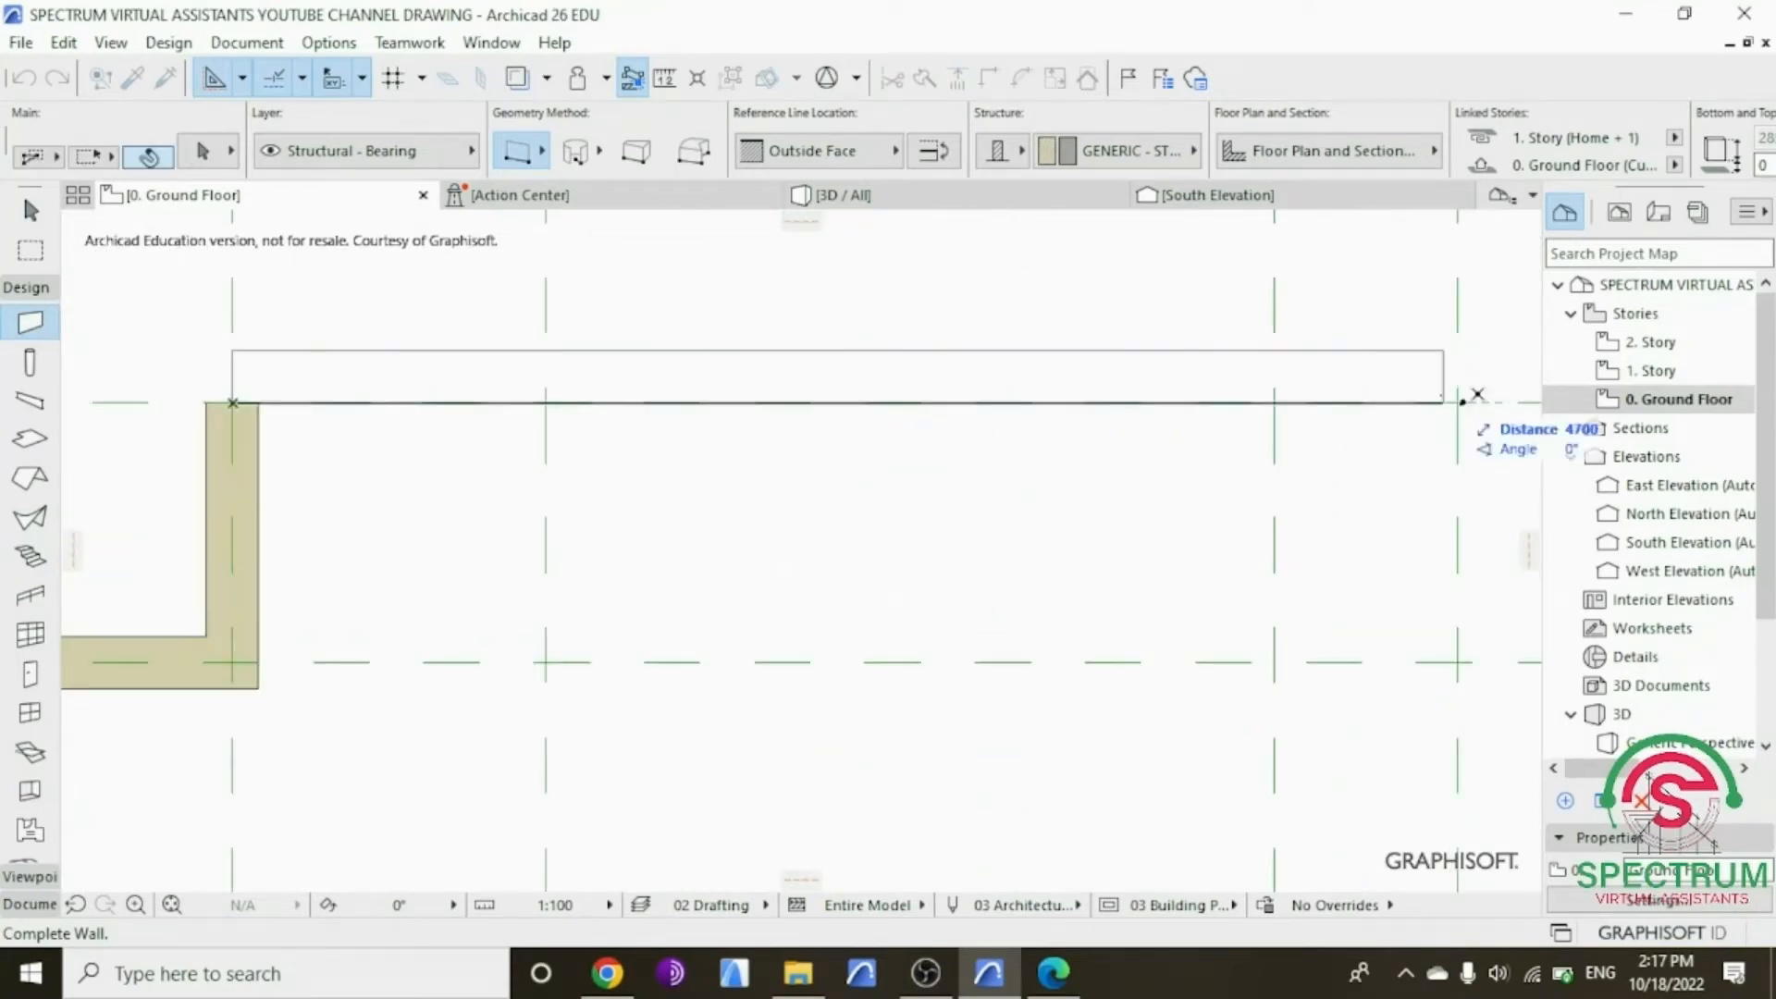
pyautogui.click(1457, 401)
# Step: Move the wall on grid line G 100 mm toward grid line F to centre it on the grid line
pyautogui.keyDown('shift'); pyautogui.click(1410, 375); pyautogui.keyUp('shift')
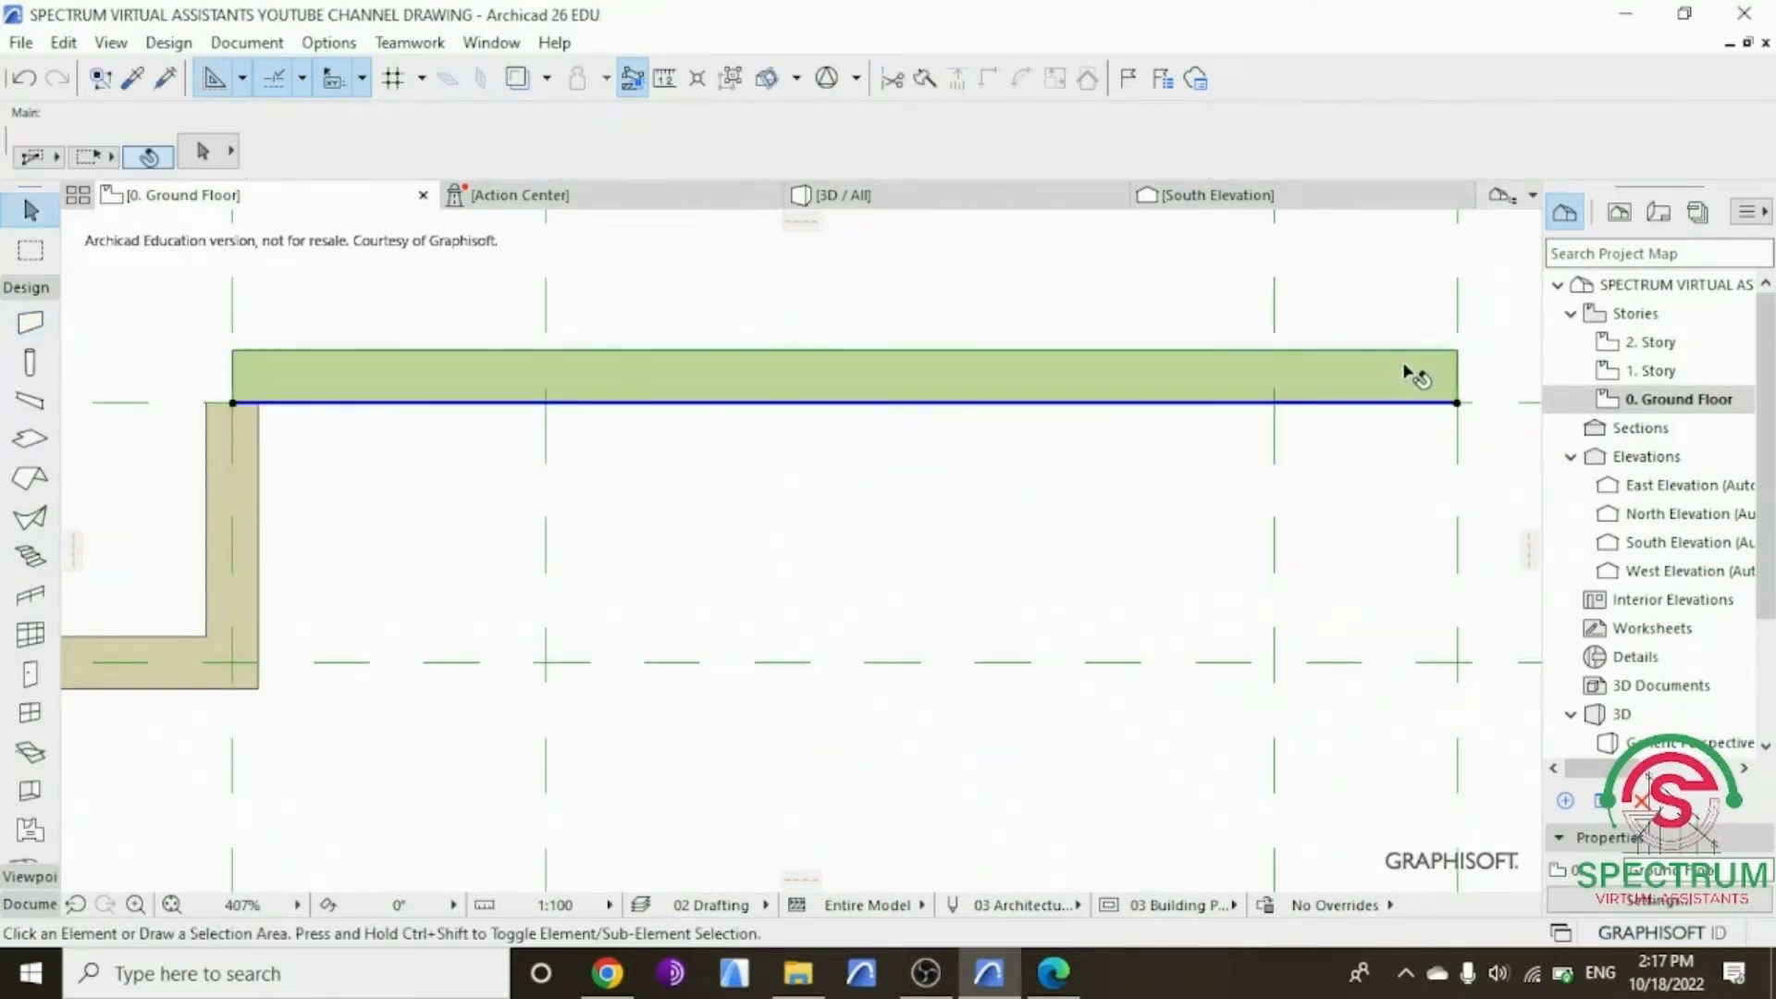
pyautogui.moveTo(1403, 365); pyautogui.dragTo(1409, 425)
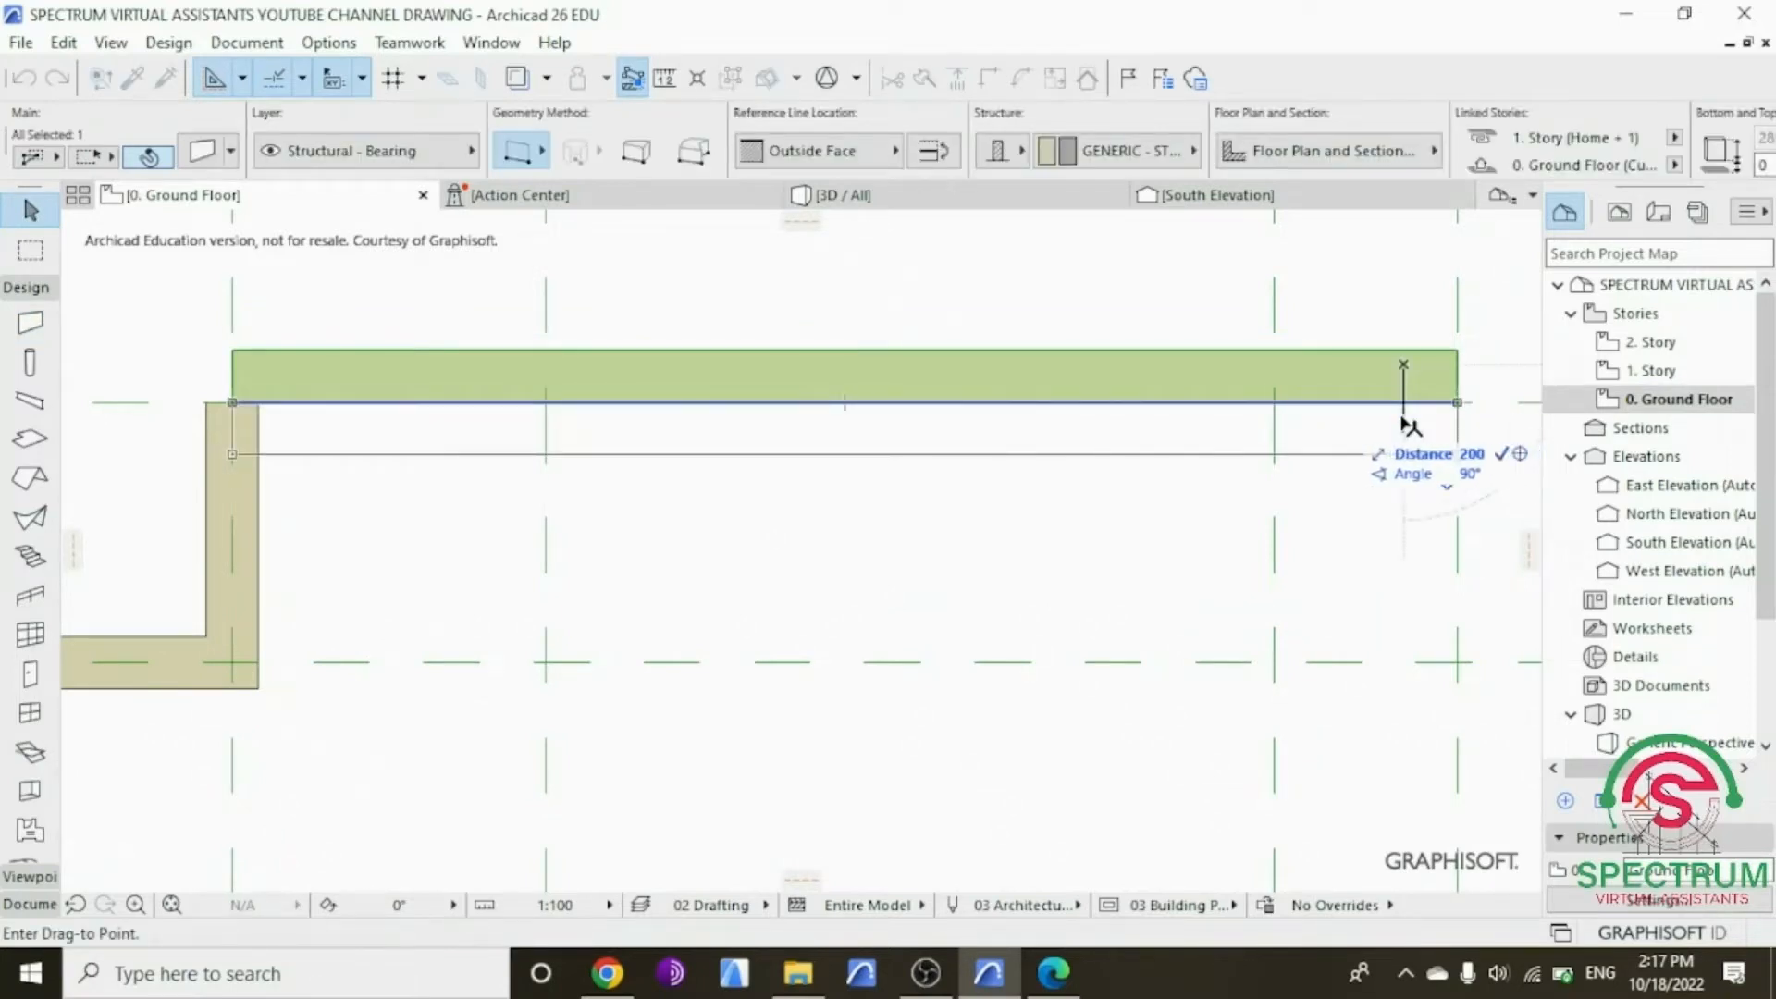
pyautogui.write('100')
pyautogui.press('Return')
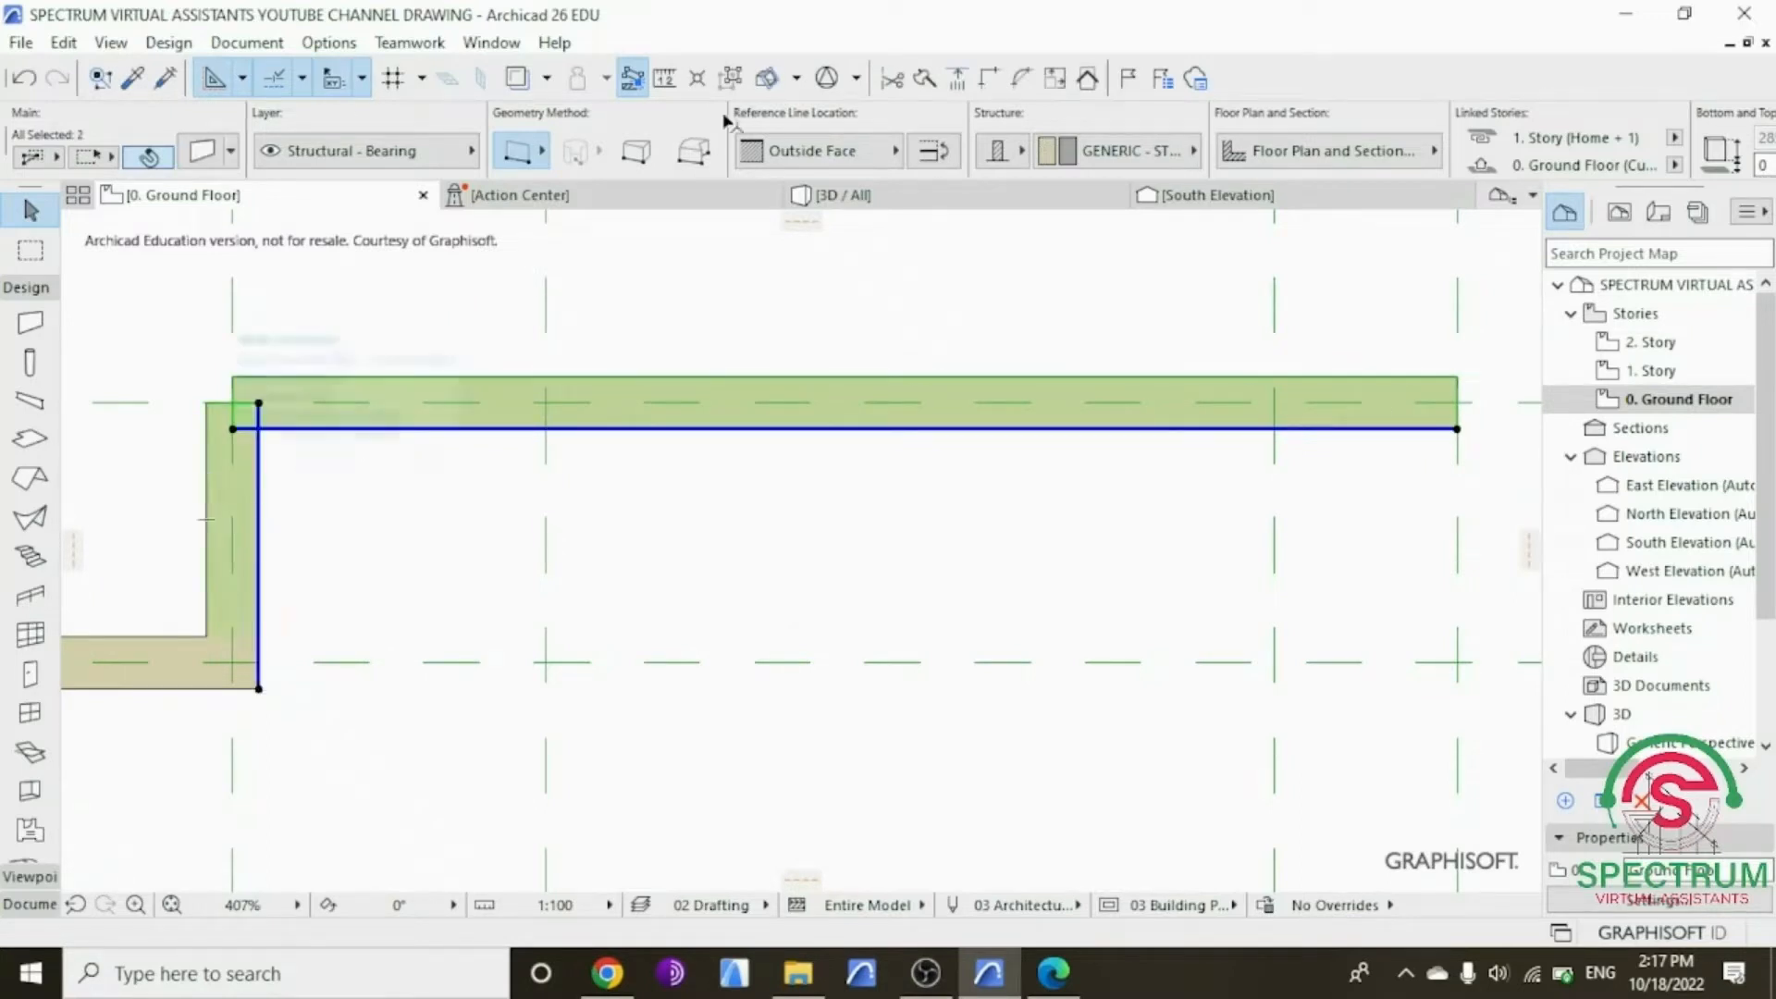
# Step: Intersect the walls on grid lines G and 3 to close their shared corner, and deselect them
pyautogui.click(1001, 82)
pyautogui.click(897, 291)
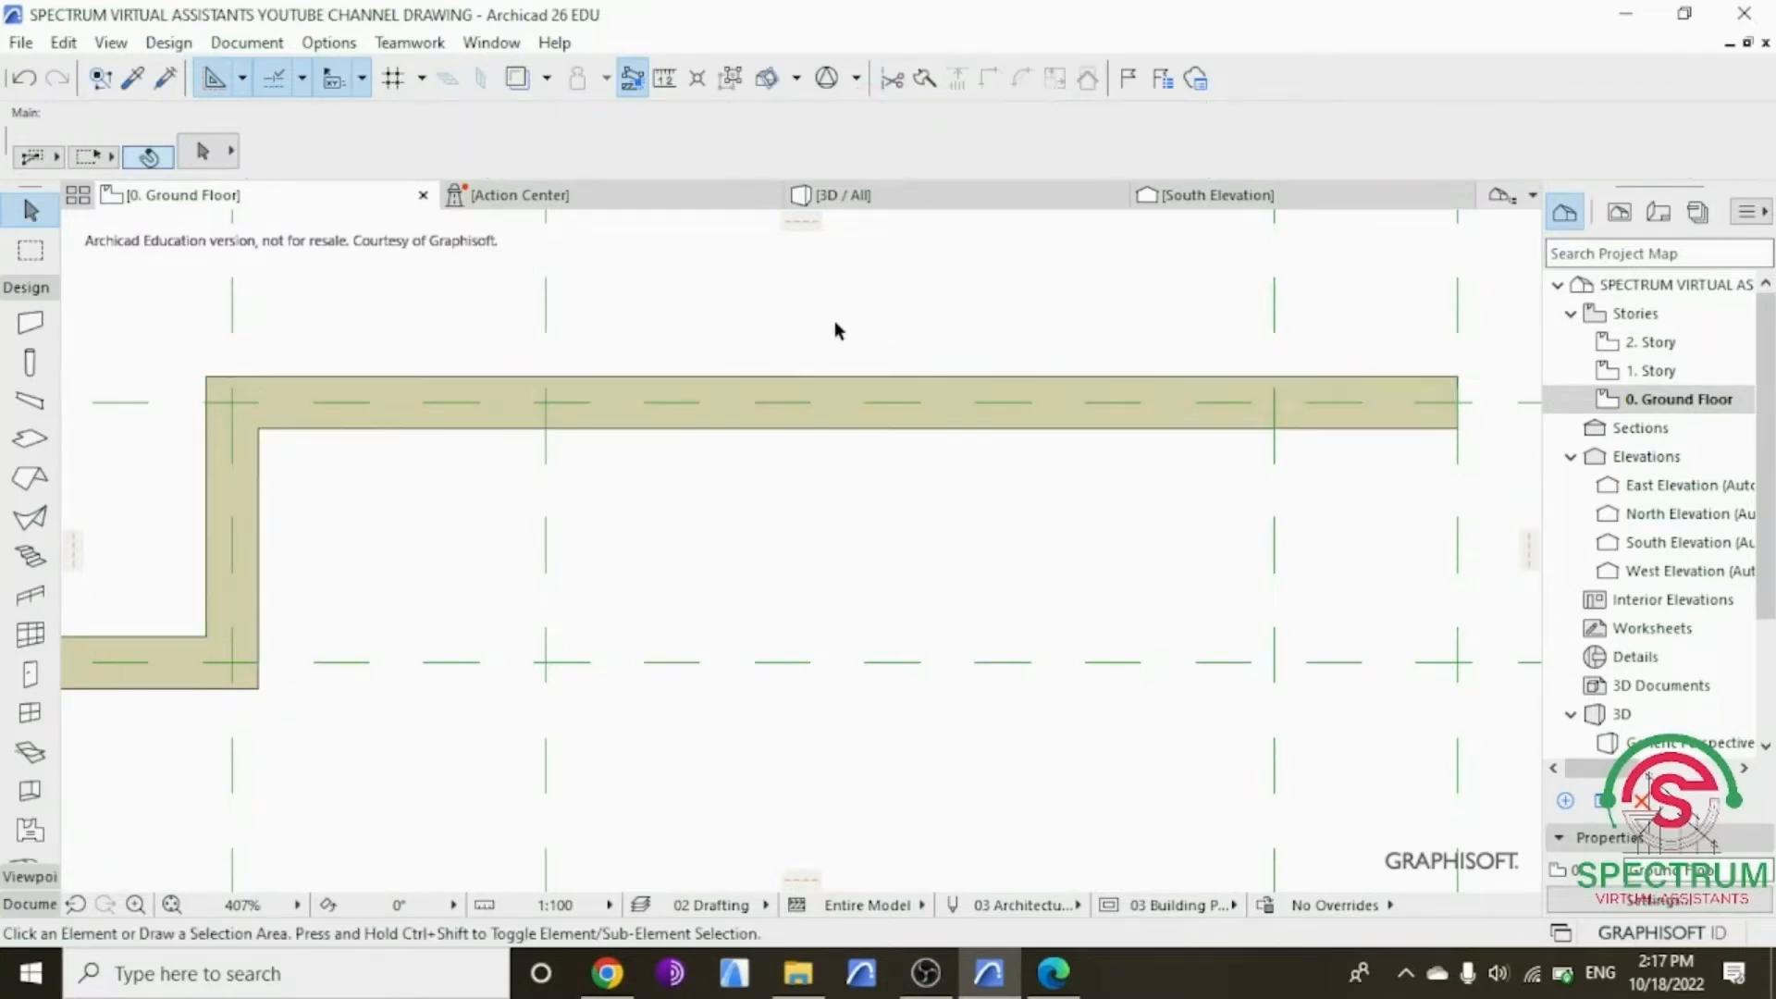
pyautogui.scroll(-6, 835, 324)
pyautogui.scroll(-1, 869, 286)
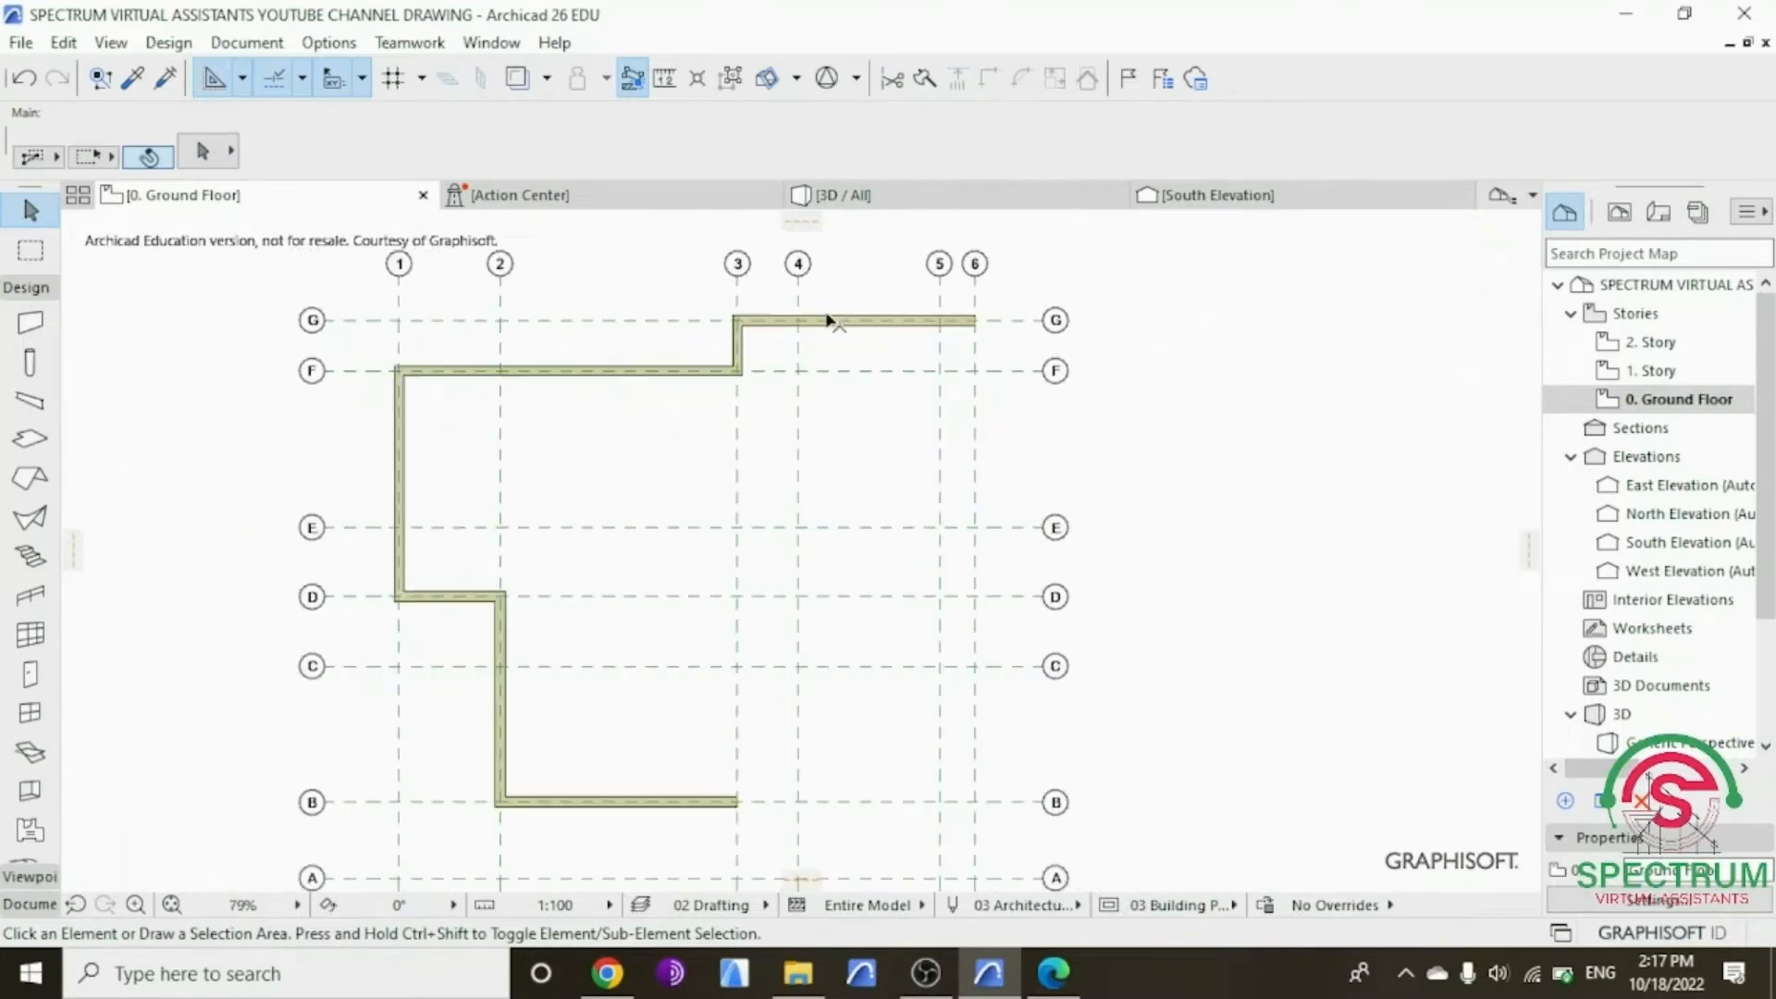
# Step: Draw a straight wall along grid line 6 from grid line G to grid line C
pyautogui.click(30, 323)
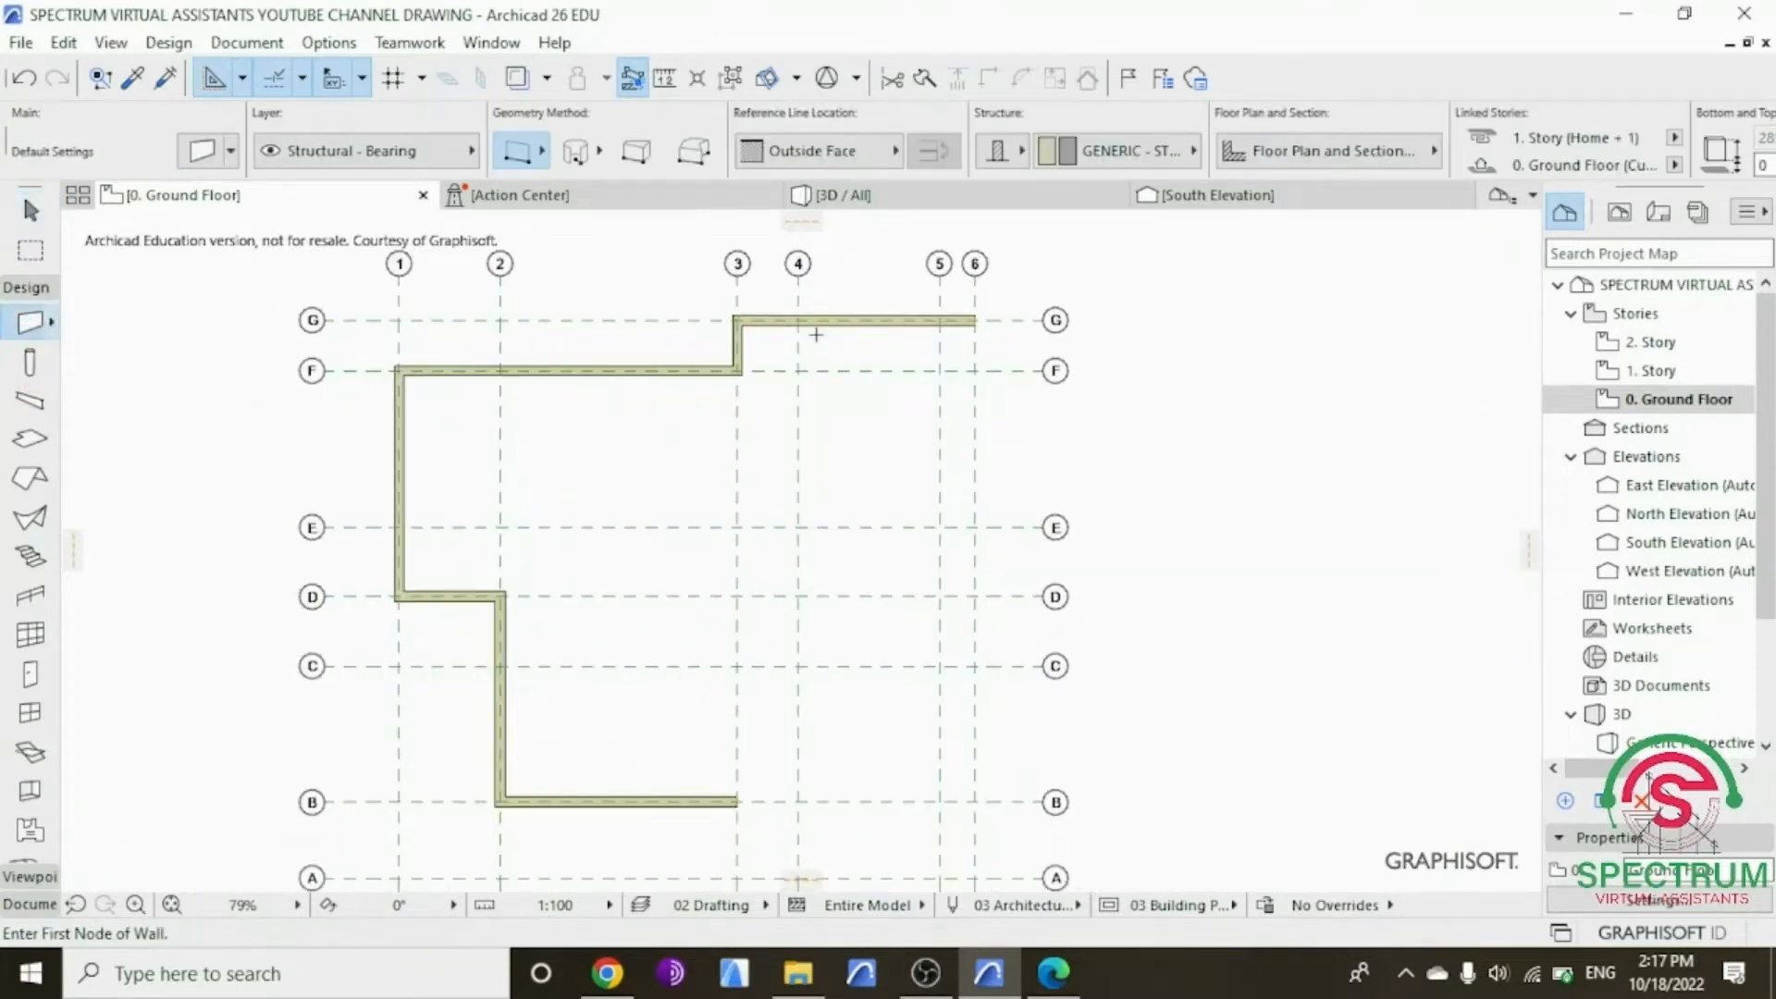
pyautogui.scroll(7, 986, 328)
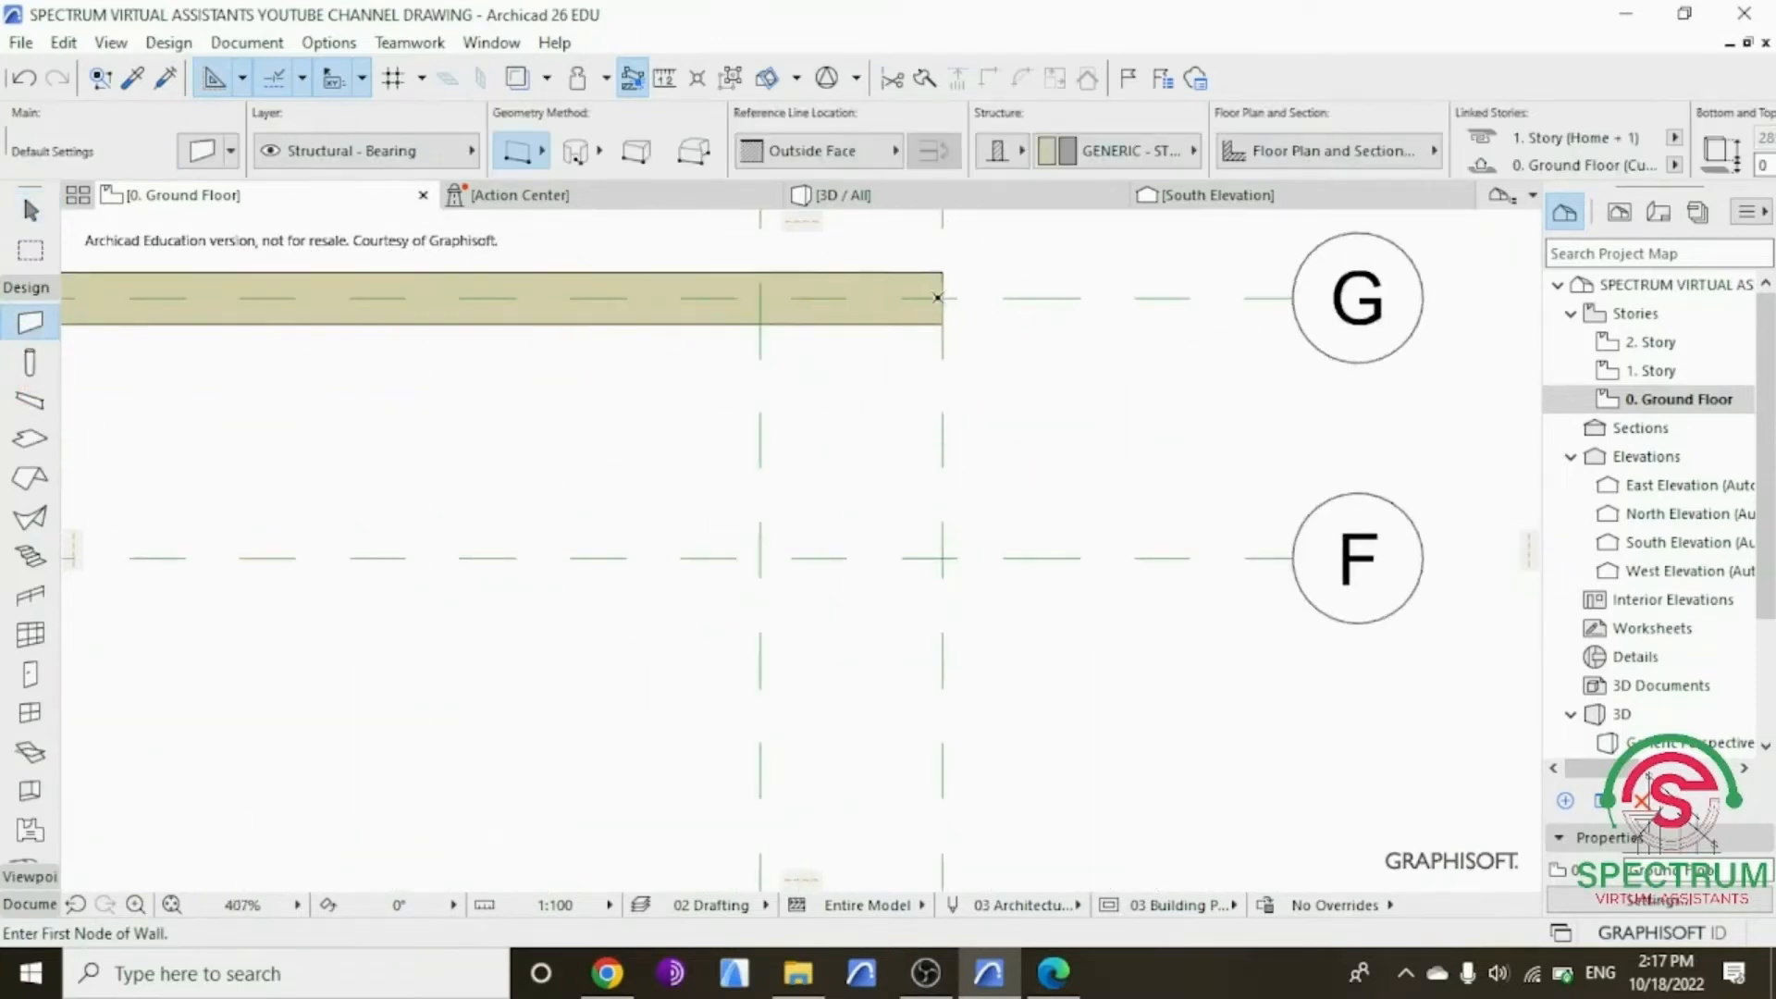
pyautogui.click(943, 297)
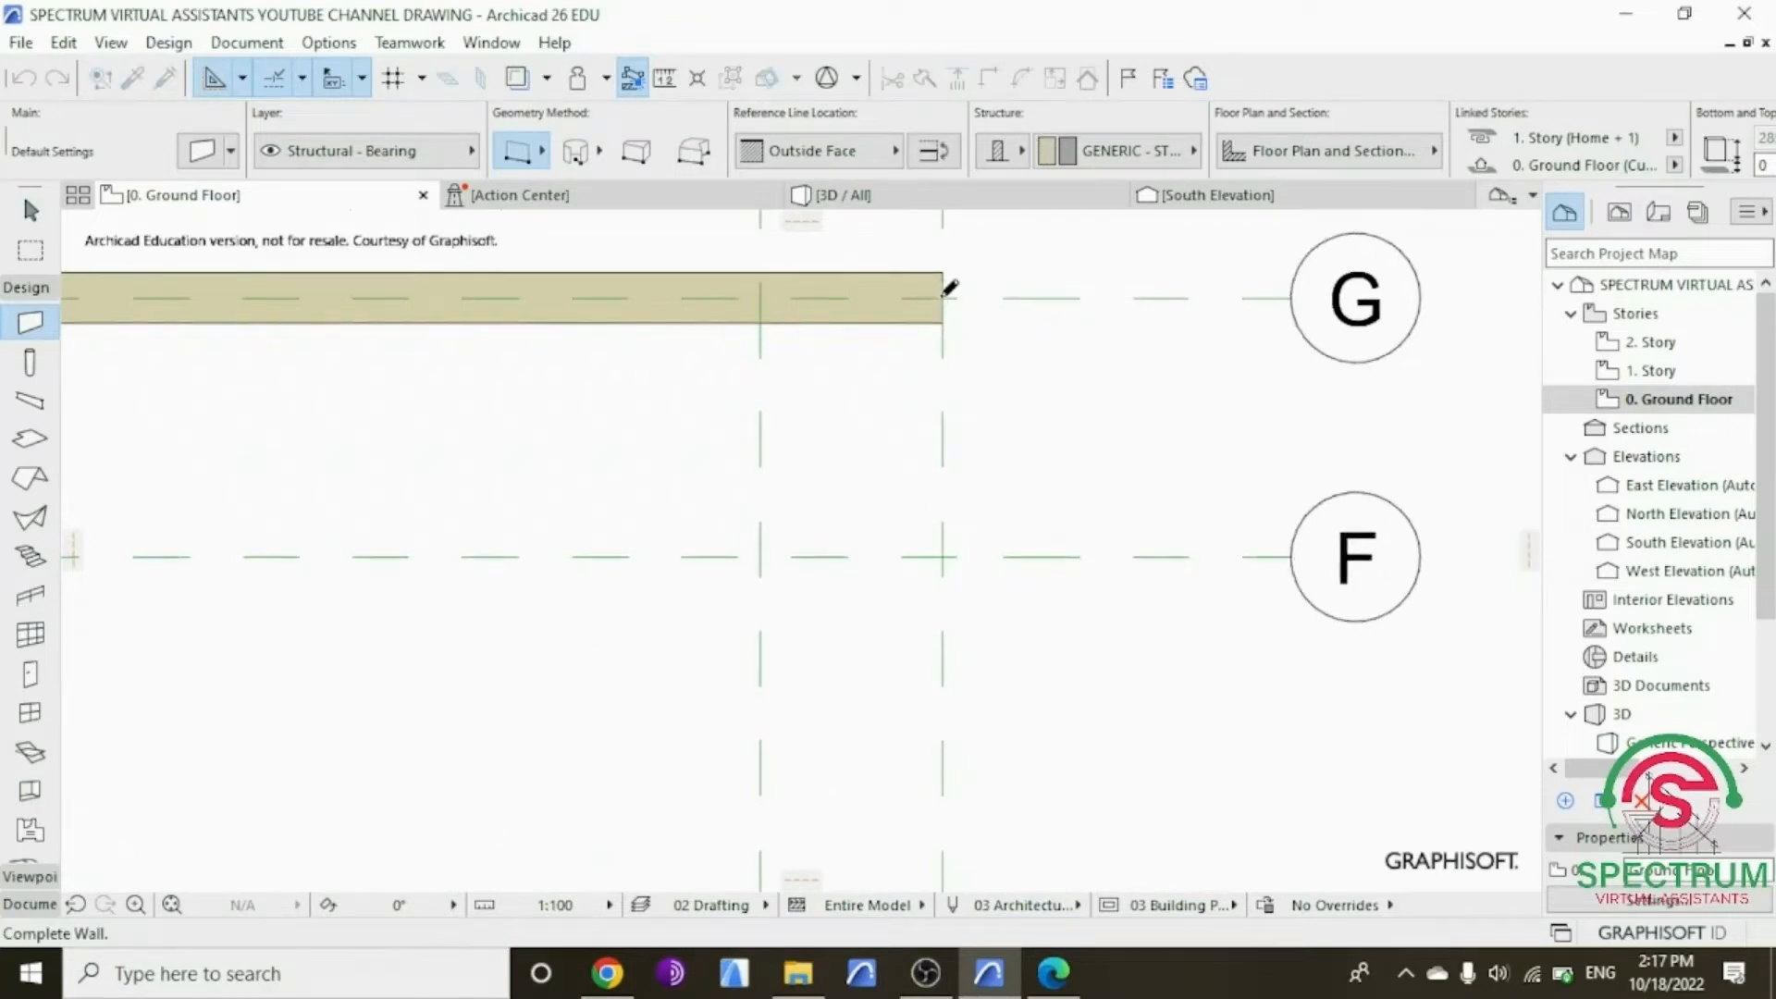
pyautogui.scroll(-3, 941, 297)
pyautogui.scroll(-3, 934, 333)
pyautogui.scroll(2, 928, 527)
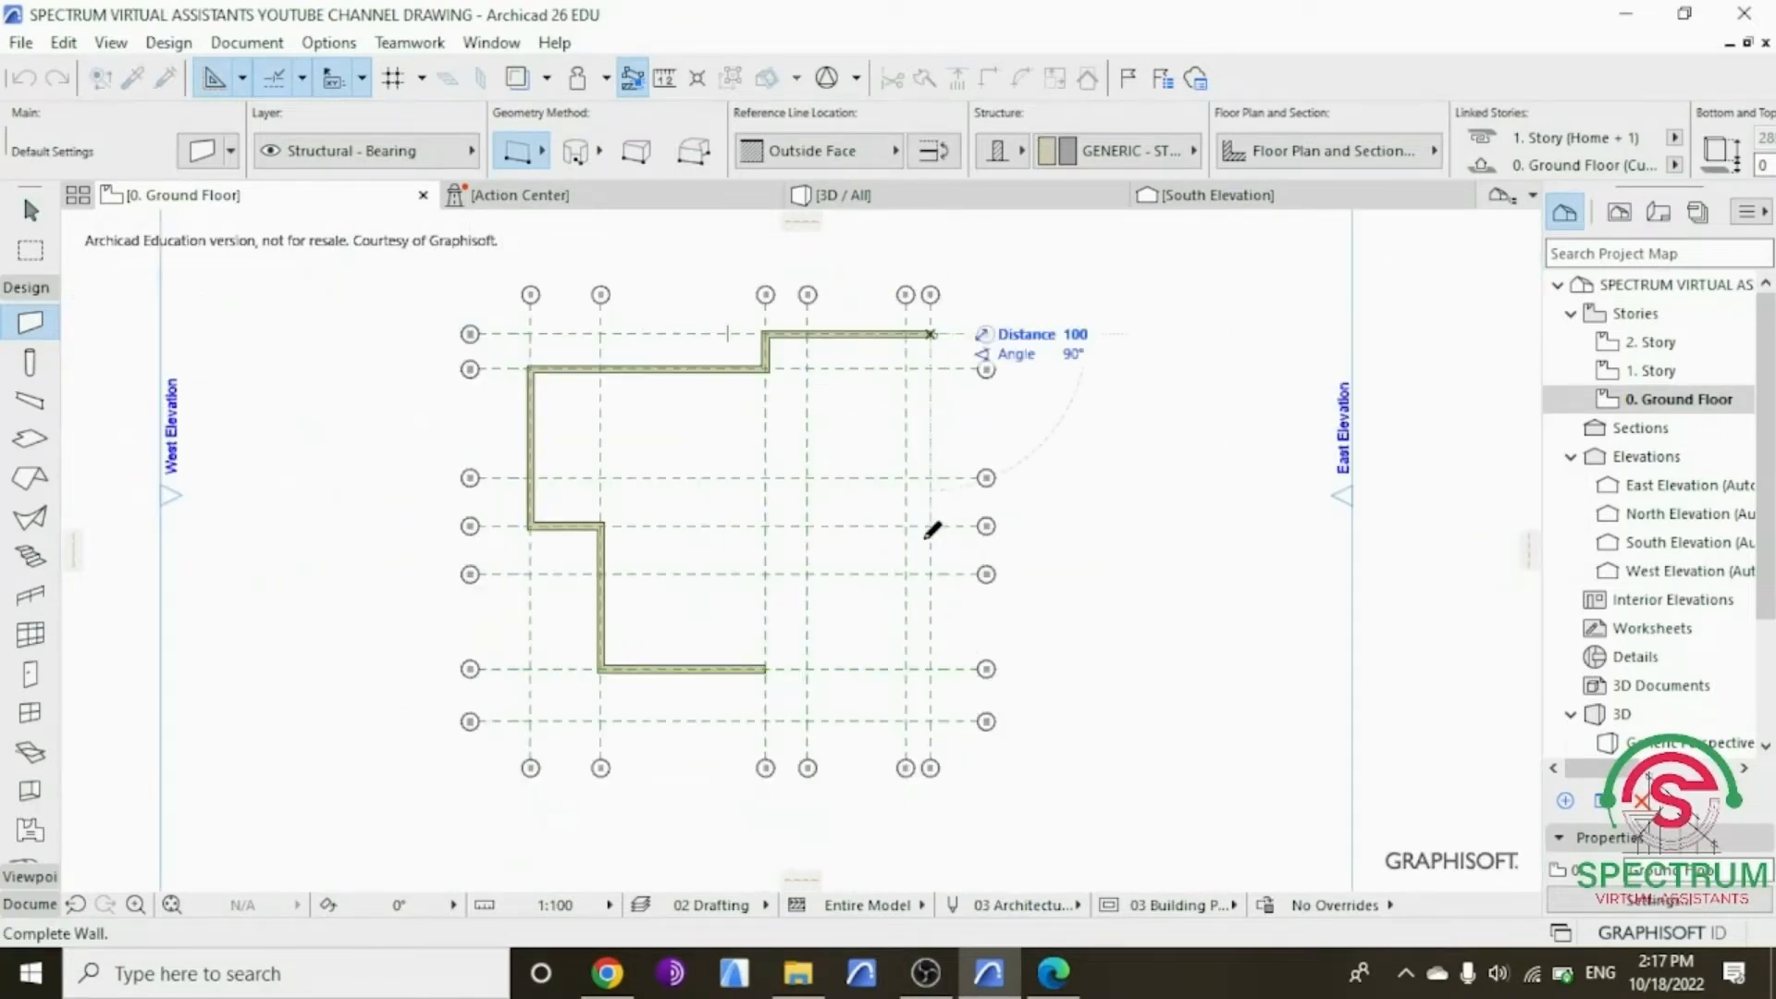
pyautogui.scroll(1, 936, 574)
pyautogui.scroll(4, 936, 574)
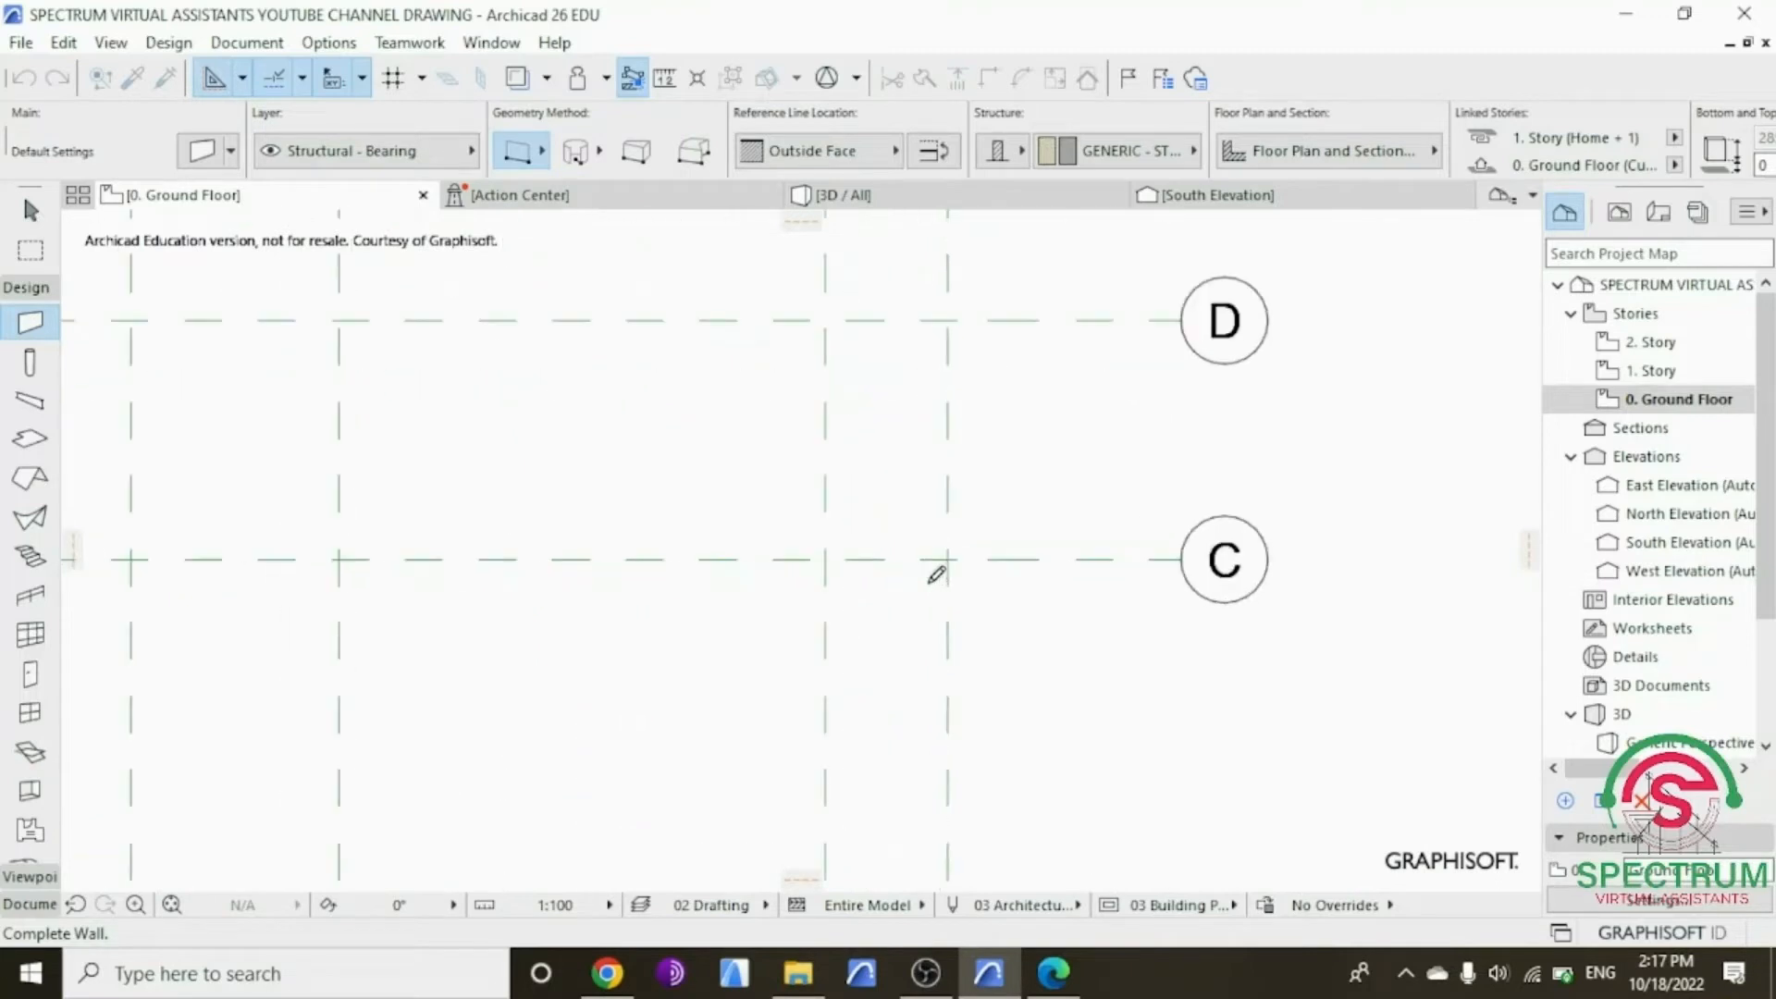
pyautogui.click(957, 553)
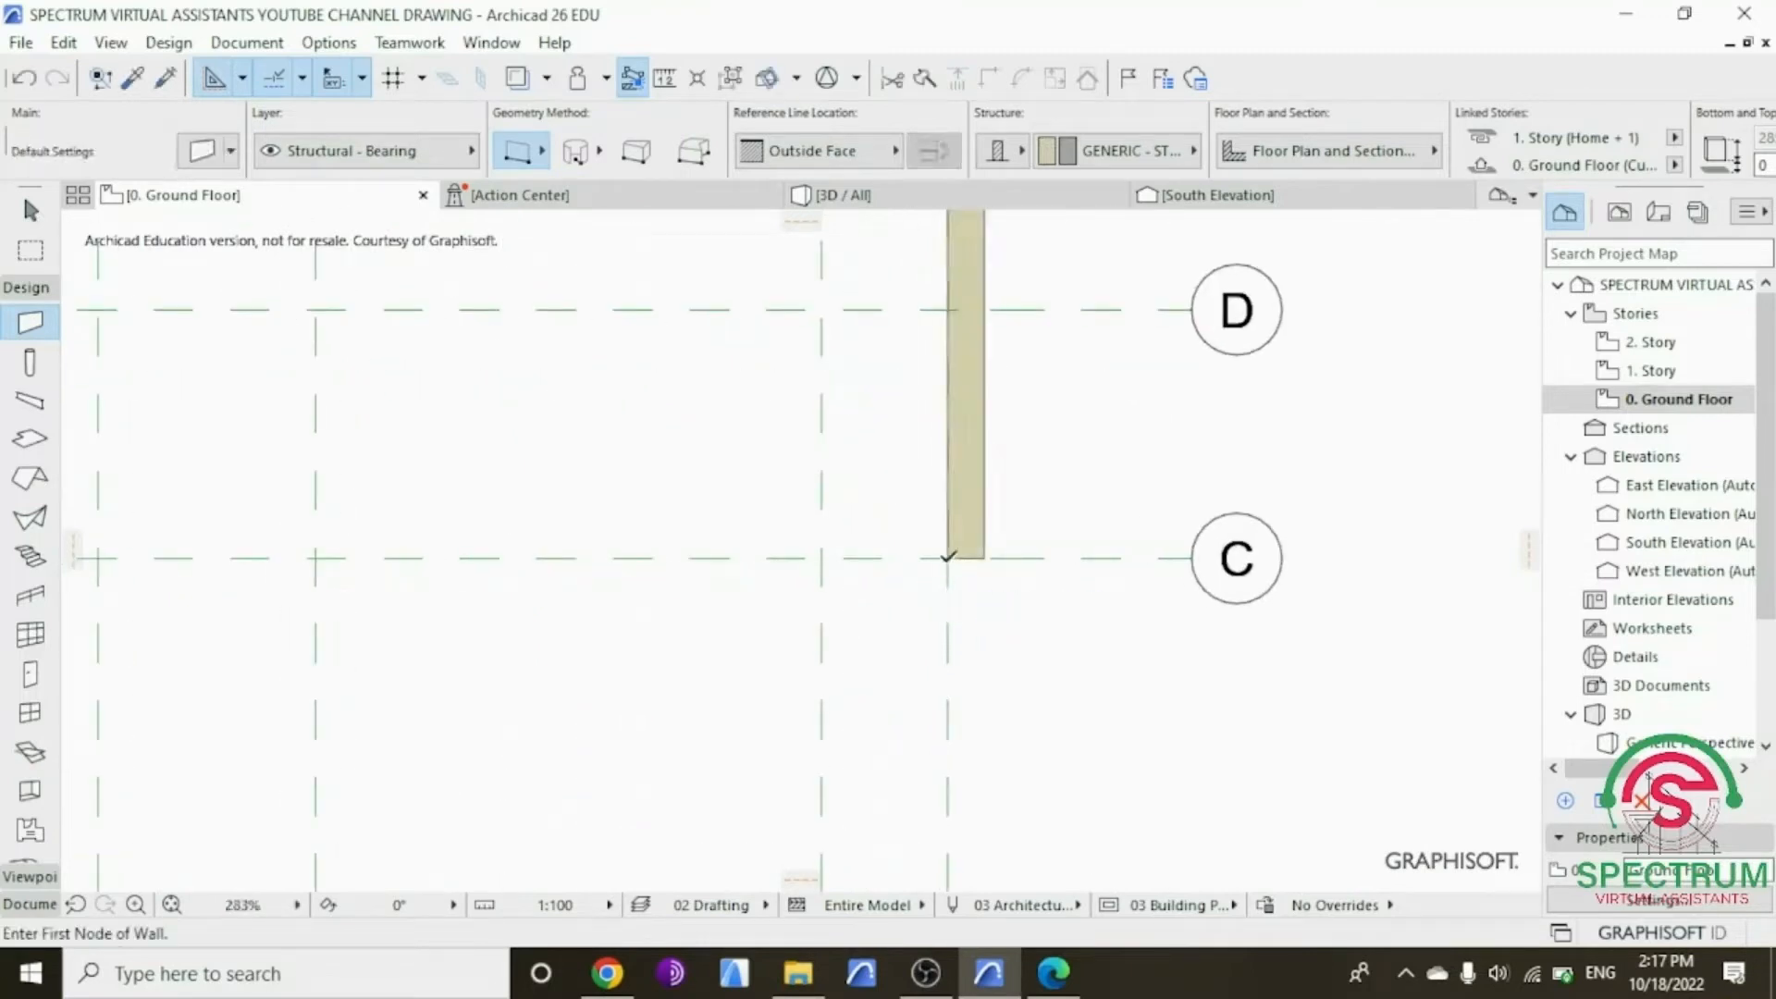
pyautogui.press('Escape')
# Step: Move the wall on grid line 6 100 mm toward grid line 5 to centre it on the grid line, and deselect it
pyautogui.click(980, 453)
pyautogui.rightClick(1063, 428)
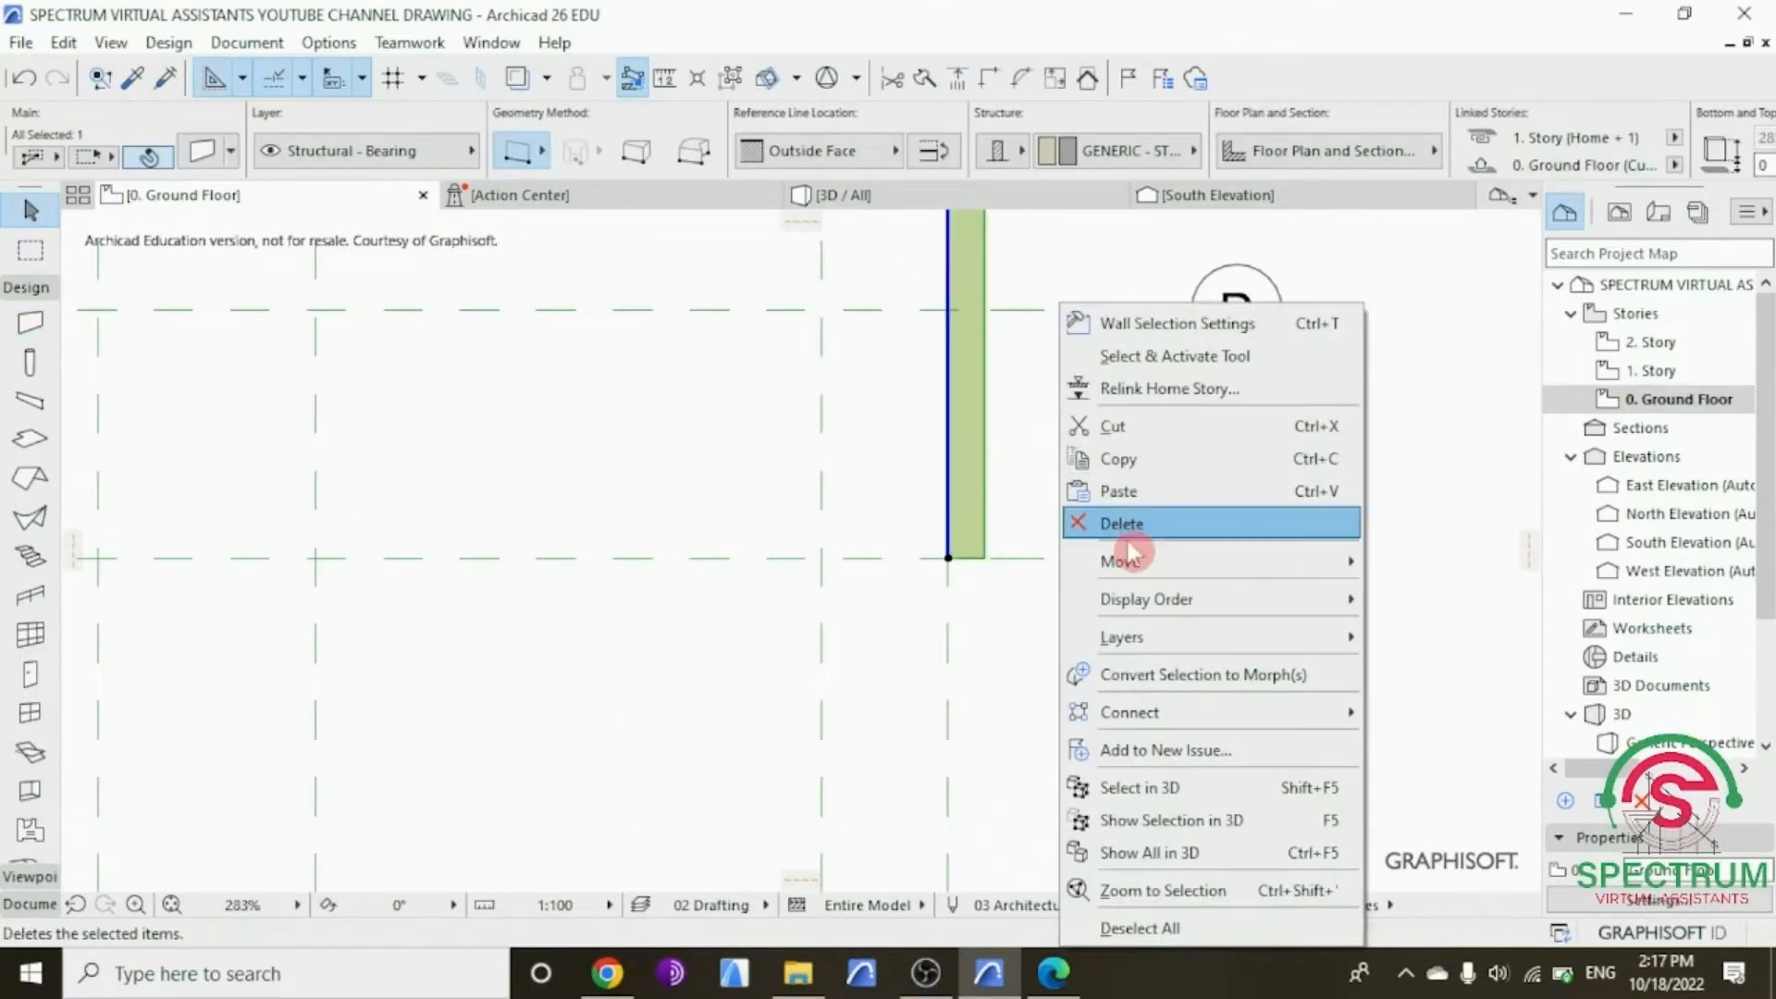
pyautogui.moveTo(1124, 560)
pyautogui.click(1437, 564)
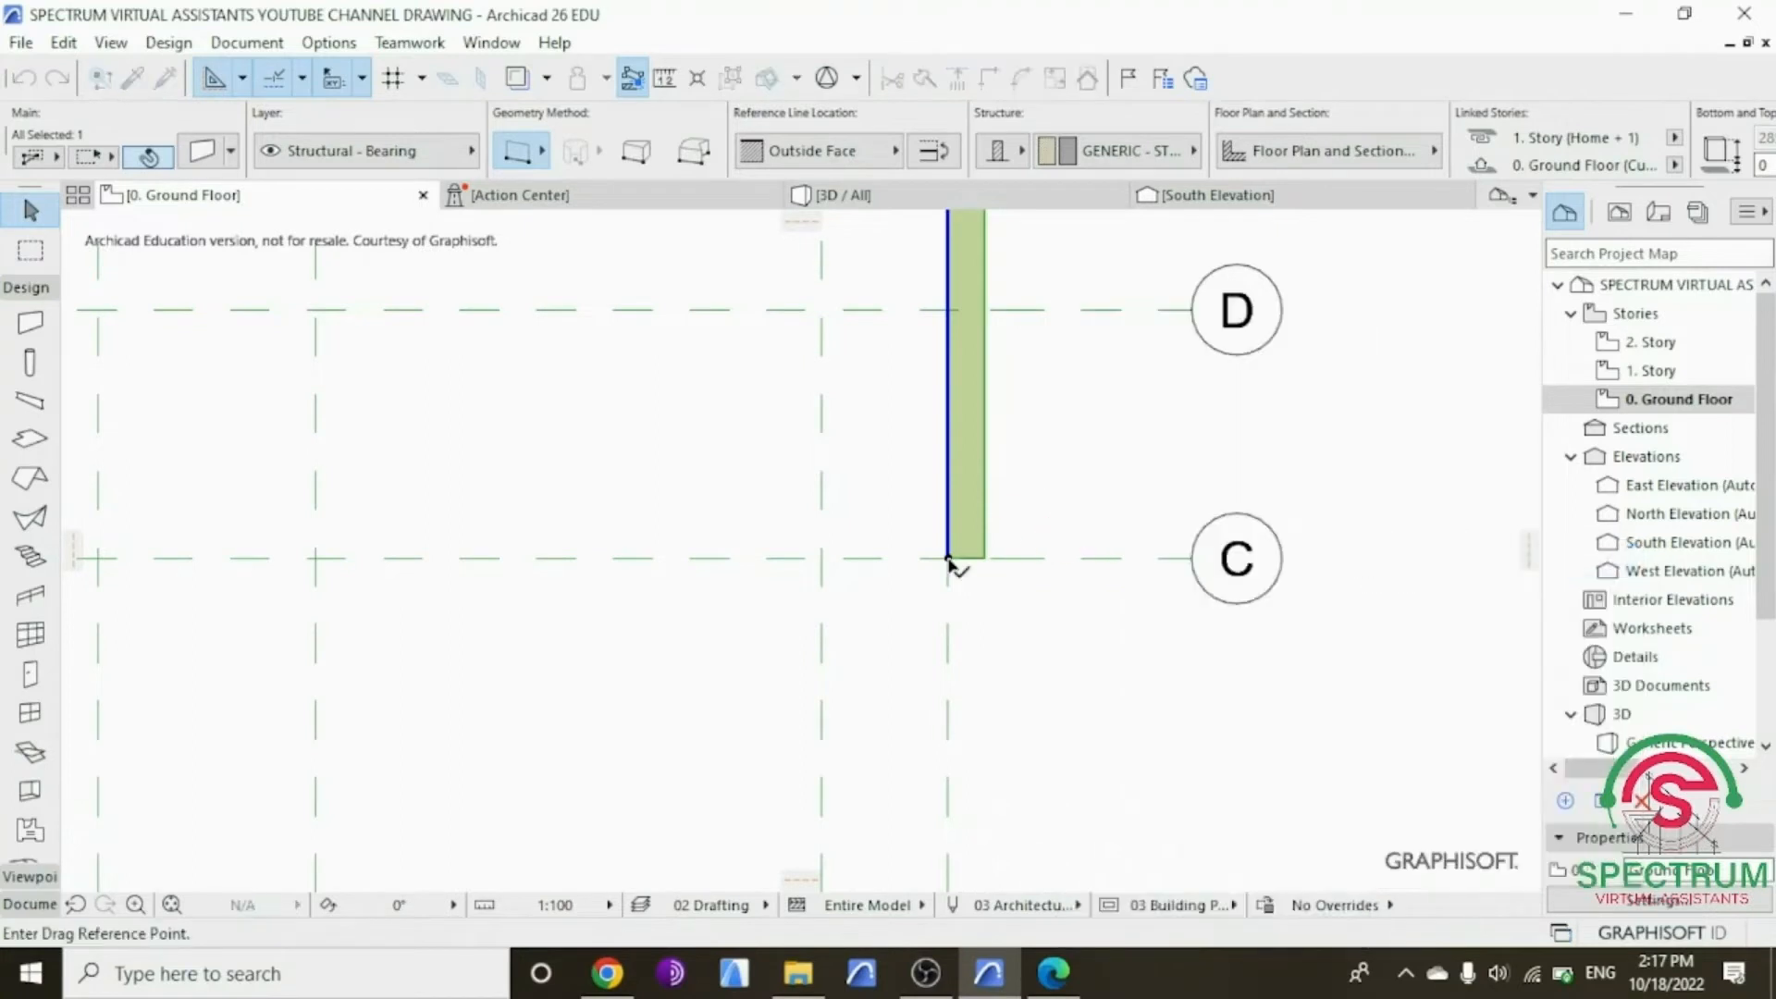
pyautogui.click(947, 557)
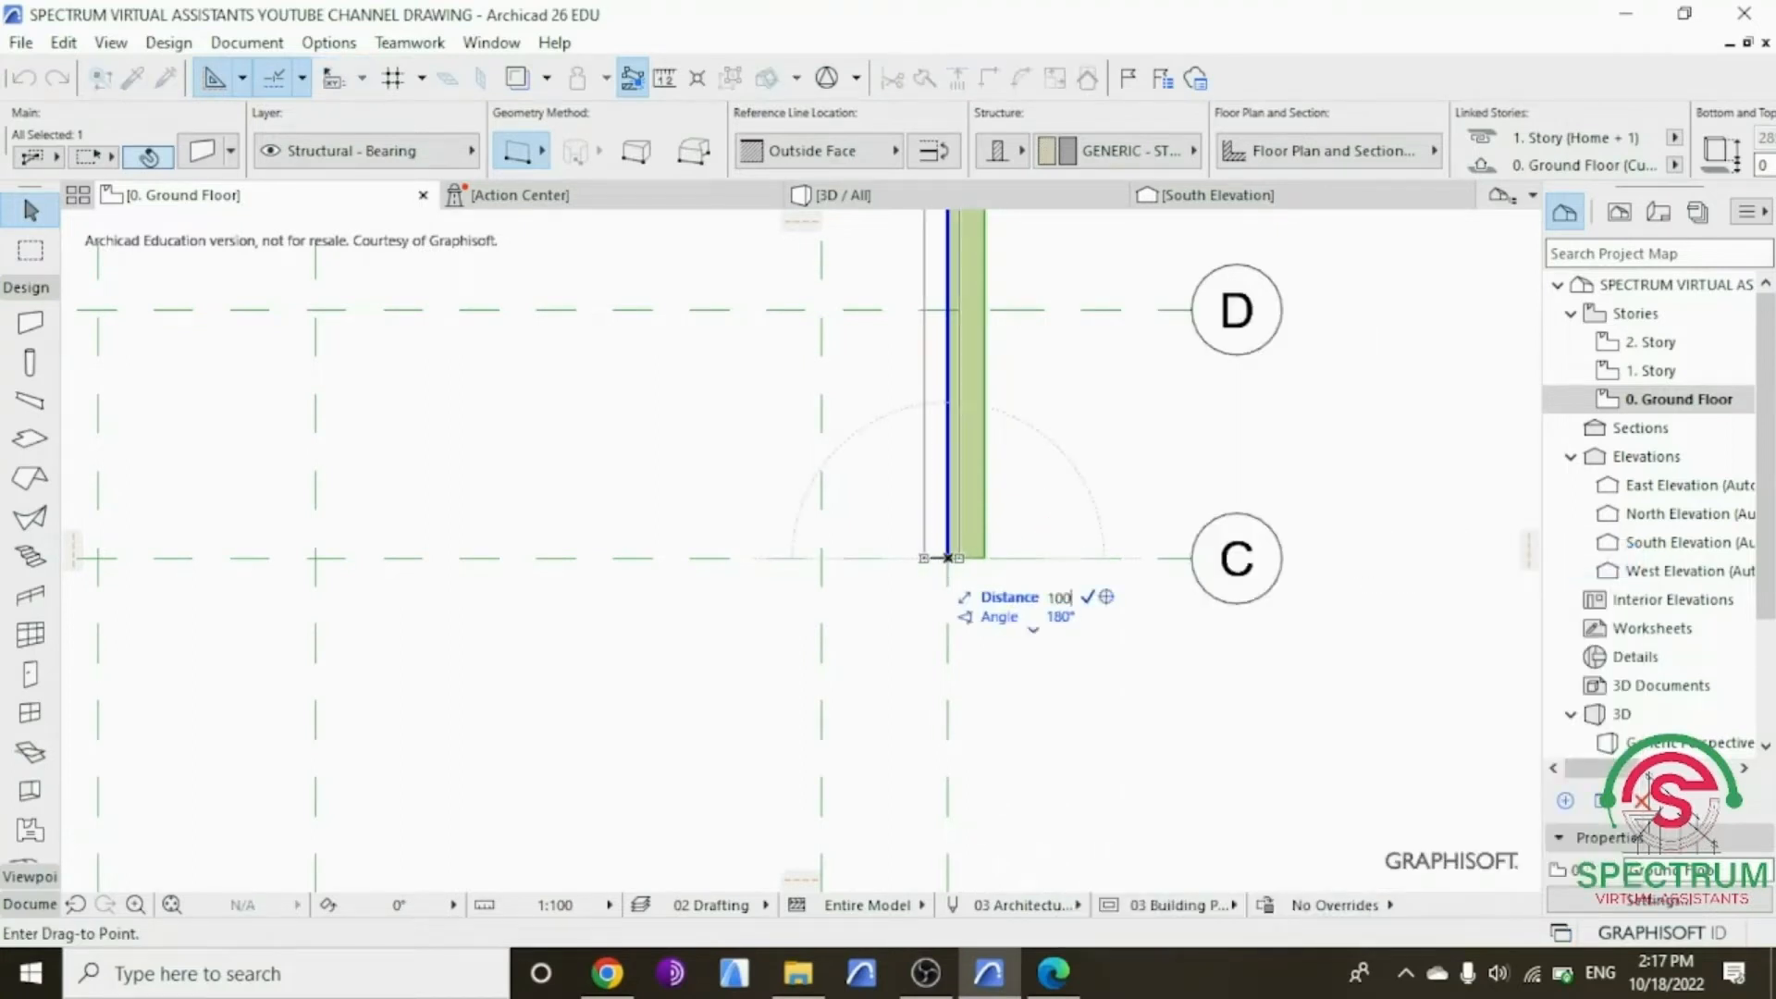
pyautogui.write('100')
pyautogui.press('Return')
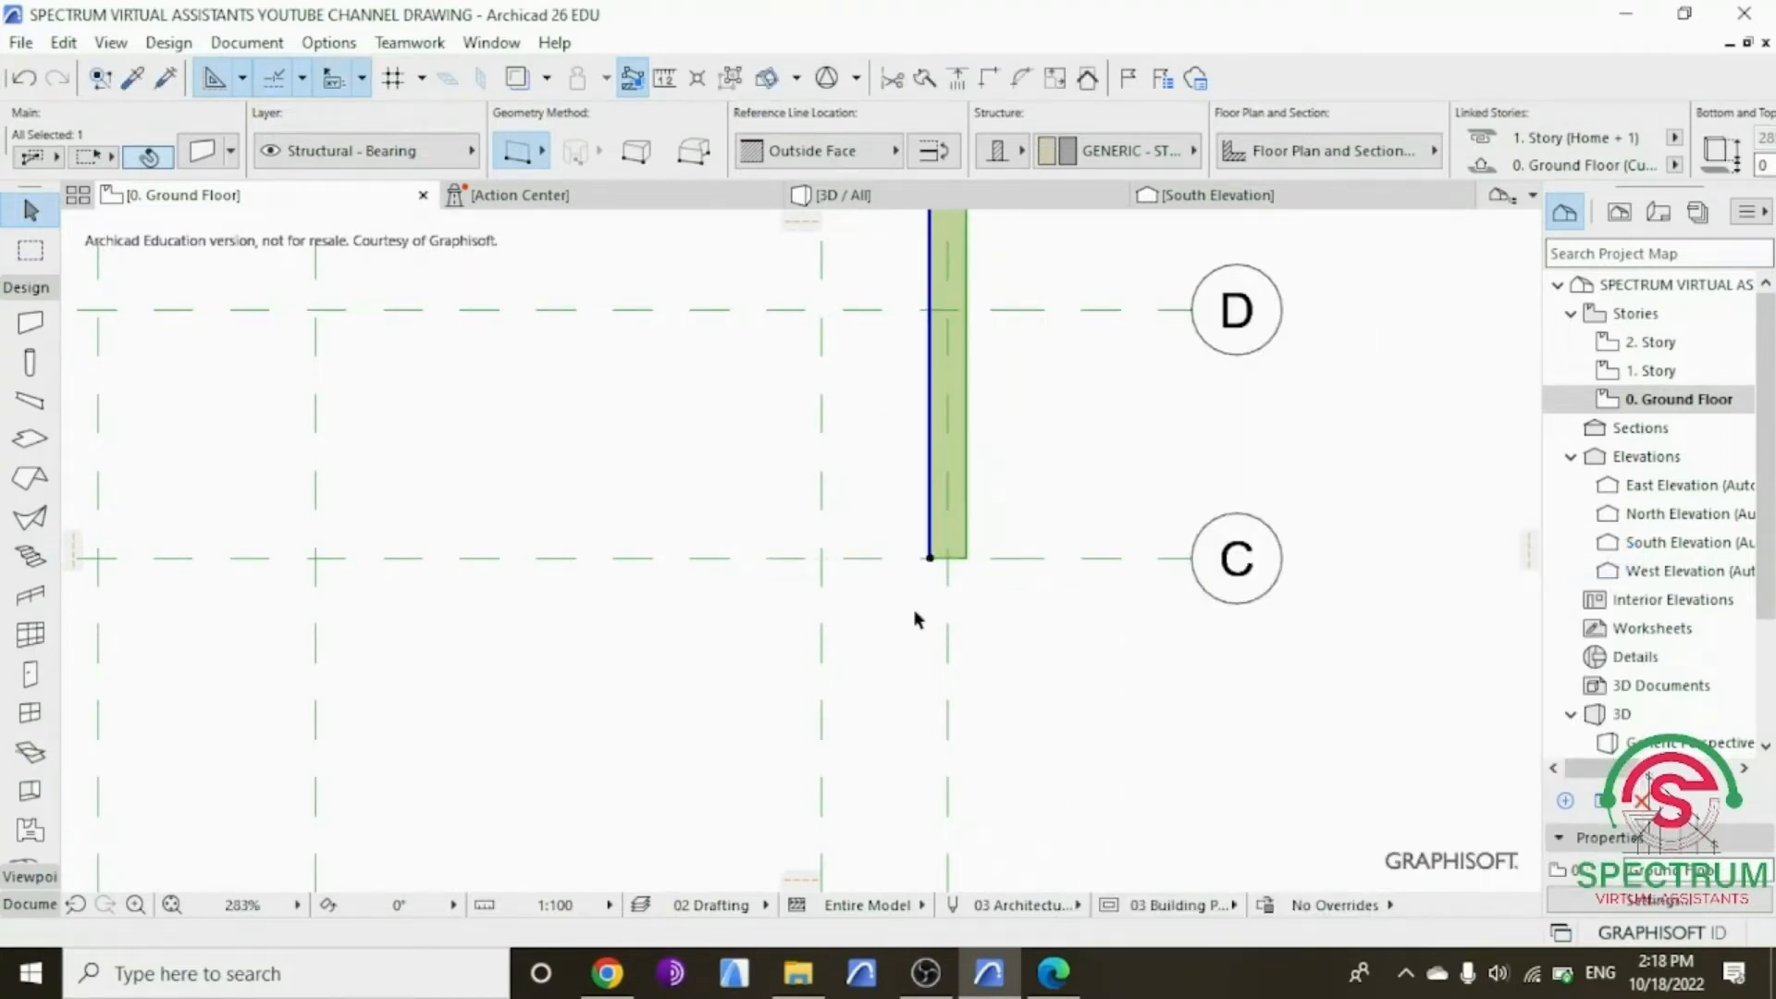
pyautogui.scroll(-5, 958, 575)
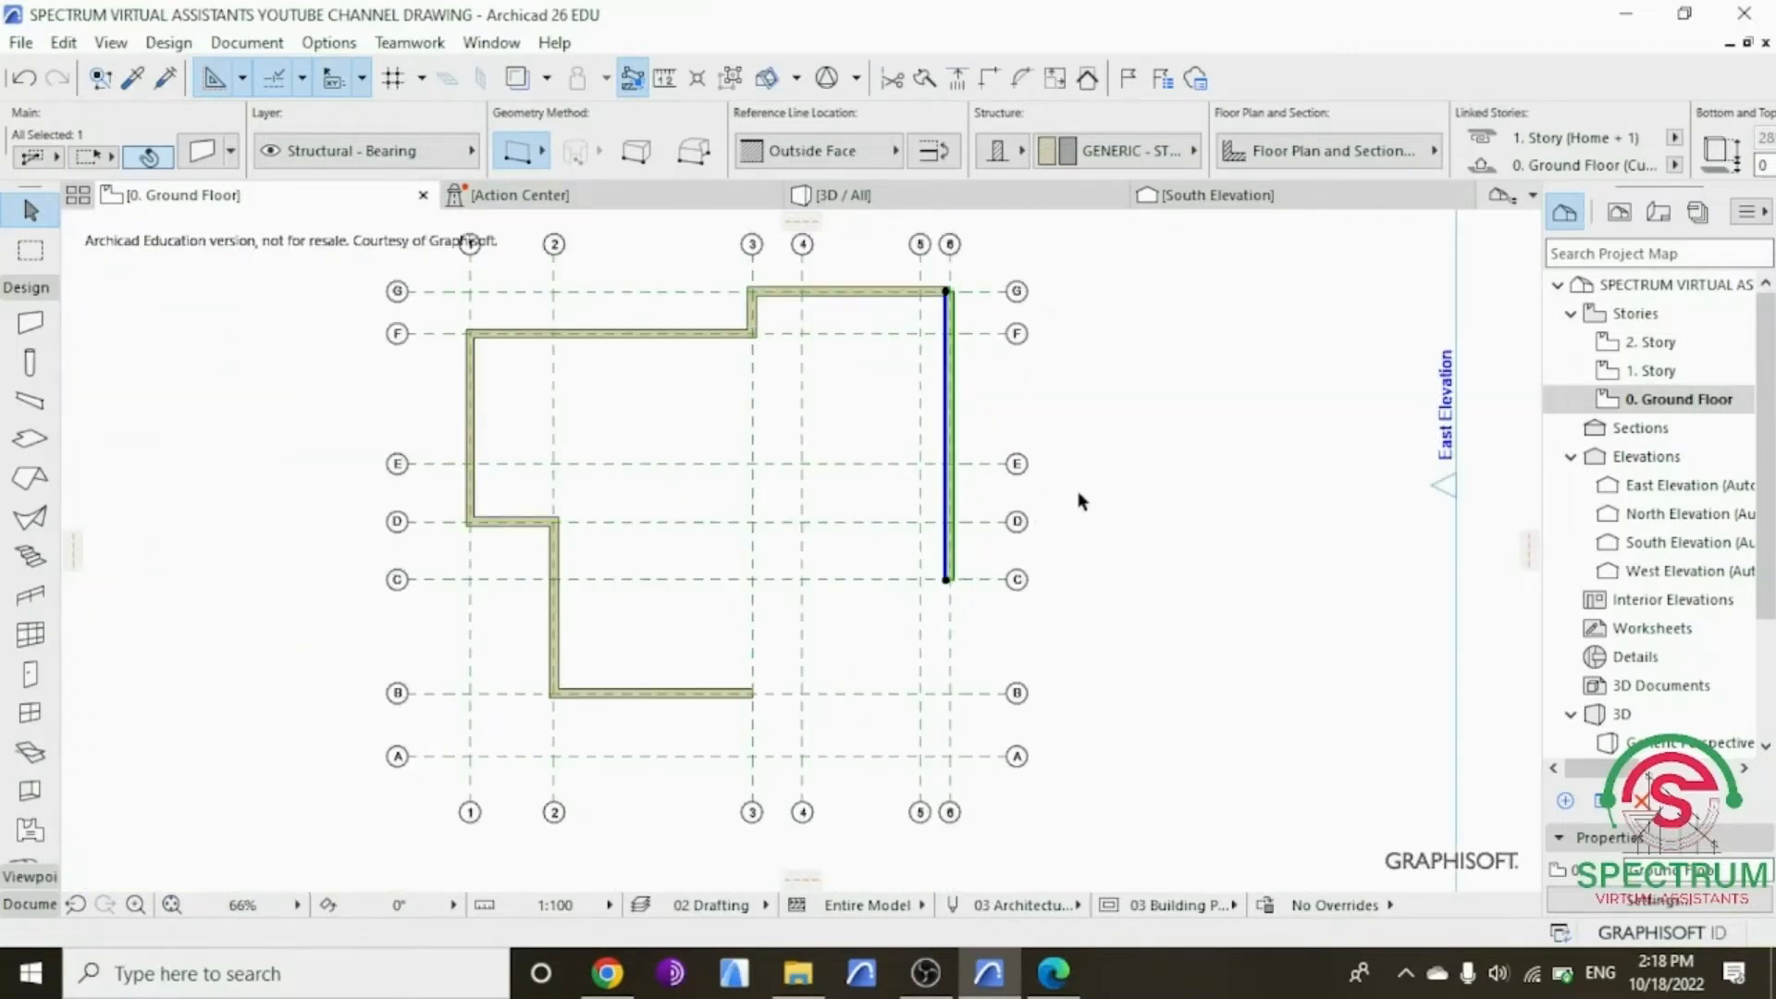
pyautogui.click(1080, 488)
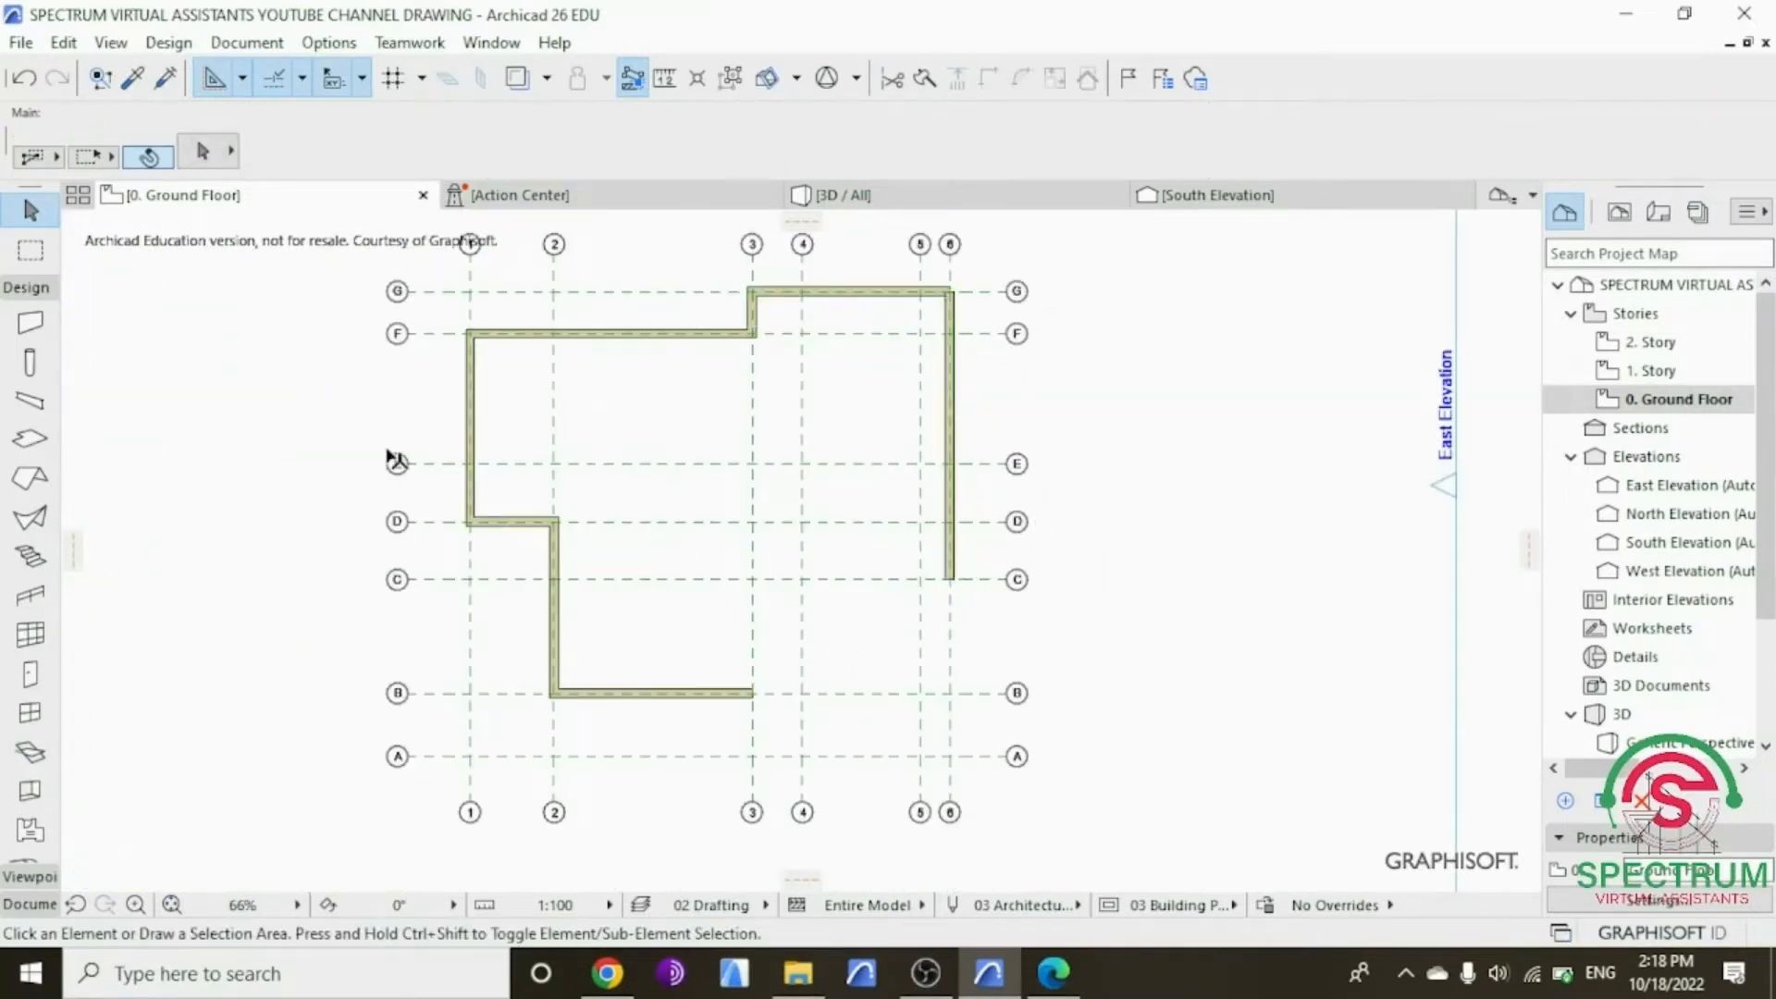
# Step: Draw a short straight wall along grid line C from grid line 6 to grid line 5
pyautogui.click(30, 322)
pyautogui.scroll(5, 953, 582)
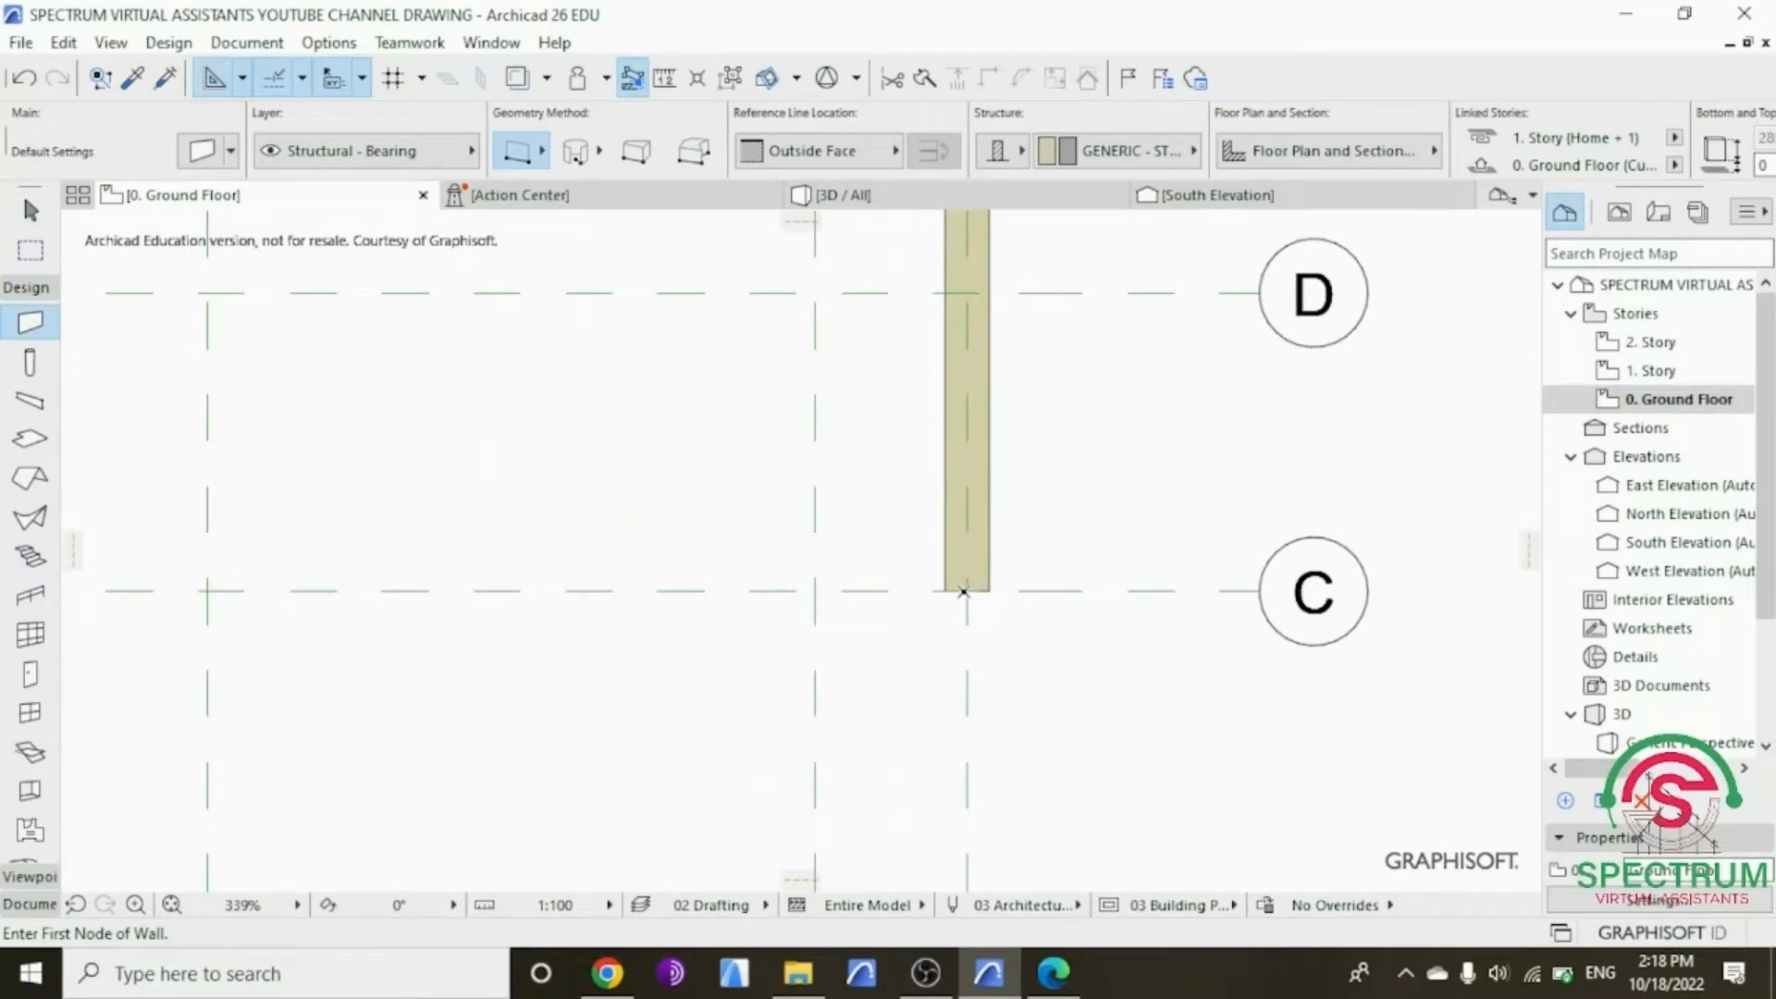
pyautogui.click(967, 591)
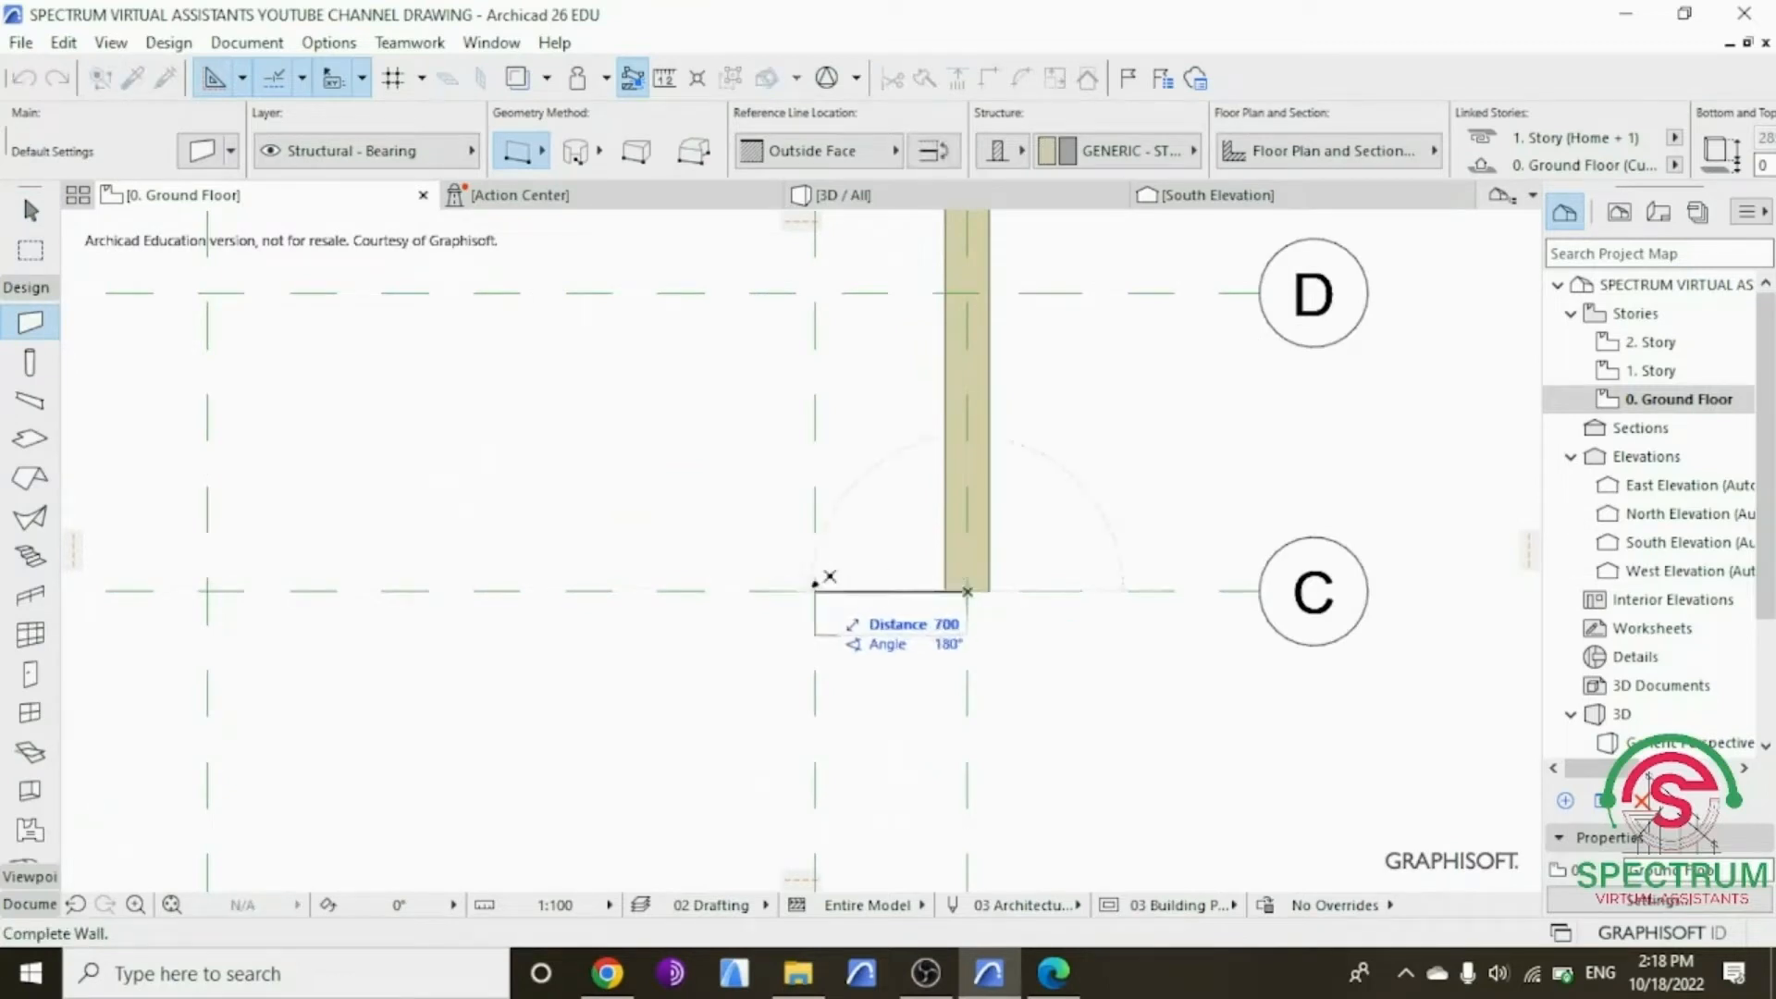
pyautogui.click(814, 590)
pyautogui.press('Escape')
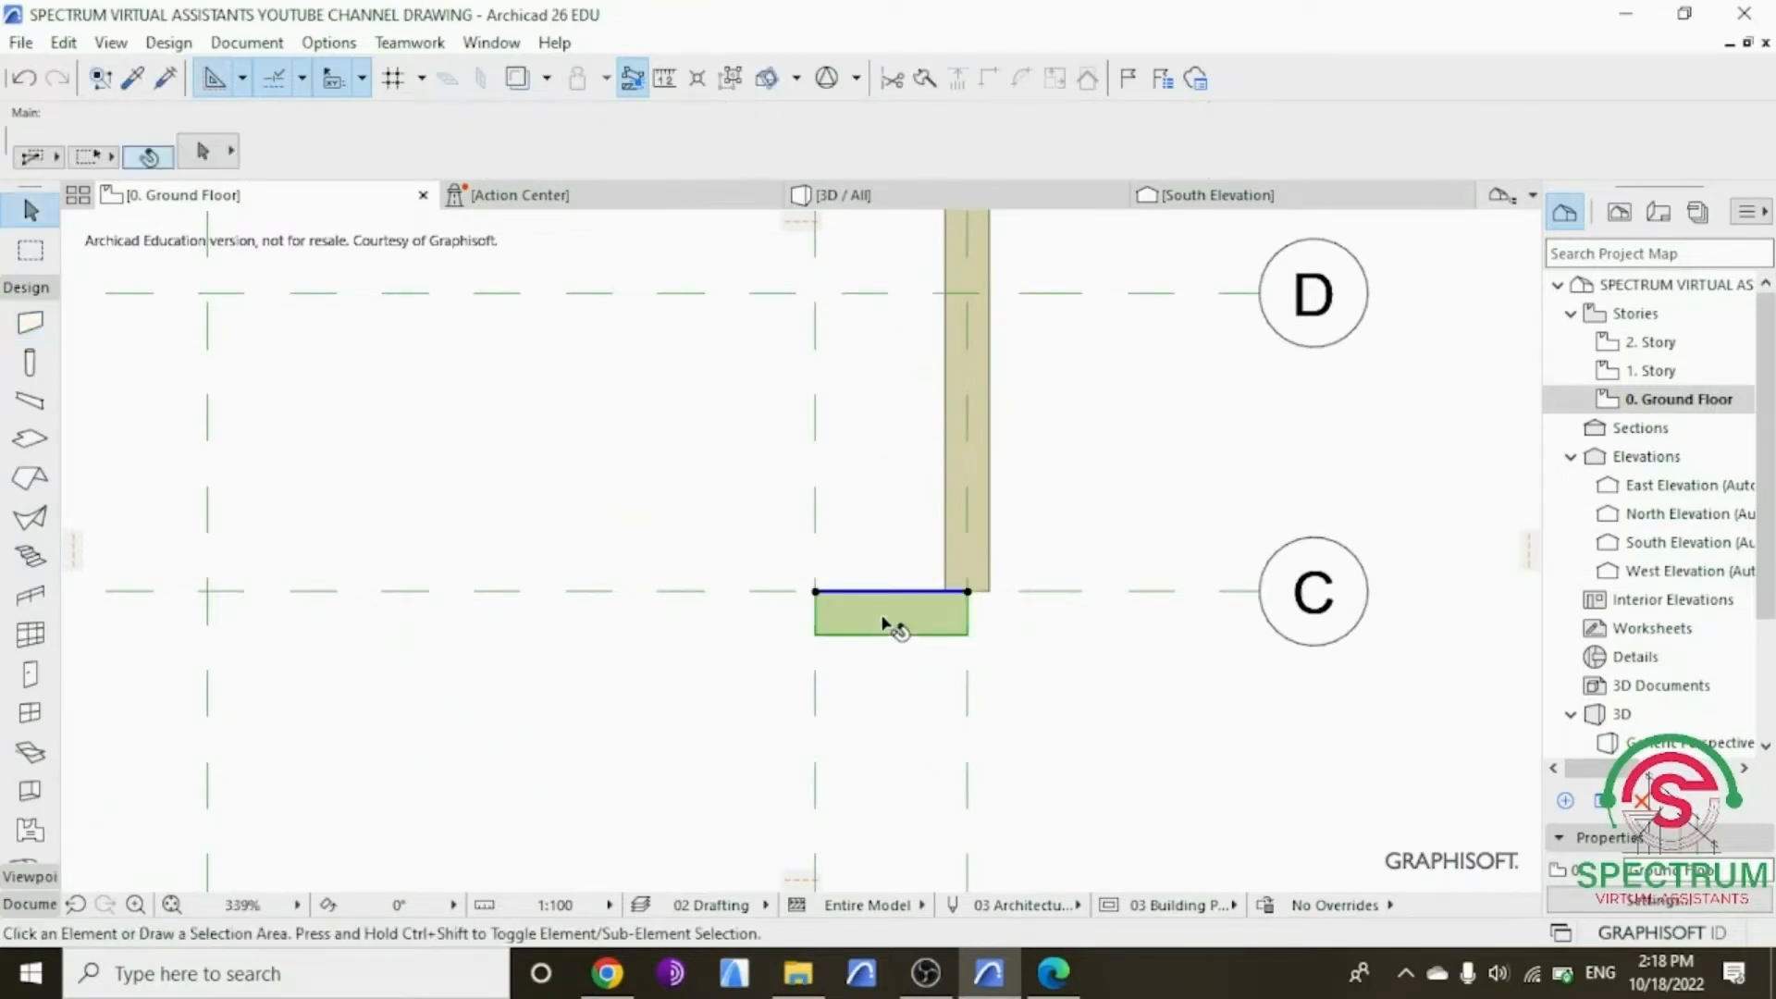
# Step: Move the short wall on grid line C 100 mm toward grid line D to centre it on the grid line
pyautogui.moveTo(883, 624); pyautogui.dragTo(883, 592)
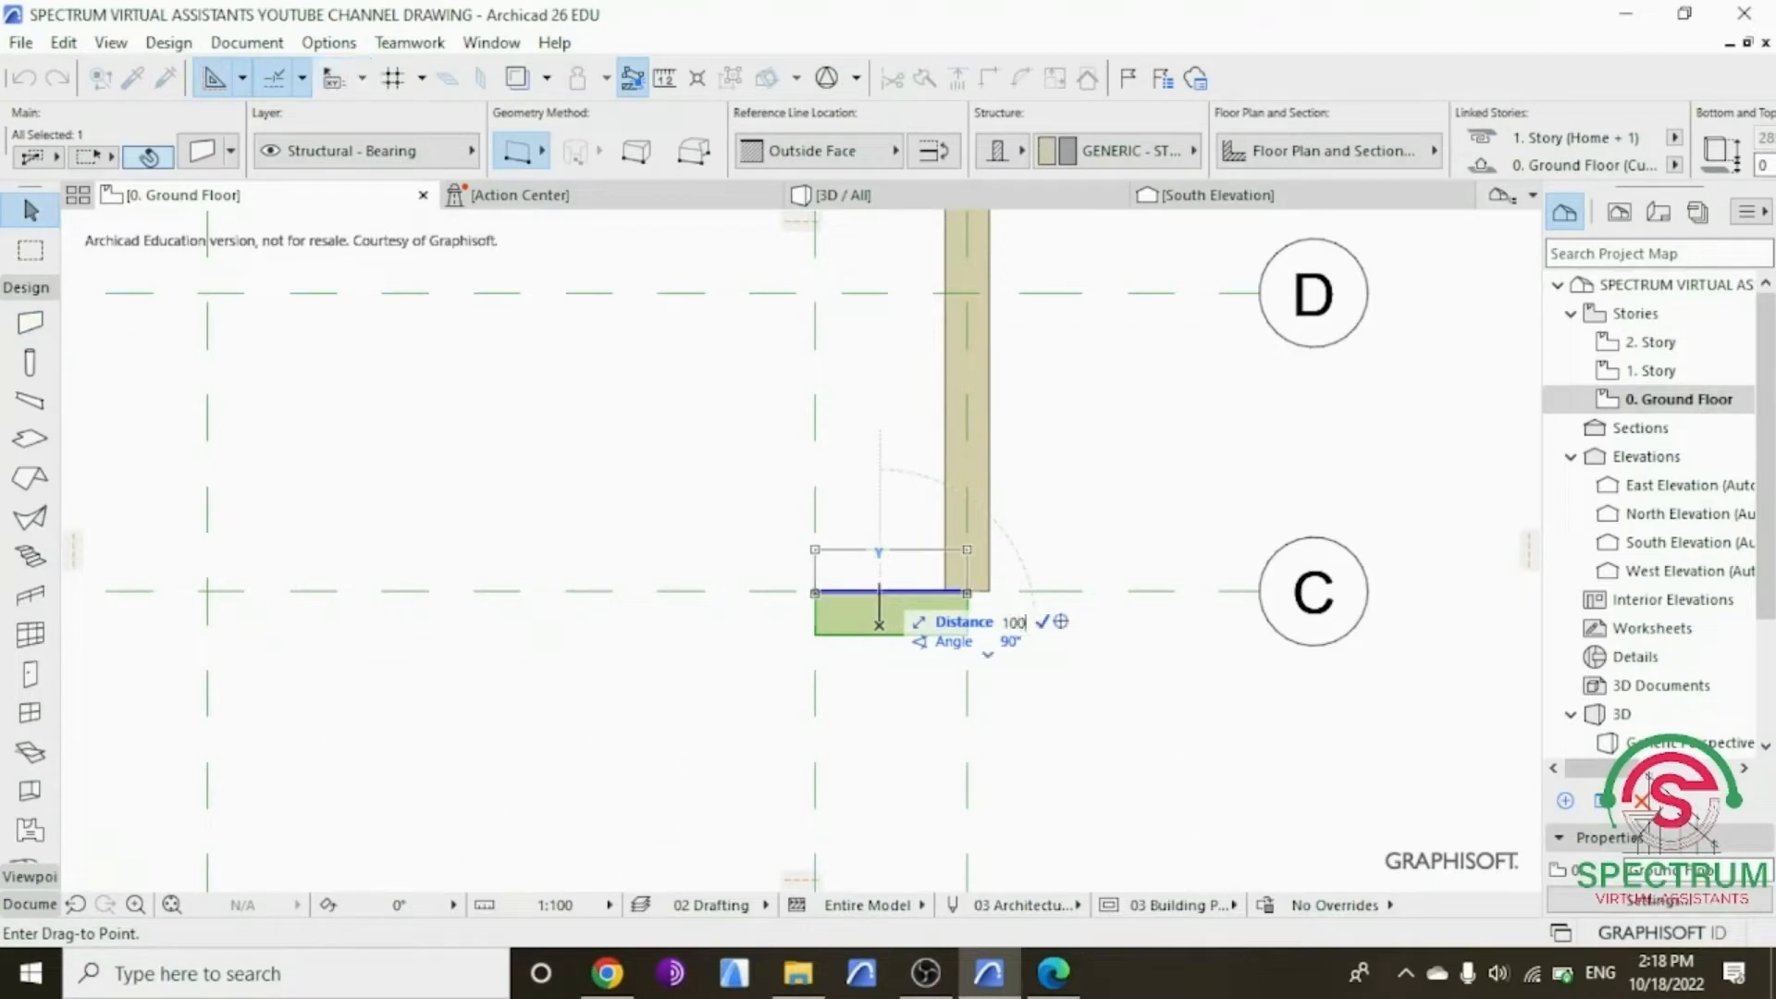
pyautogui.write('100')
pyautogui.press('Return')
# Step: Intersect the walls on grid lines C and 6 to close their shared corner, and deselect them
pyautogui.keyDown('shift'); pyautogui.click(986, 422); pyautogui.keyUp('shift')
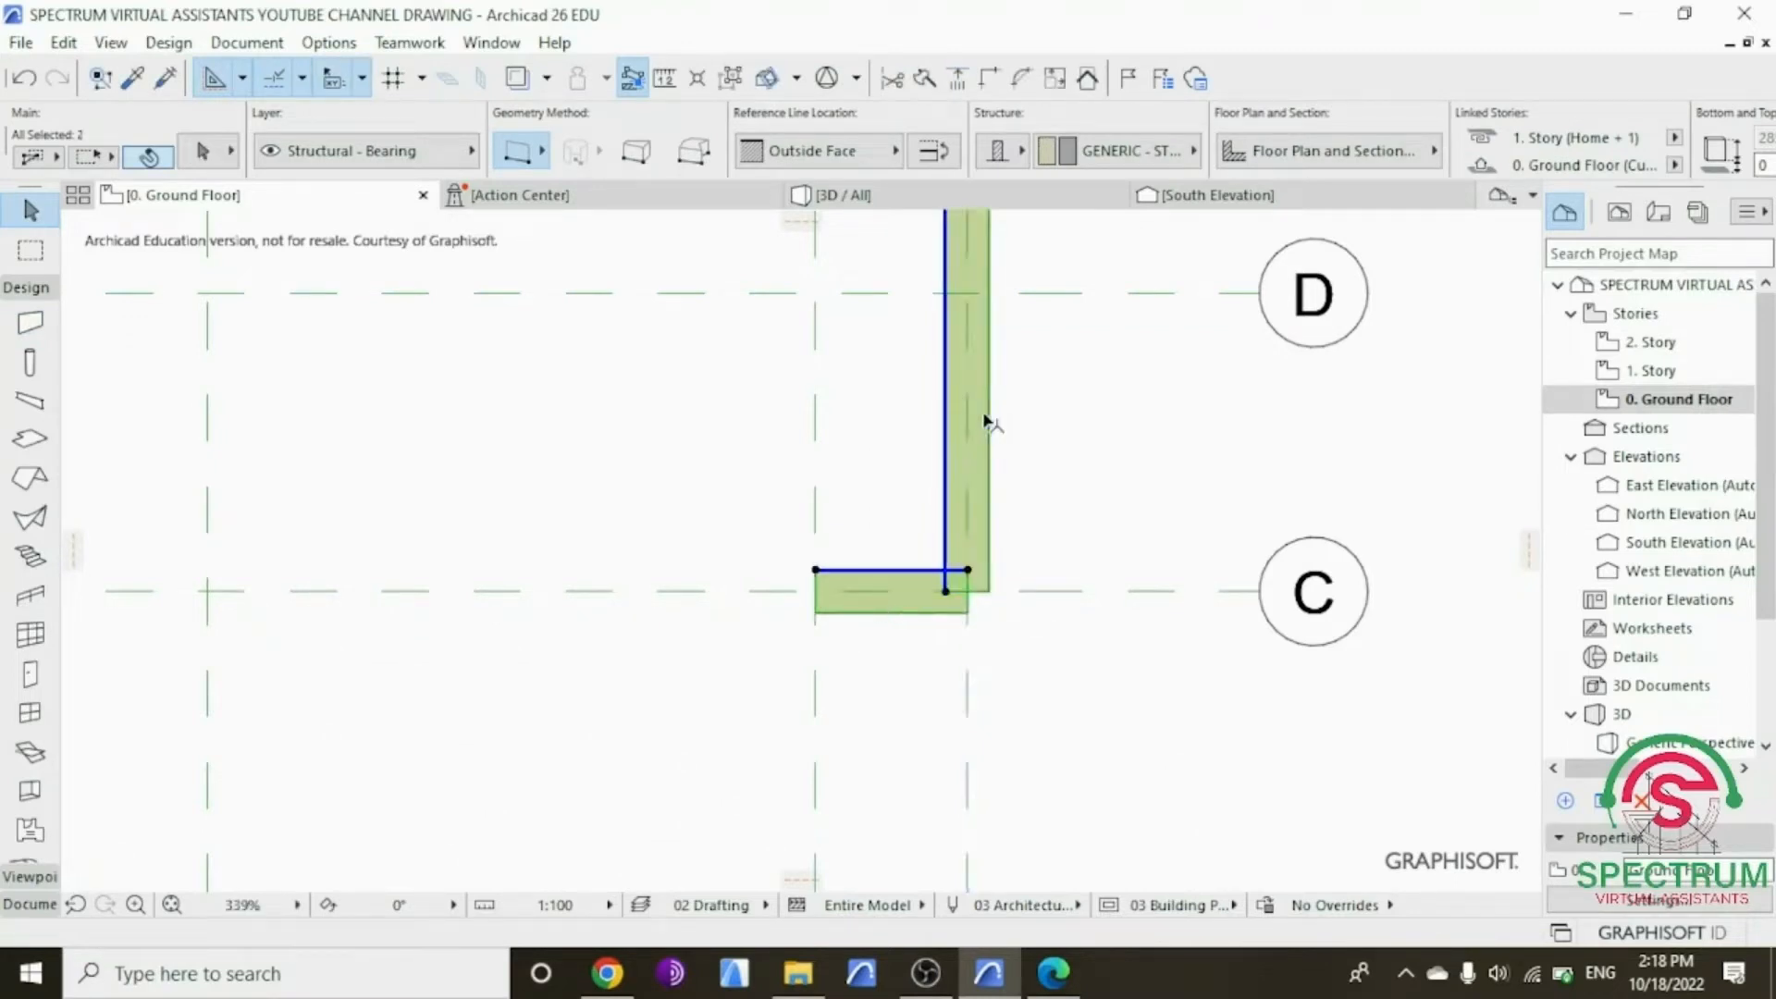
pyautogui.click(1054, 254)
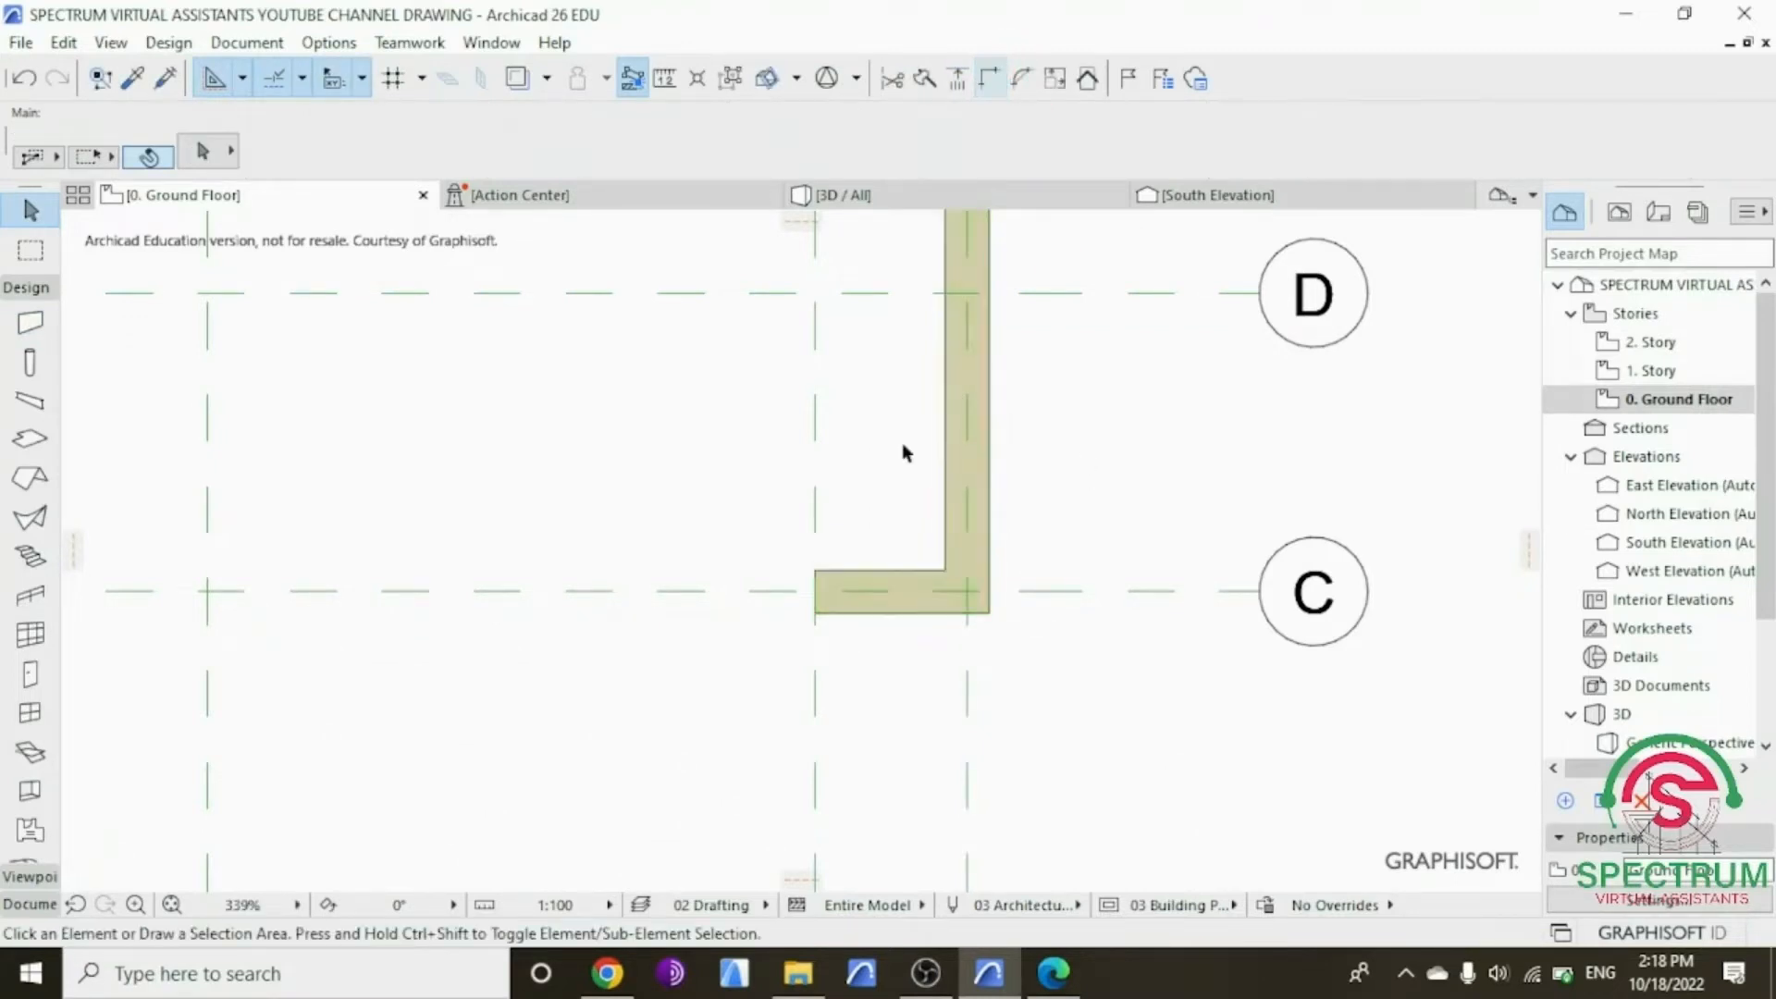
pyautogui.scroll(-4, 895, 444)
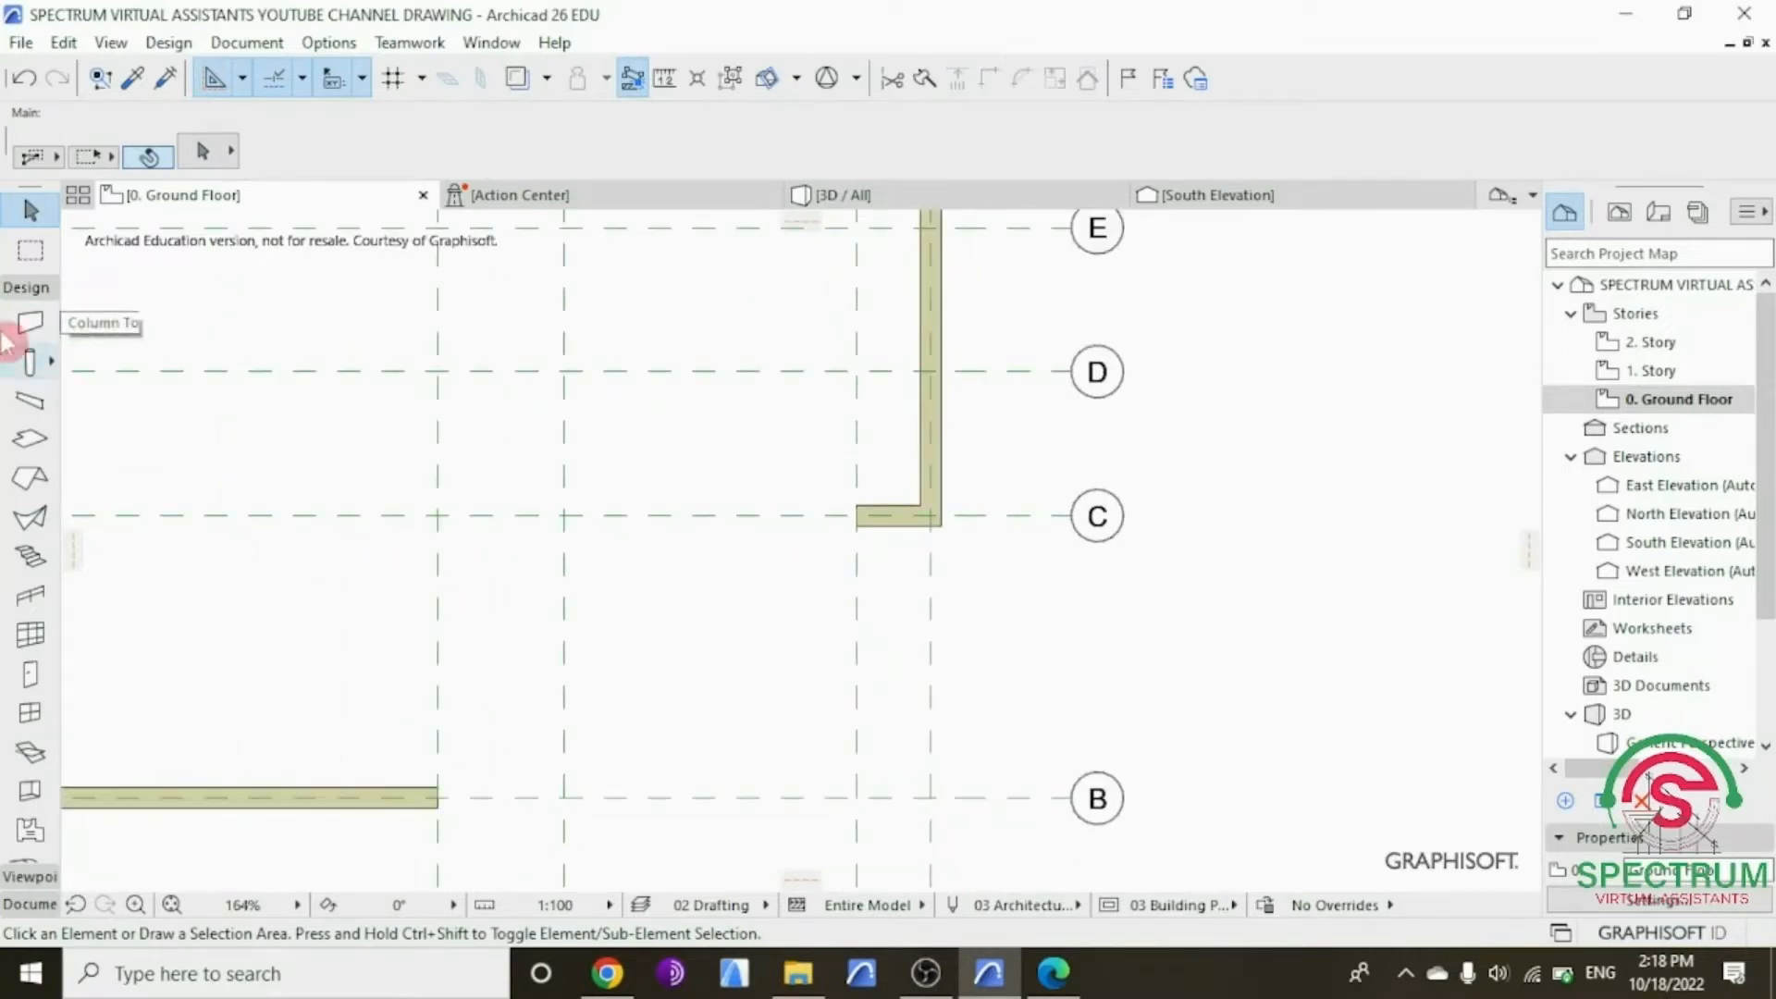
# Step: Draw a straight wall along grid line 5 from grid line C to grid line A
pyautogui.click(30, 323)
pyautogui.scroll(5, 850, 518)
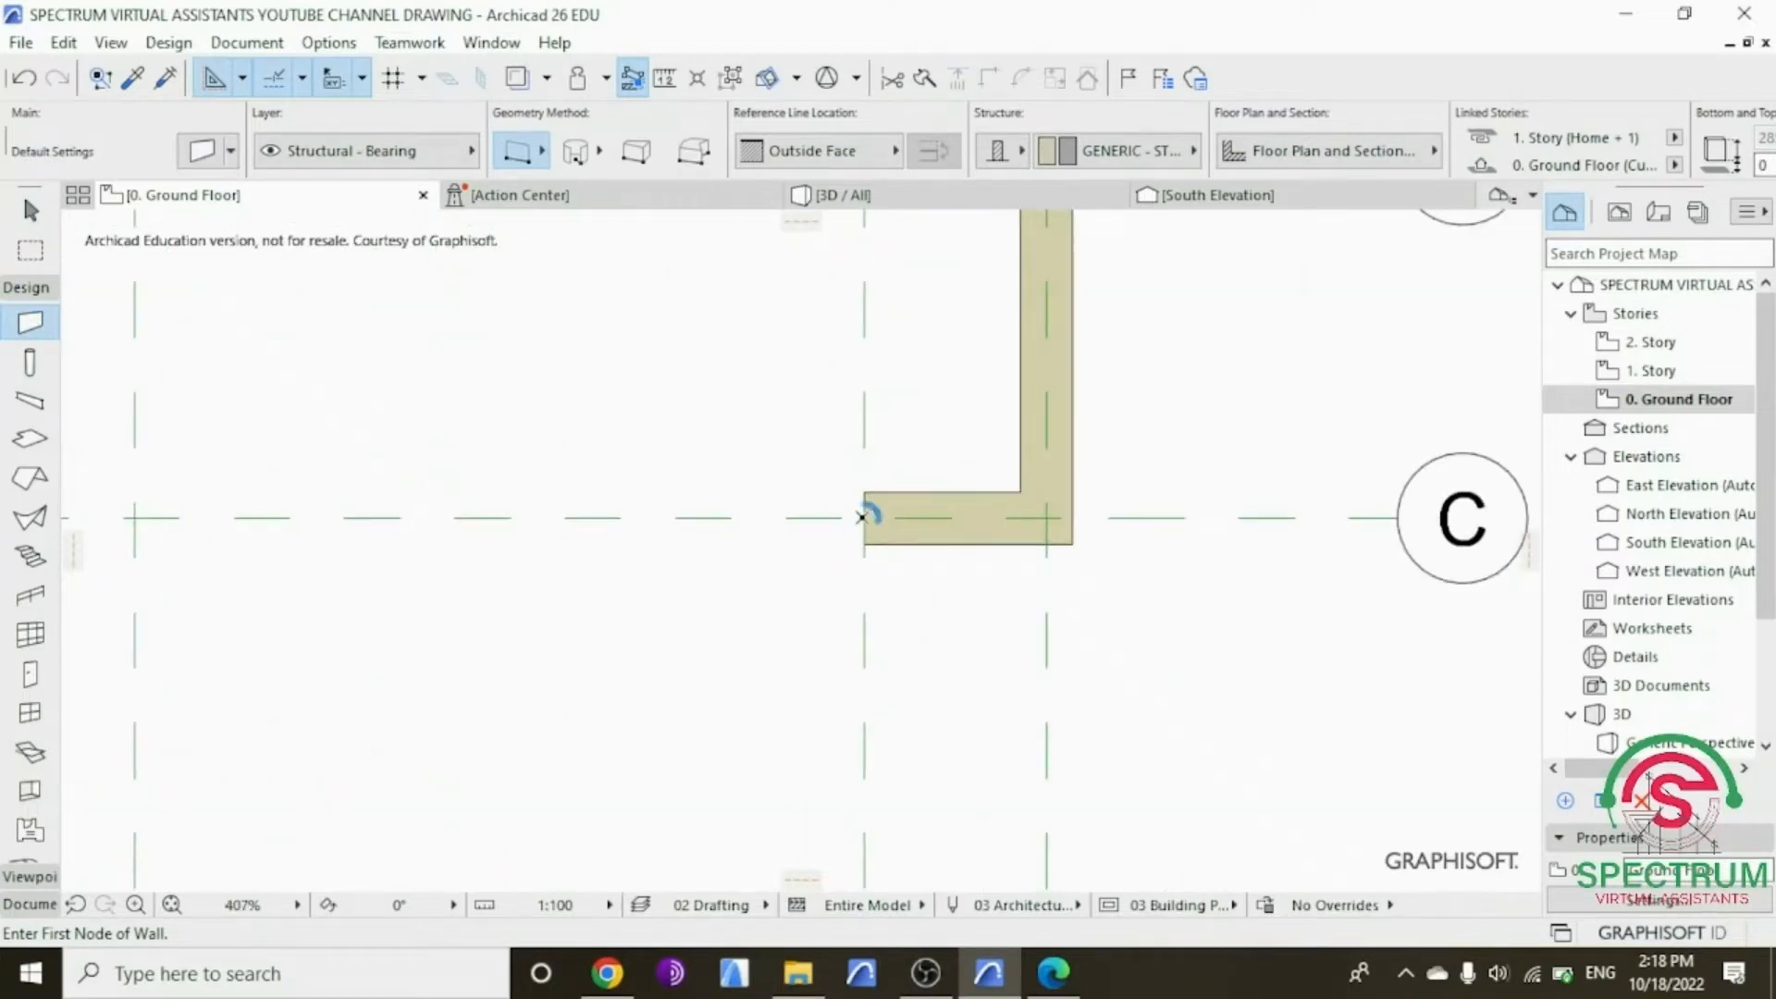
pyautogui.click(861, 517)
pyautogui.scroll(-3, 865, 514)
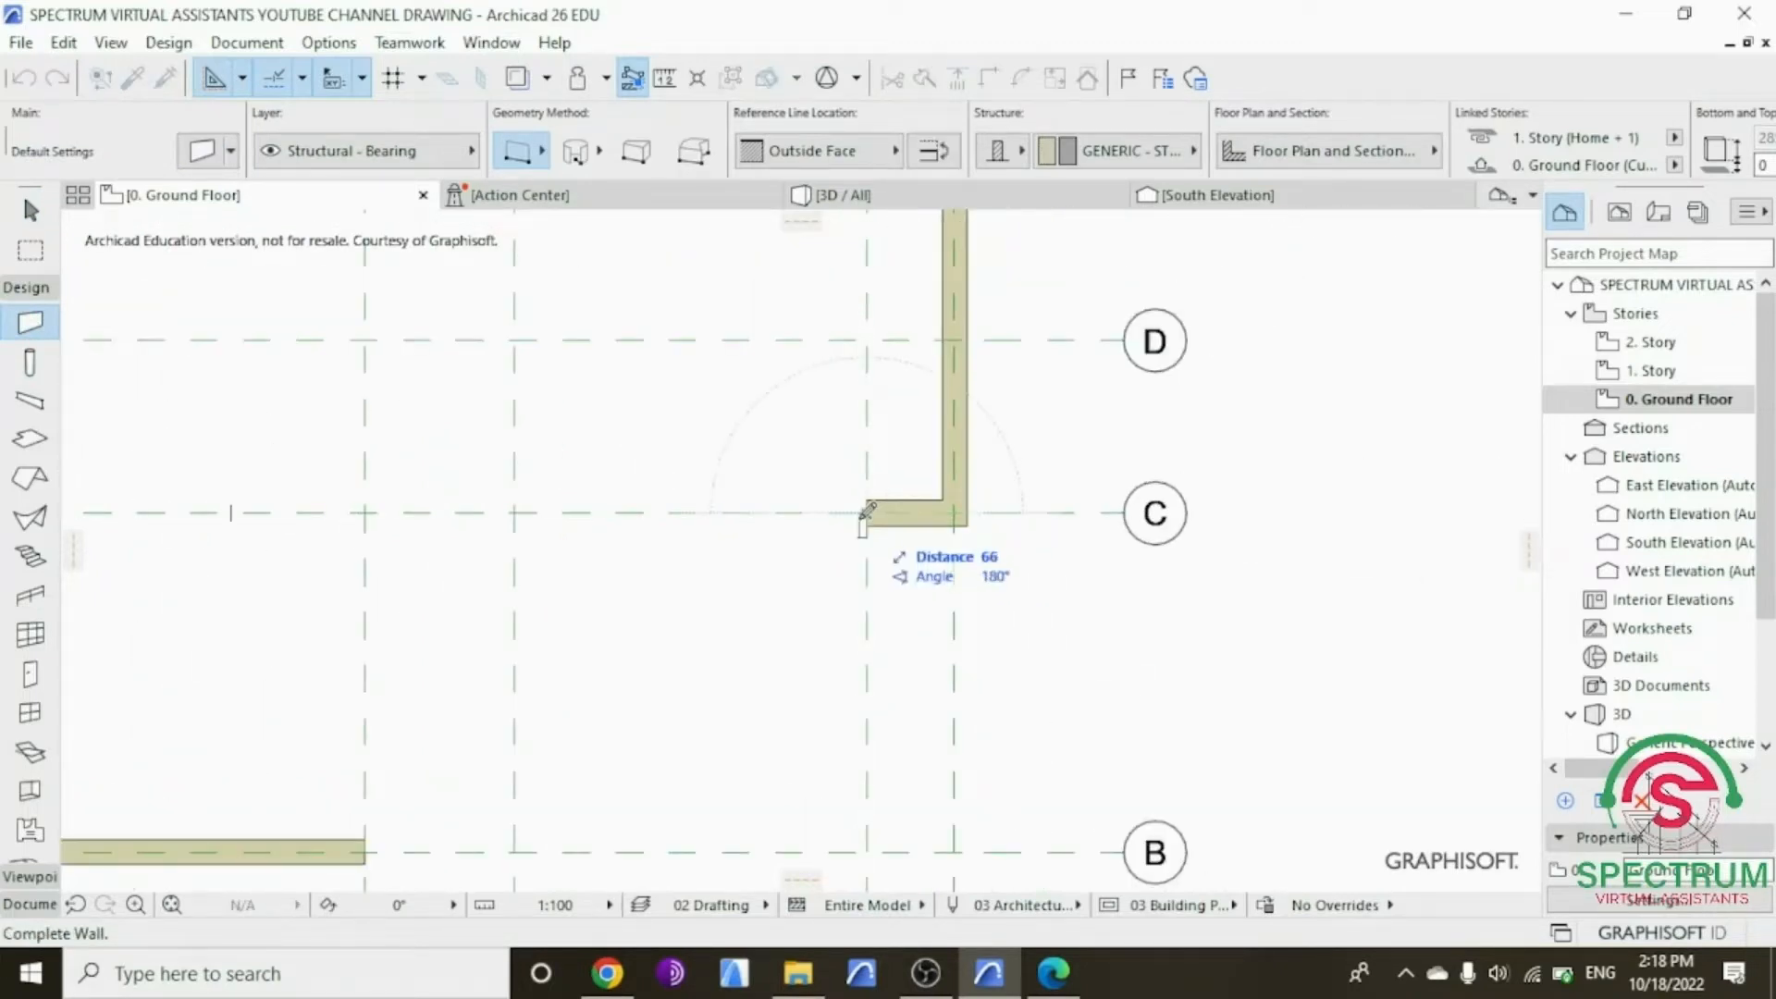
pyautogui.scroll(-2, 865, 516)
pyautogui.scroll(-1, 865, 521)
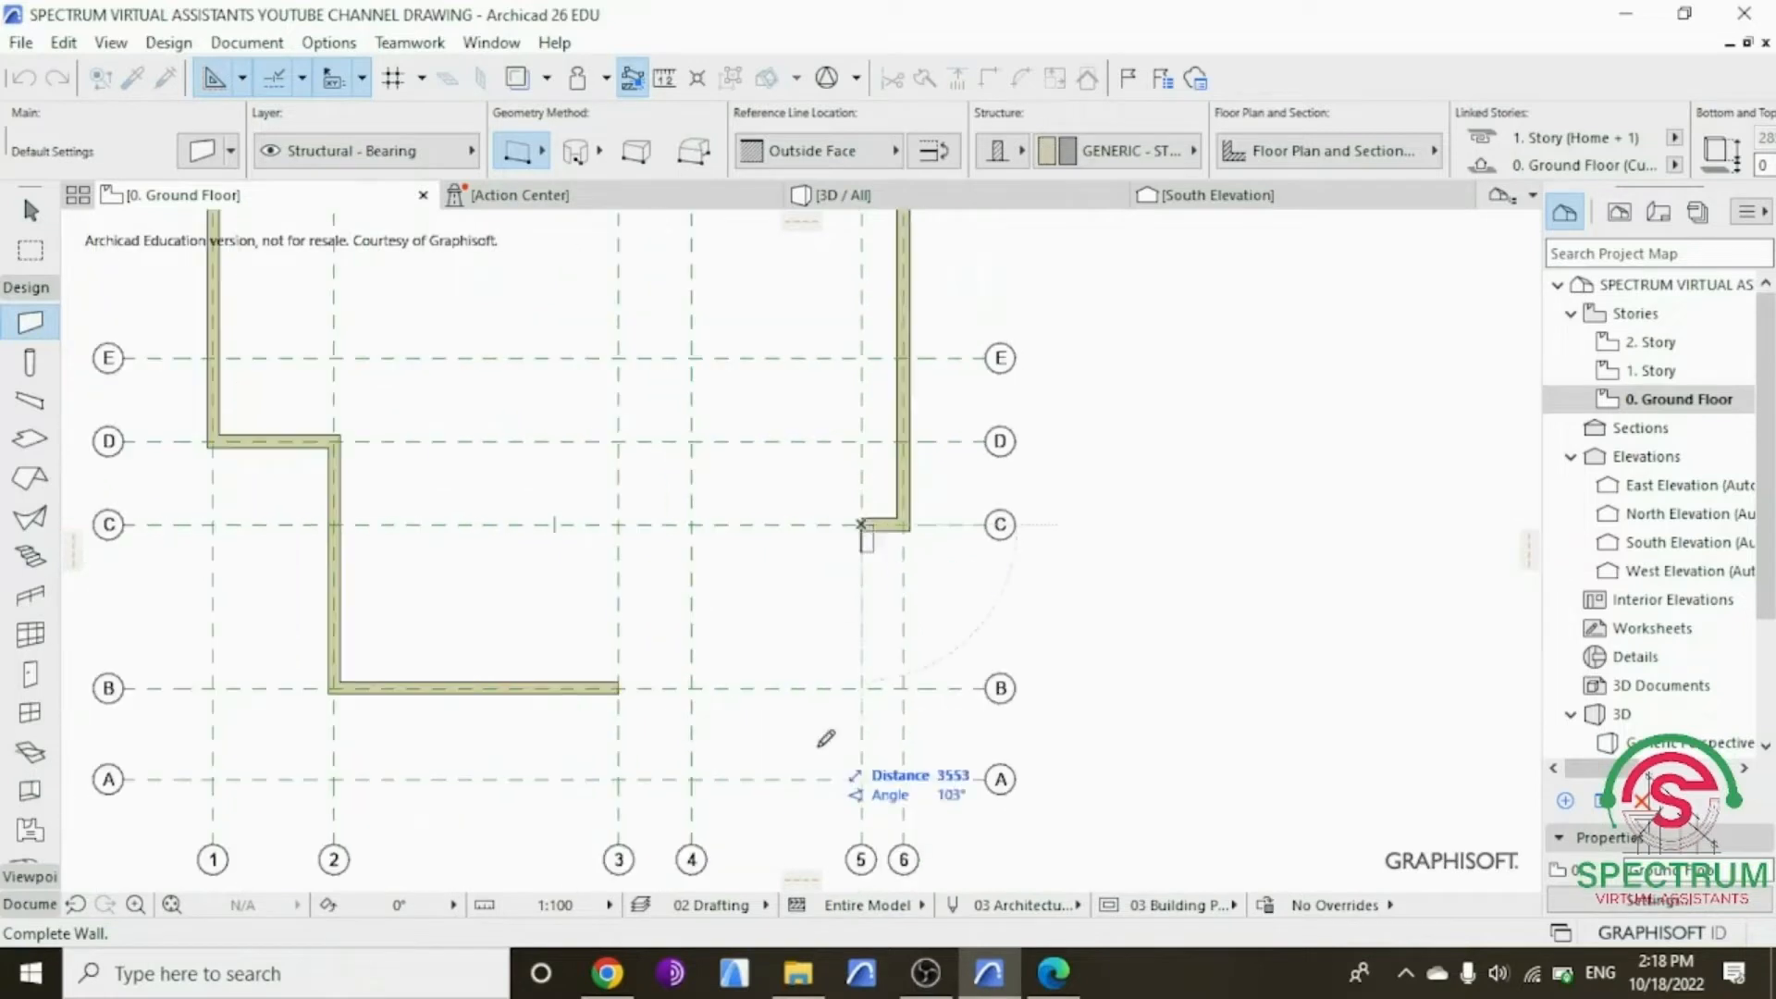
pyautogui.scroll(5, 846, 806)
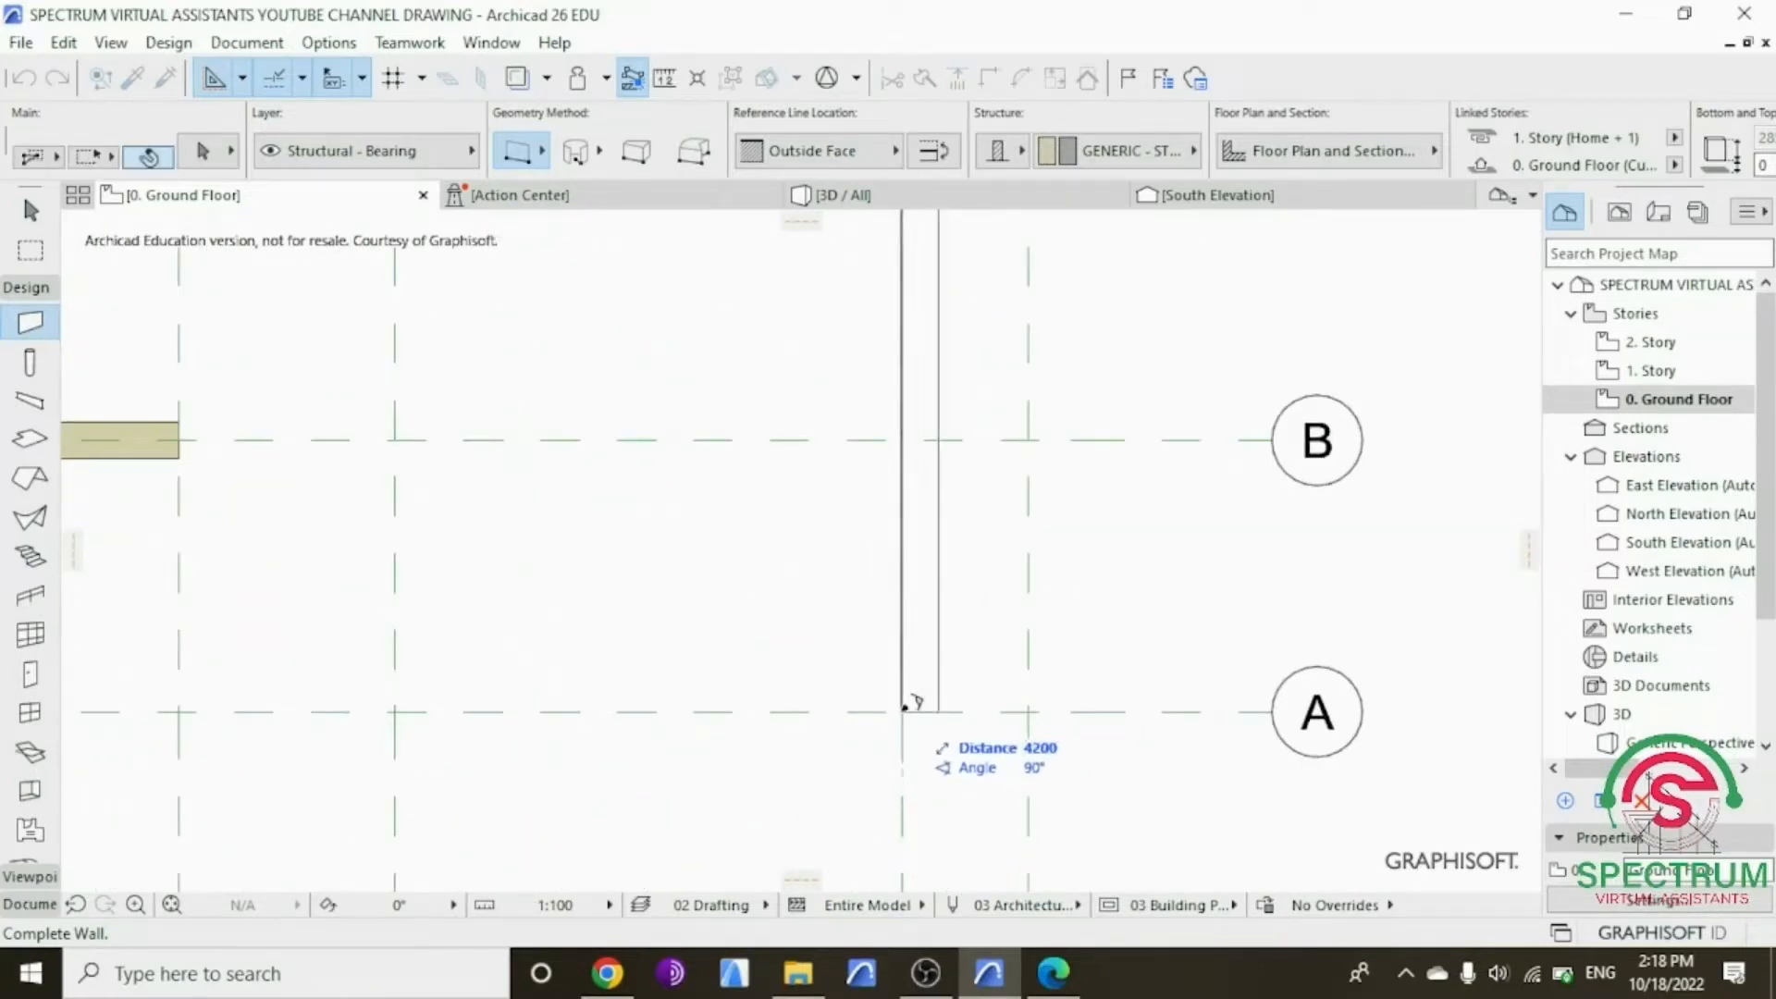
pyautogui.click(903, 711)
pyautogui.press('Escape')
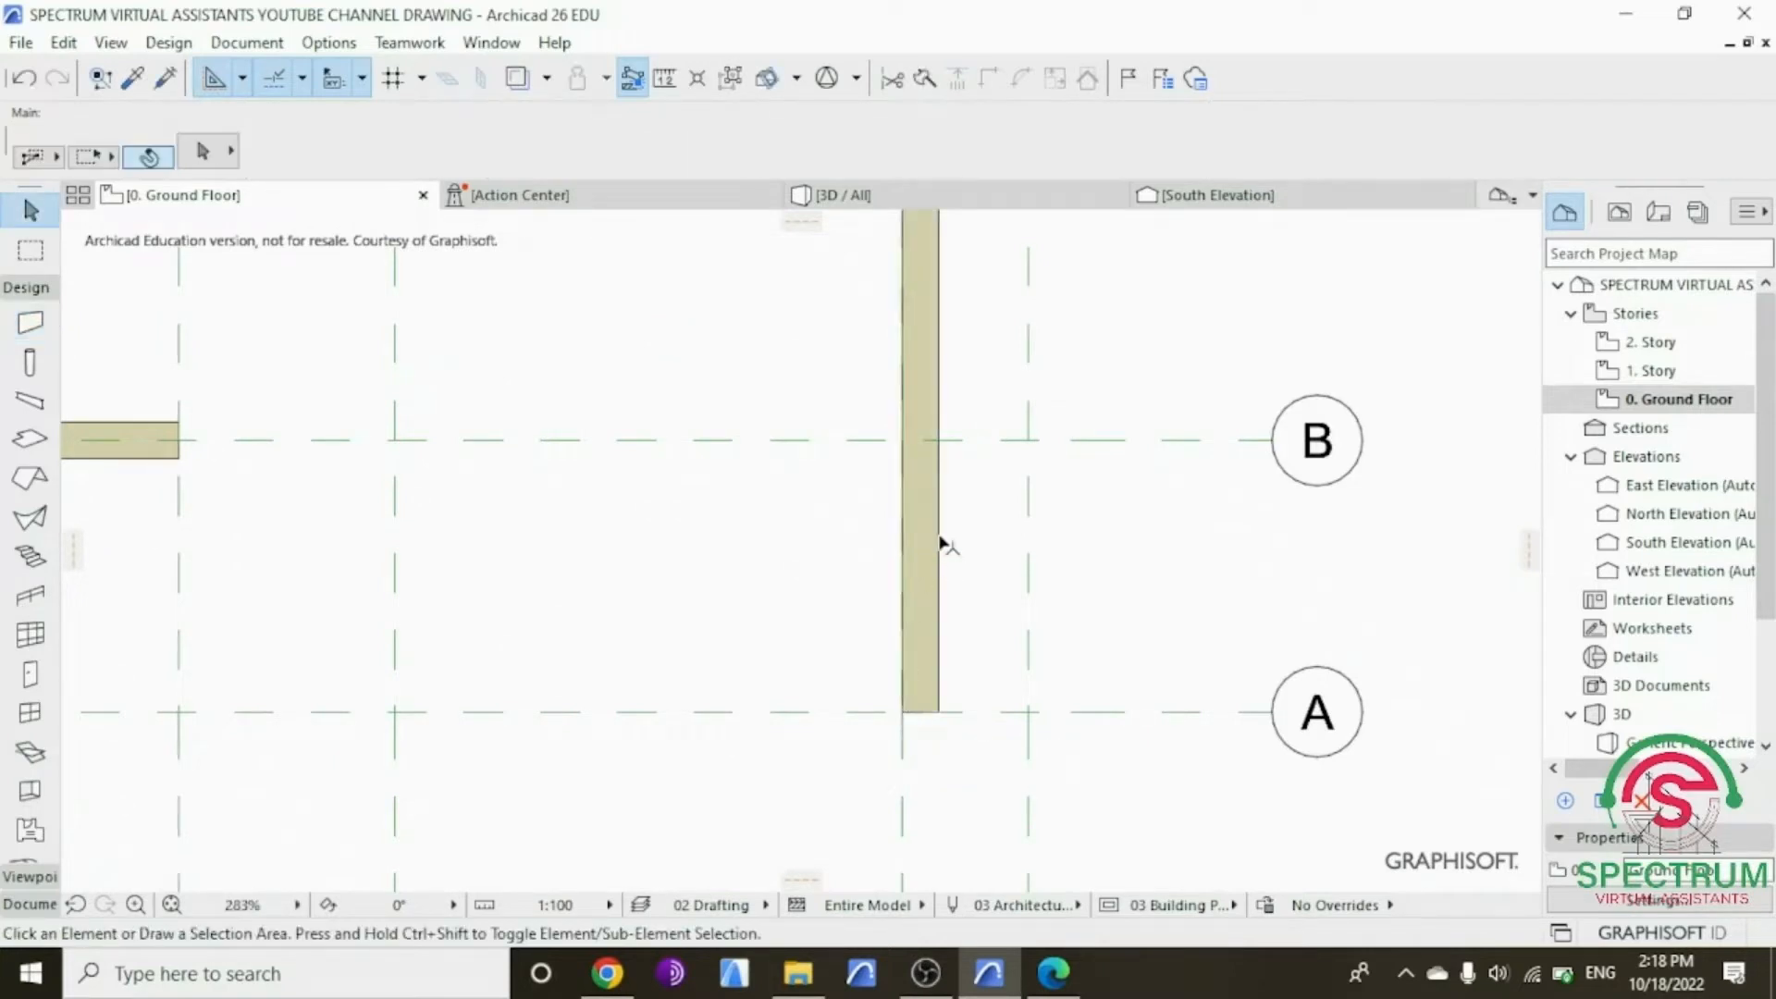
# Step: Move the wall on grid line 5 100 mm toward grid line 4, intersect it with the short wall on grid line C, and deselect both
pyautogui.moveTo(939, 538); pyautogui.dragTo(905, 537)
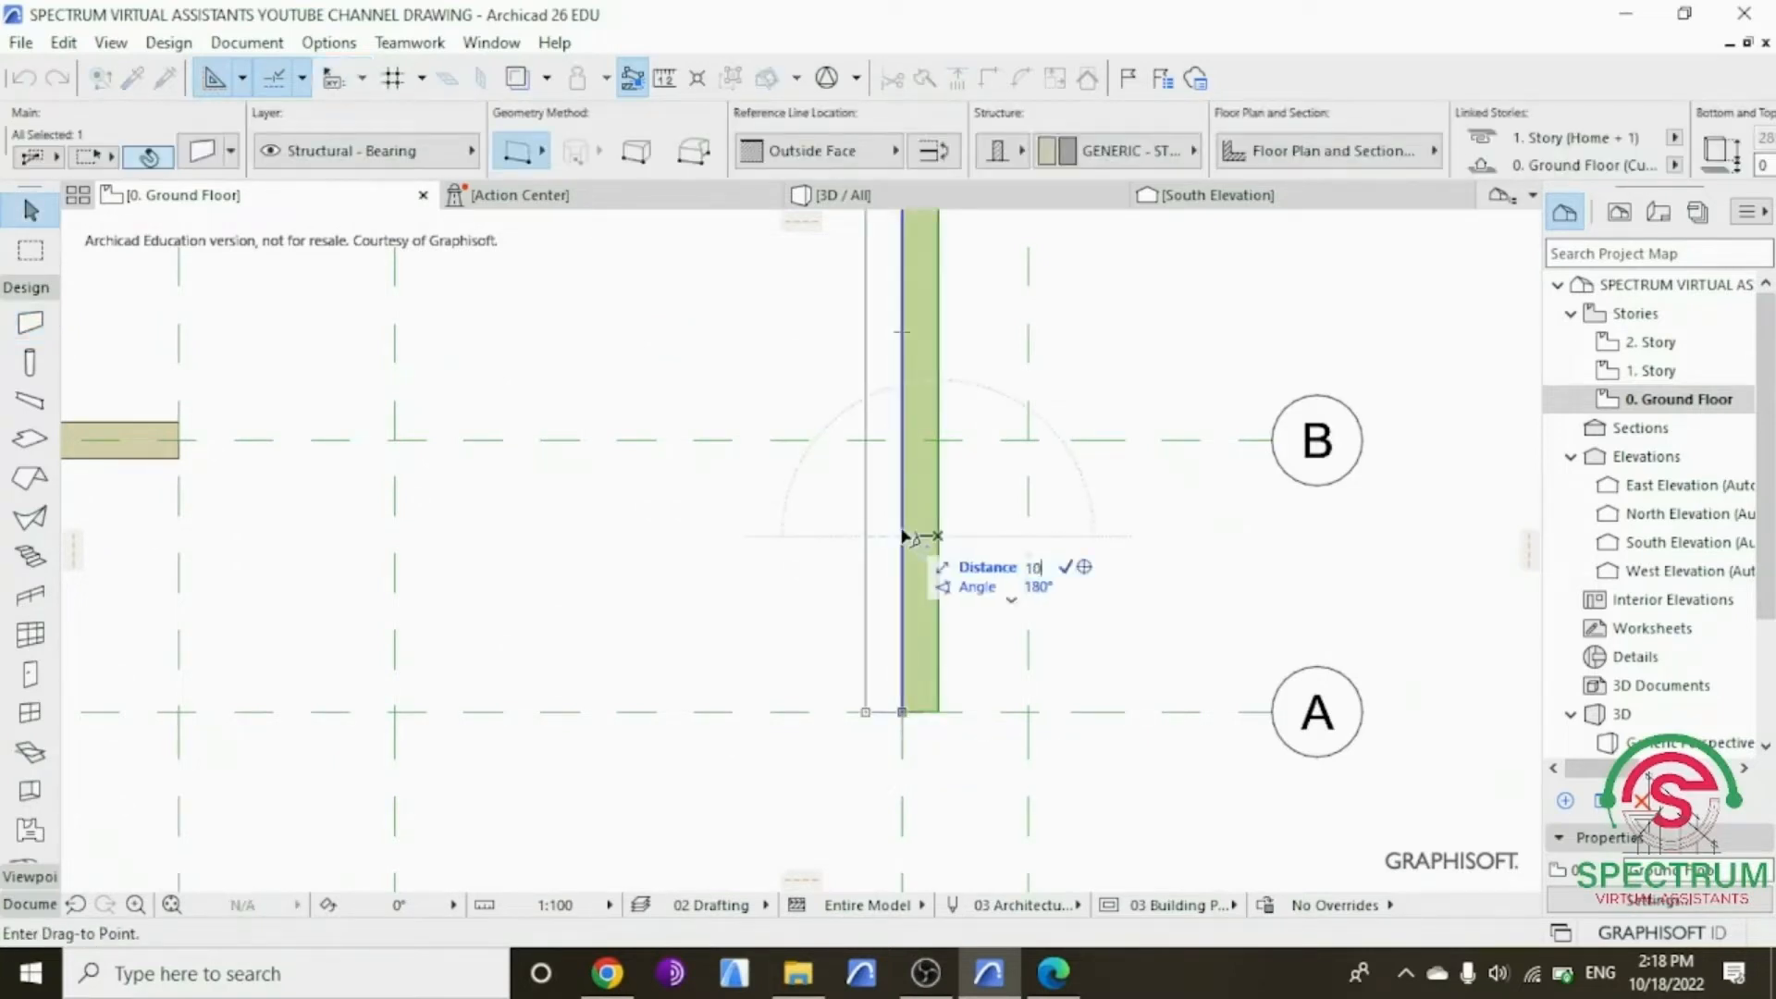
pyautogui.click(922, 541)
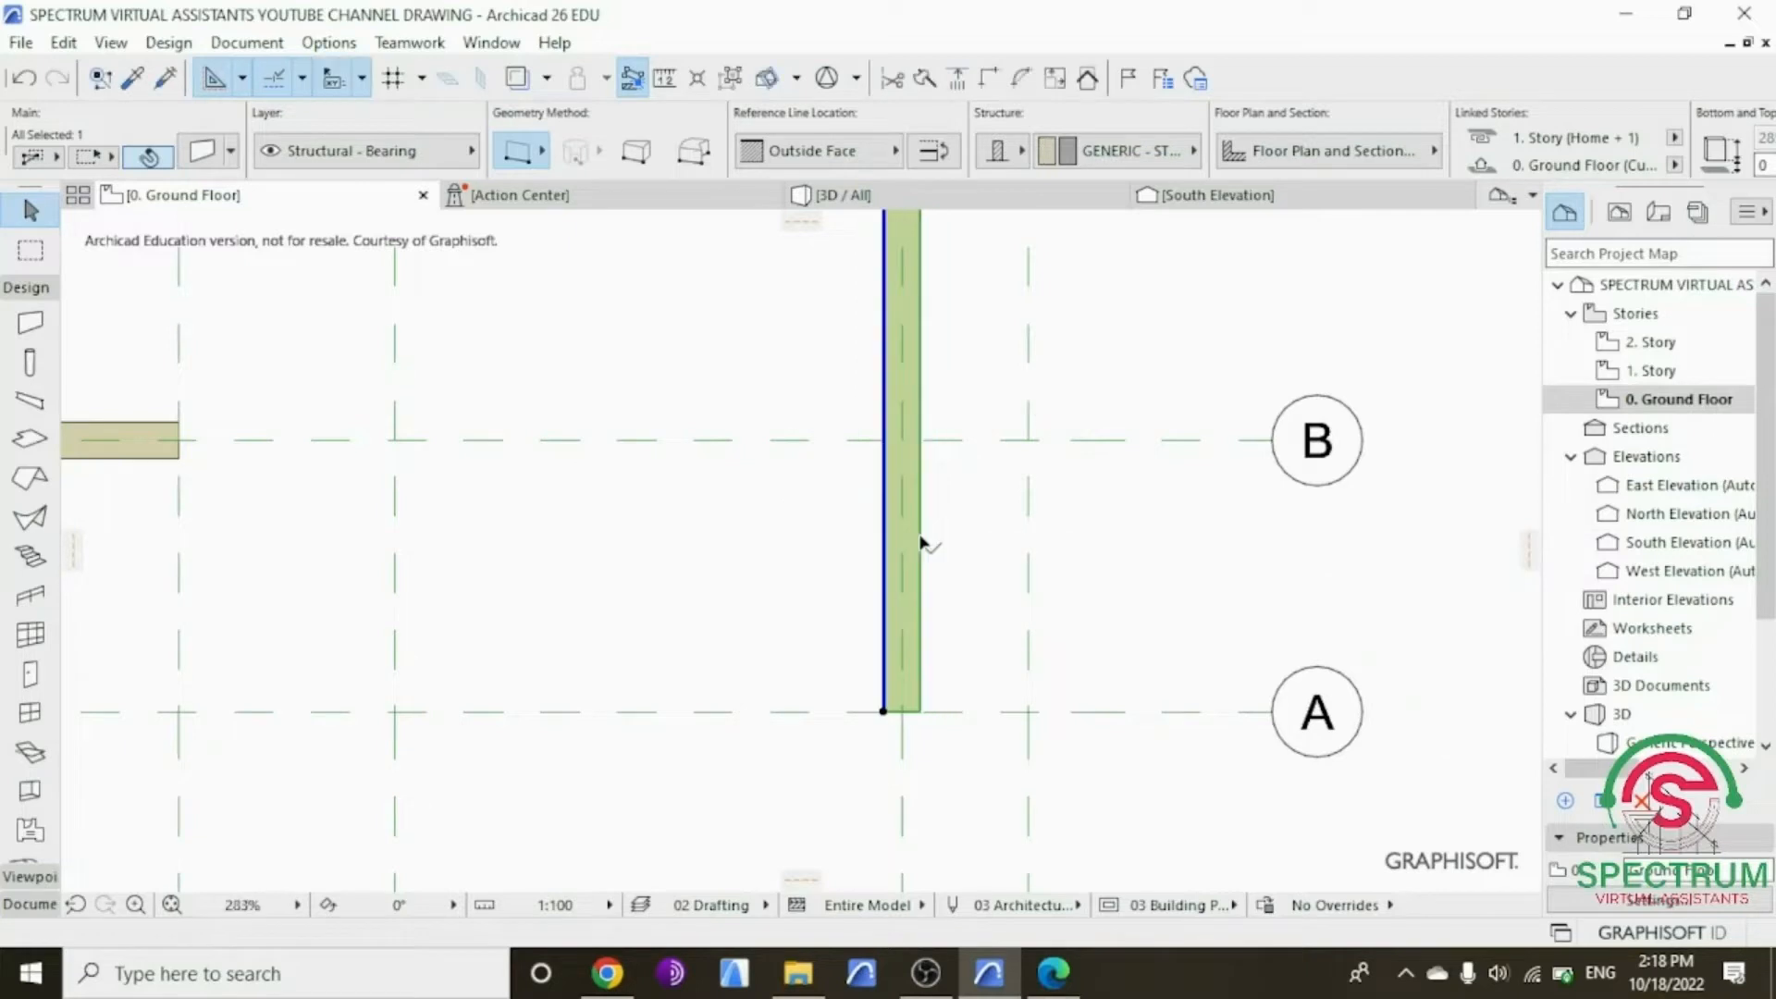
pyautogui.scroll(-5, 1042, 567)
pyautogui.scroll(5, 1033, 390)
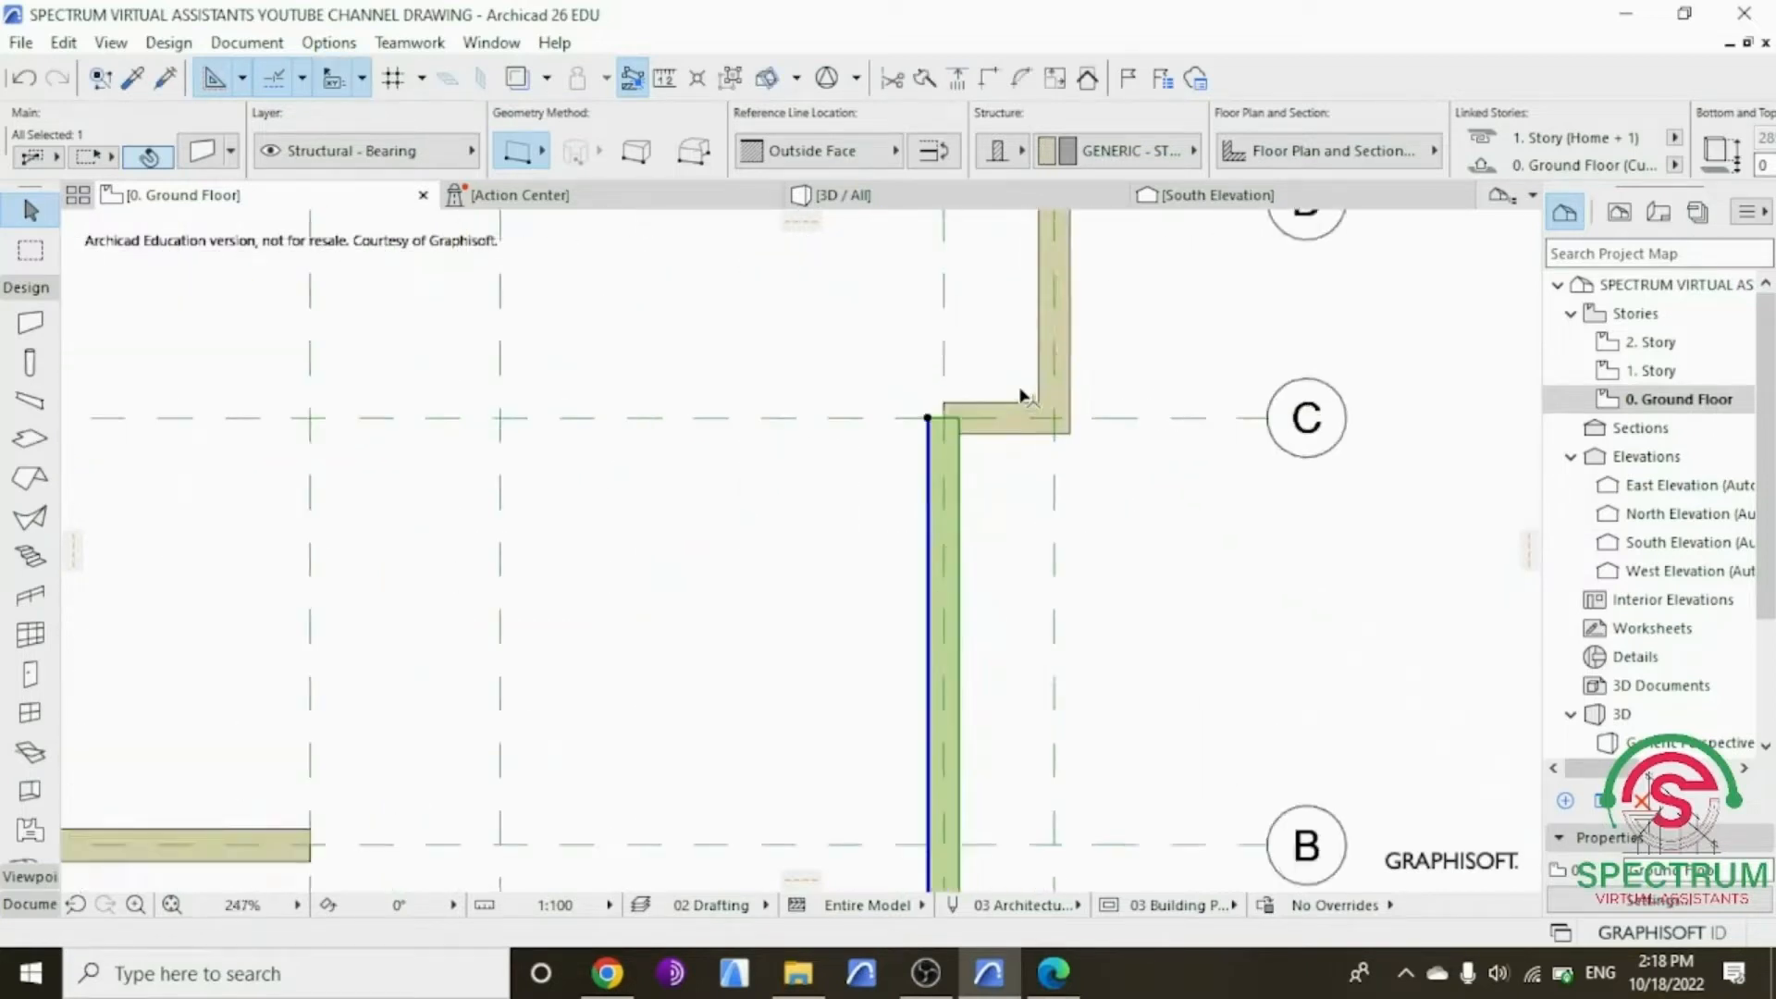
pyautogui.keyDown('shift'); pyautogui.click(1004, 405); pyautogui.keyUp('shift')
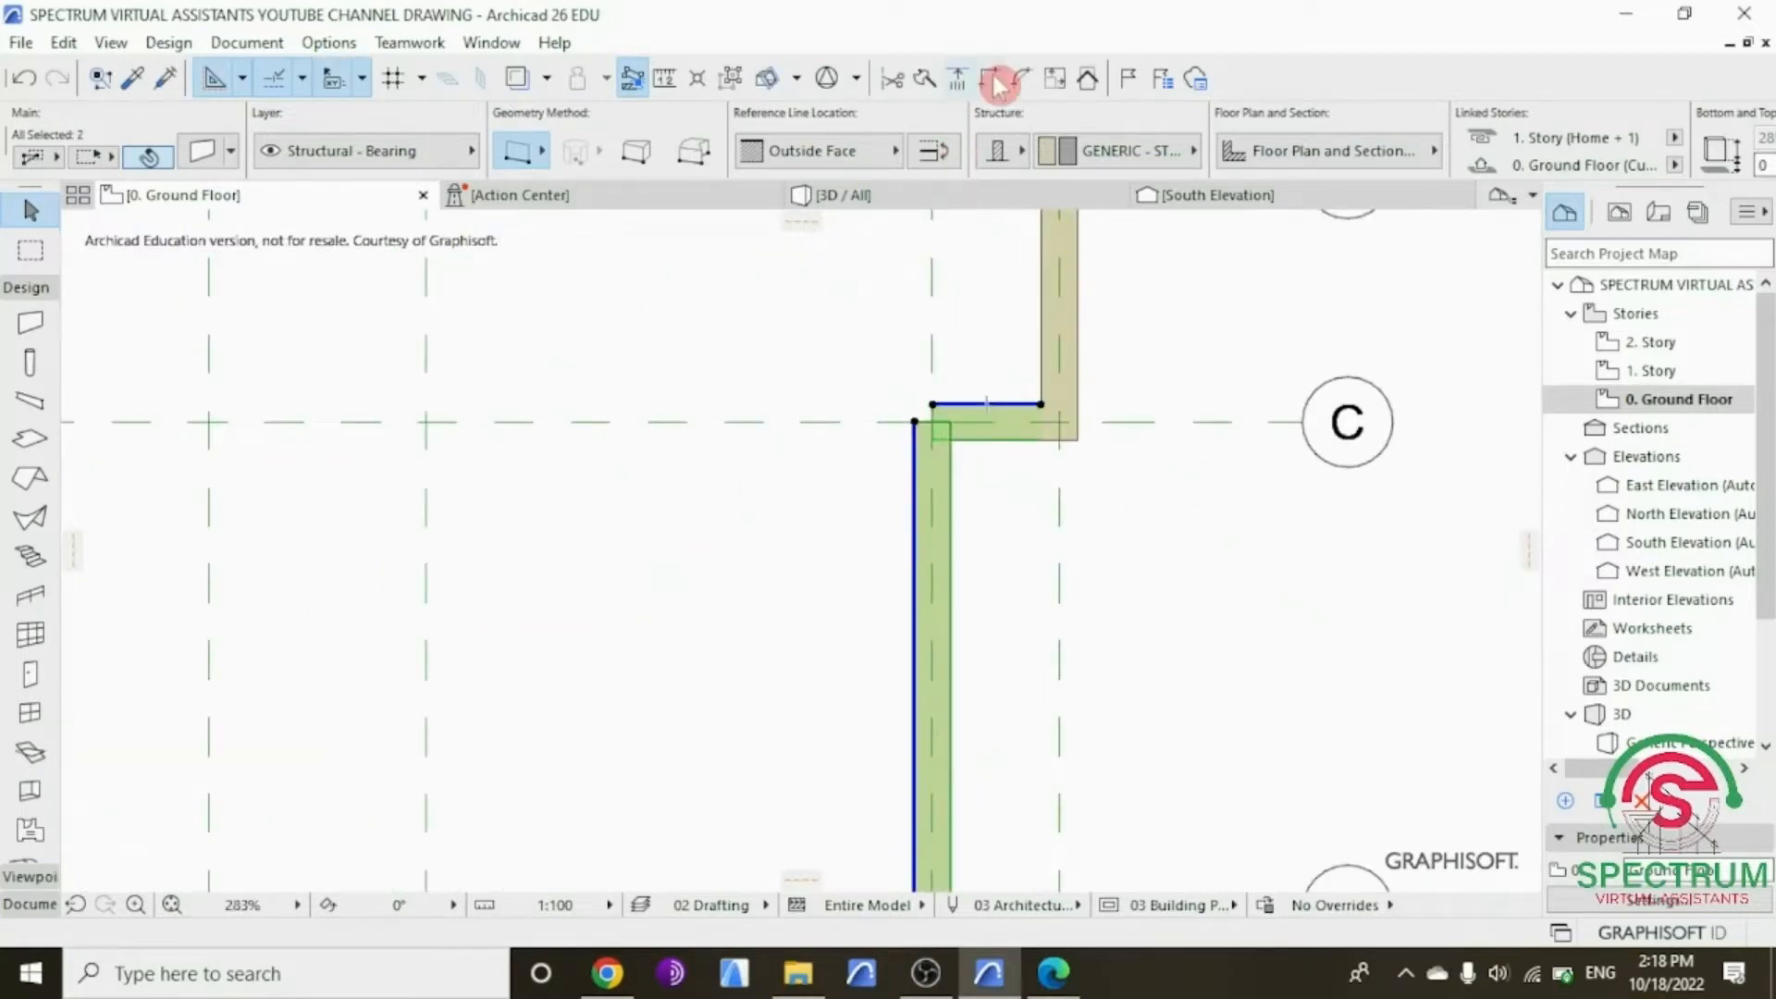
pyautogui.click(1010, 408)
pyautogui.scroll(-4, 860, 342)
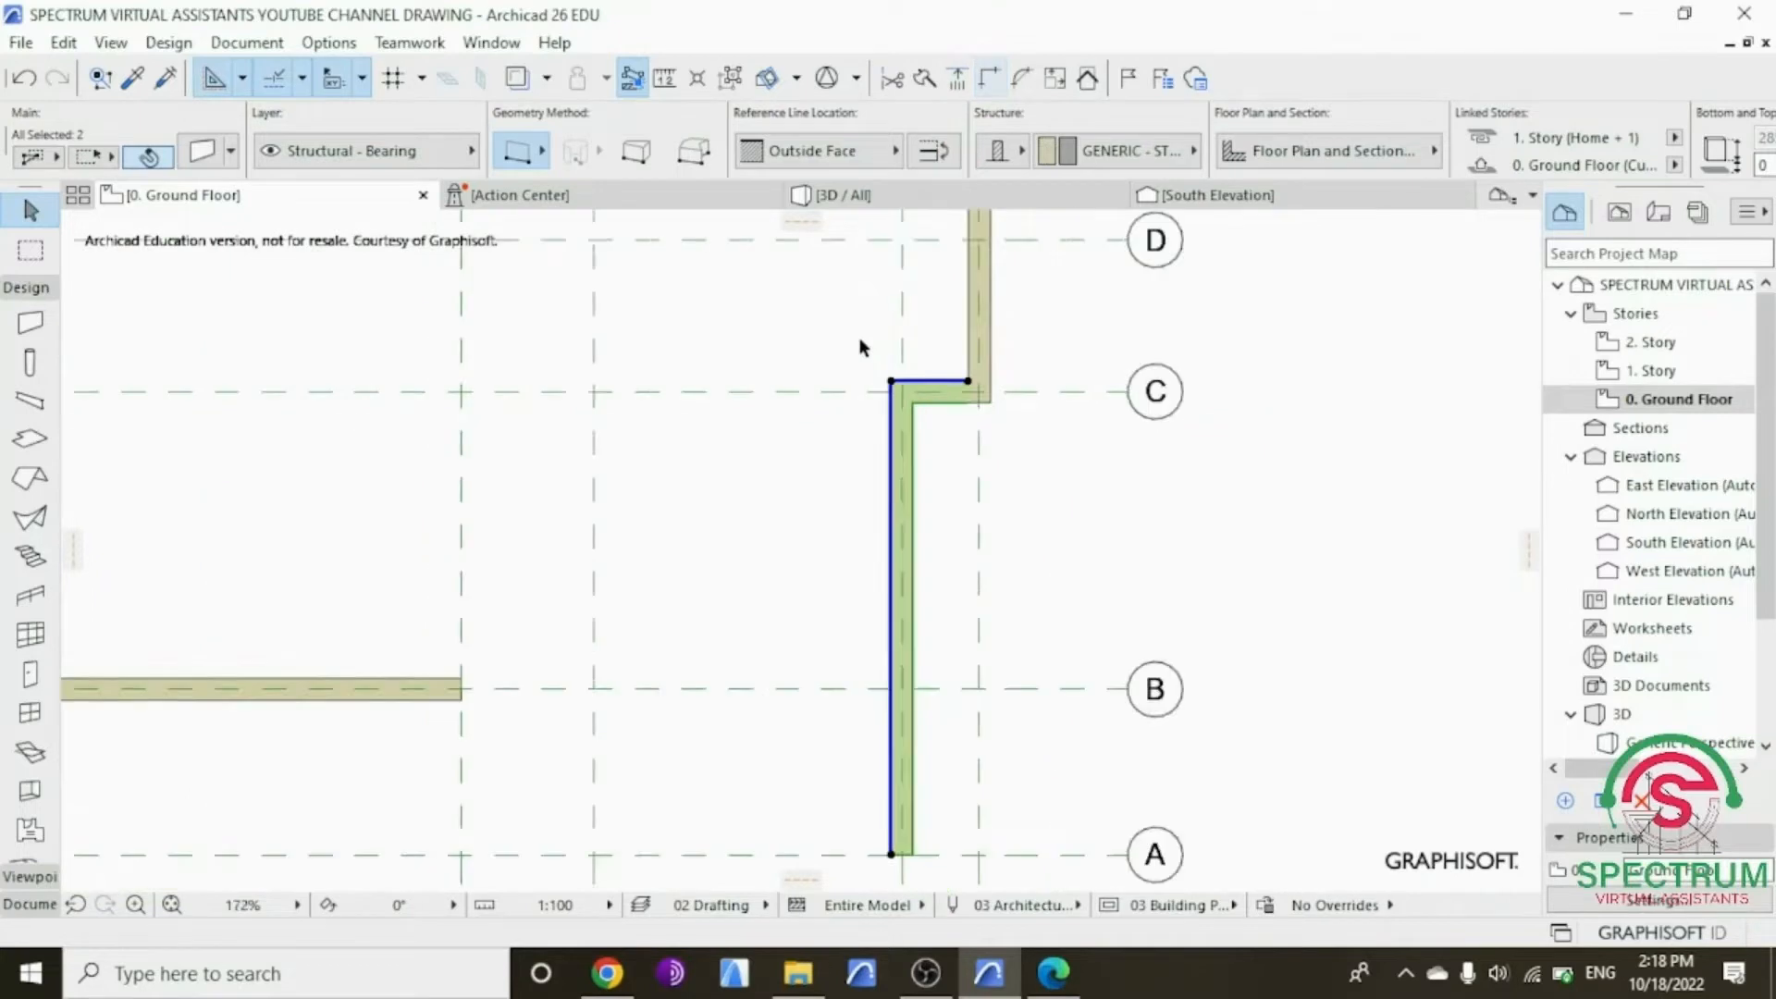
pyautogui.click(799, 464)
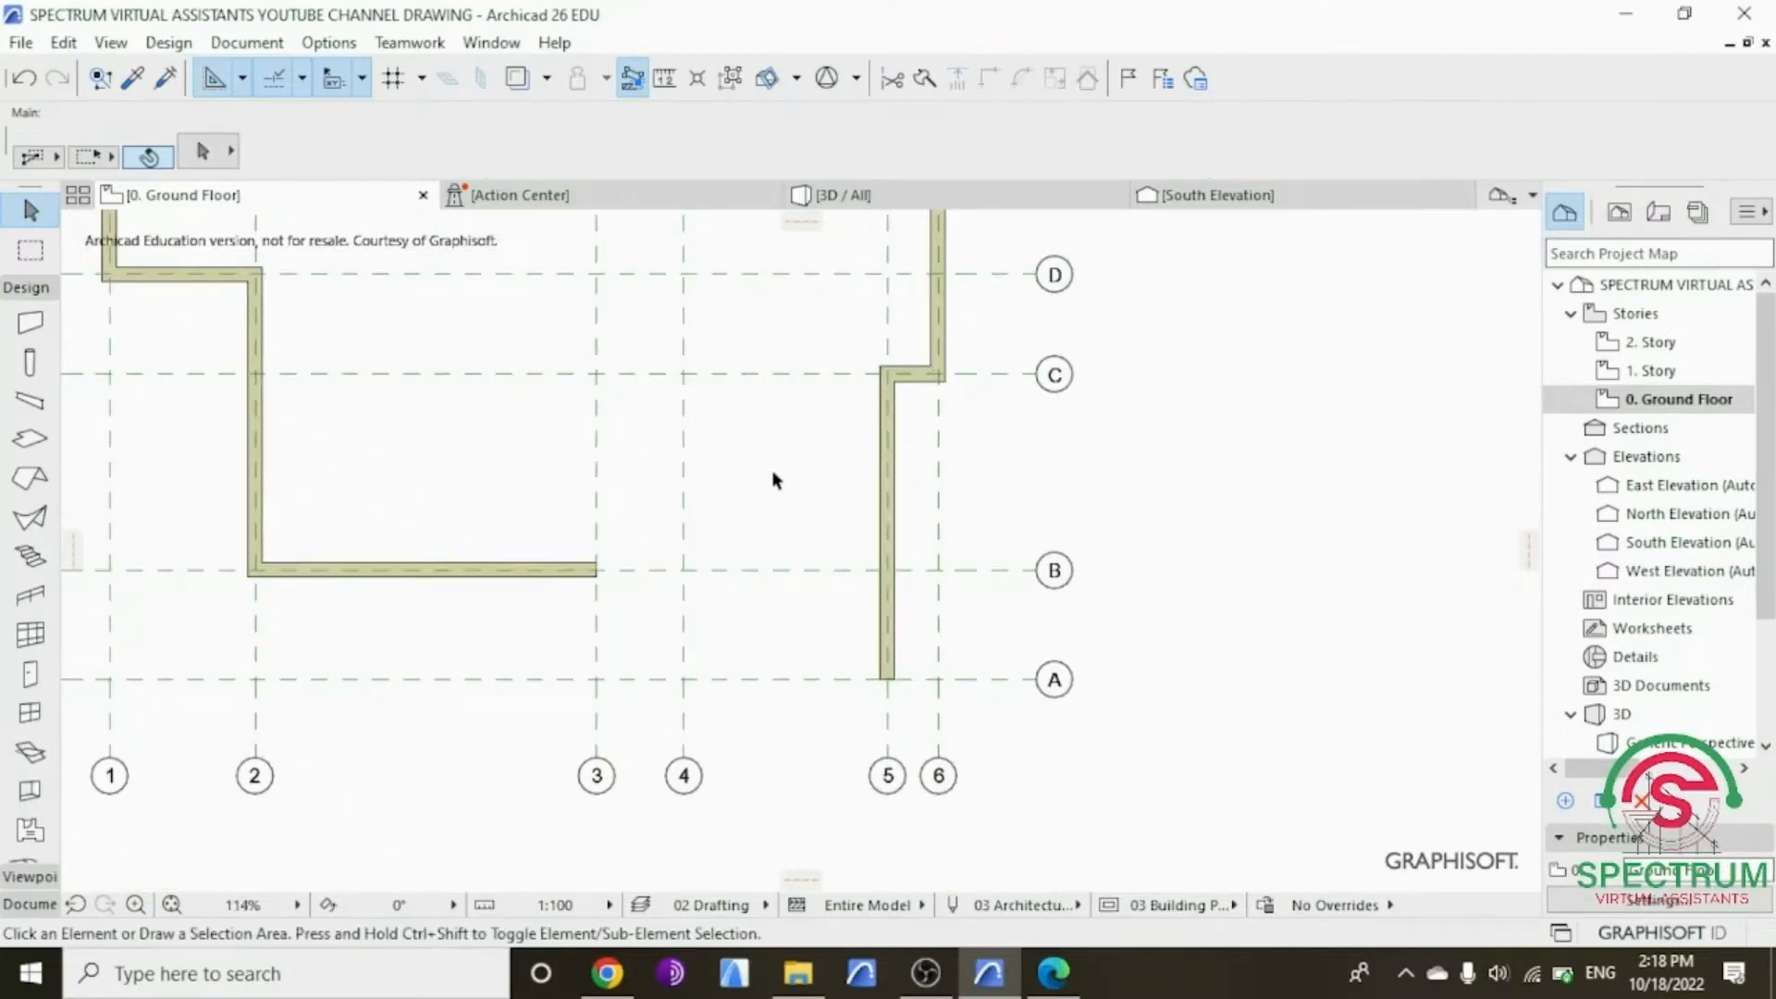
# Step: Draw a straight wall along grid line A from grid line 5 to grid line 3
pyautogui.click(31, 325)
pyautogui.scroll(2, 884, 686)
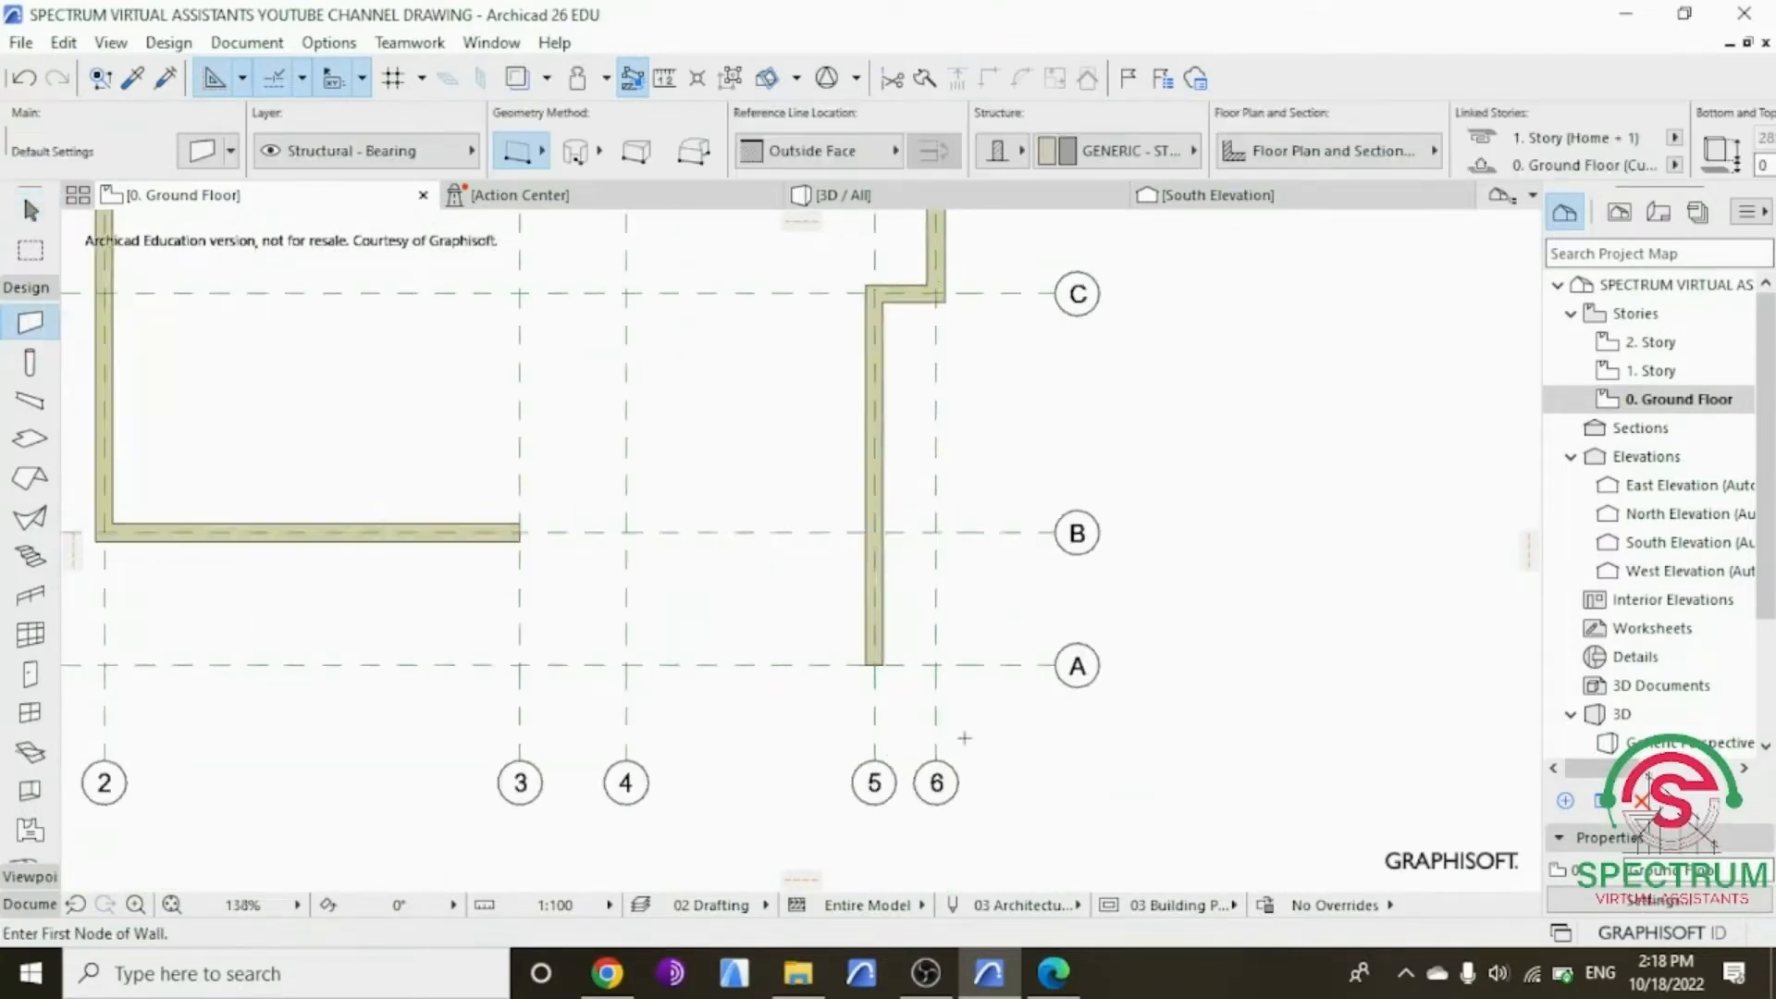
pyautogui.click(860, 652)
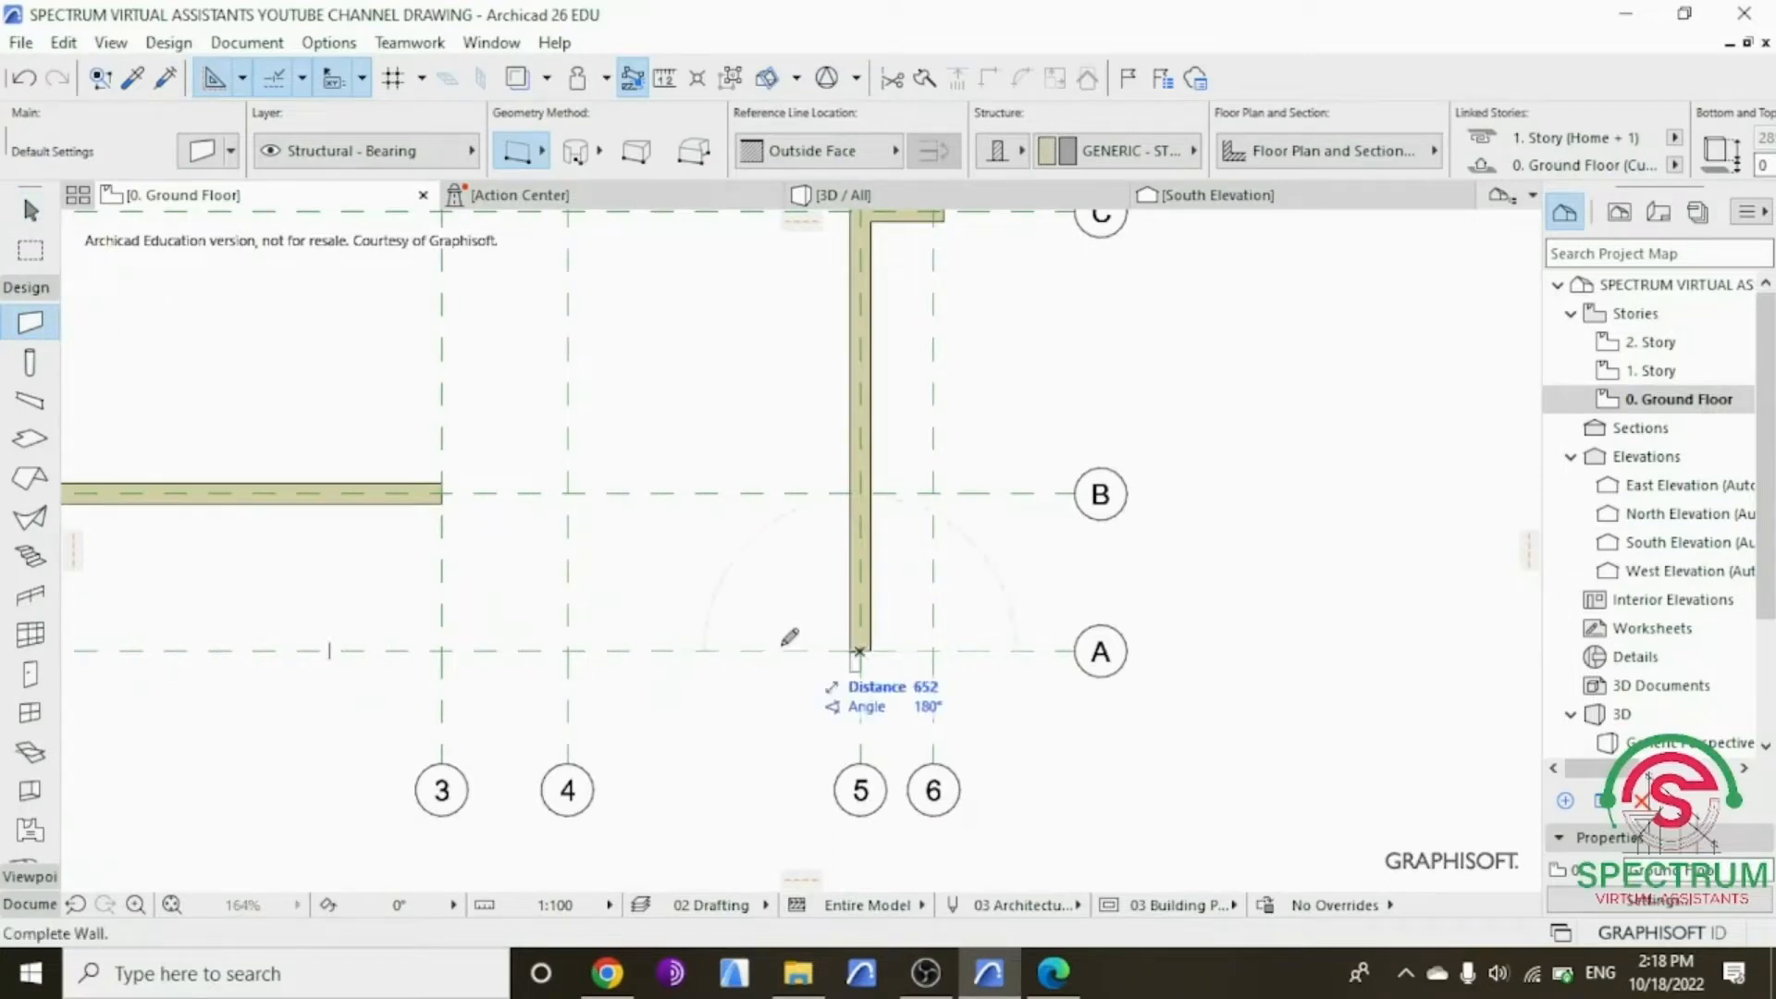
pyautogui.click(441, 651)
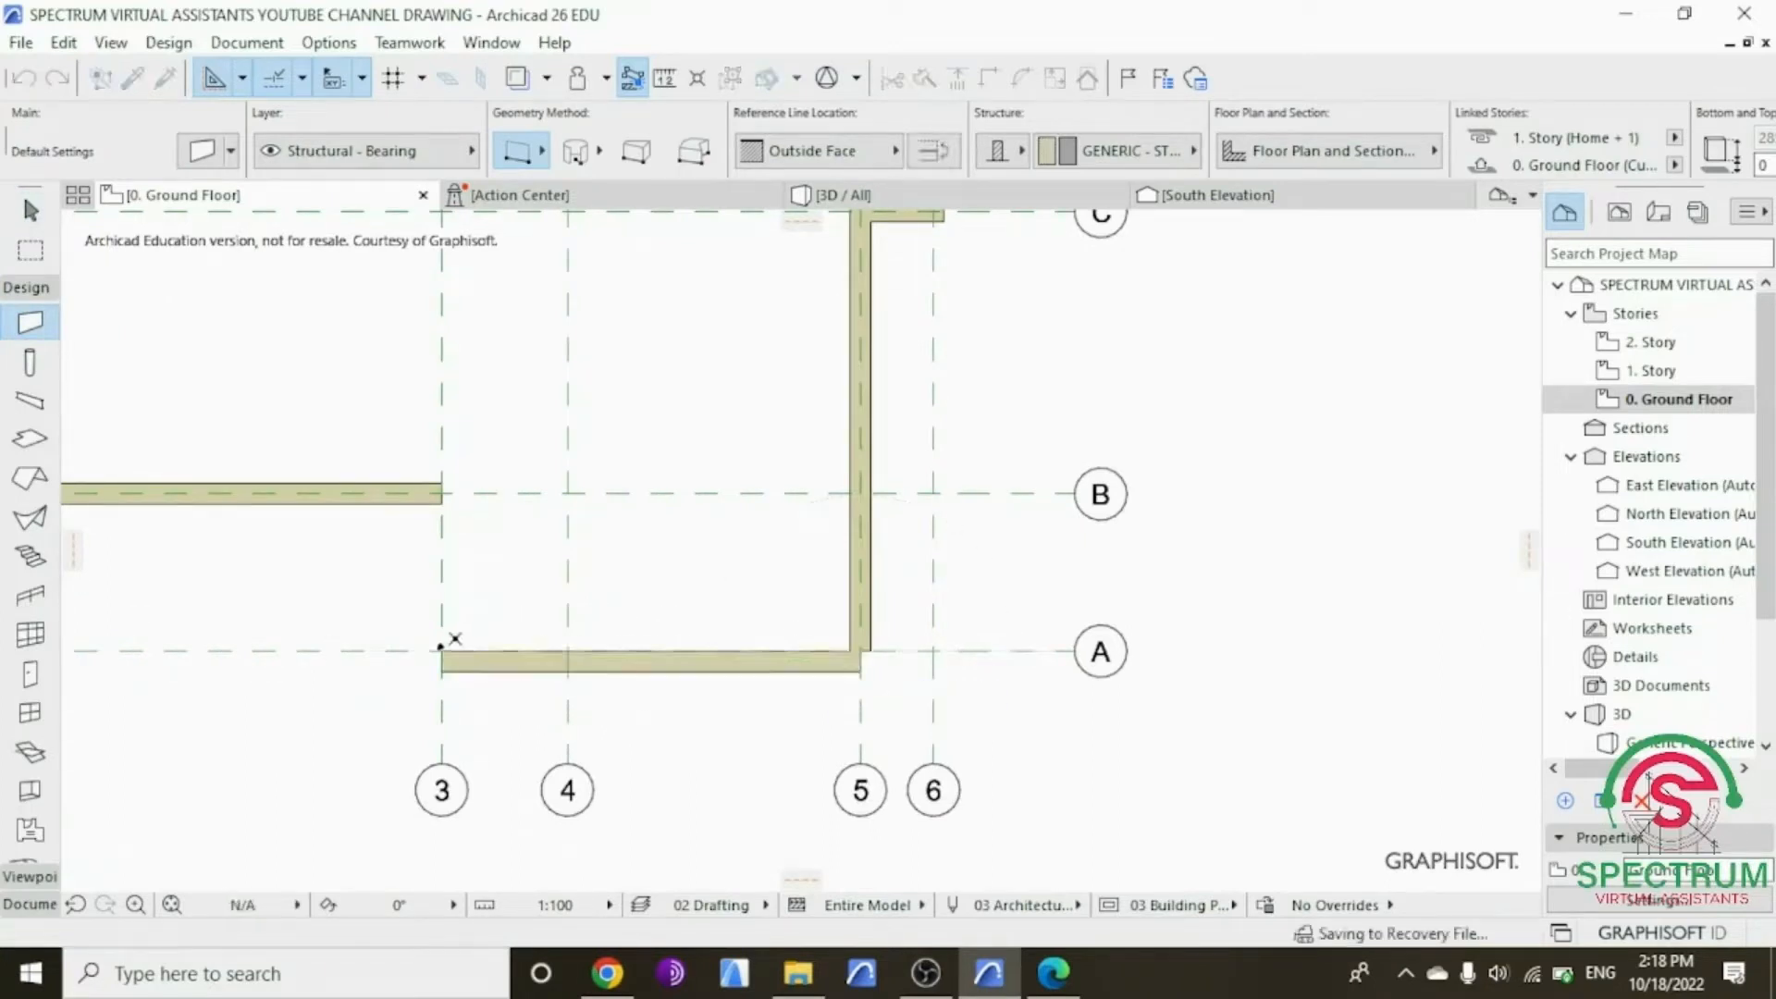
pyautogui.scroll(5, 459, 668)
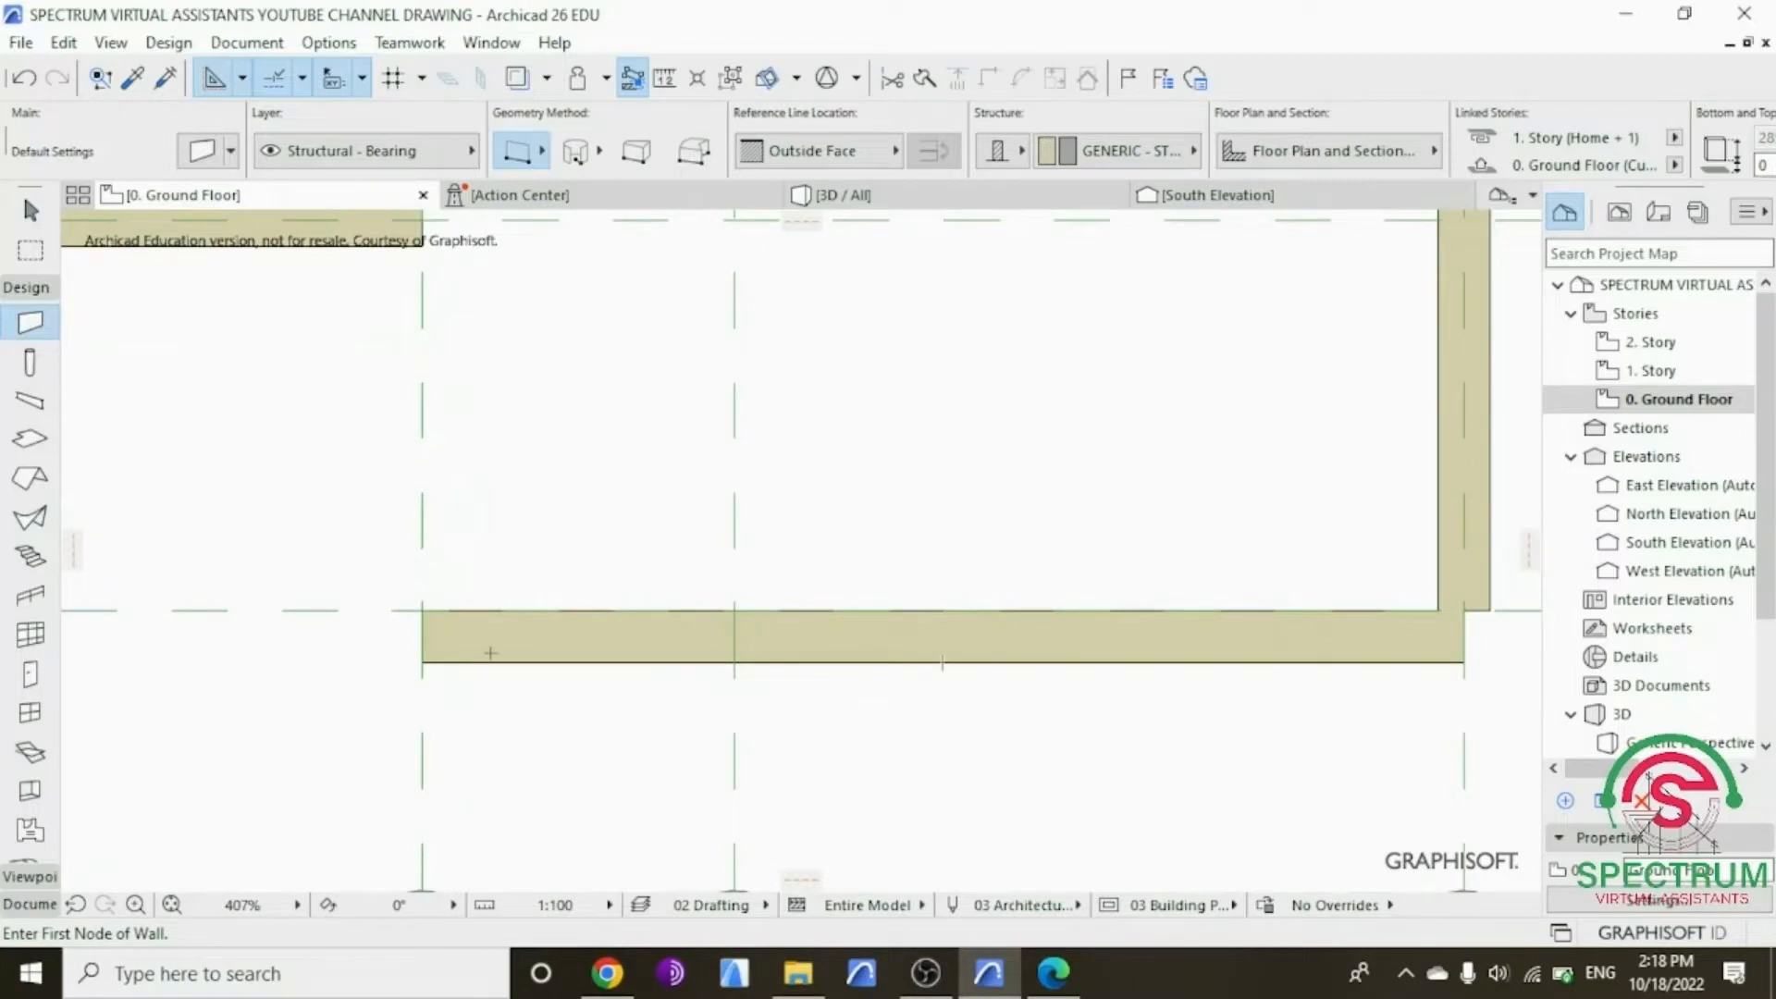
pyautogui.press('Escape')
# Step: Move the wall on grid line A 100 mm toward grid line B to centre it on the grid line
pyautogui.moveTo(539, 647); pyautogui.dragTo(546, 593)
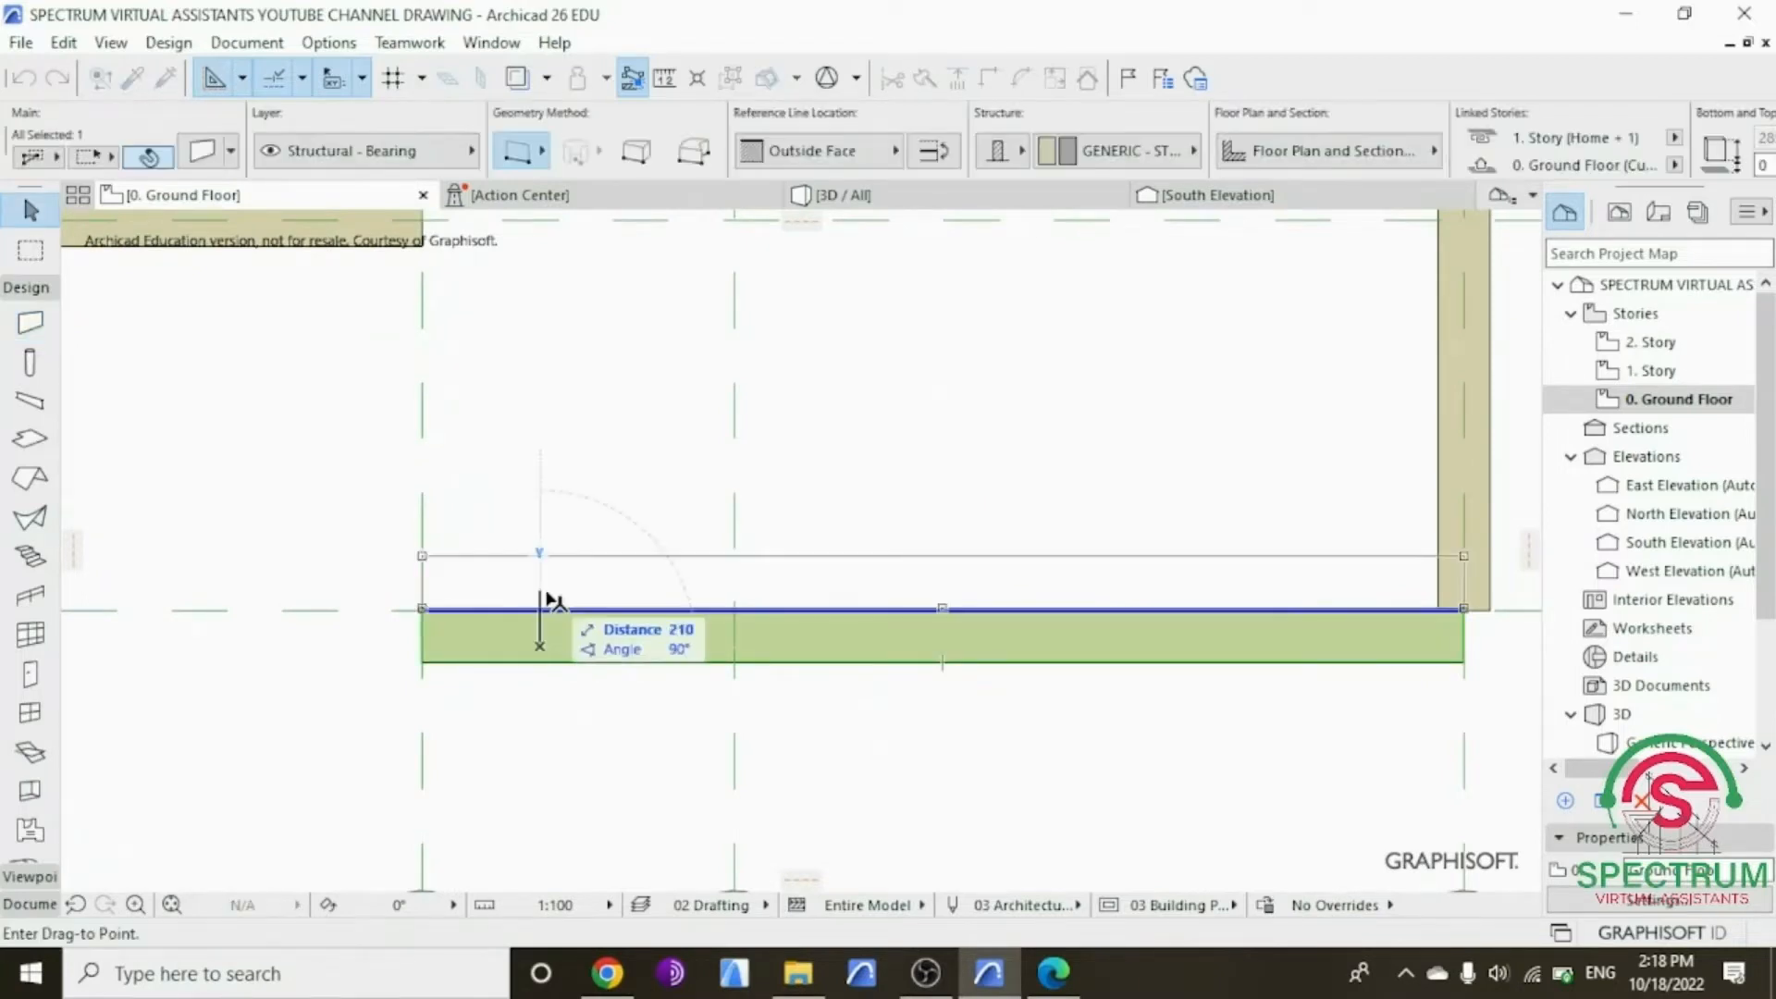
pyautogui.write('100')
pyautogui.press('Return')
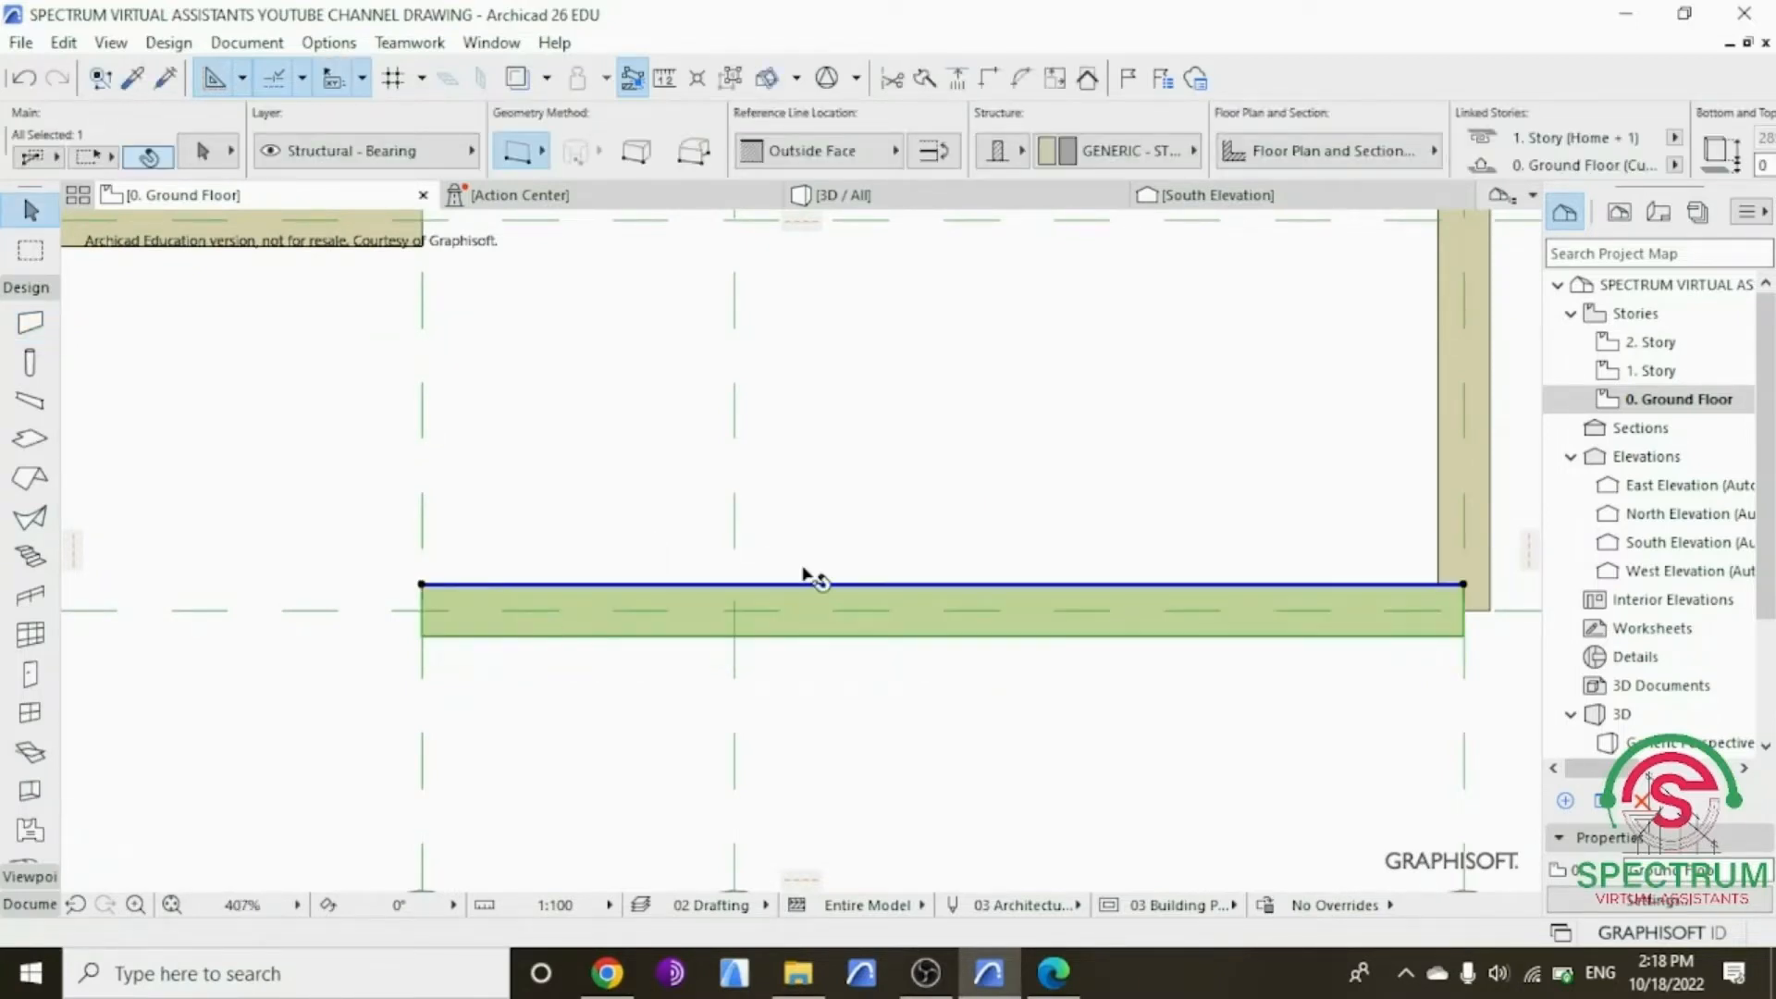
# Step: Intersect the walls on grid lines A and 5 to close their shared corner, and deselect them
pyautogui.keyDown('shift'); pyautogui.click(1413, 418); pyautogui.keyUp('shift')
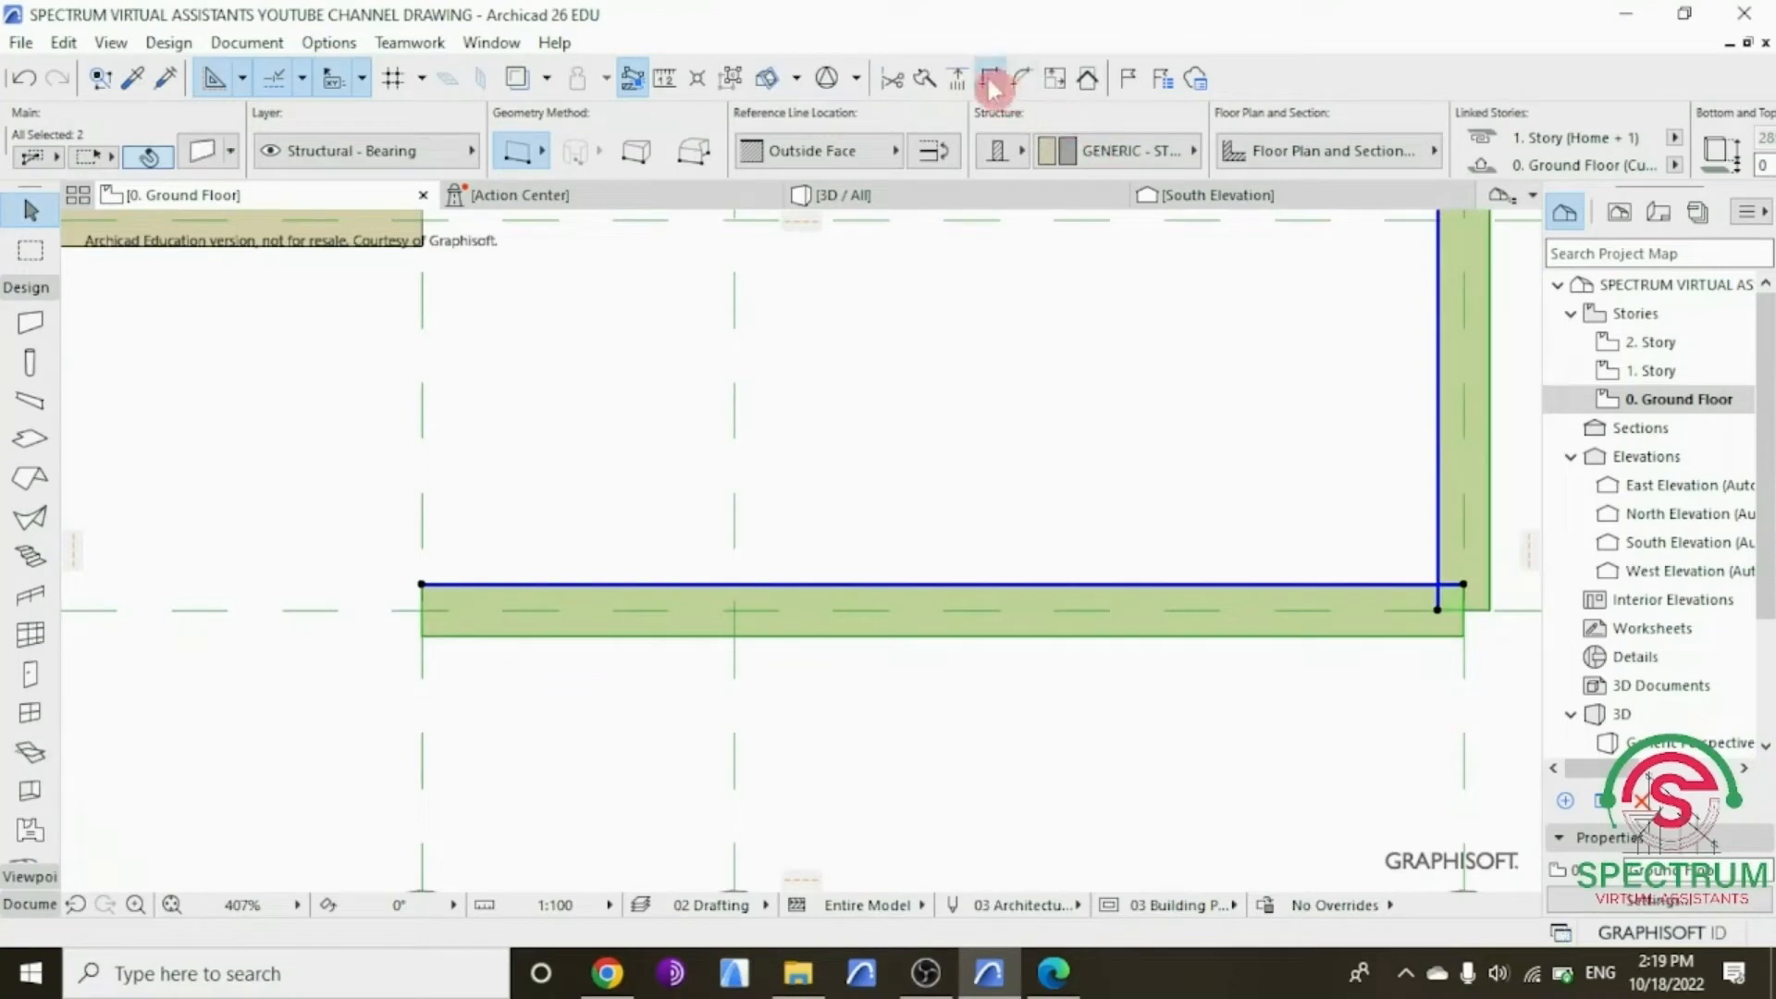
pyautogui.scroll(-3, 1014, 635)
pyautogui.click(825, 541)
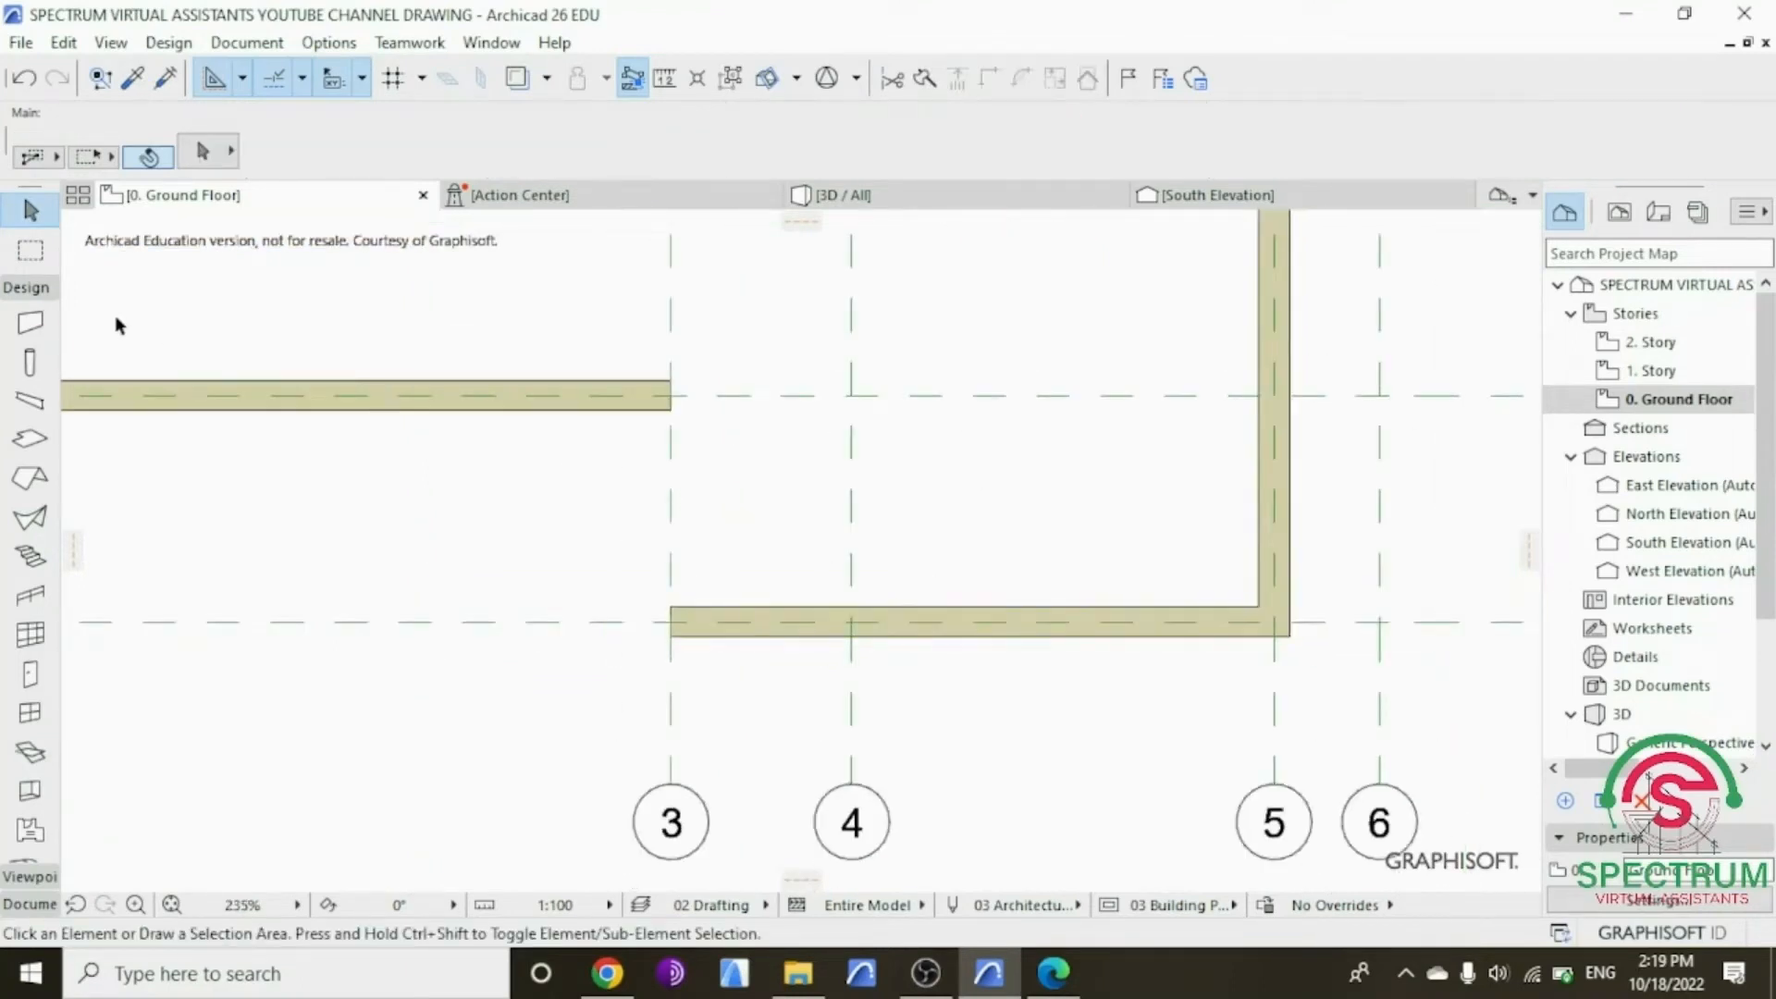
# Step: Draw a short straight wall along grid line 3 from grid line B to grid line A
pyautogui.click(29, 326)
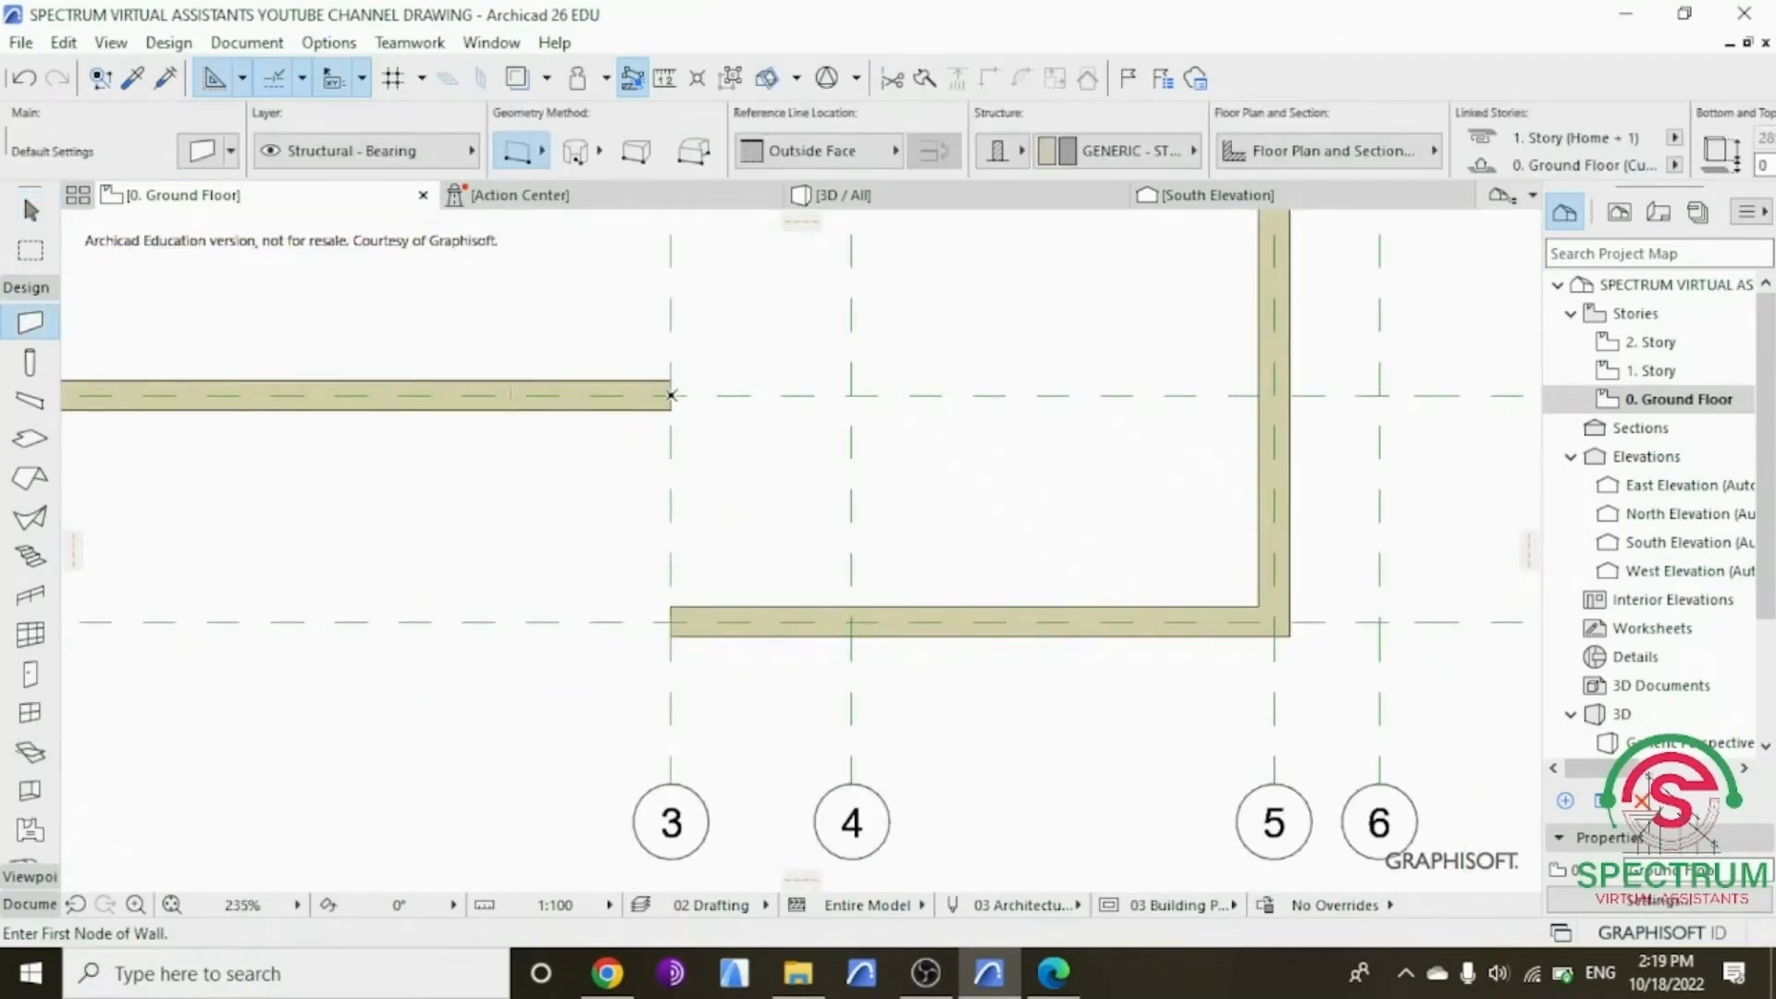
pyautogui.click(672, 395)
pyautogui.click(673, 621)
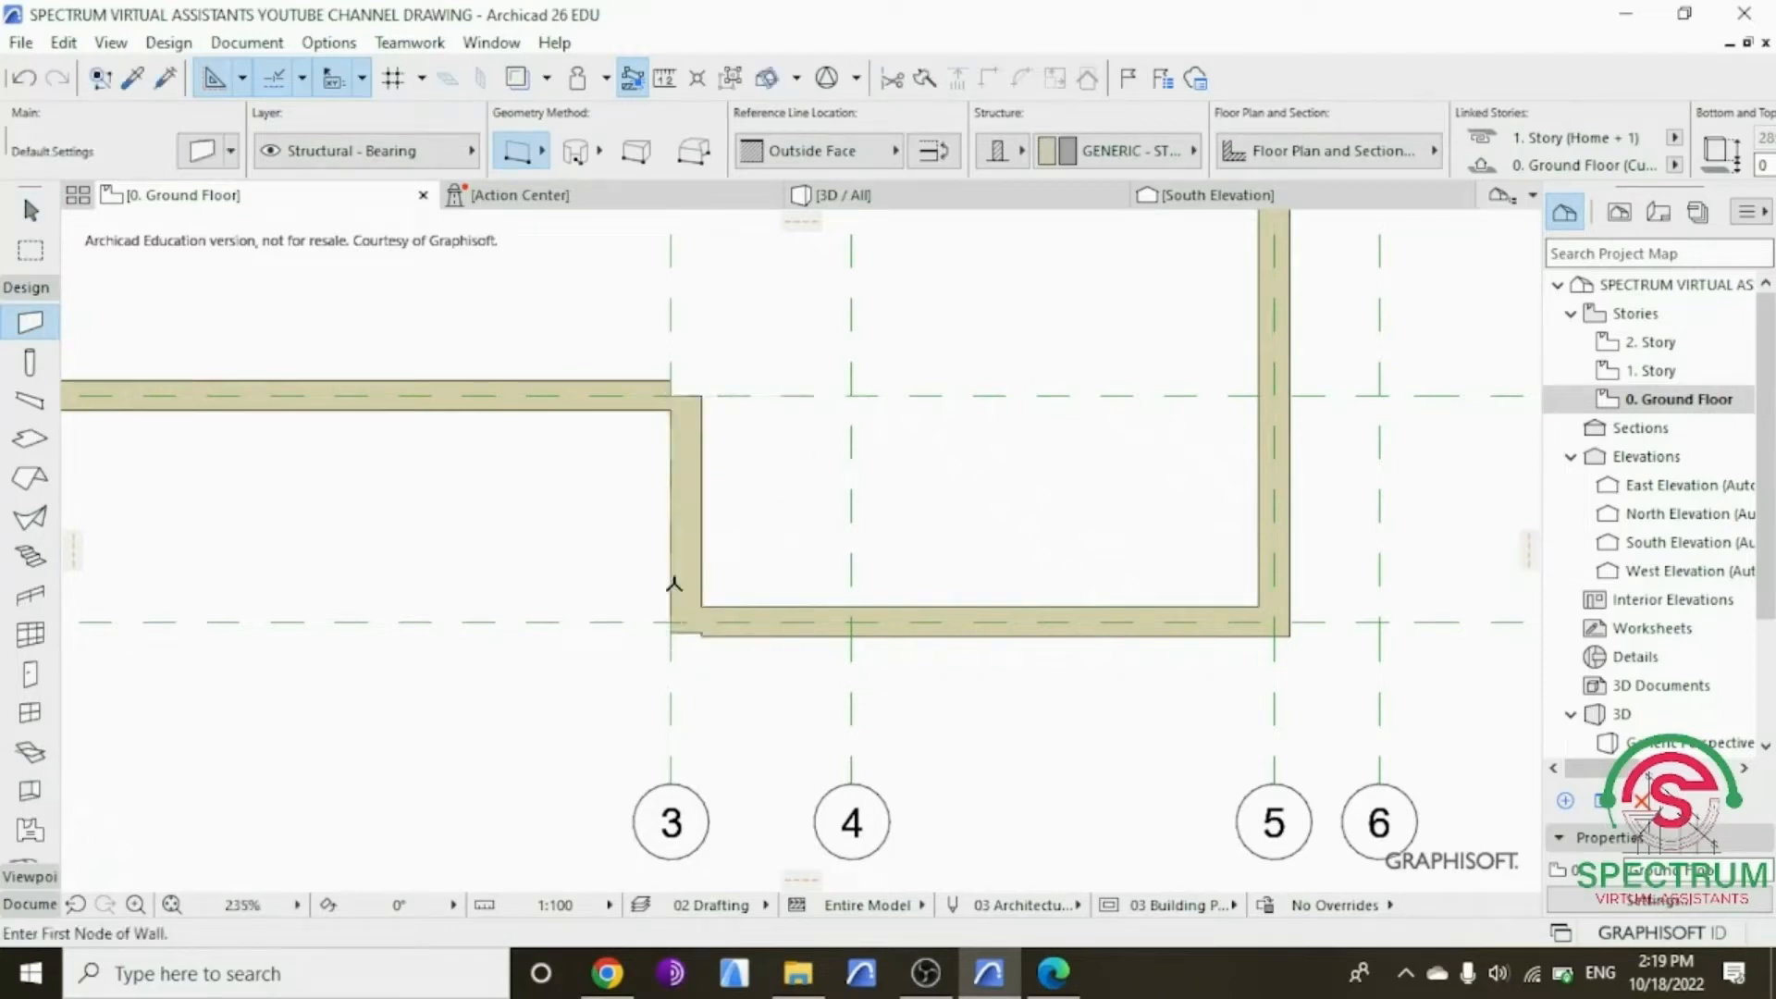
pyautogui.press('Escape')
# Step: Move the short wall on grid line 3 toward grid line 2 to centre it on the grid line
pyautogui.click(684, 524)
pyautogui.rightClick(627, 503)
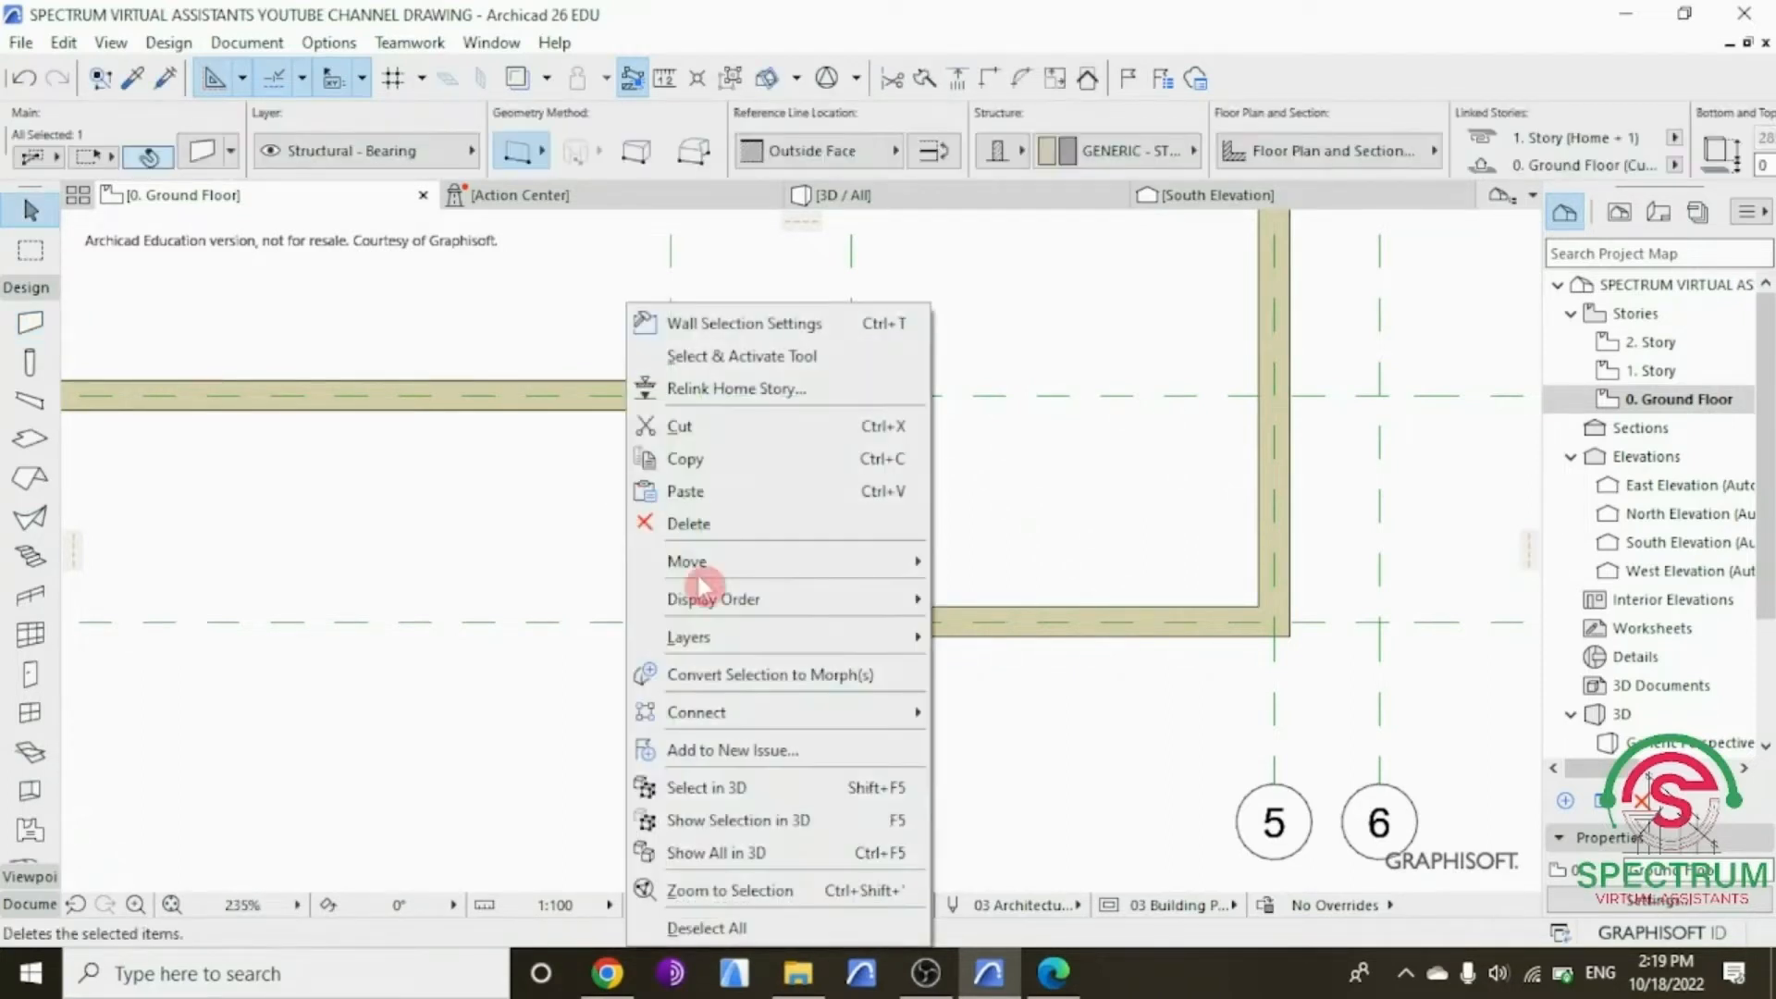
pyautogui.moveTo(694, 562)
pyautogui.click(1015, 562)
pyautogui.scroll(3, 688, 573)
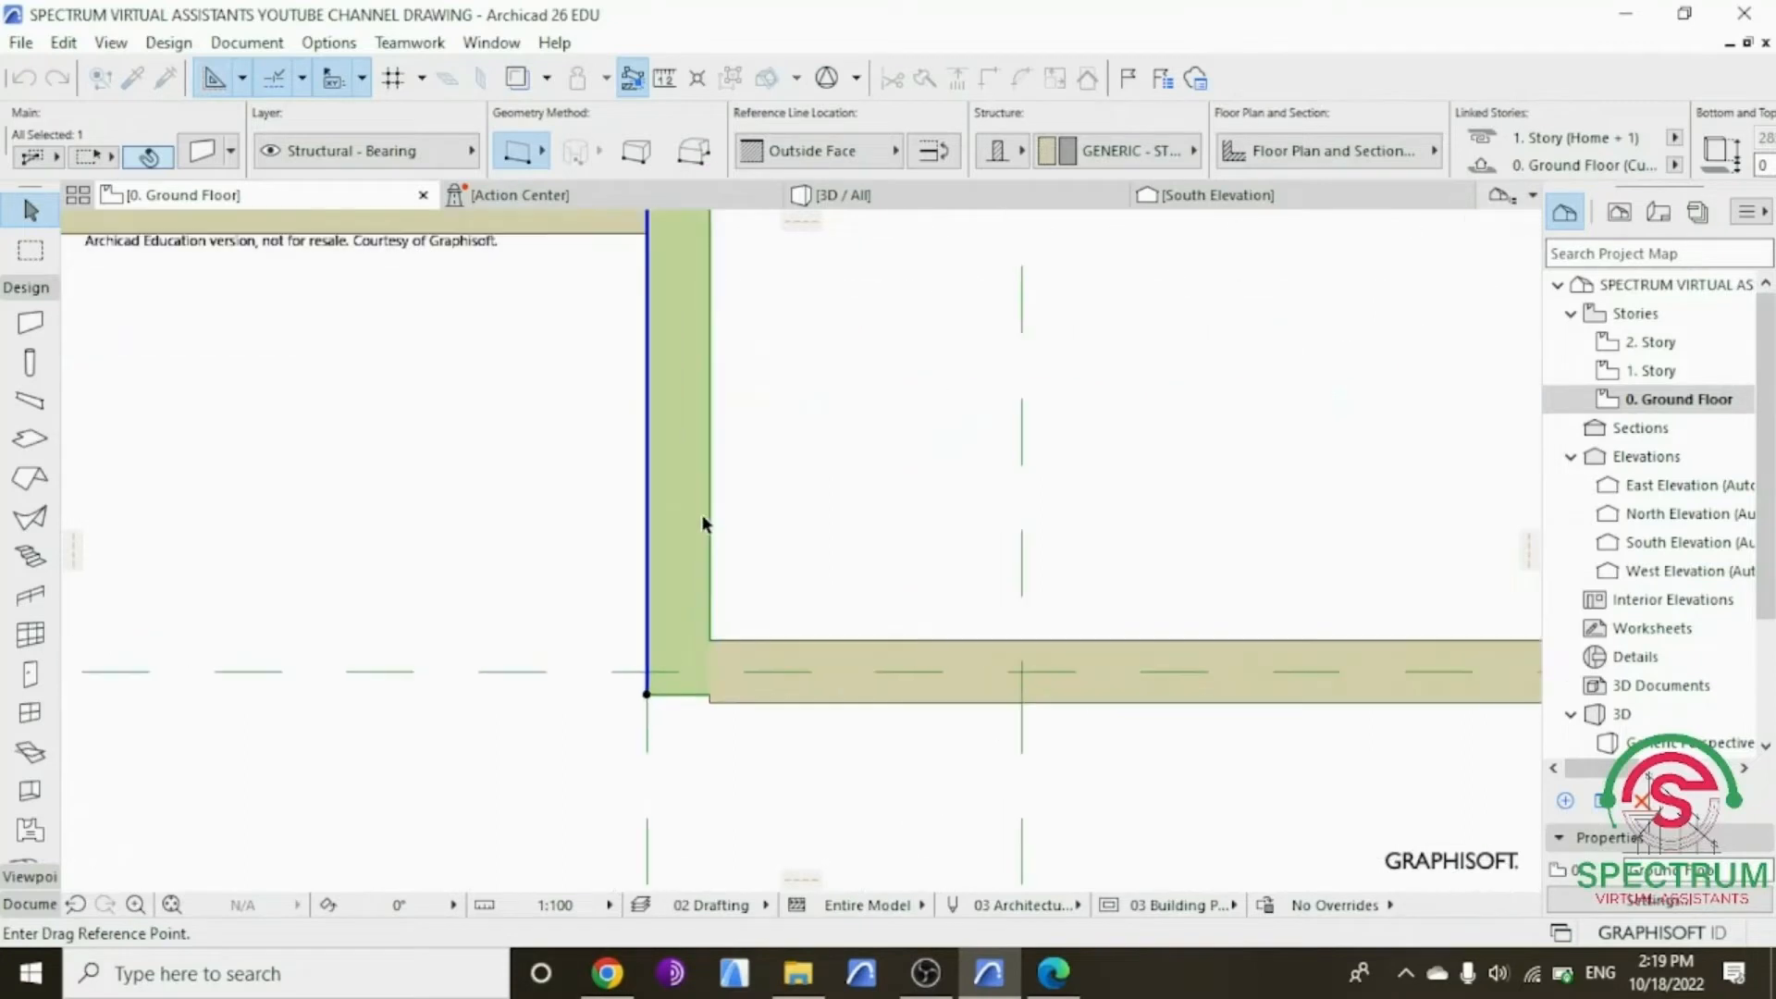
pyautogui.click(709, 507)
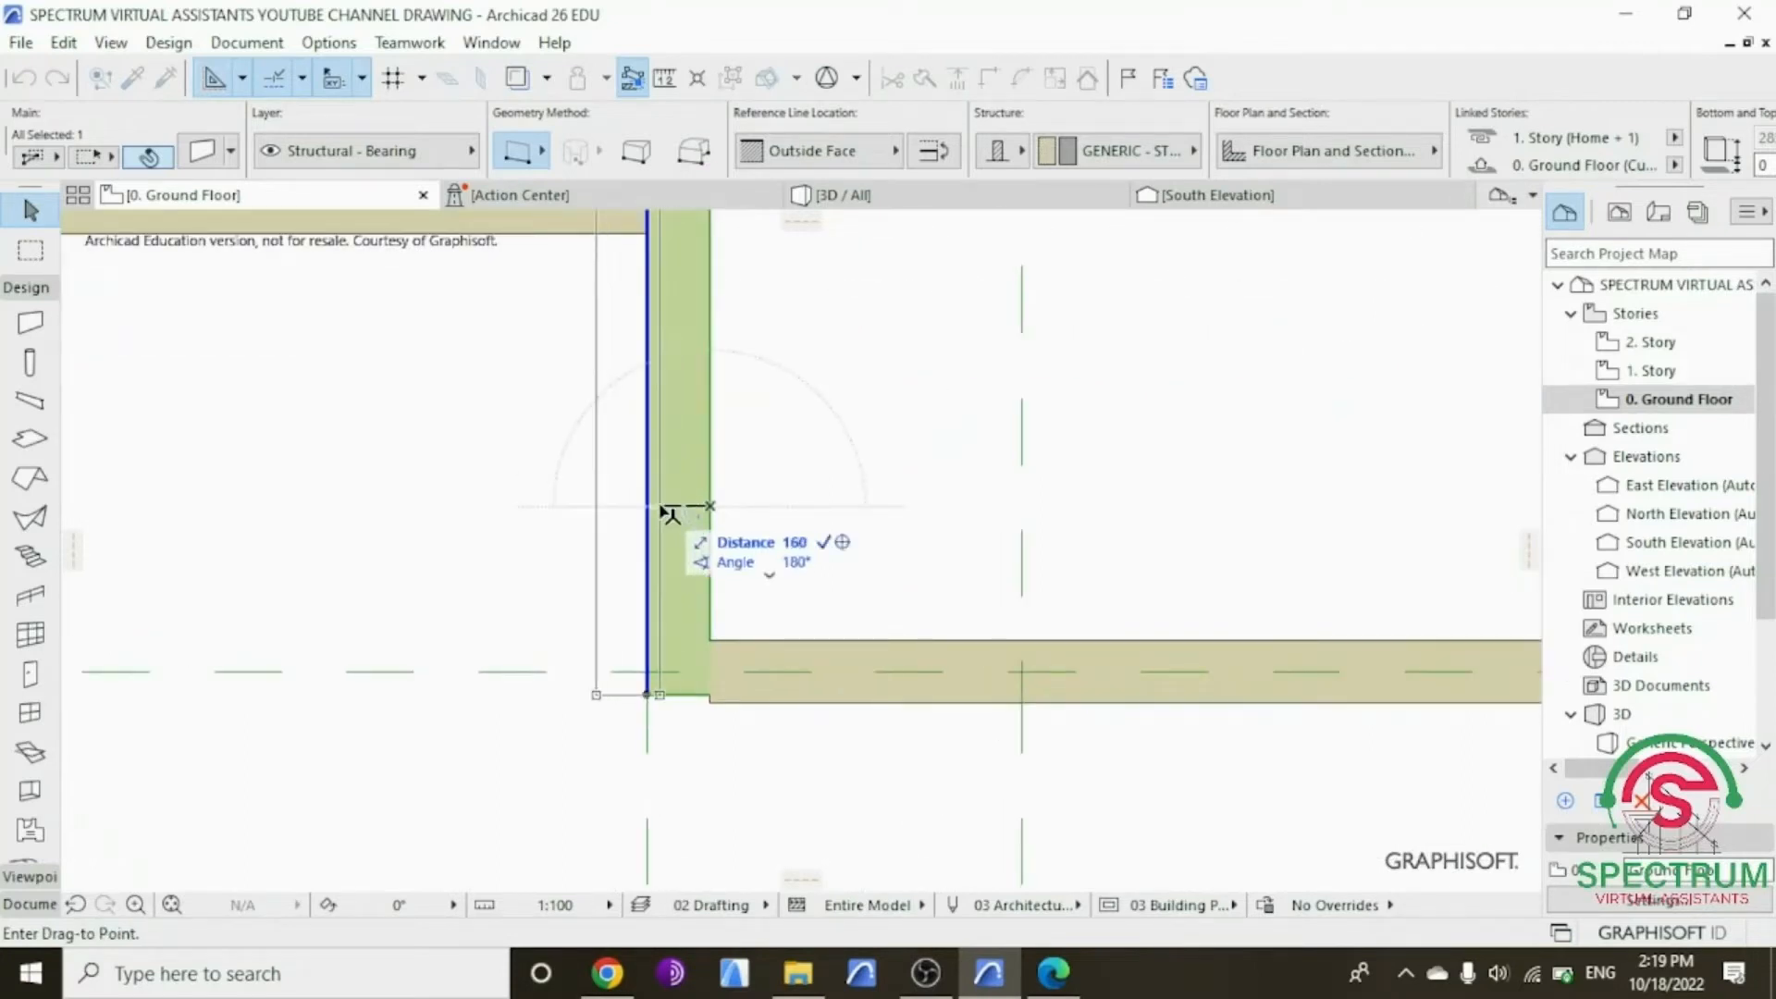
pyautogui.click(677, 503)
# Step: Intersect the short wall on grid line 3 with the walls on grid lines B and A to close both corners, and deselect them
pyautogui.scroll(-2, 678, 511)
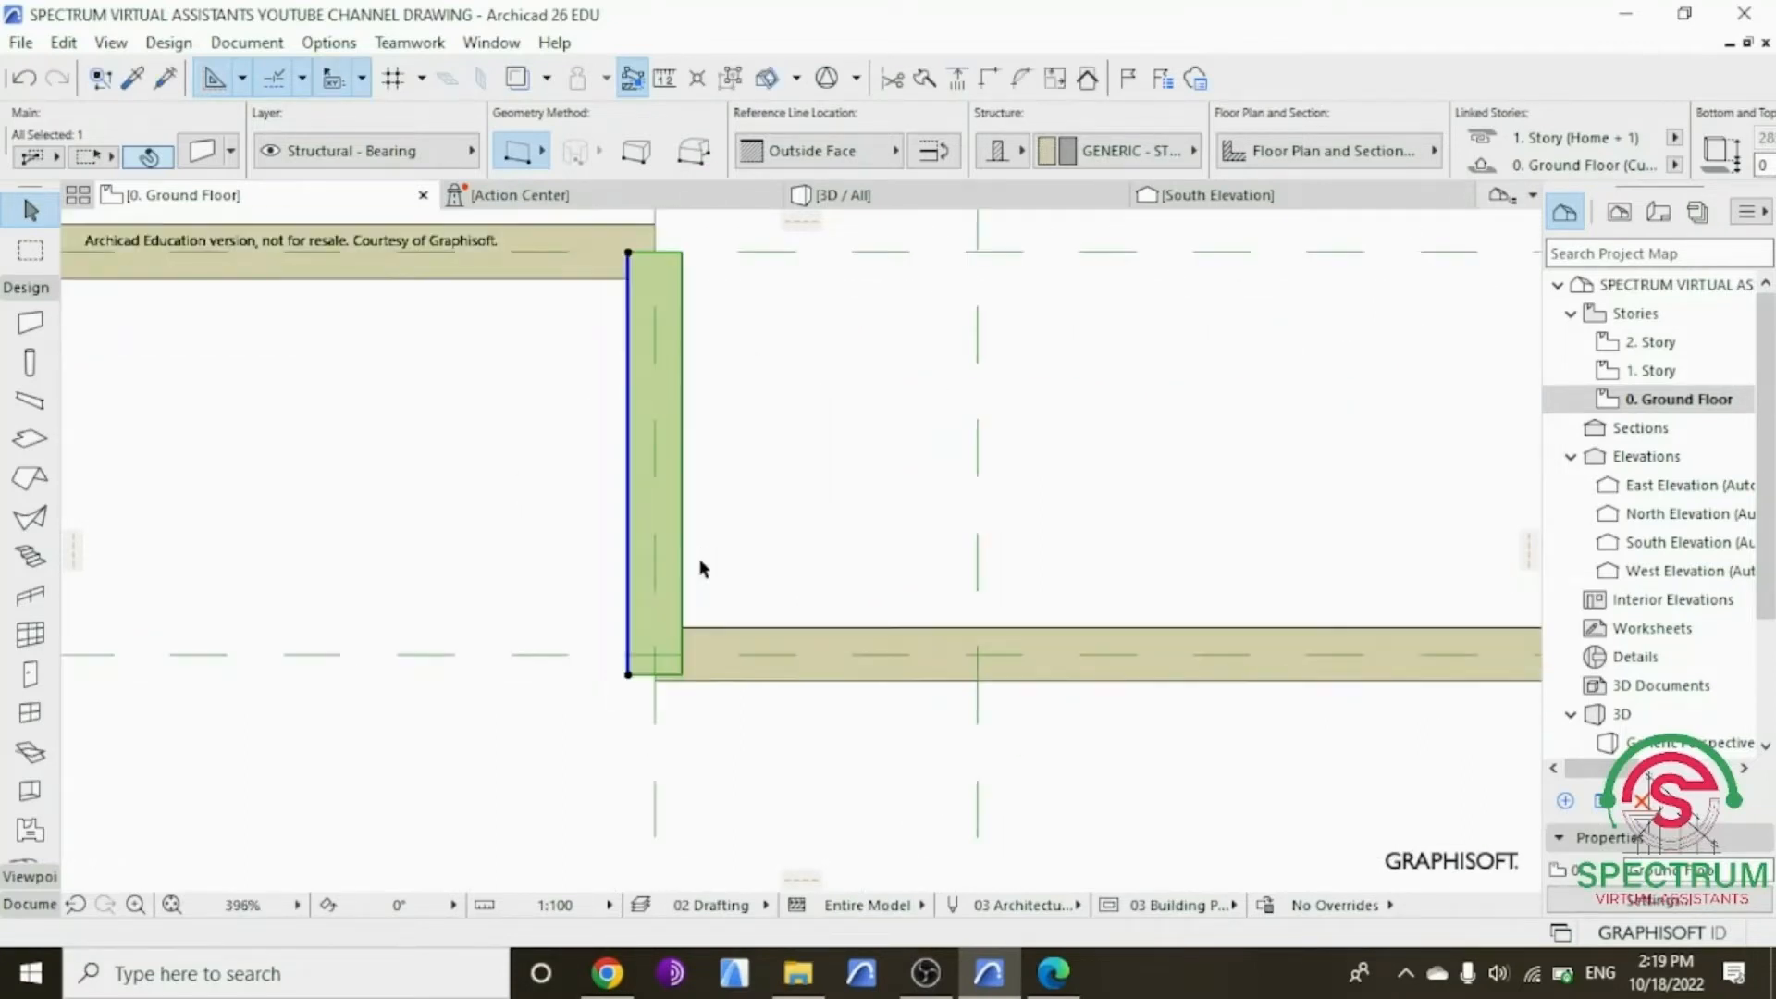
pyautogui.keyDown('shift'); pyautogui.click(613, 336); pyautogui.keyUp('shift')
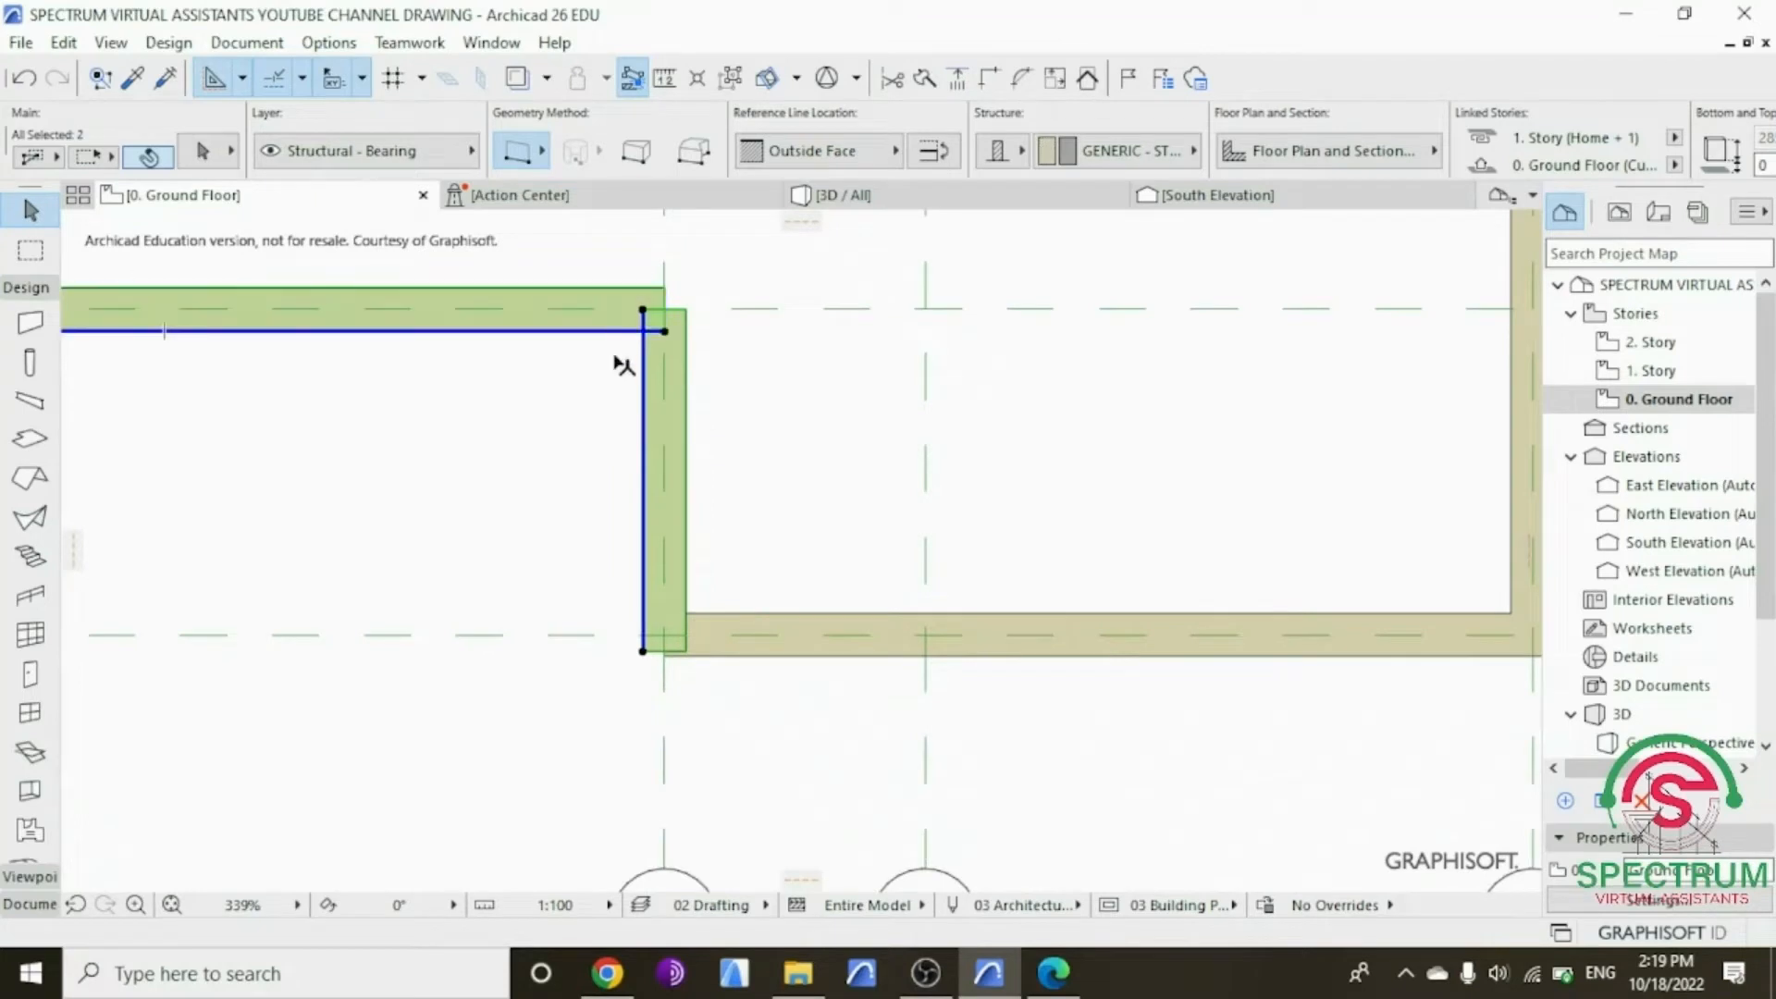
pyautogui.keyDown('shift'); pyautogui.click(745, 626); pyautogui.keyUp('shift')
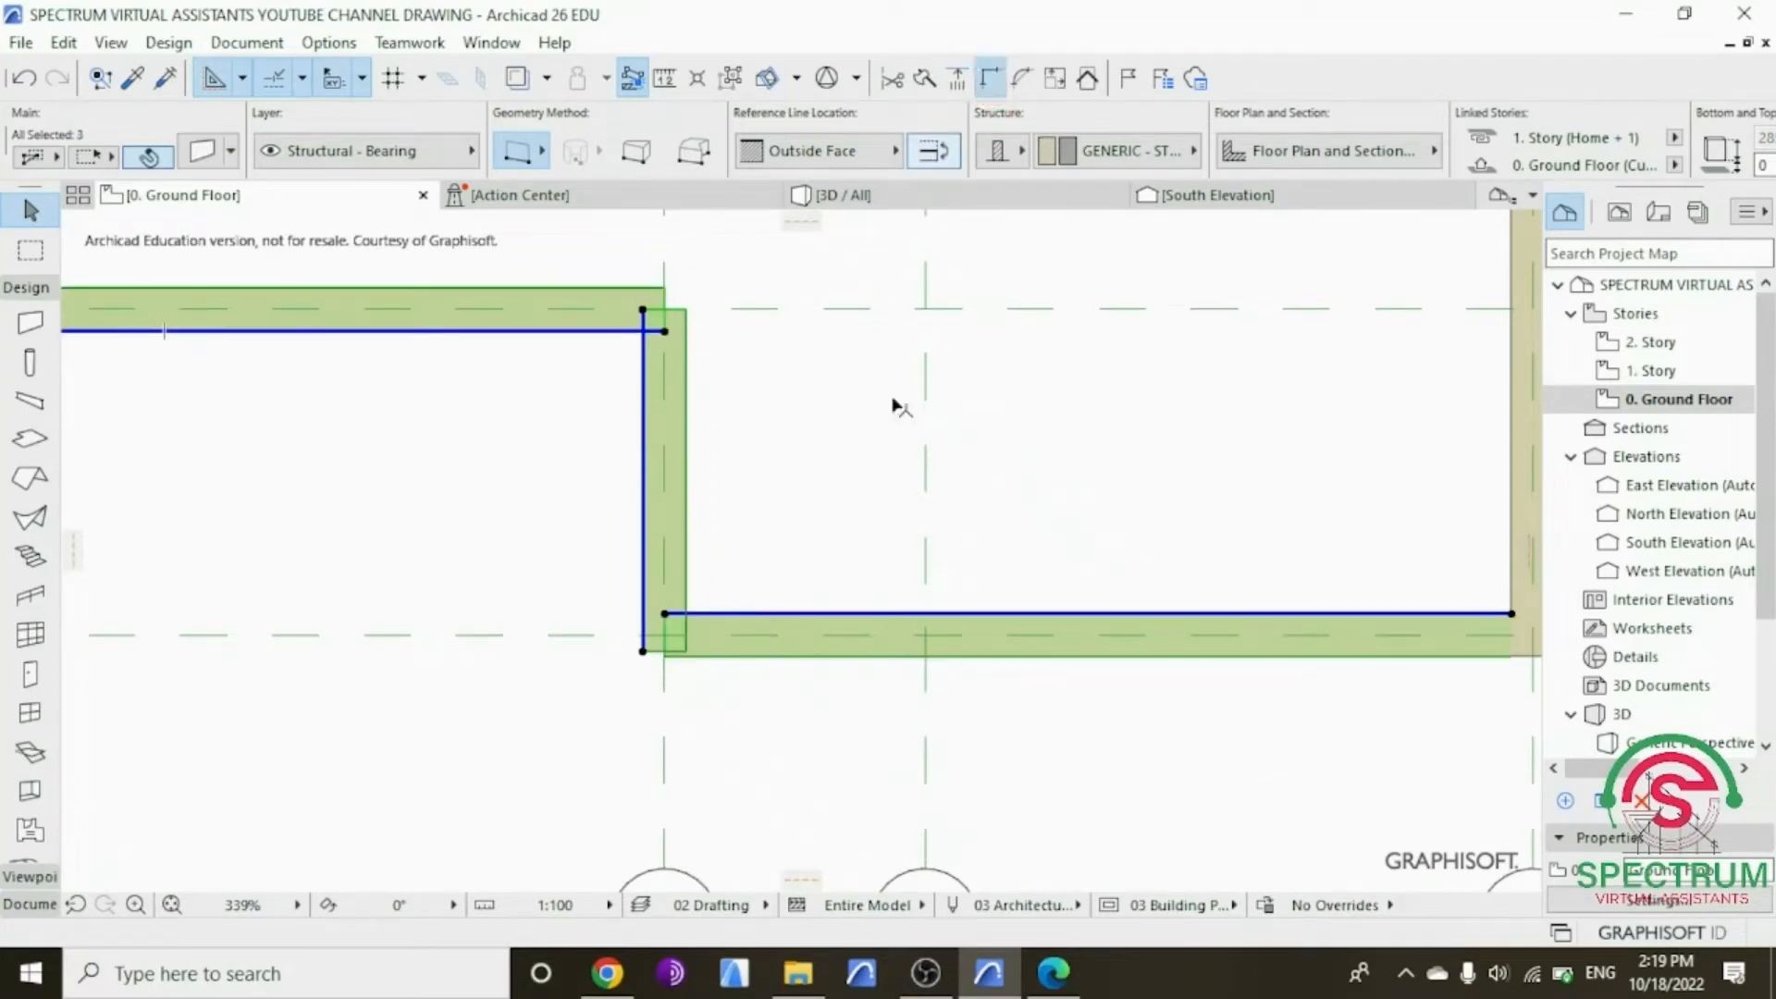
pyautogui.click(823, 499)
pyautogui.scroll(-10, 819, 532)
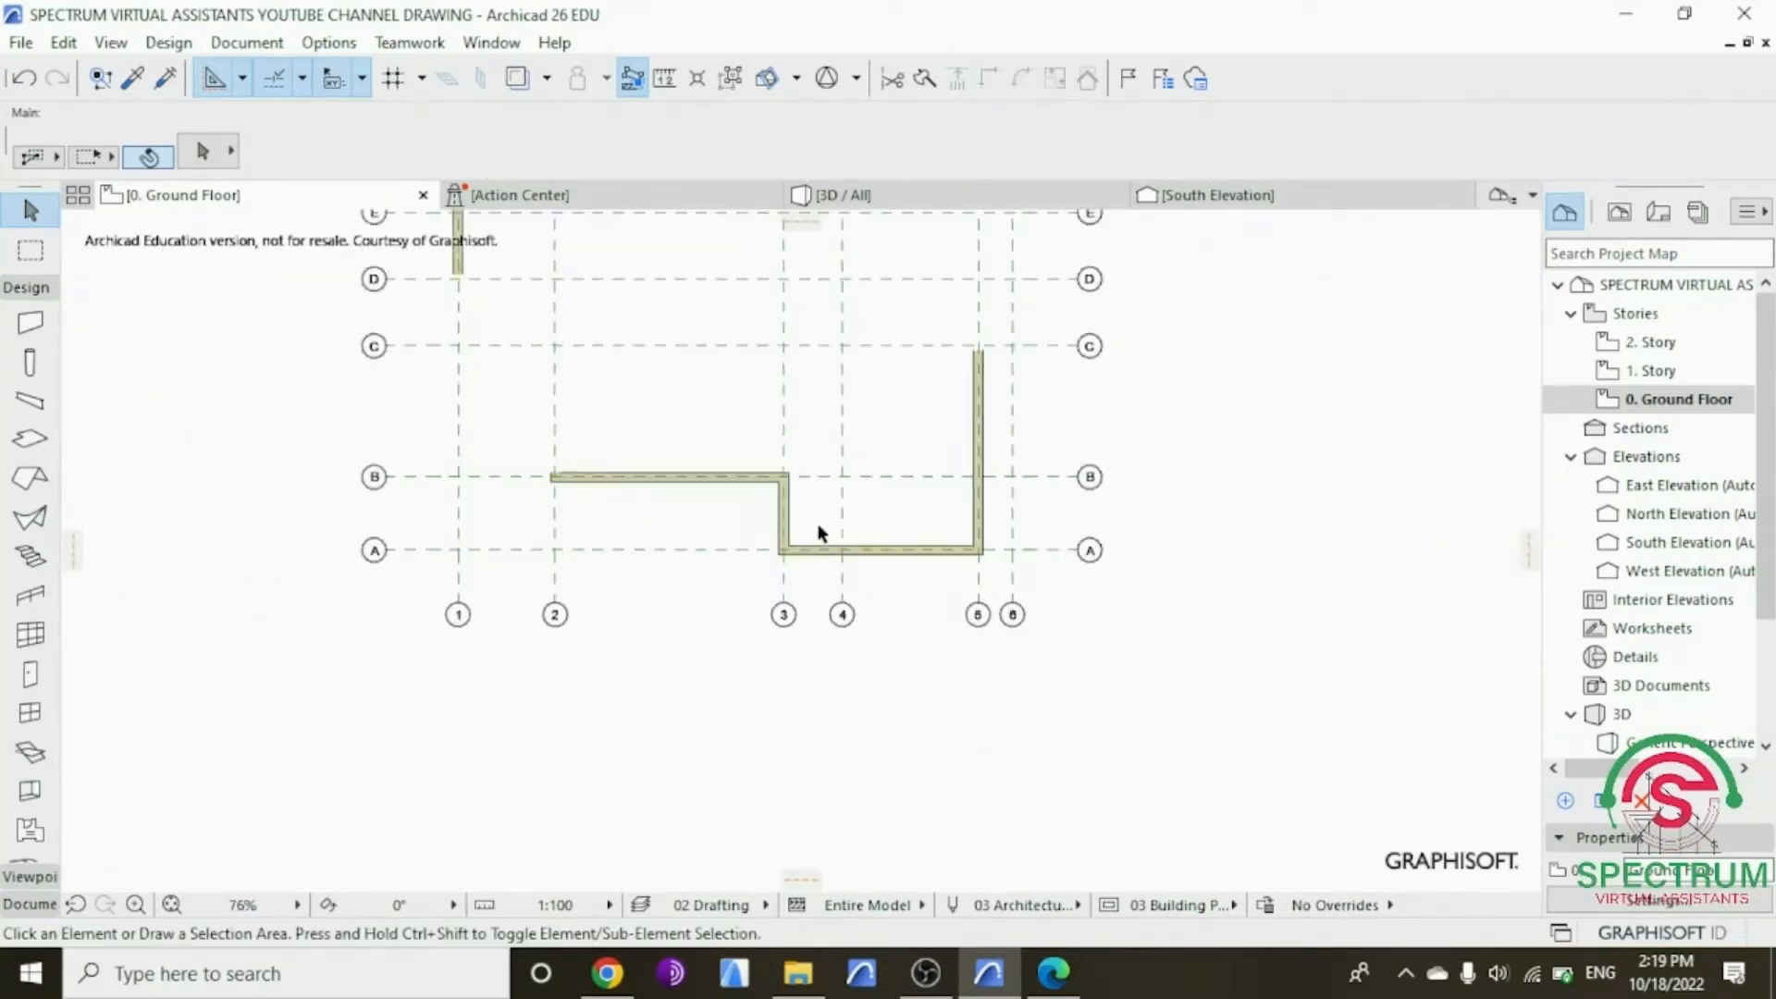
pyautogui.scroll(3, 721, 310)
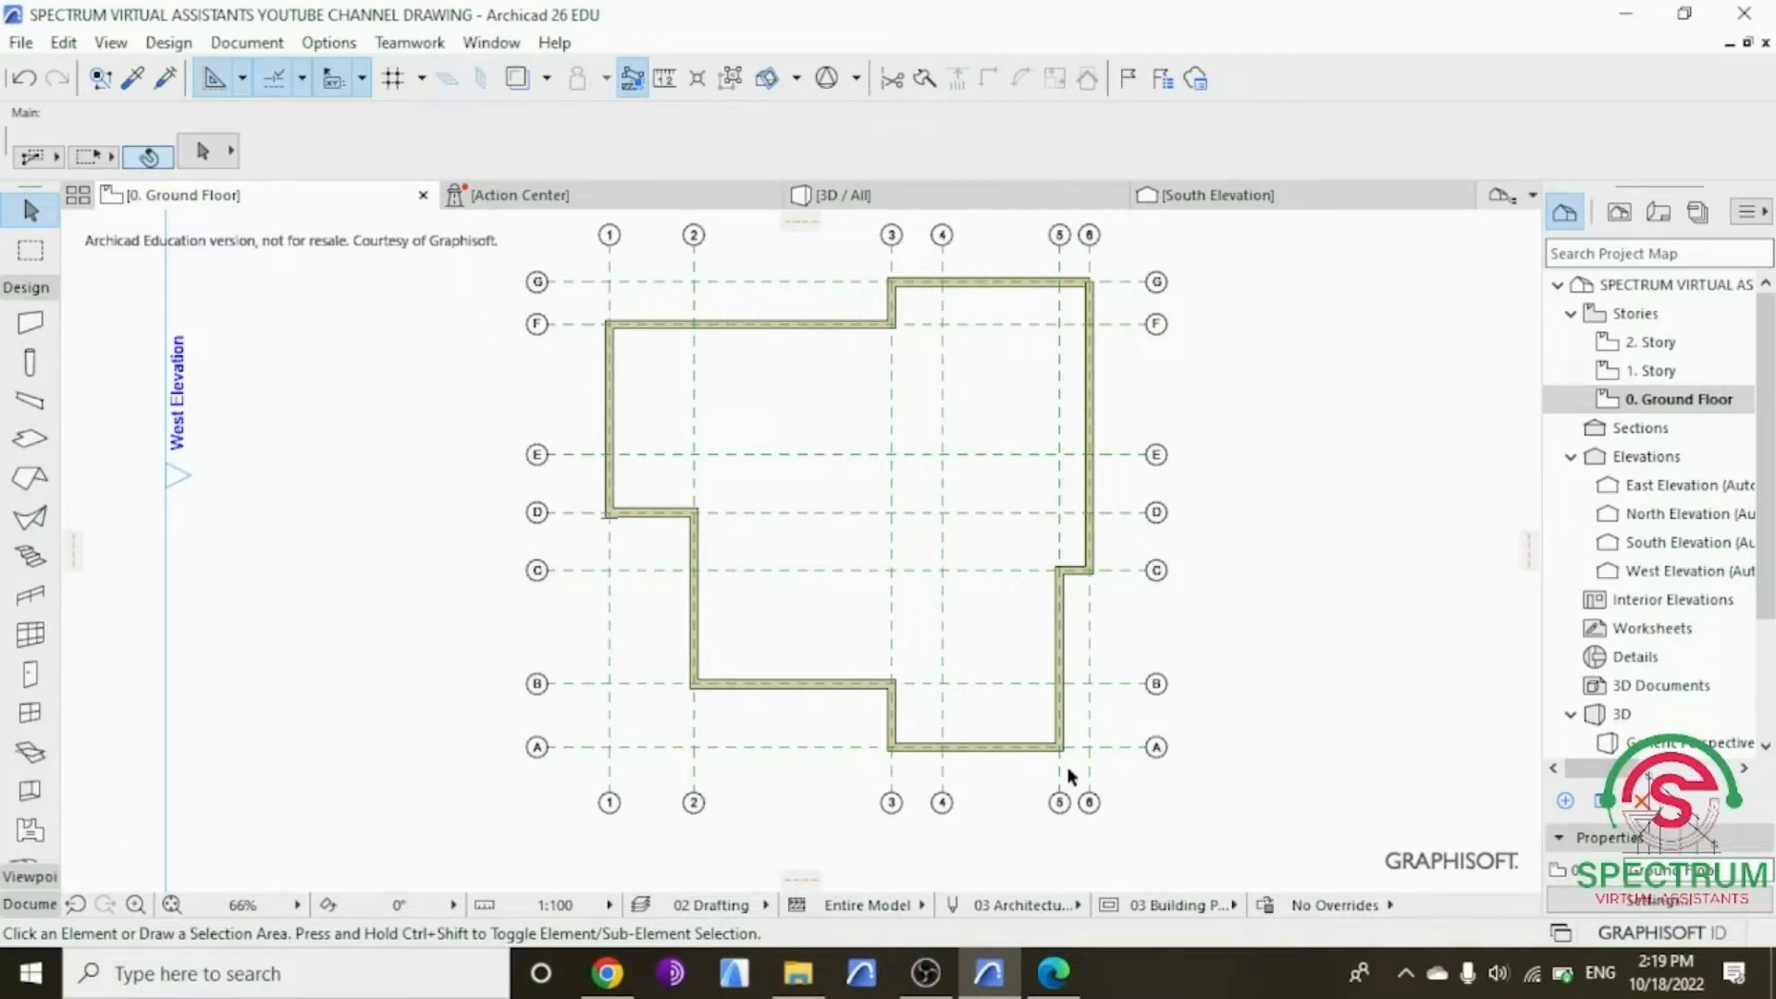
# Step: Open the 3D view and orbit around the model to inspect the exterior walls and their corners from above
pyautogui.click(988, 199)
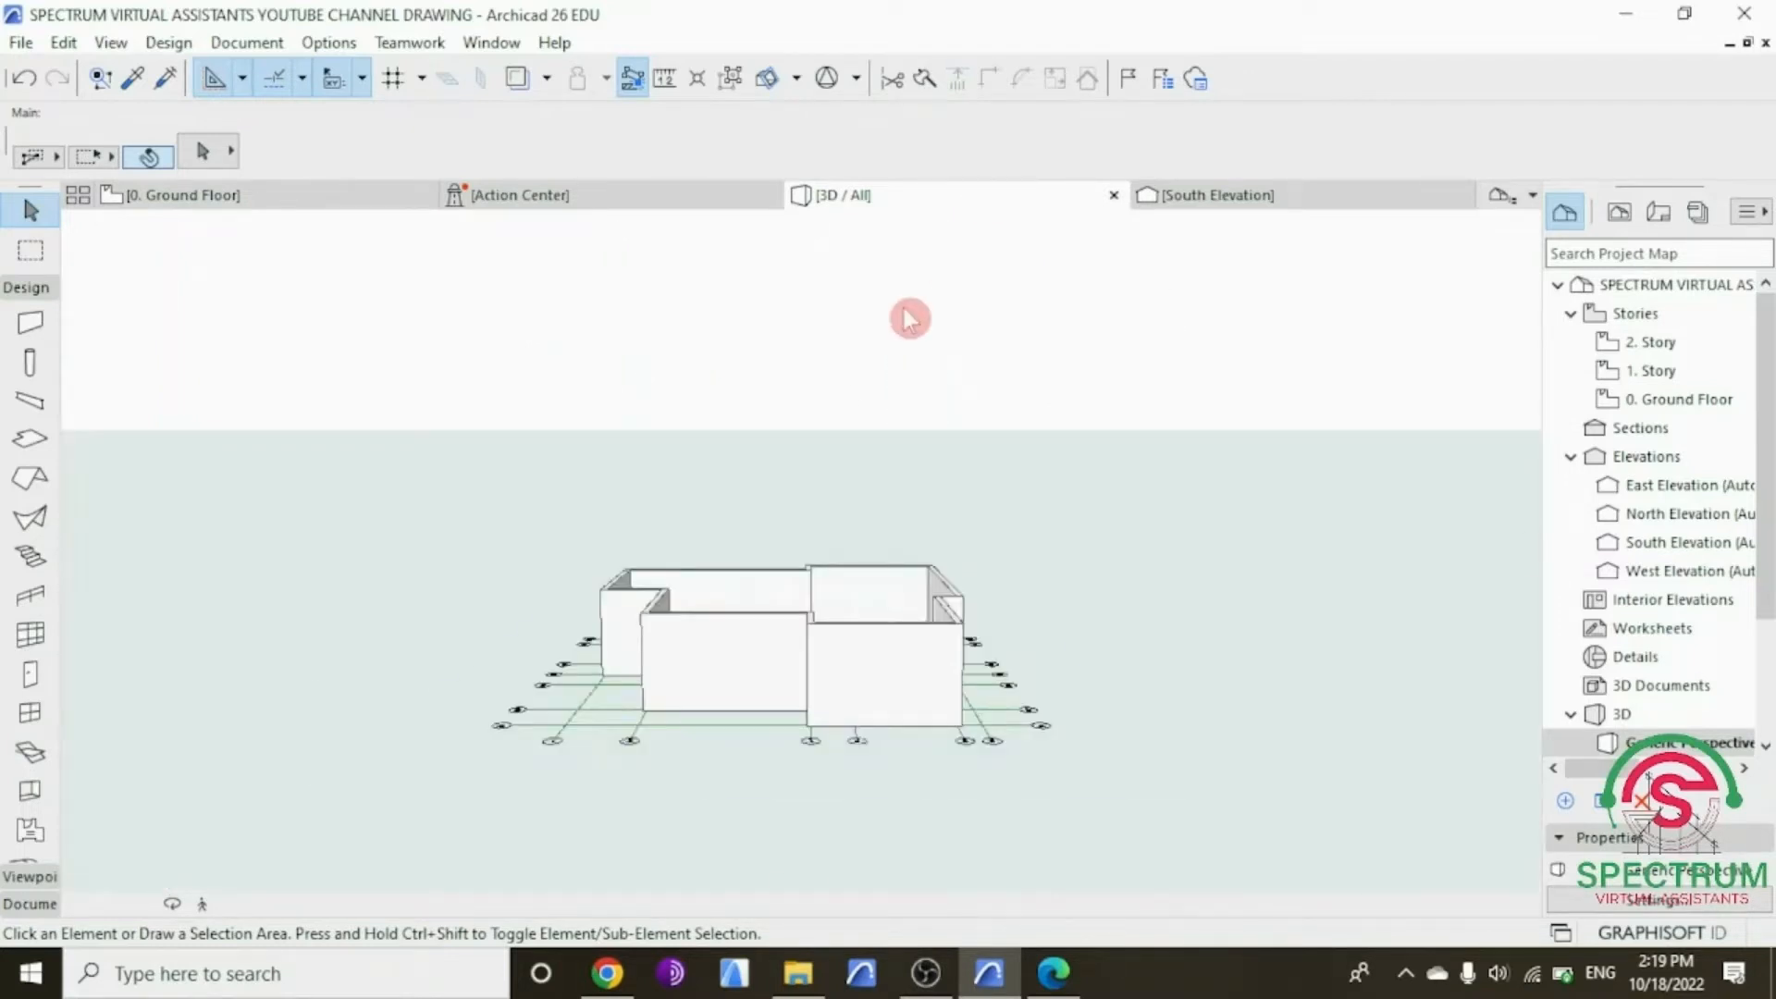
pyautogui.click(172, 906)
pyautogui.moveTo(364, 602); pyautogui.dragTo(1146, 556)
pyautogui.scroll(5, 528, 645)
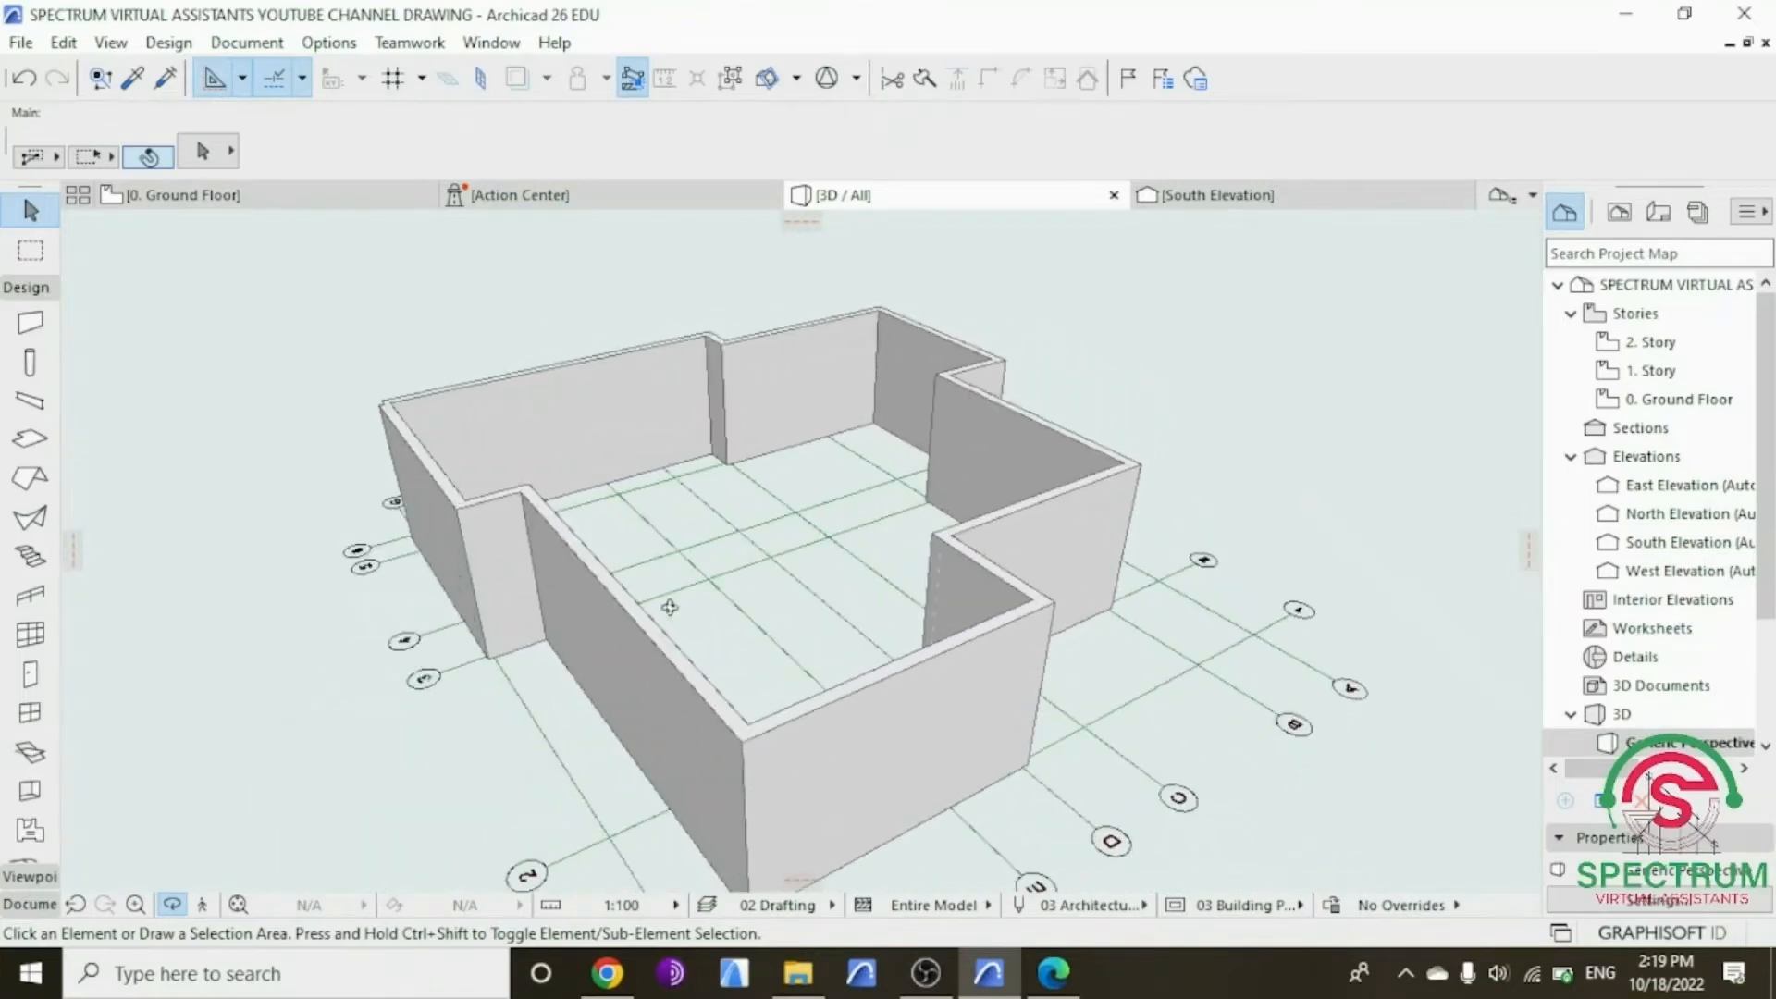
# Step: Join the two exterior walls meeting at the near corner of the 3D model with Intersect
pyautogui.moveTo(670, 607); pyautogui.dragTo(844, 713)
pyautogui.click(844, 713)
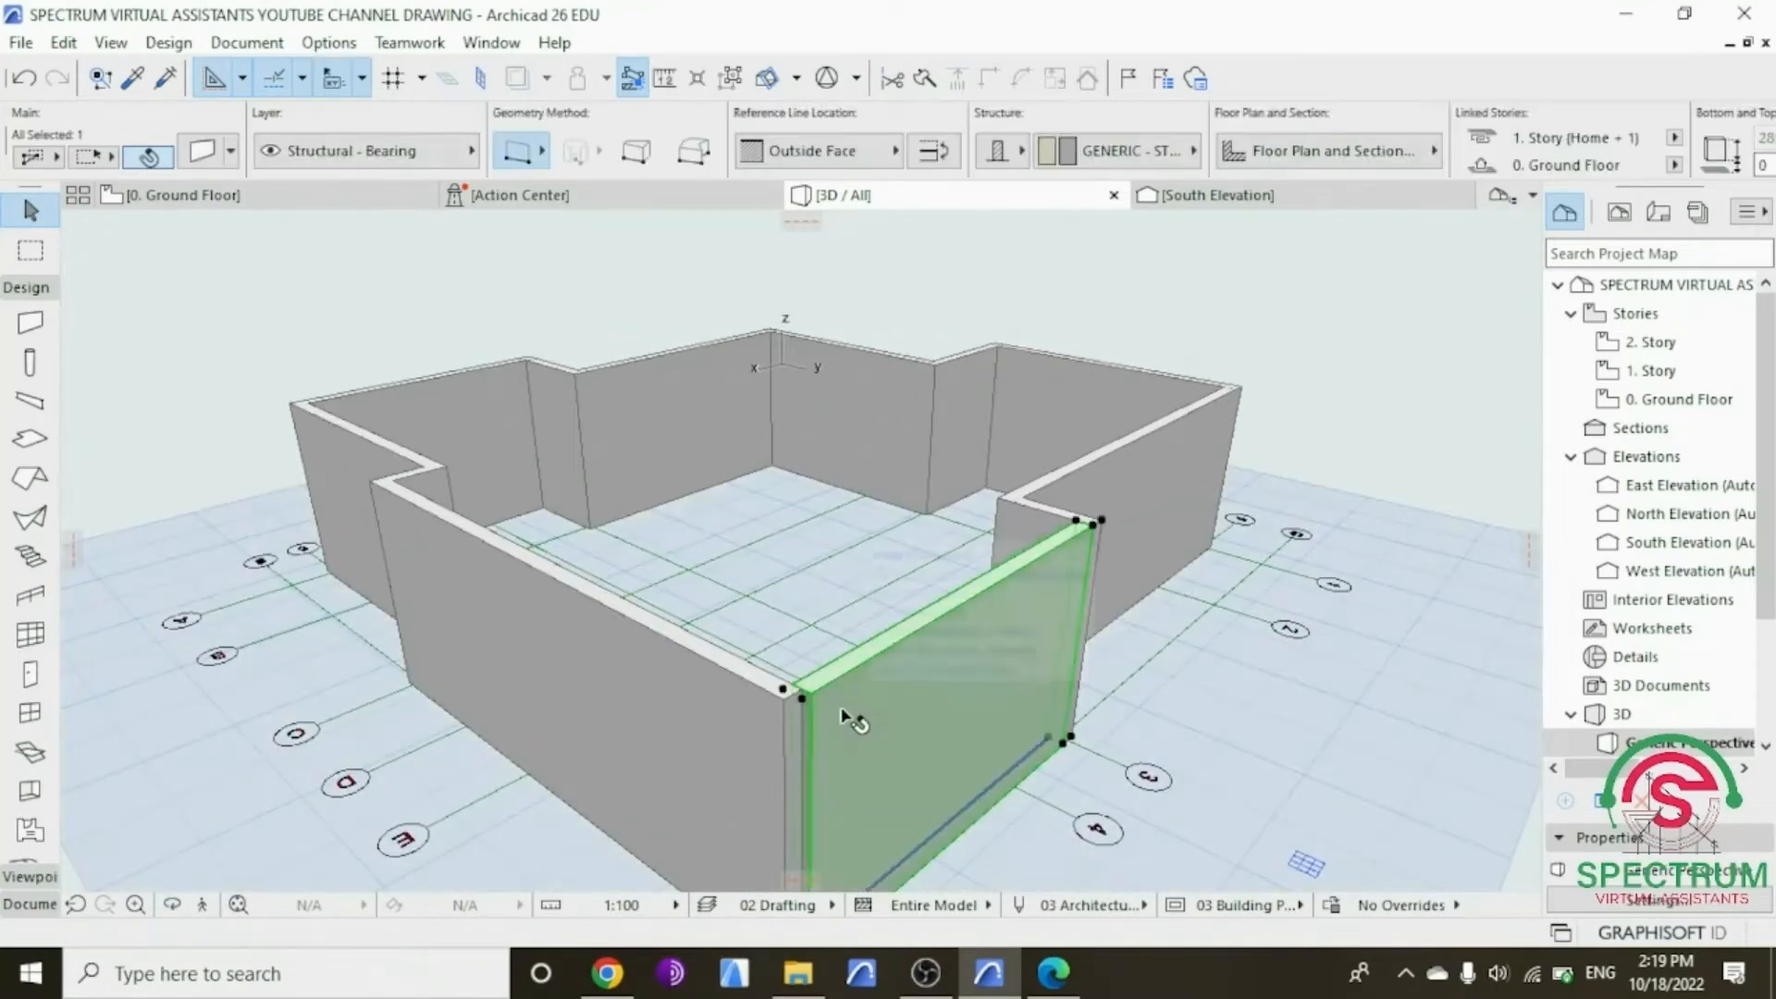
pyautogui.keyDown('shift'); pyautogui.click(728, 714); pyautogui.keyUp('shift')
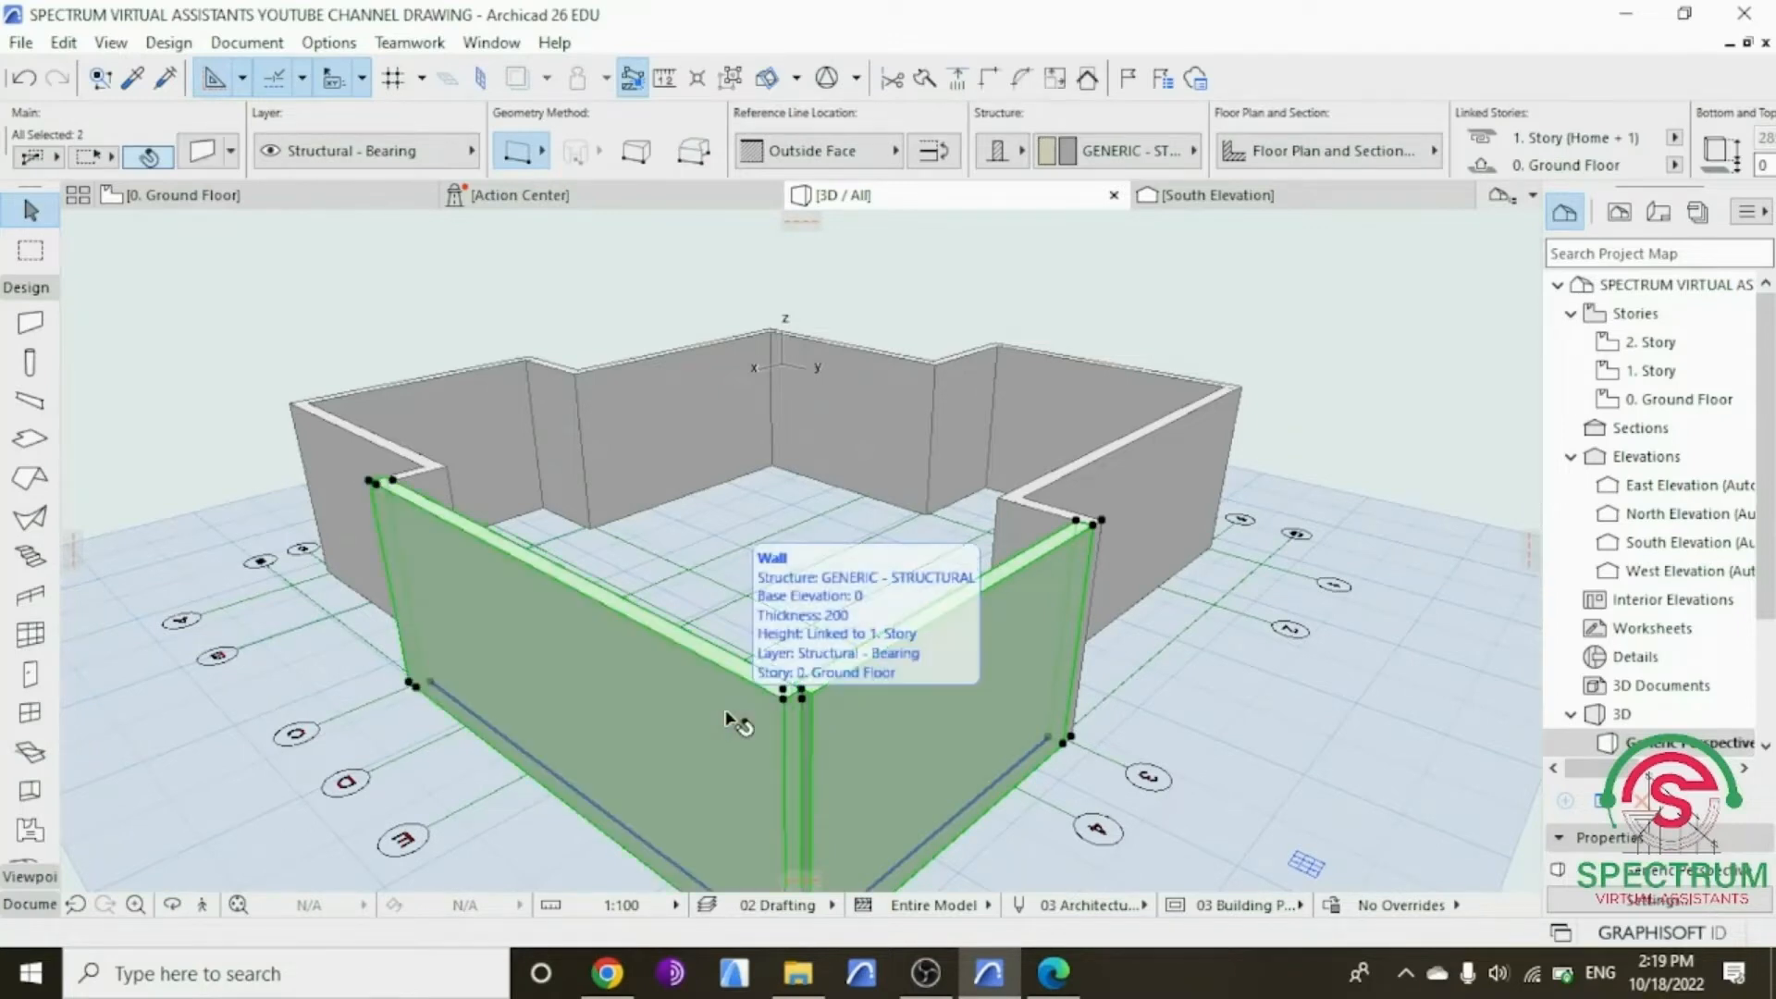
pyautogui.click(992, 80)
pyautogui.click(1168, 287)
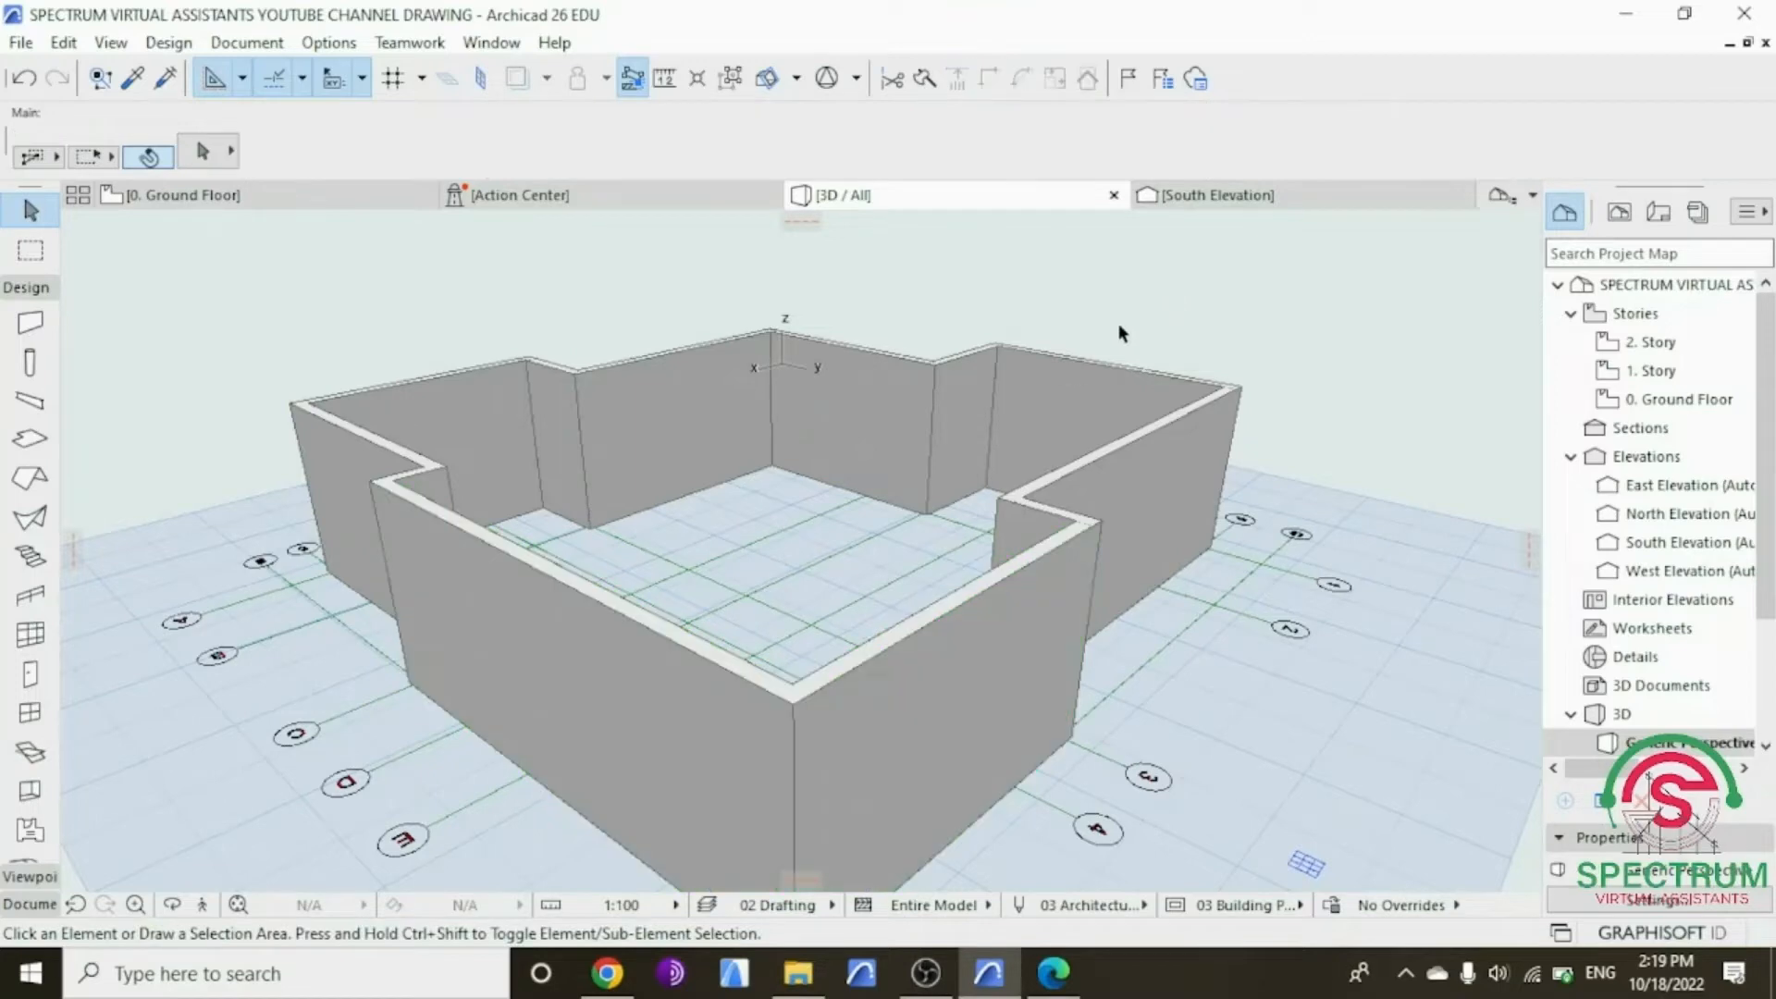
# Step: Check the exterior walls from the other side in 3D and open the Ground Floor plan
pyautogui.keyDown('shift'); pyautogui.moveTo(899, 474); pyautogui.dragTo(904, 491, button='middle'); pyautogui.keyUp('shift')
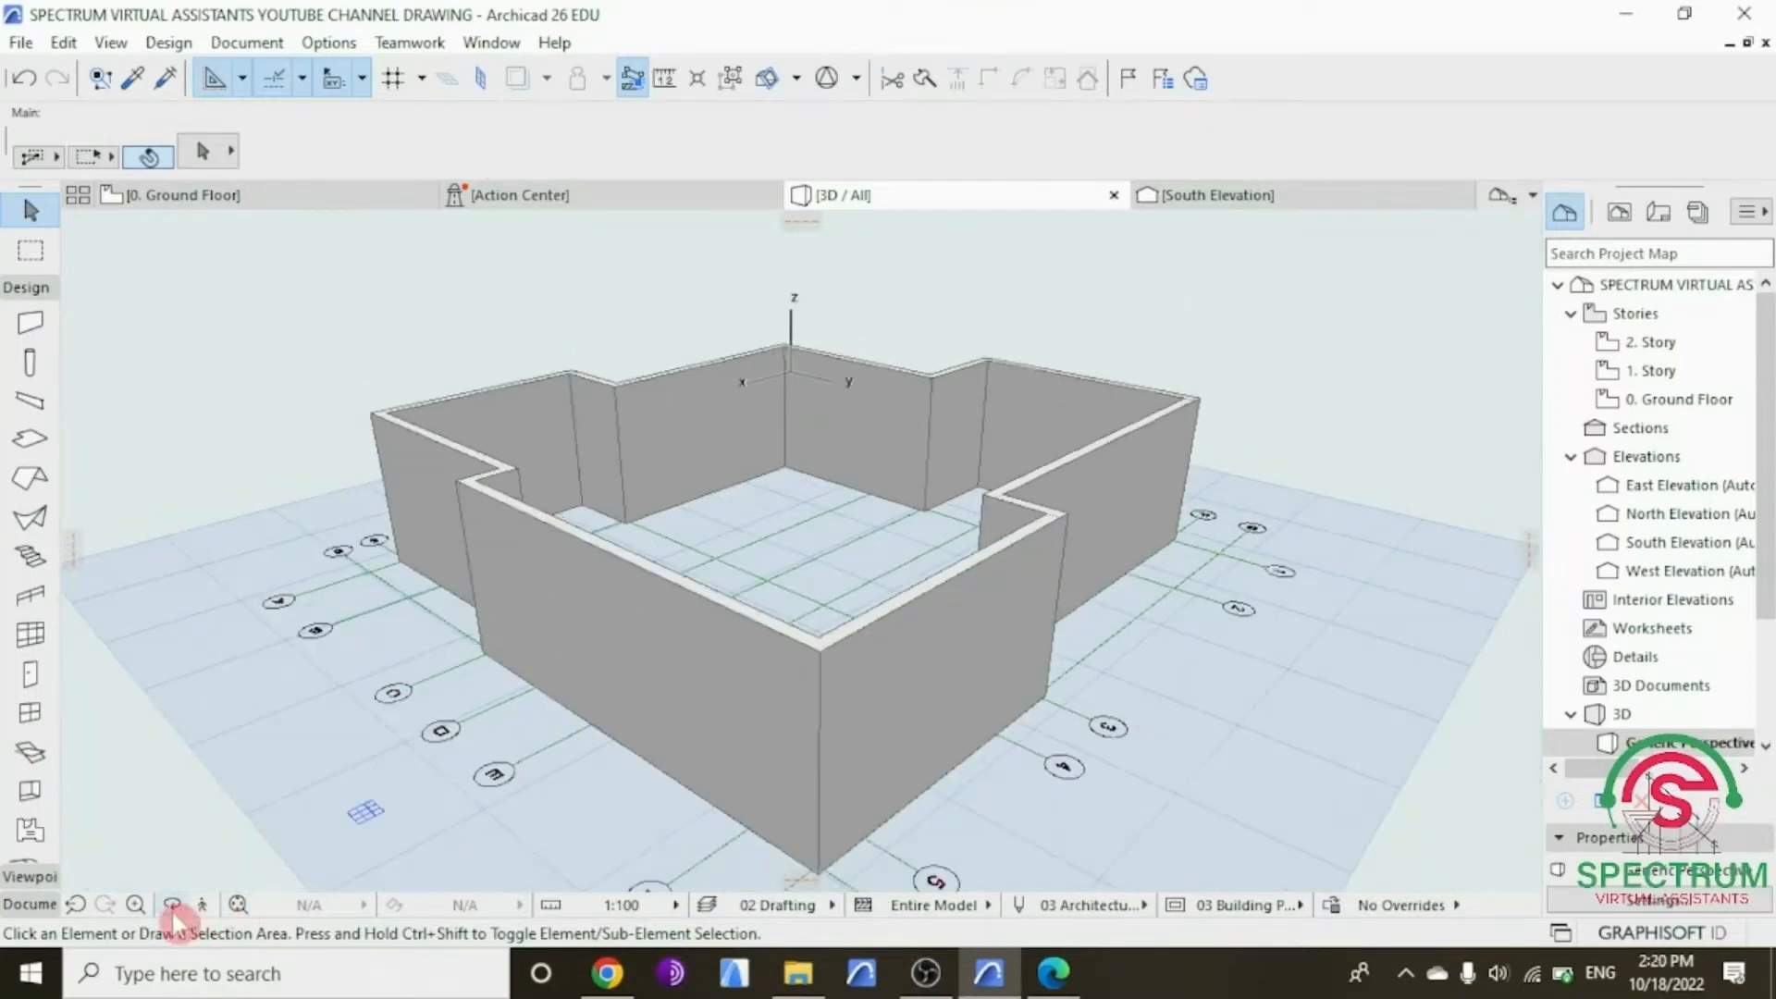
pyautogui.click(173, 909)
pyautogui.moveTo(309, 709); pyautogui.dragTo(1250, 693)
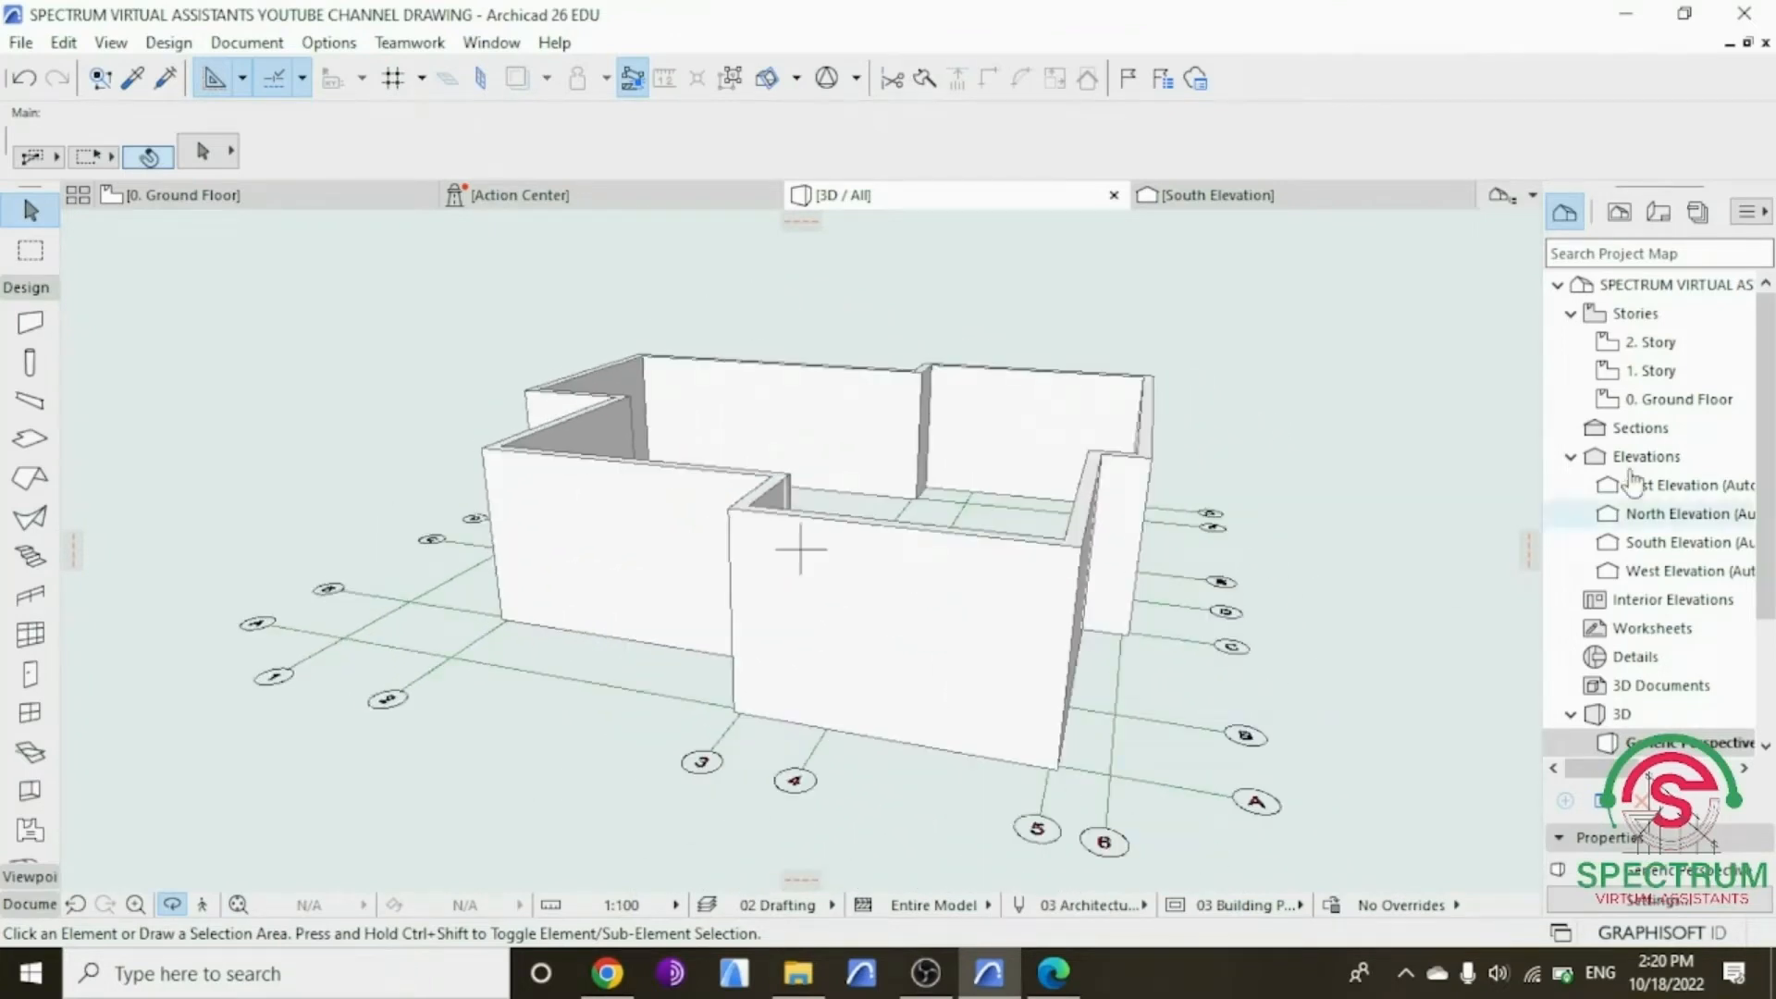
pyautogui.click(1678, 399)
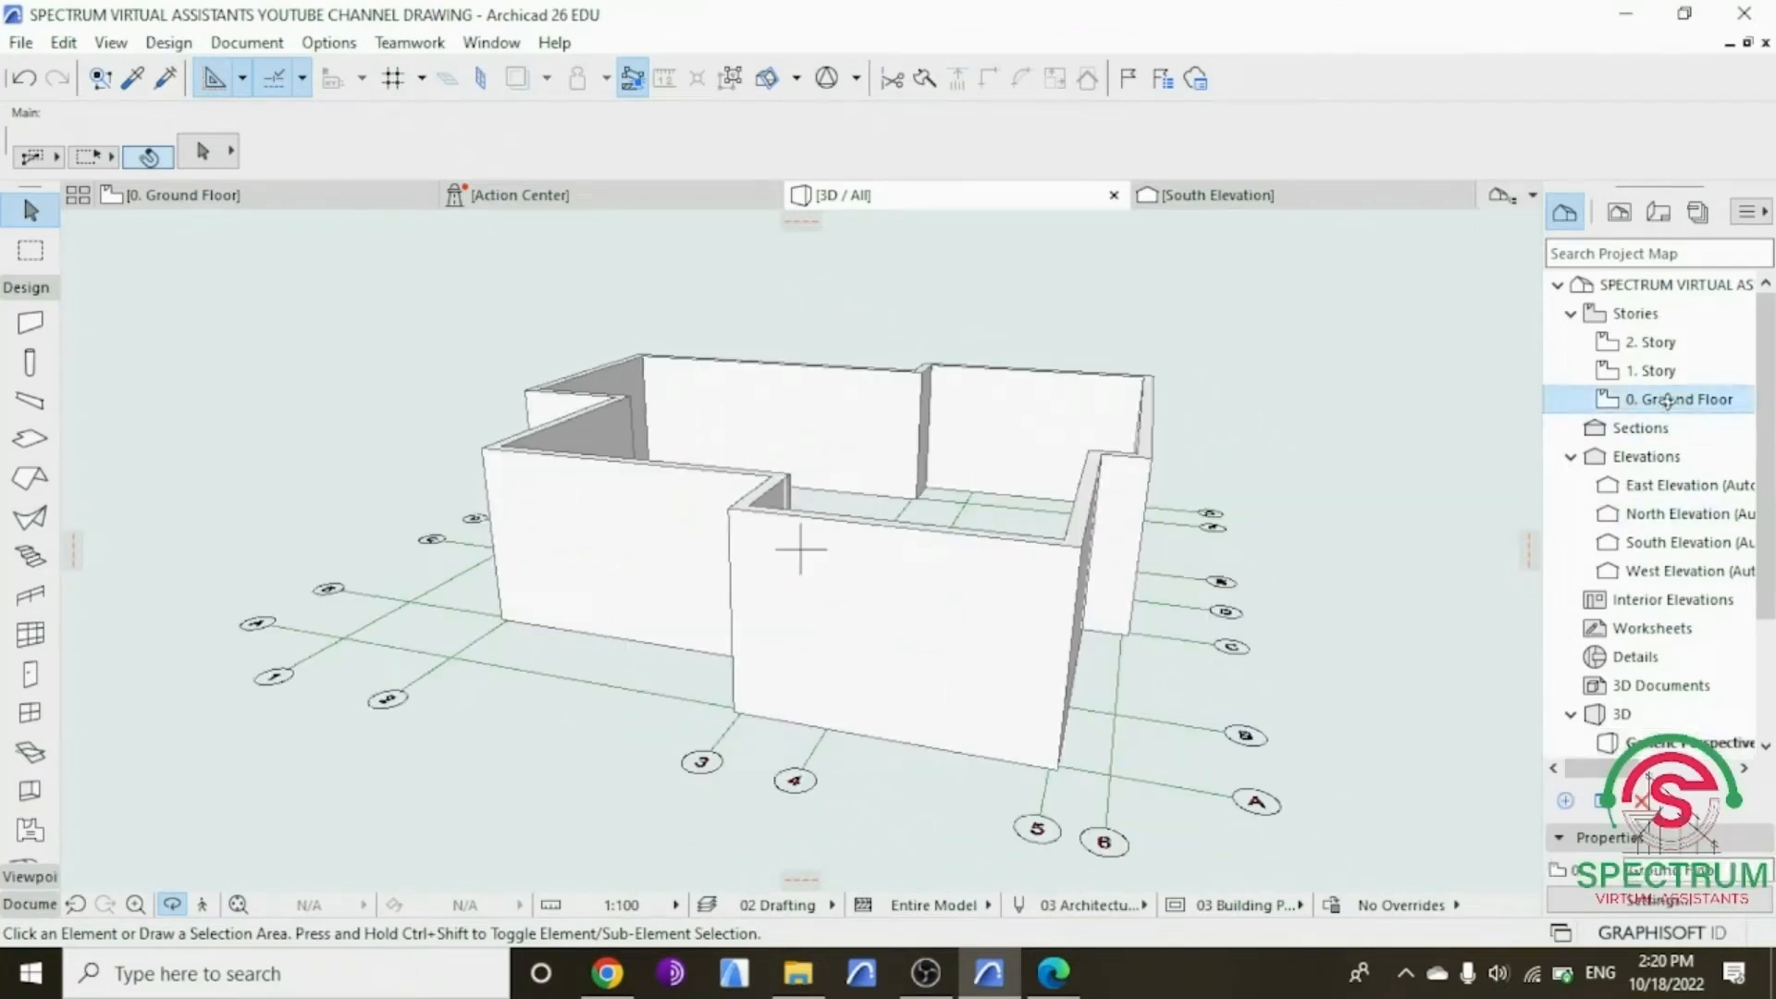
pyautogui.doubleClick(1670, 410)
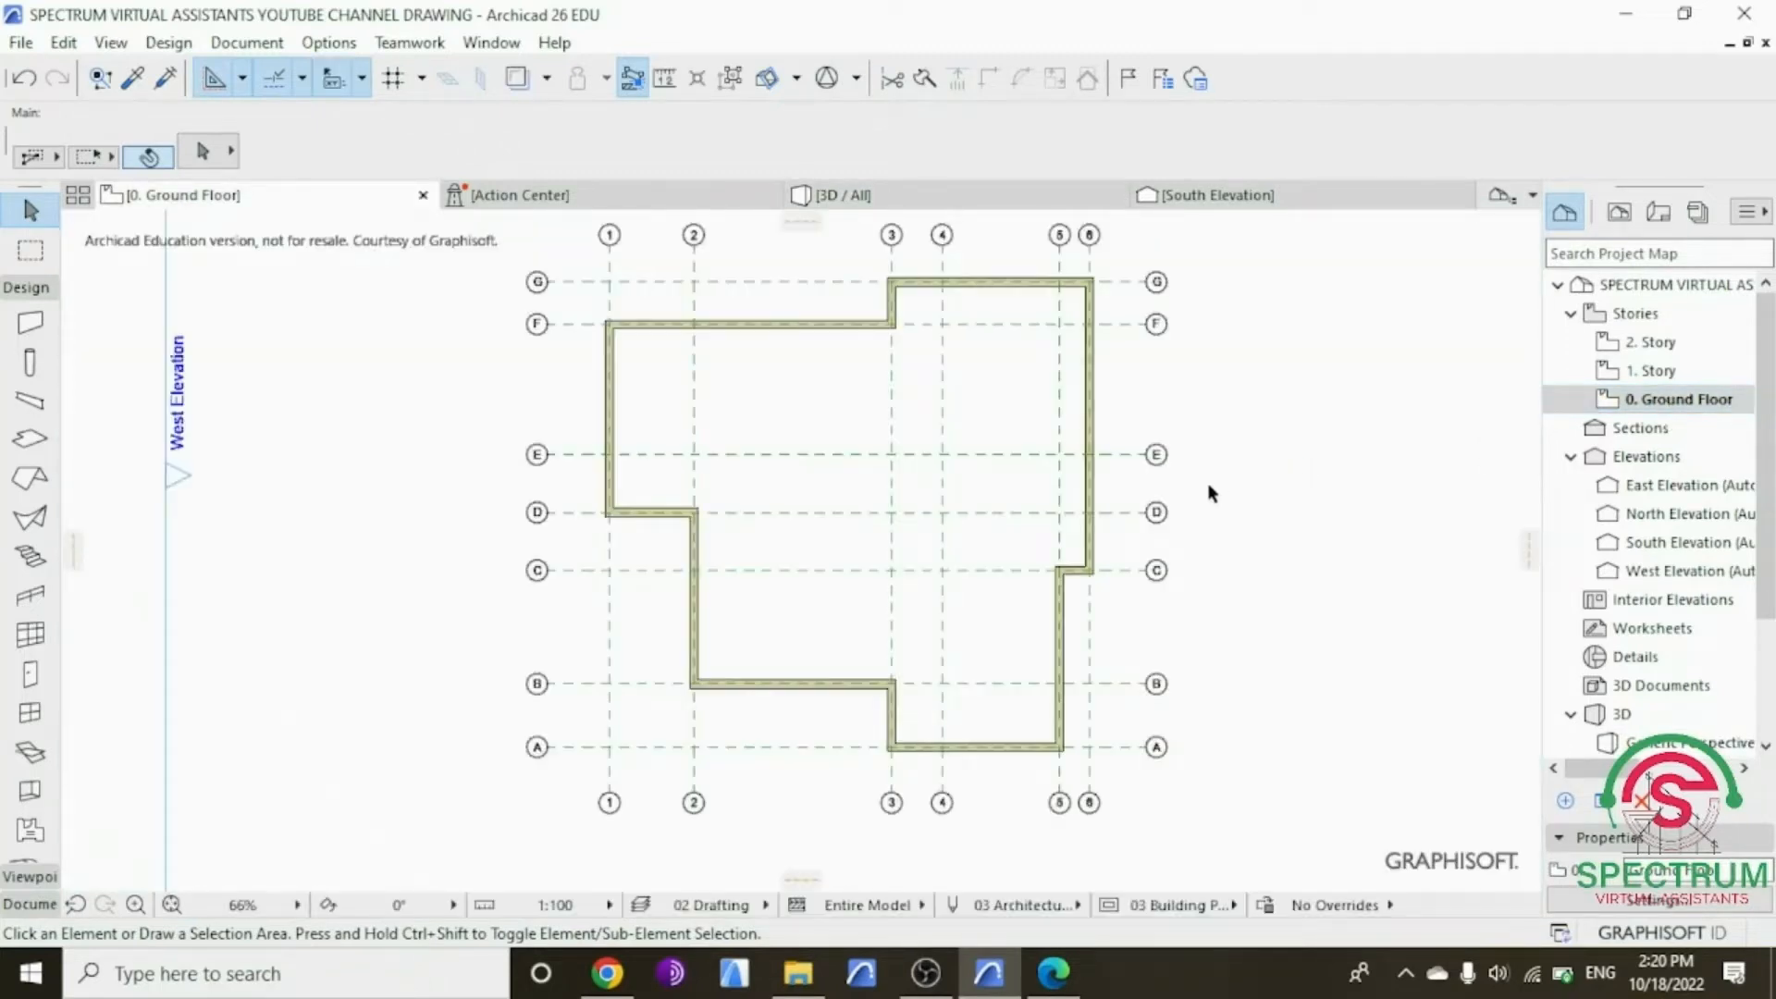
# Step: Stretch the wall on gridline 2 from gridline D up to the wall on gridline F
pyautogui.scroll(2, 1003, 389)
pyautogui.scroll(-1, 999, 393)
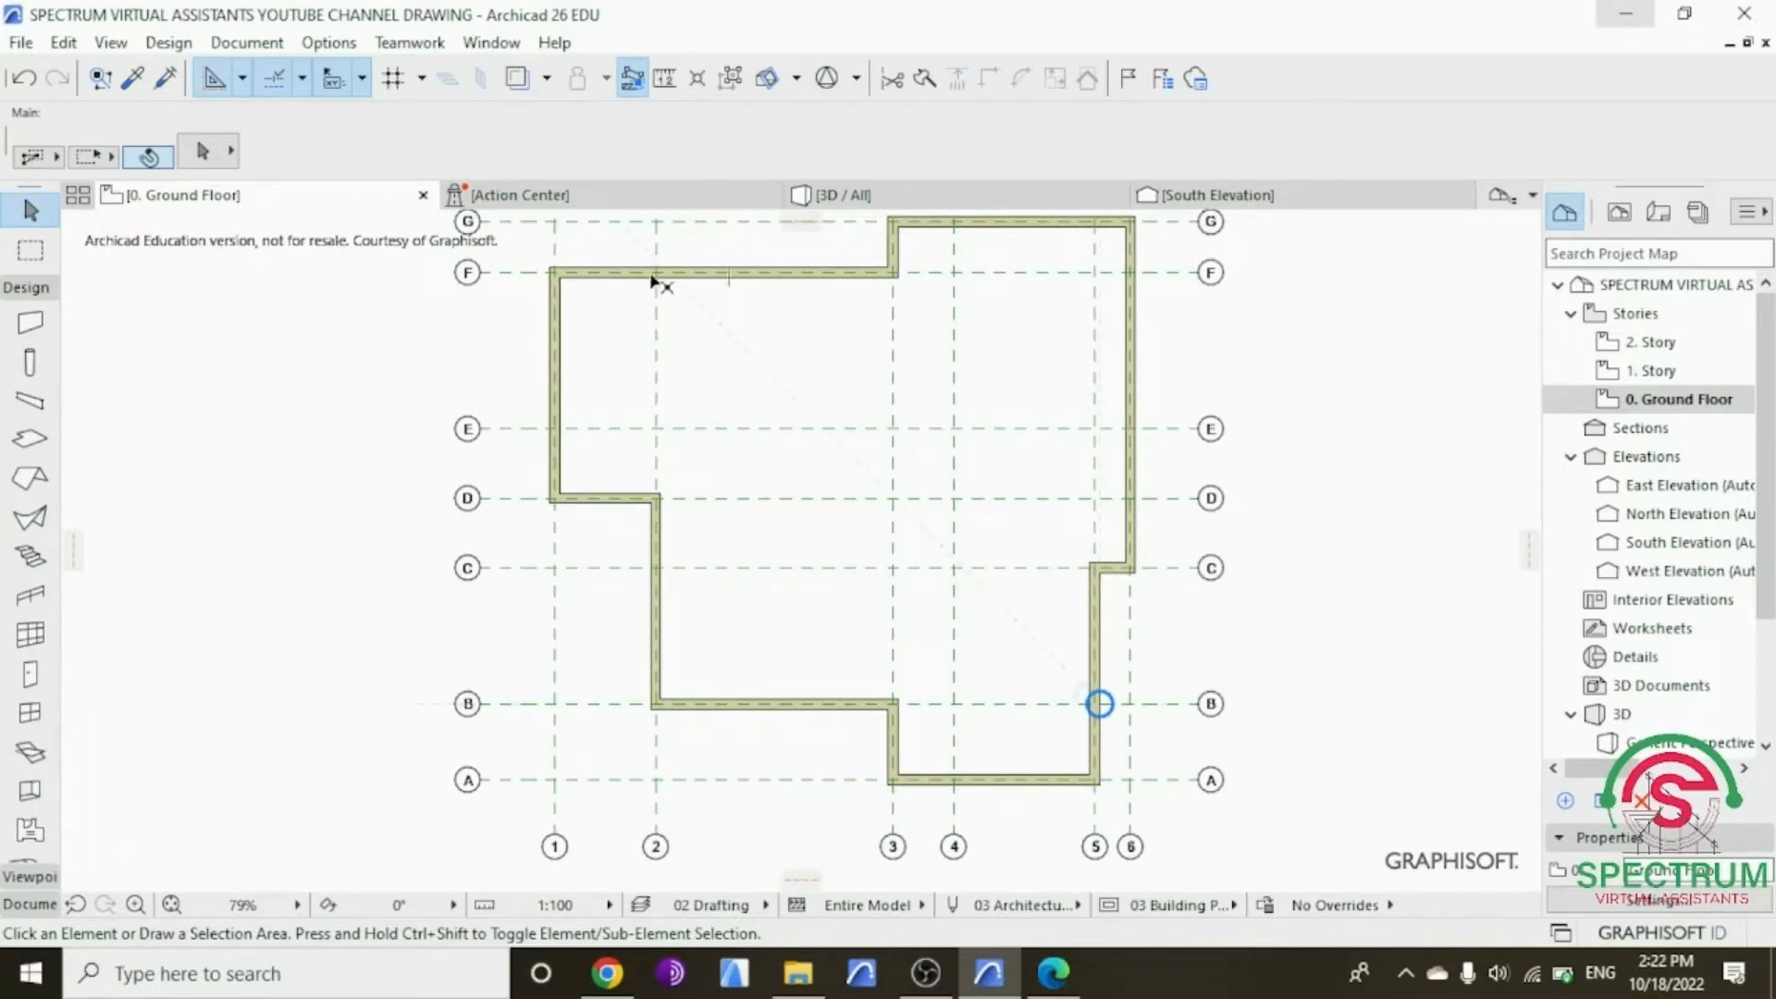
pyautogui.scroll(2, 621, 434)
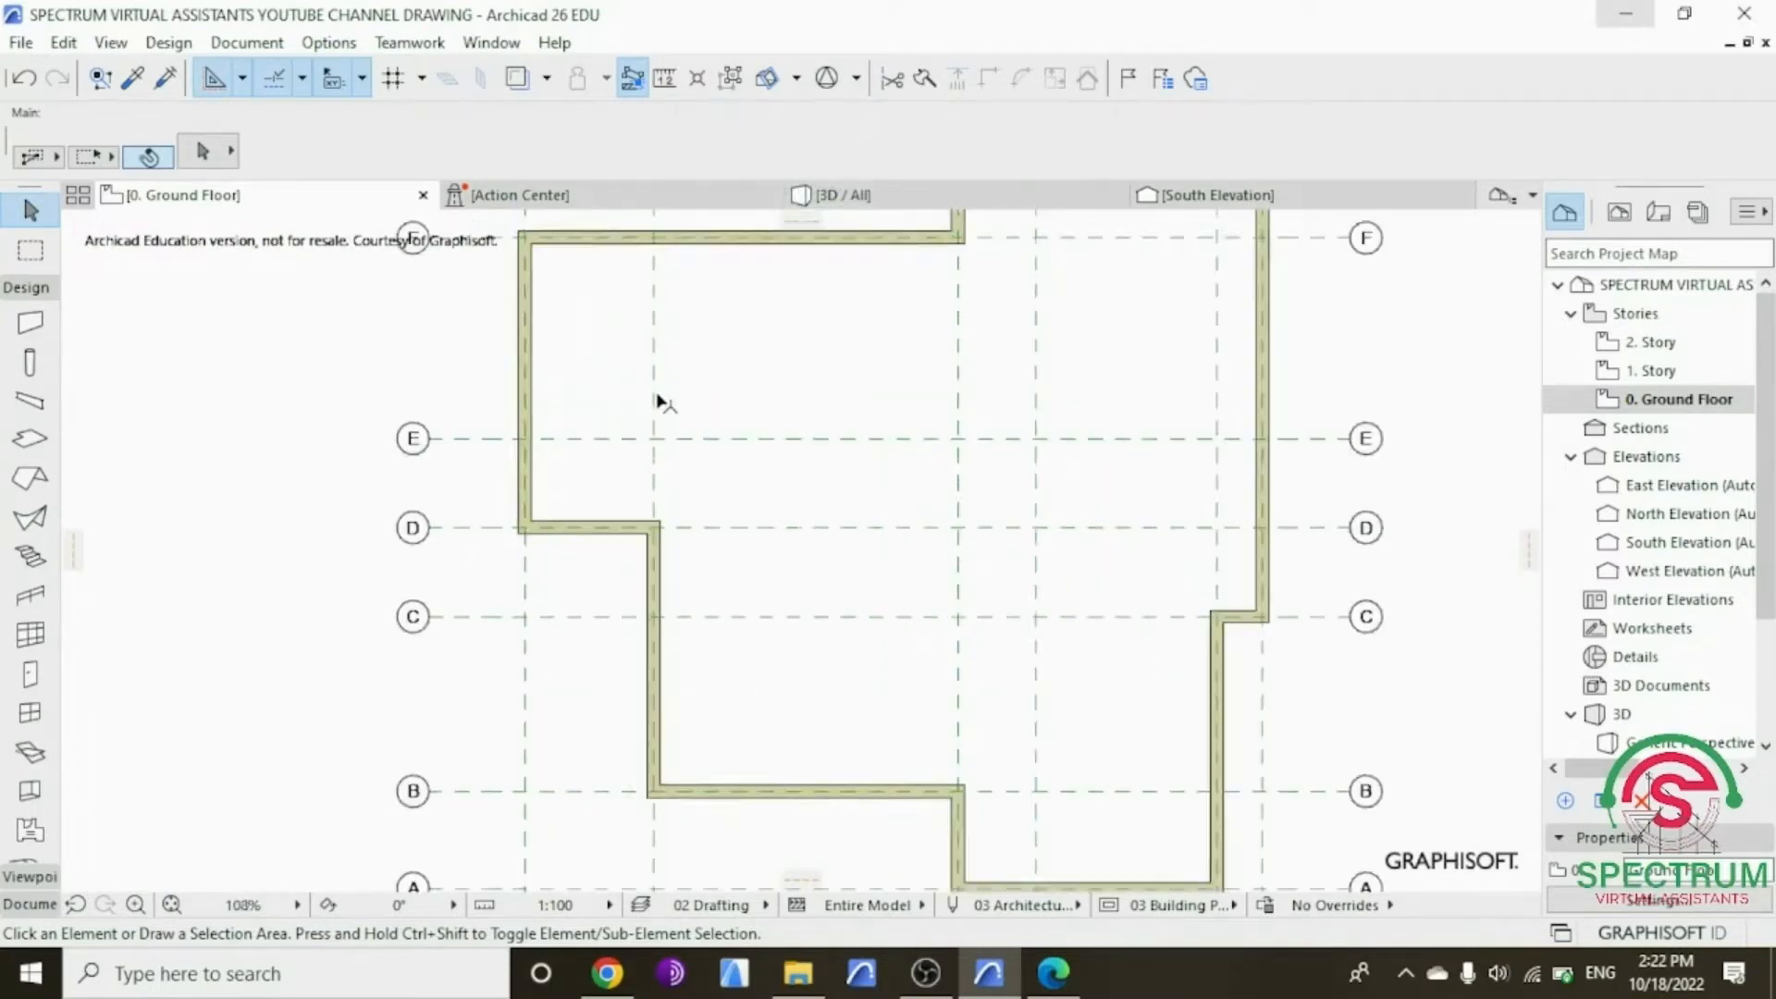
pyautogui.click(647, 597)
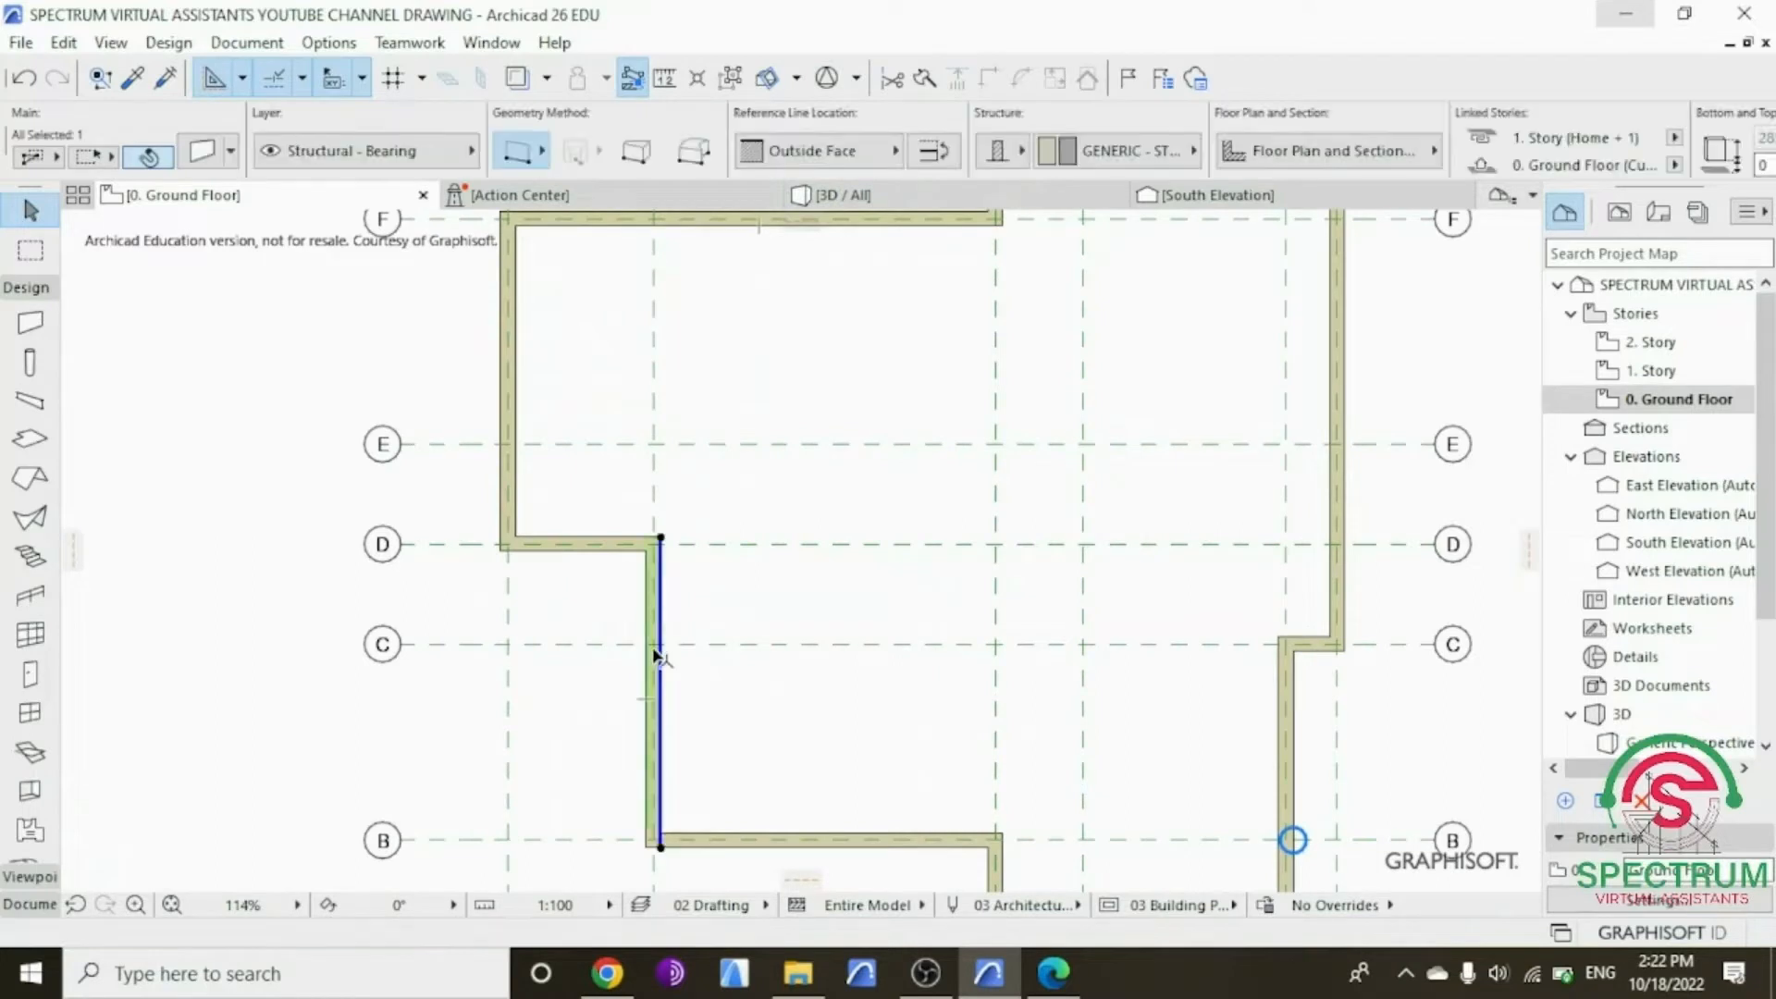
pyautogui.scroll(1, 661, 611)
pyautogui.scroll(4, 658, 557)
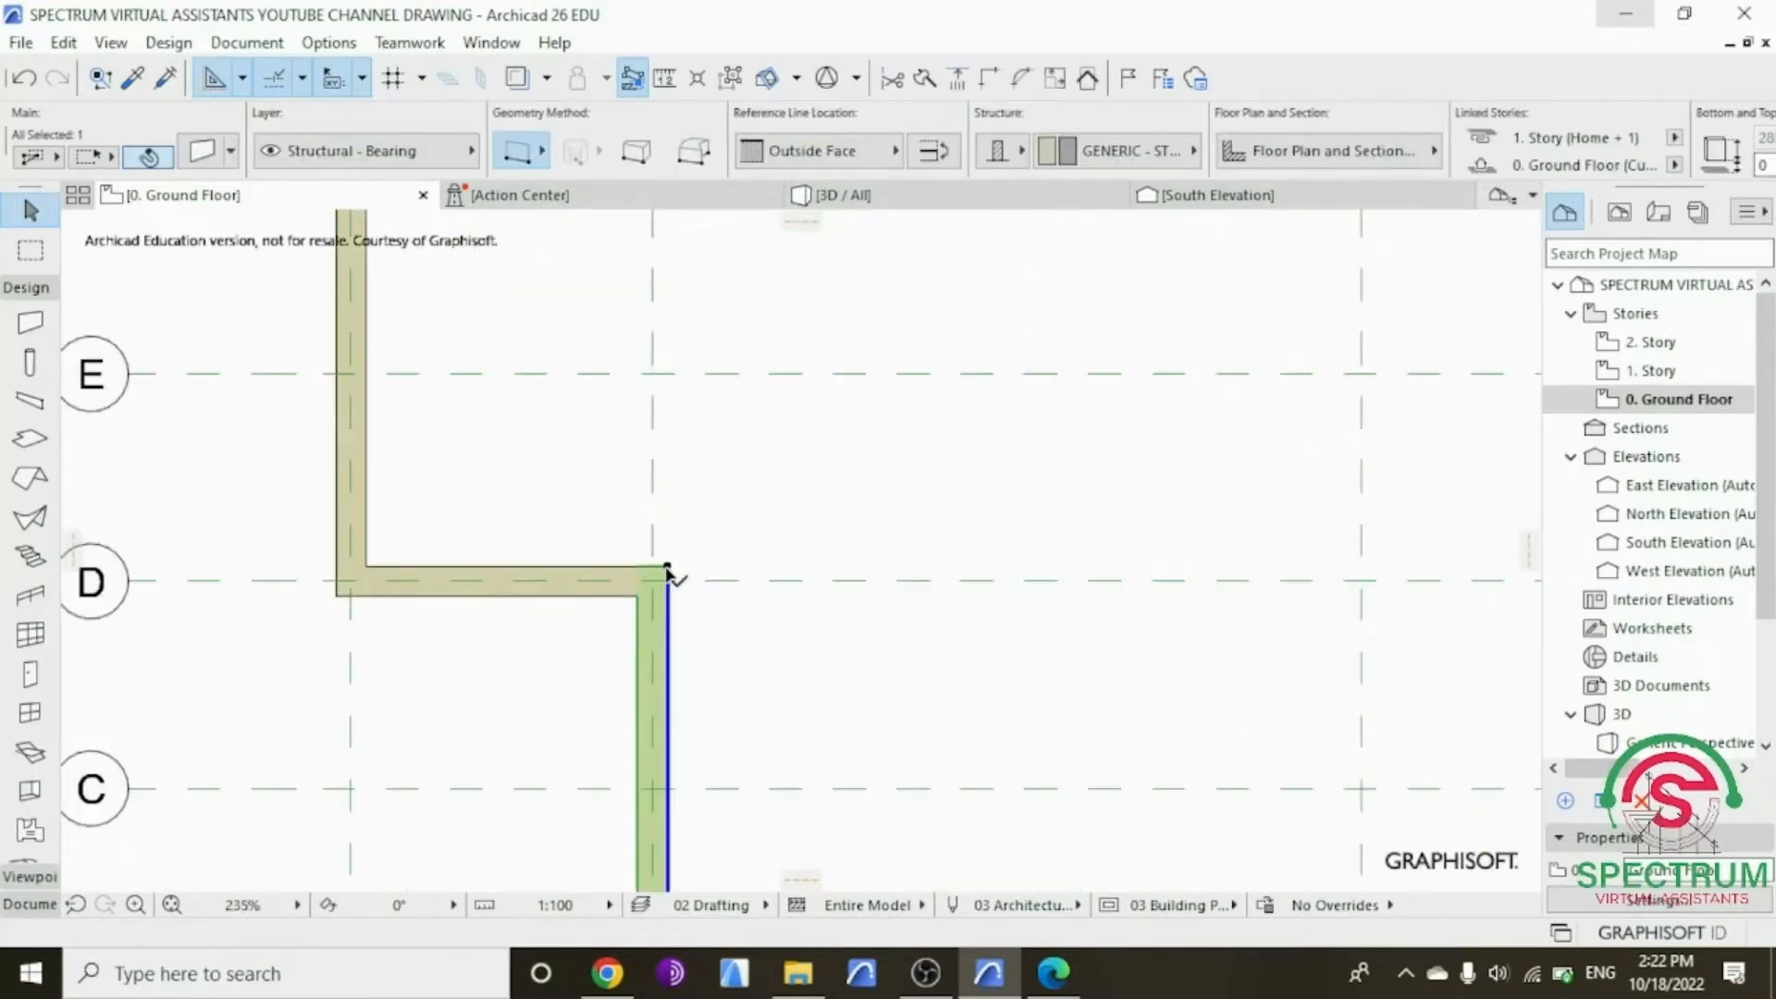
pyautogui.click(669, 569)
pyautogui.scroll(-3, 668, 569)
pyautogui.scroll(-1, 671, 567)
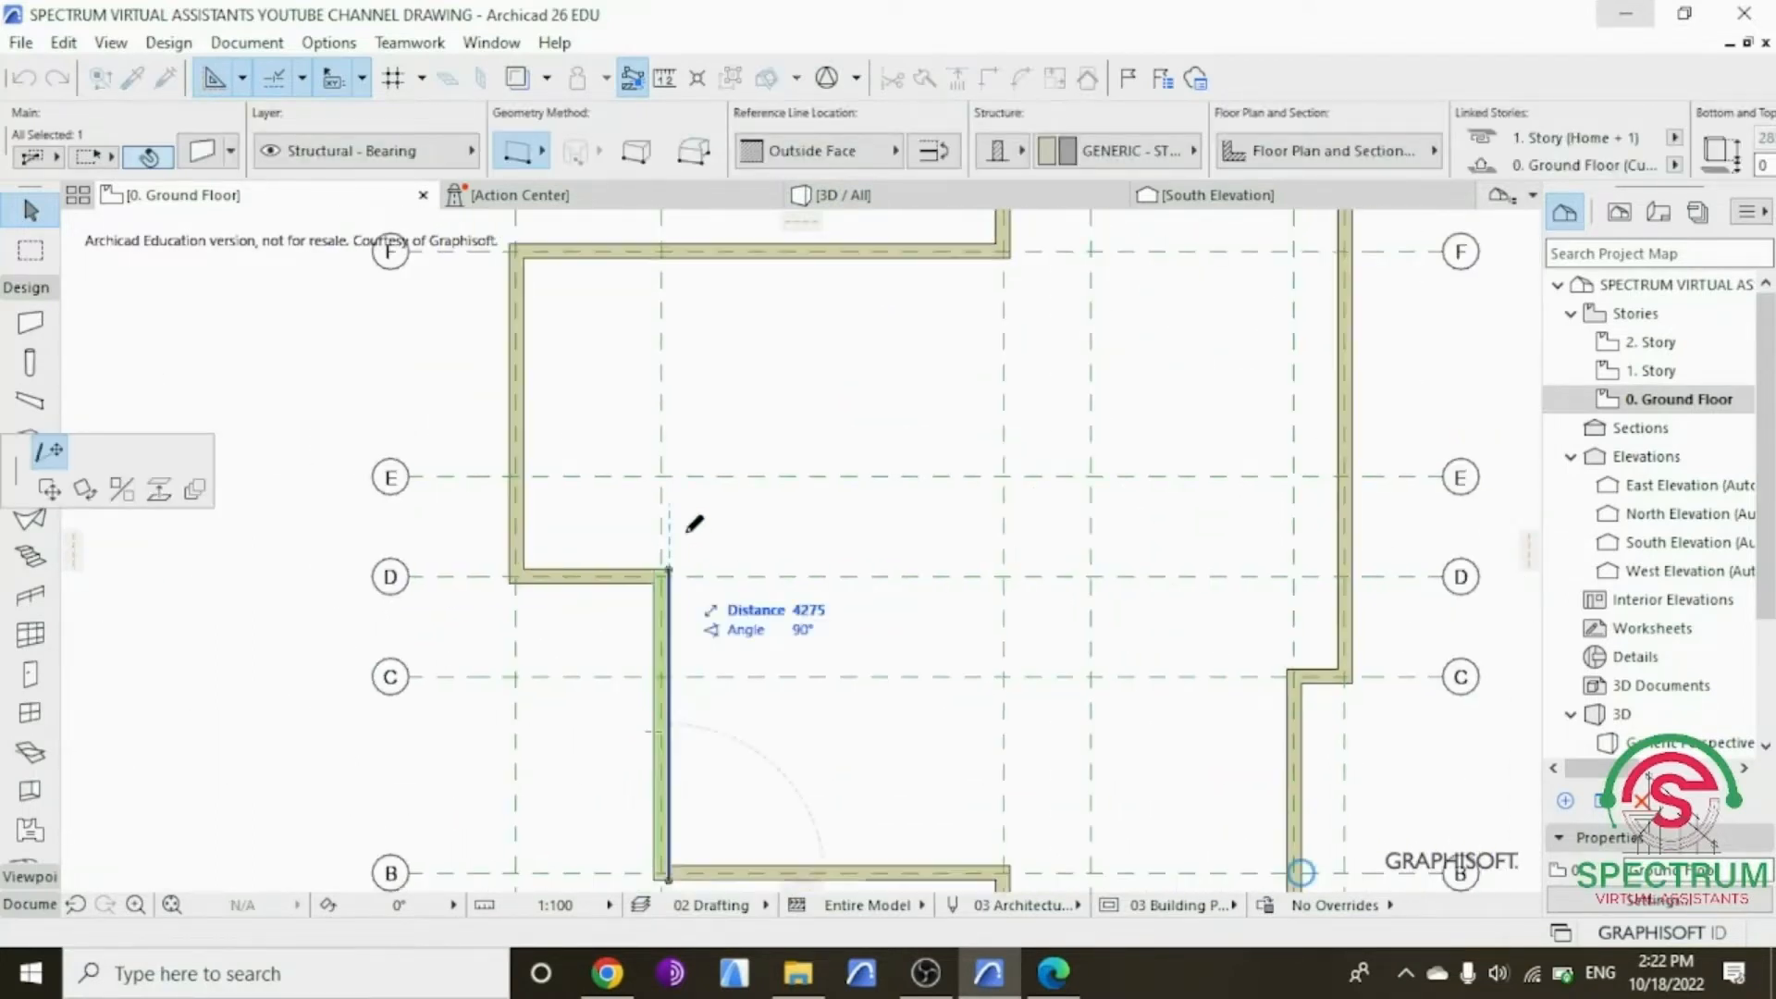
pyautogui.scroll(5, 686, 225)
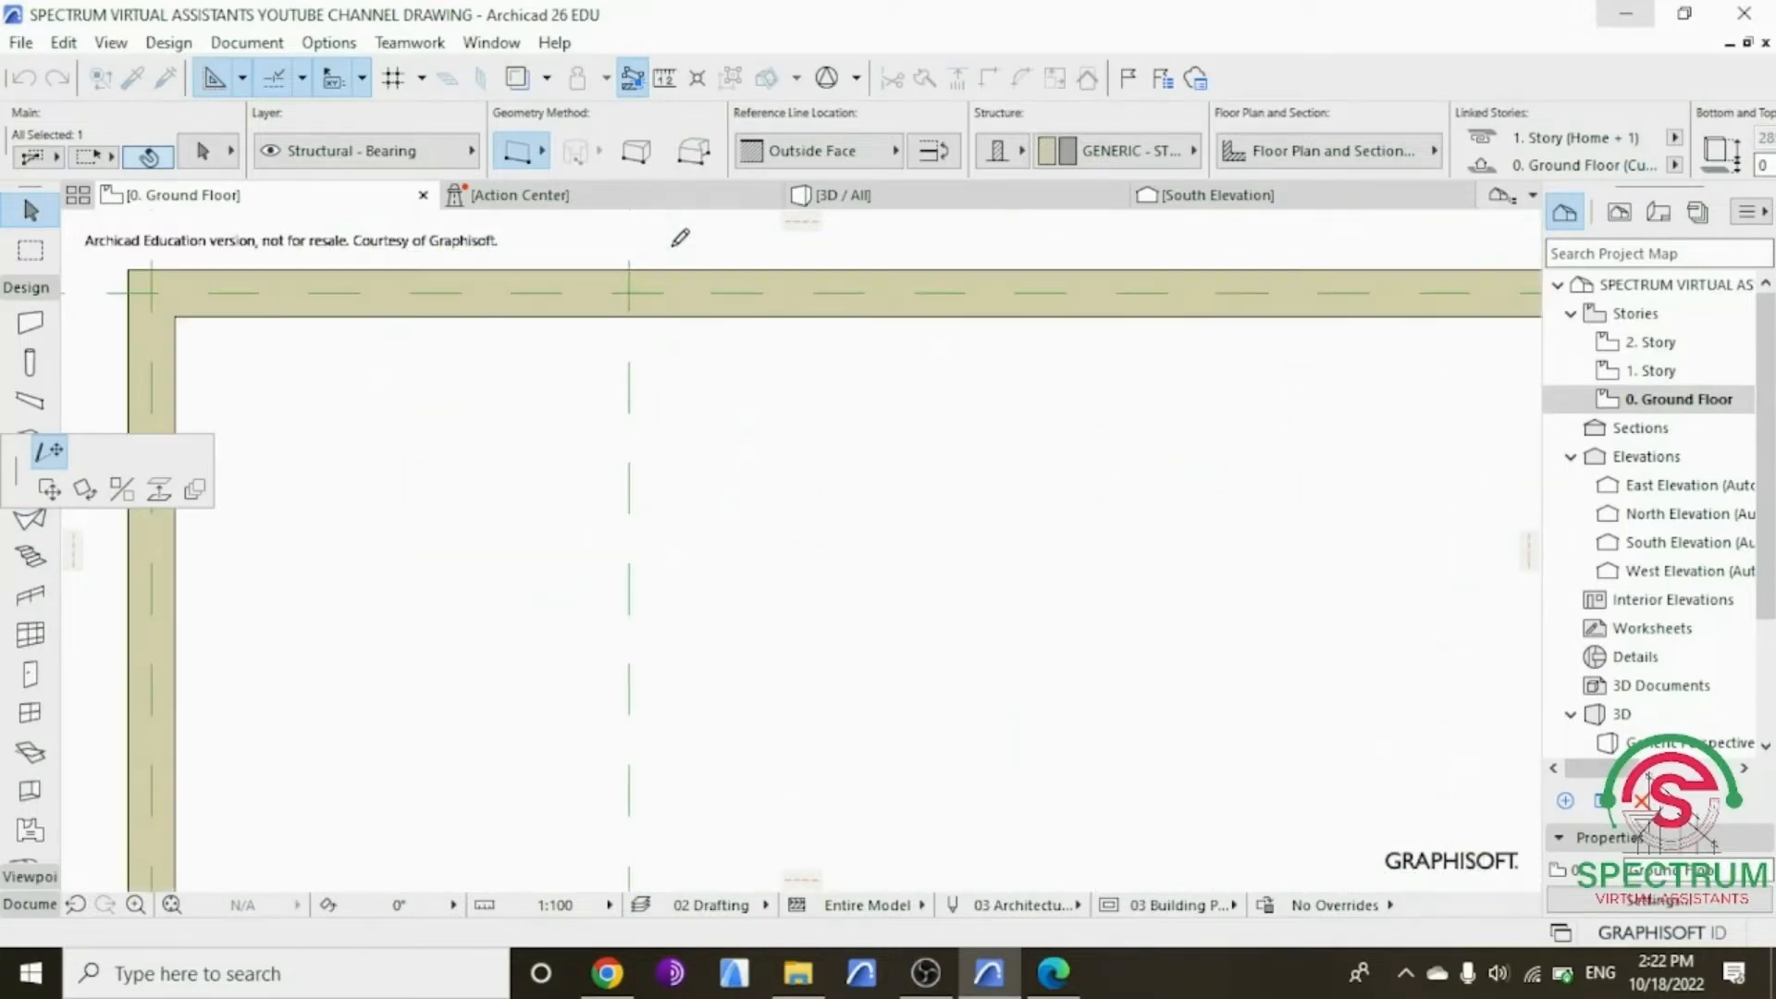
pyautogui.click(637, 291)
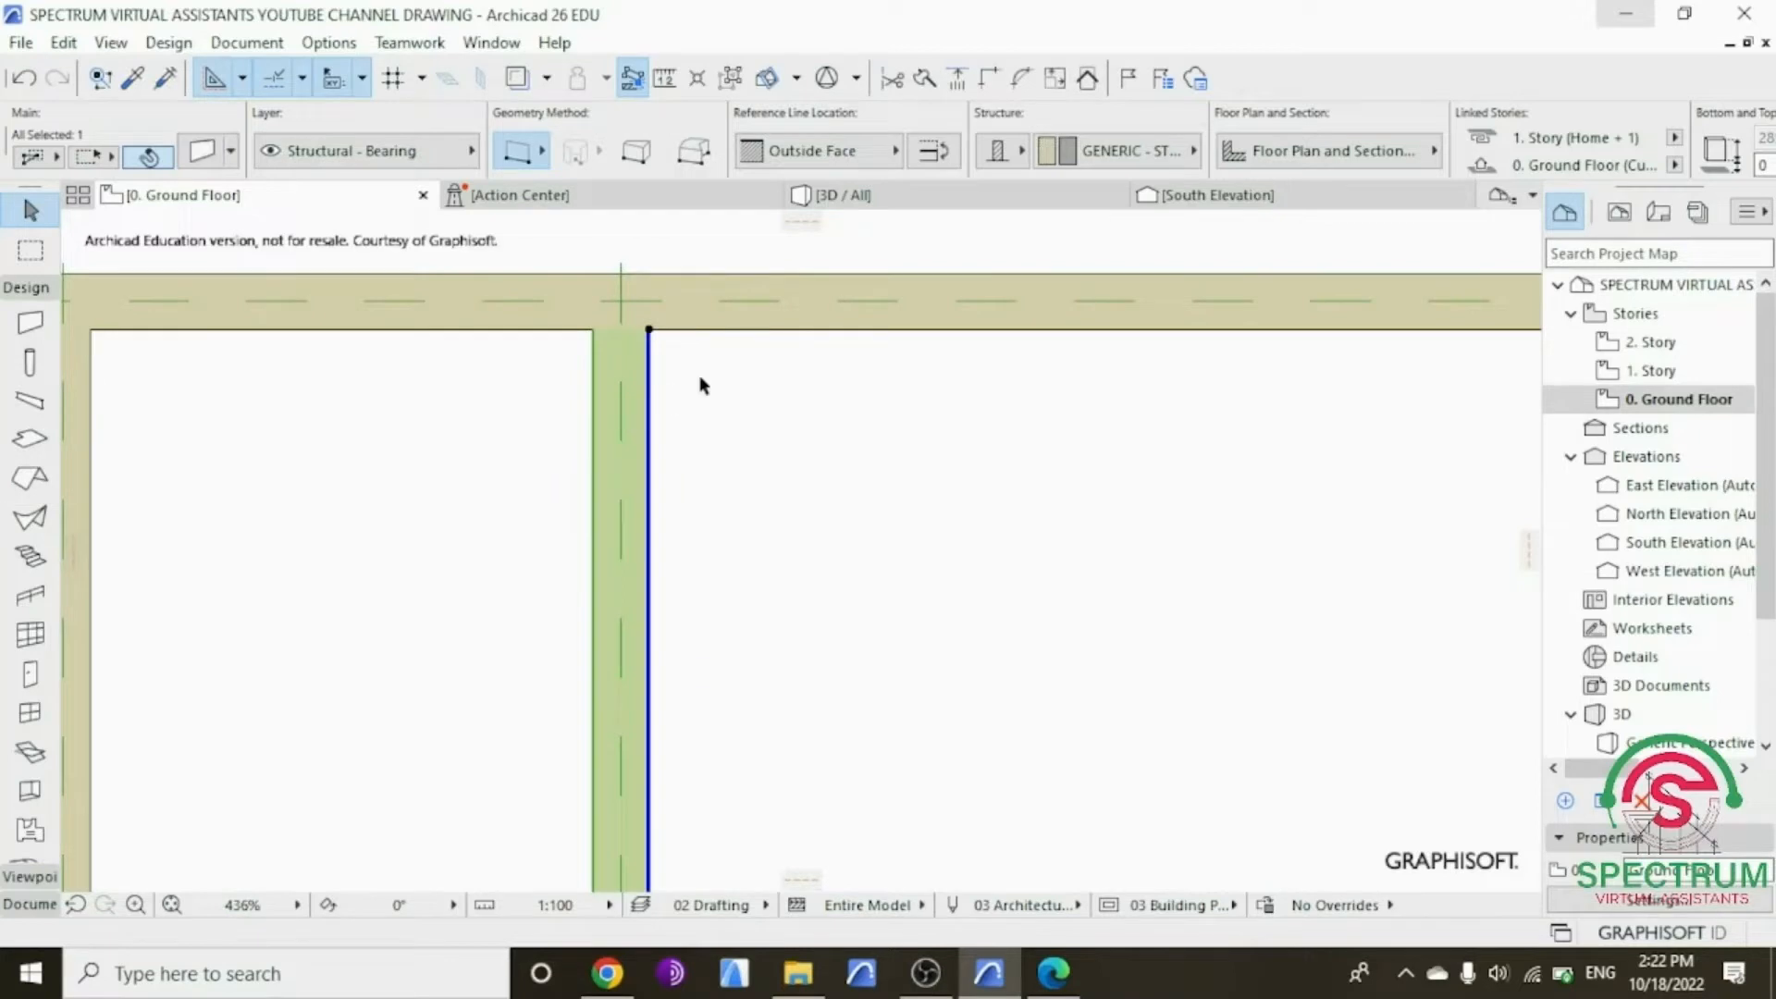
pyautogui.scroll(-8, 700, 378)
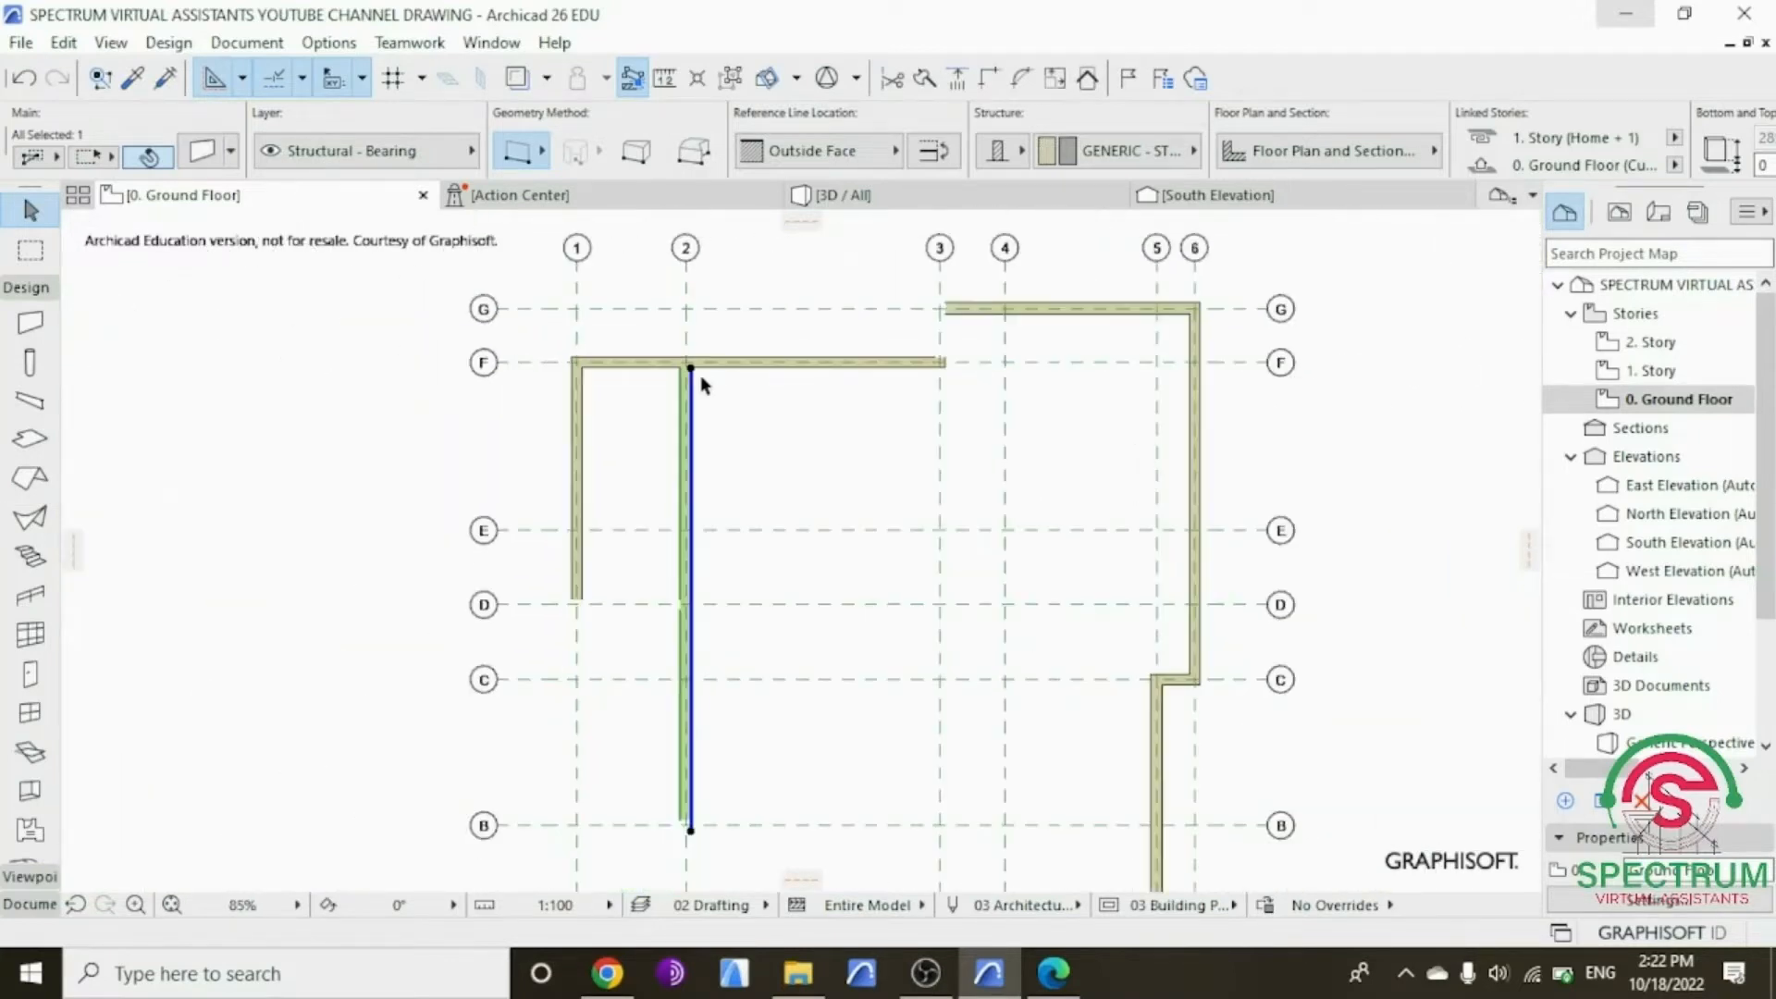
pyautogui.click(860, 427)
# Step: Stretch the short wall on gridline 3 from gridline B up to gridline F
pyautogui.scroll(-2, 857, 681)
pyautogui.scroll(3, 889, 731)
pyautogui.scroll(3, 890, 731)
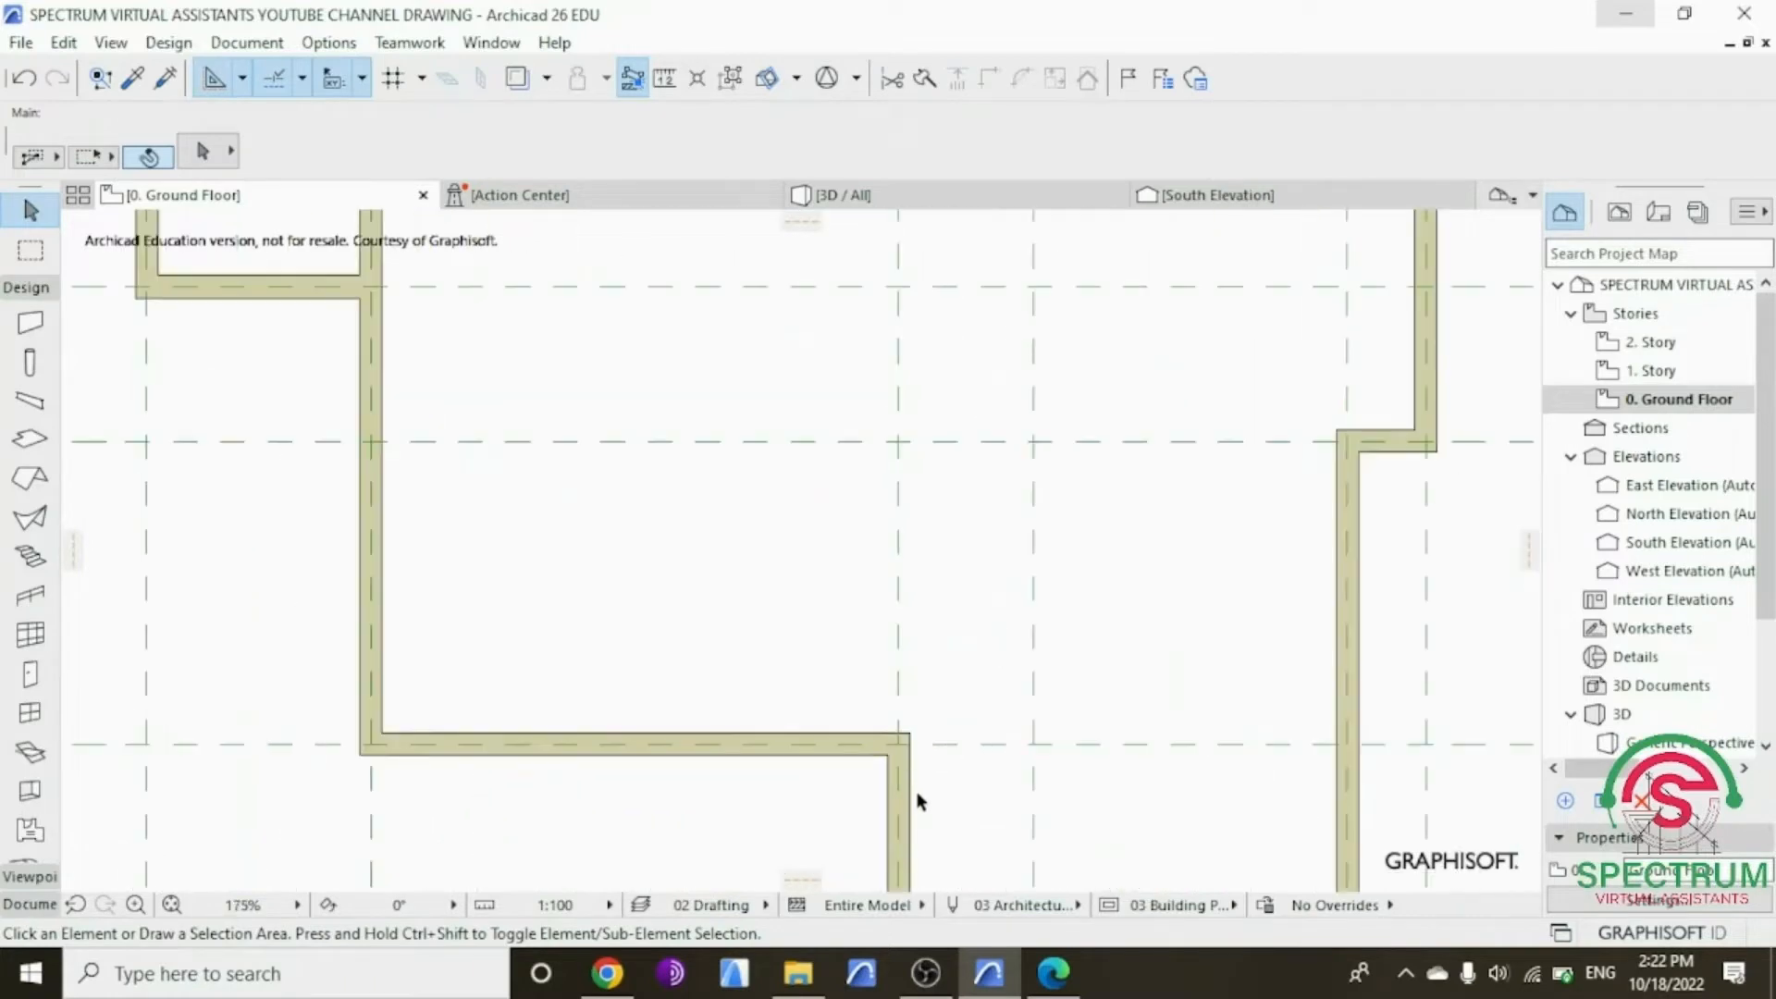
pyautogui.click(891, 770)
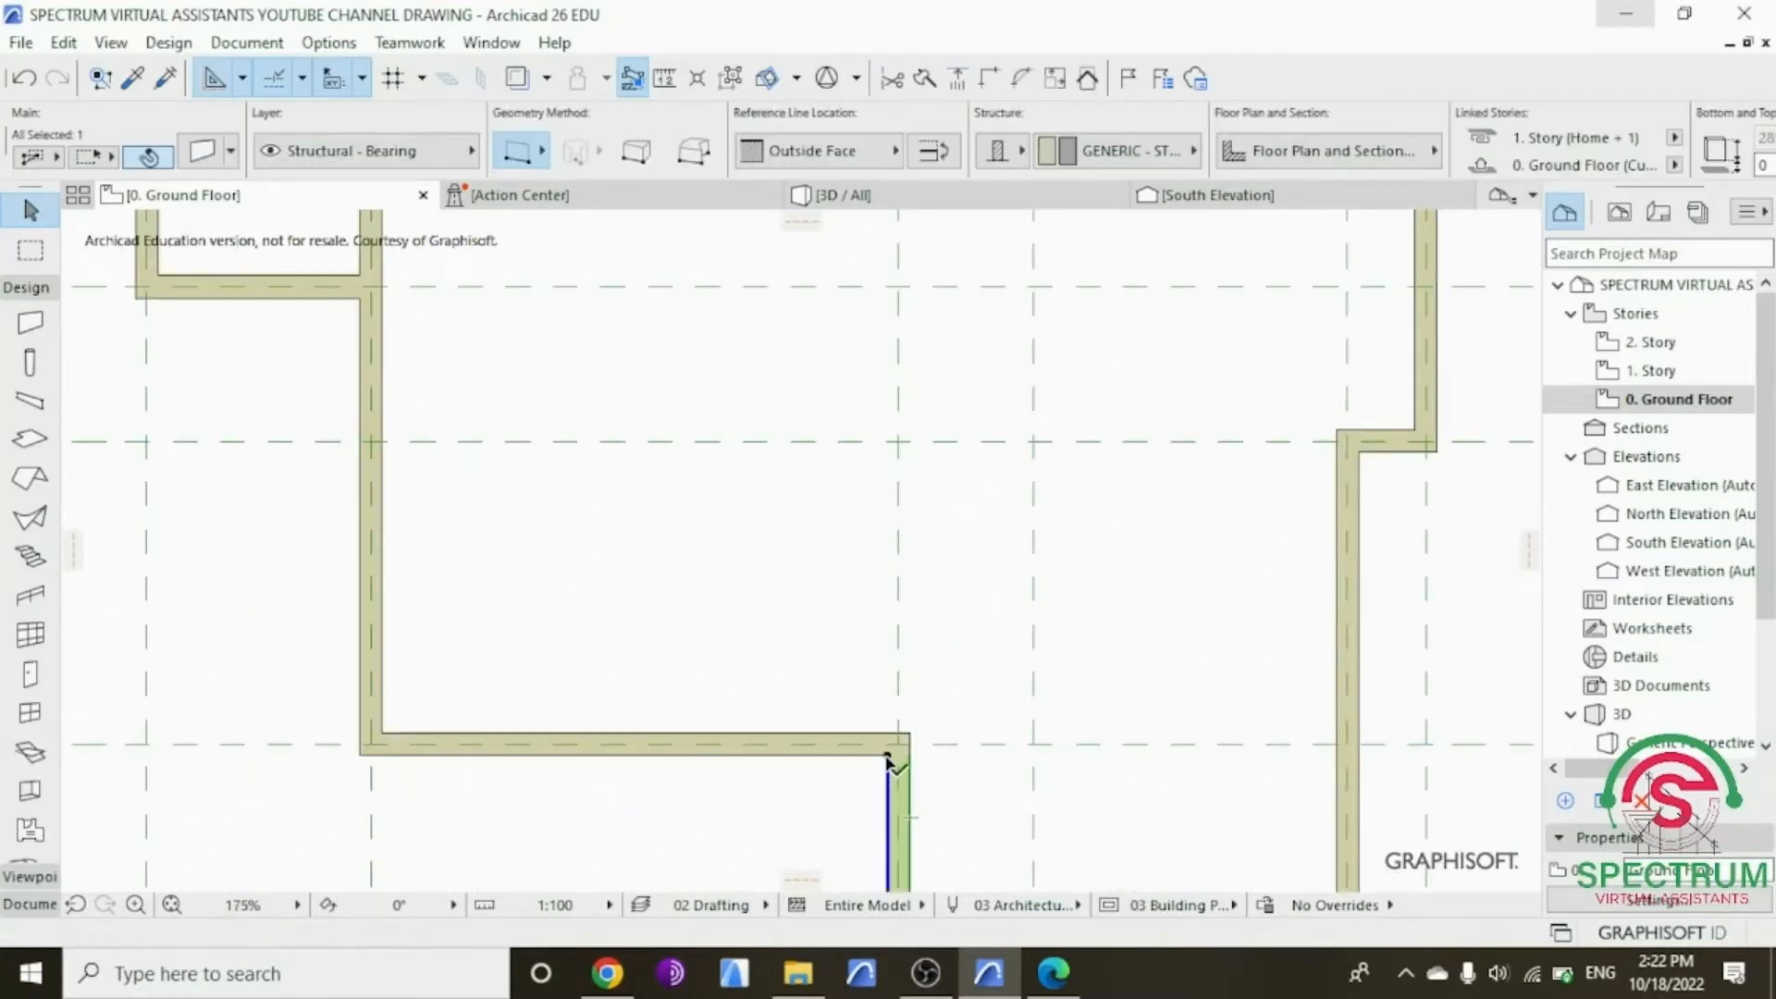
pyautogui.click(889, 755)
pyautogui.scroll(-4, 890, 753)
pyautogui.scroll(-2, 890, 754)
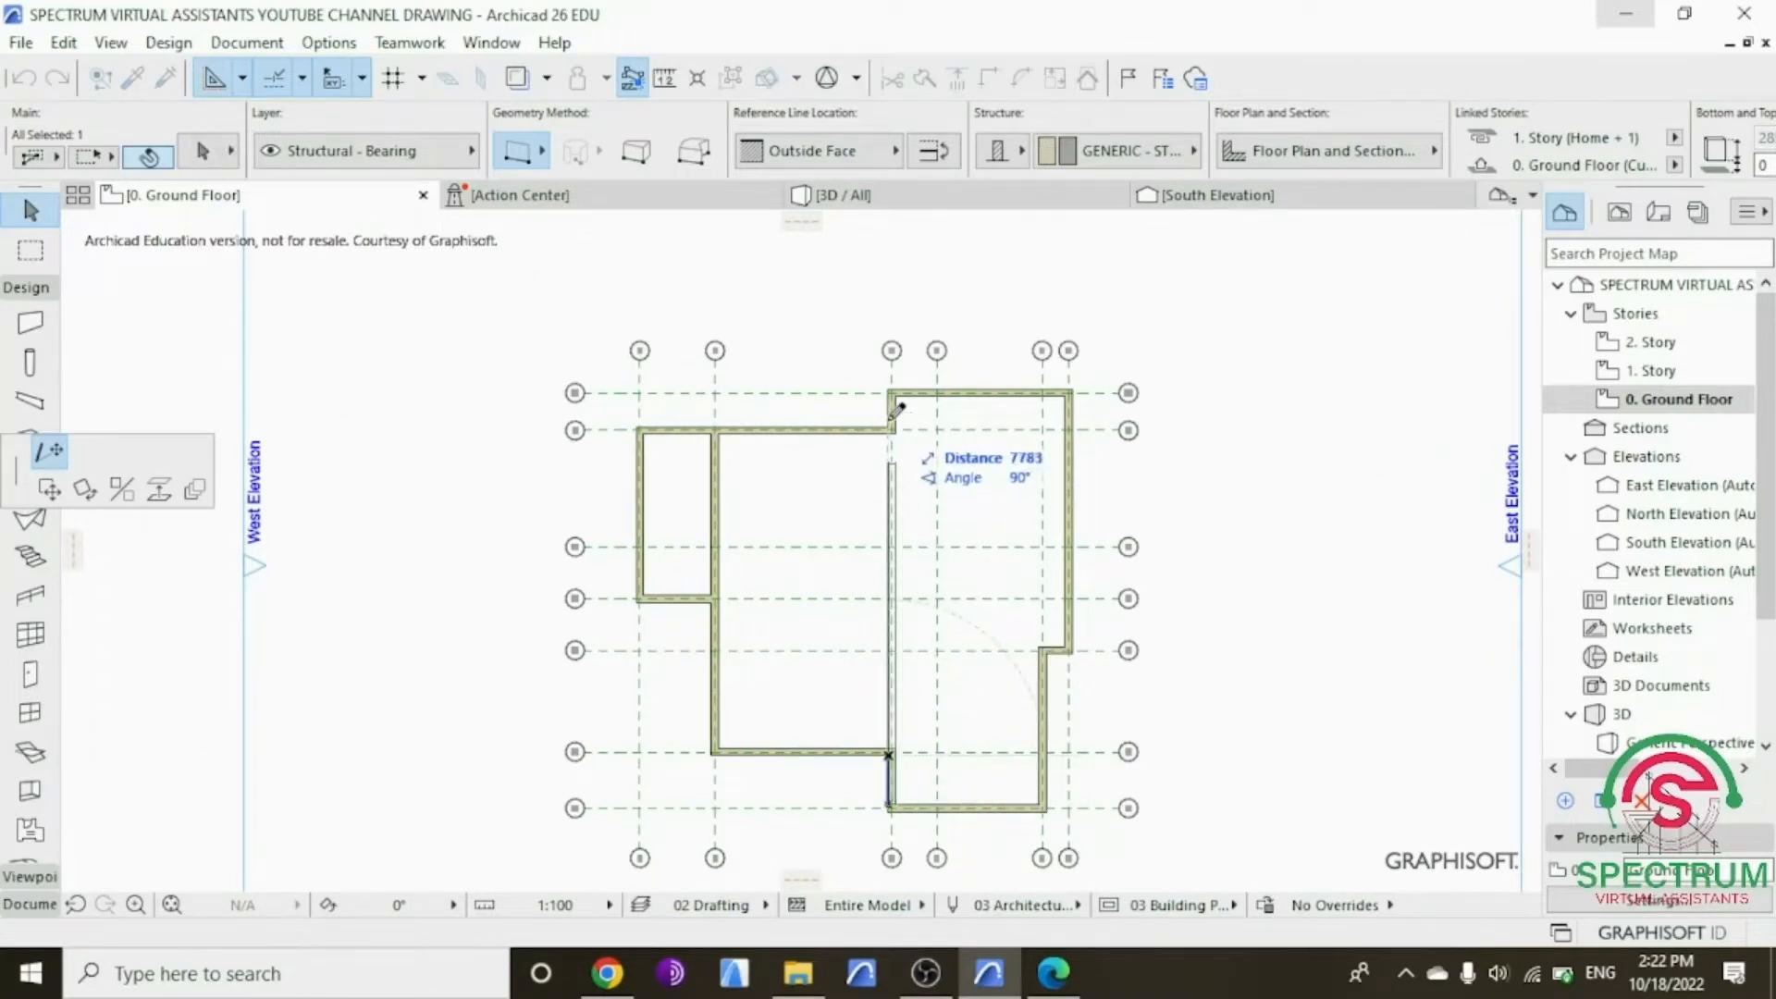
pyautogui.scroll(4, 895, 410)
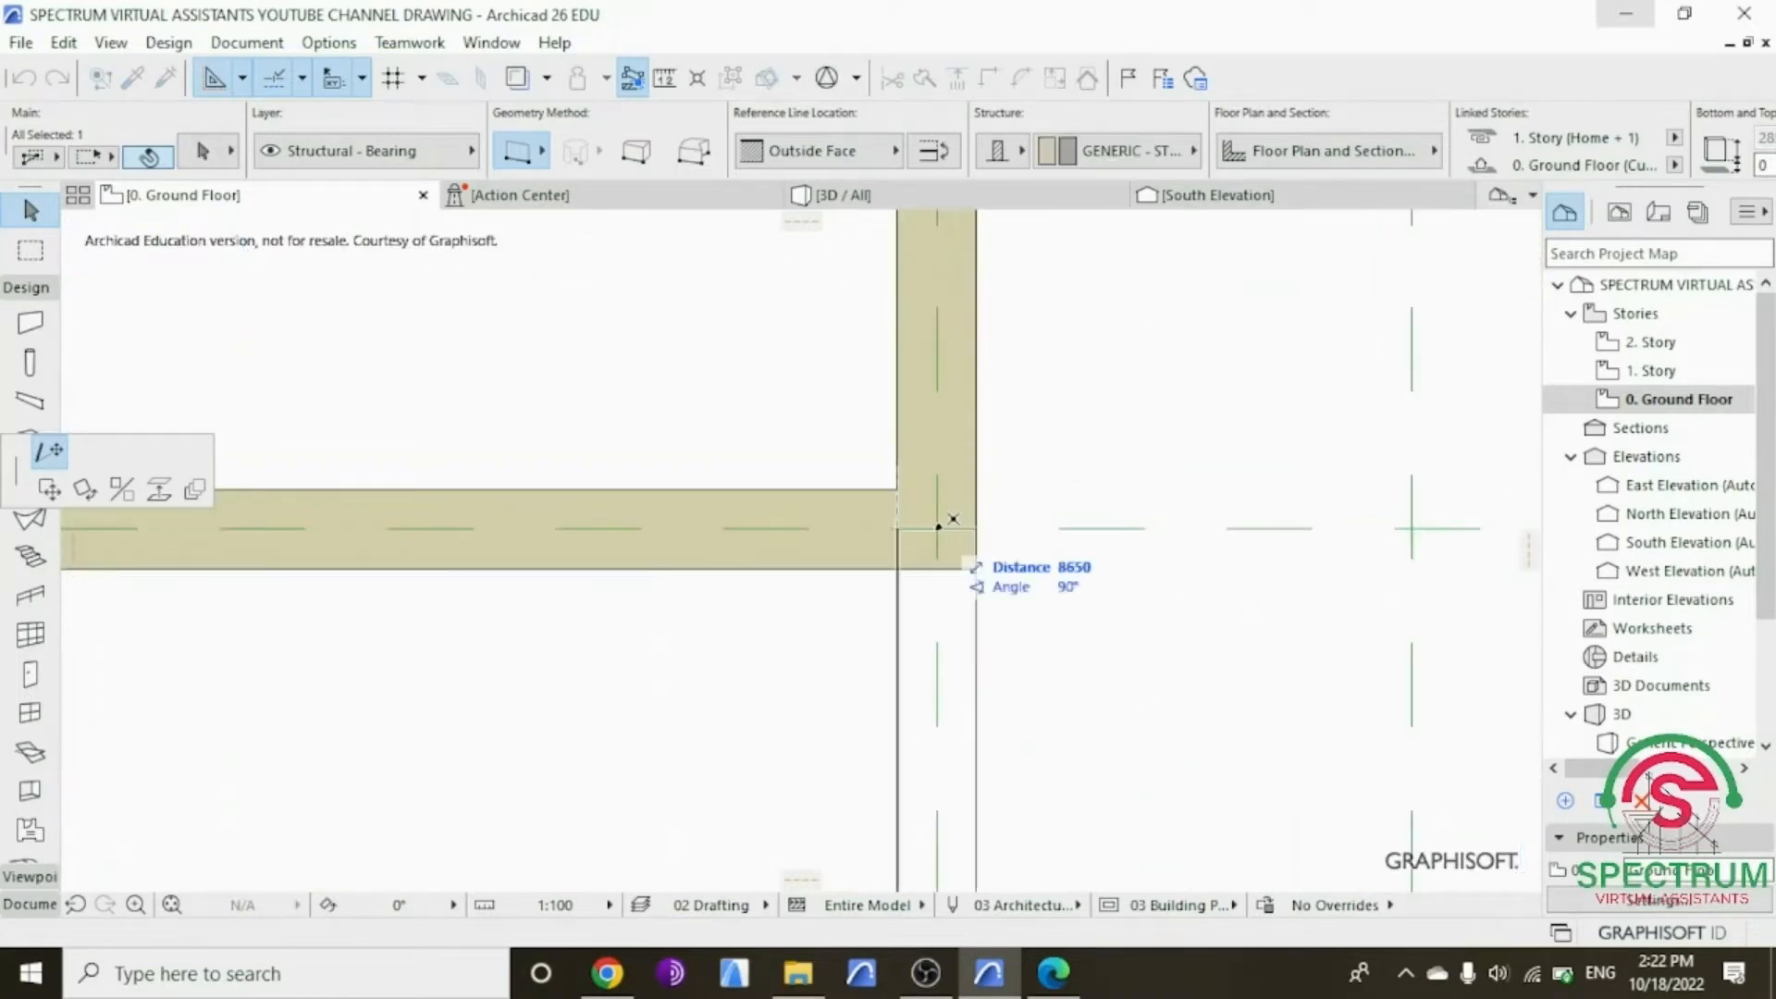
pyautogui.click(938, 526)
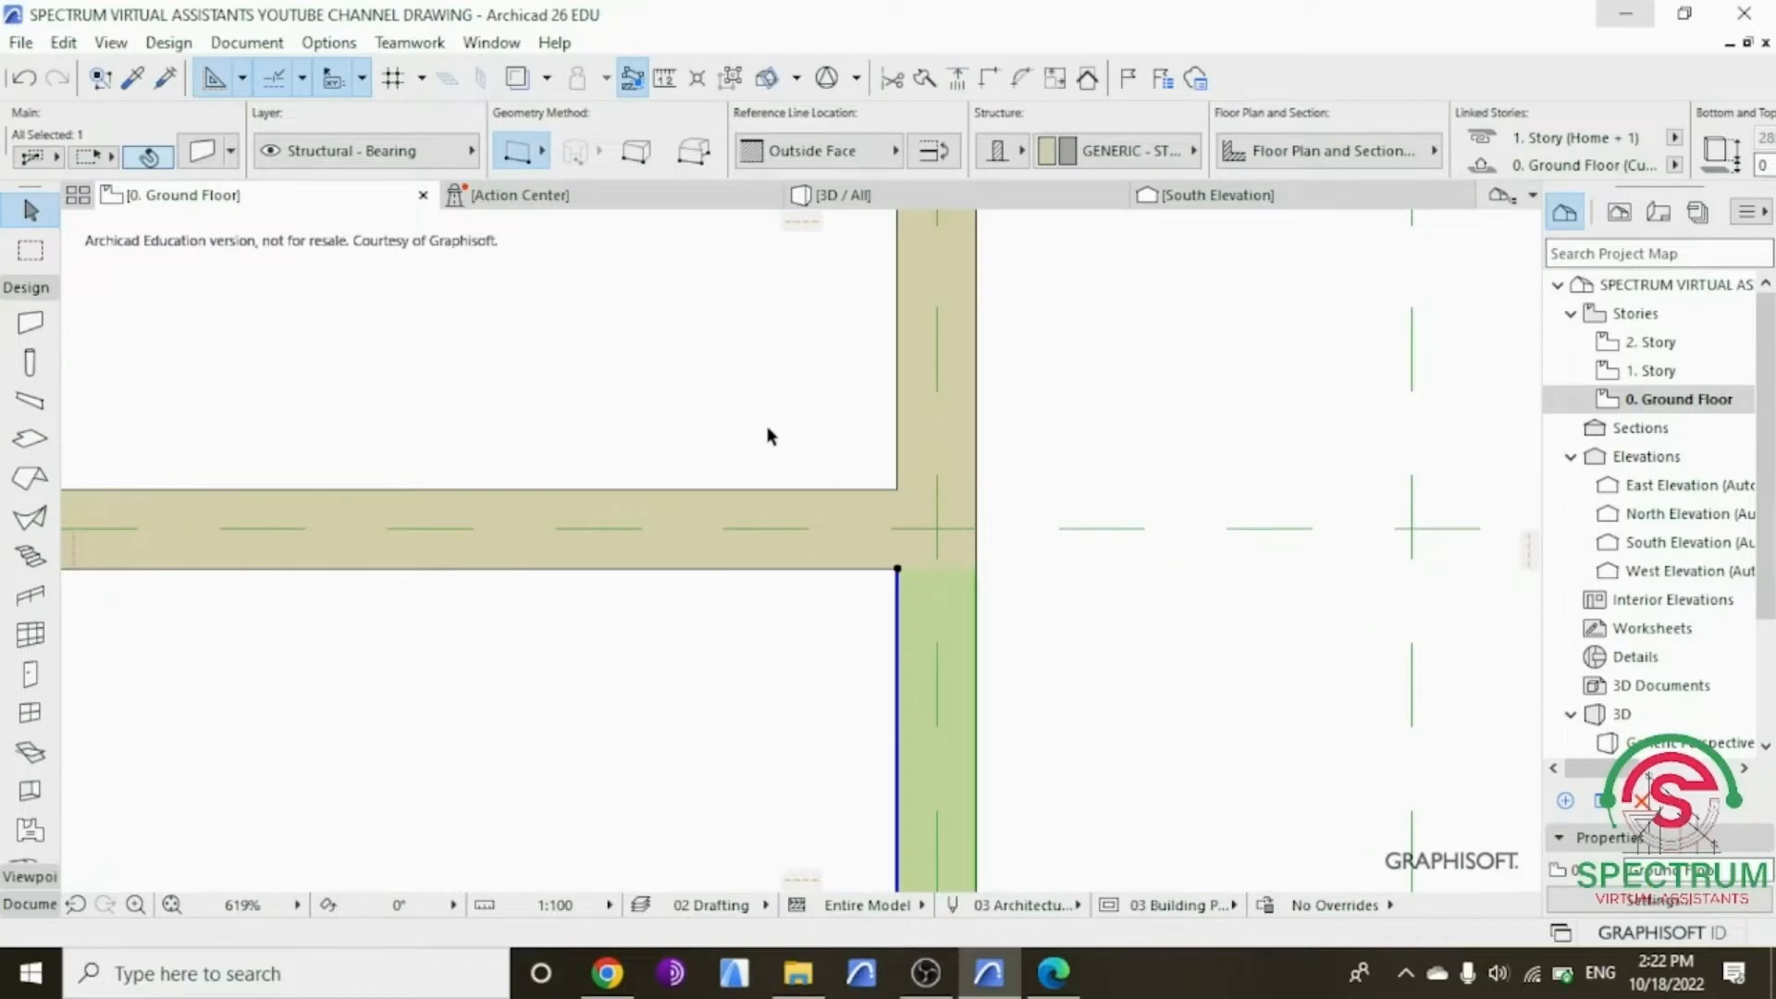
pyautogui.scroll(-5, 769, 425)
pyautogui.scroll(-3, 770, 432)
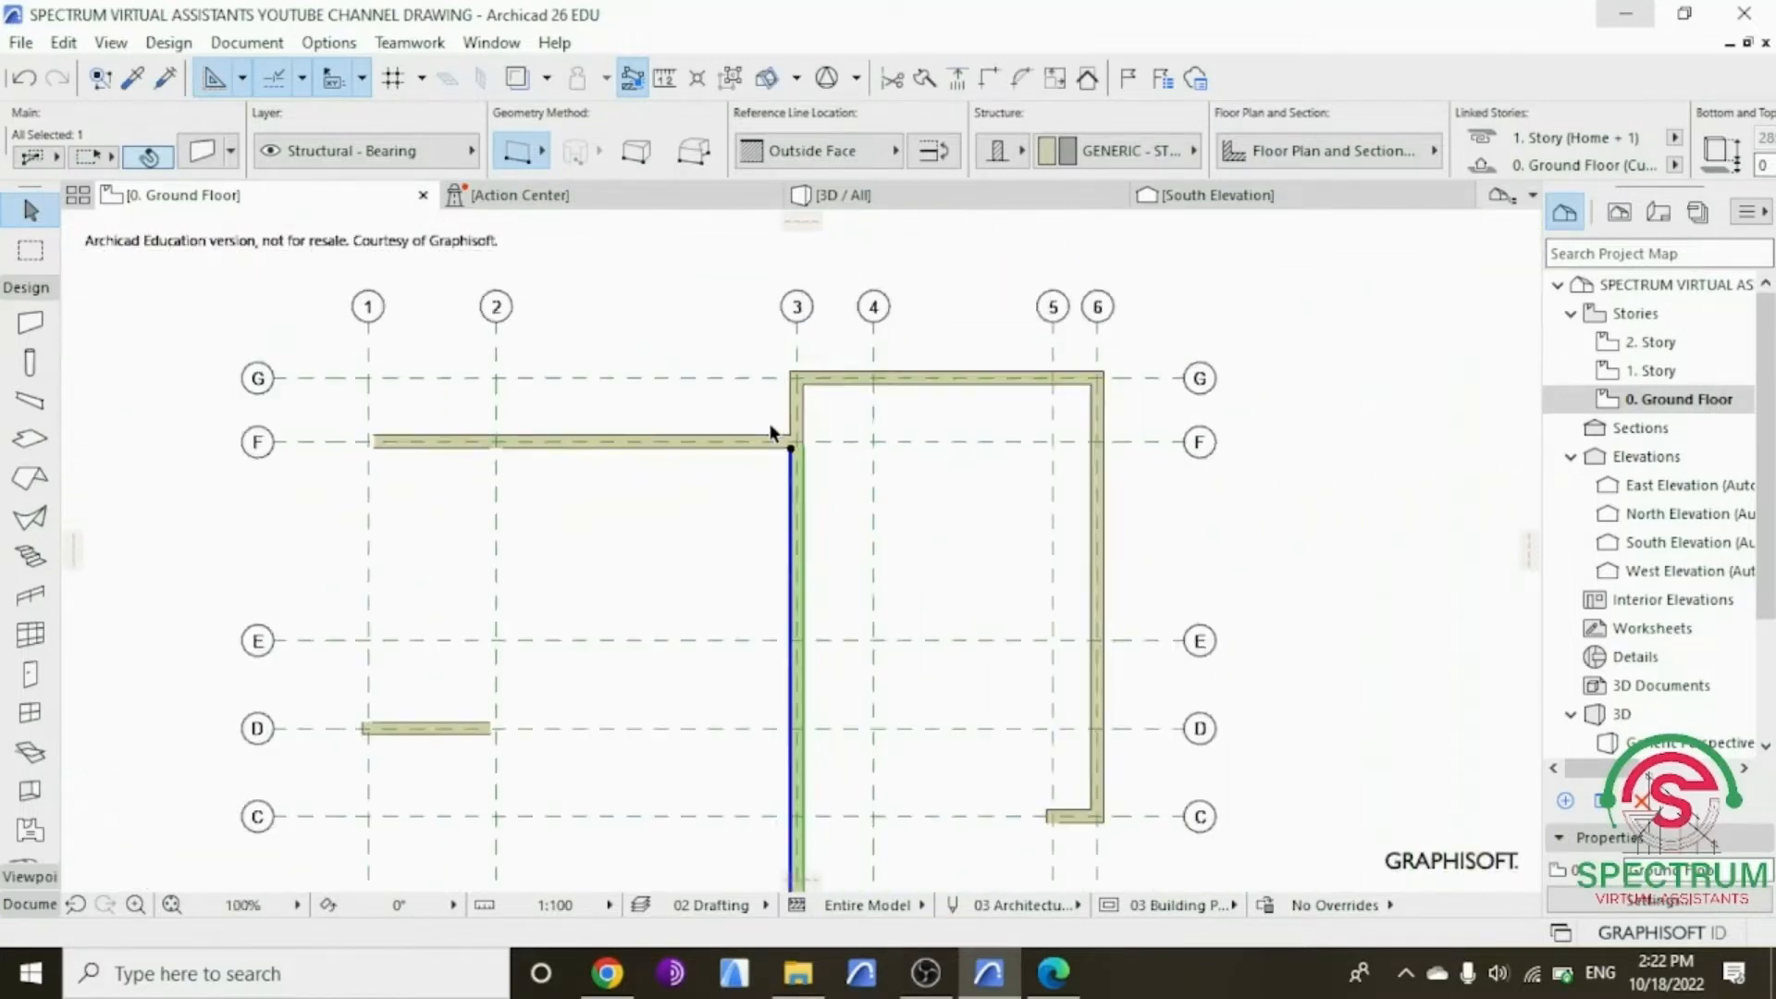
pyautogui.click(1140, 525)
# Step: Stretch the short wall on gridline C from gridline 5 across to gridline 4
pyautogui.scroll(-2, 1012, 442)
pyautogui.scroll(5, 999, 689)
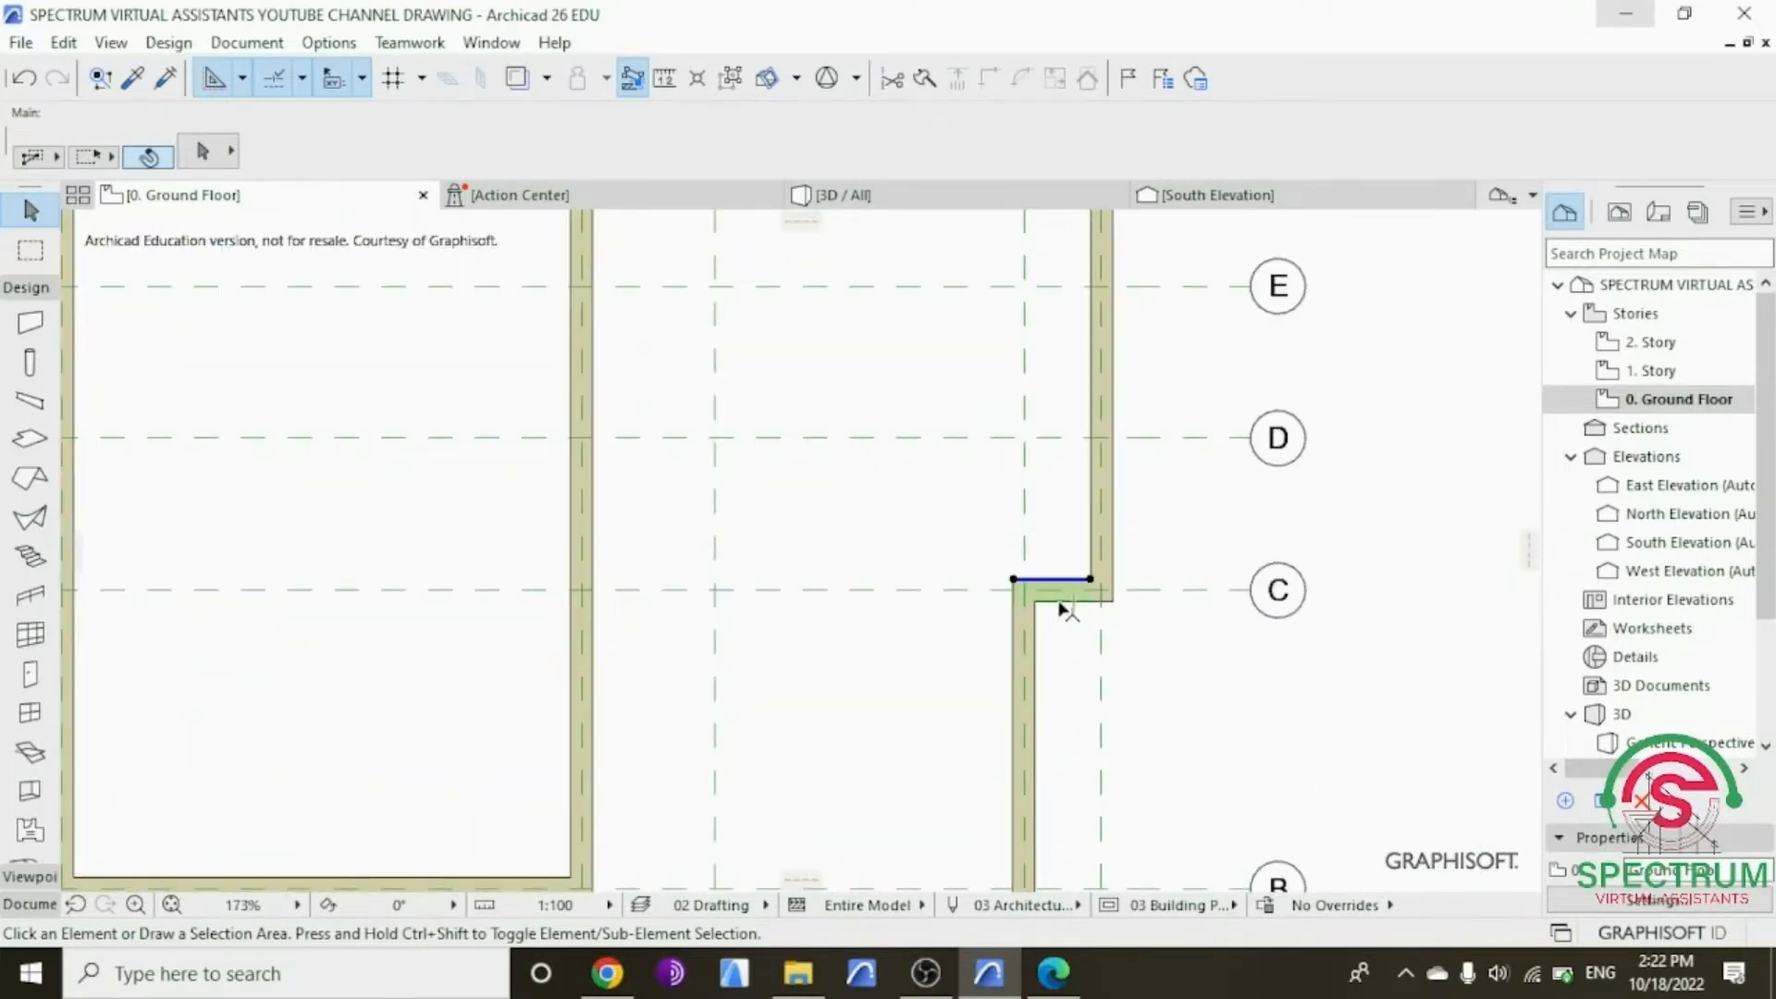
pyautogui.click(1061, 605)
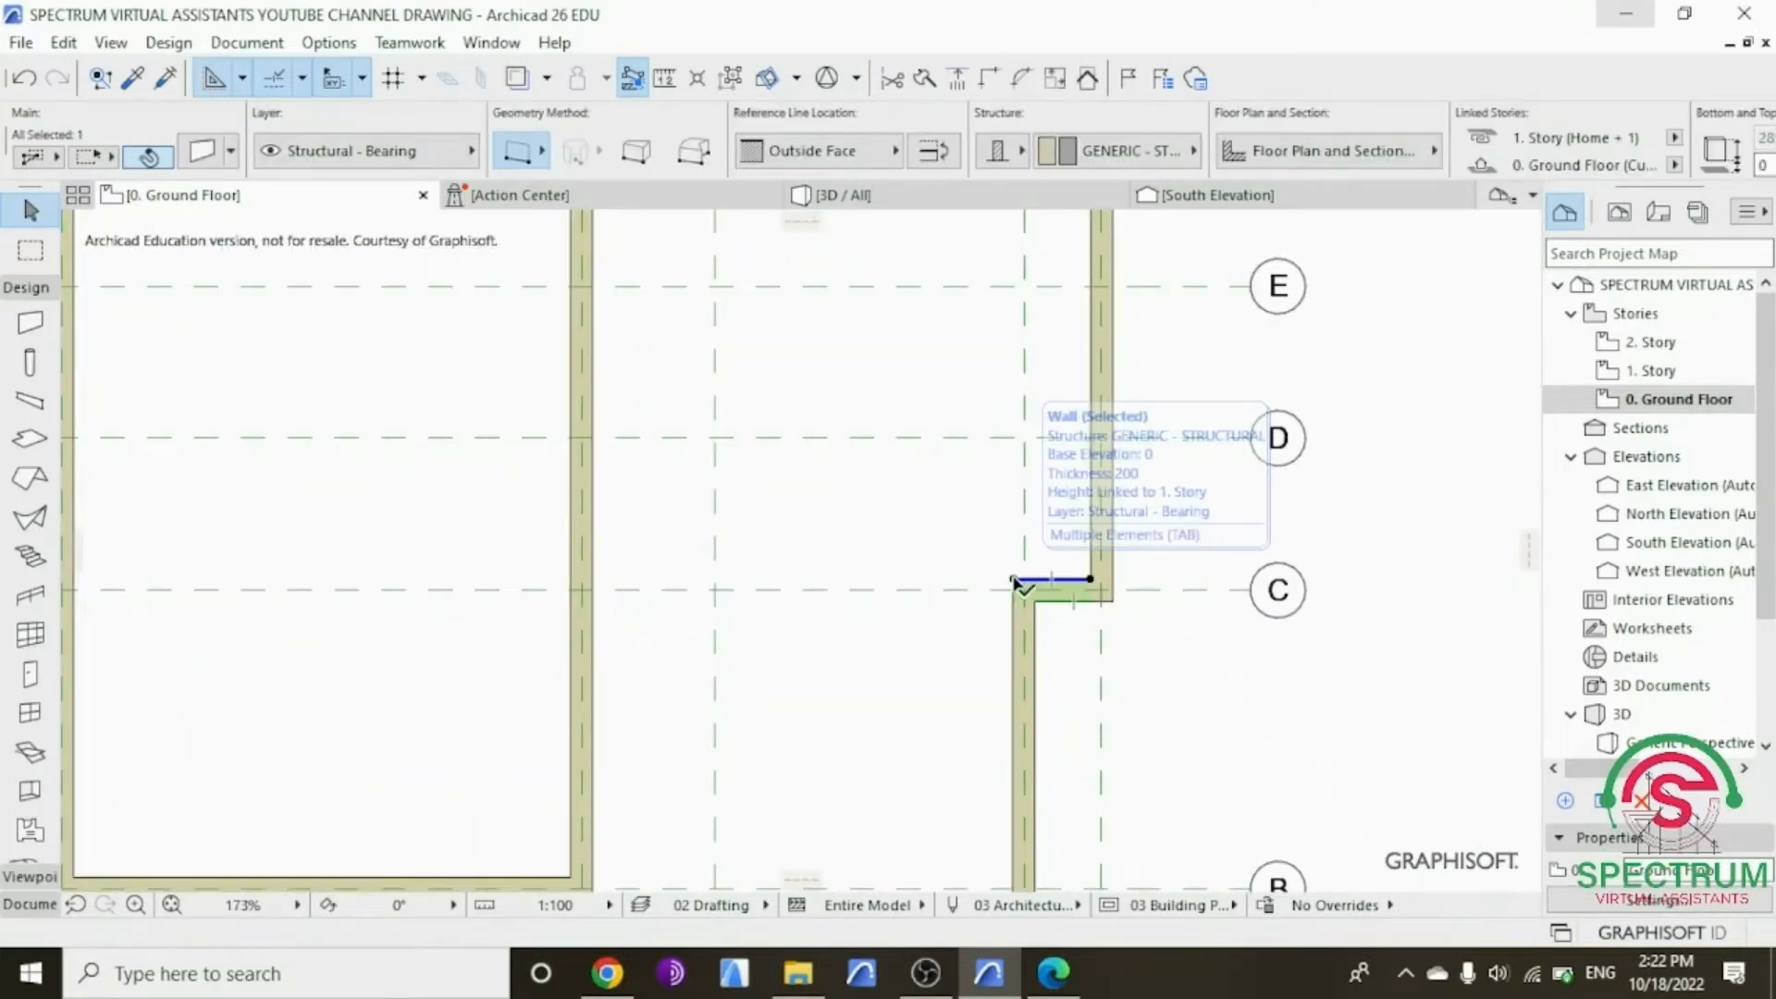
pyautogui.click(1014, 581)
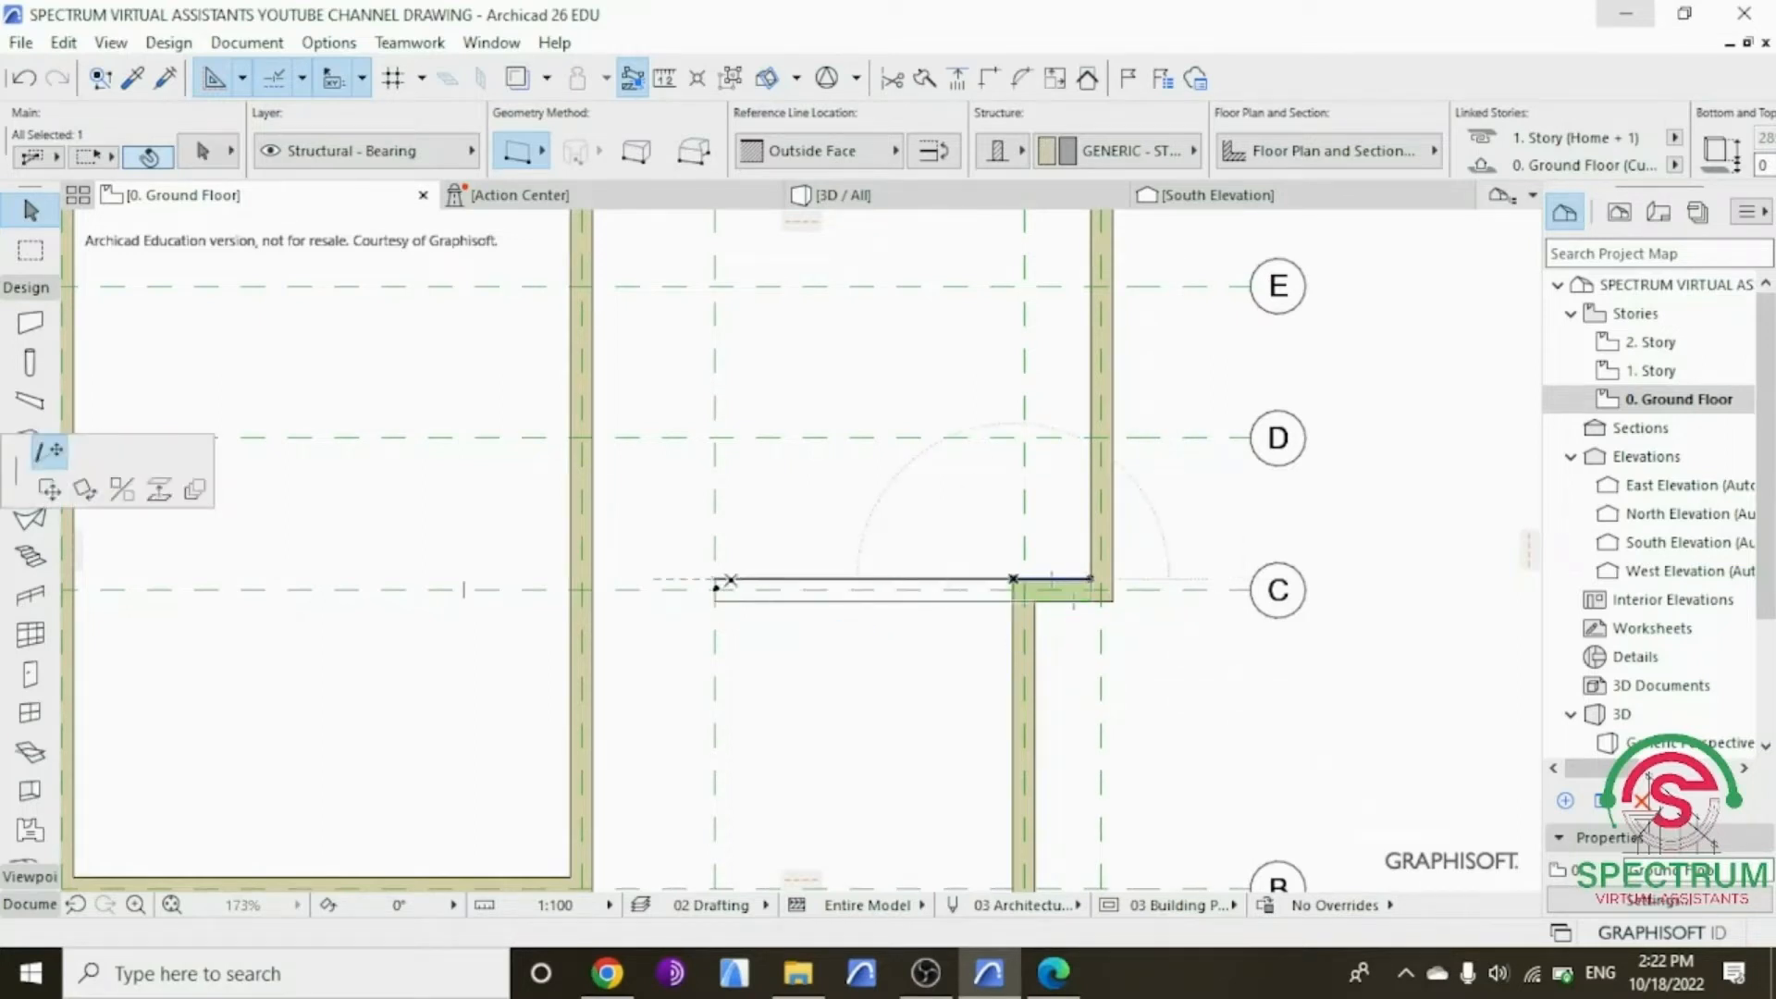
pyautogui.click(717, 583)
pyautogui.scroll(-5, 852, 664)
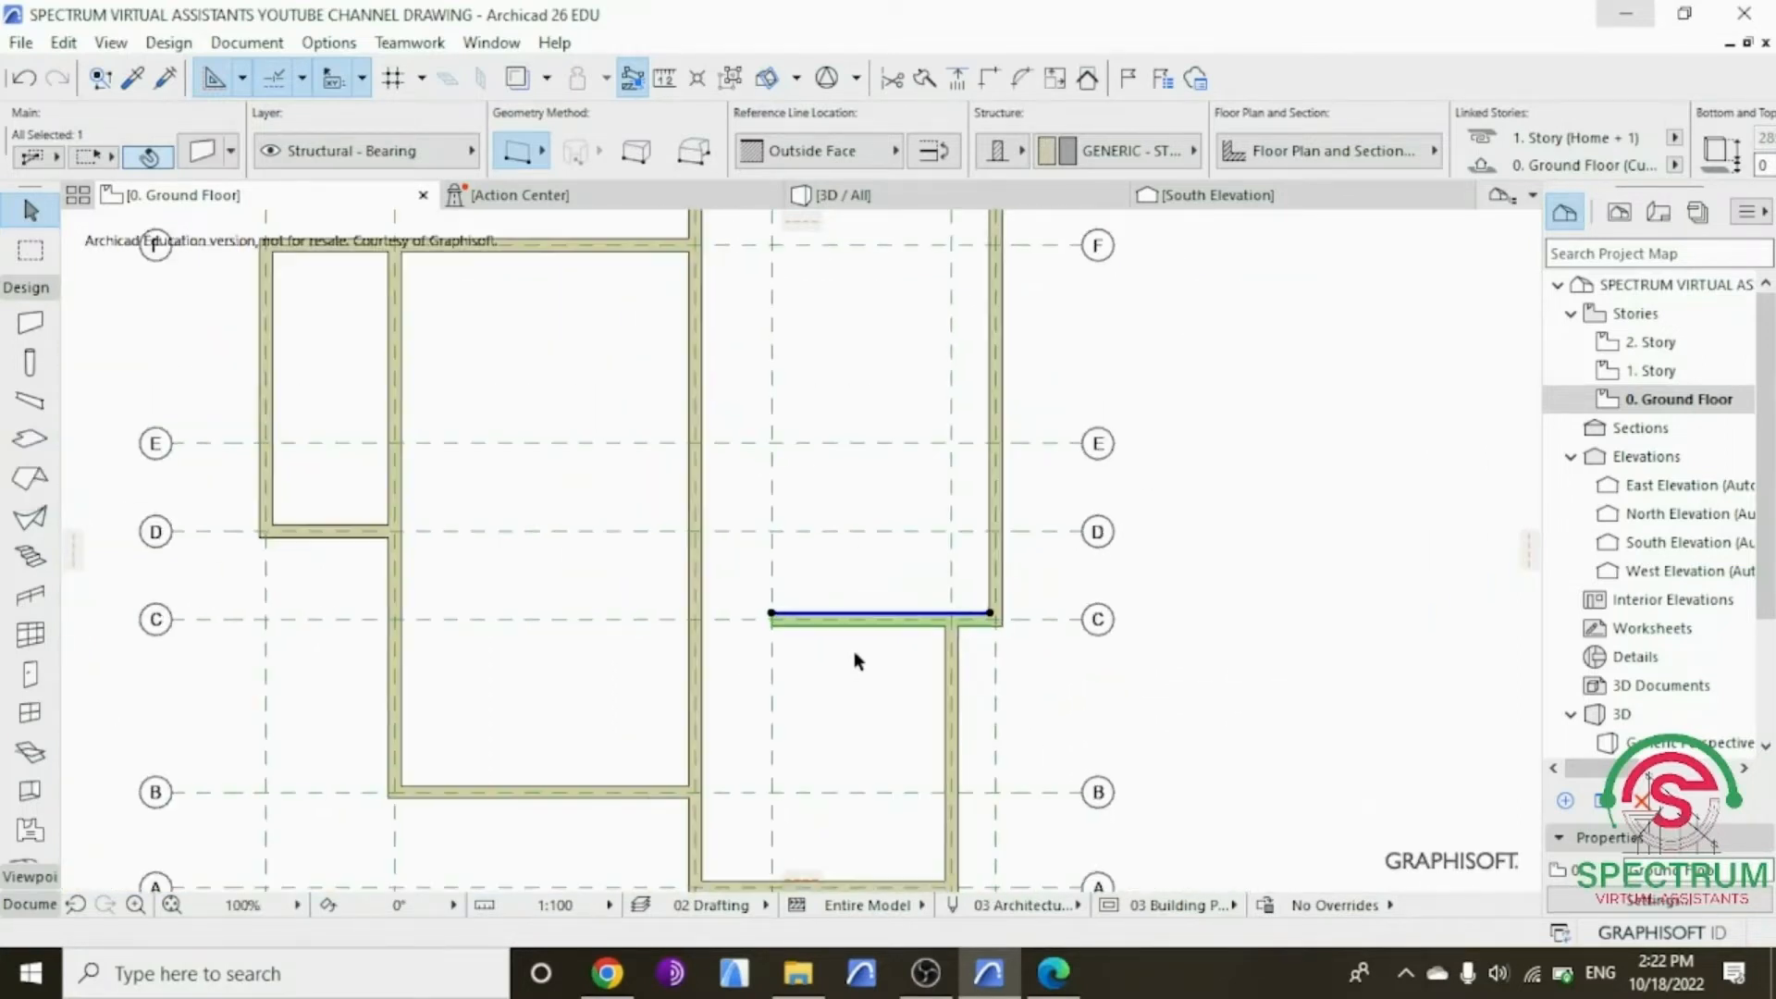
# Step: Drag a copy of the gridline C wall from the intersection of gridlines C and 6 to that of E and 6
pyautogui.rightClick(1145, 381)
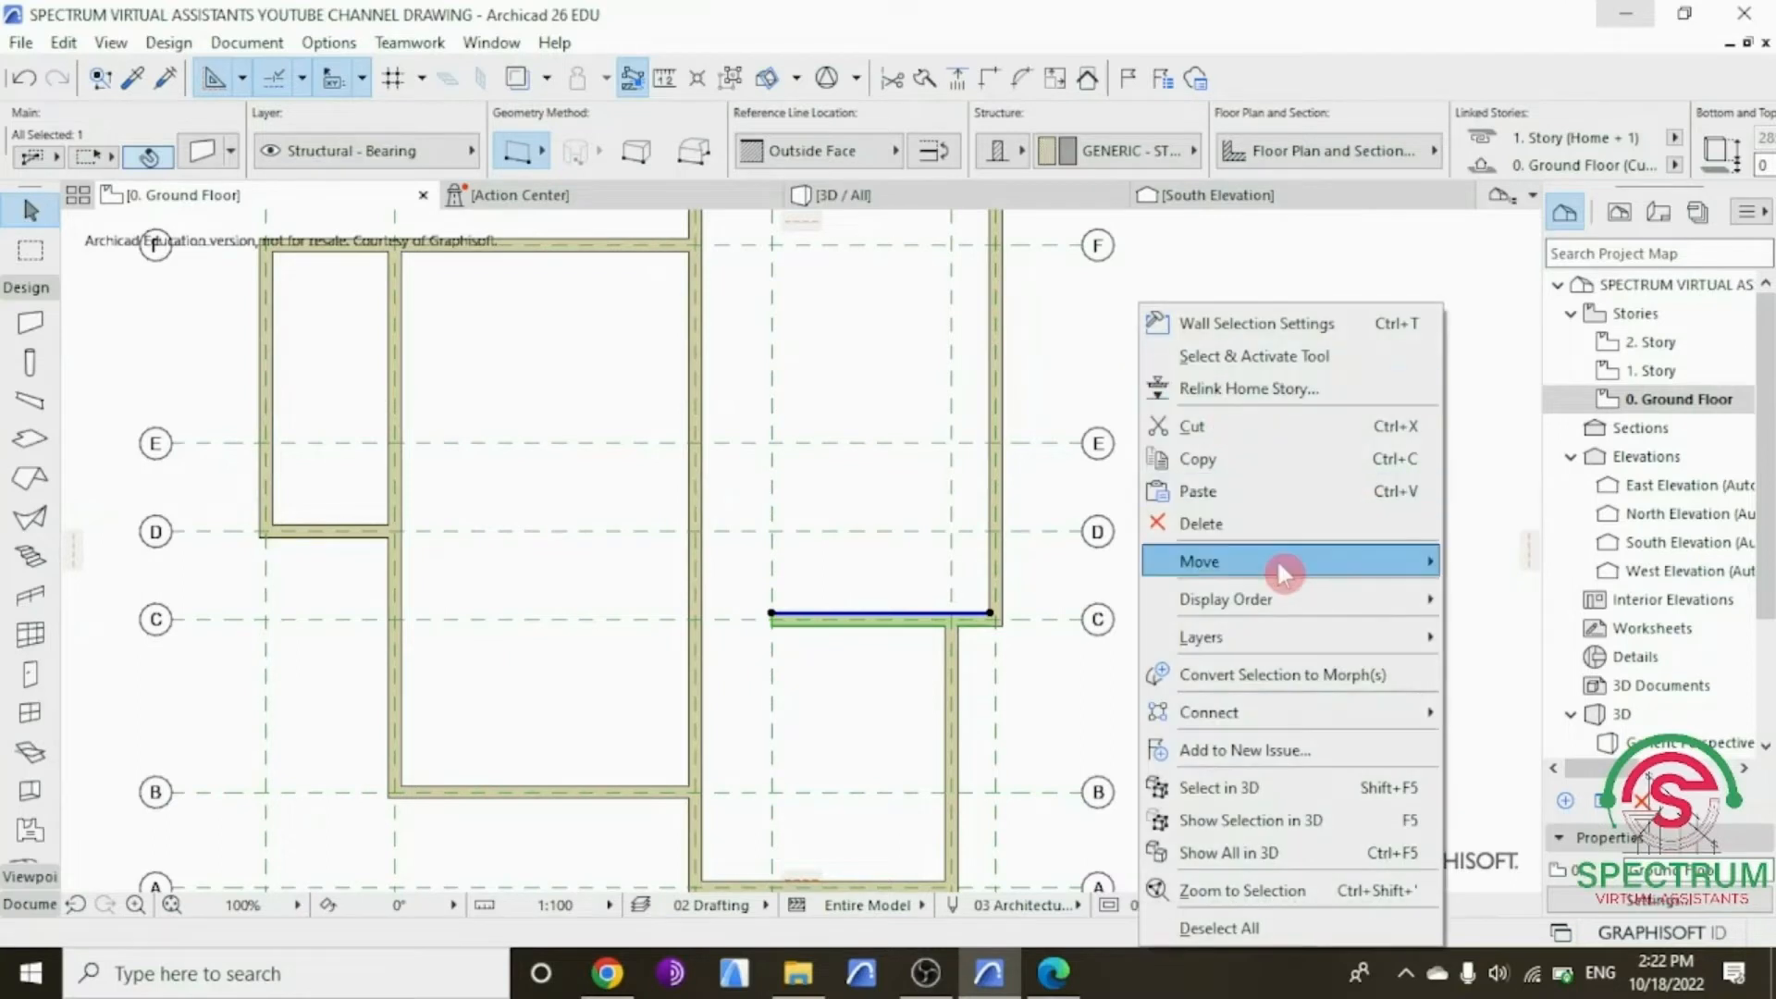
pyautogui.moveTo(1285, 566)
pyautogui.click(1491, 696)
pyautogui.scroll(6, 995, 620)
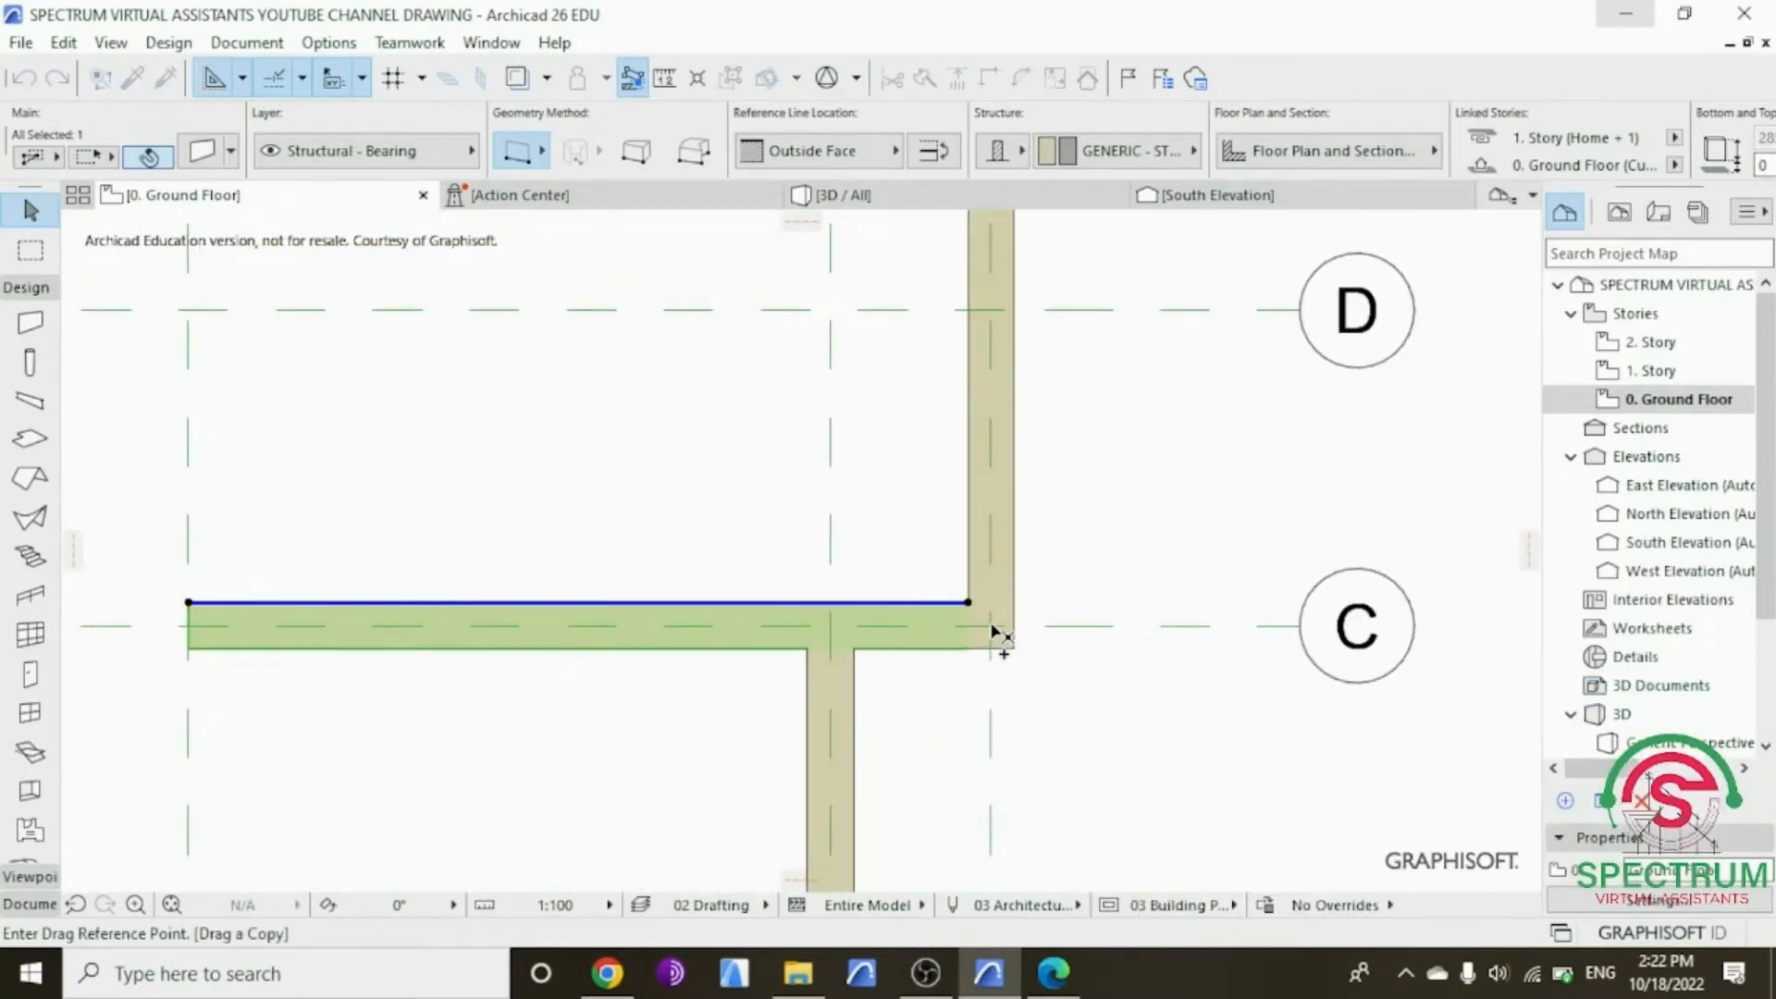
pyautogui.click(992, 627)
pyautogui.scroll(-3, 990, 712)
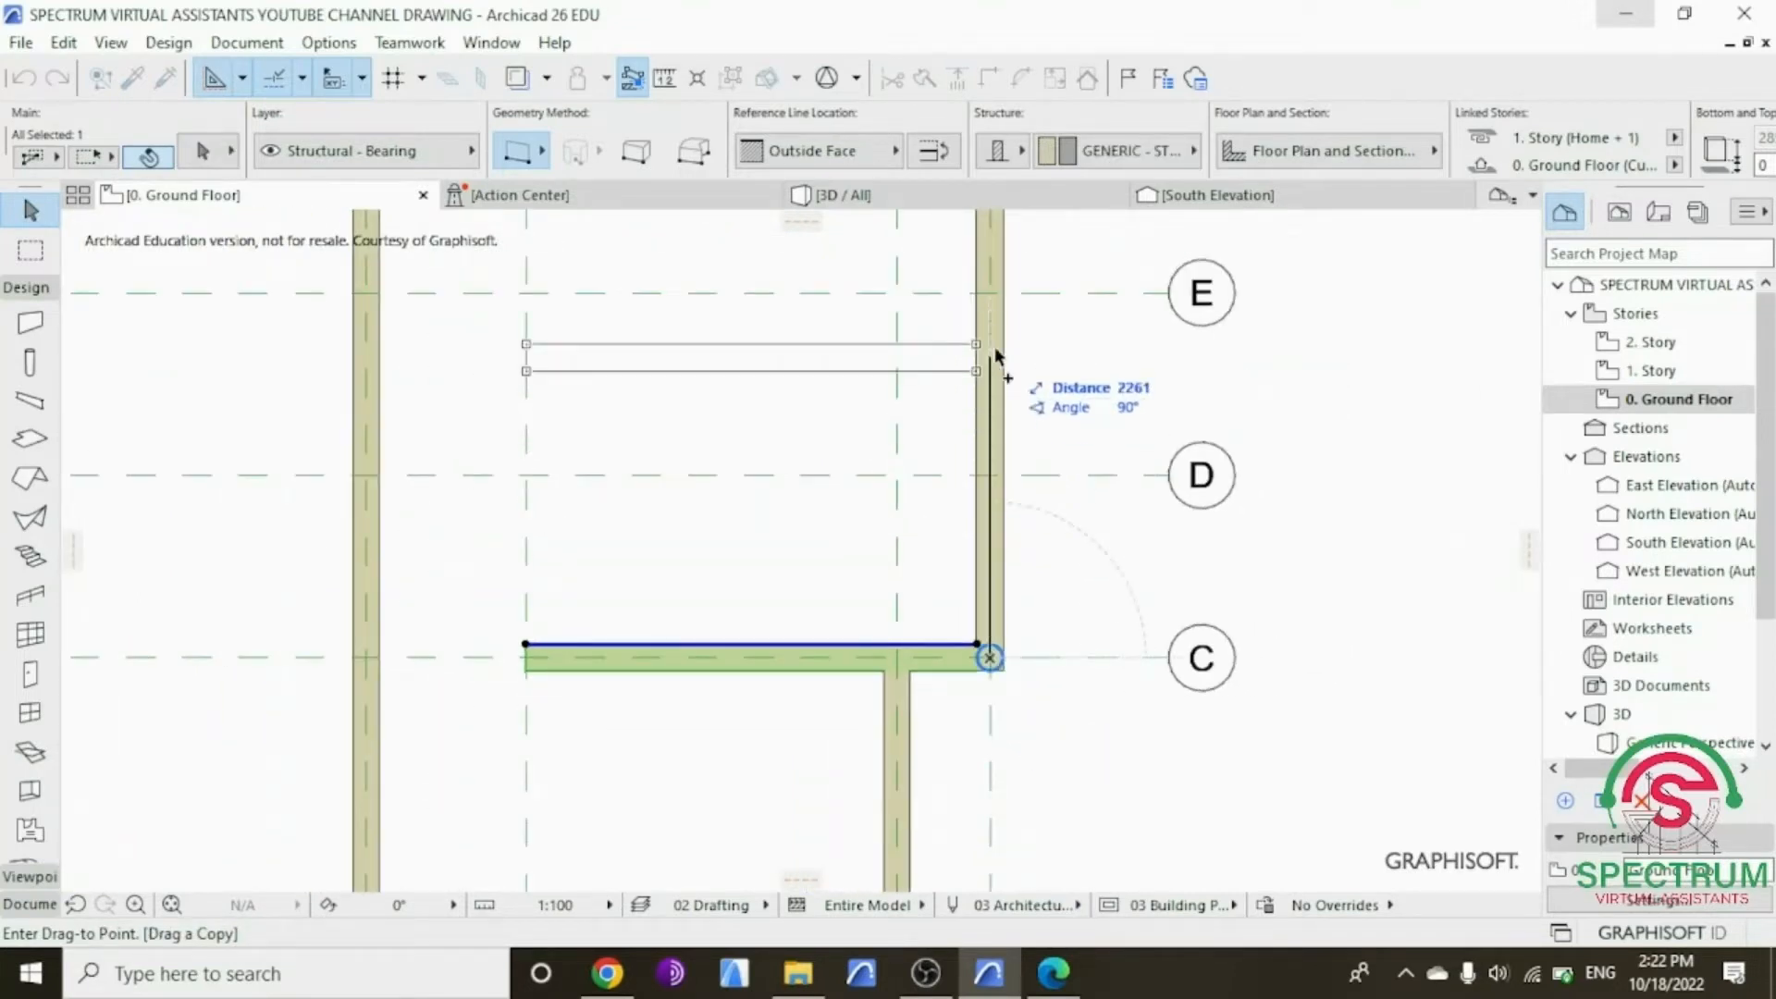
pyautogui.scroll(2, 995, 346)
pyautogui.scroll(3, 985, 270)
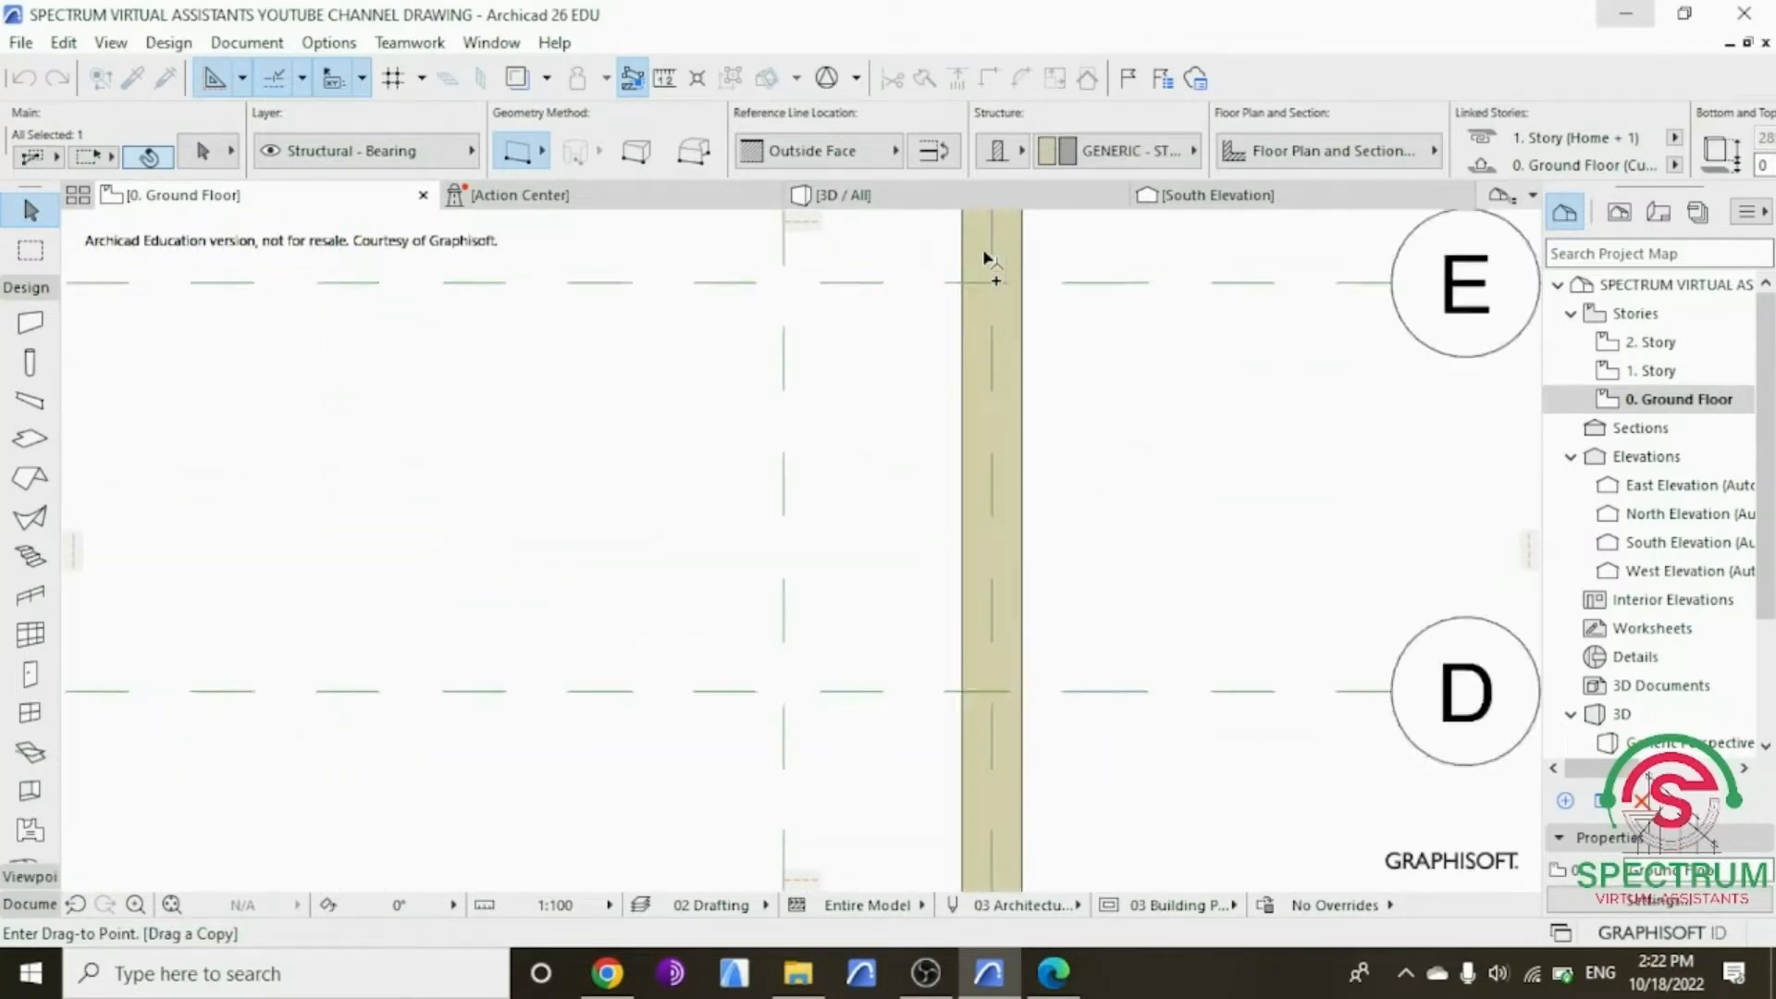
pyautogui.click(1004, 335)
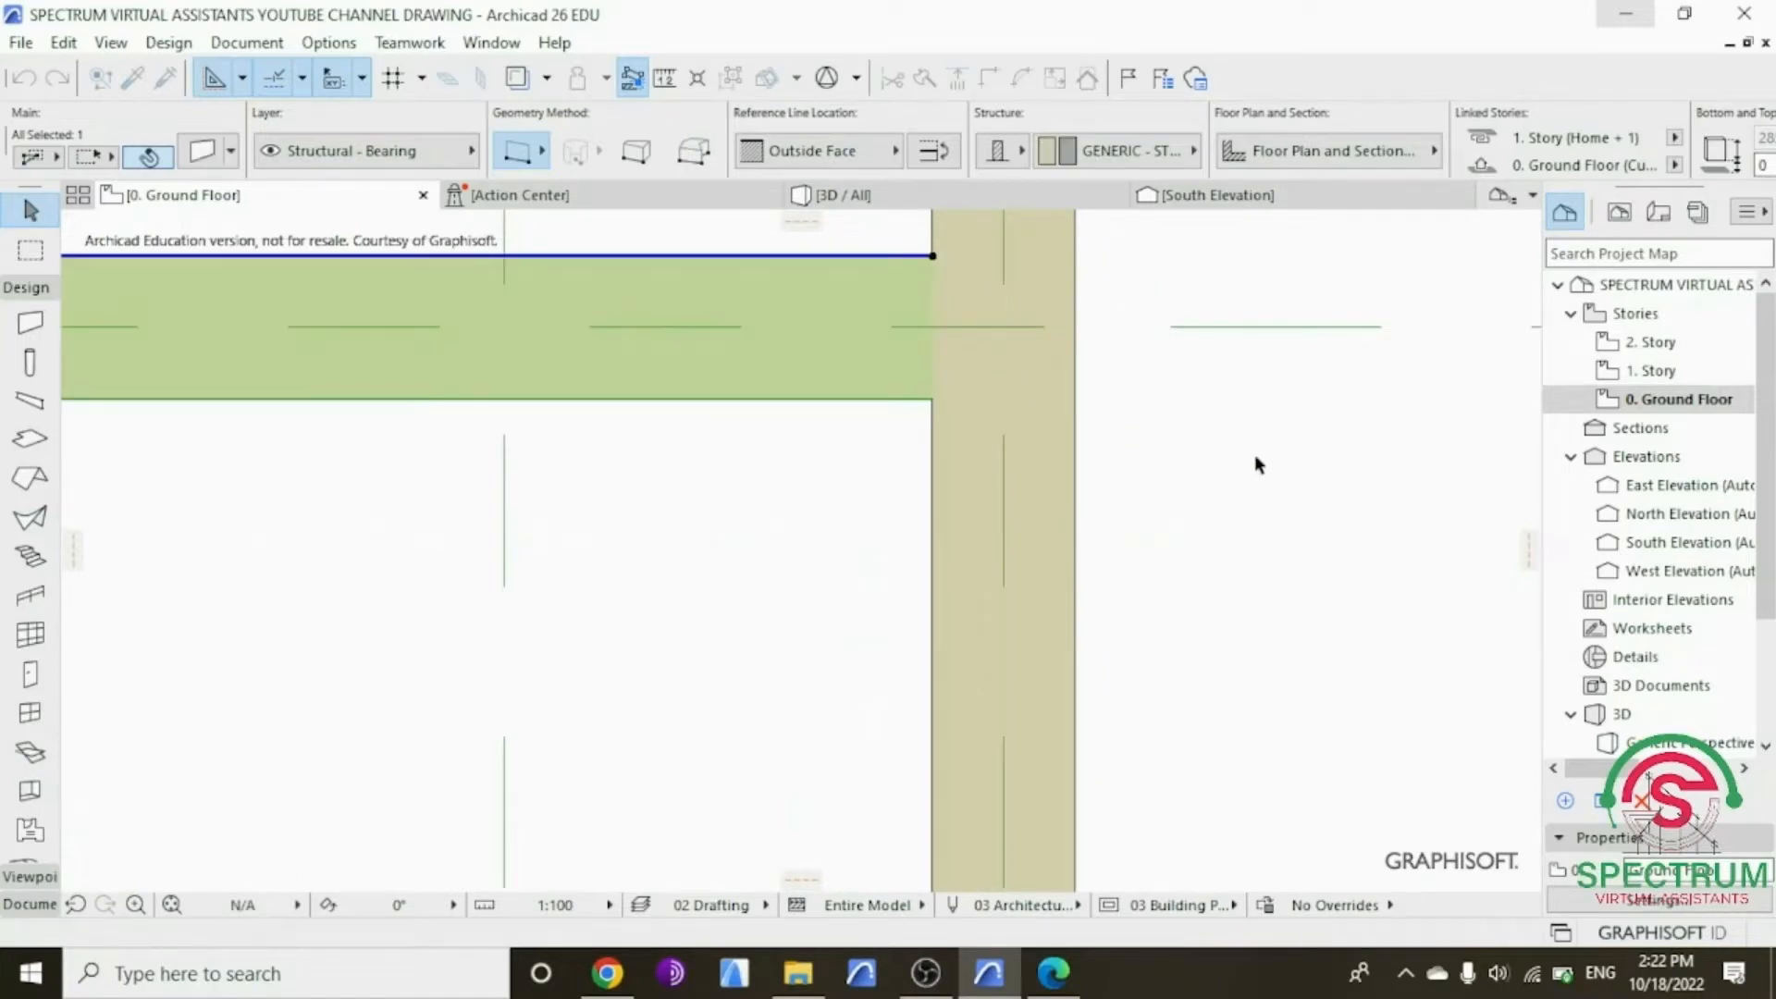
pyautogui.scroll(-4, 1254, 453)
pyautogui.scroll(-4, 1093, 413)
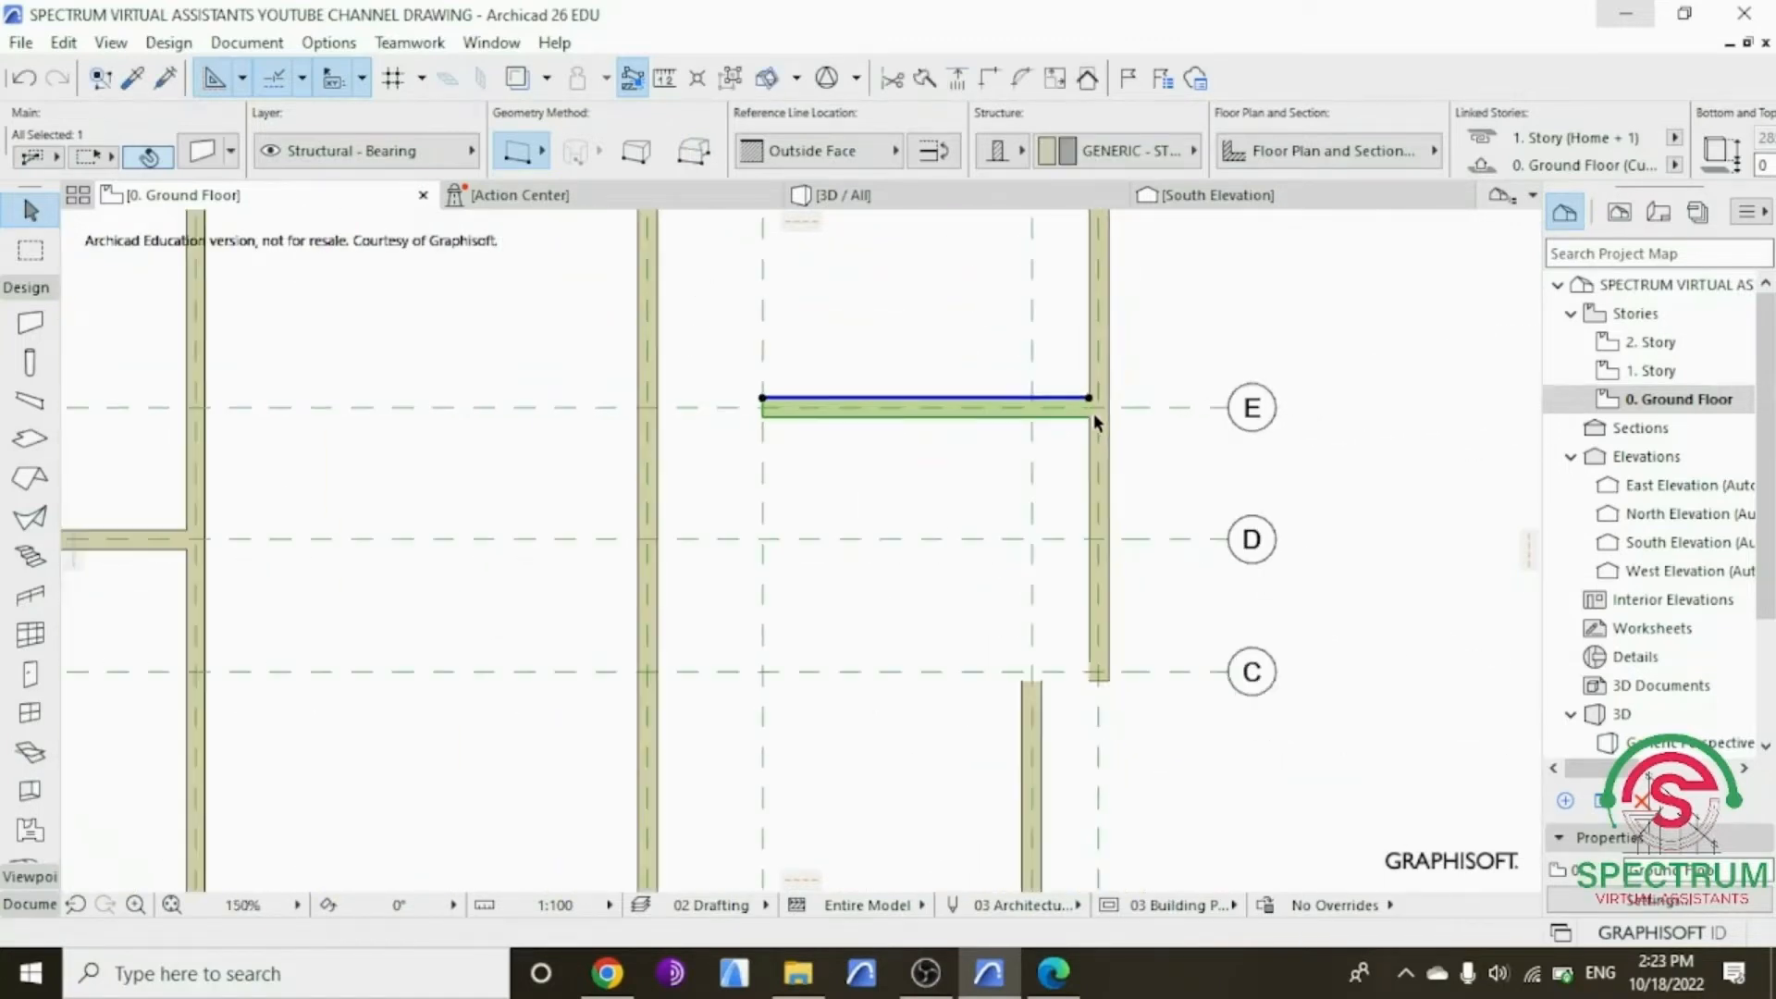
pyautogui.click(1232, 325)
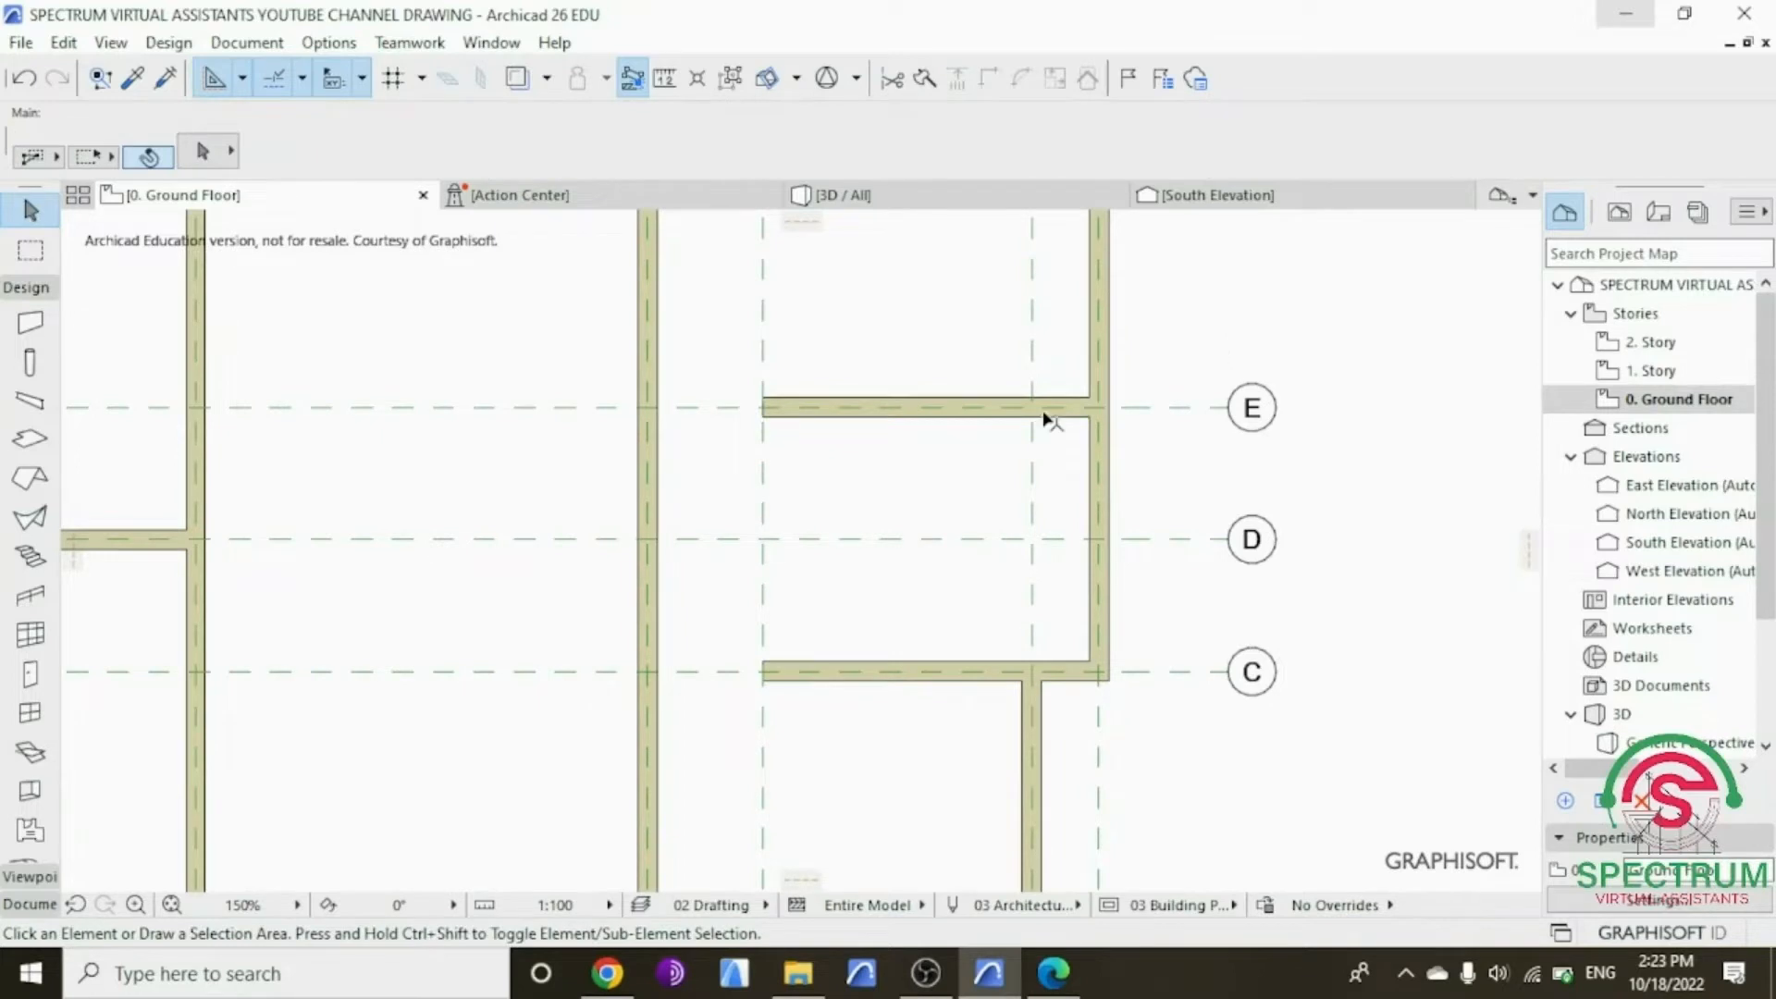
# Step: Rotate a copy of the gridline E wall by -90° about the intersection of gridlines E and 4, placing it along gridline 4 toward C
pyautogui.scroll(1, 664, 491)
pyautogui.scroll(3, 665, 491)
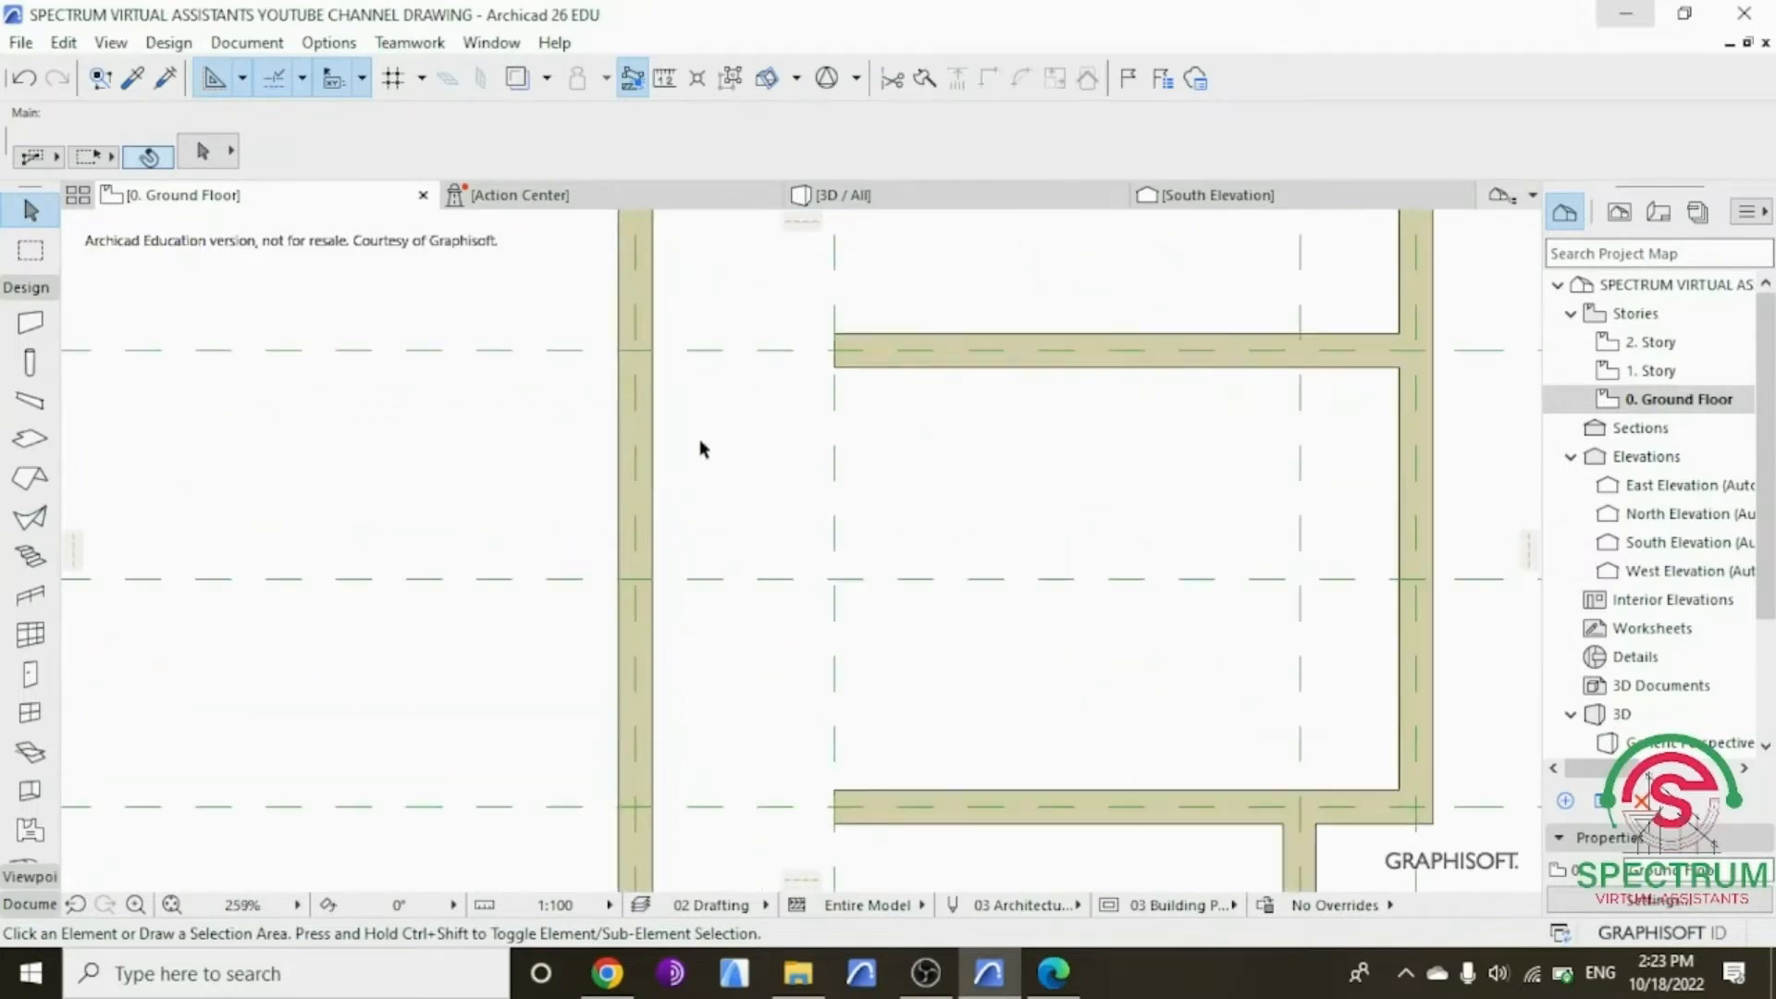
pyautogui.click(874, 377)
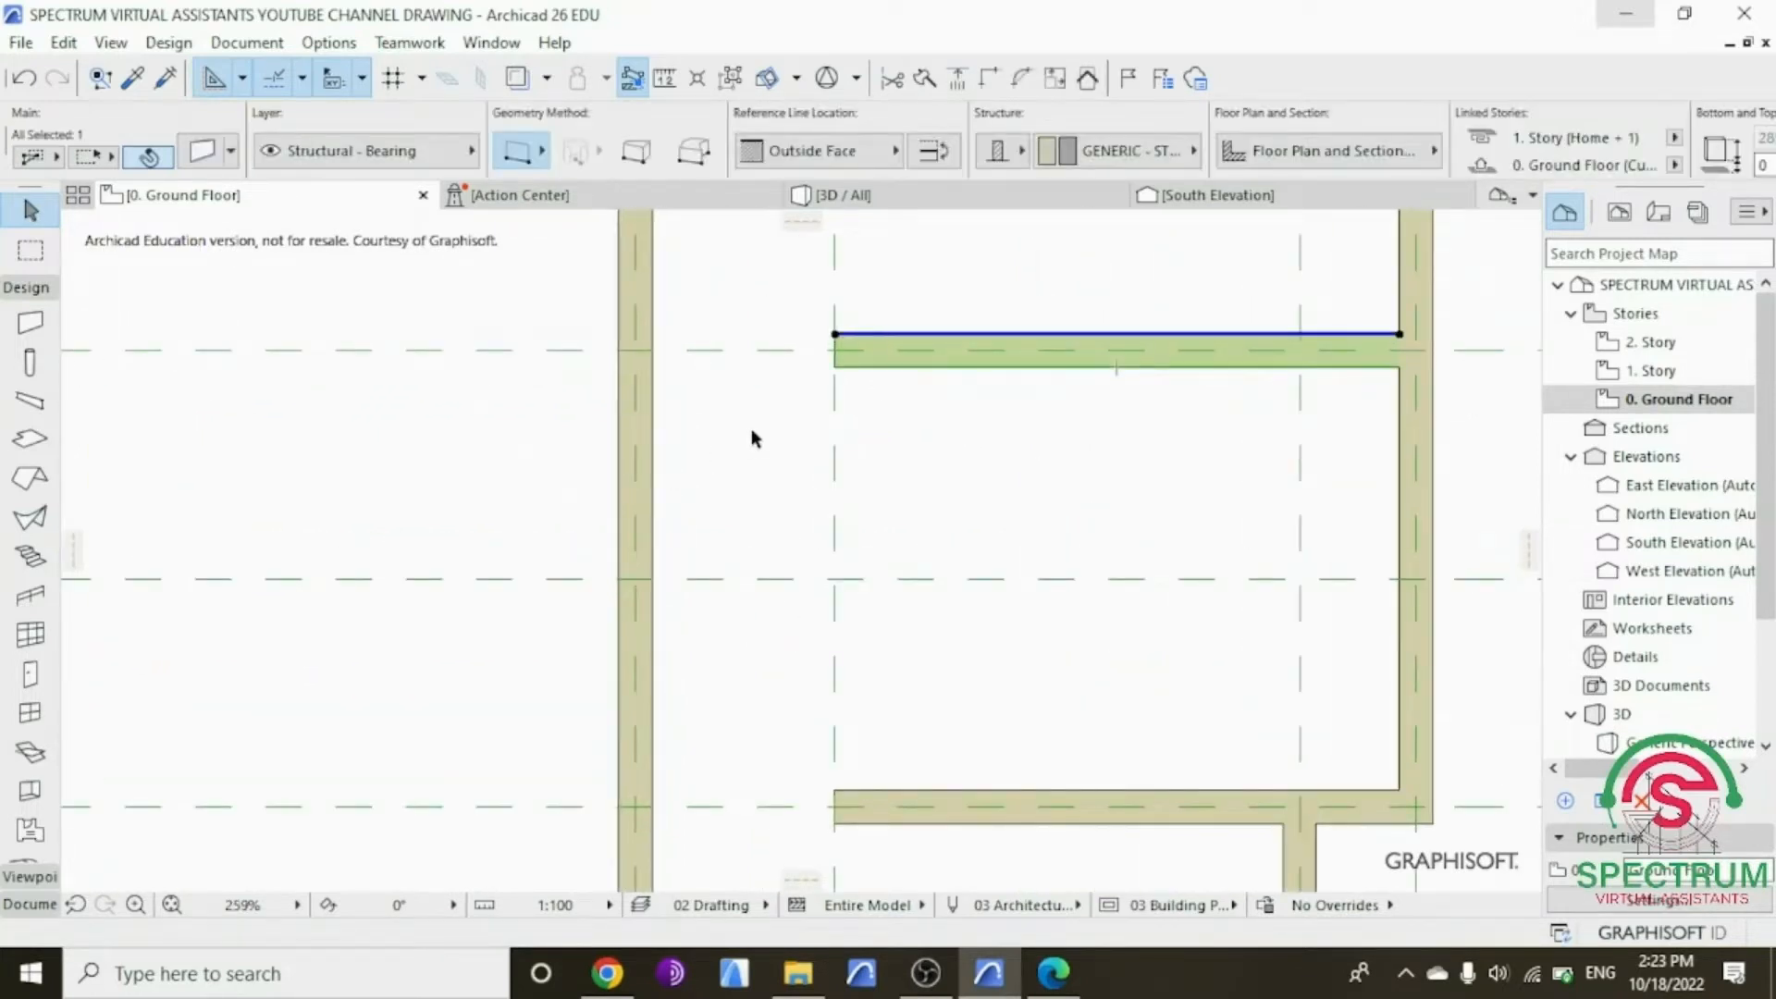
pyautogui.rightClick(782, 421)
pyautogui.moveTo(886, 560)
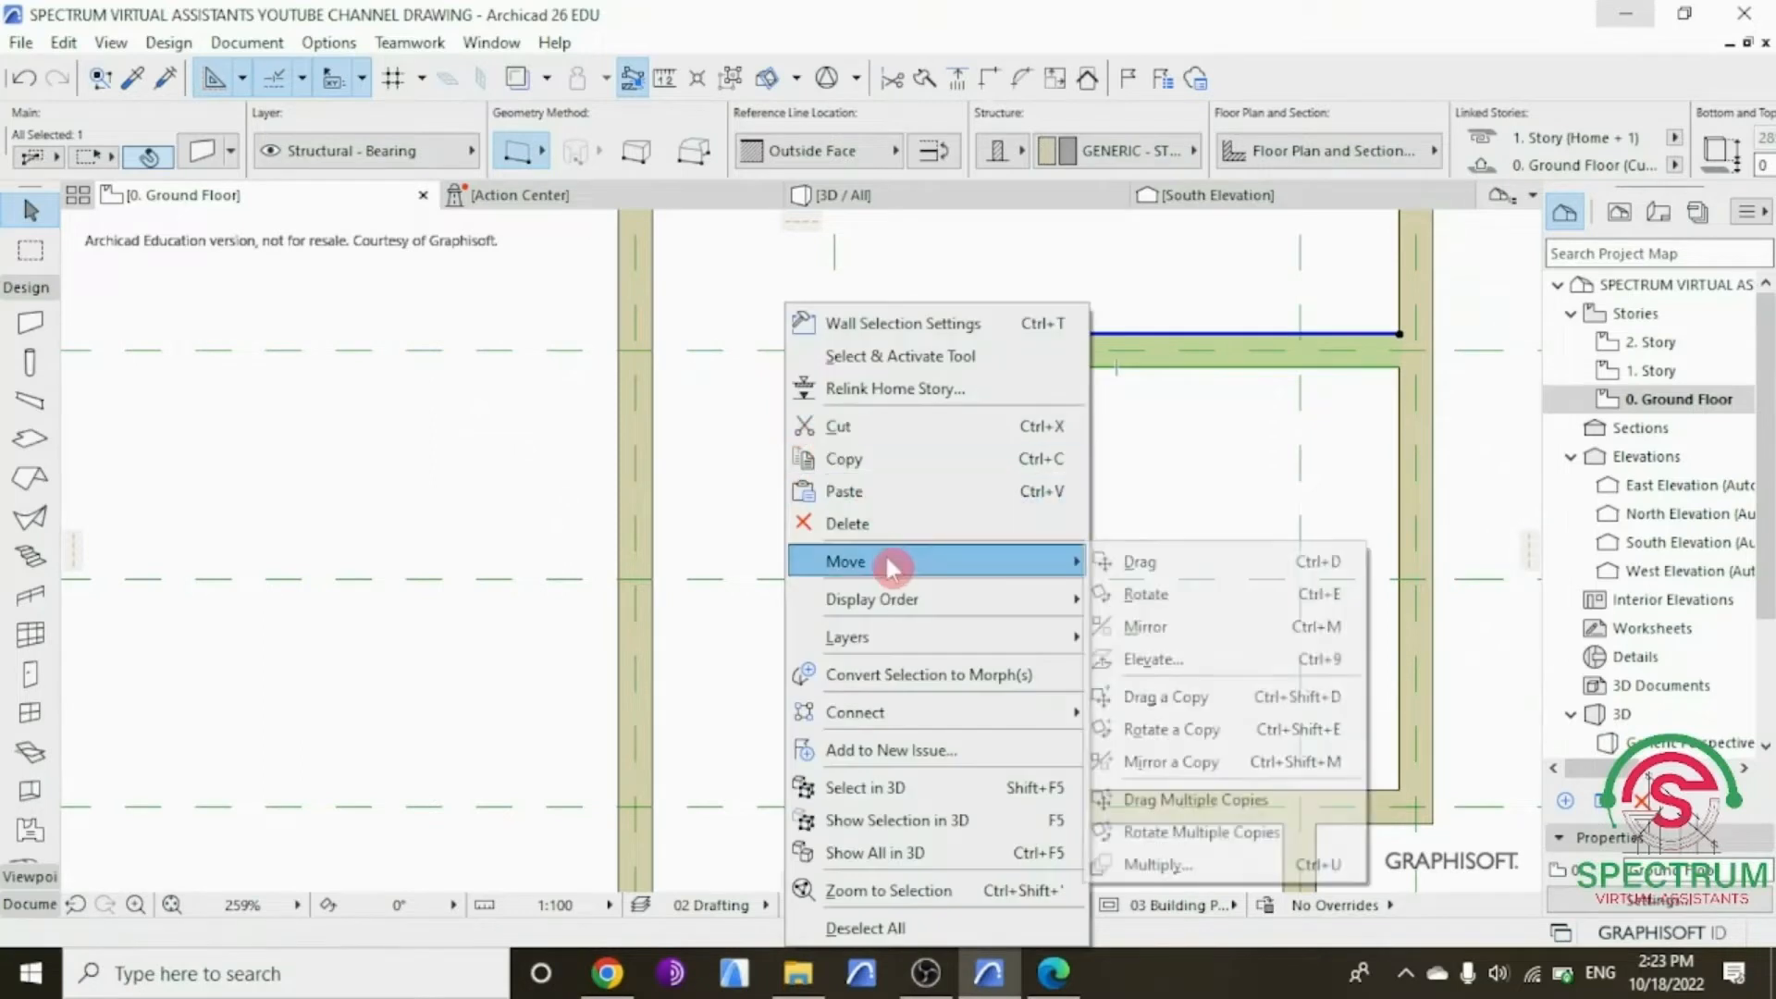
pyautogui.click(1158, 730)
pyautogui.scroll(3, 837, 365)
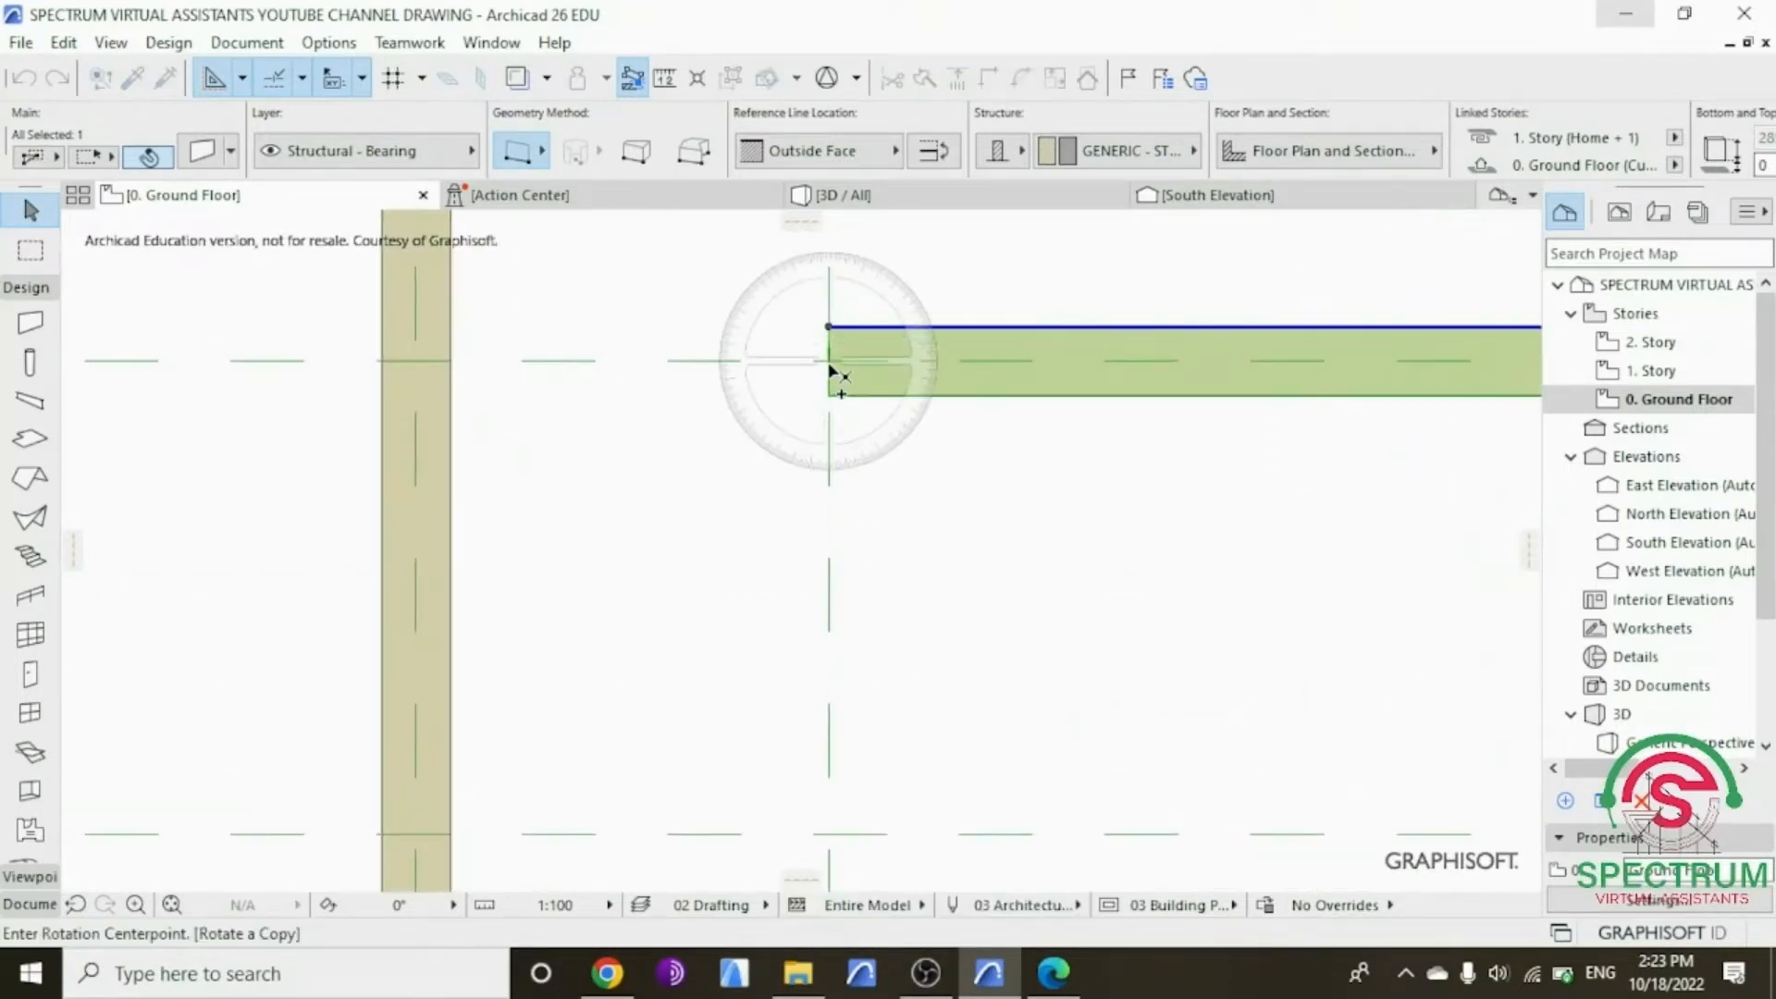
pyautogui.click(830, 366)
pyautogui.click(1040, 372)
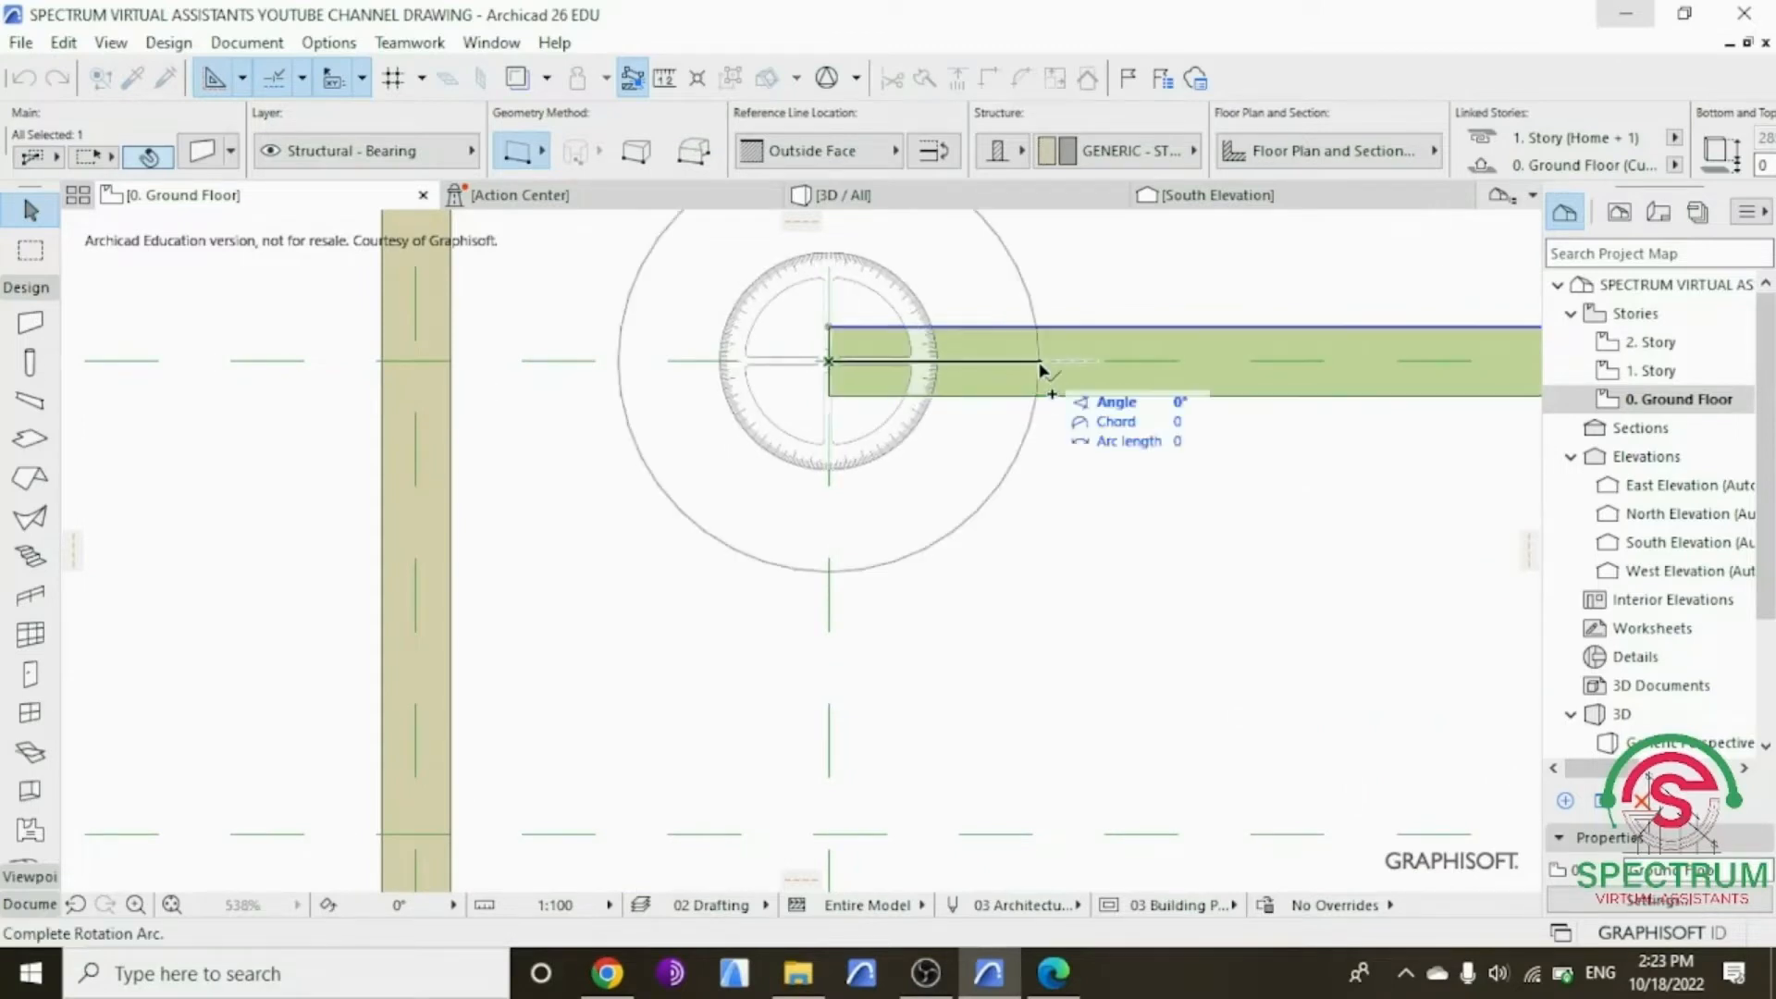
pyautogui.scroll(-2, 1039, 372)
pyautogui.scroll(-1, 1039, 372)
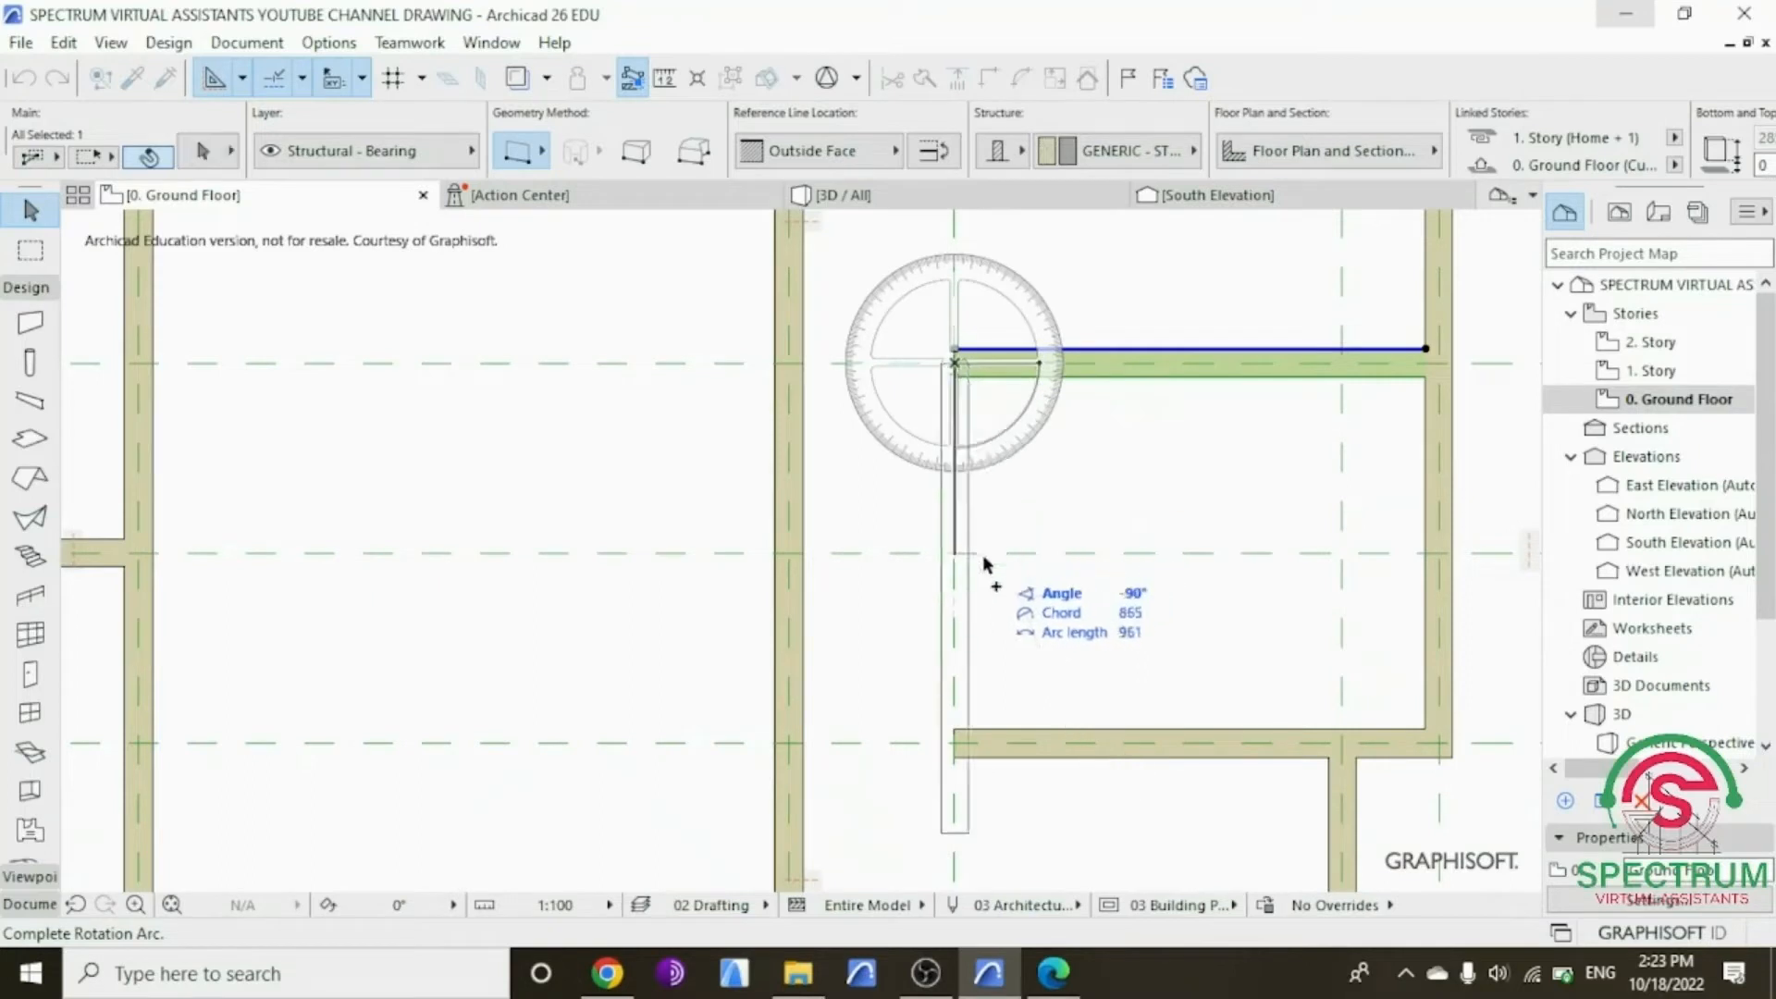
pyautogui.click(957, 747)
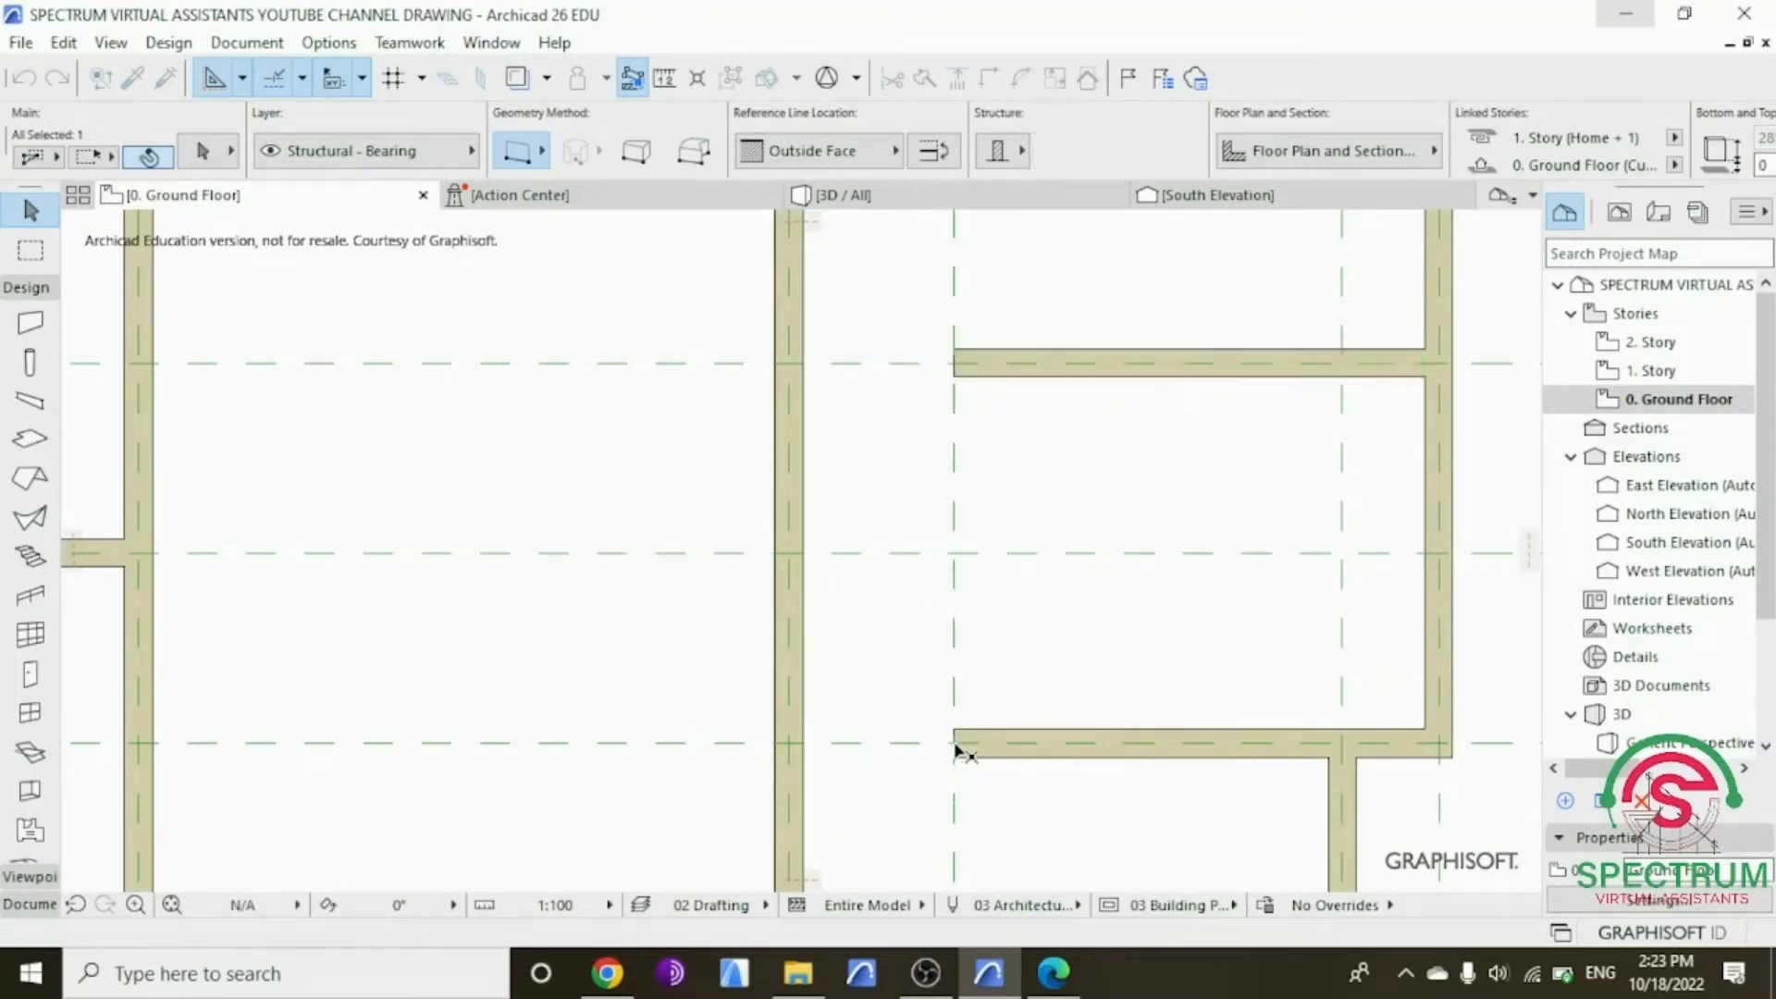
# Step: Join the gridline 4 wall with the walls on gridlines E and C into clean corners
pyautogui.keyDown('shift'); pyautogui.click(997, 375); pyautogui.keyUp('shift')
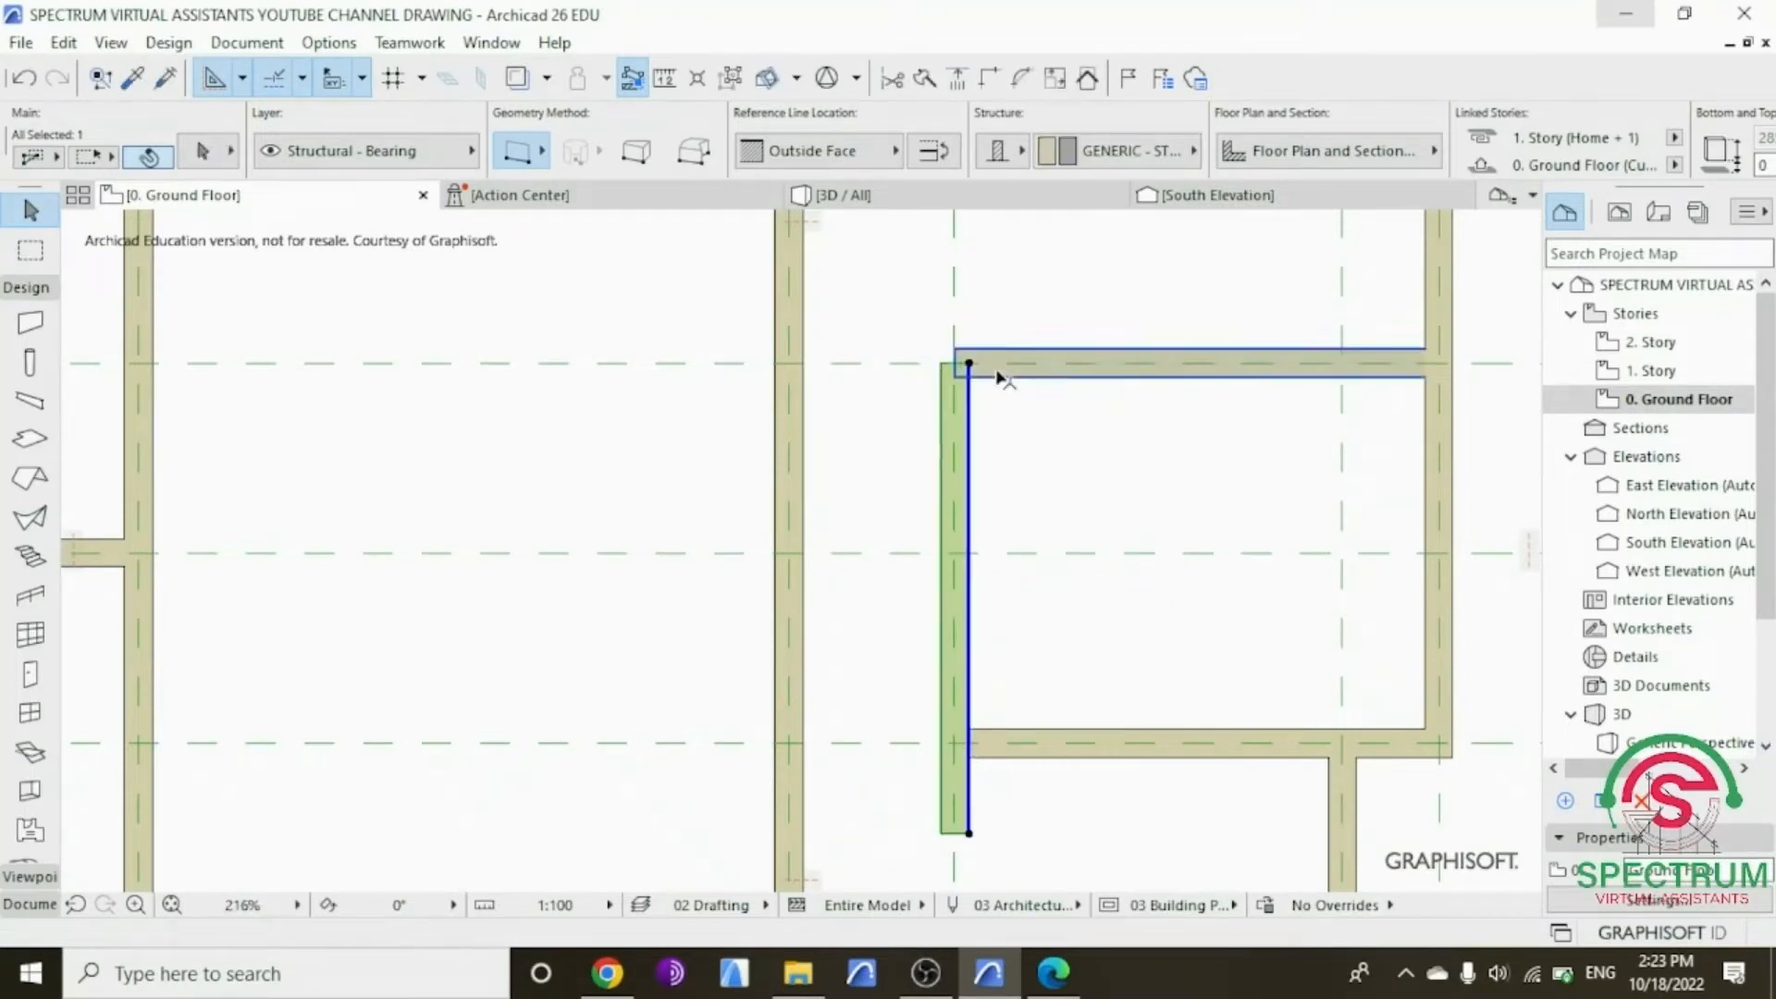
pyautogui.keyDown('shift'); pyautogui.click(990, 724); pyautogui.keyUp('shift')
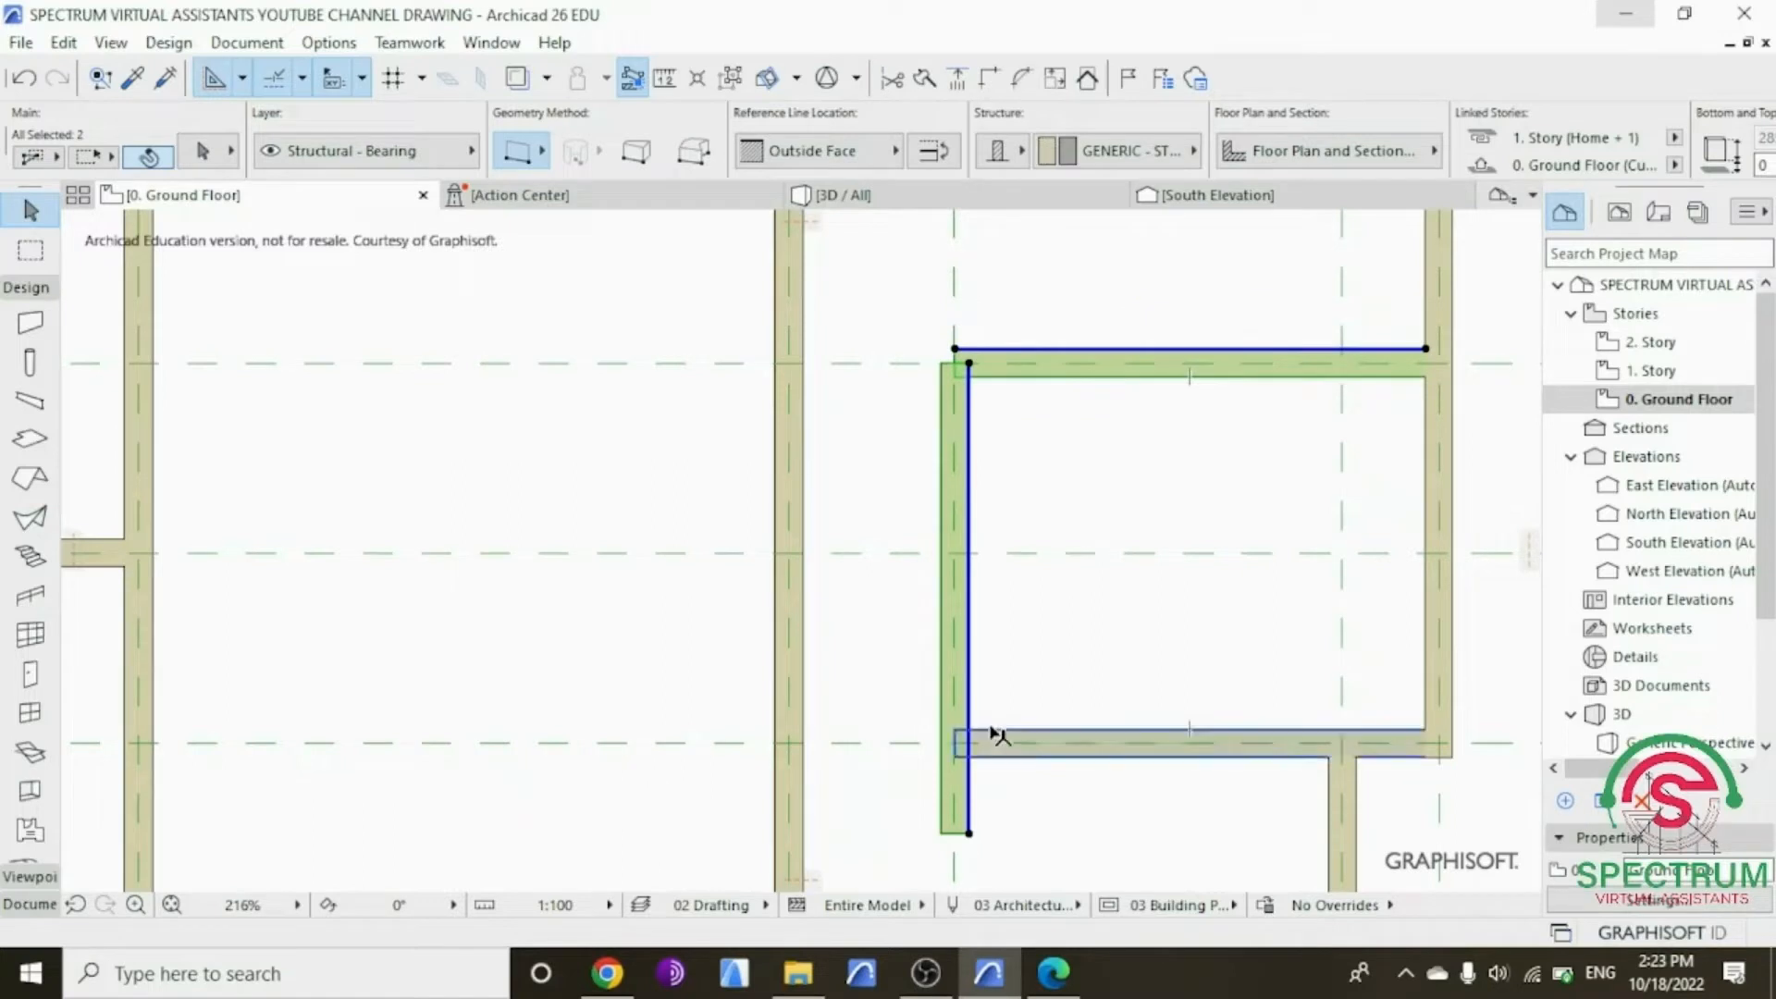
pyautogui.click(1045, 483)
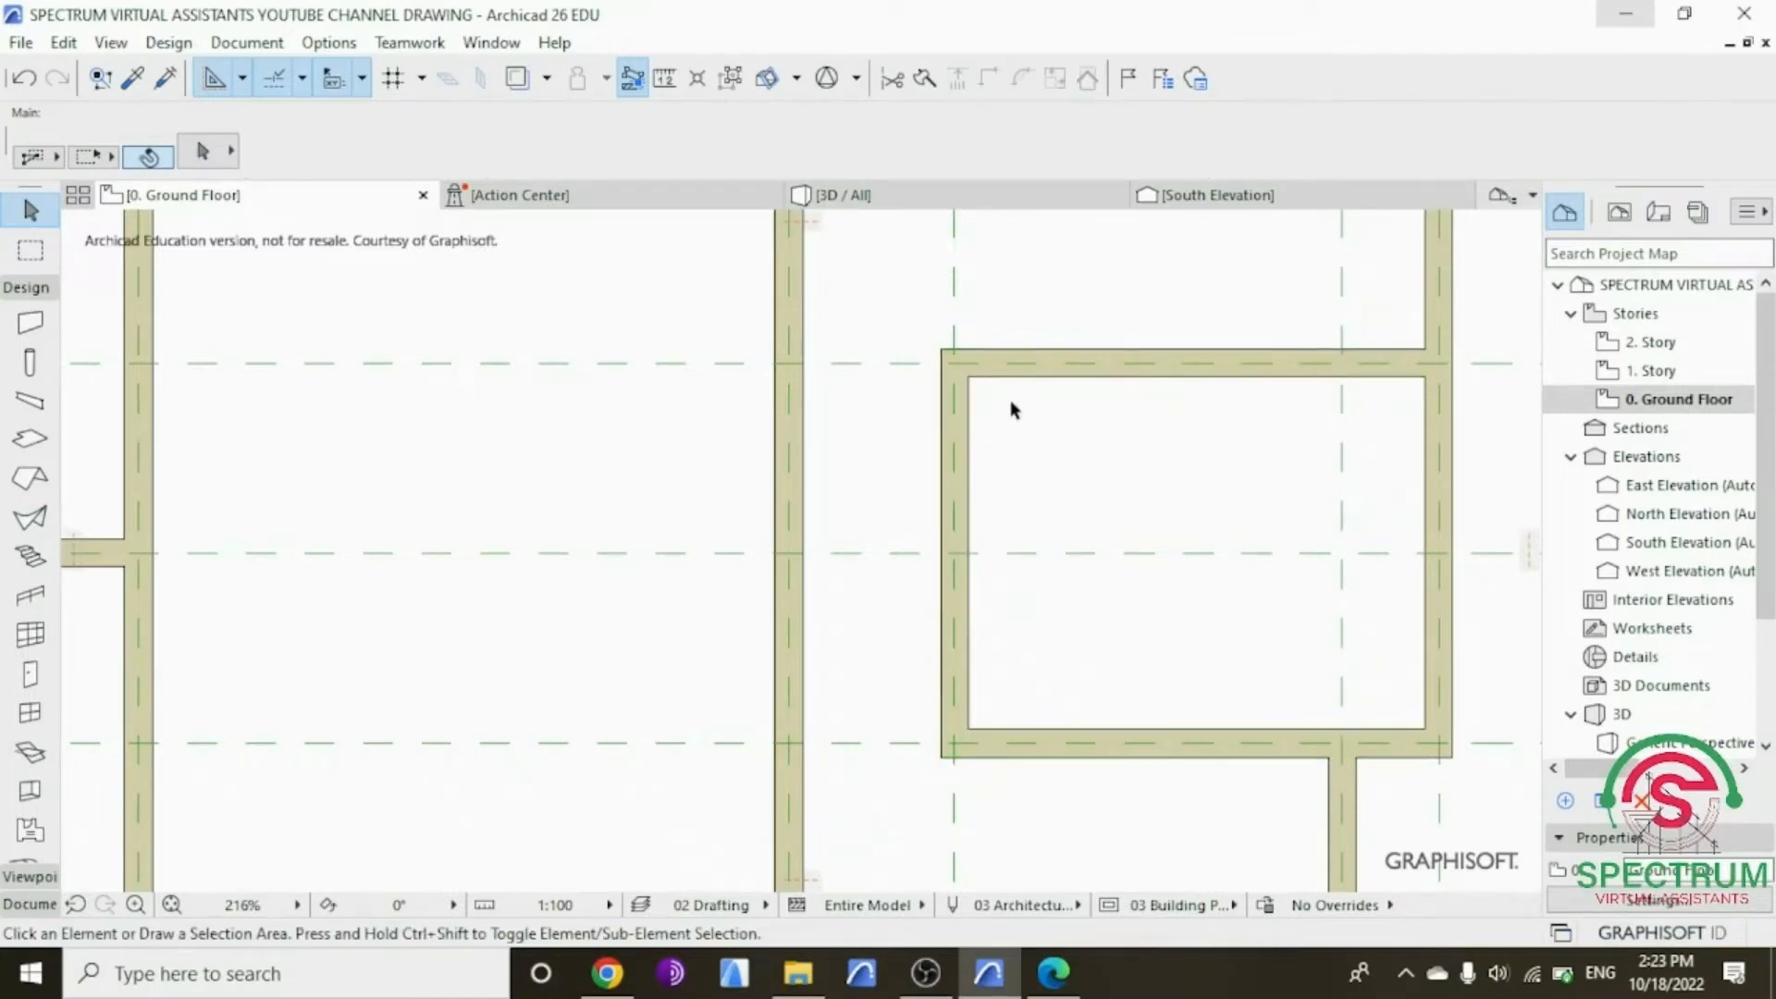
# Step: Stretch the gridline E wall from gridline 4 across to the outer face of the wall on gridline 3
pyautogui.click(991, 370)
pyautogui.click(968, 349)
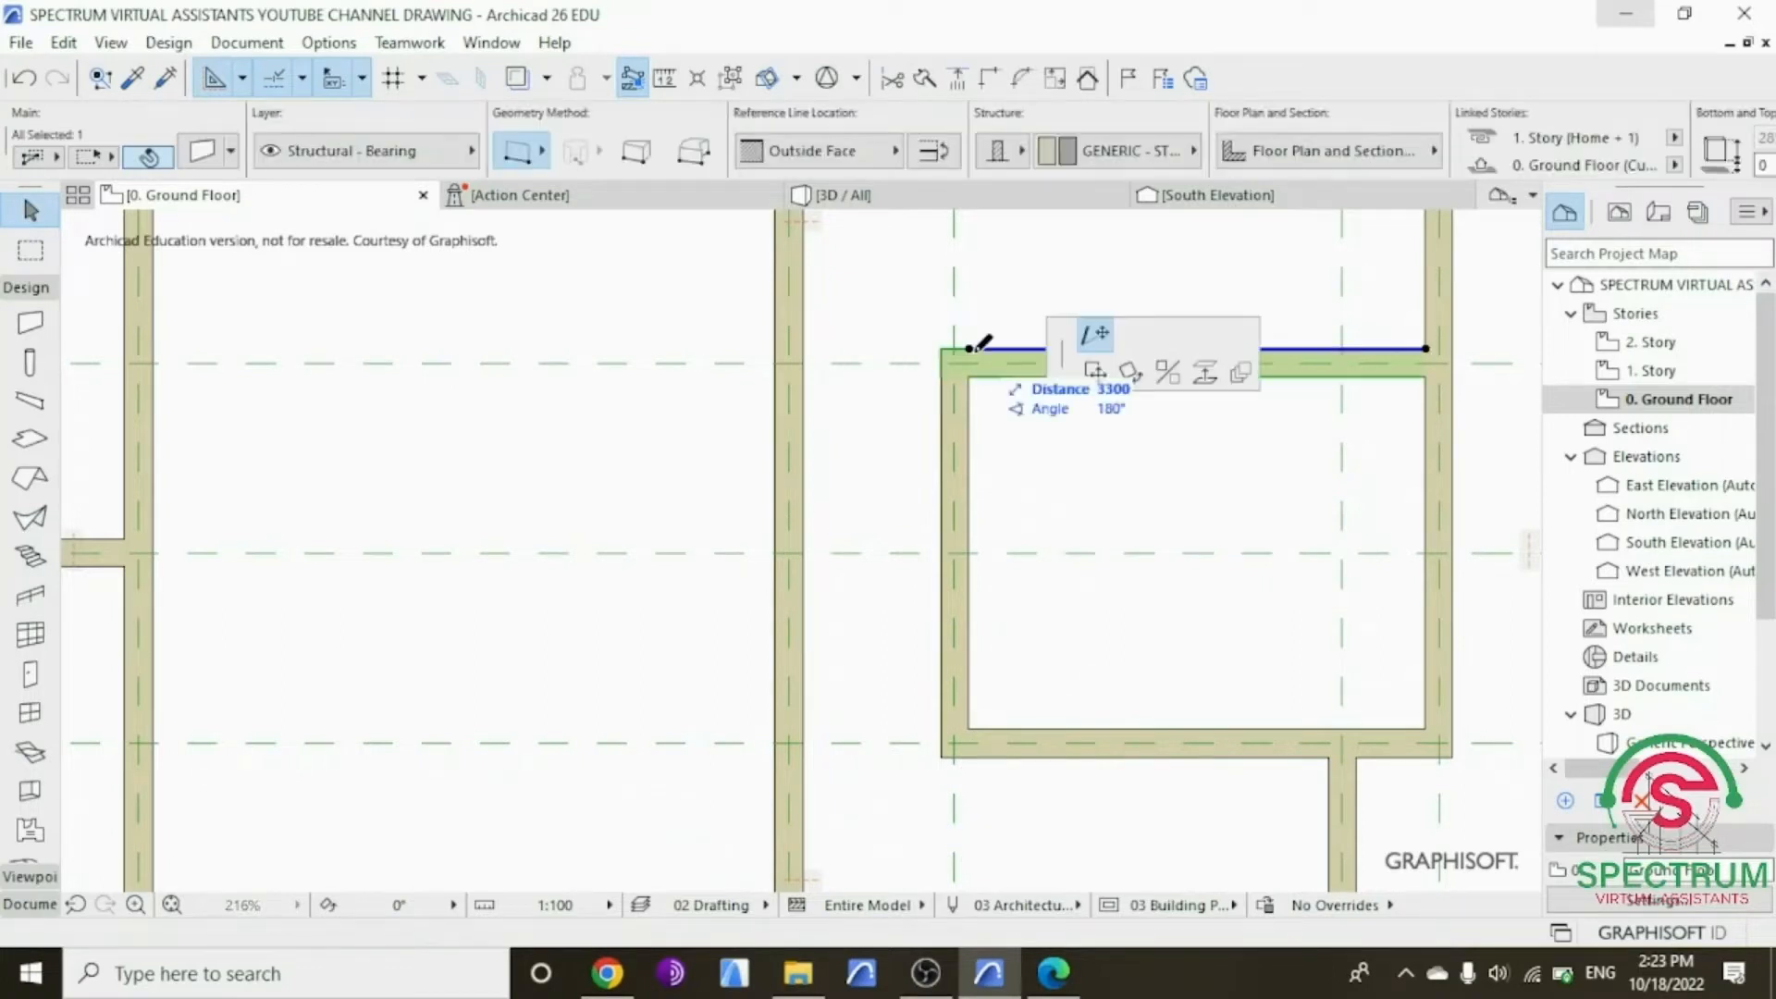
pyautogui.click(776, 369)
# Step: Stretch the gridline C wall from gridline 4 across to the outer face of the wall on gridline 3
pyautogui.click(988, 739)
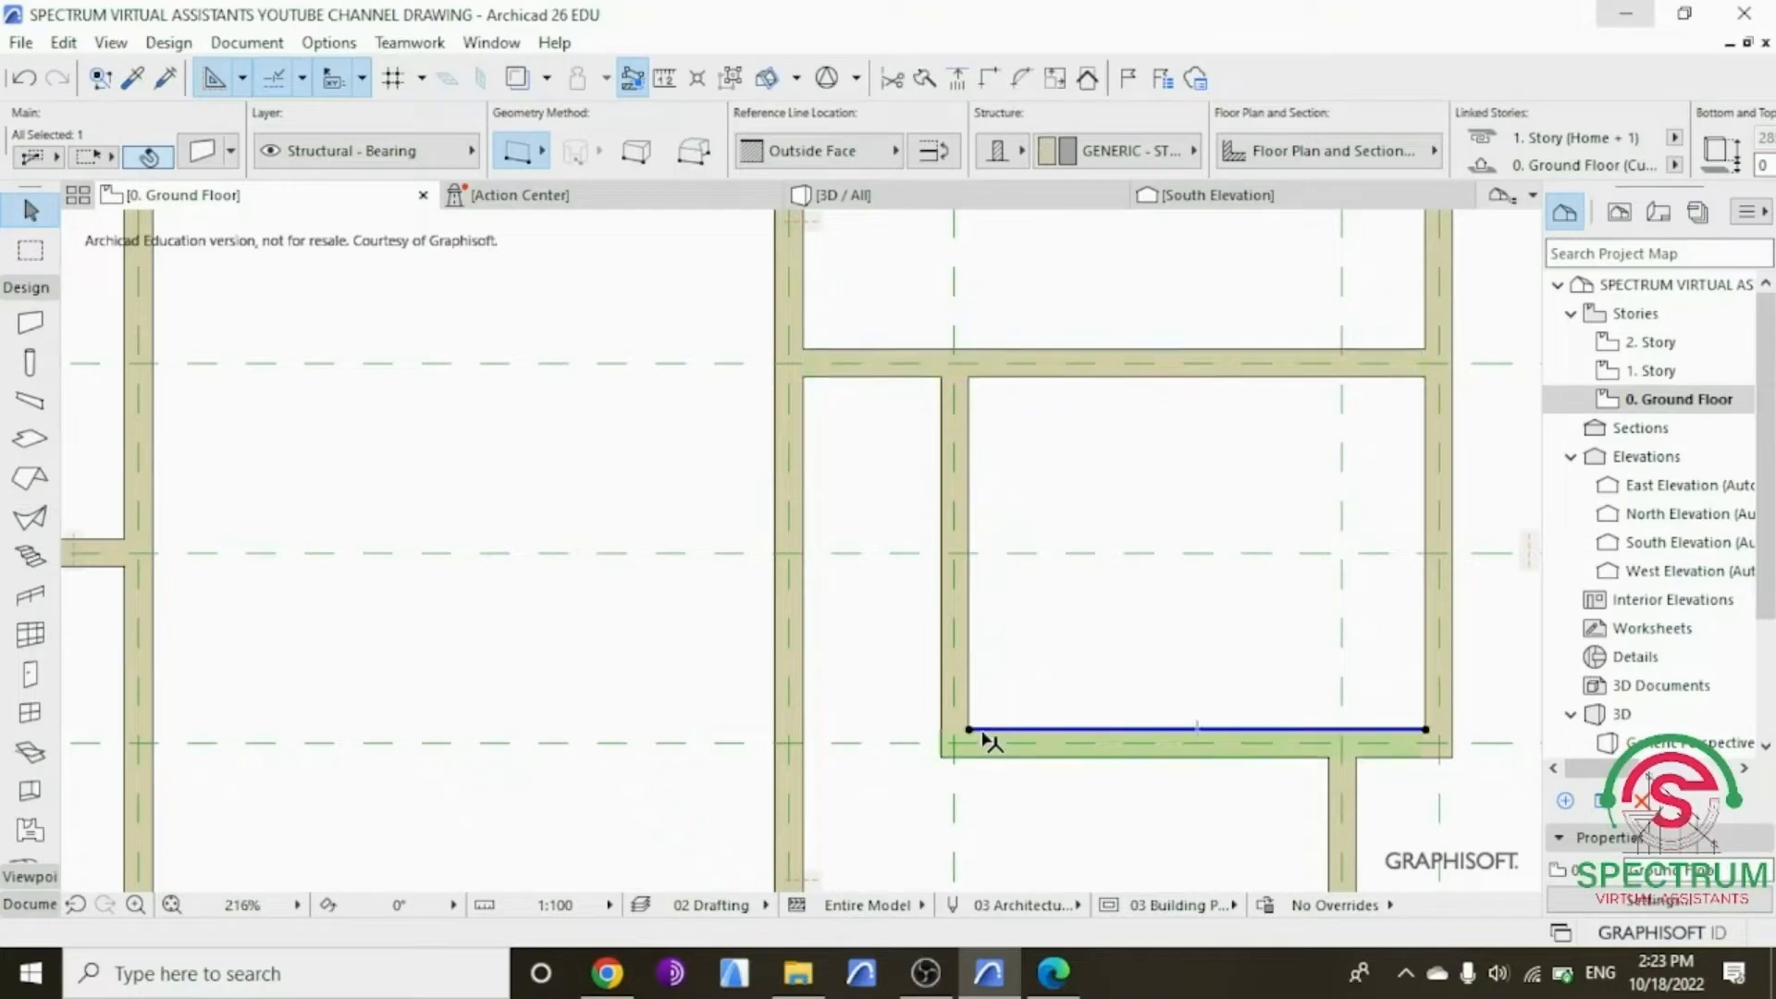
pyautogui.click(968, 730)
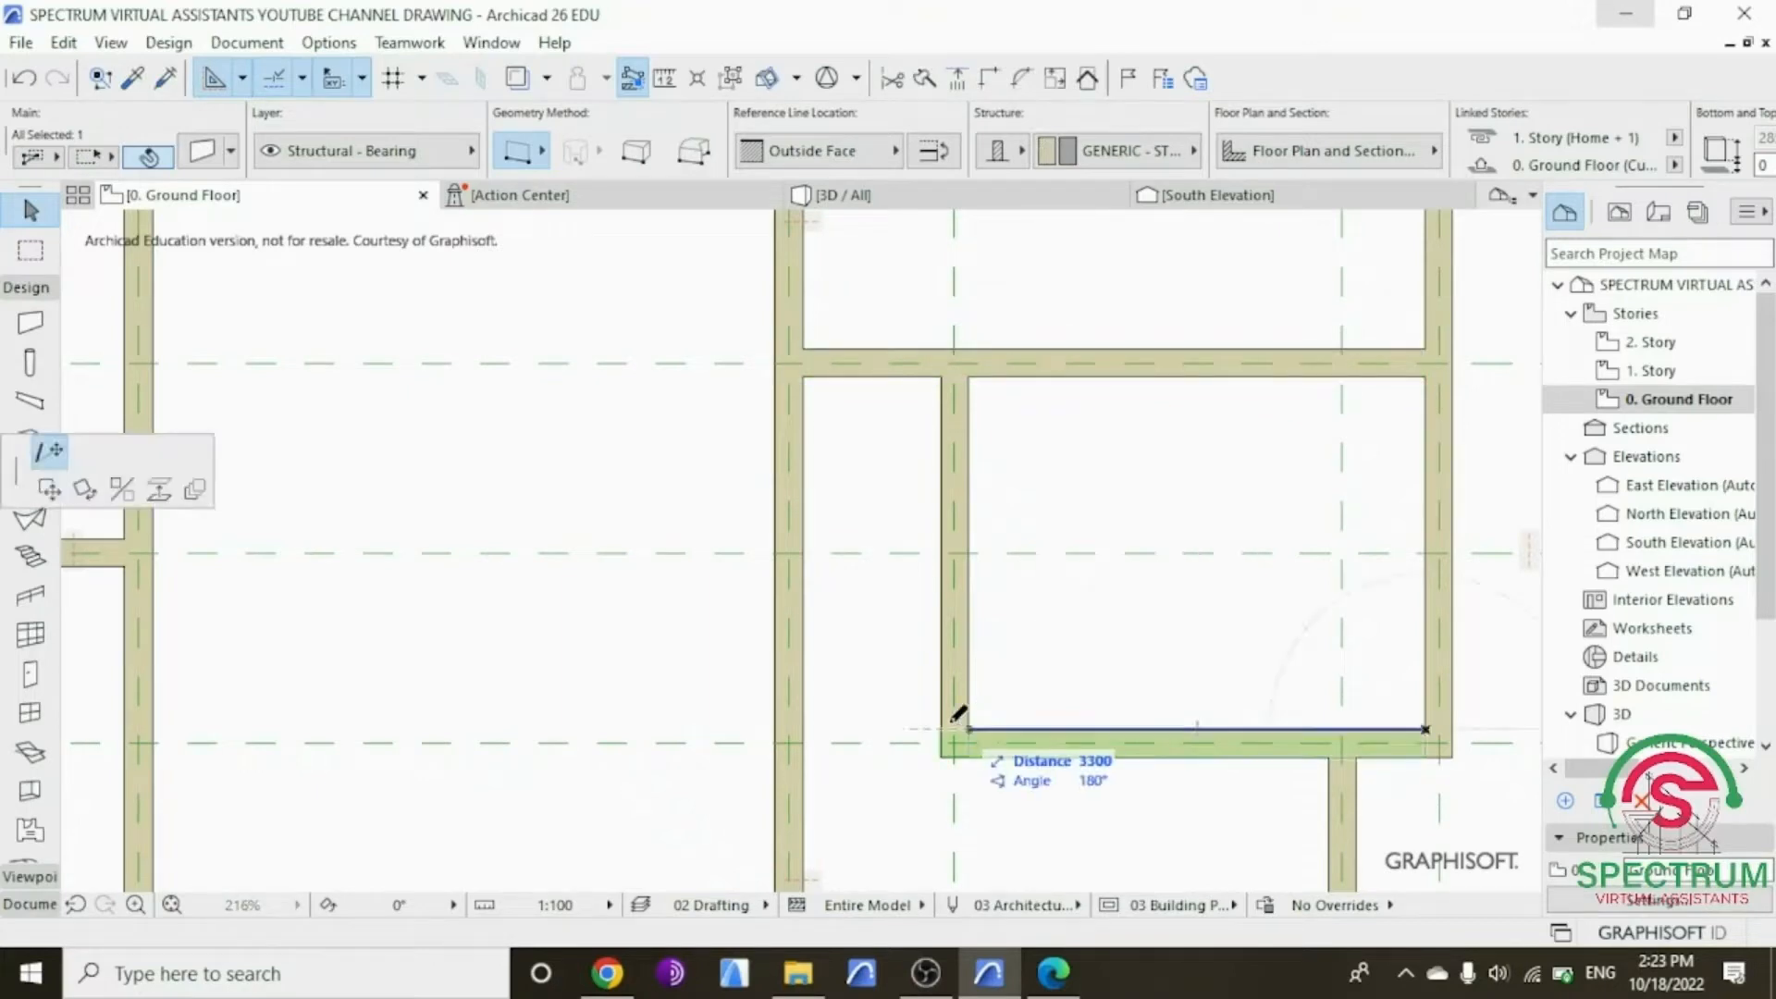
pyautogui.click(775, 728)
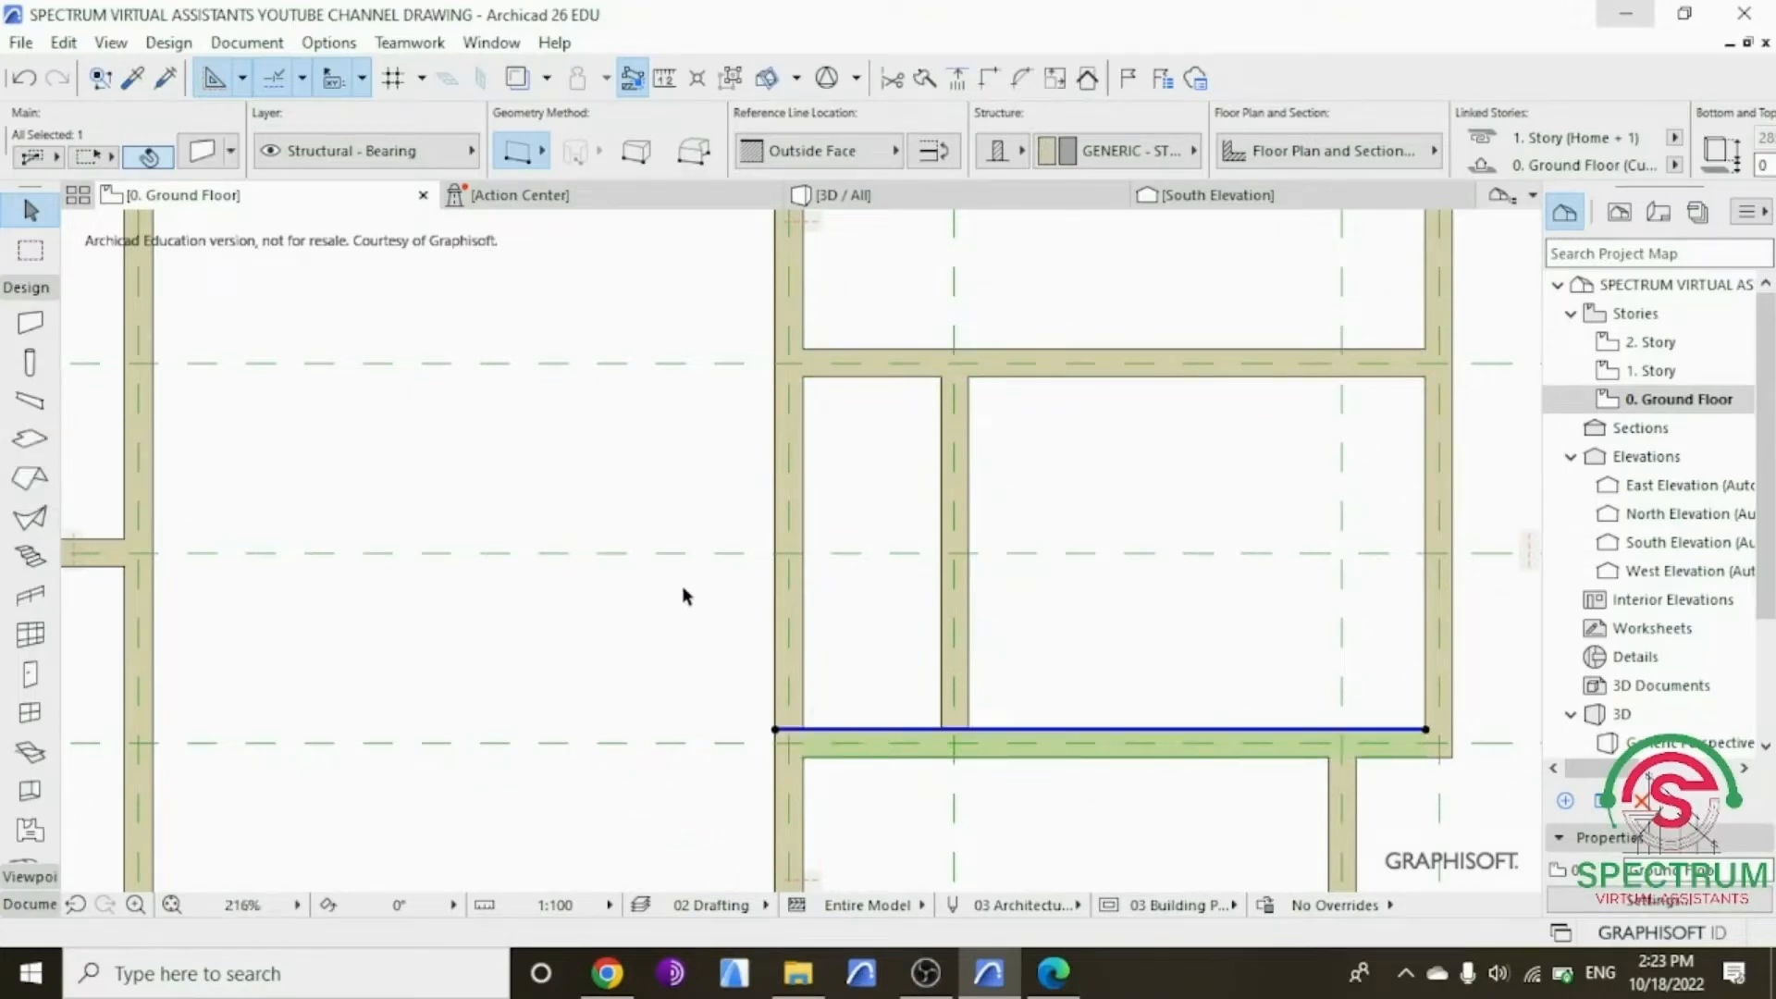
pyautogui.click(685, 442)
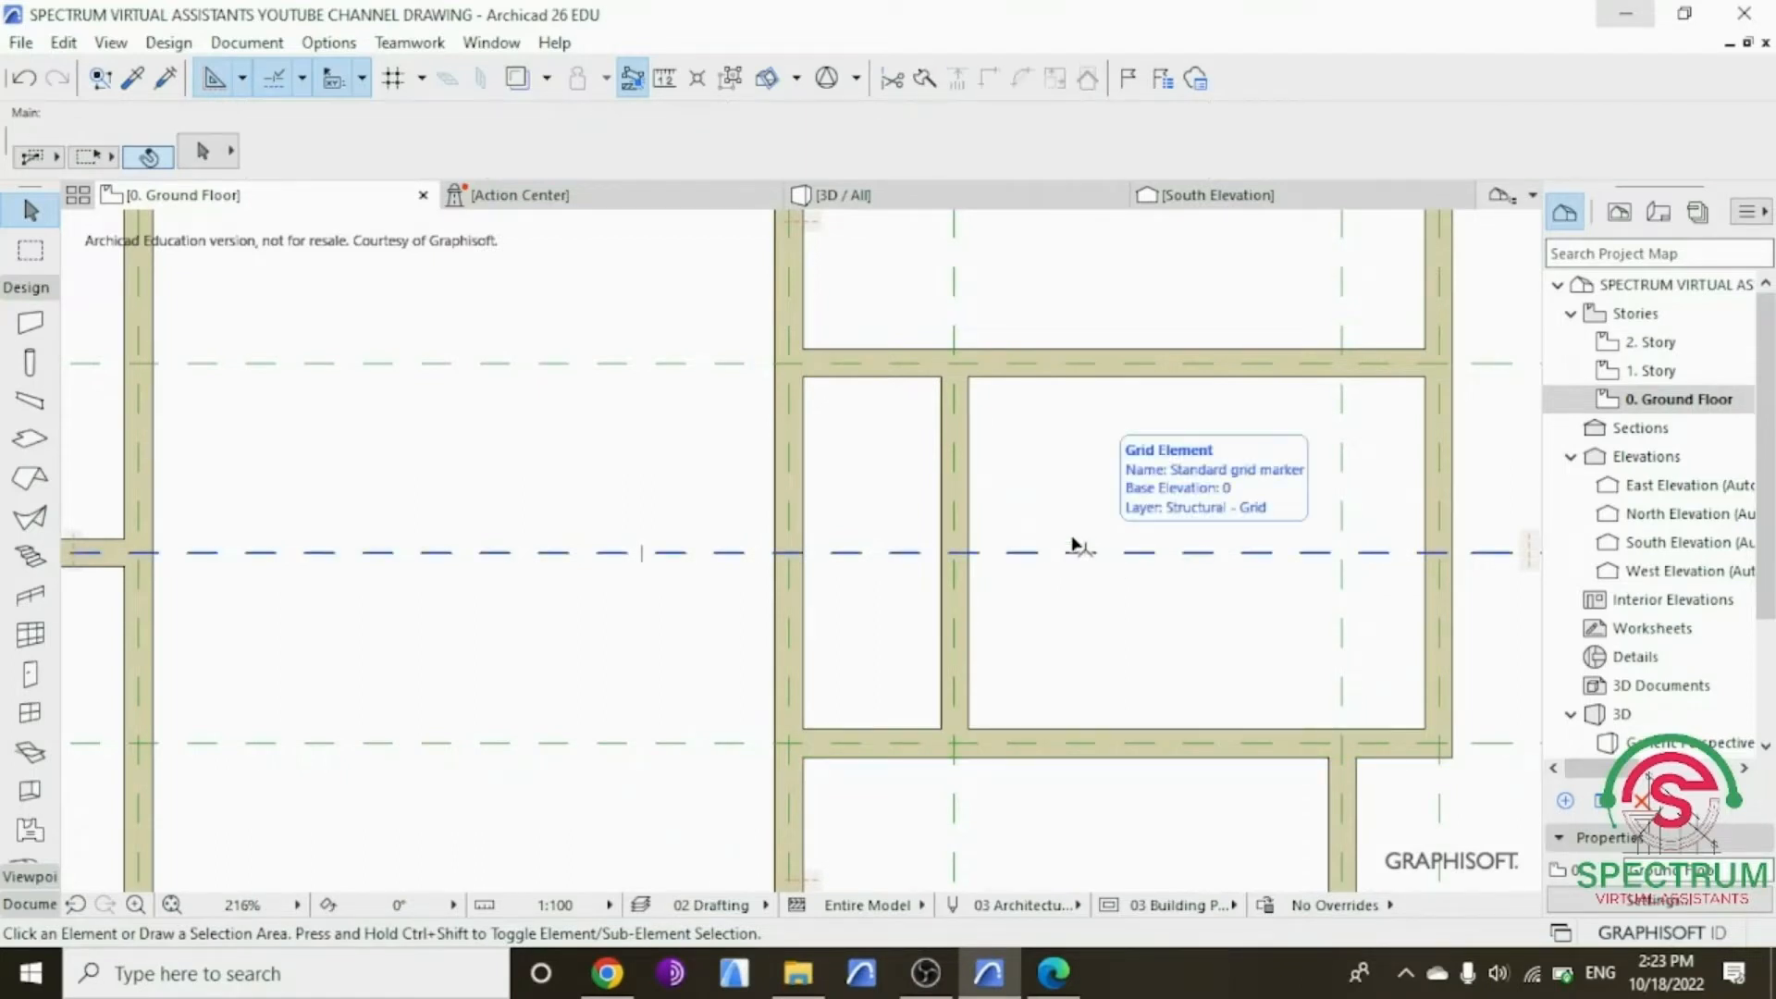
# Step: Drag a copy of the gridline E wall down to gridline D, aligning its lower face with the gridline at the gridline 6 wall
pyautogui.click(1023, 380)
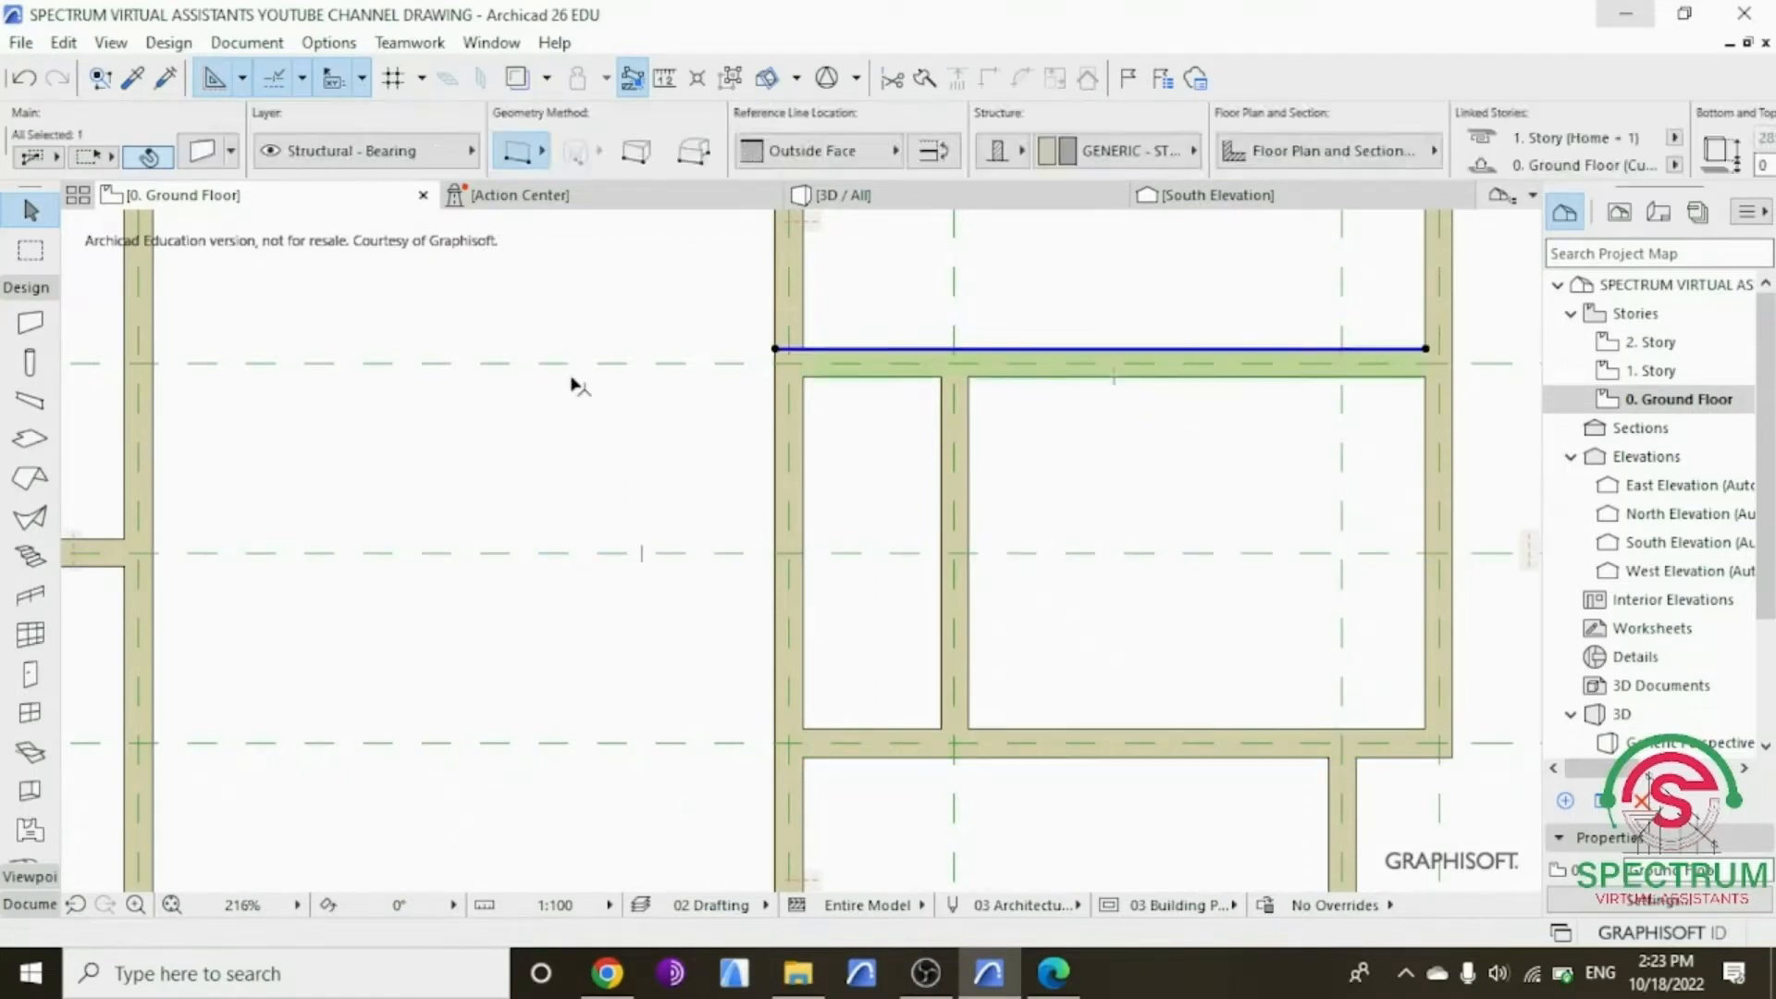
pyautogui.rightClick(608, 313)
pyautogui.moveTo(880, 571)
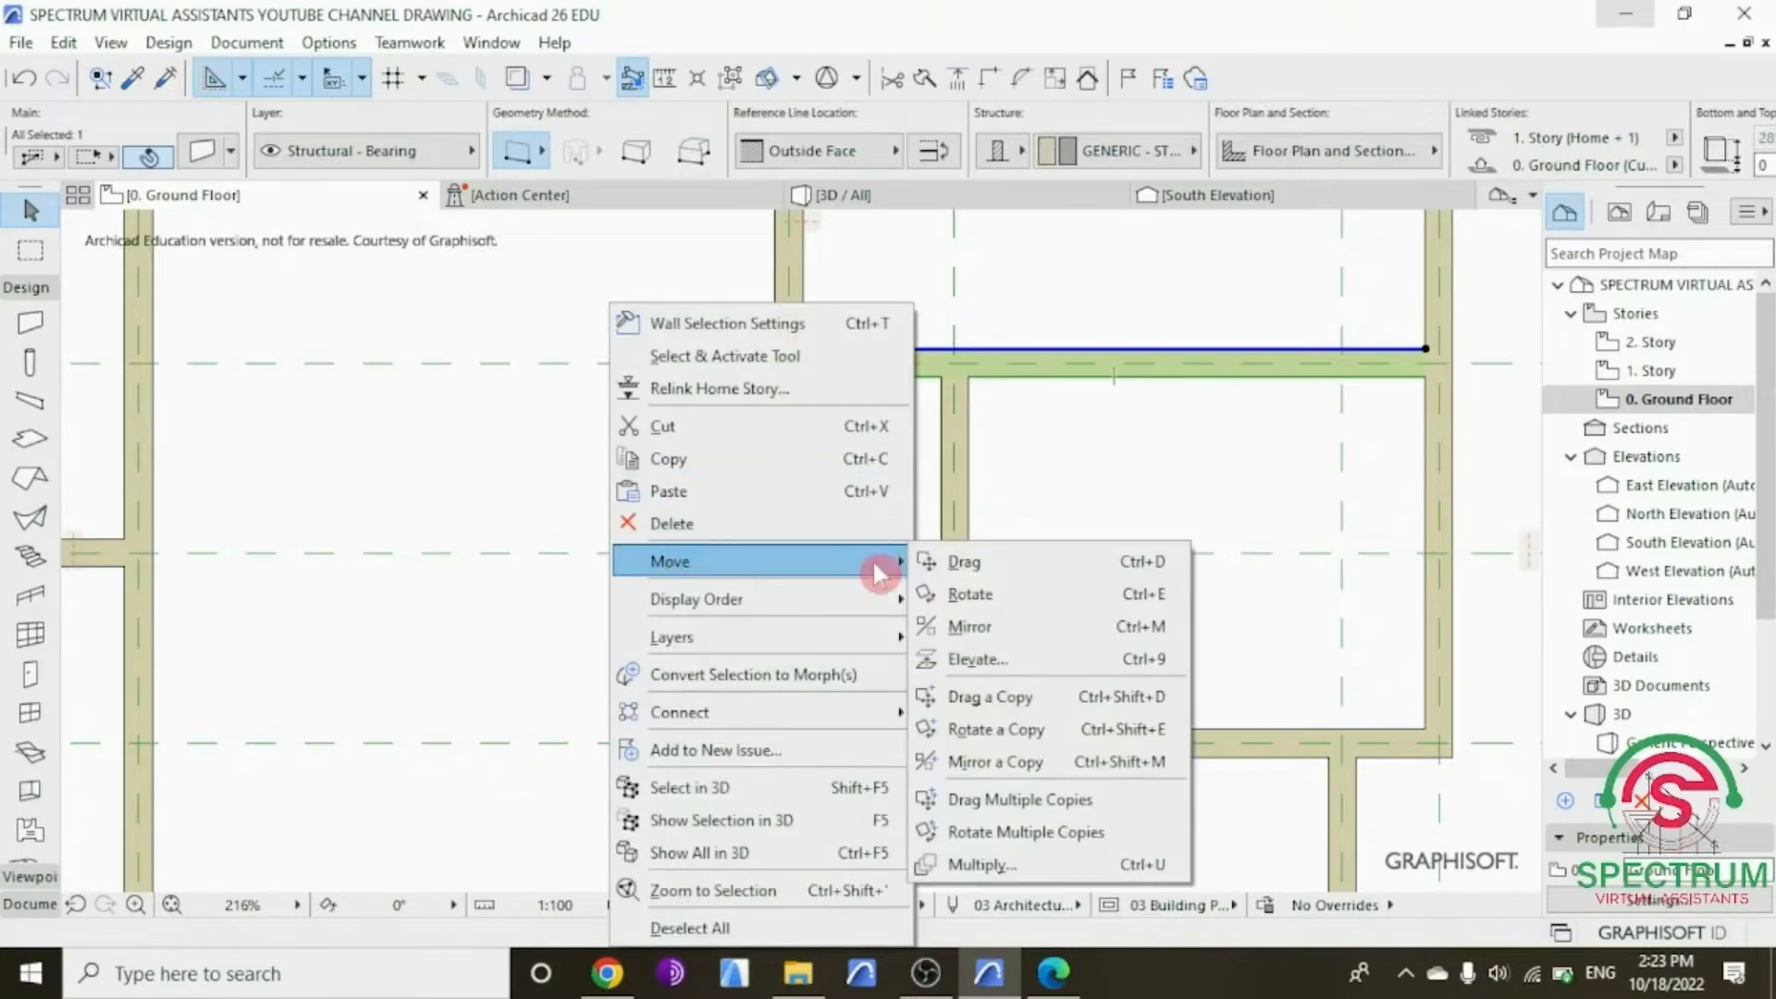
pyautogui.click(1018, 702)
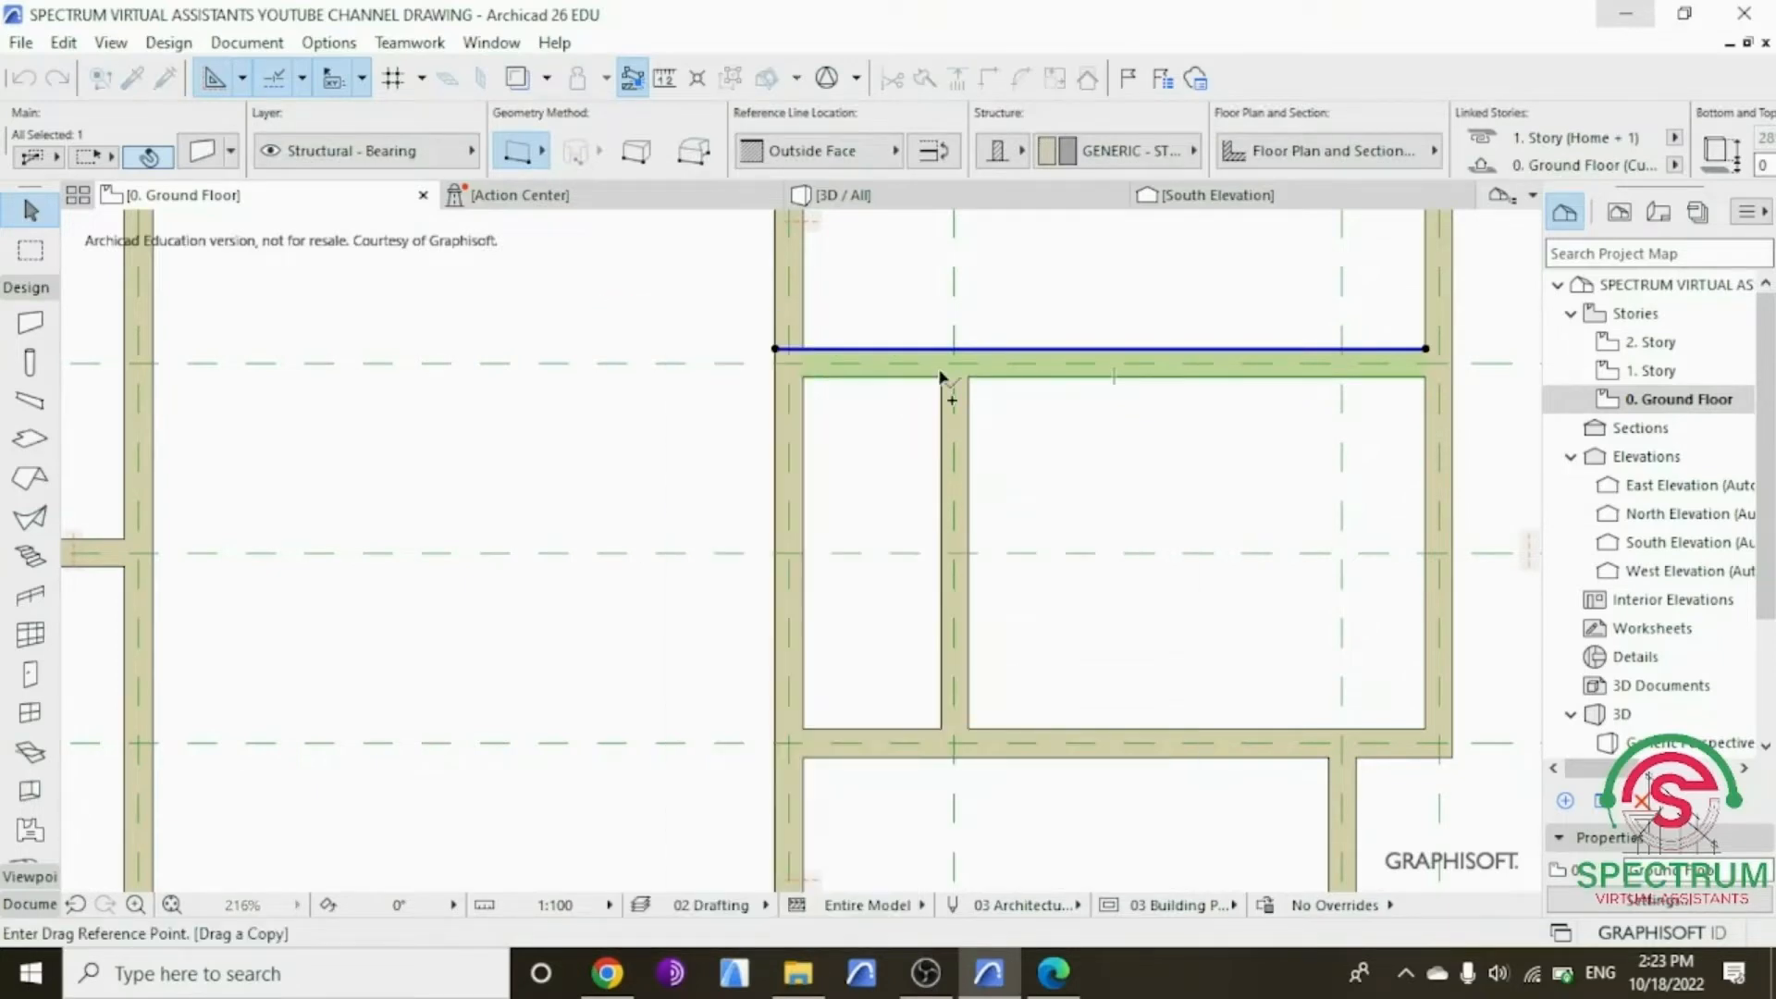
pyautogui.click(1426, 379)
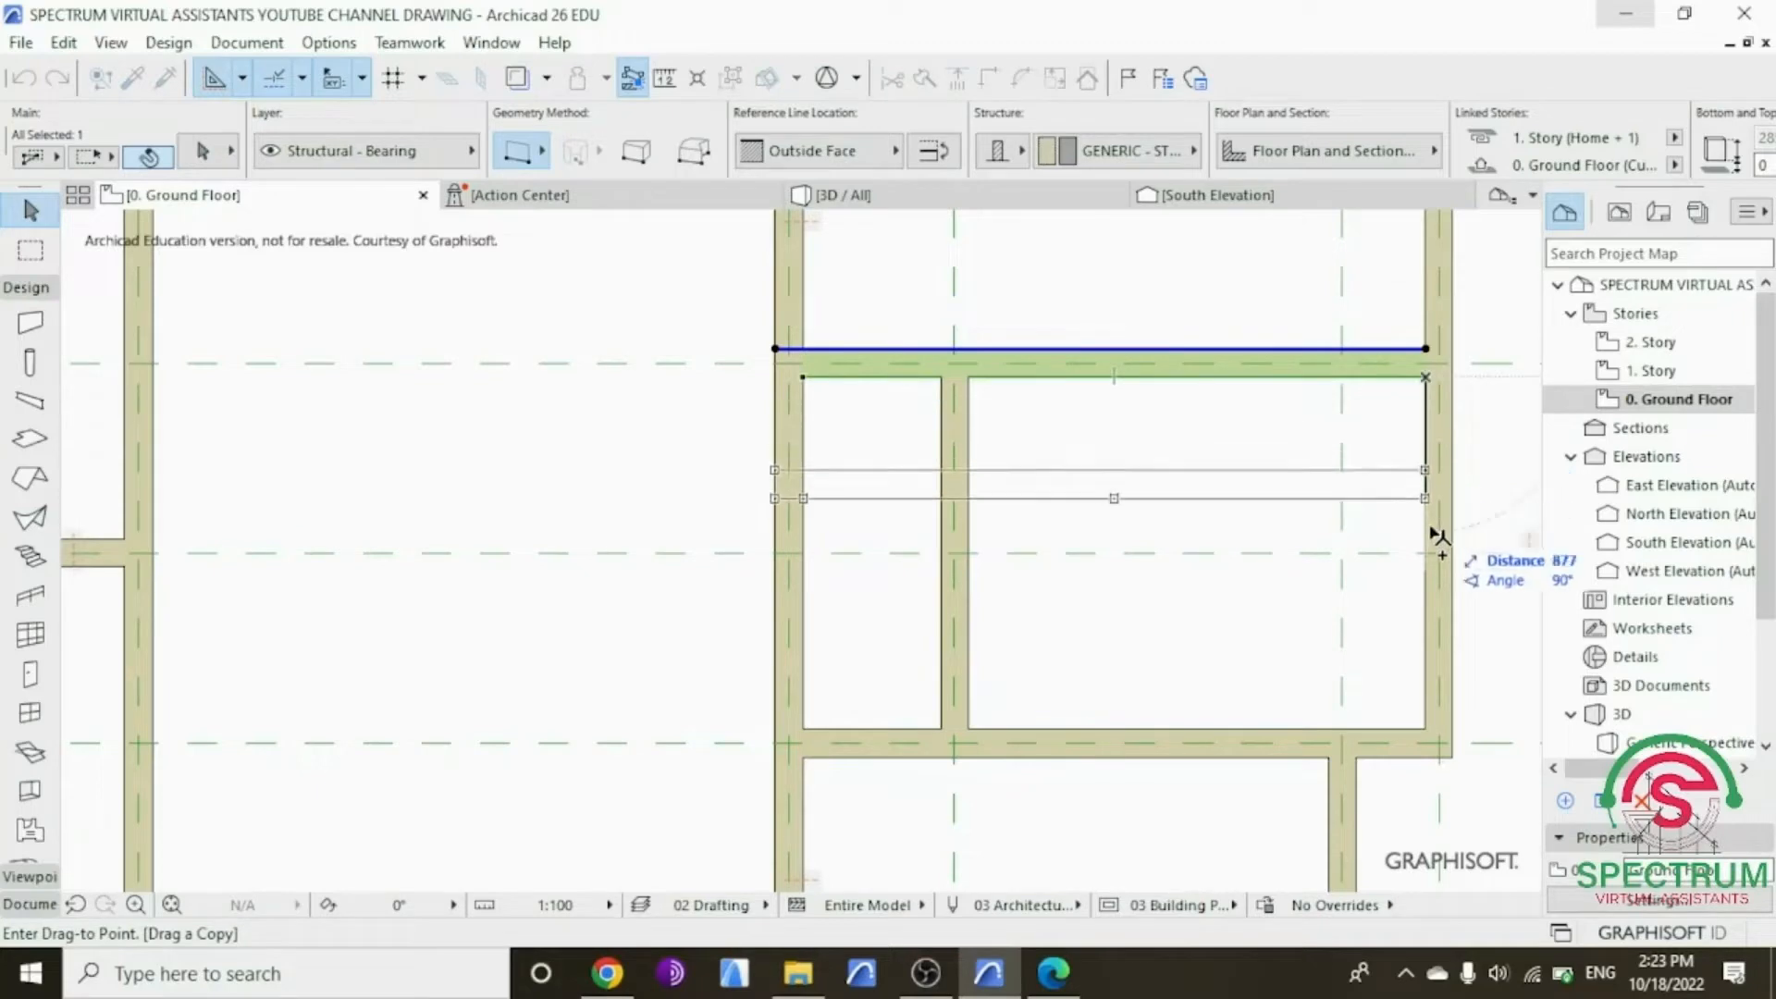
pyautogui.scroll(5, 1427, 564)
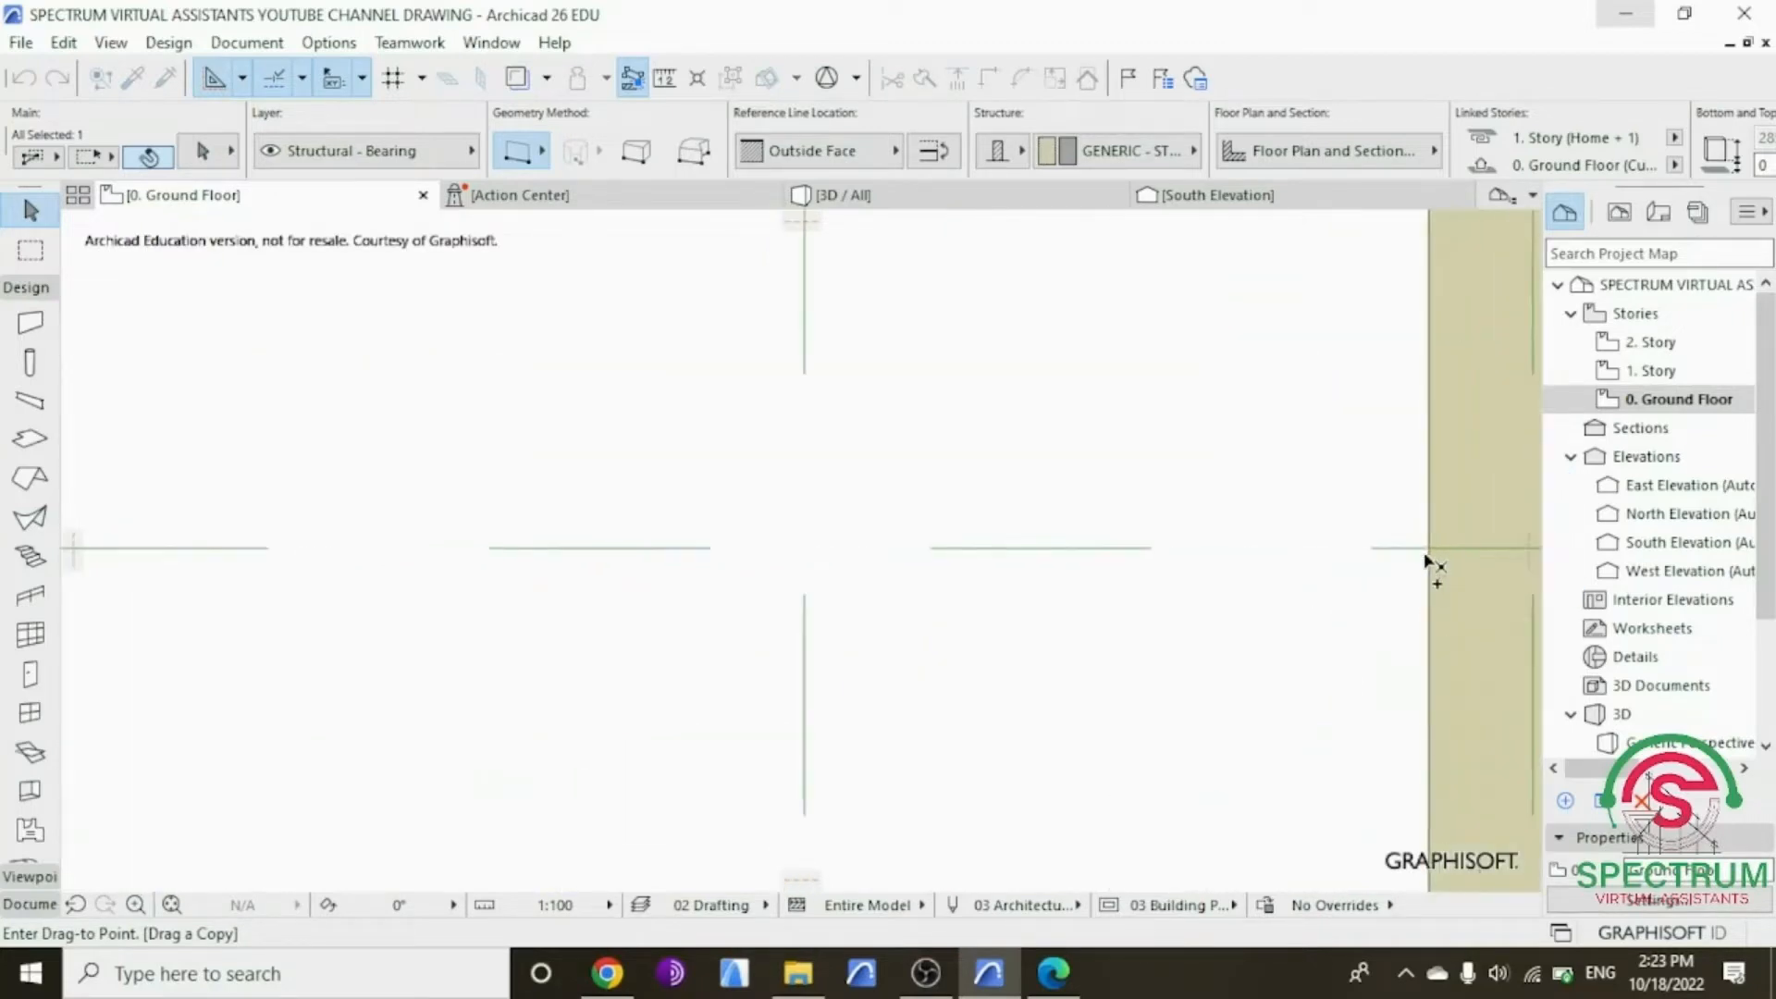
pyautogui.click(1429, 555)
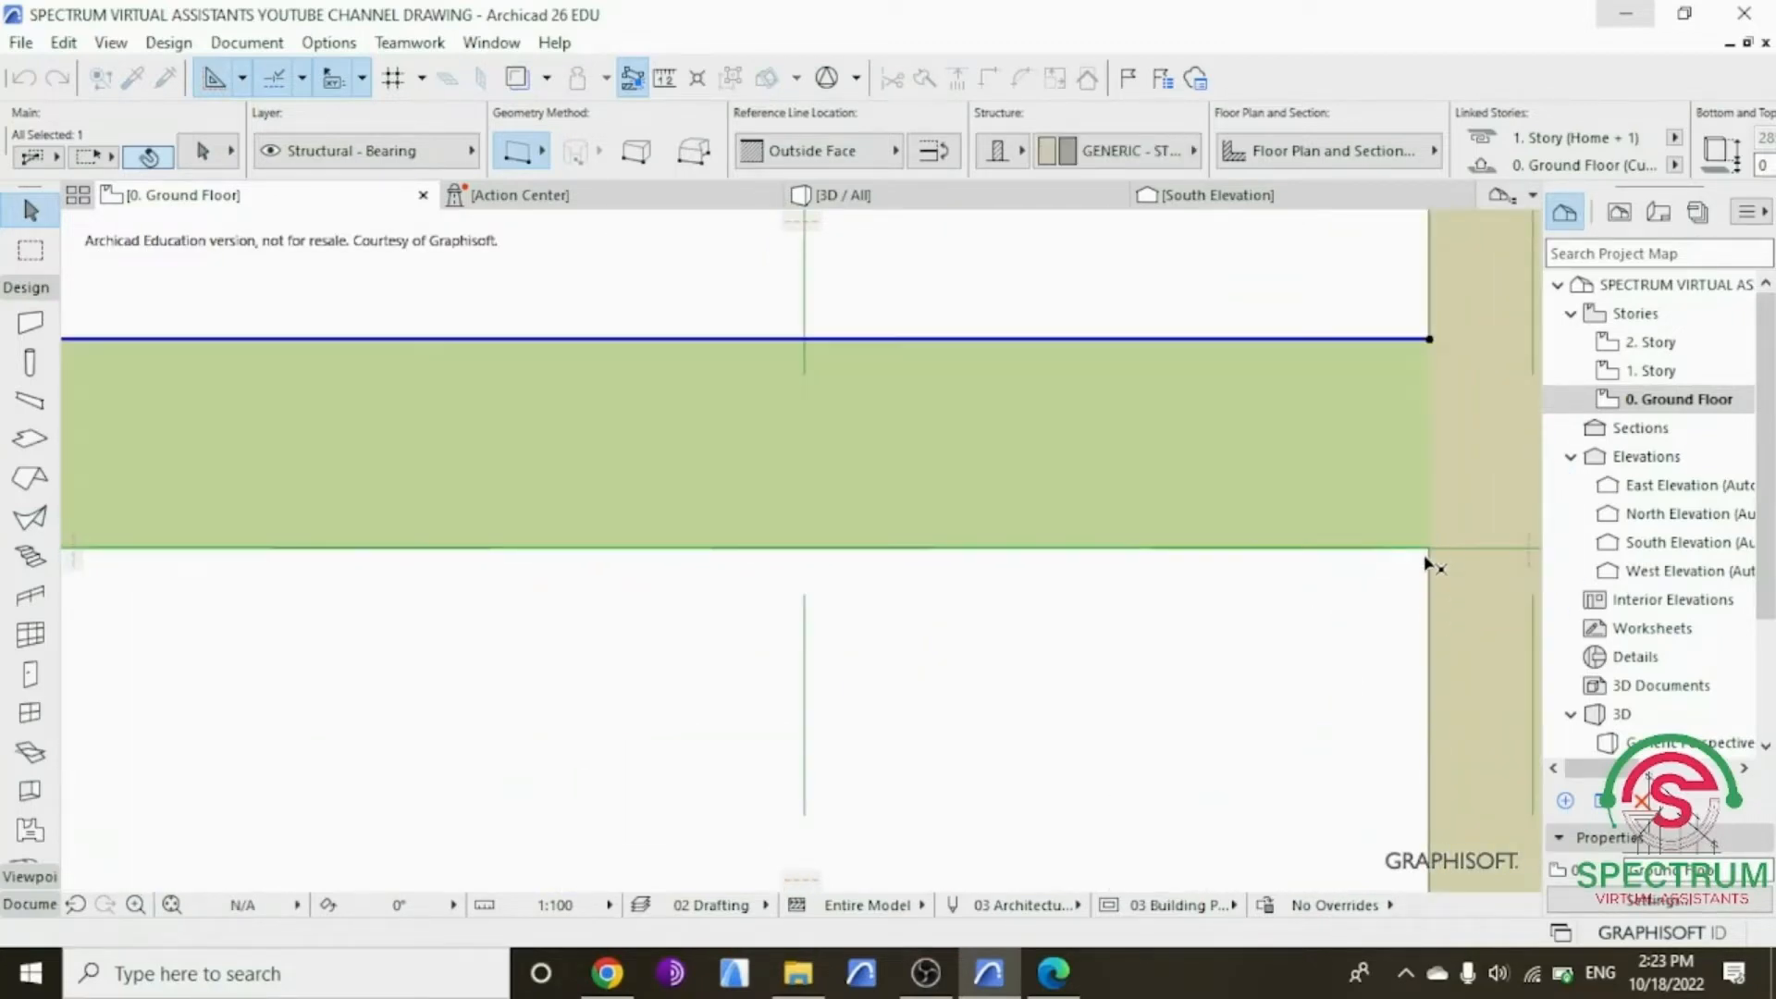
pyautogui.scroll(-3, 1426, 555)
pyautogui.scroll(-3, 1423, 553)
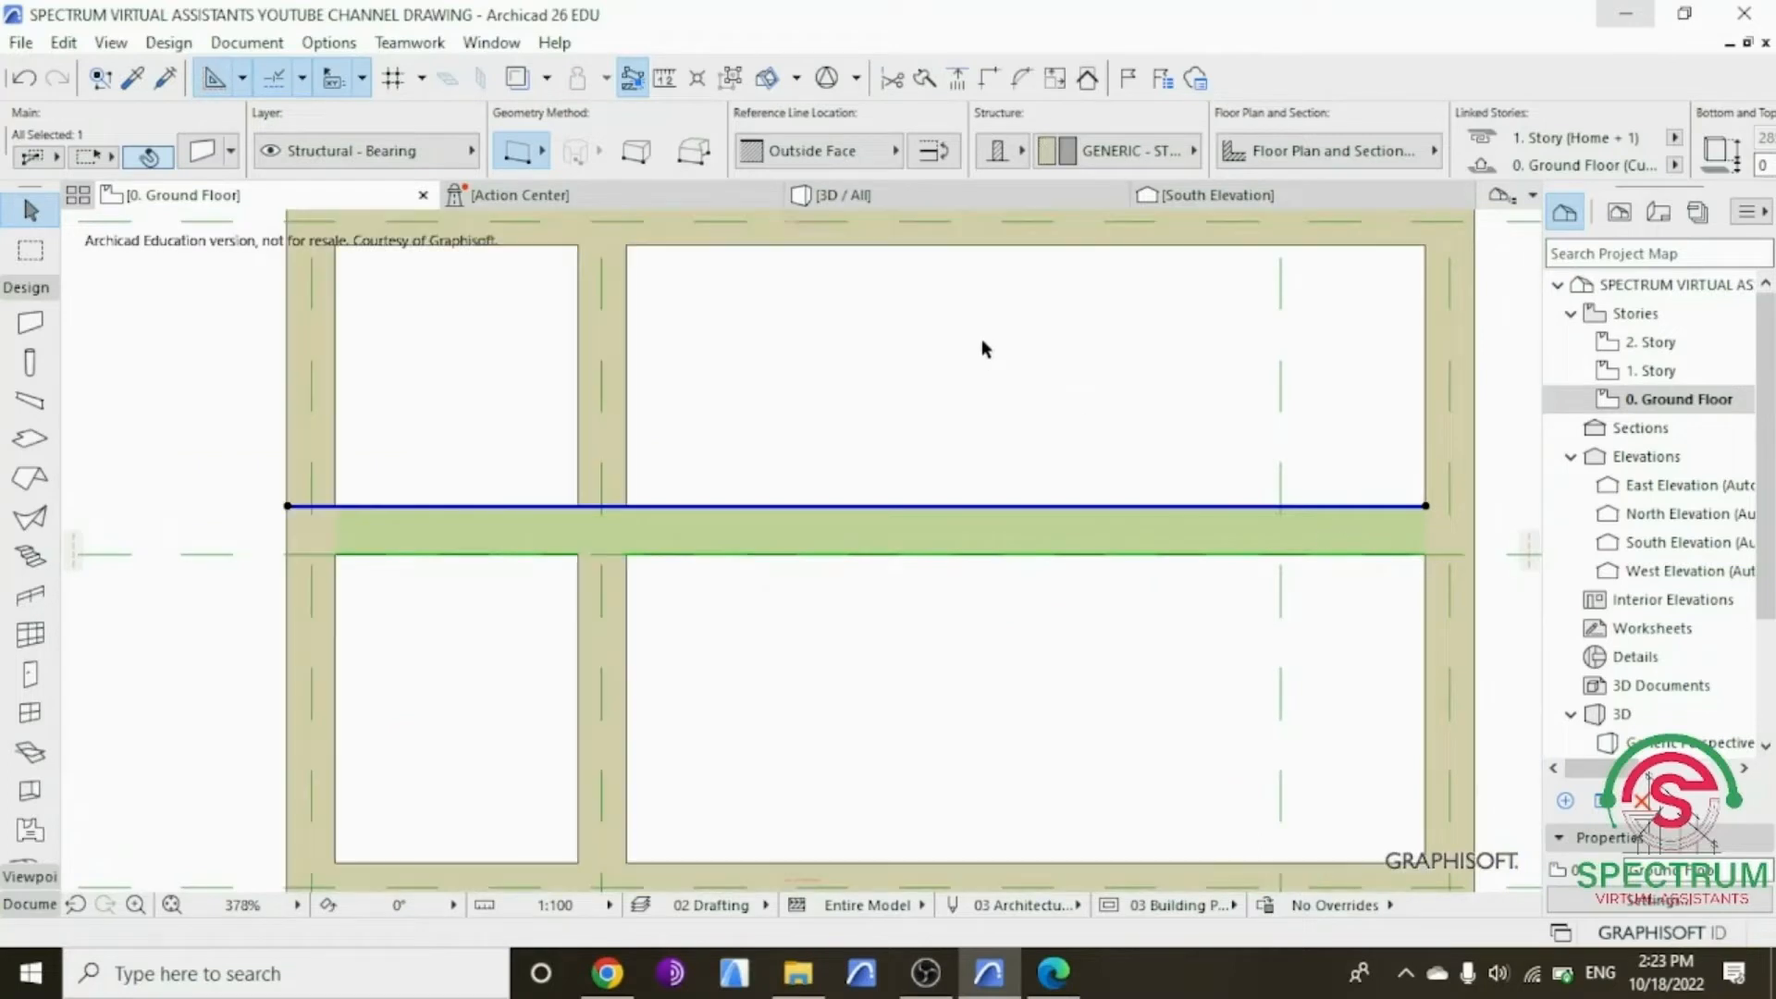
pyautogui.press('Escape')
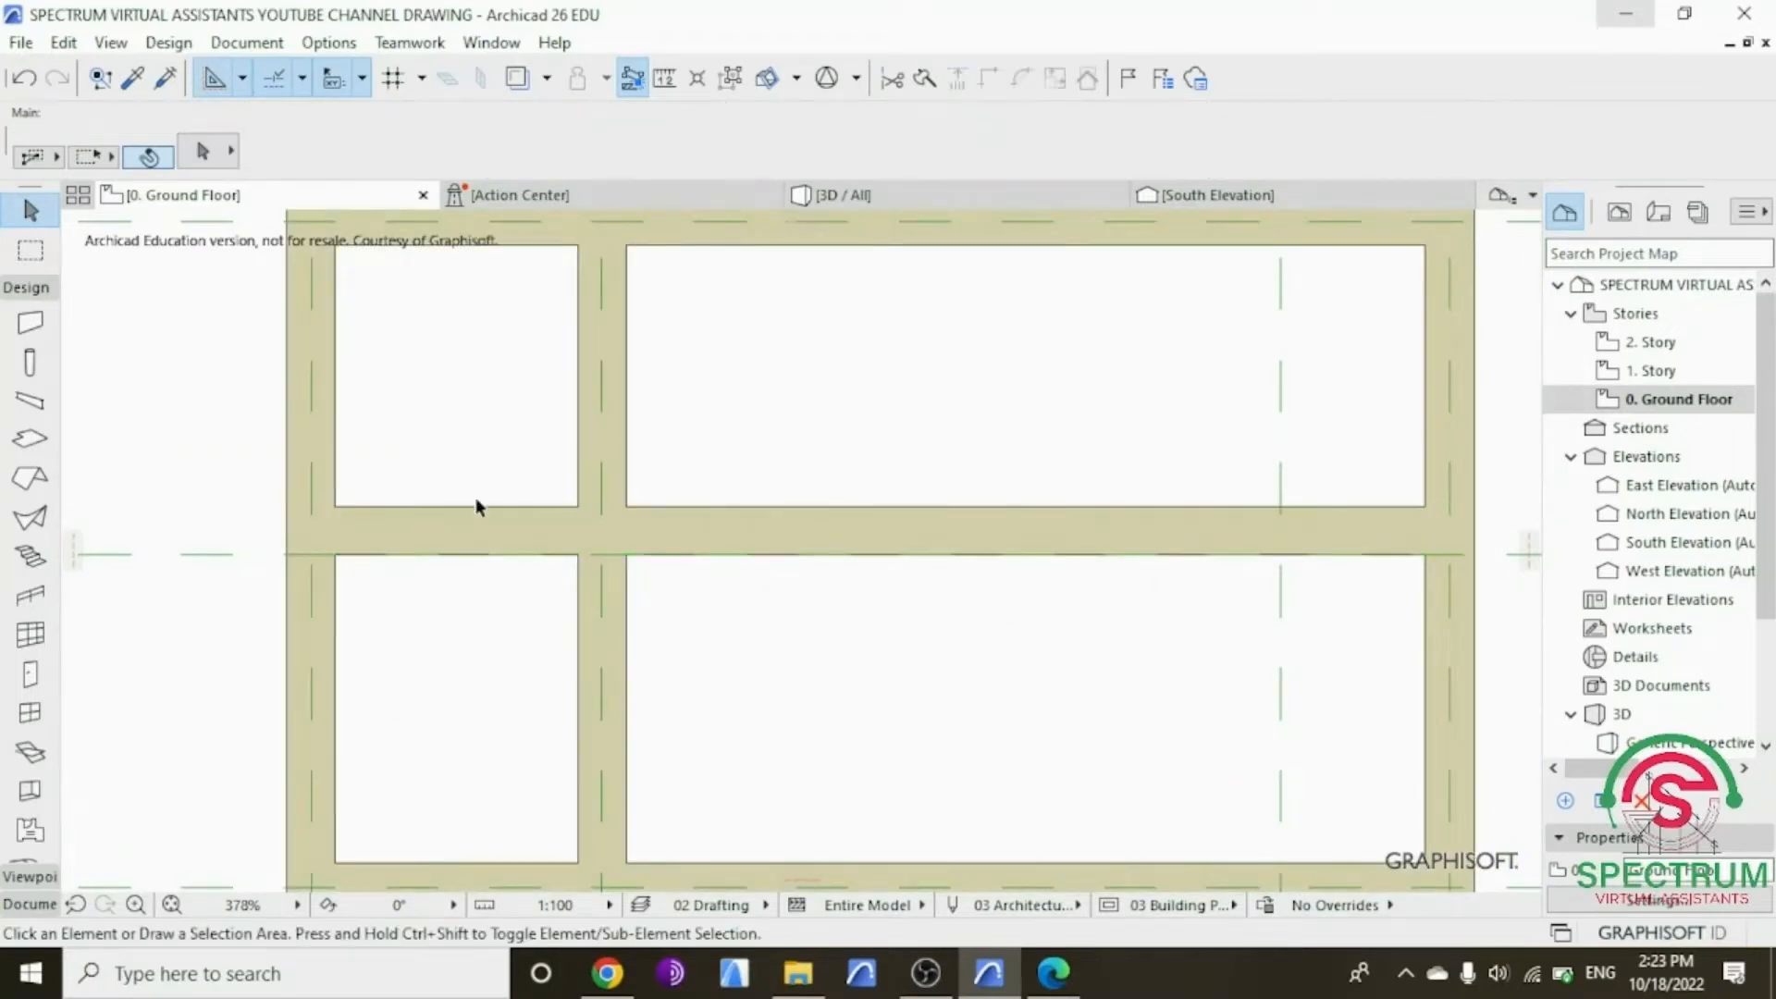
# Step: Trim away the part of the gridline D wall between gridlines 3 and 4
pyautogui.scroll(-2, 537, 481)
pyautogui.scroll(-1, 537, 480)
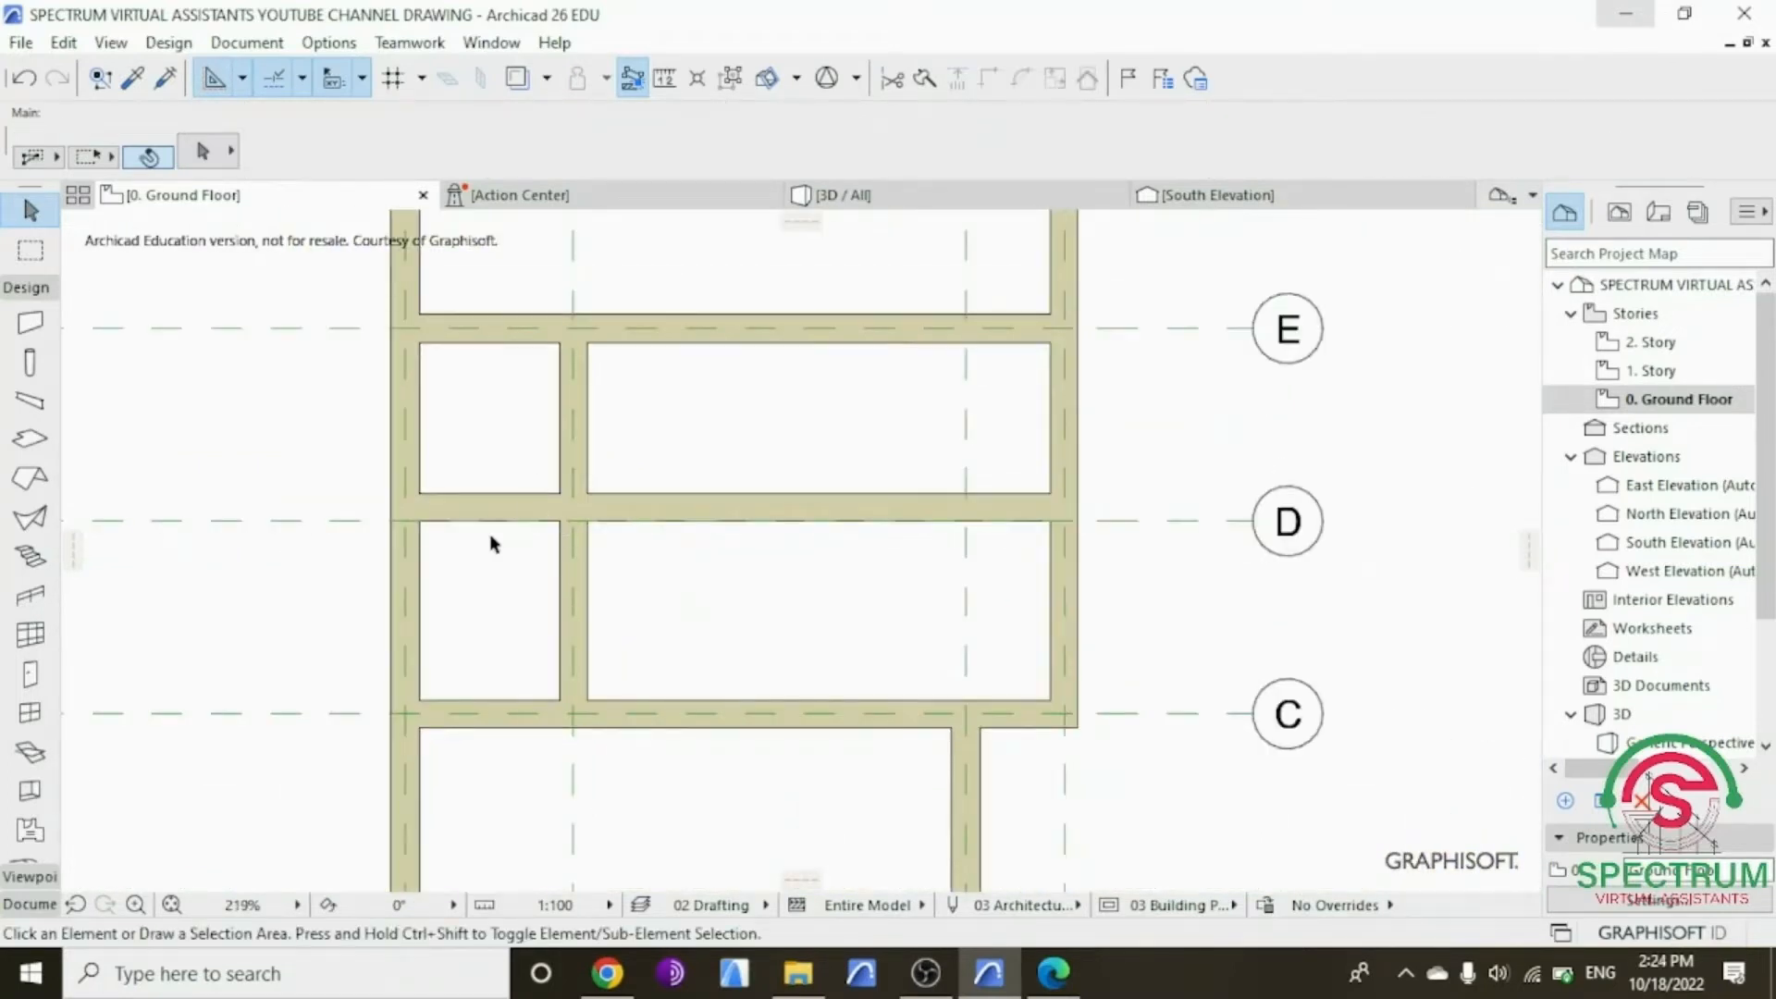
pyautogui.click(524, 505)
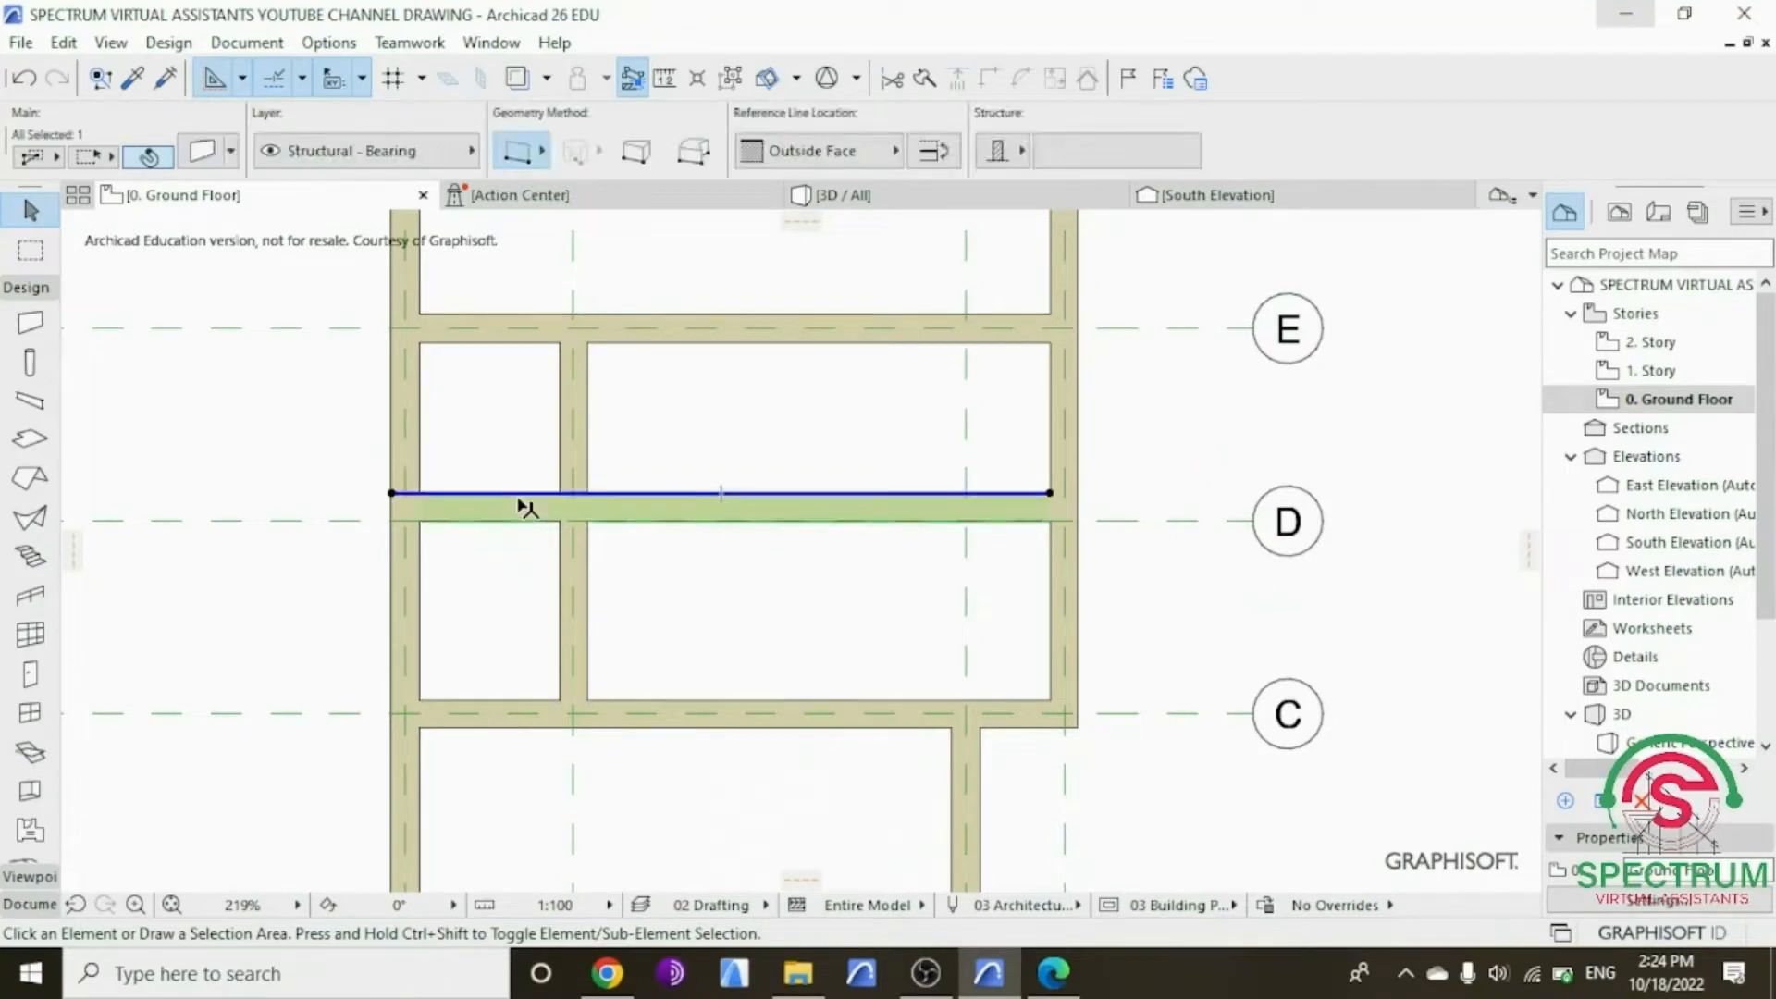
pyautogui.click(893, 85)
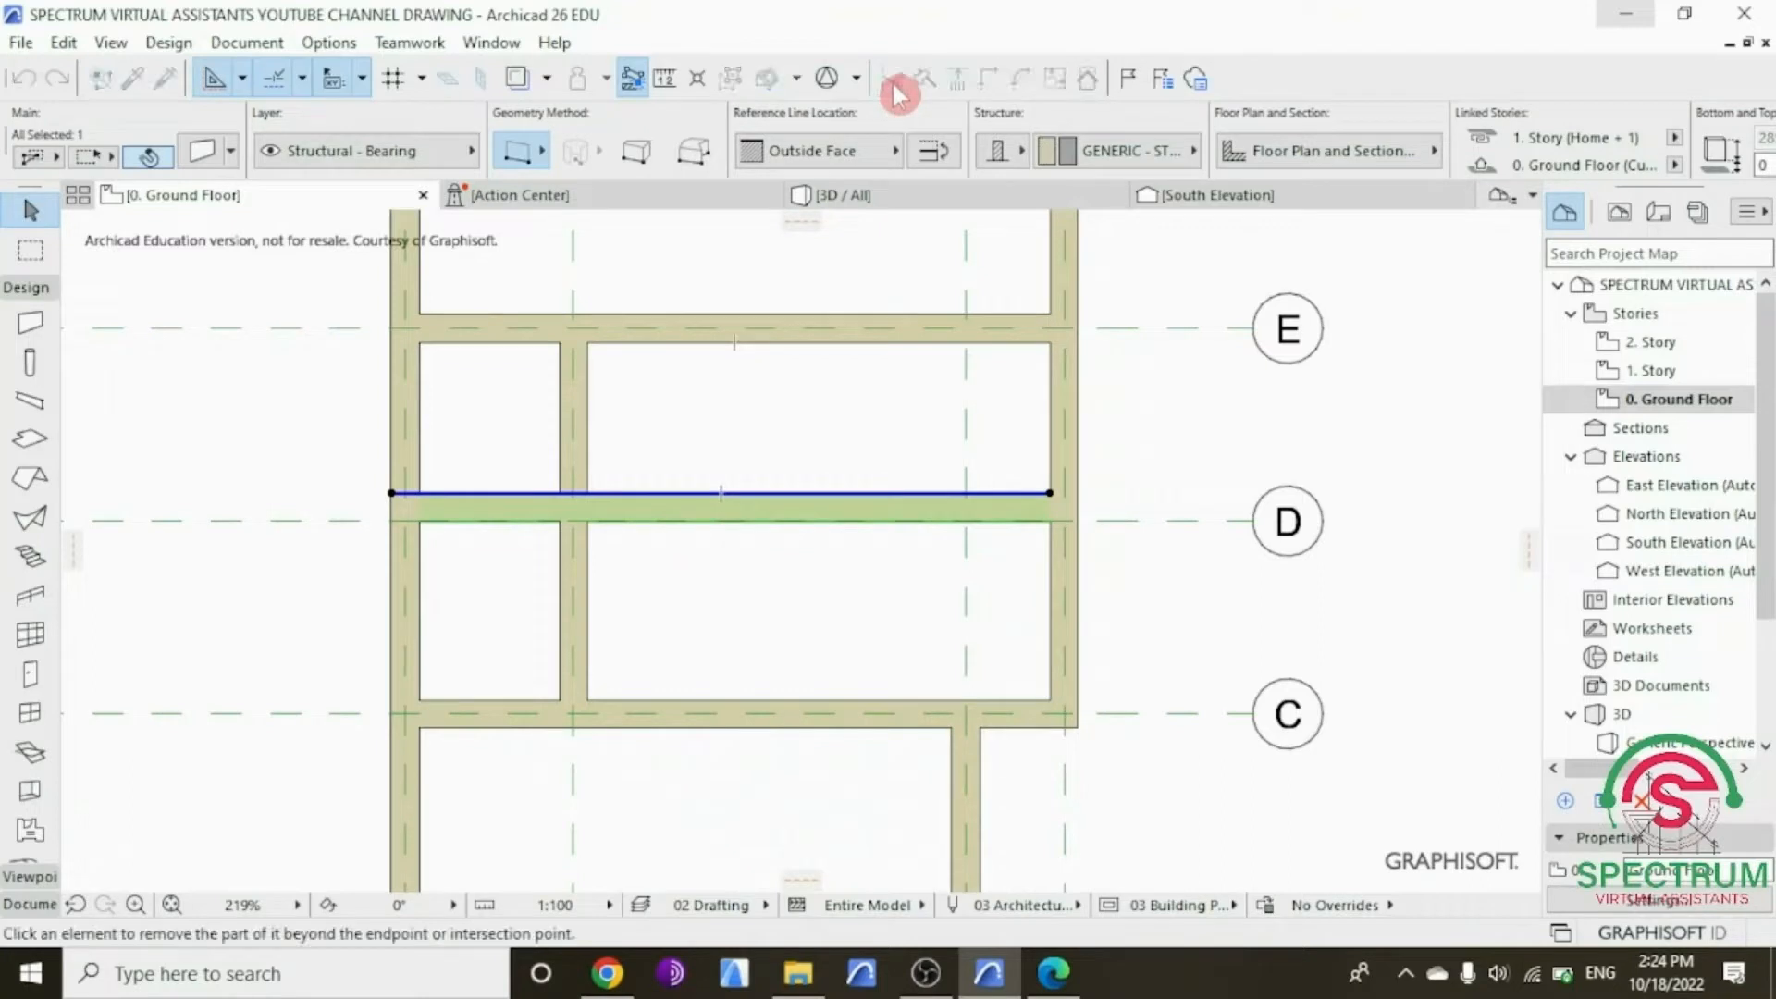
pyautogui.click(499, 507)
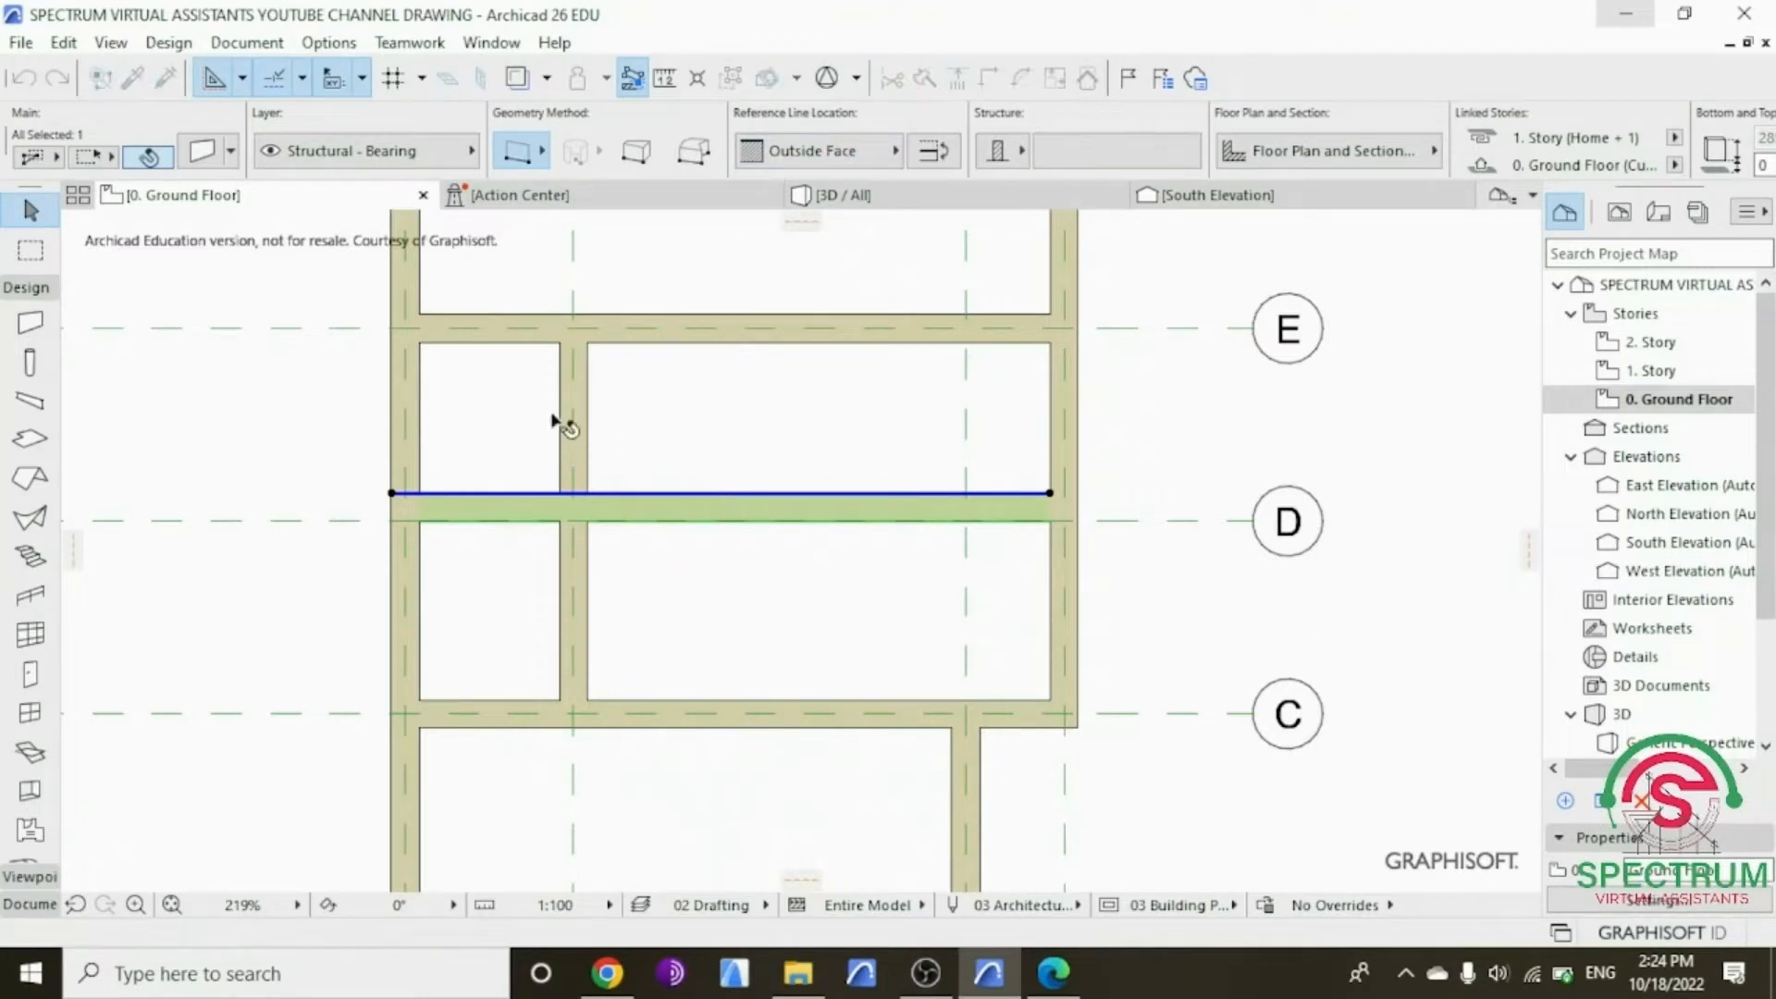
pyautogui.click(682, 425)
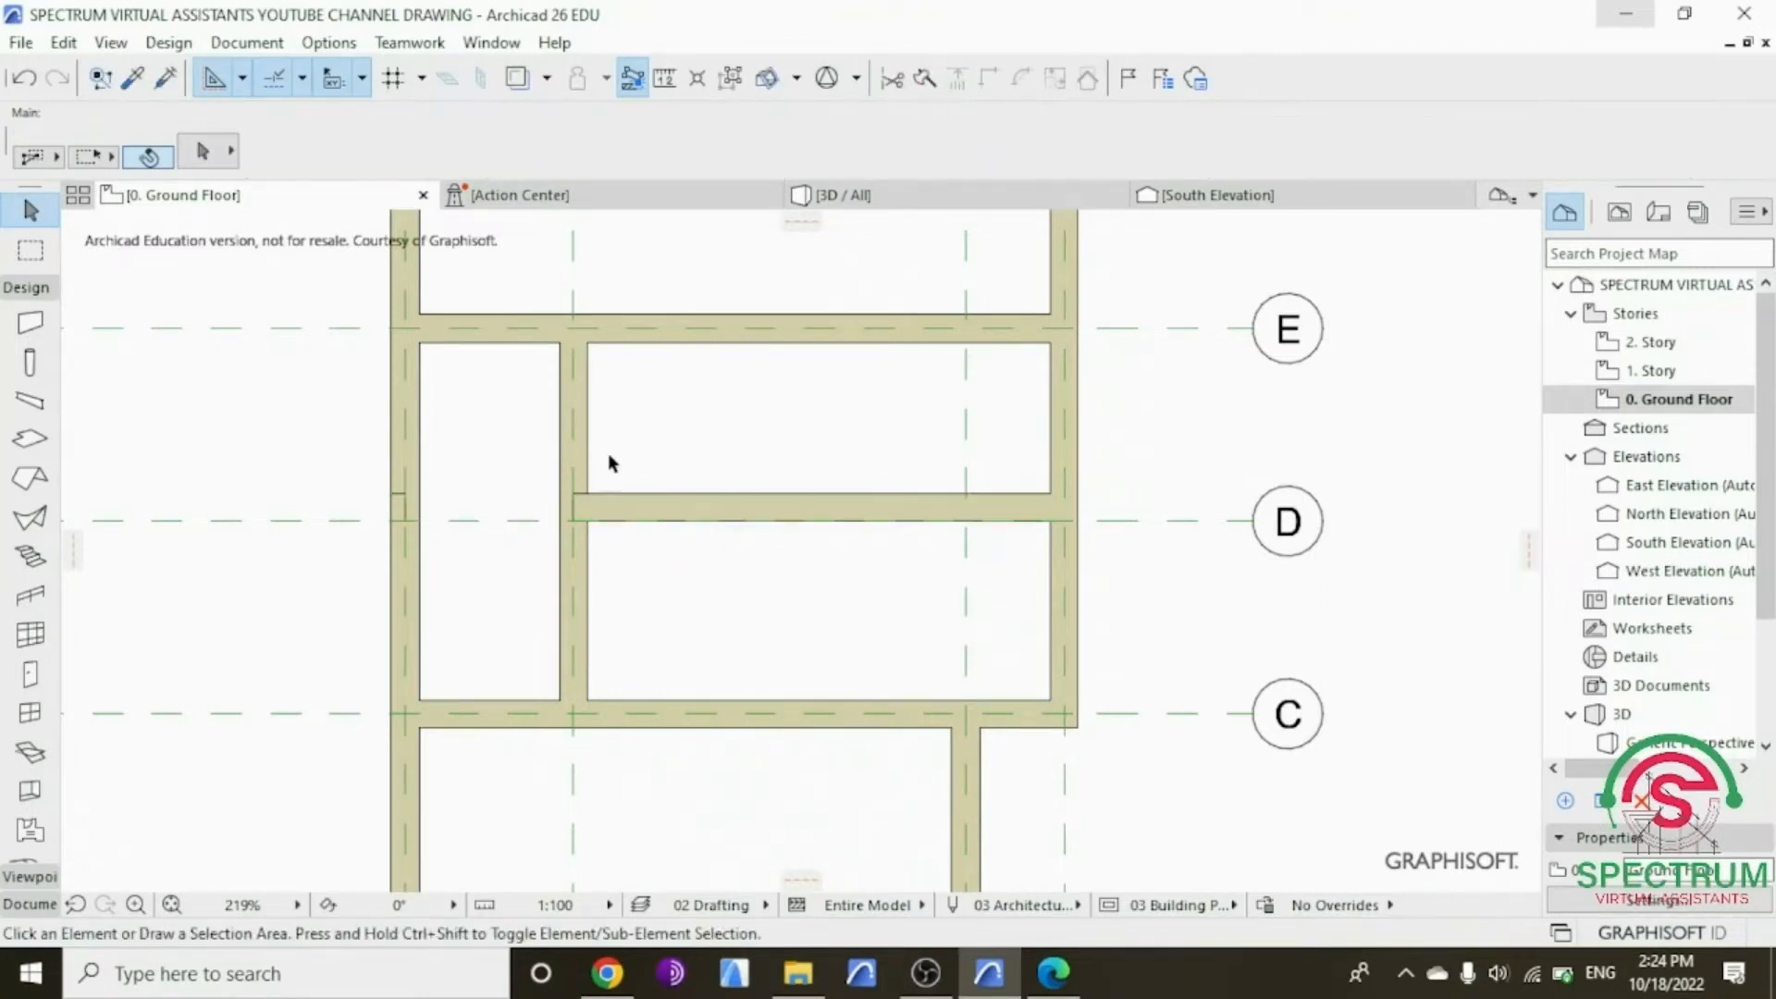
# Step: Delete the leftover wall stub inside the gridline 3 wall at gridline D
pyautogui.scroll(3, 379, 504)
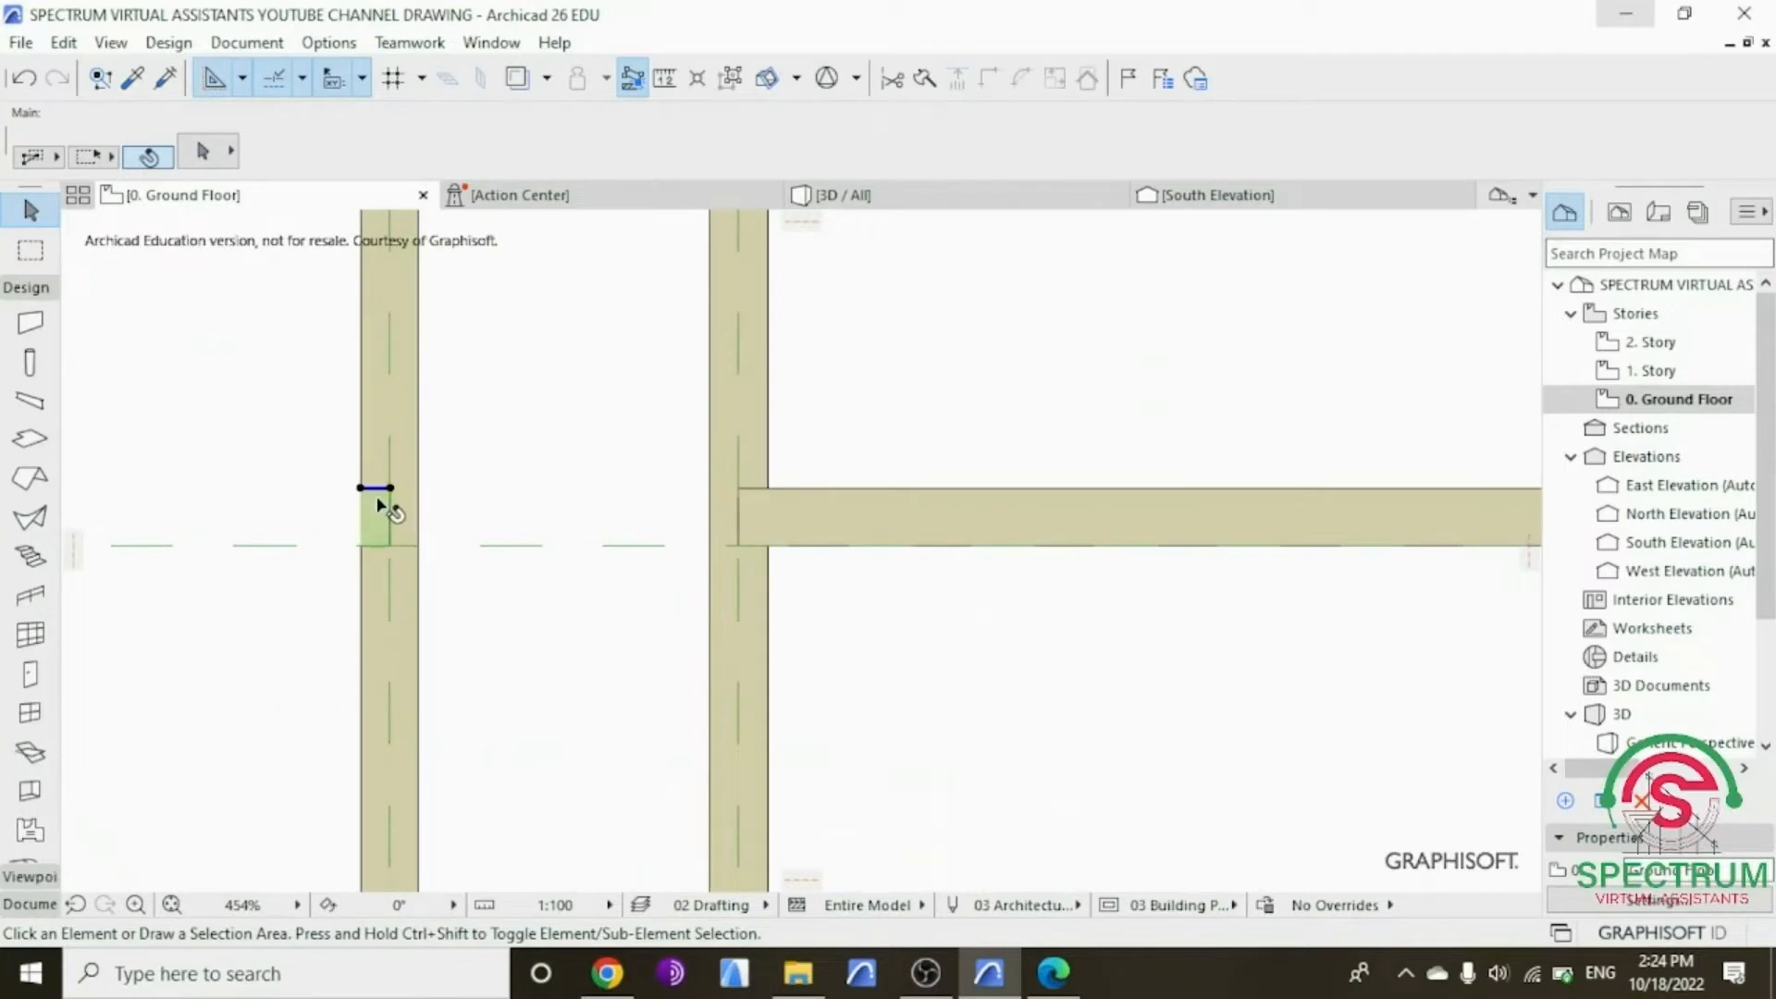
pyautogui.click(379, 504)
pyautogui.press('Delete')
# Step: Set the thickness of the gridline D wall between gridlines 4 and 6 to 150
pyautogui.click(759, 512)
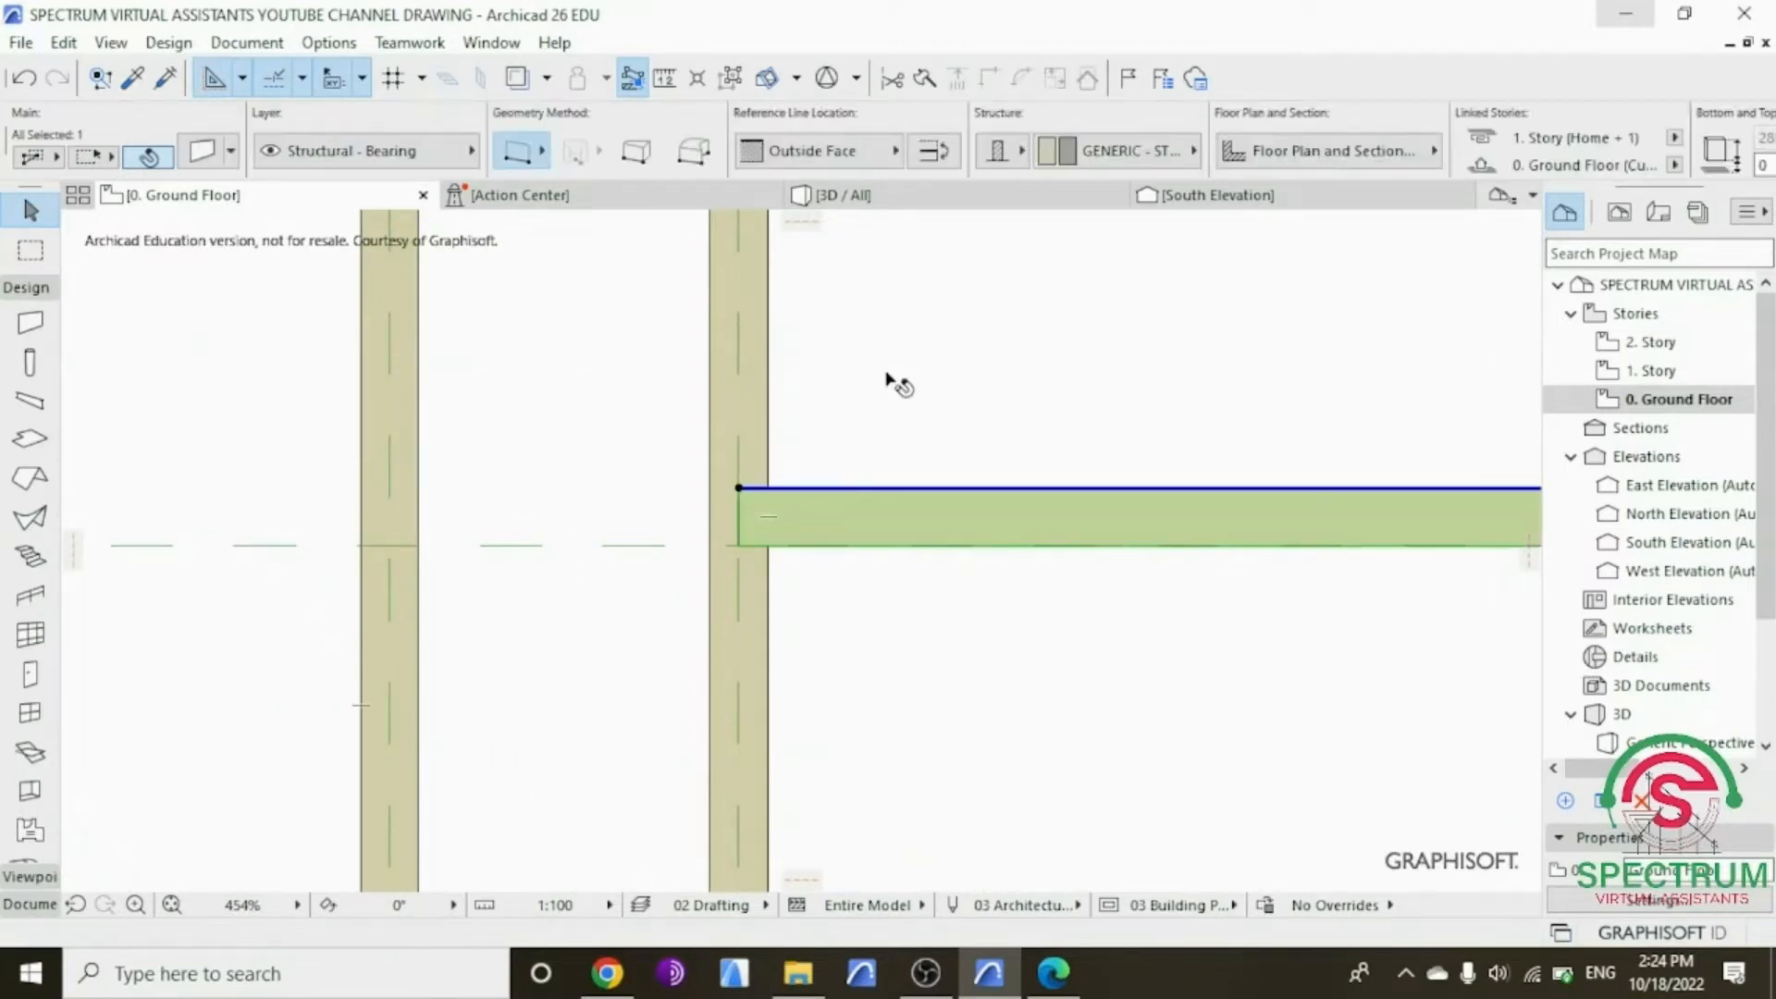
pyautogui.scroll(-3, 557, 473)
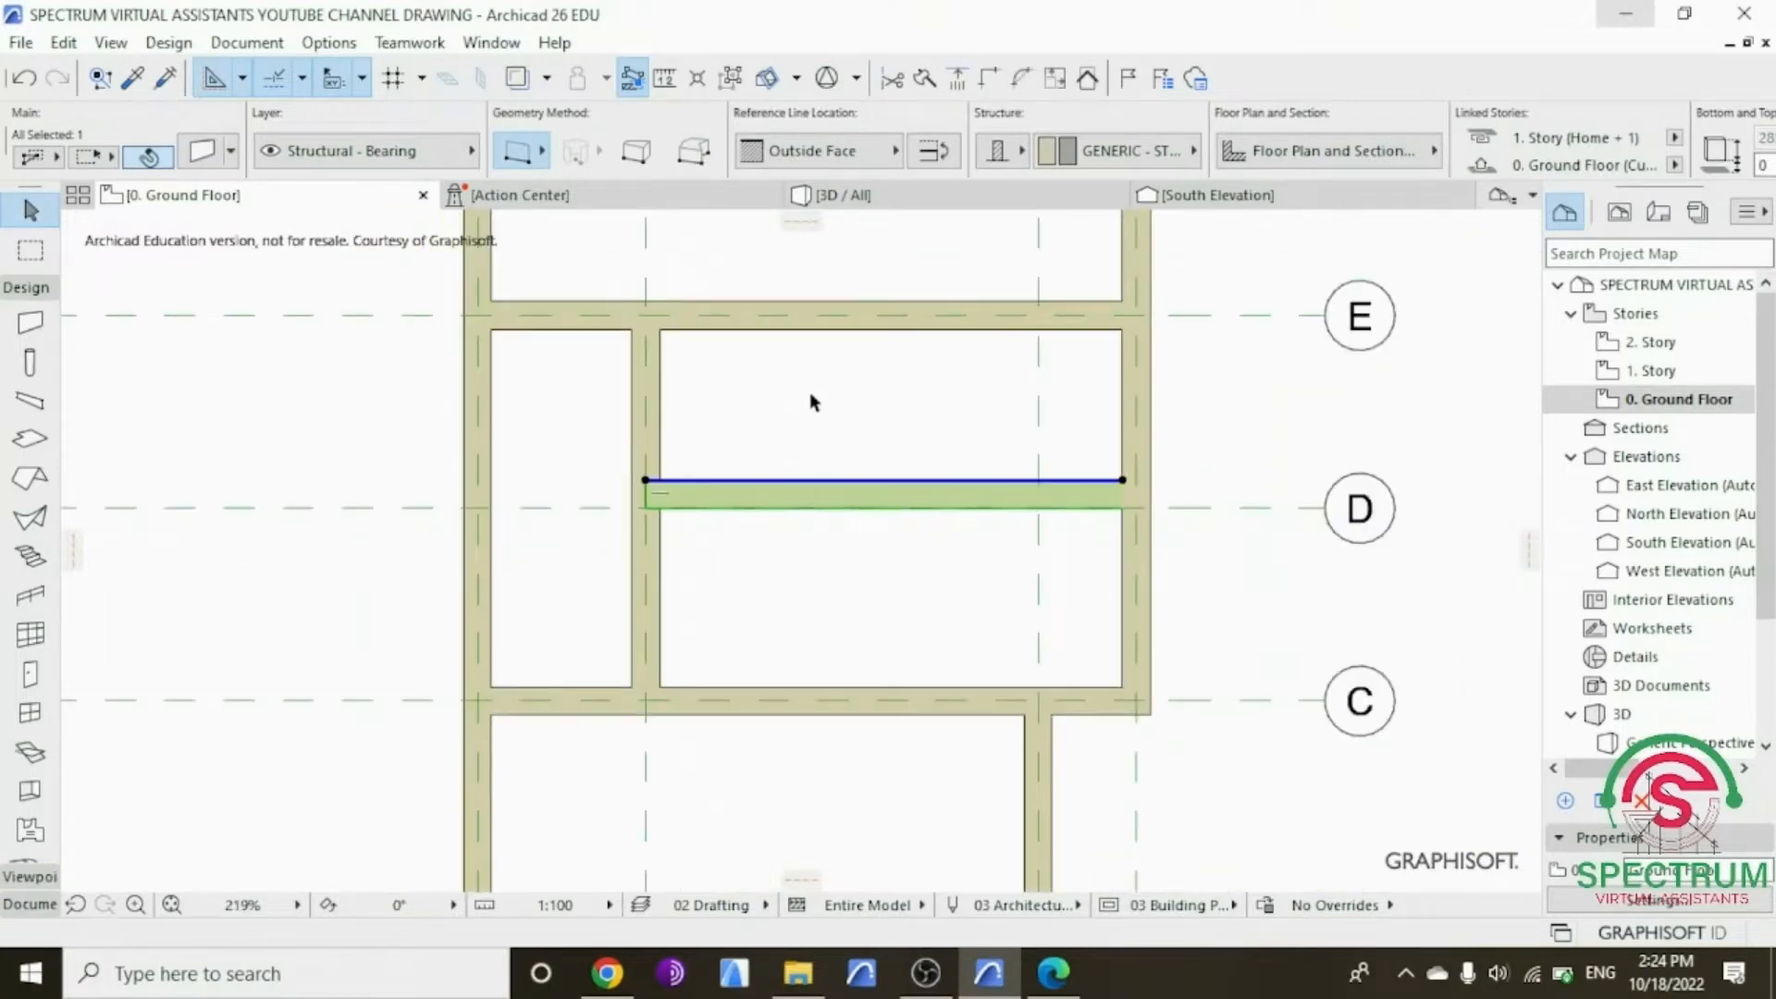
pyautogui.rightClick(813, 404)
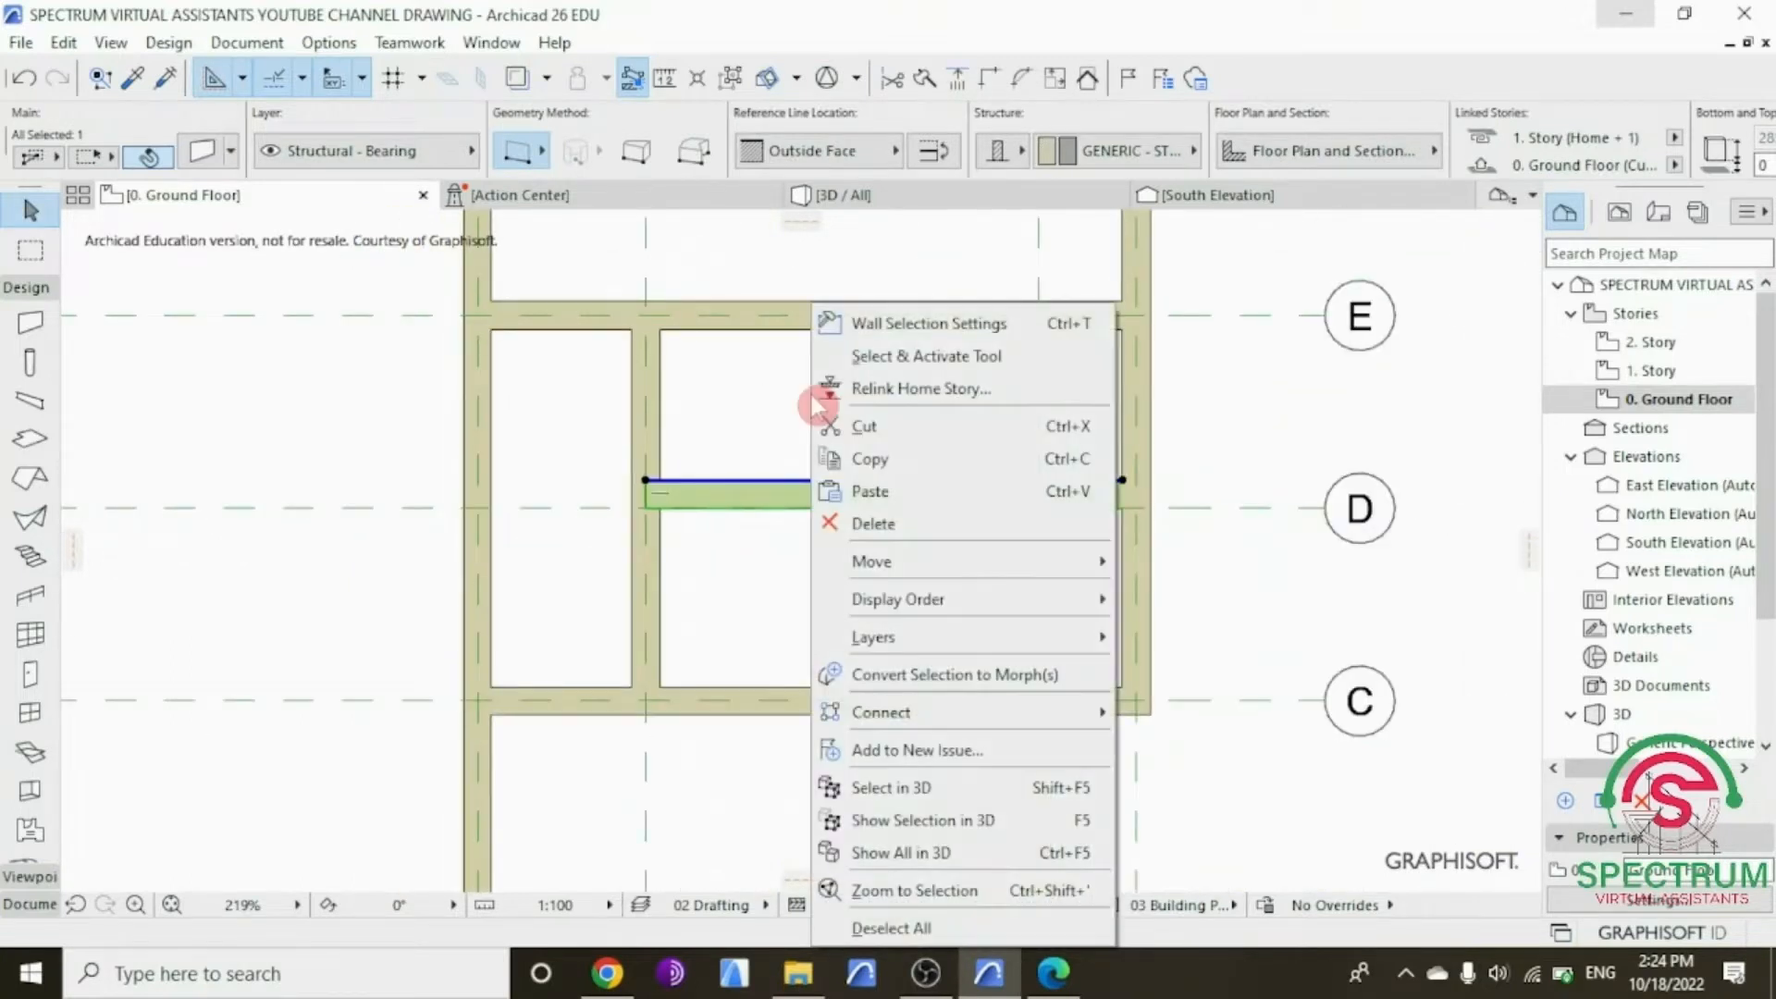
pyautogui.click(889, 325)
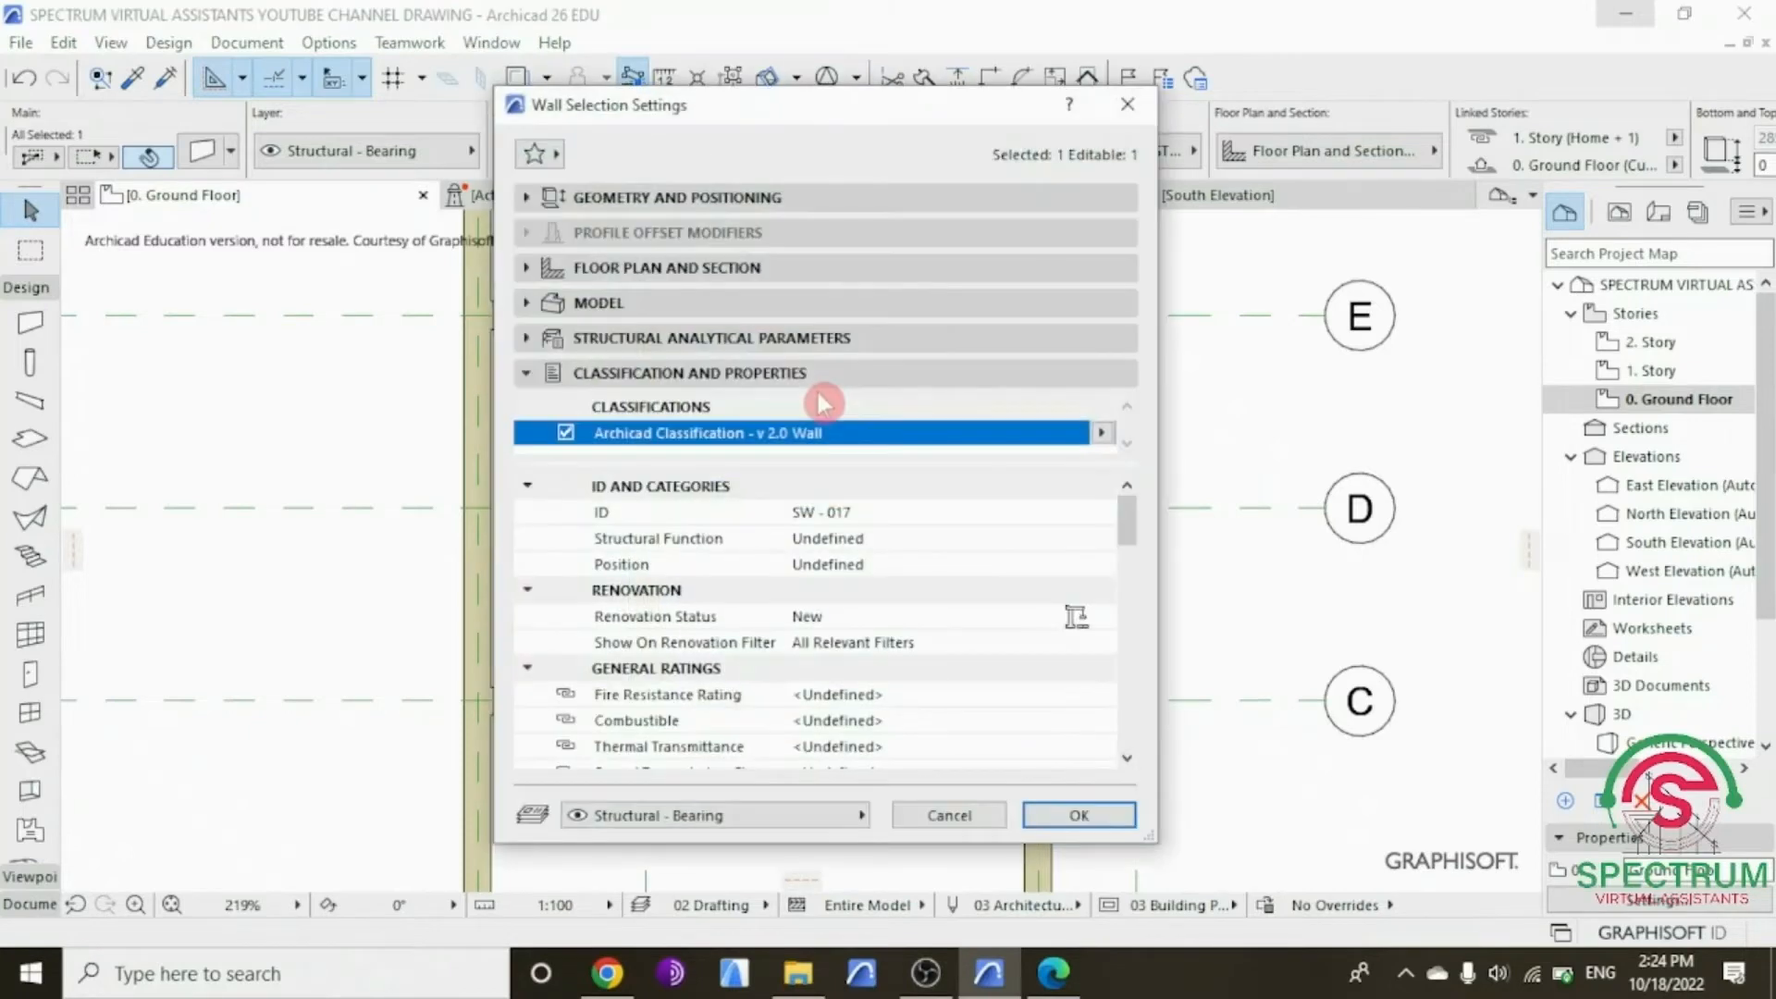
pyautogui.click(754, 198)
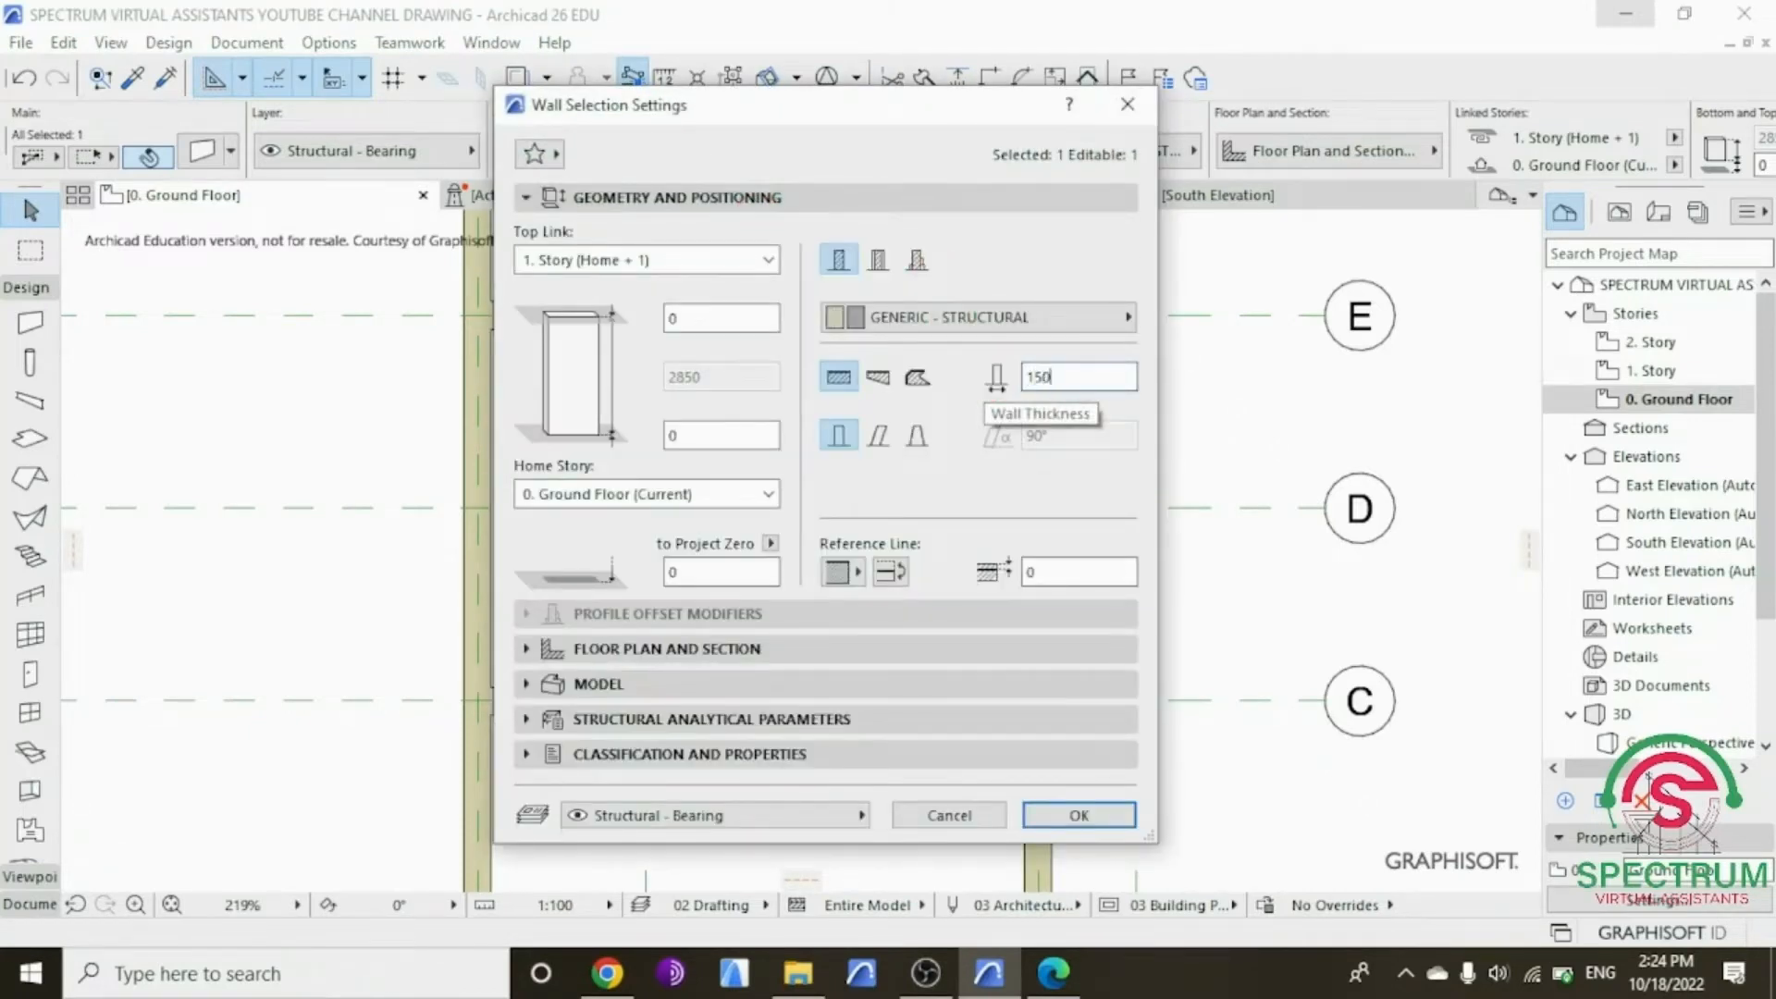
pyautogui.press('Return')
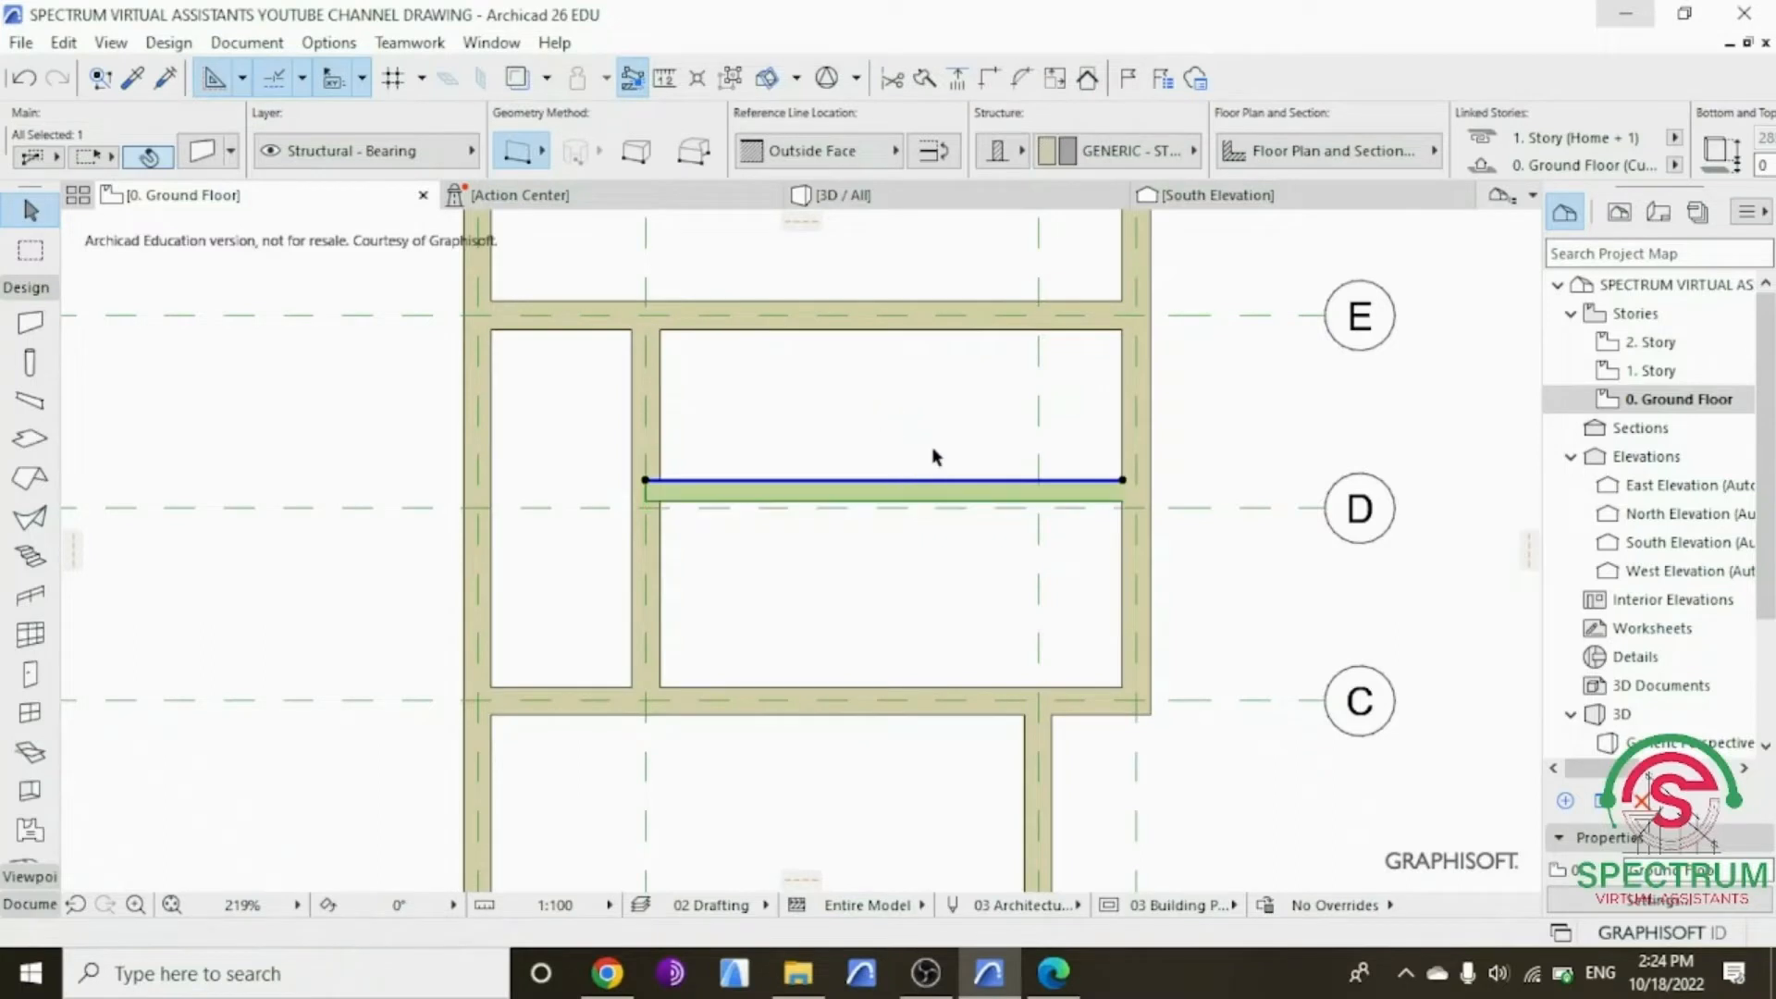
# Step: Move the gridline D wall between gridlines 4 and 6 down by 50 so its lower face aligns with gridline D
pyautogui.rightClick(912, 387)
pyautogui.click(1230, 555)
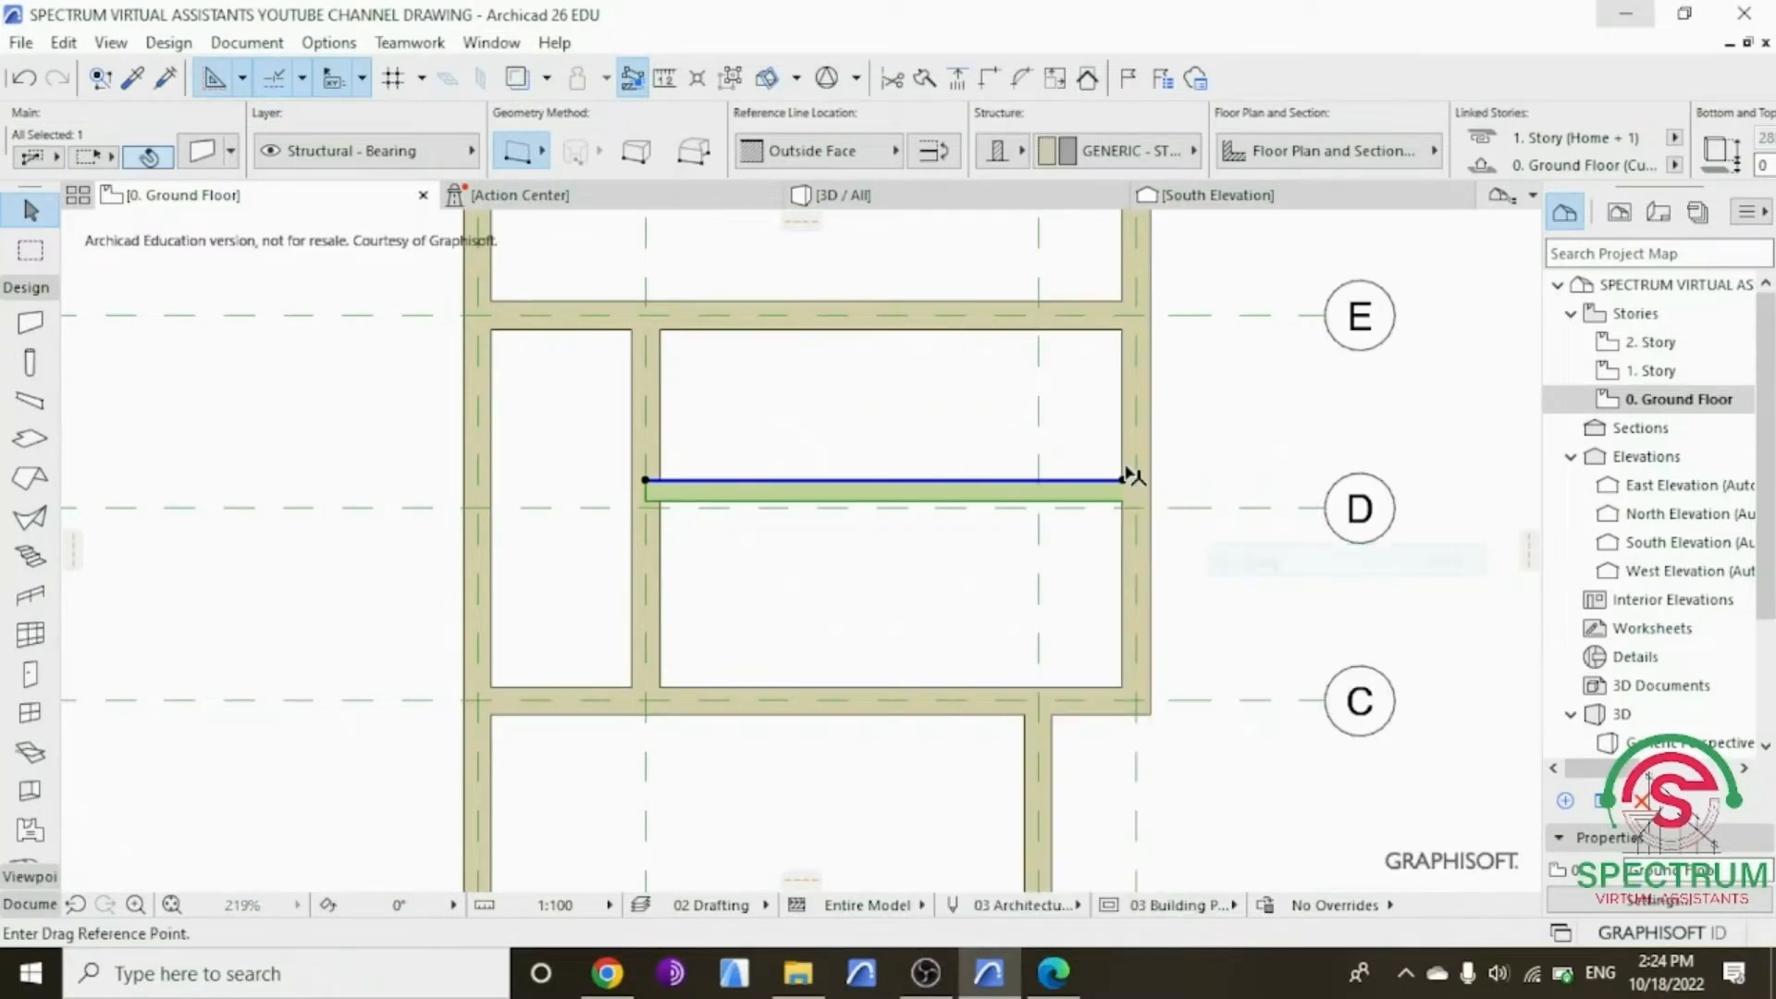
pyautogui.click(1124, 479)
pyautogui.scroll(5, 1127, 479)
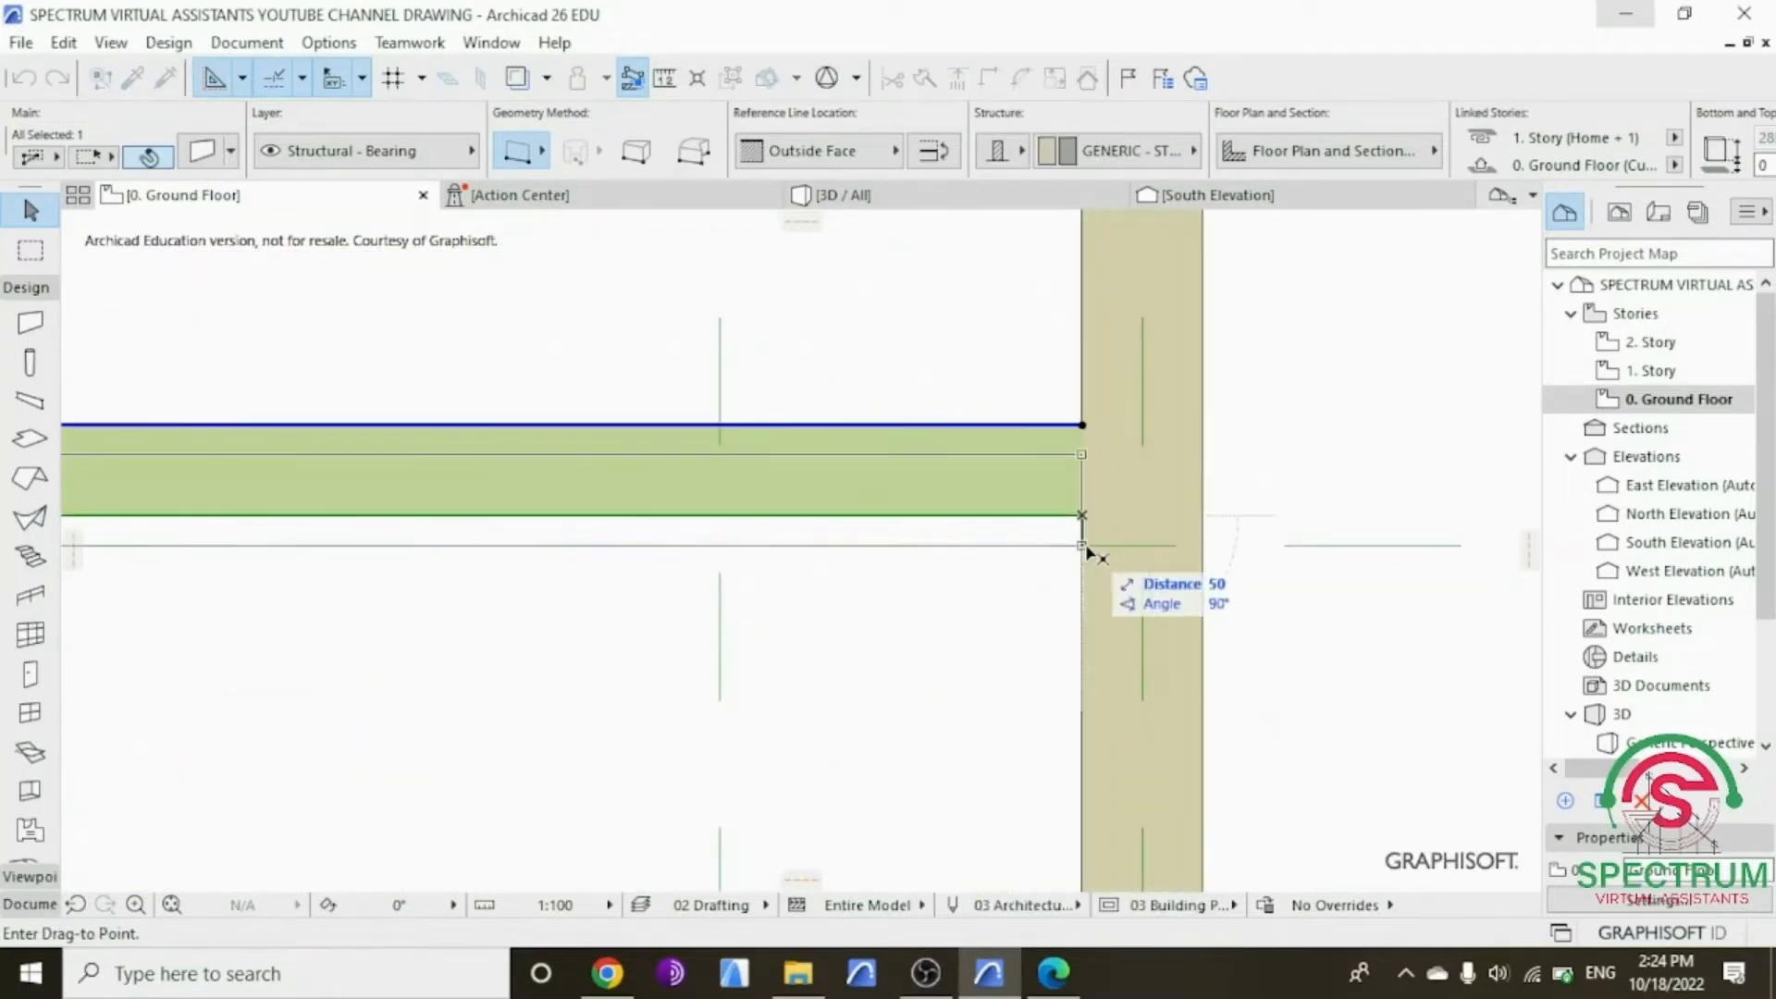
pyautogui.click(1081, 545)
# Step: Move the gridline D wall between gridlines 4 and 6 down by 75 to centre it on gridline D
pyautogui.rightClick(991, 322)
pyautogui.moveTo(1203, 561)
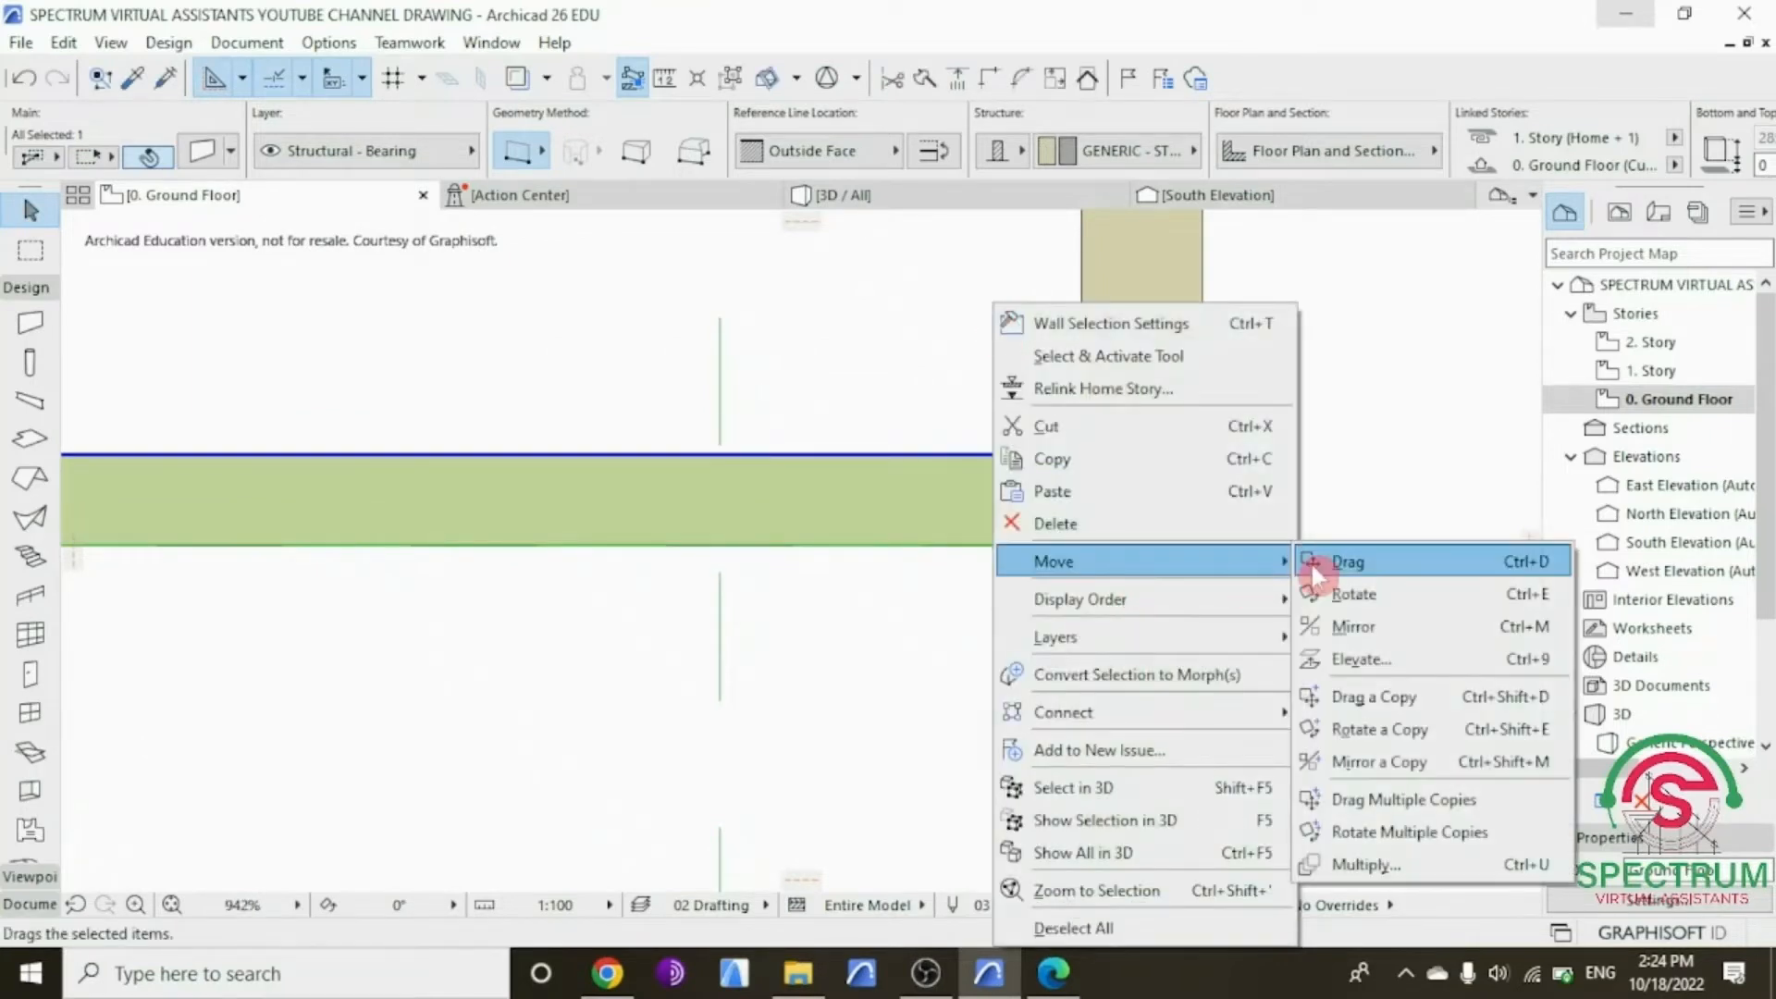
pyautogui.click(1313, 563)
pyautogui.click(1081, 546)
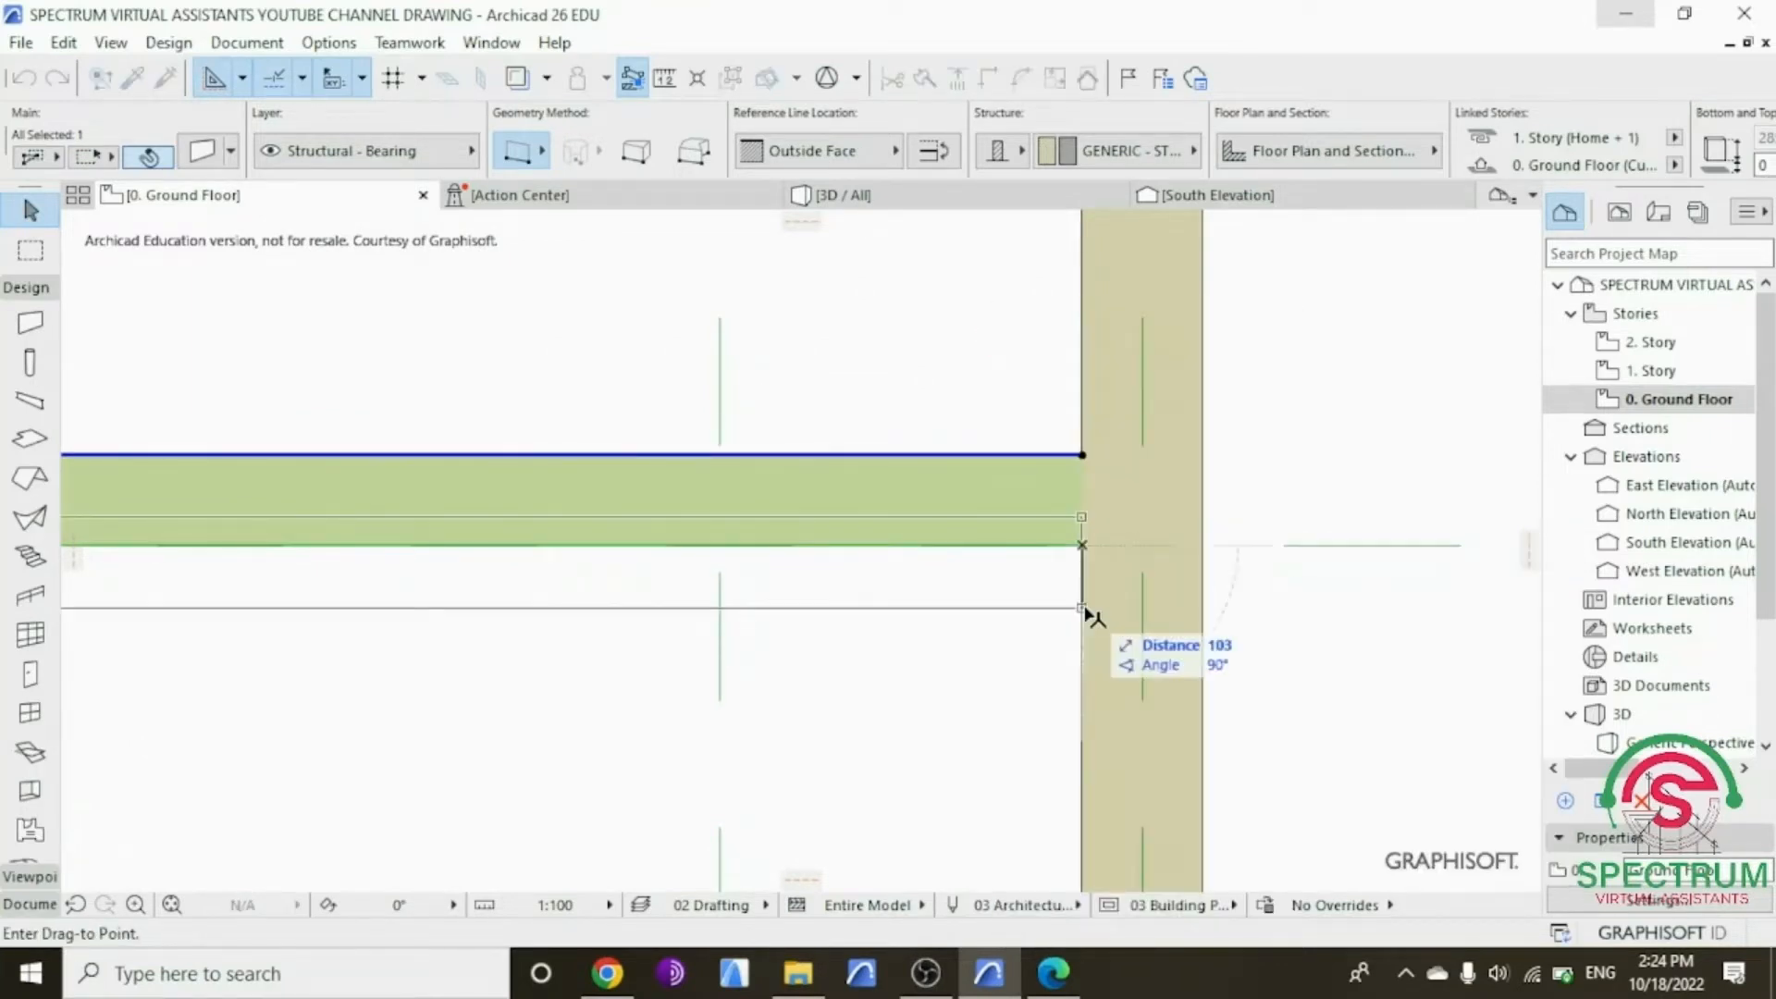
pyautogui.write('75')
pyautogui.press('Return')
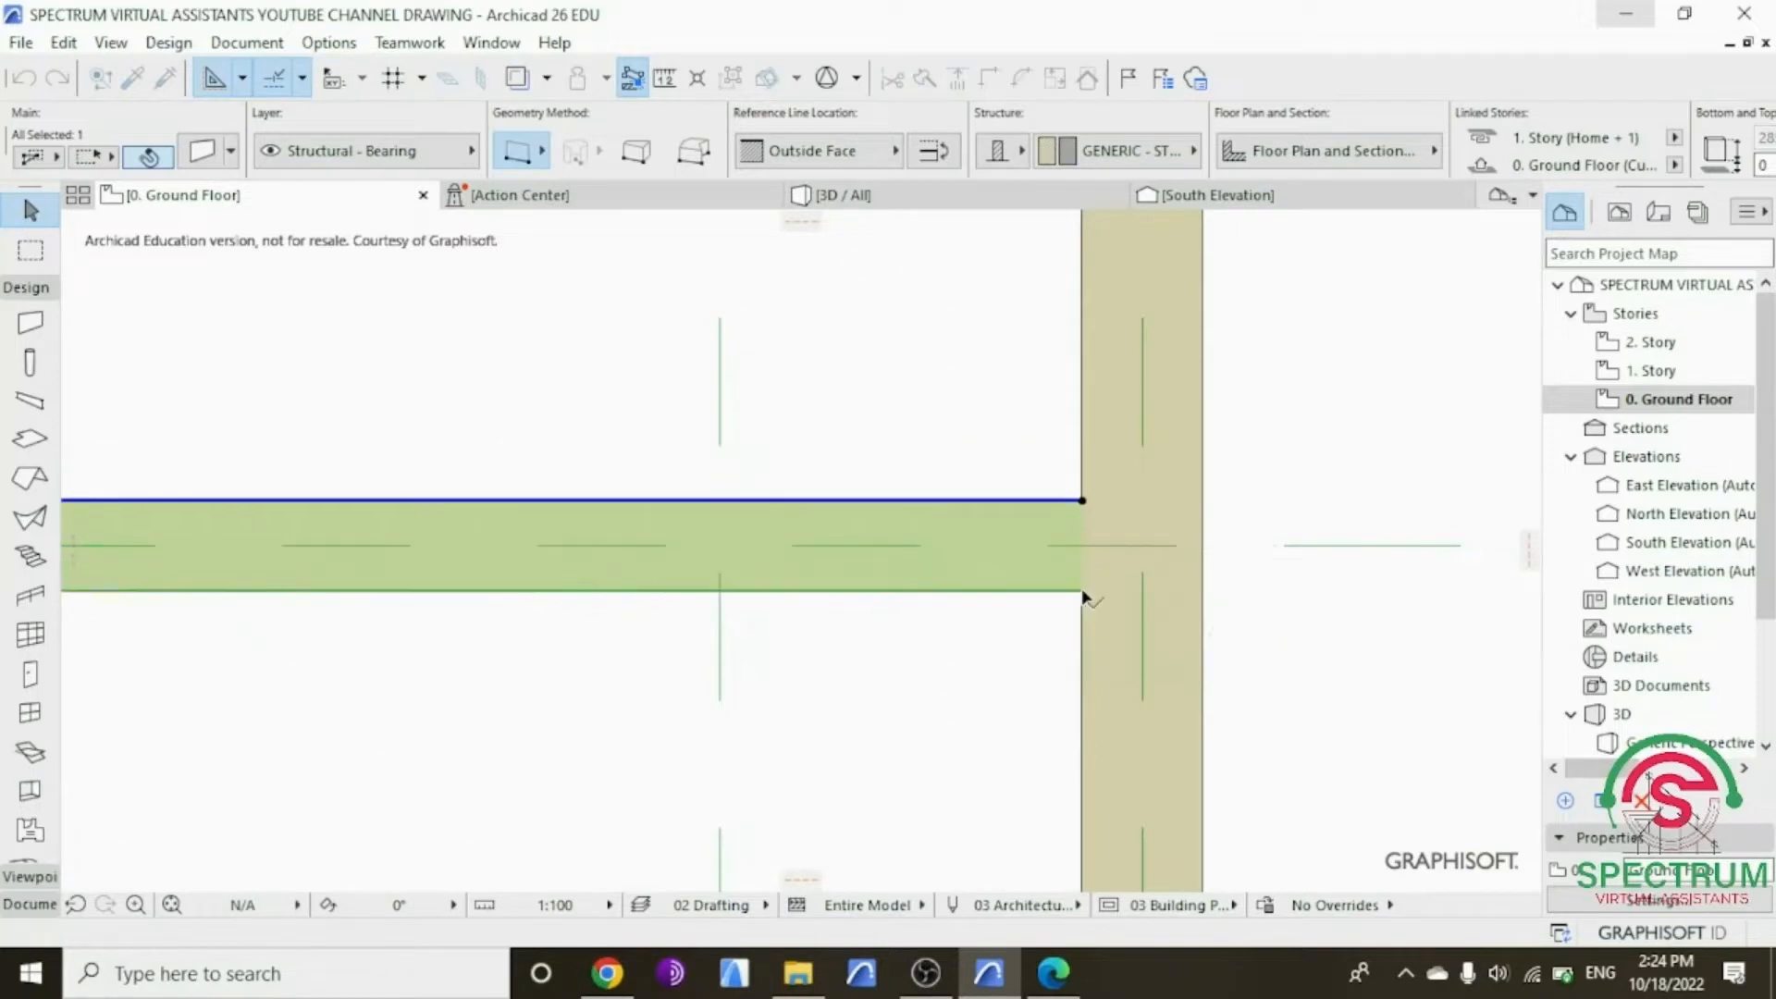
pyautogui.scroll(-5, 1157, 574)
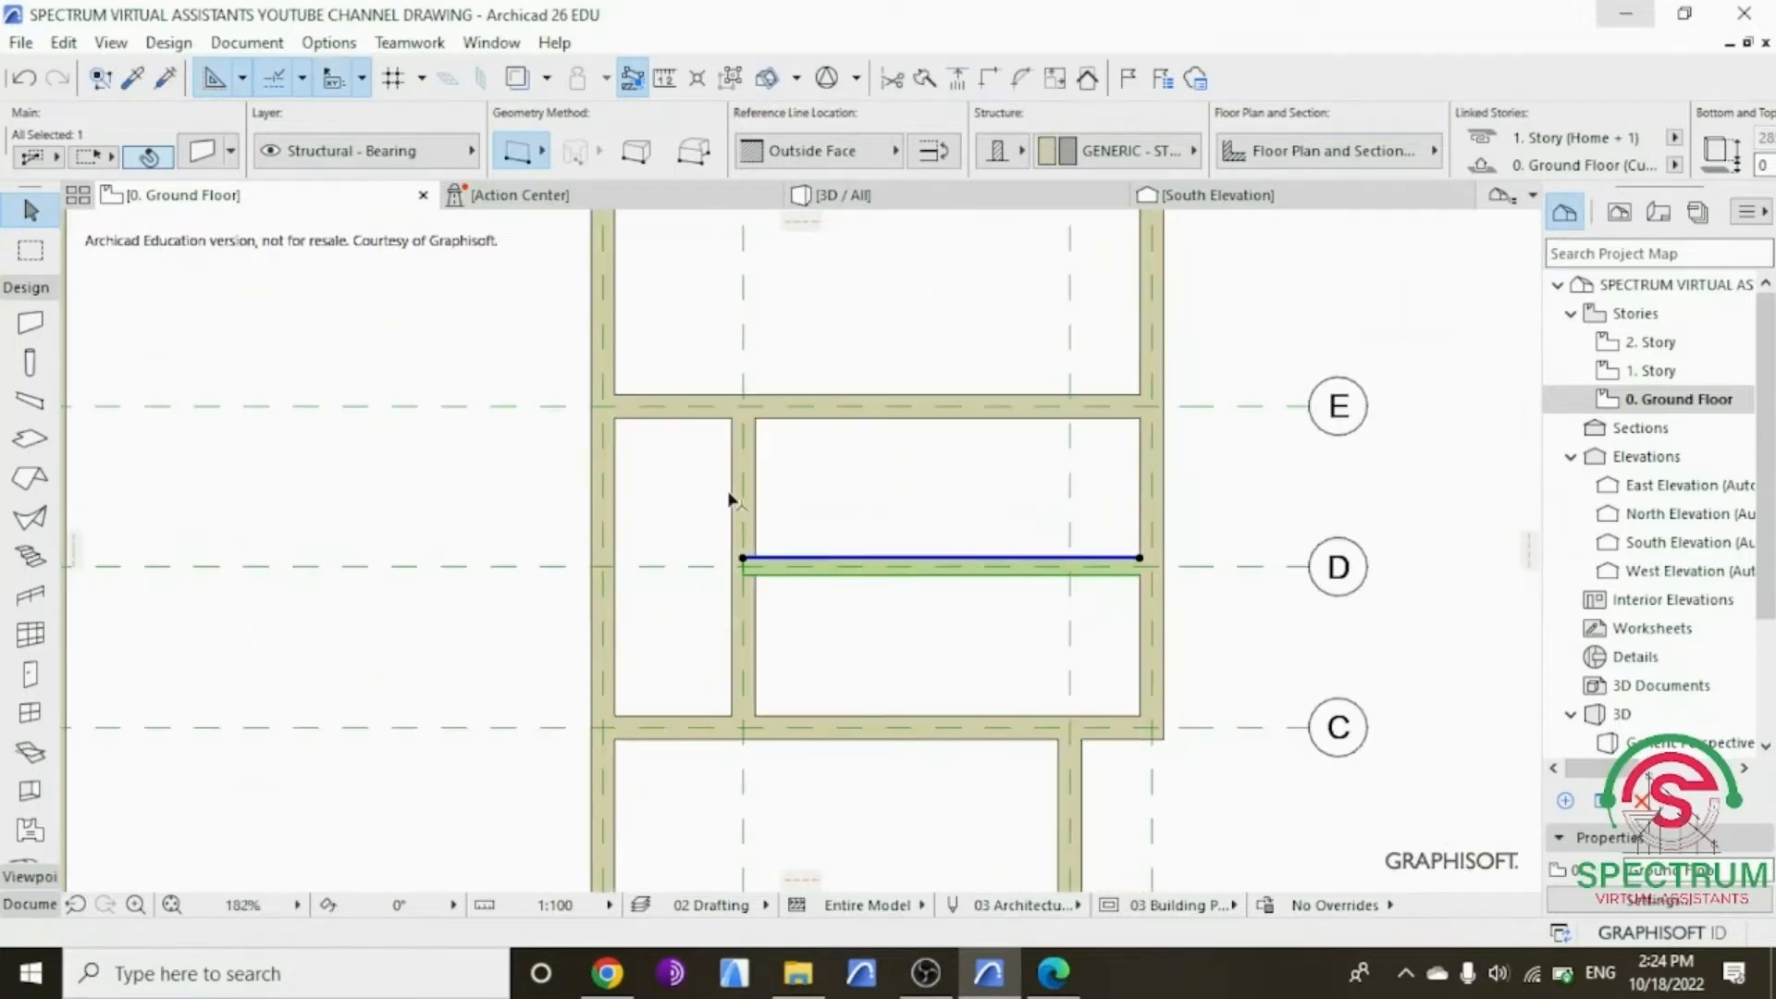
# Step: Adjust the gridline D wall's end at gridline 4 so it meets the gridline 4 wall's face on the gridline 5 side
pyautogui.scroll(6, 740, 555)
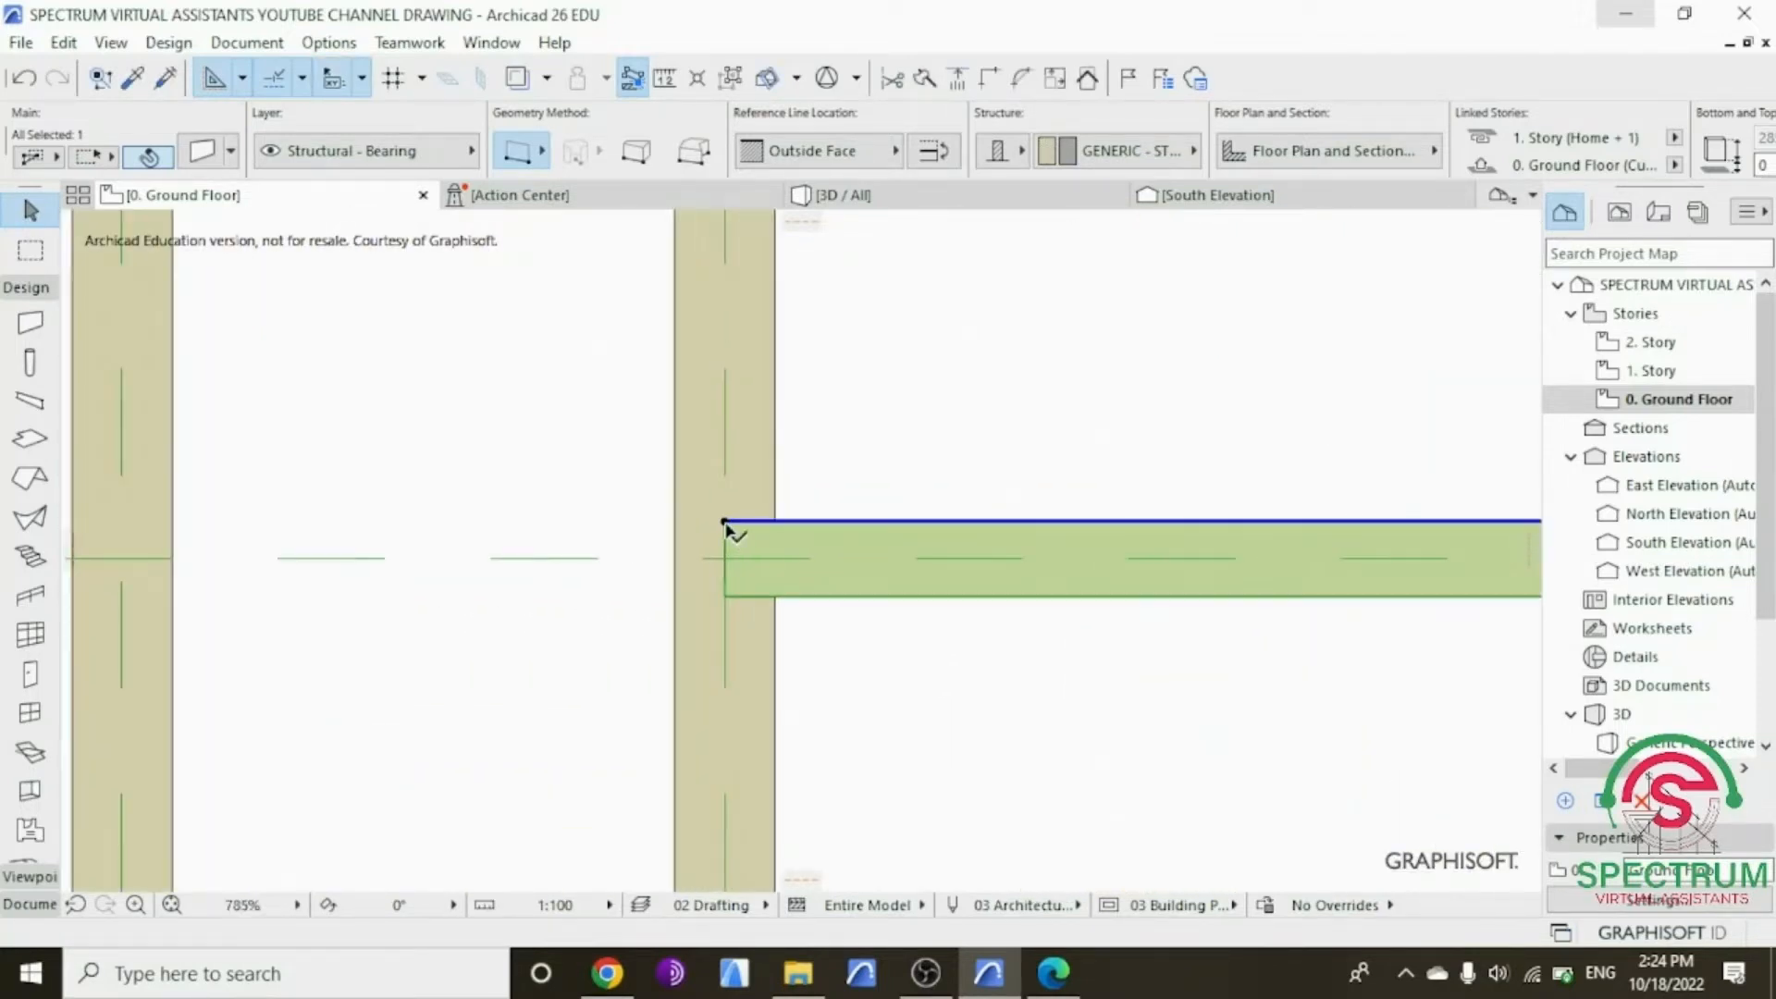
pyautogui.click(724, 521)
pyautogui.click(667, 521)
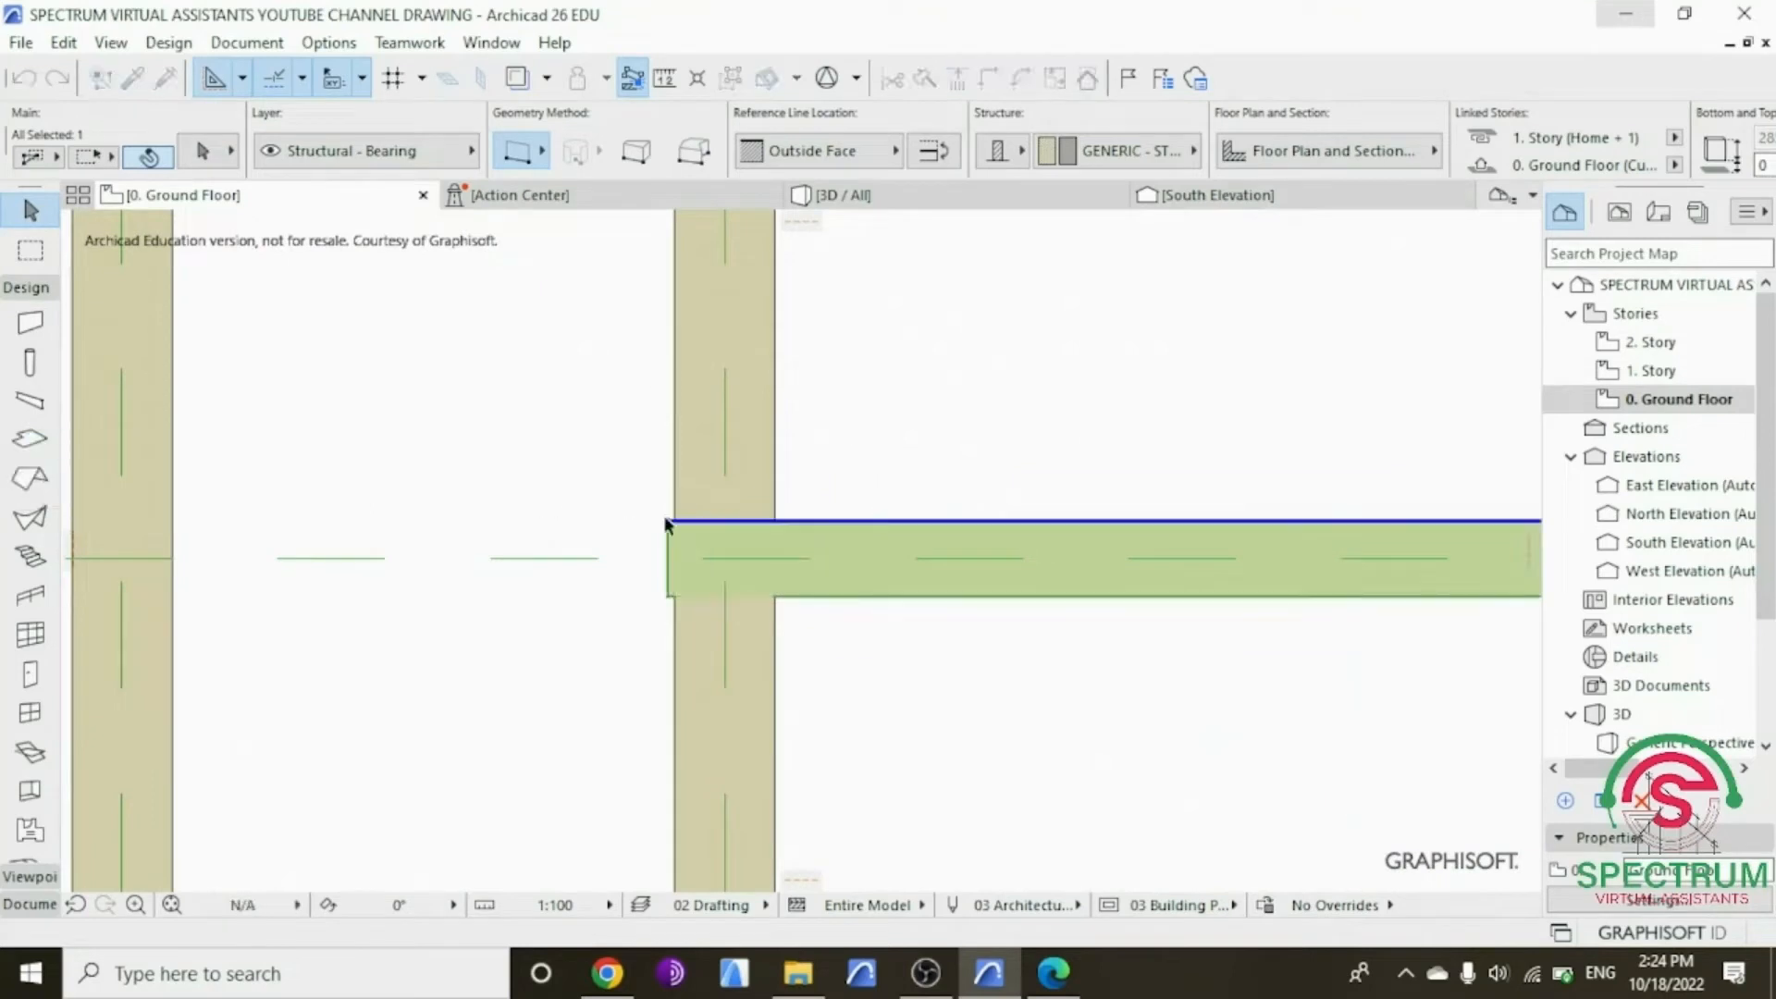
pyautogui.scroll(3, 668, 526)
pyautogui.scroll(3, 668, 529)
pyautogui.click(676, 524)
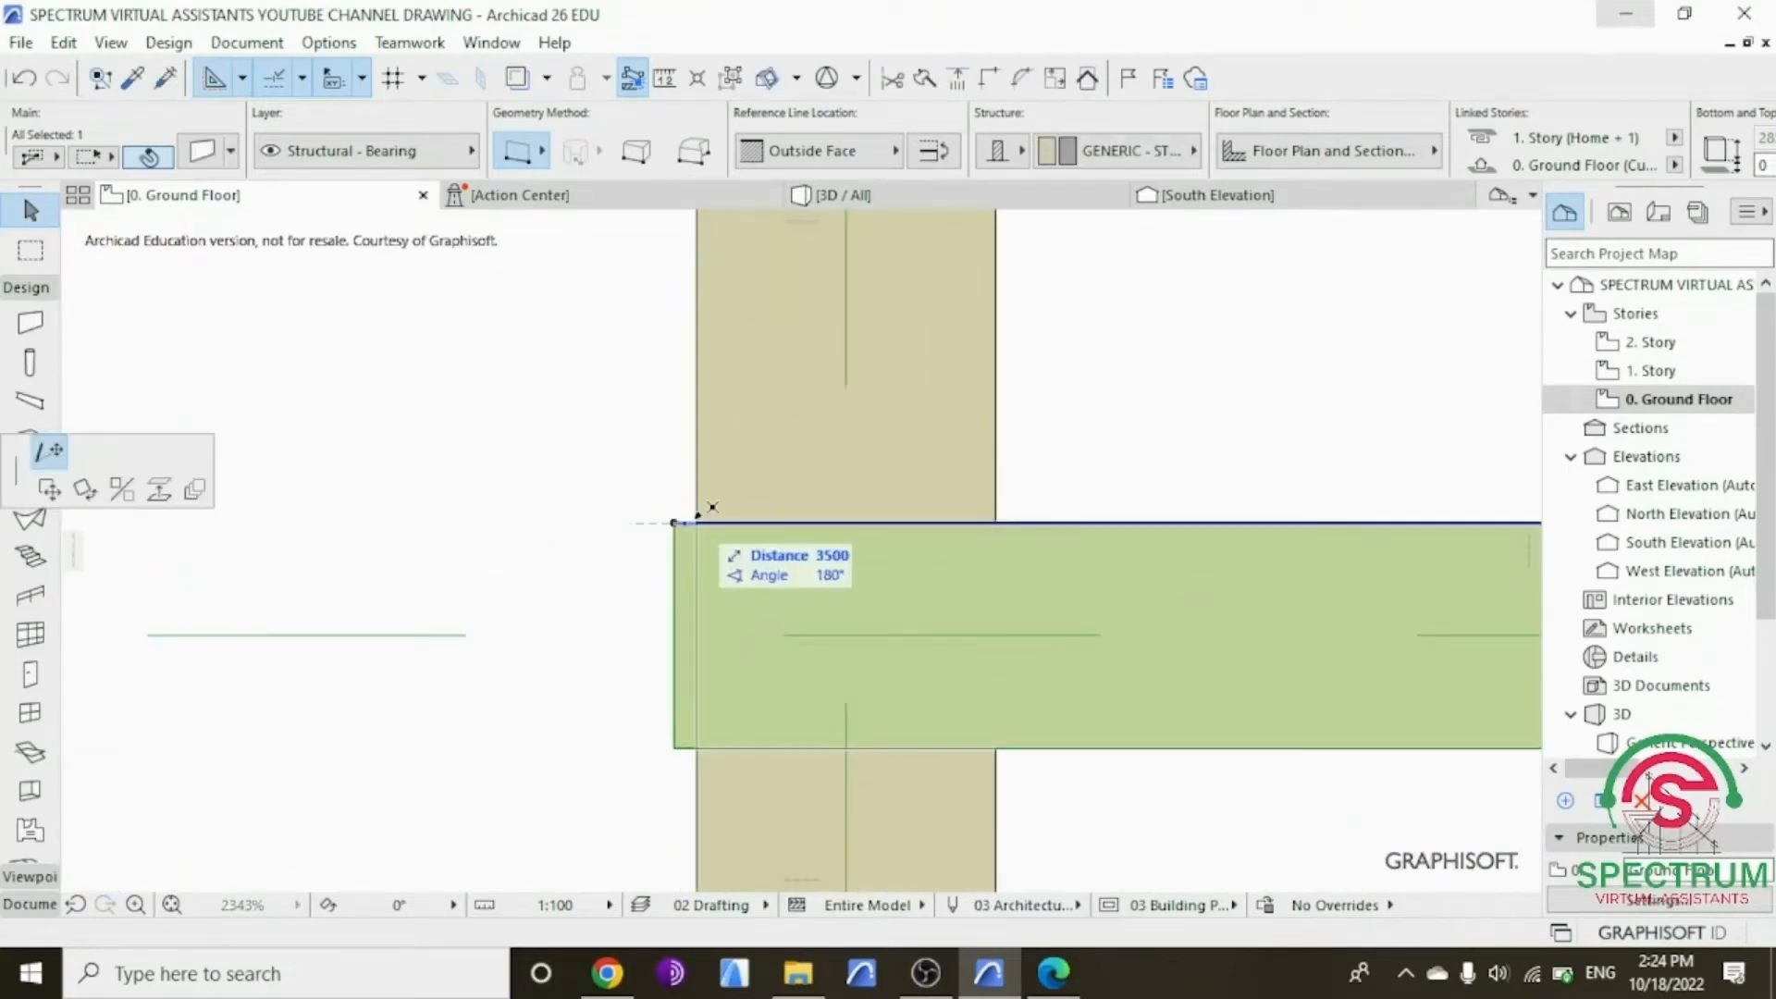
pyautogui.click(818, 523)
pyautogui.scroll(-15, 853, 521)
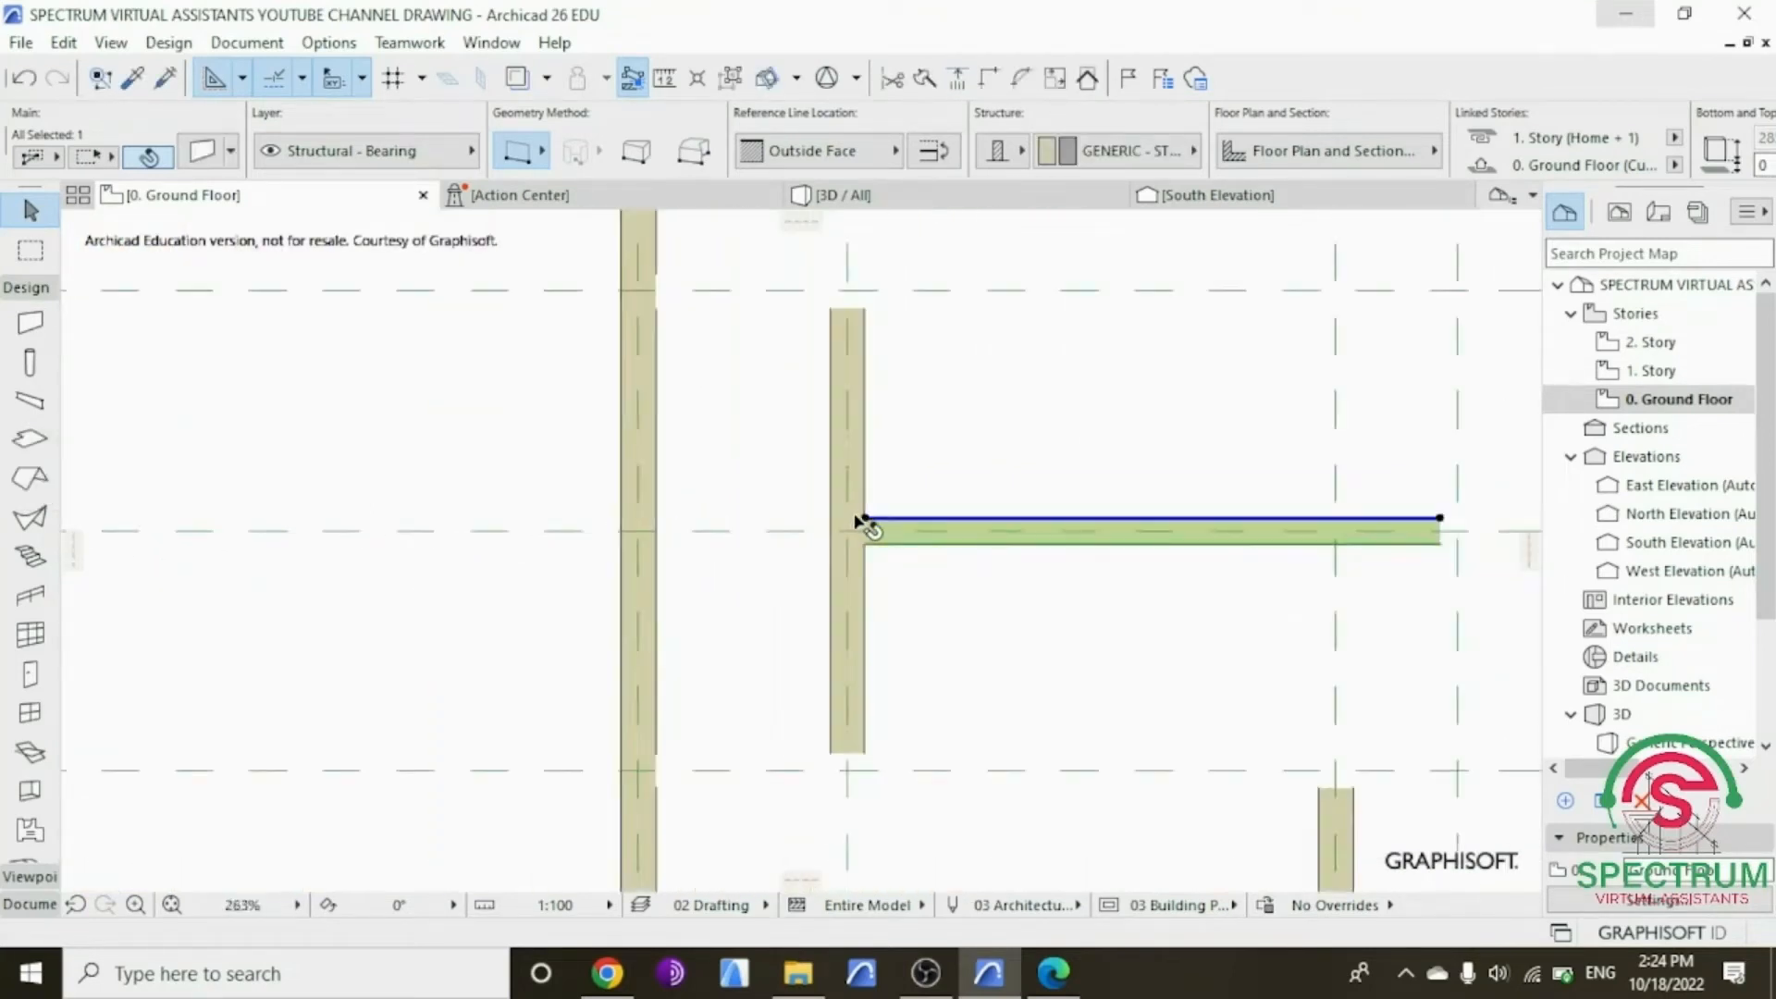
pyautogui.scroll(-2, 855, 521)
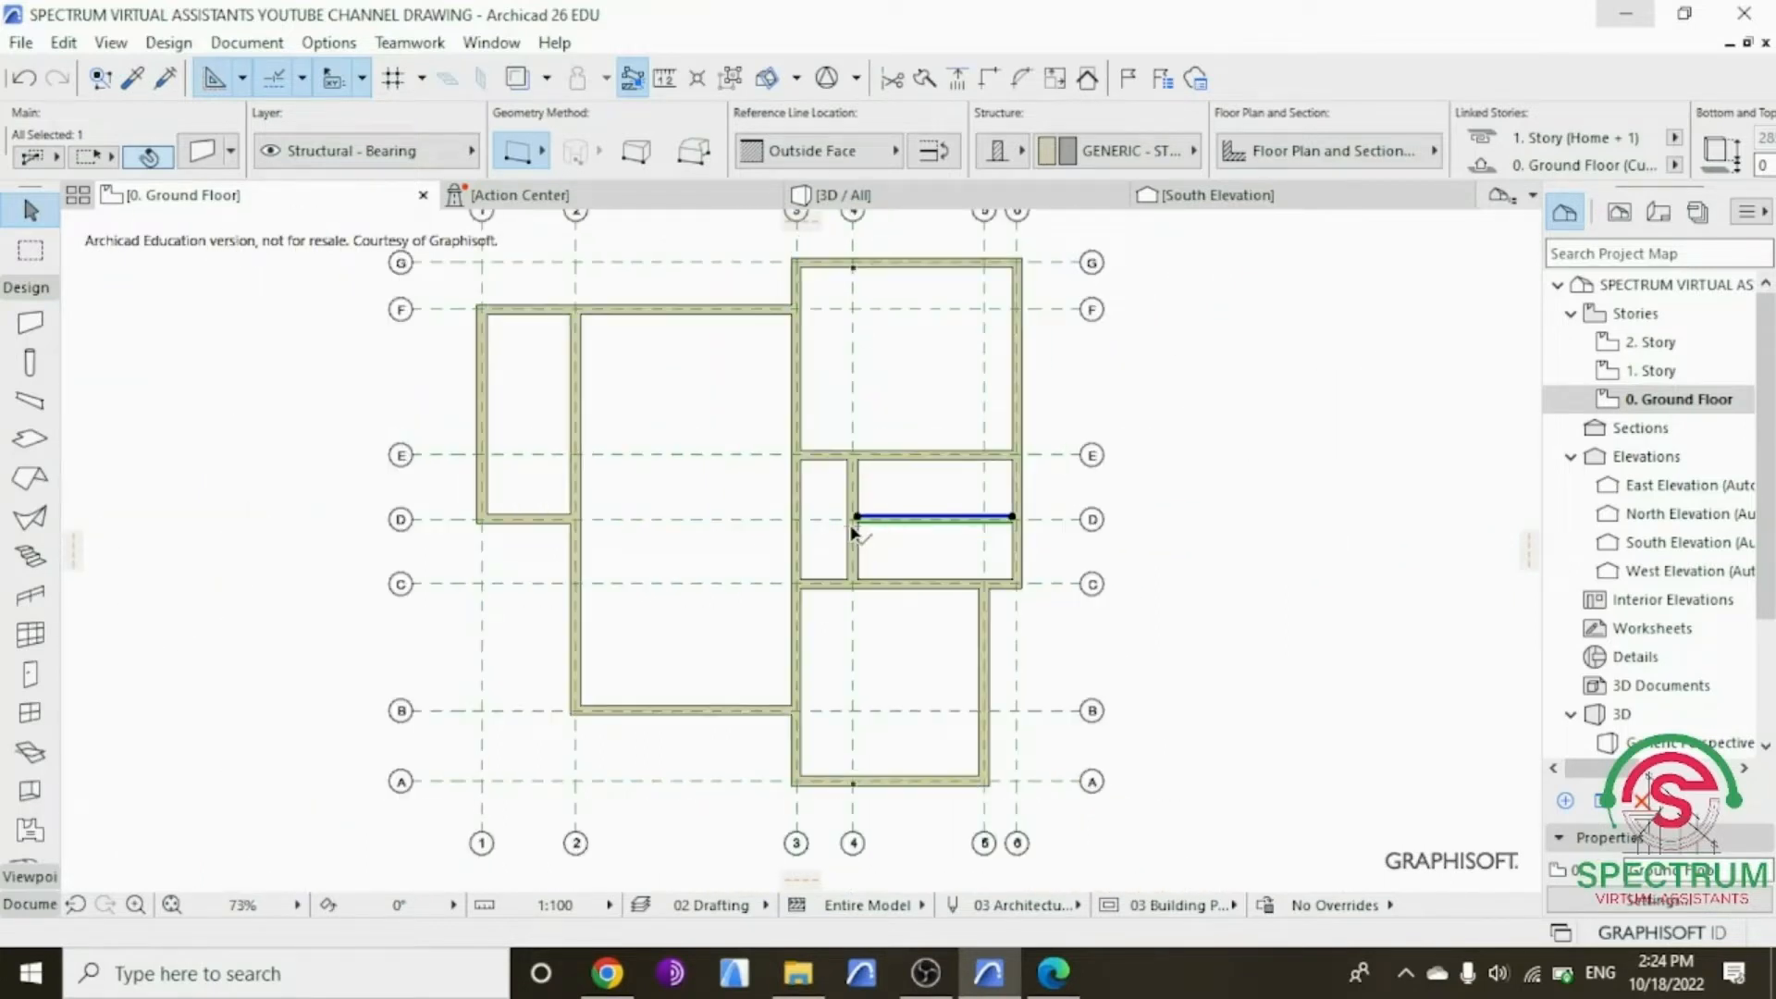
pyautogui.click(1210, 422)
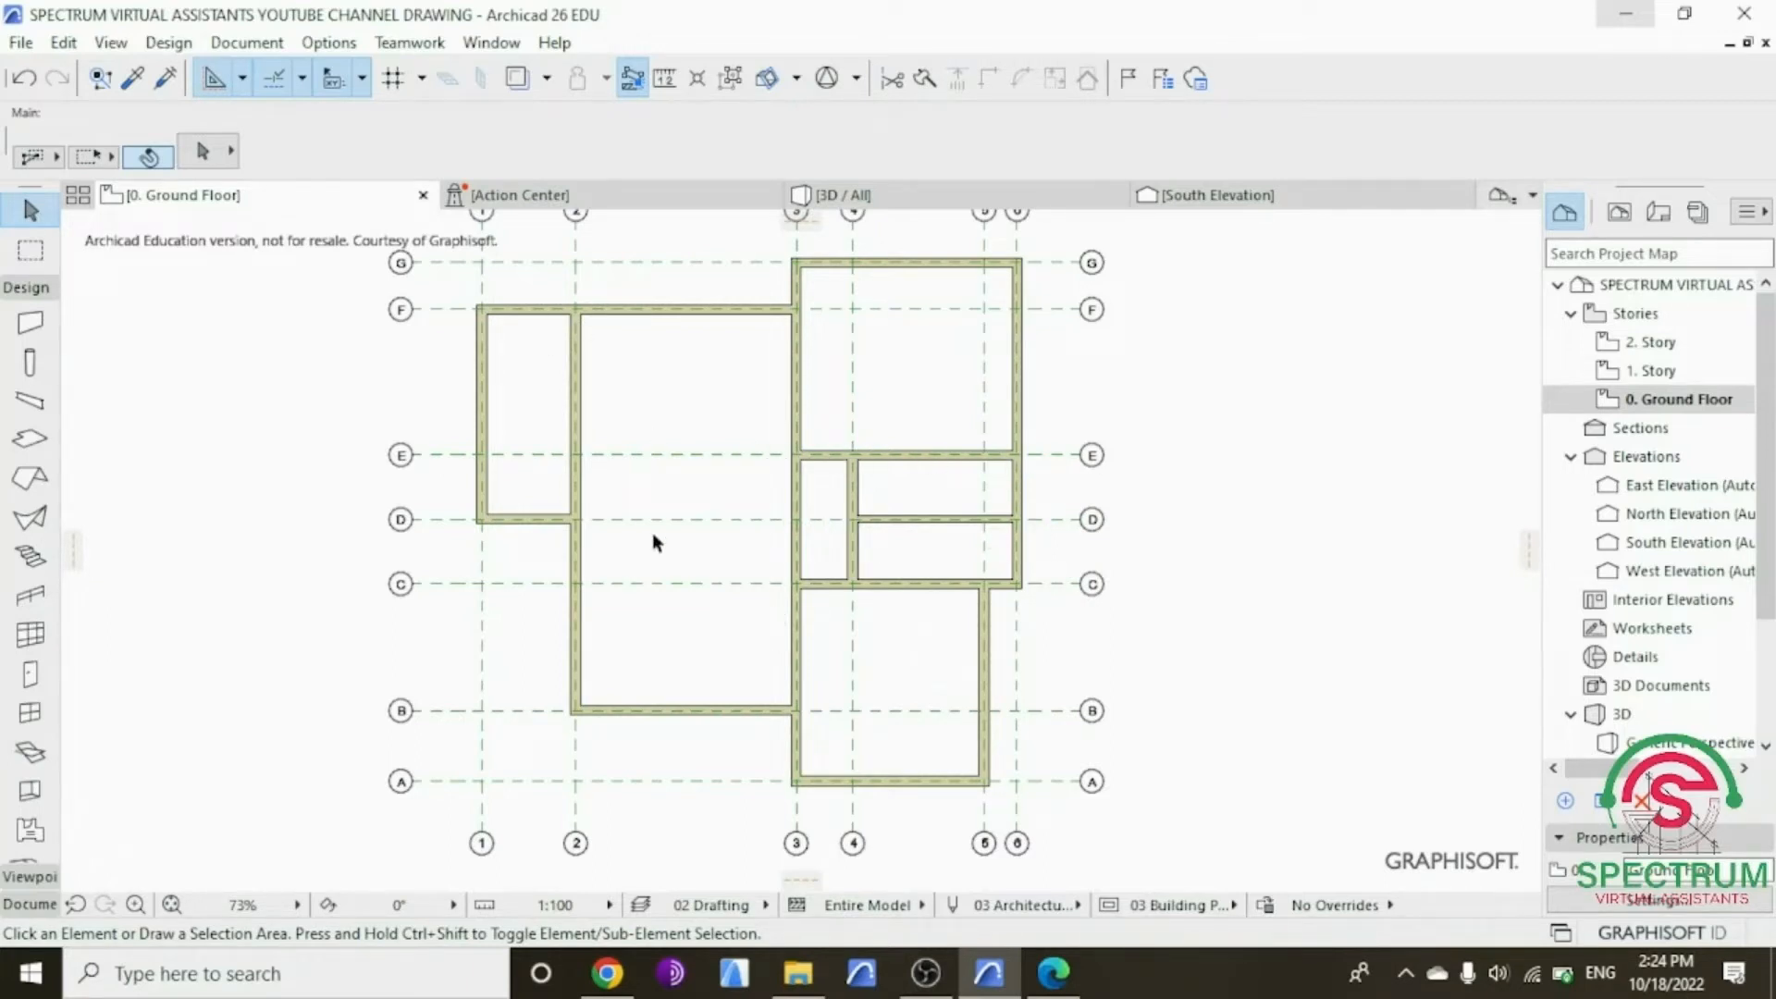
# Step: Inspect the wall layout in the 3D view from several angles
pyautogui.click(885, 195)
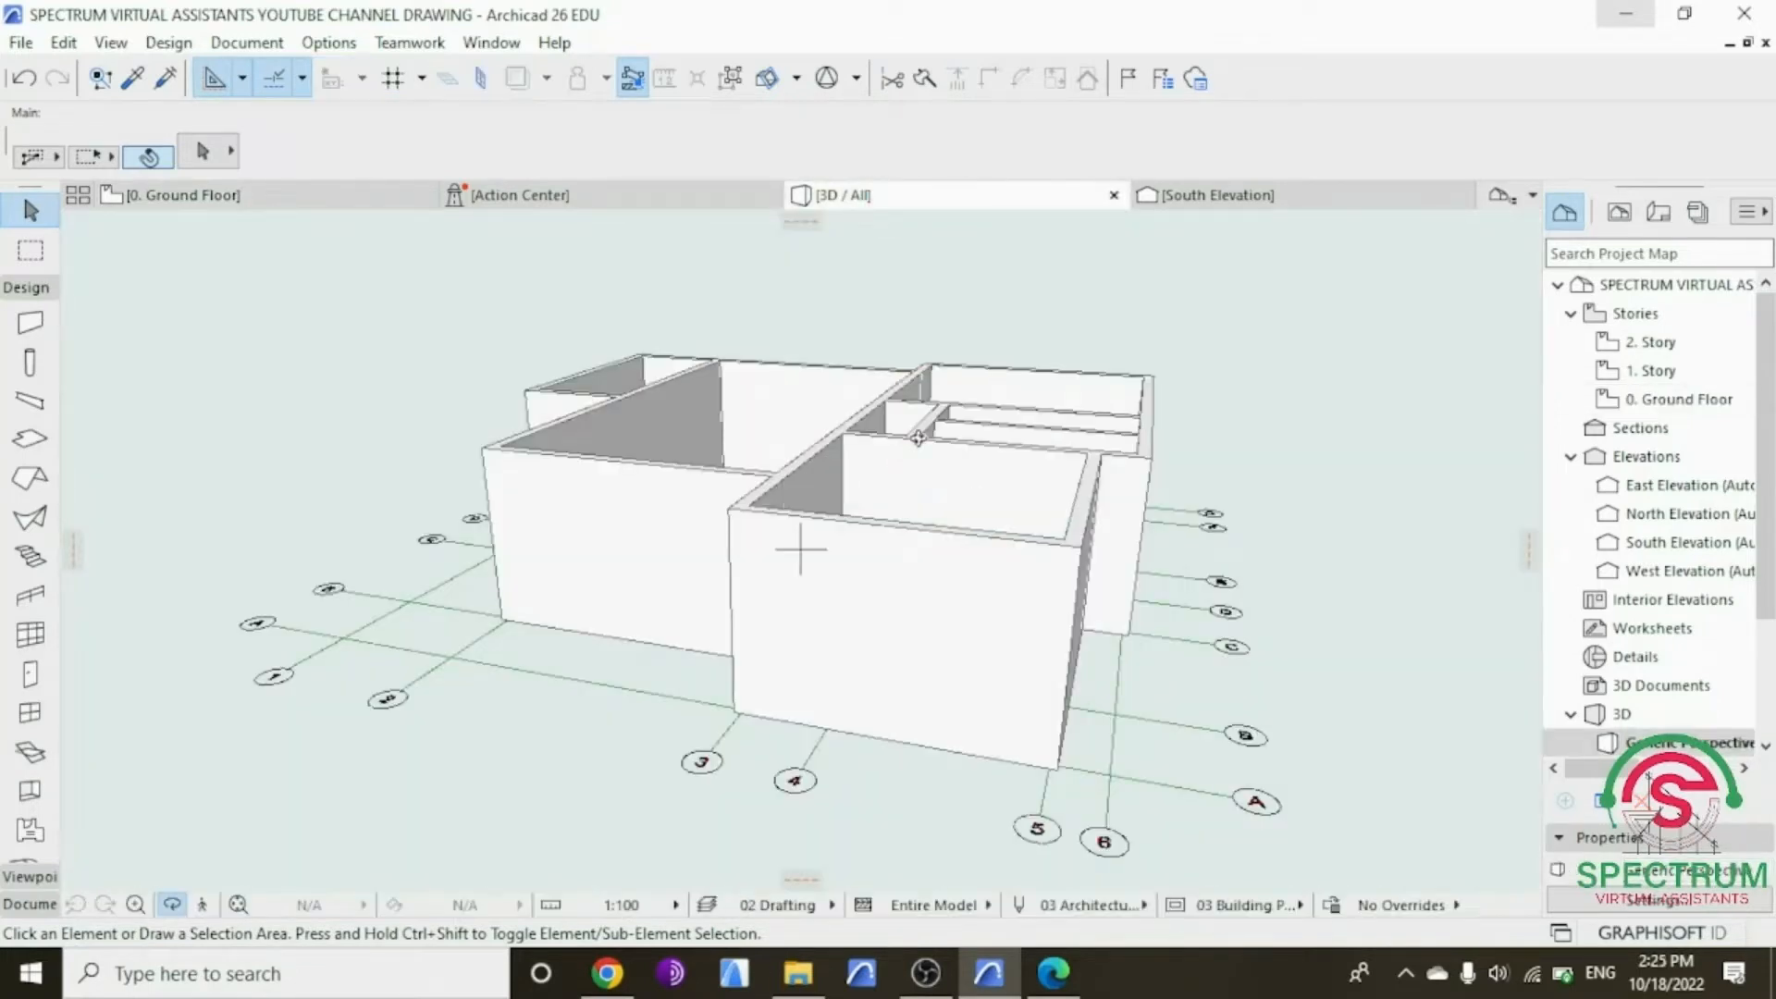
pyautogui.moveTo(721, 422); pyautogui.dragTo(814, 527)
pyautogui.scroll(-2, 1335, 663)
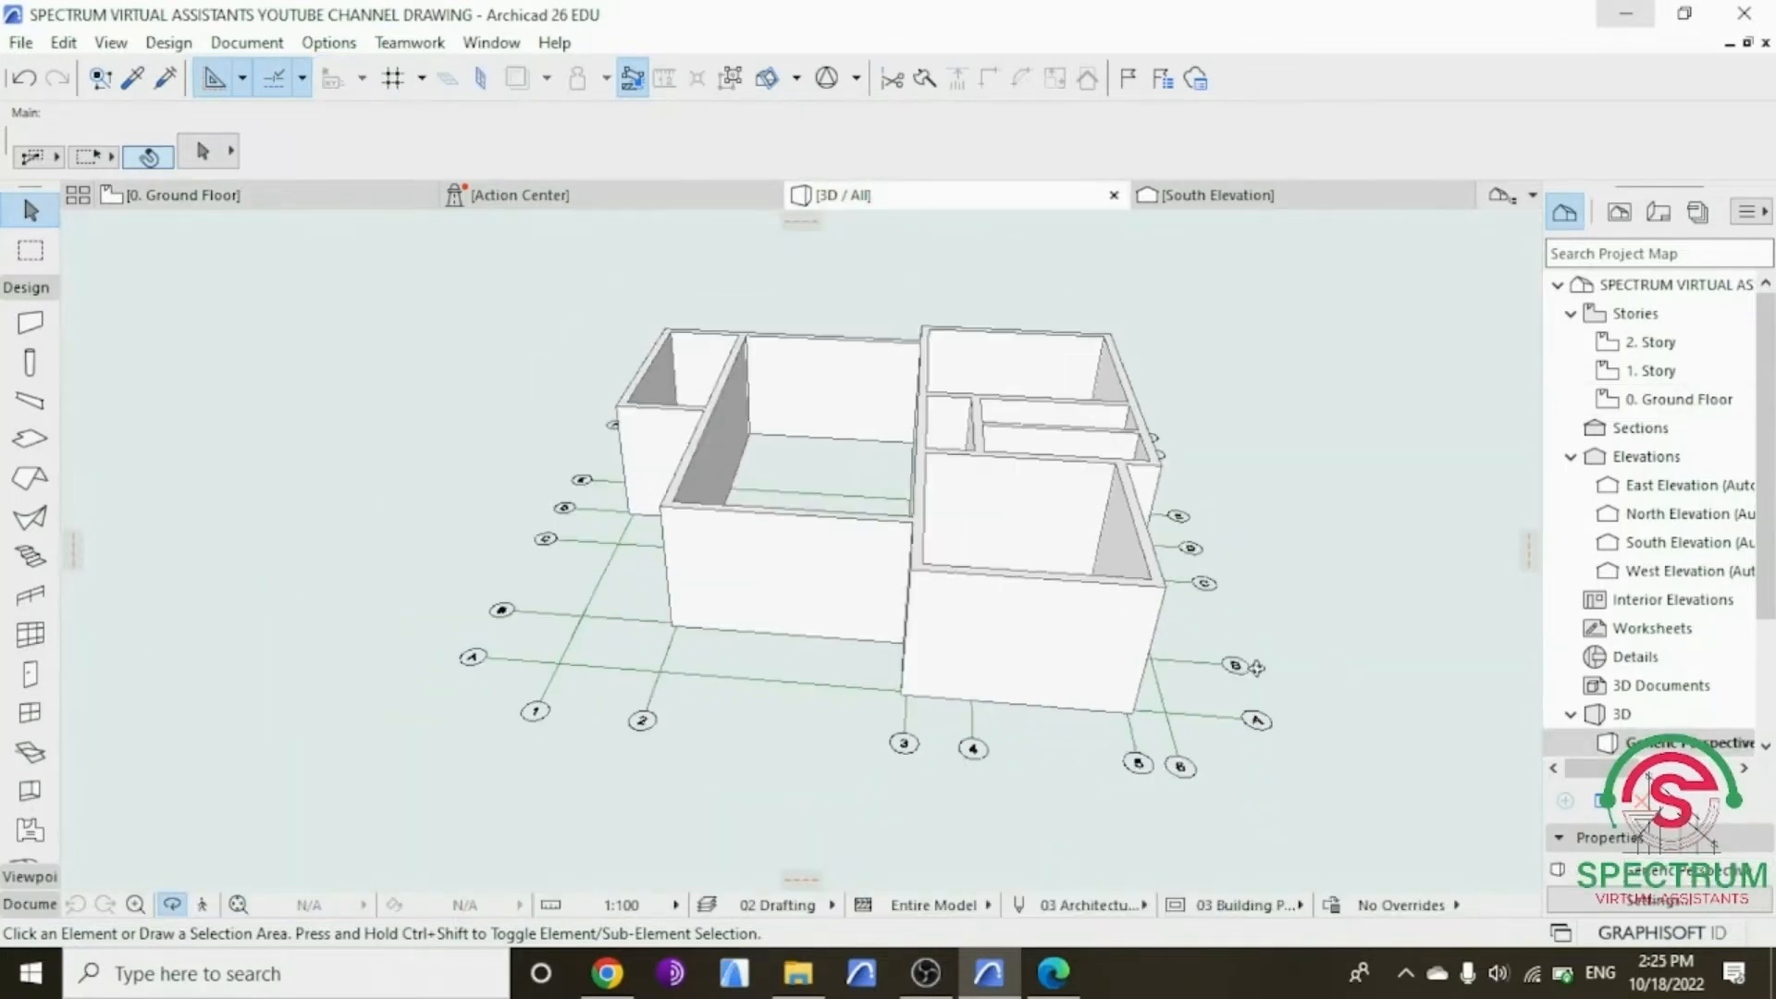
pyautogui.scroll(2, 640, 392)
pyautogui.scroll(2, 701, 377)
pyautogui.moveTo(776, 444); pyautogui.dragTo(1480, 458)
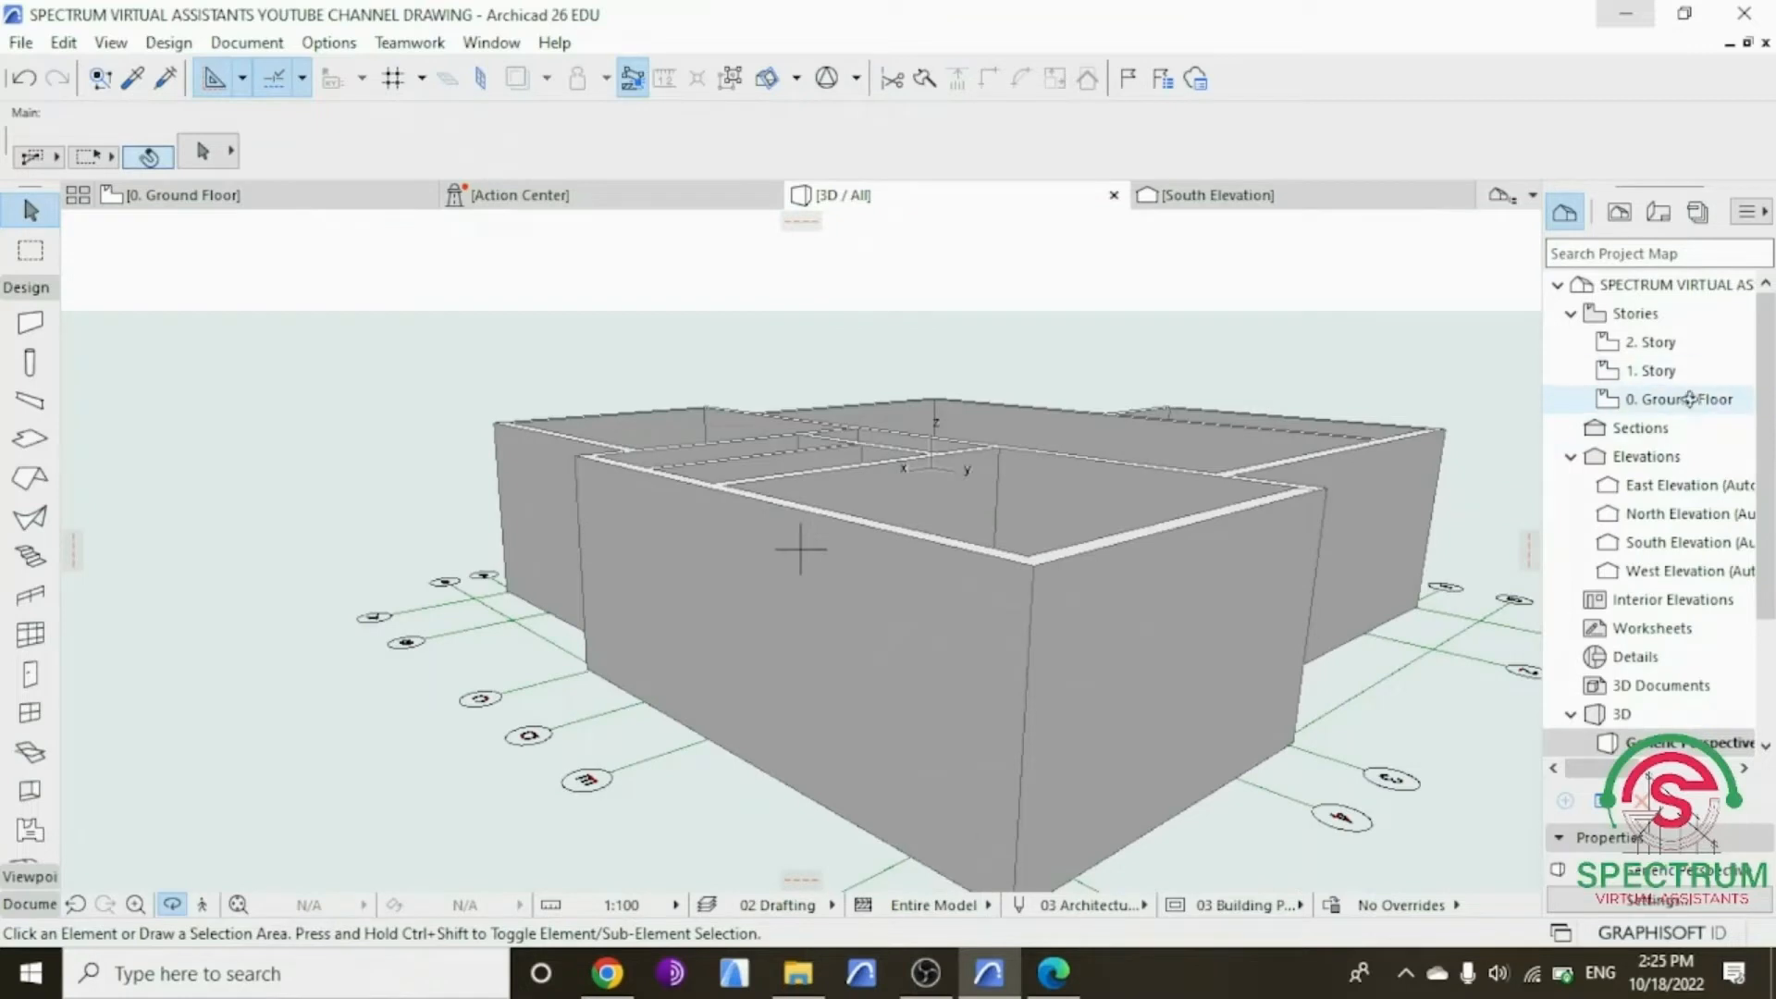
# Step: Return to the ground floor plan and save the project
pyautogui.doubleClick(1690, 399)
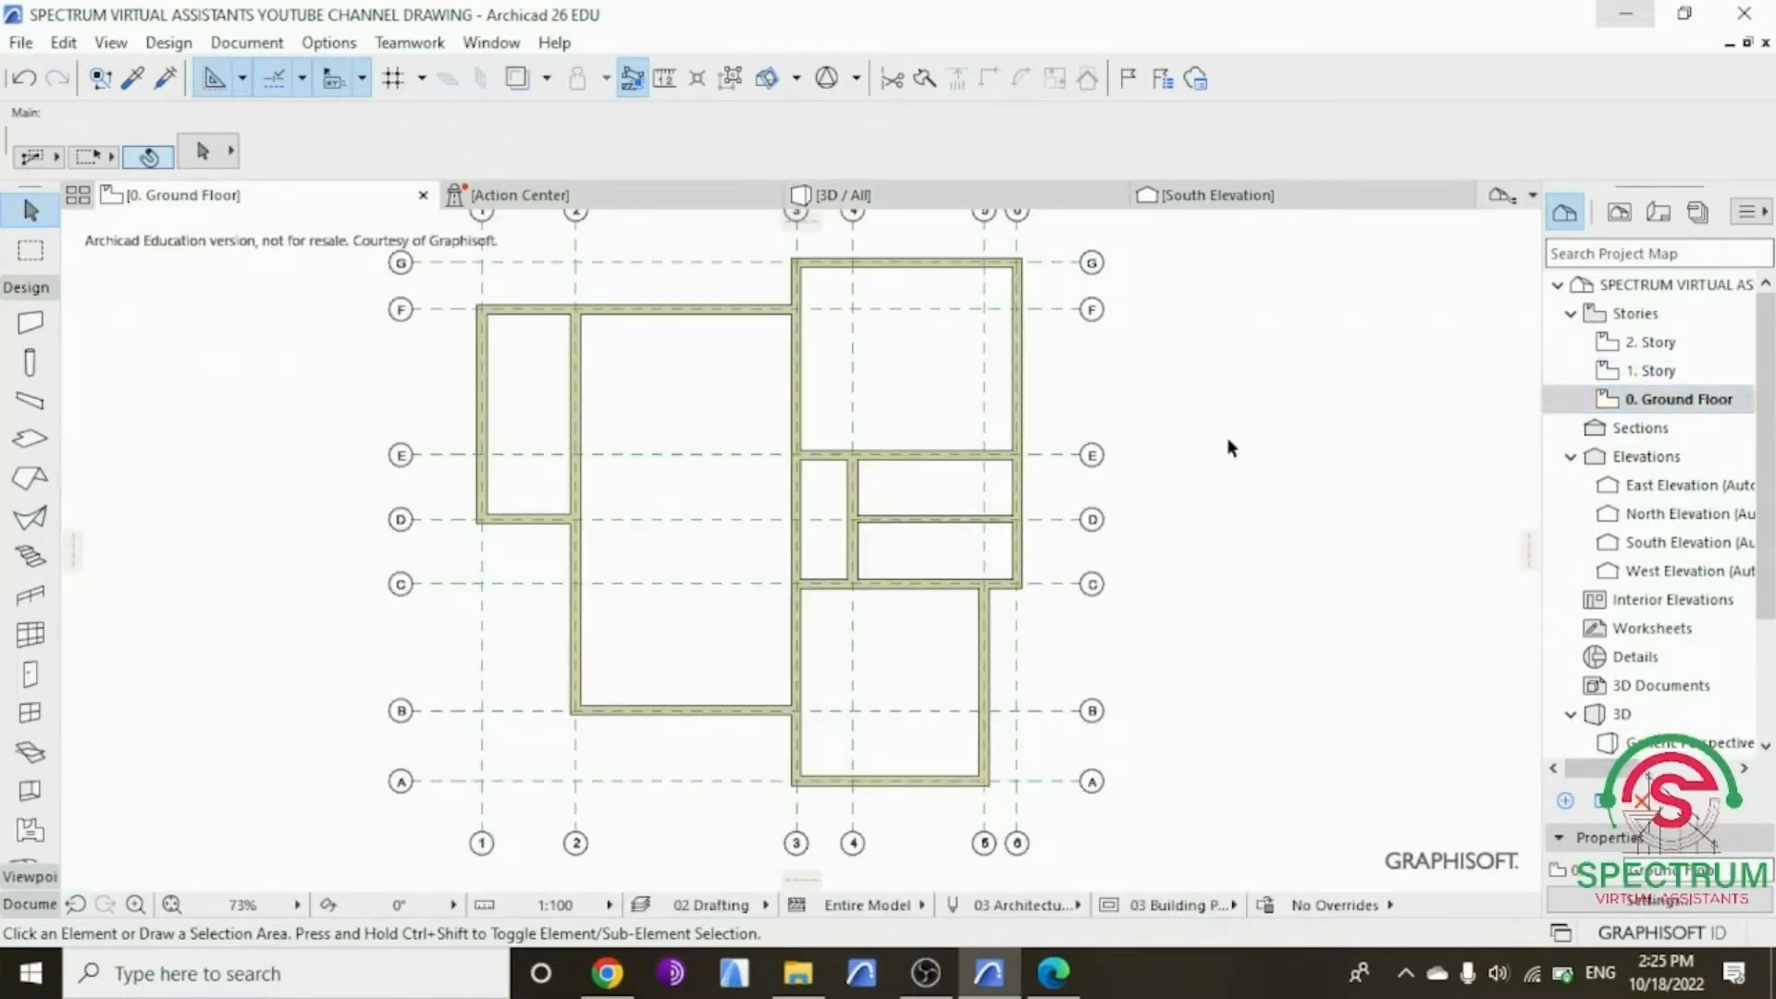
pyautogui.click(21, 43)
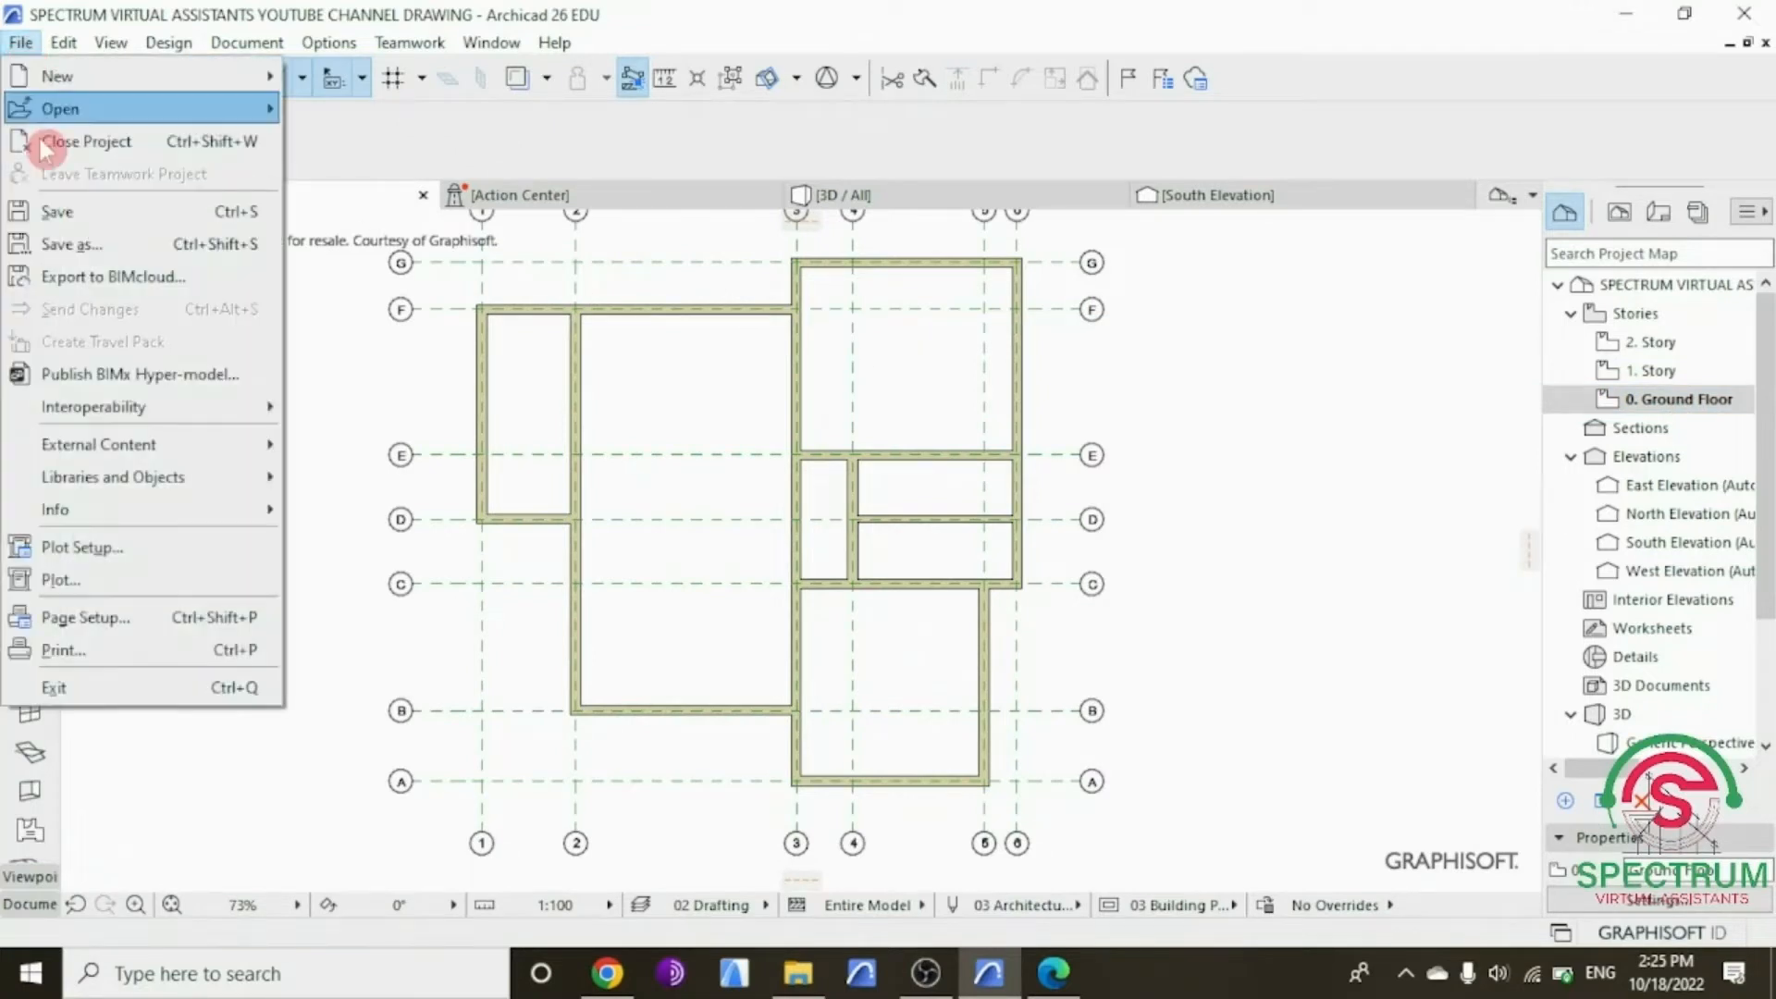
pyautogui.click(61, 210)
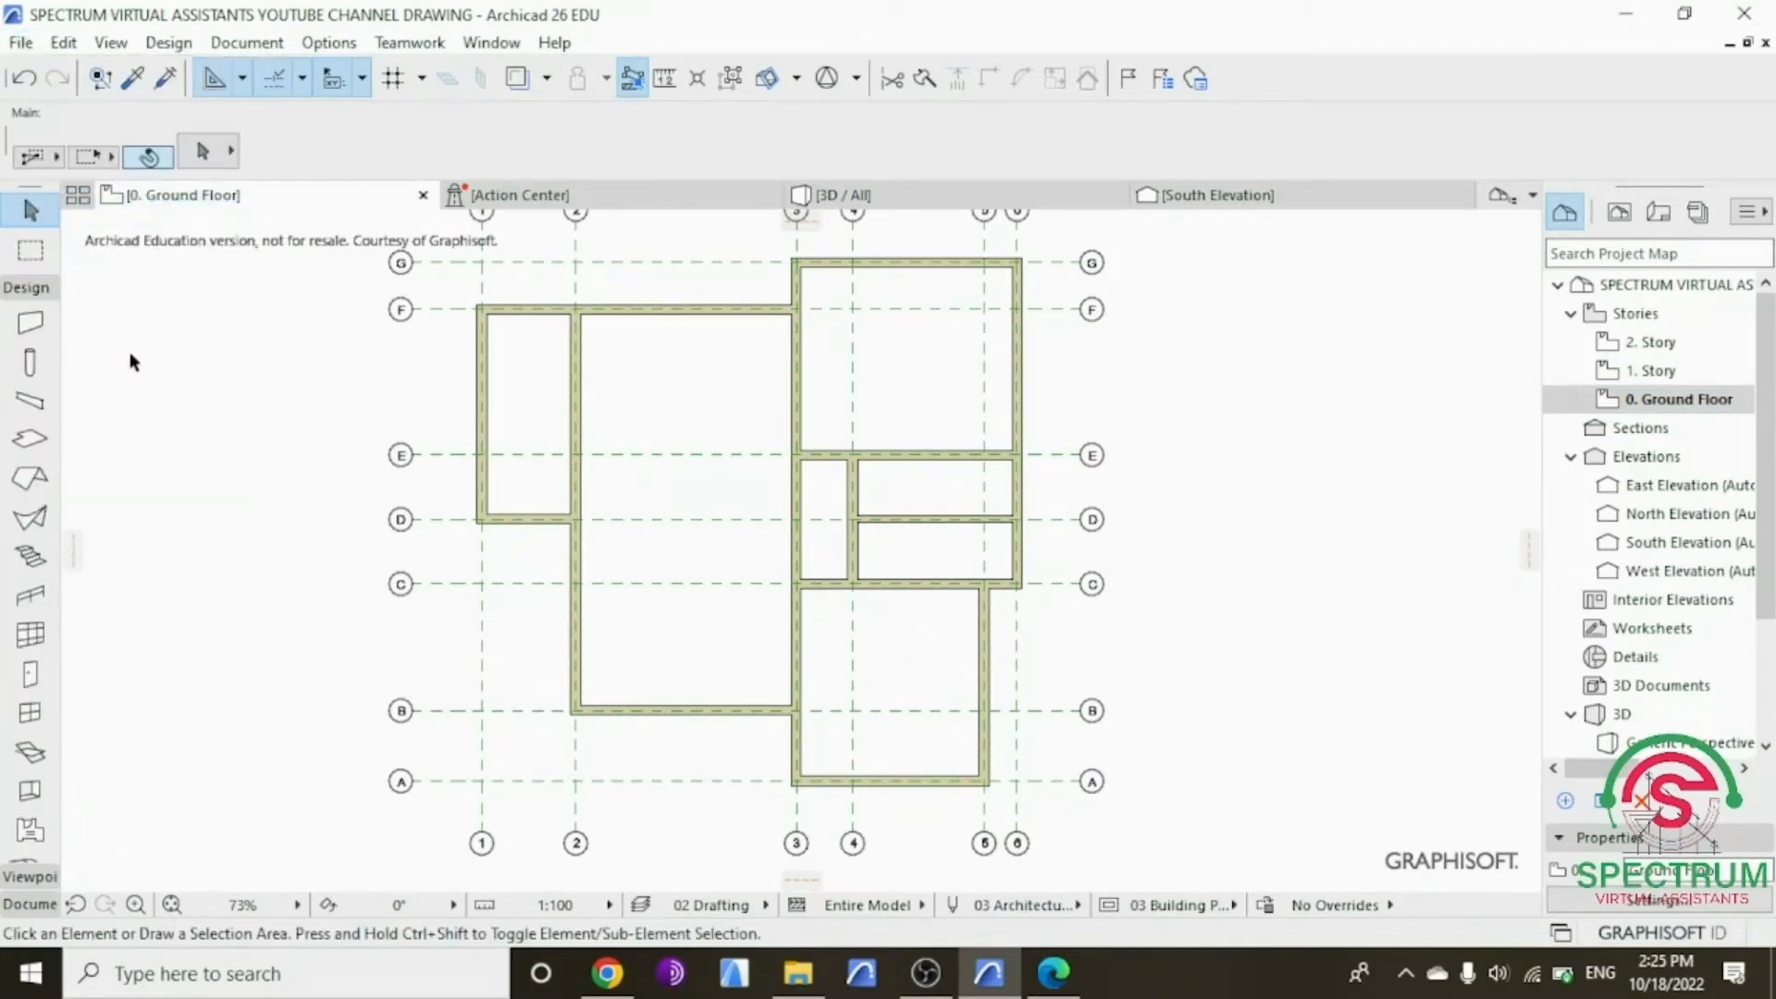
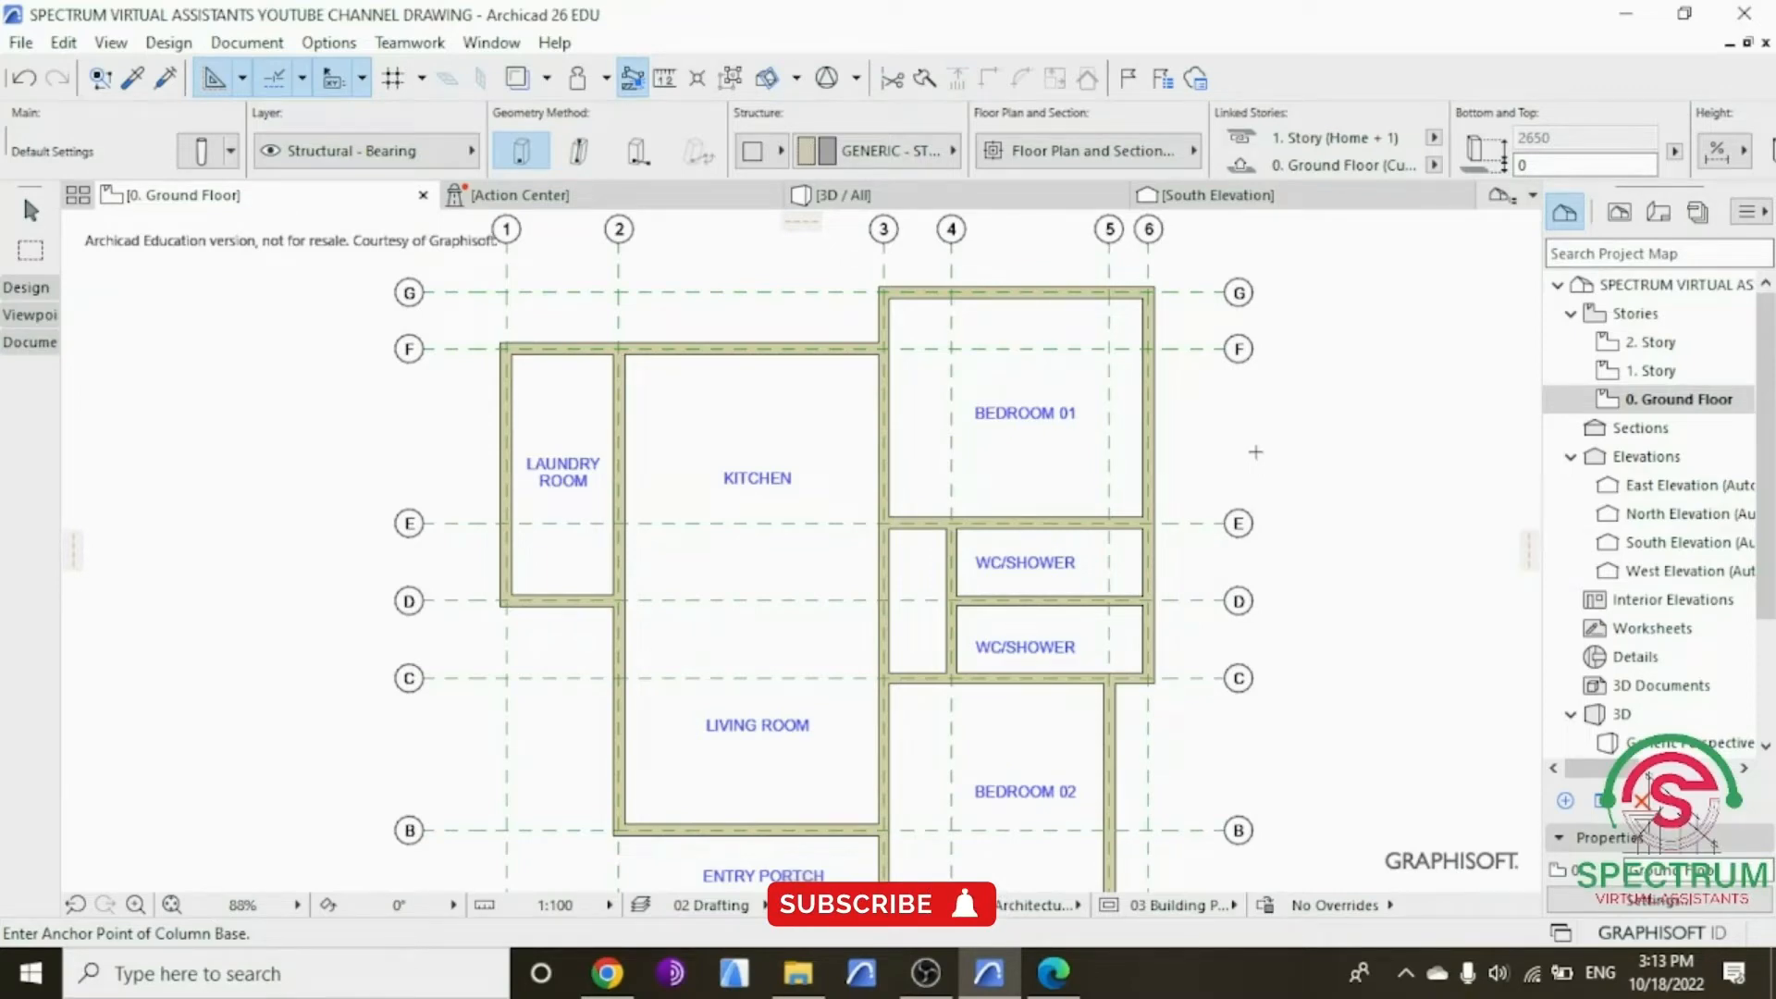
# Step: Open the Door tool's default settings and select Door with Sidelight on Side 1 26 from Hinged Doors 26
pyautogui.scroll(-2, 1191, 301)
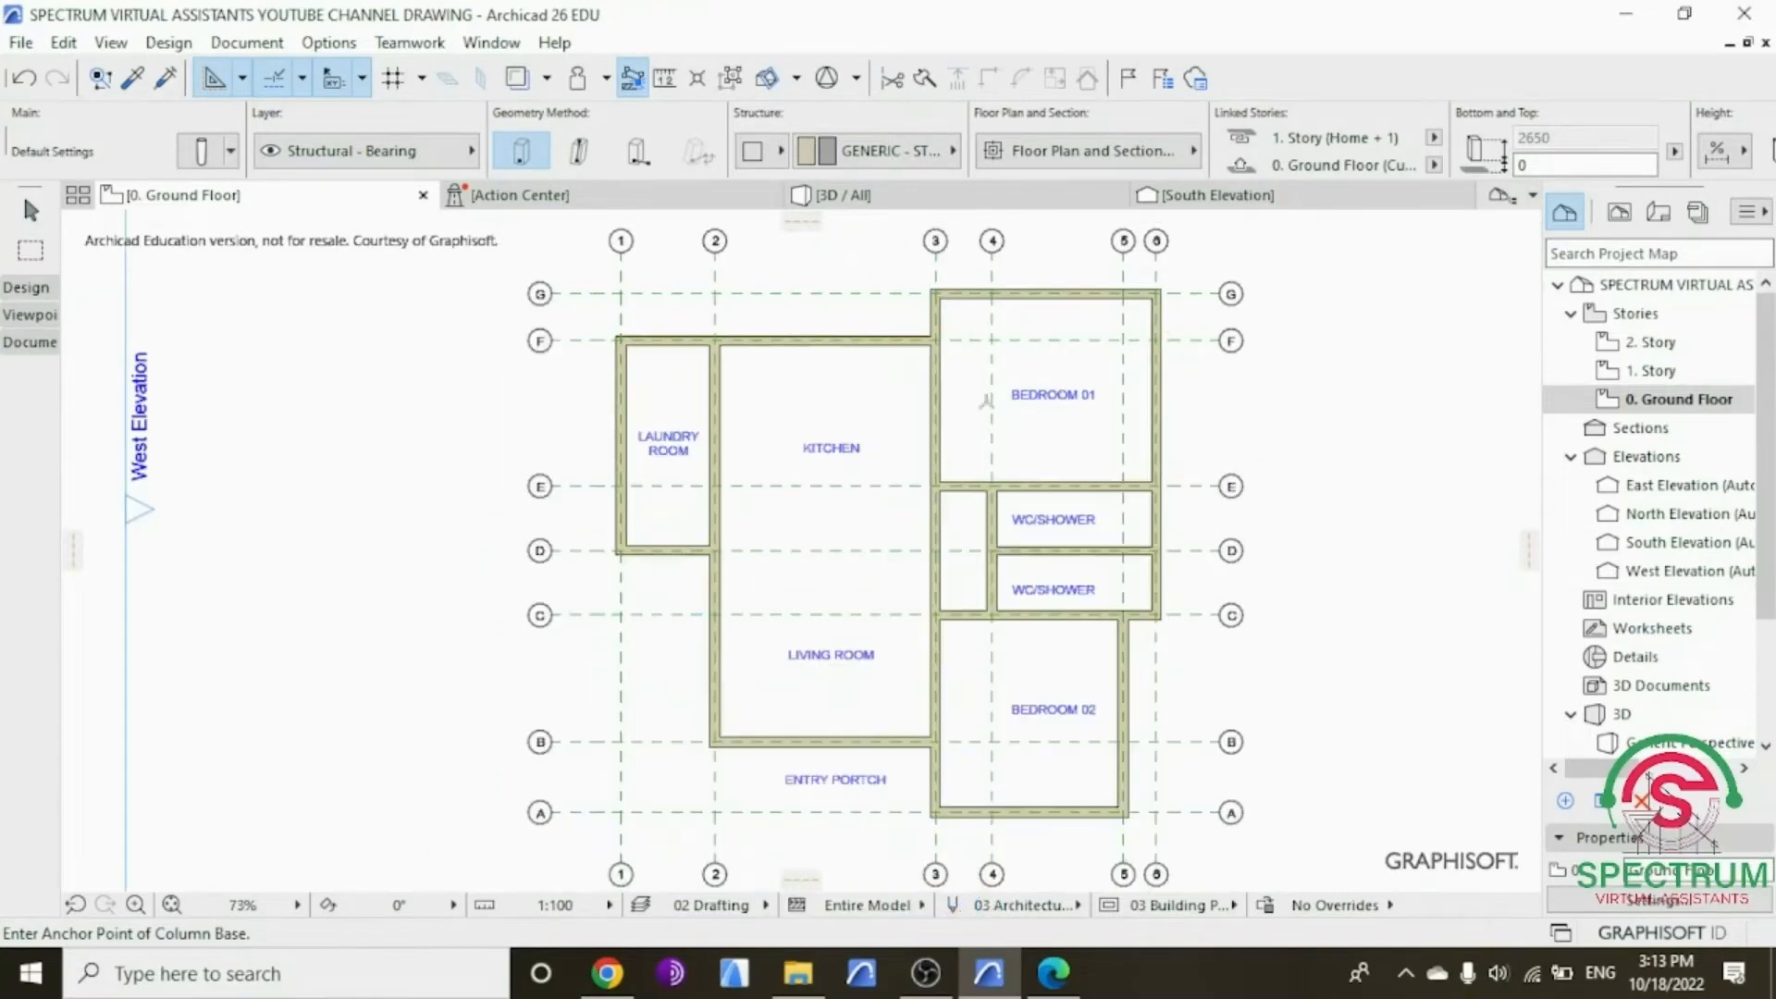
pyautogui.click(33, 292)
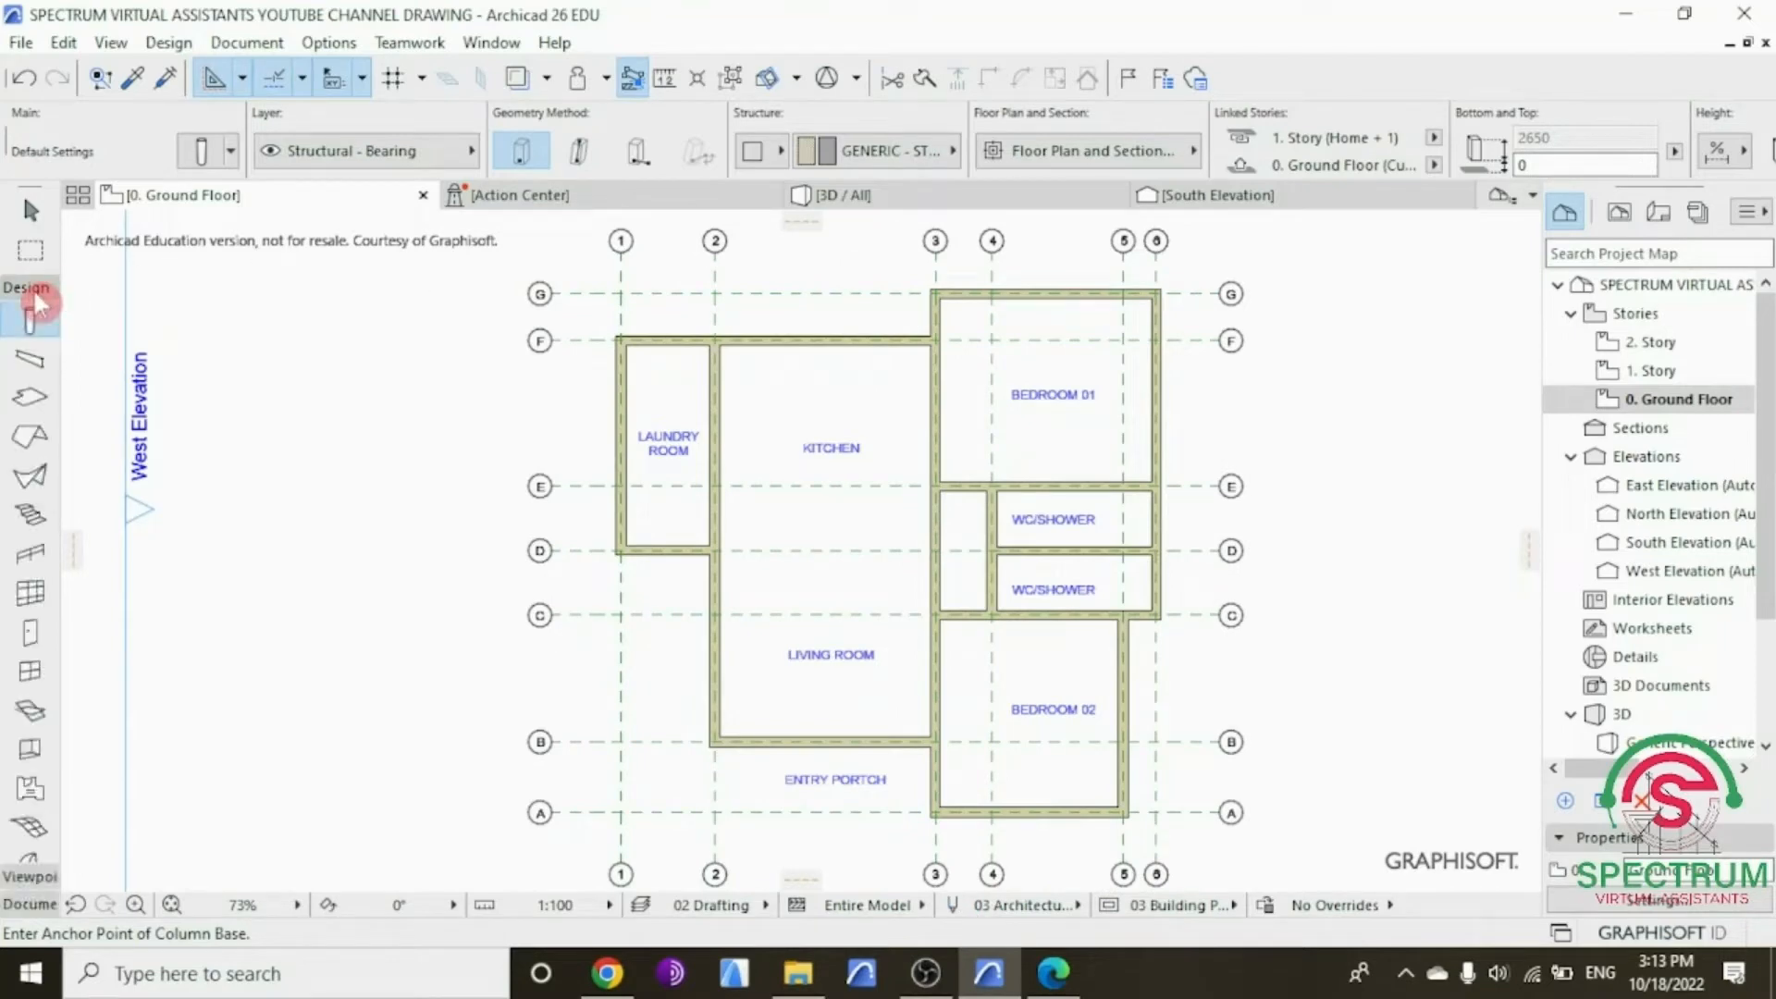
pyautogui.click(20, 294)
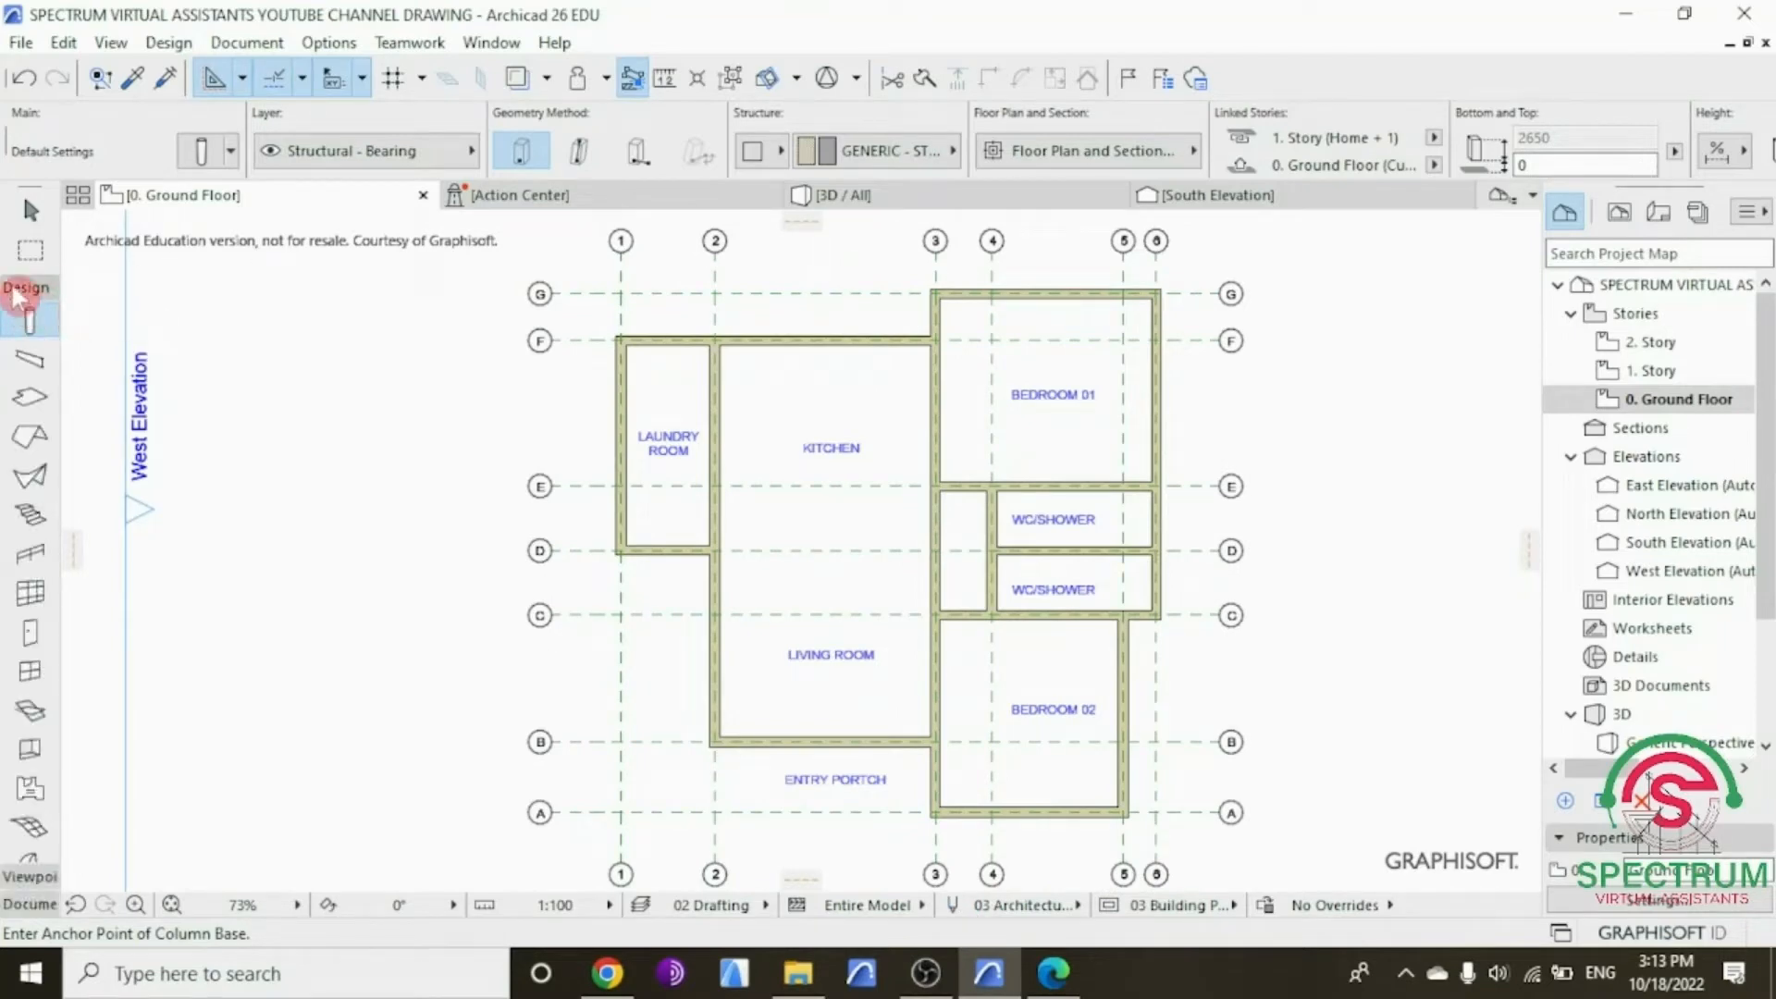
pyautogui.click(22, 289)
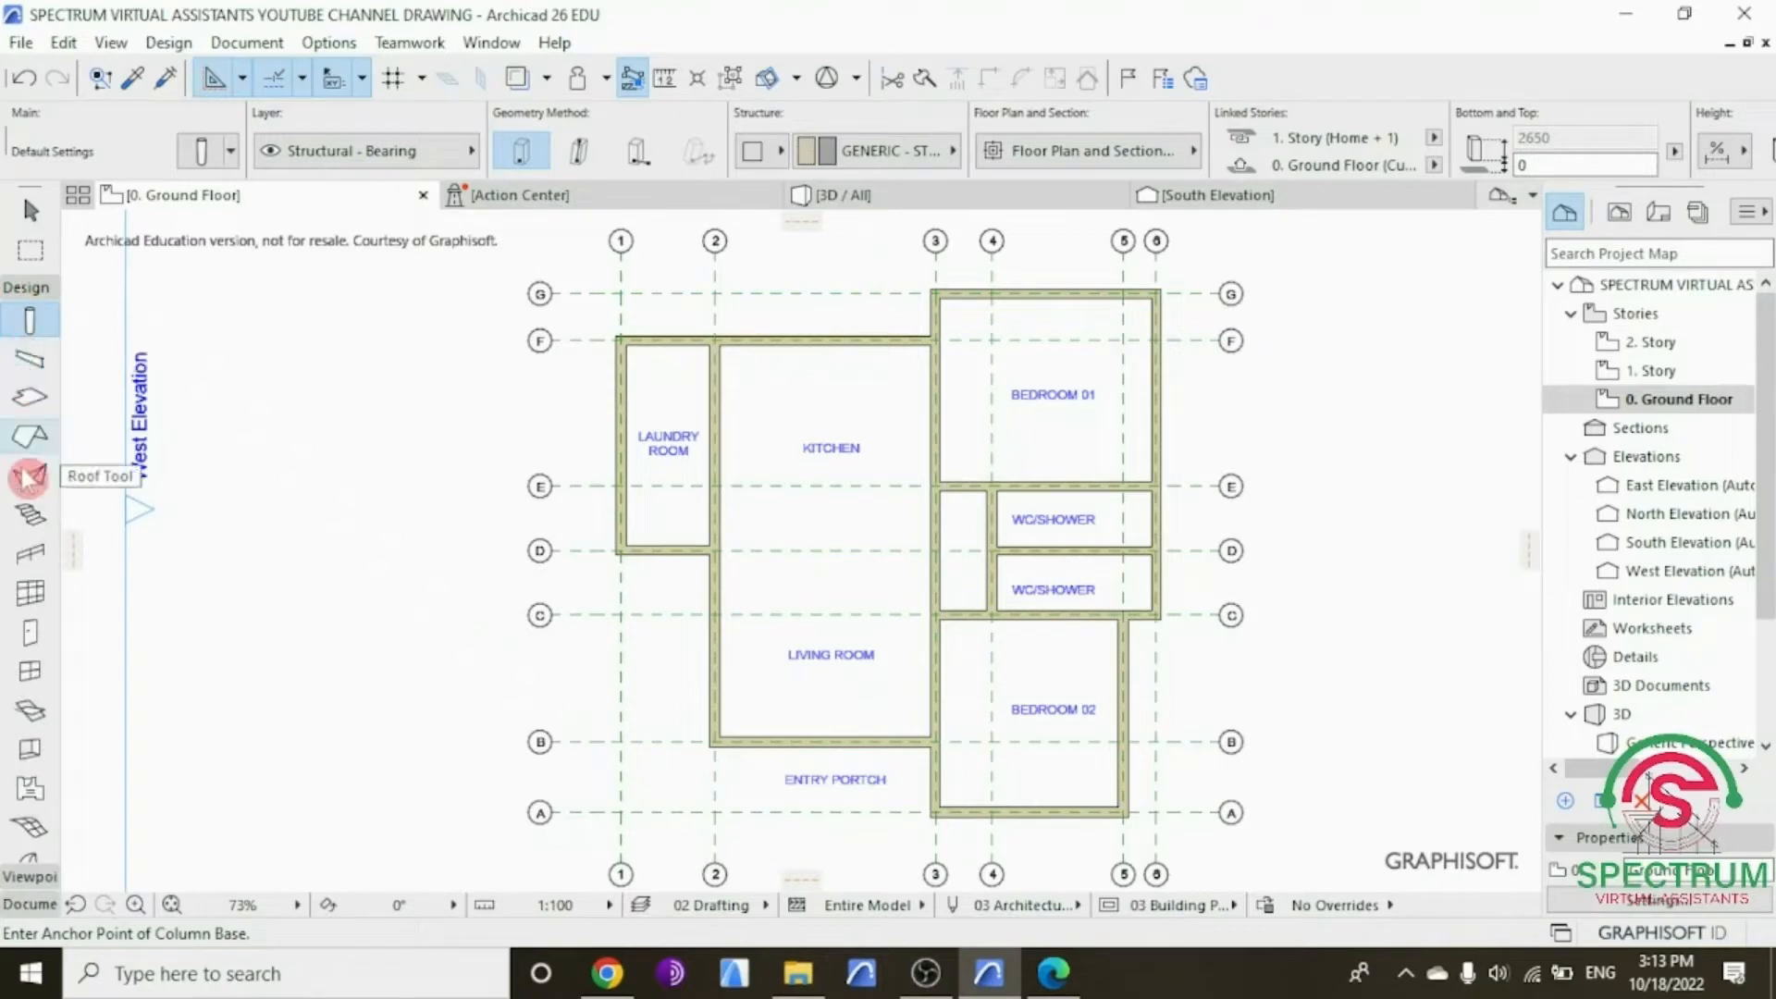
pyautogui.click(31, 638)
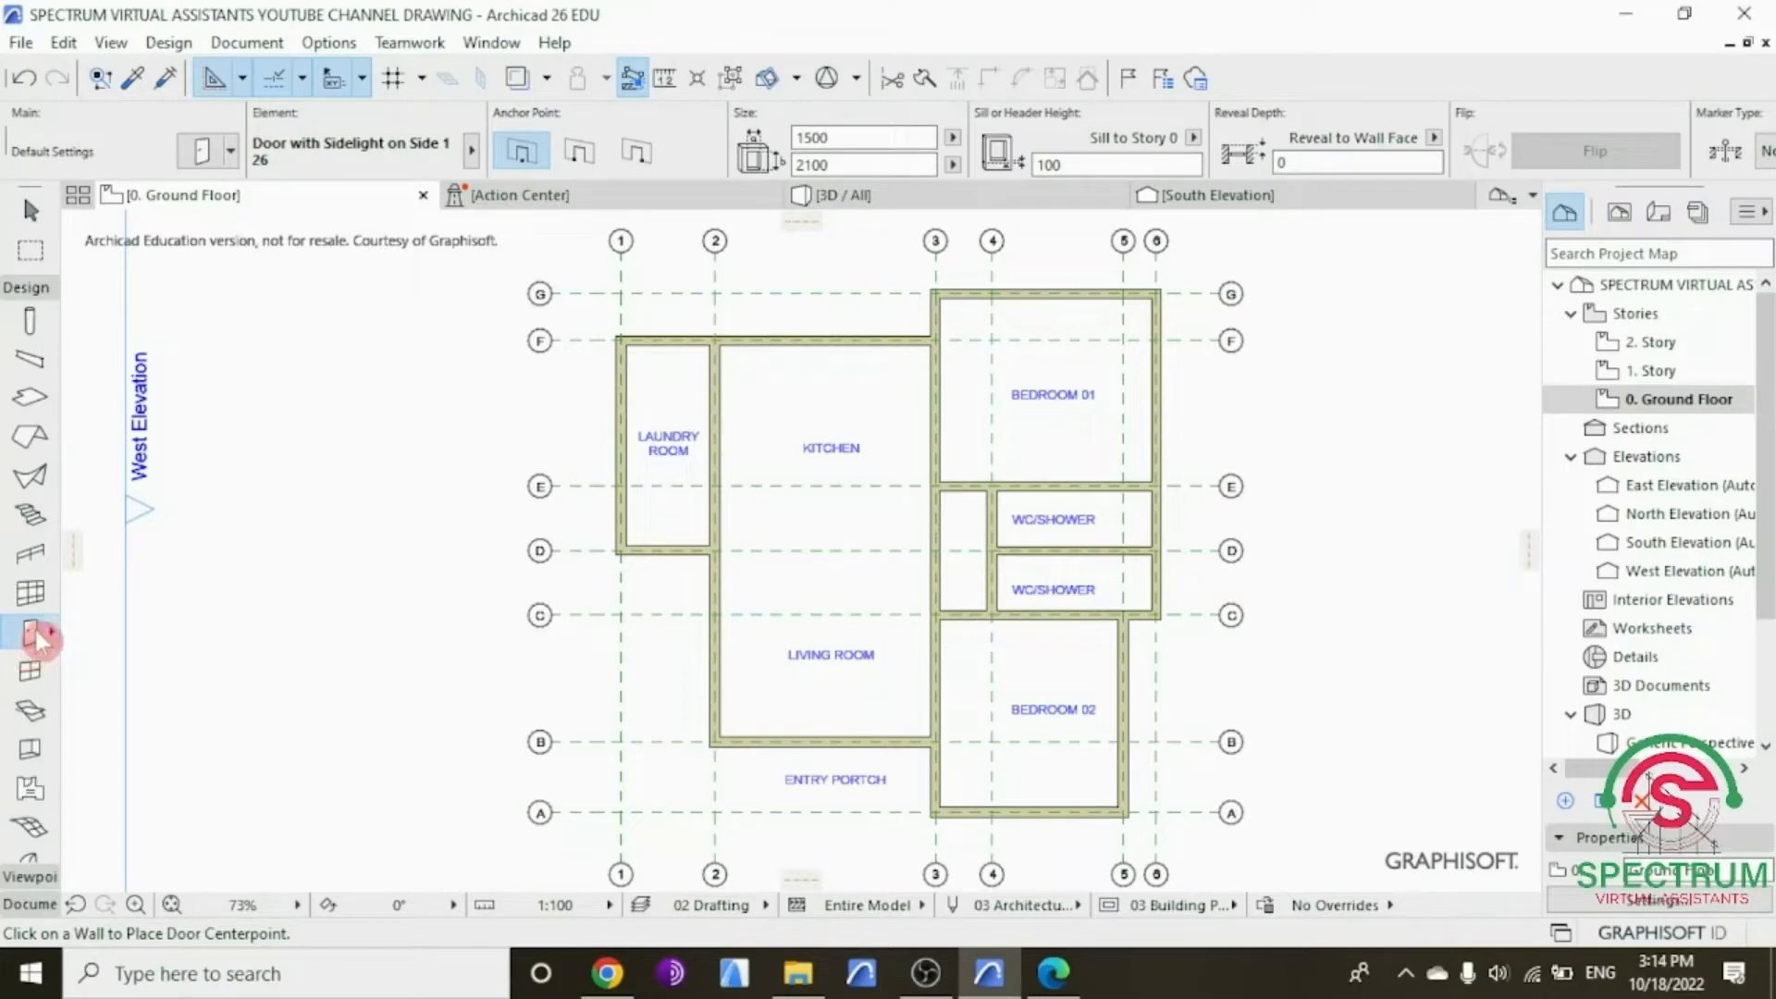
pyautogui.doubleClick(35, 637)
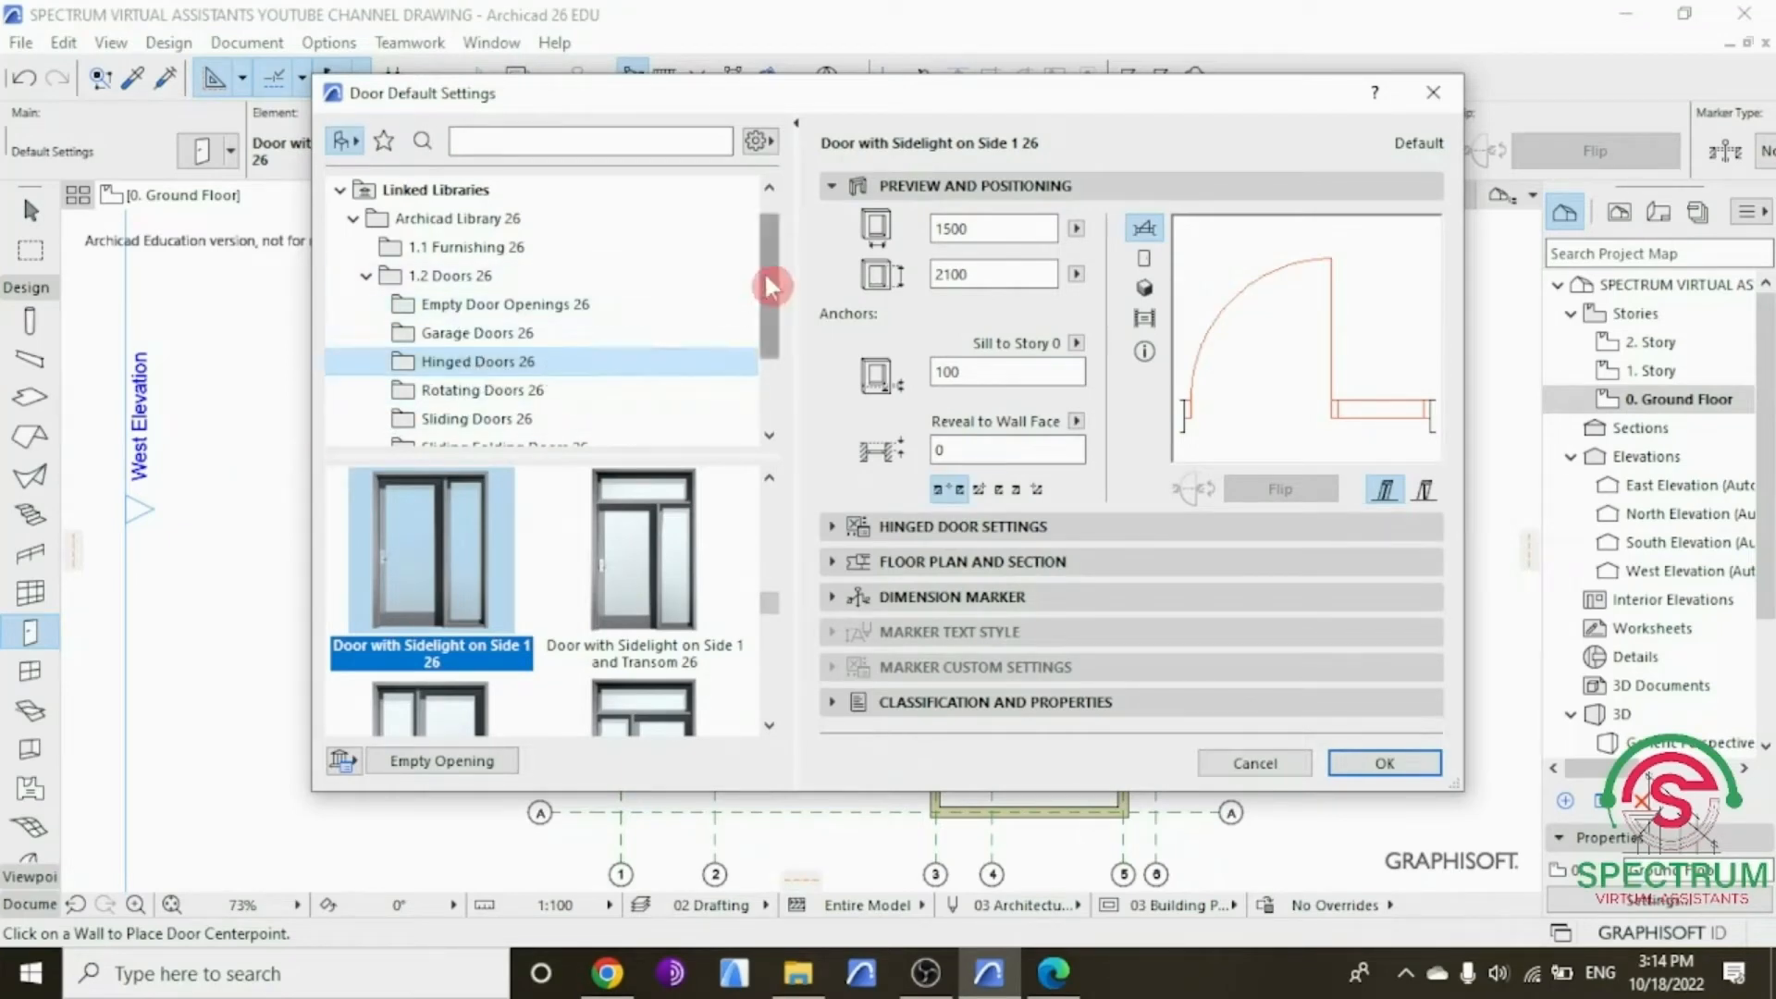
pyautogui.moveTo(764, 270); pyautogui.dragTo(775, 361)
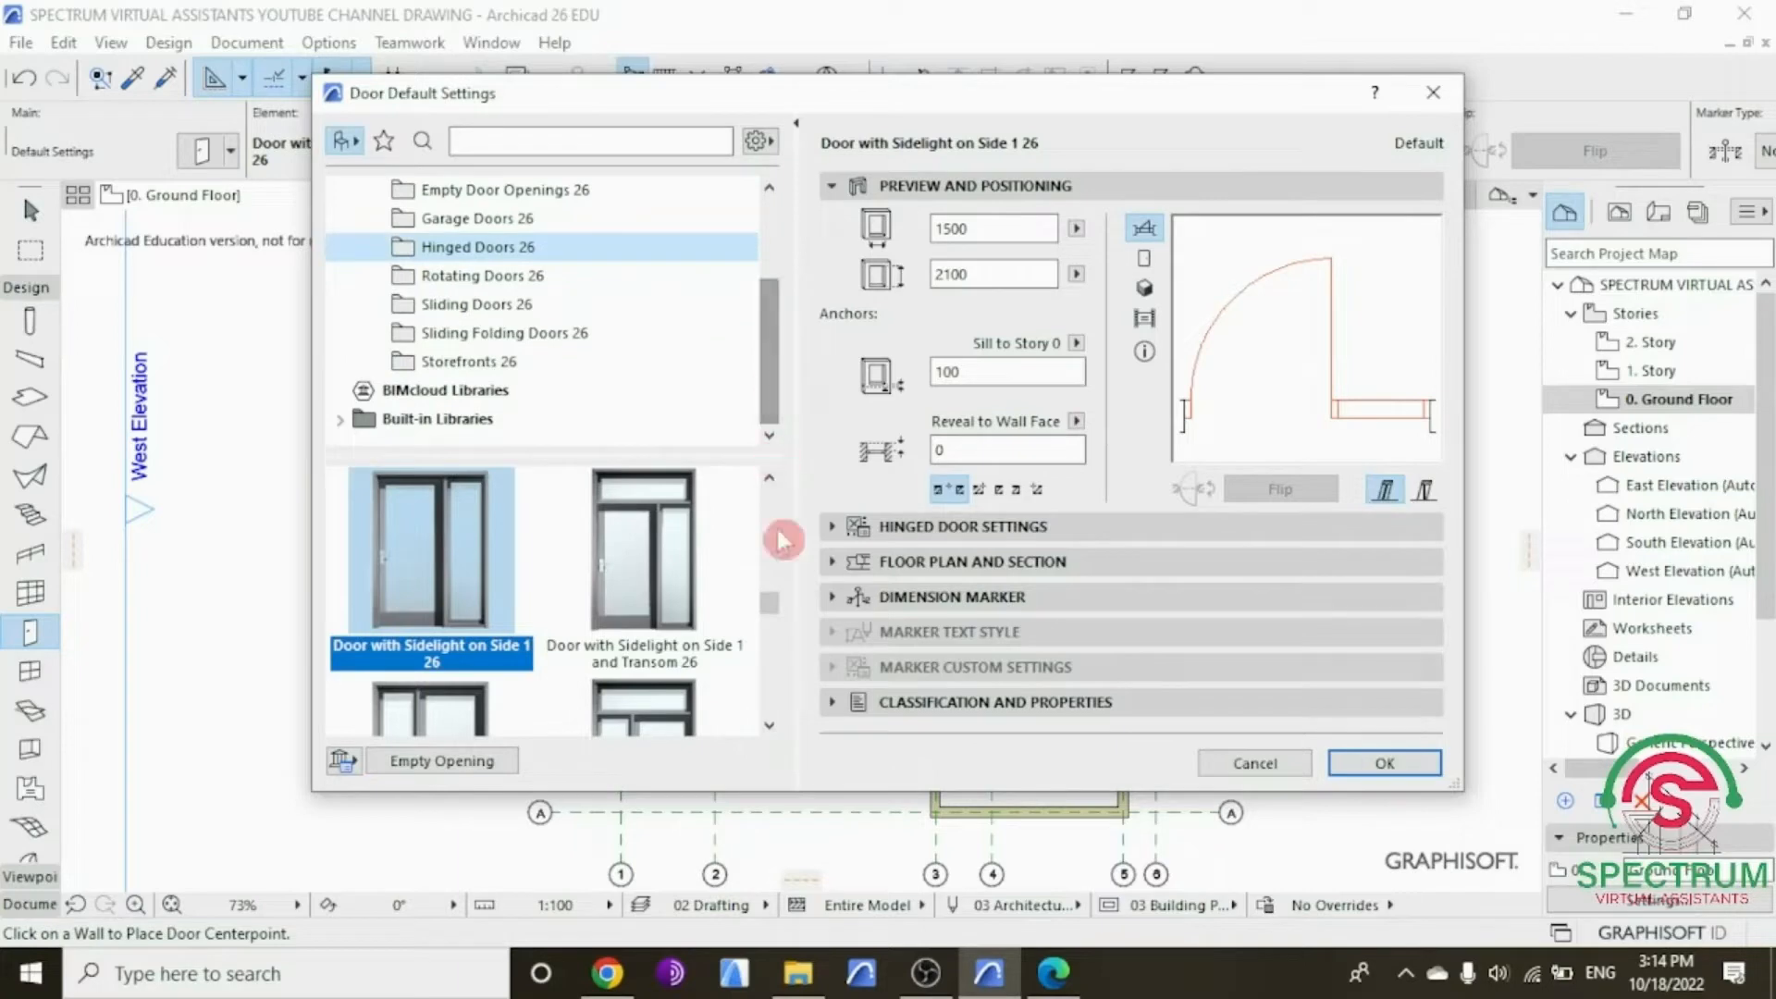
pyautogui.moveTo(777, 606)
pyautogui.mouseDown()
pyautogui.moveTo(769, 585)
pyautogui.moveTo(770, 617)
pyautogui.mouseUp()
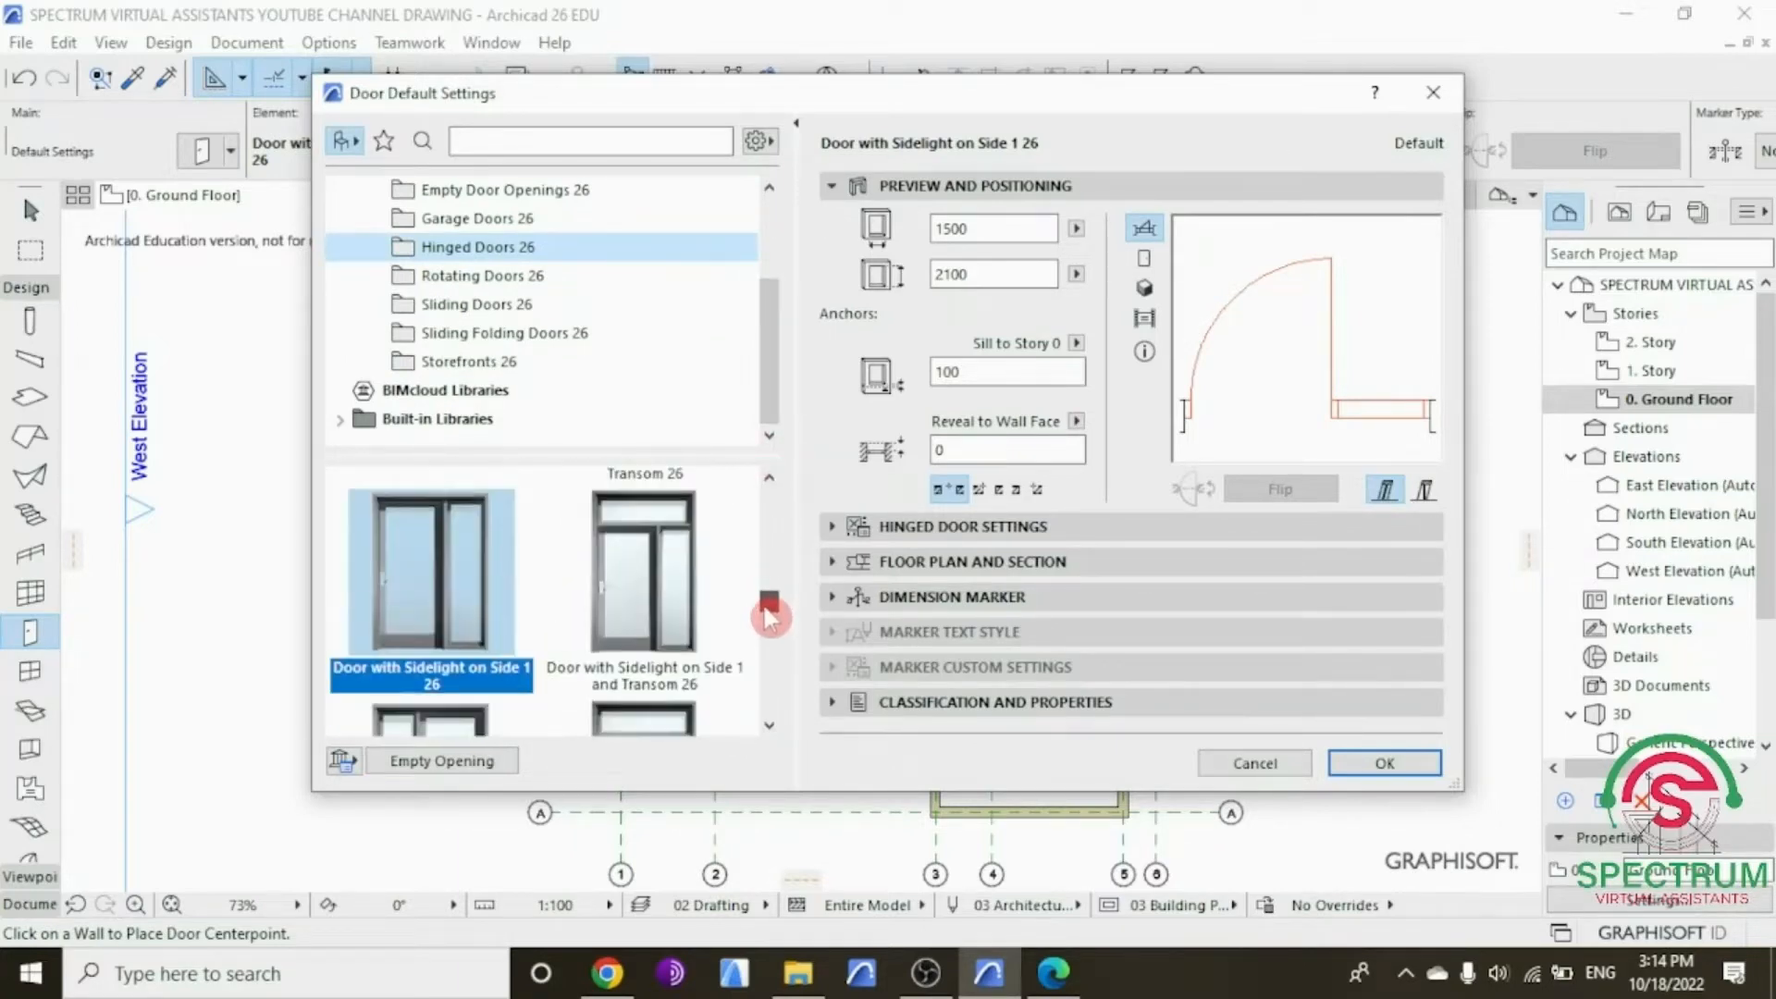
pyautogui.click(424, 584)
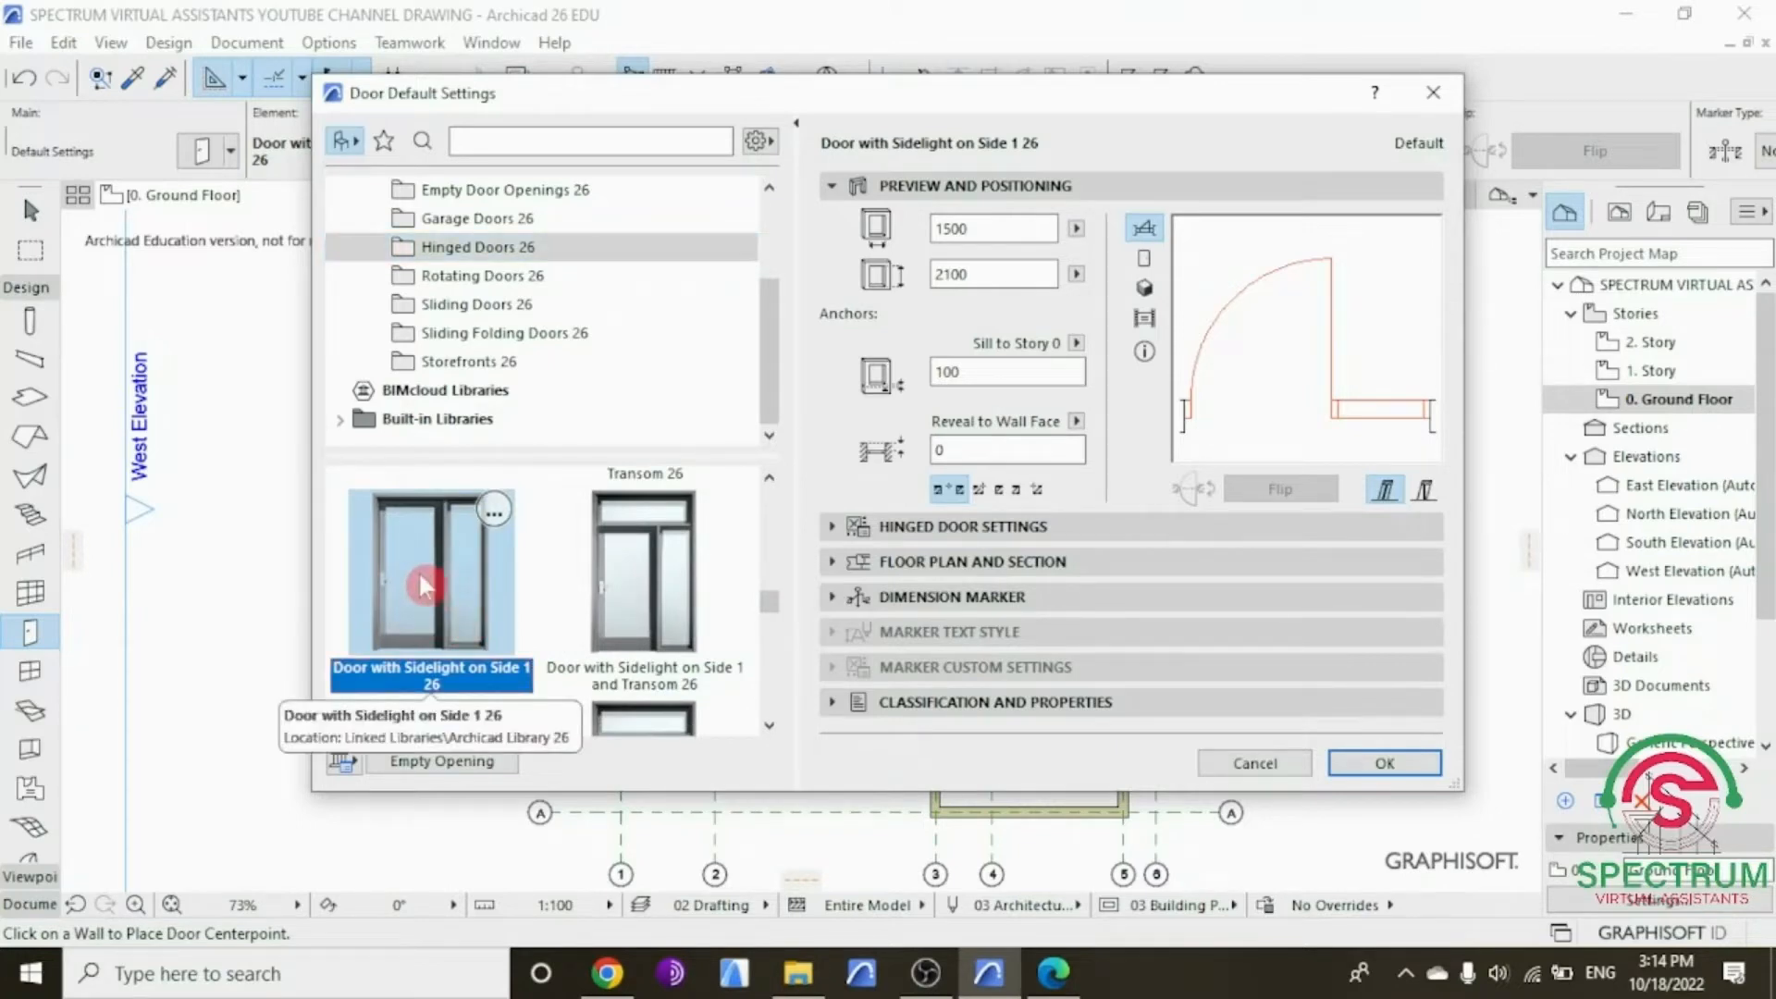
# Step: Set the default door height to 2400
pyautogui.click(832, 187)
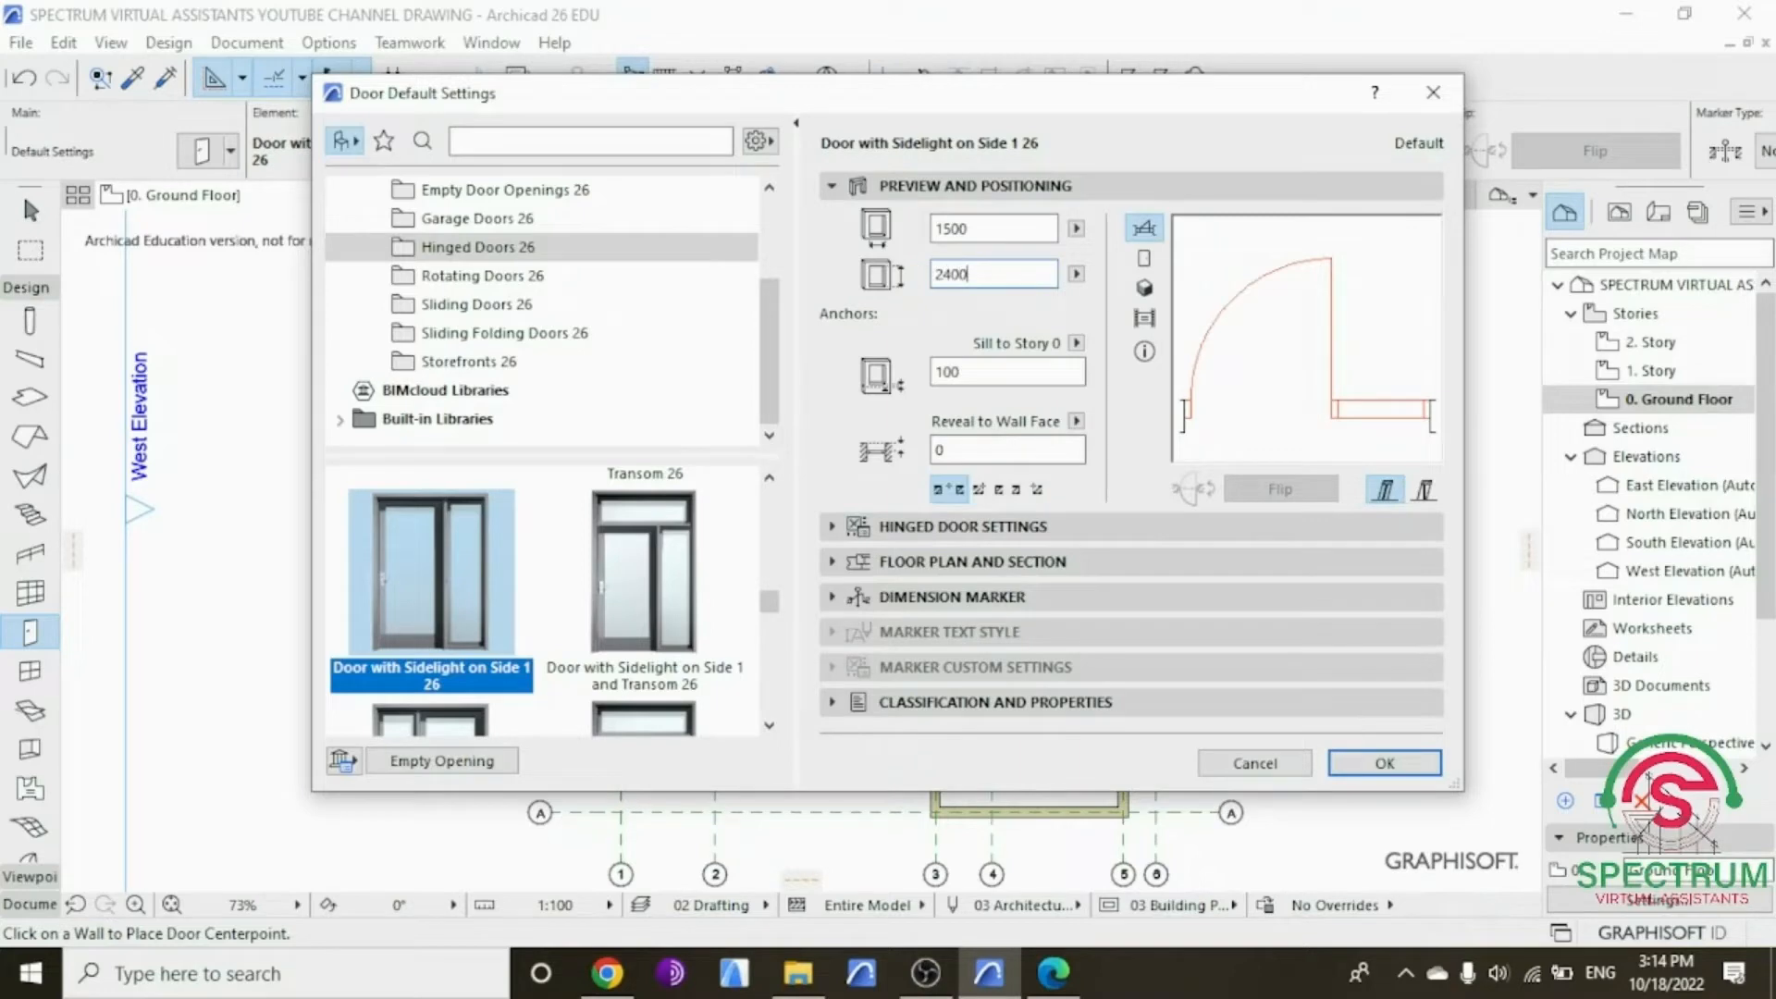
pyautogui.click(986, 324)
pyautogui.click(832, 186)
# Step: Set the hinged door's leaf to French Leaf and its handle to Handle 6
pyautogui.click(843, 223)
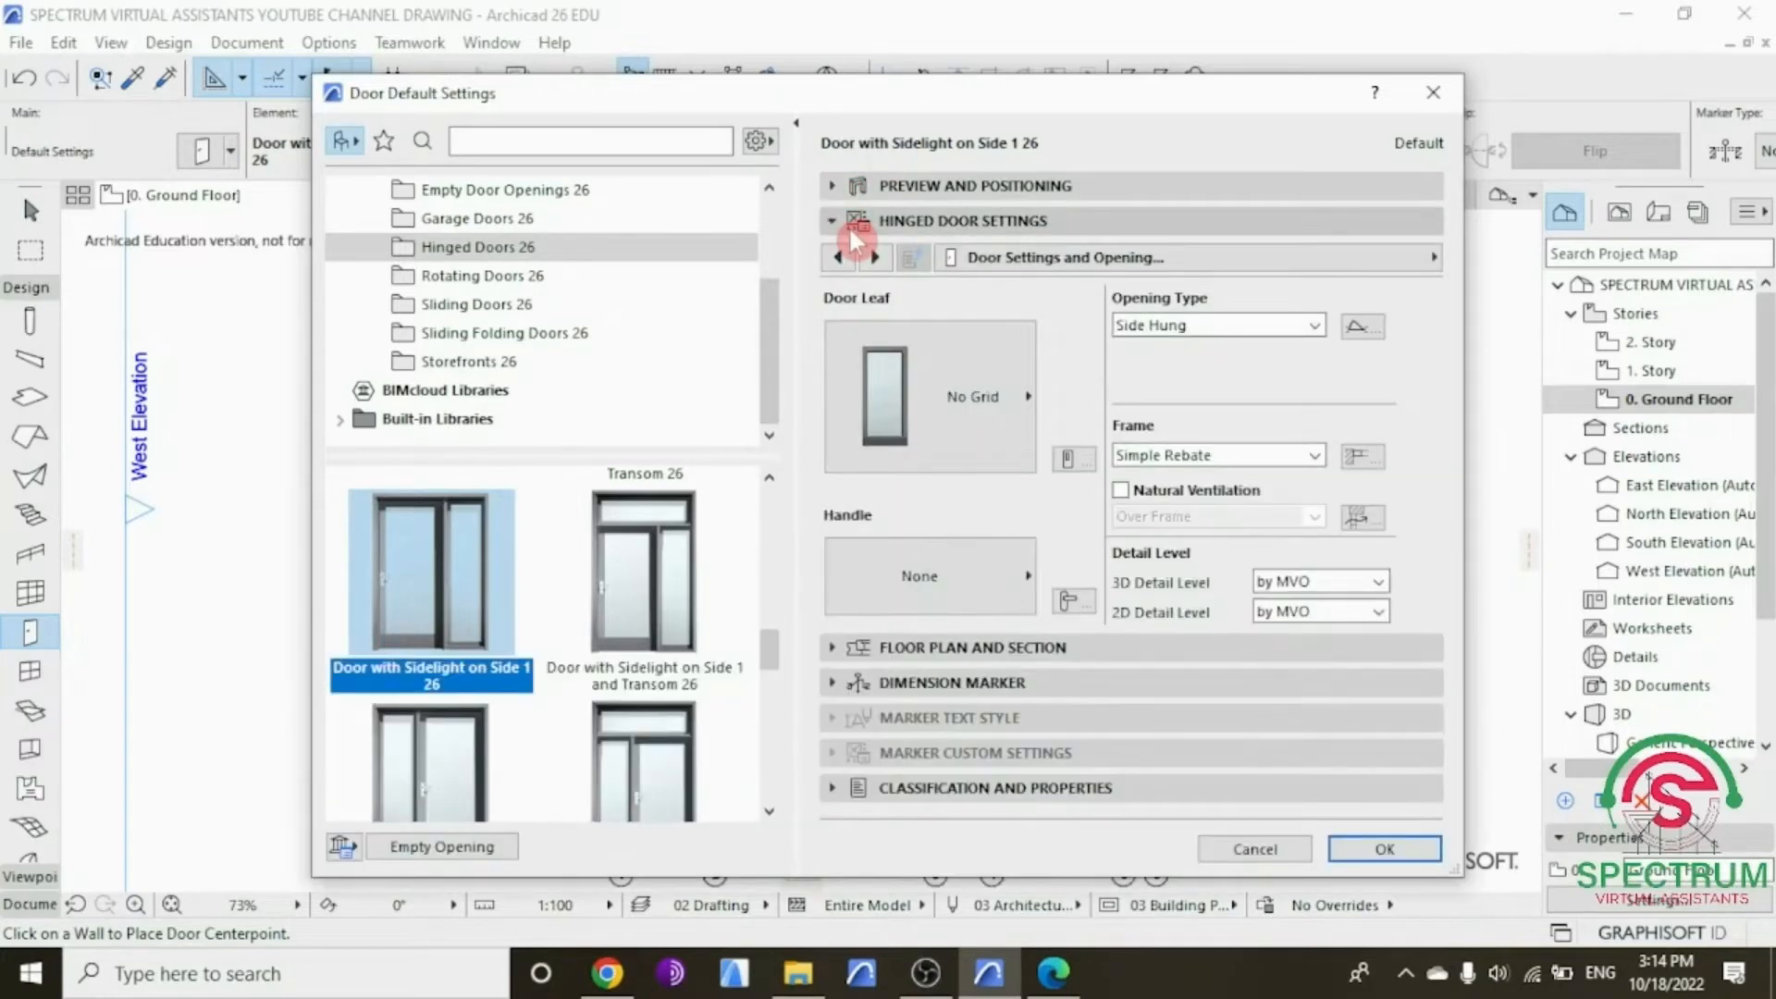
pyautogui.click(916, 399)
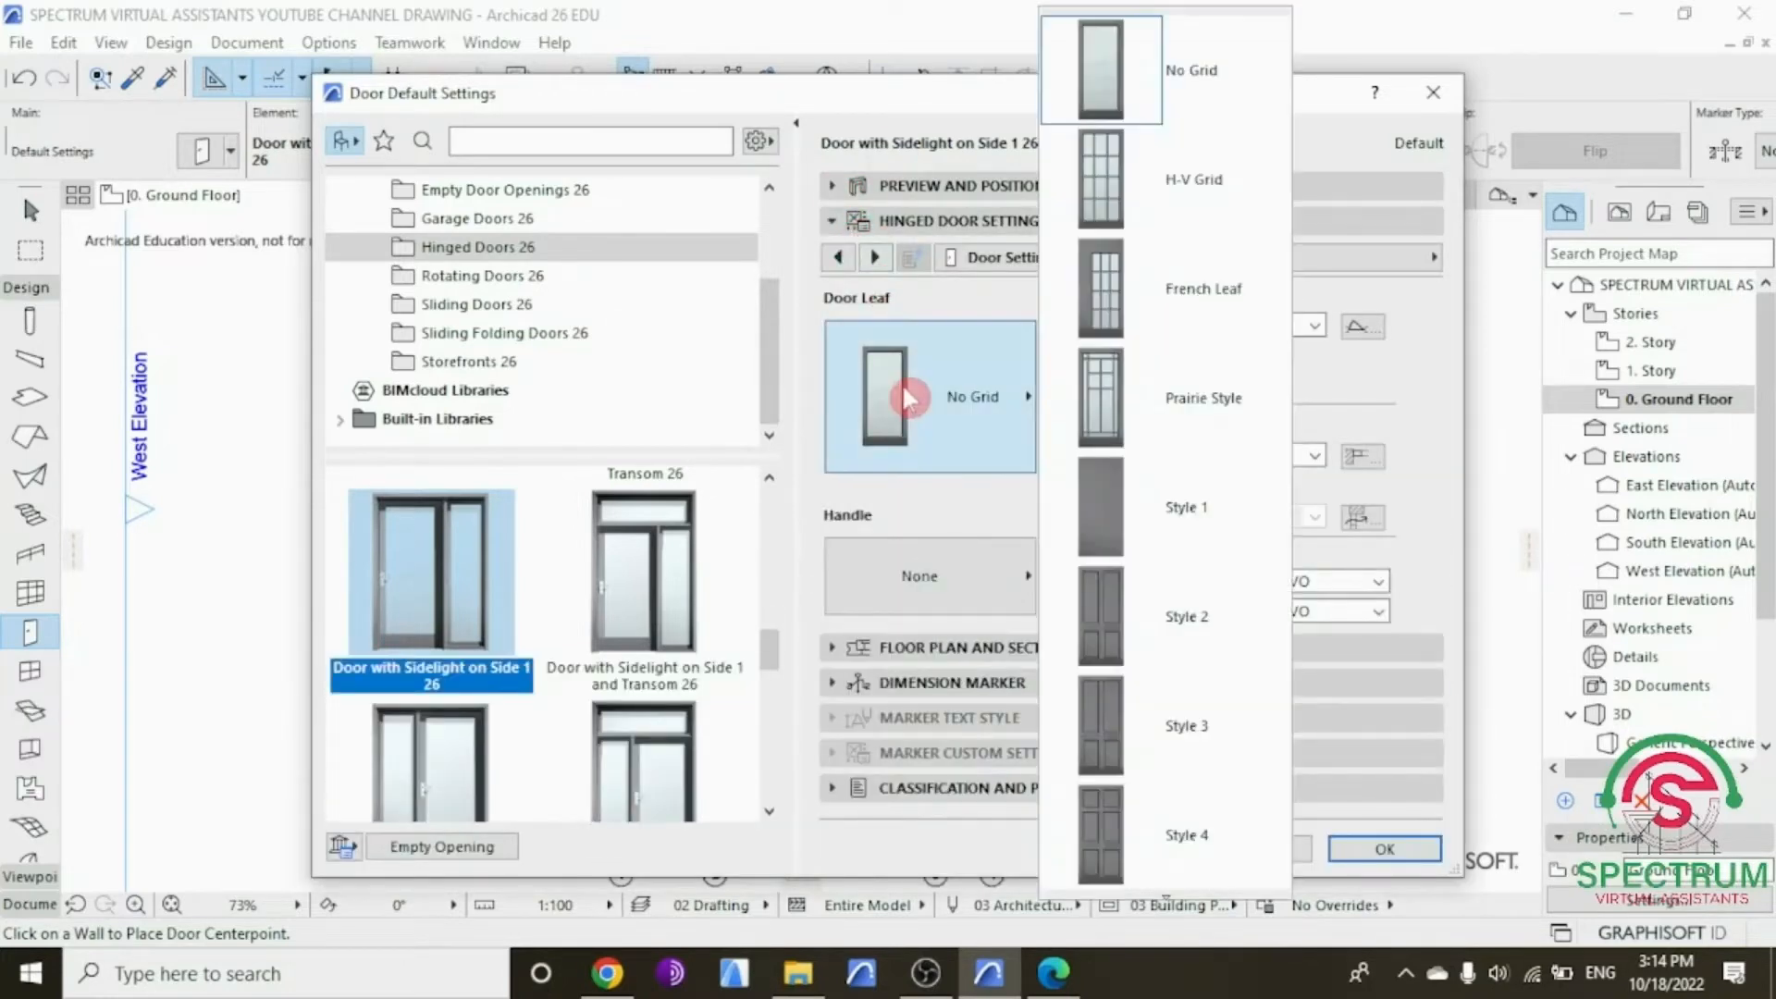
pyautogui.click(1149, 308)
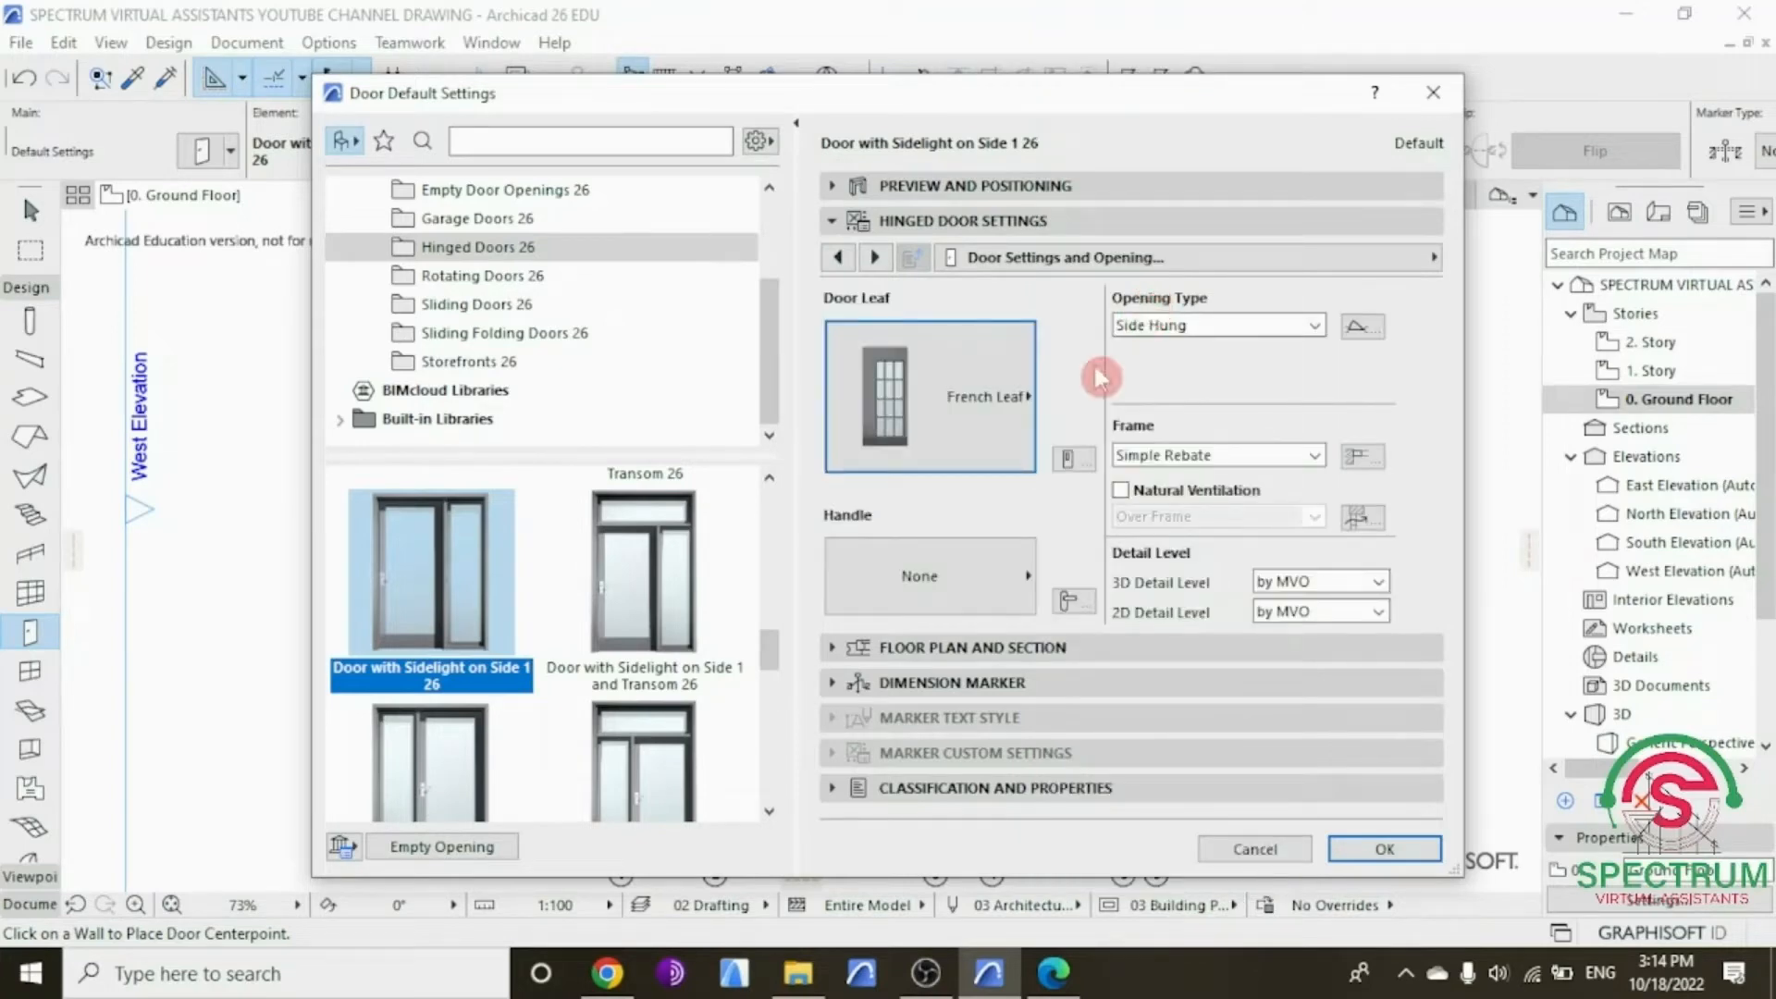
pyautogui.click(985, 567)
pyautogui.scroll(-2, 1087, 587)
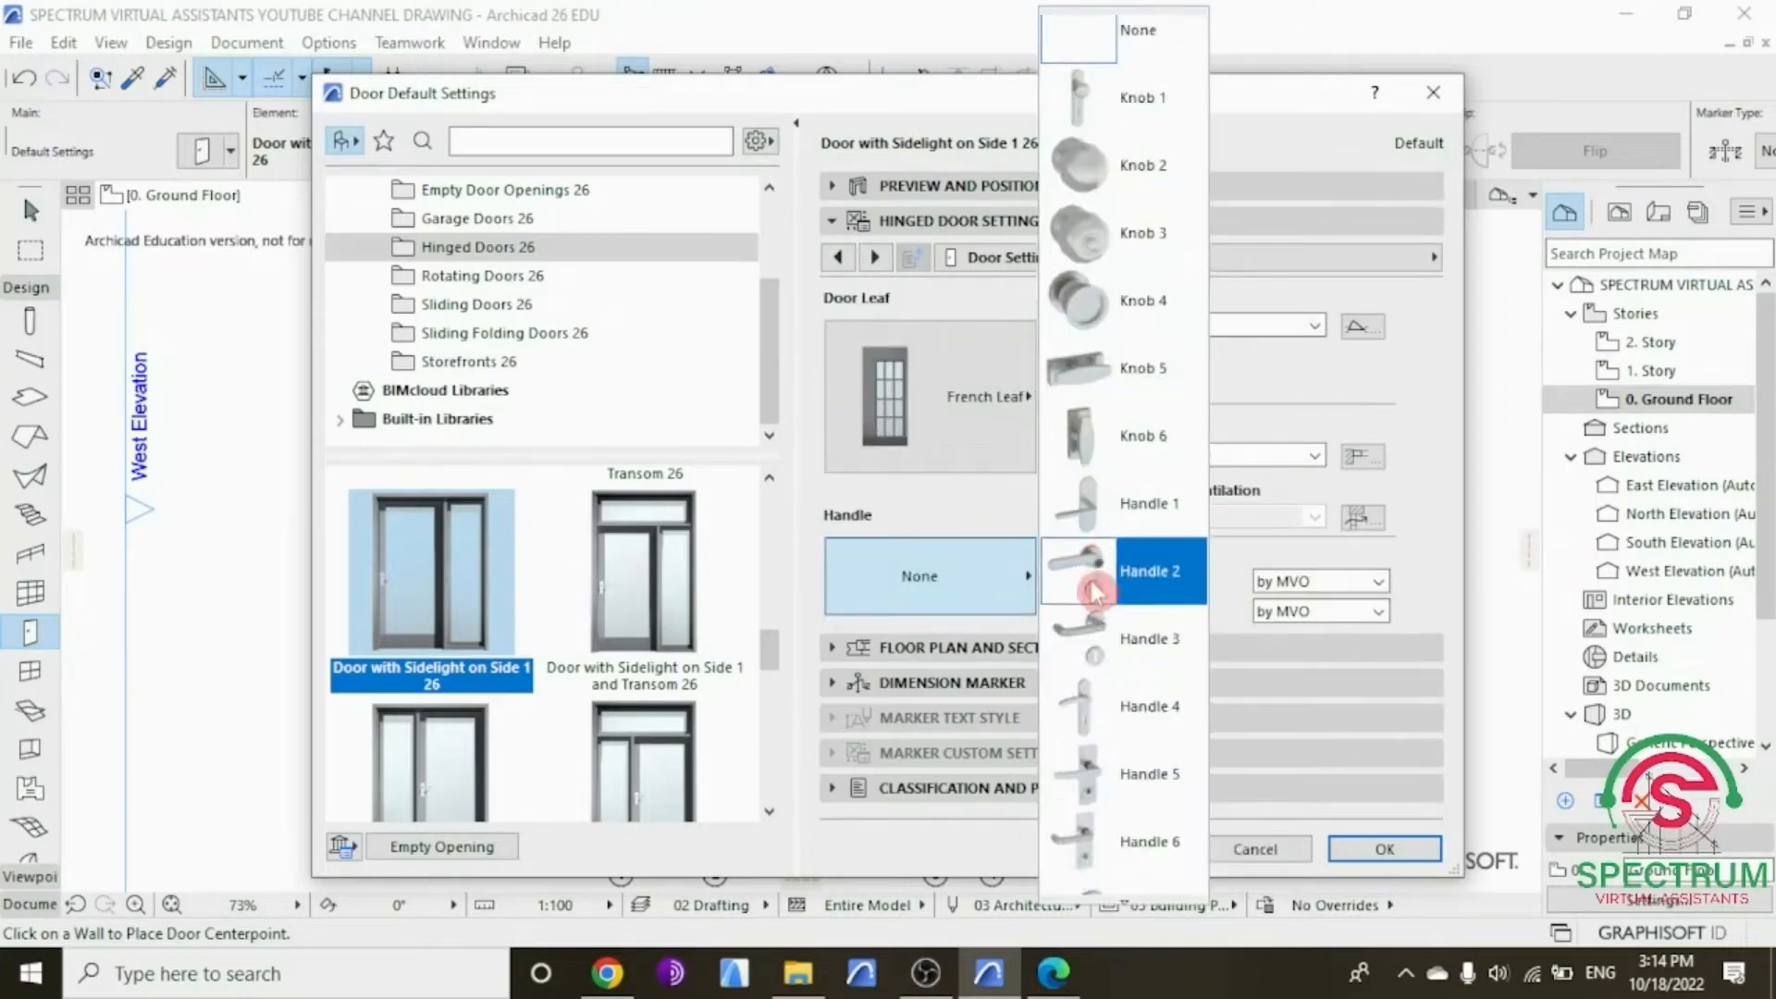
pyautogui.click(1119, 666)
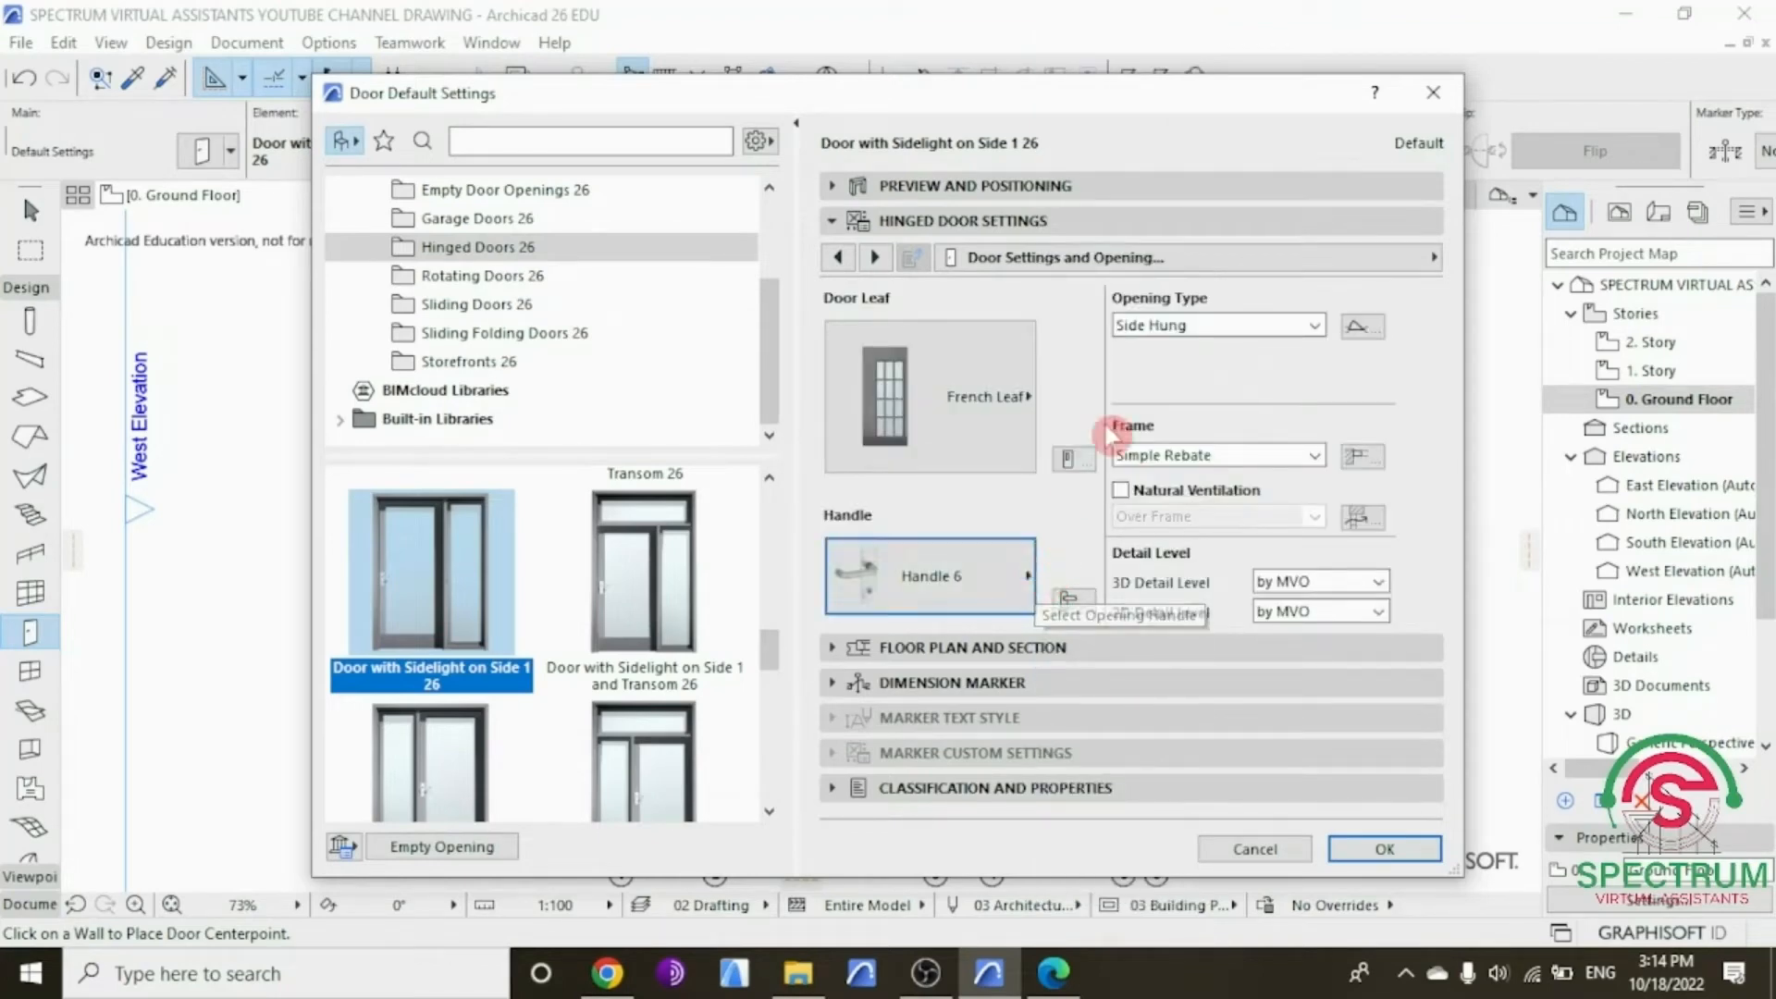
# Step: Choose Side Hung as the door's opening type and Simple Rebate as its frame
pyautogui.click(1314, 326)
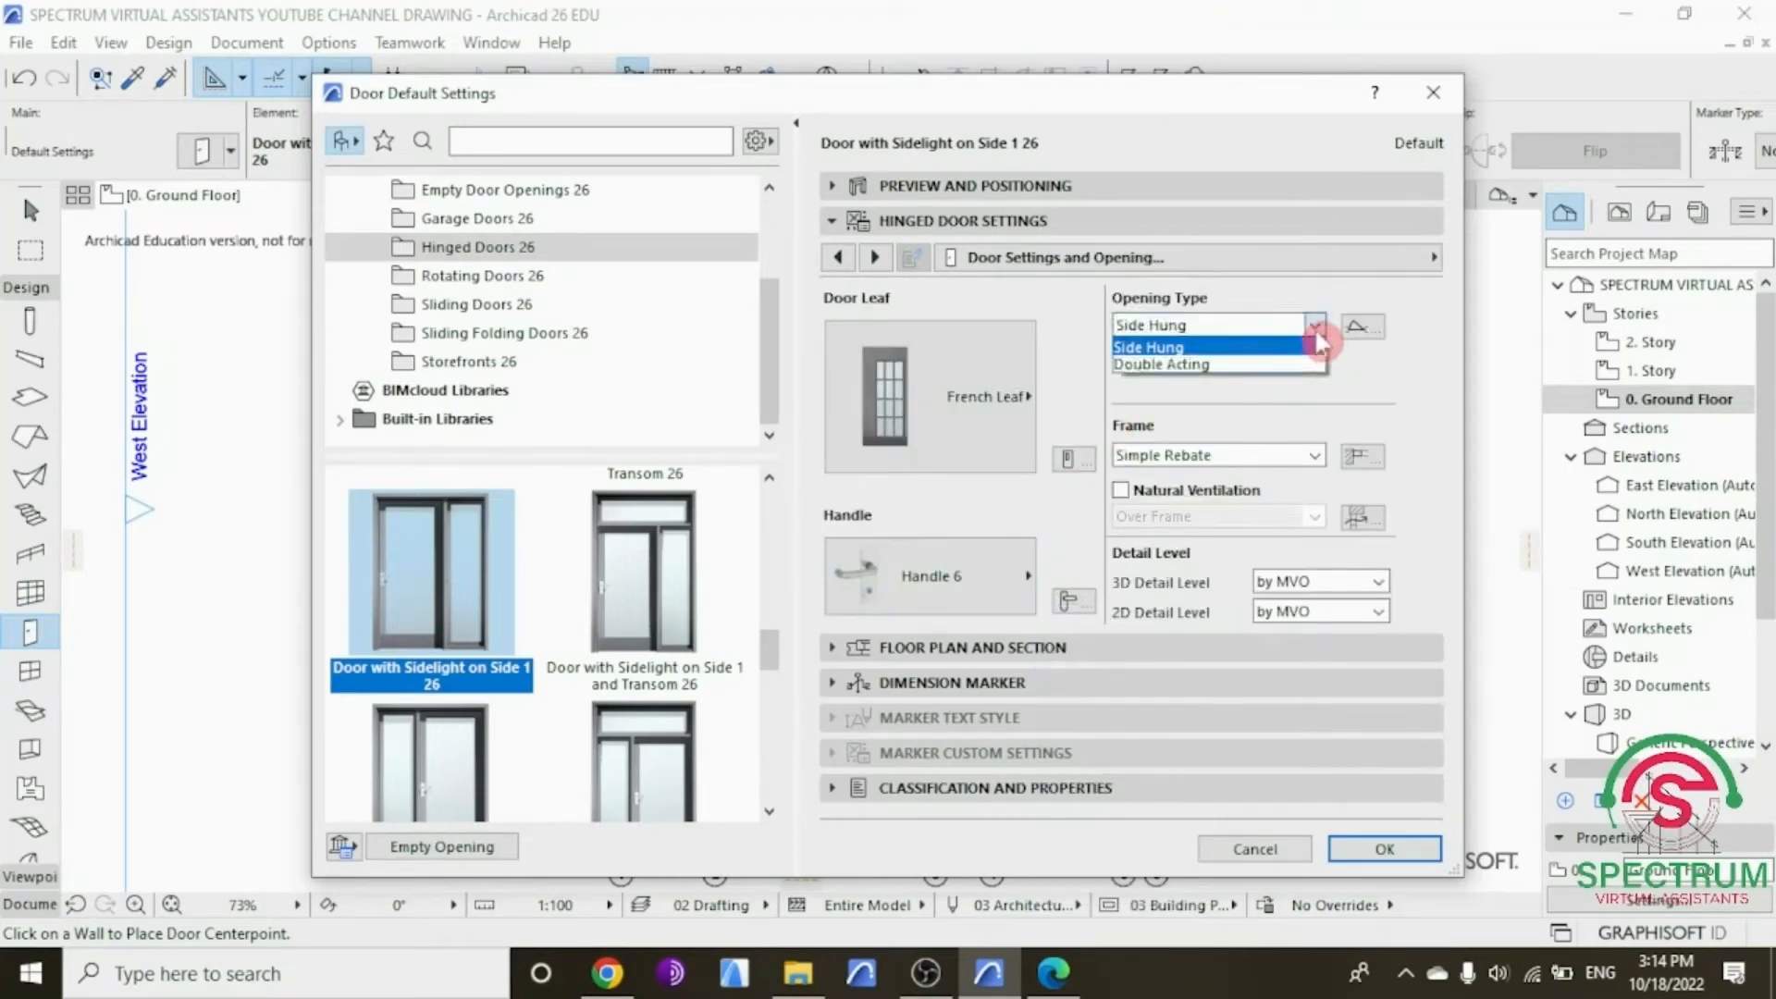
pyautogui.click(1286, 361)
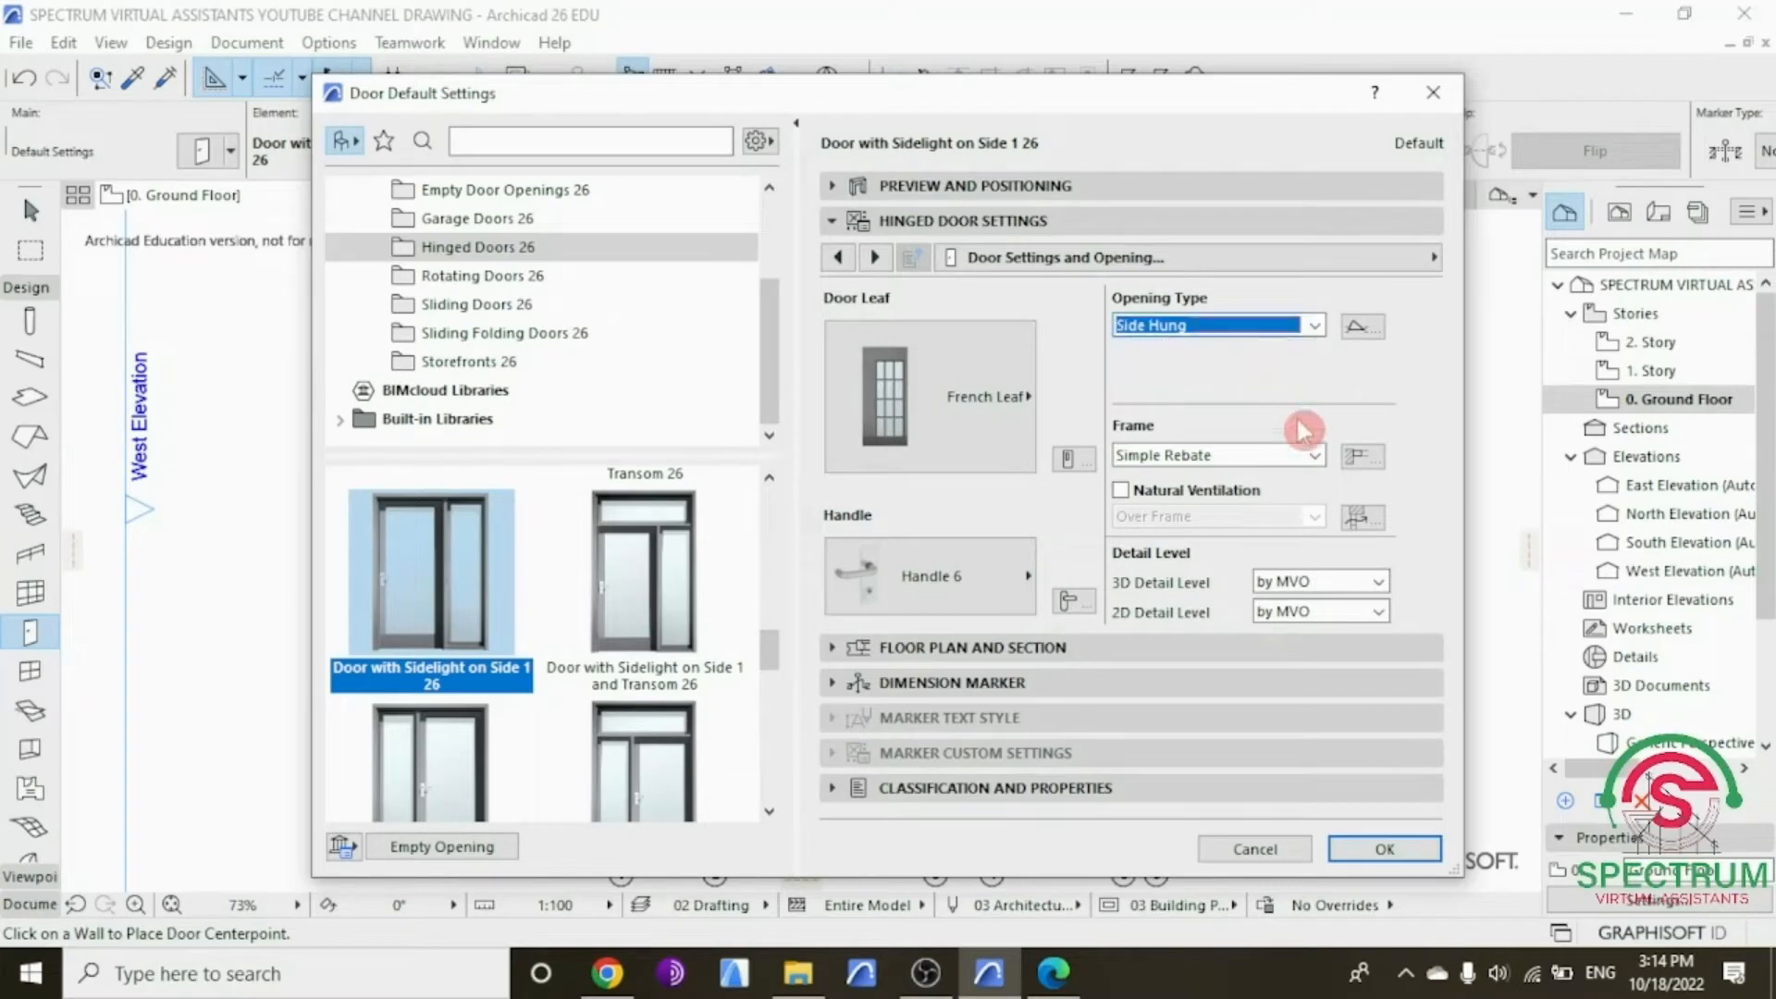
pyautogui.click(1314, 455)
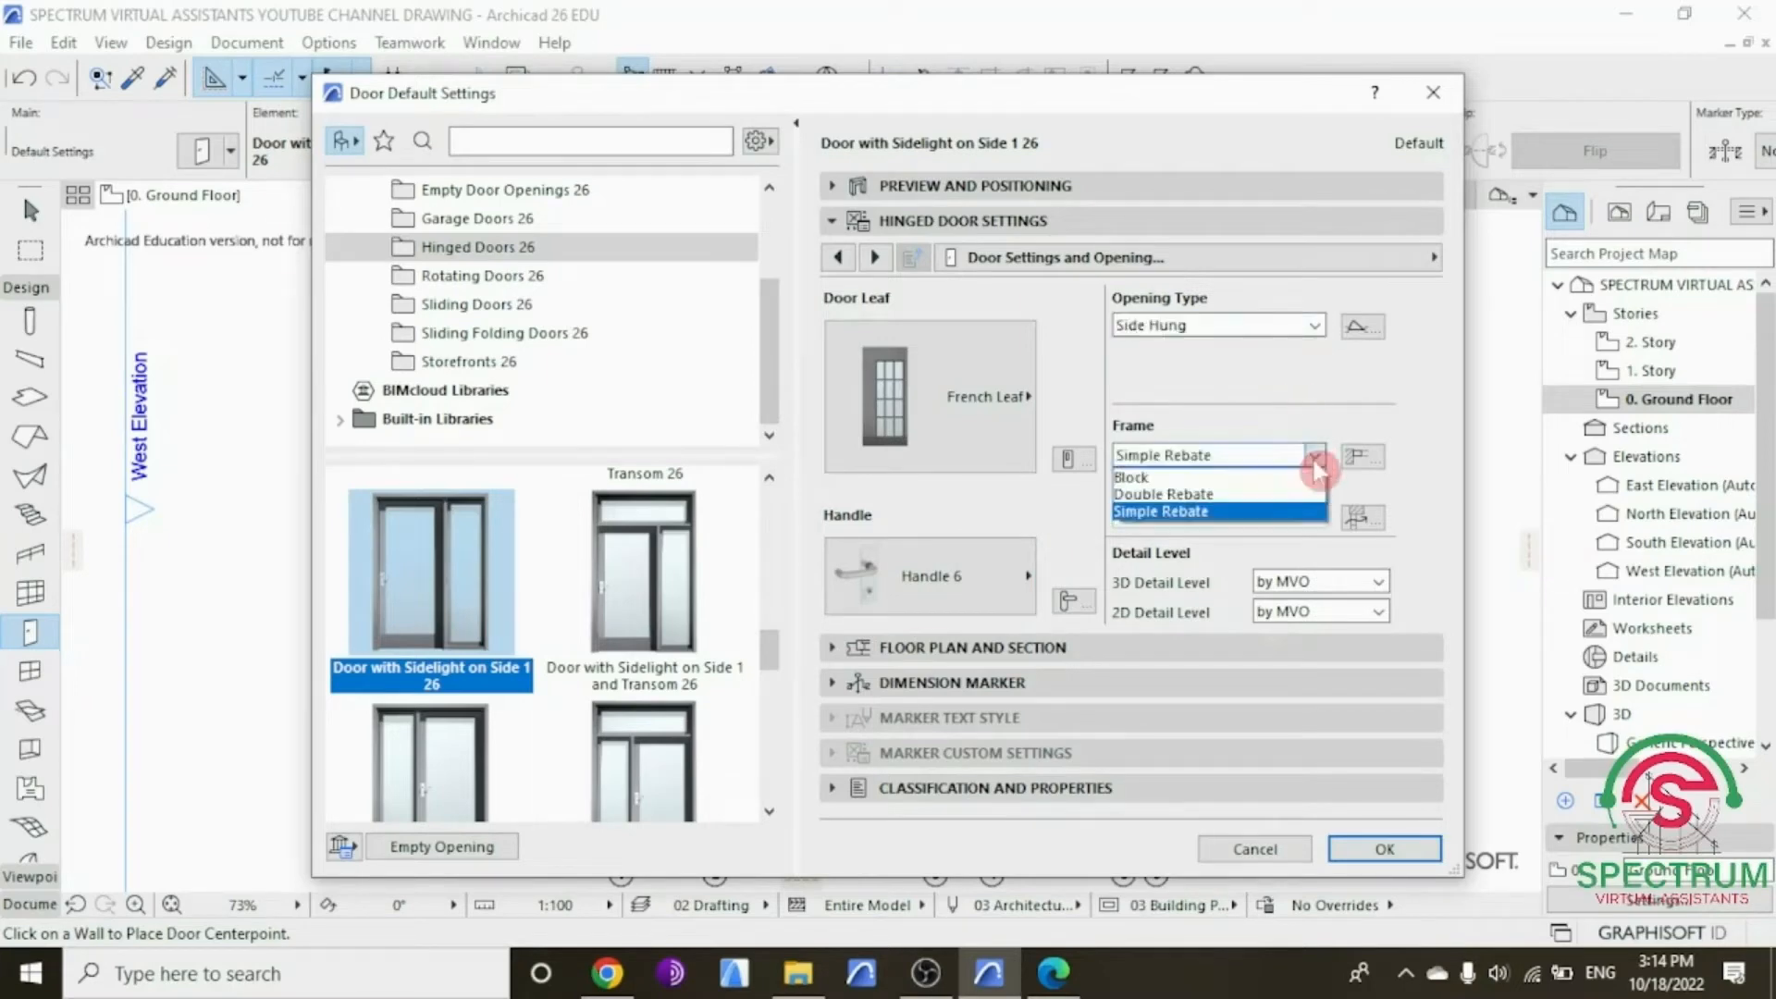
pyautogui.click(1293, 513)
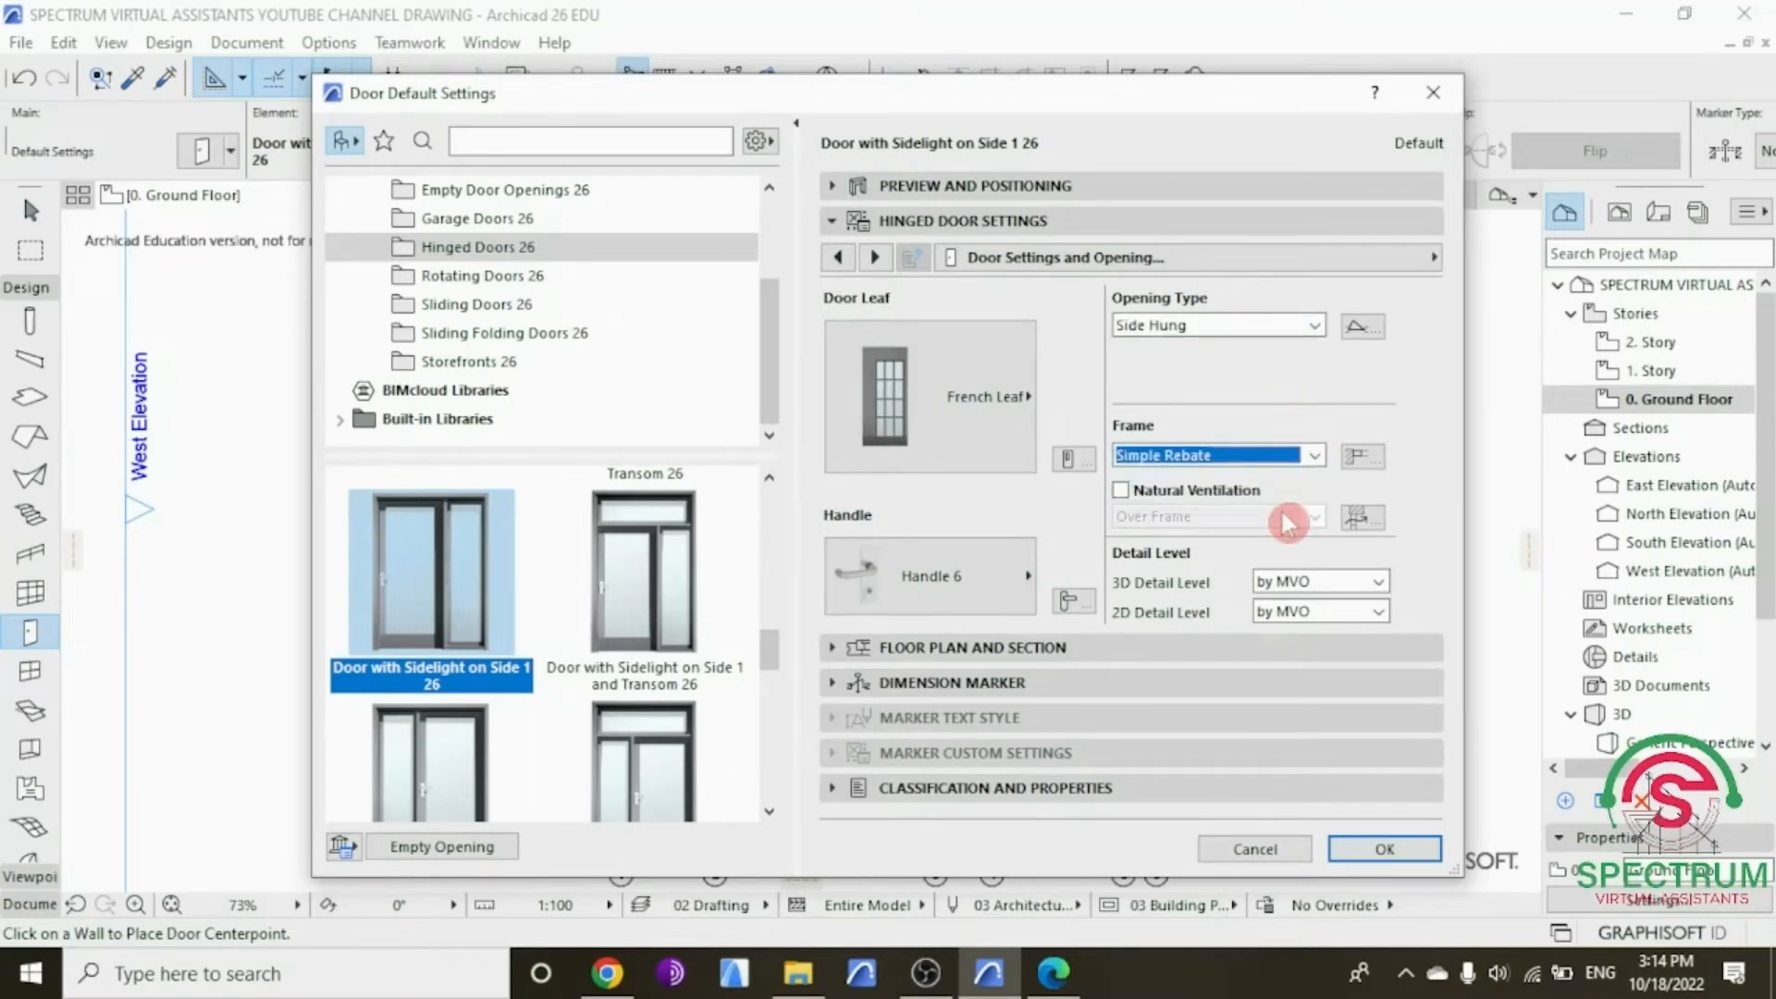
# Step: Choose by MVO for both the 3D and 2D detail levels of the door
pyautogui.click(1376, 581)
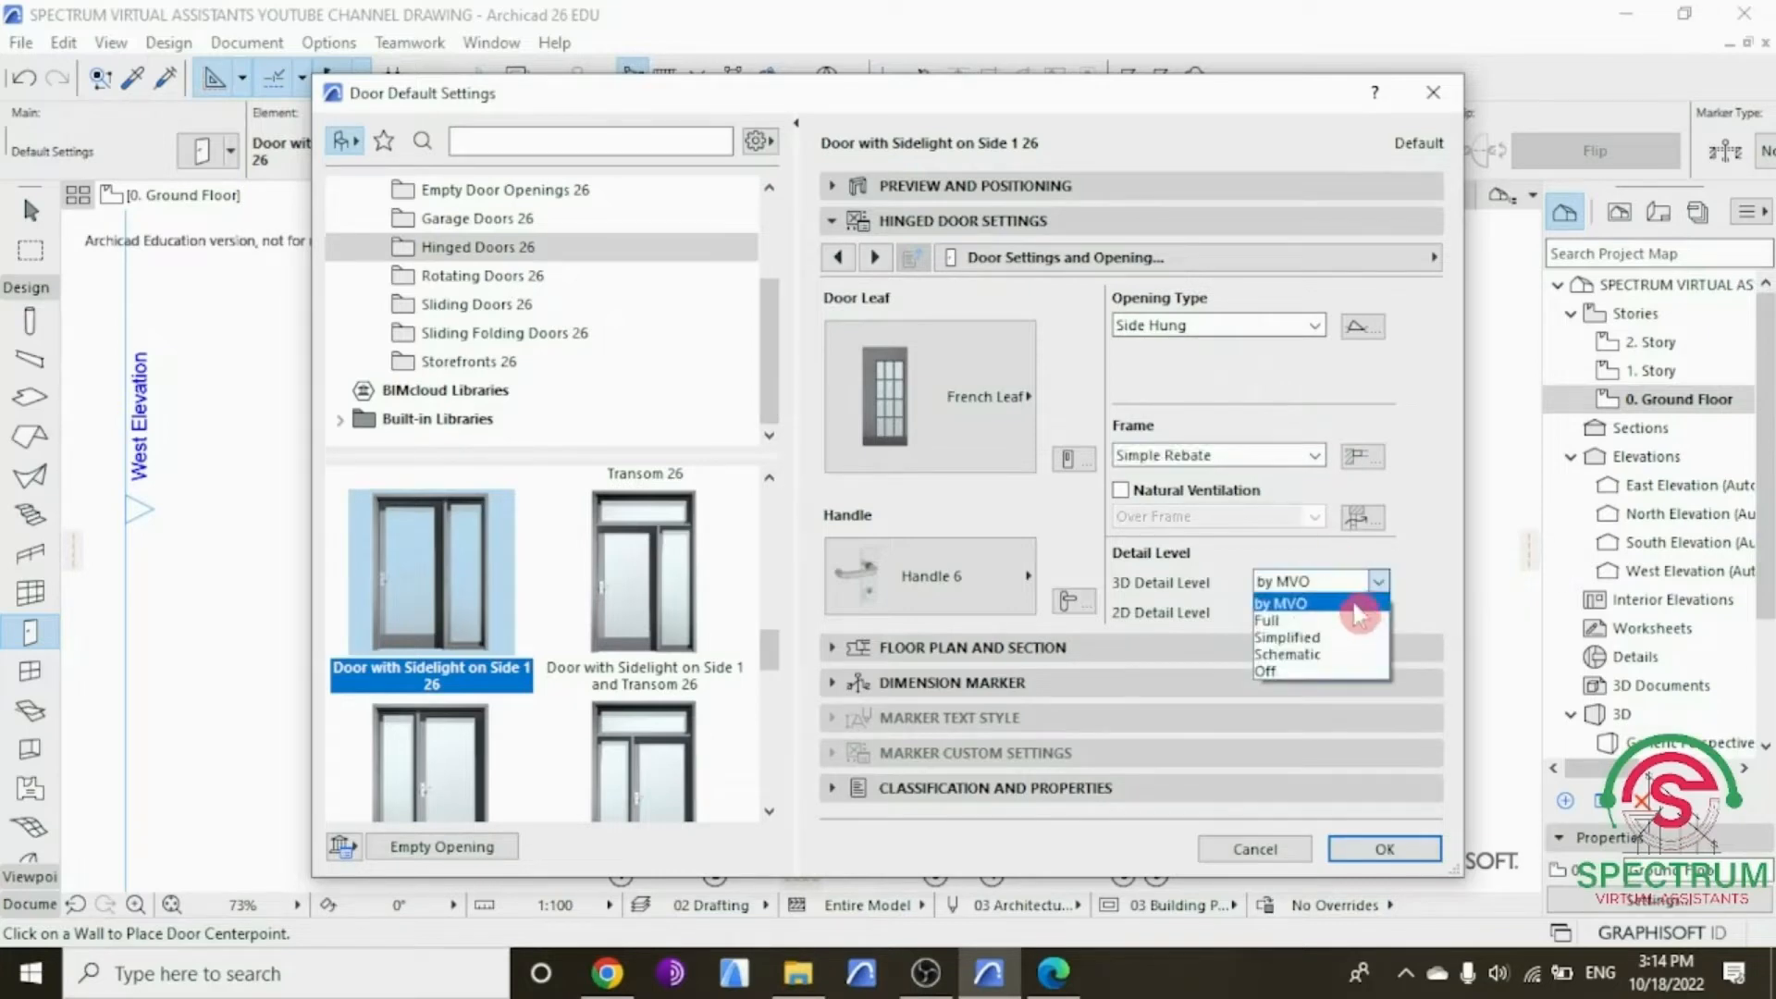
pyautogui.click(1356, 606)
pyautogui.click(1376, 611)
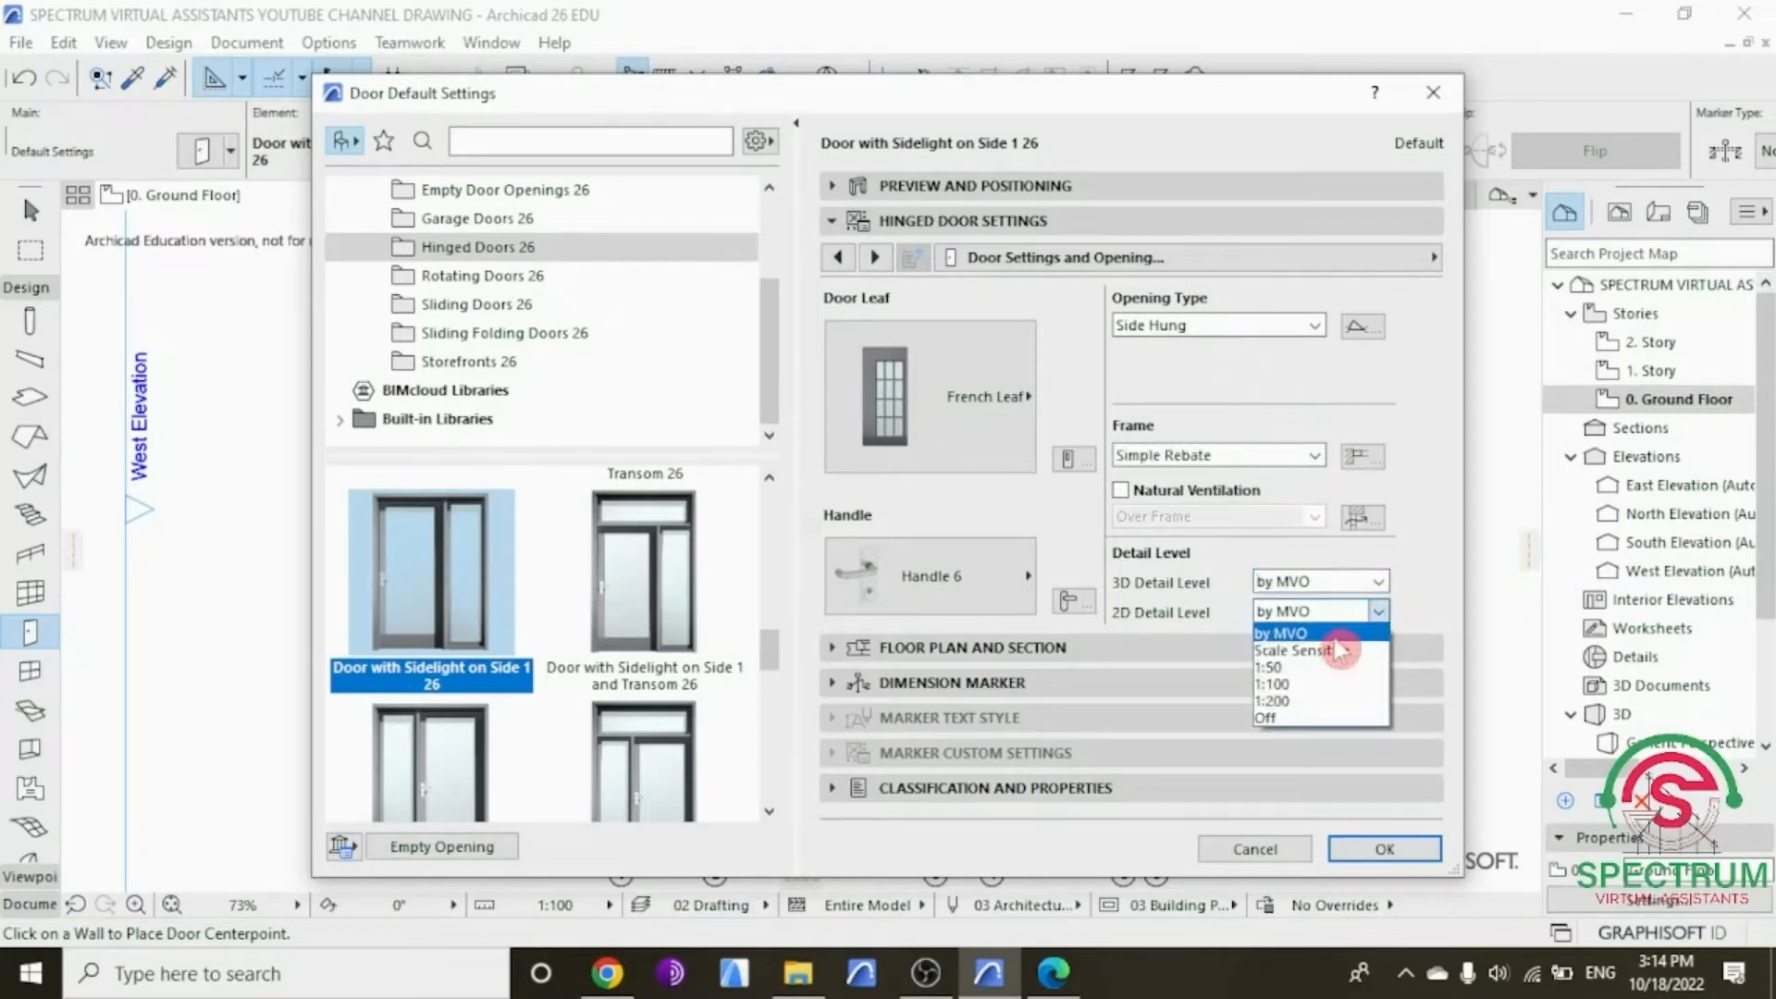
pyautogui.click(1332, 633)
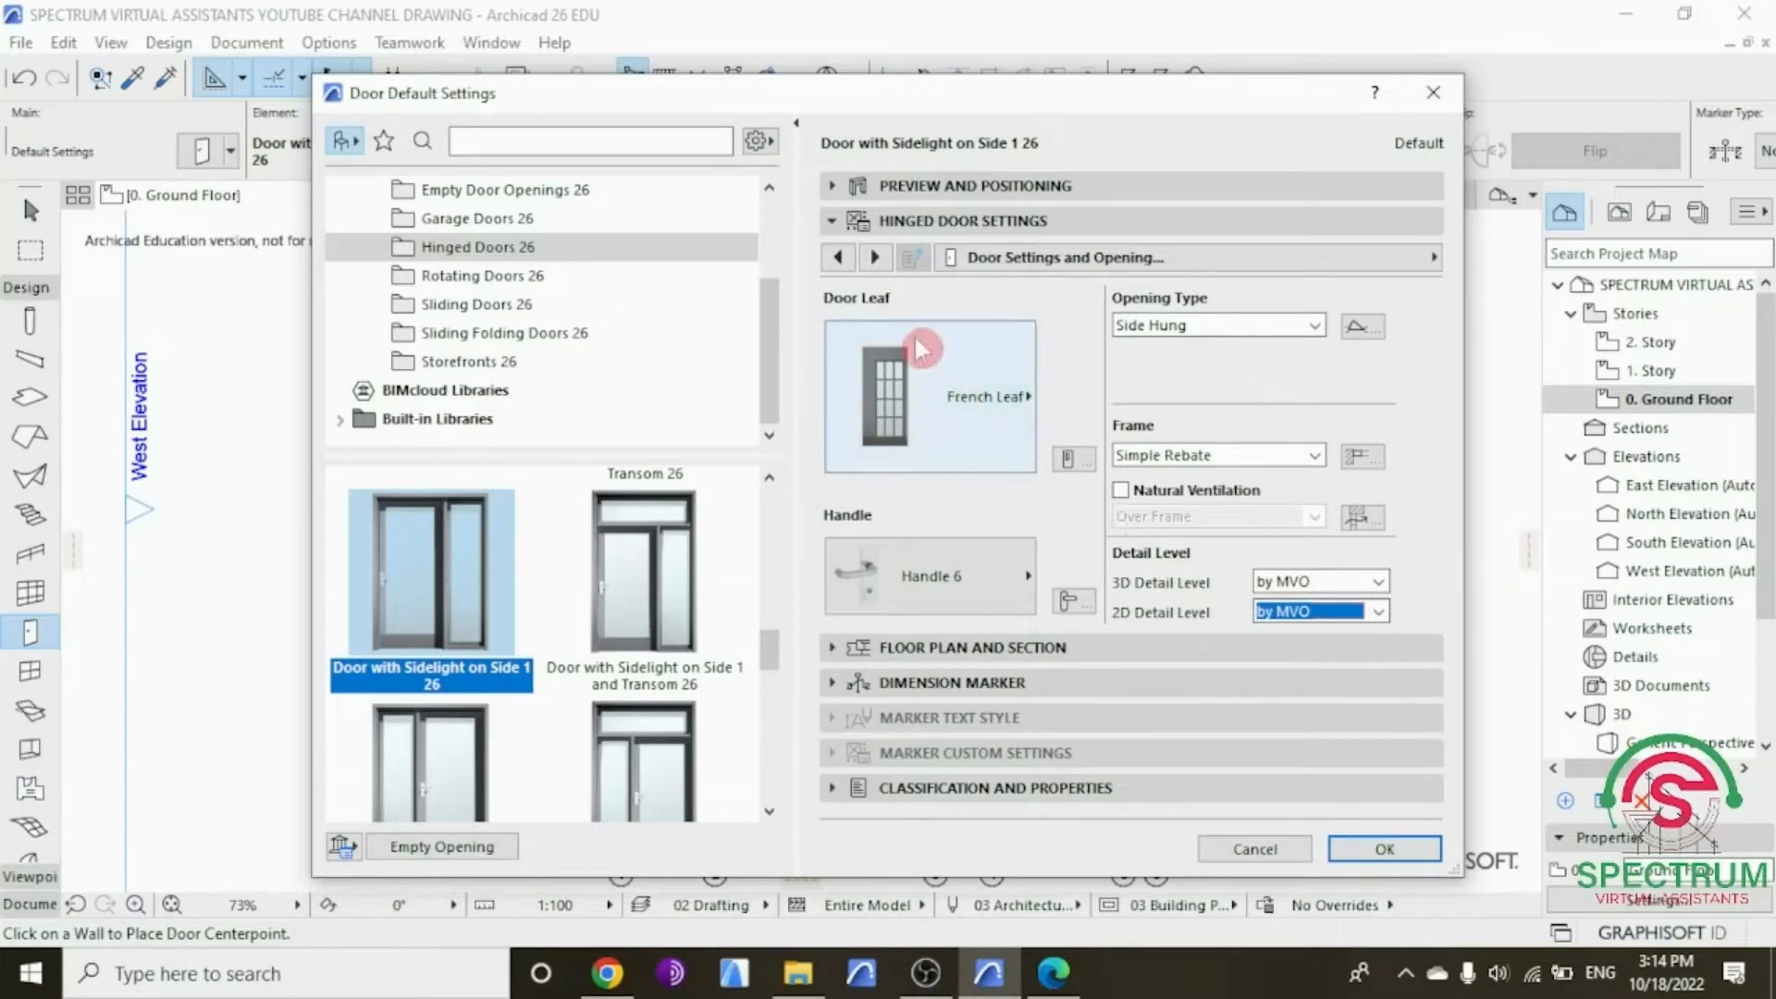
# Step: In the door's model attributes, use uniform door surfaces and set the frame, leaf and grid surfaces to Wood - Mahogany Horizontal
pyautogui.click(1022, 261)
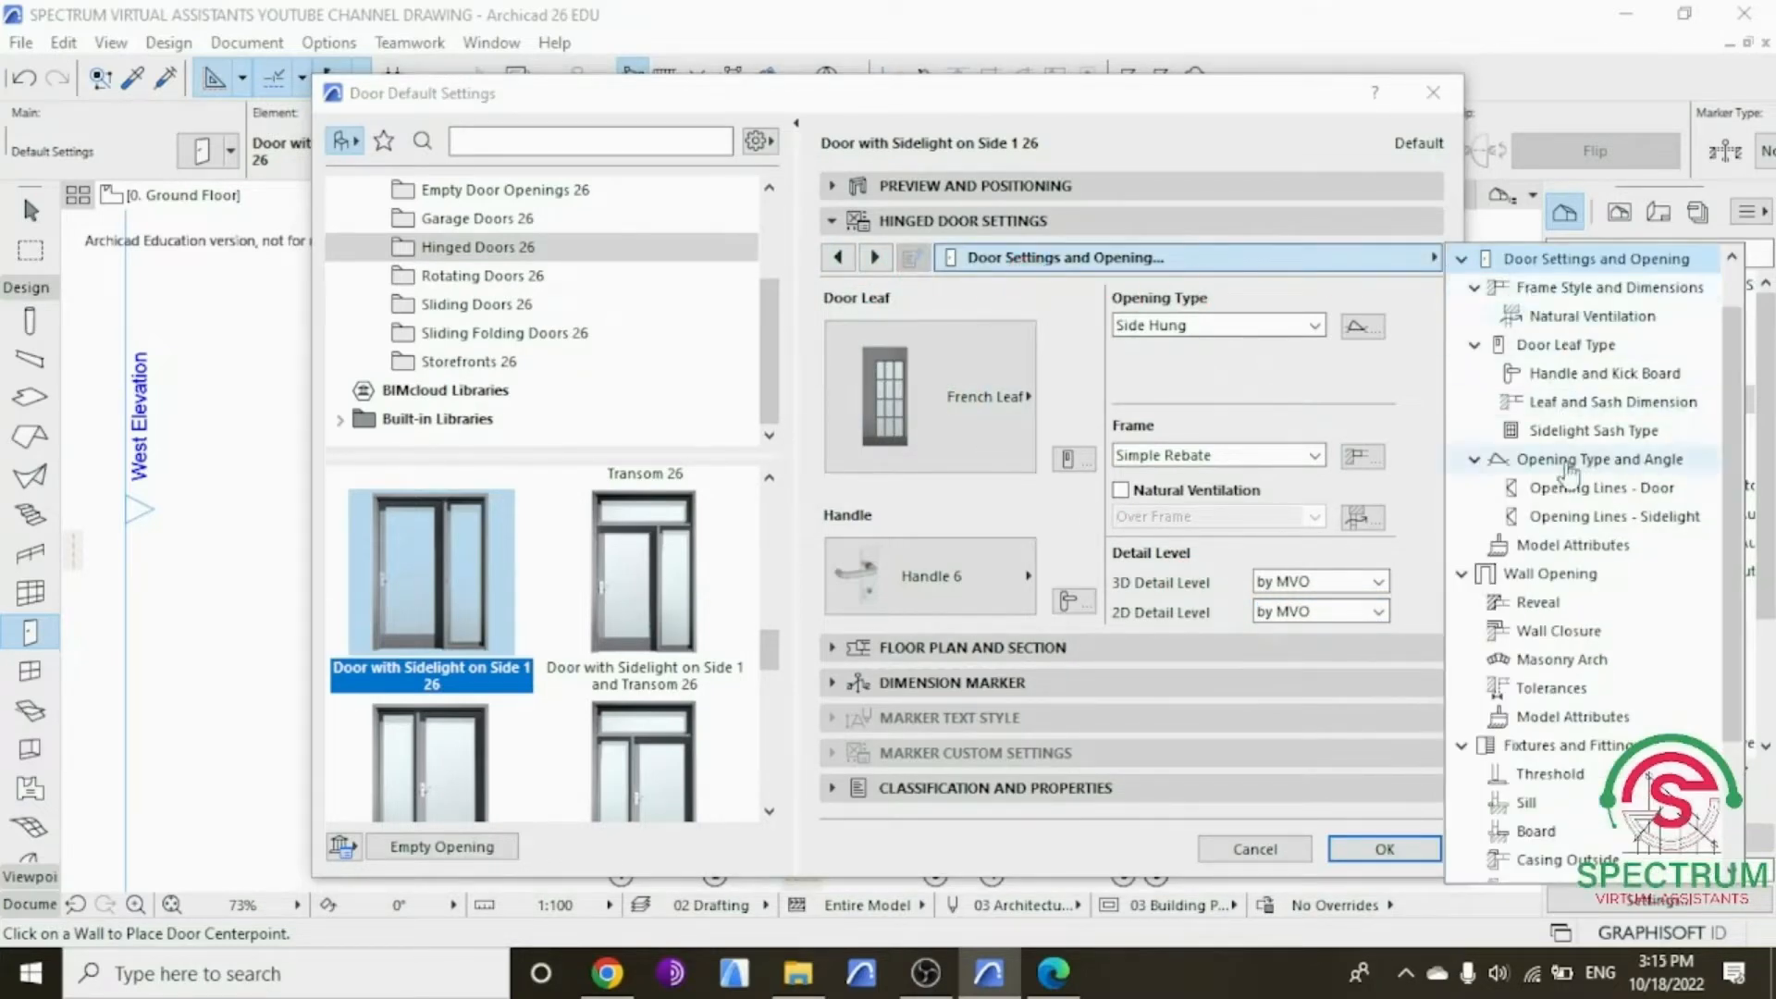
pyautogui.click(1531, 553)
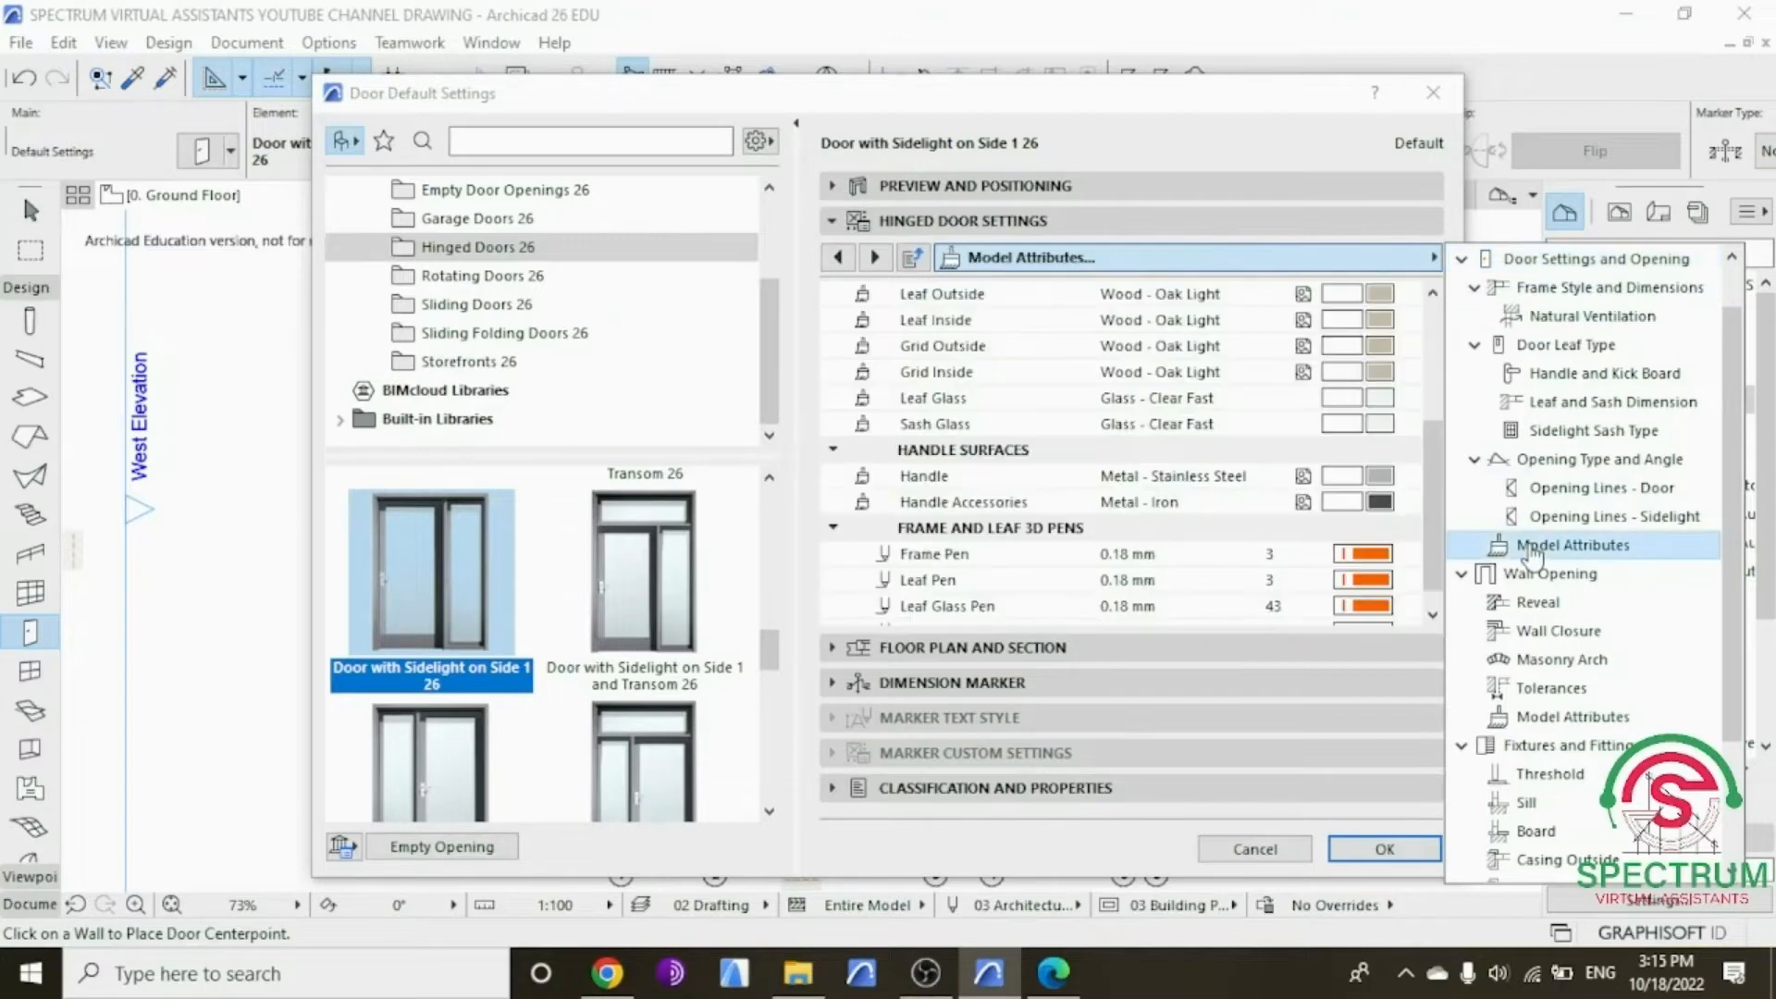
pyautogui.click(1397, 462)
pyautogui.scroll(5, 1398, 462)
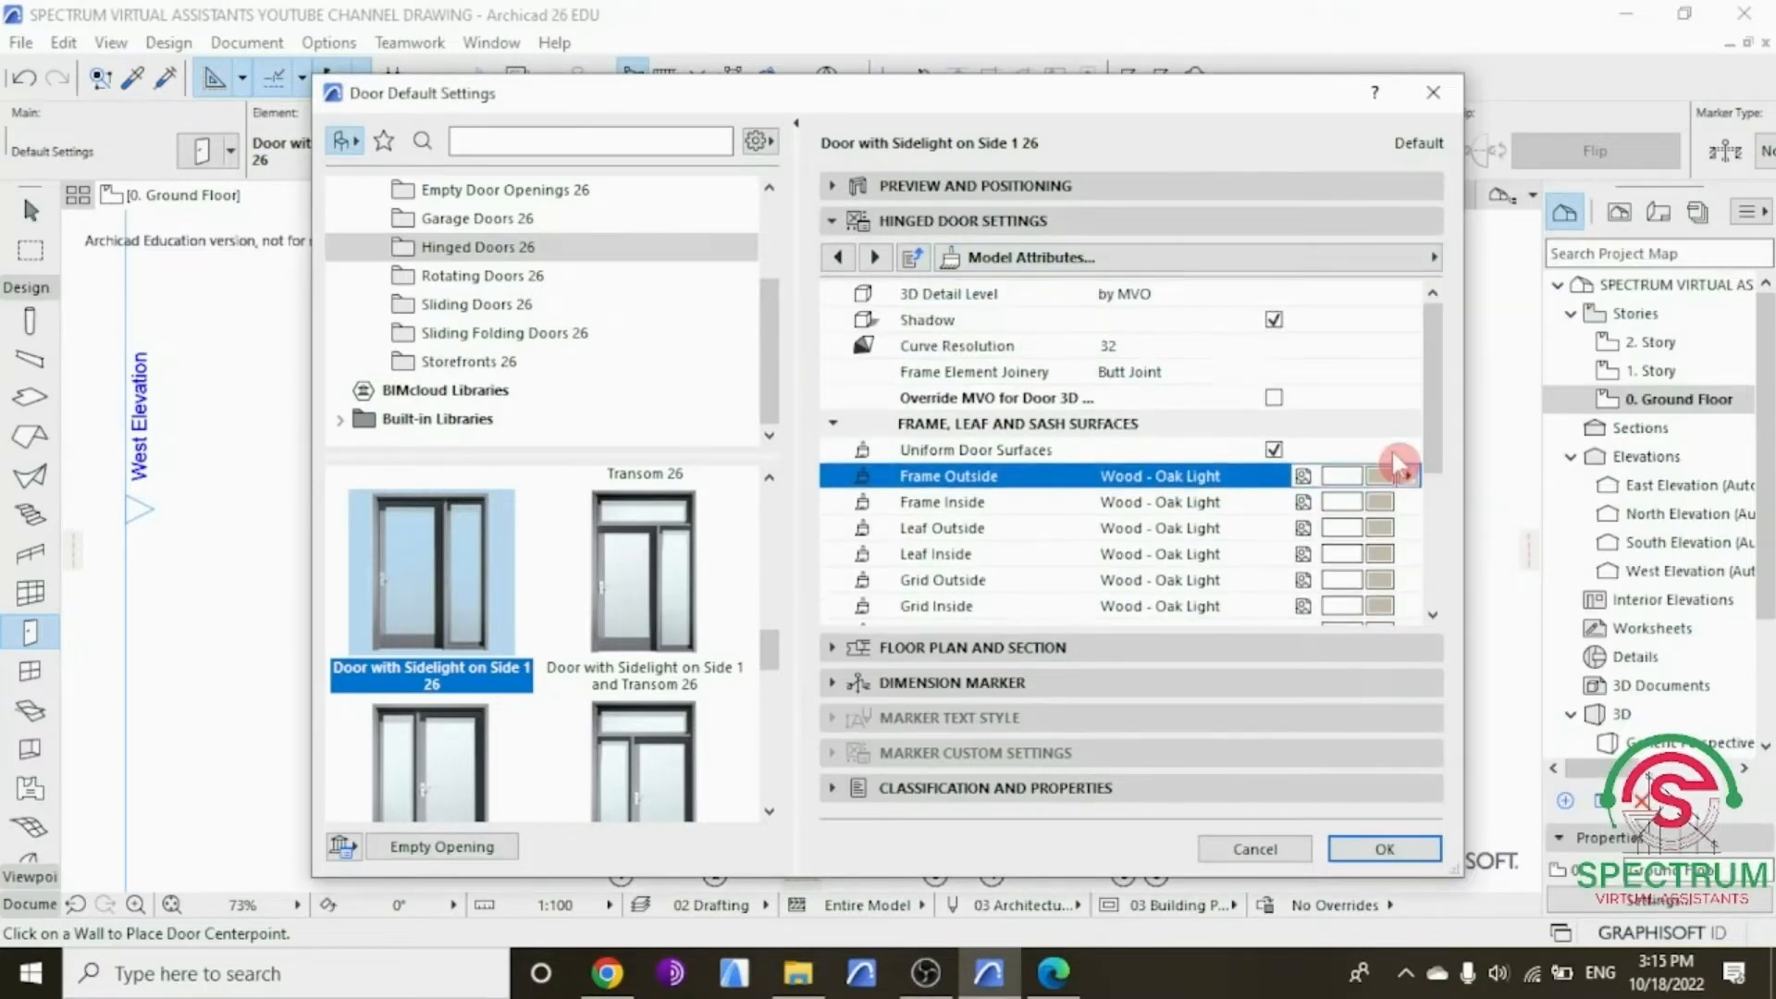
pyautogui.click(1271, 452)
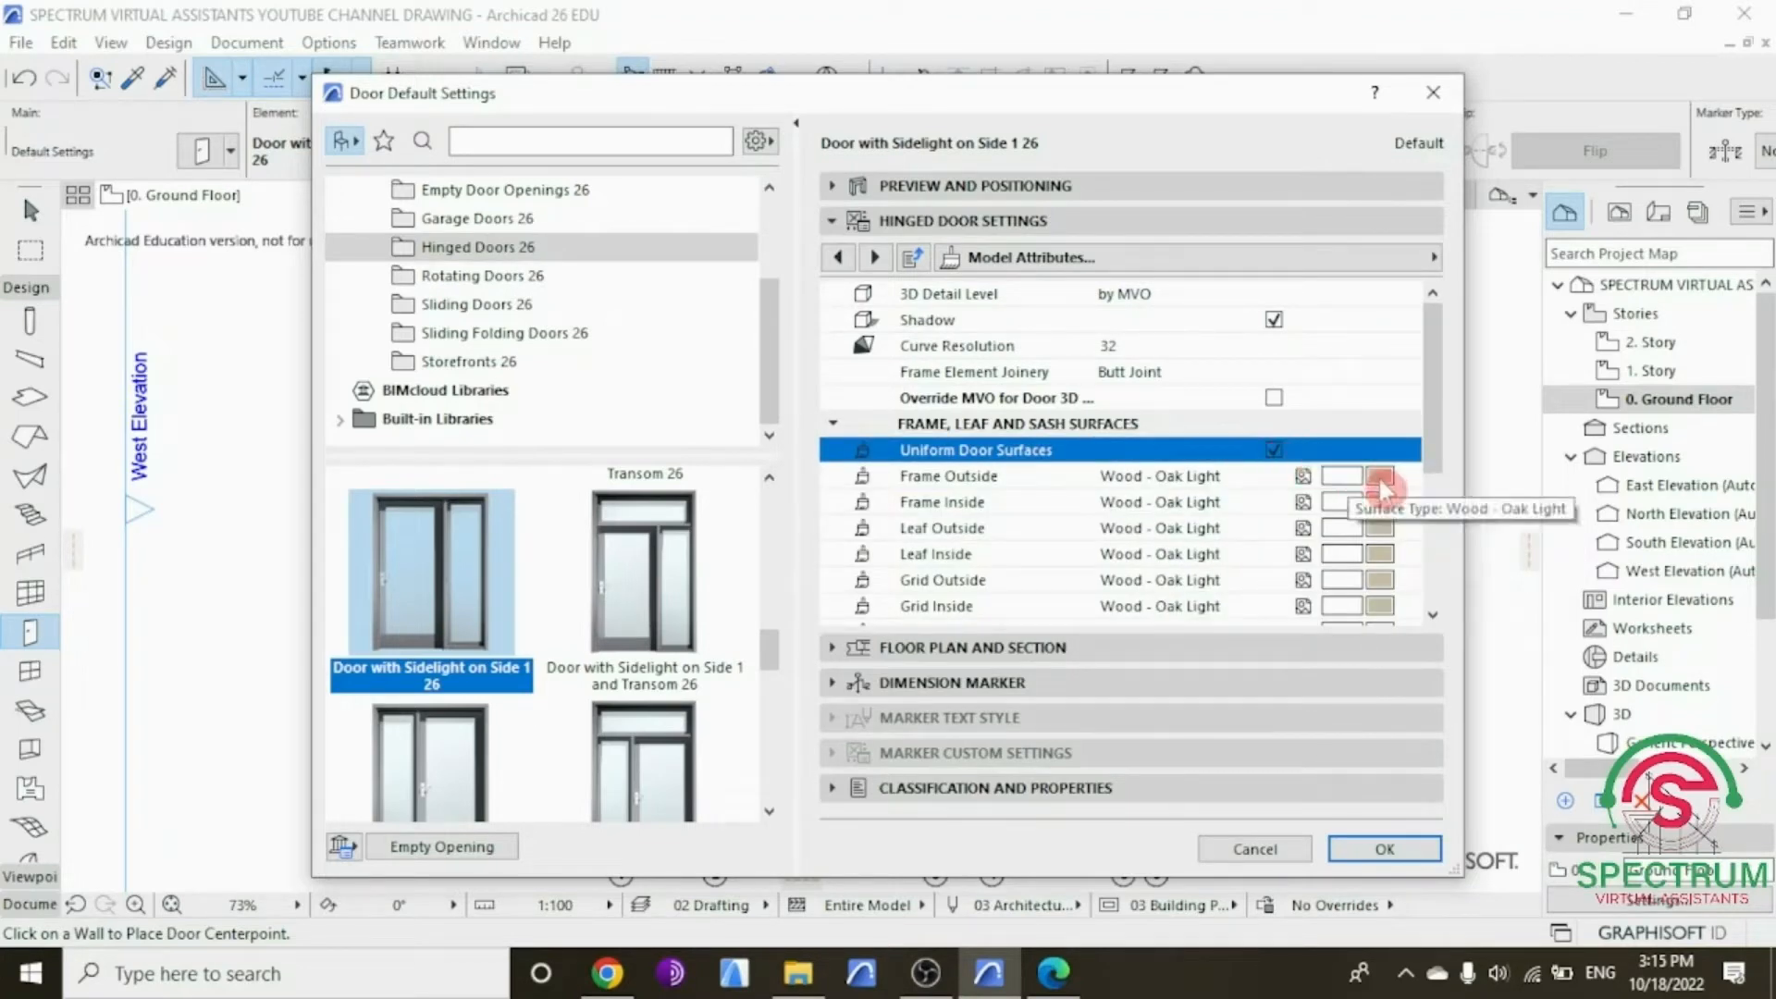
pyautogui.click(1381, 488)
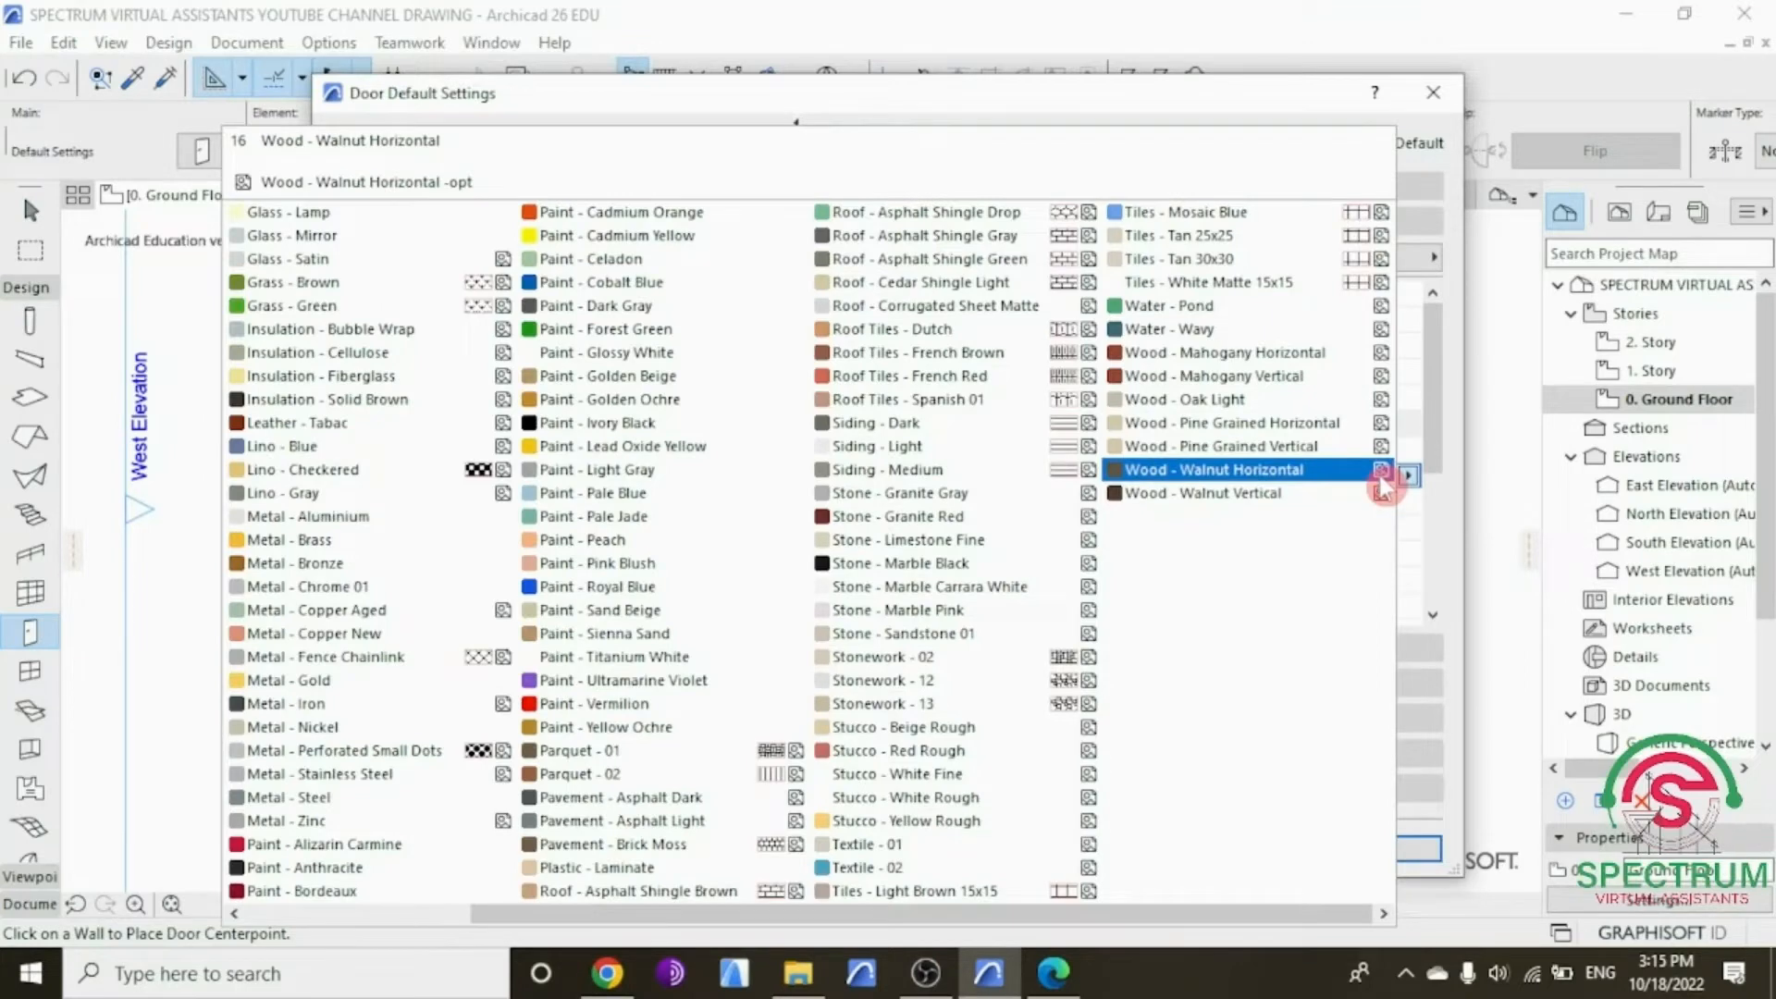
pyautogui.click(1276, 361)
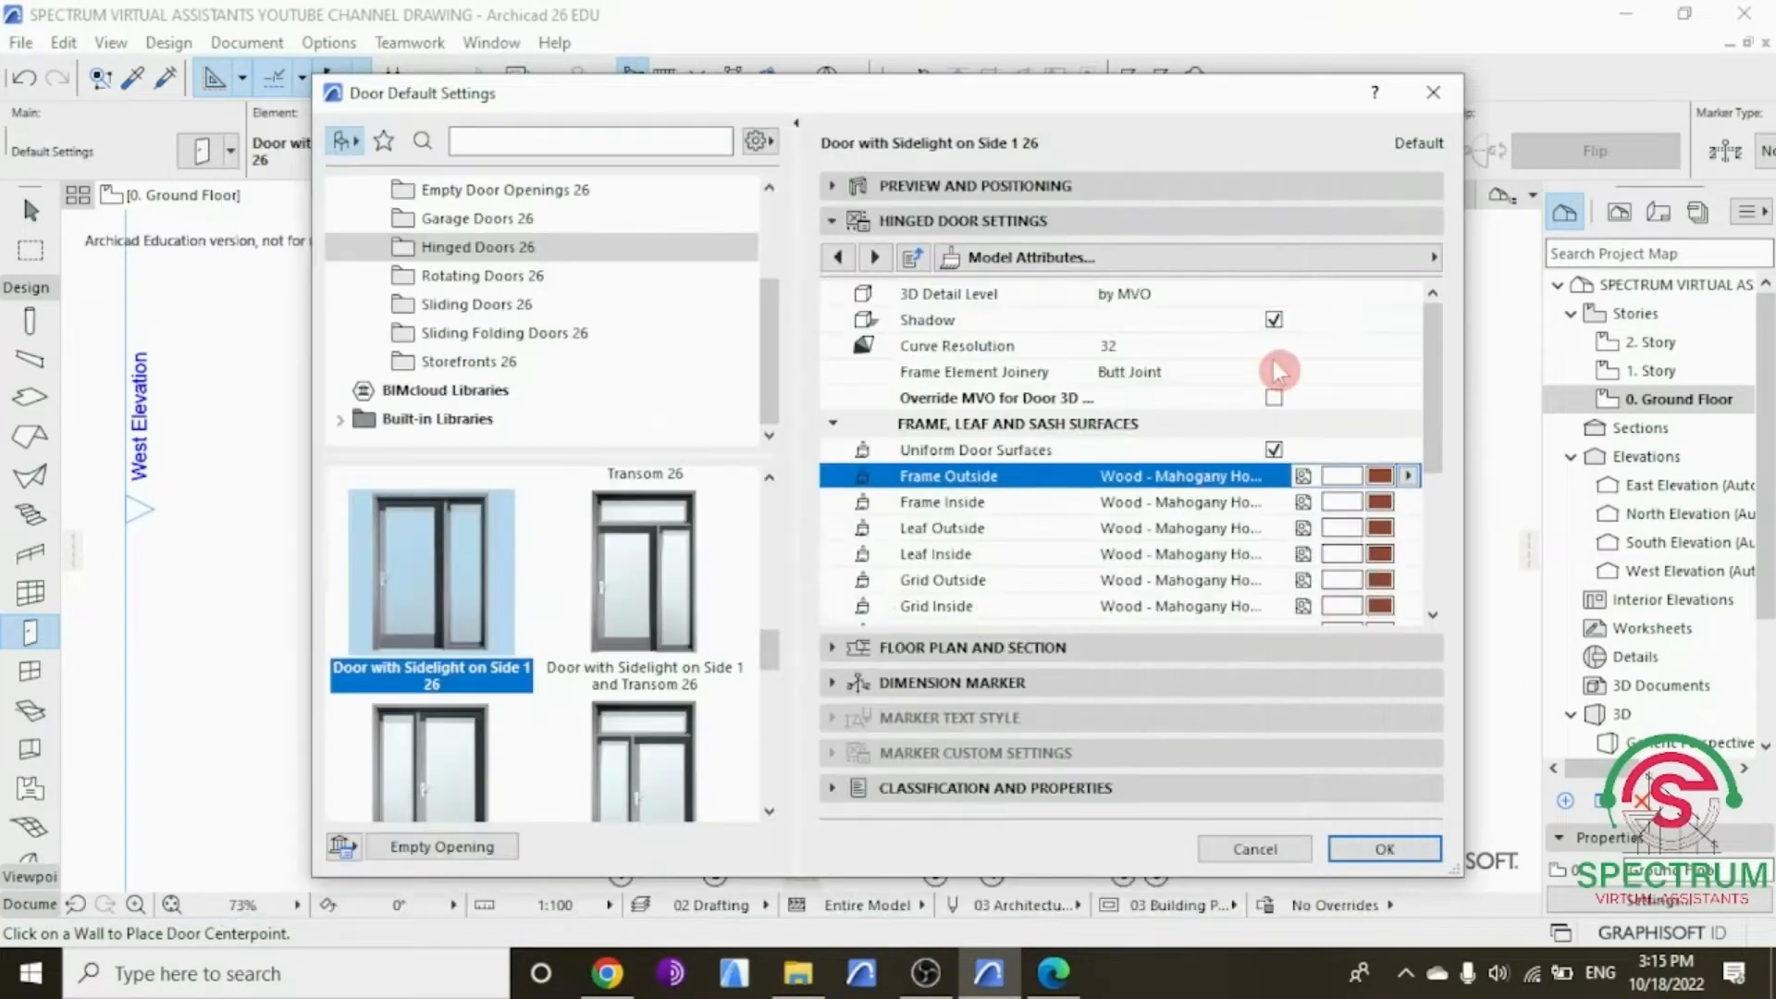
pyautogui.scroll(-1, 1332, 502)
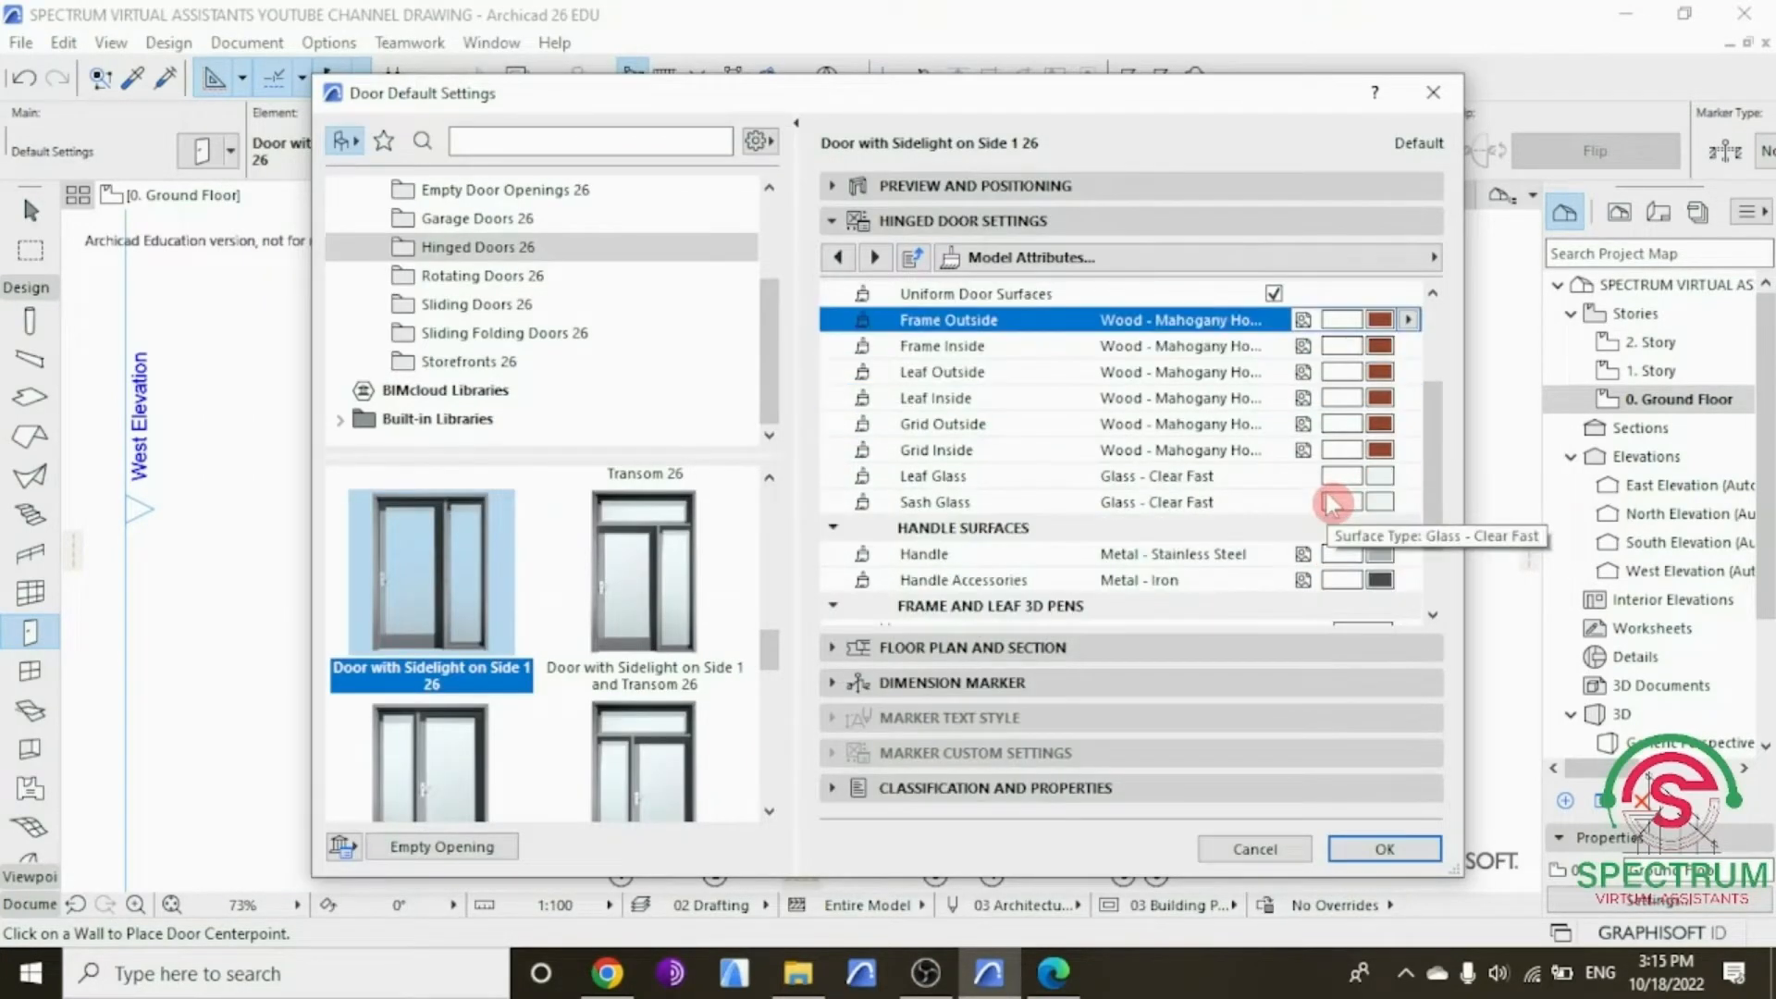
pyautogui.scroll(-2, 1332, 502)
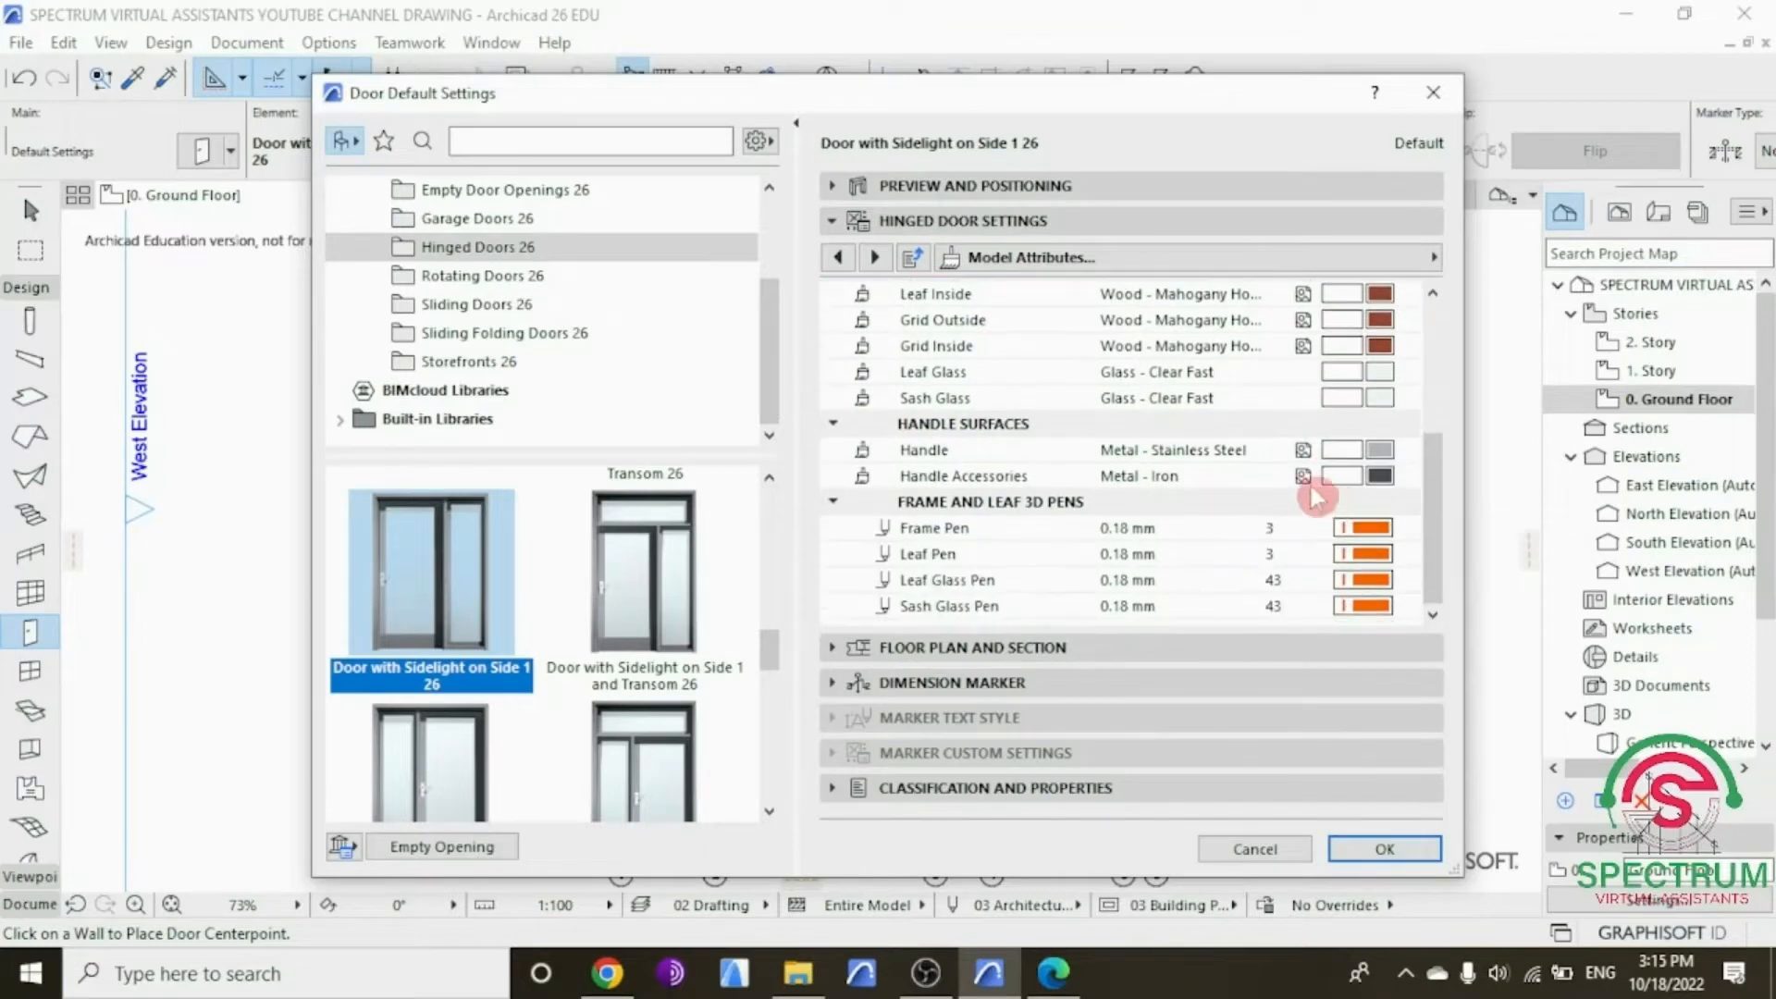
# Step: Review the floor plan display and dimension marker options, keep No Marker, and accept the door's default settings
pyautogui.click(840, 222)
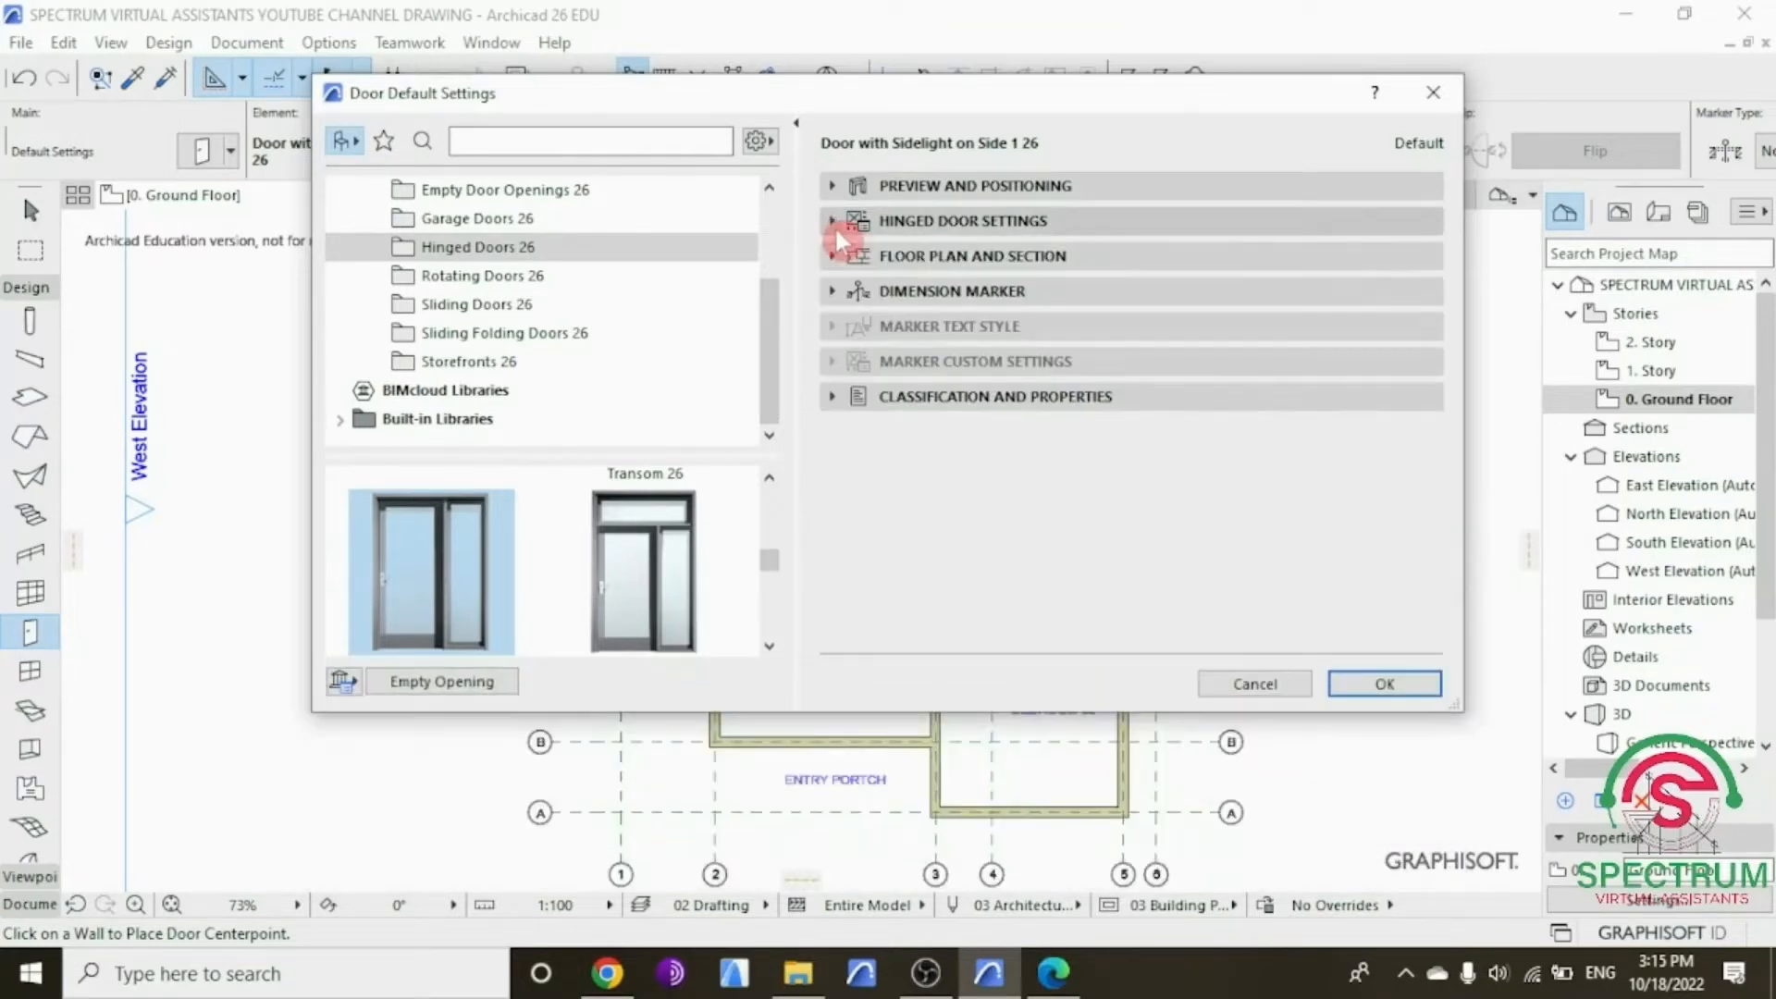
pyautogui.click(843, 261)
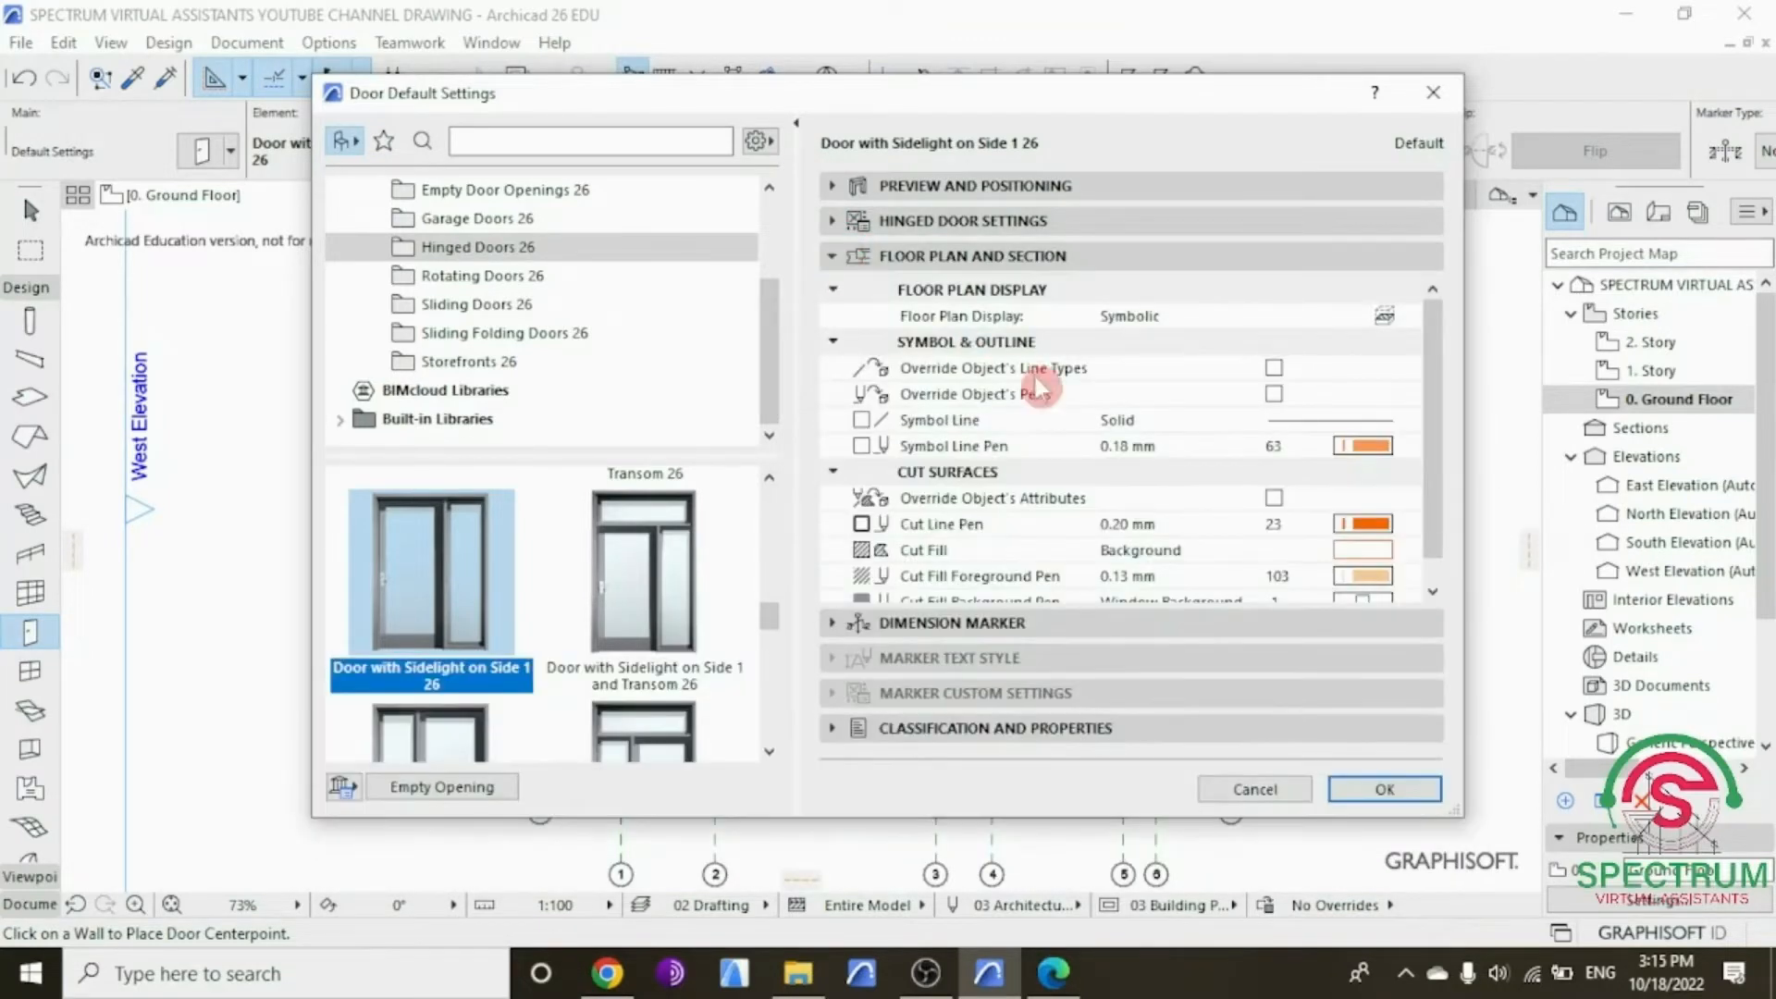
pyautogui.scroll(-1, 1040, 388)
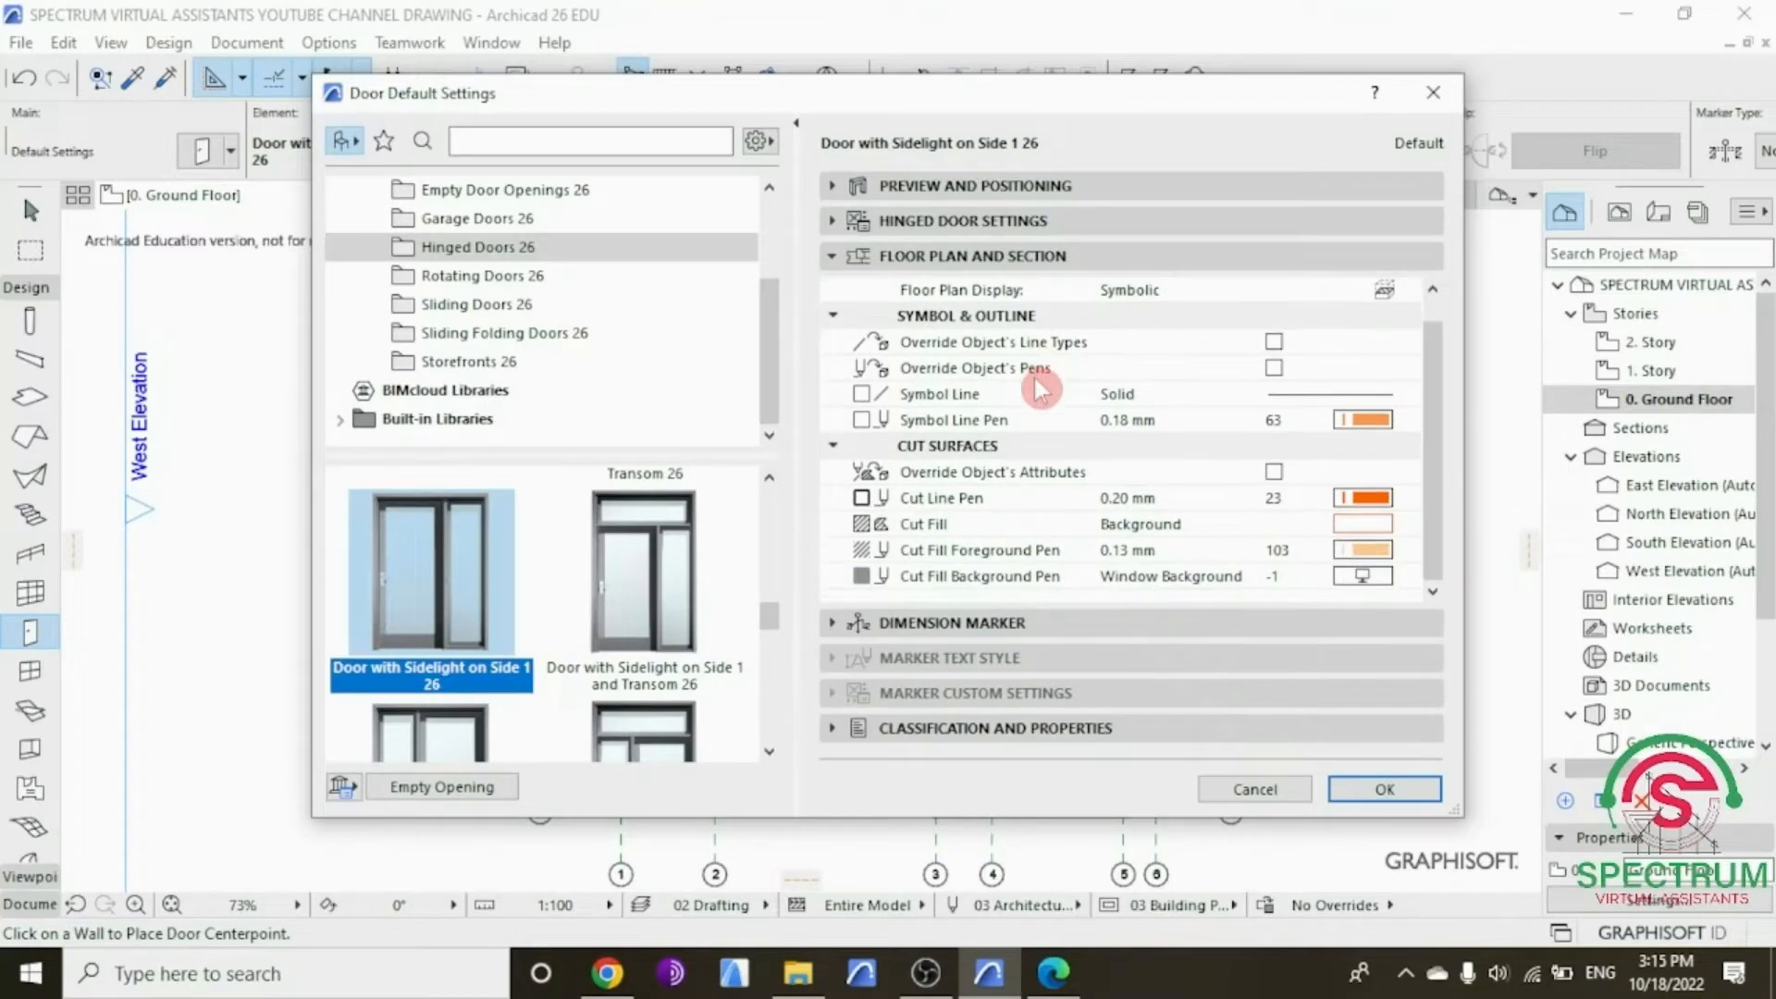
pyautogui.click(838, 266)
pyautogui.click(840, 290)
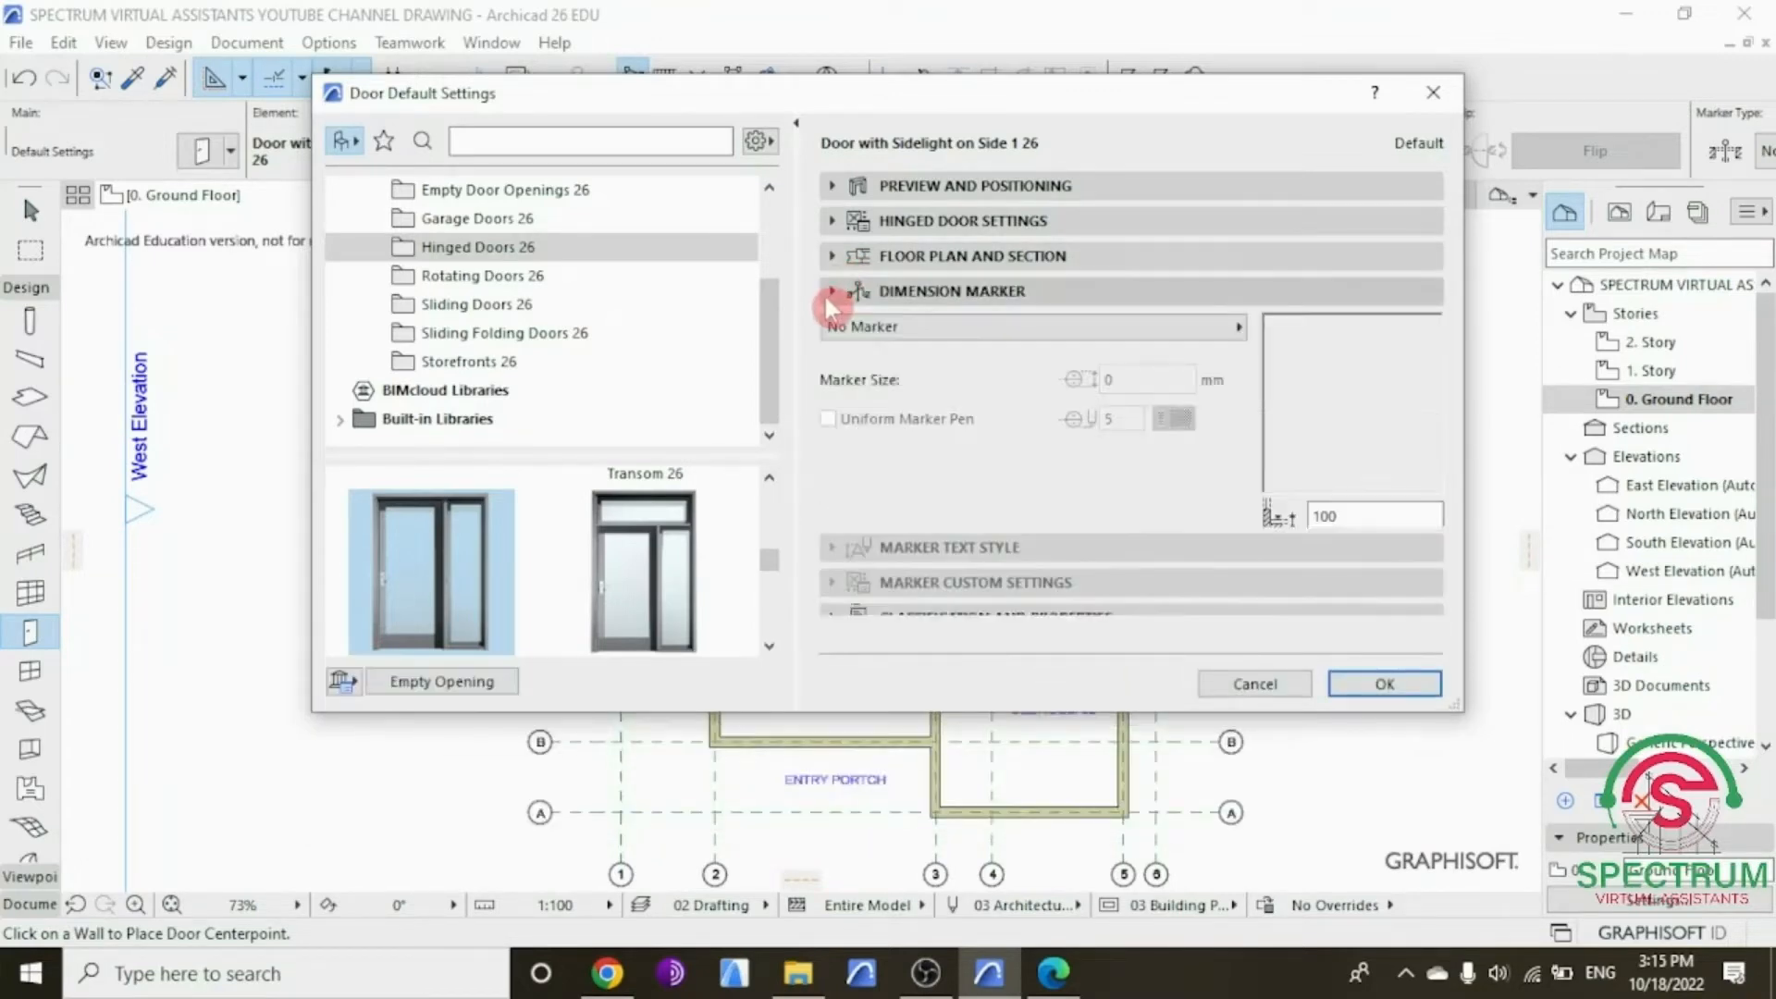
pyautogui.click(897, 331)
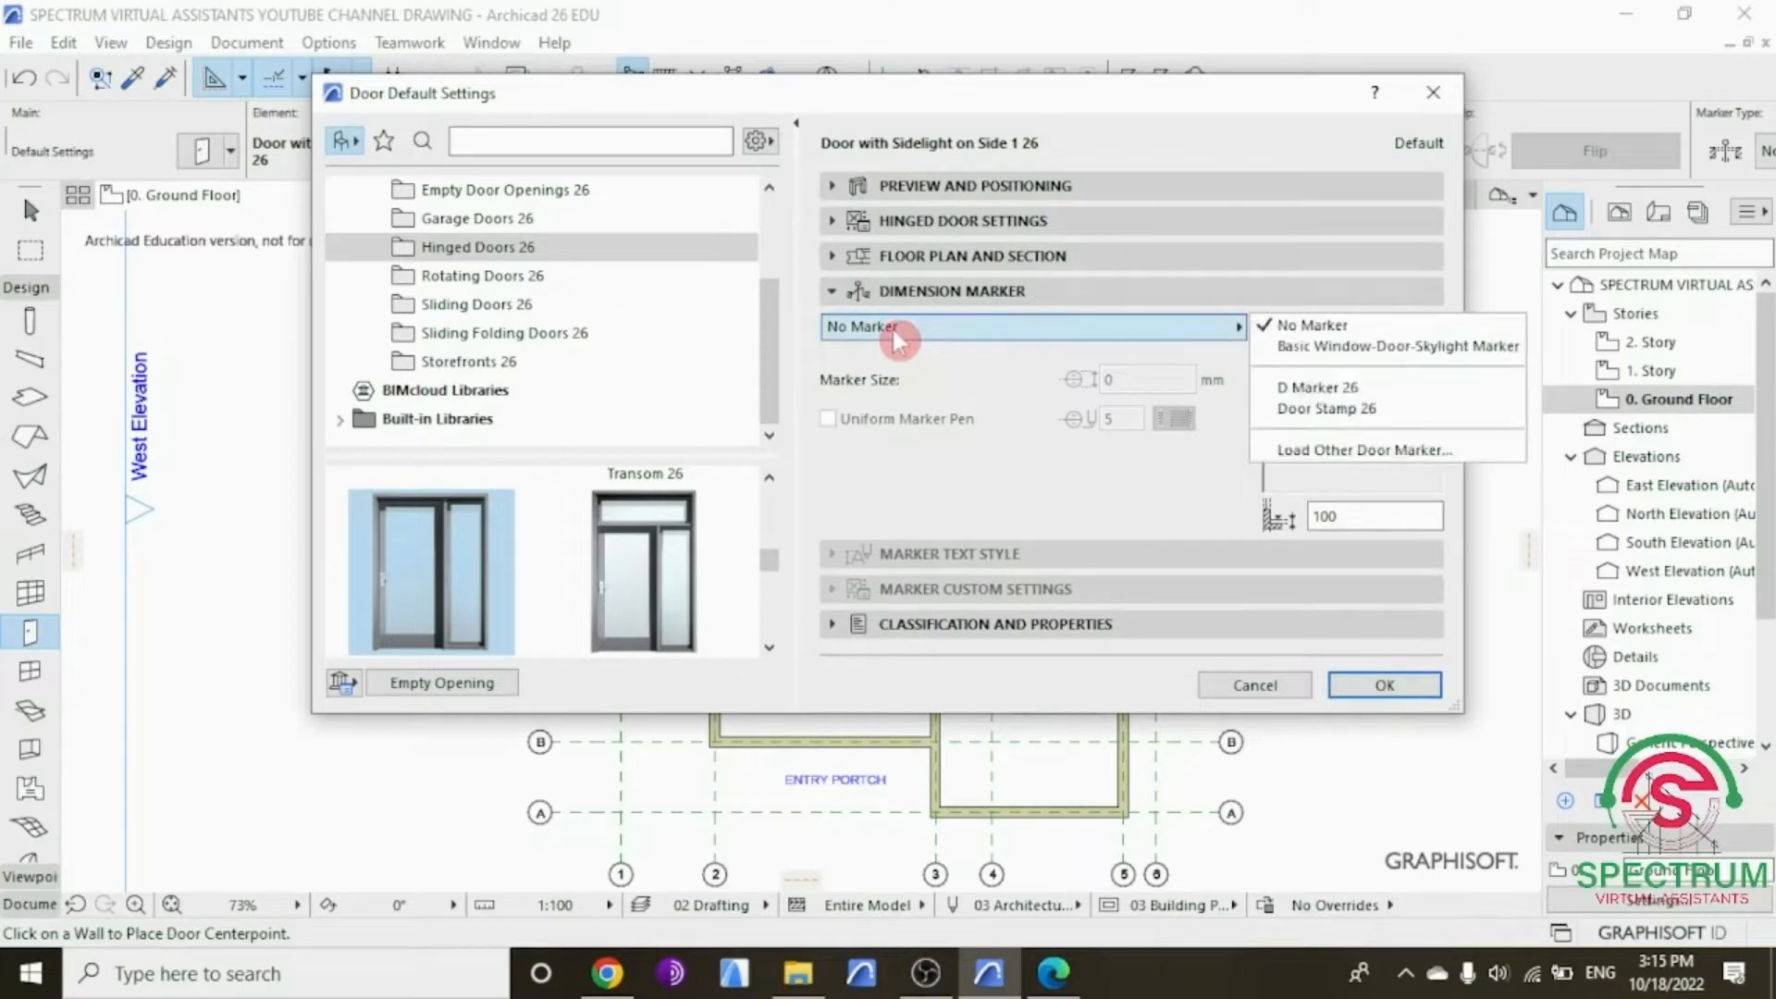
pyautogui.click(1262, 348)
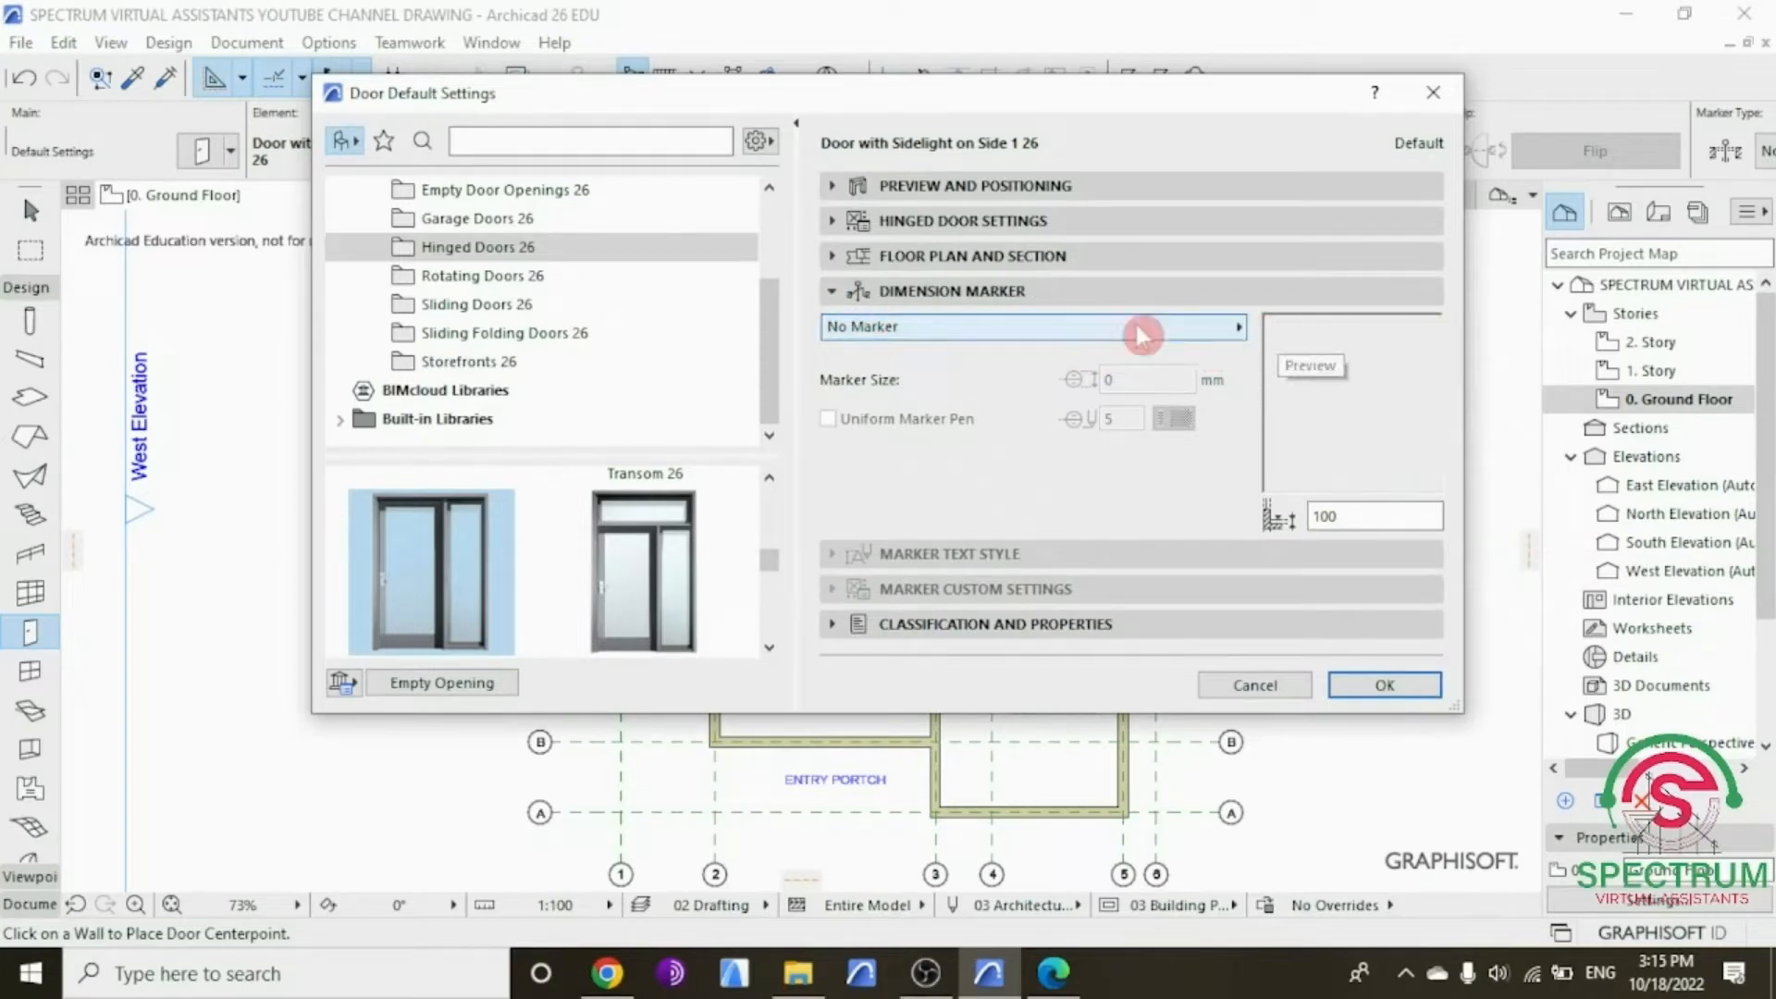
pyautogui.click(843, 292)
pyautogui.click(835, 398)
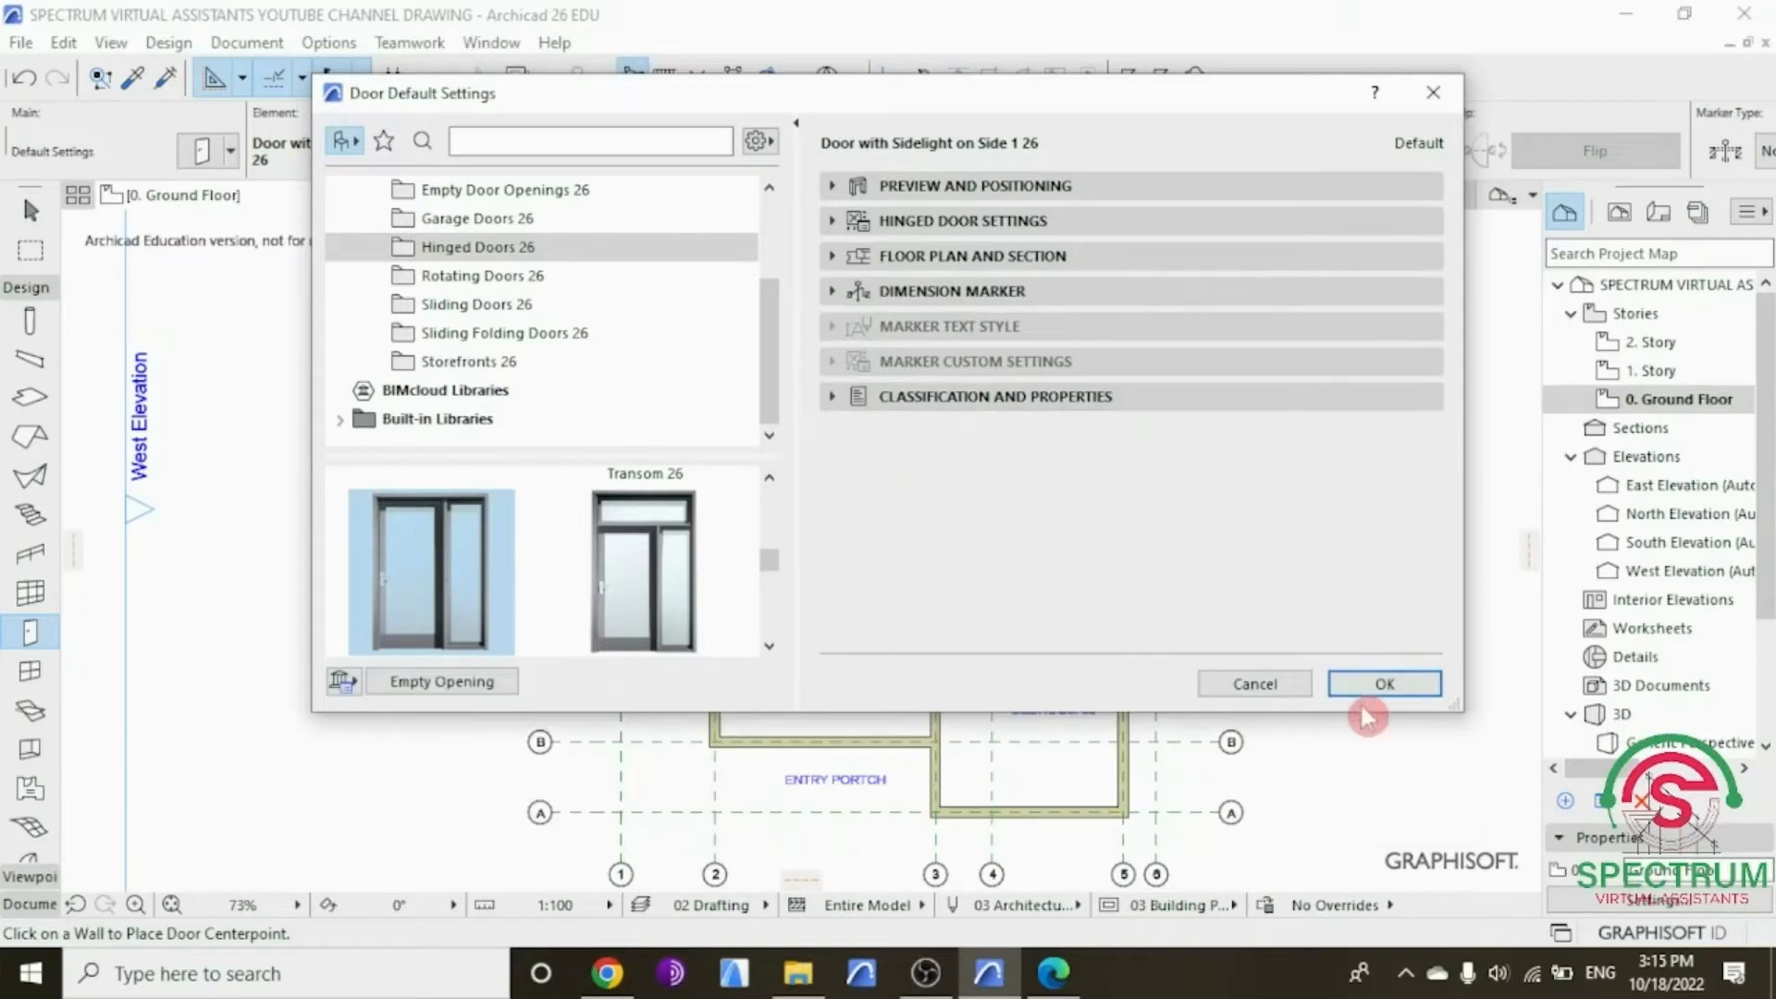
pyautogui.click(1375, 683)
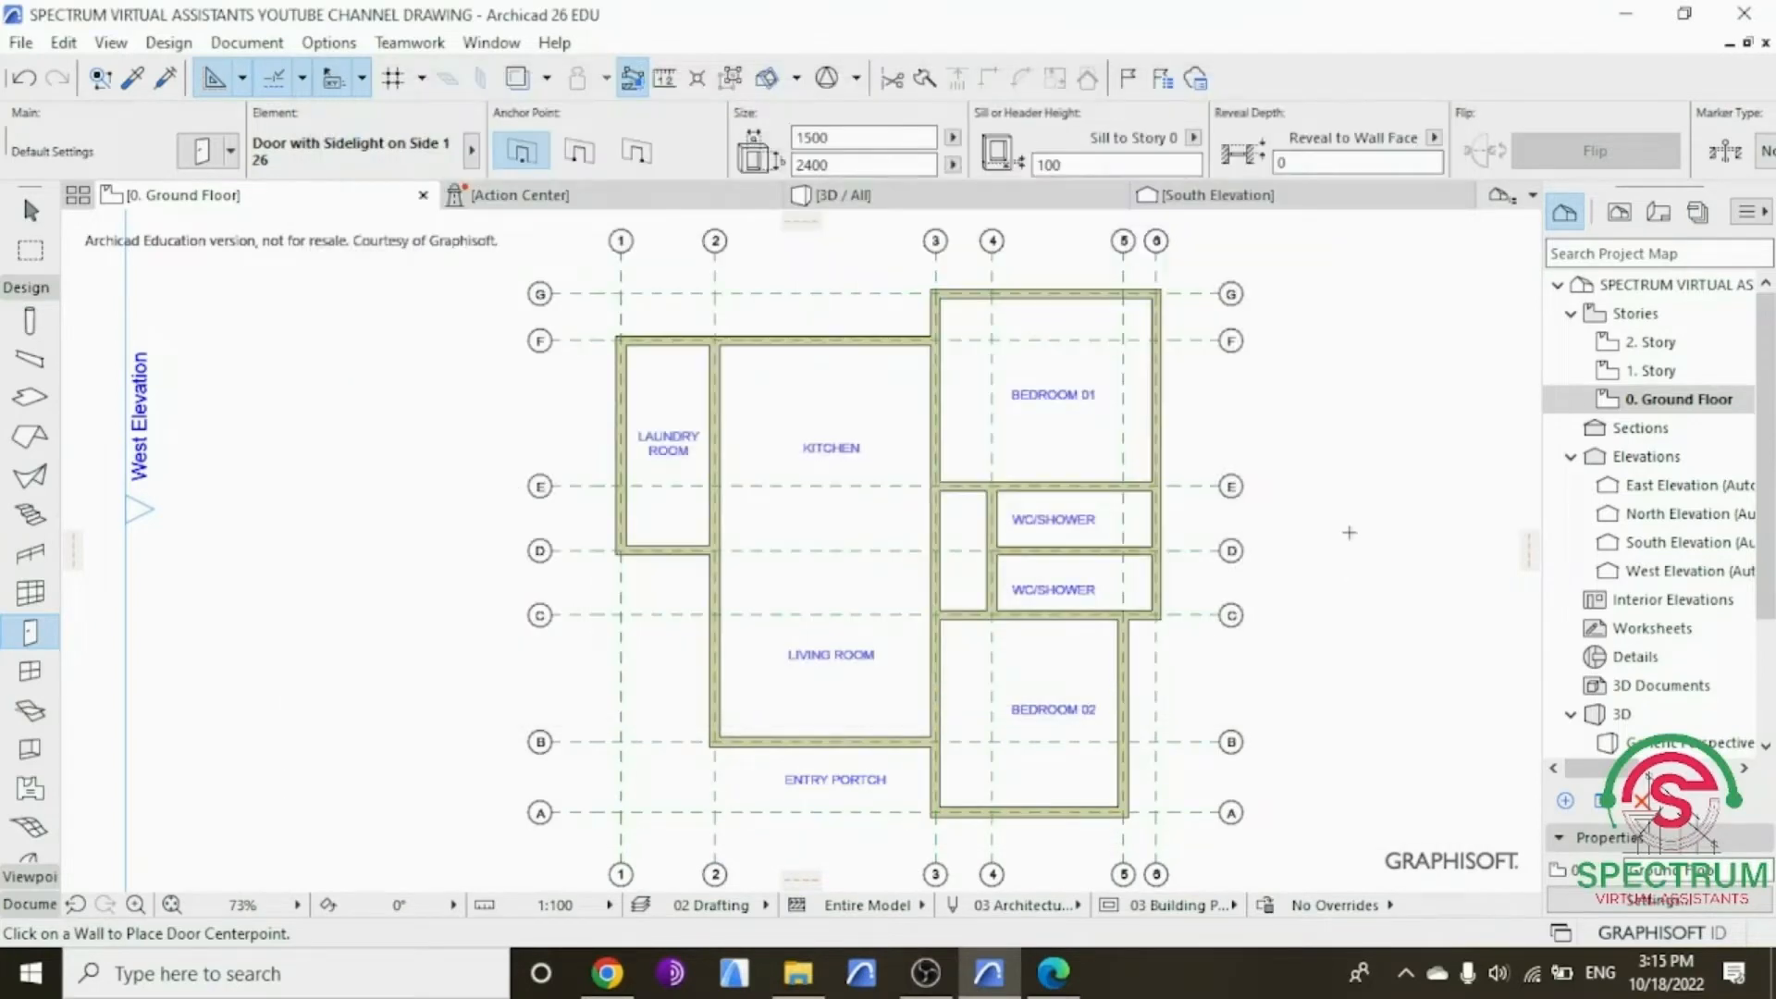
# Step: Place the door in the gridline B wall between living room and entry porch, near gridline 3, opening into the living room
pyautogui.scroll(5, 1039, 733)
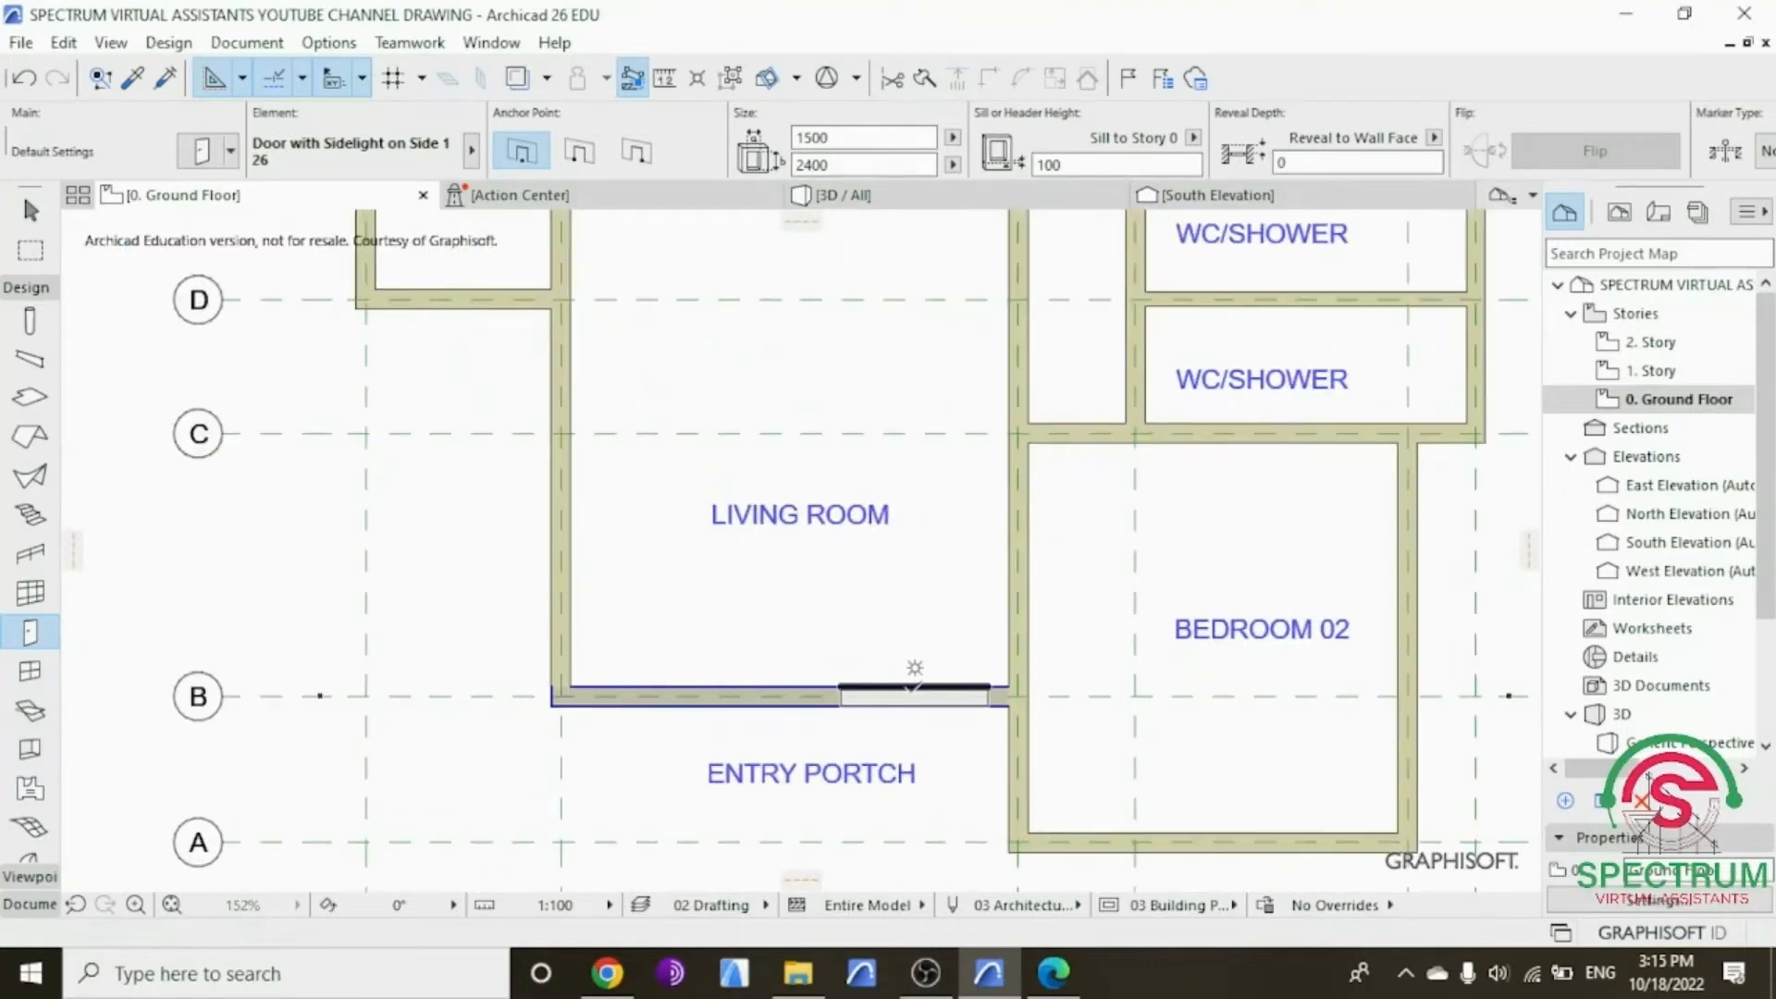
pyautogui.click(915, 694)
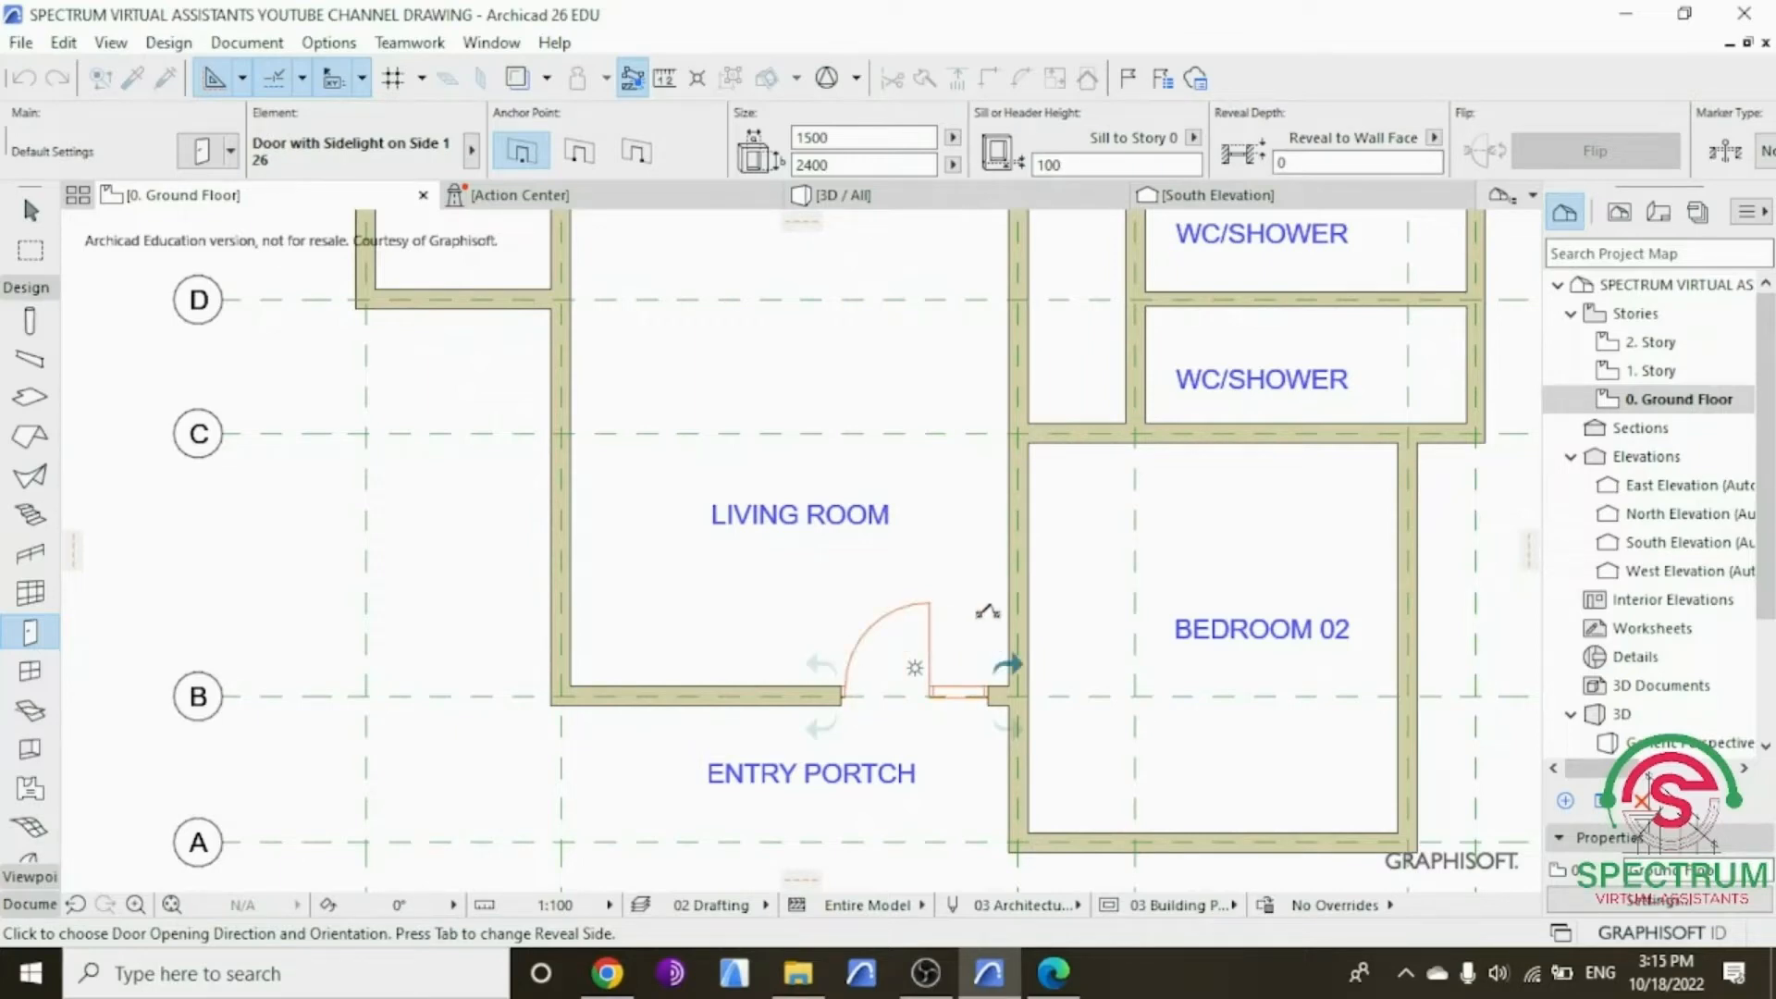
pyautogui.click(988, 567)
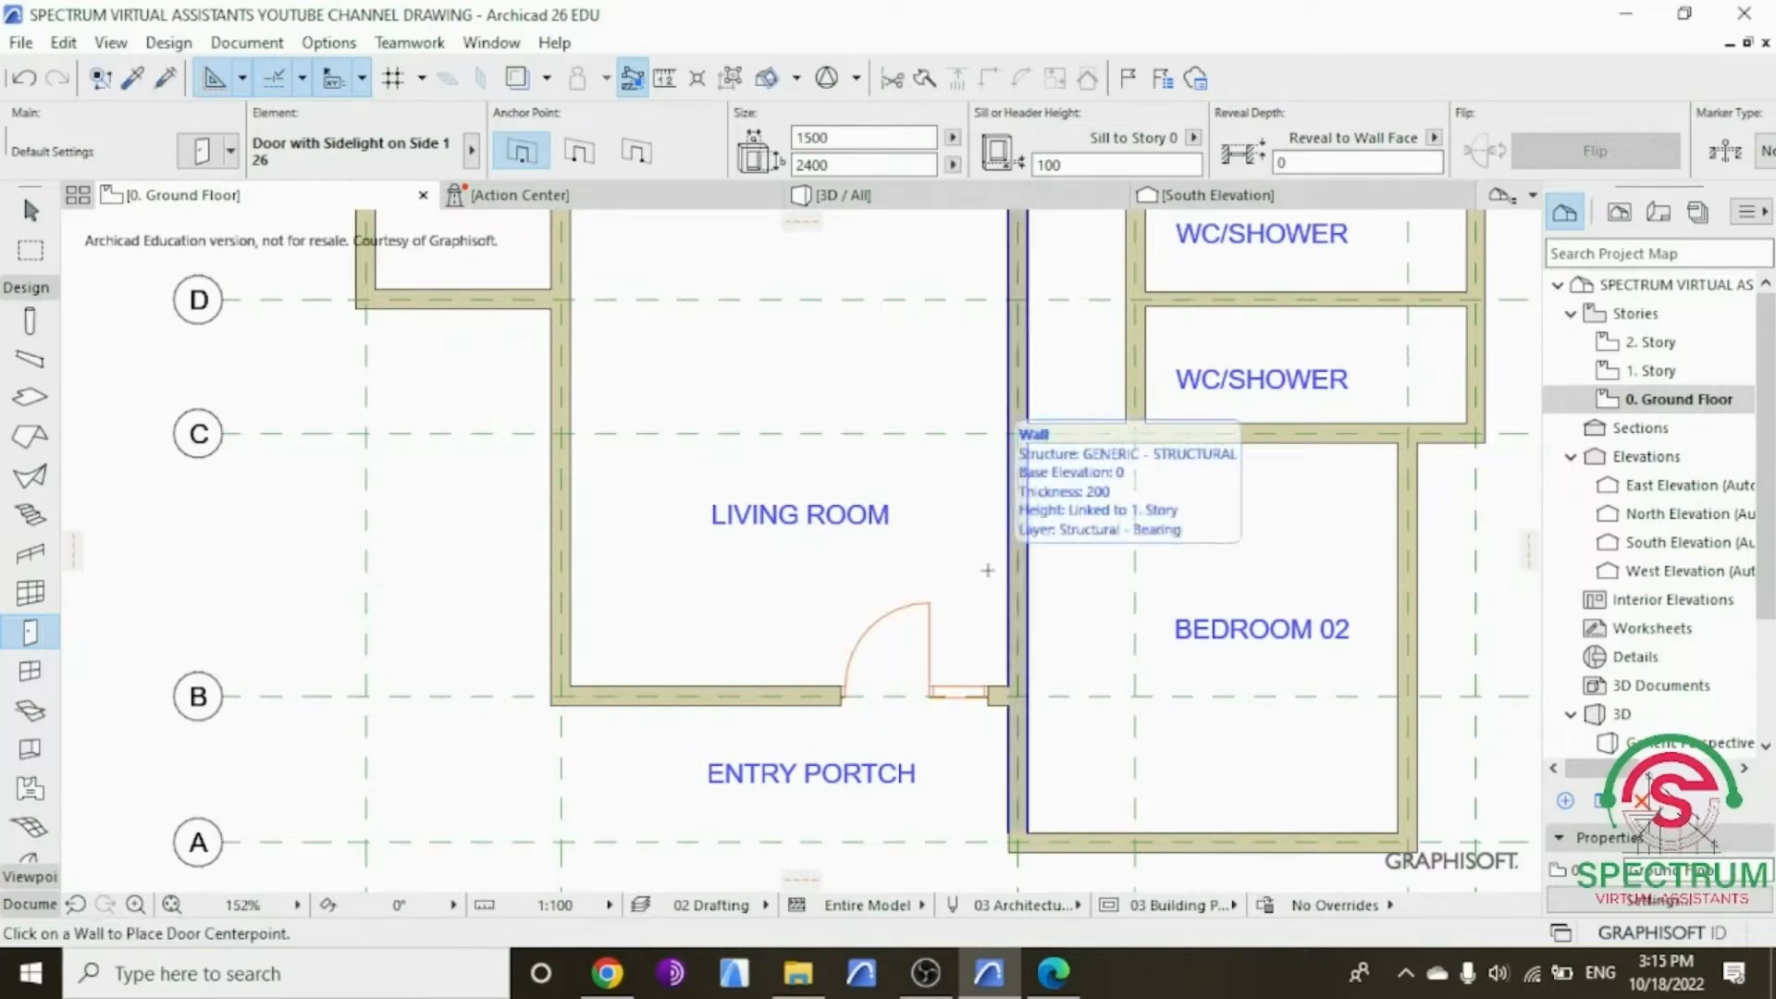
pyautogui.scroll(-3, 898, 641)
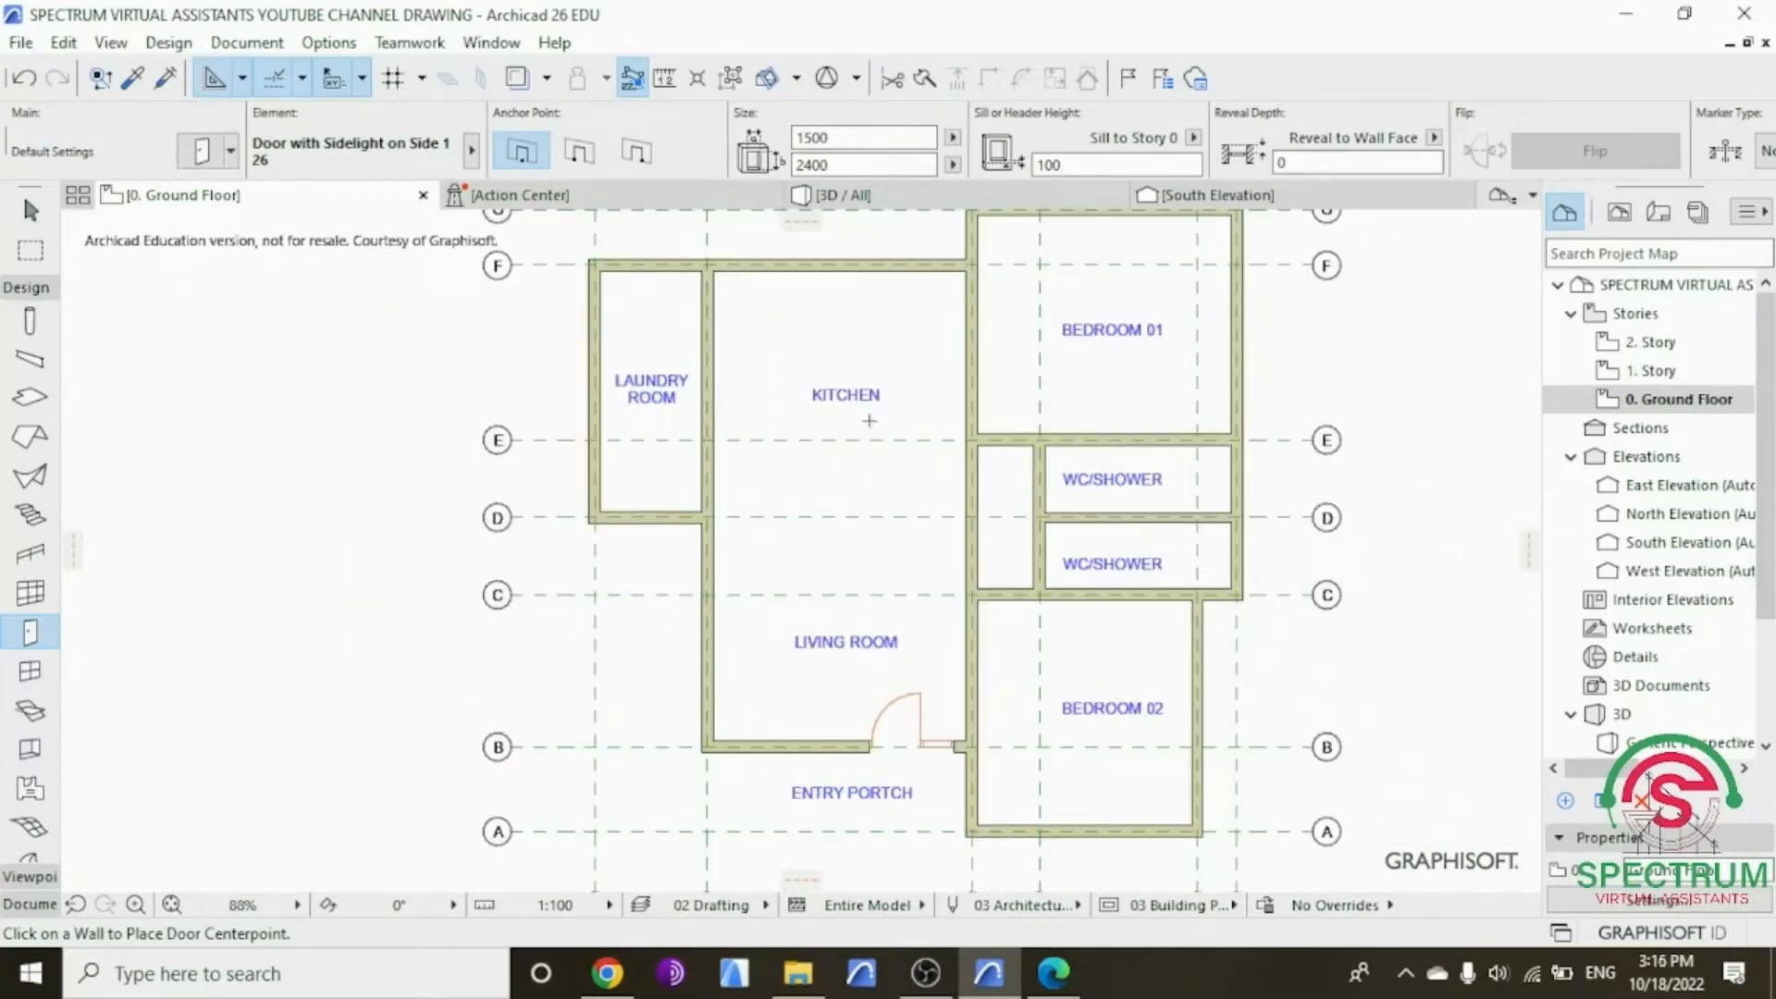
# Step: Inspect the placed entry door up close from the porch side in the 3D view
pyautogui.click(841, 196)
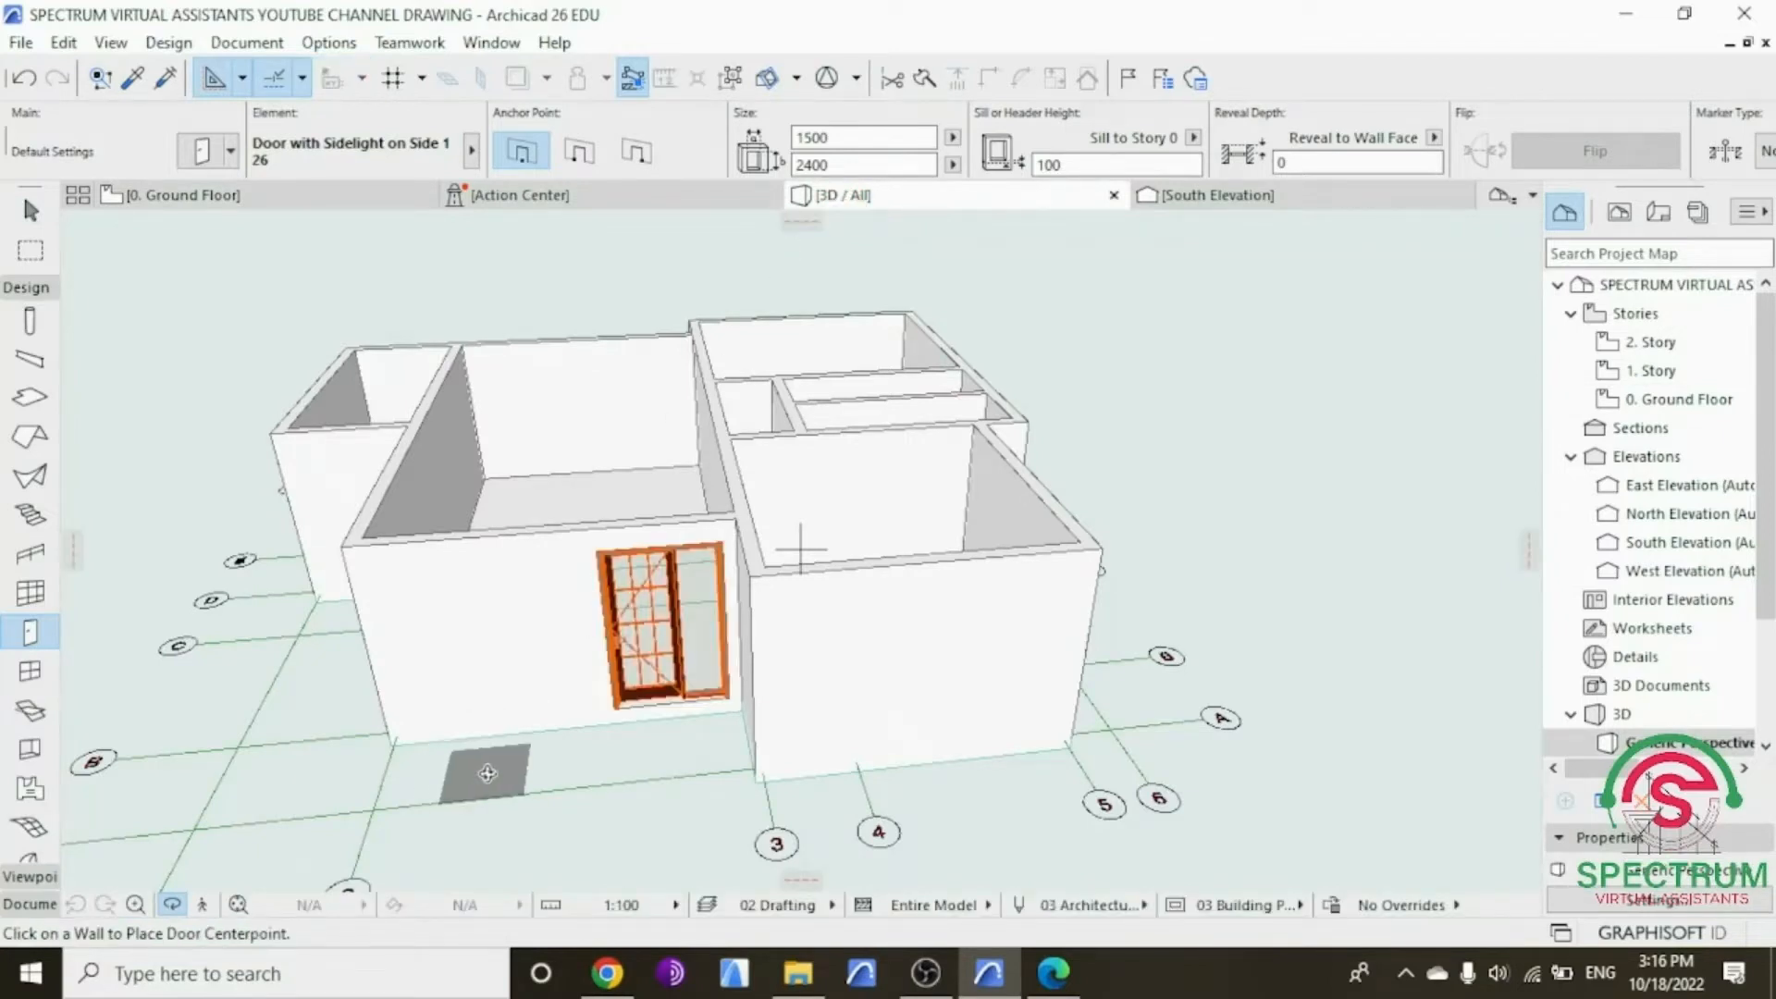
pyautogui.keyDown('shift'); pyautogui.moveTo(487, 774); pyautogui.dragTo(760, 753, button='middle'); pyautogui.keyUp('shift')
pyautogui.scroll(4, 815, 661)
pyautogui.keyDown('shift'); pyautogui.moveTo(823, 613); pyautogui.dragTo(777, 587, button='middle'); pyautogui.keyUp('shift')
pyautogui.scroll(3, 784, 535)
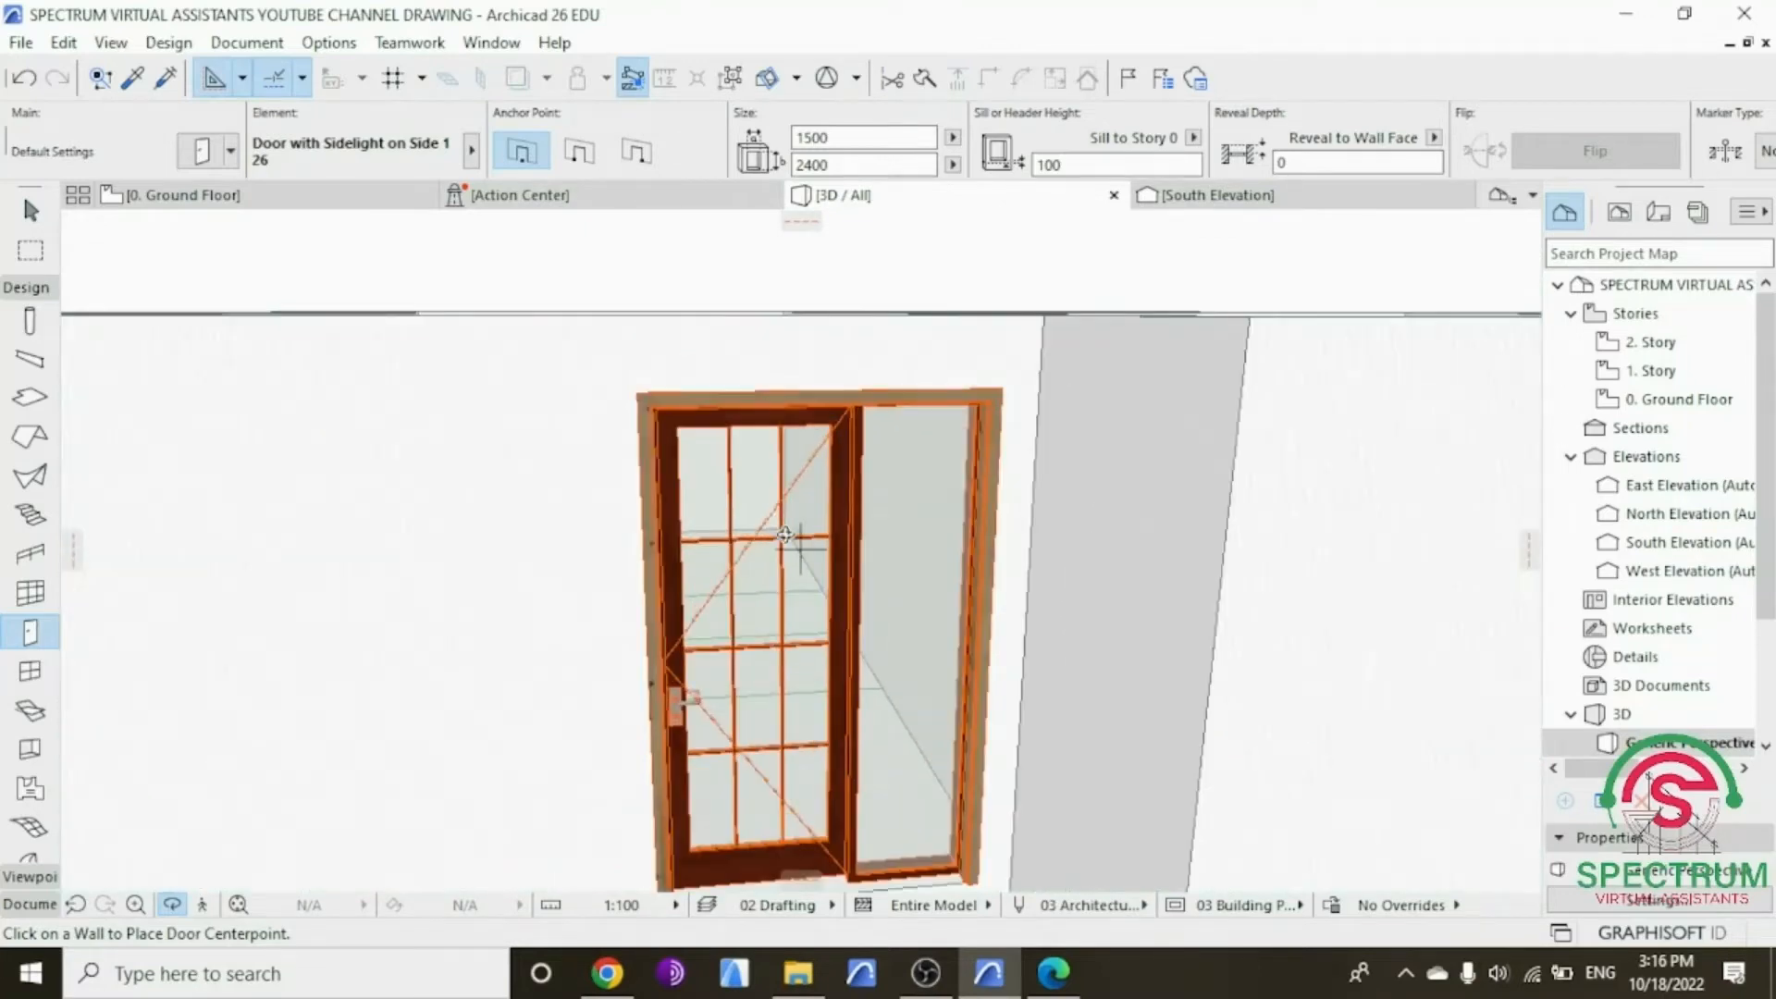
# Step: Change the placed entry door's uniform frame, leaf and grid surfaces to Paint - Ivory Black in its selection settings
pyautogui.press('Escape')
pyautogui.click(838, 479)
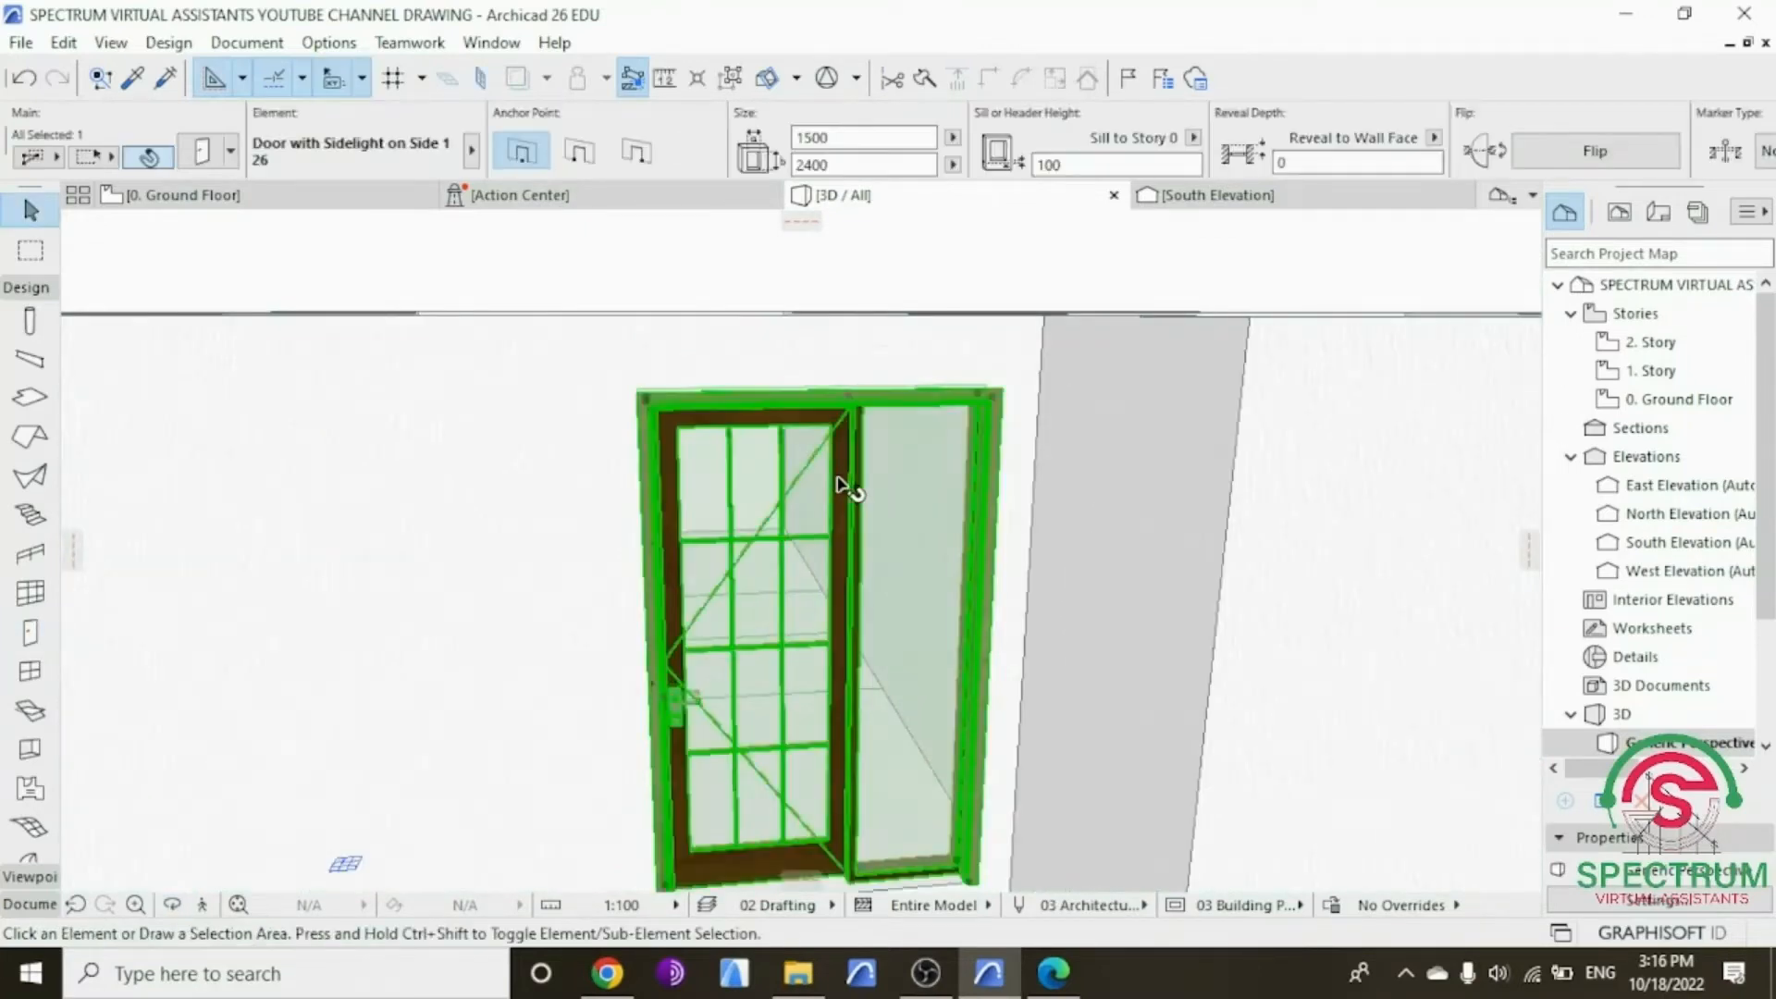
pyautogui.rightClick(843, 483)
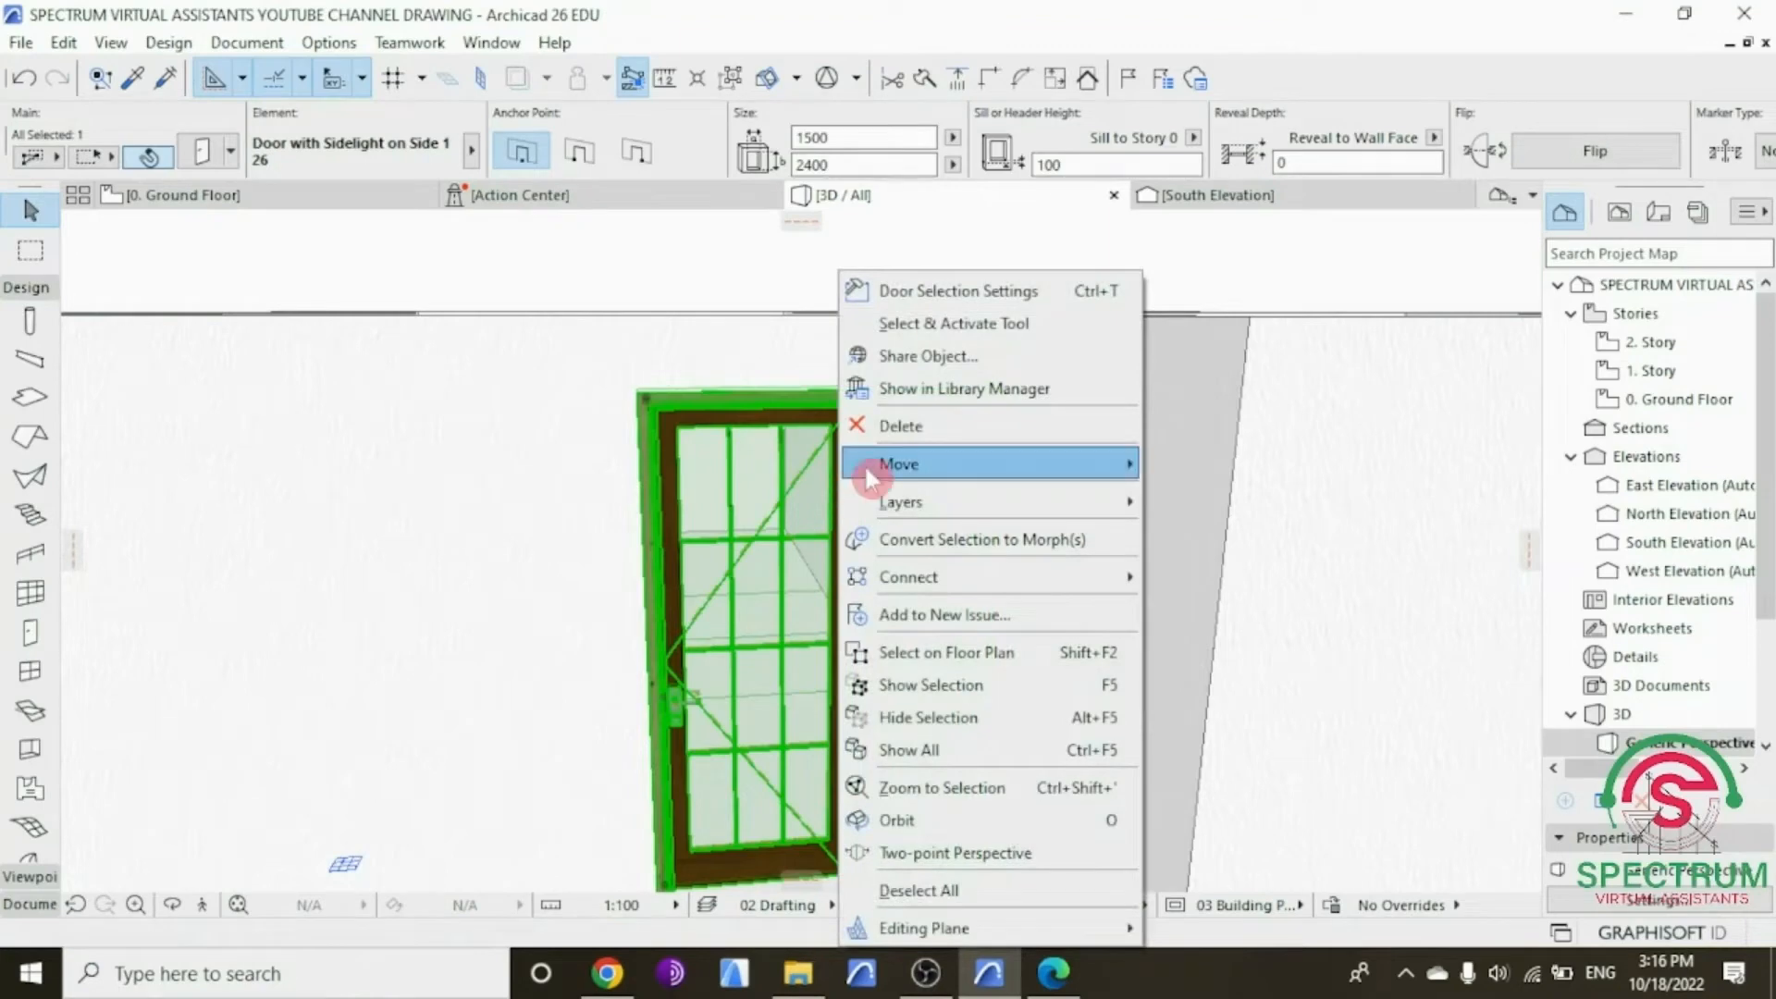
pyautogui.click(954, 290)
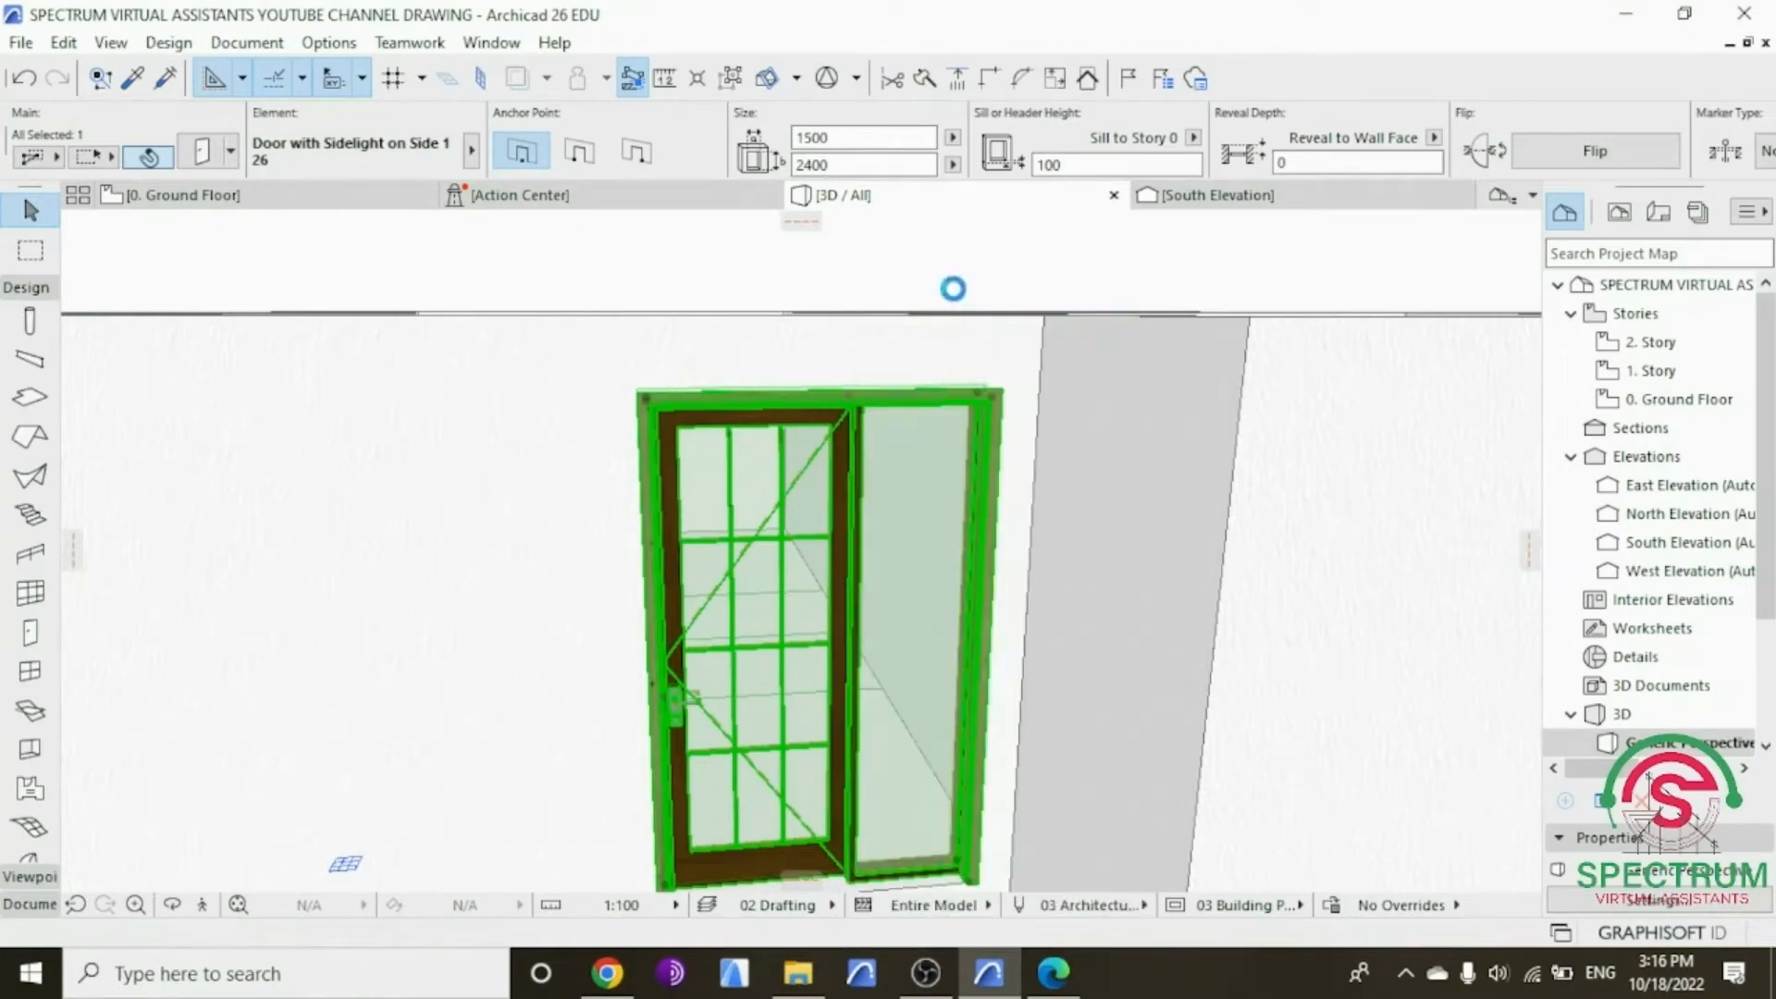
pyautogui.click(952, 225)
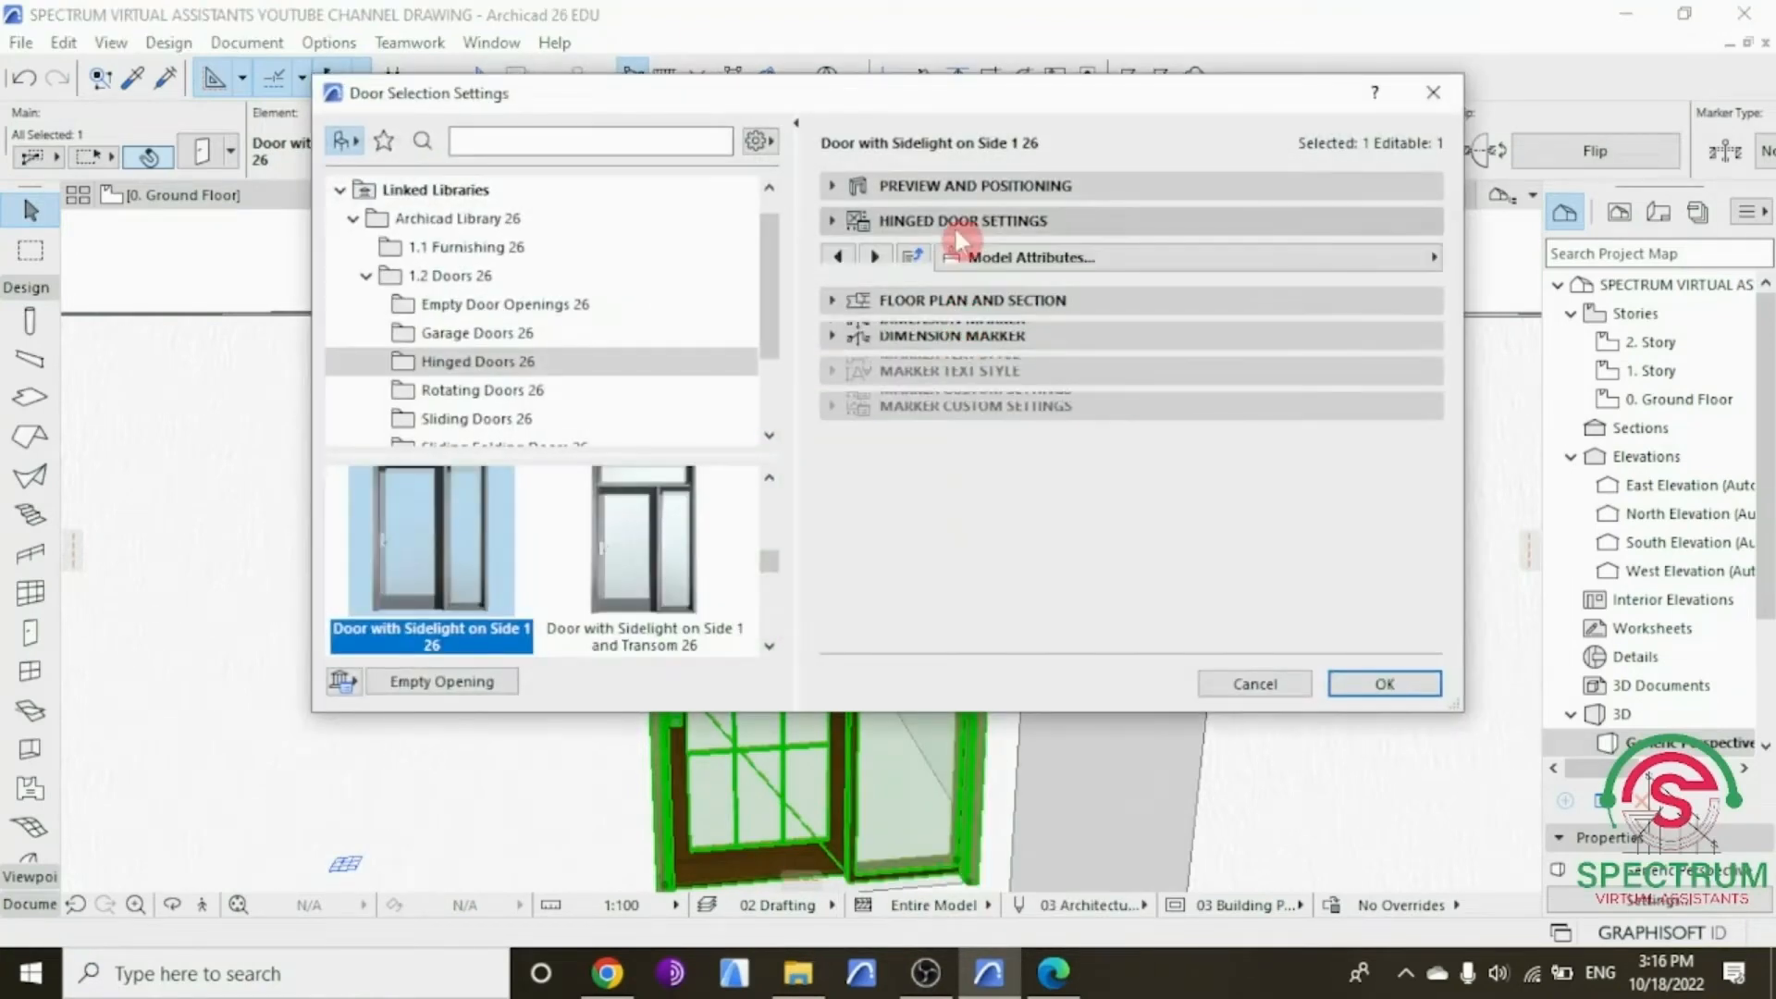
pyautogui.scroll(5, 1322, 324)
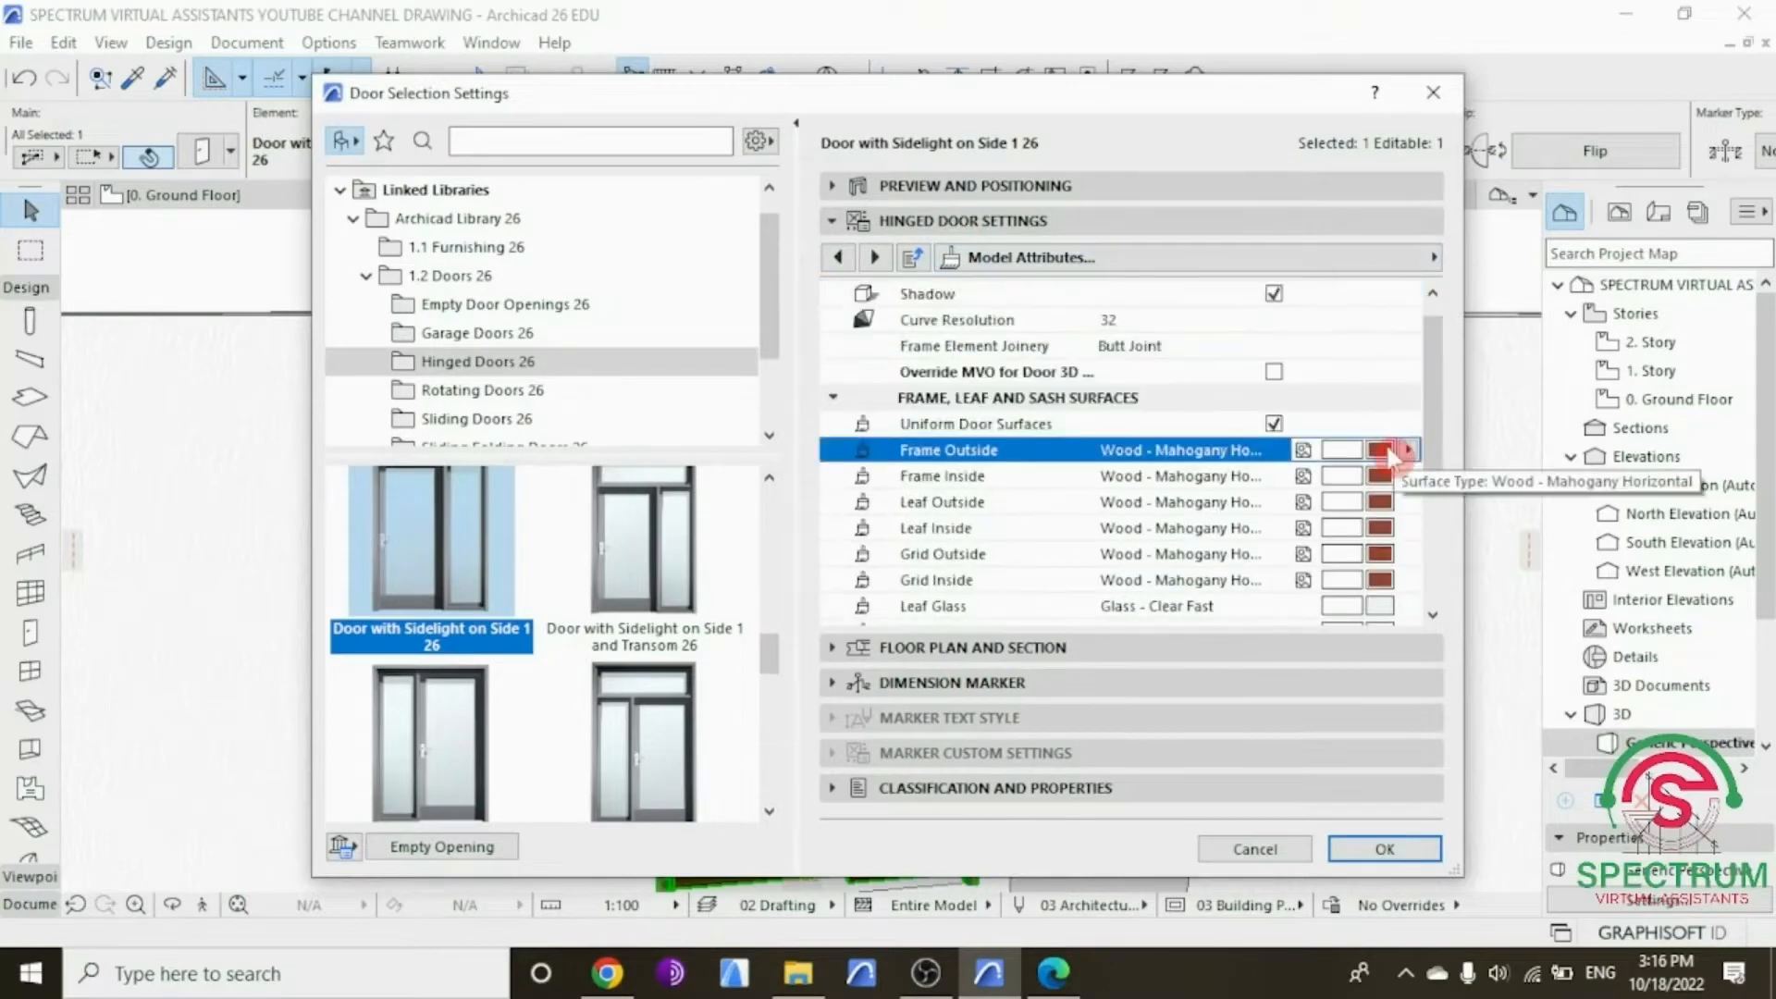
pyautogui.click(1383, 453)
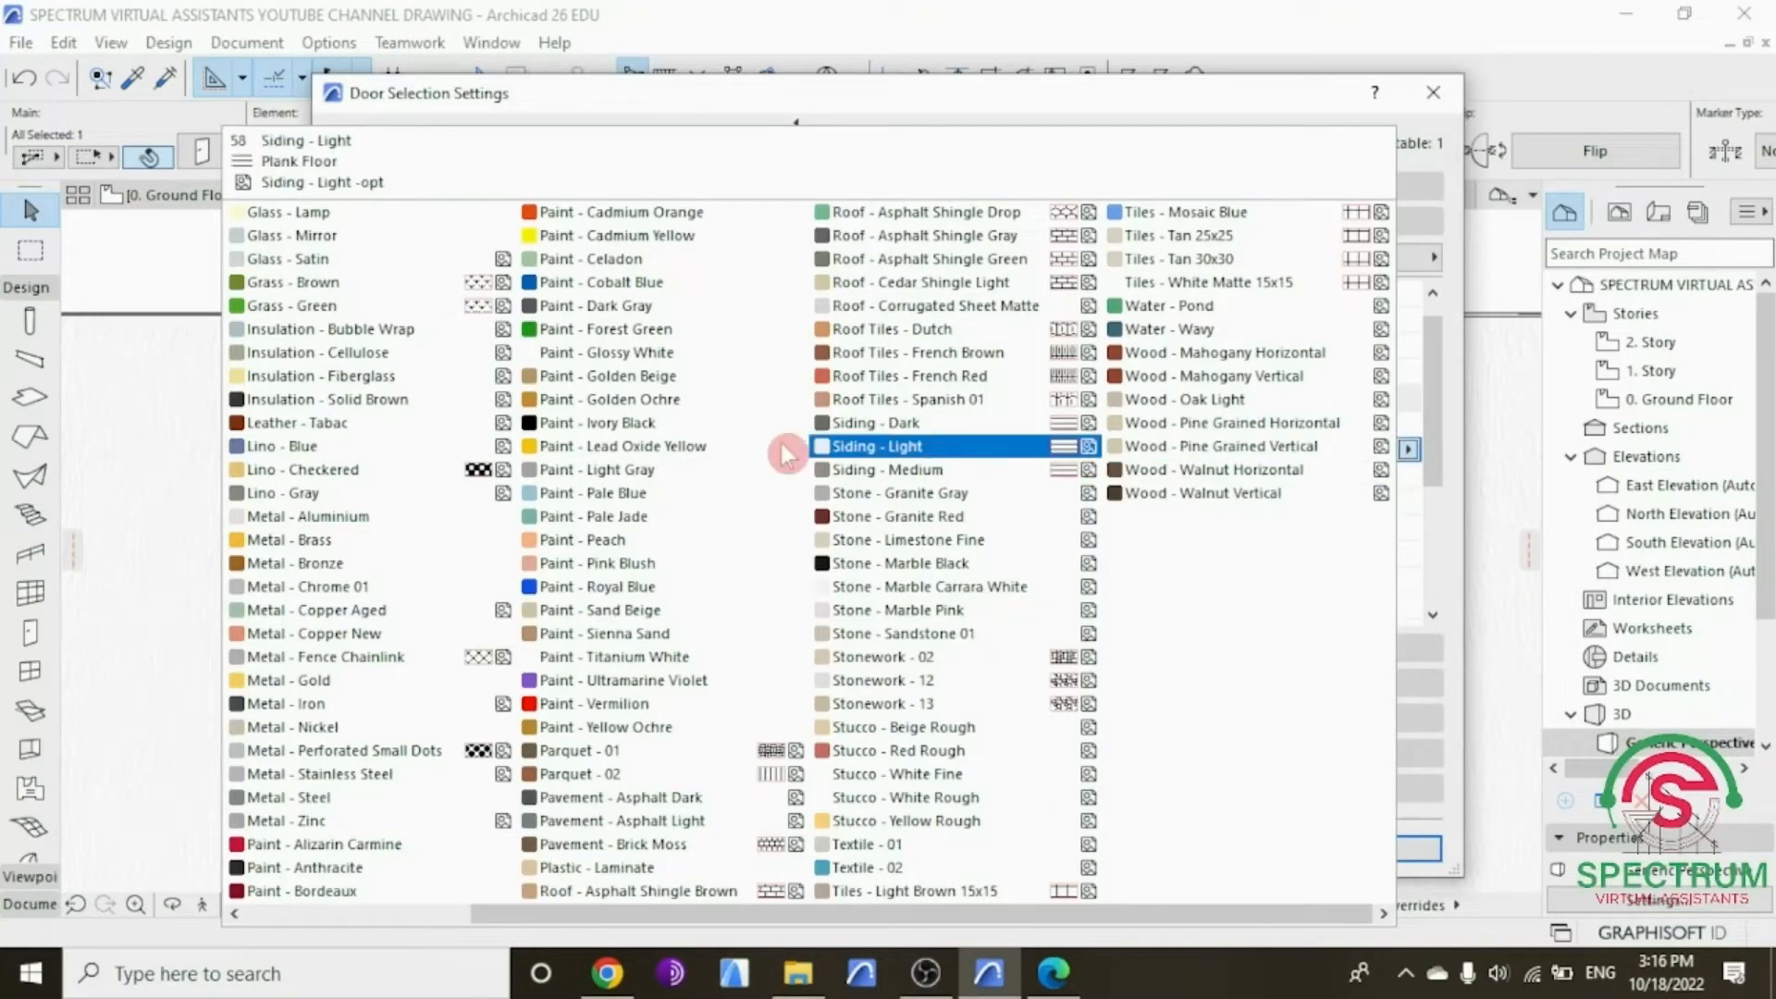
pyautogui.click(606, 423)
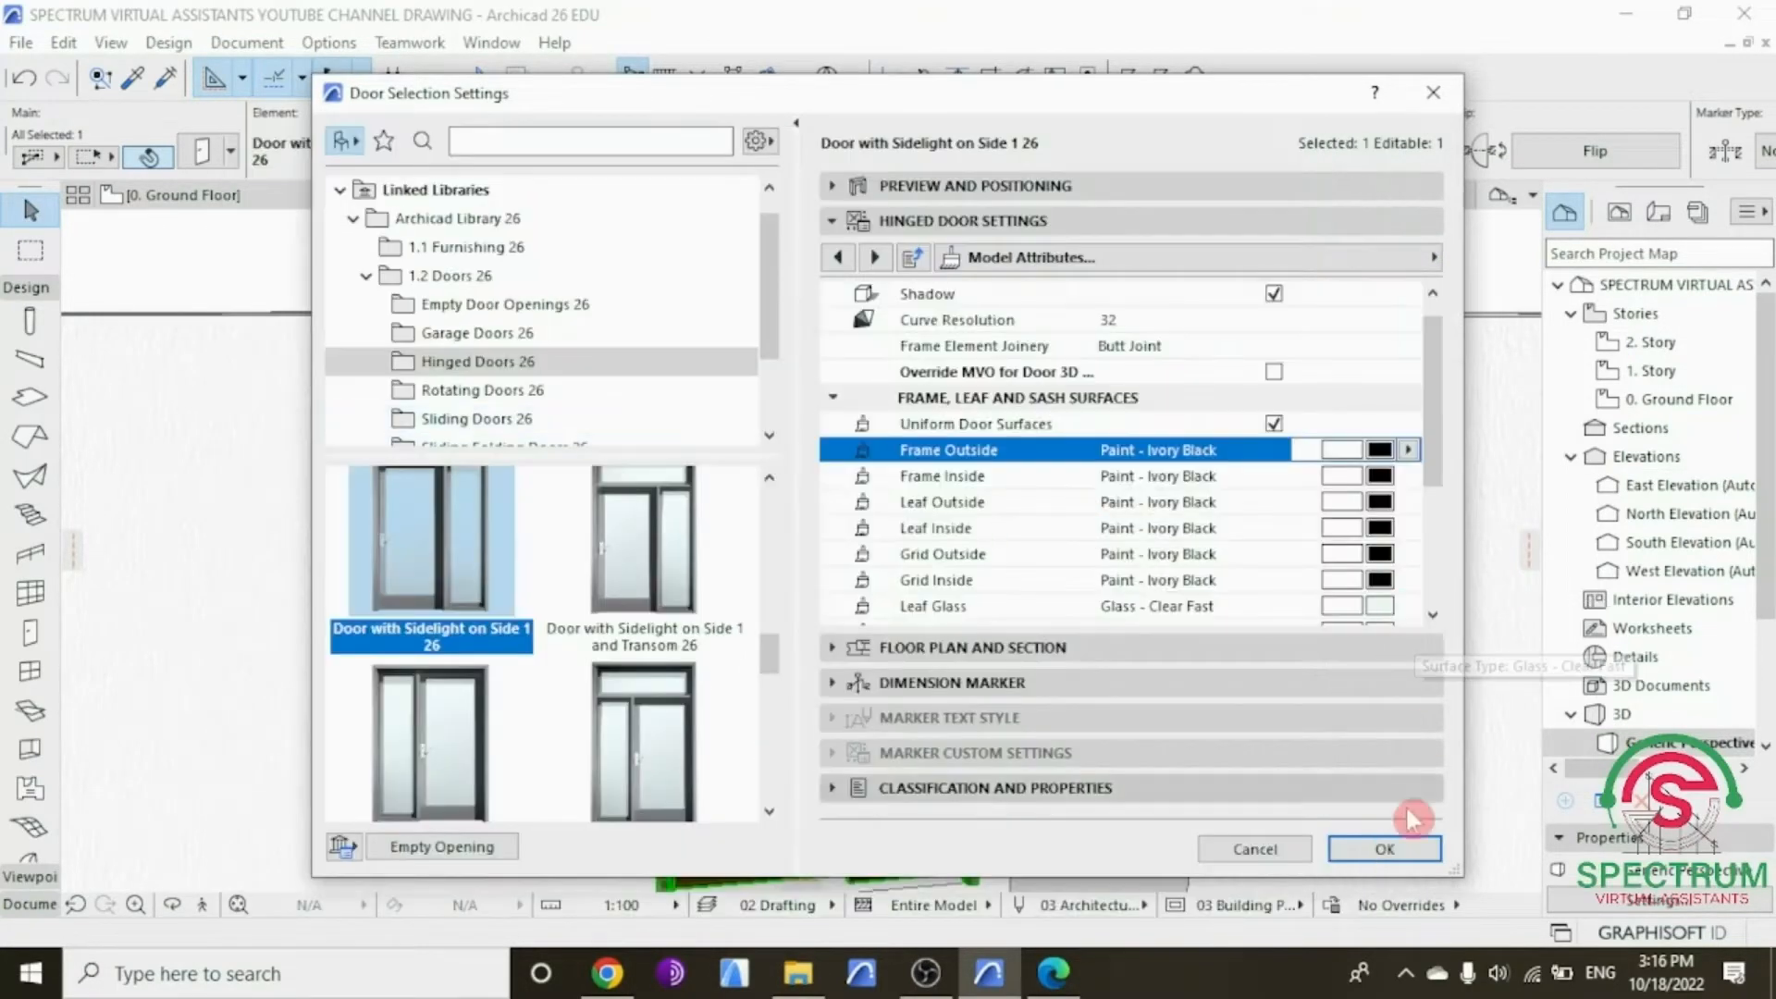
pyautogui.click(1383, 841)
# Step: Examine the recoloured entry door and the house in 3D, and return to the ground floor plan to review the laundry room walls
pyautogui.scroll(-4, 919, 522)
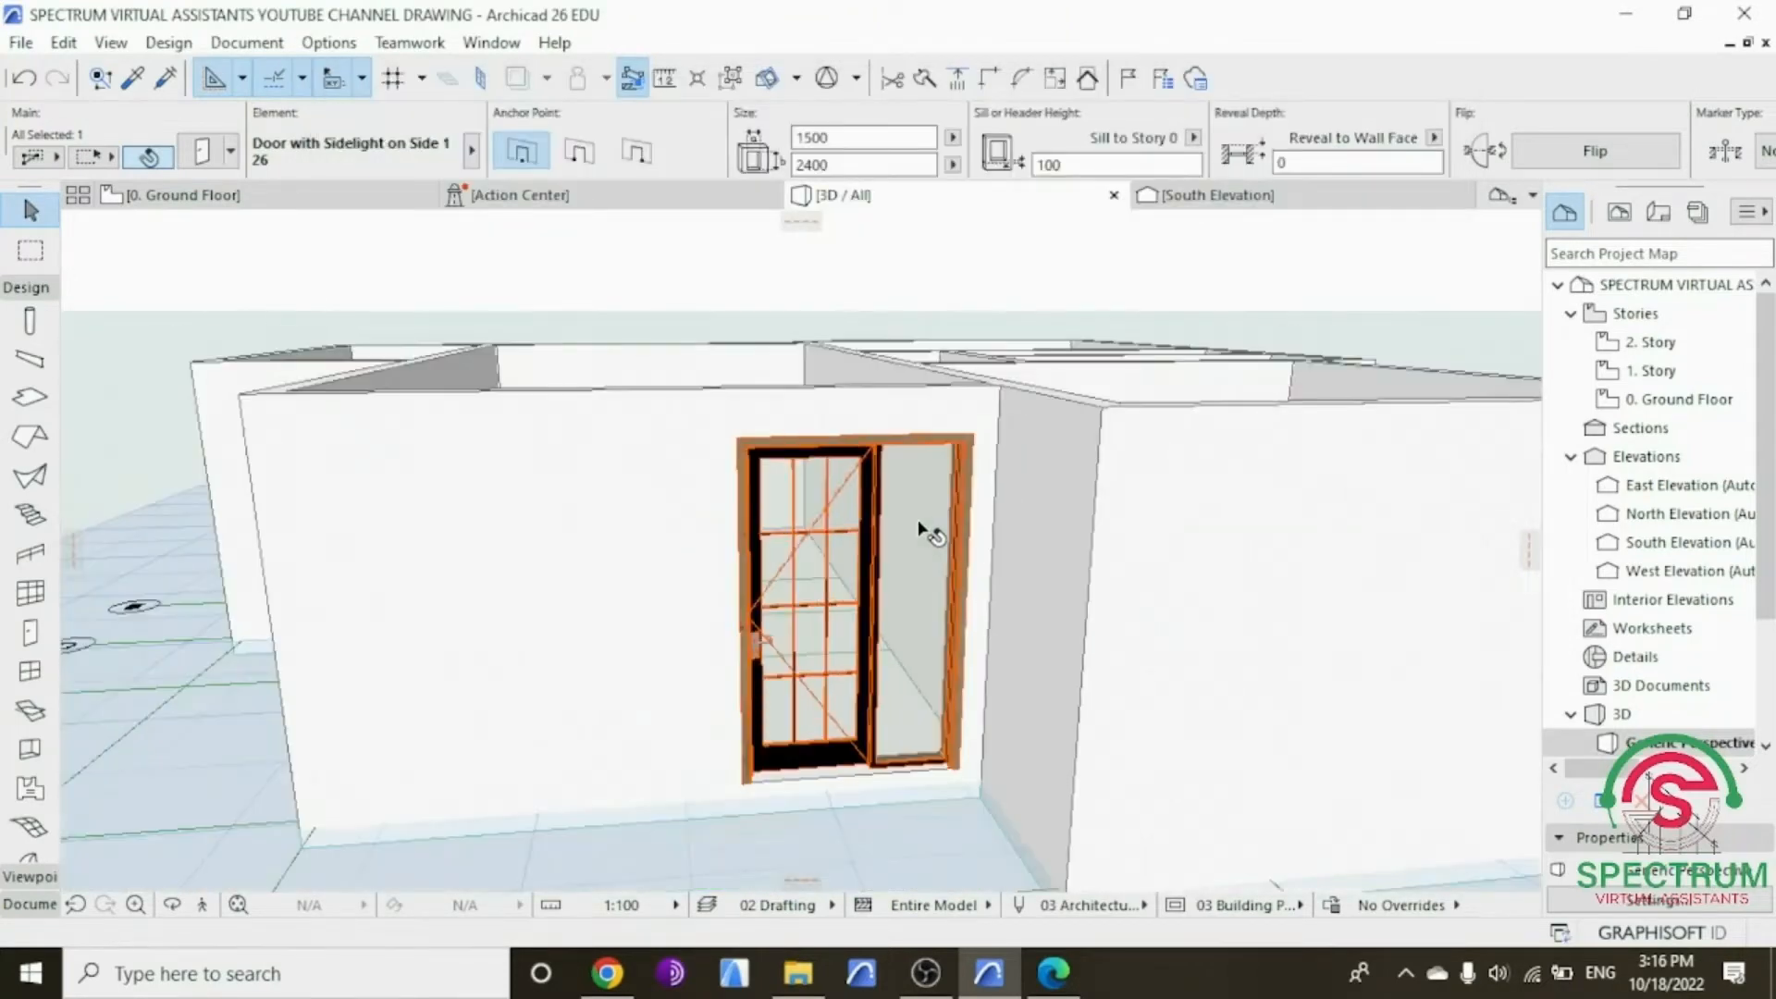
pyautogui.scroll(-2, 928, 532)
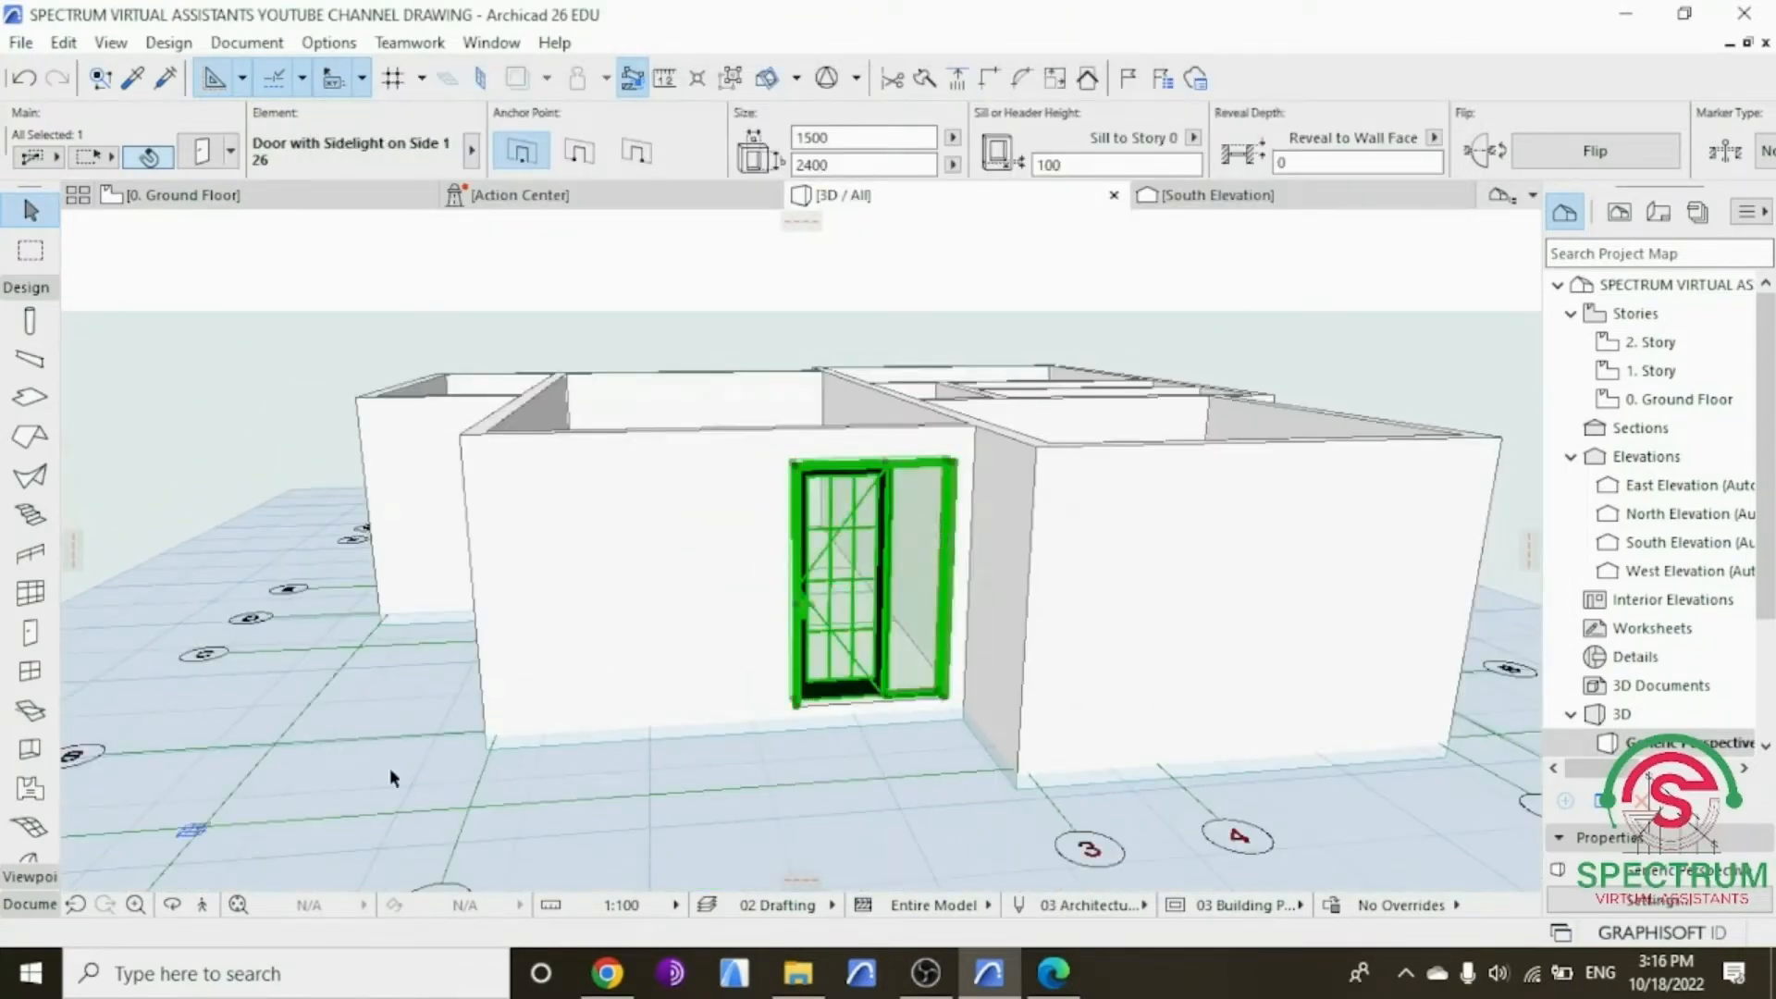
pyautogui.click(172, 905)
pyautogui.moveTo(219, 528); pyautogui.dragTo(1022, 650)
pyautogui.doubleClick(1676, 398)
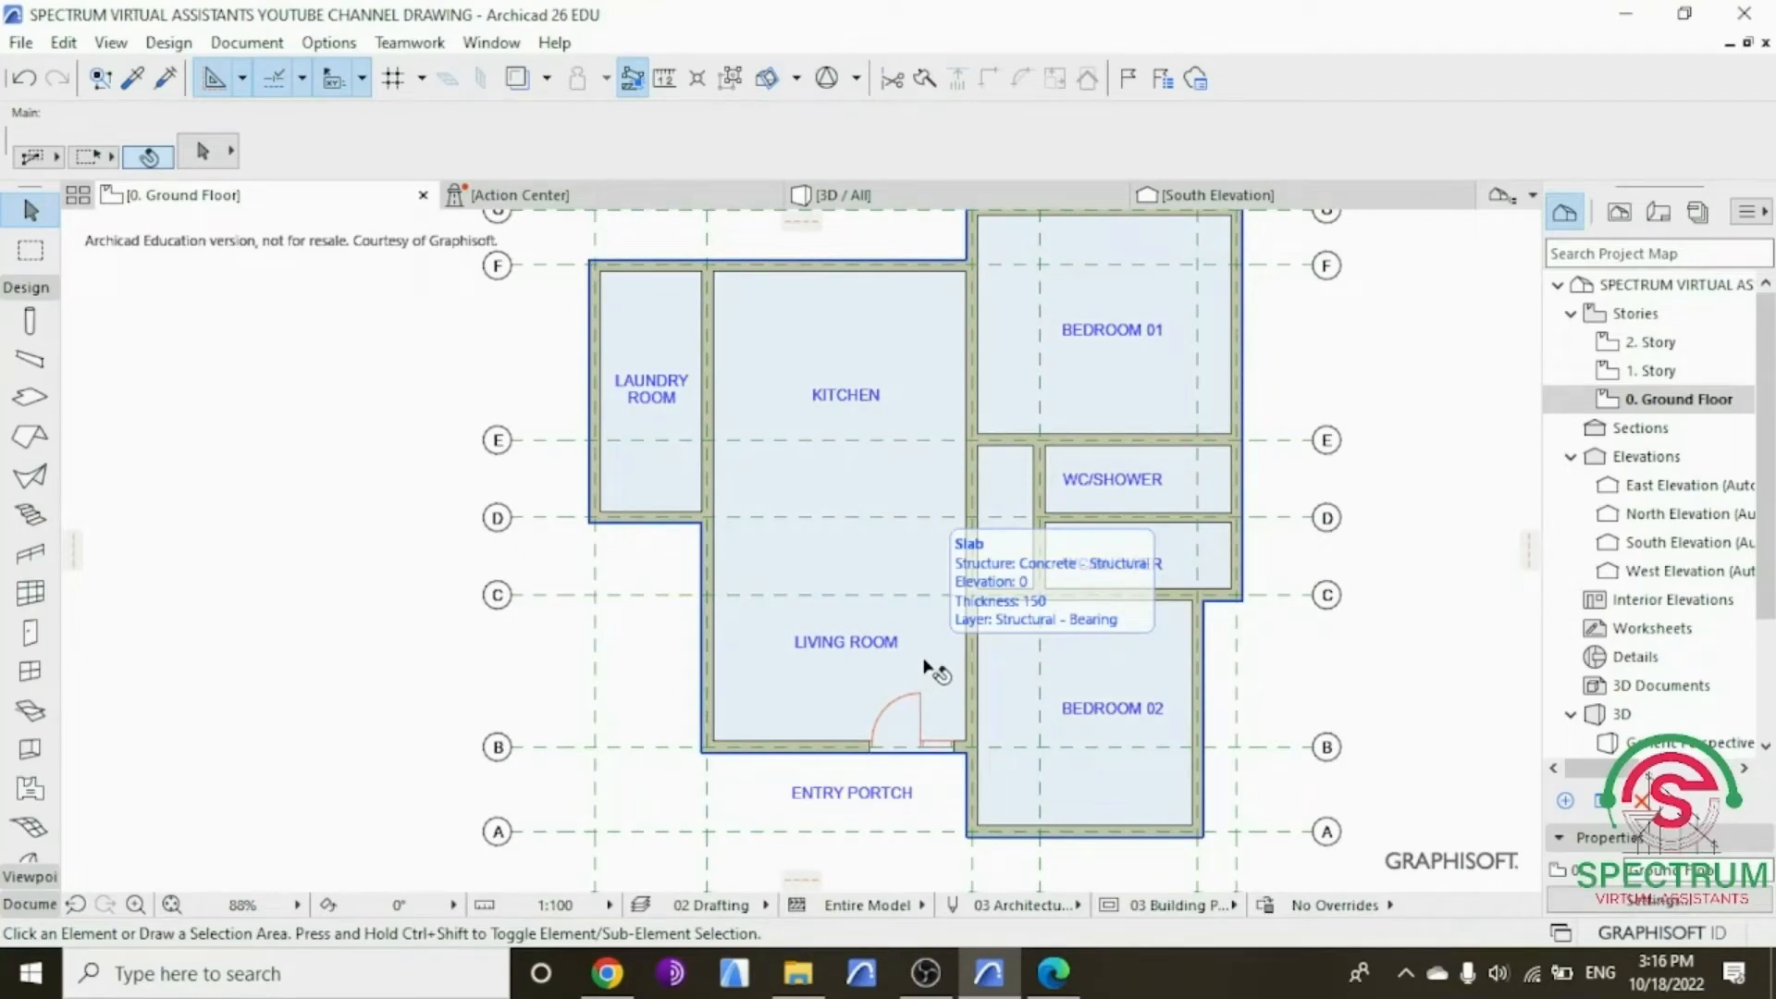
pyautogui.scroll(-2, 777, 463)
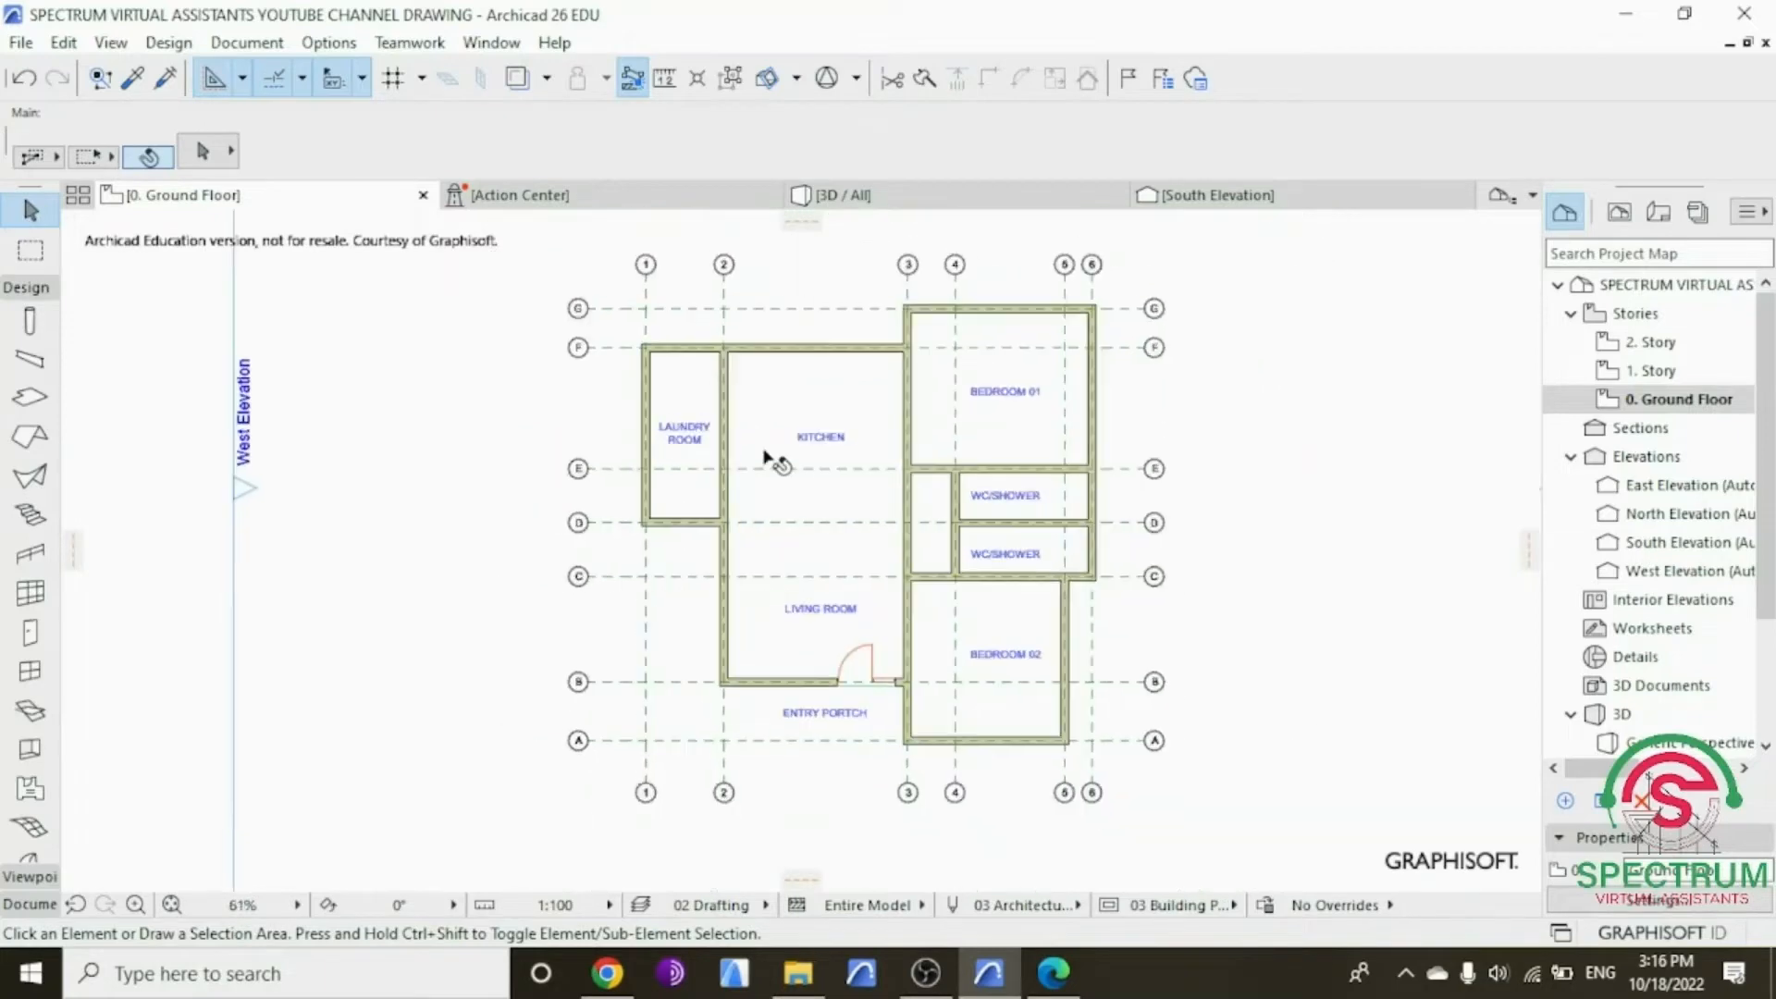
pyautogui.scroll(4, 695, 356)
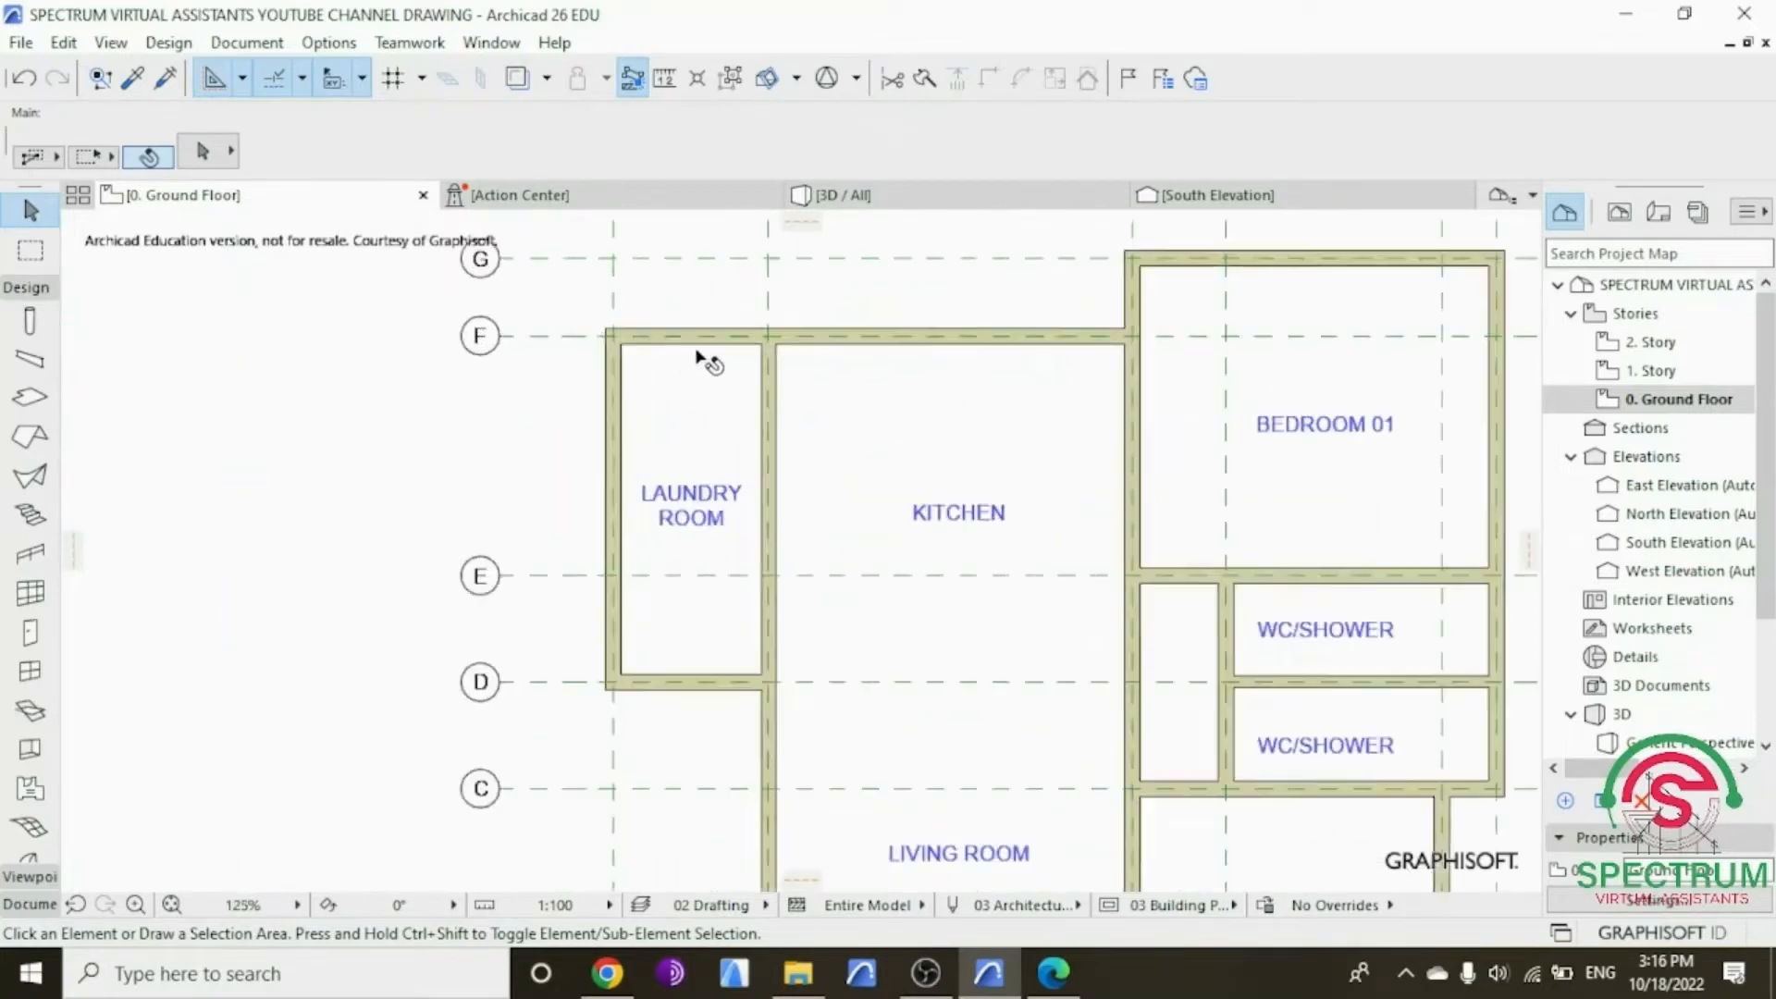
pyautogui.scroll(-4, 523, 357)
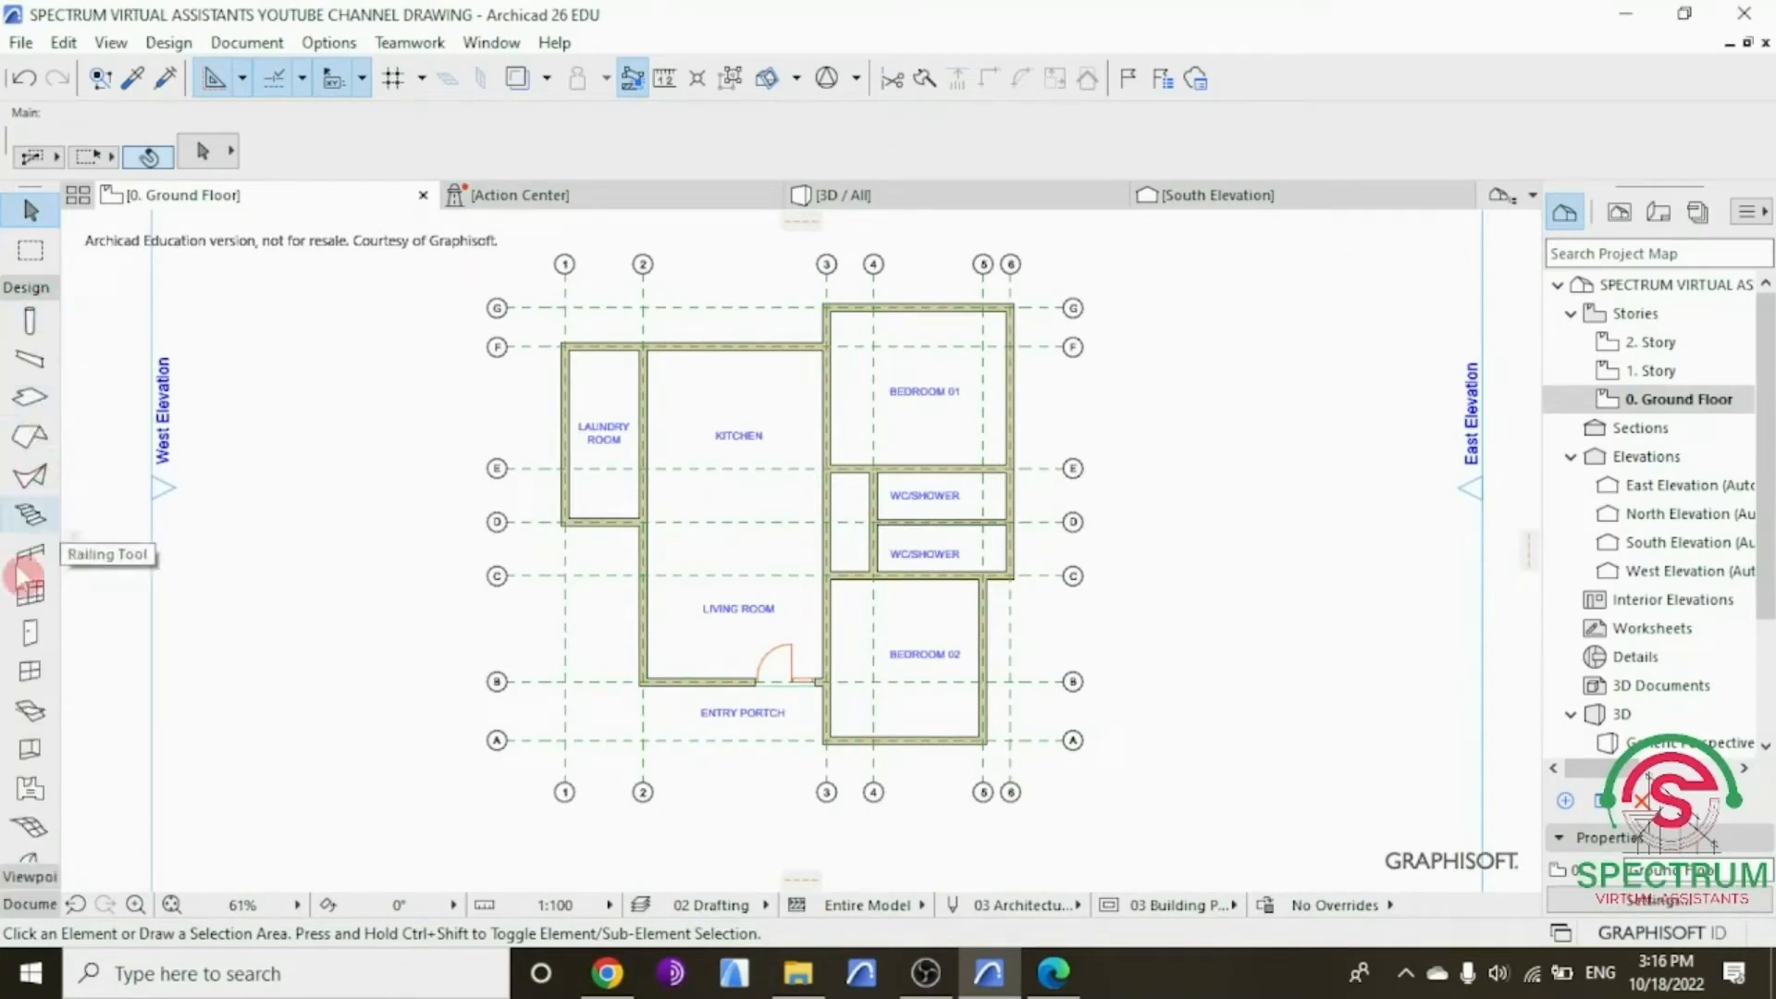
# Step: In the door default settings, choose the hinged Door 26 and set it to 900 wide and 2400 high
pyautogui.click(29, 633)
pyautogui.hotkey('ctrl', 't')
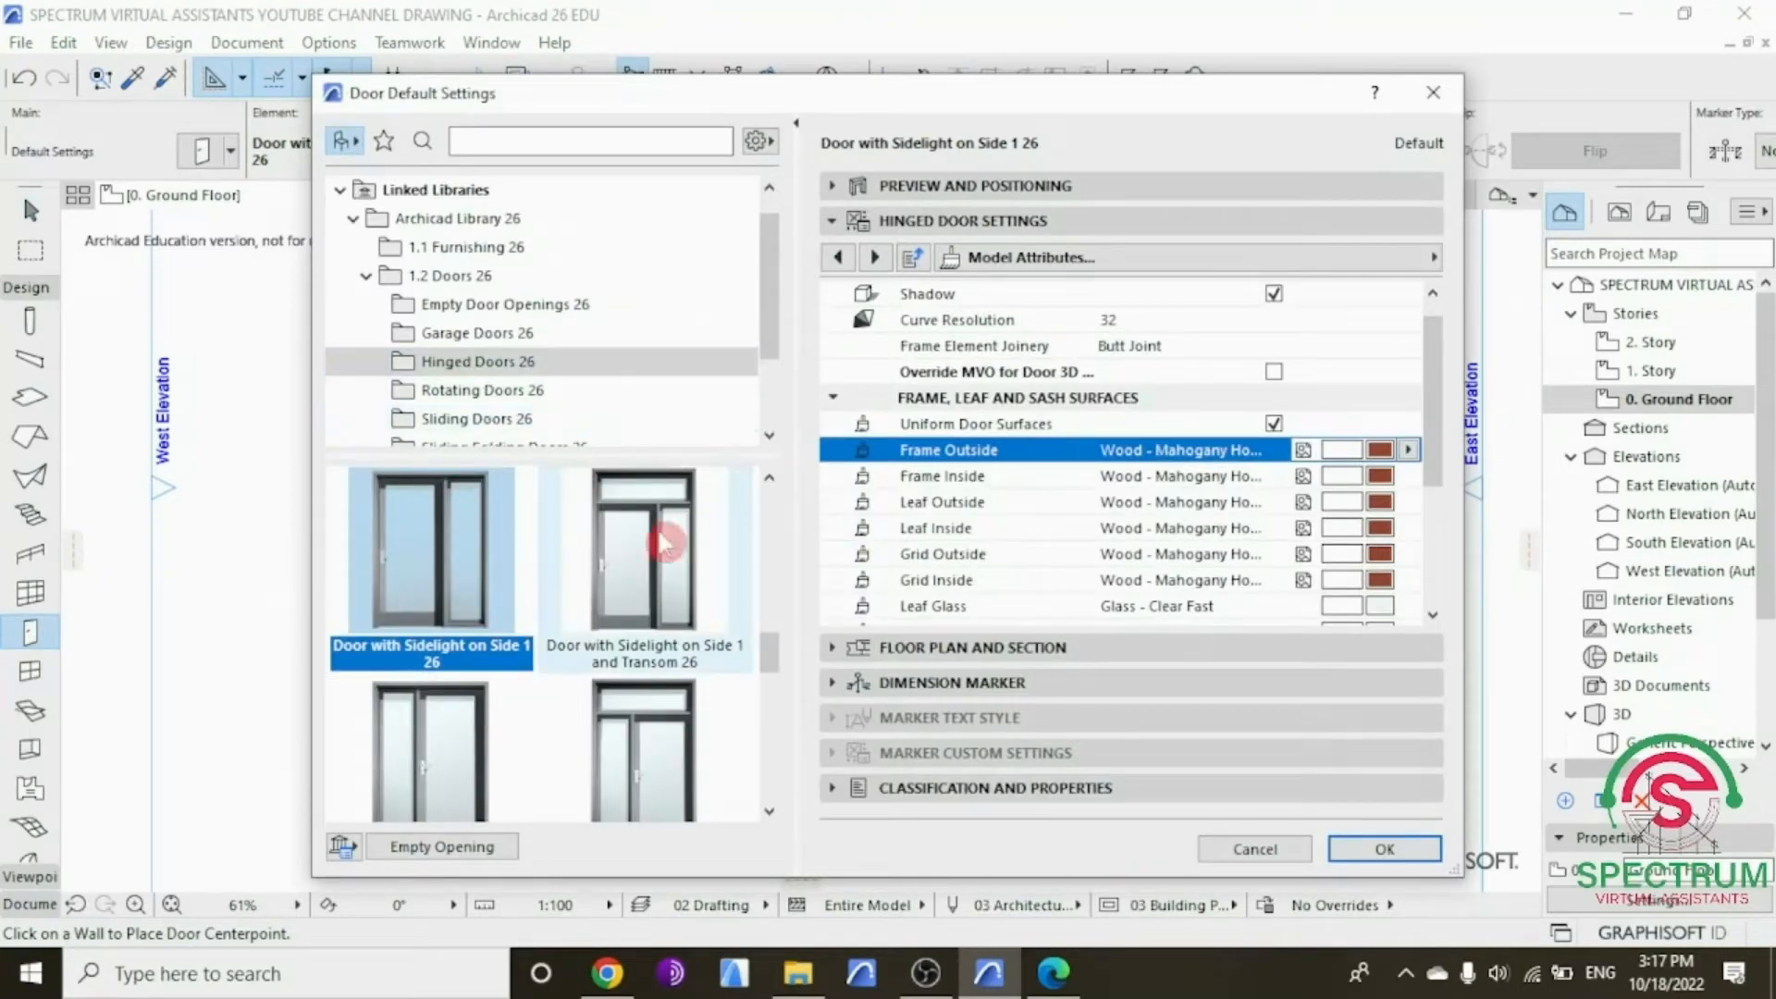
pyautogui.moveTo(773, 657); pyautogui.dragTo(773, 582)
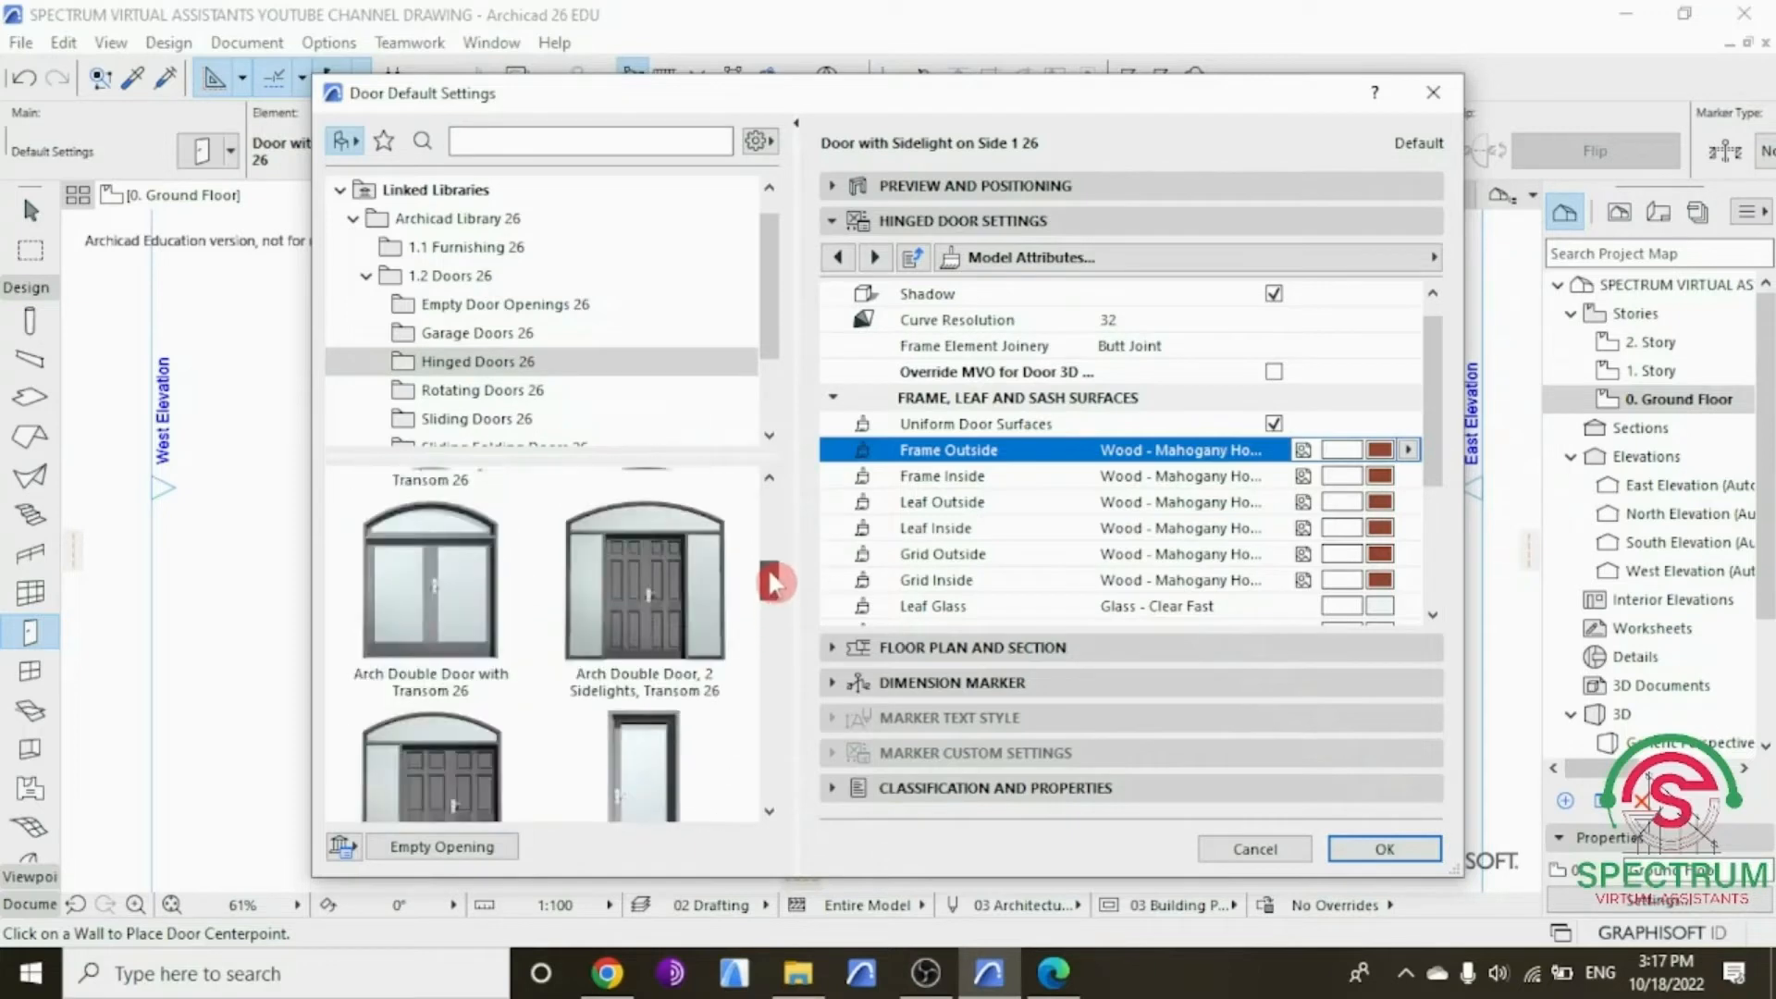
pyautogui.scroll(-1, 648, 681)
pyautogui.click(648, 682)
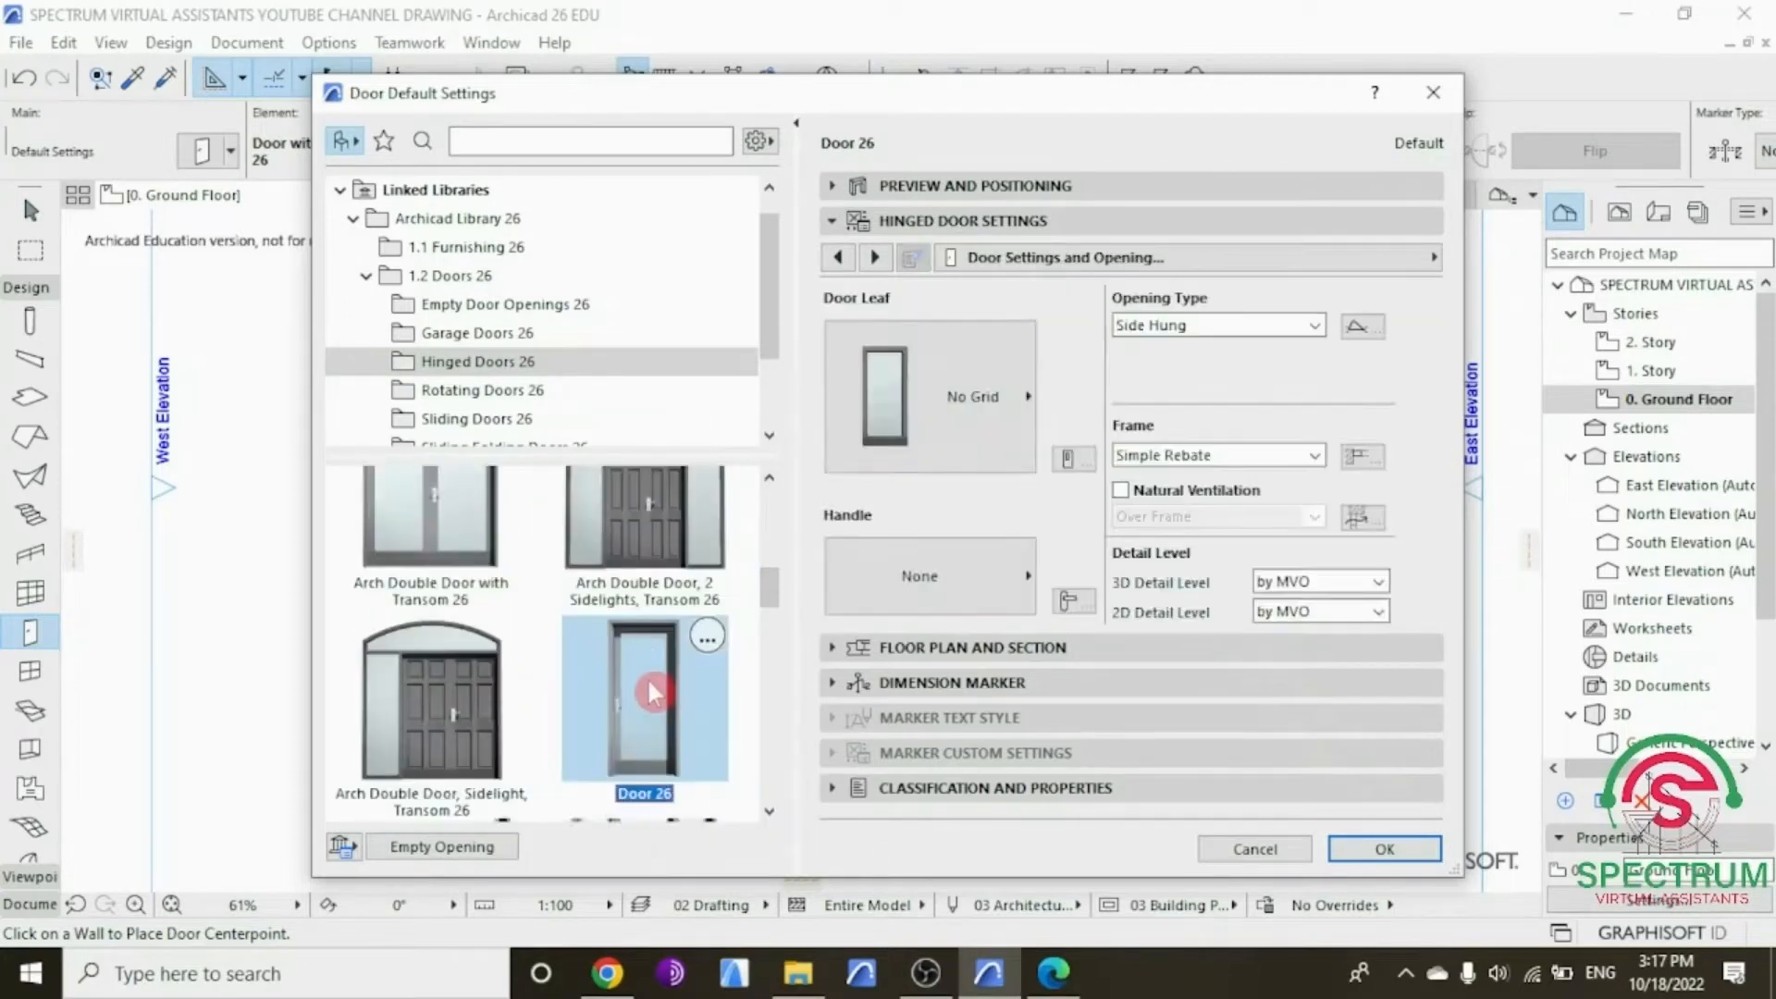
pyautogui.scroll(-1, 648, 680)
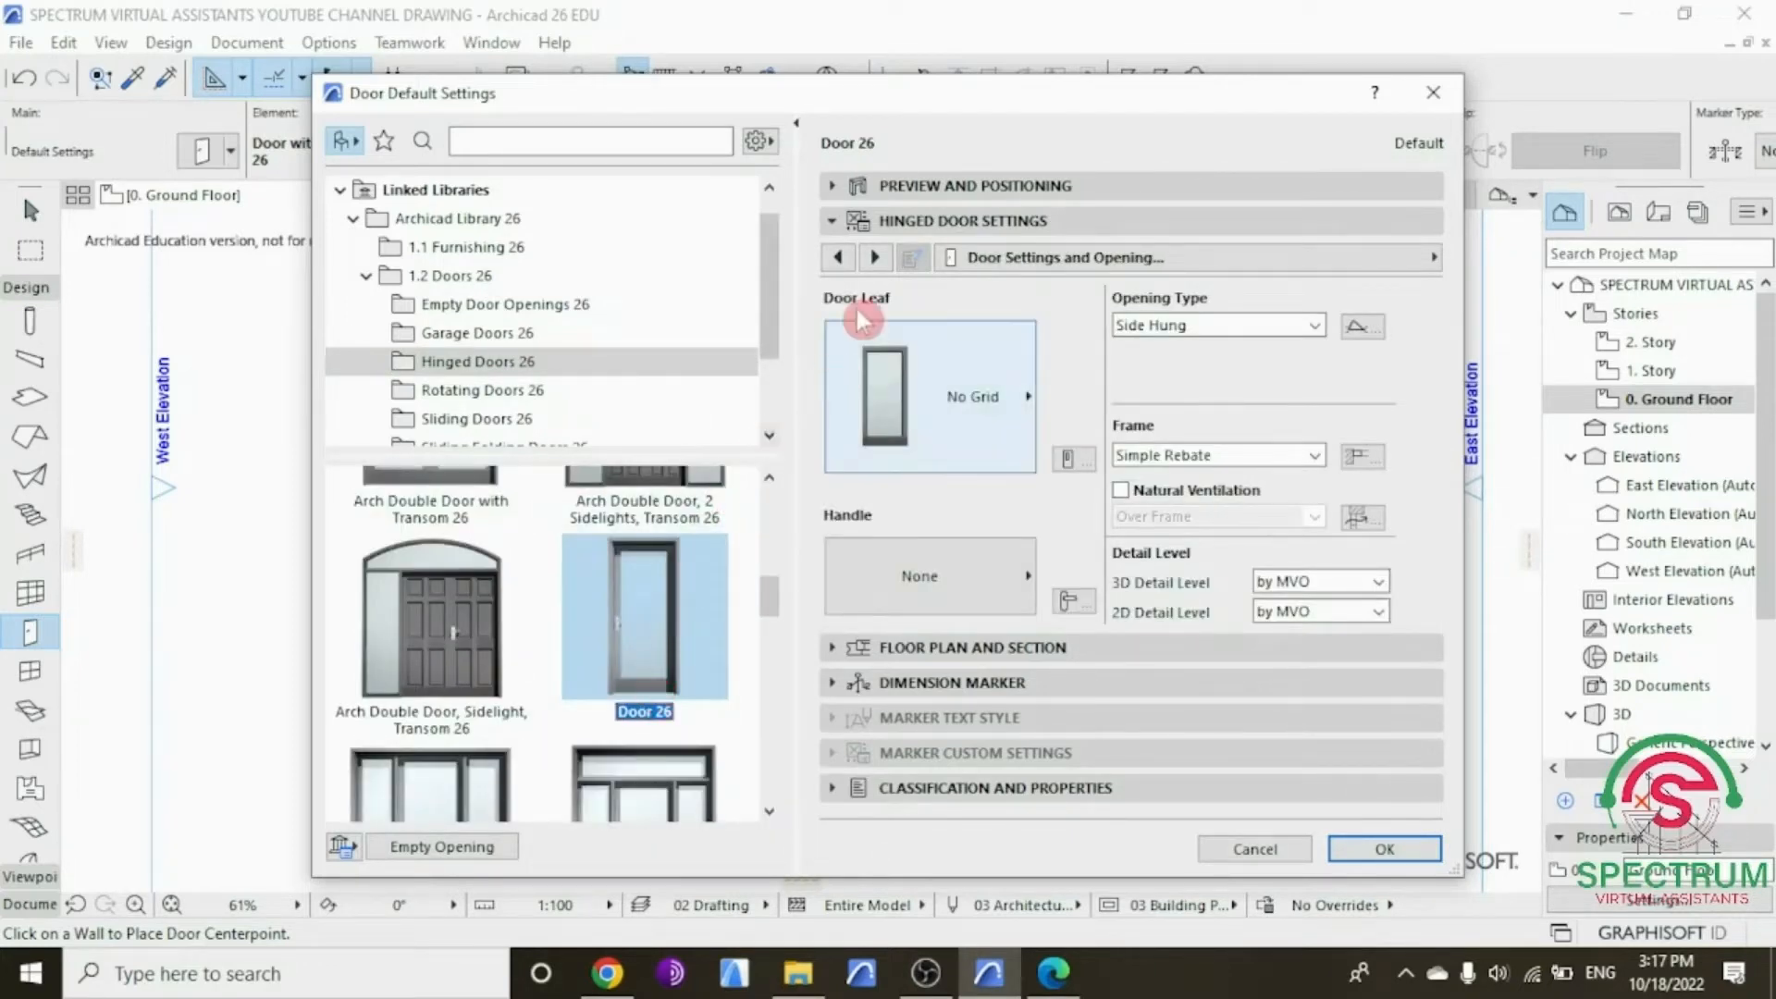
pyautogui.click(897, 196)
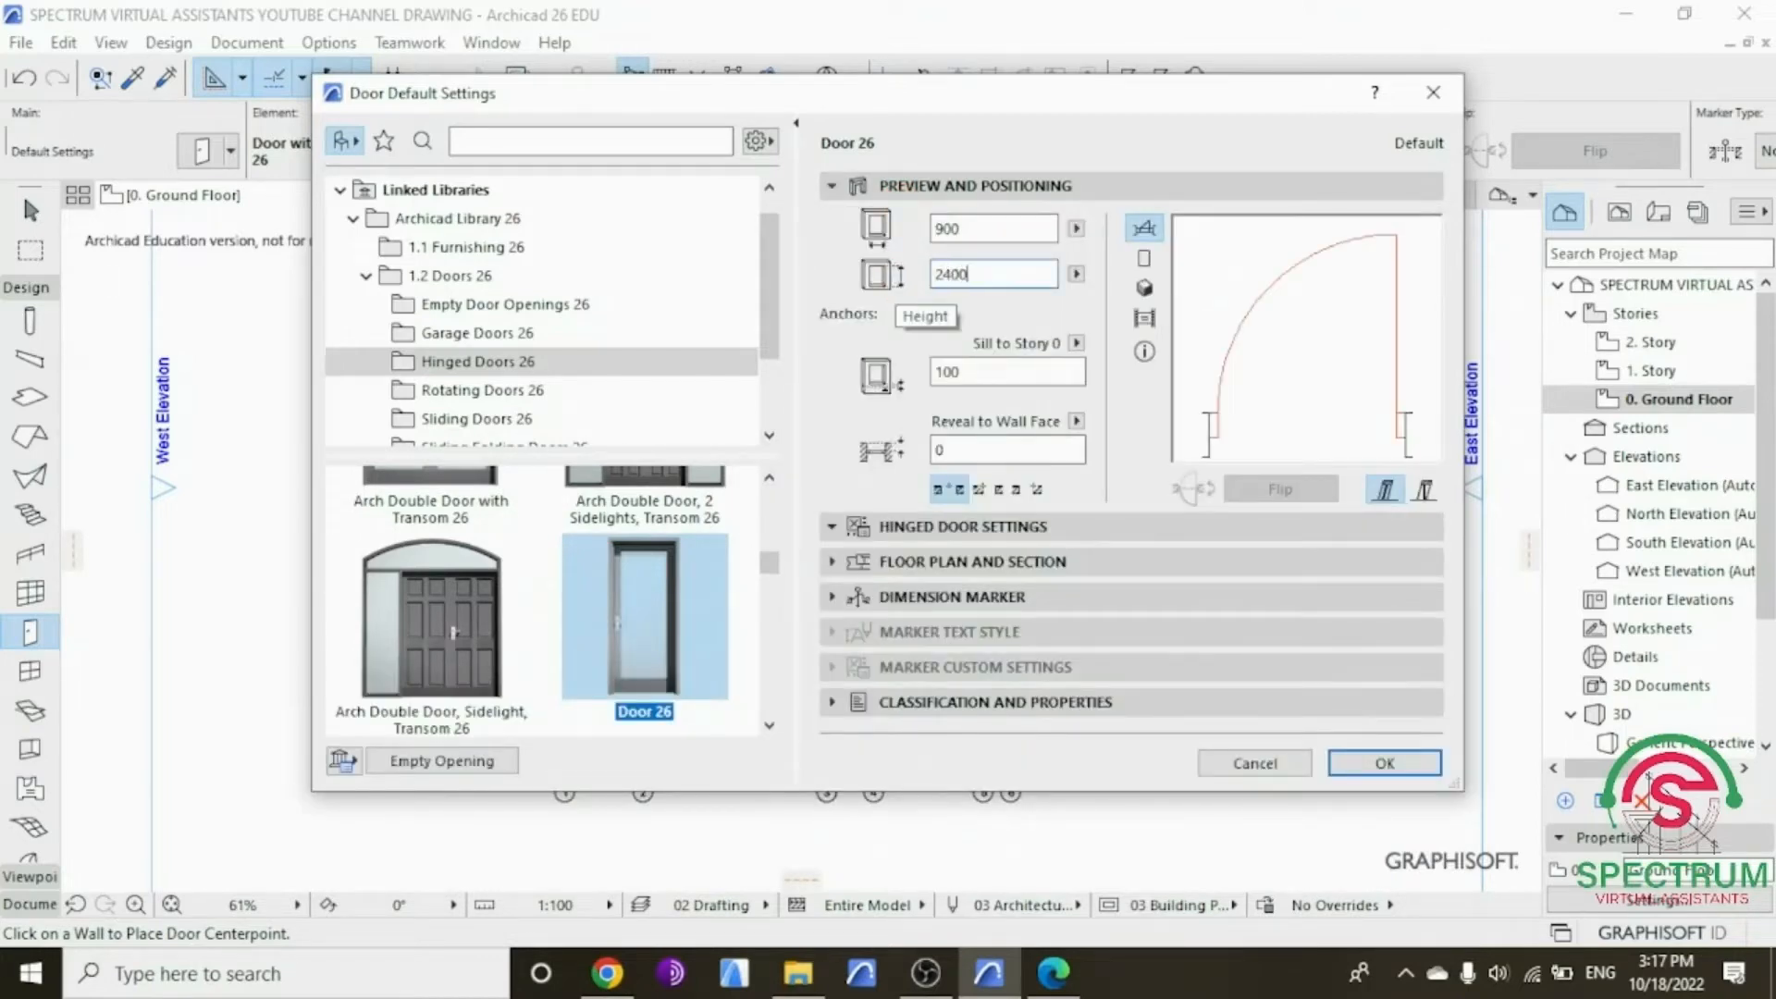
pyautogui.click(837, 188)
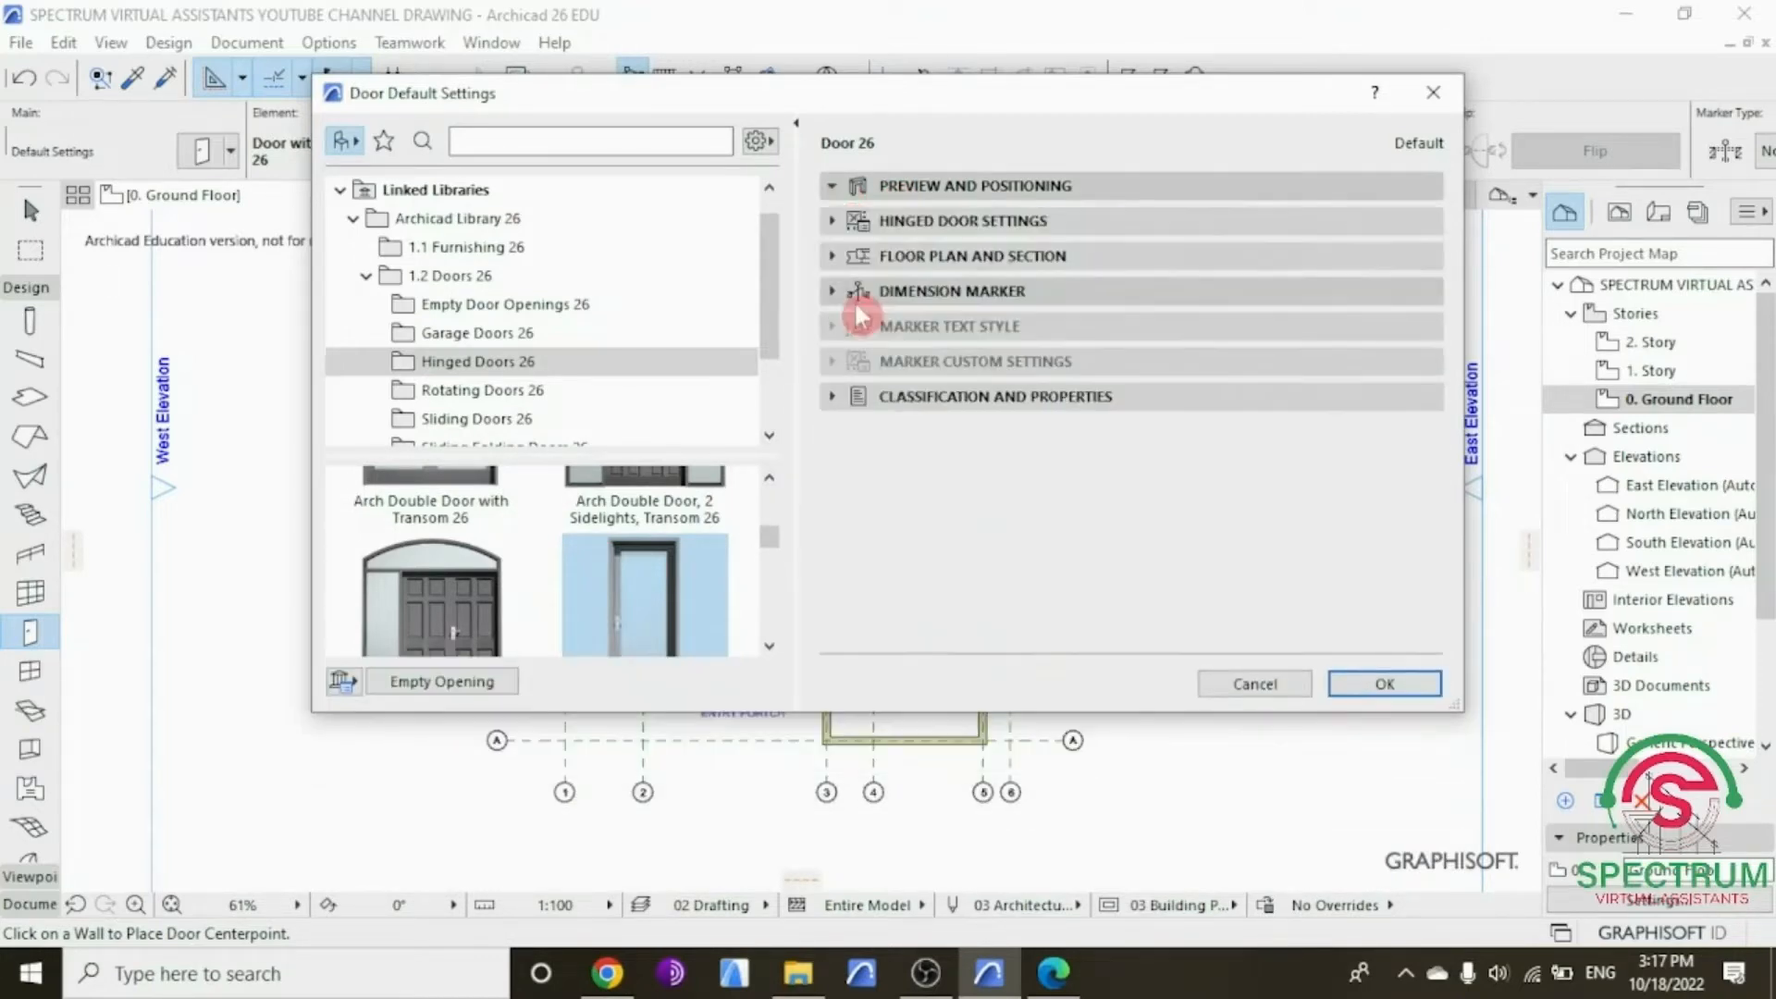
# Step: Give the default door a French Leaf door leaf and Handle 6
pyautogui.click(858, 224)
pyautogui.click(954, 414)
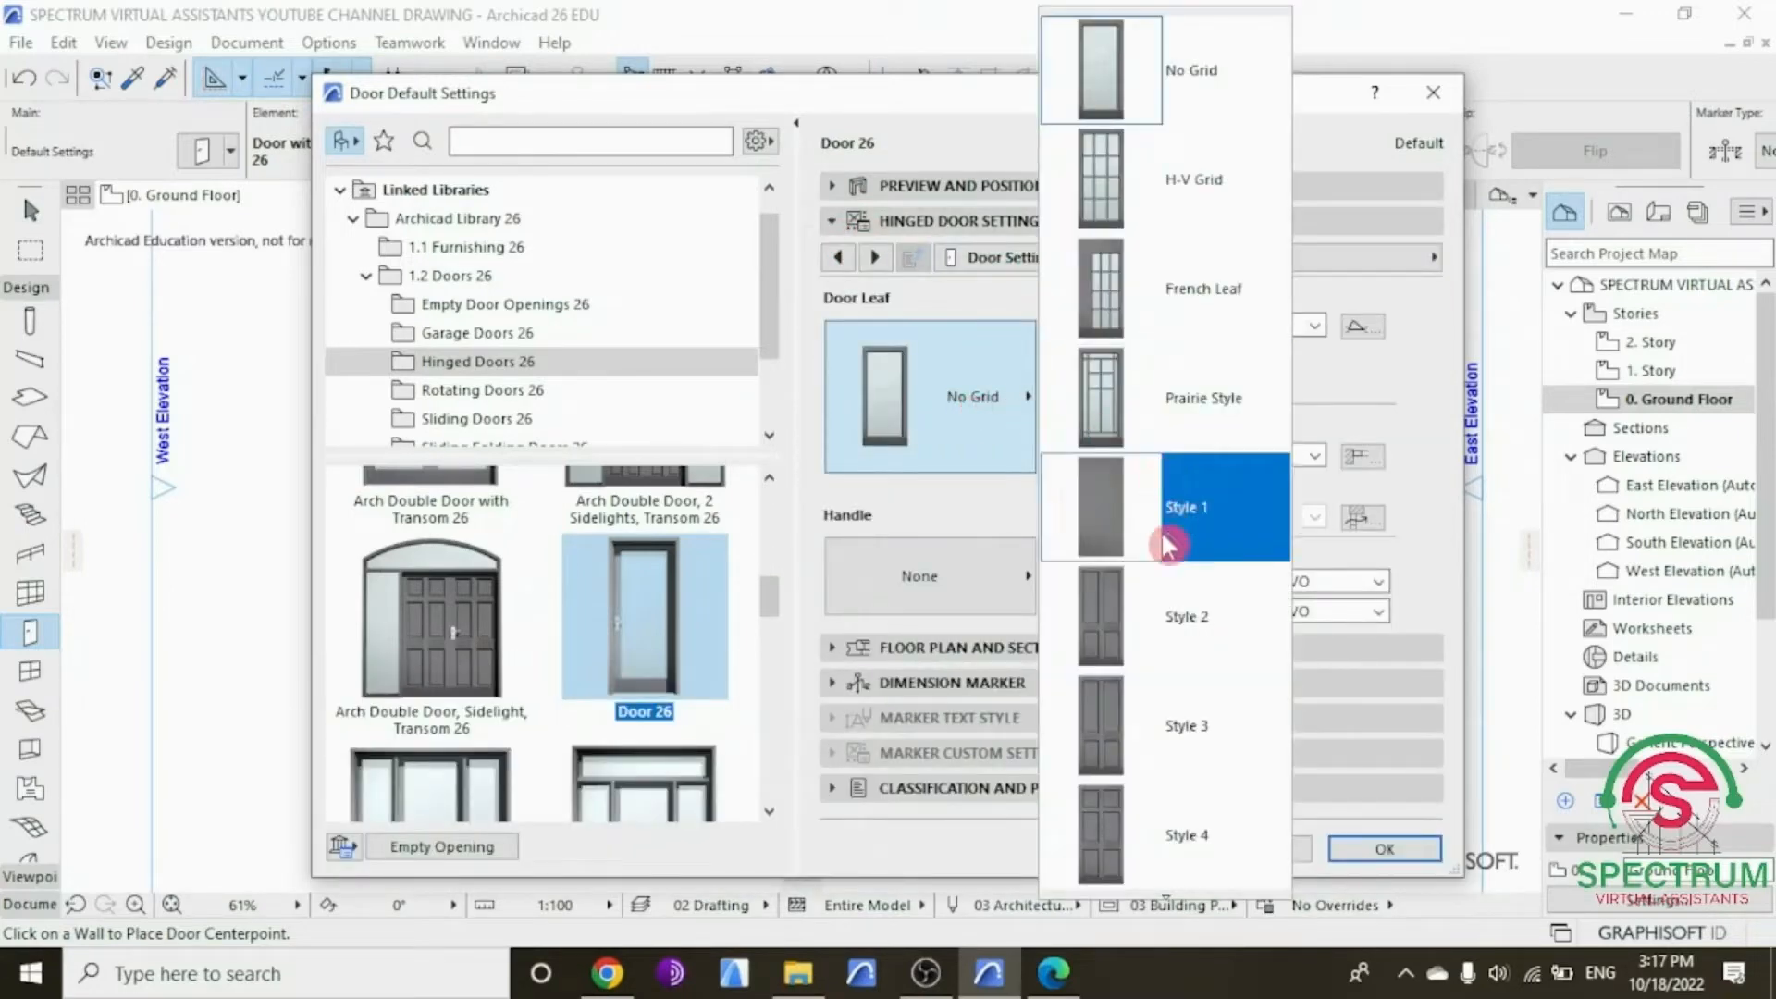
pyautogui.click(1143, 301)
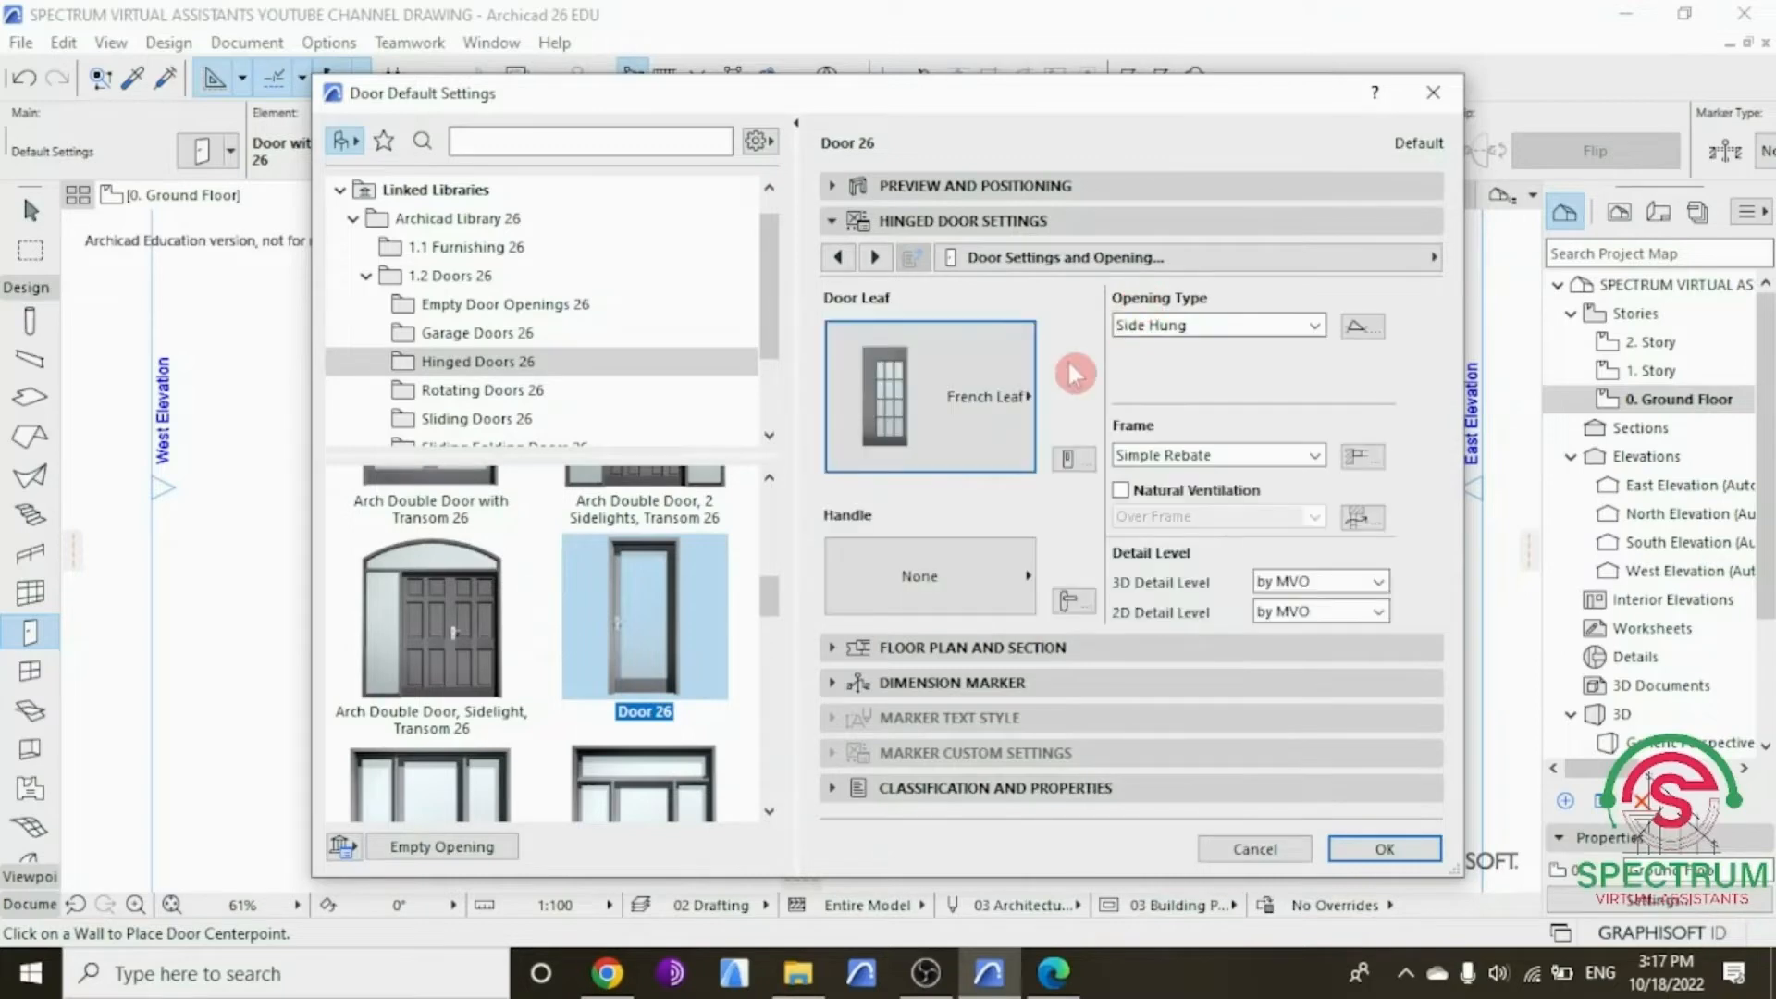
pyautogui.click(934, 590)
pyautogui.scroll(-2, 1100, 758)
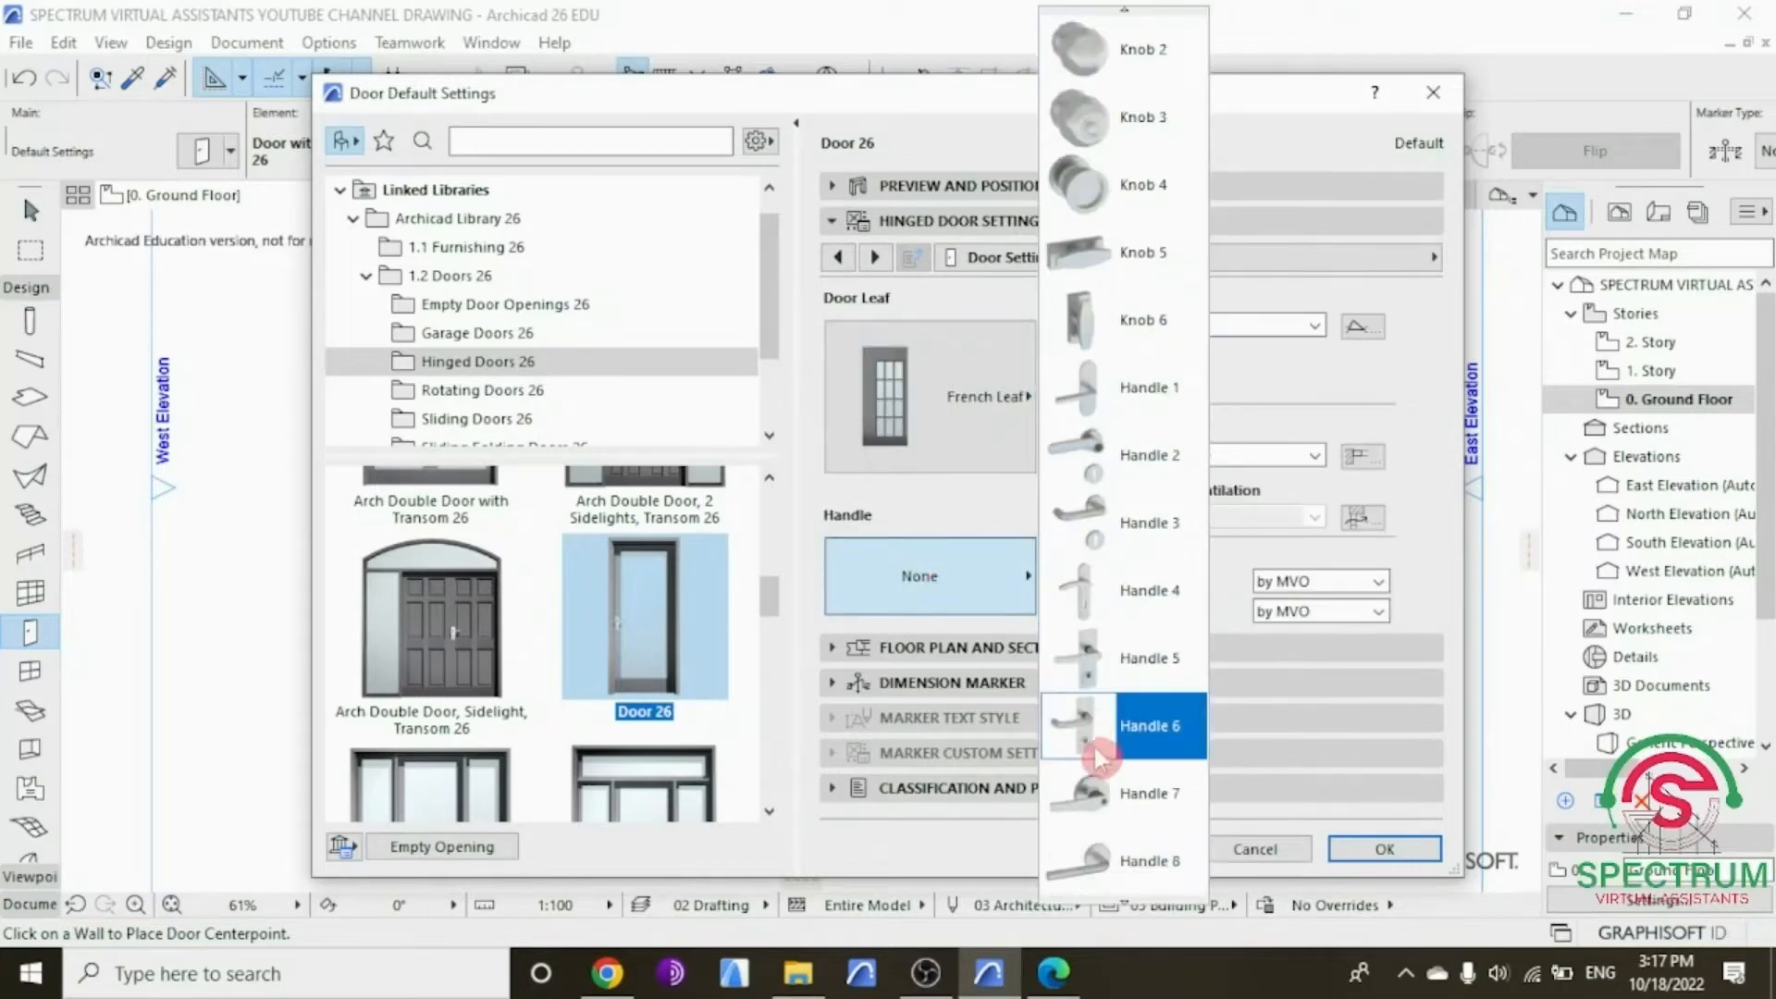
pyautogui.click(1124, 740)
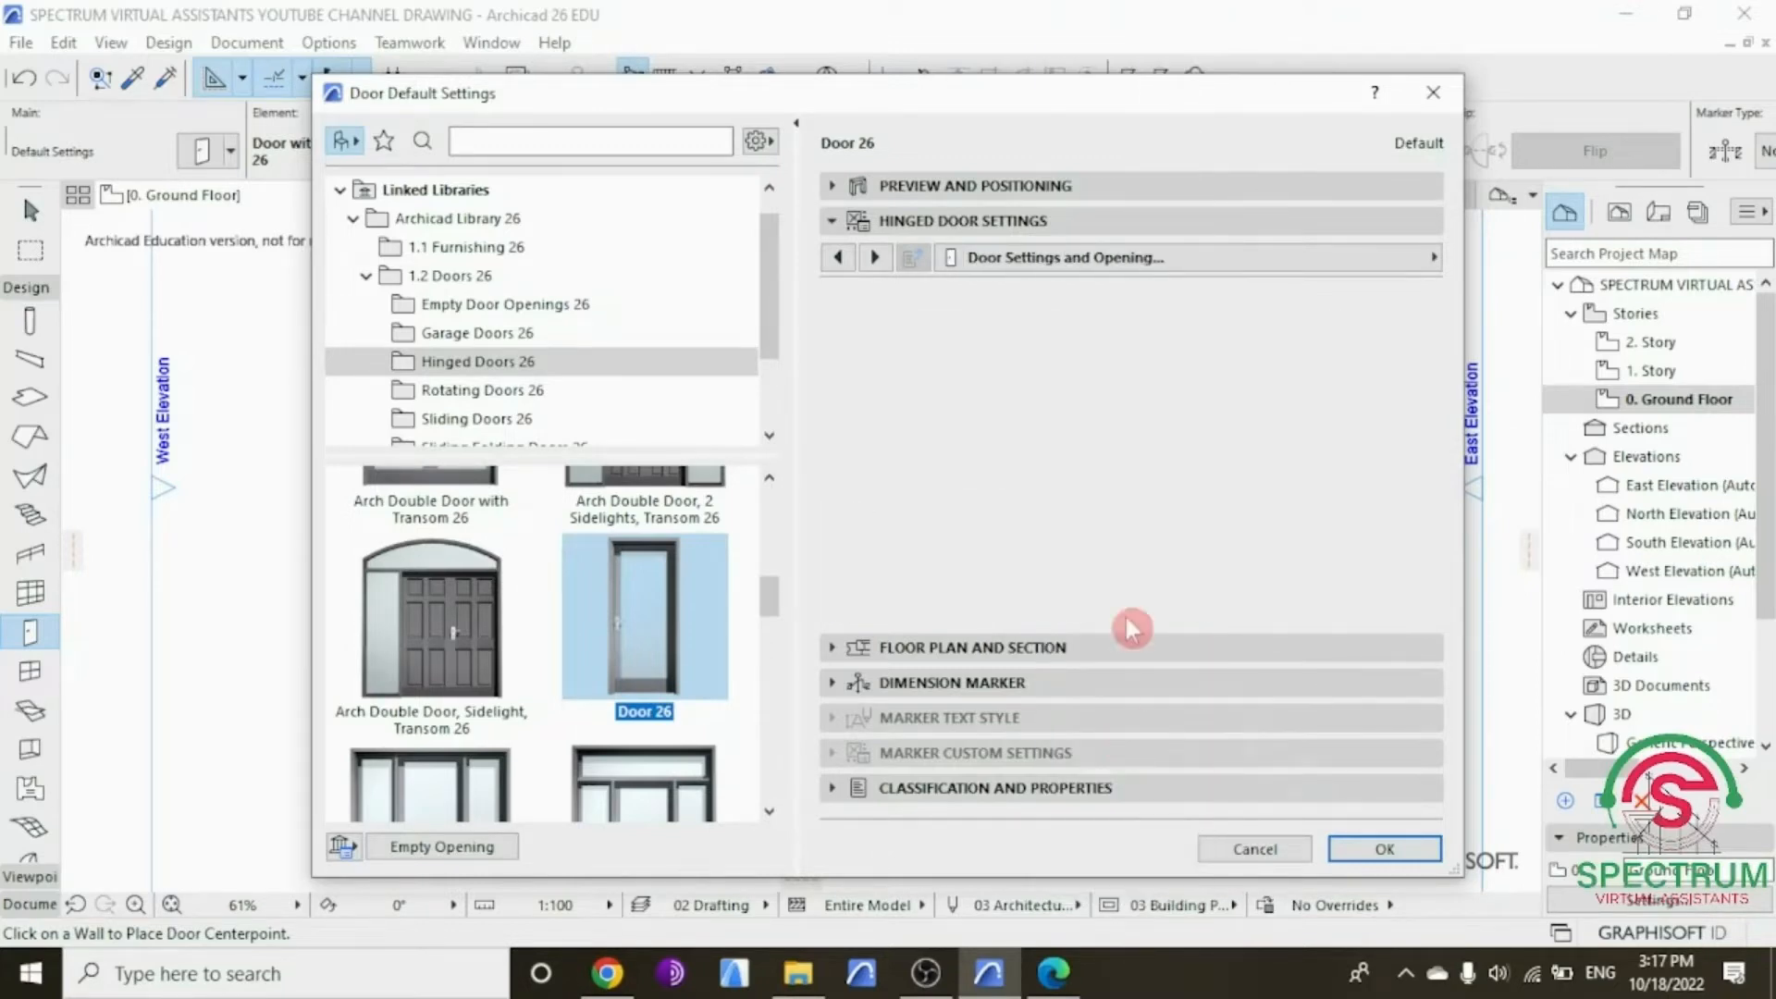
# Step: Turn on uniform door surfaces in the model attributes, set them to Paint - Ivory Black, and accept the door defaults
pyautogui.click(1114, 263)
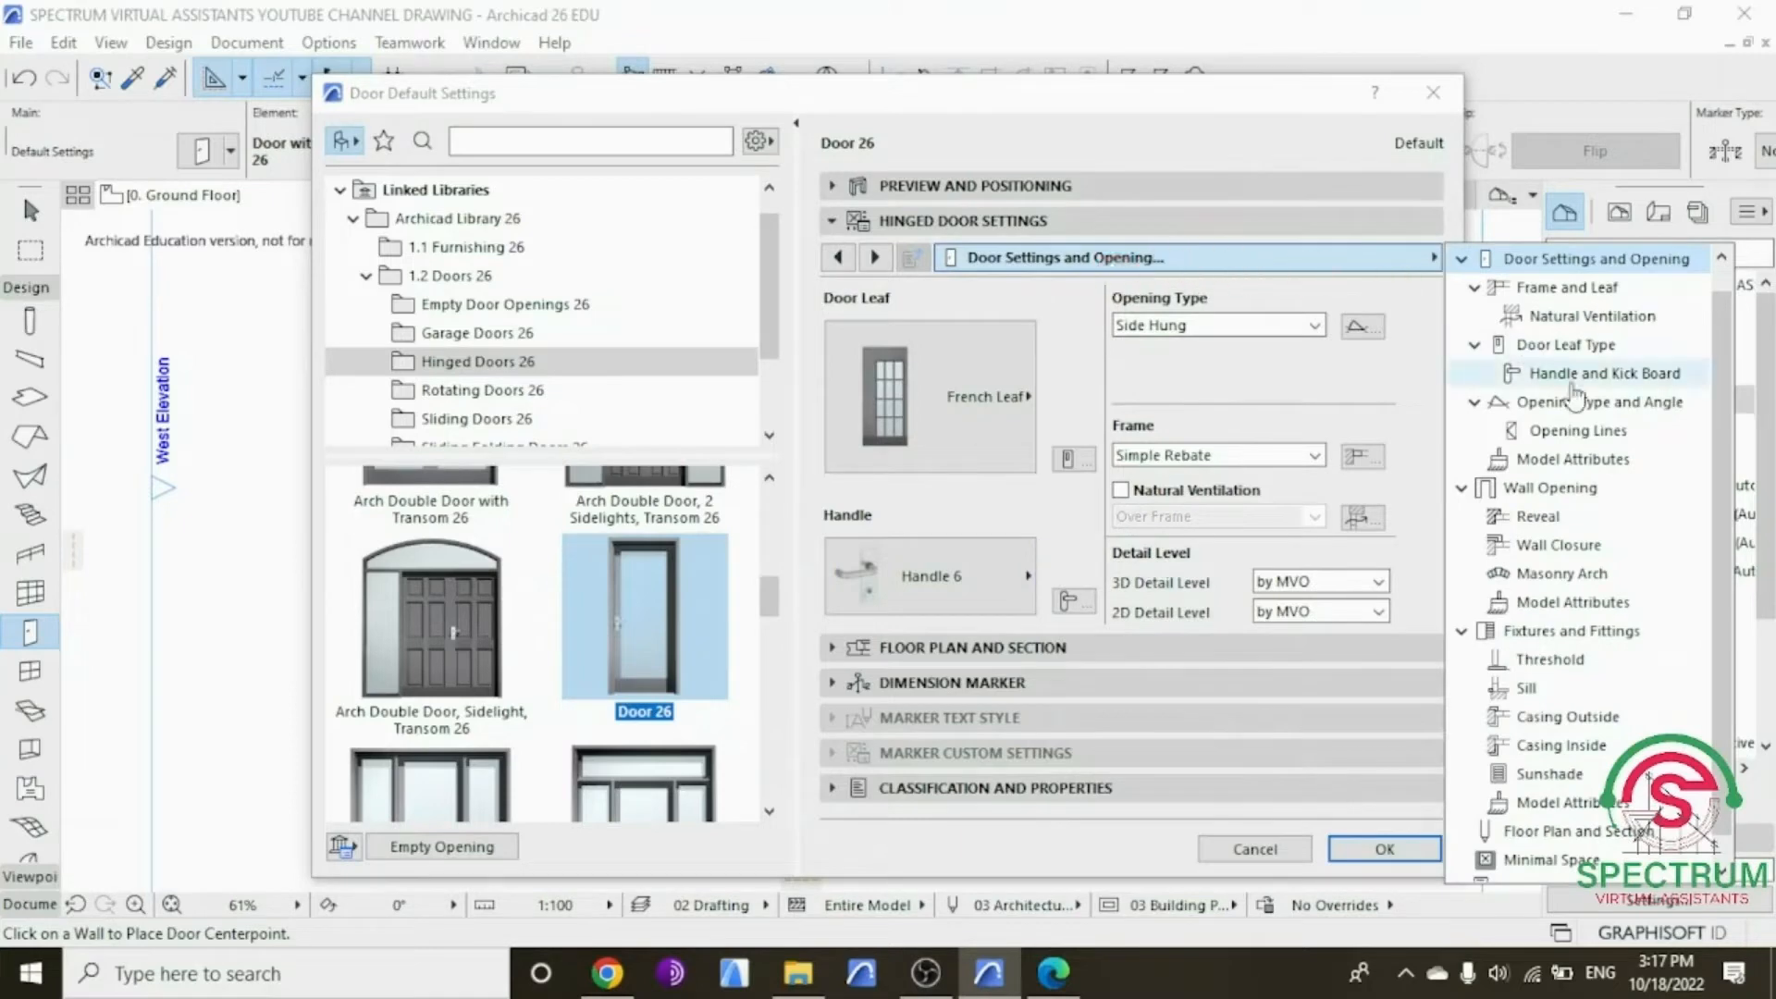
pyautogui.click(1535, 467)
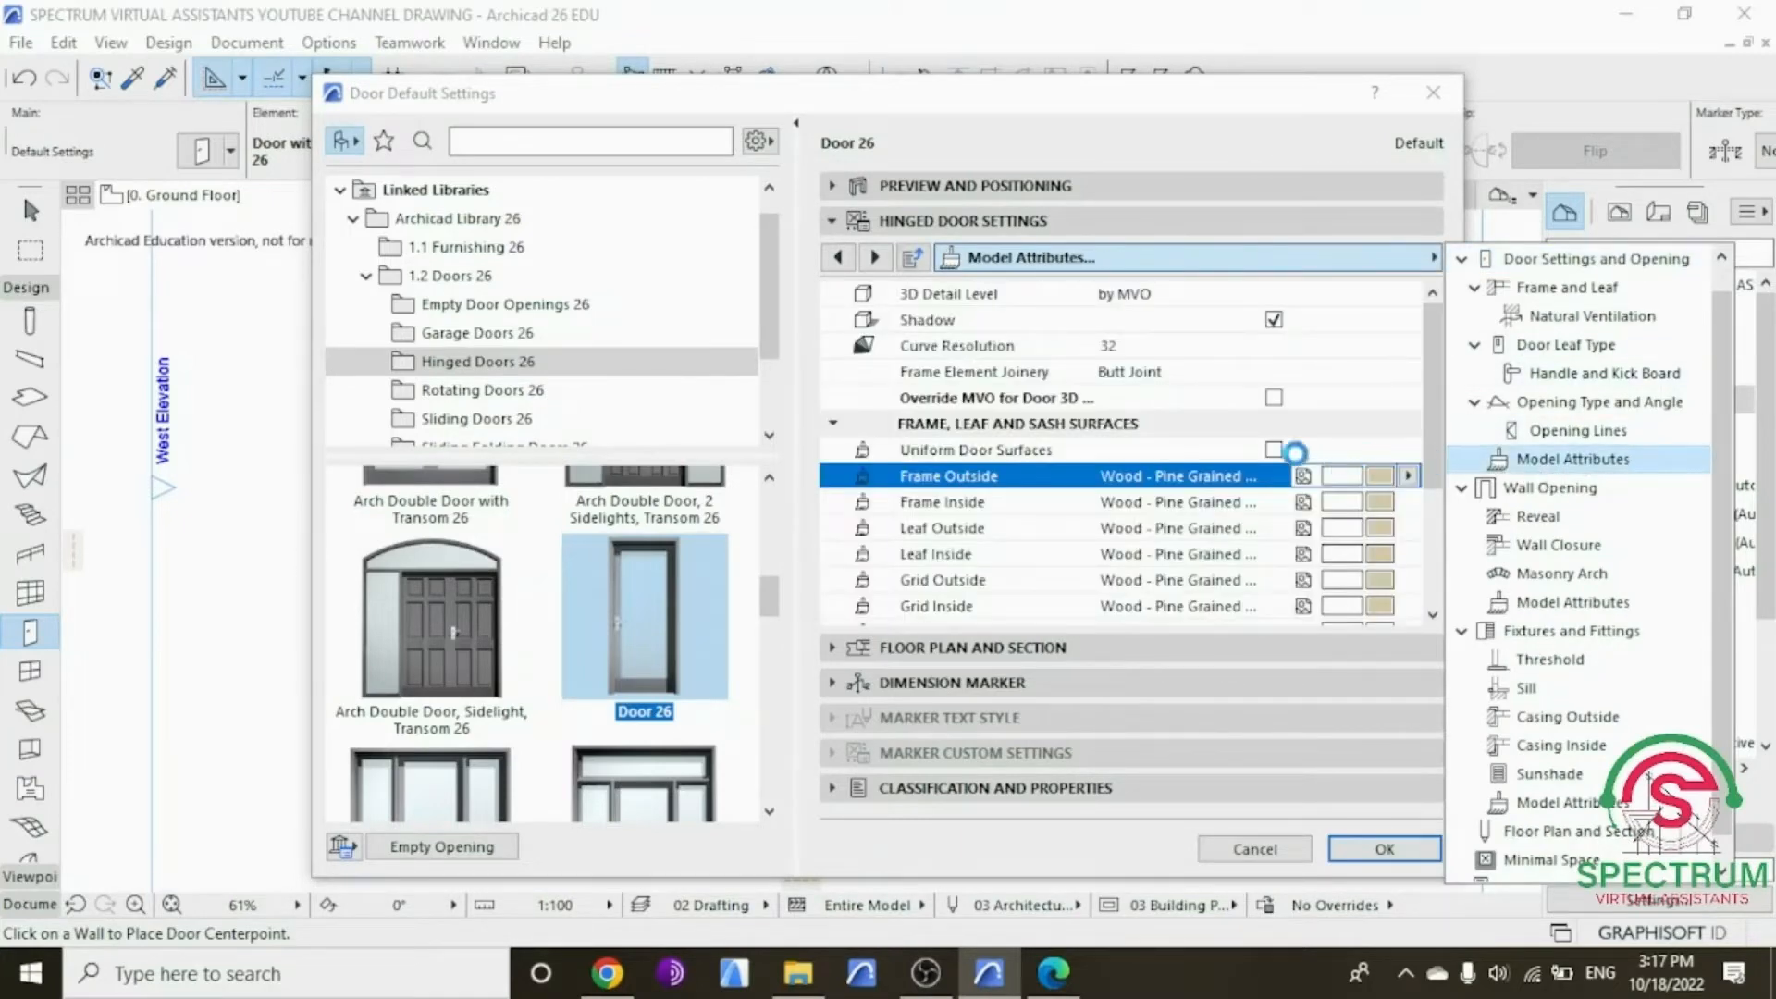
pyautogui.click(1274, 451)
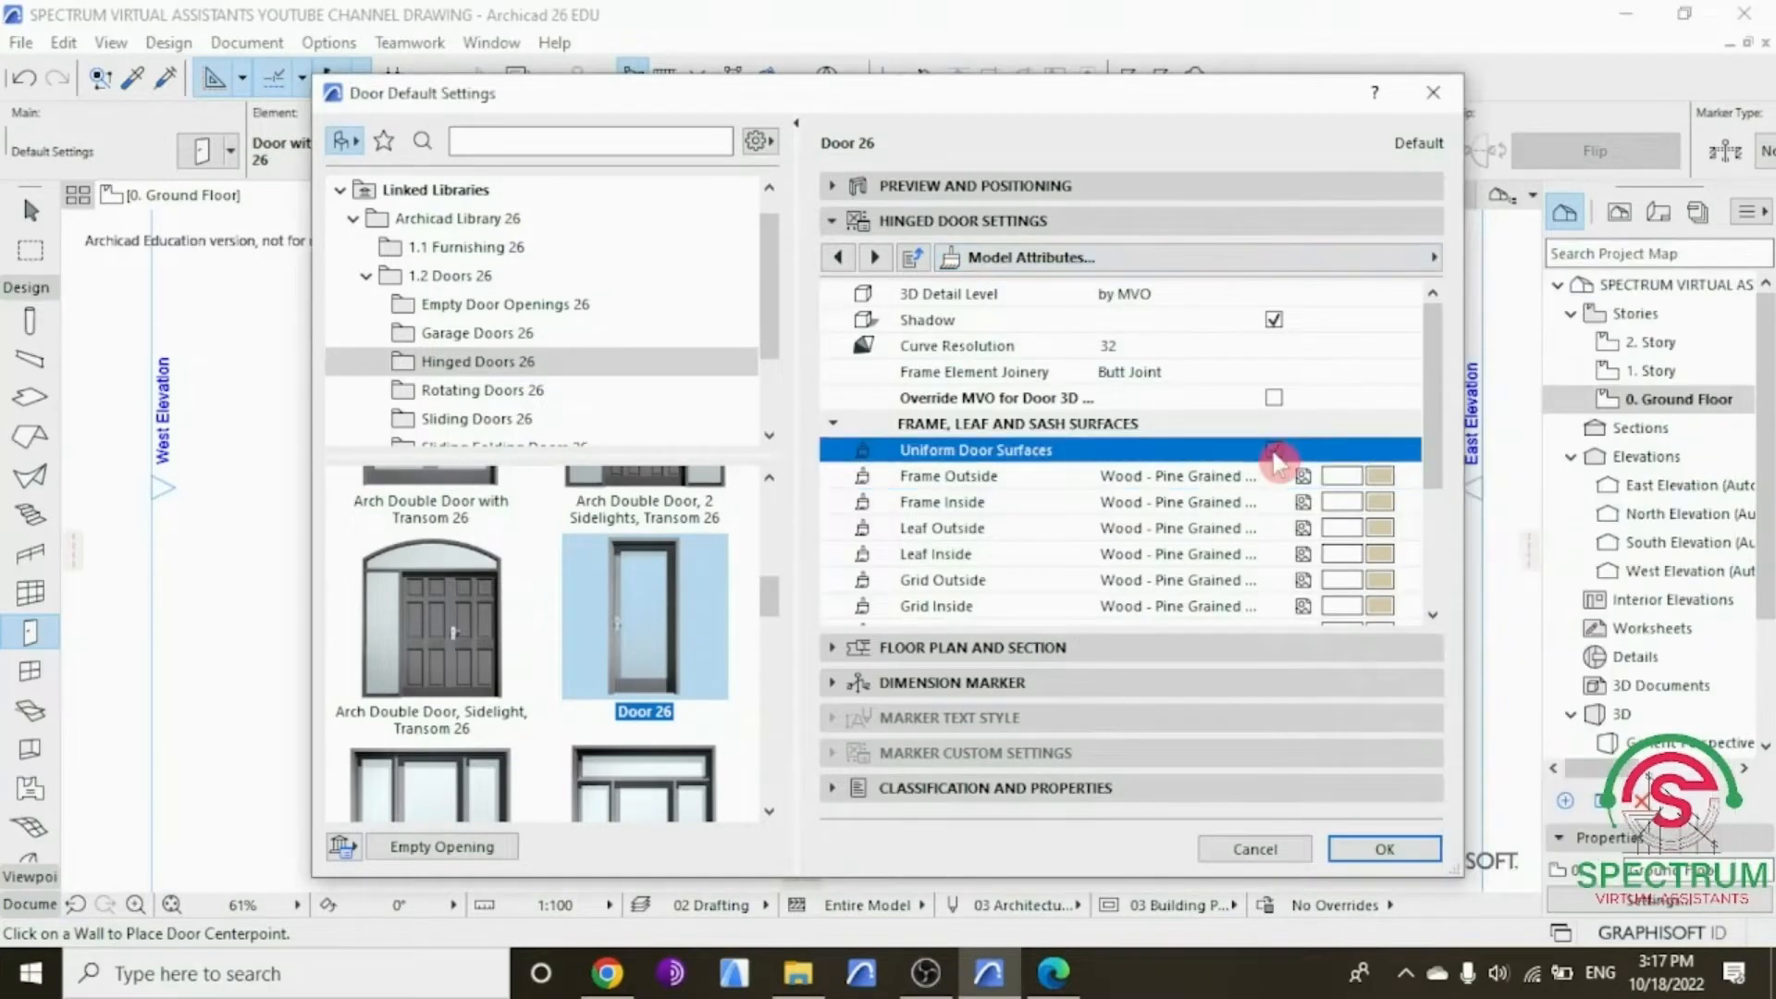
pyautogui.click(1375, 479)
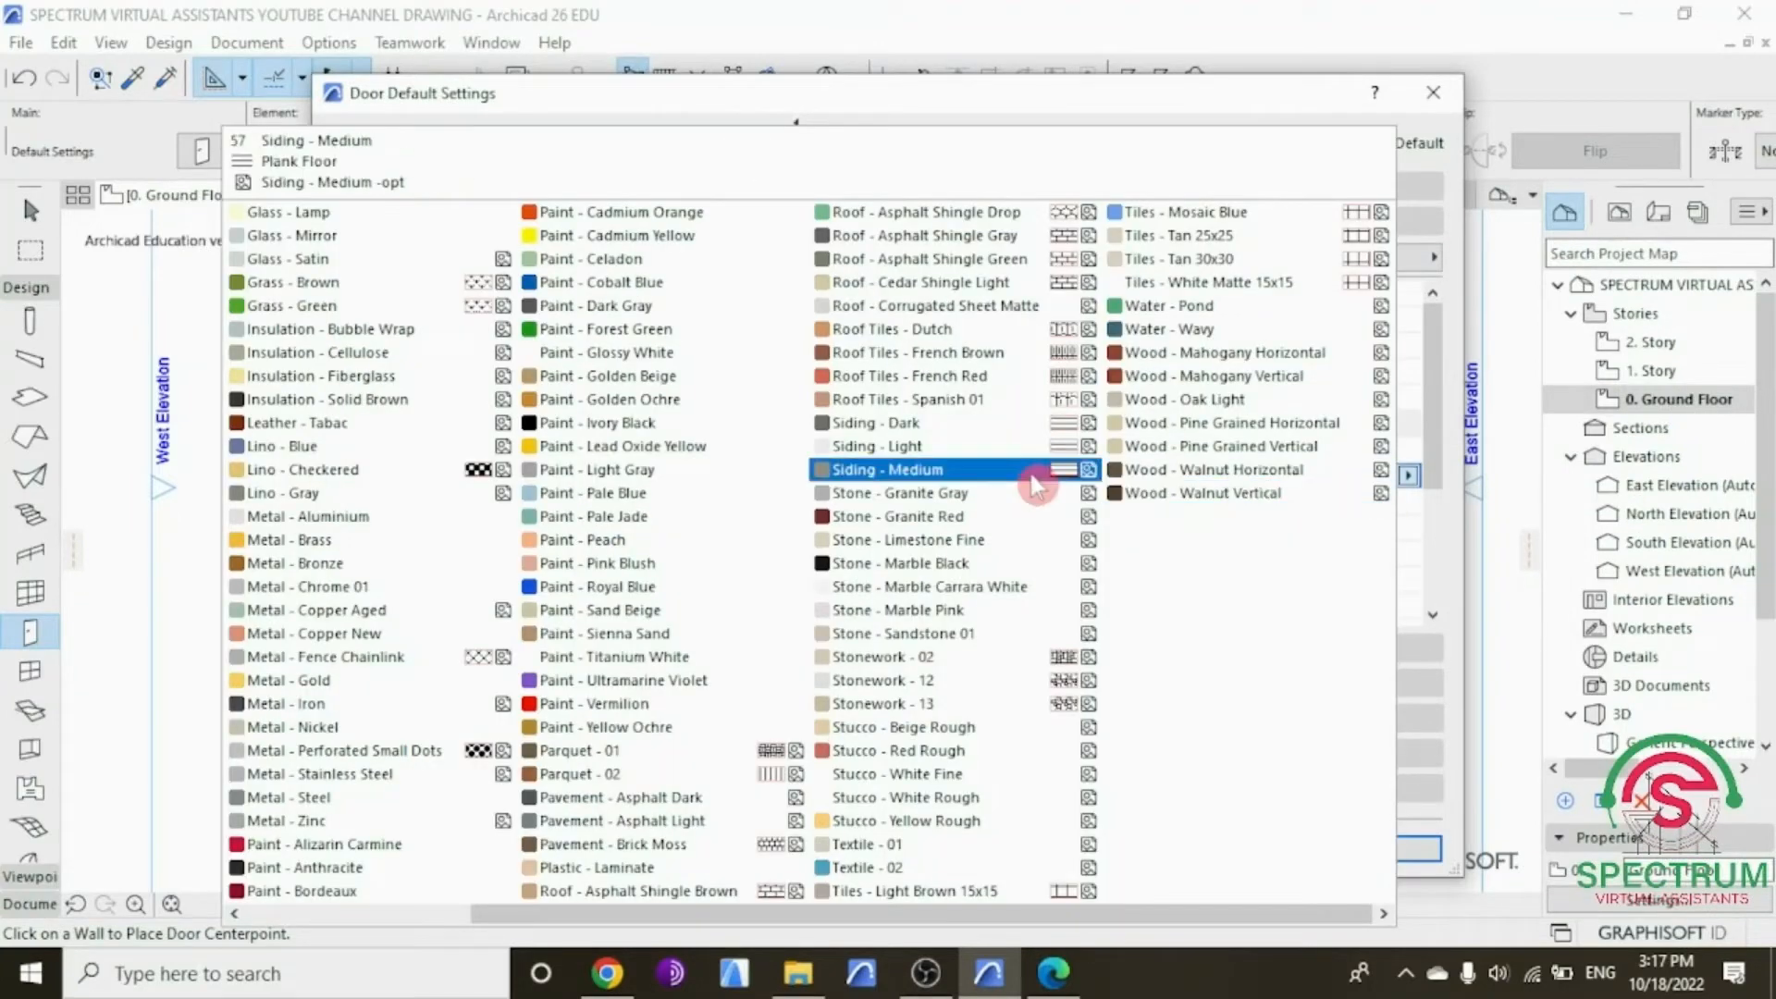
pyautogui.click(629, 423)
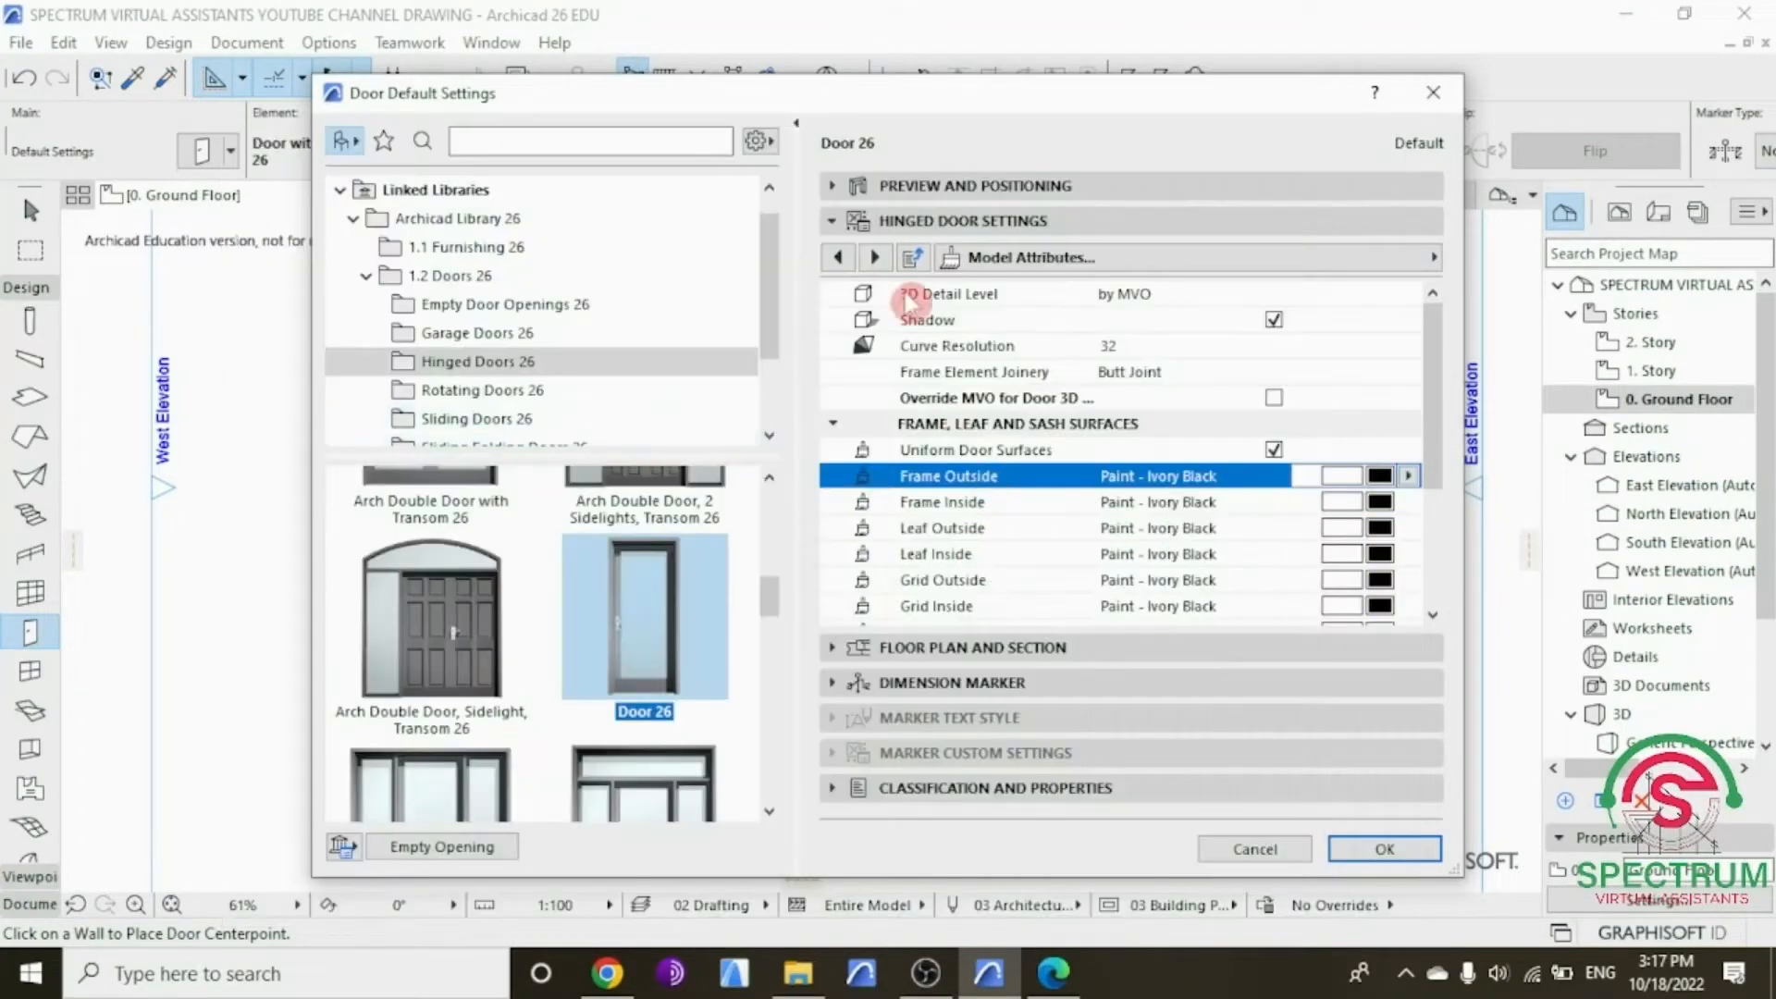
pyautogui.click(832, 221)
pyautogui.click(1382, 692)
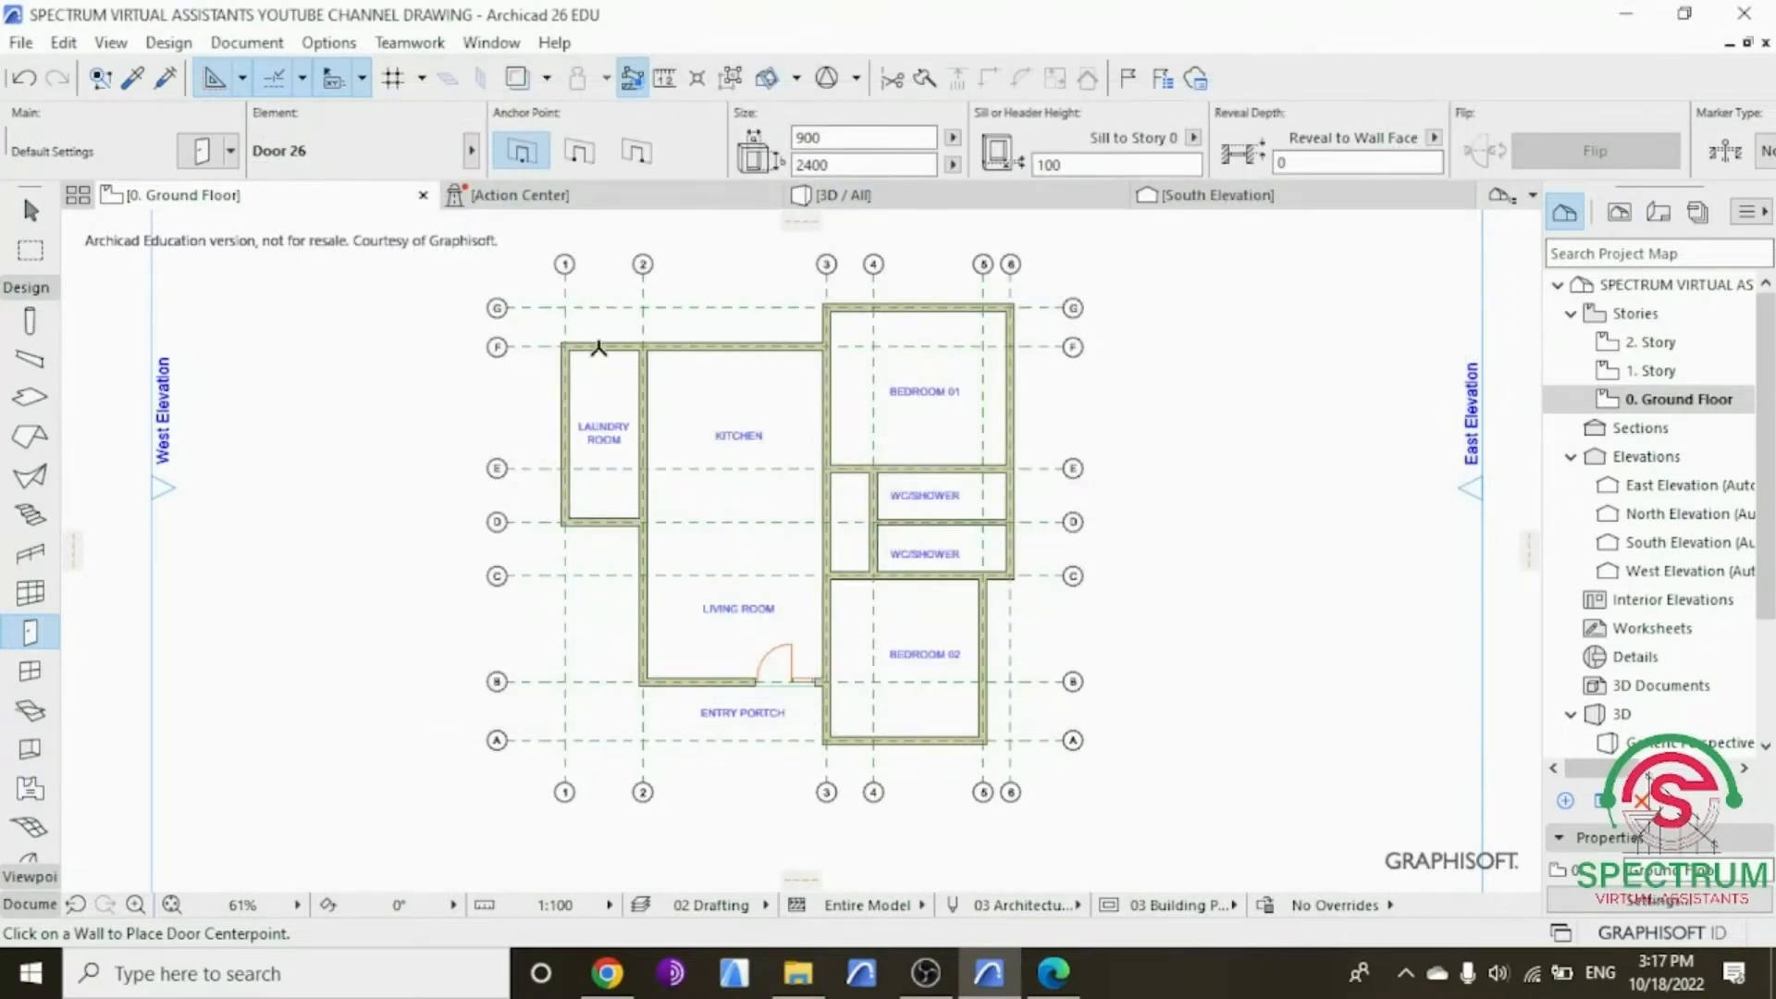
# Step: Place the door in the laundry room's gridline F wall, opening into the room and hinged on the gridline 2 side
pyautogui.scroll(5, 598, 349)
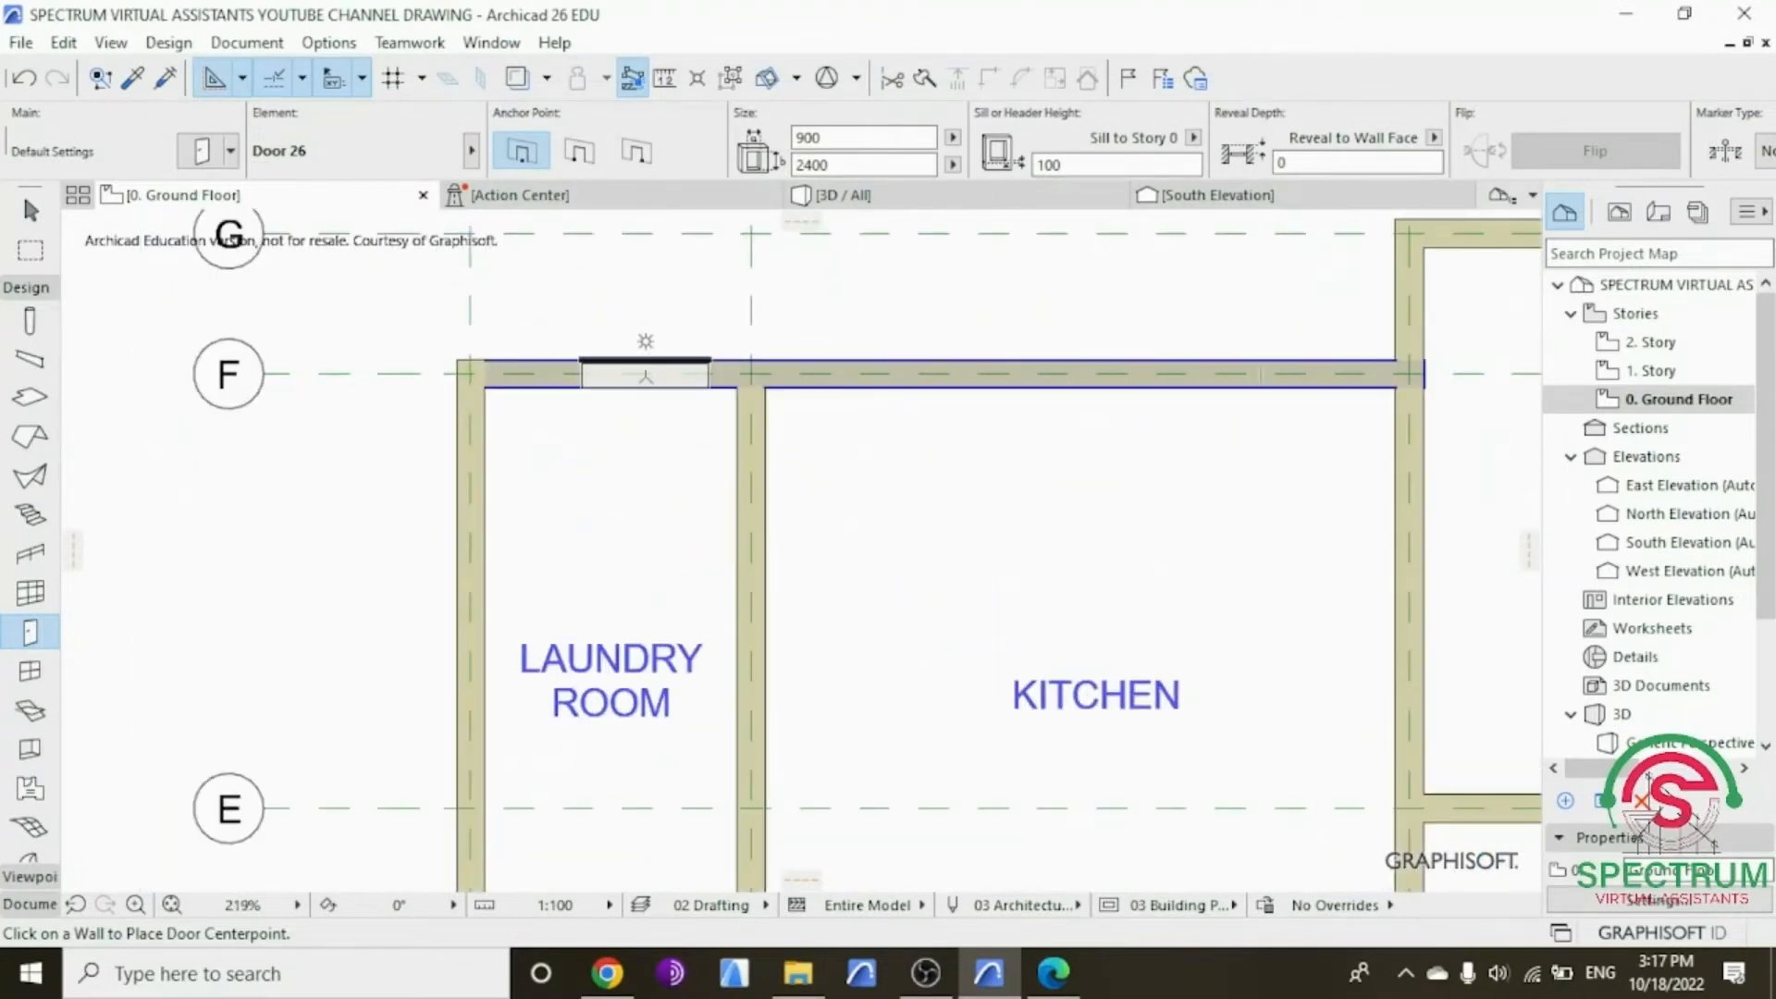
pyautogui.click(645, 374)
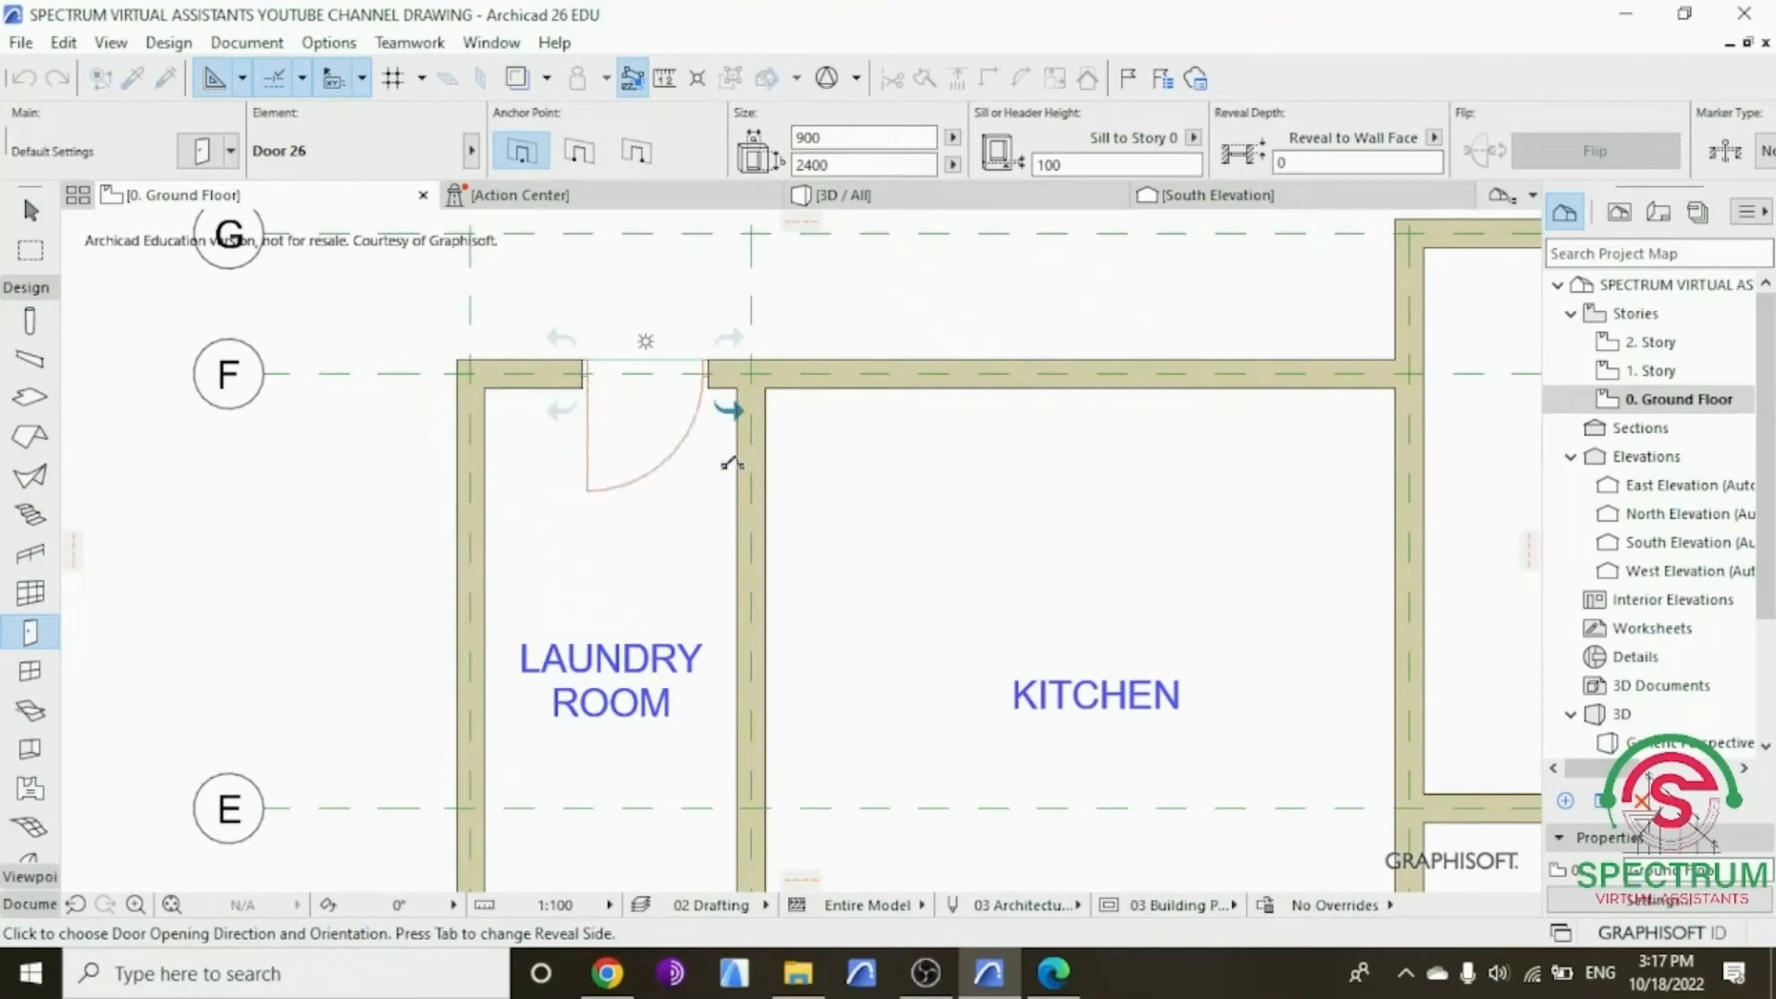
pyautogui.click(700, 477)
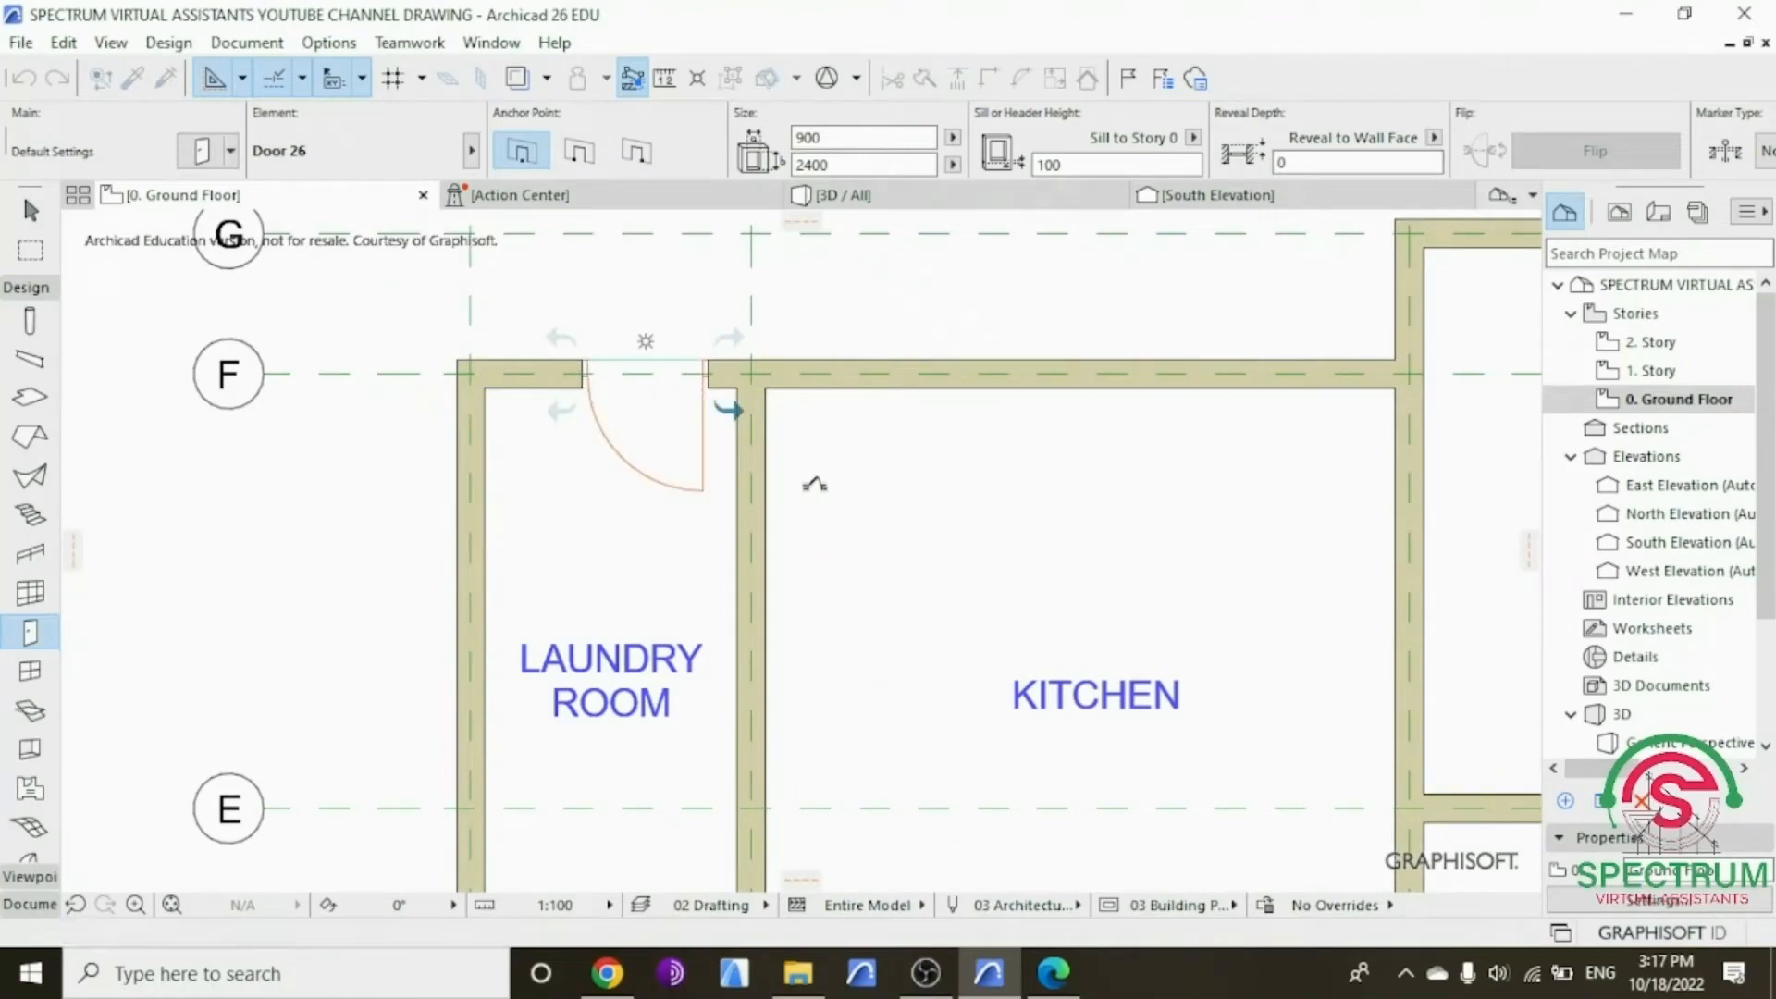
pyautogui.press('Escape')
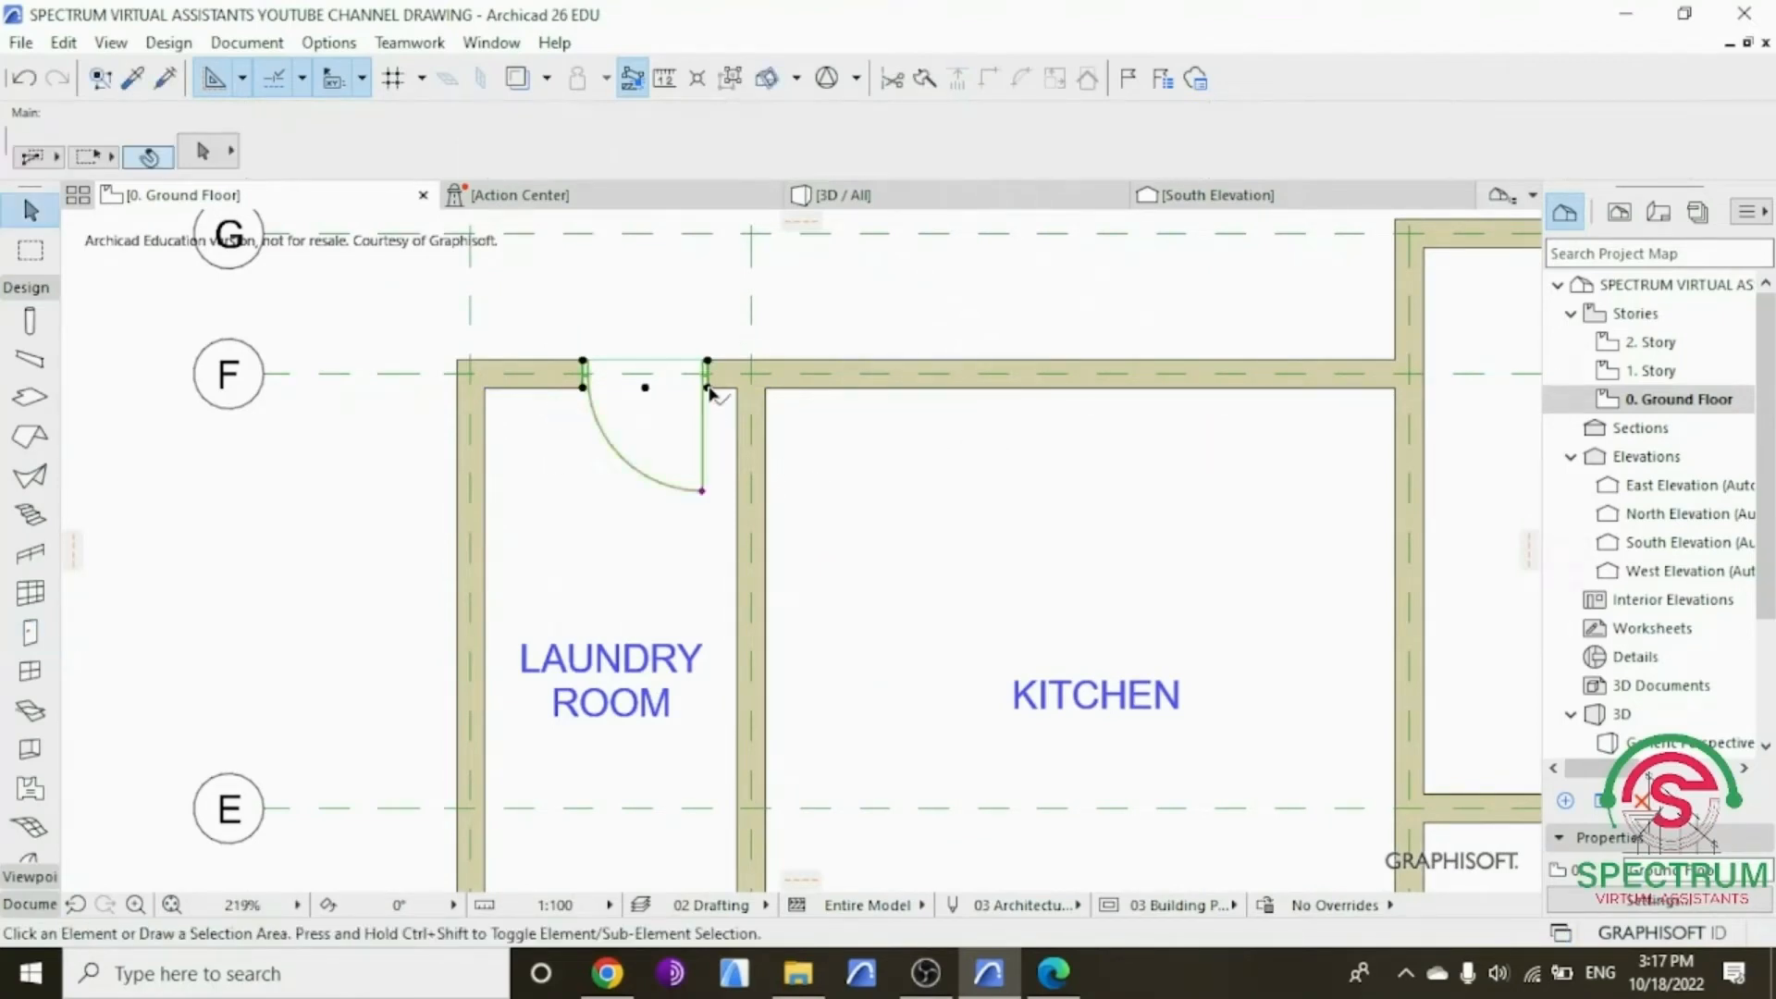
# Step: Move the laundry room door along its wall until its jamb meets the inner face of the gridline 2 wall
pyautogui.click(709, 390)
pyautogui.rightClick(674, 275)
pyautogui.moveTo(751, 581)
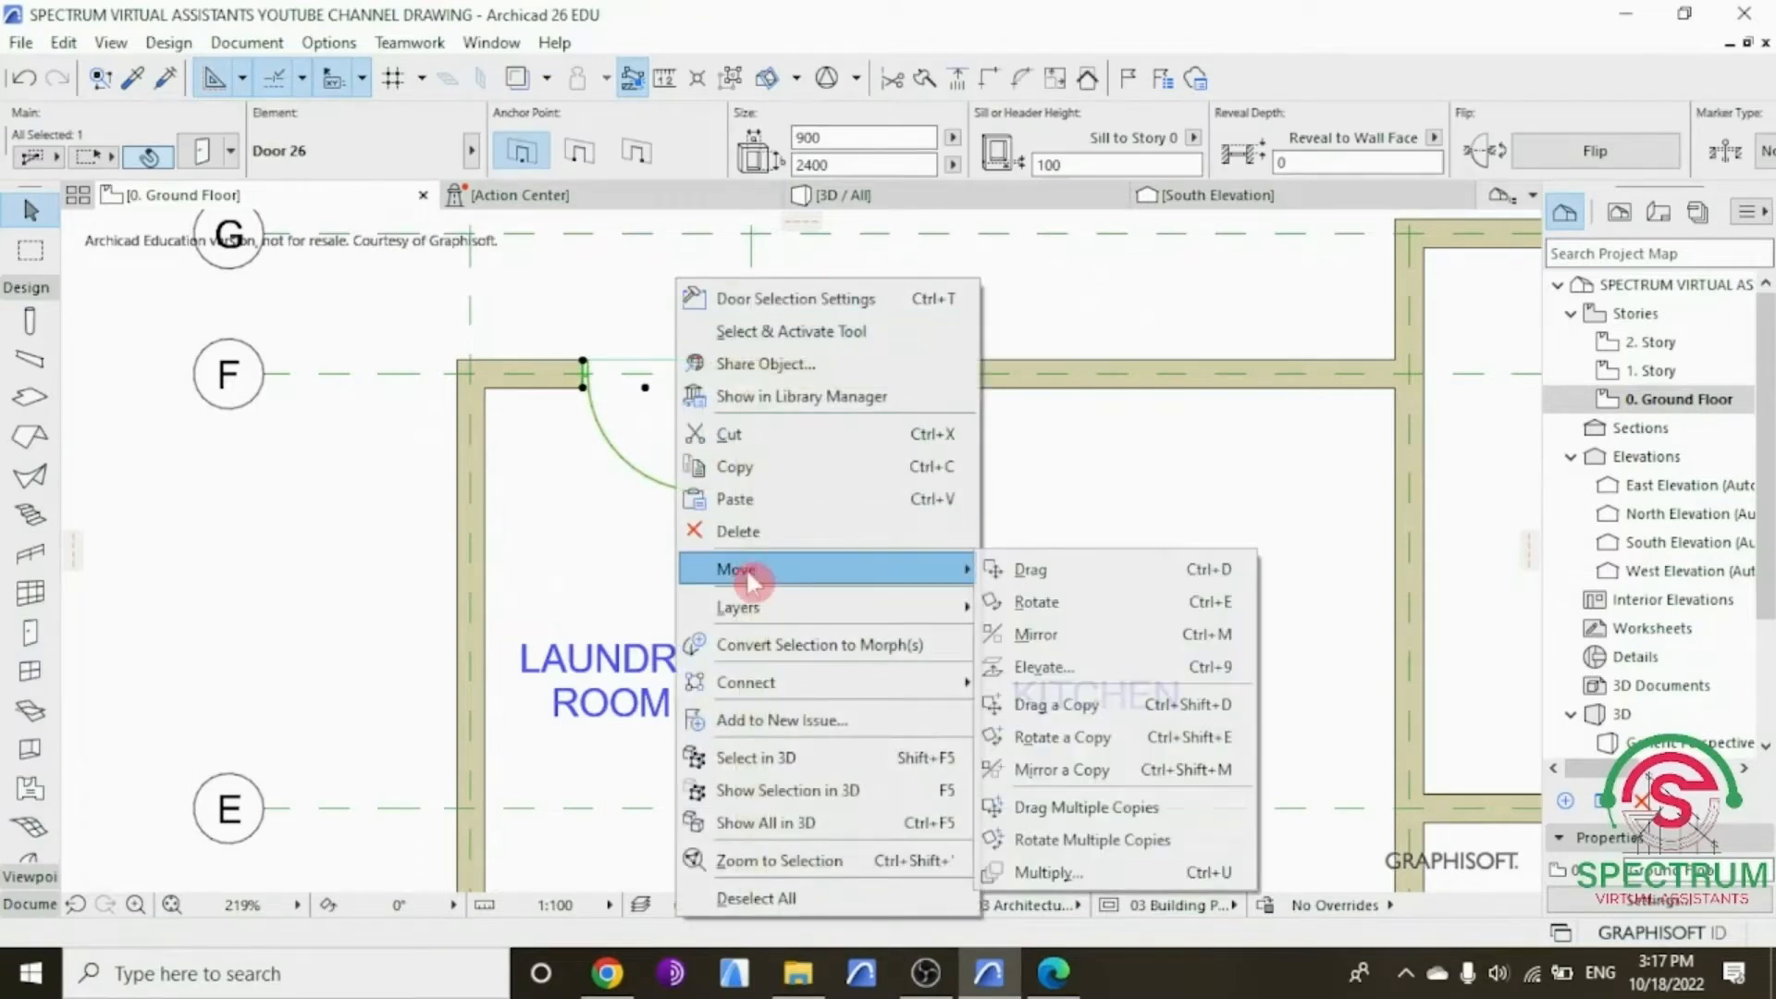
pyautogui.click(1028, 569)
pyautogui.scroll(5, 734, 416)
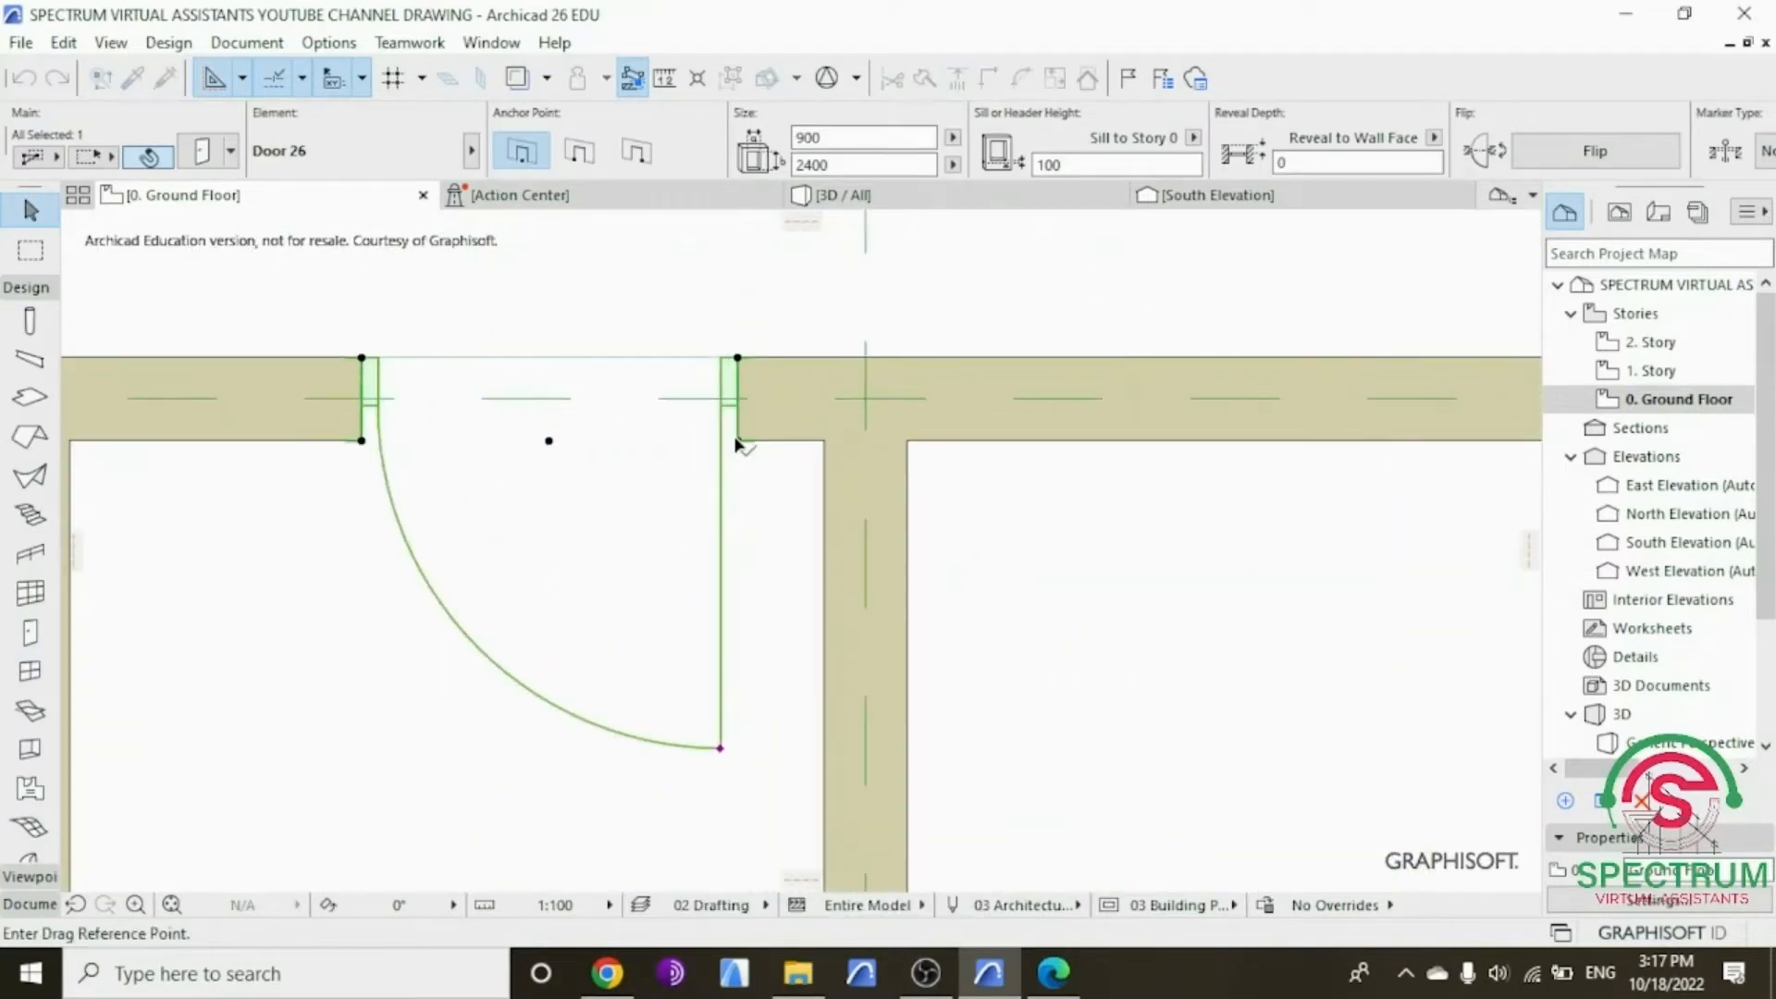
pyautogui.click(737, 442)
pyautogui.click(822, 440)
# Step: Offset the laundry room door 100 away from the gridline 2 wall, toward gridline 1
pyautogui.rightClick(808, 271)
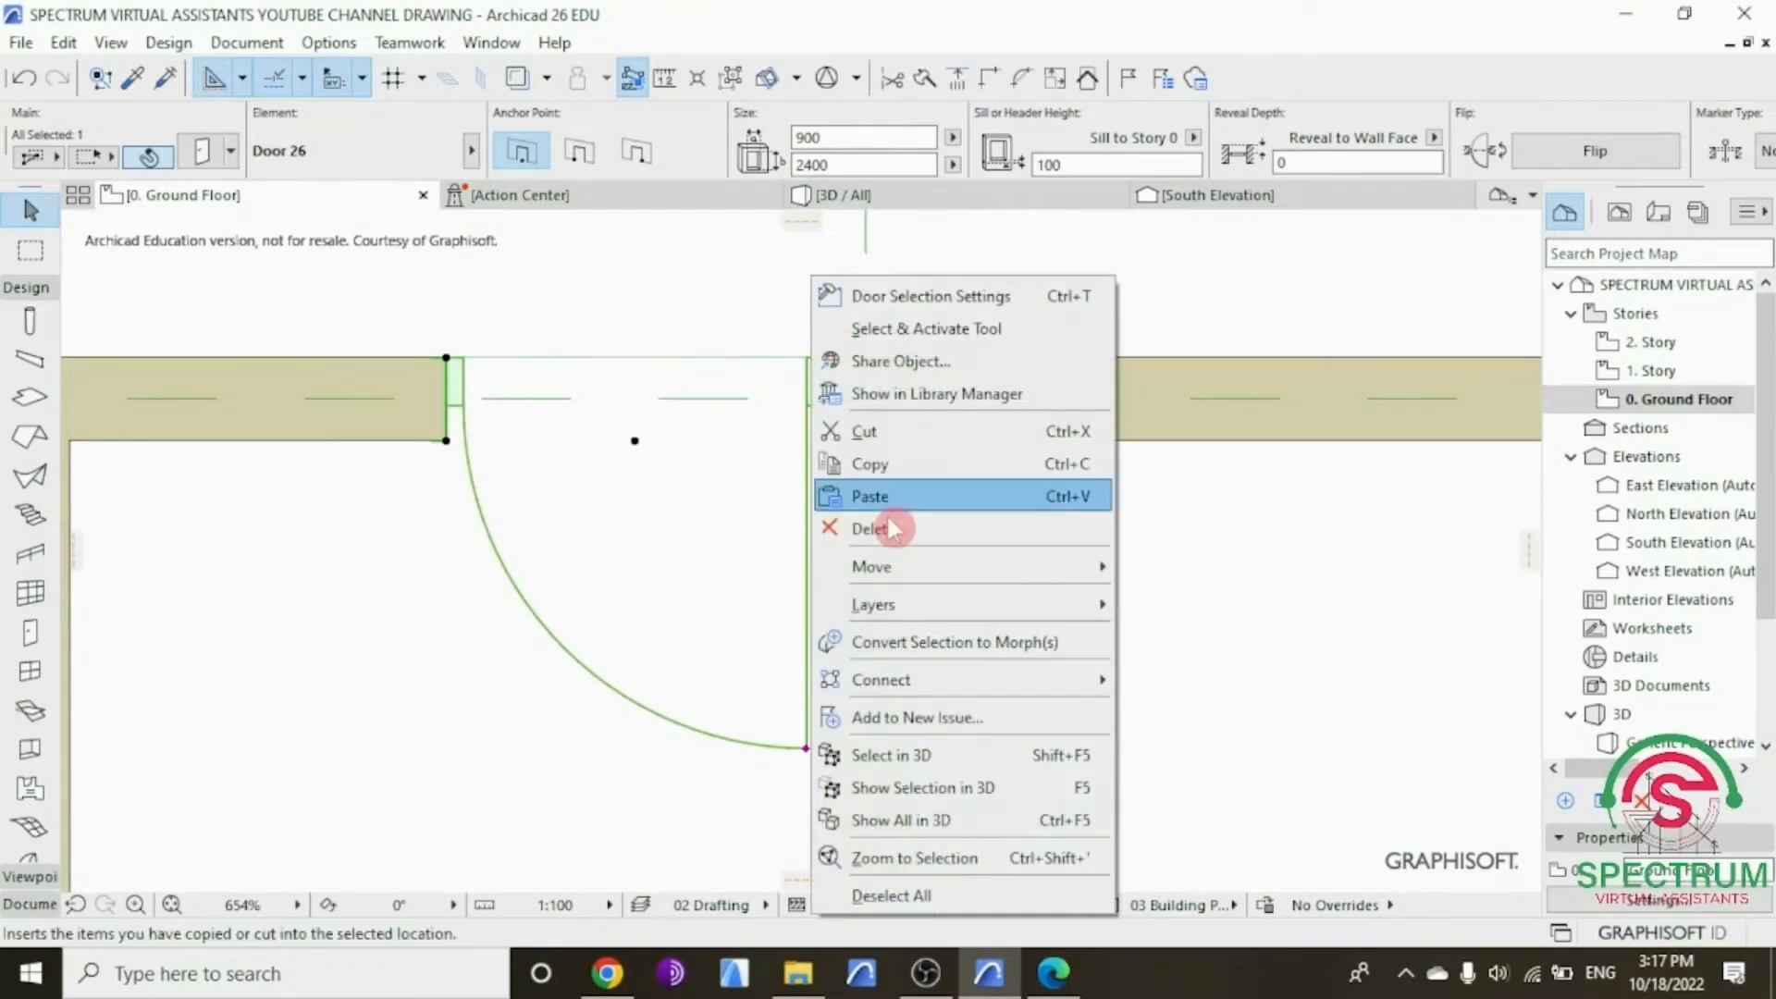
pyautogui.moveTo(871, 566)
pyautogui.click(1167, 462)
pyautogui.click(822, 440)
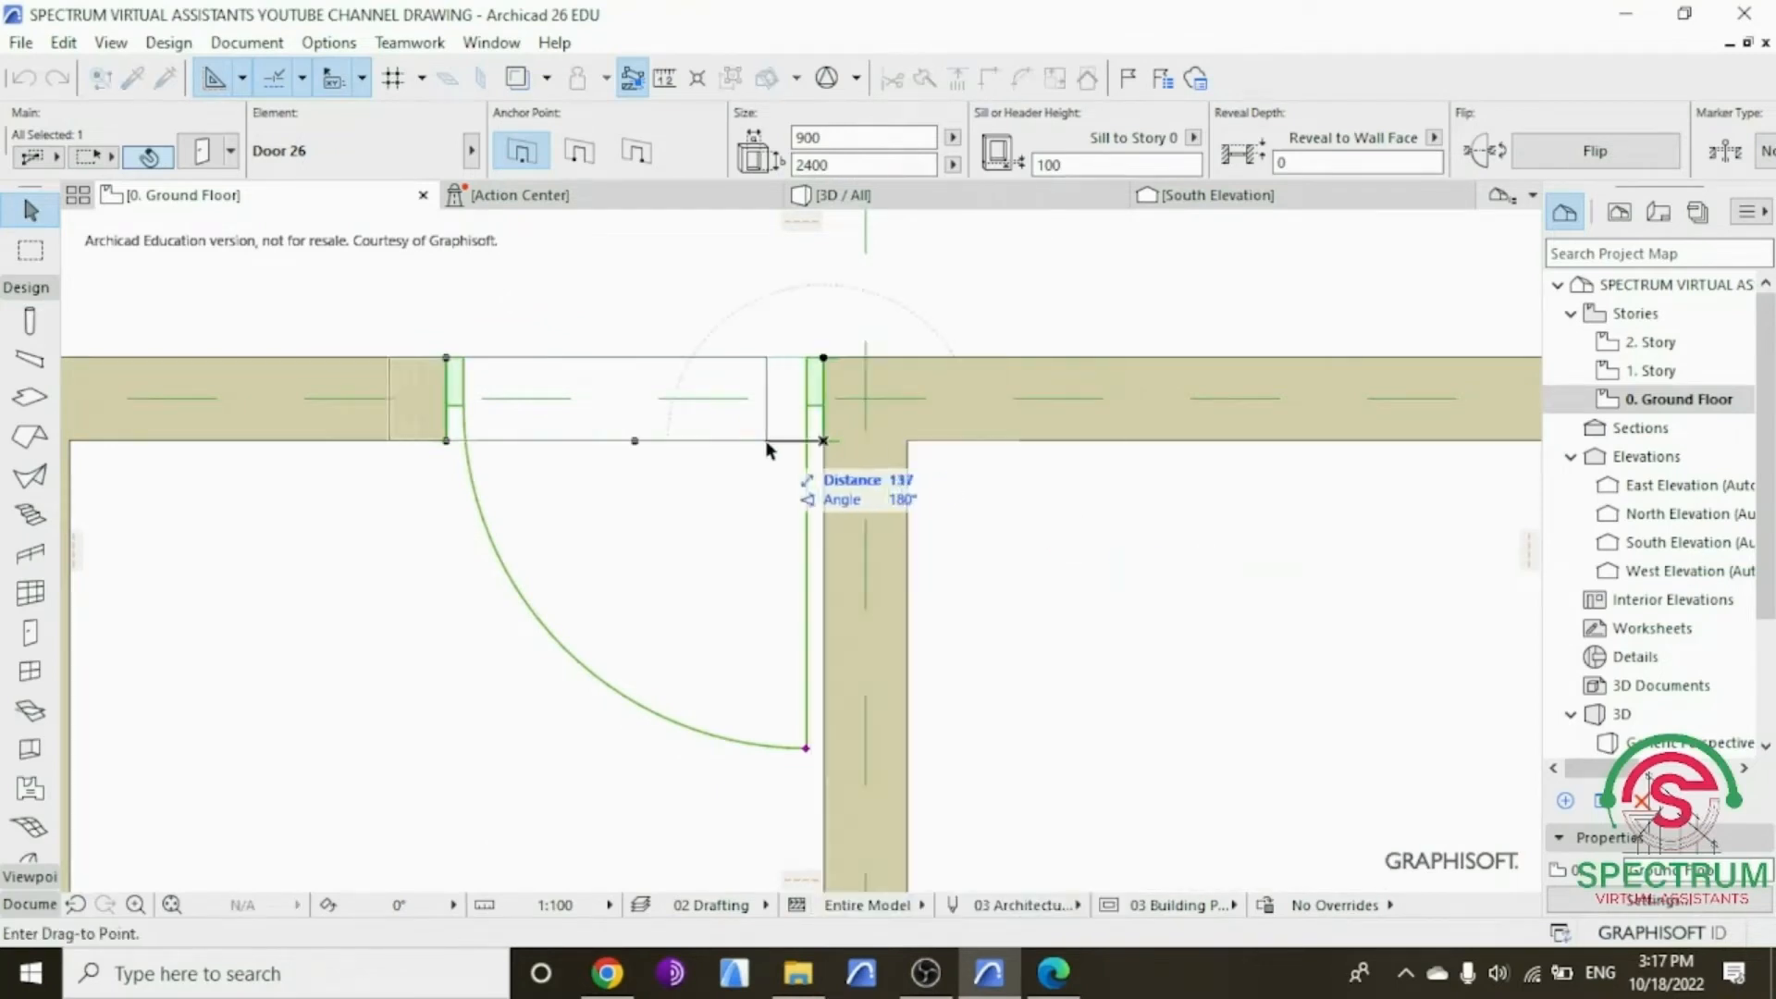
pyautogui.write('100')
pyautogui.press('Return')
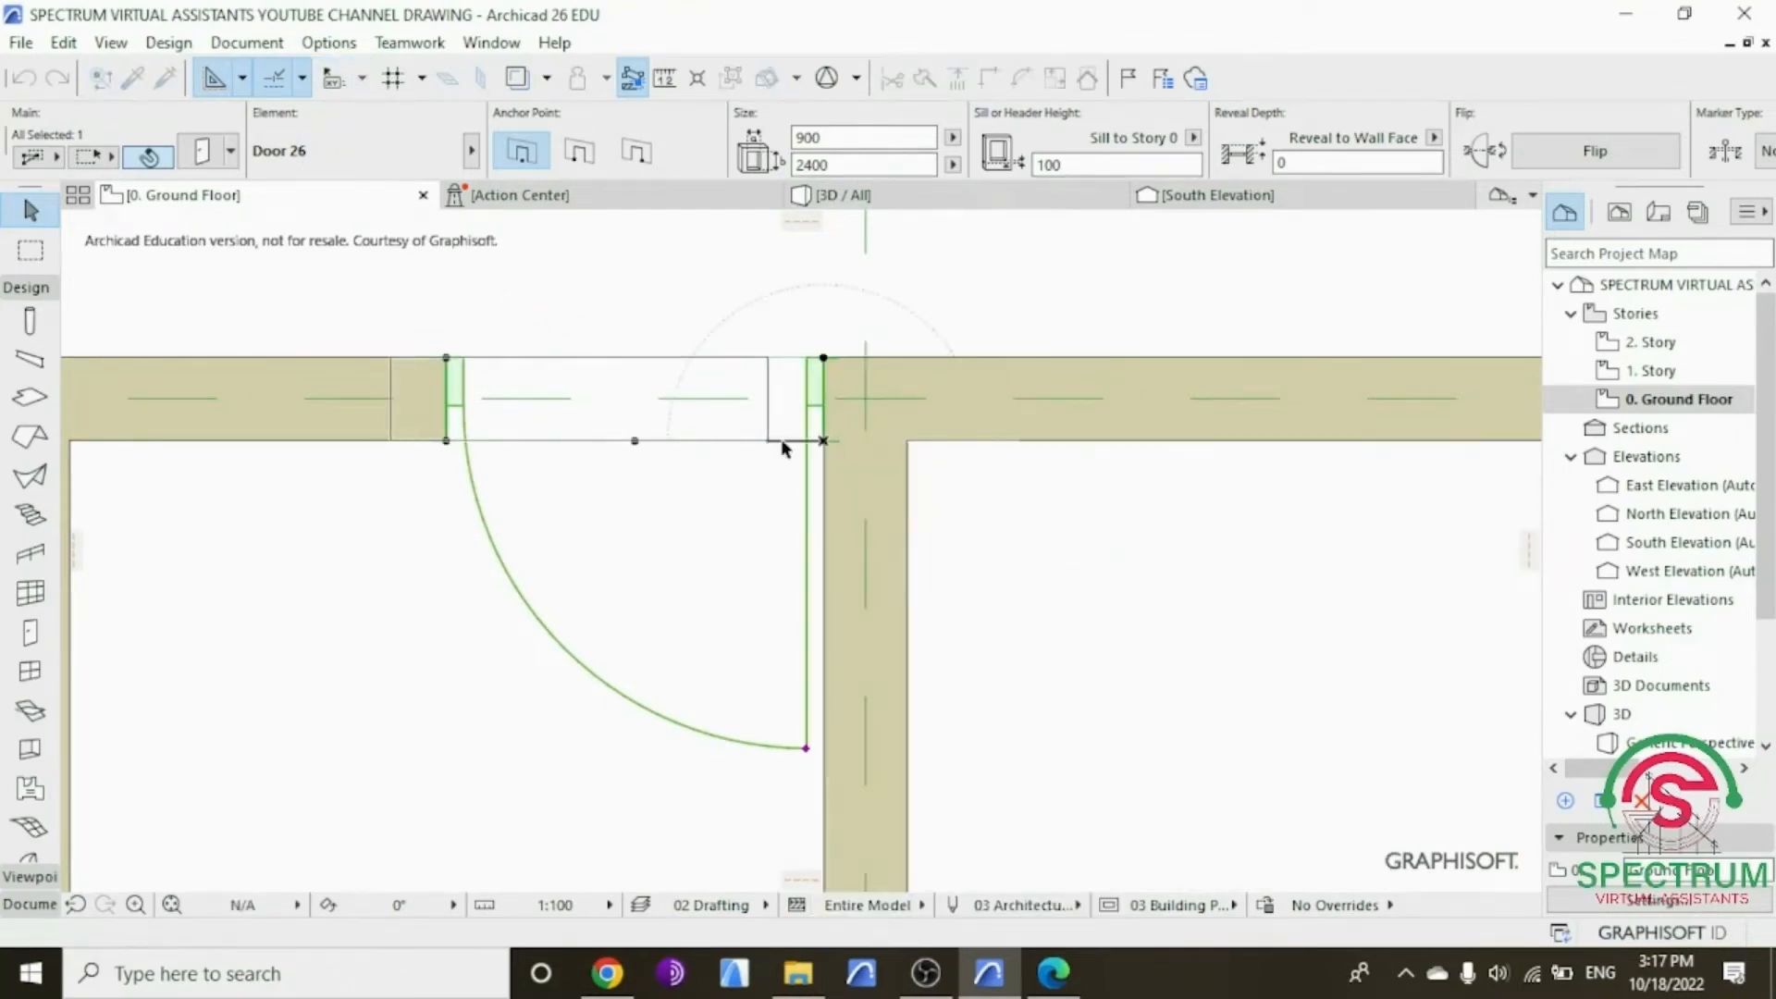
pyautogui.scroll(-5, 756, 460)
pyautogui.scroll(-4, 729, 441)
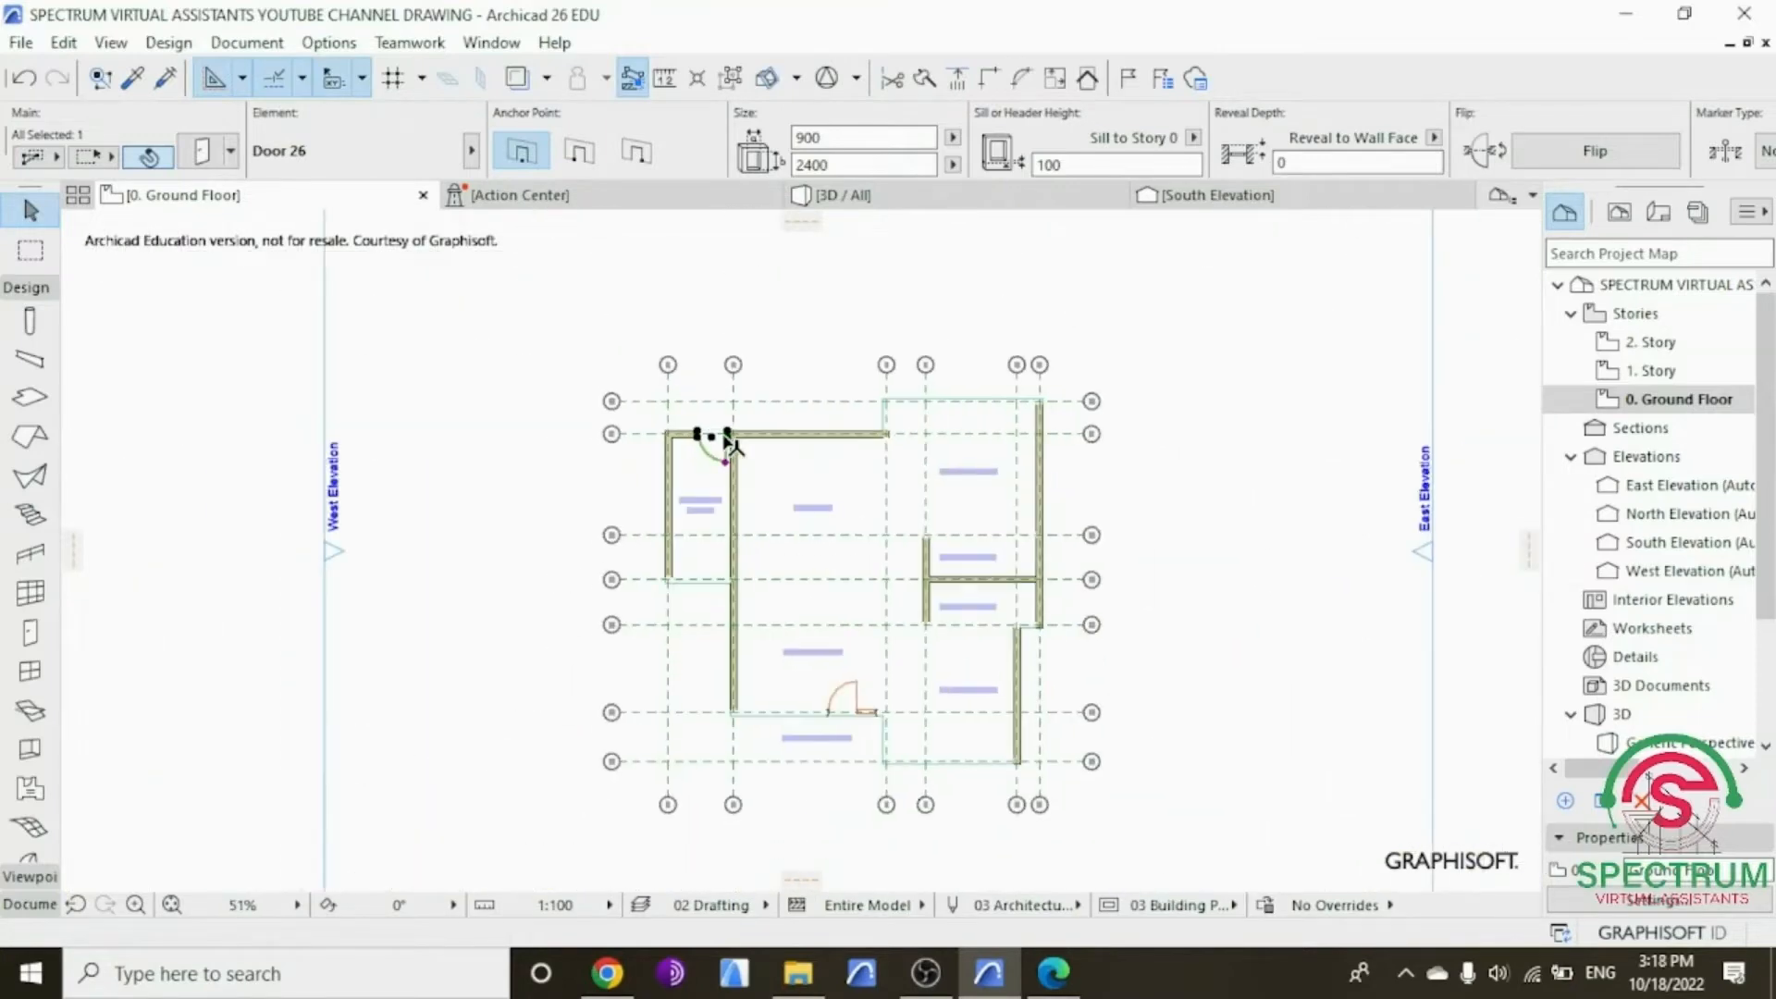
# Step: Examine the laundry and entry doors from several sides in the 3D view, and return to the ground floor plan
pyautogui.click(837, 195)
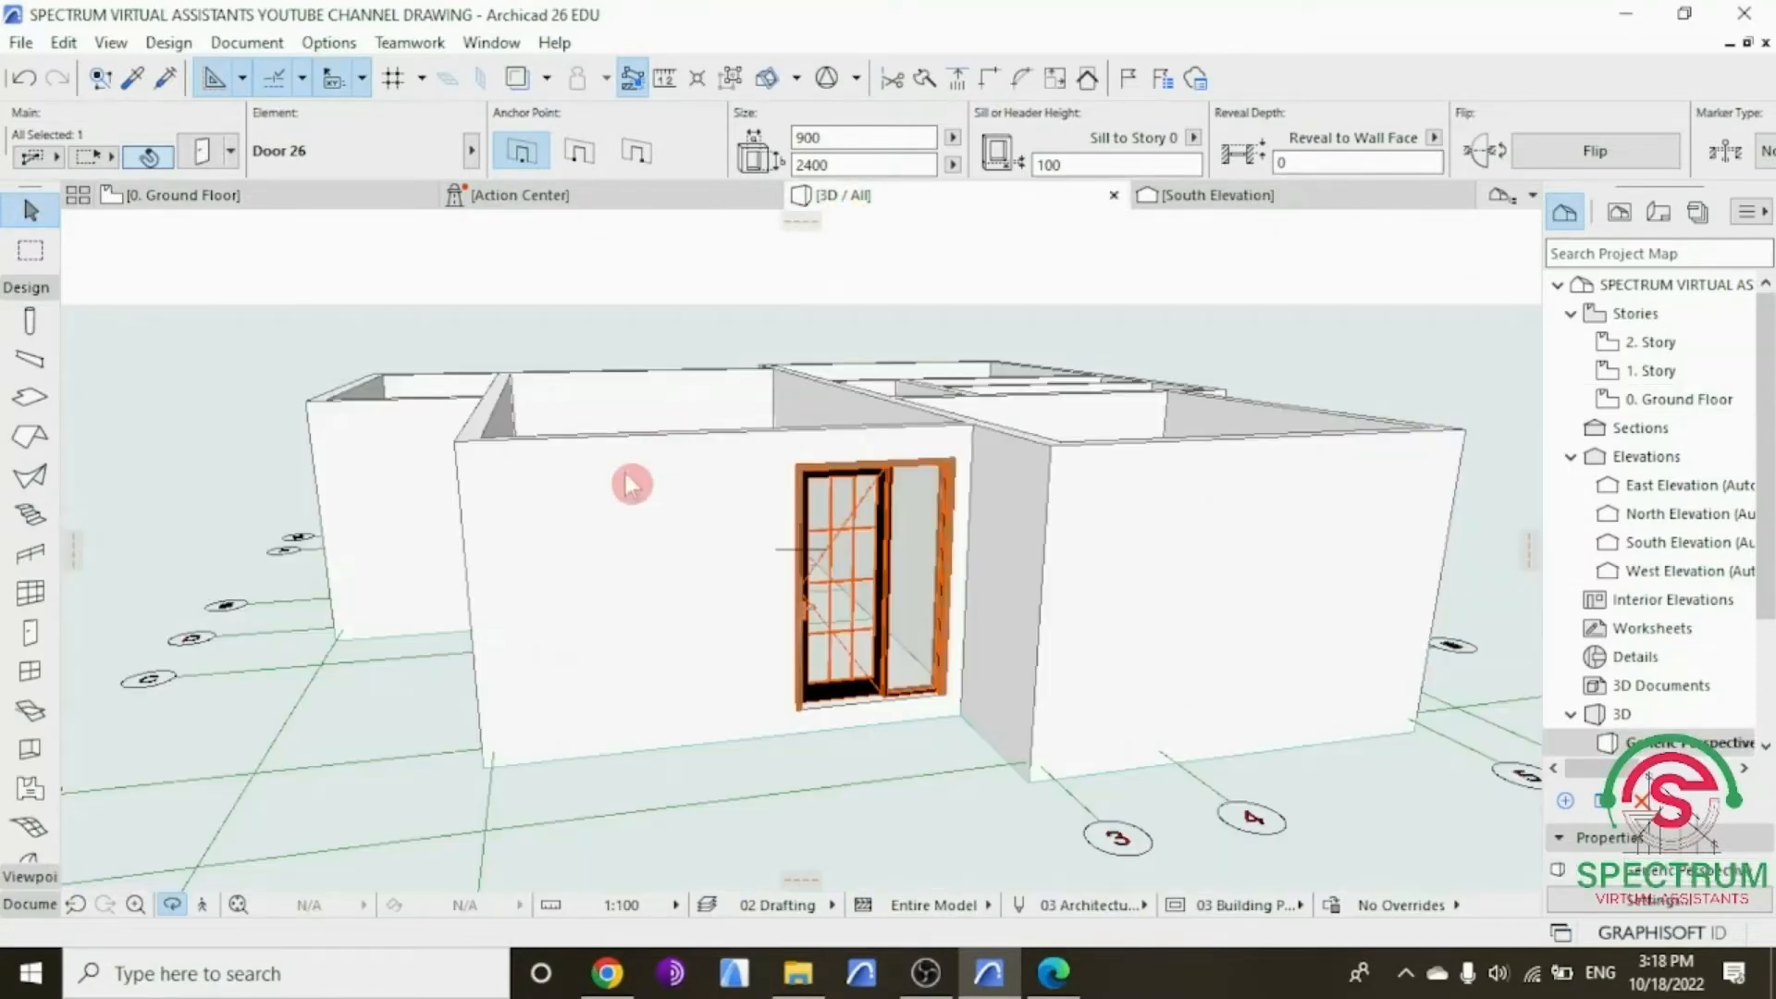
pyautogui.moveTo(540, 394); pyautogui.dragTo(1235, 492)
pyautogui.moveTo(460, 512); pyautogui.dragTo(980, 469)
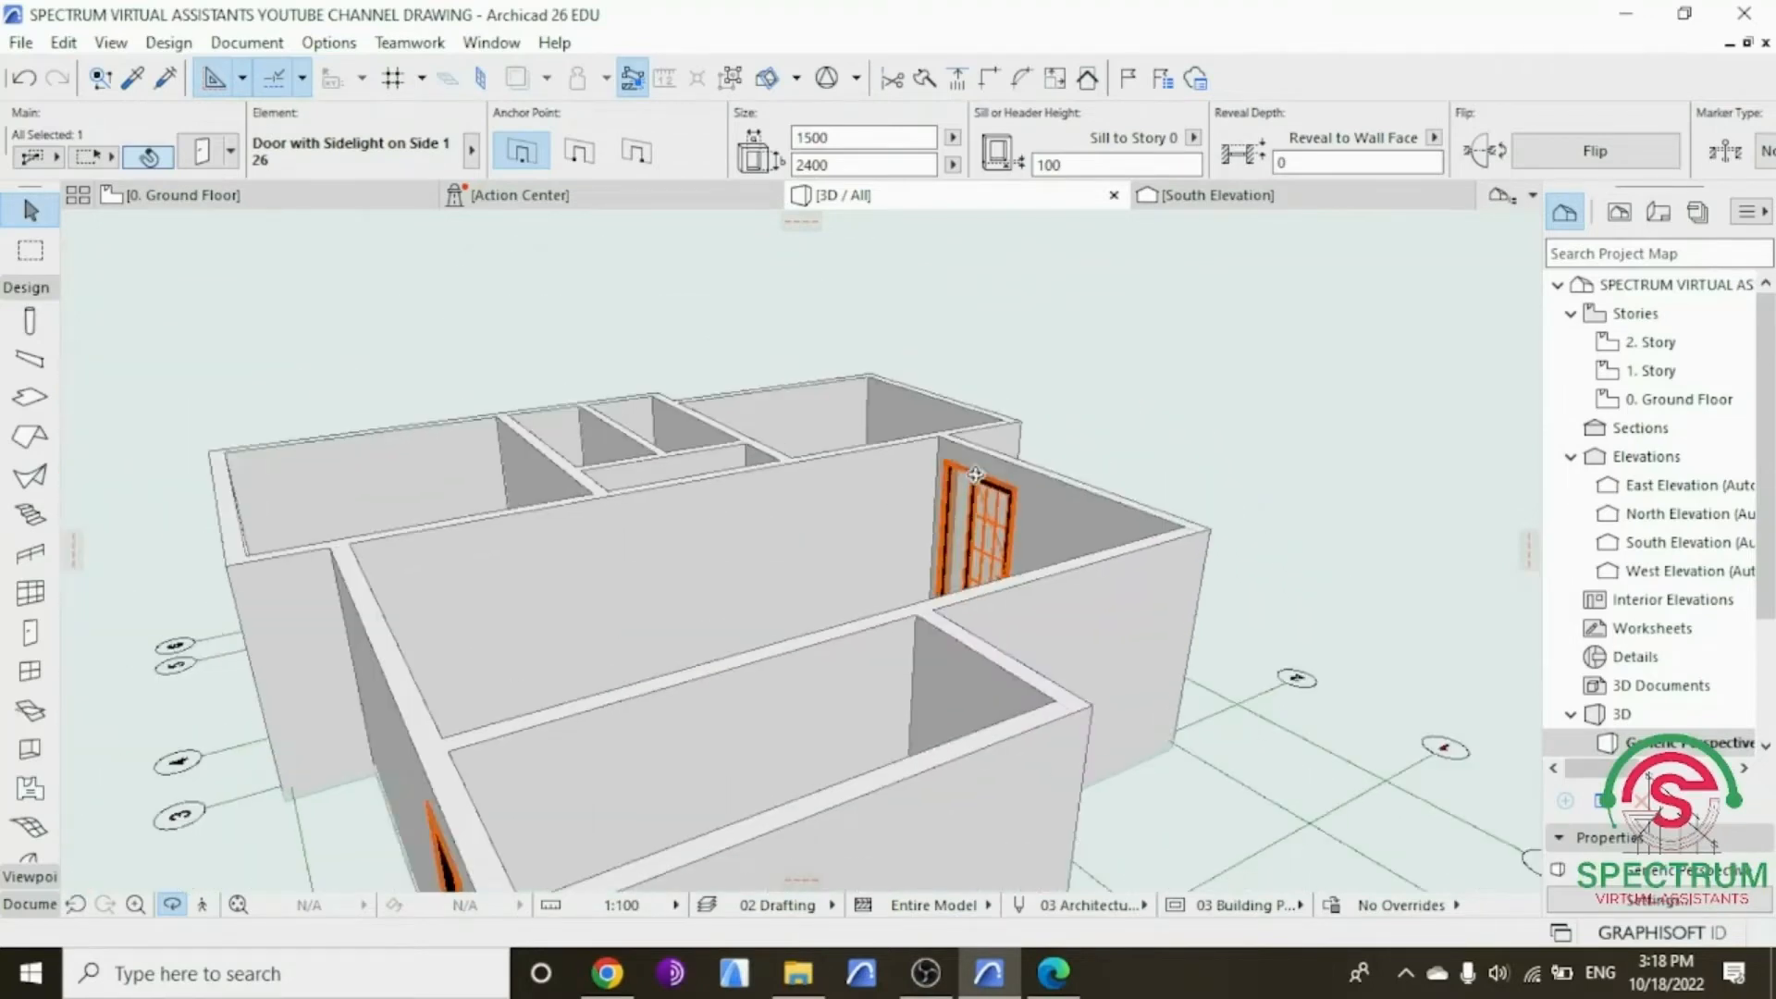
pyautogui.scroll(-3, 980, 469)
pyautogui.moveTo(741, 609); pyautogui.dragTo(687, 315)
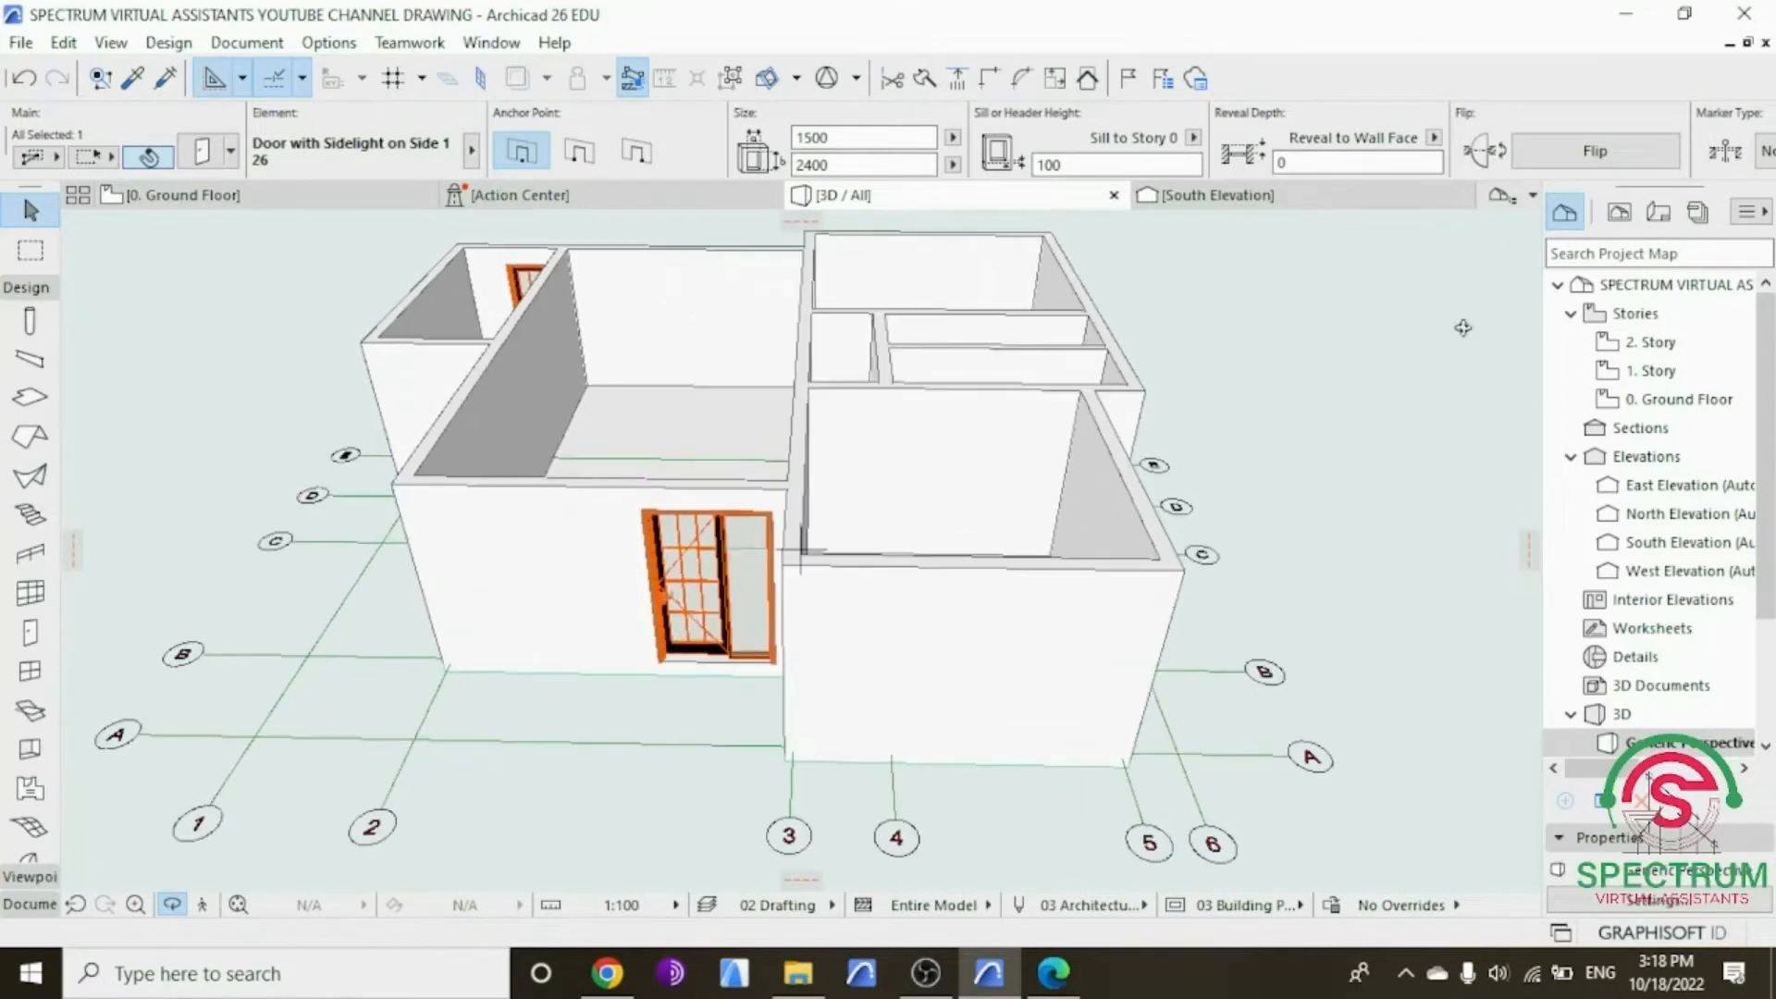
pyautogui.doubleClick(1679, 399)
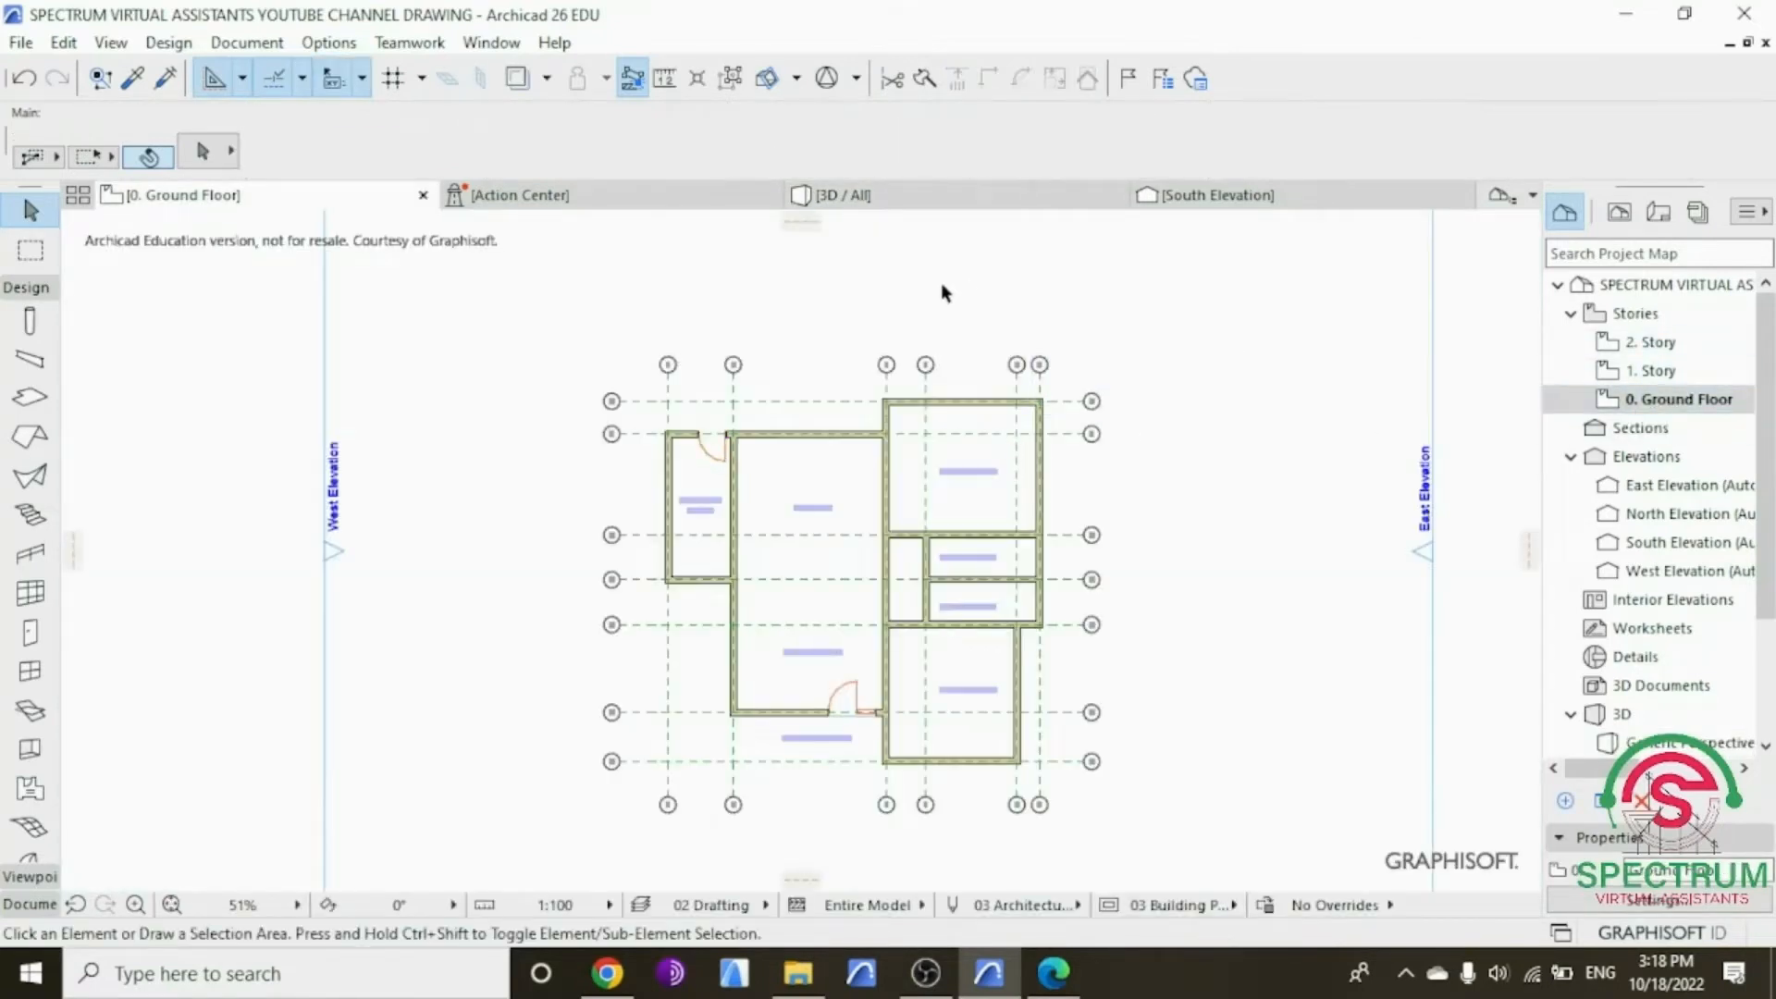
pyautogui.click(20, 43)
pyautogui.click(852, 722)
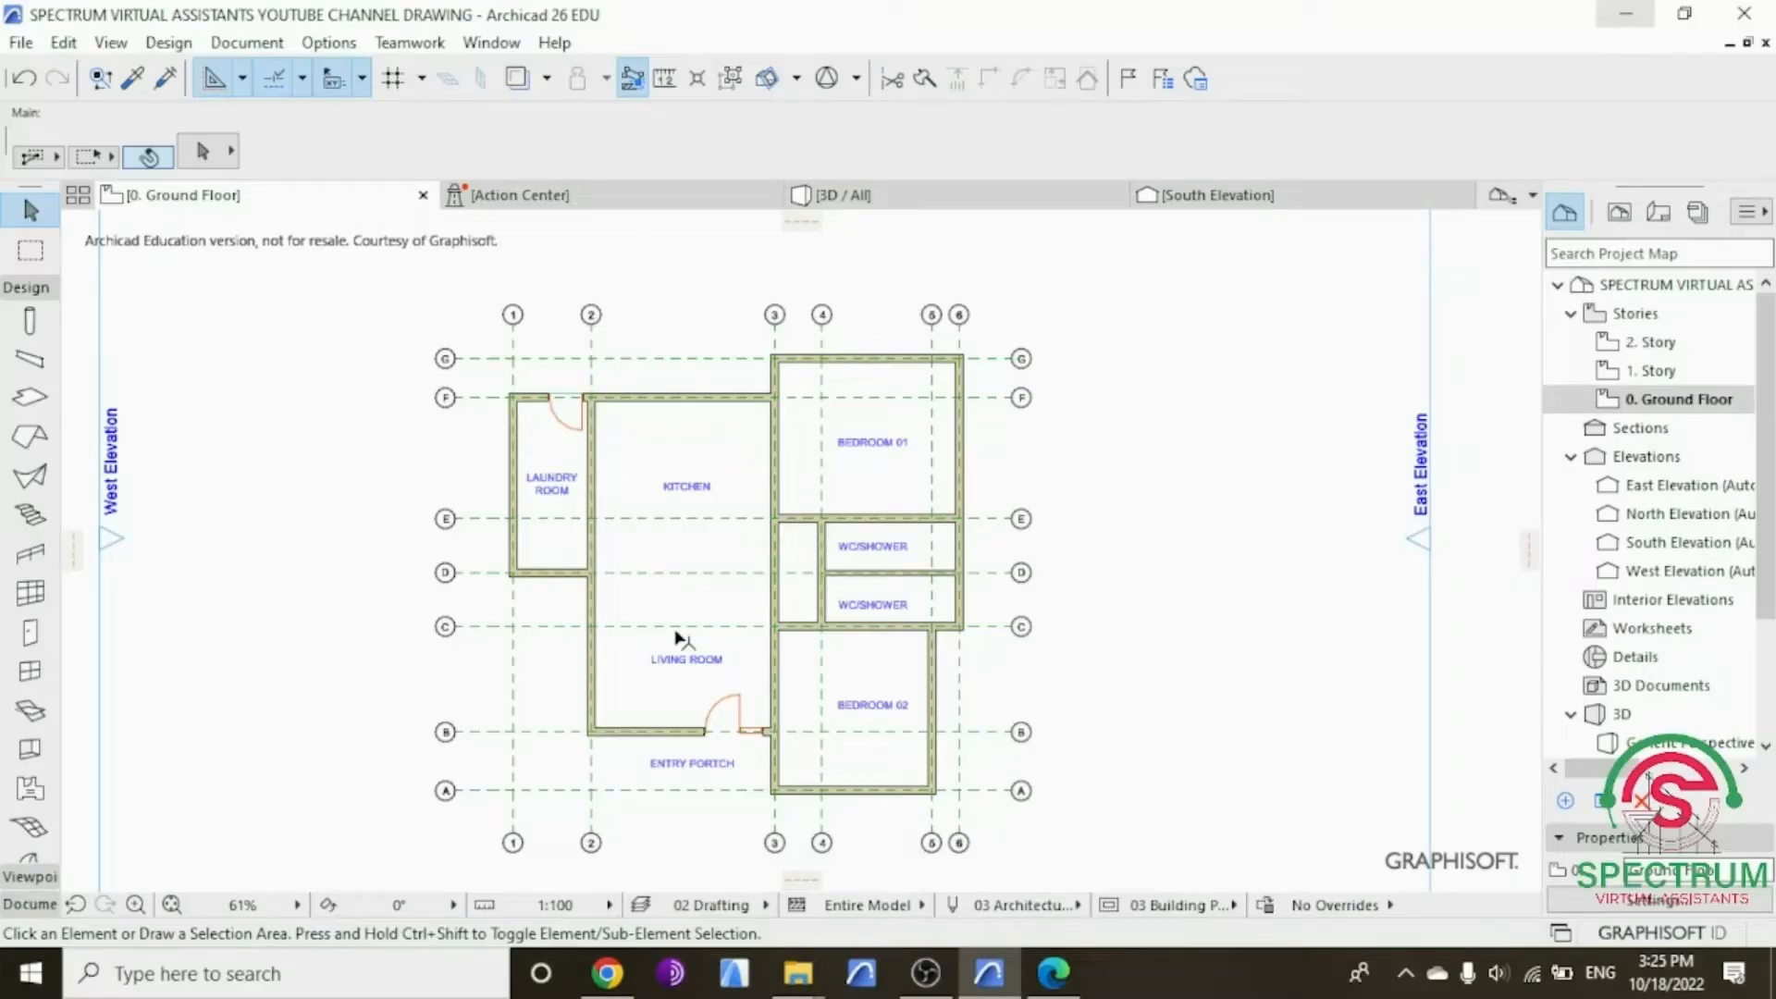
pyautogui.scroll(1, 680, 638)
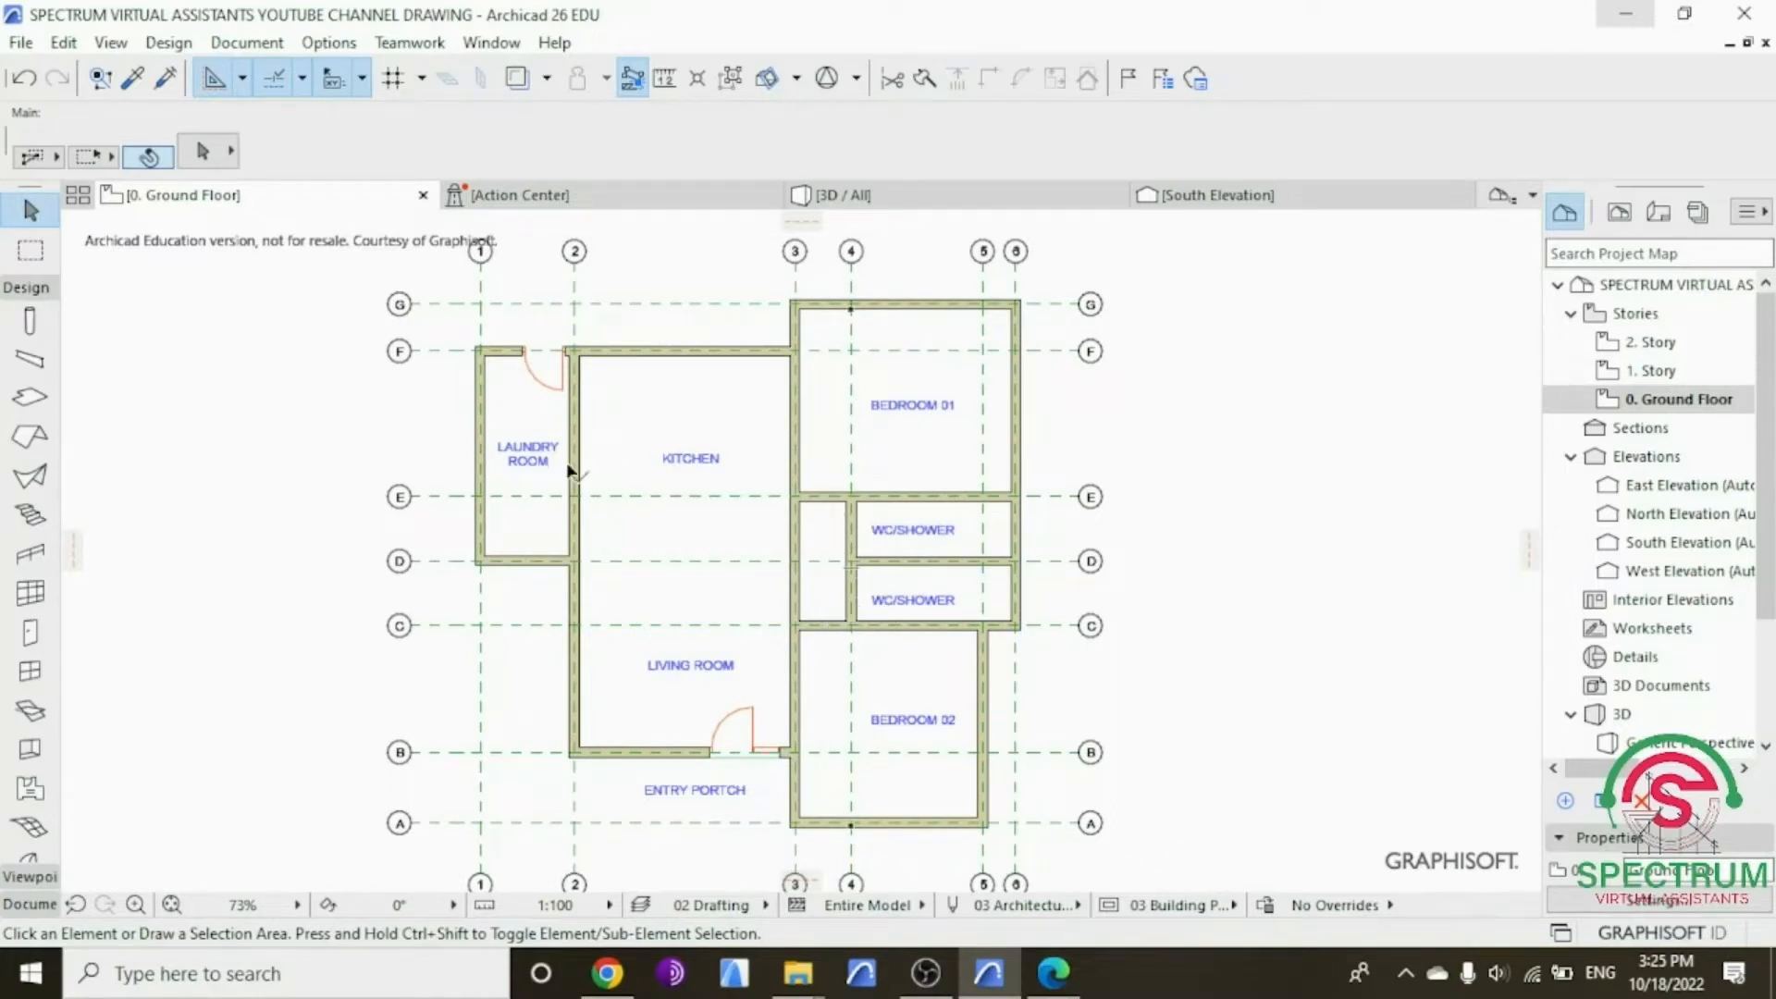
pyautogui.click(24, 291)
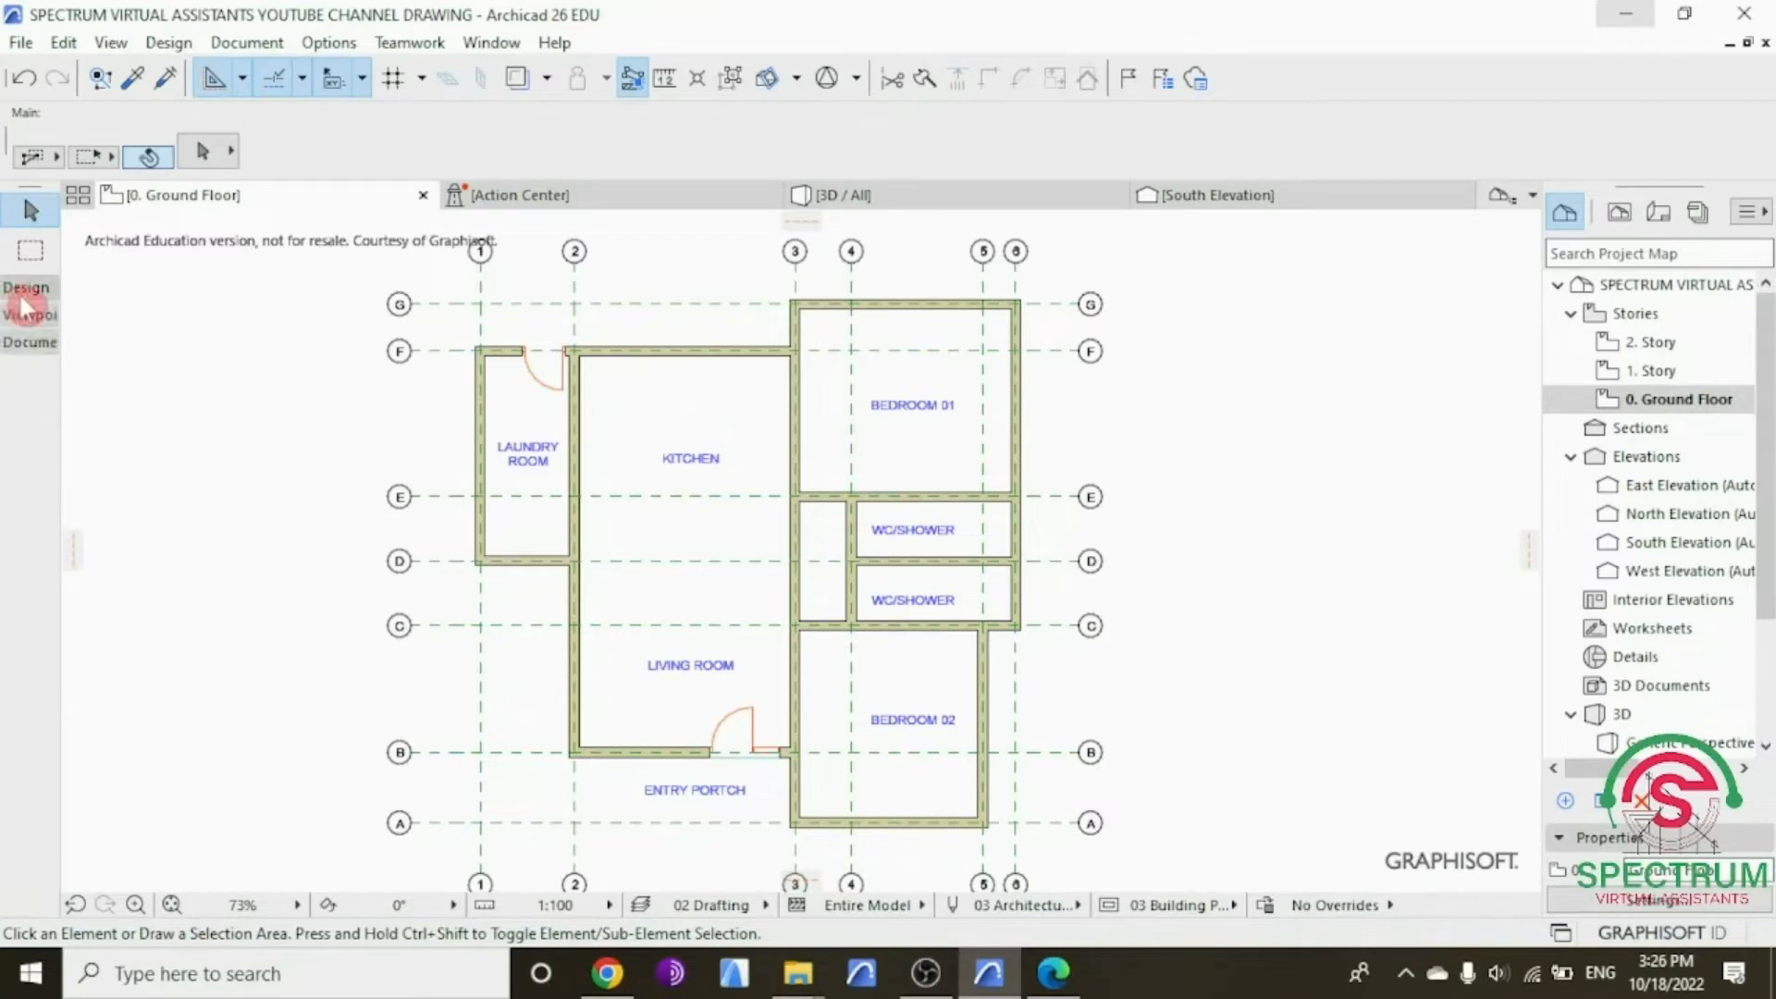
pyautogui.click(23, 294)
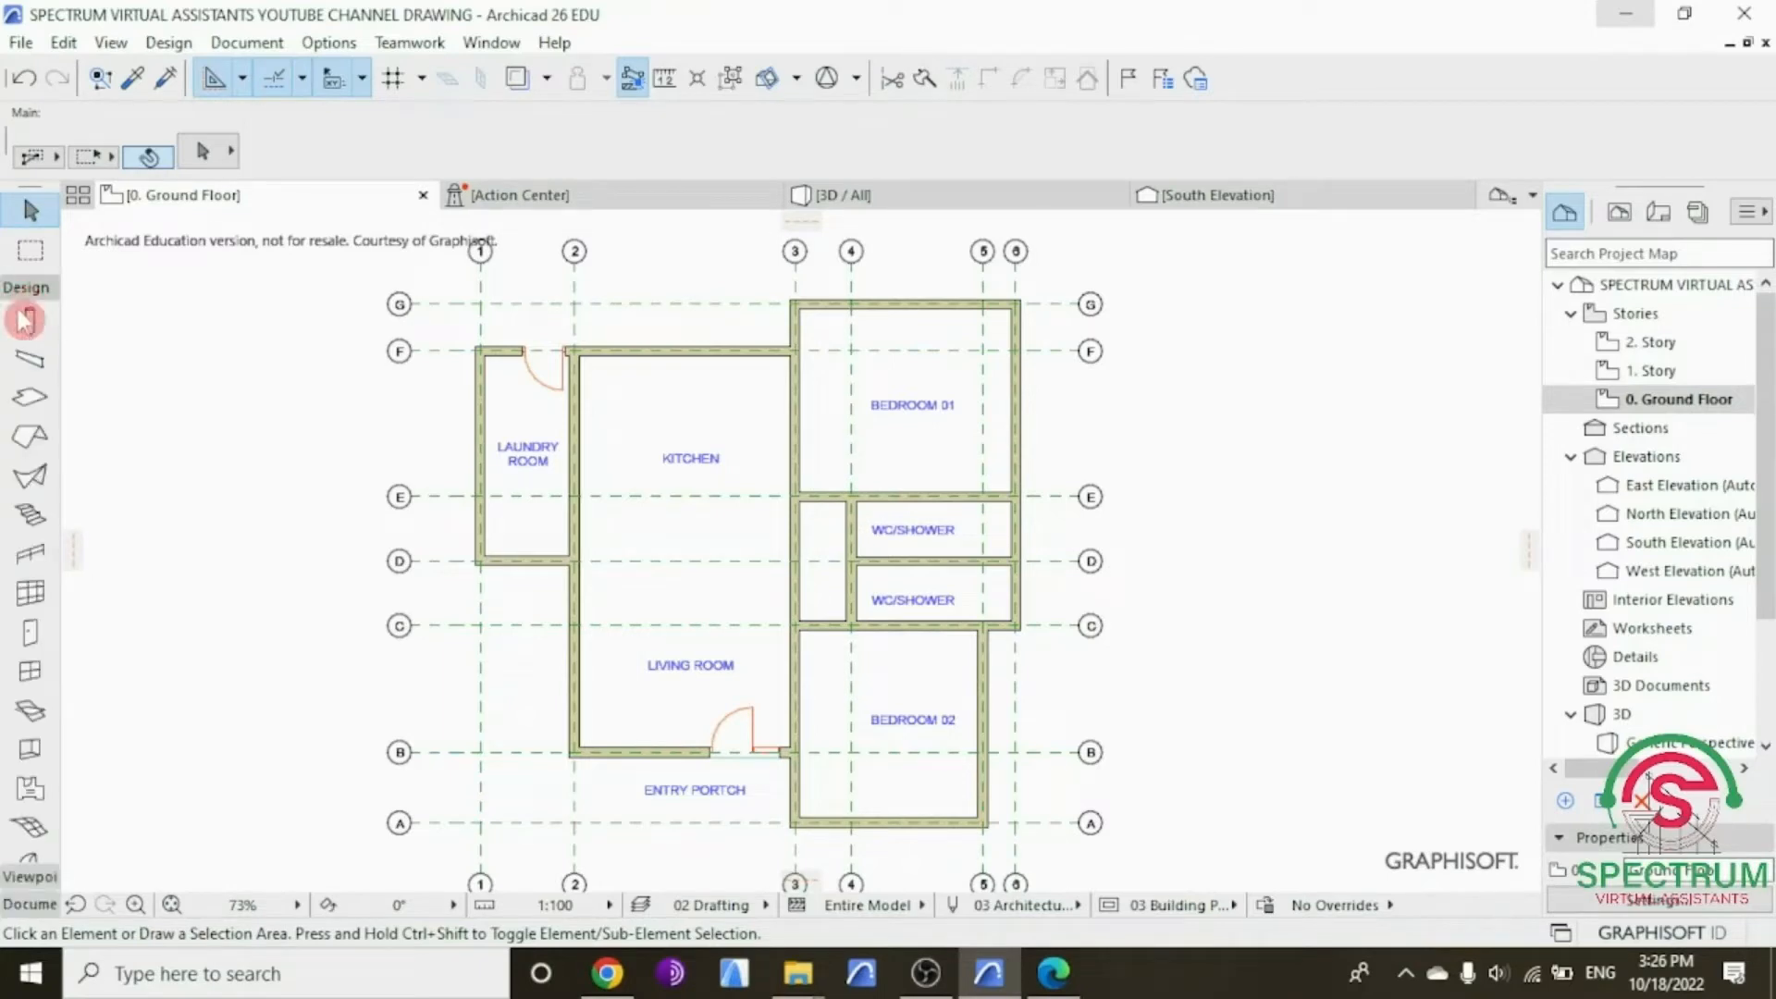
# Step: Choose the hinged Door with Transom 26 in the door default settings and check its width and height
pyautogui.click(30, 632)
pyautogui.hotkey('ctrl', 't')
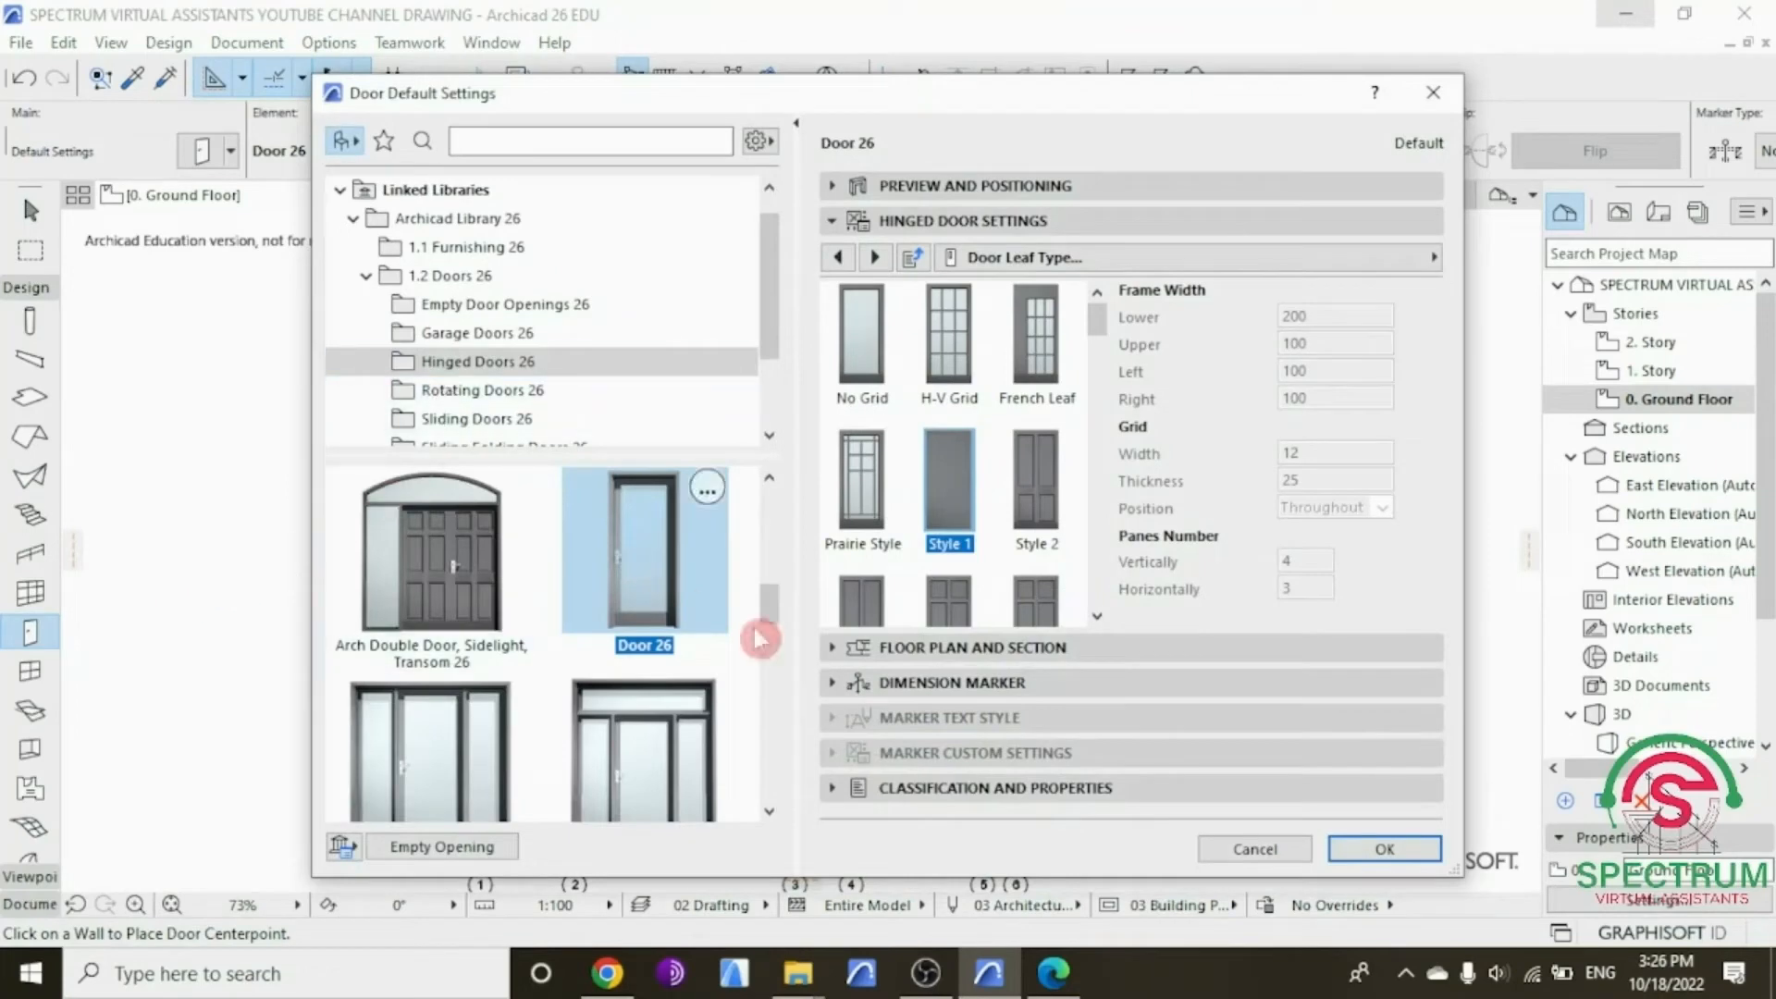
pyautogui.moveTo(775, 608); pyautogui.dragTo(773, 689)
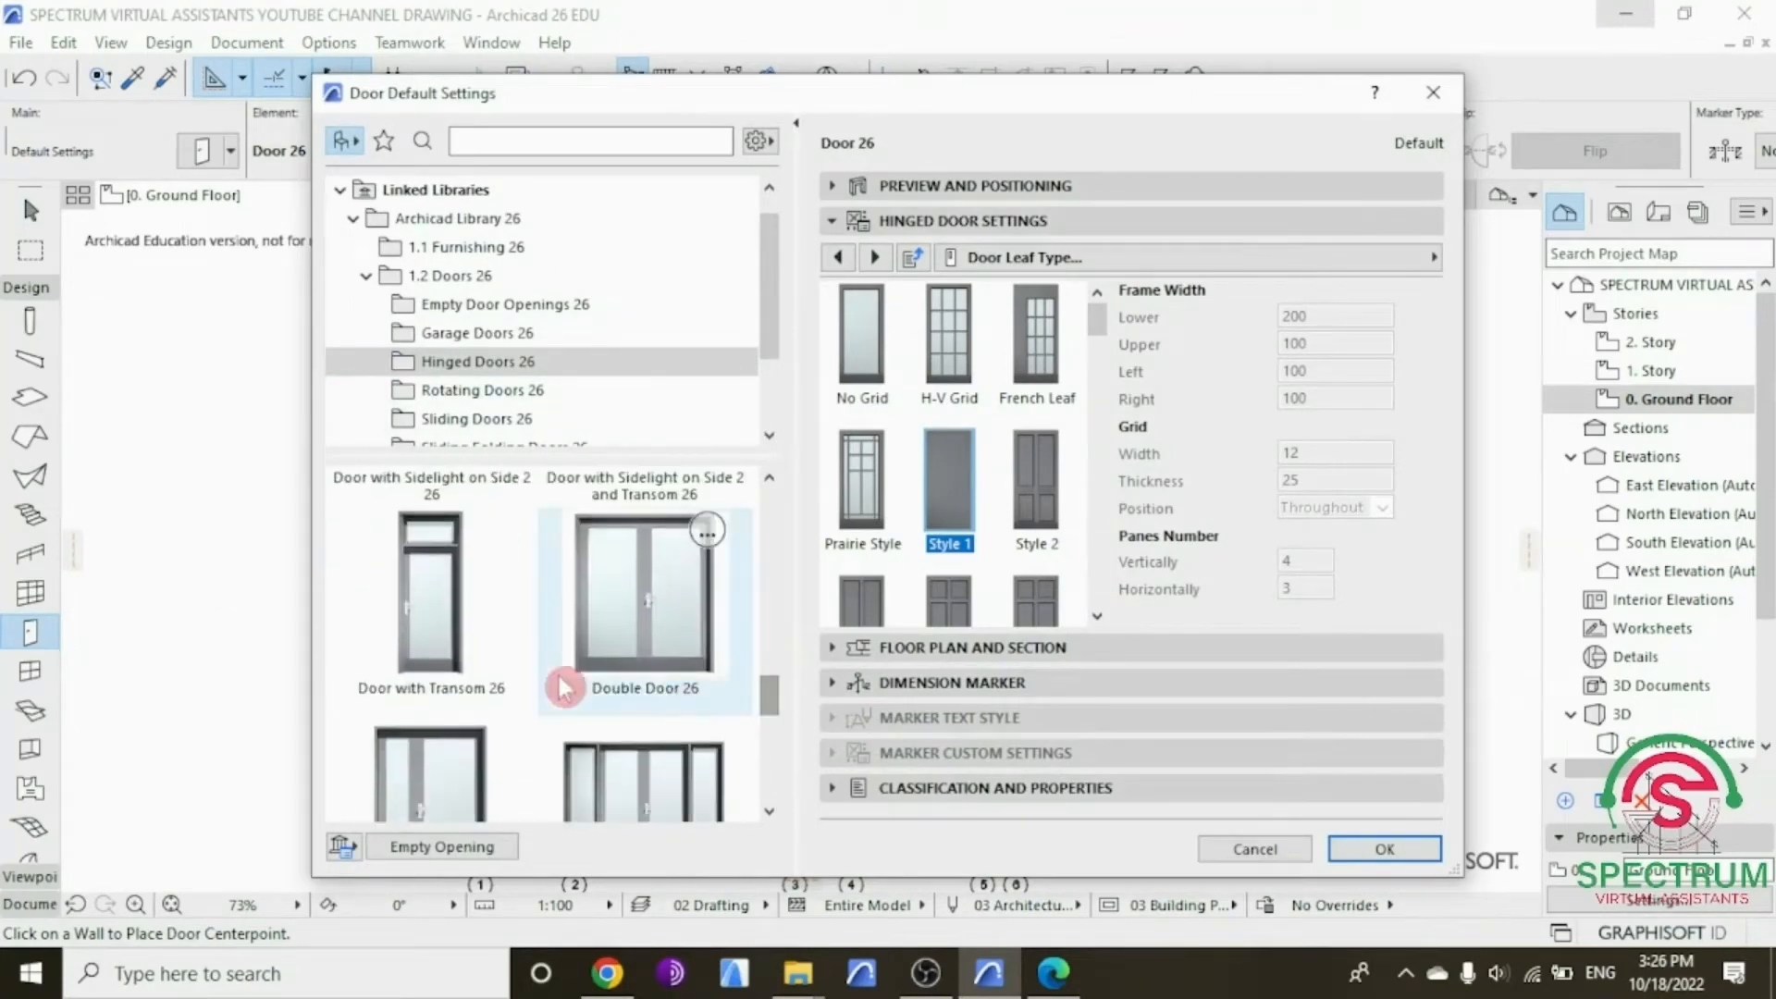
pyautogui.click(399, 618)
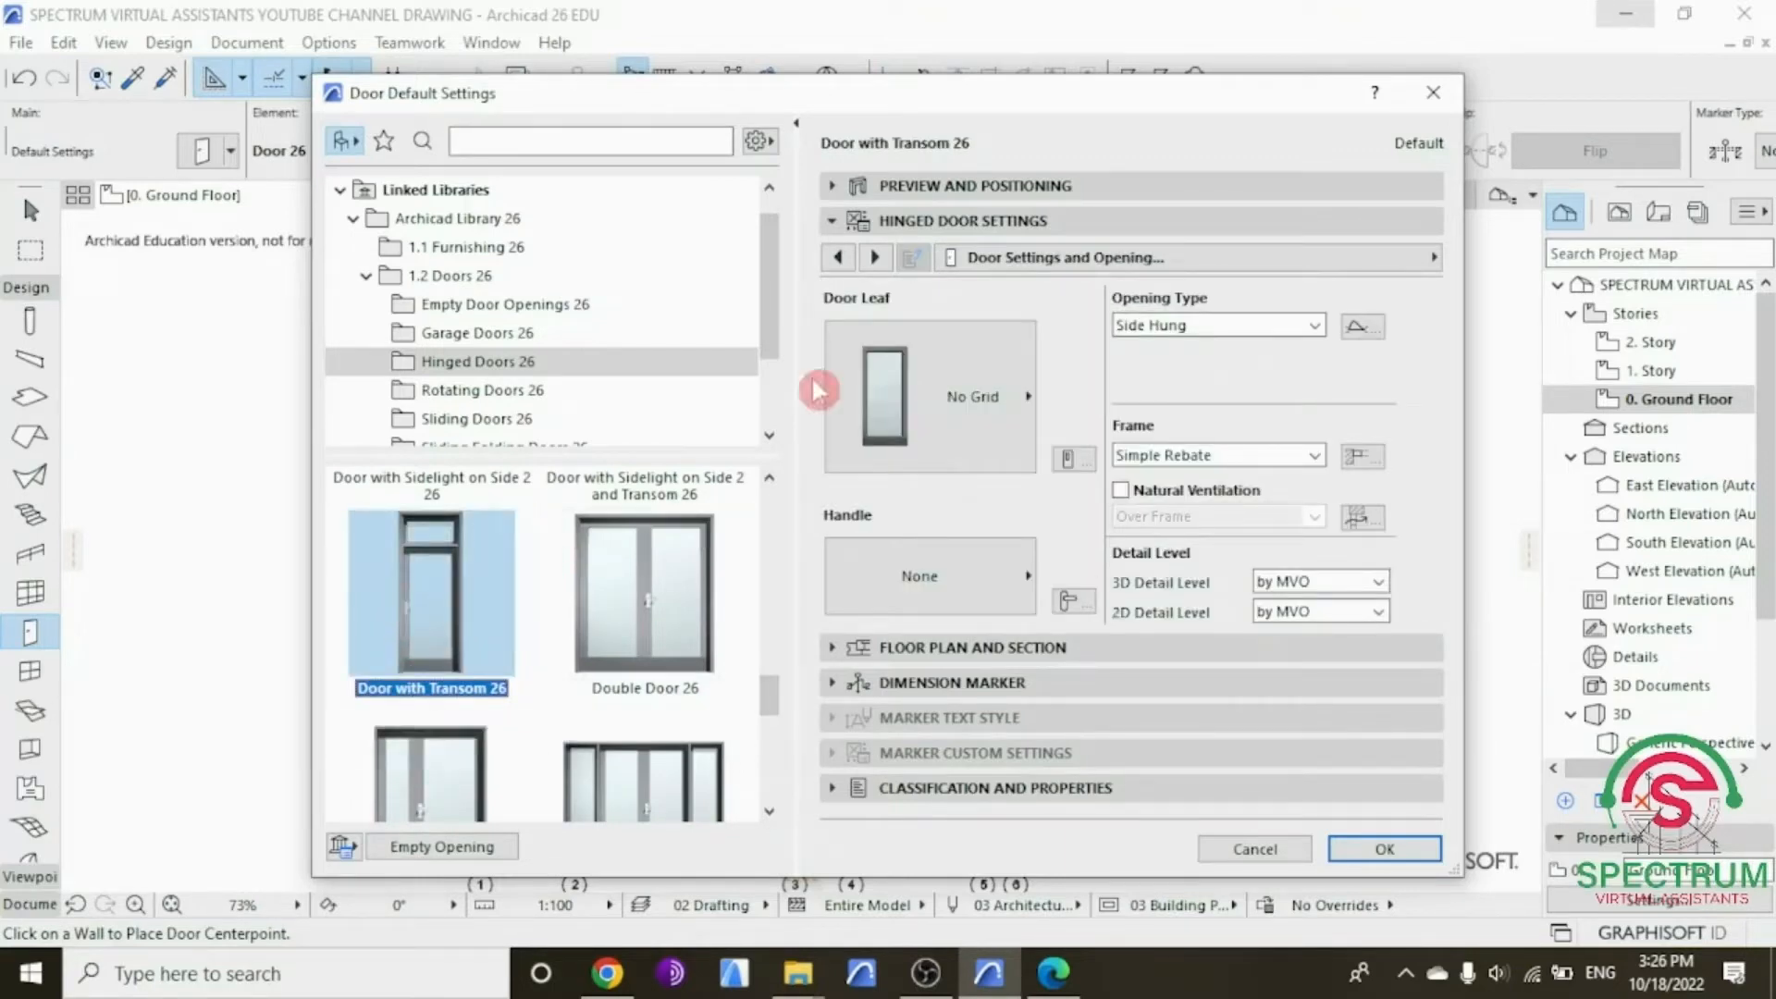
pyautogui.click(940, 222)
pyautogui.click(925, 186)
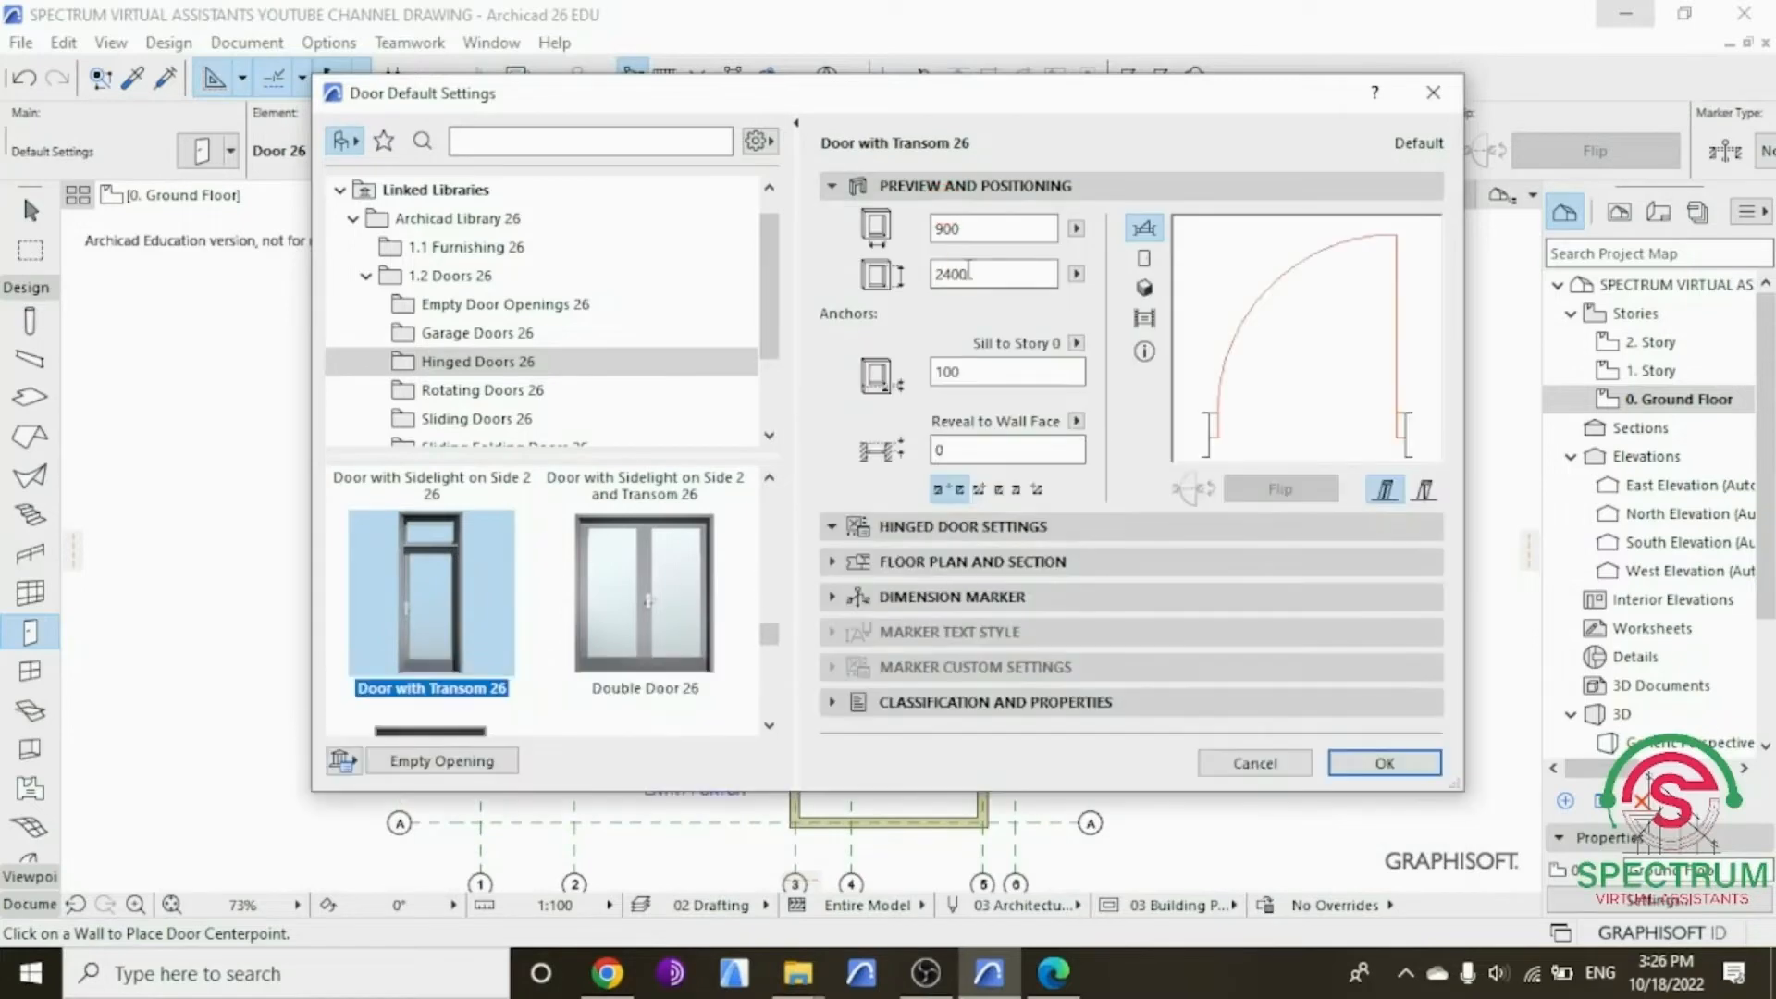
pyautogui.click(911, 186)
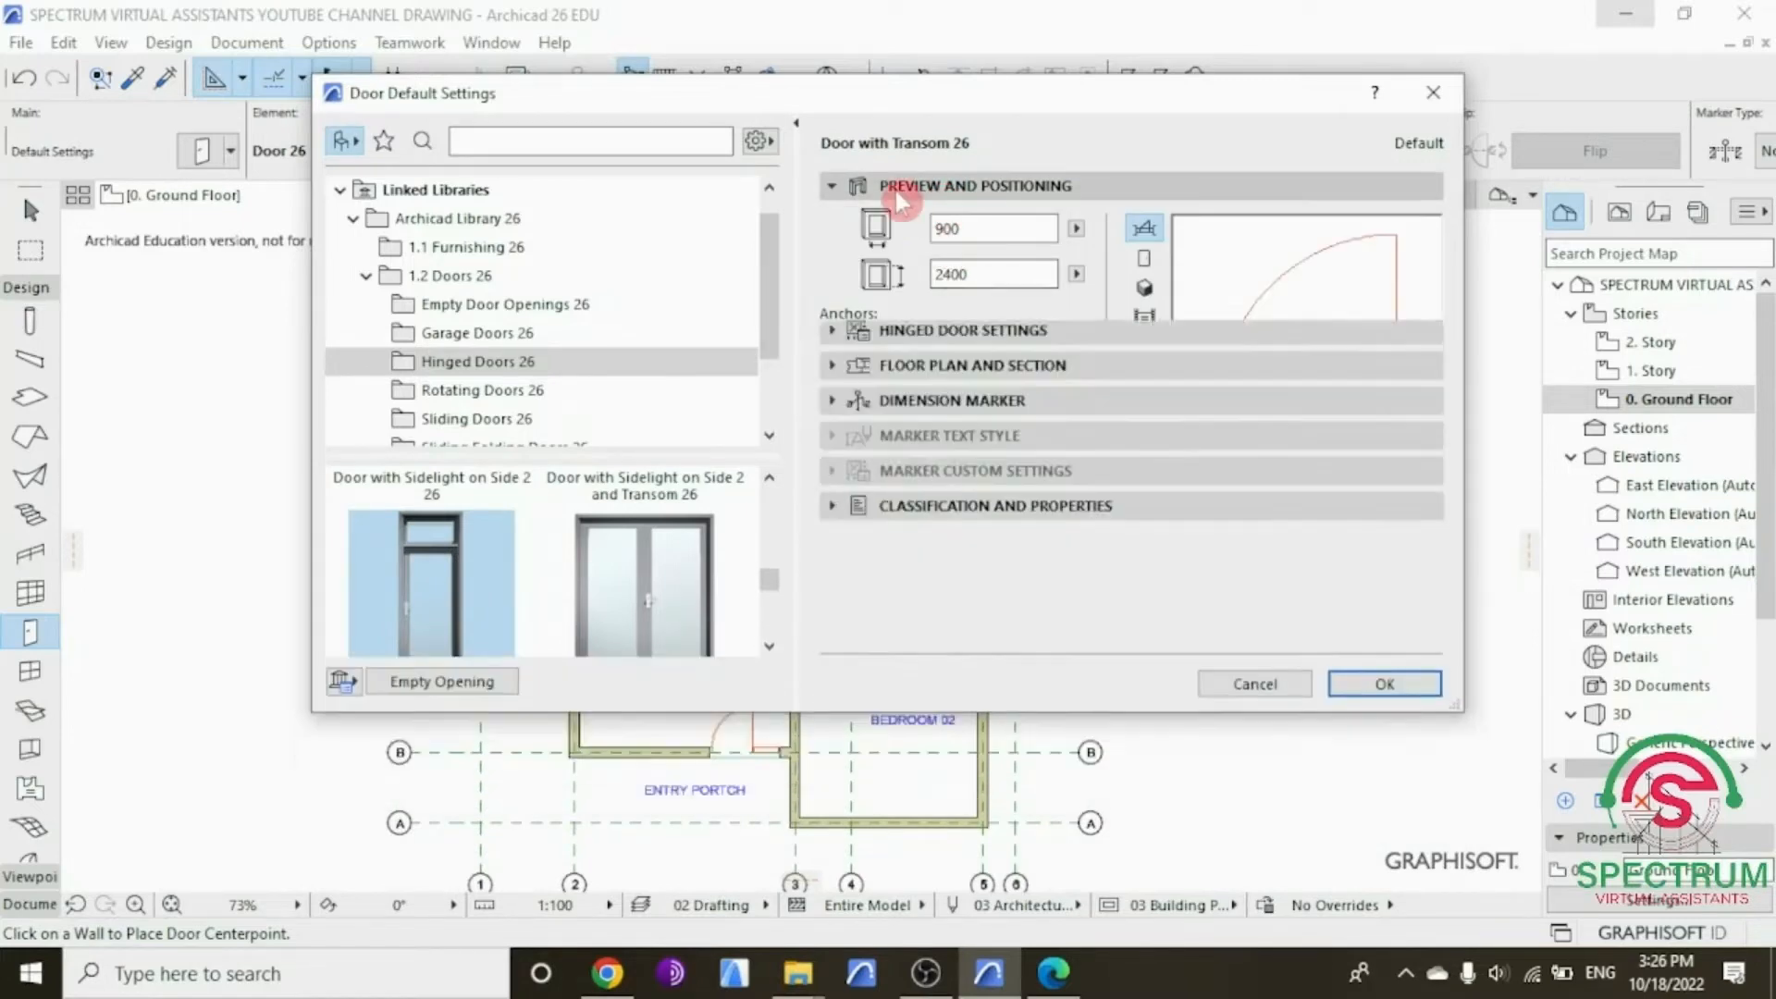
# Step: Give the default transom door a Style 1 door leaf and Handle 5
pyautogui.click(901, 222)
pyautogui.click(950, 360)
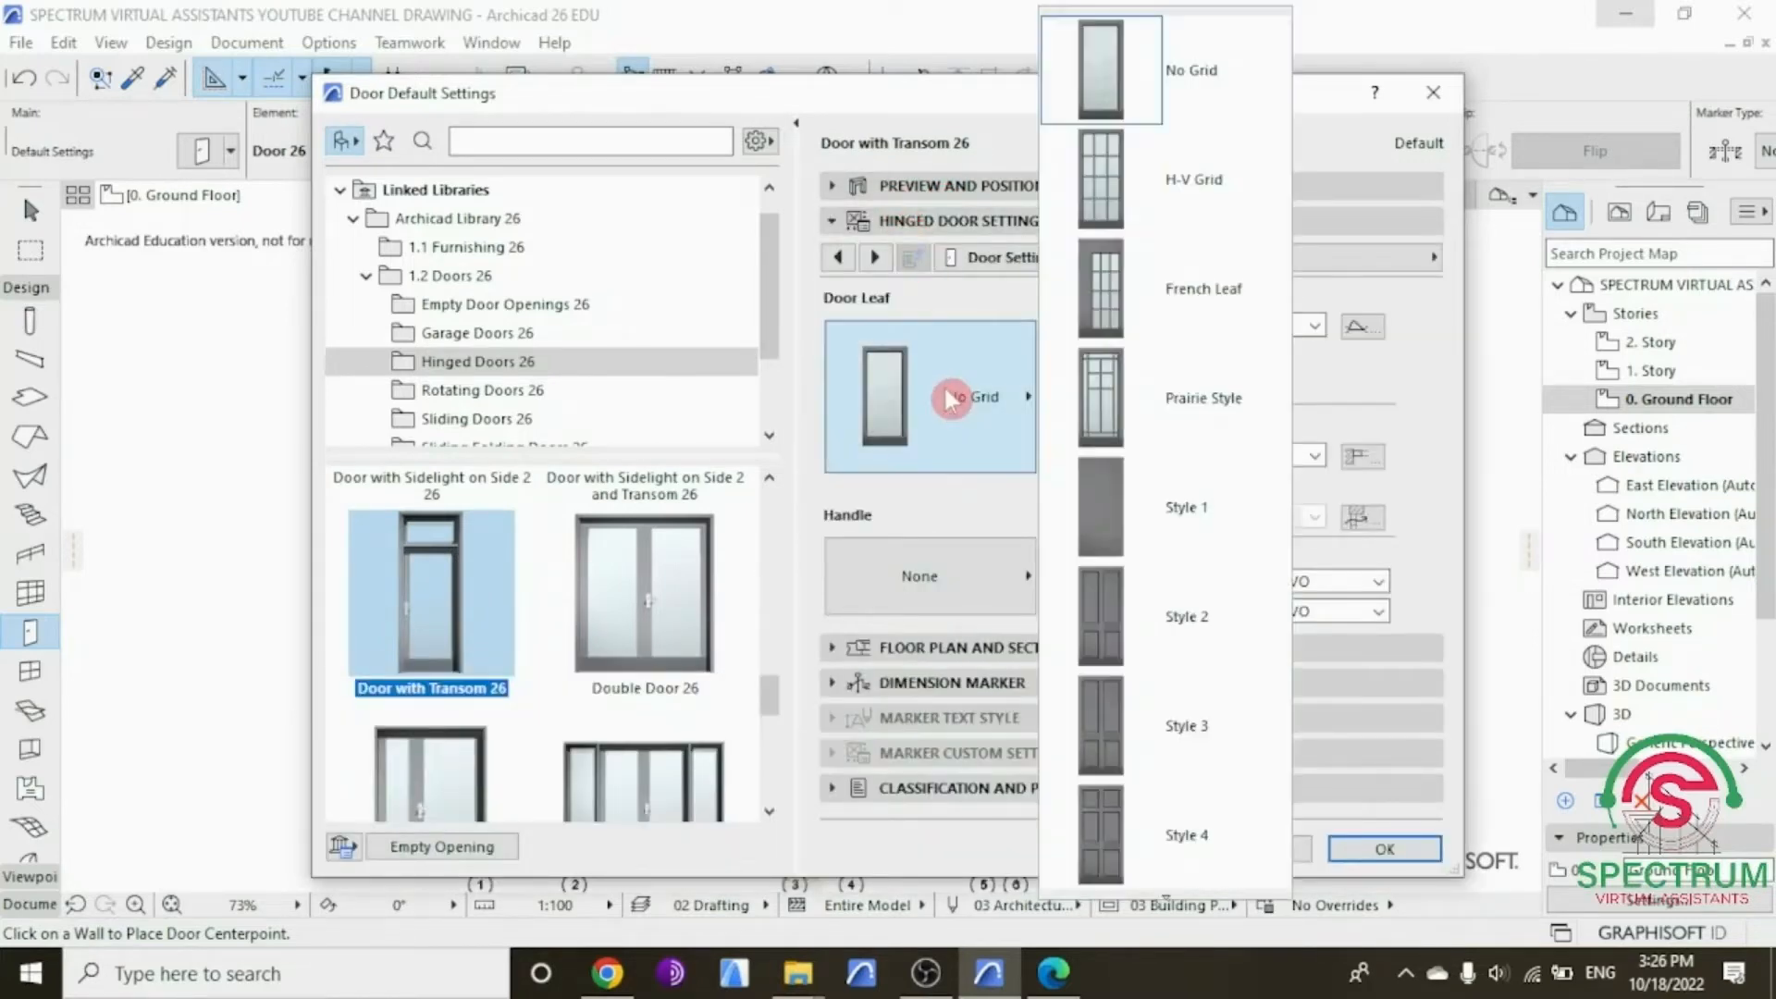
pyautogui.click(1105, 507)
pyautogui.click(936, 581)
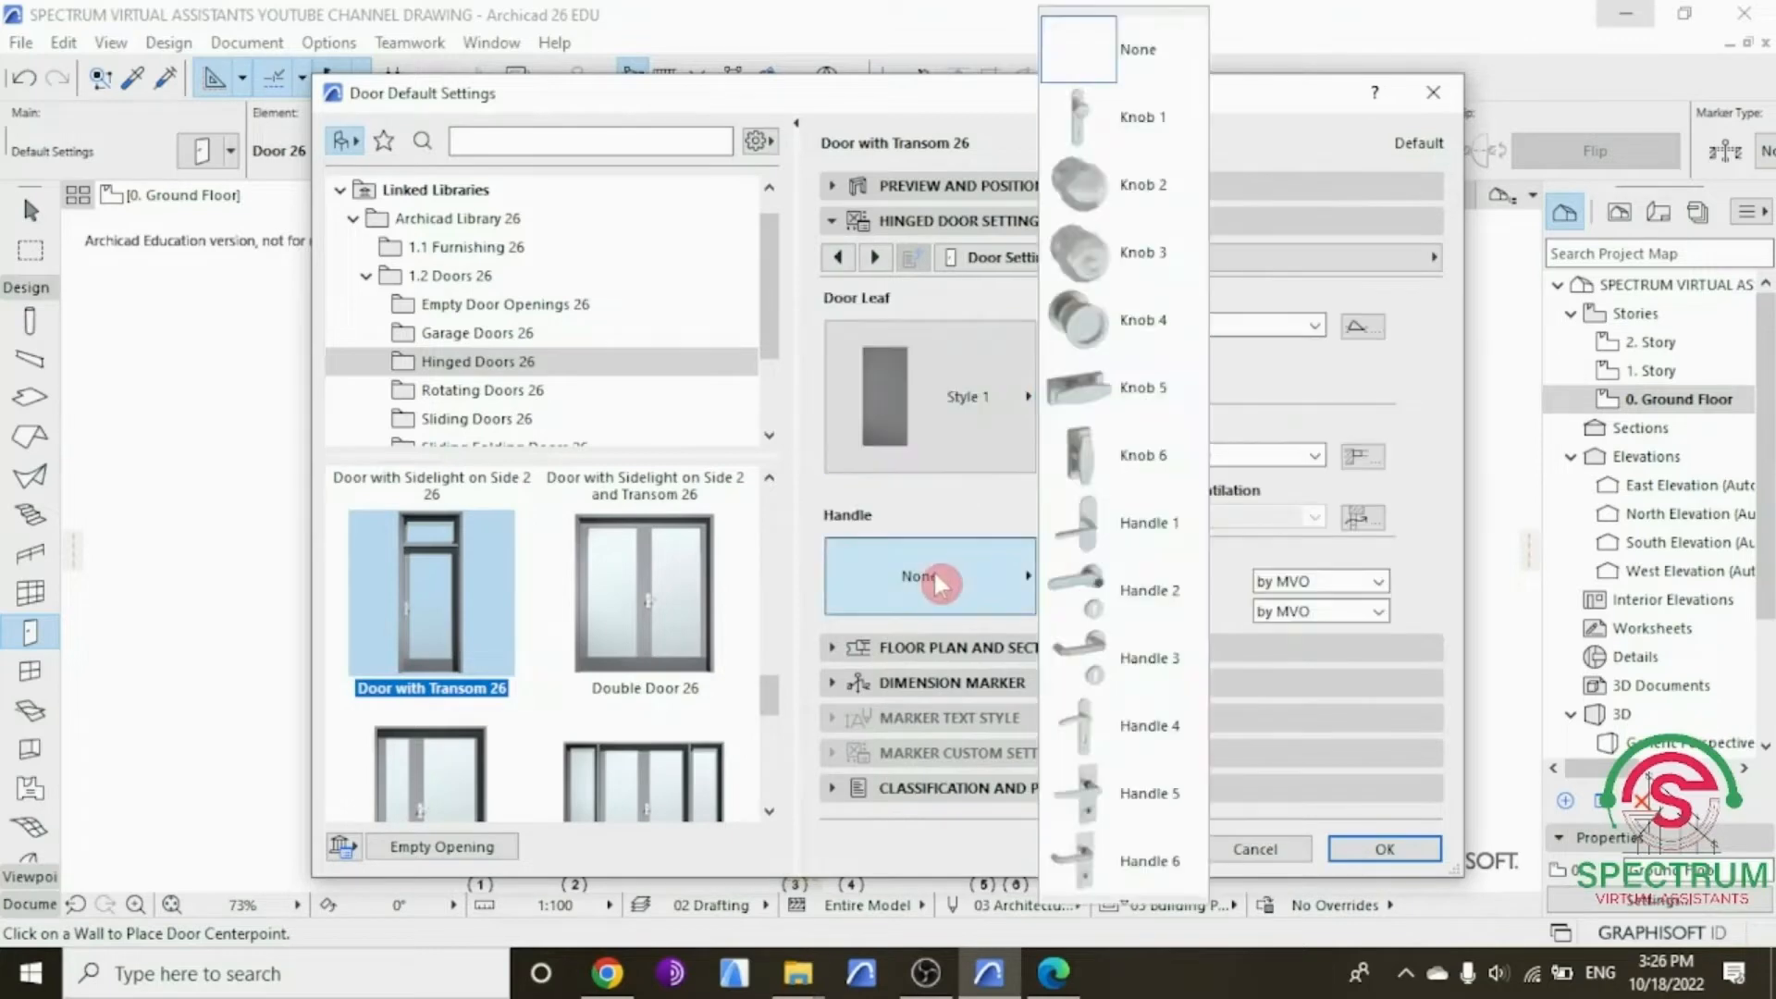
pyautogui.click(1126, 793)
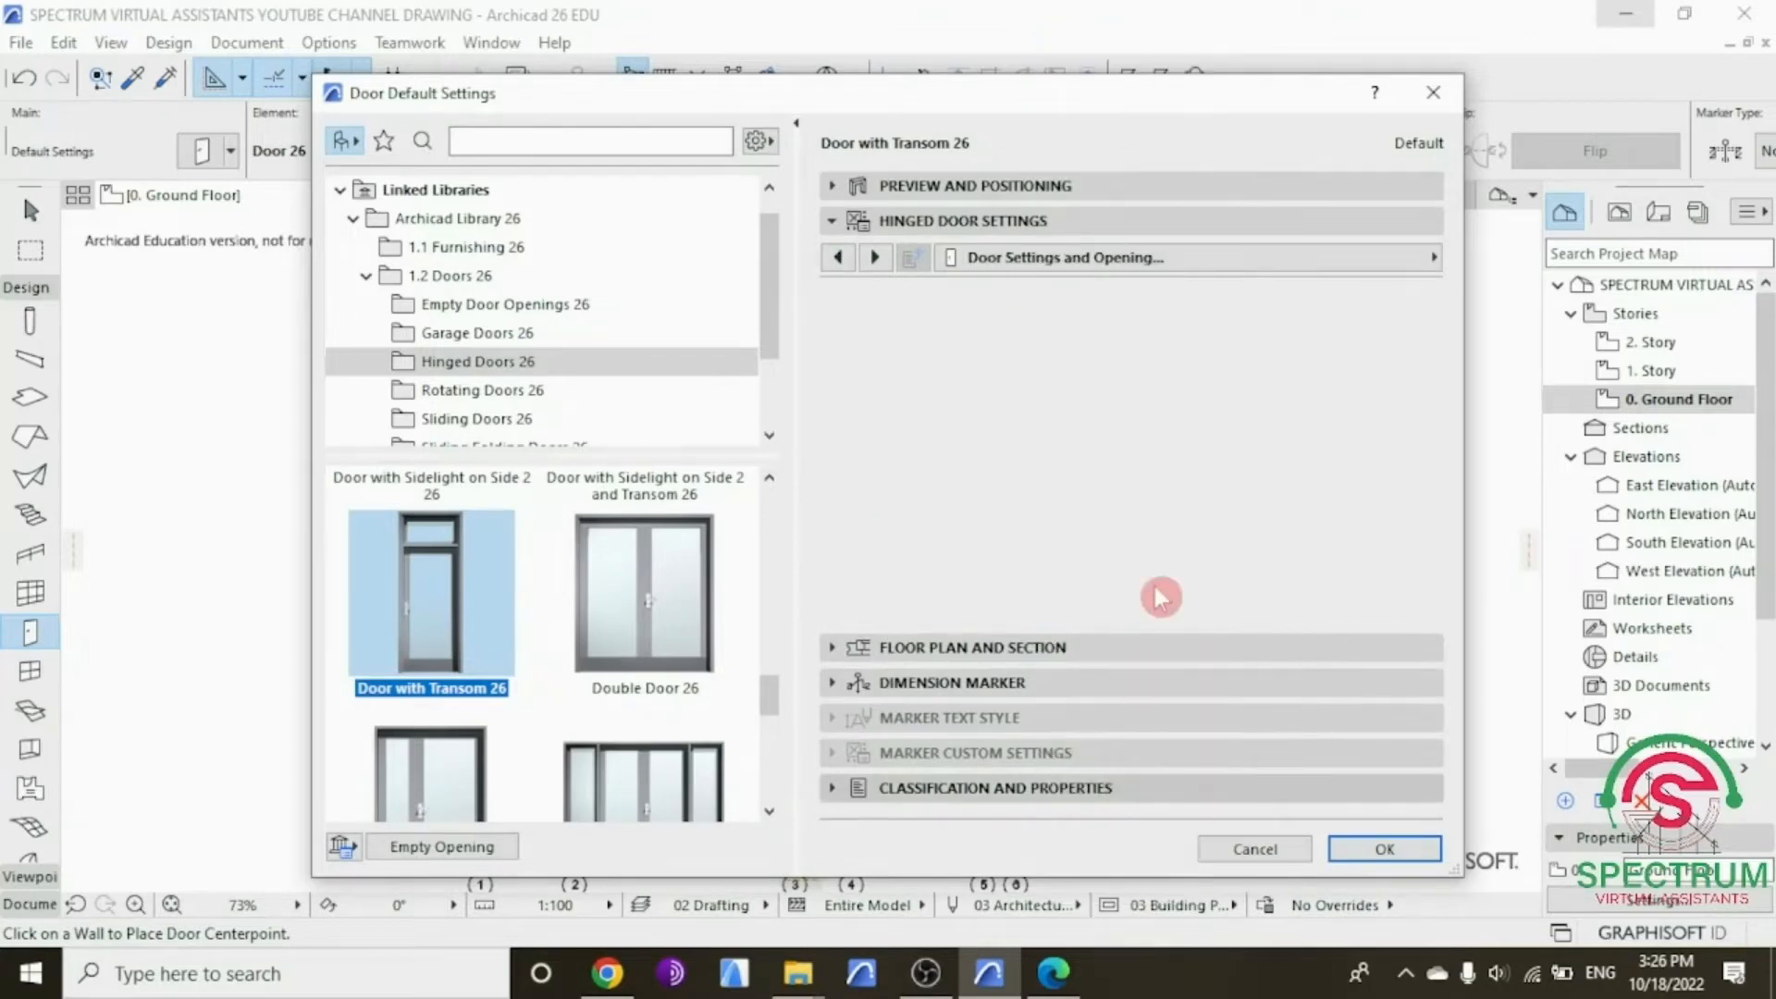
# Step: Turn on uniform door surfaces in the model attributes, set them to Wood - Mahogany Horizontal, and accept the door defaults
pyautogui.click(1207, 267)
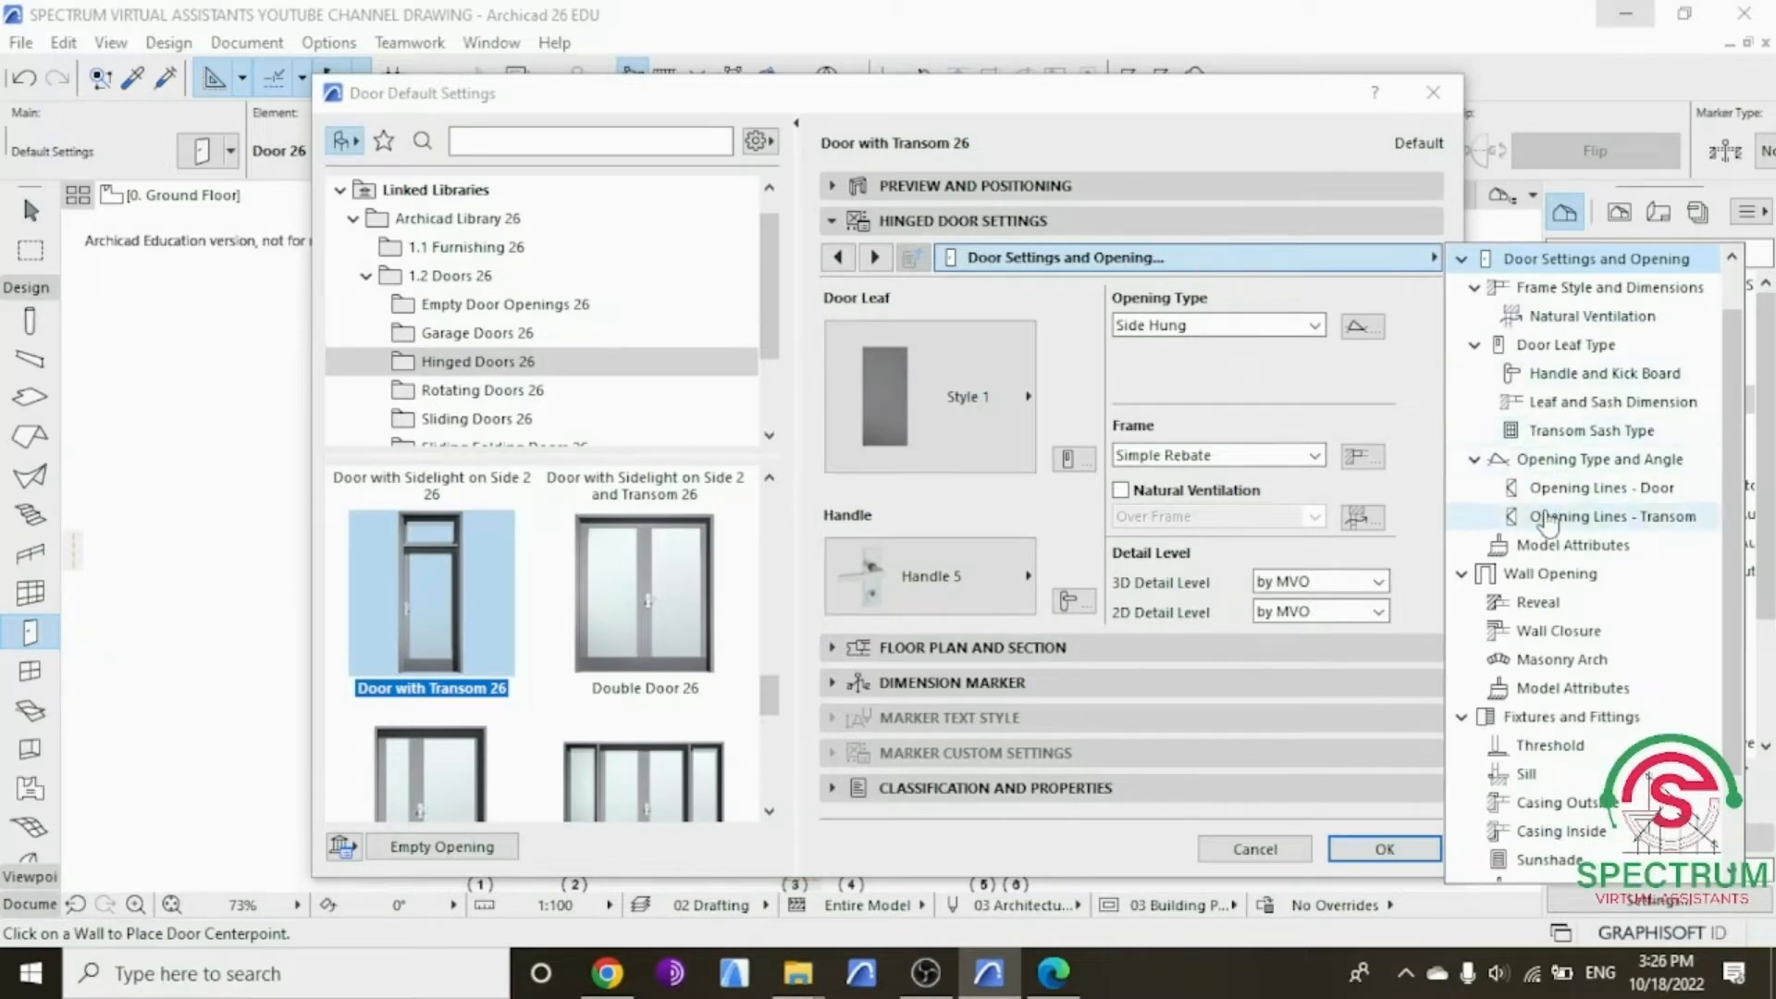
pyautogui.click(1539, 548)
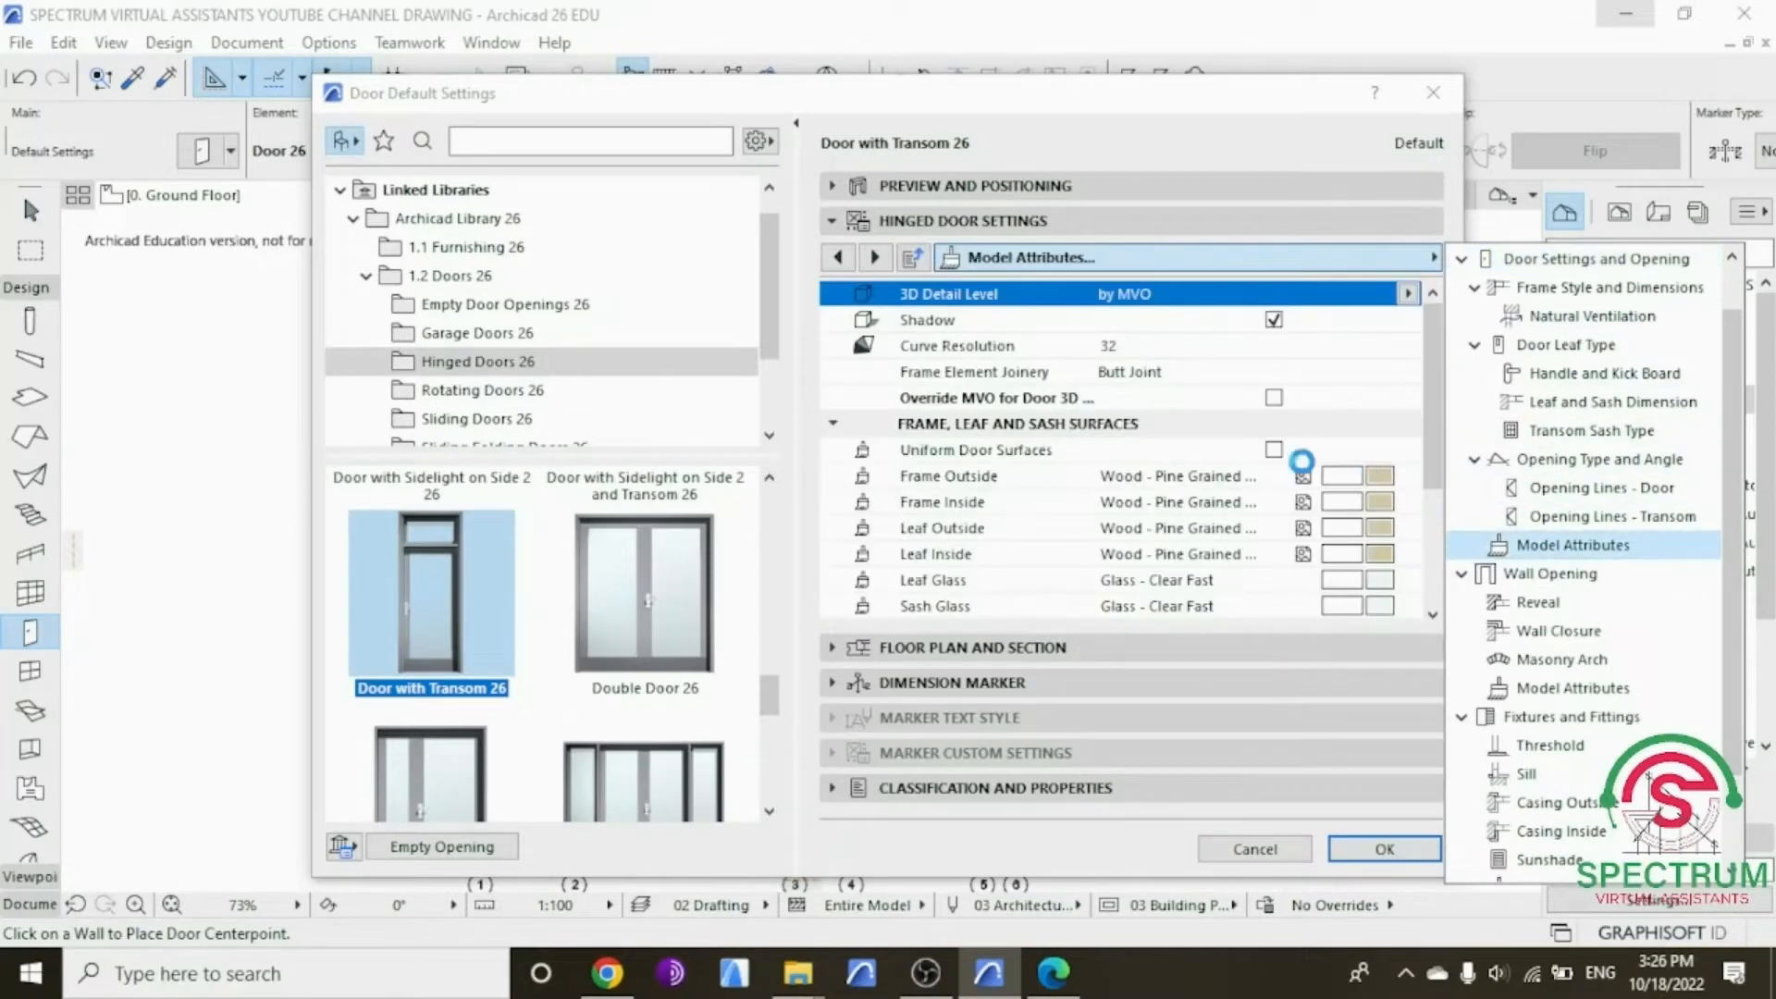
pyautogui.click(1272, 449)
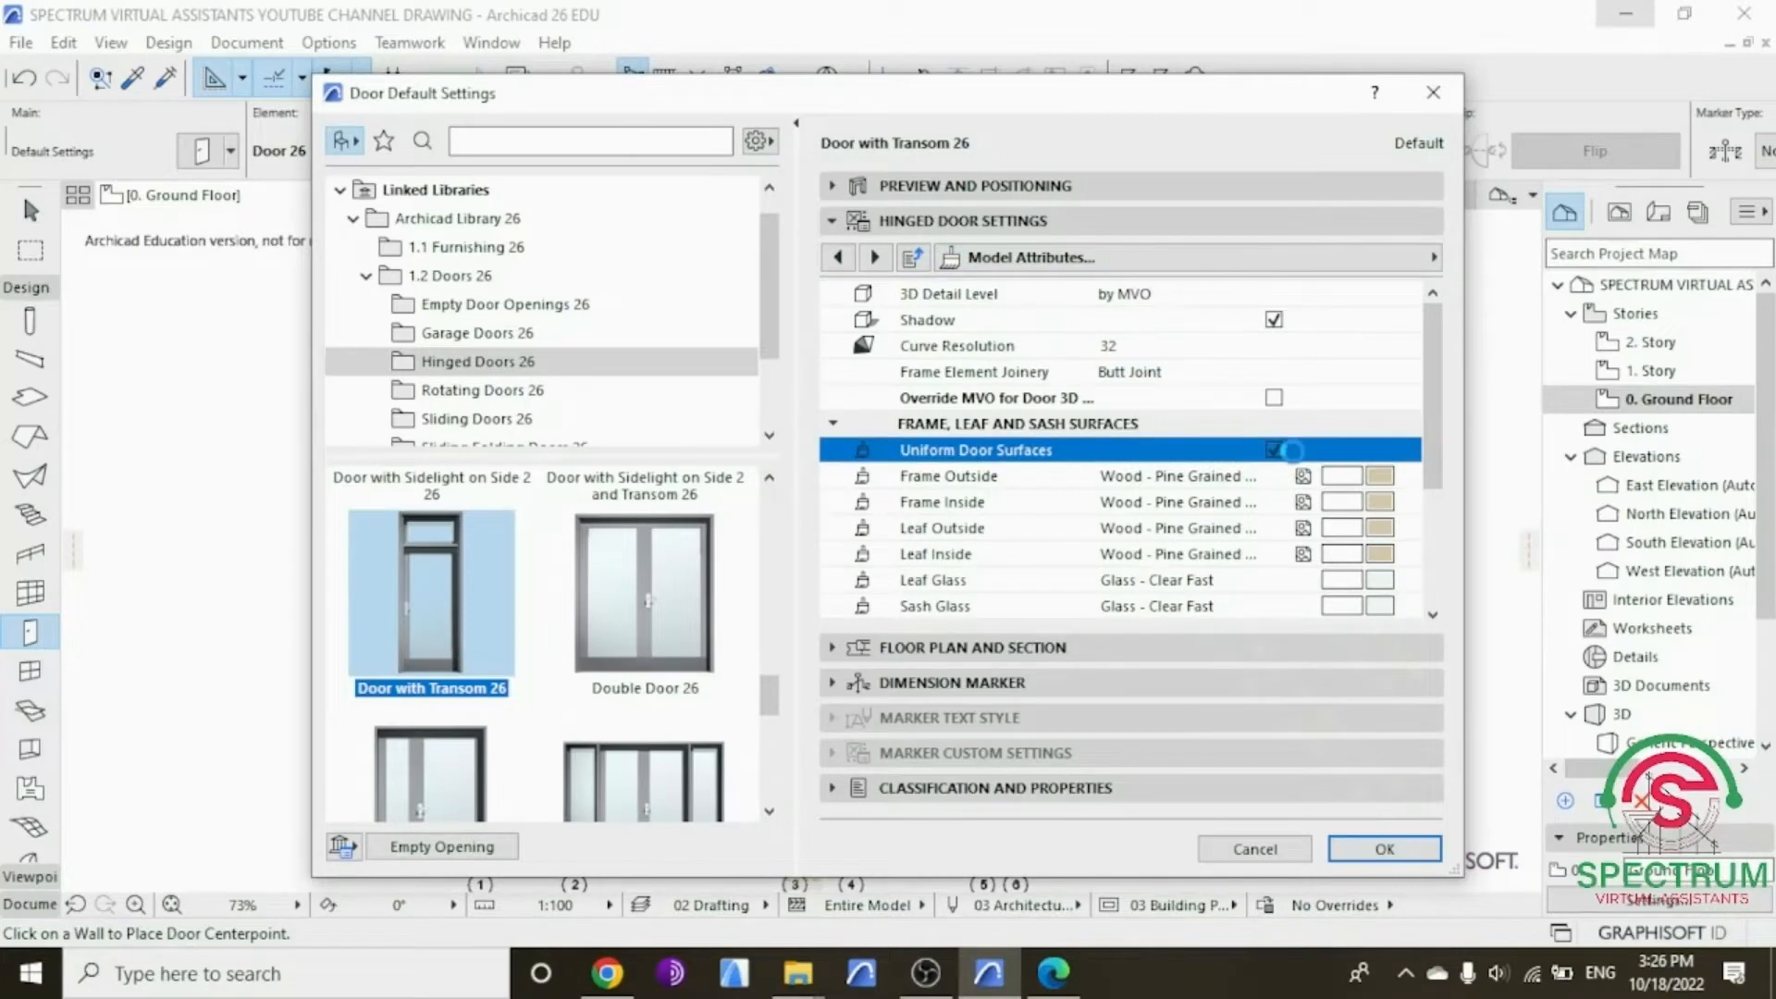
pyautogui.click(1381, 488)
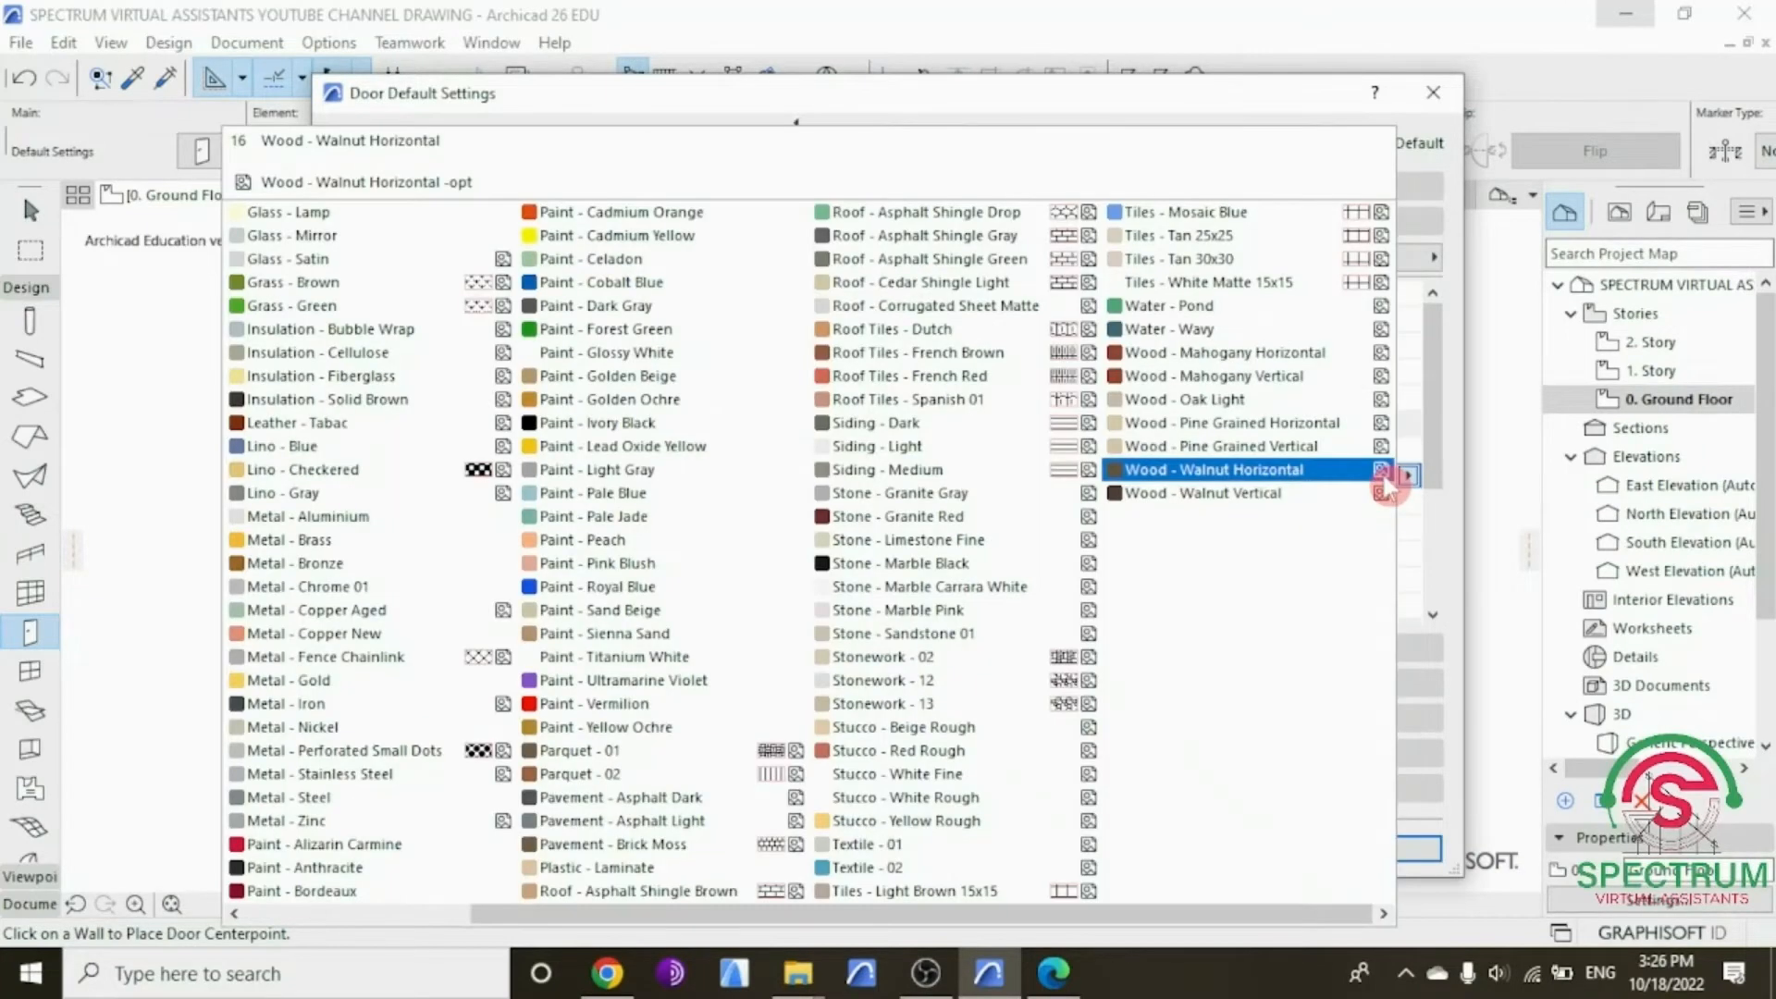
pyautogui.click(1290, 353)
pyautogui.click(1380, 851)
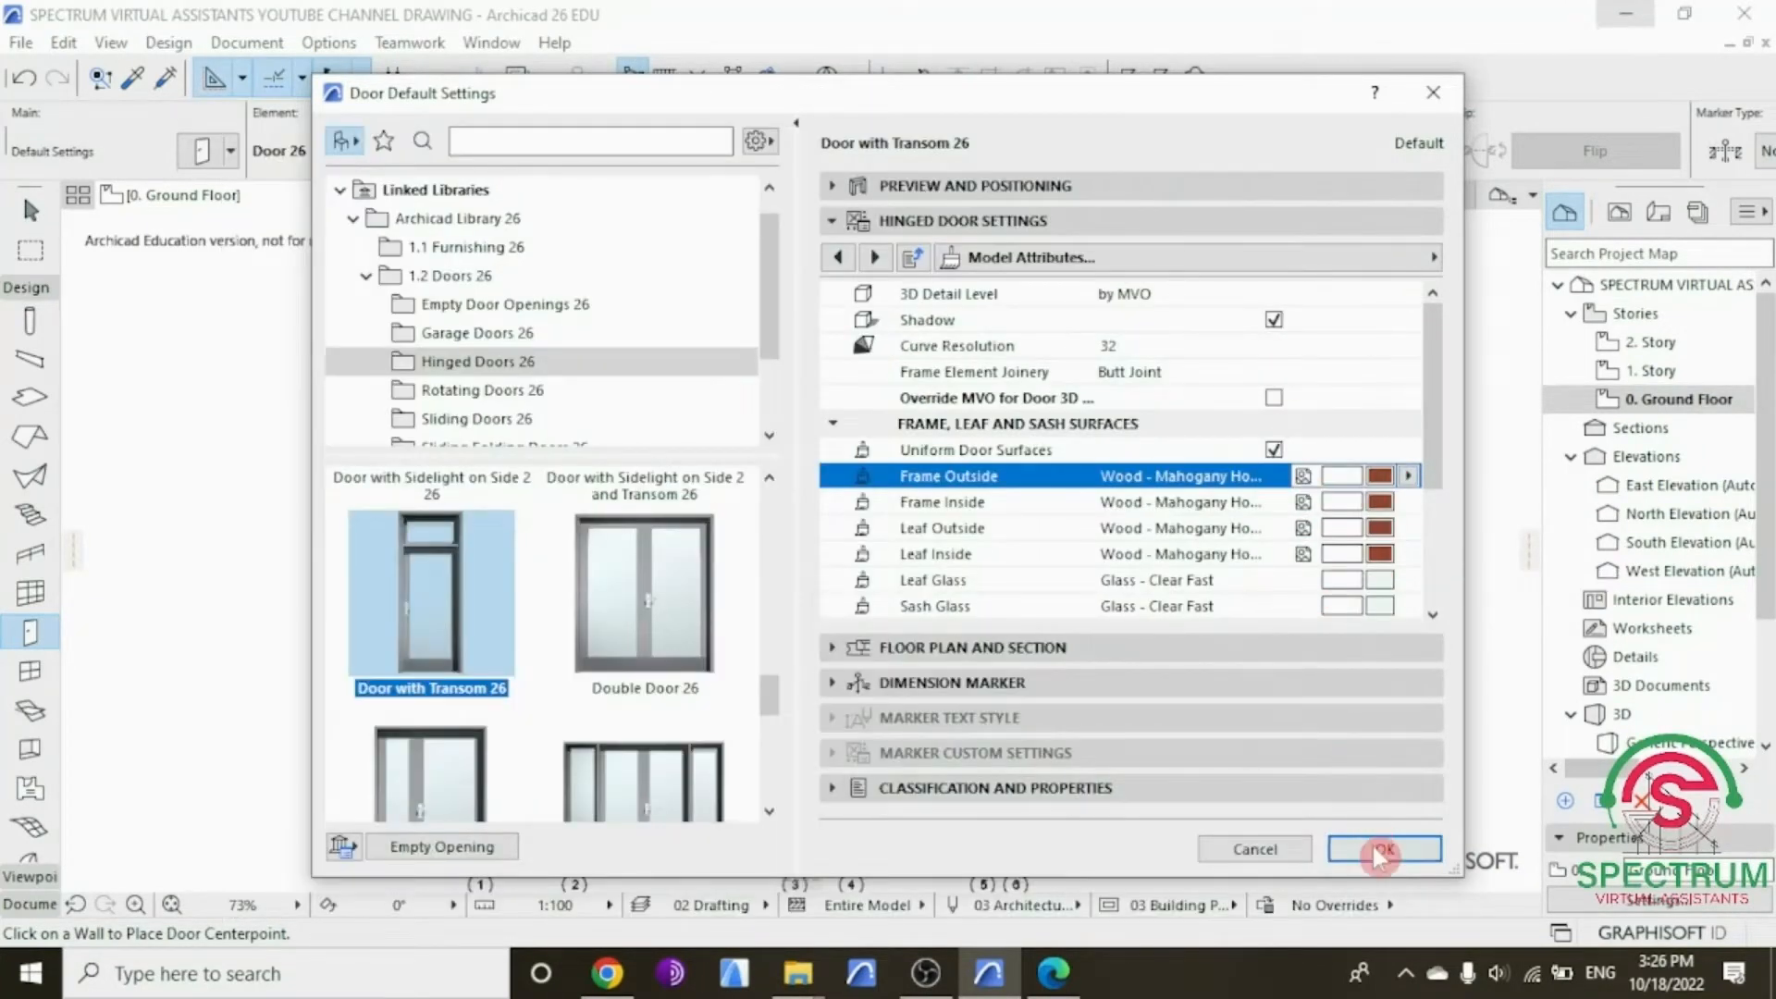
# Step: Place the transom door in the gridline C wall between gridlines 3 and 4, opening into Bedroom 02 and hinged on the gridline 3 side
pyautogui.scroll(5, 869, 632)
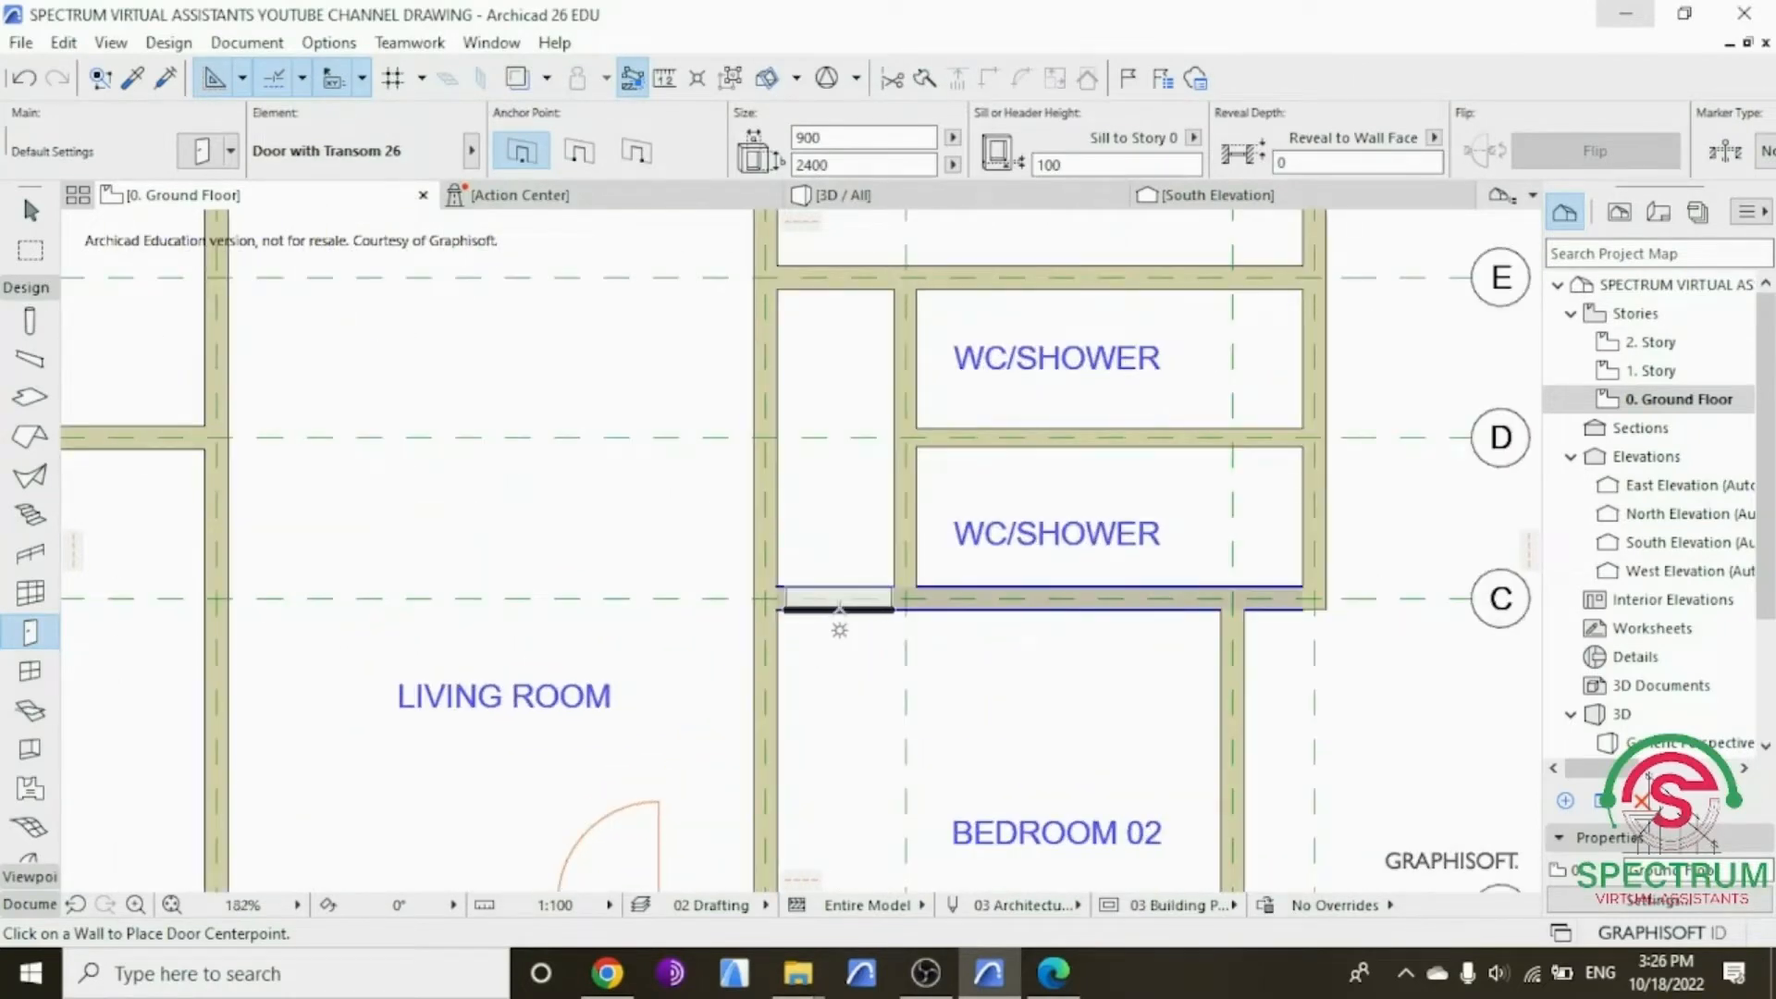
pyautogui.scroll(2, 839, 606)
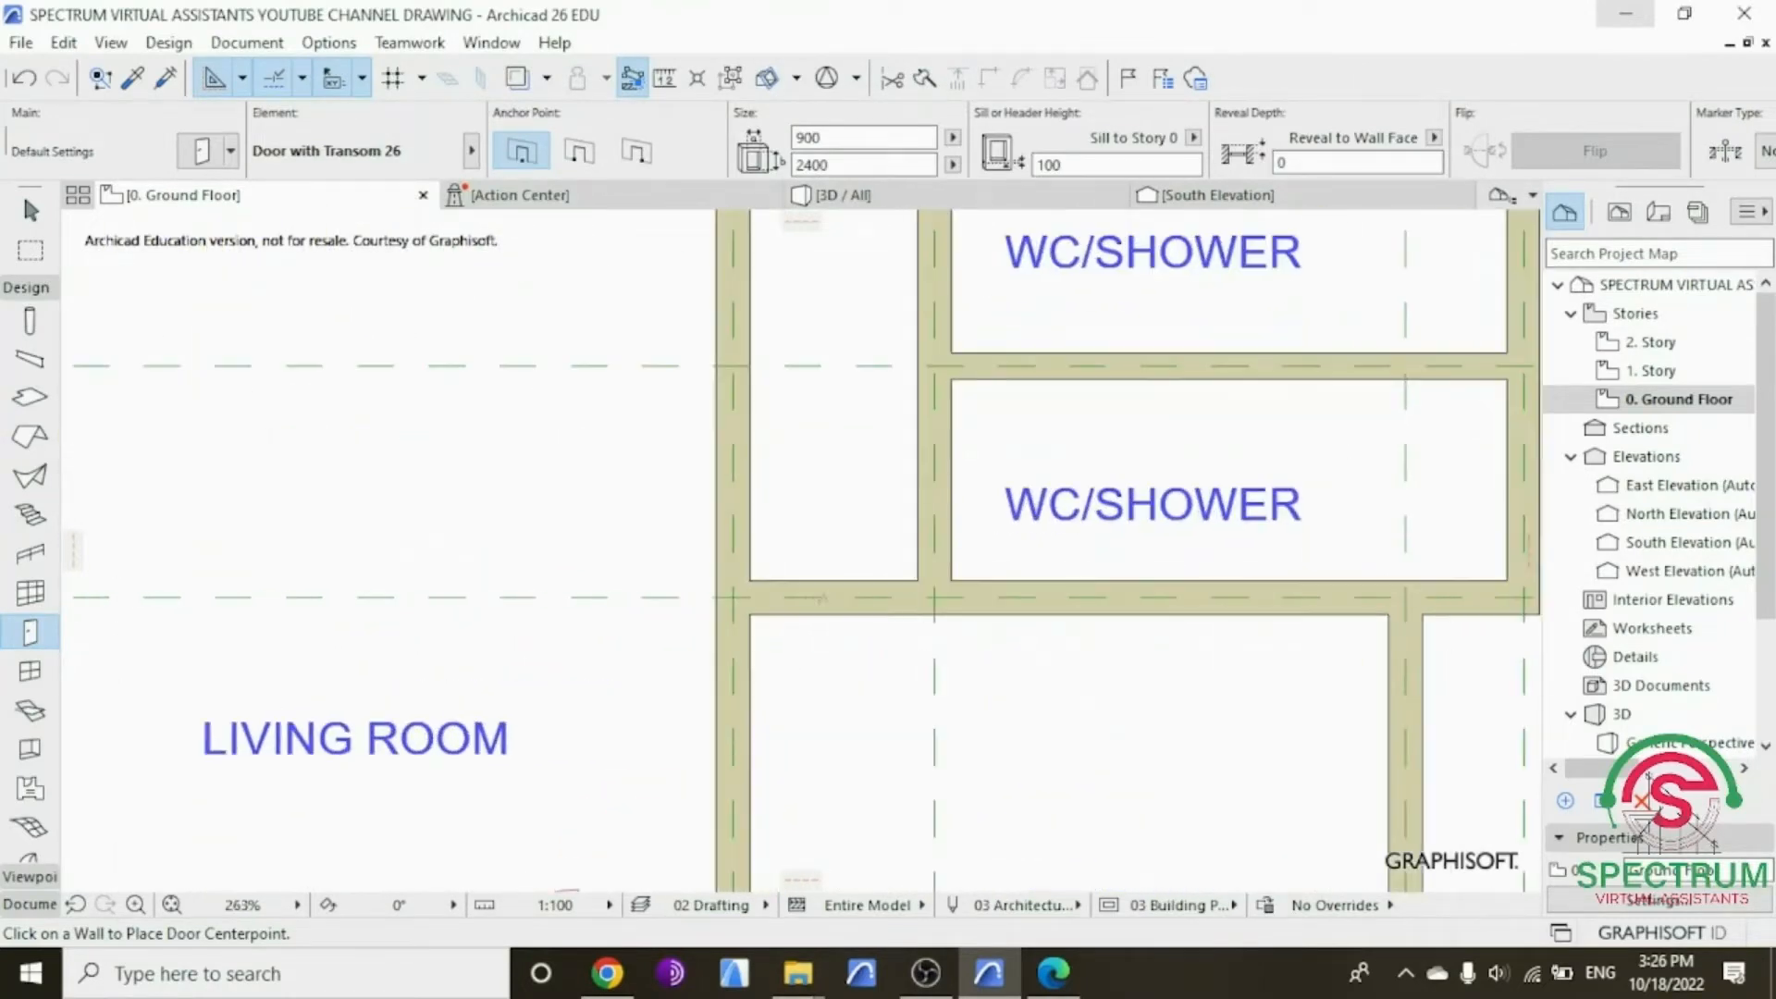
pyautogui.click(833, 633)
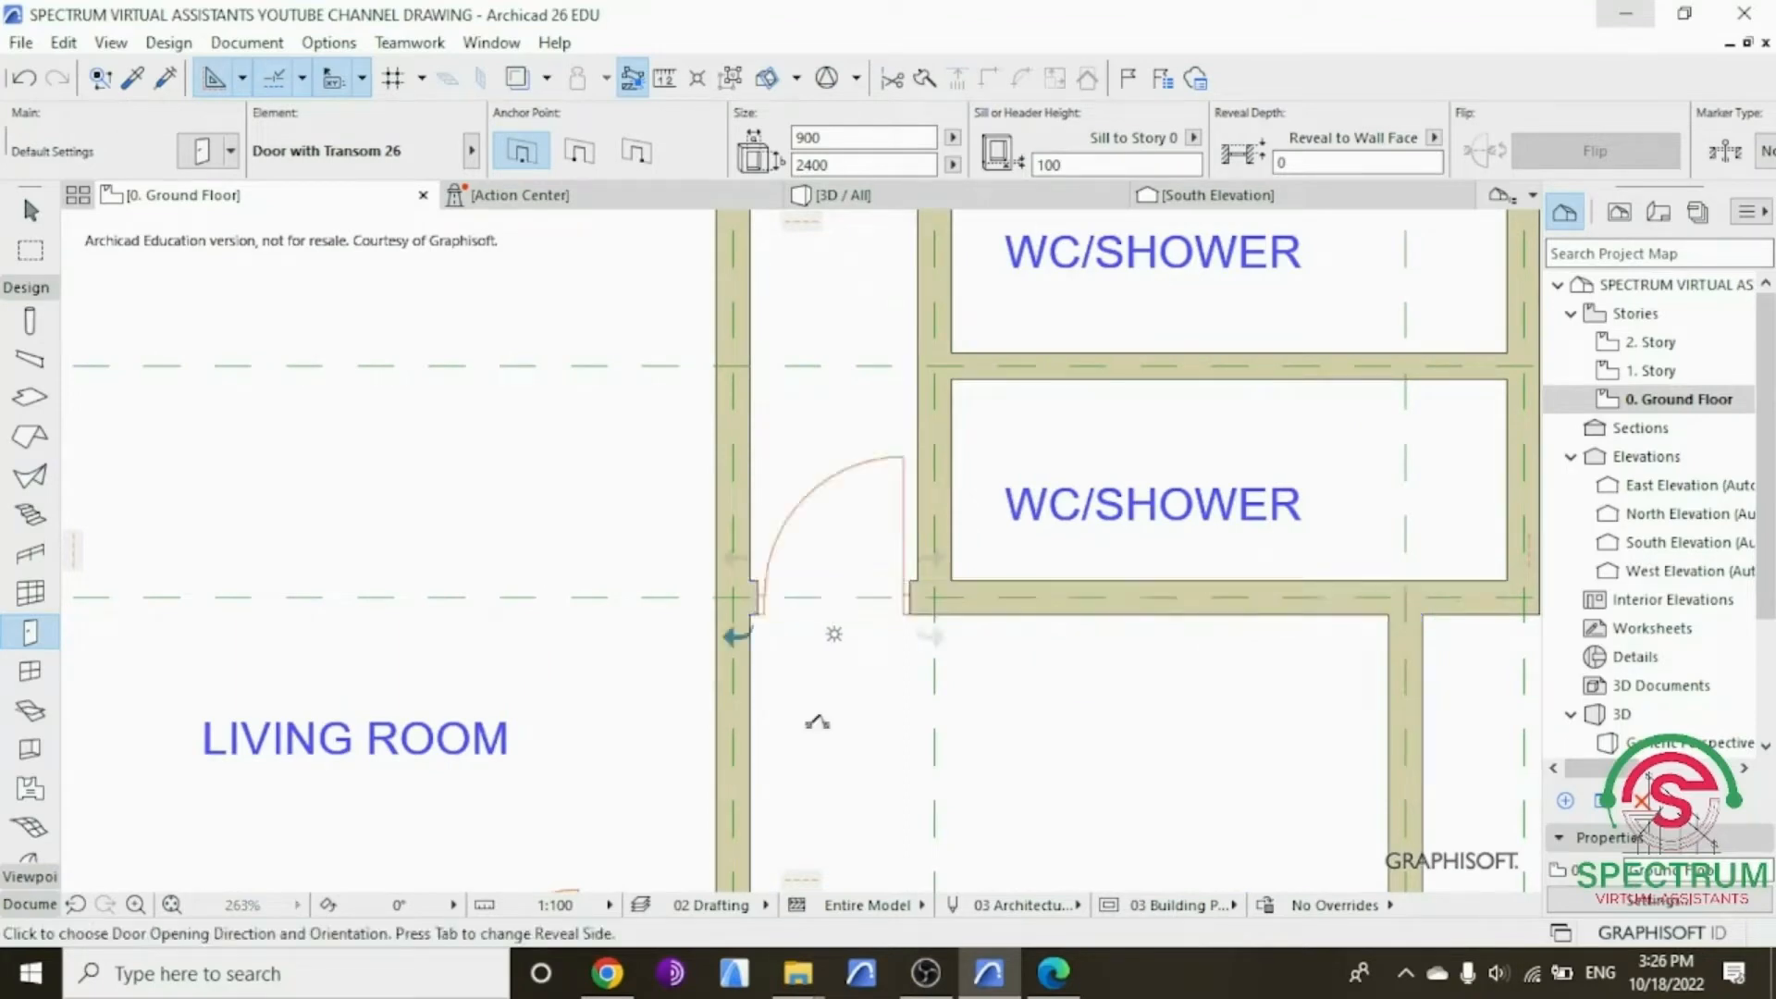
pyautogui.click(717, 796)
pyautogui.scroll(-2, 653, 798)
pyautogui.scroll(-3, 653, 797)
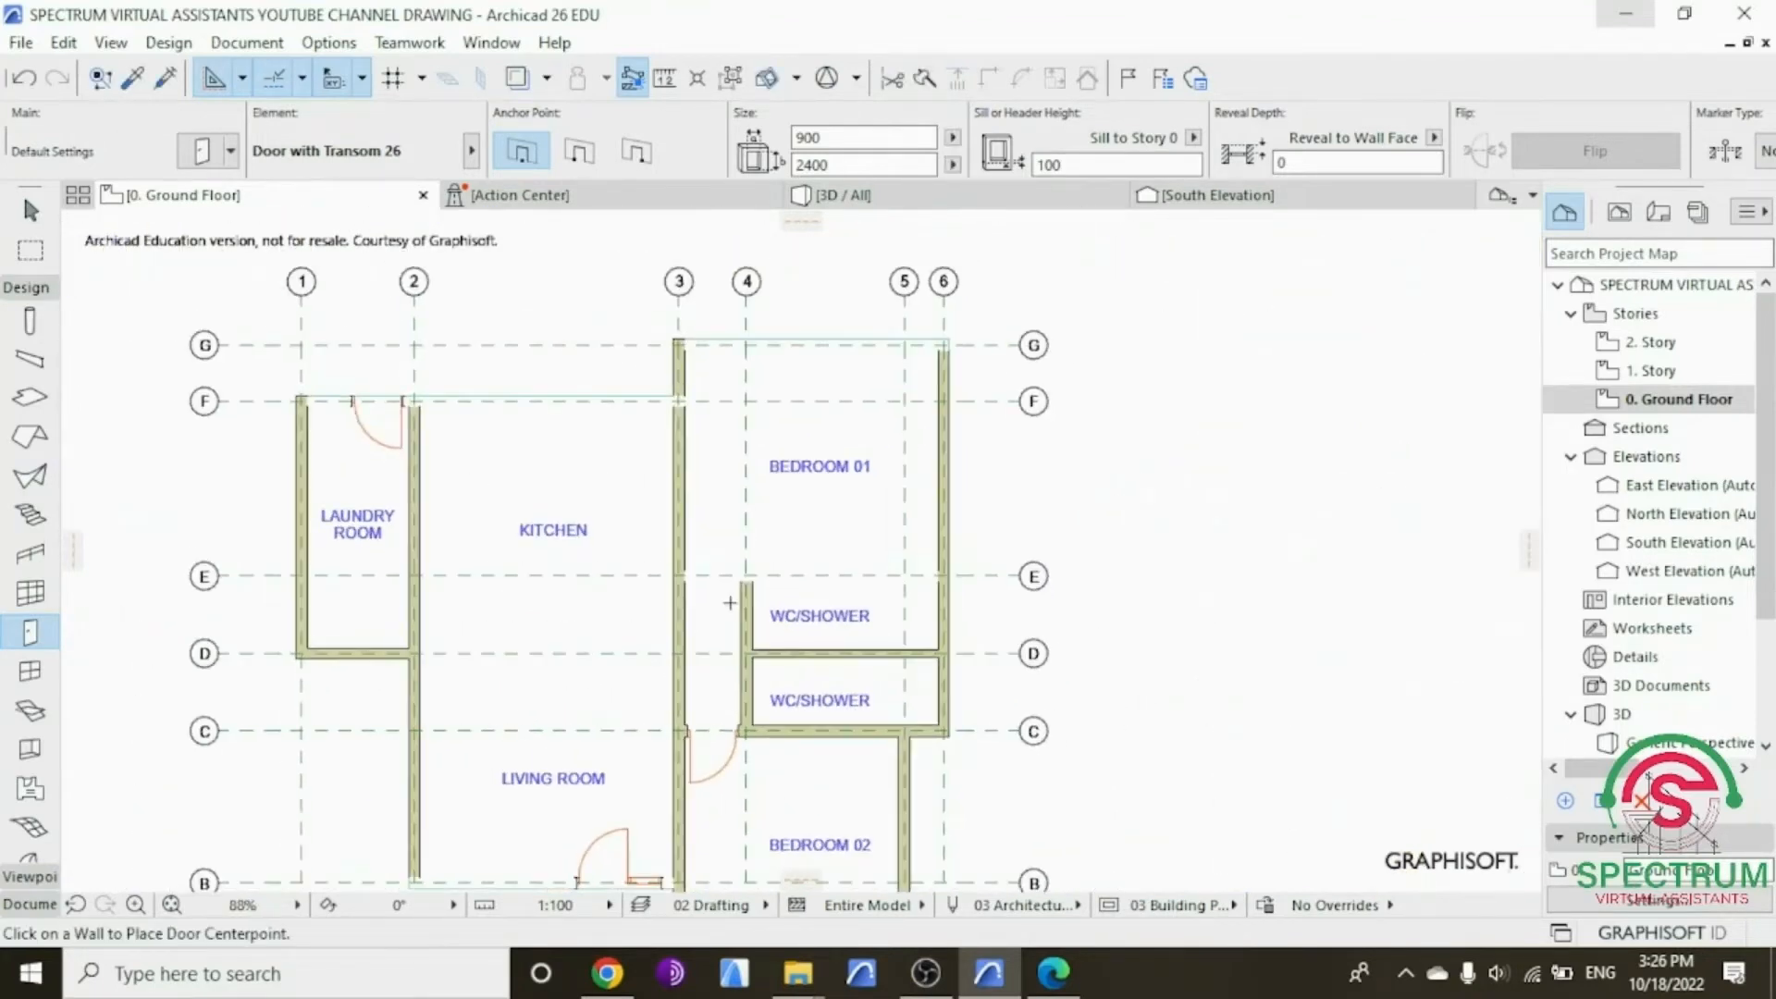
# Step: Place another transom door in the gridline E wall between gridlines 3 and 4, opening into Bedroom 01 and hinged on the gridline 3 side
pyautogui.scroll(2, 710, 566)
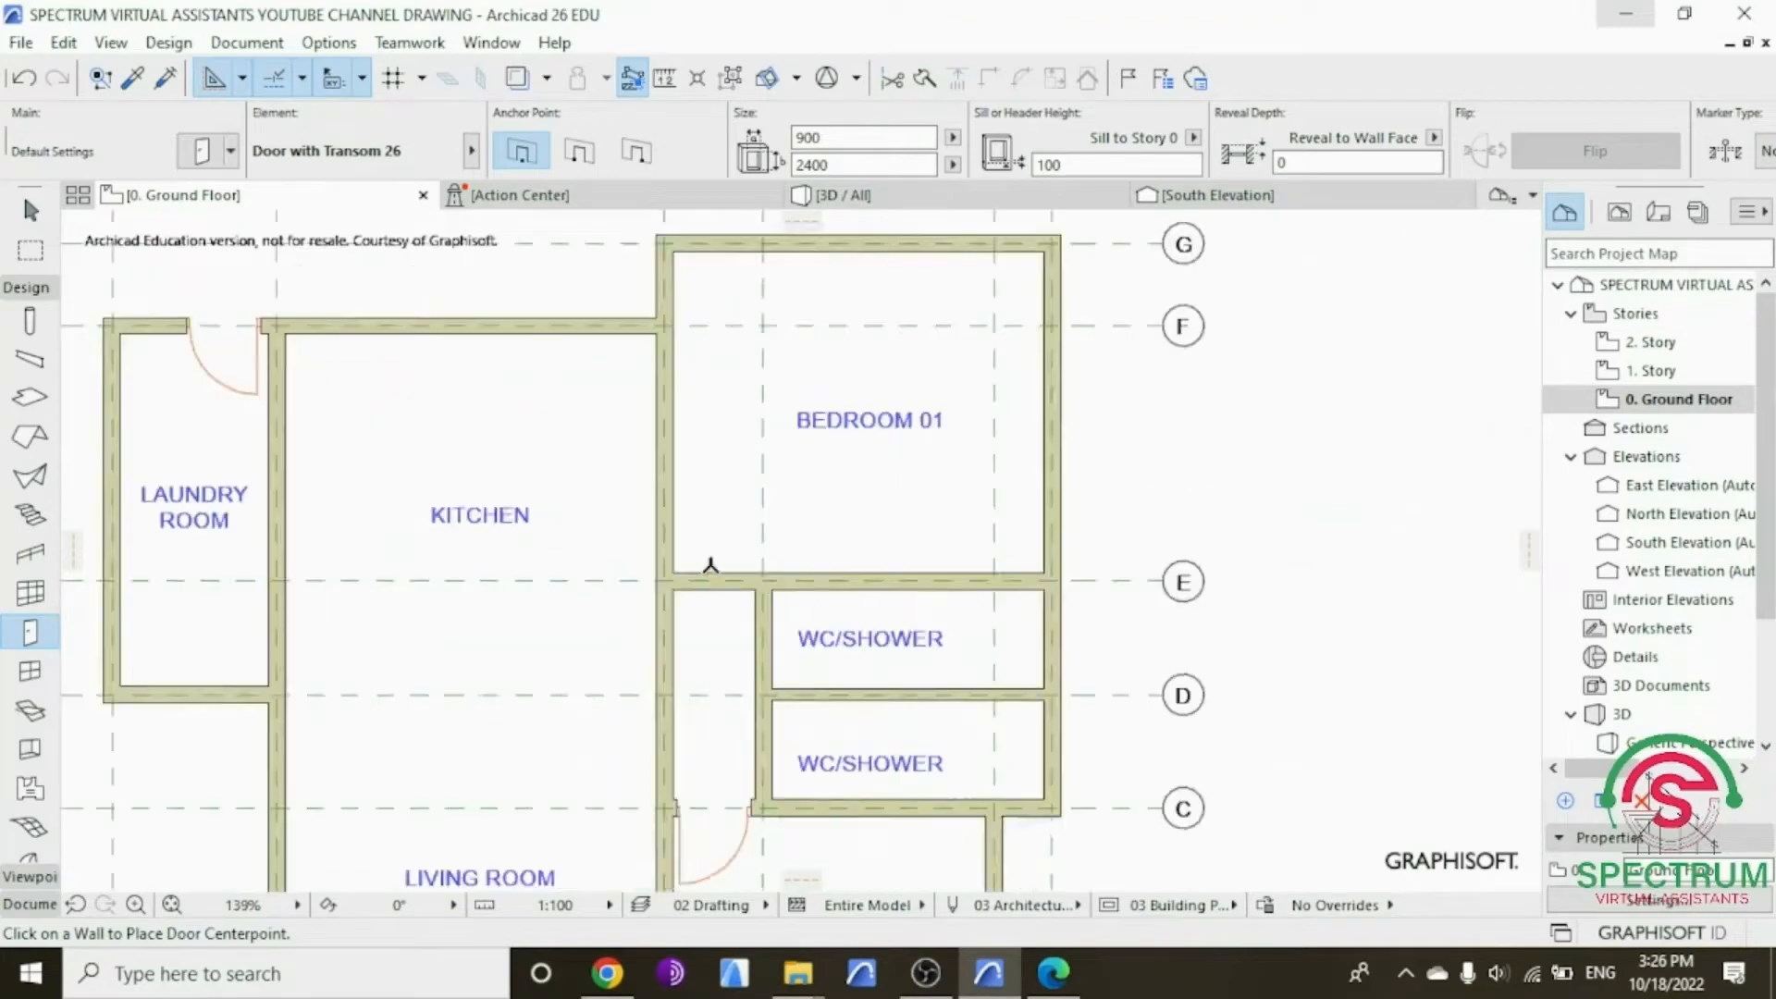
pyautogui.click(716, 573)
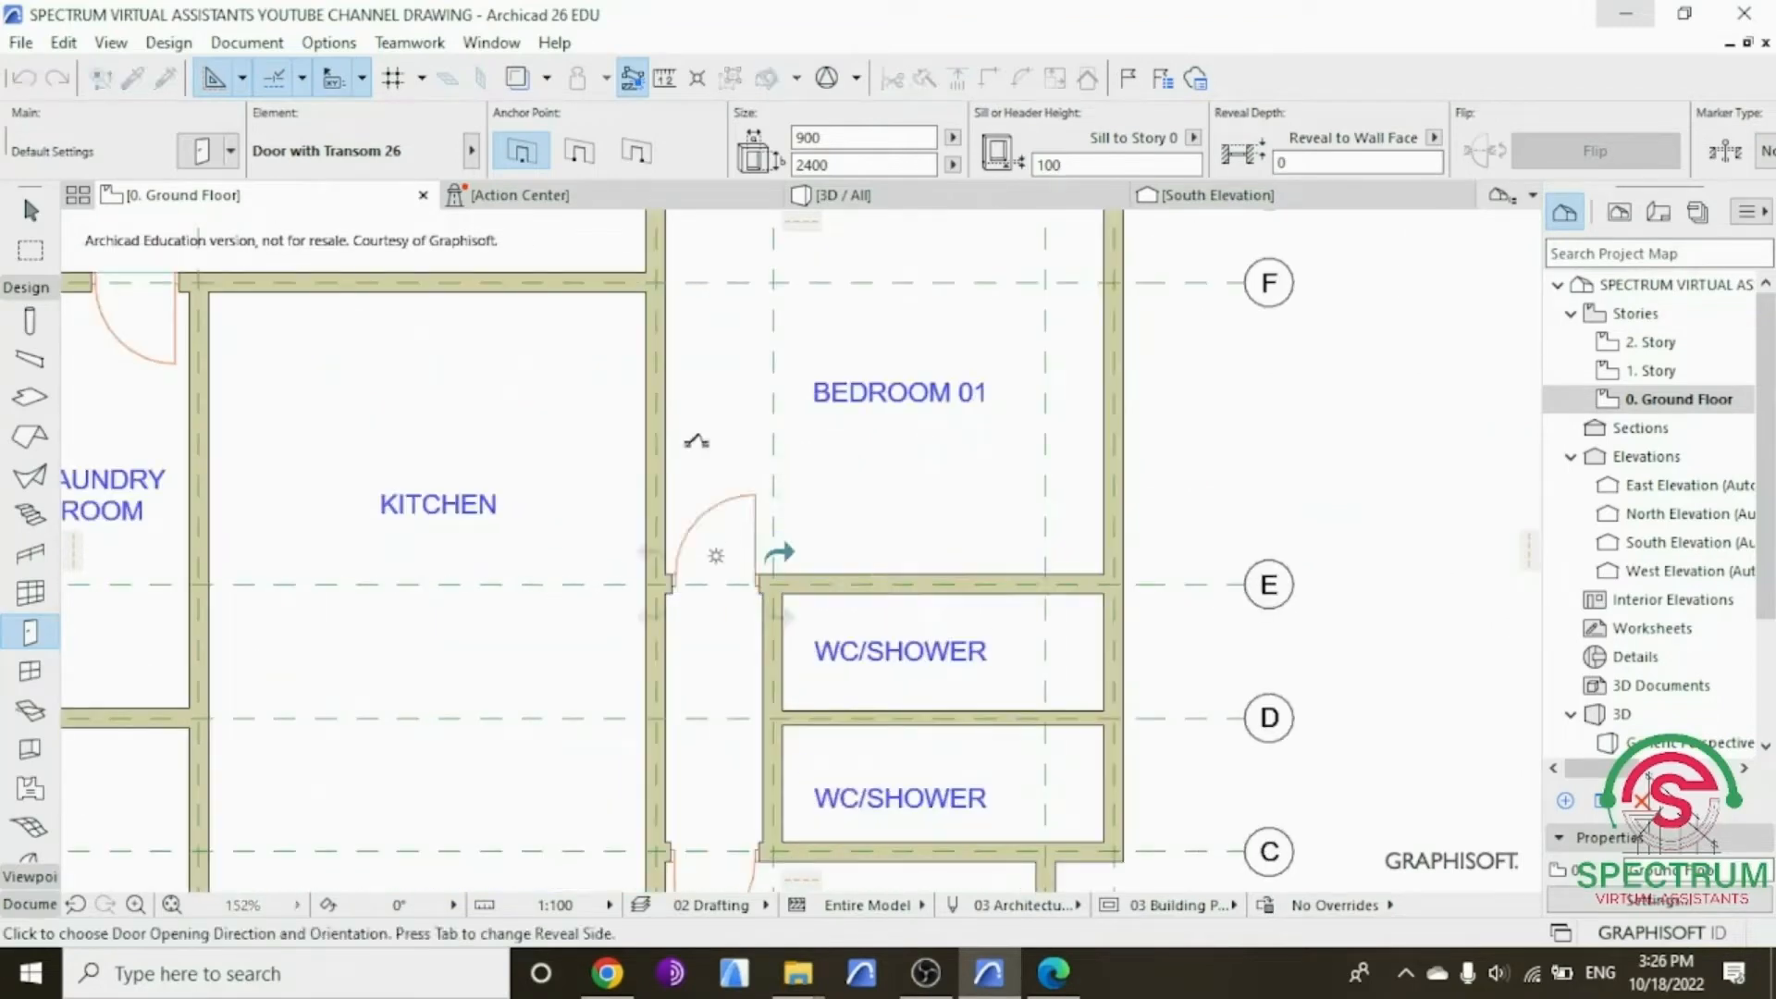
pyautogui.click(524, 419)
pyautogui.scroll(-2, 524, 419)
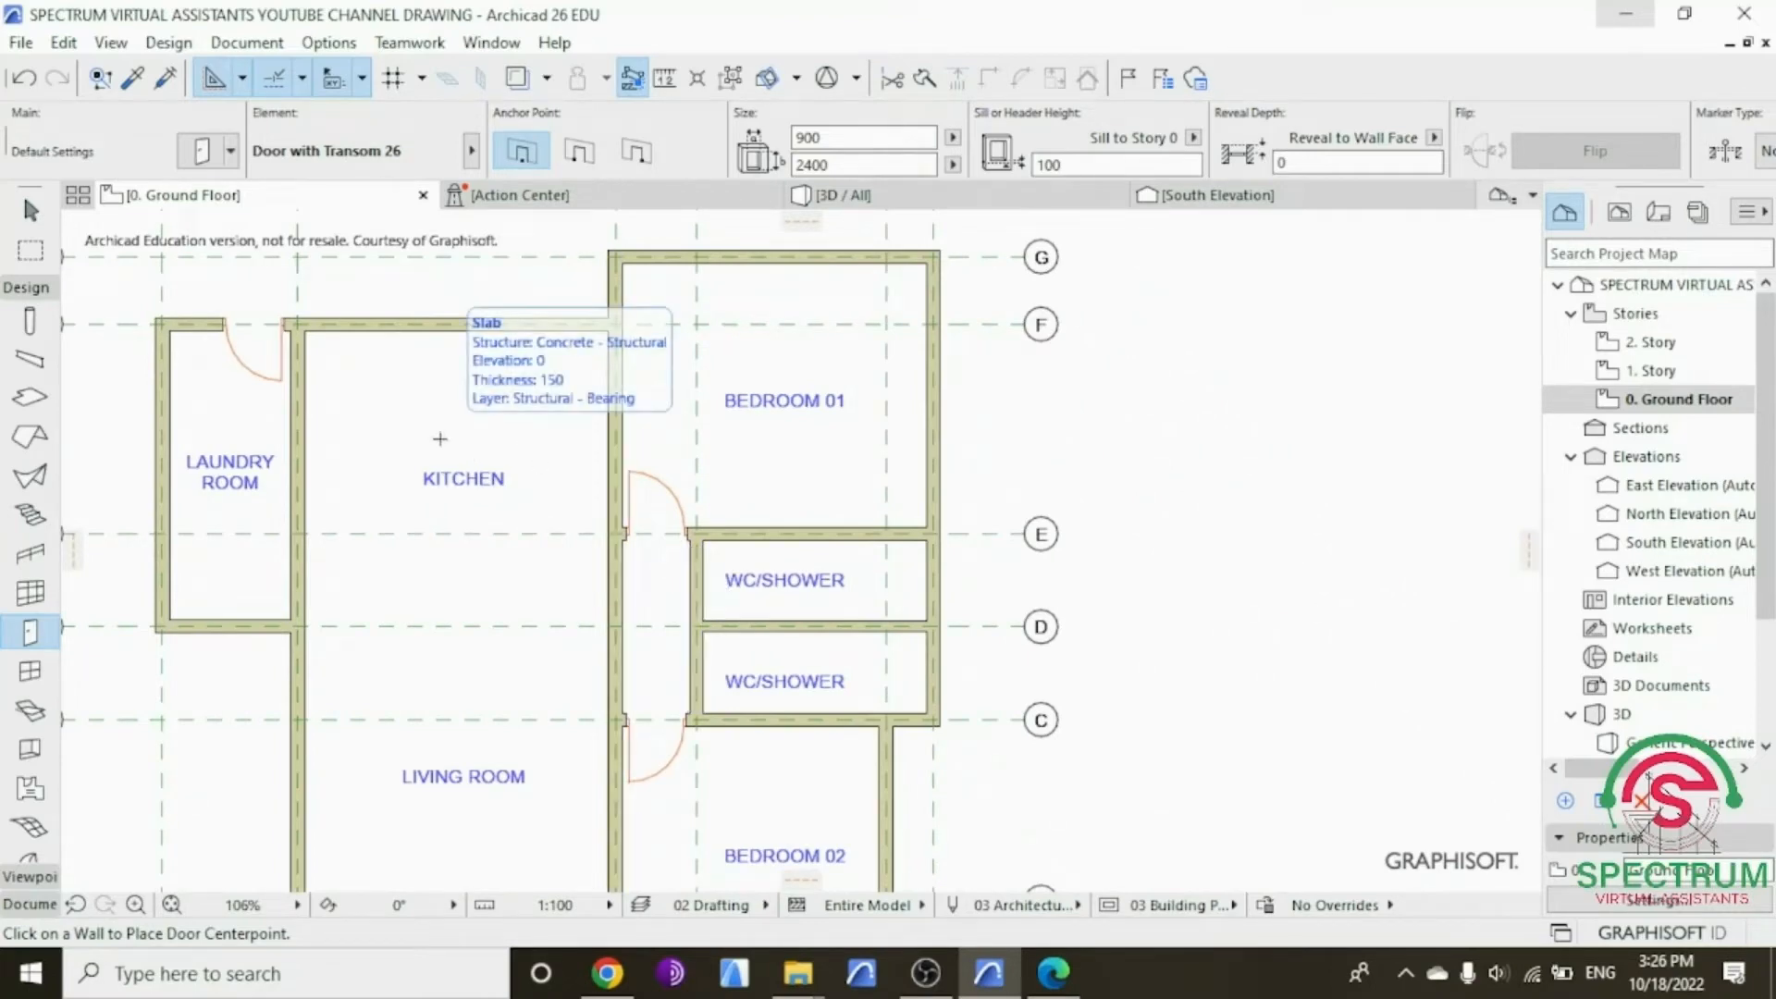
pyautogui.scroll(-2, 440, 439)
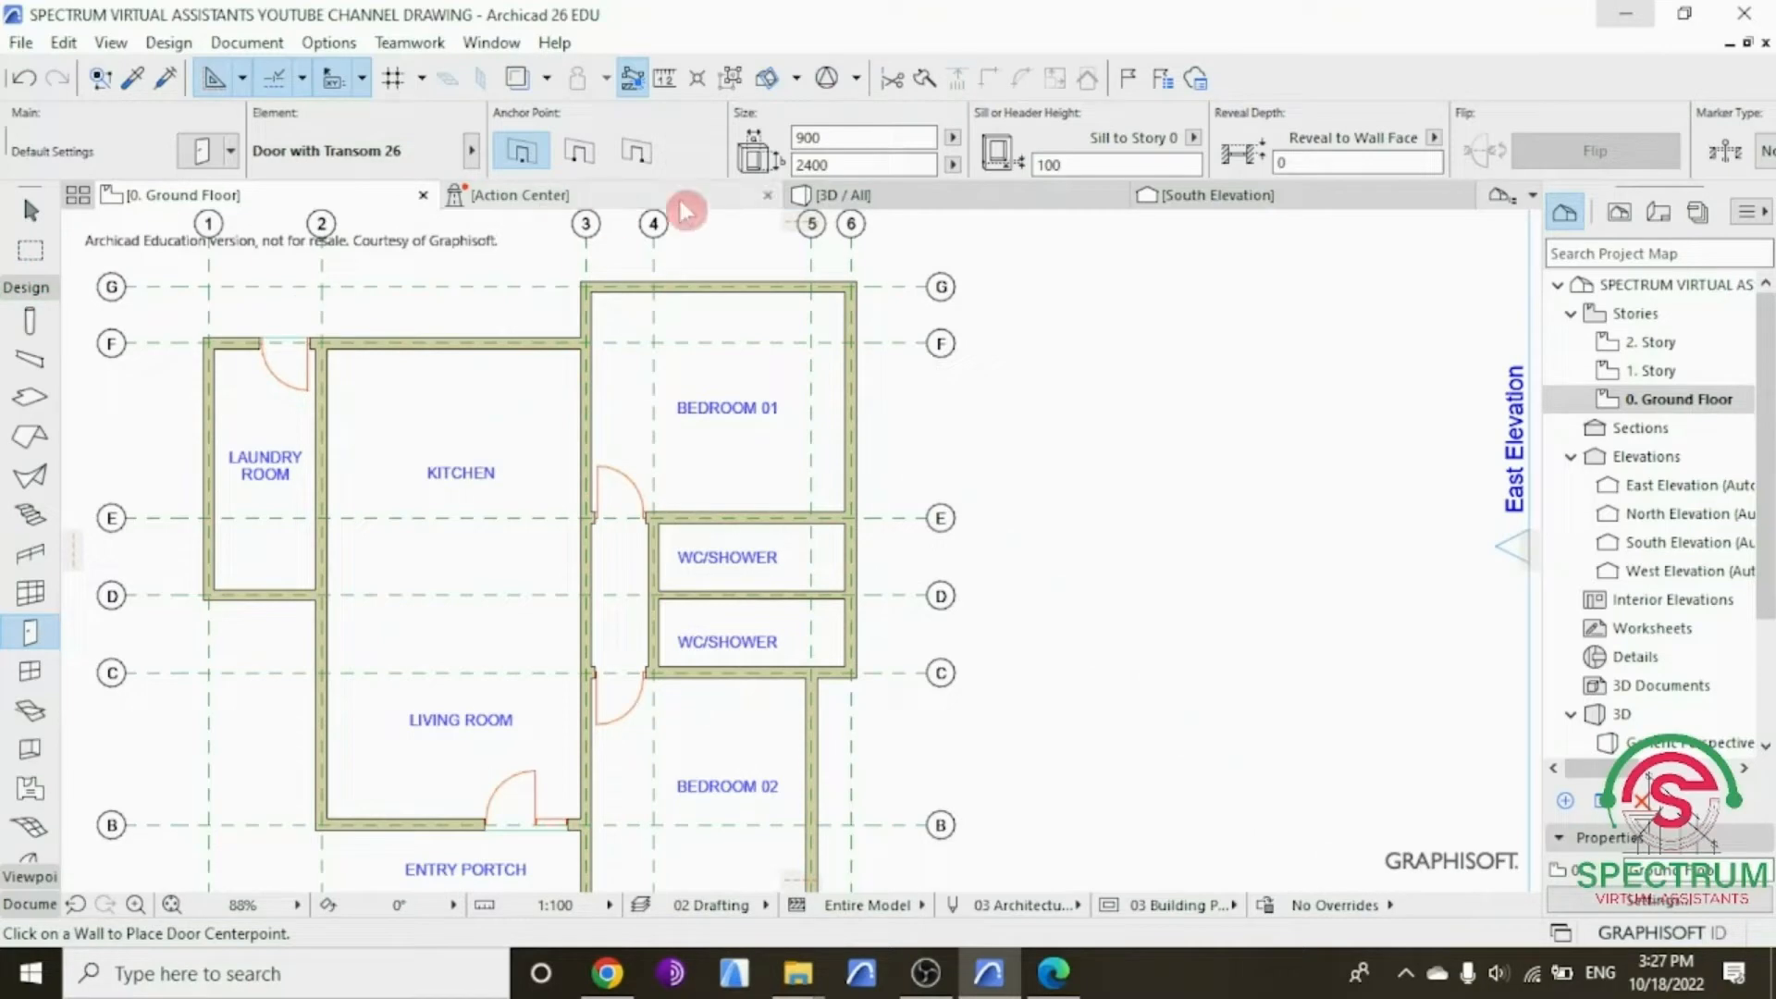
# Step: Inspect the newly placed bedroom doors from several sides in the 3D model and return to the ground floor plan
pyautogui.moveTo(828, 199)
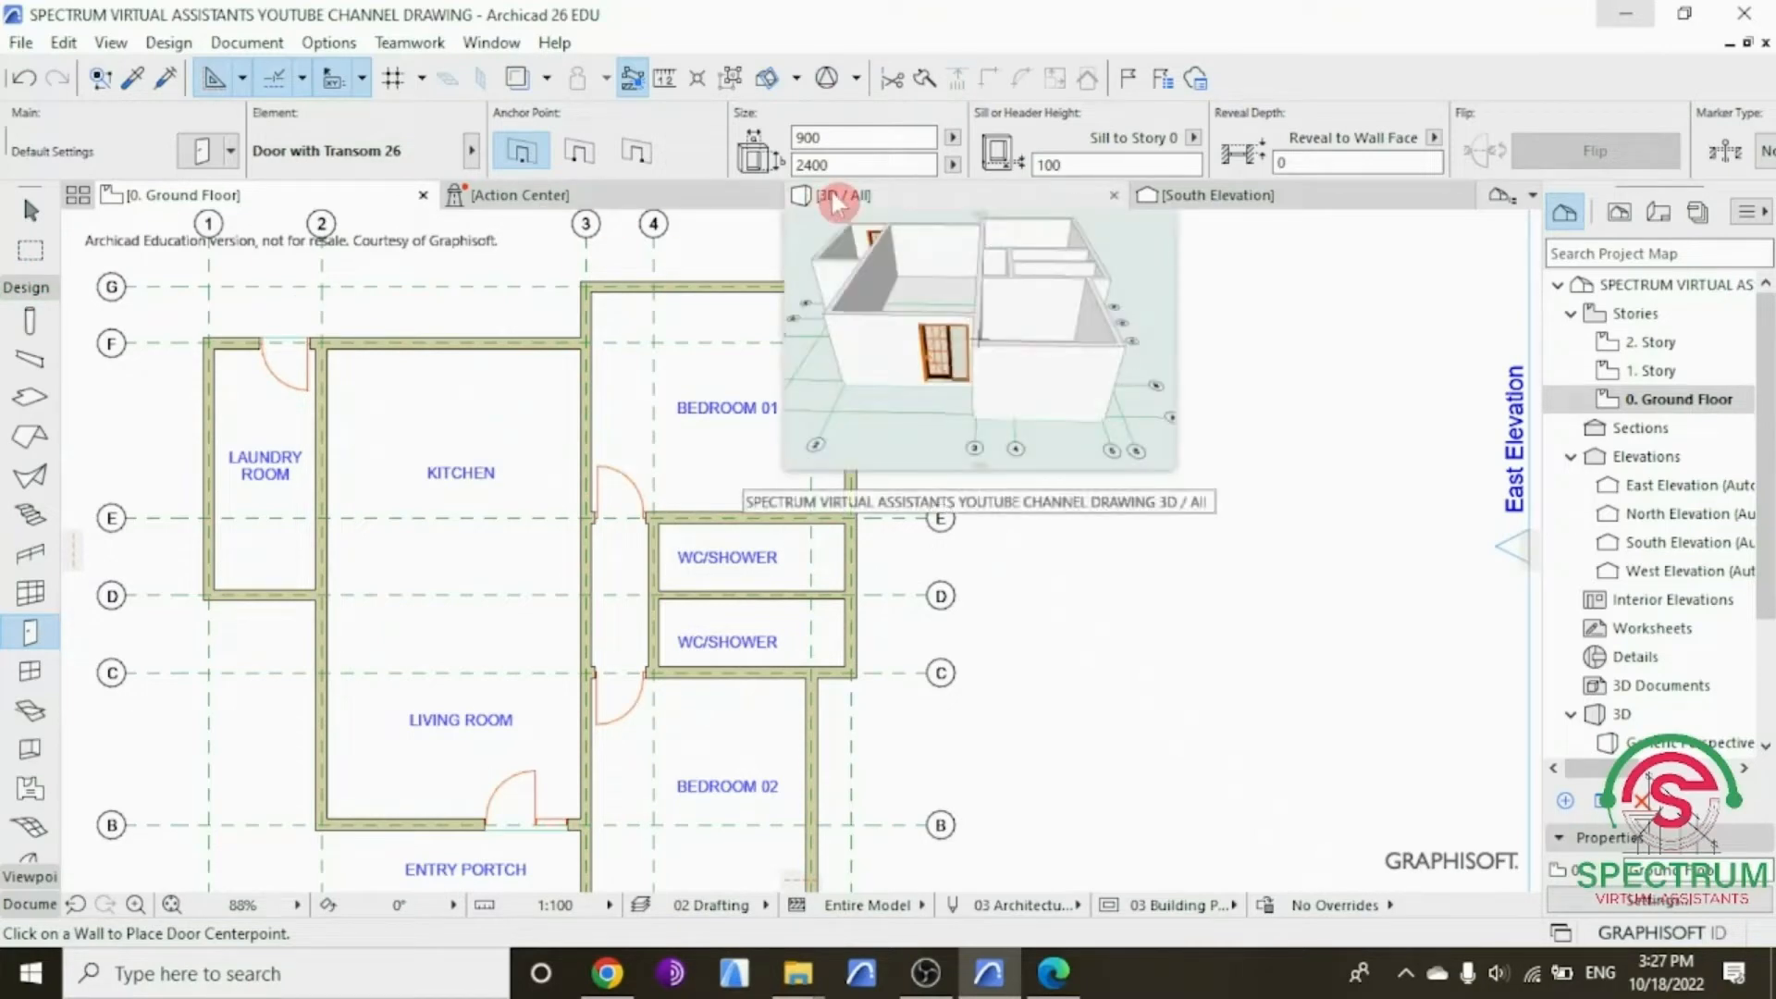
pyautogui.click(837, 204)
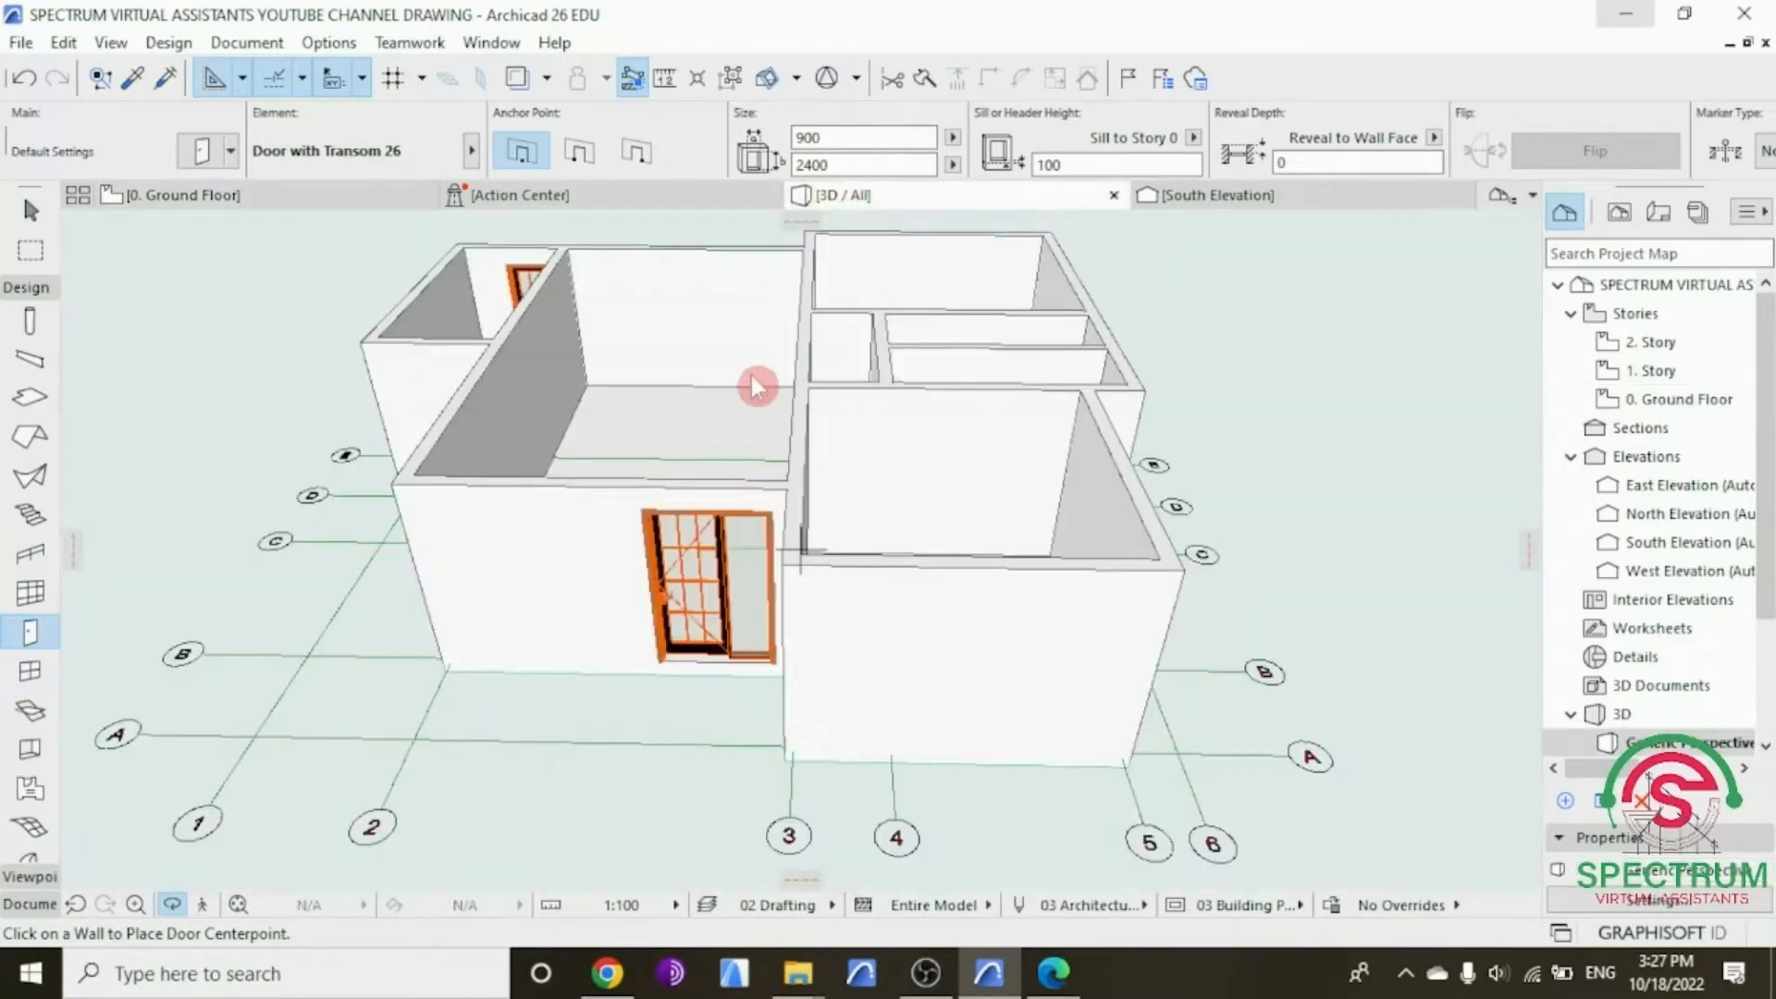
pyautogui.click(829, 381)
pyautogui.scroll(3, 942, 433)
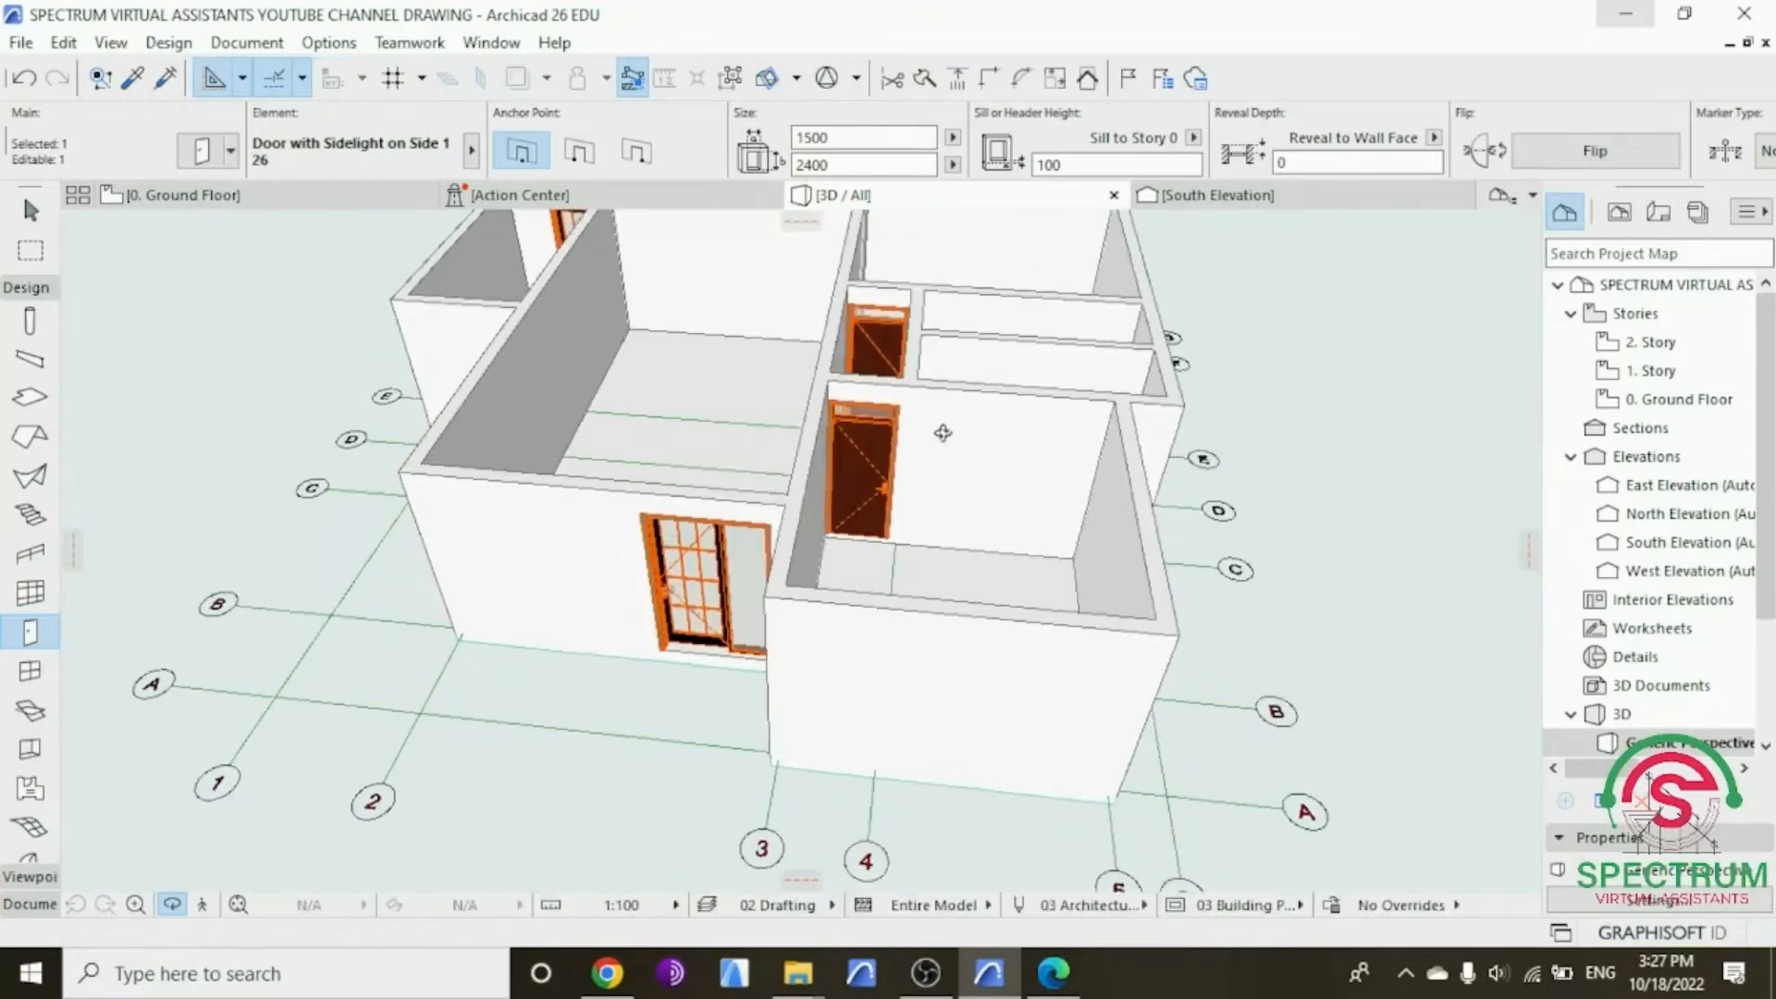
pyautogui.keyDown('shift'); pyautogui.moveTo(942, 433); pyautogui.dragTo(586, 527, button='middle'); pyautogui.keyUp('shift')
pyautogui.keyDown('shift'); pyautogui.moveTo(801, 543); pyautogui.dragTo(481, 476, button='middle'); pyautogui.keyUp('shift')
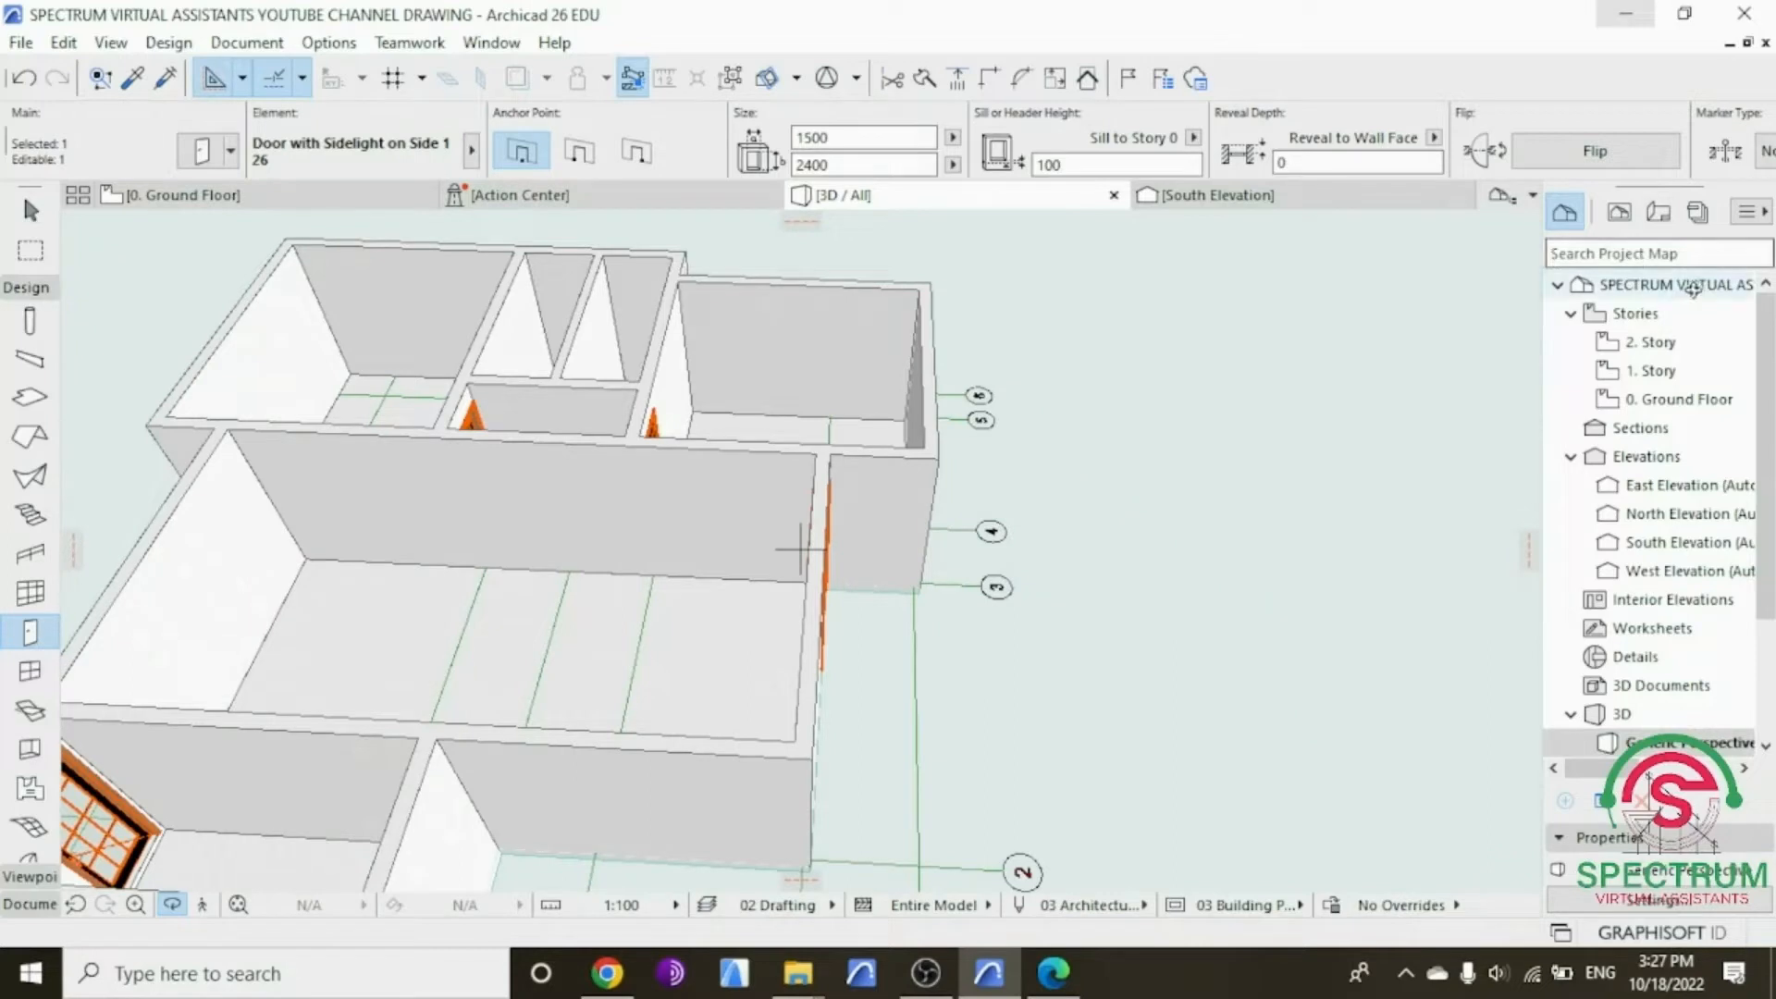
pyautogui.doubleClick(1676, 398)
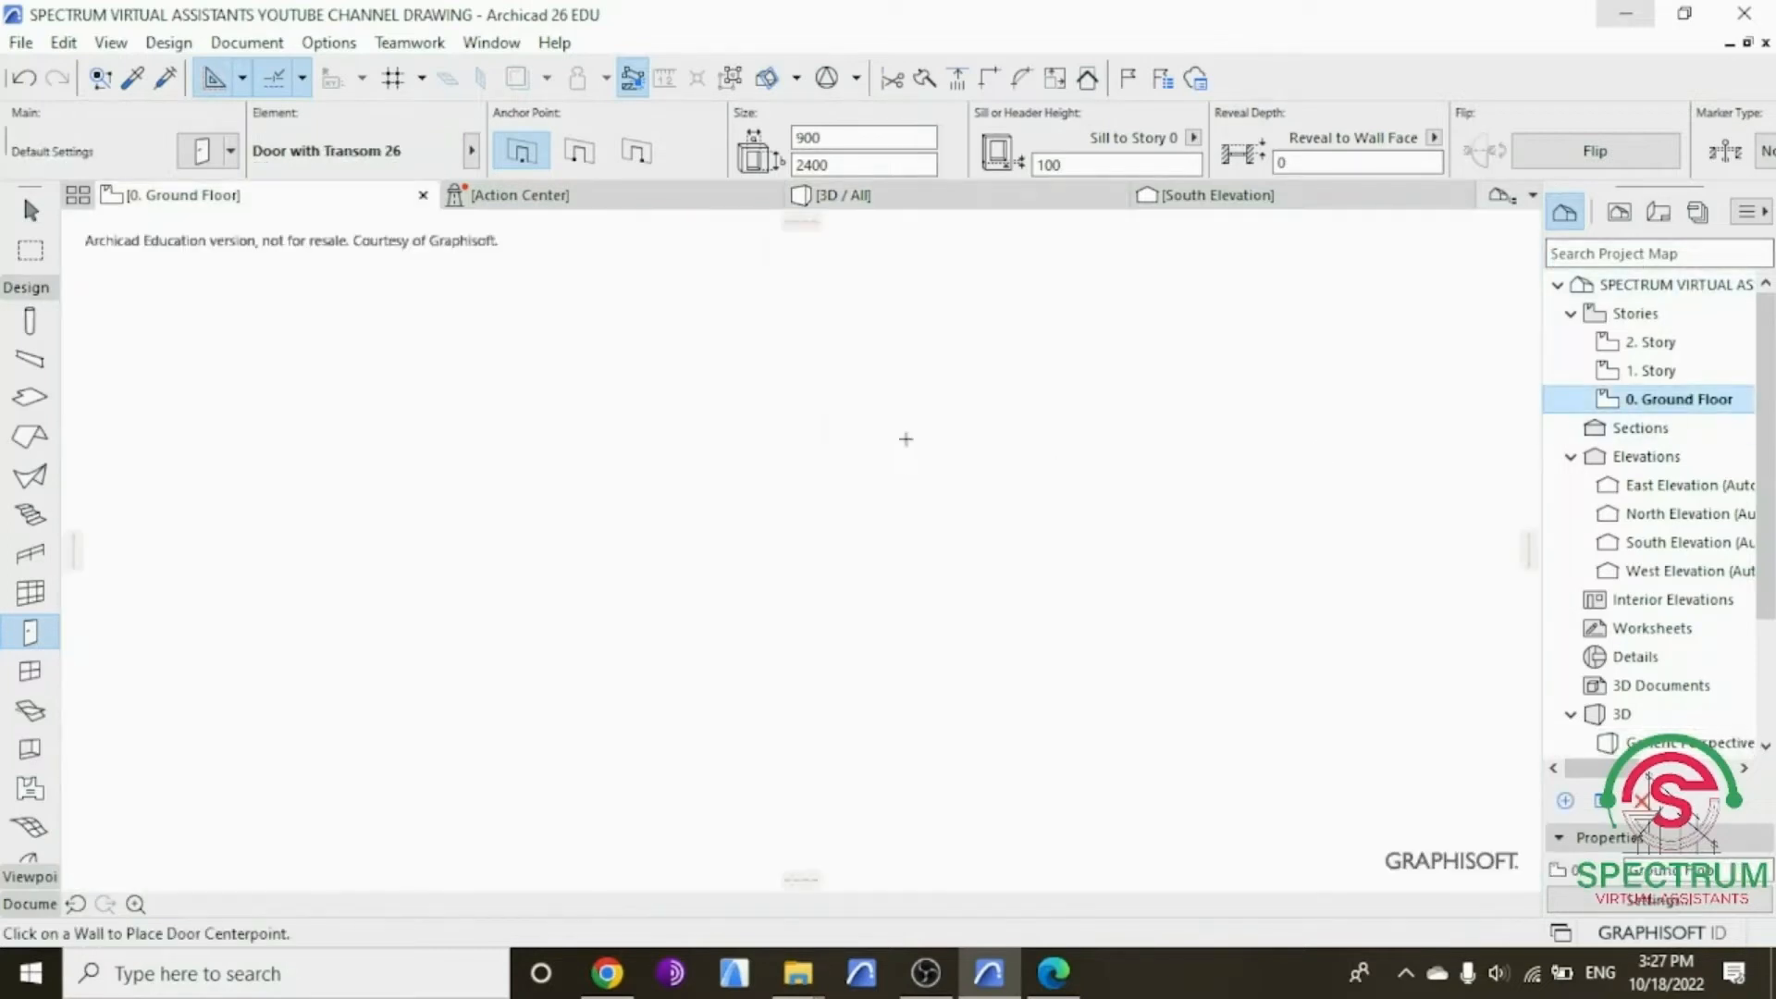
# Step: Set the default door to the hinged Door 26 with a width of 900 and a height of 2400
pyautogui.scroll(-2, 870, 396)
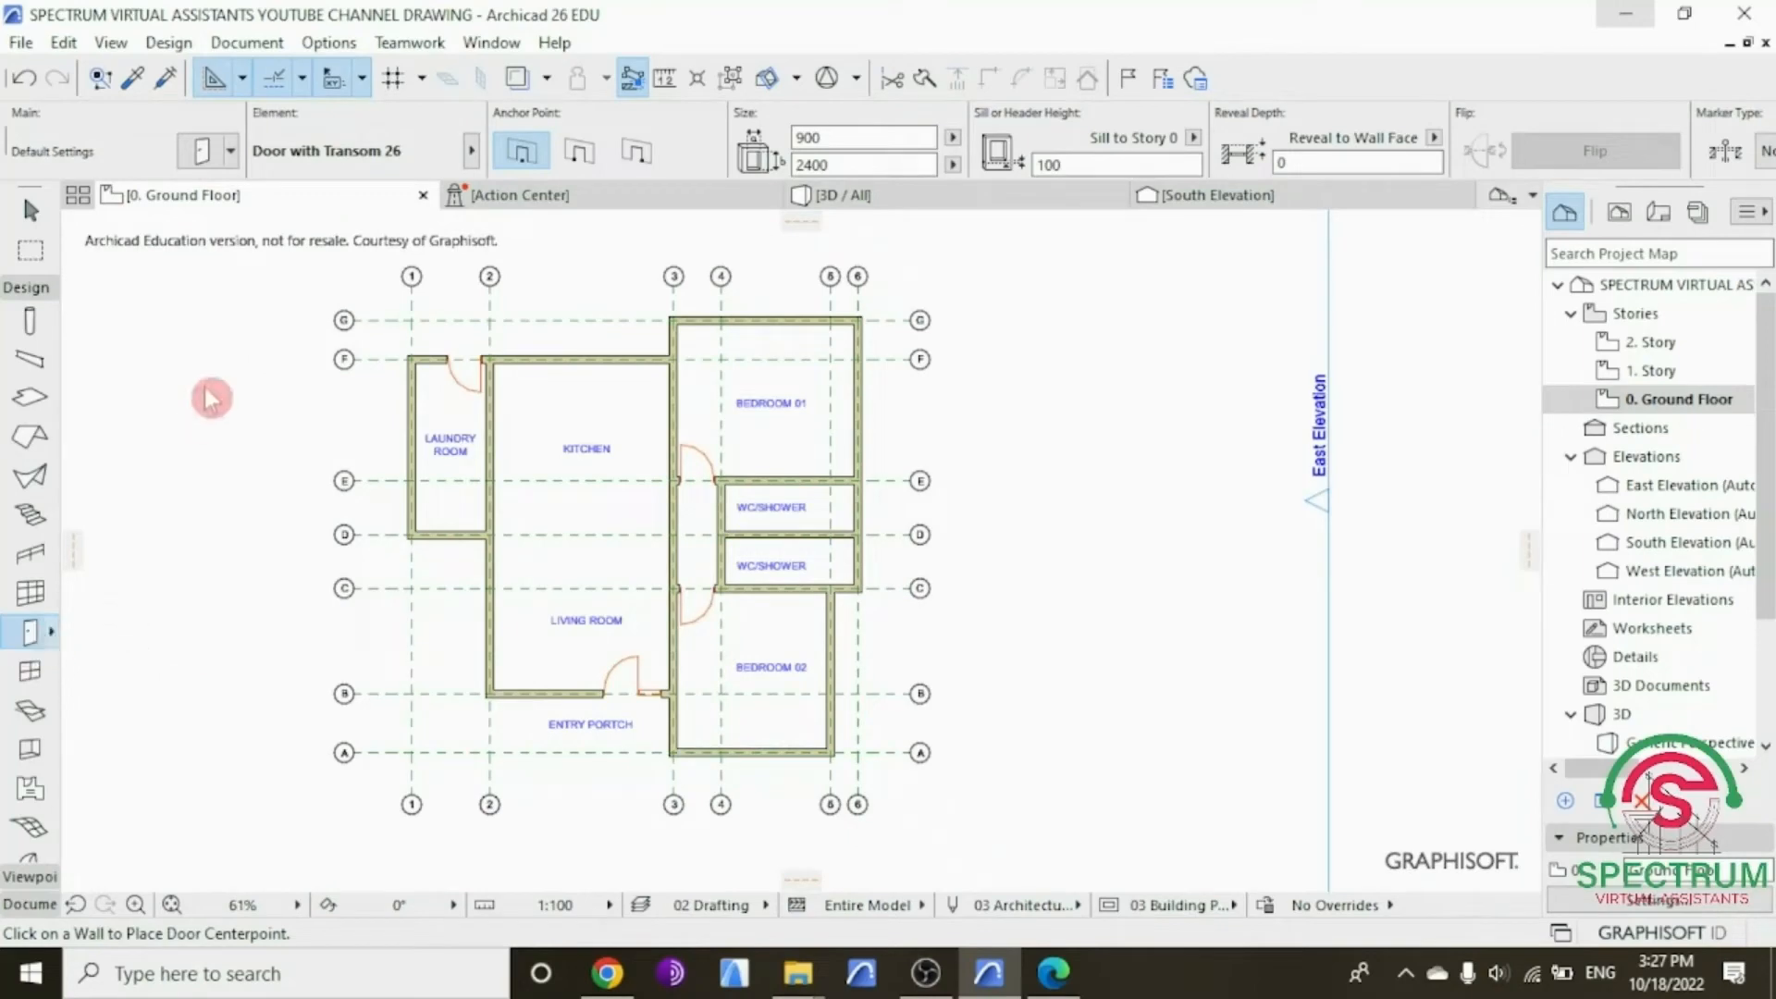
pyautogui.hotkey('ctrl', 't')
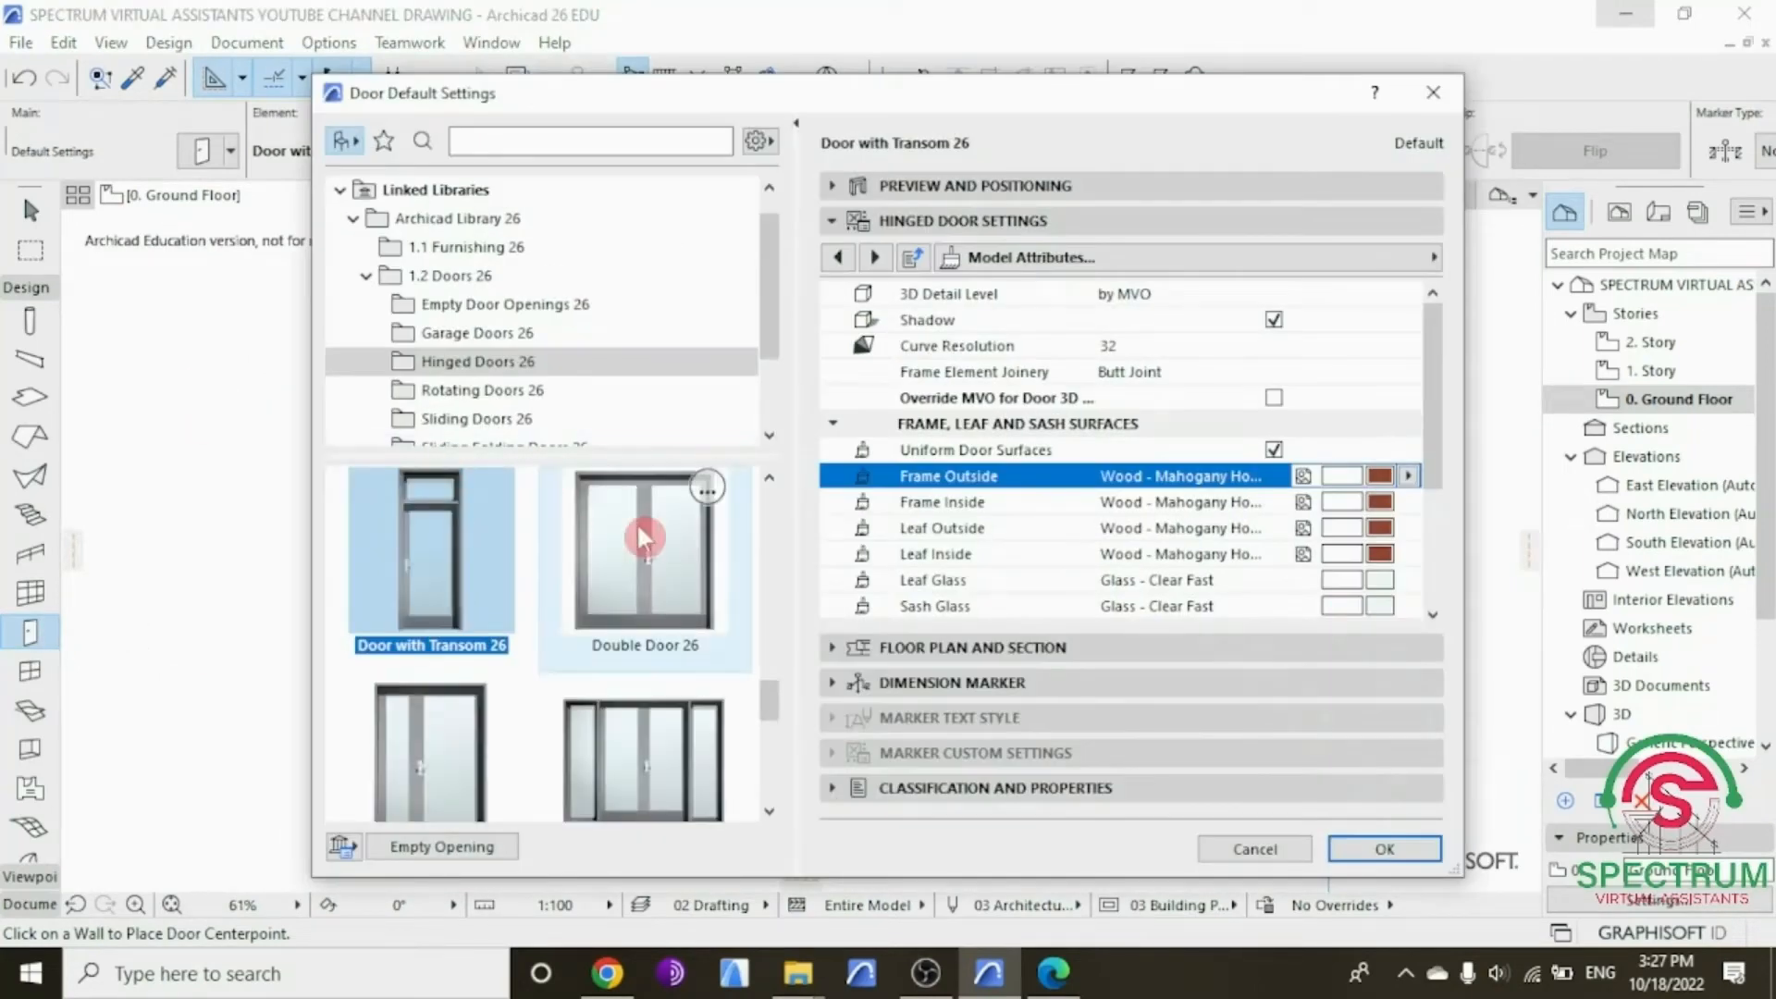
pyautogui.scroll(4, 643, 536)
pyautogui.scroll(3, 642, 536)
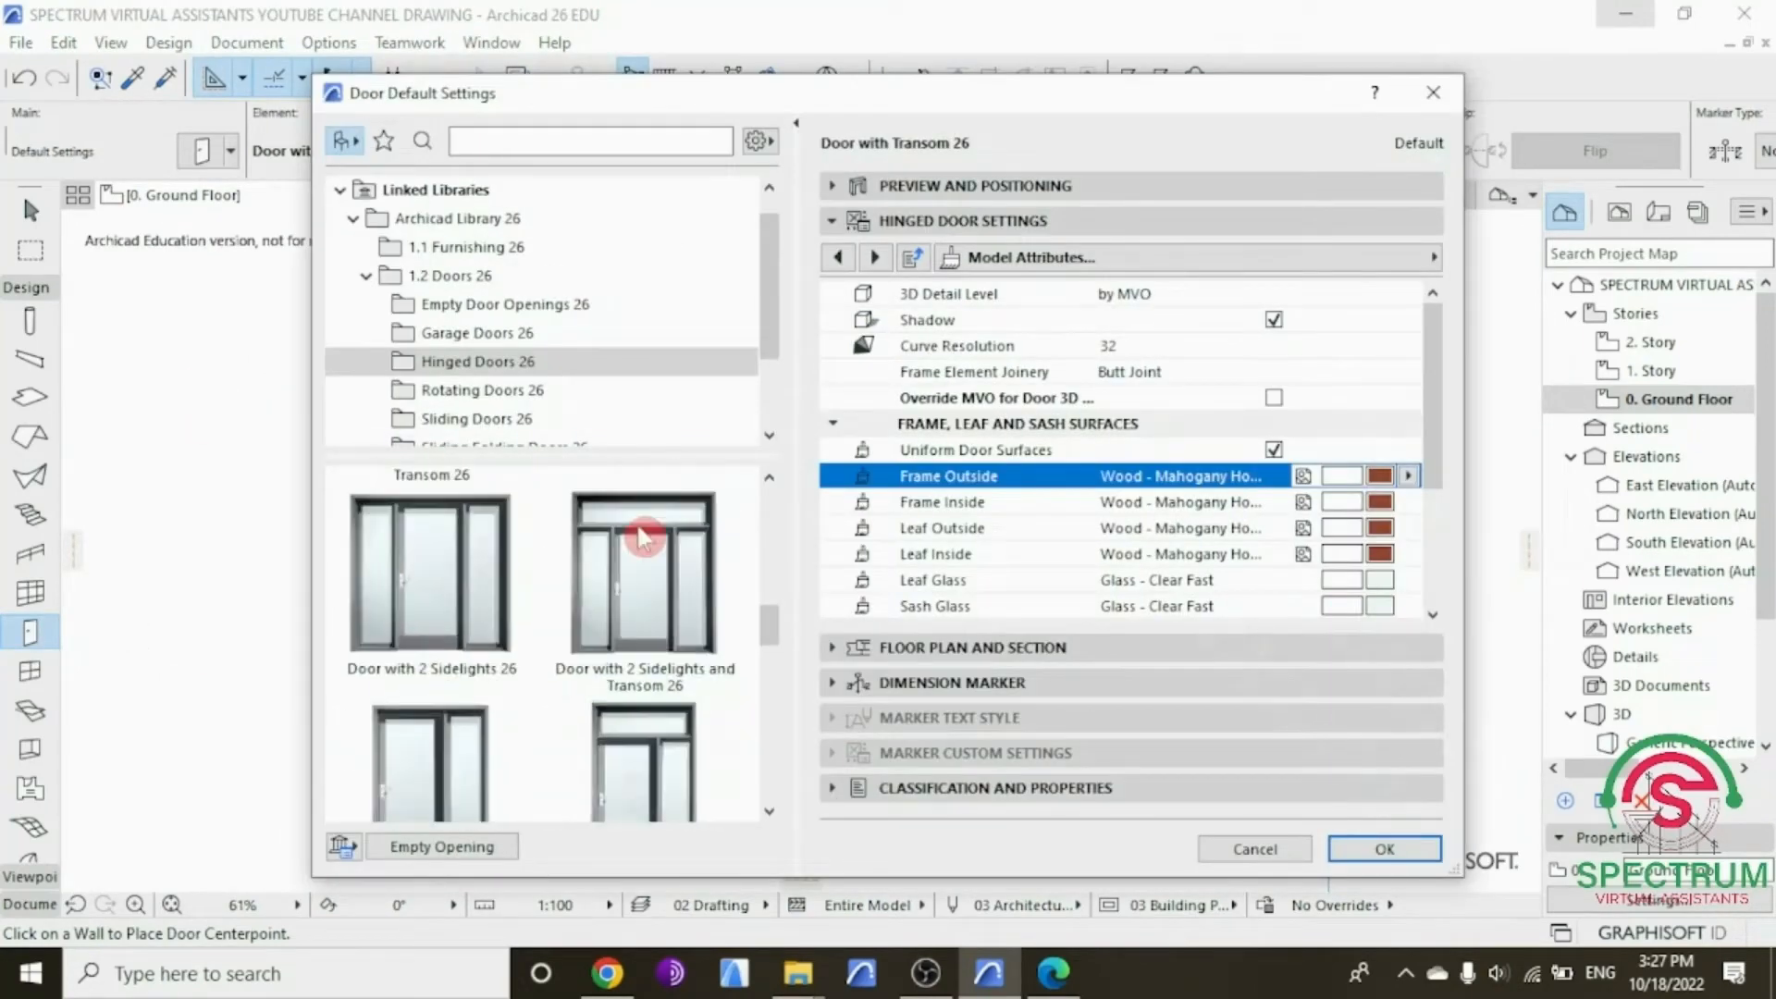
pyautogui.click(641, 555)
pyautogui.click(875, 258)
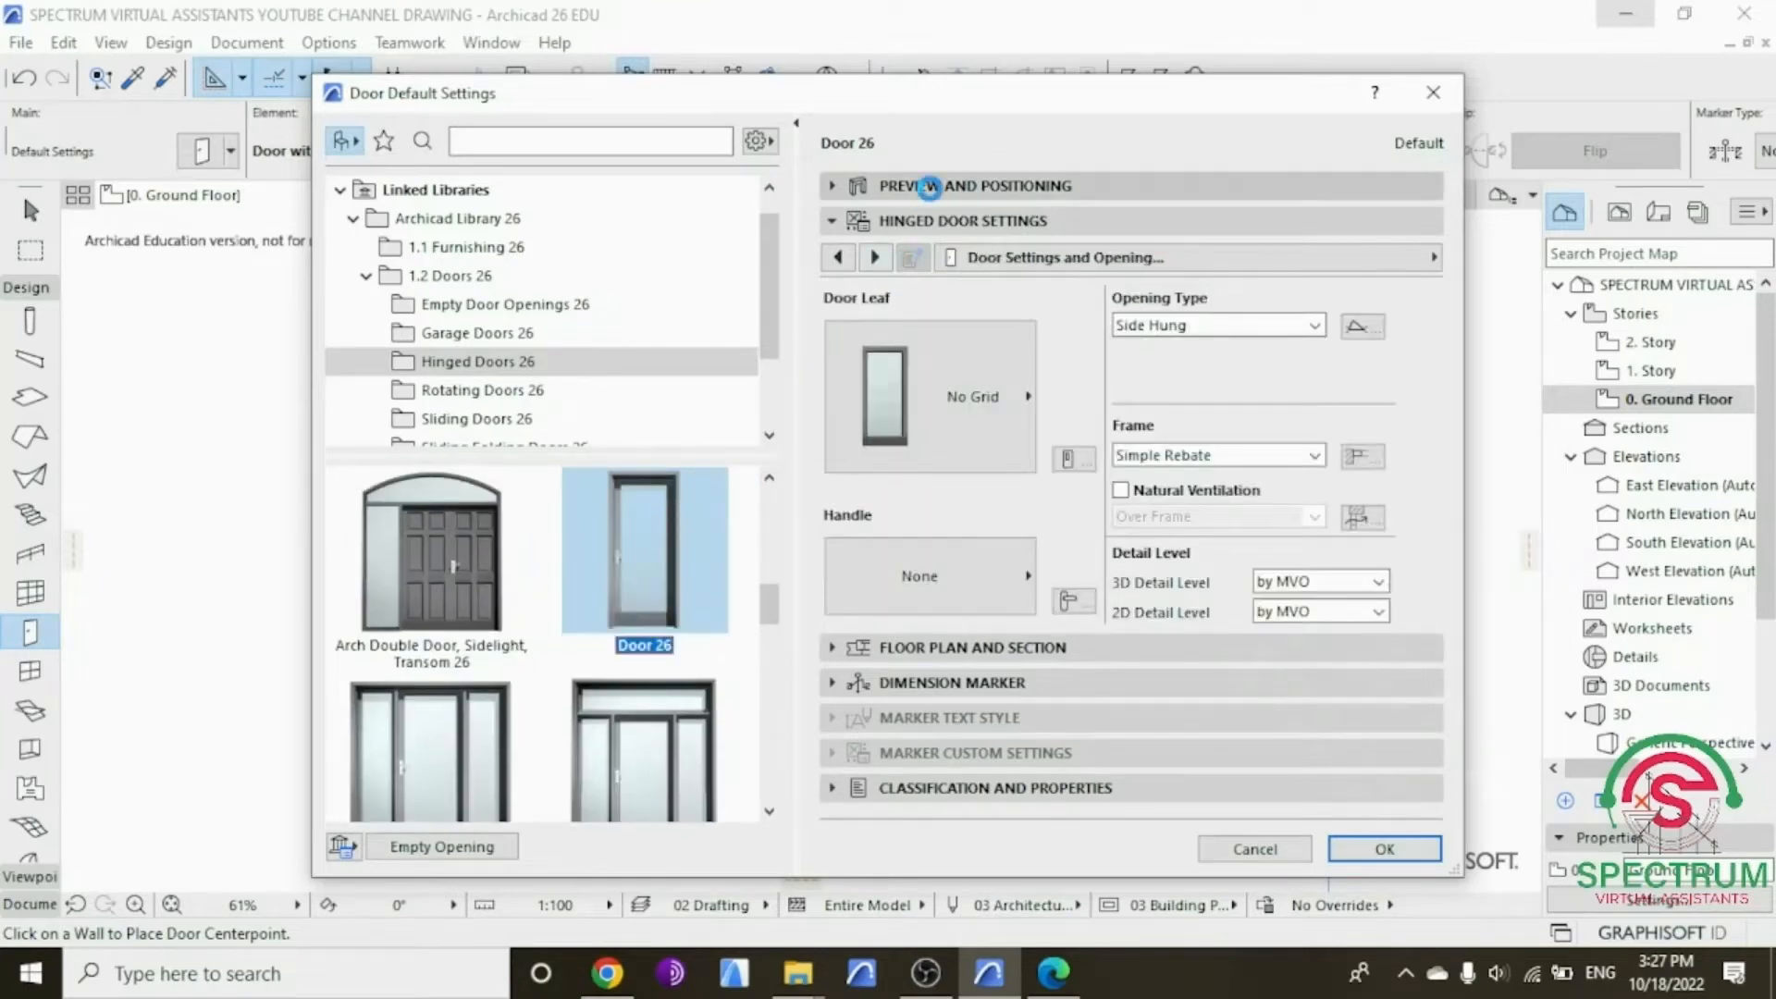
pyautogui.click(924, 182)
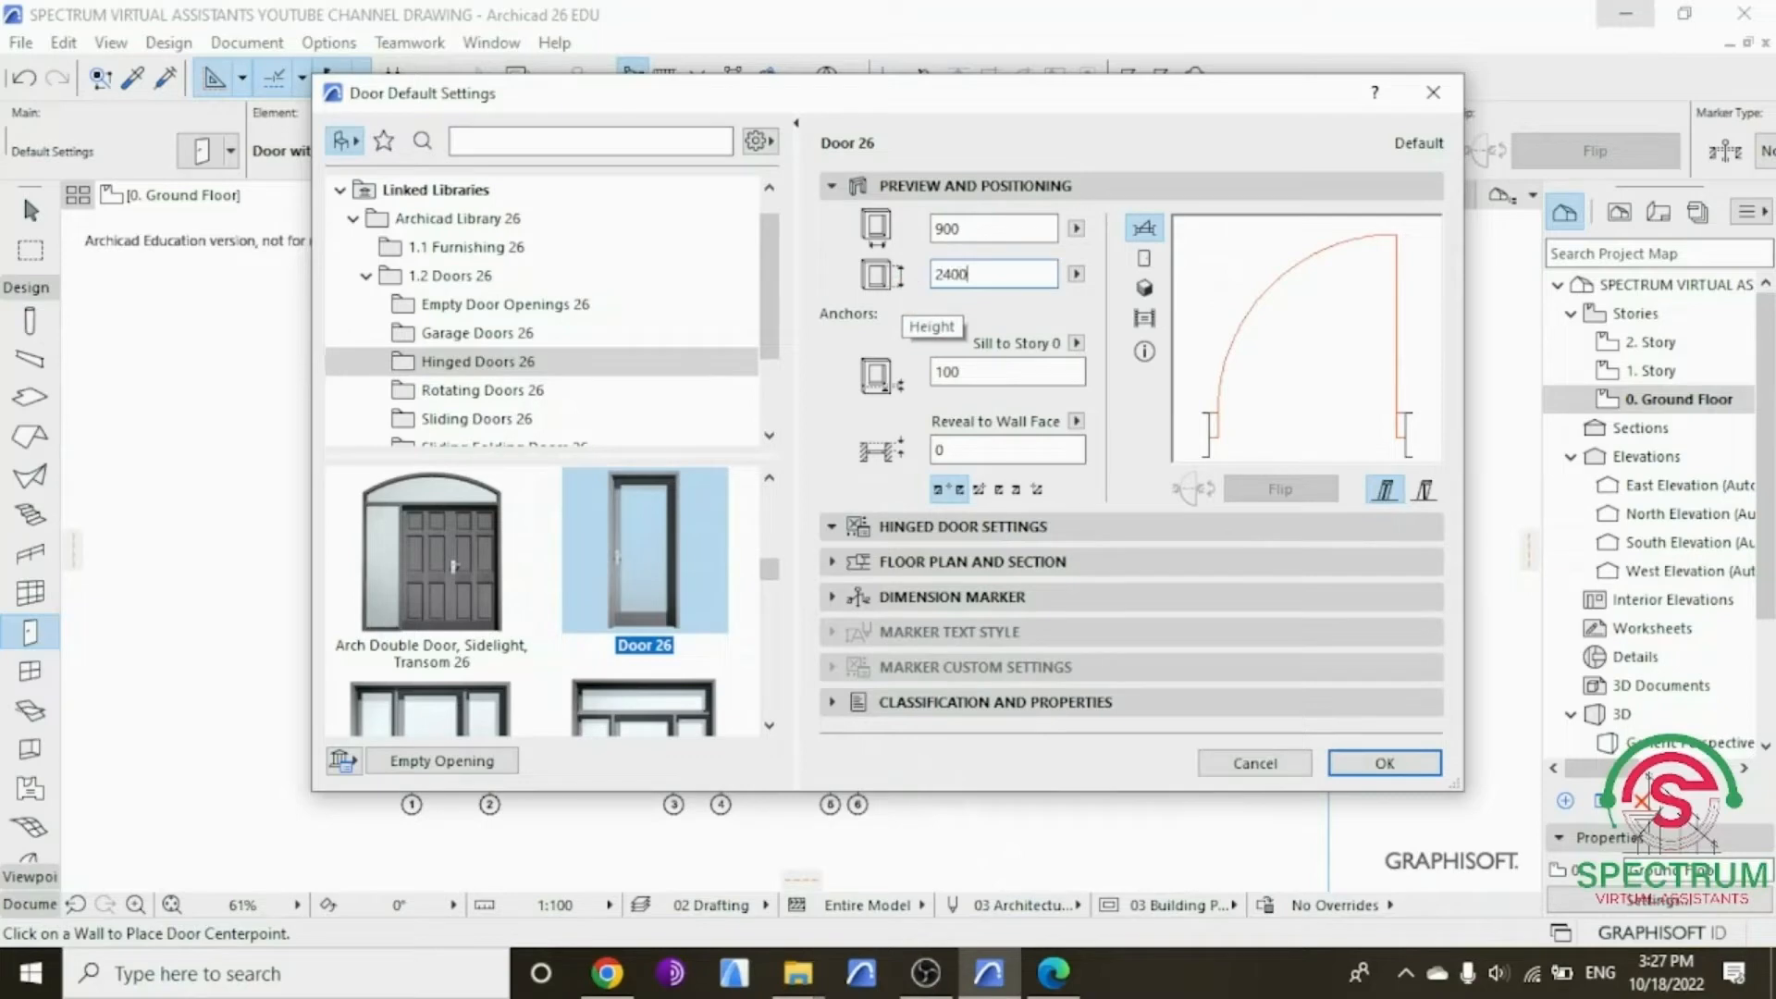
# Step: Give the default Door 26 a Style 1 door leaf and Handle 6
pyautogui.click(912, 528)
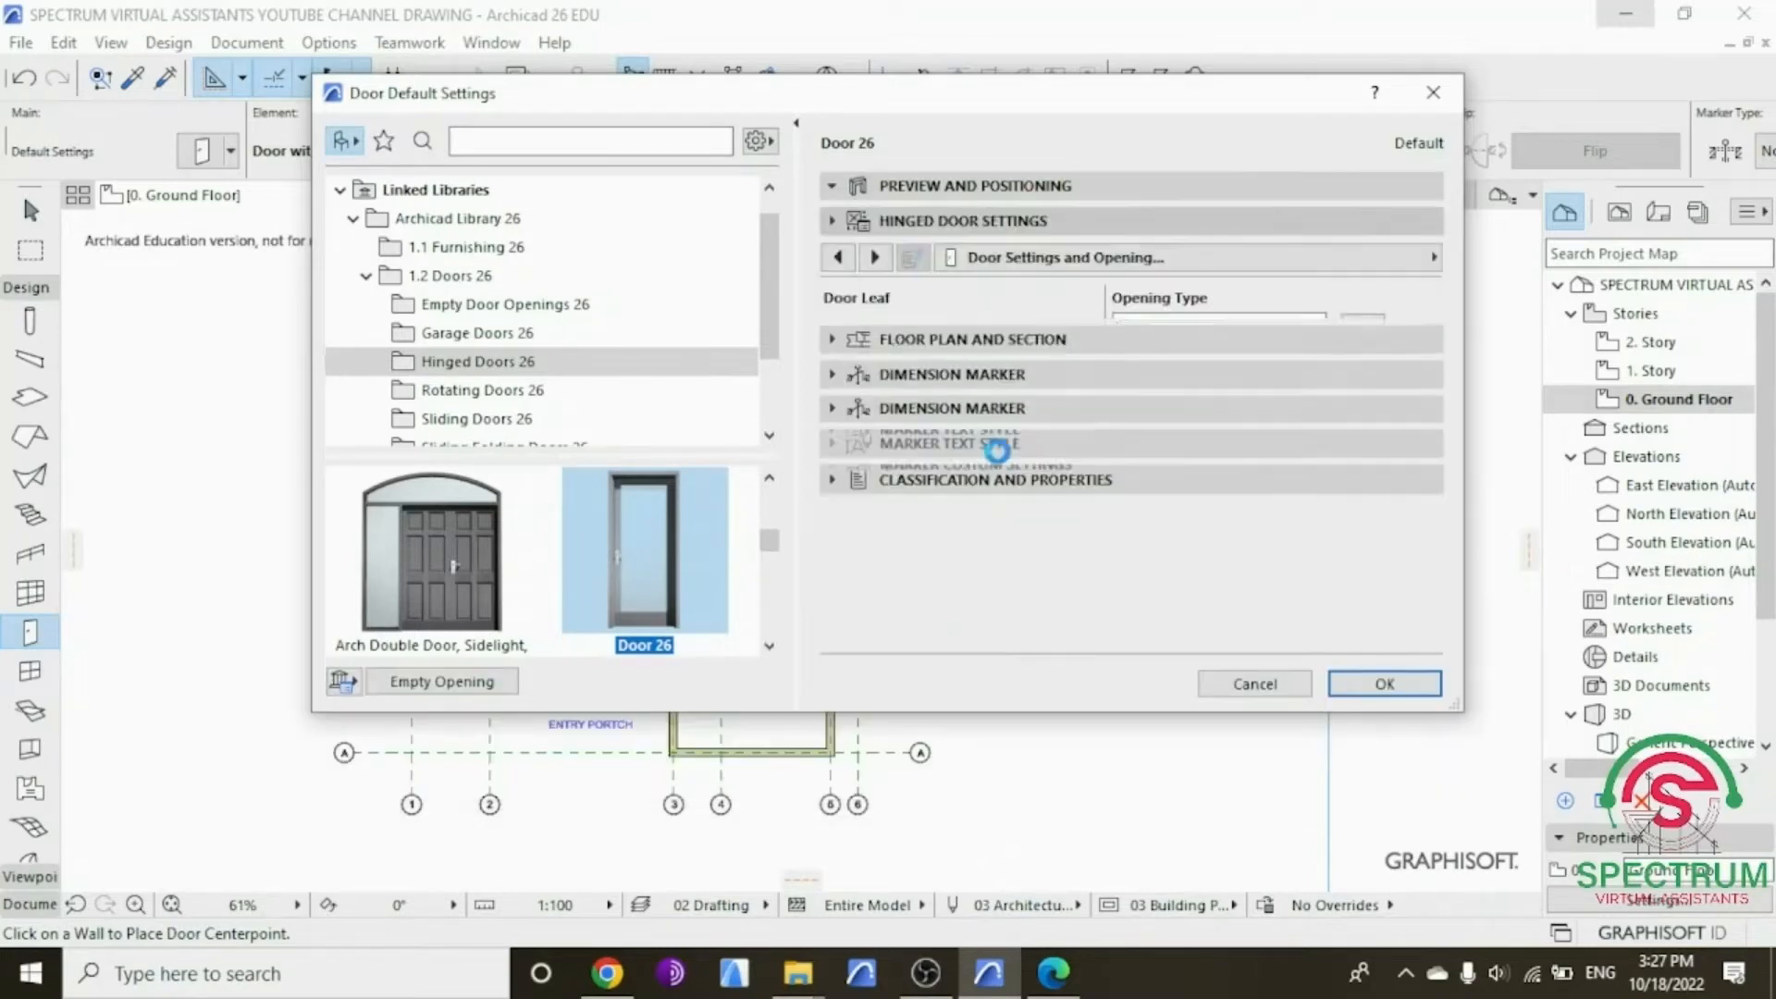
pyautogui.click(957, 407)
pyautogui.click(1078, 507)
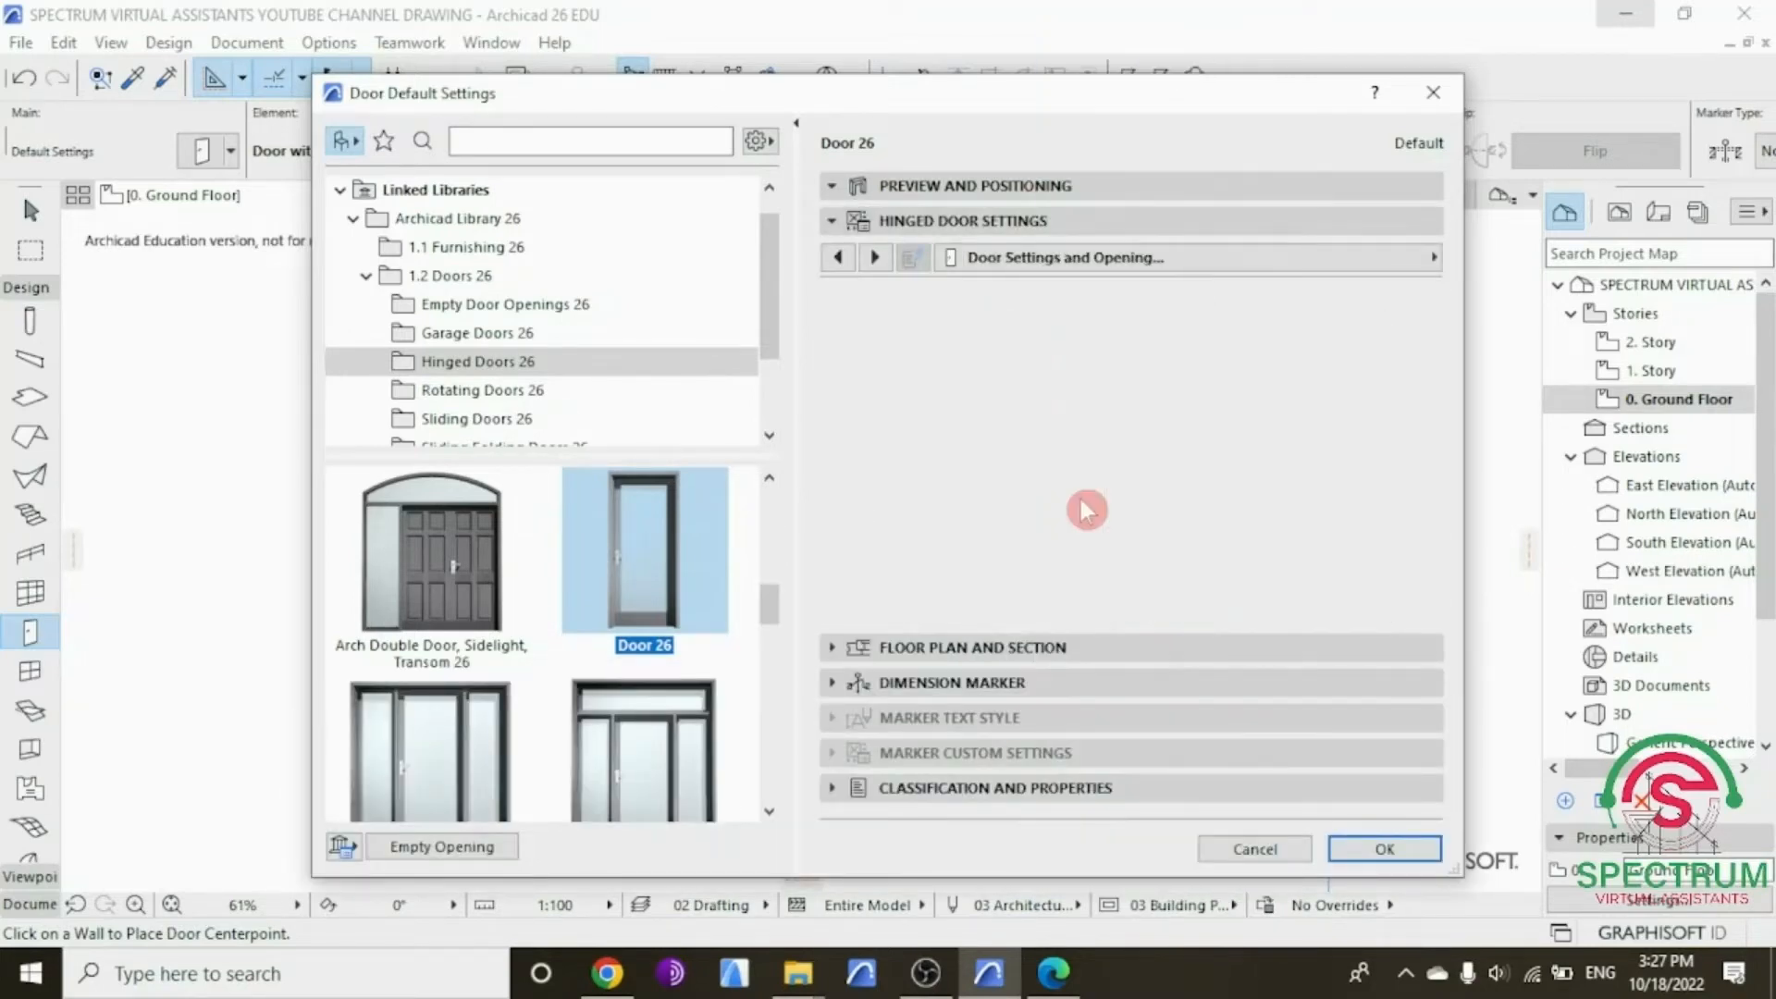
pyautogui.click(1025, 577)
pyautogui.scroll(-1, 1121, 725)
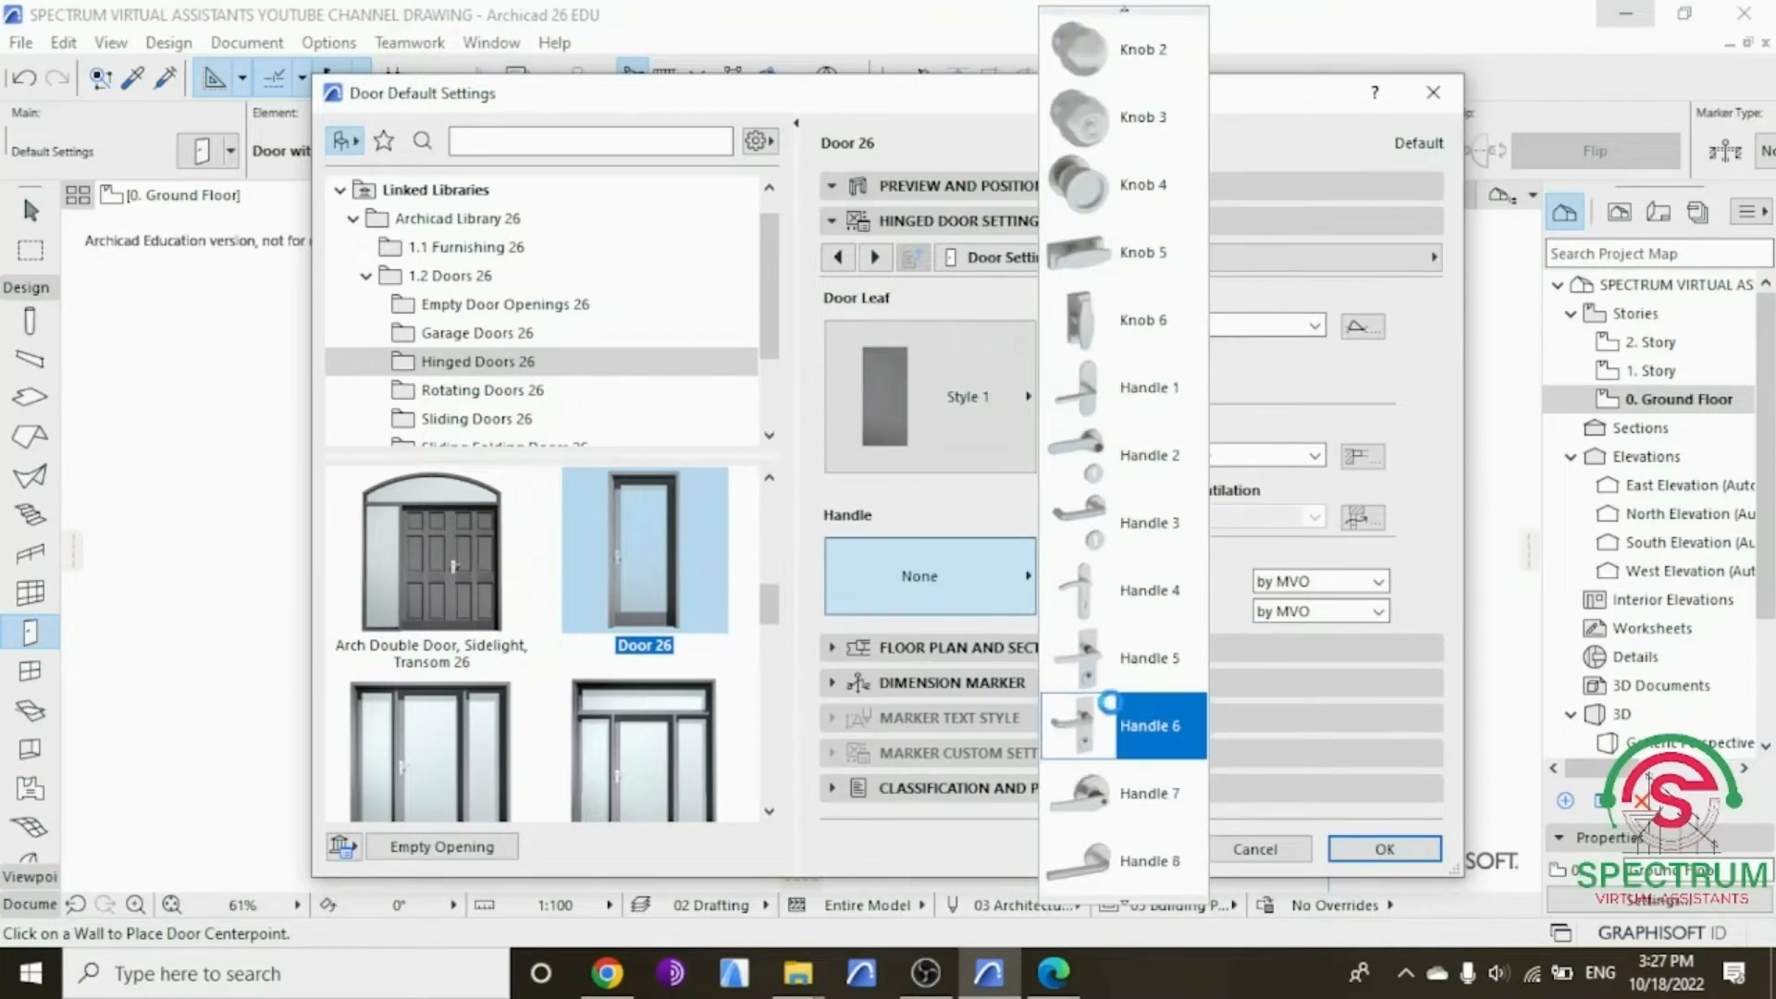
pyautogui.click(1121, 725)
# Step: Set the frame surface to Wood - Mahogany Horizontal in the model attributes, turn on uniform door surfaces, and accept the door defaults
pyautogui.click(1177, 270)
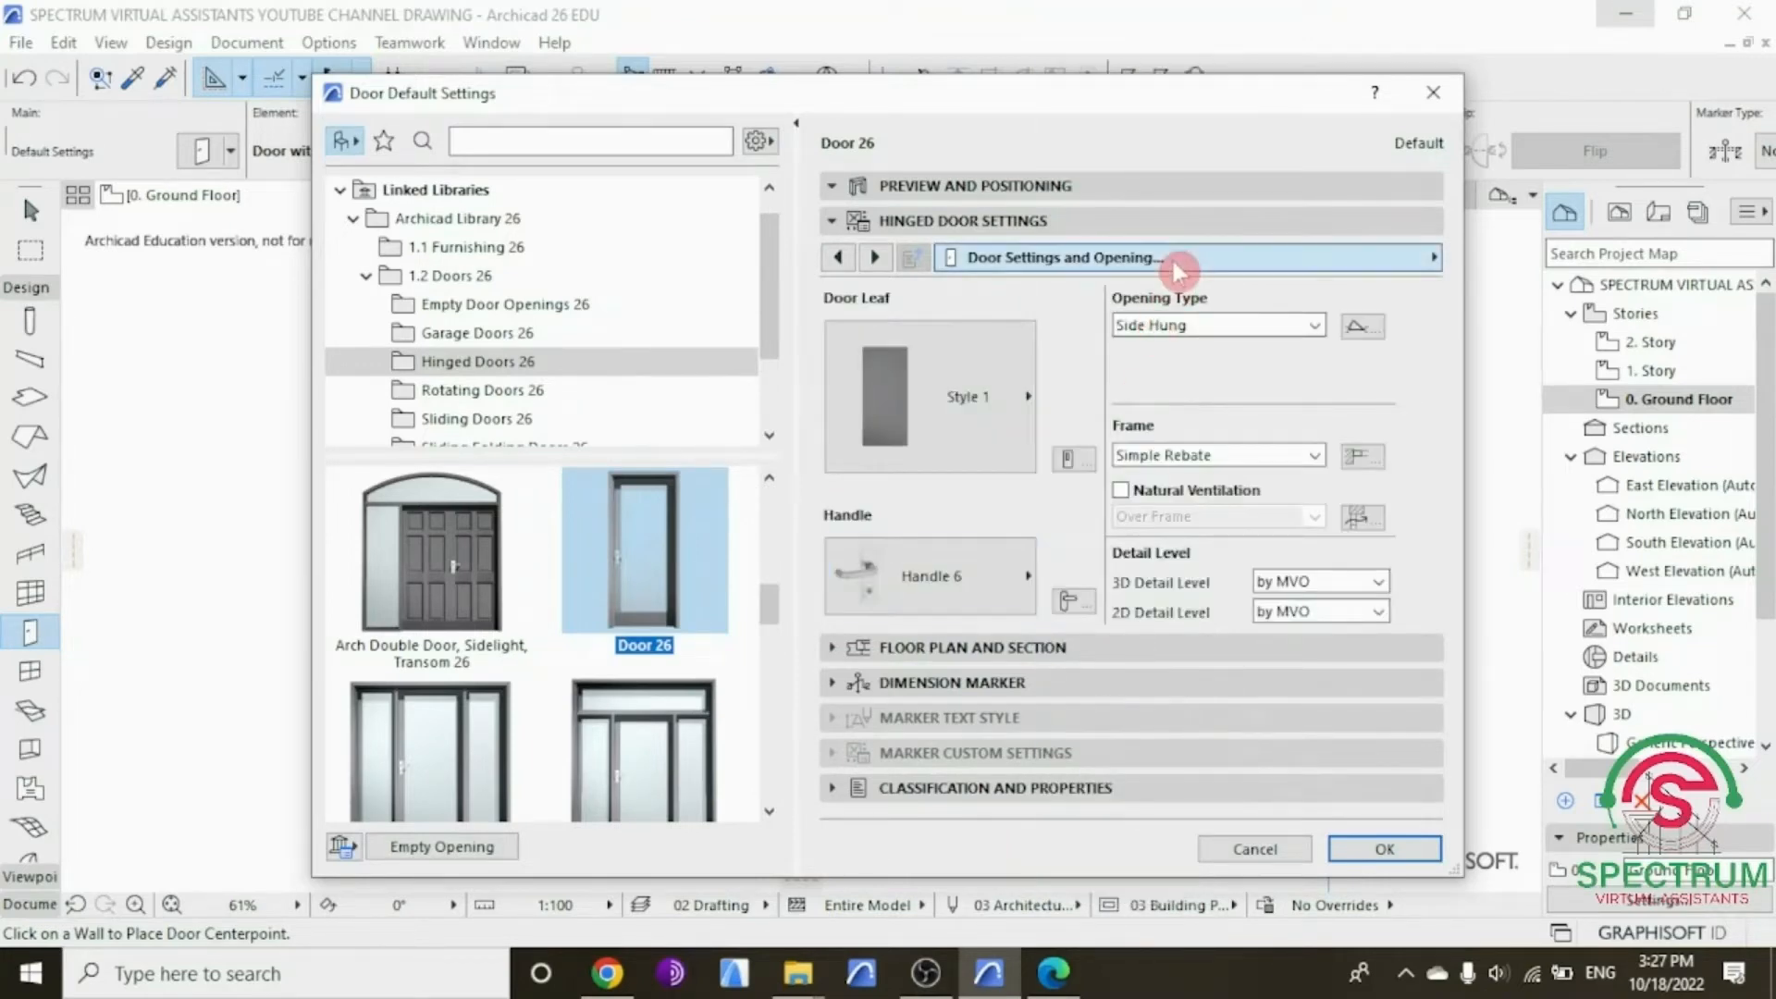
pyautogui.click(1528, 459)
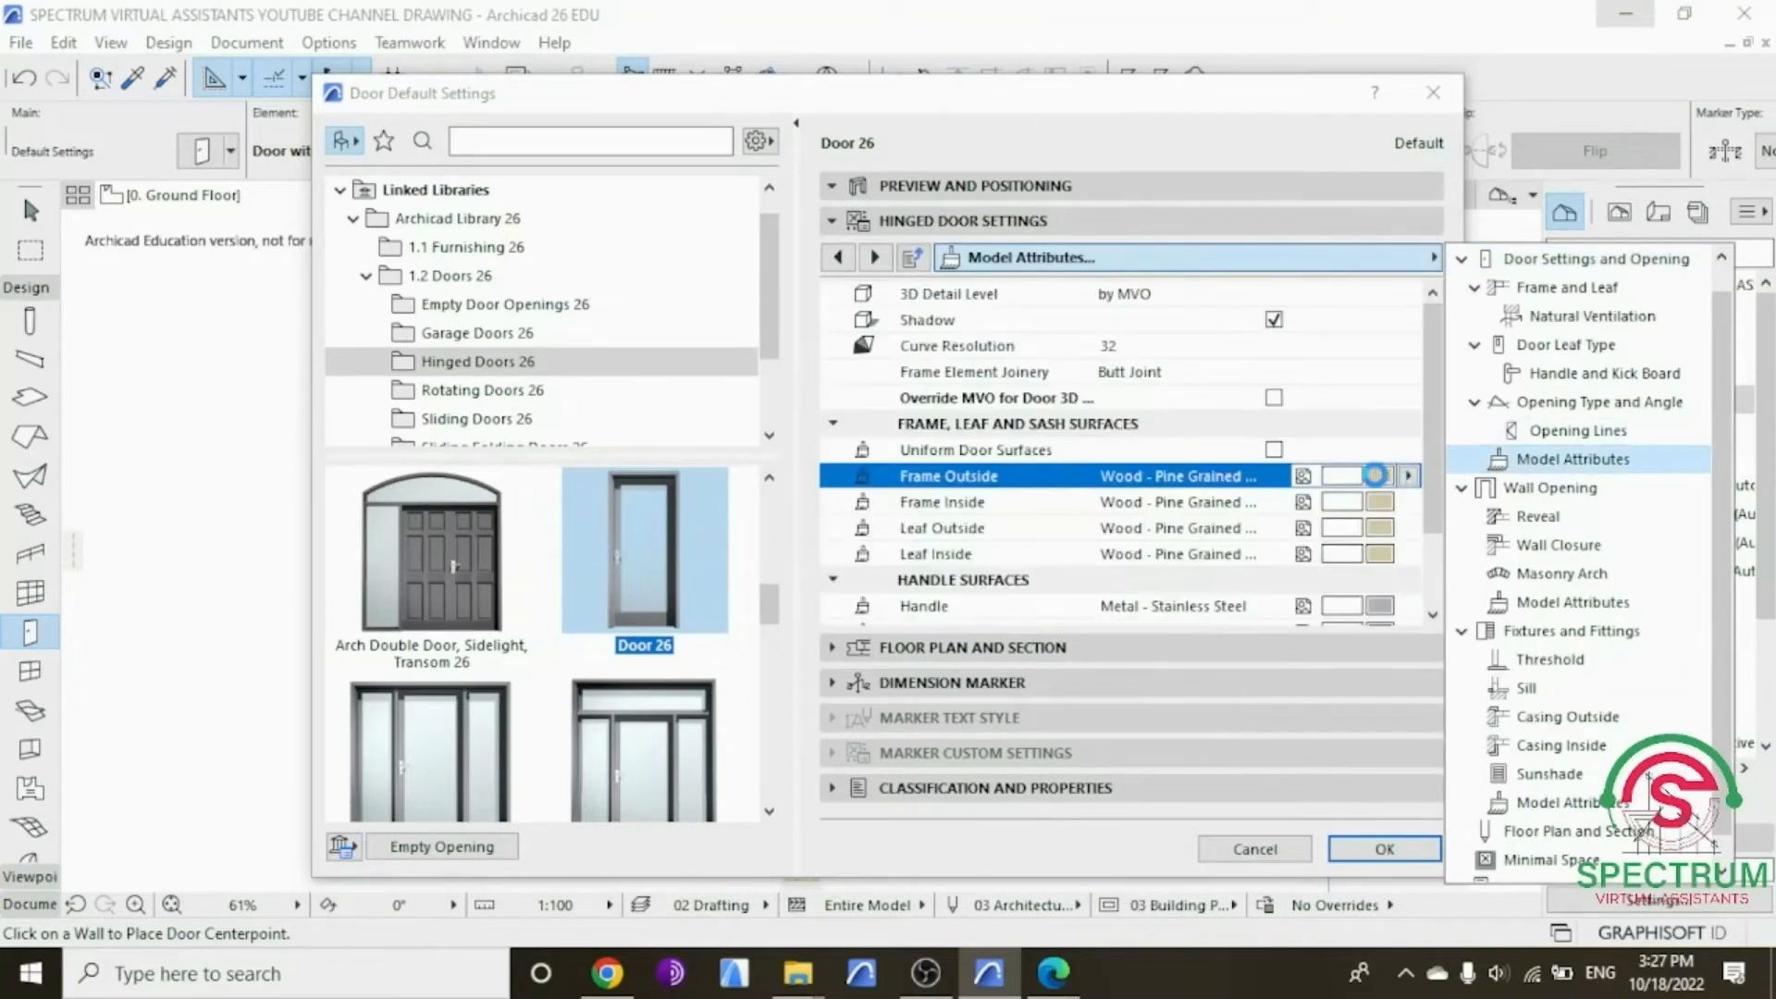
pyautogui.click(1376, 476)
pyautogui.click(1151, 354)
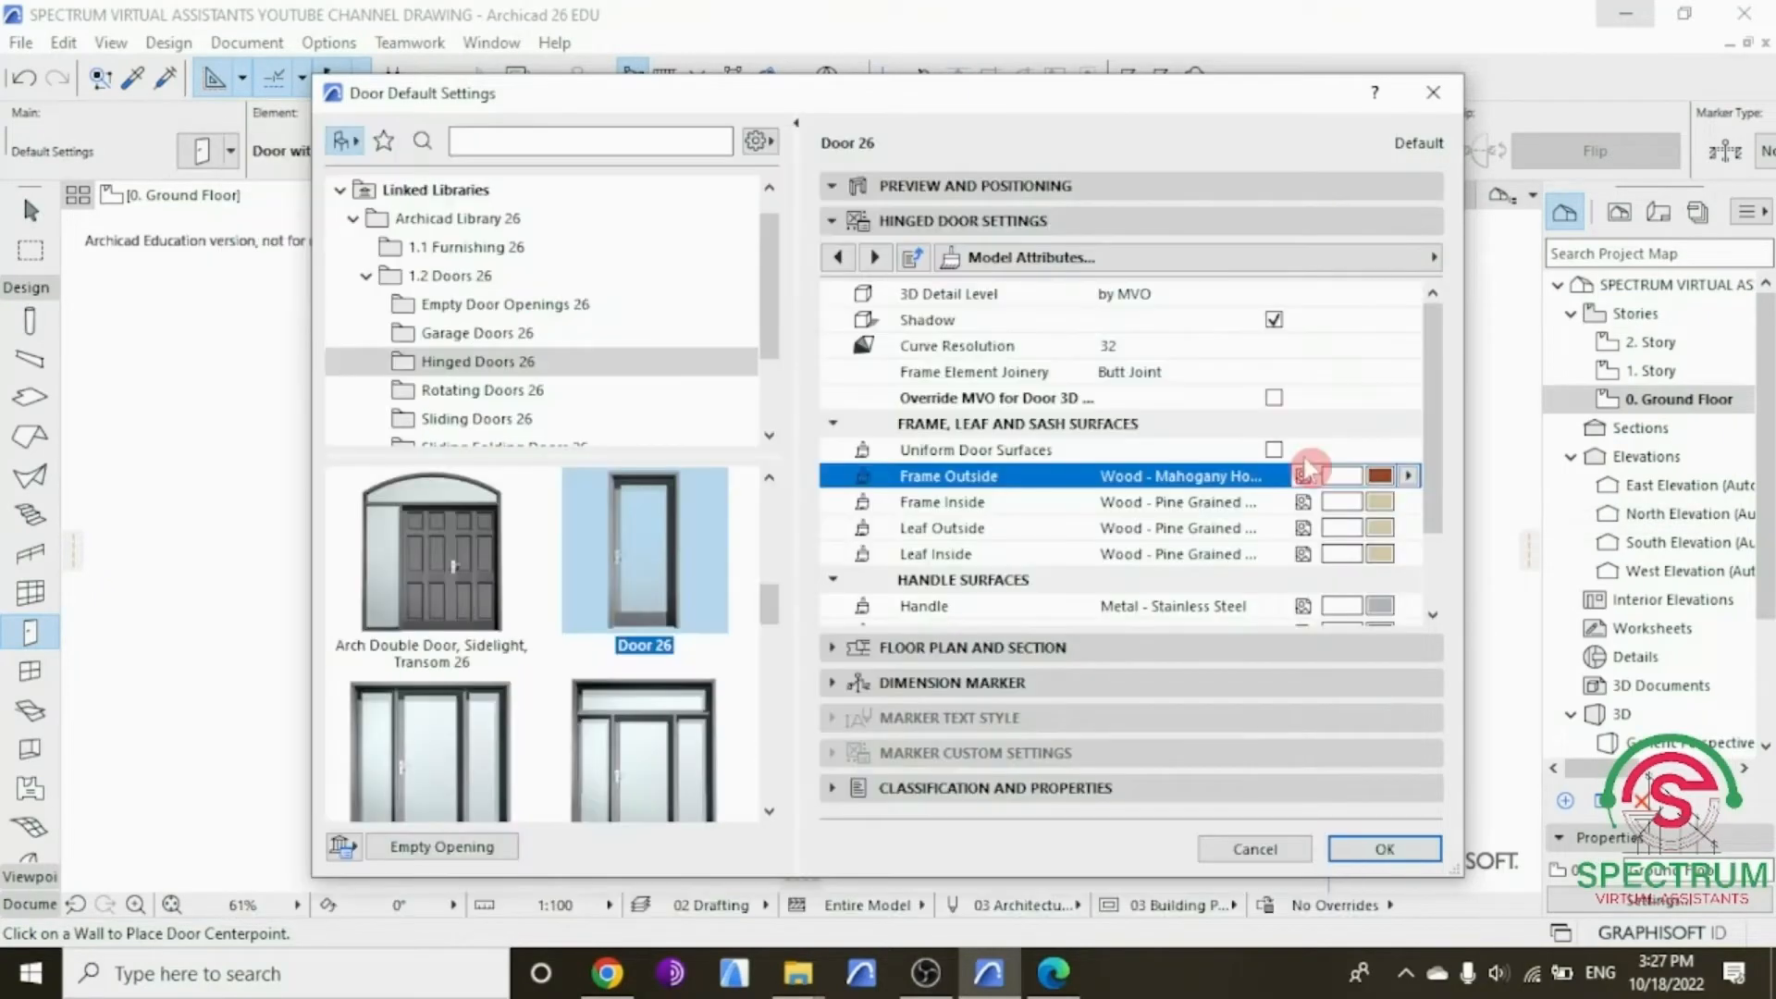
pyautogui.click(1272, 450)
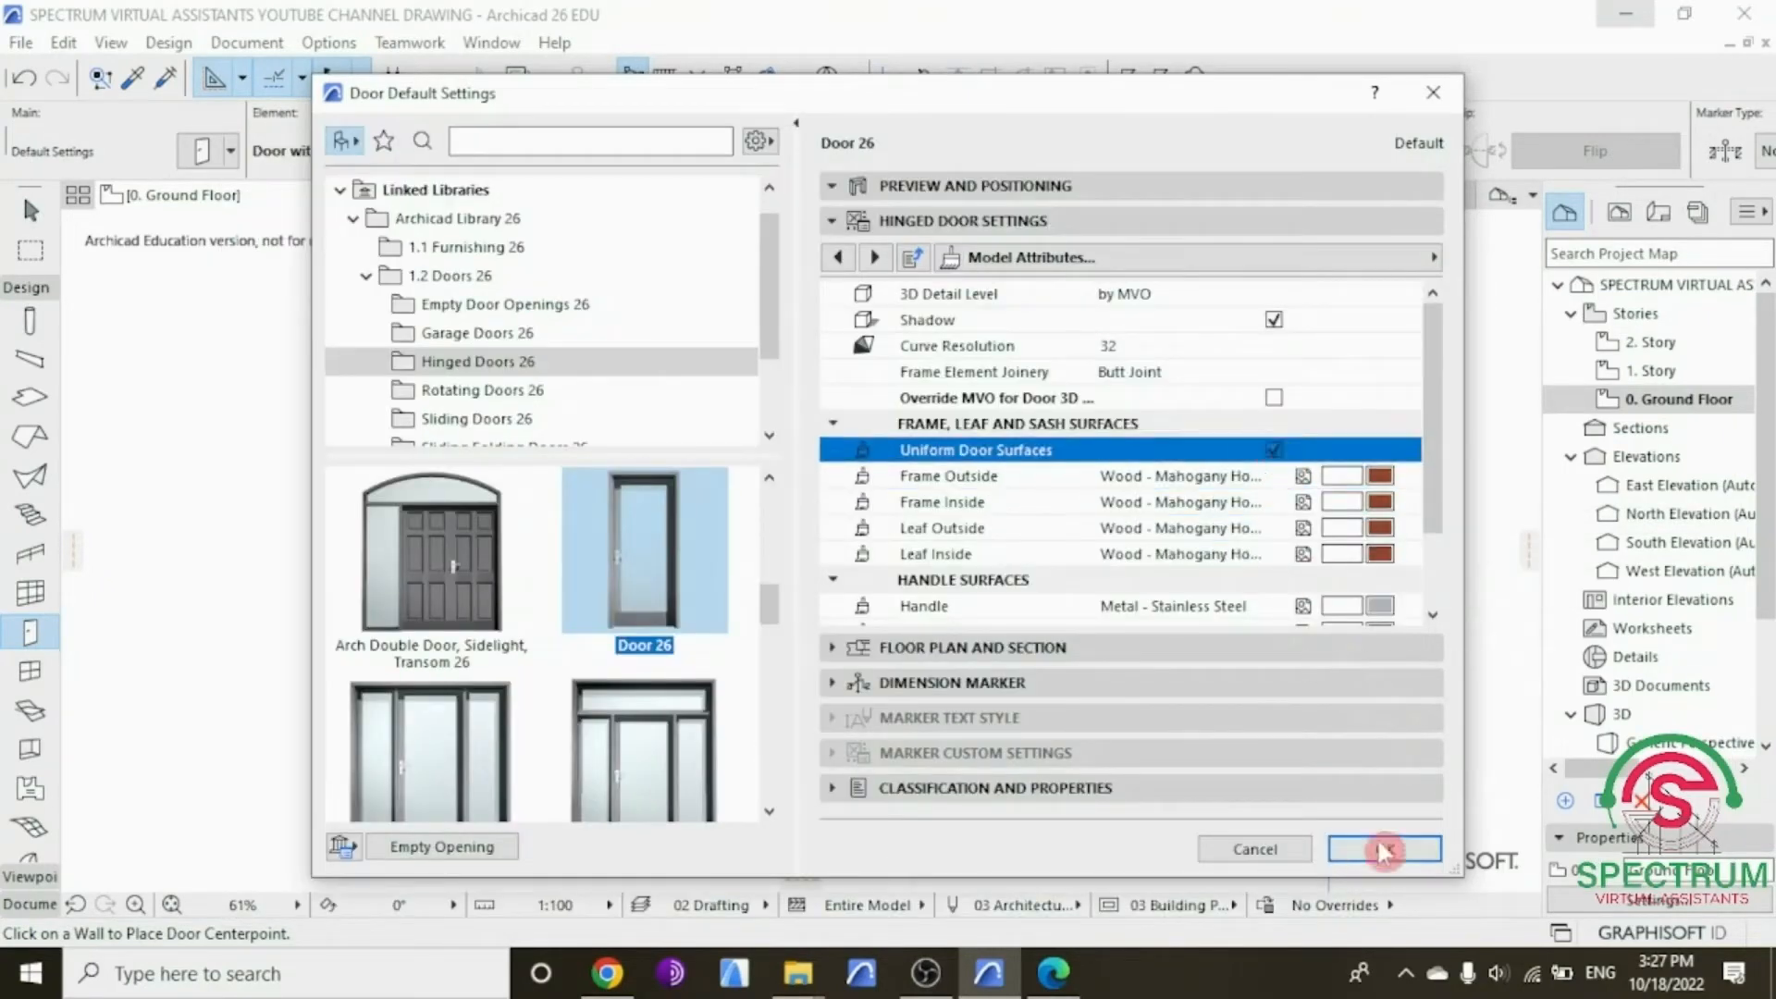
pyautogui.click(1384, 849)
# Step: Place inward-opening doors for both WC/showers in the gridline 4 wall, one hinged on the gridline C side and one on the gridline E side
pyautogui.scroll(4, 704, 621)
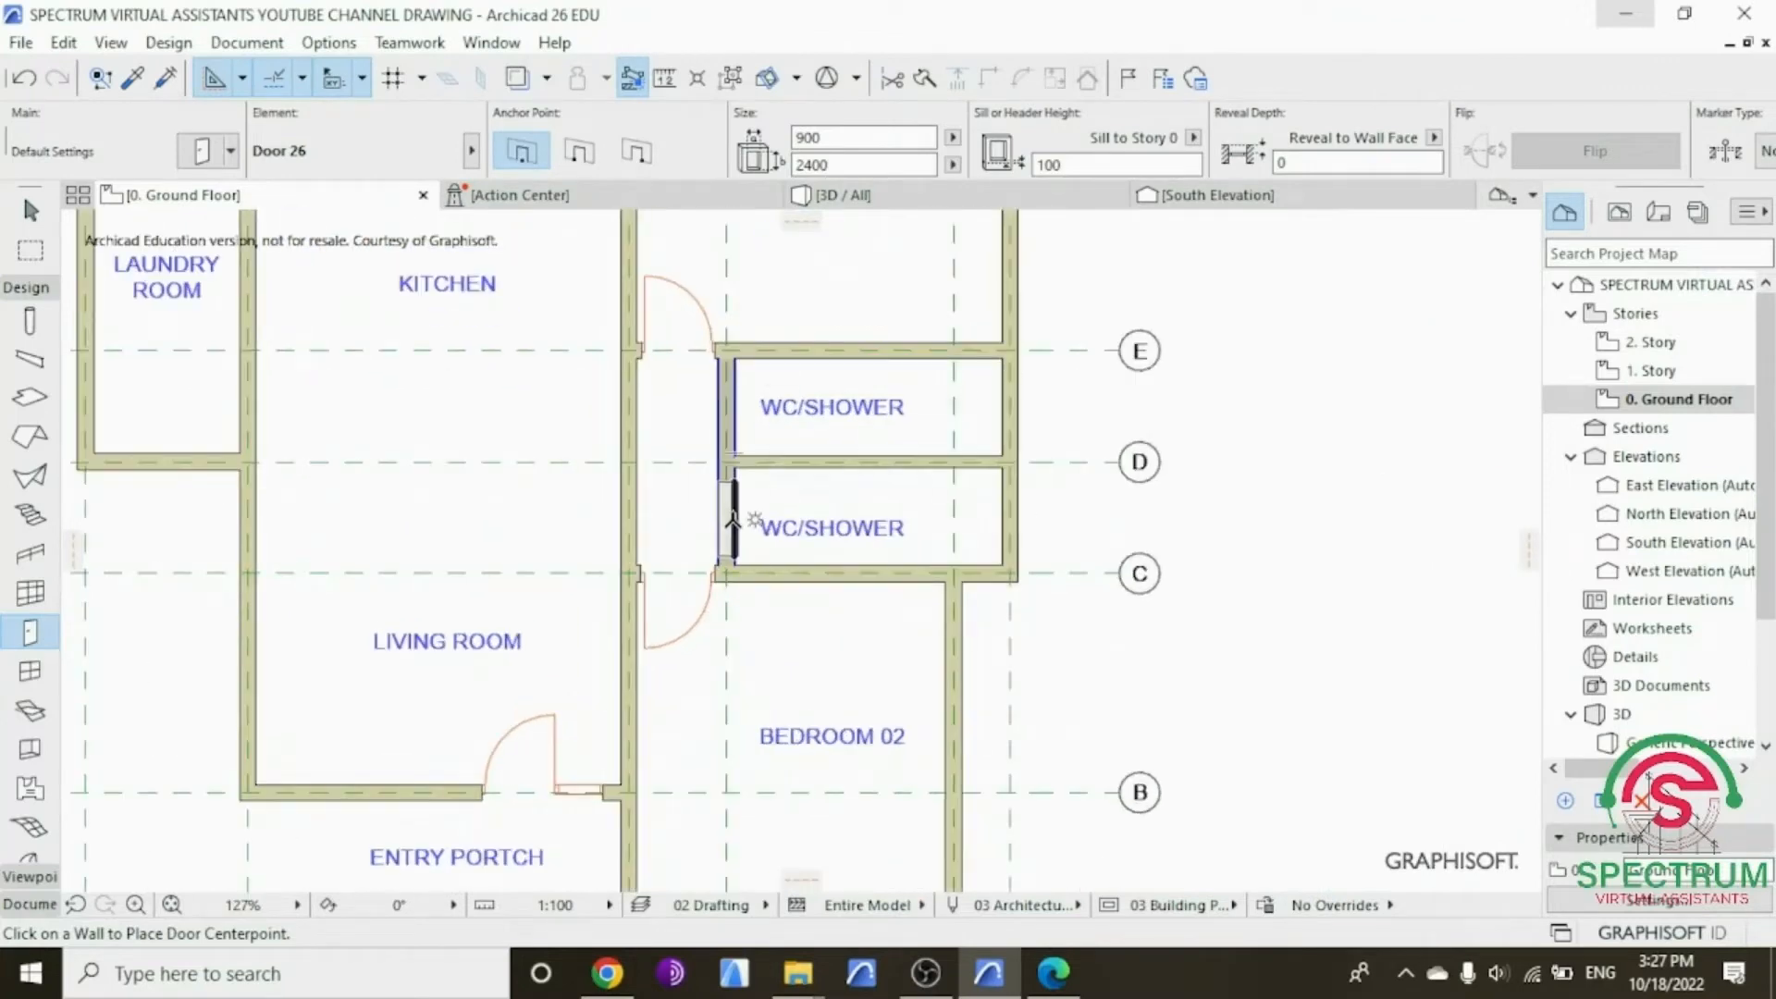
pyautogui.click(733, 522)
pyautogui.click(753, 569)
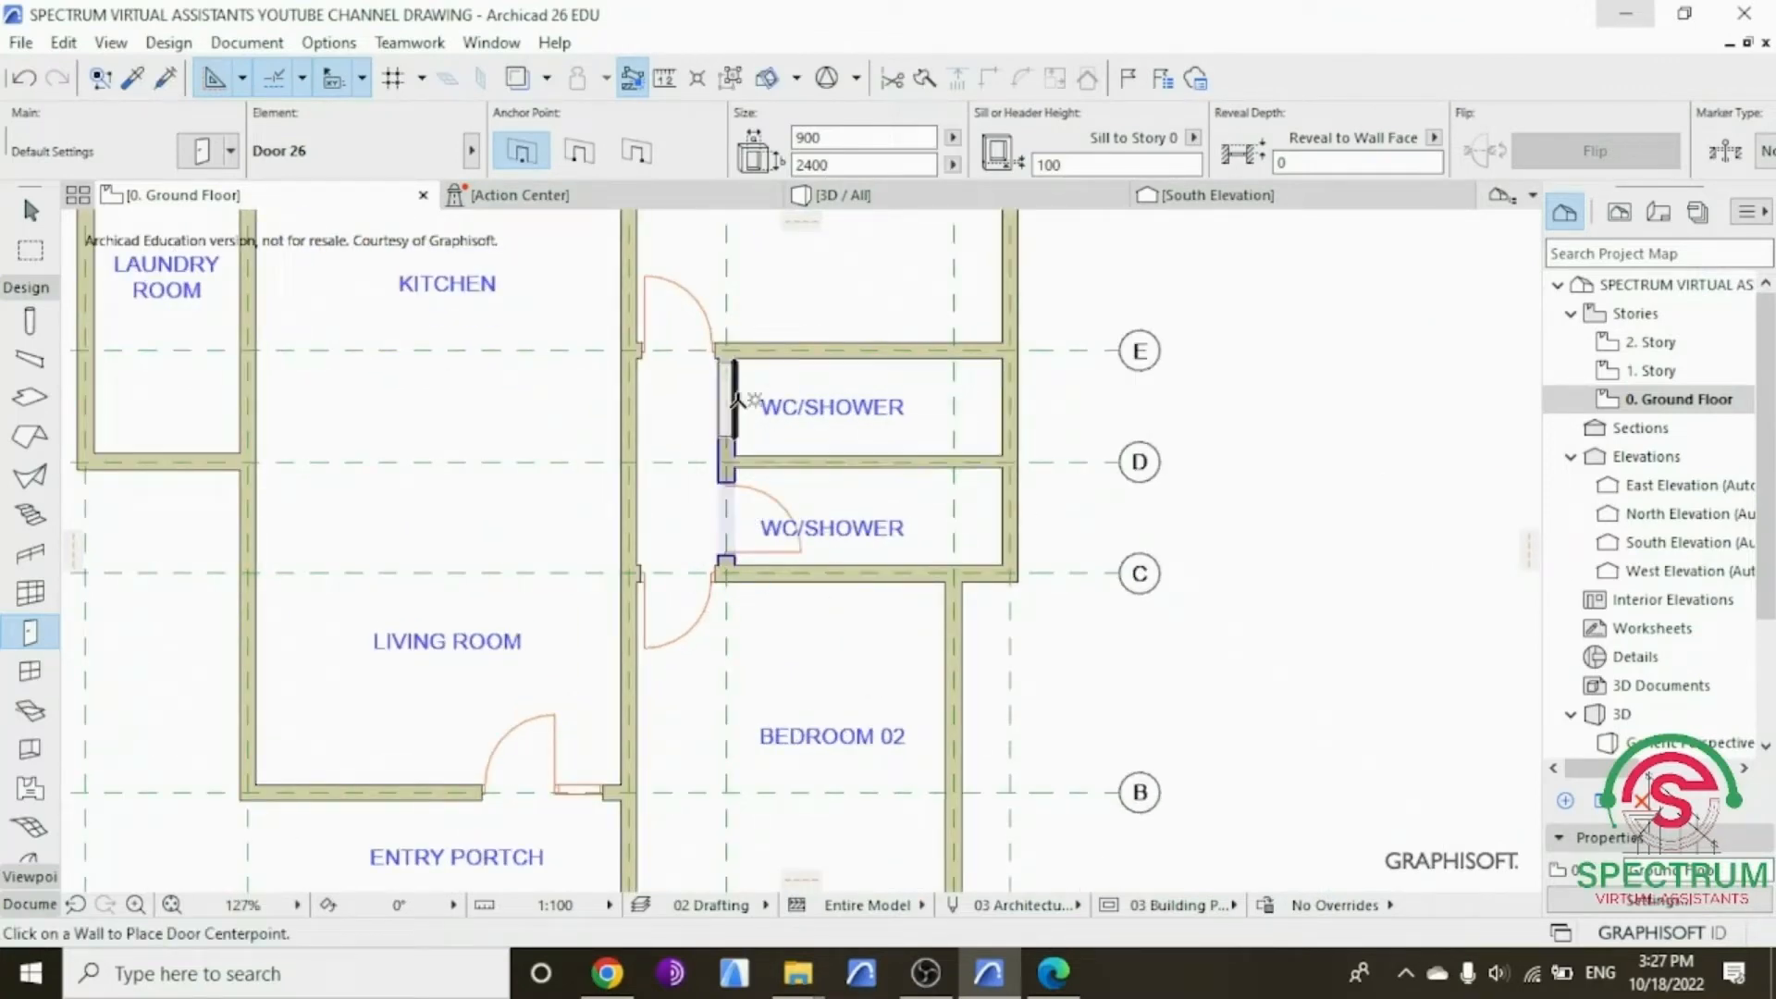
pyautogui.click(881, 317)
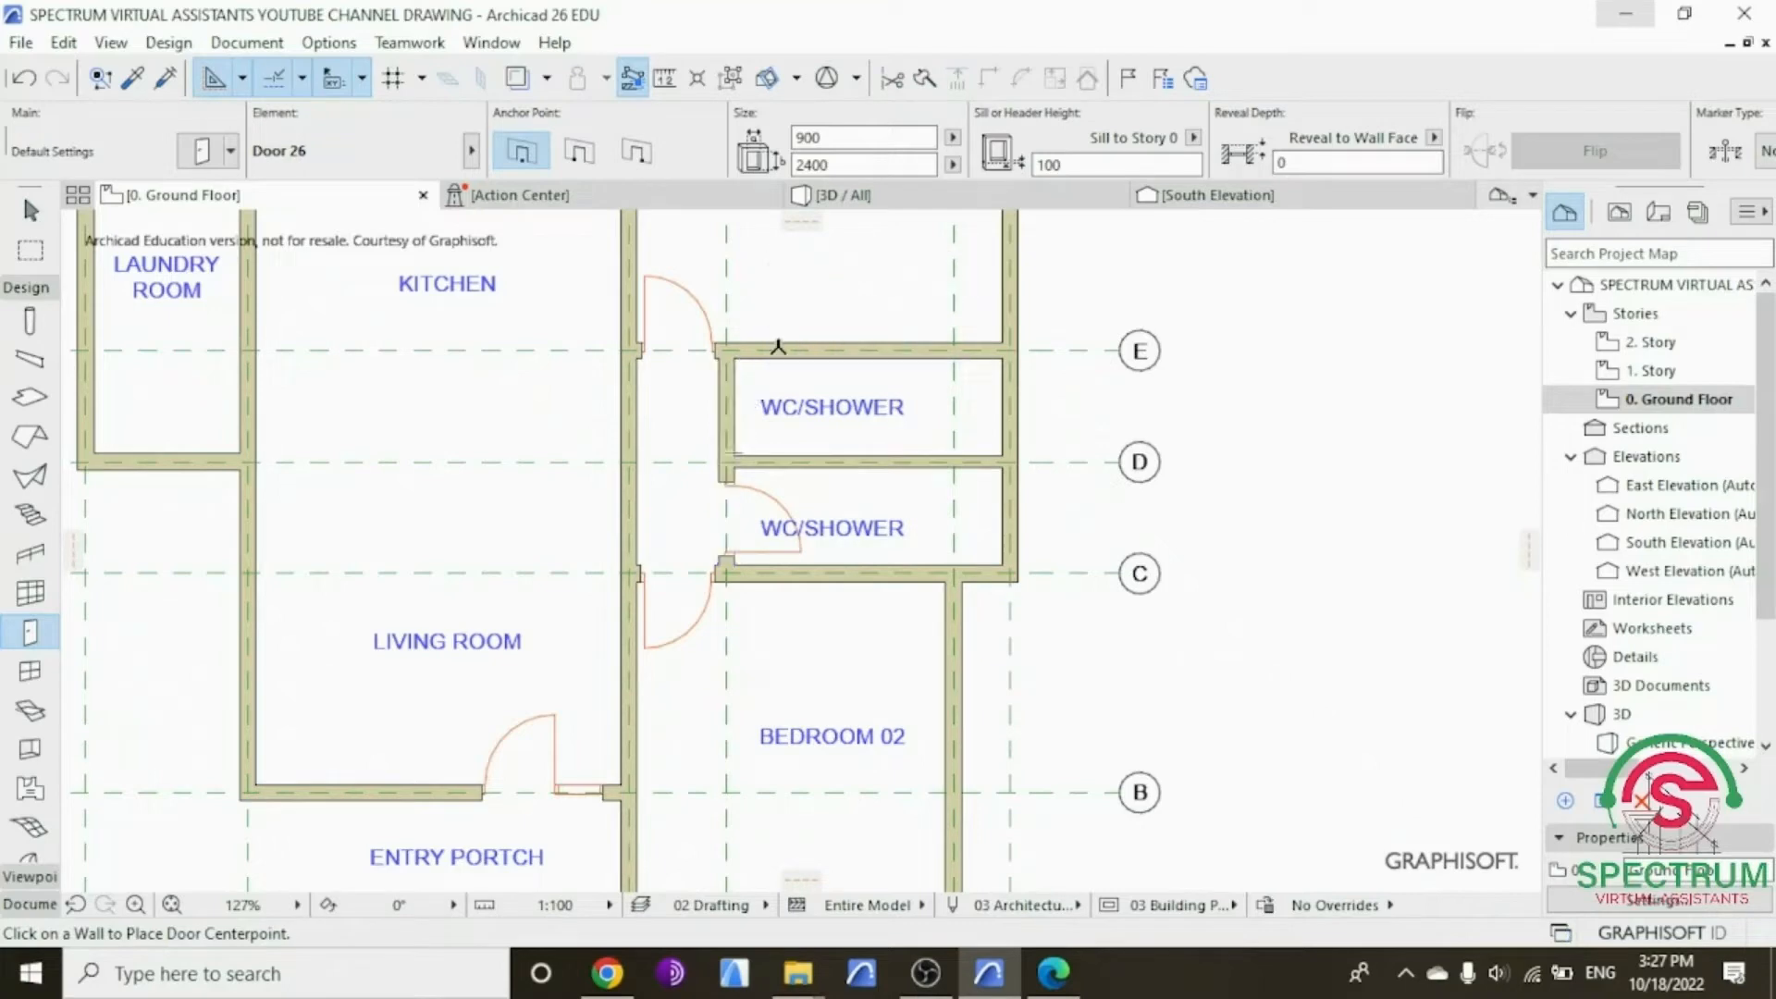
pyautogui.click(737, 407)
pyautogui.click(777, 386)
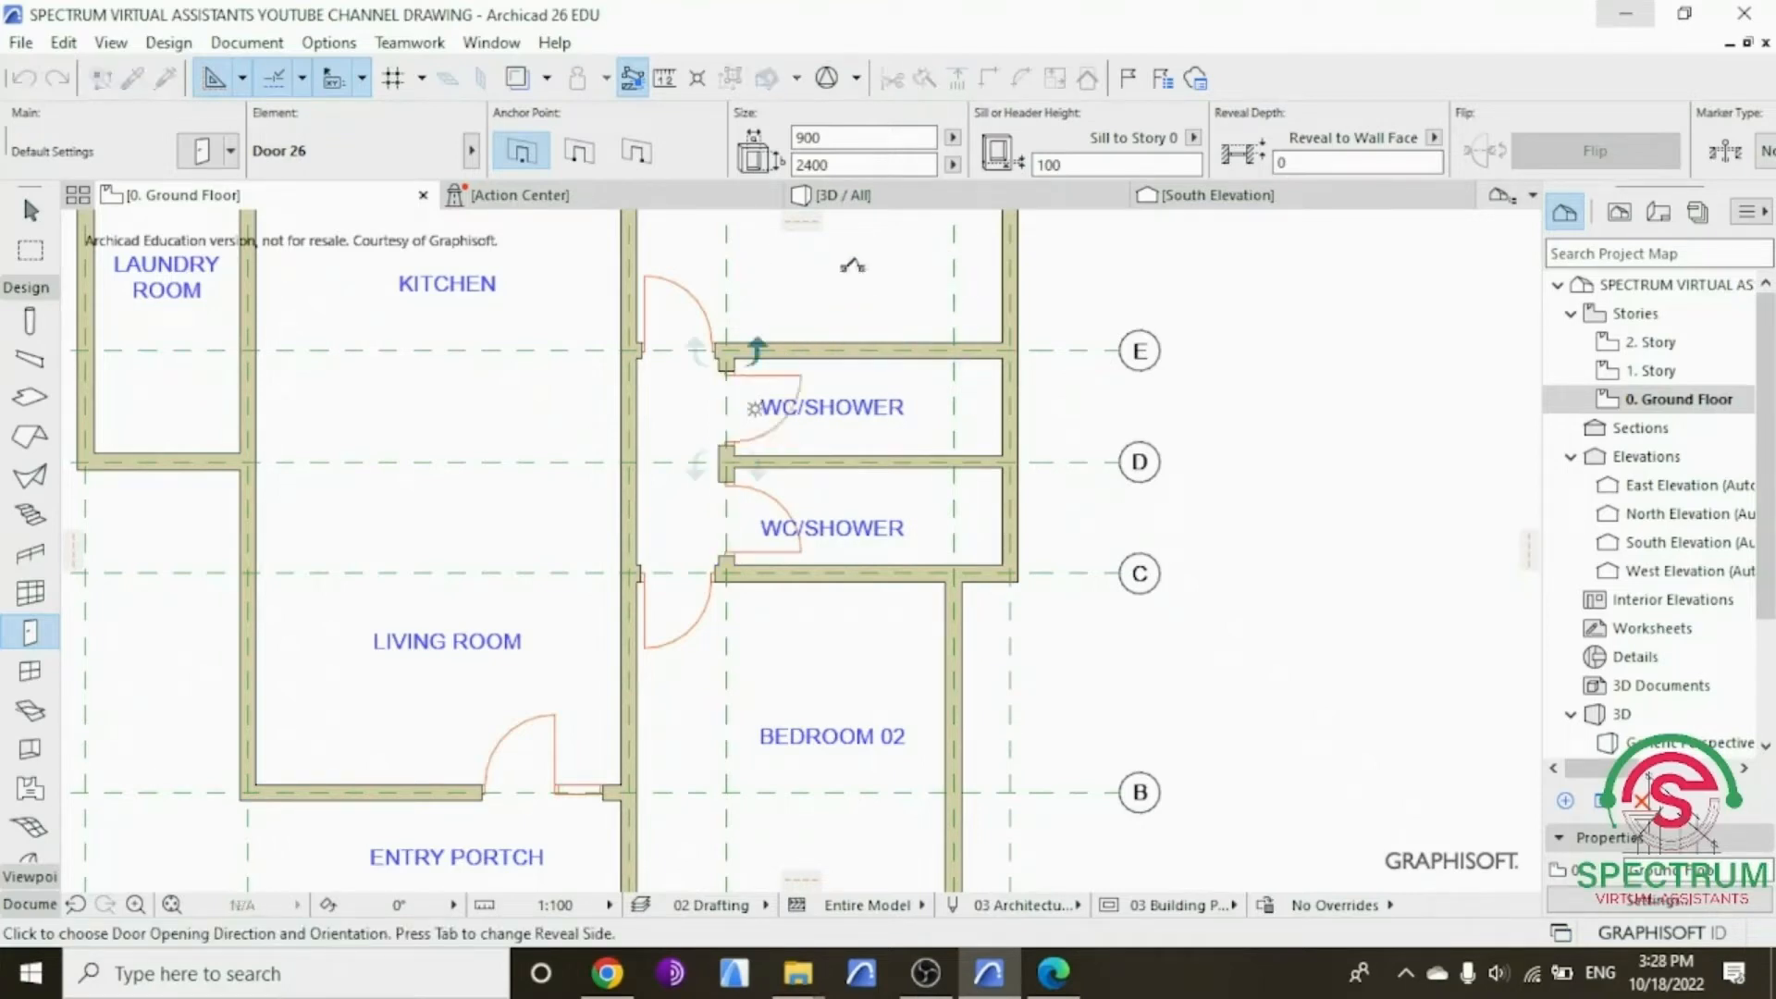
pyautogui.scroll(-6, 877, 261)
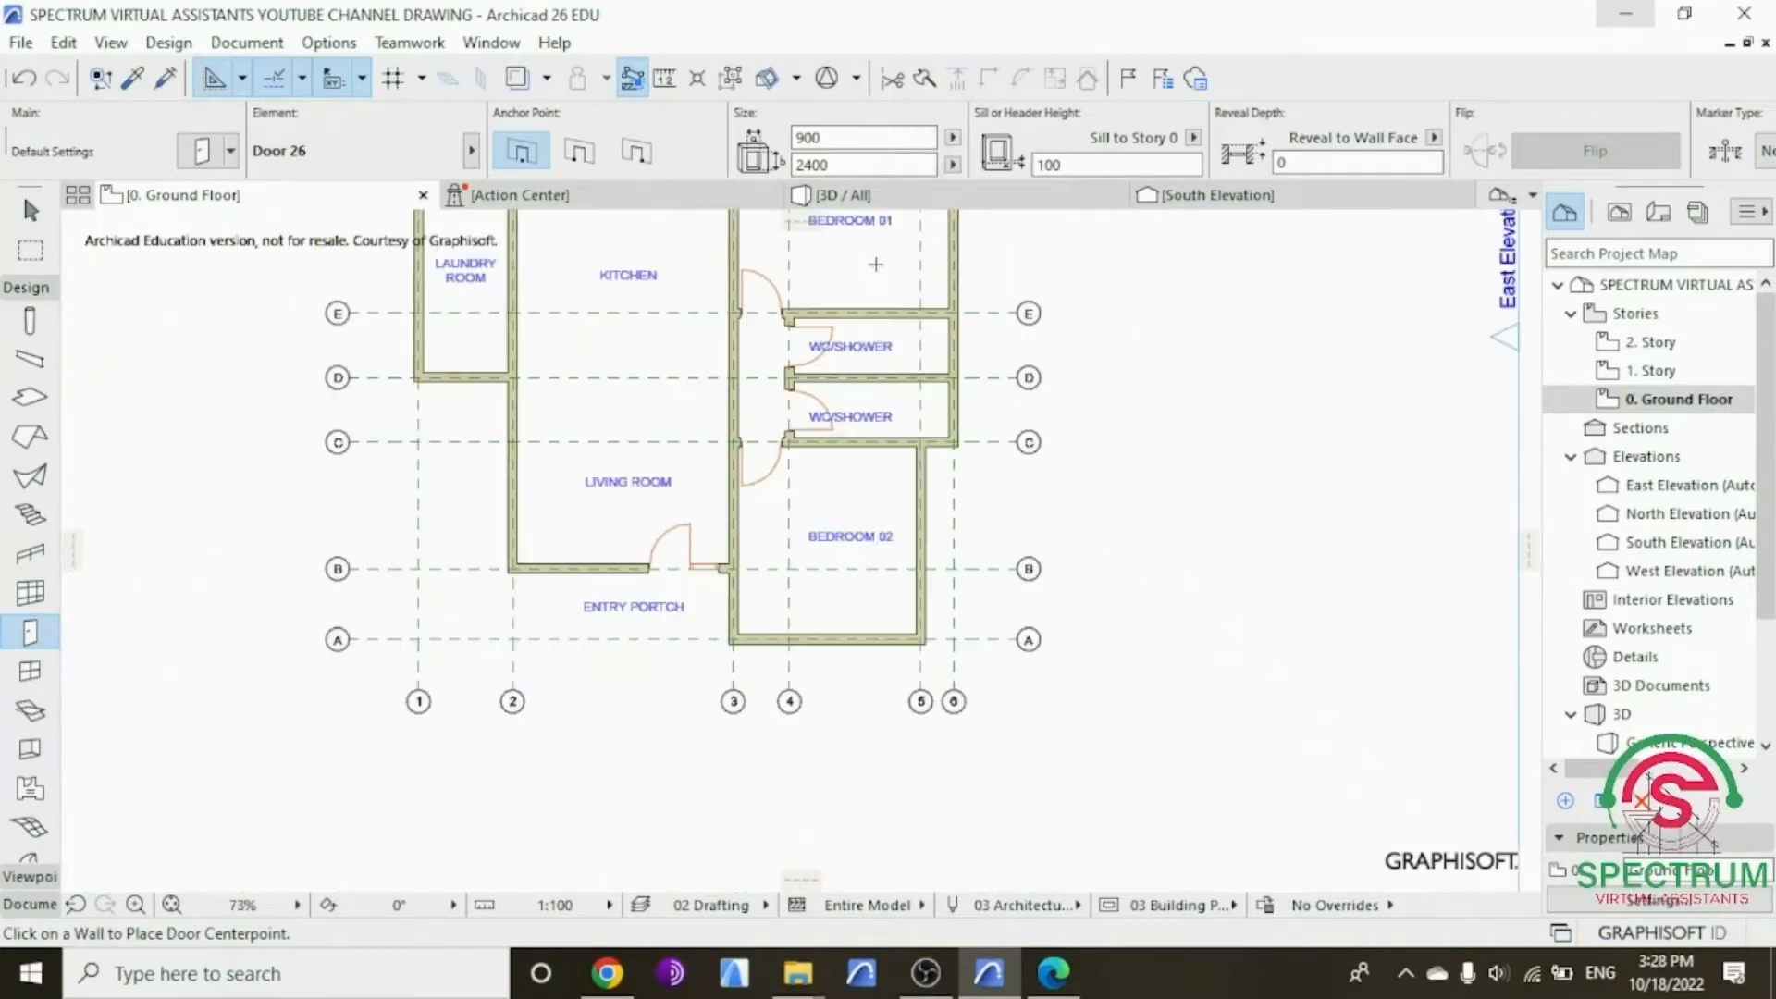
# Step: Set the default door to the empty Rectangular Door Opening 26, 900 wide and 2400 high, and accept the defaults
pyautogui.scroll(3, 701, 372)
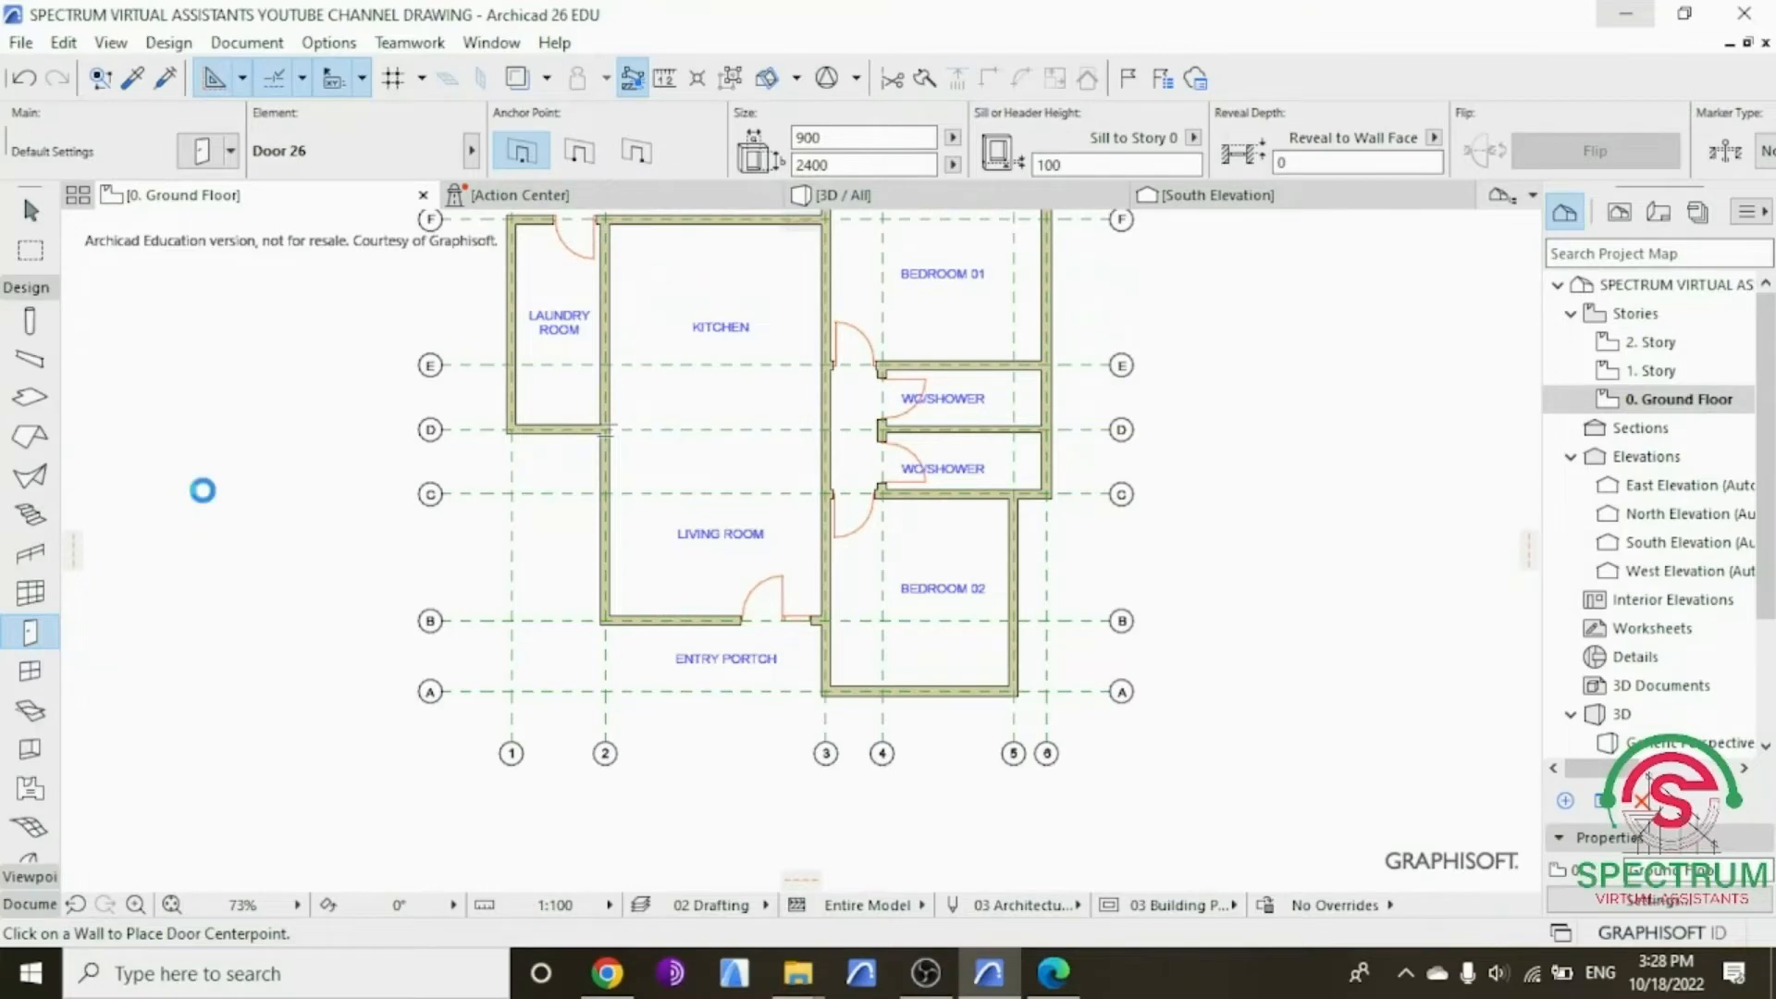
pyautogui.hotkey('ctrl', 't')
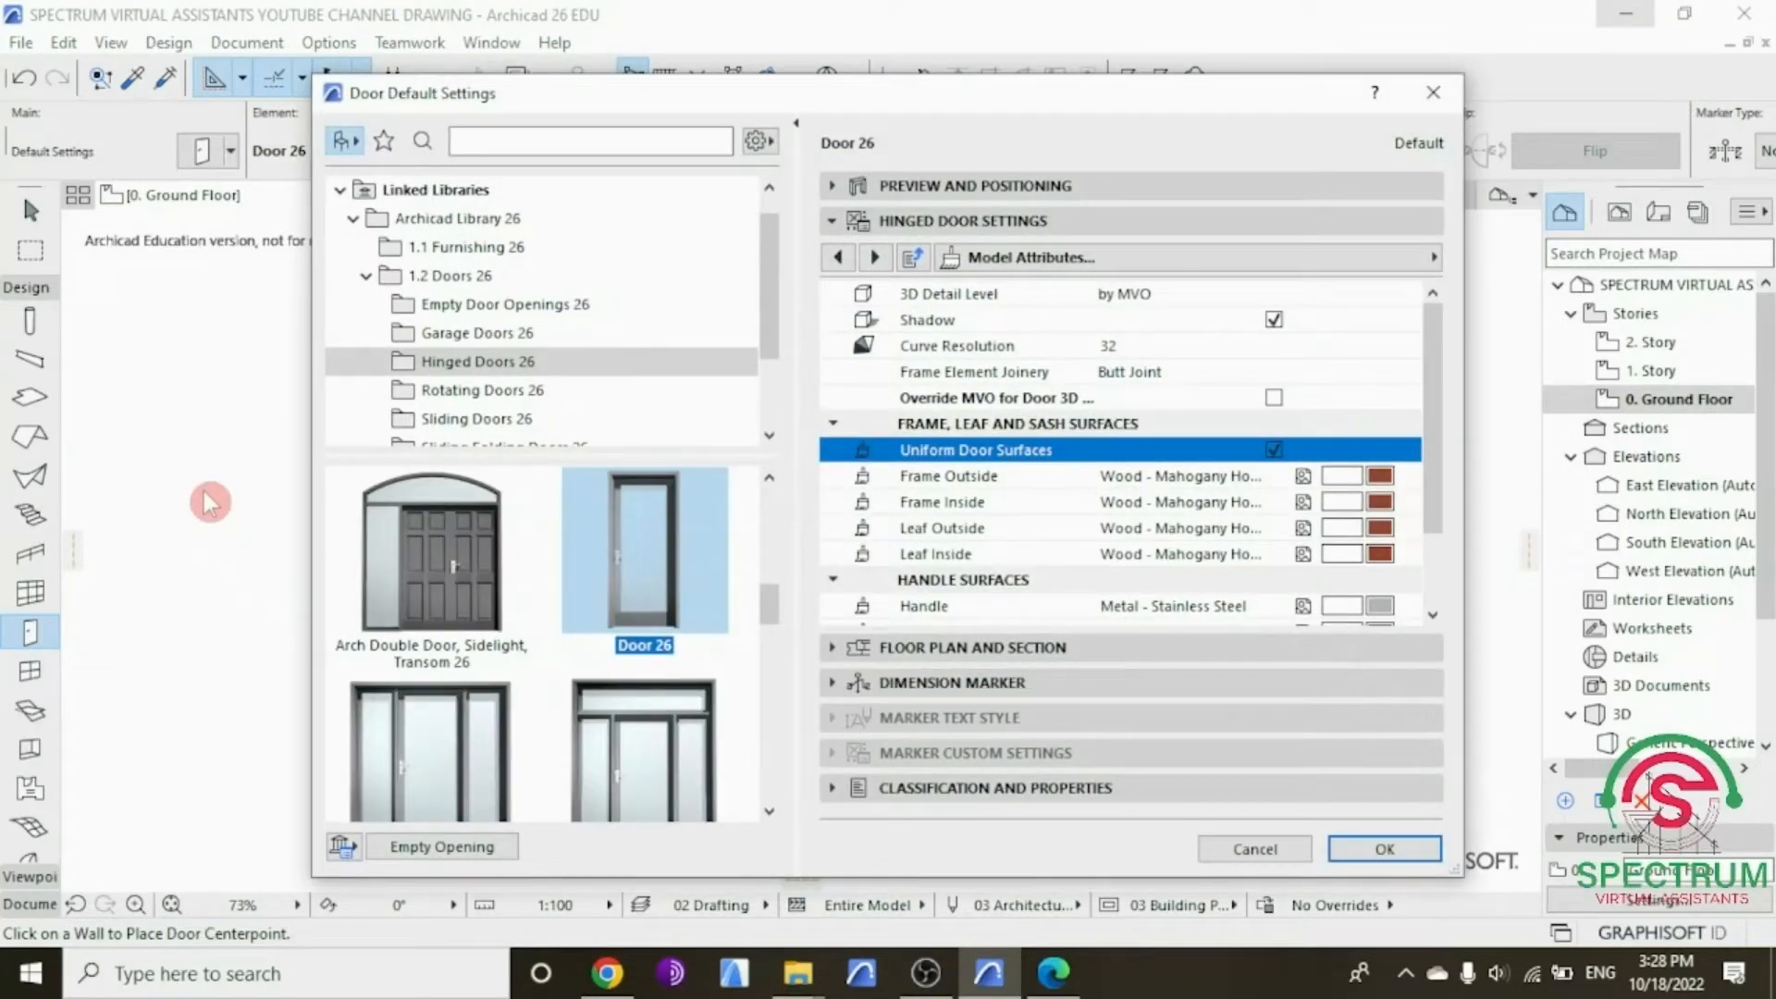
pyautogui.click(470, 308)
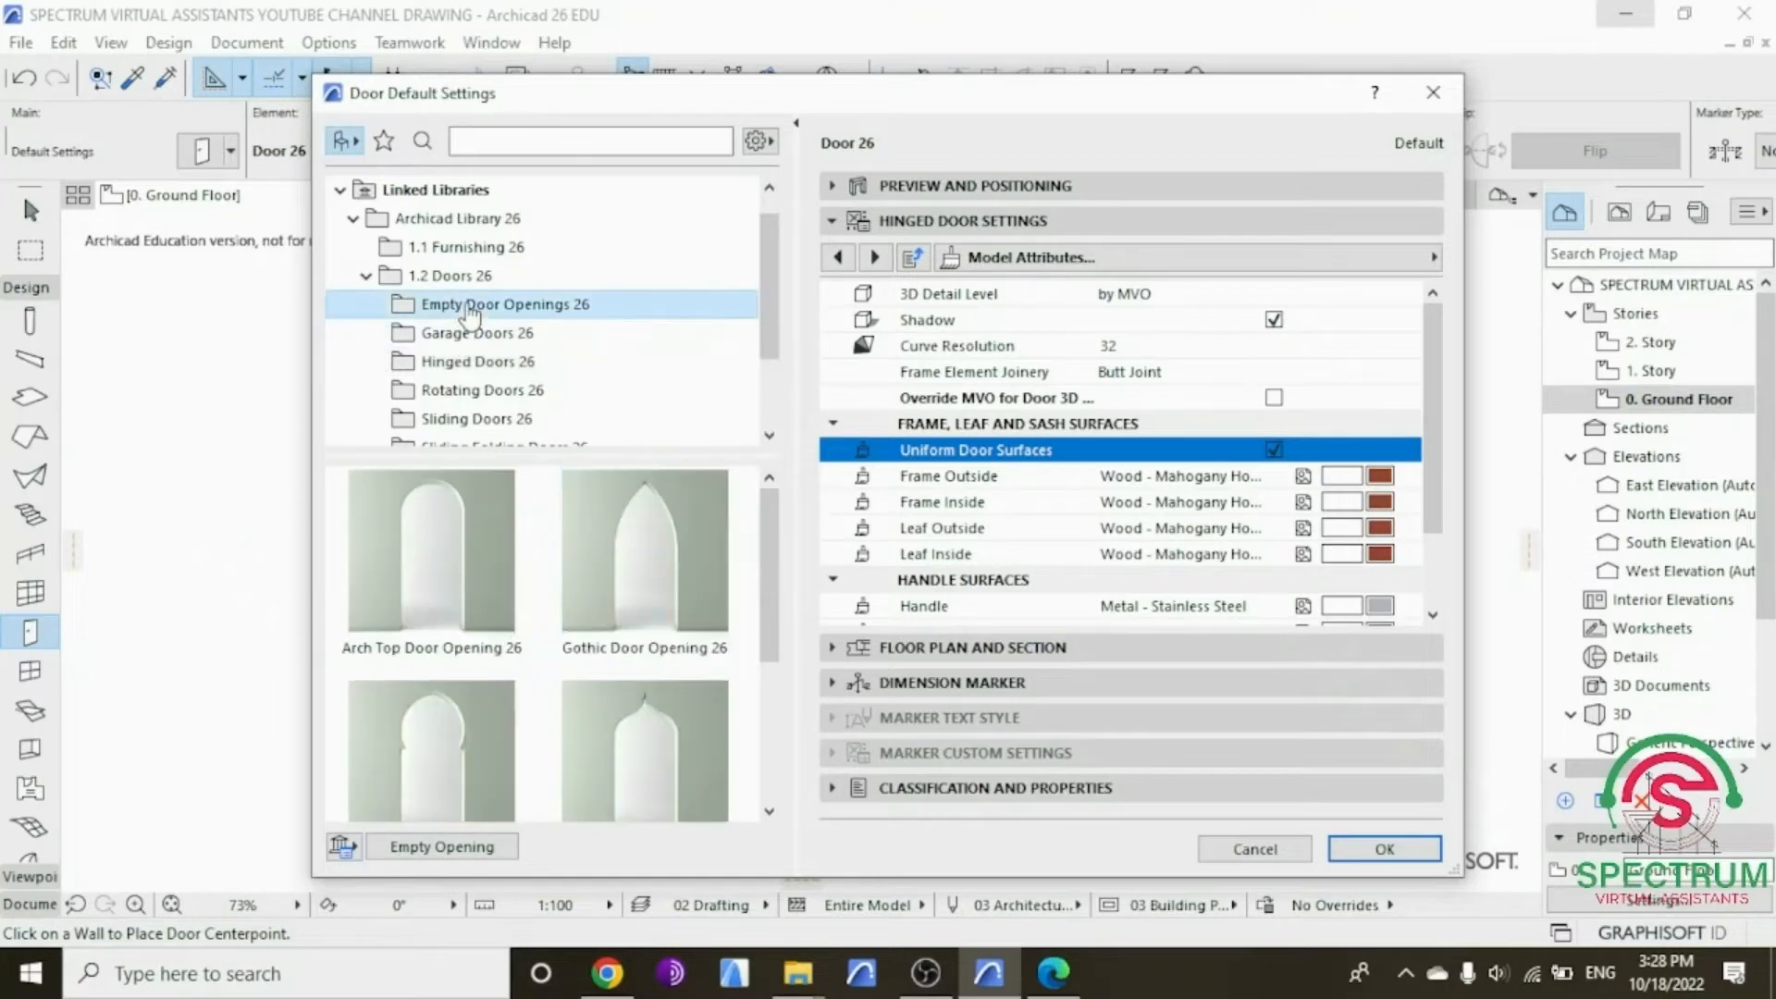
pyautogui.scroll(-2, 481, 543)
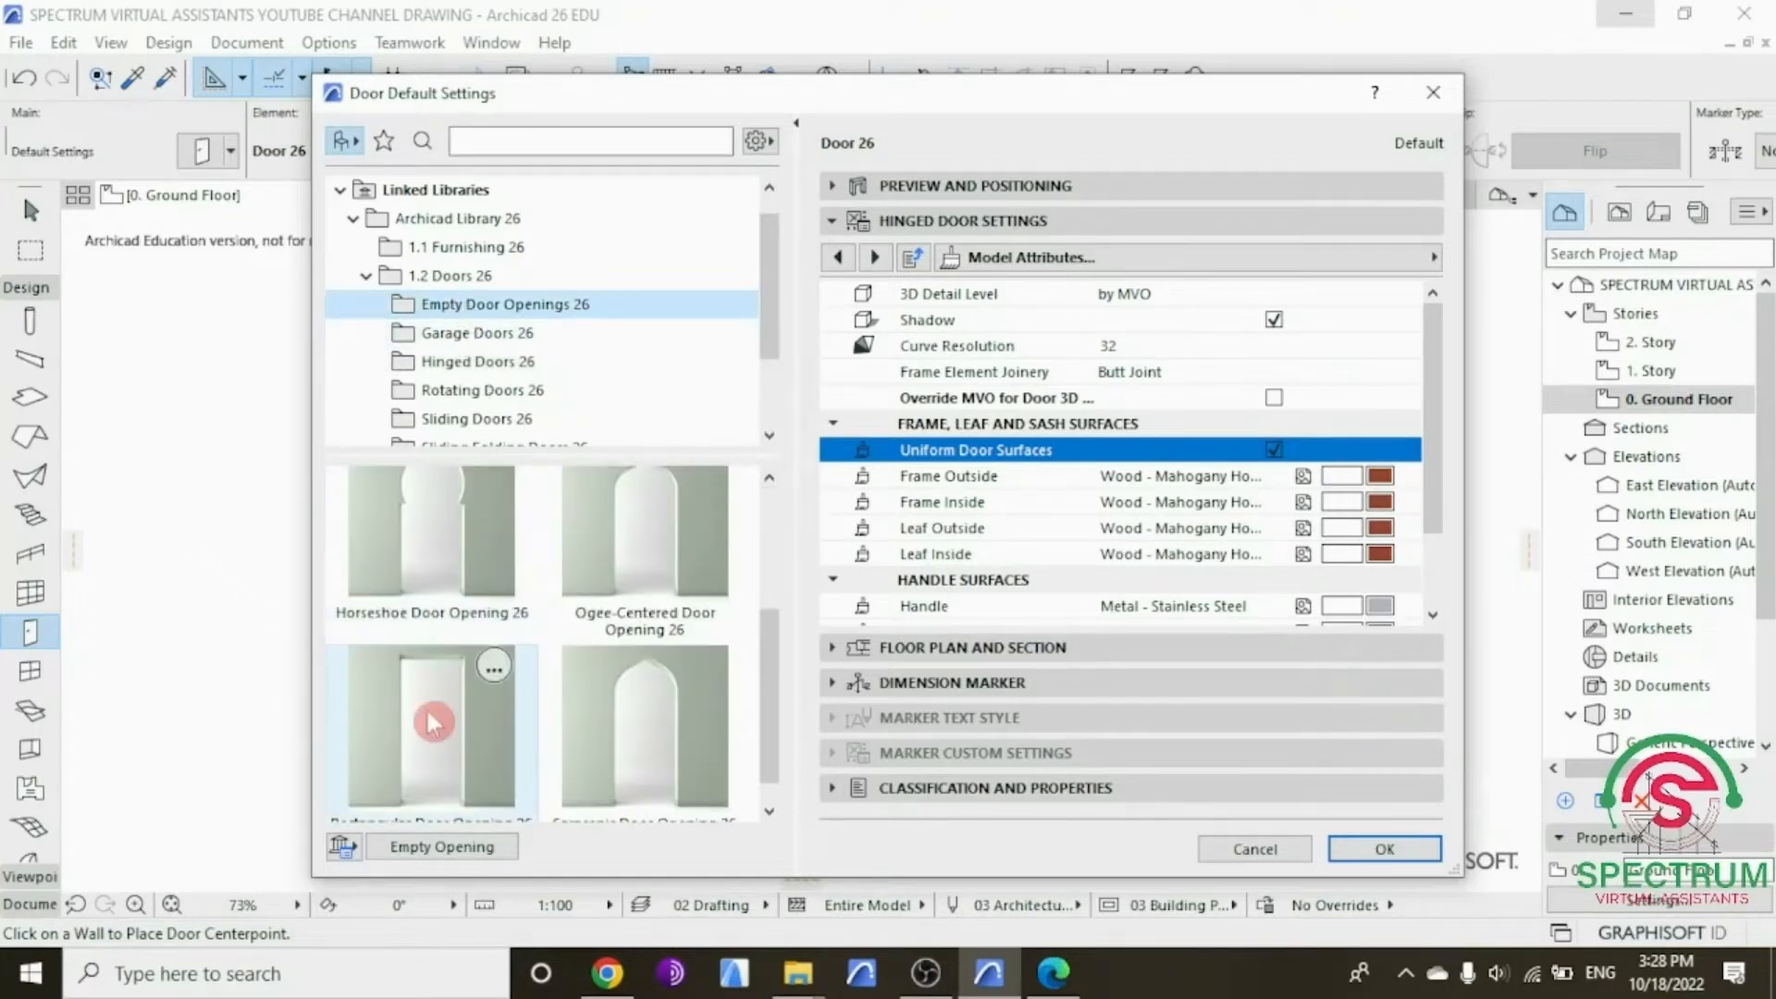
pyautogui.click(433, 722)
pyautogui.click(904, 186)
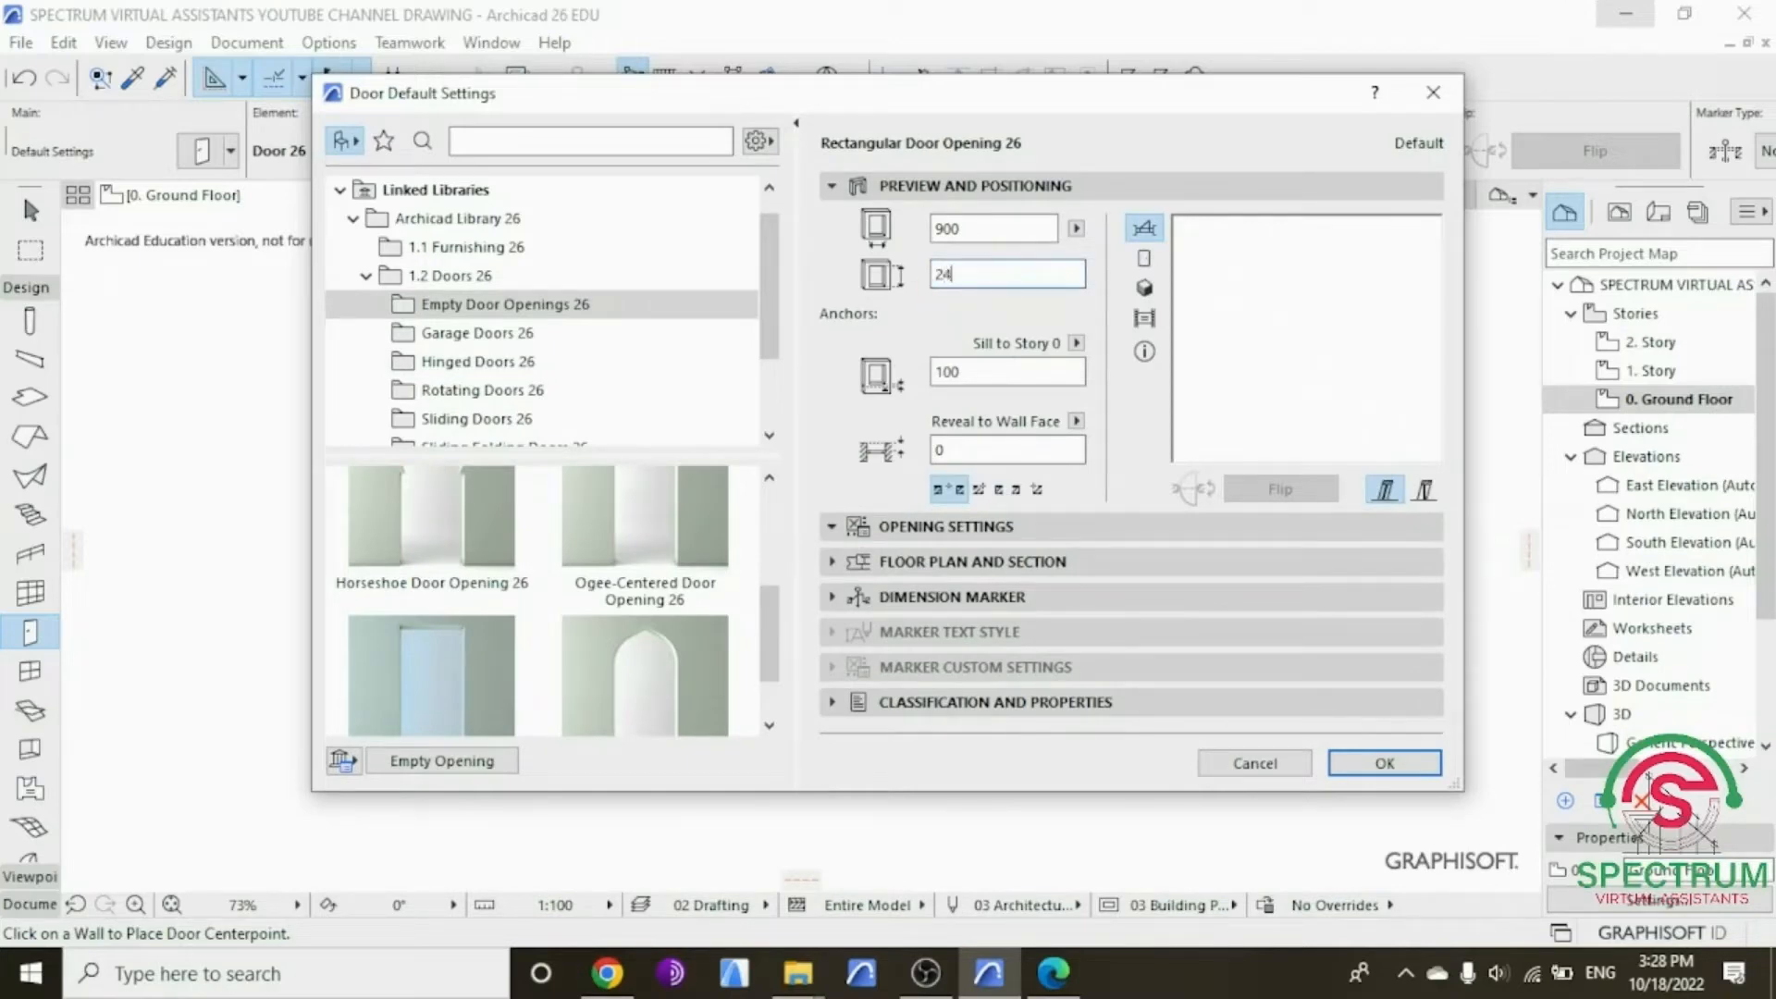
pyautogui.click(1376, 763)
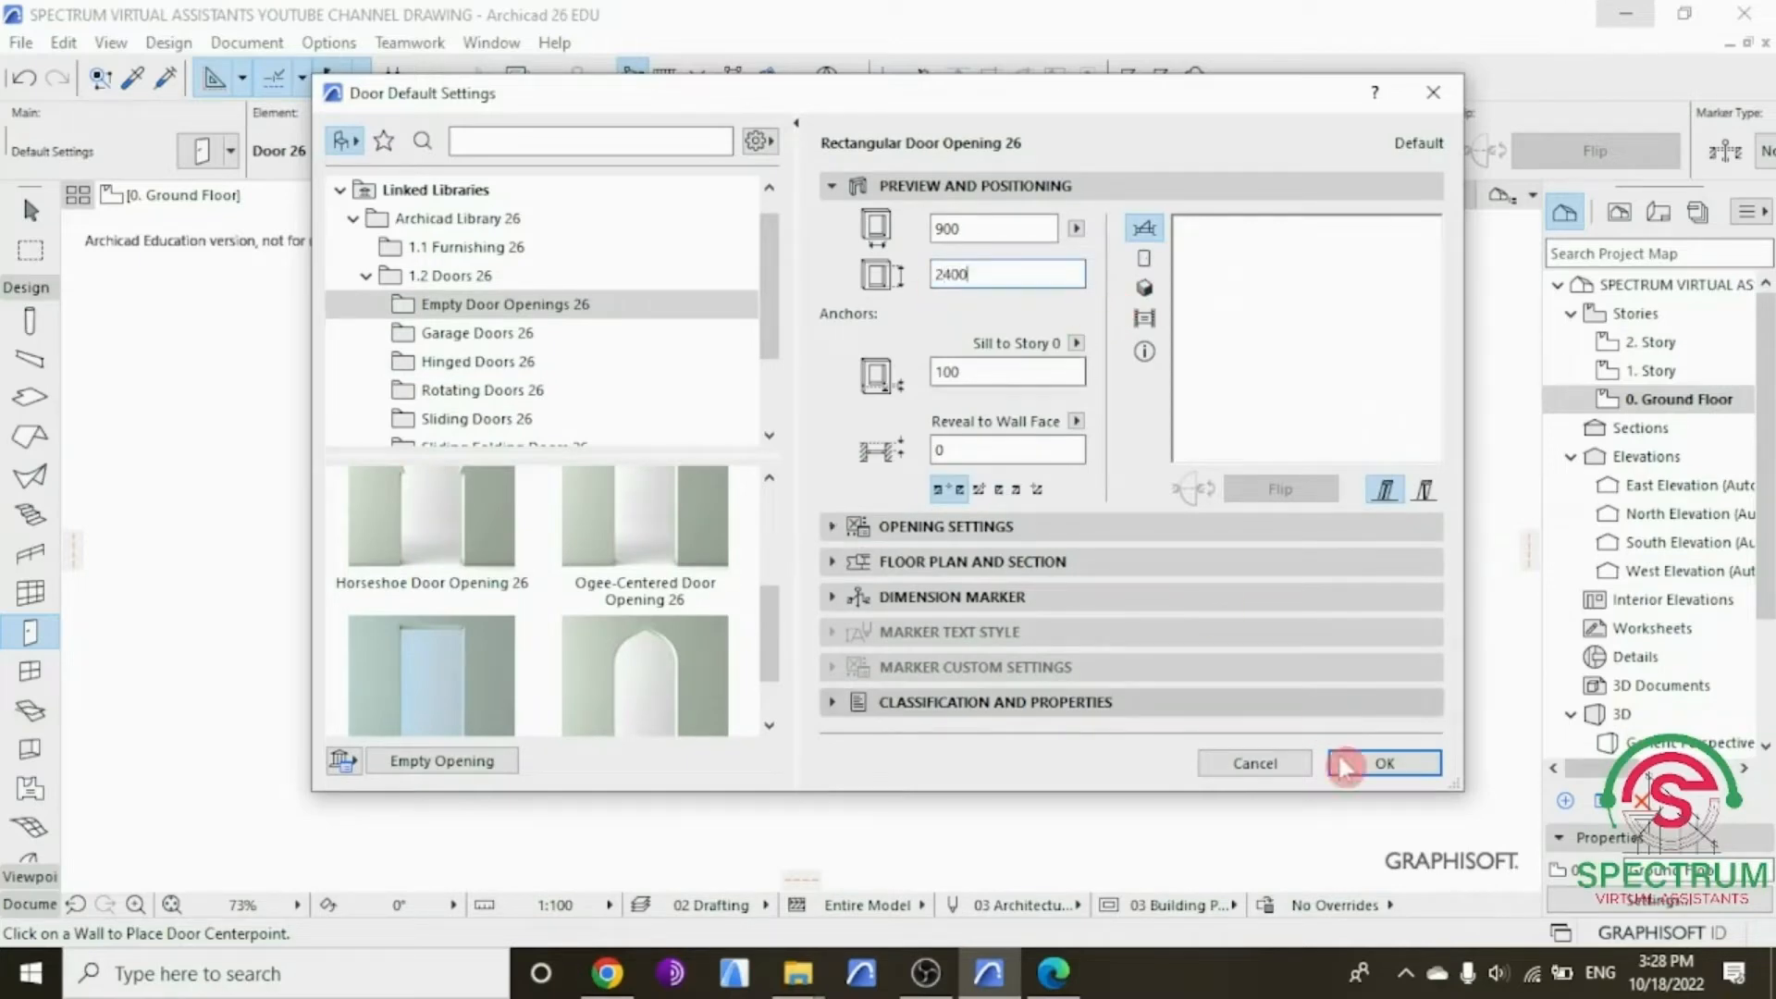
# Step: Place the rectangular opening in the gridline 2 wall between the laundry room and kitchen, beside gridline E, and check it in 3D
pyautogui.scroll(5, 605, 380)
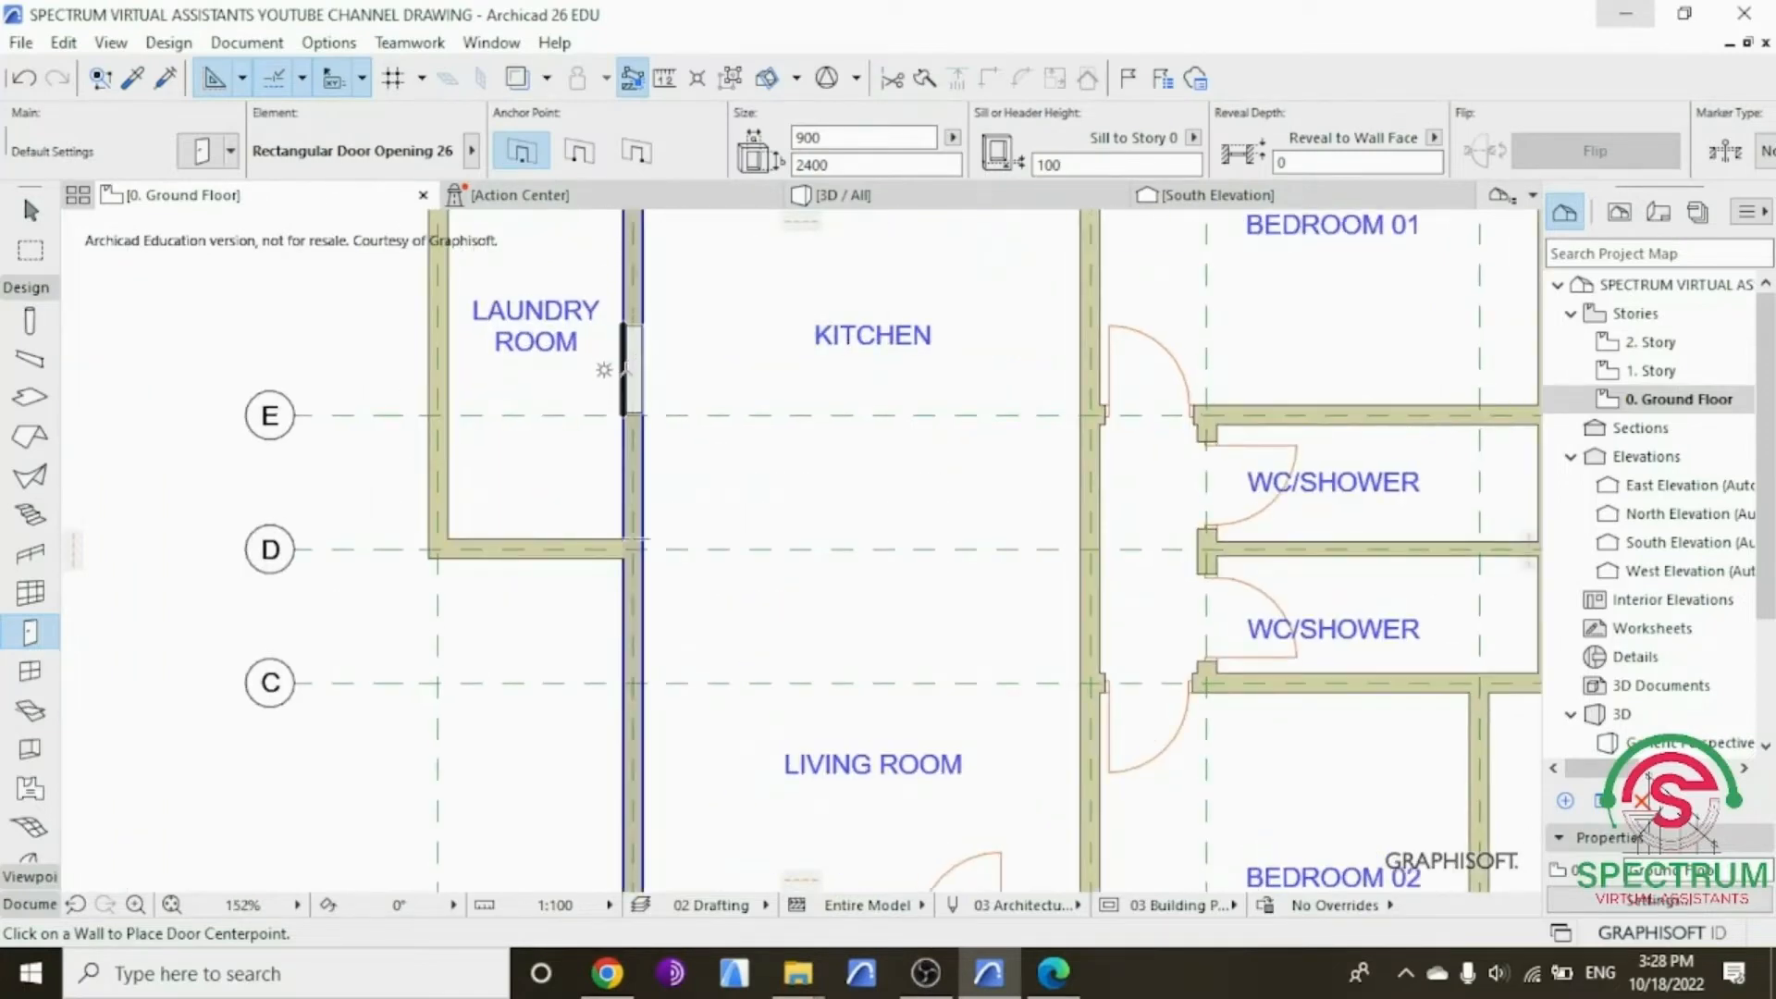
pyautogui.scroll(-4, 483, 435)
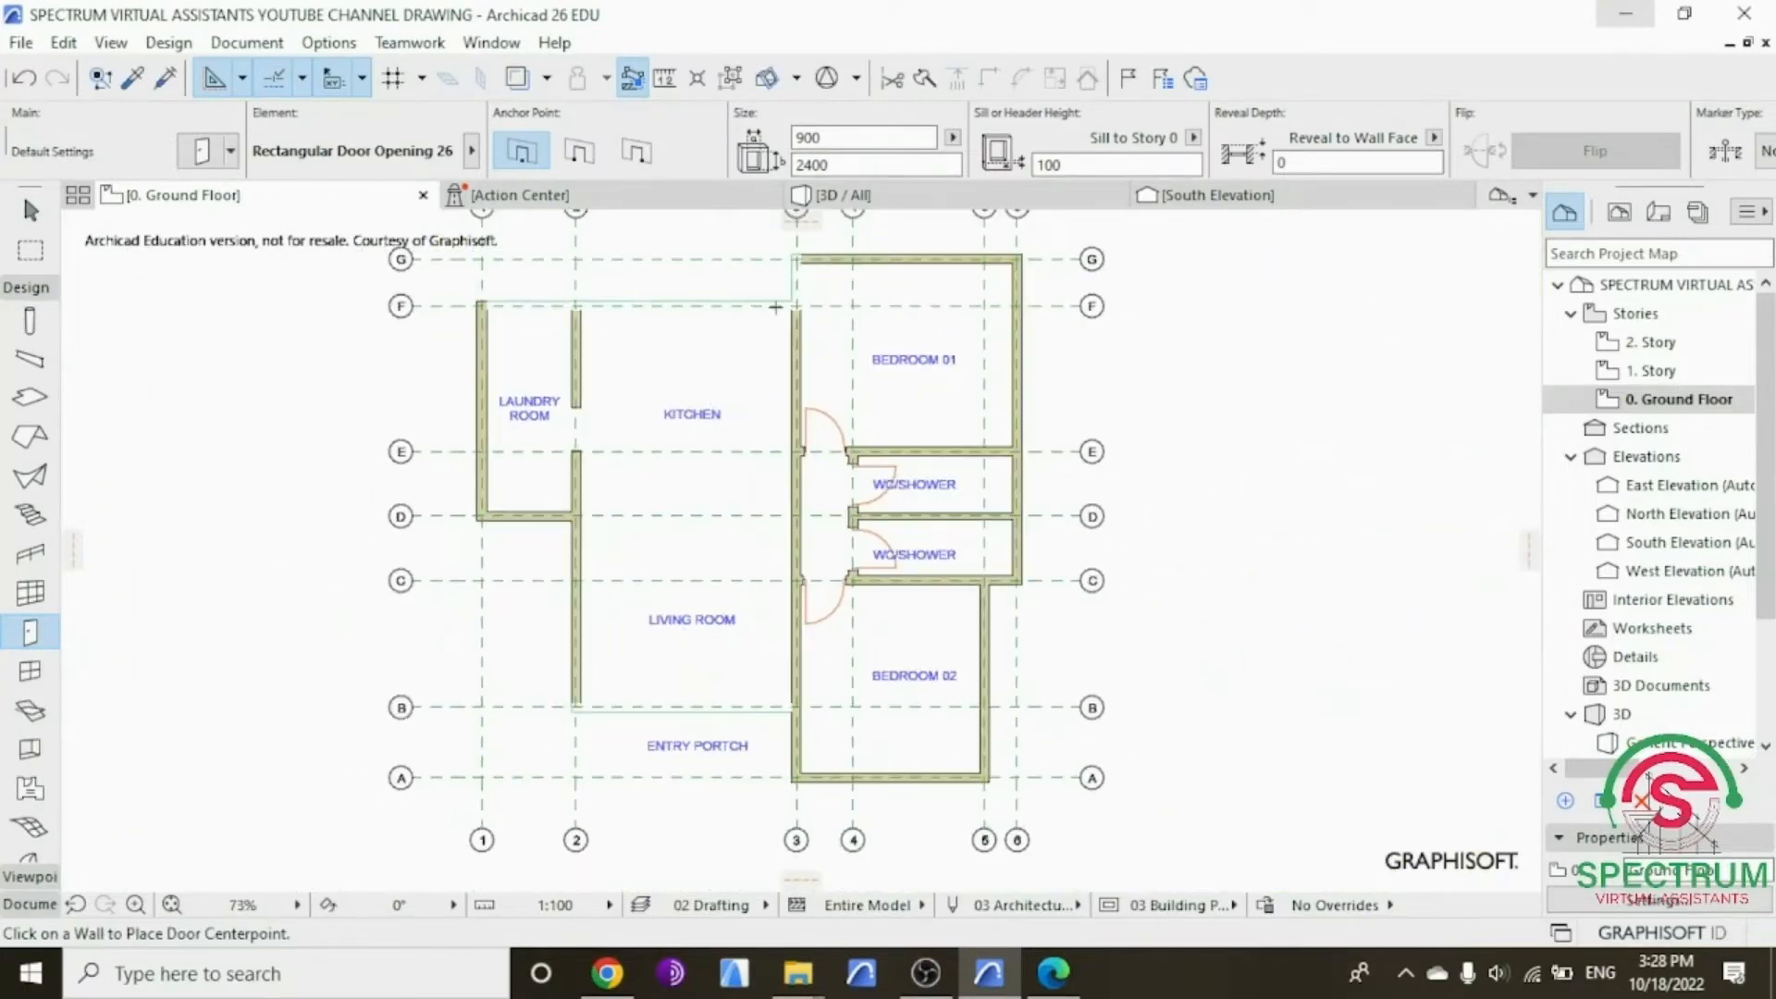
pyautogui.click(846, 194)
pyautogui.click(868, 542)
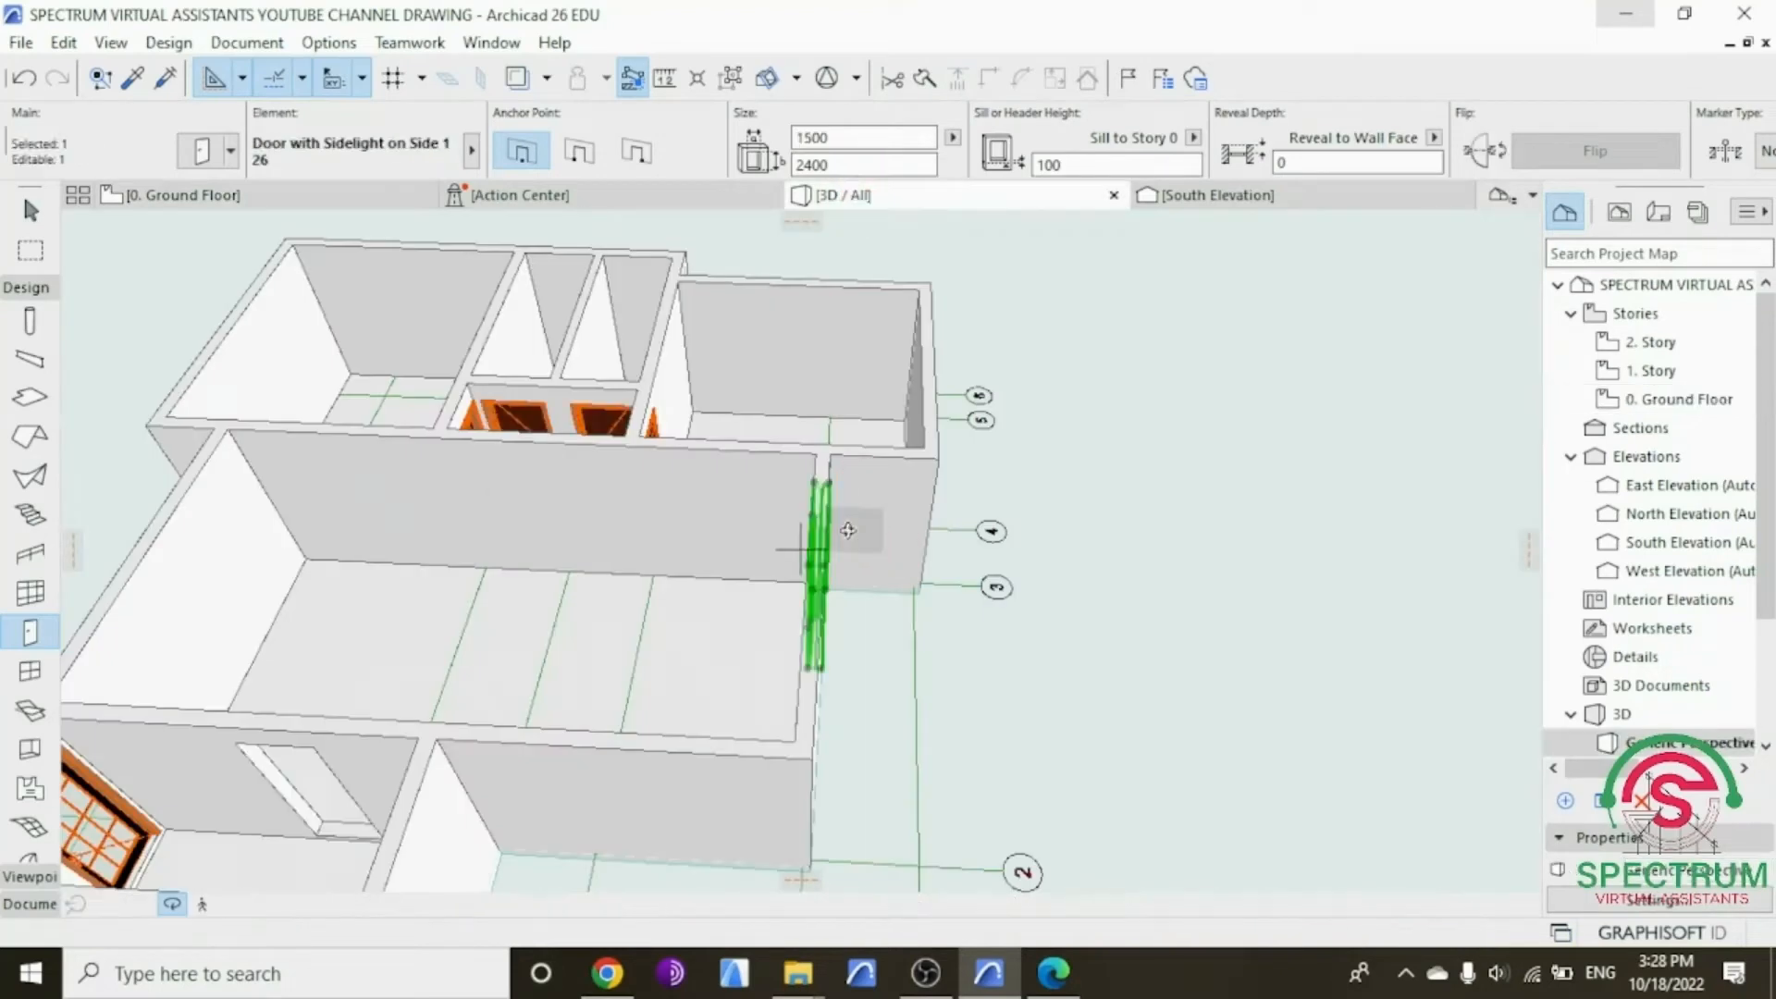
pyautogui.keyDown('shift'); pyautogui.moveTo(697, 606); pyautogui.dragTo(482, 594, button='middle'); pyautogui.keyUp('shift')
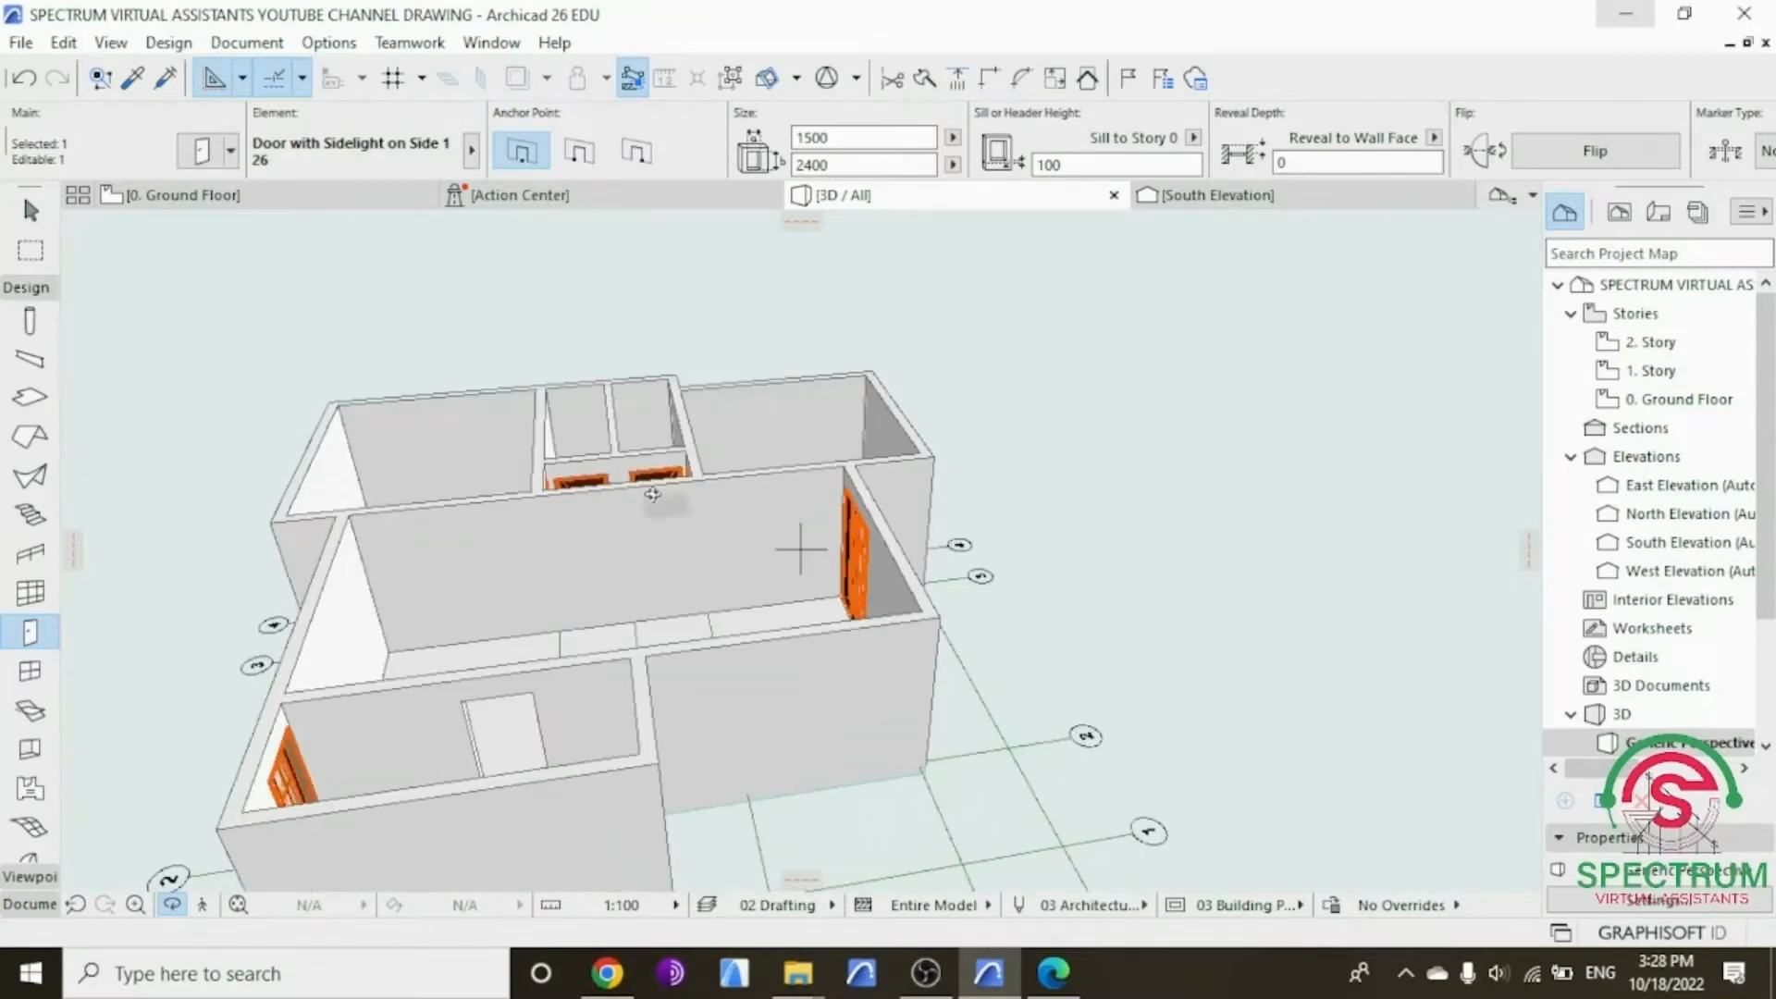
pyautogui.doubleClick(1678, 399)
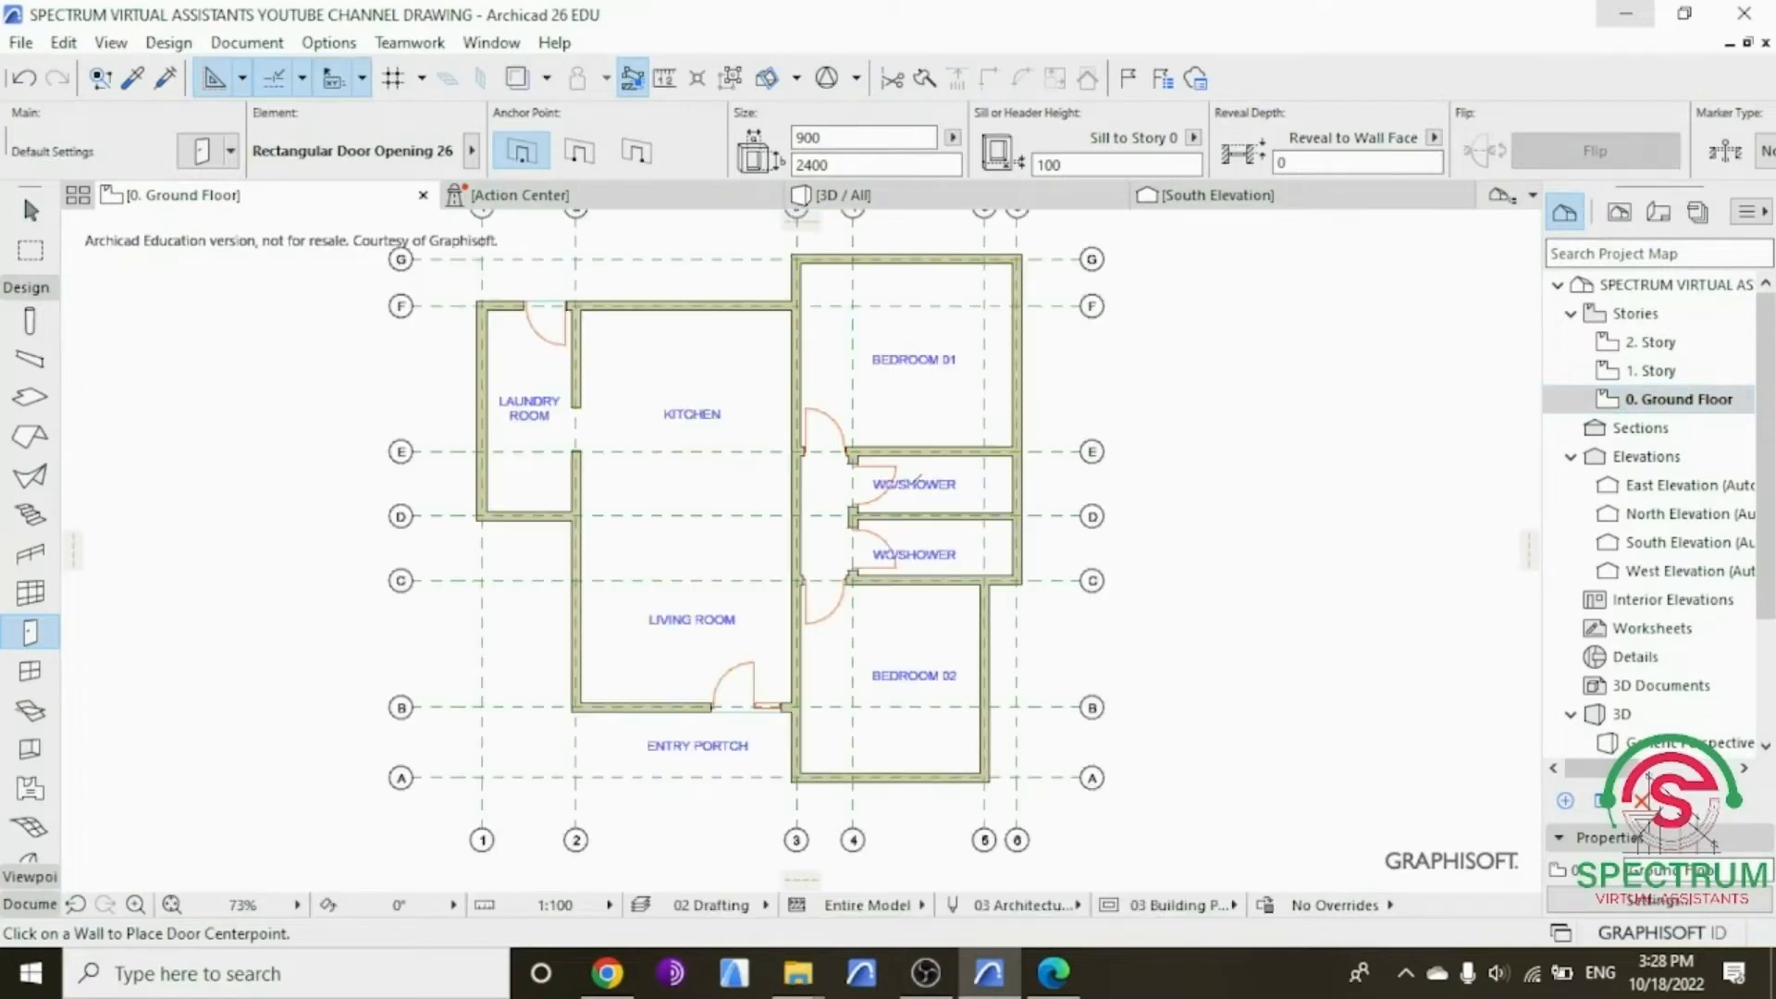
# Step: Set the default door to Exterior Double Sliding Door 26, 1500 wide and 2400 high
pyautogui.scroll(3, 777, 552)
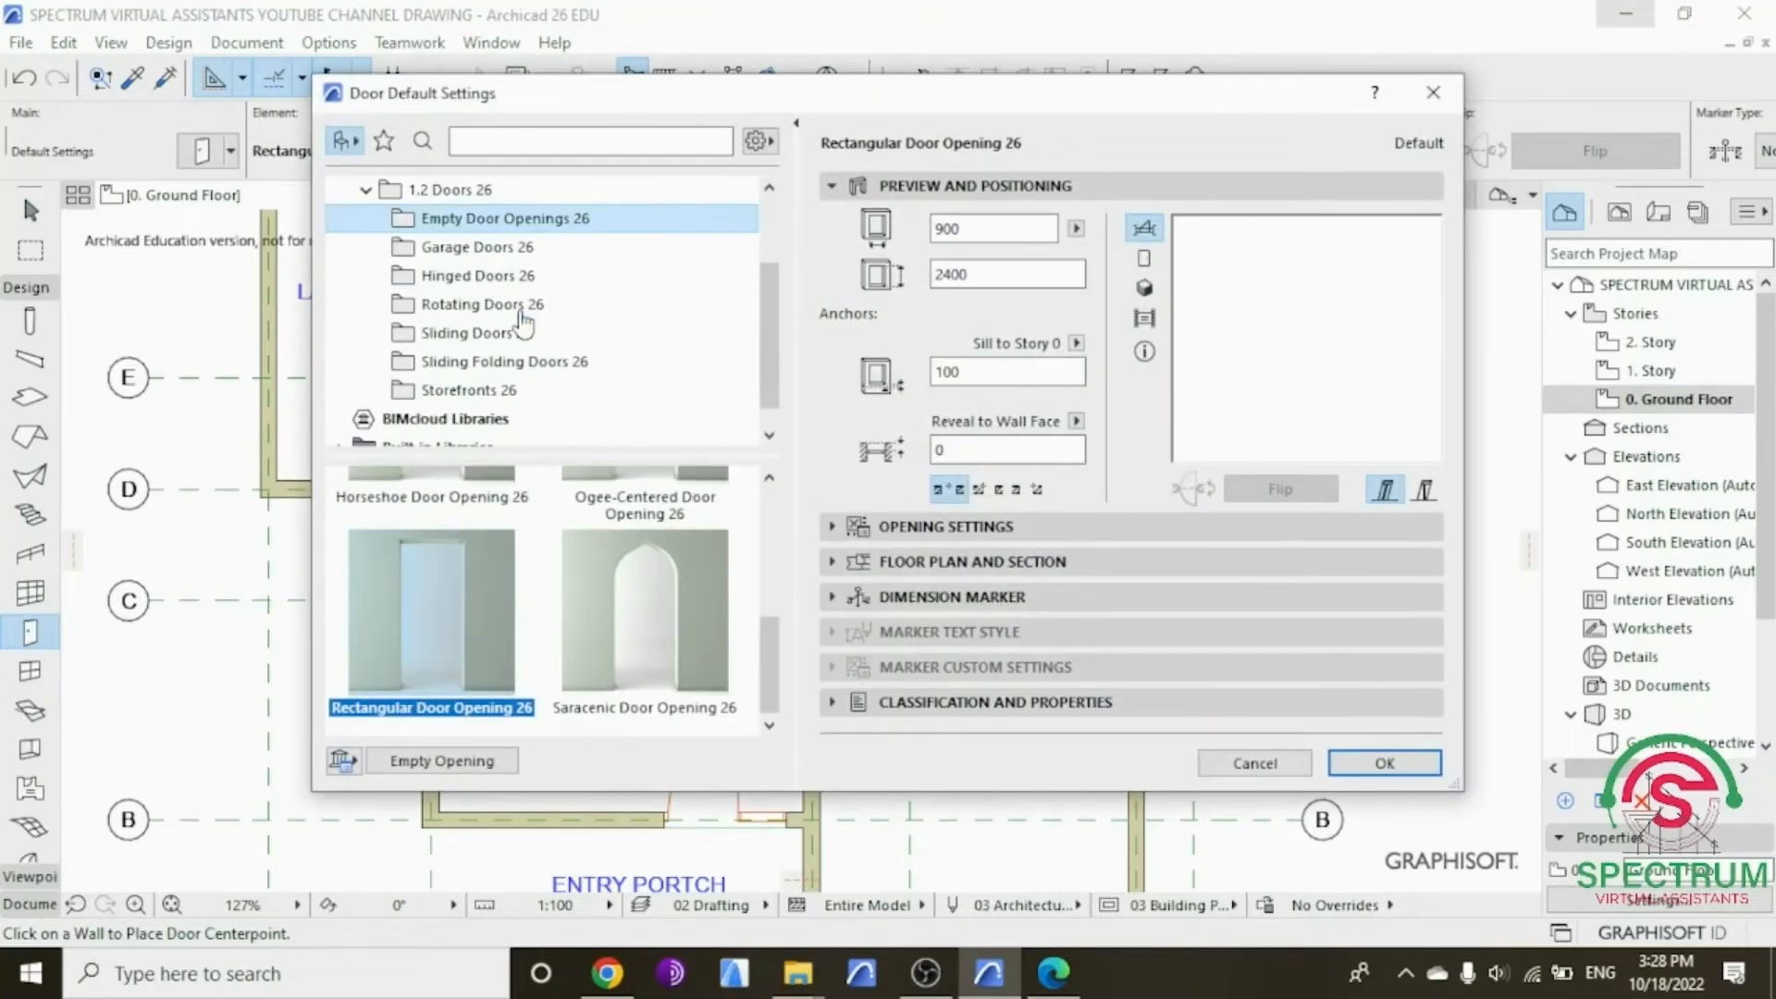
pyautogui.scroll(-1, 522, 323)
pyautogui.click(473, 313)
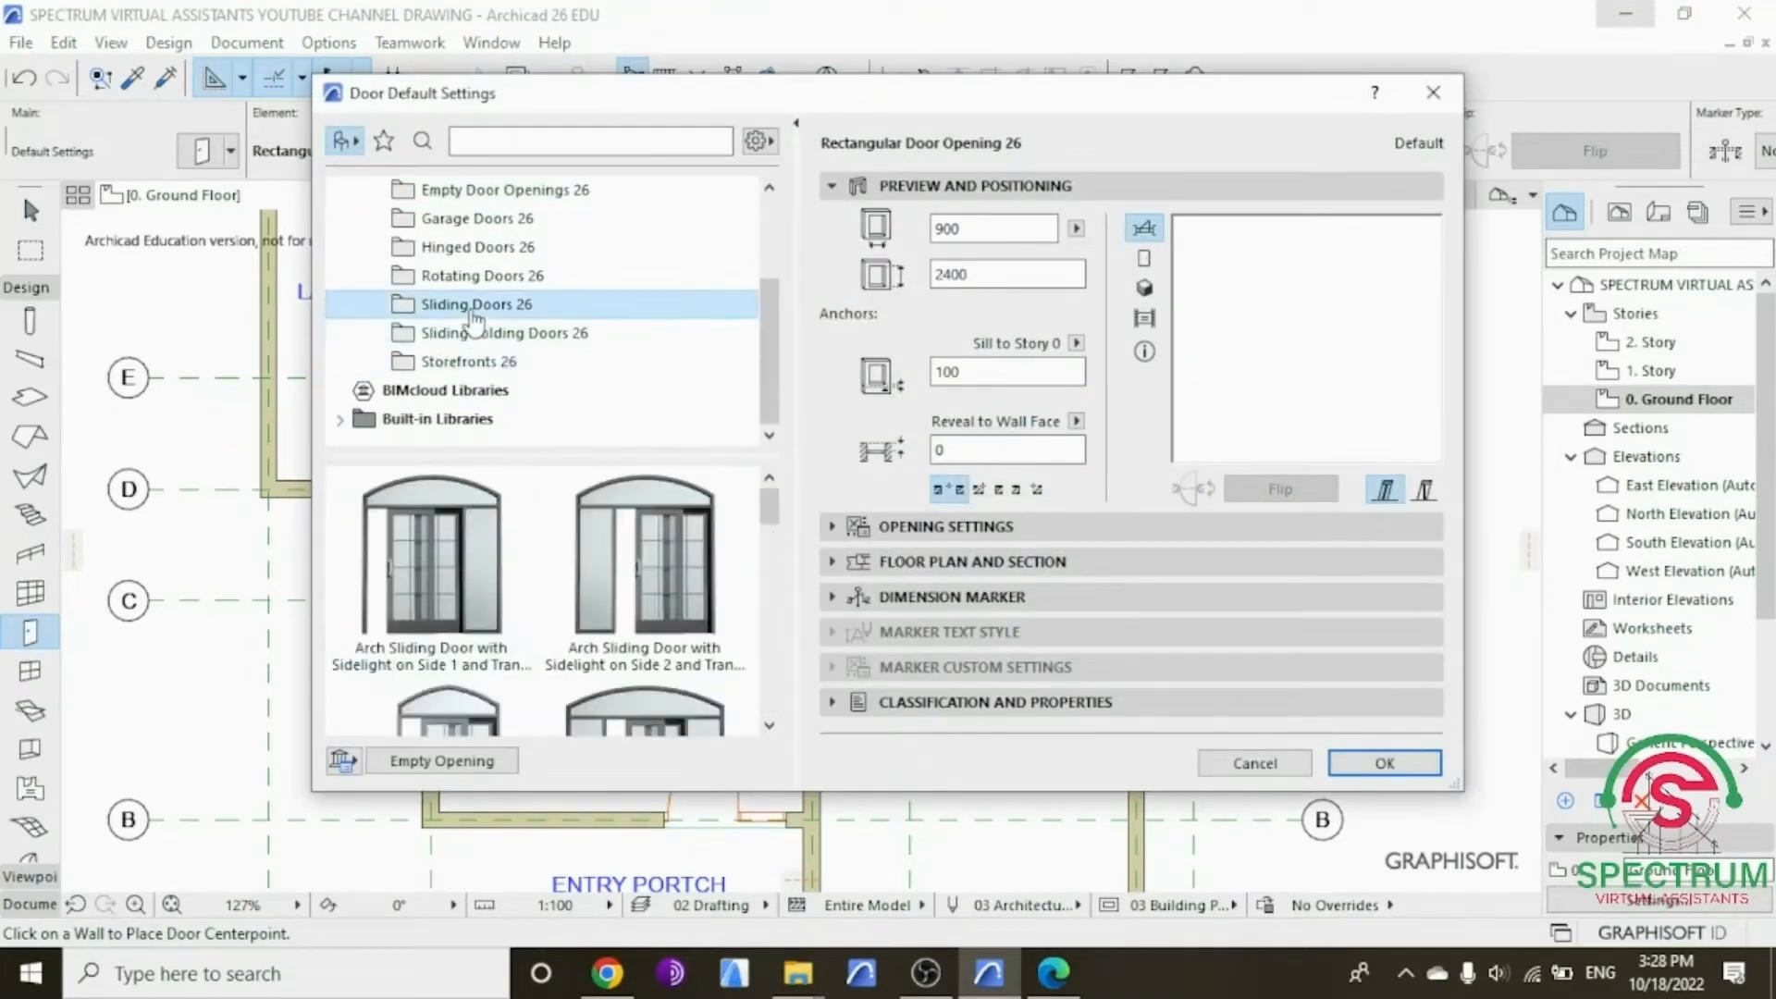
pyautogui.scroll(-3, 489, 555)
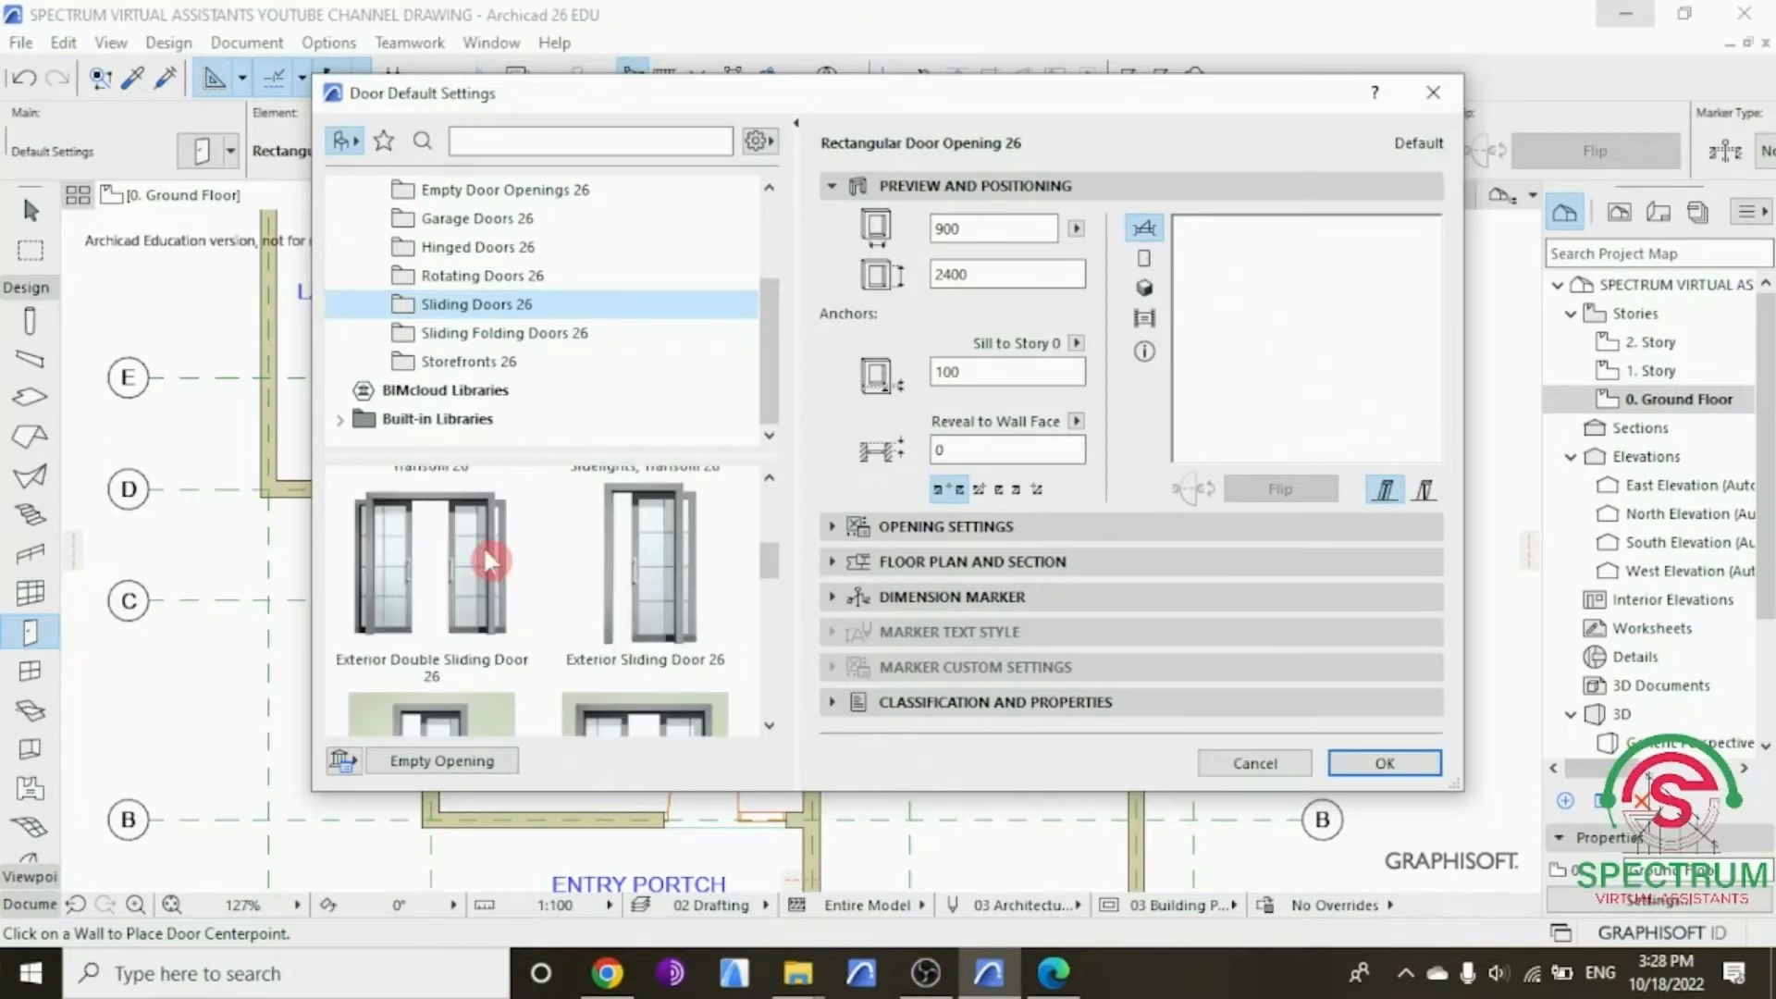
pyautogui.click(478, 546)
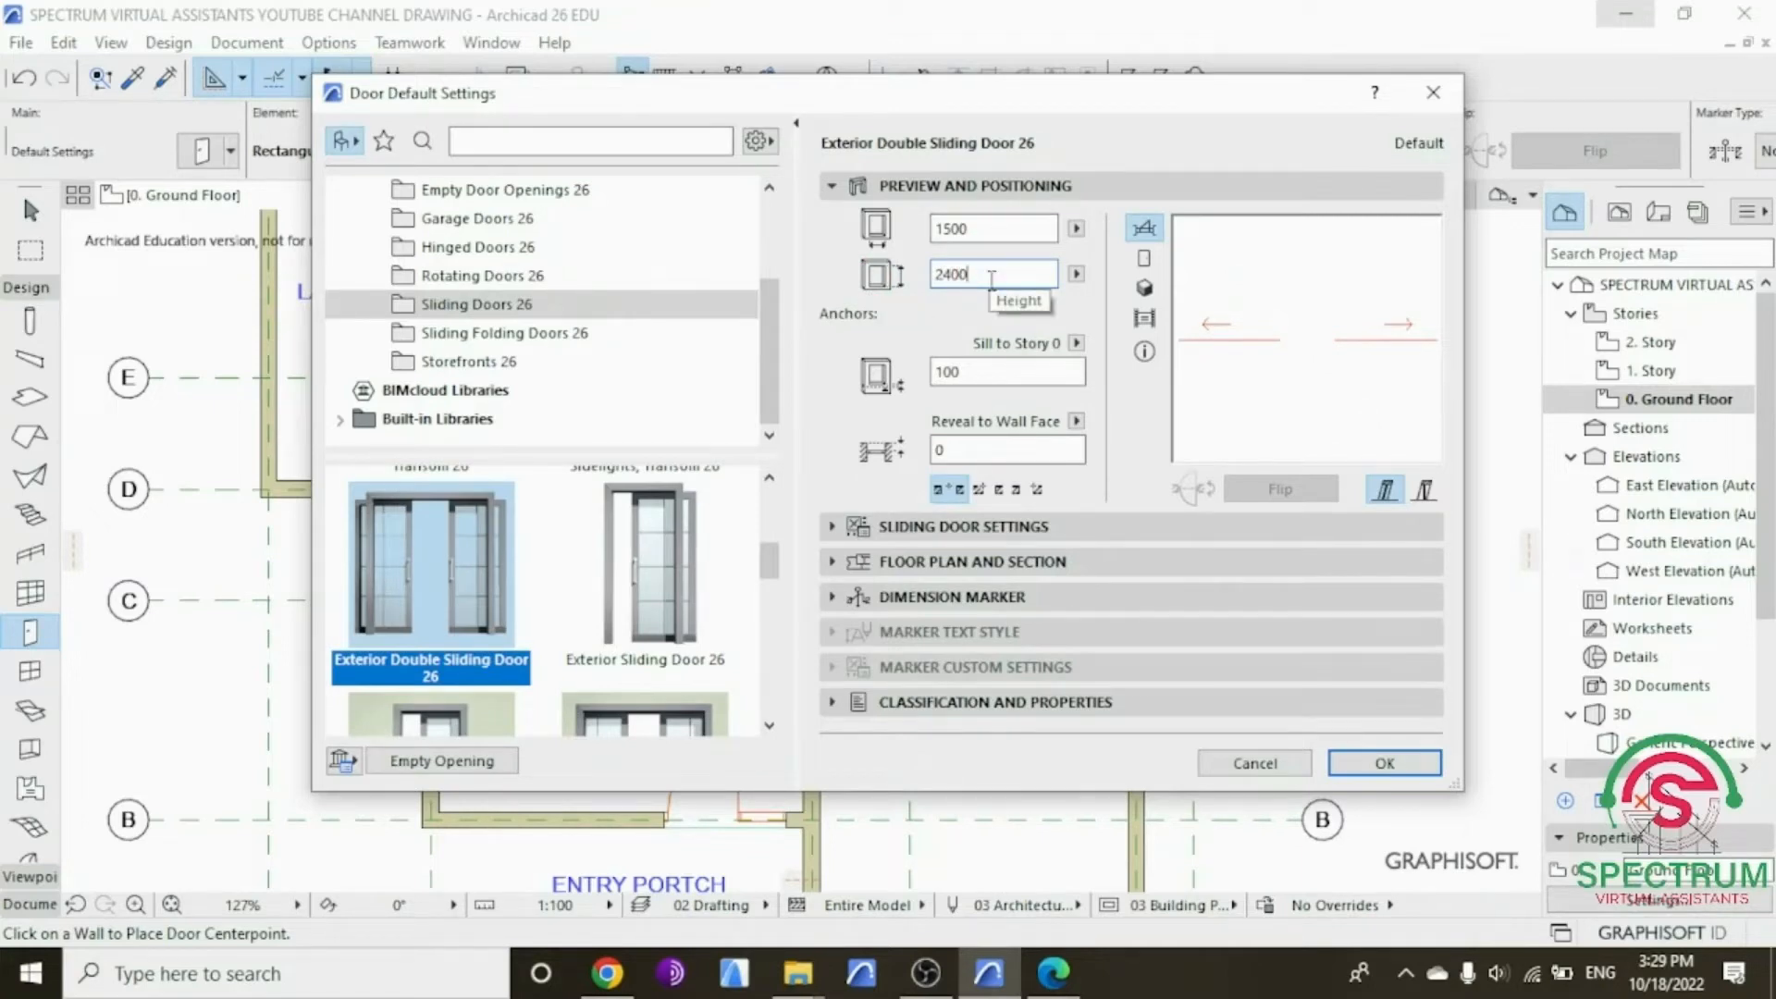
# Step: Give the double sliding door a Style 1 leaf and the Fix Handle 2 handle
pyautogui.click(1061, 526)
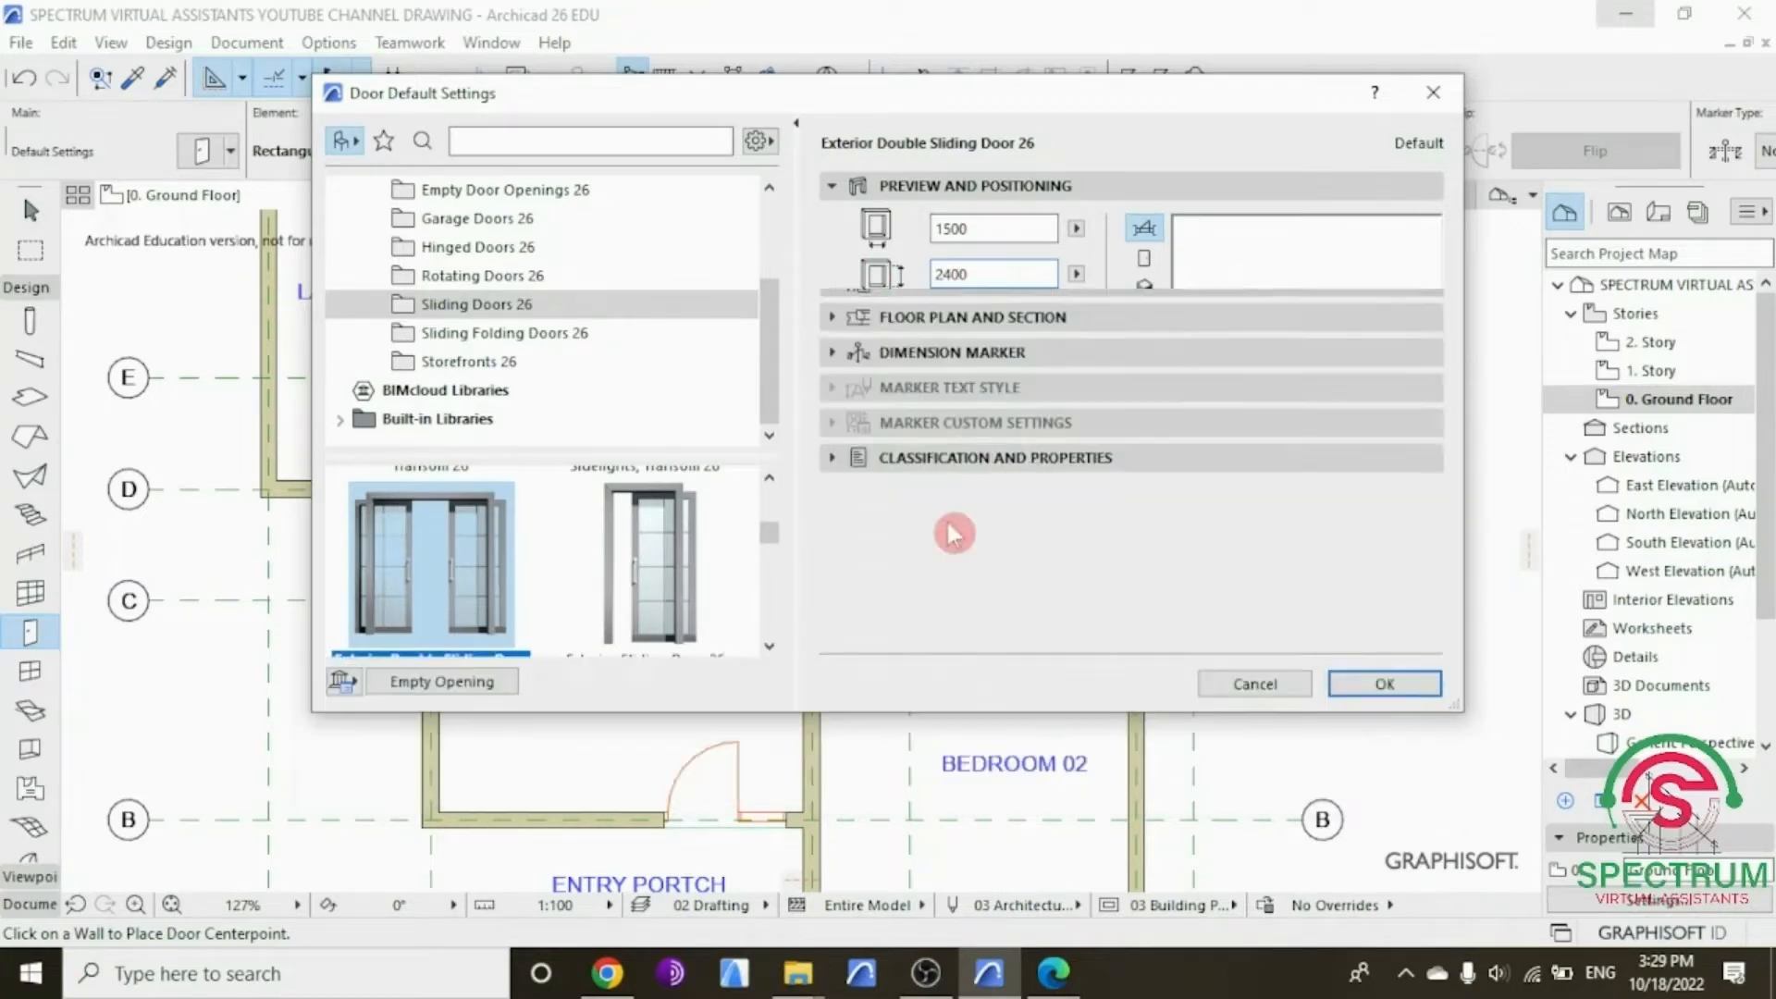
pyautogui.click(934, 398)
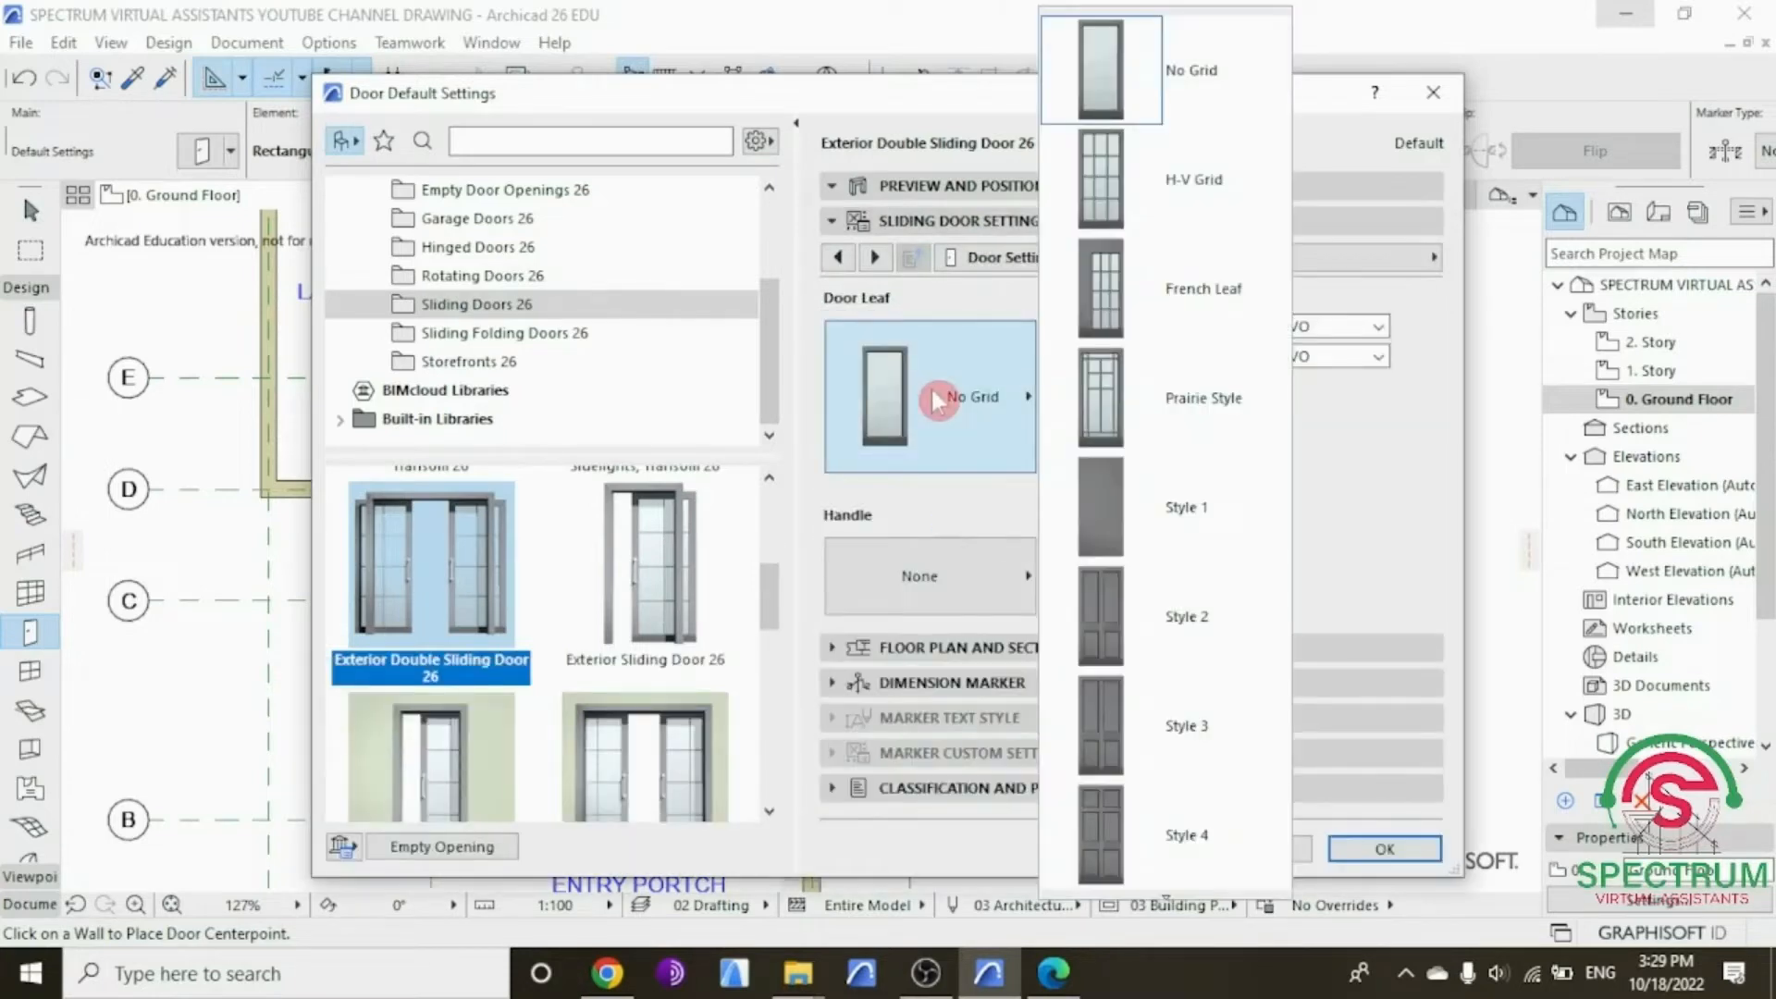
pyautogui.click(1103, 489)
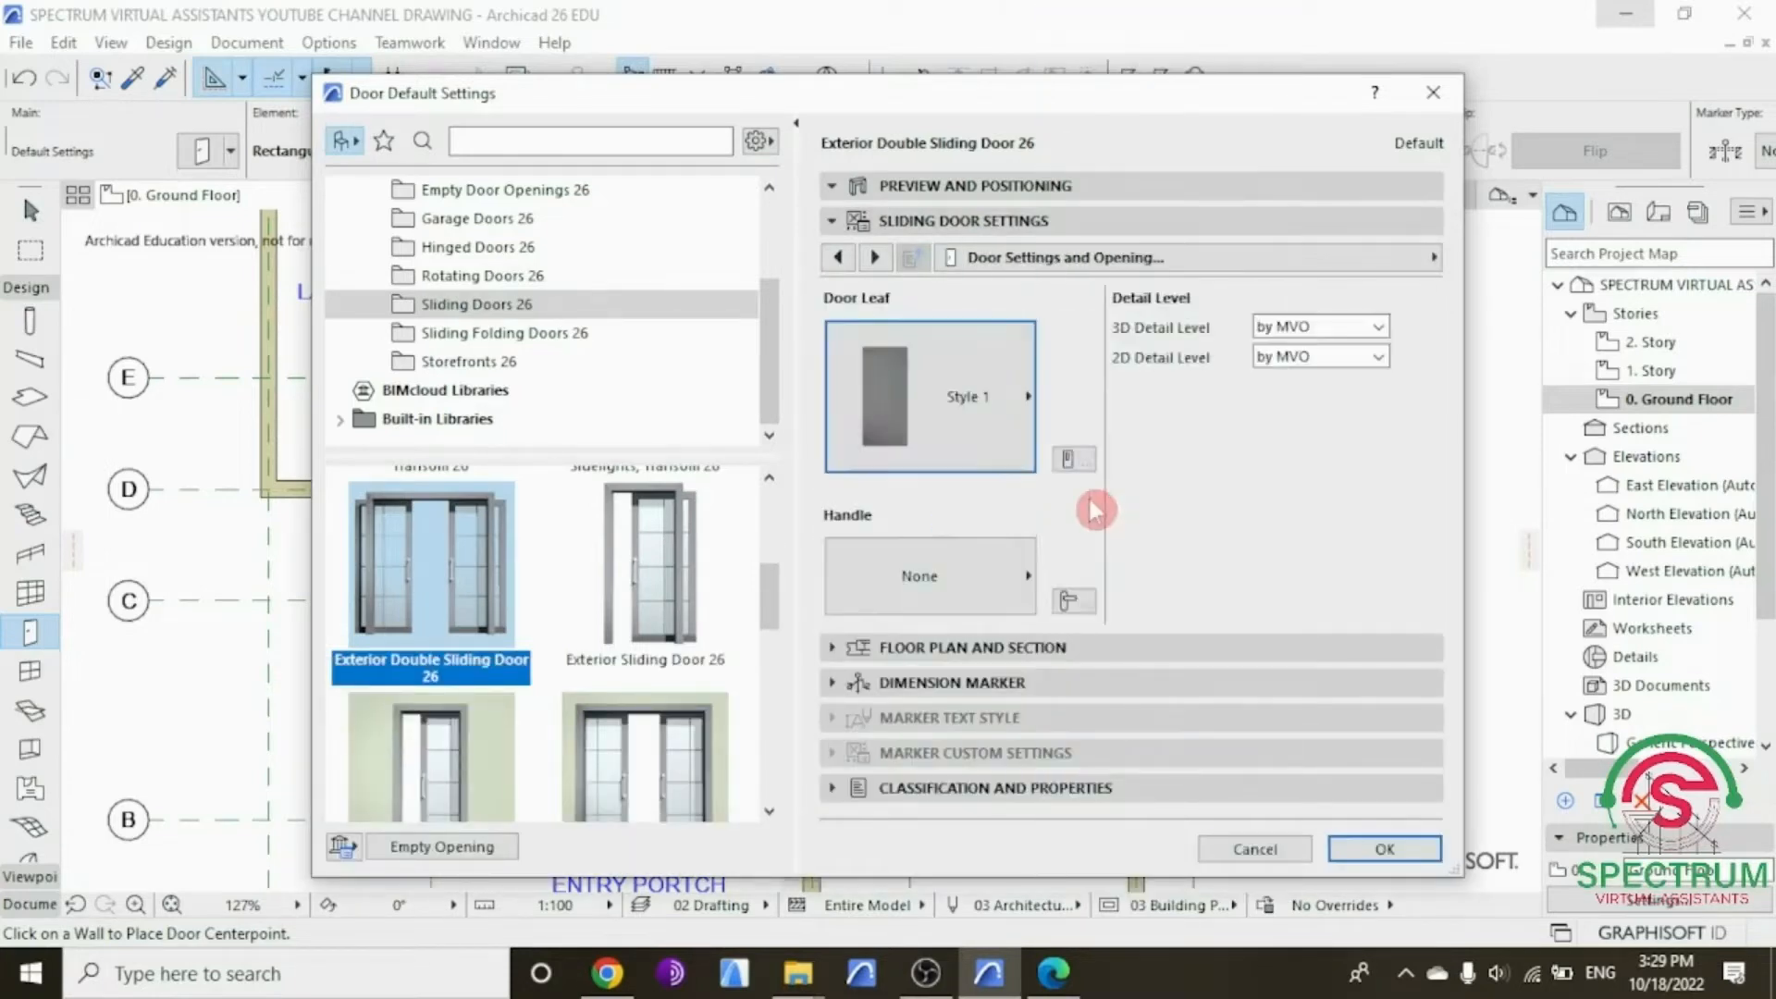
pyautogui.click(967, 589)
pyautogui.scroll(-1, 1121, 596)
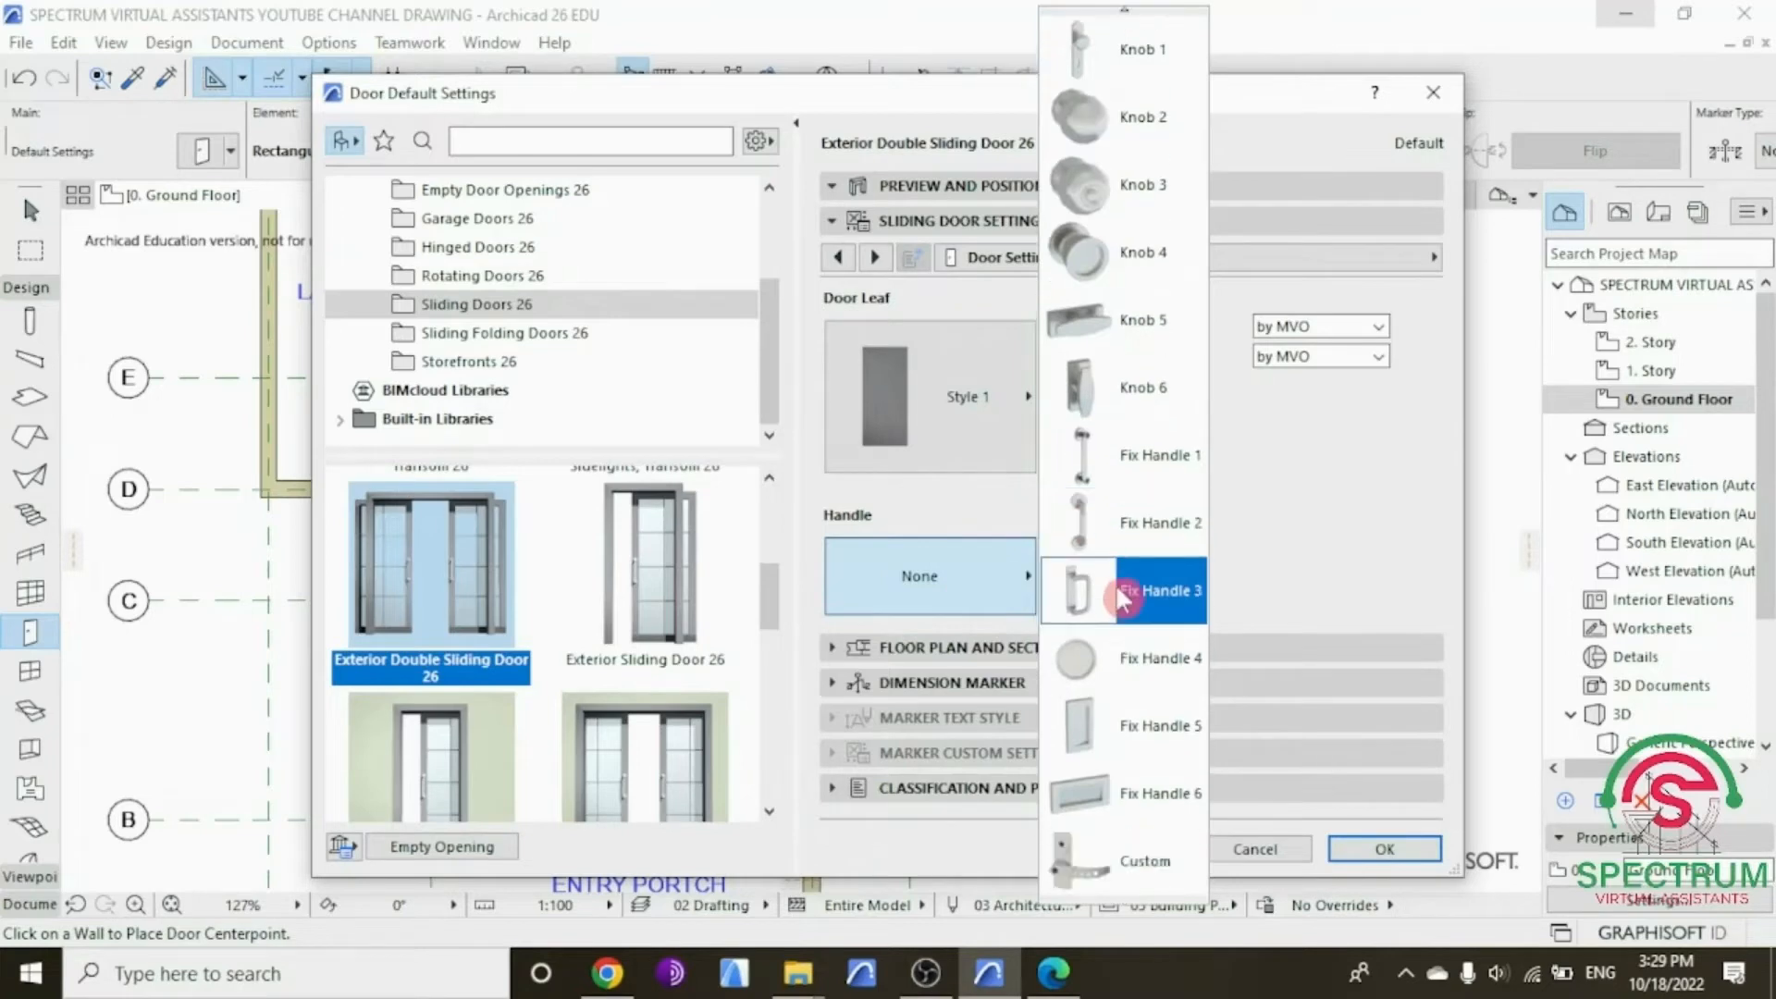
pyautogui.click(1121, 522)
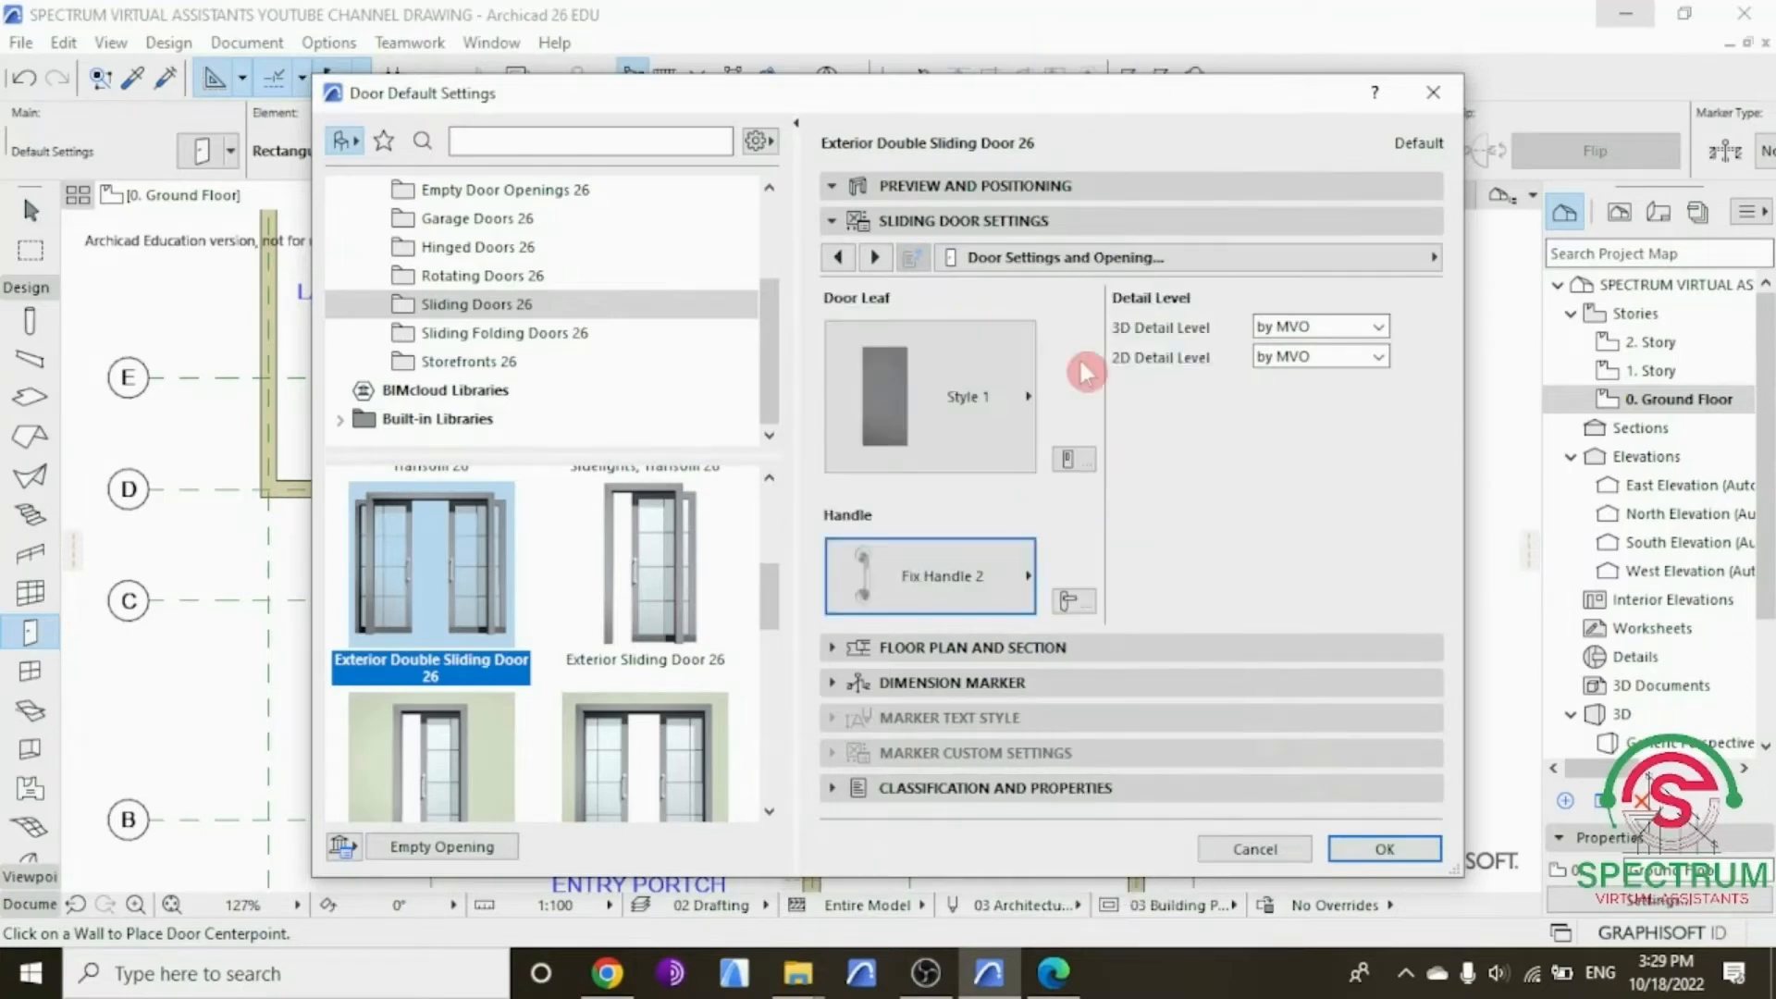
# Step: Turn on uniform door surfaces in the sliding door's model attributes, set the surface to Wood - Mahogany Horizontal, and accept the defaults
pyautogui.click(1139, 259)
pyautogui.click(1546, 429)
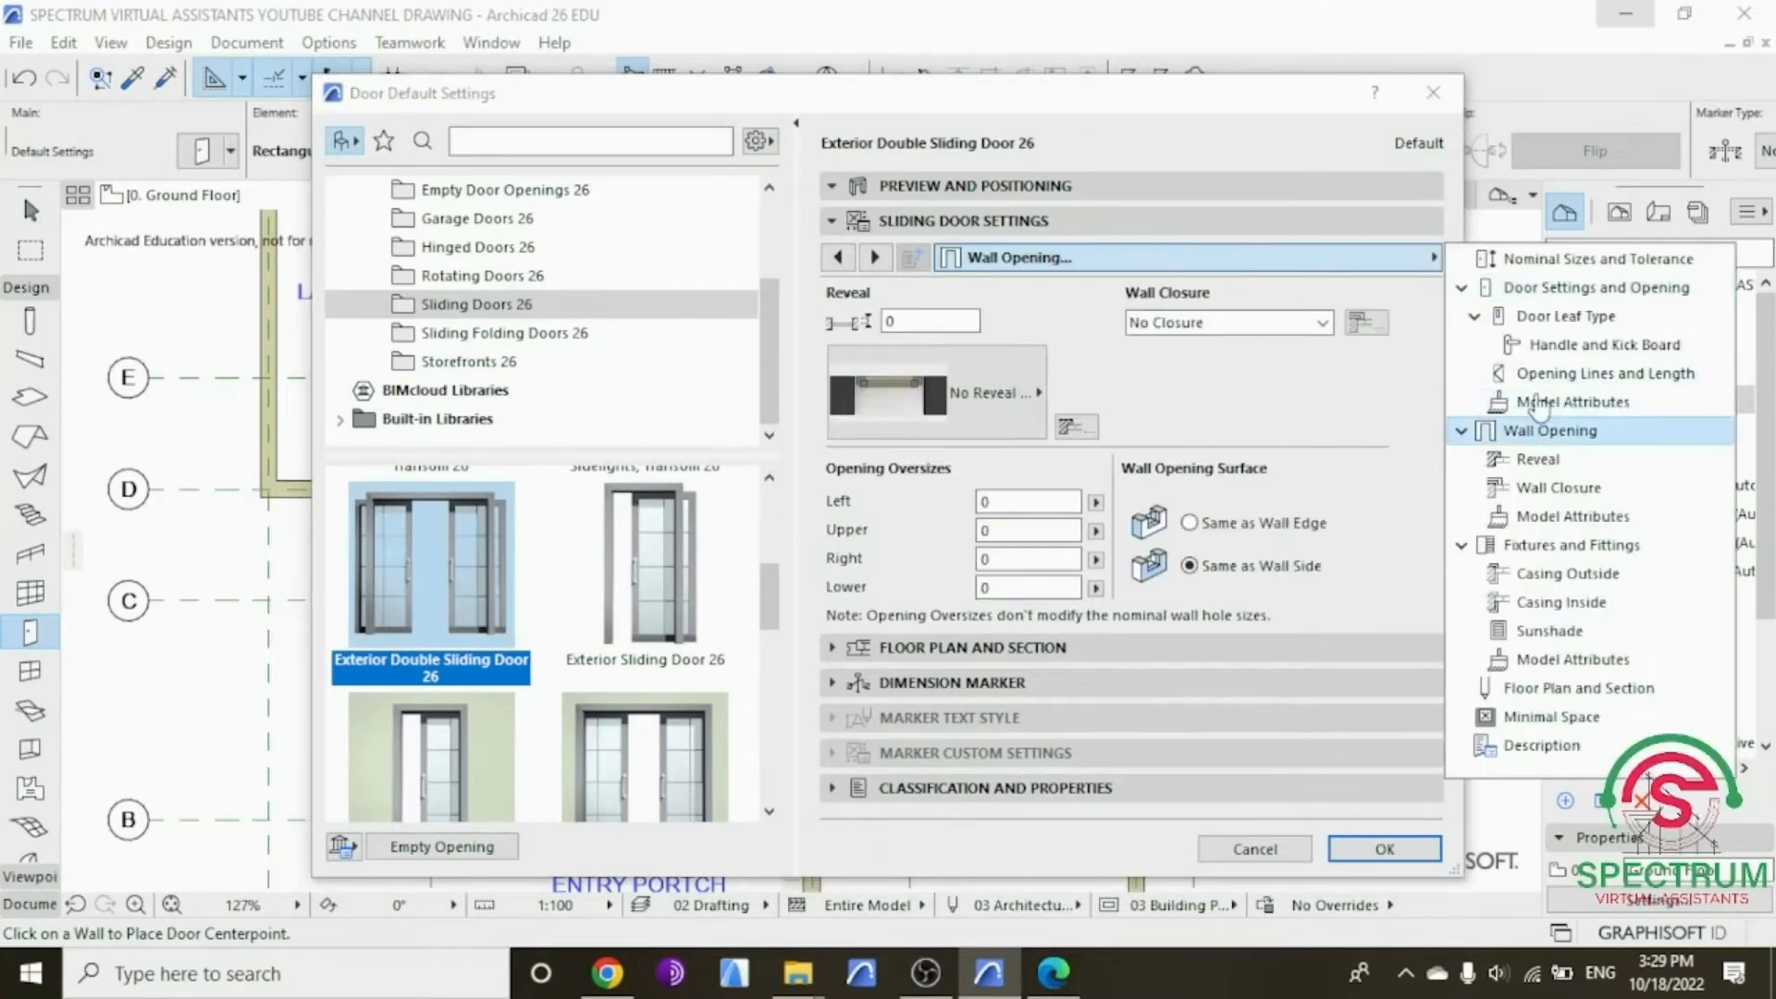
pyautogui.click(1537, 403)
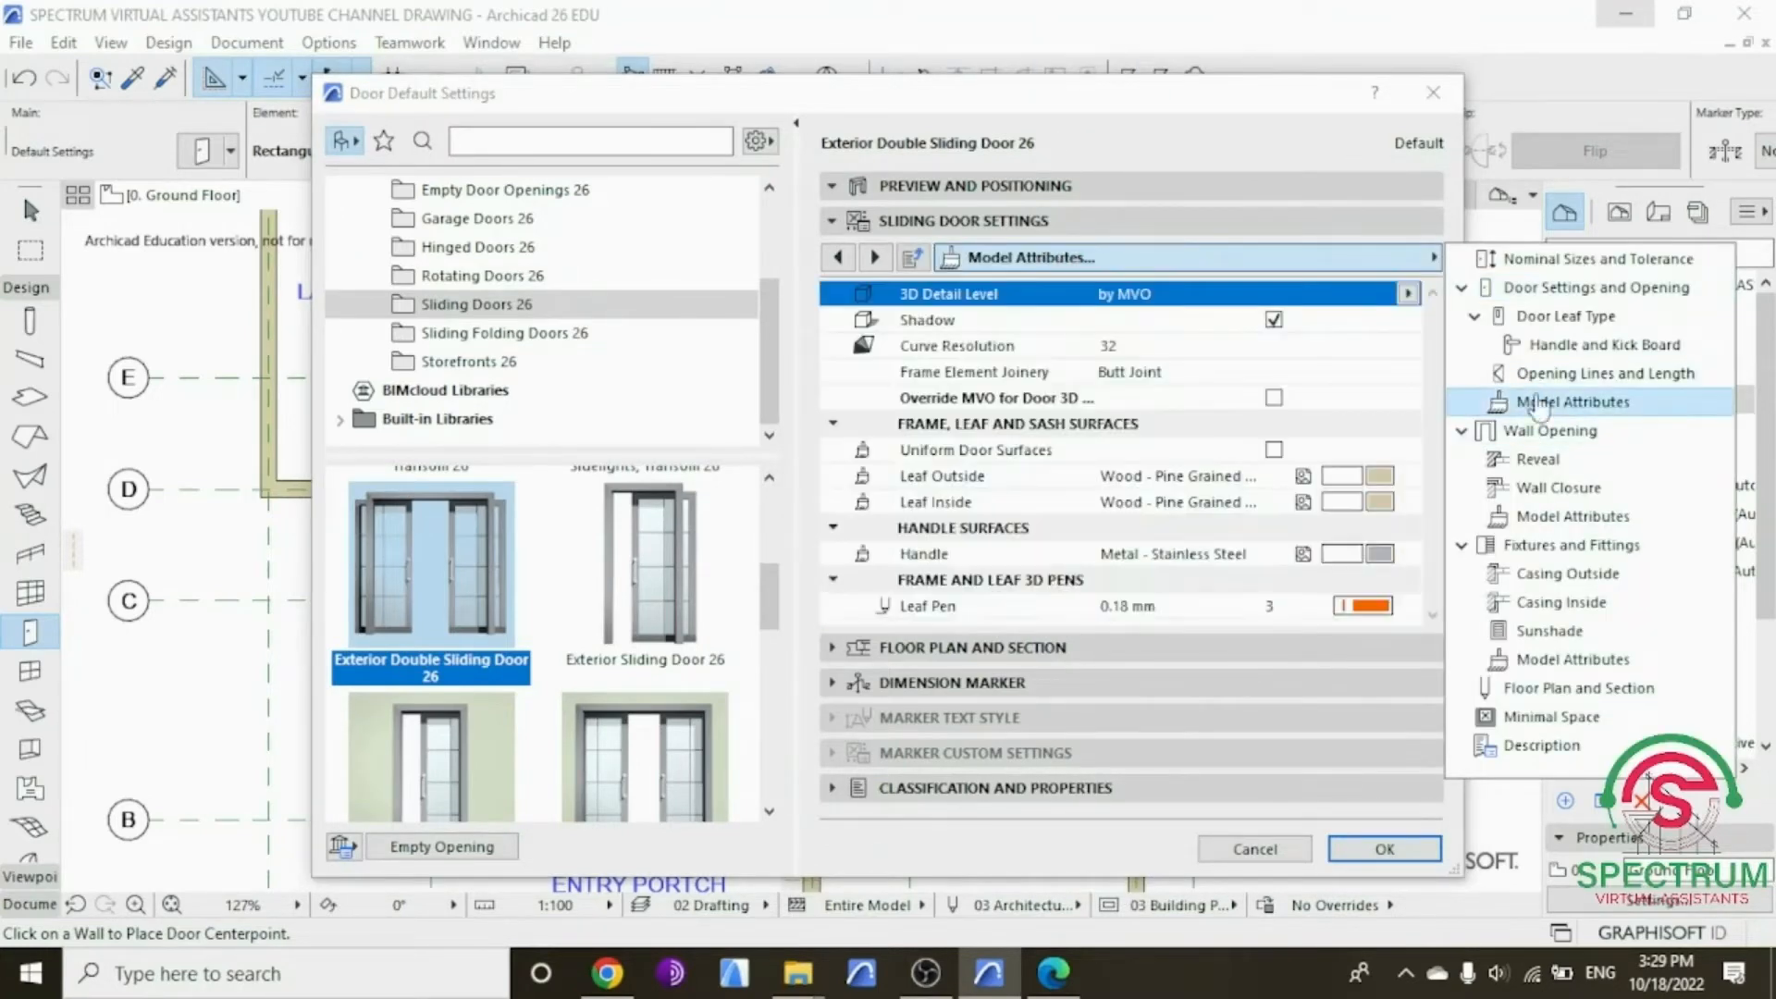
pyautogui.click(1272, 453)
pyautogui.click(1273, 453)
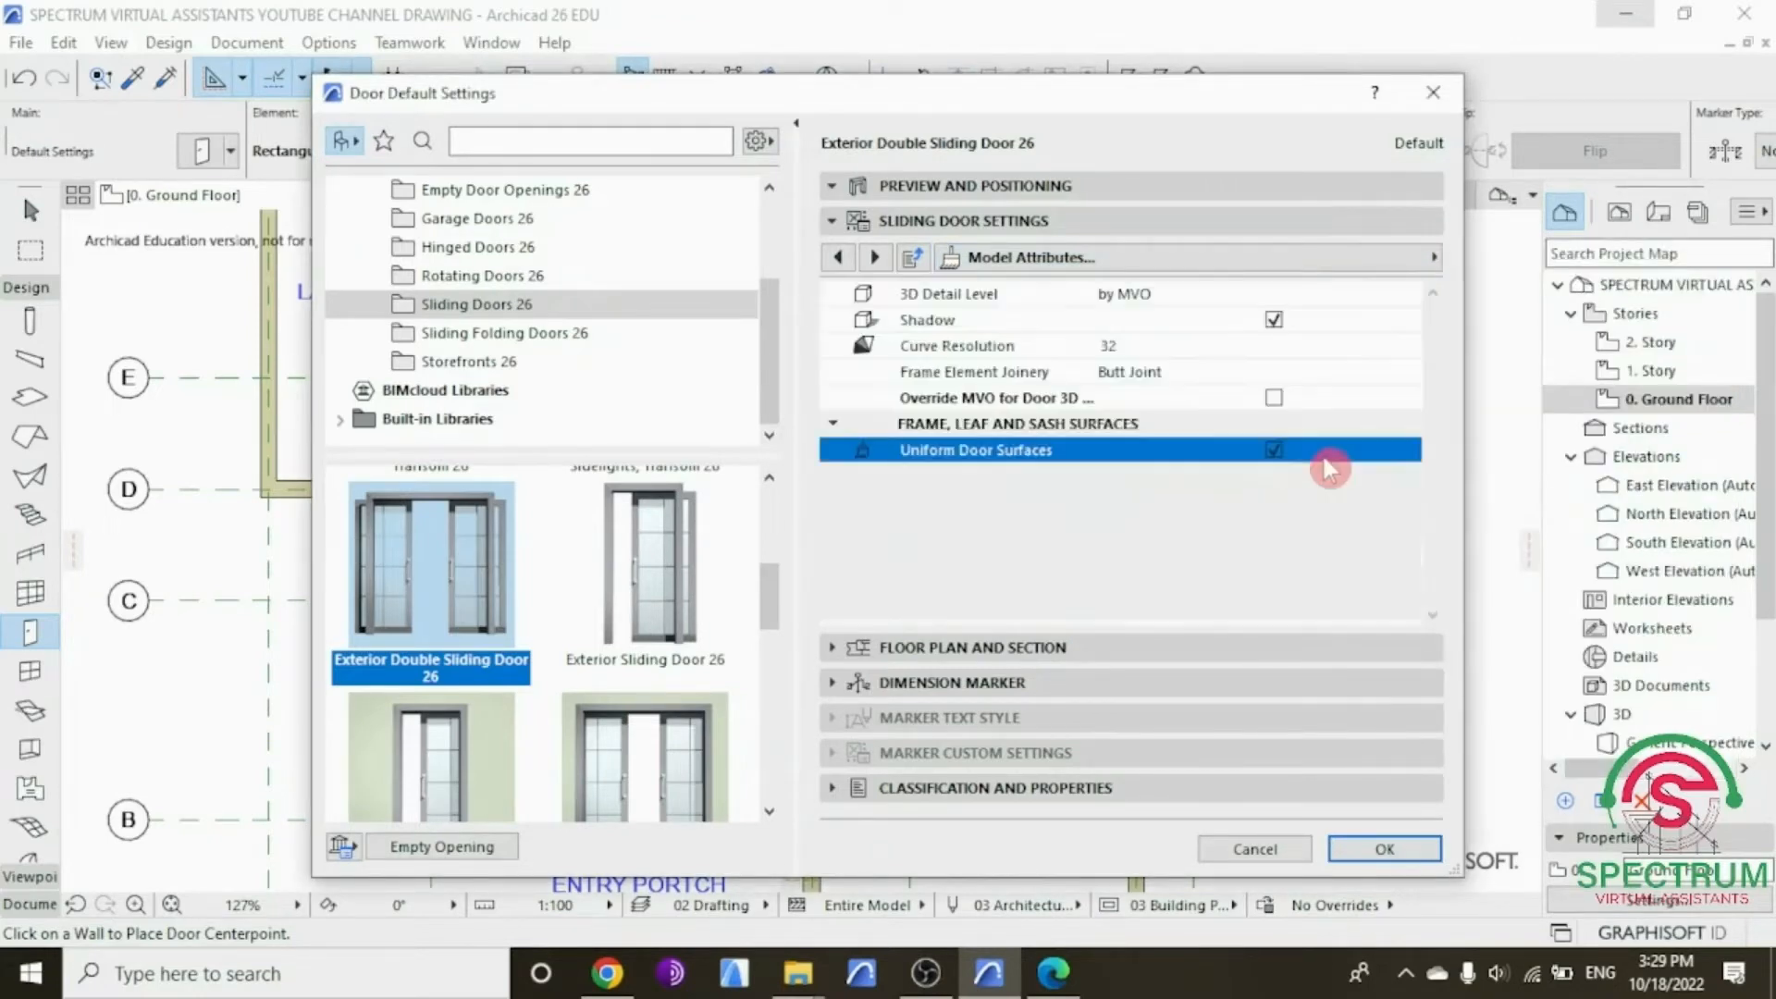
pyautogui.click(1372, 474)
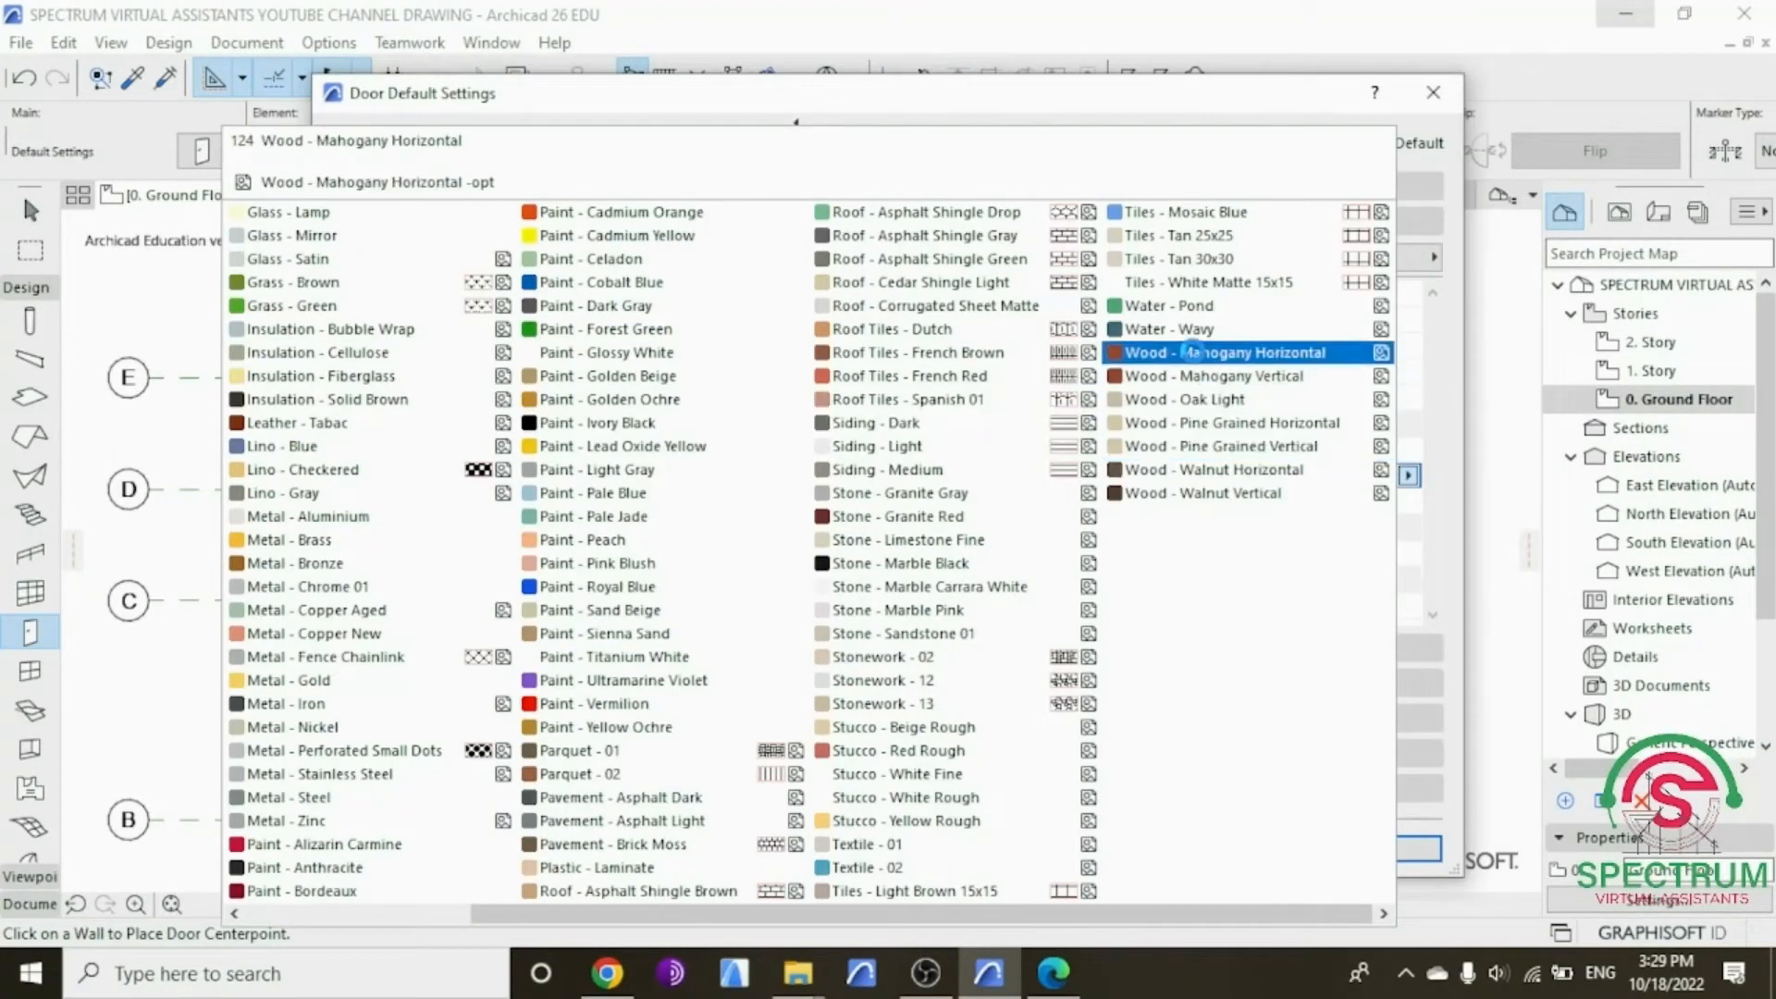
pyautogui.click(1211, 352)
pyautogui.click(1398, 852)
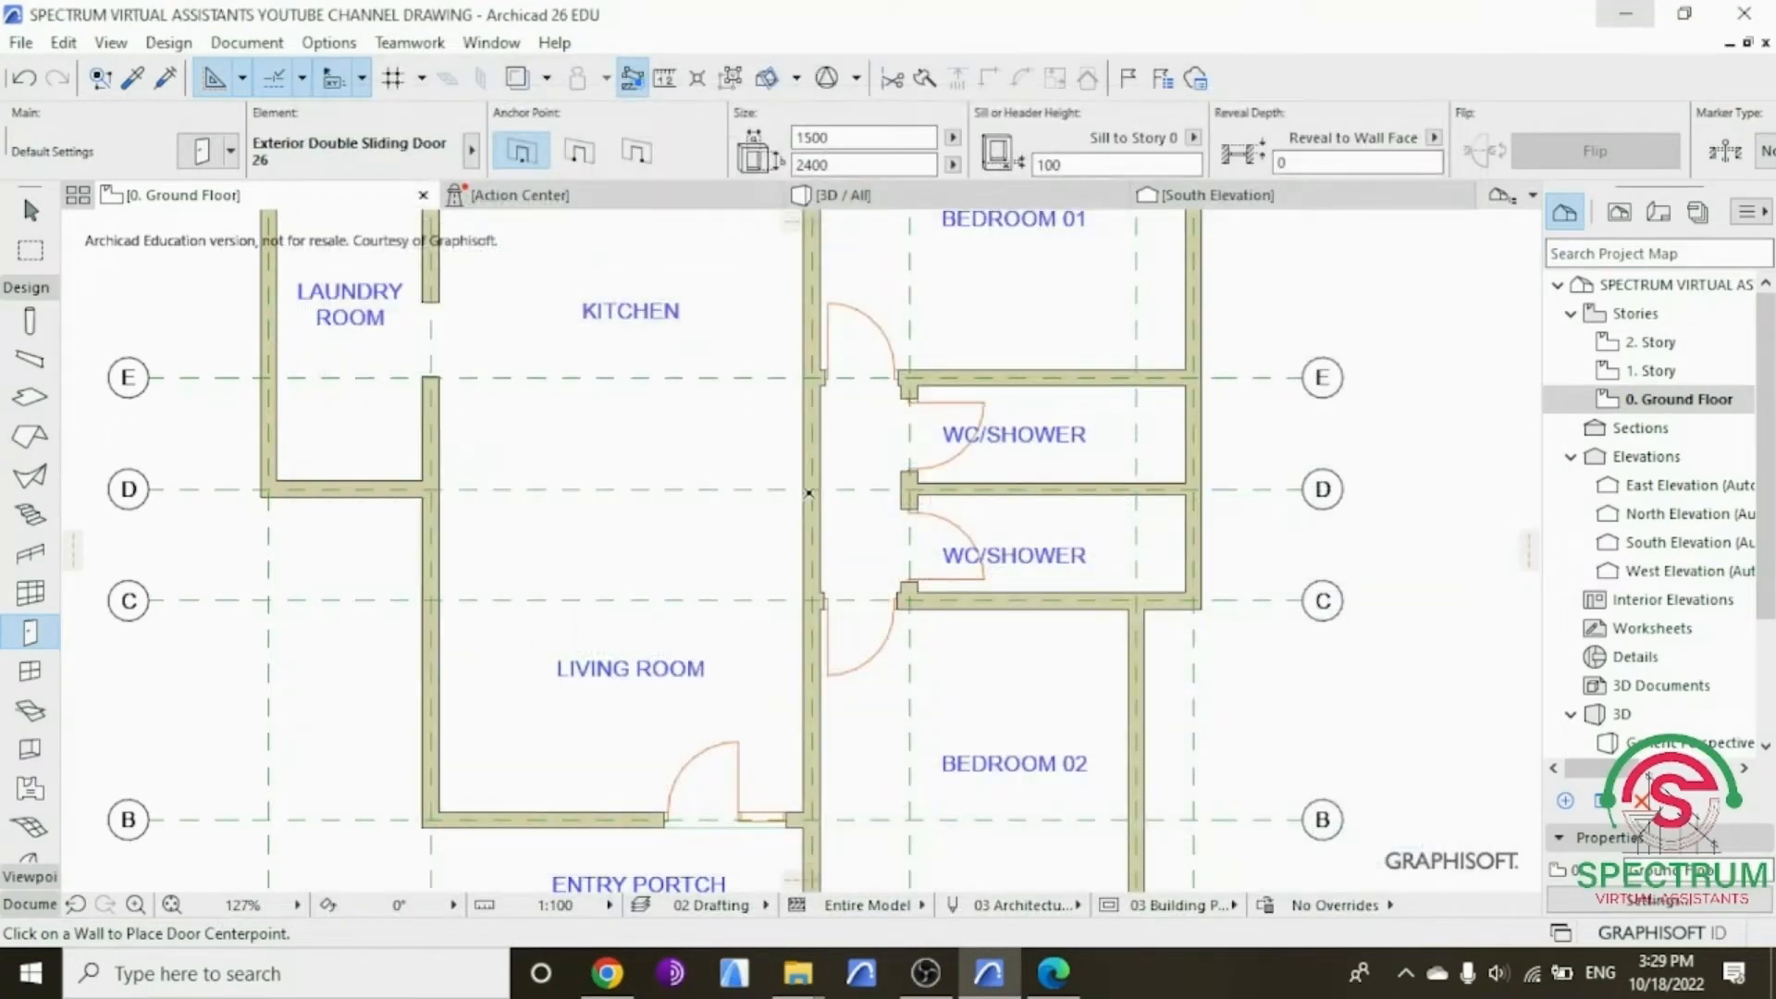
# Step: Place the double sliding door in the gridline 3 wall, centred on gridline D with its panels on the WC/shower side, and check it in 3D
pyautogui.click(812, 490)
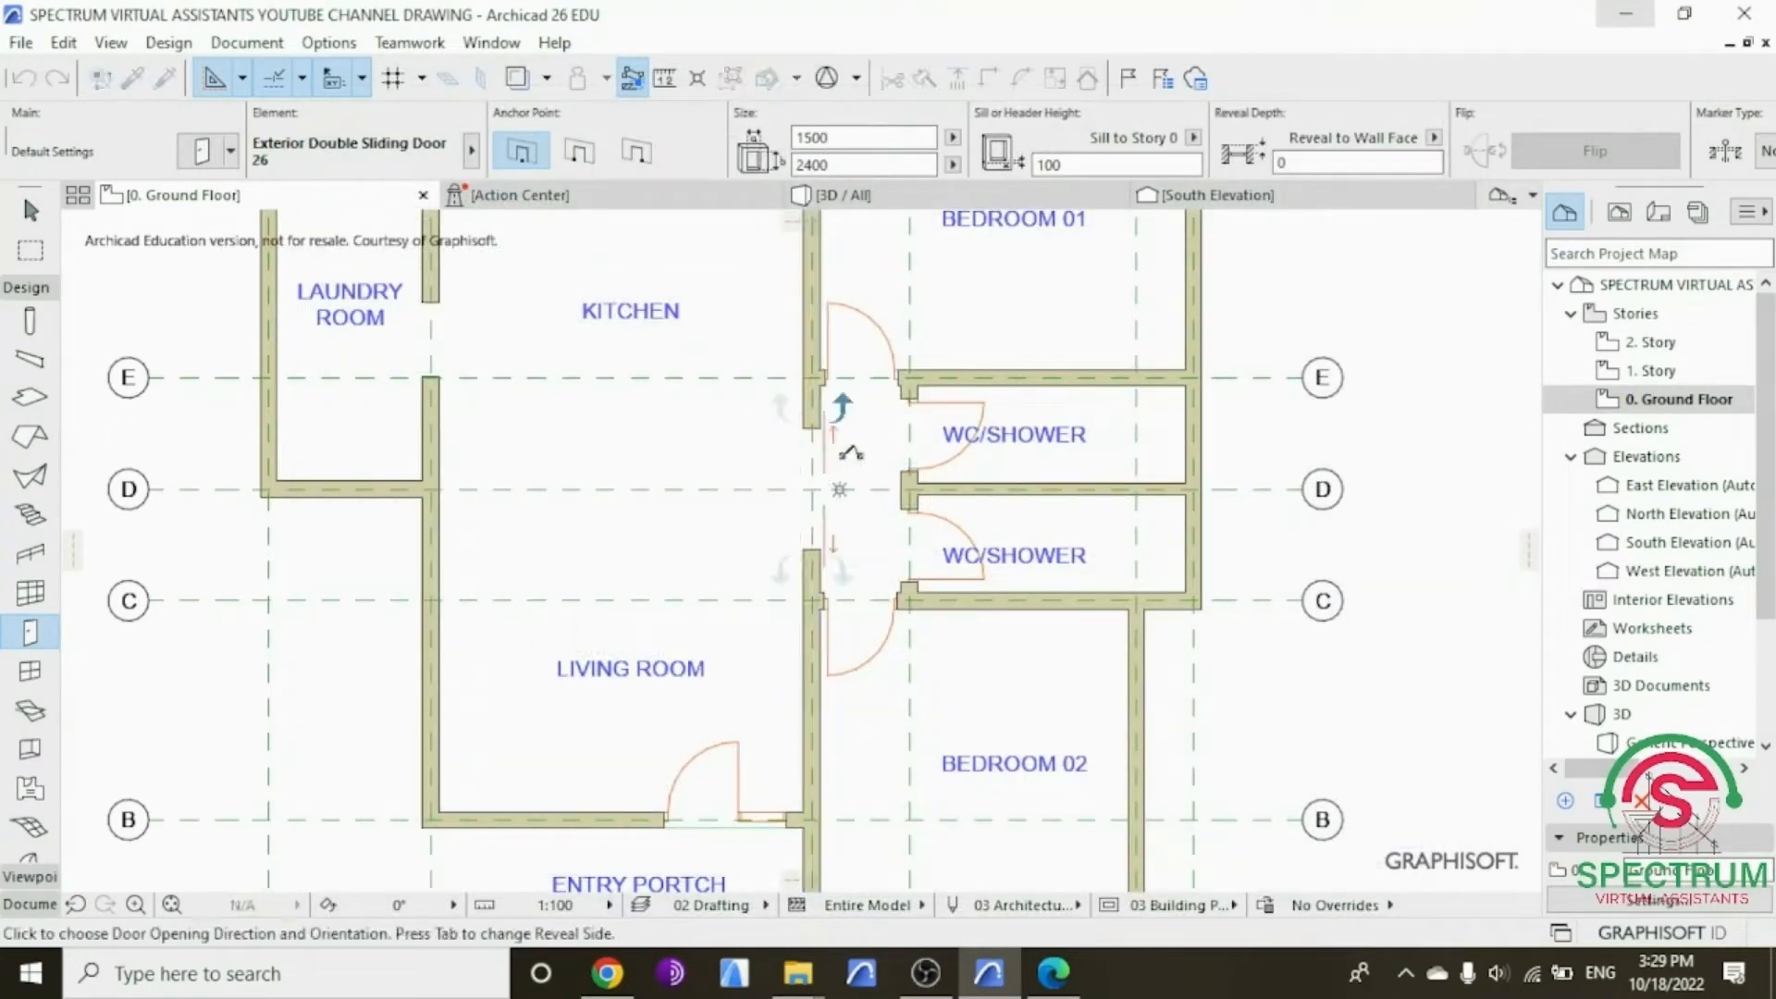
pyautogui.click(839, 489)
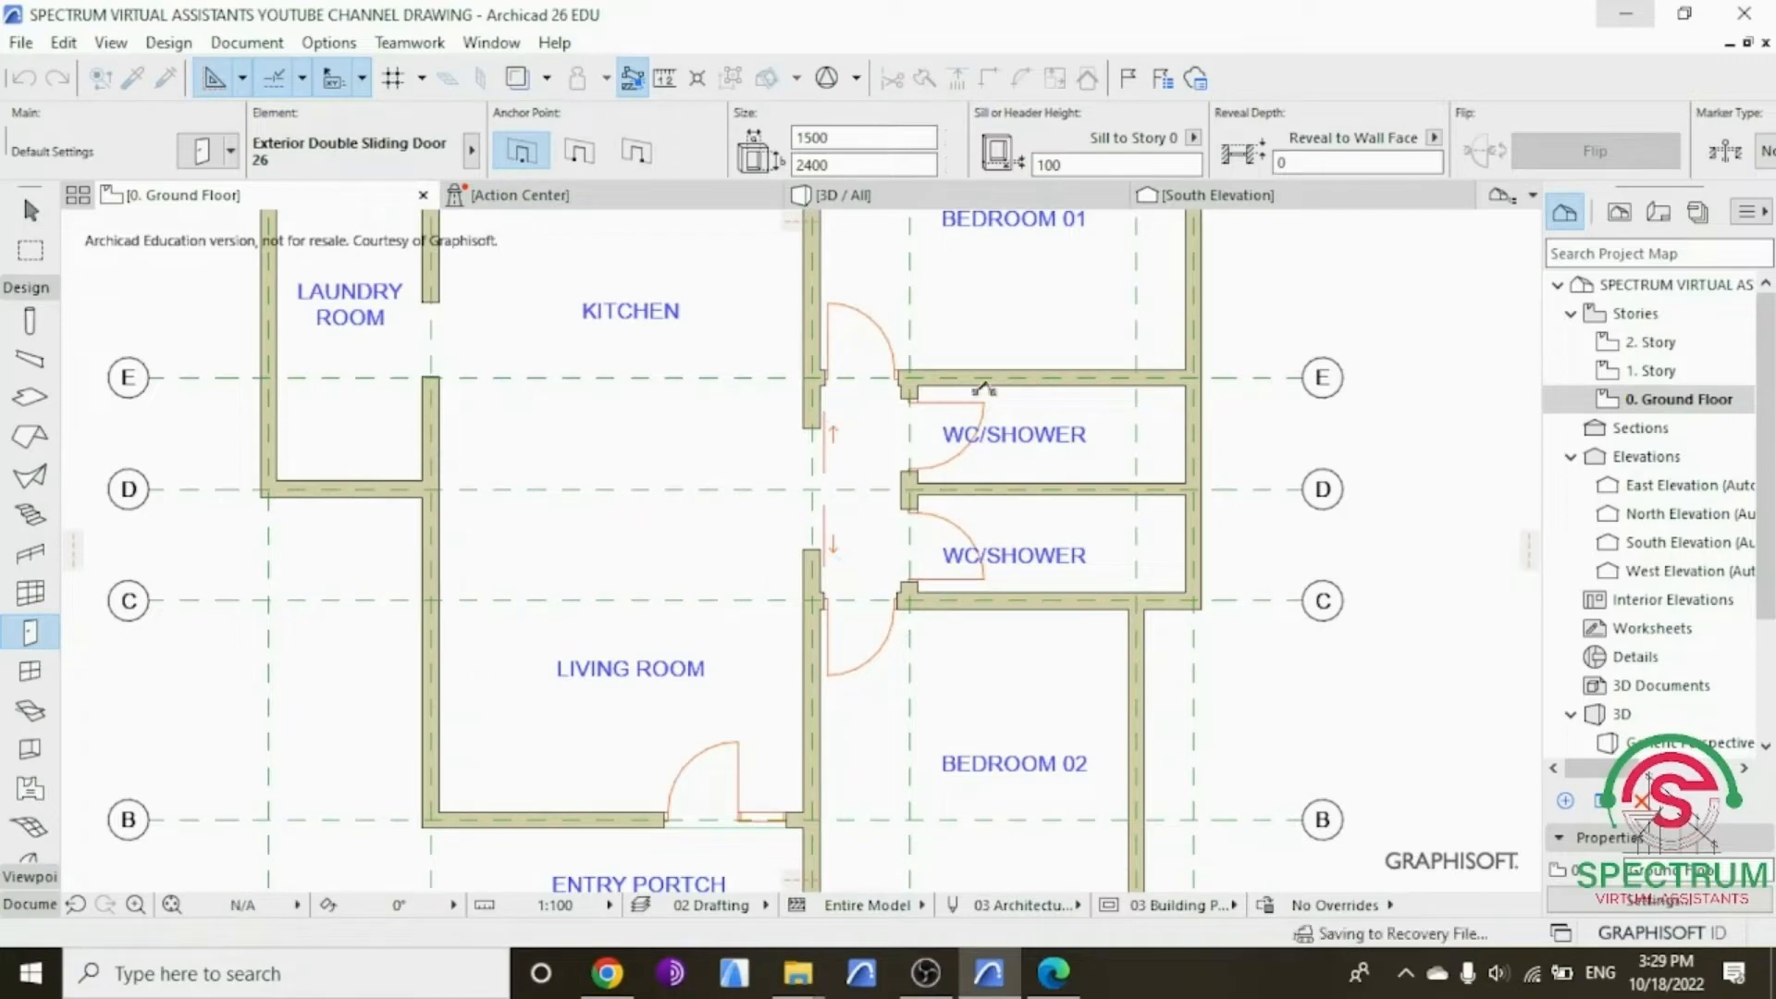
pyautogui.click(874, 195)
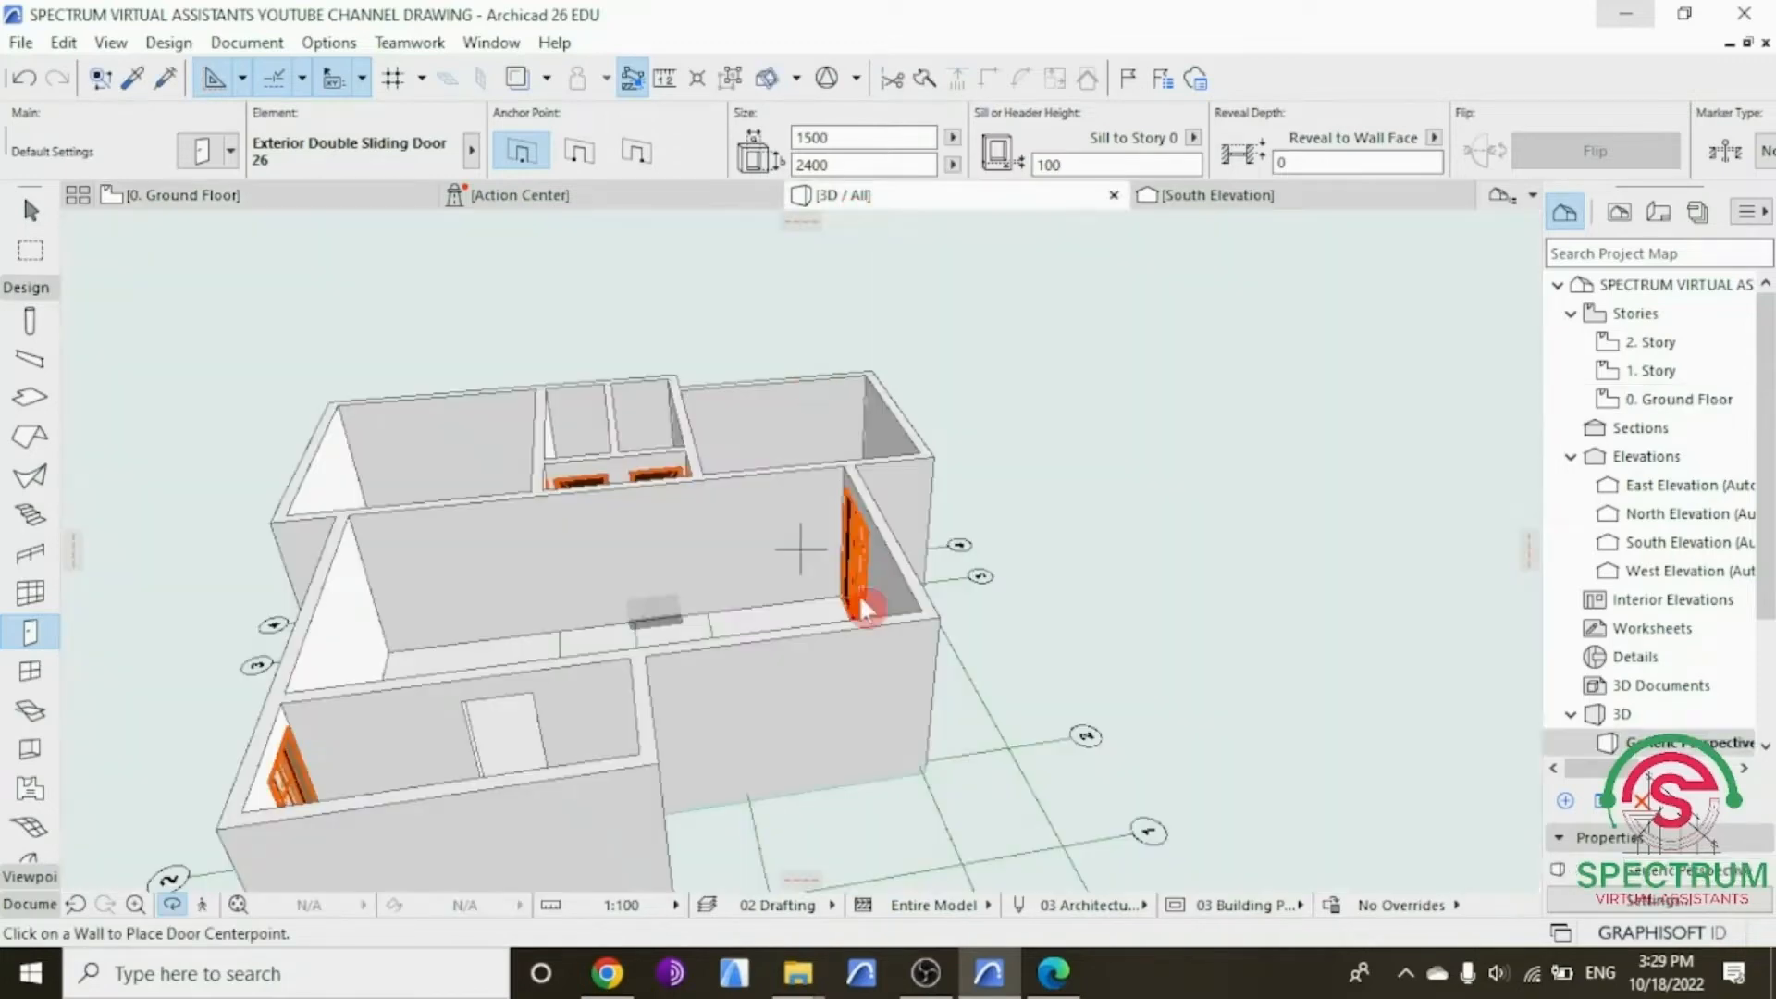
pyautogui.click(858, 601)
pyautogui.keyDown('shift'); pyautogui.moveTo(799, 547); pyautogui.dragTo(878, 382, button='middle'); pyautogui.keyUp('shift')
# Step: Examine all the placed doors on the ground floor plan and around the 3D model, ending on the plan
pyautogui.doubleClick(1656, 398)
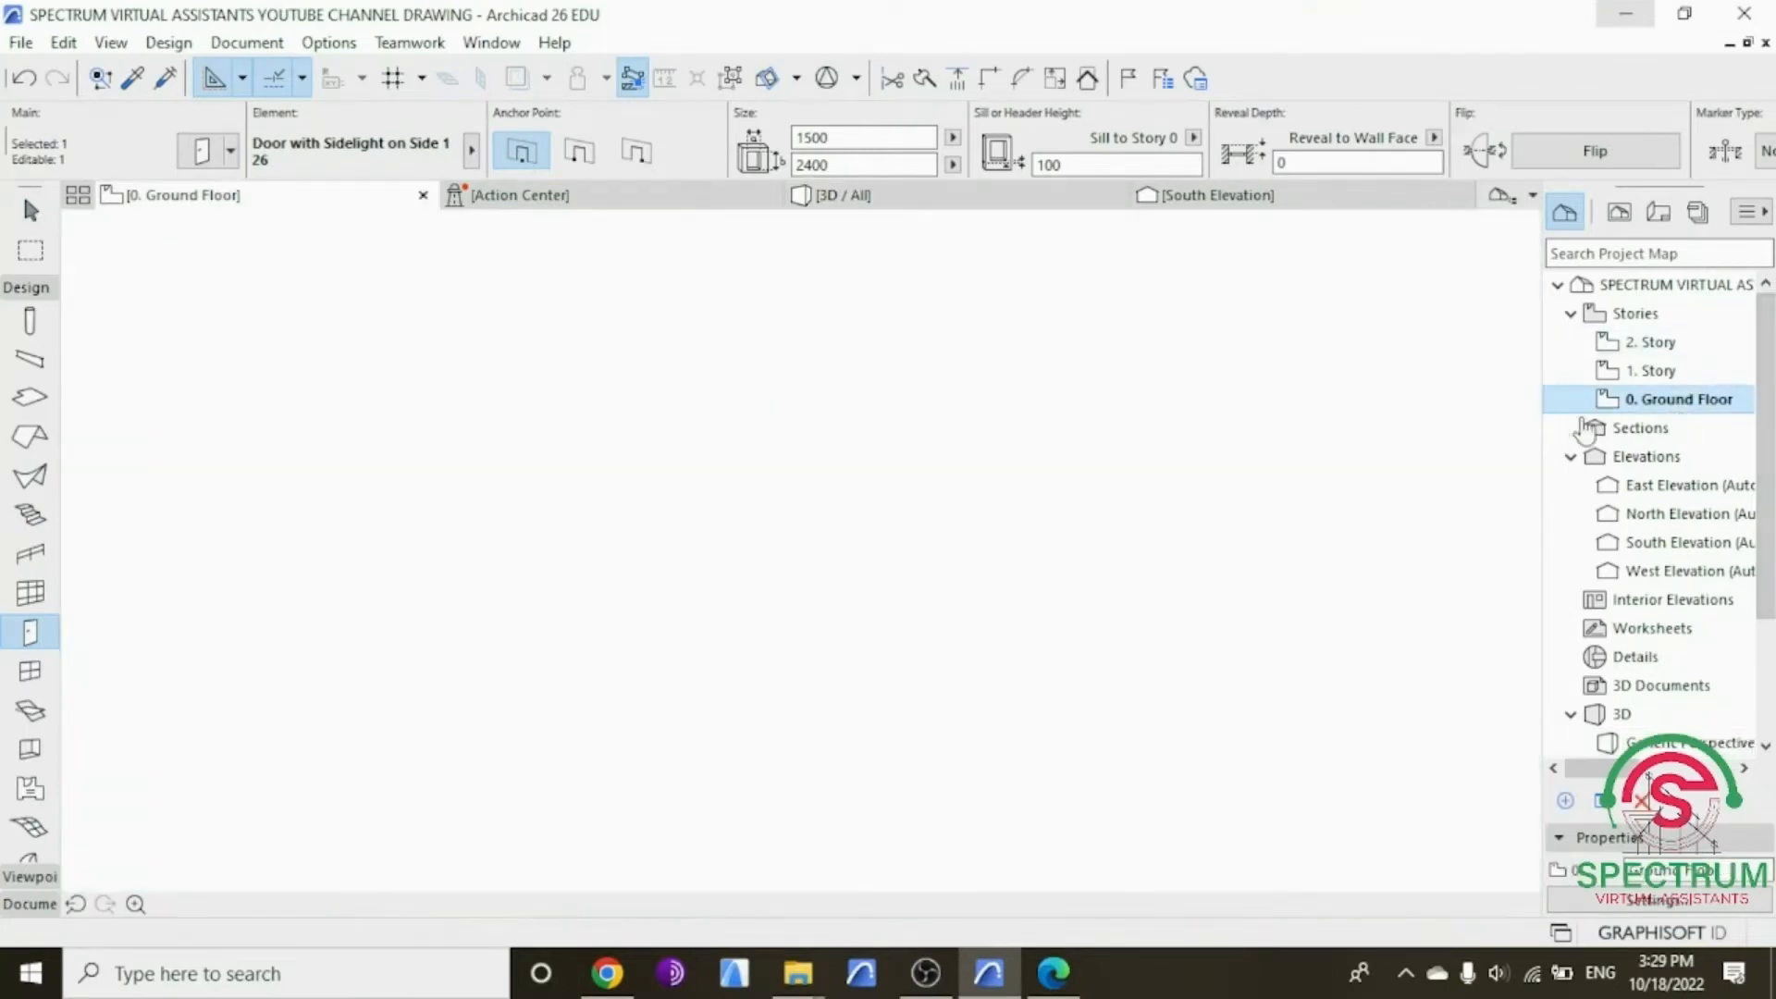
pyautogui.scroll(-4, 925, 506)
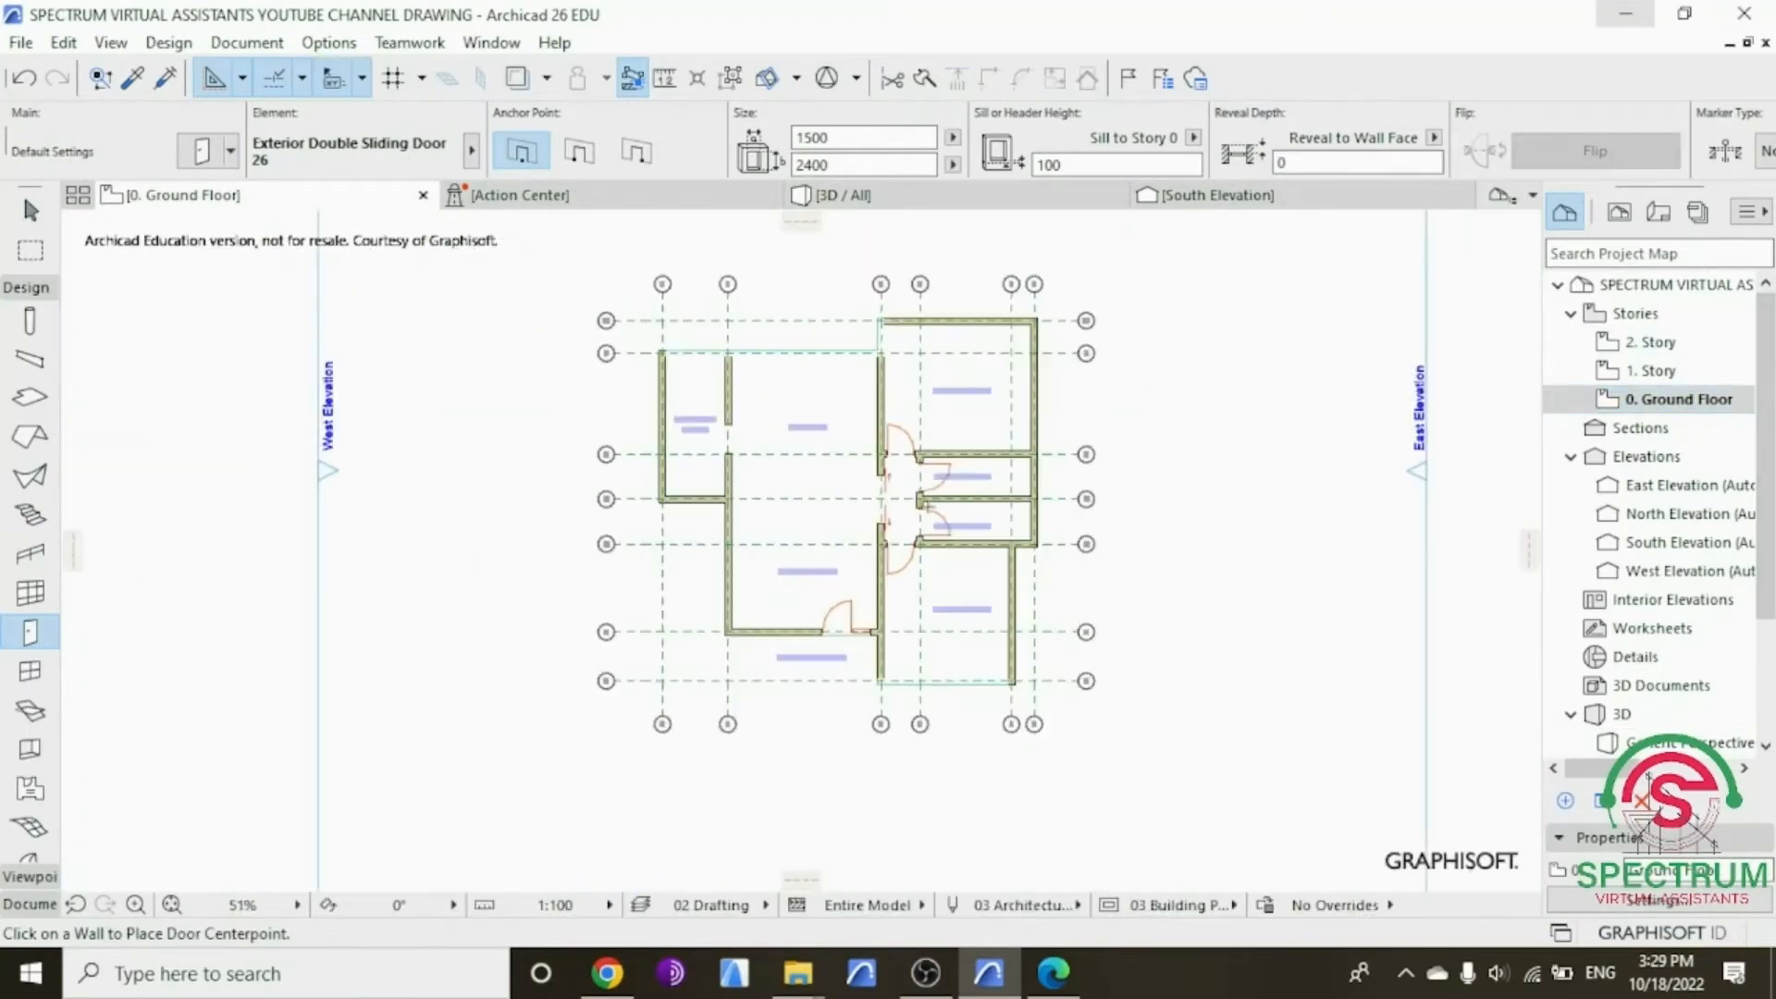
pyautogui.press('Escape')
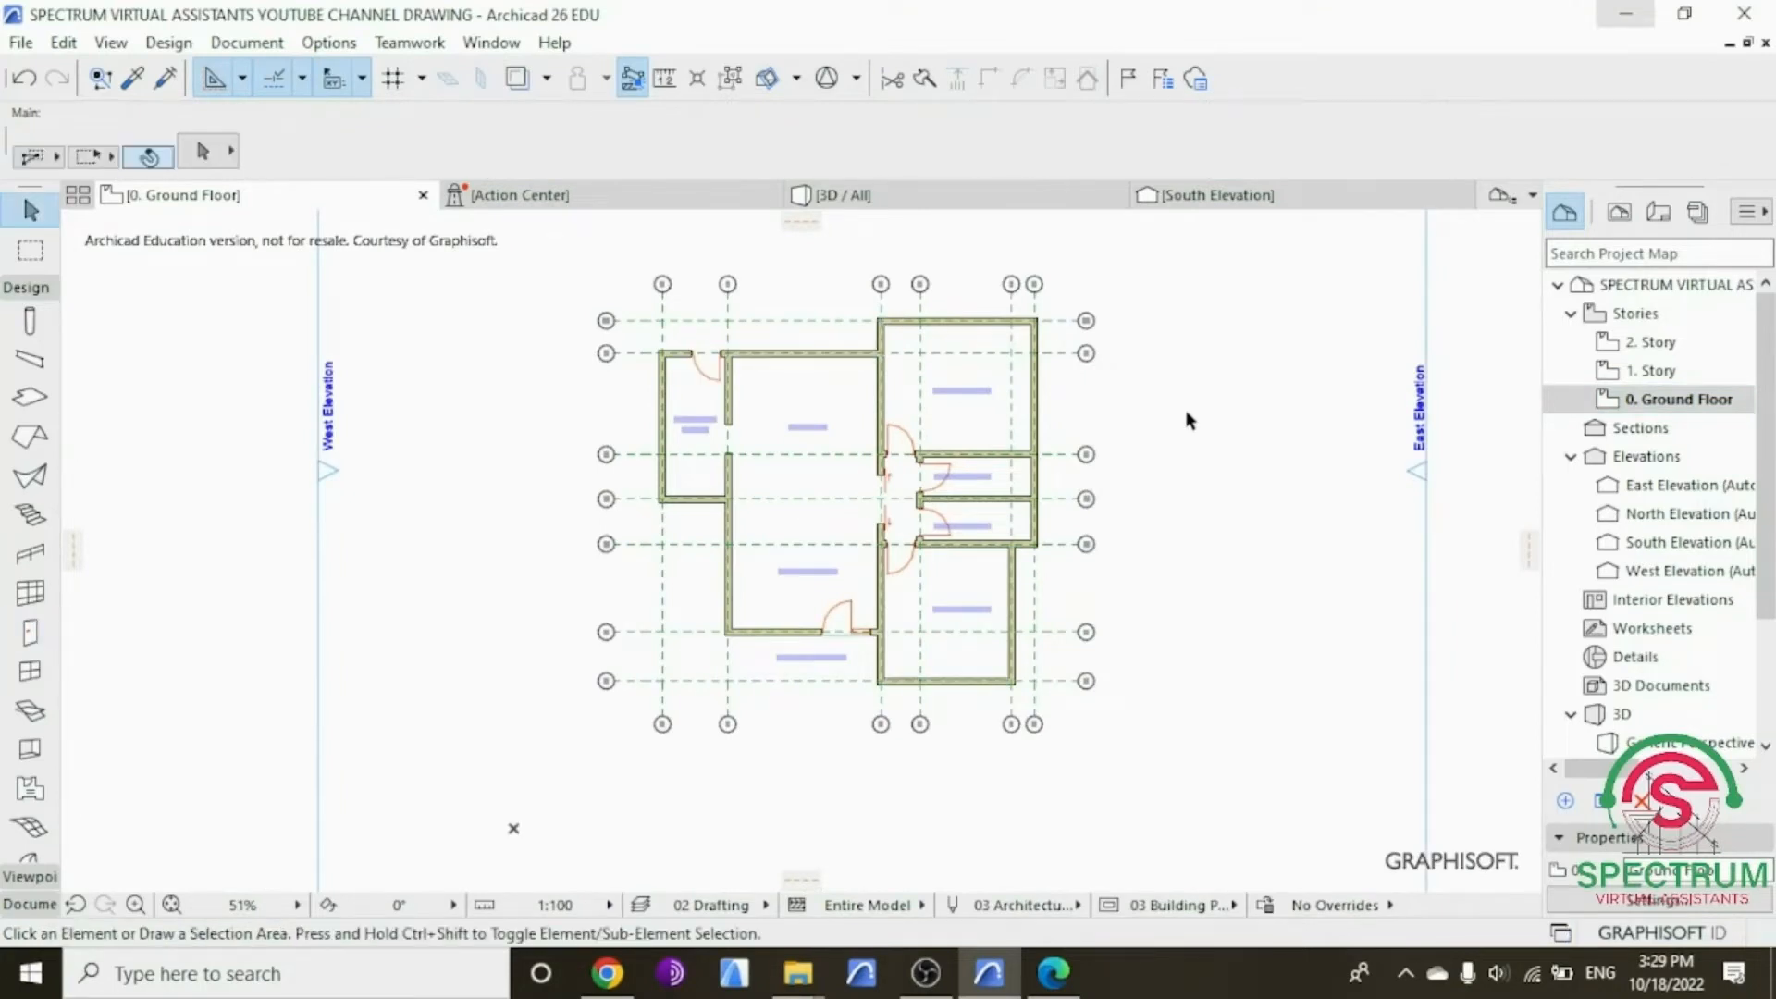
pyautogui.scroll(1, 1189, 421)
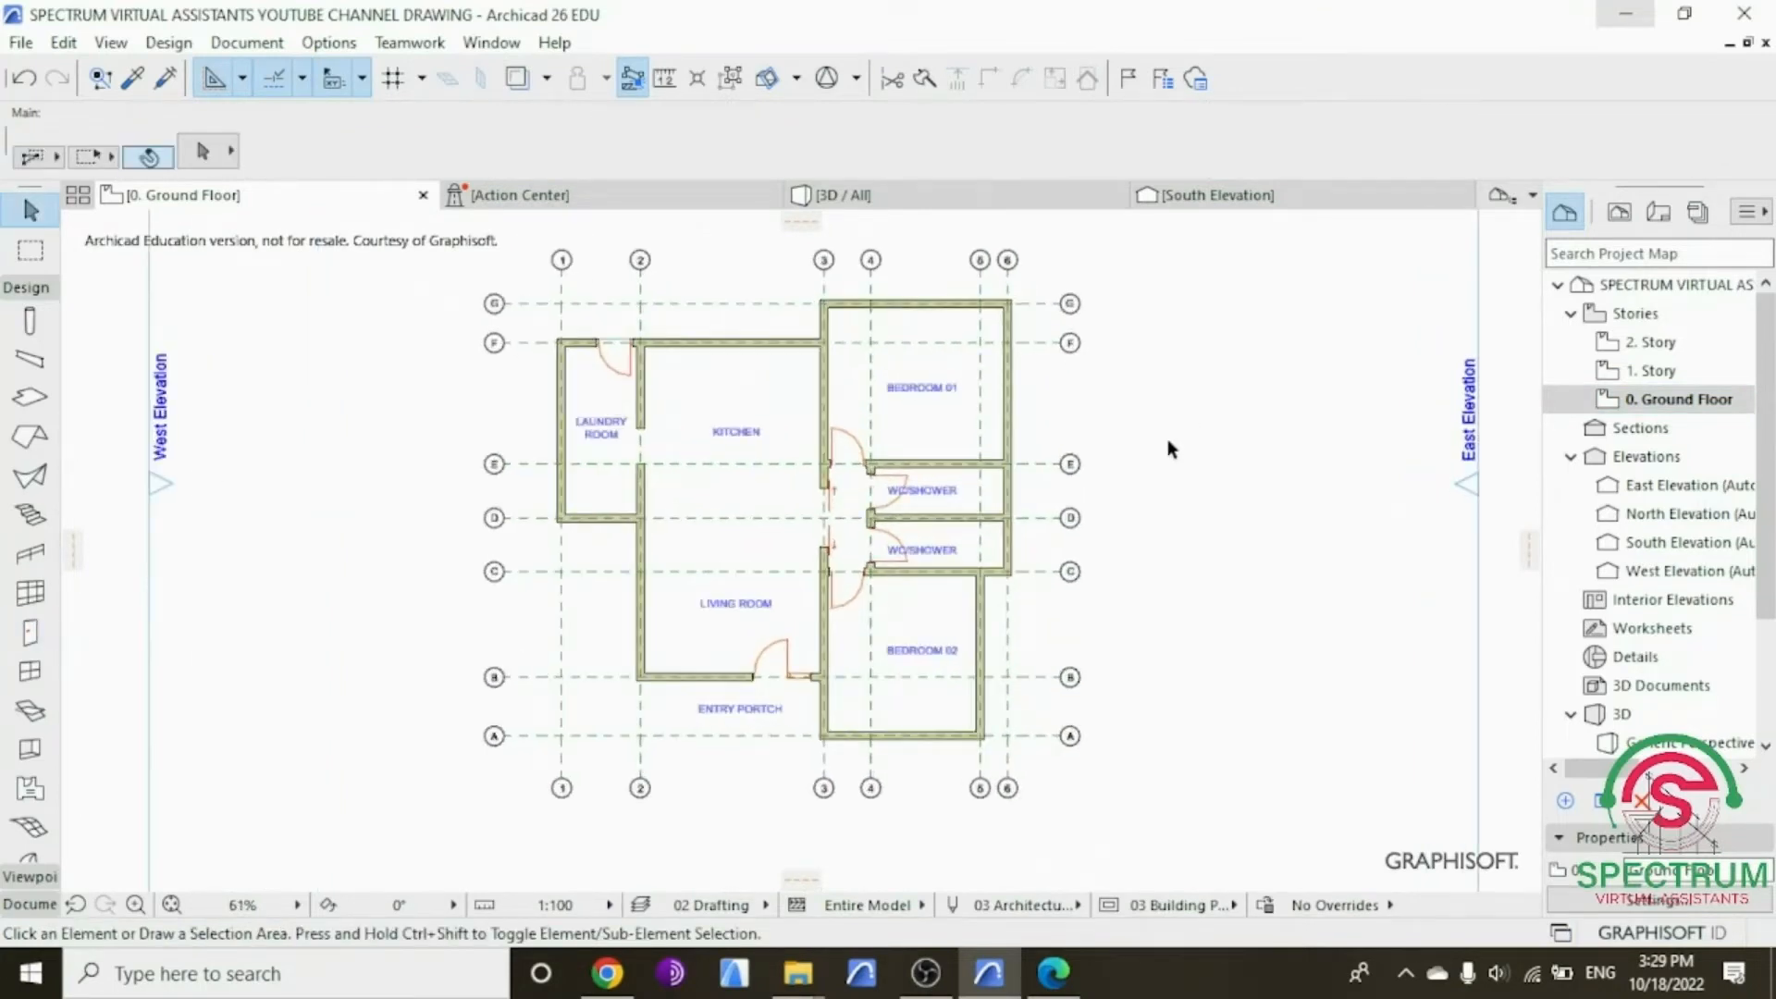
pyautogui.press('F3')
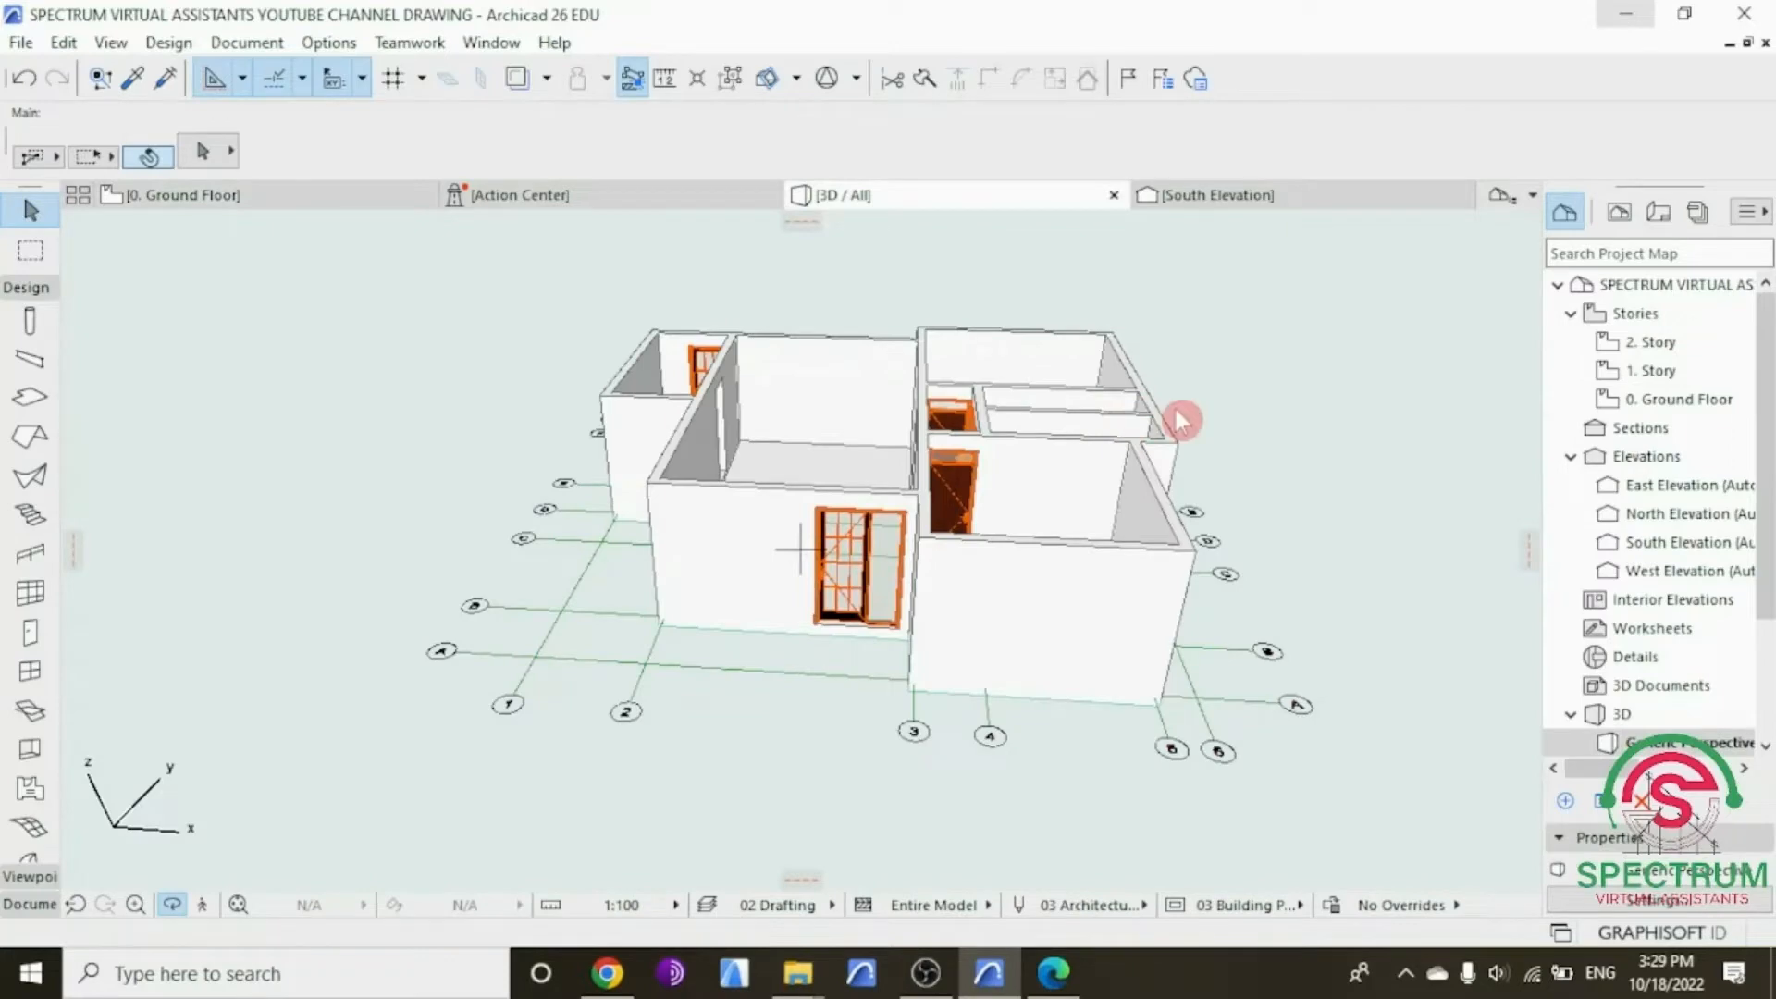
pyautogui.moveTo(1217, 406); pyautogui.dragTo(392, 671)
pyautogui.moveTo(490, 677); pyautogui.dragTo(872, 586)
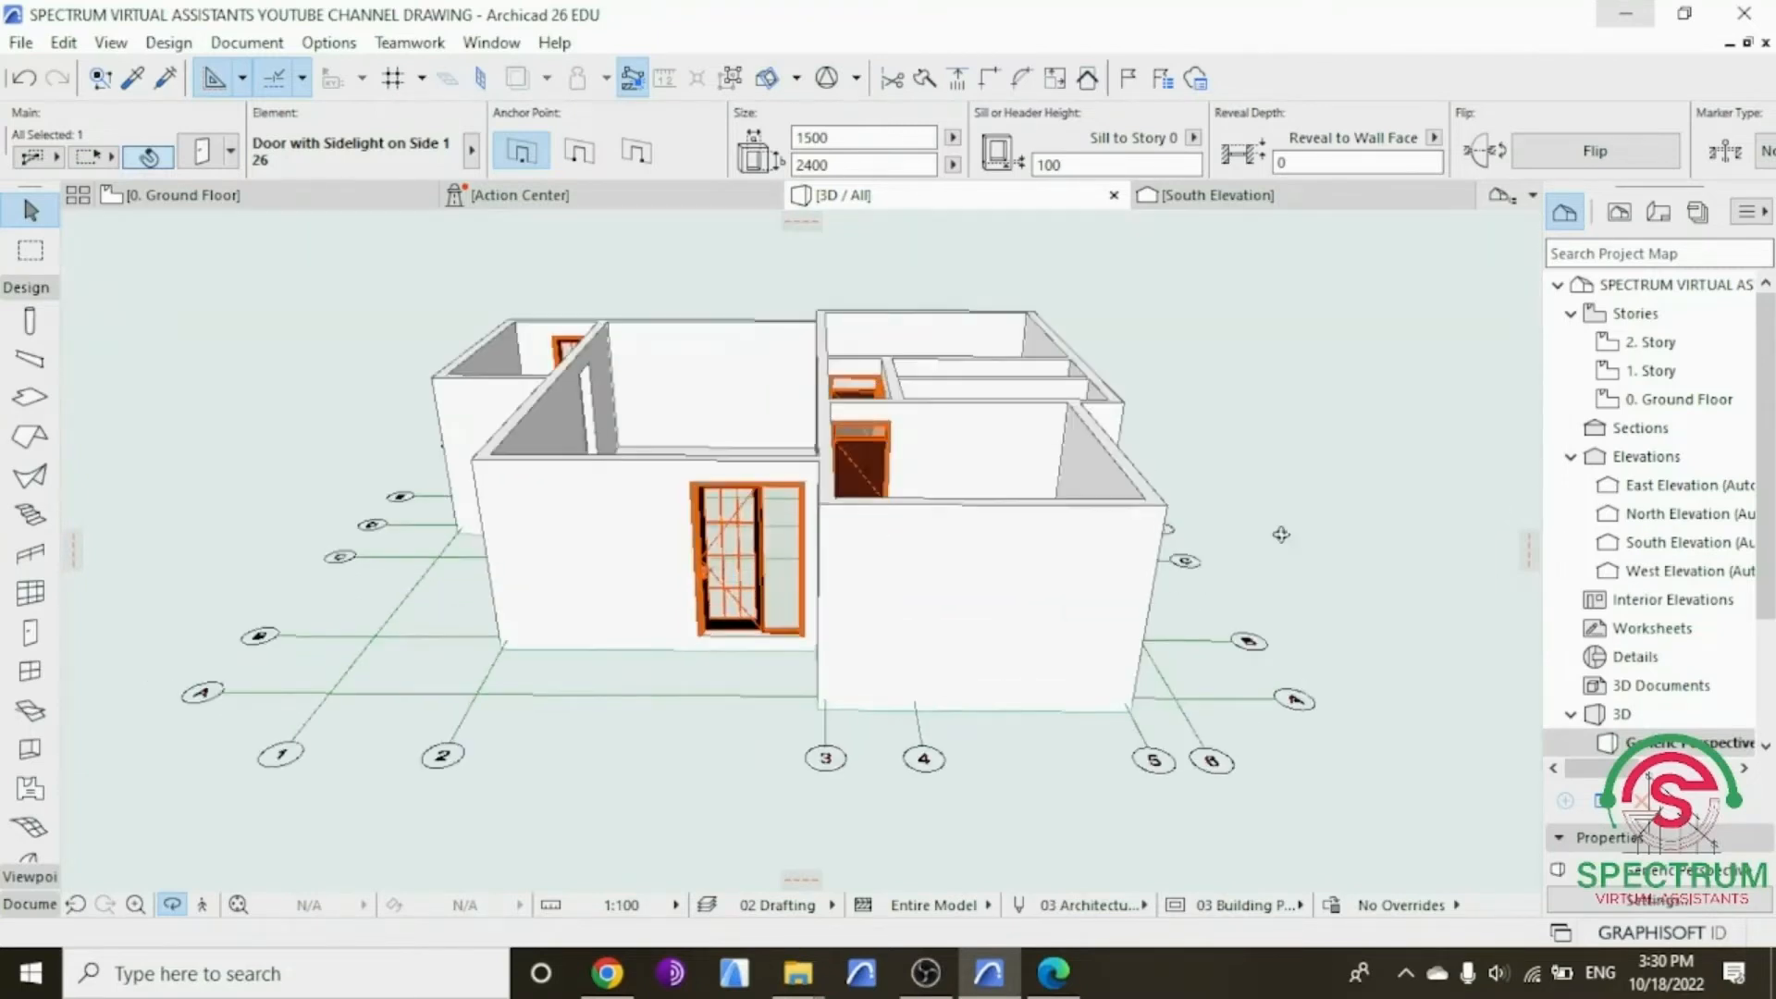
pyautogui.doubleClick(1678, 399)
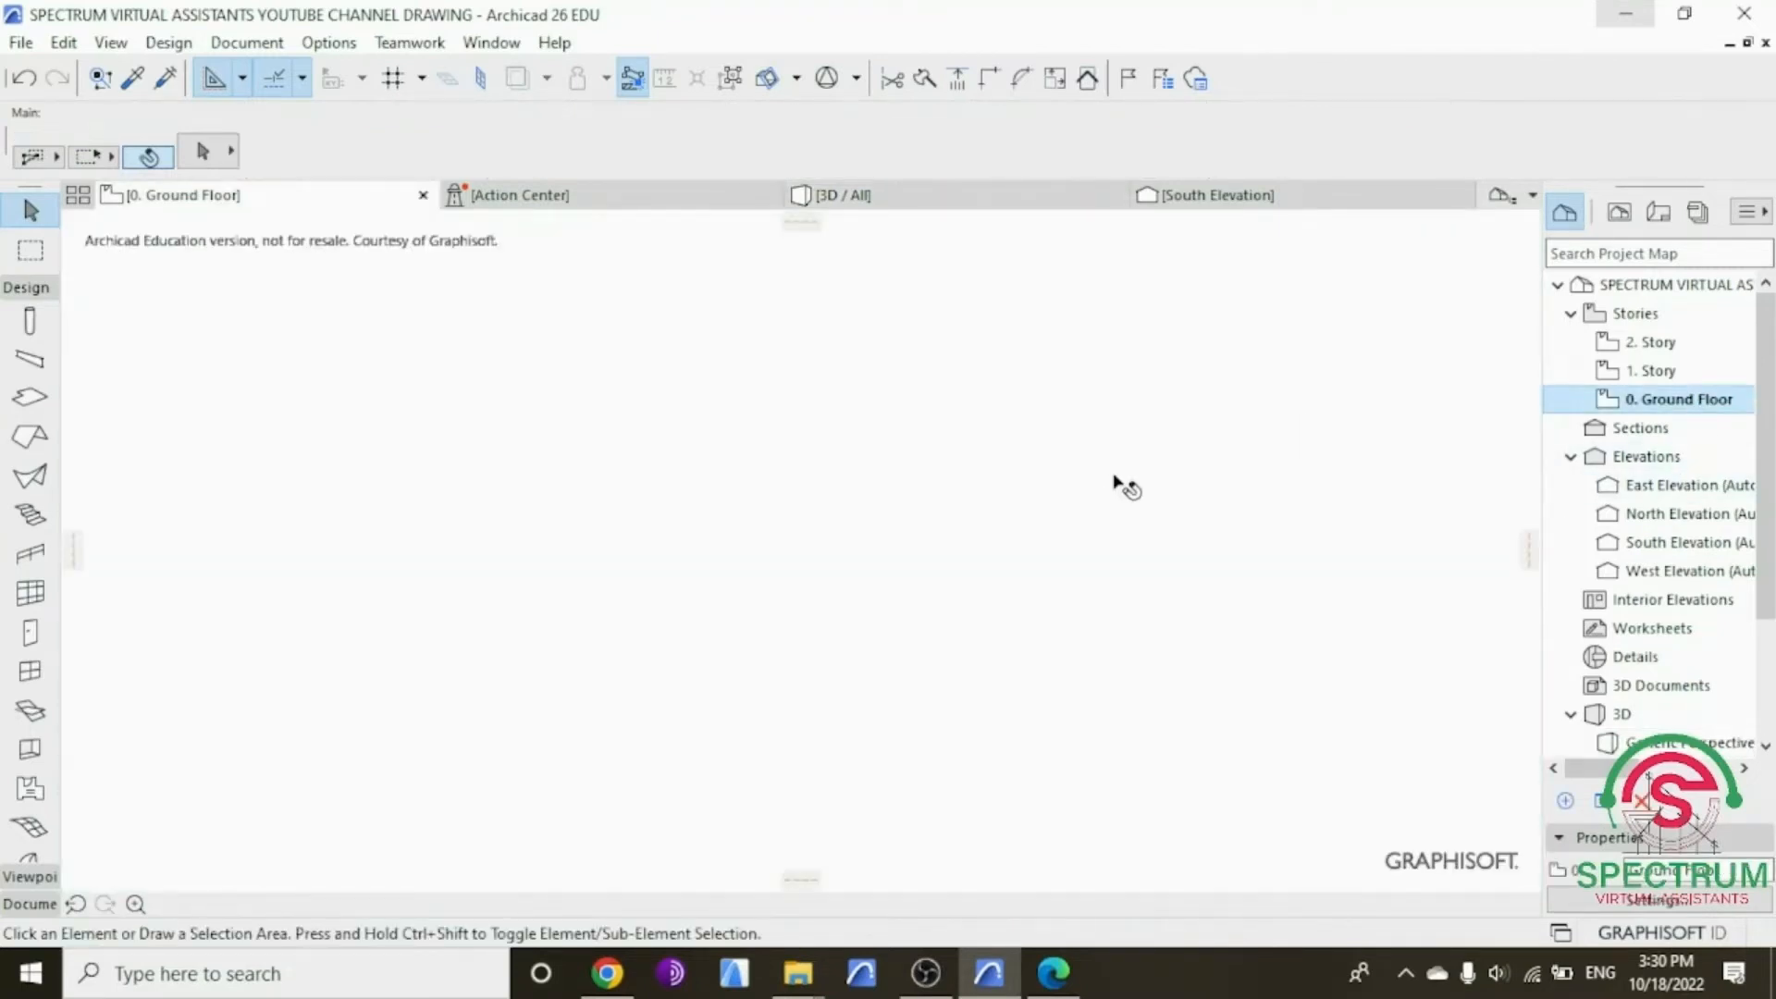
pyautogui.scroll(1, 841, 412)
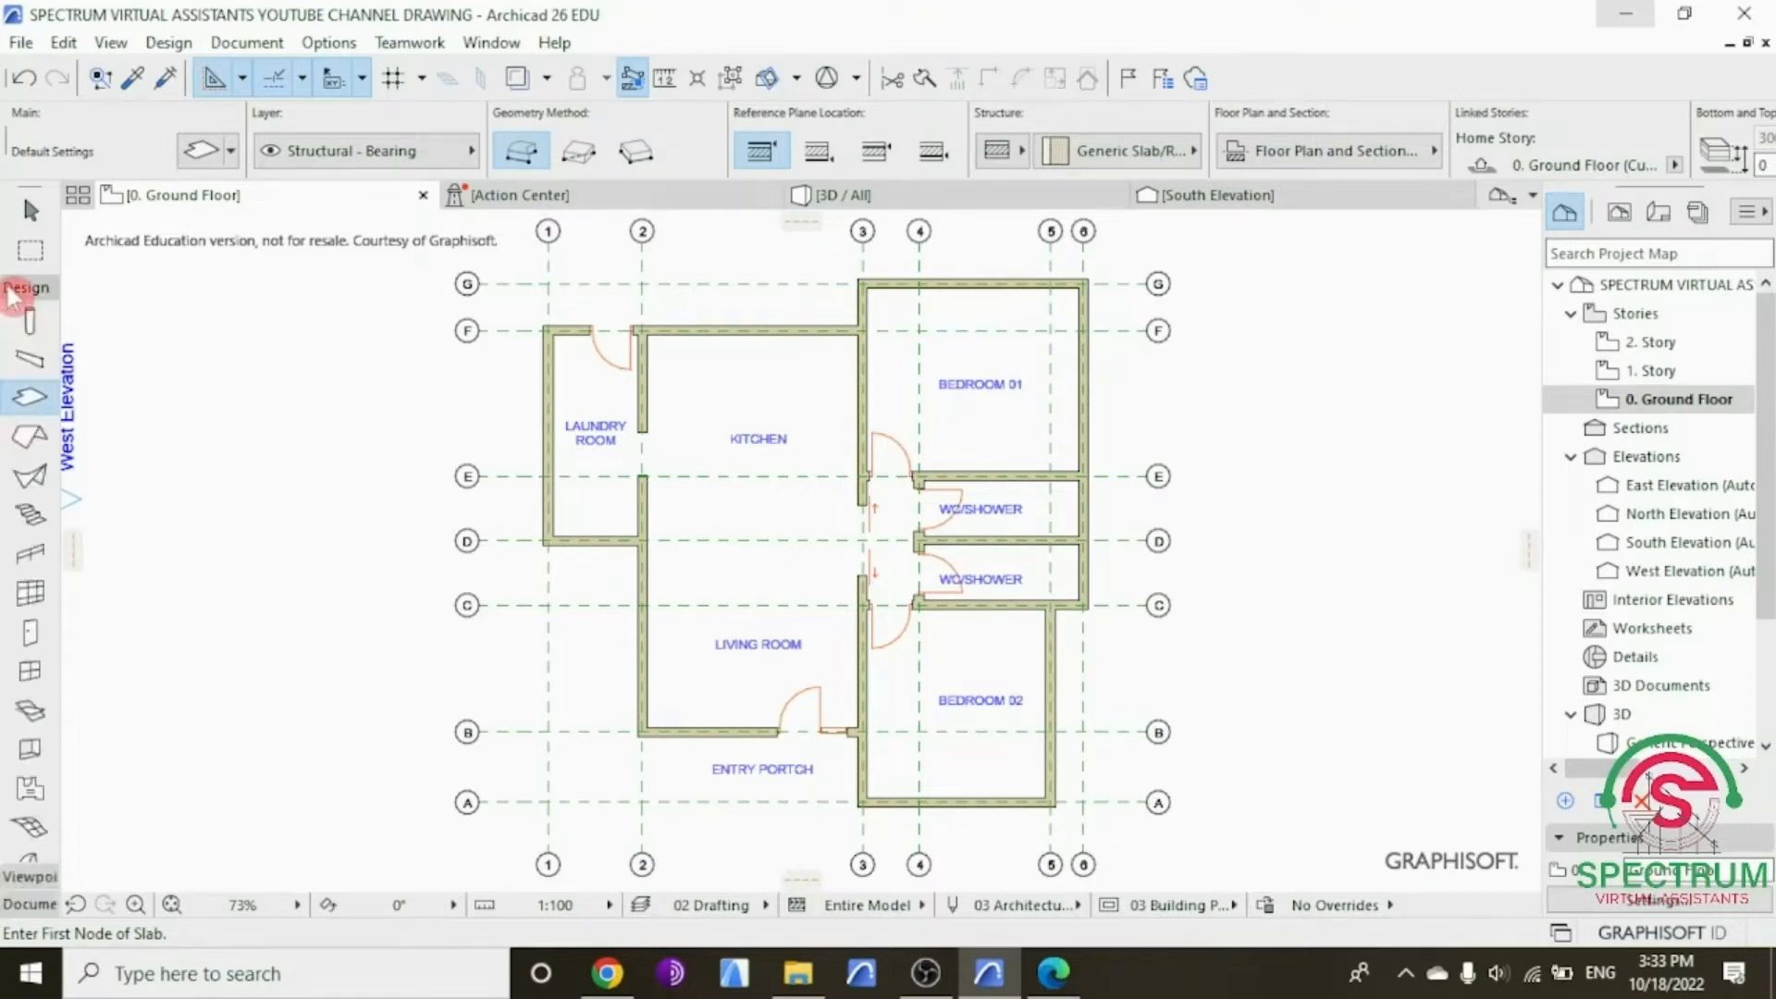
# Step: Set the default slab to a basic structure 150 thick in Concrete - Structural, with 0. Ground Floor as home story
pyautogui.doubleClick(27, 399)
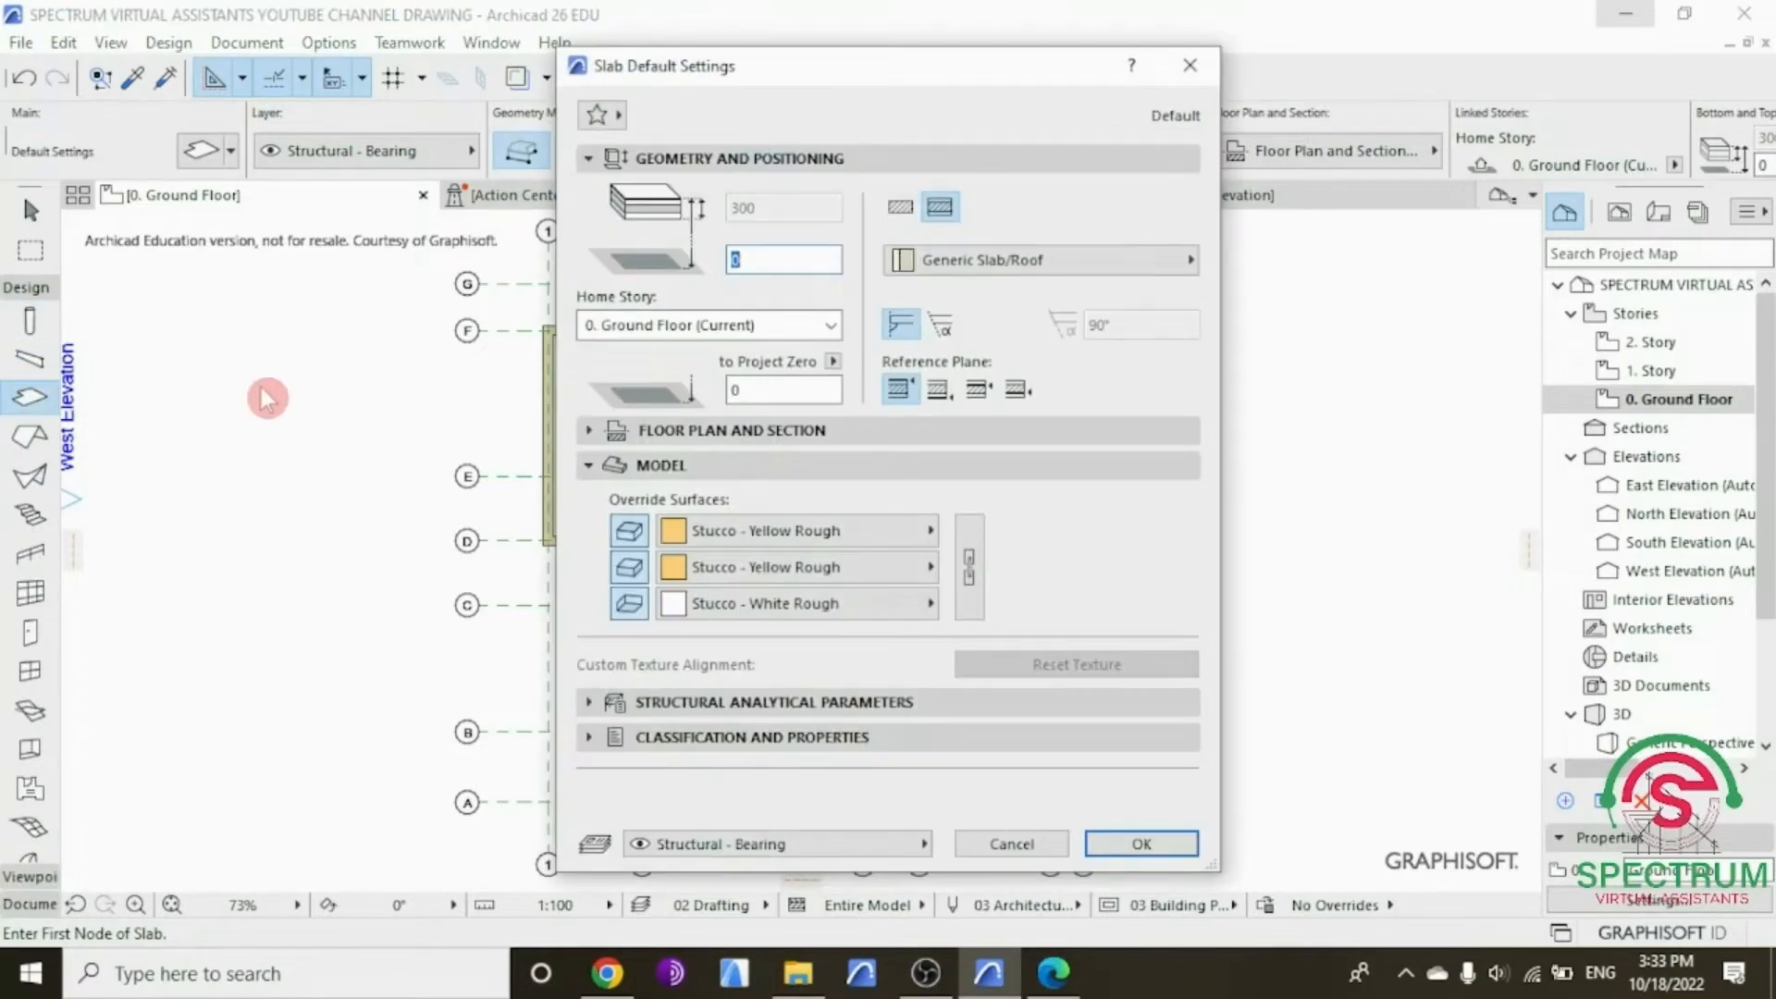
pyautogui.click(642, 164)
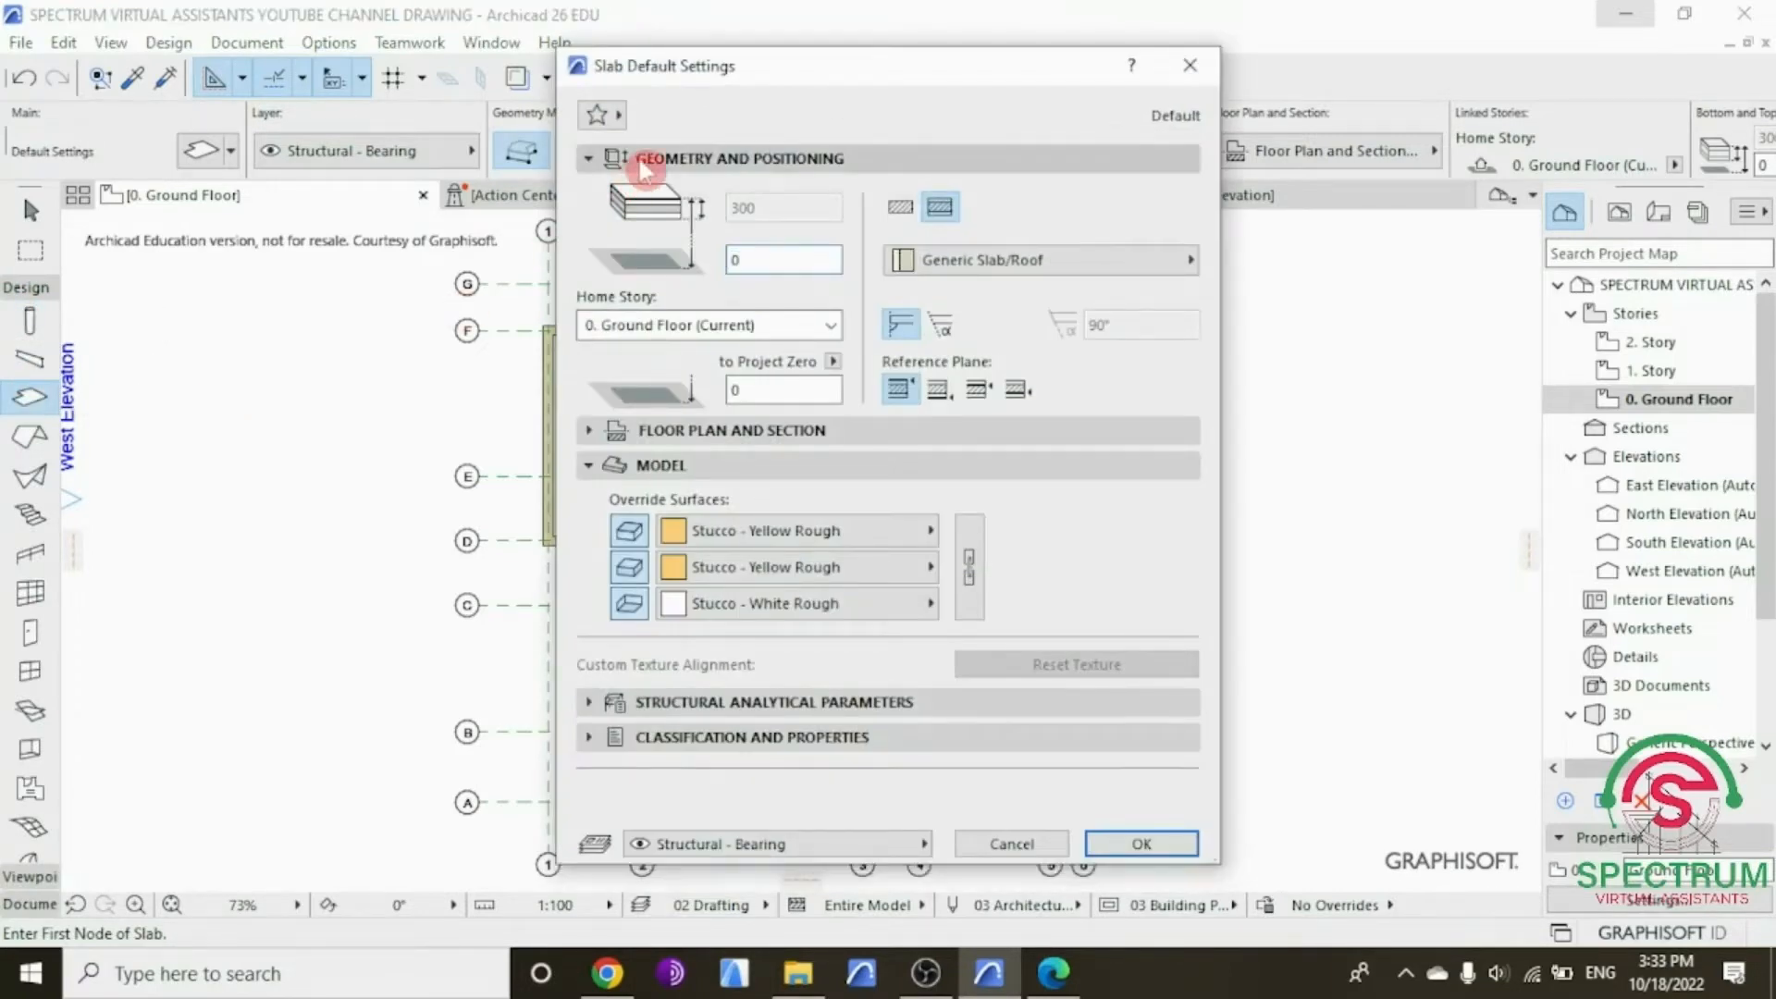
pyautogui.click(643, 165)
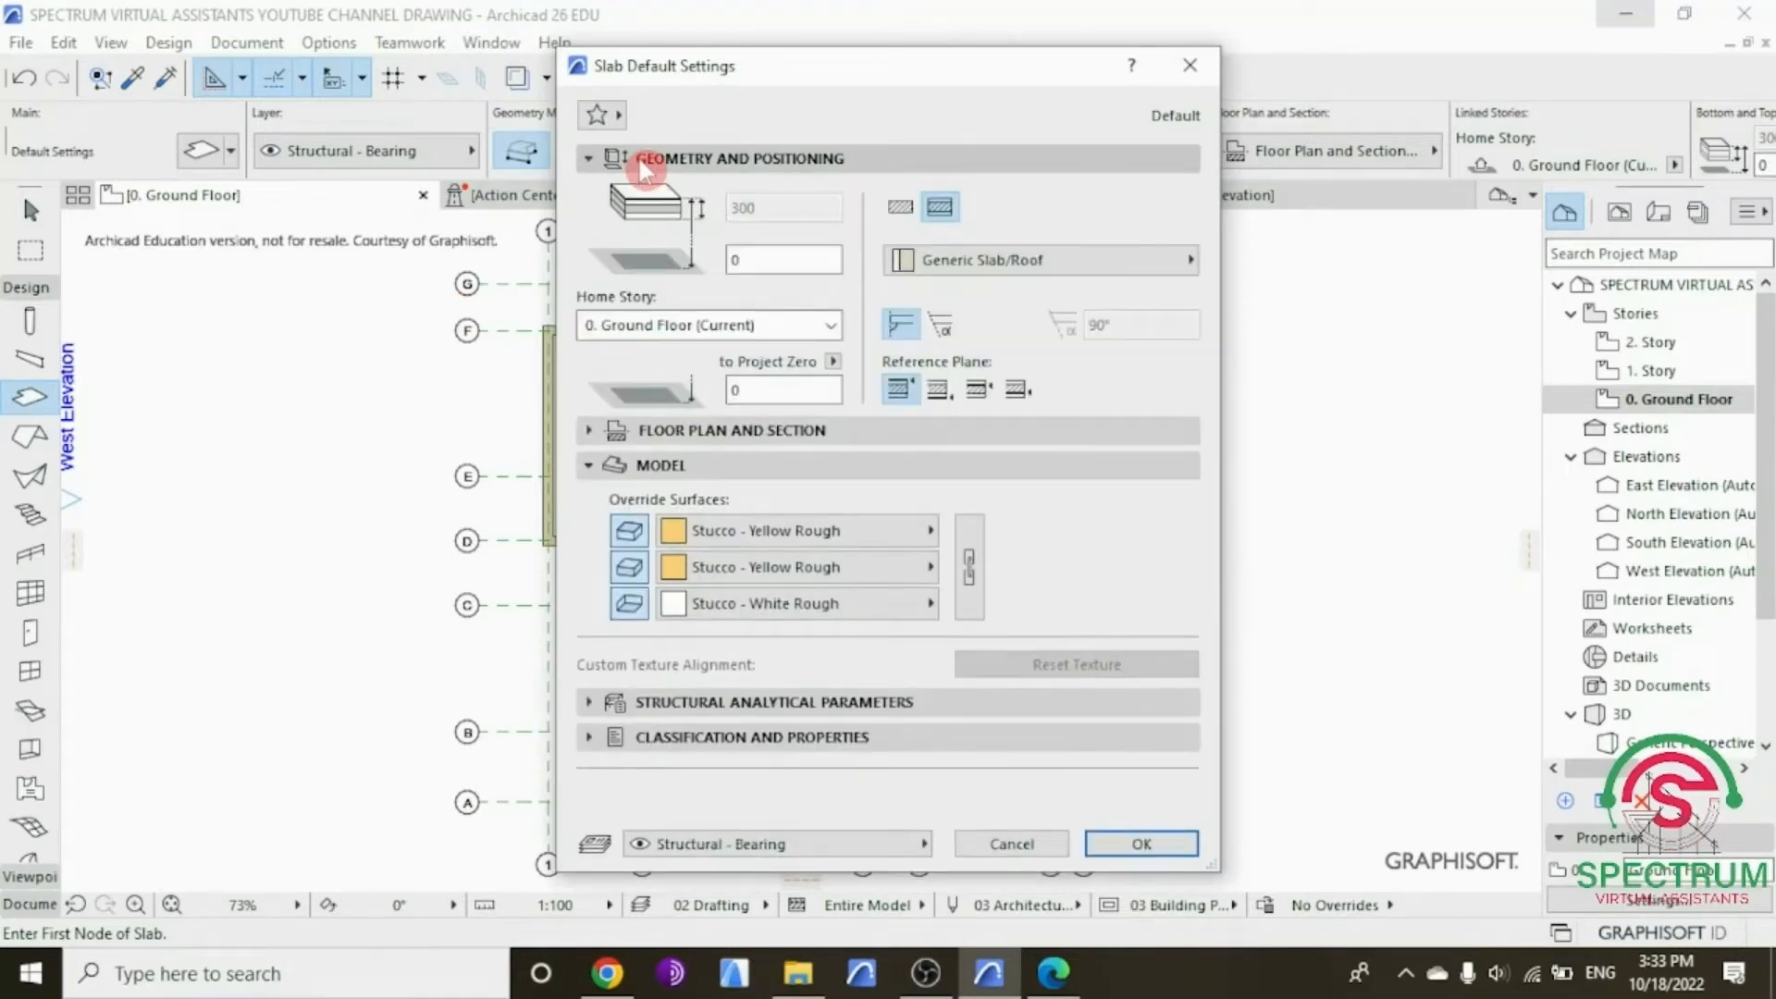
pyautogui.click(900, 208)
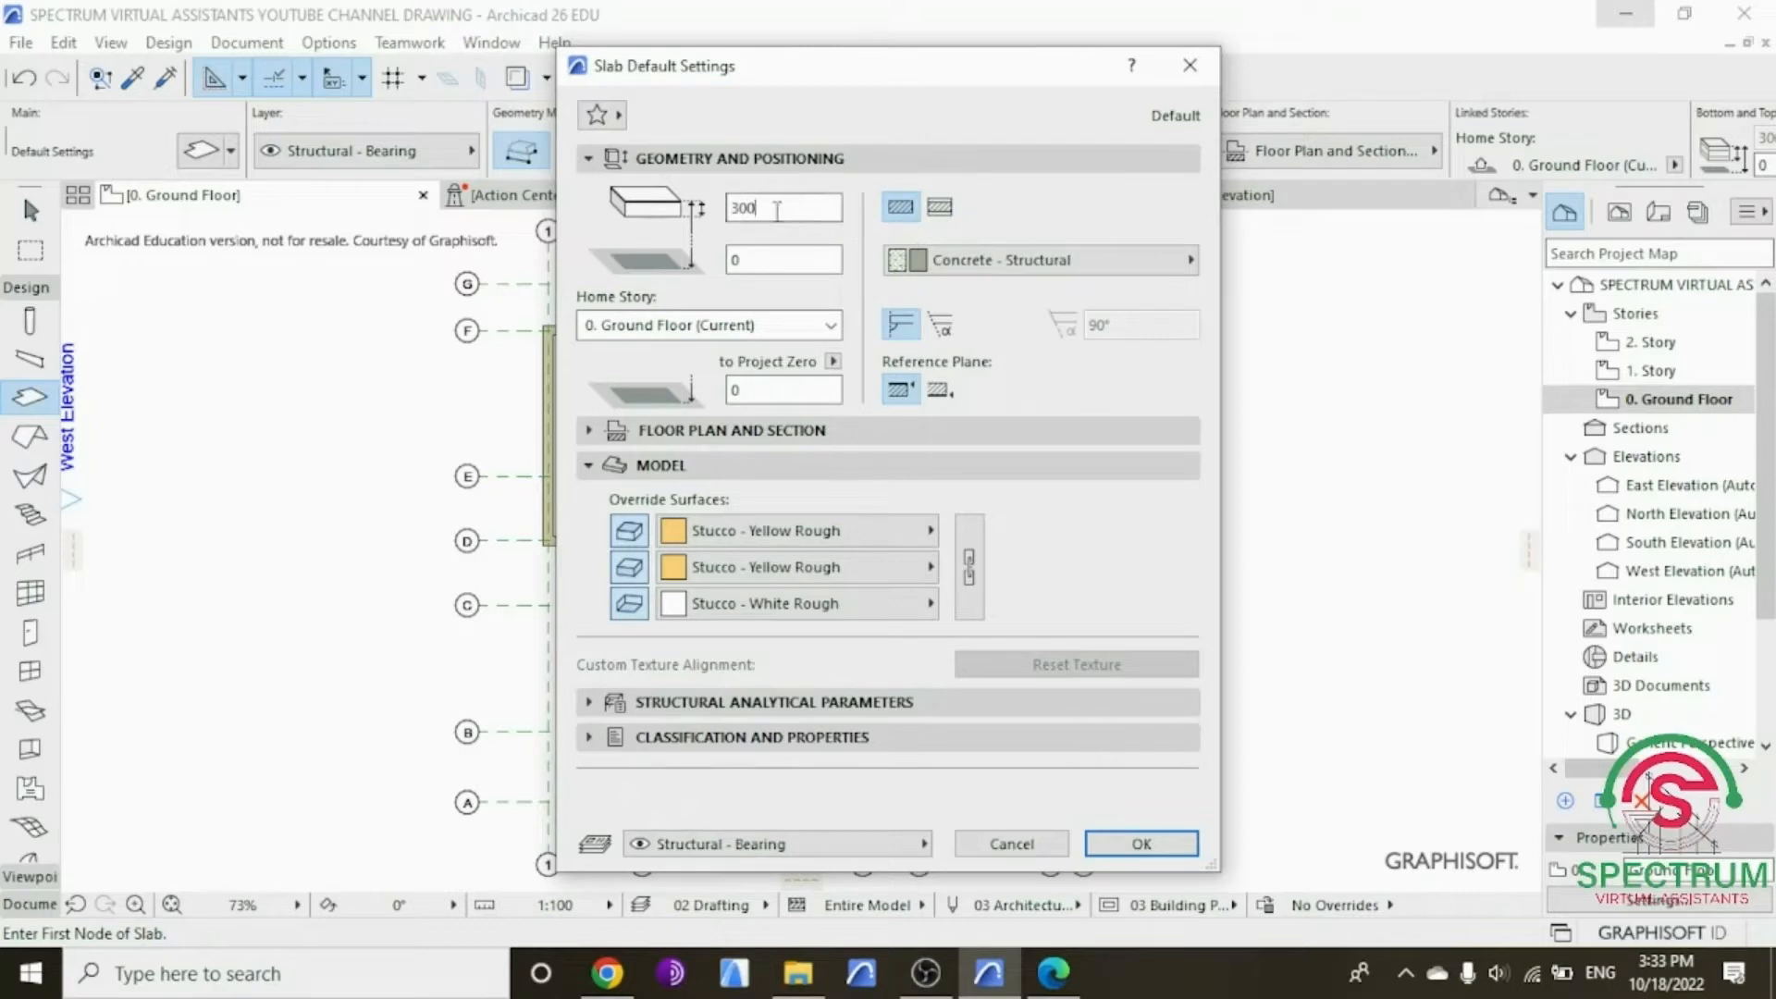
pyautogui.write('150')
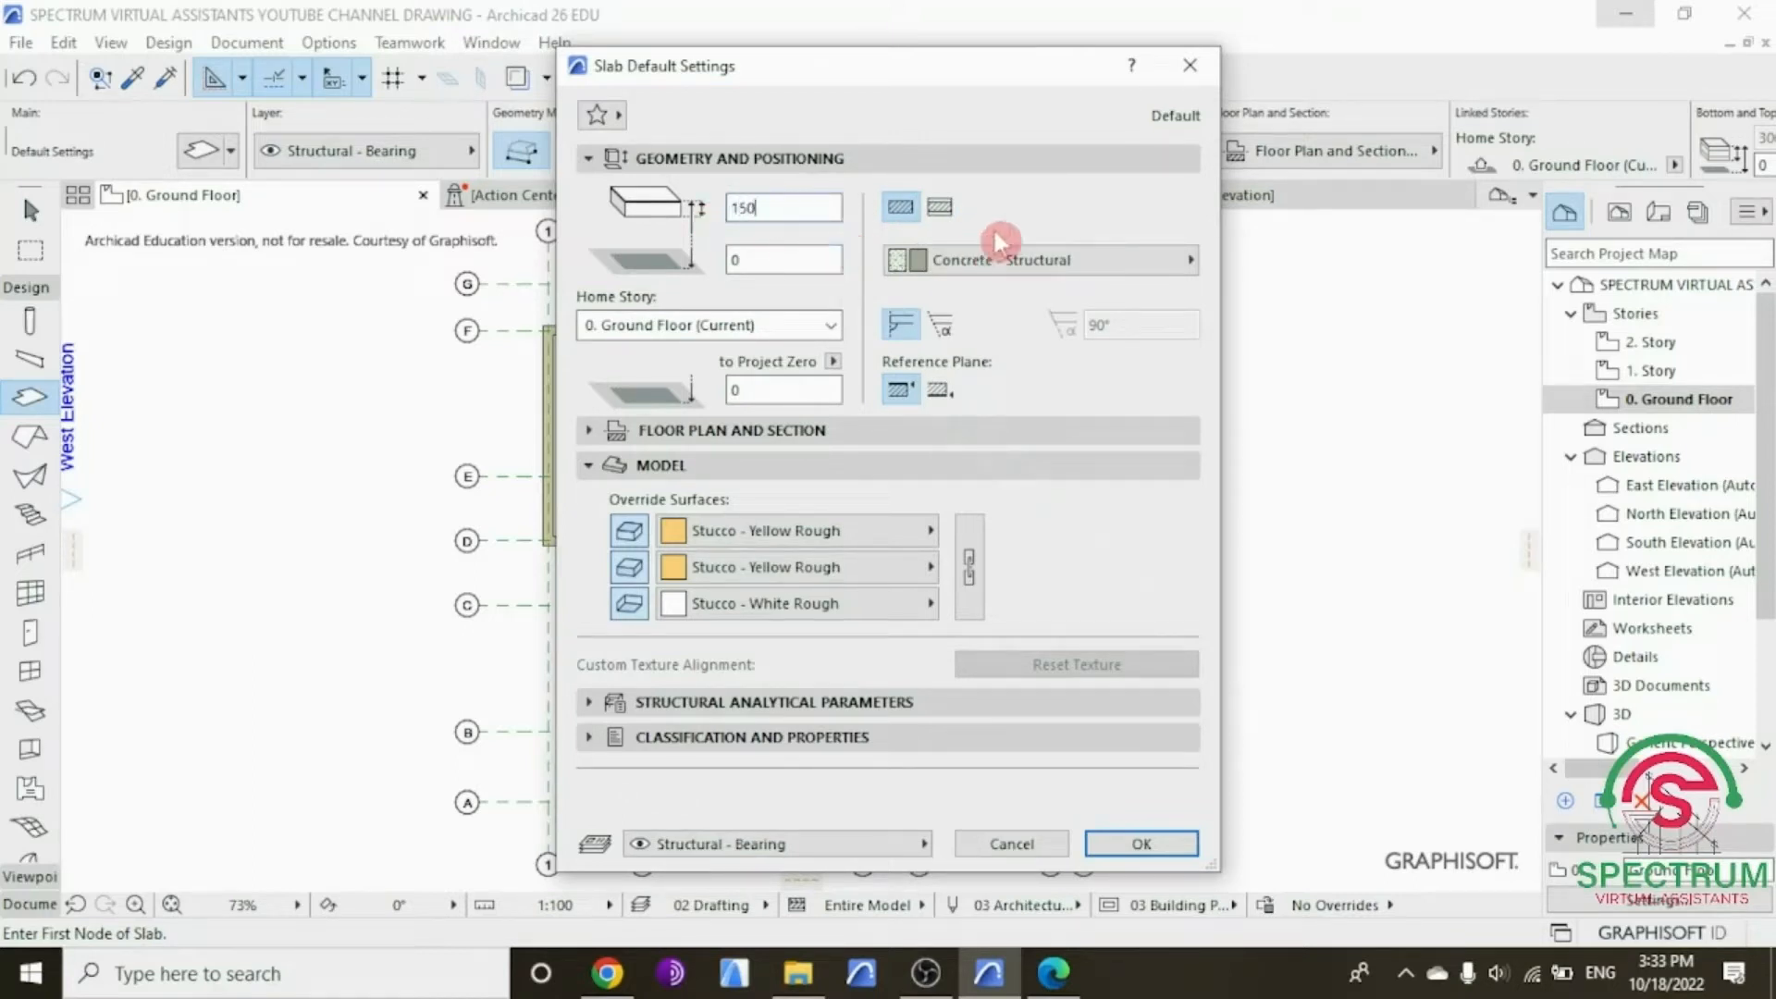
pyautogui.click(1003, 263)
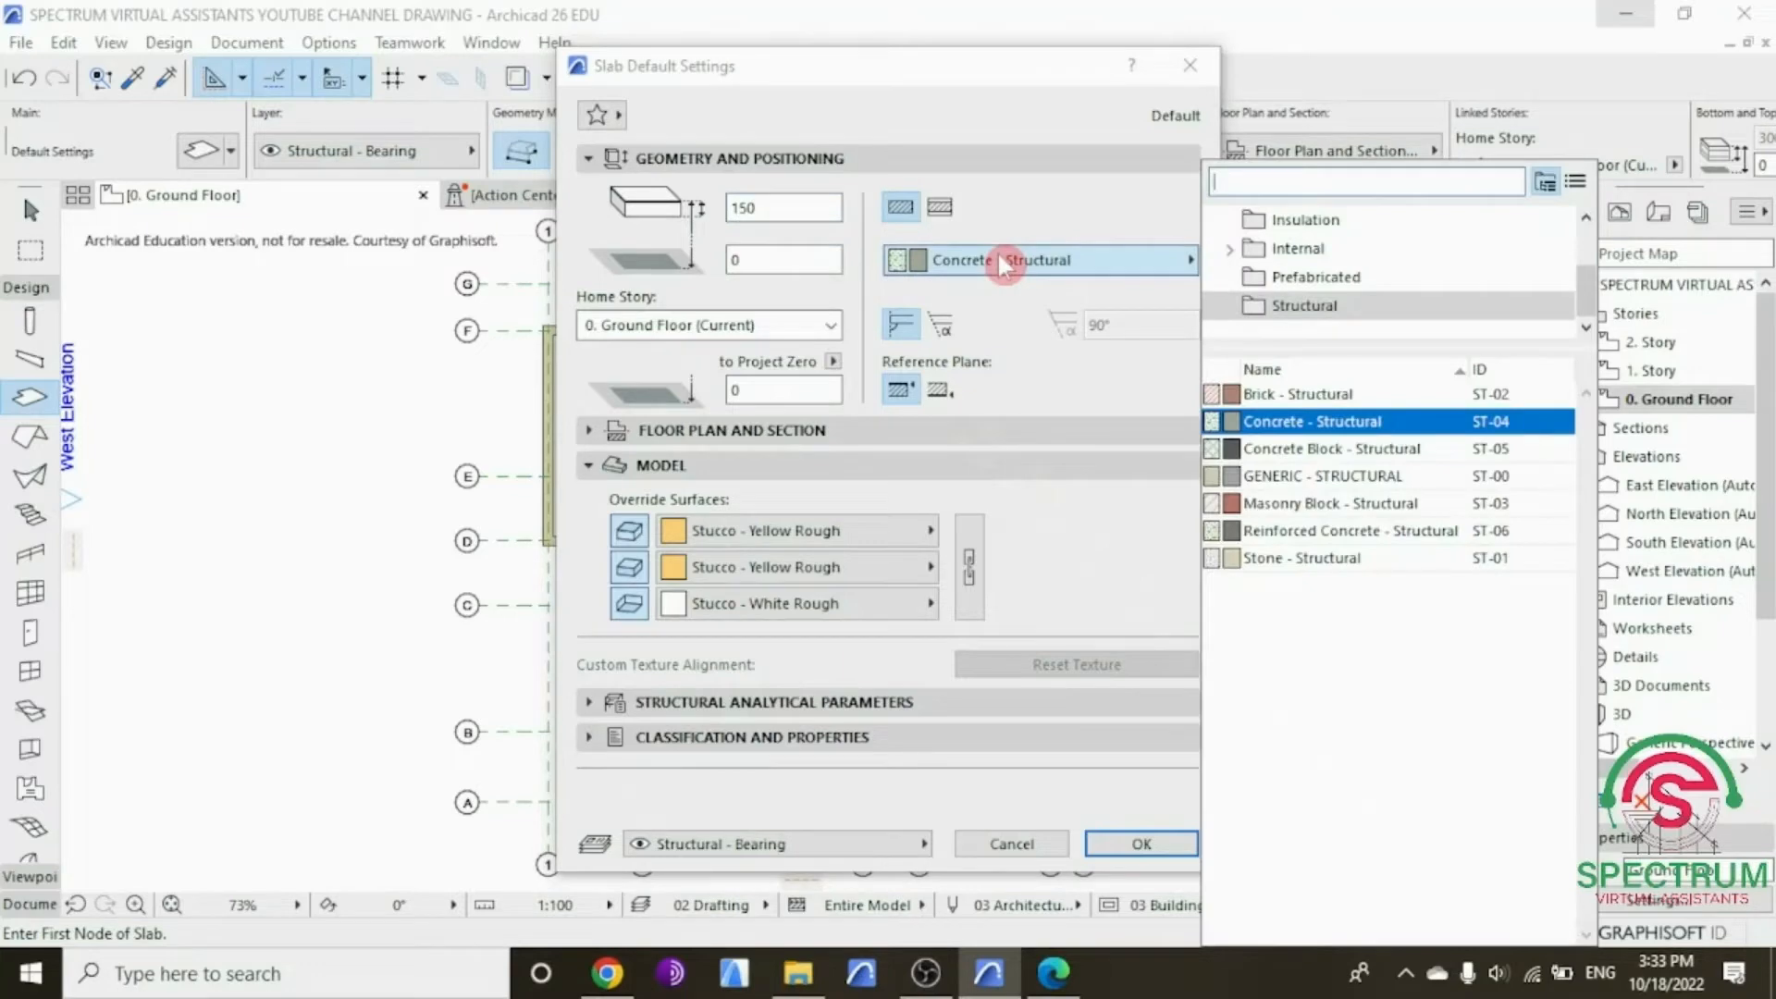
pyautogui.click(1273, 424)
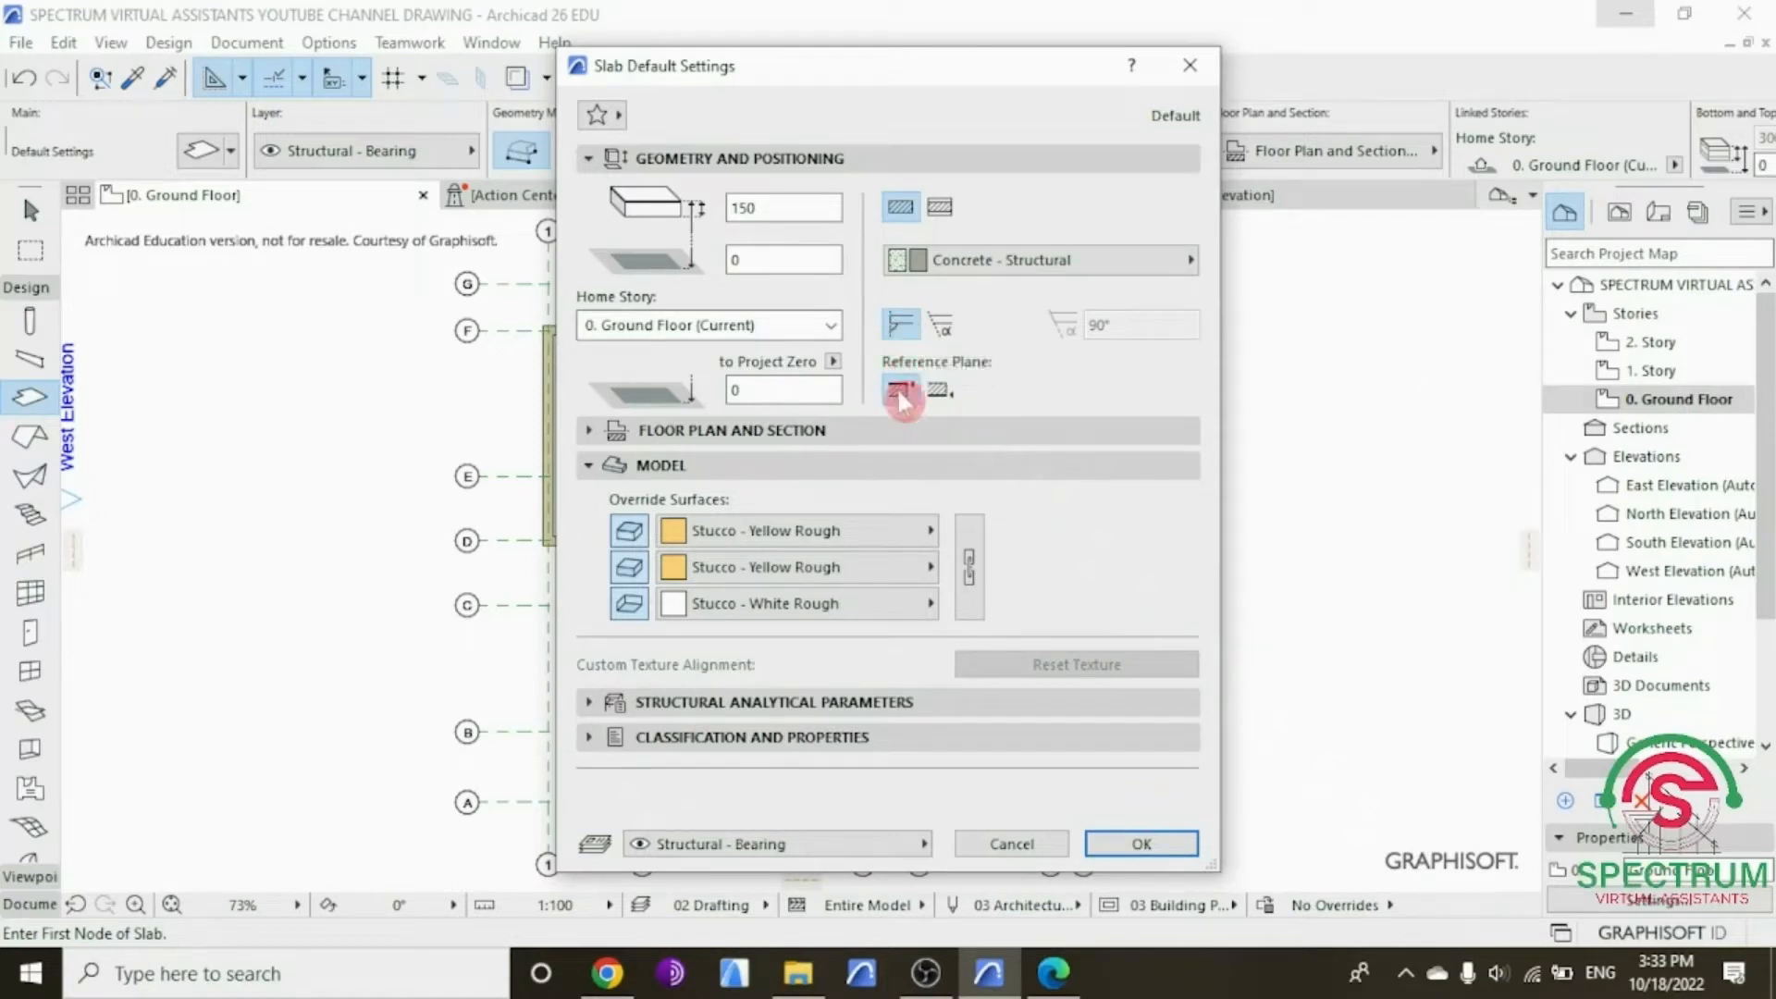
pyautogui.click(823, 327)
pyautogui.click(790, 400)
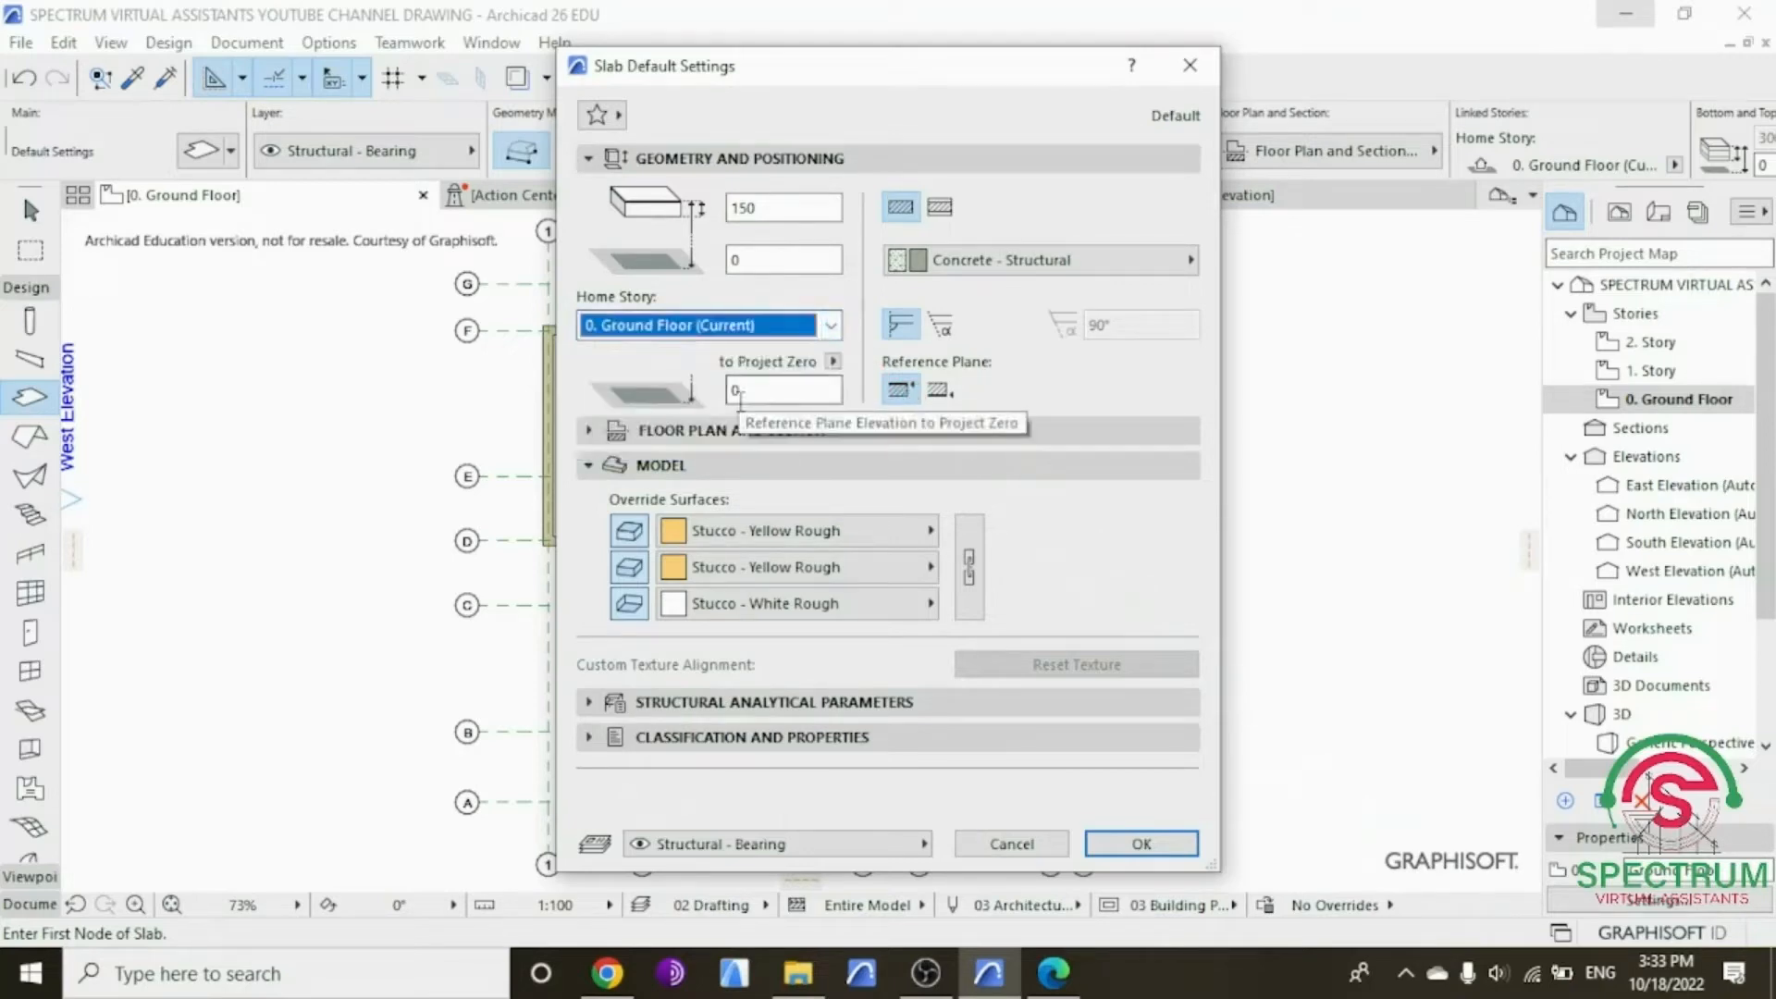
# Step: Override the default slab's top surface with Stucco - White Rough and link the edge and bottom surfaces to it
pyautogui.click(588, 159)
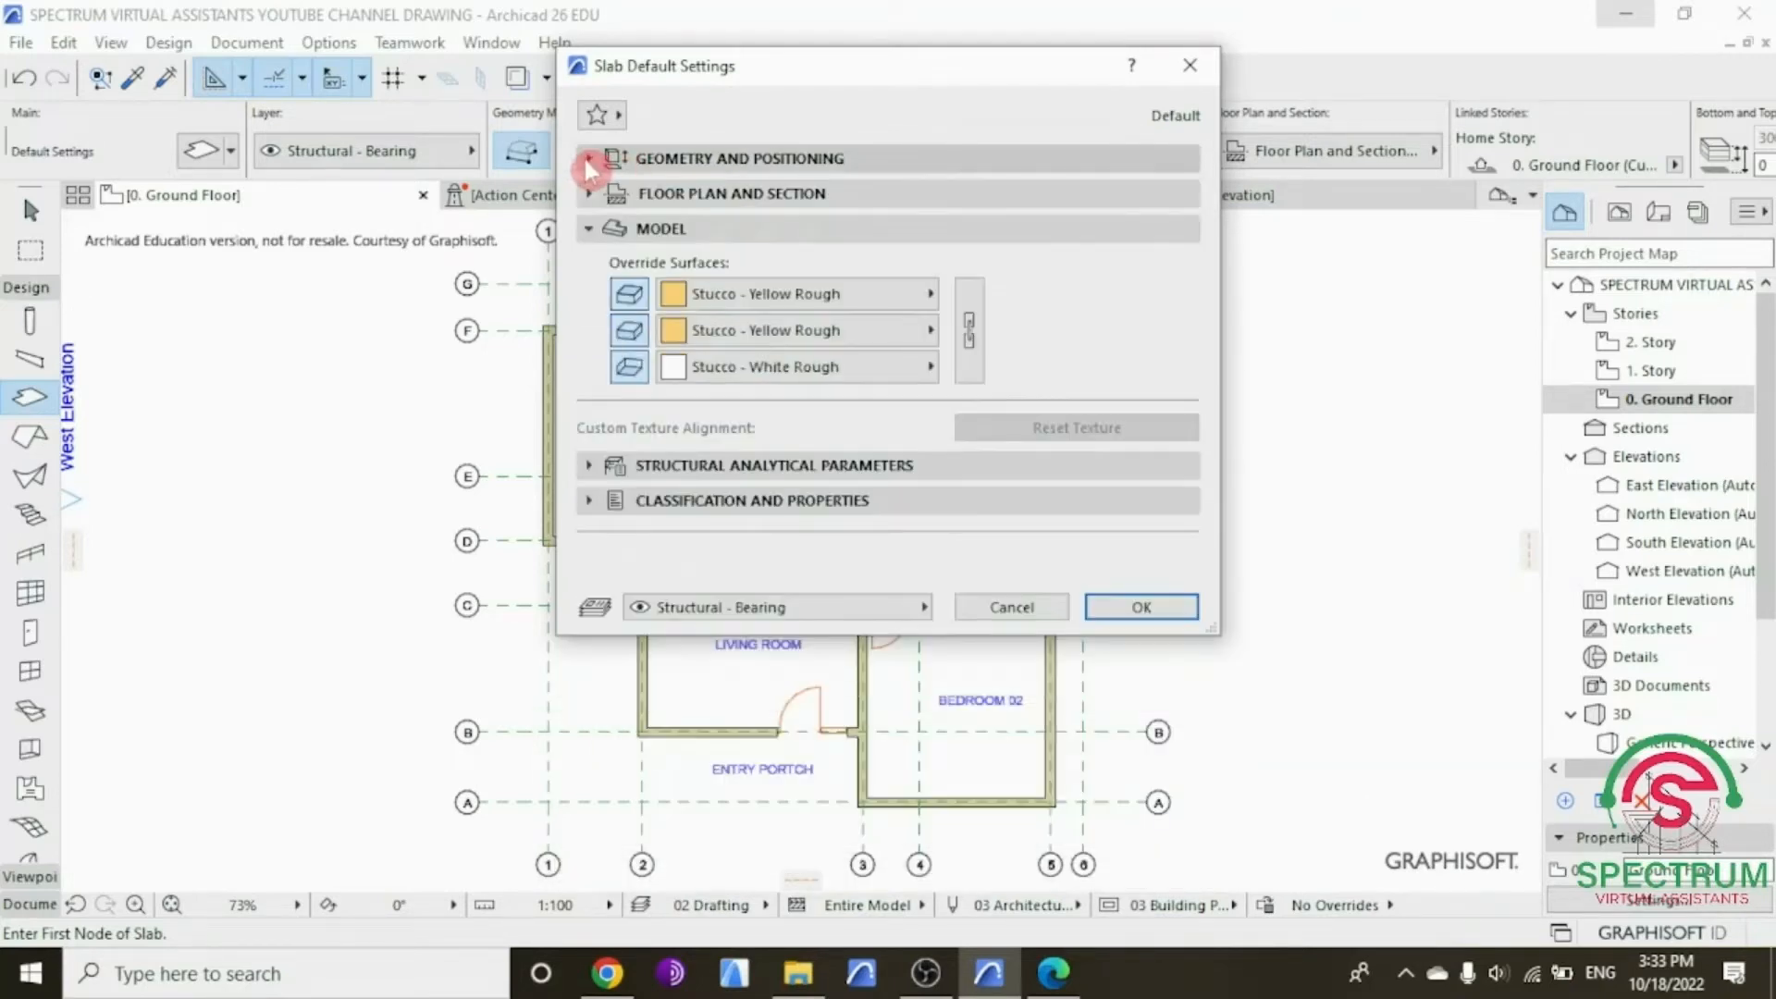
pyautogui.click(588, 194)
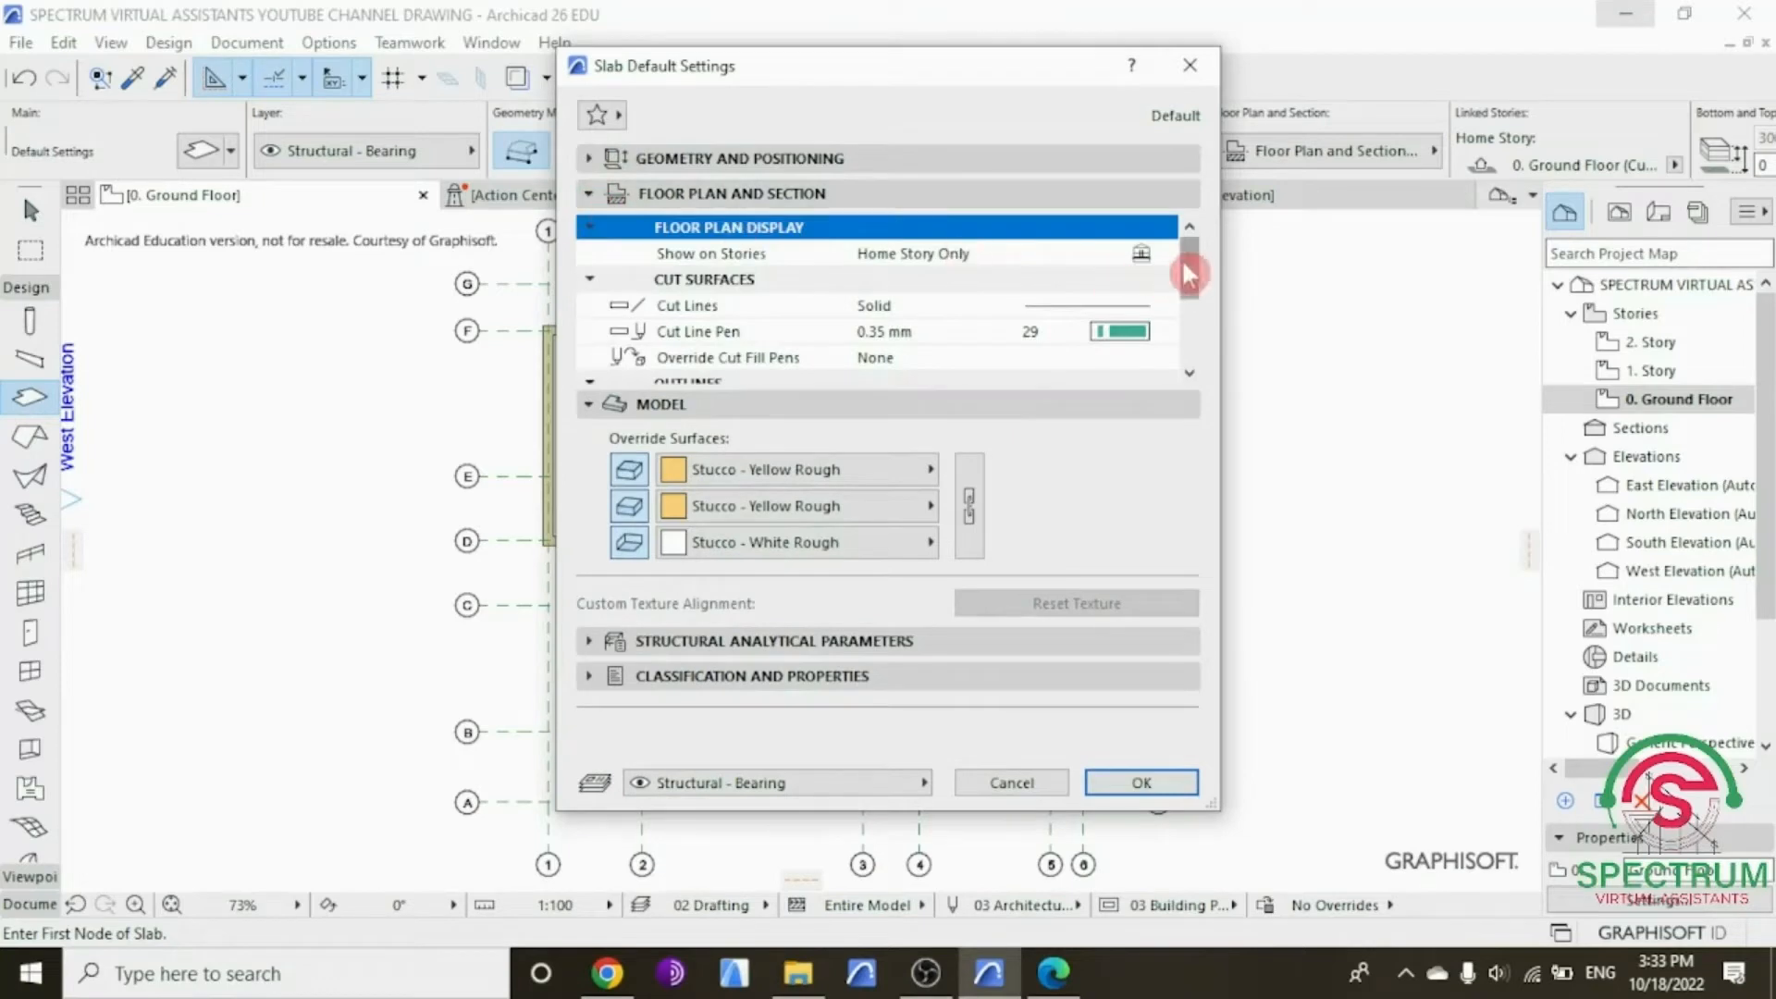
pyautogui.moveTo(1188, 267); pyautogui.dragTo(1194, 340)
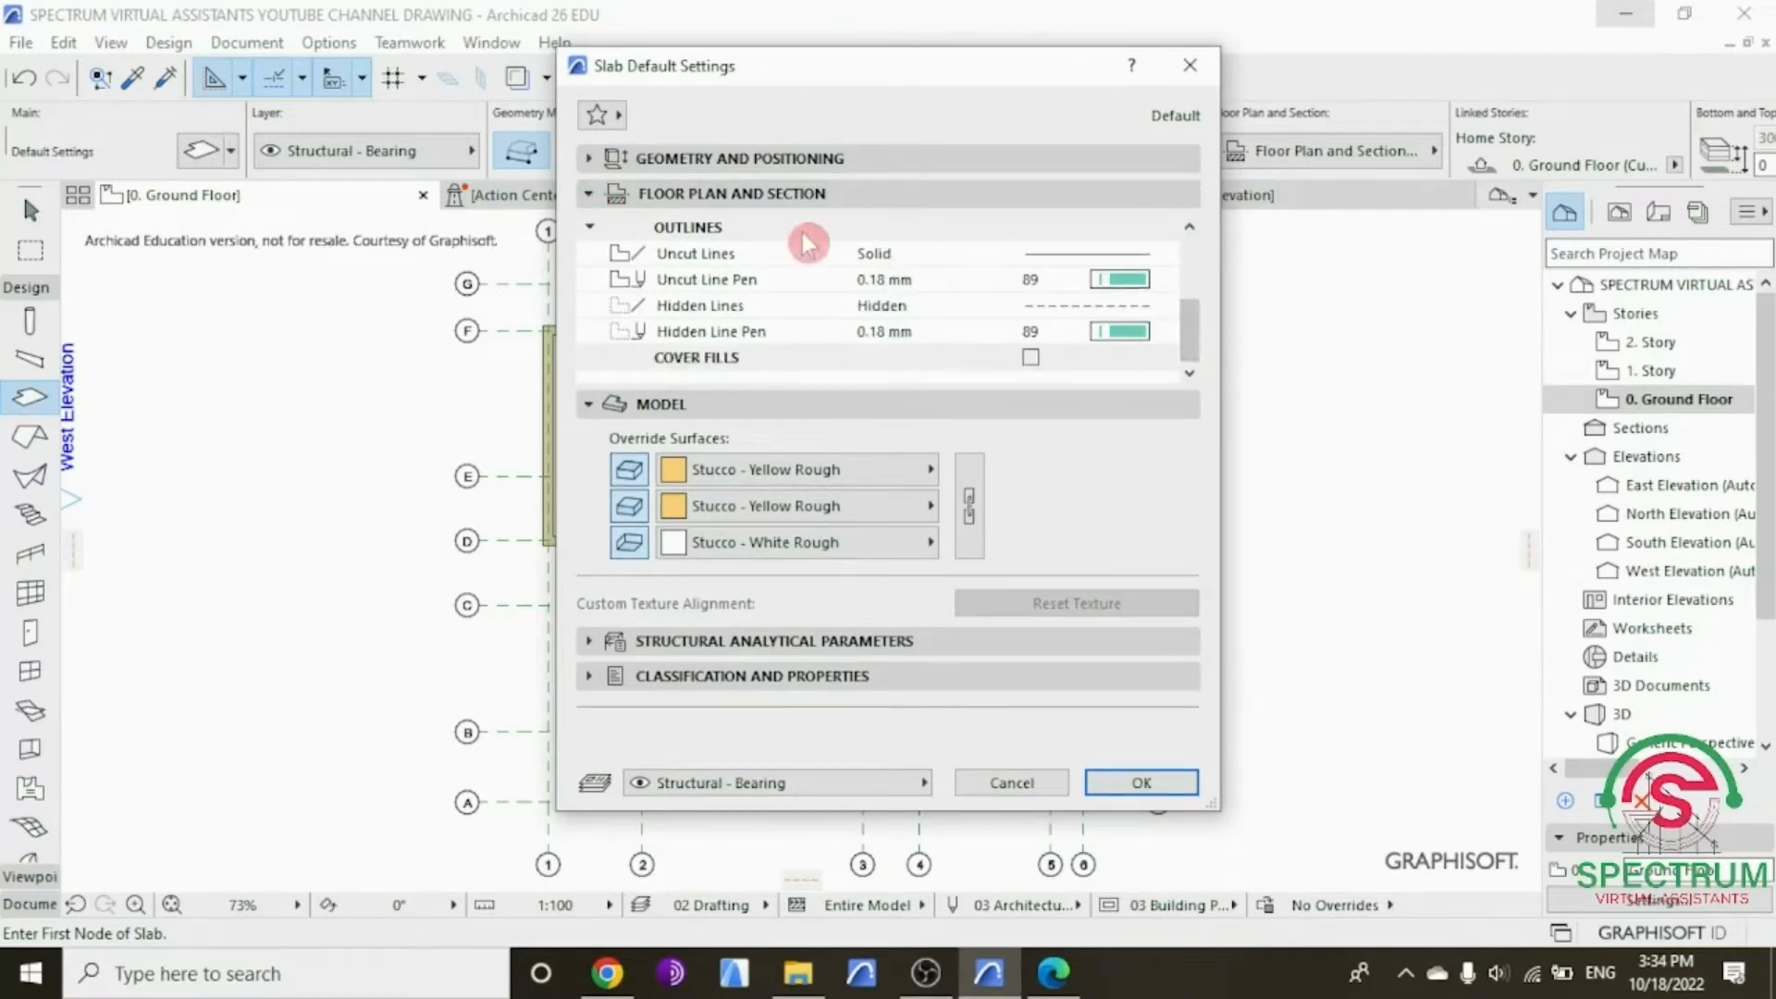
pyautogui.click(590, 191)
pyautogui.click(597, 230)
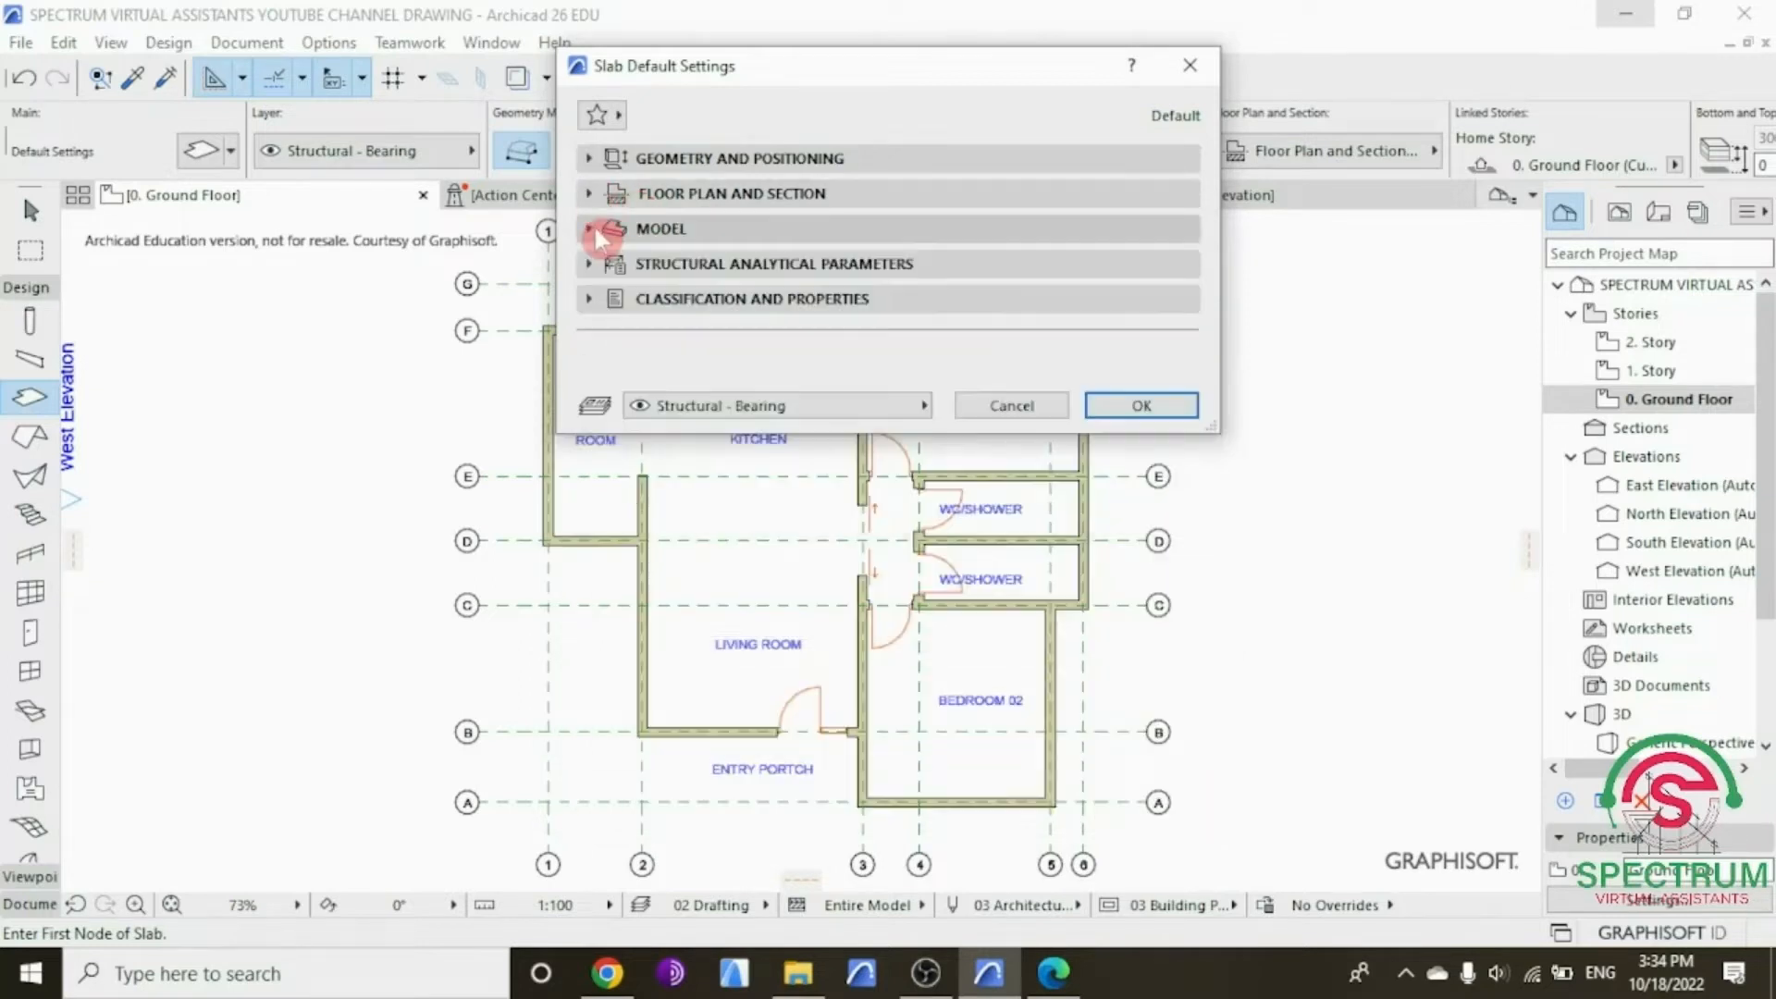
pyautogui.click(599, 231)
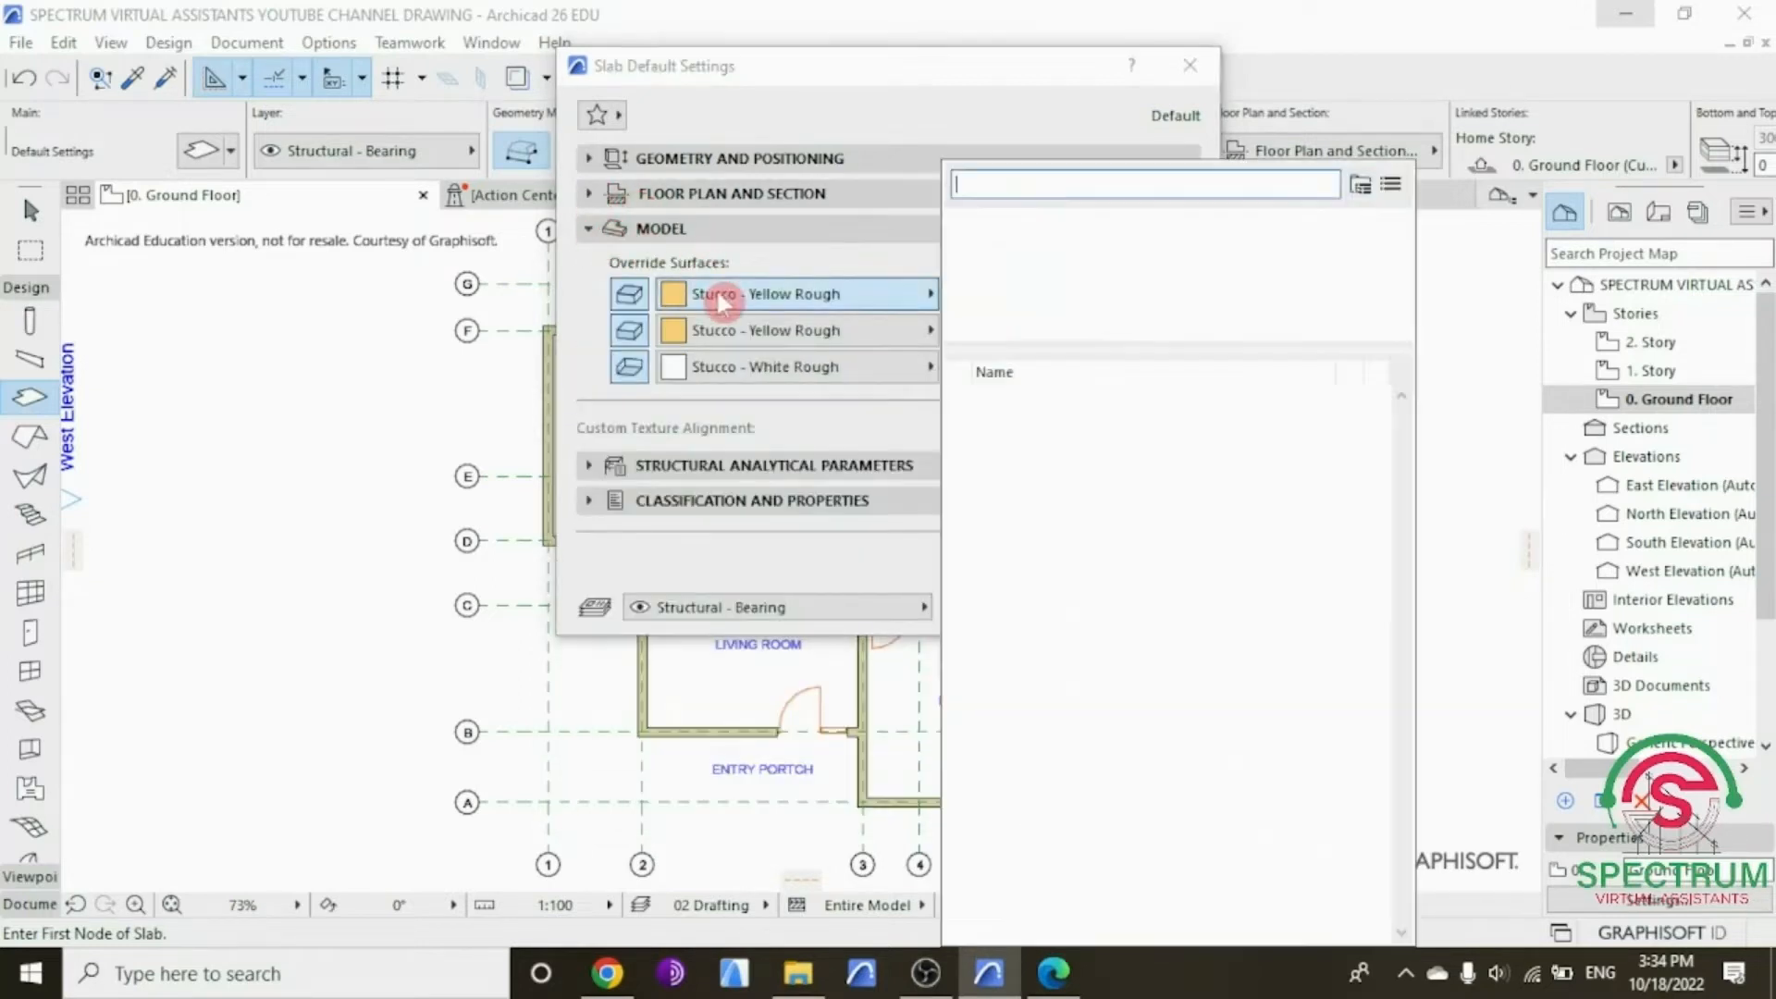
pyautogui.click(724, 294)
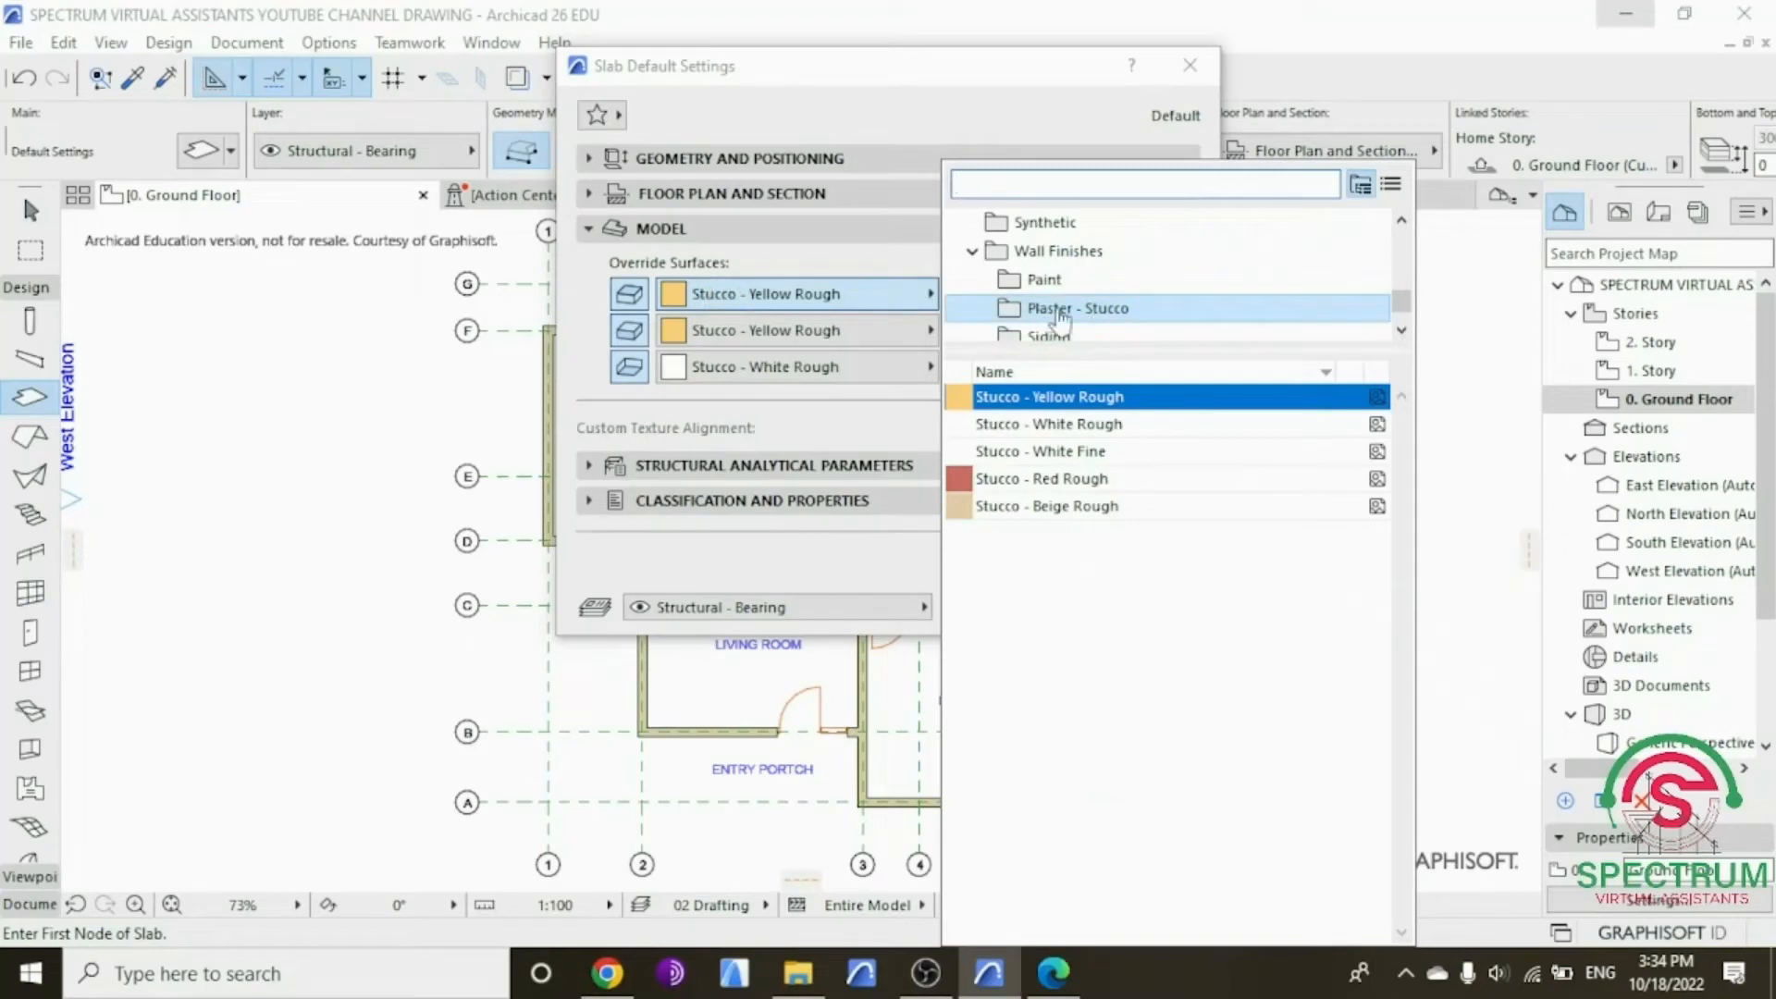
pyautogui.click(1057, 424)
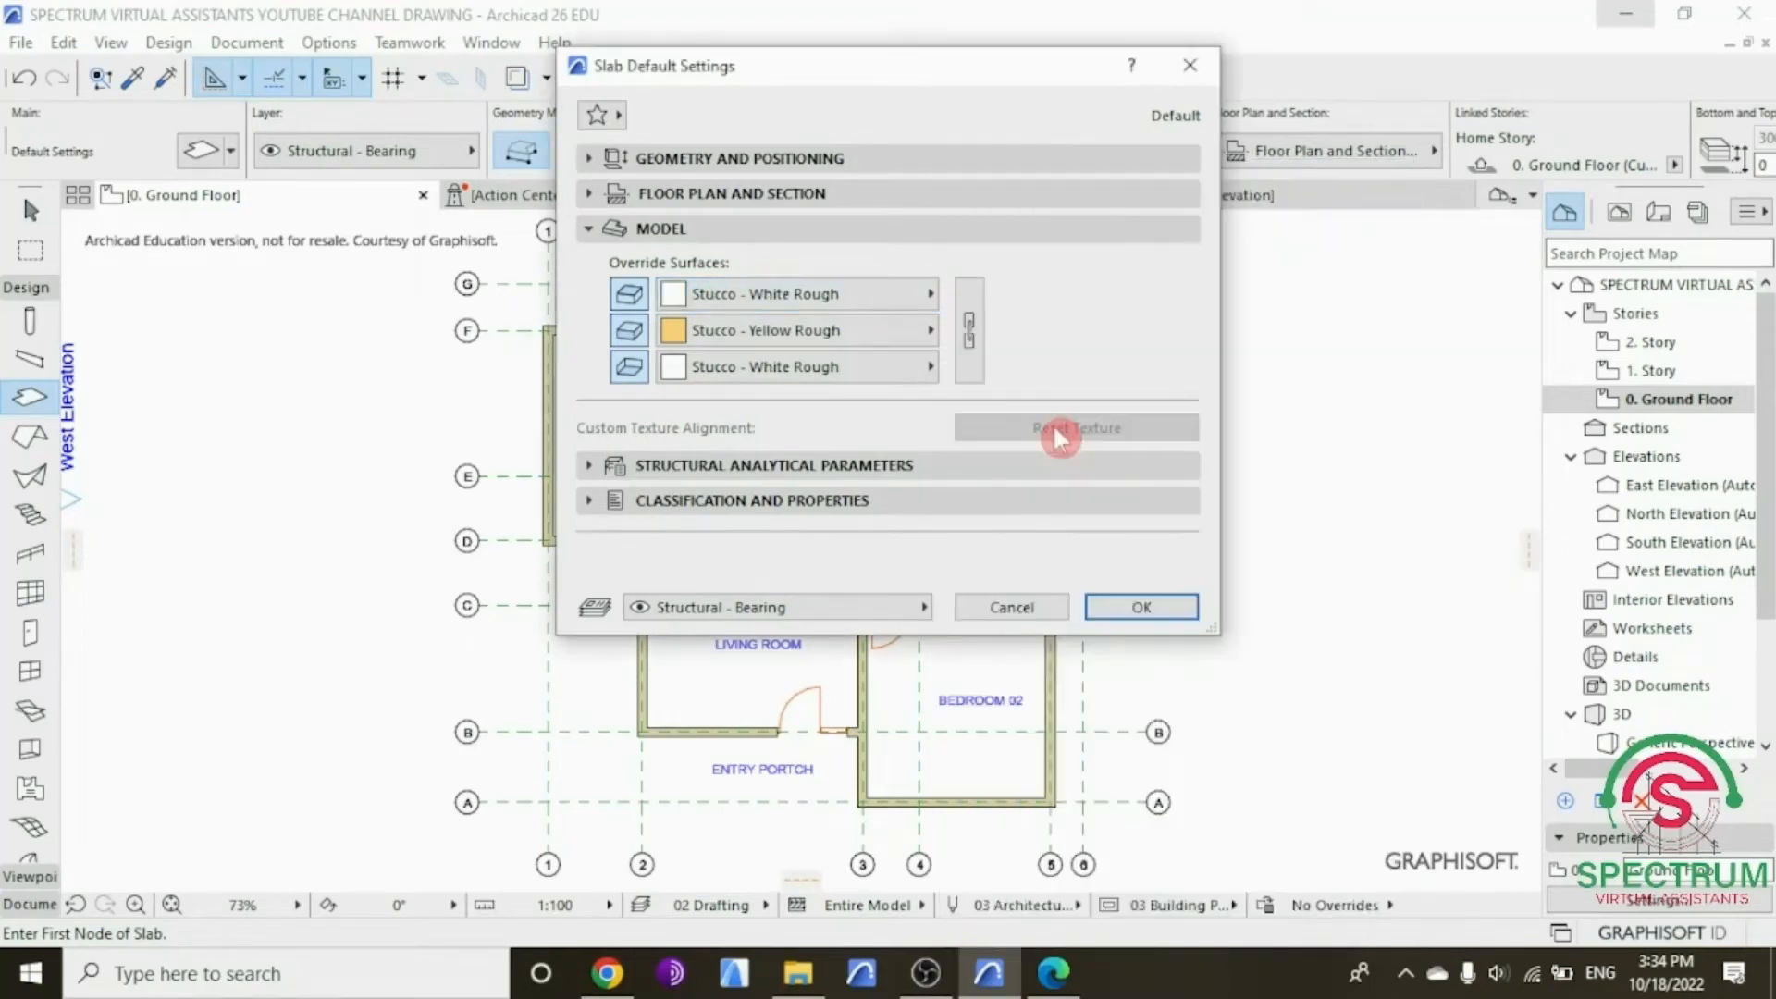
pyautogui.click(970, 337)
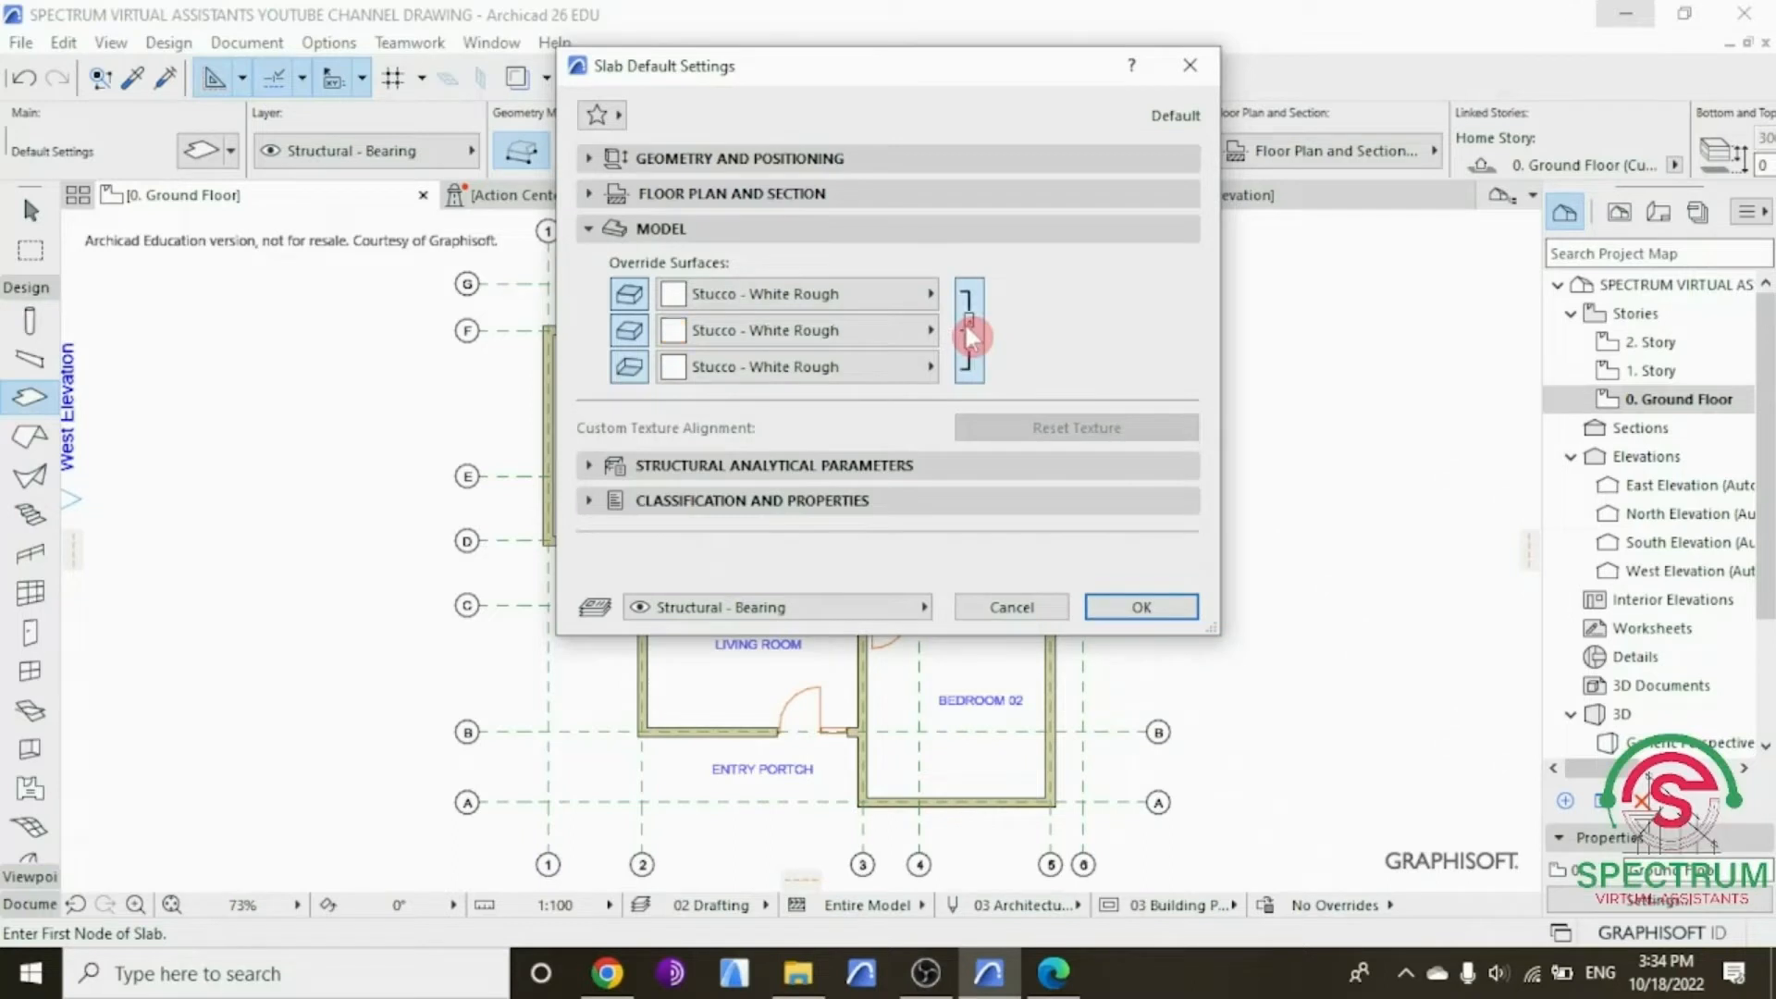
# Step: Review the slab's structural analytical parameters, classification and properties, and accept the slab defaults
pyautogui.click(593, 230)
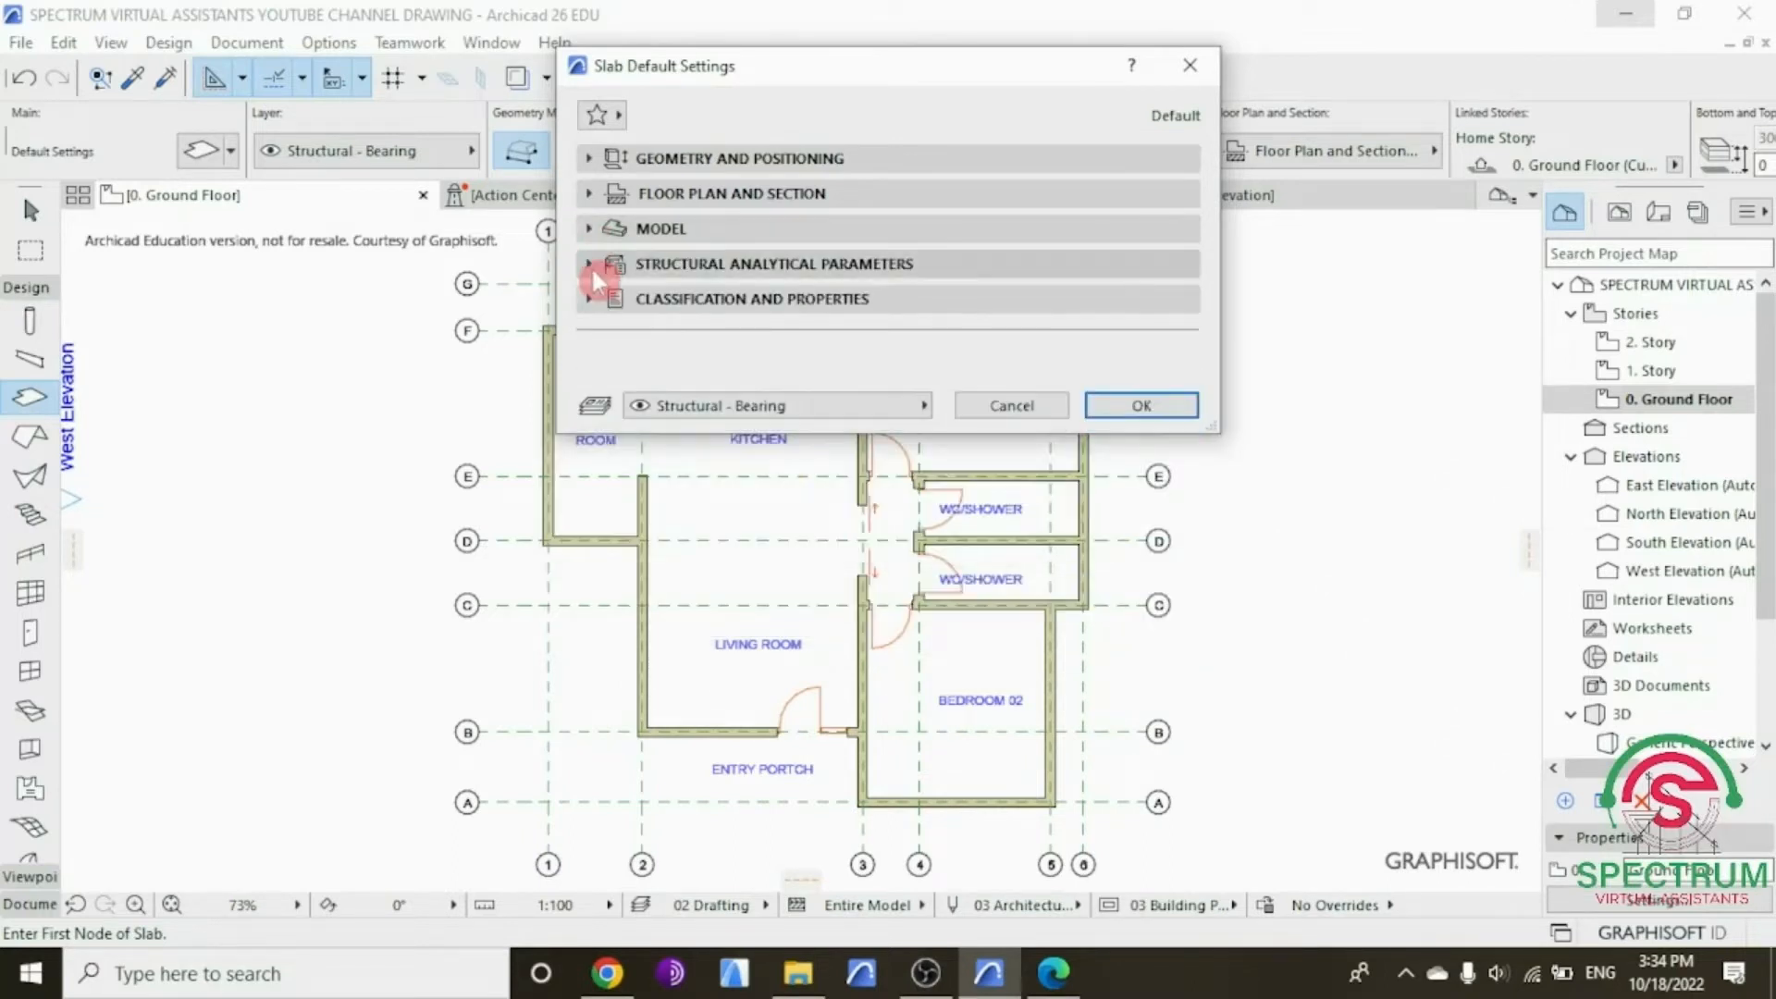
pyautogui.click(591, 265)
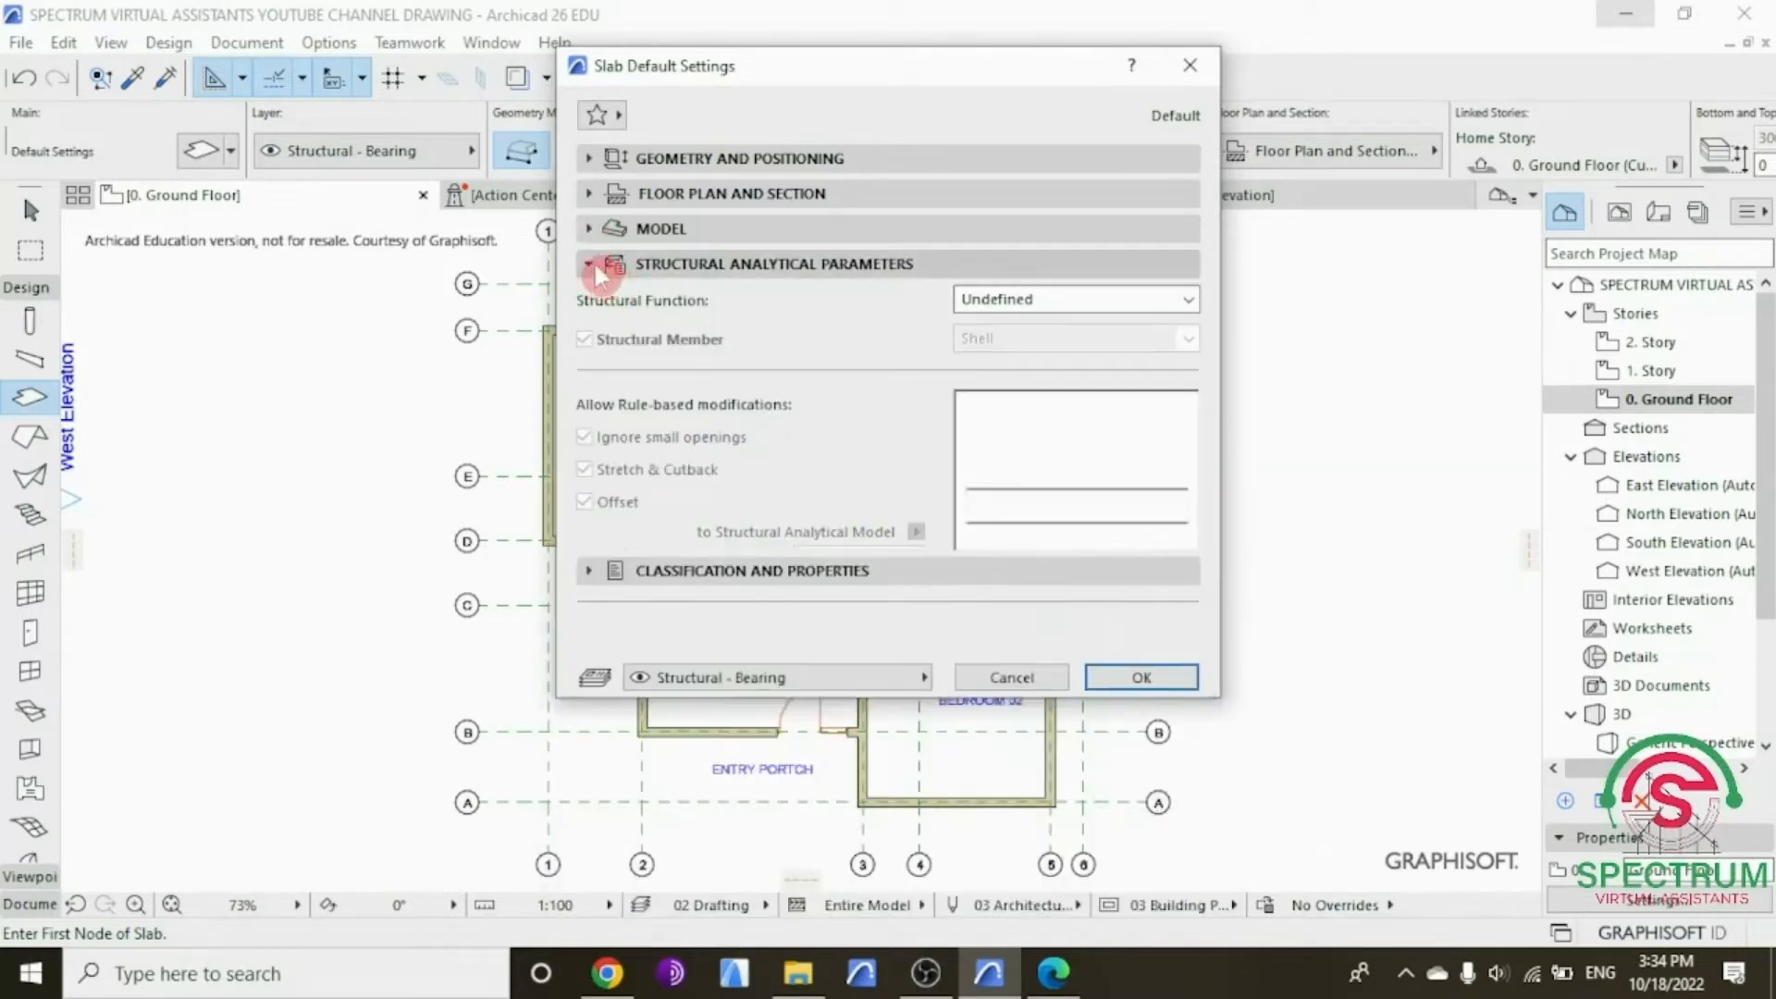
pyautogui.click(591, 264)
pyautogui.click(591, 298)
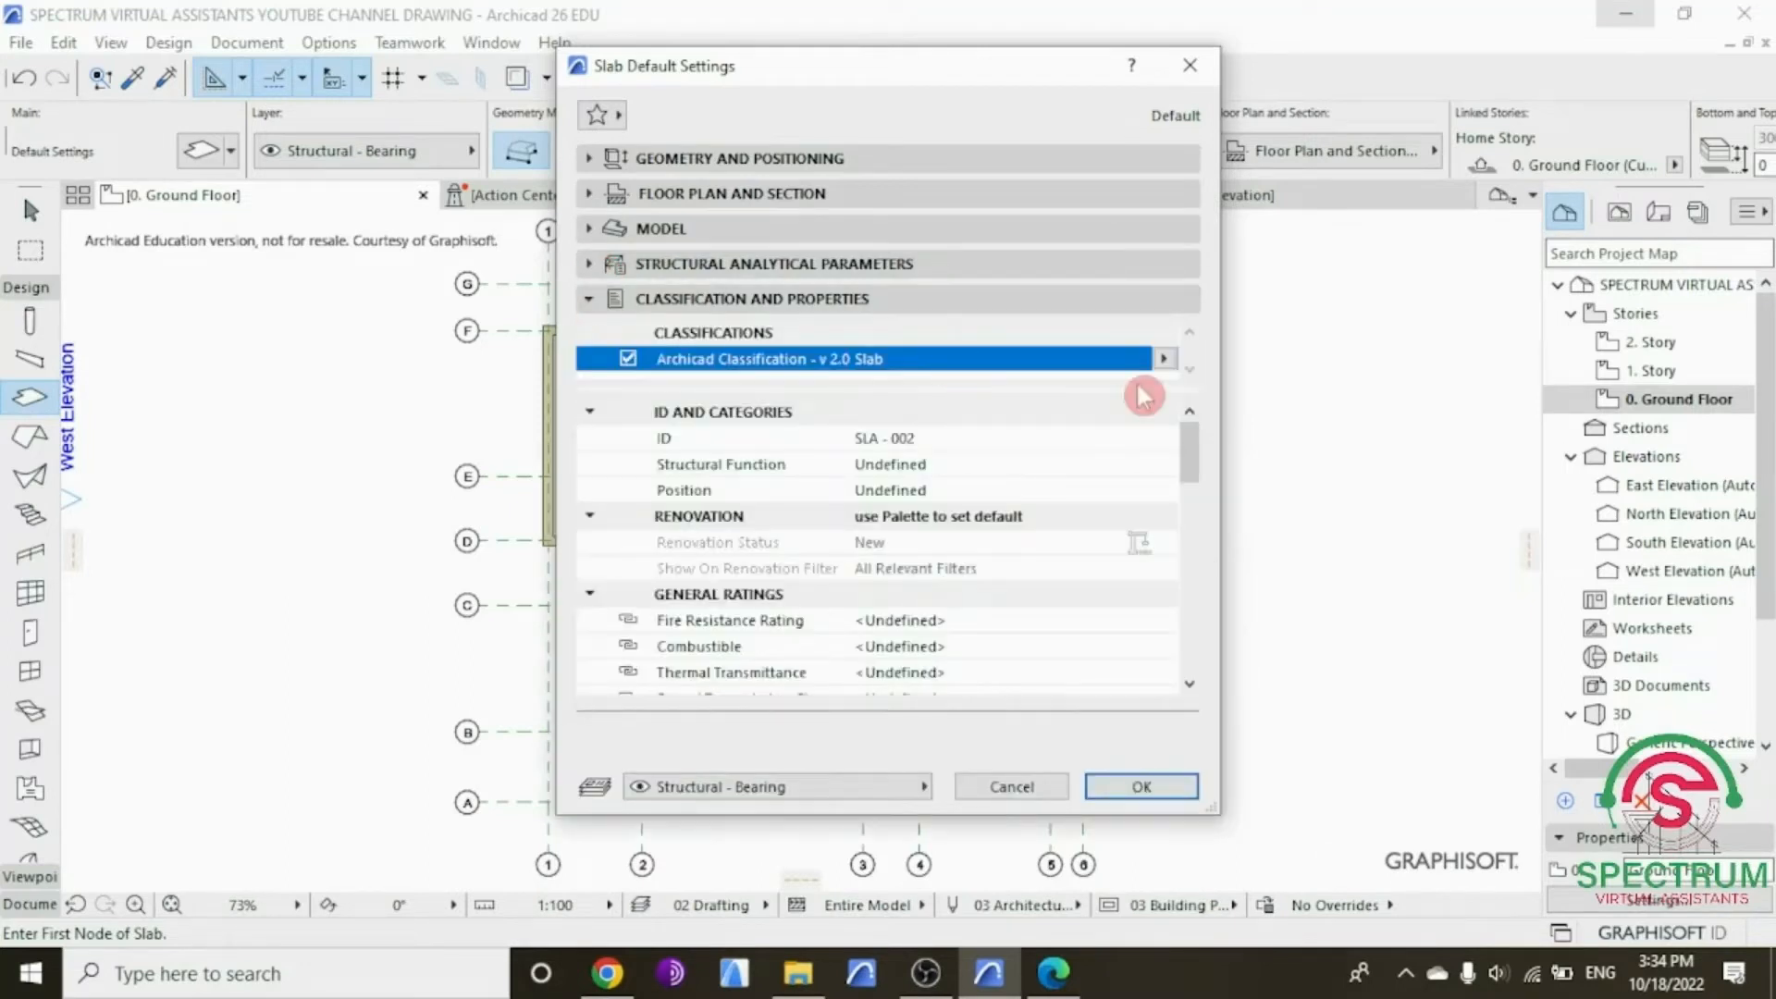
pyautogui.moveTo(1186, 434); pyautogui.dragTo(1164, 743)
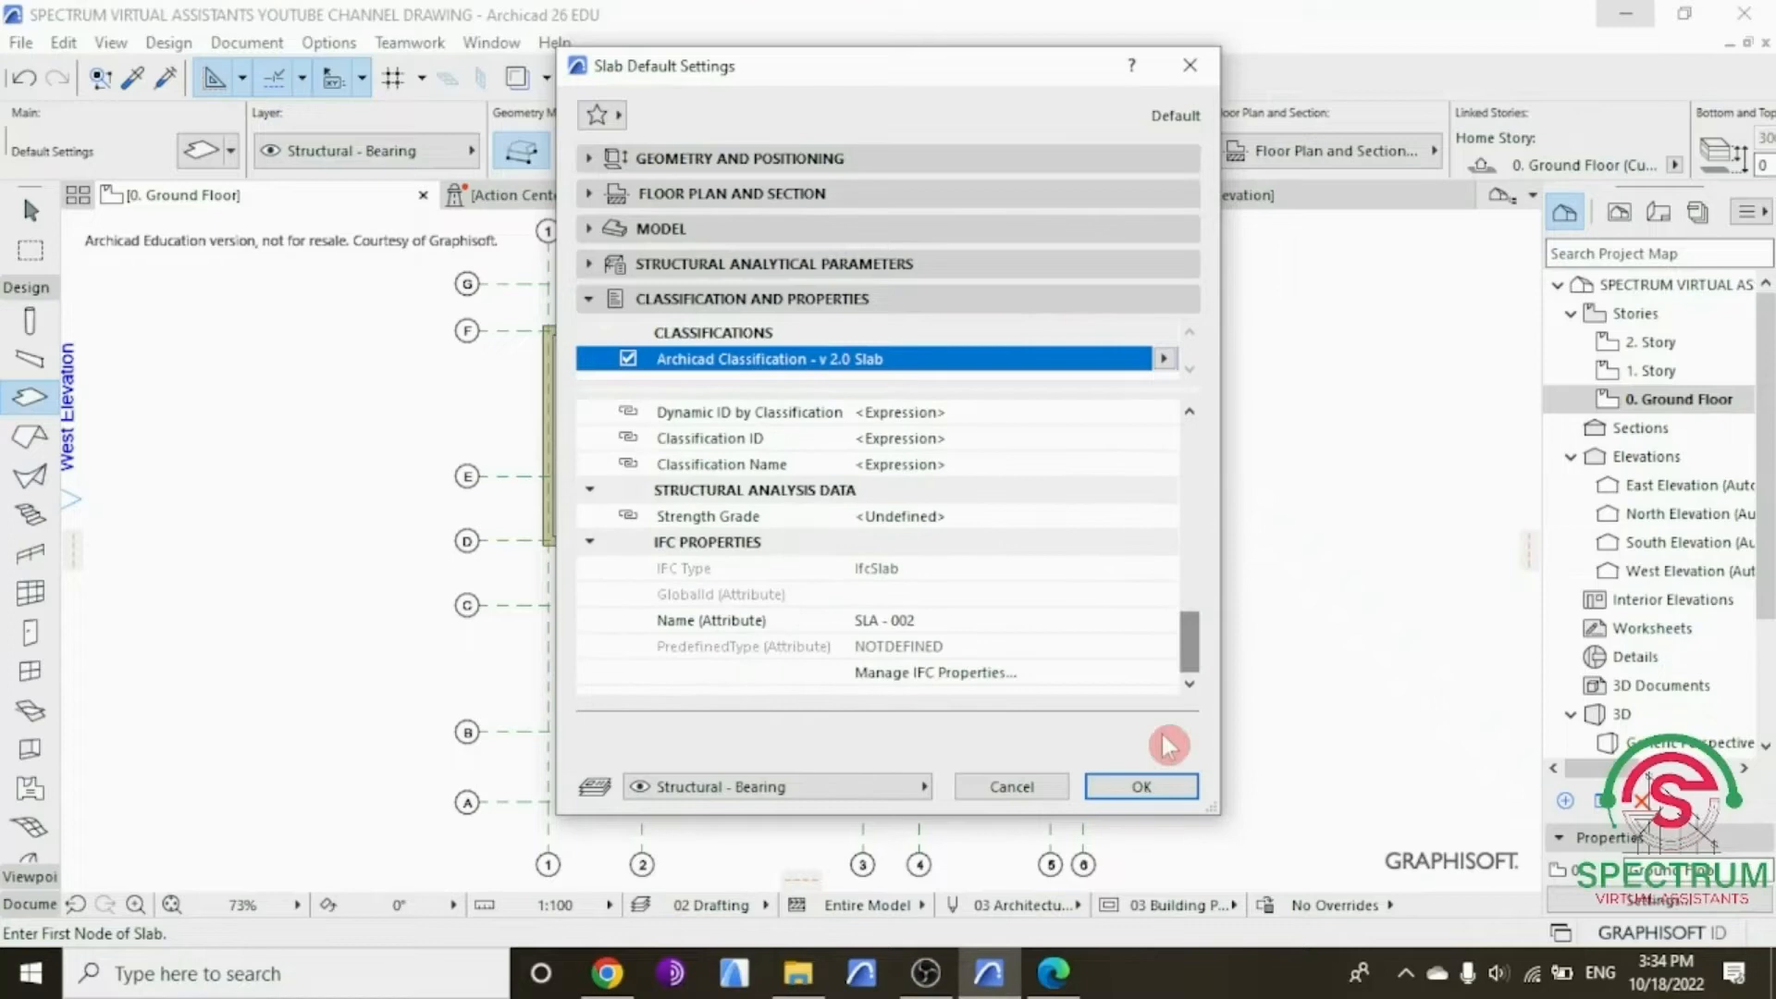
pyautogui.click(1147, 788)
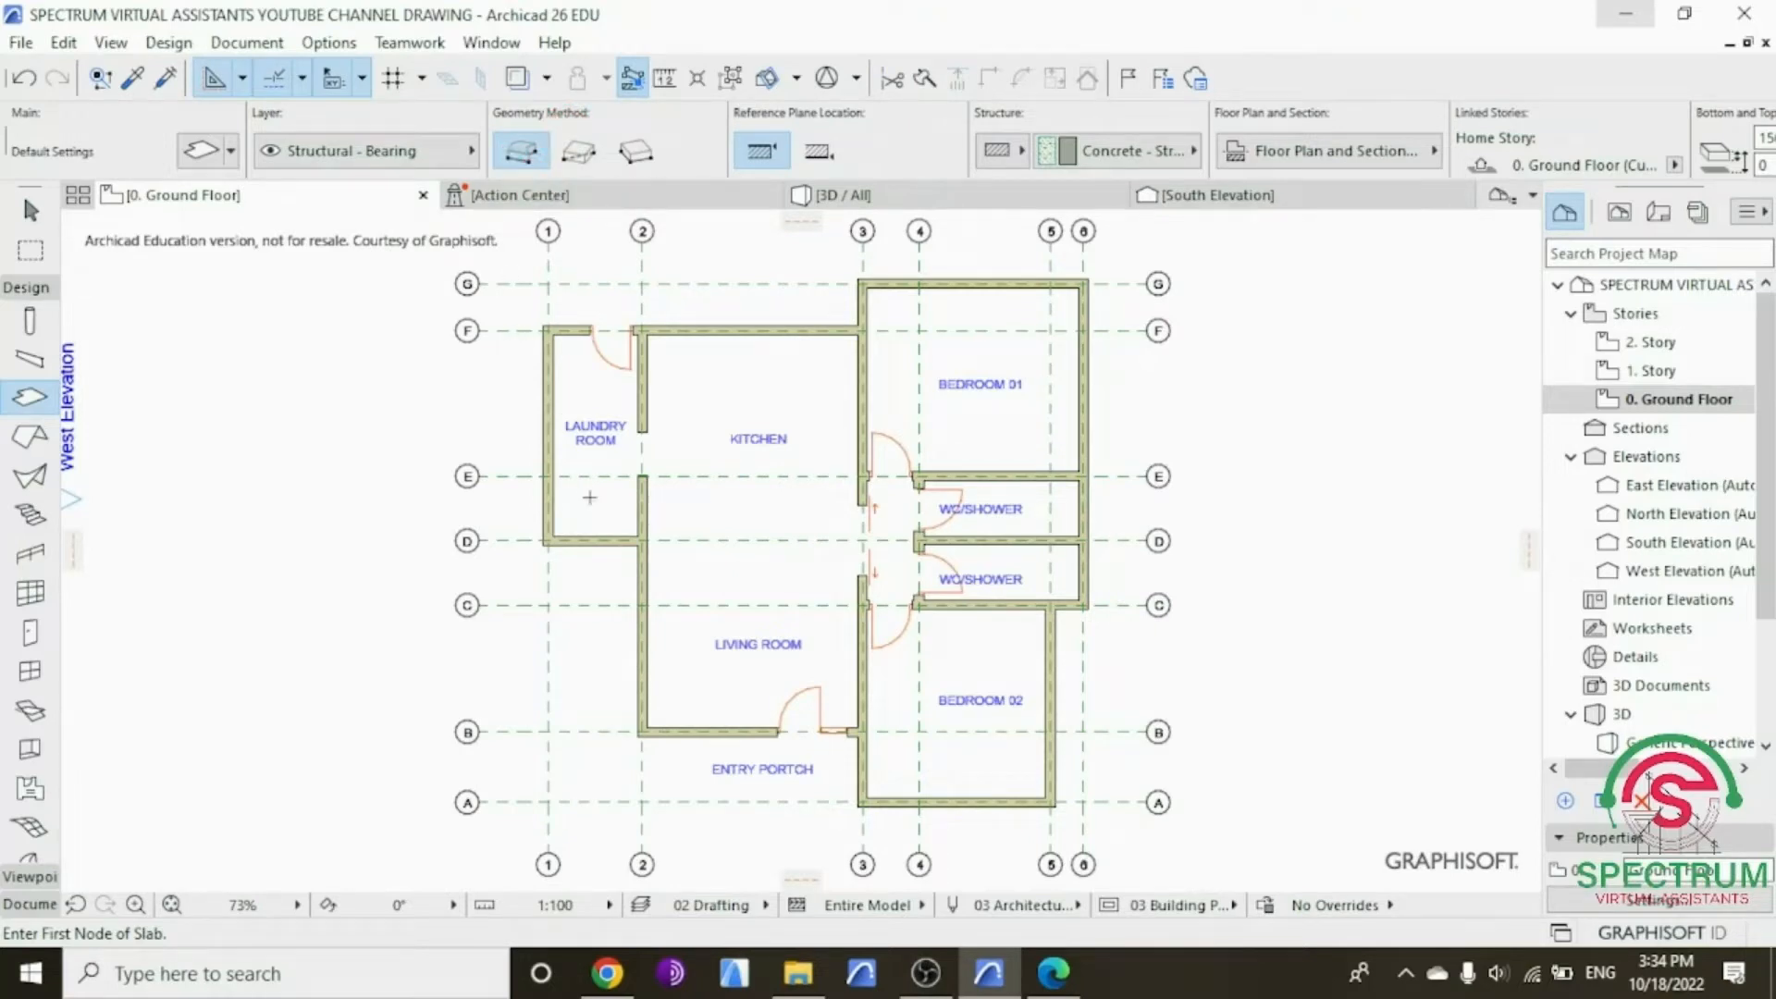
# Step: Start the slab polygon at the outer wall corner on gridlines A/3 and trace it through B/3 to B/2
pyautogui.scroll(4, 954, 743)
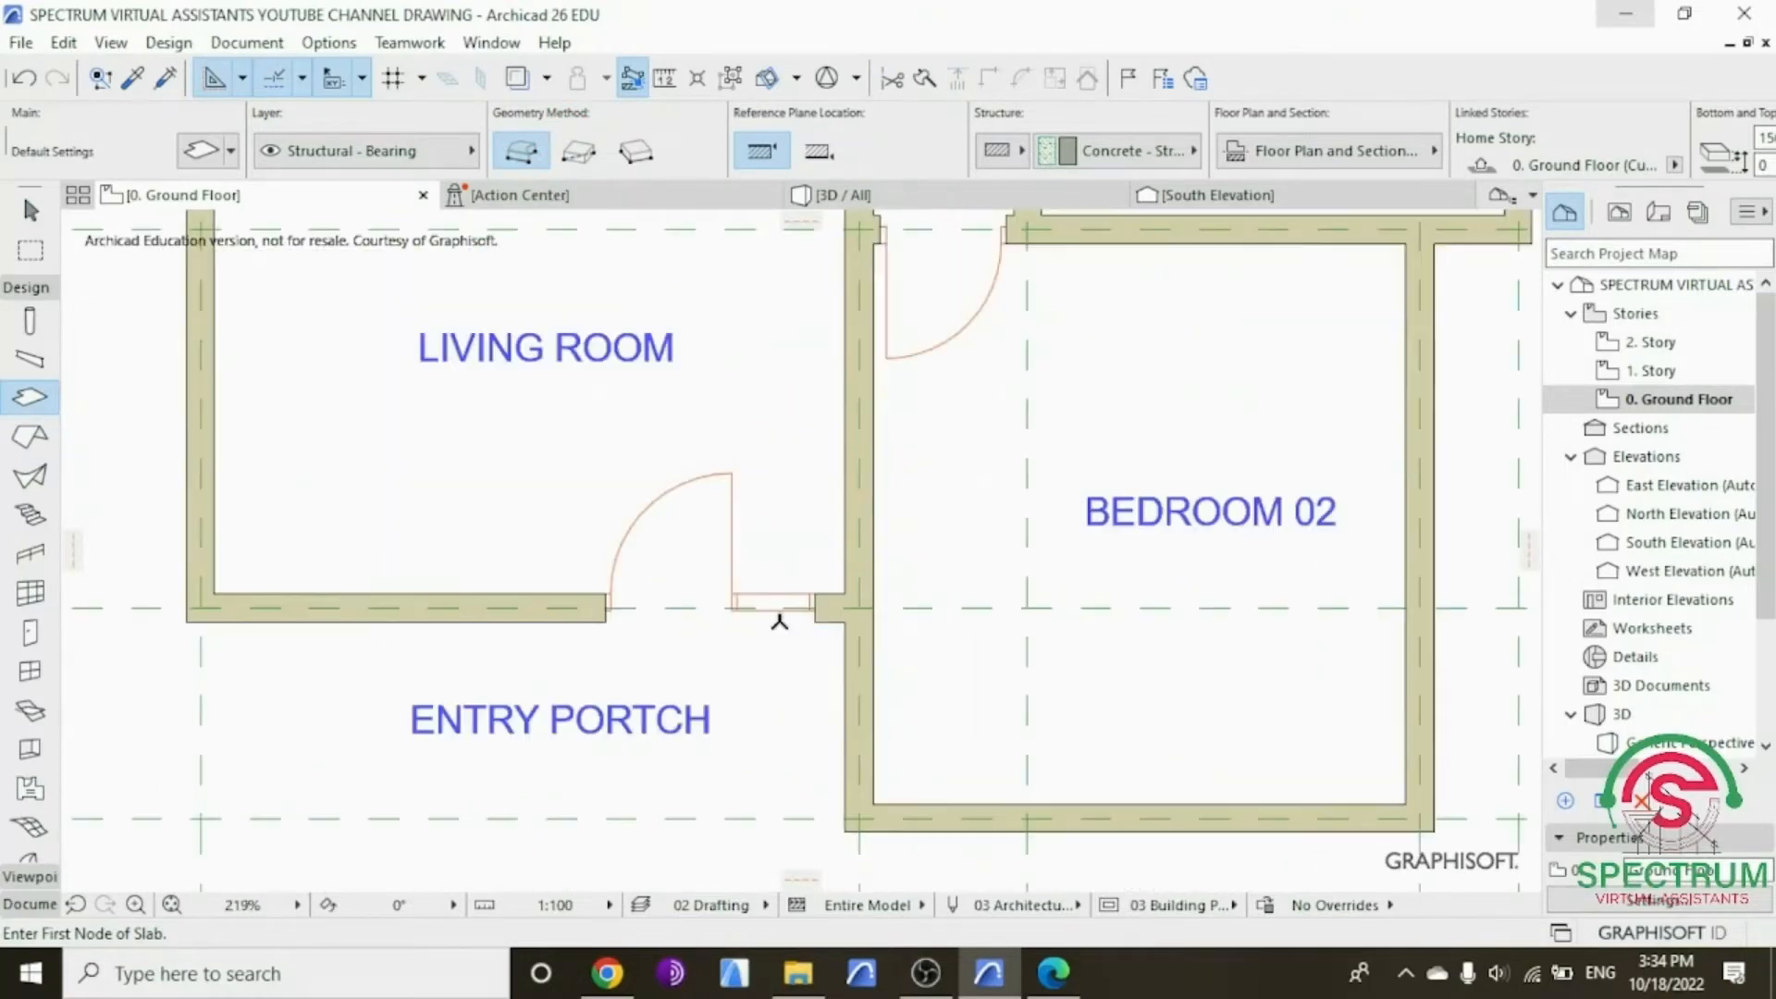
pyautogui.scroll(-2, 778, 615)
pyautogui.scroll(5, 811, 771)
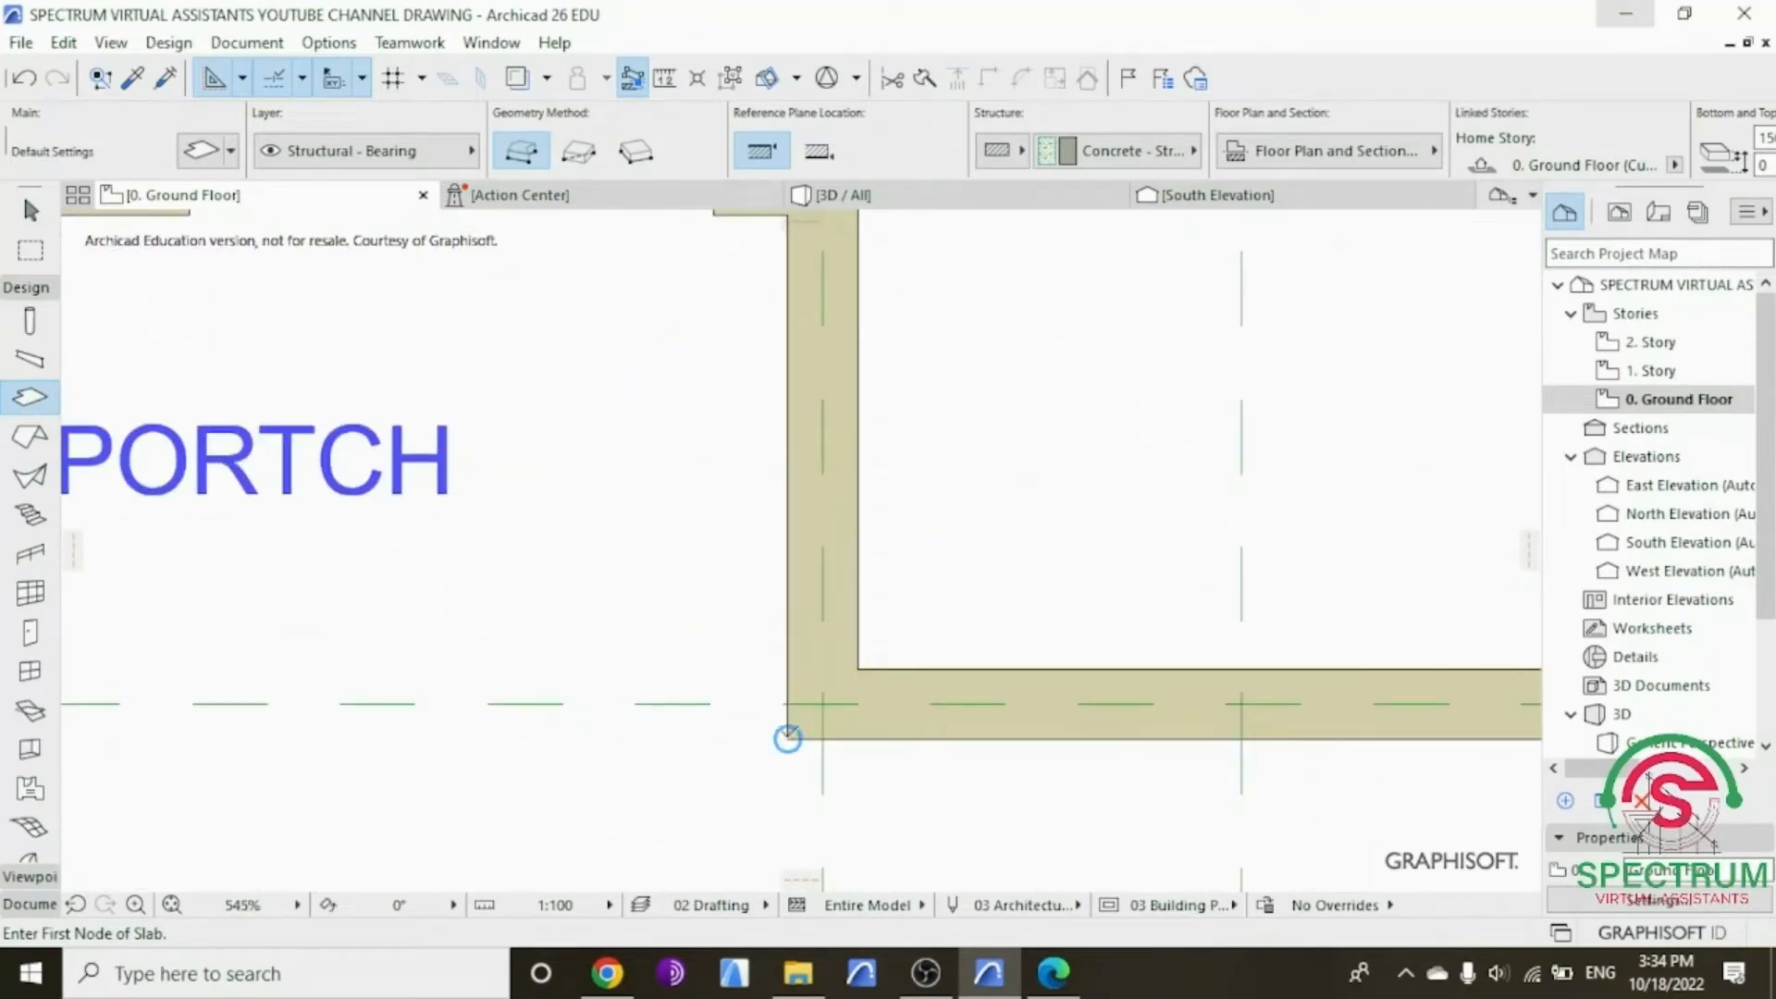
pyautogui.click(787, 737)
pyautogui.scroll(-5, 795, 735)
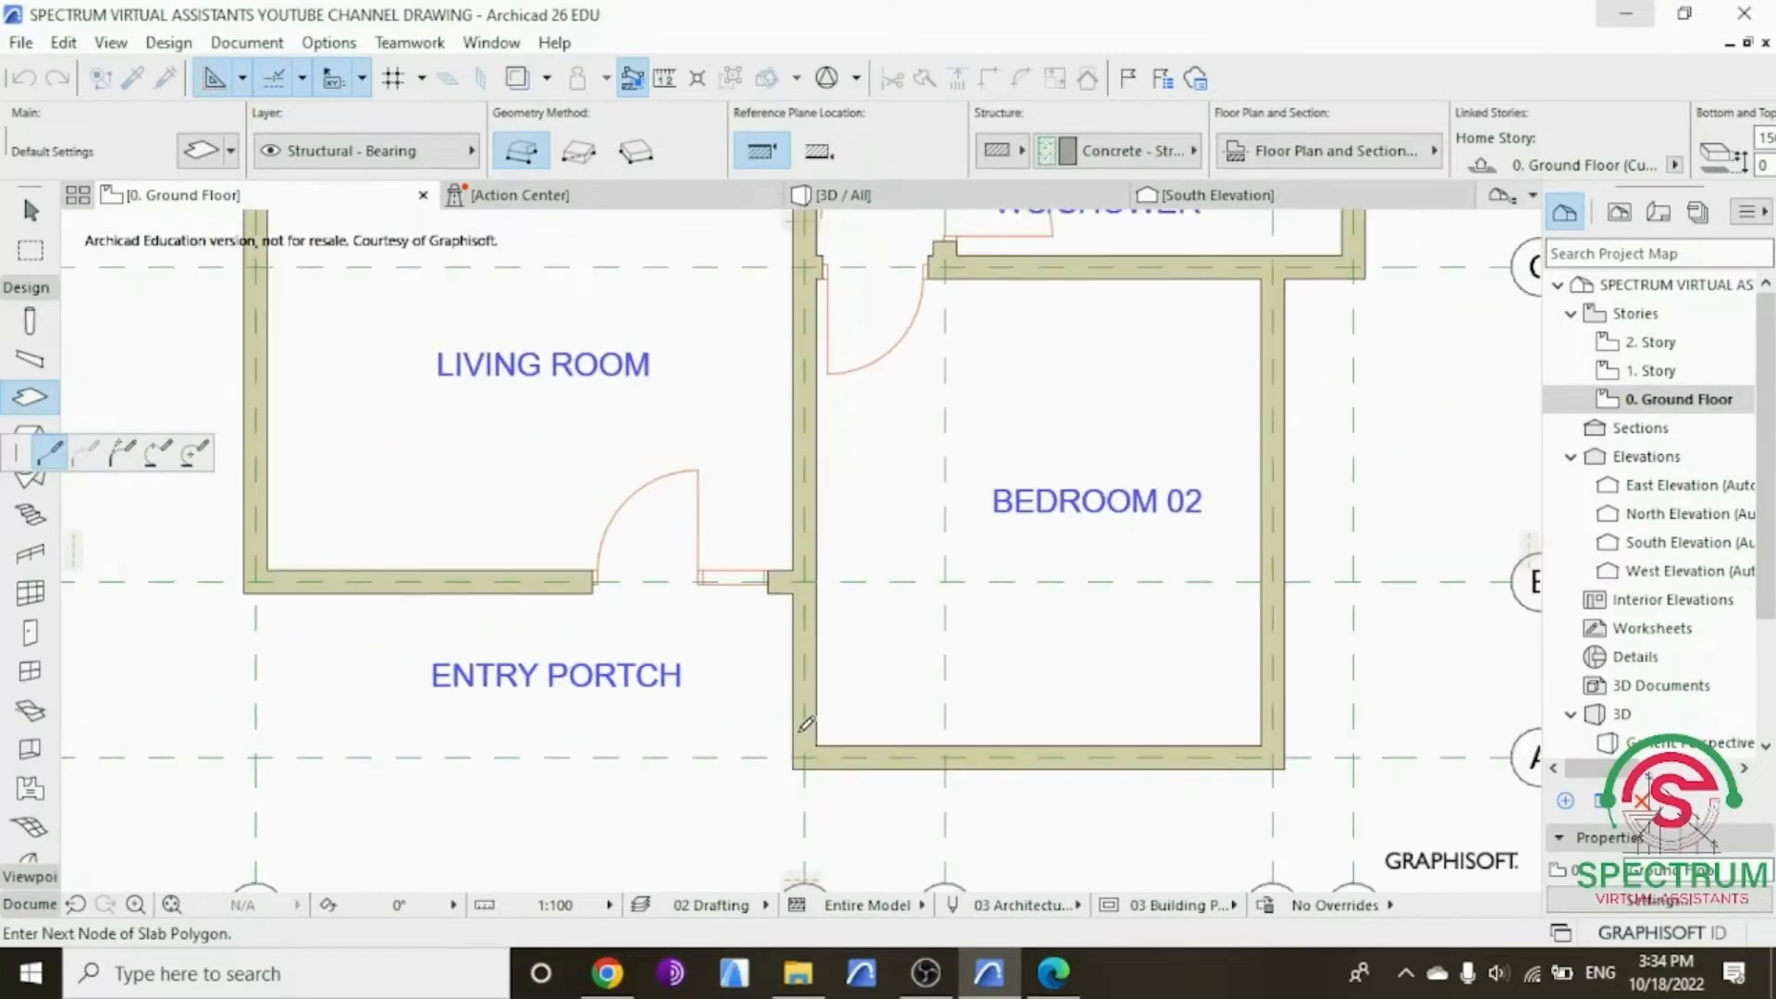
pyautogui.scroll(4, 793, 749)
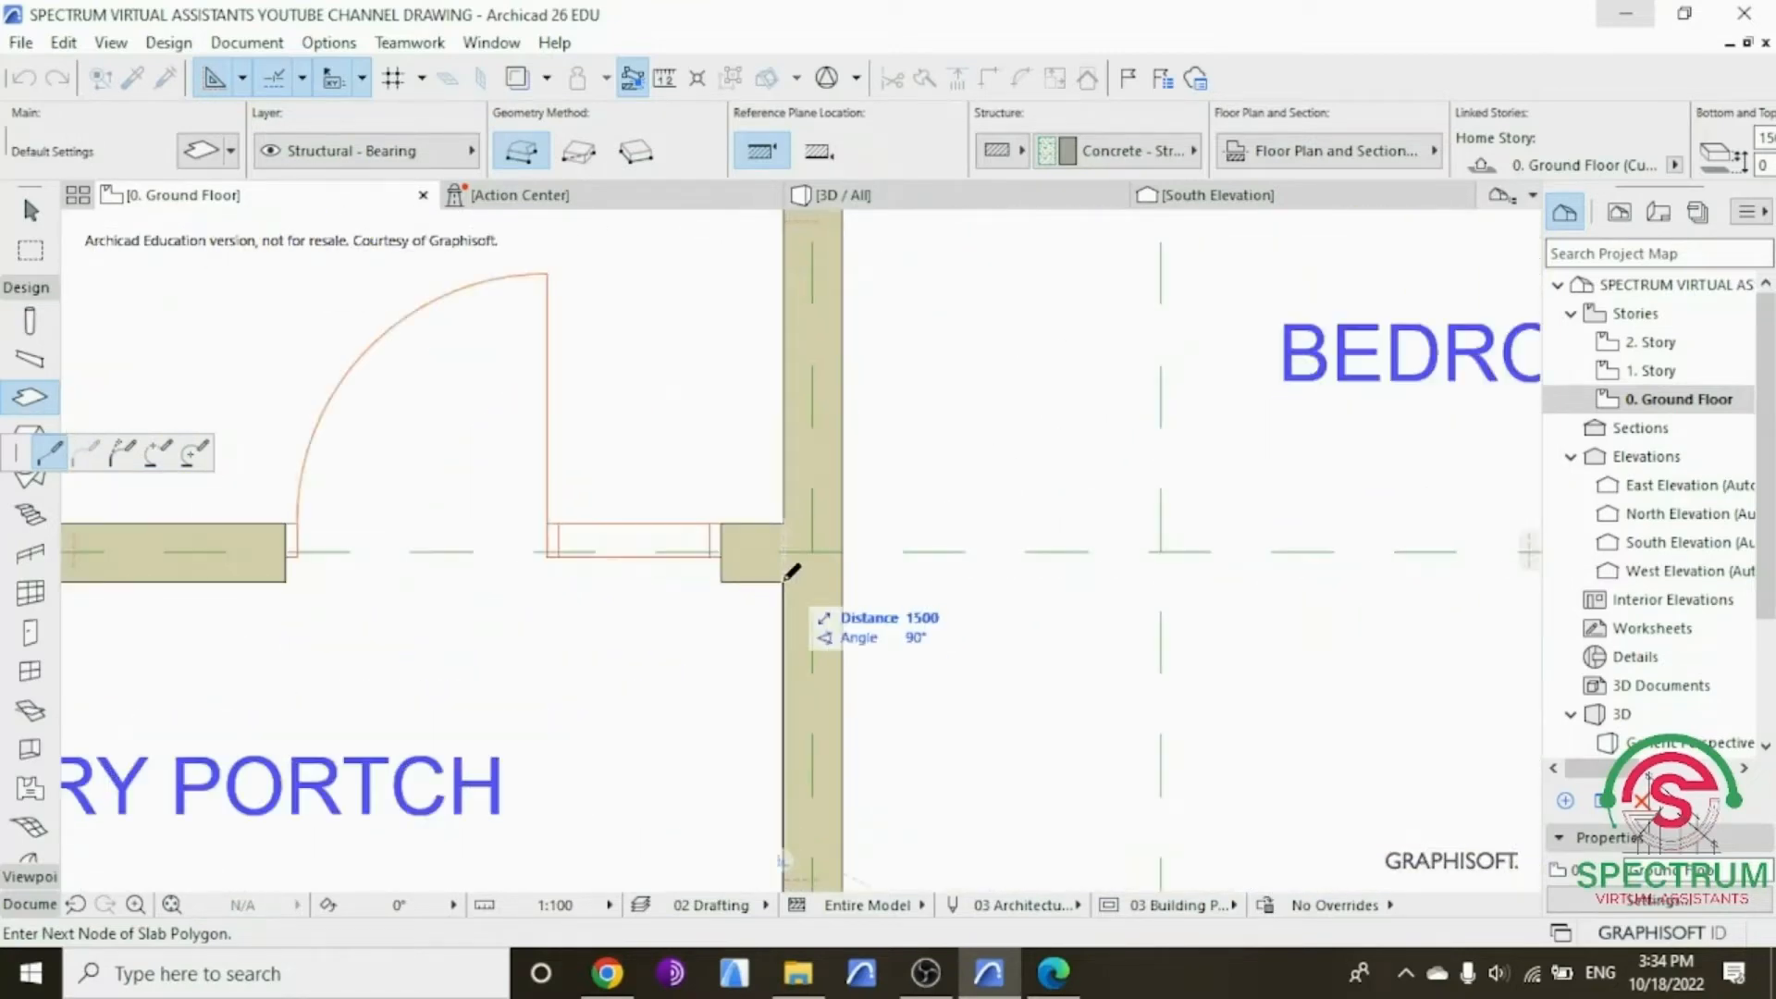
pyautogui.click(786, 577)
pyautogui.scroll(-5, 931, 567)
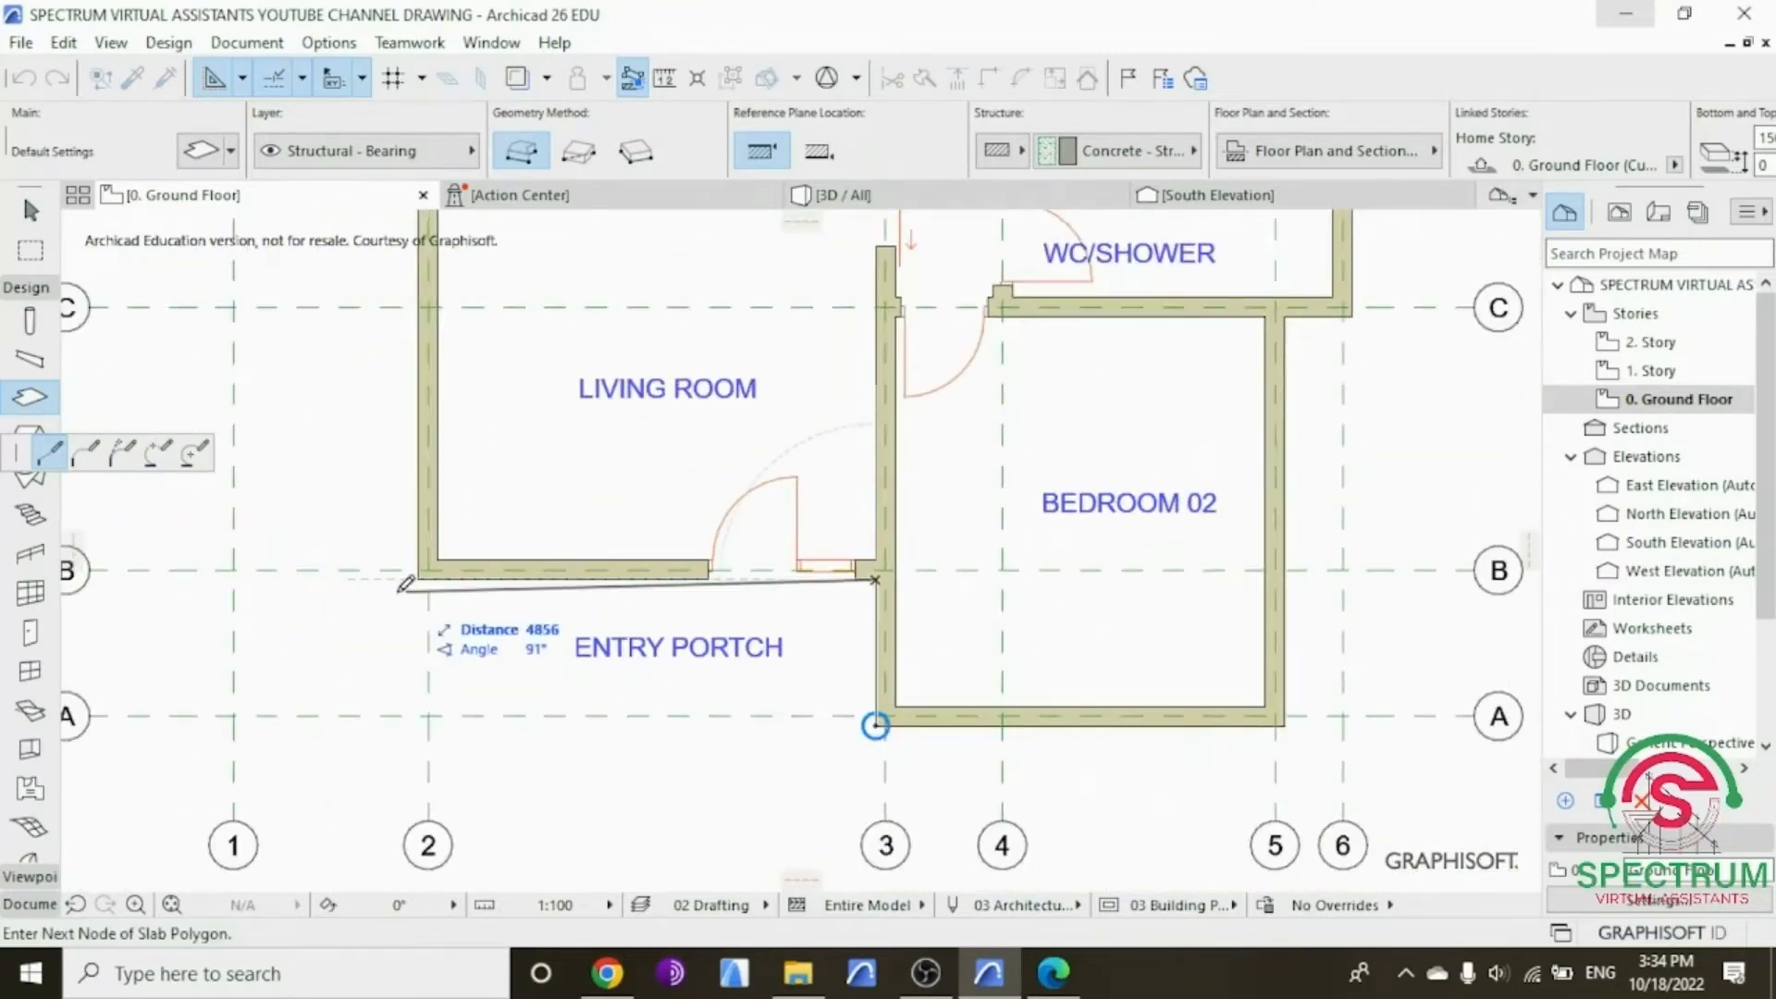
pyautogui.scroll(3, 406, 573)
pyautogui.click(419, 579)
# Step: Continue the slab outline around the laundry room through the outer wall corners at D/2, D/1 and F/1
pyautogui.scroll(-2, 441, 658)
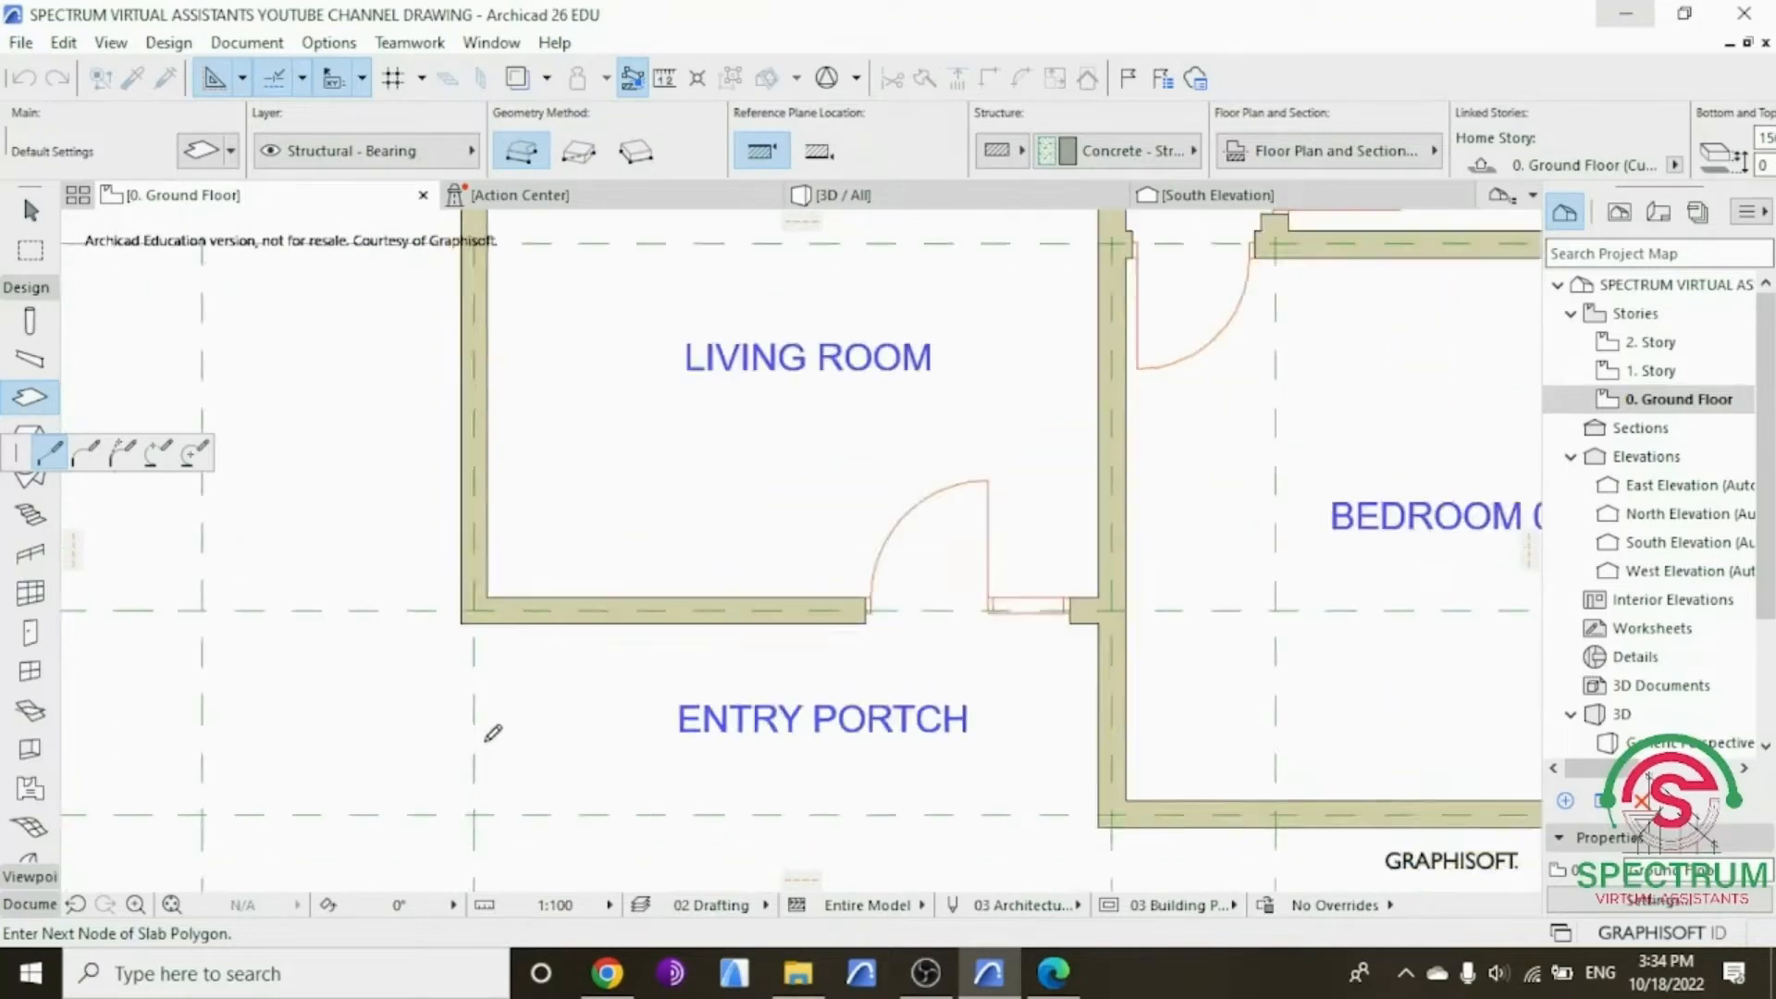
pyautogui.scroll(-3, 491, 730)
pyautogui.scroll(5, 468, 491)
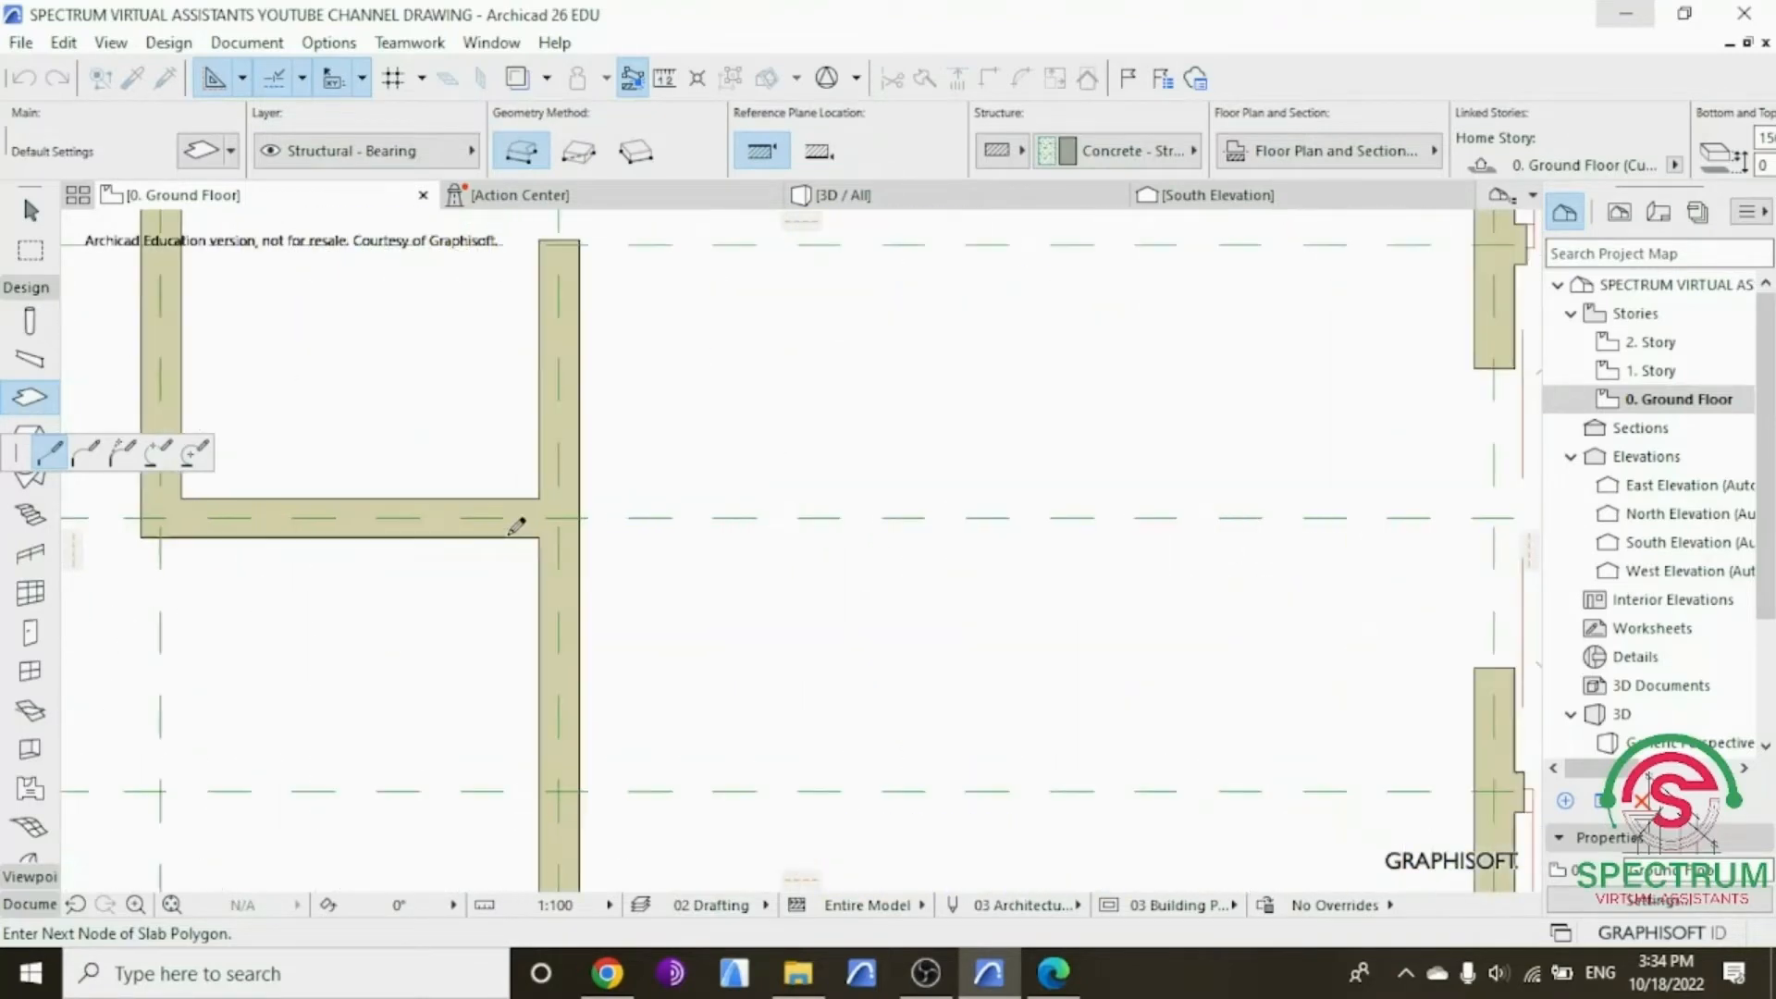
pyautogui.click(539, 537)
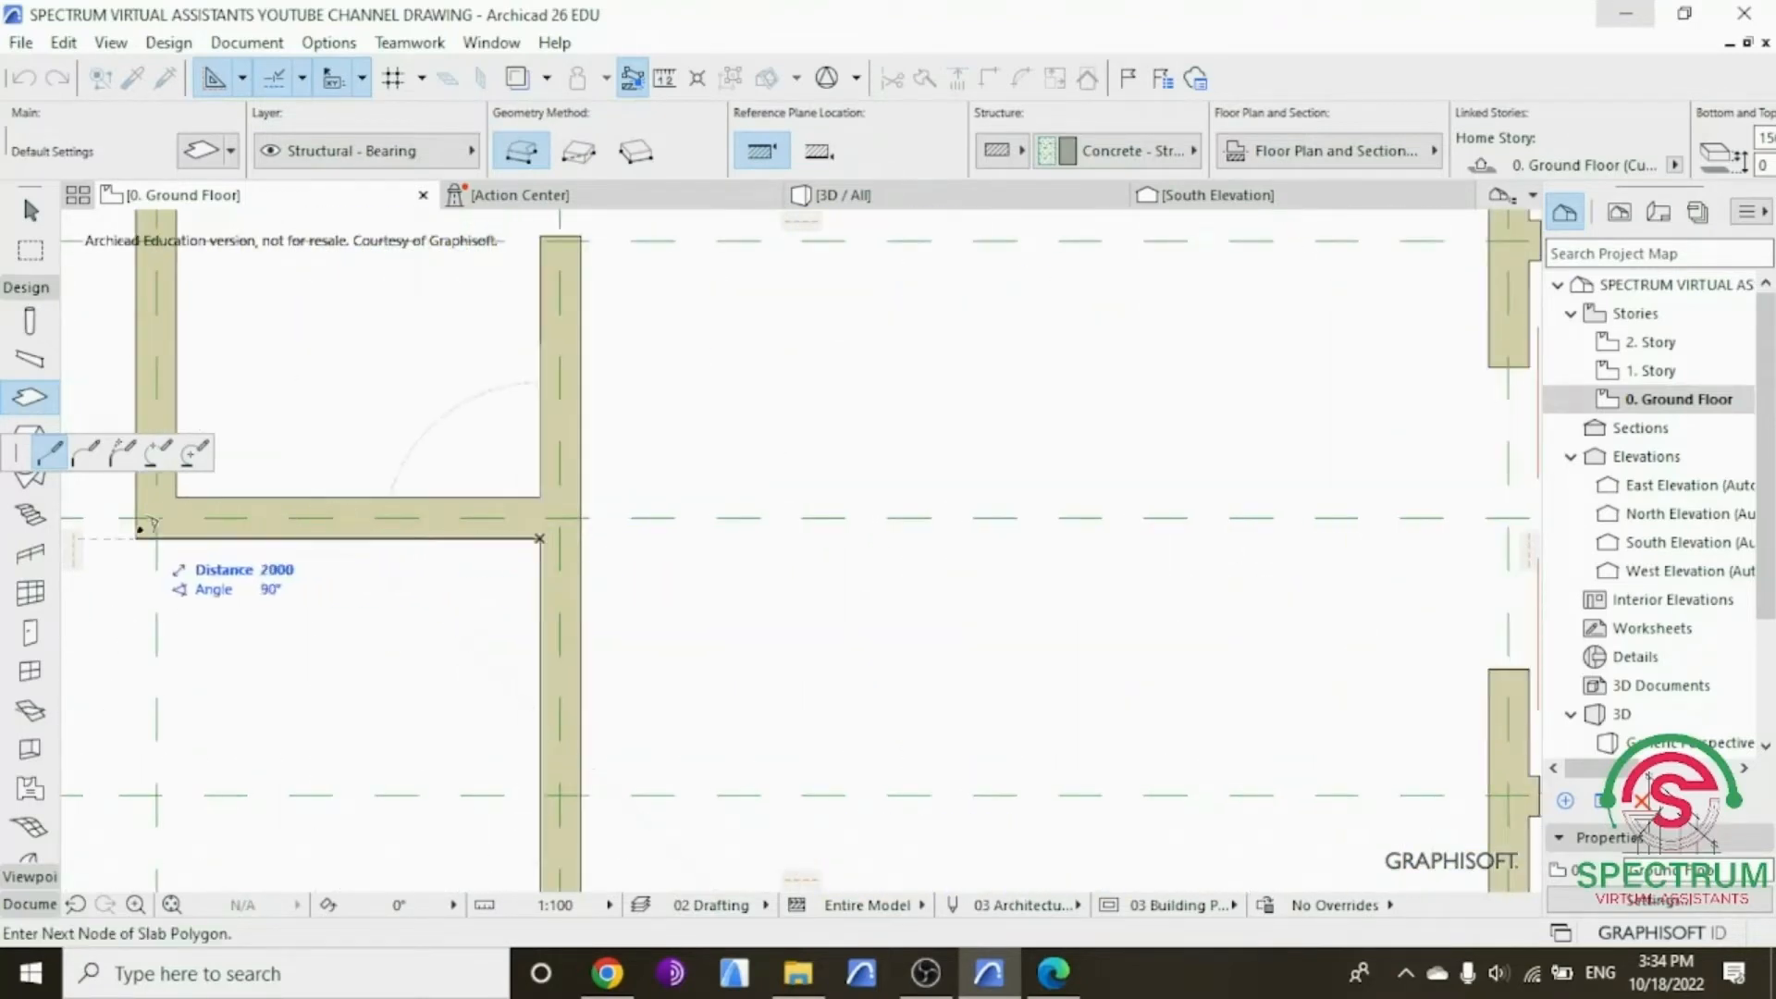
pyautogui.scroll(-3, 385, 710)
pyautogui.scroll(4, 326, 393)
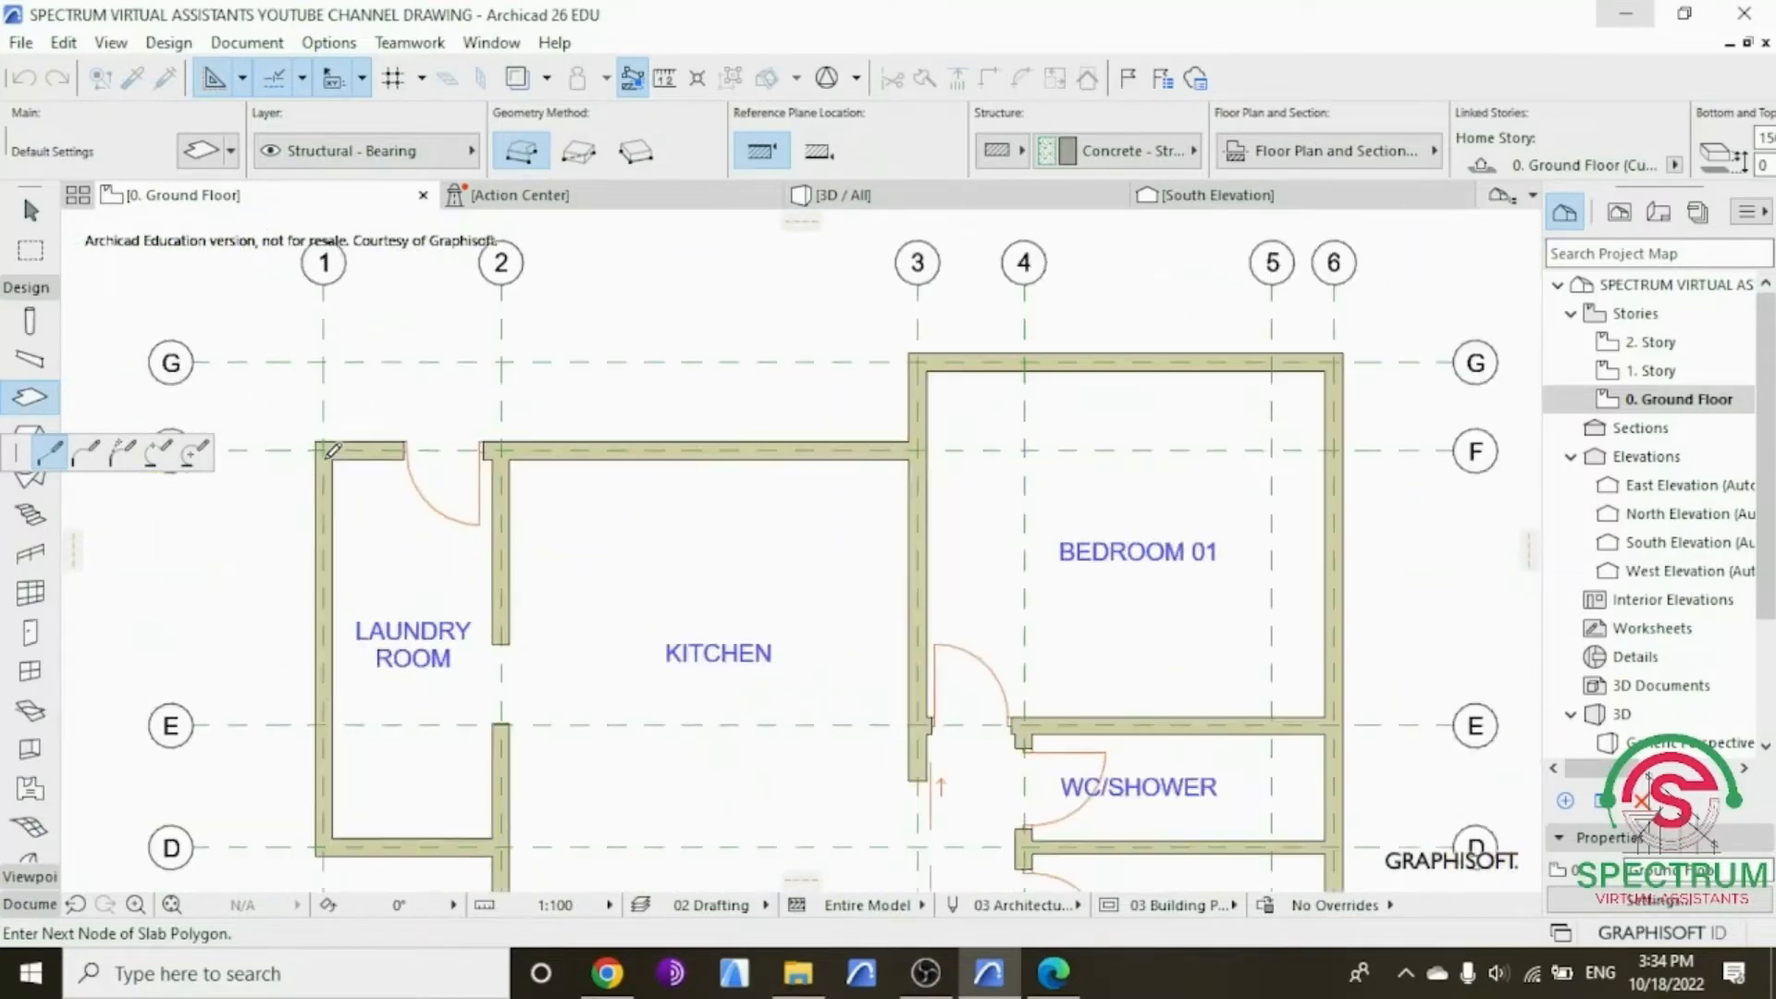
pyautogui.scroll(3, 331, 450)
pyautogui.click(308, 427)
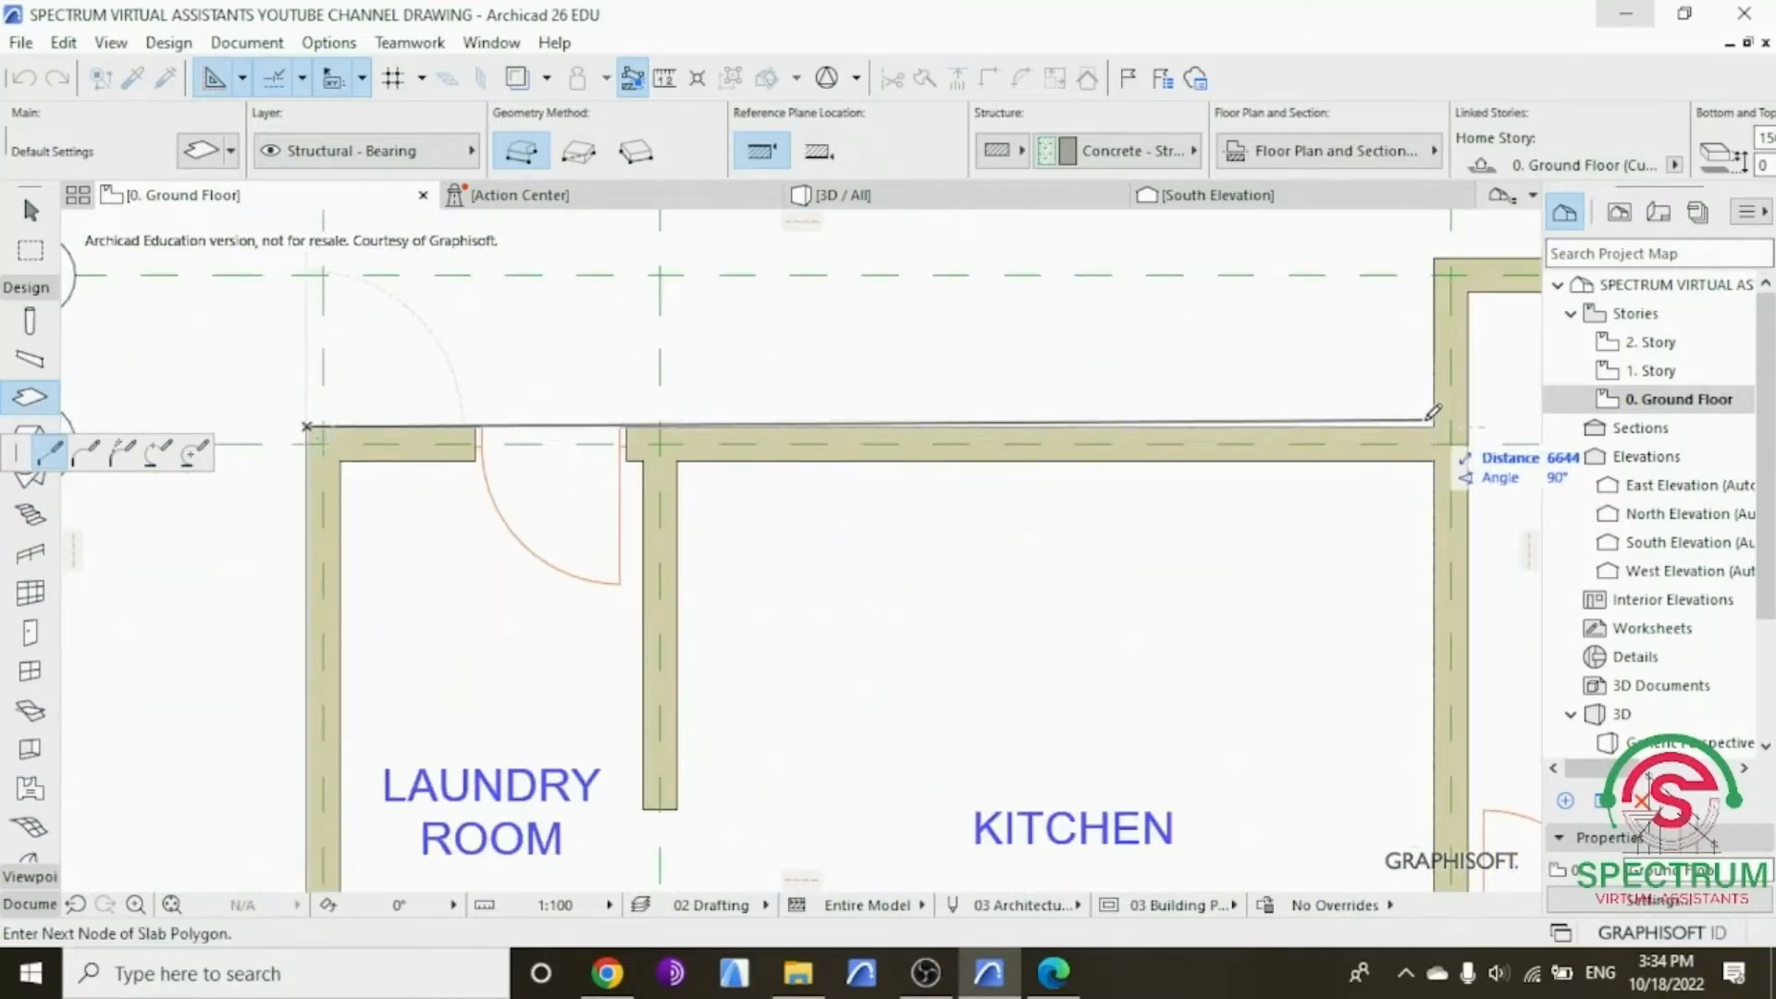
# Step: Extend the slab outline along the kitchen and Bedroom 01 outer walls through the corners at F/3, G/3 and G/6
pyautogui.click(1433, 423)
pyautogui.click(1432, 260)
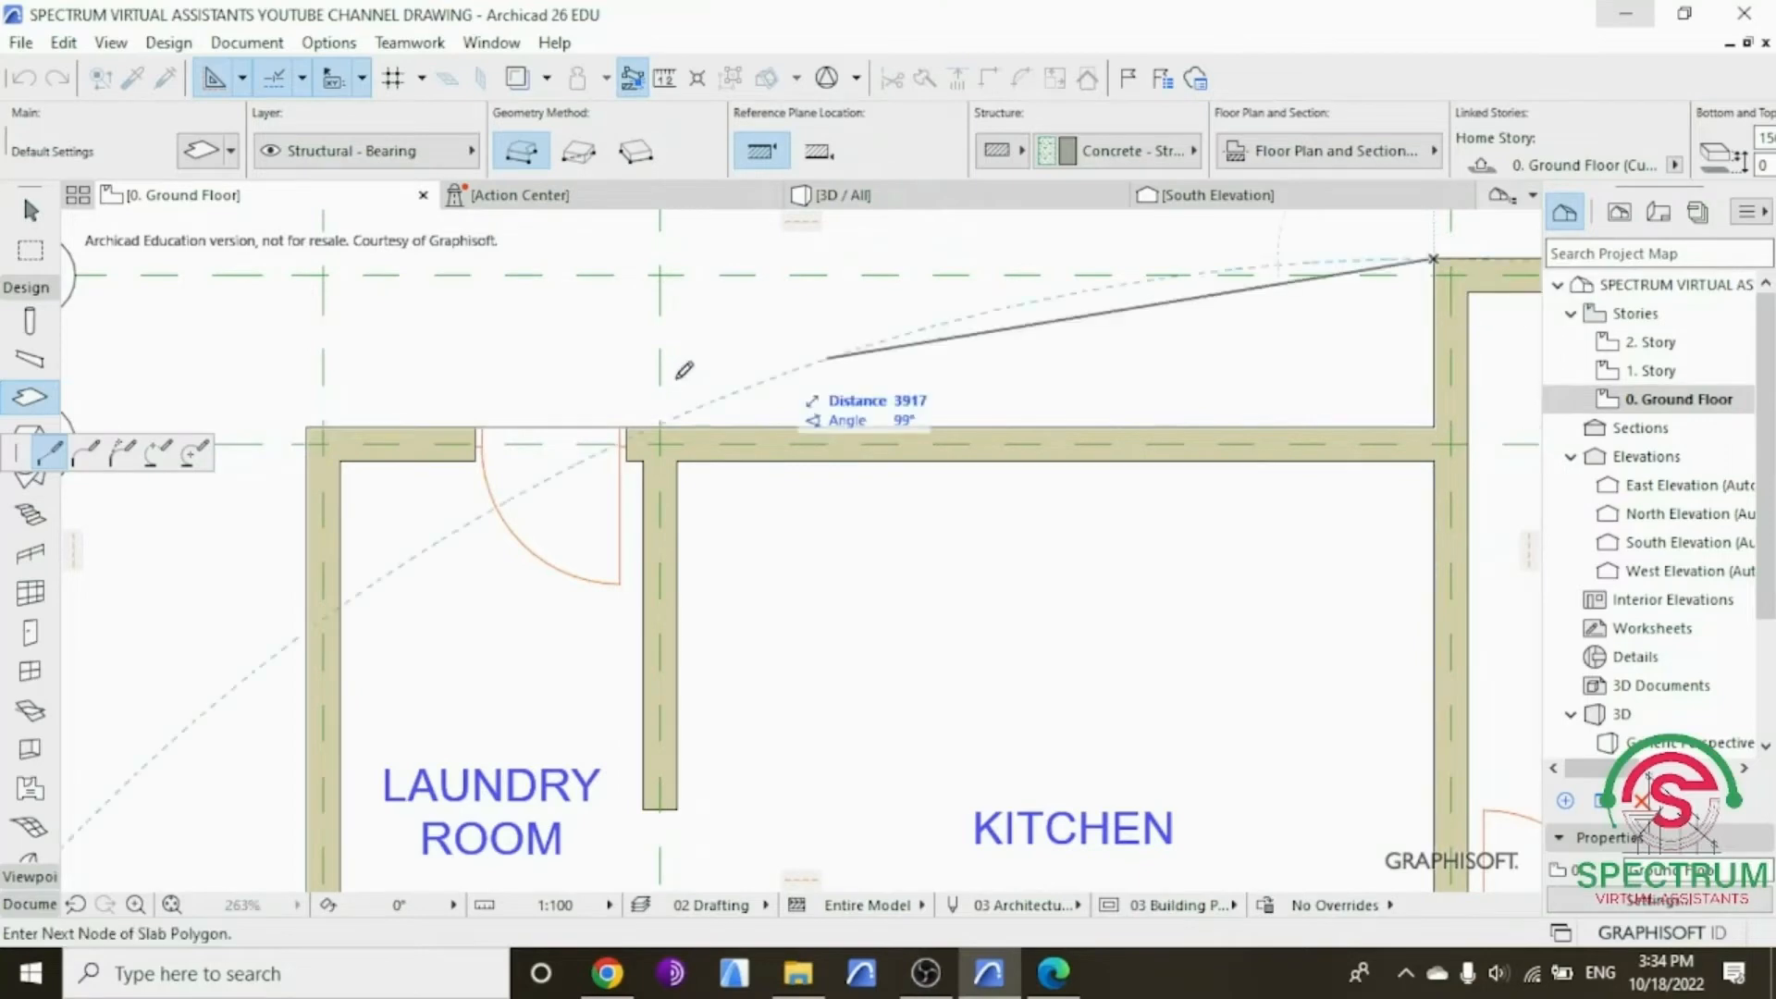
pyautogui.scroll(-4, 555, 375)
pyautogui.scroll(5, 939, 347)
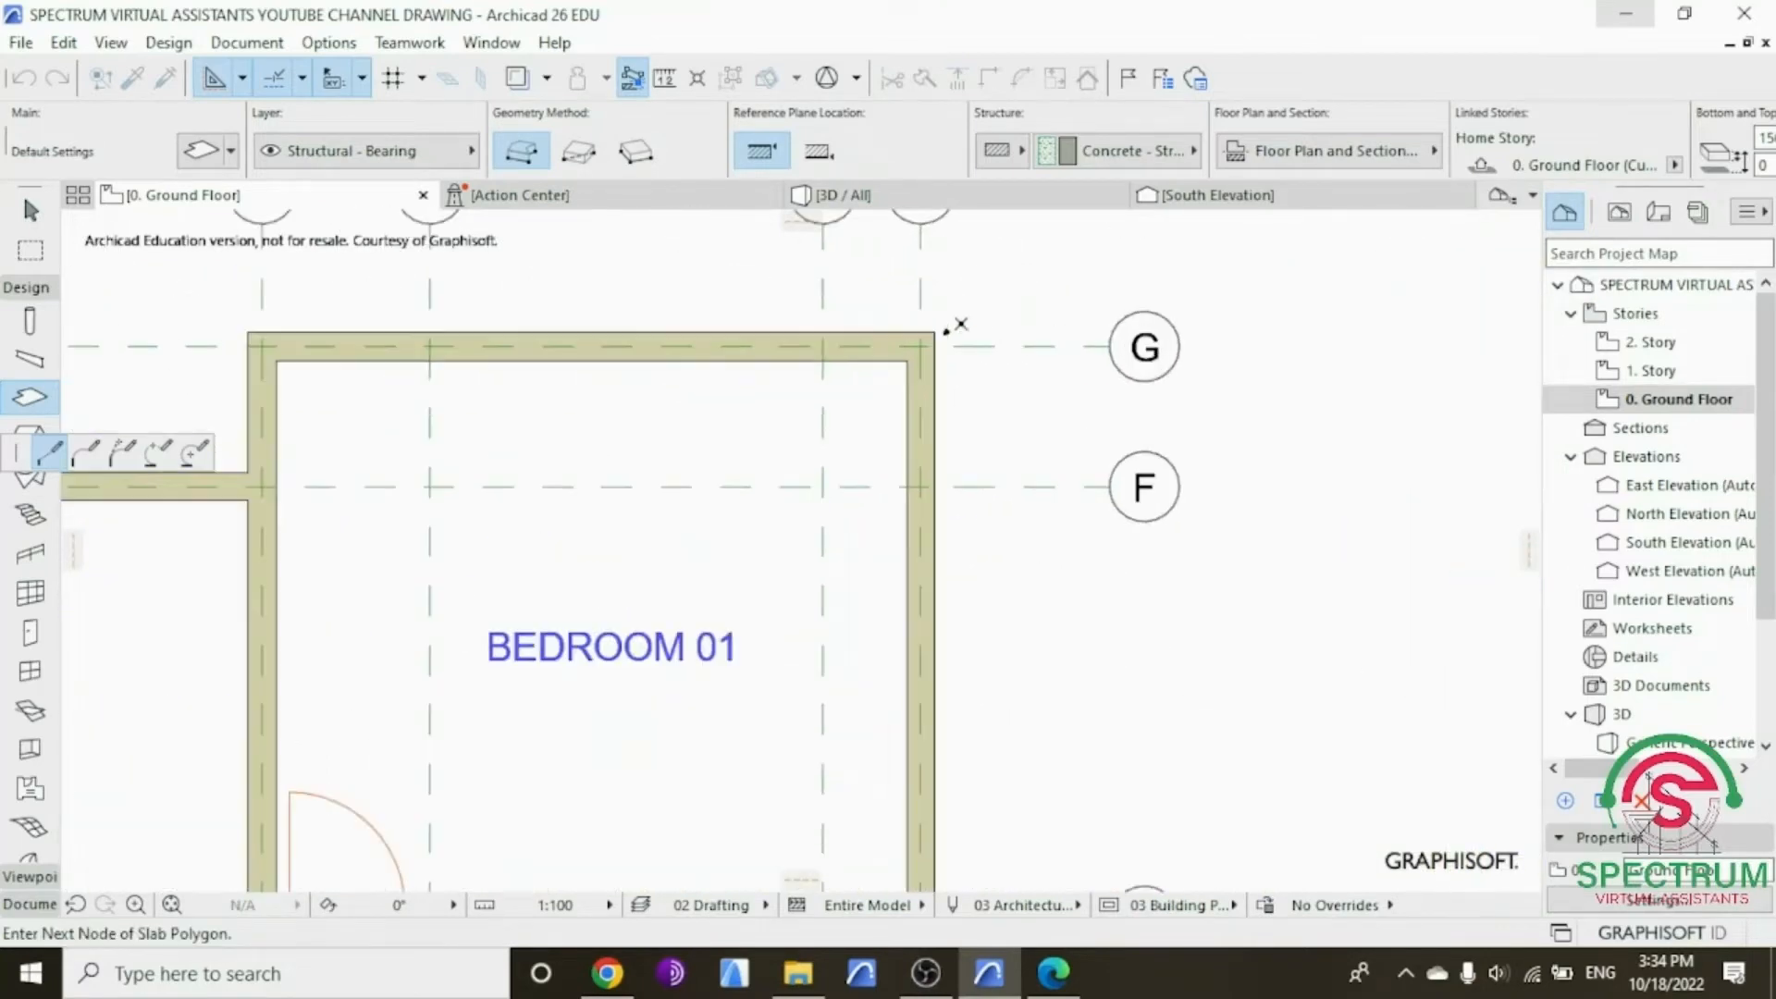
pyautogui.click(936, 331)
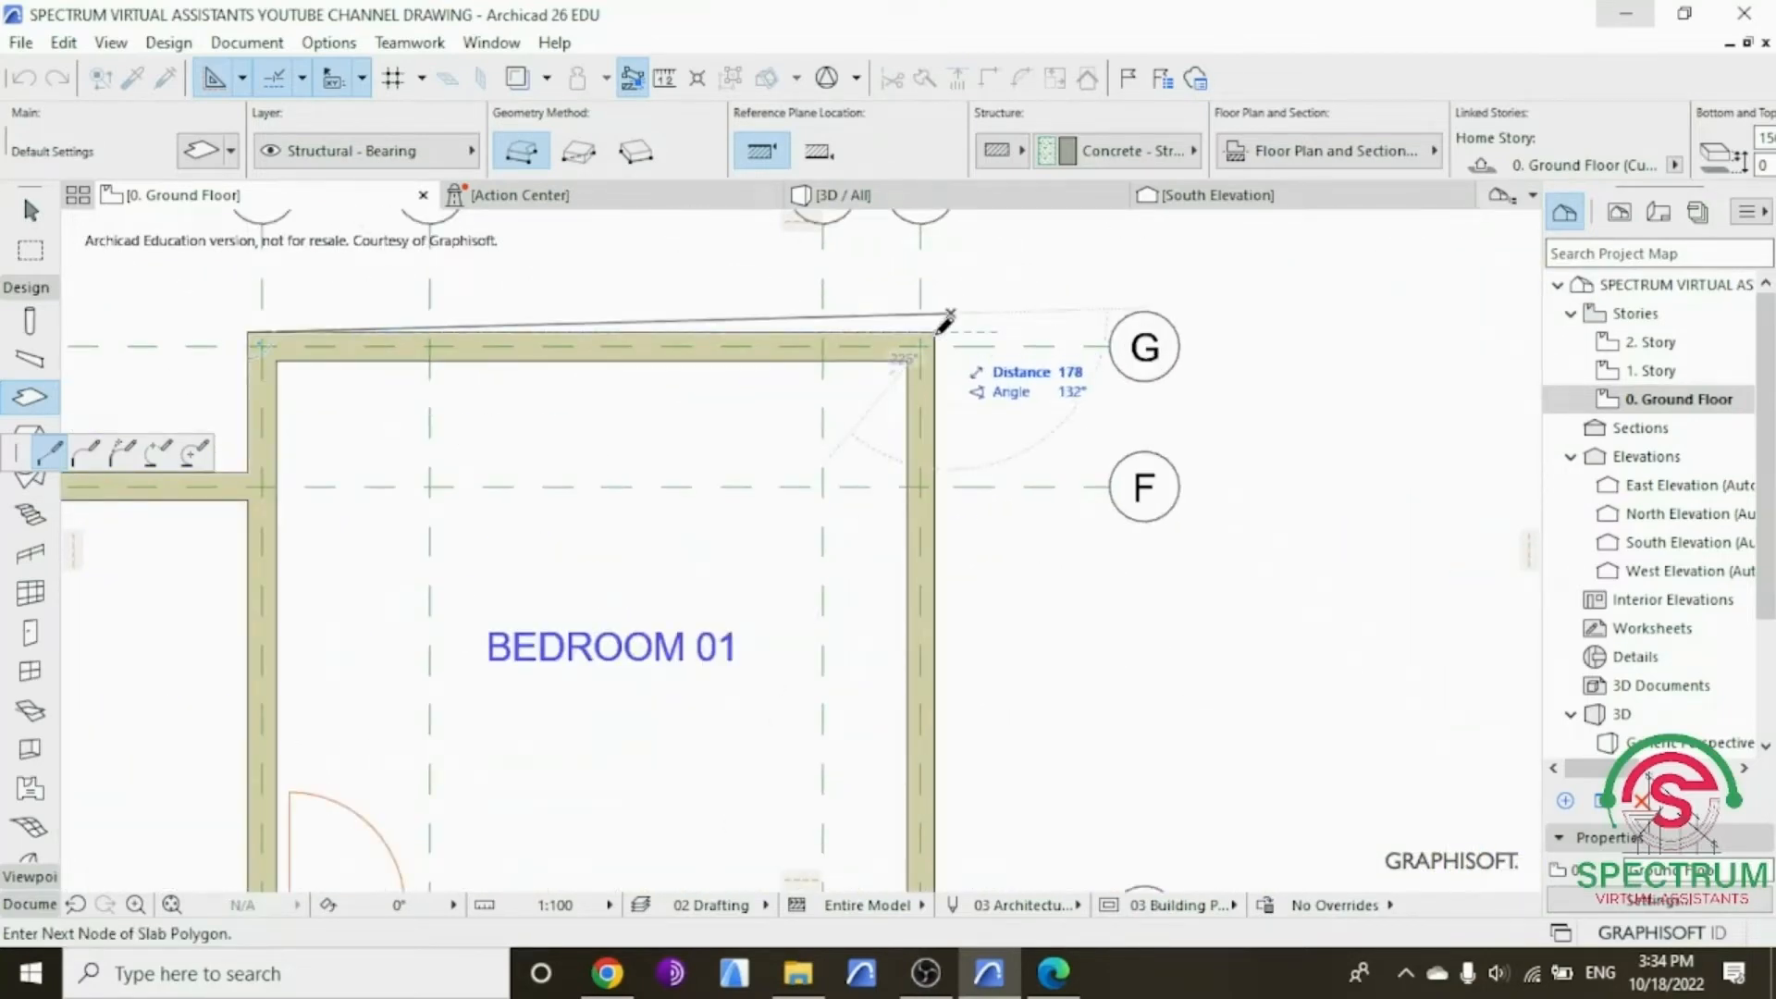
# Step: Trace the slab outline through the outer corners at C/6, C/5 and A/5, and close it at the A/3 starting corner
pyautogui.scroll(-2, 940, 324)
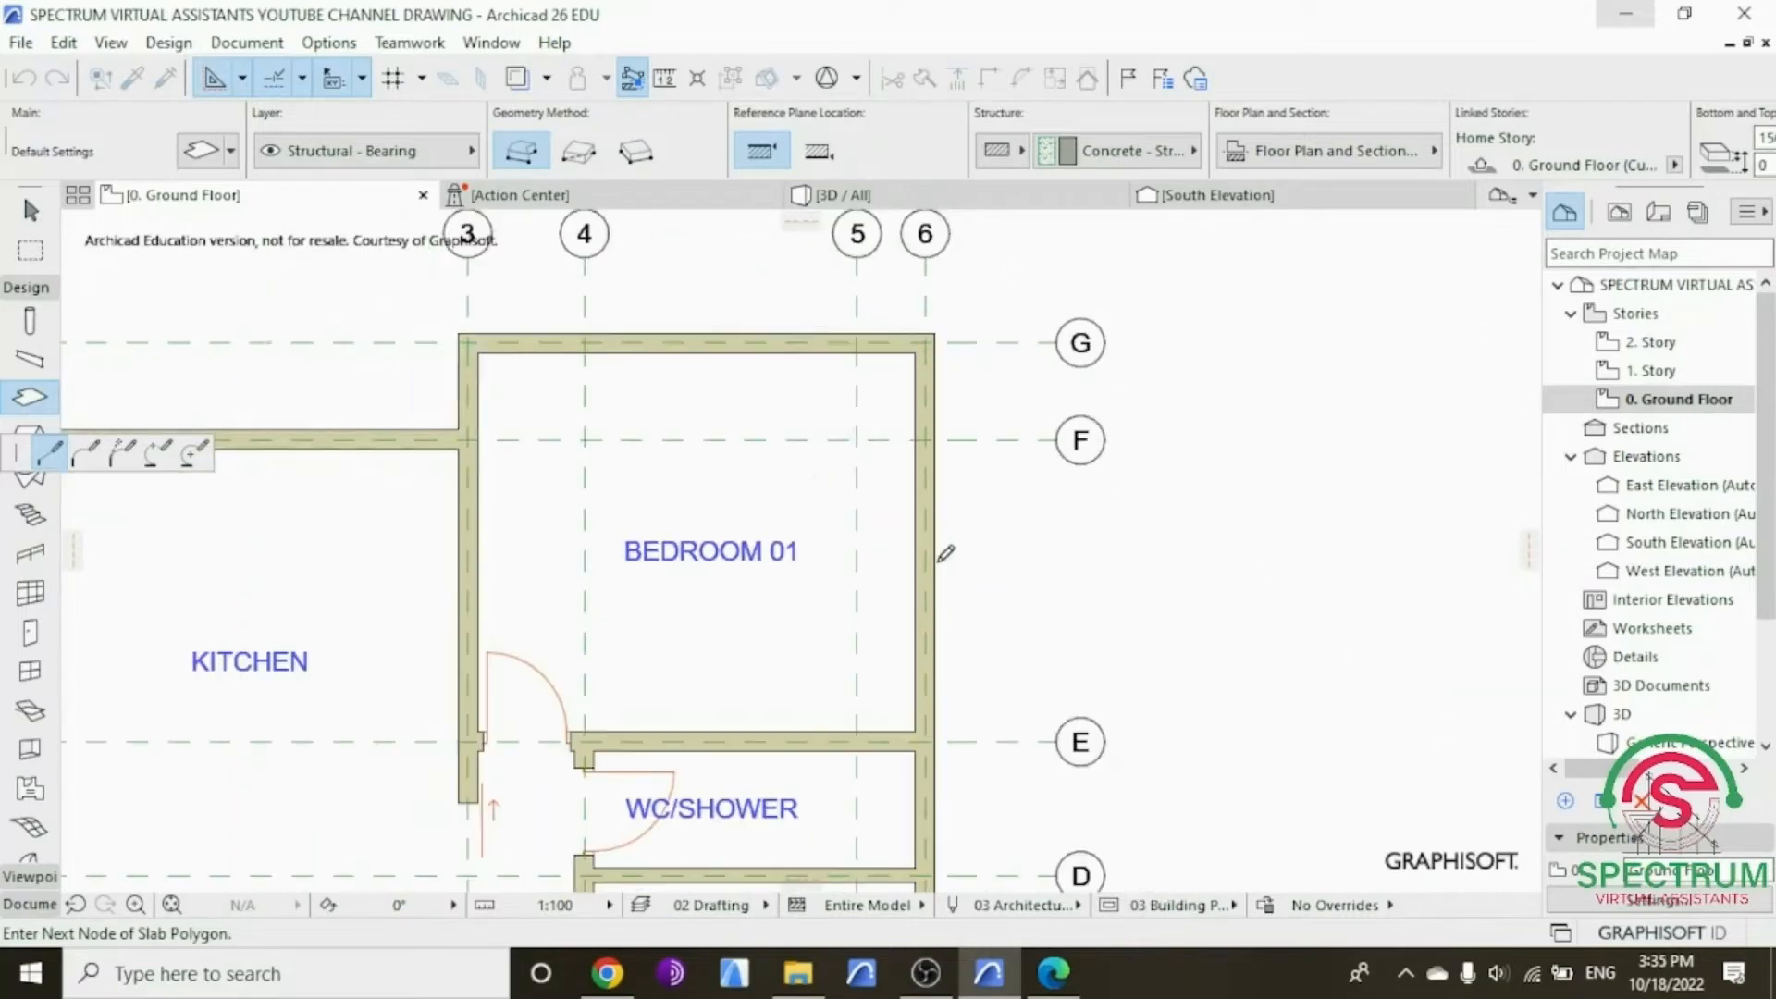
pyautogui.scroll(-2, 928, 573)
pyautogui.scroll(4, 936, 821)
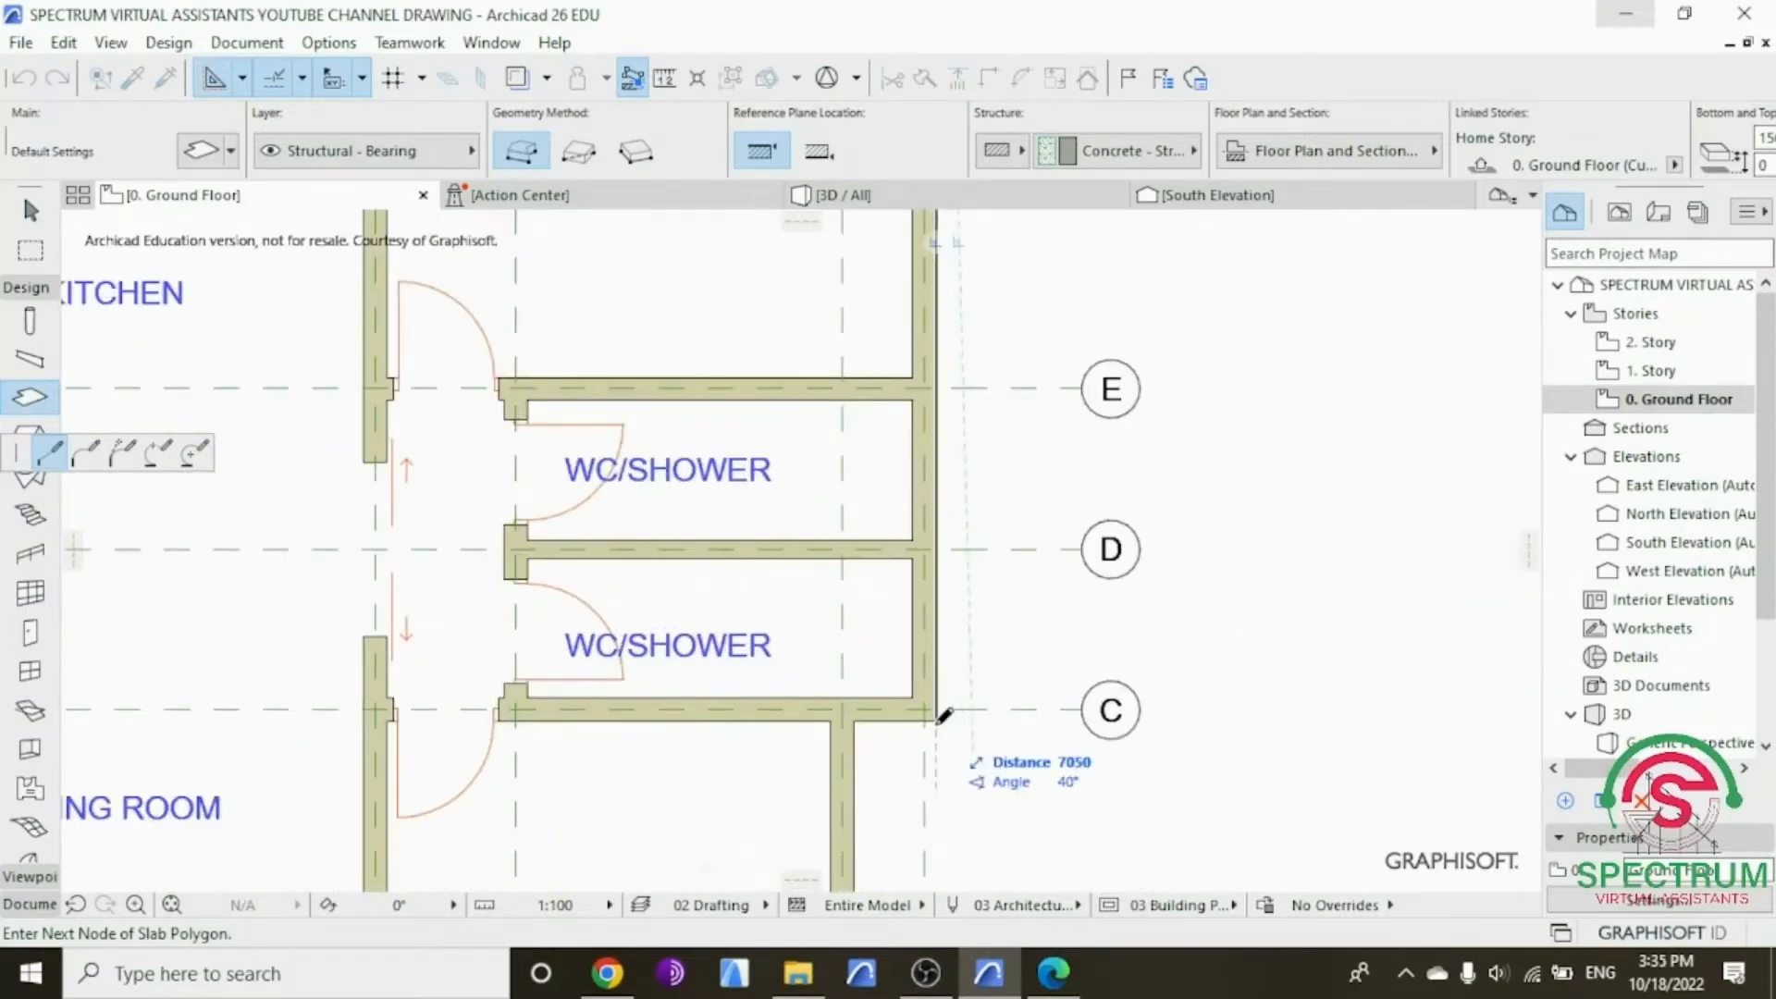
pyautogui.click(855, 722)
pyautogui.scroll(-3, 842, 582)
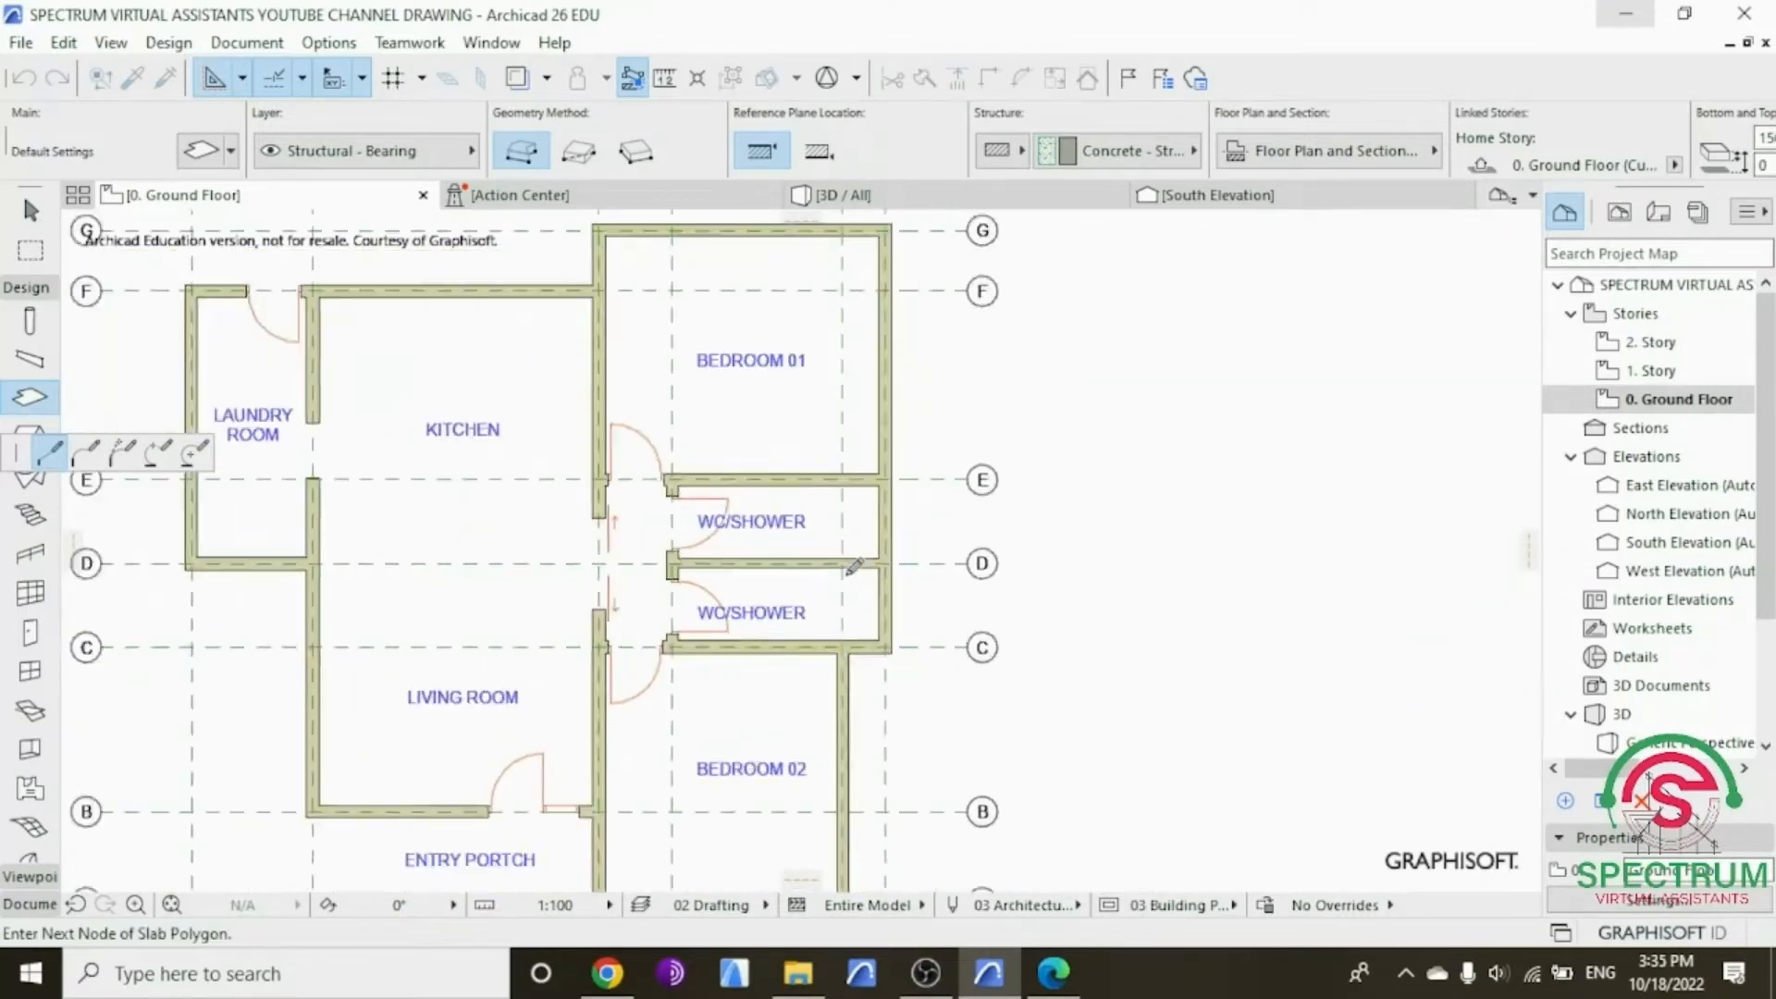
pyautogui.scroll(4, 851, 783)
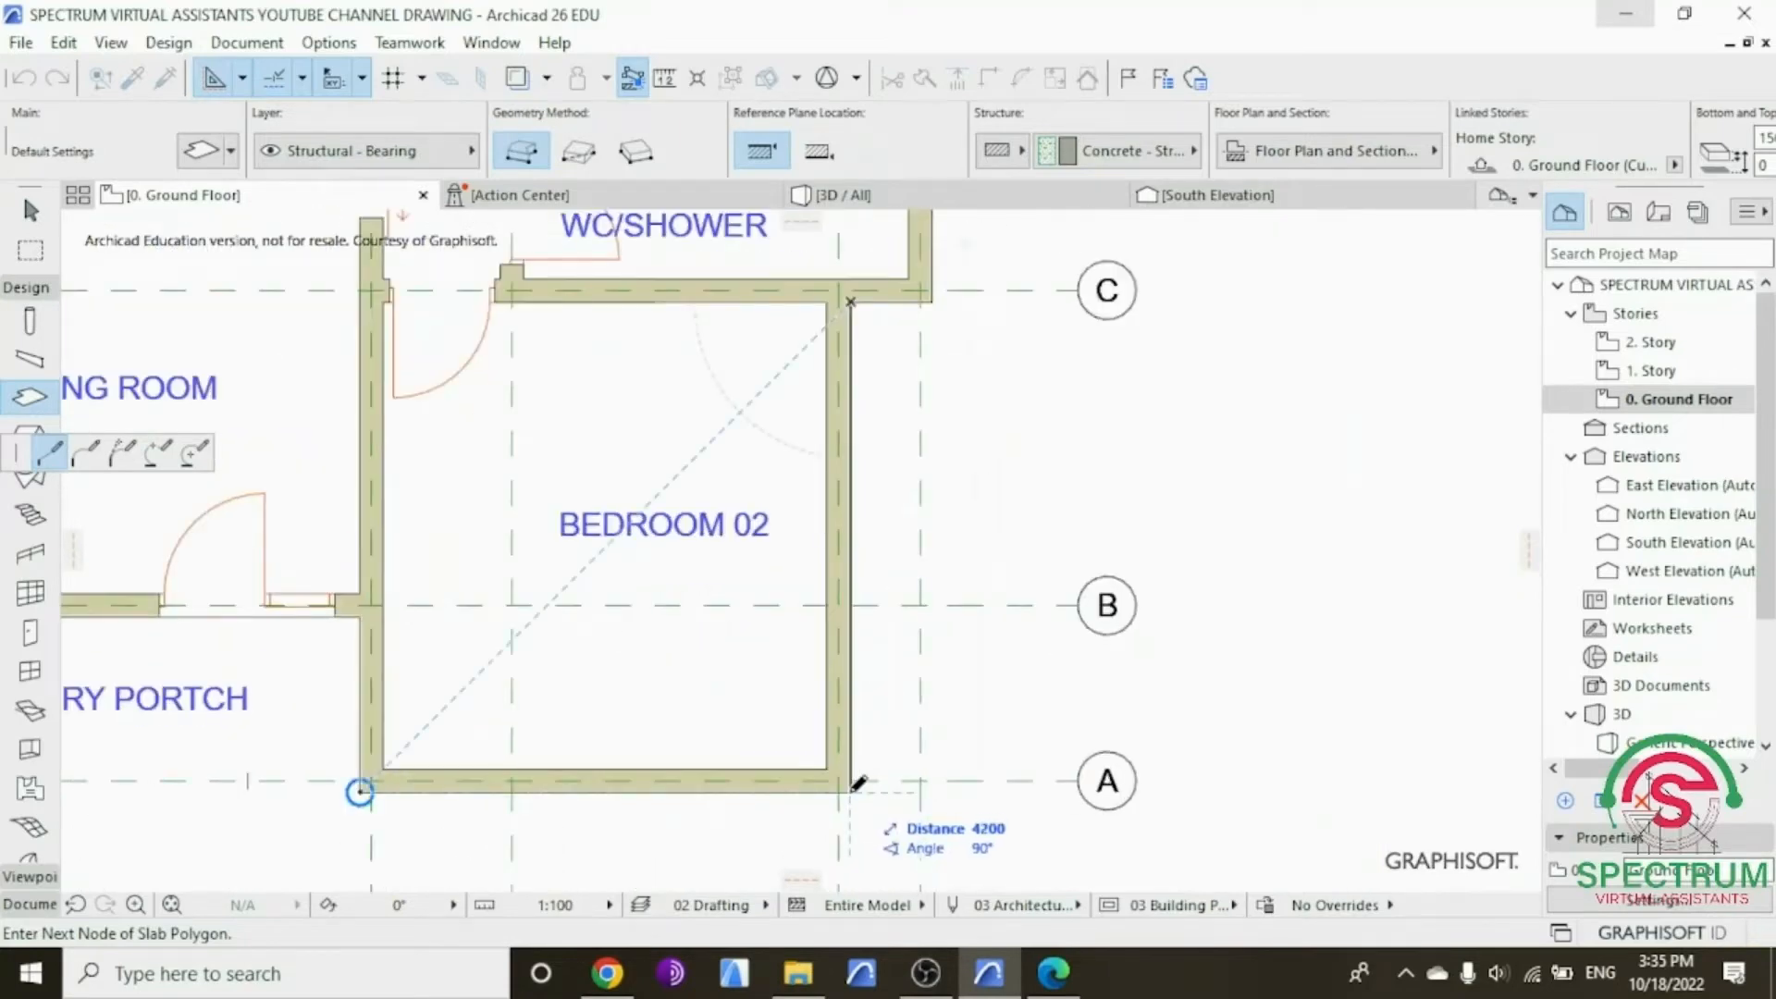
pyautogui.click(847, 788)
pyautogui.click(360, 792)
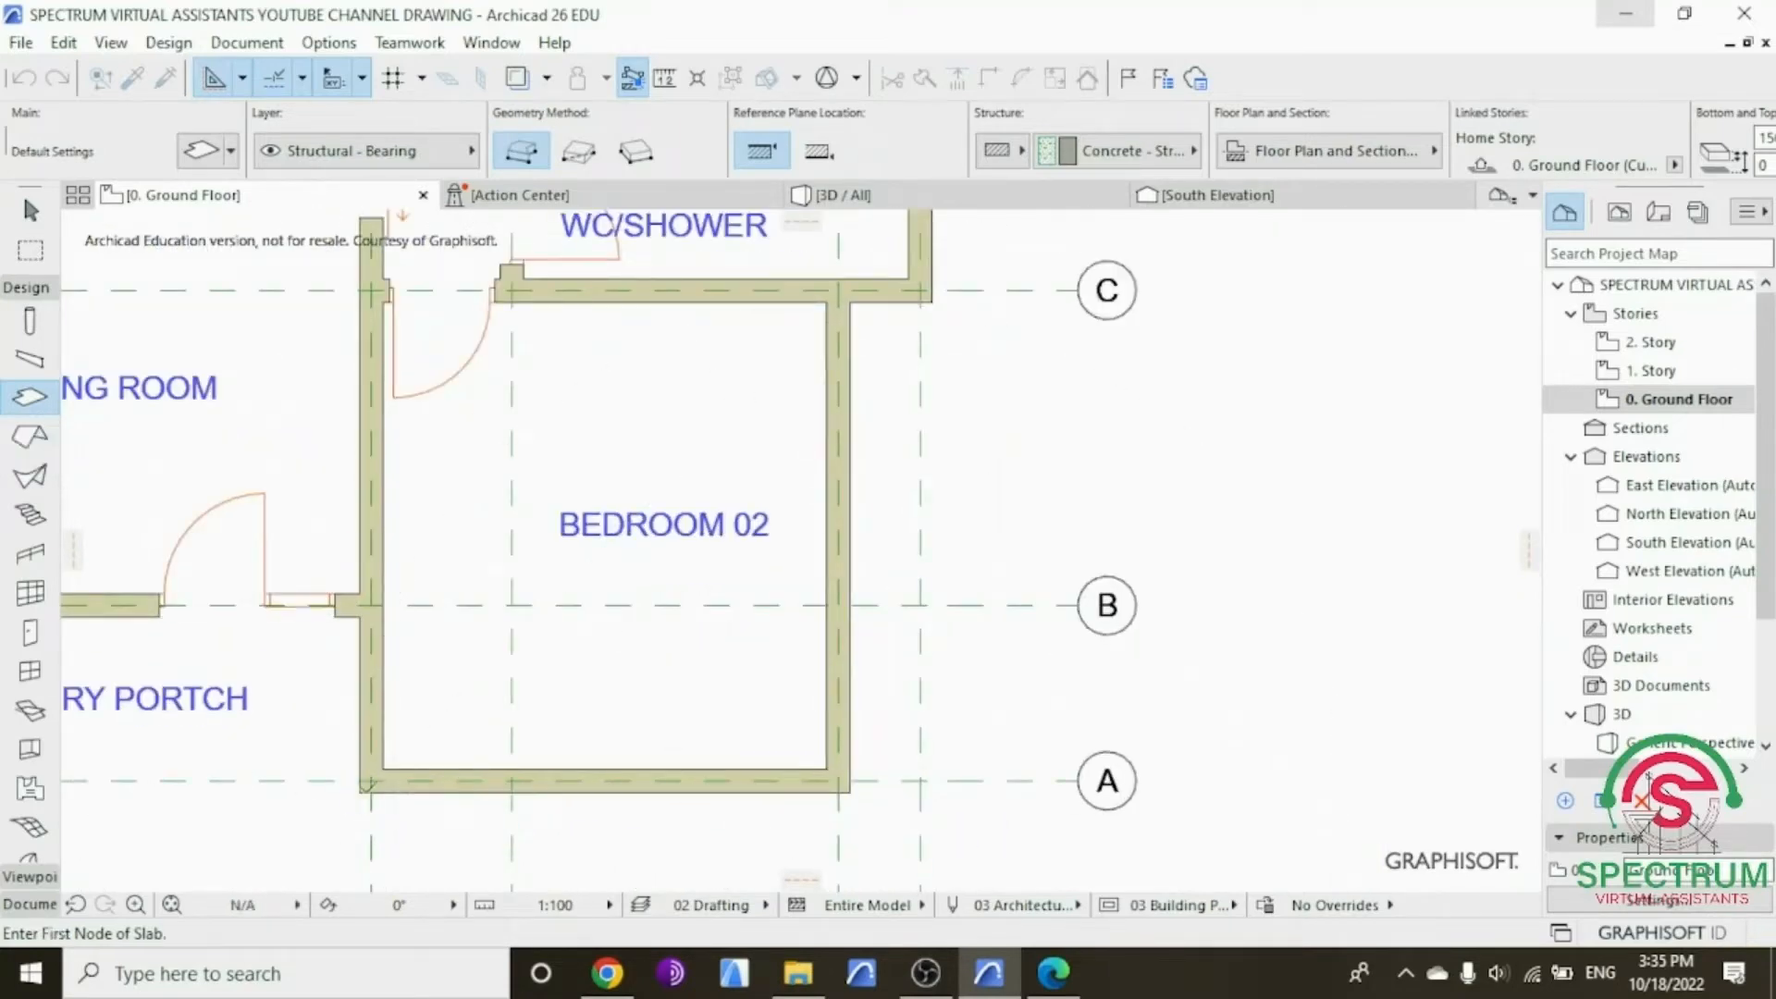
# Step: Select the slab and move its stray node near gridlines G/6 onto the outer corner of Bedroom 01's walls
pyautogui.scroll(-1, 615, 820)
pyautogui.scroll(-4, 615, 820)
pyautogui.scroll(5, 705, 328)
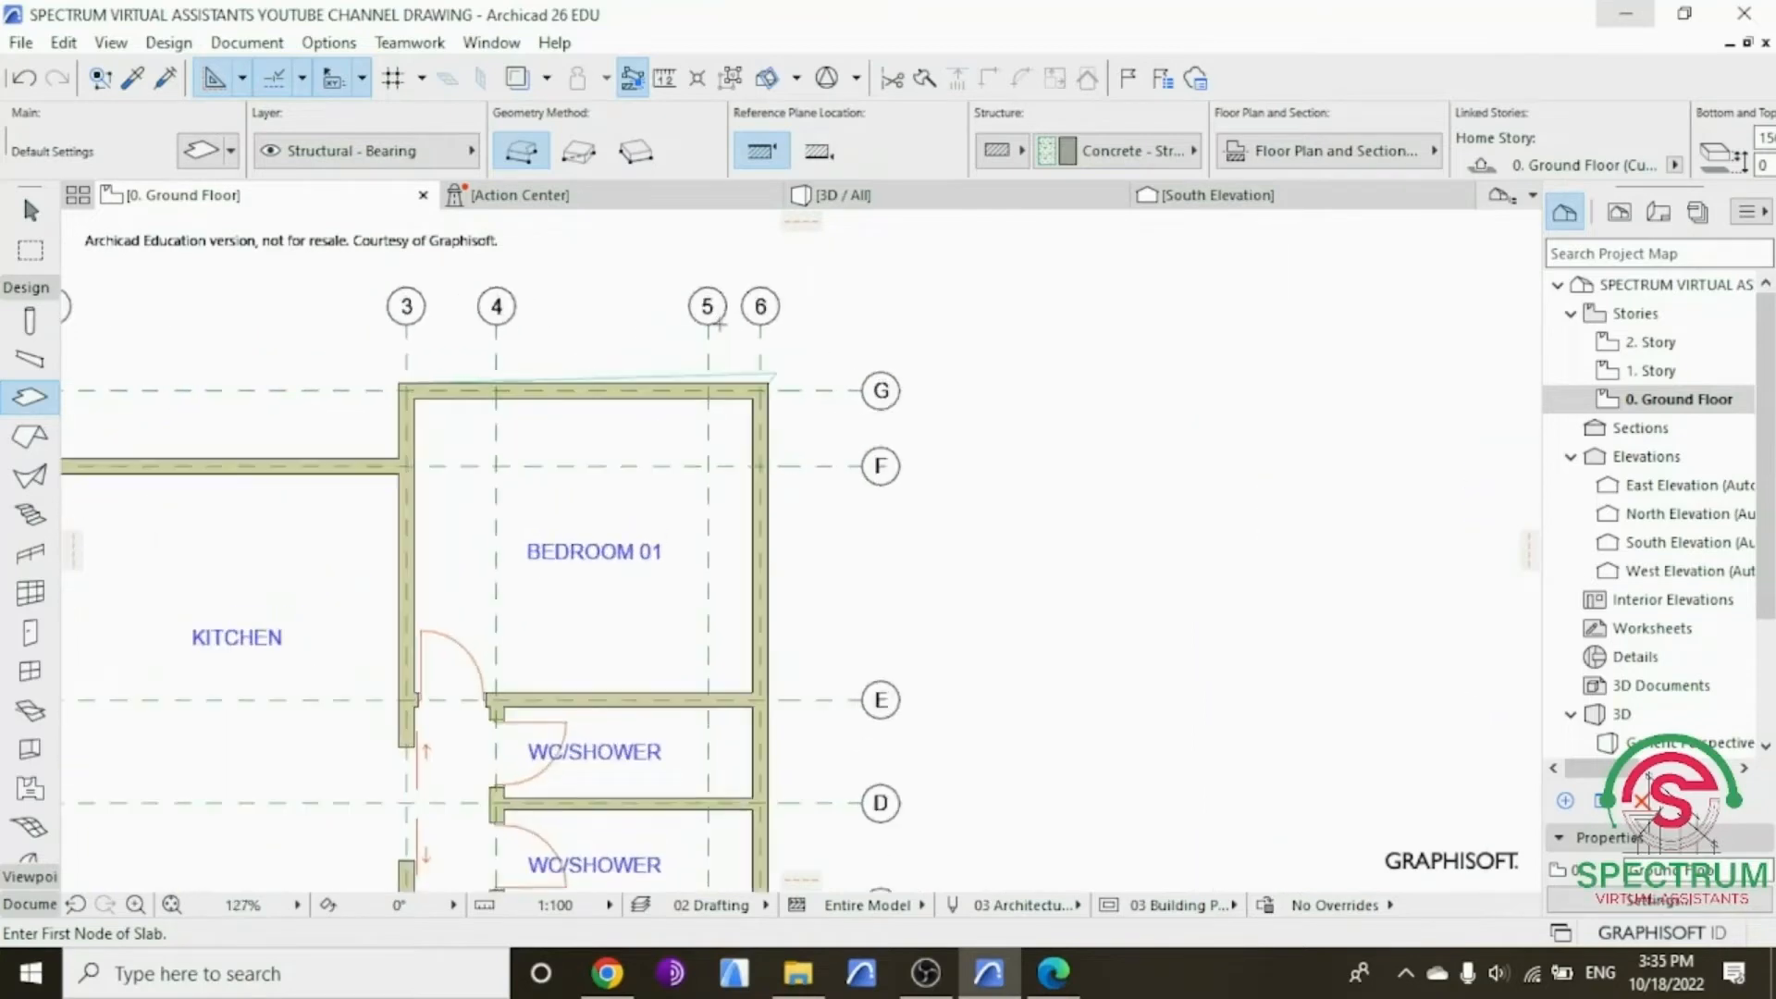
pyautogui.press('Escape')
pyautogui.click(592, 492)
pyautogui.scroll(4, 798, 421)
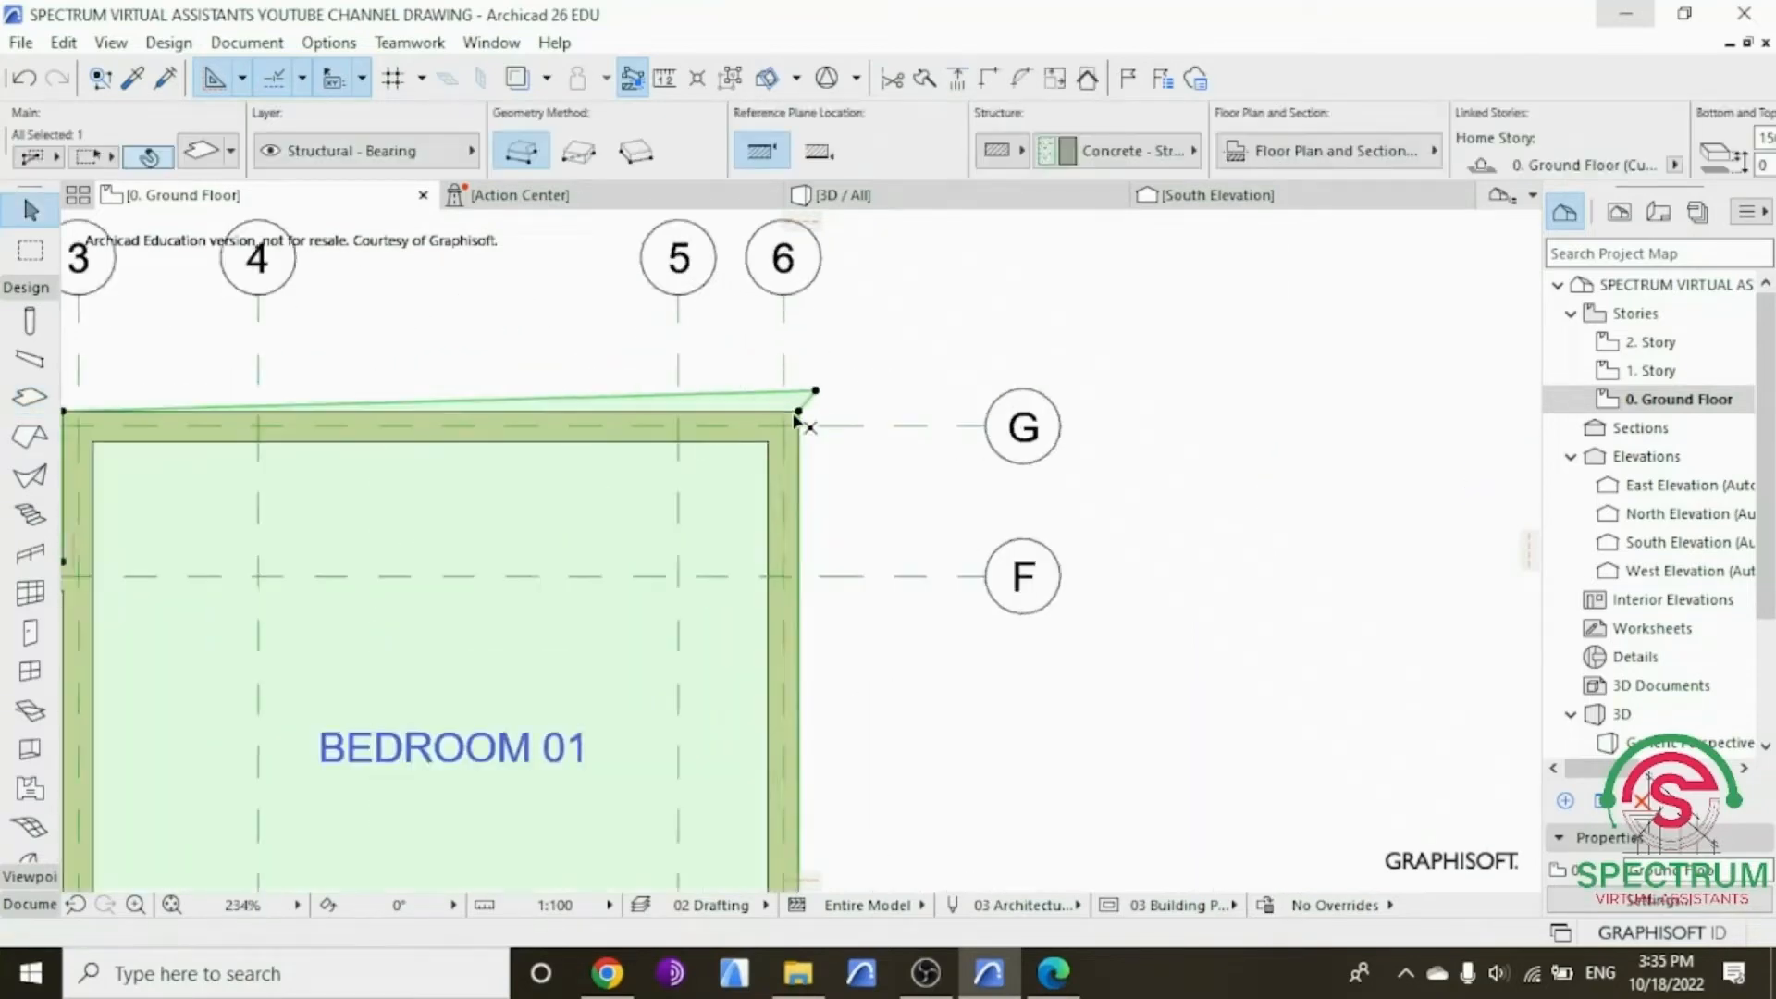
pyautogui.click(837, 368)
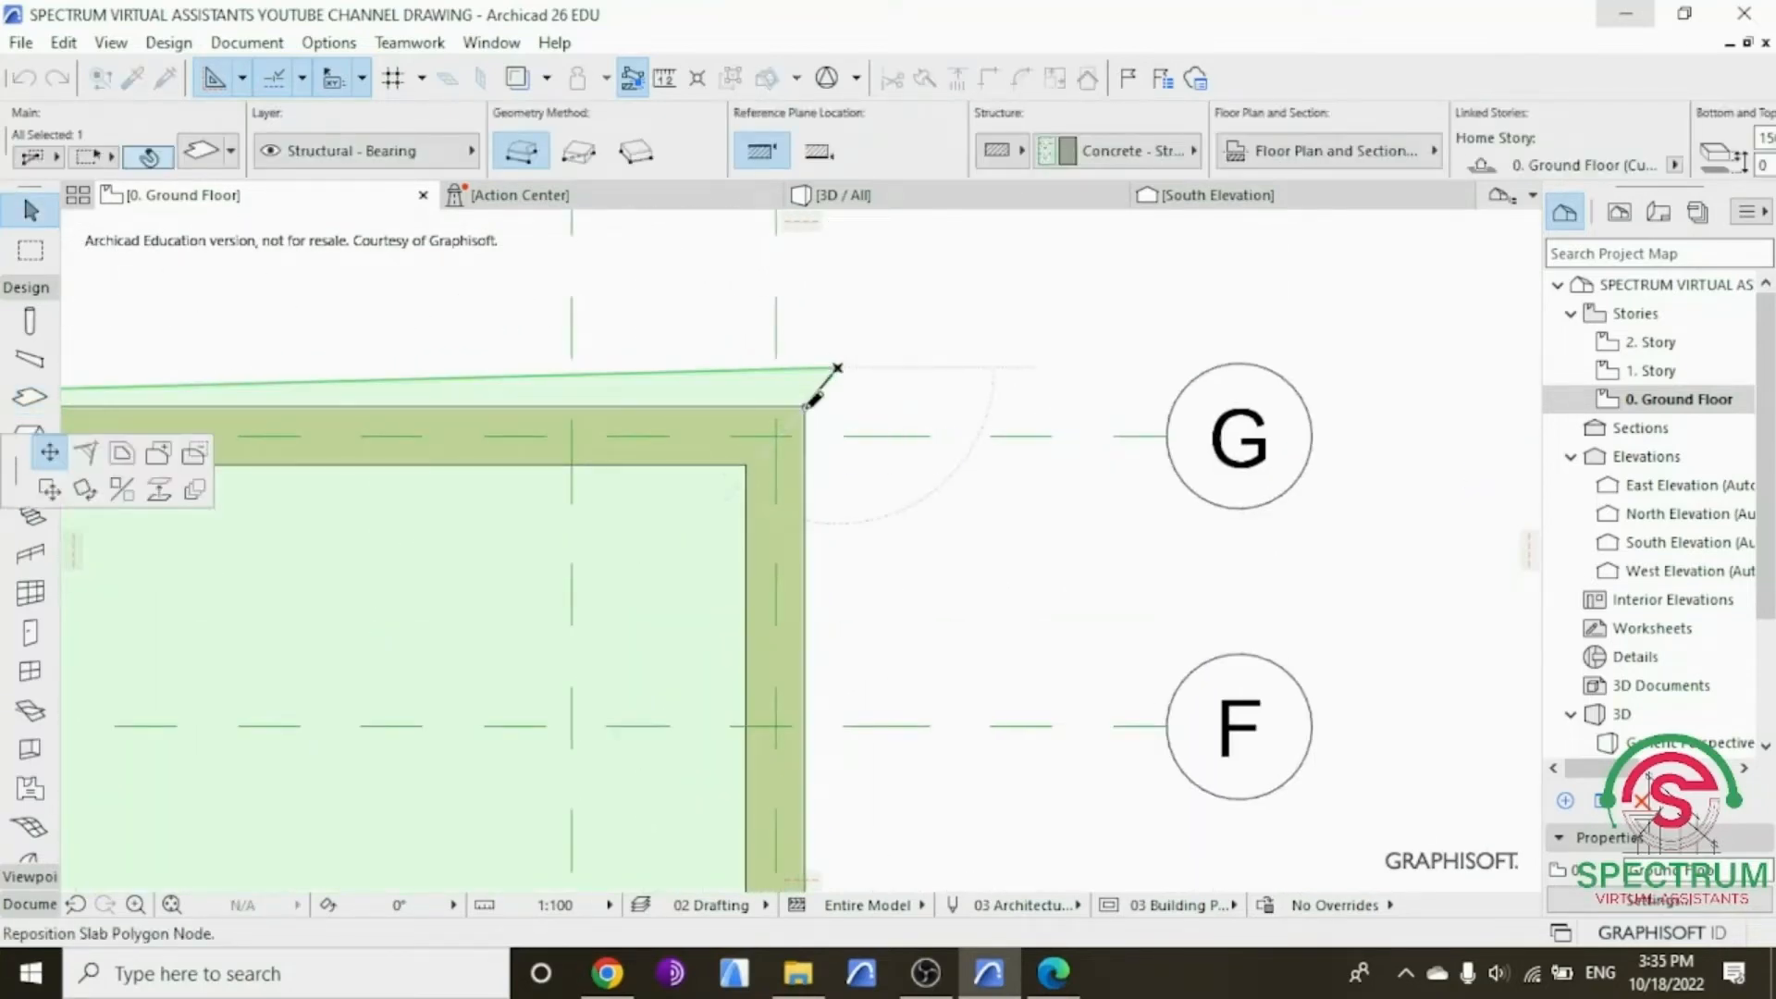
pyautogui.click(805, 406)
pyautogui.scroll(-9, 1064, 377)
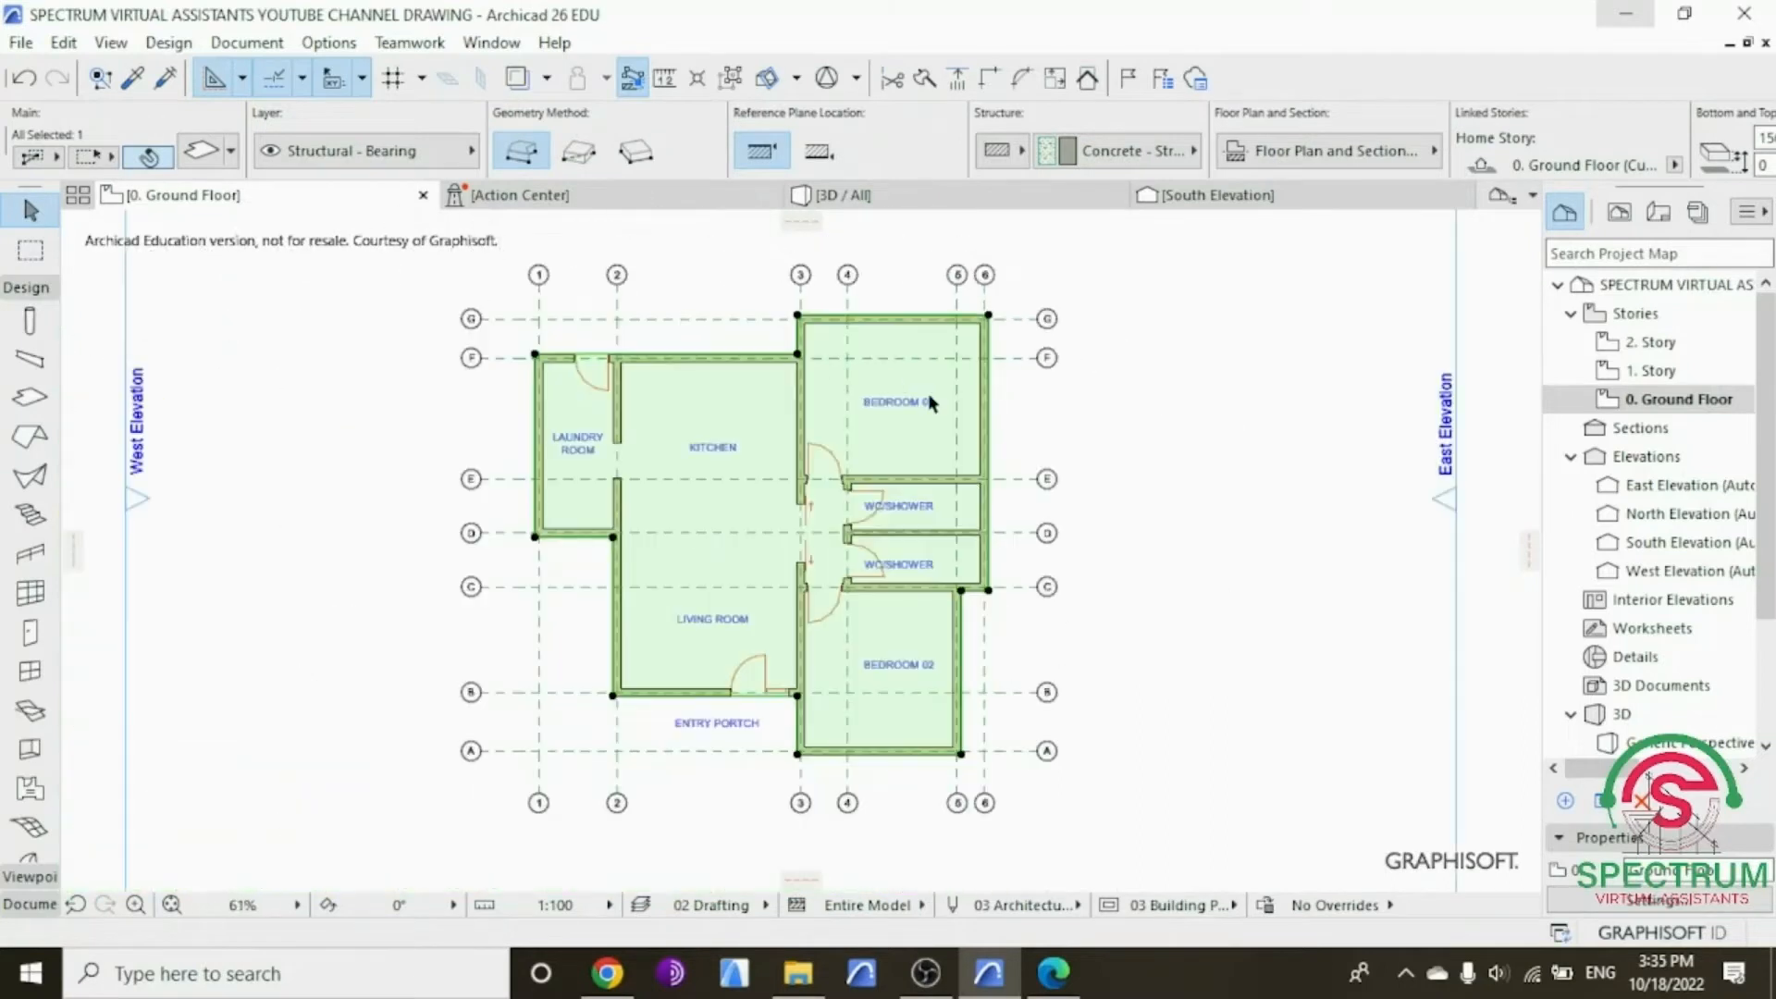
# Step: Deselect the slab and inspect the ground floor slab and walls around the entry door in the 3D view
pyautogui.click(1126, 428)
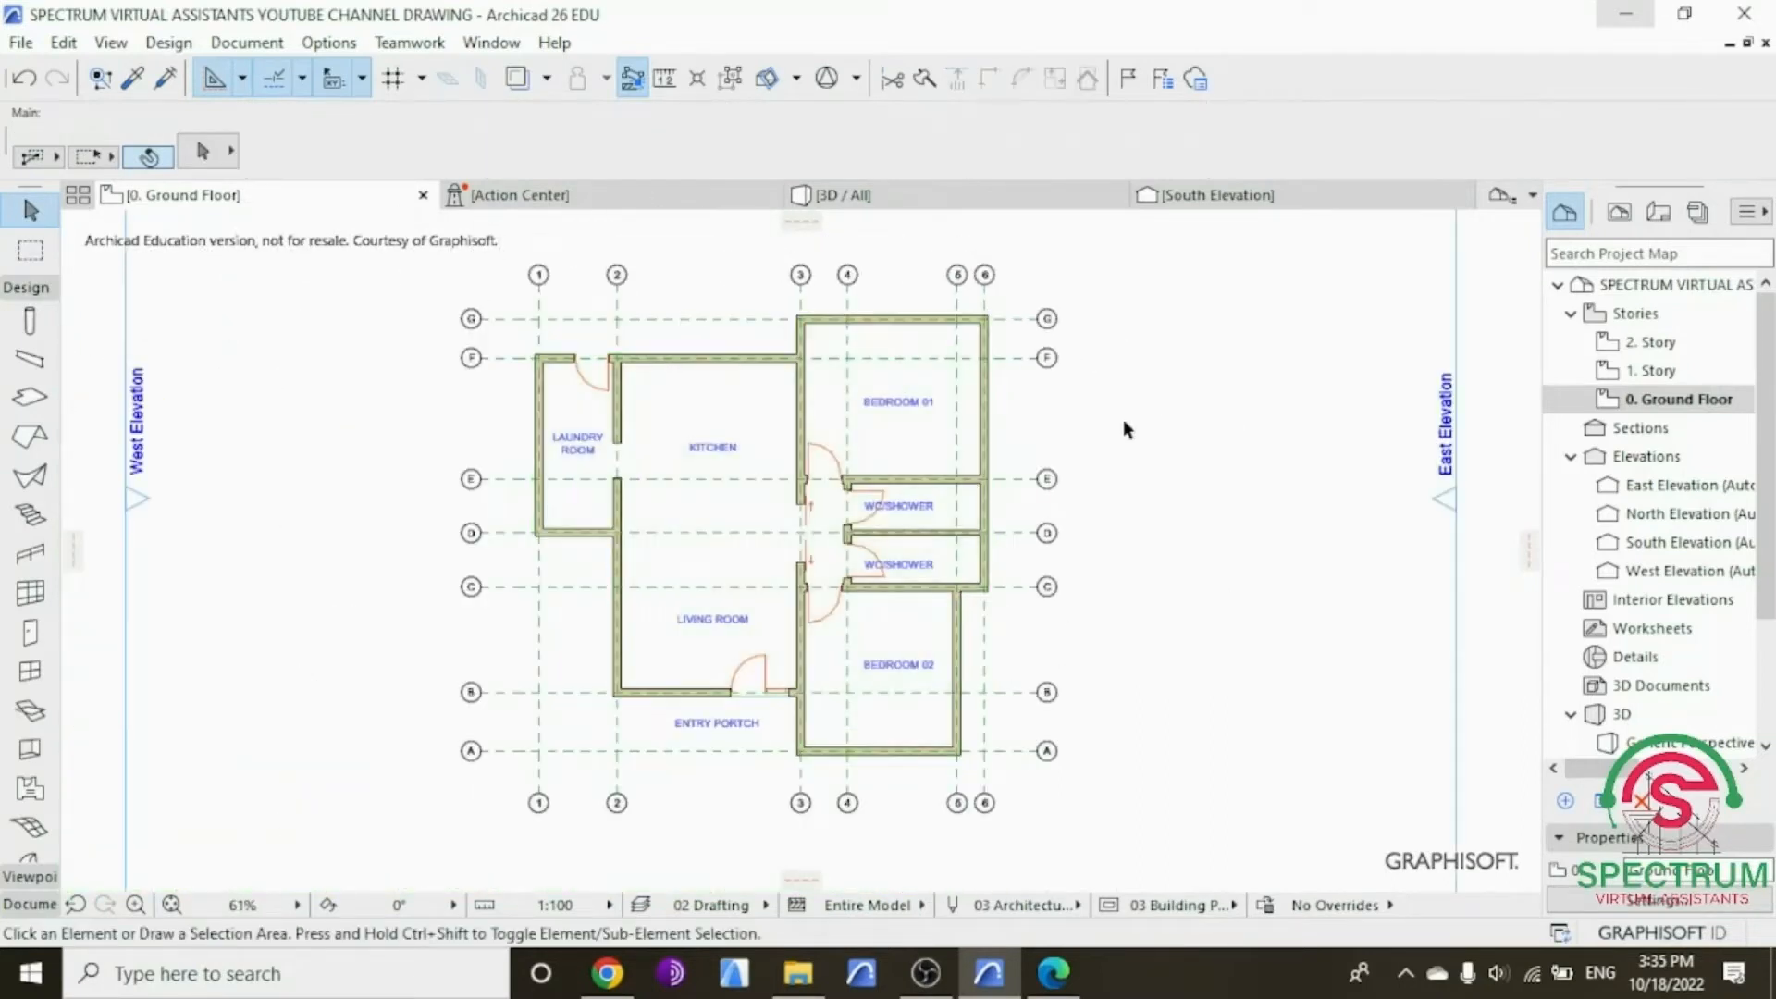
pyautogui.click(934, 202)
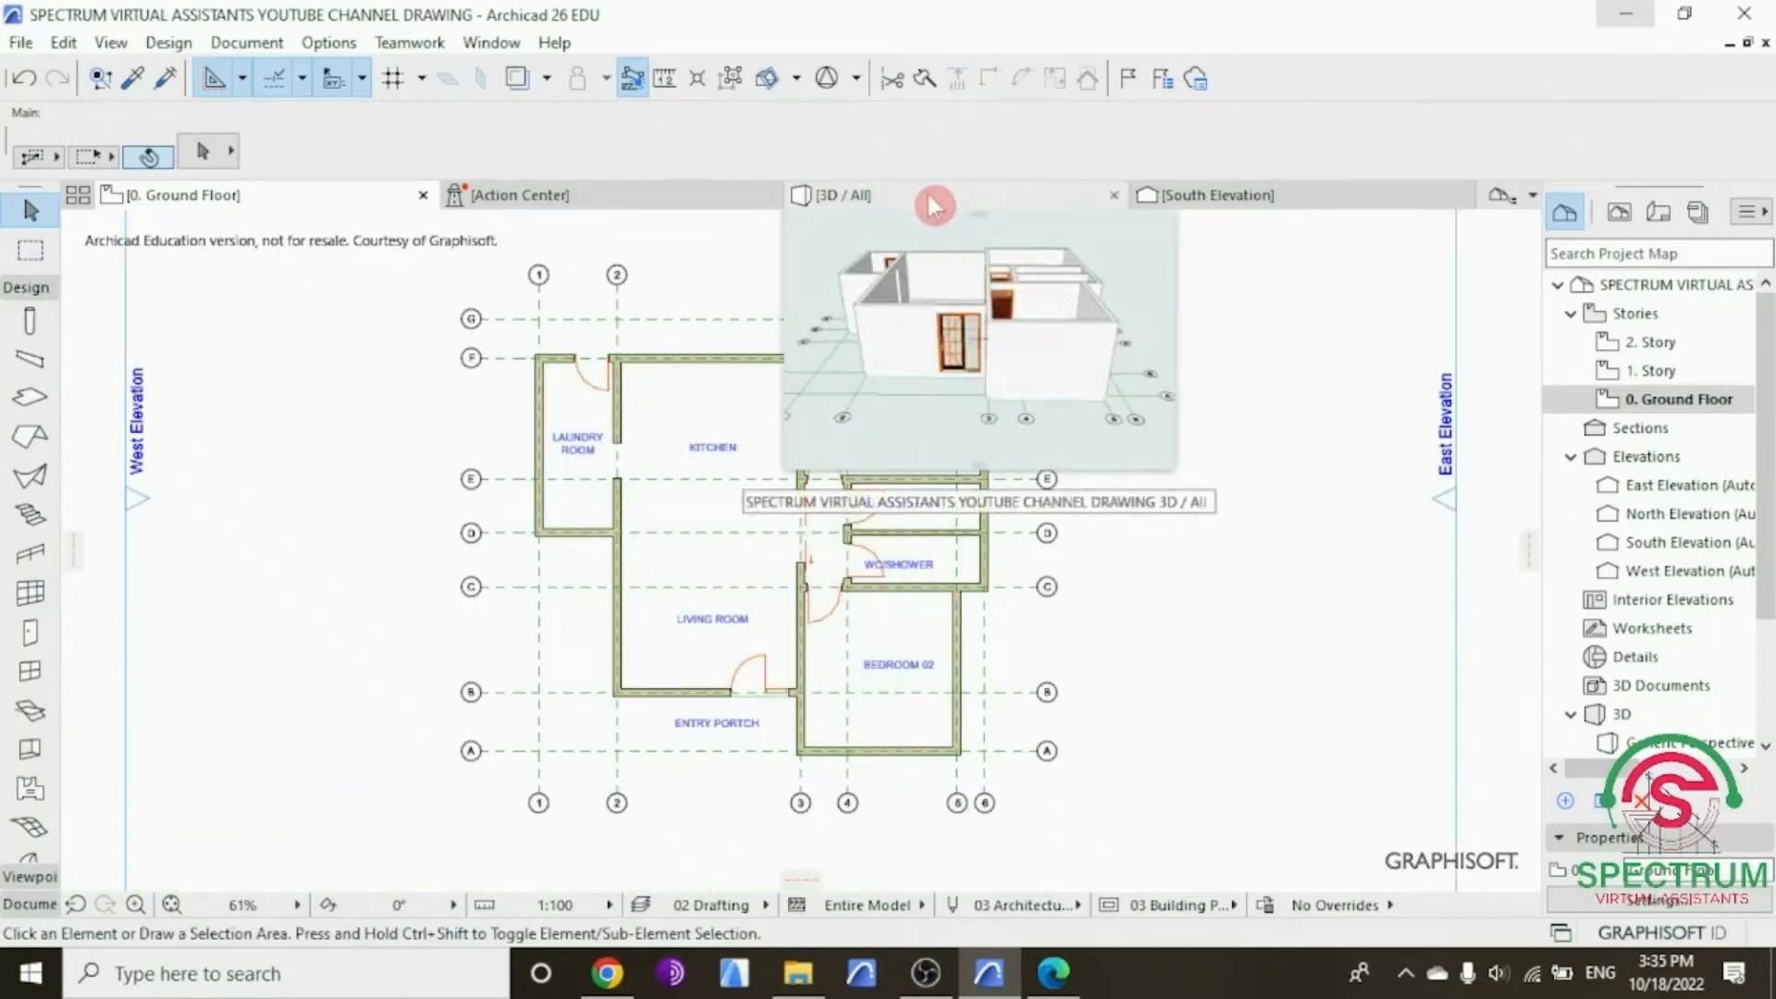
pyautogui.click(928, 196)
pyautogui.click(777, 500)
pyautogui.keyDown('shift'); pyautogui.moveTo(710, 787); pyautogui.dragTo(642, 607, button='middle'); pyautogui.keyUp('shift')
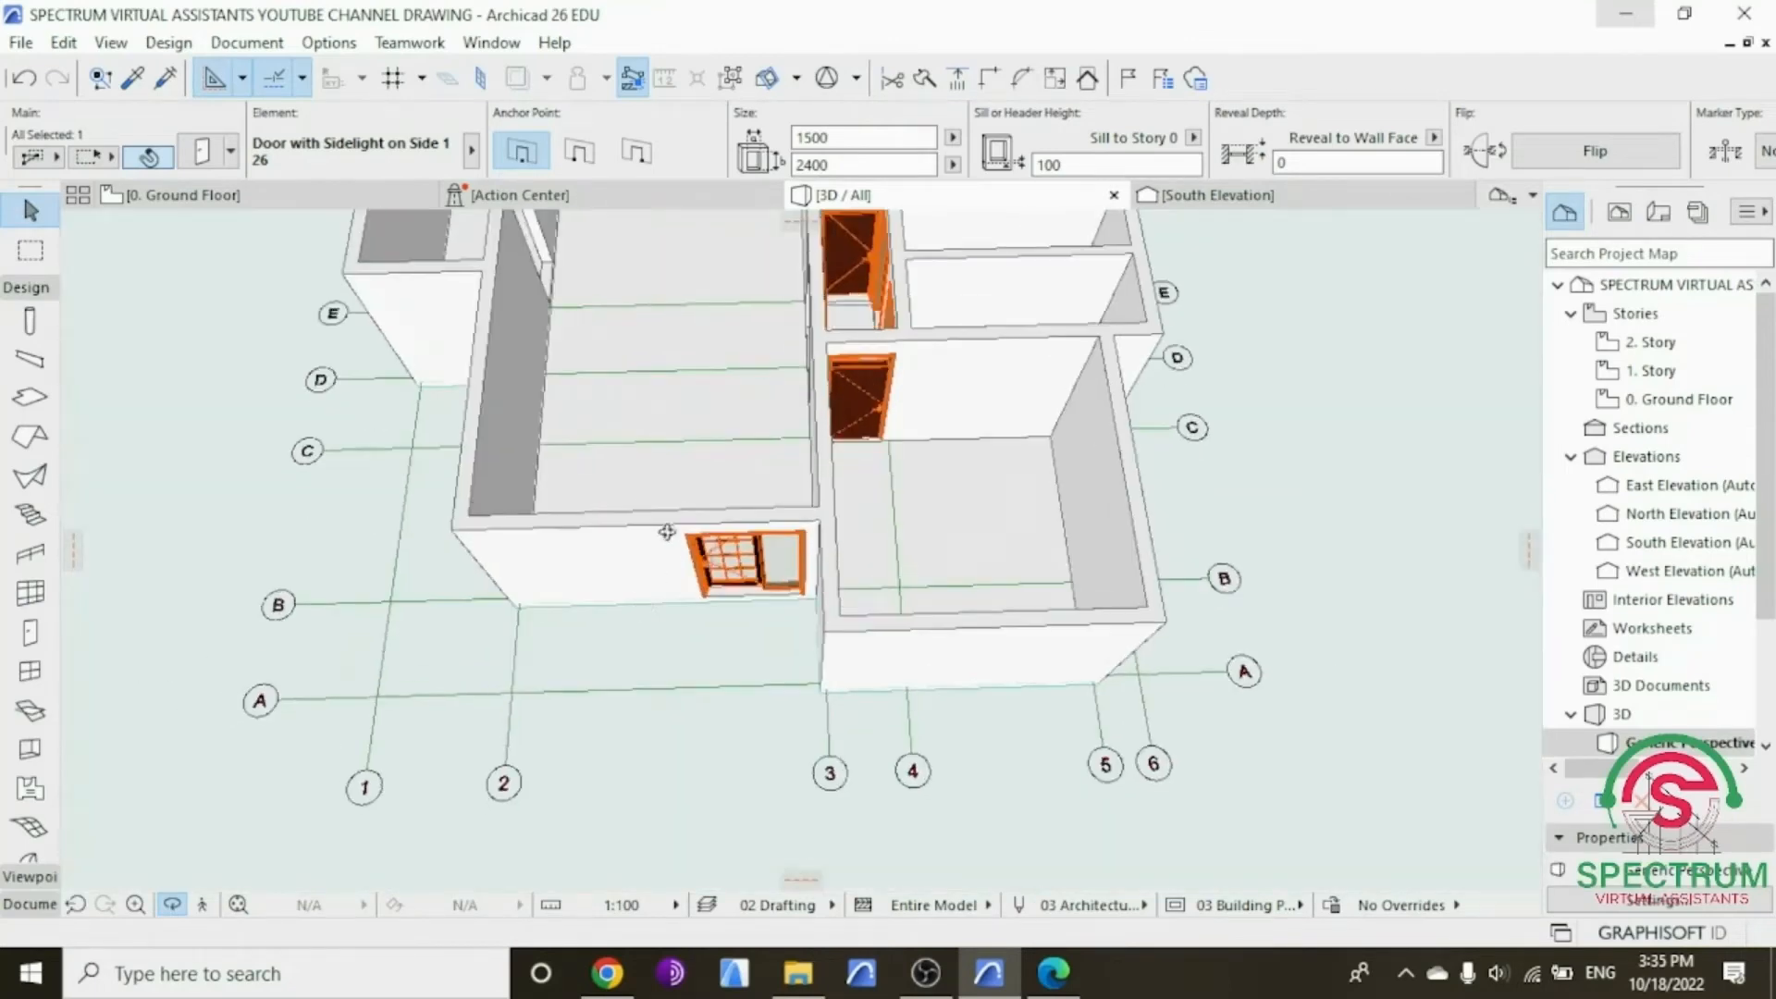
pyautogui.keyDown('shift'); pyautogui.moveTo(666, 533); pyautogui.dragTo(380, 468, button='middle'); pyautogui.keyUp('shift')
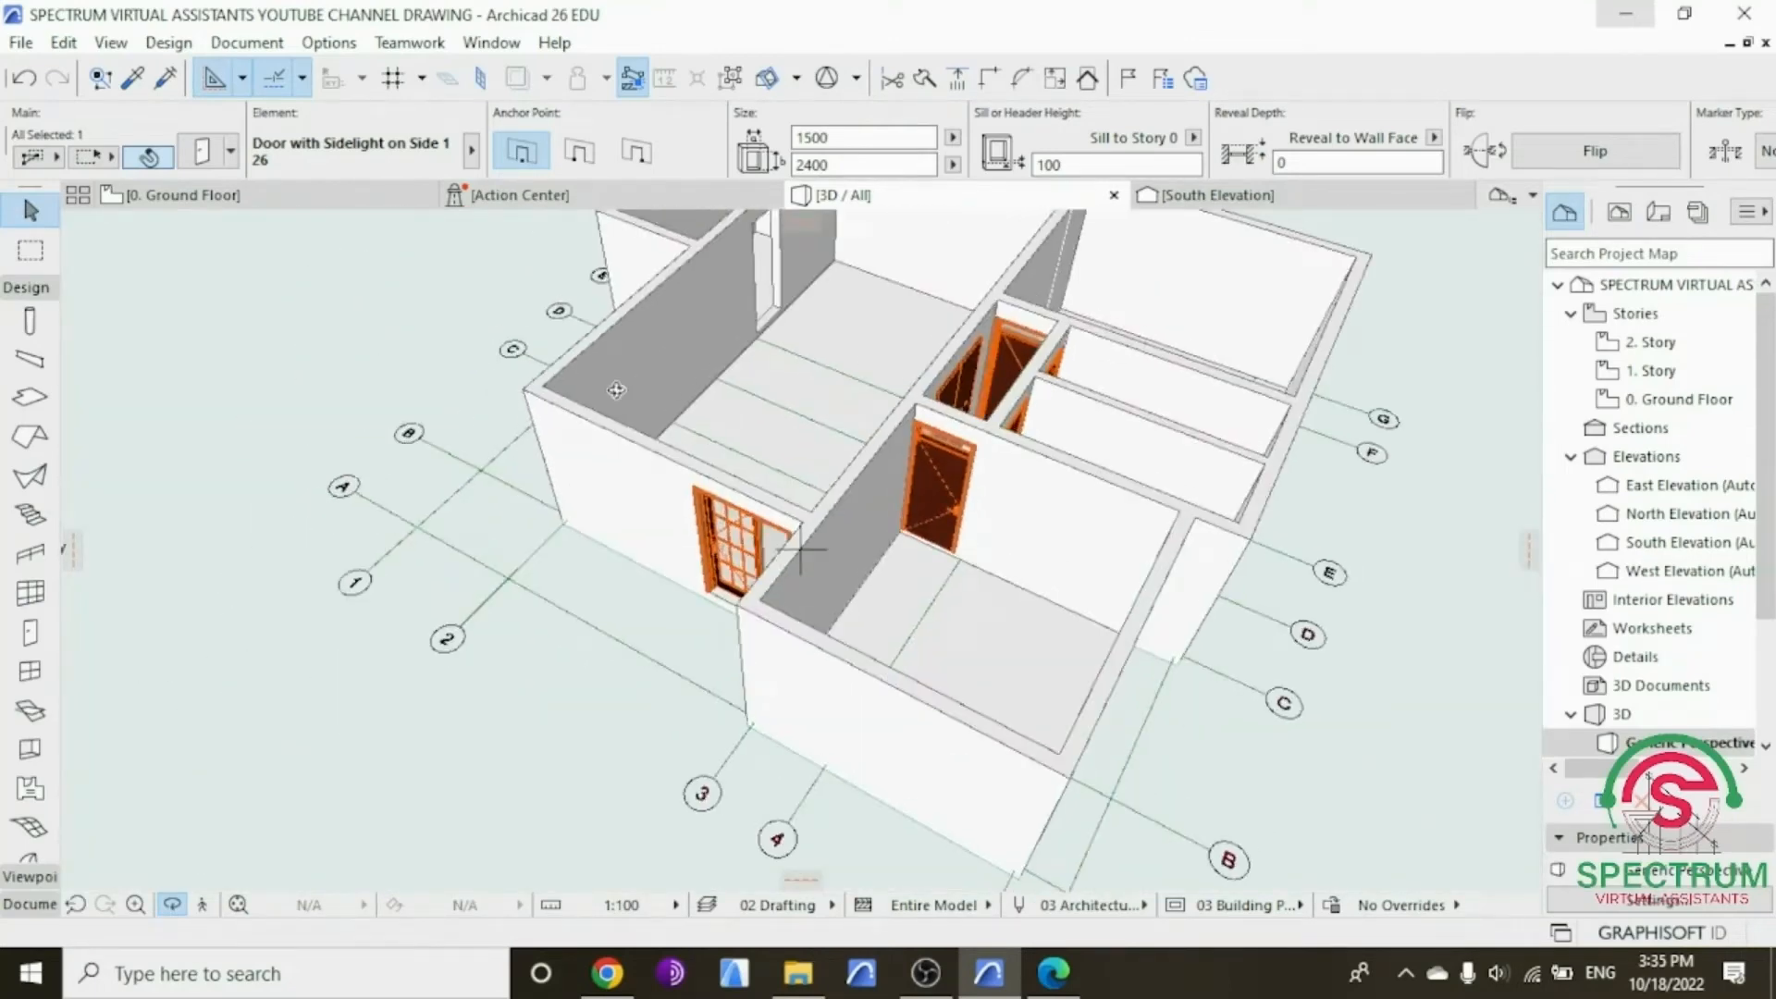
# Step: Return to the ground floor plan and open the default settings of the Window tool
pyautogui.doubleClick(1563, 399)
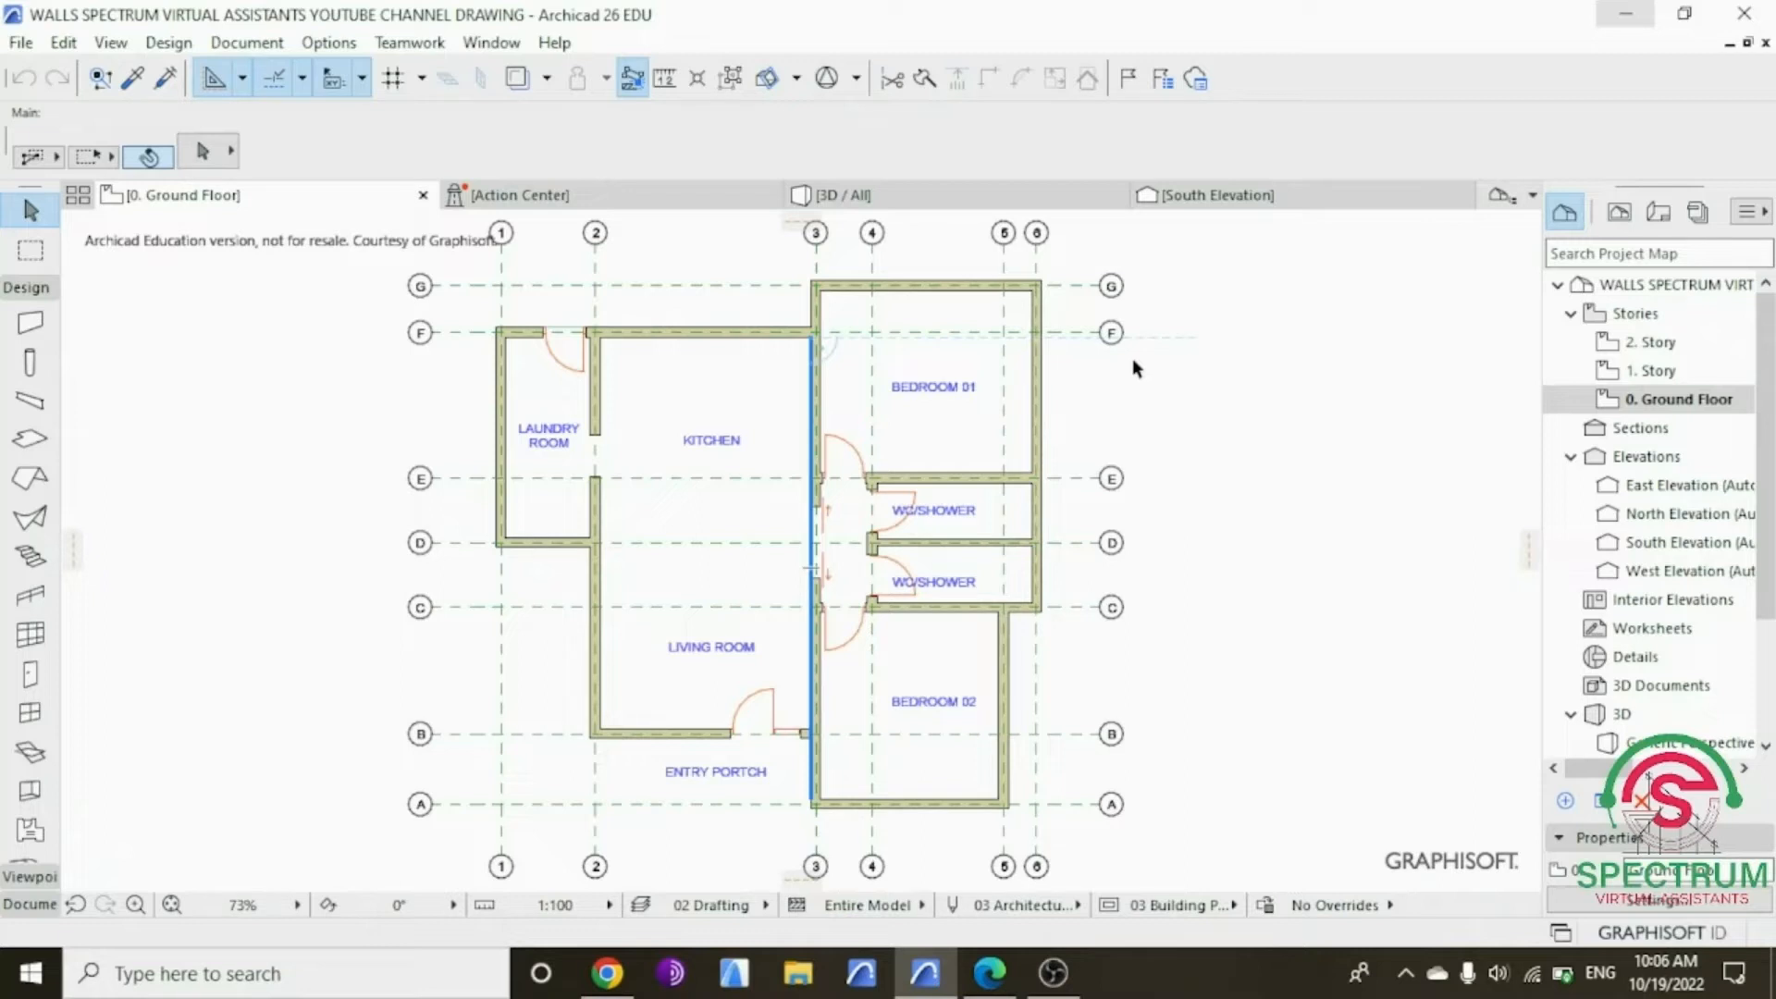
pyautogui.scroll(2, 1096, 414)
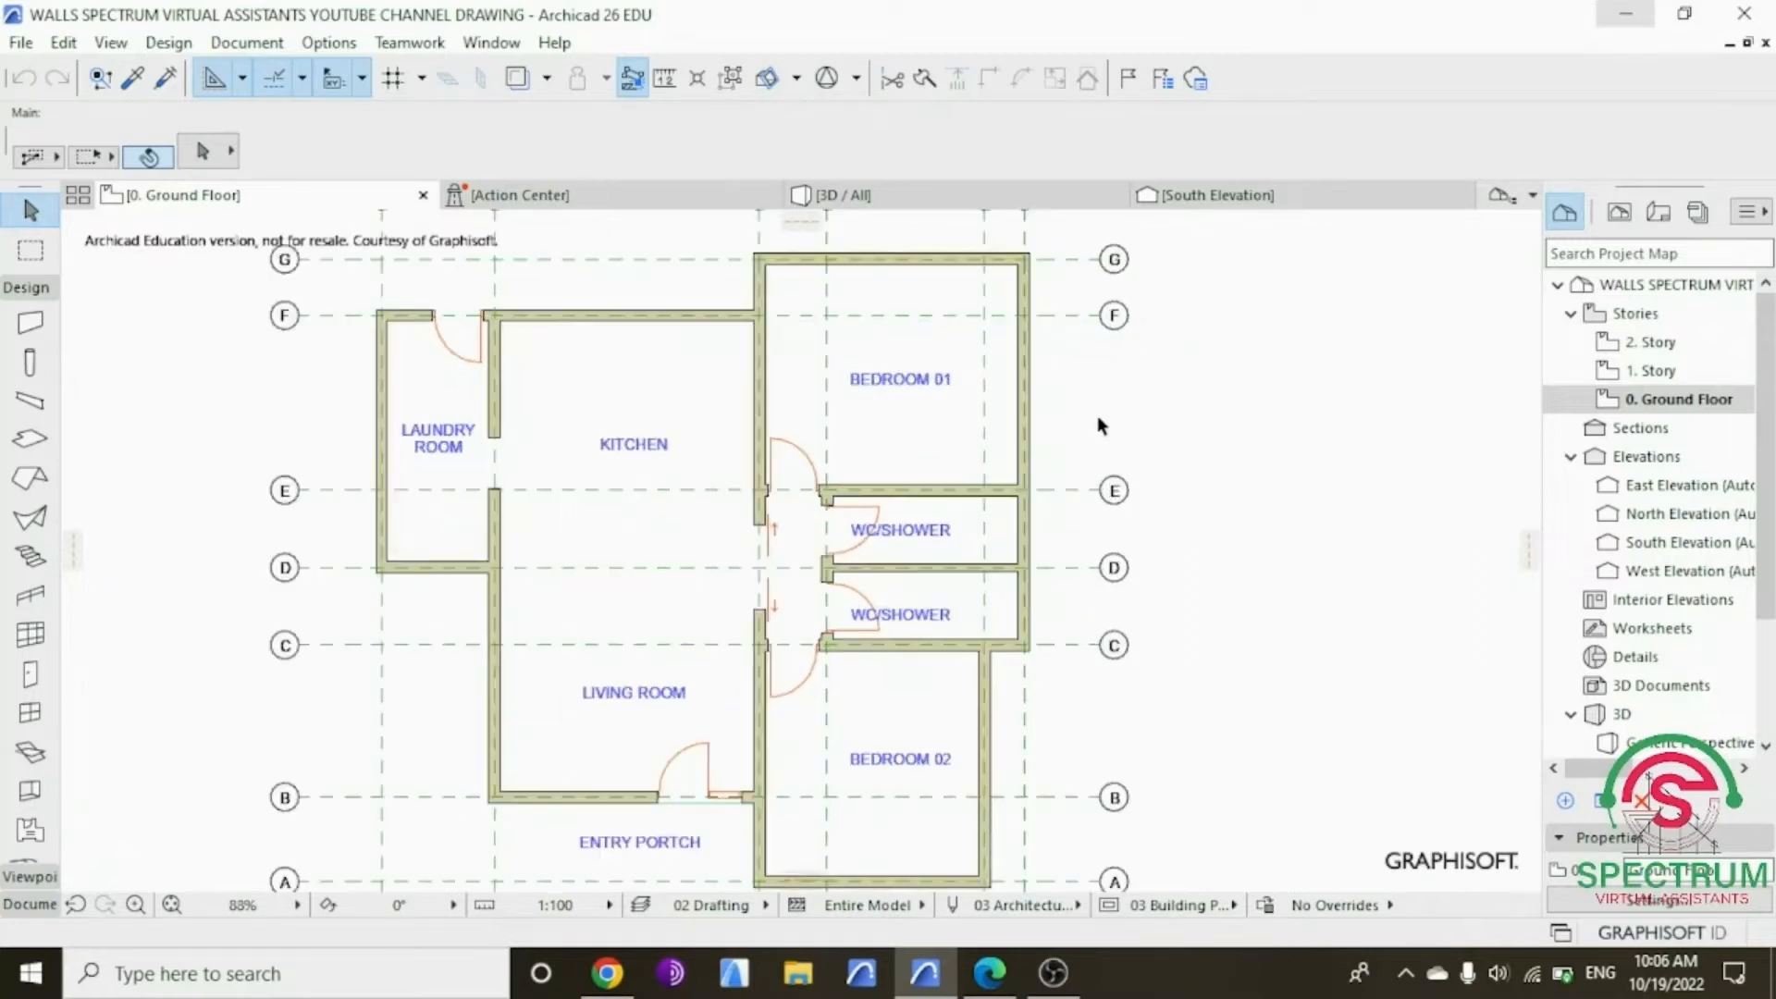
pyautogui.scroll(-2, 1096, 415)
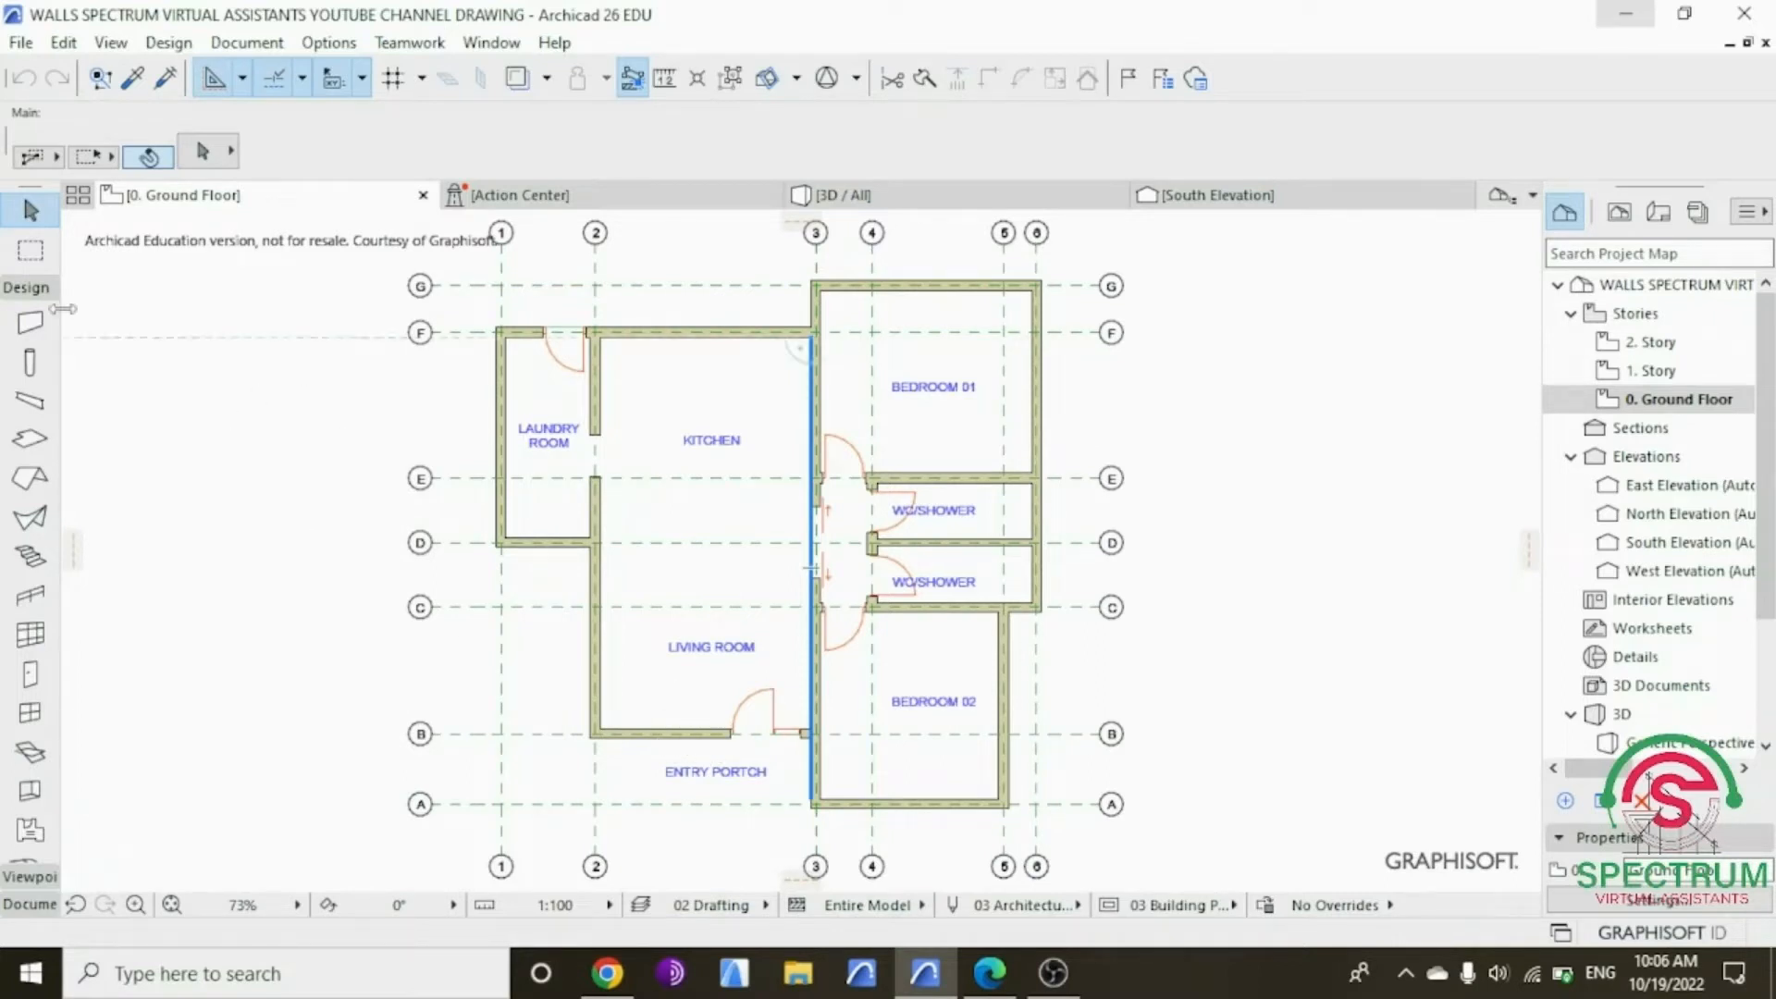
pyautogui.click(28, 294)
pyautogui.click(29, 294)
pyautogui.click(30, 719)
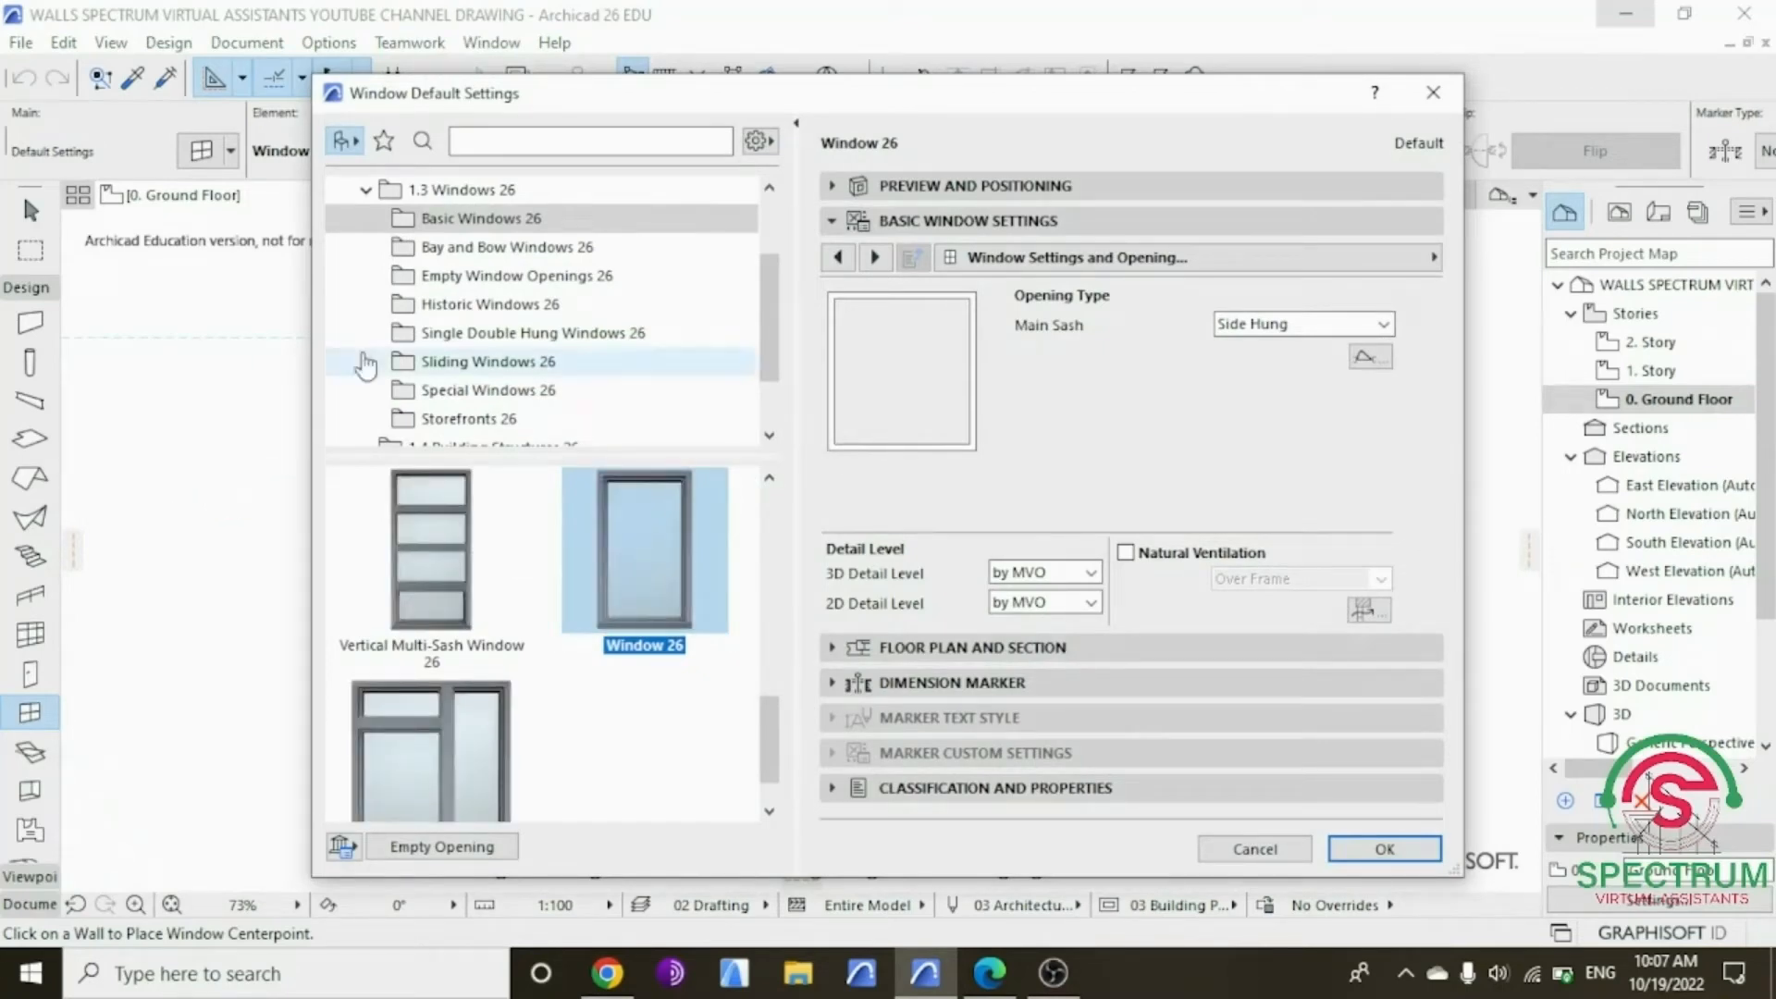
# Step: Choose Curved Window 26 from the Special Windows 26 library folder as the default window
pyautogui.moveTo(773, 268); pyautogui.dragTo(772, 325)
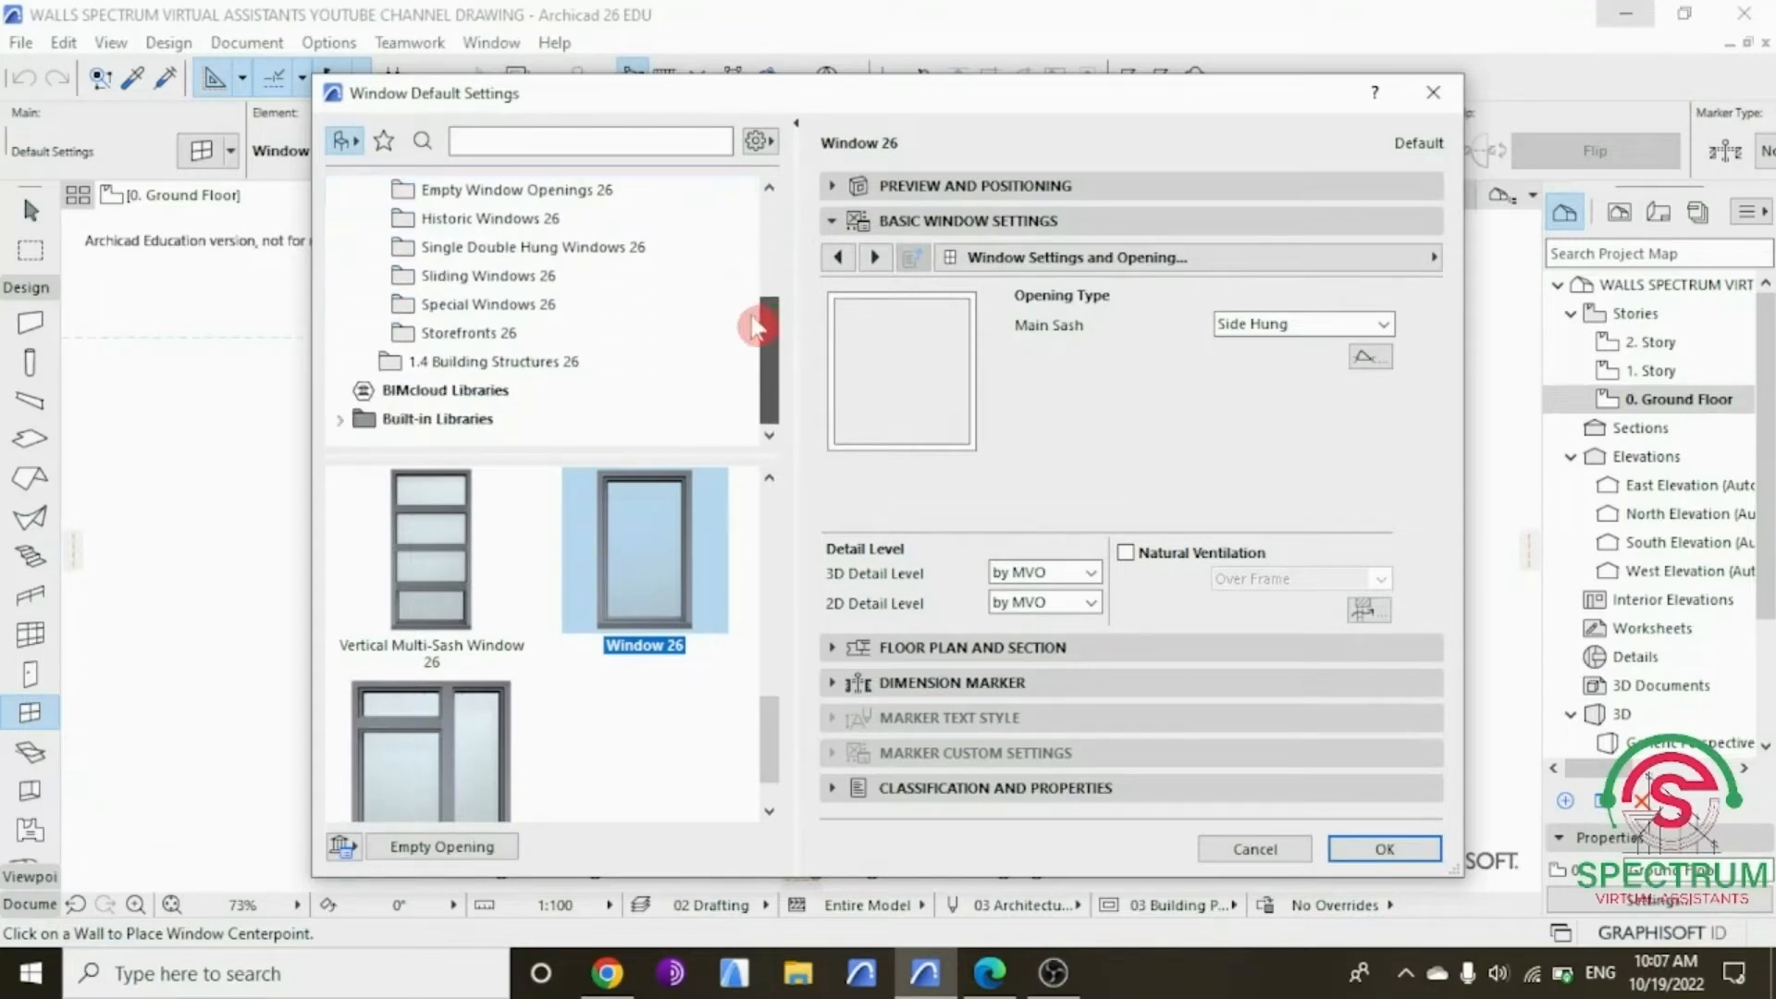
pyautogui.click(500, 317)
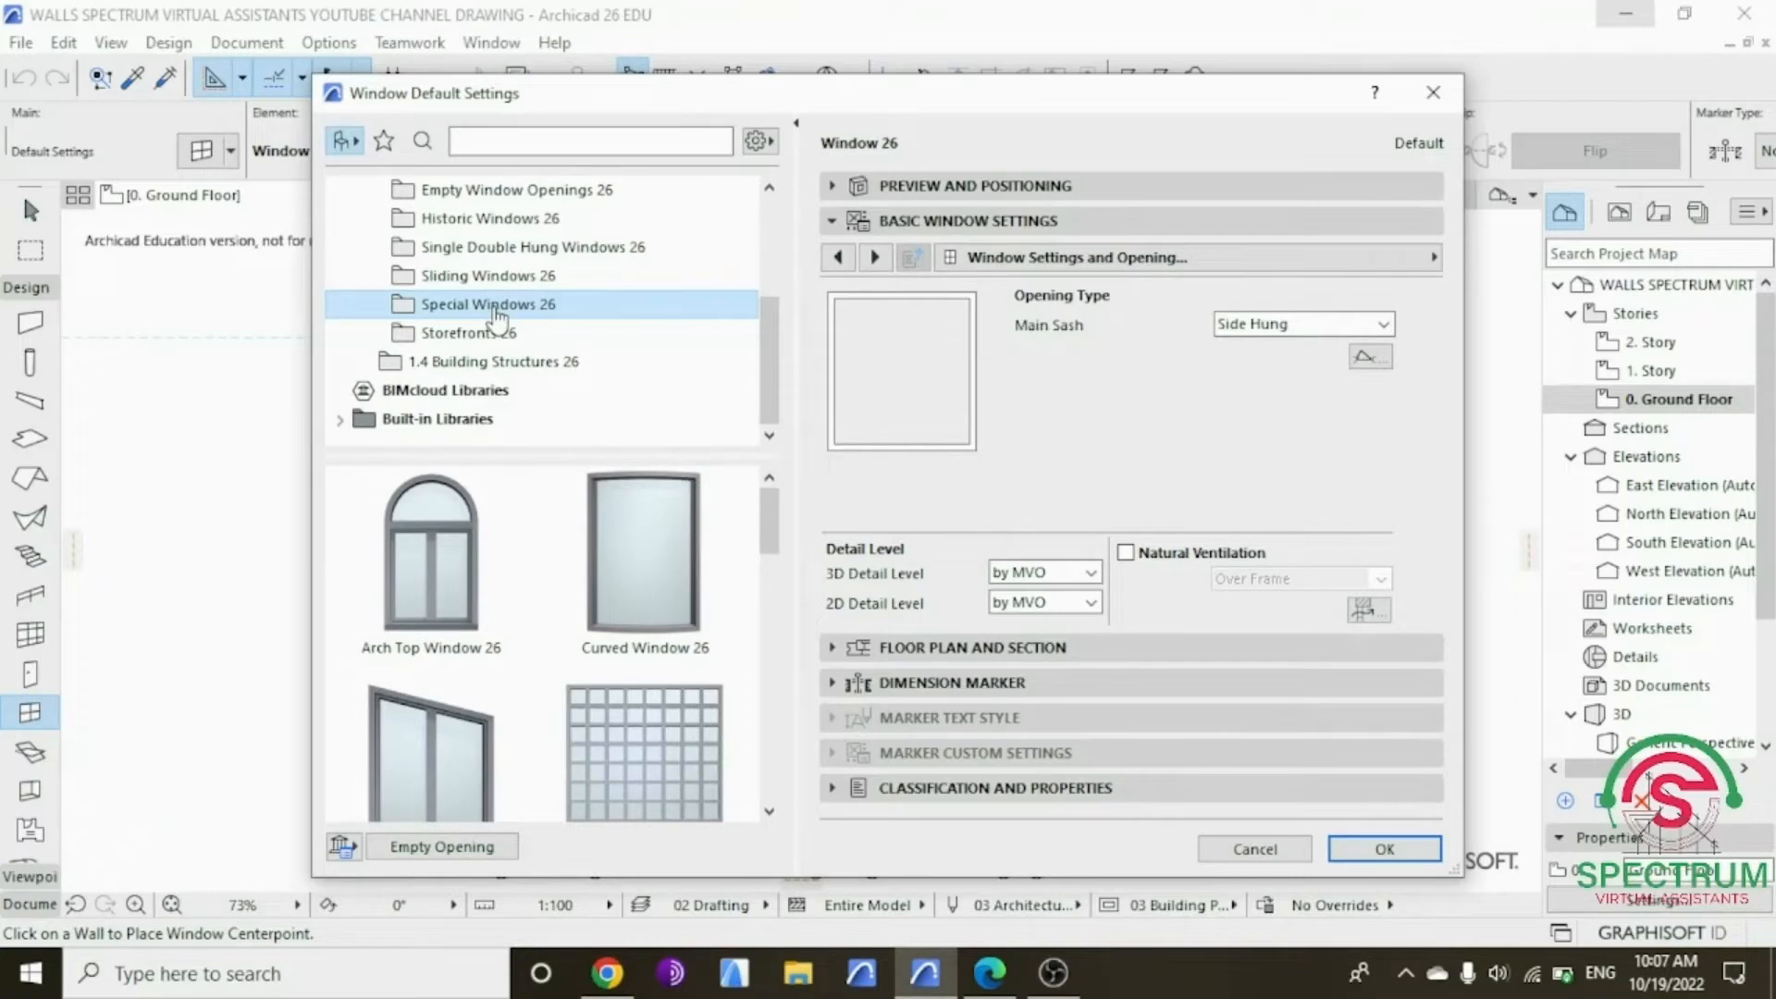
pyautogui.click(662, 555)
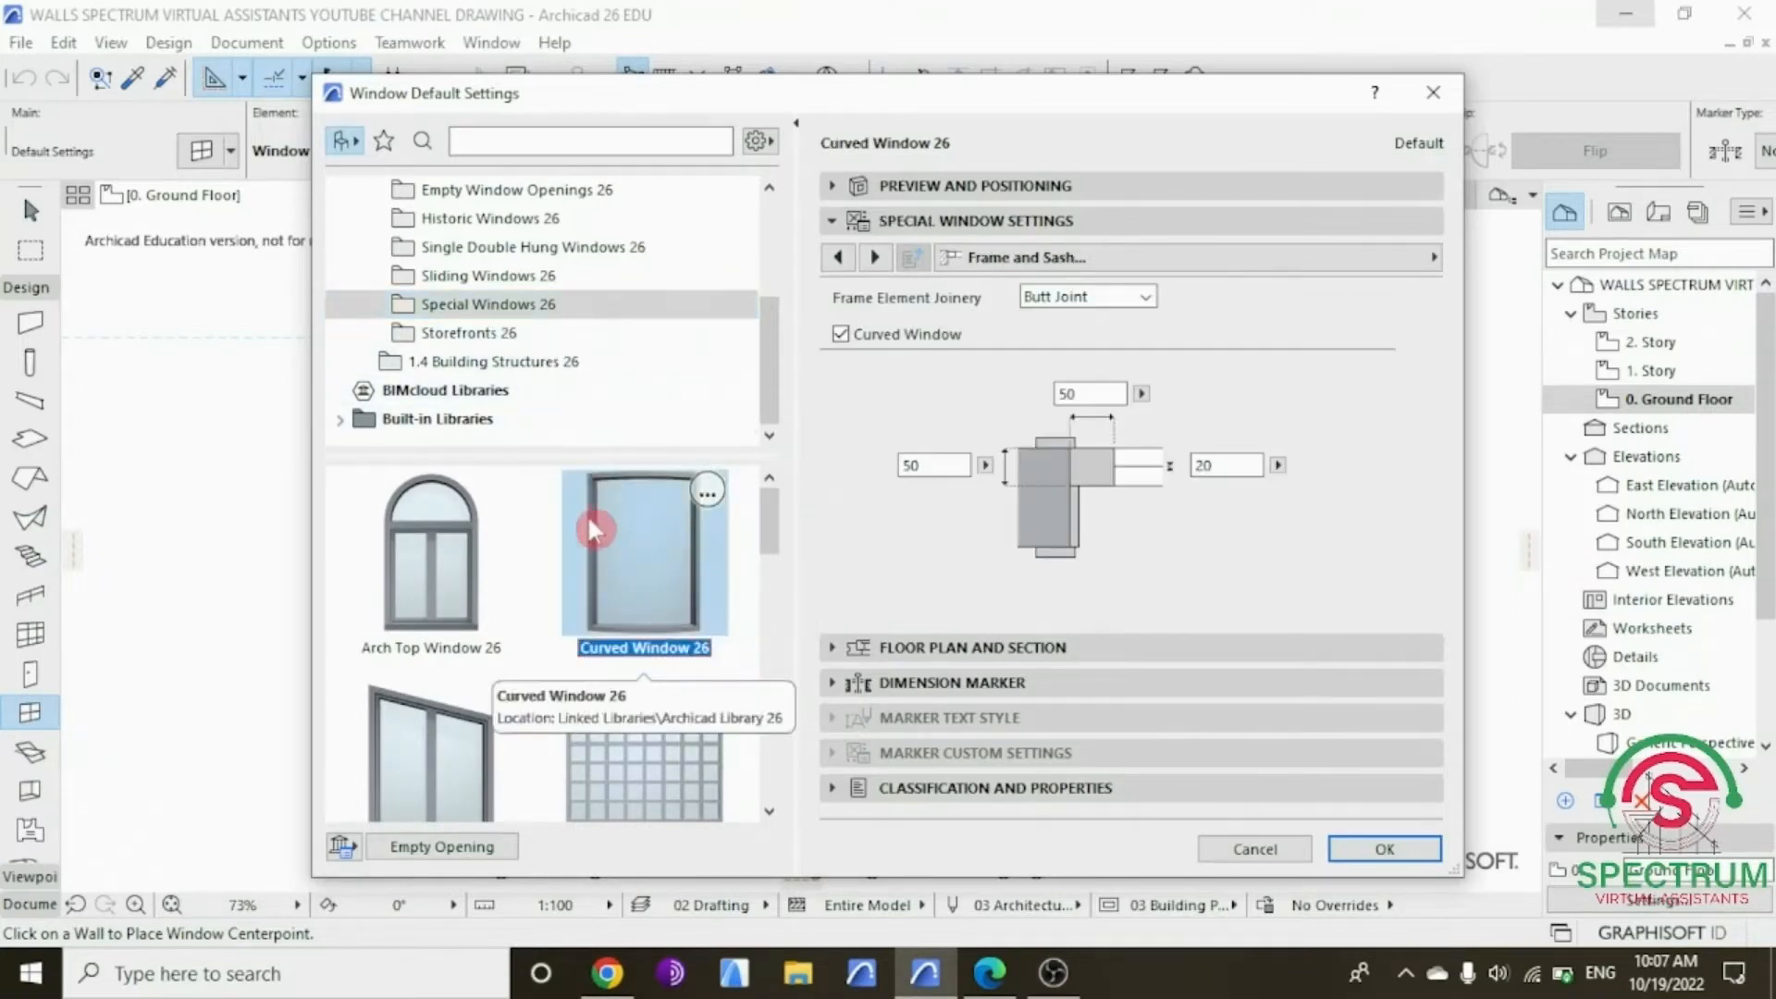
pyautogui.click(689, 483)
# Step: Set the default window's width to 2000 and its height to 1400
pyautogui.click(897, 186)
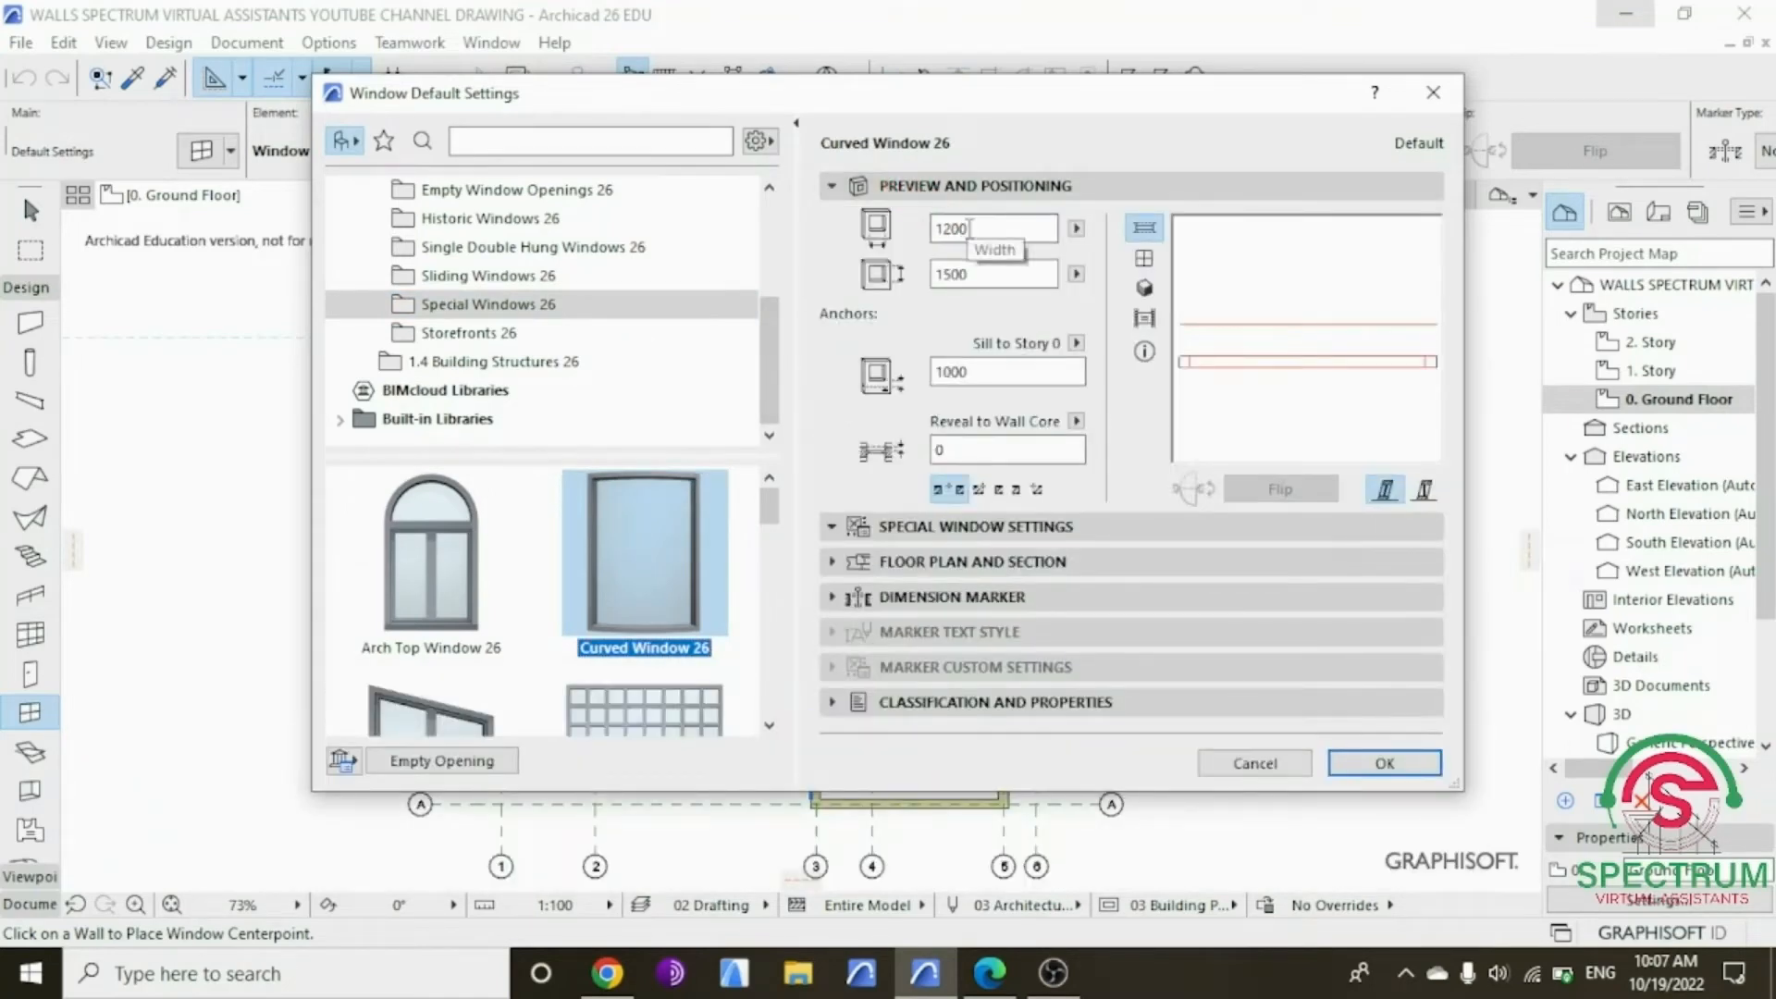
pyautogui.moveTo(964, 227); pyautogui.dragTo(932, 233)
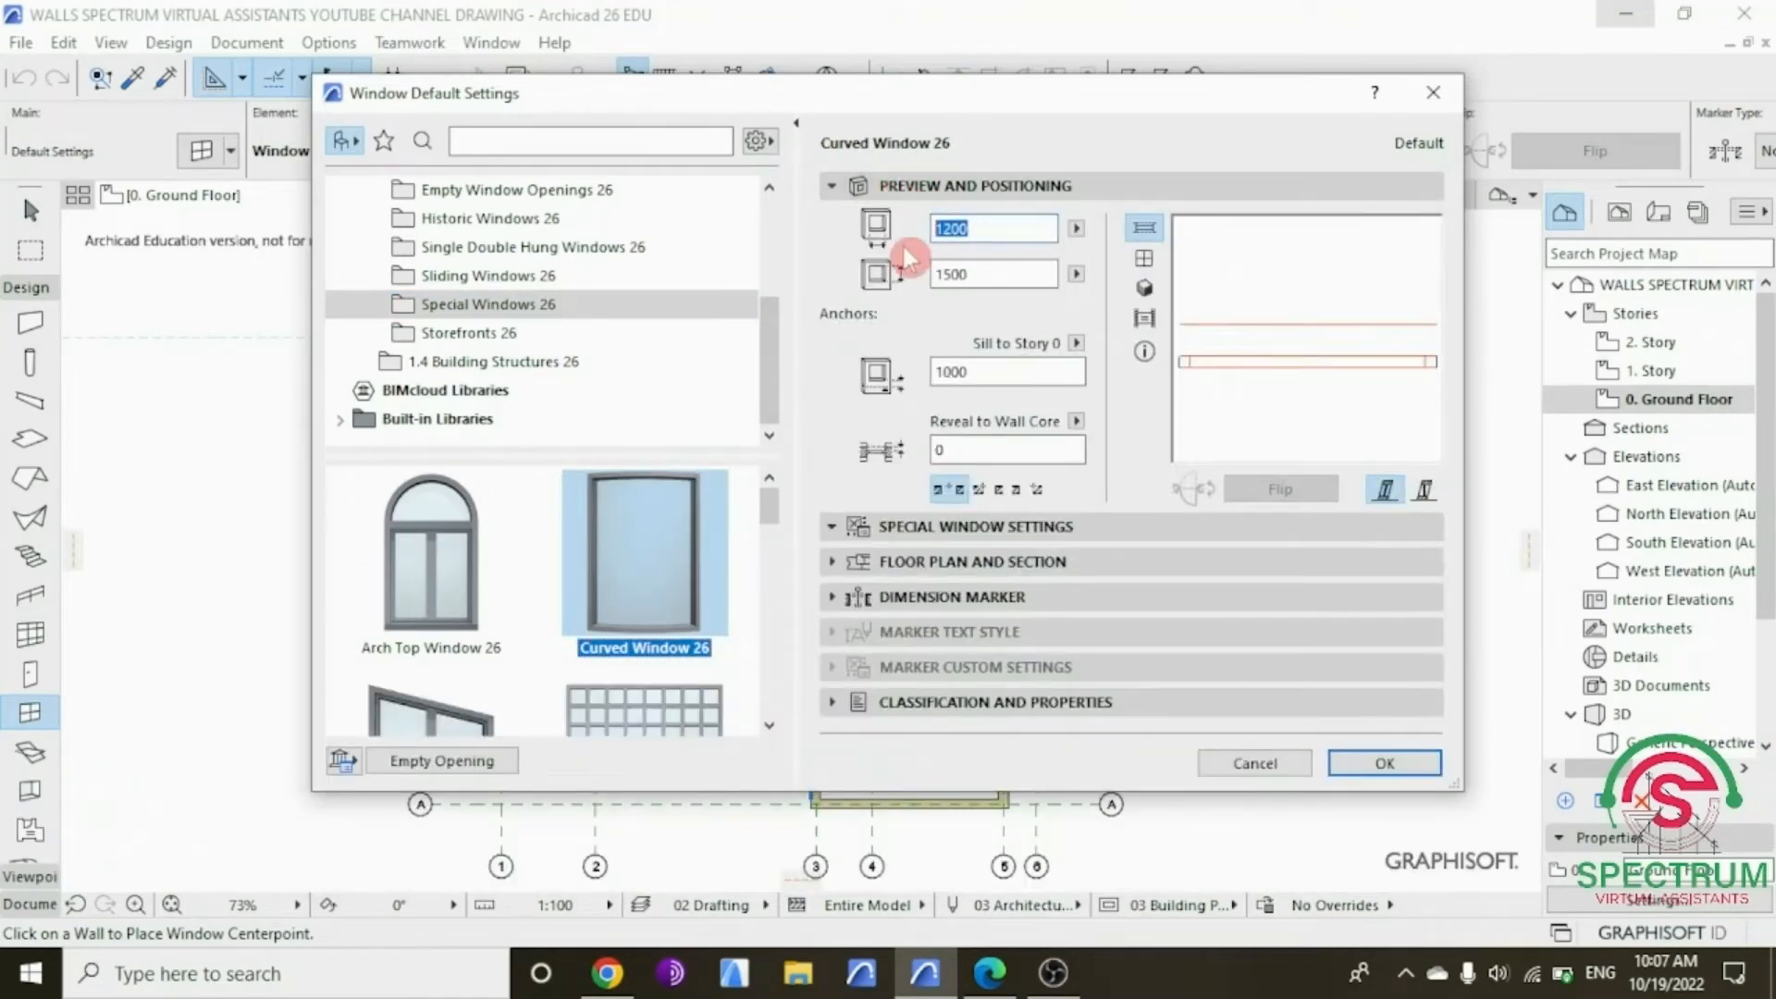
pyautogui.write('20')
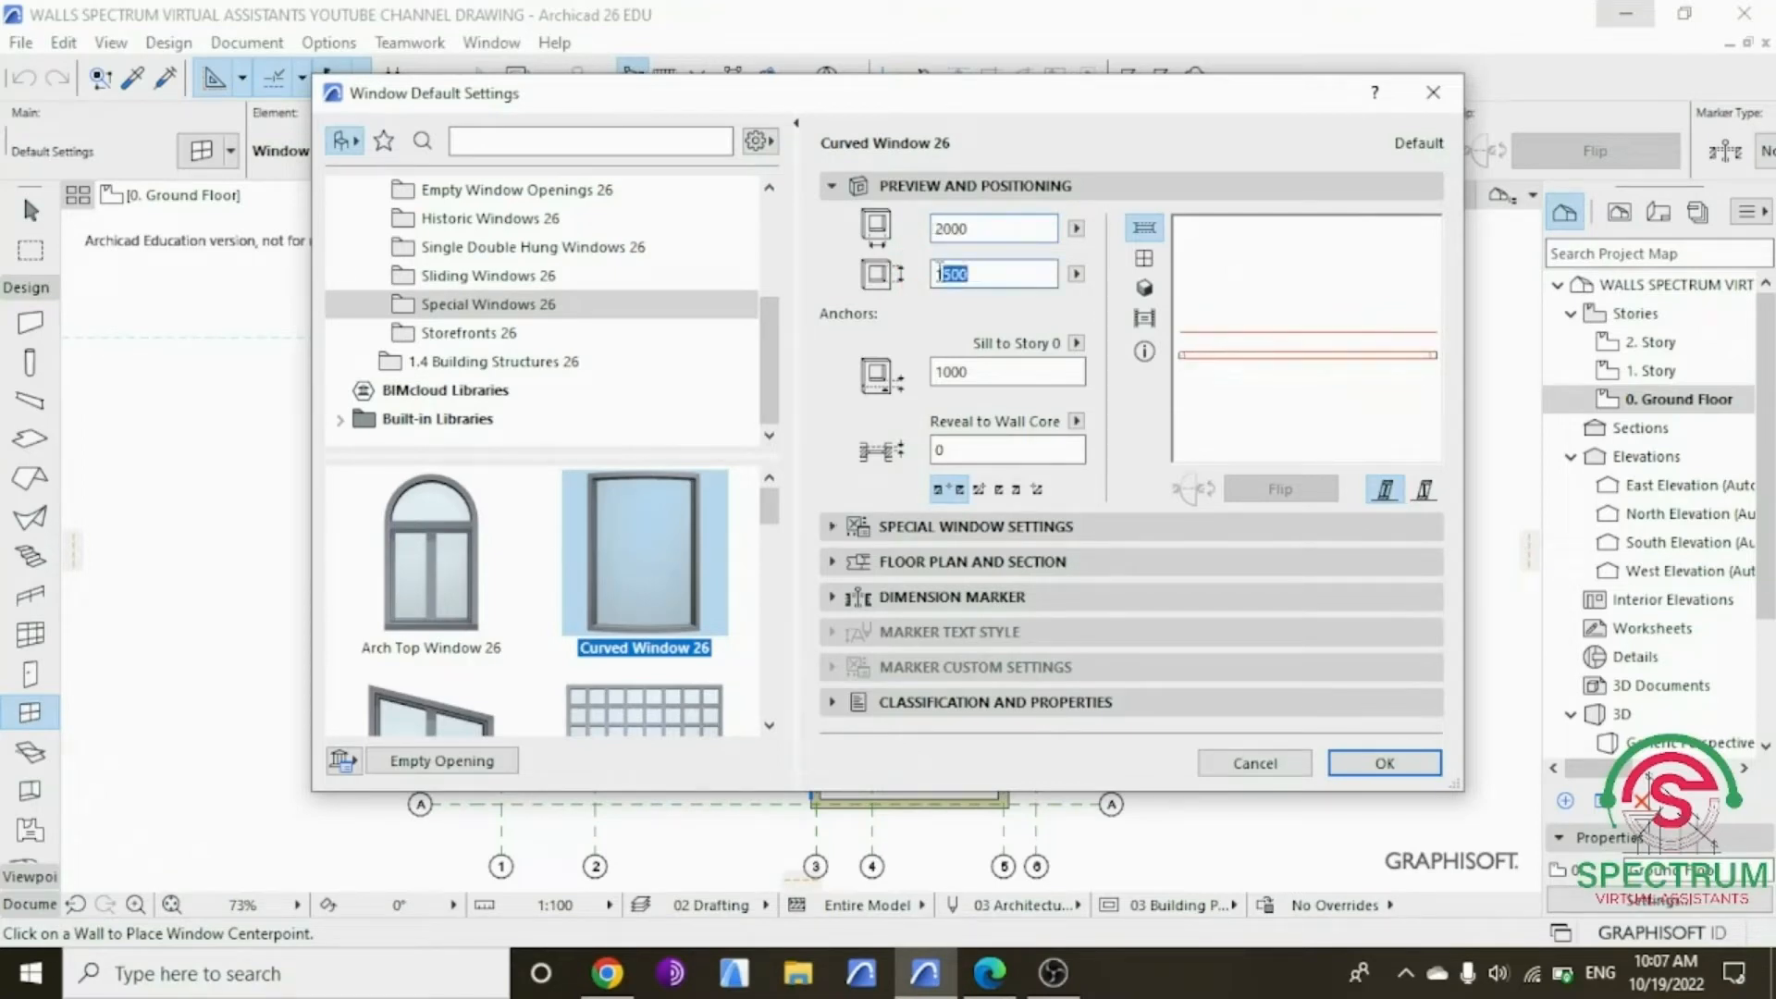
pyautogui.write('1')
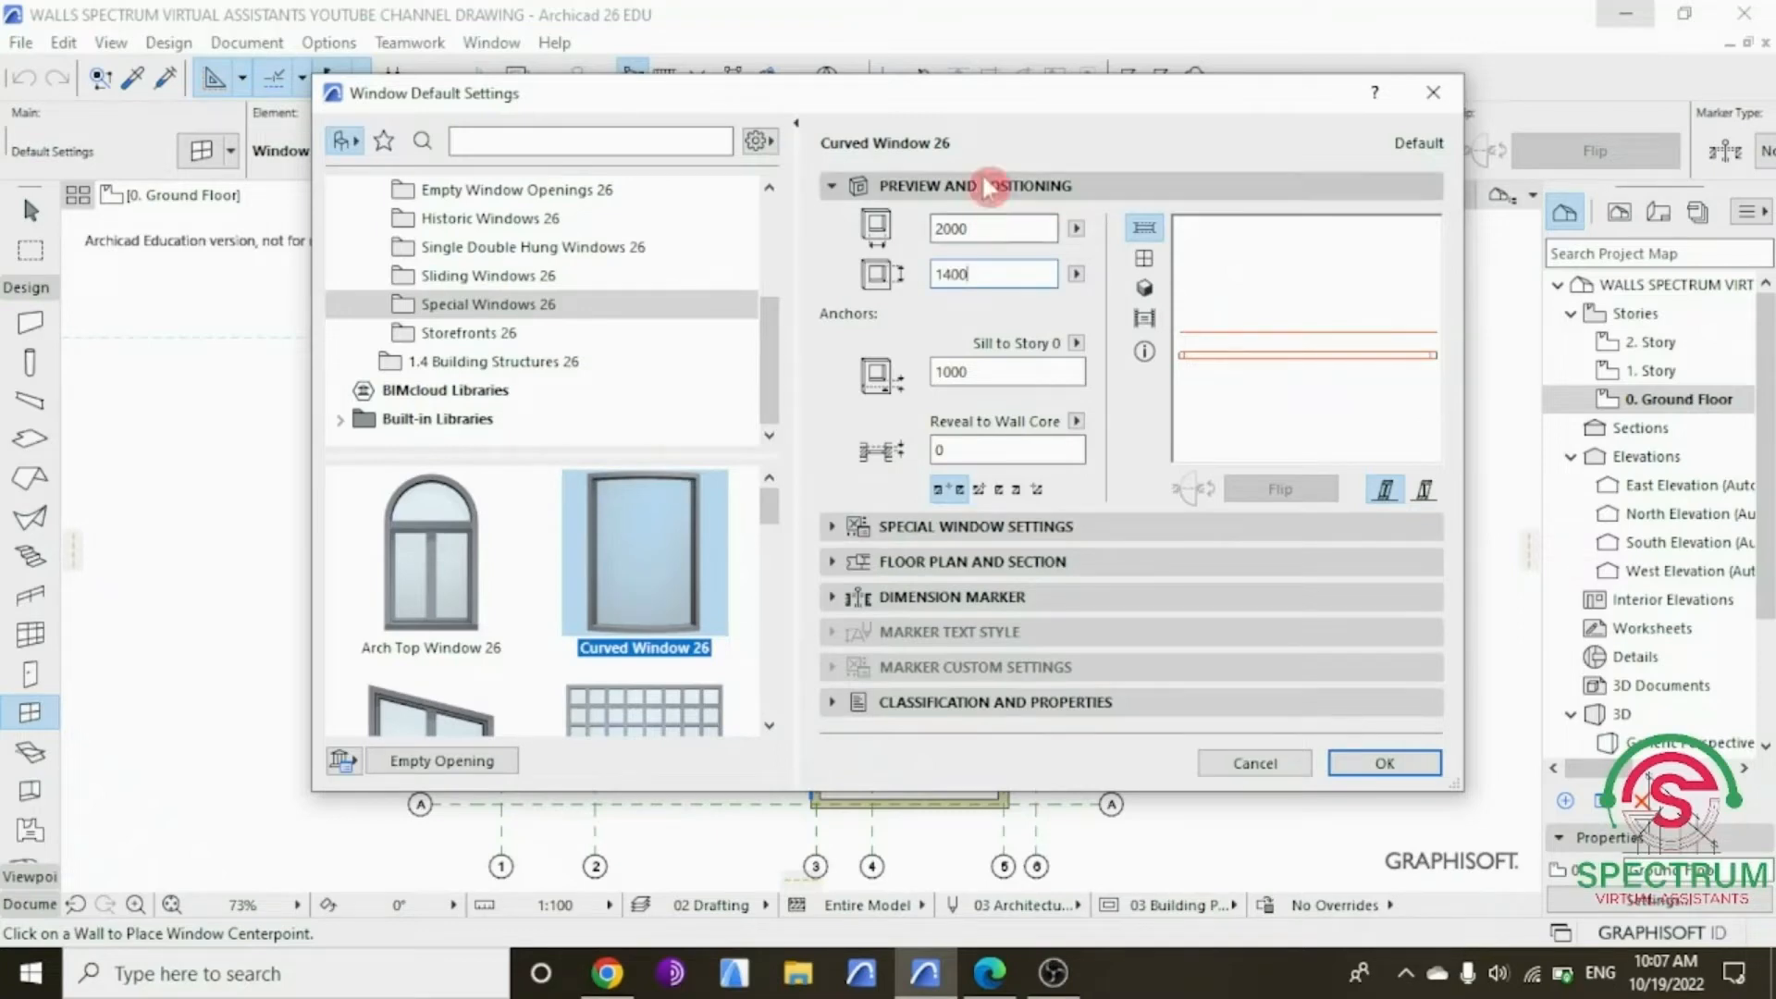
pyautogui.click(909, 186)
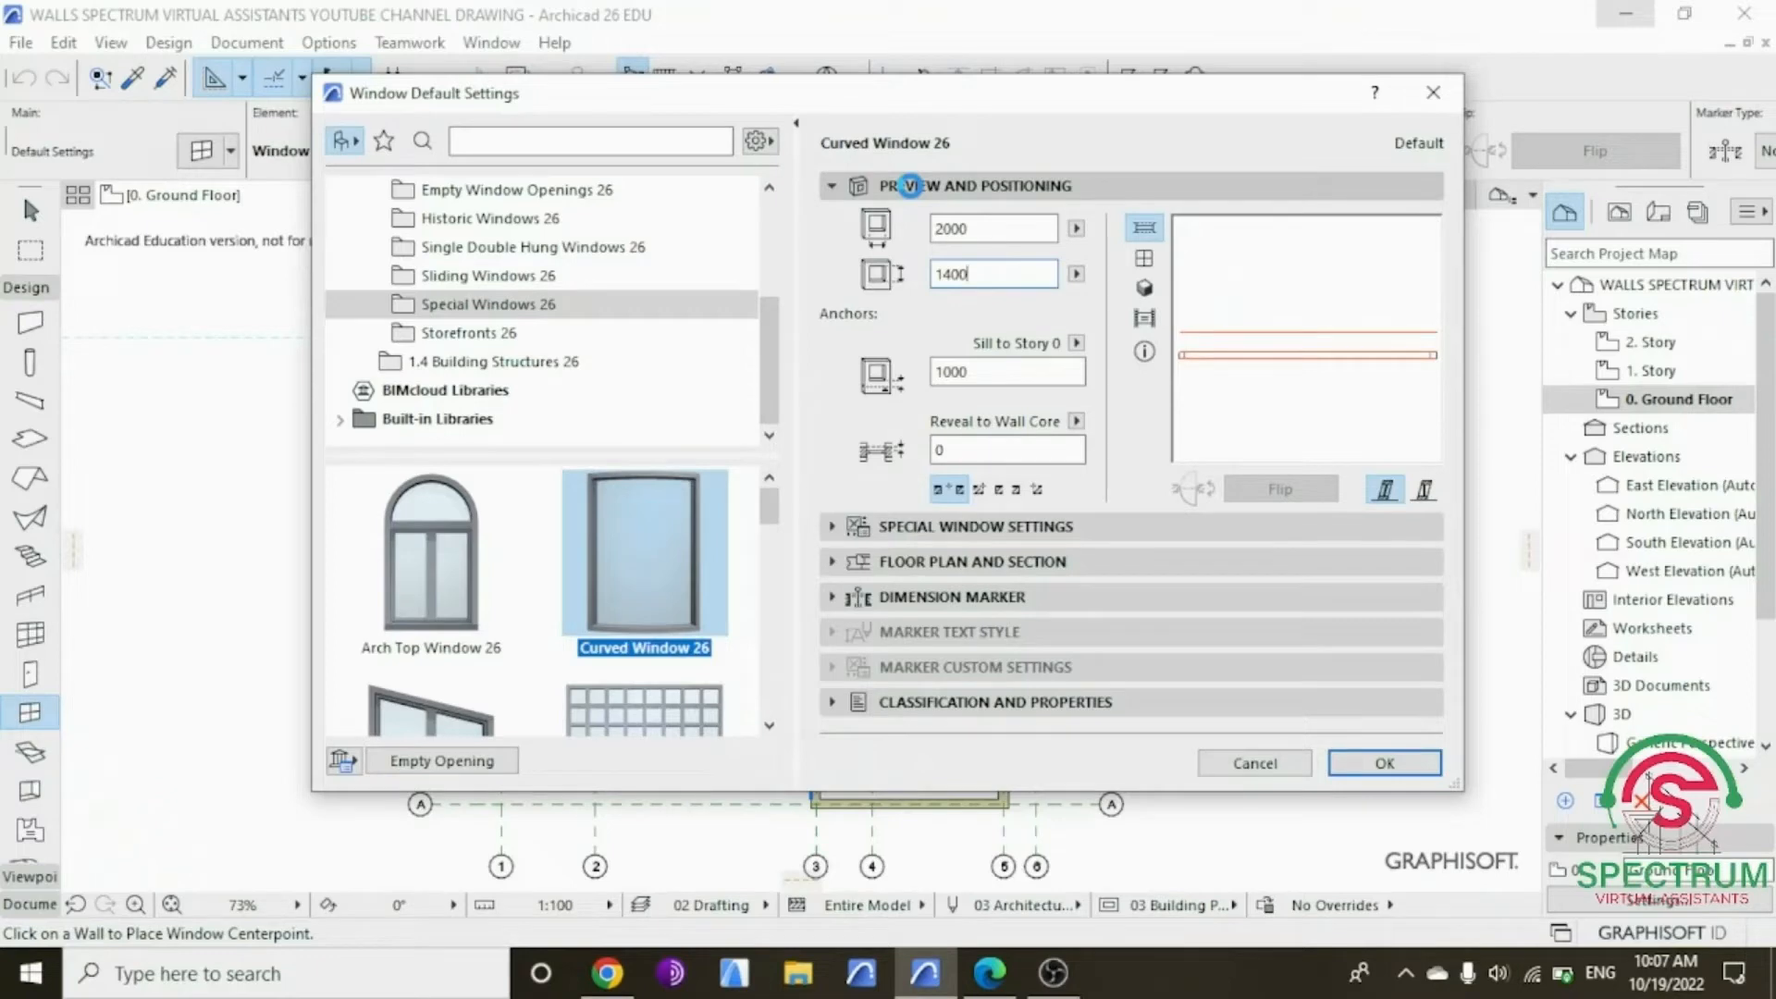
pyautogui.click(837, 187)
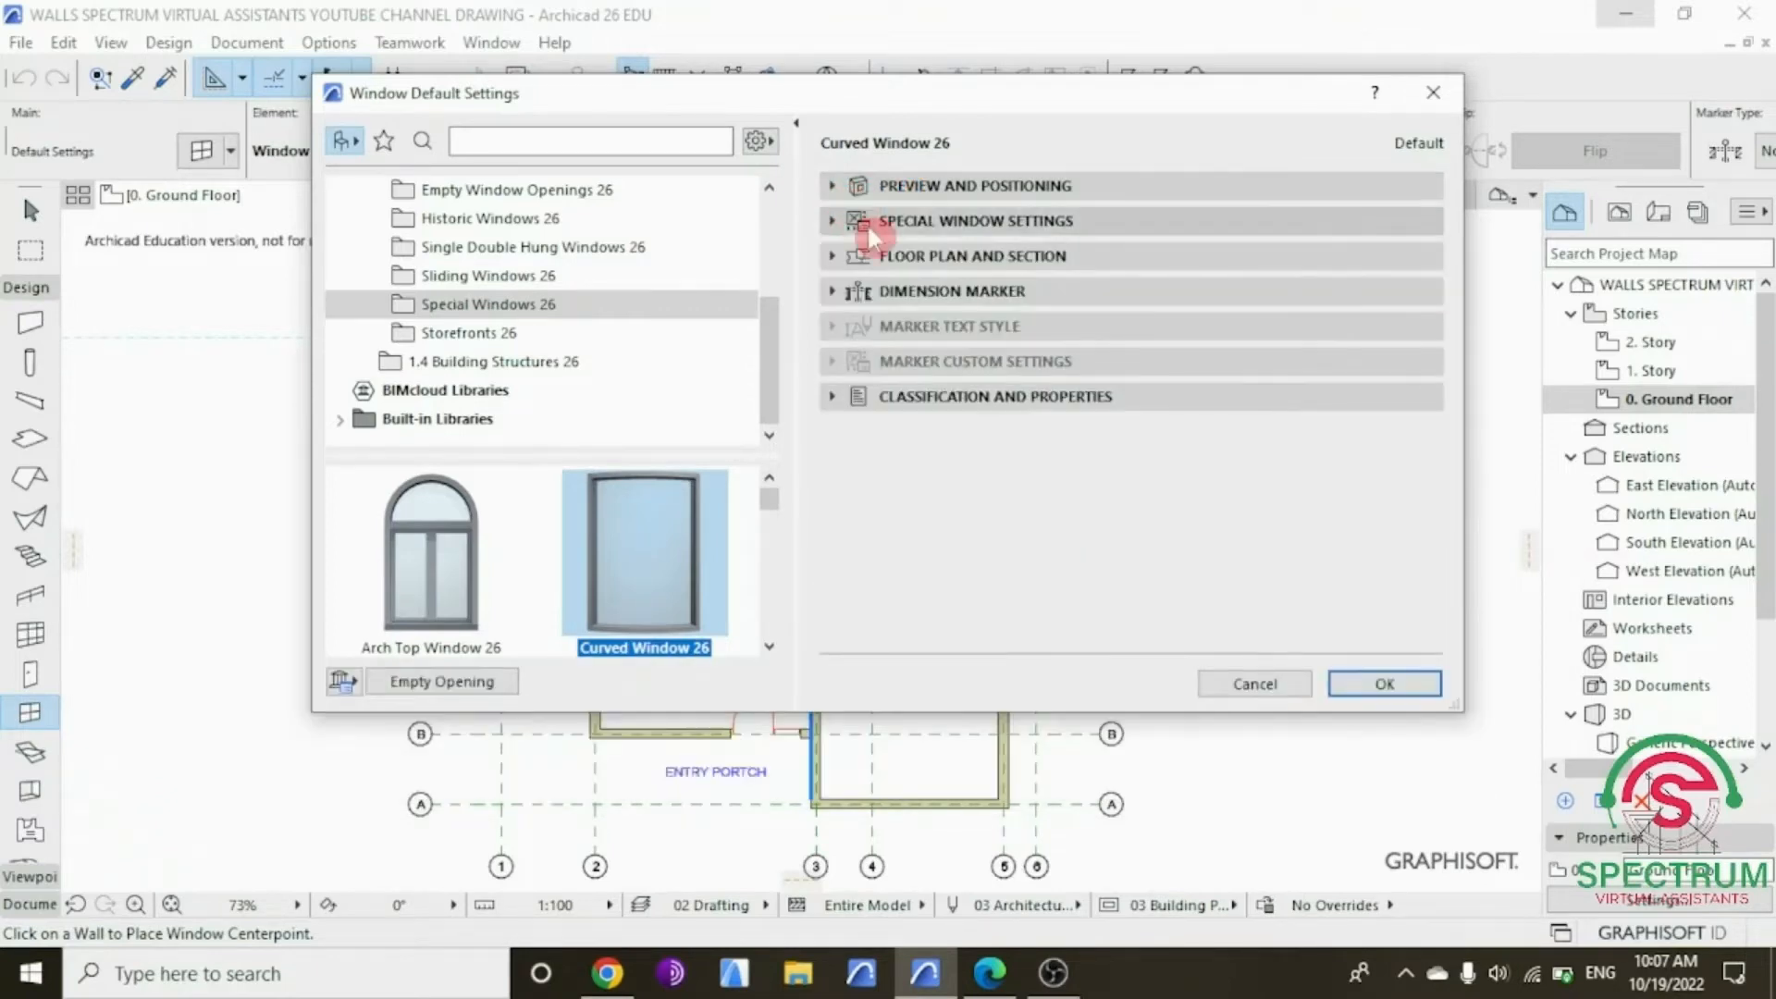
# Step: Enable uniform window surfaces in the frame and sash model attributes and set the frame surface to Paint - Ivory Black
pyautogui.click(855, 222)
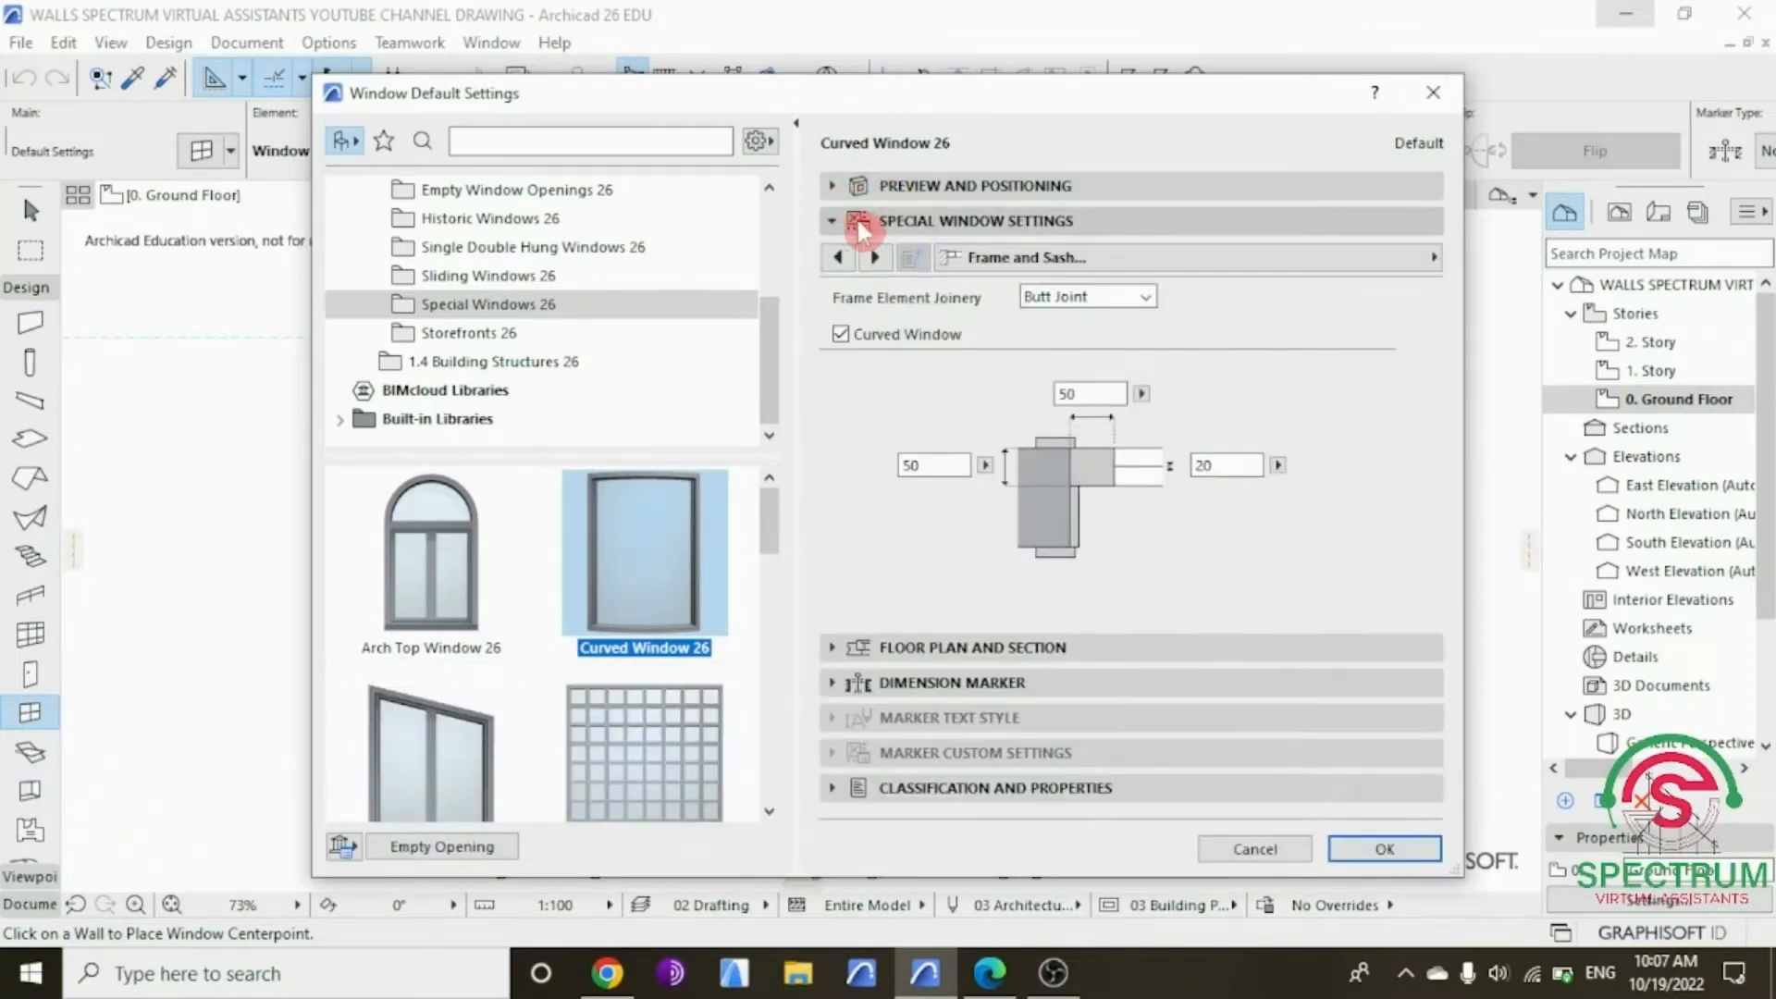
pyautogui.click(999, 262)
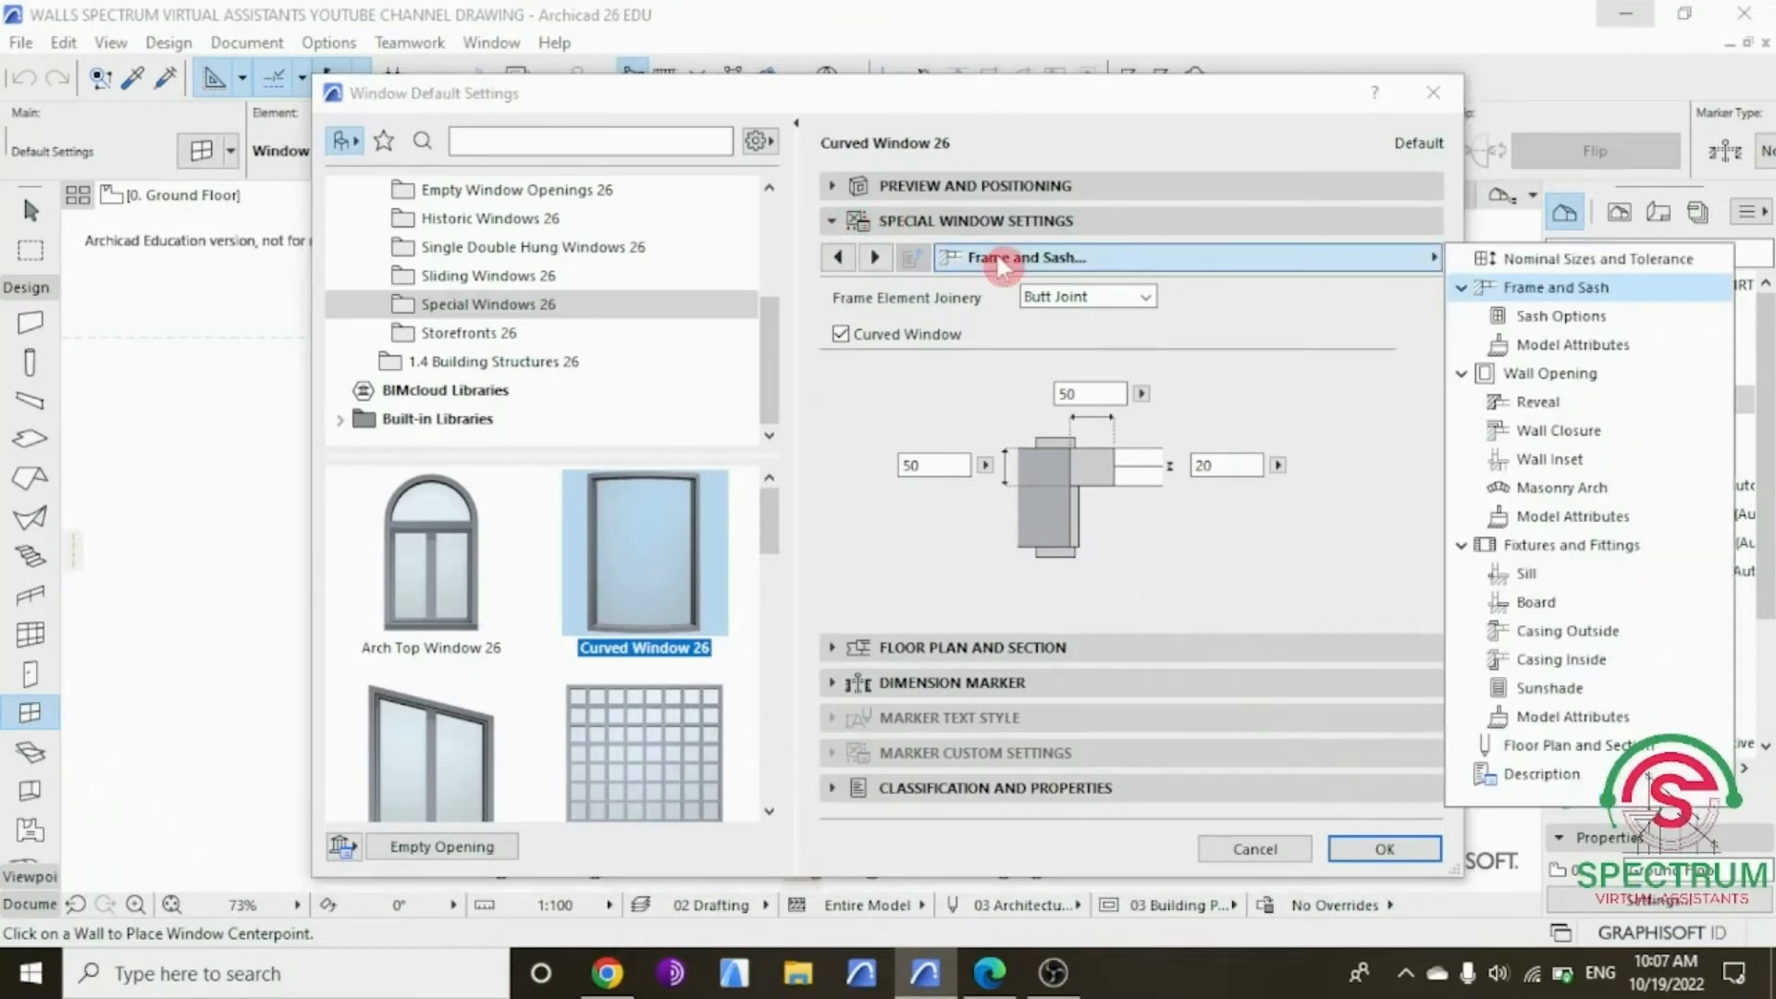
pyautogui.click(1489, 348)
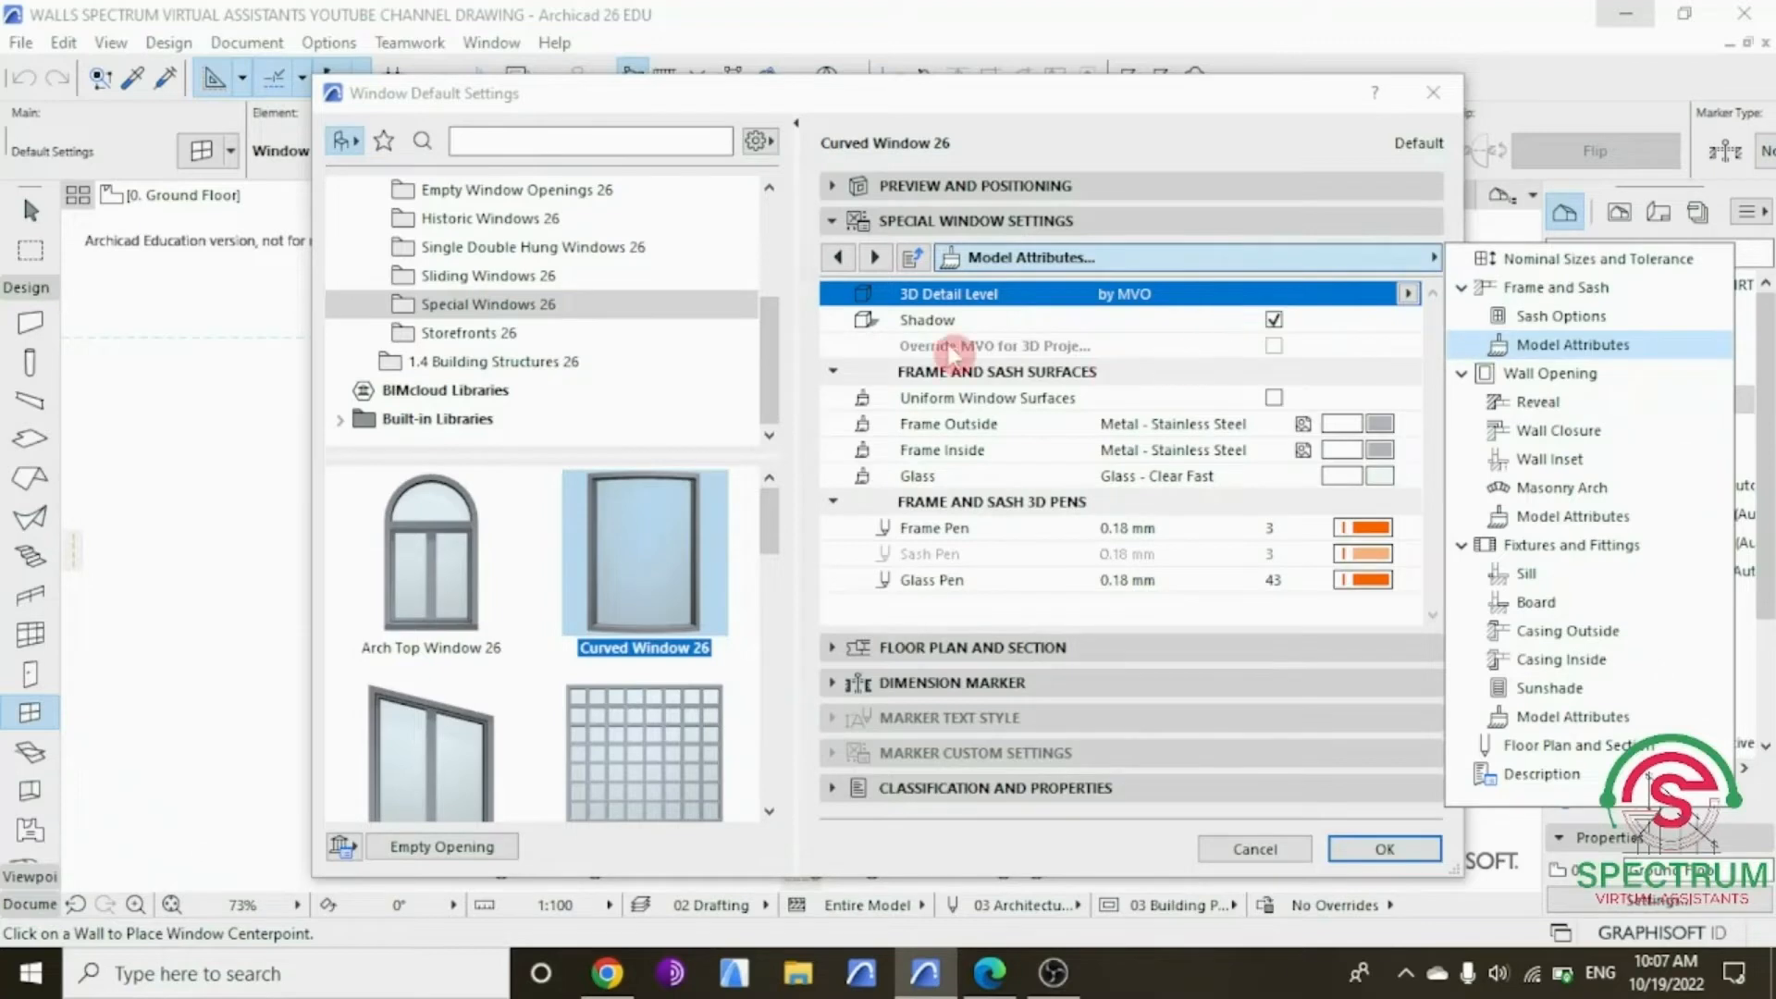
pyautogui.click(836, 383)
pyautogui.click(835, 373)
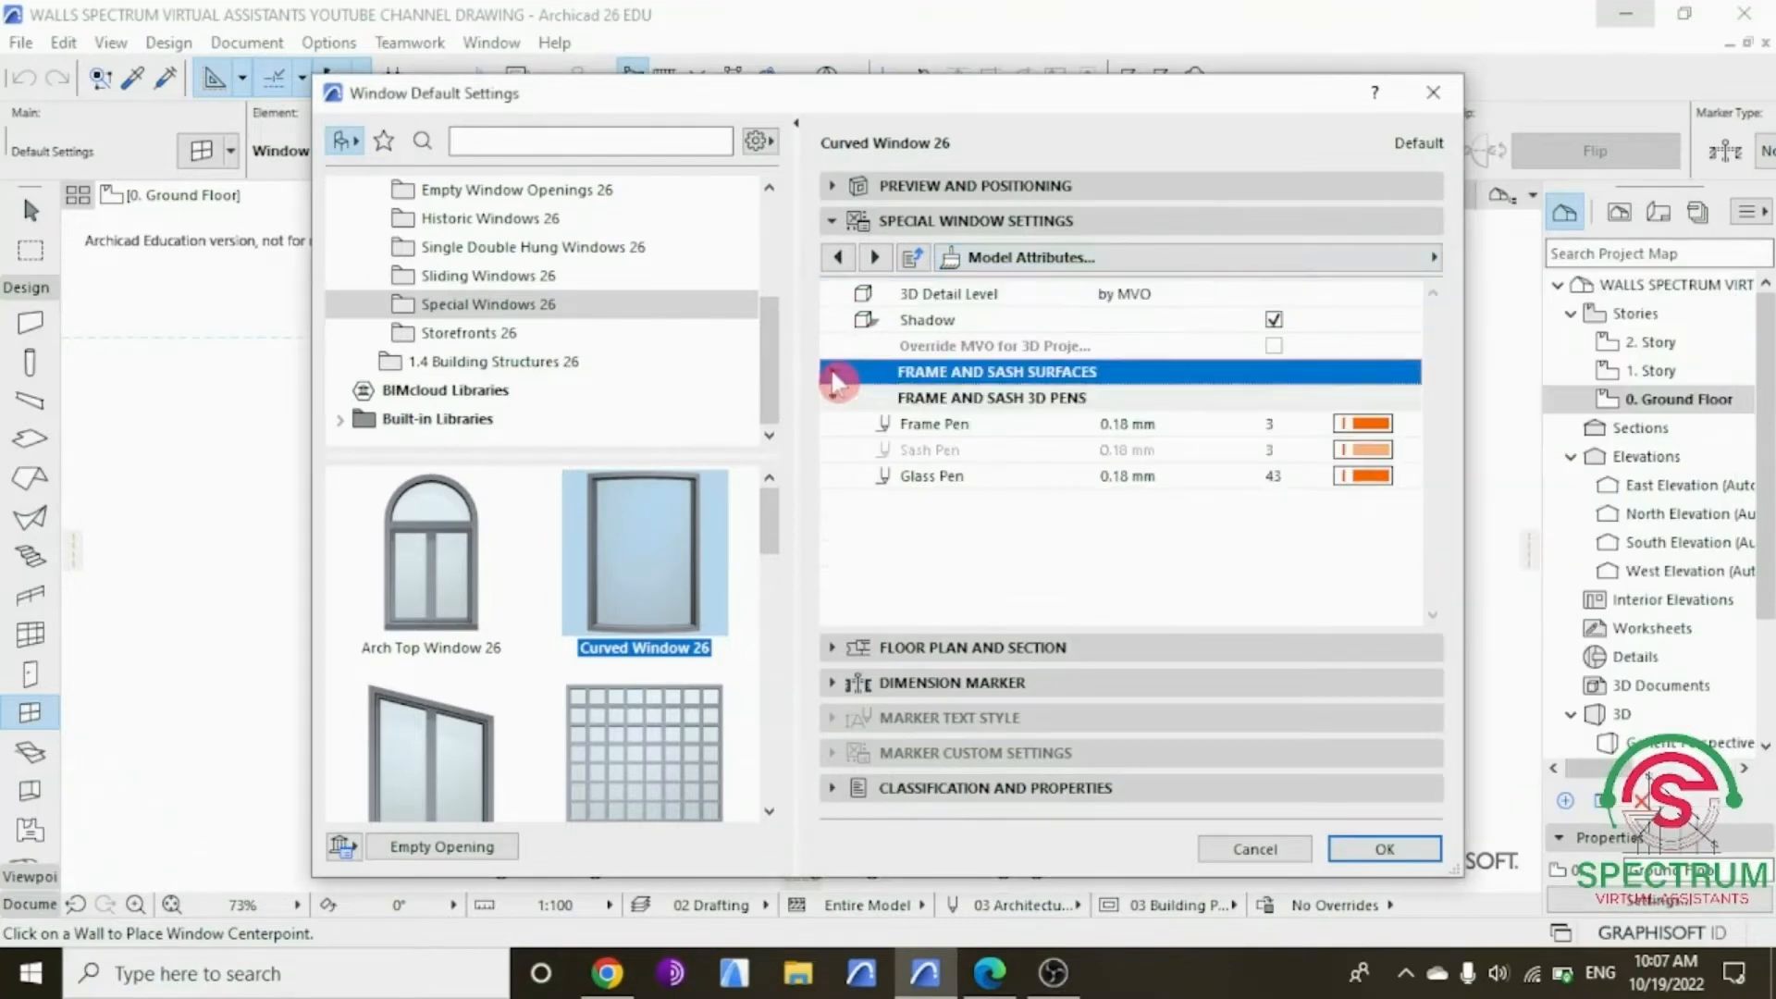
pyautogui.click(836, 379)
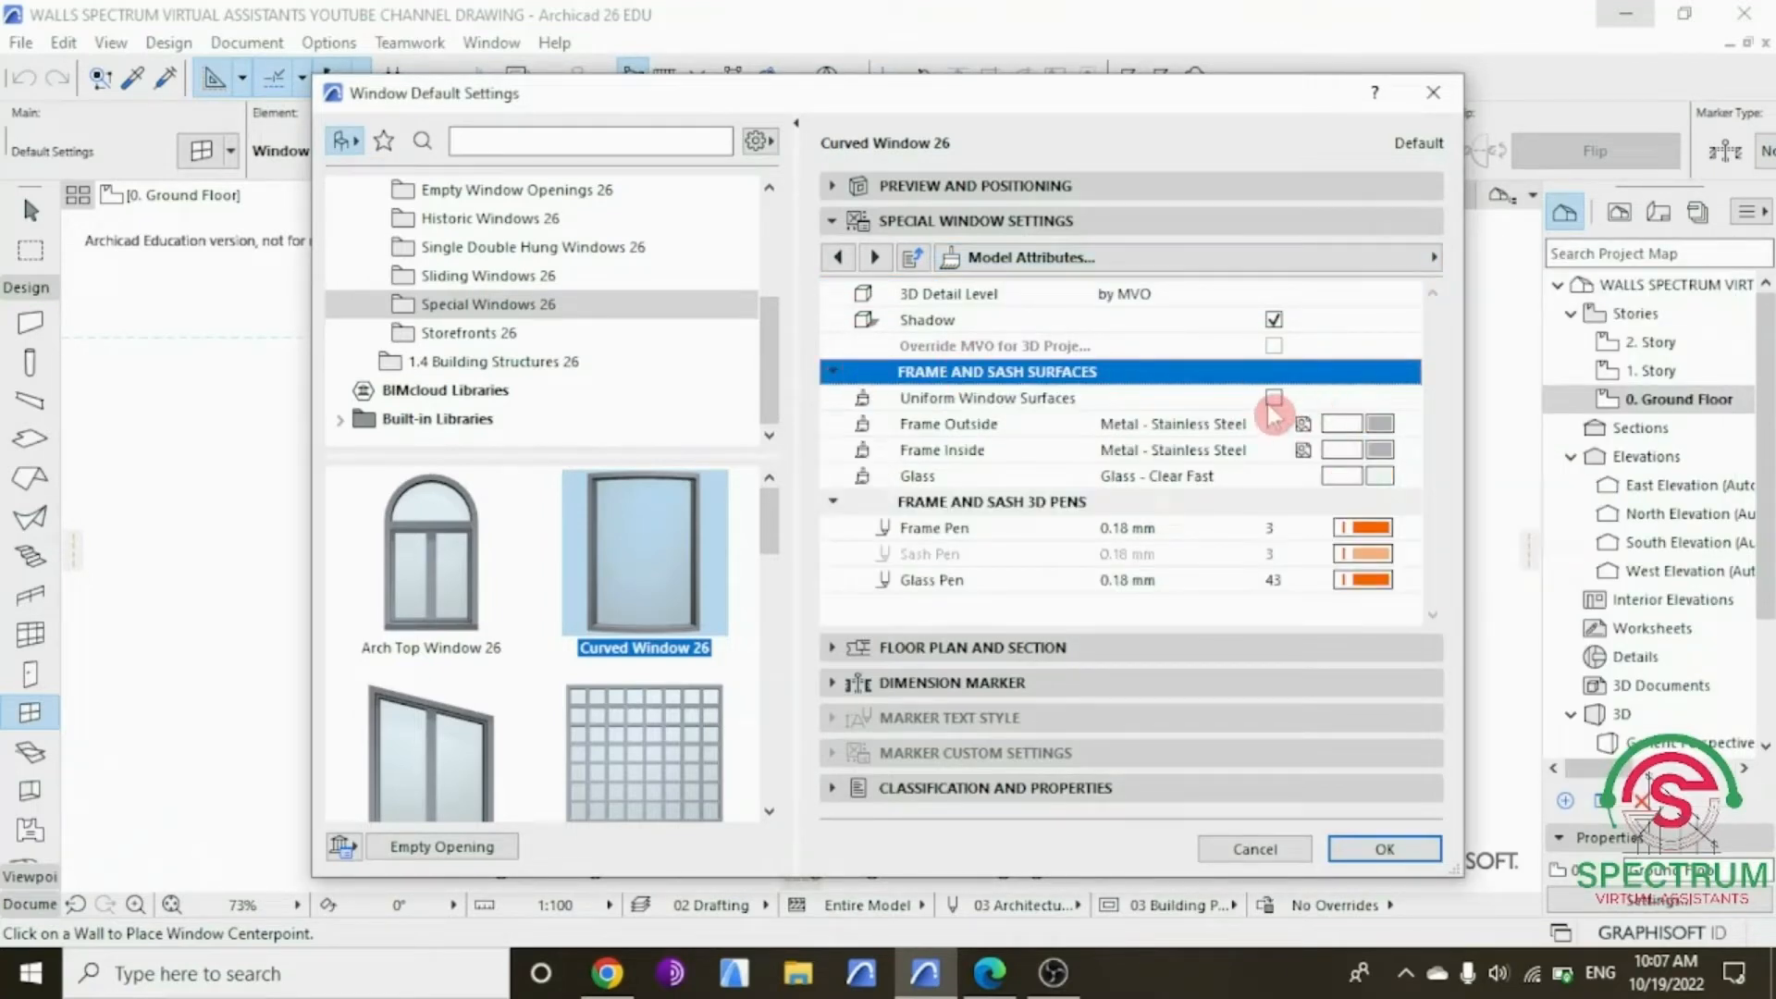
pyautogui.click(1271, 403)
pyautogui.click(1376, 423)
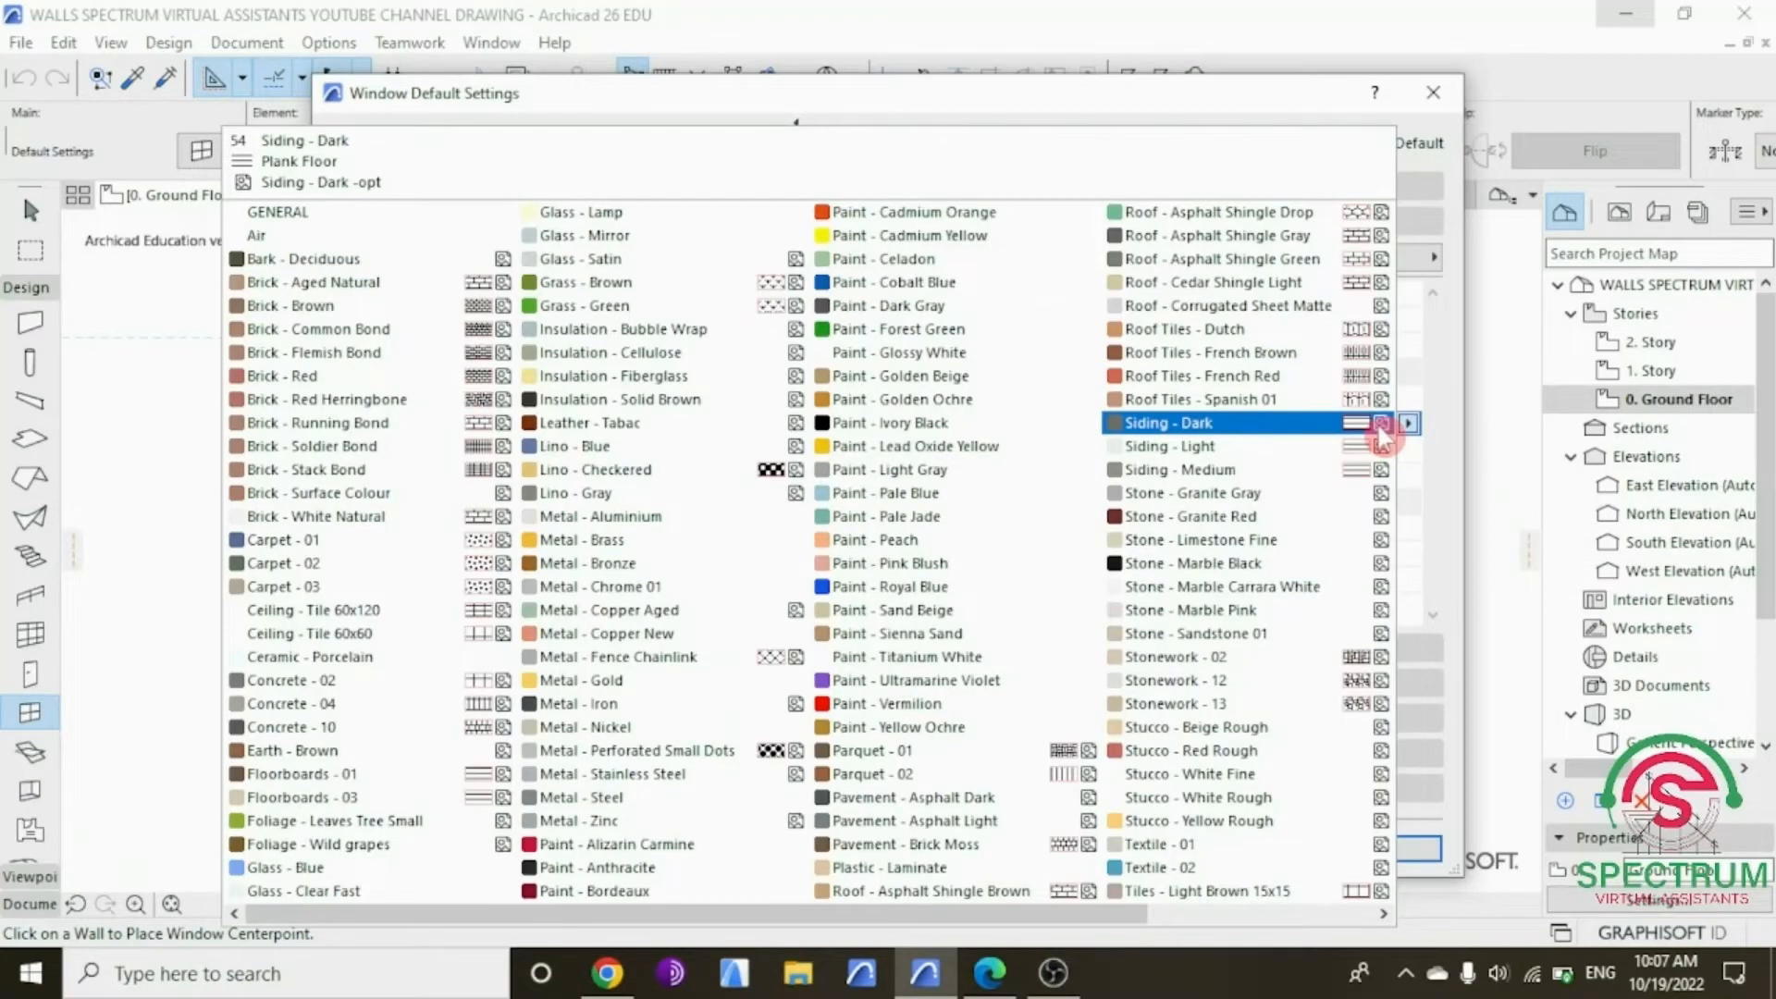
pyautogui.click(951, 426)
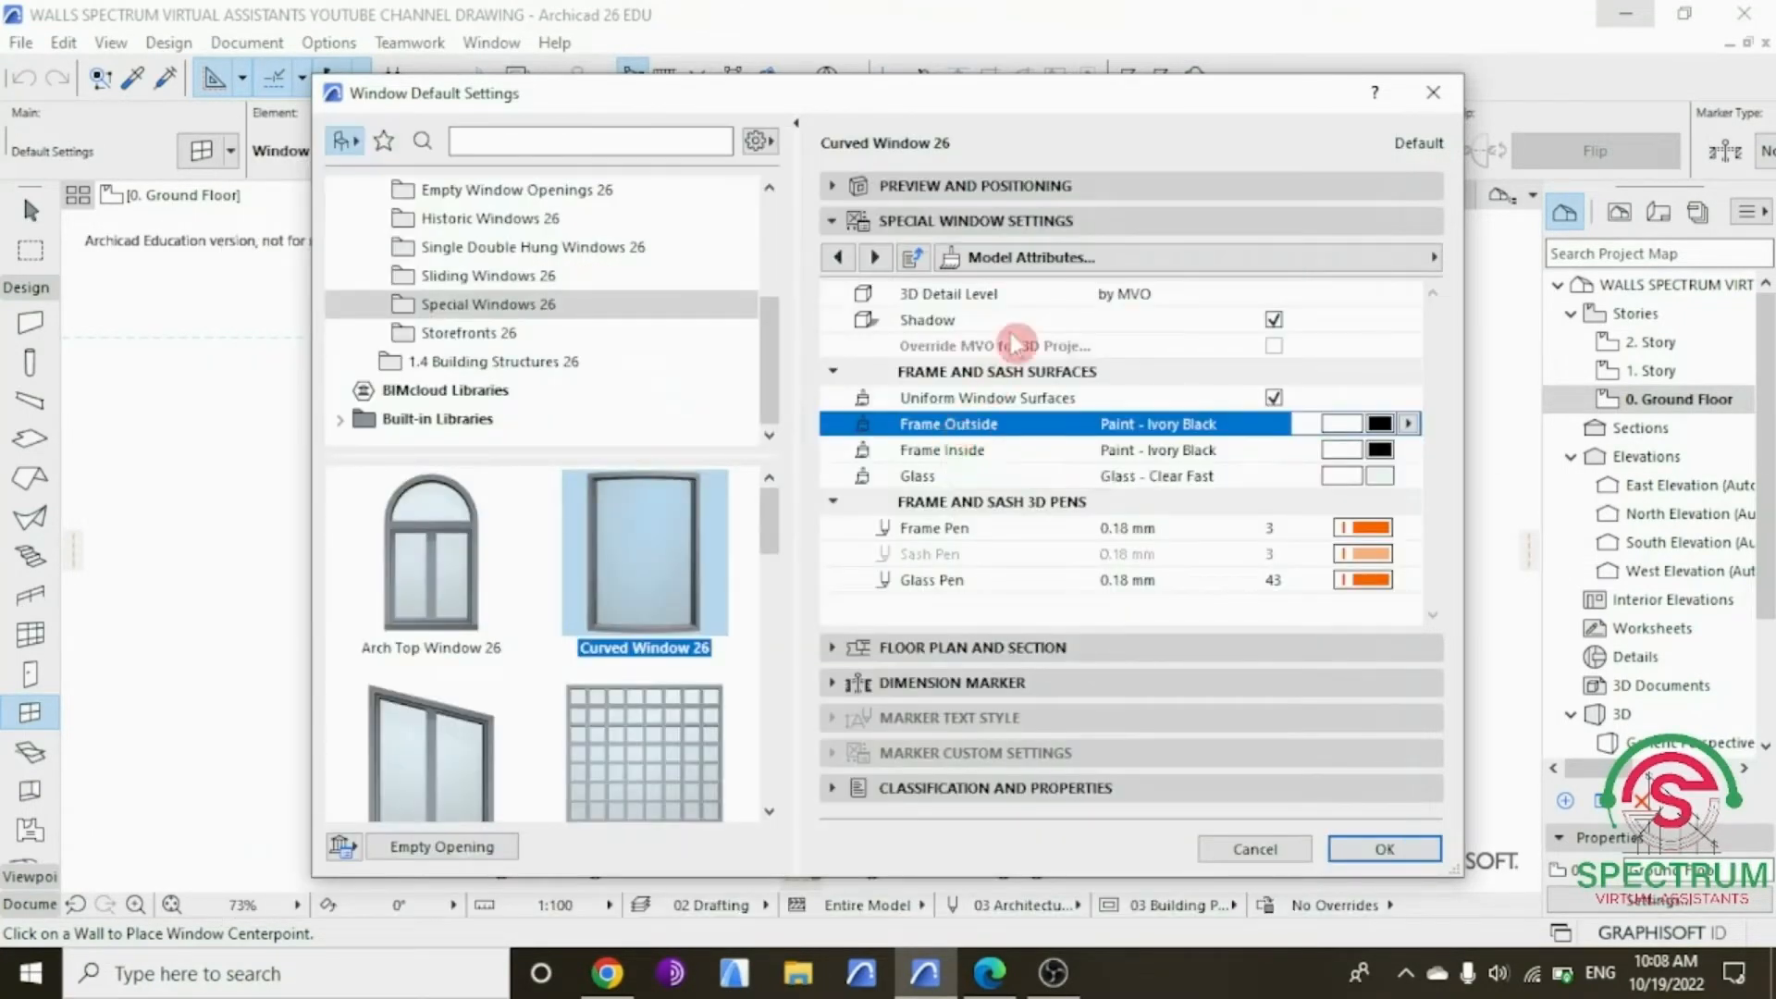
# Step: Change the window's sash type to H-V Grid and set the grid width and thickness to 50 each
pyautogui.click(1055, 264)
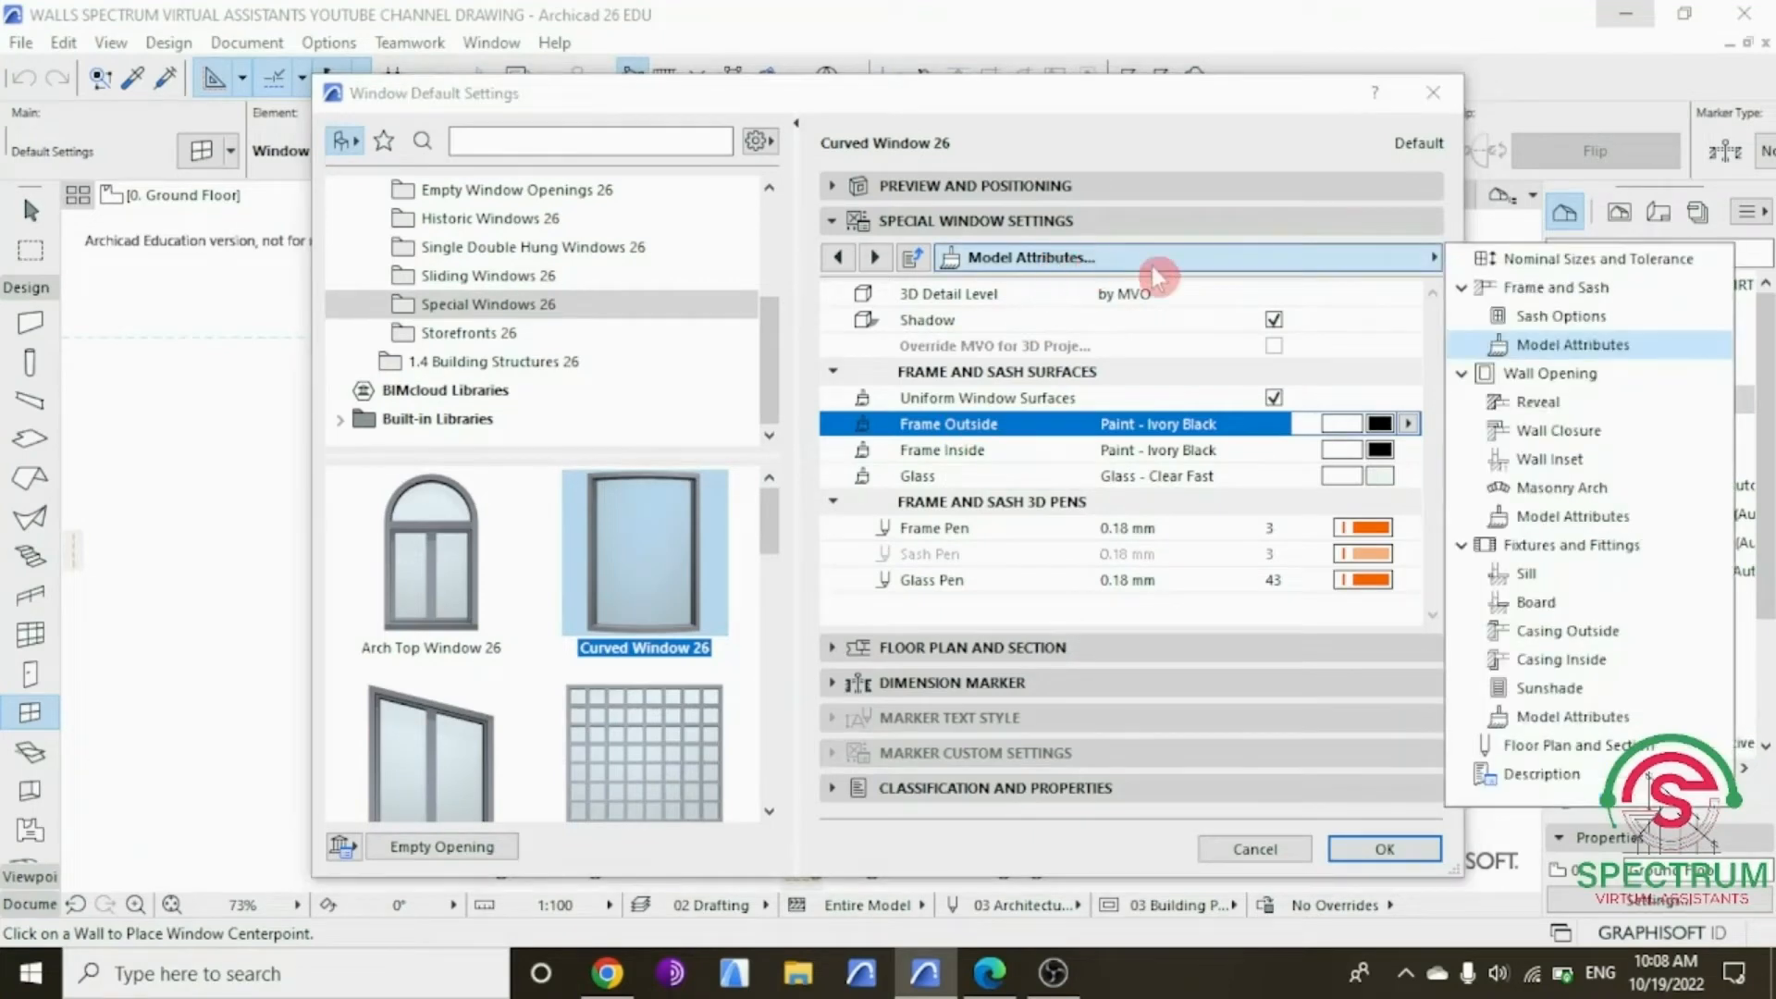
pyautogui.click(1531, 319)
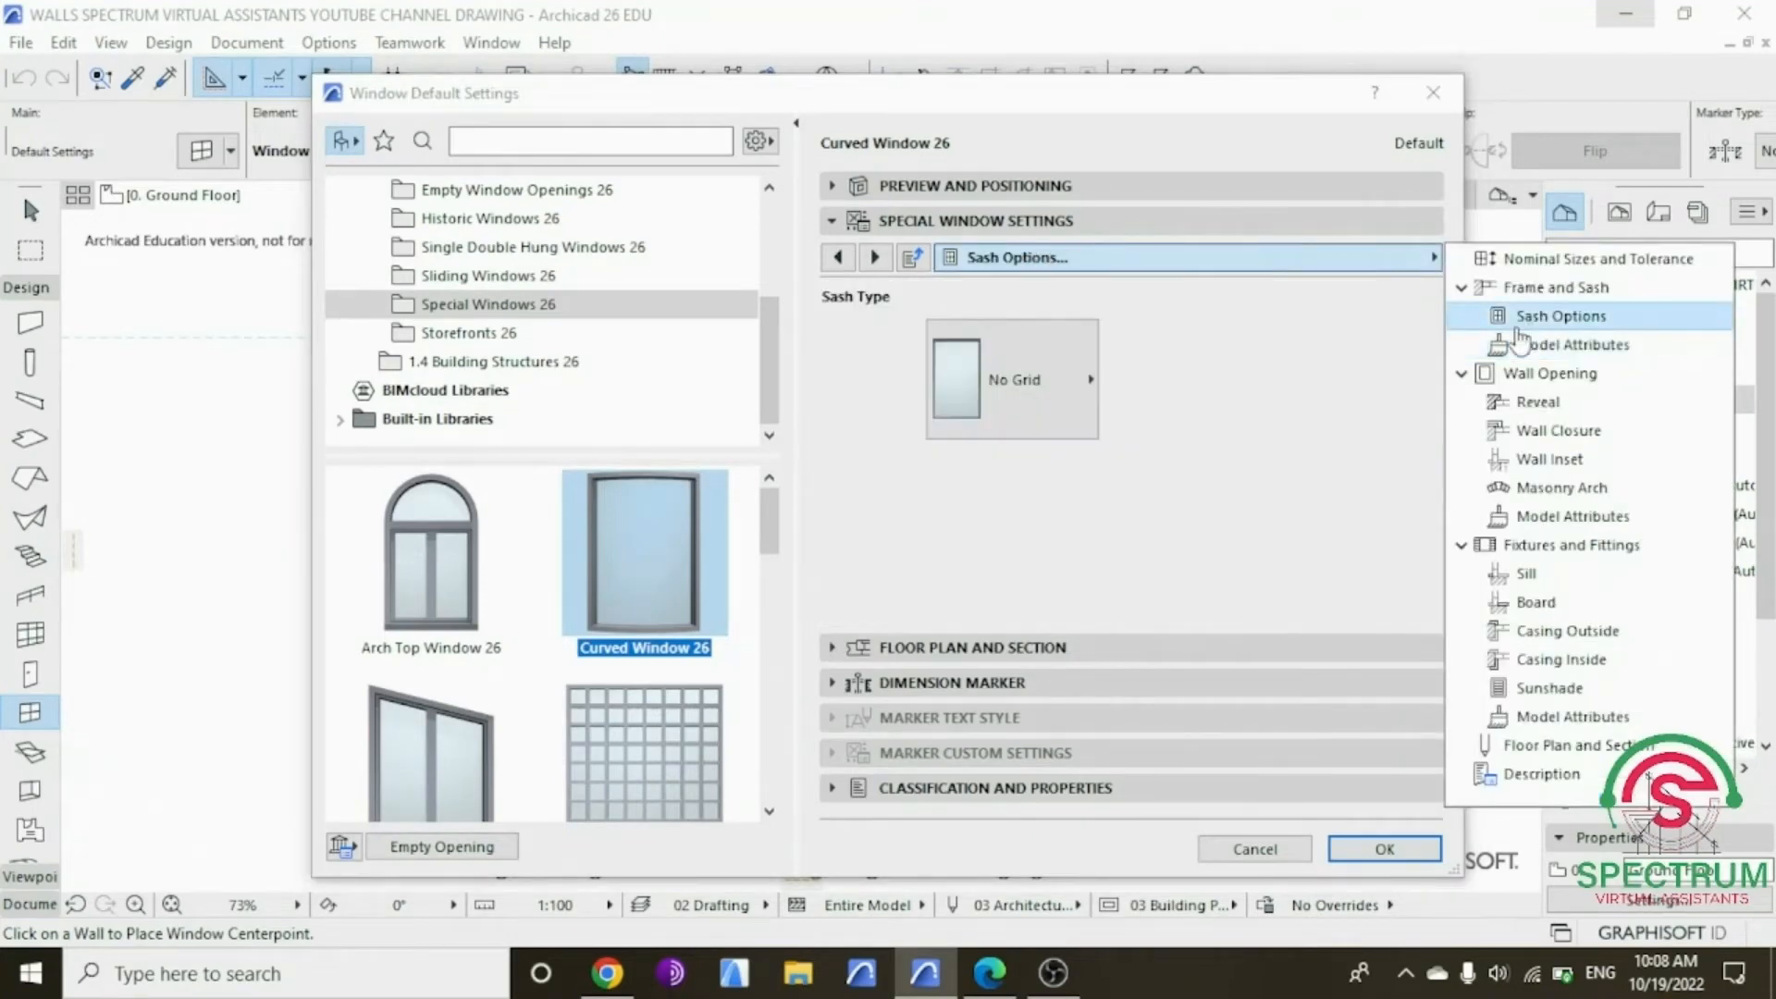
pyautogui.click(980, 392)
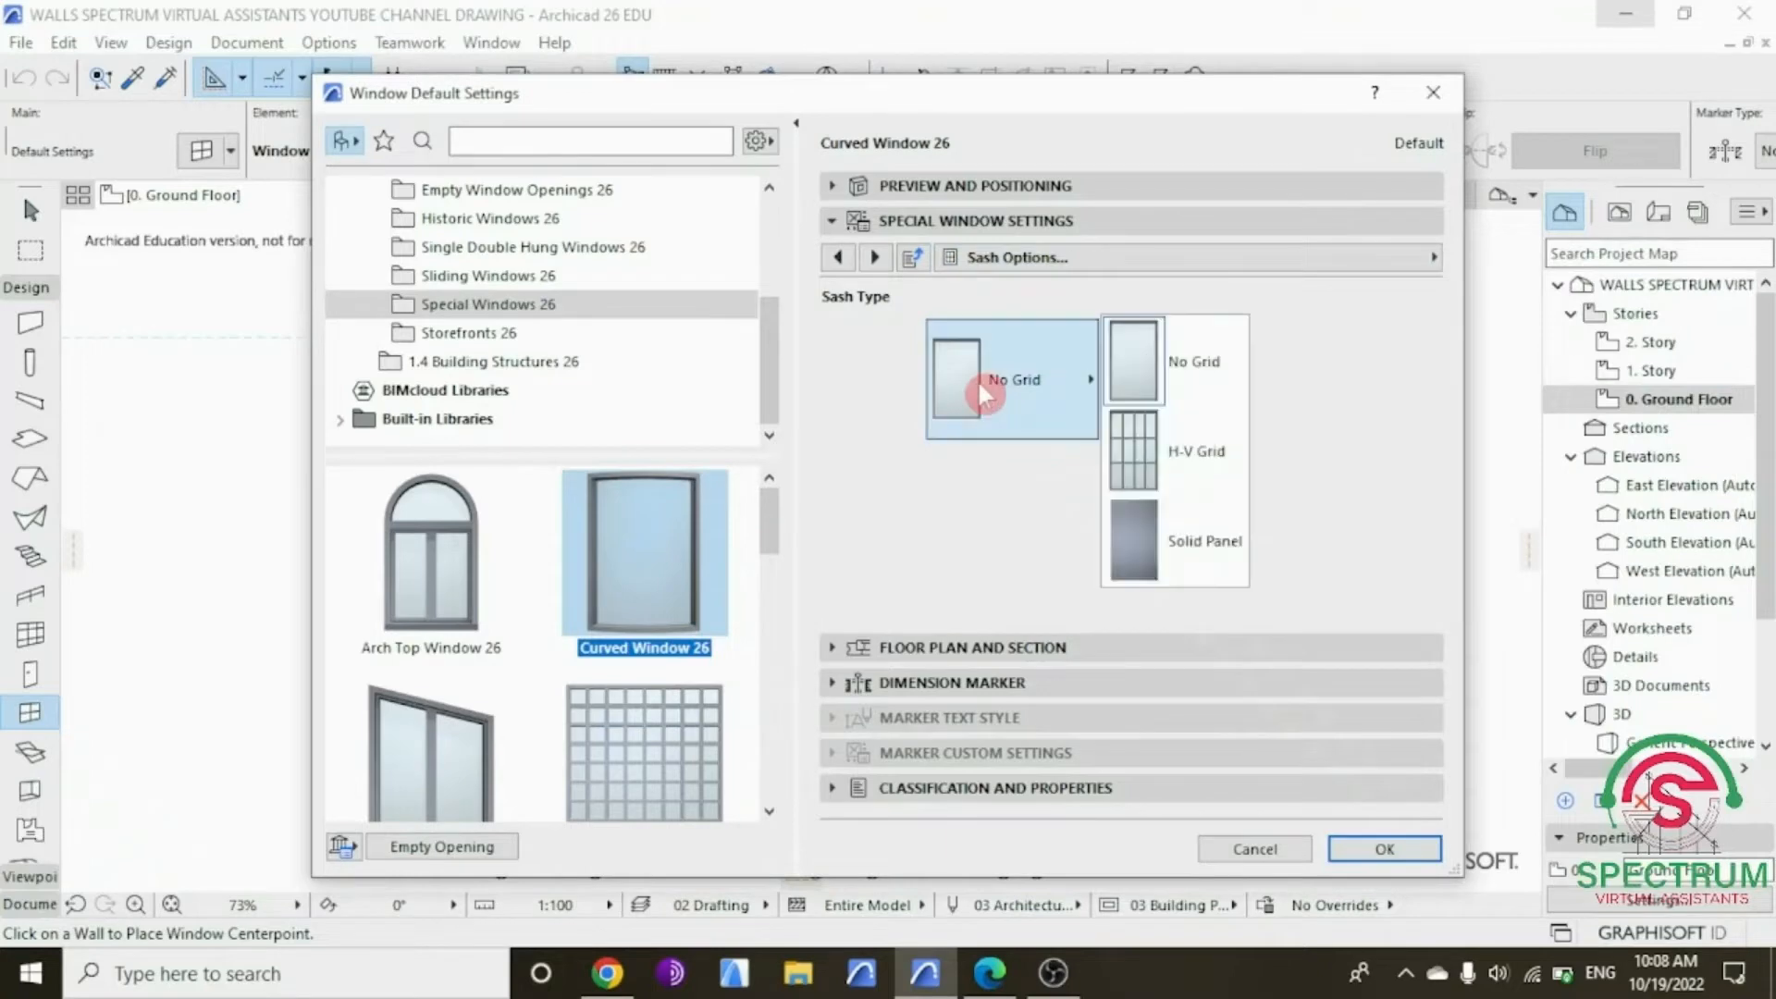
pyautogui.click(1134, 450)
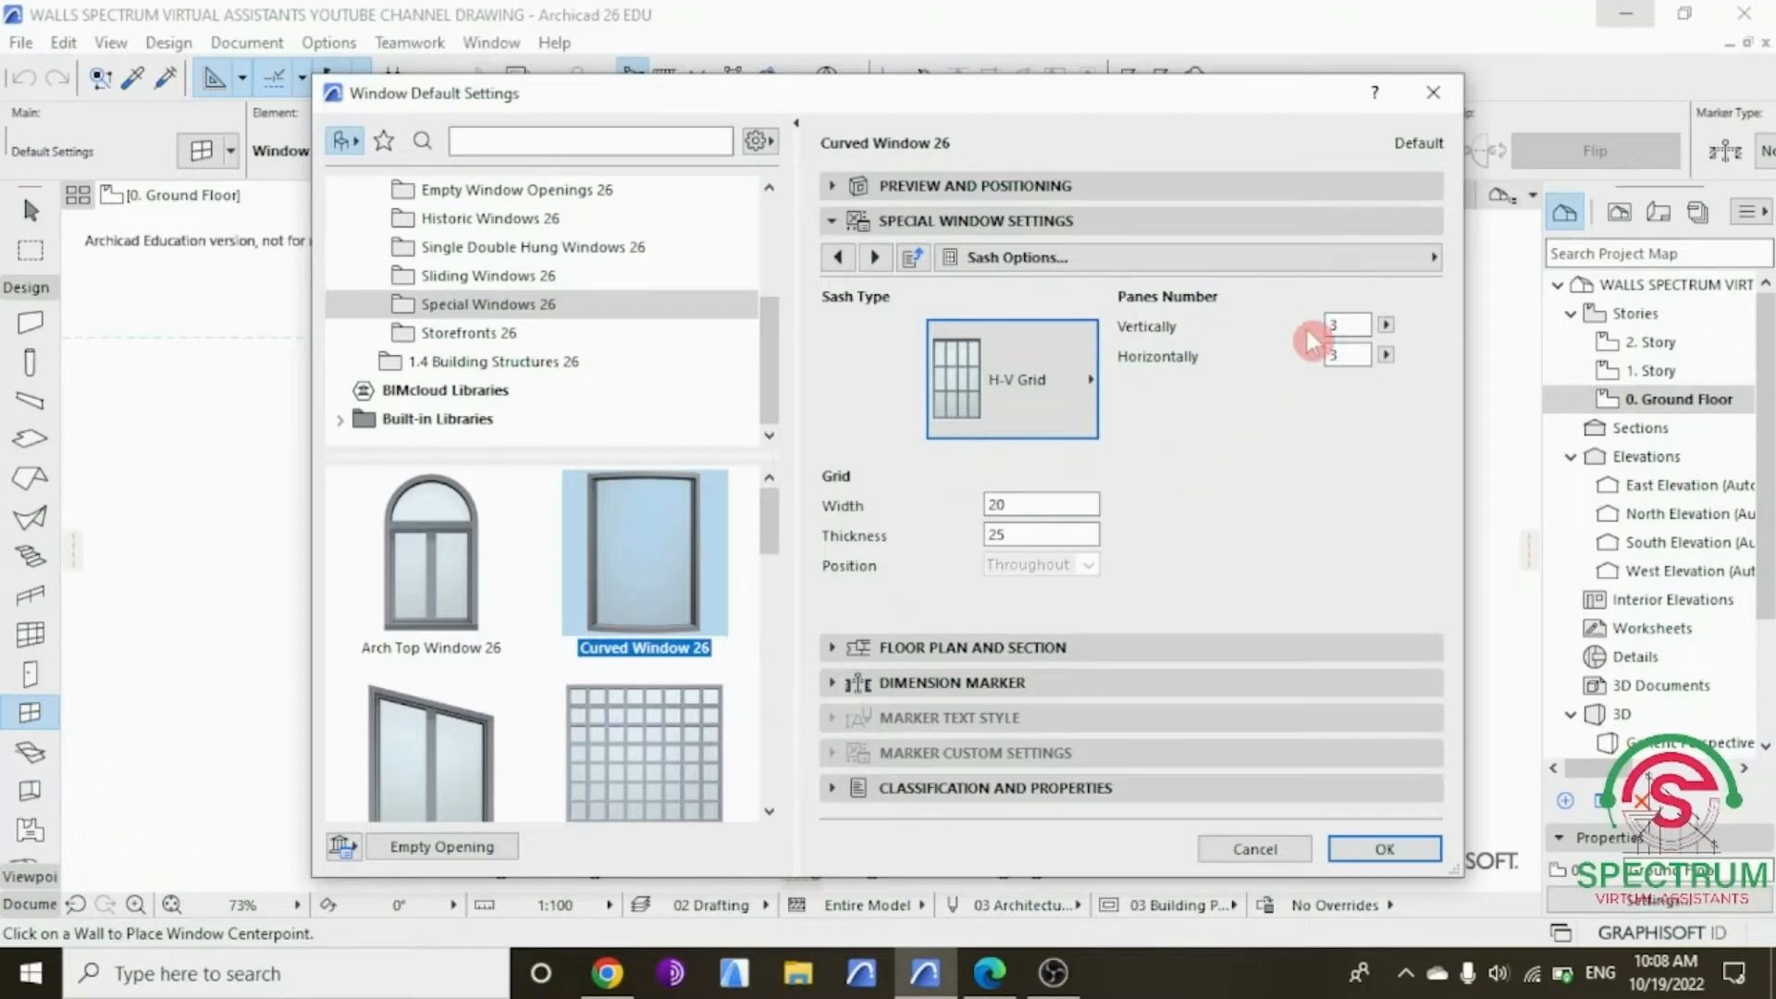
pyautogui.click(1344, 383)
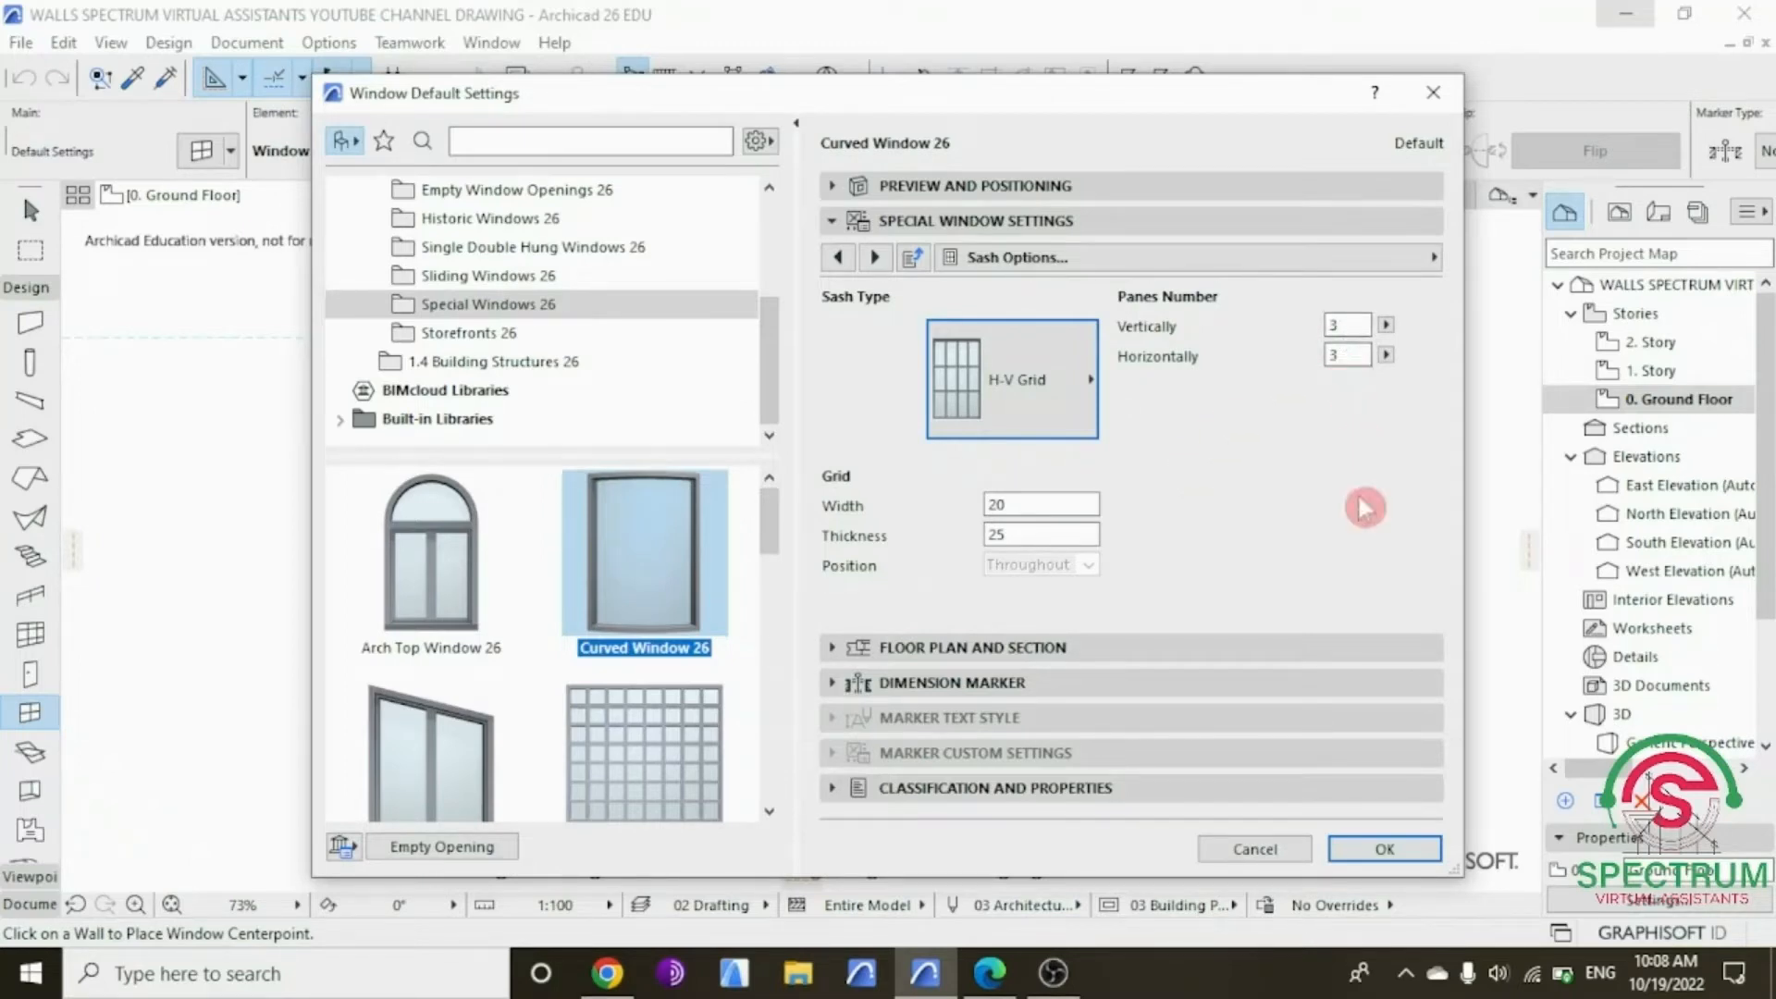
pyautogui.click(1013, 503)
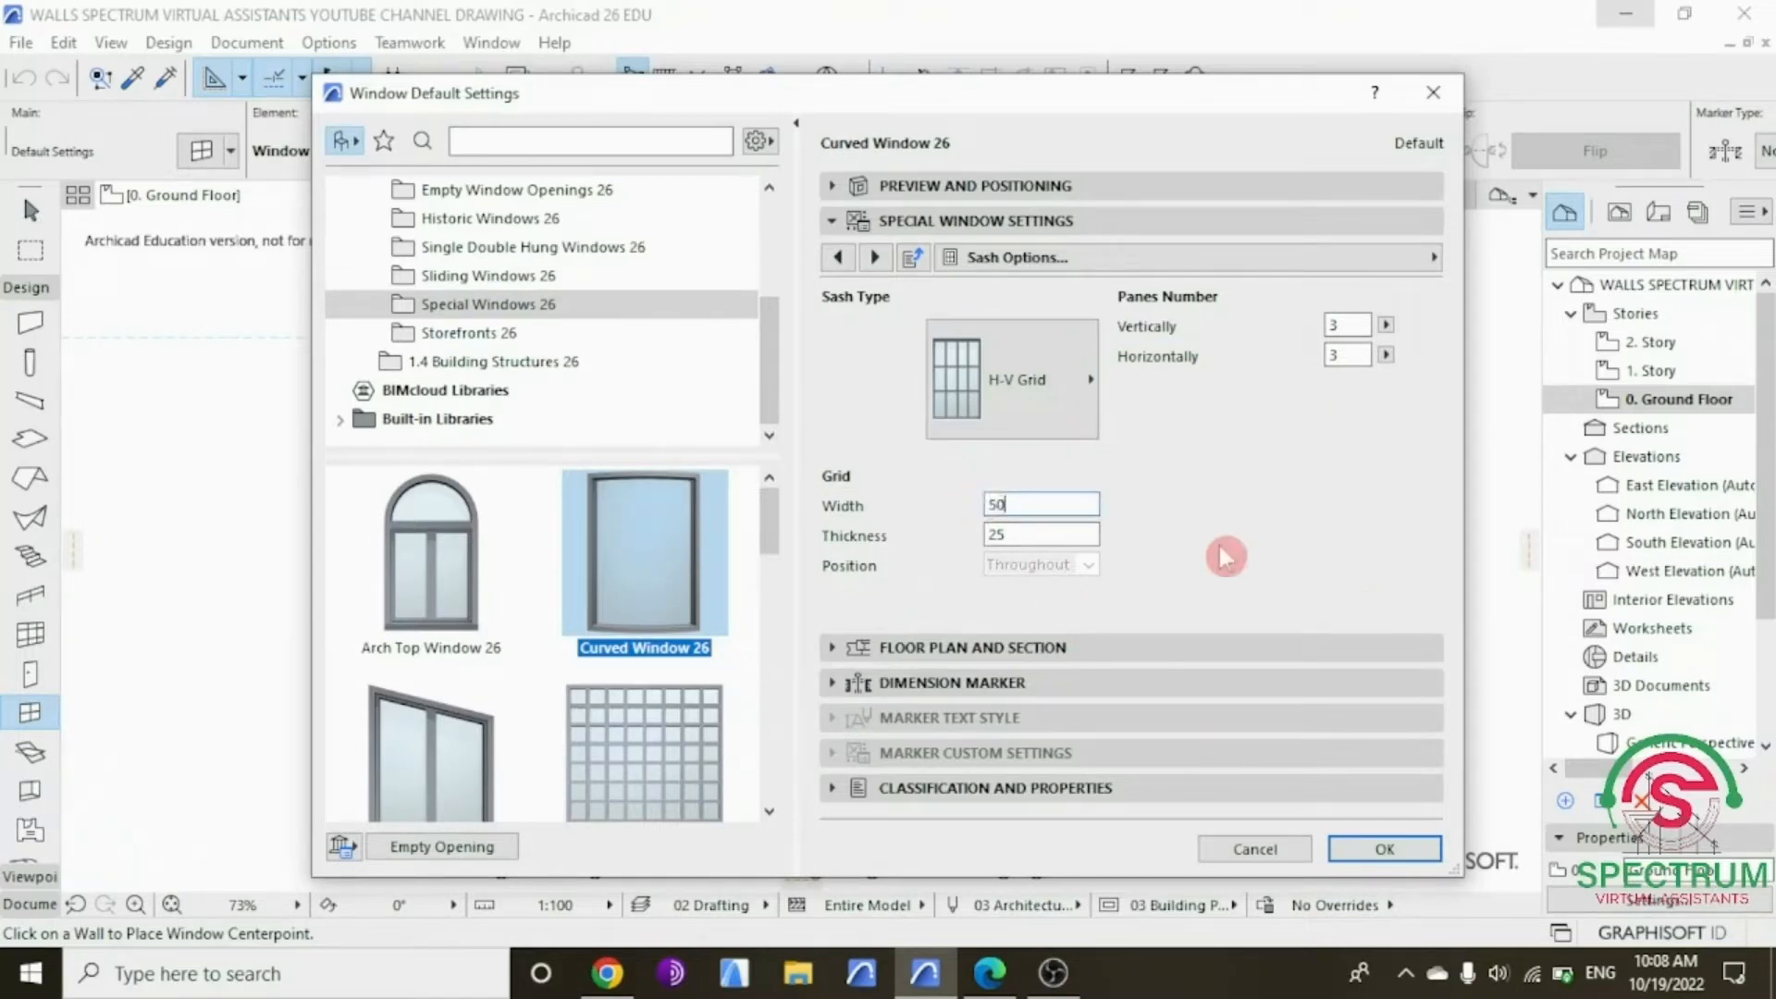
pyautogui.click(1015, 536)
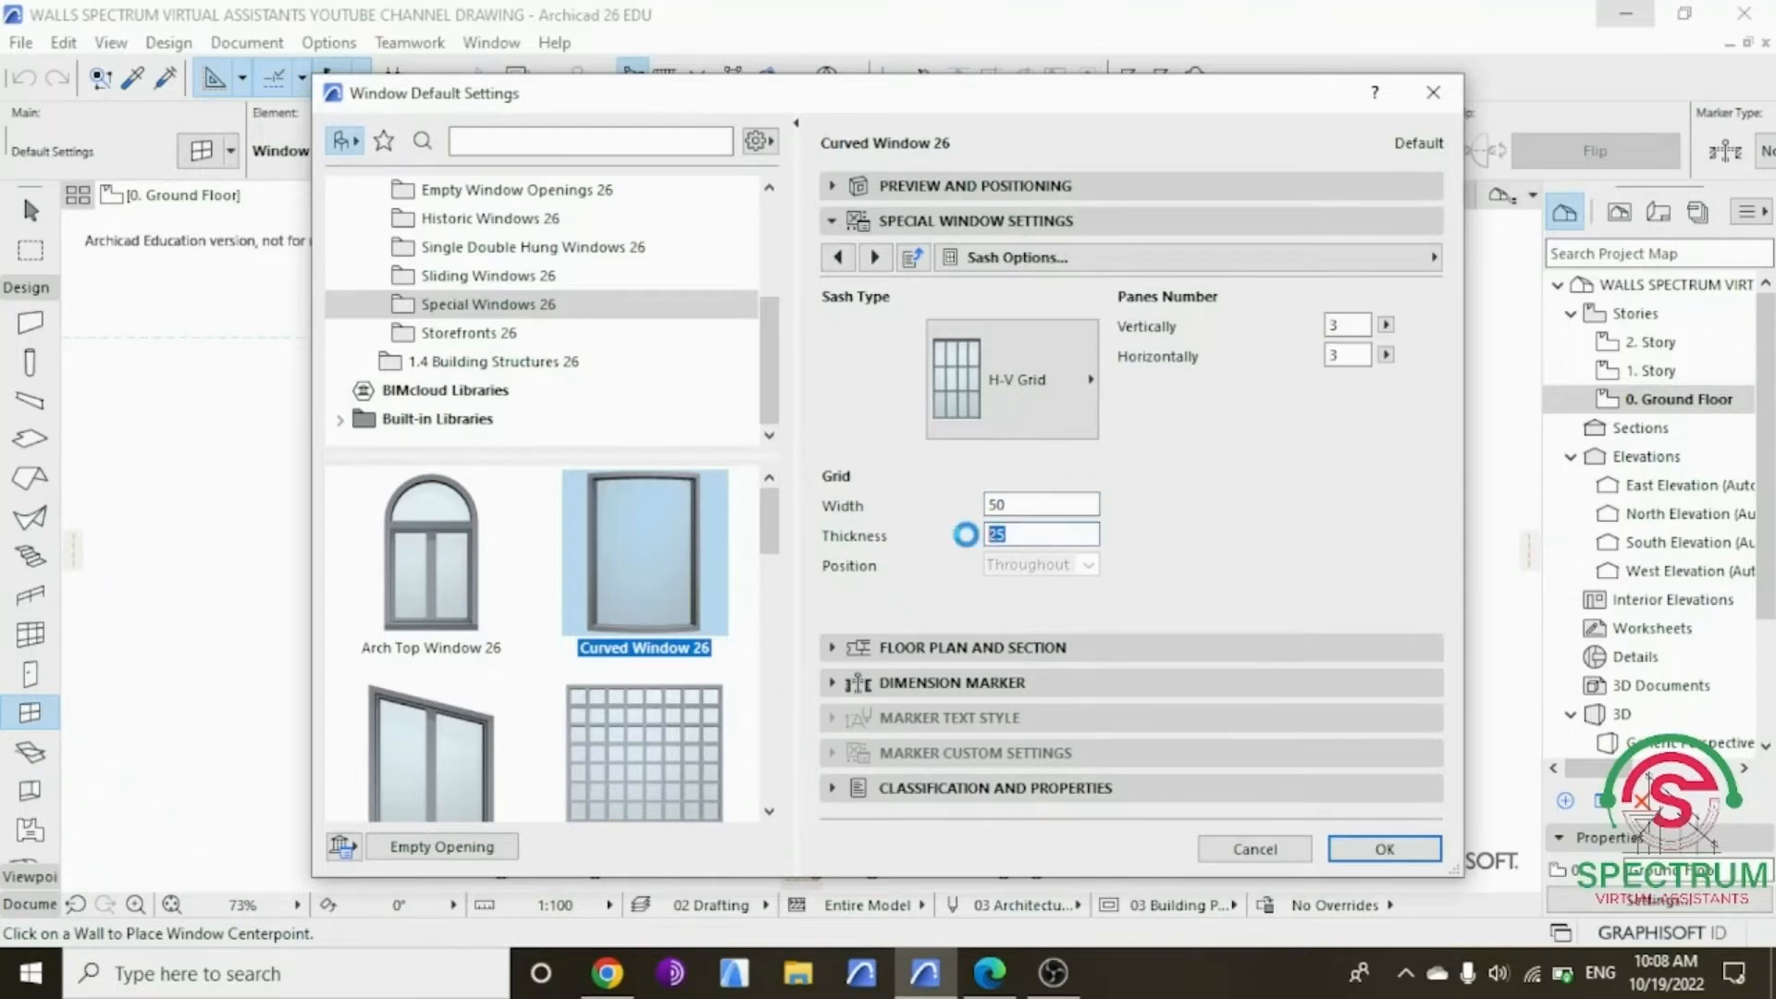
pyautogui.write('50')
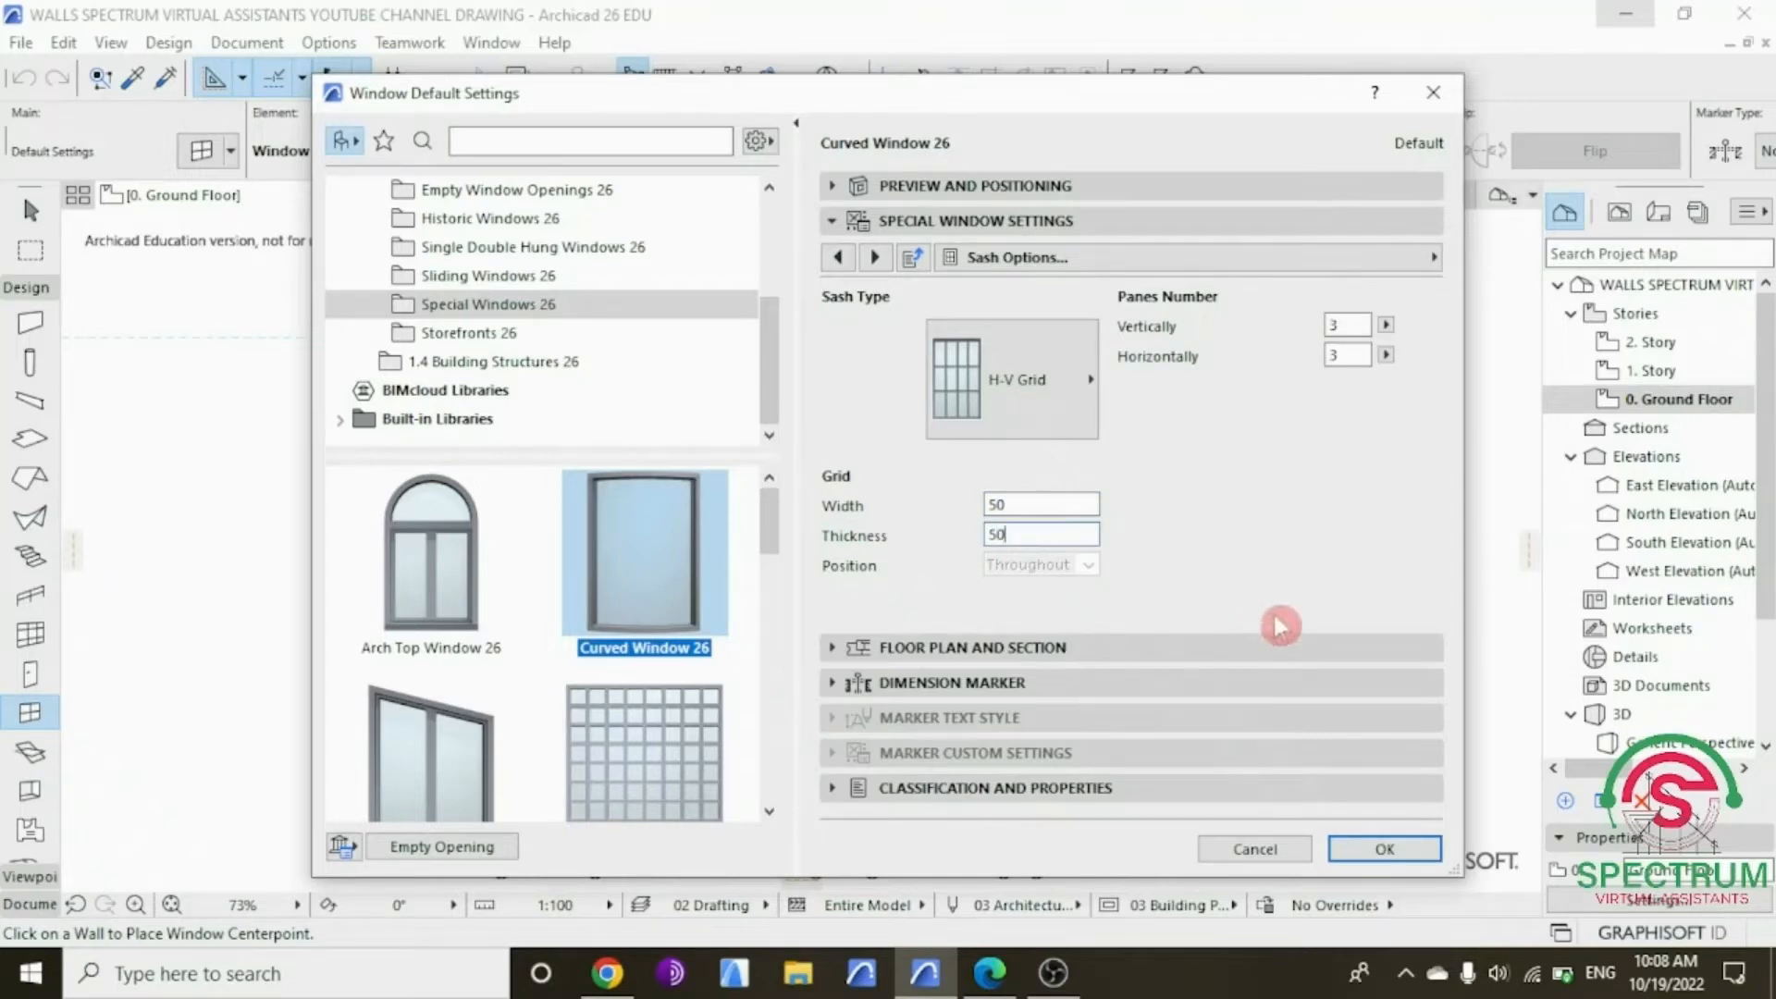
# Step: Review the default window's floor plan and section and dimension marker settings, and accept the window defaults
pyautogui.click(843, 218)
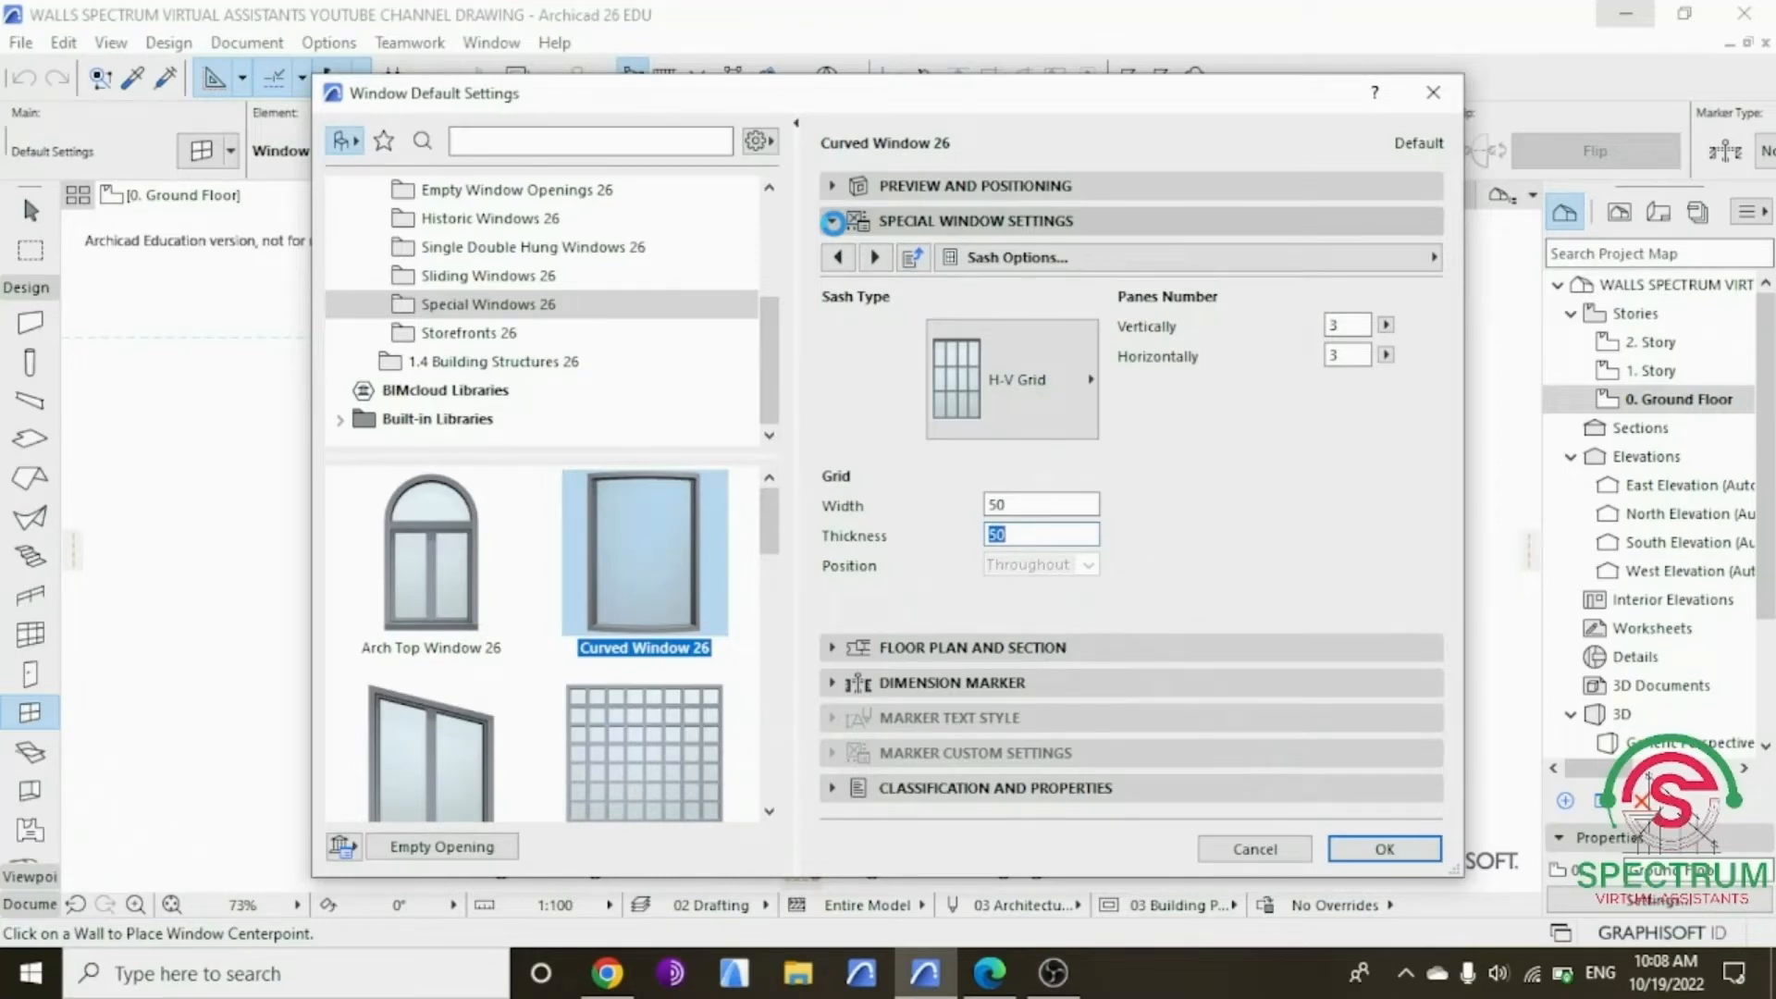
pyautogui.click(840, 255)
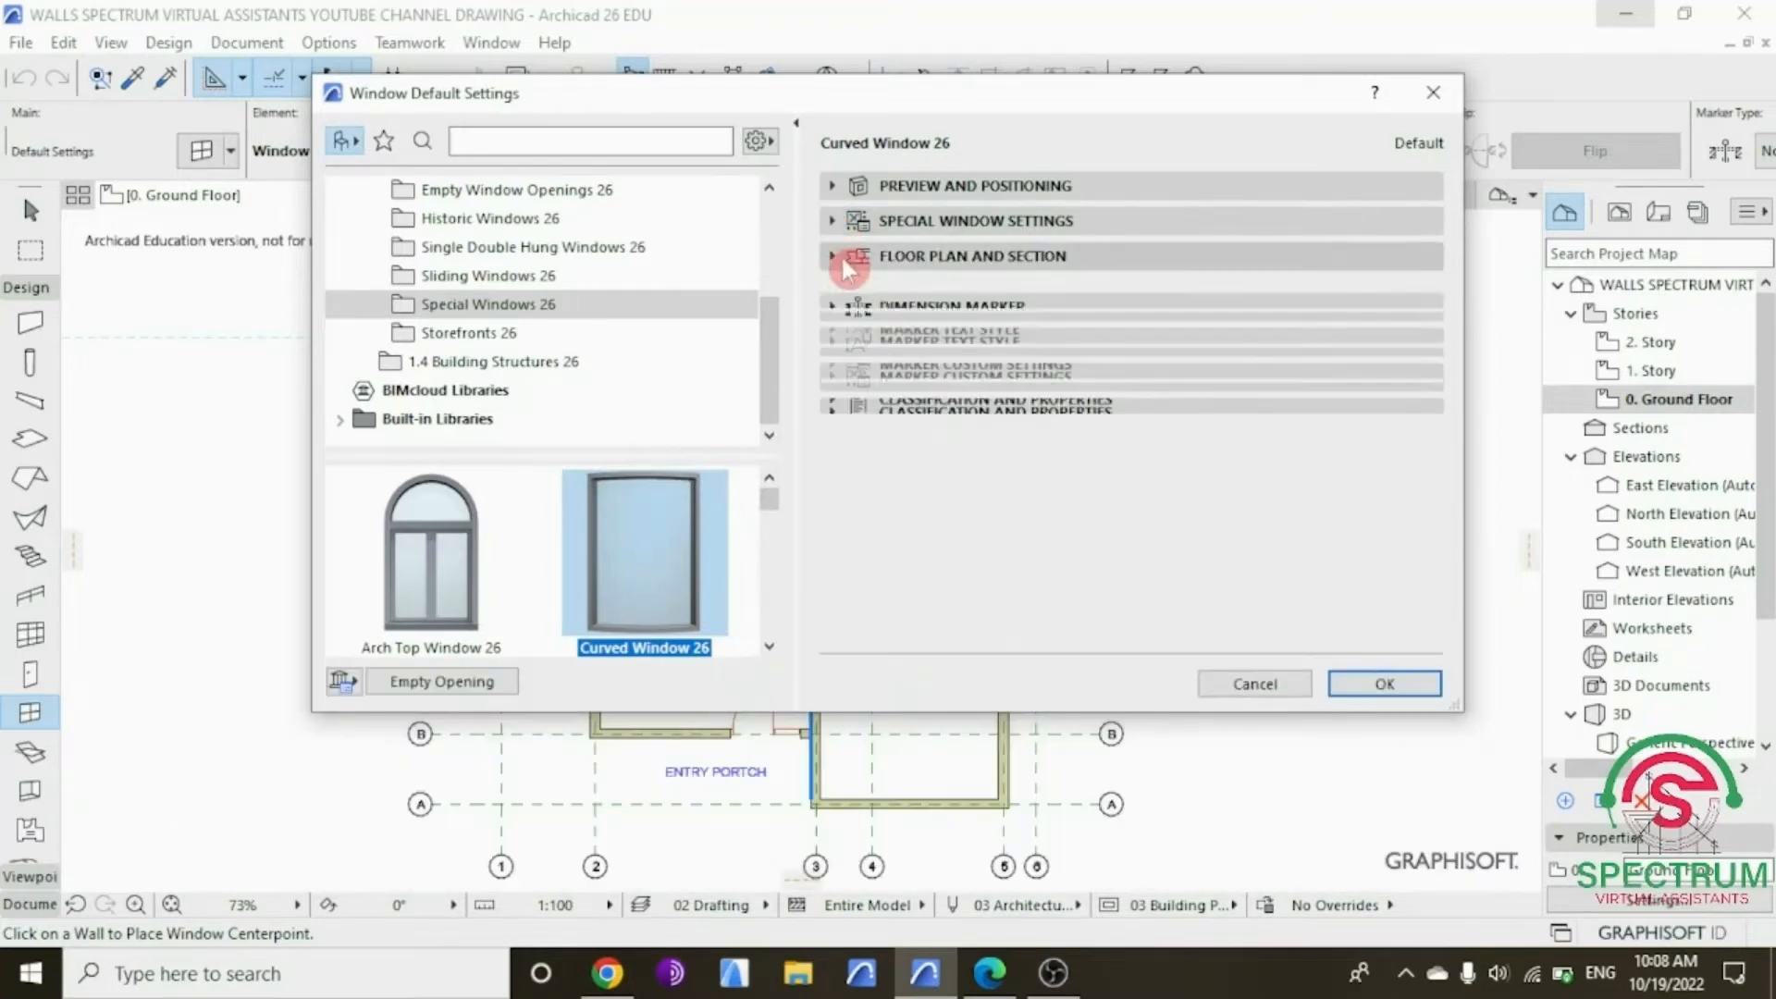
pyautogui.scroll(-1, 1094, 379)
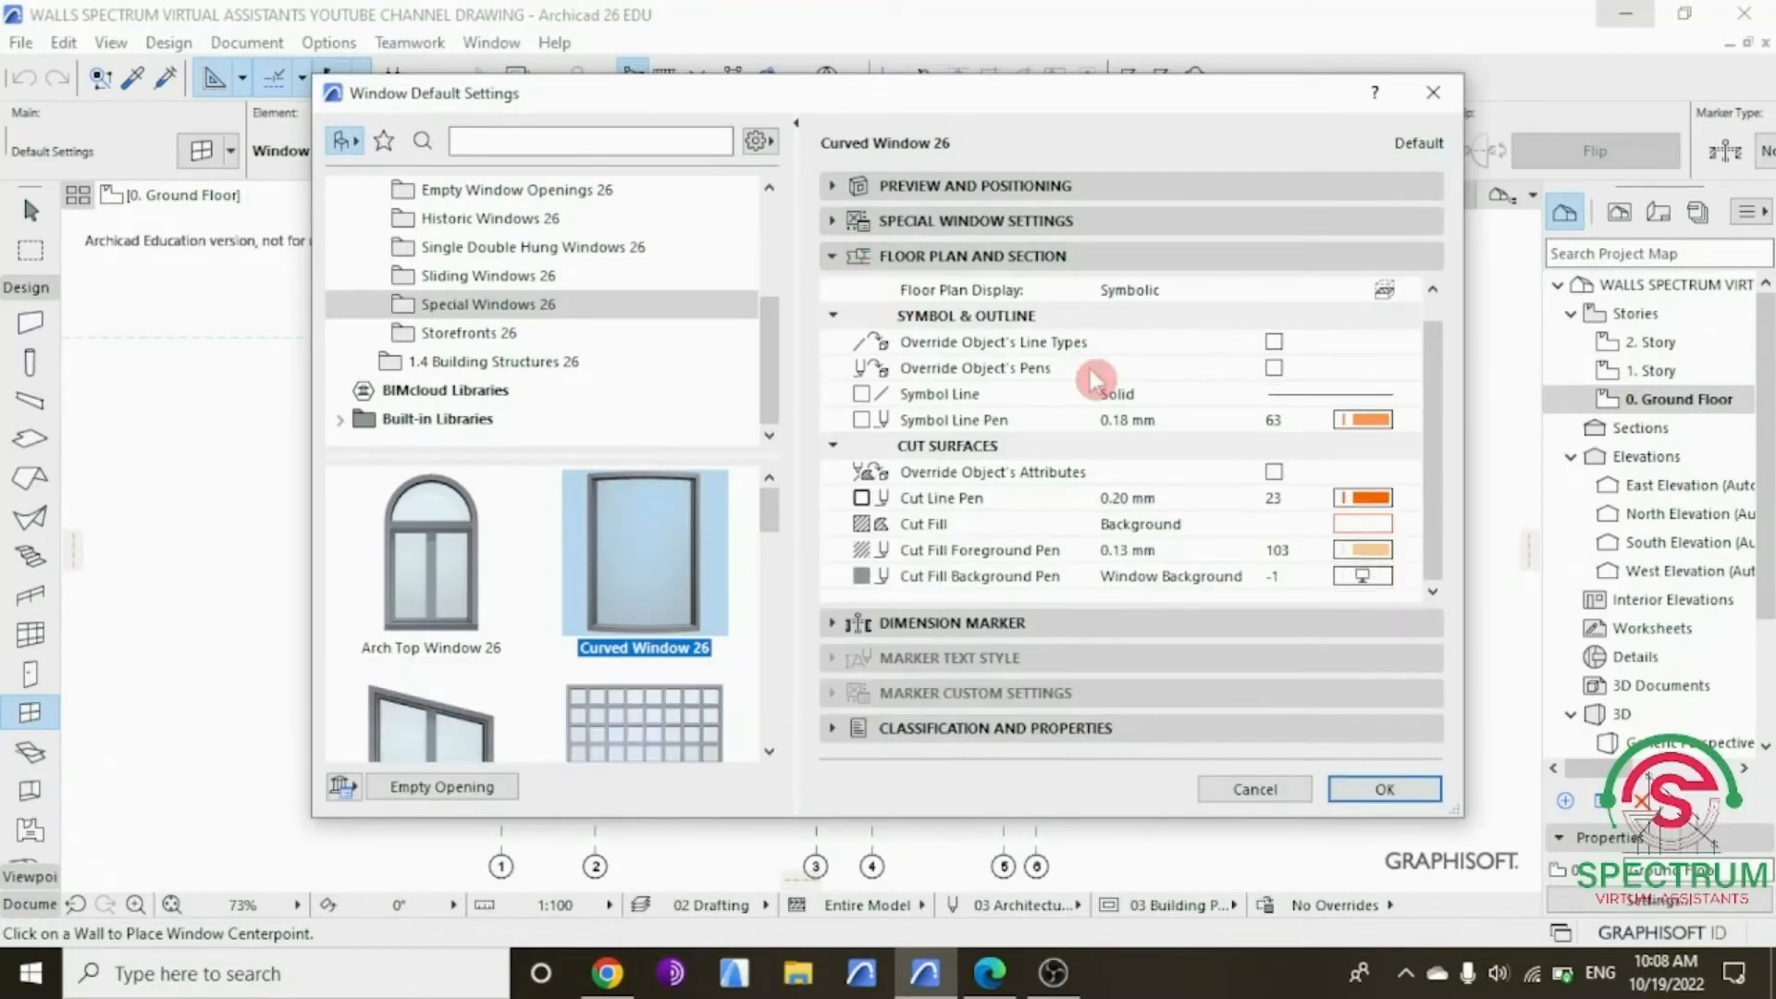
pyautogui.click(841, 622)
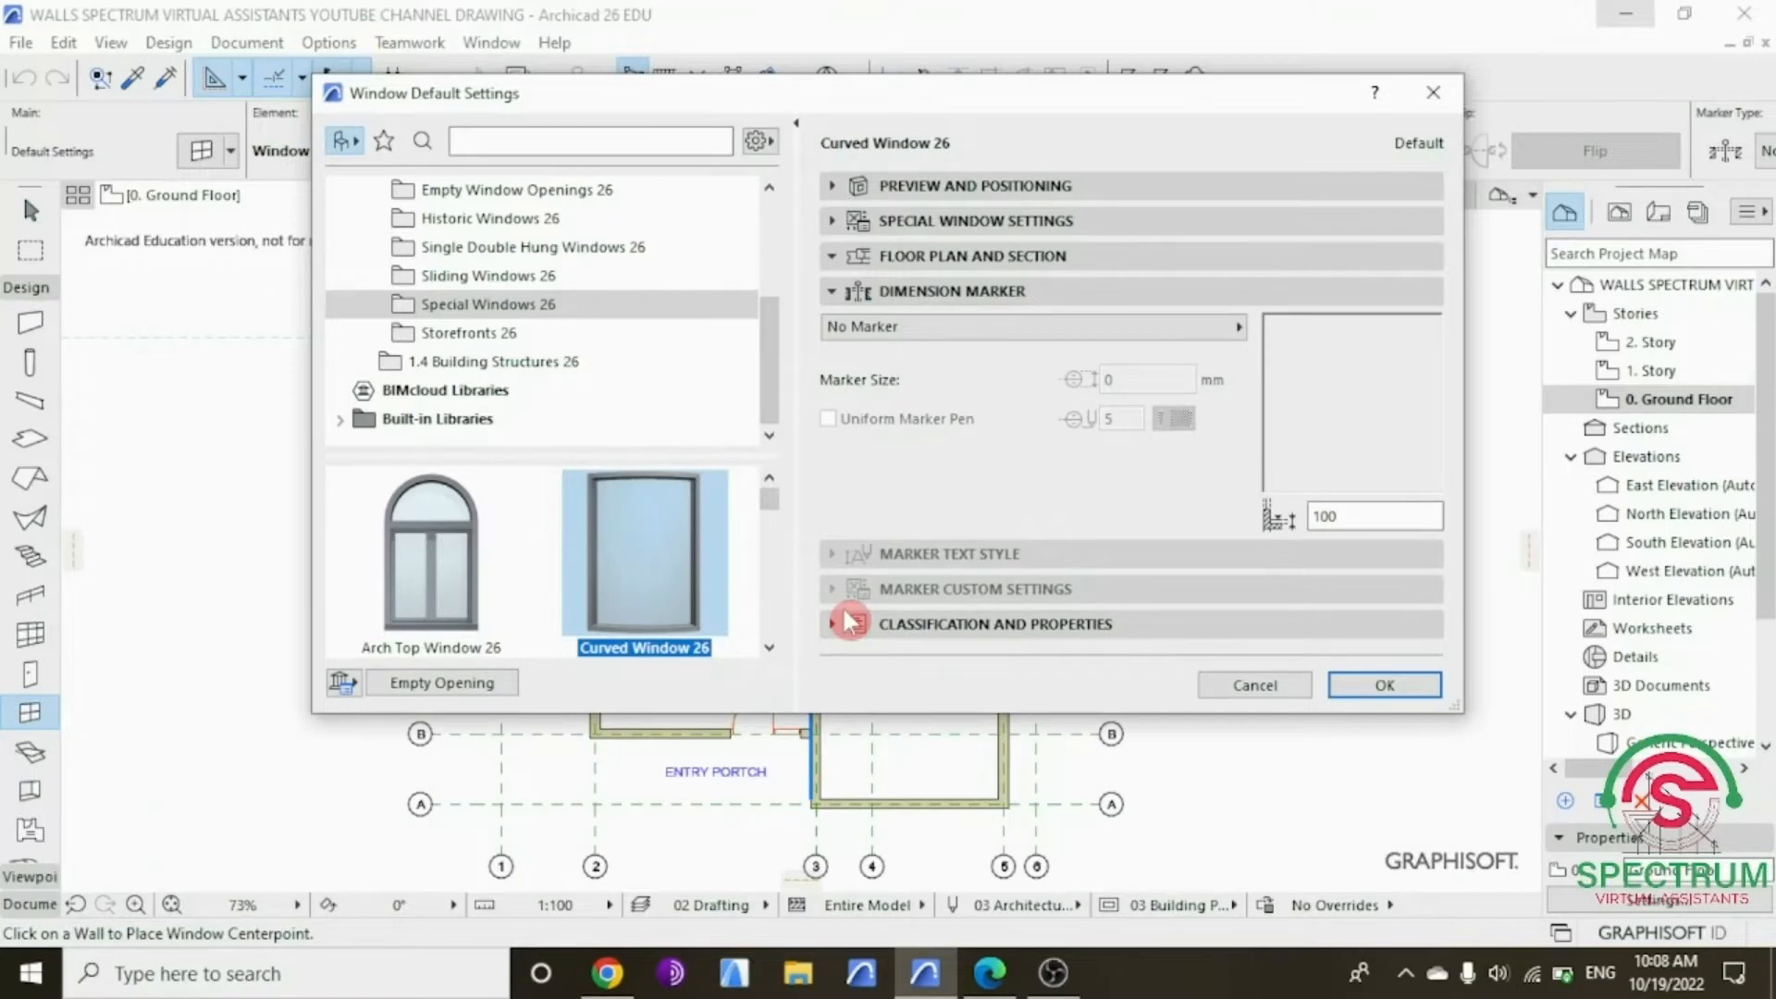
pyautogui.click(1367, 689)
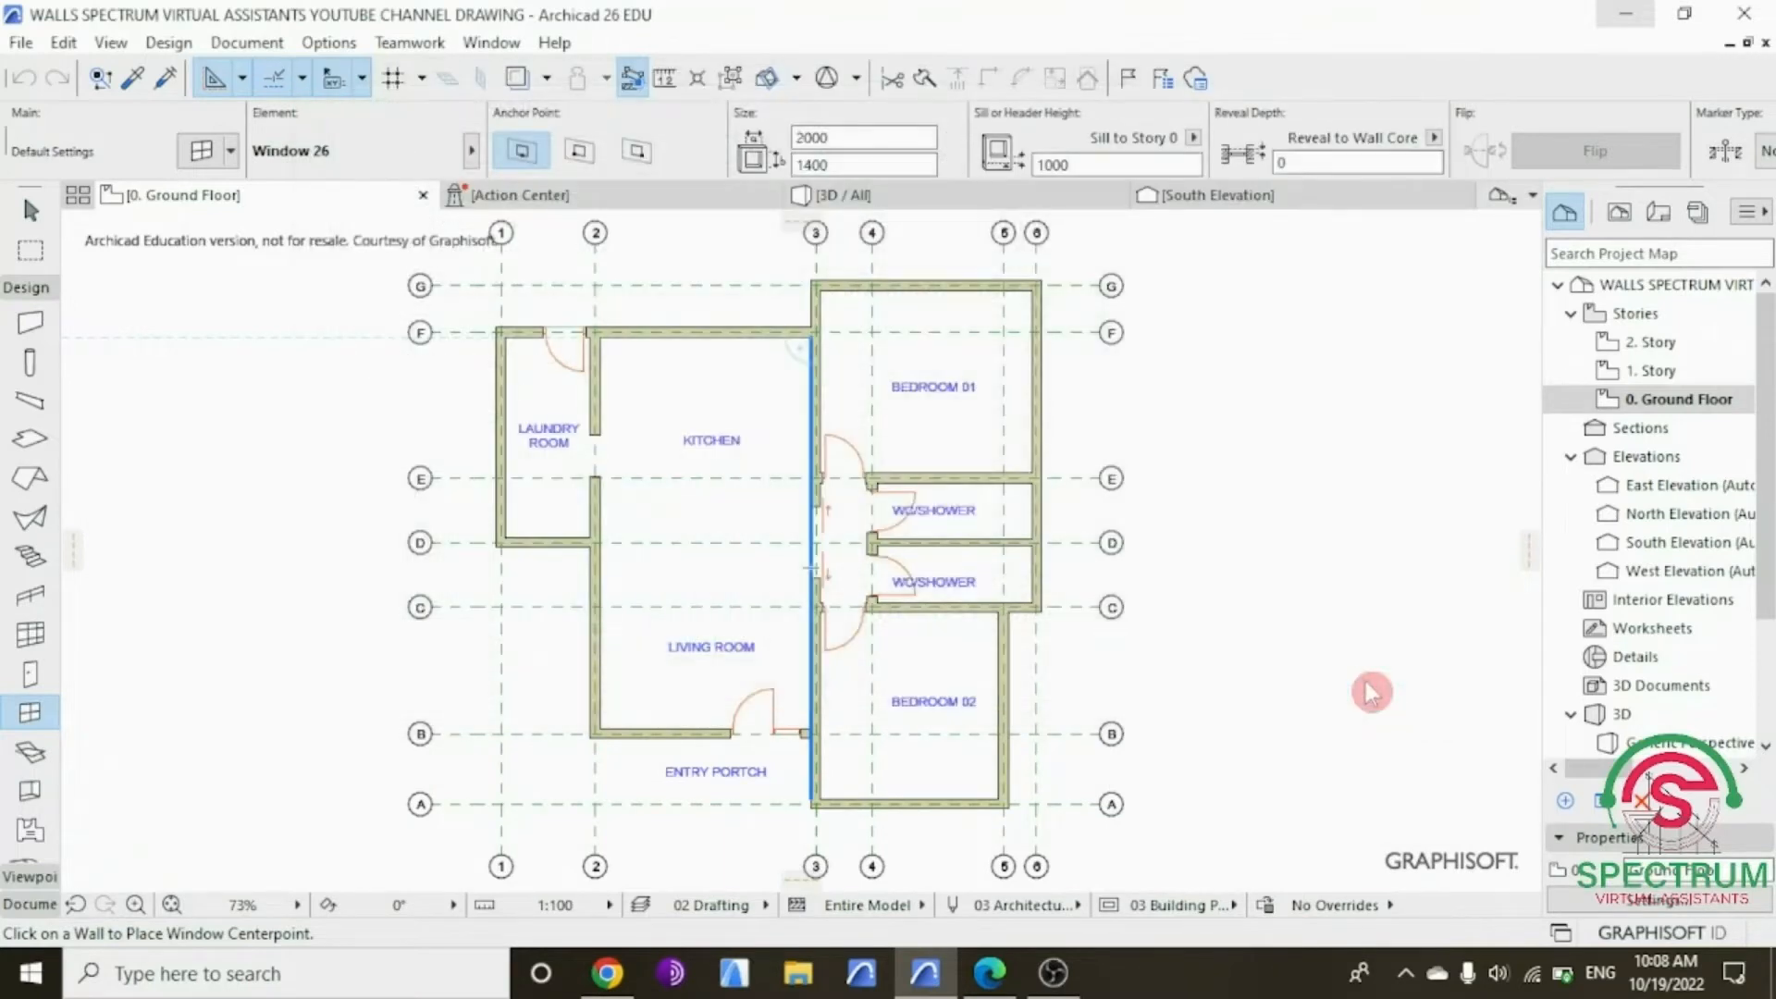
# Step: Place the curved window in the living room's front wall beside the entrance door, oriented toward the entry porch
pyautogui.scroll(5, 647, 753)
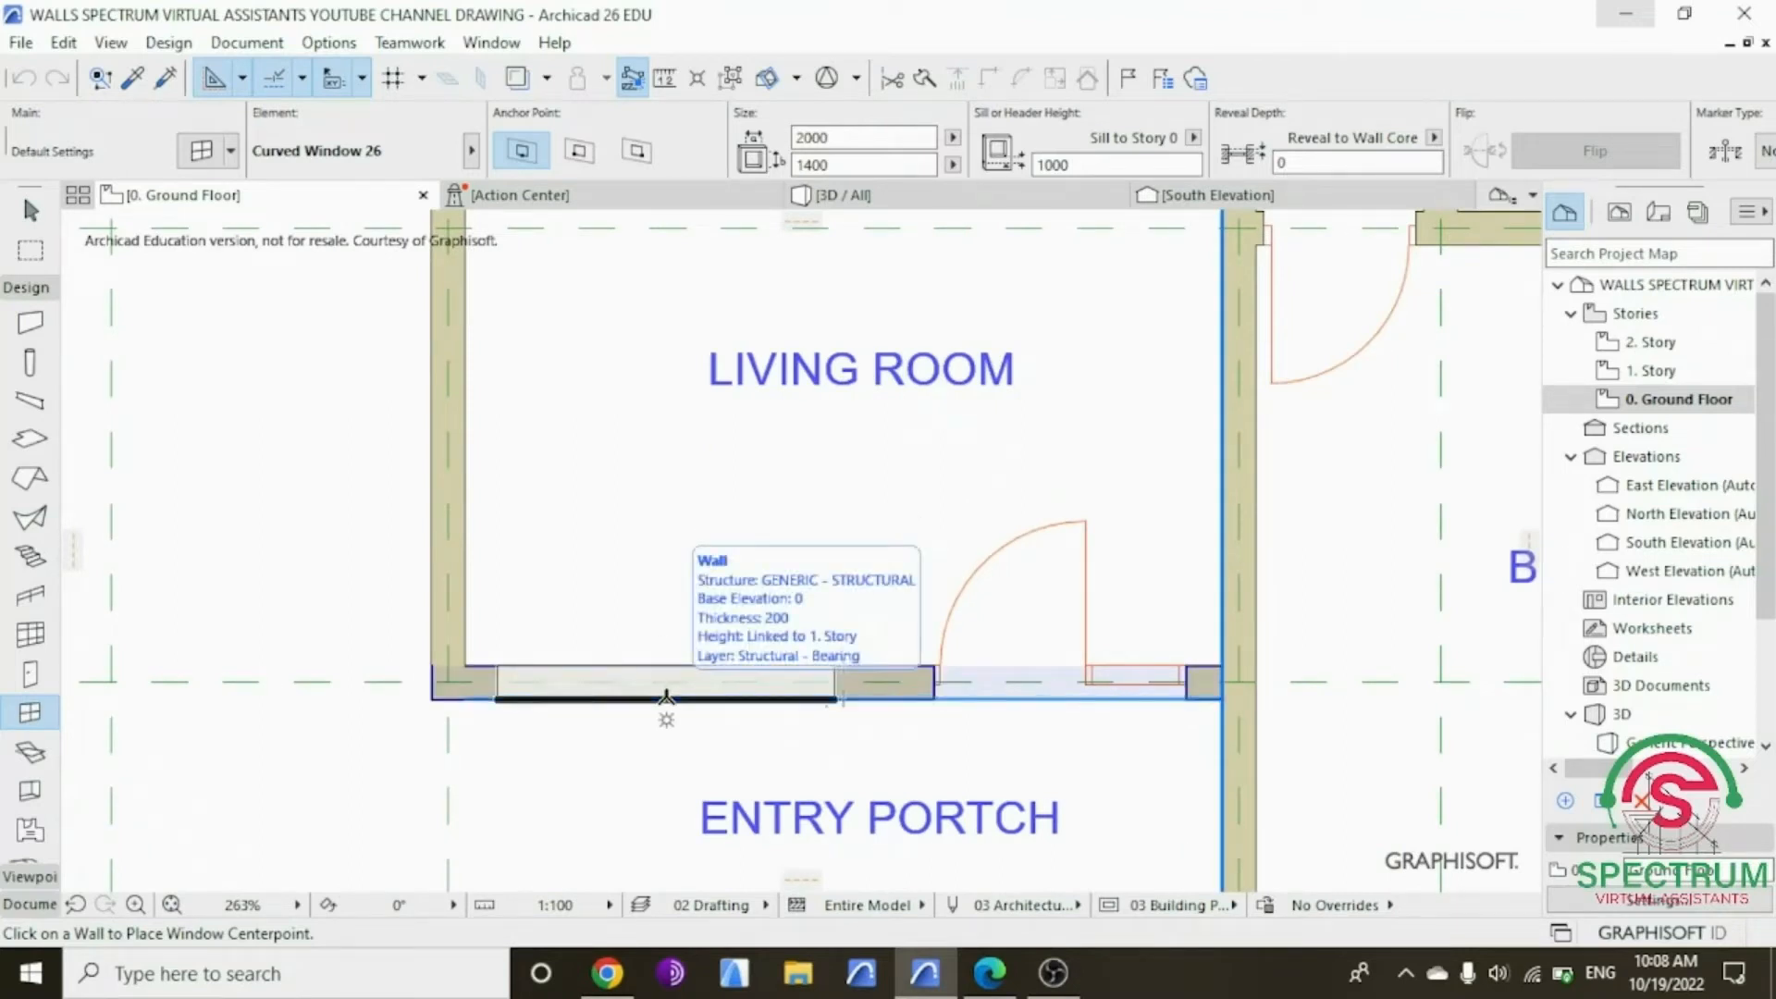
pyautogui.click(666, 696)
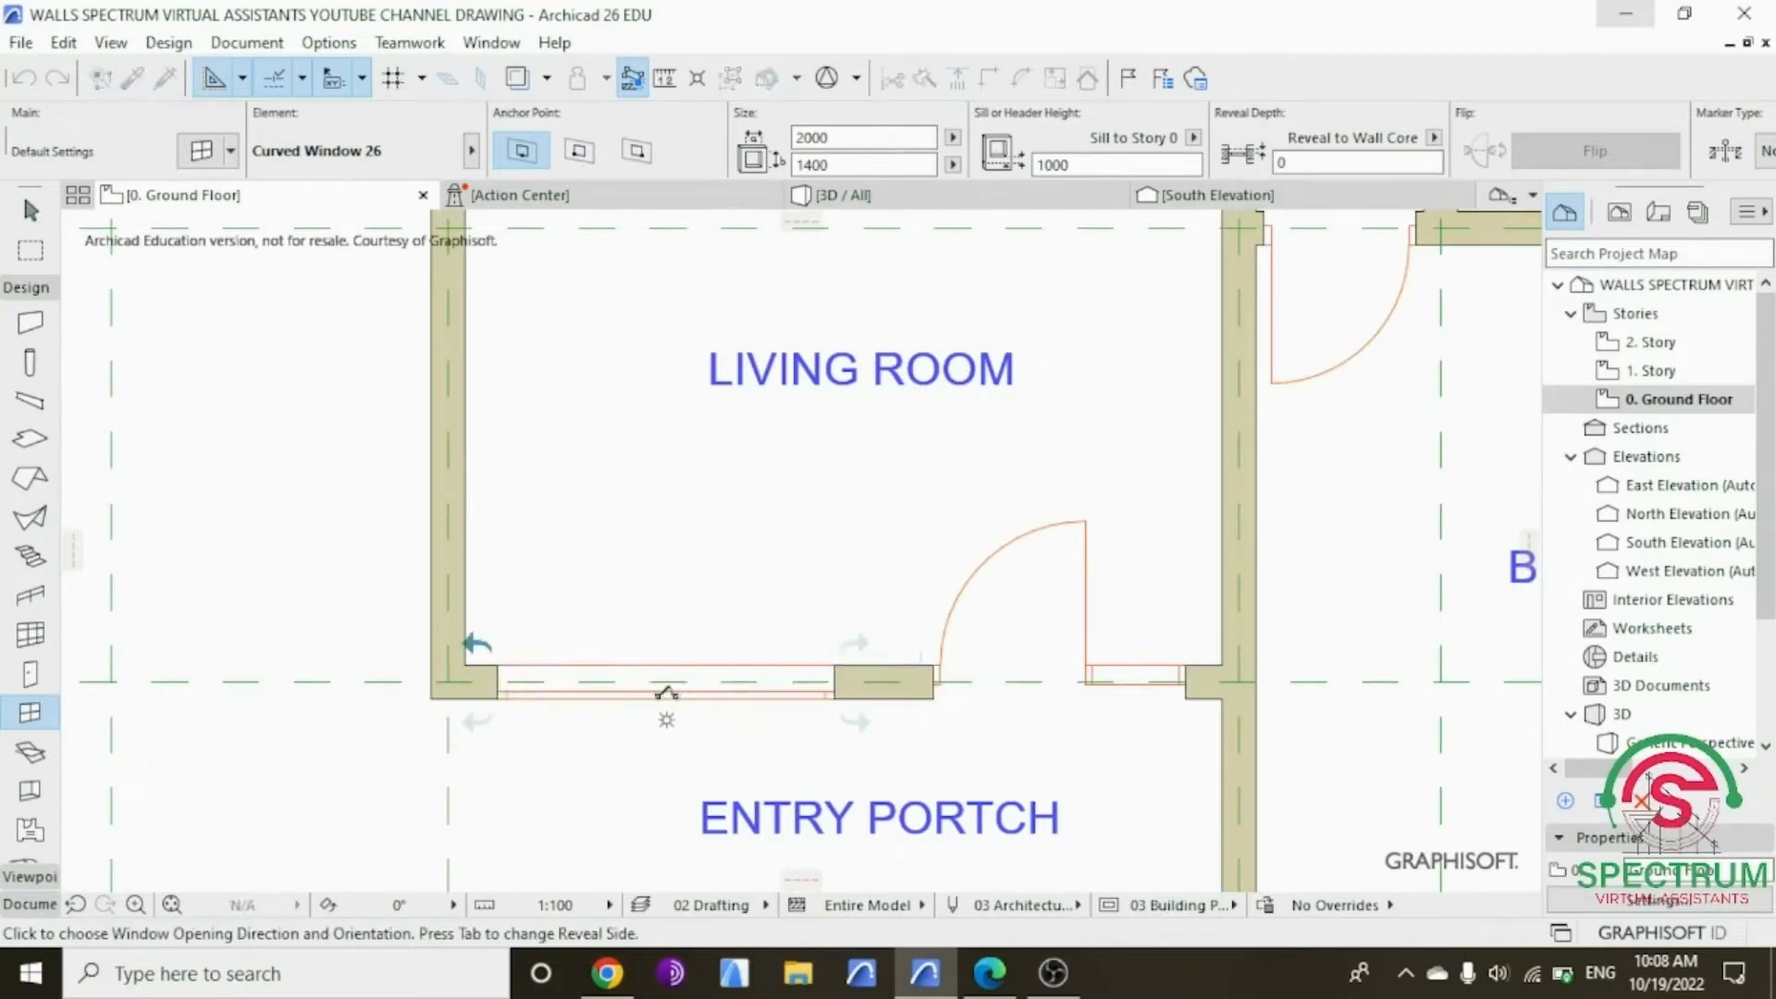
pyautogui.click(668, 770)
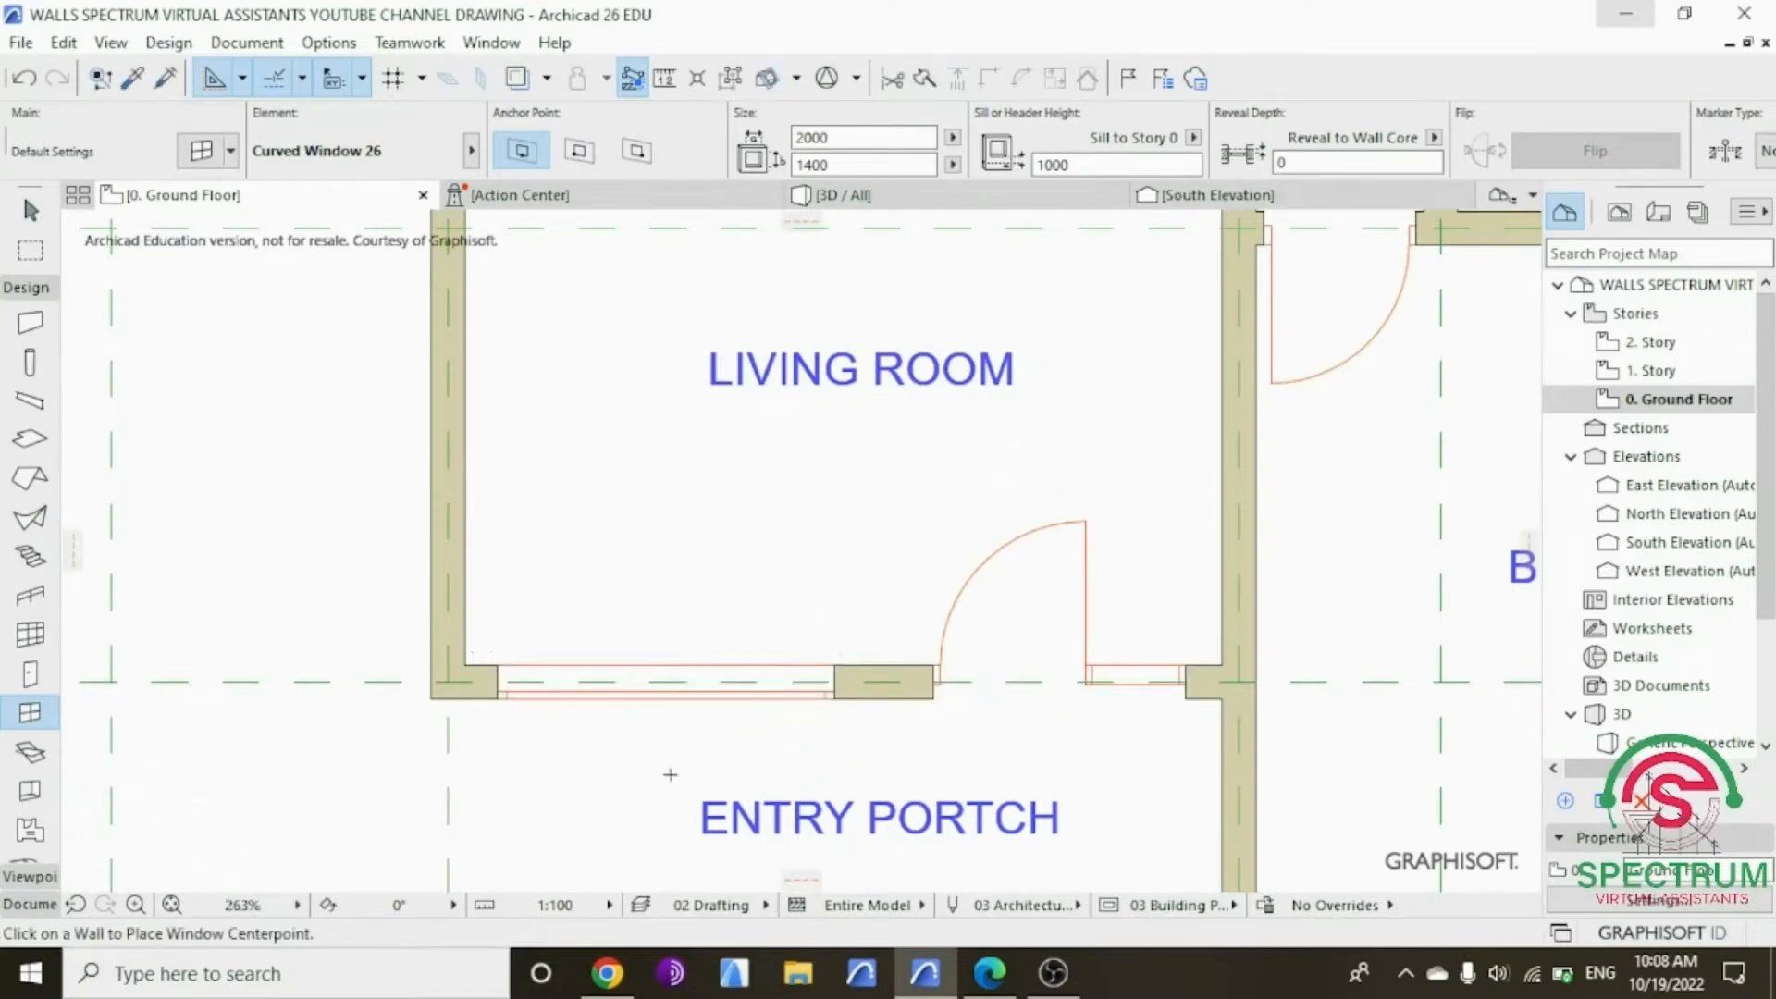
# Step: Open the selection settings of the newly placed living room window from the 3D view
pyautogui.click(842, 194)
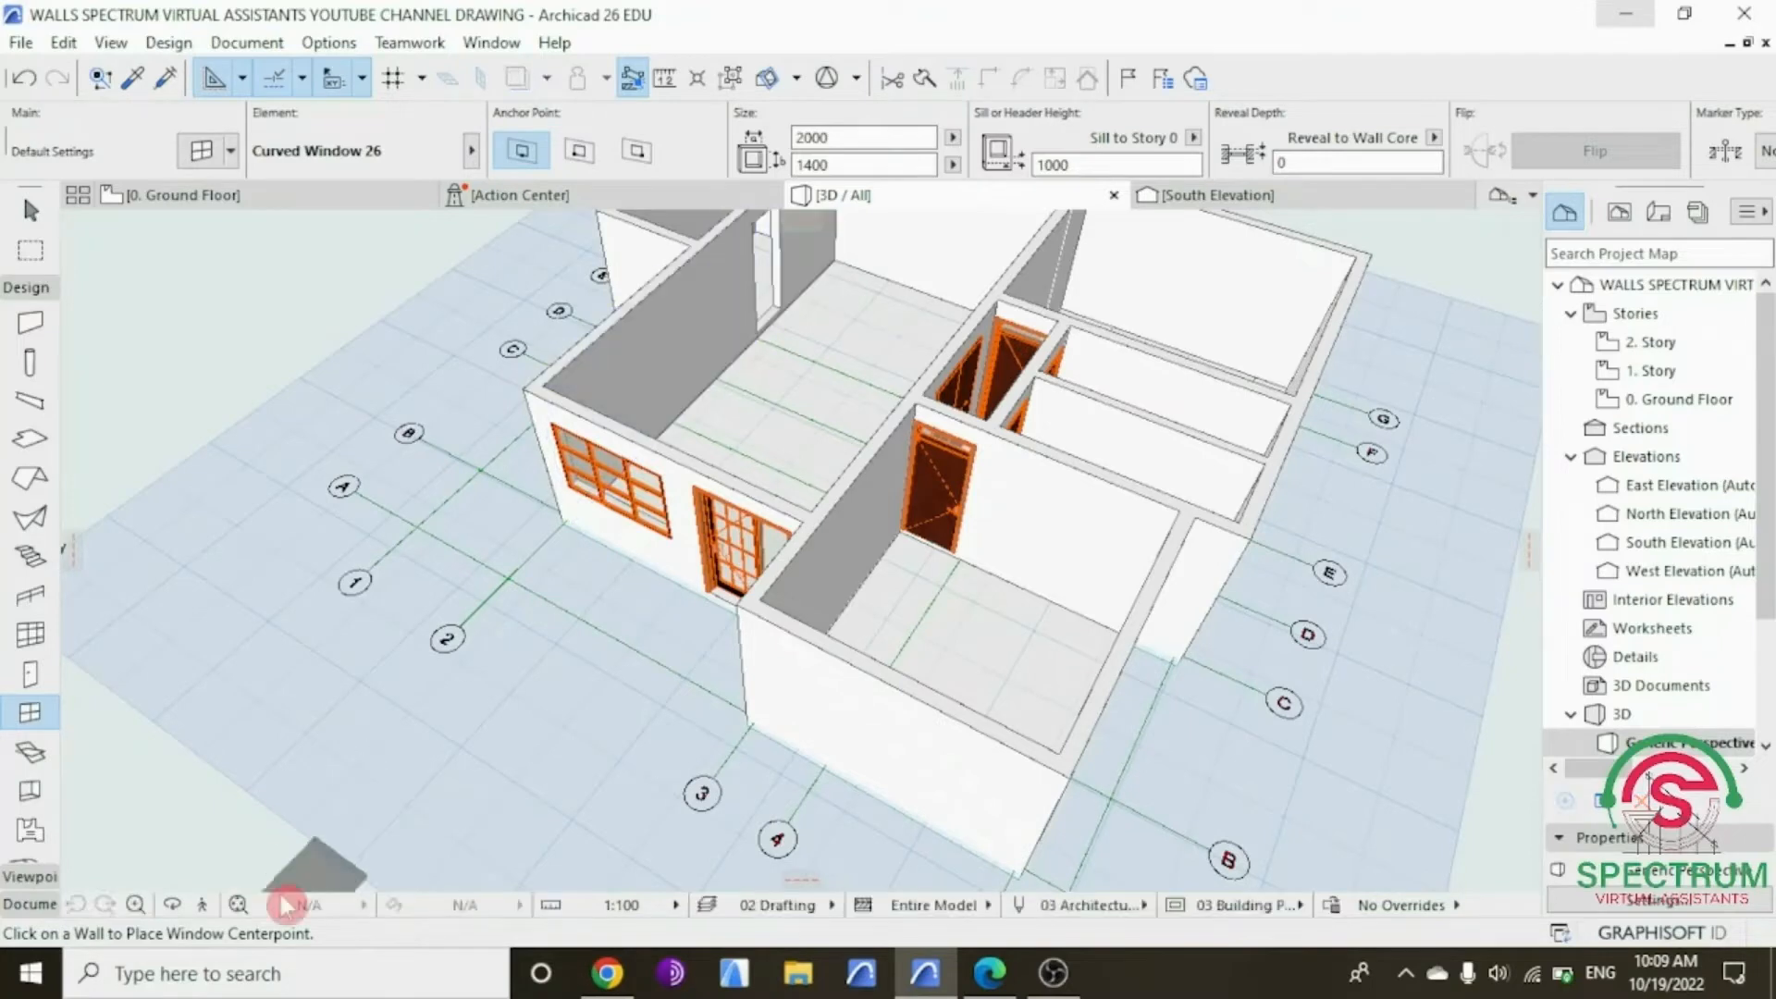
pyautogui.click(173, 906)
pyautogui.moveTo(274, 756); pyautogui.dragTo(574, 579)
pyautogui.scroll(5, 463, 632)
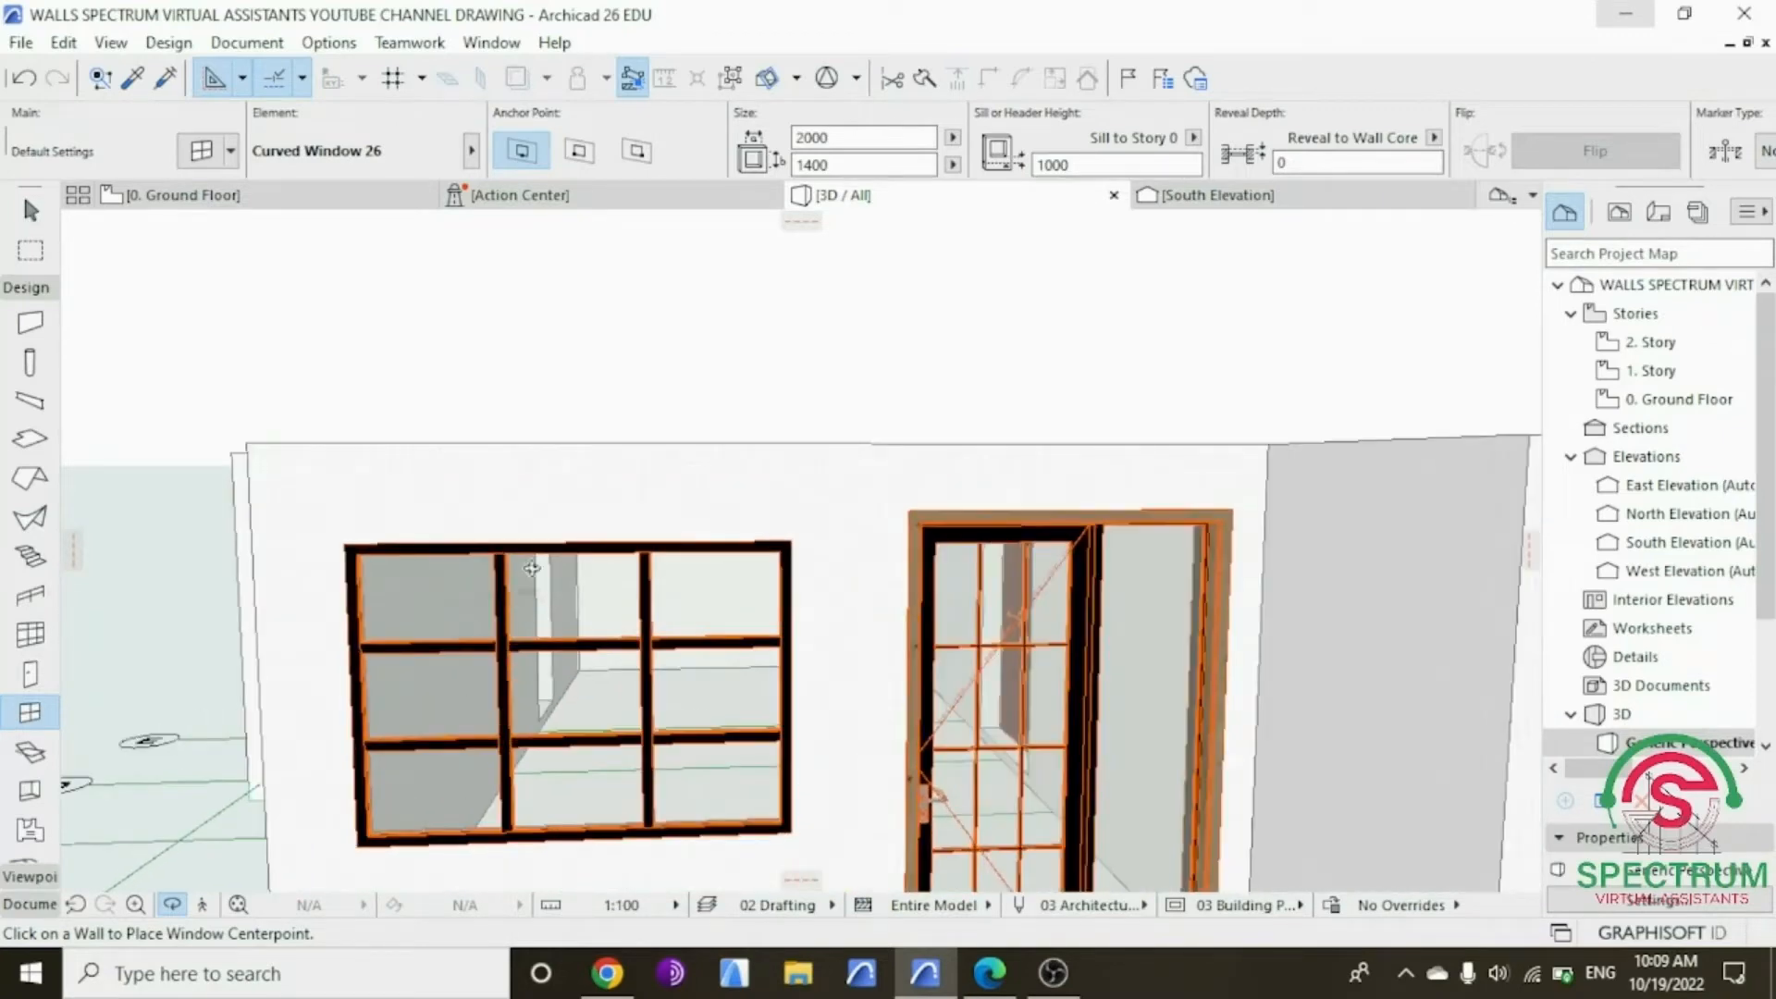
pyautogui.press('Escape')
pyautogui.click(614, 617)
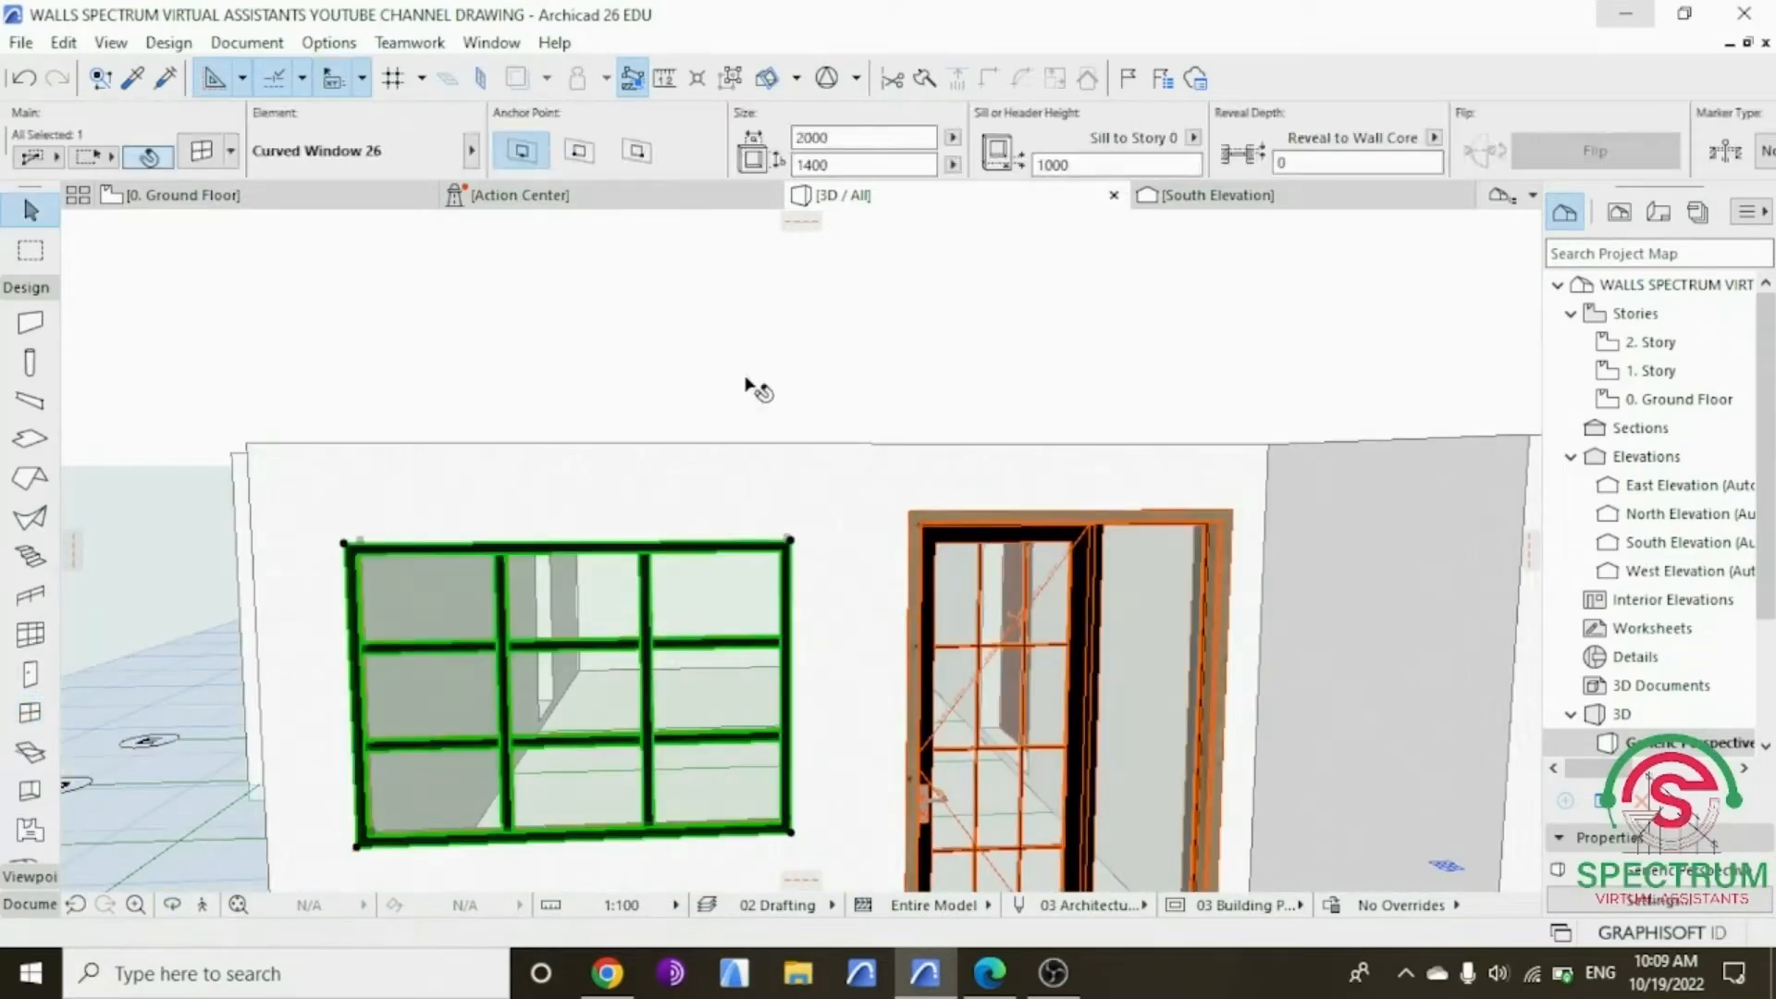
pyautogui.rightClick(752, 330)
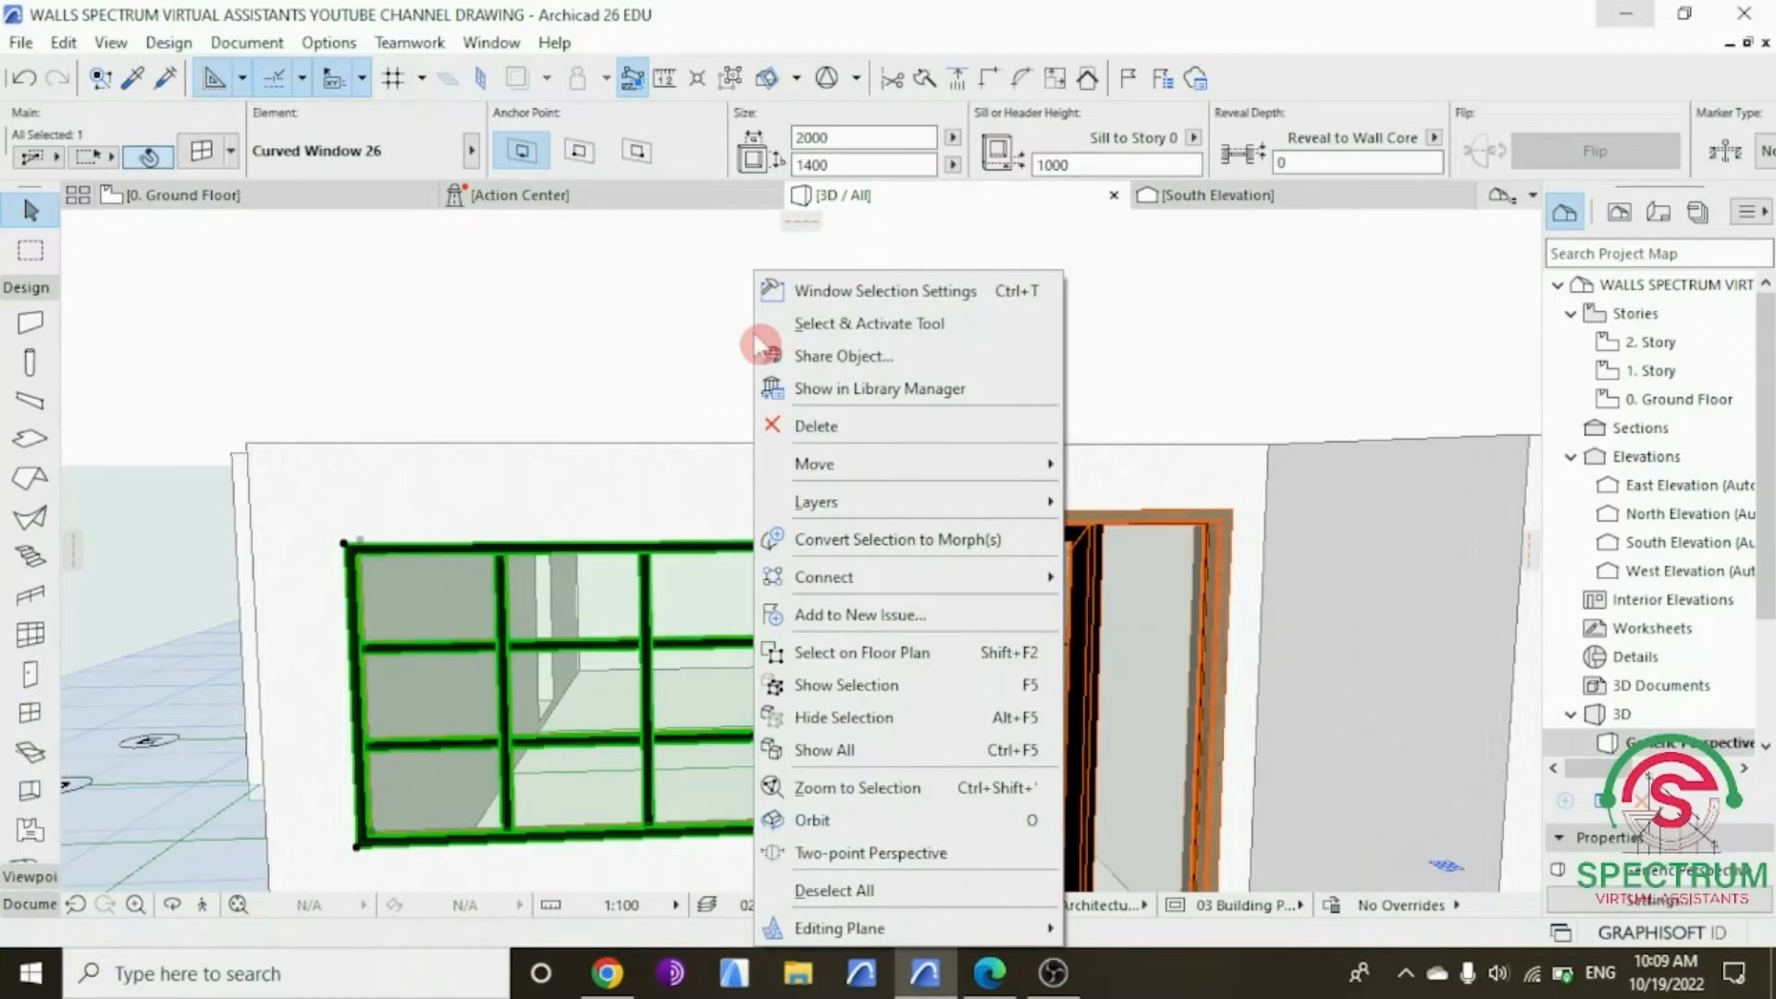
pyautogui.click(843, 298)
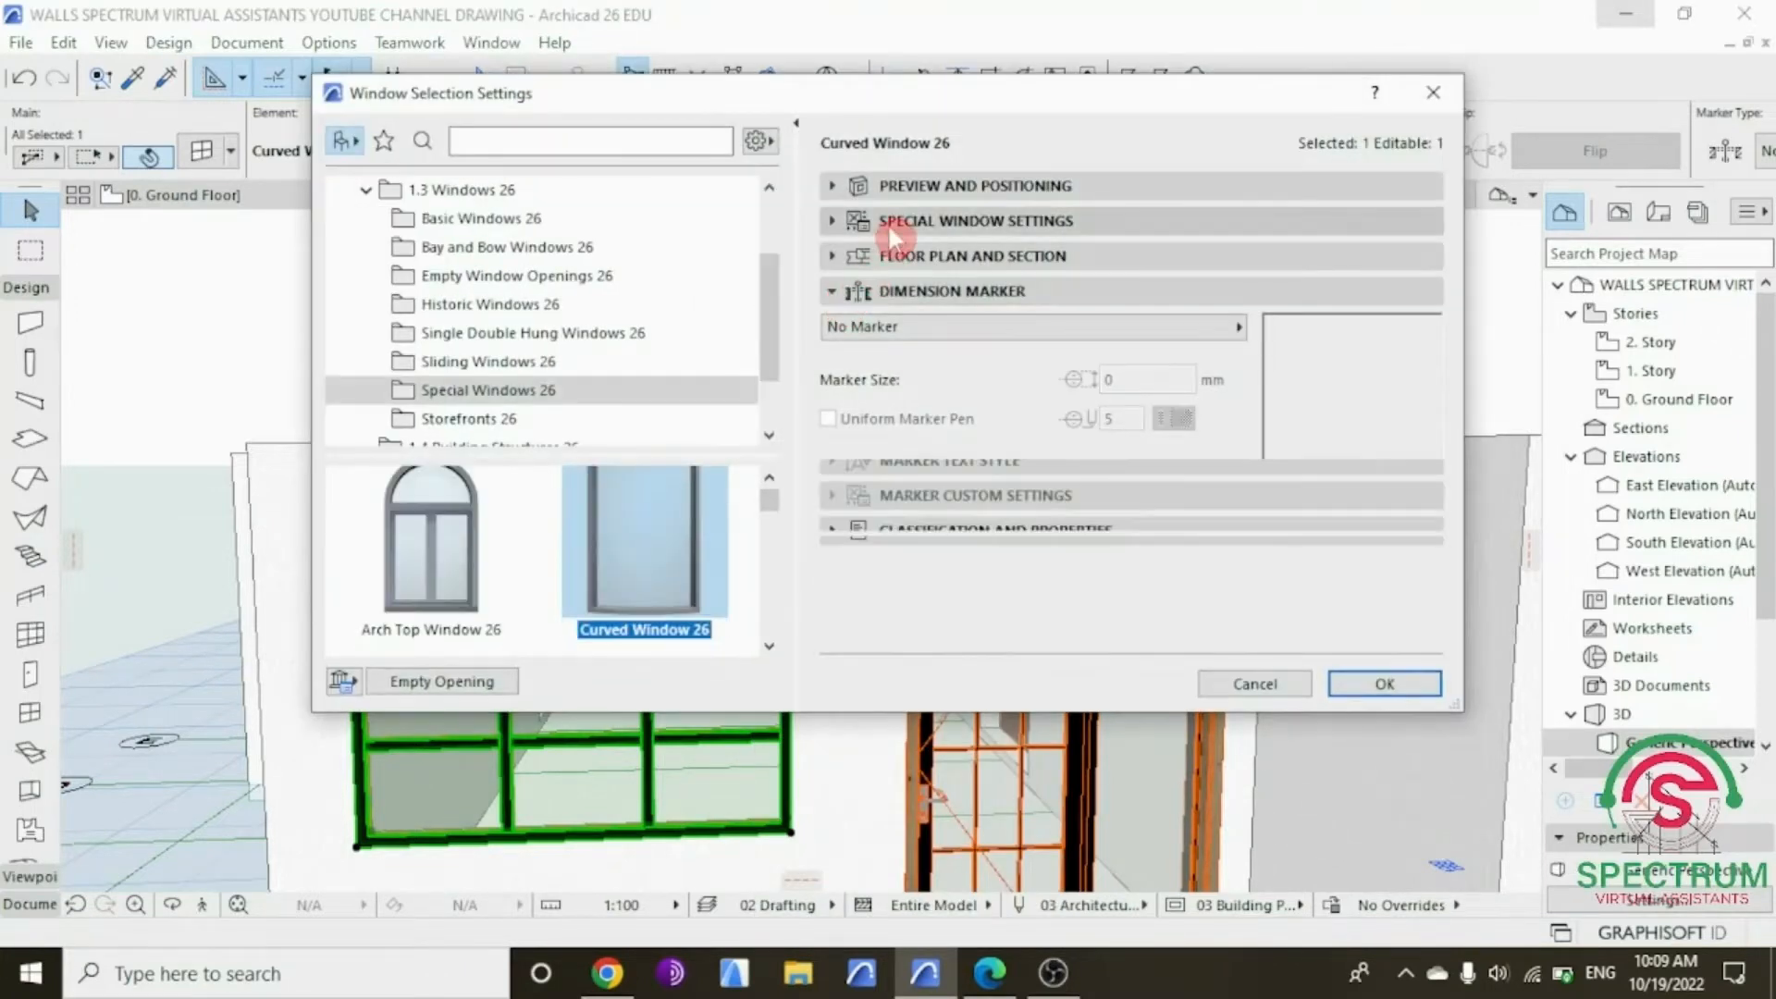
# Step: Look through the window's Nominal Sizes and Tolerance and Frame and Sash settings, ending at Sash Options
pyautogui.click(893, 222)
pyautogui.click(938, 258)
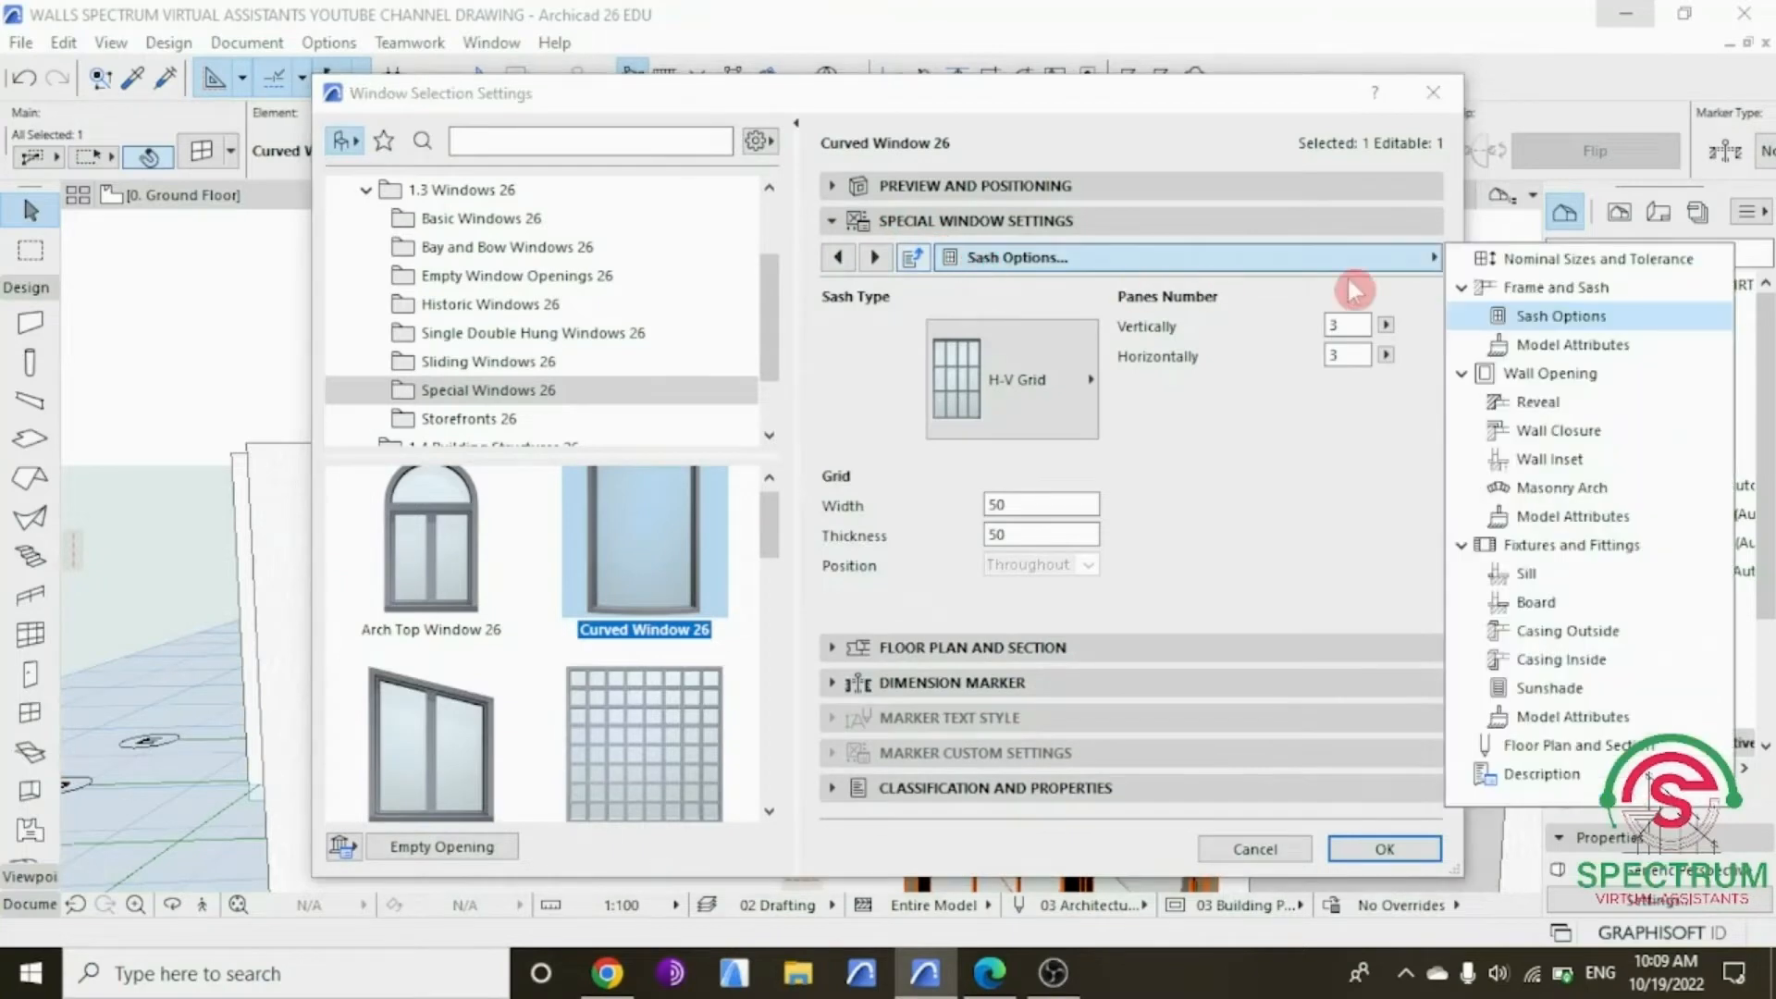
pyautogui.click(1489, 289)
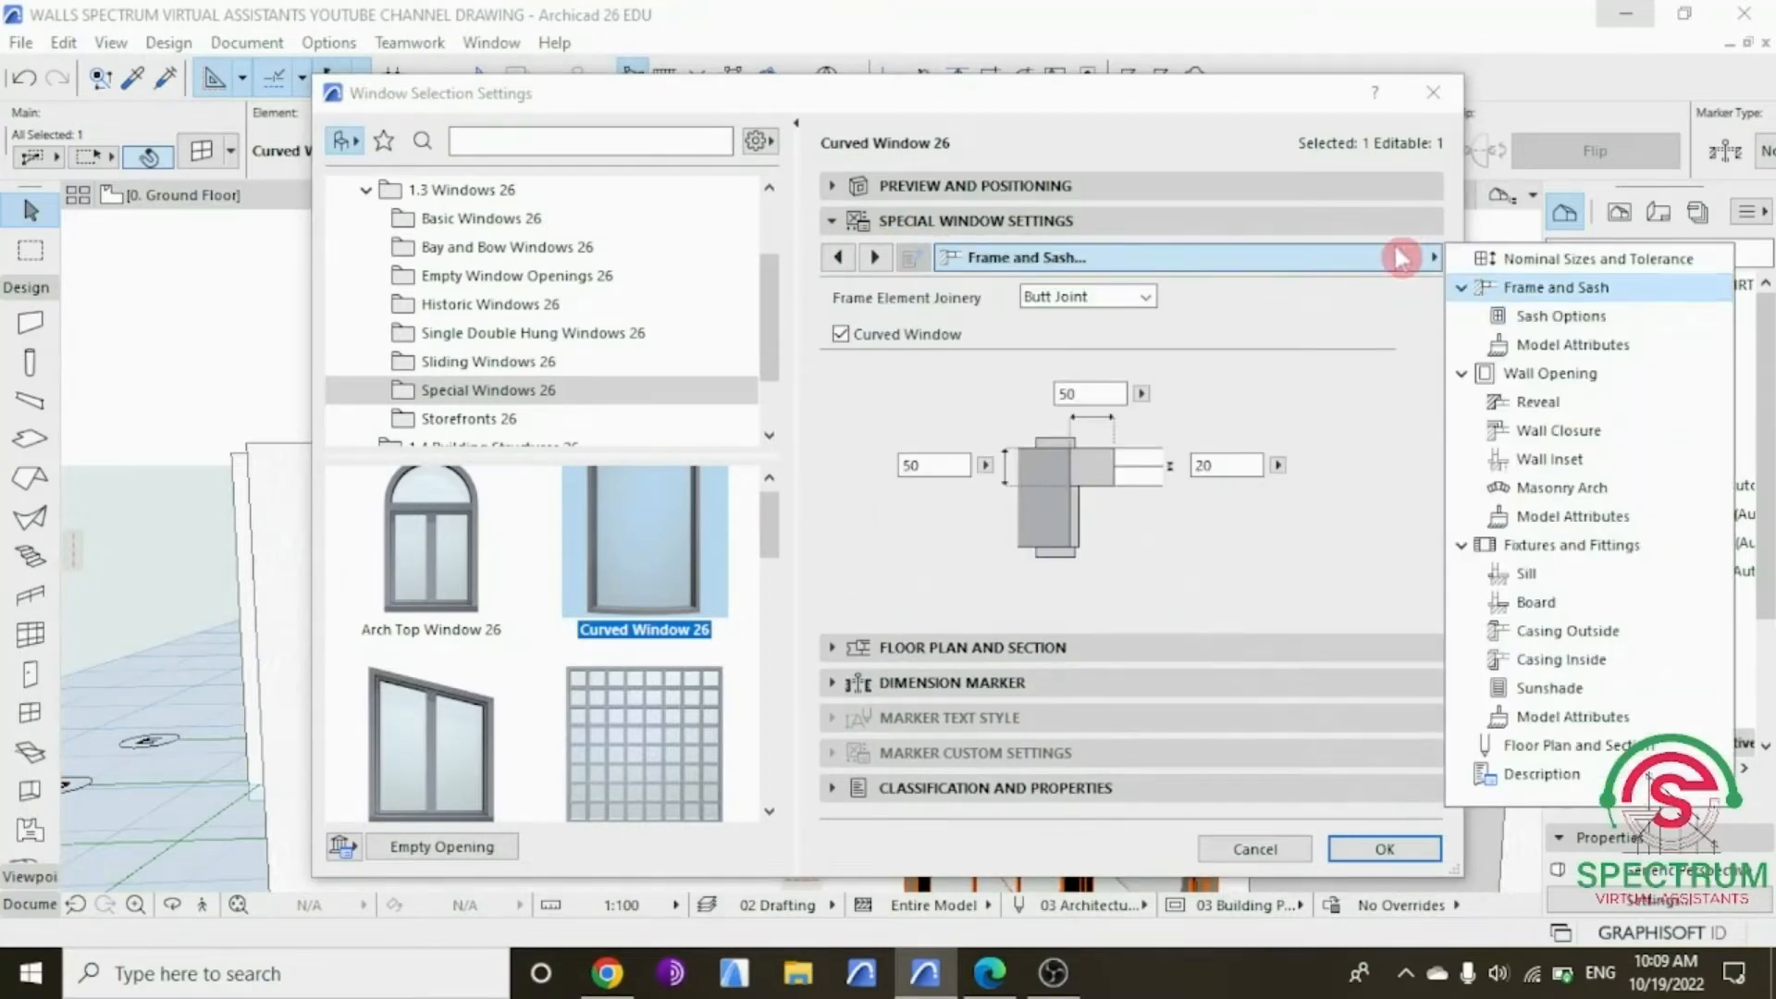
pyautogui.click(1555, 261)
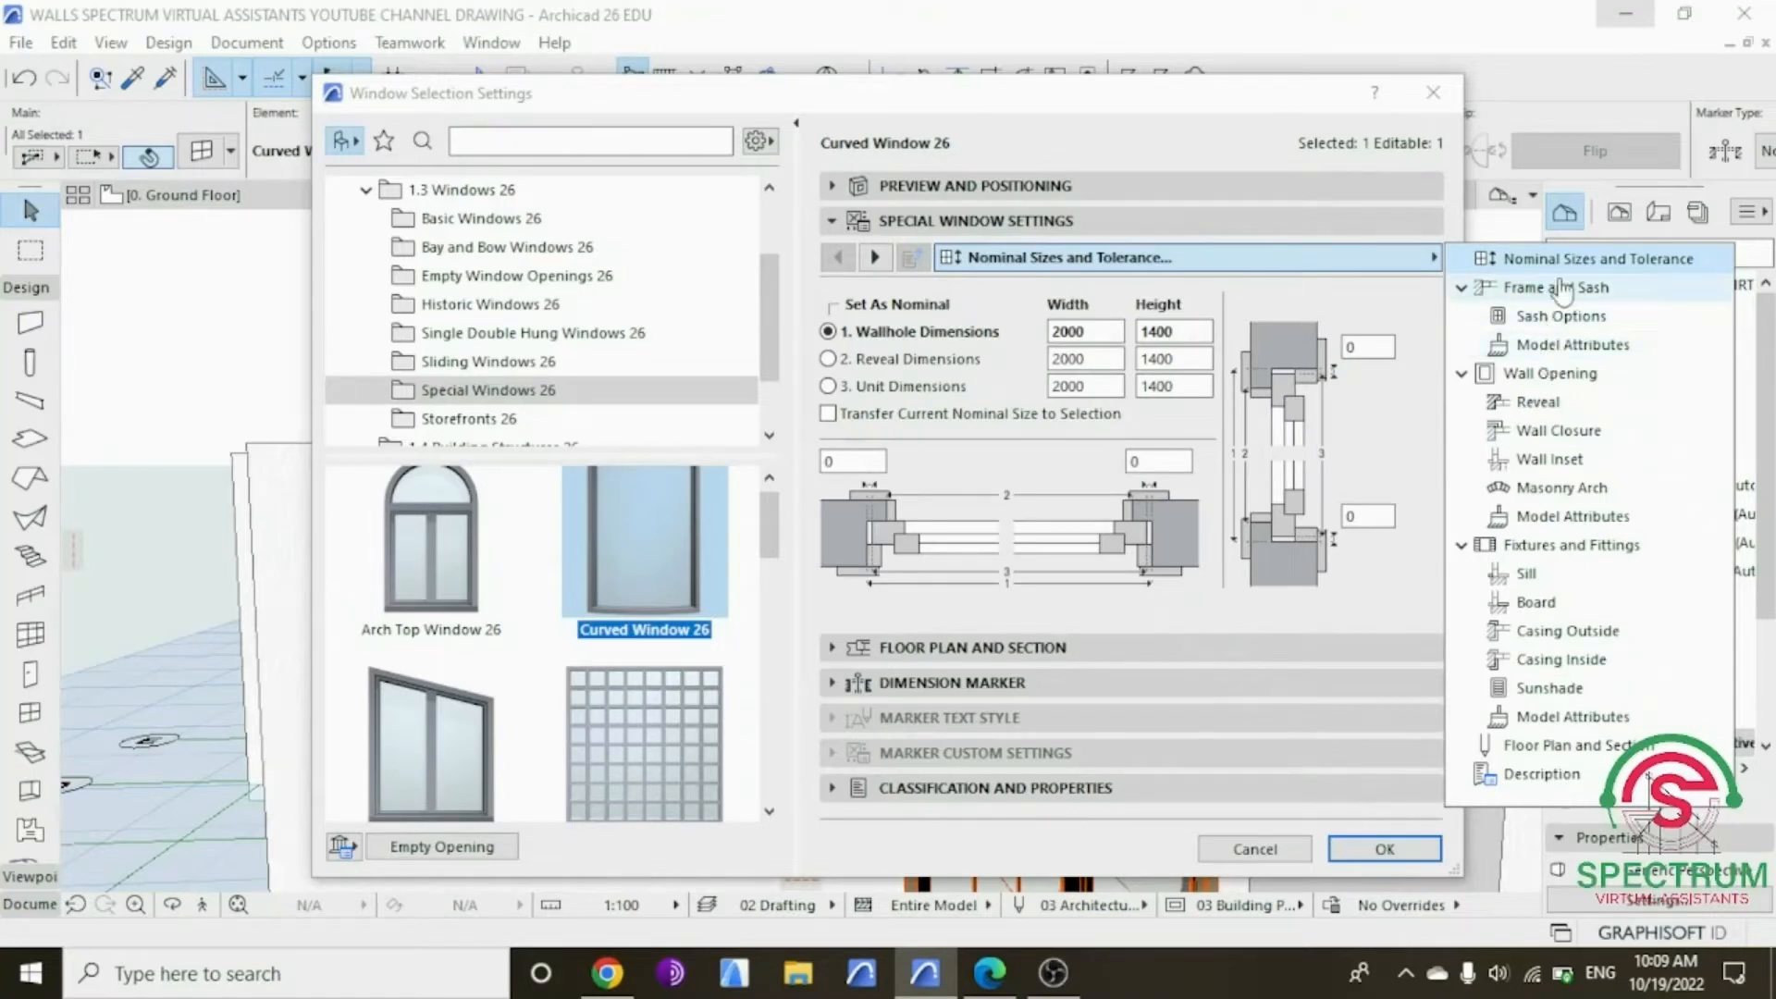
pyautogui.click(873, 258)
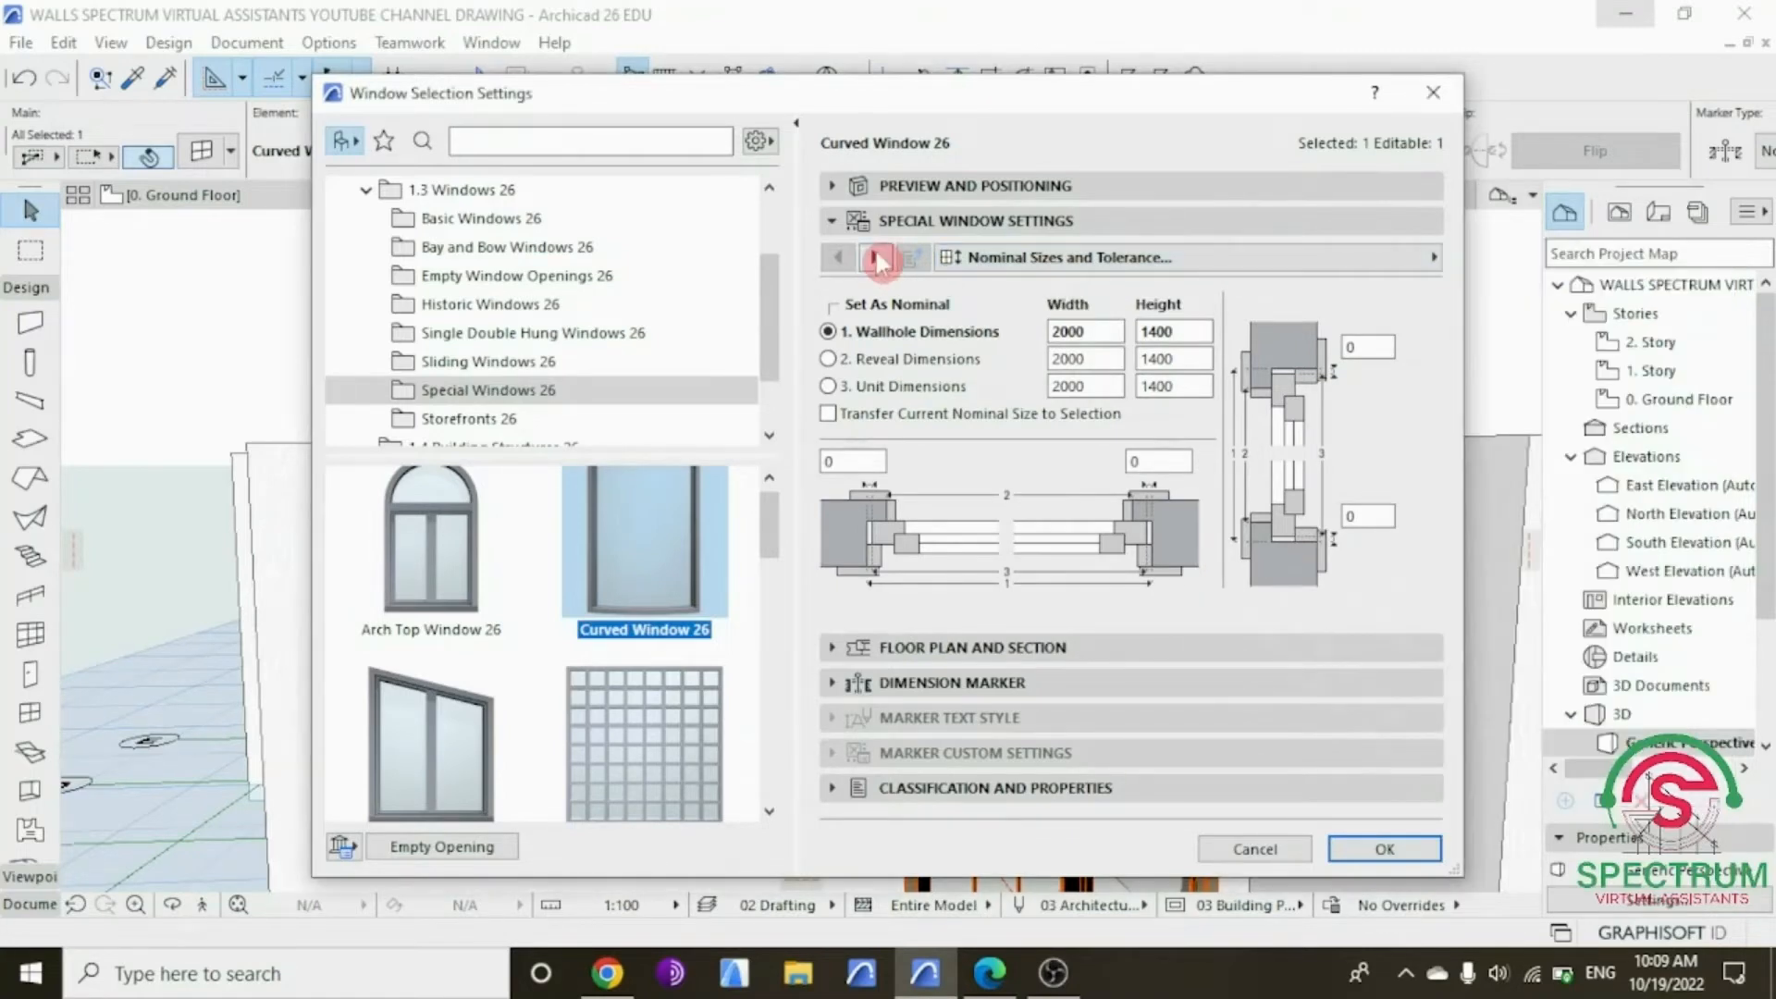
pyautogui.click(877, 260)
pyautogui.click(875, 258)
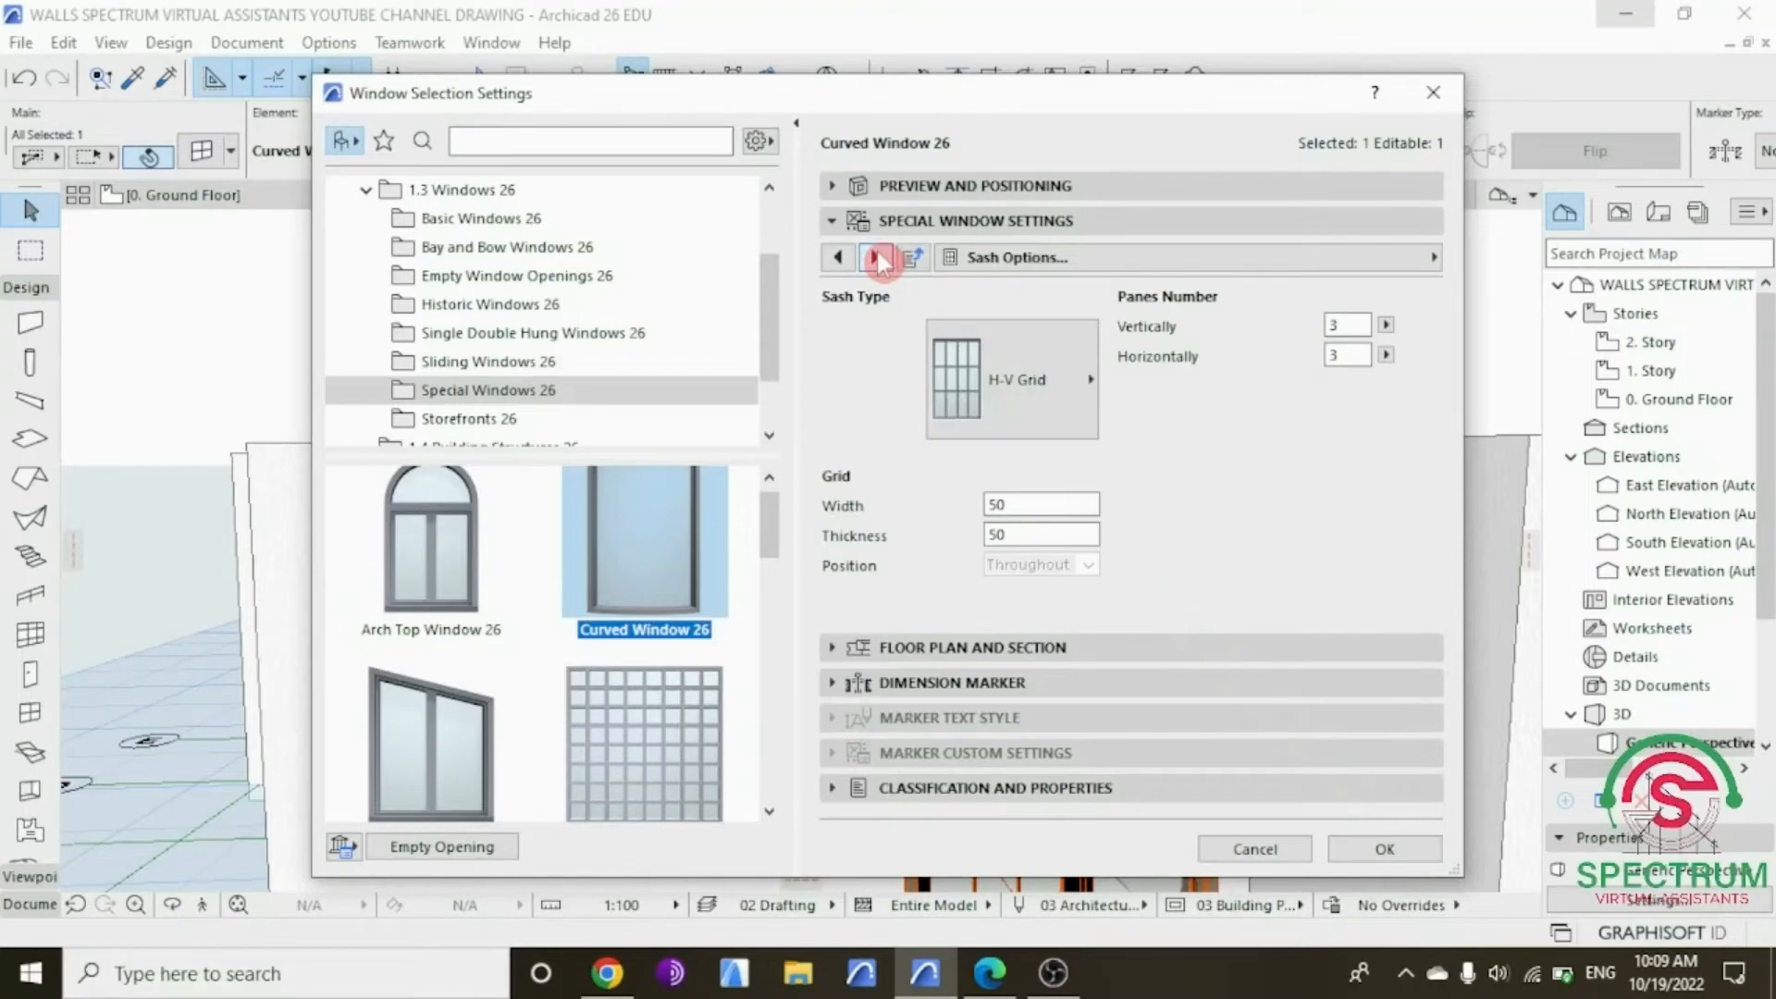
pyautogui.click(875, 258)
pyautogui.click(837, 258)
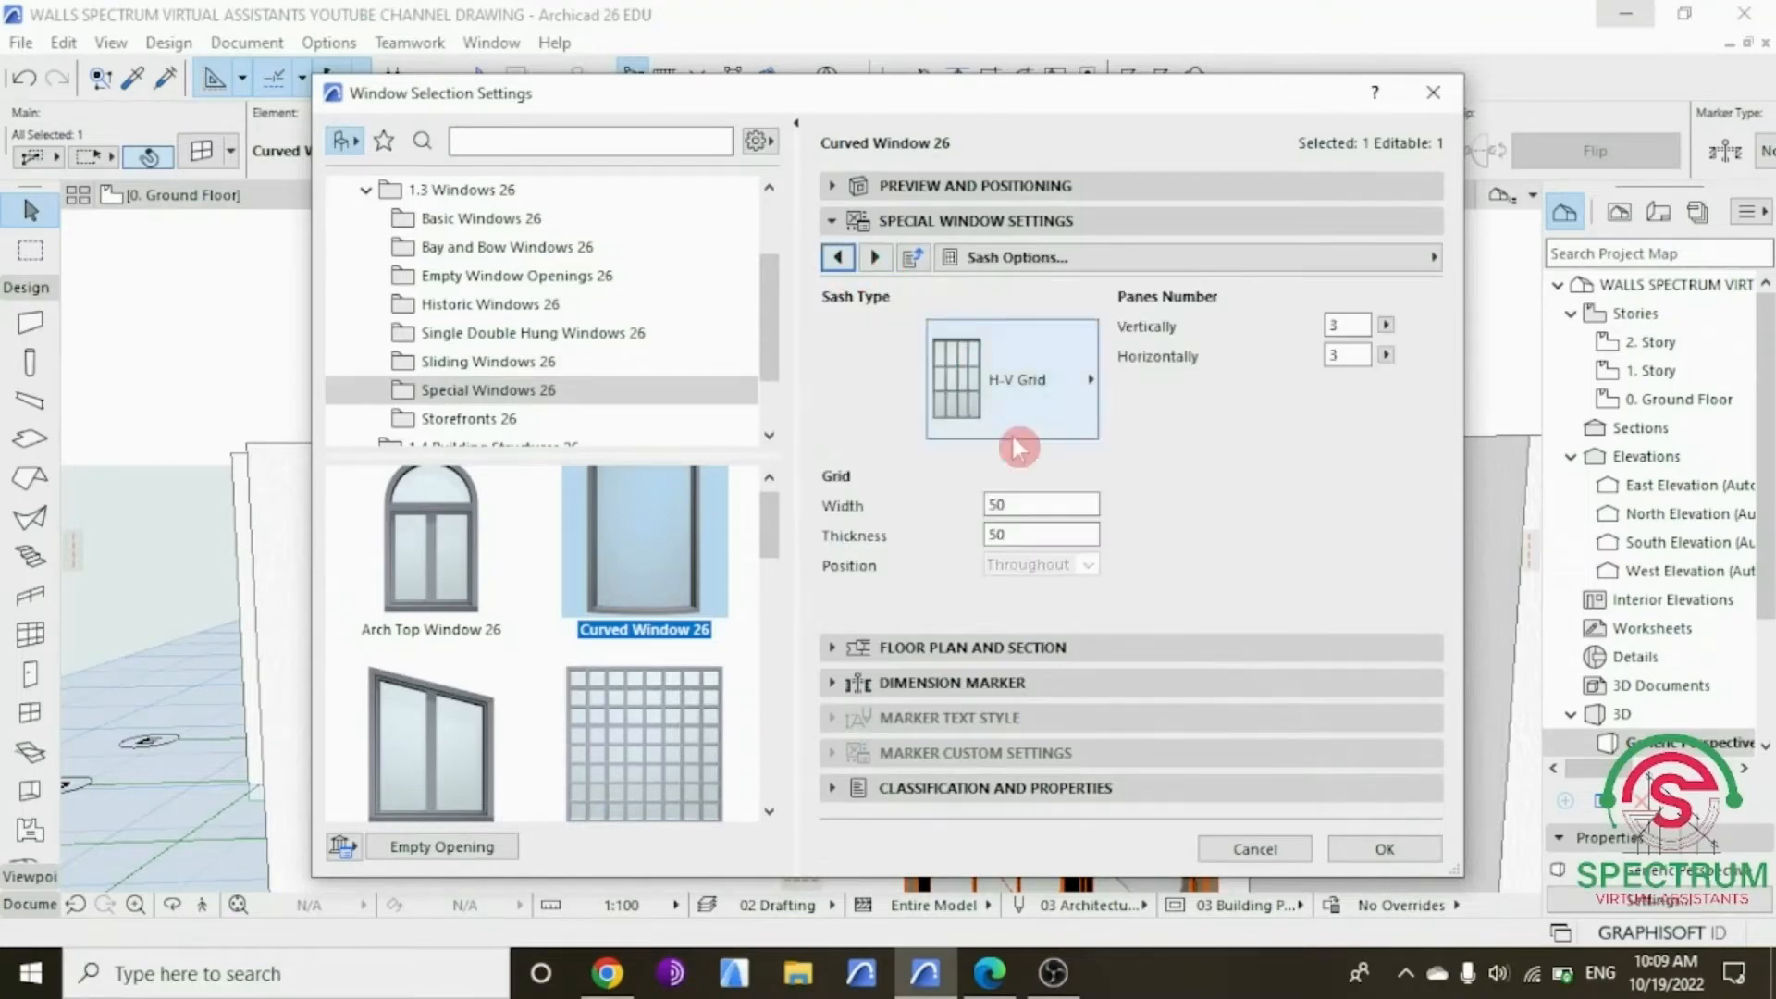
# Step: Set the placed window's sash grid width and thickness to 25 each and apply the change
pyautogui.click(1003, 504)
pyautogui.doubleClick(1003, 504)
pyautogui.write('2')
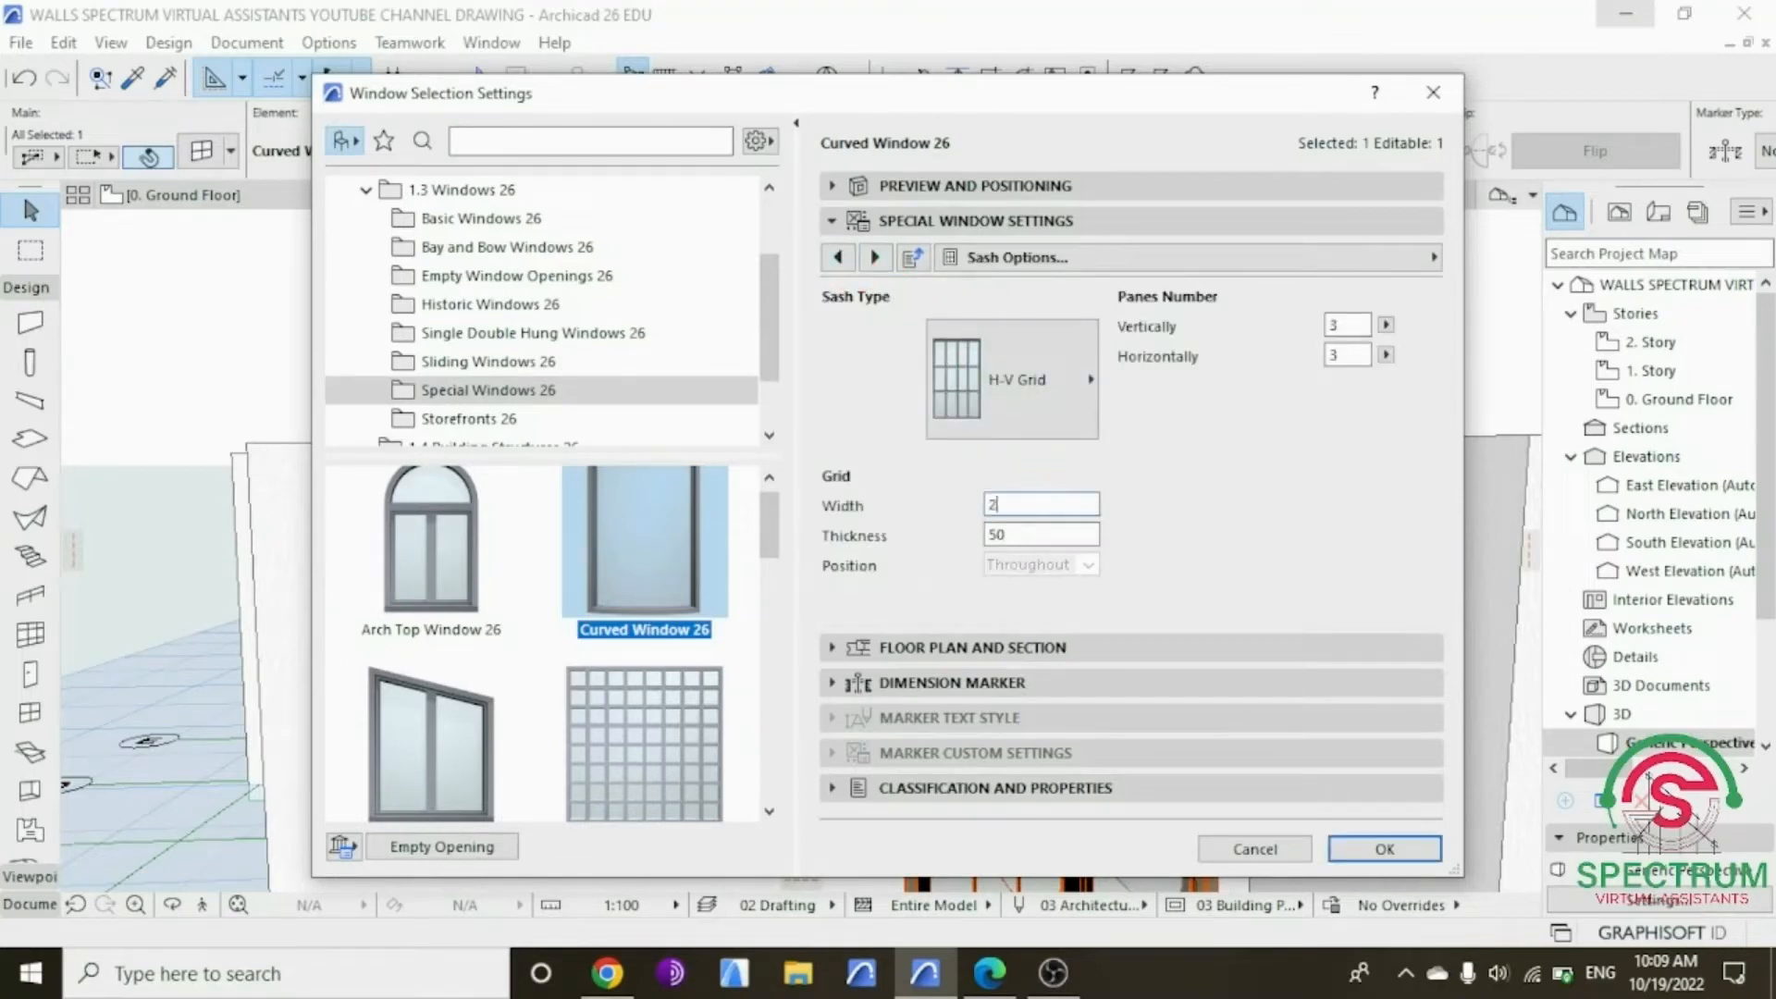
pyautogui.doubleClick(999, 535)
pyautogui.write('25')
pyautogui.click(1384, 848)
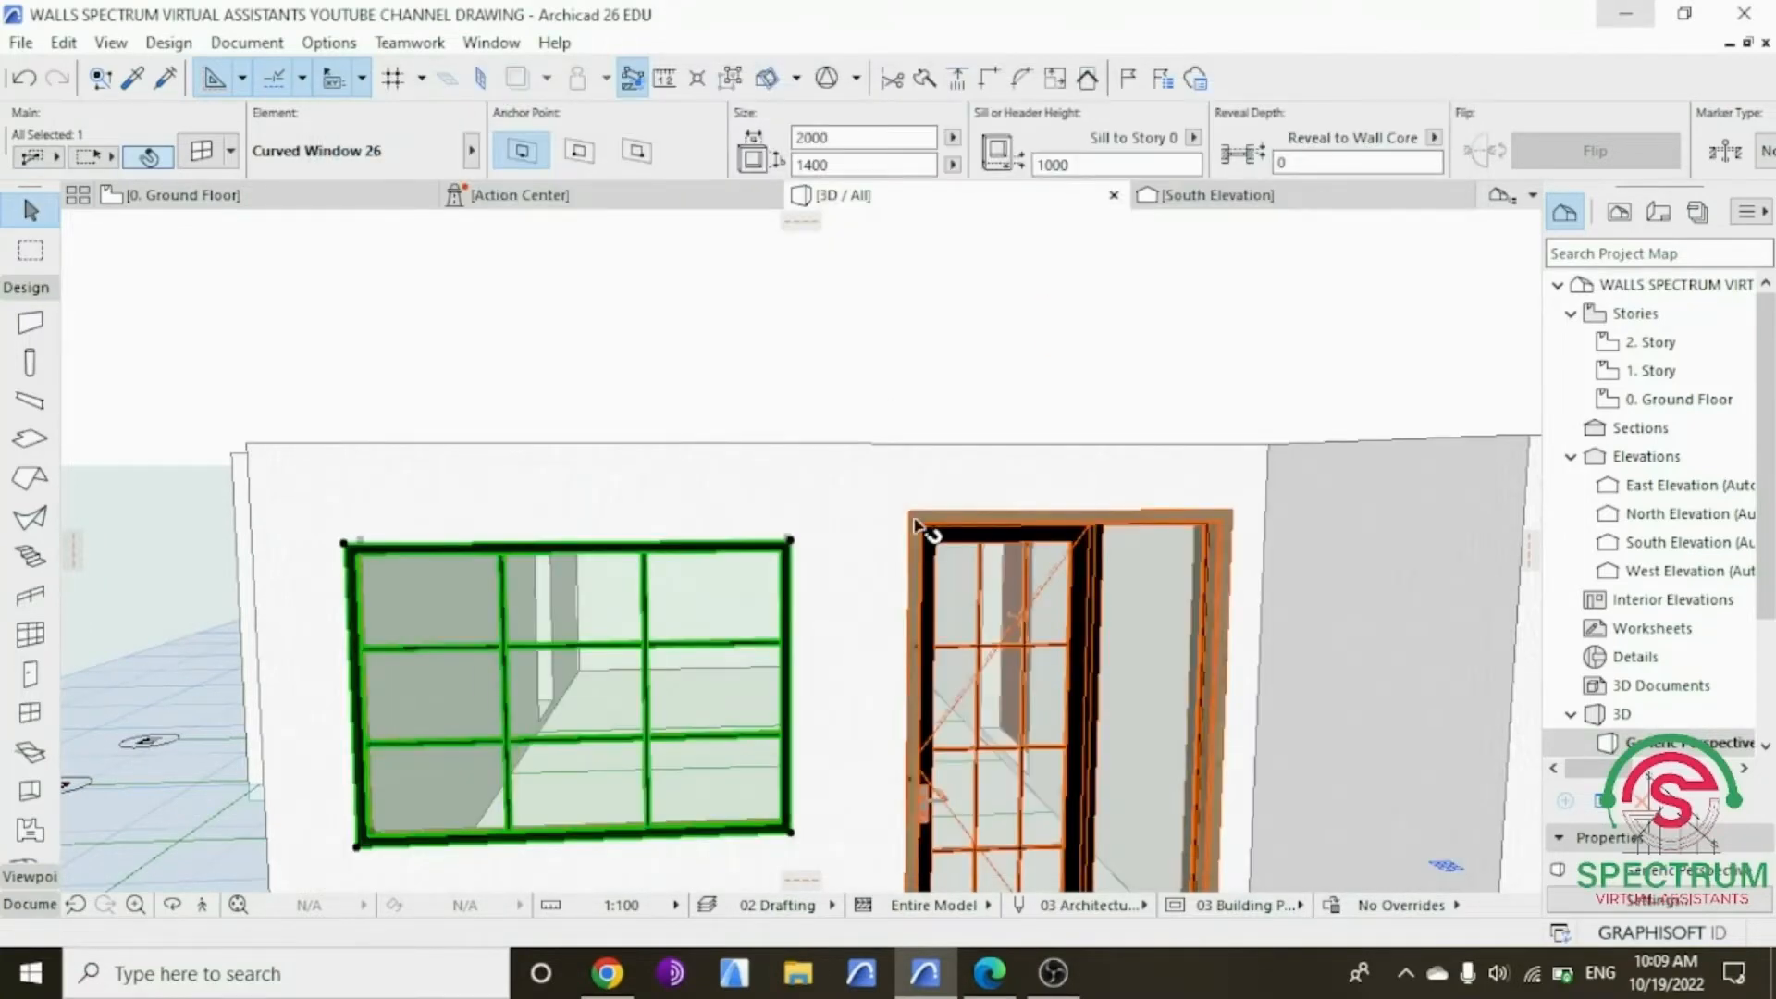
# Step: Inspect the living room window's thinner grid from outside the house in the 3D view
pyautogui.keyDown('shift'); pyautogui.moveTo(915, 524); pyautogui.dragTo(659, 638, button='middle'); pyautogui.keyUp('shift')
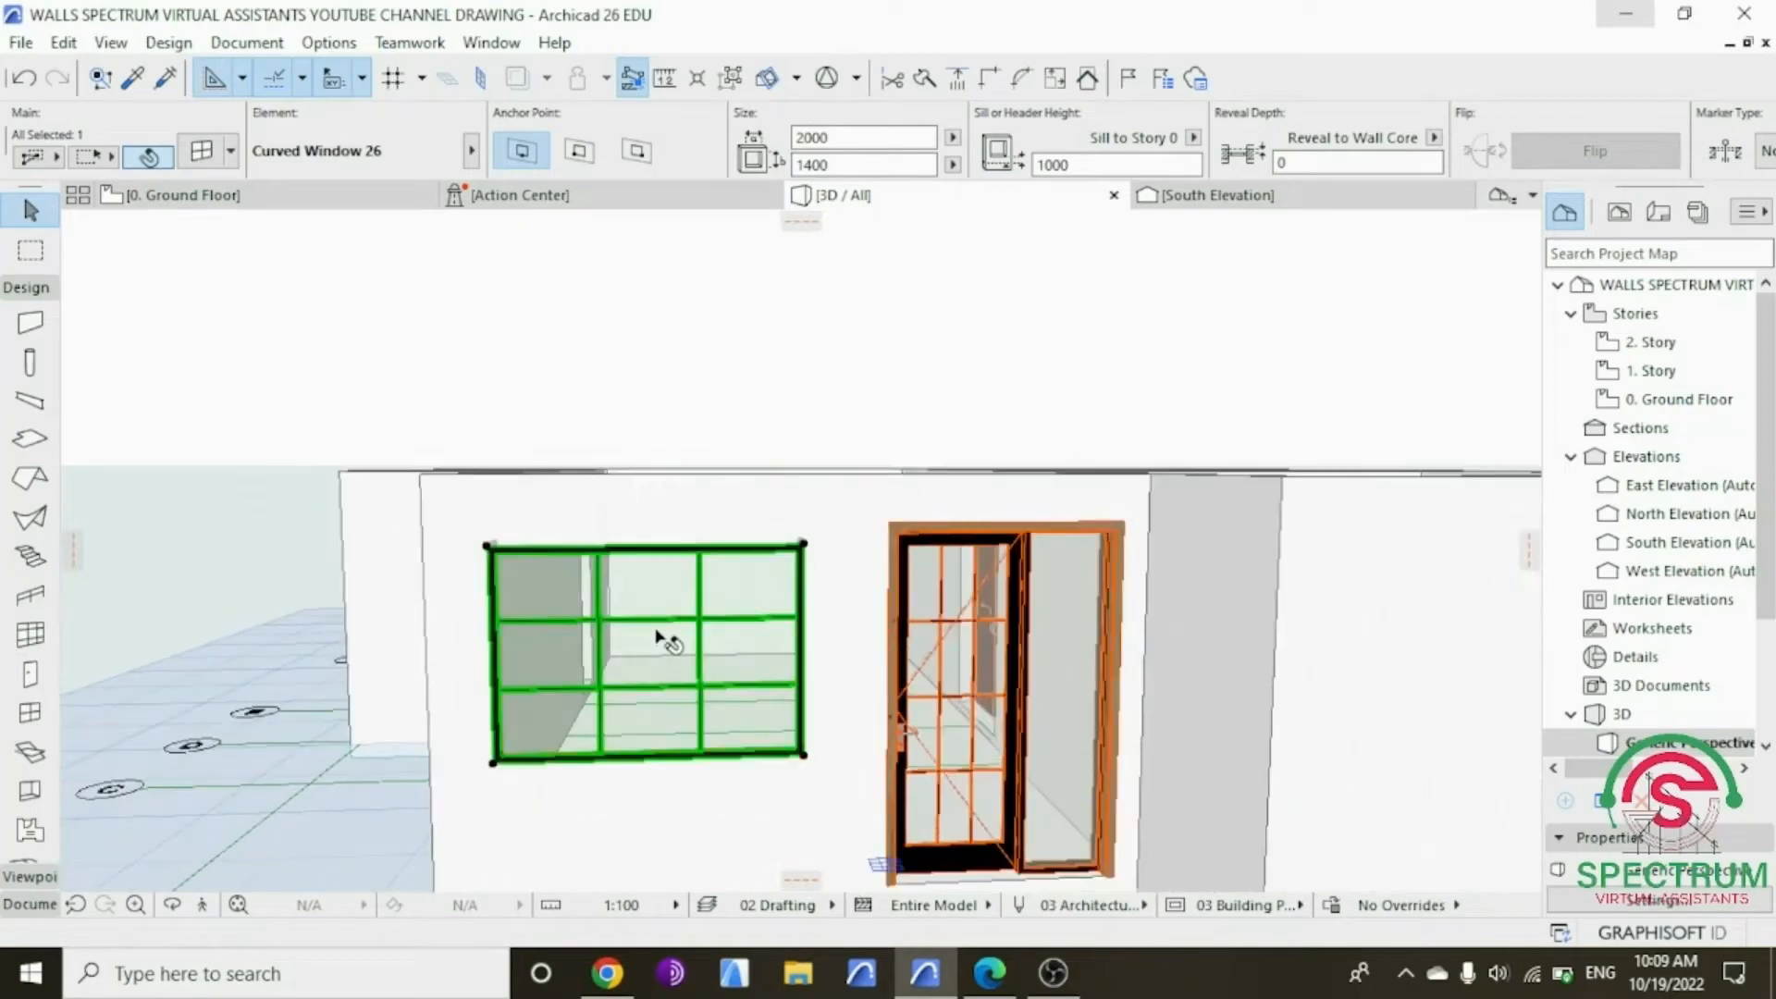
pyautogui.click(172, 904)
pyautogui.moveTo(166, 586); pyautogui.dragTo(782, 562)
pyautogui.scroll(3, 598, 645)
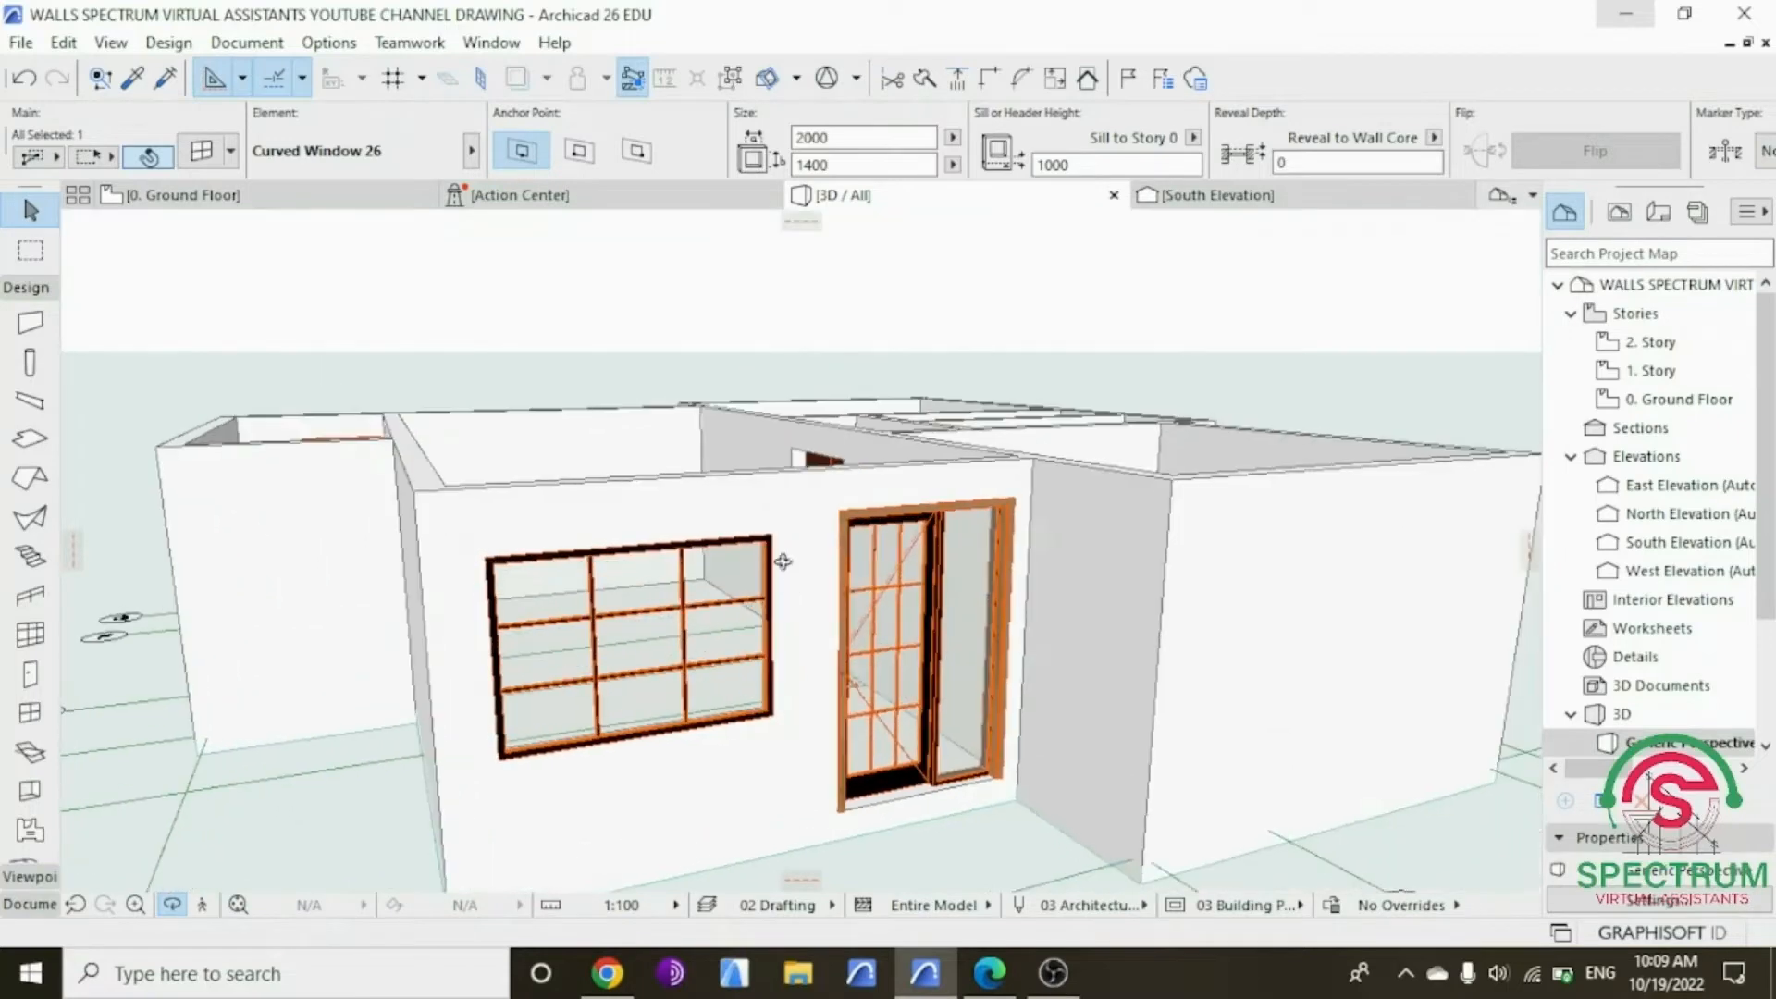
# Step: Return to the Ground Floor plan and set the default window's sash grid width and thickness to 25 each
pyautogui.doubleClick(1677, 399)
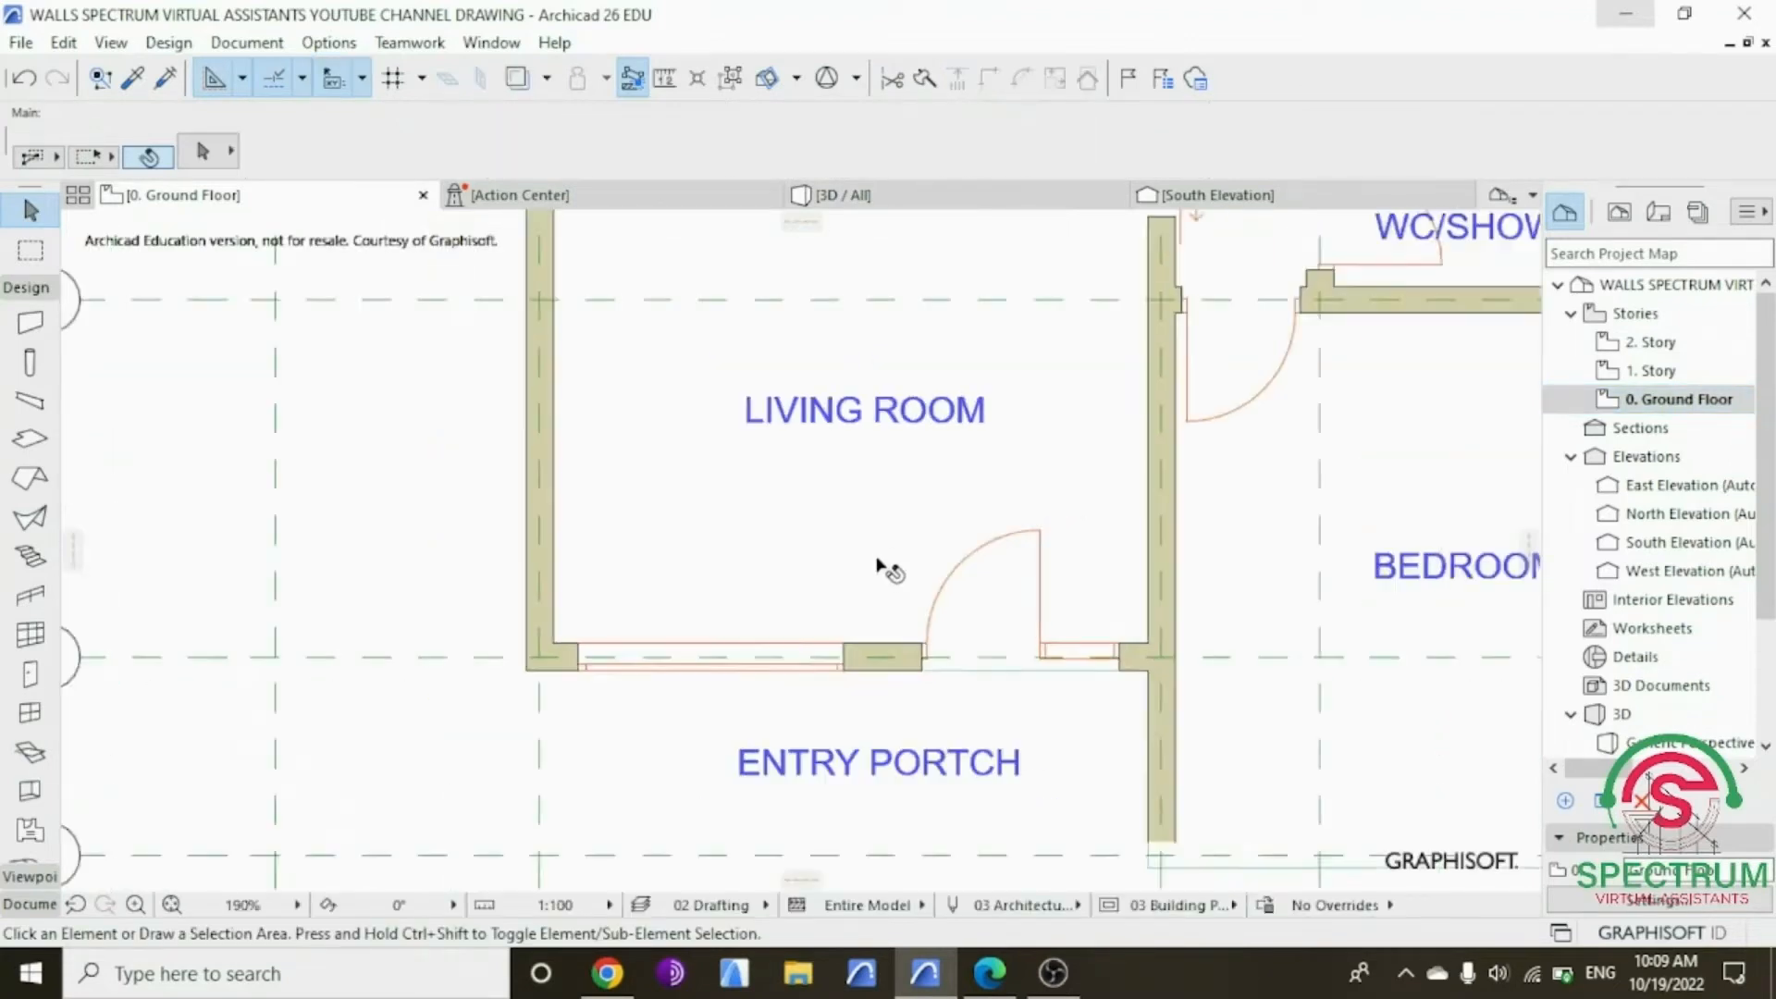
pyautogui.scroll(-5, 879, 566)
pyautogui.scroll(-2, 903, 555)
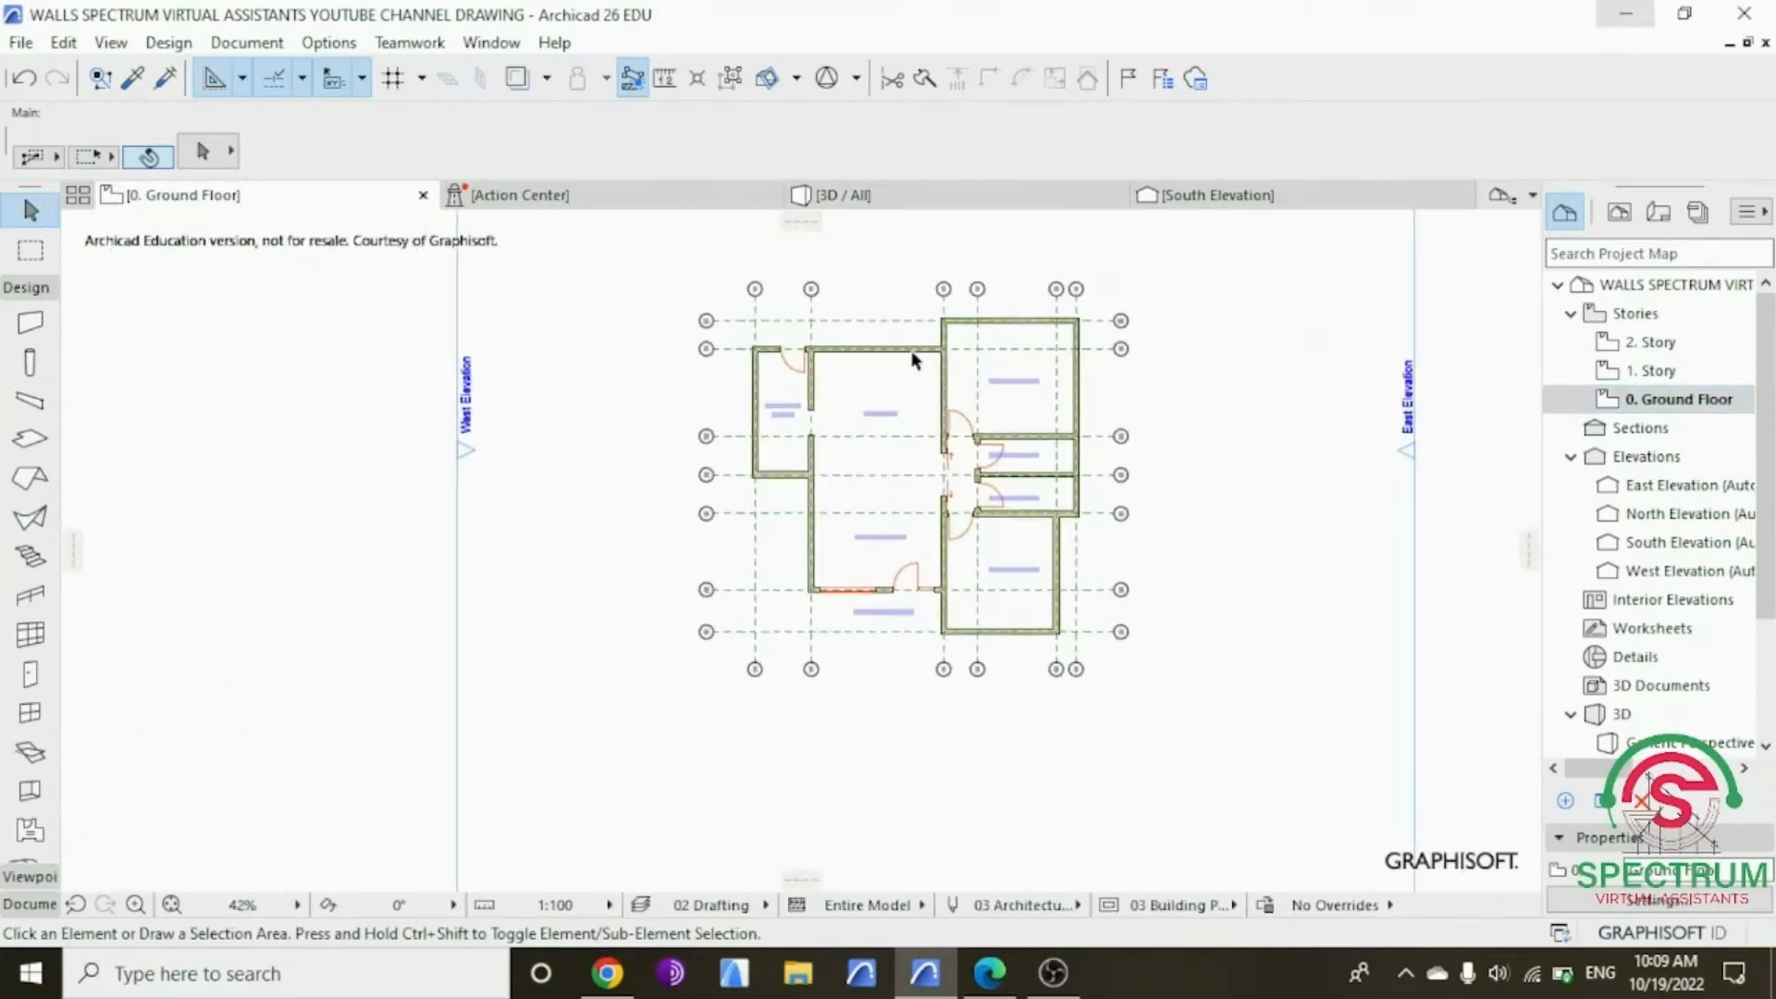
pyautogui.scroll(2, 912, 359)
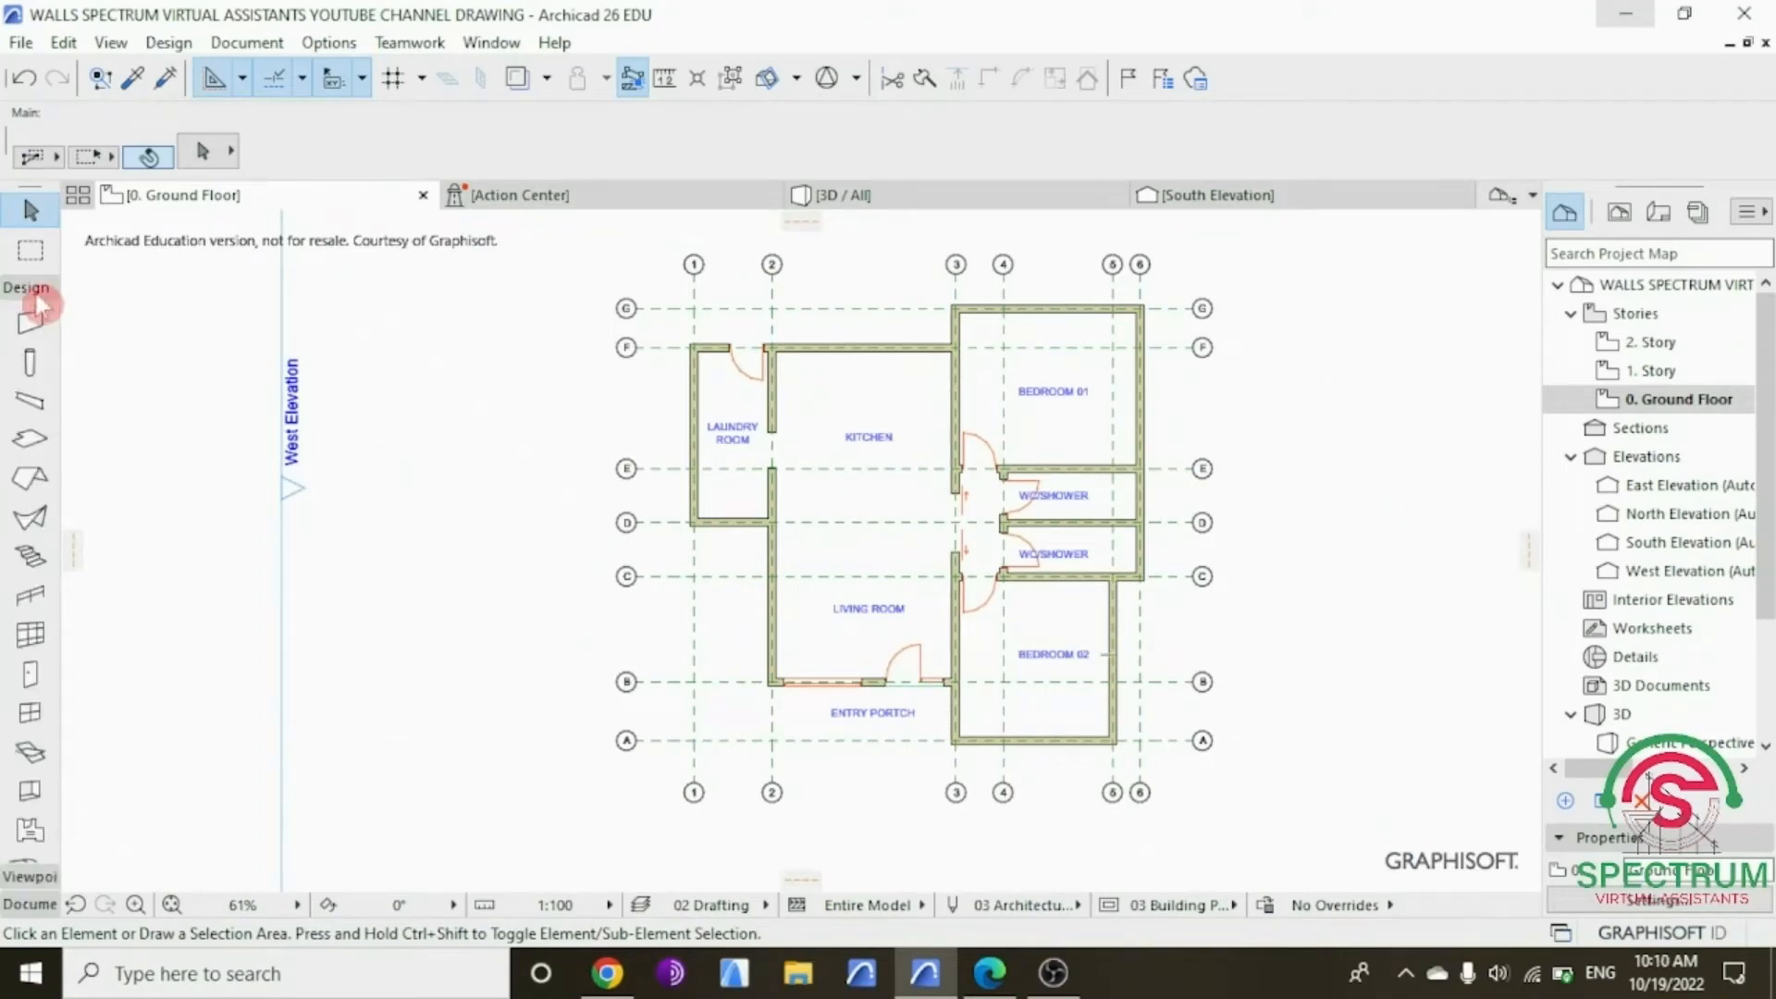
pyautogui.click(30, 712)
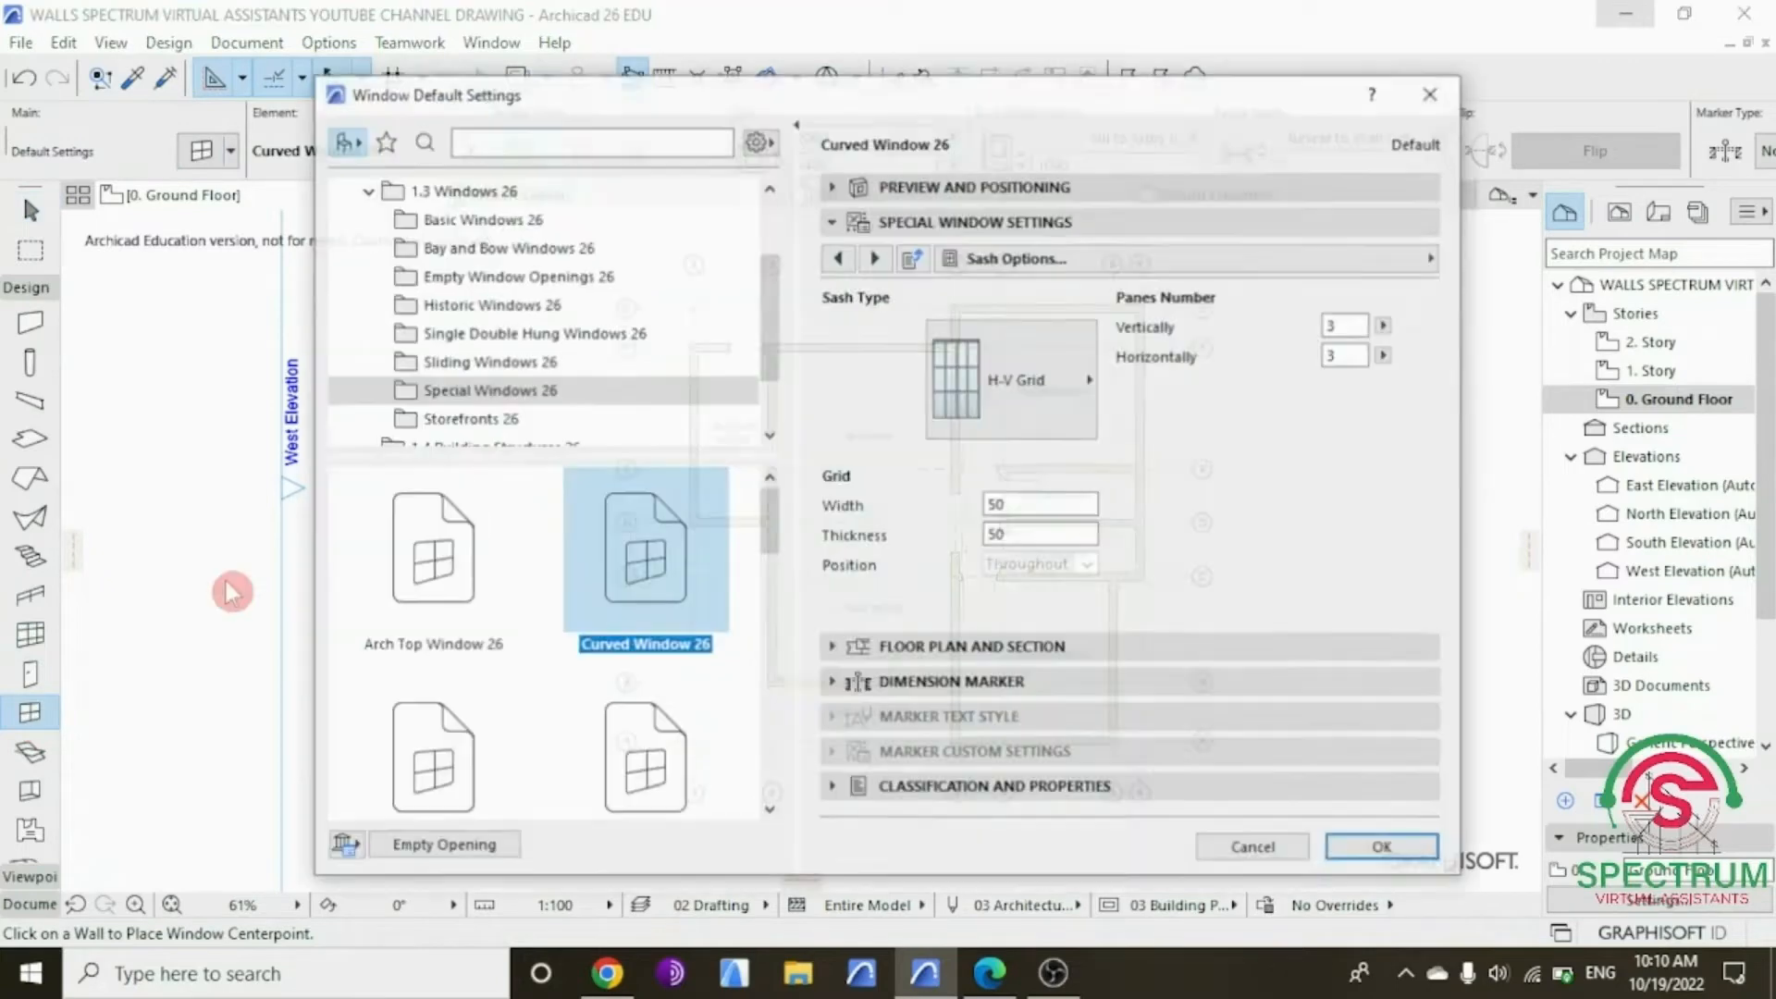
pyautogui.click(995, 505)
pyautogui.write('25')
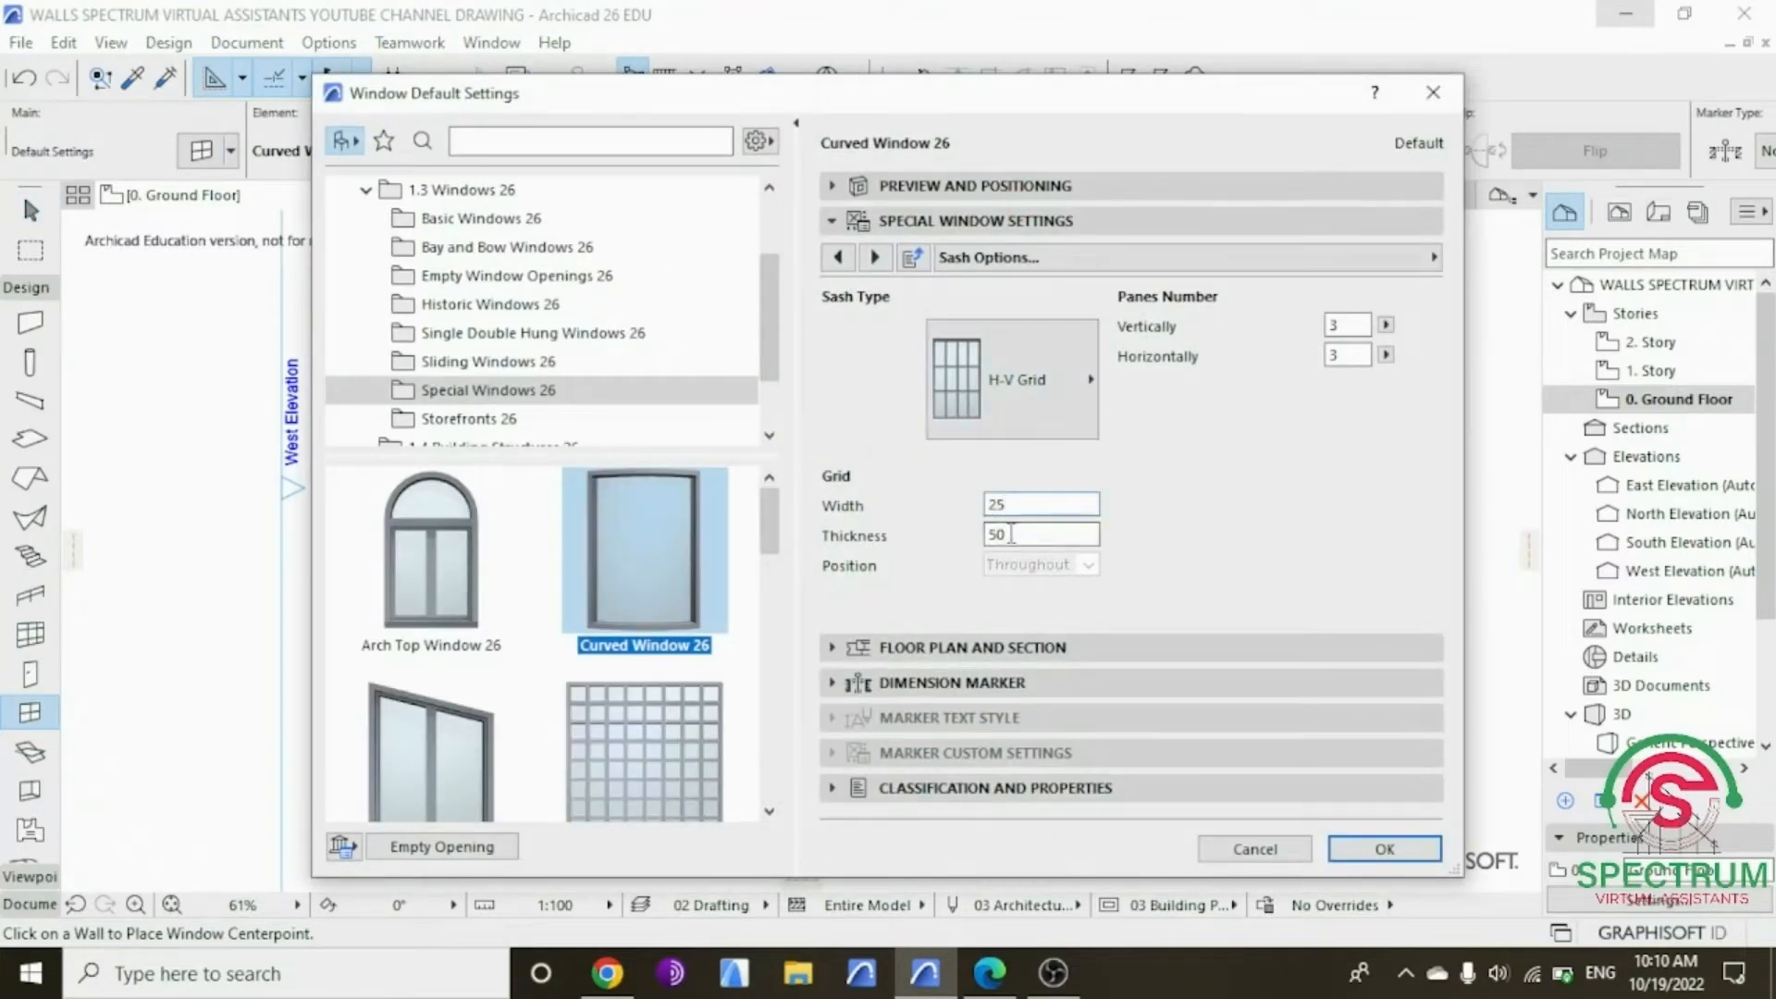
pyautogui.click(987, 543)
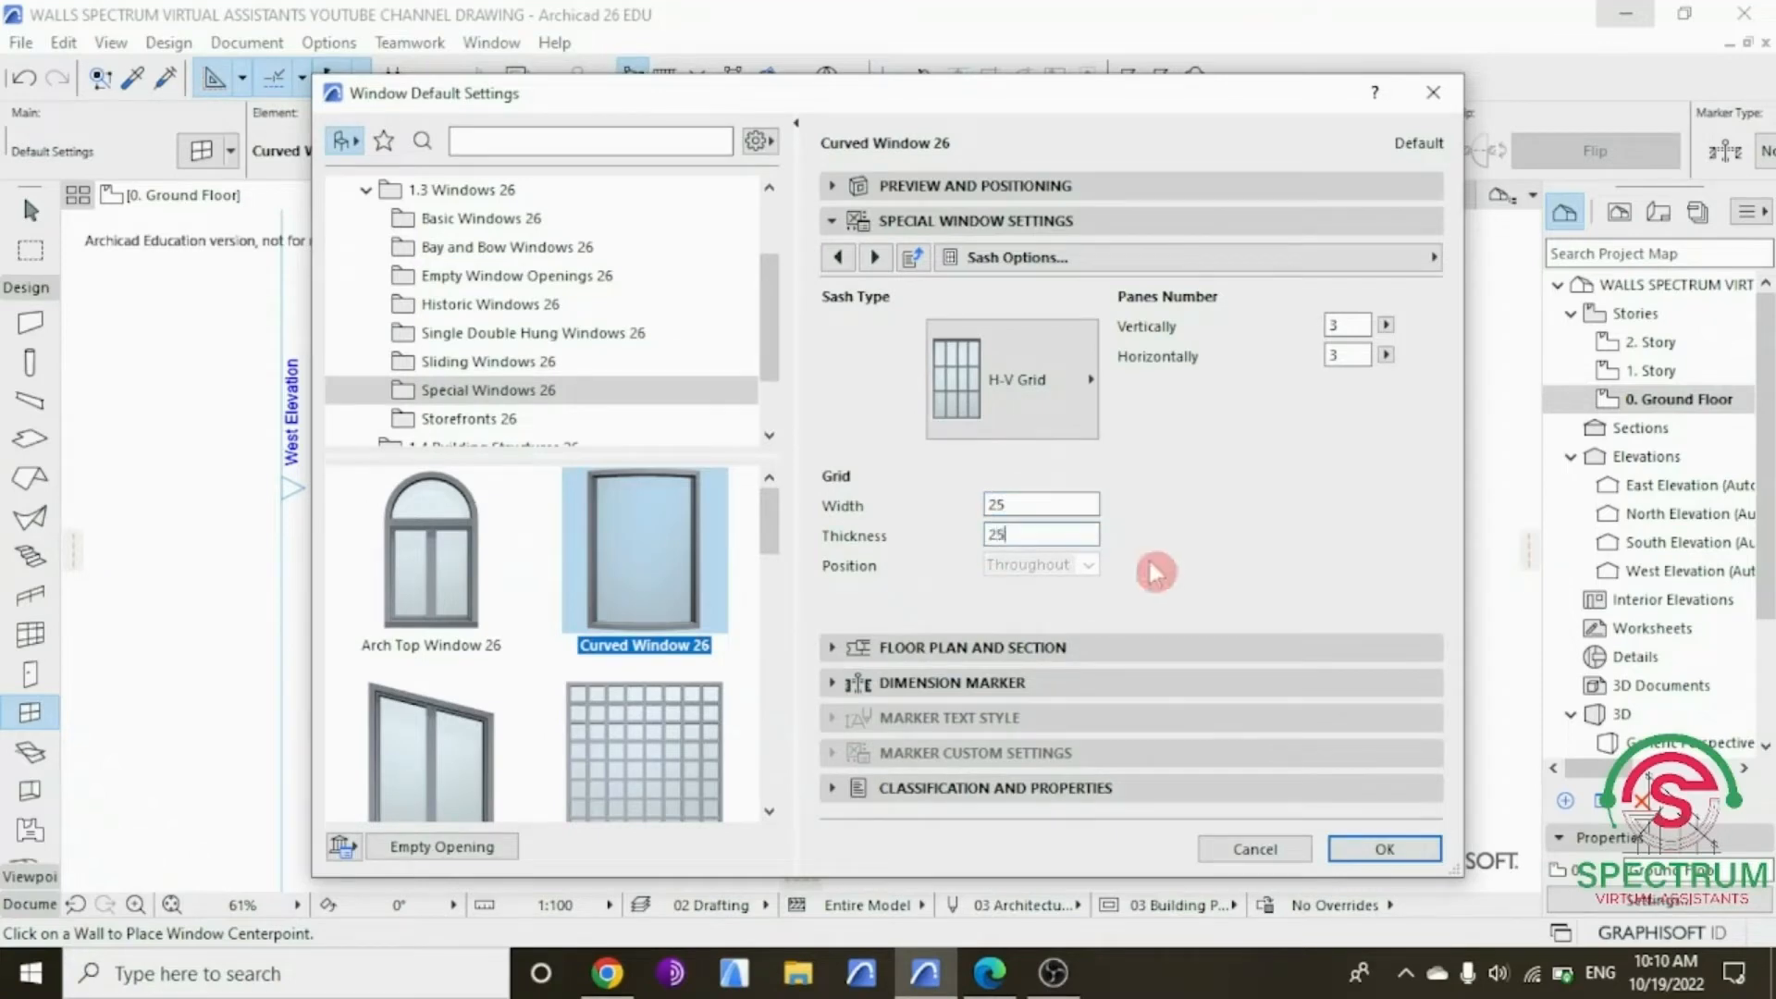
pyautogui.click(1375, 855)
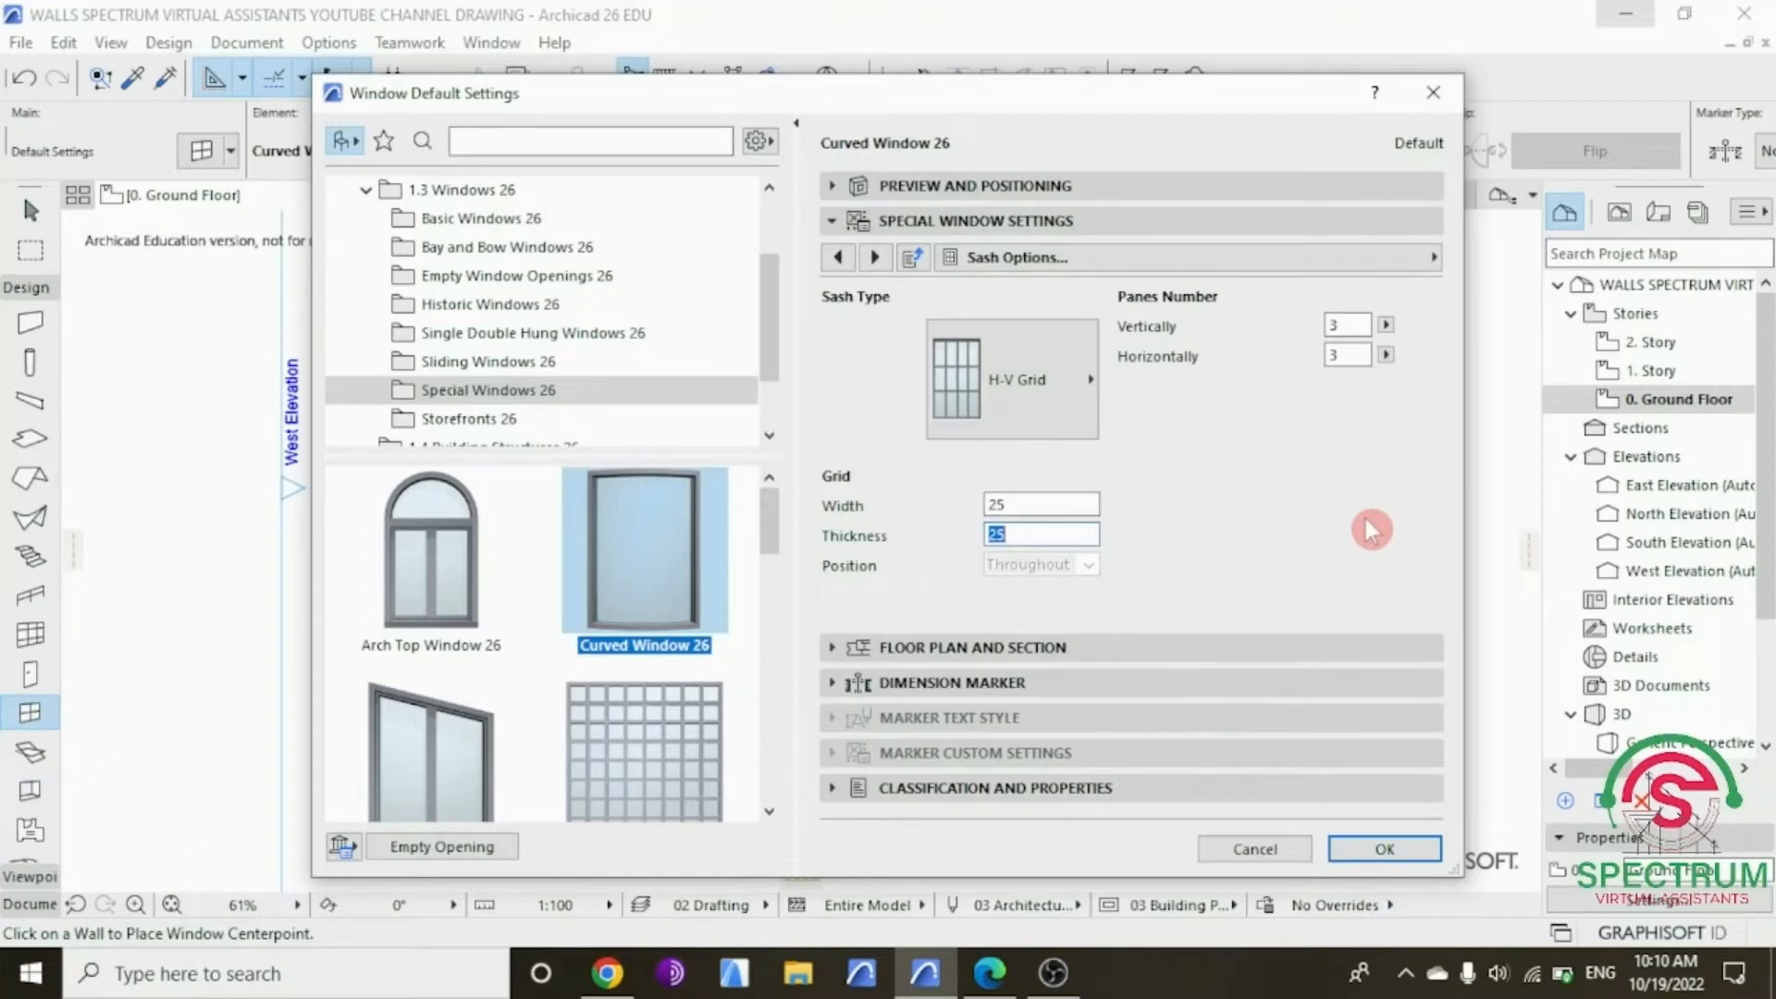
# Step: Set the default window's panes number to 2 vertically and 2 horizontally and accept the settings
pyautogui.click(1337, 326)
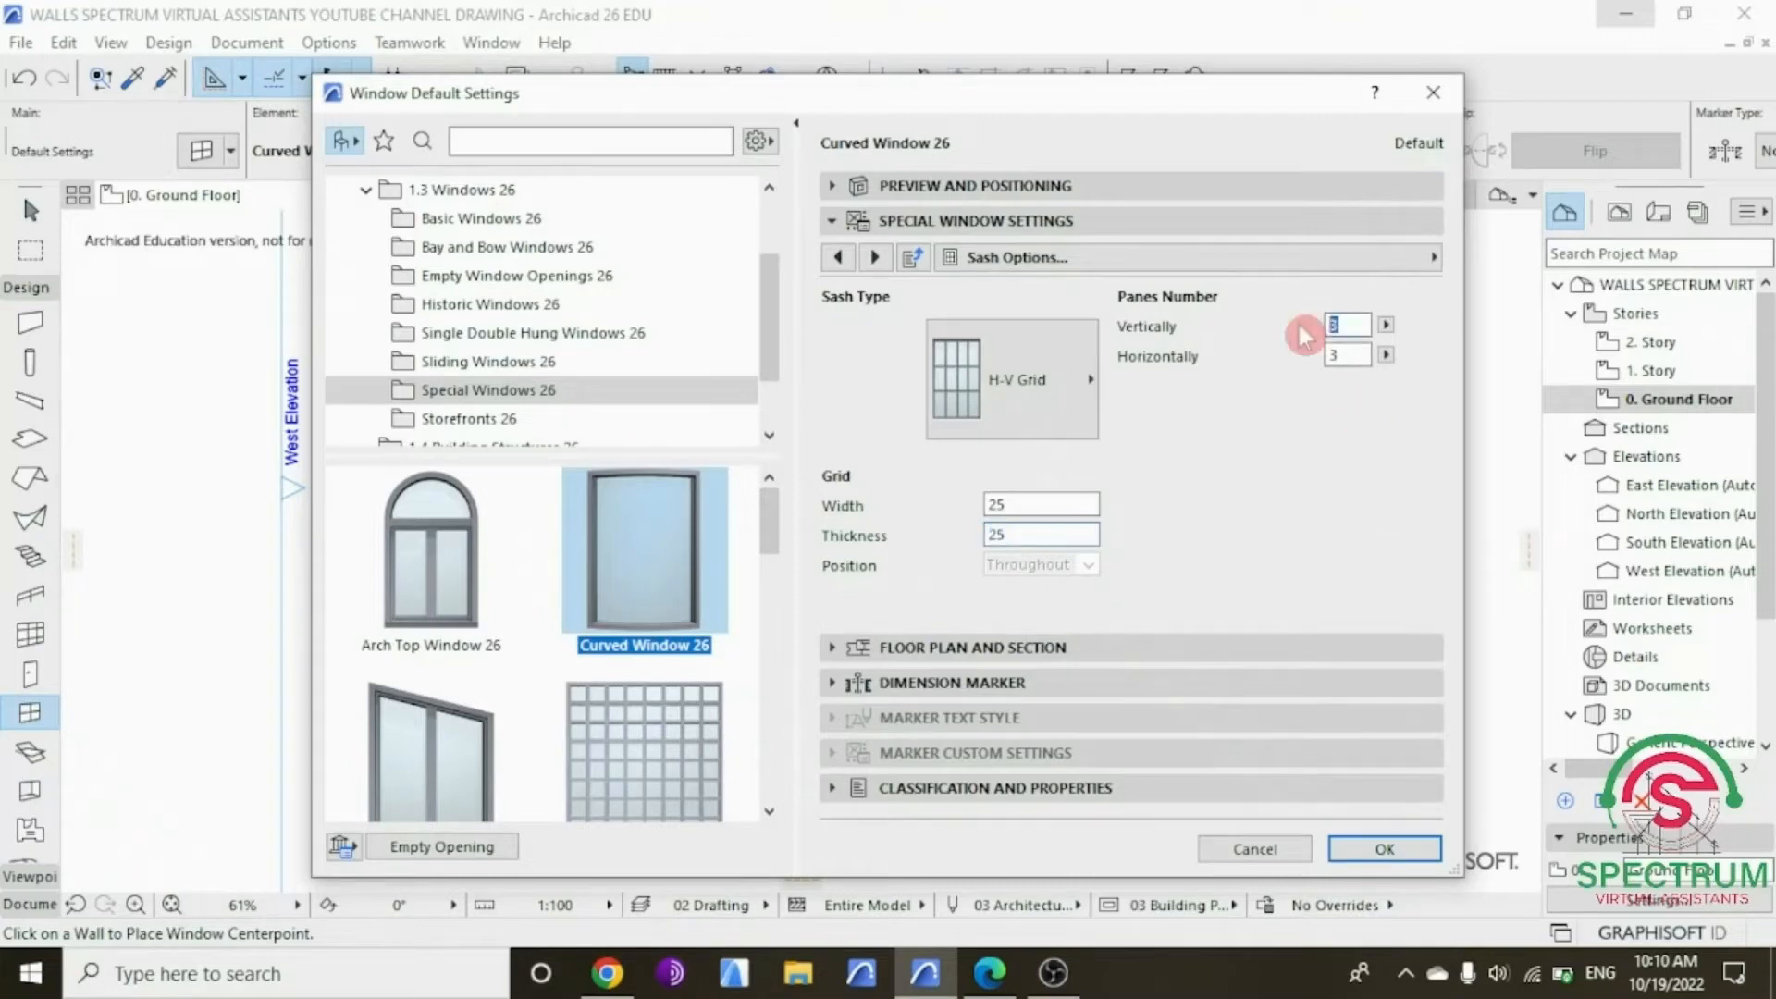
pyautogui.write('2')
pyautogui.moveTo(1361, 358); pyautogui.dragTo(1313, 365)
pyautogui.write('2')
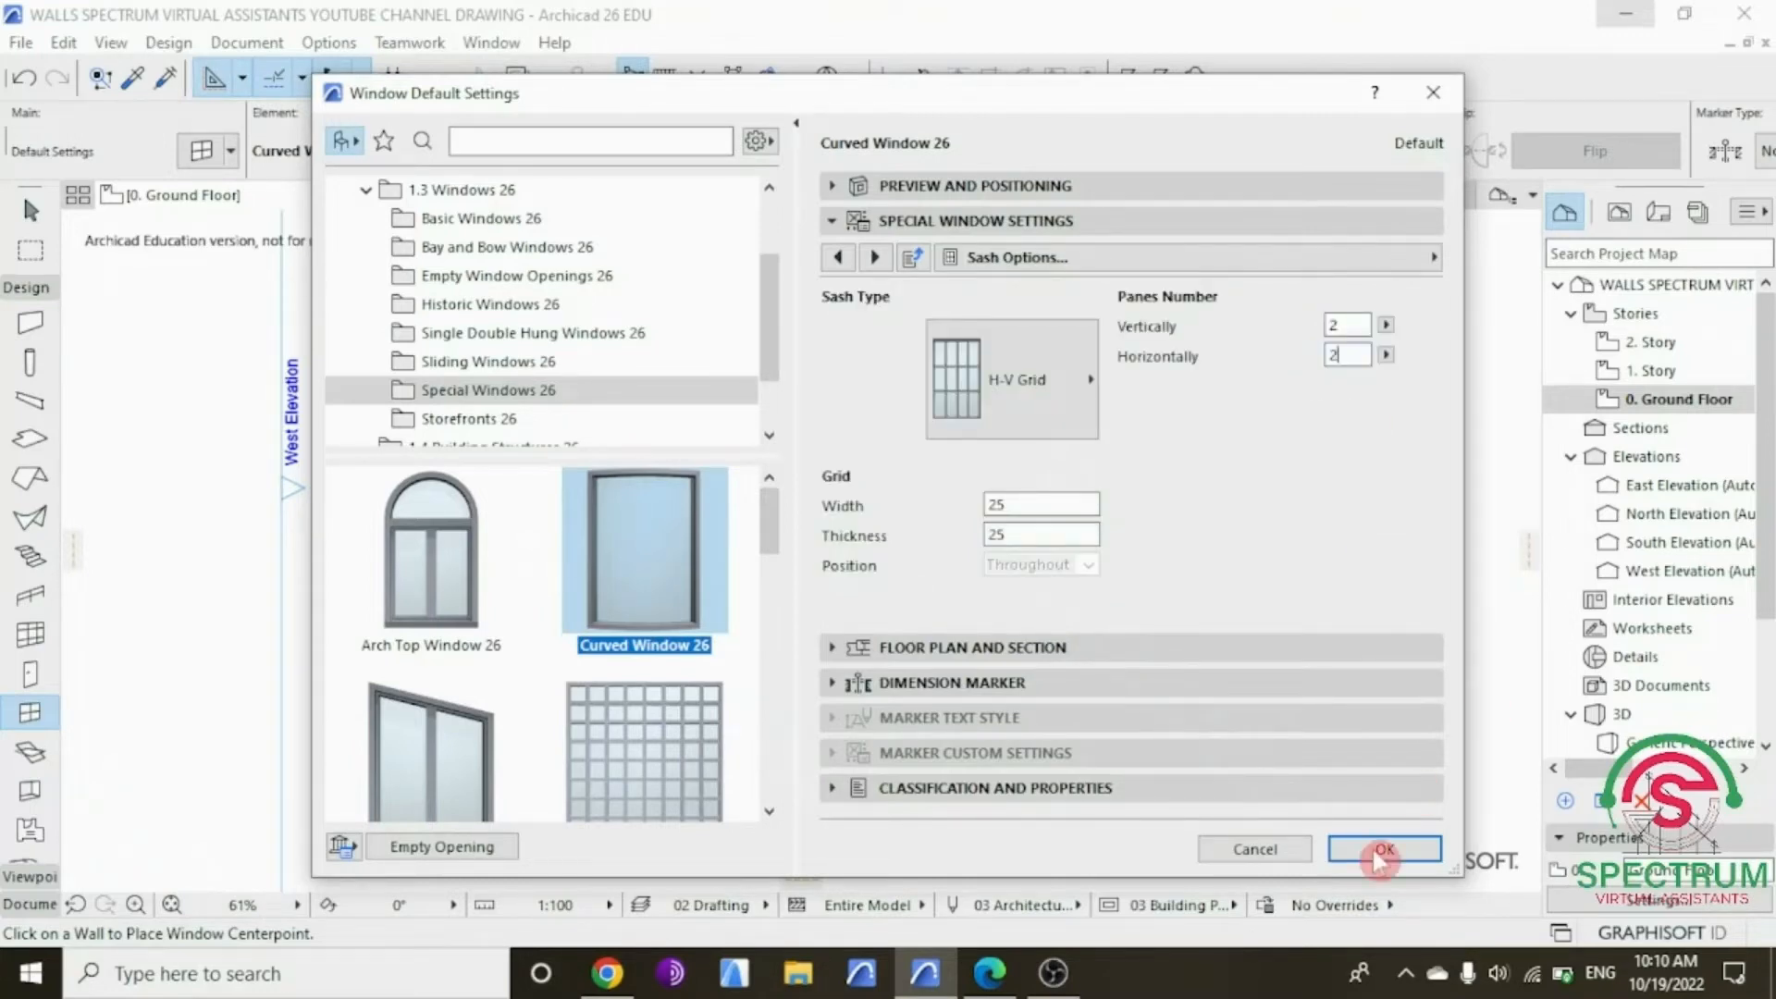
pyautogui.click(1371, 852)
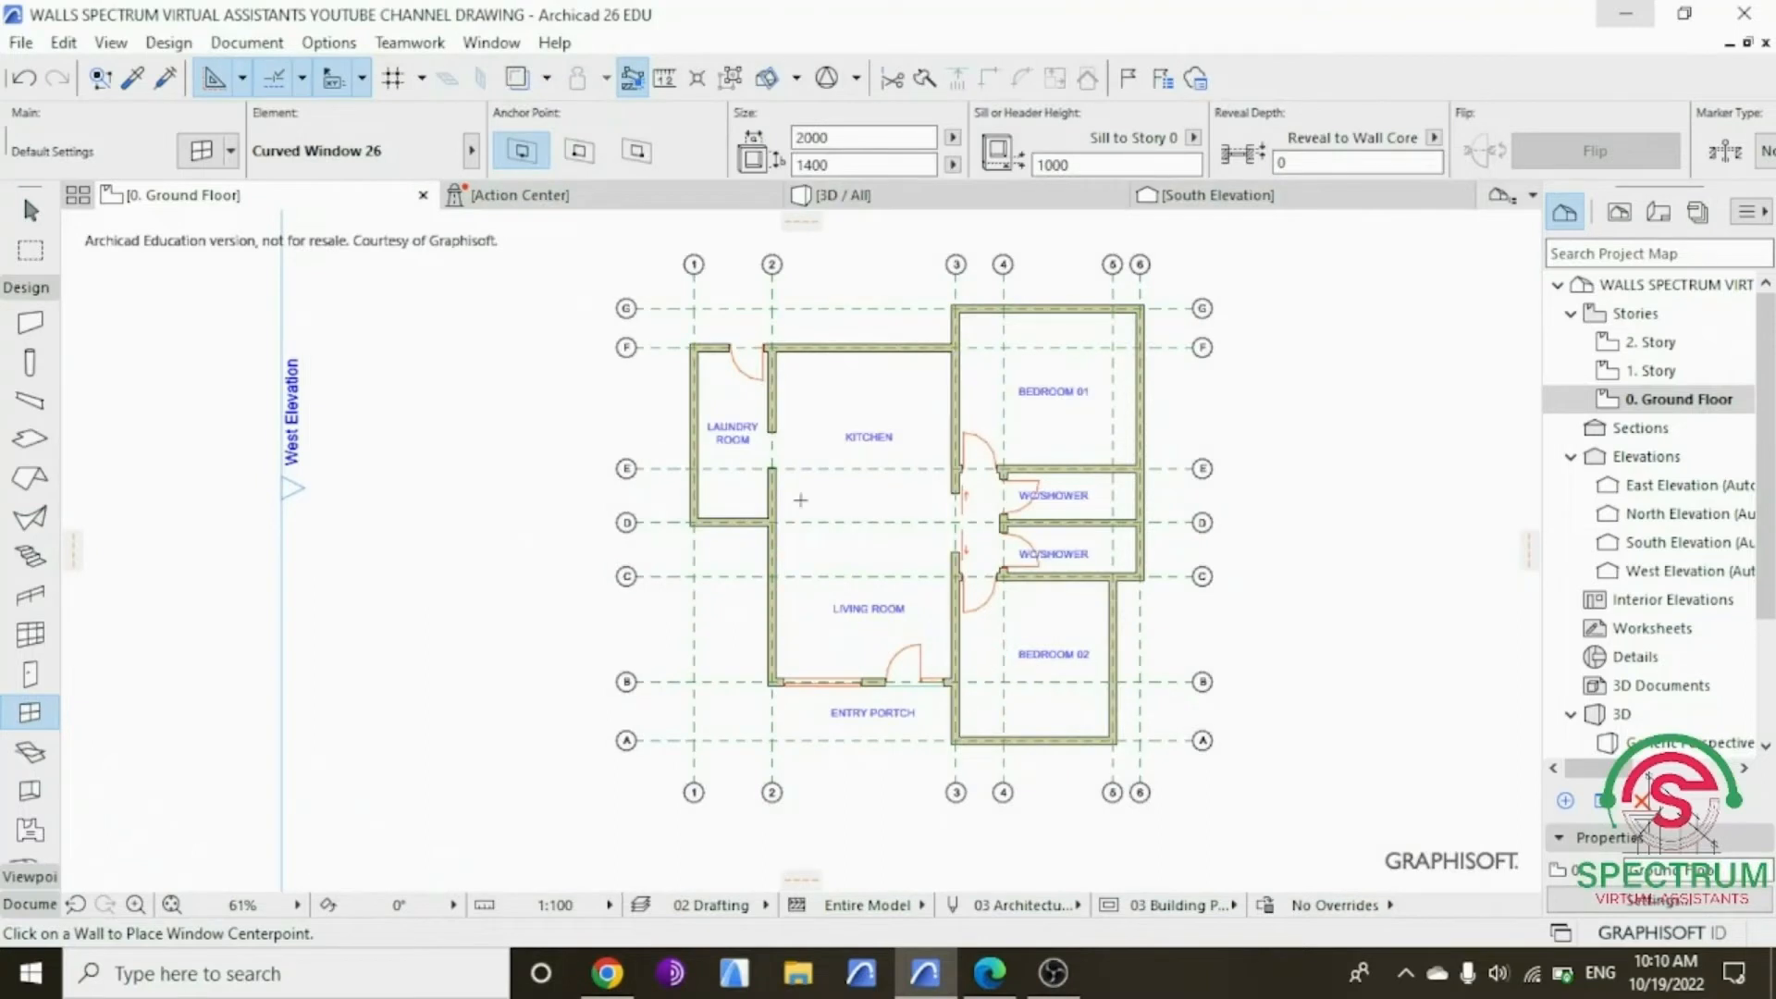
# Step: Place curved windows in Bedroom 02's exterior wall on grid A and in Bedroom 01's exterior wall on grid 6
pyautogui.scroll(2, 1082, 717)
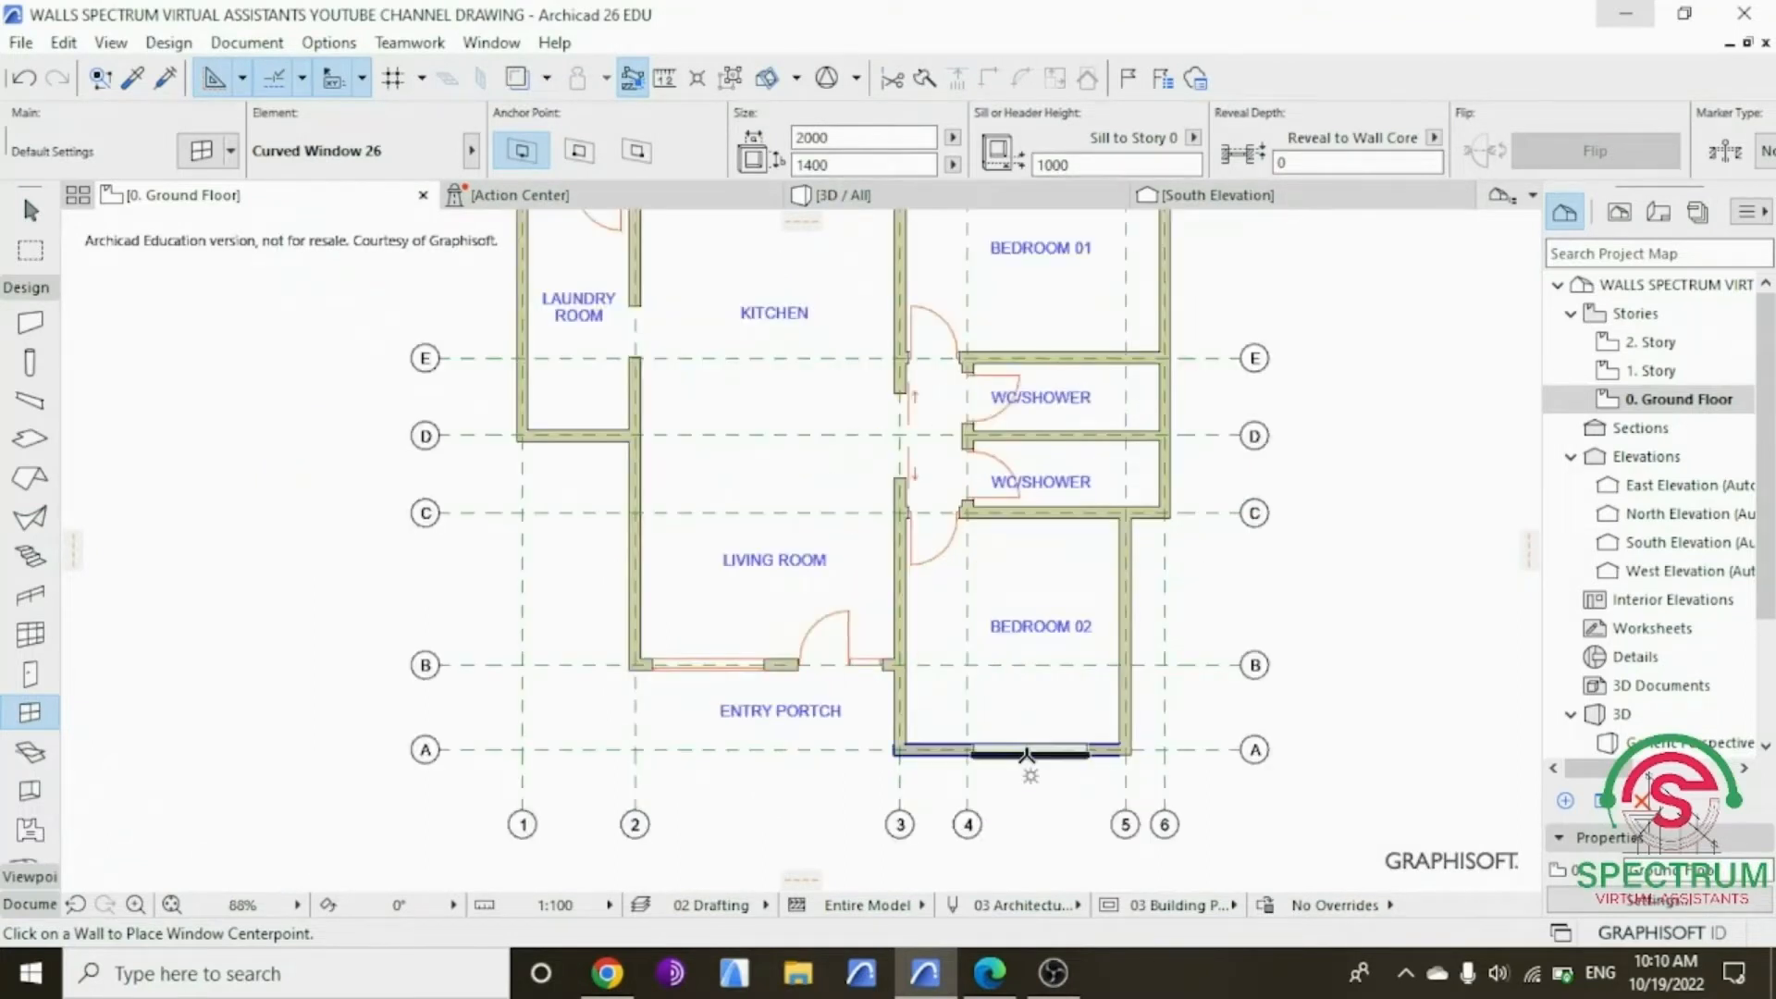
pyautogui.click(1018, 753)
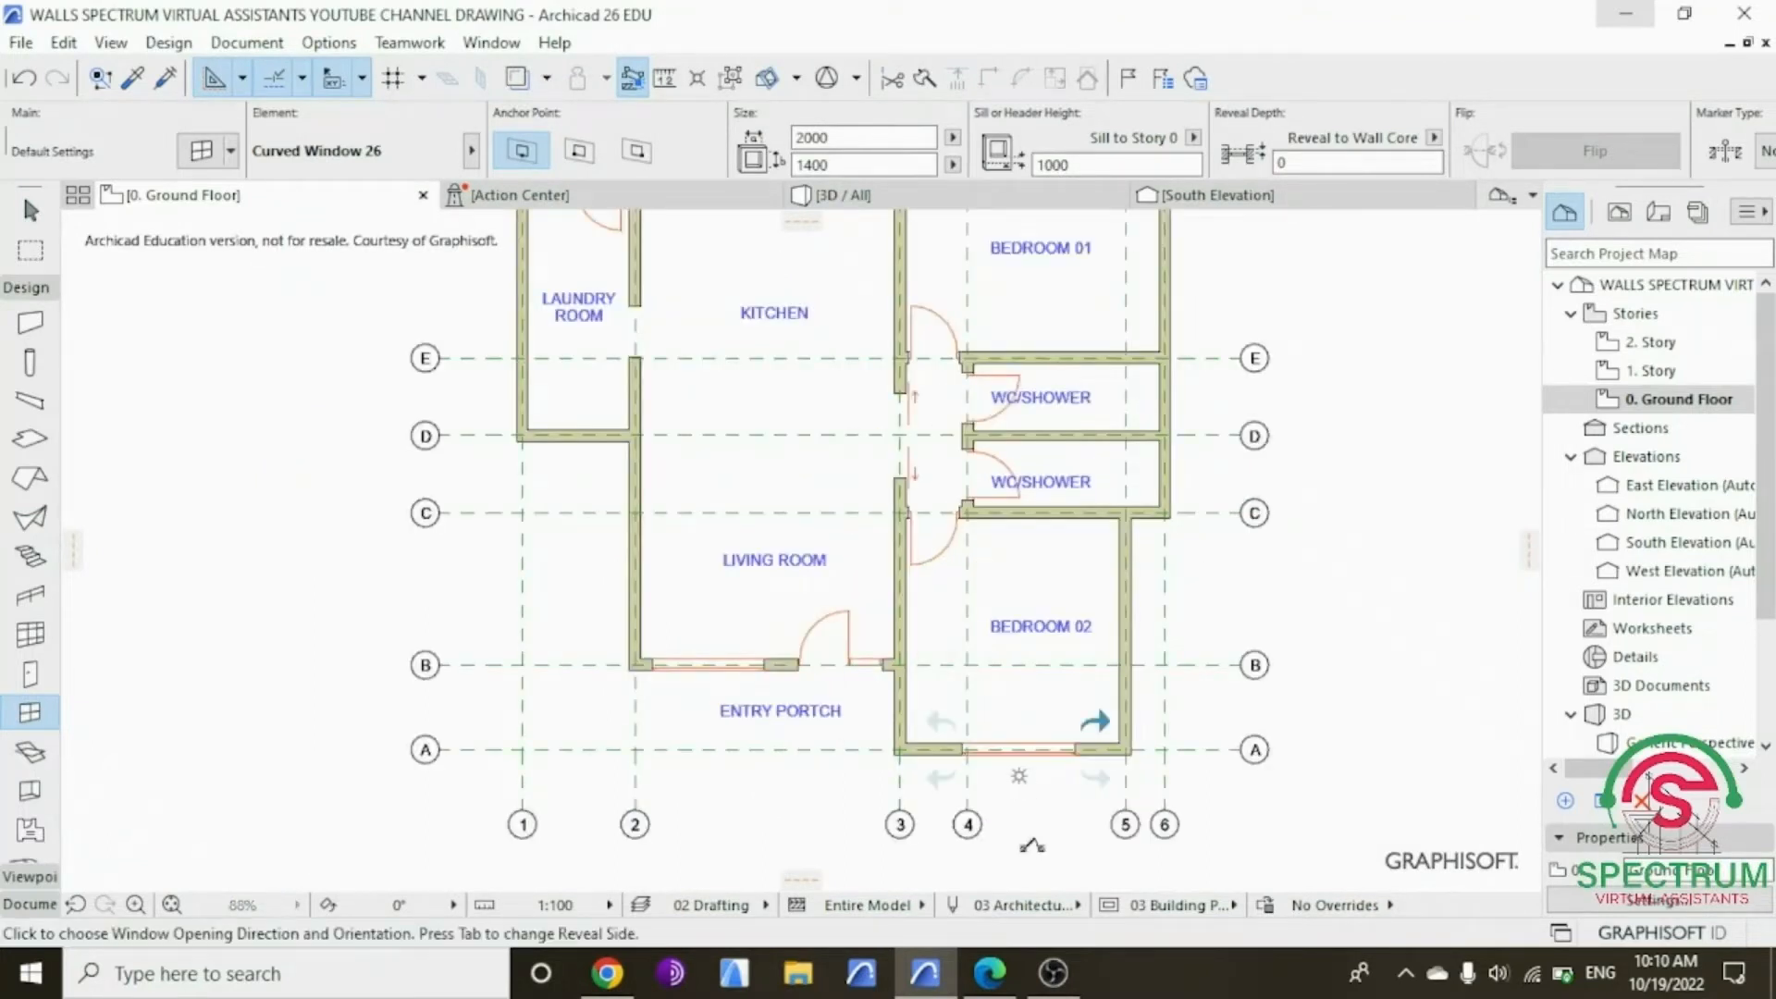
pyautogui.click(1032, 842)
pyautogui.scroll(-1, 1032, 833)
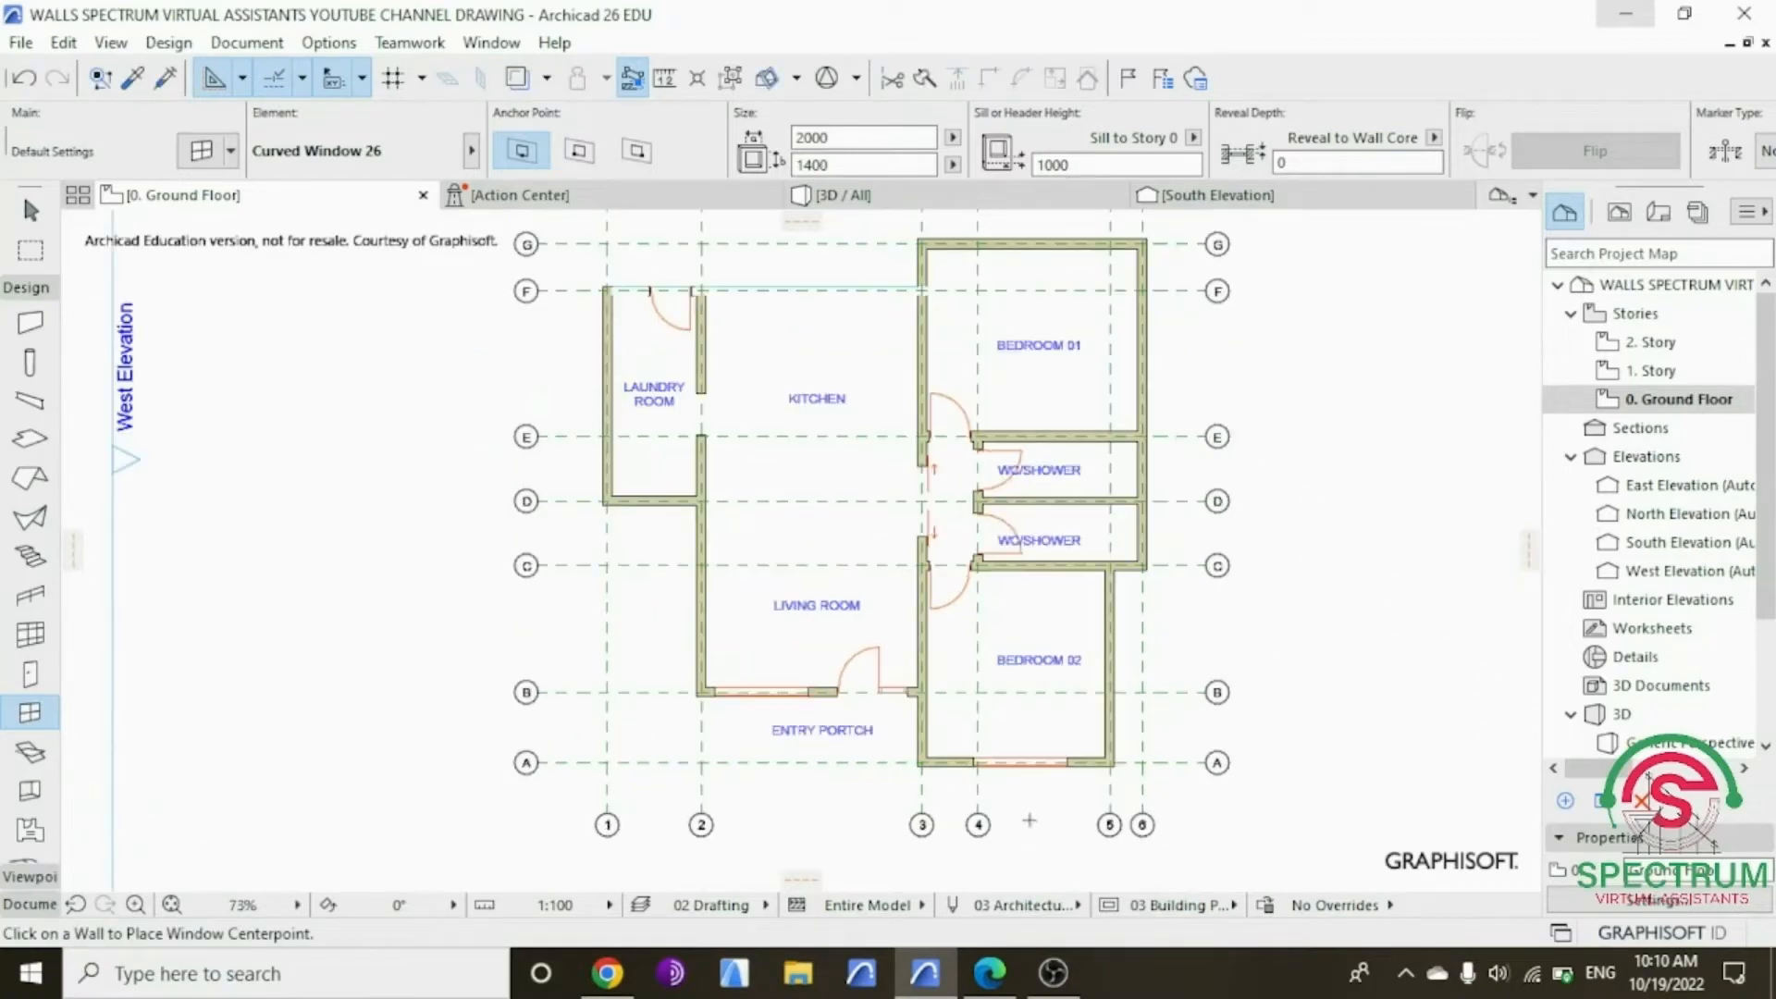
pyautogui.click(1149, 344)
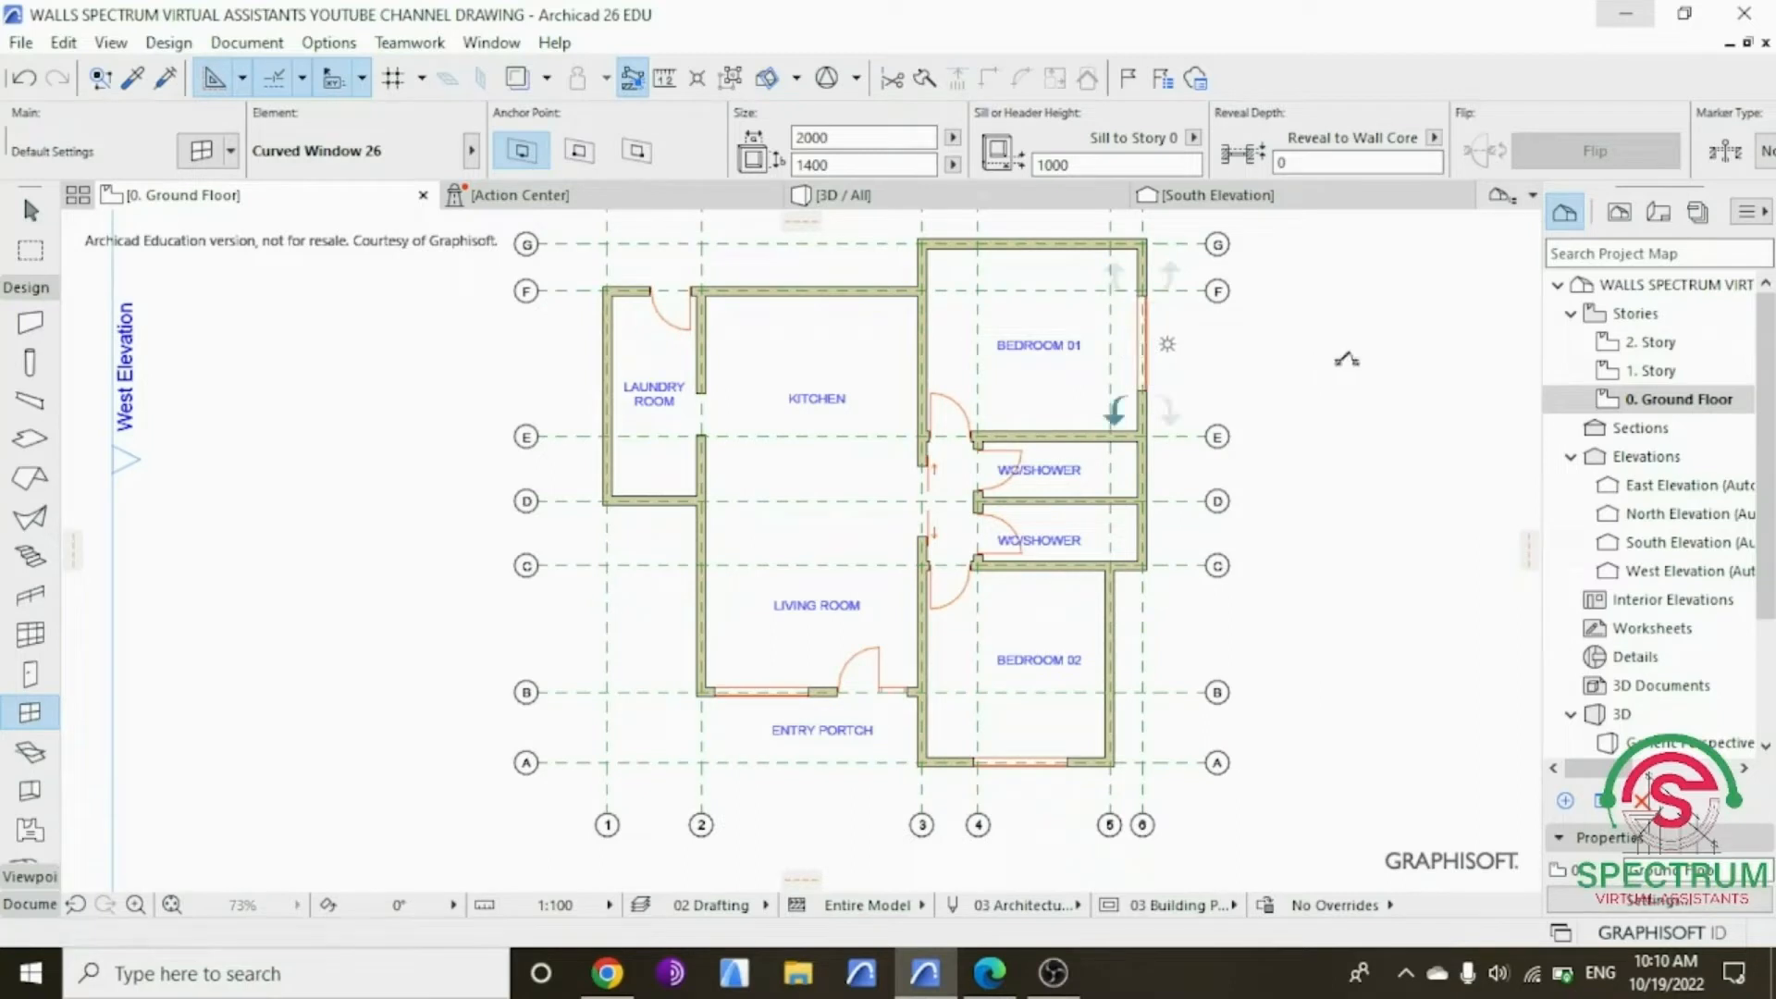
pyautogui.click(1346, 360)
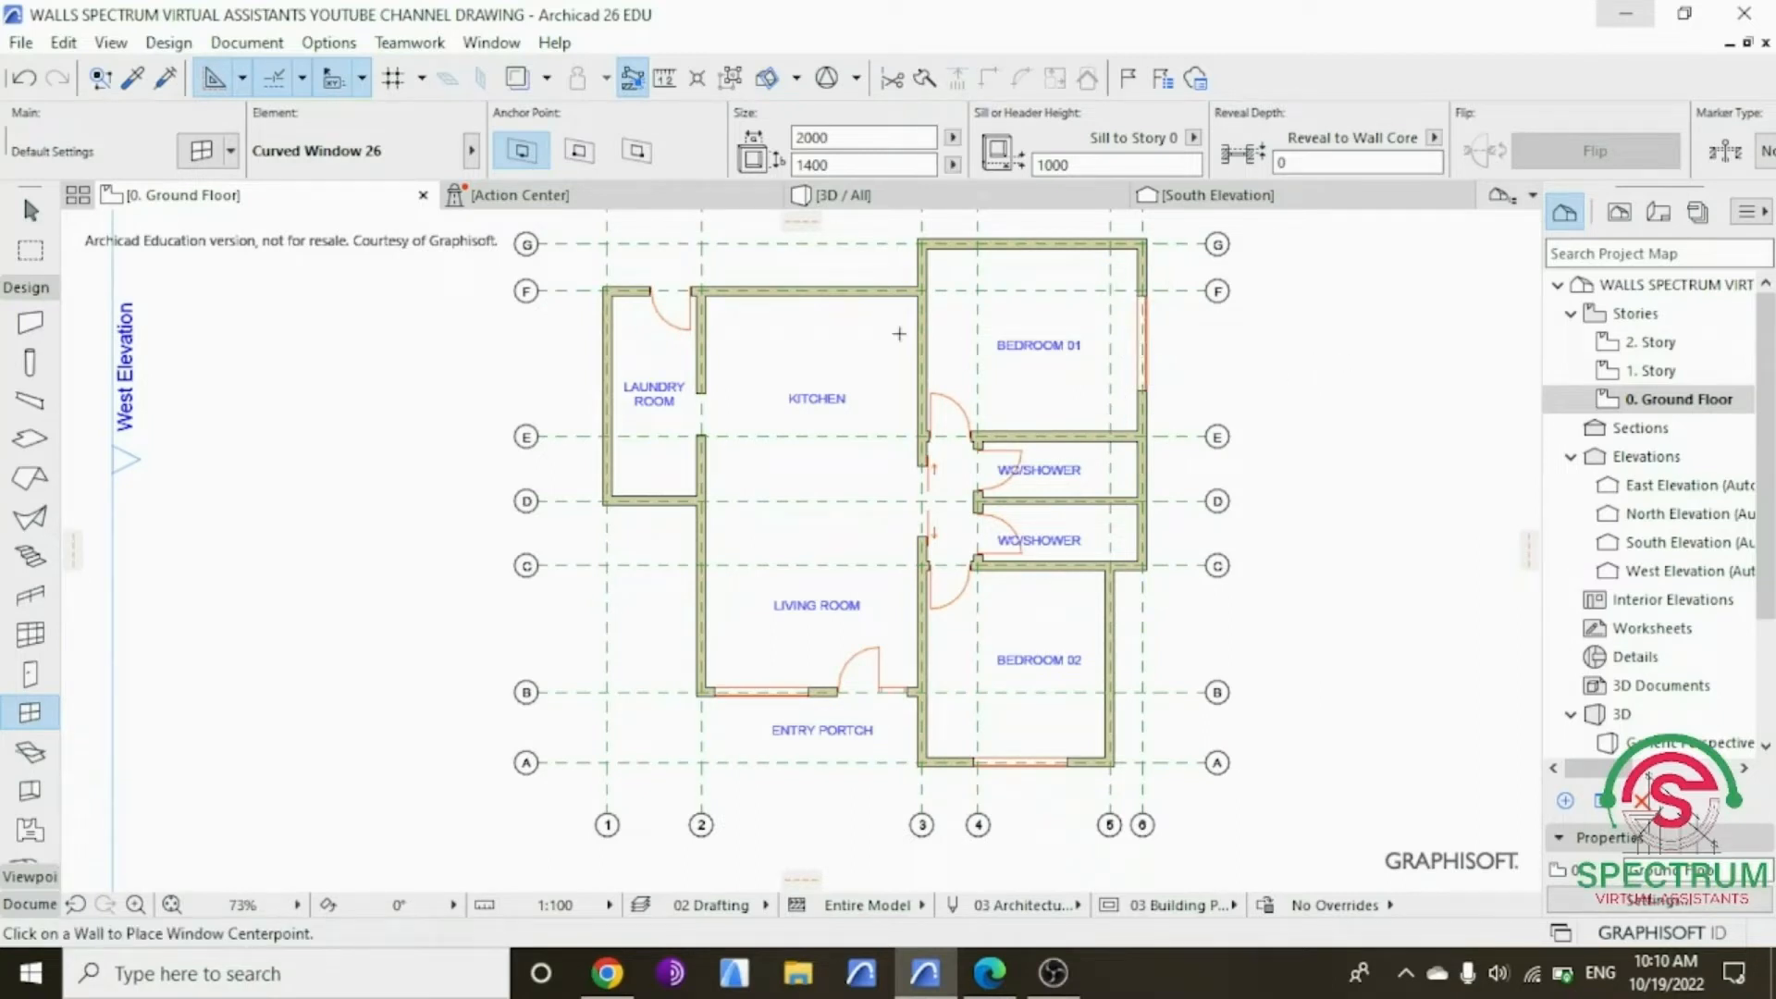
# Step: Place curved windows in the kitchen's exterior wall on grid F and the laundry room's exterior wall on grid 1
pyautogui.click(809, 290)
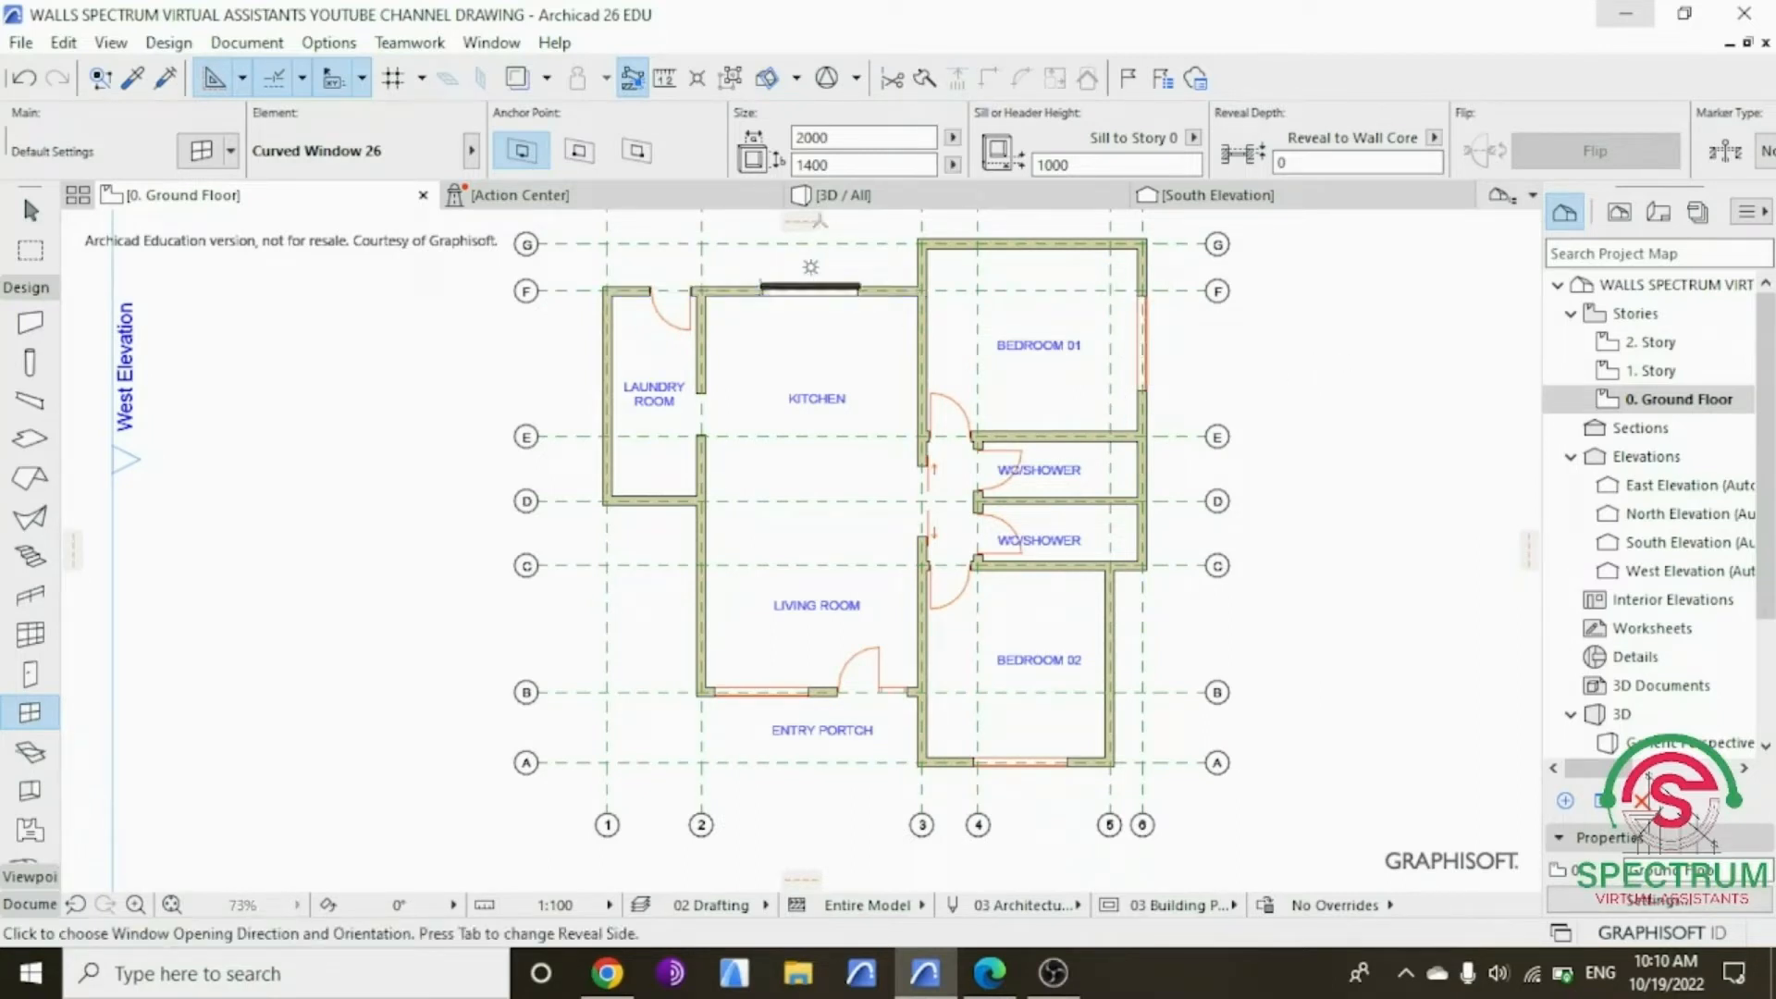
pyautogui.click(810, 268)
pyautogui.moveTo(818, 218); pyautogui.dragTo(816, 265)
pyautogui.click(811, 268)
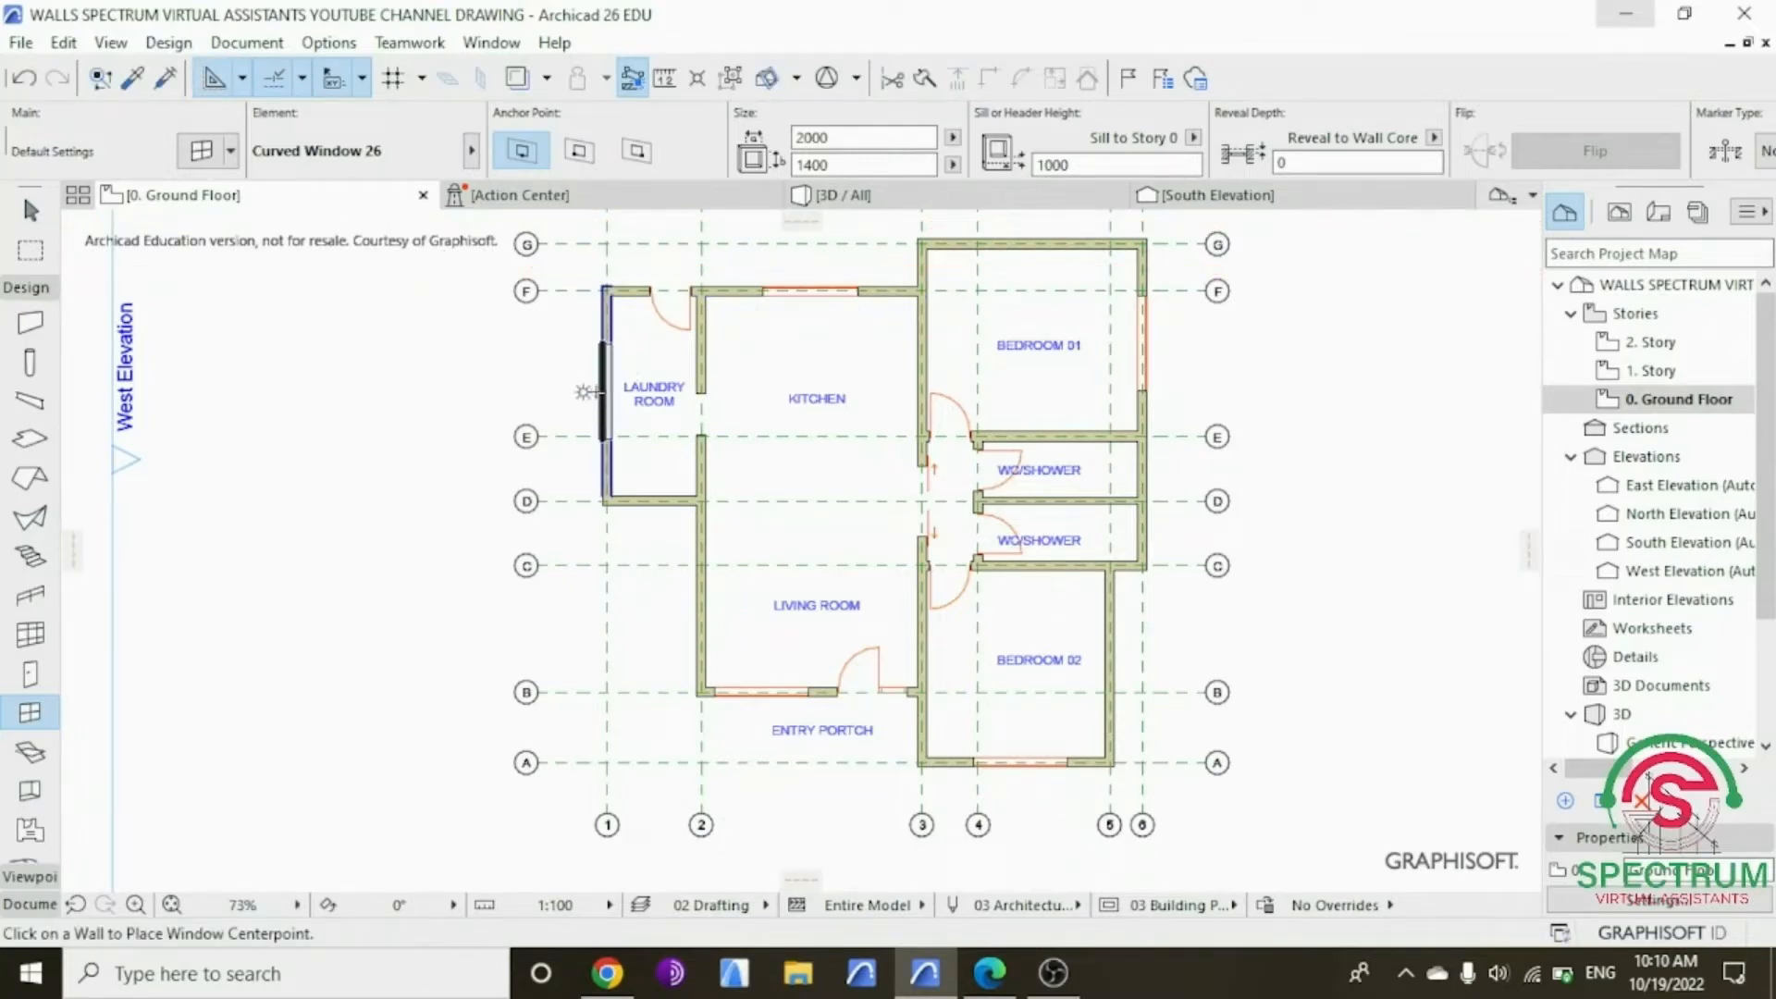
pyautogui.click(584, 393)
pyautogui.click(528, 399)
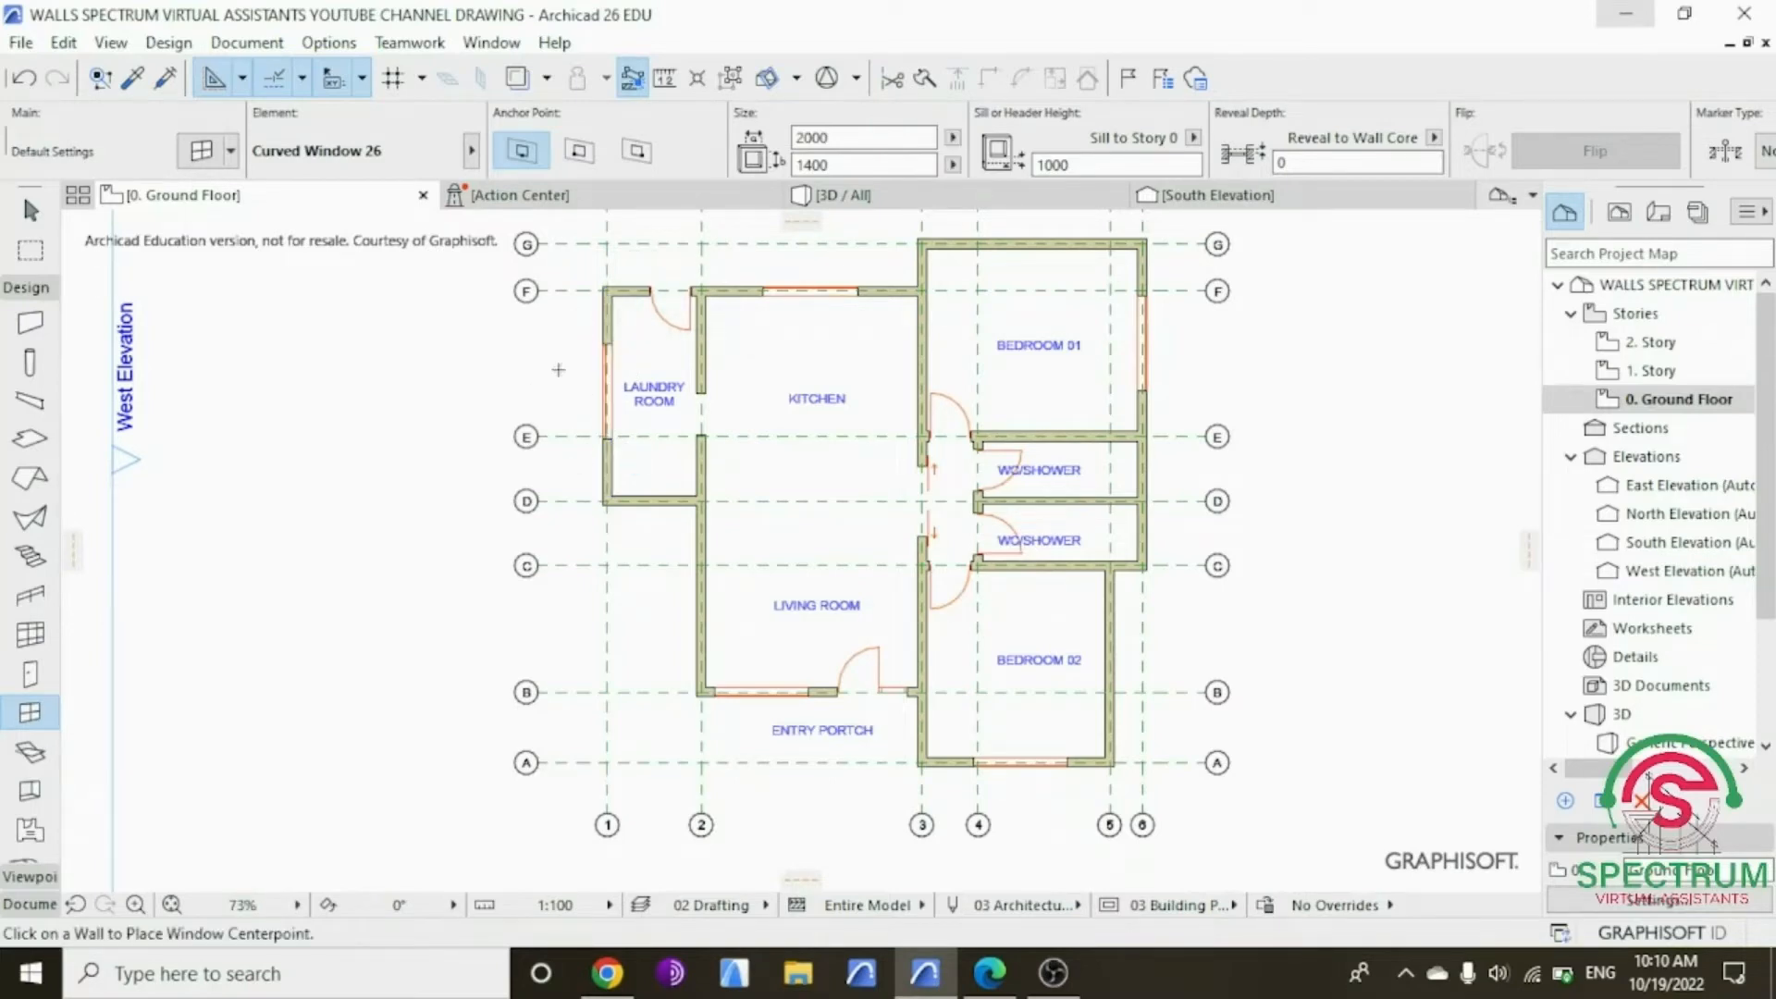
# Step: Inspect the newly placed bedroom, kitchen and laundry windows from around the house in the 3D view
pyautogui.click(814, 196)
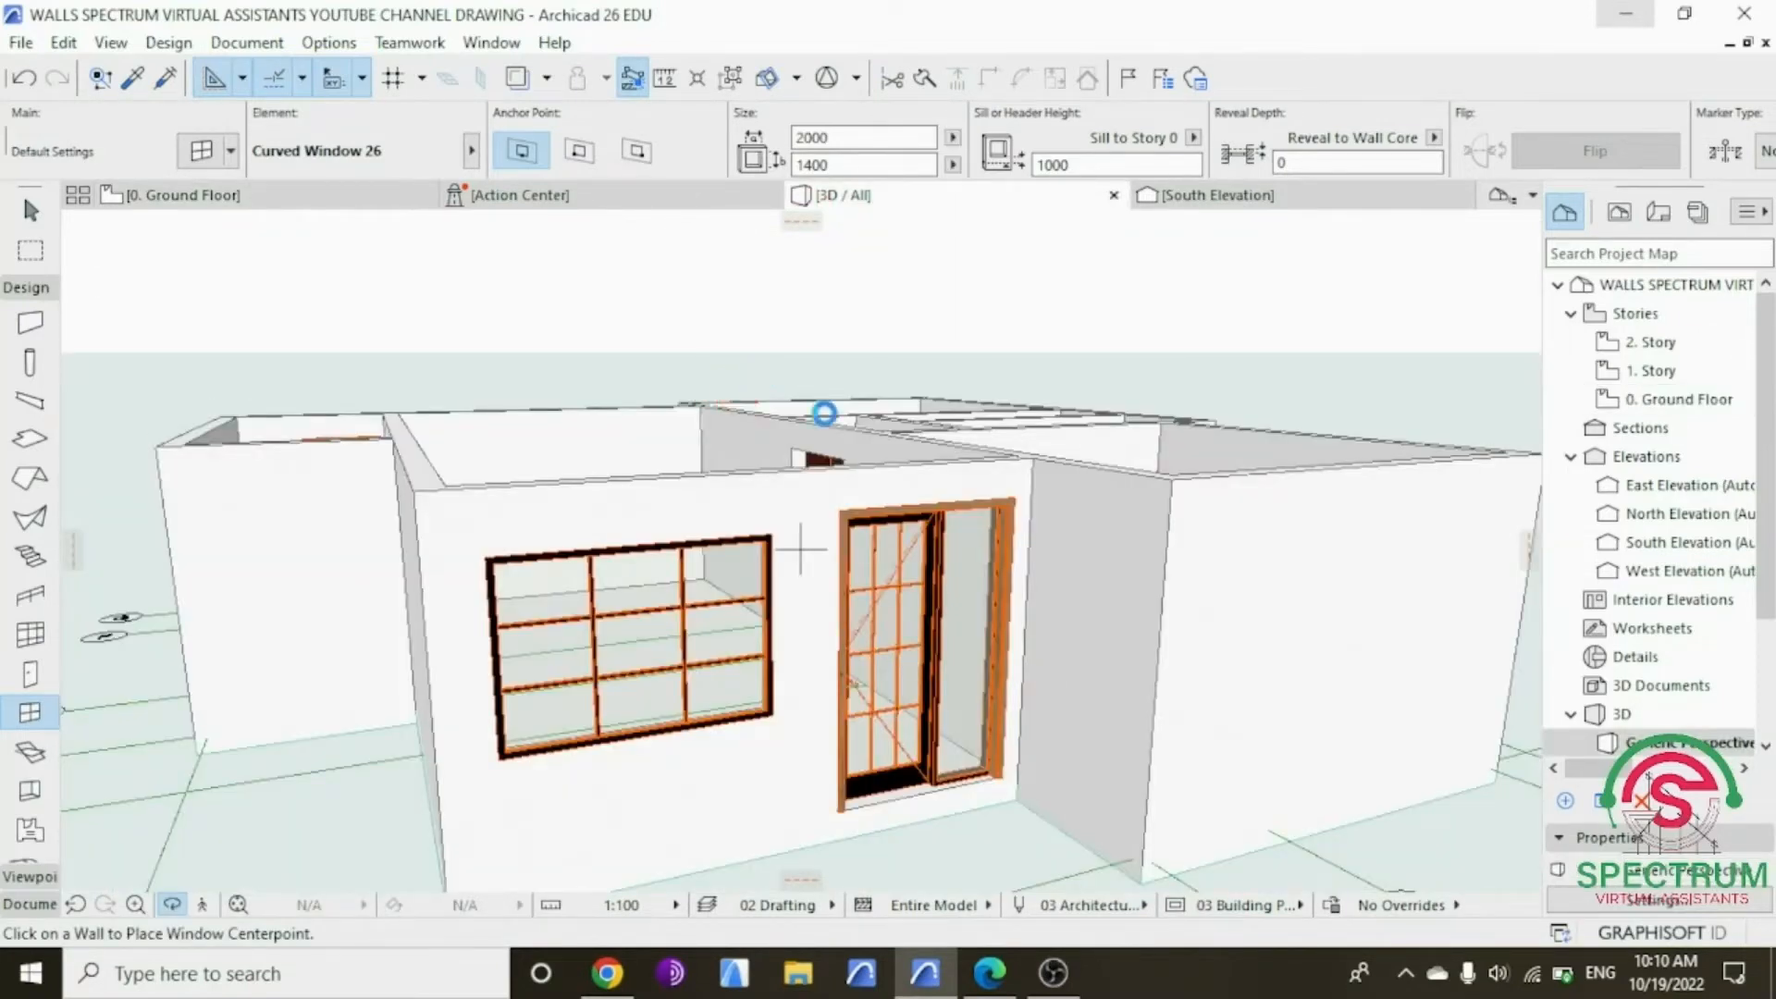
pyautogui.scroll(-3, 929, 455)
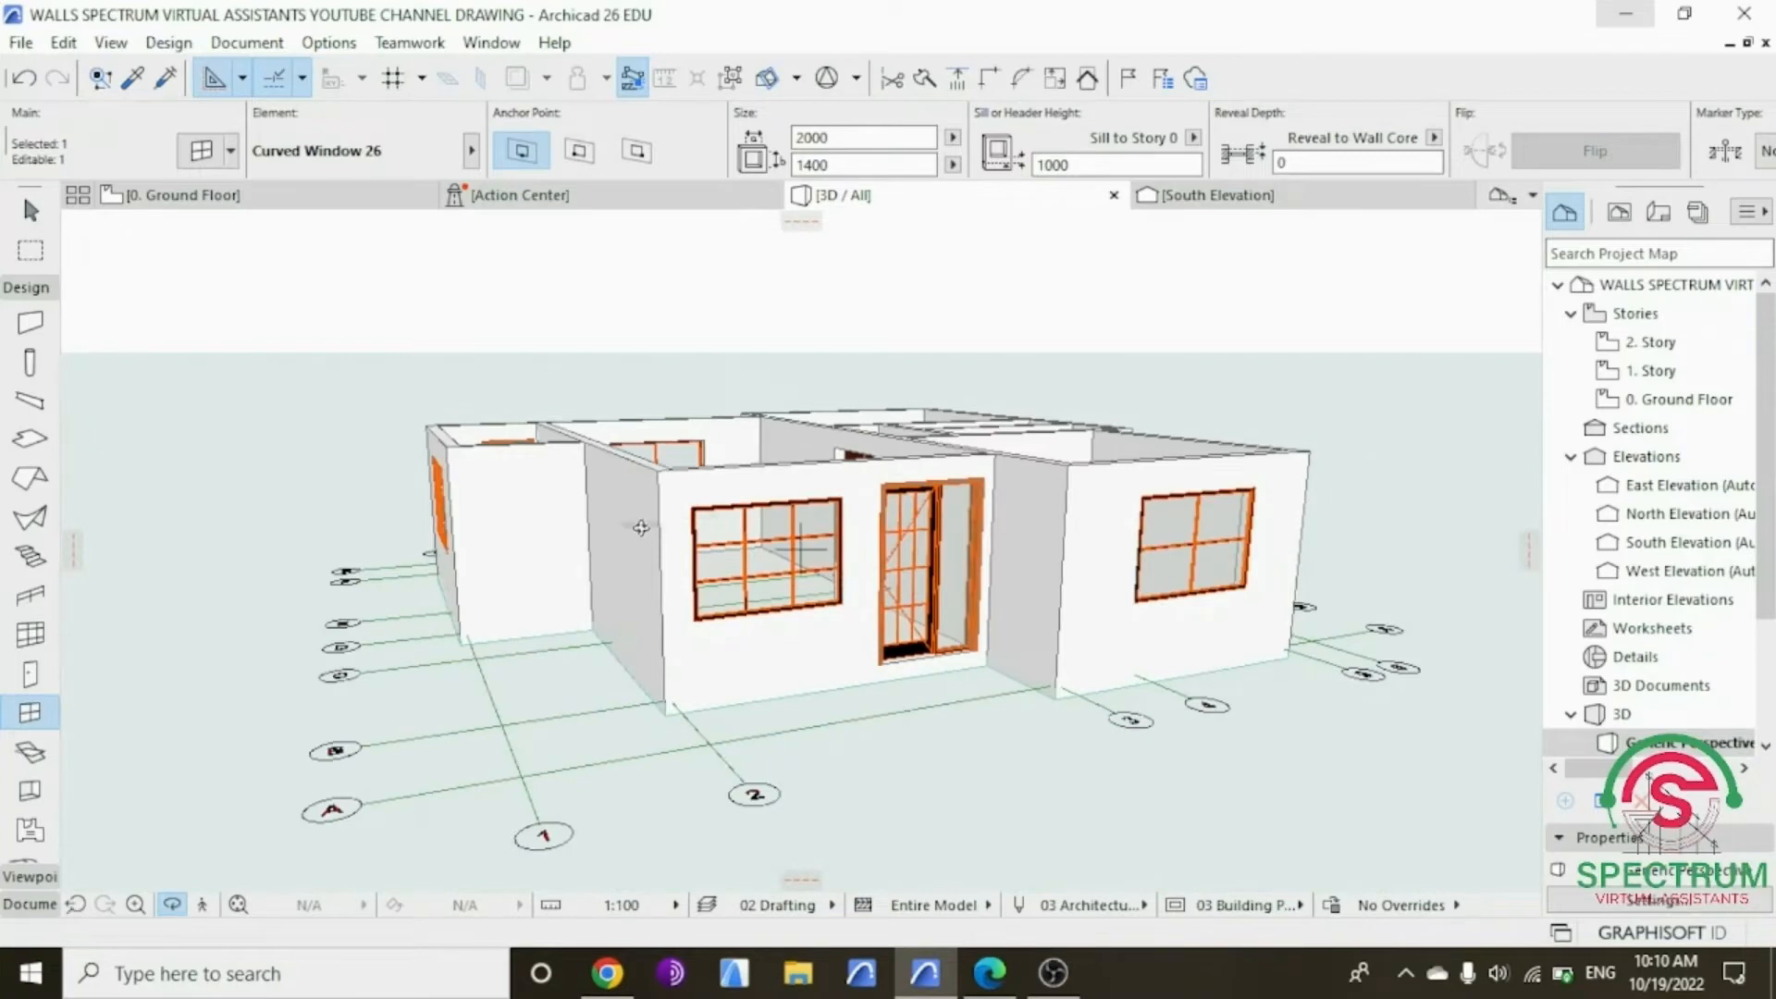
pyautogui.keyDown('shift'); pyautogui.moveTo(639, 527); pyautogui.dragTo(920, 532, button='middle'); pyautogui.keyUp('shift')
pyautogui.keyDown('shift'); pyautogui.moveTo(449, 580); pyautogui.dragTo(833, 613, button='middle'); pyautogui.keyUp('shift')
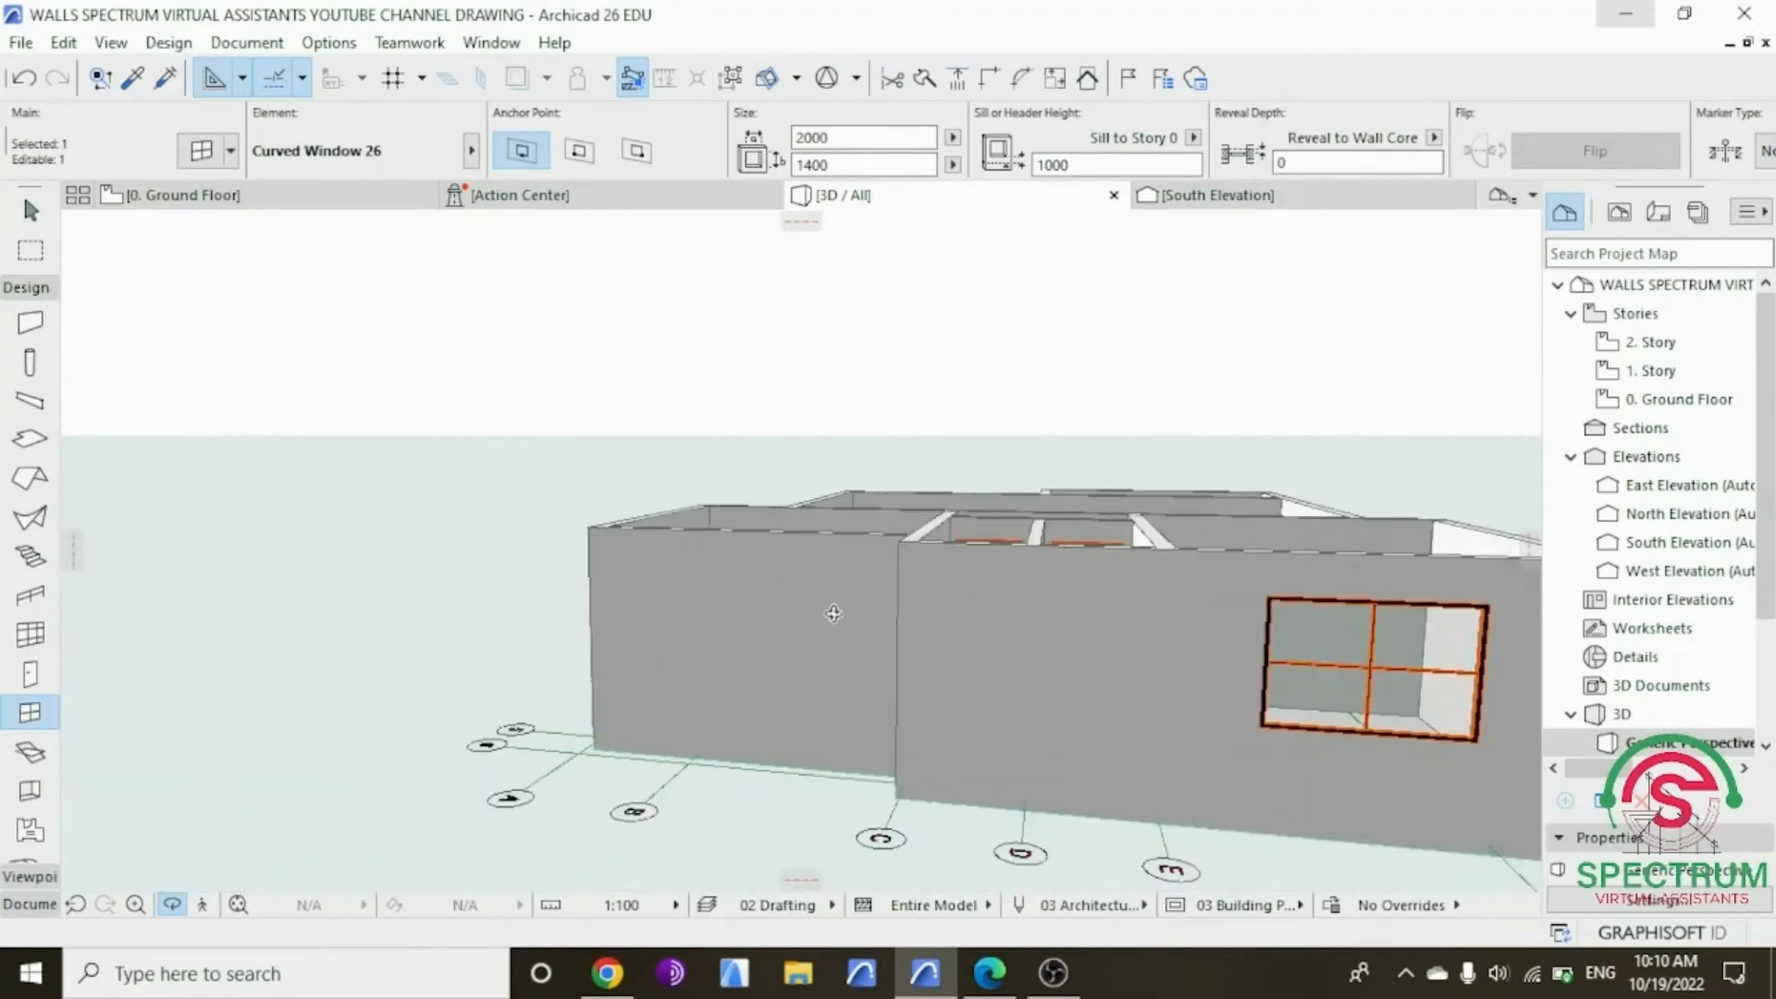
pyautogui.keyDown('shift'); pyautogui.moveTo(569, 586); pyautogui.dragTo(1018, 516, button='middle'); pyautogui.keyUp('shift')
pyautogui.scroll(5, 1063, 552)
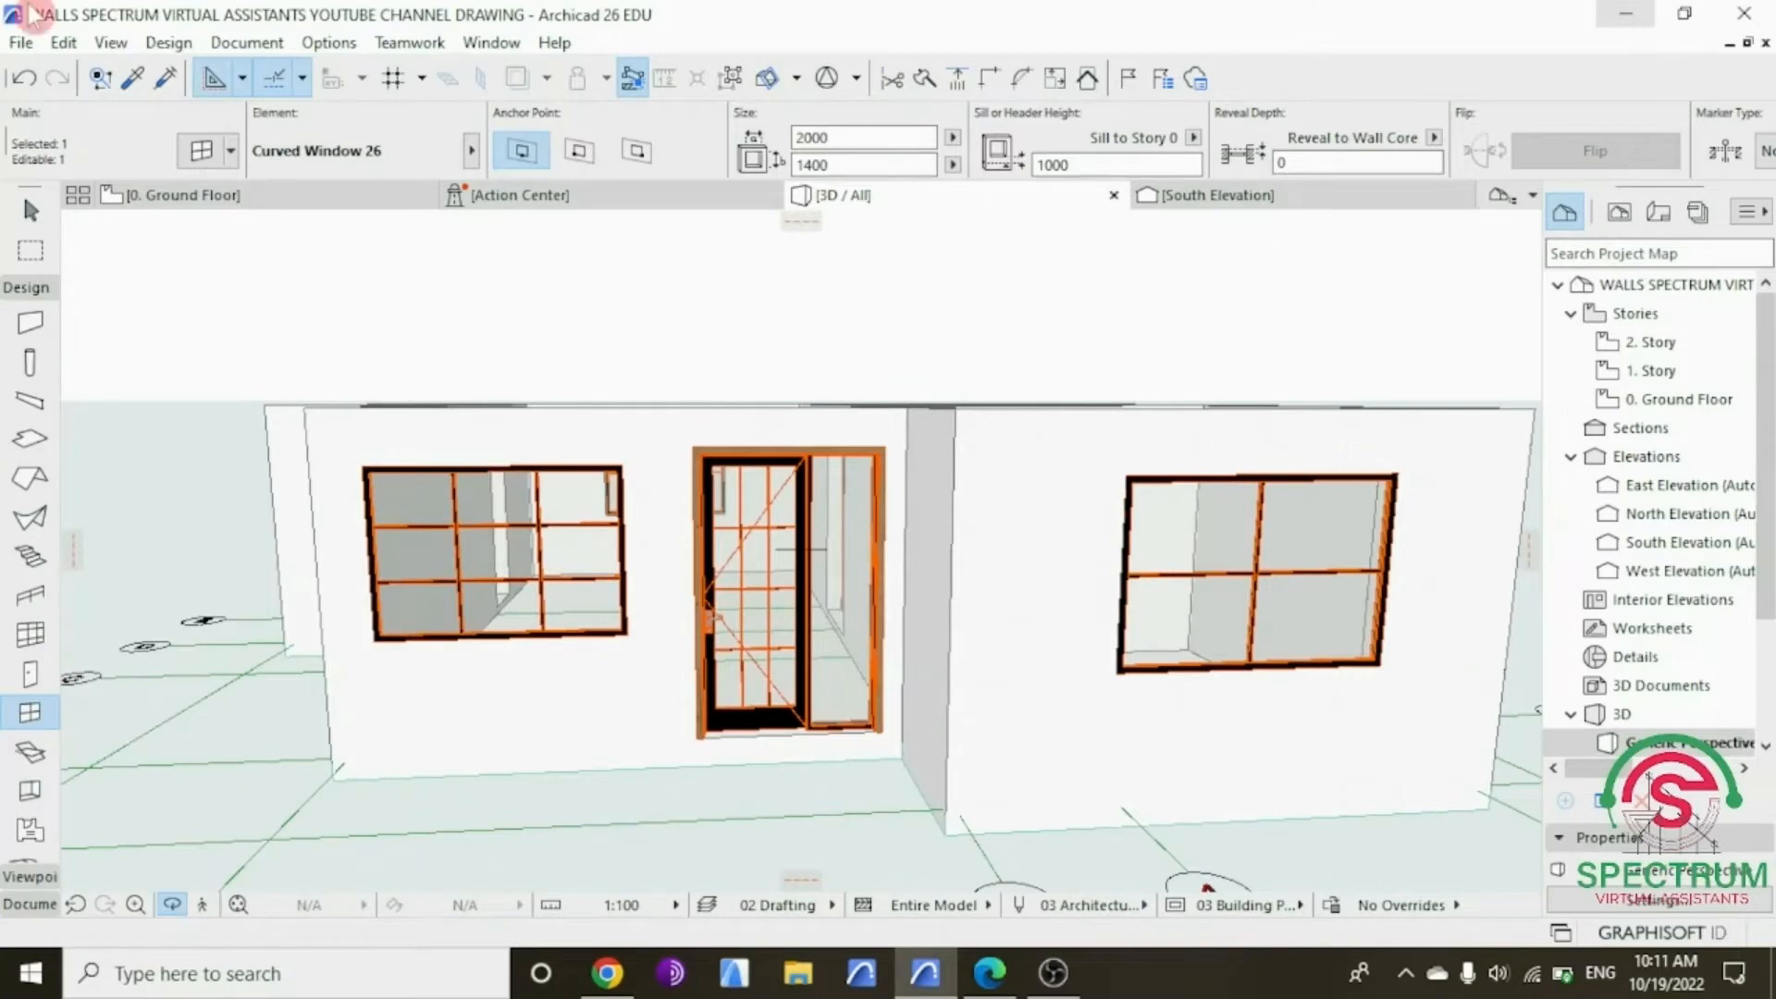
# Step: Save the project
pyautogui.click(21, 43)
pyautogui.click(55, 209)
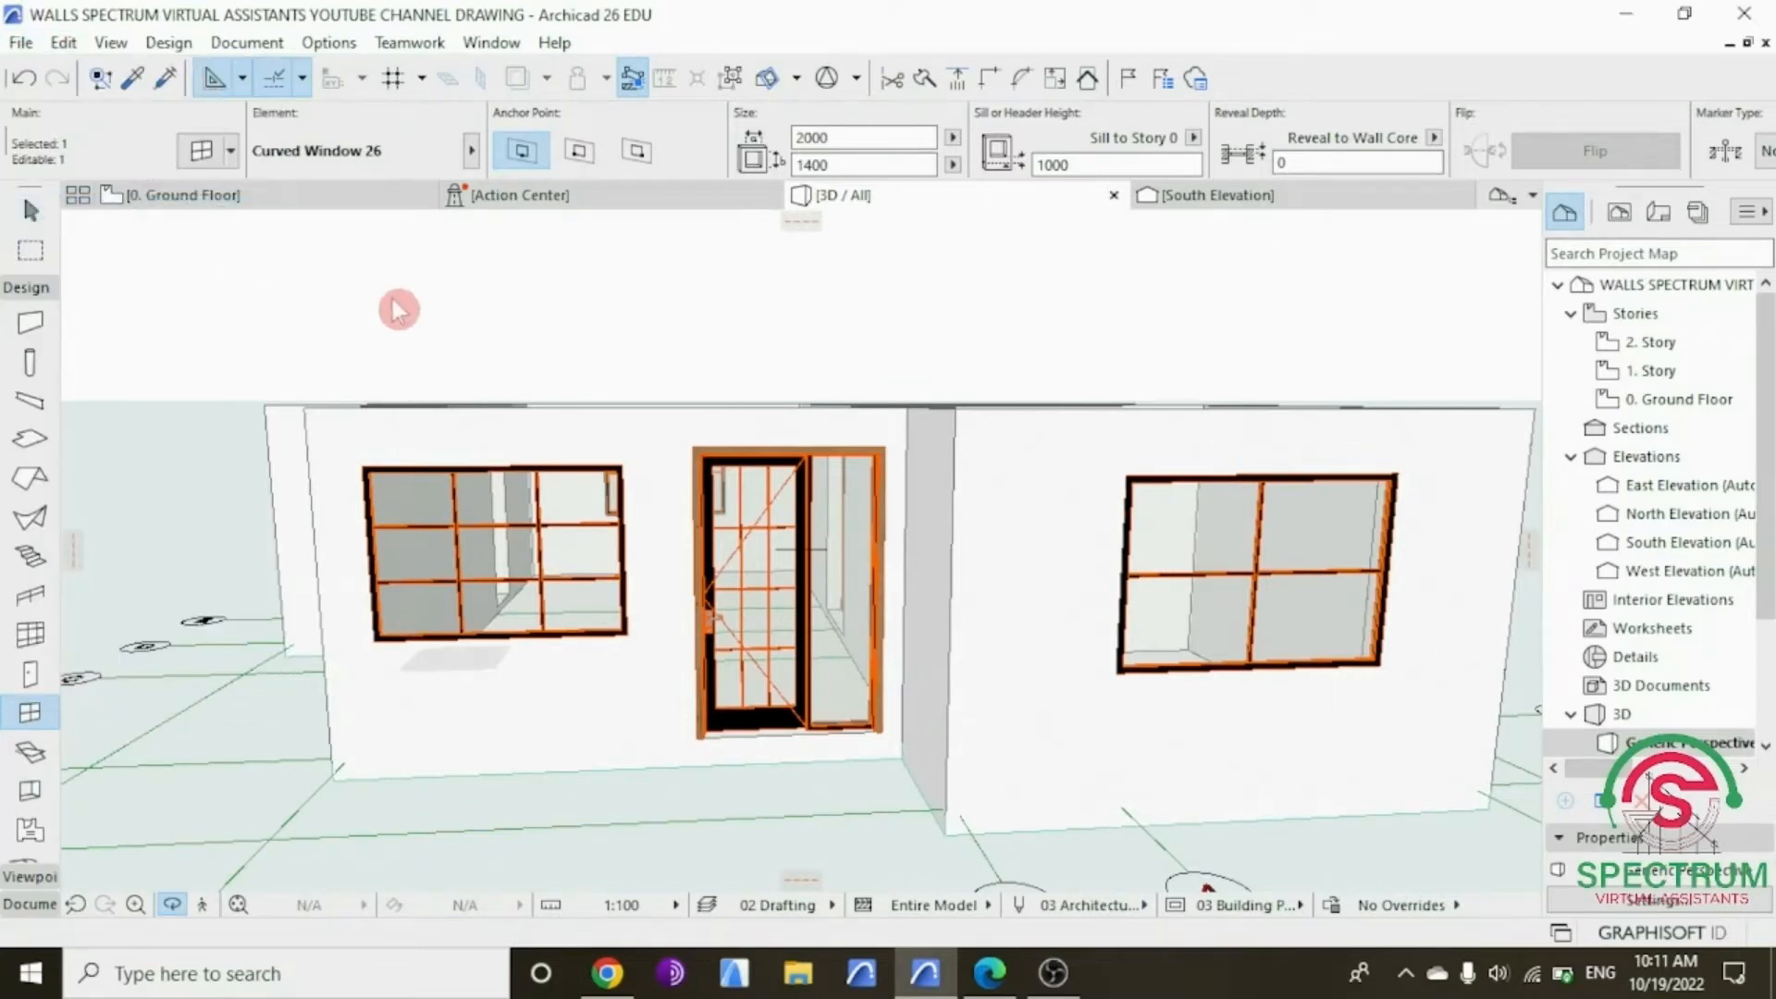
pyautogui.moveTo(452, 306); pyautogui.dragTo(585, 389)
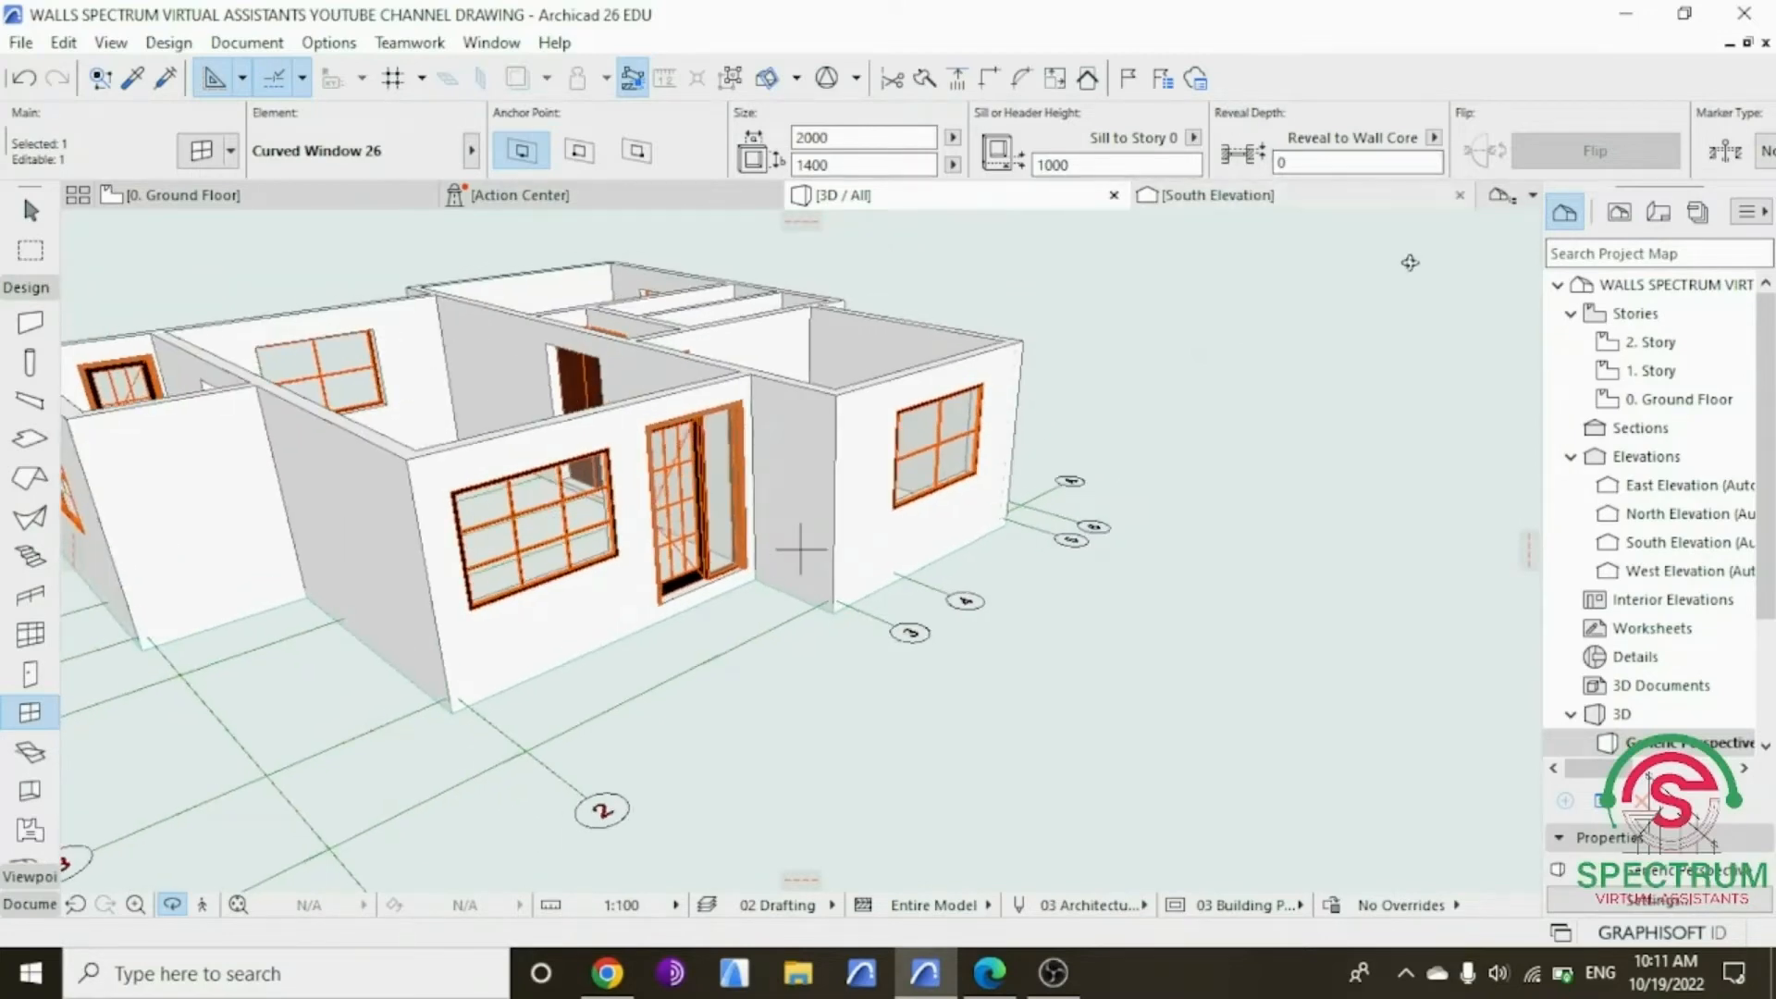
# Step: Return to the Ground Floor plan and set the default curved window to 900 wide, 900 high, with a 1500 sill height
pyautogui.doubleClick(1679, 399)
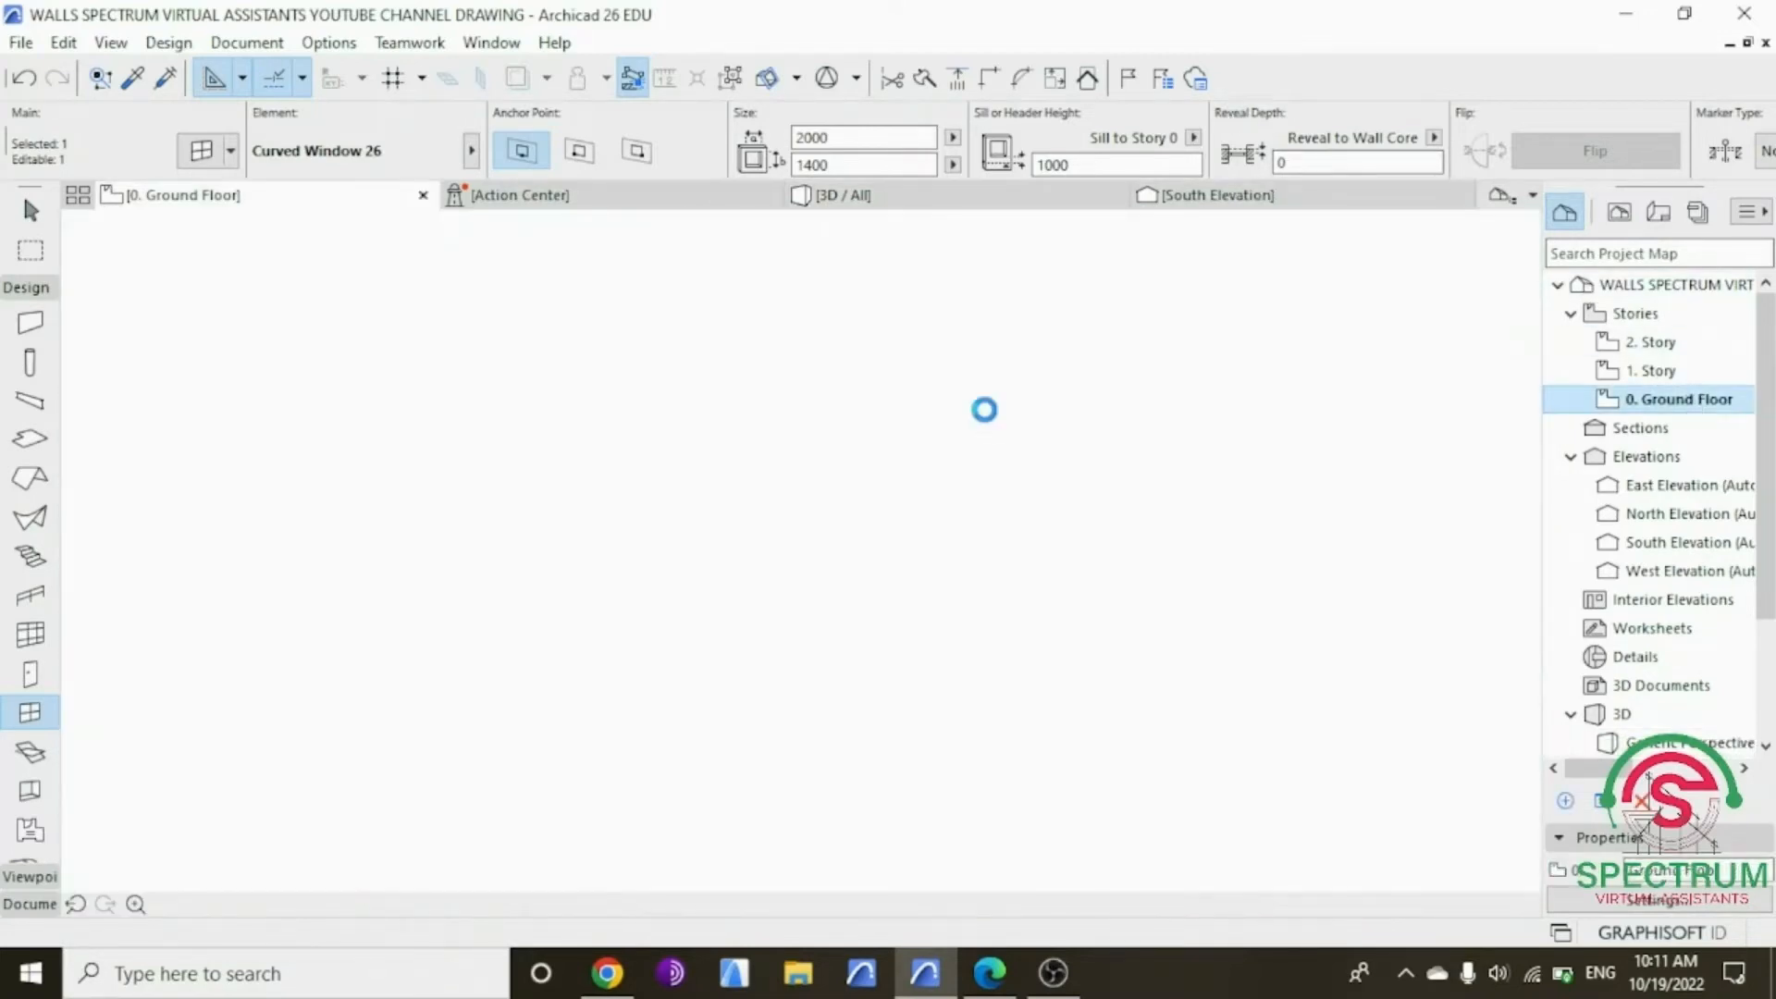
pyautogui.scroll(3, 1163, 487)
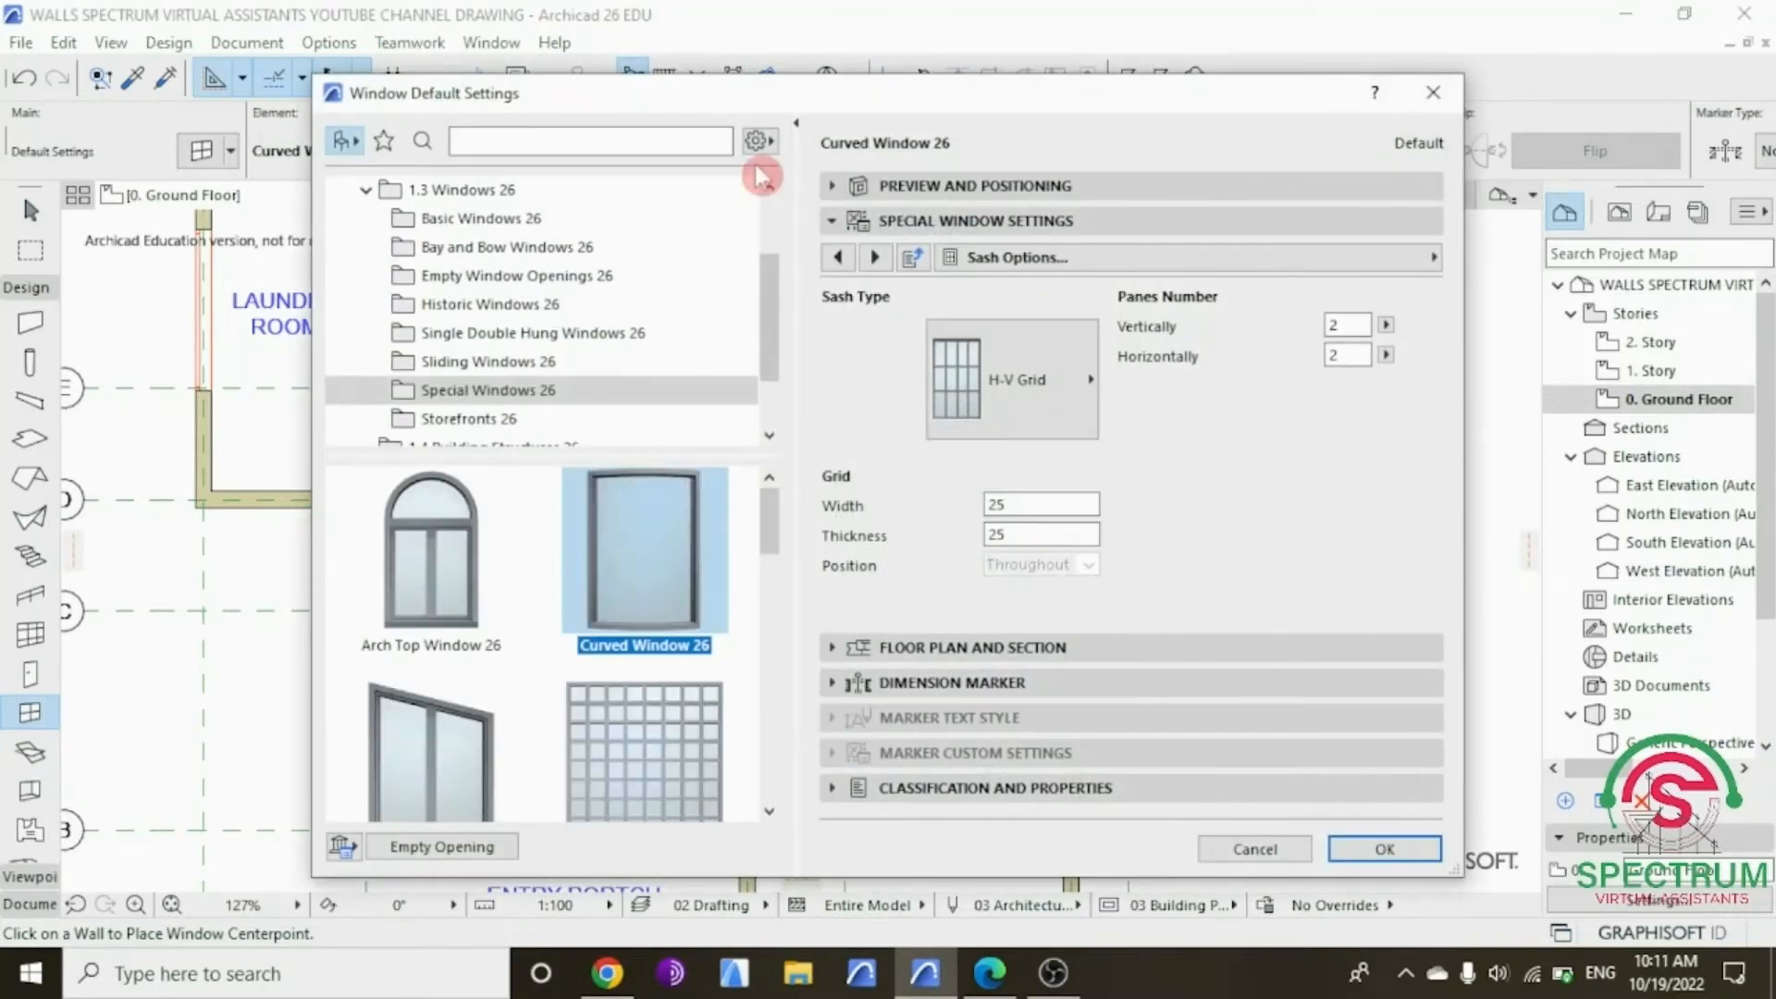
pyautogui.click(948, 188)
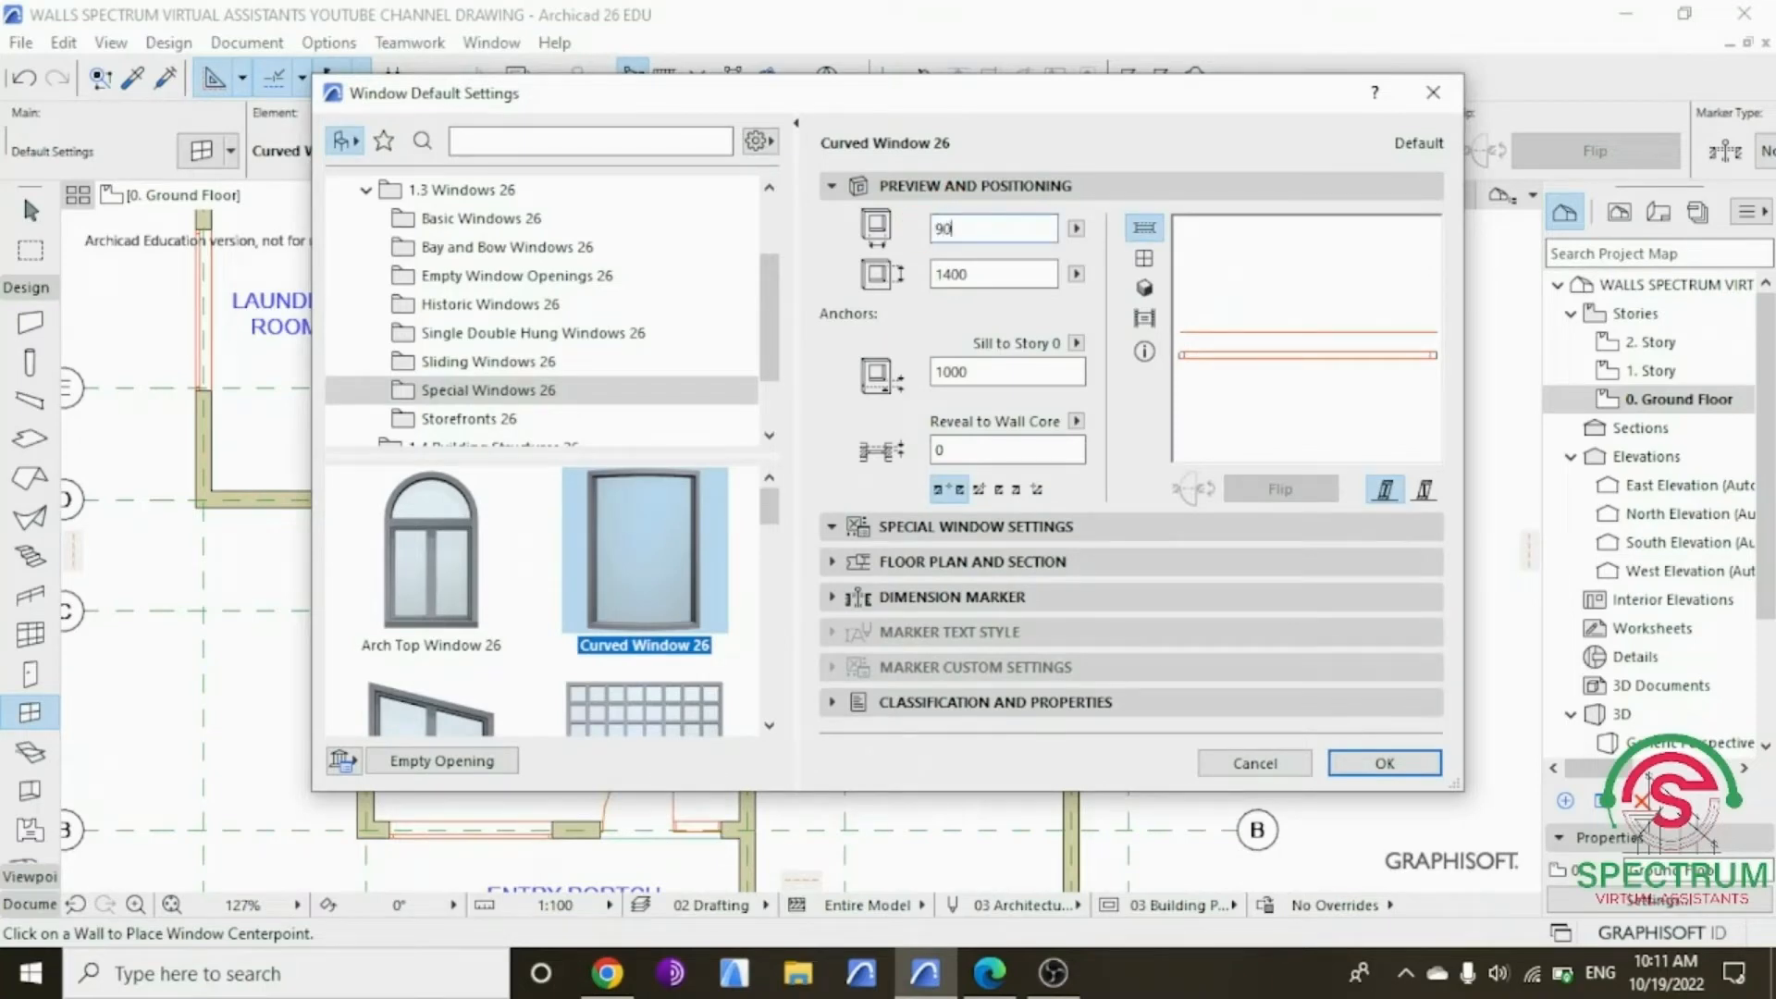
pyautogui.write('900')
pyautogui.click(976, 272)
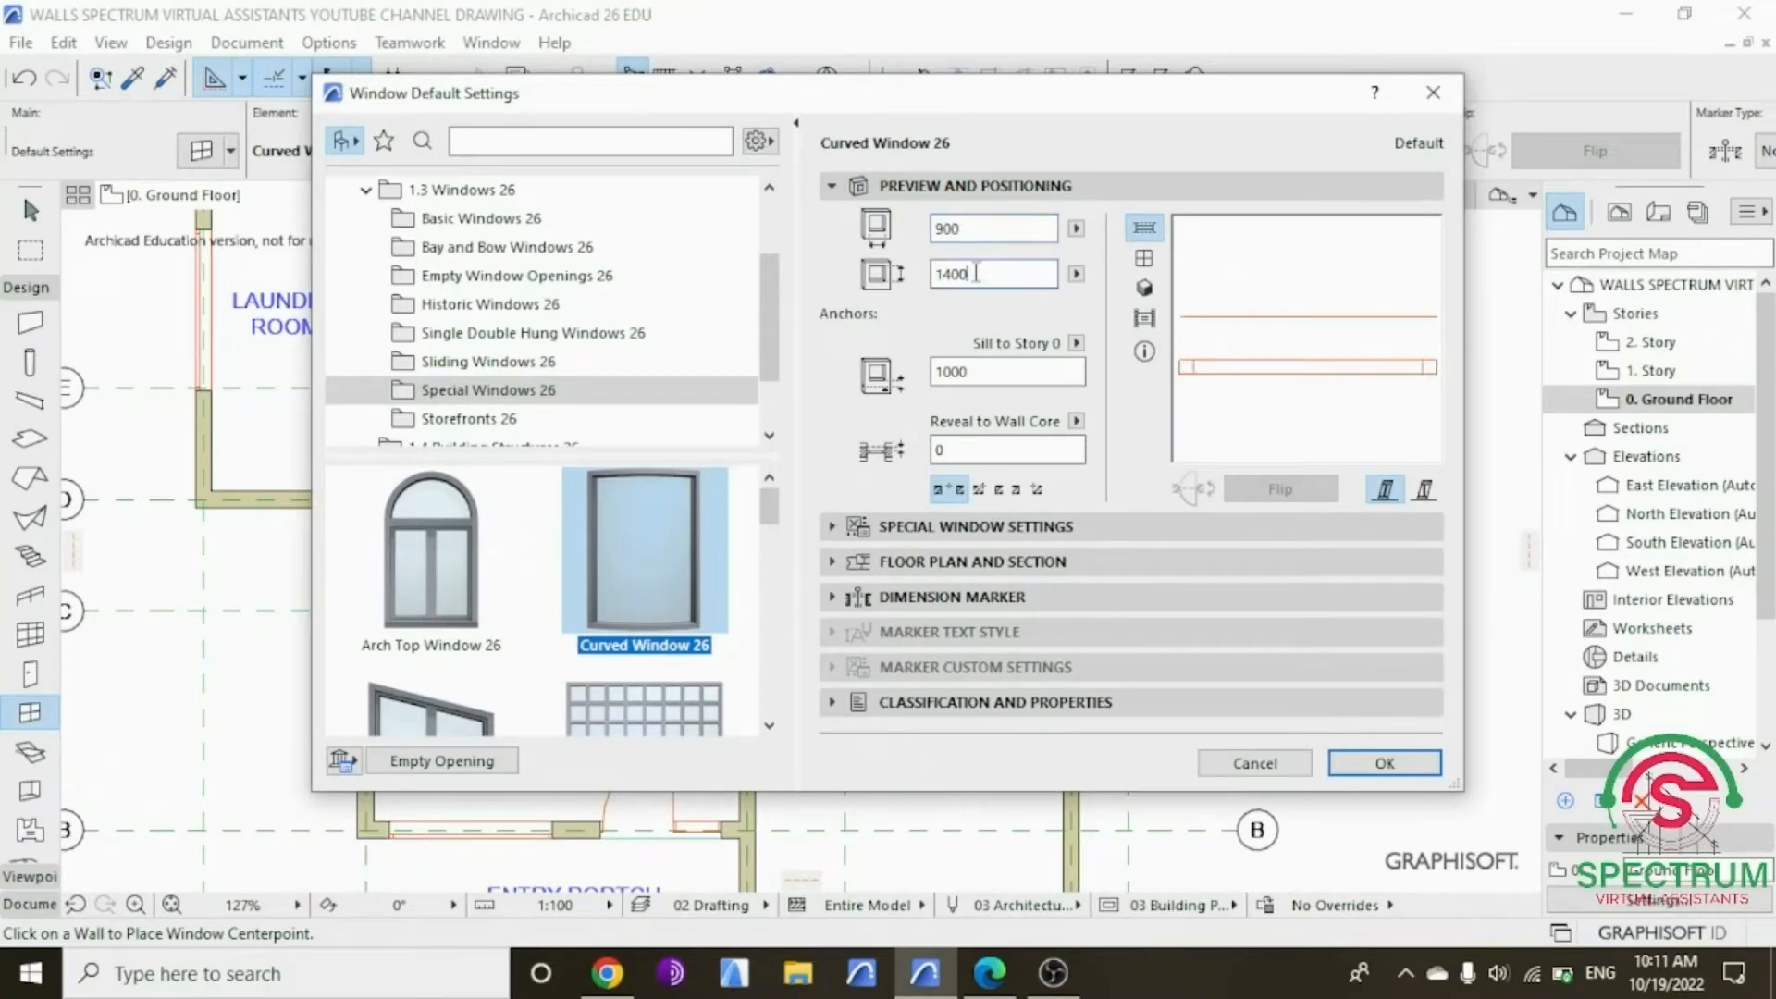
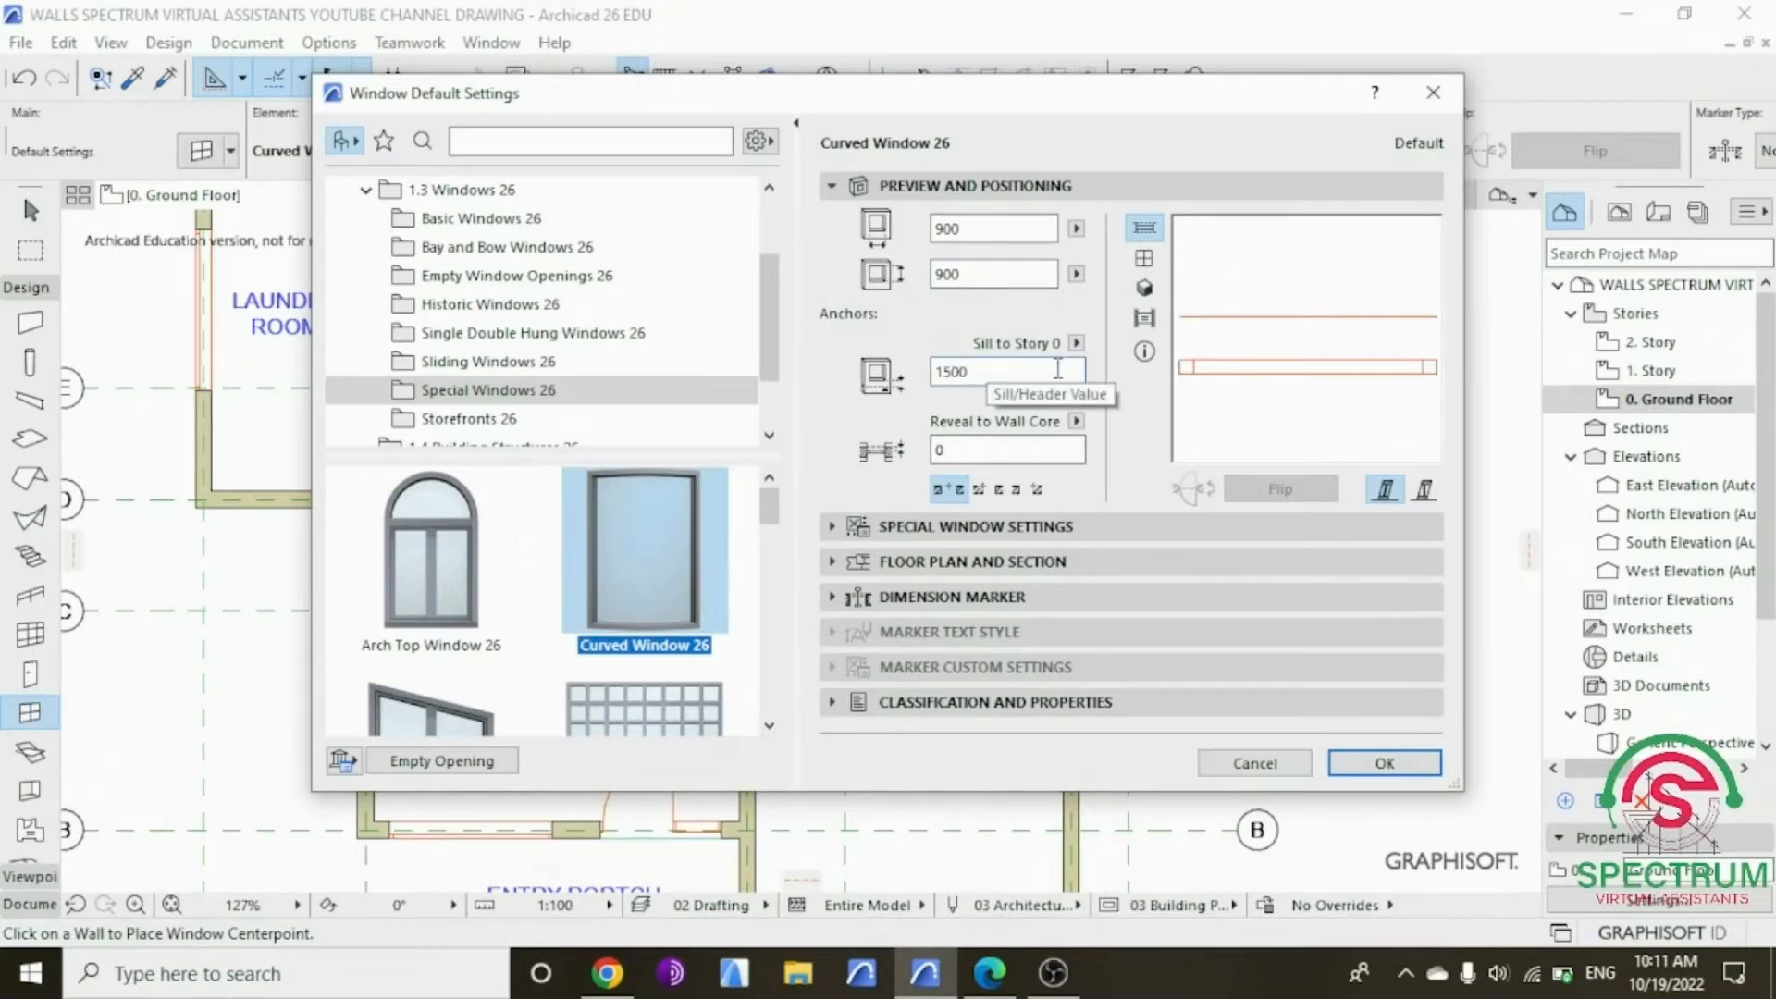
pyautogui.click(1385, 761)
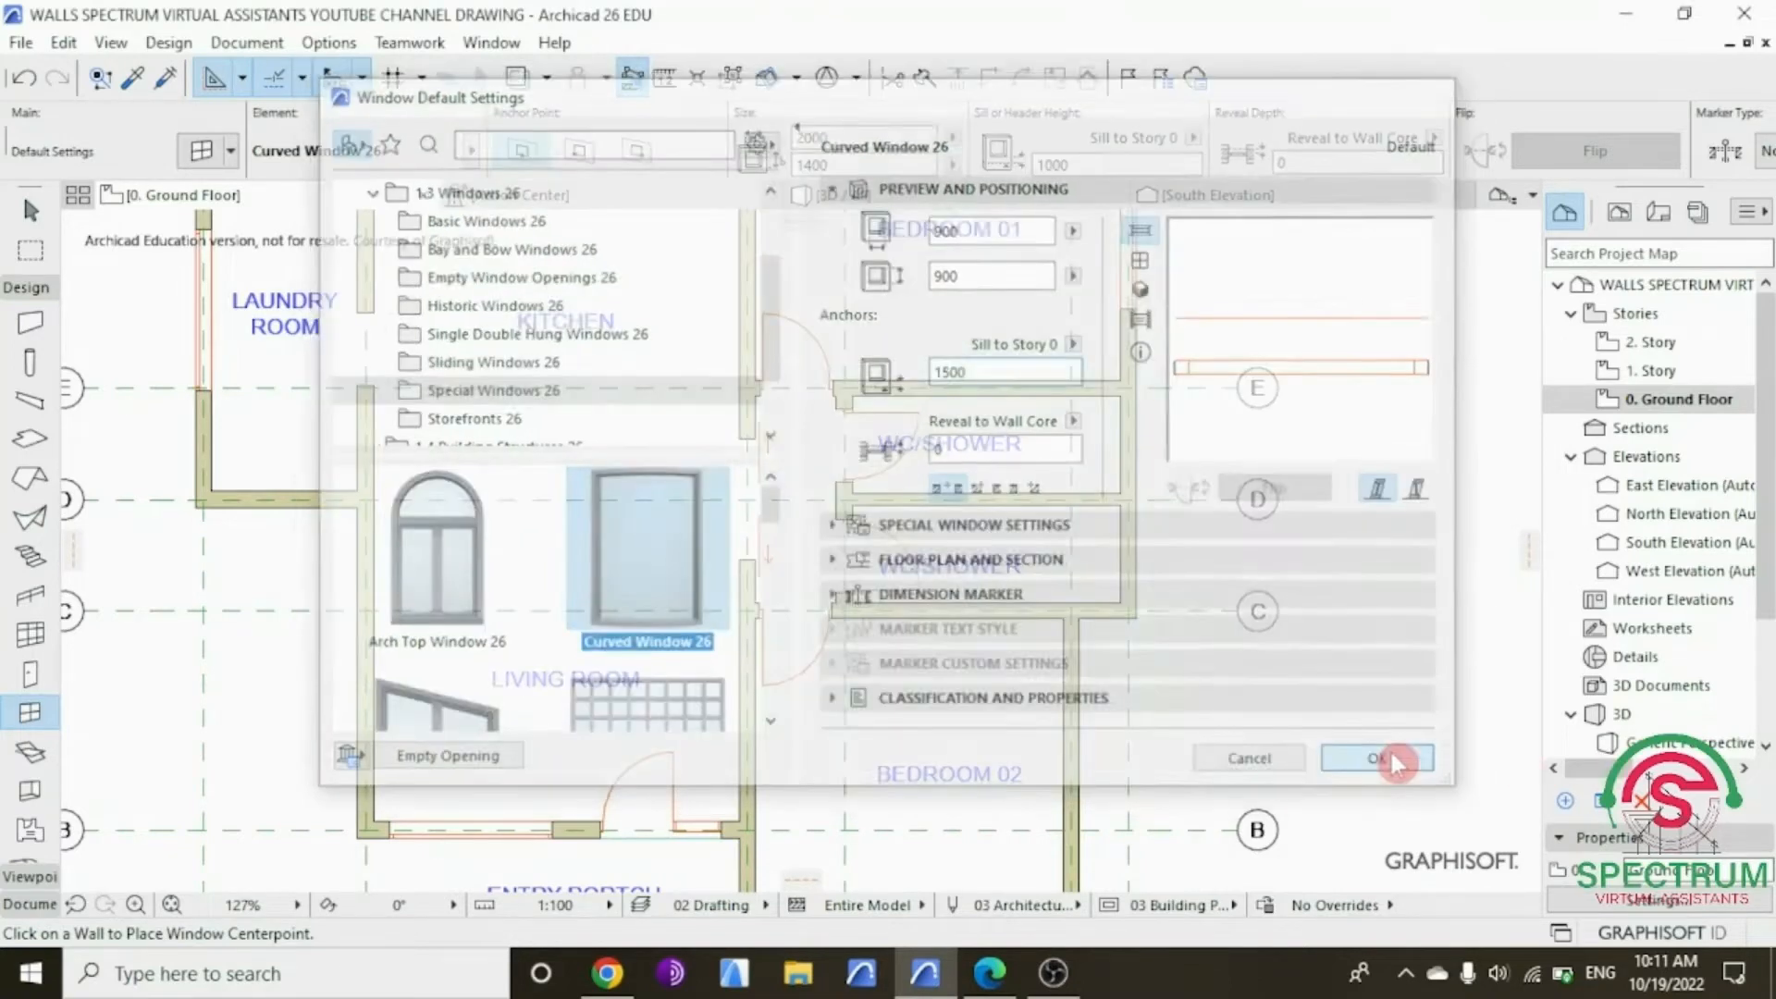
# Step: Place one 900 x 900 curved window in the exterior grid 6 wall of each of the two WC/shower rooms
pyautogui.scroll(5, 1128, 555)
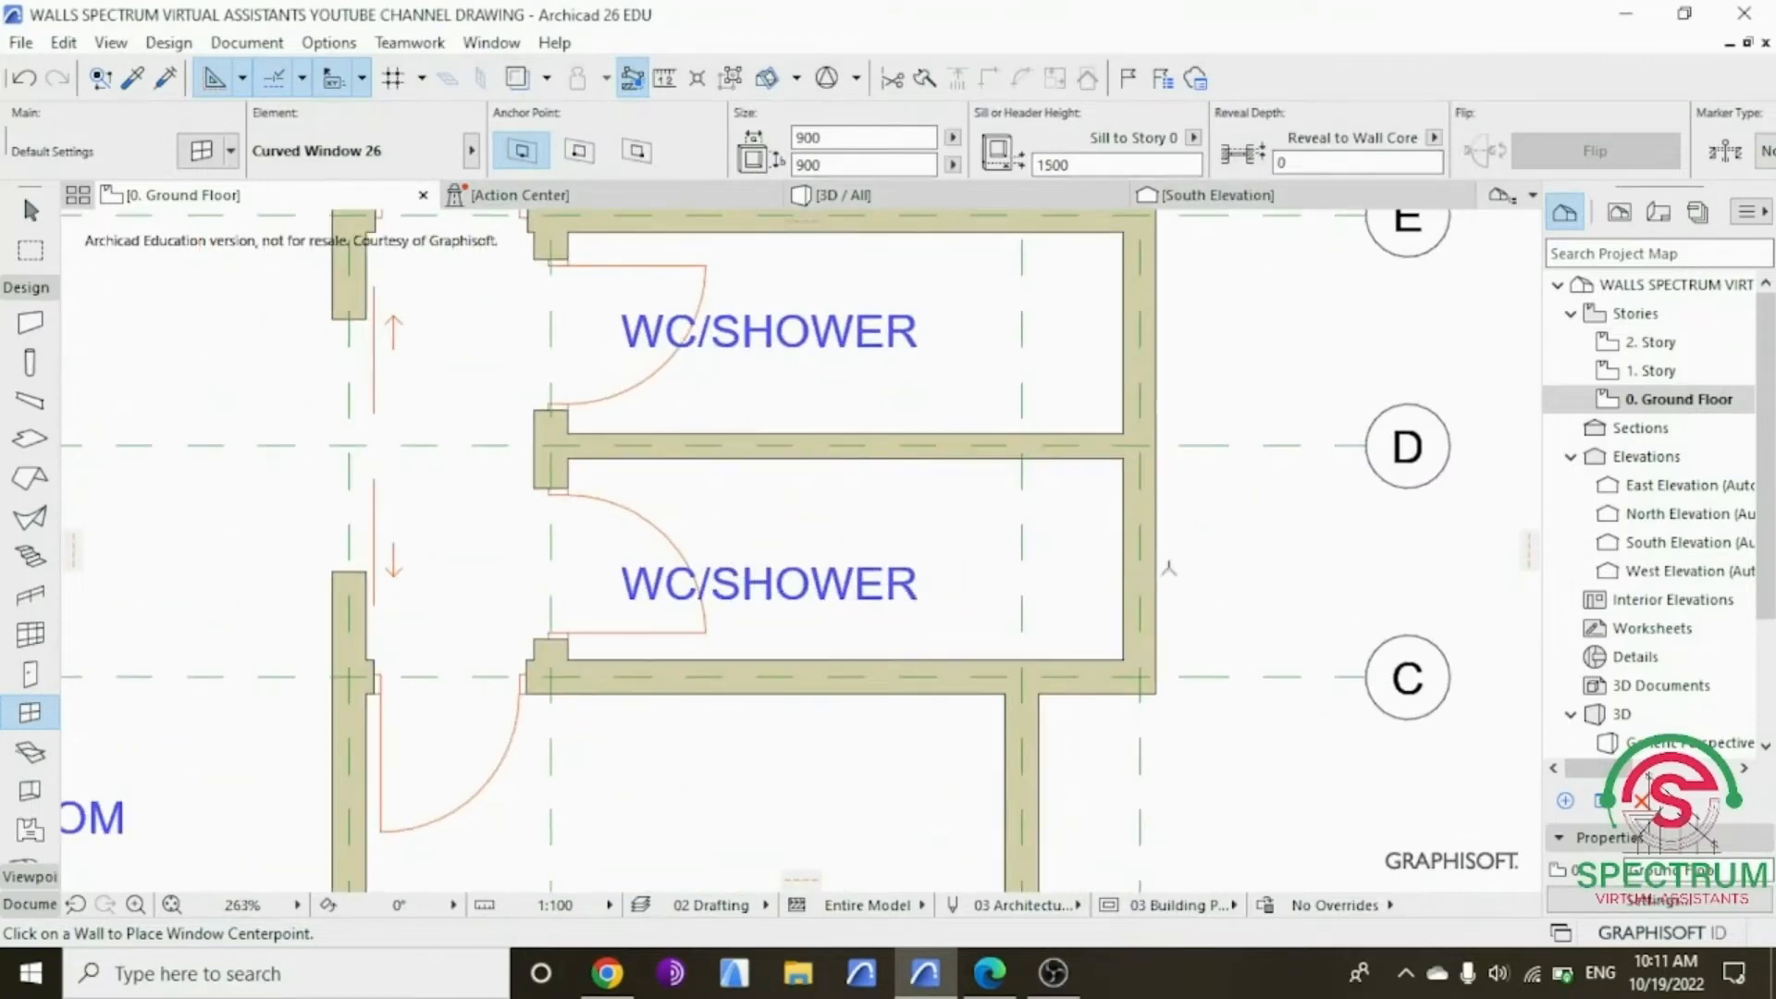
pyautogui.click(1173, 568)
pyautogui.click(1102, 467)
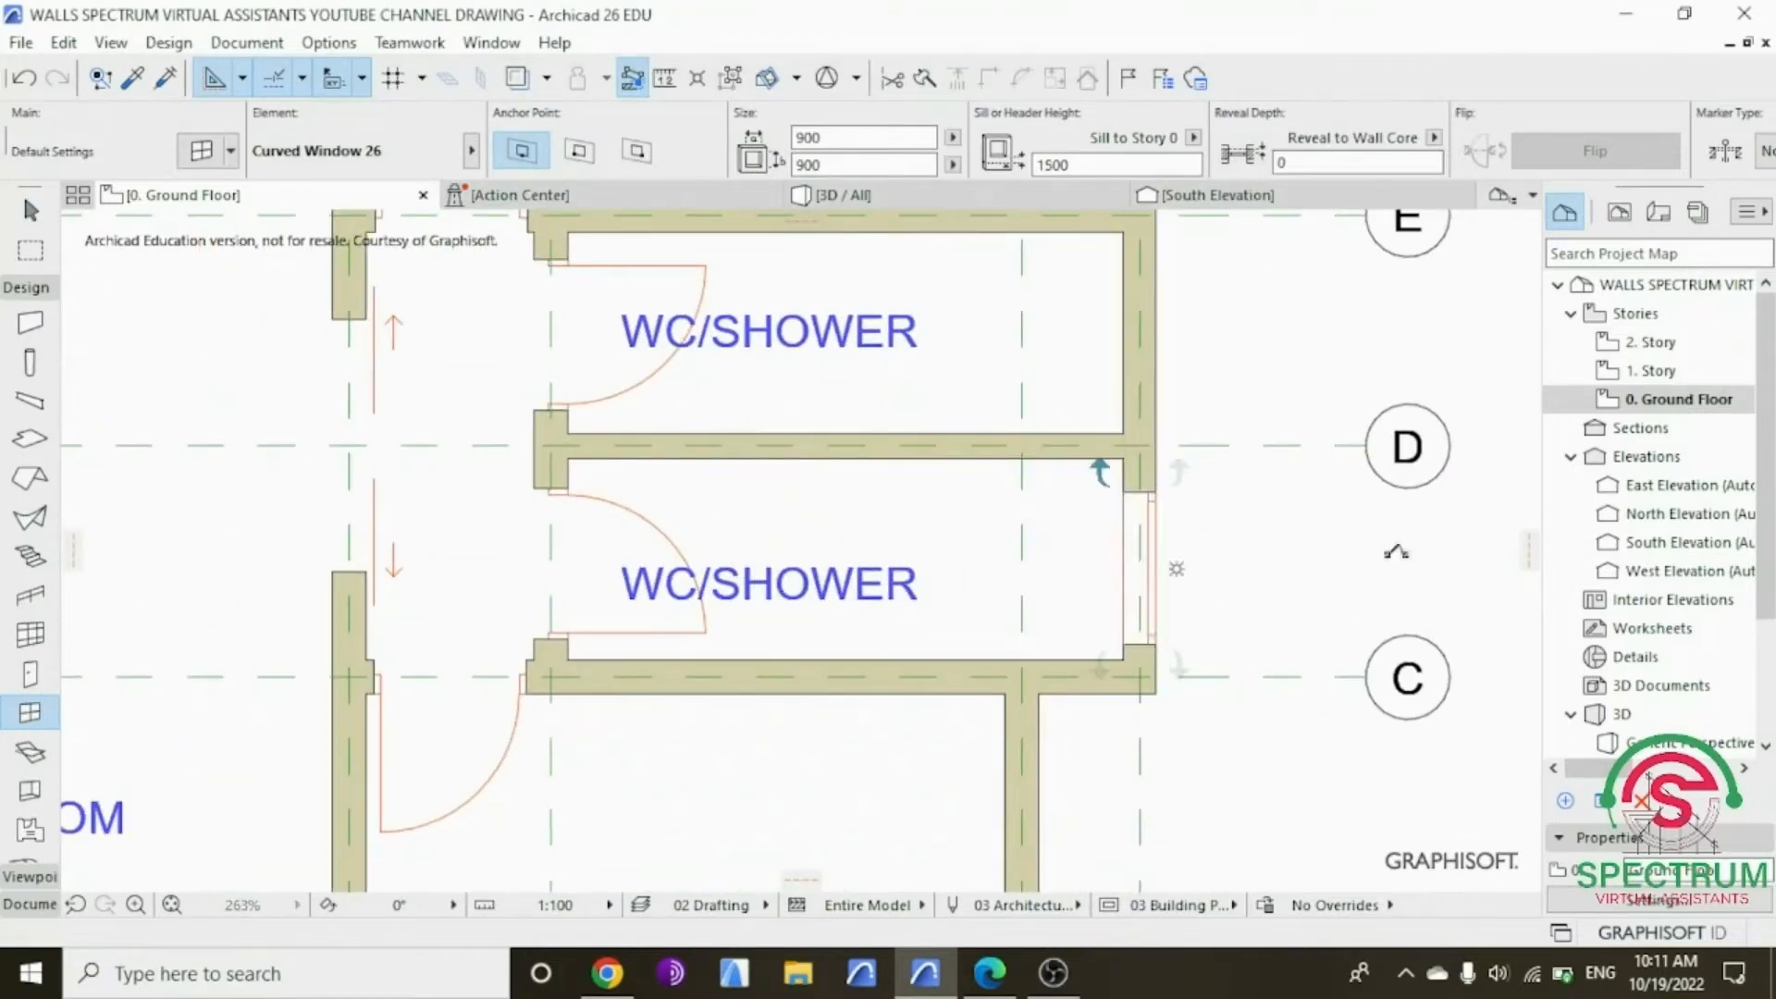
pyautogui.click(1167, 335)
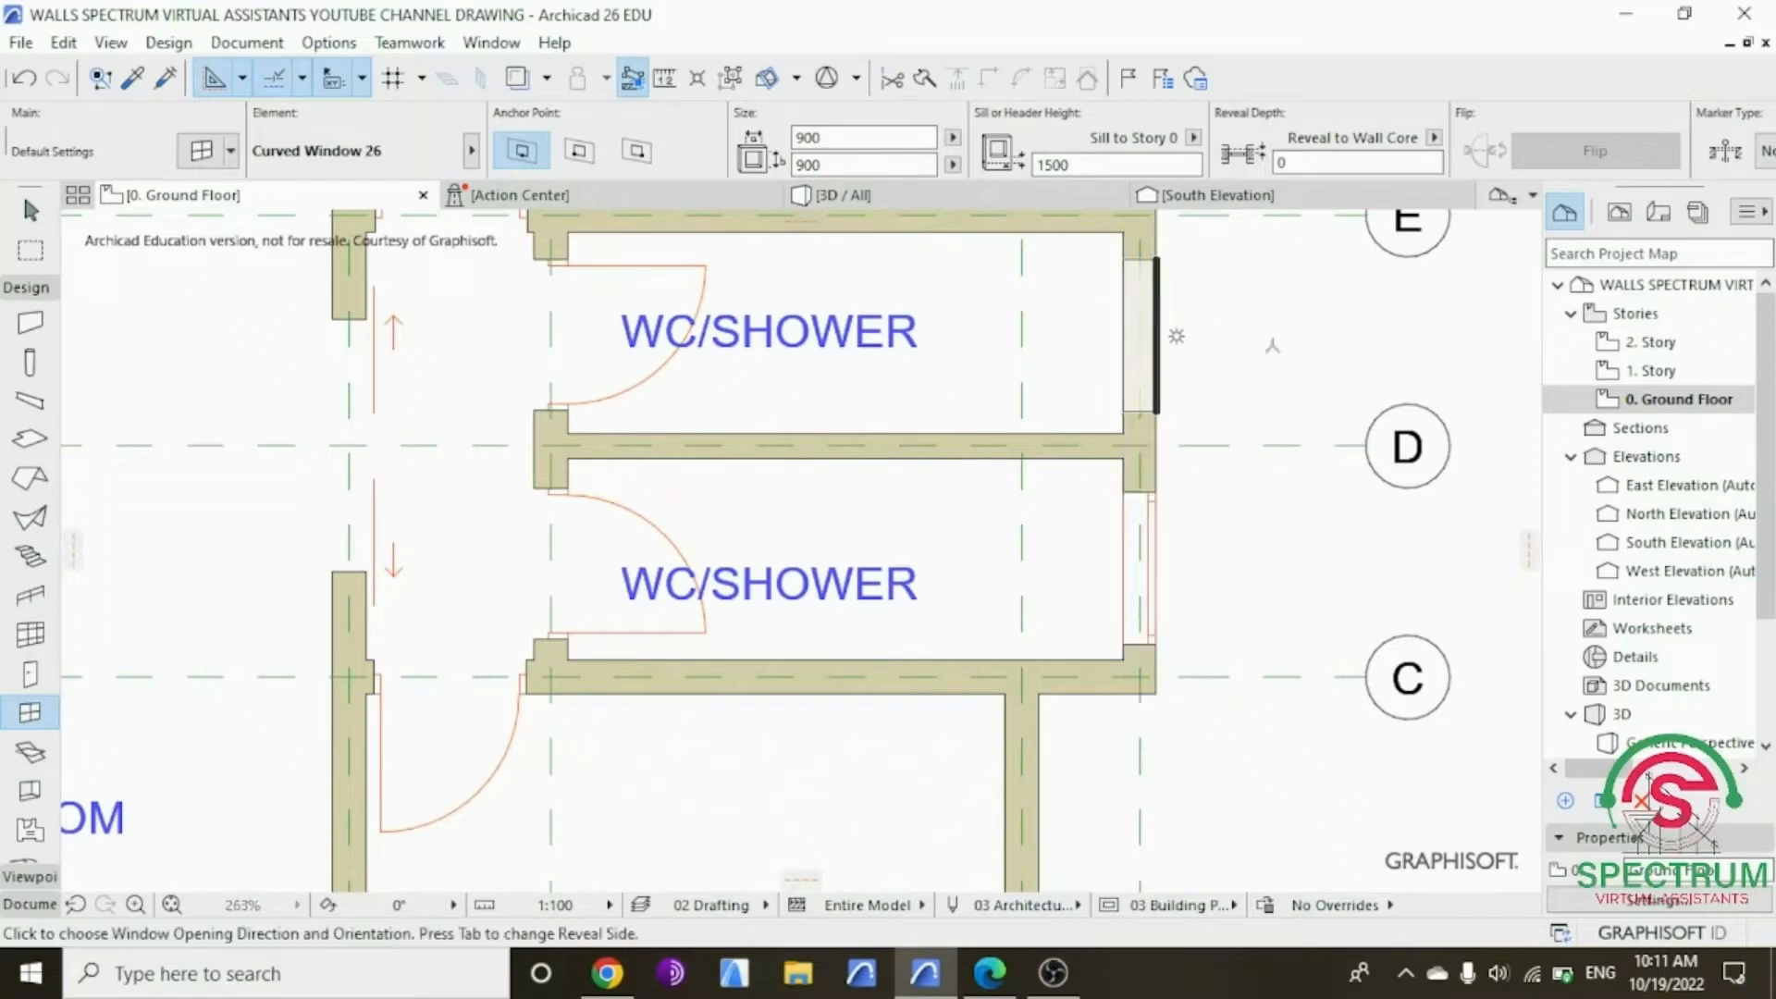
pyautogui.click(1102, 428)
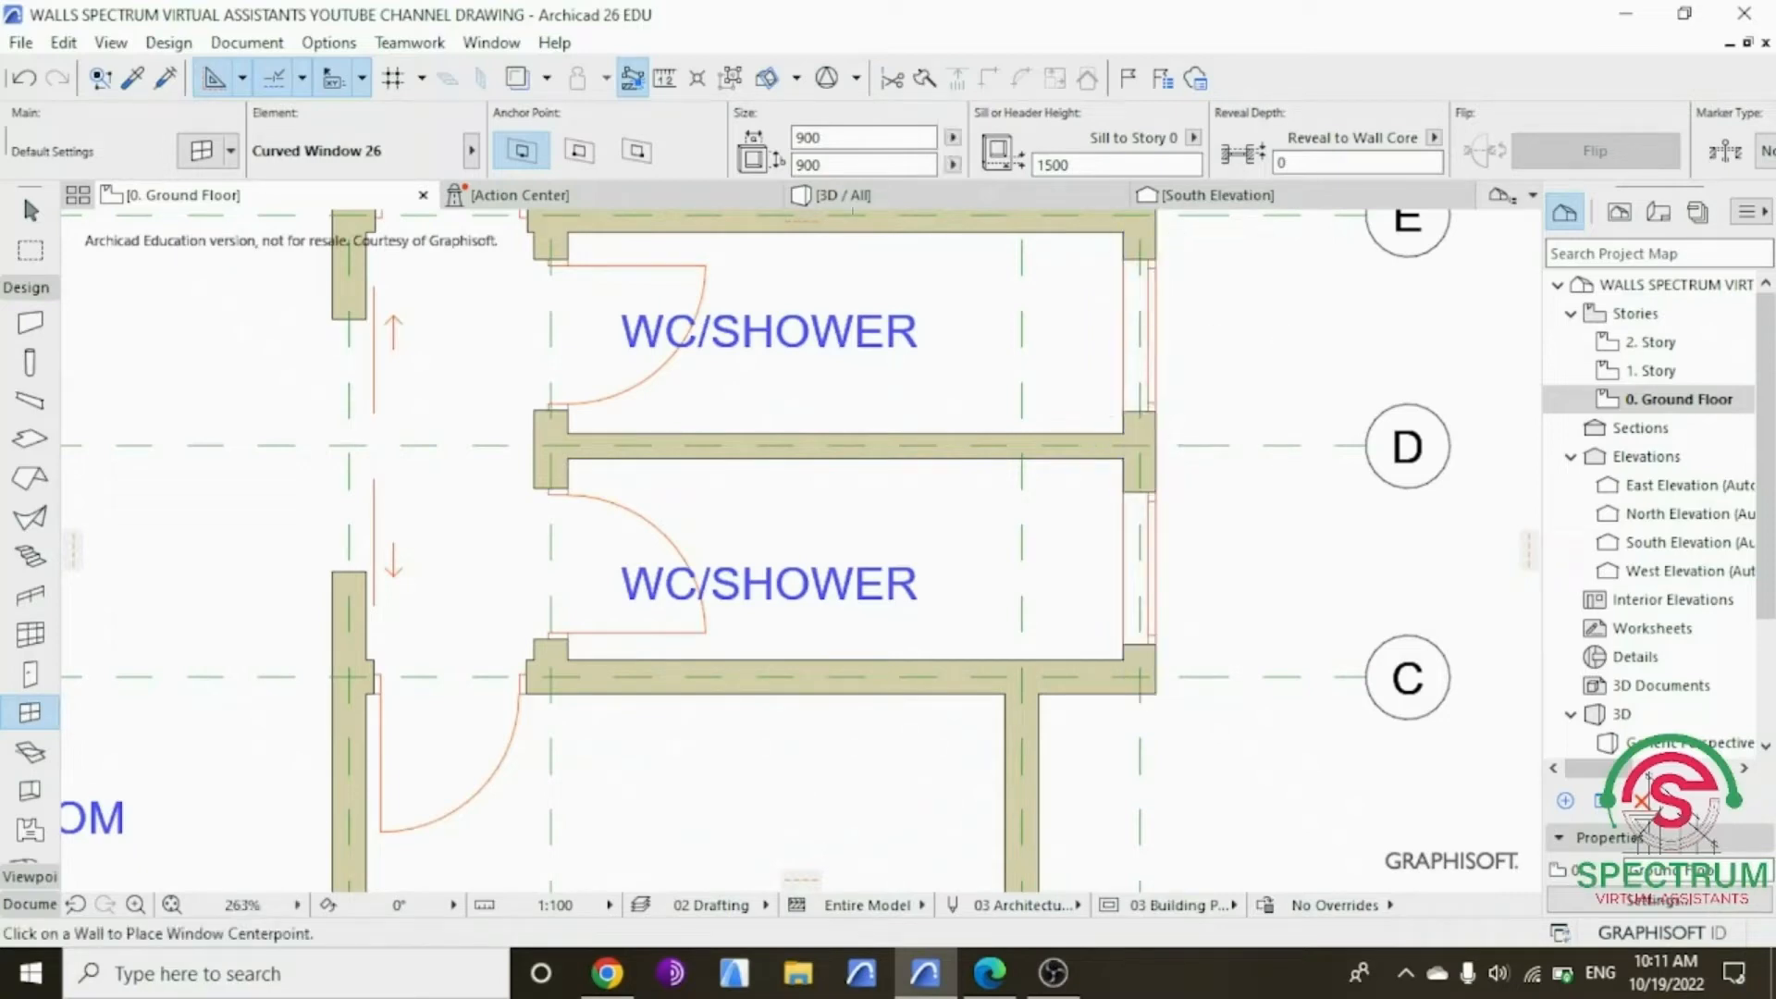
# Step: Examine the windows on all sides of the house in the 3D view, including the small WC/shower ones
pyautogui.click(837, 194)
pyautogui.click(939, 463)
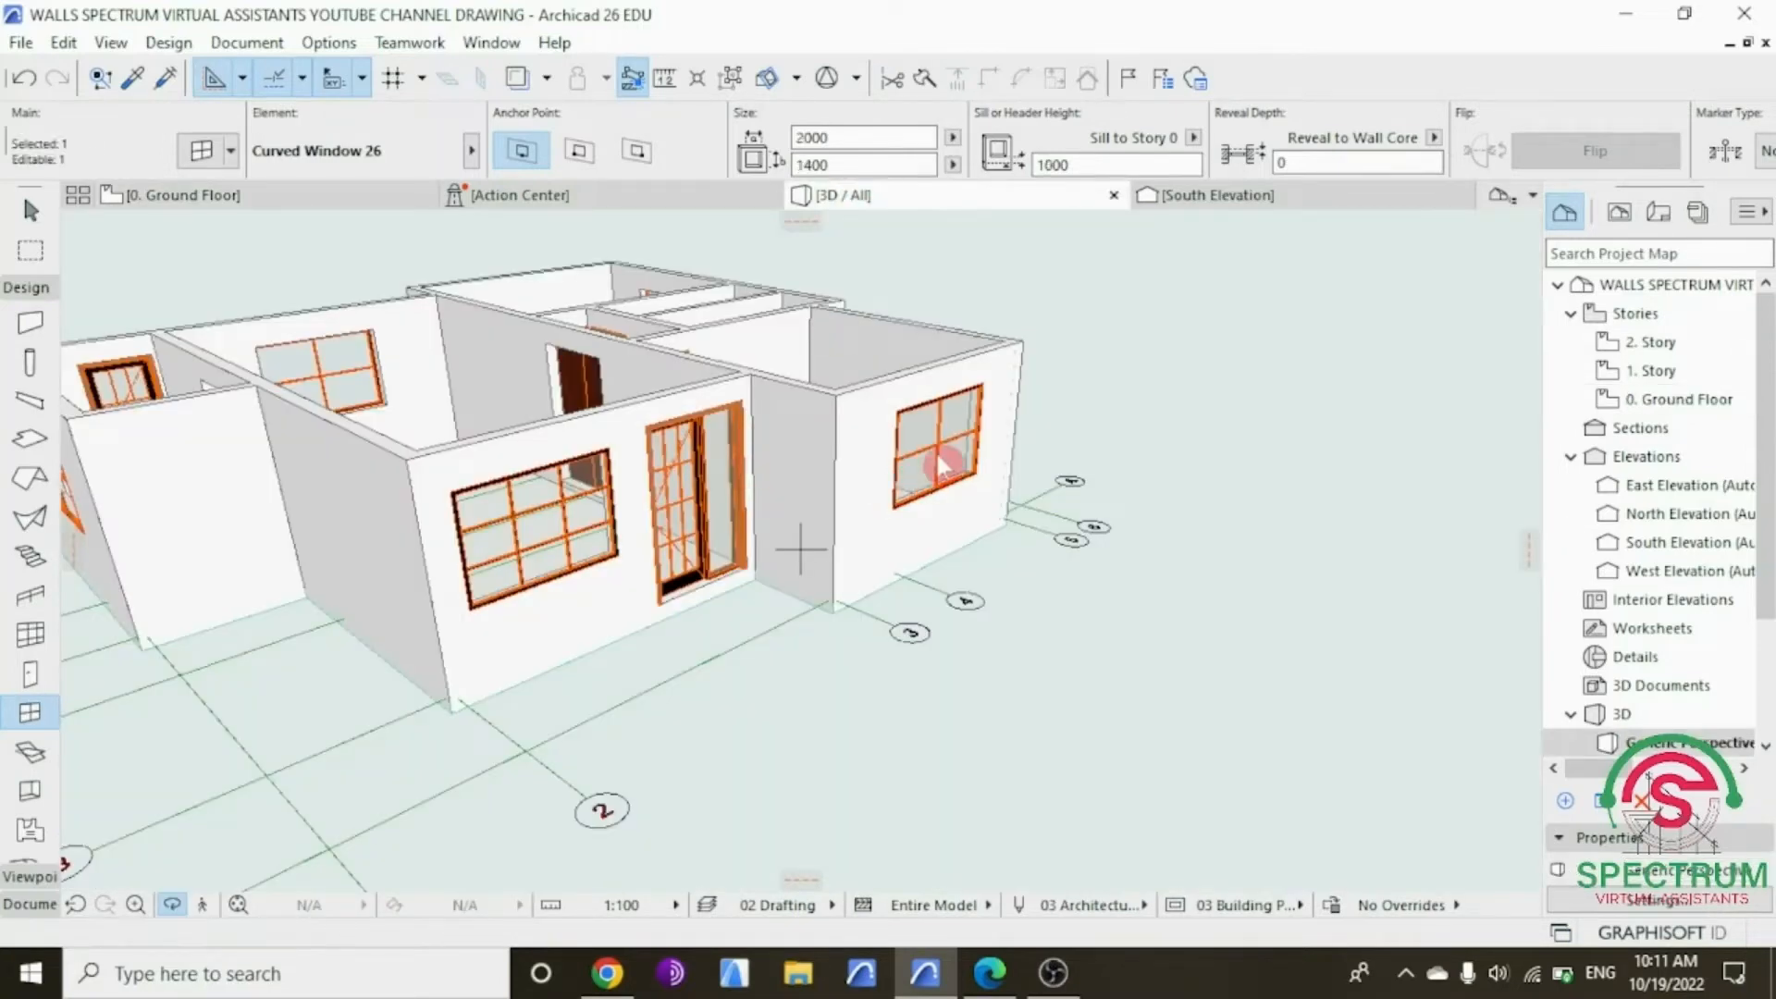
pyautogui.moveTo(1039, 407); pyautogui.dragTo(674, 379)
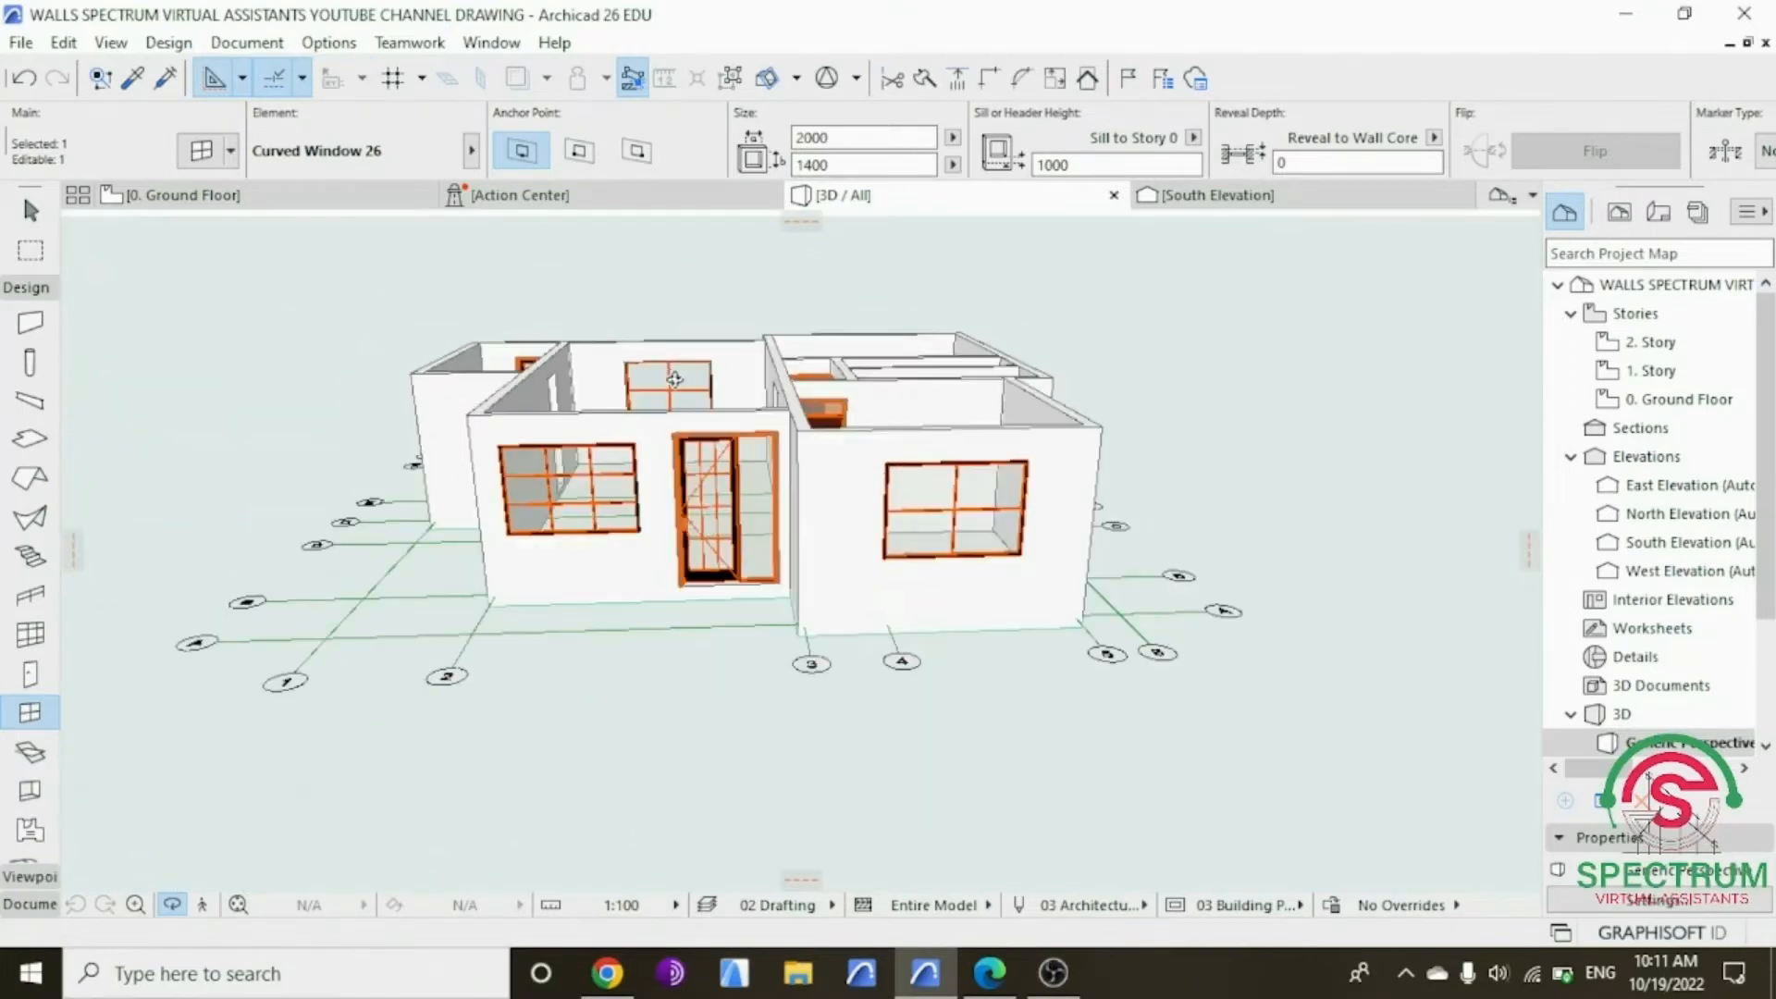
pyautogui.moveTo(1291, 553); pyautogui.dragTo(870, 499)
pyautogui.moveTo(1165, 510); pyautogui.dragTo(1290, 517)
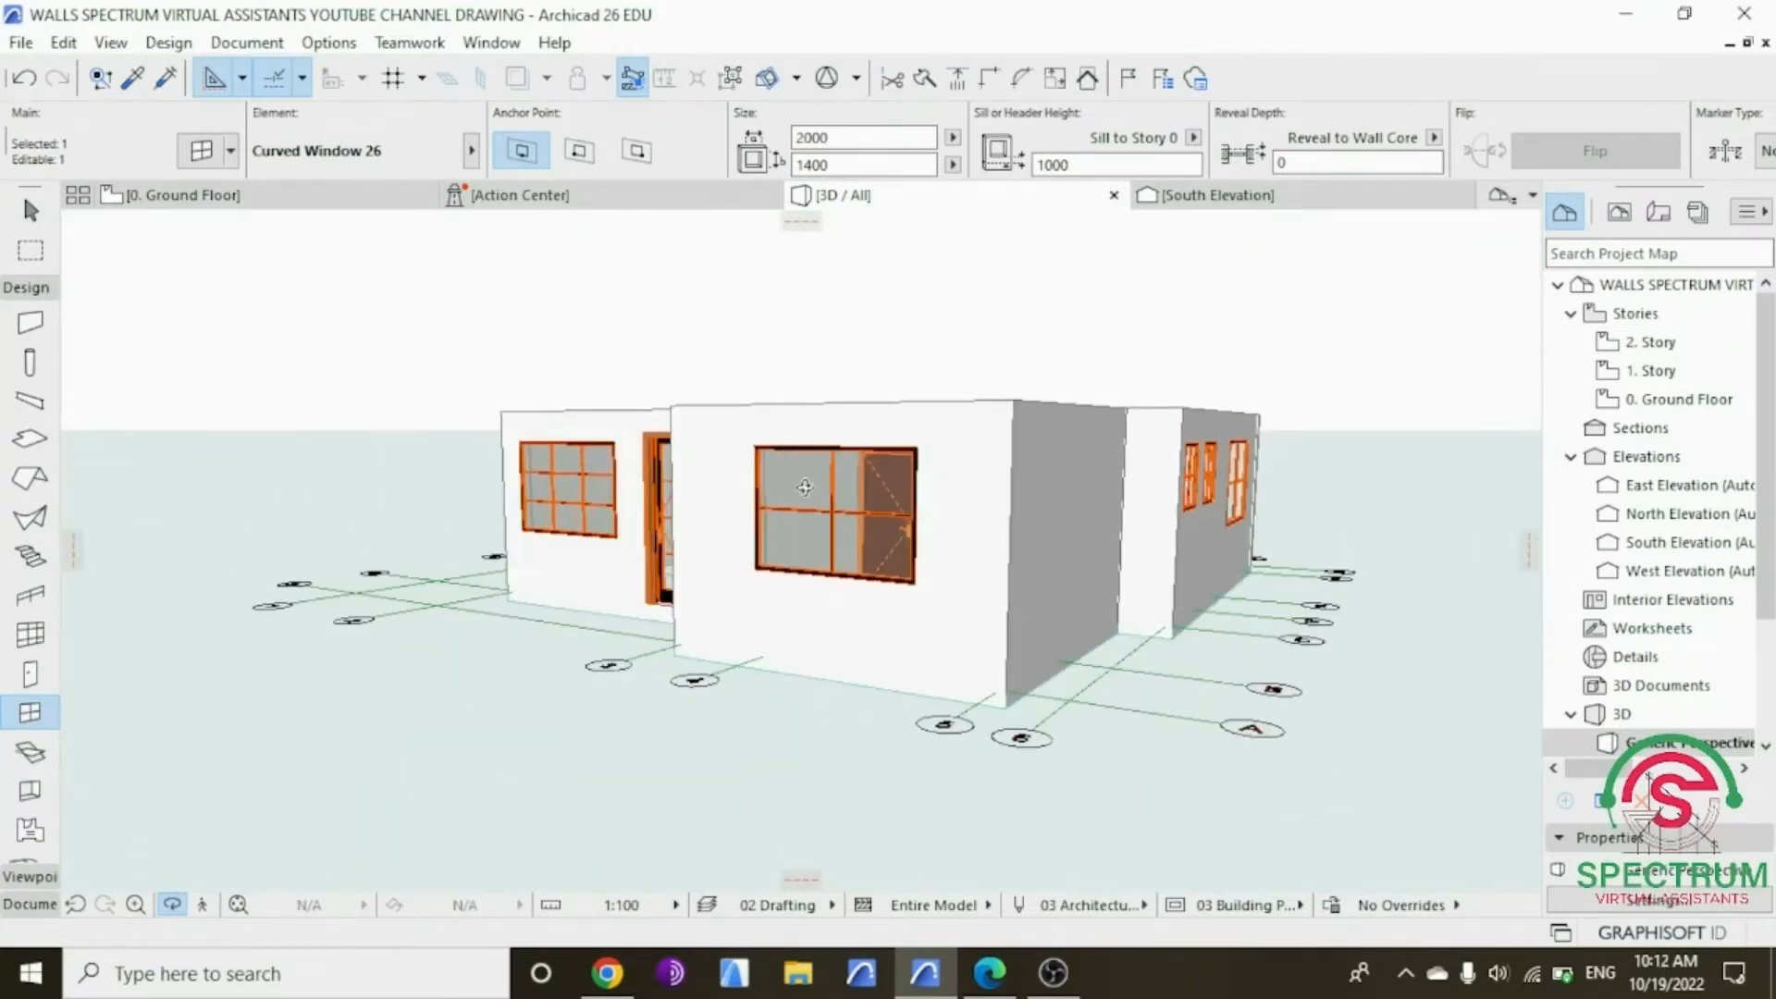
pyautogui.moveTo(804, 488); pyautogui.dragTo(1048, 502)
pyautogui.moveTo(663, 504); pyautogui.dragTo(541, 469)
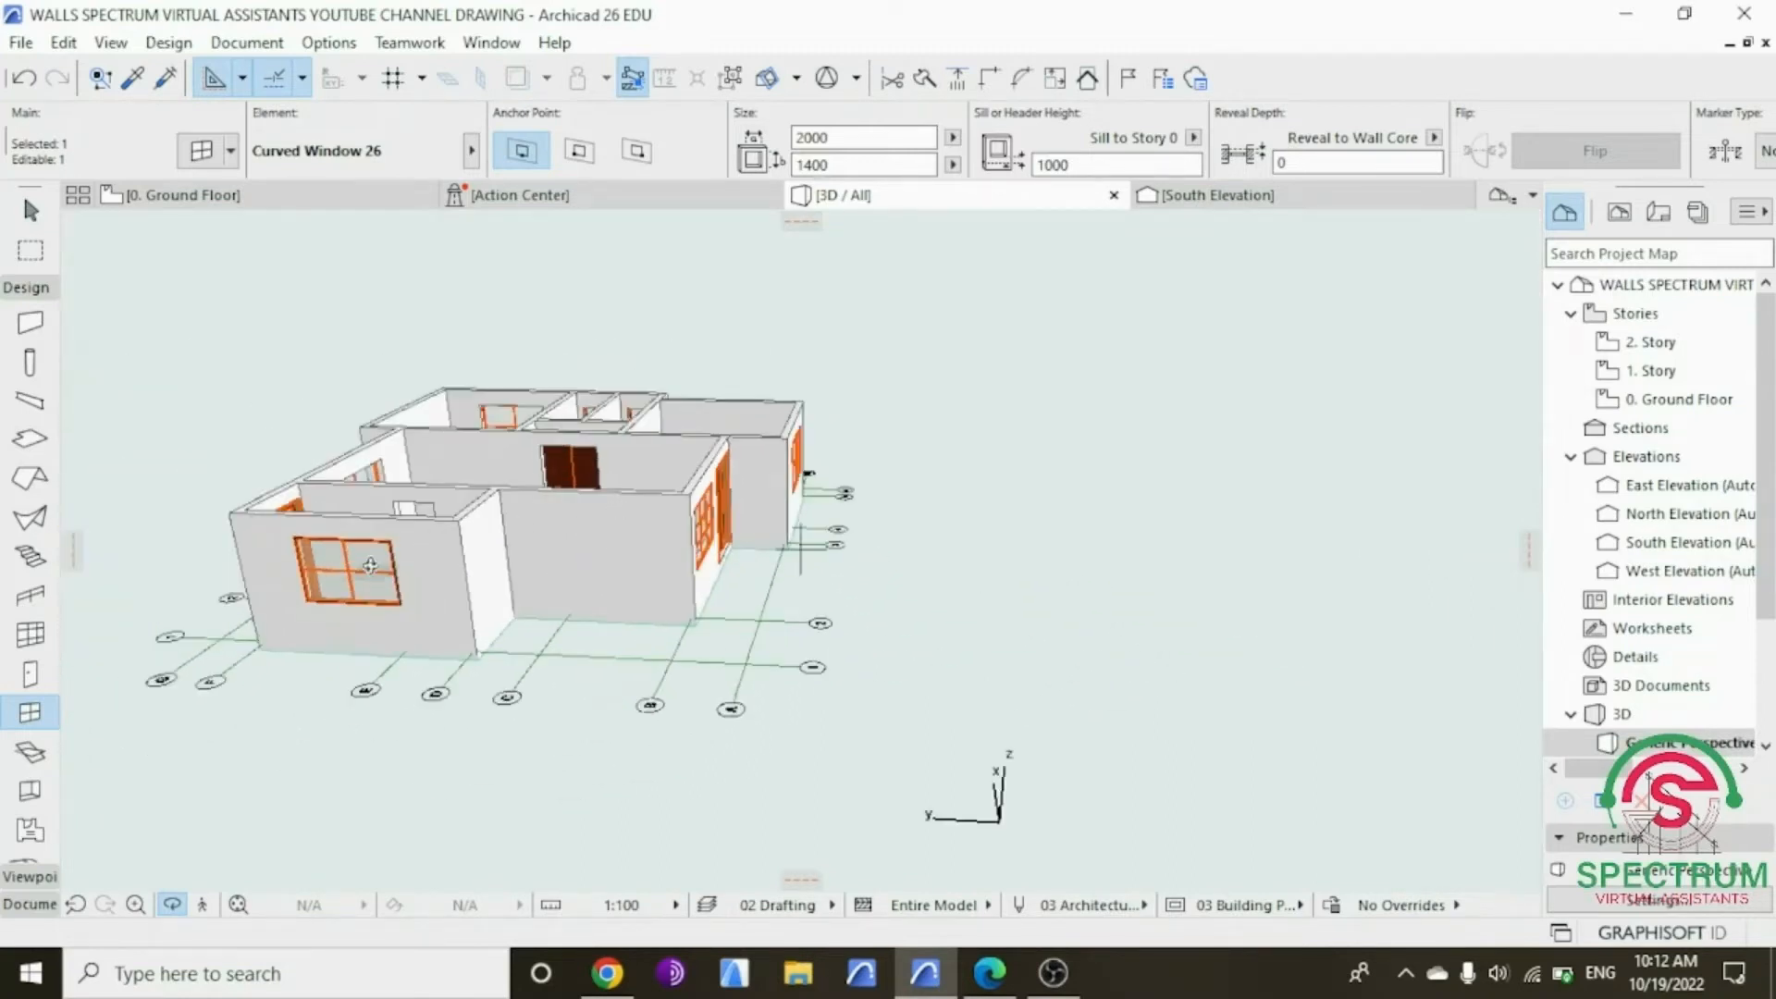
pyautogui.moveTo(370, 566); pyautogui.dragTo(943, 545)
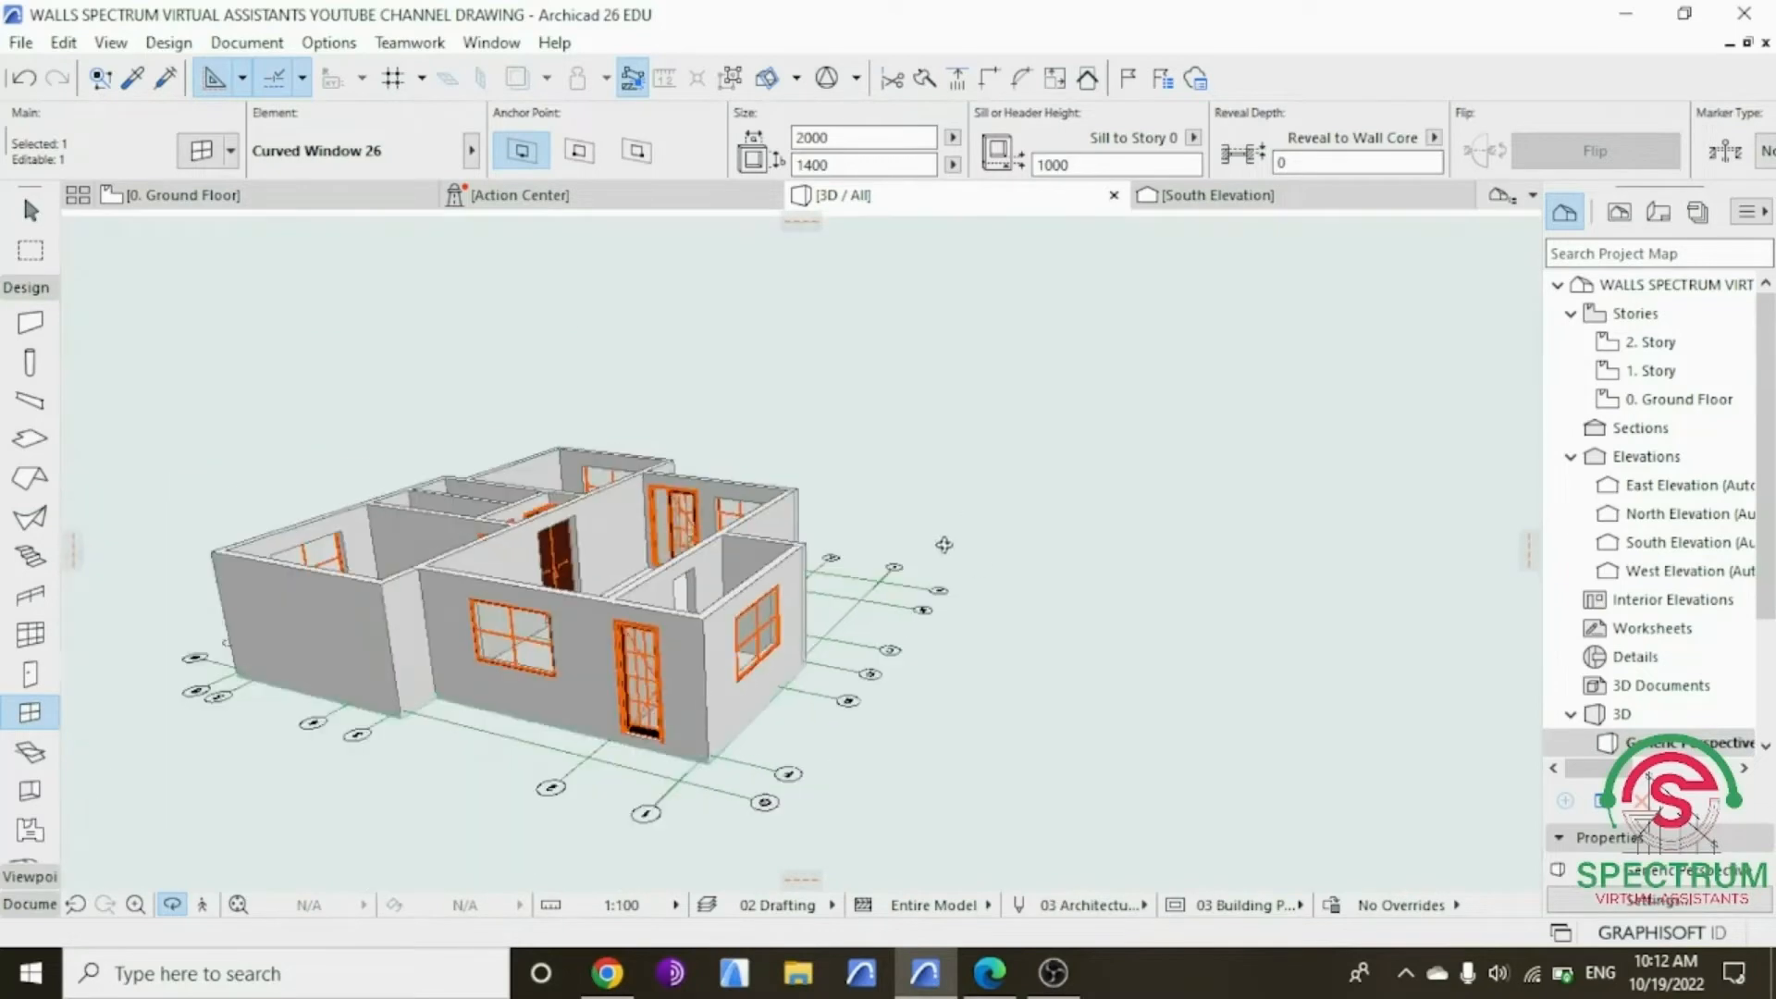
pyautogui.scroll(5, 580, 569)
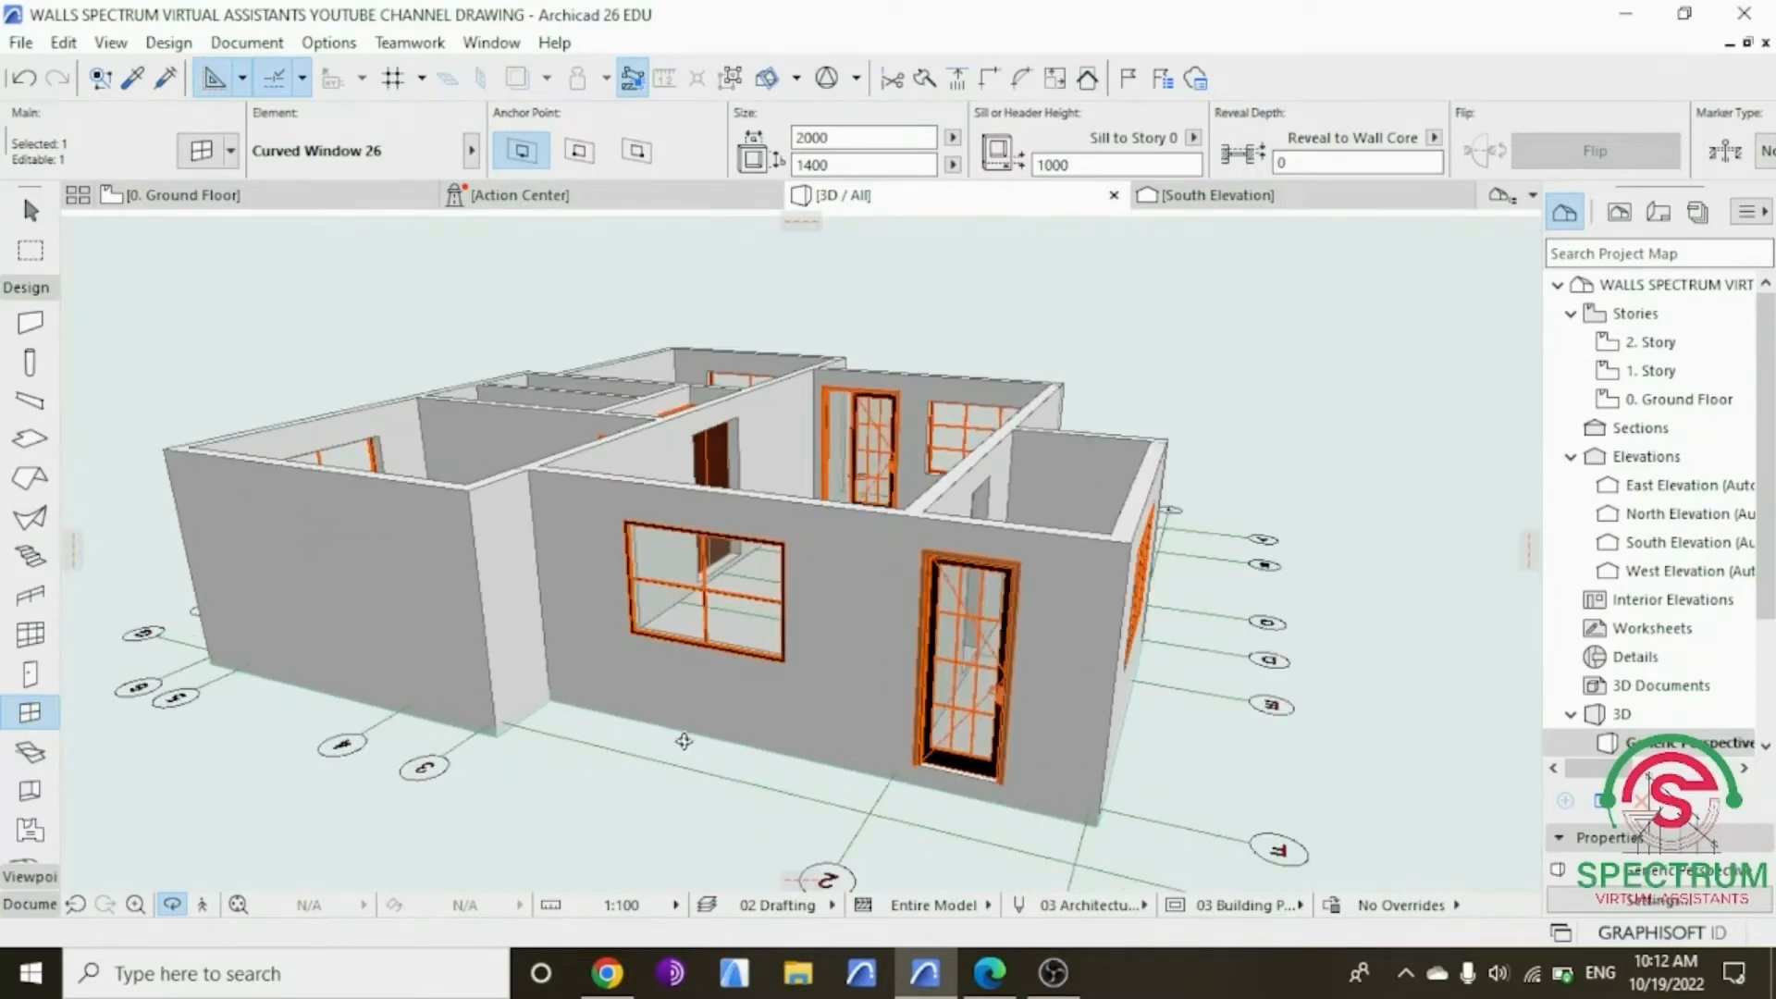
pyautogui.click(28, 41)
pyautogui.click(515, 401)
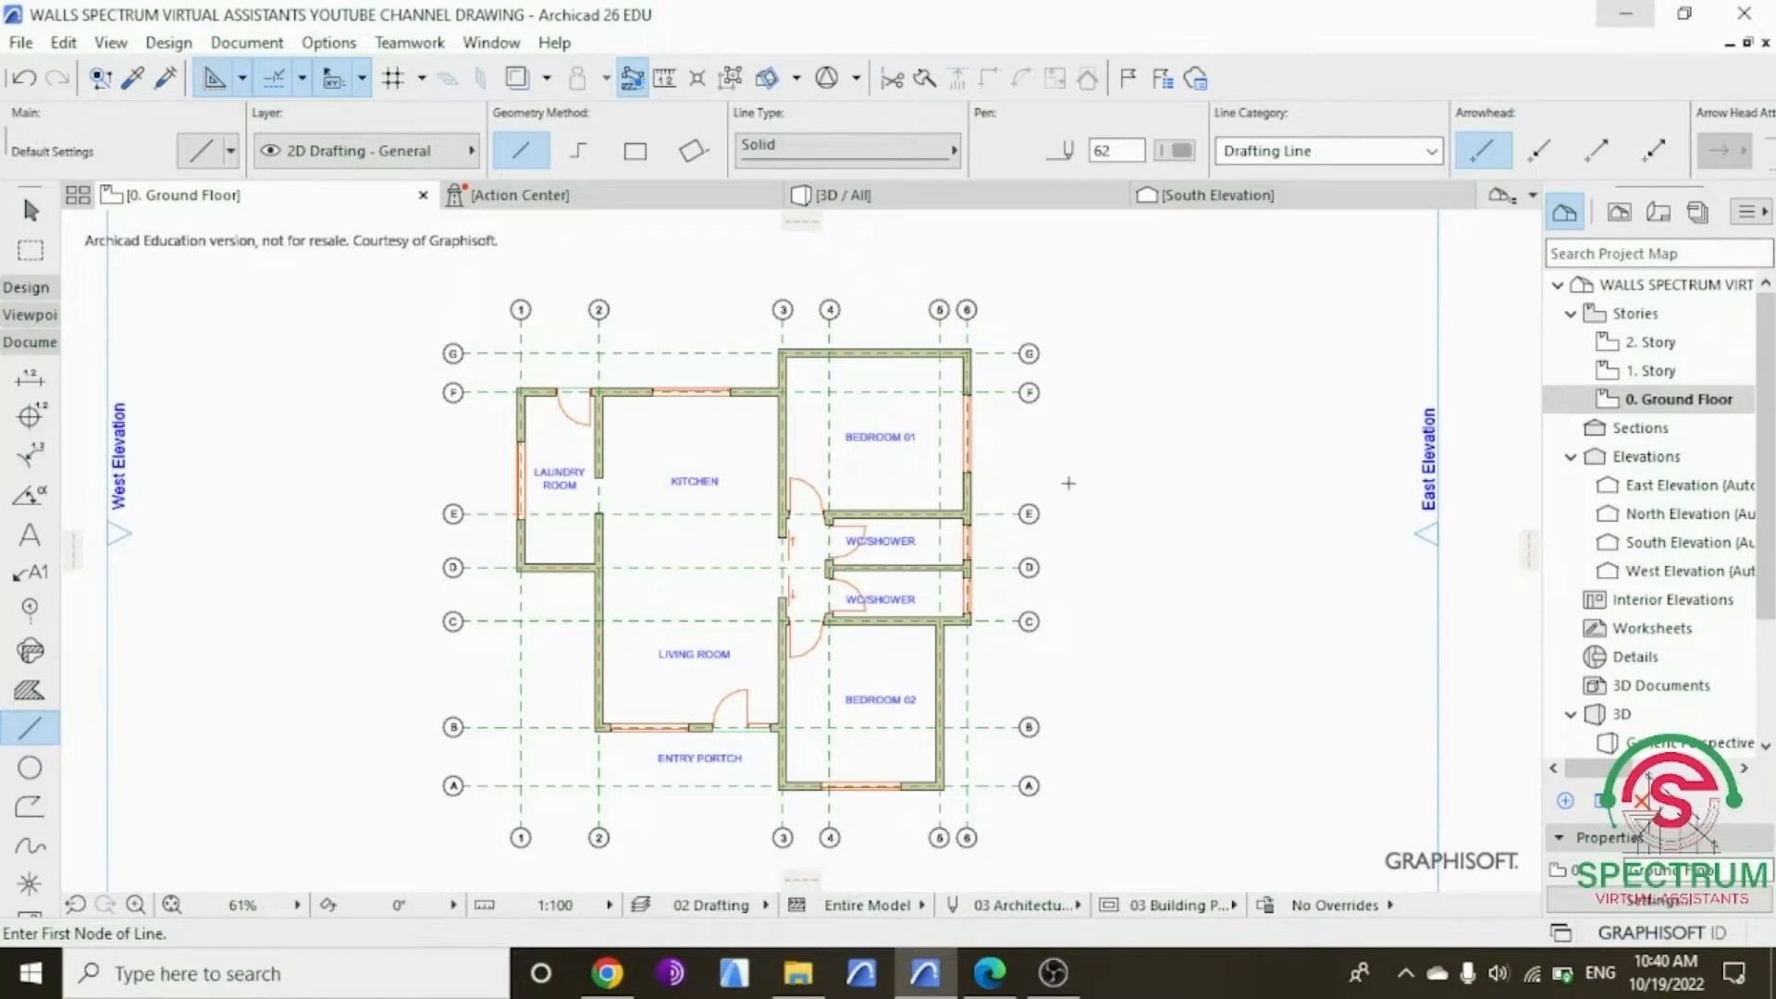
# Step: Open the Object tool's default settings from the ground floor plan and browse the library's furnishing folders
pyautogui.scroll(5, 628, 692)
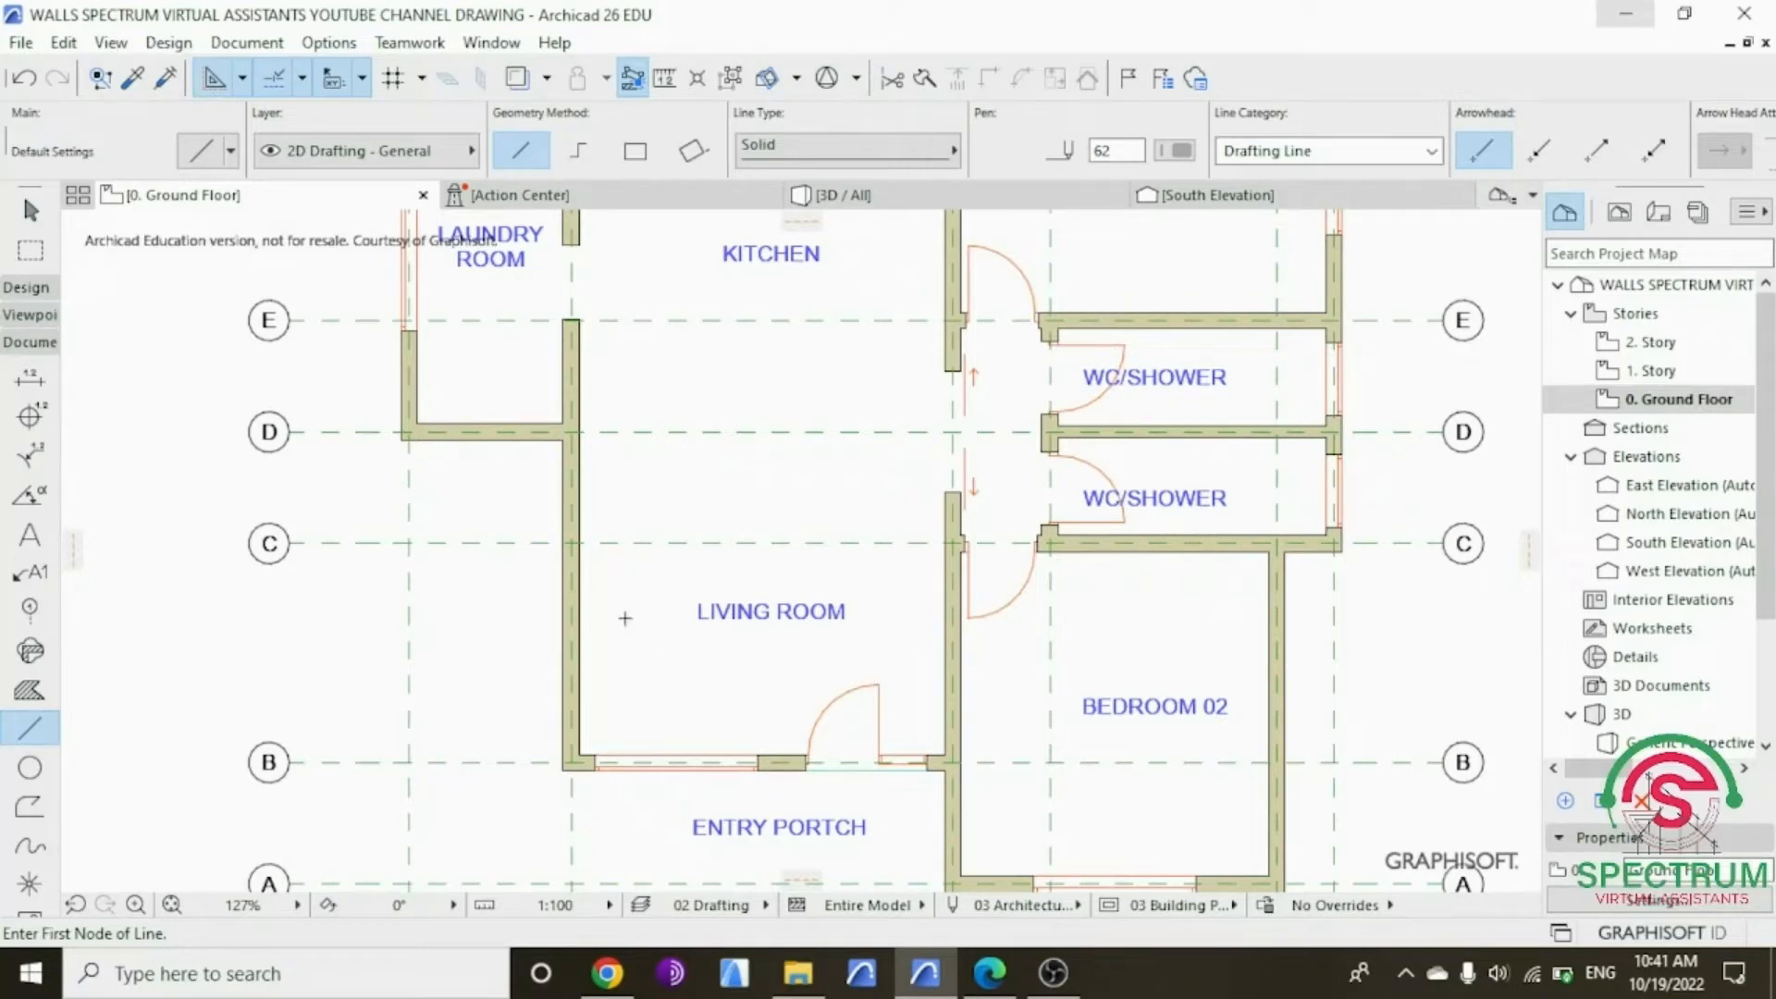
pyautogui.click(26, 287)
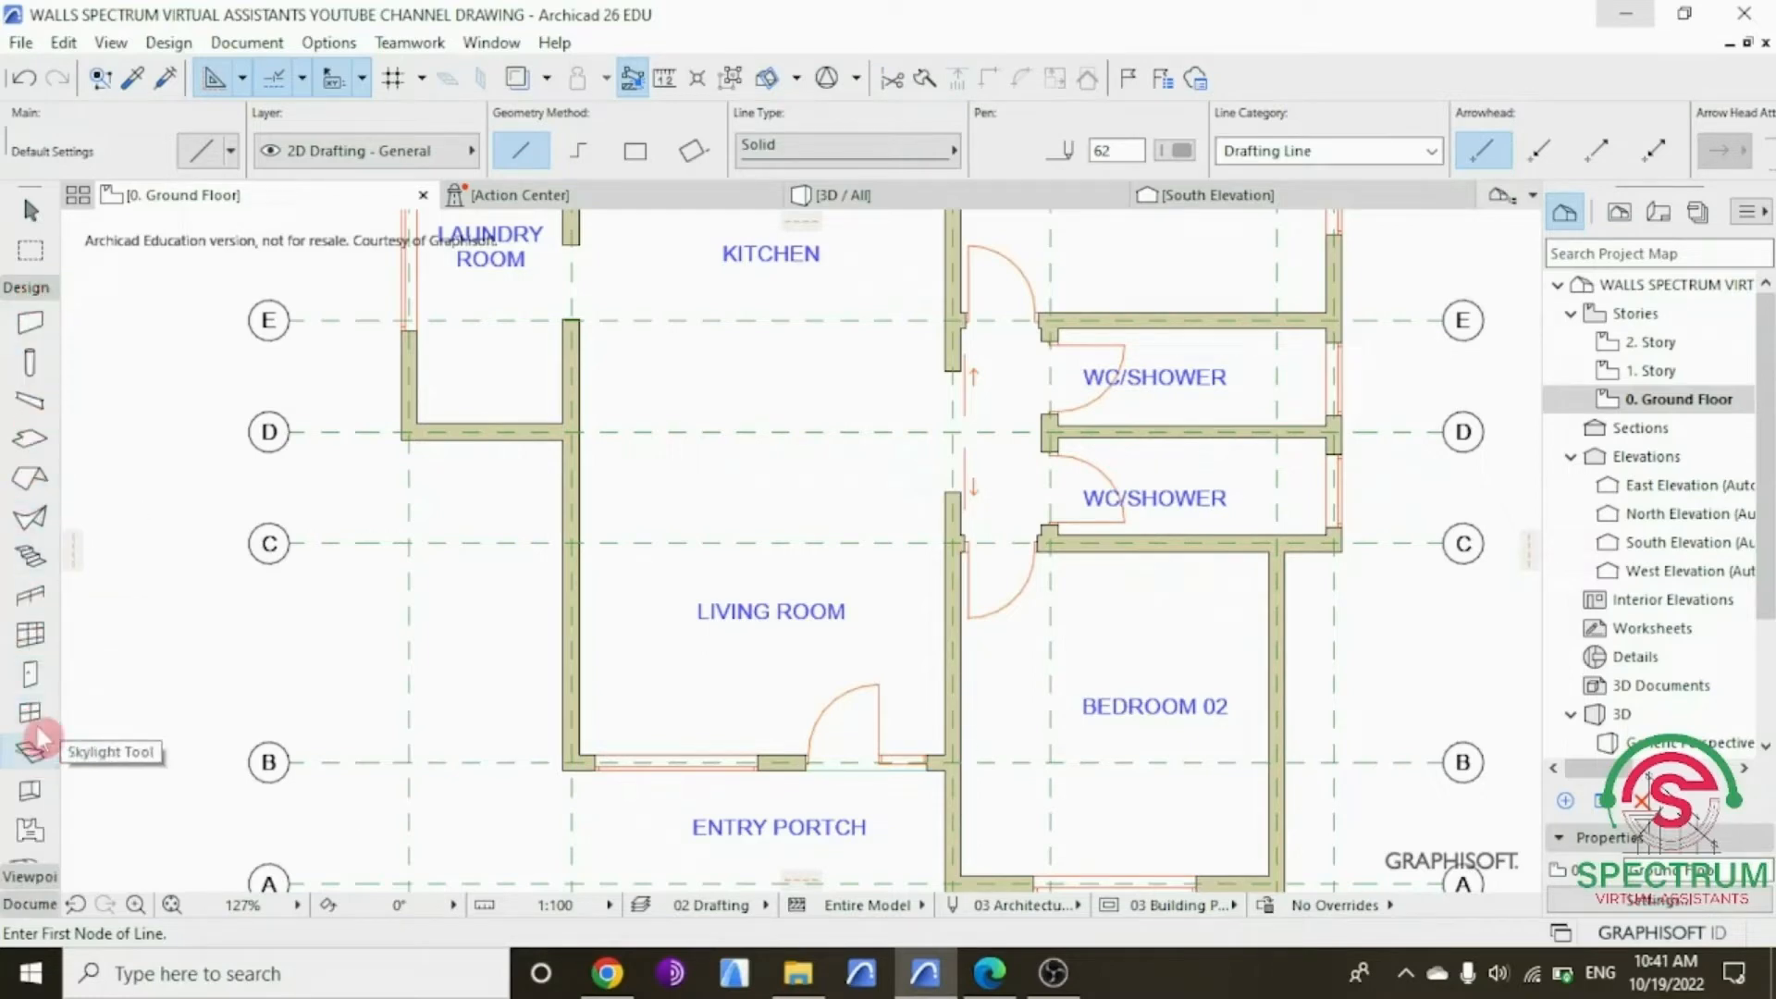
pyautogui.scroll(-3, 28, 666)
pyautogui.scroll(-2, 30, 648)
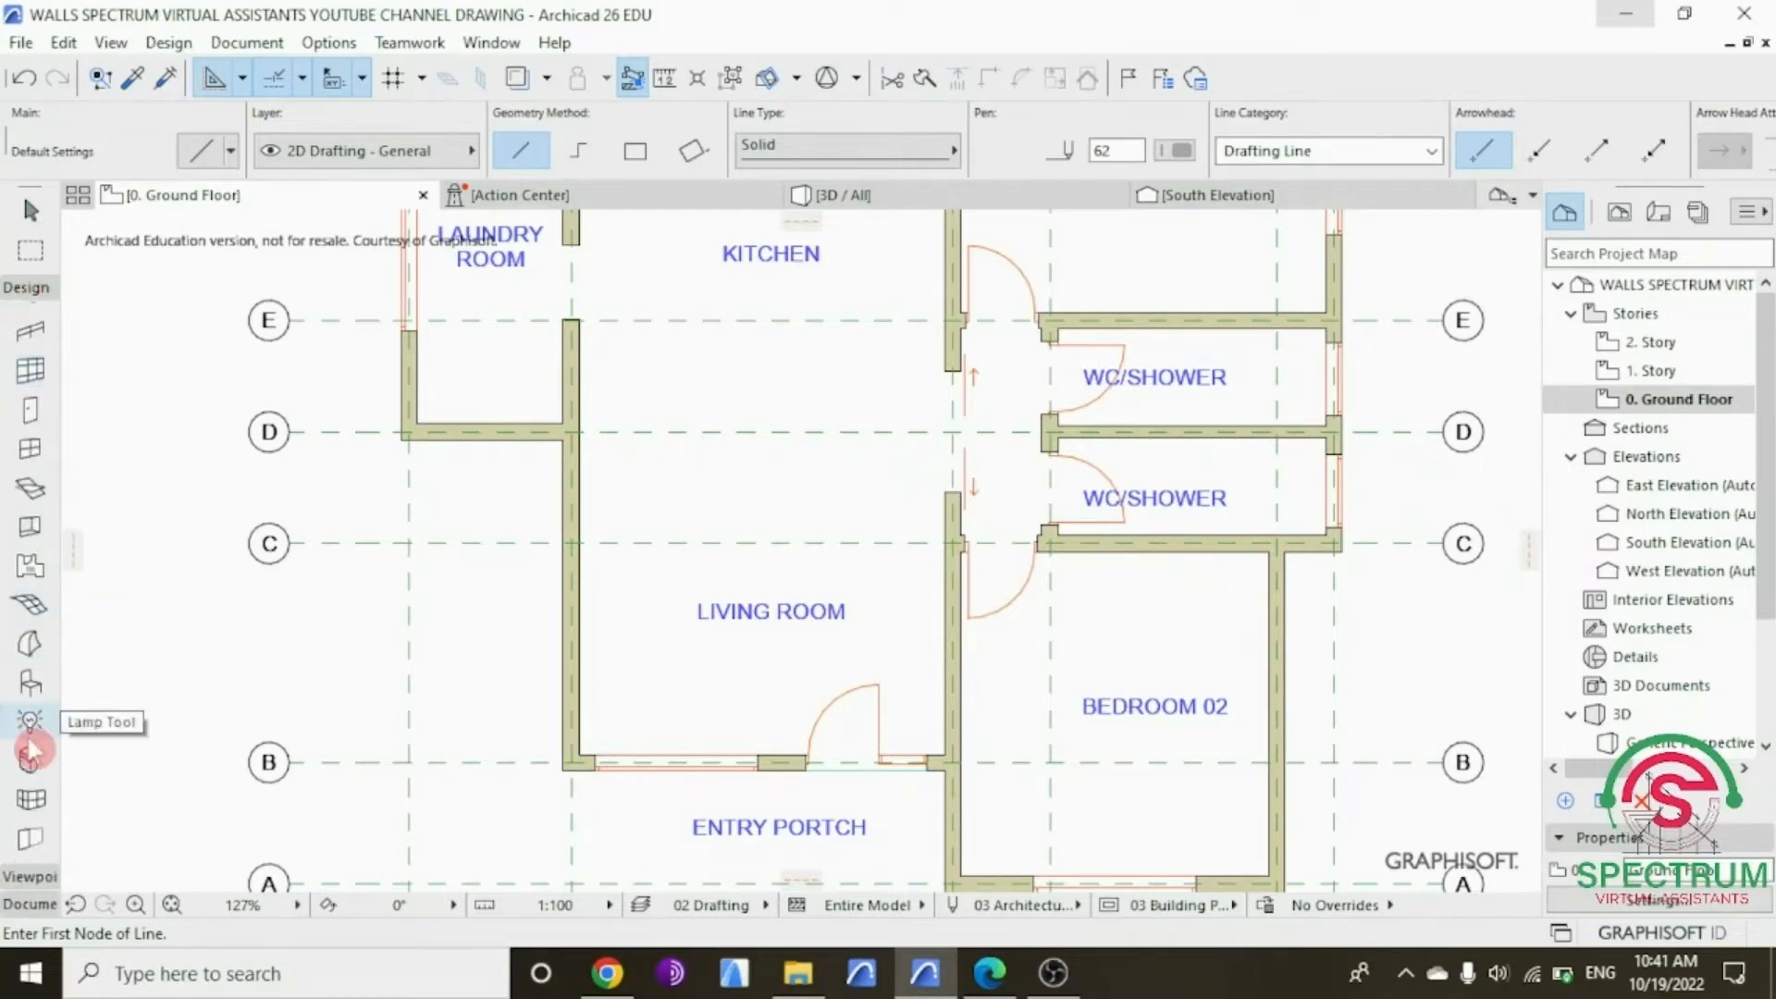
pyautogui.click(31, 685)
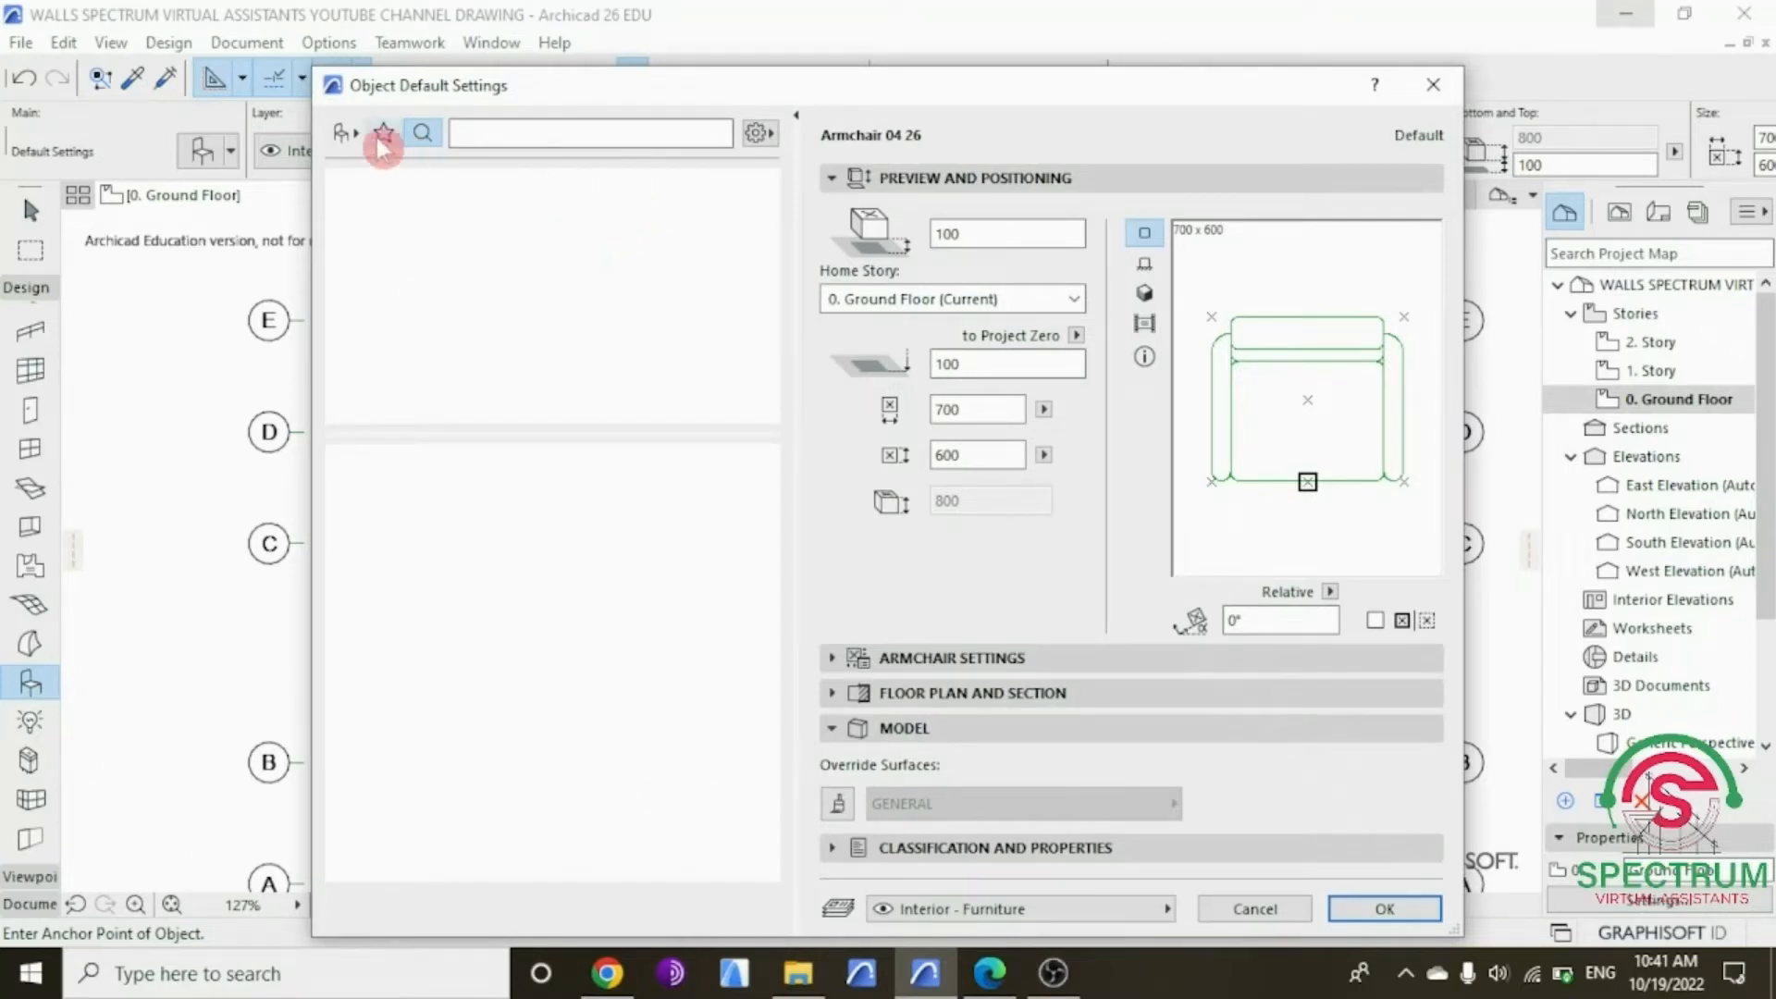
pyautogui.click(345, 134)
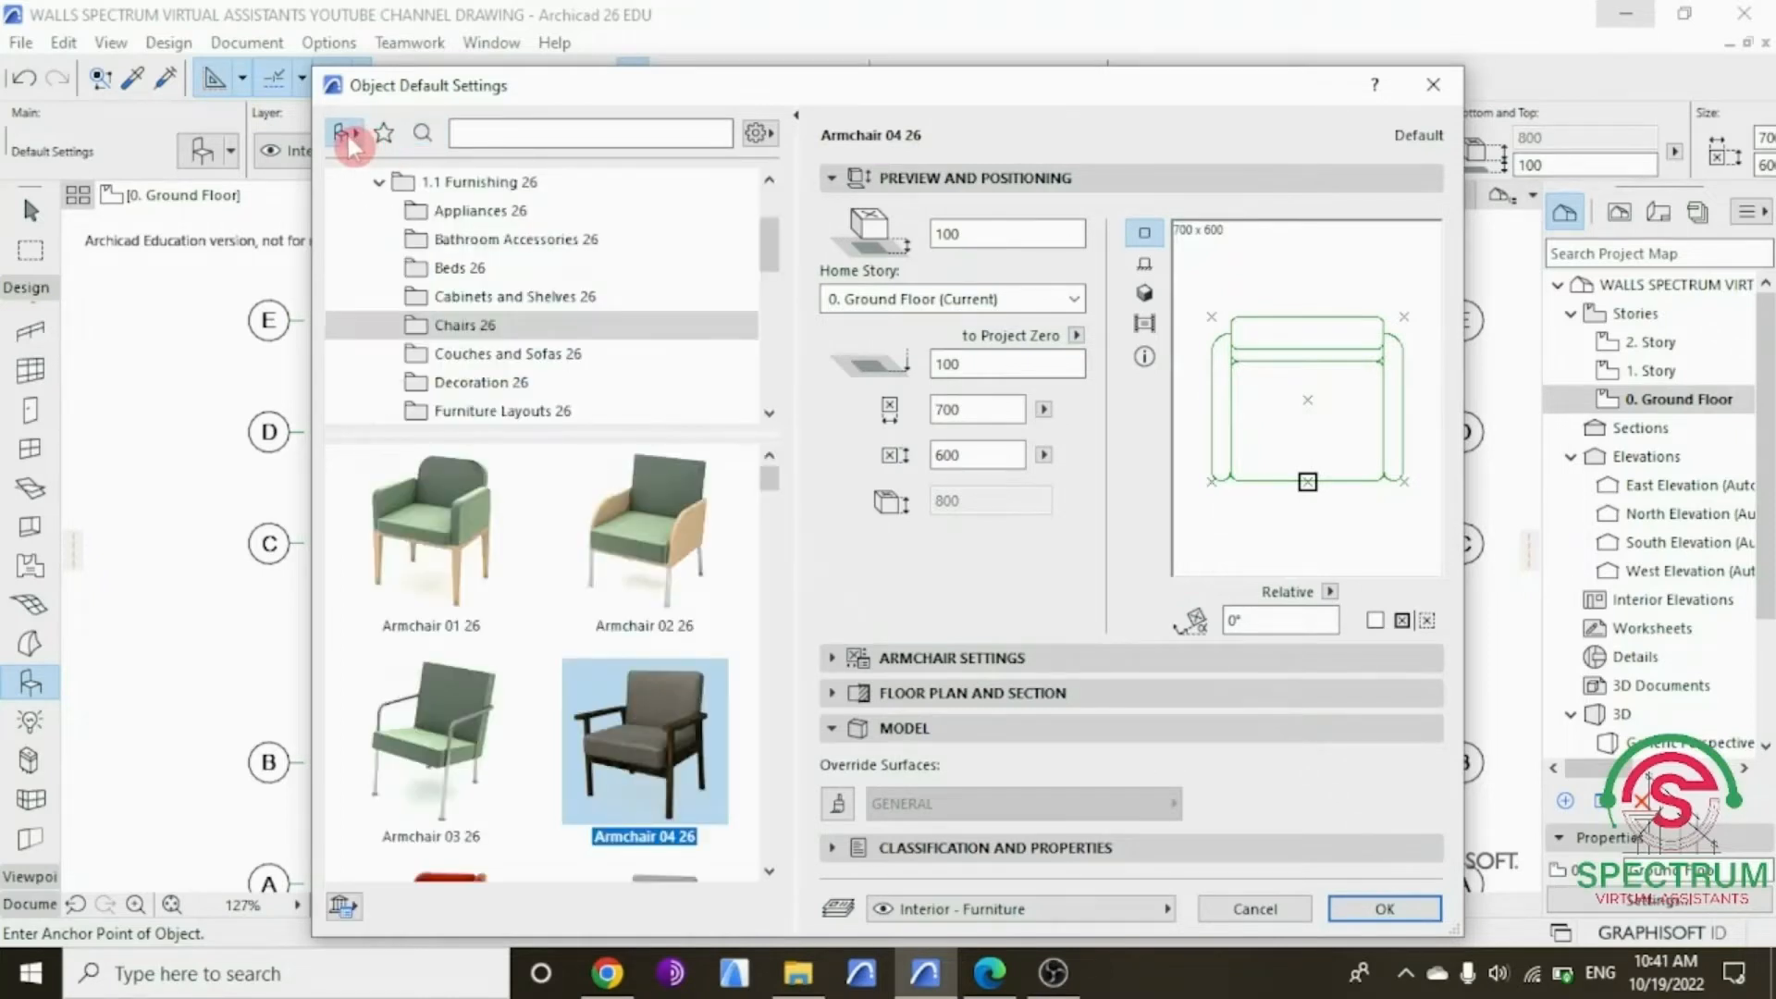
pyautogui.scroll(-1, 592, 315)
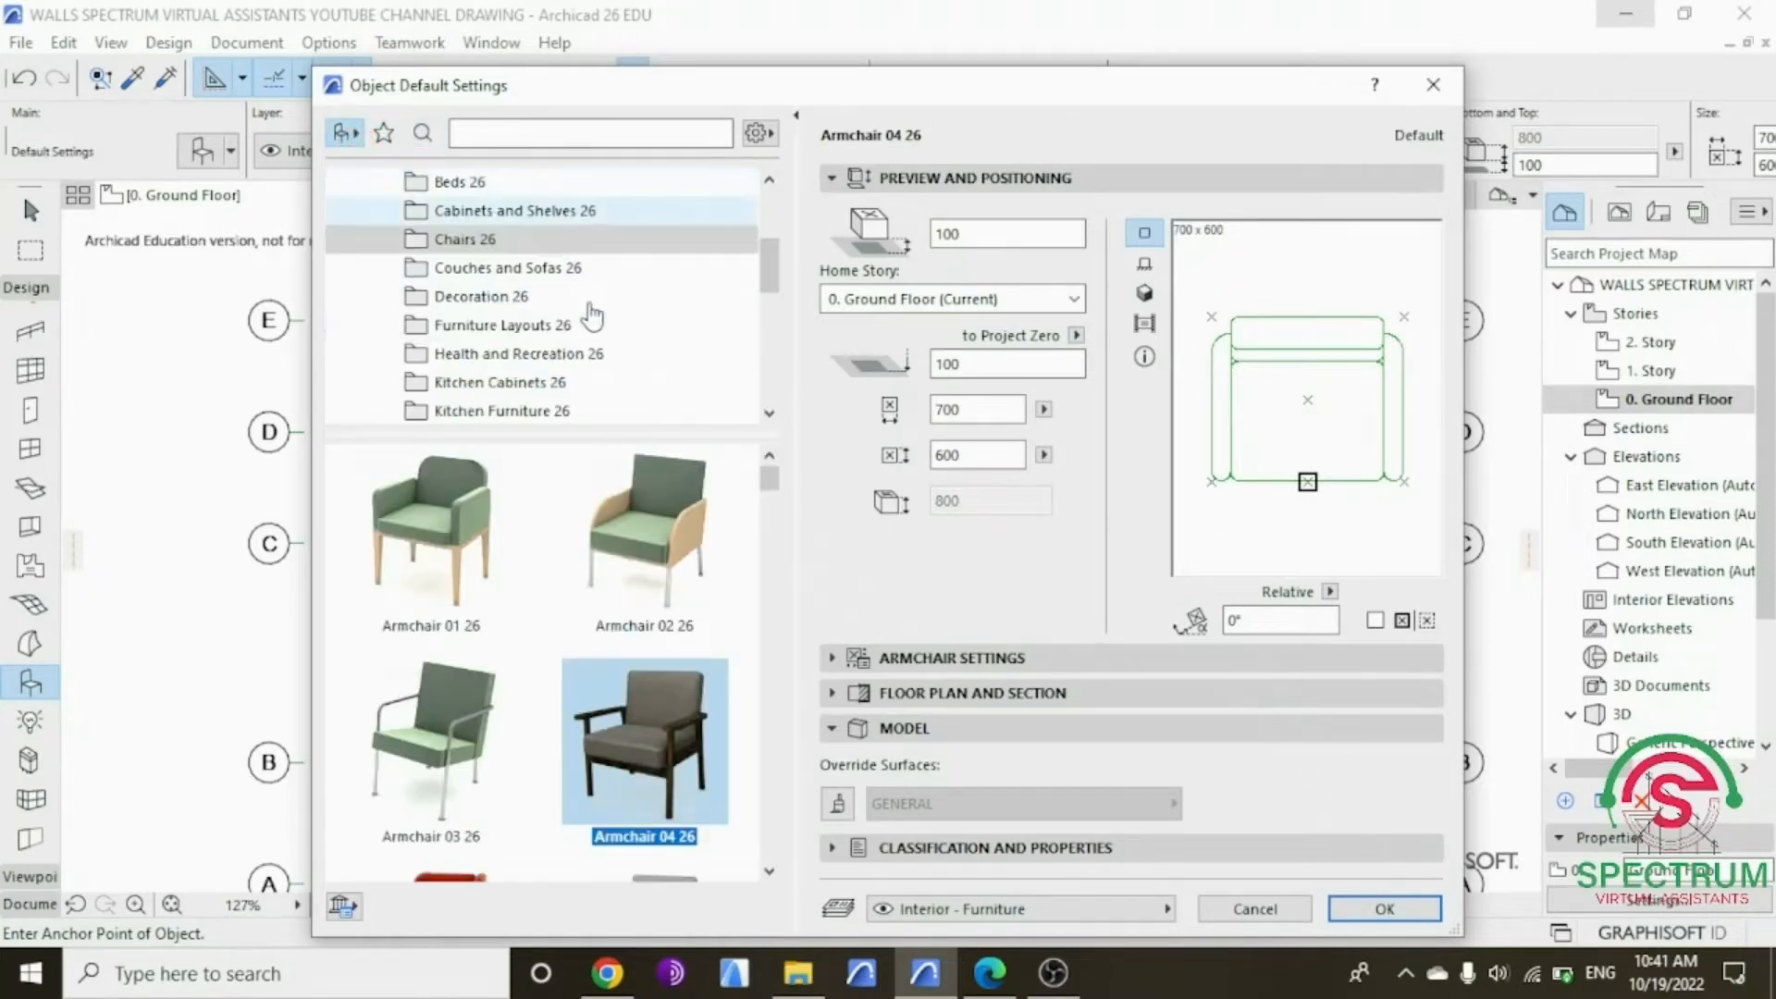
pyautogui.scroll(-1, 592, 319)
pyautogui.scroll(3, 583, 331)
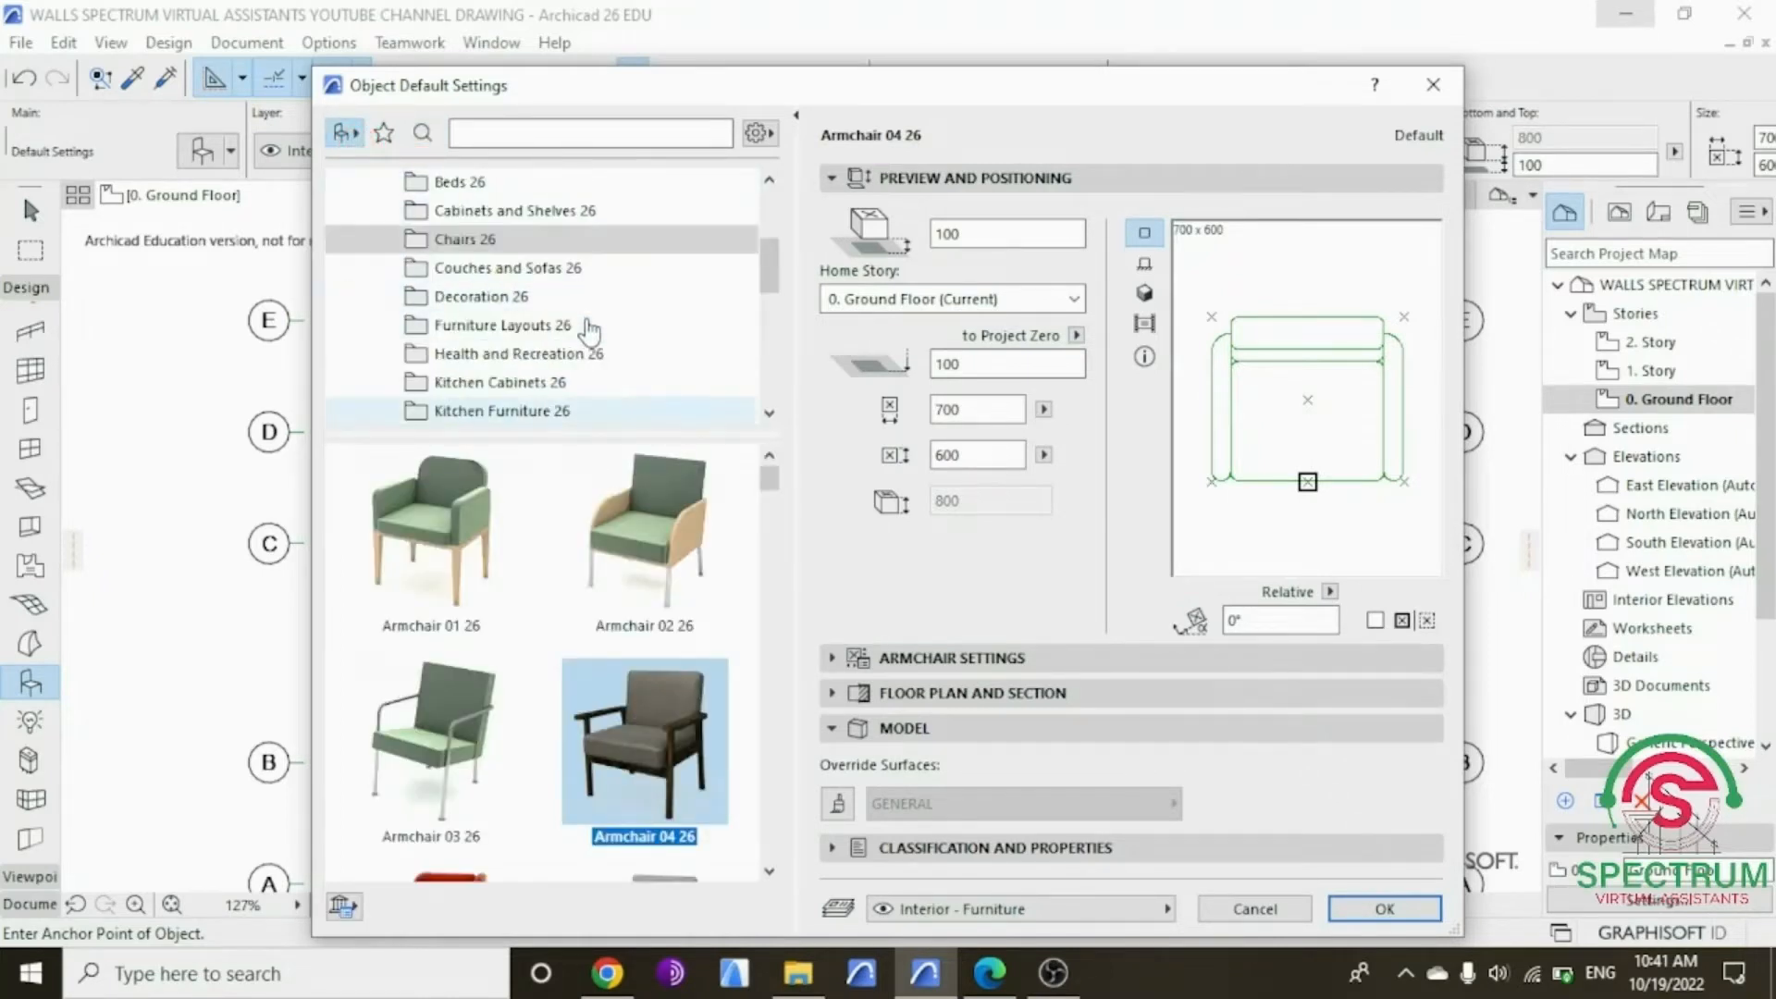
# Step: Search the object library for "sofa" and choose Sofa Bed L-Shape 26 as the object to place
pyautogui.click(480, 136)
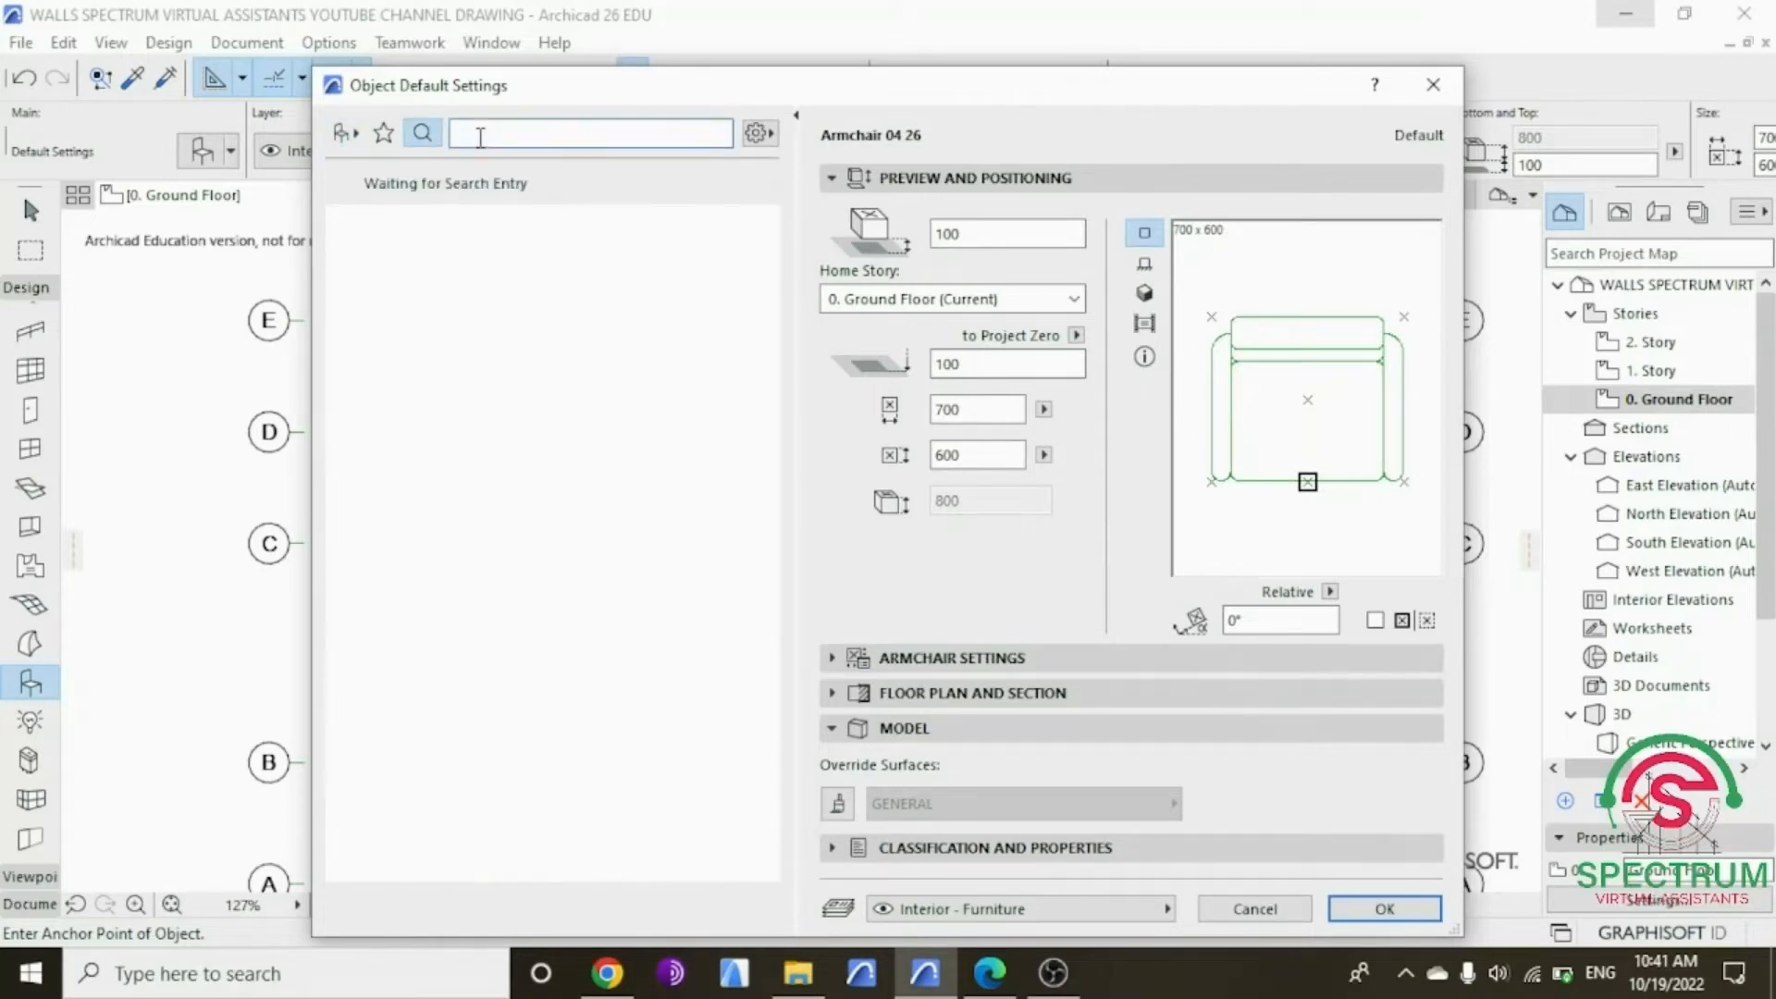
pyautogui.write('sofa')
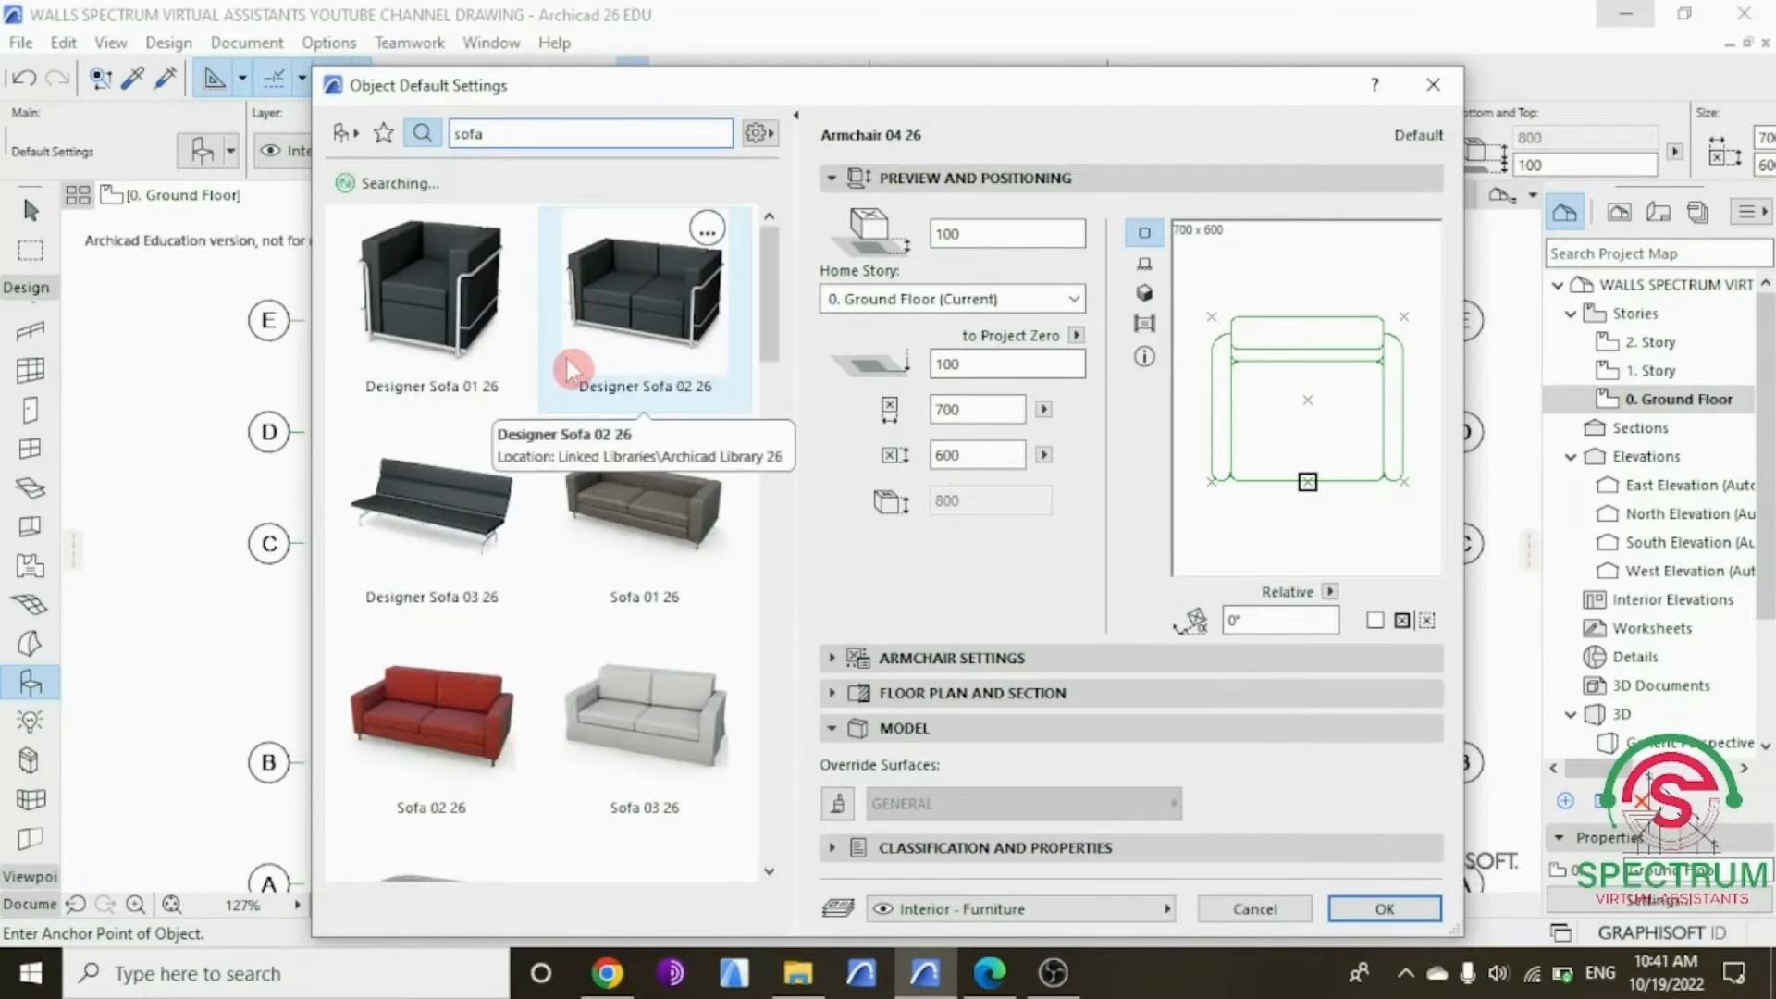
pyautogui.scroll(-4, 569, 370)
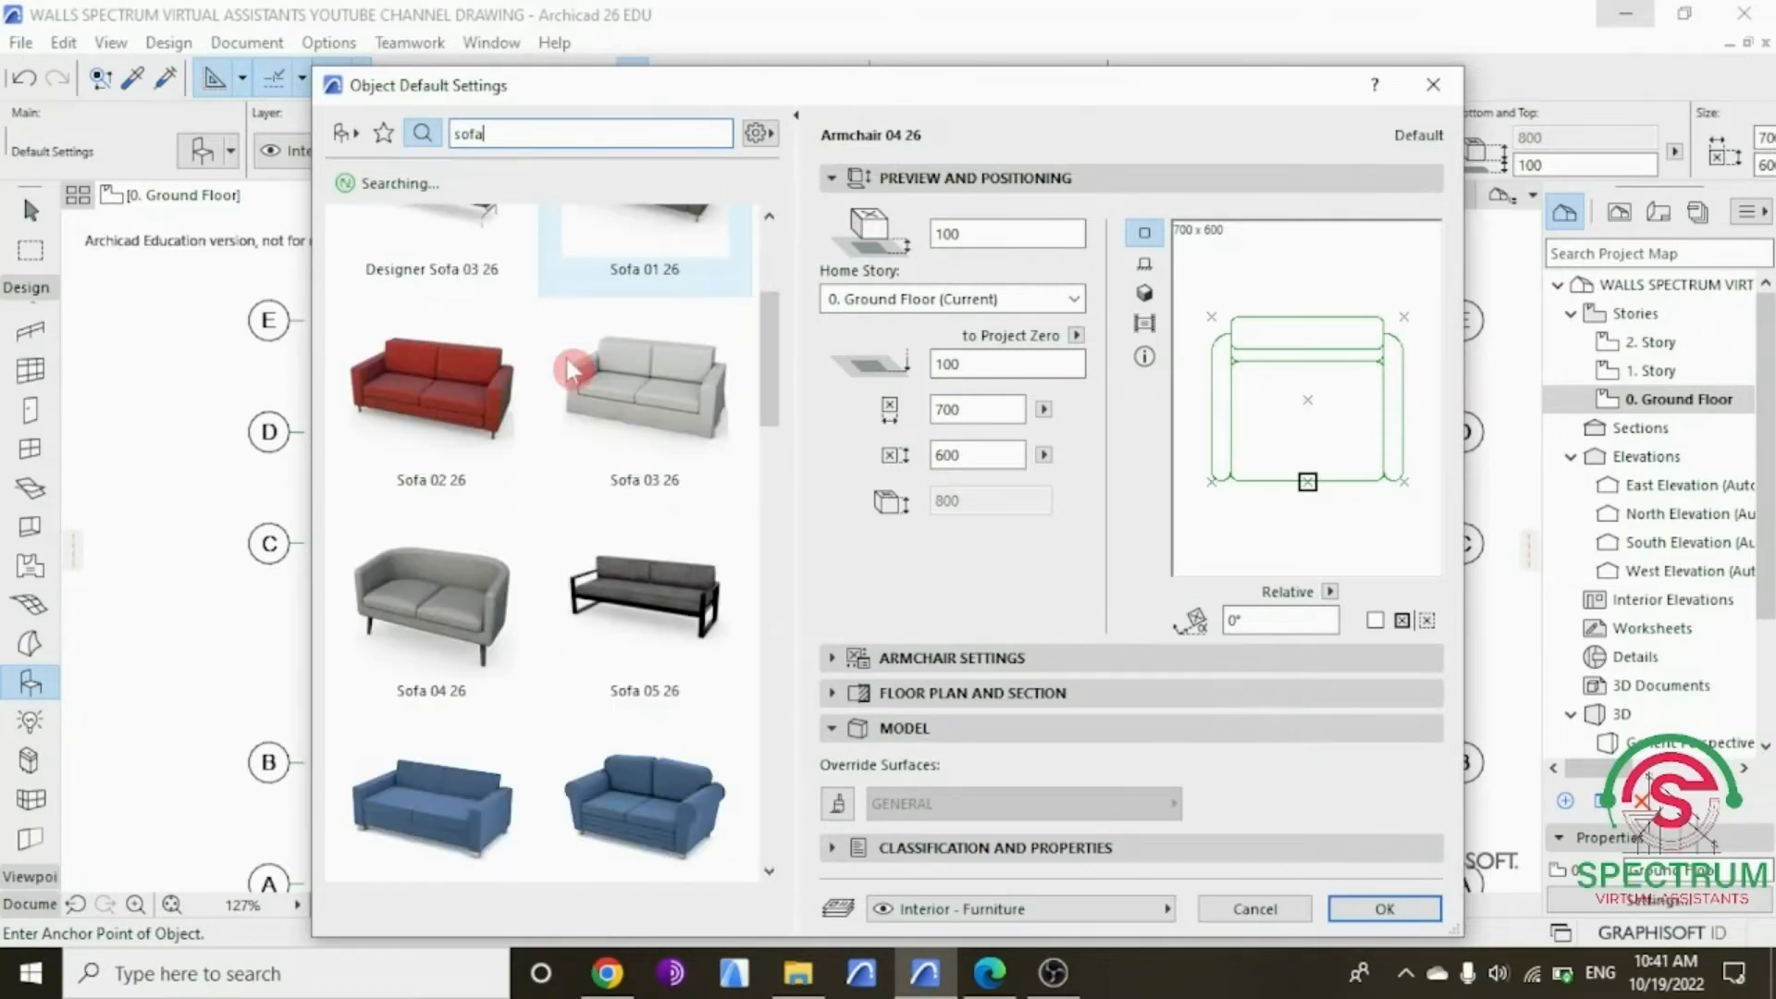
pyautogui.scroll(-3, 569, 370)
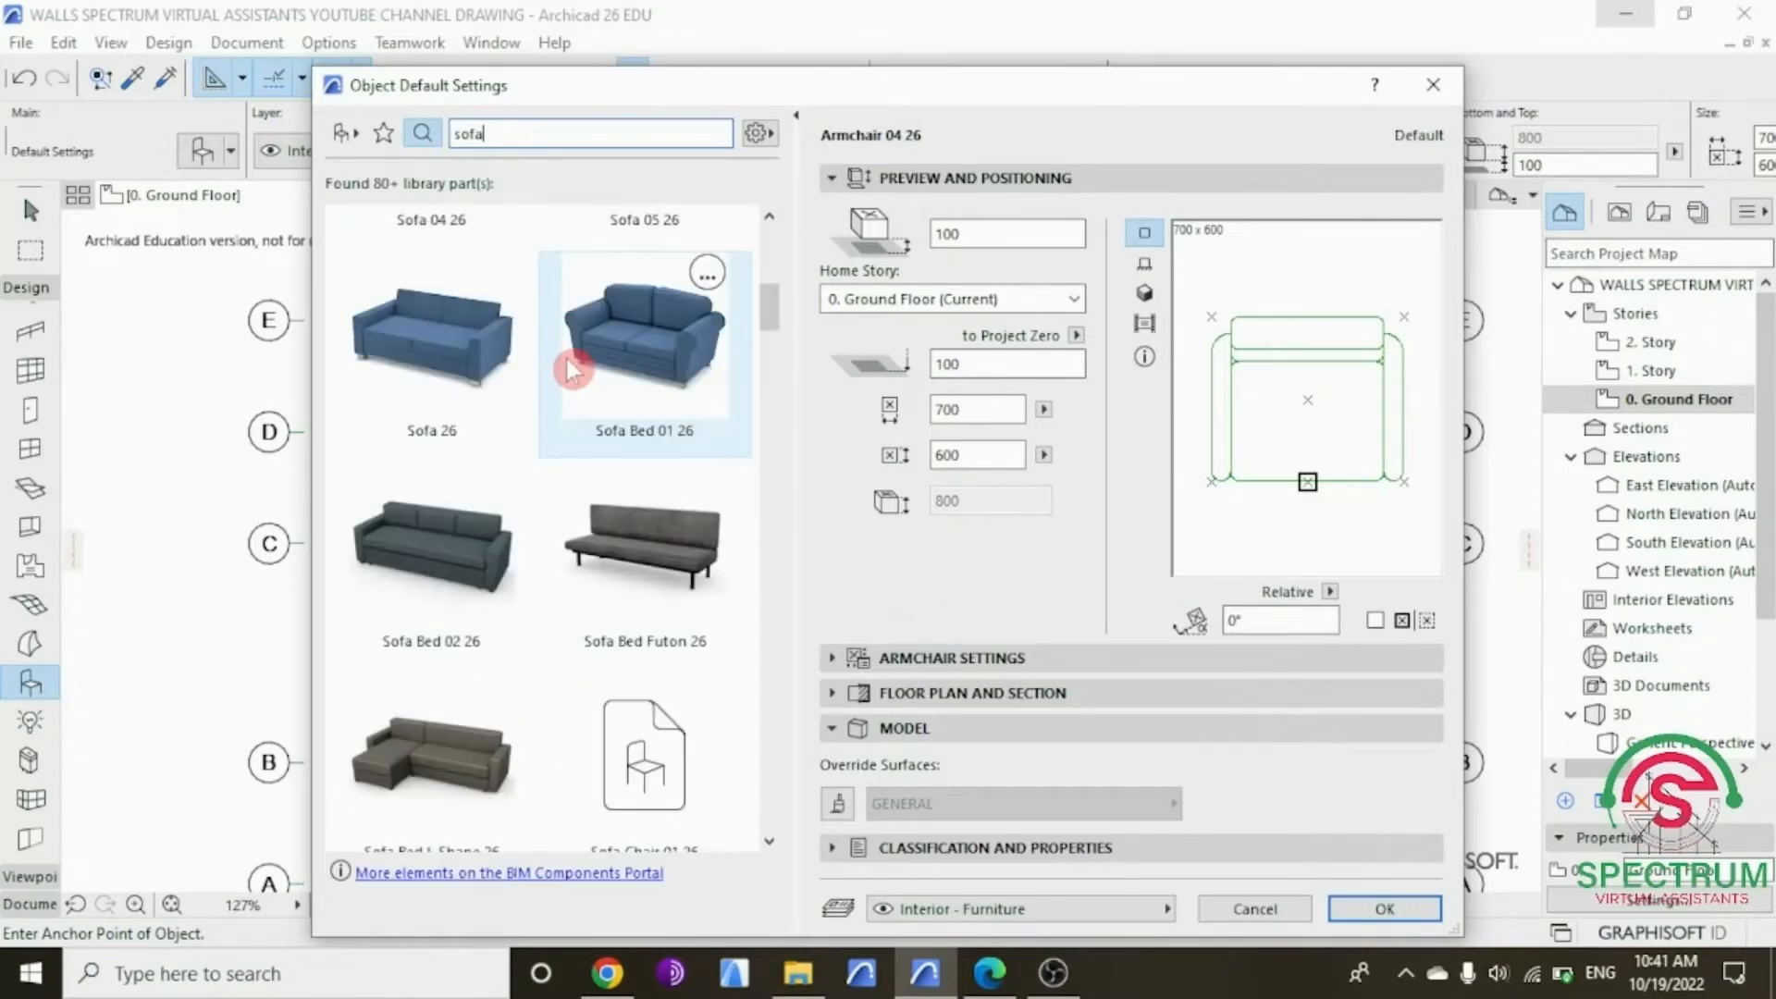
pyautogui.scroll(-3, 568, 370)
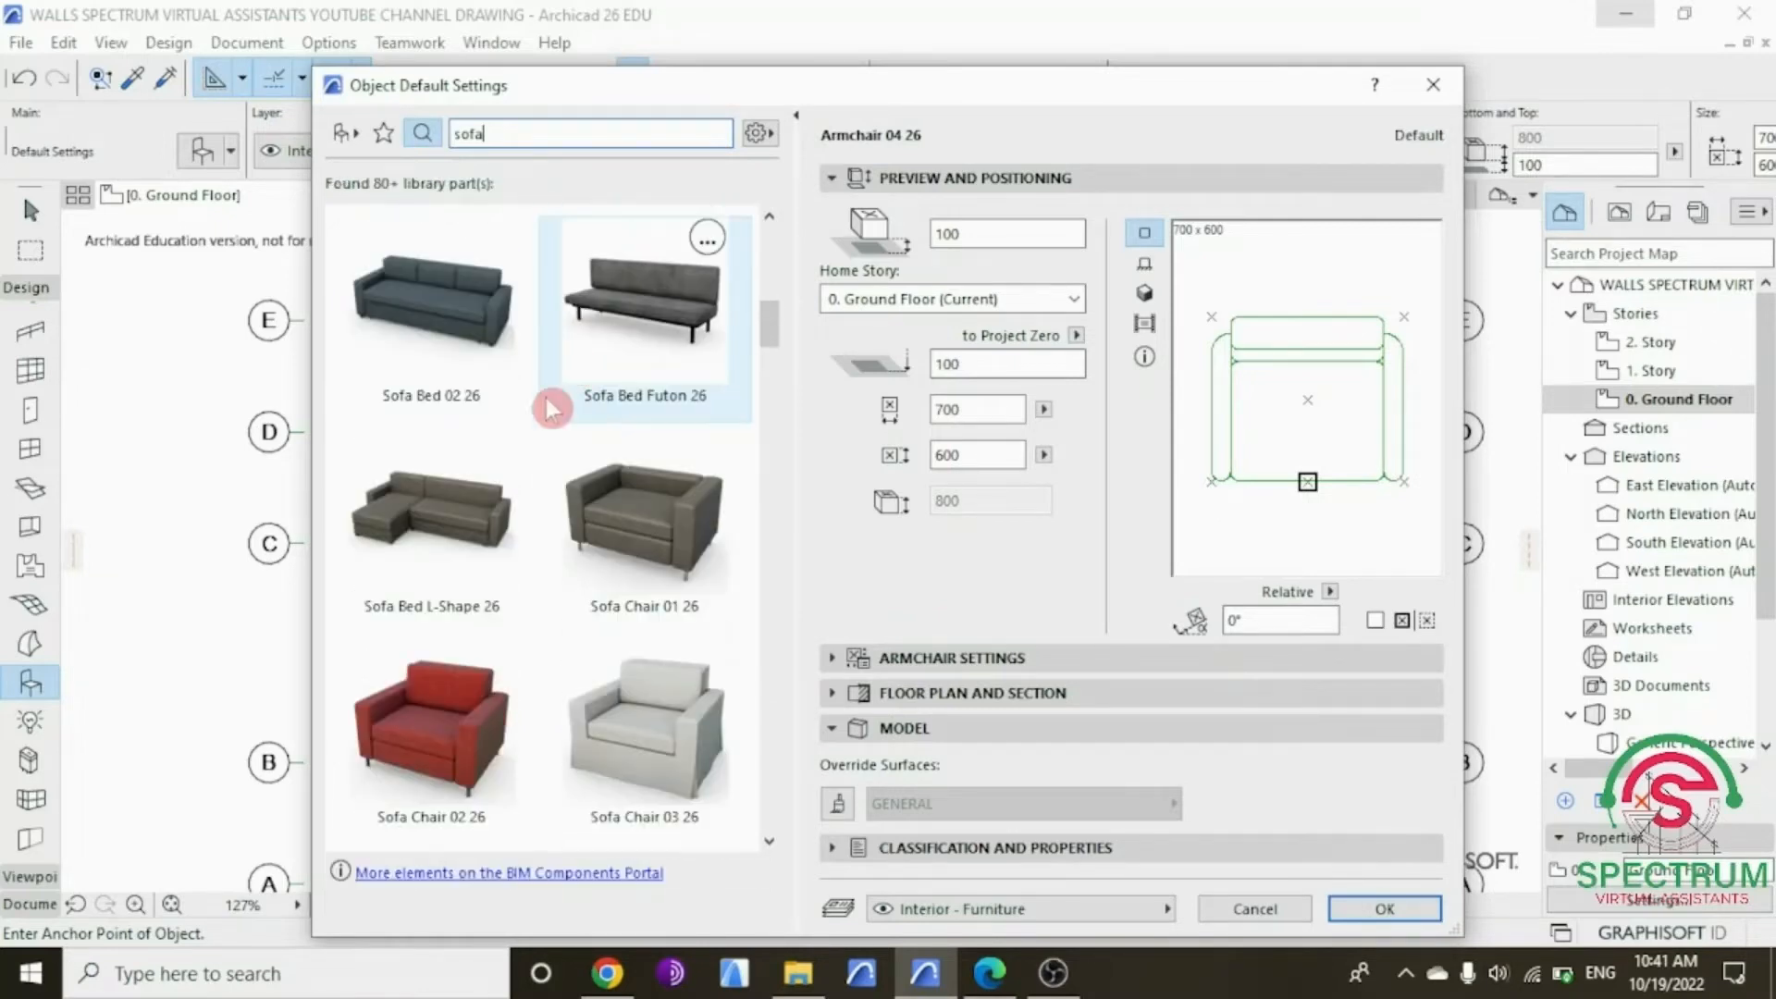
pyautogui.click(427, 507)
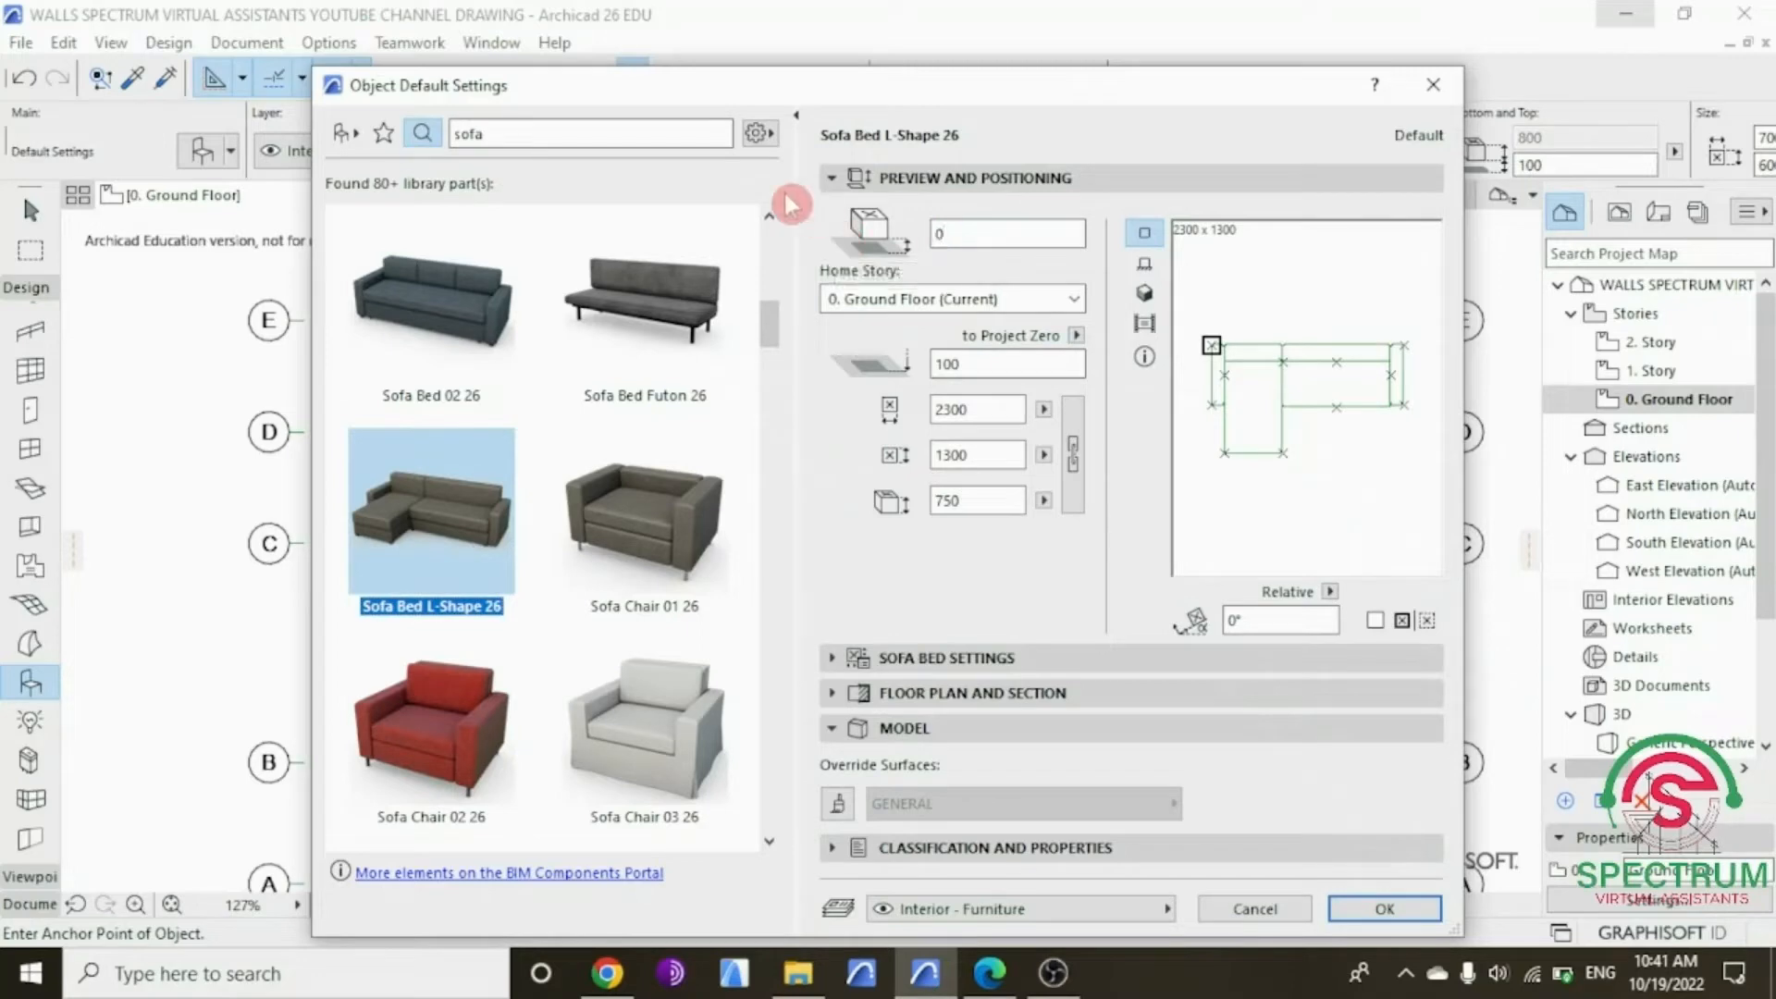
pyautogui.click(1382, 928)
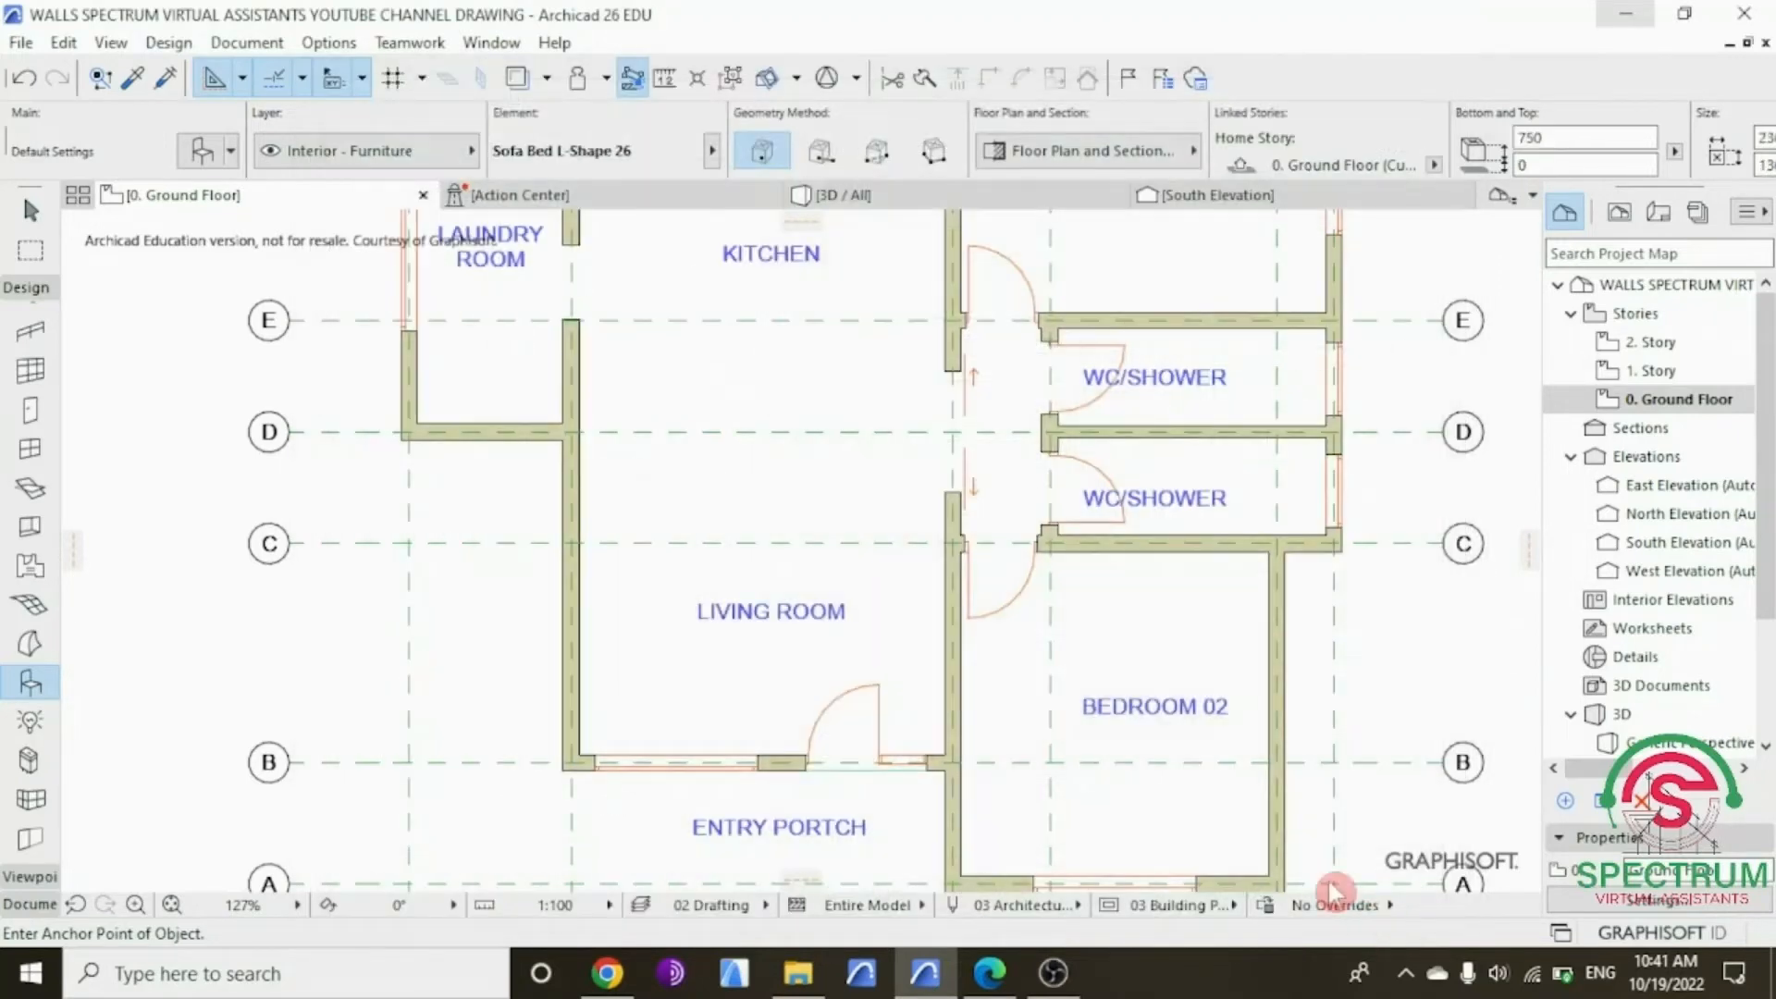
# Step: Place the L-shaped sofa in the living room and rotate it 90° clockwise so its back faces east
pyautogui.scroll(3, 727, 585)
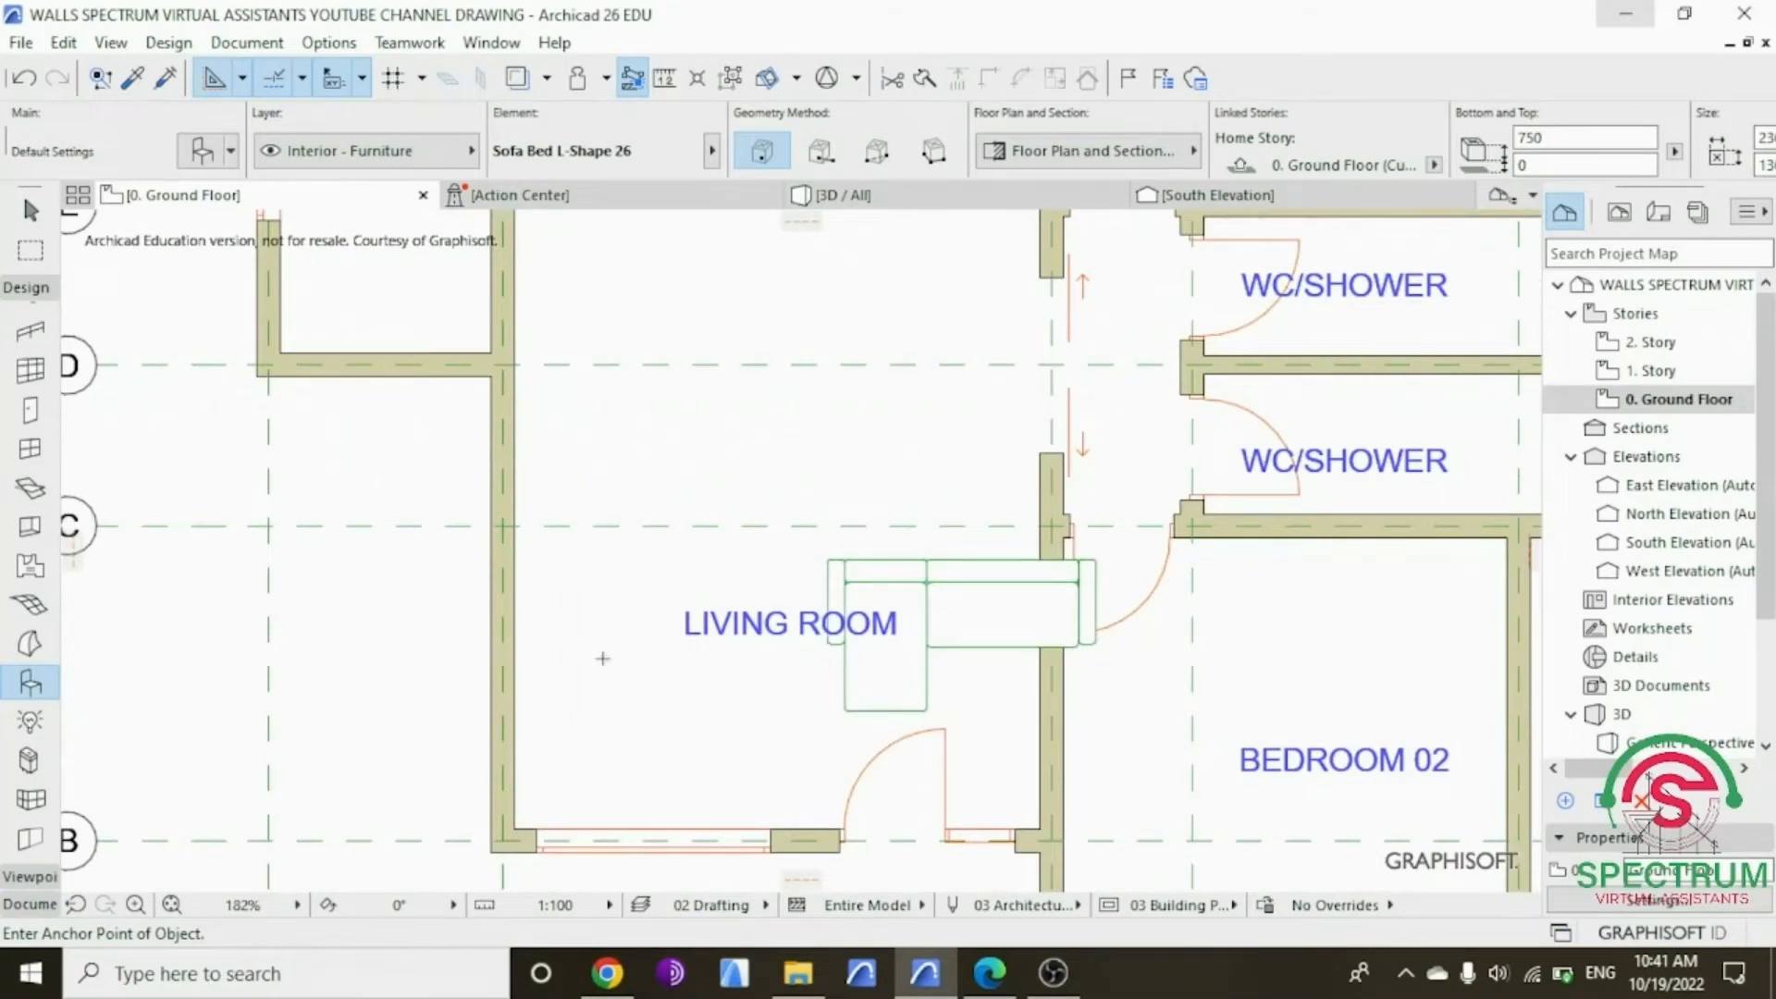
pyautogui.press('Escape')
pyautogui.click(955, 632)
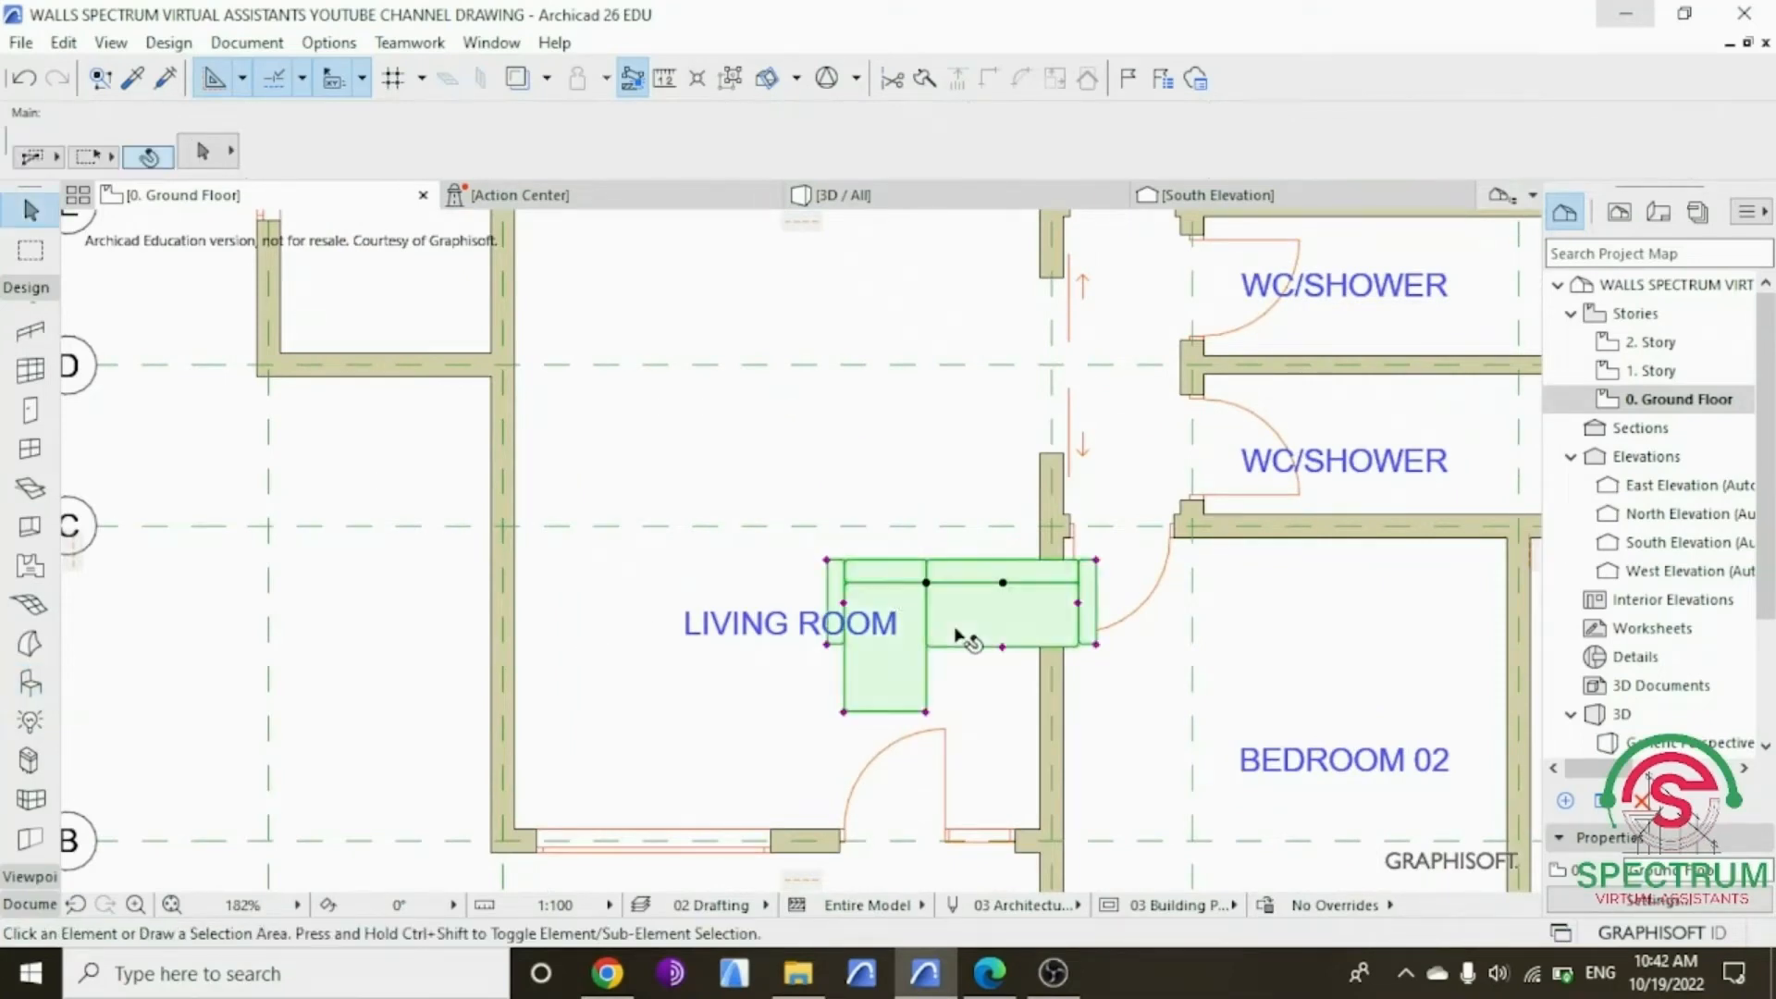
pyautogui.rightClick(225, 481)
pyautogui.moveTo(333, 574)
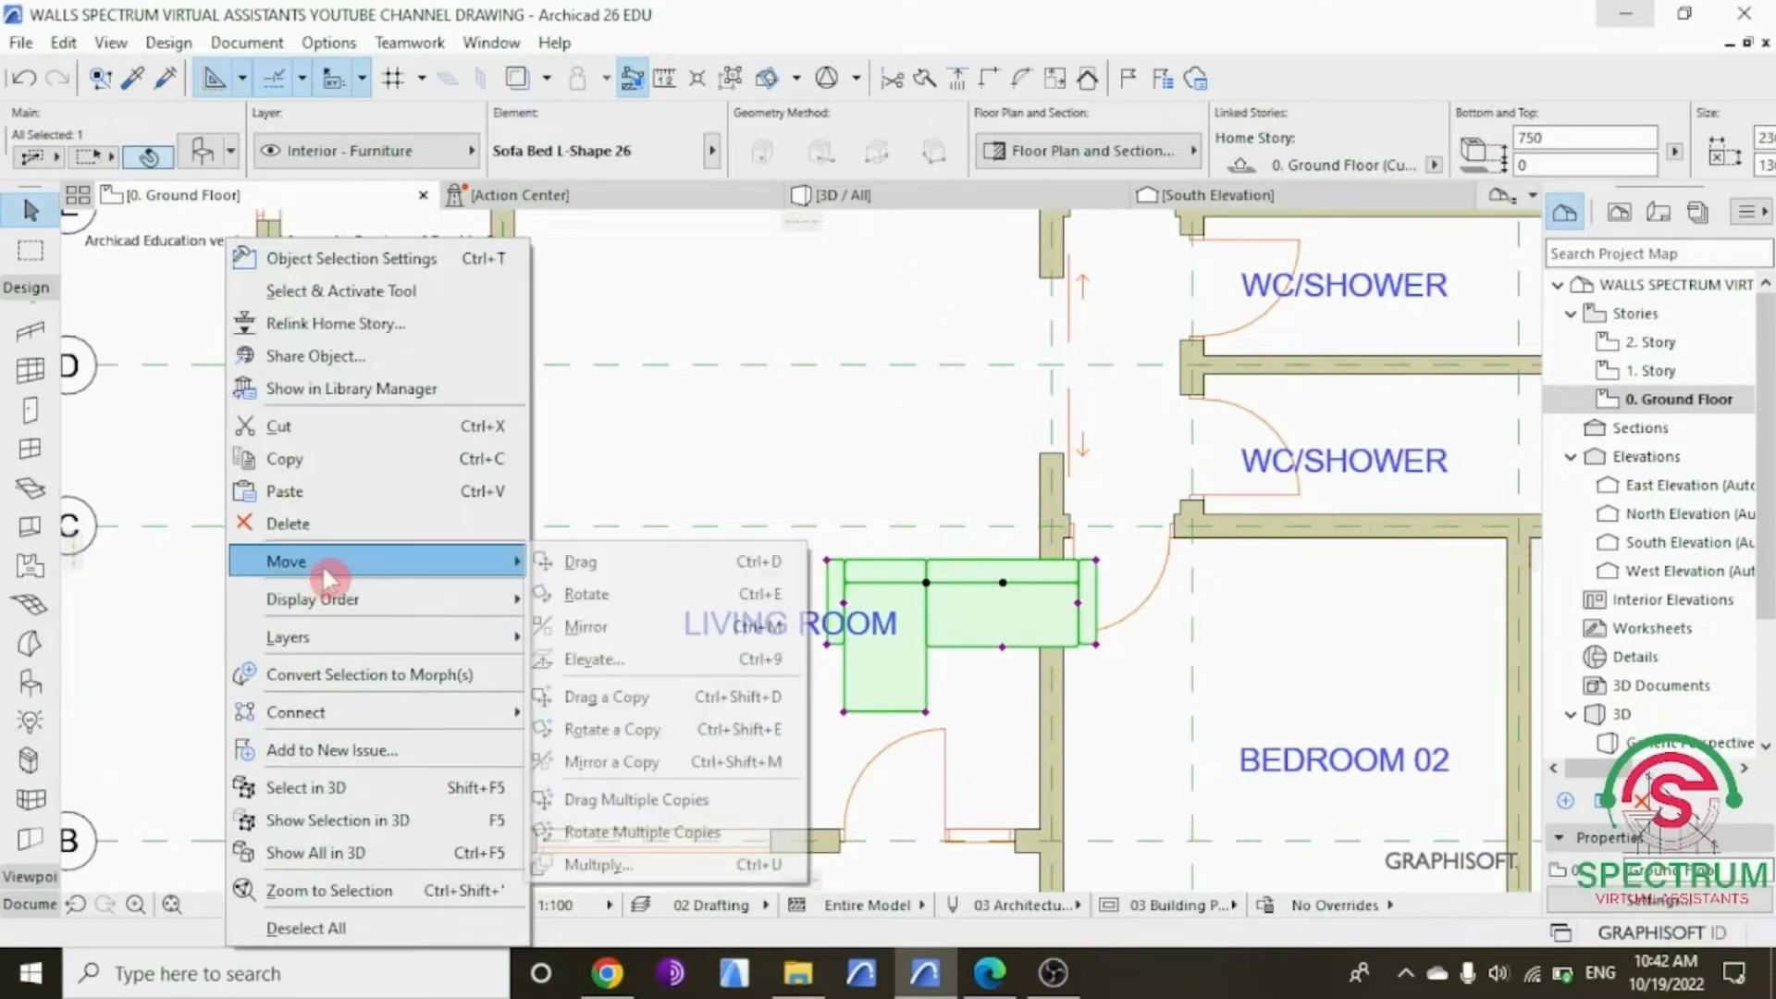
pyautogui.click(610, 591)
pyautogui.click(841, 580)
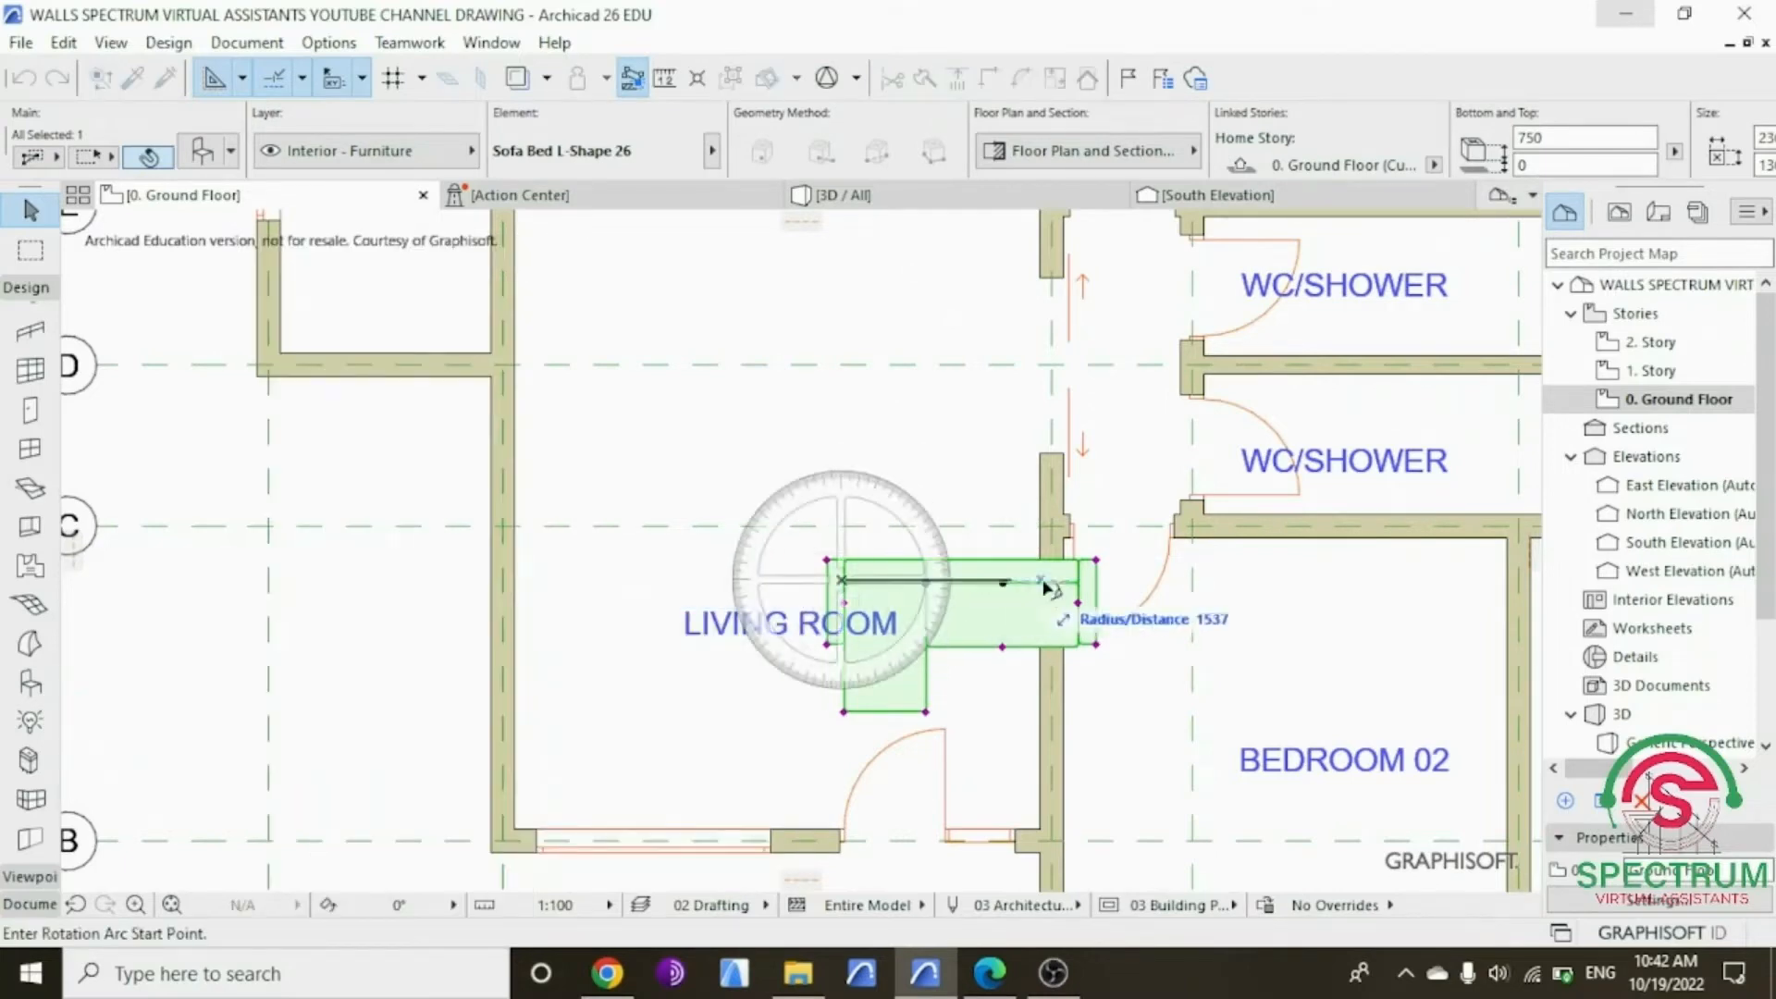
pyautogui.click(1094, 580)
pyautogui.click(825, 814)
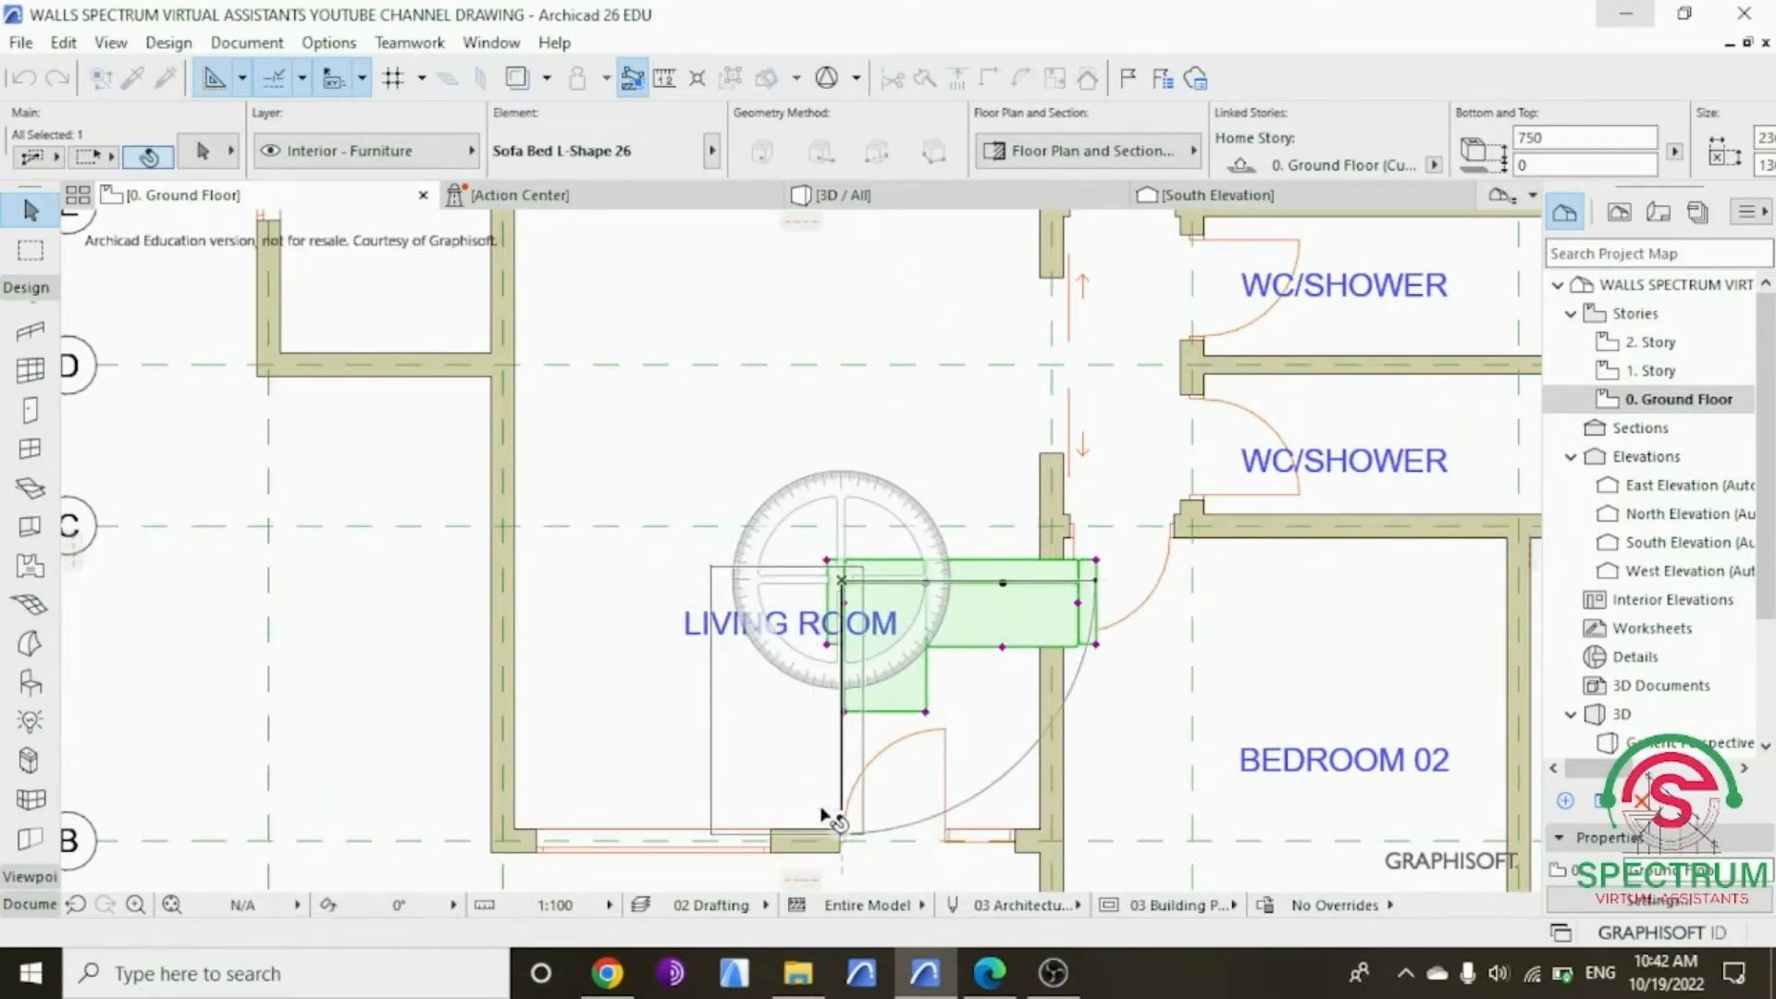
# Step: Move the sofa north, clear of the entrance wall, and move the LIVING ROOM label up beside grid line D
pyautogui.rightClick(335, 587)
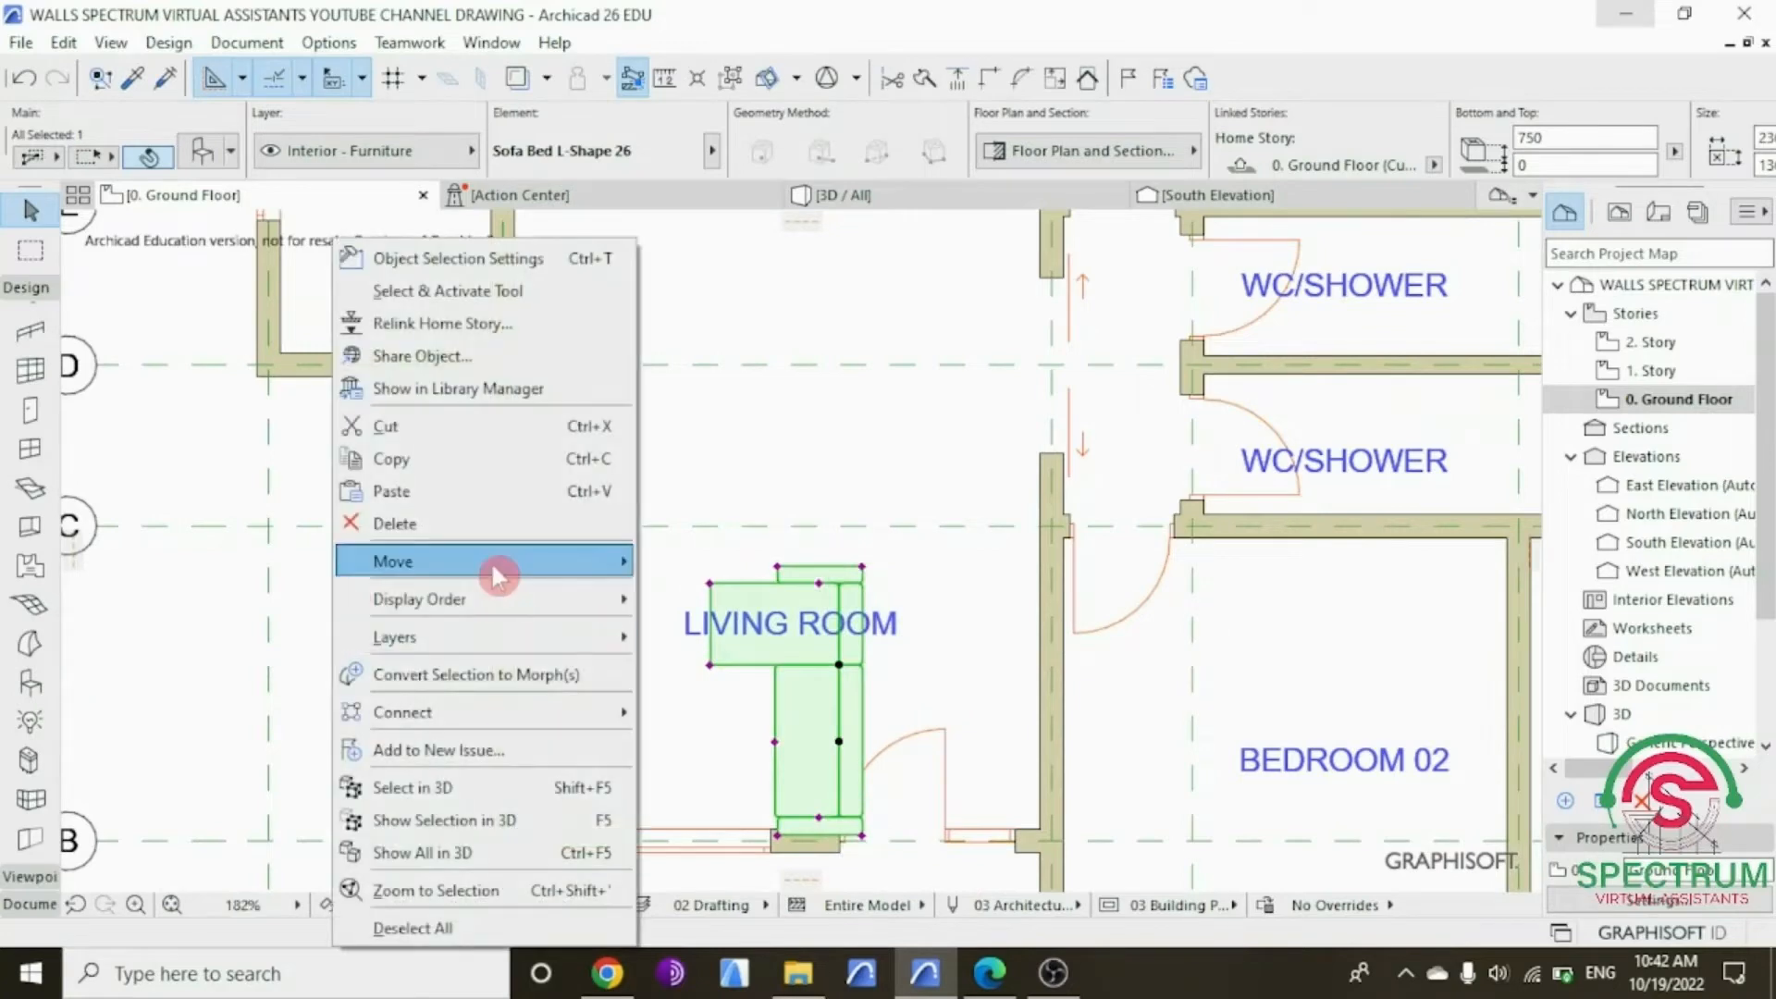
pyautogui.moveTo(499, 564)
pyautogui.click(772, 561)
pyautogui.click(814, 763)
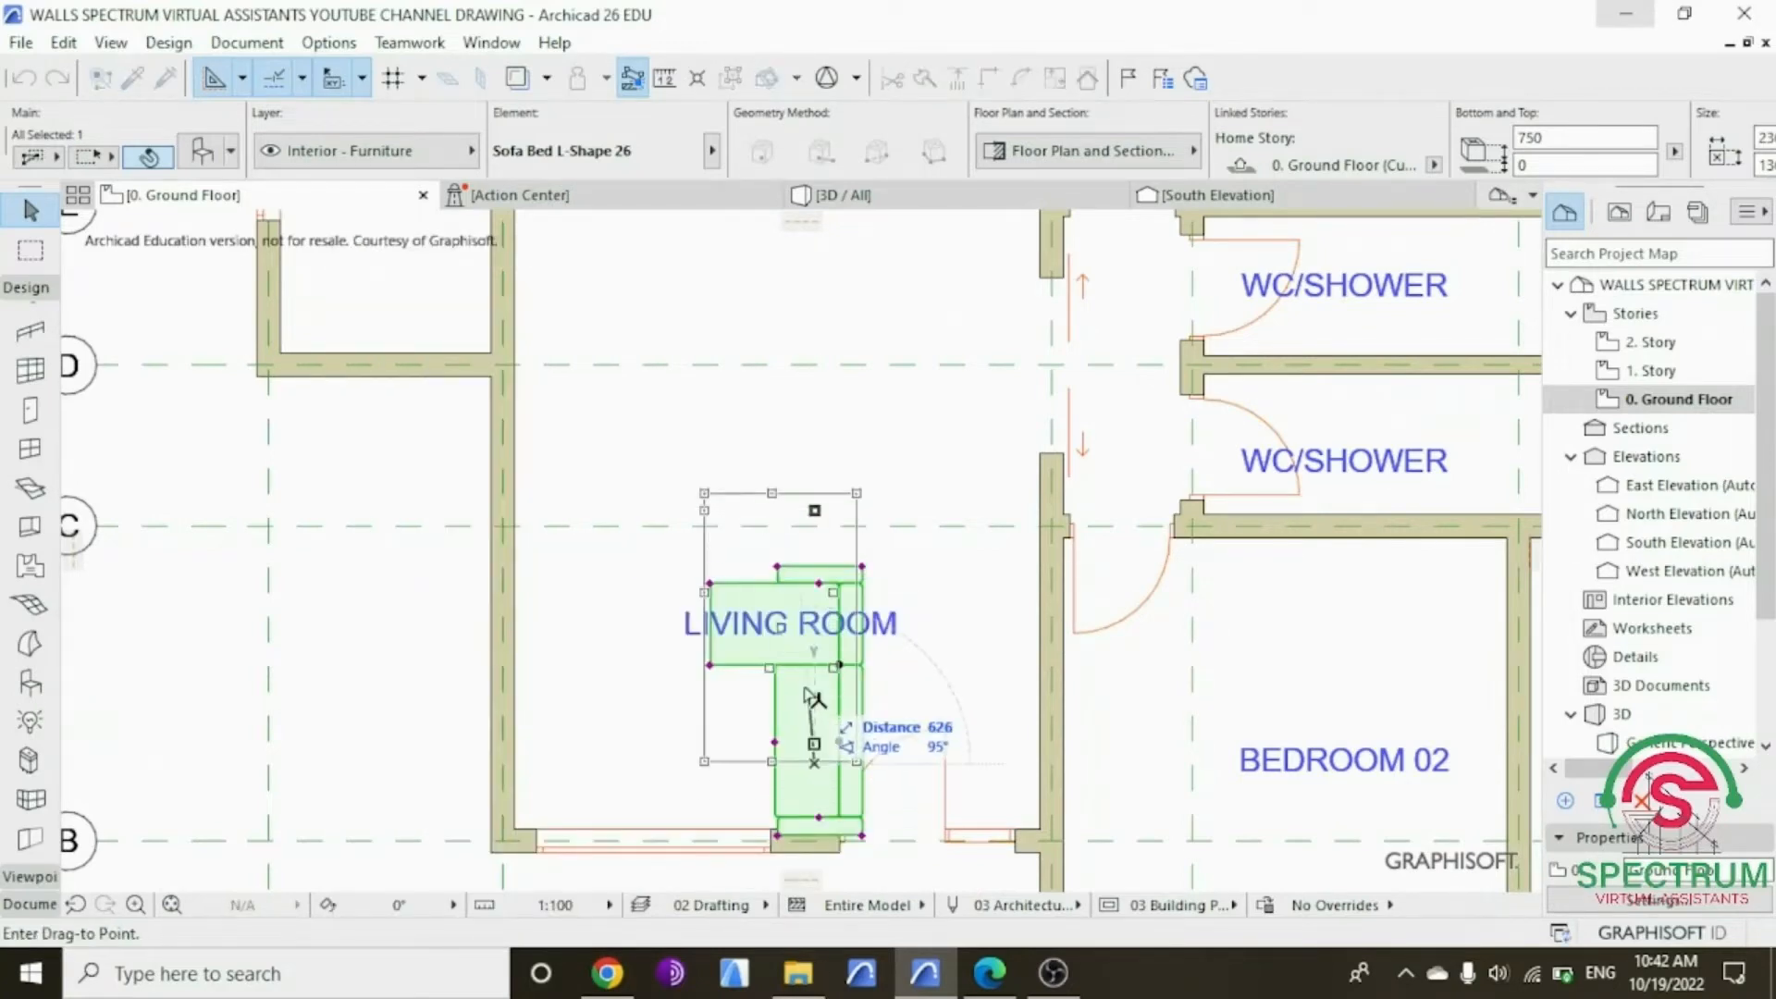
pyautogui.click(809, 661)
pyautogui.moveTo(887, 619); pyautogui.dragTo(899, 328)
# Step: Move the sofa slightly west so its back lines up with the wall pier beside the entrance door
pyautogui.click(821, 504)
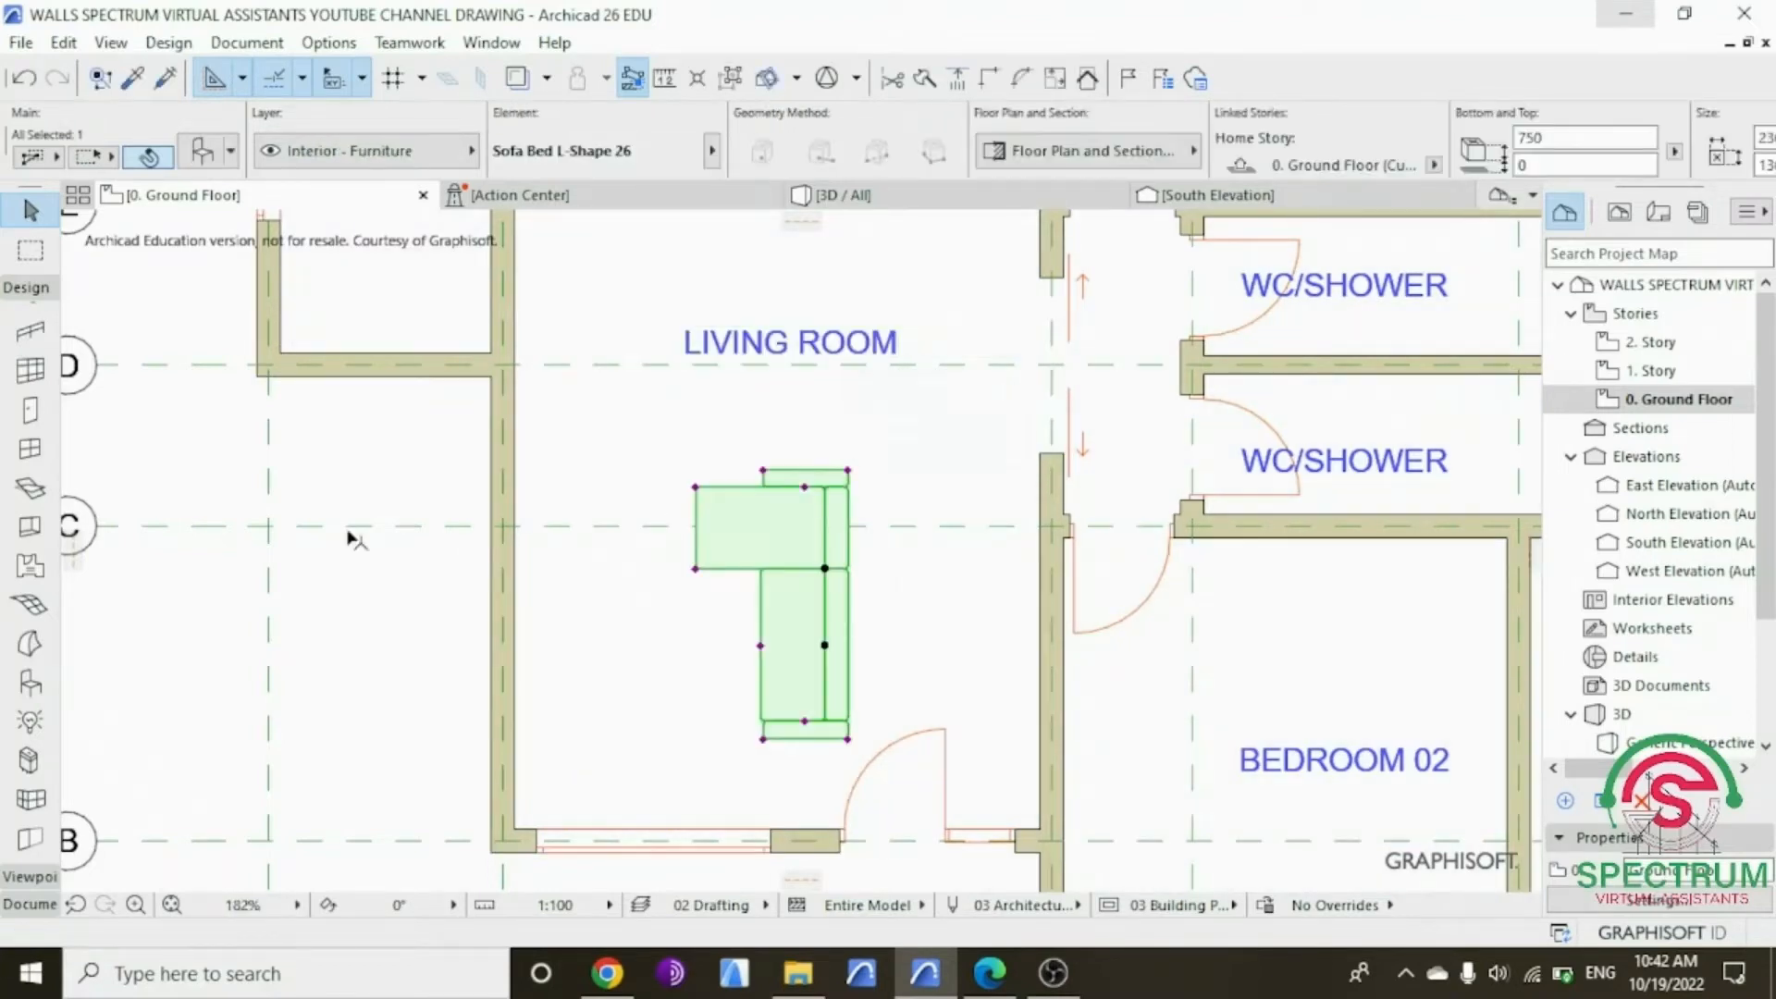
pyautogui.rightClick(350, 535)
pyautogui.moveTo(441, 571)
pyautogui.click(708, 562)
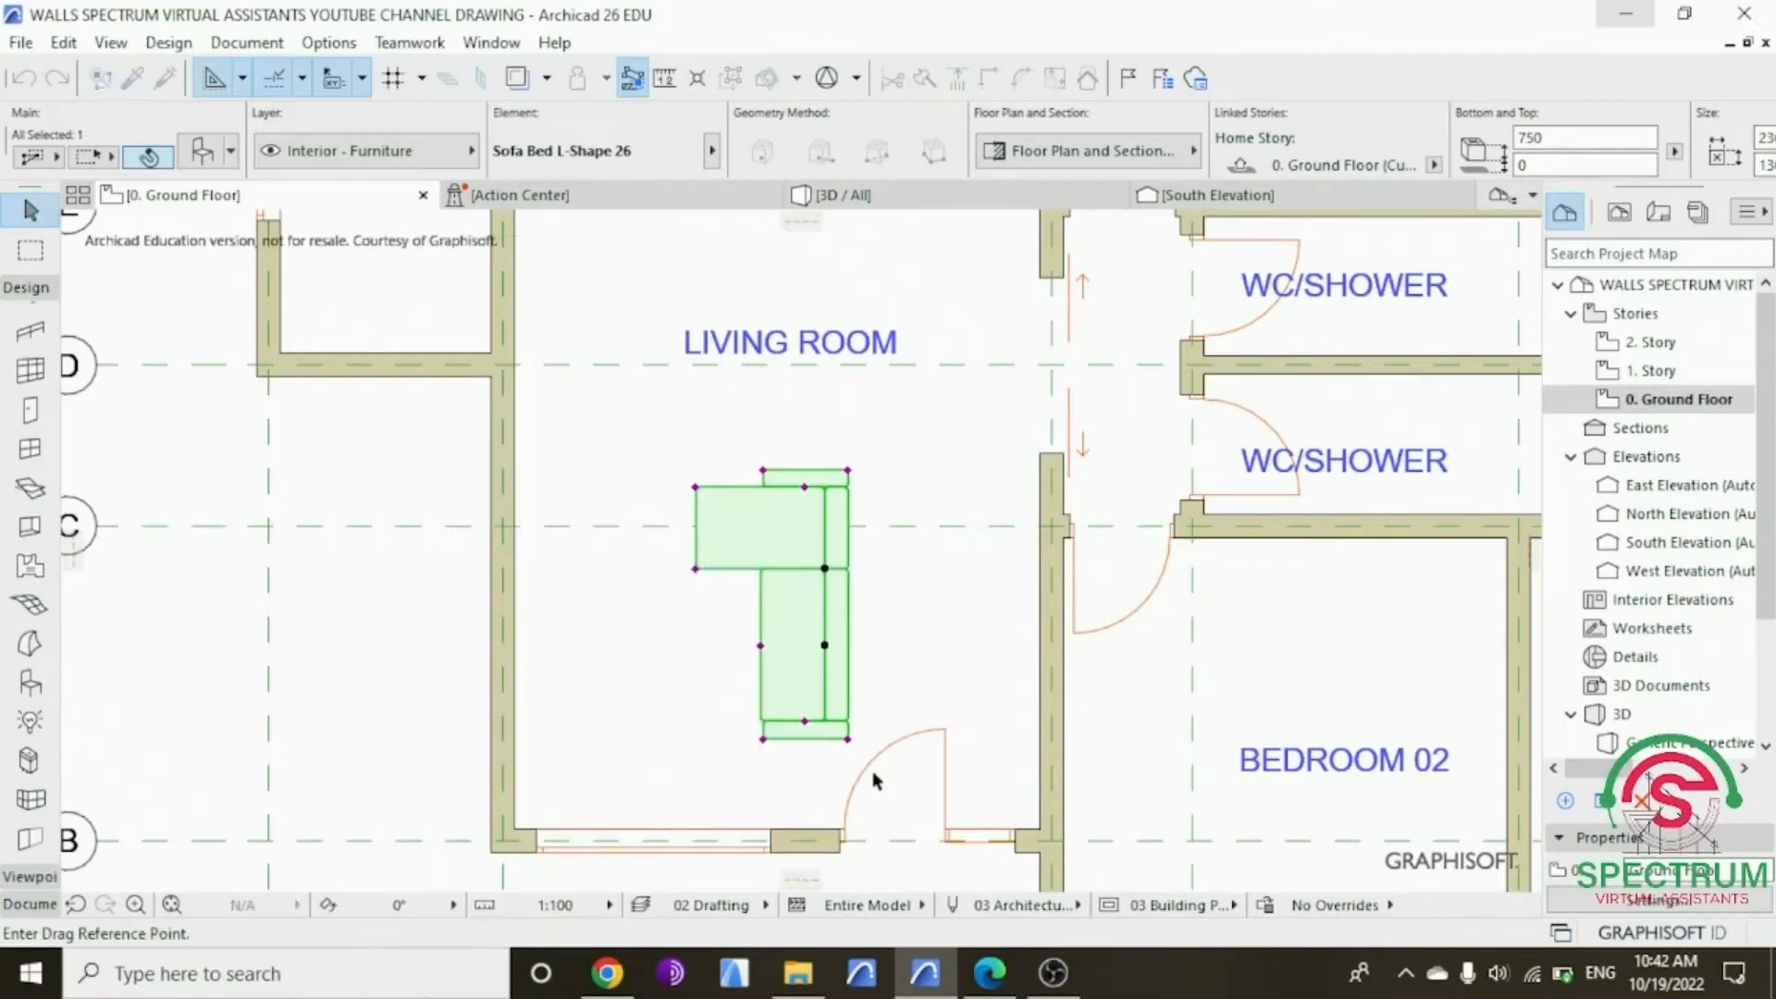
pyautogui.click(848, 740)
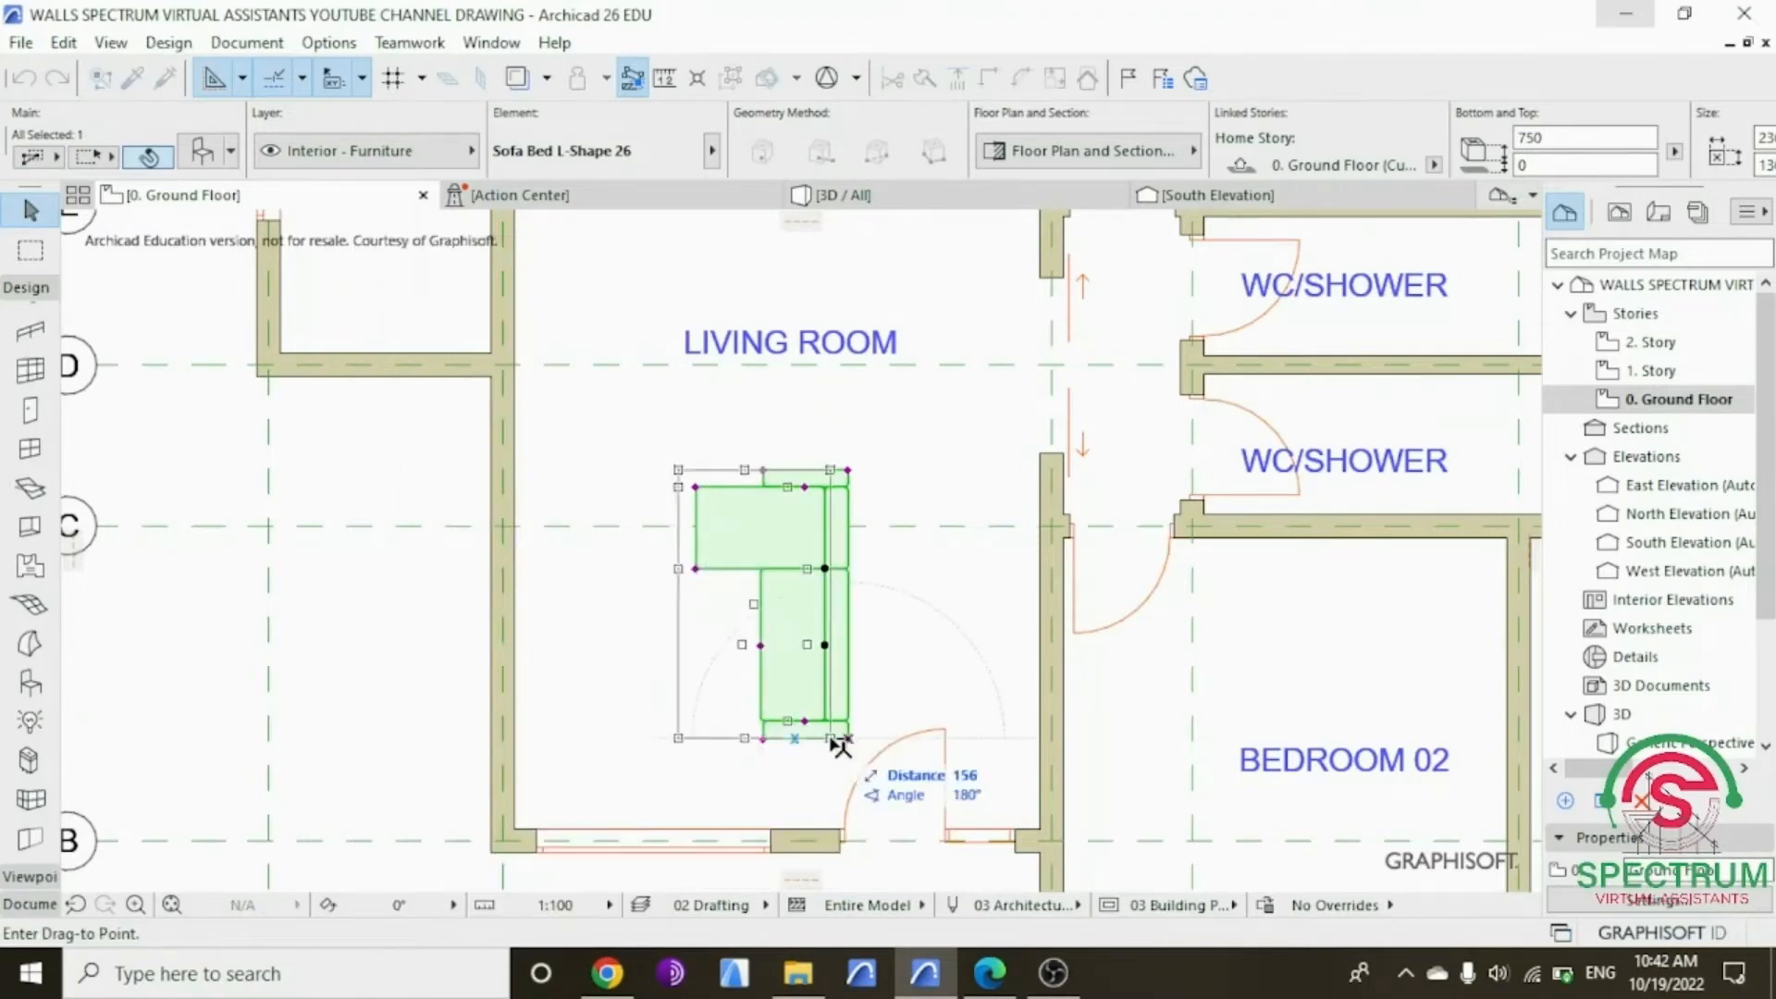
pyautogui.click(815, 838)
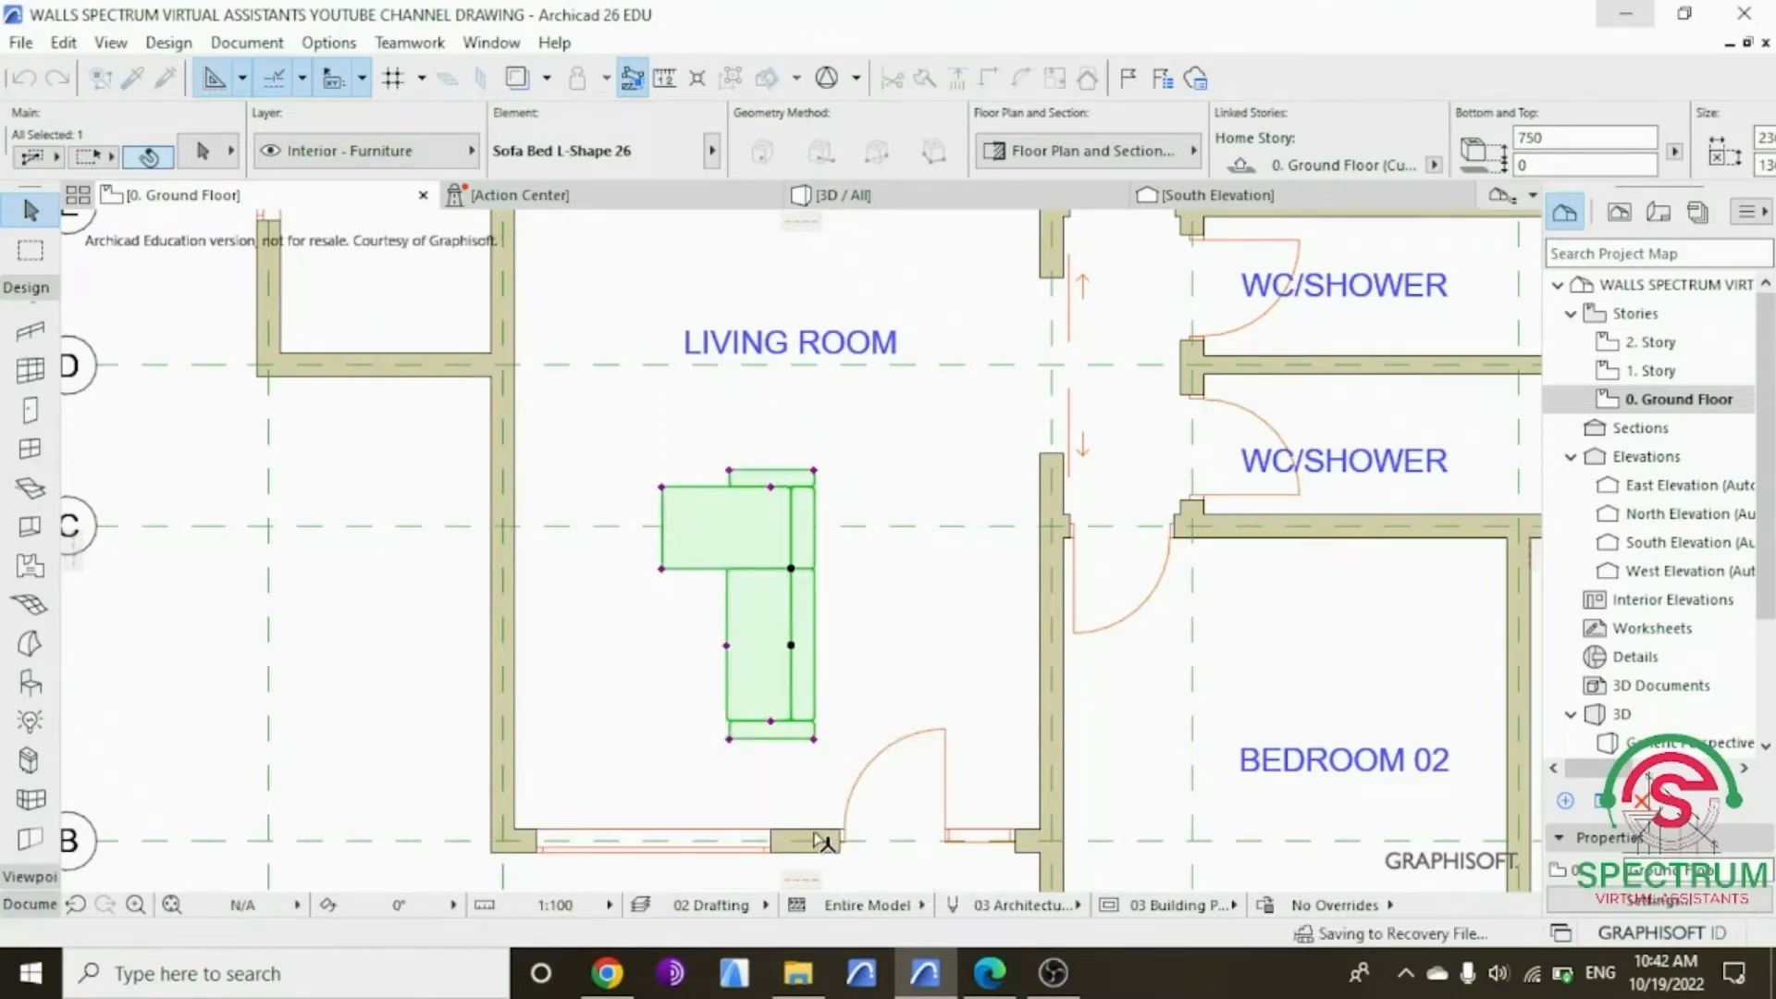
pyautogui.click(338, 646)
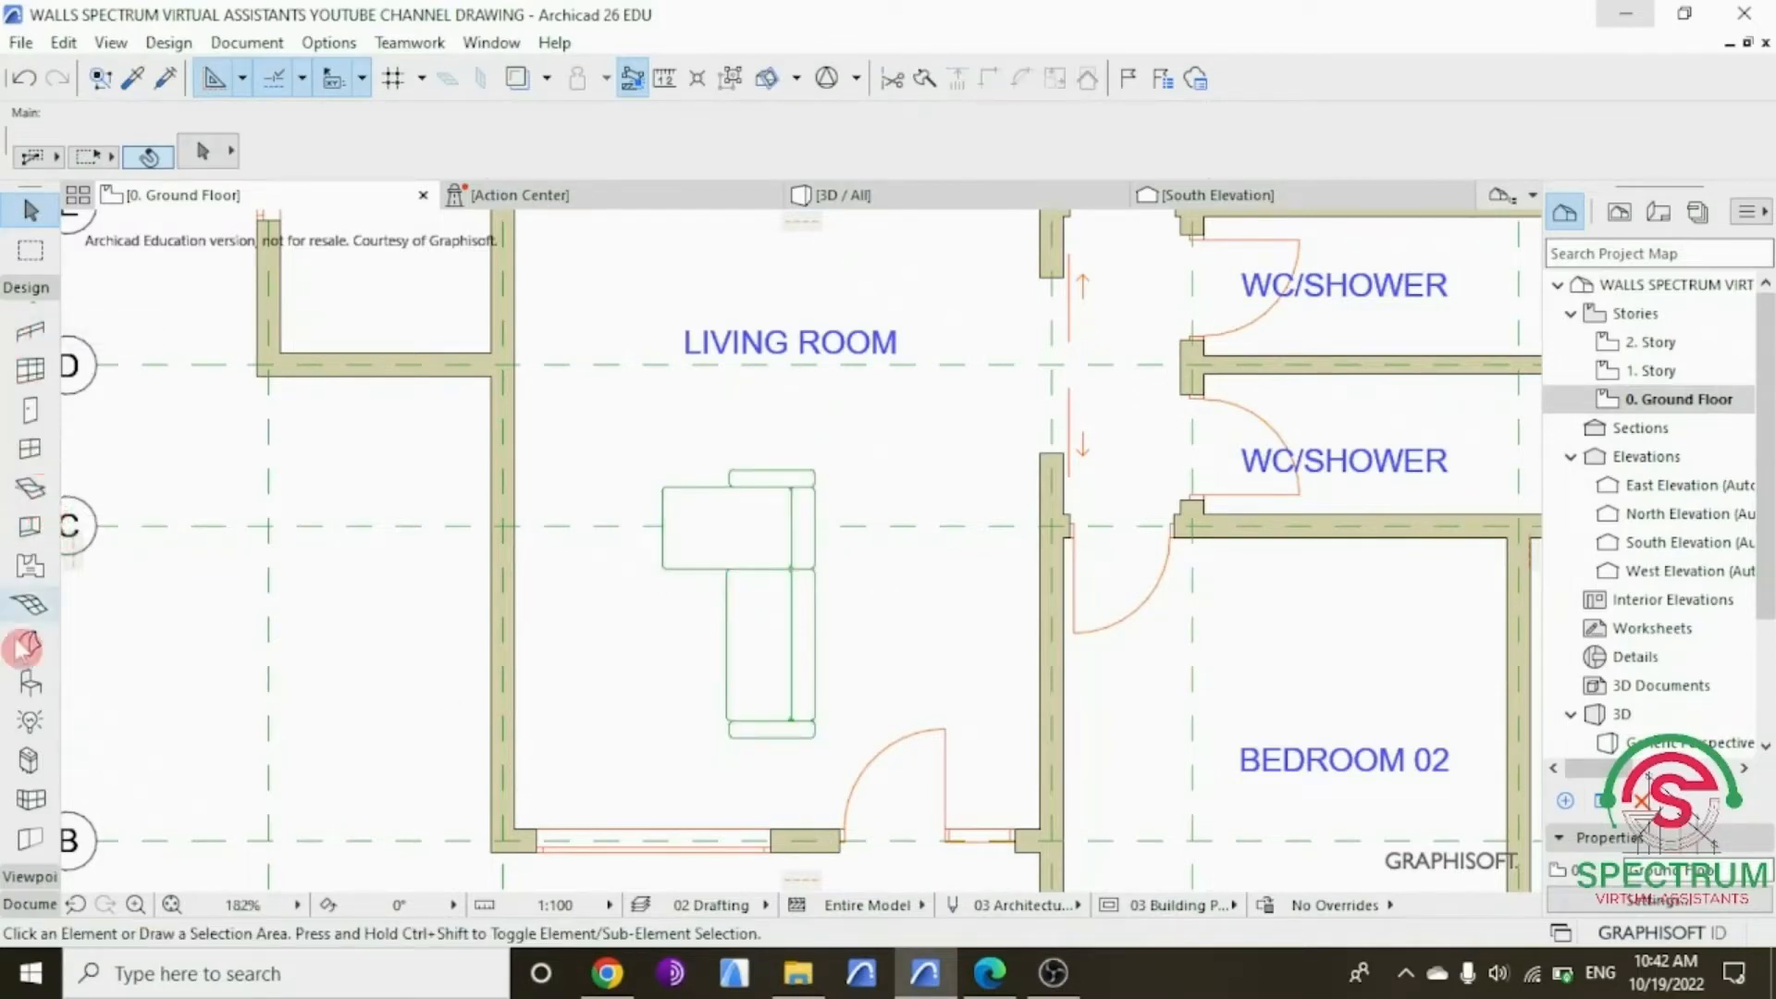
# Step: Search the object library for "tv" and choose TV Stand Mounted 26 as the object to place
pyautogui.click(31, 685)
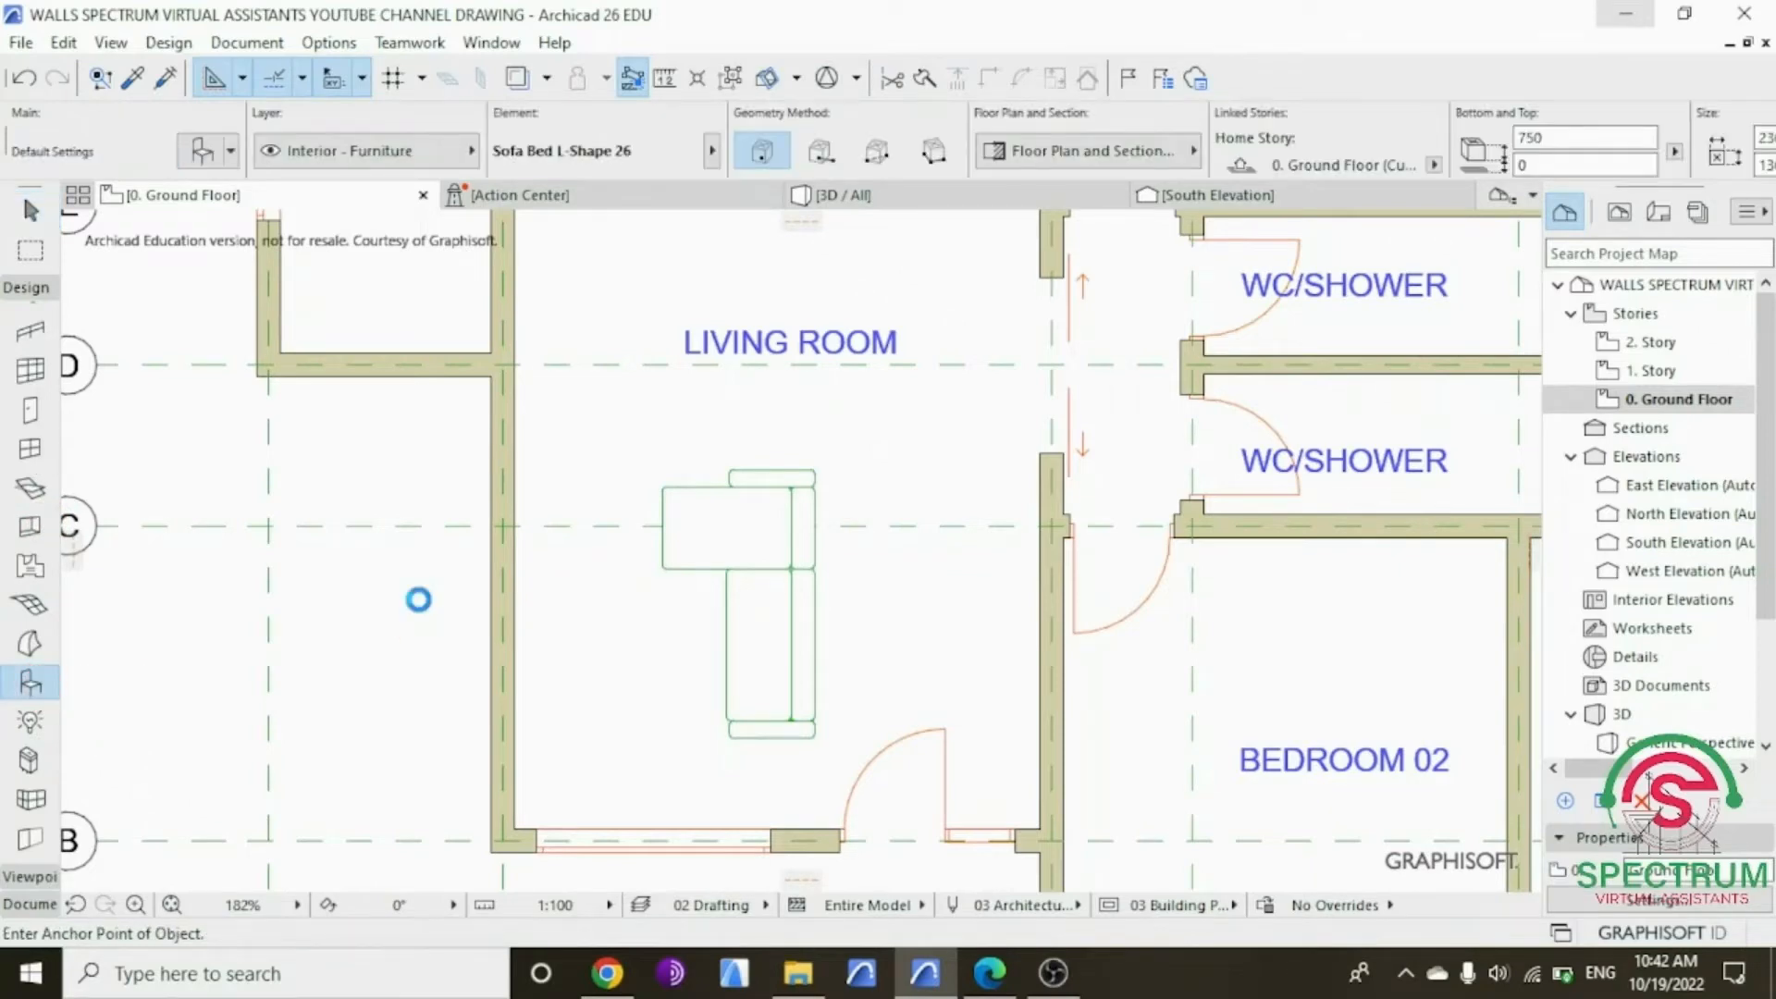
pyautogui.hotkey('ctrl', 't')
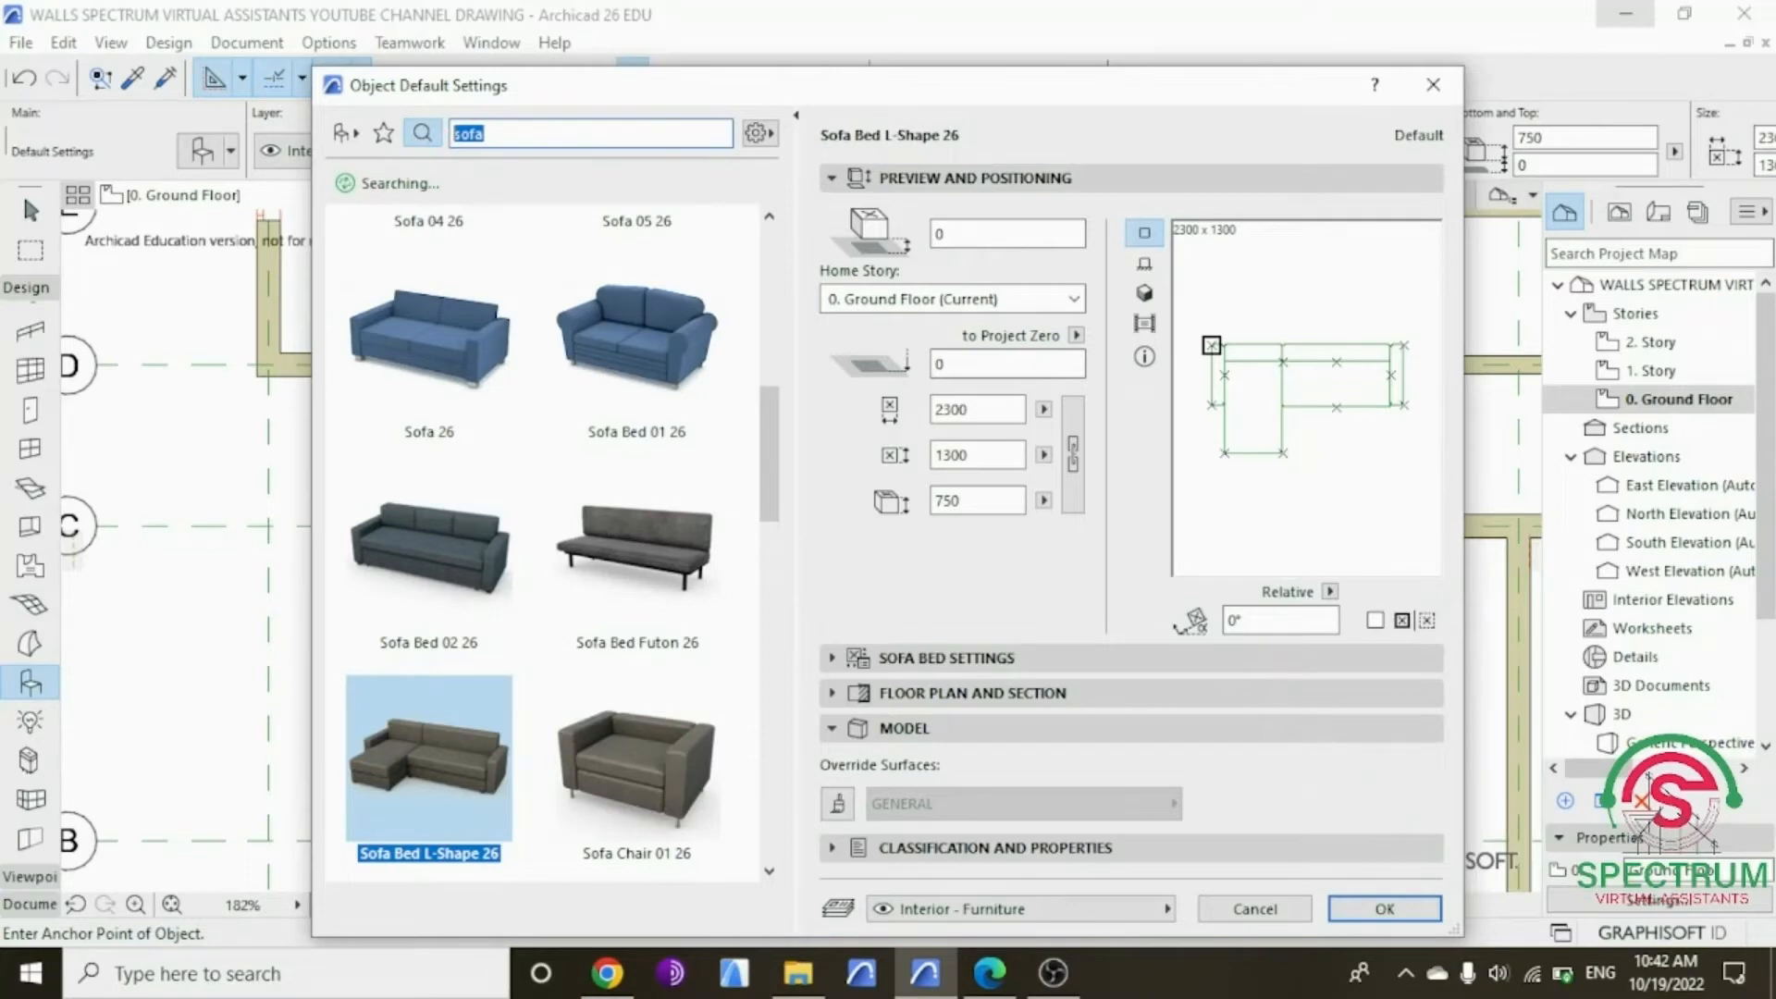
pyautogui.write('tv')
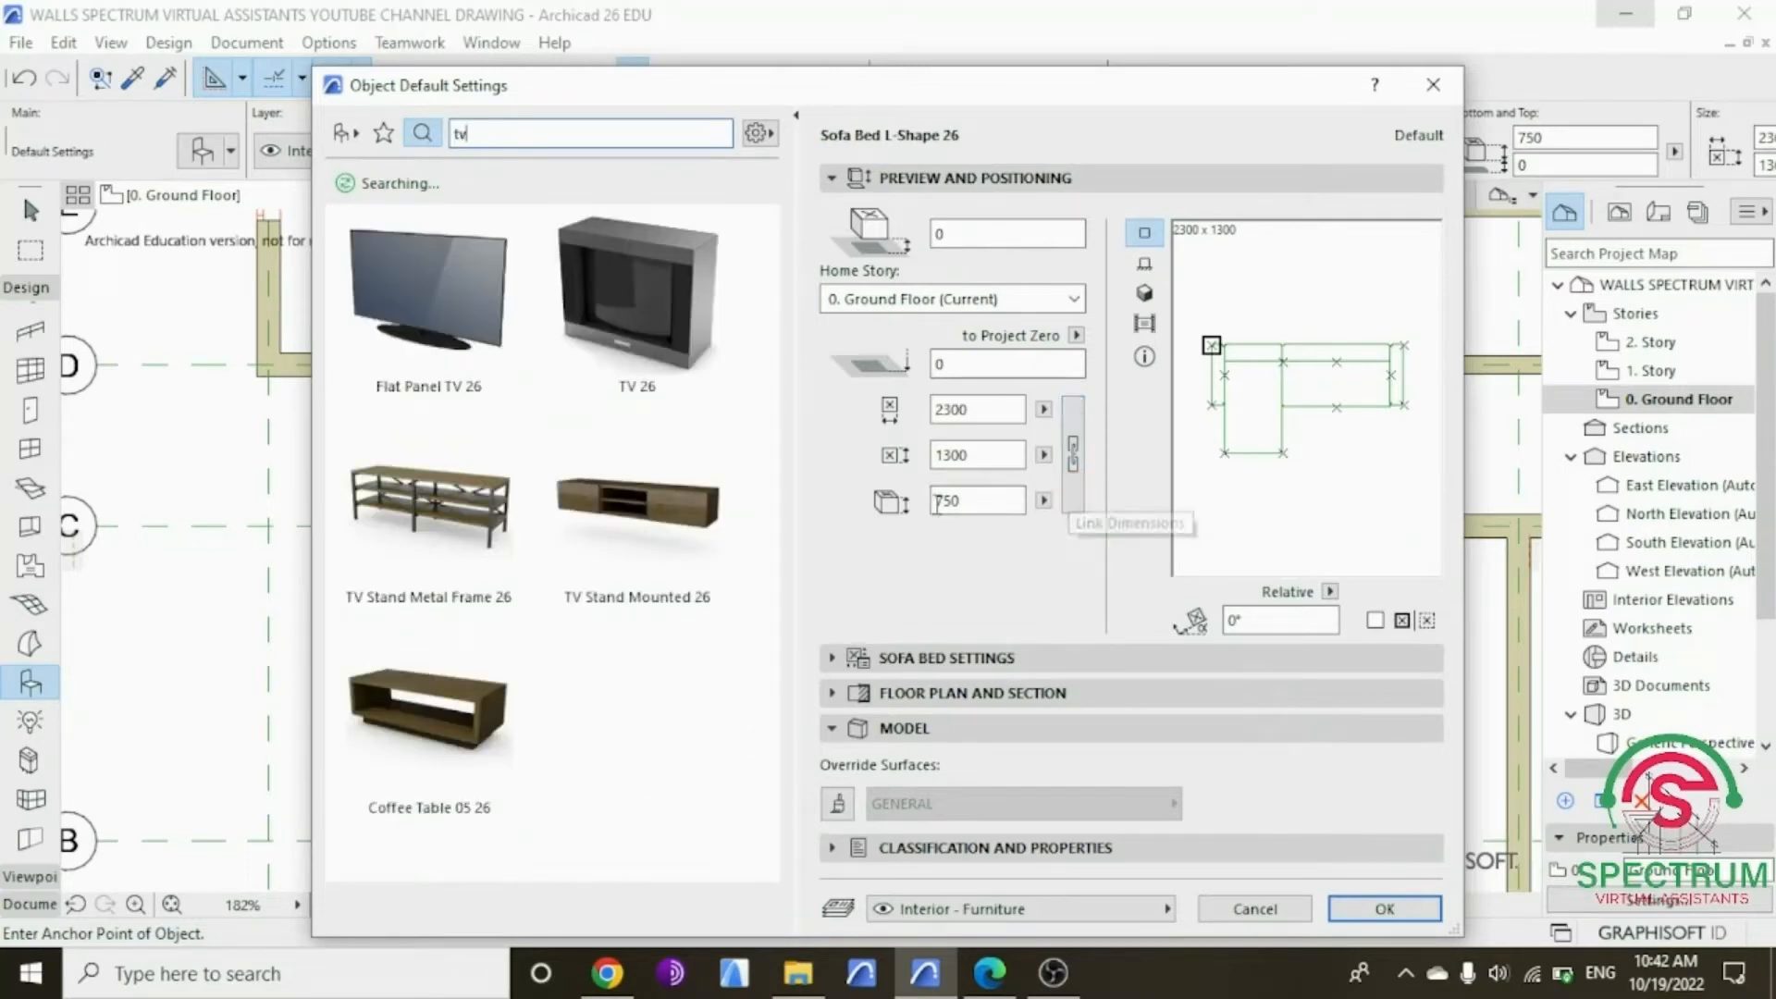
pyautogui.click(645, 544)
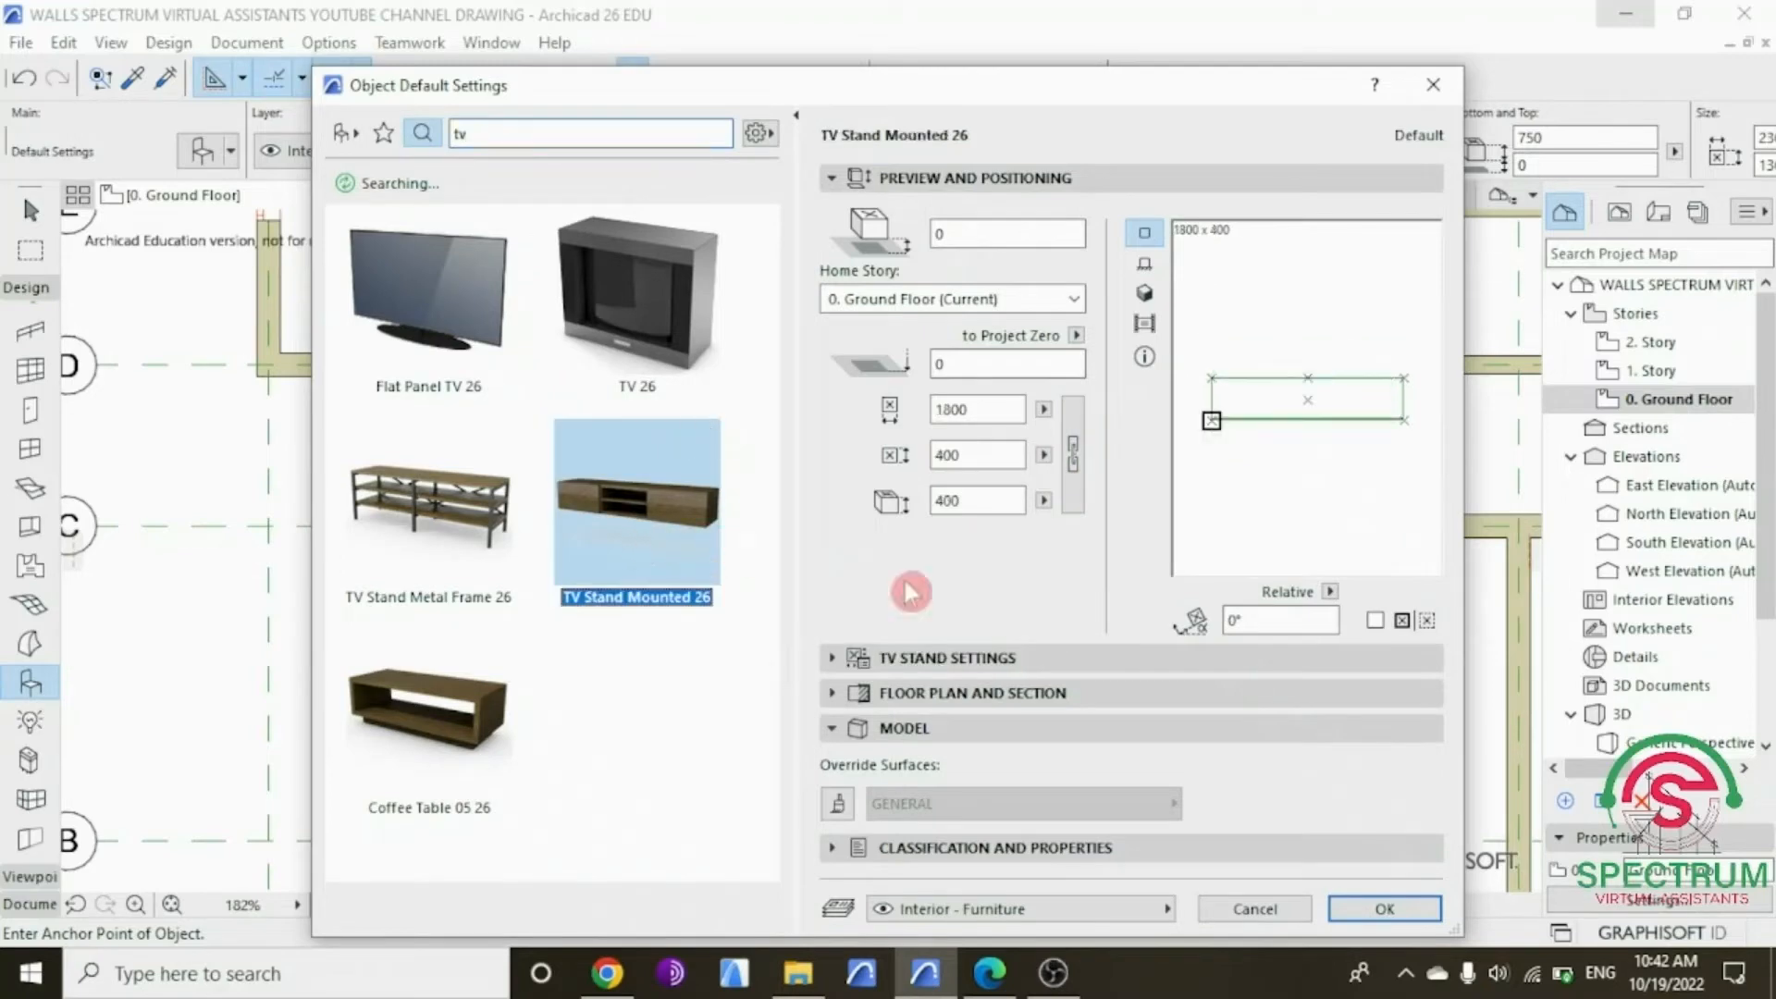
pyautogui.click(1385, 909)
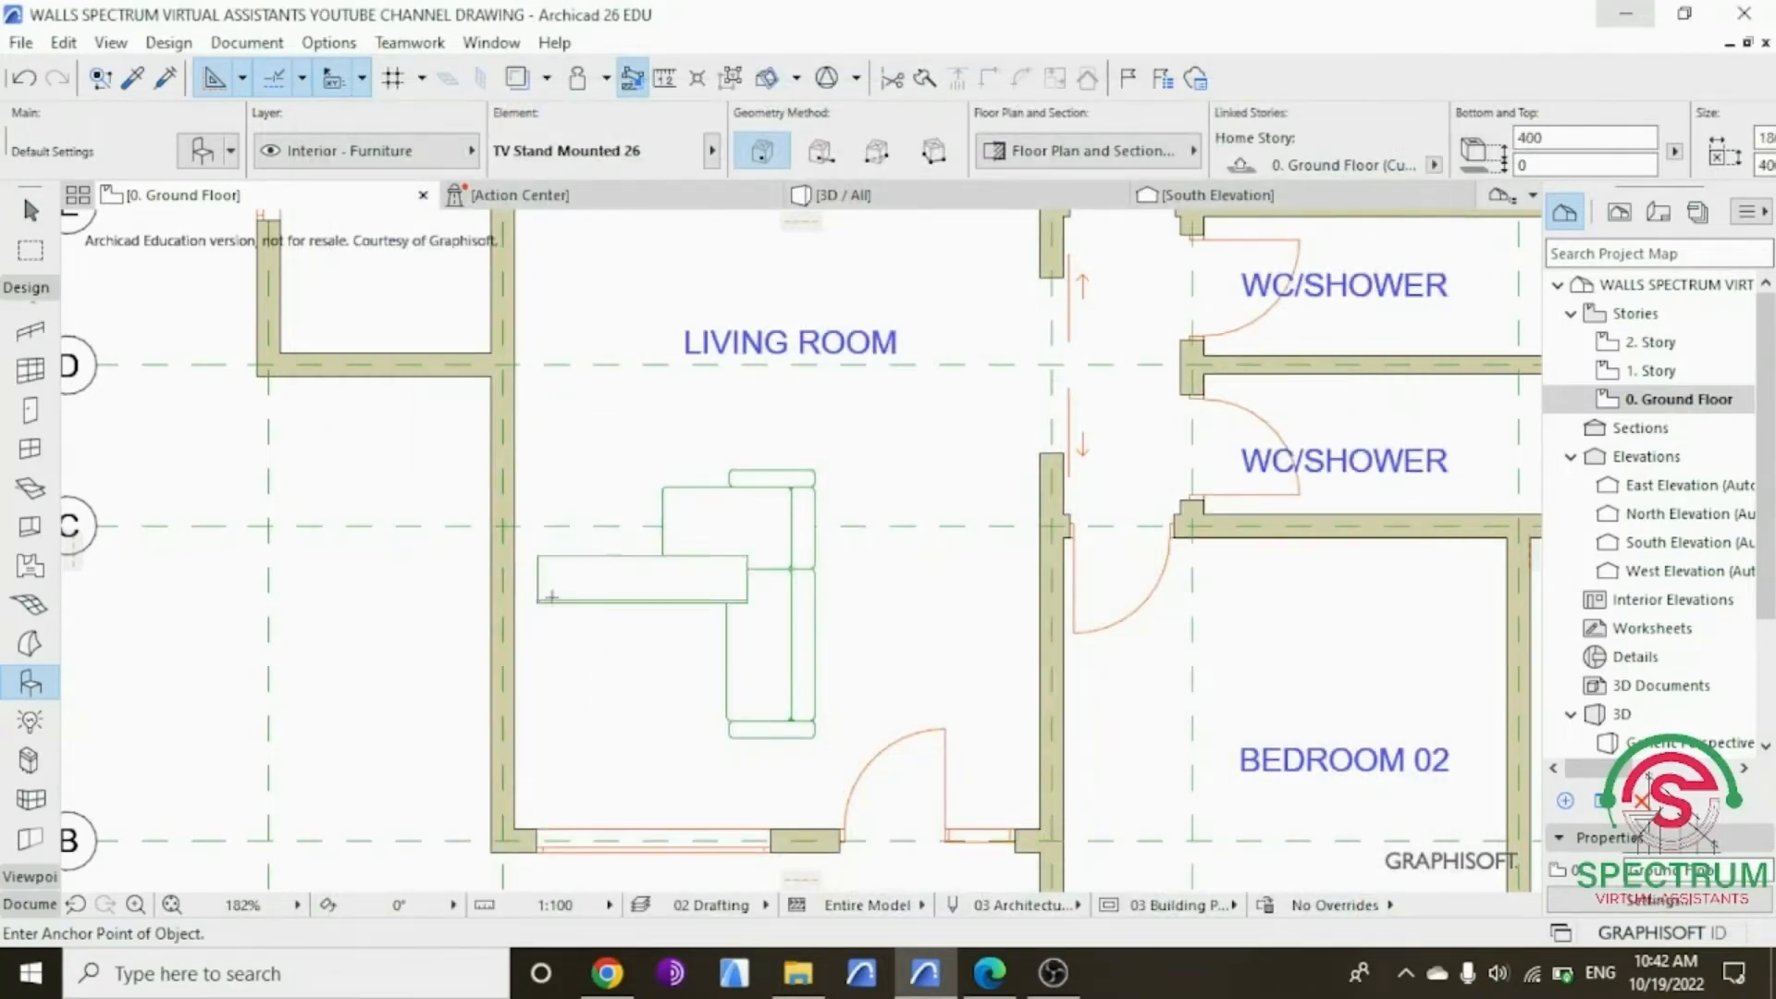
# Step: Rotate the placed TV stand 90° clockwise so it runs parallel to the living room's west wall
pyautogui.press('Escape')
pyautogui.click(596, 592)
pyautogui.rightClick(423, 601)
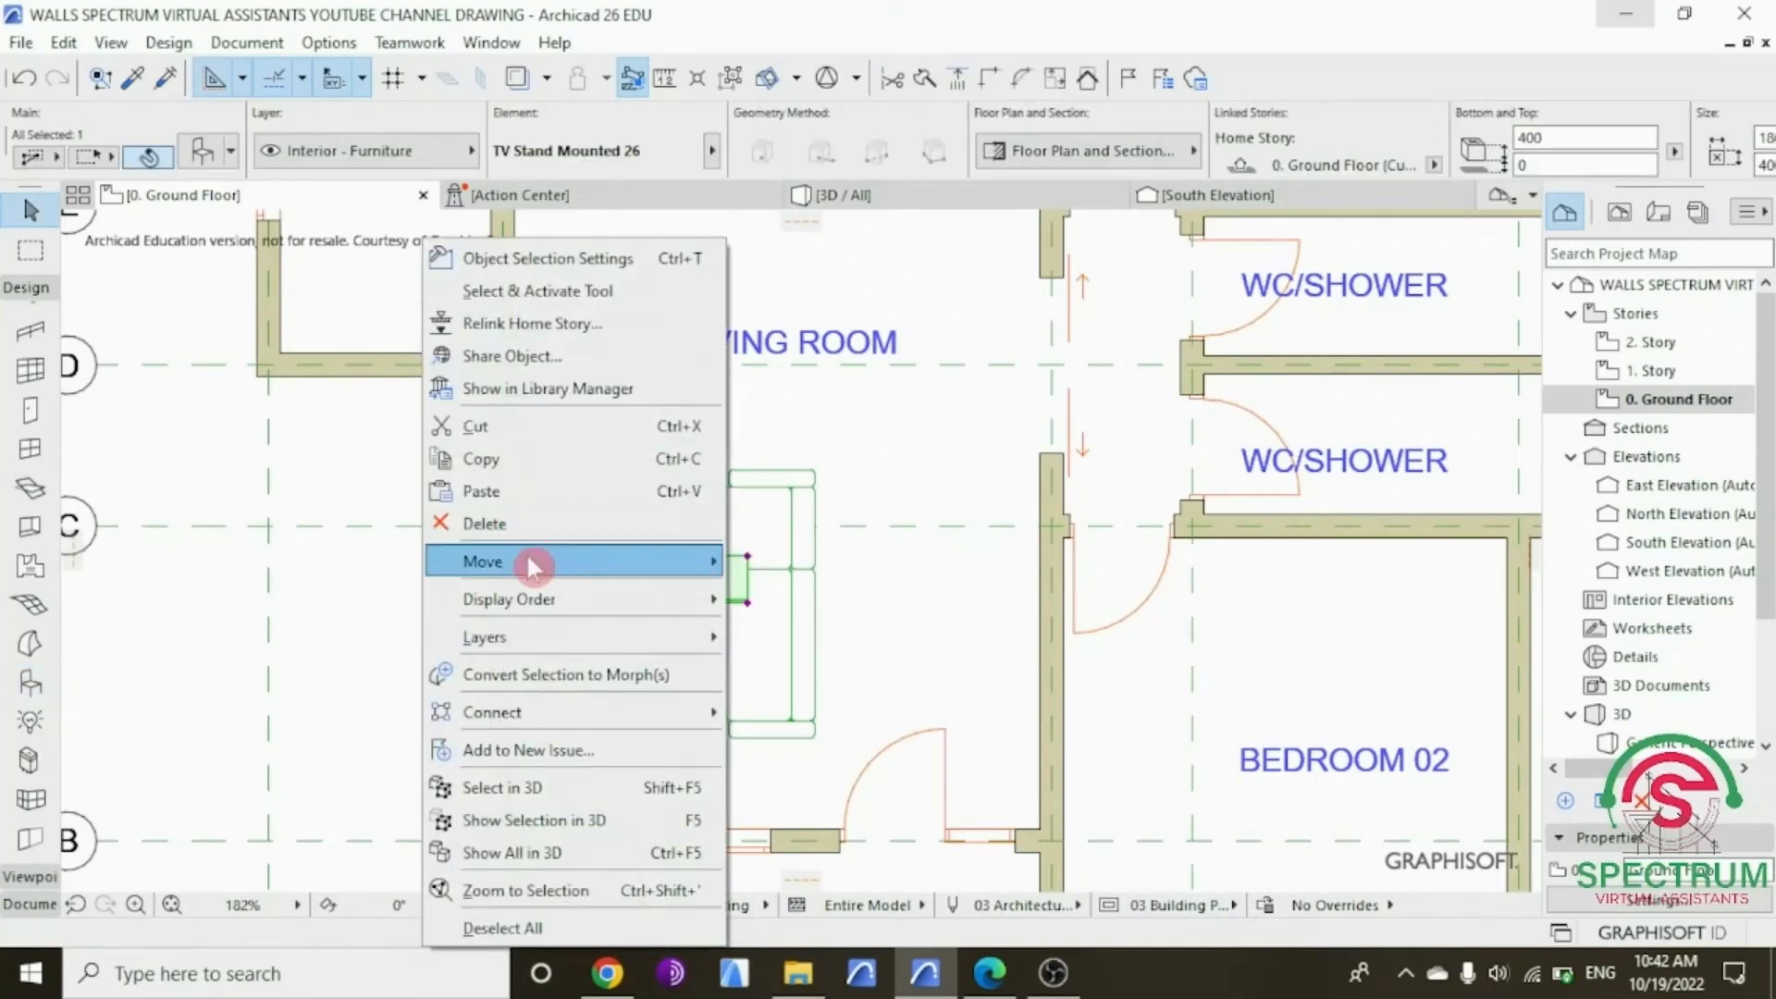
pyautogui.moveTo(532, 564)
pyautogui.click(772, 602)
pyautogui.click(626, 559)
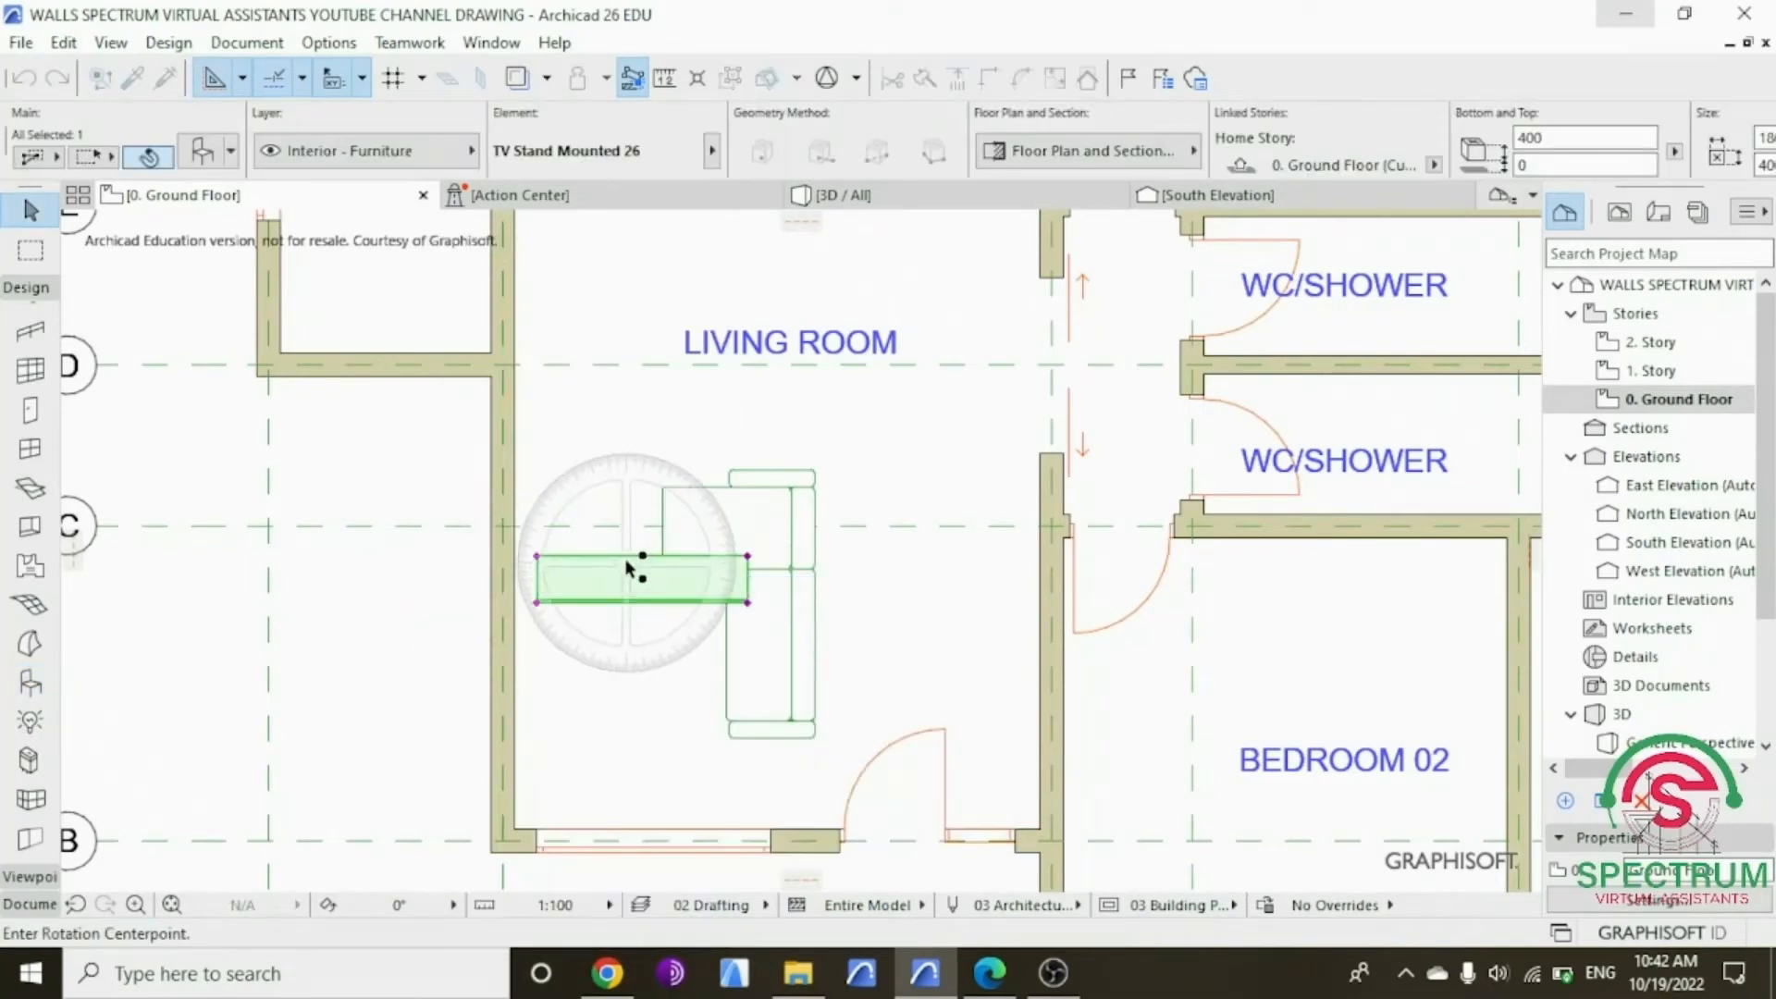
pyautogui.click(810, 567)
pyautogui.click(618, 730)
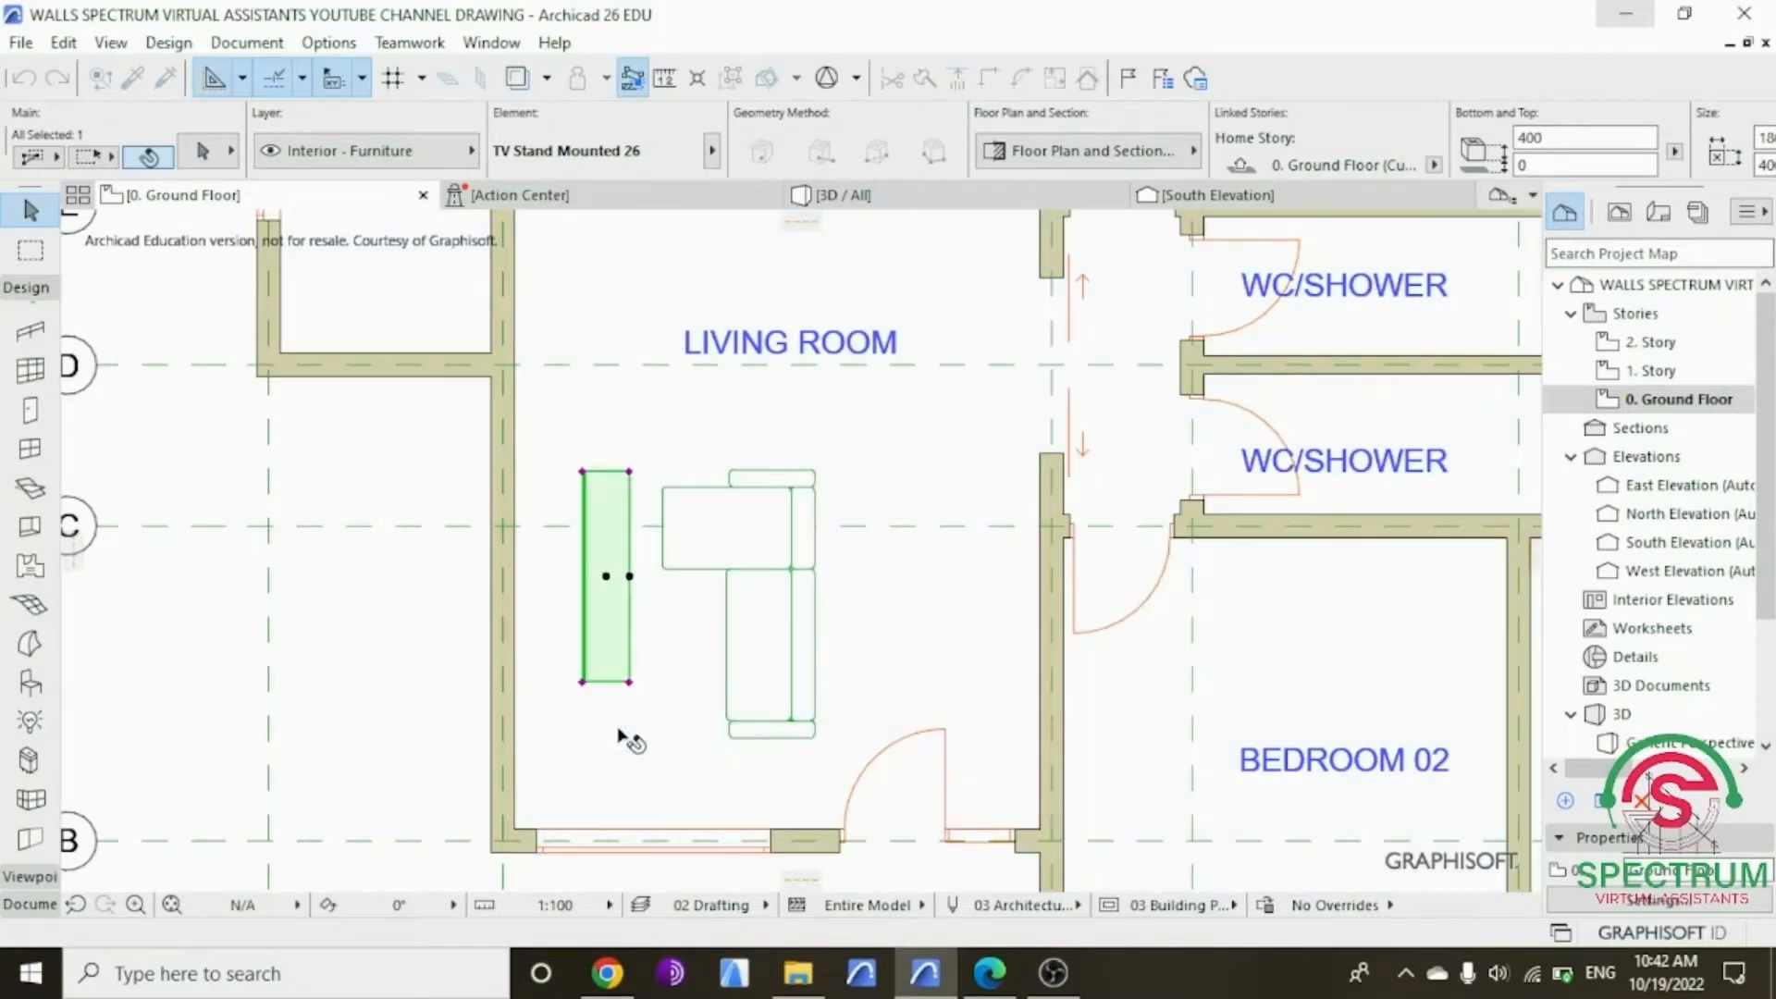
# Step: Move the TV stand west until its long side sits against the living room's west wall, opposite the sofa
pyautogui.rightClick(386, 473)
pyautogui.moveTo(490, 564)
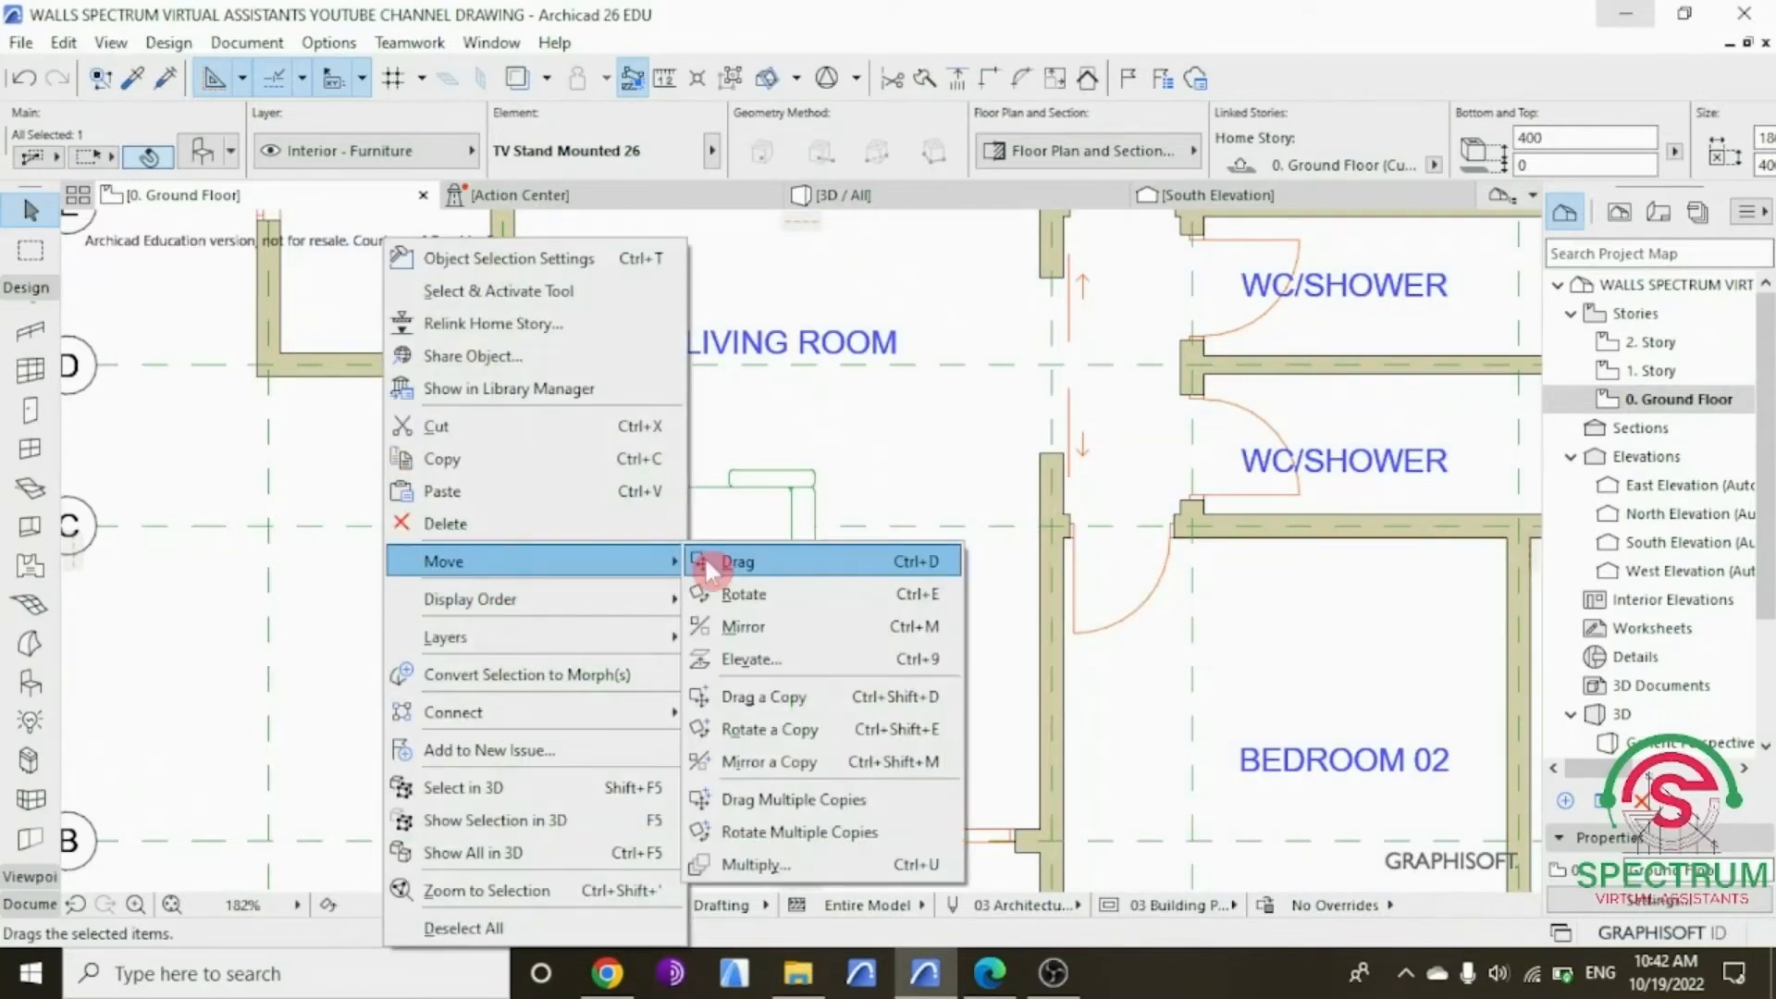
pyautogui.click(702, 556)
pyautogui.click(606, 577)
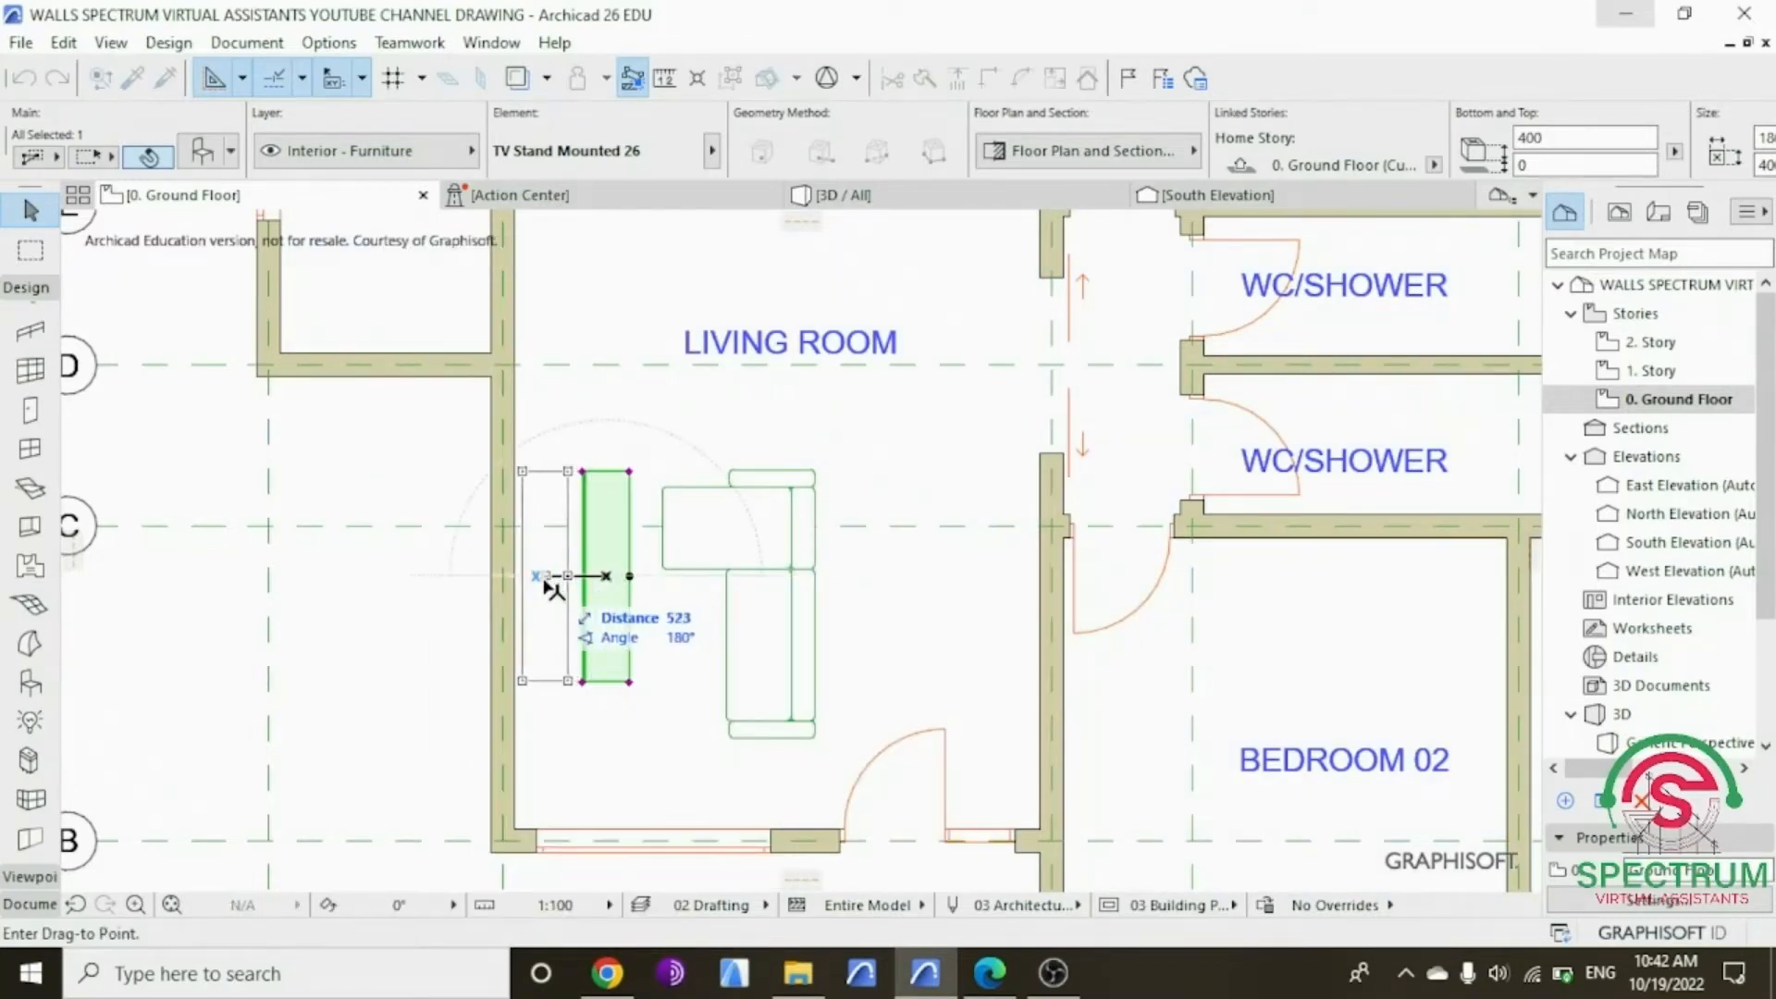
pyautogui.click(552, 589)
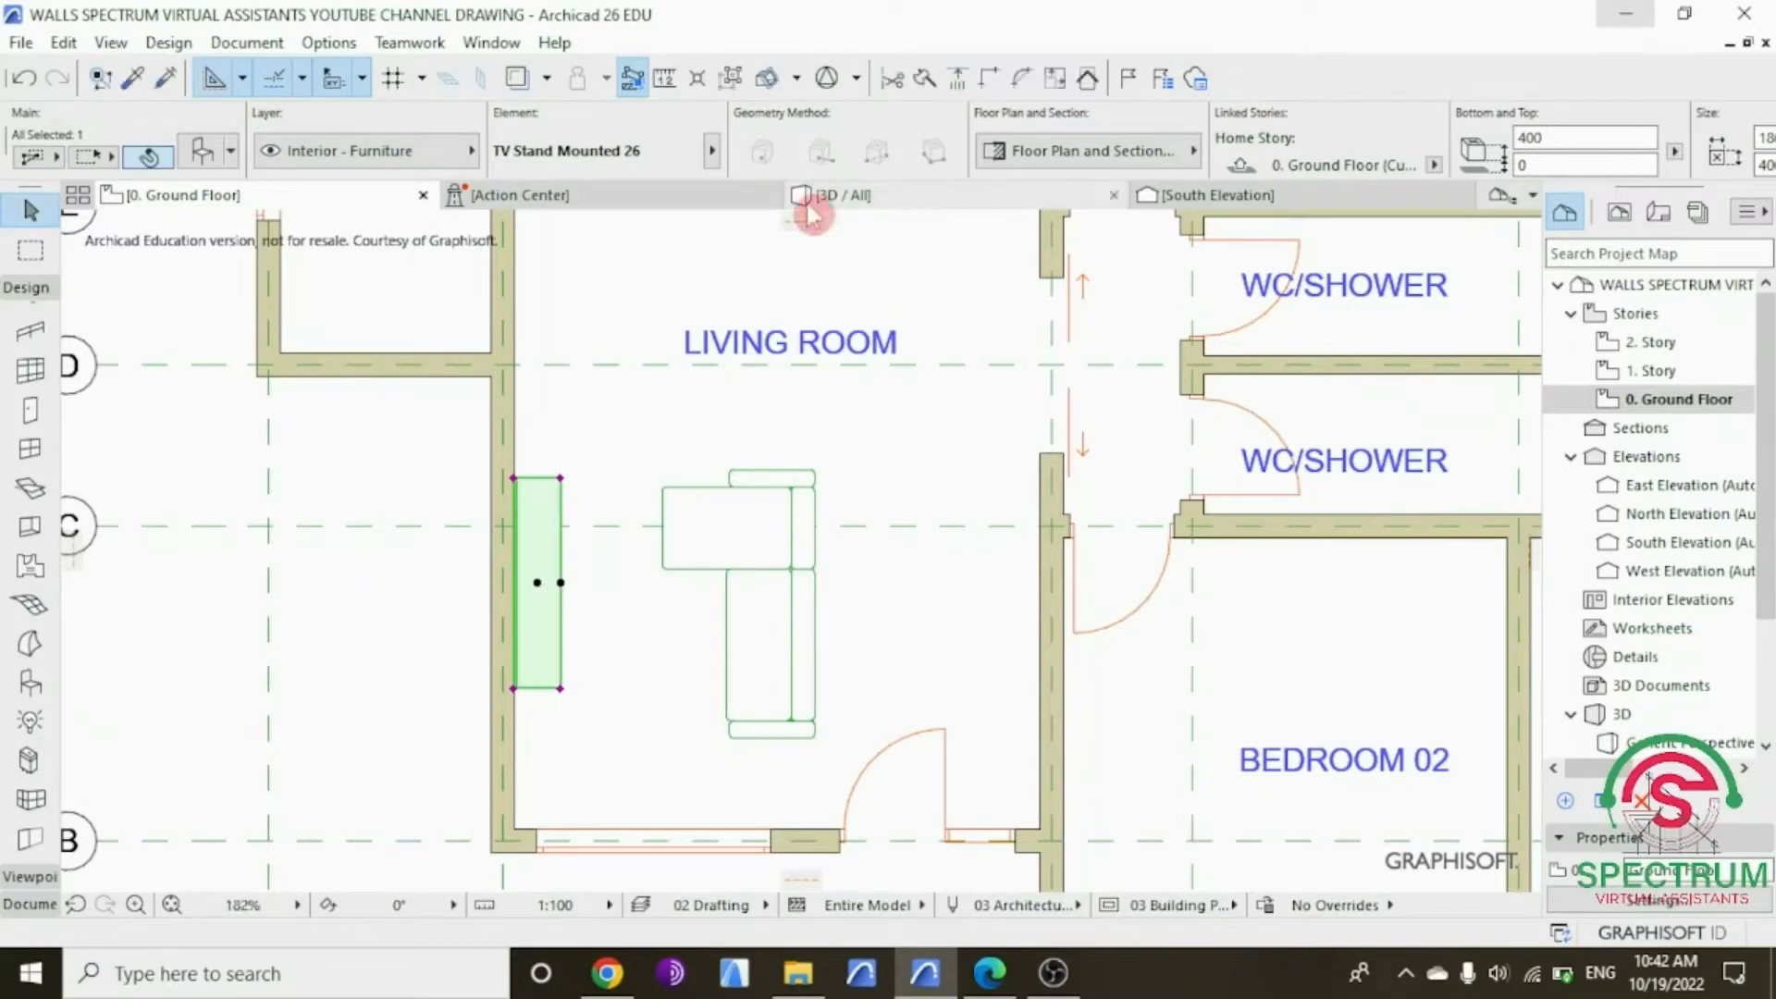
# Step: Examine in the 3D view which way the TV stand faces relative to the sofa, and return to the ground floor plan
pyautogui.click(814, 196)
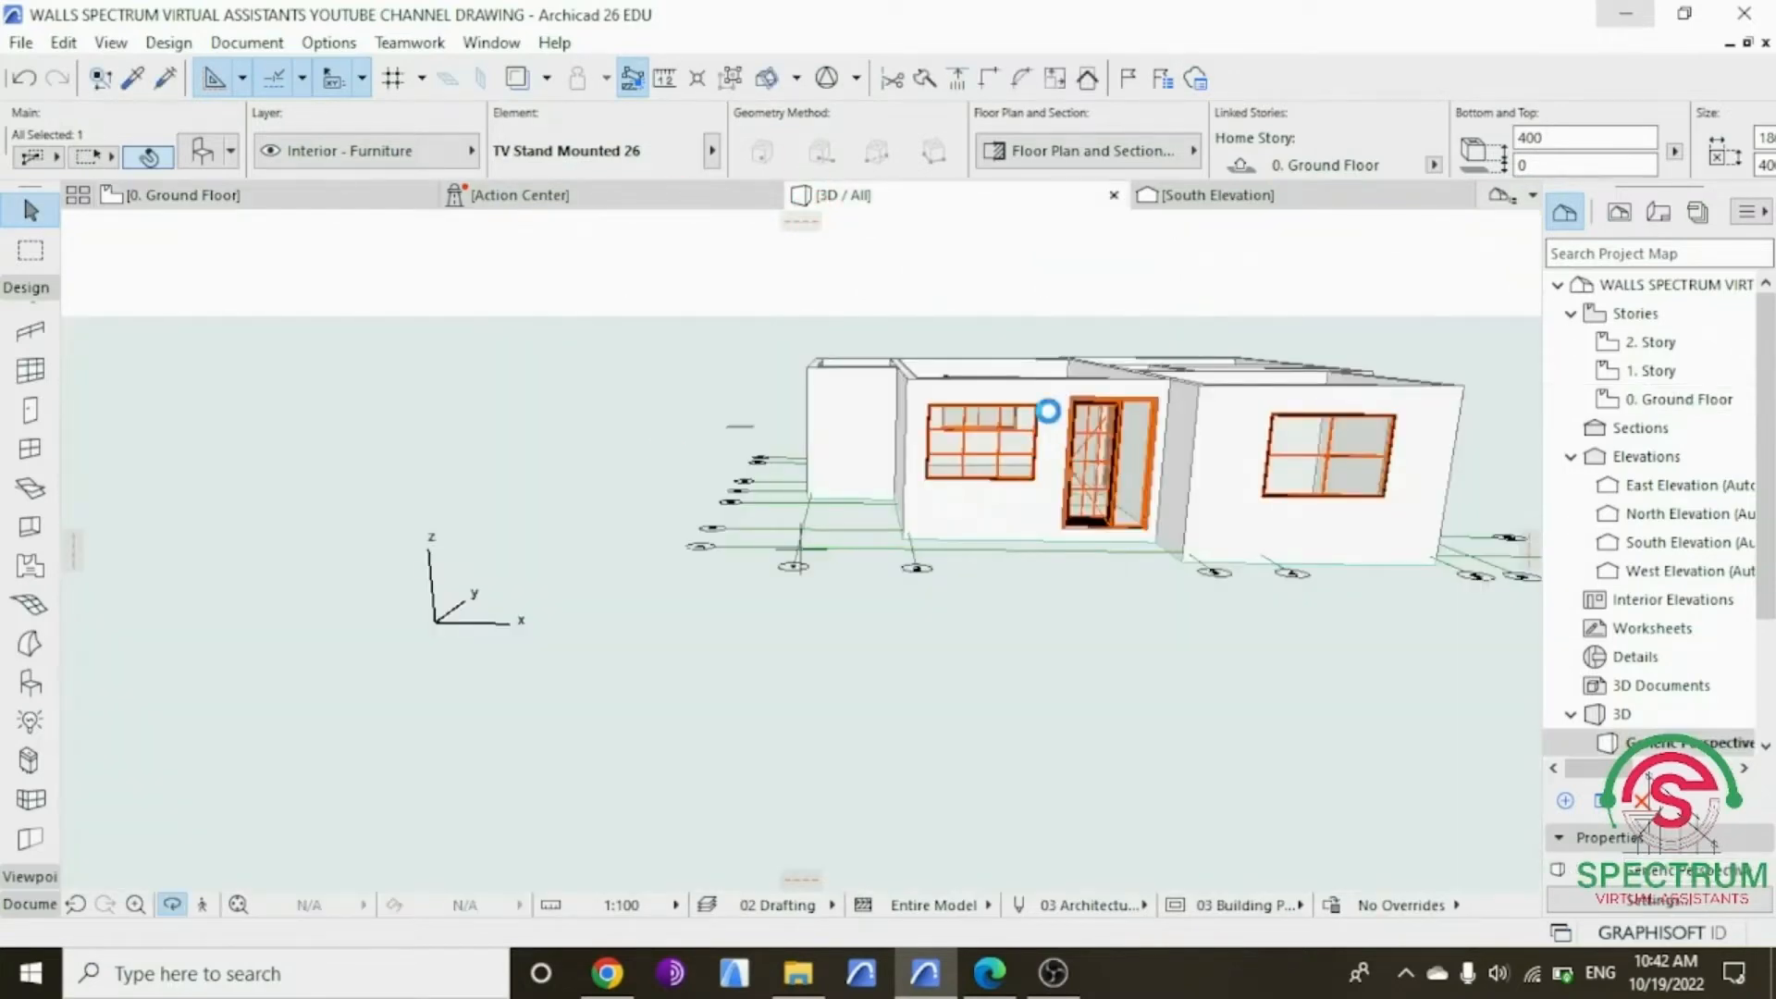
pyautogui.click(981, 444)
pyautogui.scroll(4, 1378, 330)
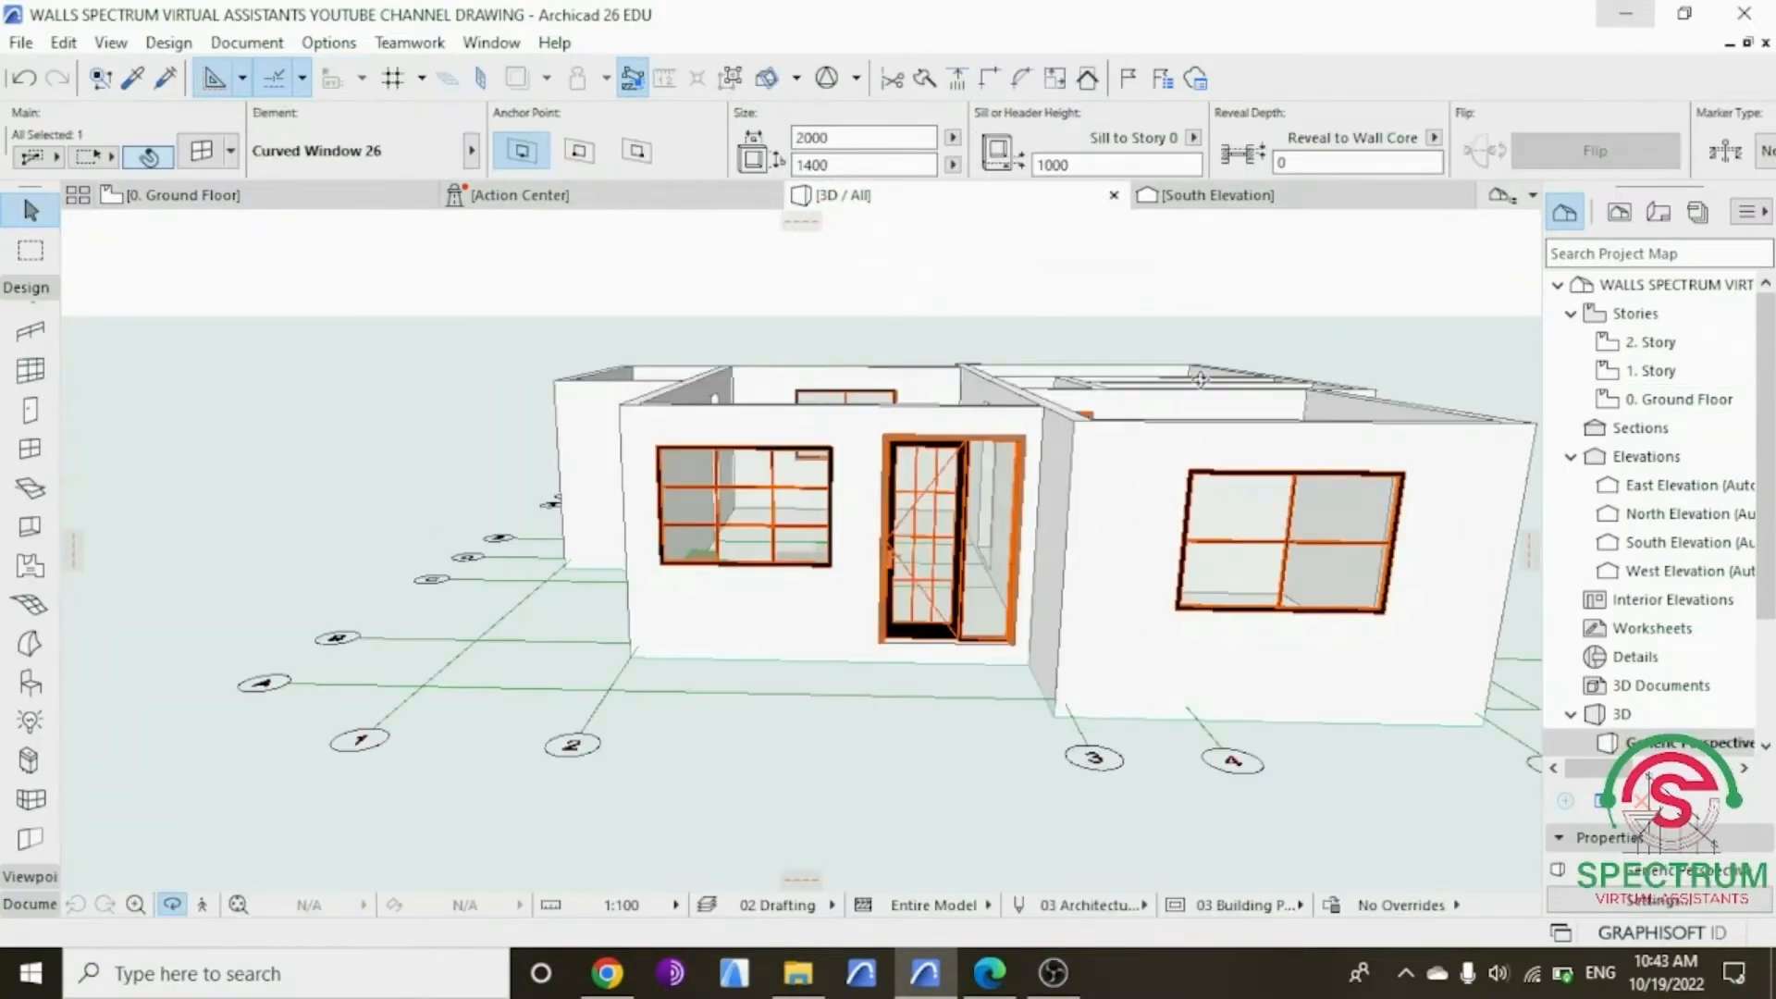
pyautogui.keyDown('shift'); pyautogui.moveTo(1200, 378); pyautogui.dragTo(823, 523, button='middle'); pyautogui.keyUp('shift')
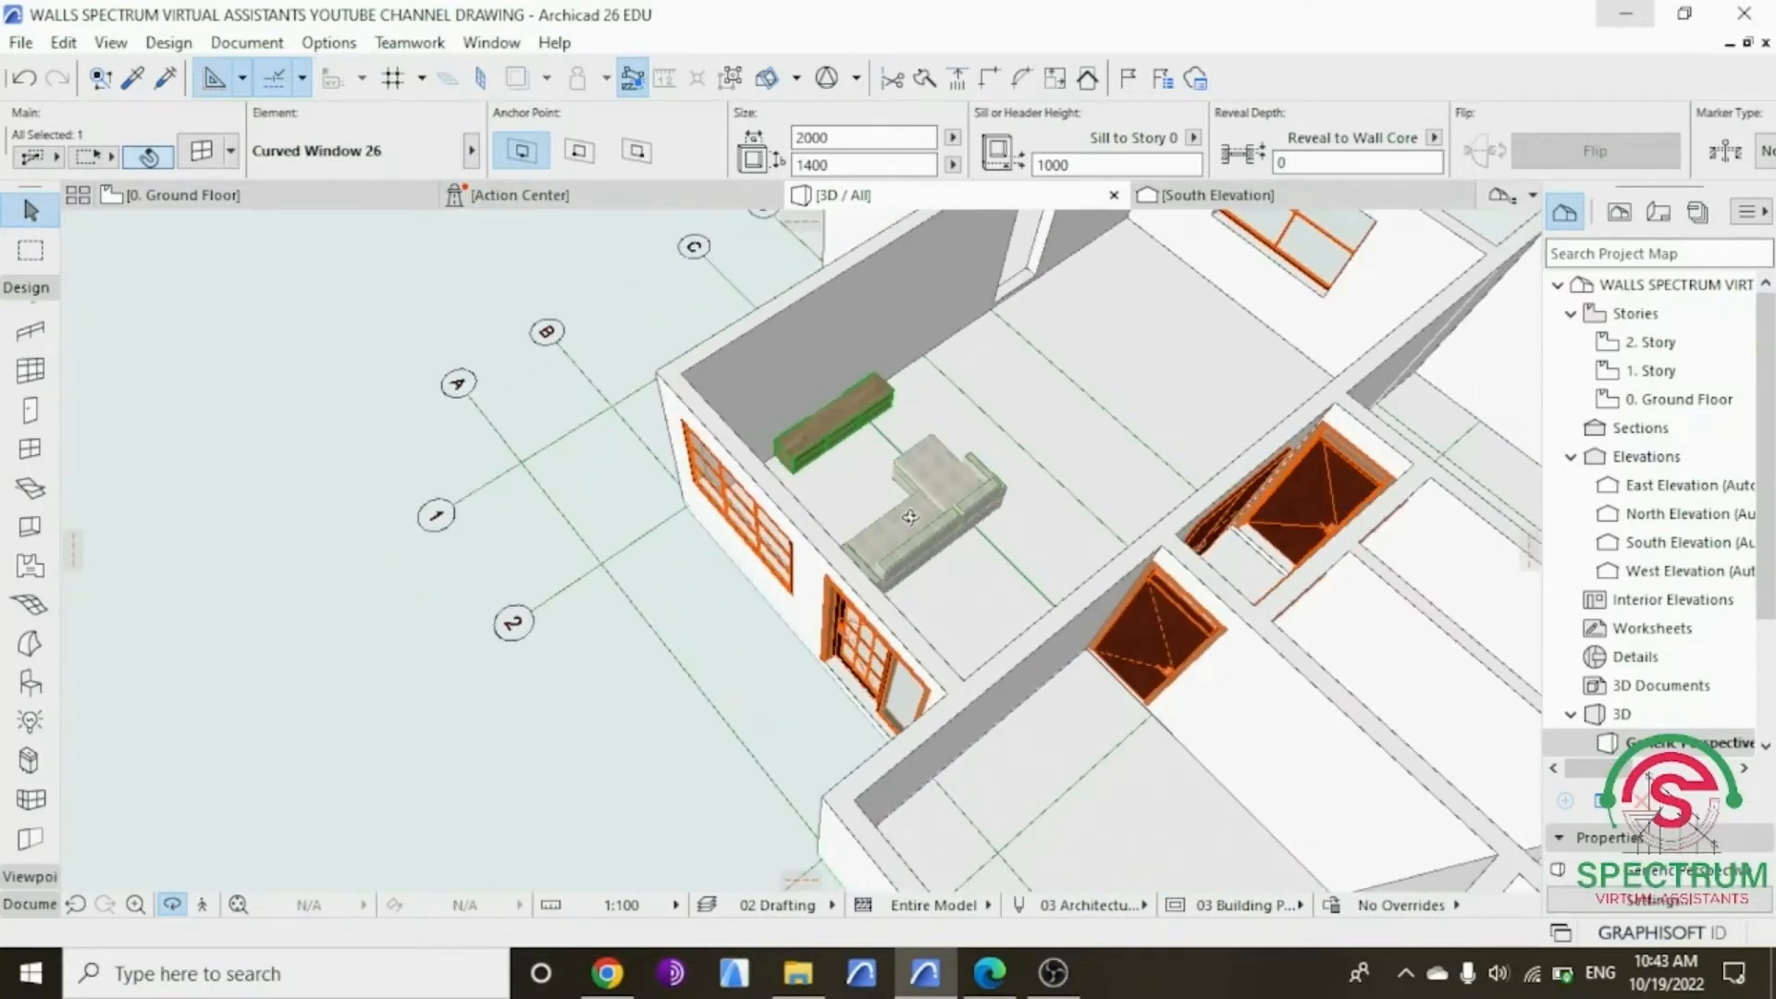
pyautogui.scroll(10, 910, 517)
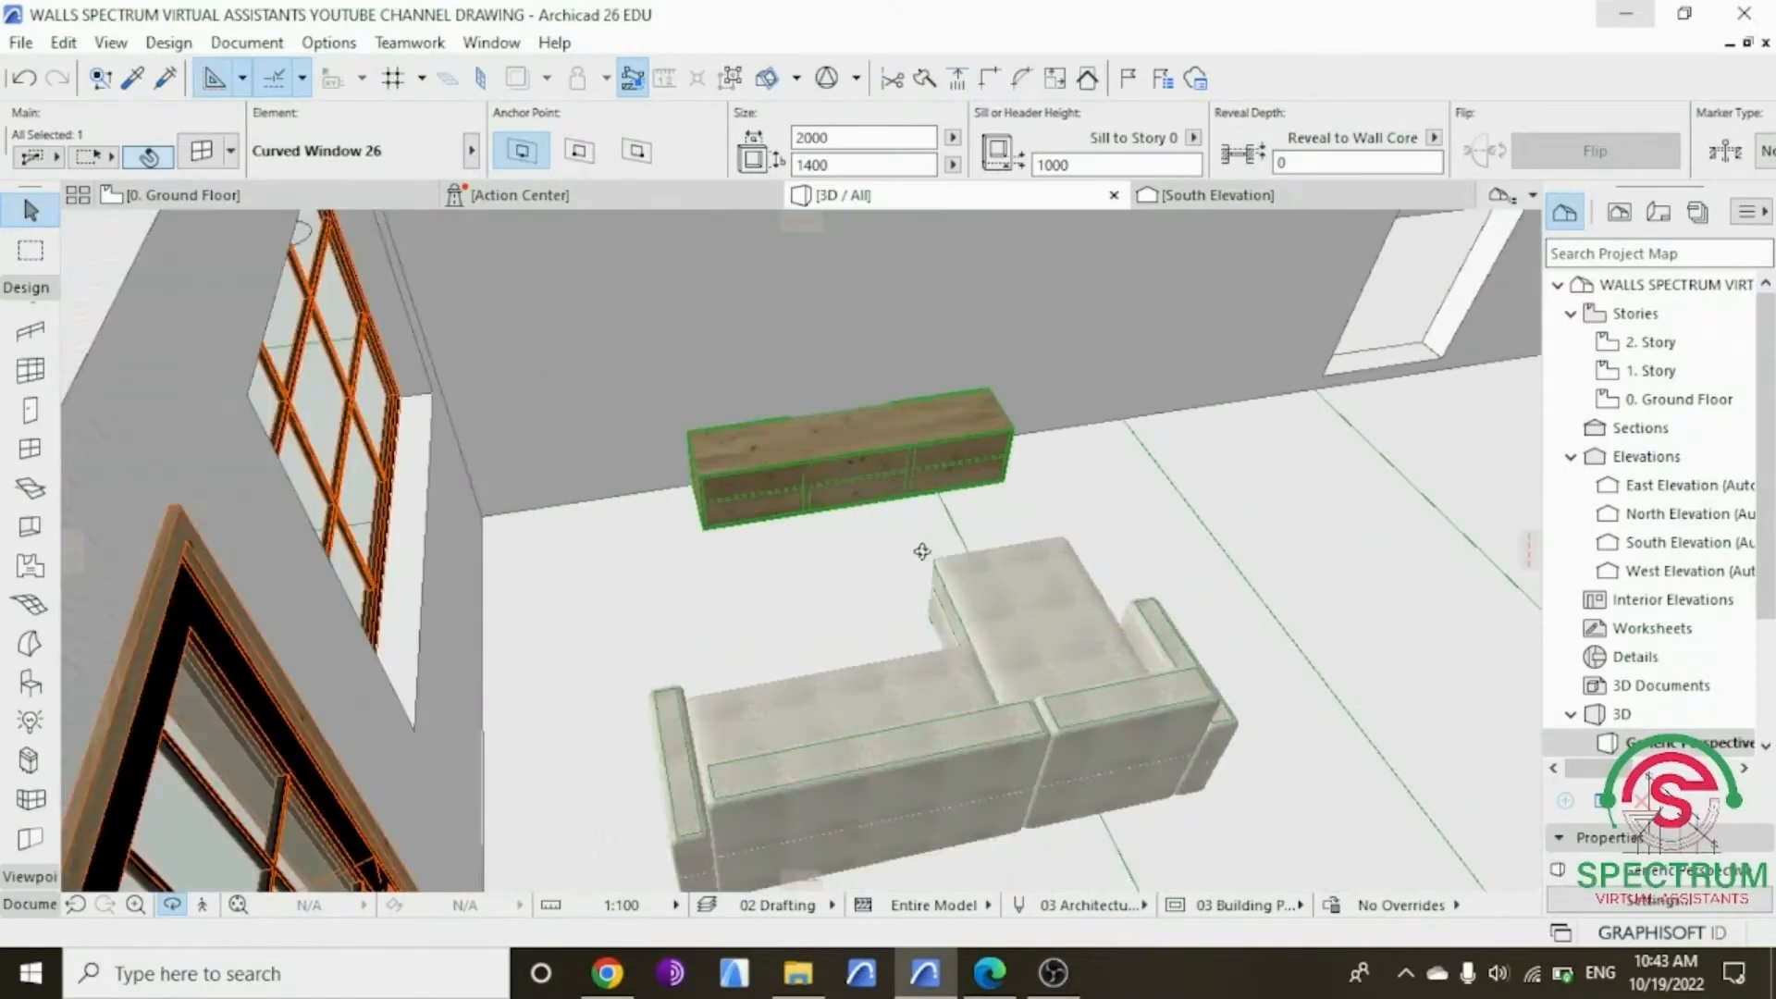
pyautogui.keyDown('shift'); pyautogui.moveTo(922, 551); pyautogui.dragTo(859, 492, button='middle'); pyautogui.keyUp('shift')
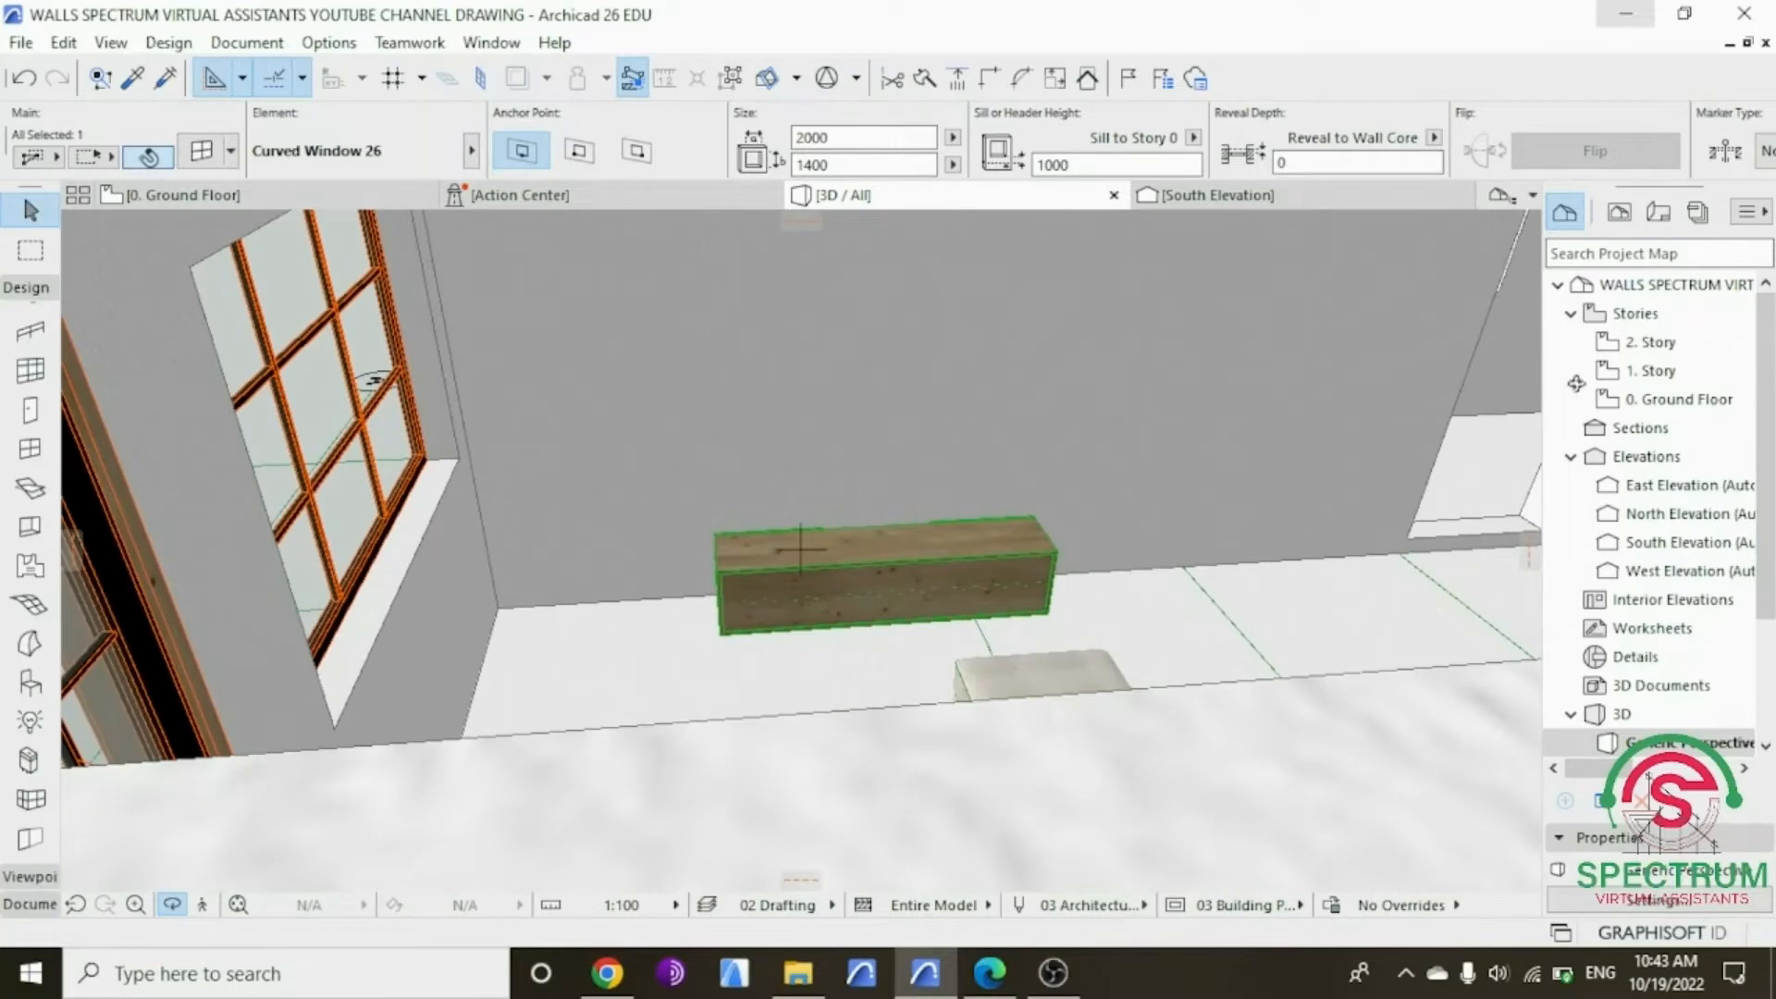
pyautogui.doubleClick(1665, 399)
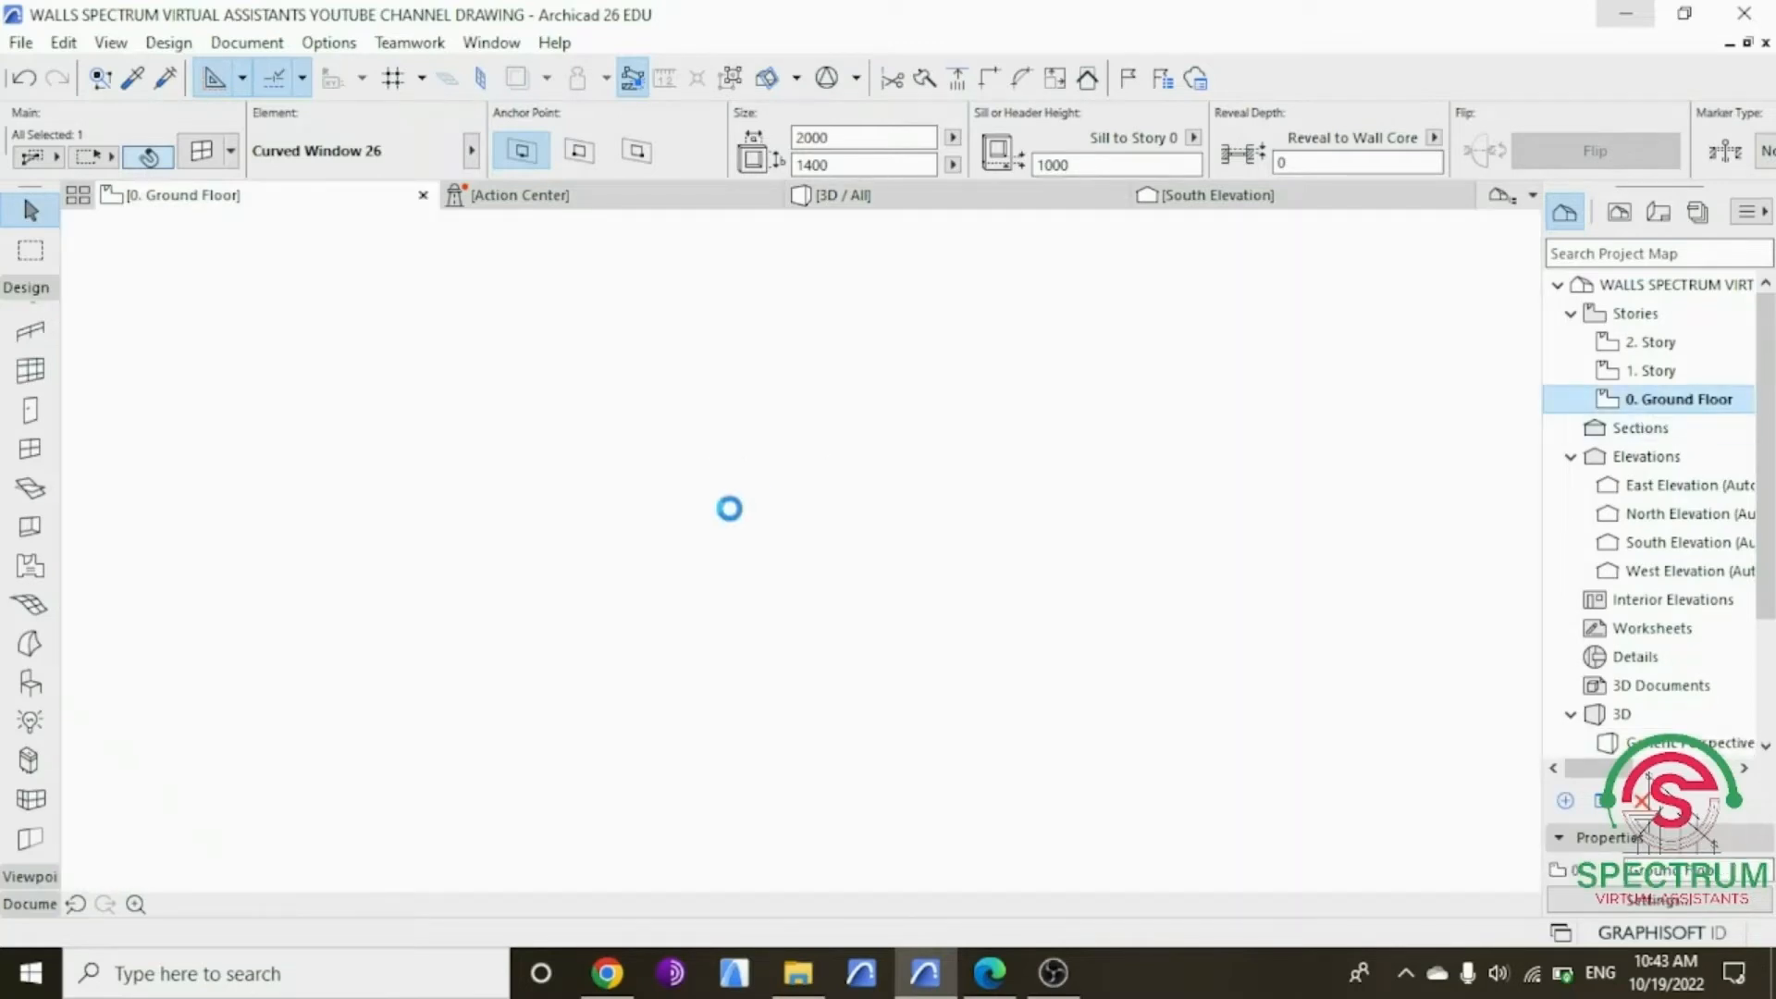
# Step: Mirror the TV stand about a vertical axis along its room-side edge so its front faces the sofa
pyautogui.rightClick(416, 471)
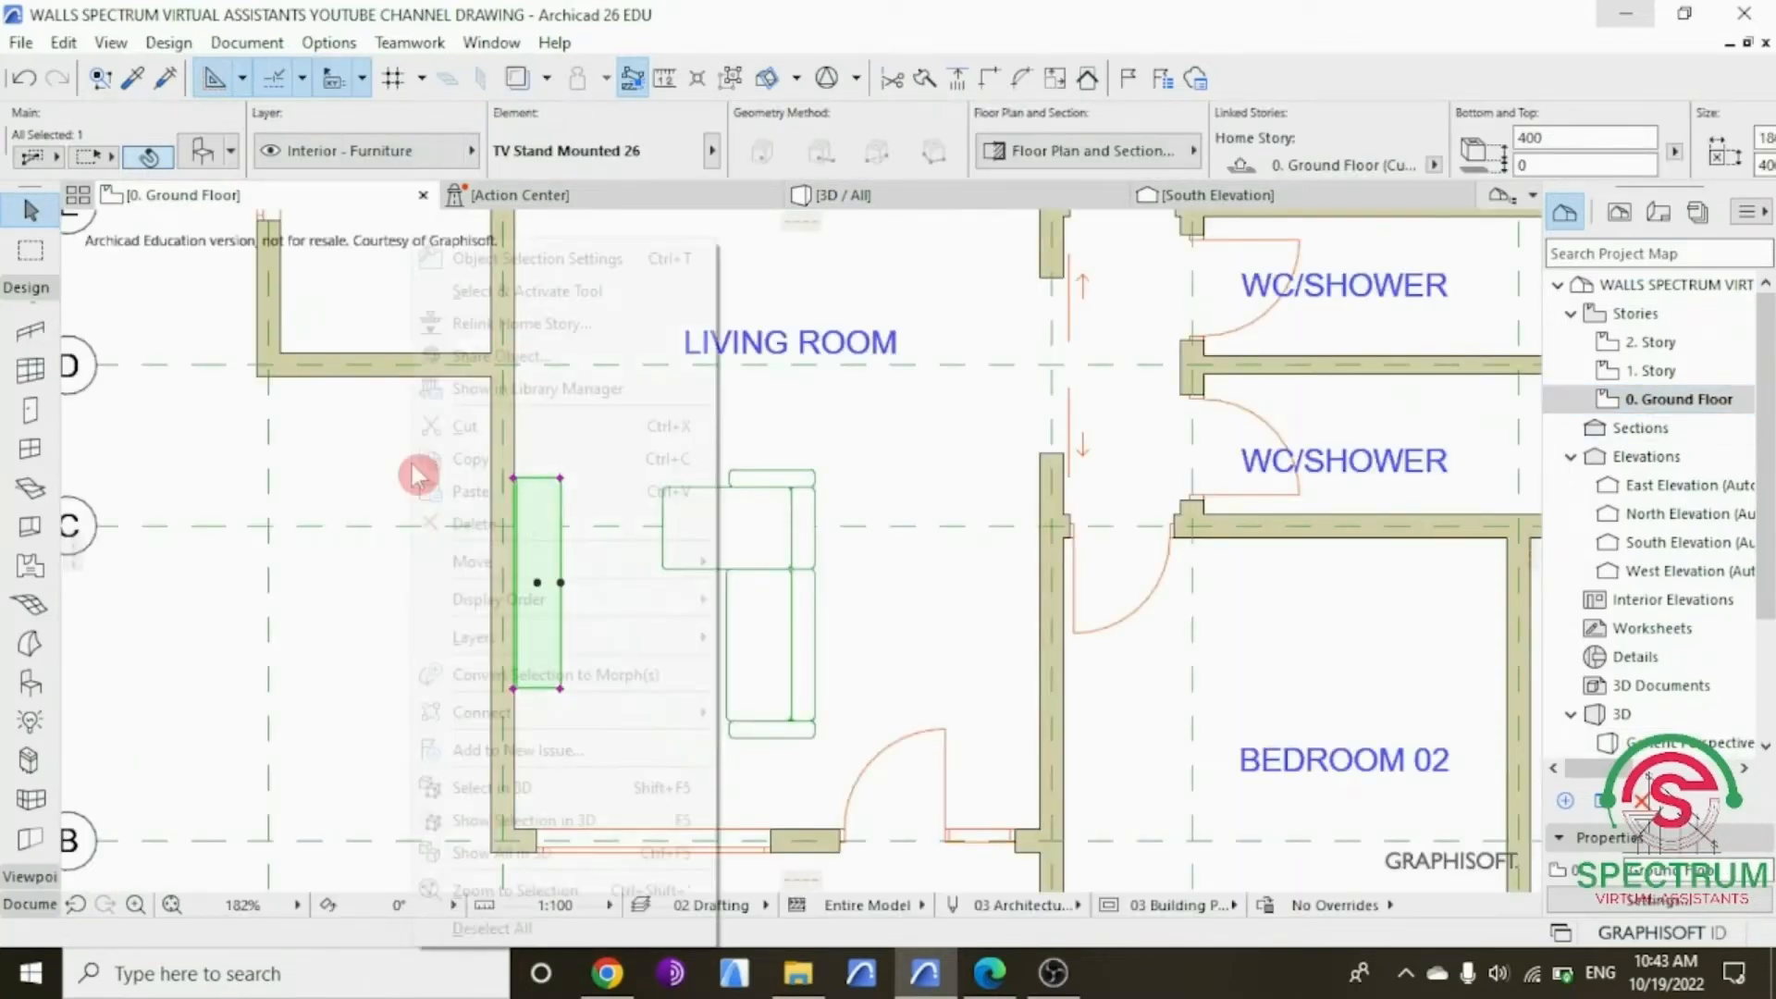
pyautogui.moveTo(479, 561)
pyautogui.click(792, 626)
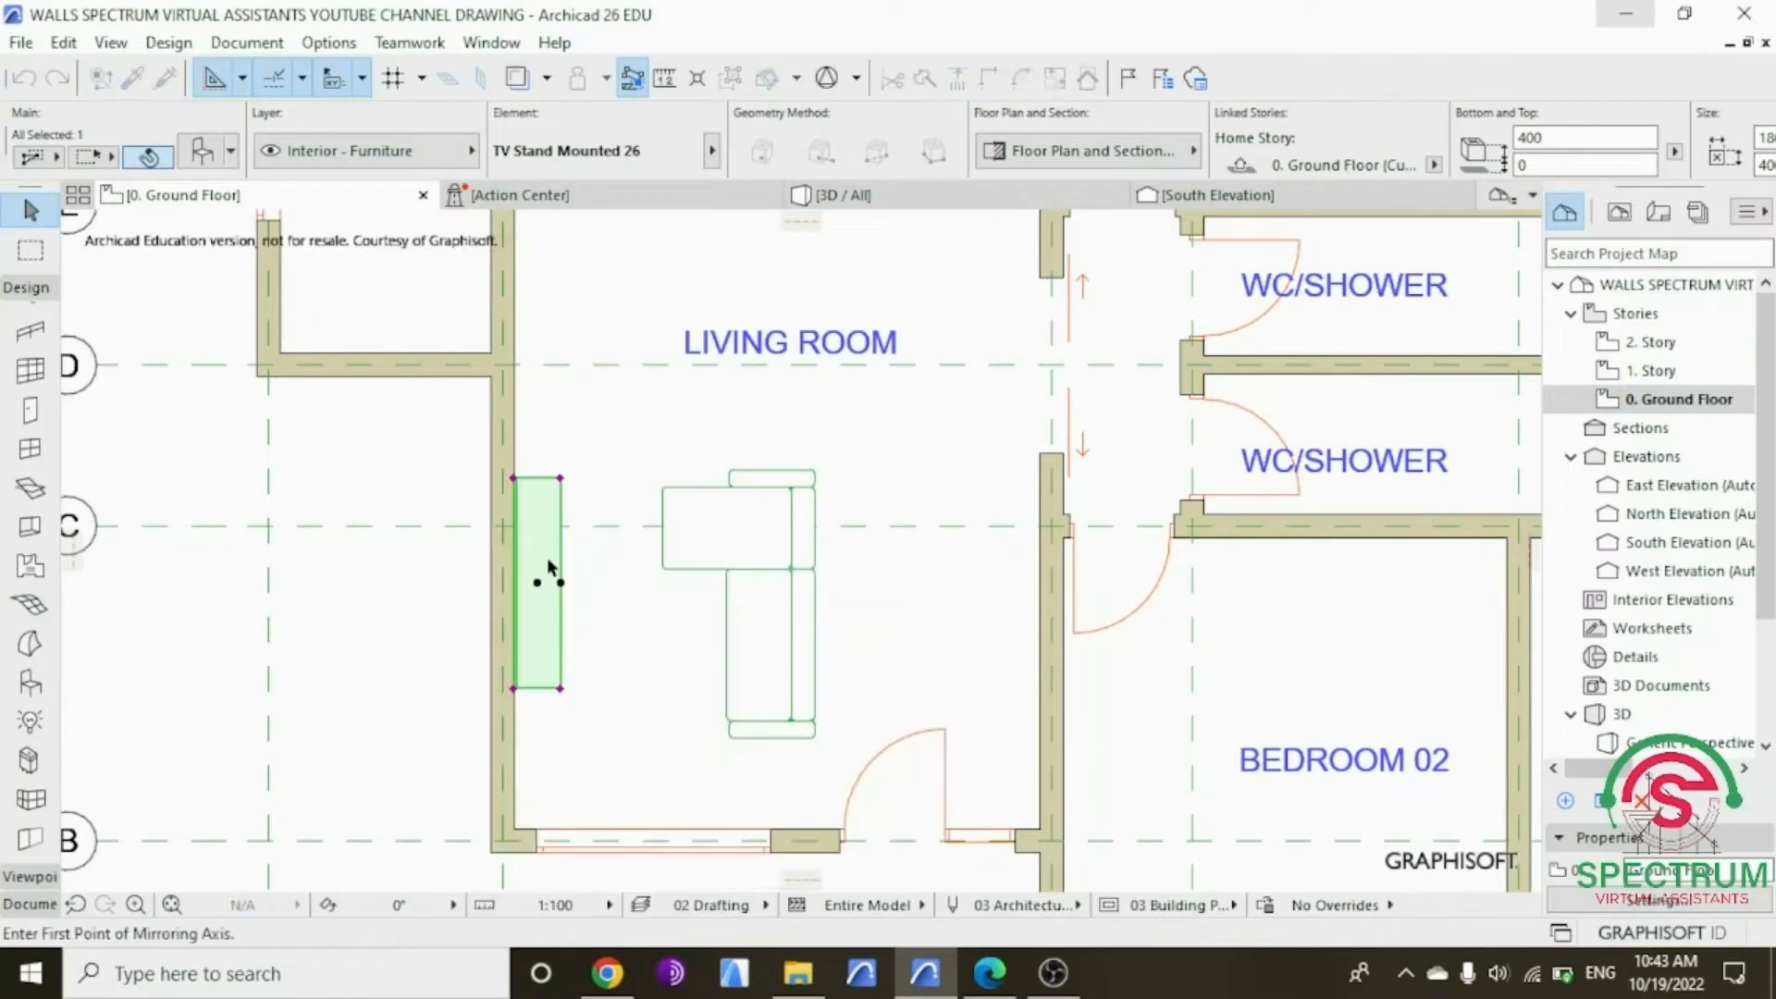
pyautogui.scroll(5, 547, 575)
pyautogui.click(570, 413)
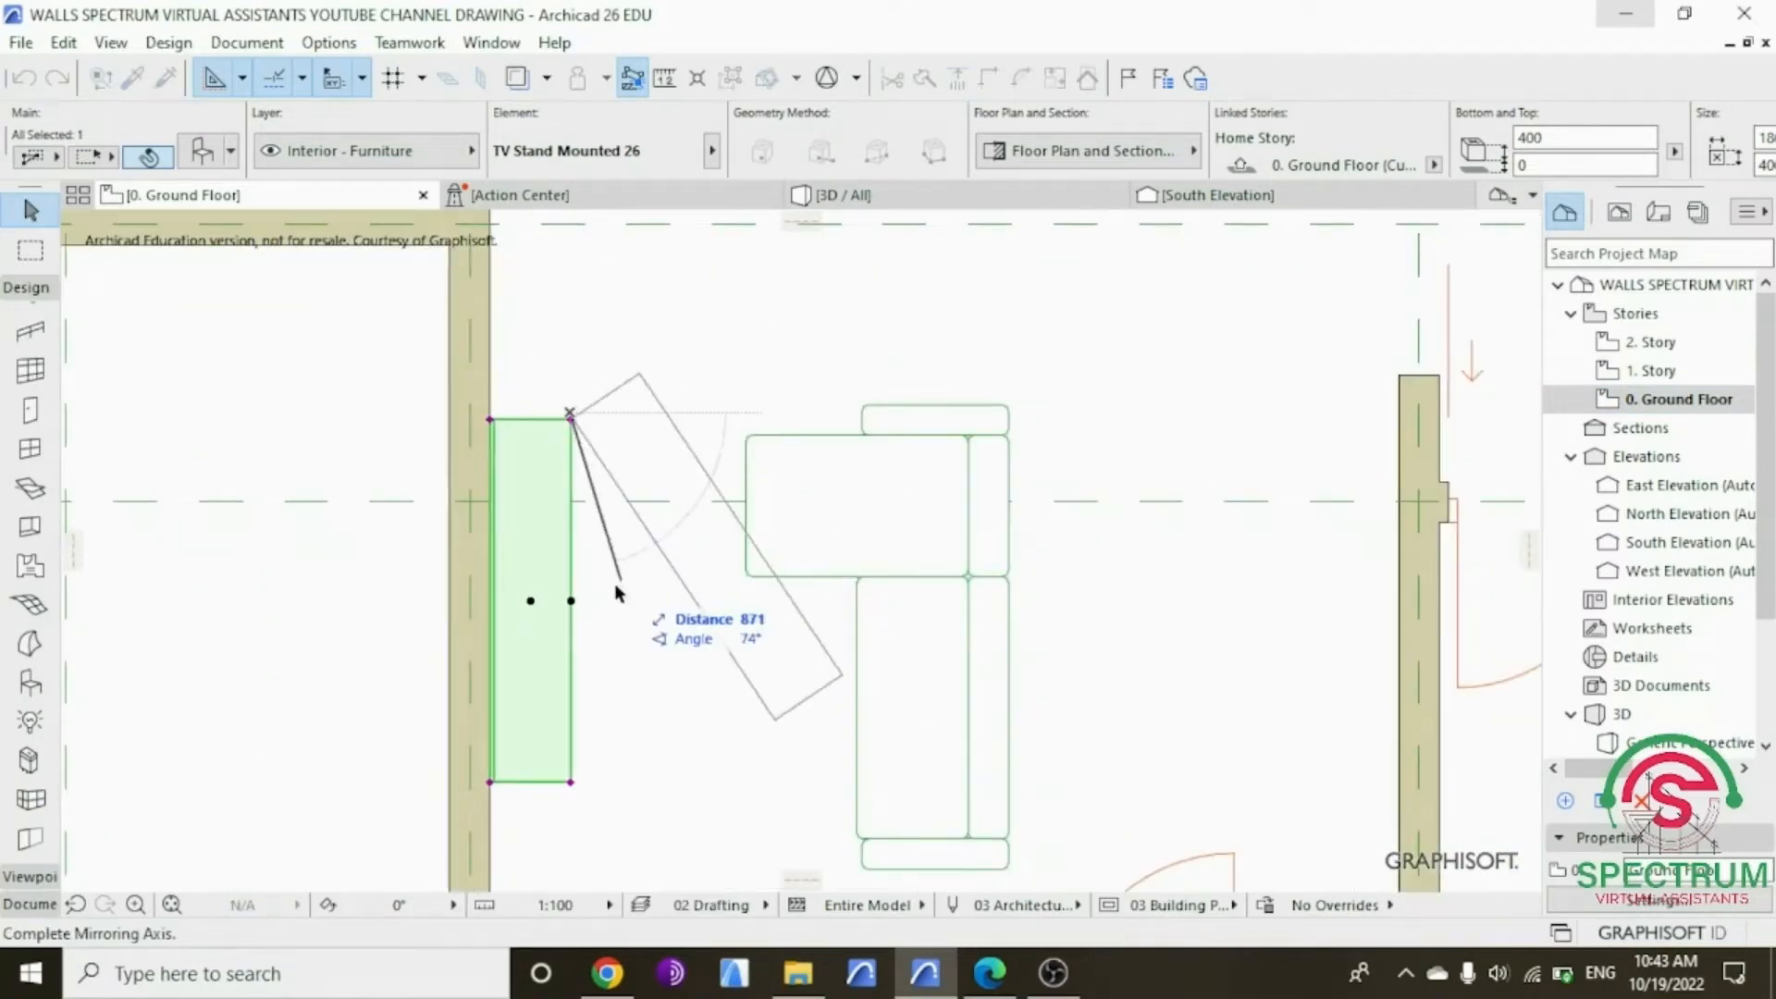
pyautogui.click(601, 614)
# Step: Move the mirrored TV stand back so its rear edge touches the west wall's inner face
pyautogui.rightClick(339, 419)
pyautogui.moveTo(496, 567)
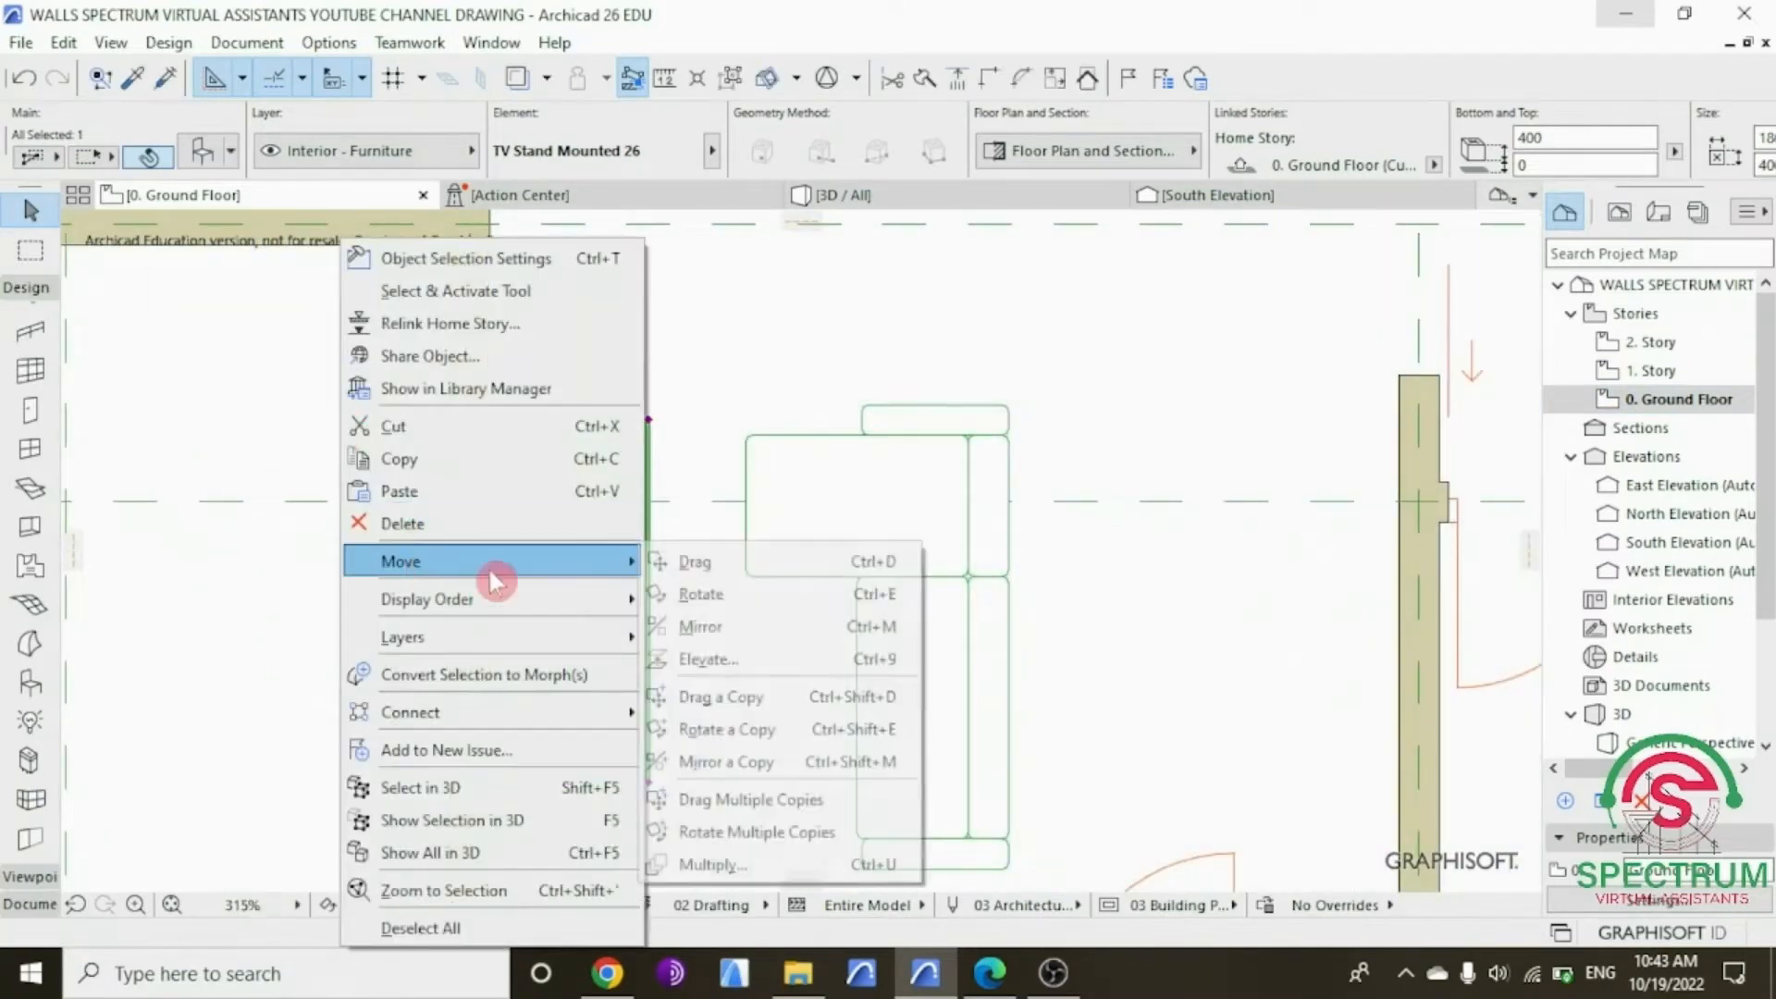
pyautogui.click(703, 562)
pyautogui.click(611, 578)
pyautogui.click(568, 601)
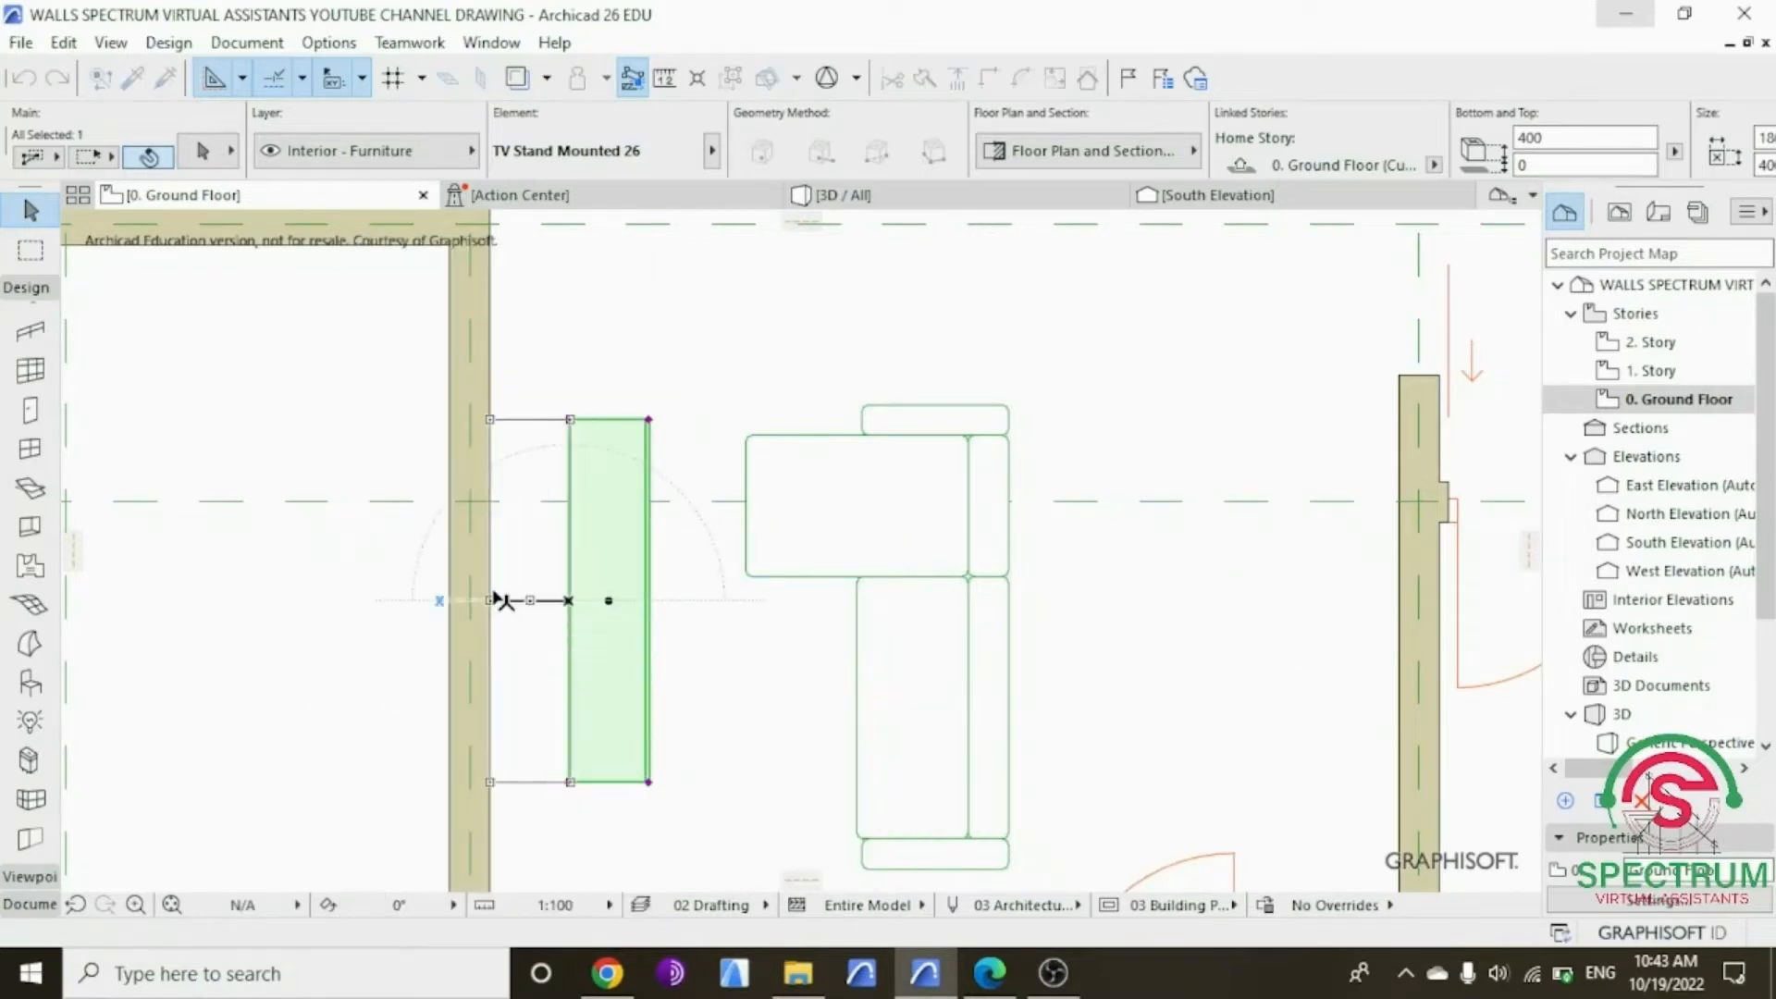
pyautogui.click(490, 601)
# Step: Check the mirrored TV stand's orientation in the 3D view, and go back to the ground floor plan
pyautogui.click(865, 193)
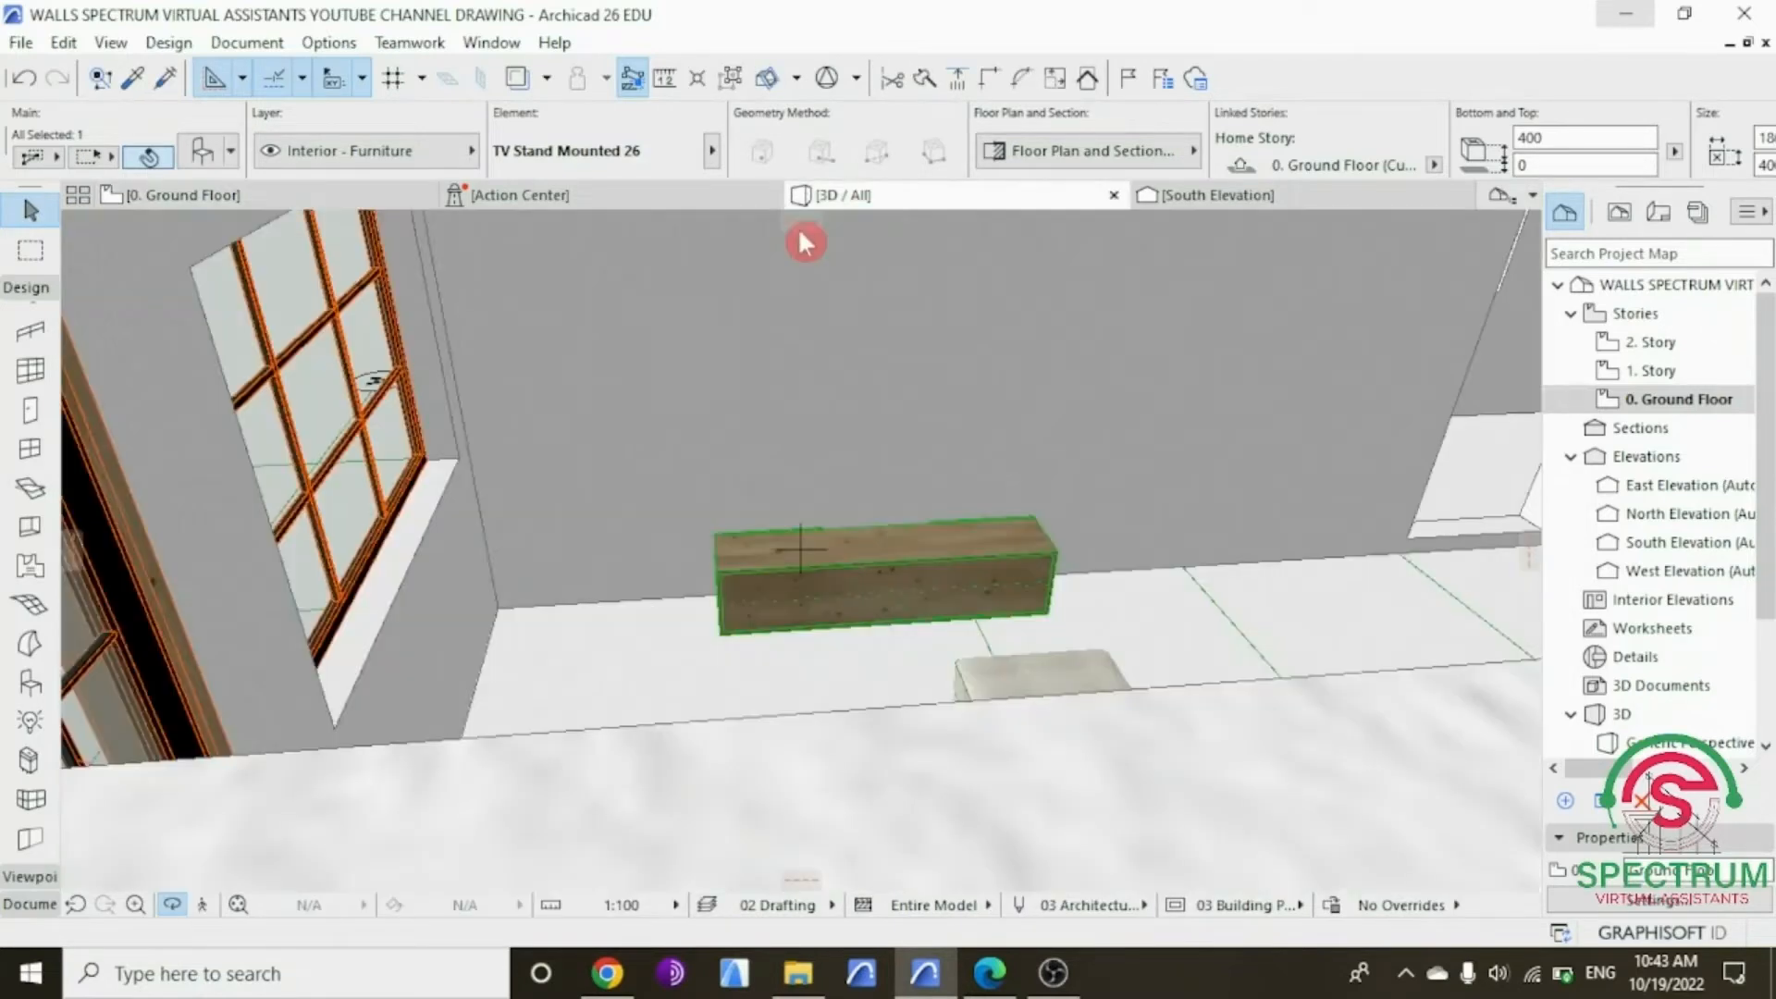
pyautogui.click(677, 355)
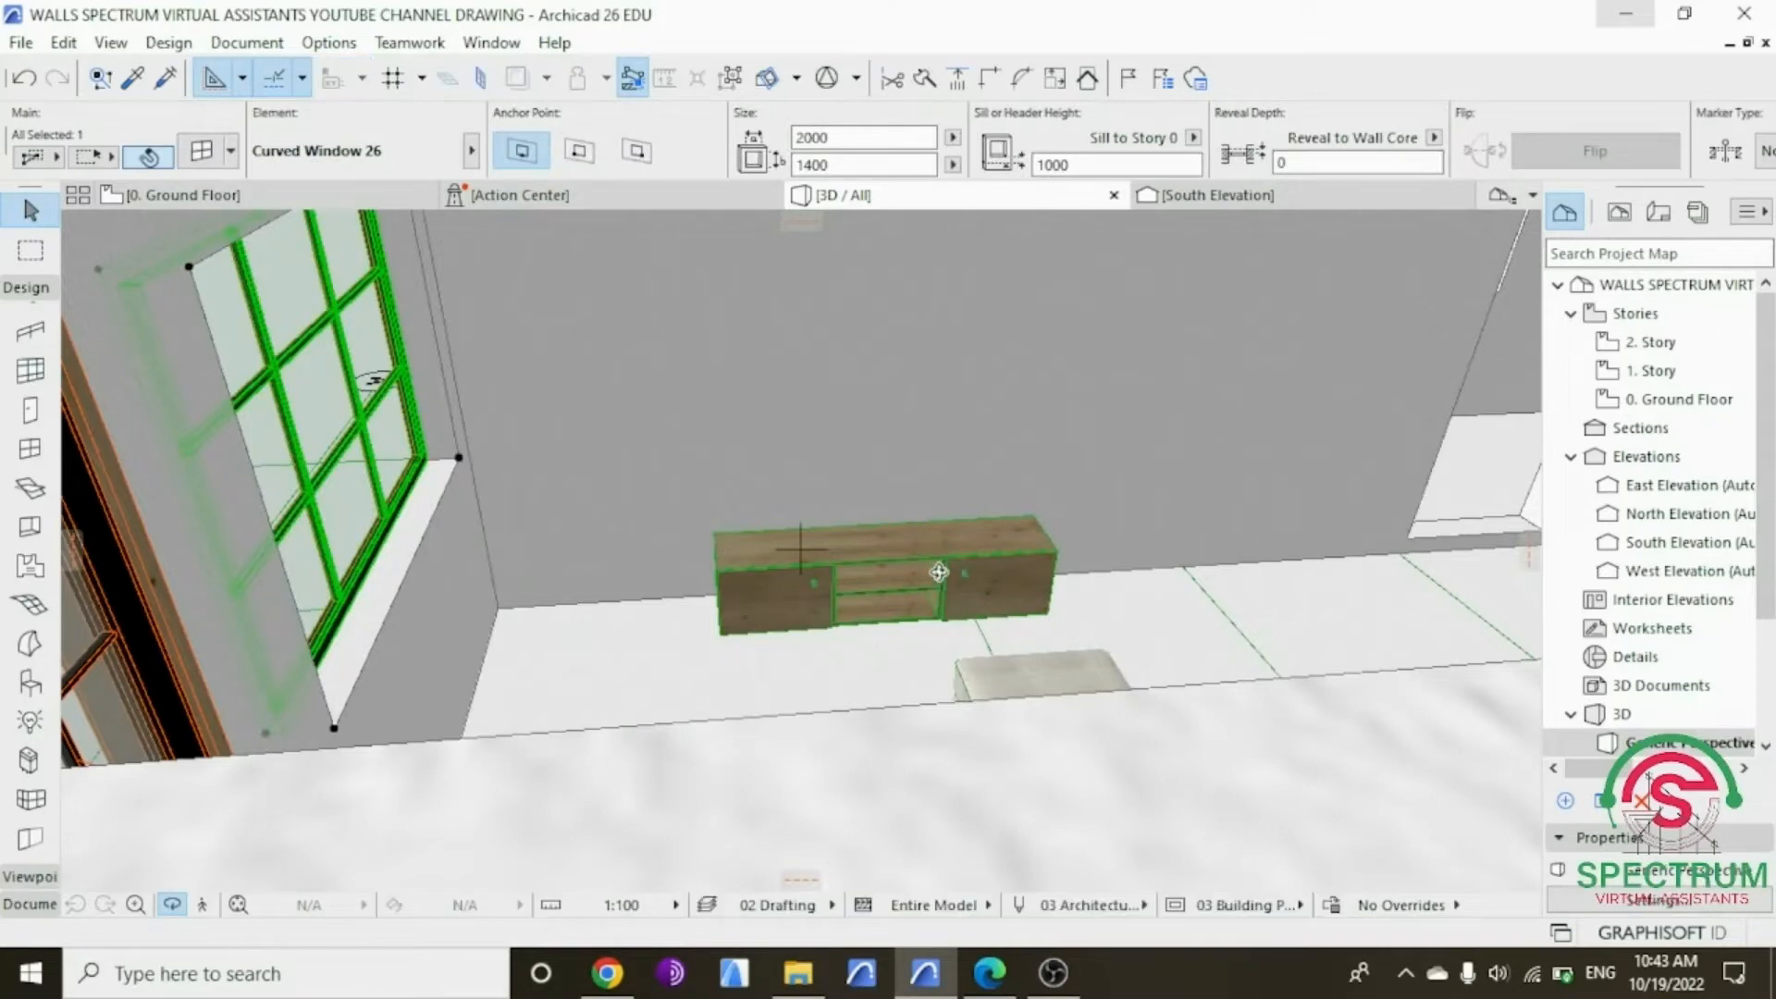
pyautogui.scroll(3, 932, 580)
pyautogui.keyDown('shift'); pyautogui.moveTo(923, 590); pyautogui.dragTo(847, 565, button='middle'); pyautogui.keyUp('shift')
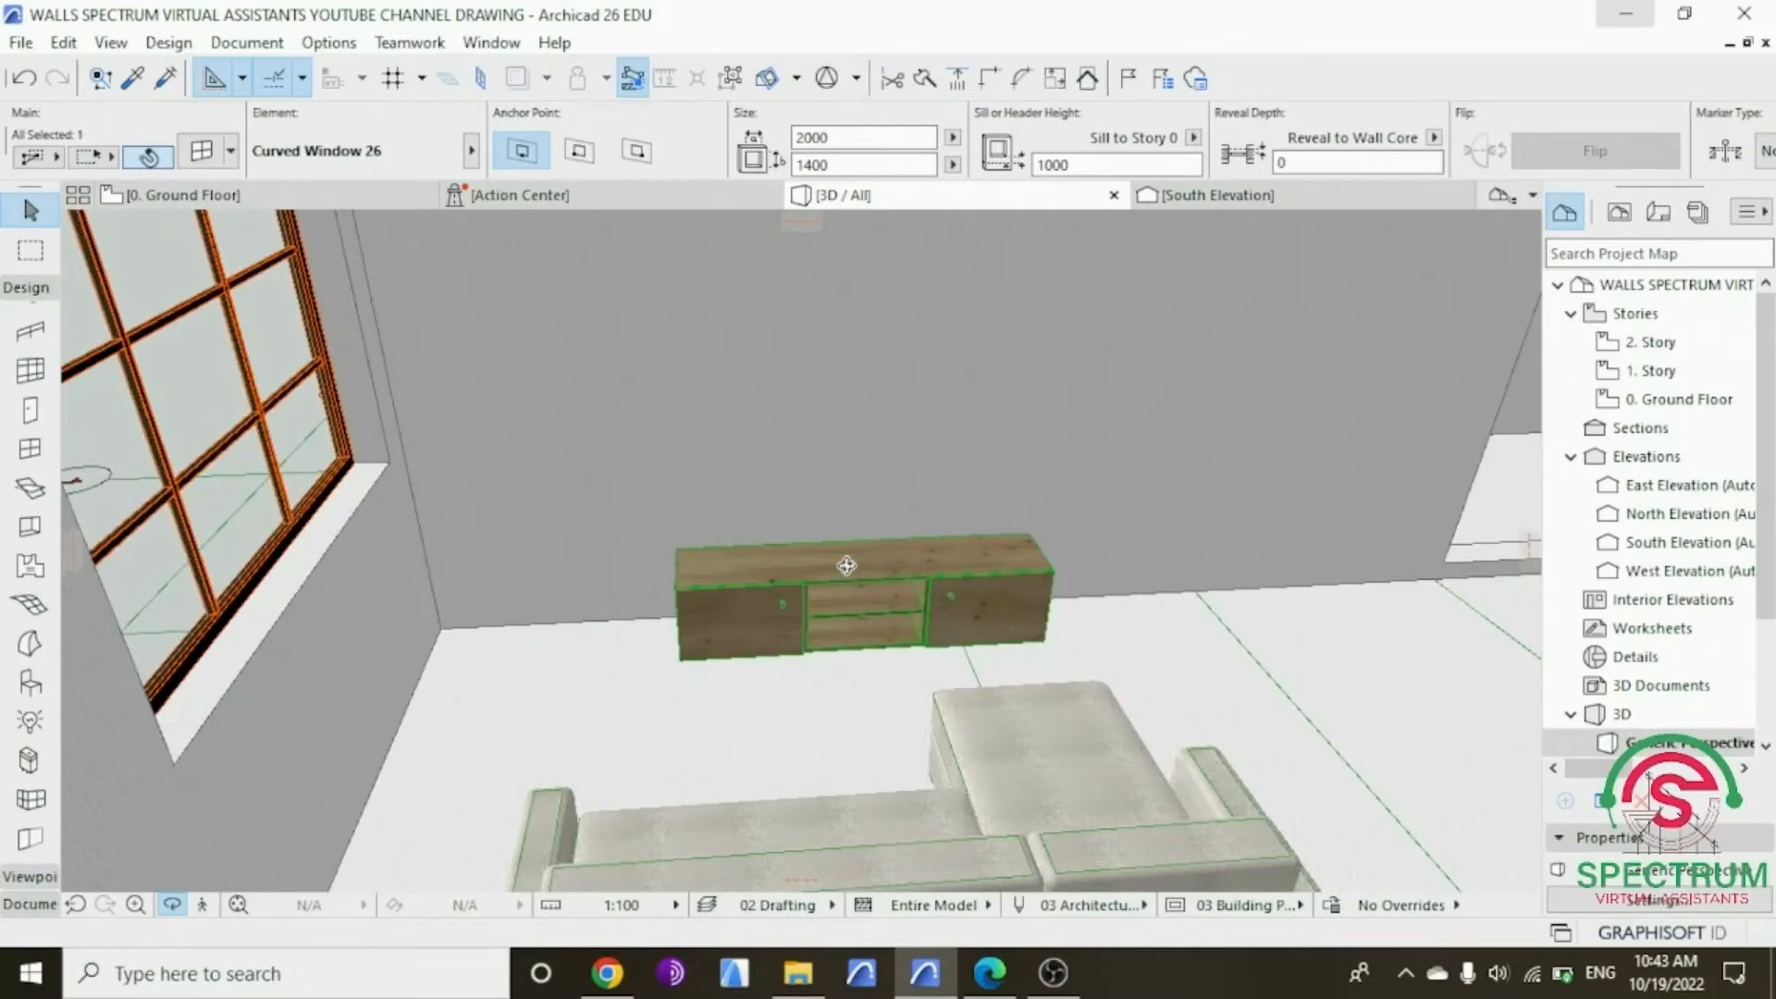
pyautogui.doubleClick(1660, 400)
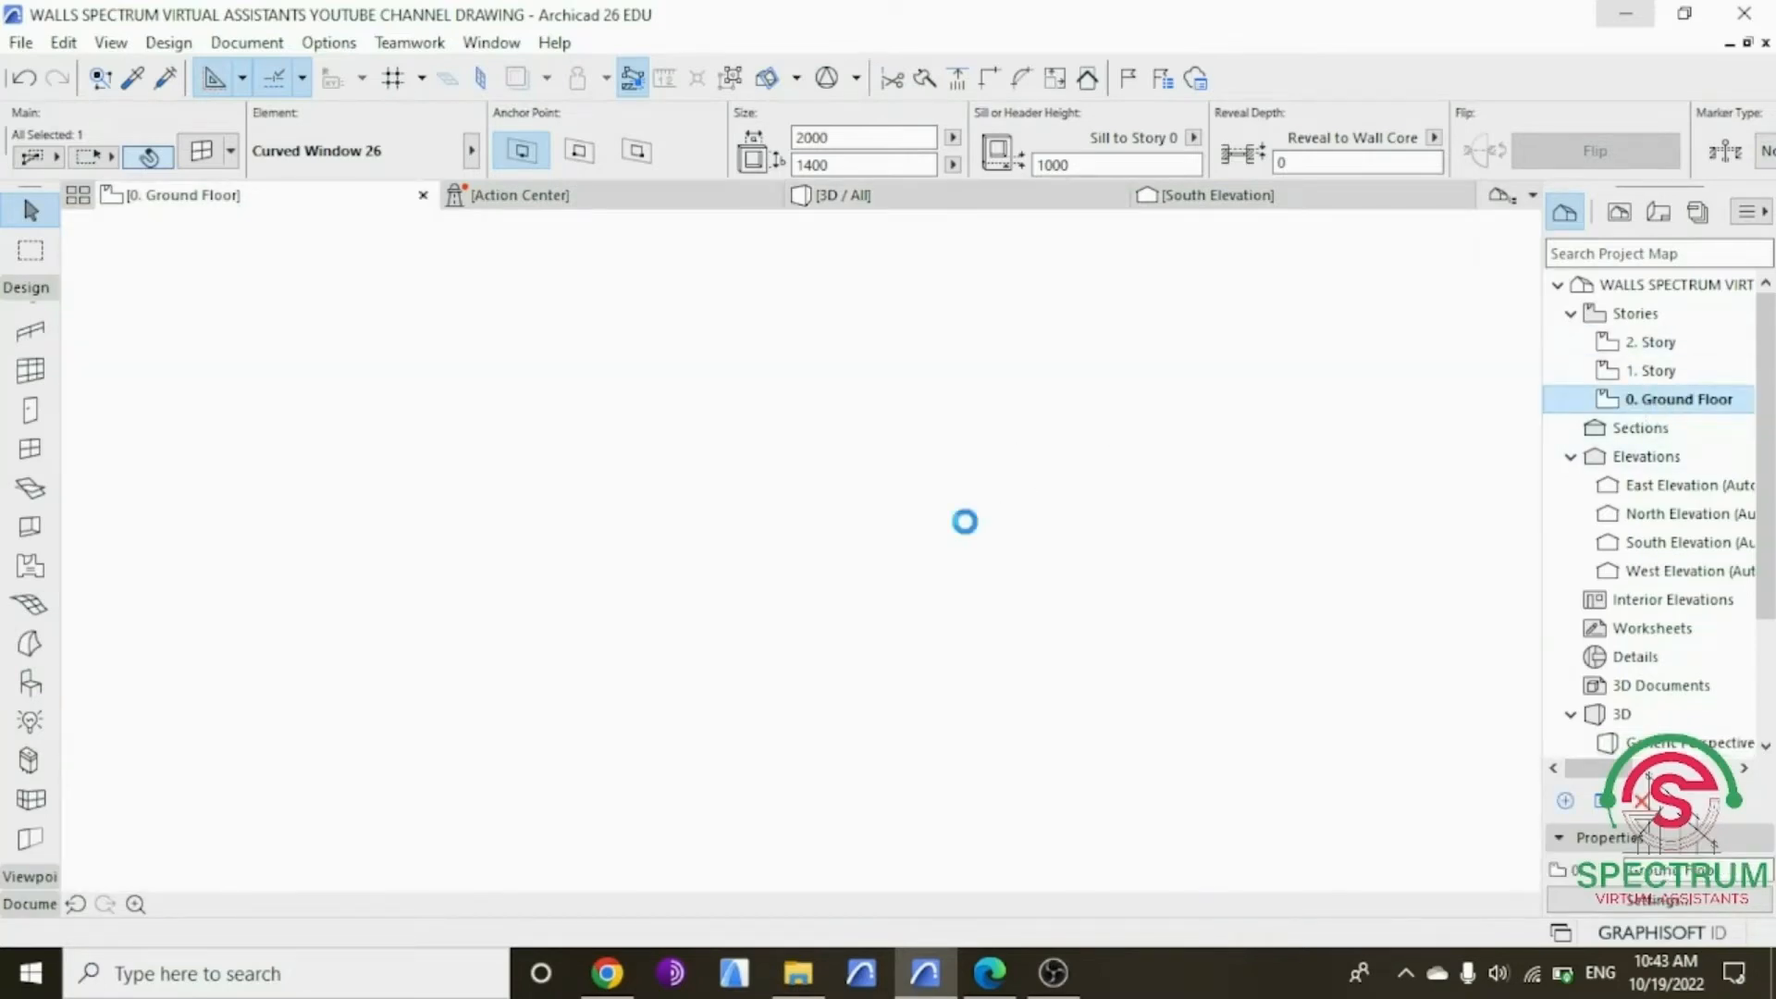
# Step: Choose Flat Panel TV 26 as the object to place, with its base elevation set to 400 above the ground floor
pyautogui.click(372, 375)
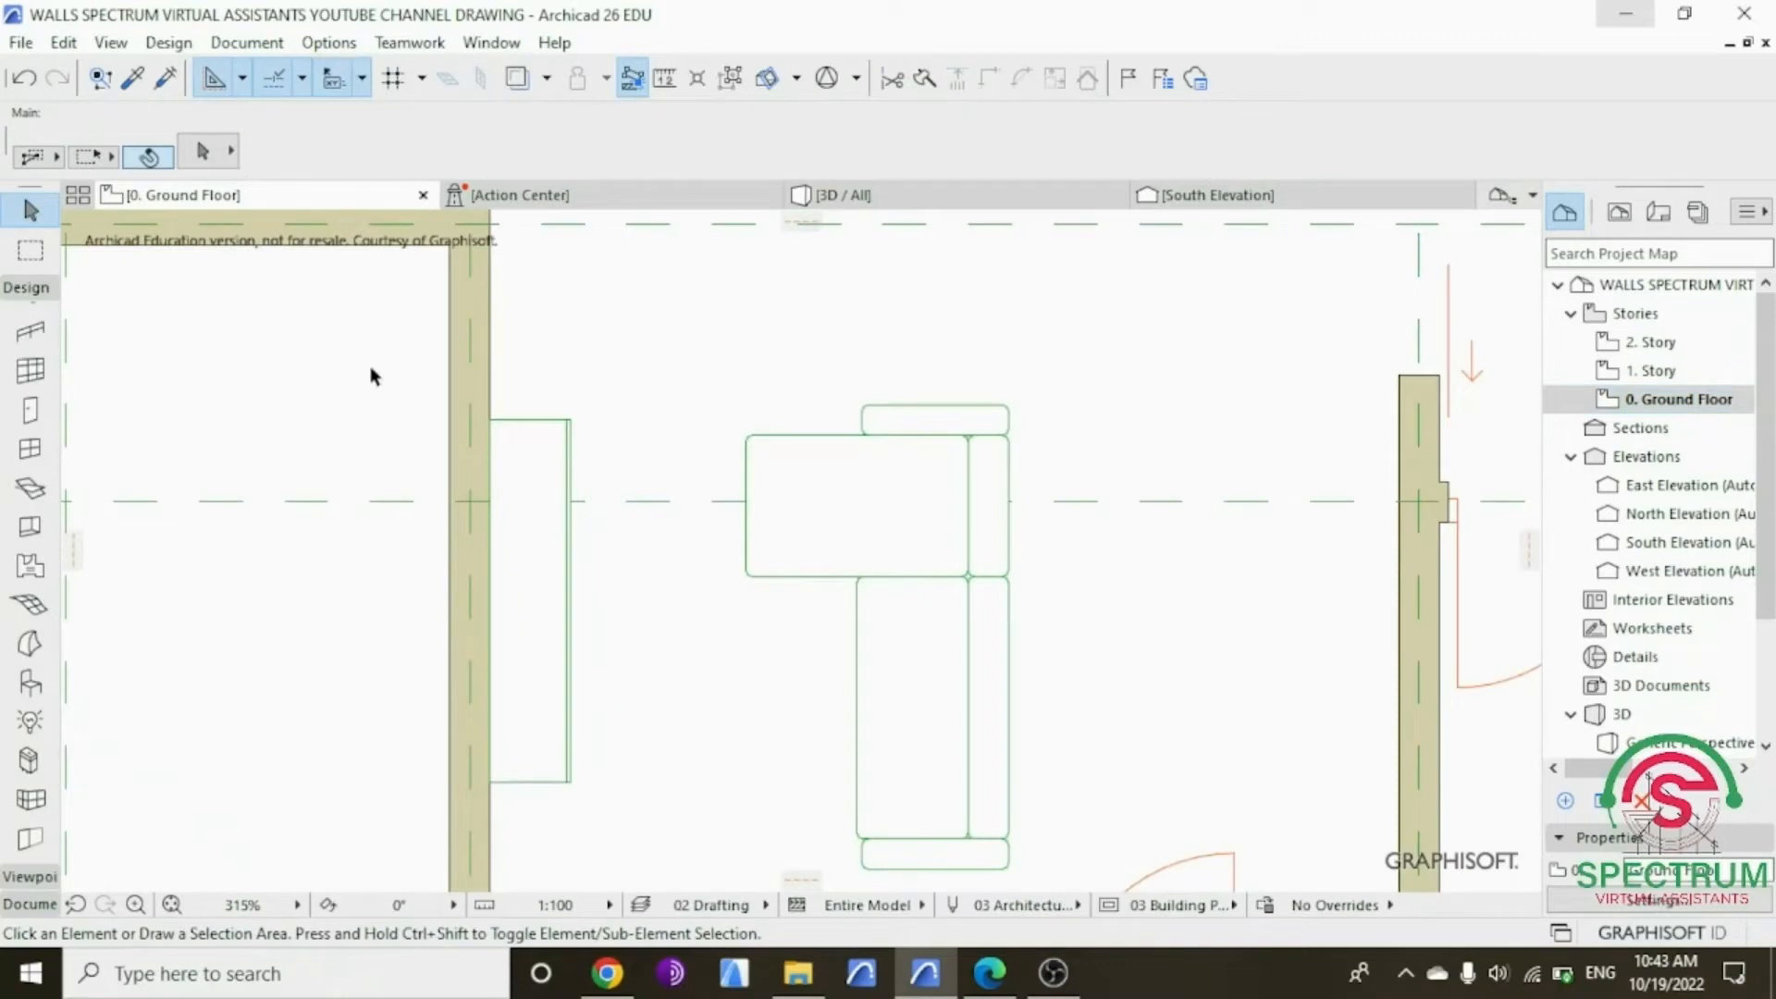
pyautogui.click(30, 683)
pyautogui.hotkey('ctrl', 't')
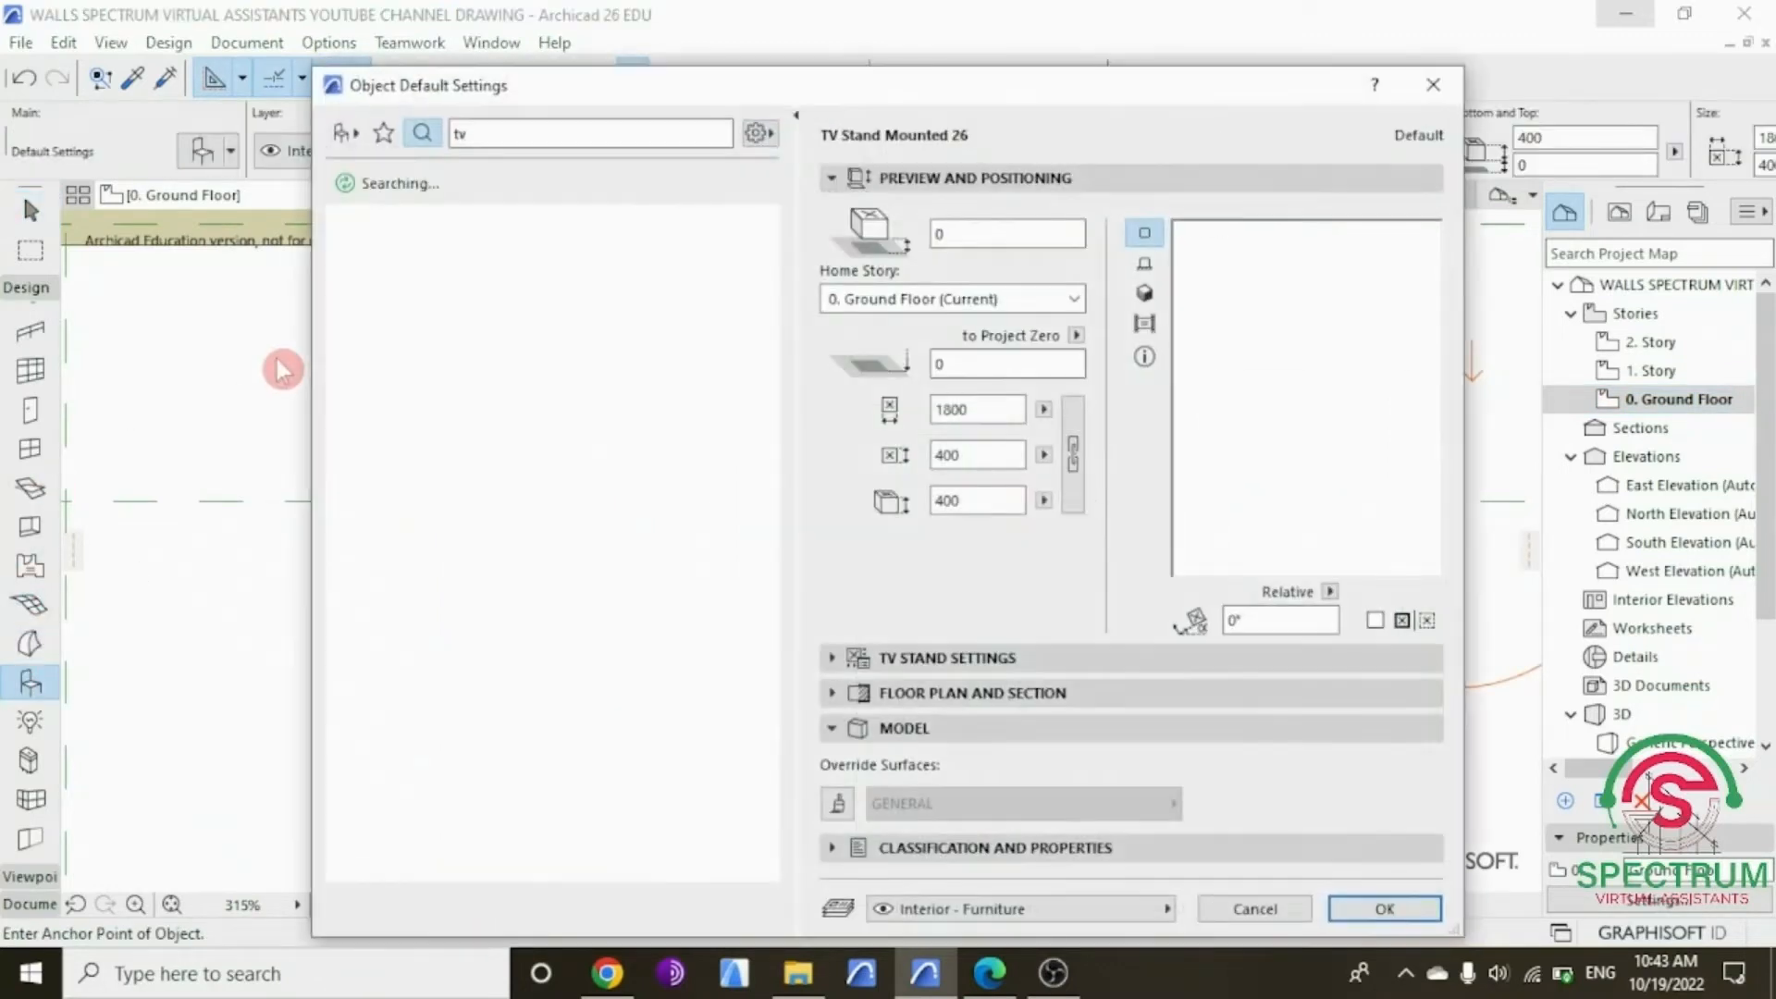
pyautogui.click(516, 137)
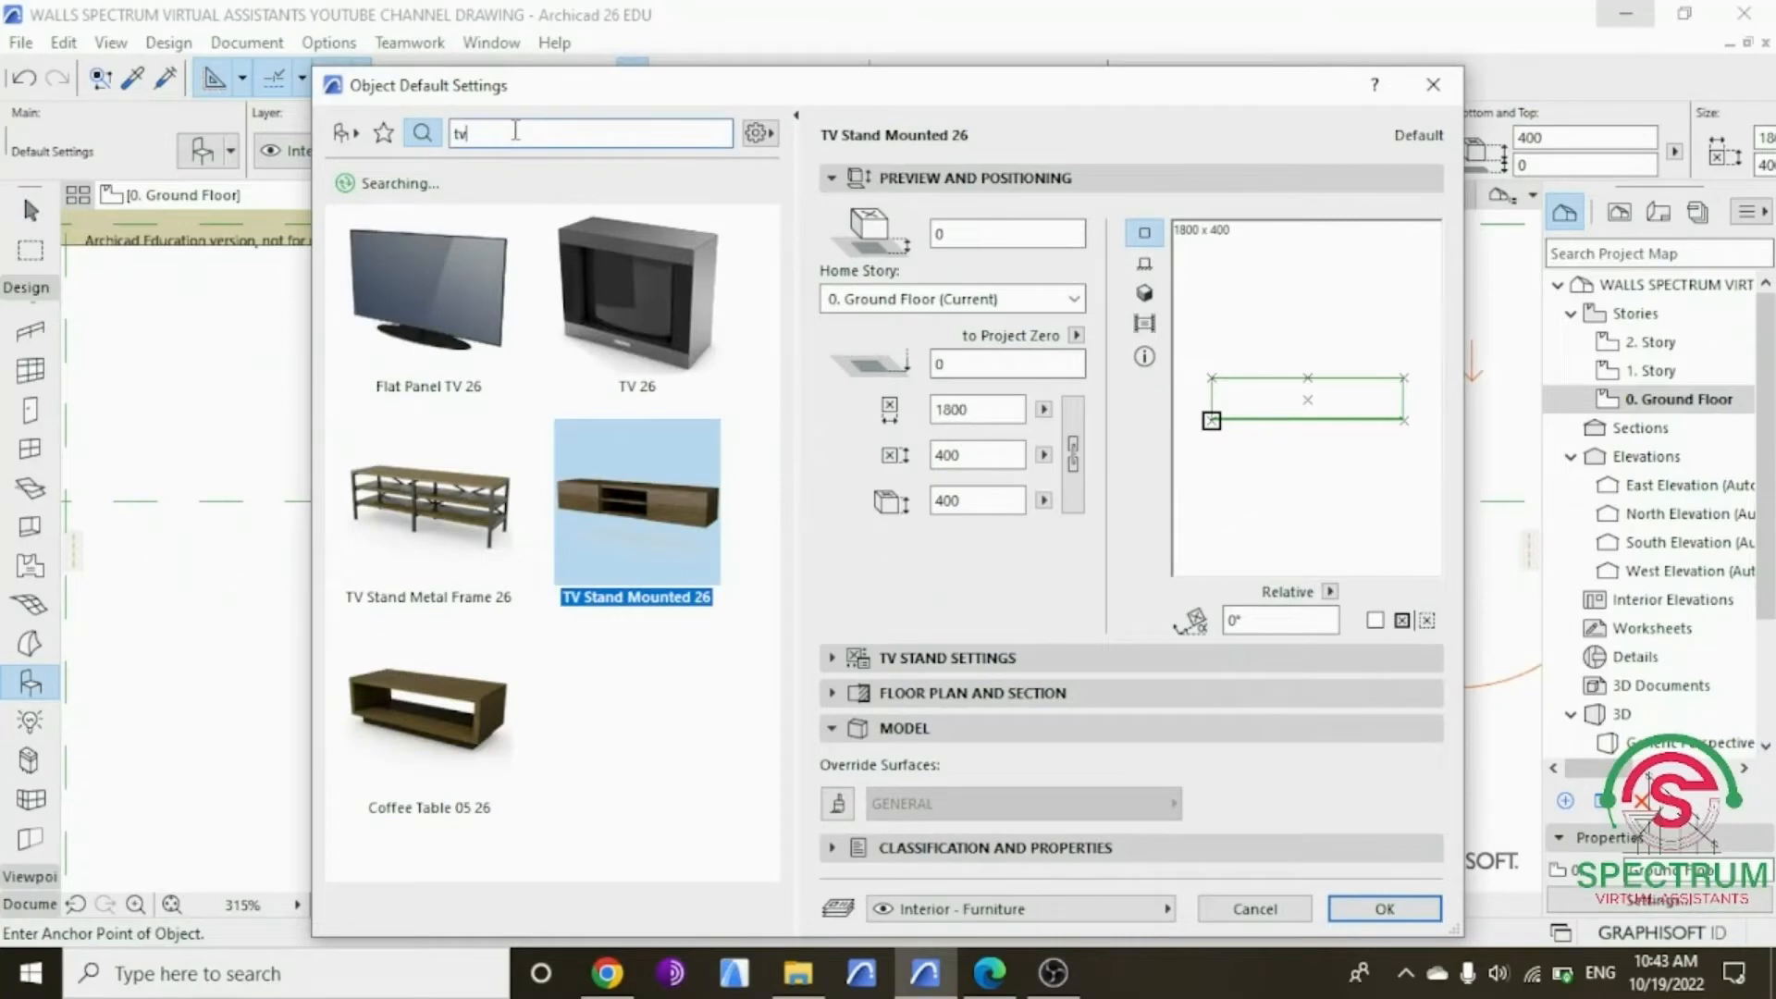
pyautogui.click(439, 282)
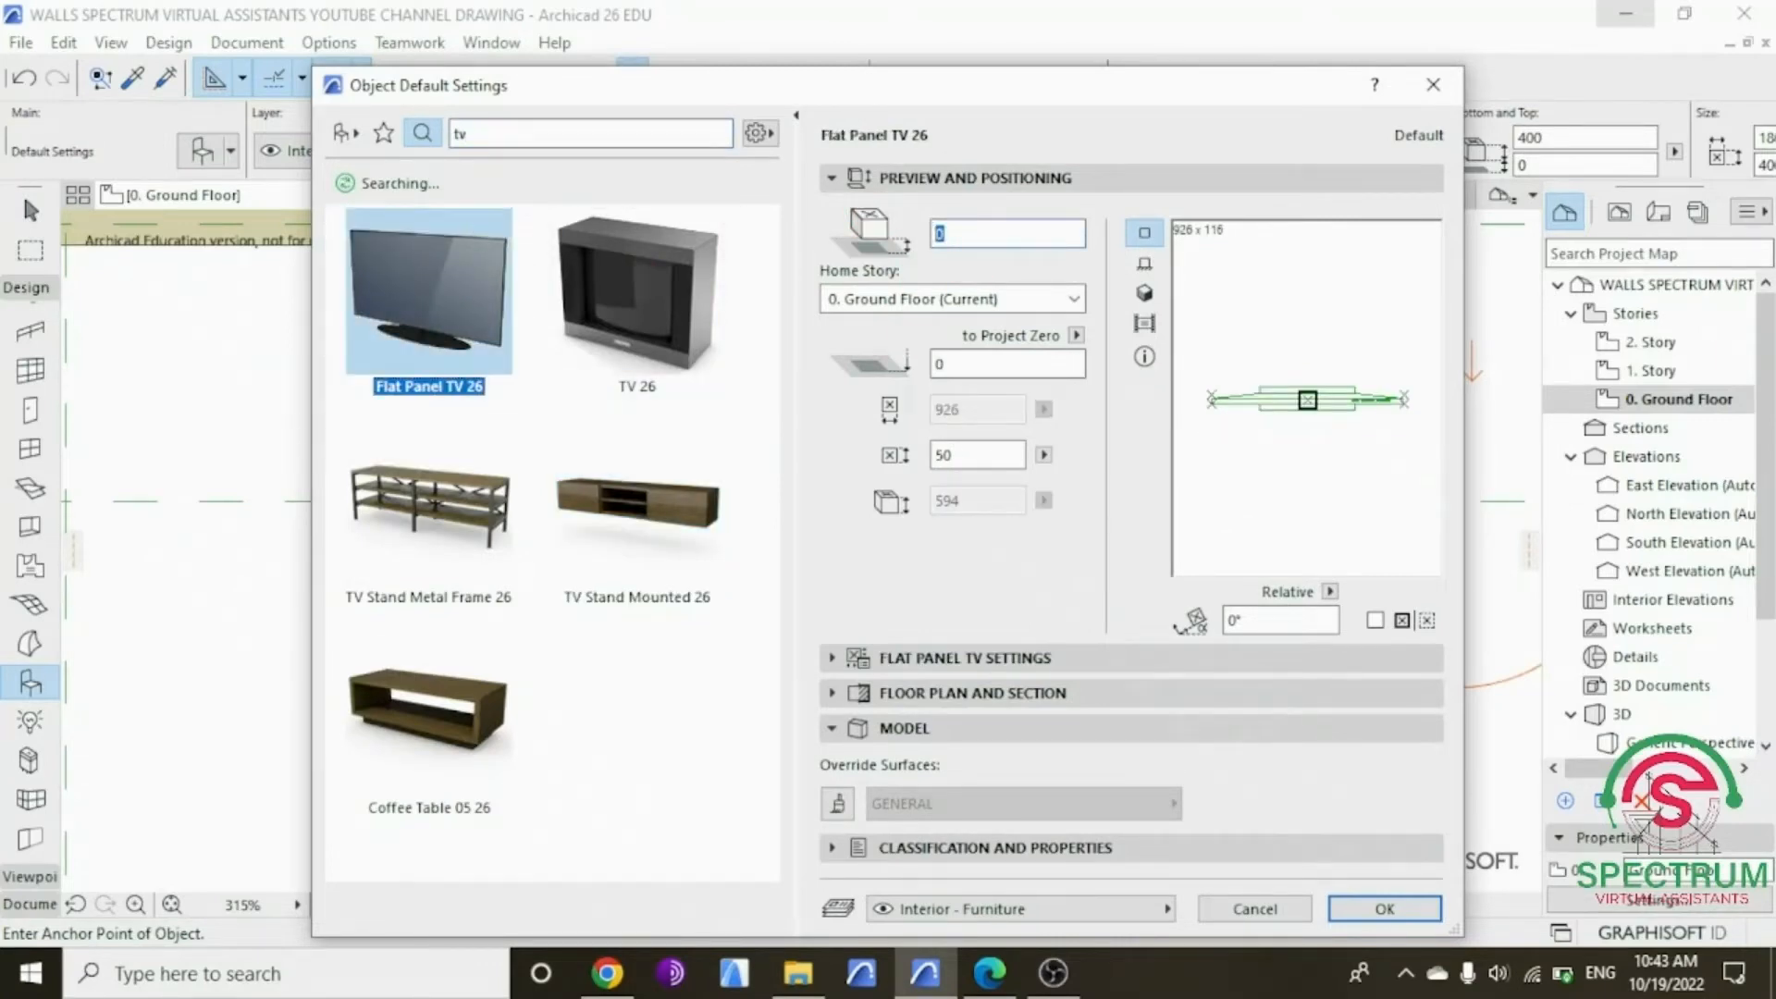
pyautogui.write('40')
pyautogui.click(868, 197)
pyautogui.press('Return')
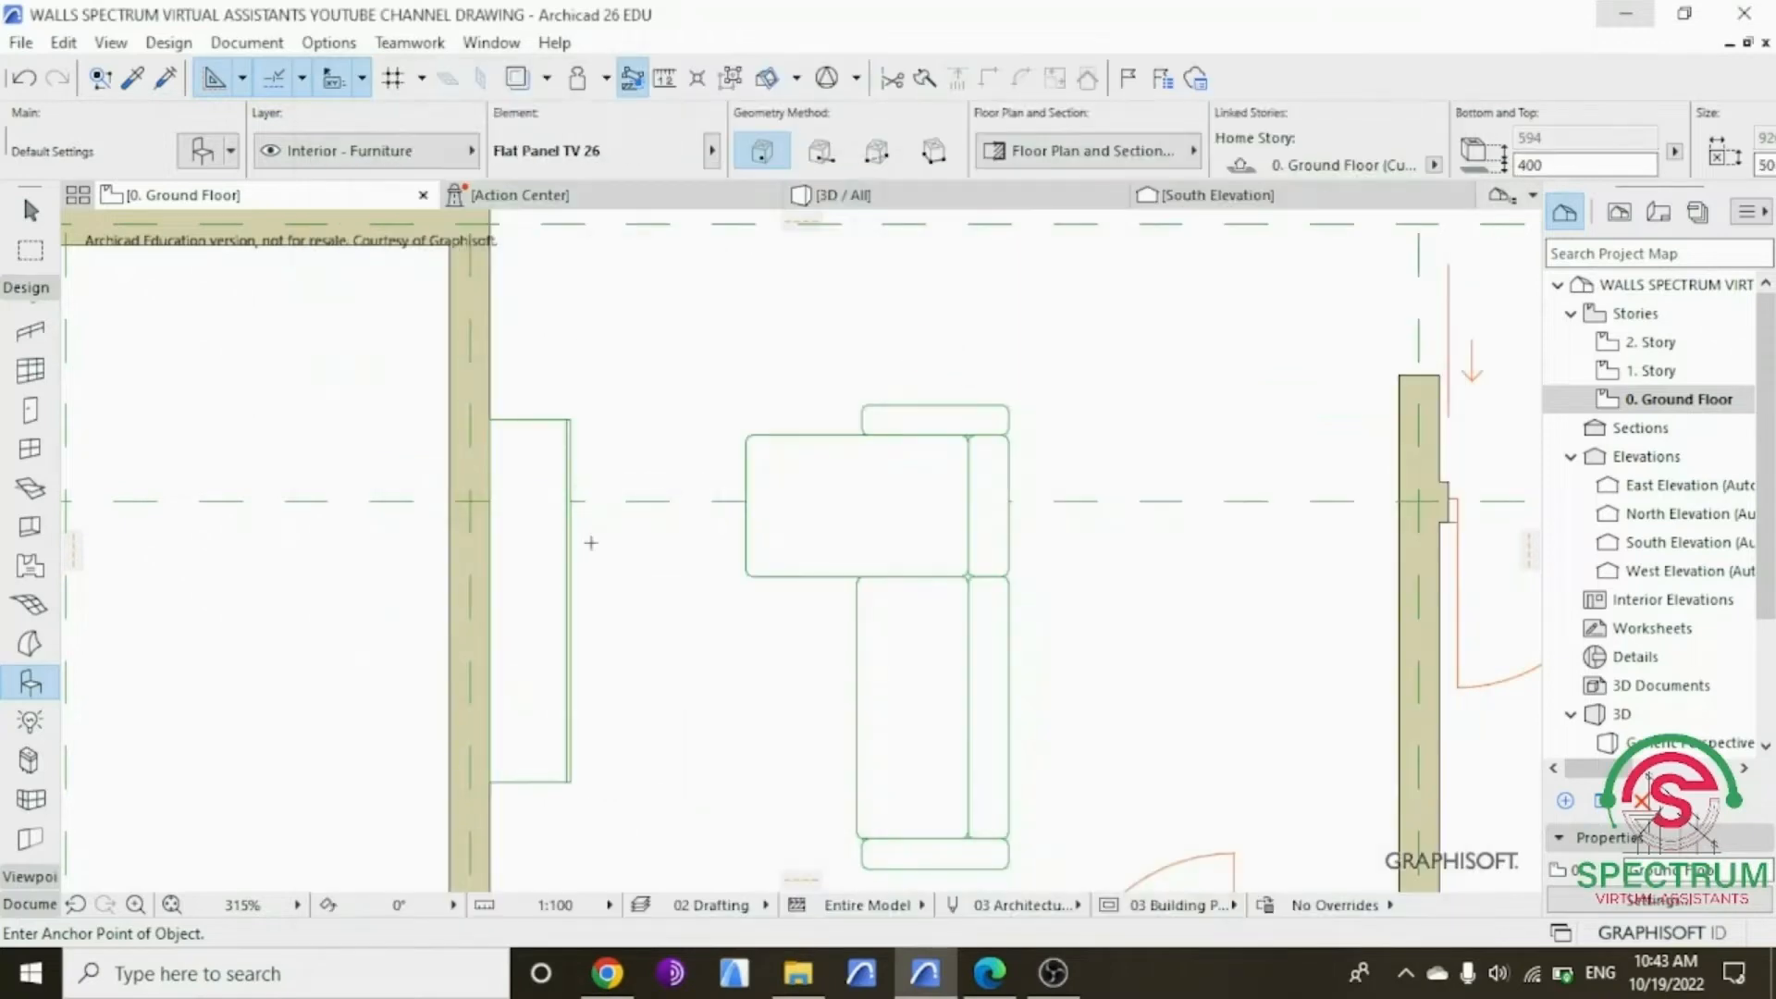
# Step: Place the flat panel TV at the middle of the TV stand and rotate it 90° counterclockwise to face the sofa
pyautogui.click(505, 590)
pyautogui.press('Escape')
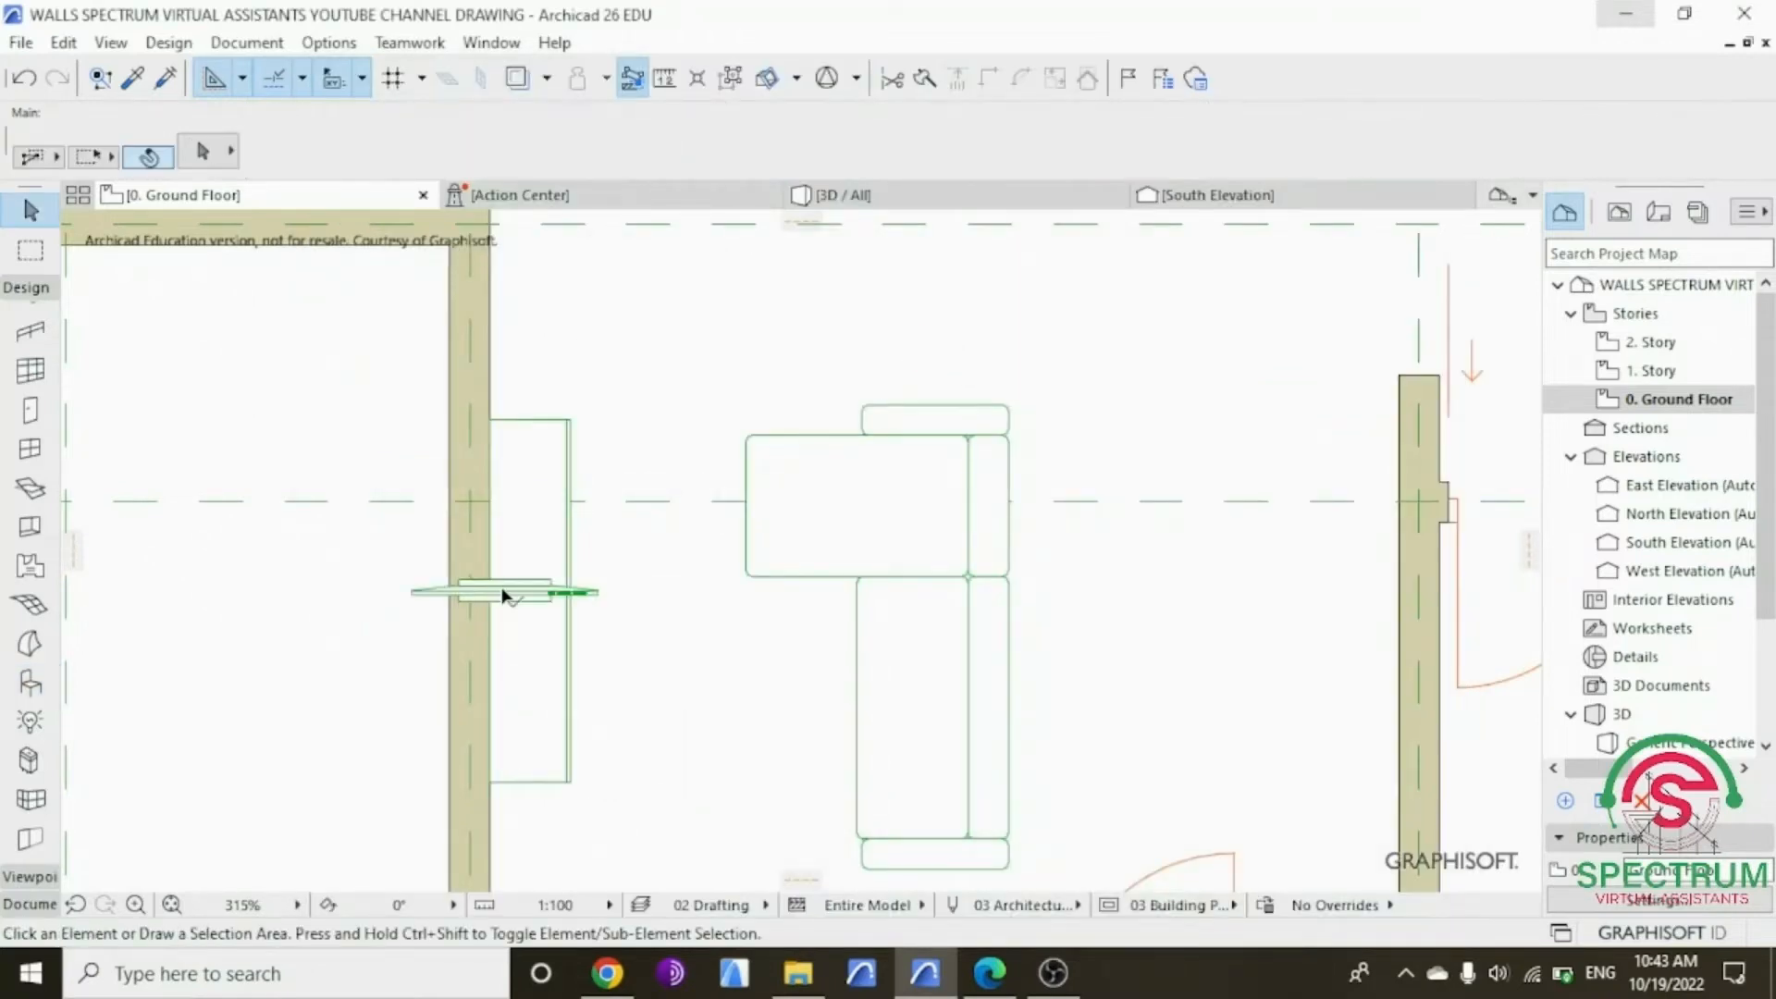
pyautogui.click(503, 590)
pyautogui.rightClick(359, 566)
pyautogui.moveTo(416, 558)
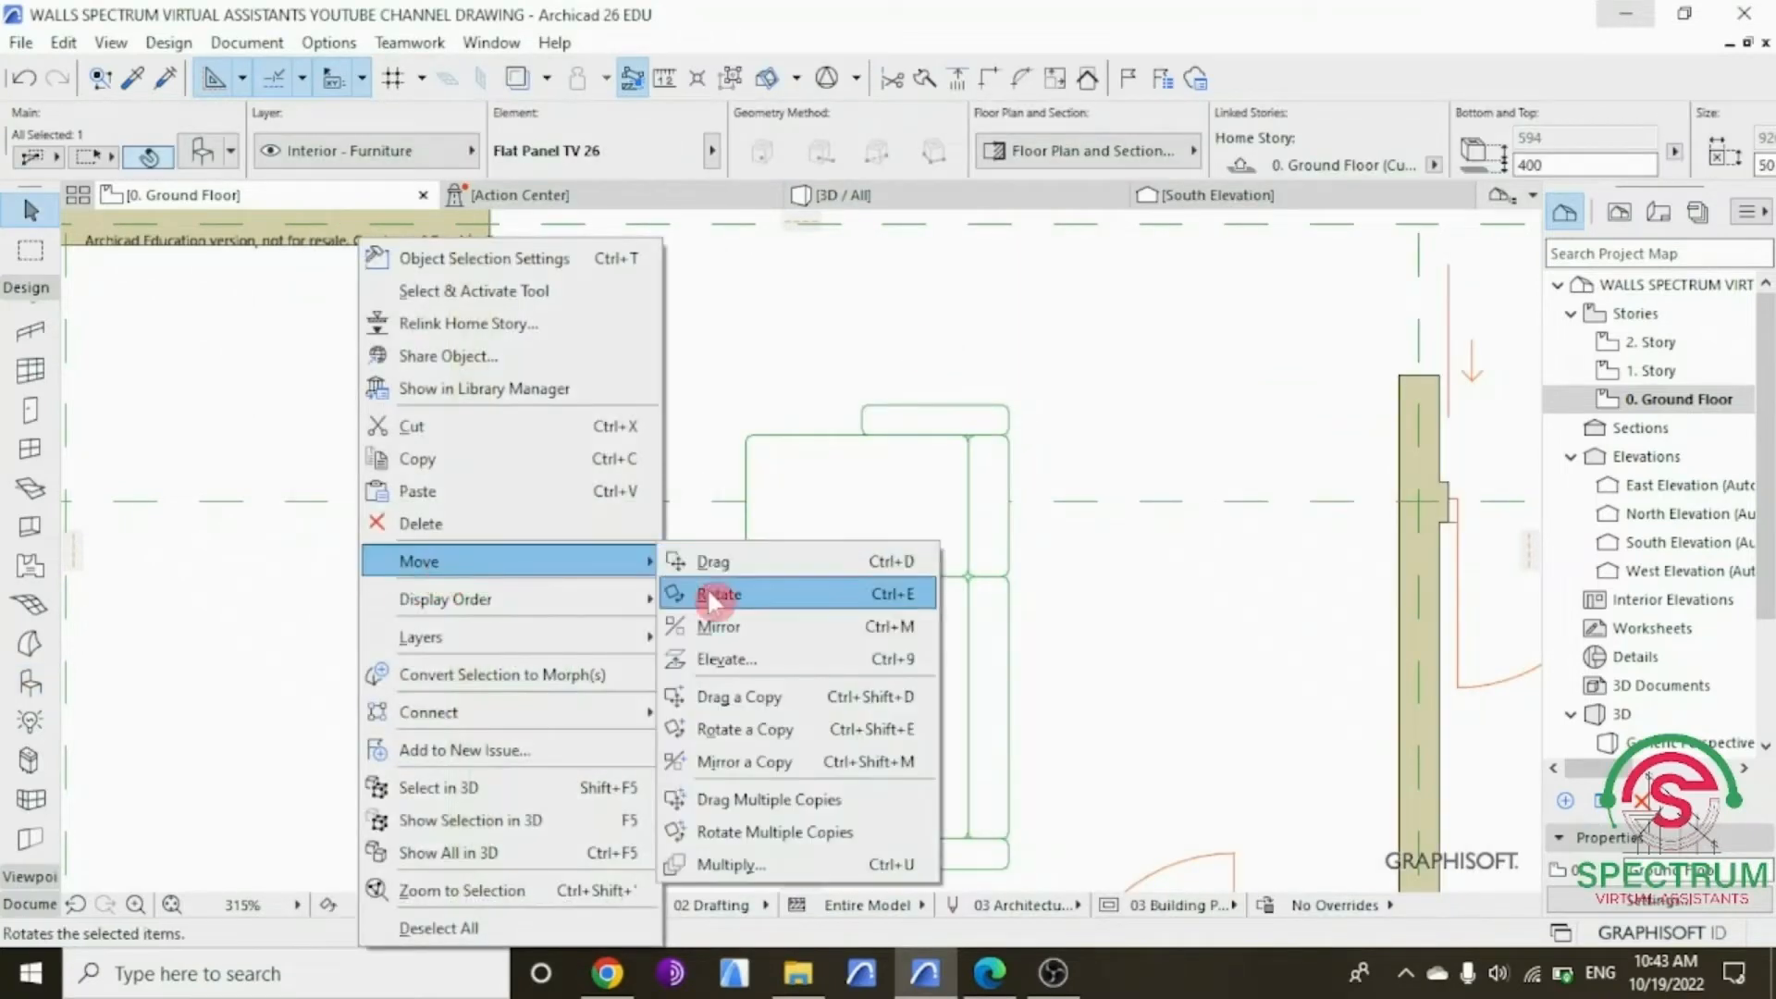
pyautogui.click(721, 590)
pyautogui.click(490, 590)
pyautogui.click(614, 589)
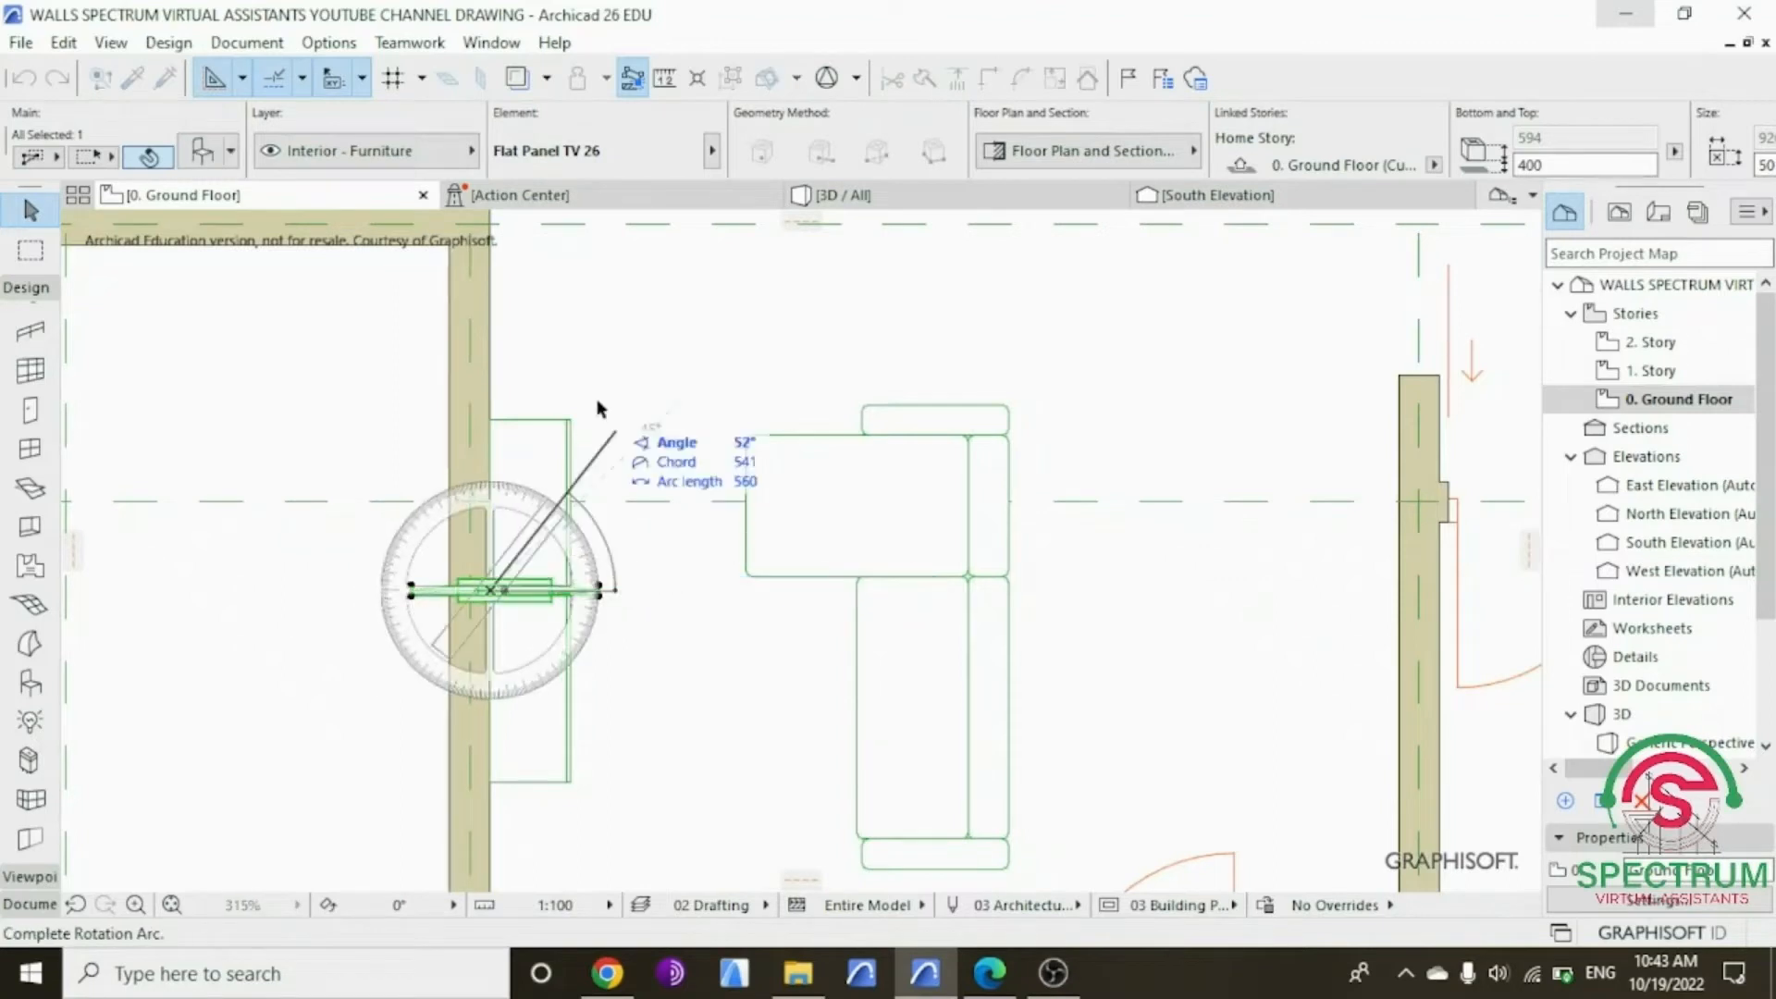
pyautogui.click(517, 345)
# Step: Move the TV off the west wall so it sits centrally on the TV stand
pyautogui.rightClick(297, 376)
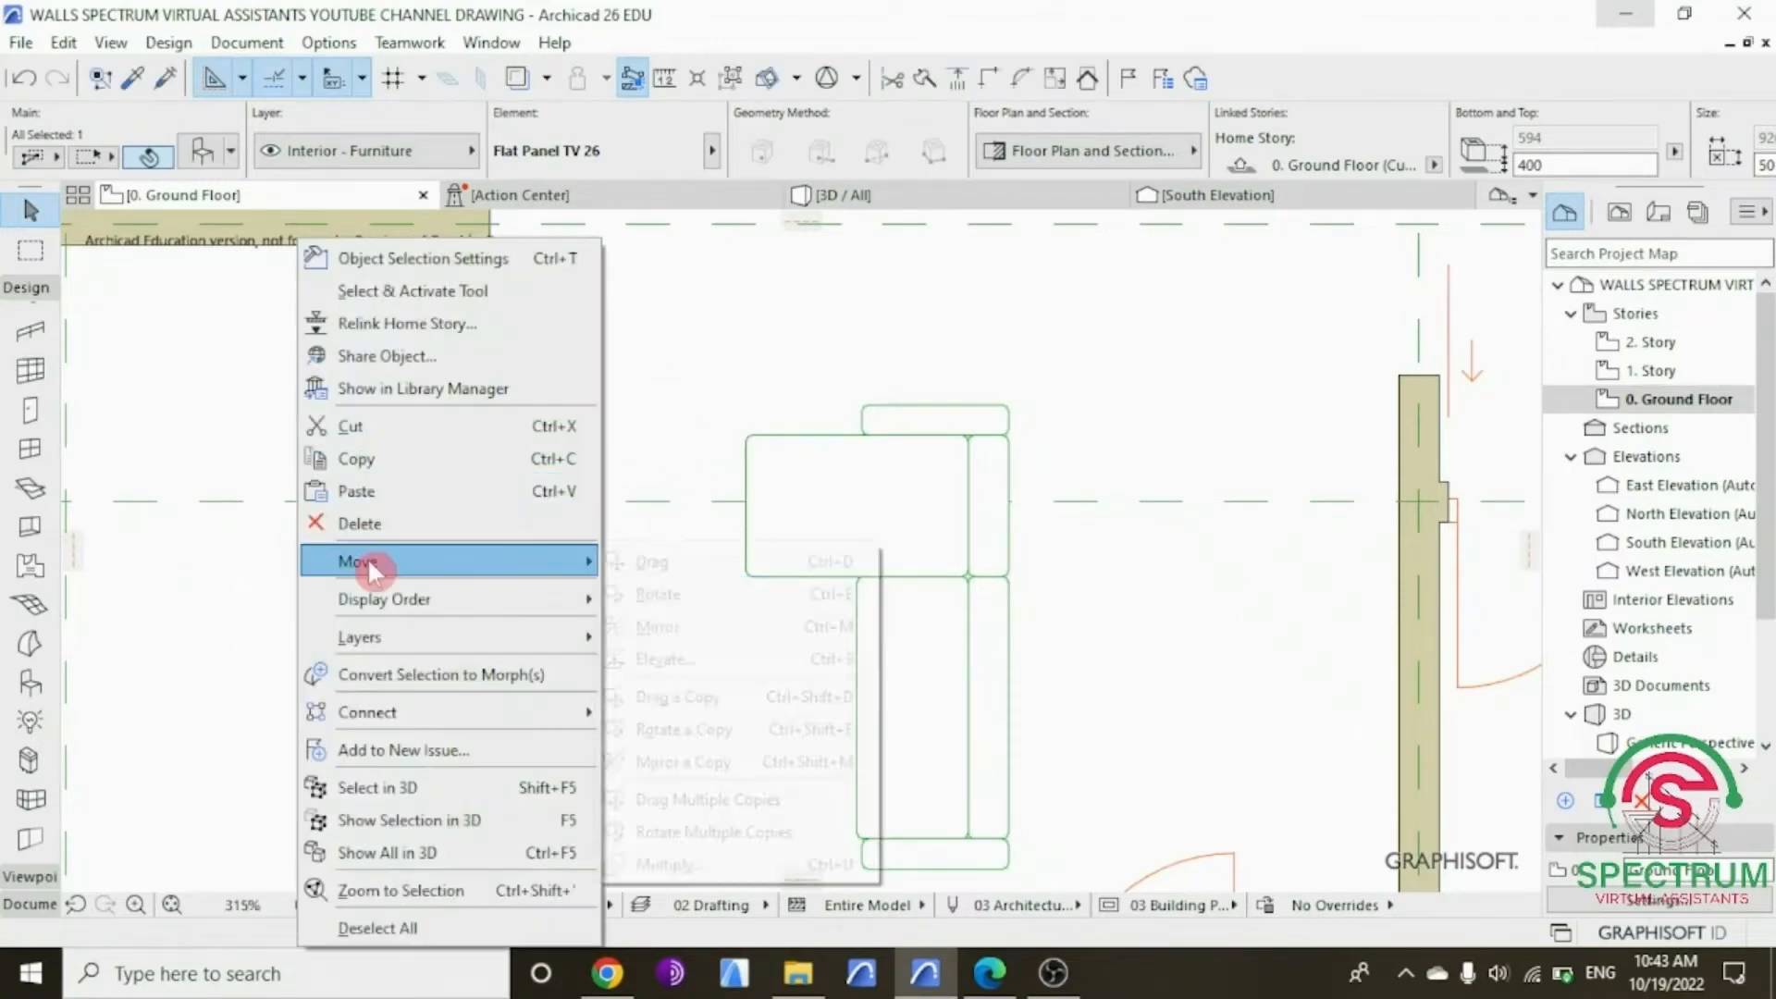
pyautogui.moveTo(368, 557)
pyautogui.click(641, 566)
pyautogui.click(490, 576)
pyautogui.click(524, 599)
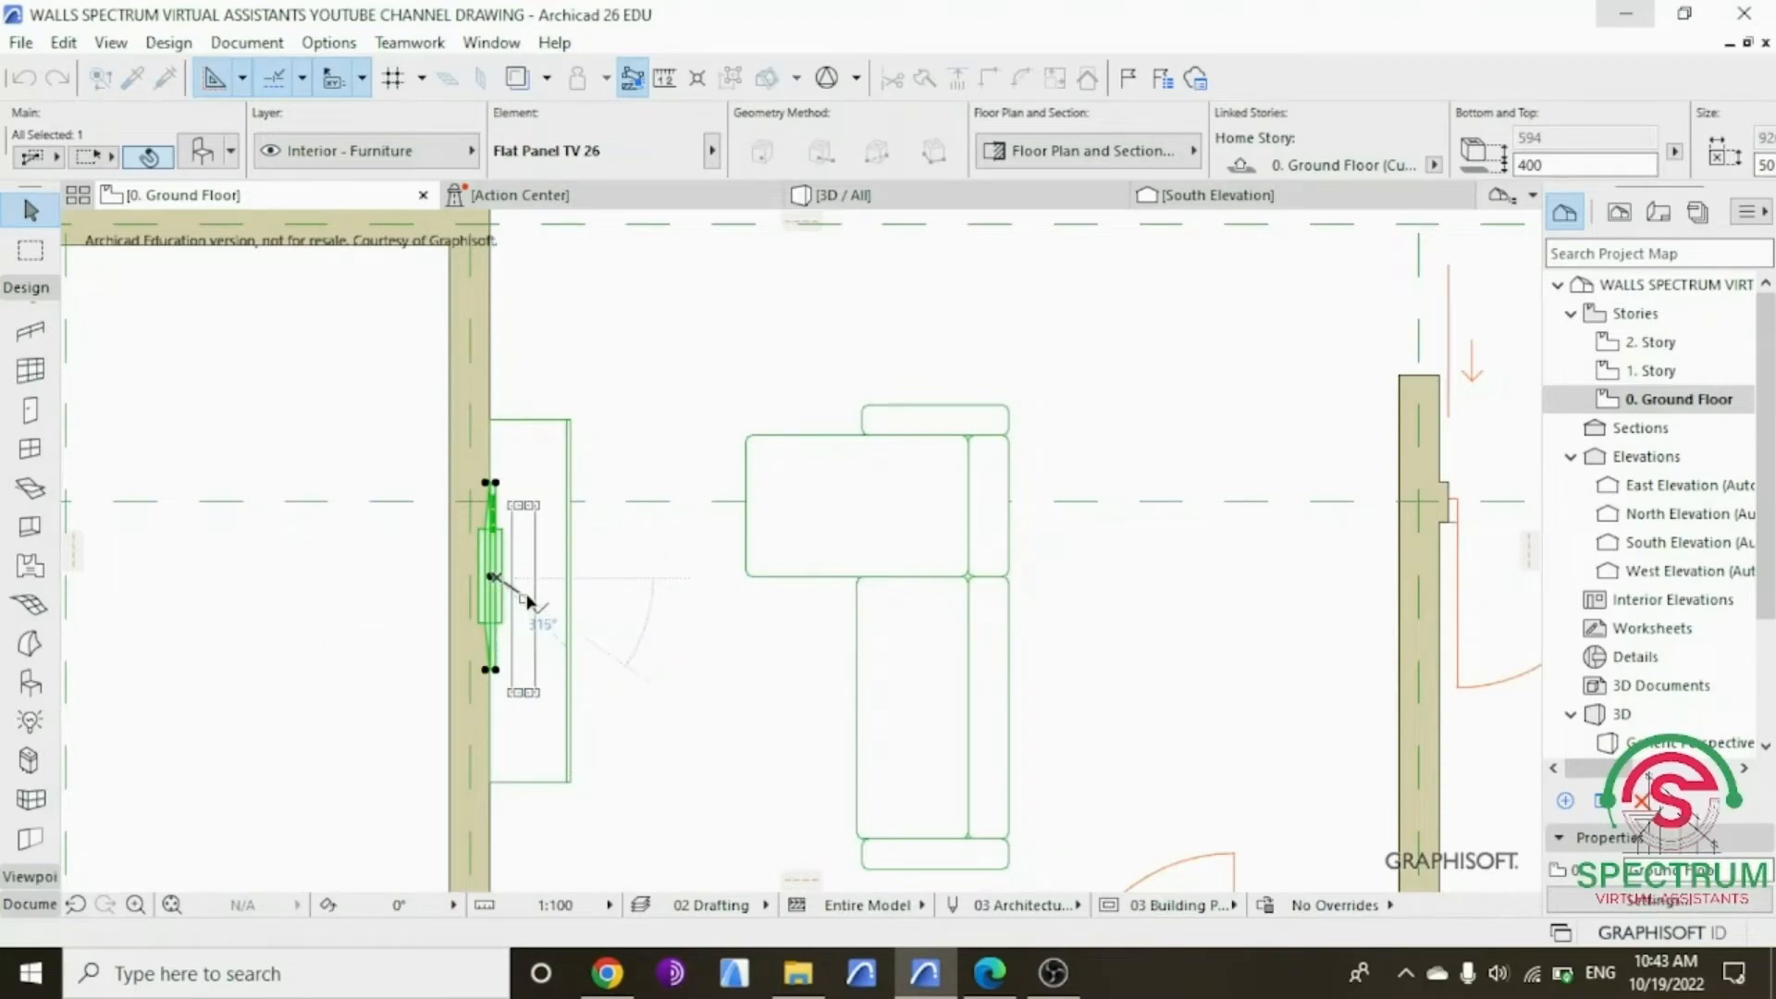
# Step: Inspect the TV on its stand in the 3D view, and return to the ground floor plan
pyautogui.press('F3')
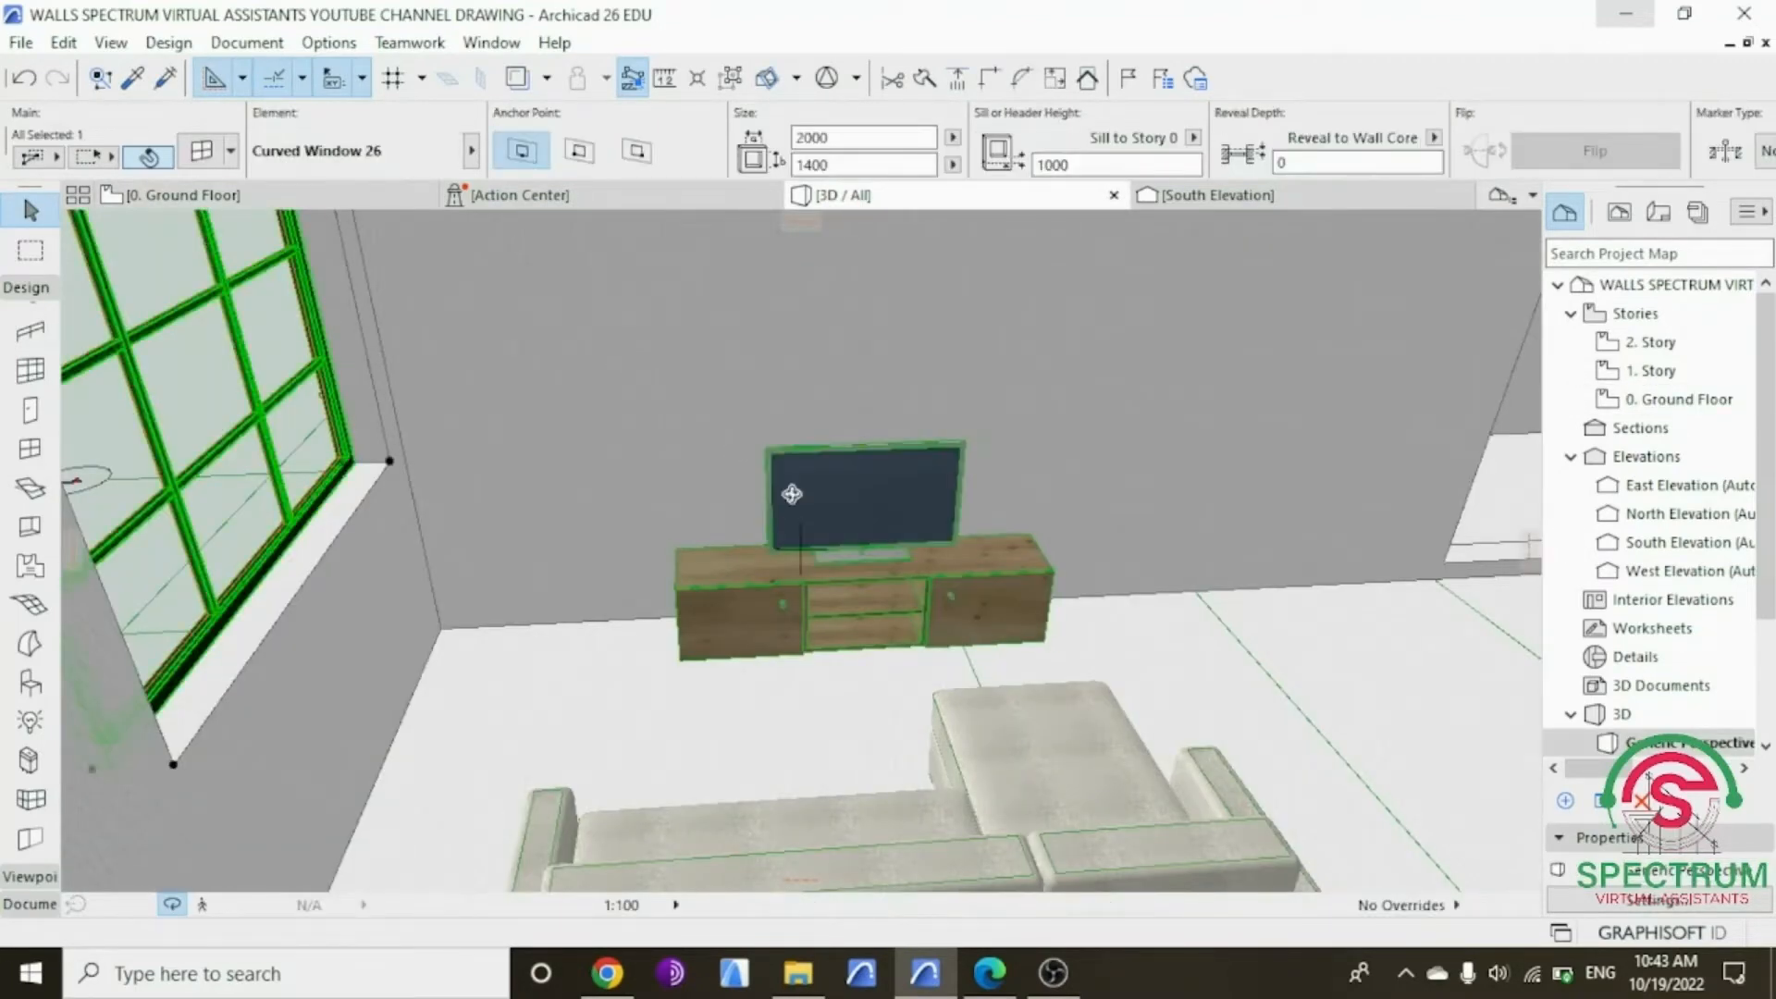
pyautogui.keyDown('shift'); pyautogui.moveTo(792, 494); pyautogui.dragTo(886, 519, button='middle'); pyautogui.keyUp('shift')
pyautogui.scroll(-2, 785, 475)
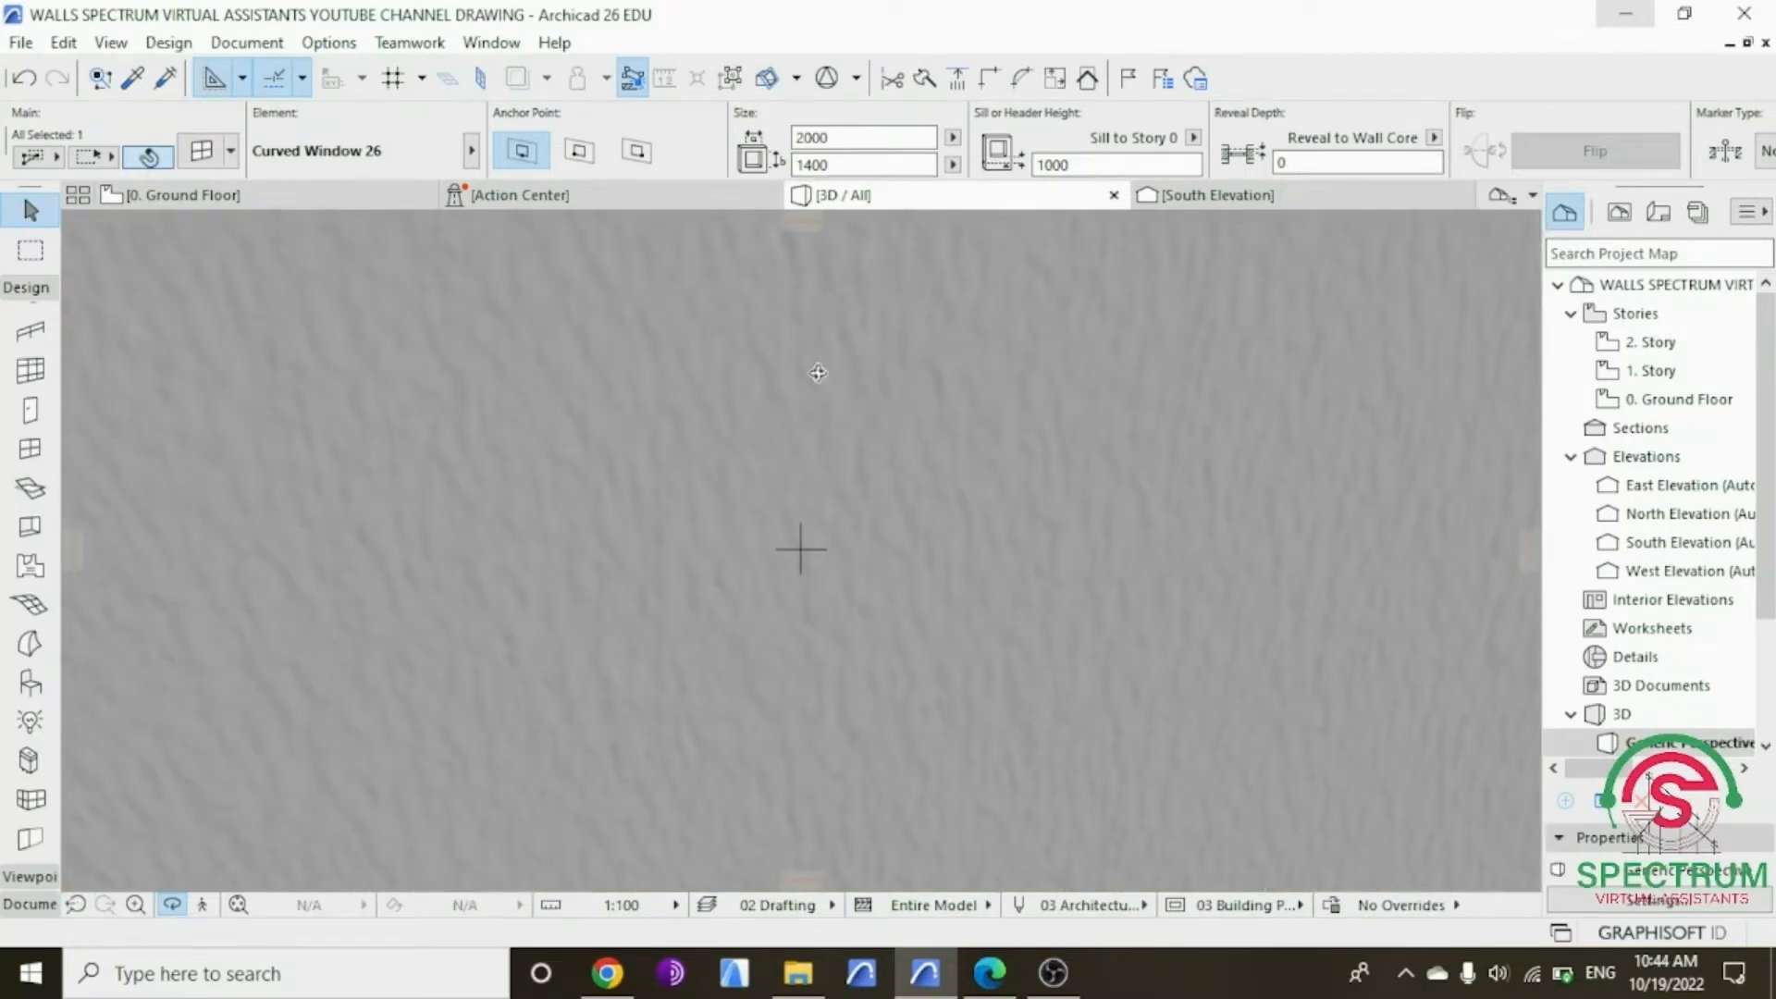
pyautogui.scroll(3, 1071, 550)
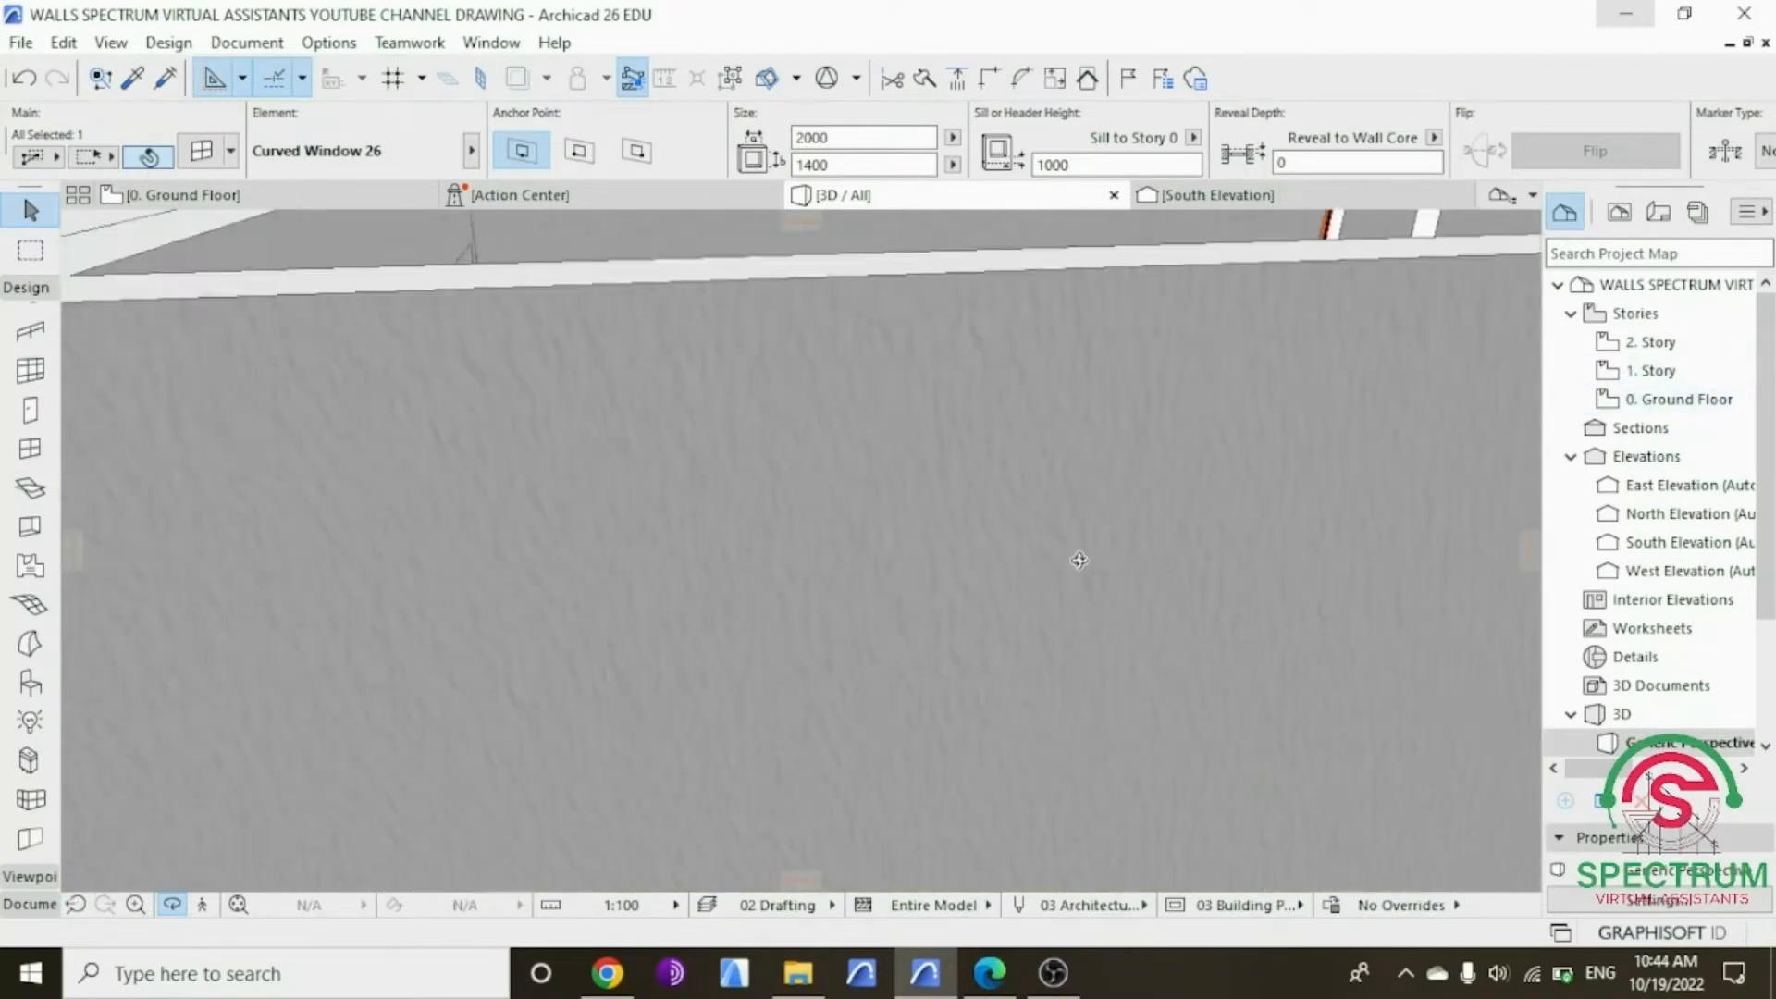
pyautogui.scroll(-1, 1071, 532)
pyautogui.moveTo(991, 348); pyautogui.dragTo(1116, 448)
pyautogui.doubleClick(1679, 399)
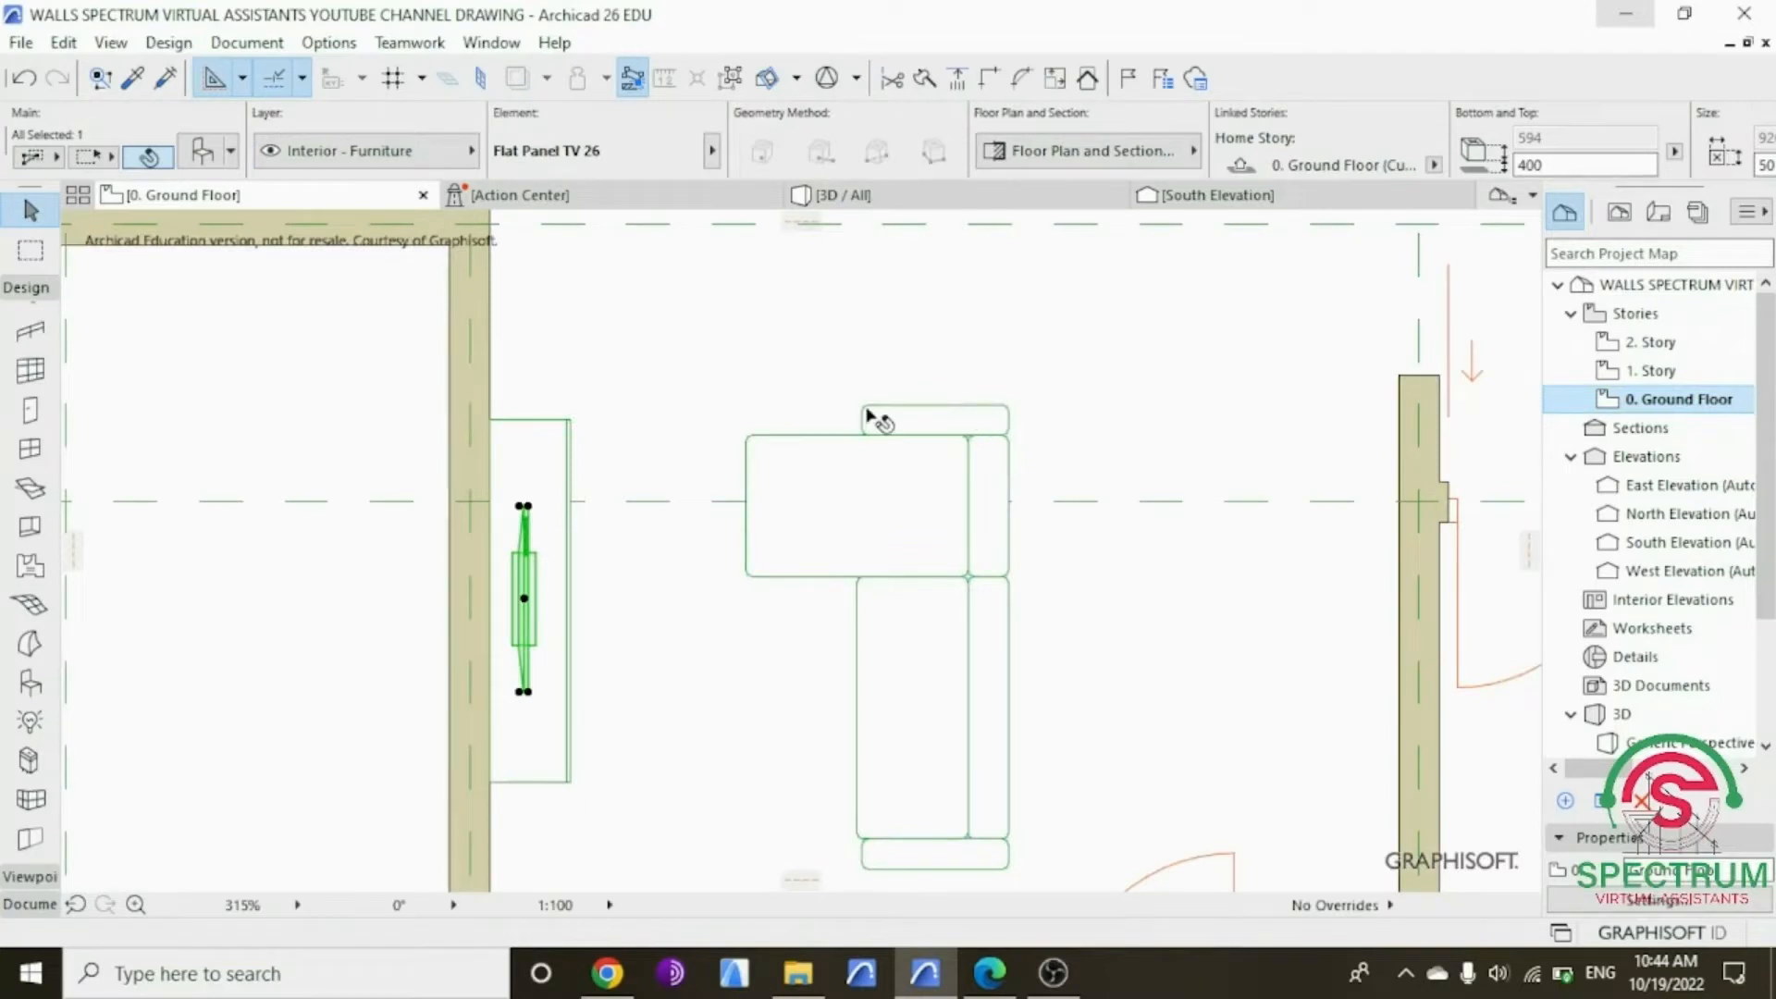
# Step: Move the TV stand with its TV, and the L-shaped sofa, slightly south within the living room
pyautogui.scroll(-3, 870, 396)
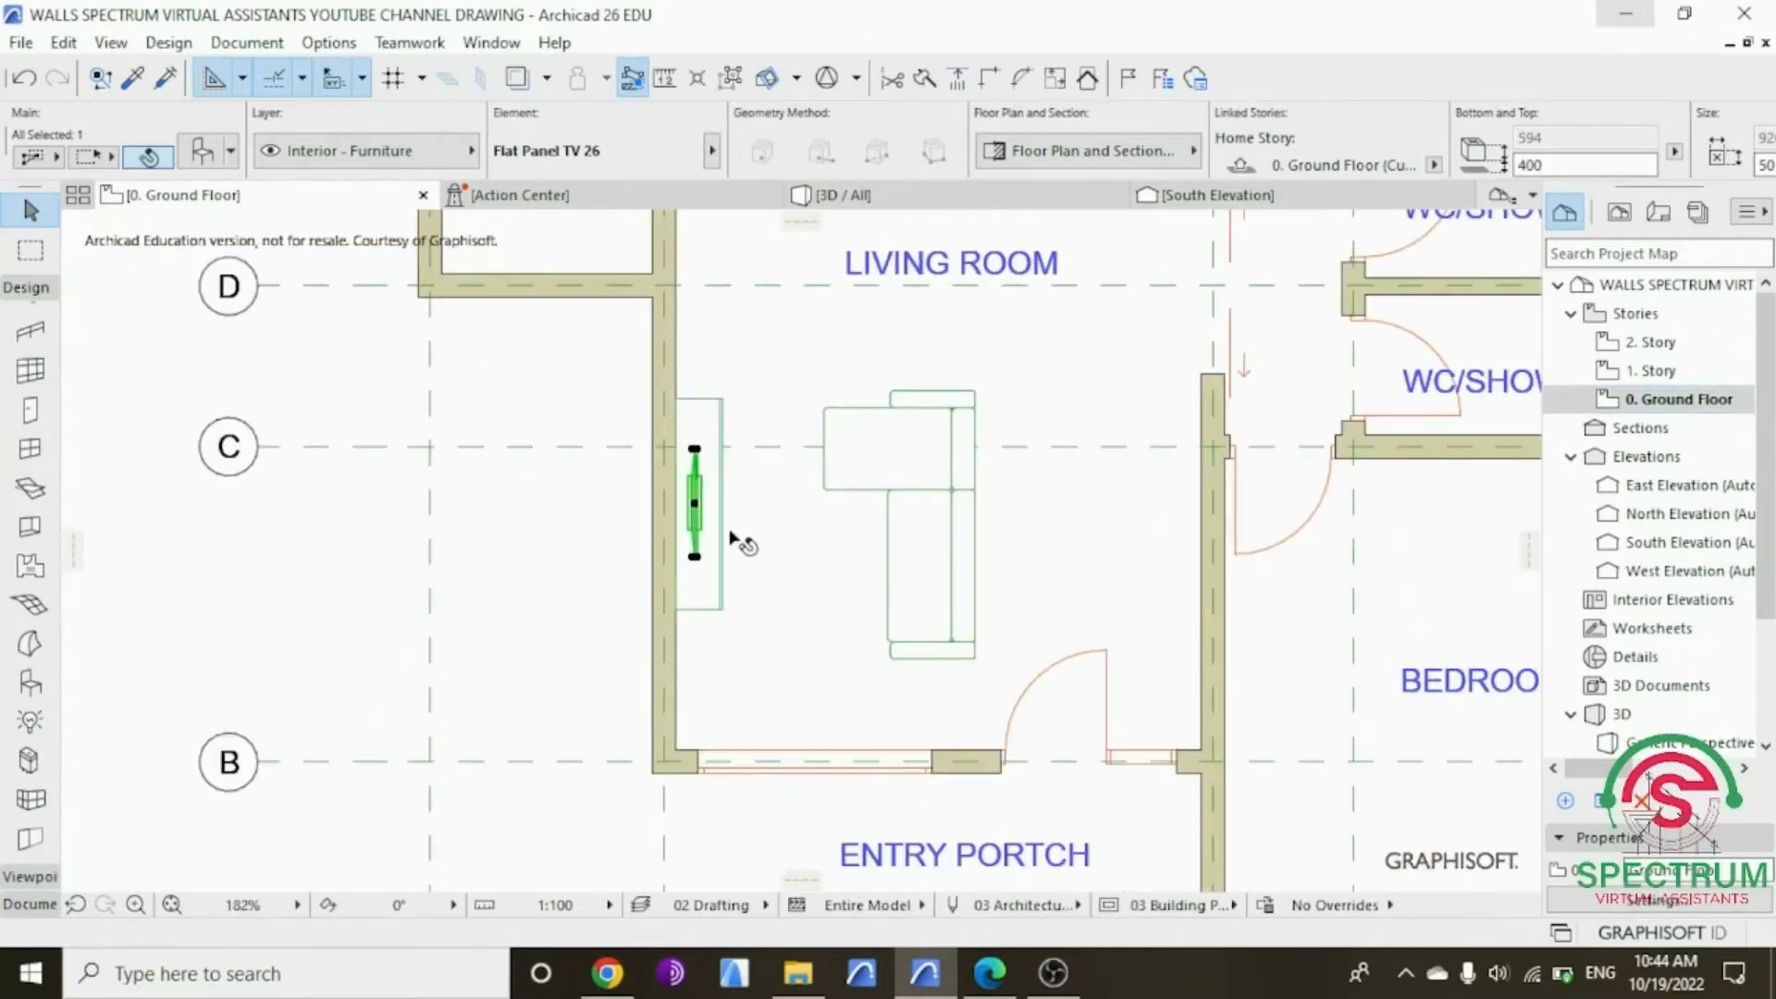
pyautogui.click(597, 561)
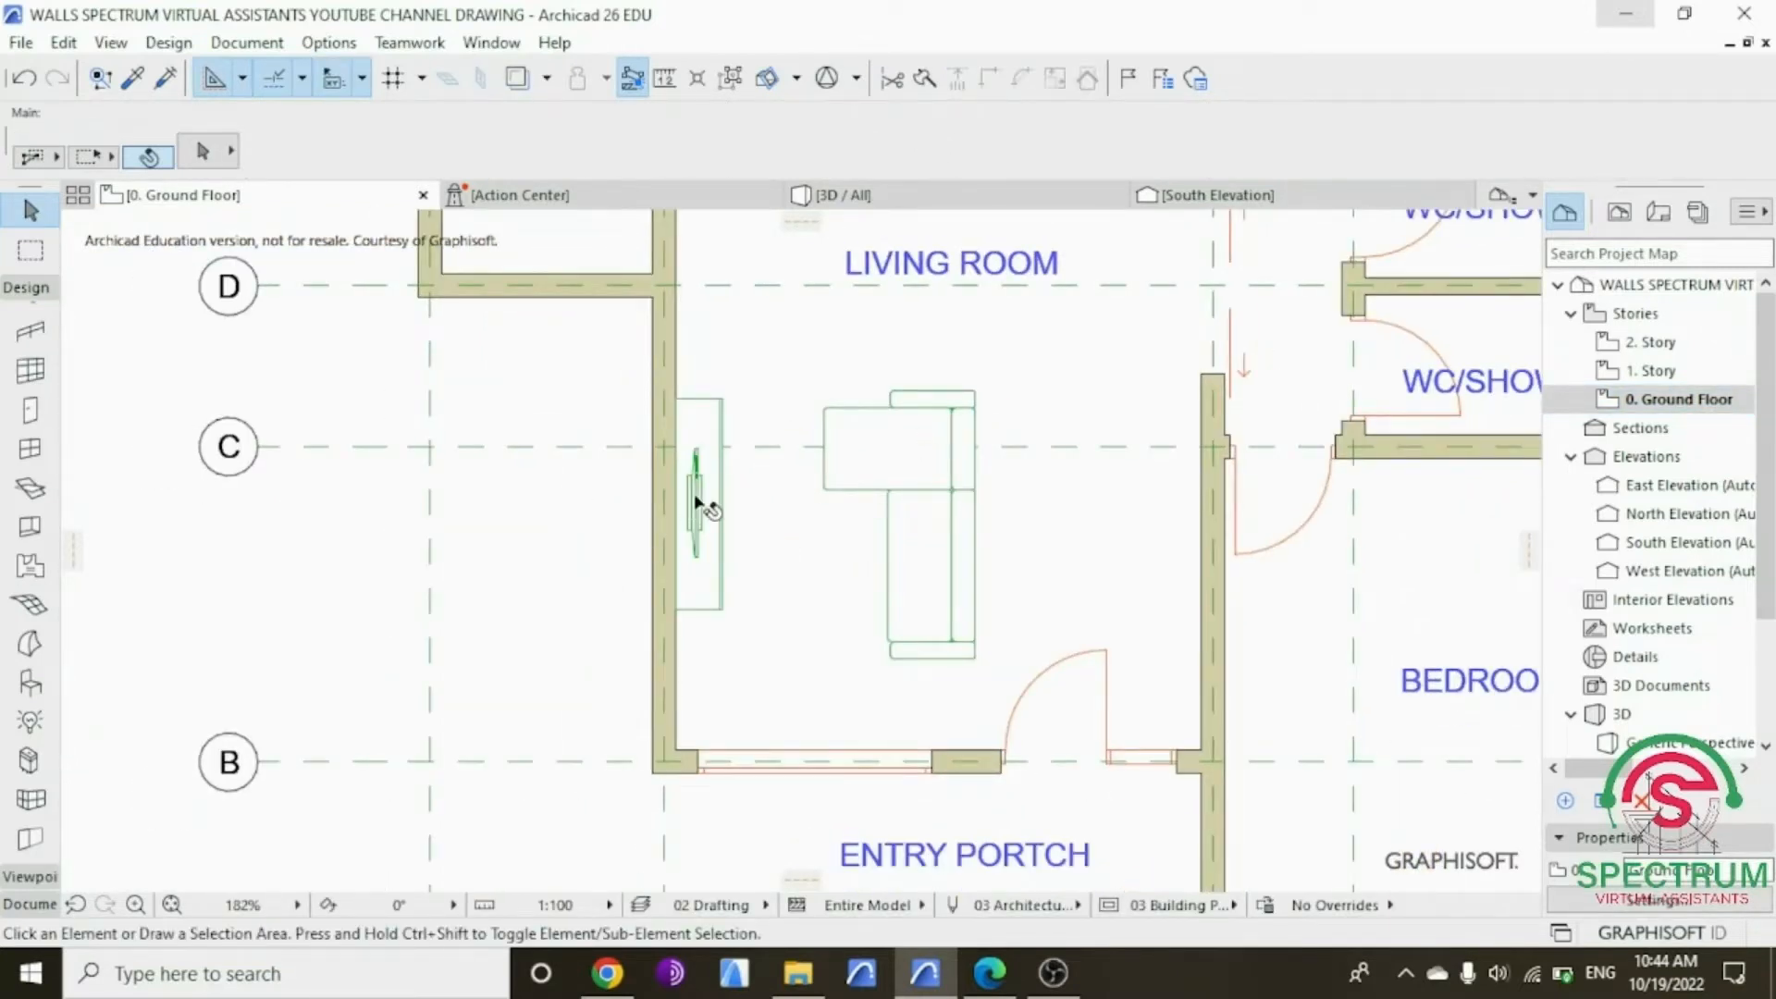
pyautogui.moveTo(696, 504)
pyautogui.keyDown('shift'); pyautogui.click(721, 399); pyautogui.keyUp('shift')
pyautogui.moveTo(721, 399); pyautogui.dragTo(723, 471)
pyautogui.click(911, 483)
pyautogui.moveTo(916, 491); pyautogui.dragTo(916, 502)
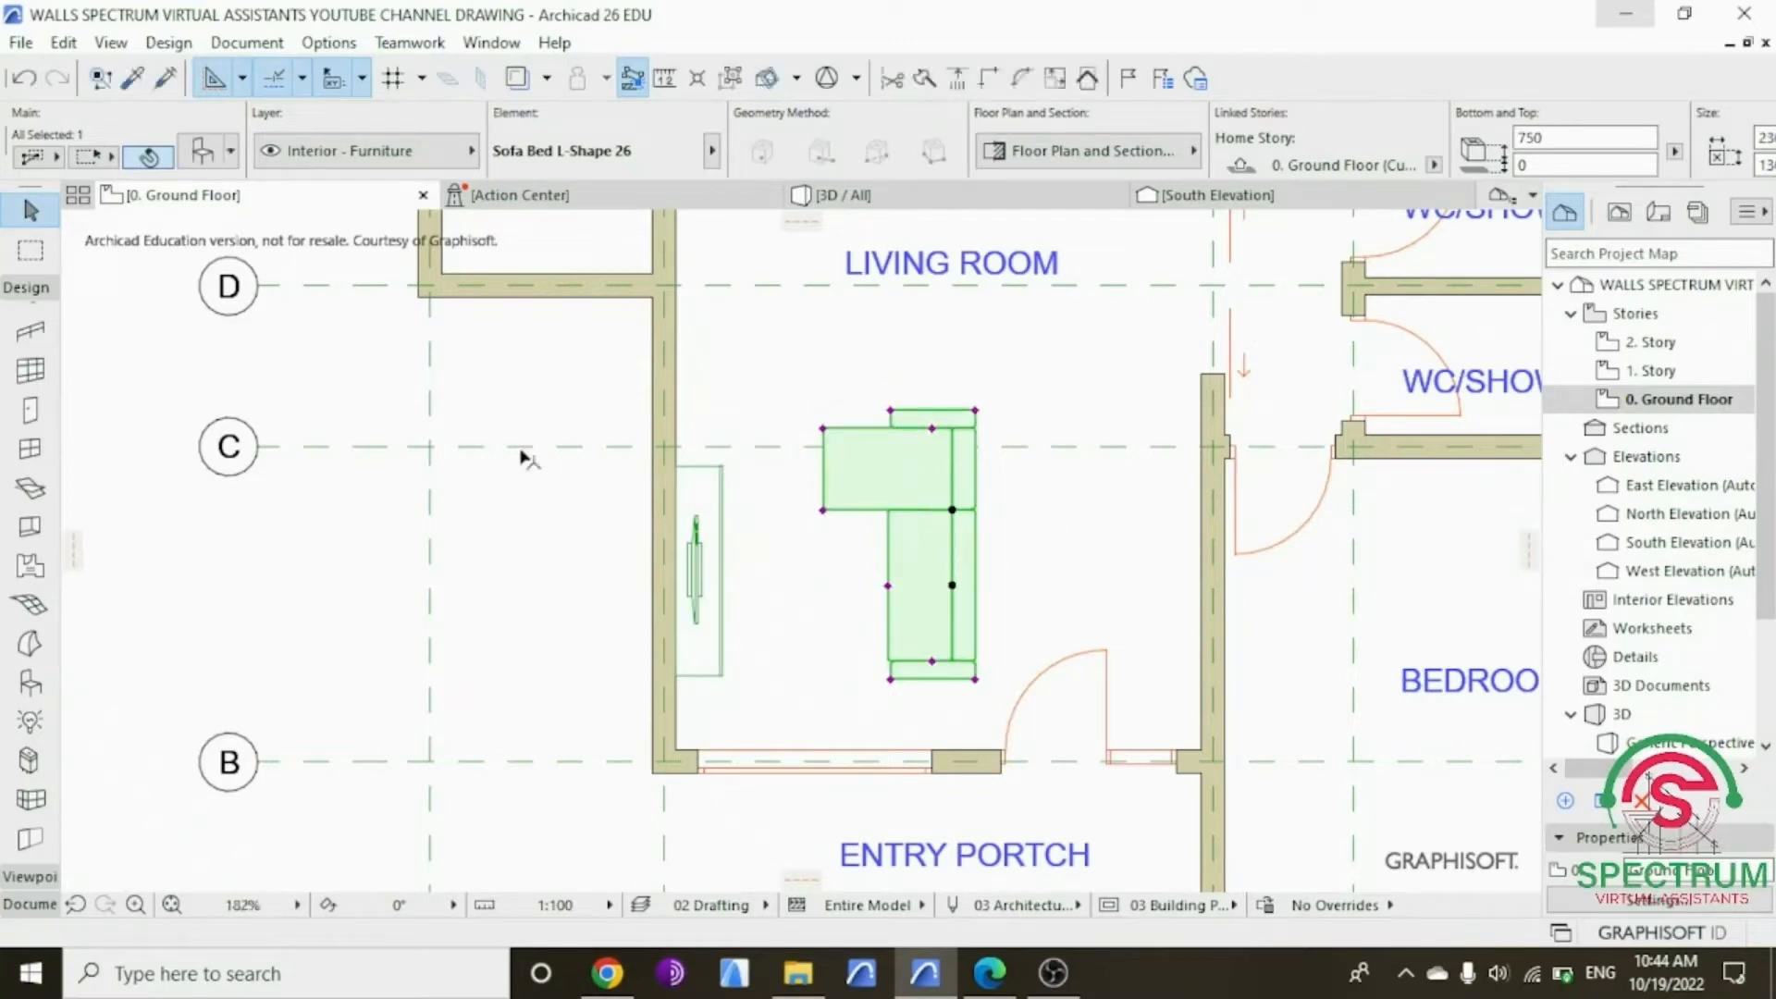
pyautogui.click(368, 354)
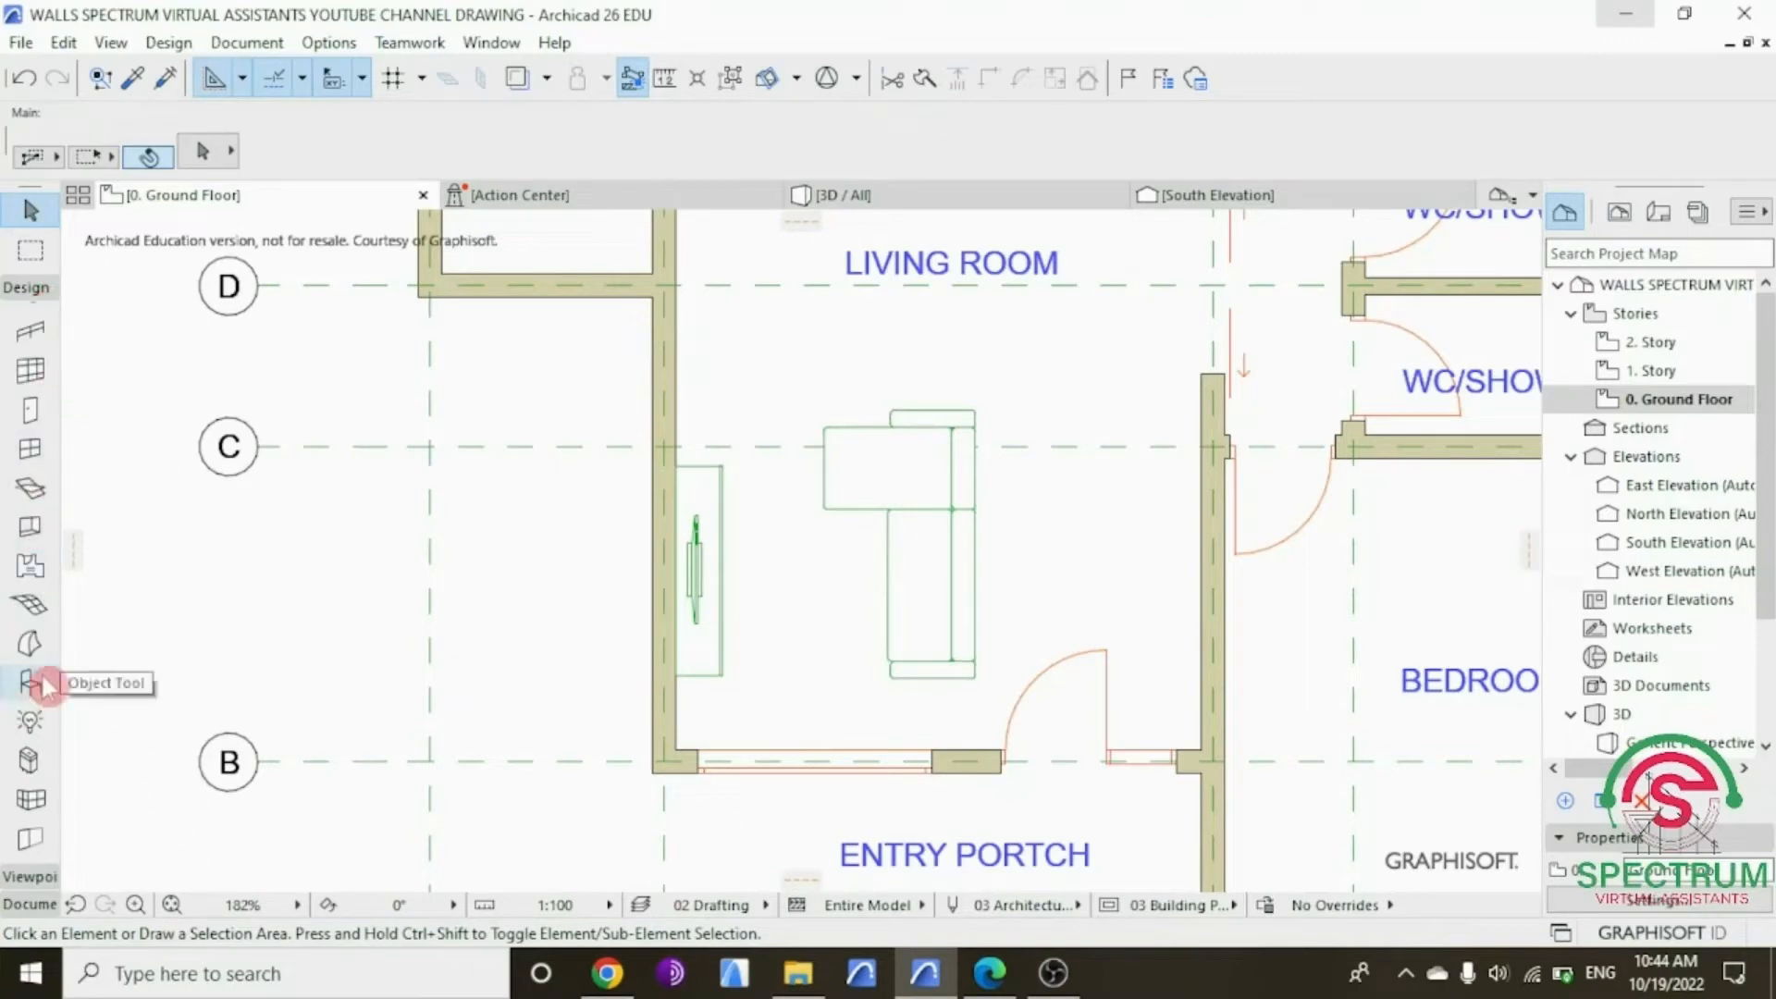
# Step: Search the object library for "table" and place Coffee Table 09 26 between the TV stand and the sofa
pyautogui.click(31, 684)
pyautogui.hotkey('ctrl', 't')
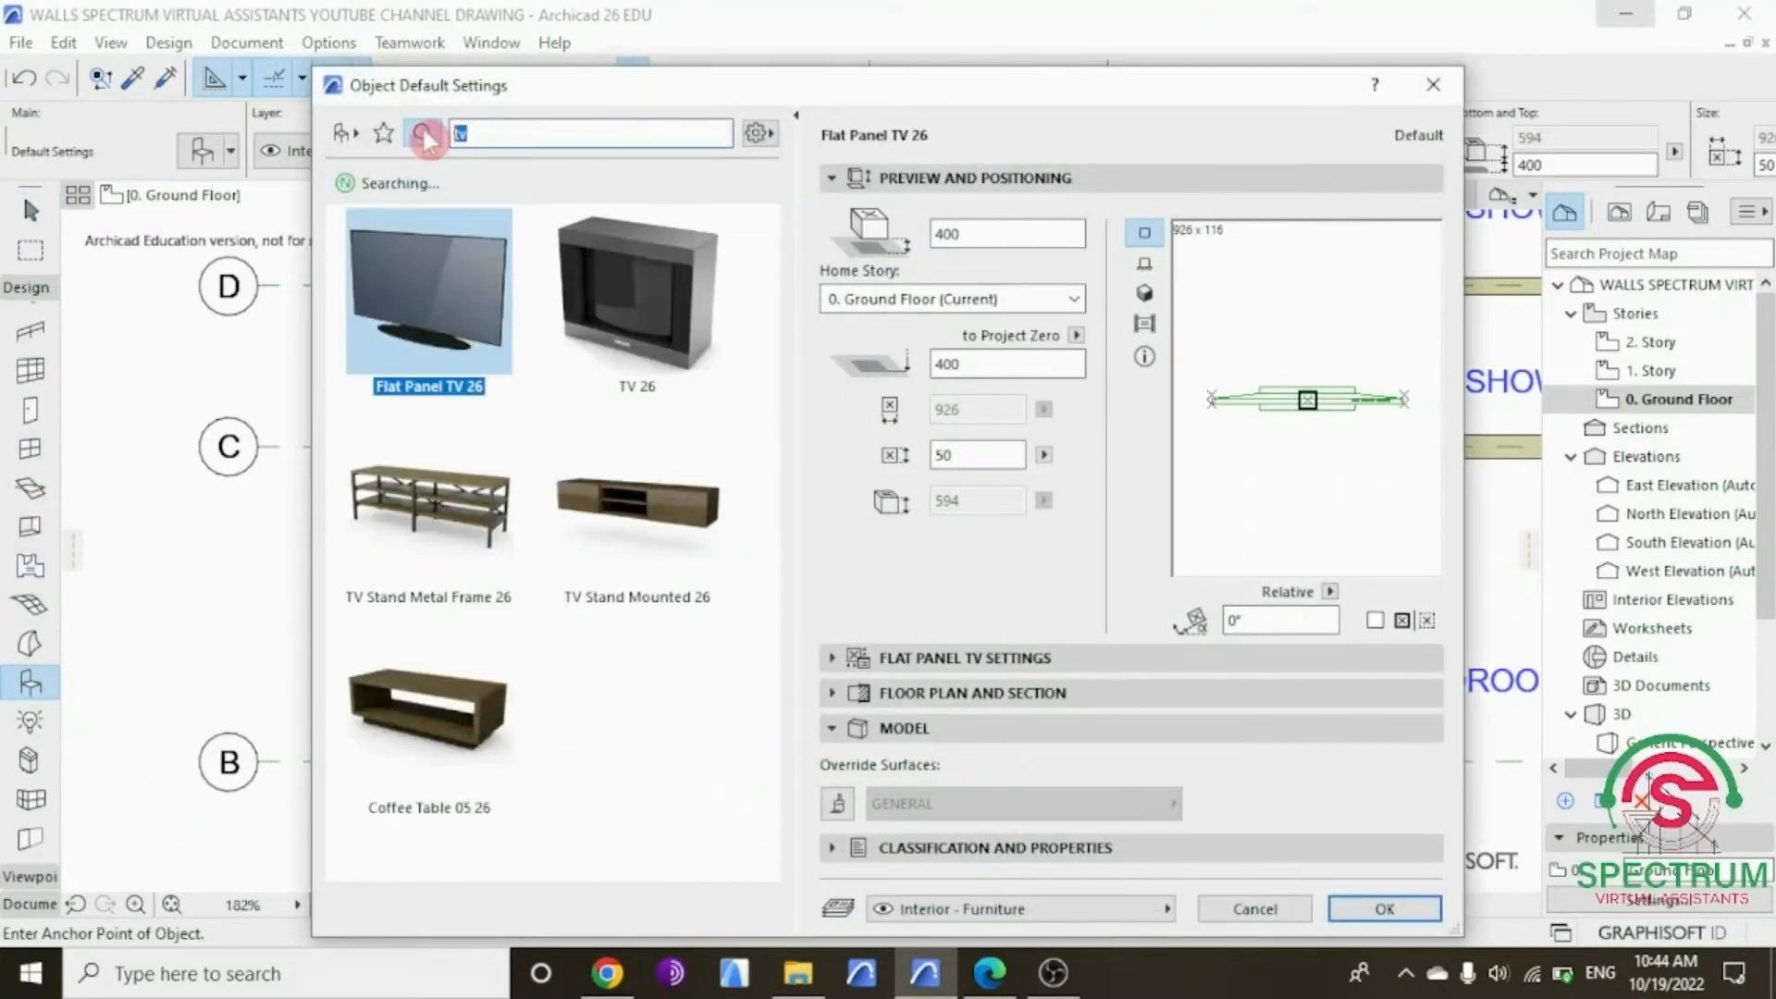
pyautogui.write('tav')
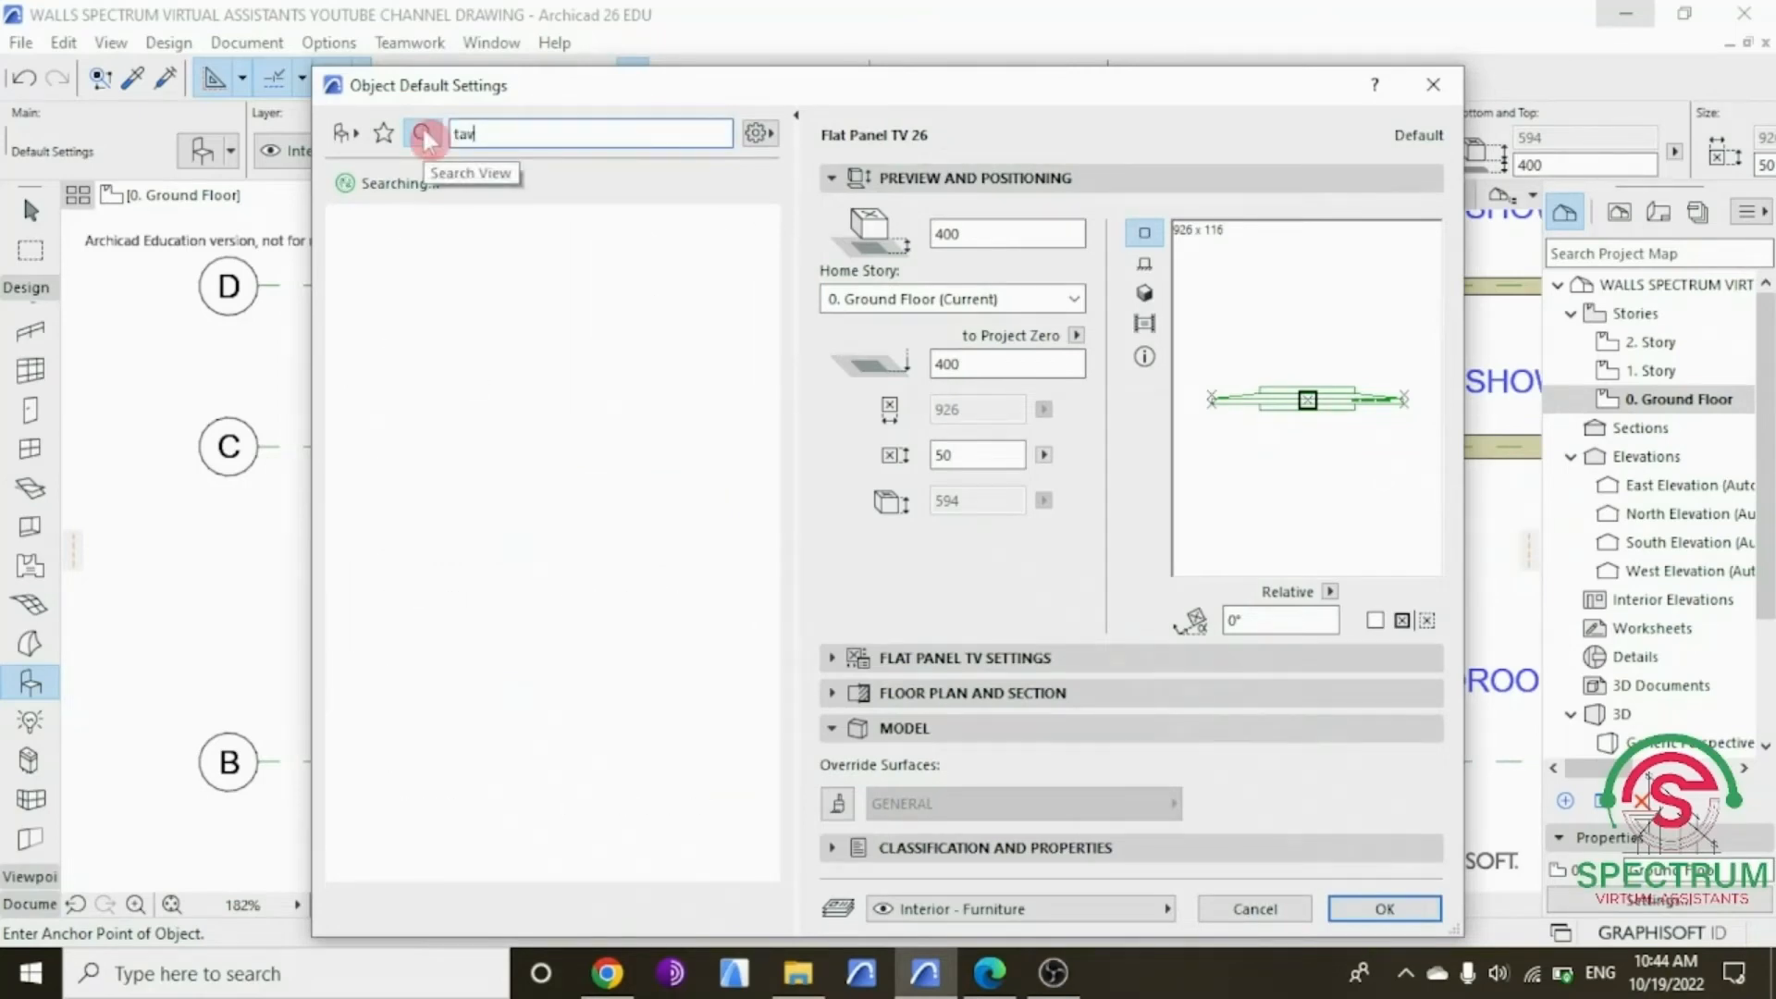
pyautogui.press('BackSpace')
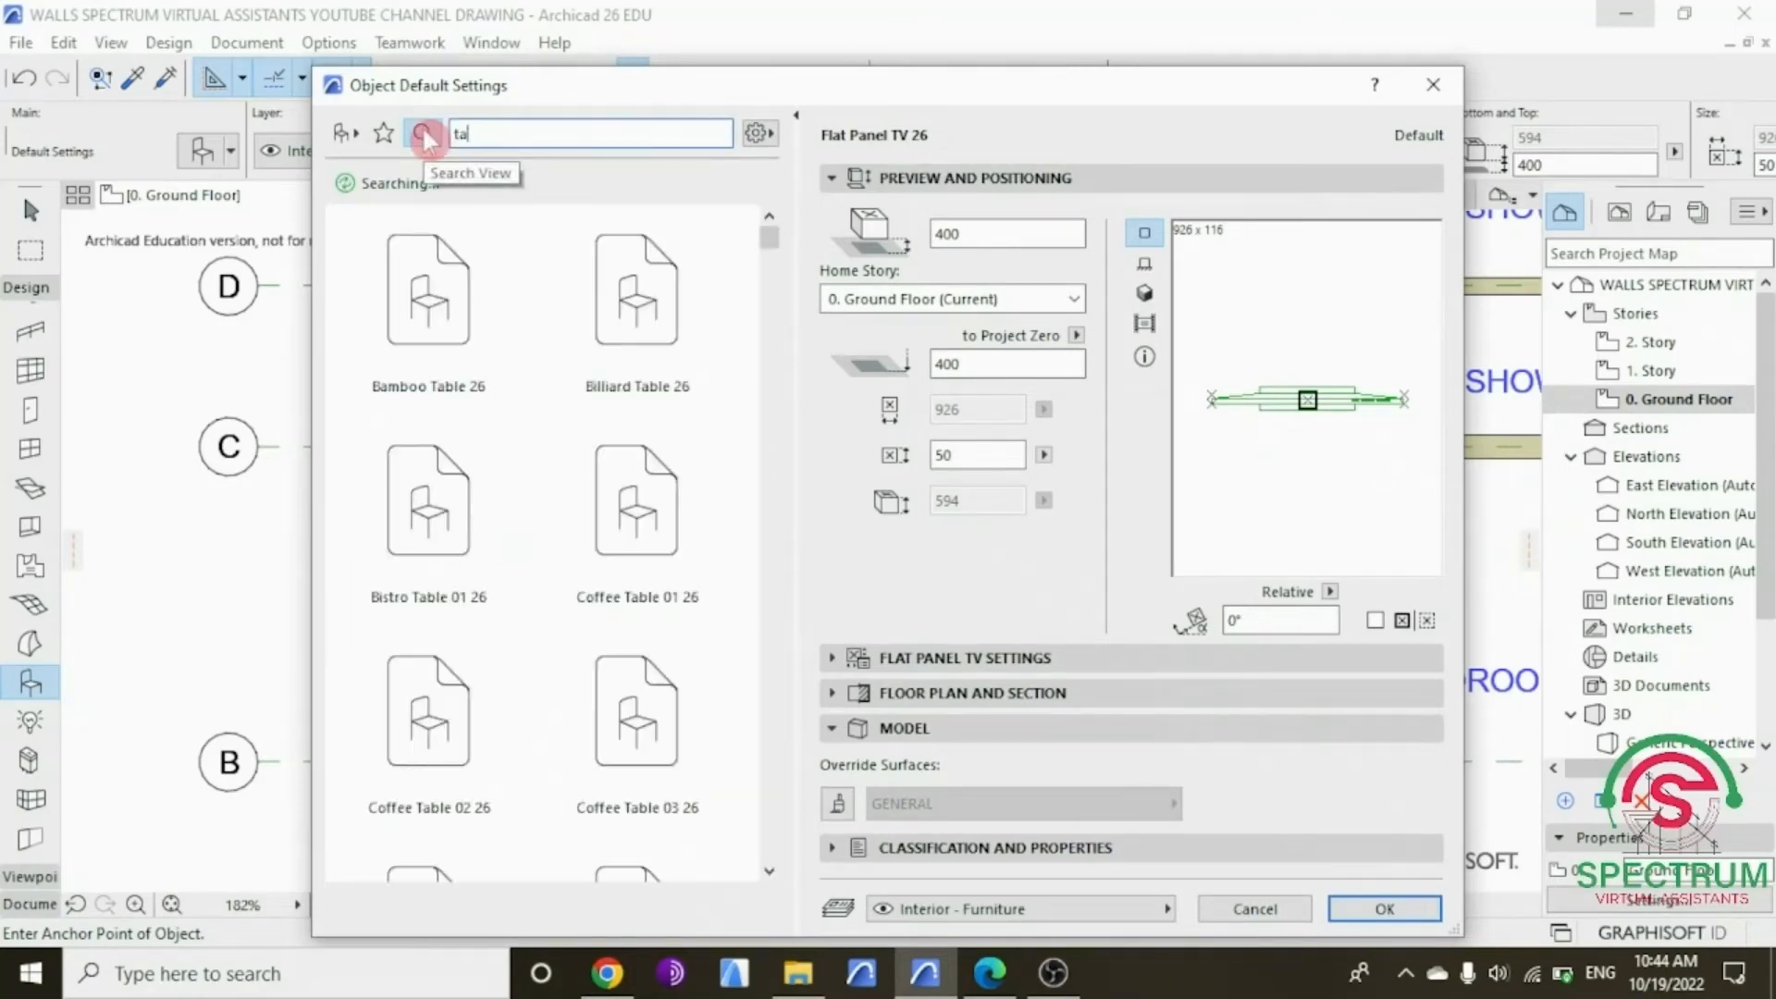
pyautogui.write('ble')
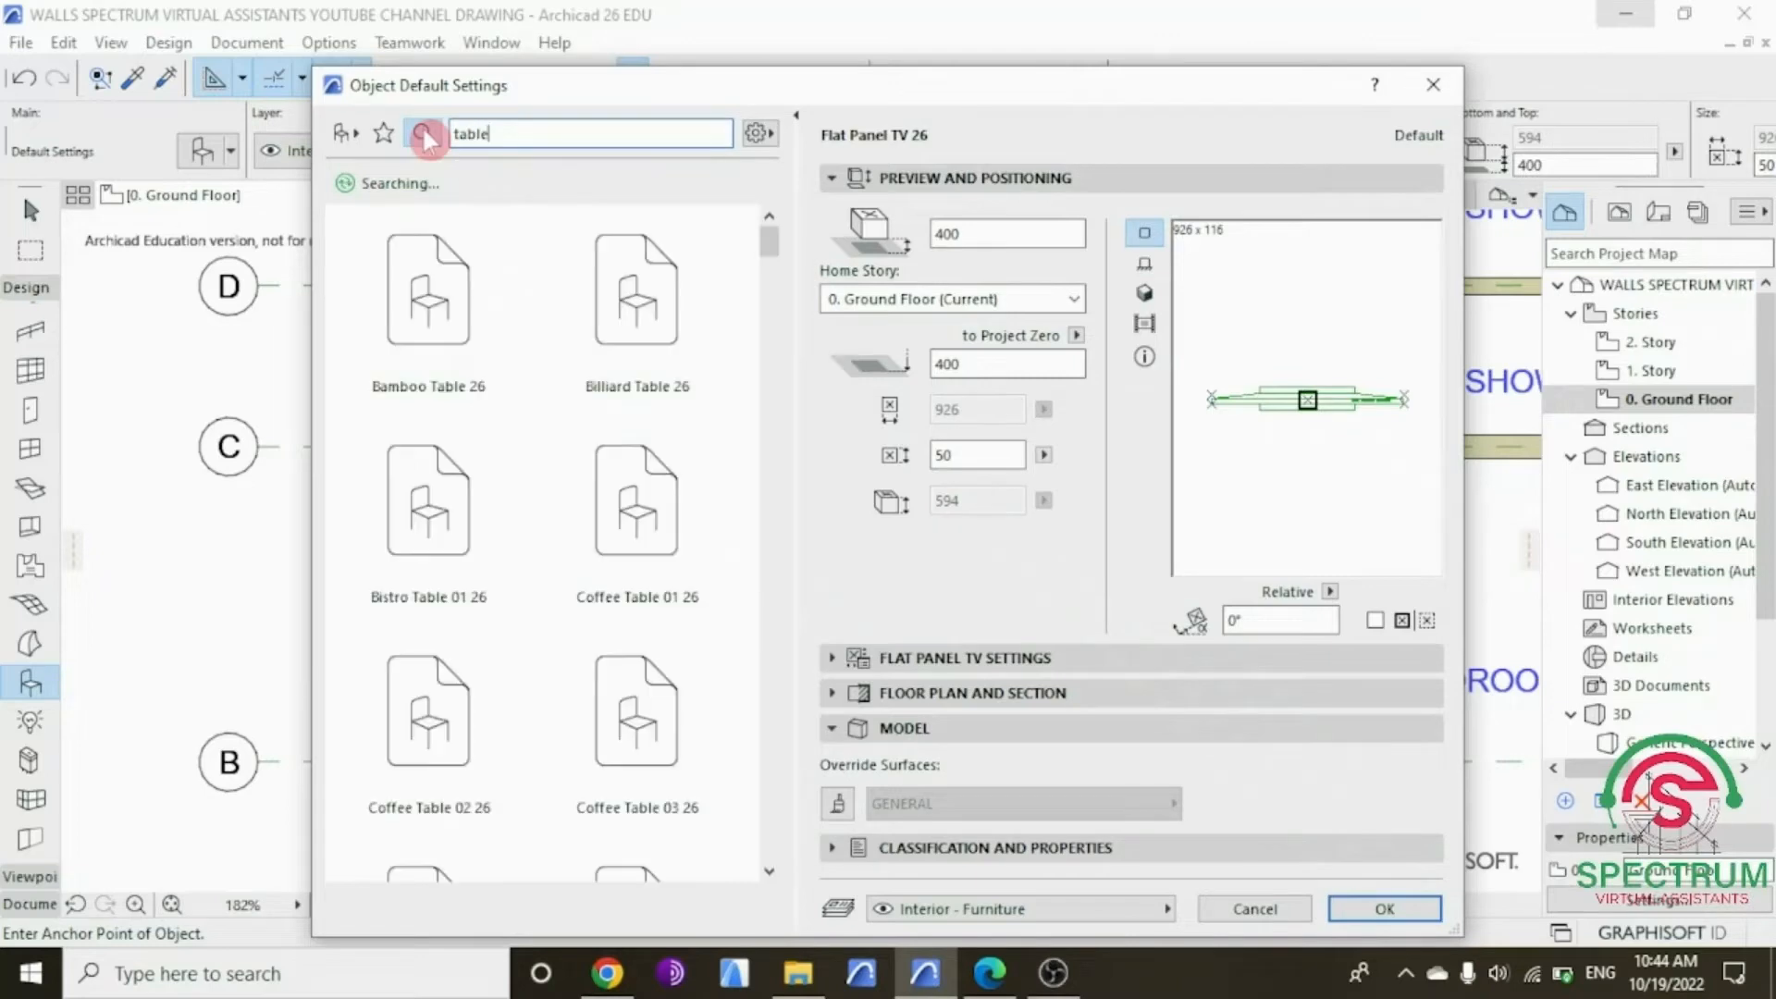
pyautogui.scroll(-3, 500, 384)
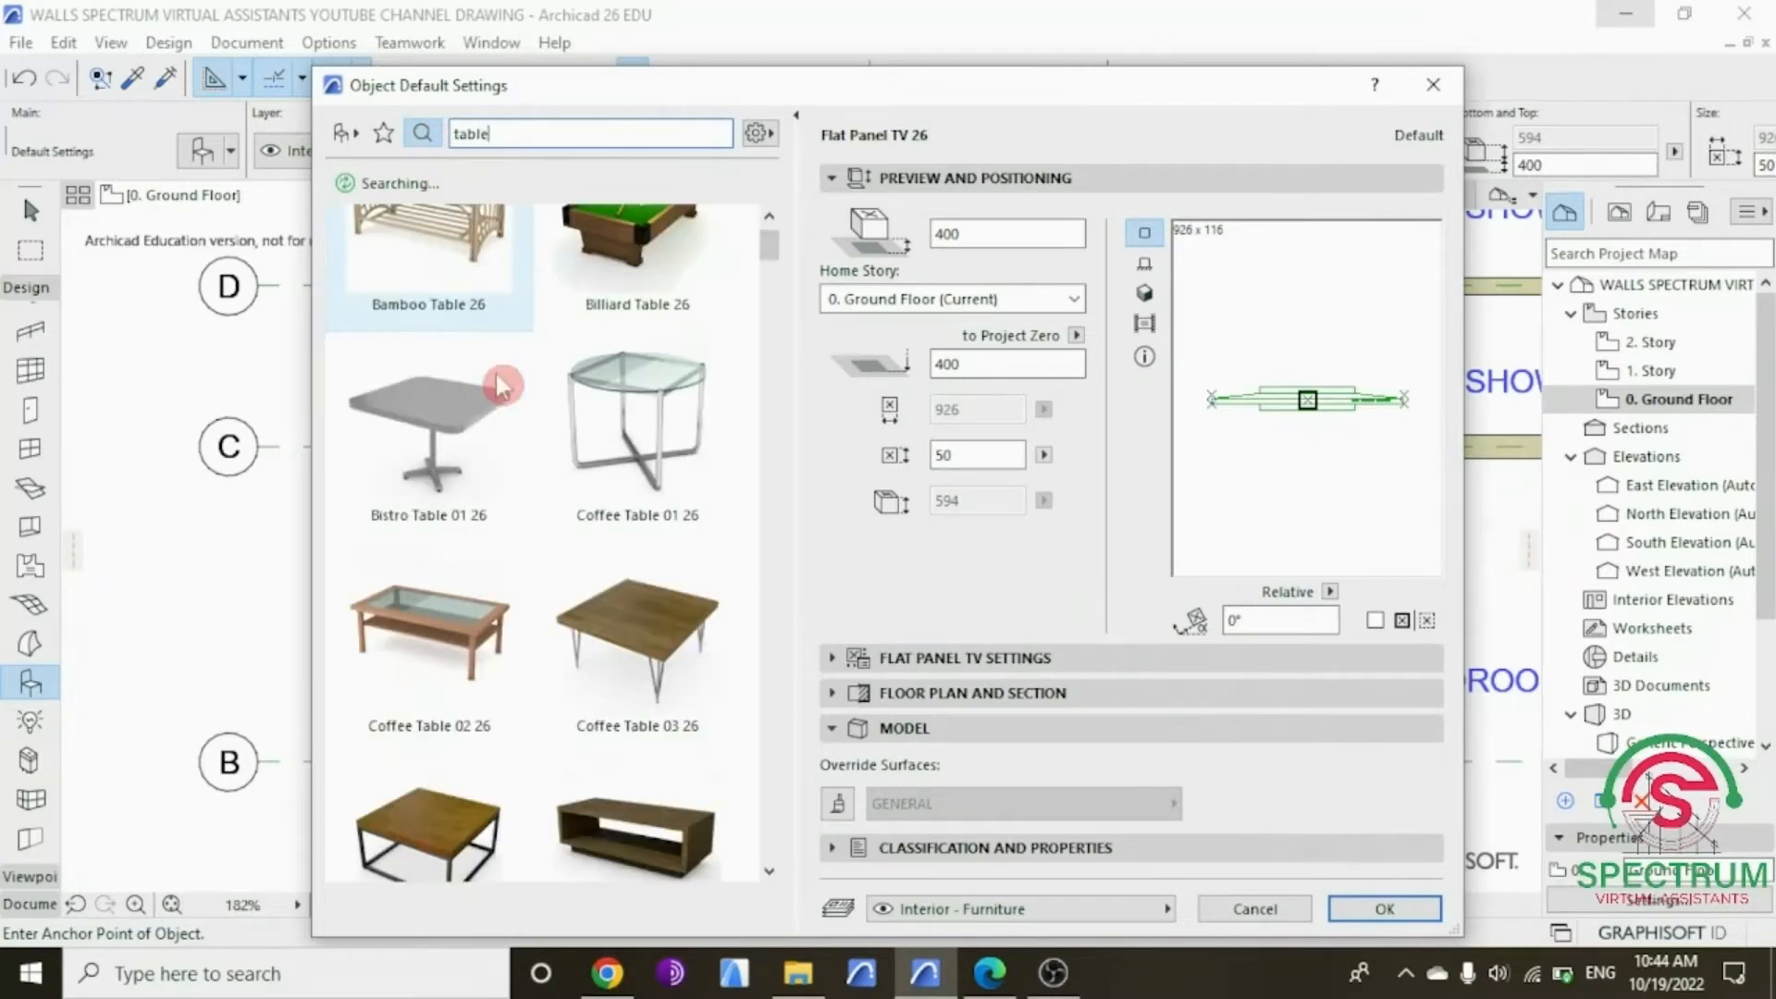
pyautogui.scroll(-5, 501, 383)
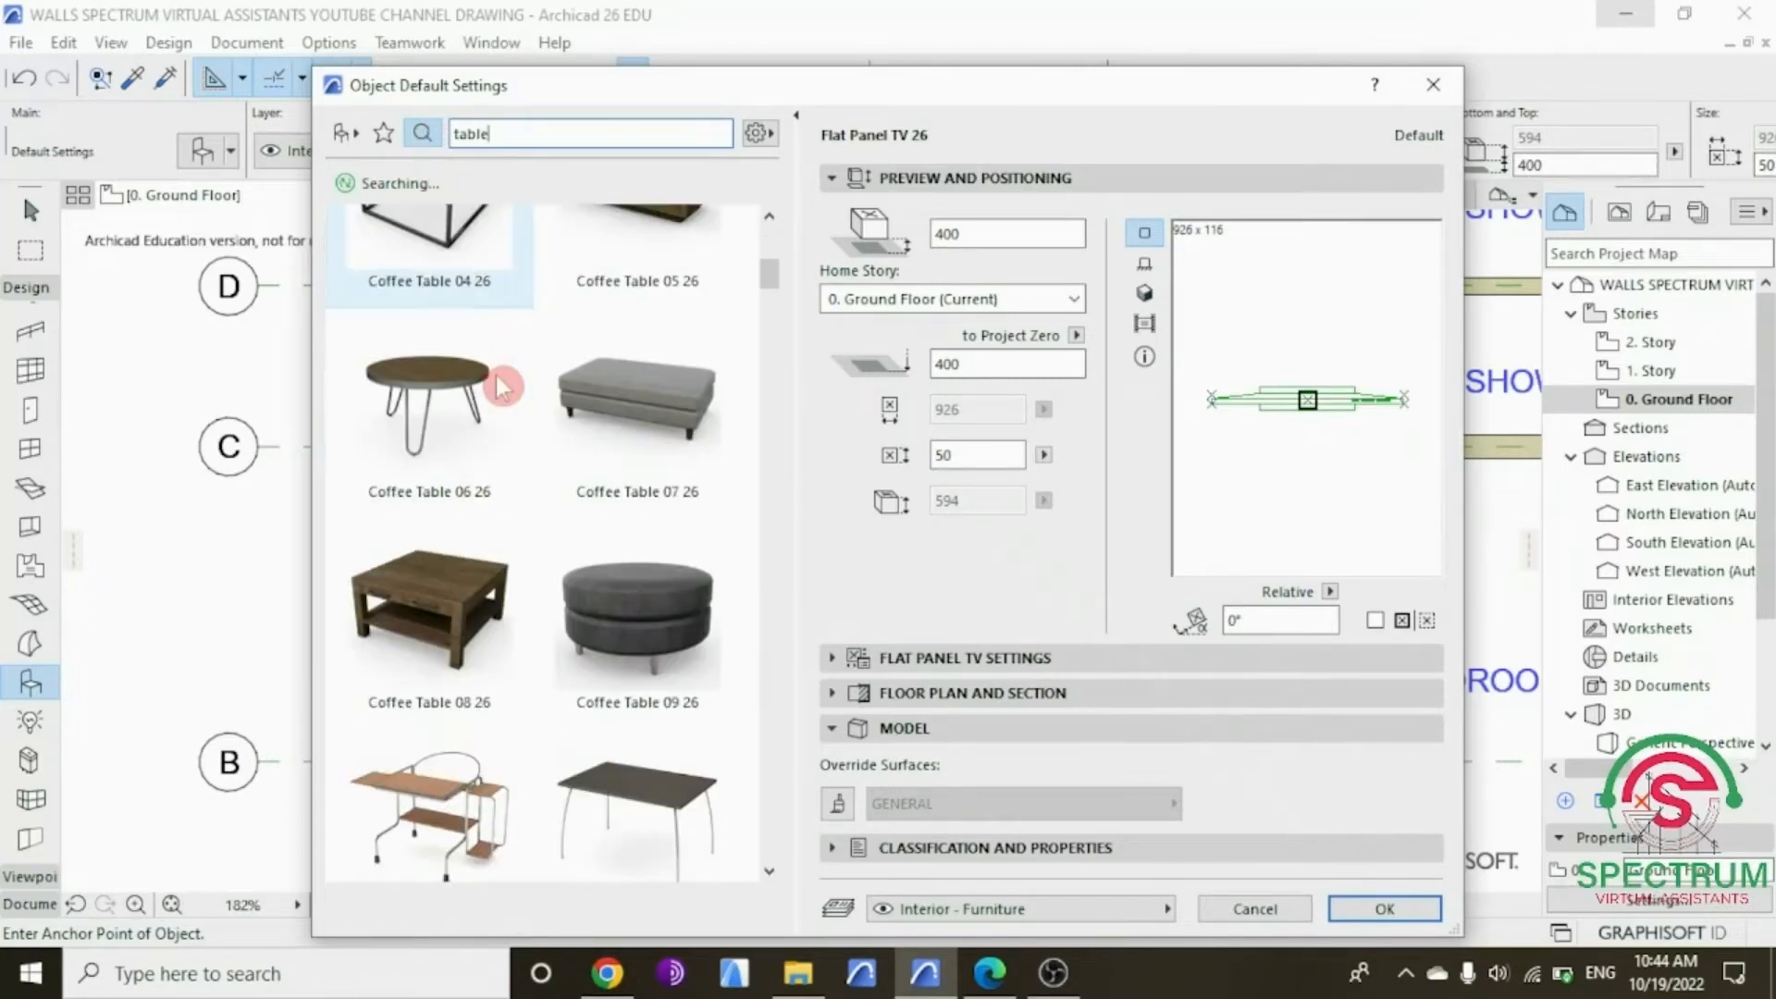
pyautogui.click(607, 599)
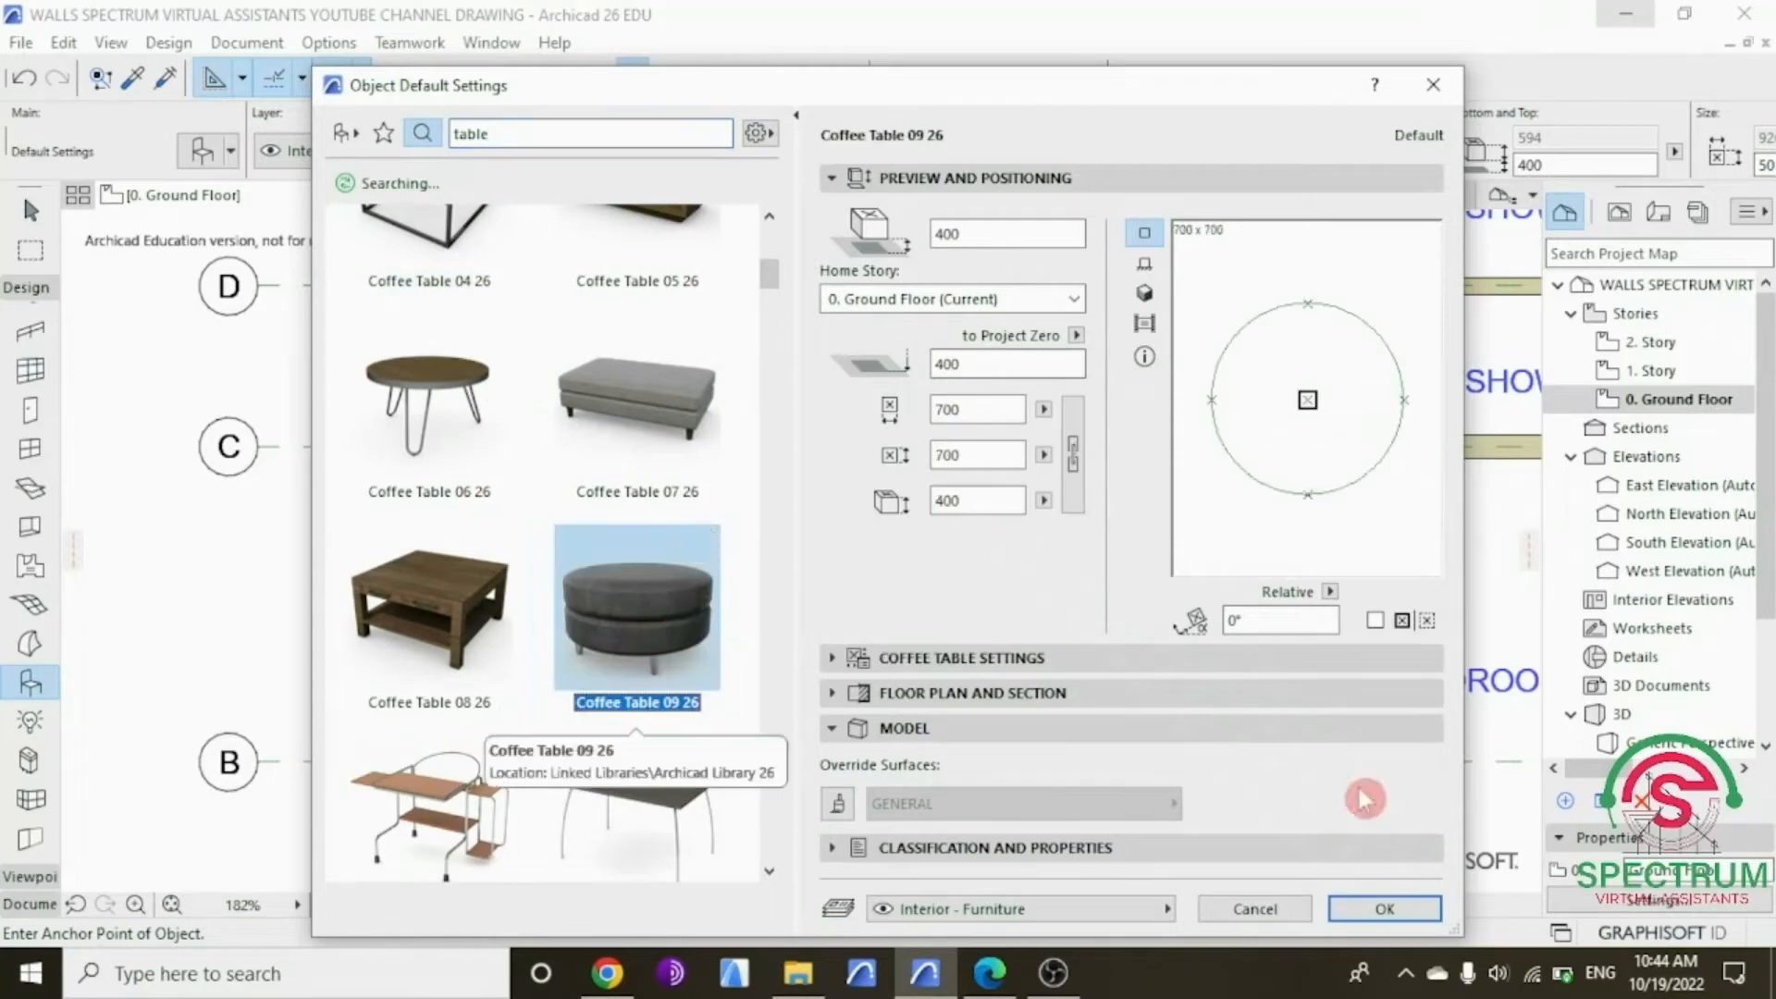
pyautogui.click(1385, 909)
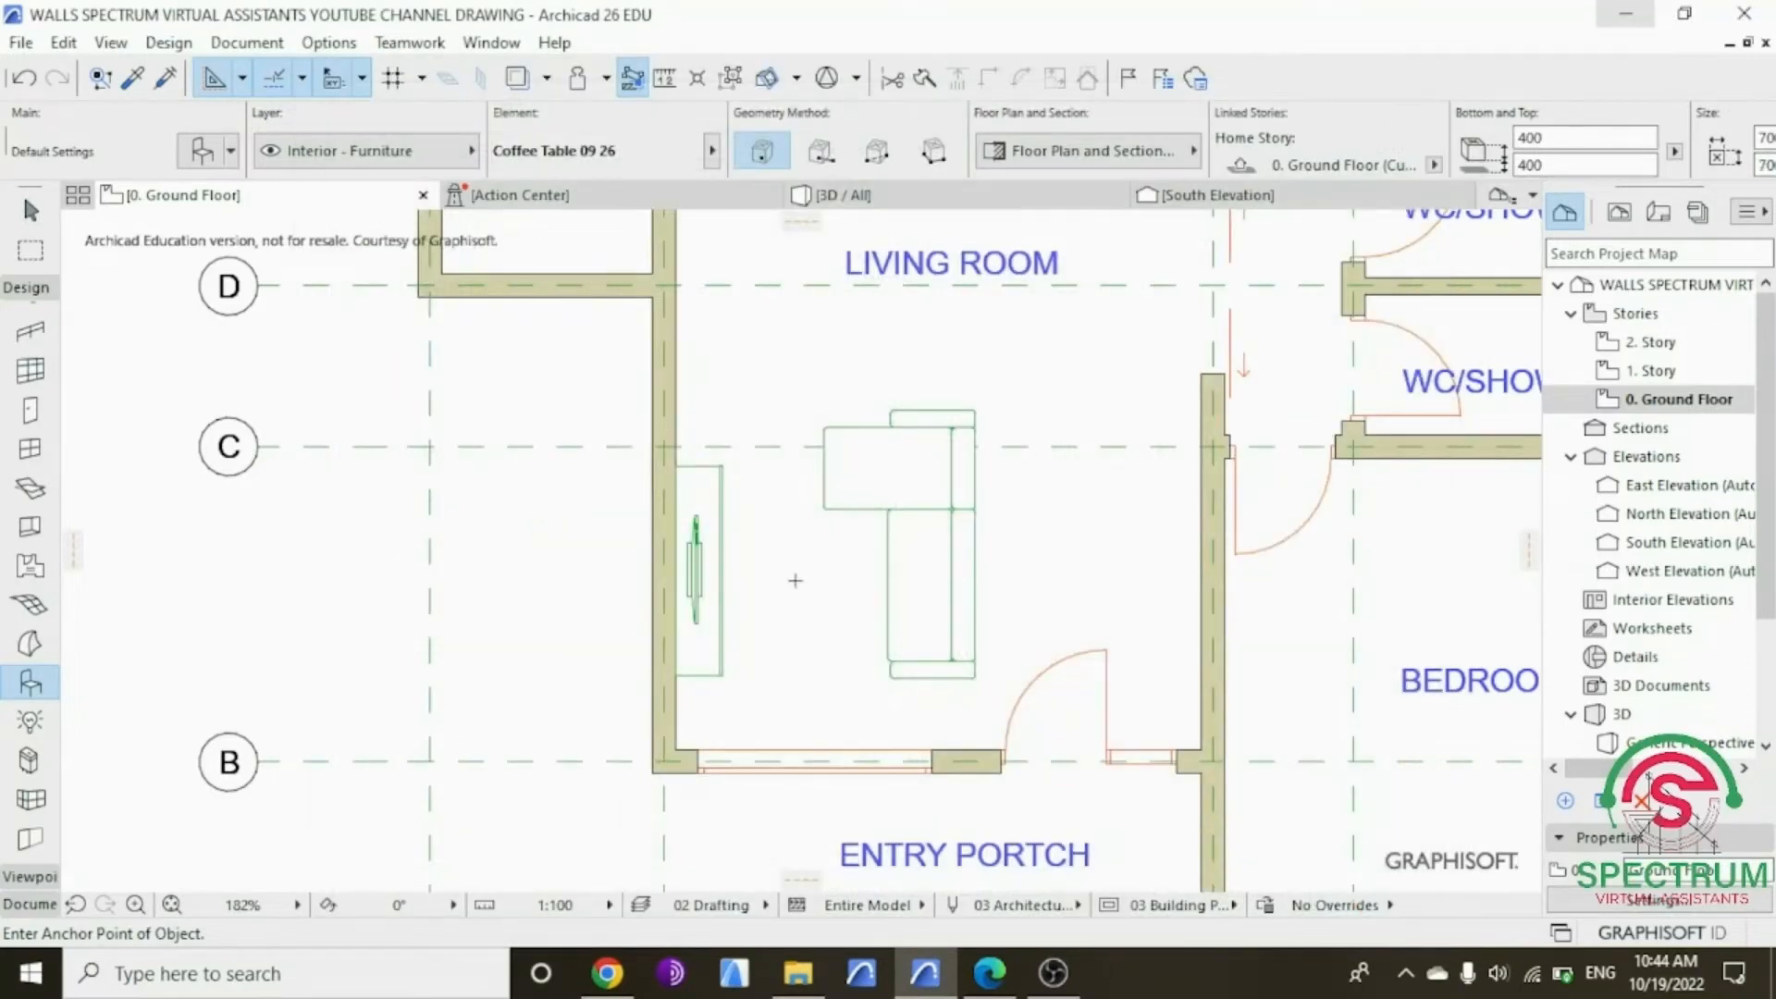
# Step: In the 3D view, set the round coffee table's base elevation to 0 above the ground floor
pyautogui.click(837, 195)
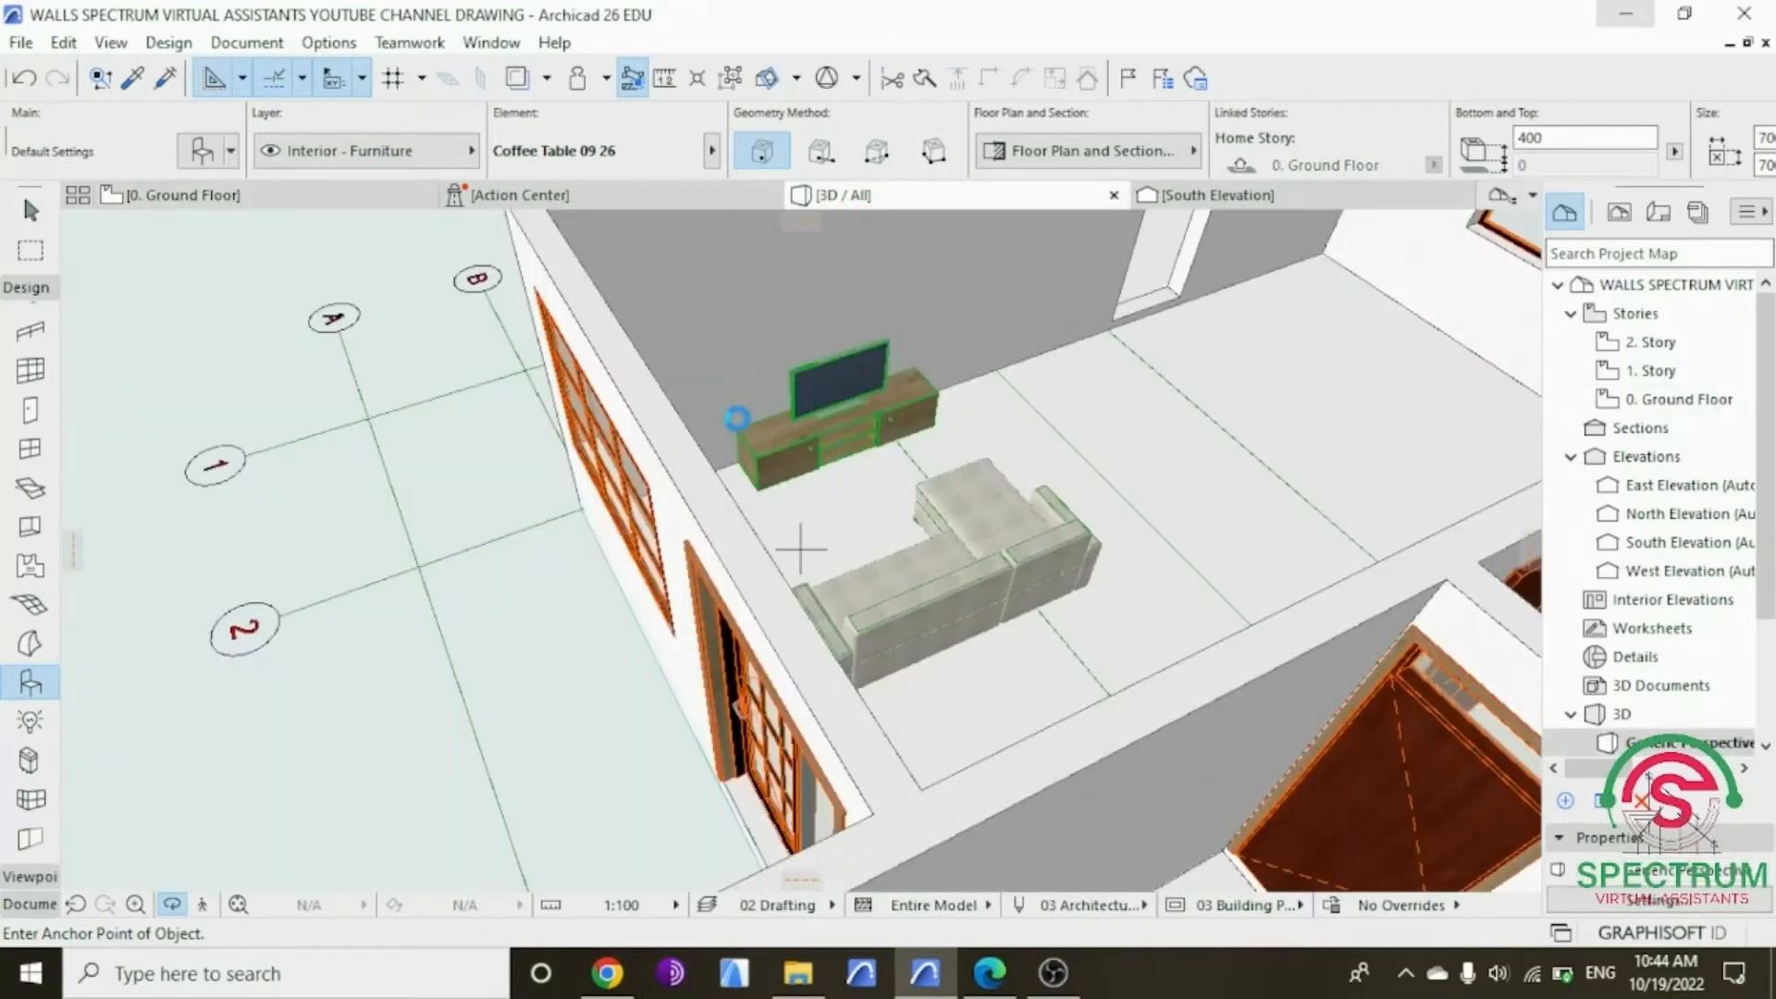
pyautogui.click(750, 442)
pyautogui.scroll(4, 761, 537)
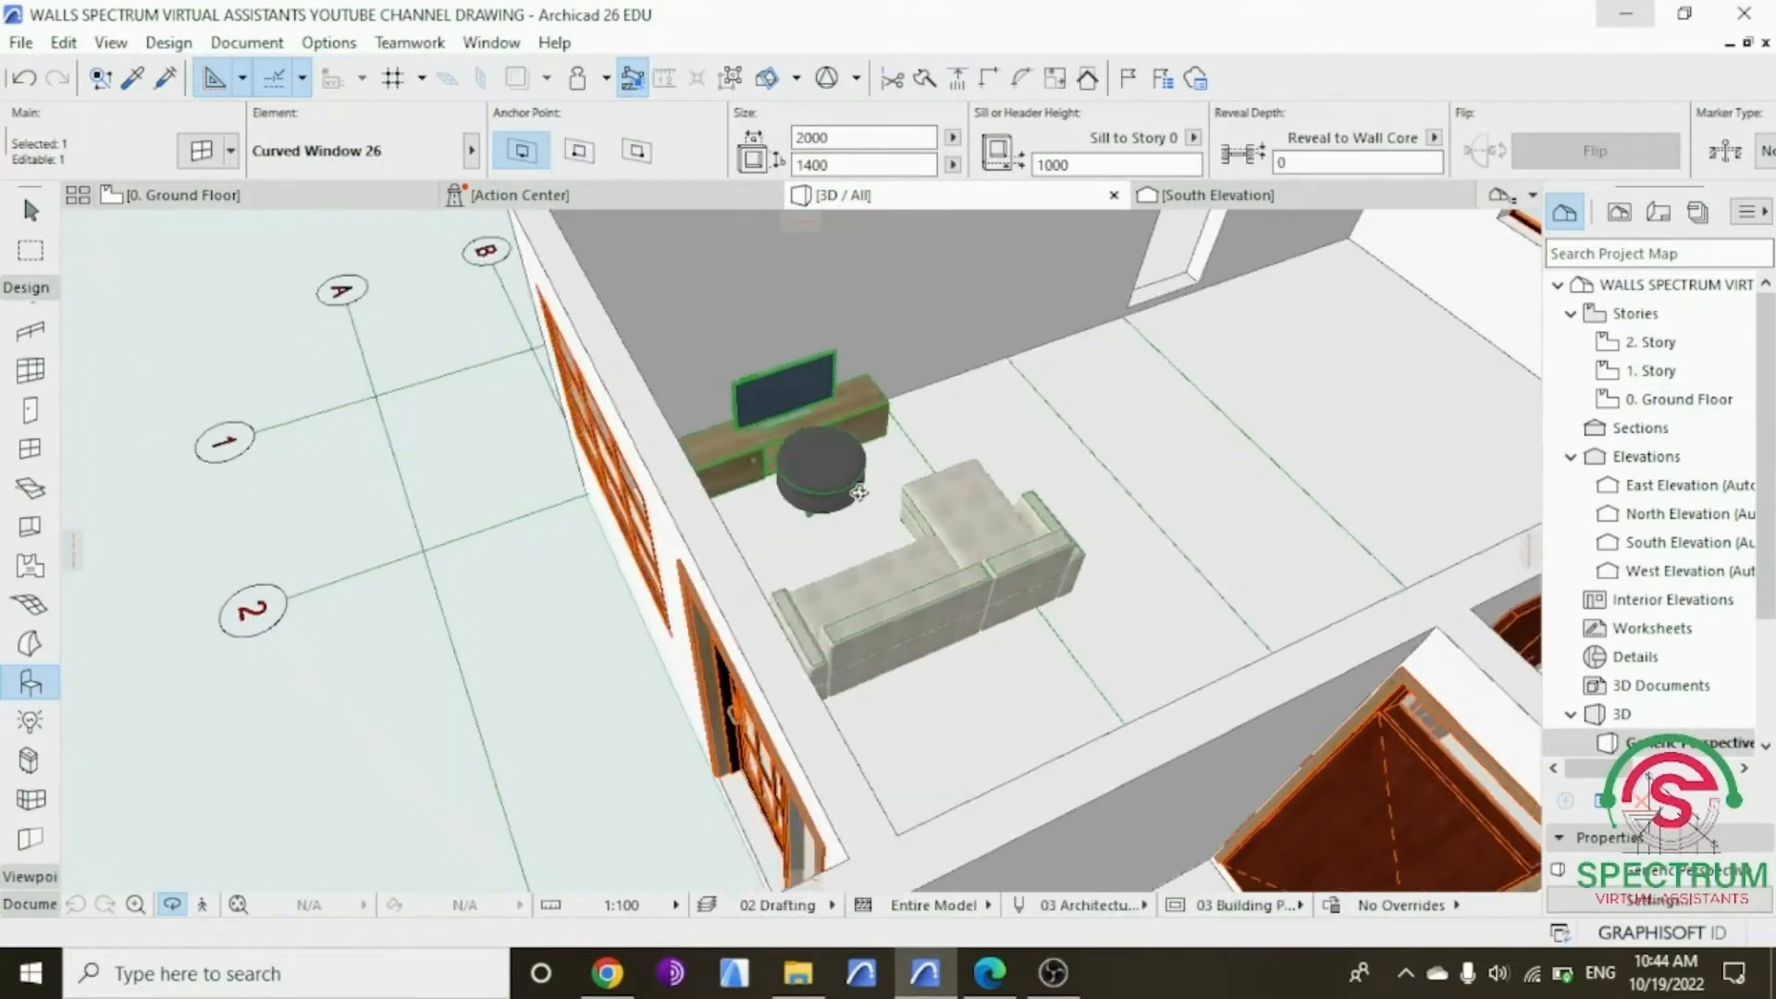
pyautogui.keyDown('shift'); pyautogui.moveTo(760, 537); pyautogui.dragTo(826, 456, button='middle'); pyautogui.keyUp('shift')
pyautogui.scroll(2, 827, 456)
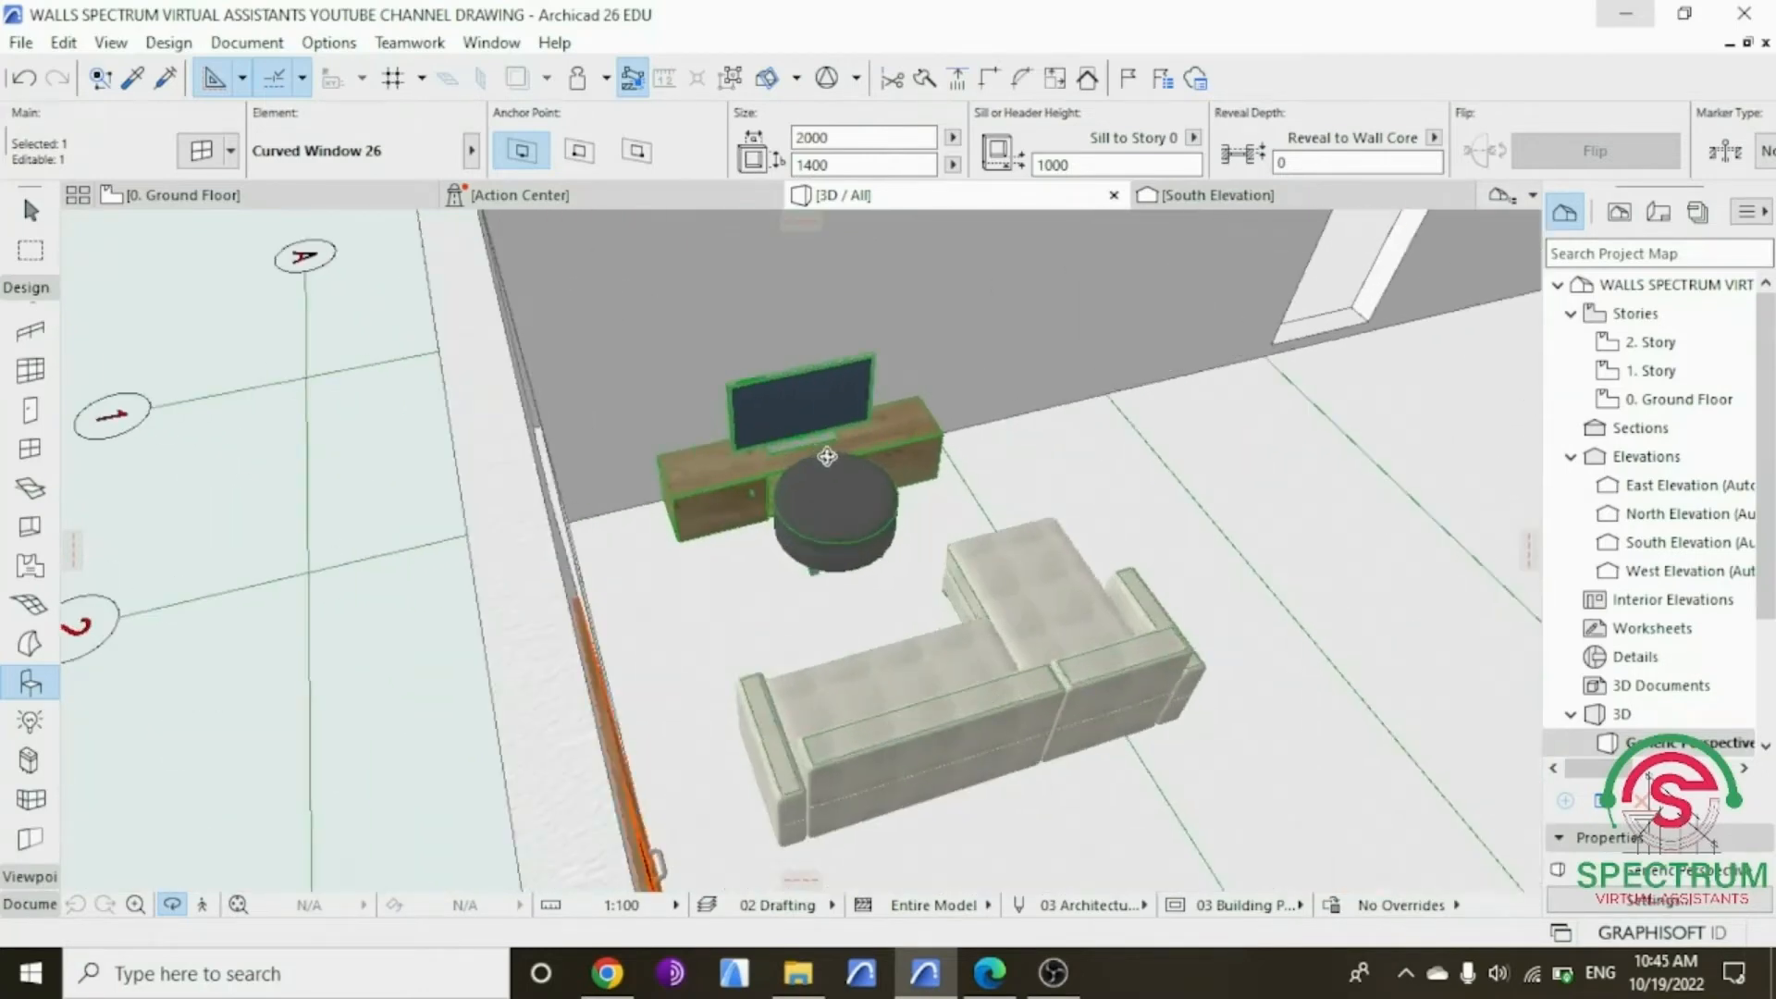
pyautogui.press('Escape')
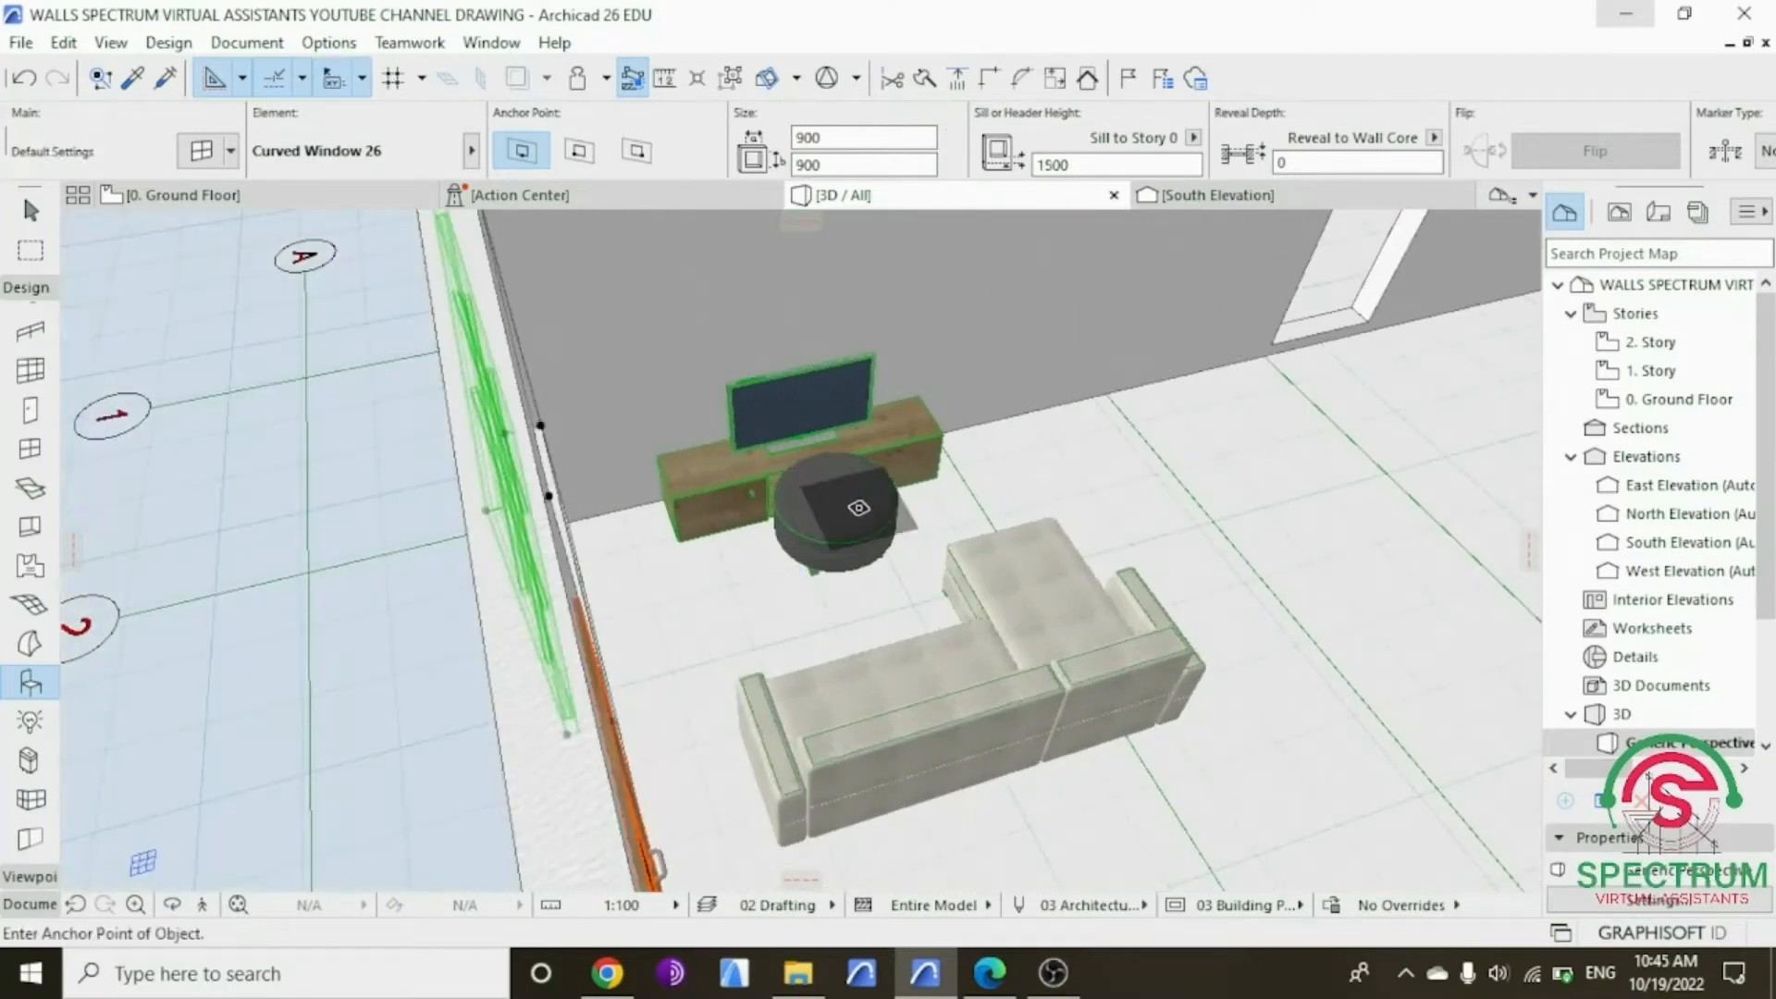
pyautogui.press('Escape')
pyautogui.click(862, 523)
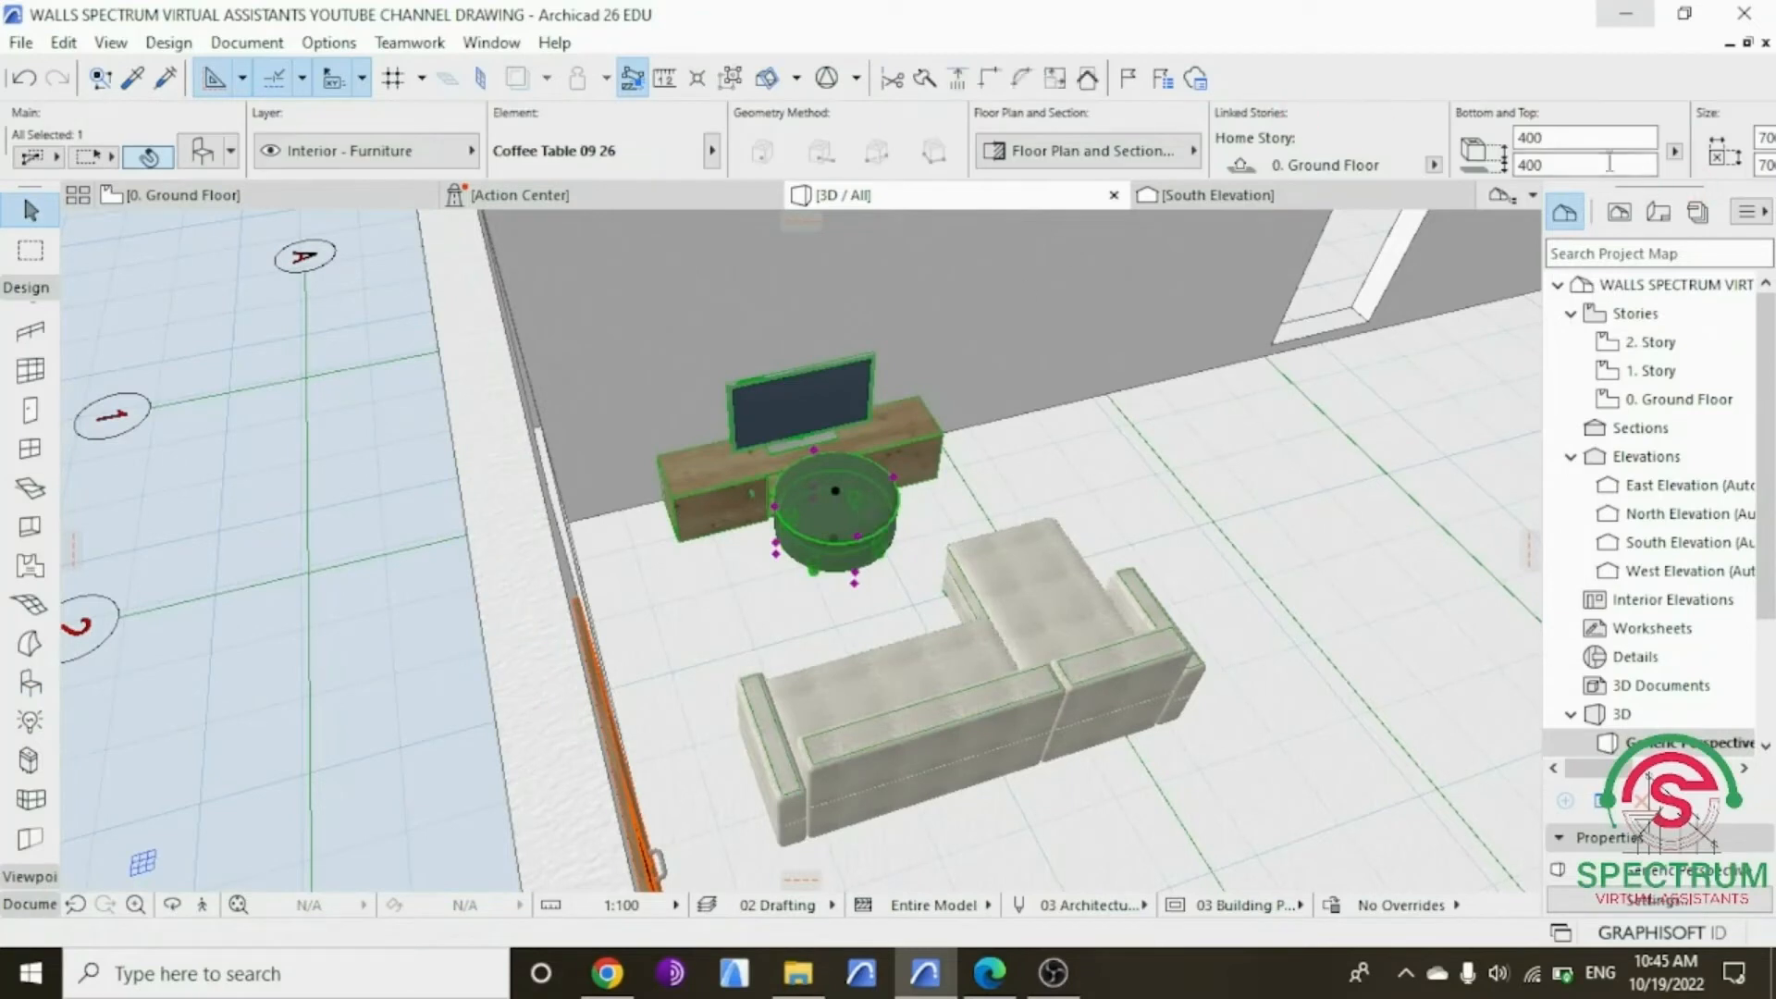
pyautogui.moveTo(1583, 163); pyautogui.dragTo(1515, 165)
pyautogui.write('0')
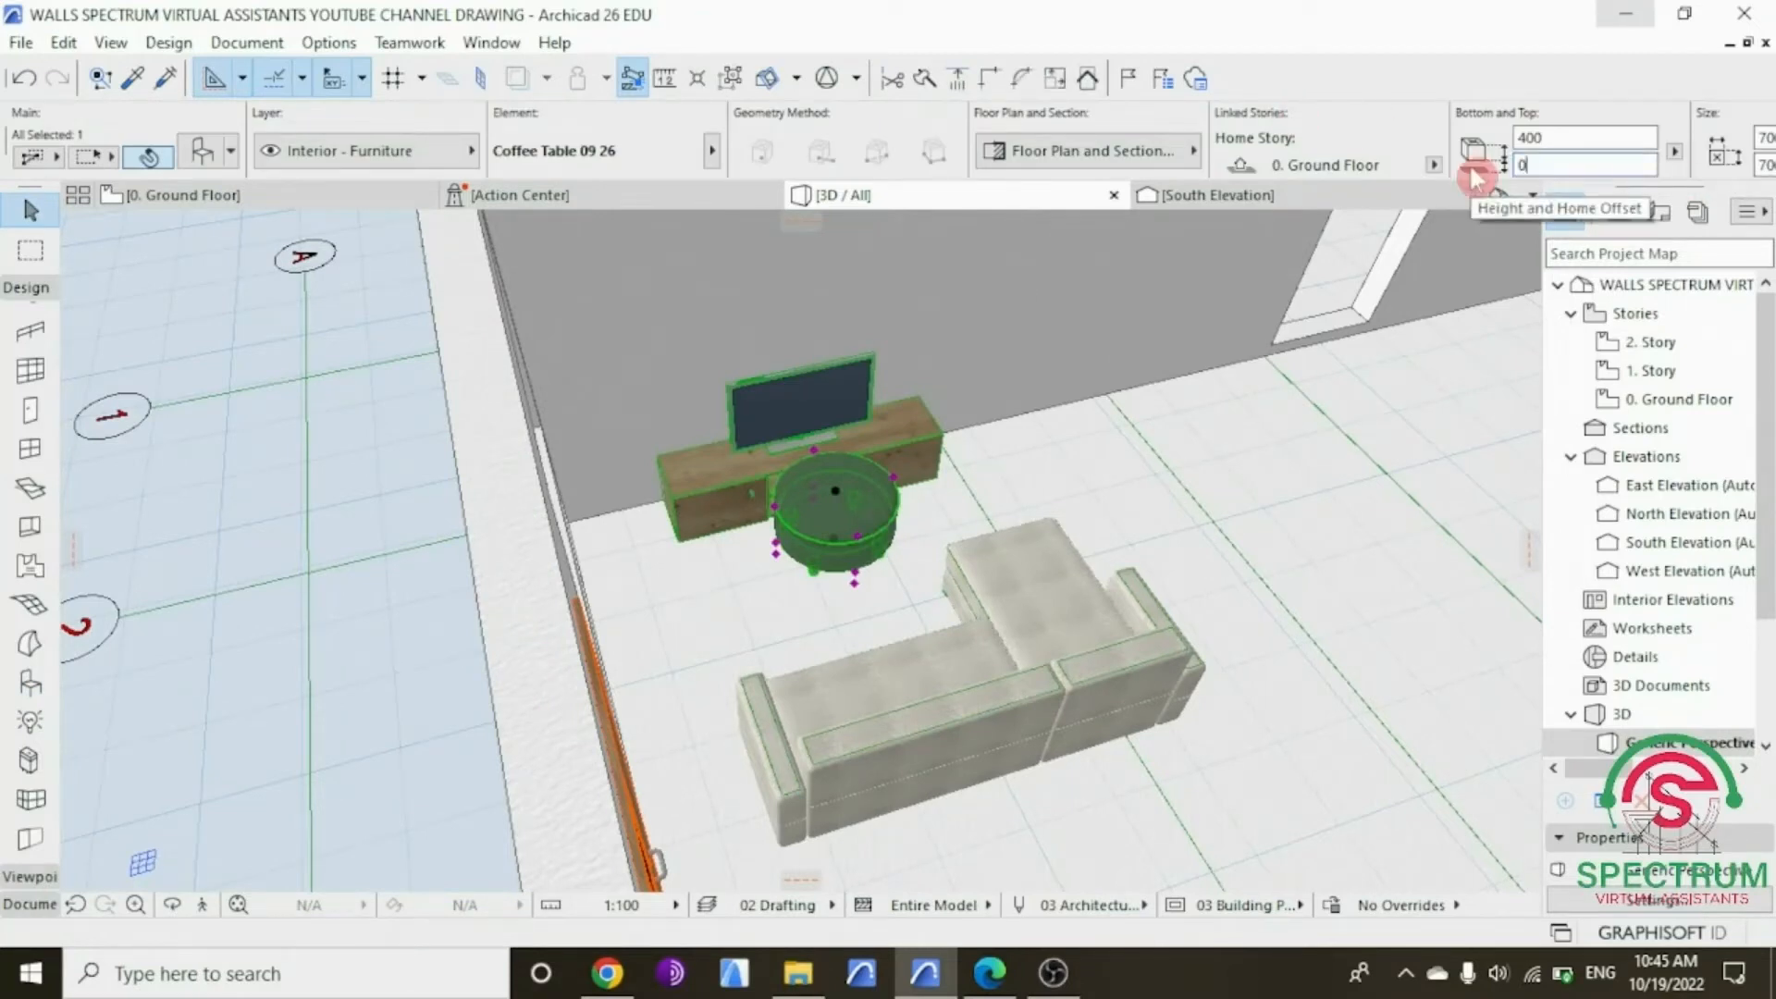
pyautogui.press('Return')
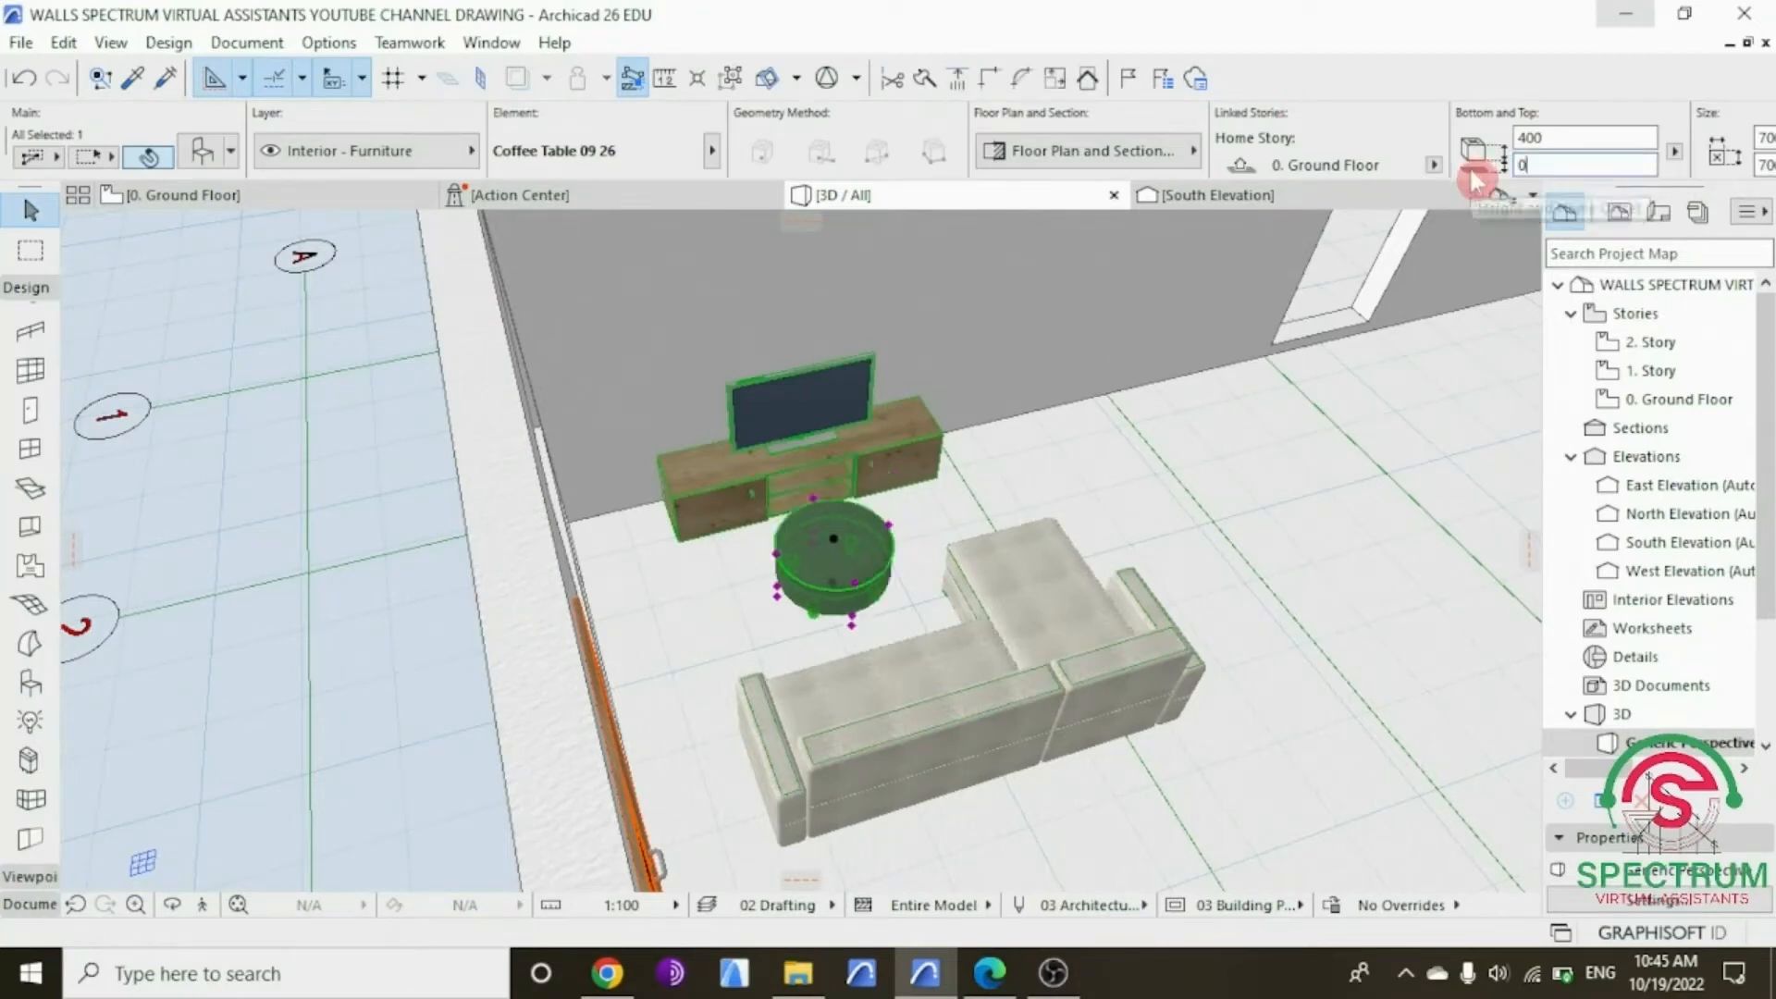
# Step: Orbit around the living room furniture in 3D to check the coffee table, and return to the ground floor plan
pyautogui.click(177, 908)
pyautogui.moveTo(295, 814); pyautogui.dragTo(683, 658)
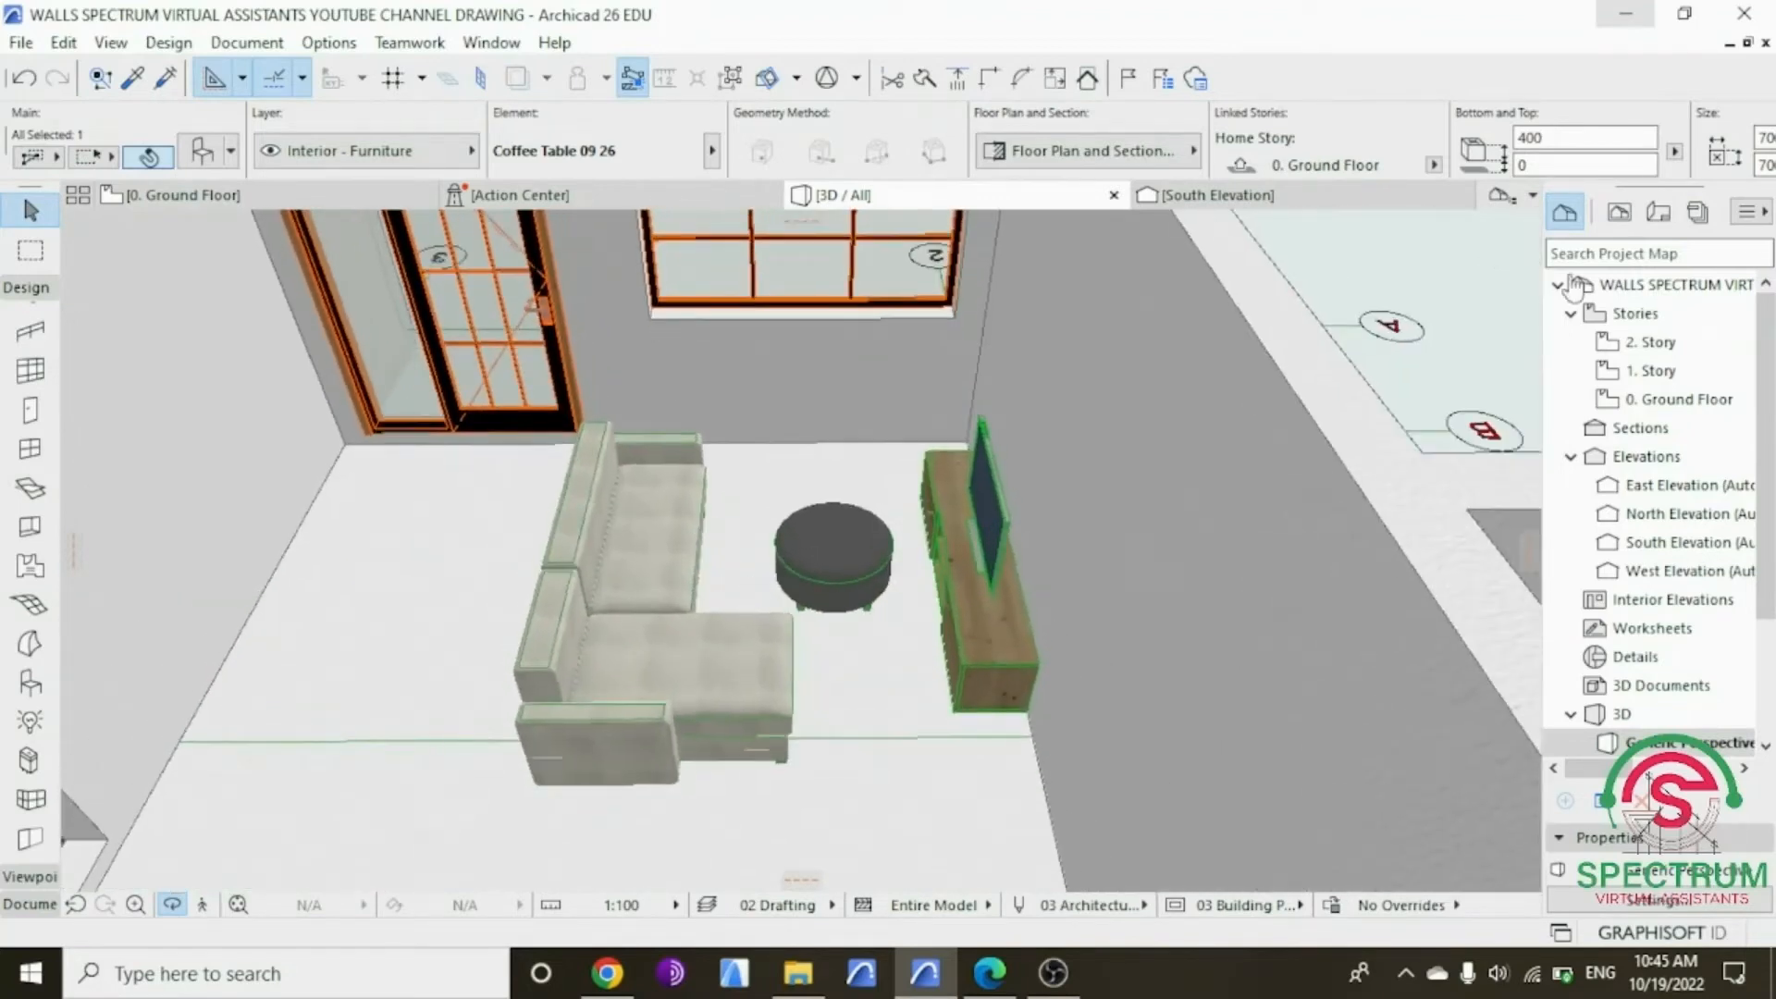
pyautogui.click(331, 196)
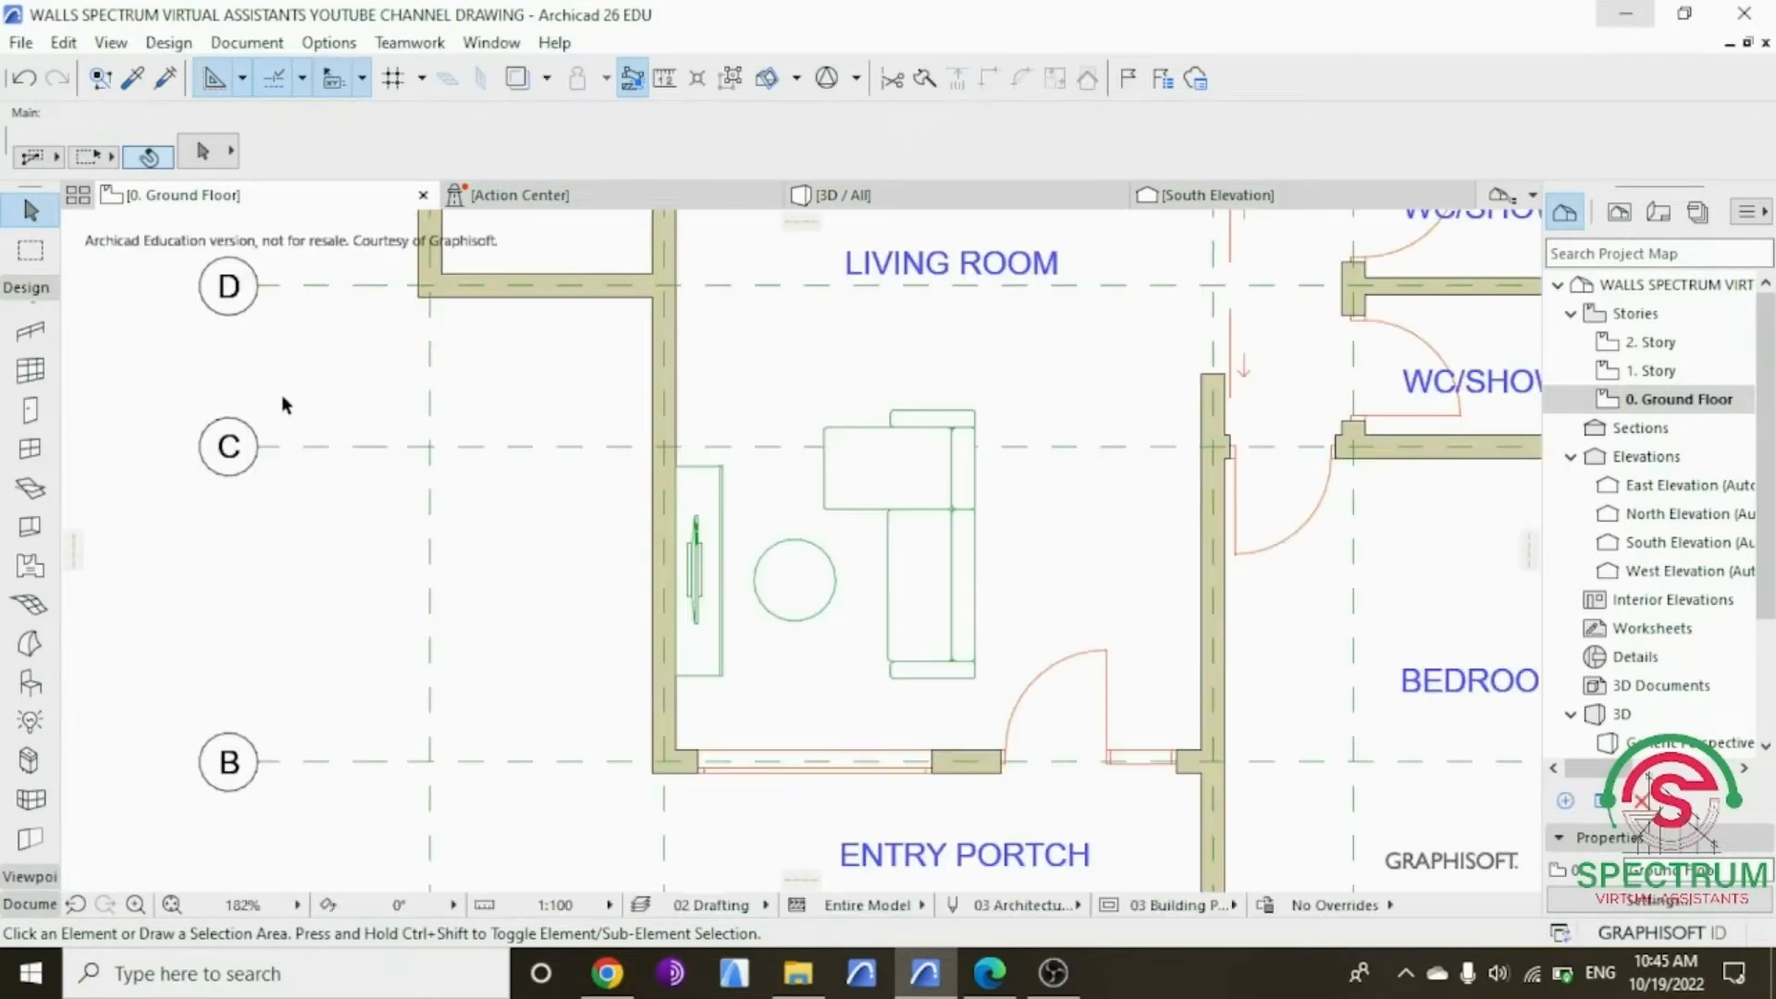
# Step: Search the object library for "carpet" and choose Carpet 26 as the object to place, with its base elevation set to 0
pyautogui.click(30, 682)
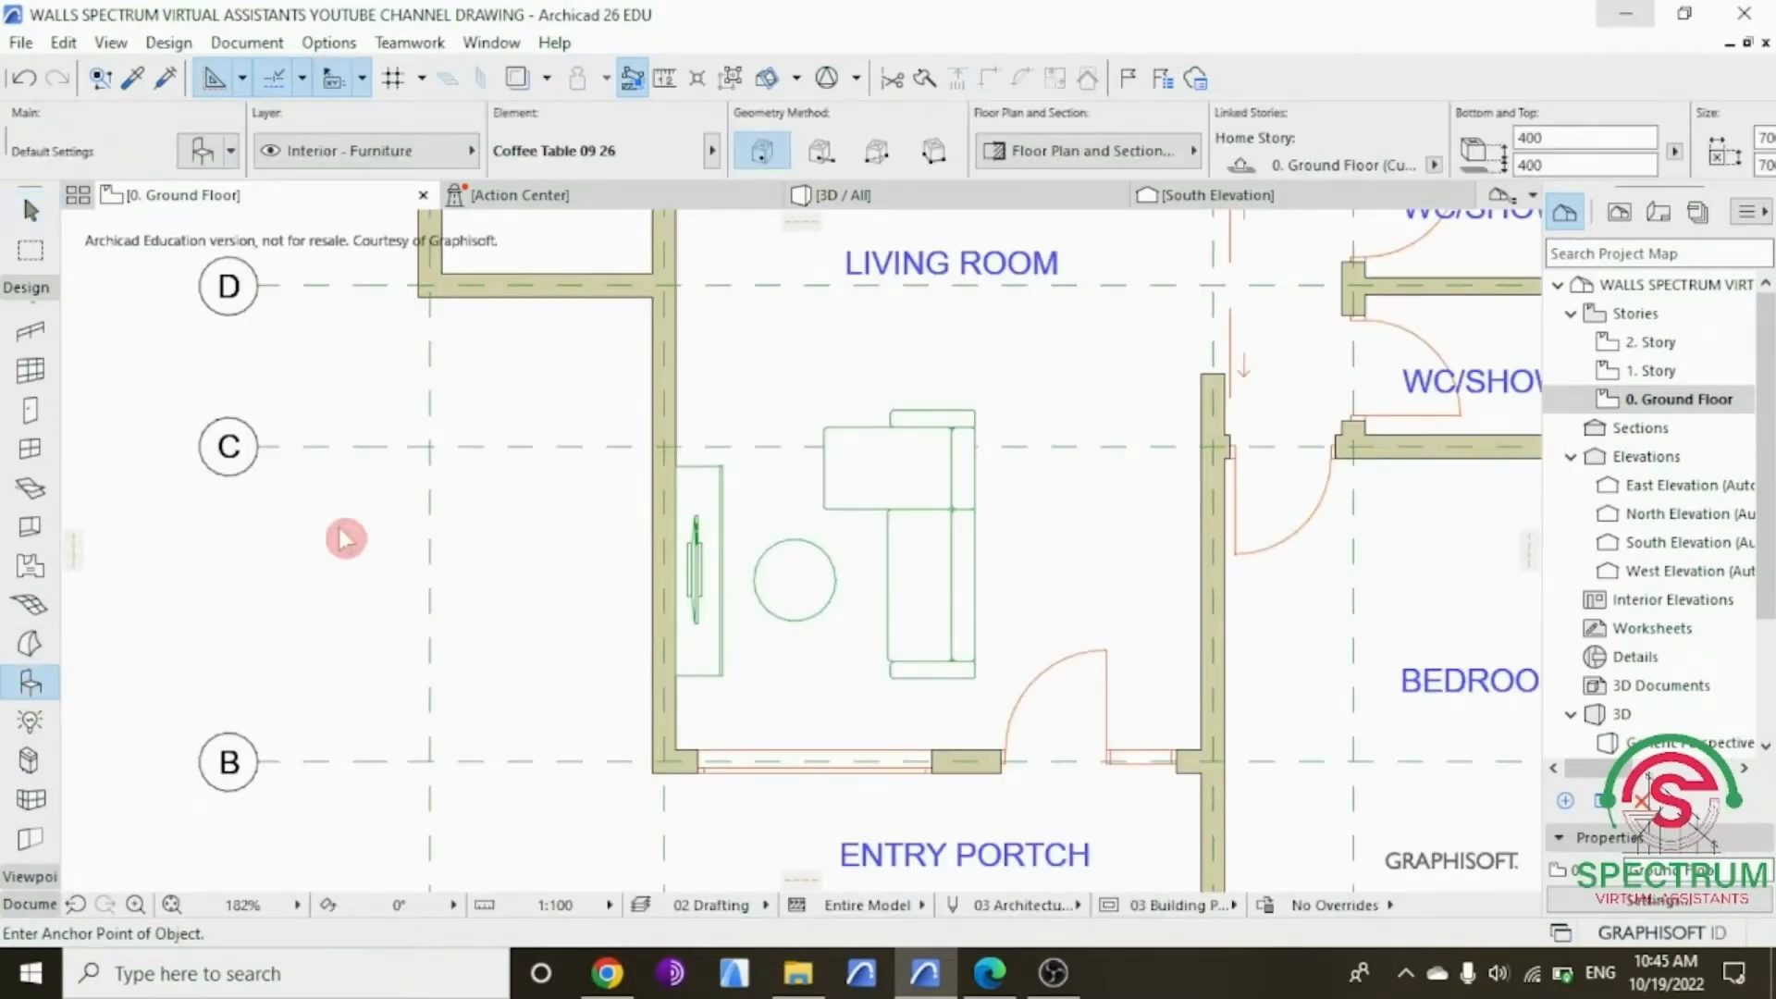
pyautogui.hotkey('ctrl', 't')
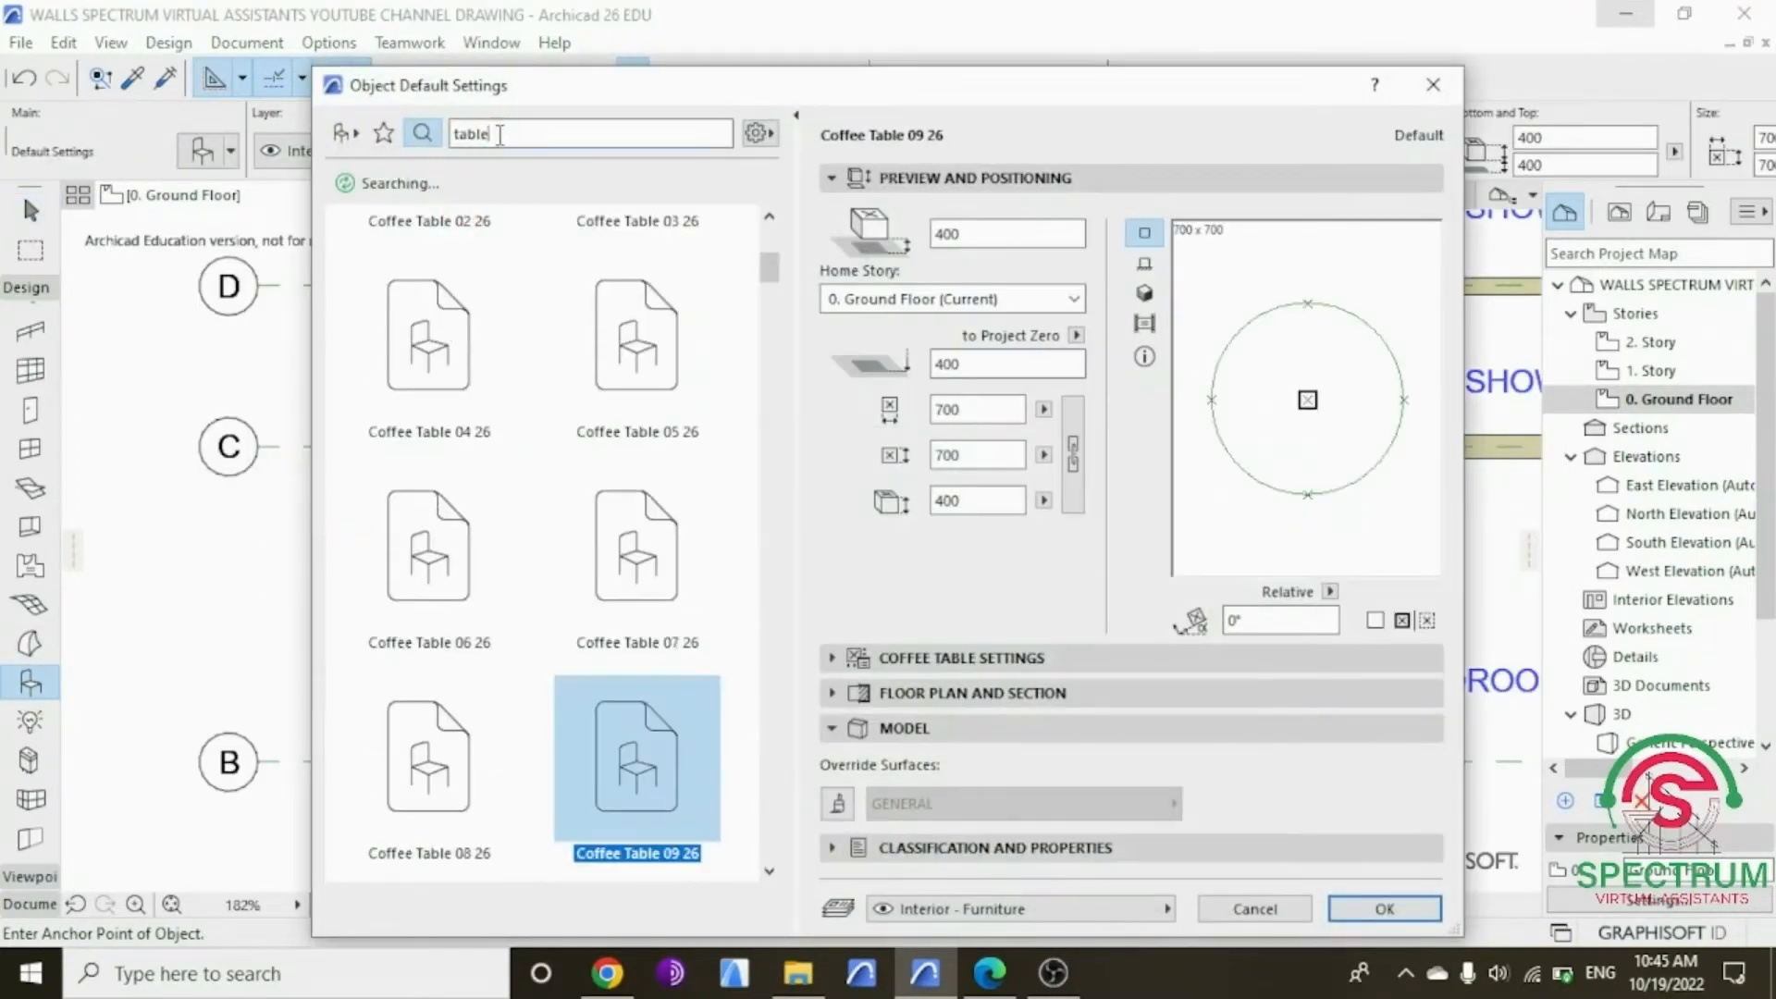
pyautogui.click(445, 134)
pyautogui.write('ca')
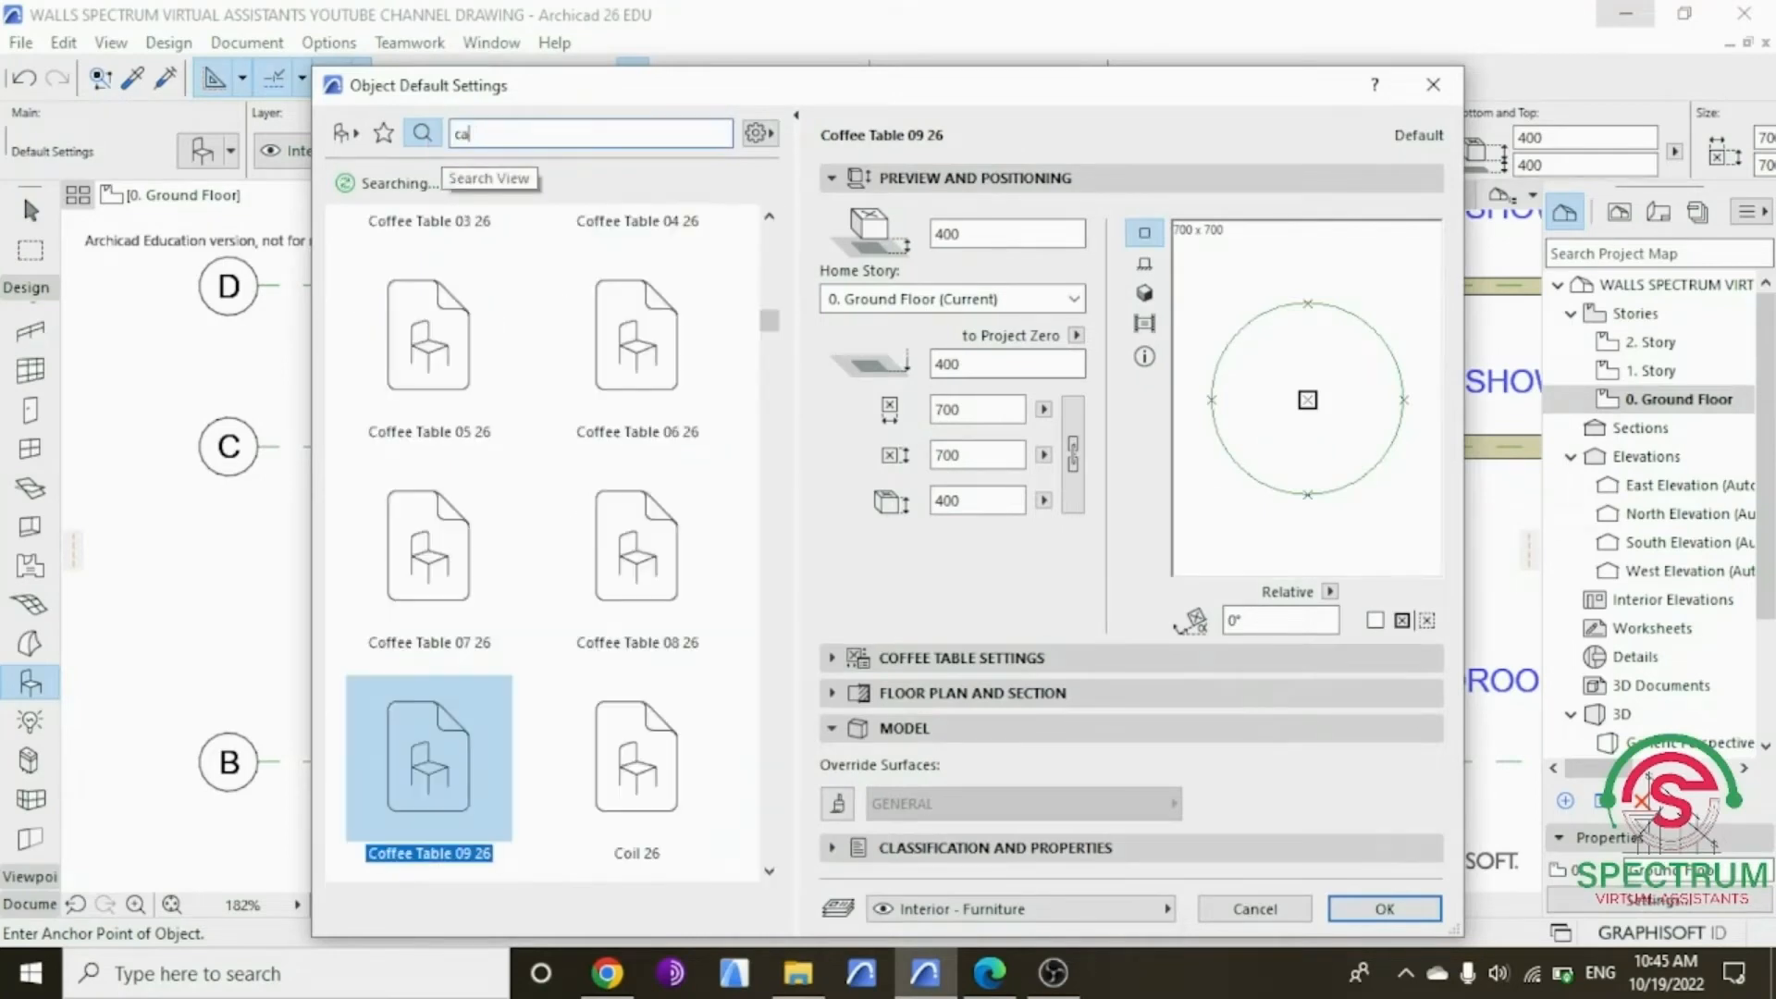
pyautogui.write('rpet')
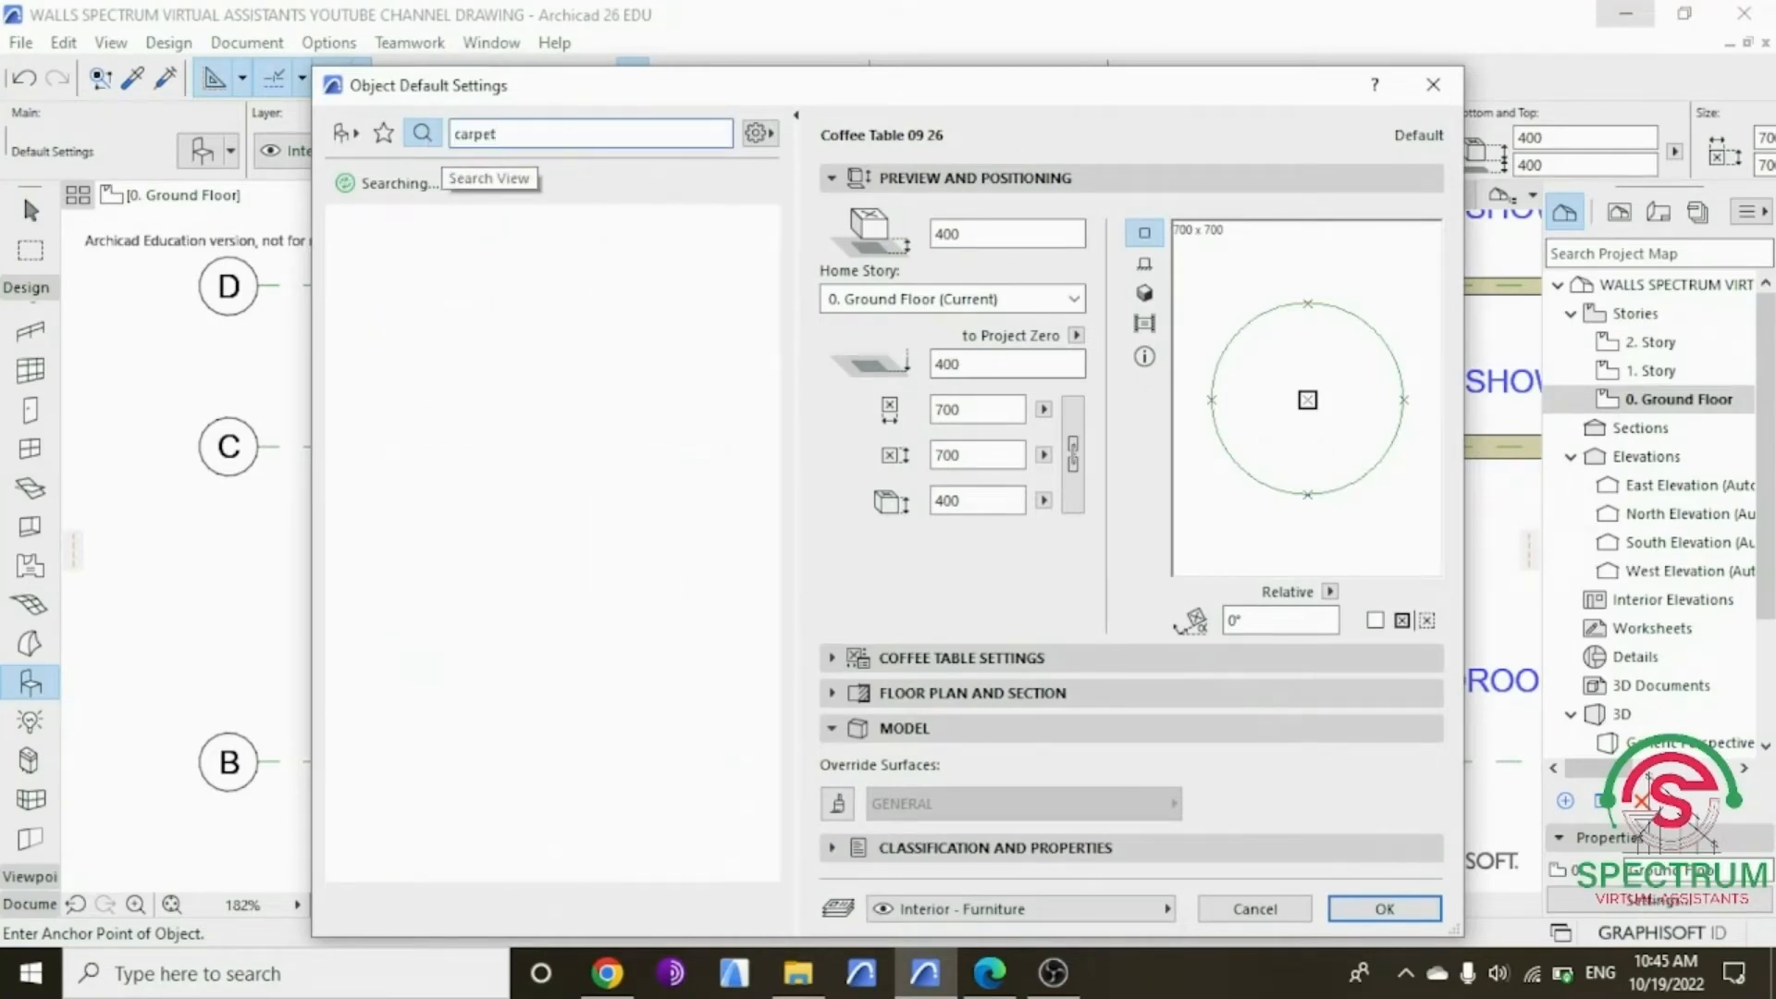
pyautogui.rightClick(492, 270)
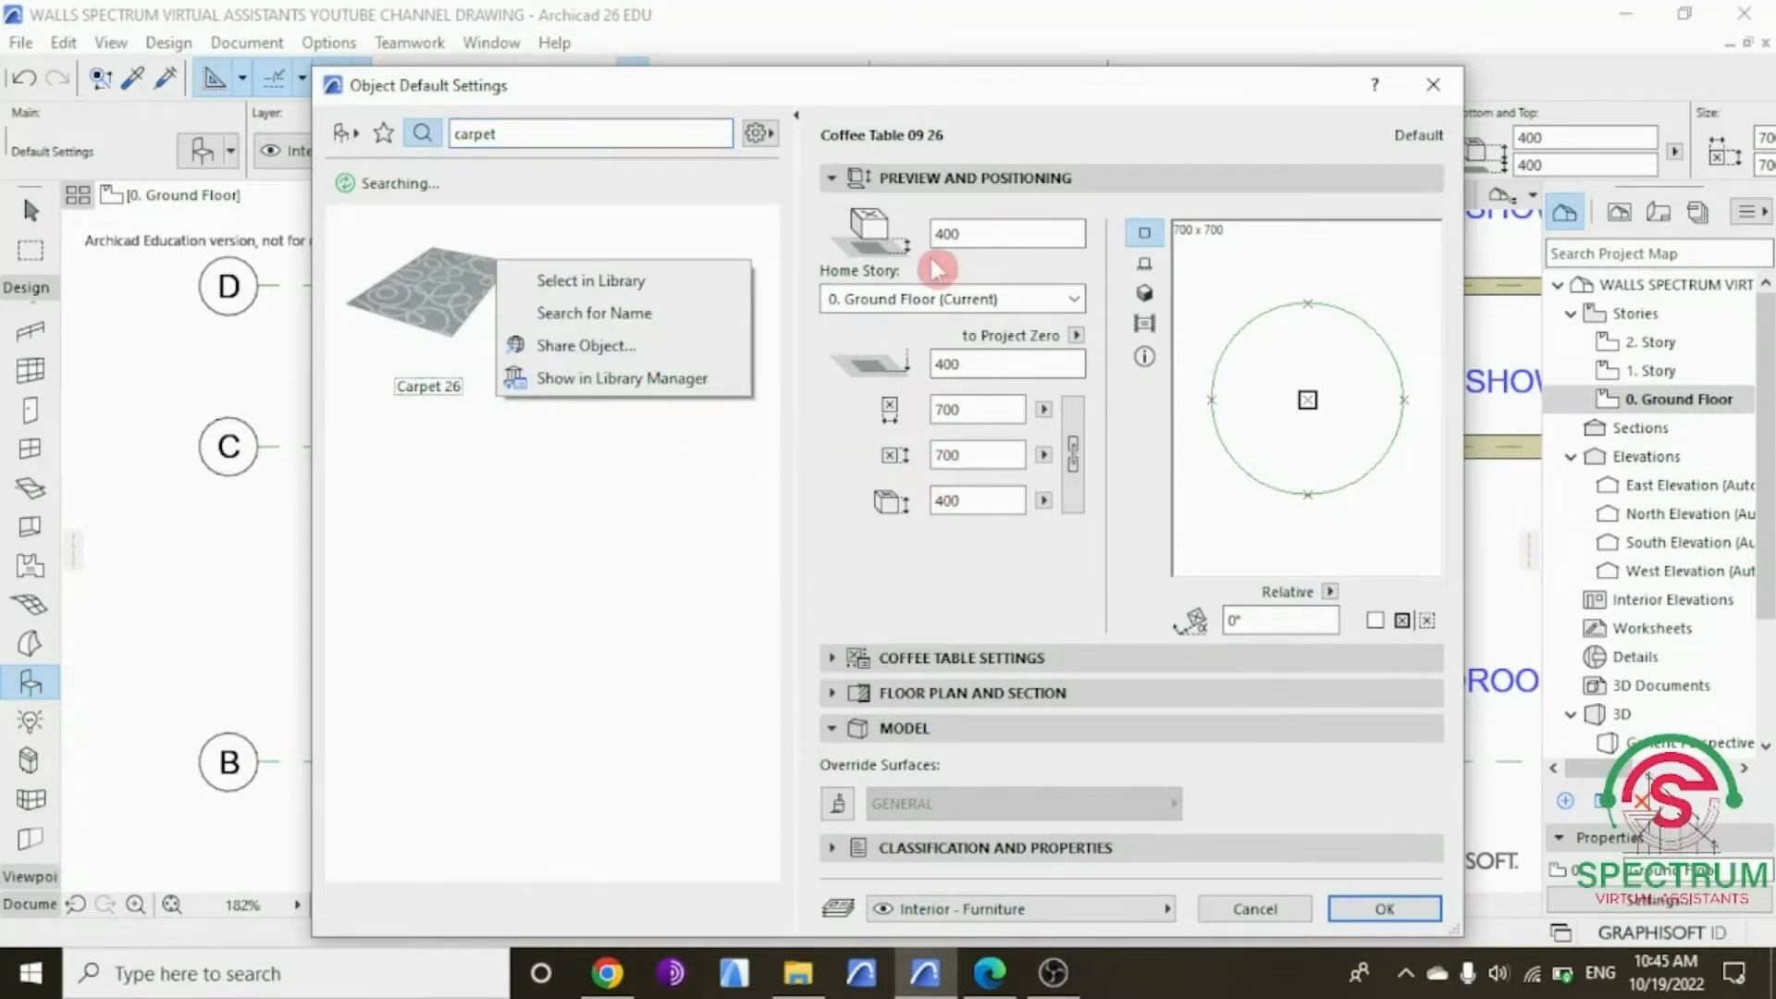
pyautogui.click(1007, 260)
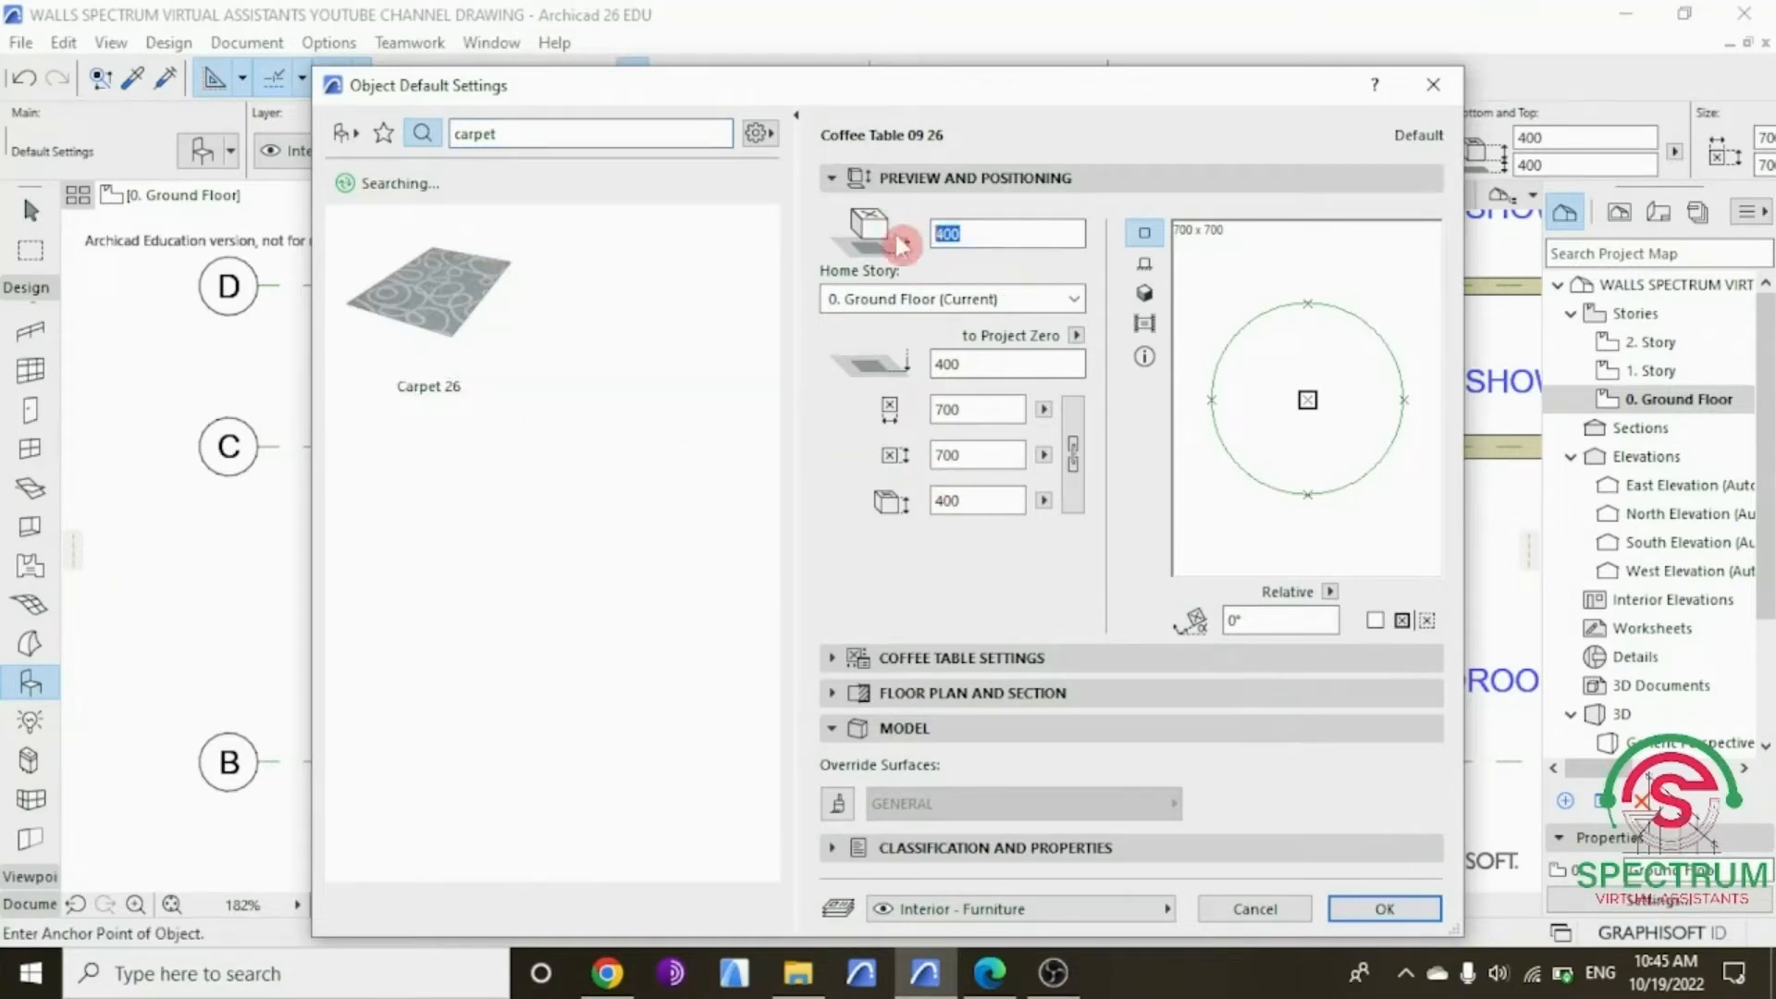
pyautogui.click(444, 293)
pyautogui.click(1376, 896)
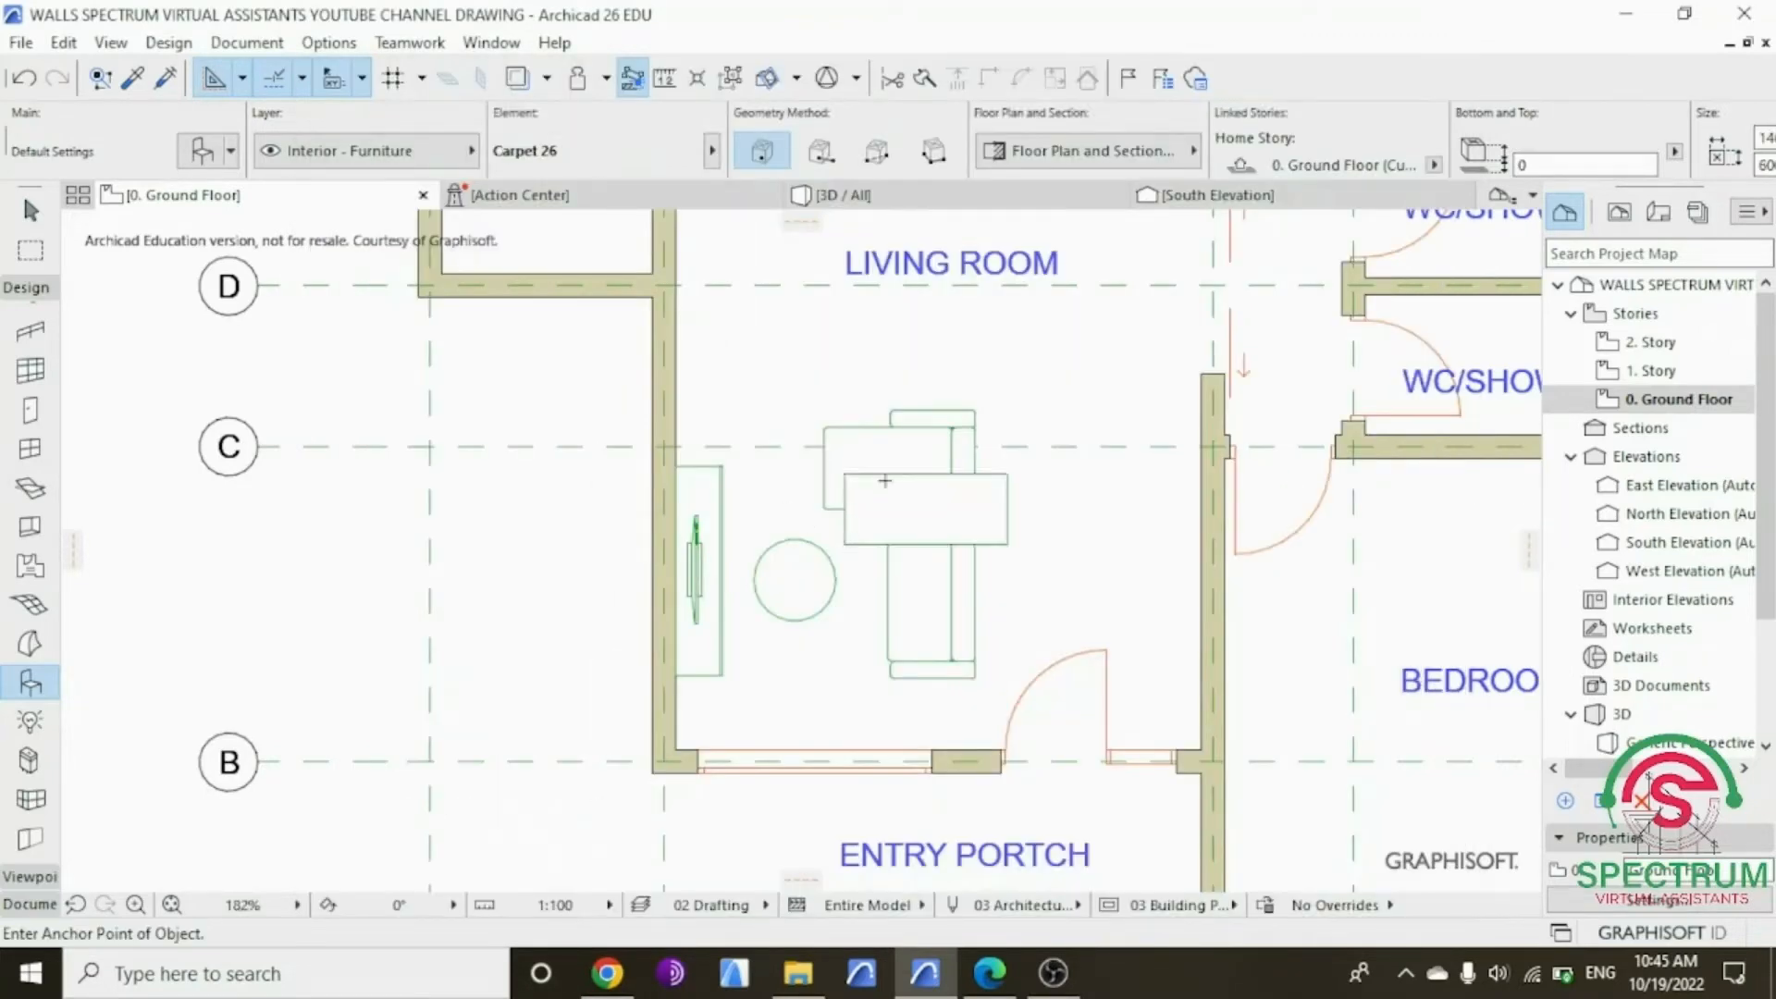
# Step: Place the carpet over the sofa on the floor plan and rotate it 90° counterclockwise about its centre
pyautogui.click(1006, 491)
pyautogui.rightClick(363, 524)
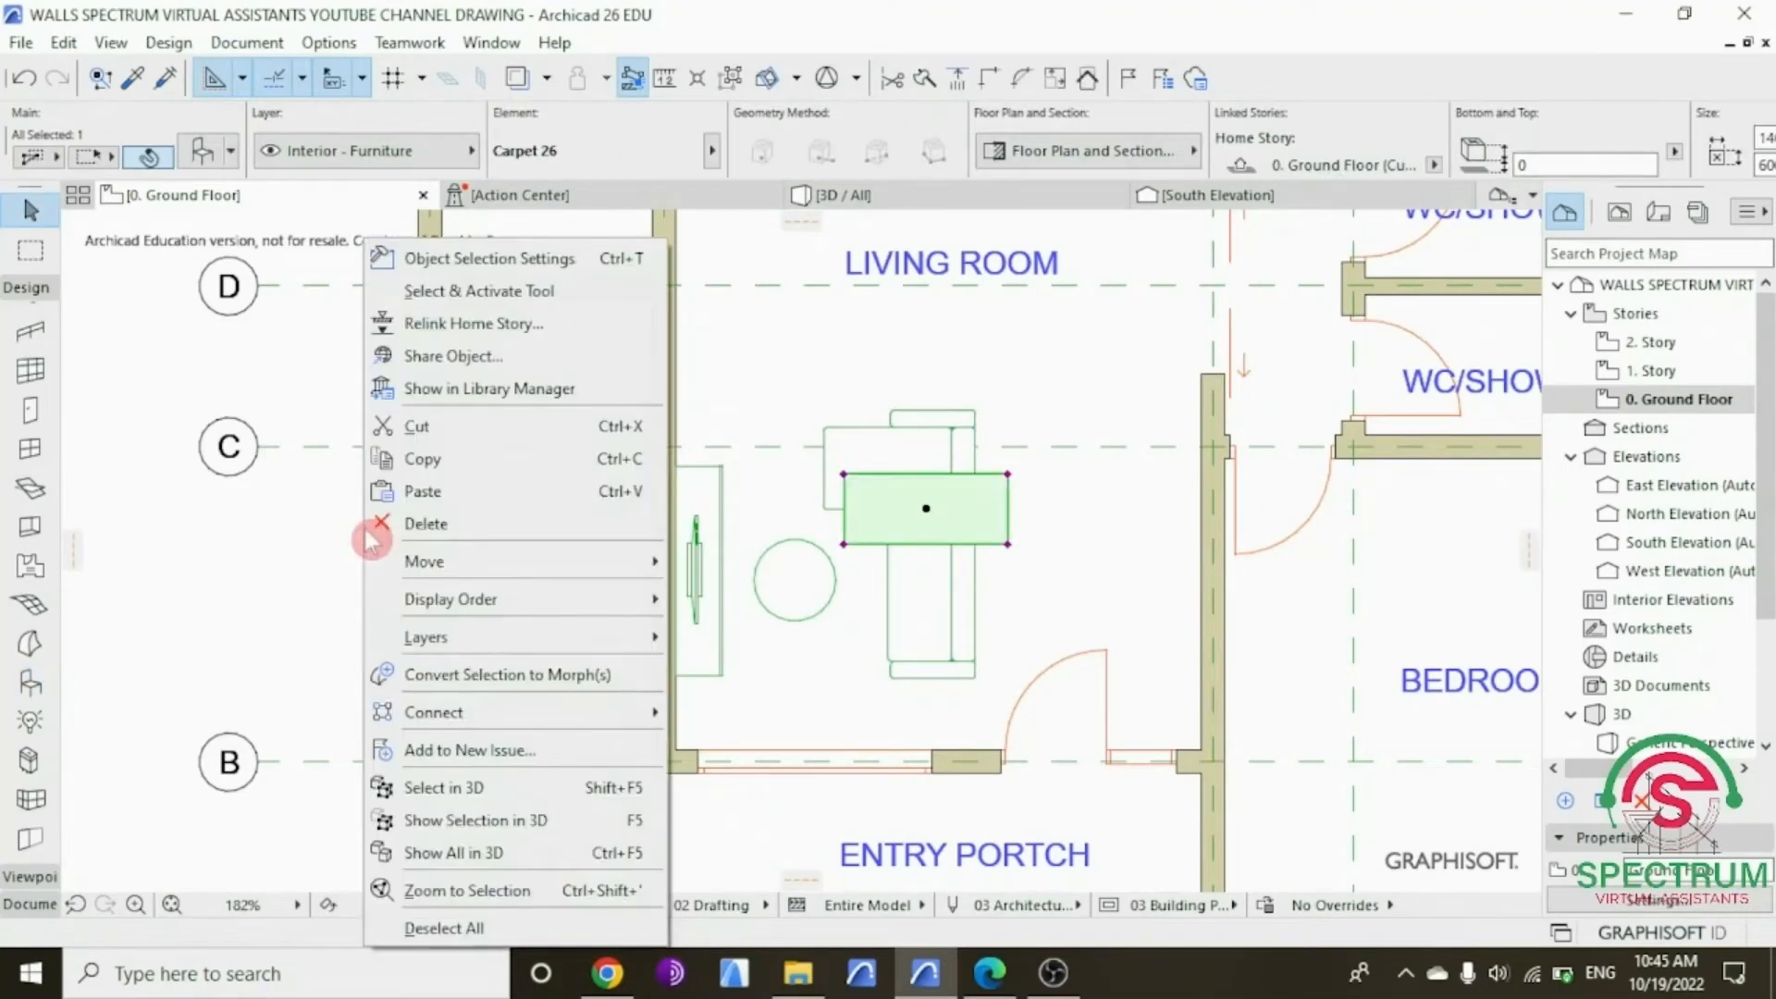
pyautogui.click(737, 594)
pyautogui.click(925, 507)
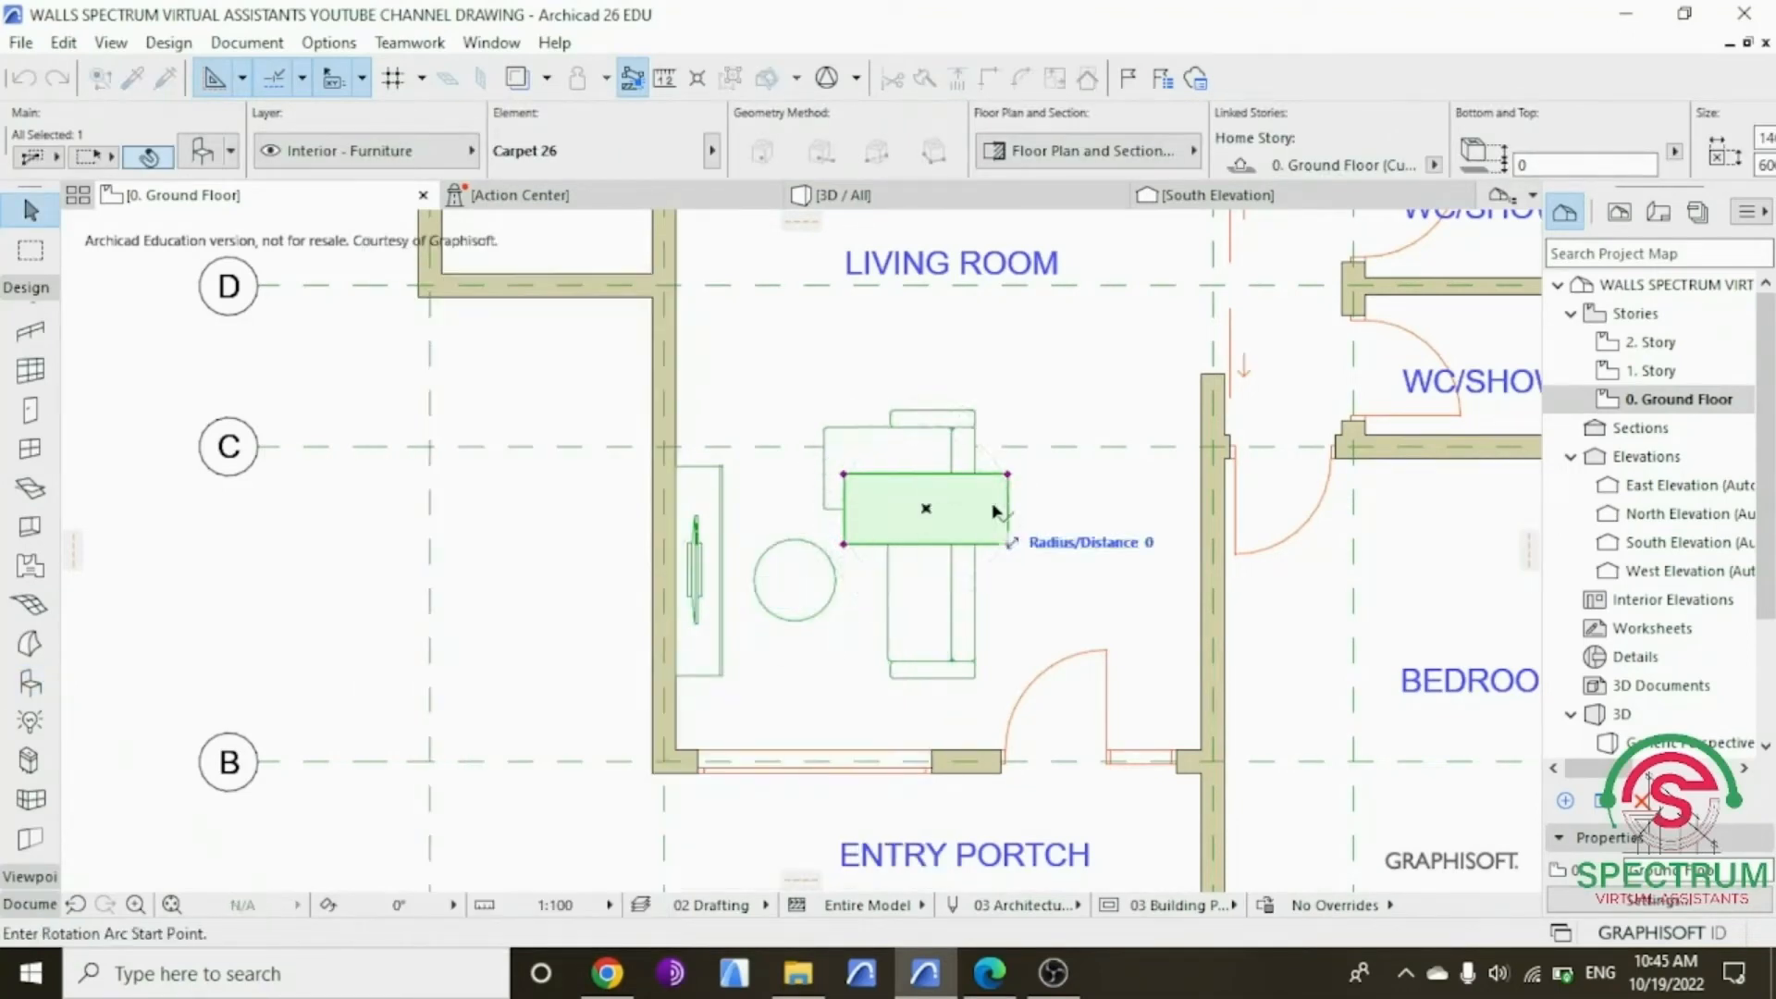
pyautogui.click(1056, 508)
pyautogui.click(926, 350)
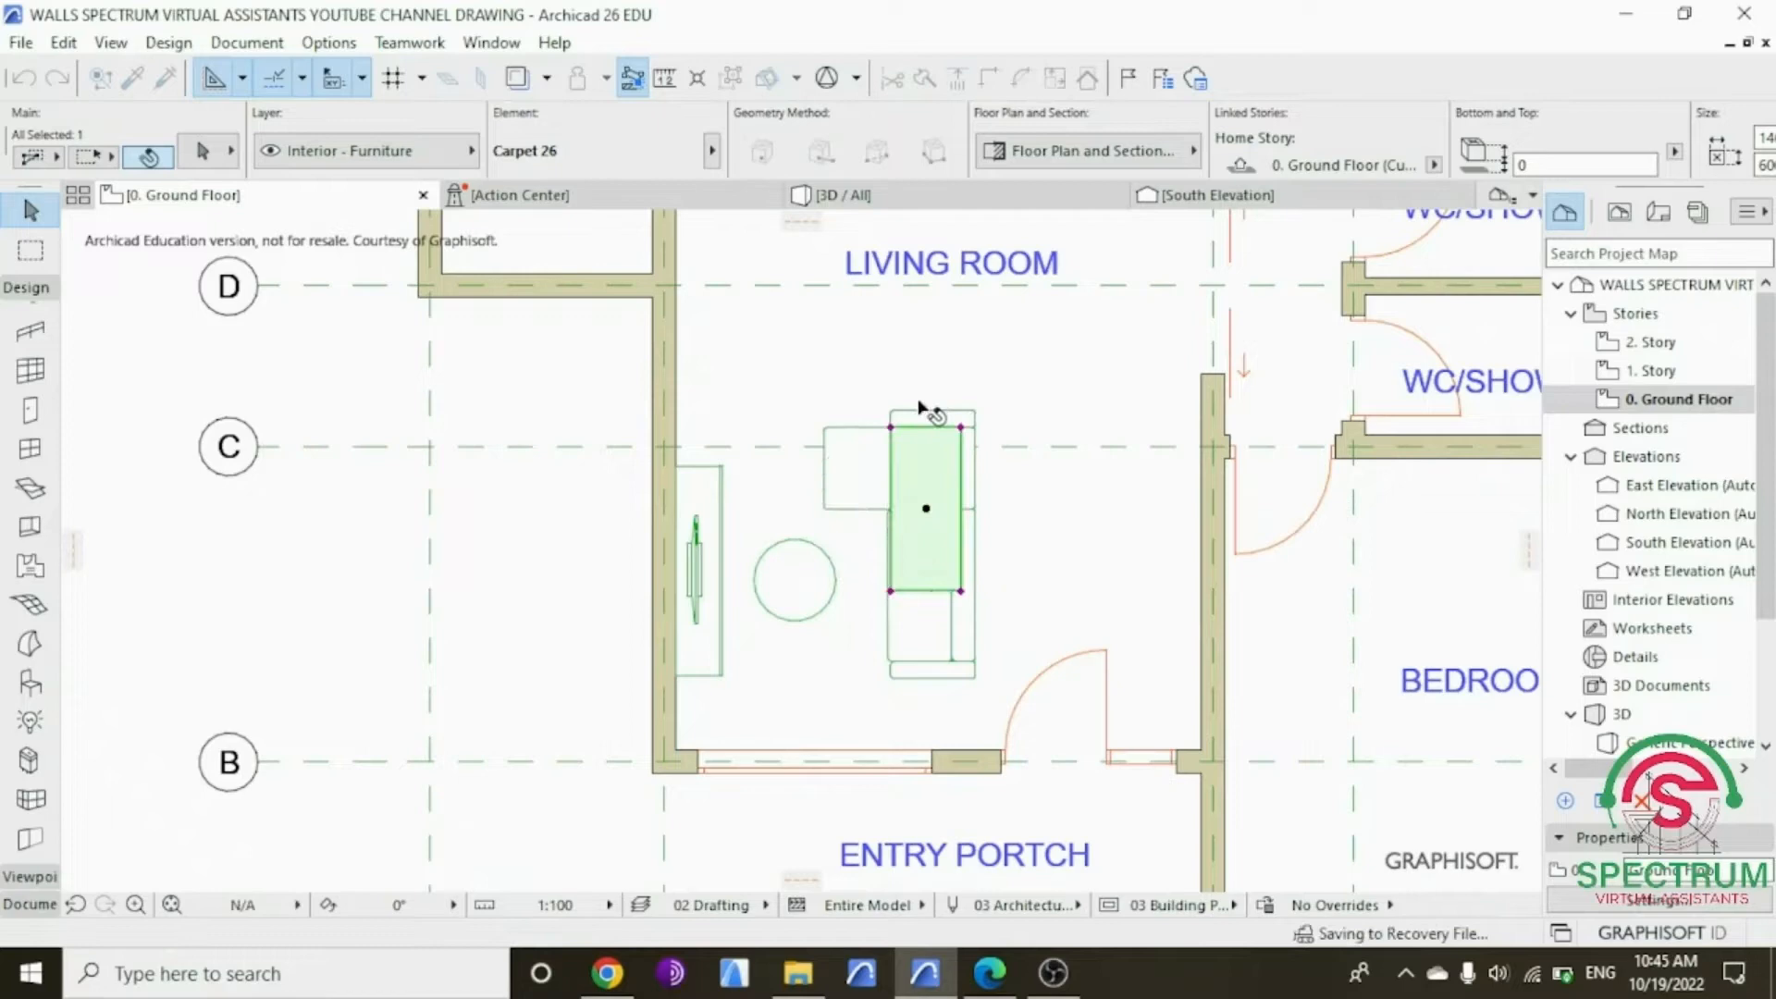
# Step: Stretch the carpet west under the TV stand and south past the sofa's lower end
pyautogui.click(891, 591)
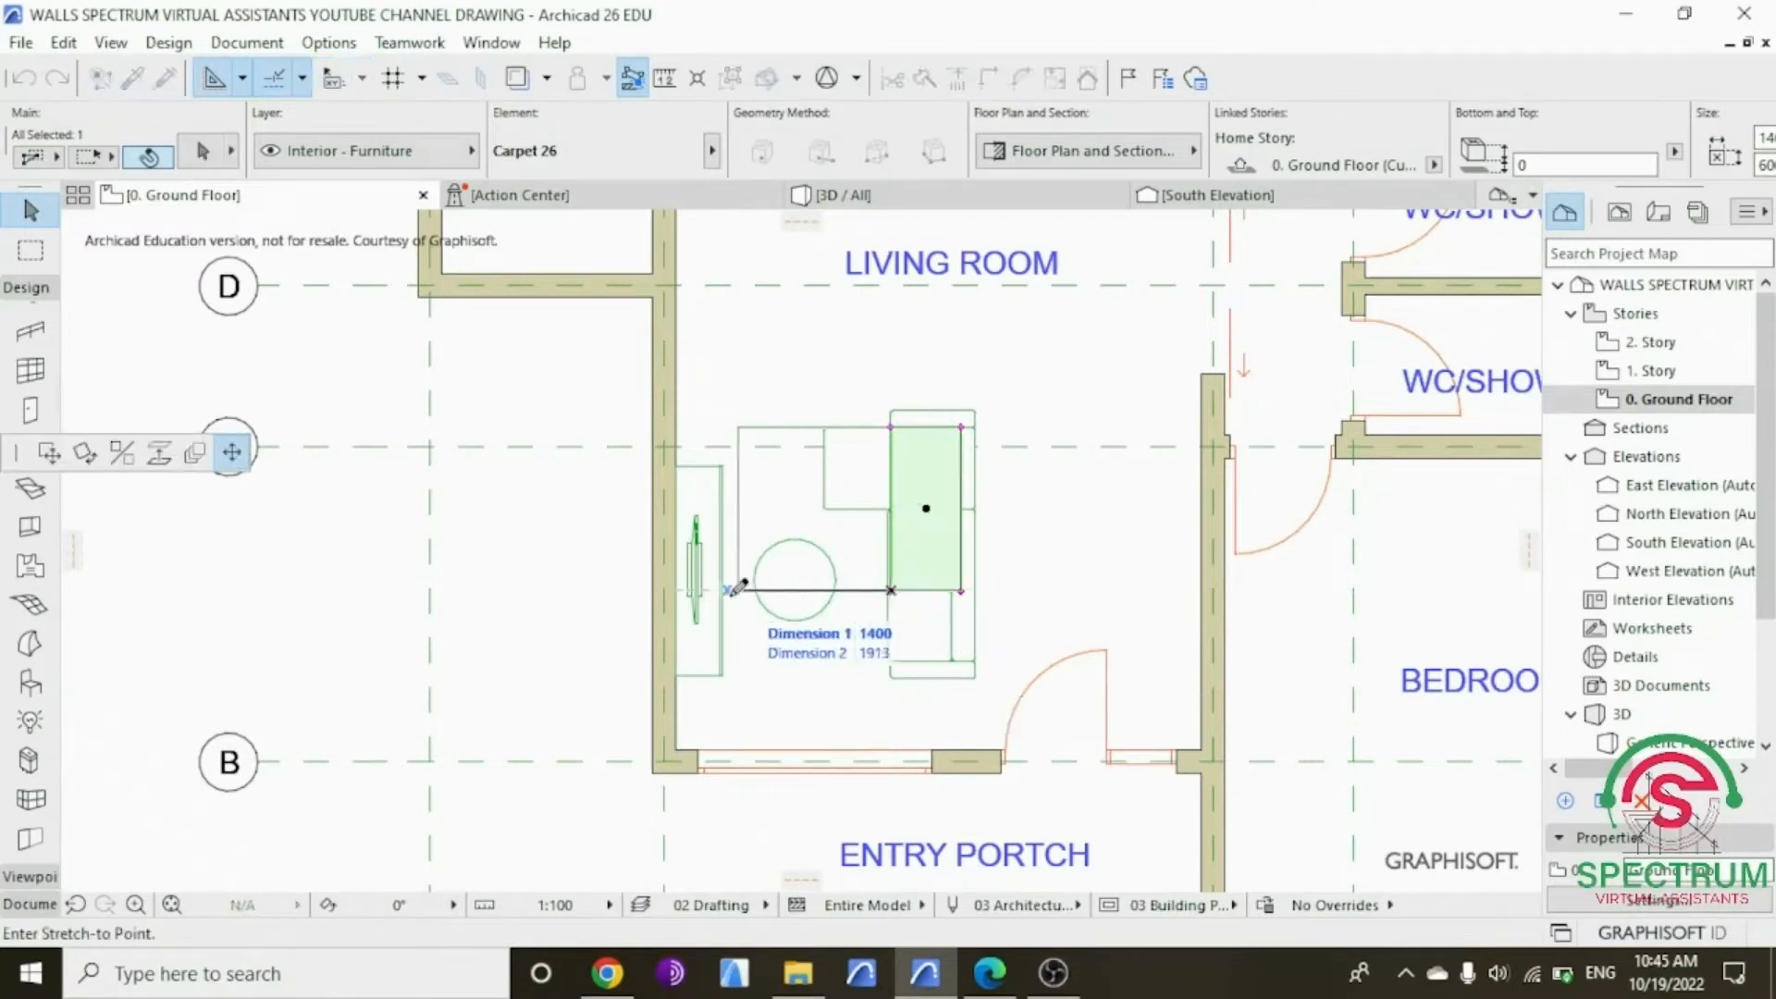
pyautogui.click(690, 589)
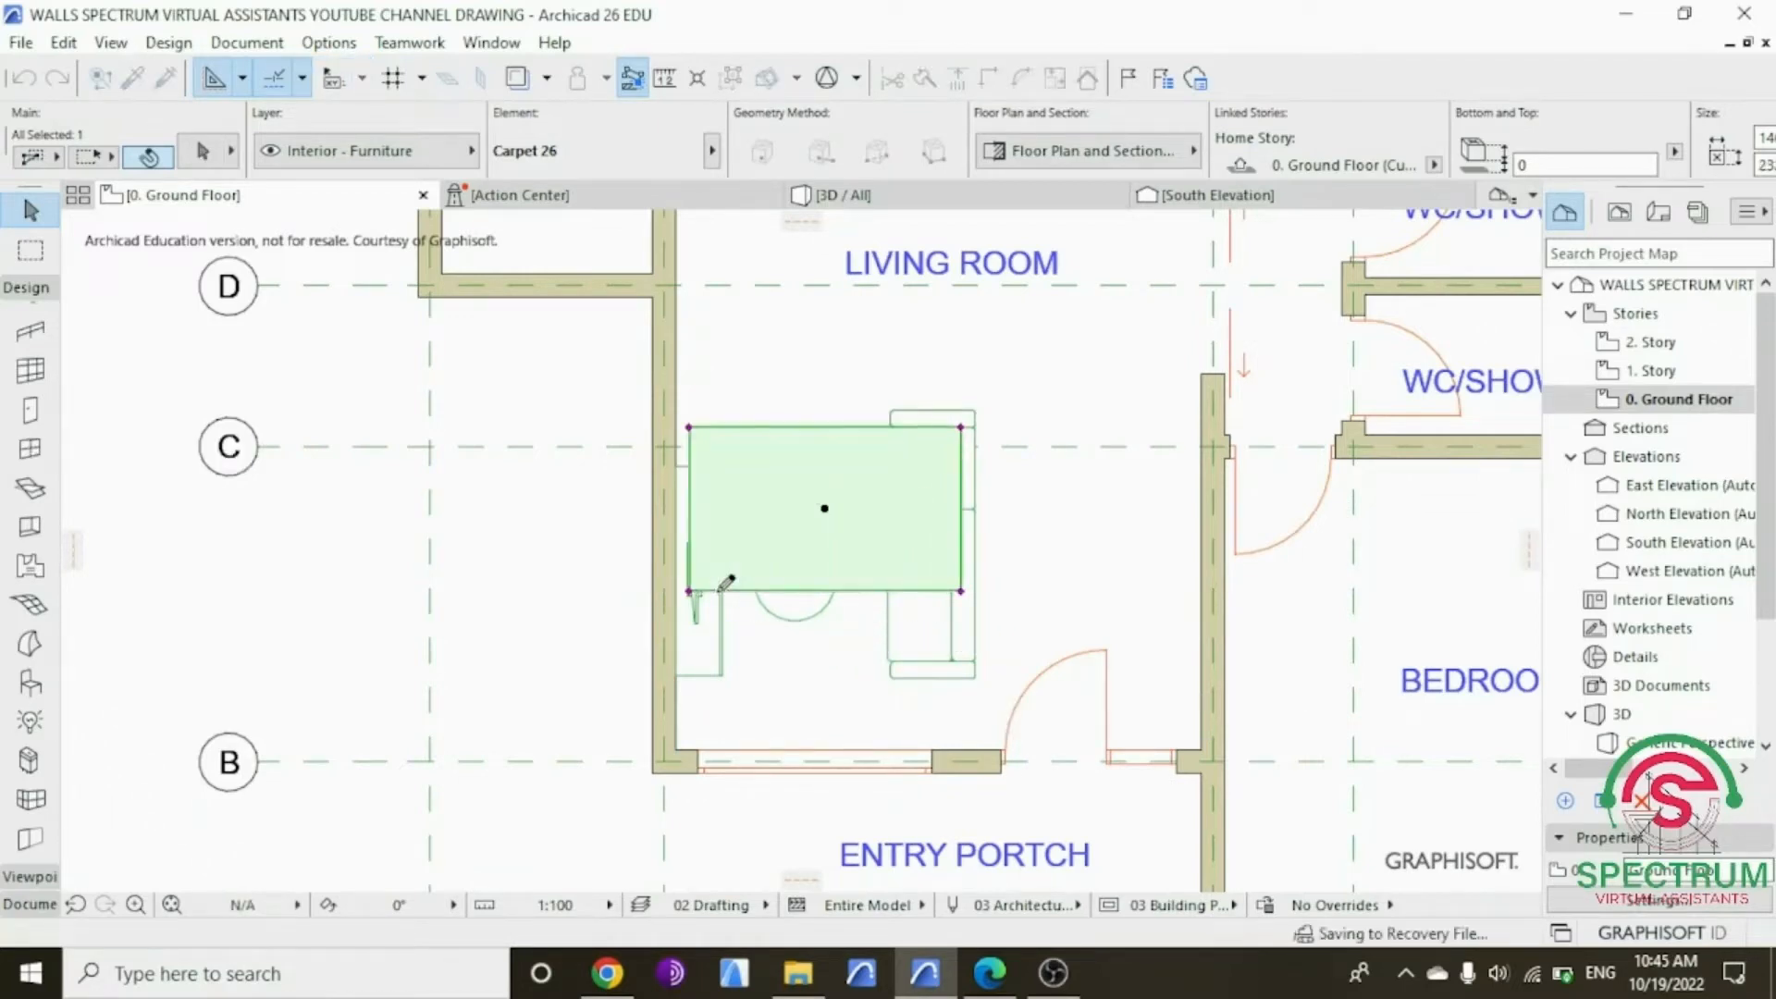
pyautogui.click(959, 588)
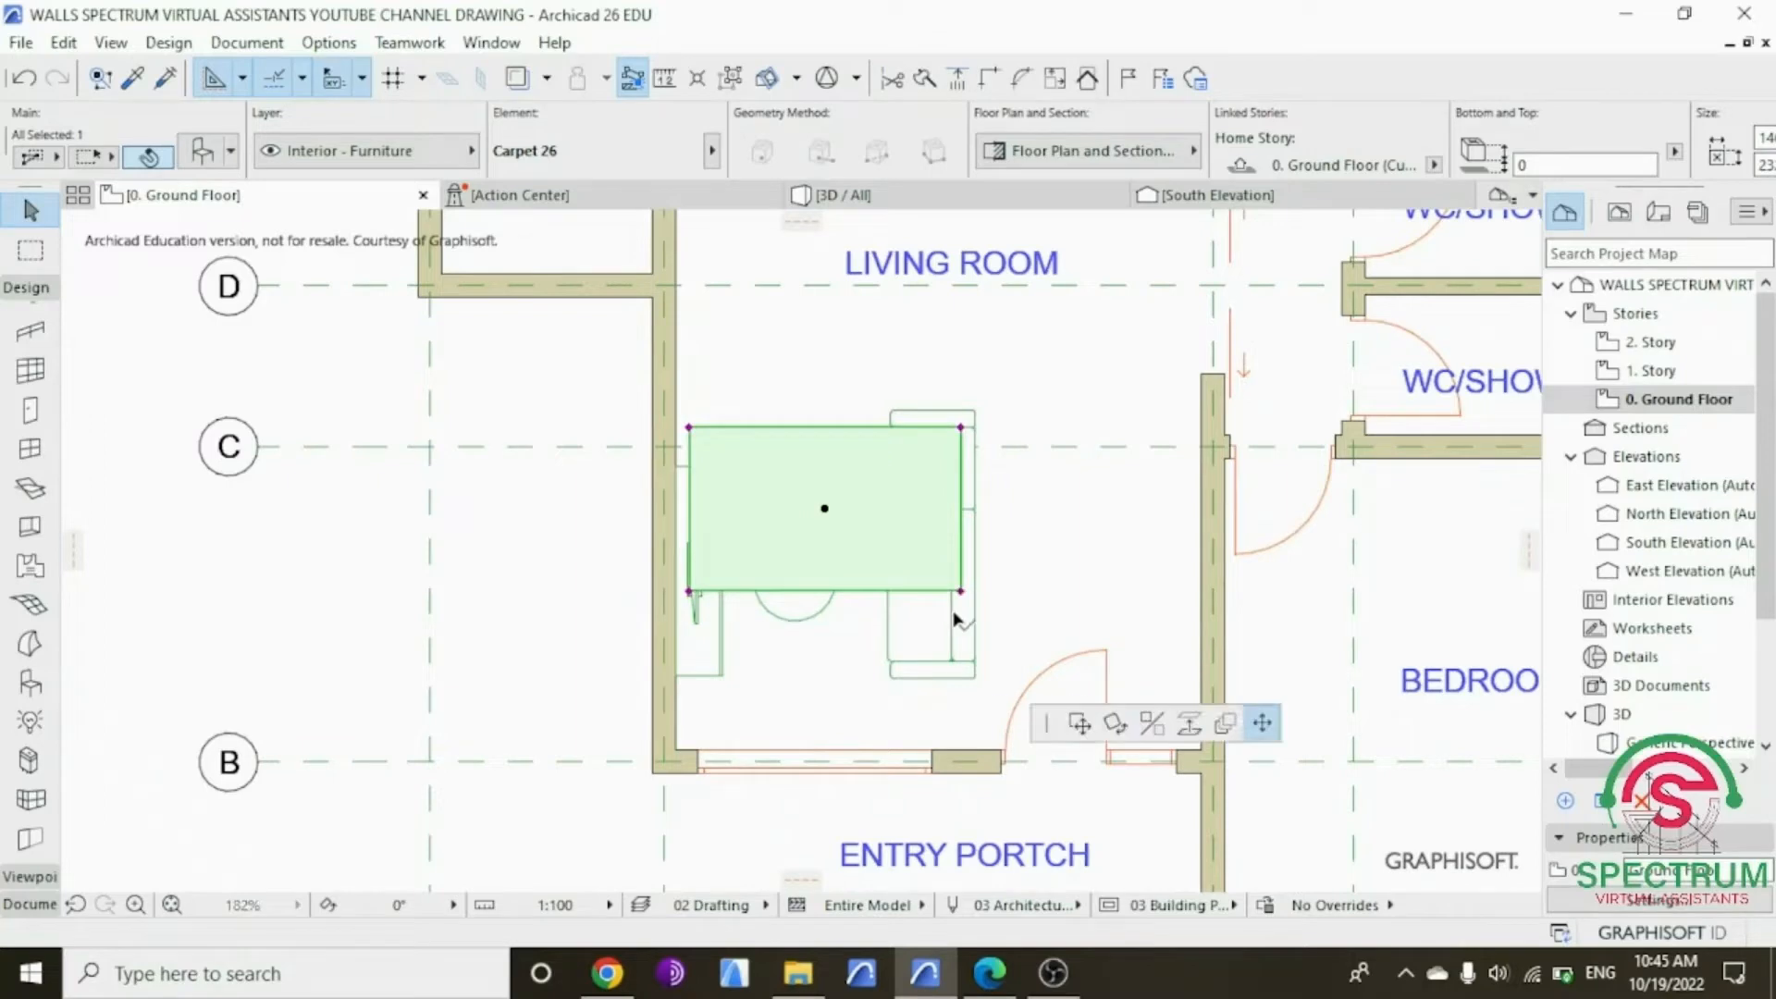
pyautogui.click(952, 709)
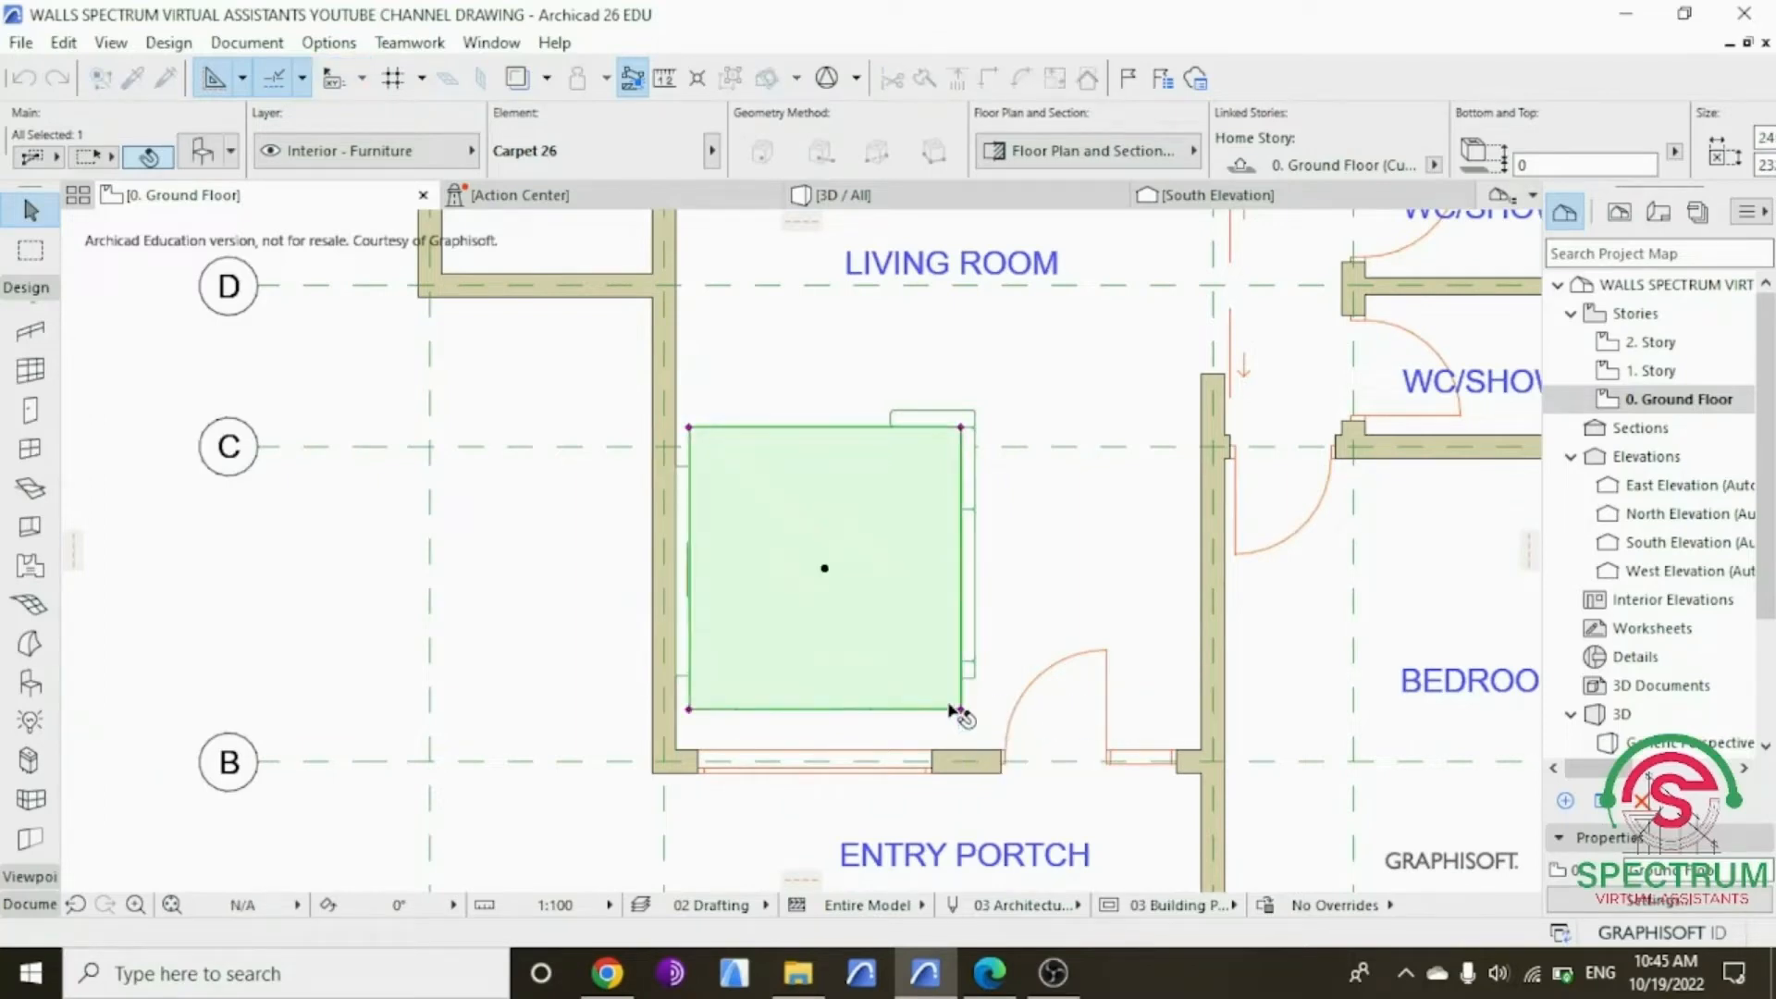
# Step: Send the carpet behind the sofa, coffee table and TV stand in the display order, and clear the selection
pyautogui.rightClick(500, 400)
pyautogui.click(533, 365)
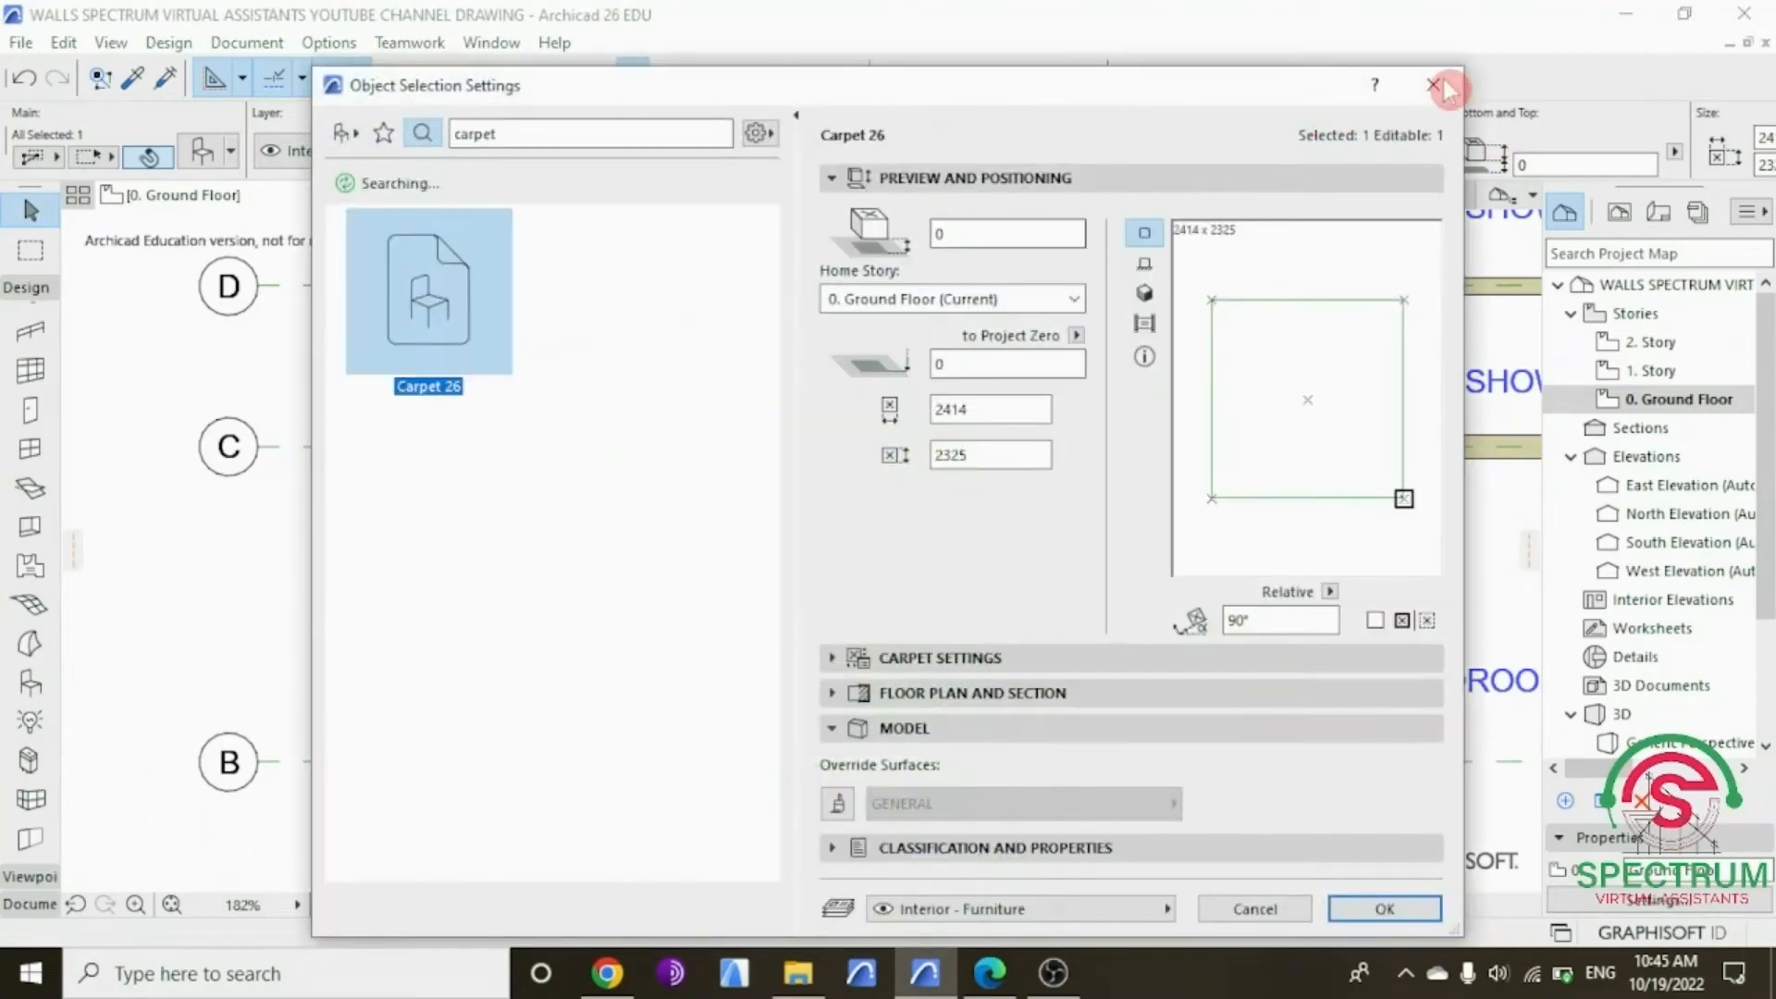
pyautogui.click(1447, 86)
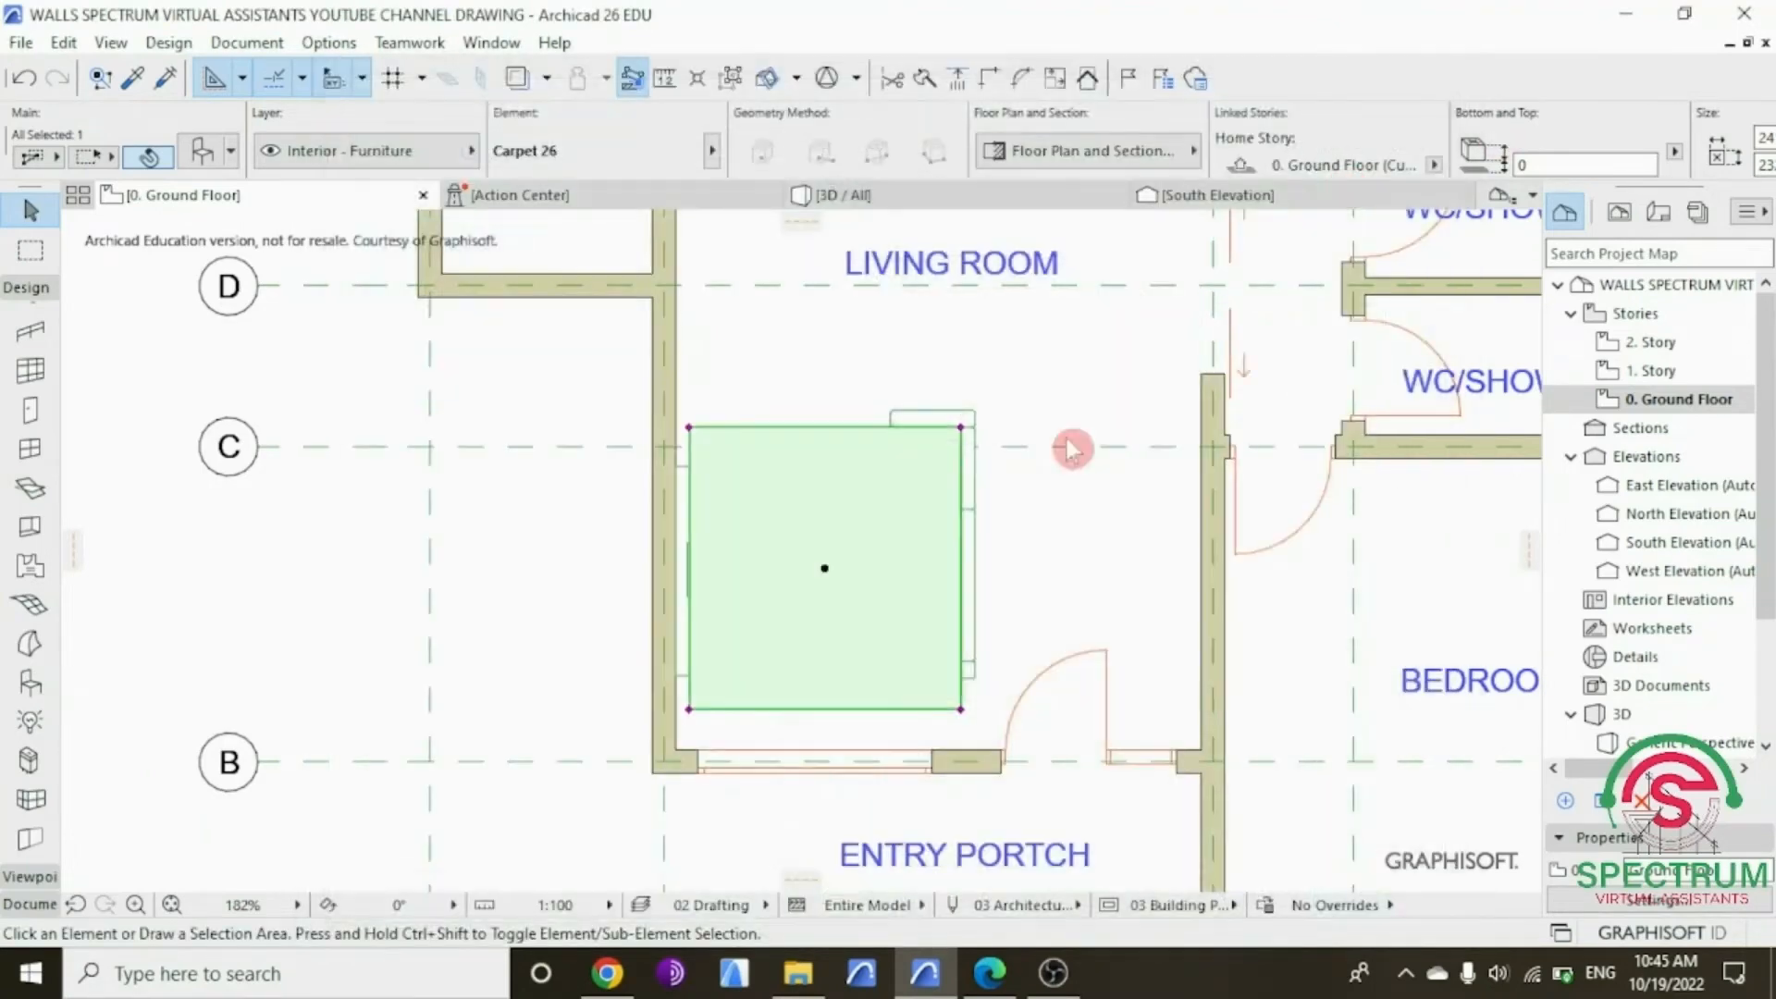
pyautogui.rightClick(945, 468)
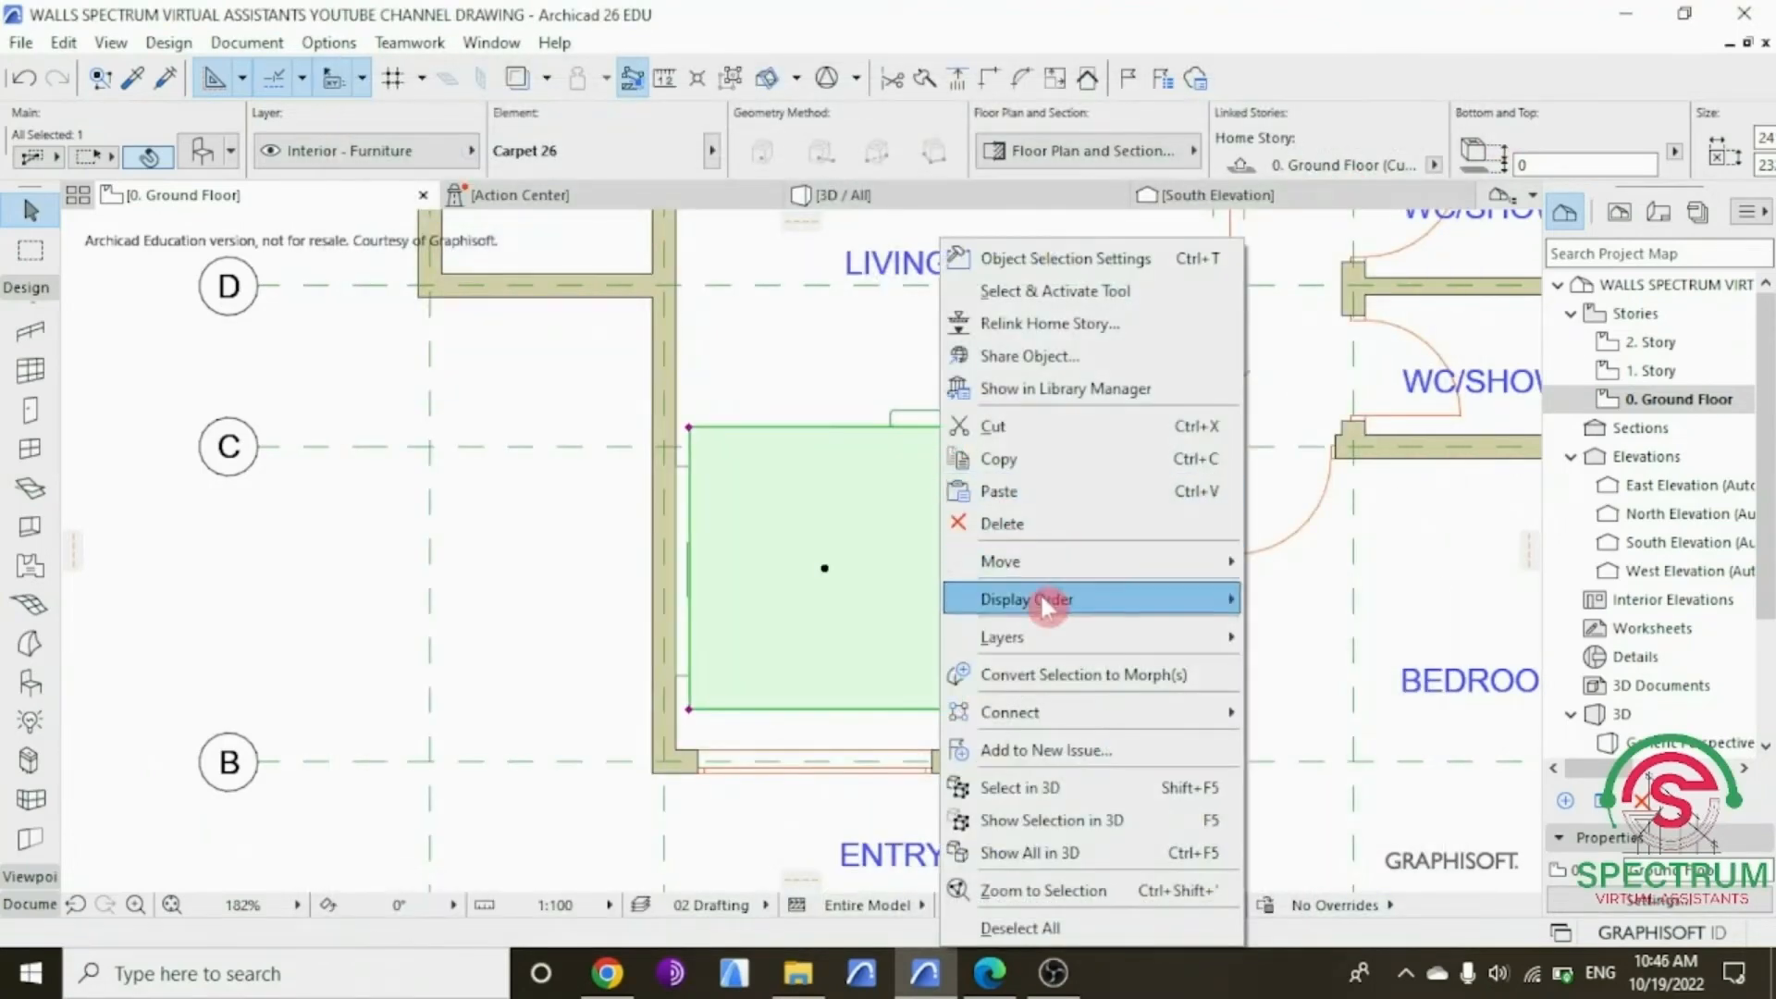
pyautogui.moveTo(1043, 603)
pyautogui.click(1307, 663)
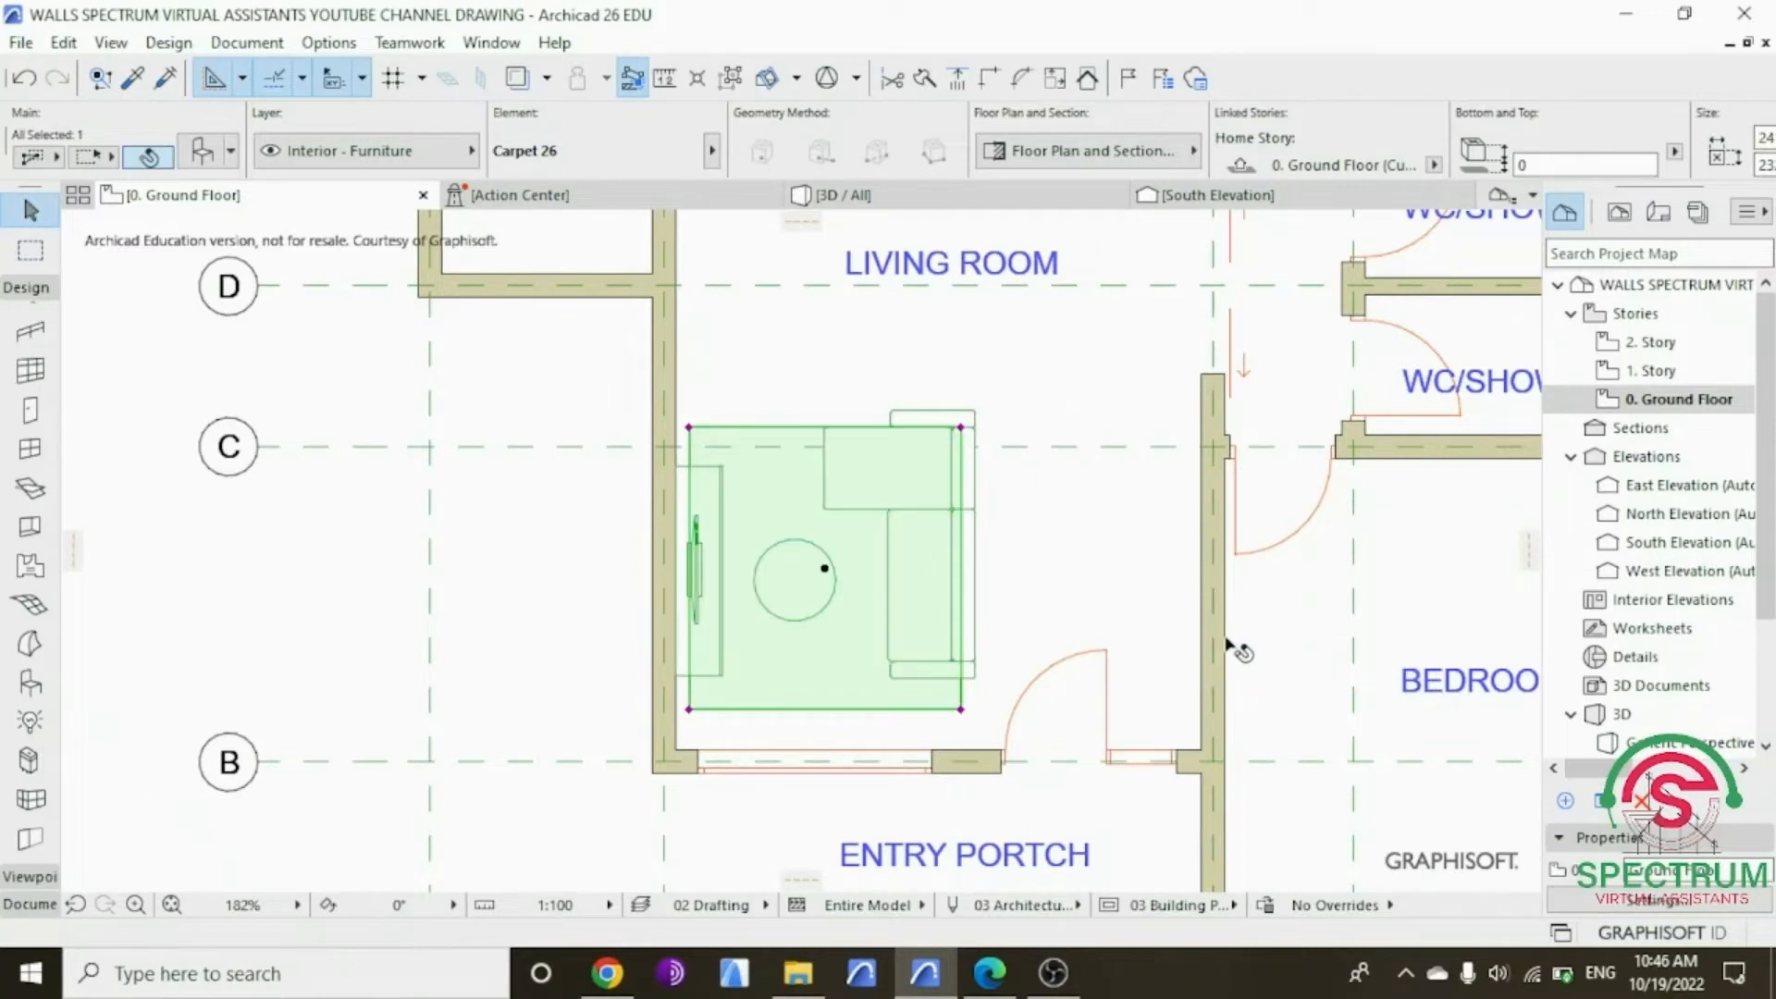
pyautogui.click(529, 403)
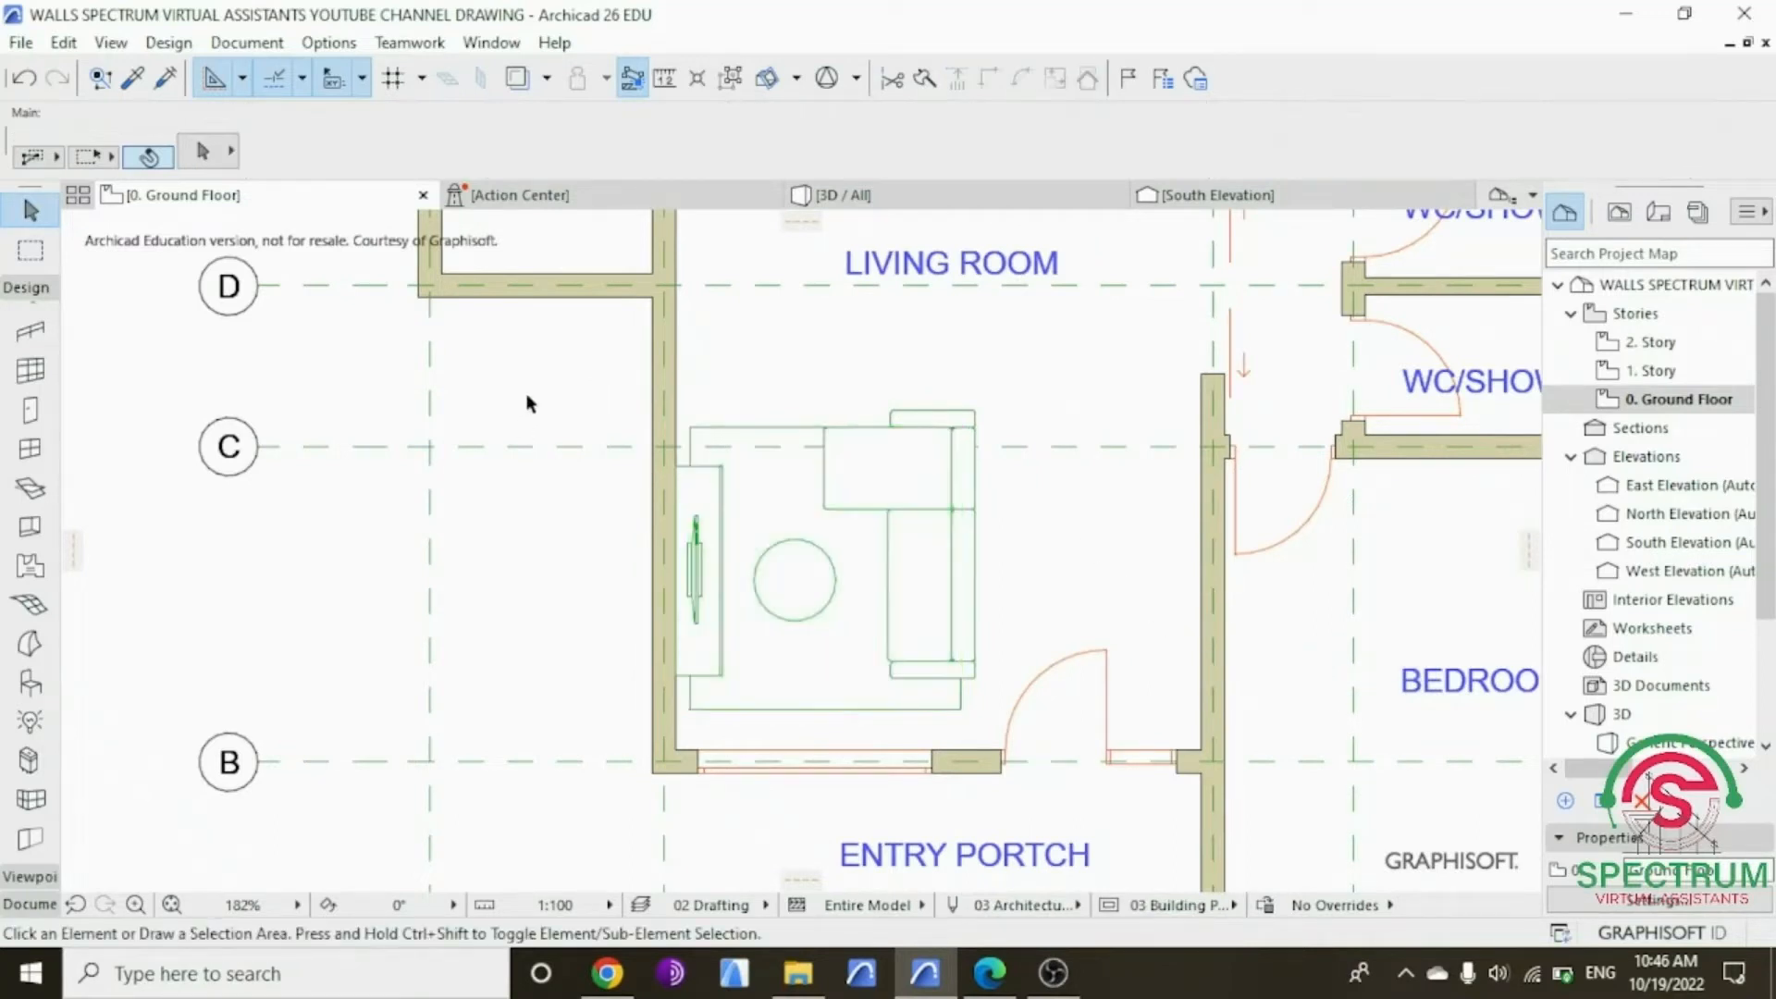
# Step: Move the L-shaped sofa slightly southeast on the floor plan, away from the coffee table
pyautogui.click(921, 487)
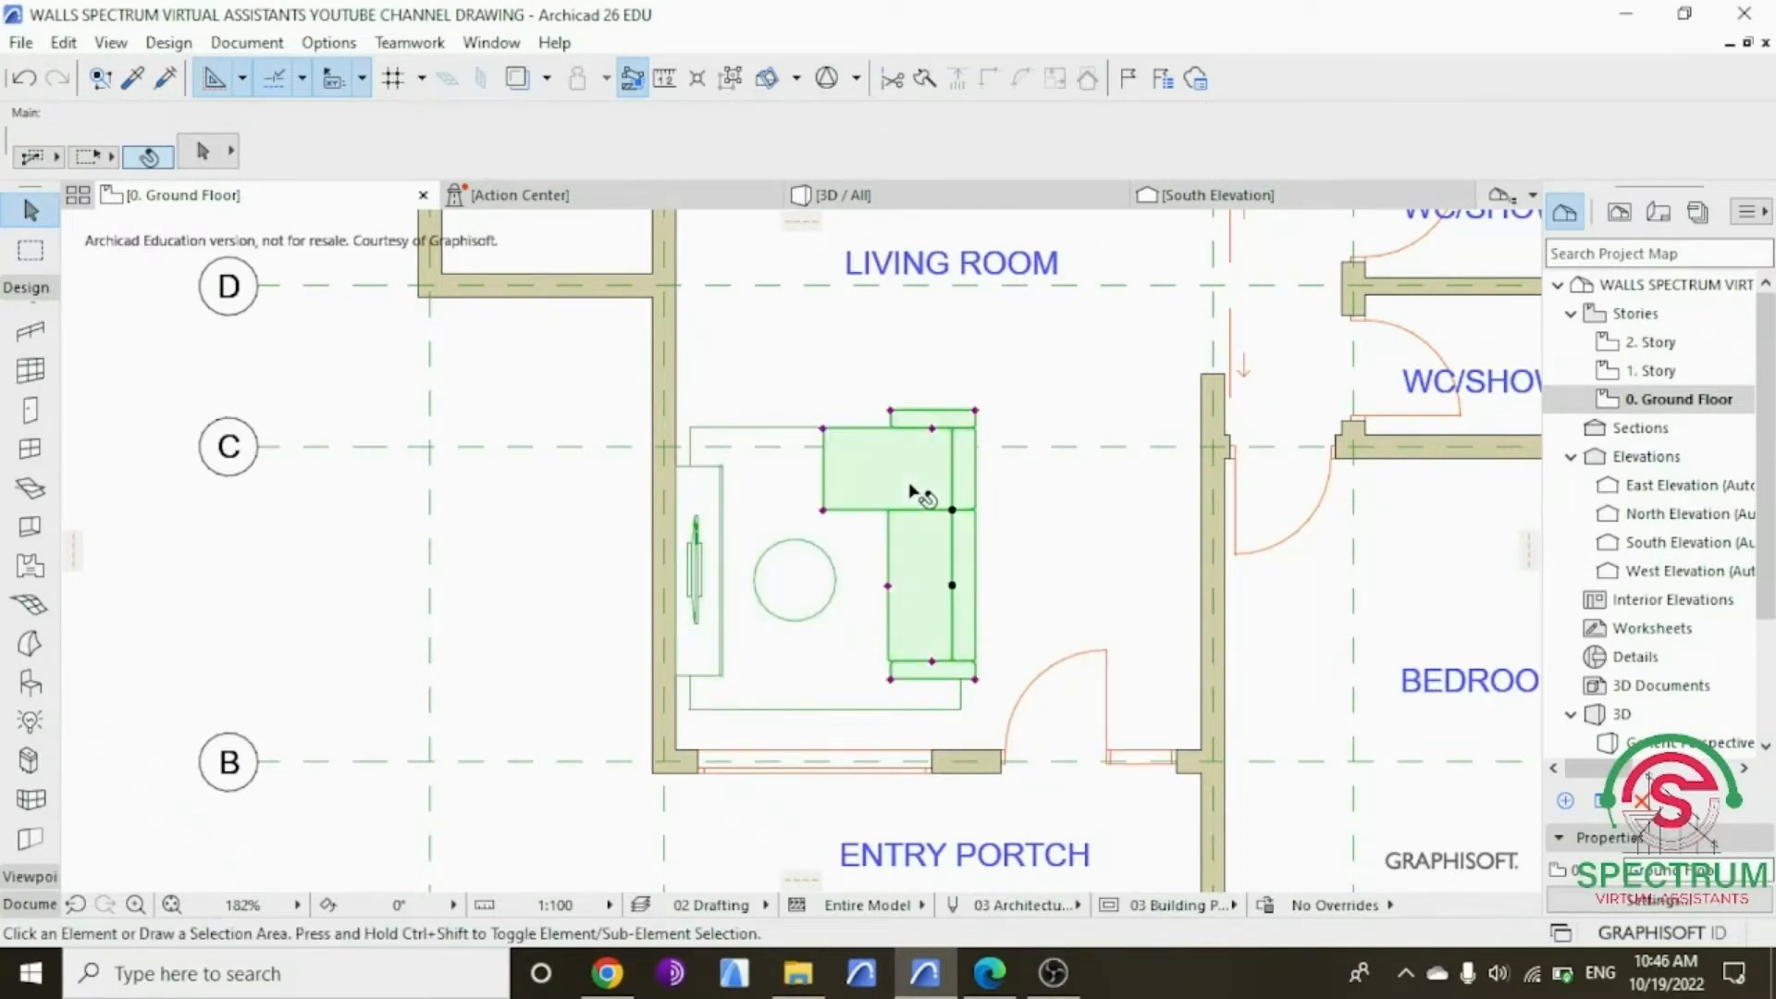
pyautogui.moveTo(921, 487); pyautogui.dragTo(936, 488)
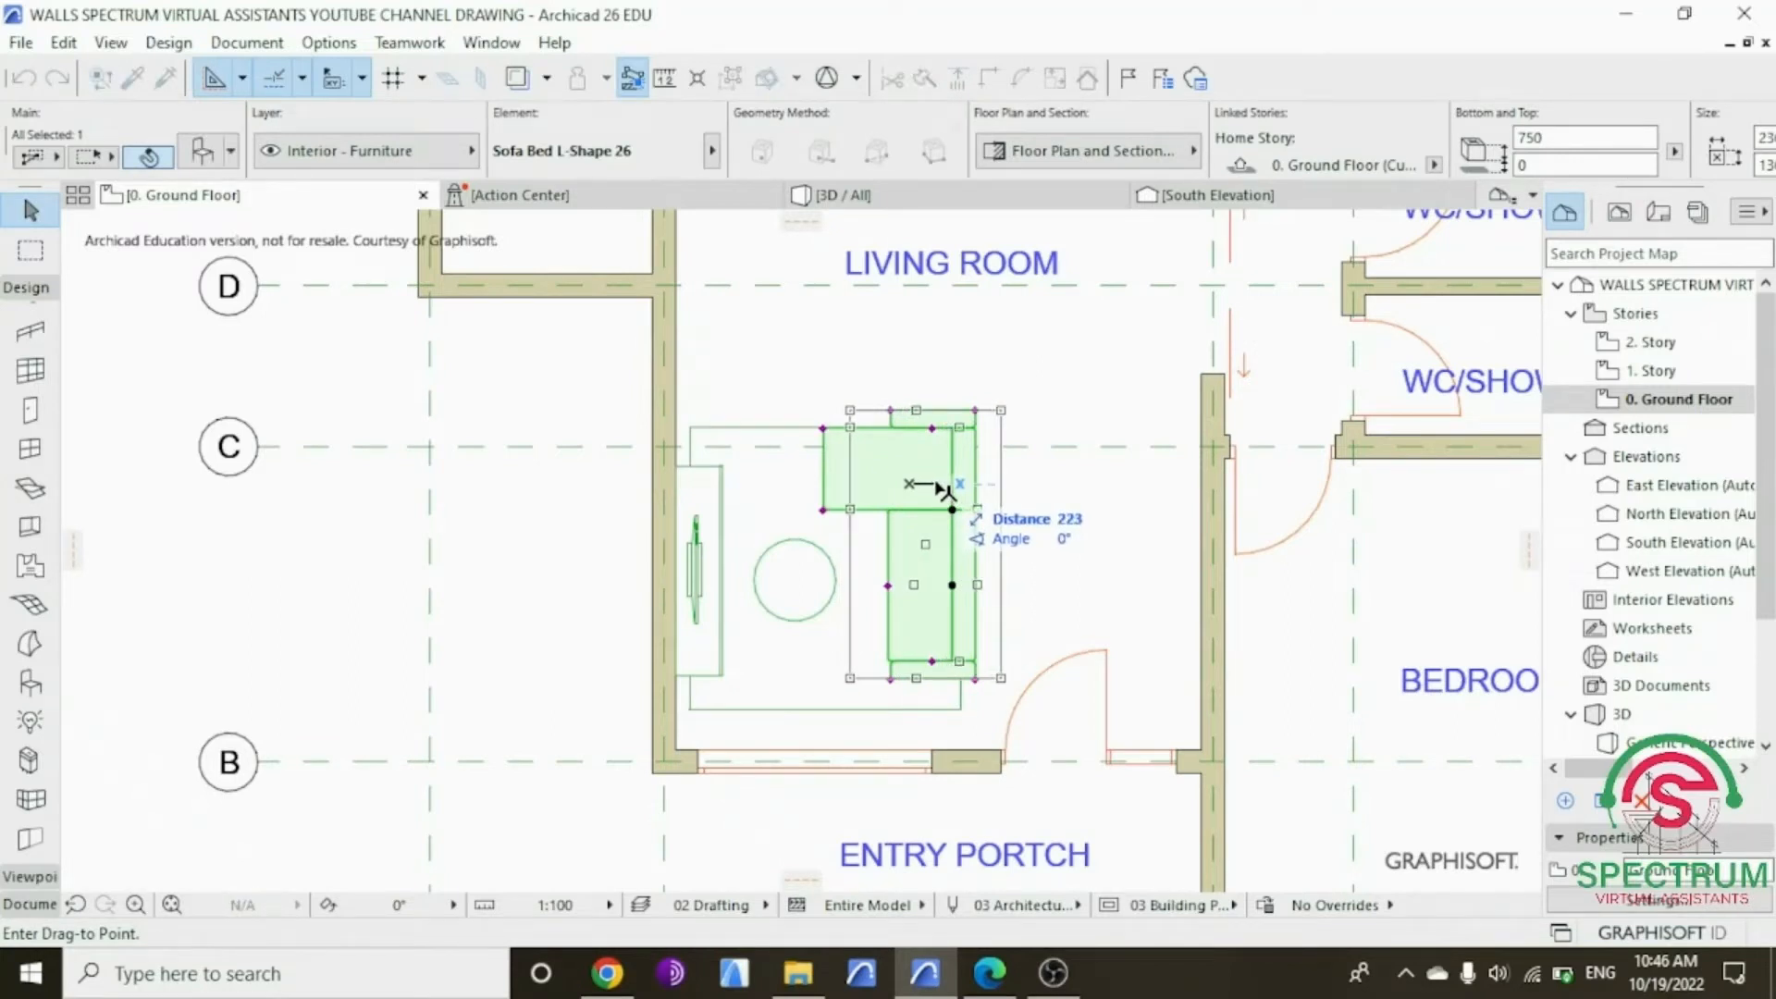
pyautogui.moveTo(943, 488); pyautogui.dragTo(940, 512)
# Step: Stretch the carpet's south edge beyond the sofa's lower end and its north edge beyond the sofa's upper end
pyautogui.click(962, 707)
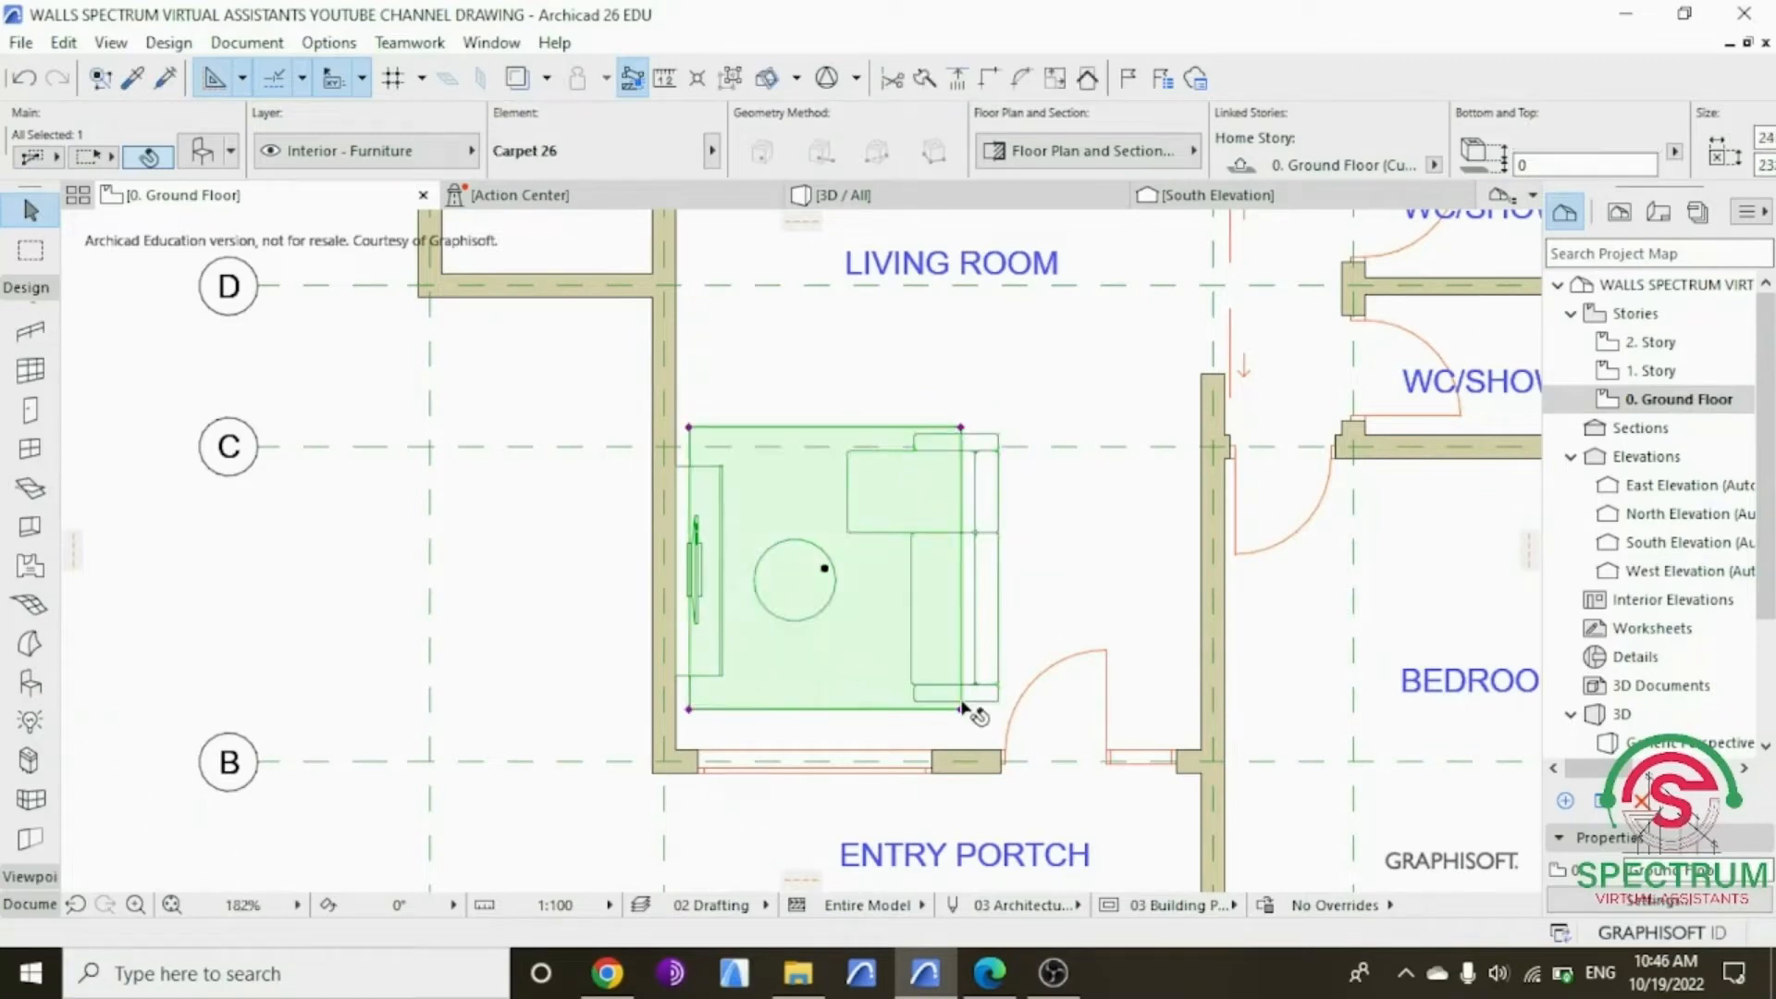
pyautogui.click(961, 708)
pyautogui.click(963, 729)
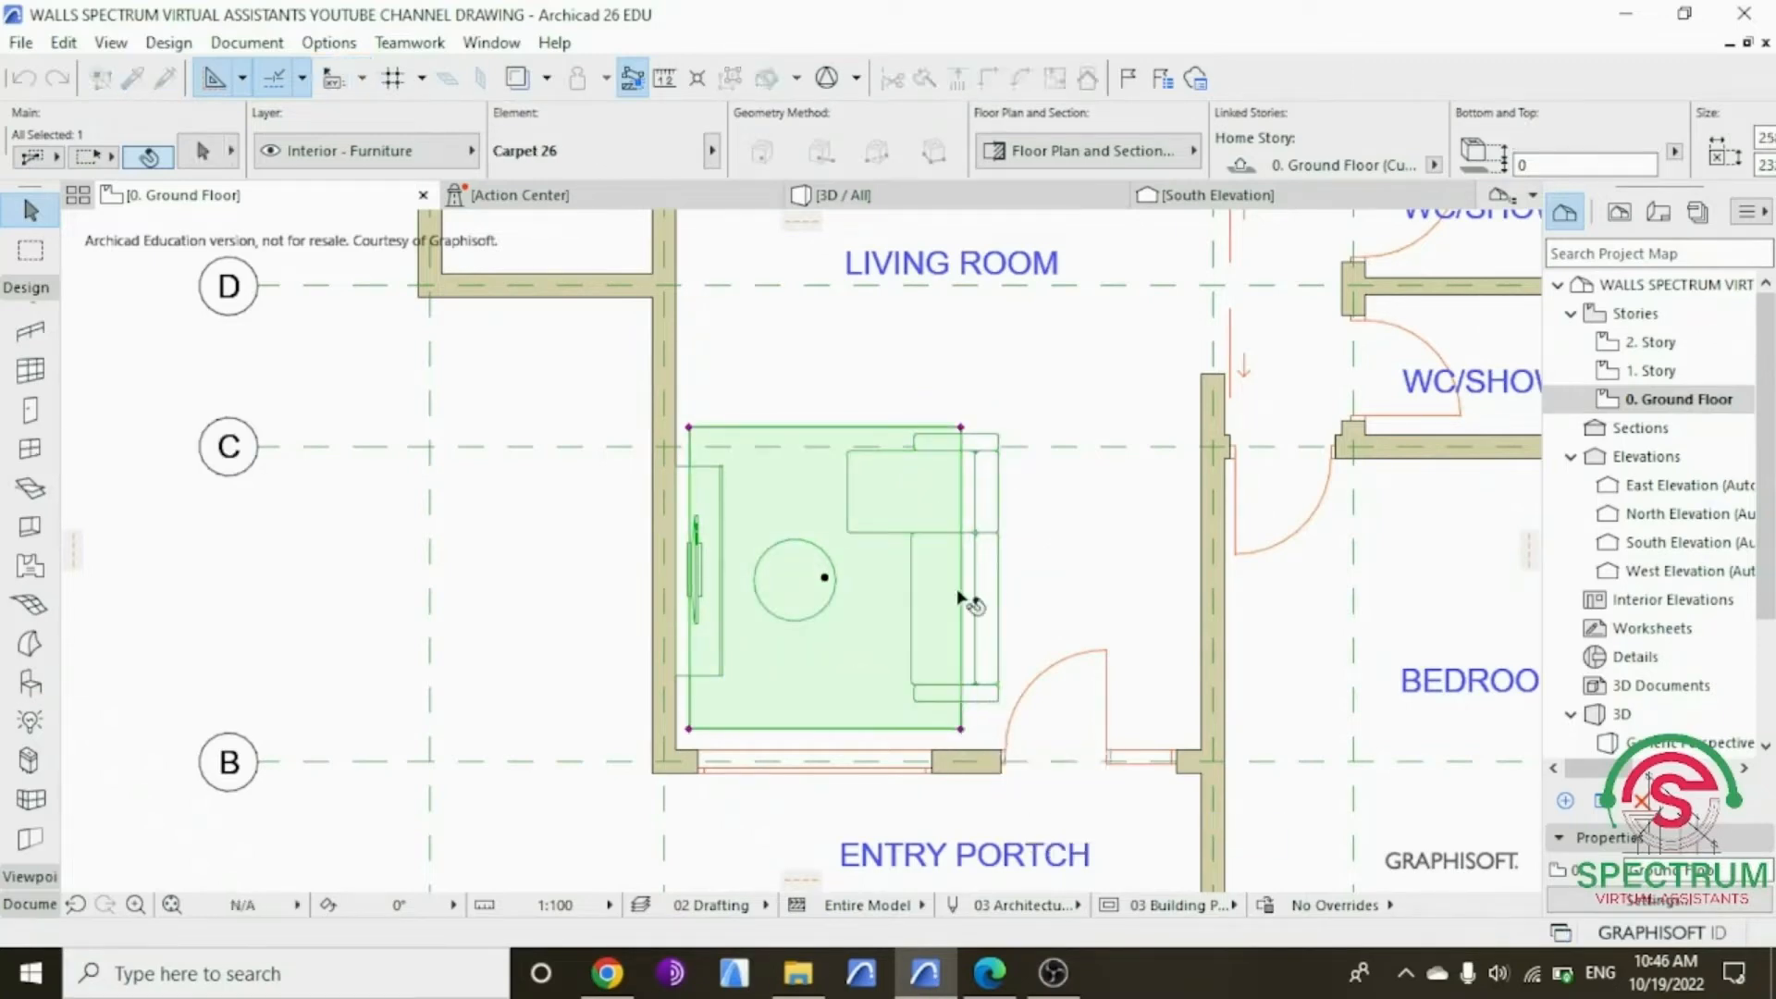
pyautogui.click(960, 428)
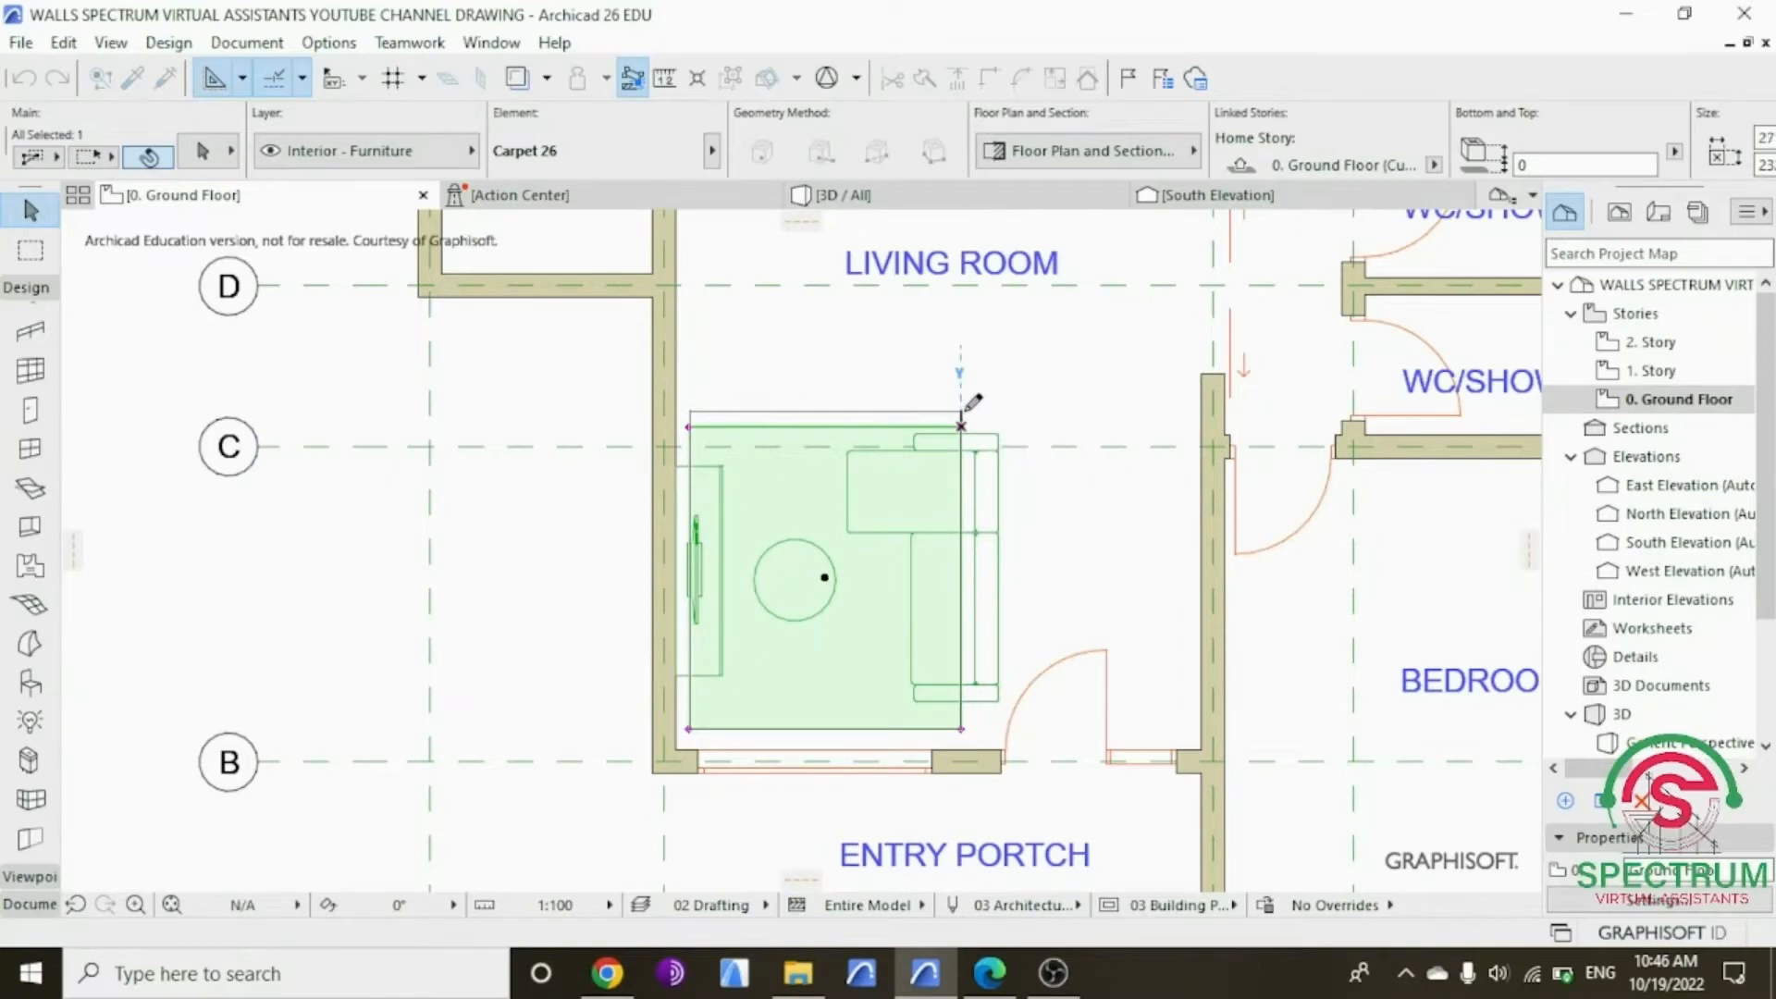
pyautogui.click(961, 411)
# Step: Check the carpet under the living room furniture in 3D, and return to the ground floor plan
pyautogui.click(842, 195)
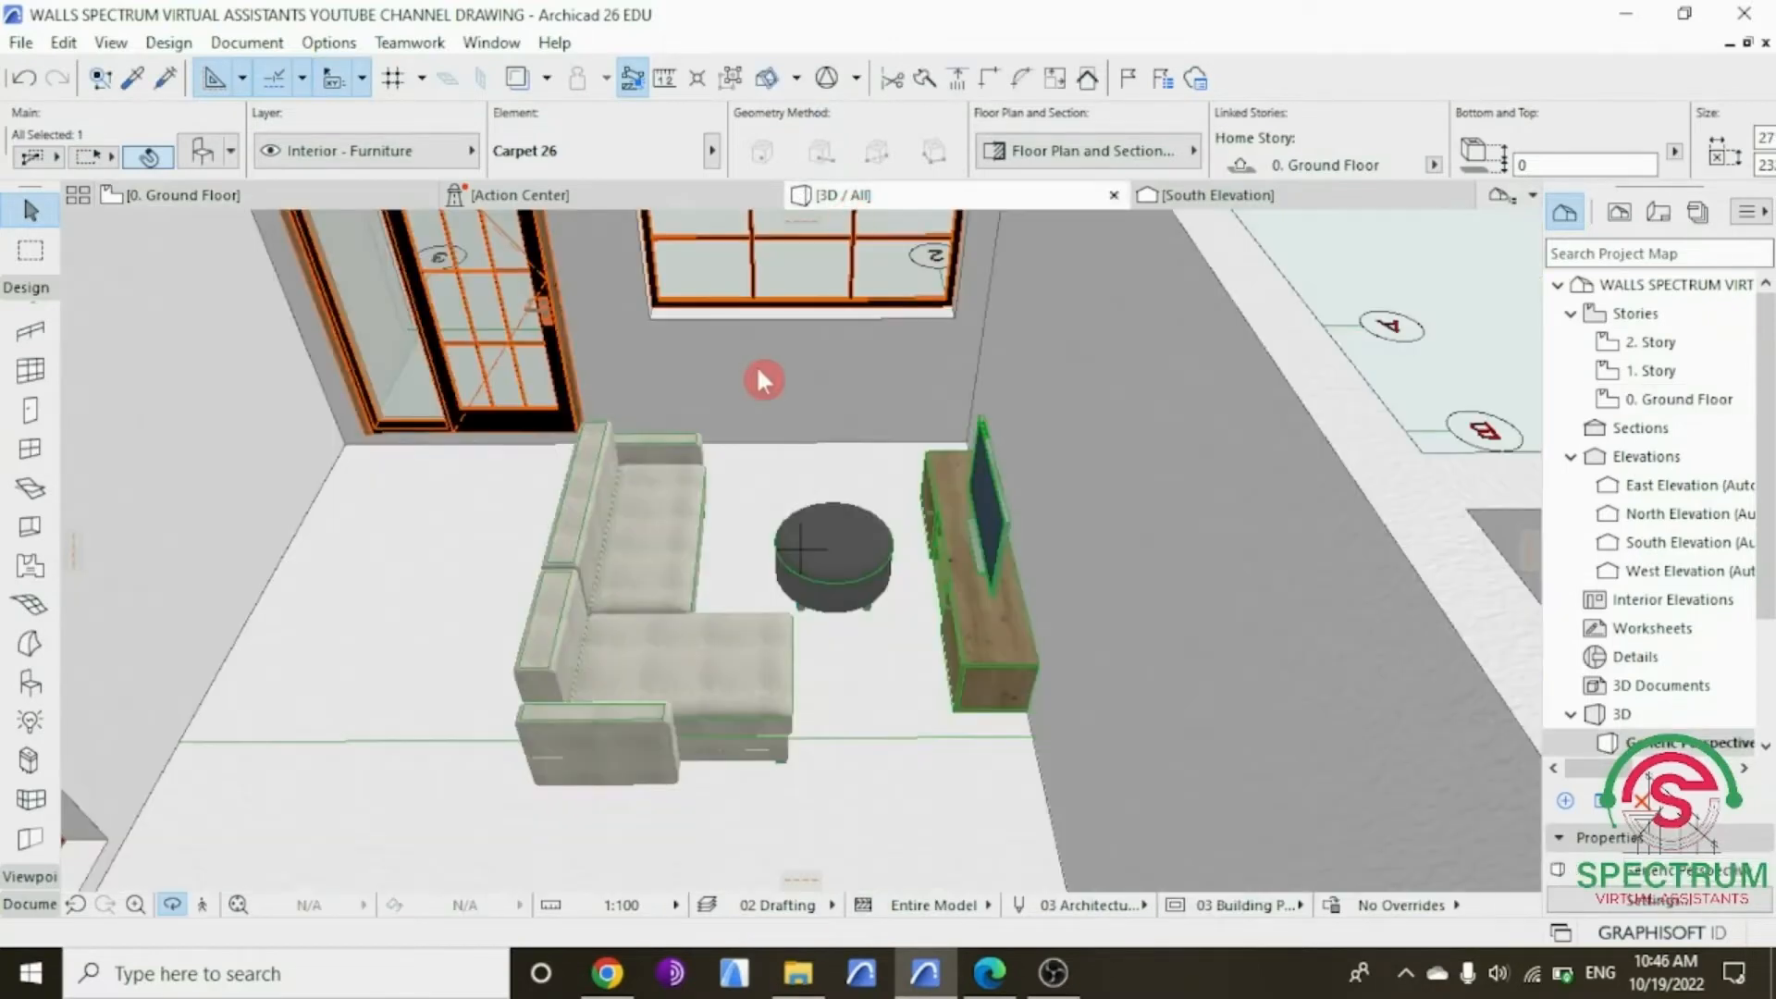
pyautogui.moveTo(786, 493); pyautogui.dragTo(921, 475)
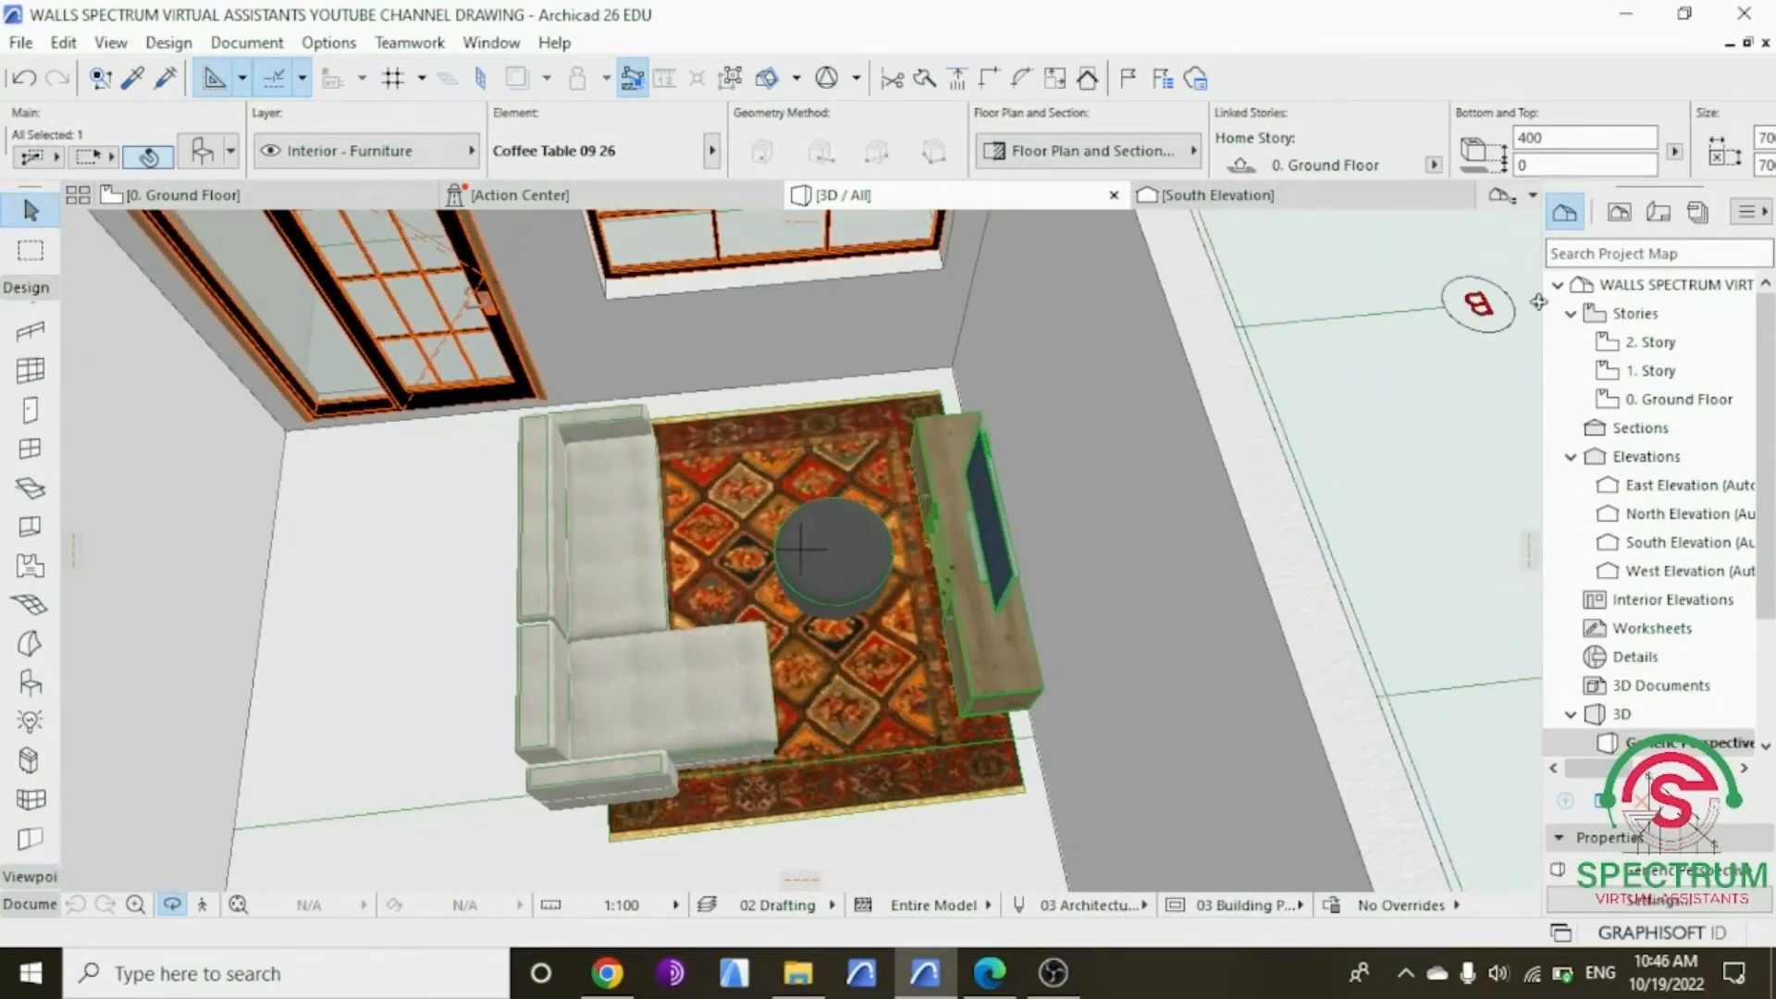
pyautogui.doubleClick(1673, 399)
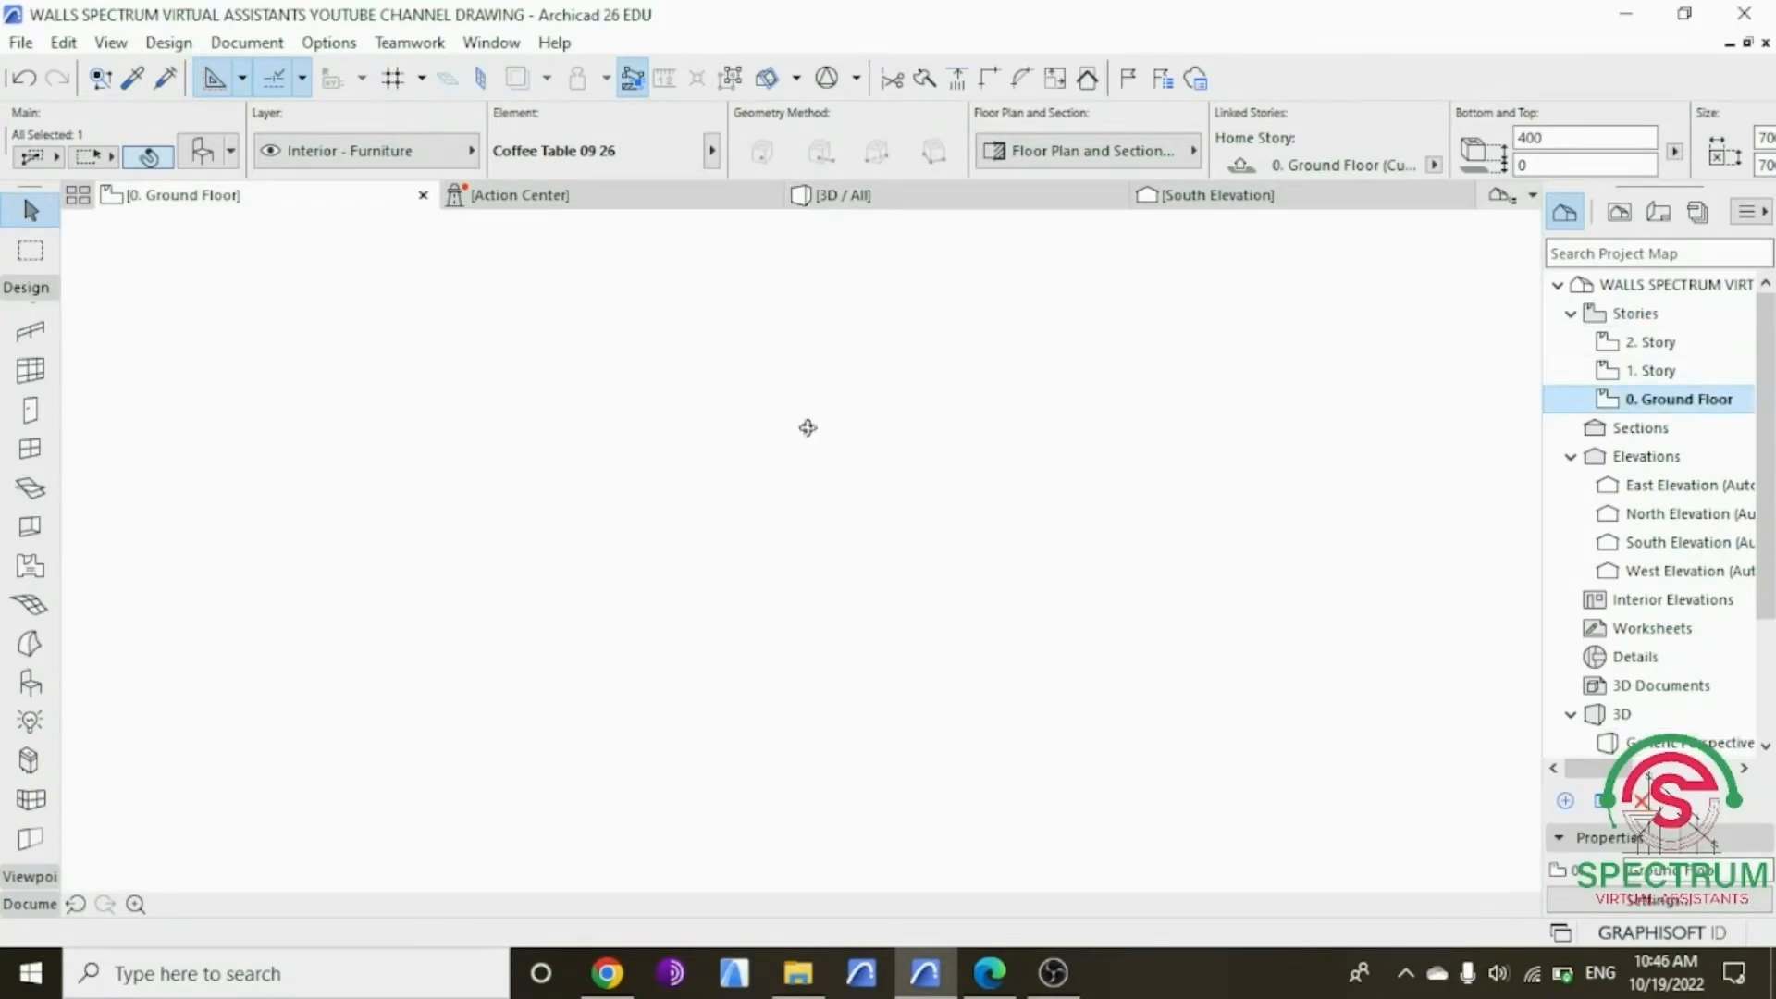
# Step: Shift the LIVING ROOM label slightly south on the plan, closer to the furniture, and deselect it
pyautogui.scroll(-3, 678, 582)
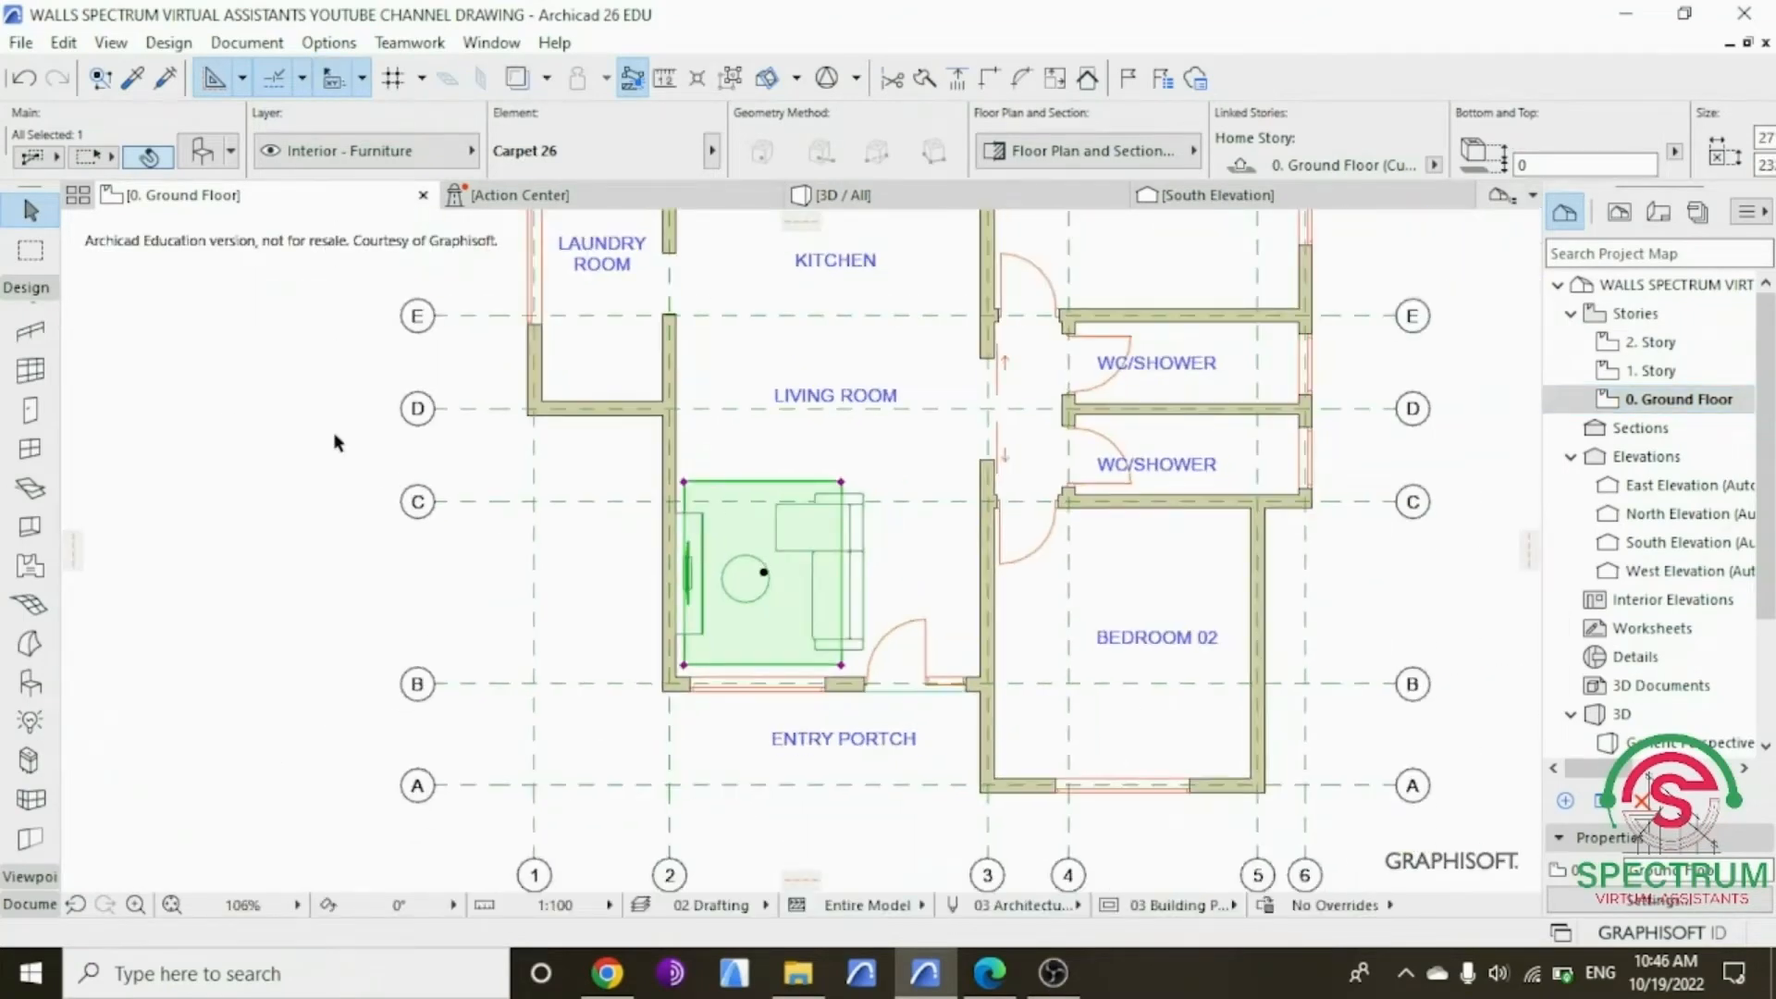
pyautogui.click(278, 452)
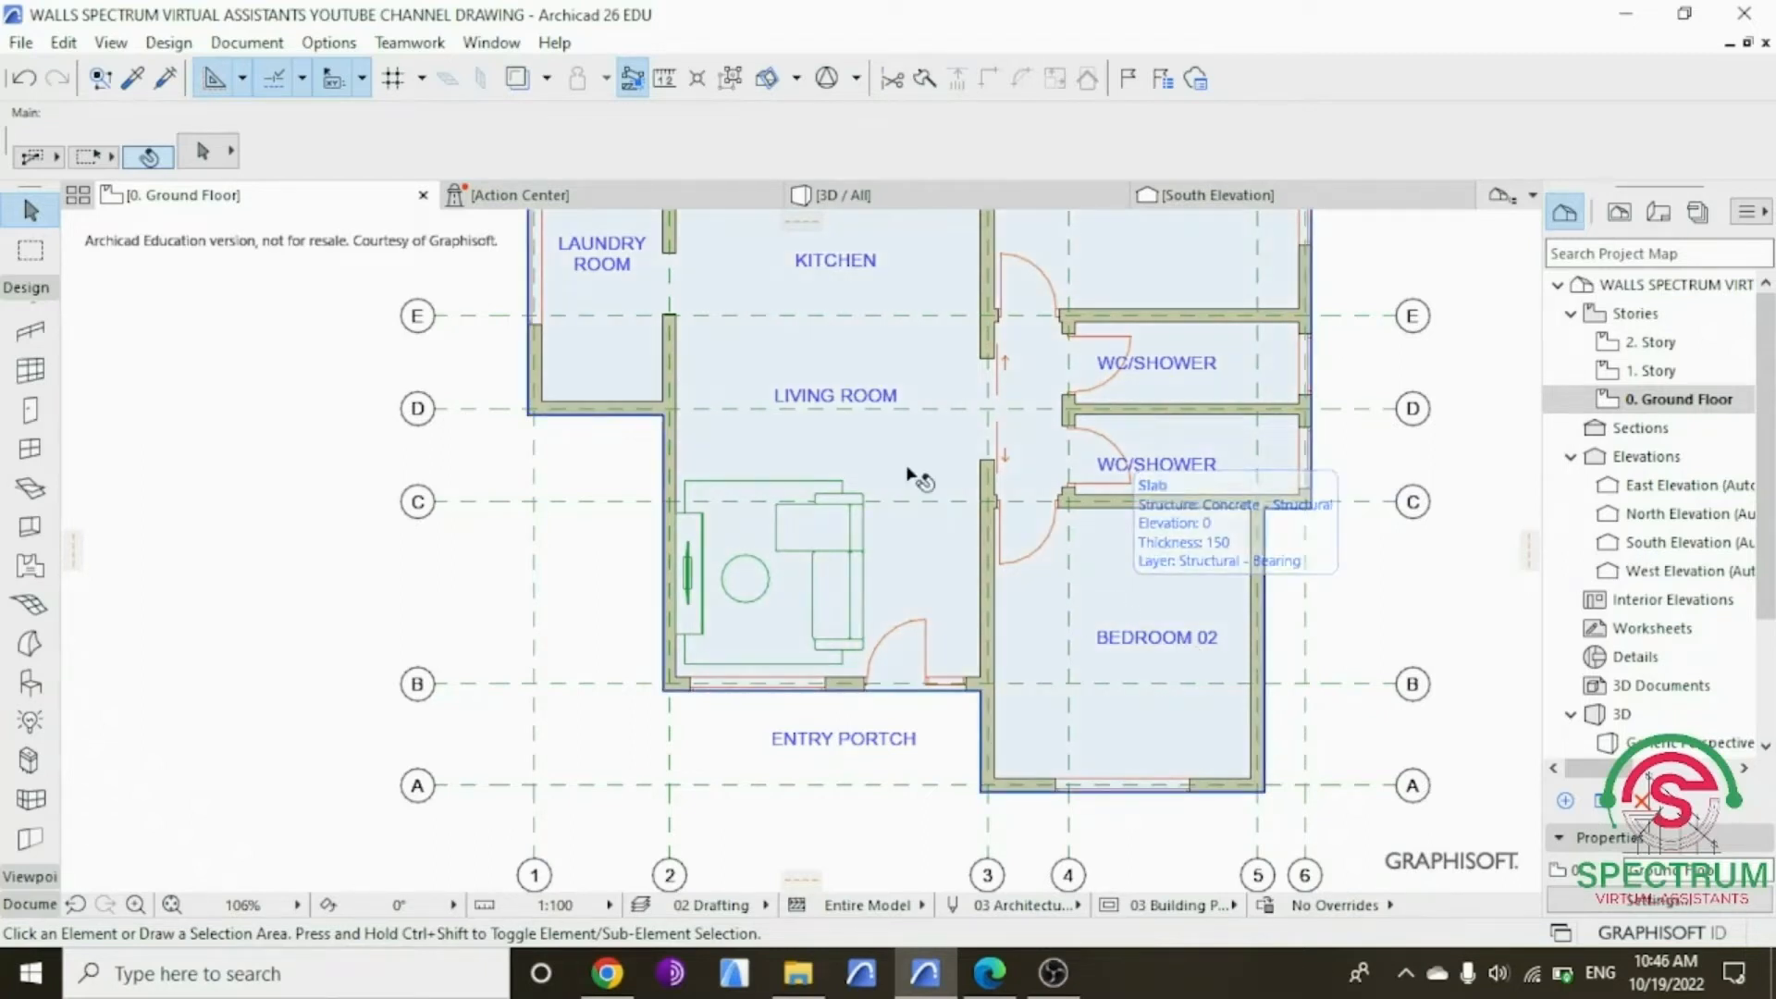
pyautogui.moveTo(876, 421); pyautogui.dragTo(875, 438)
pyautogui.click(1373, 608)
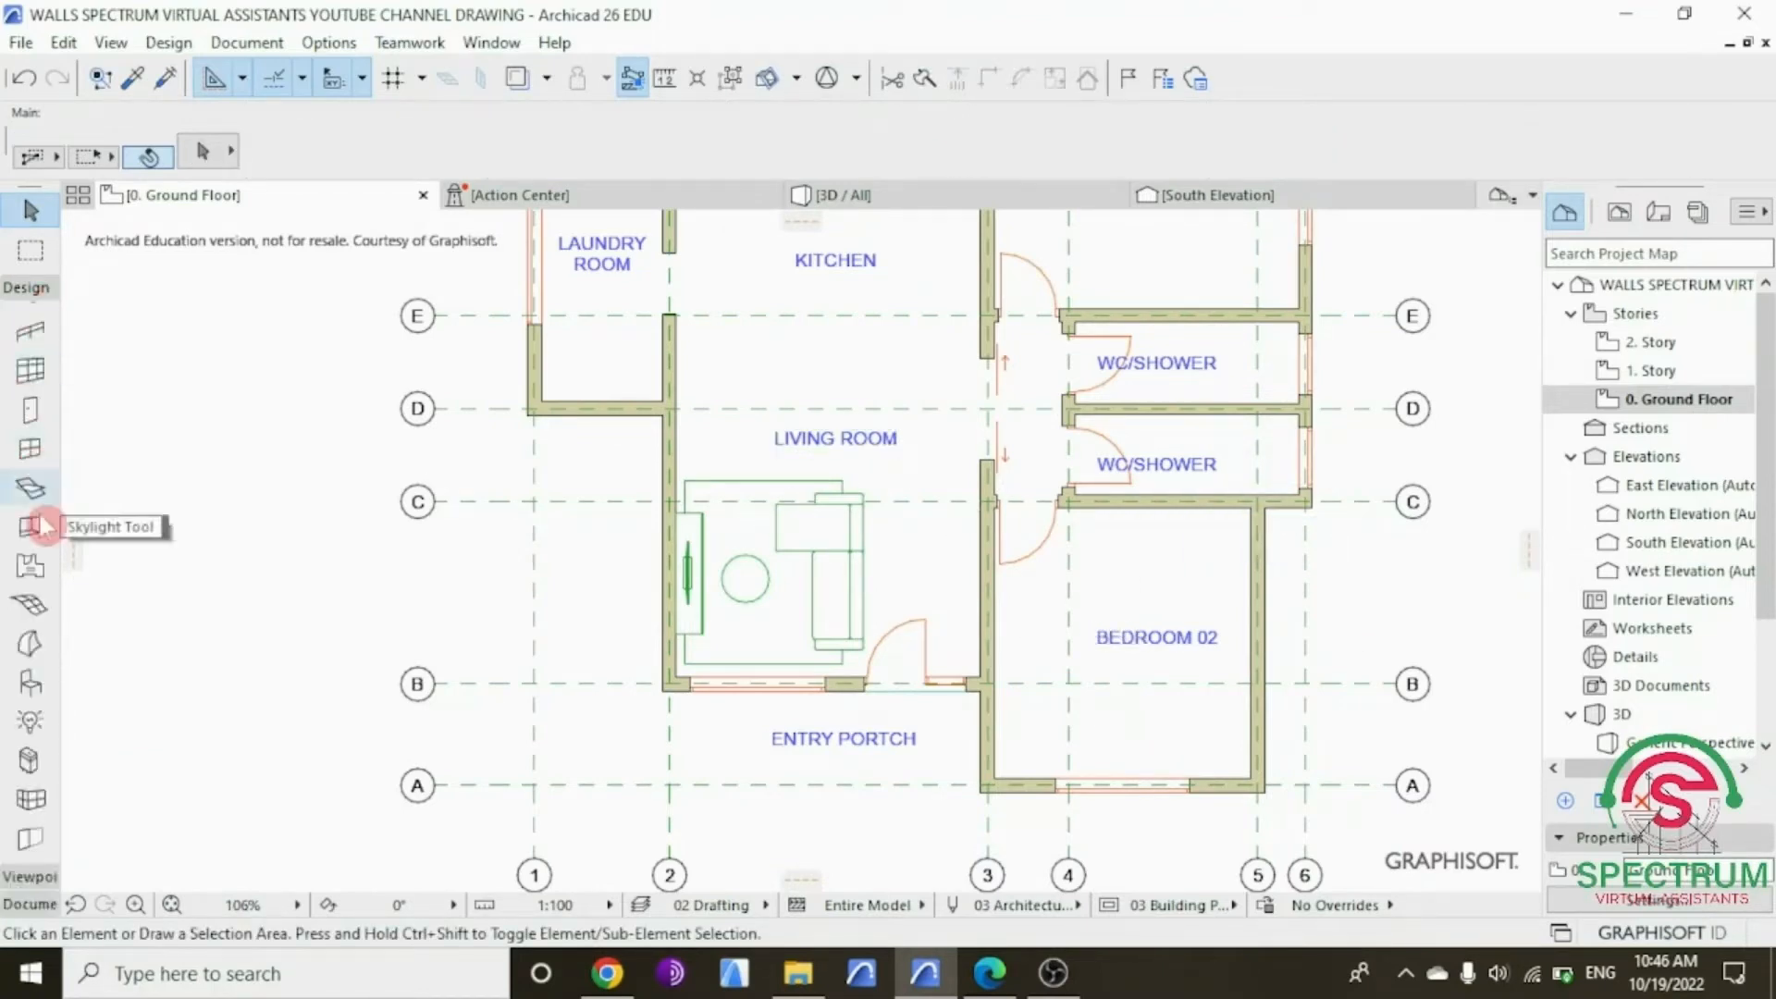
# Step: Search the object library for "bed" and choose Bed Layout 26 as the object to place
pyautogui.click(31, 684)
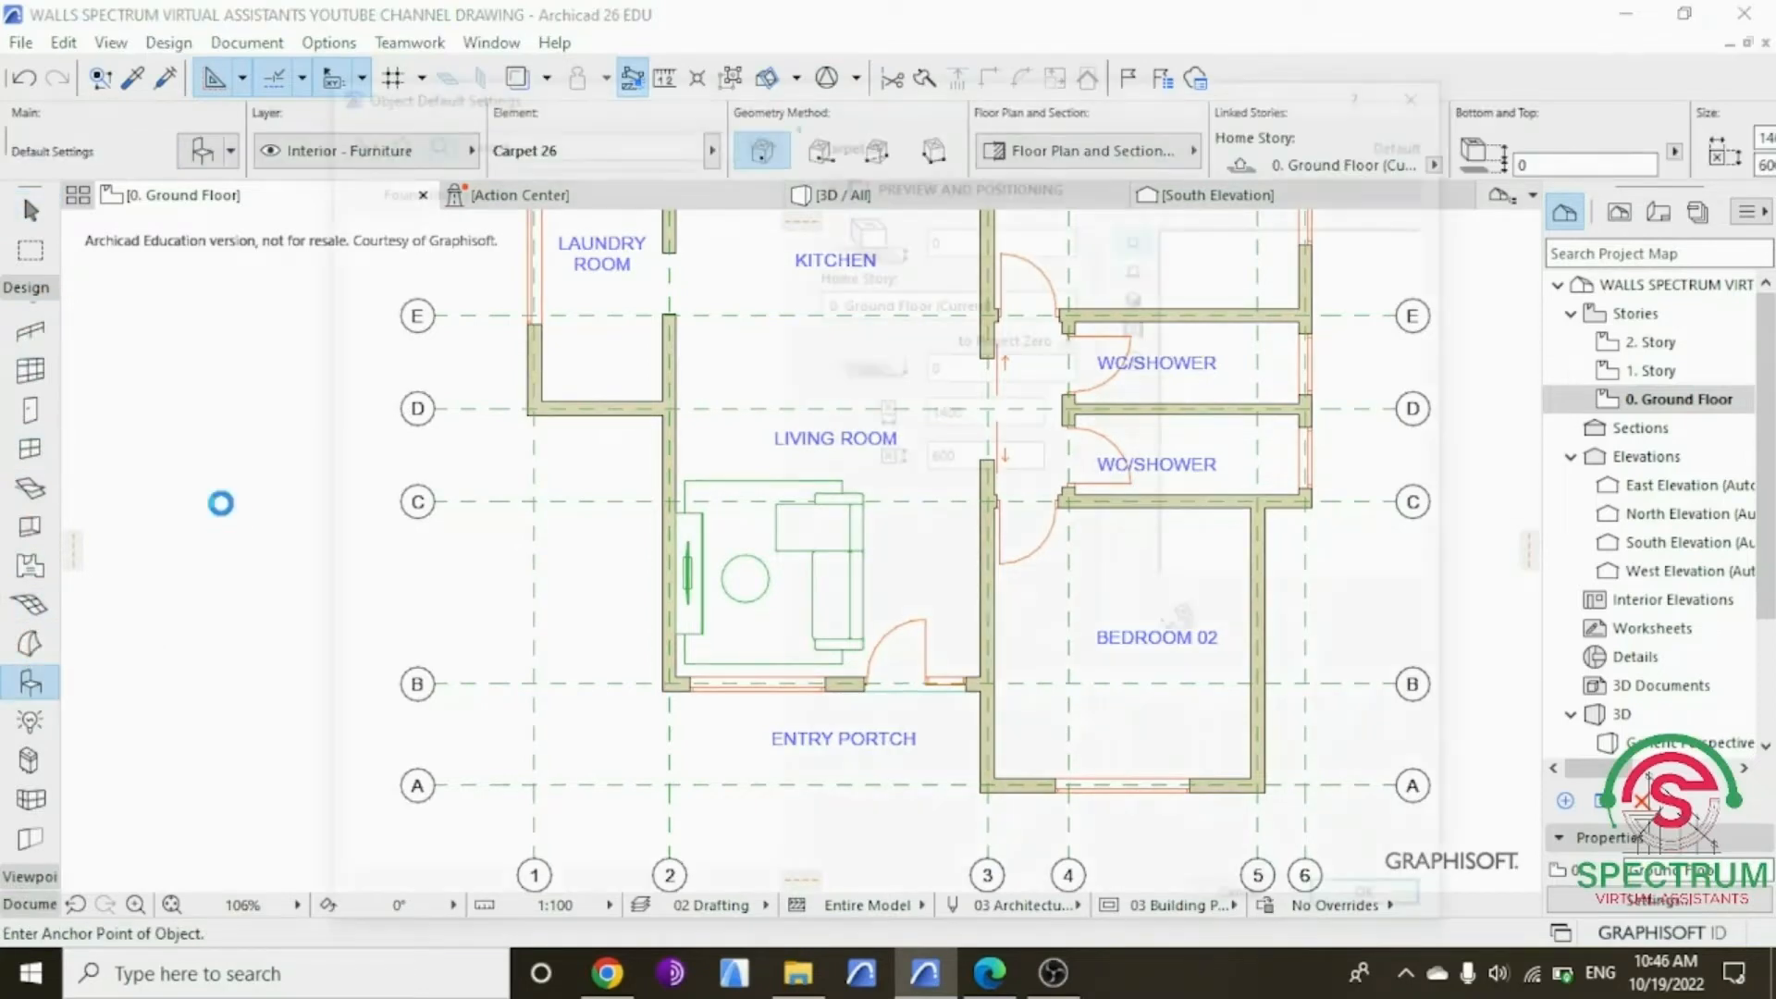
pyautogui.hotkey('ctrl', 't')
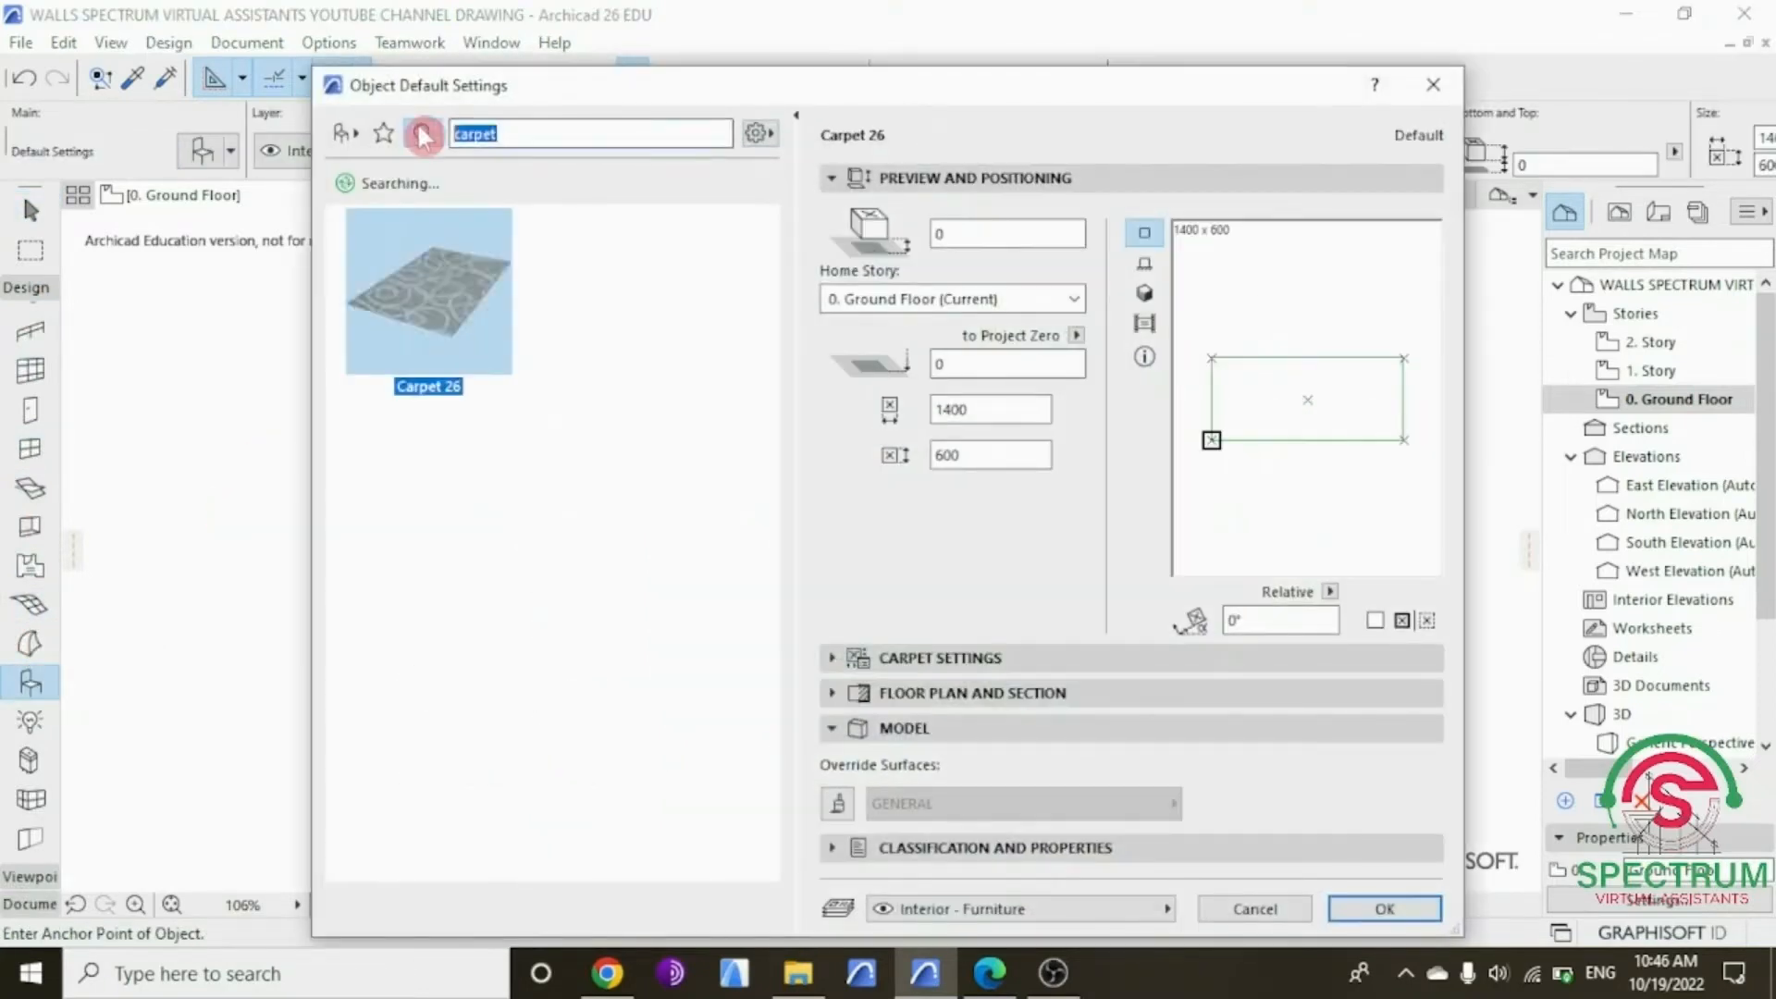
pyautogui.write('bed')
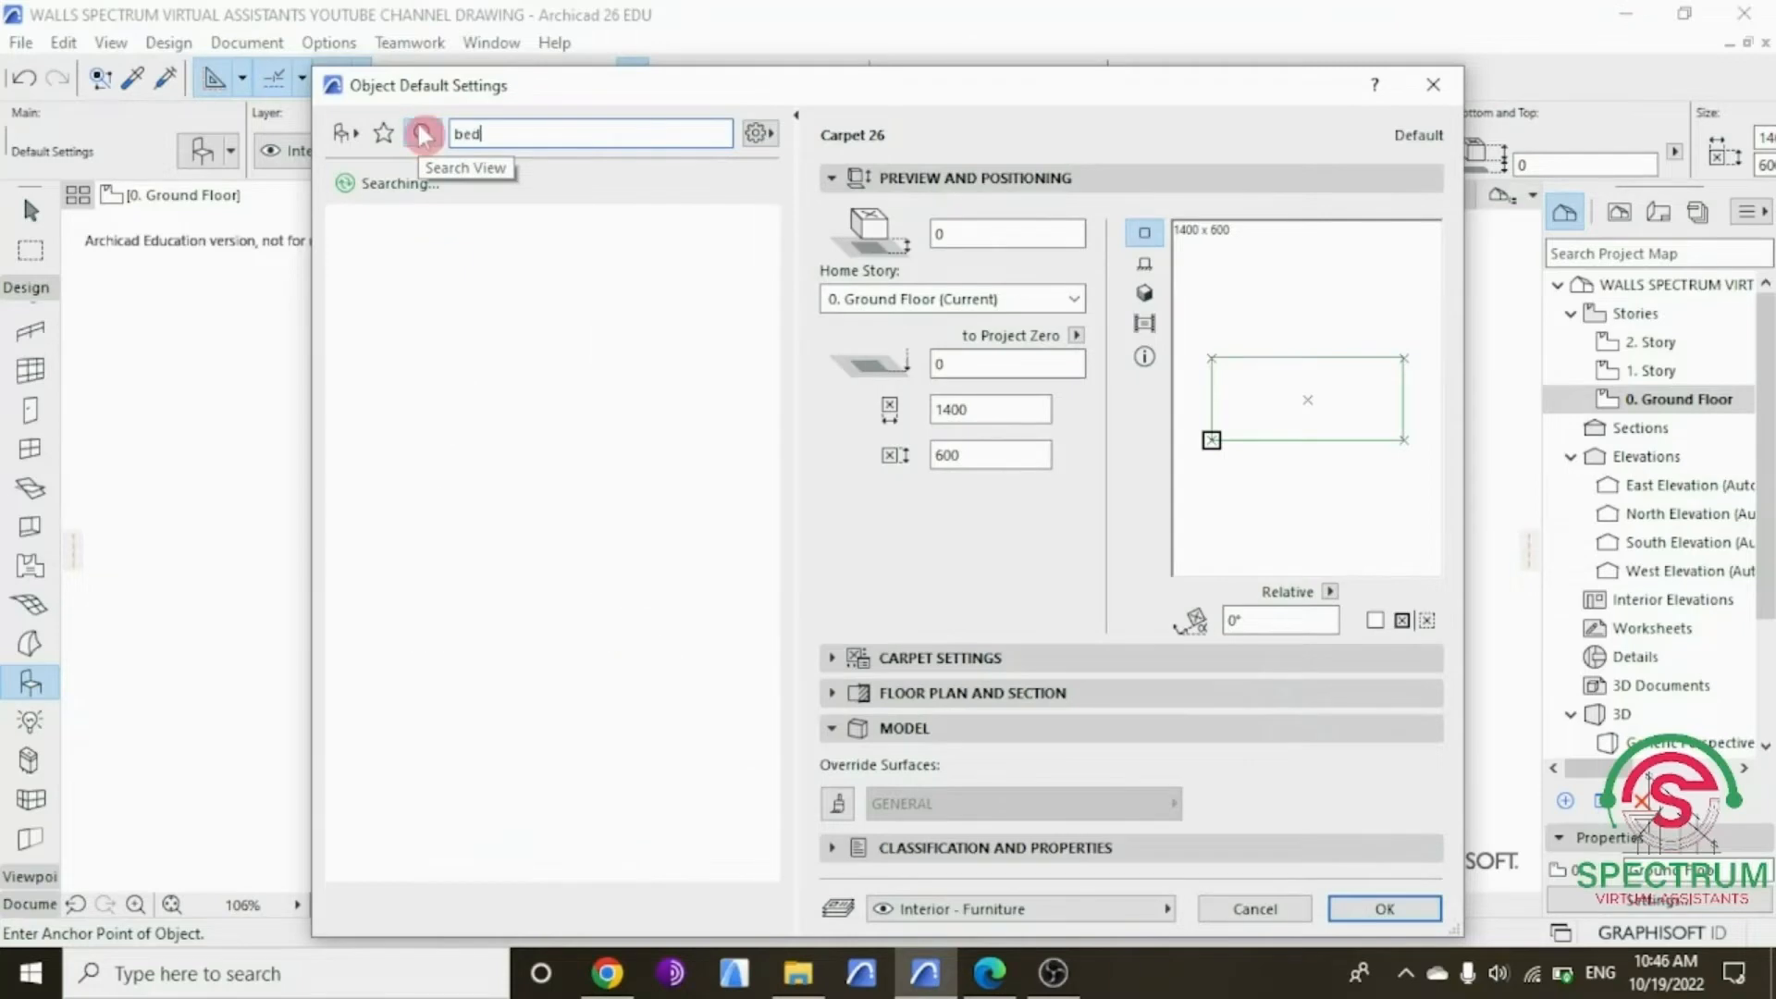
pyautogui.scroll(-3, 511, 334)
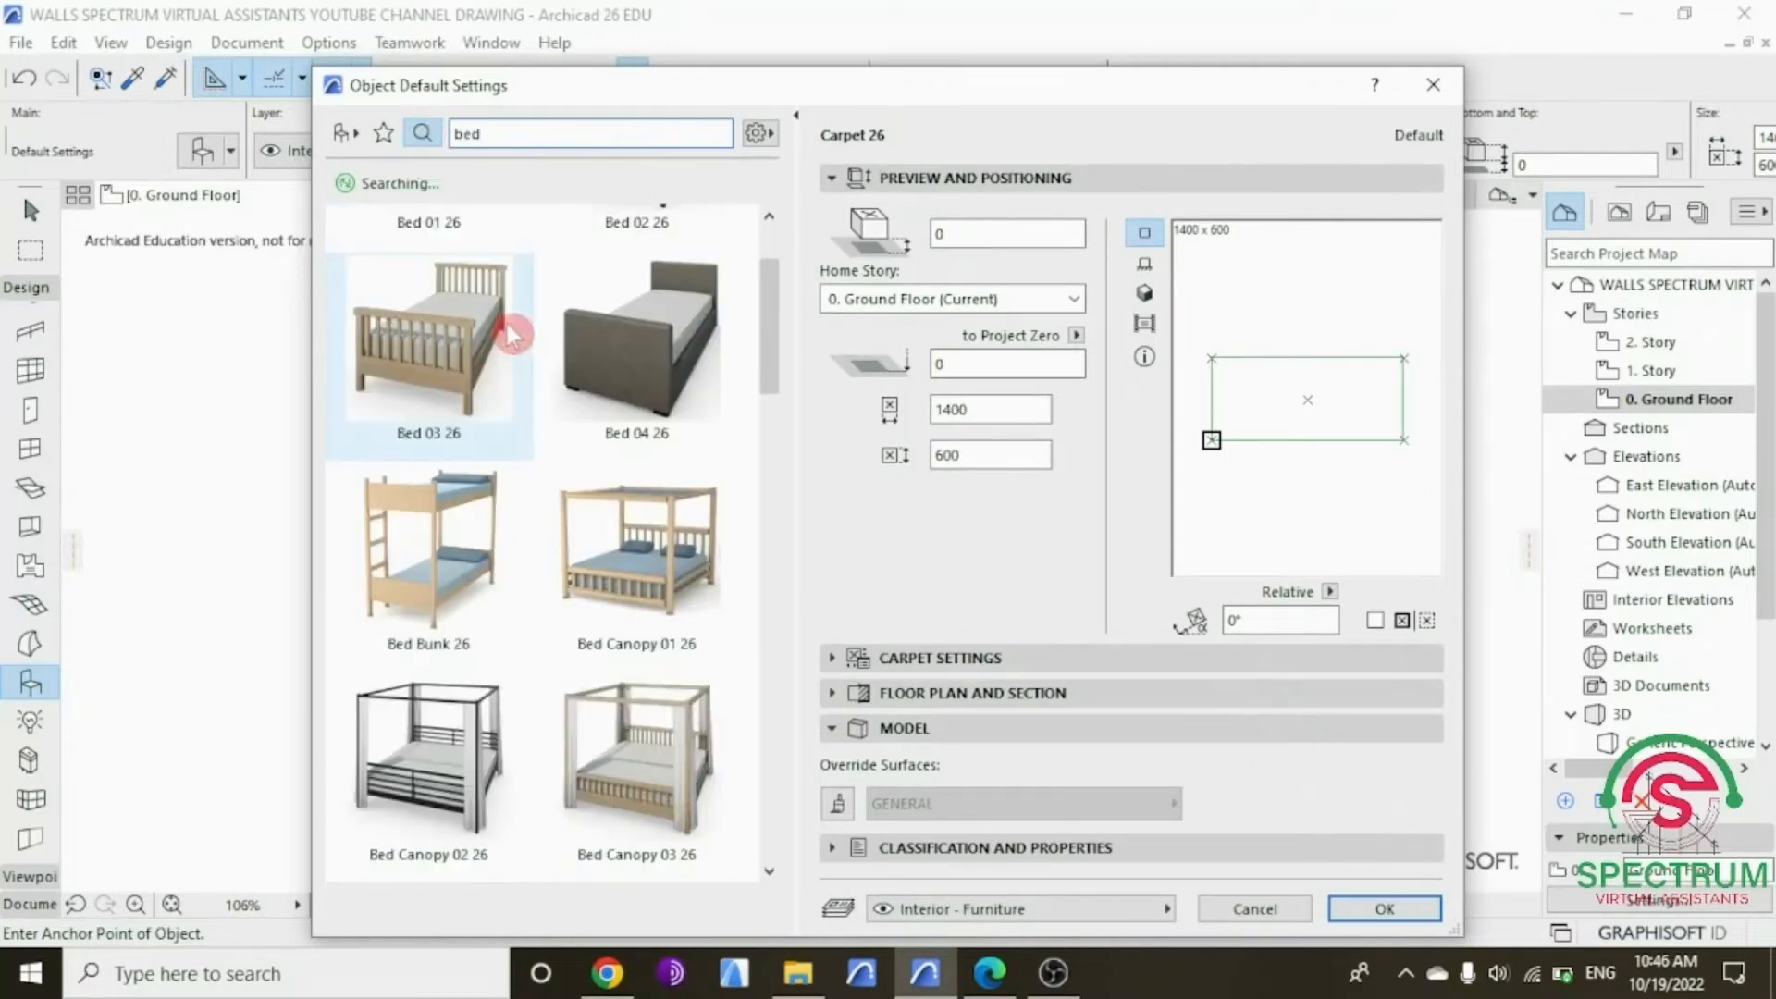
pyautogui.scroll(-8, 511, 335)
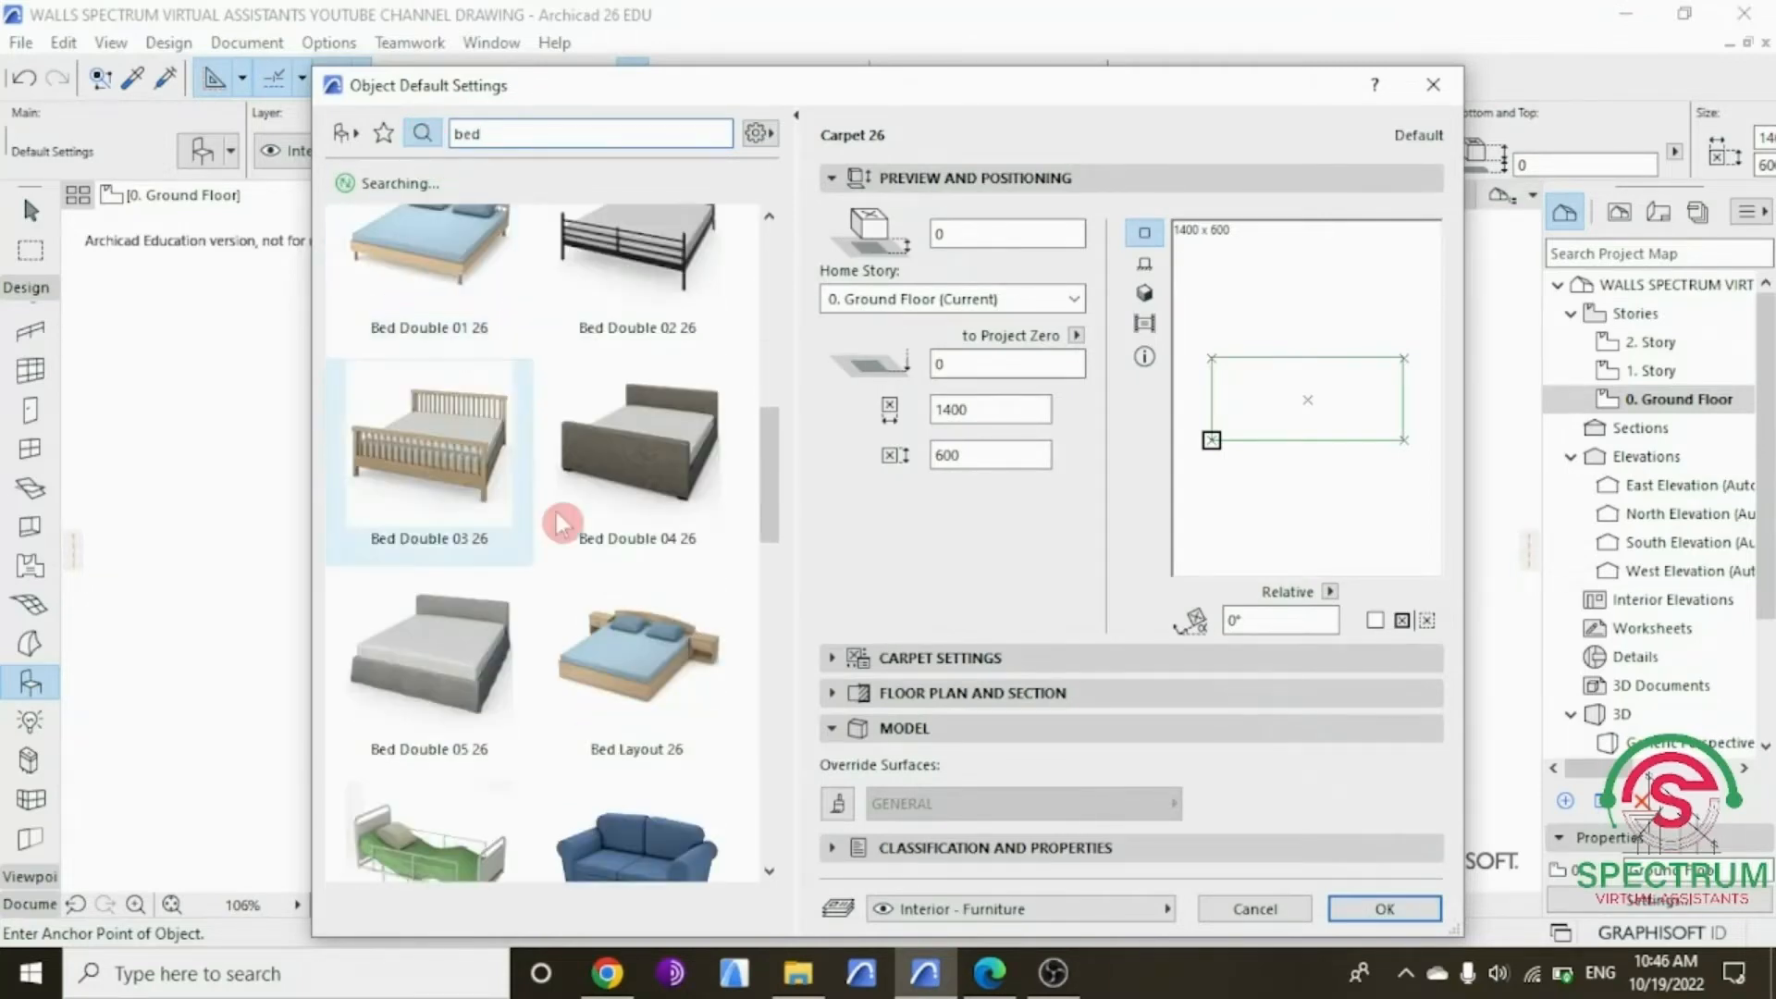
pyautogui.click(689, 592)
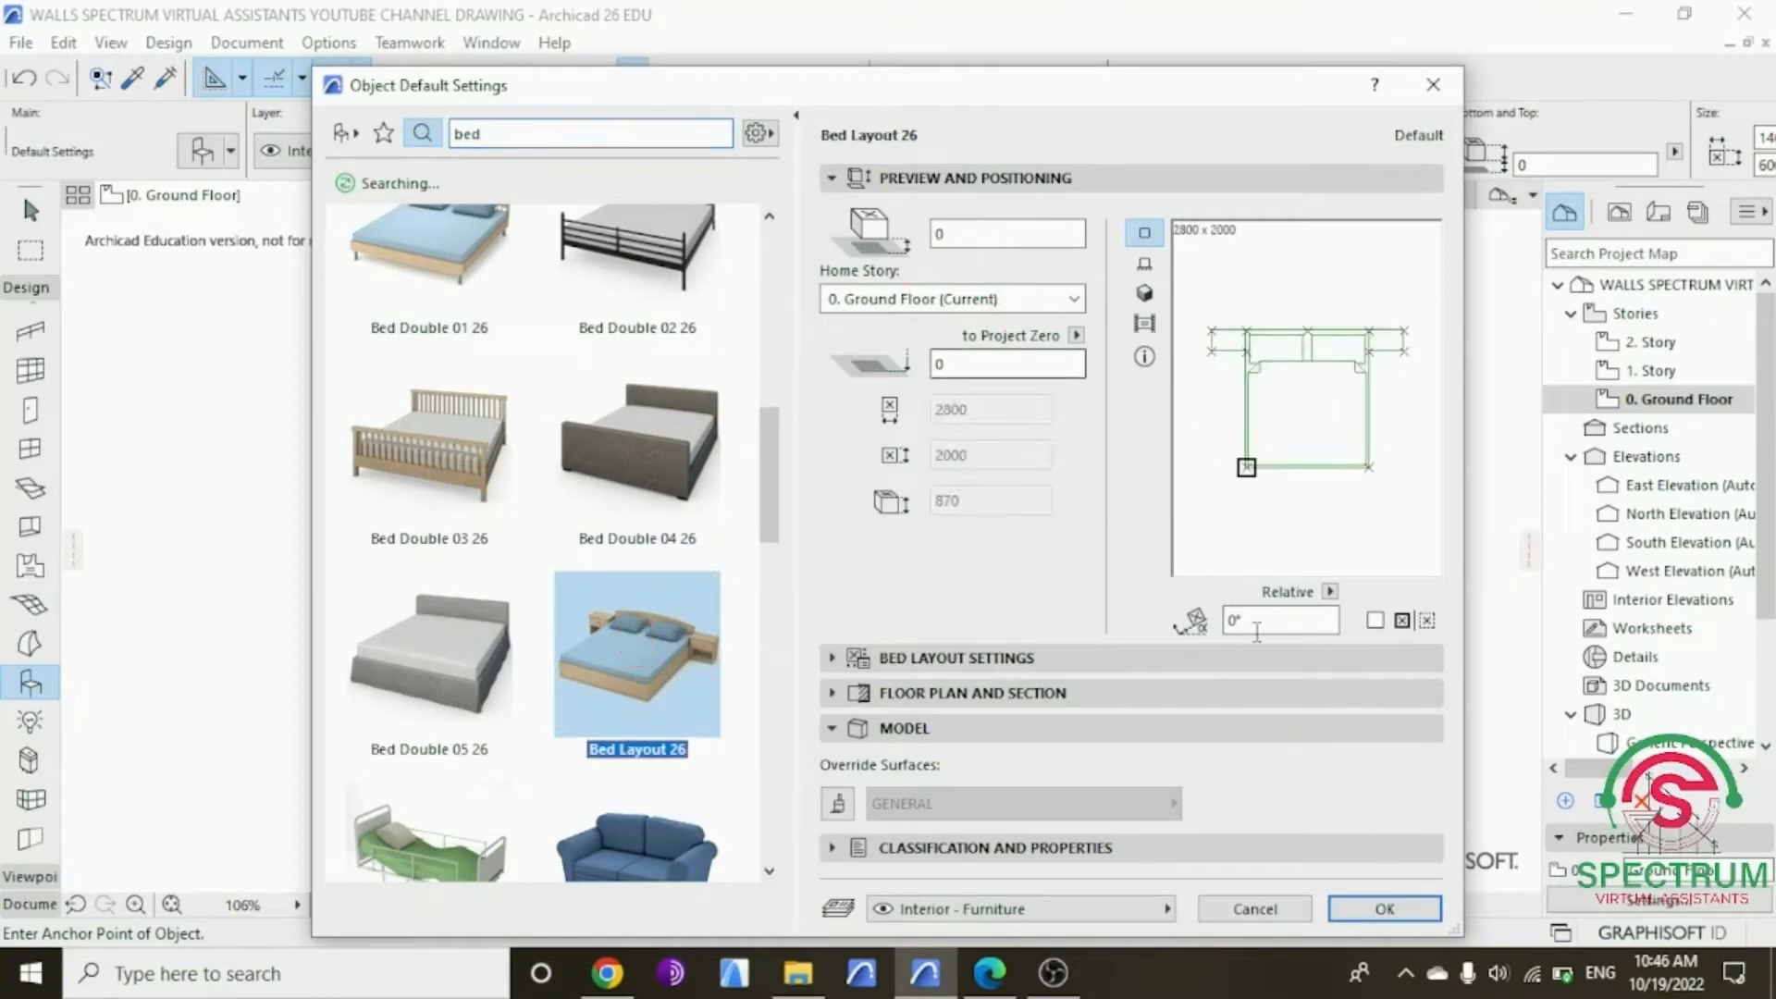
pyautogui.click(1385, 908)
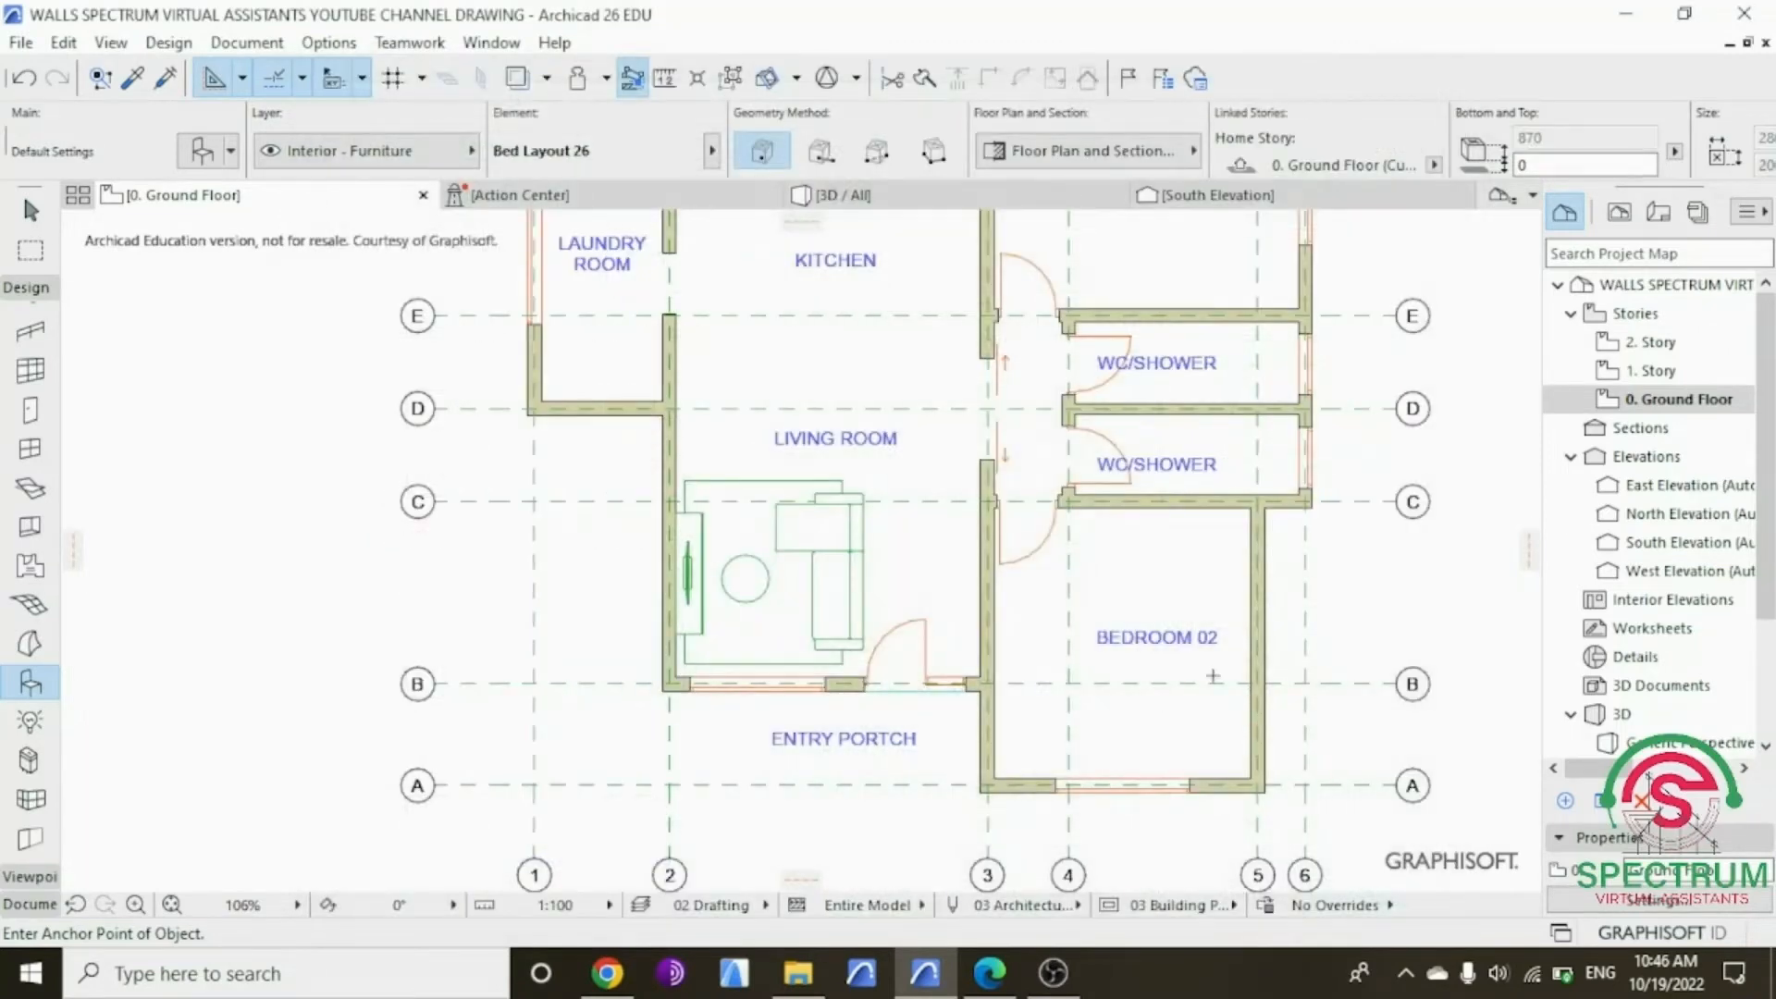
# Step: Place the bed at the east side of Bedroom 02 and move it by its headboard midpoint into the middle of the room
pyautogui.click(1202, 666)
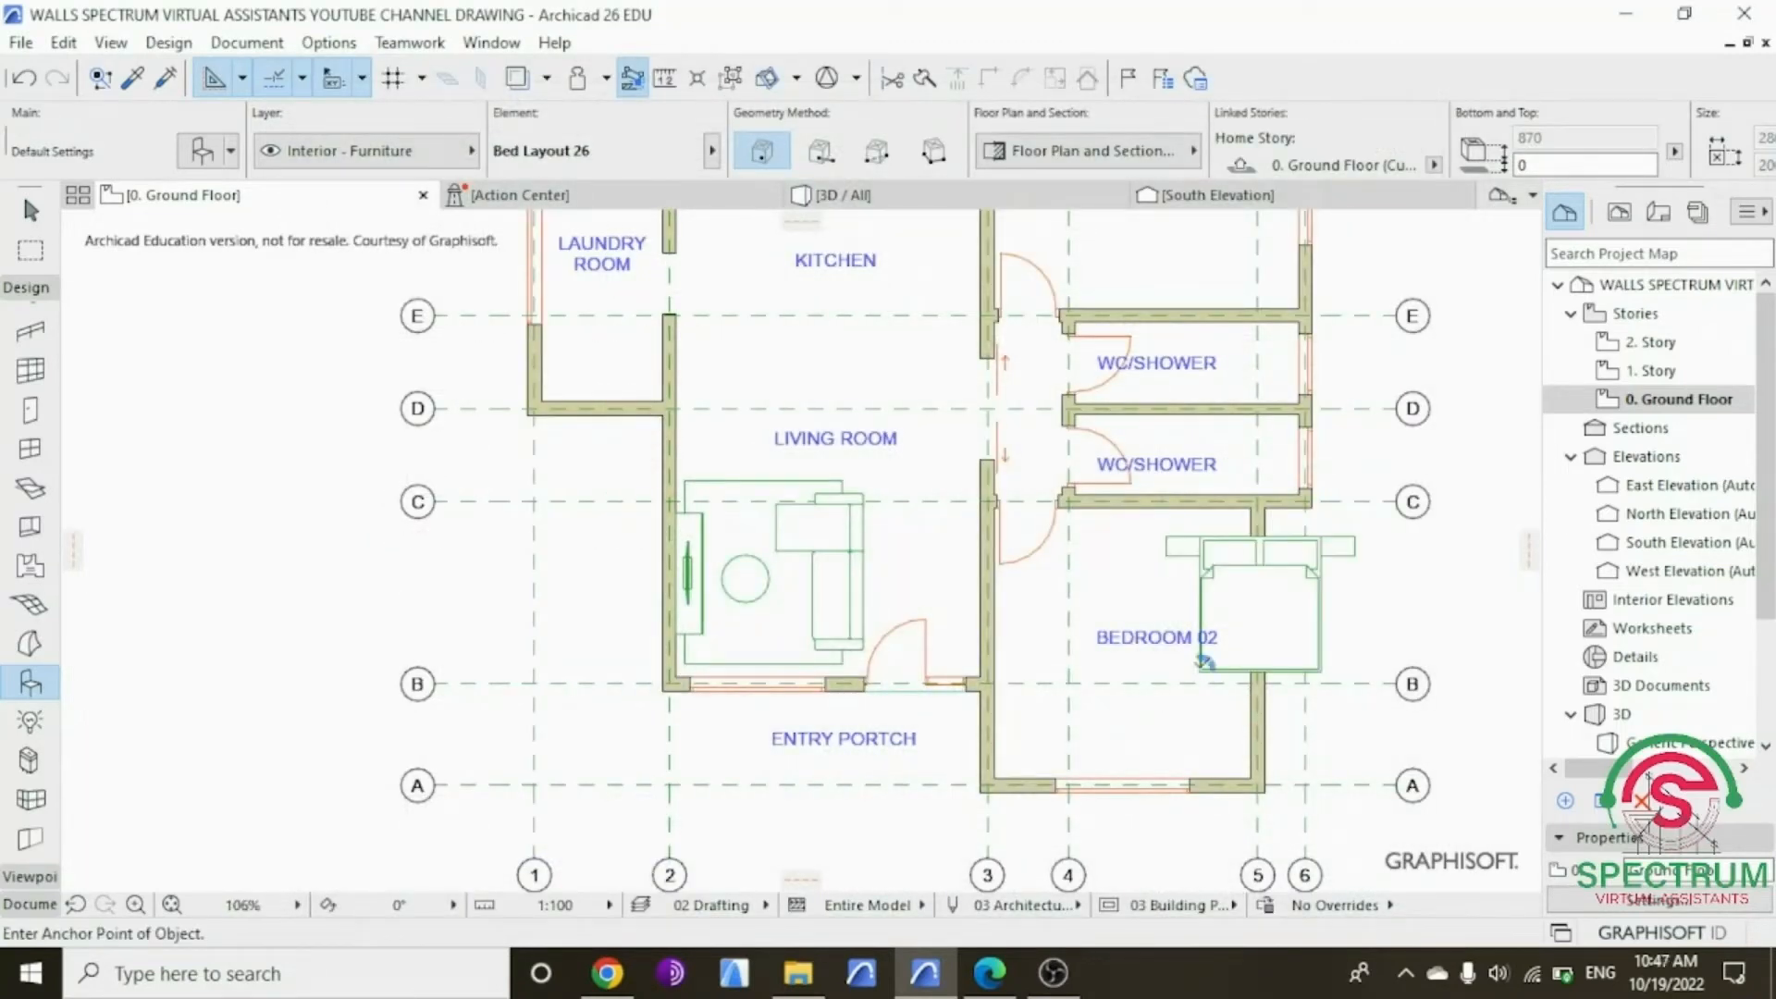
pyautogui.press('Escape')
pyautogui.click(1283, 606)
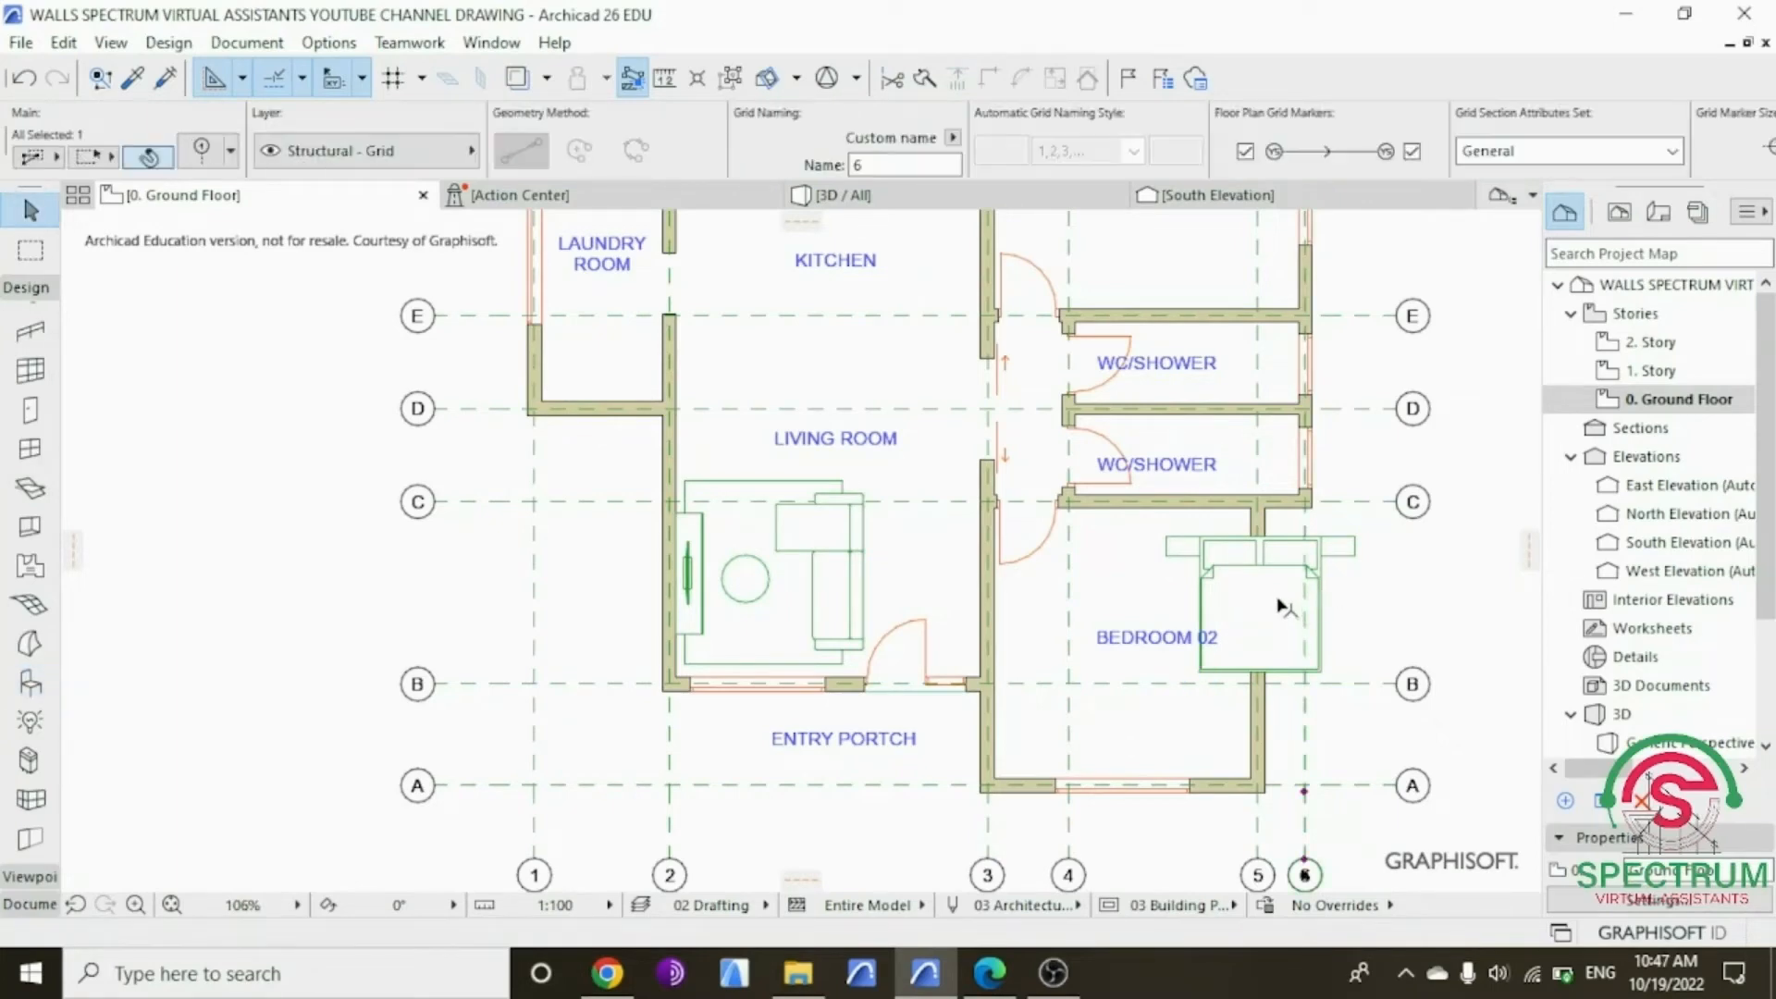
pyautogui.click(1286, 601)
pyautogui.rightClick(1379, 602)
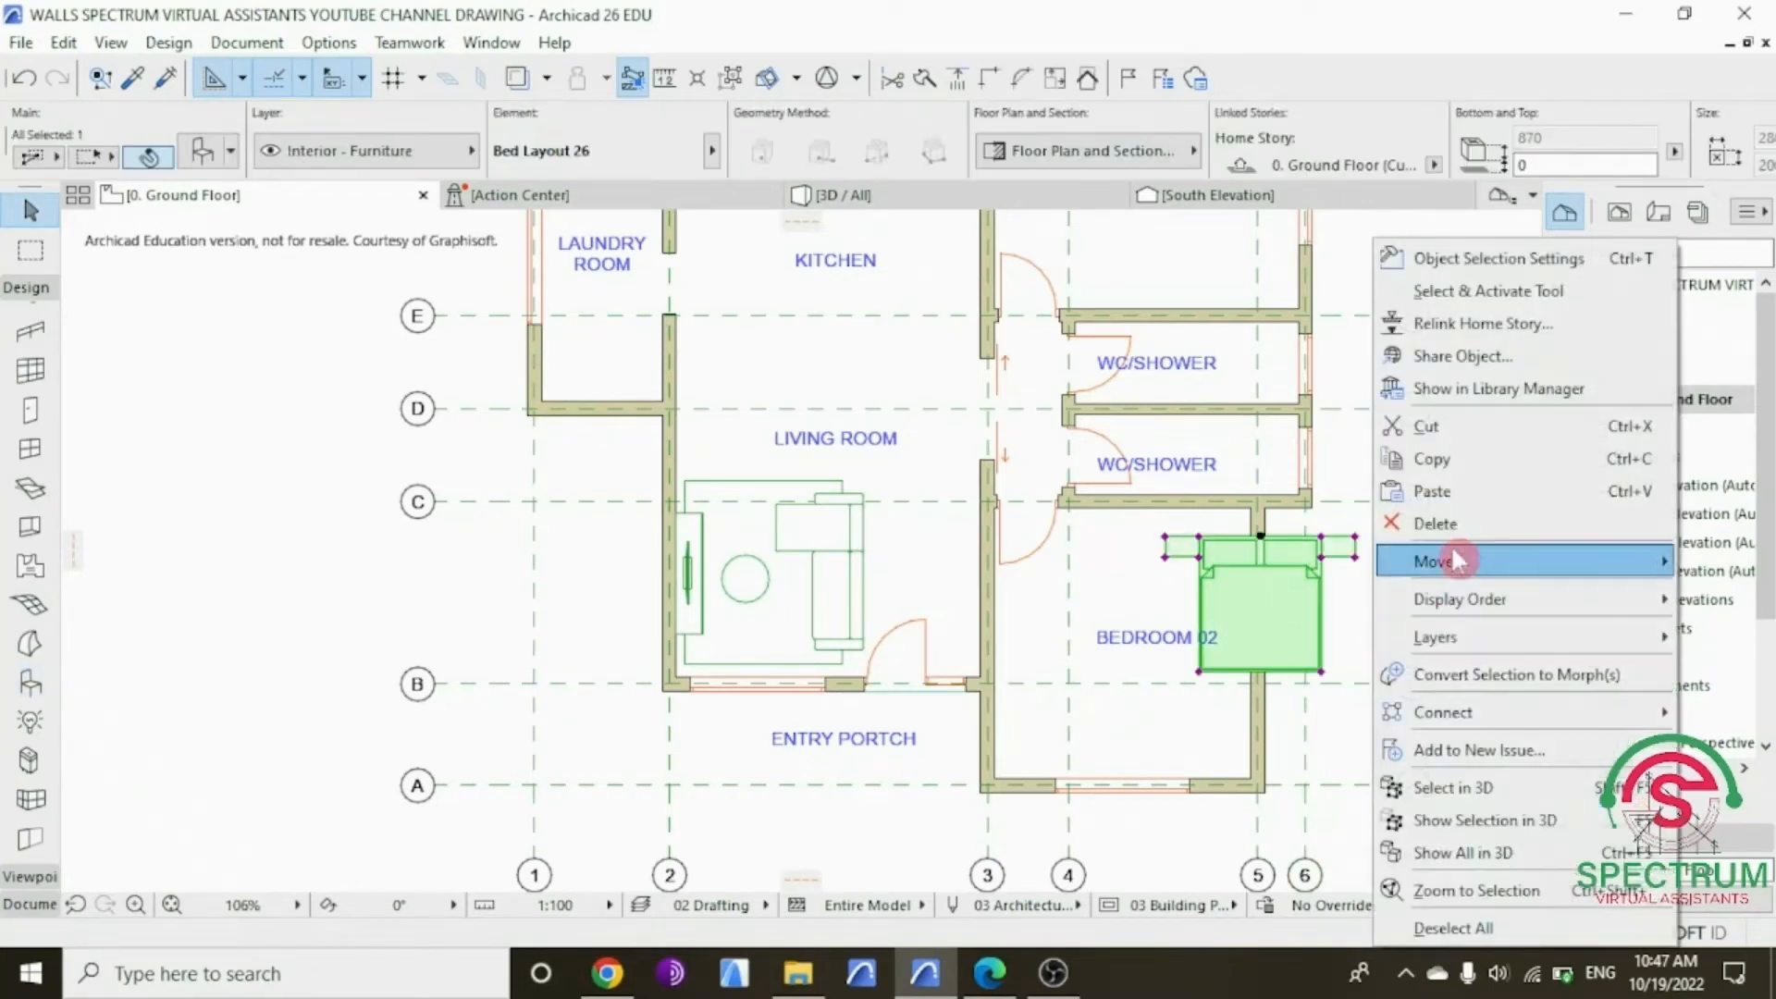
pyautogui.moveTo(1471, 574)
pyautogui.click(1152, 562)
pyautogui.click(1260, 535)
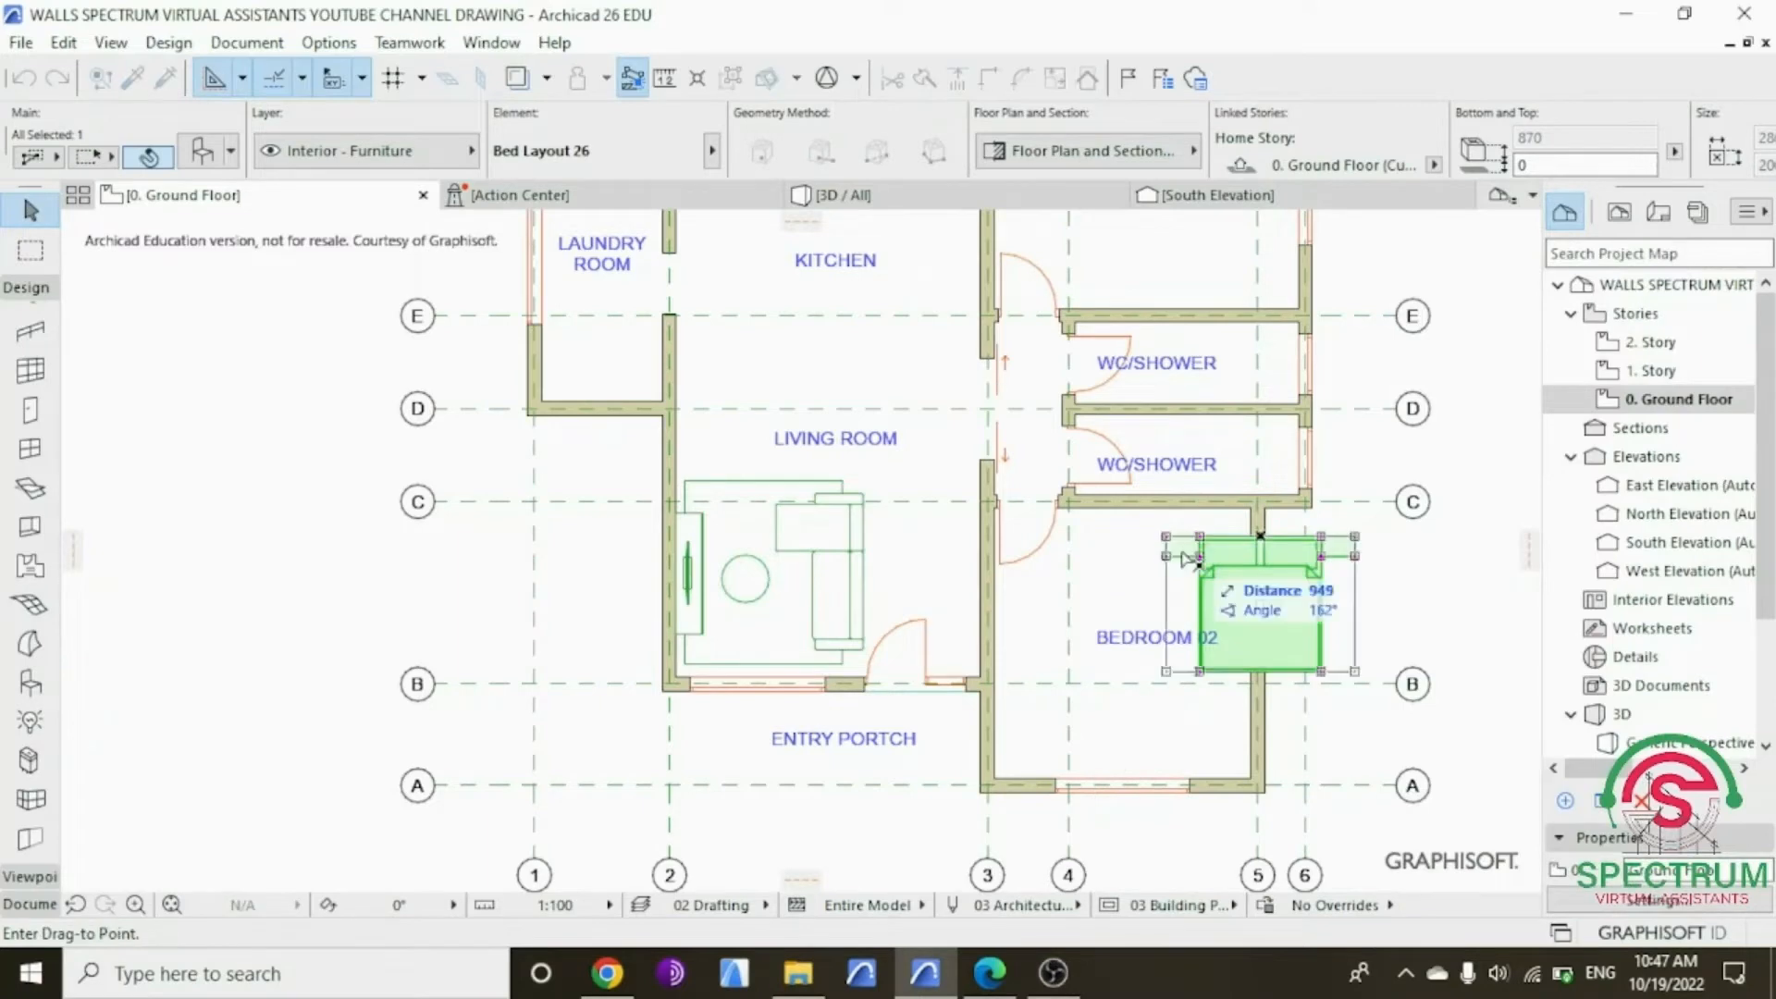
pyautogui.click(1145, 585)
# Step: Rotate the bed 90° clockwise about the middle of its foot end so the headboard faces east
pyautogui.rightClick(1467, 558)
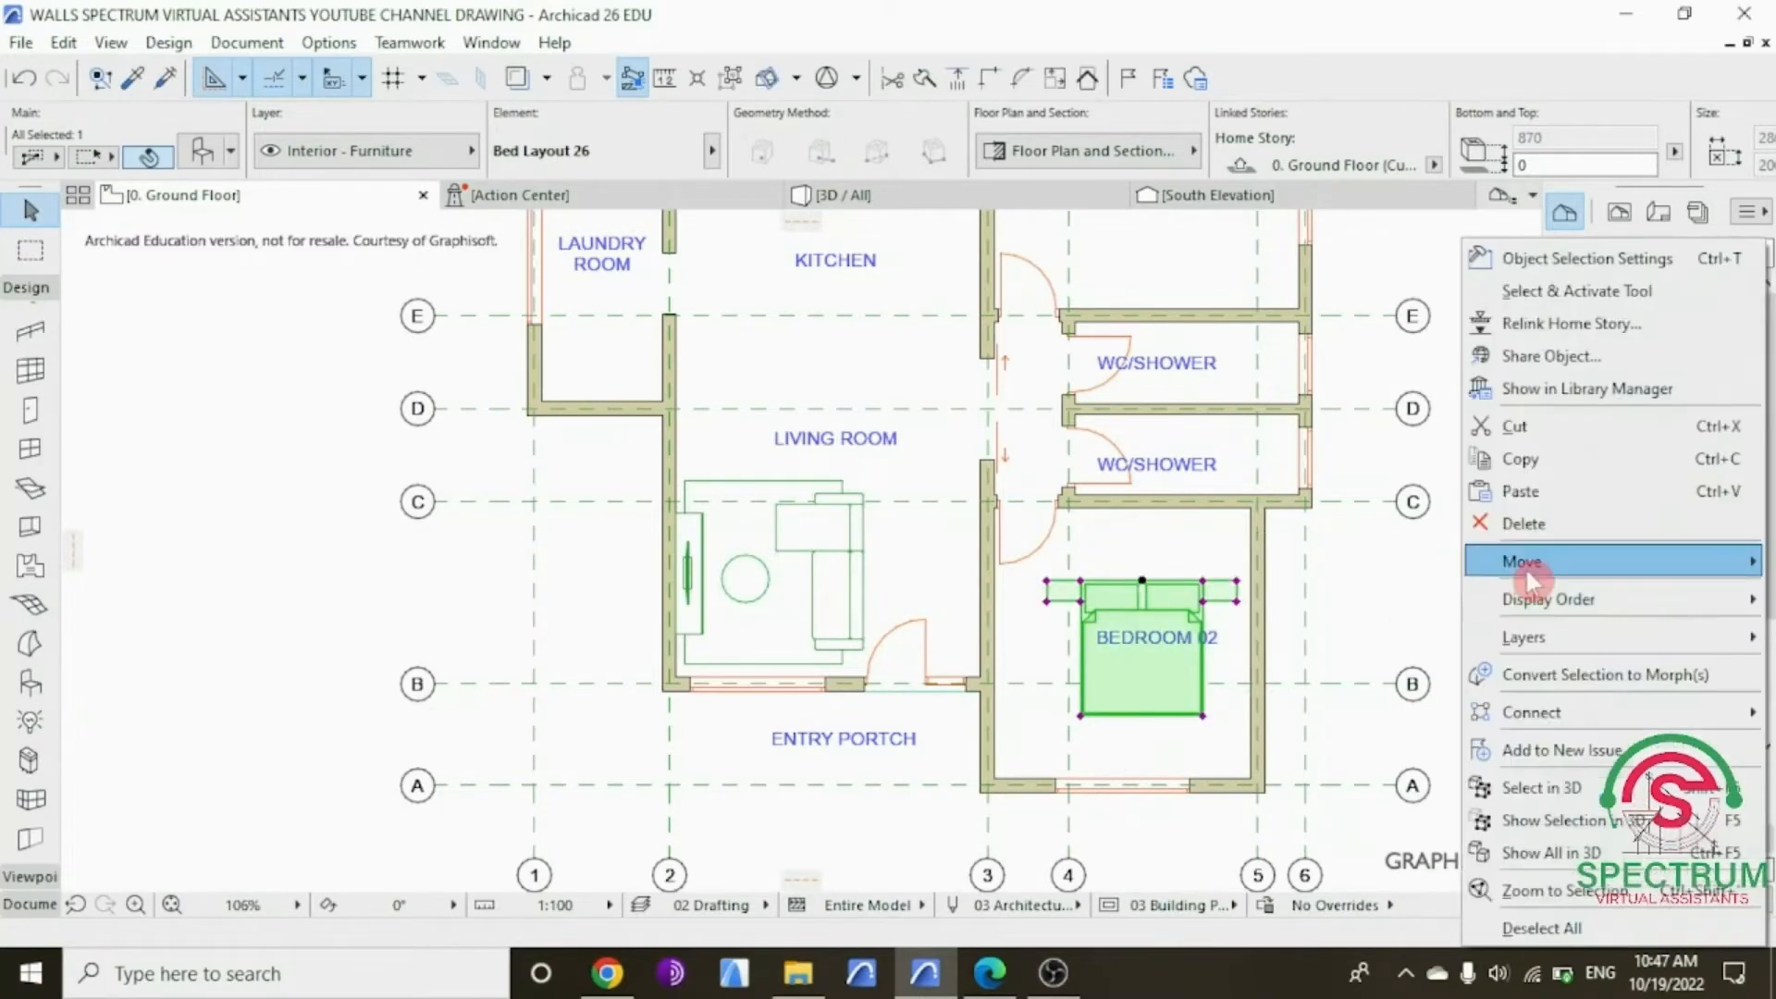
pyautogui.moveTo(1479, 561)
pyautogui.click(1255, 588)
pyautogui.click(1143, 710)
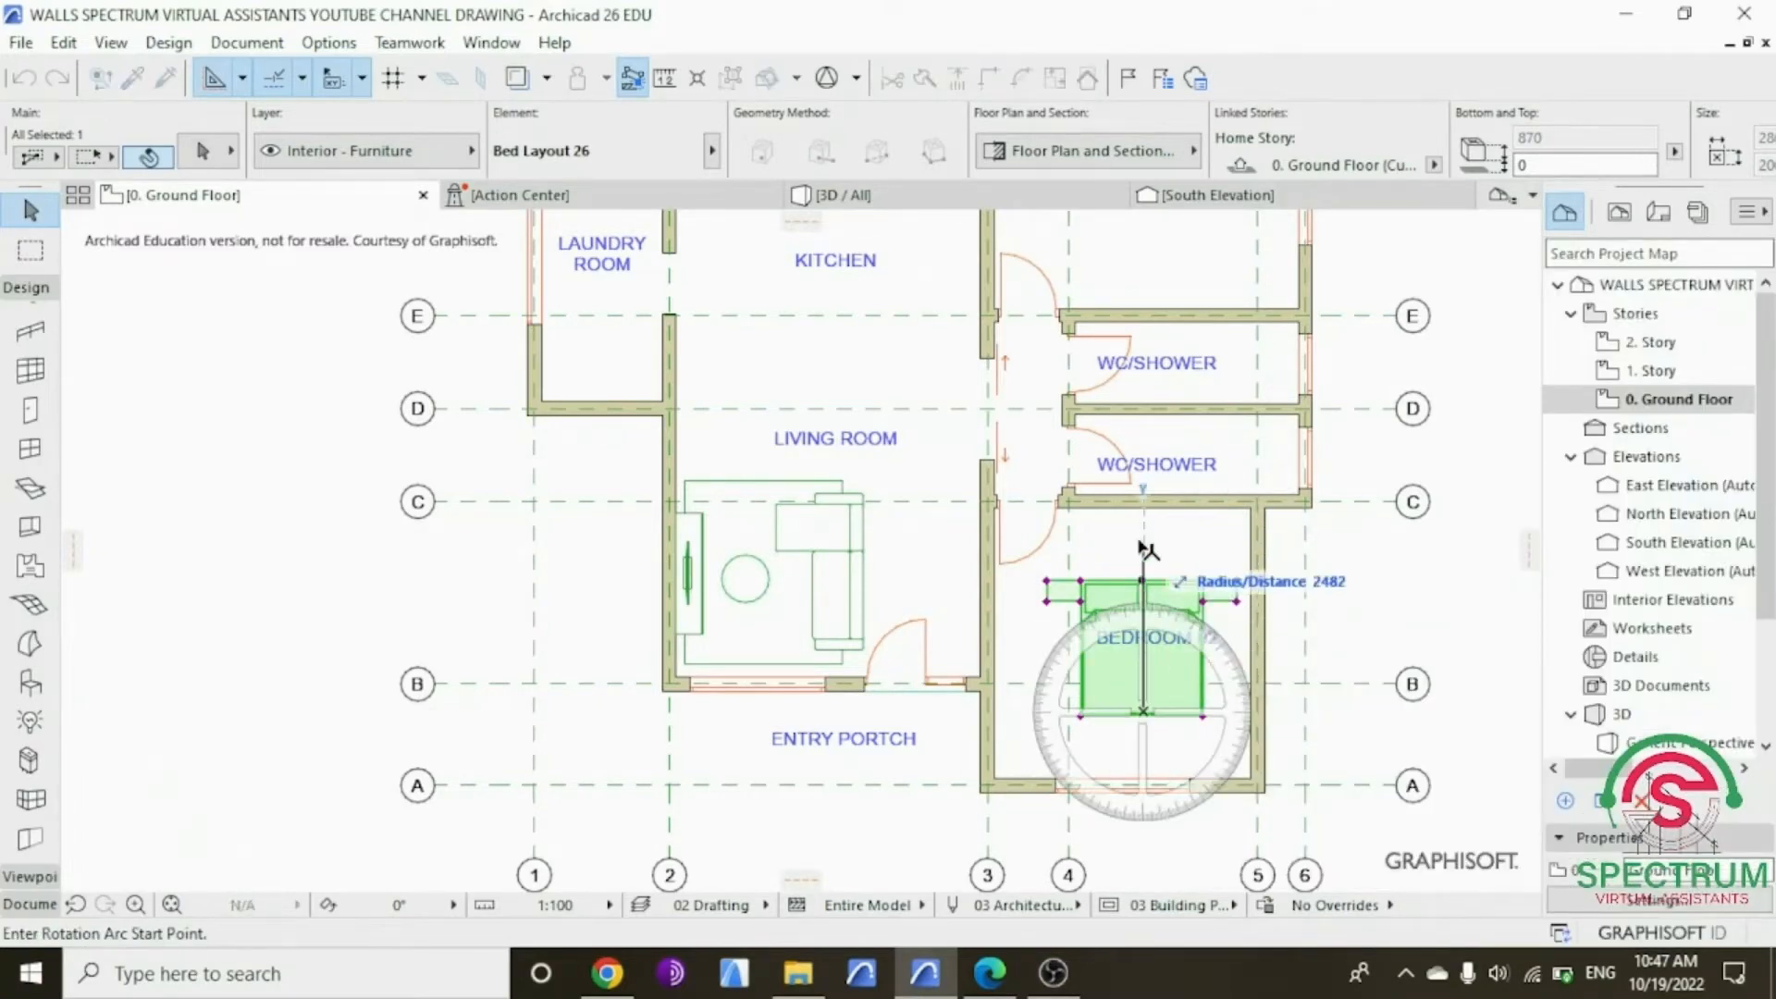
pyautogui.click(1319, 712)
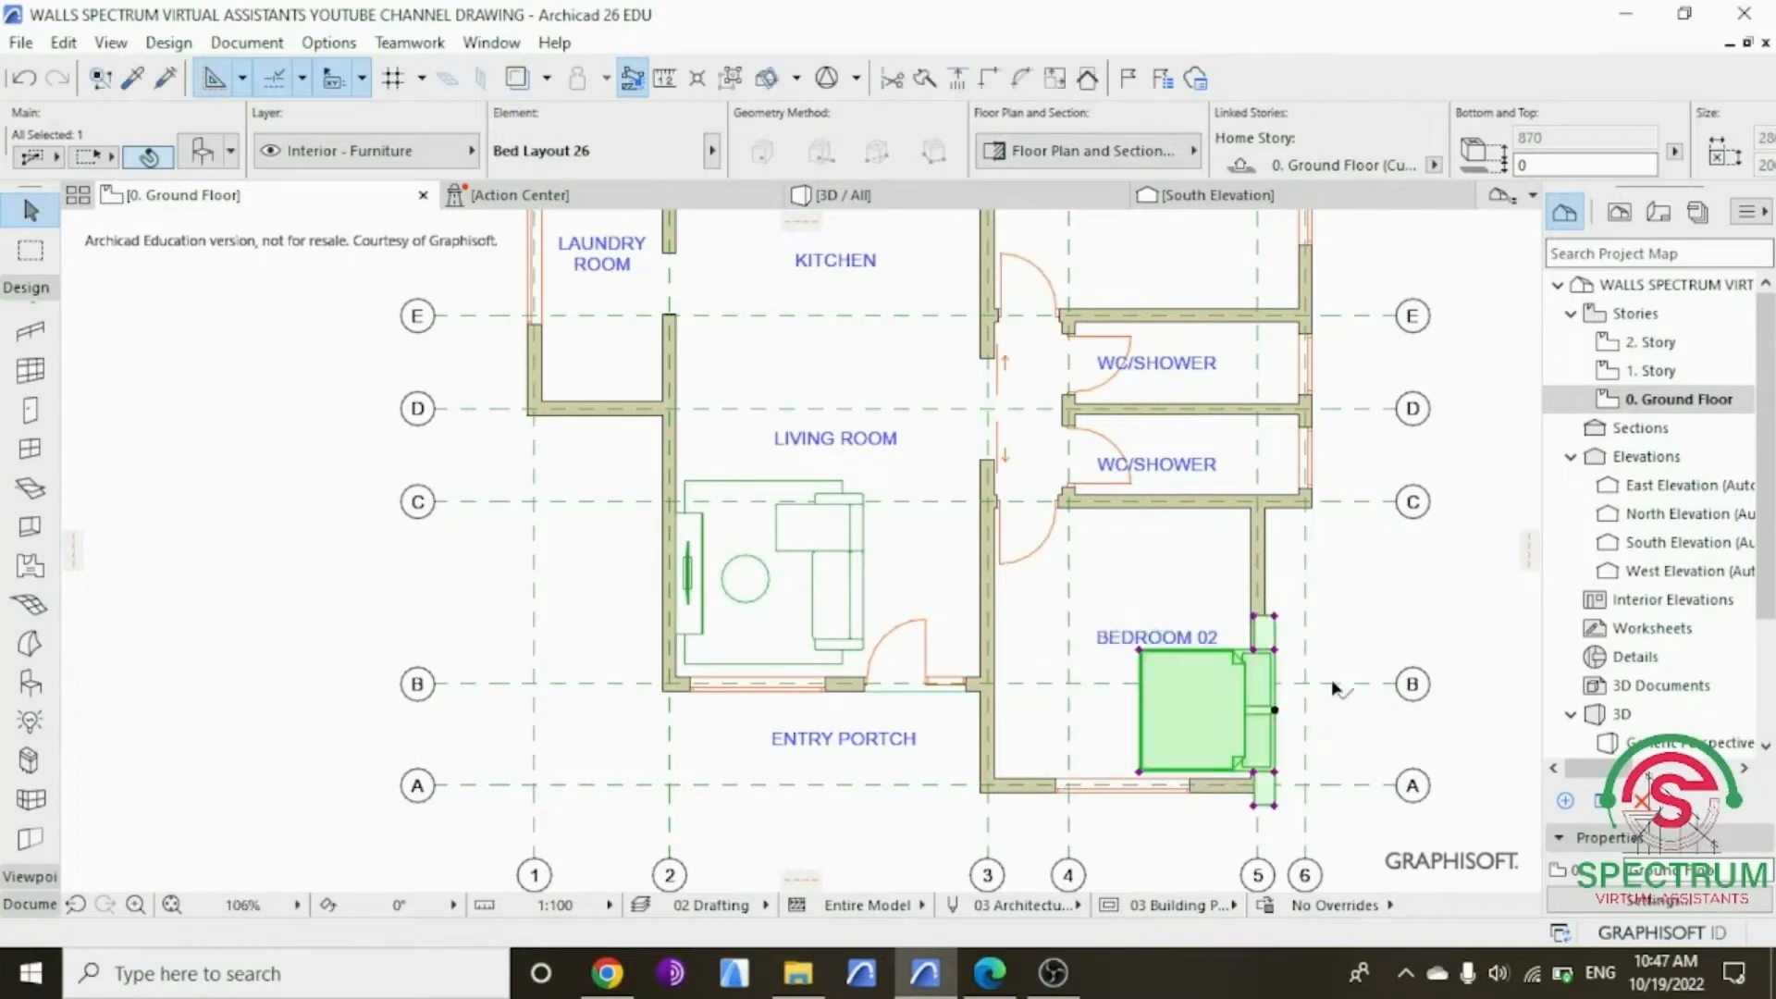
# Step: Move the bed by its headboard midpoint off the east wall and back inside Bedroom 02
pyautogui.rightClick(1435, 578)
pyautogui.moveTo(1478, 561)
pyautogui.click(1314, 573)
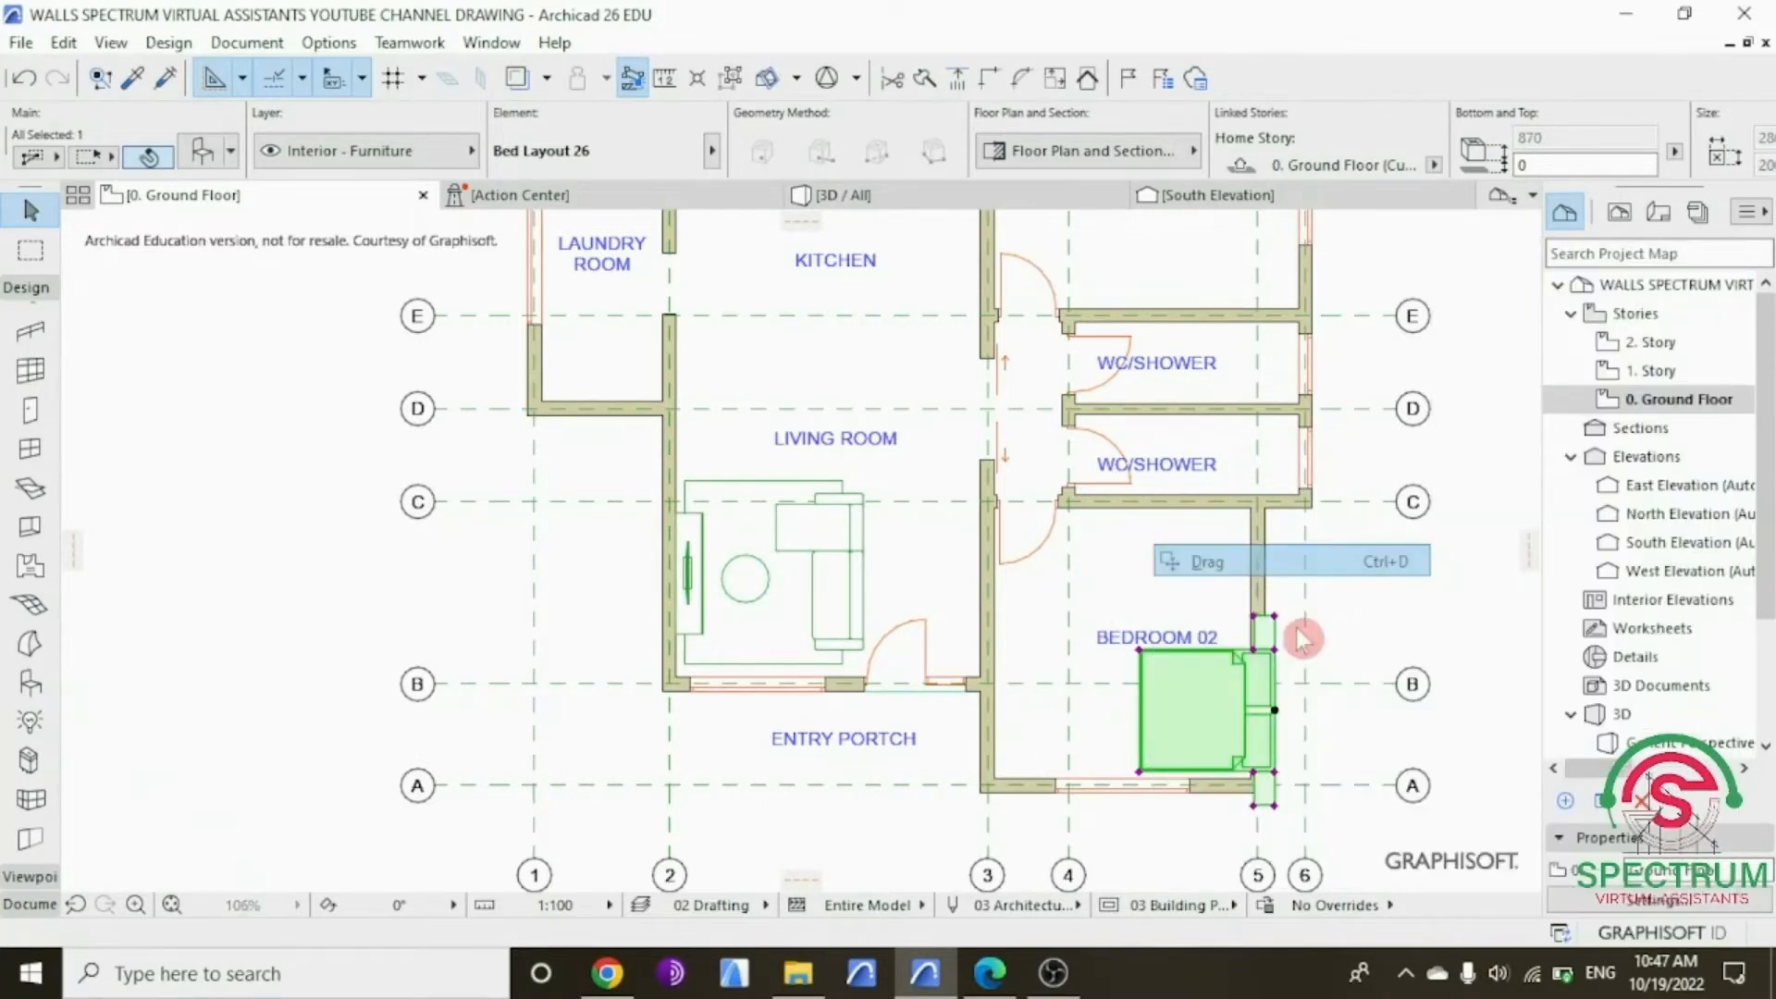
pyautogui.click(1275, 710)
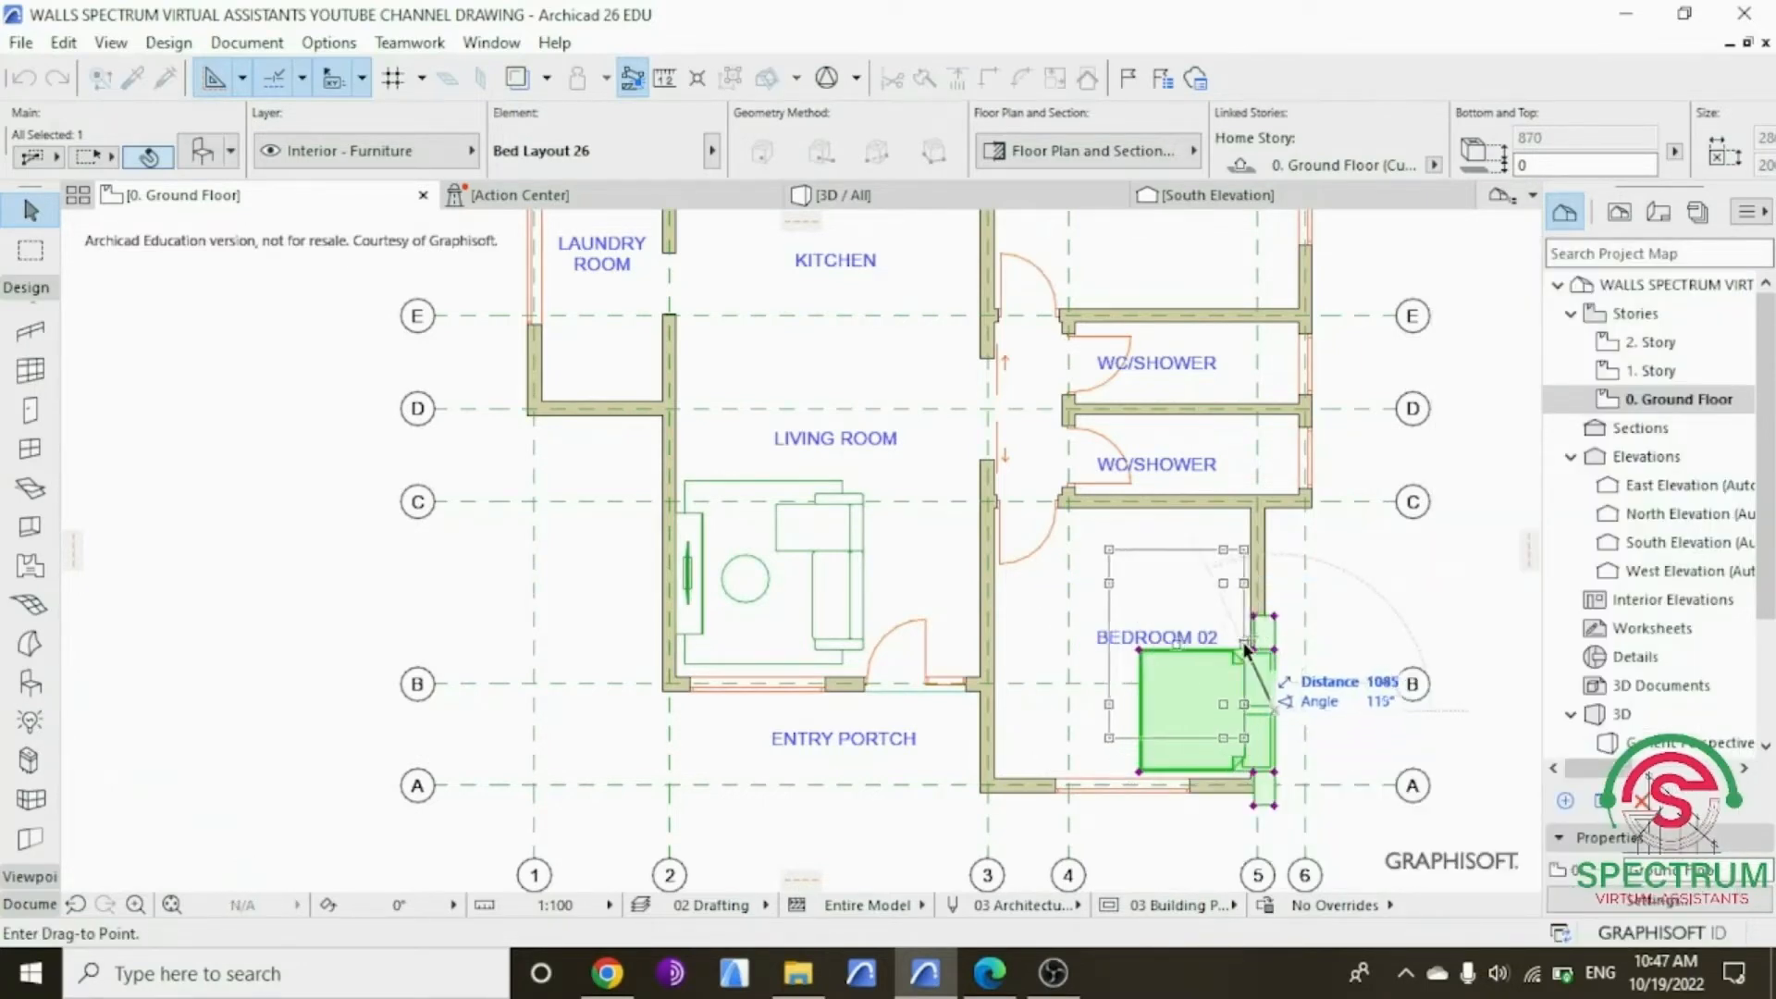
pyautogui.click(1246, 650)
# Step: Move the bed by the outer corner of its southern nightstand to the inner southeast corner of Bedroom 02
pyautogui.rightClick(1408, 566)
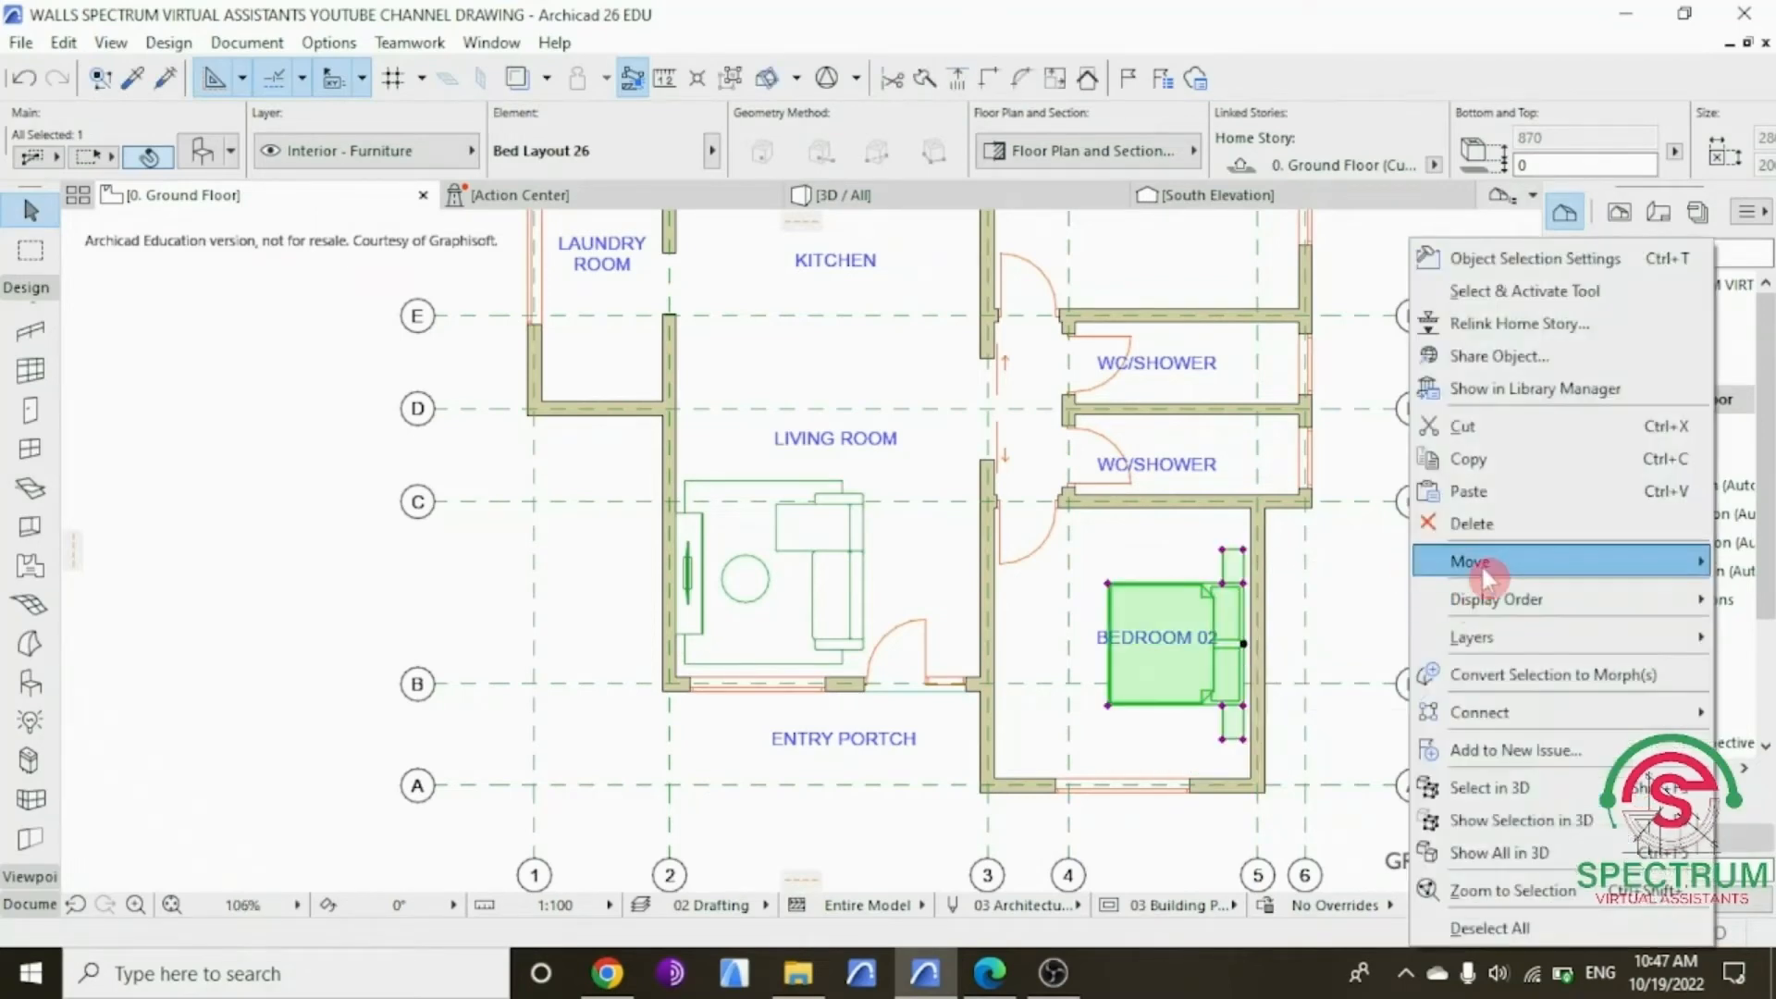
pyautogui.moveTo(1455, 563)
pyautogui.click(1211, 571)
pyautogui.scroll(3, 1255, 712)
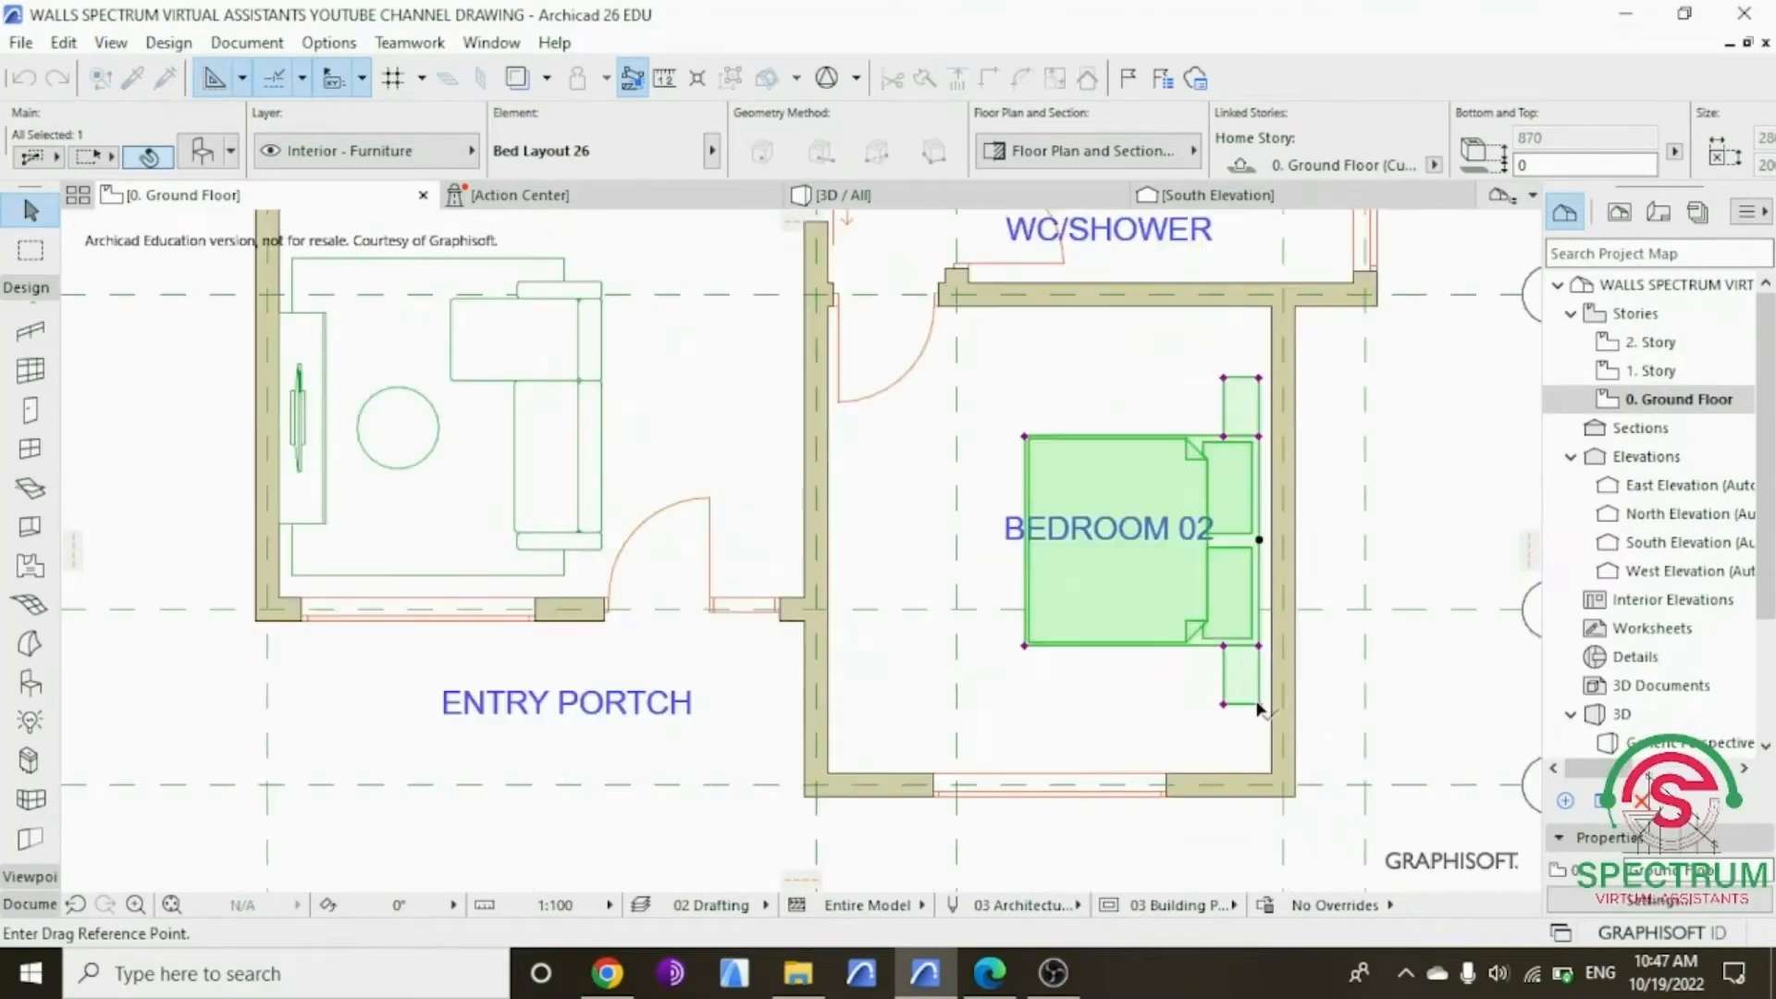
pyautogui.click(1258, 706)
pyautogui.click(1271, 774)
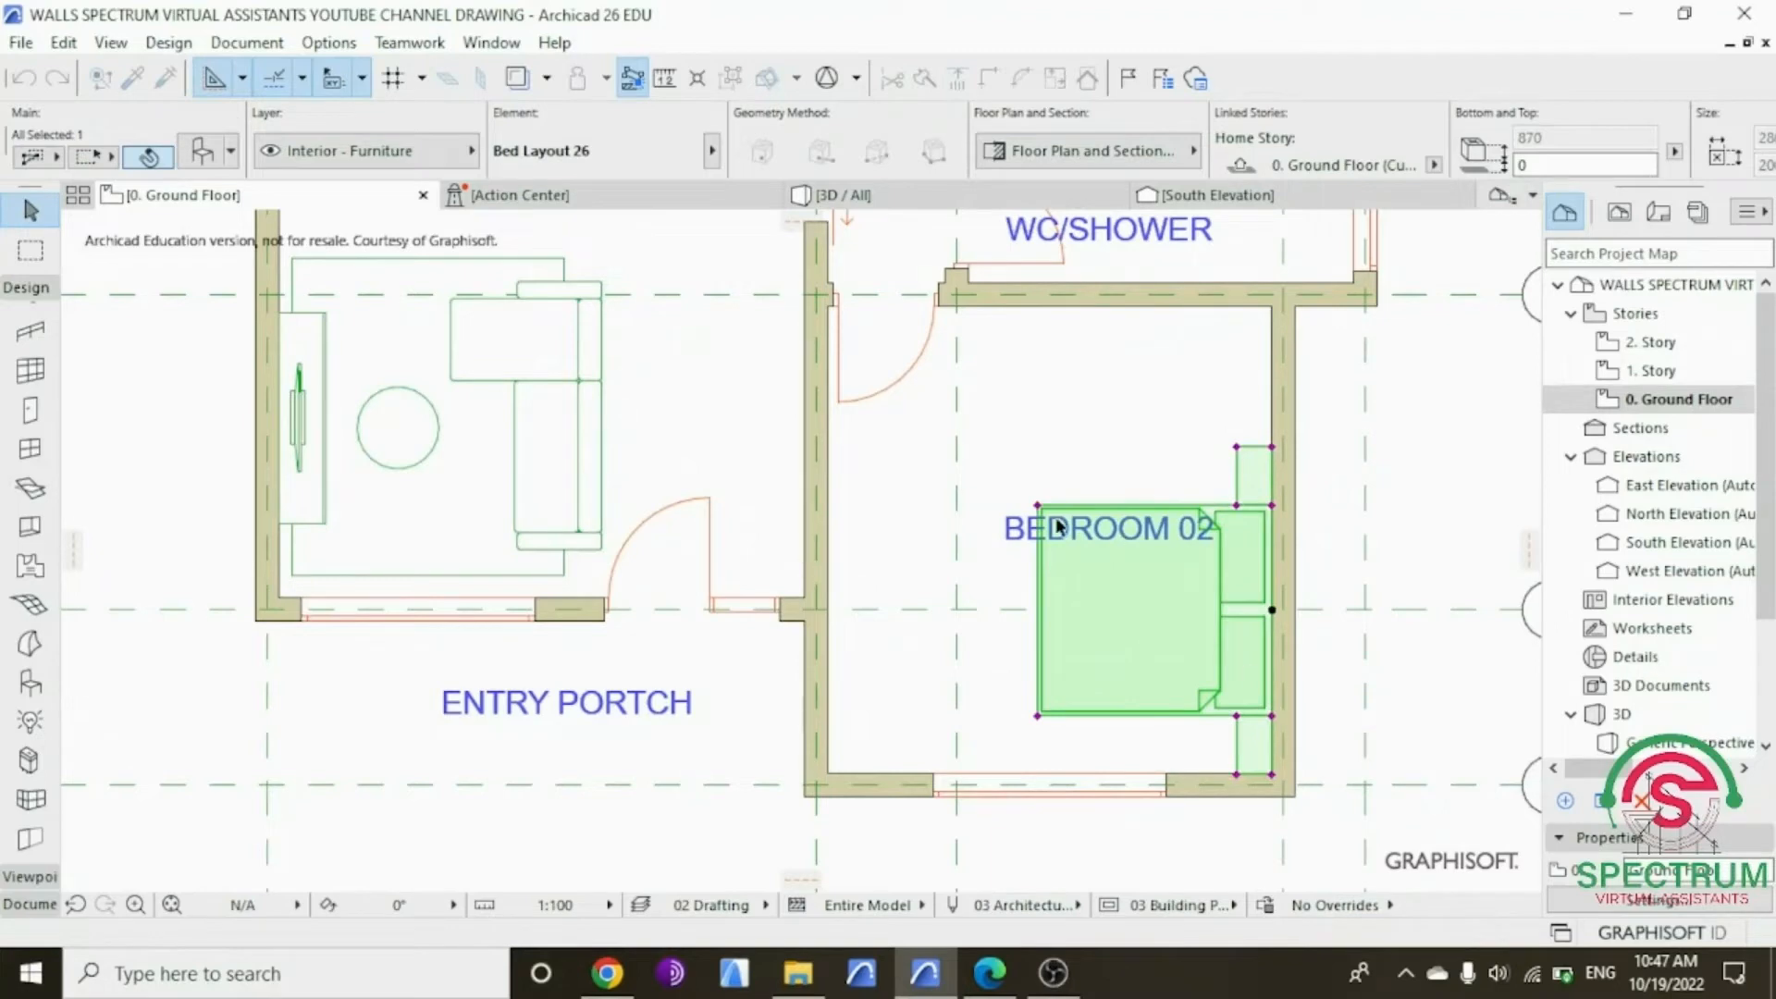
# Step: Move the BEDROOM 02 label up and to the west so it sits clear above the bed
pyautogui.click(1004, 530)
pyautogui.click(999, 529)
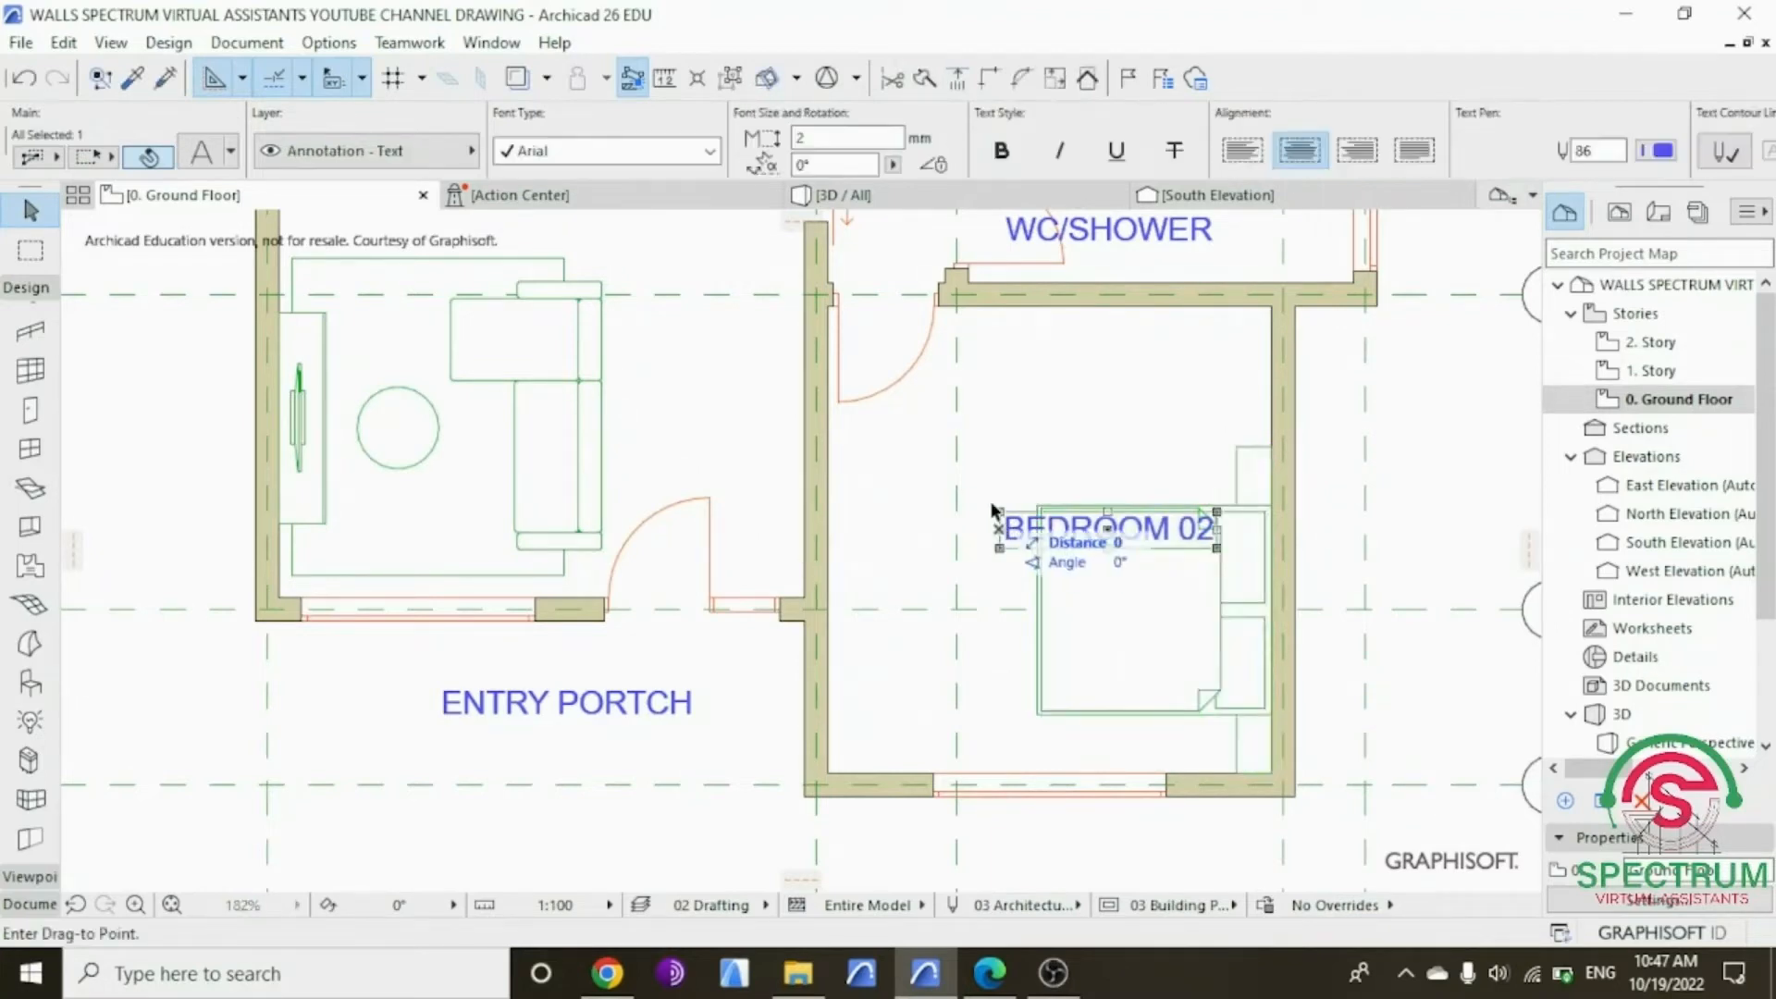
pyautogui.click(968, 481)
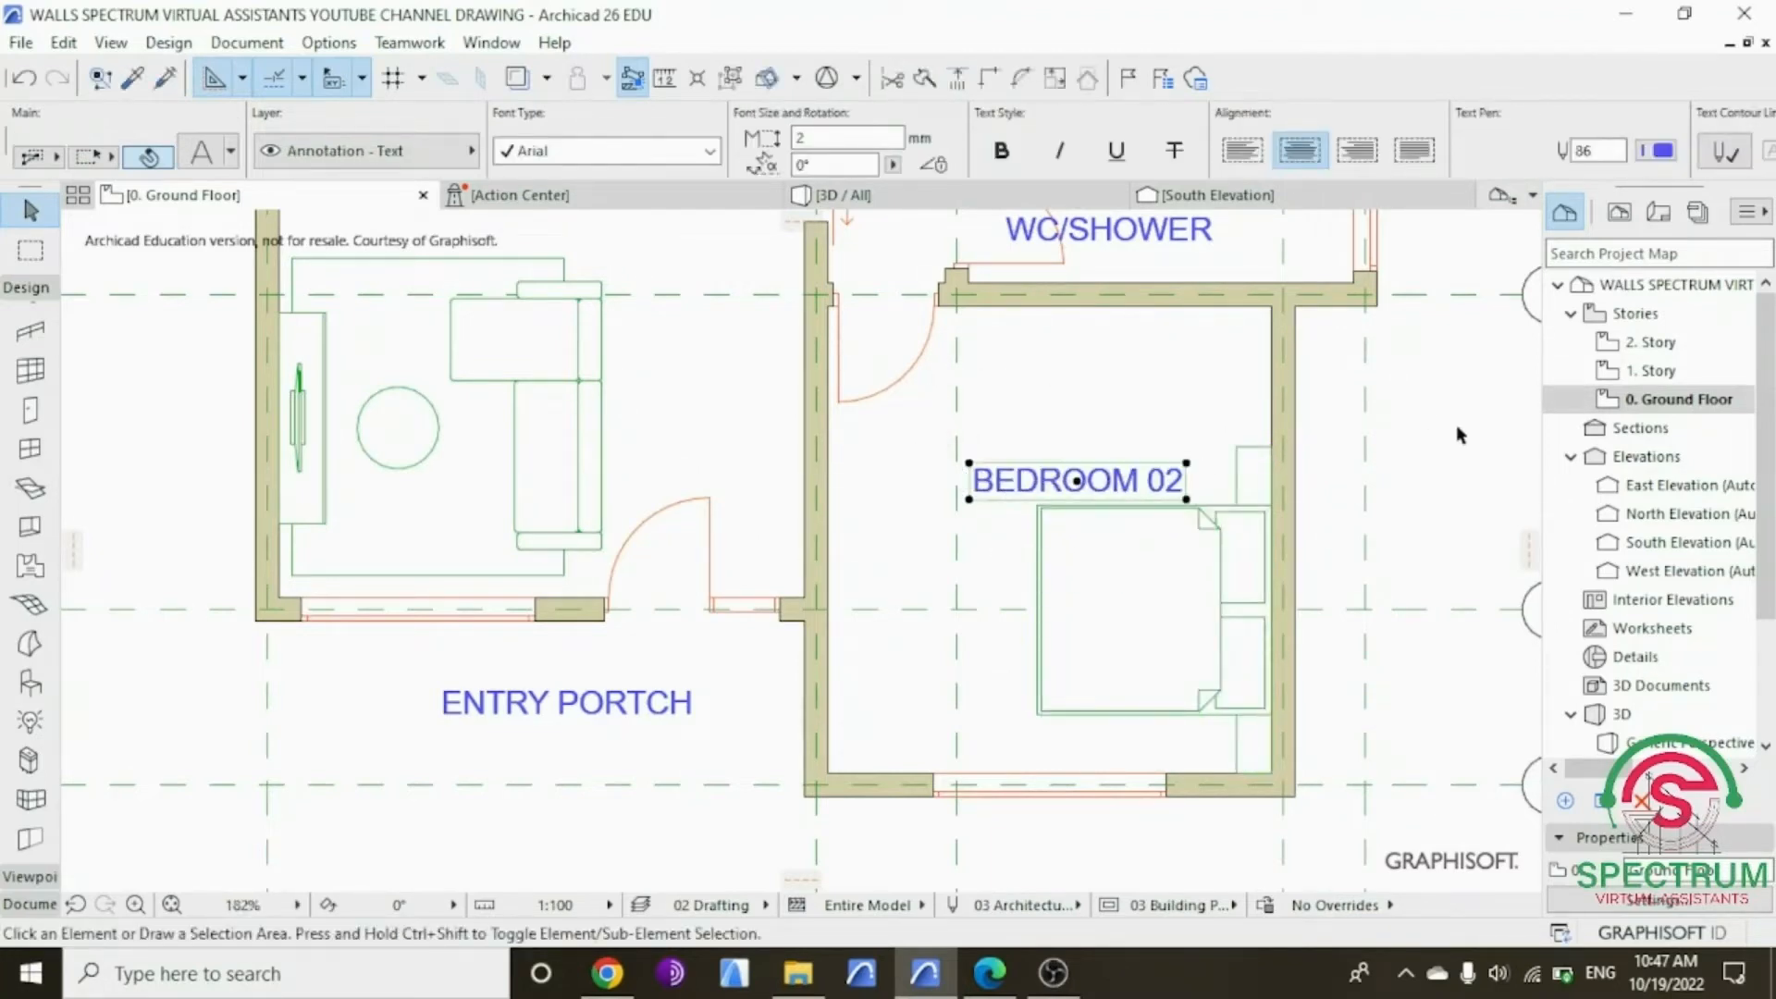
pyautogui.click(1436, 448)
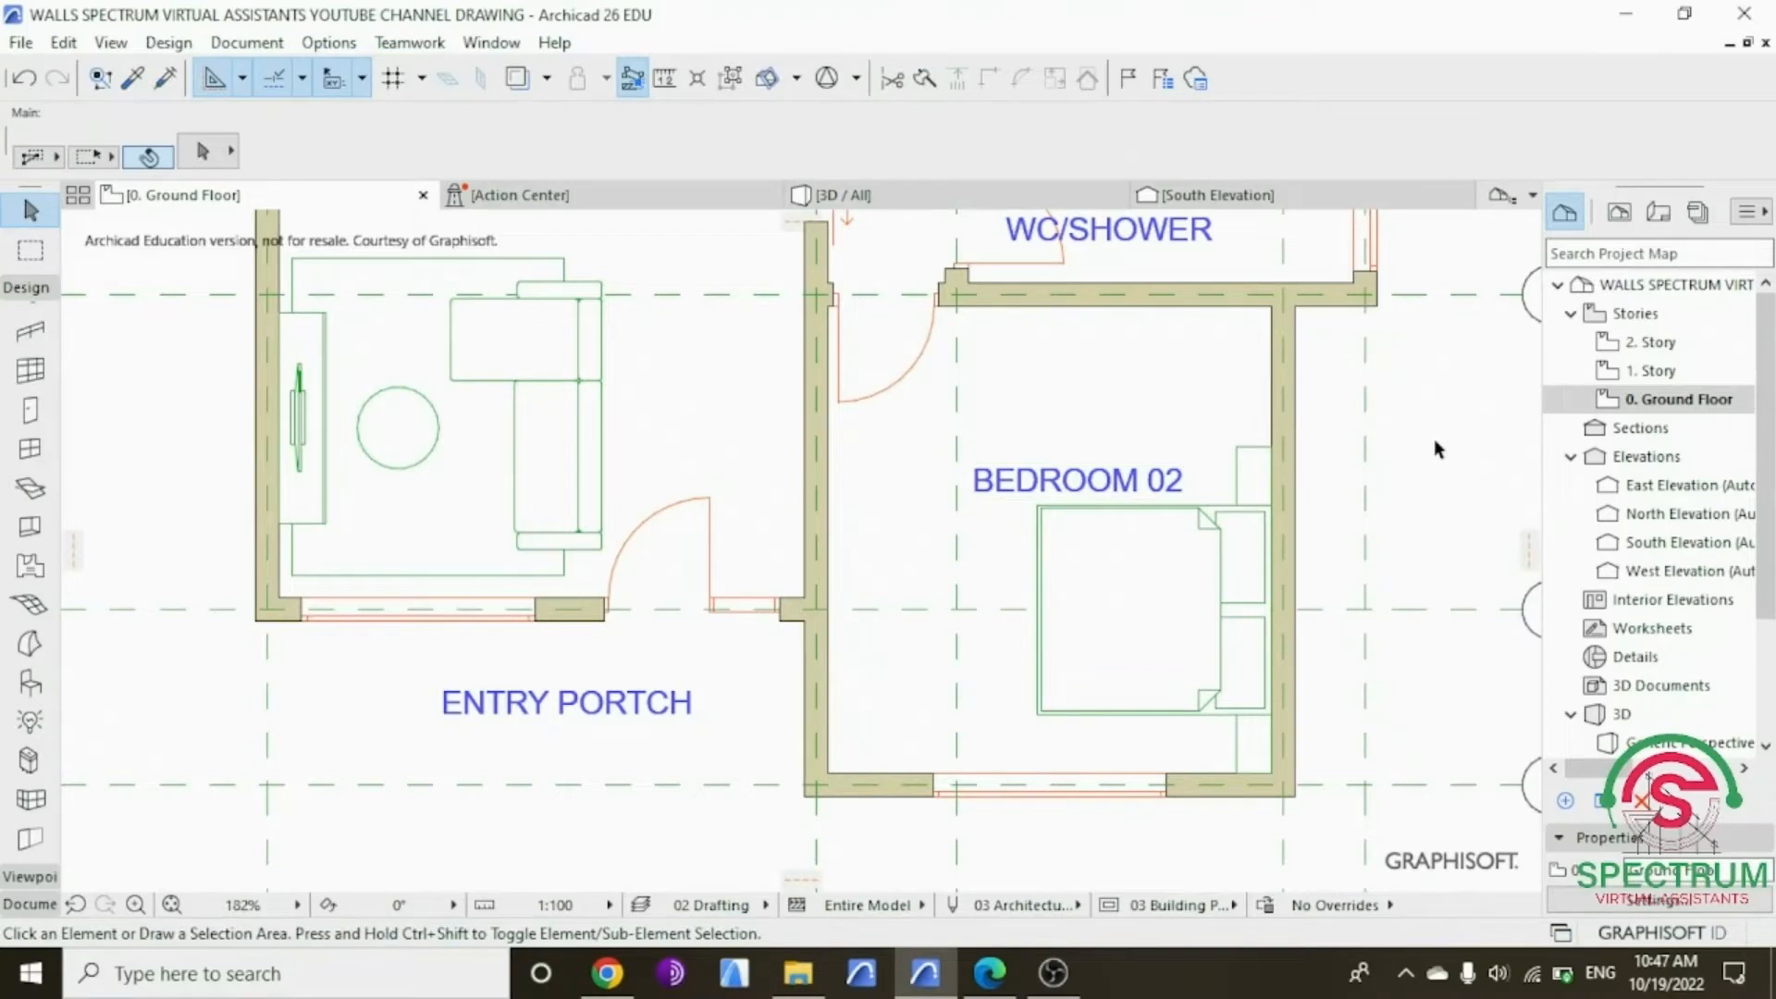
# Step: Examine the bed and nightstands in Bedroom 02 in the 3D view, then return to the ground floor plan
pyautogui.click(853, 195)
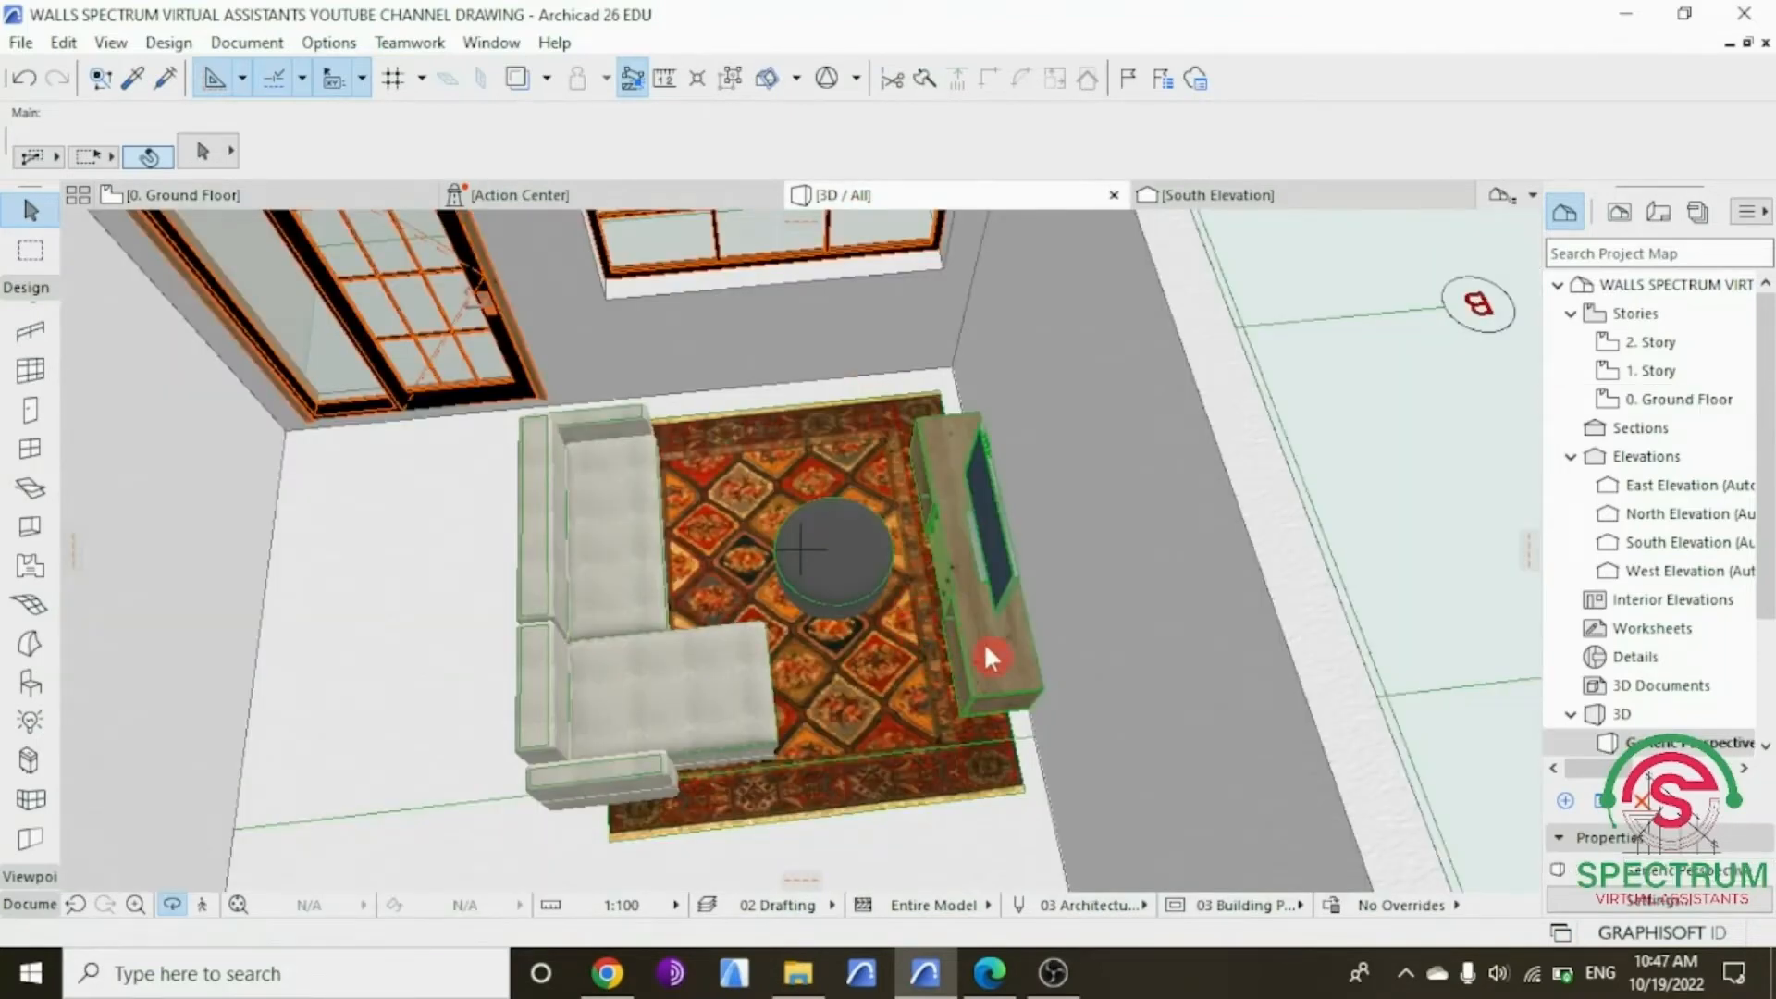
pyautogui.click(832, 553)
pyautogui.scroll(-5, 833, 553)
pyautogui.scroll(3, 442, 575)
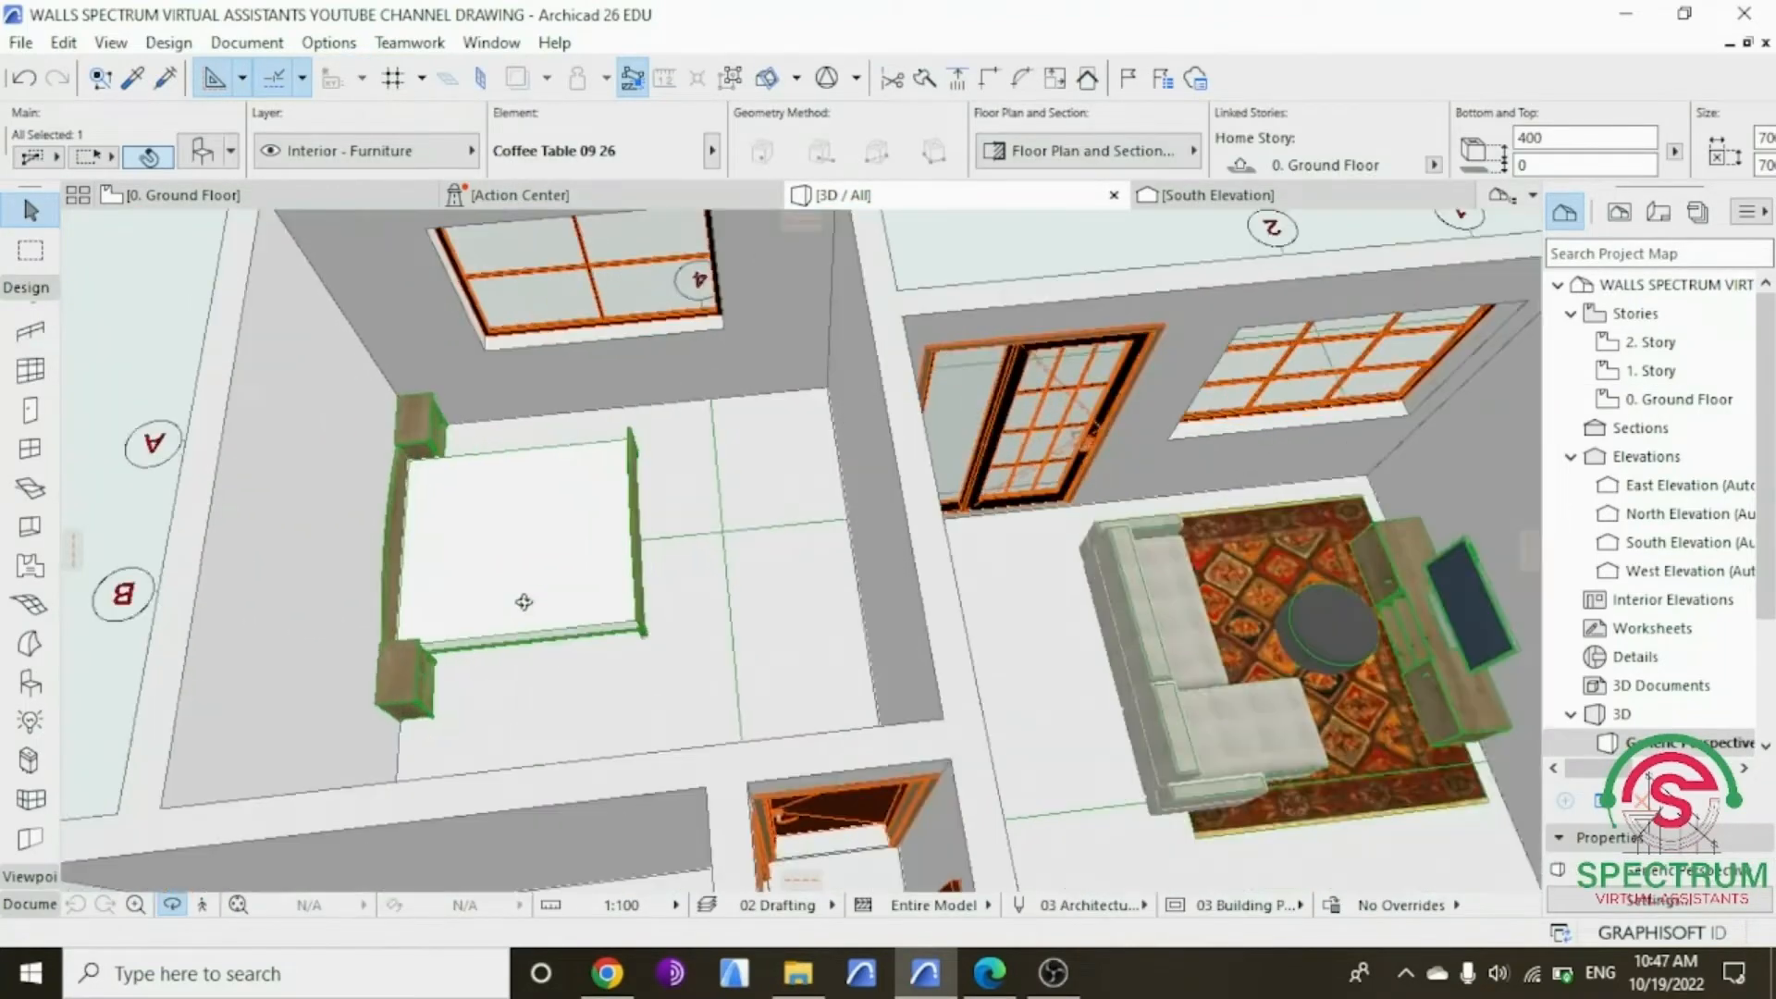
pyautogui.keyDown('shift'); pyautogui.moveTo(523, 602); pyautogui.dragTo(561, 716, button='middle'); pyautogui.keyUp('shift')
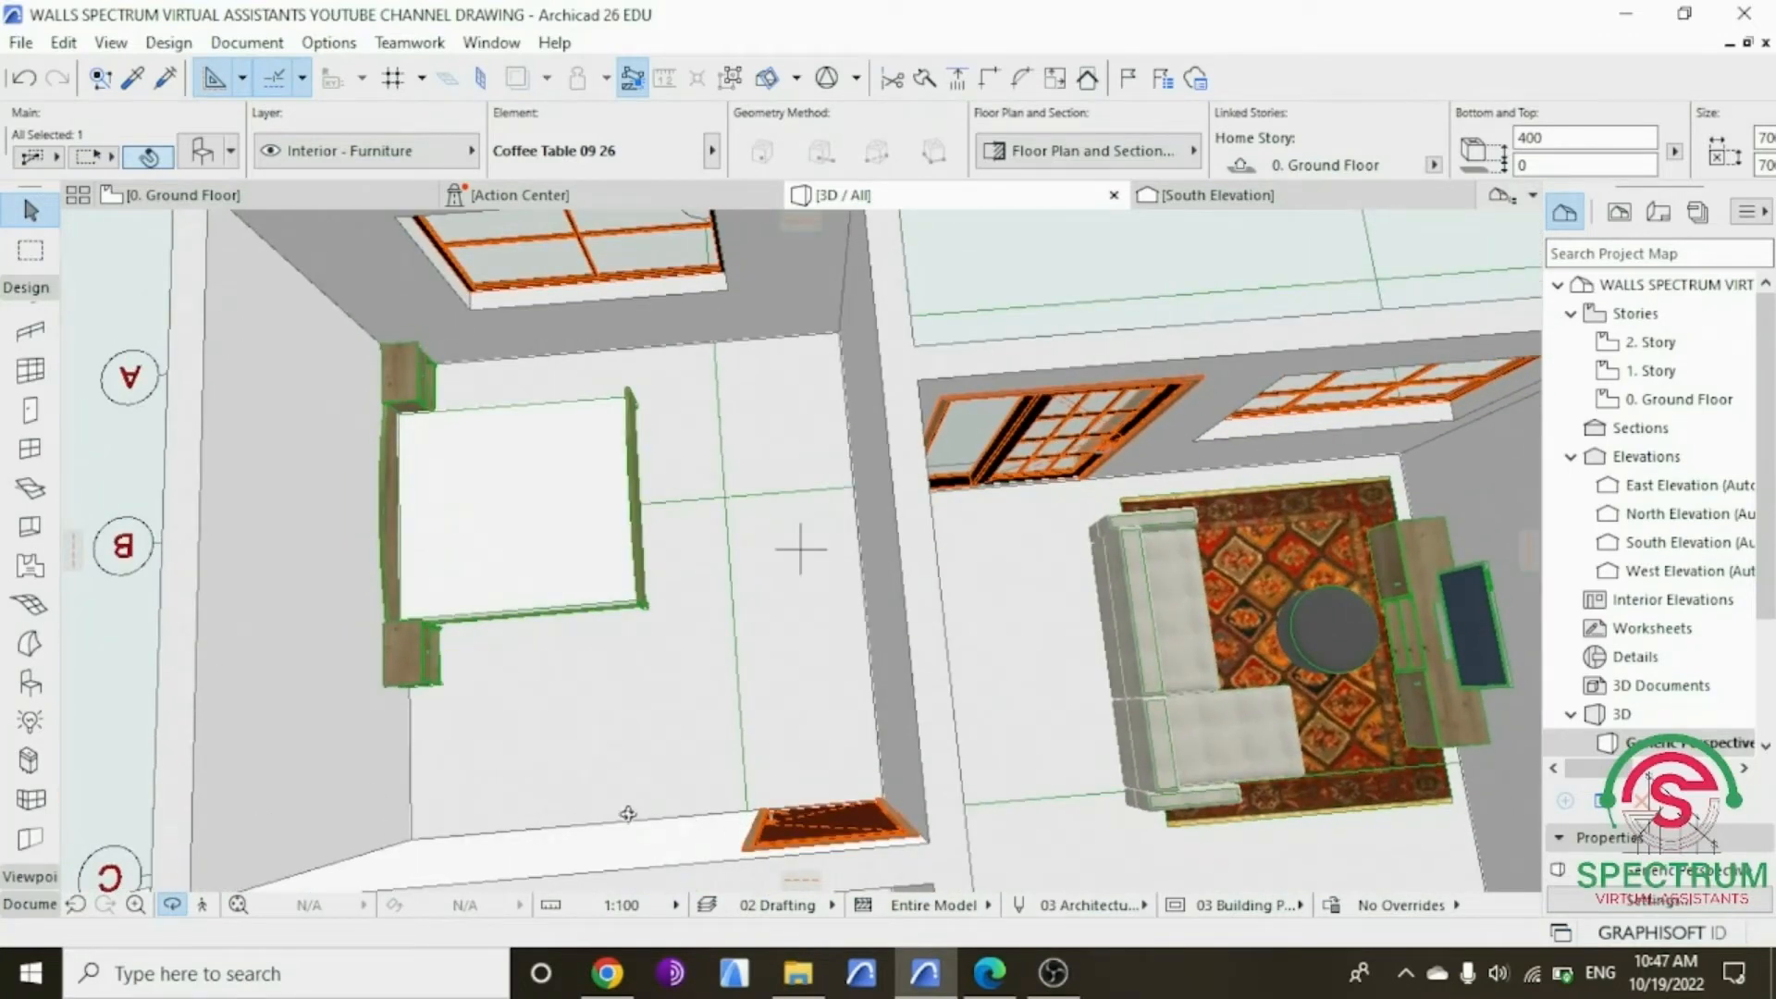
pyautogui.click(1666, 407)
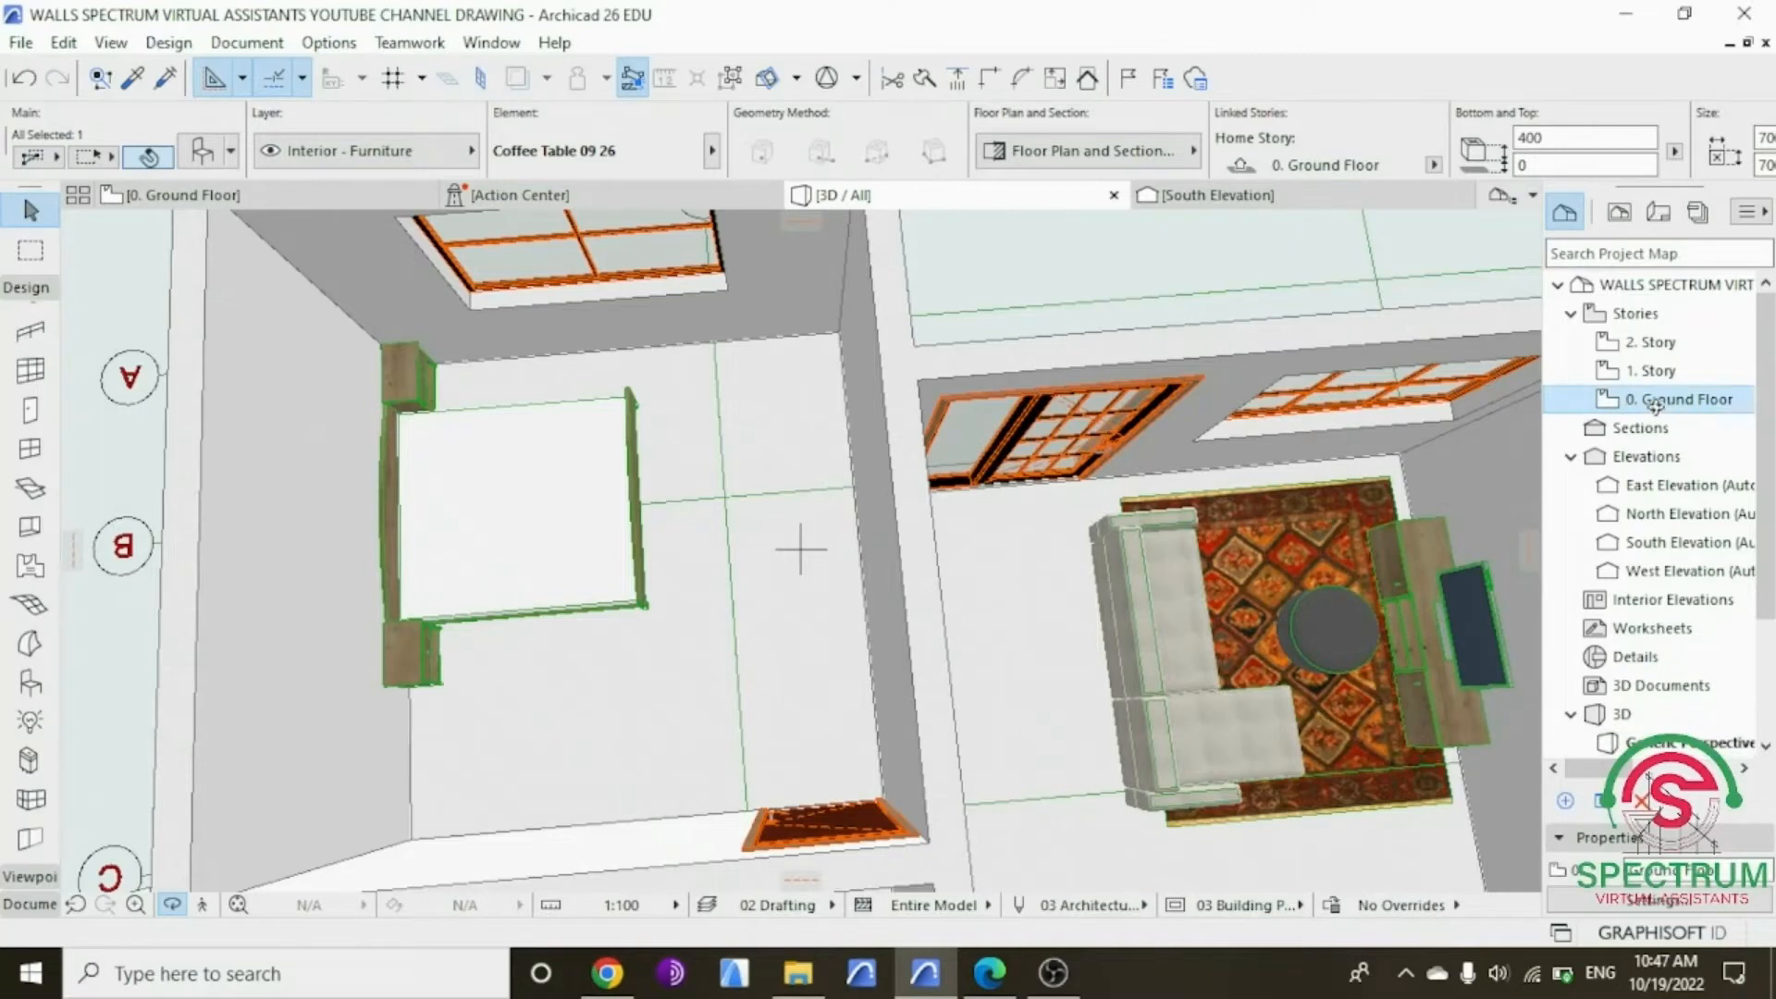
pyautogui.doubleClick(1656, 407)
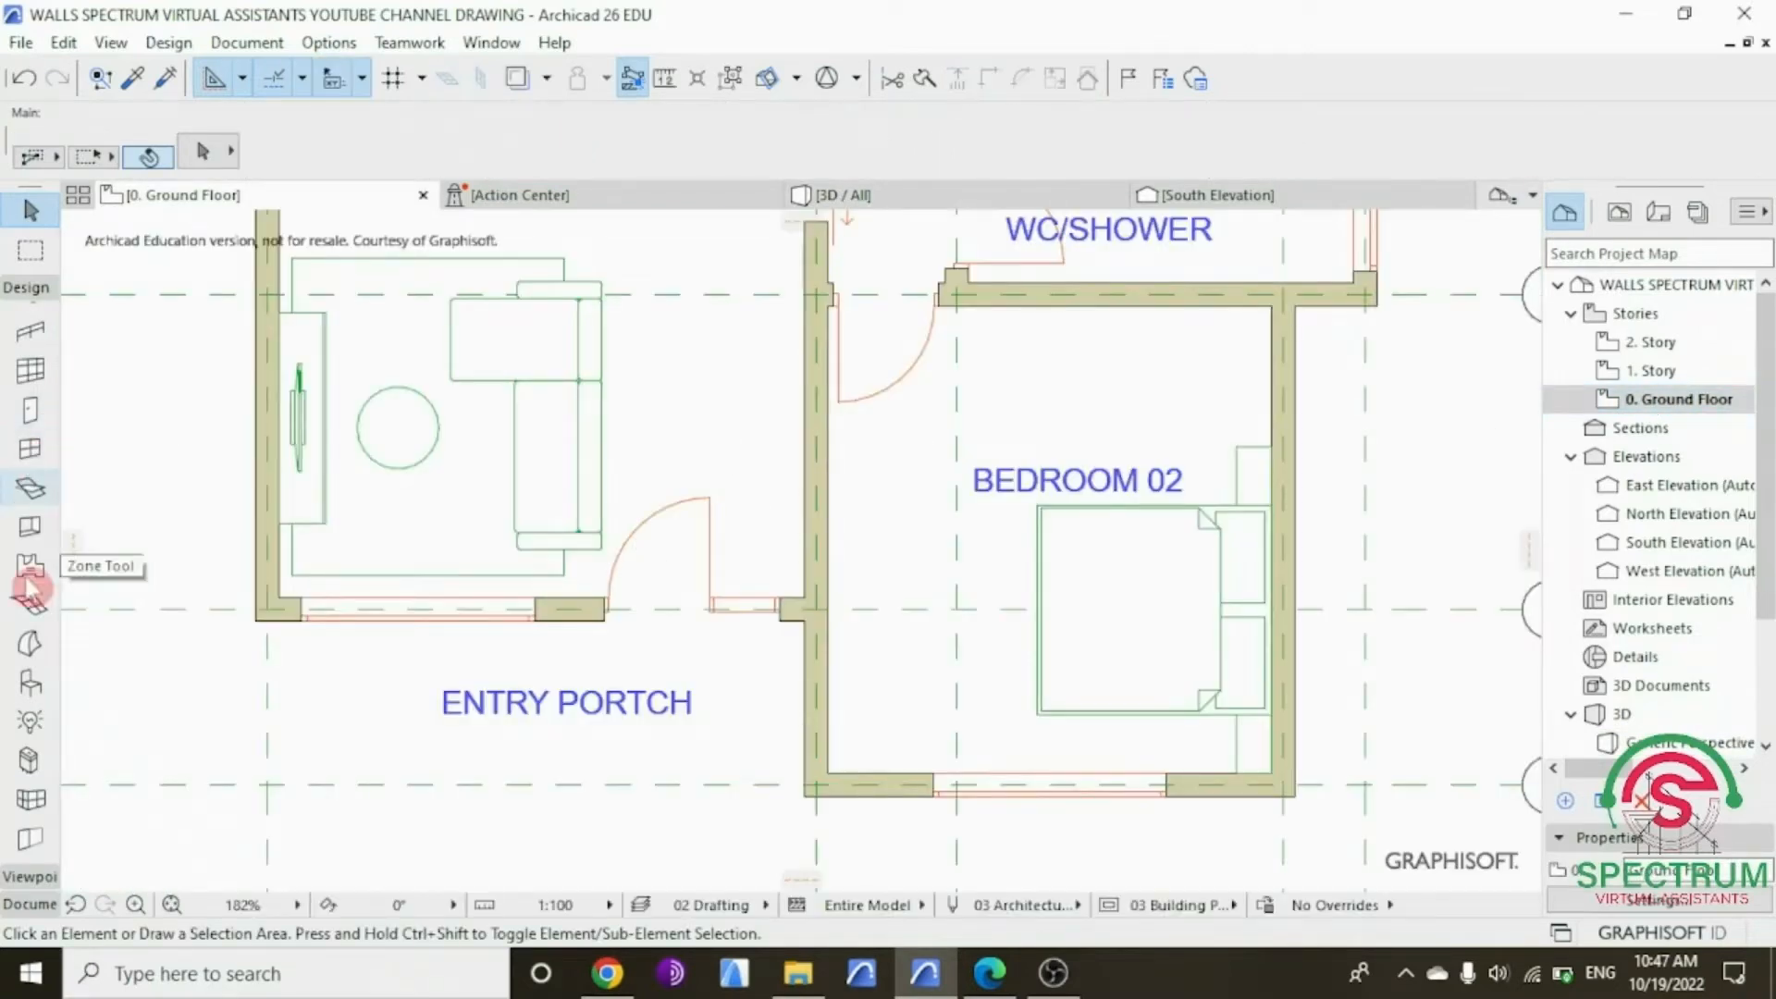
# Step: Search the object library for "wardrobe" and set Wardrobe Variable 26 as the default object
pyautogui.click(30, 682)
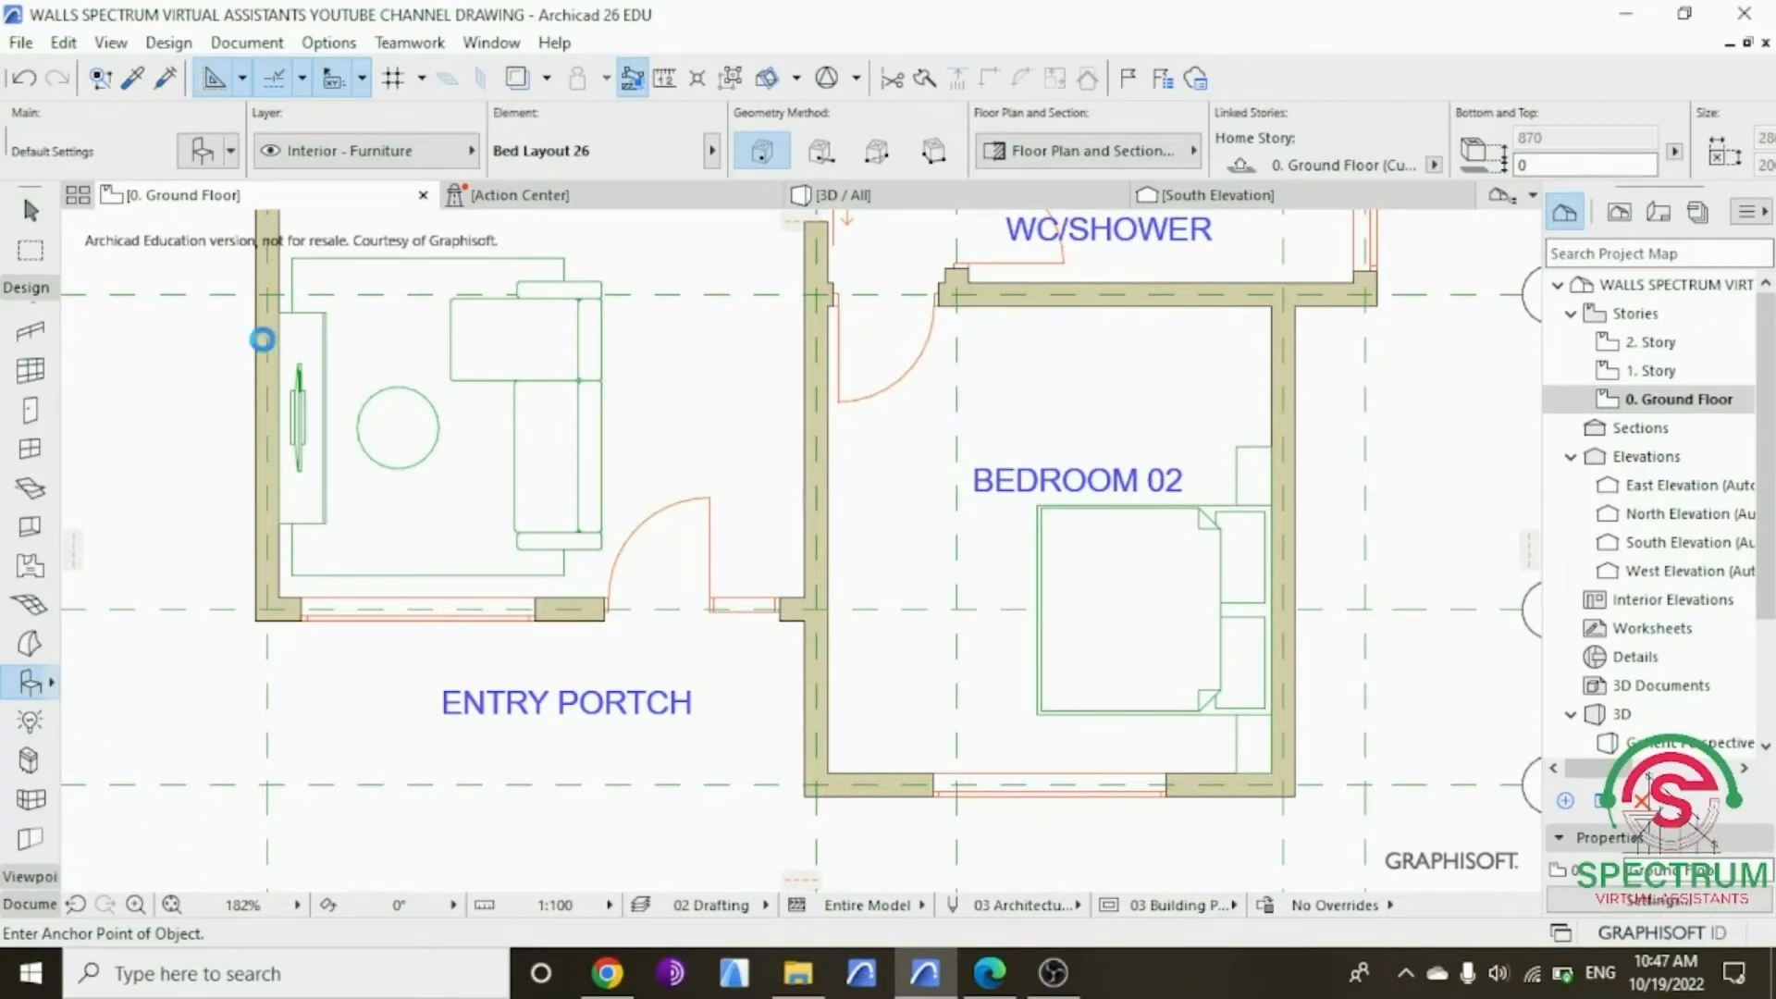
pyautogui.hotkey('ctrl', 't')
pyautogui.moveTo(507, 135); pyautogui.dragTo(431, 133)
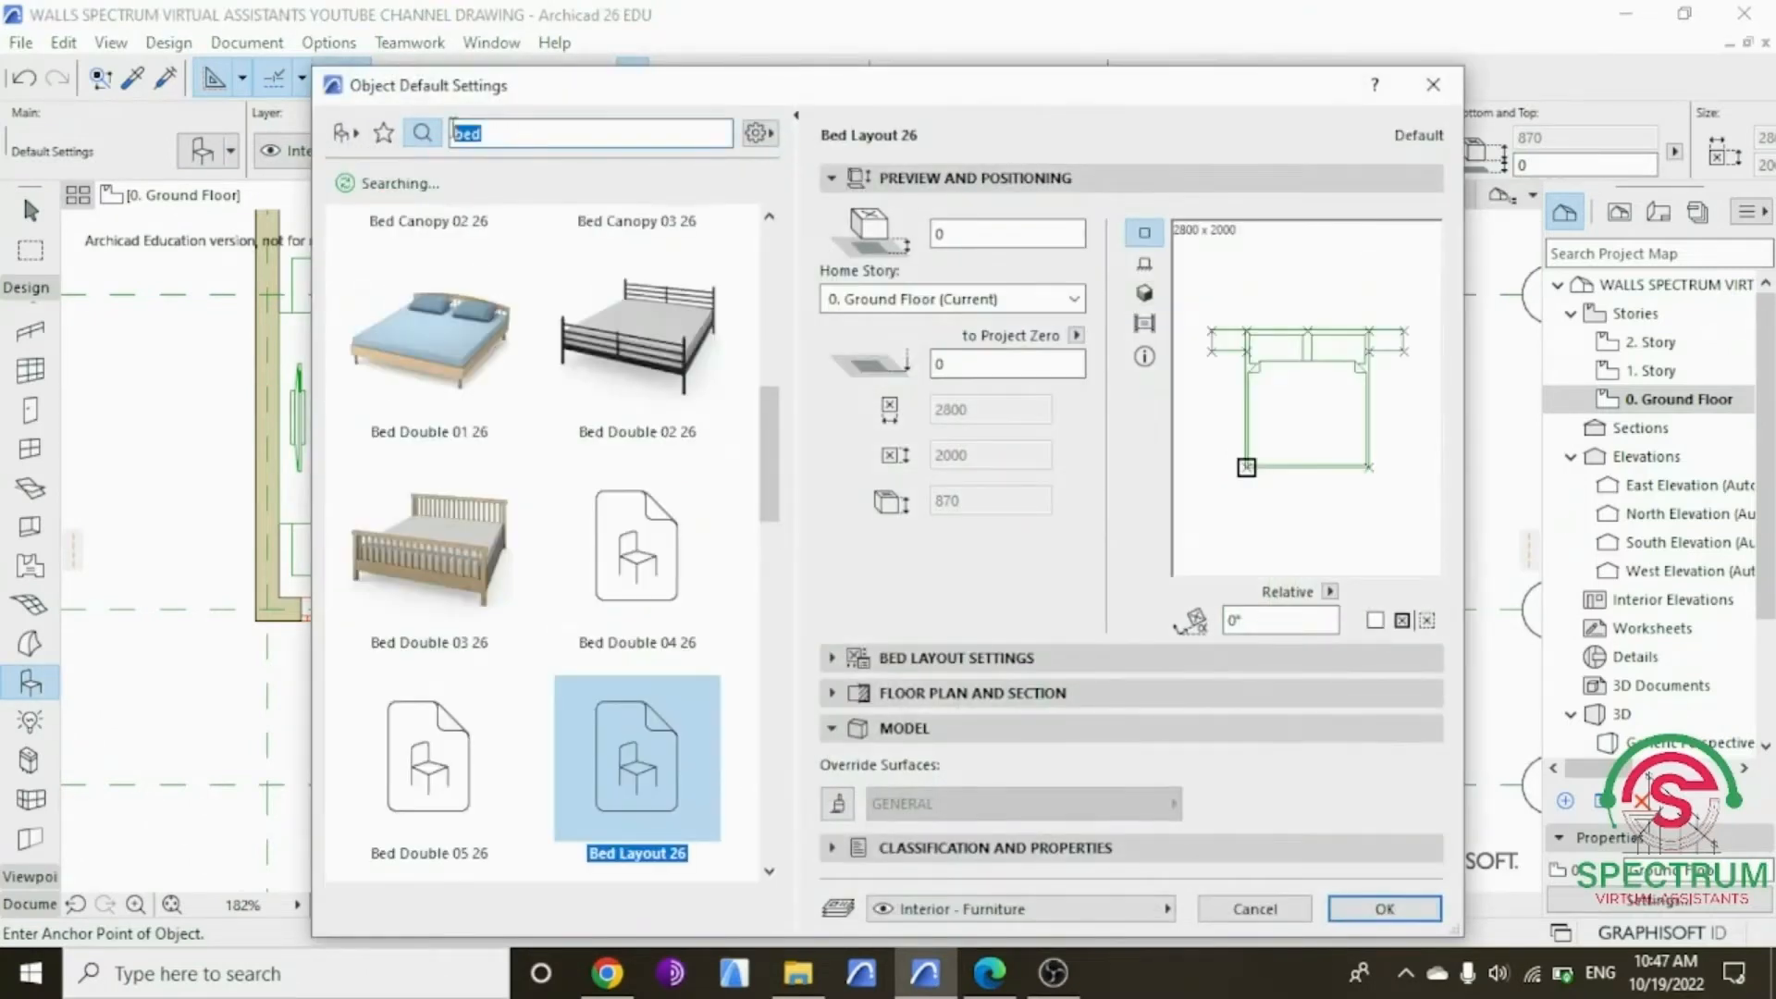
pyautogui.write('wa')
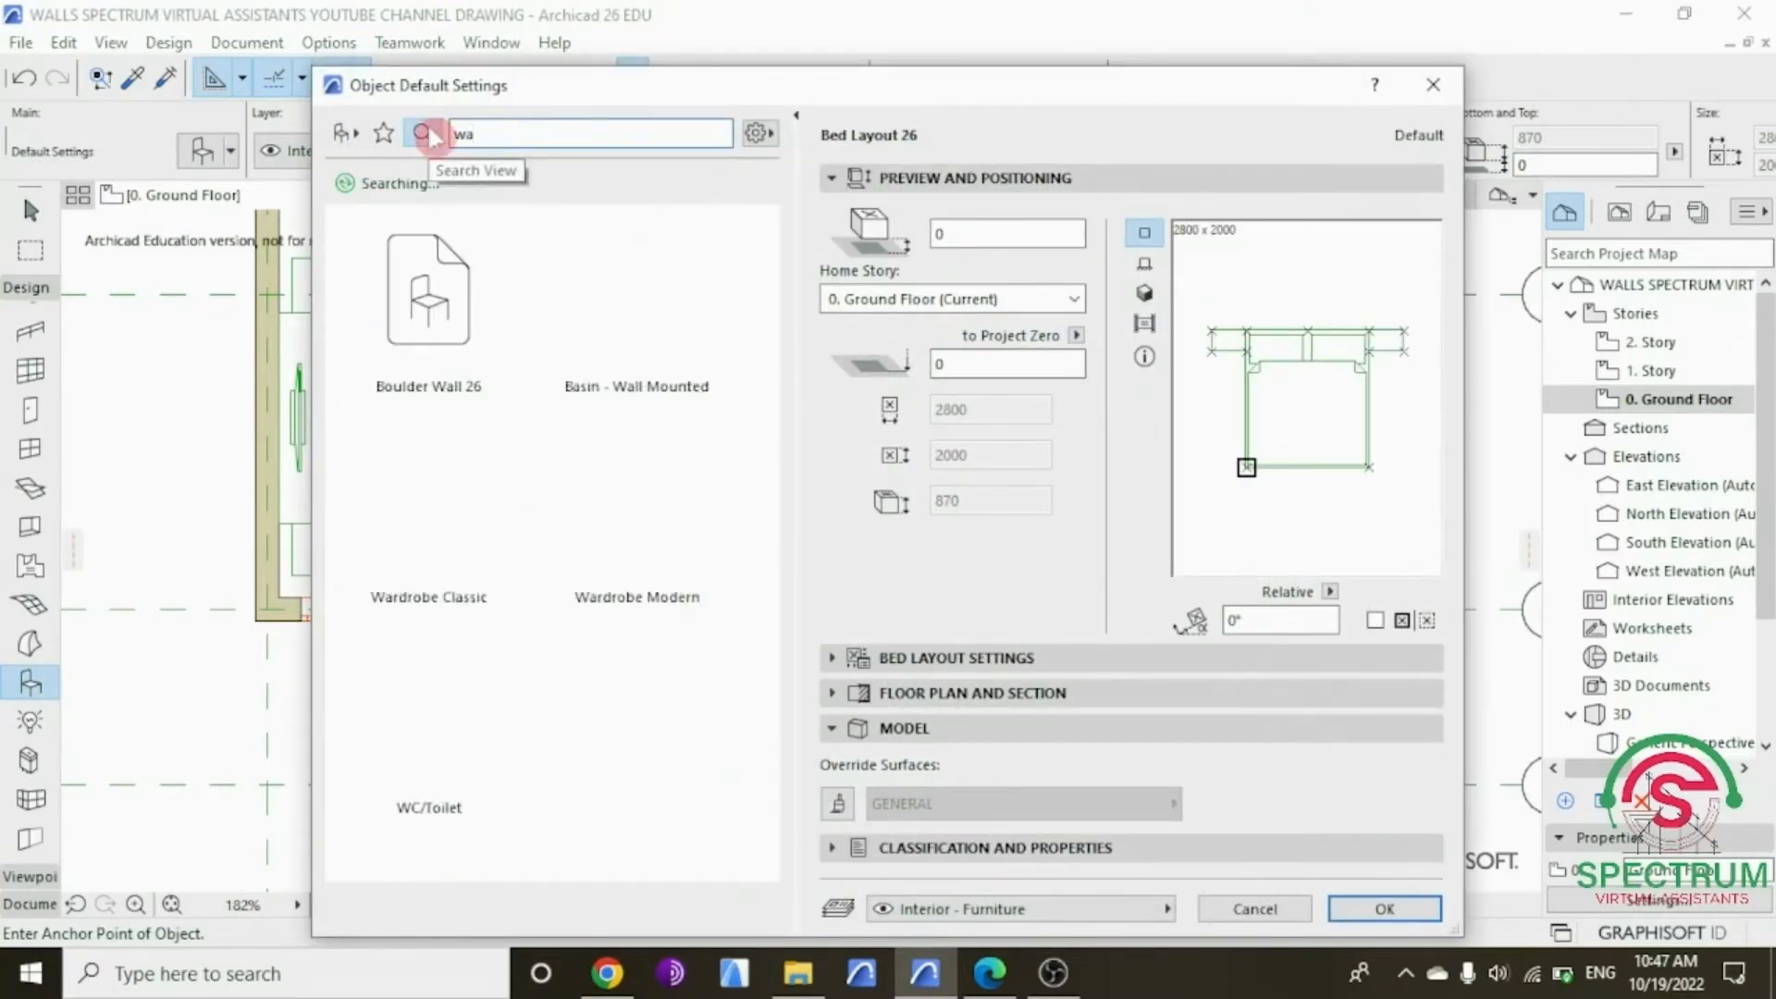
pyautogui.write('rdro')
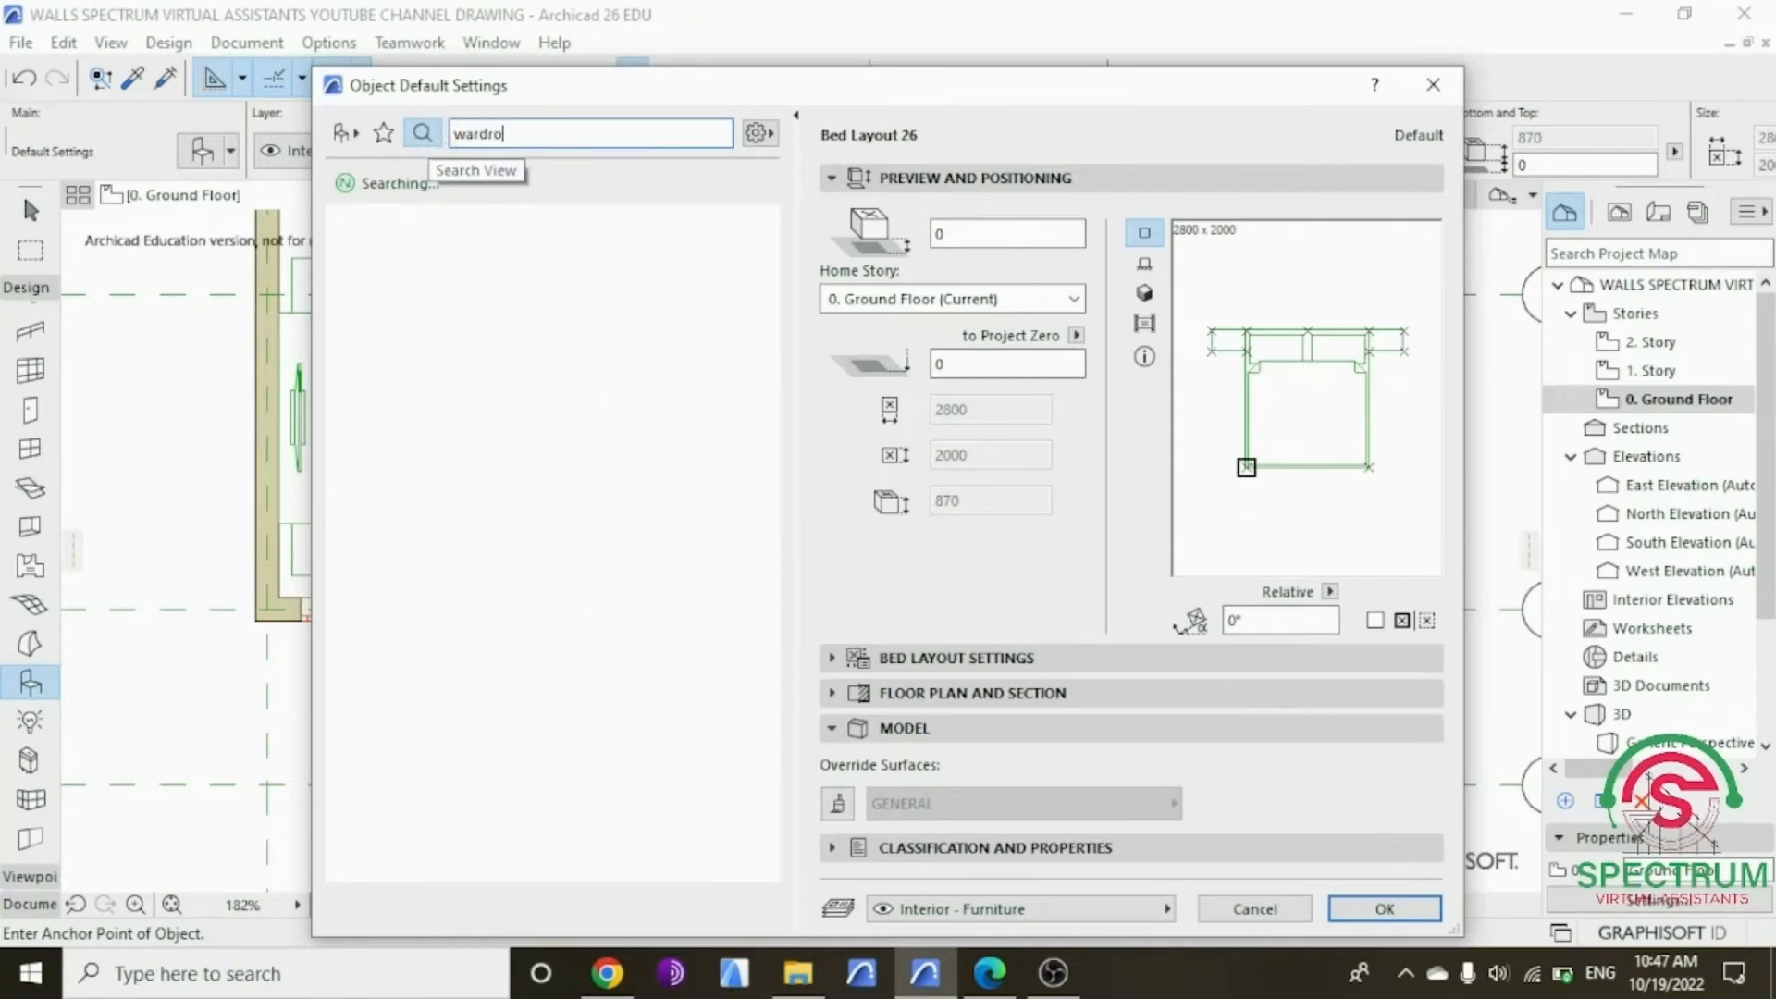
pyautogui.write('be')
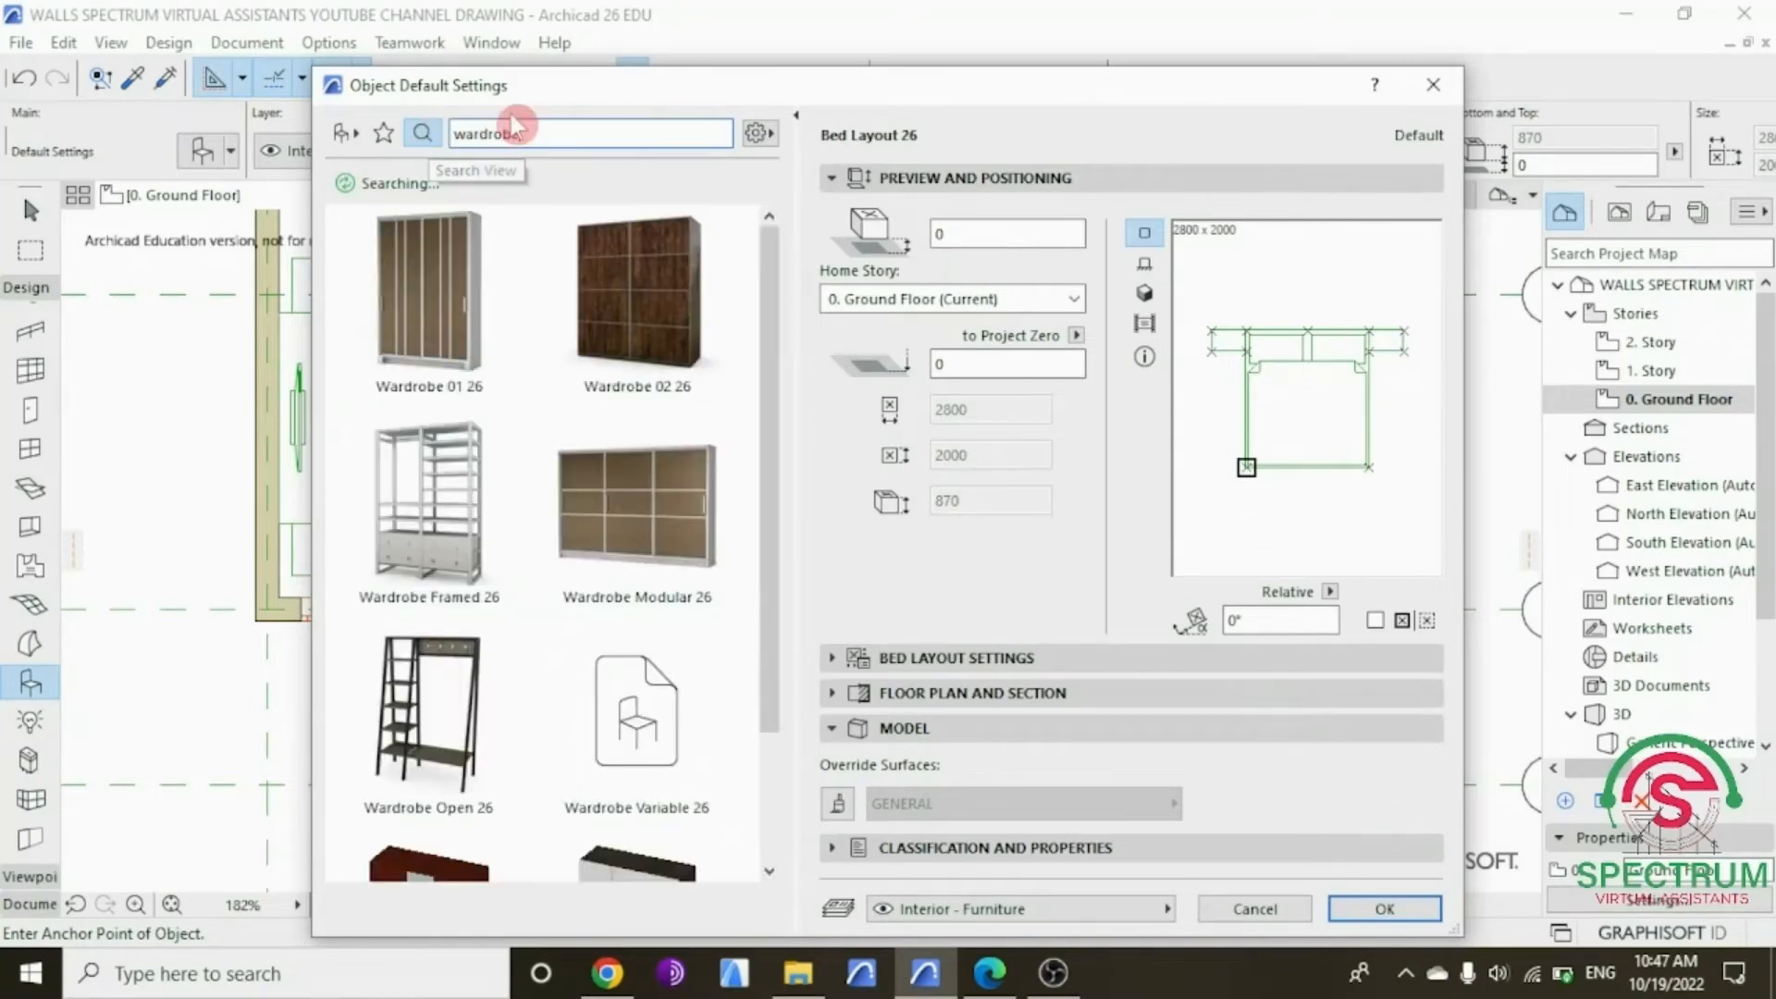
pyautogui.scroll(-1, 566, 329)
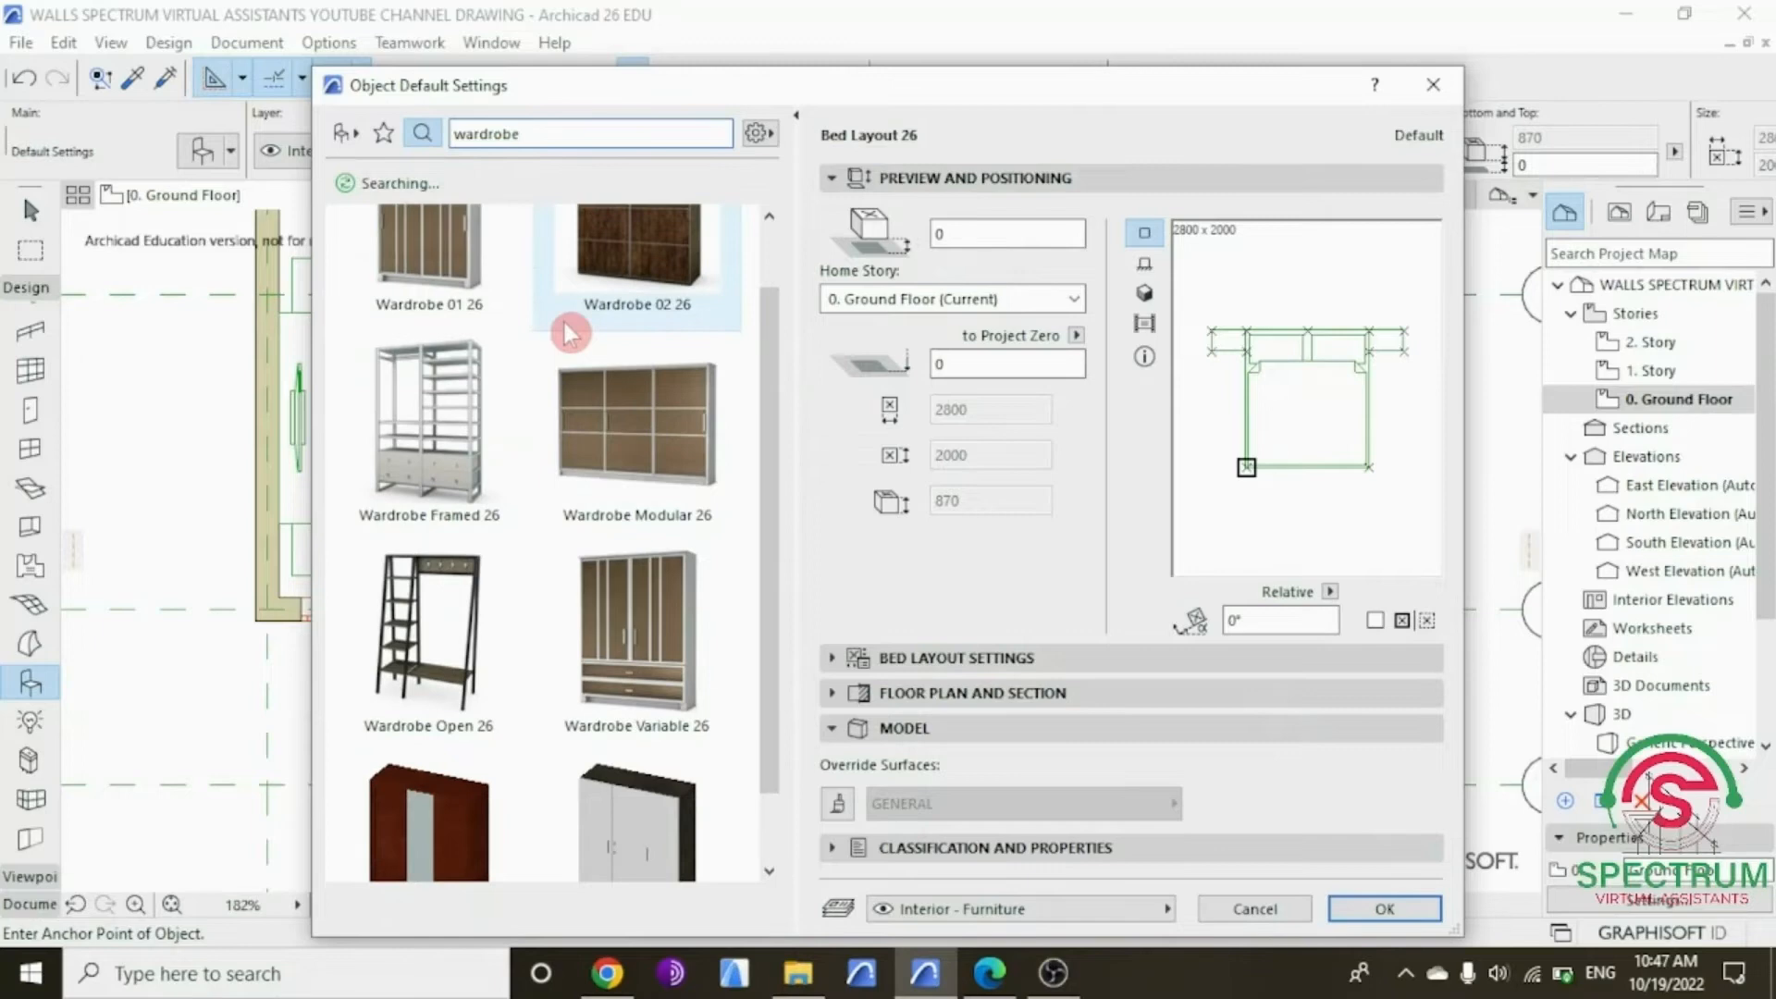
pyautogui.click(646, 596)
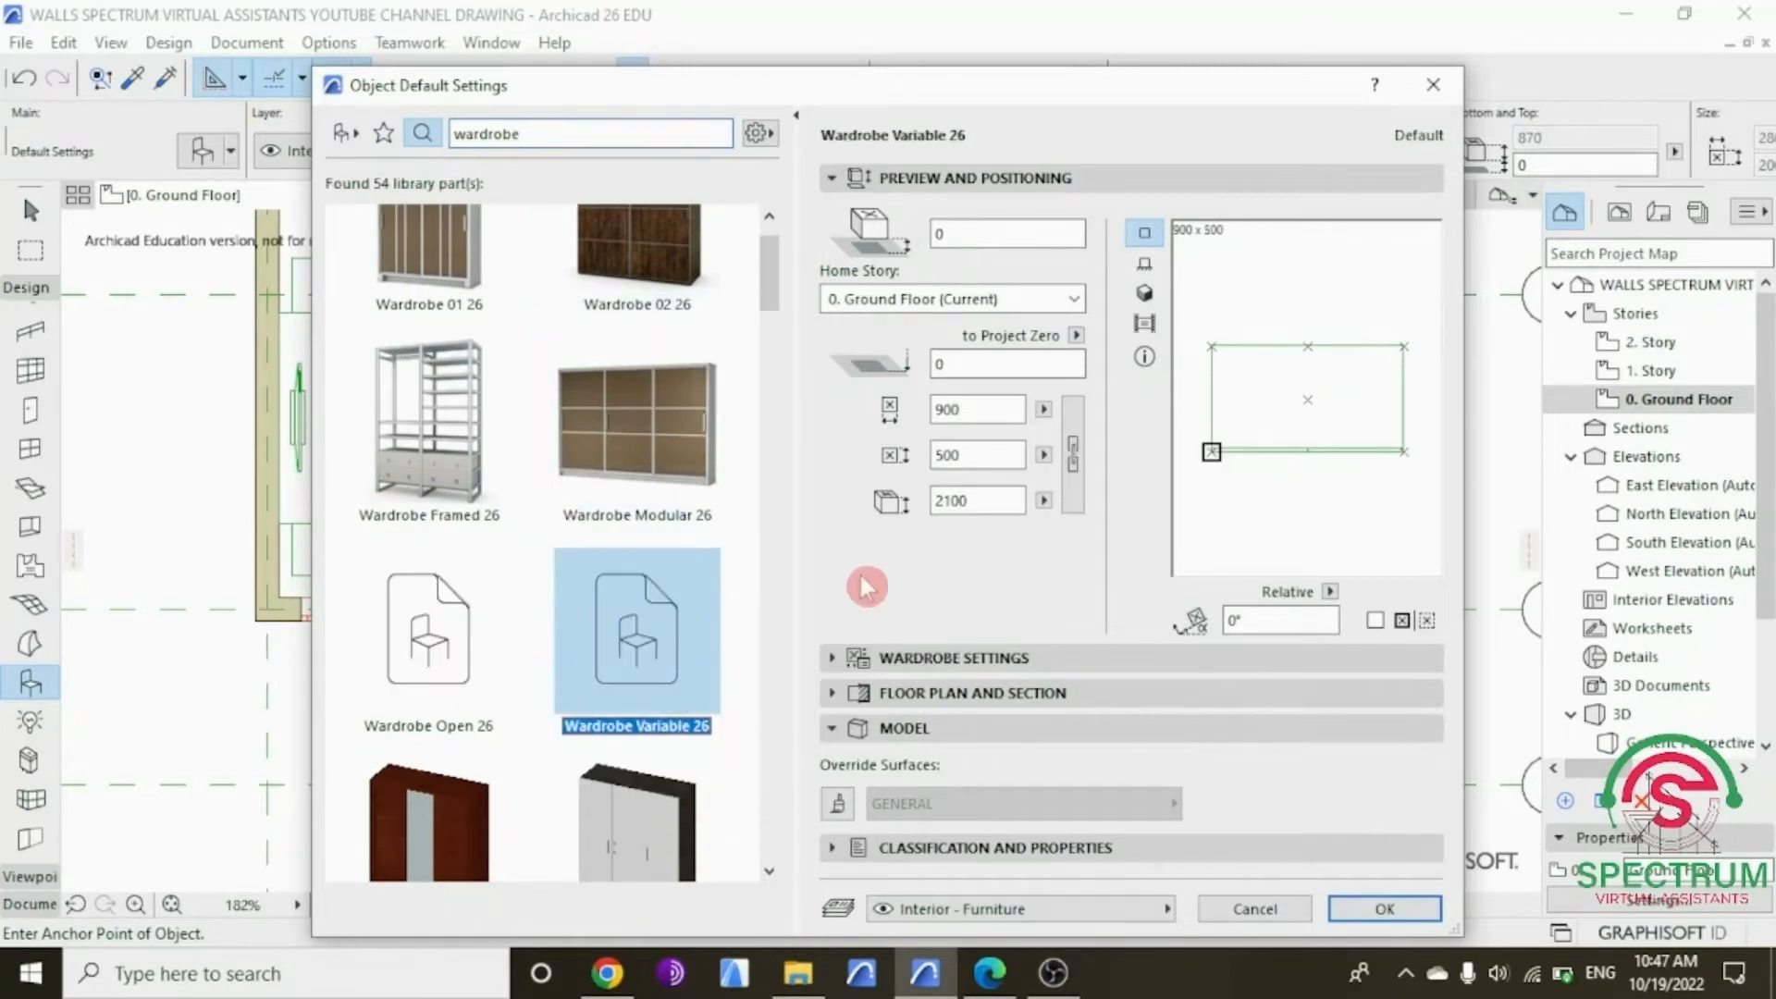
pyautogui.click(1374, 904)
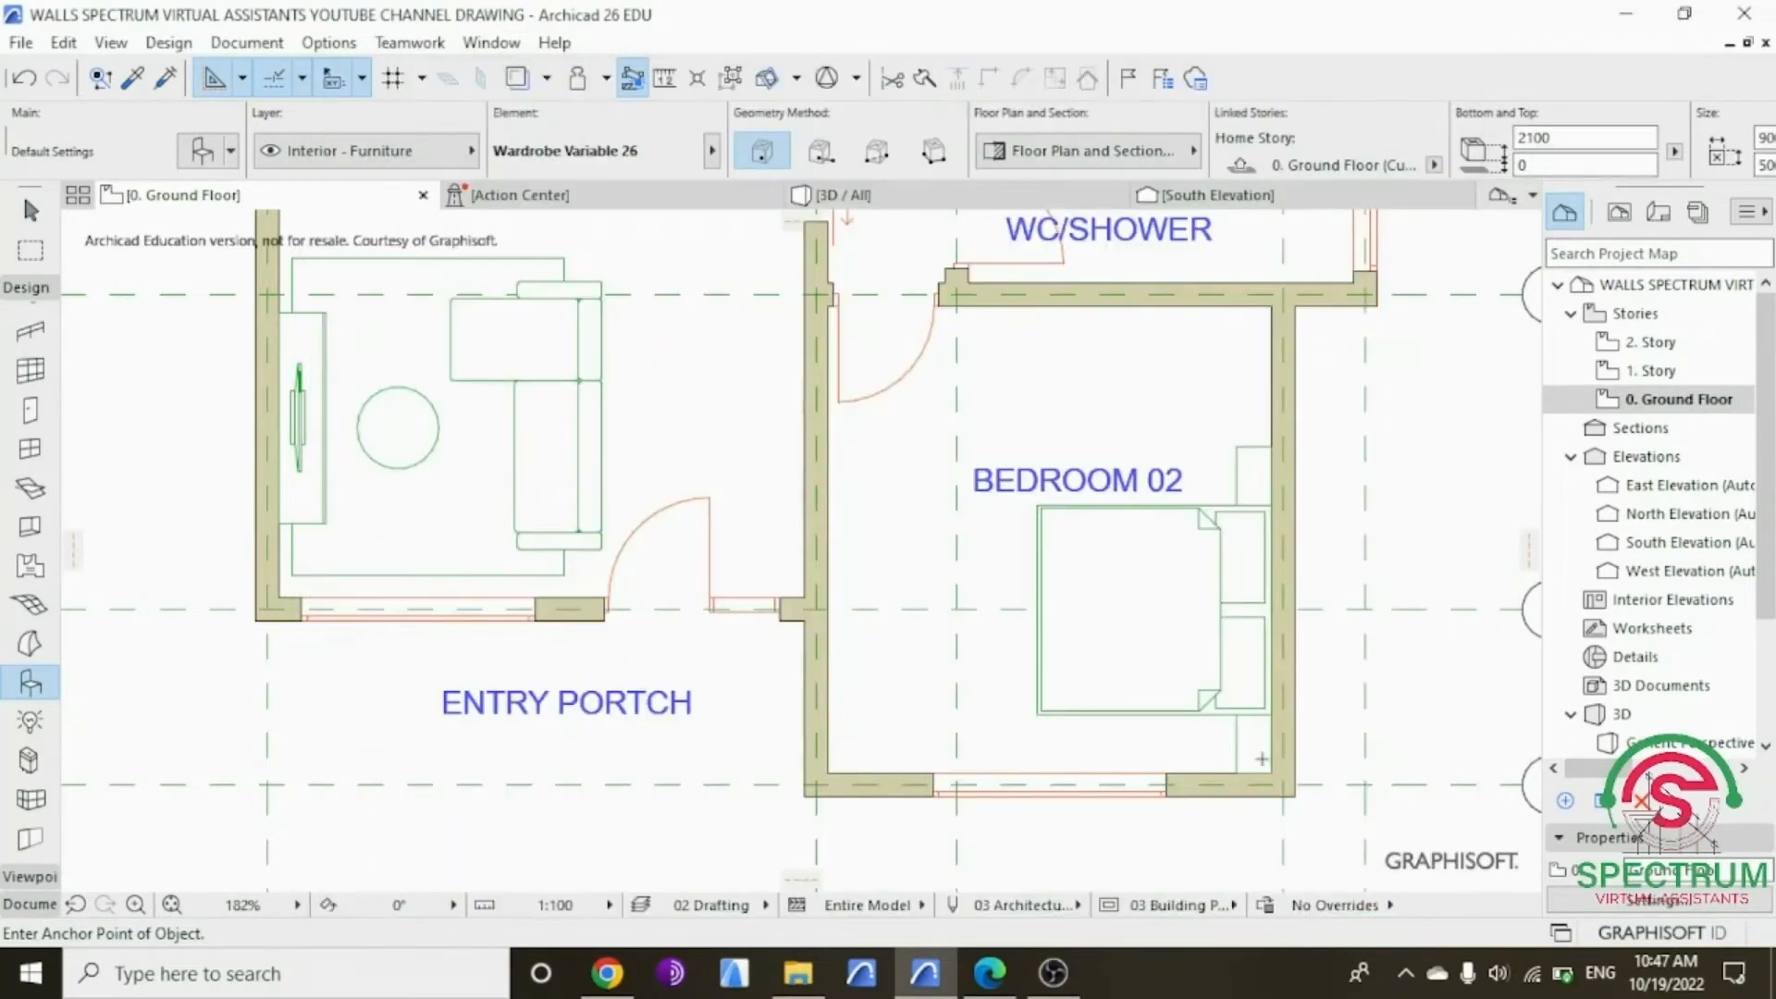
# Step: Place the wardrobe in the inner northeast corner of Bedroom 02 and stretch it west along the north wall to beside the door
pyautogui.scroll(-2, 1202, 268)
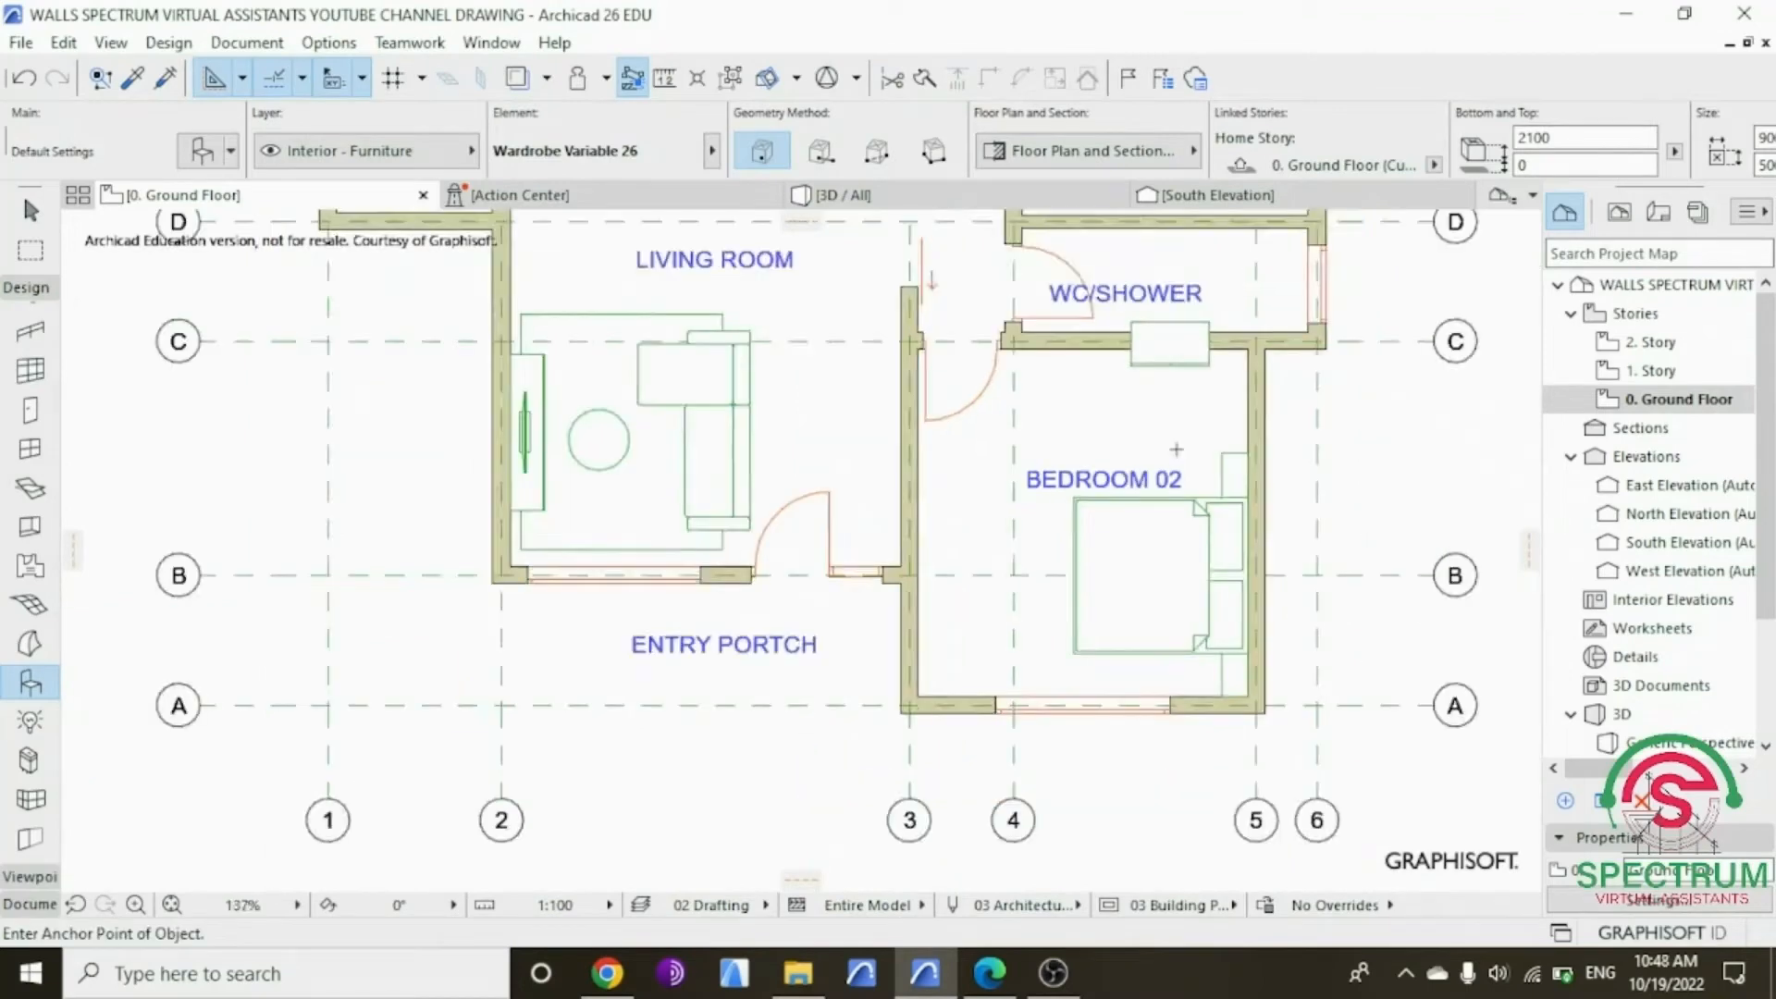
pyautogui.scroll(2, 1199, 348)
pyautogui.scroll(3, 1200, 348)
pyautogui.click(1210, 365)
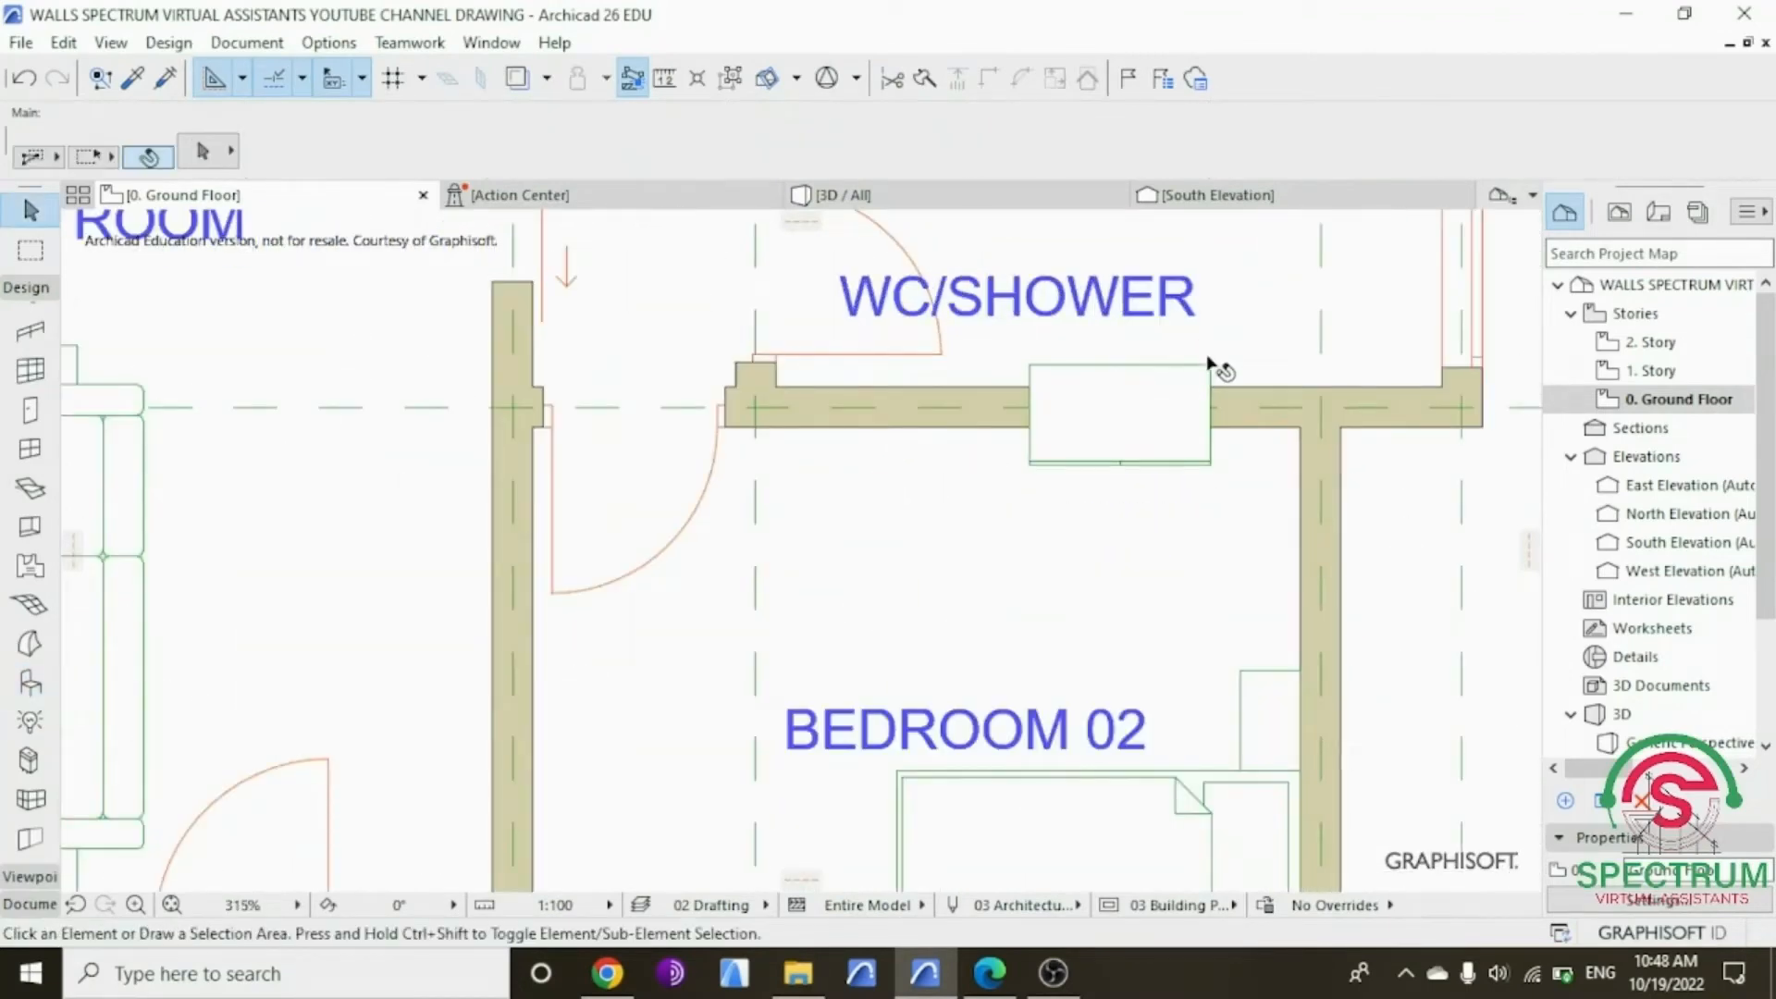
pyautogui.moveTo(1208, 367); pyautogui.dragTo(1301, 427)
pyautogui.click(1118, 428)
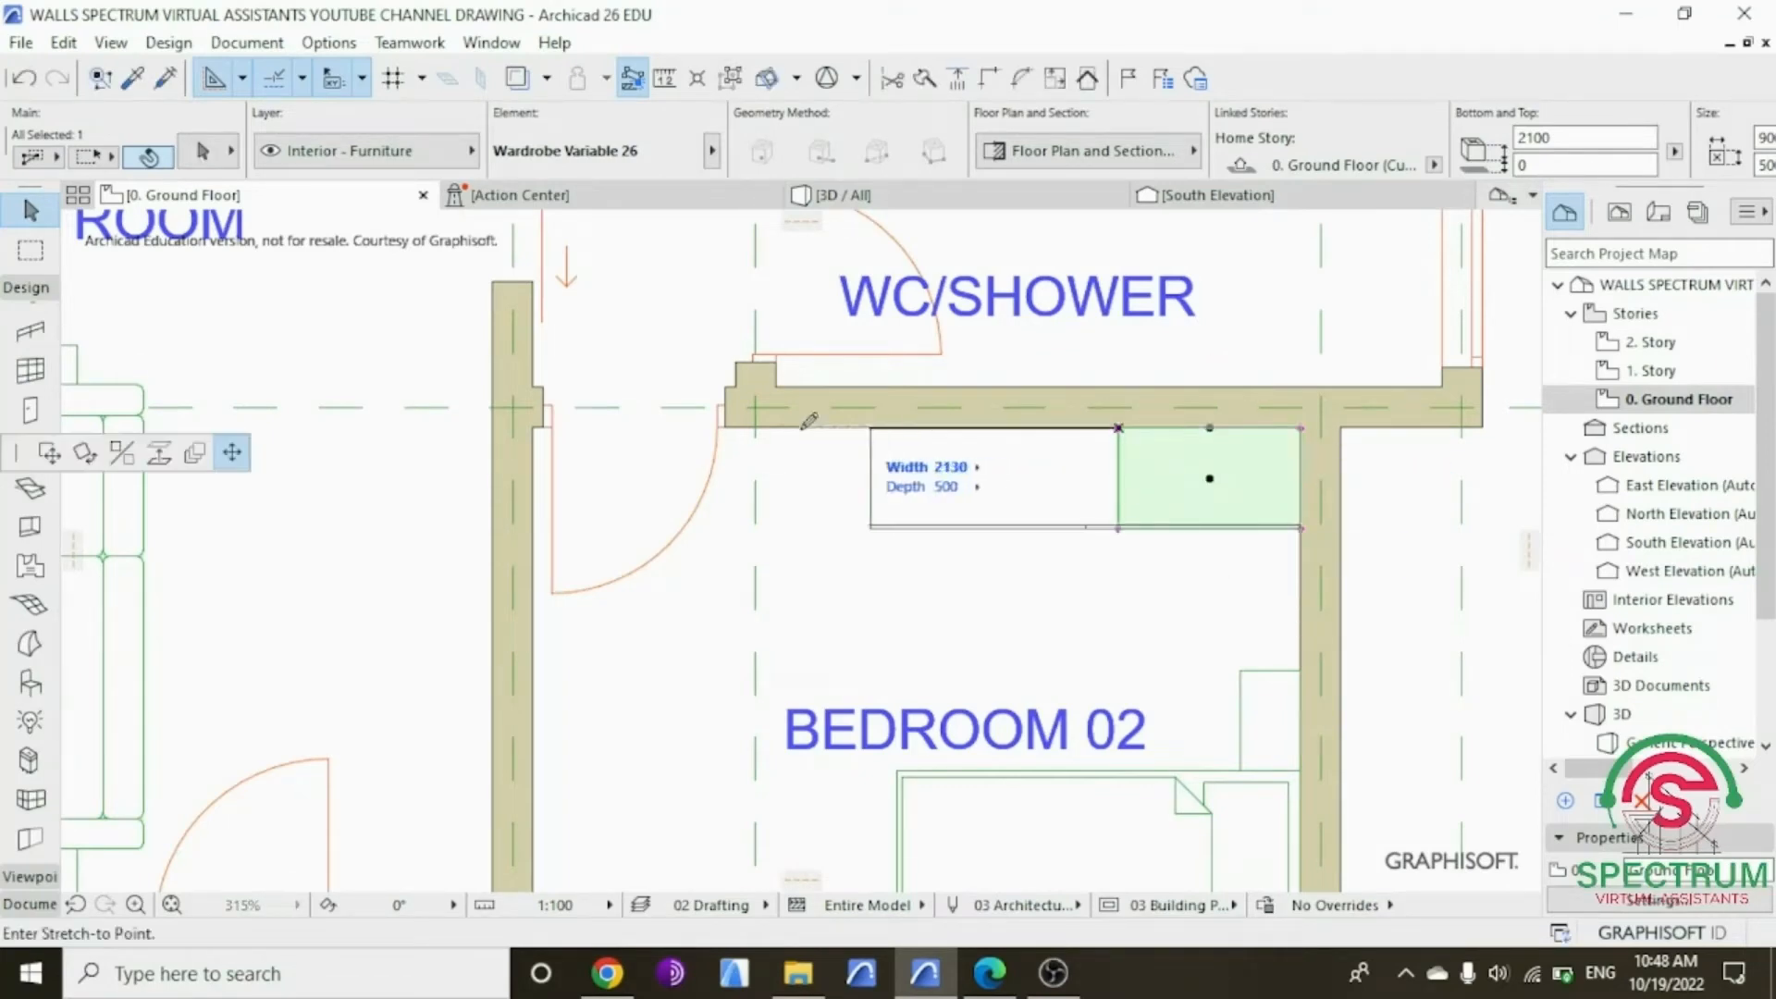
pyautogui.click(782, 384)
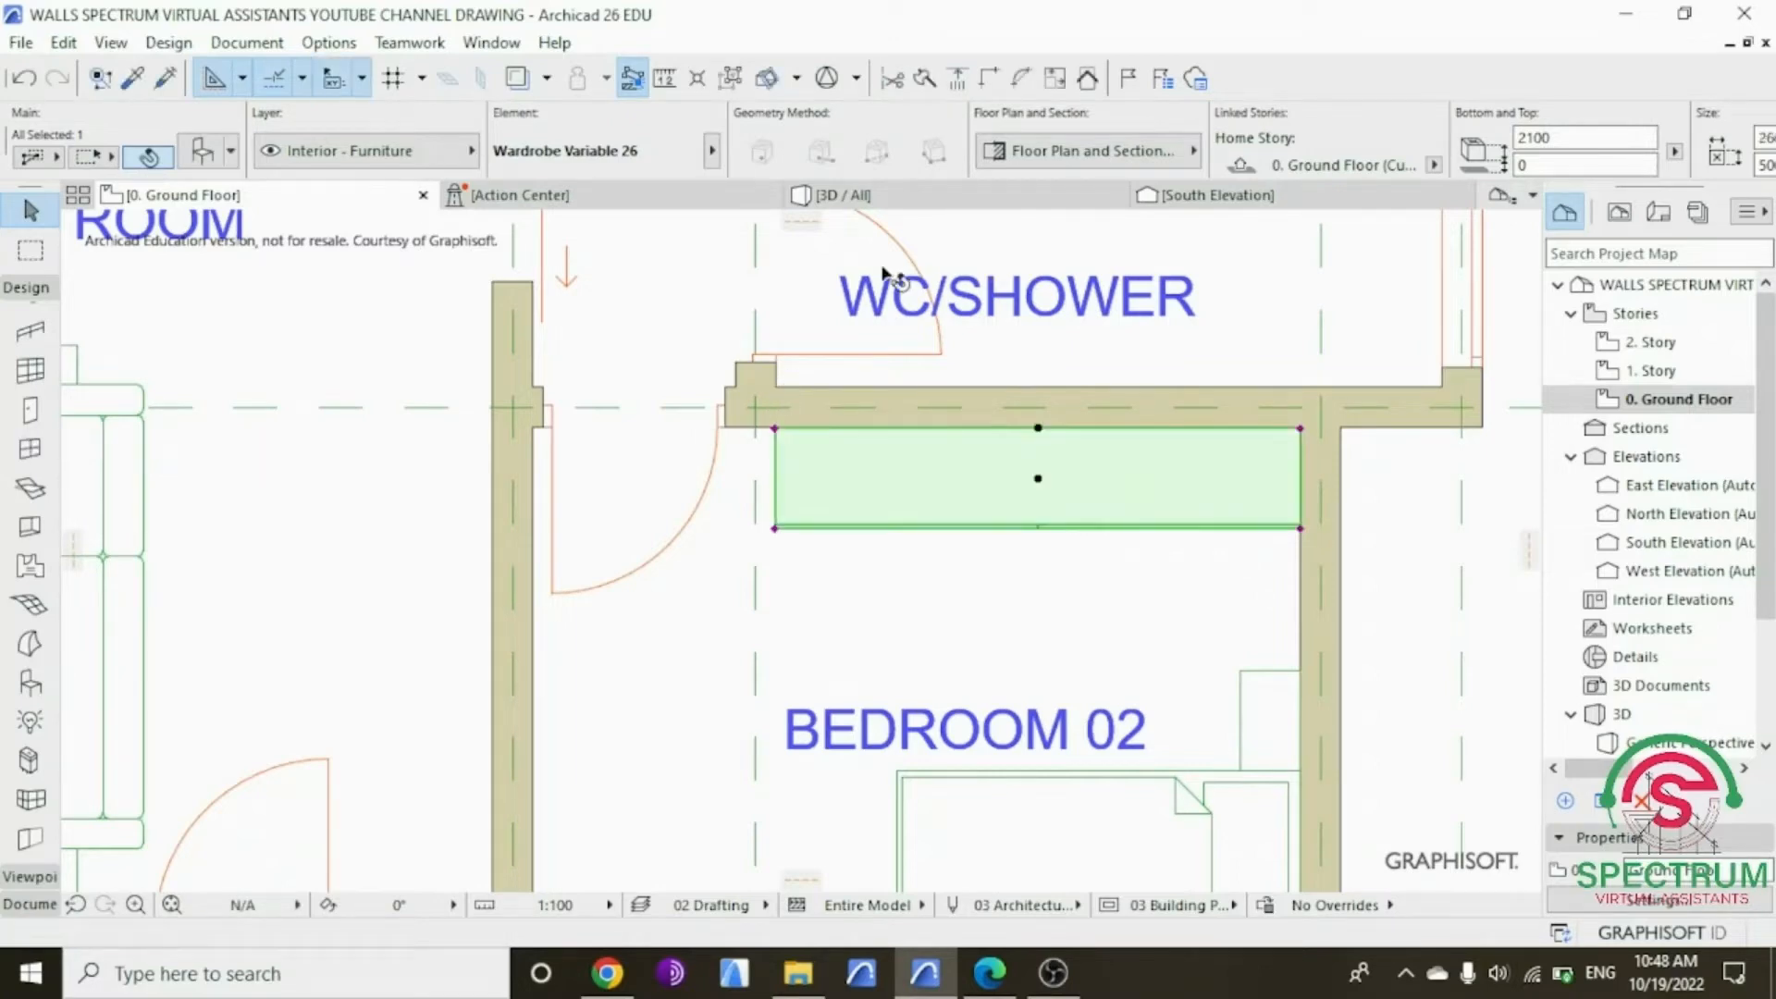
# Step: Examine the wardrobe and the whole house in the 3D view, then return to the full ground floor plan
pyautogui.click(890, 196)
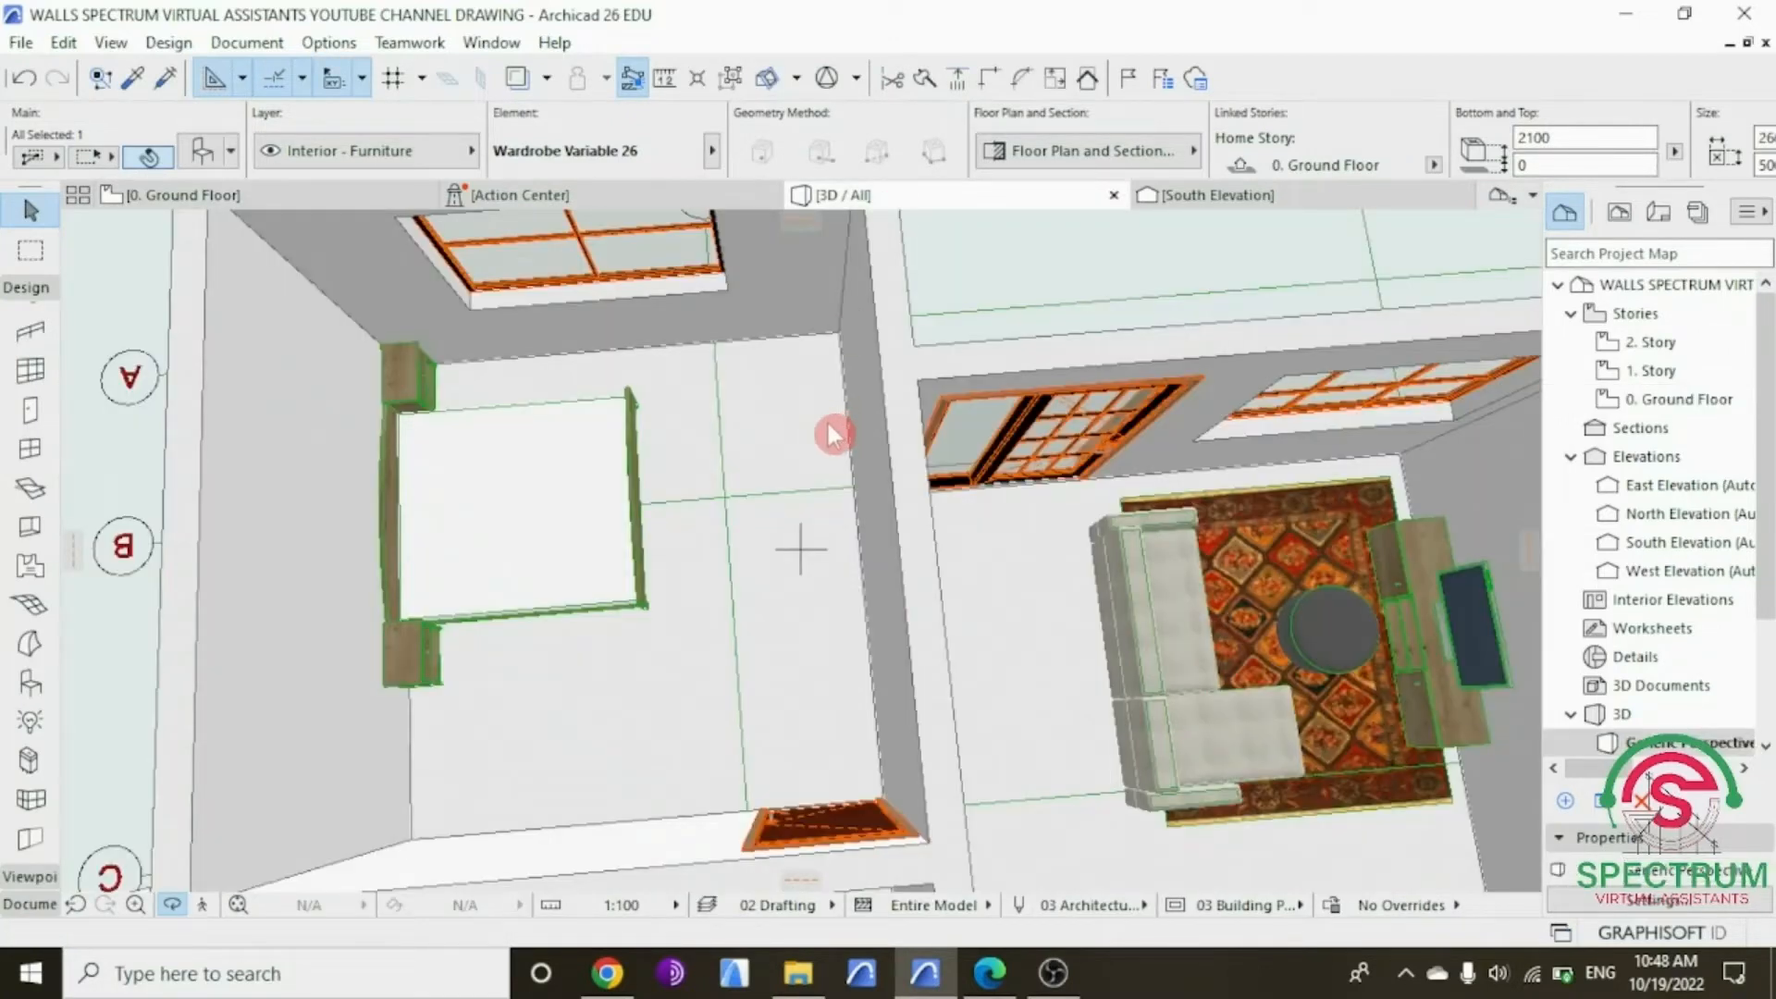
pyautogui.moveTo(795, 529); pyautogui.dragTo(1416, 578)
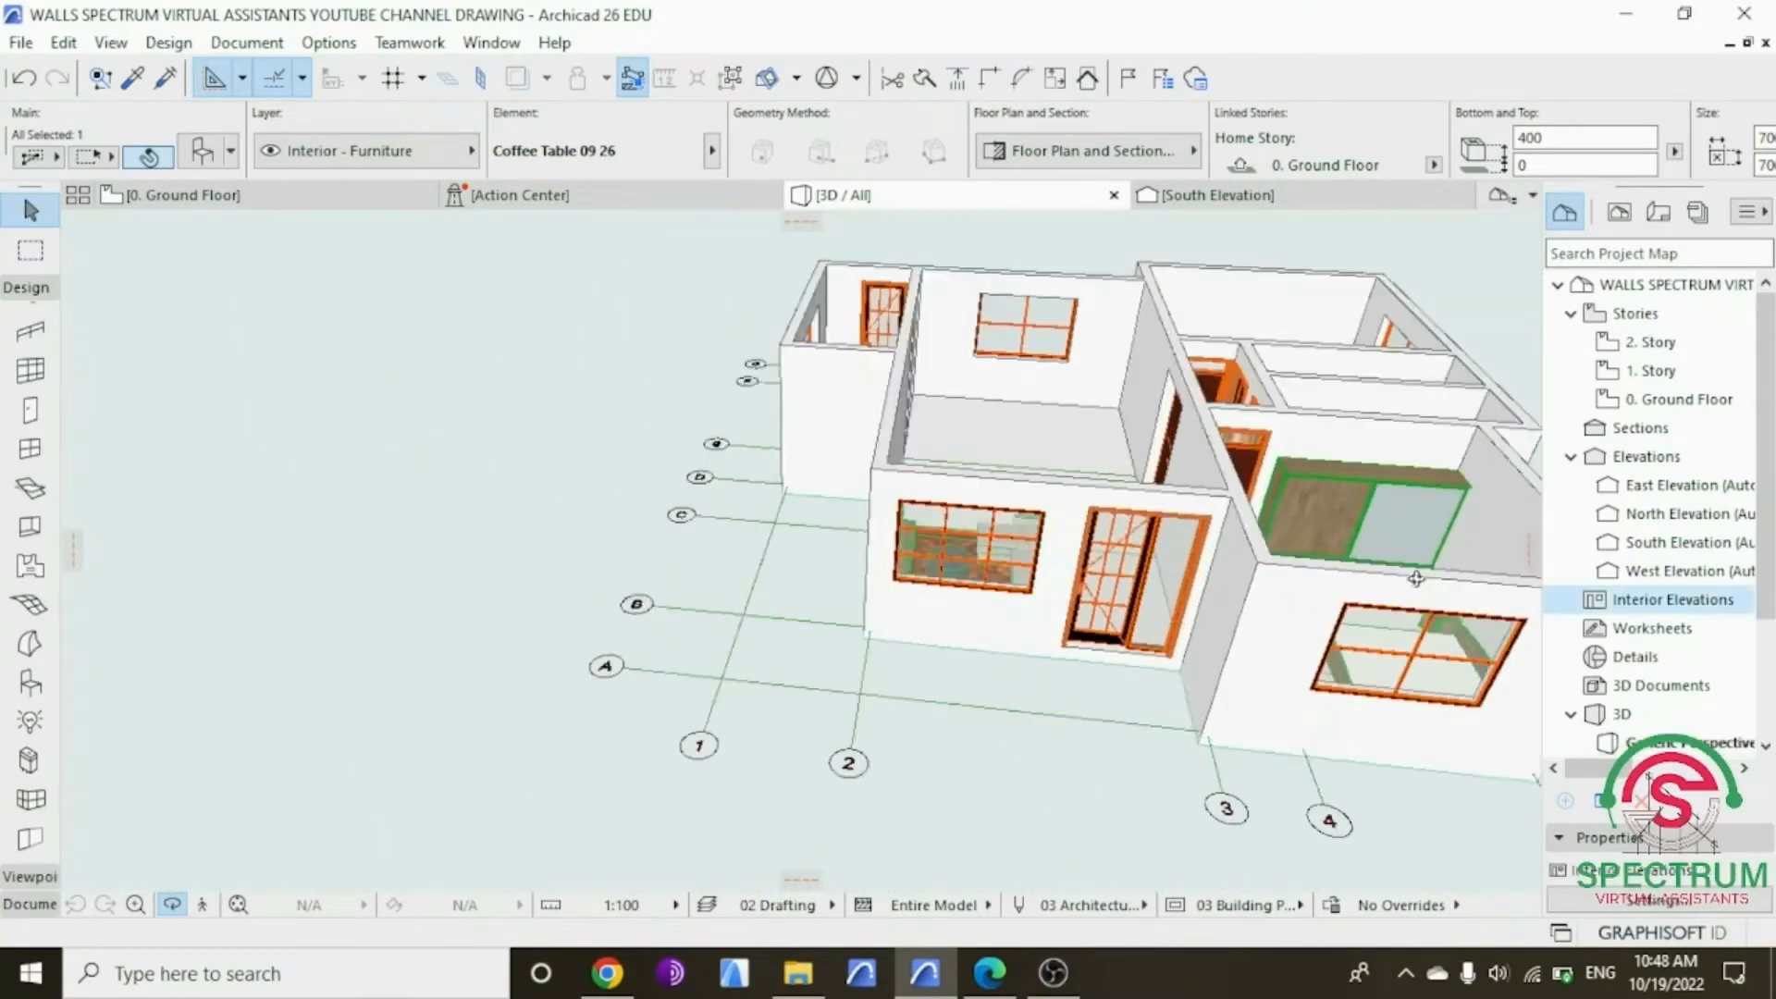
pyautogui.scroll(5, 1416, 578)
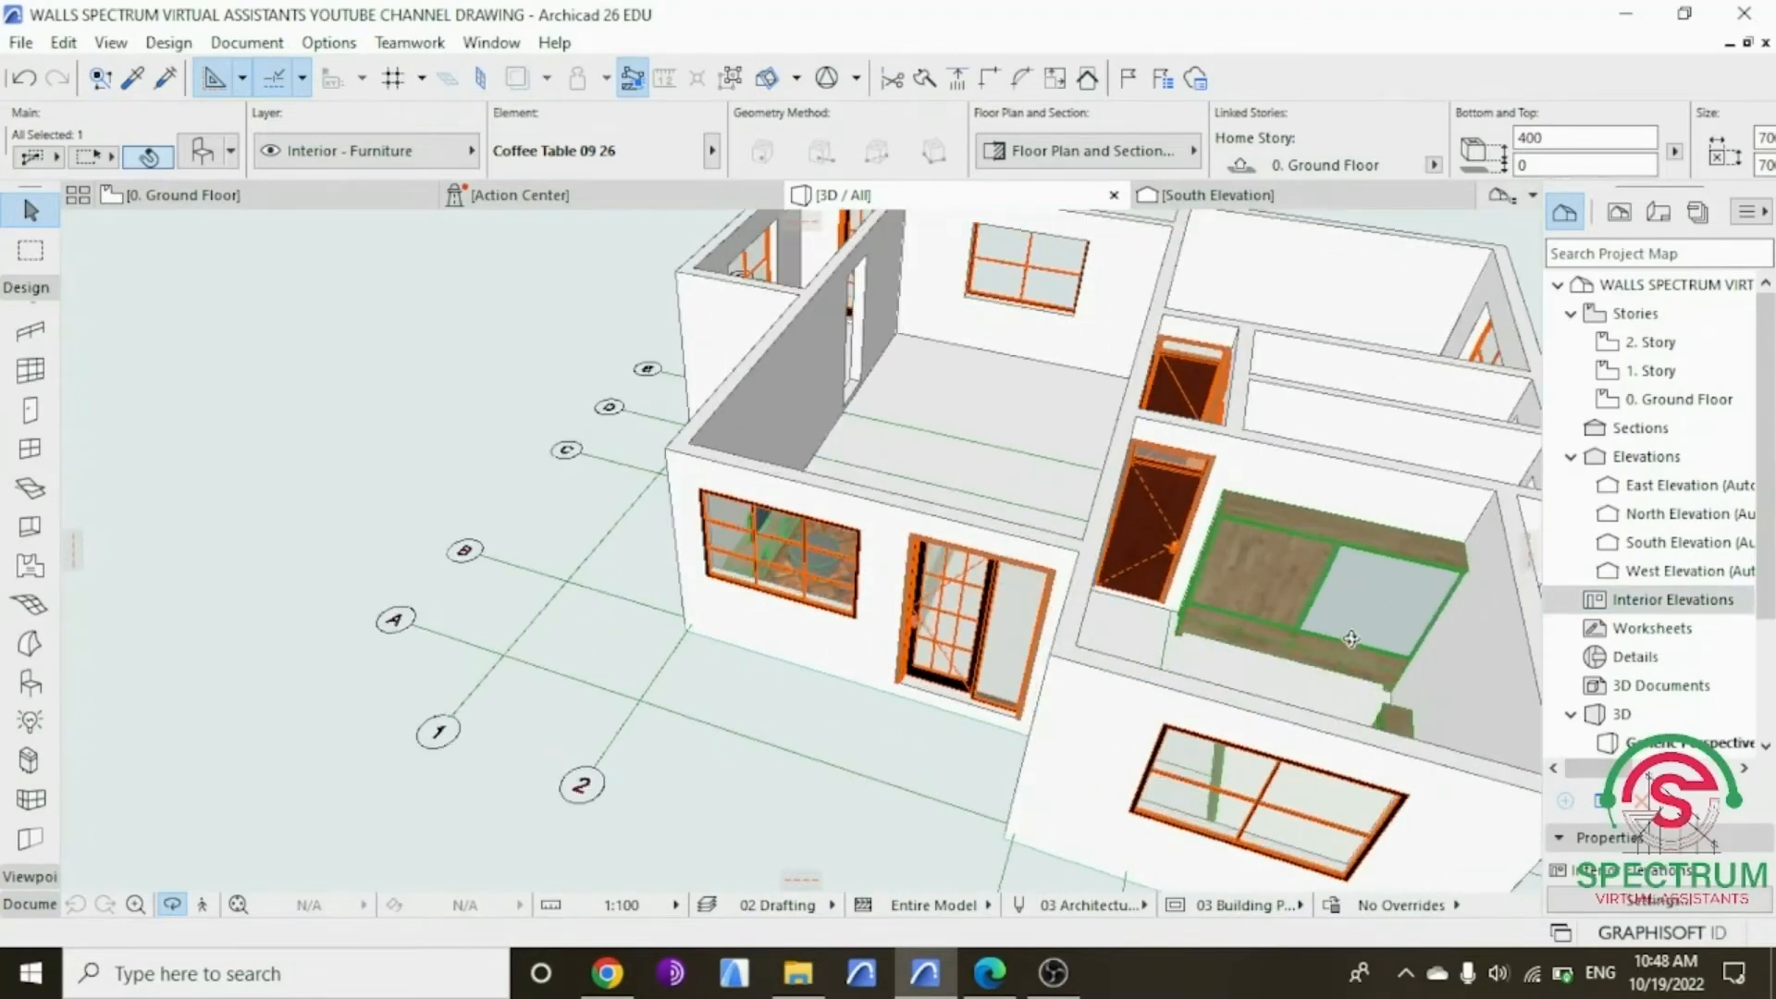
pyautogui.moveTo(1351, 638)
pyautogui.mouseDown()
pyautogui.moveTo(1402, 619)
pyautogui.moveTo(1360, 602)
pyautogui.moveTo(1341, 620)
pyautogui.mouseUp()
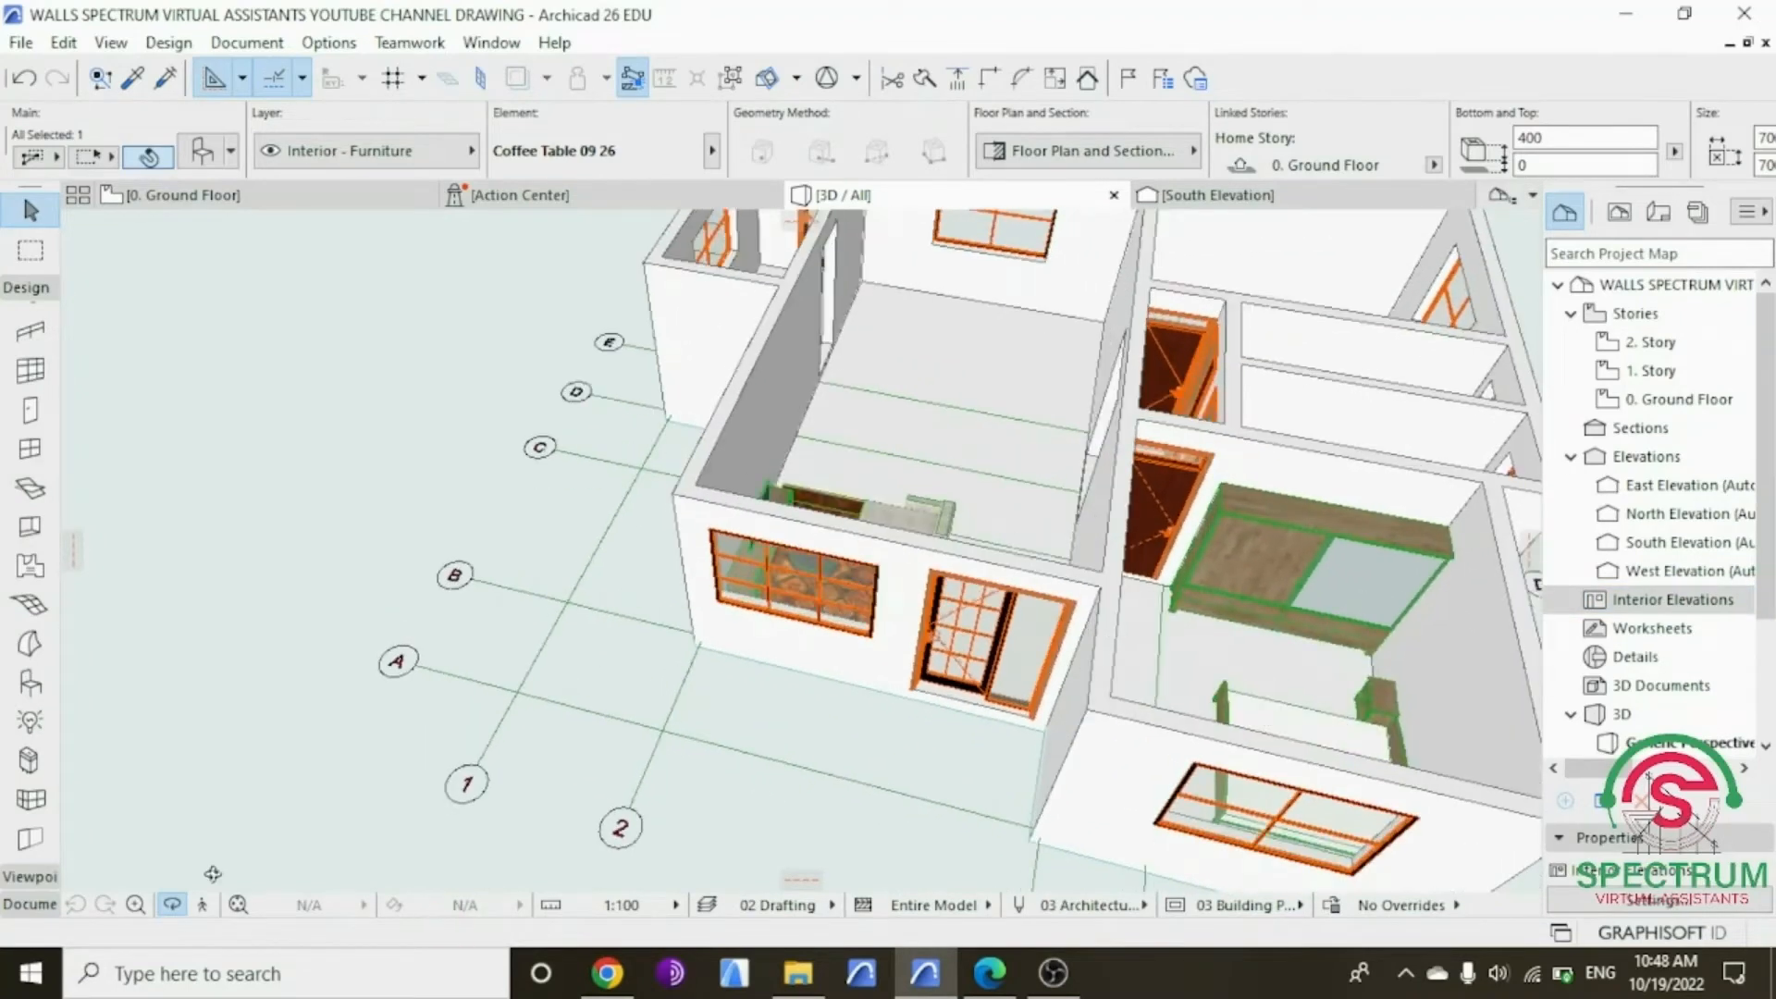
pyautogui.click(238, 903)
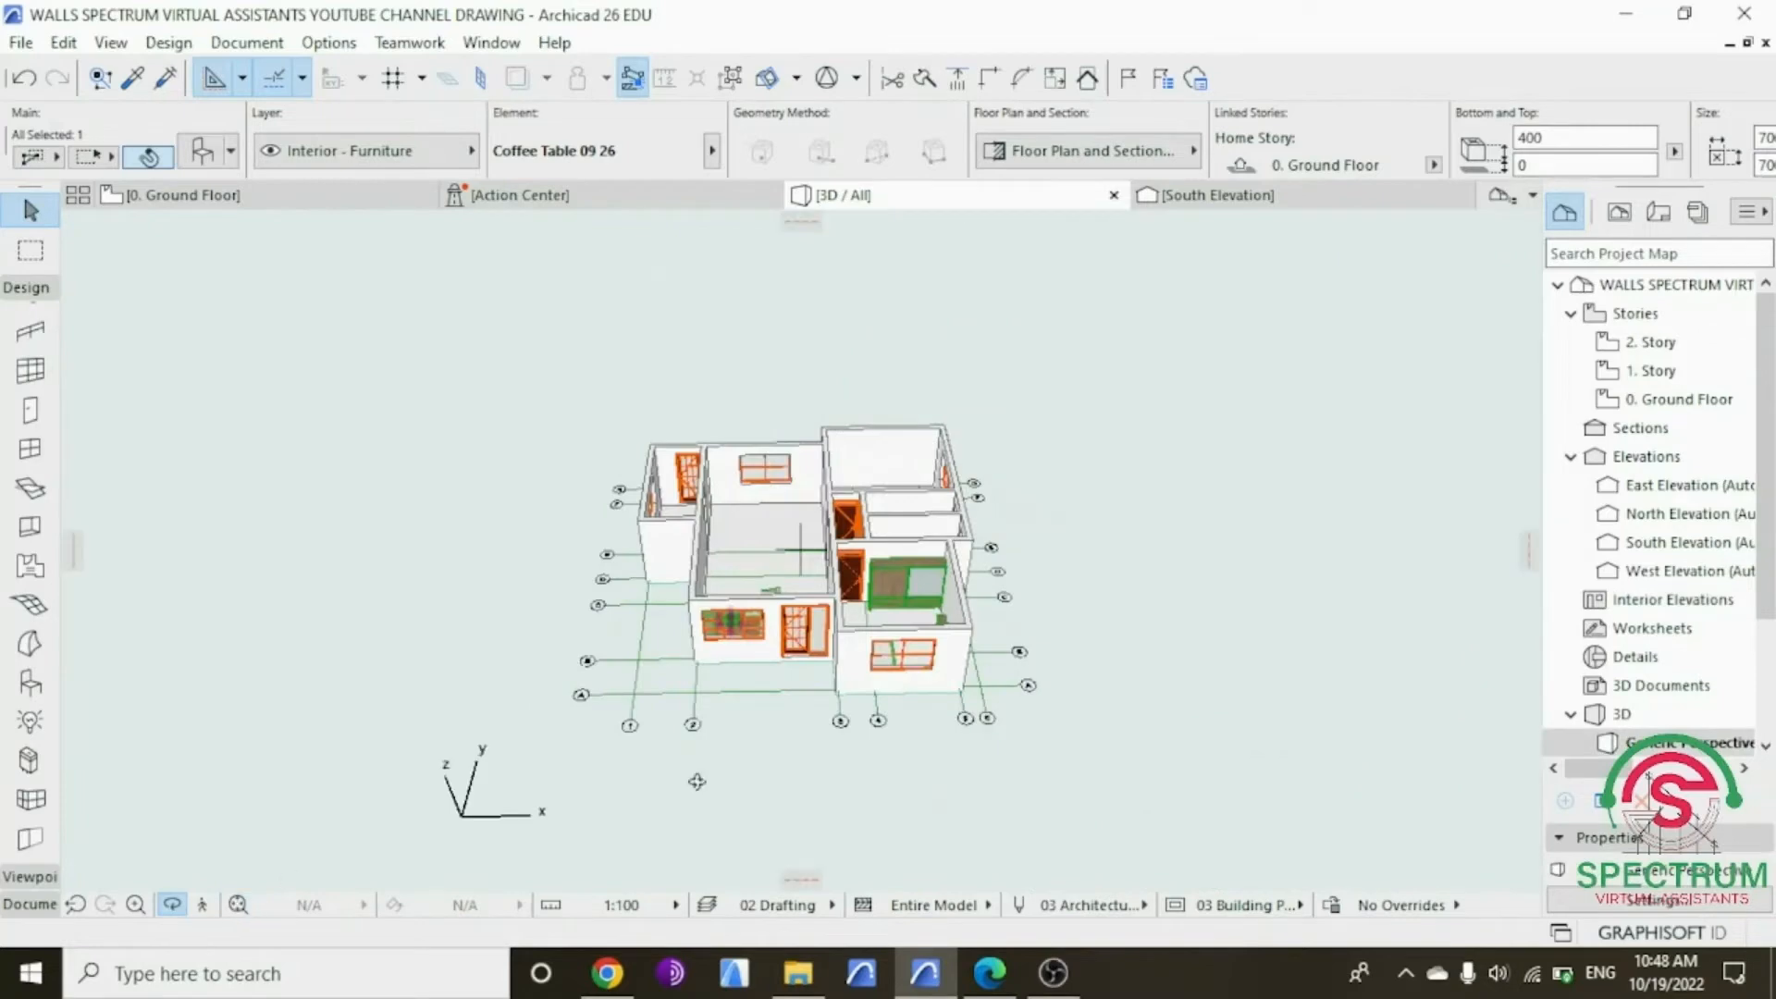
pyautogui.scroll(3, 915, 544)
pyautogui.moveTo(885, 565); pyautogui.dragTo(1257, 574)
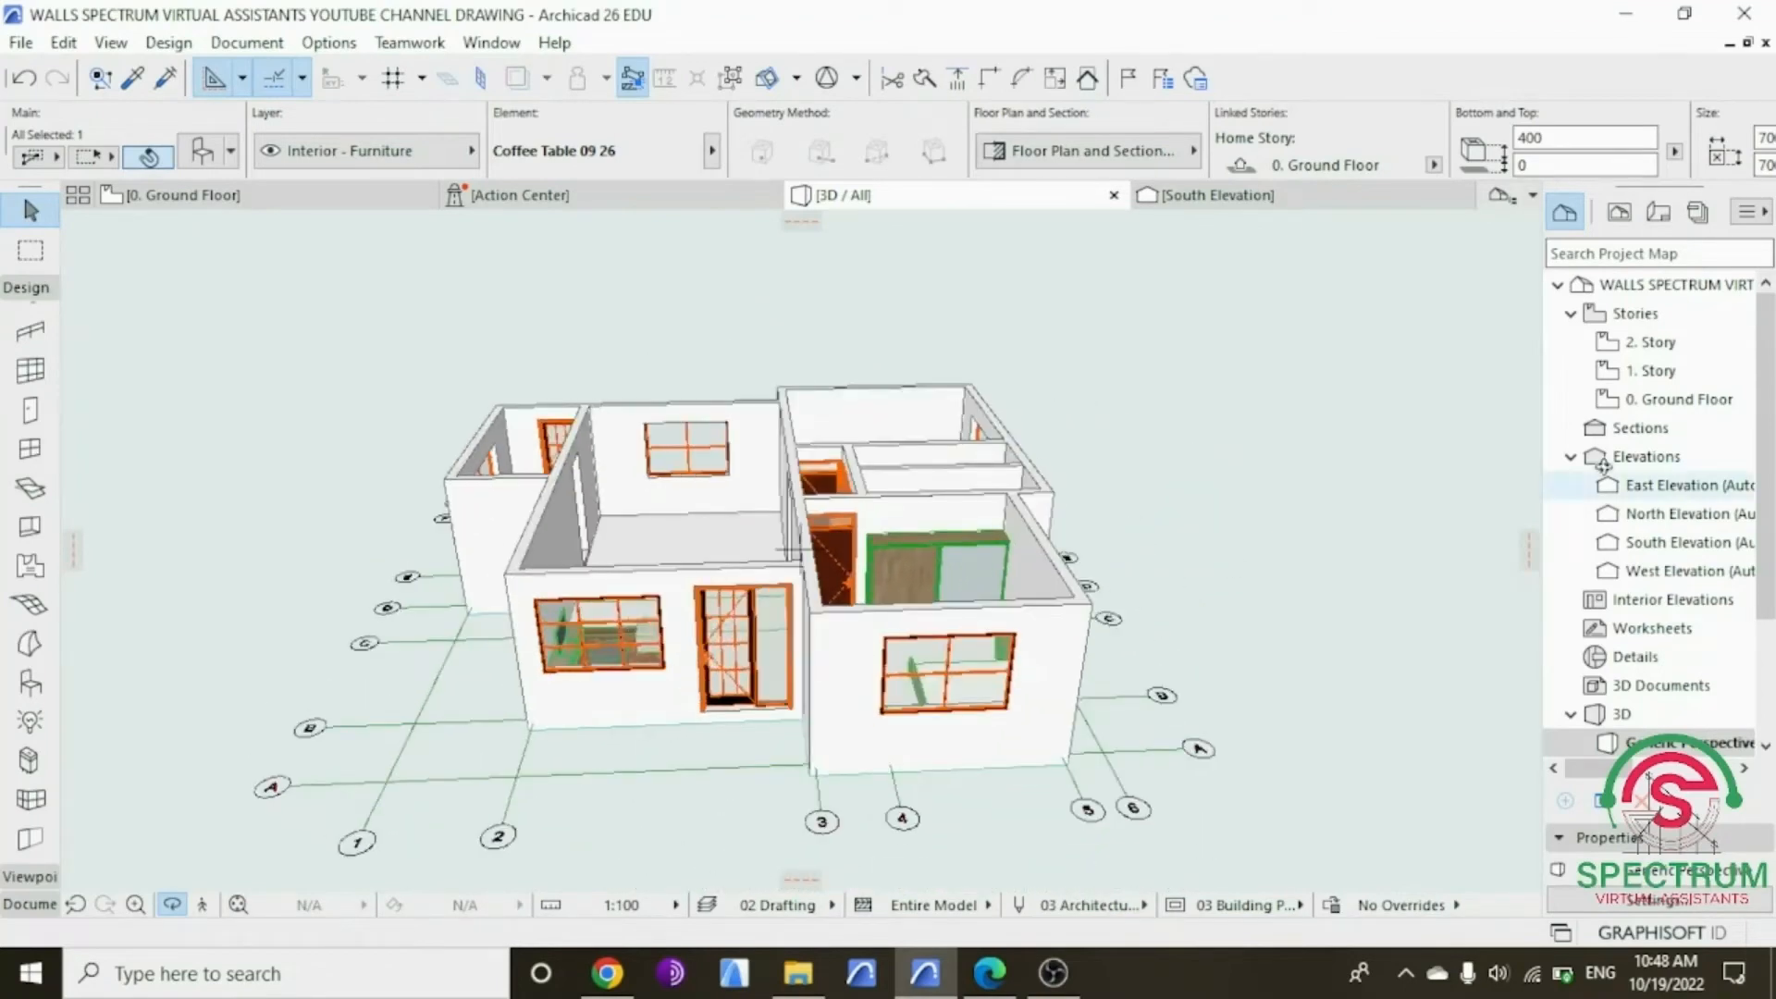
pyautogui.click(1667, 399)
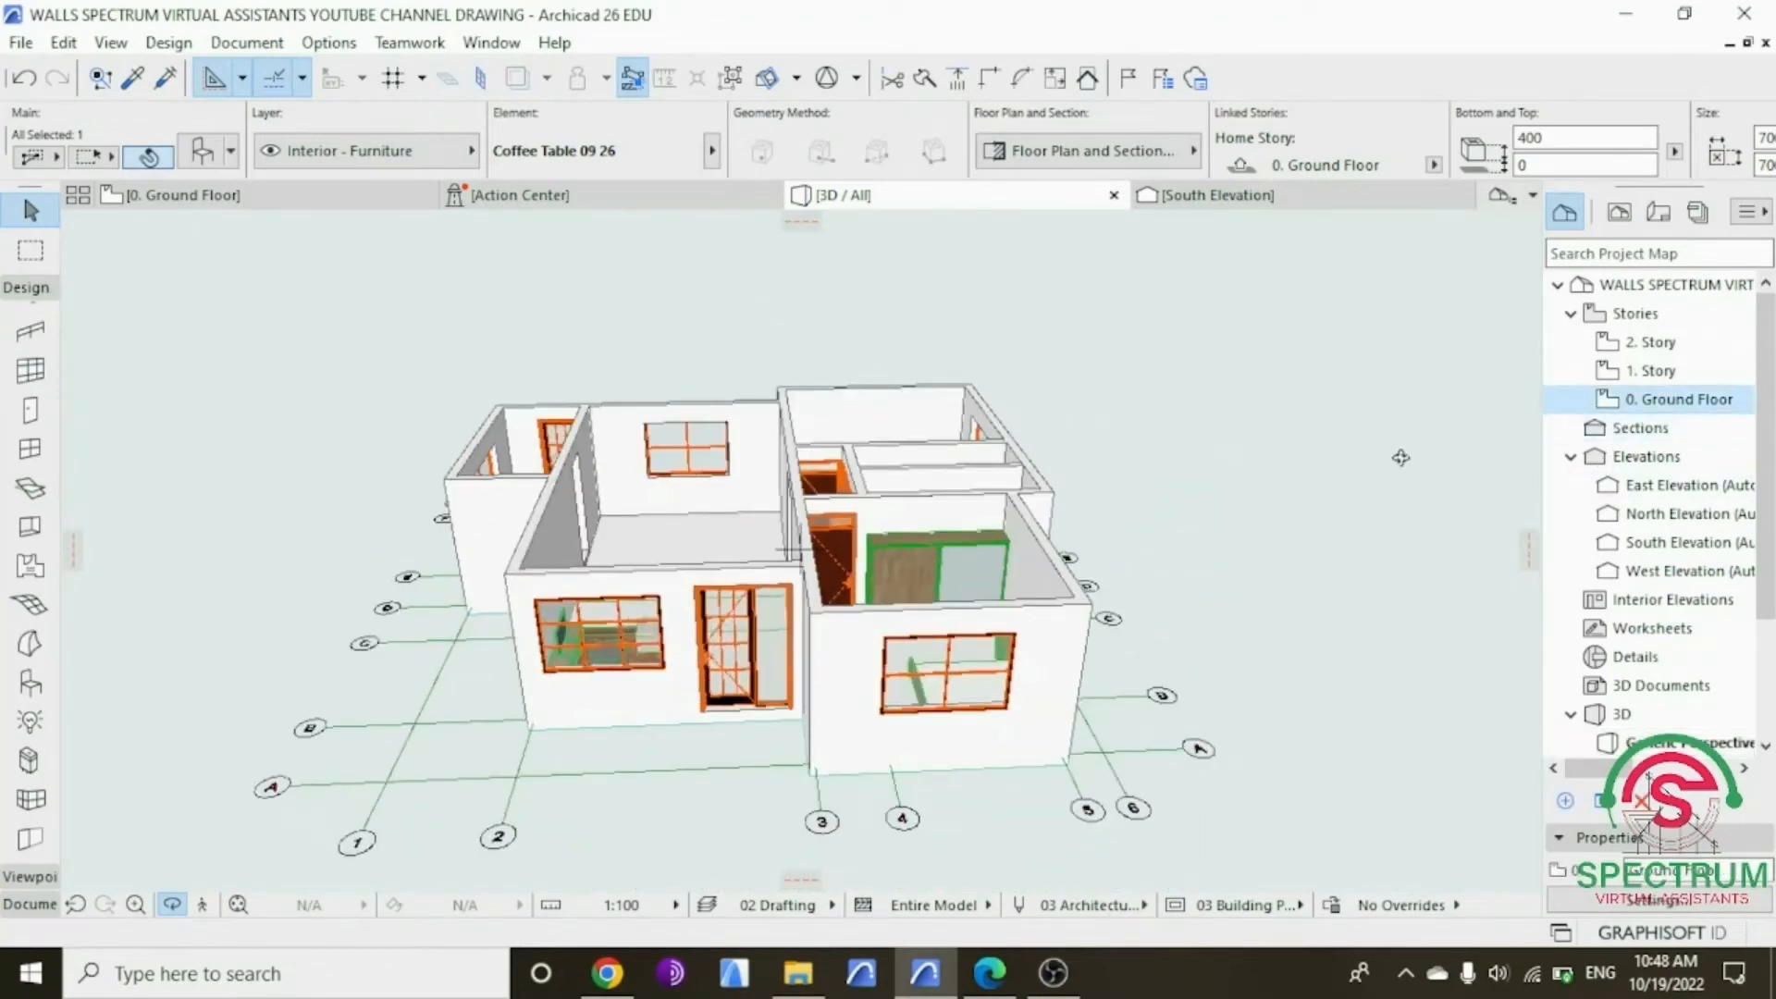
pyautogui.doubleClick(1640, 399)
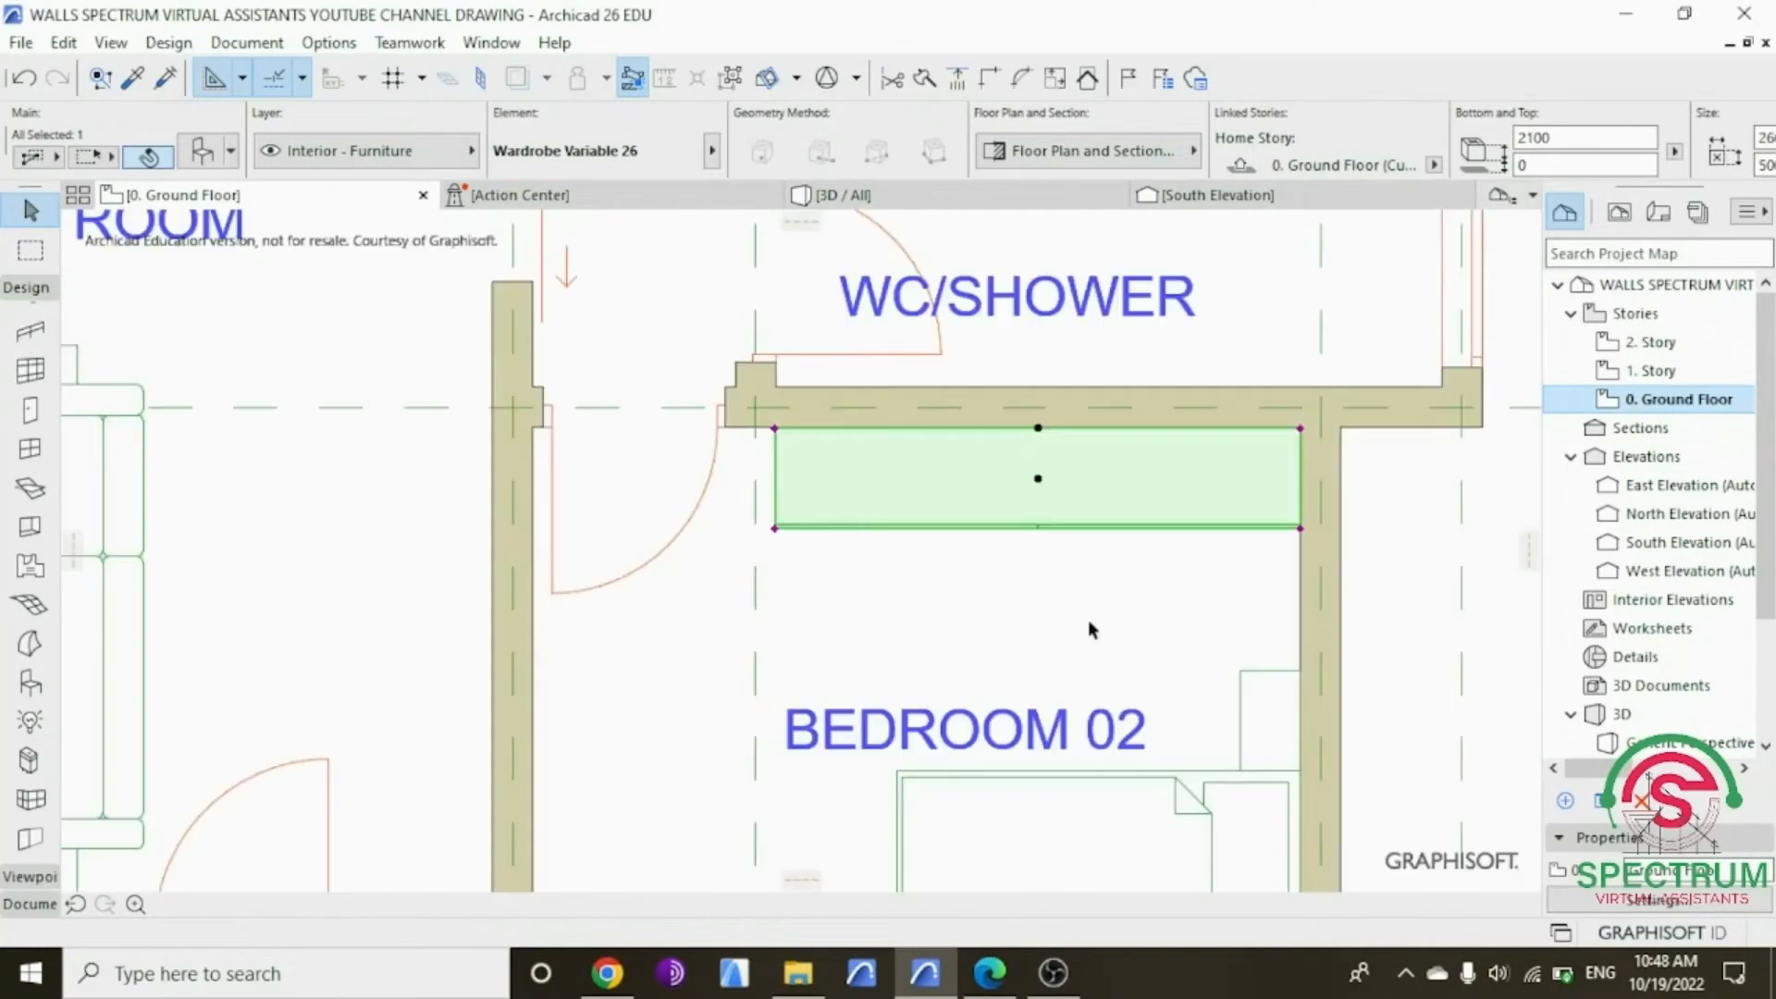
pyautogui.scroll(-5, 1101, 629)
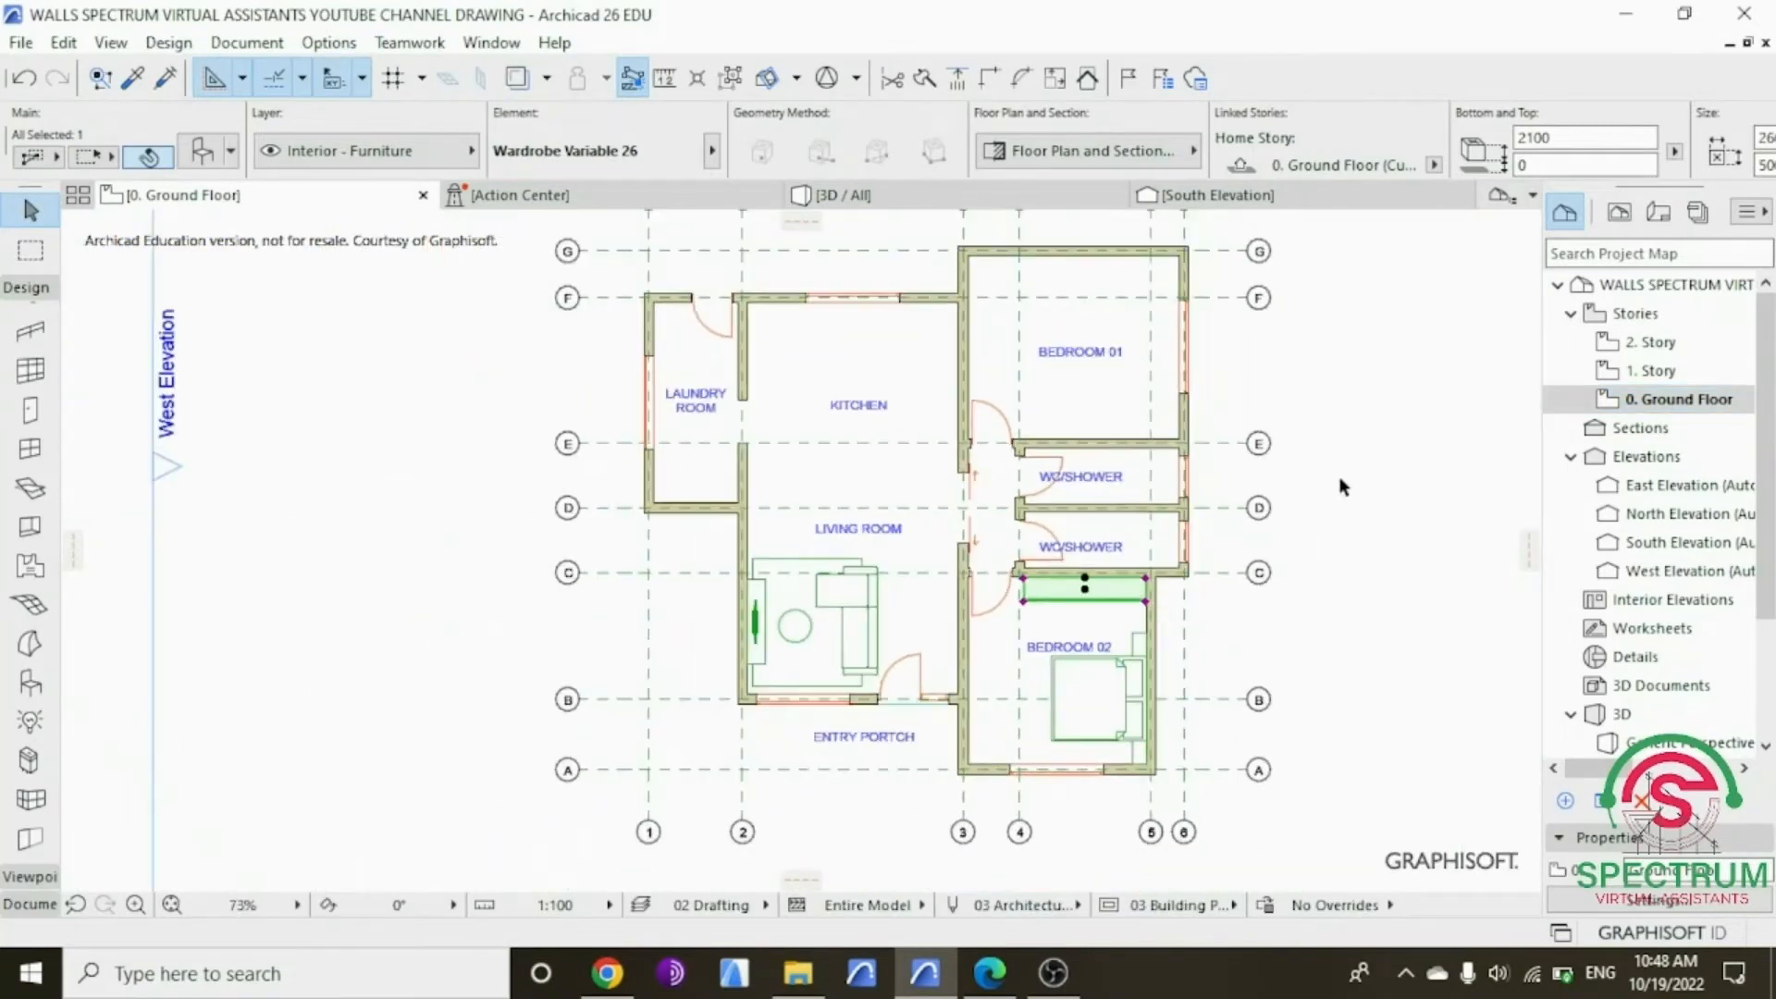
pyautogui.click(1343, 489)
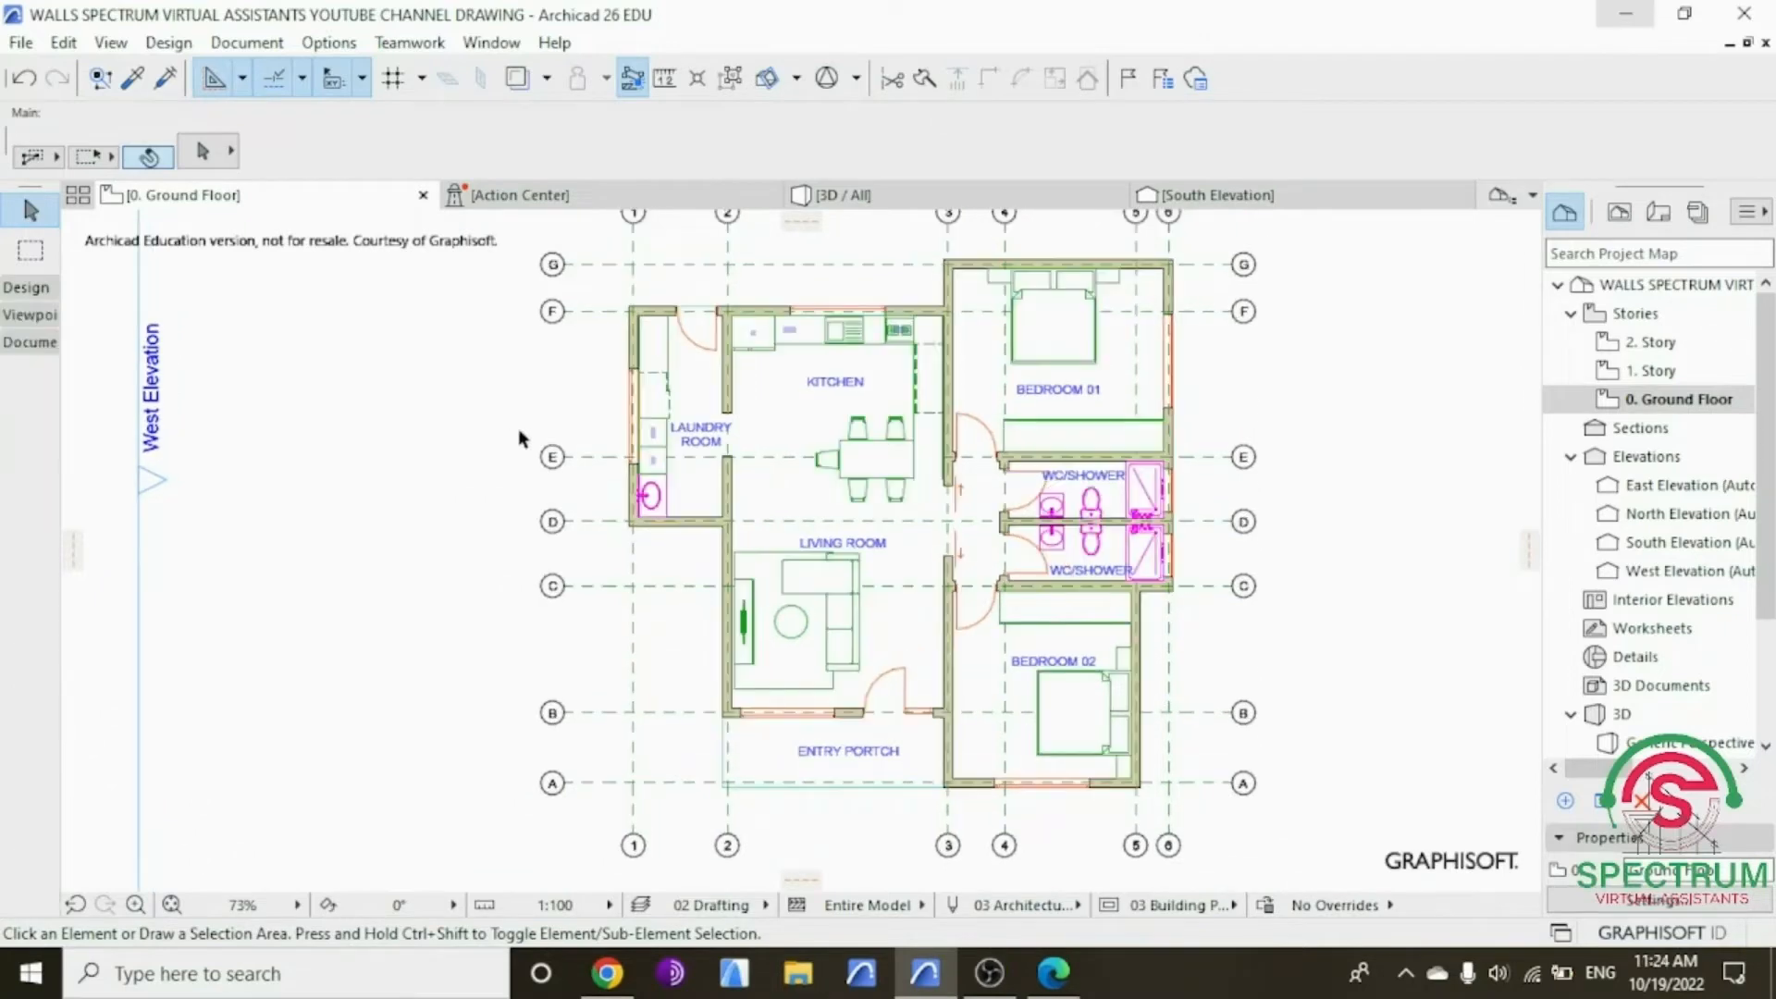
# Step: Start the Column tool and open its default settings, choosing 0. Ground Floor as the home story
pyautogui.scroll(-2, 518, 431)
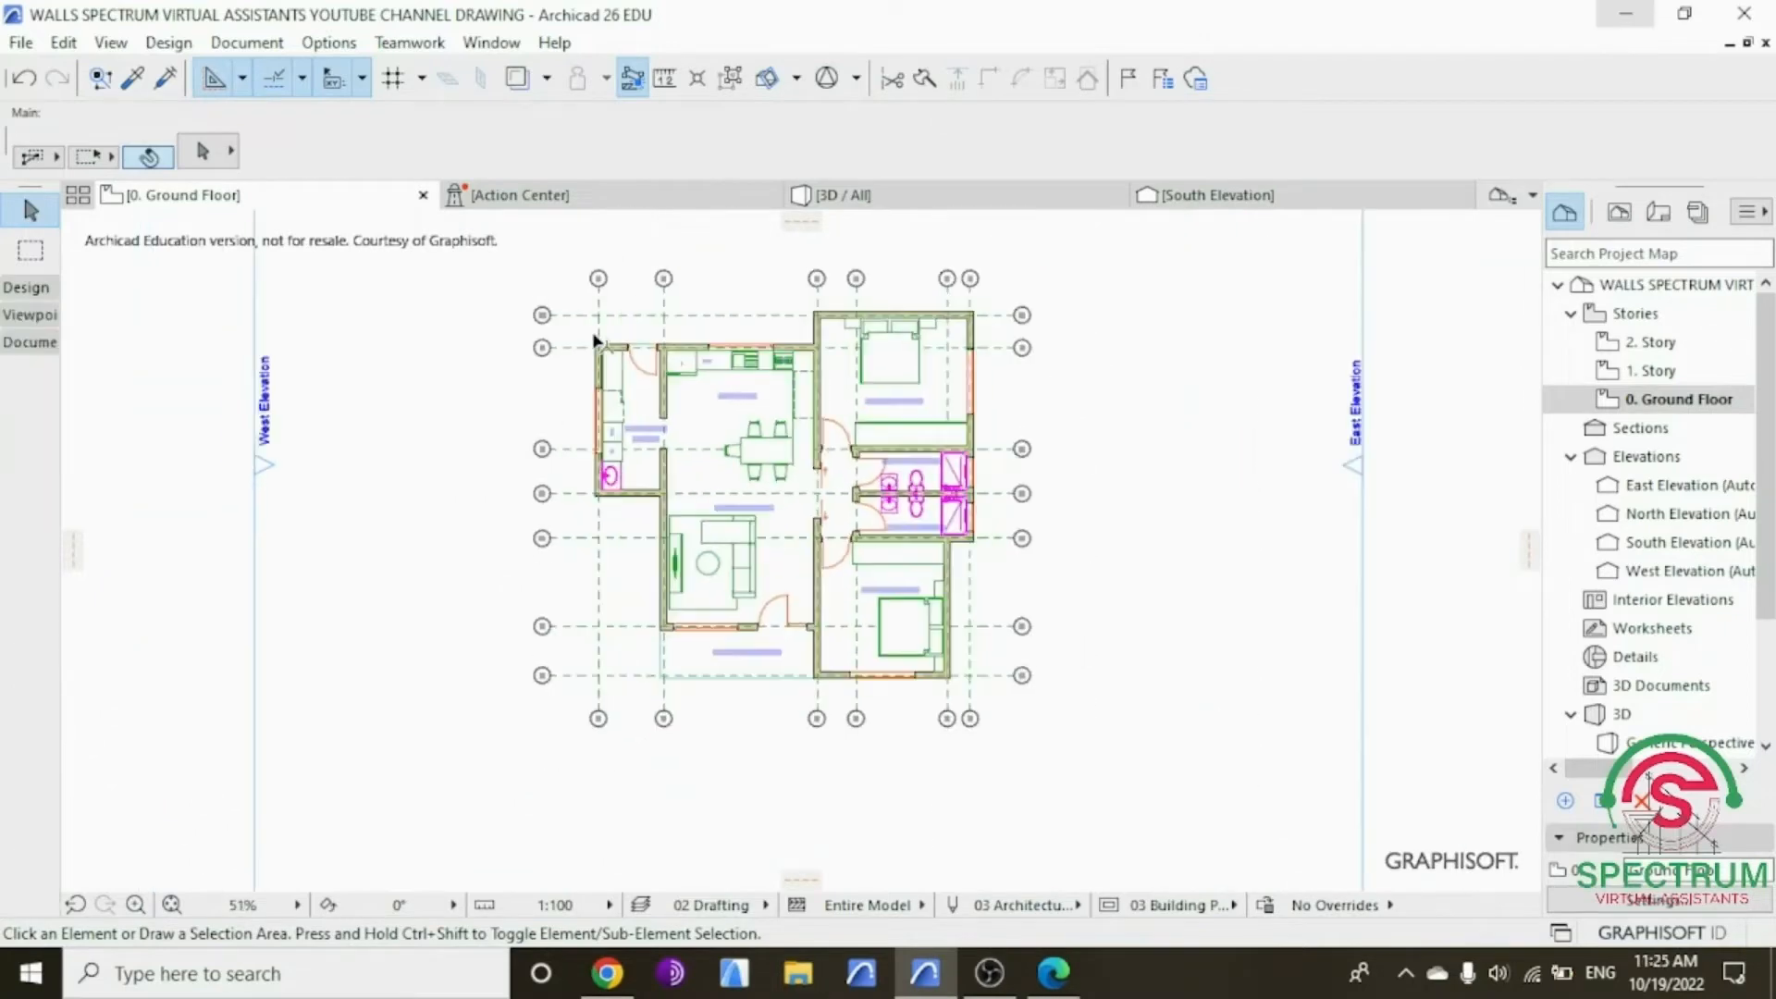
pyautogui.scroll(2, 519, 354)
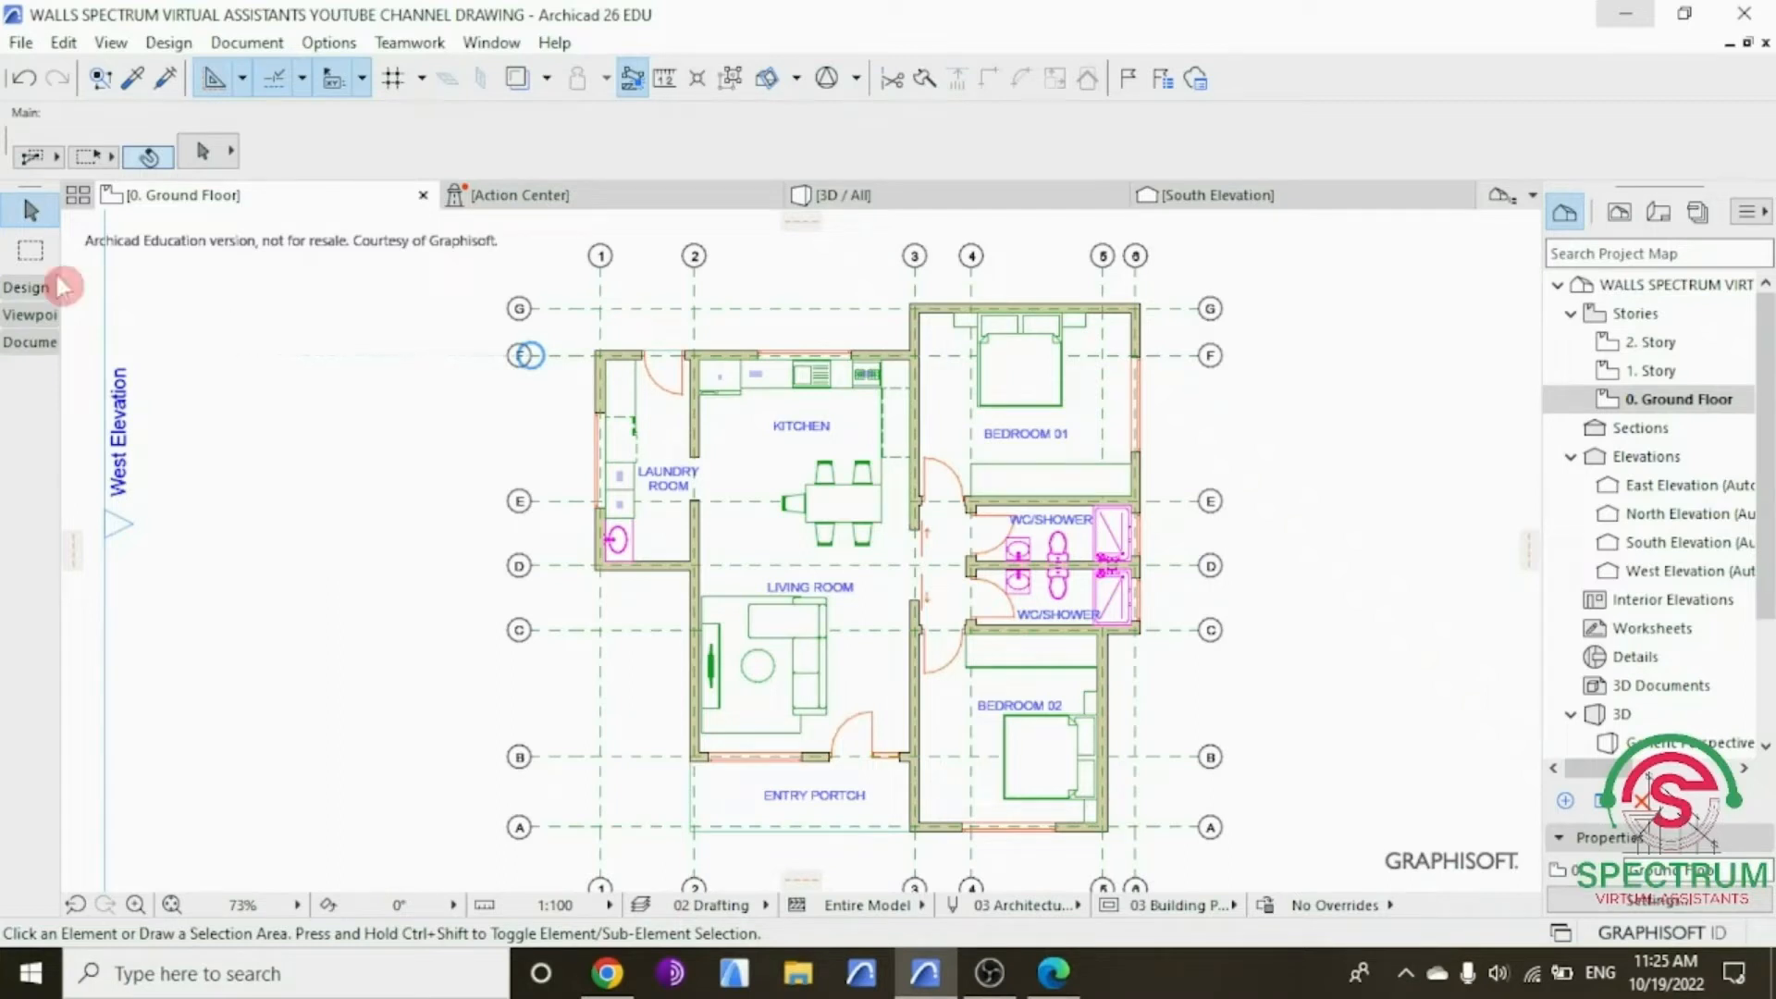
pyautogui.click(28, 286)
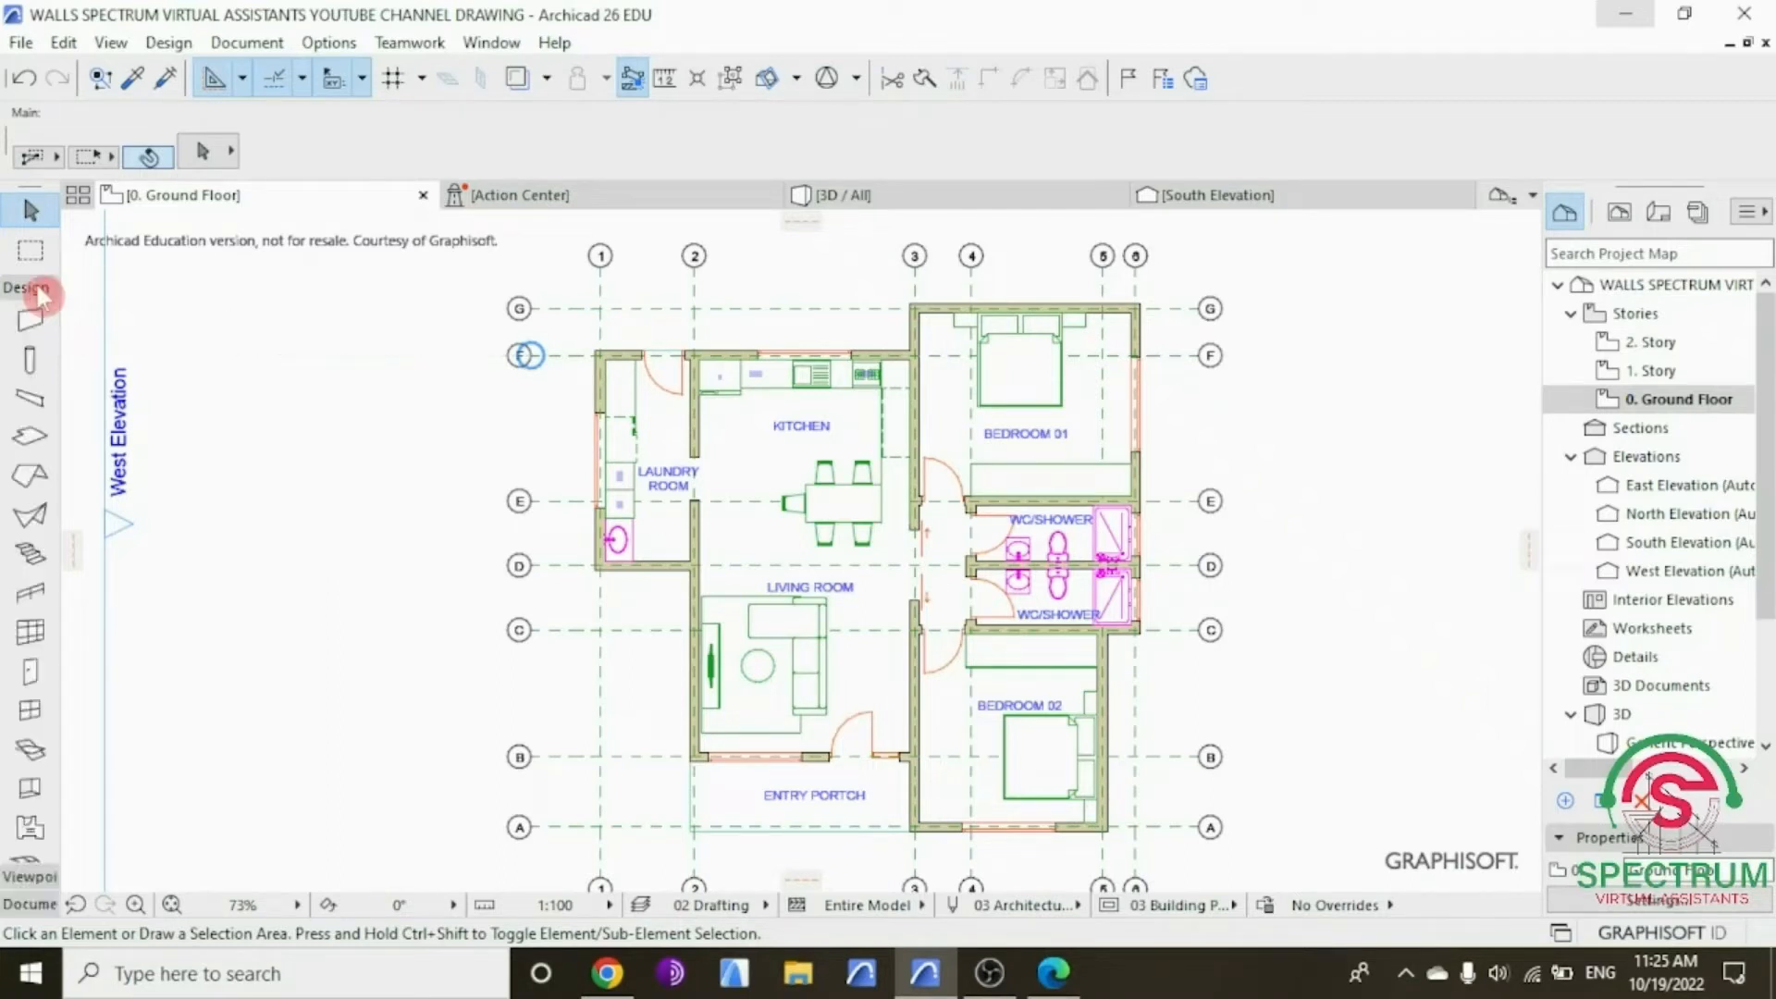
pyautogui.click(28, 369)
pyautogui.hotkey('ctrl', 't')
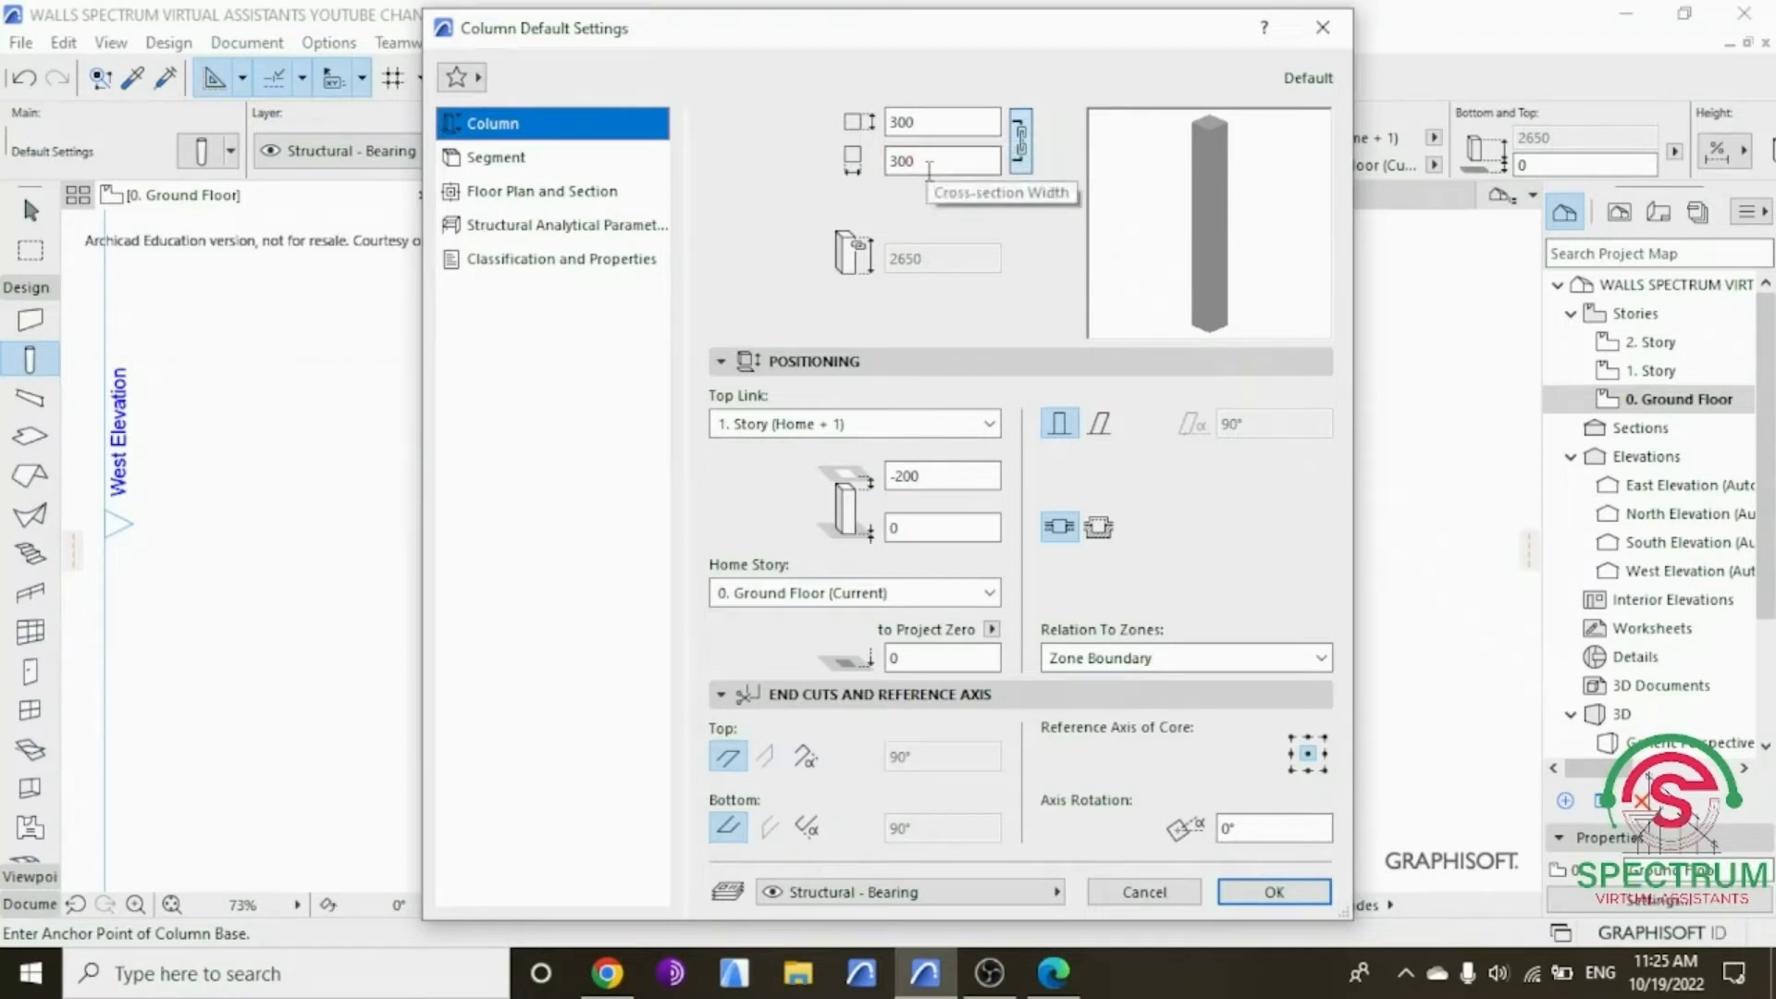
pyautogui.click(953, 424)
pyautogui.click(948, 475)
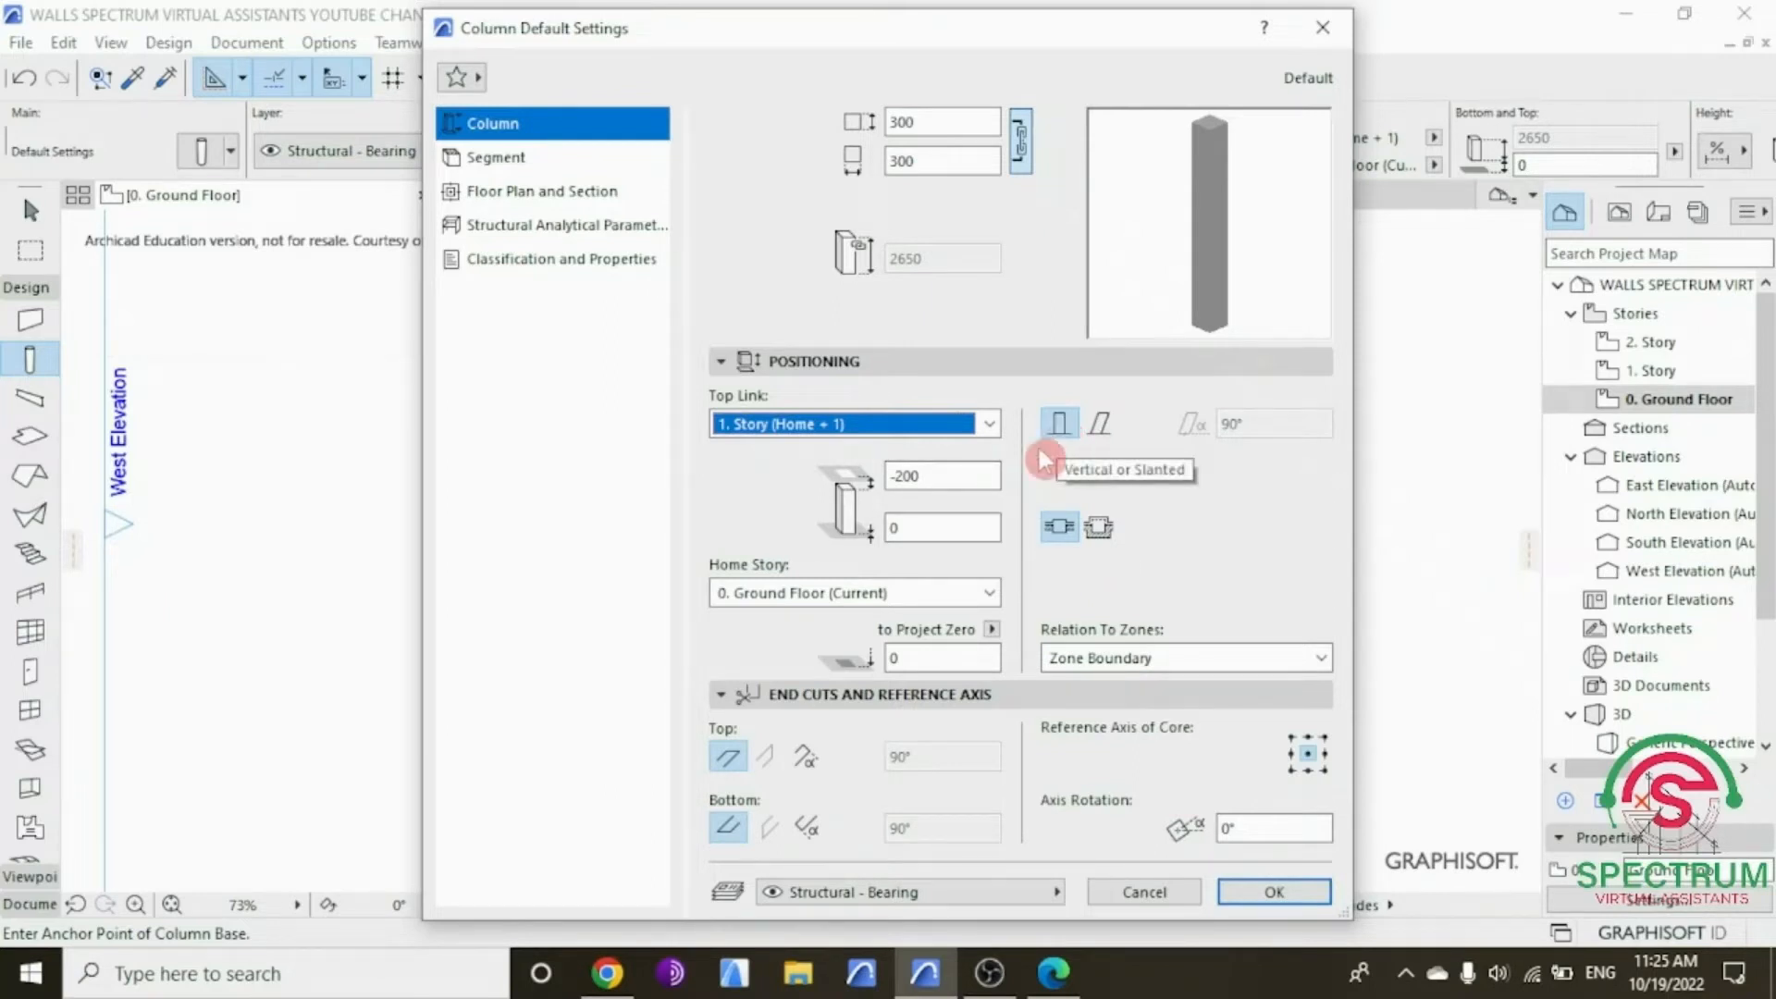
pyautogui.click(987, 595)
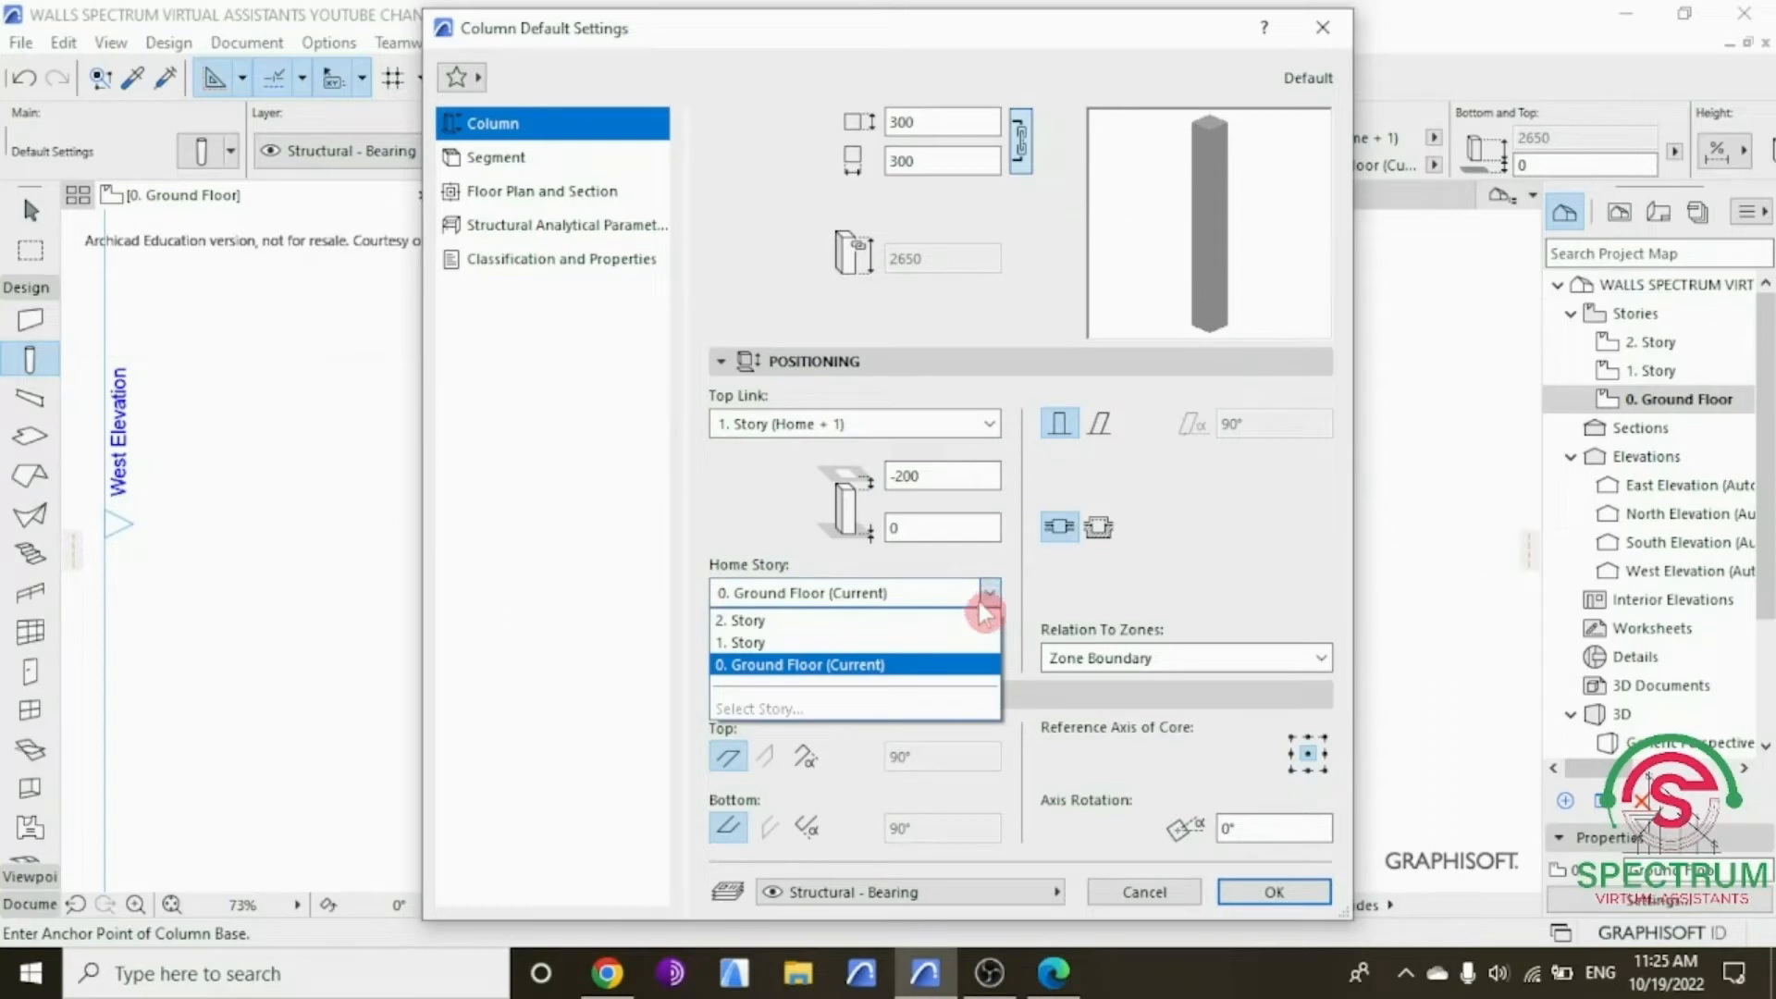
pyautogui.click(936, 667)
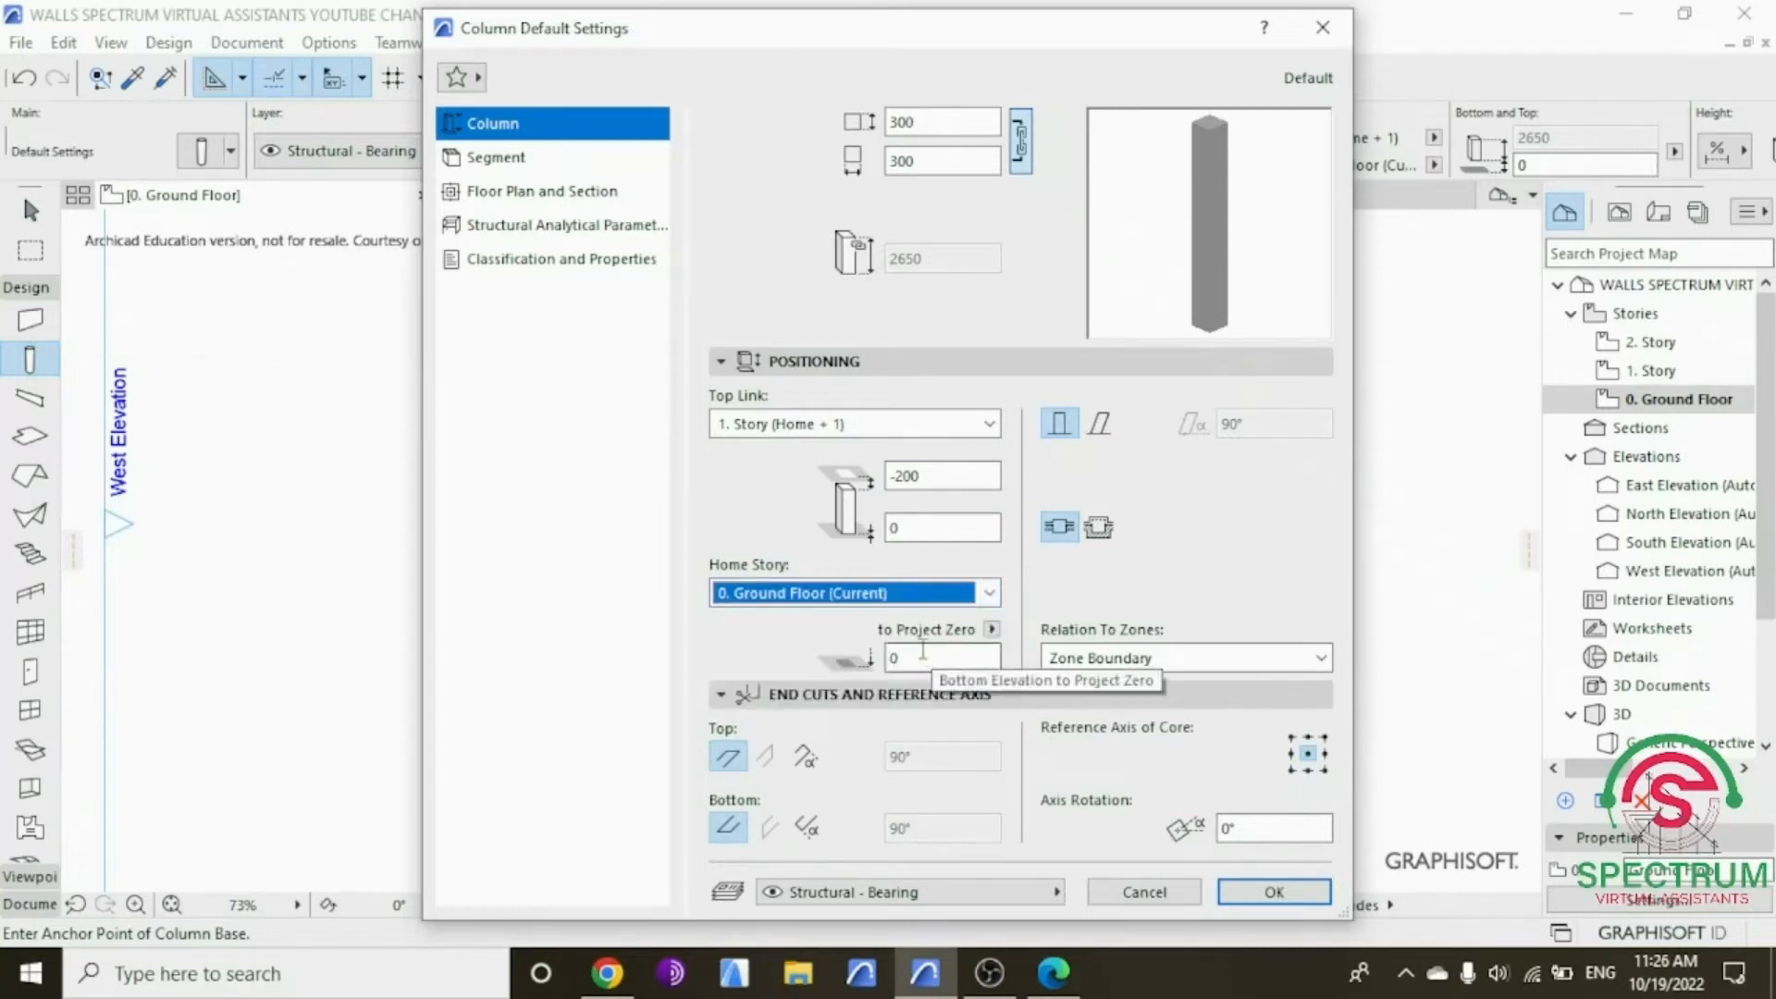
# Step: Override both default column surfaces with Stucco - White Rough, link them together, and accept the settings
pyautogui.click(498, 159)
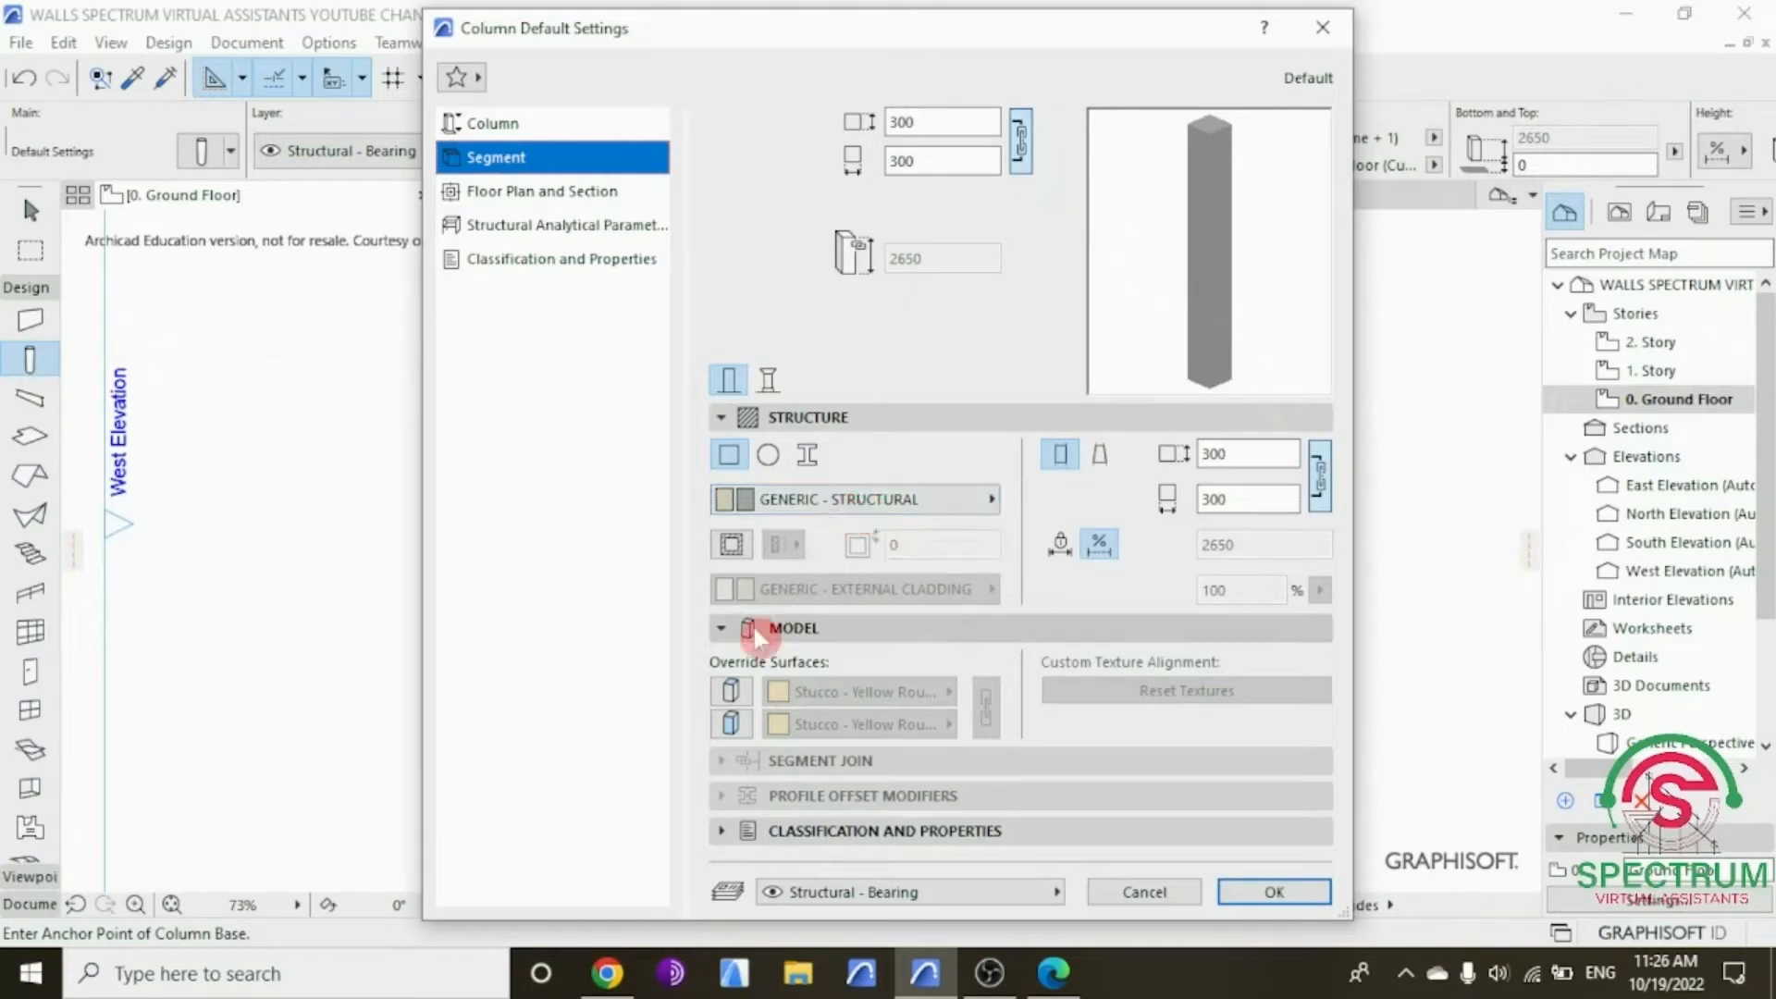
pyautogui.click(732, 692)
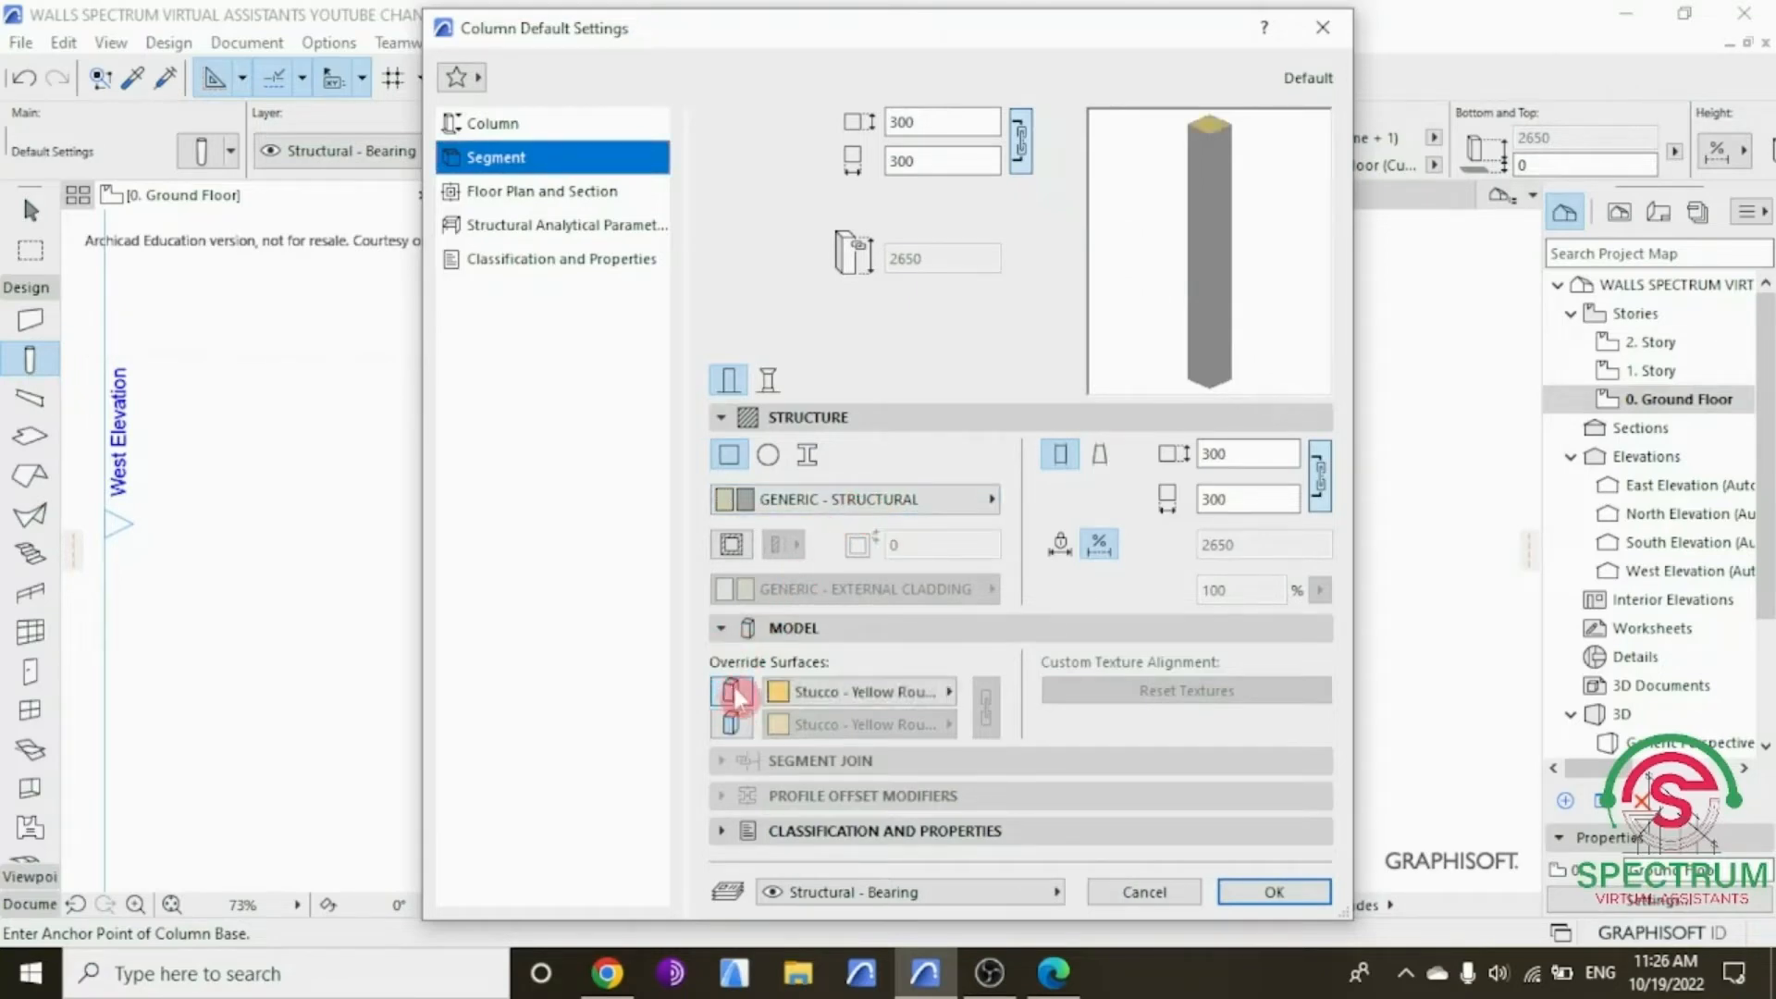
pyautogui.click(730, 723)
pyautogui.click(809, 693)
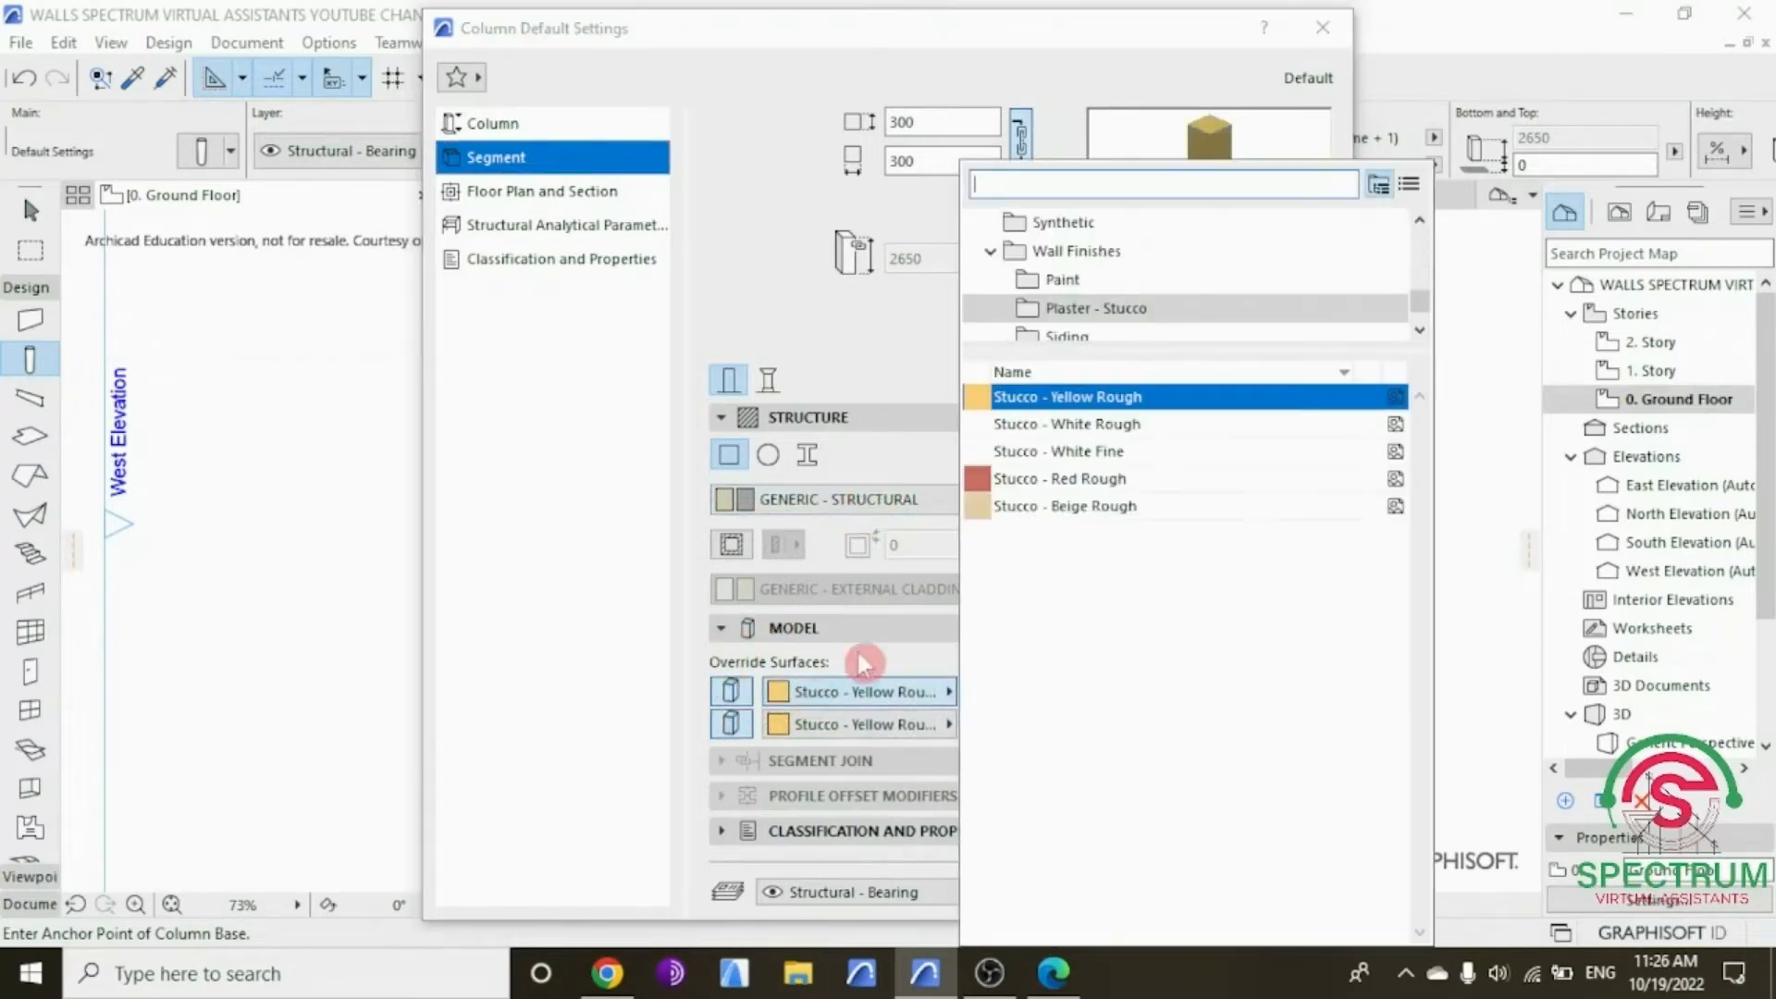
pyautogui.click(1116, 427)
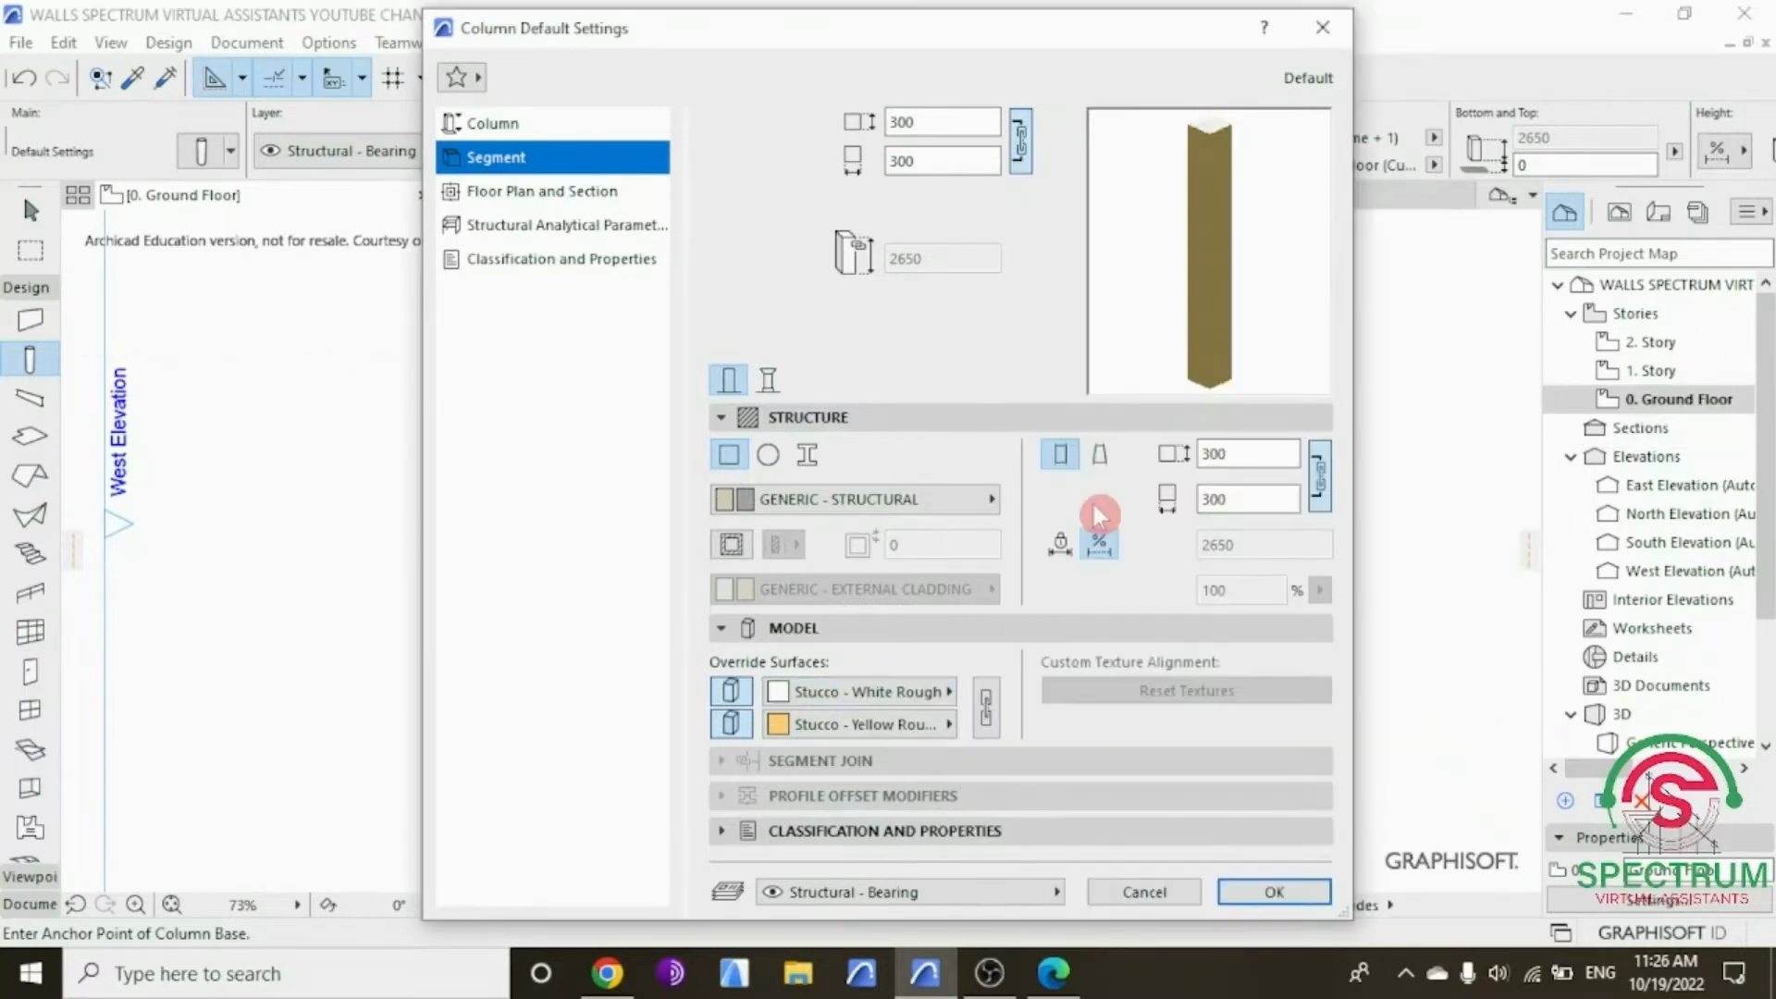
pyautogui.click(986, 708)
pyautogui.click(1275, 893)
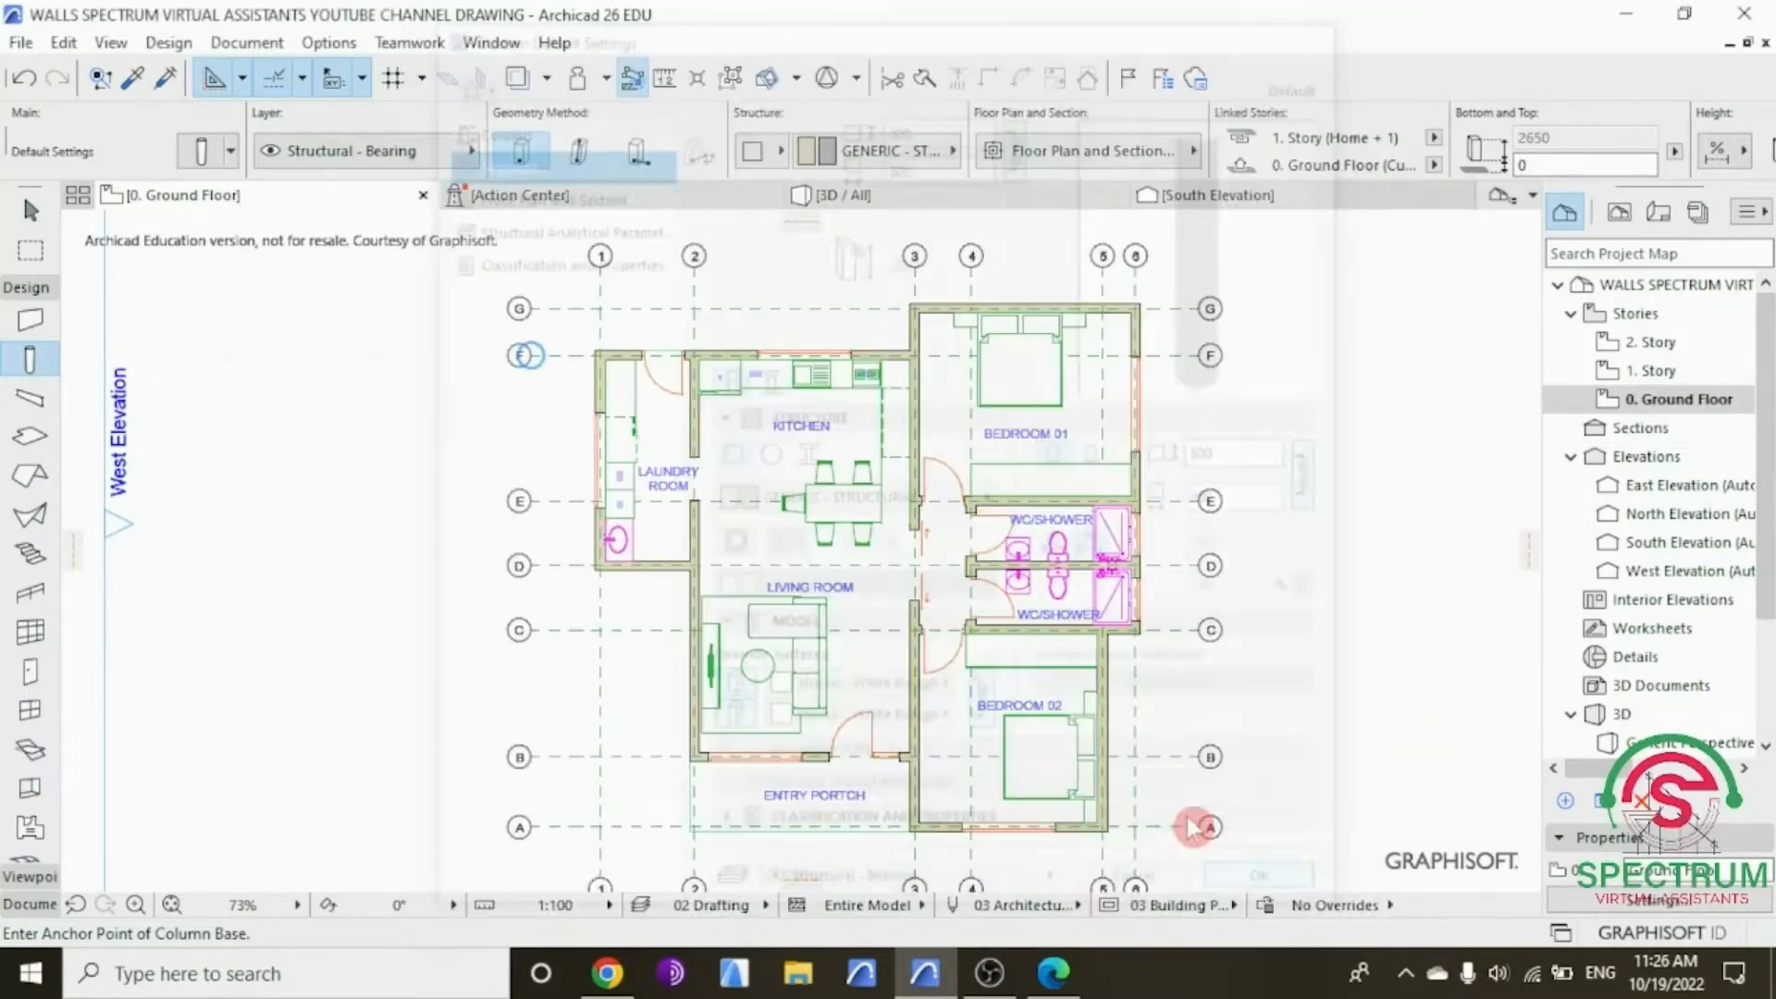
# Step: Place a 300 x 300 column on grid line 5 just outside Bedroom 02's southeast wall corner
pyautogui.scroll(-3, 874, 599)
pyautogui.scroll(8, 979, 753)
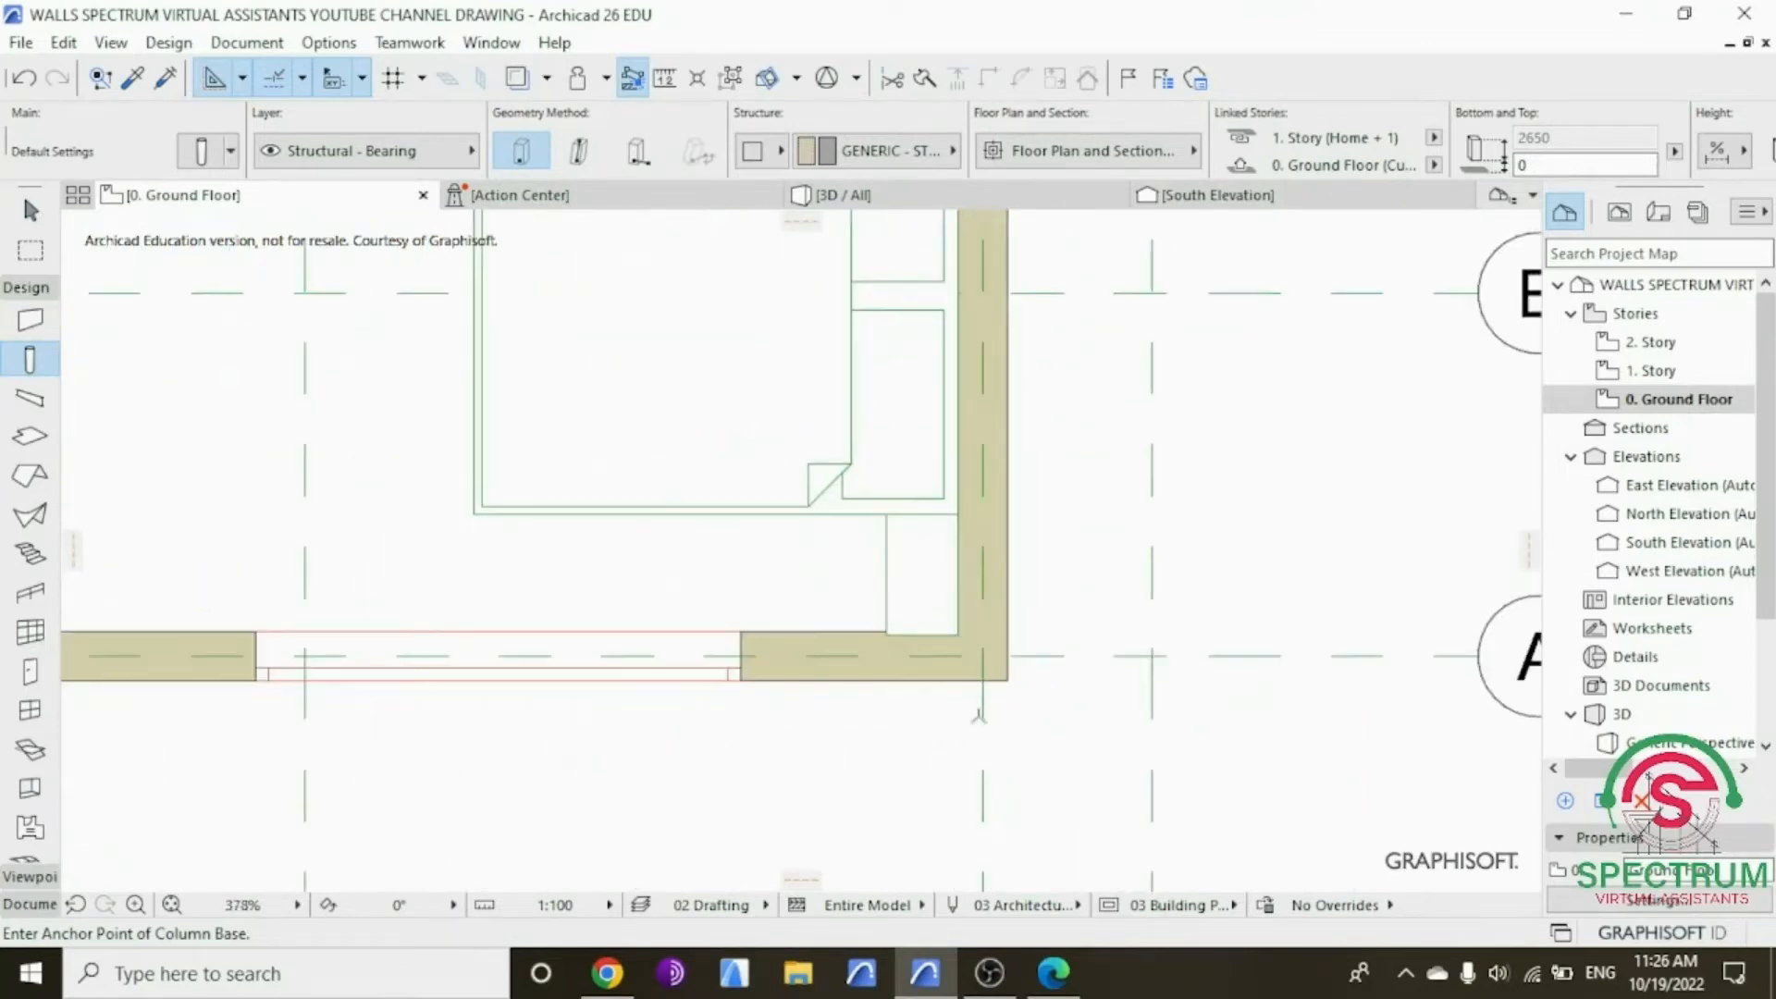
pyautogui.click(981, 714)
pyautogui.scroll(3, 982, 688)
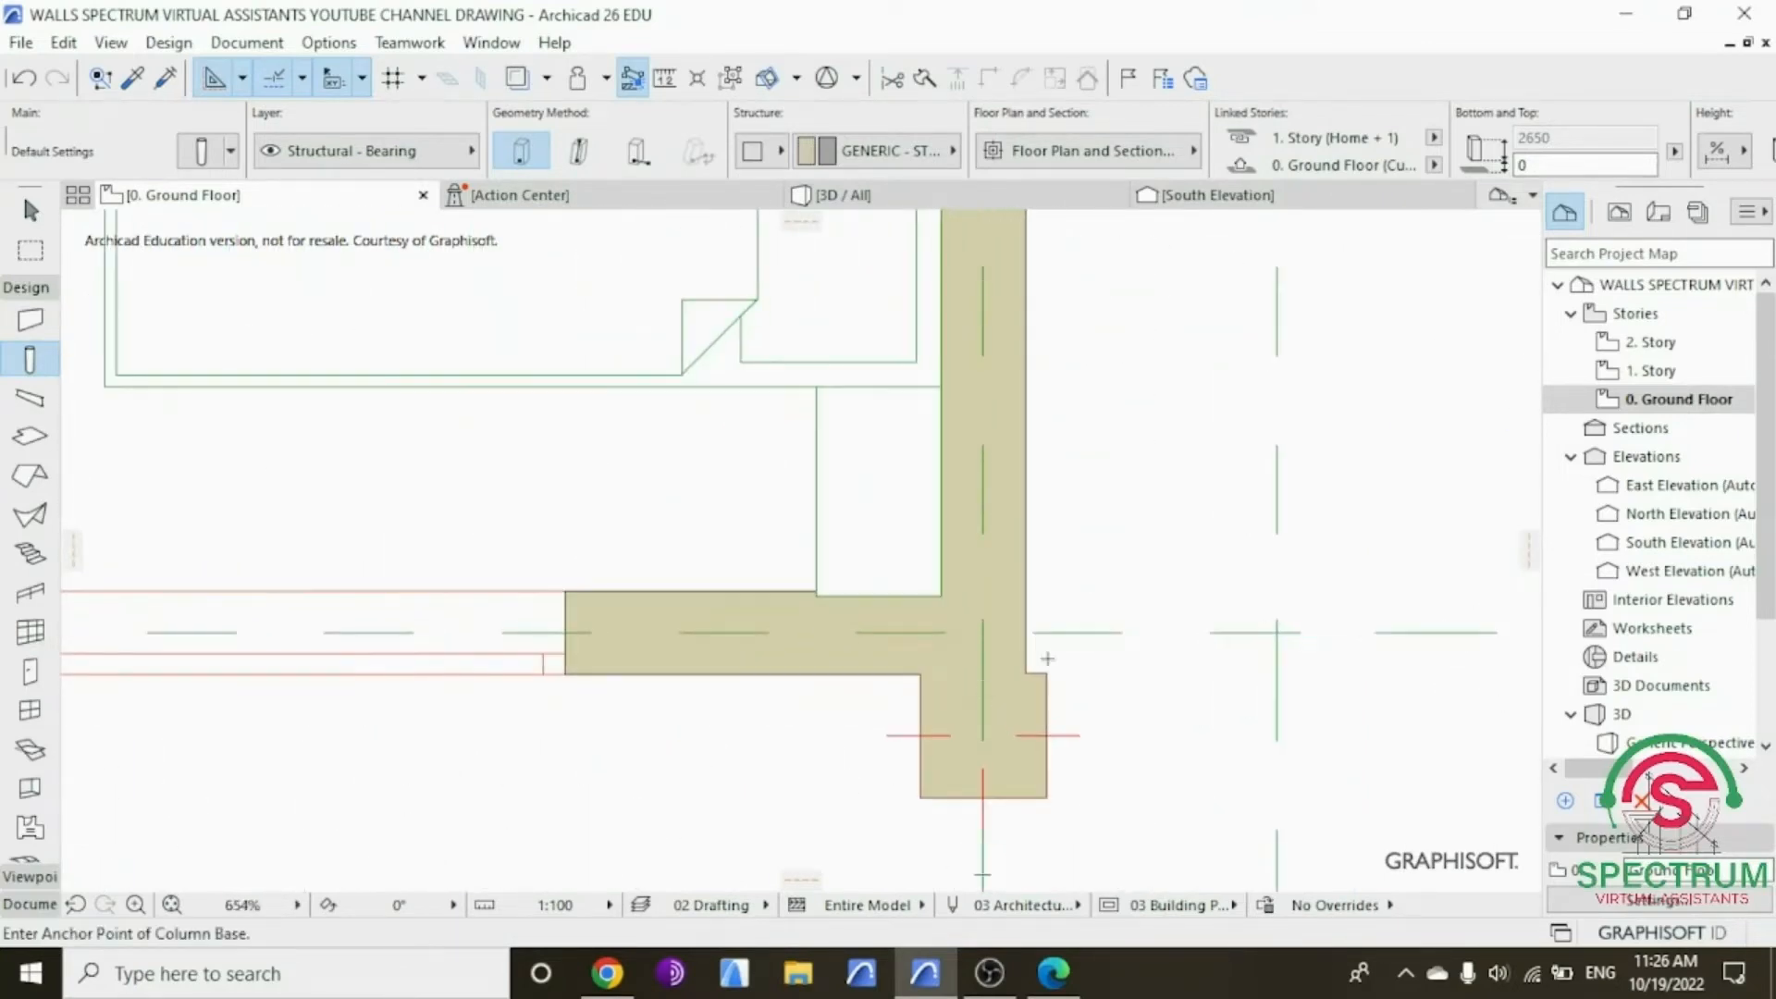
# Step: Move the column so its northeast corner meets the outer southeast corner of the Bedroom 02 walls
pyautogui.press('Escape')
pyautogui.click(1043, 682)
pyautogui.rightClick(1141, 468)
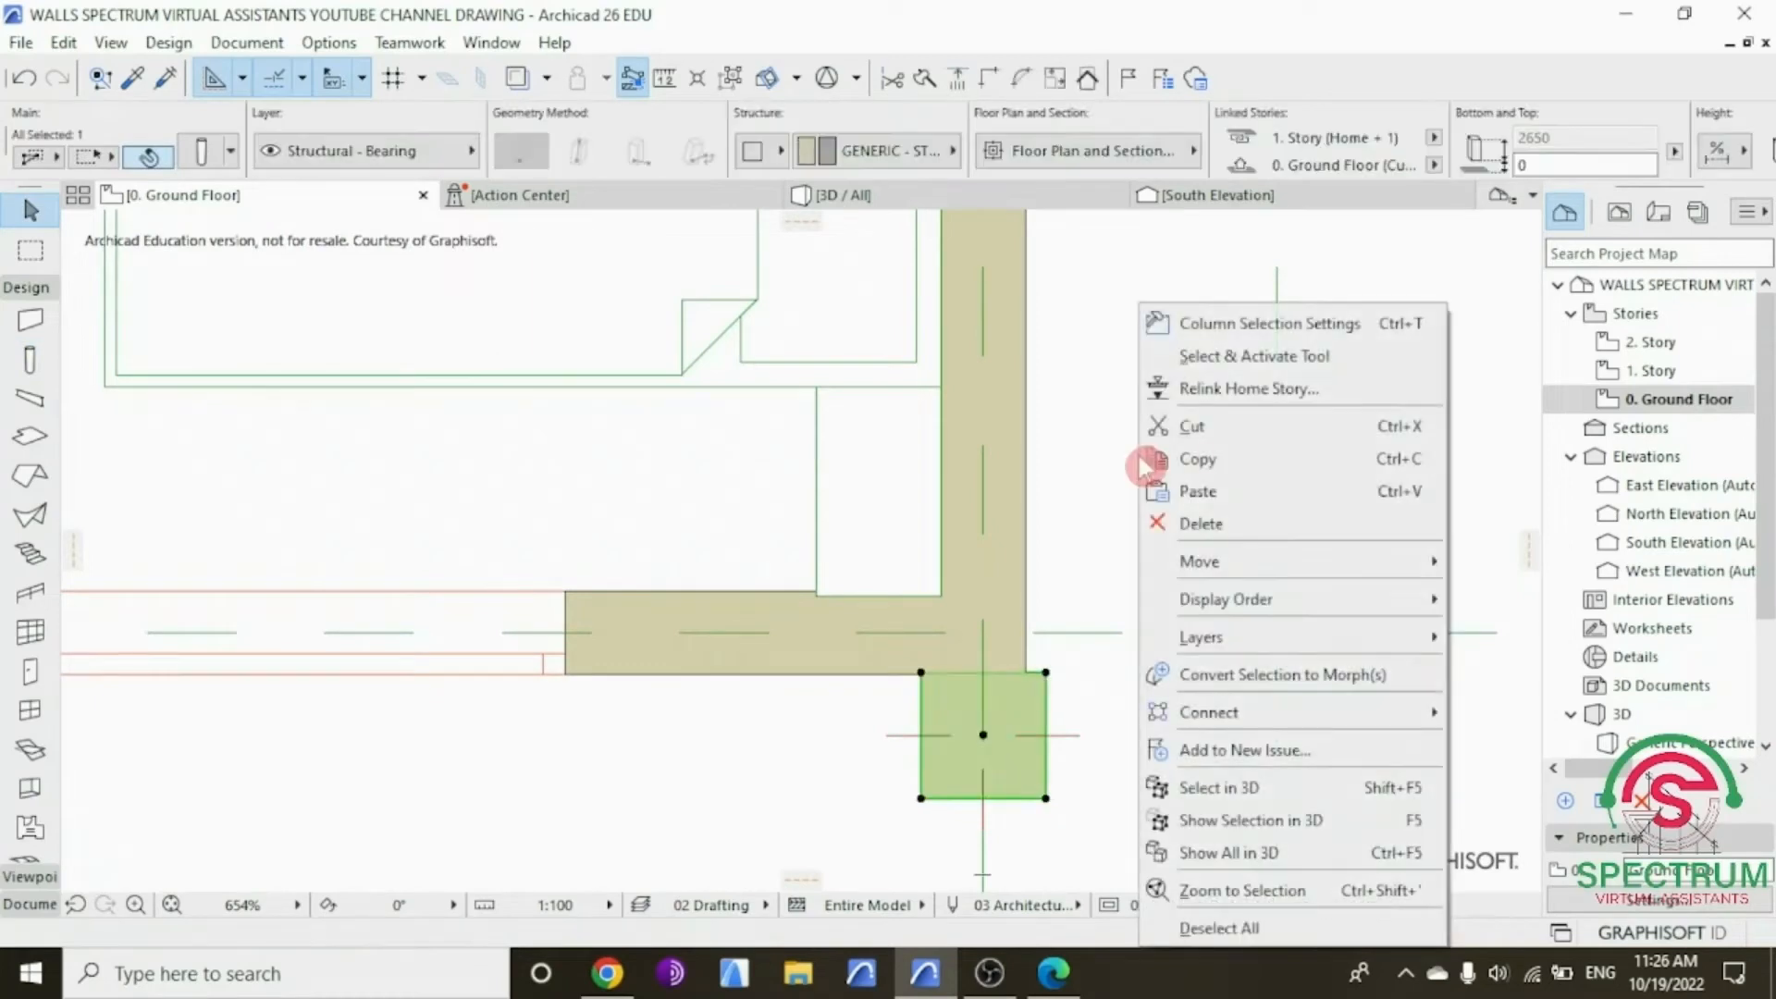
pyautogui.moveTo(1221, 561)
pyautogui.click(1494, 562)
pyautogui.scroll(3, 993, 677)
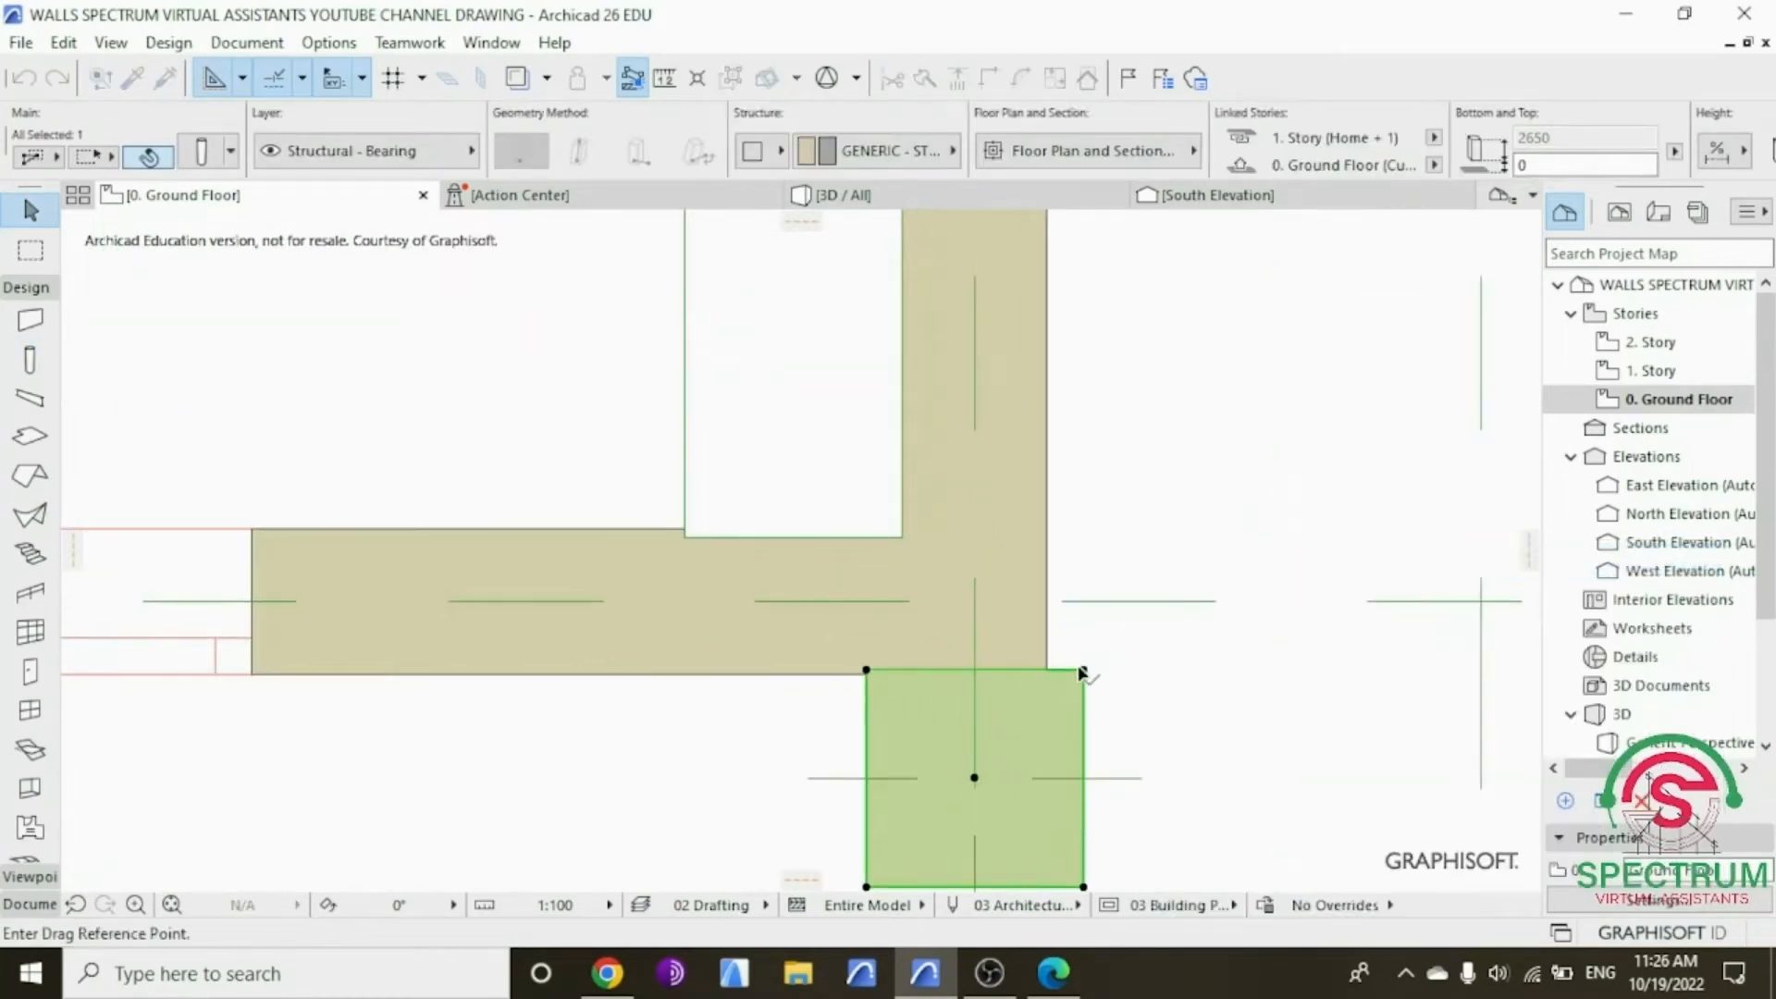
pyautogui.click(1084, 672)
pyautogui.click(1047, 673)
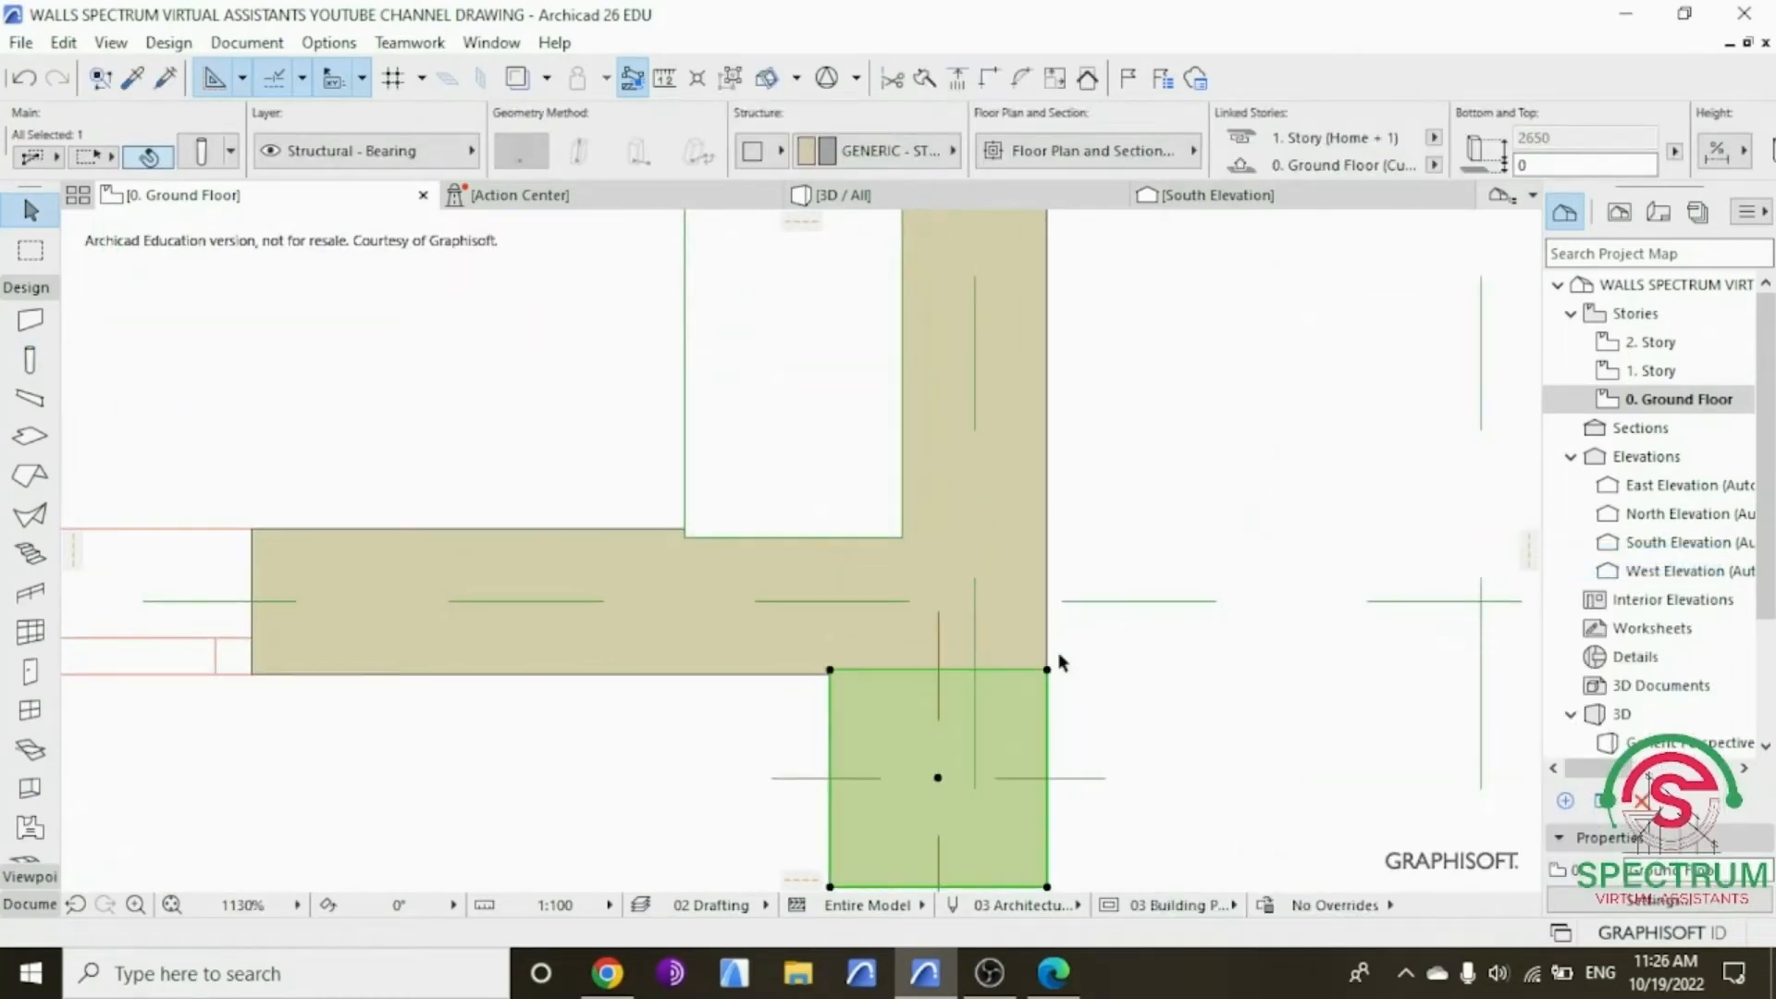
pyautogui.scroll(-3, 1039, 653)
pyautogui.scroll(-1, 1040, 653)
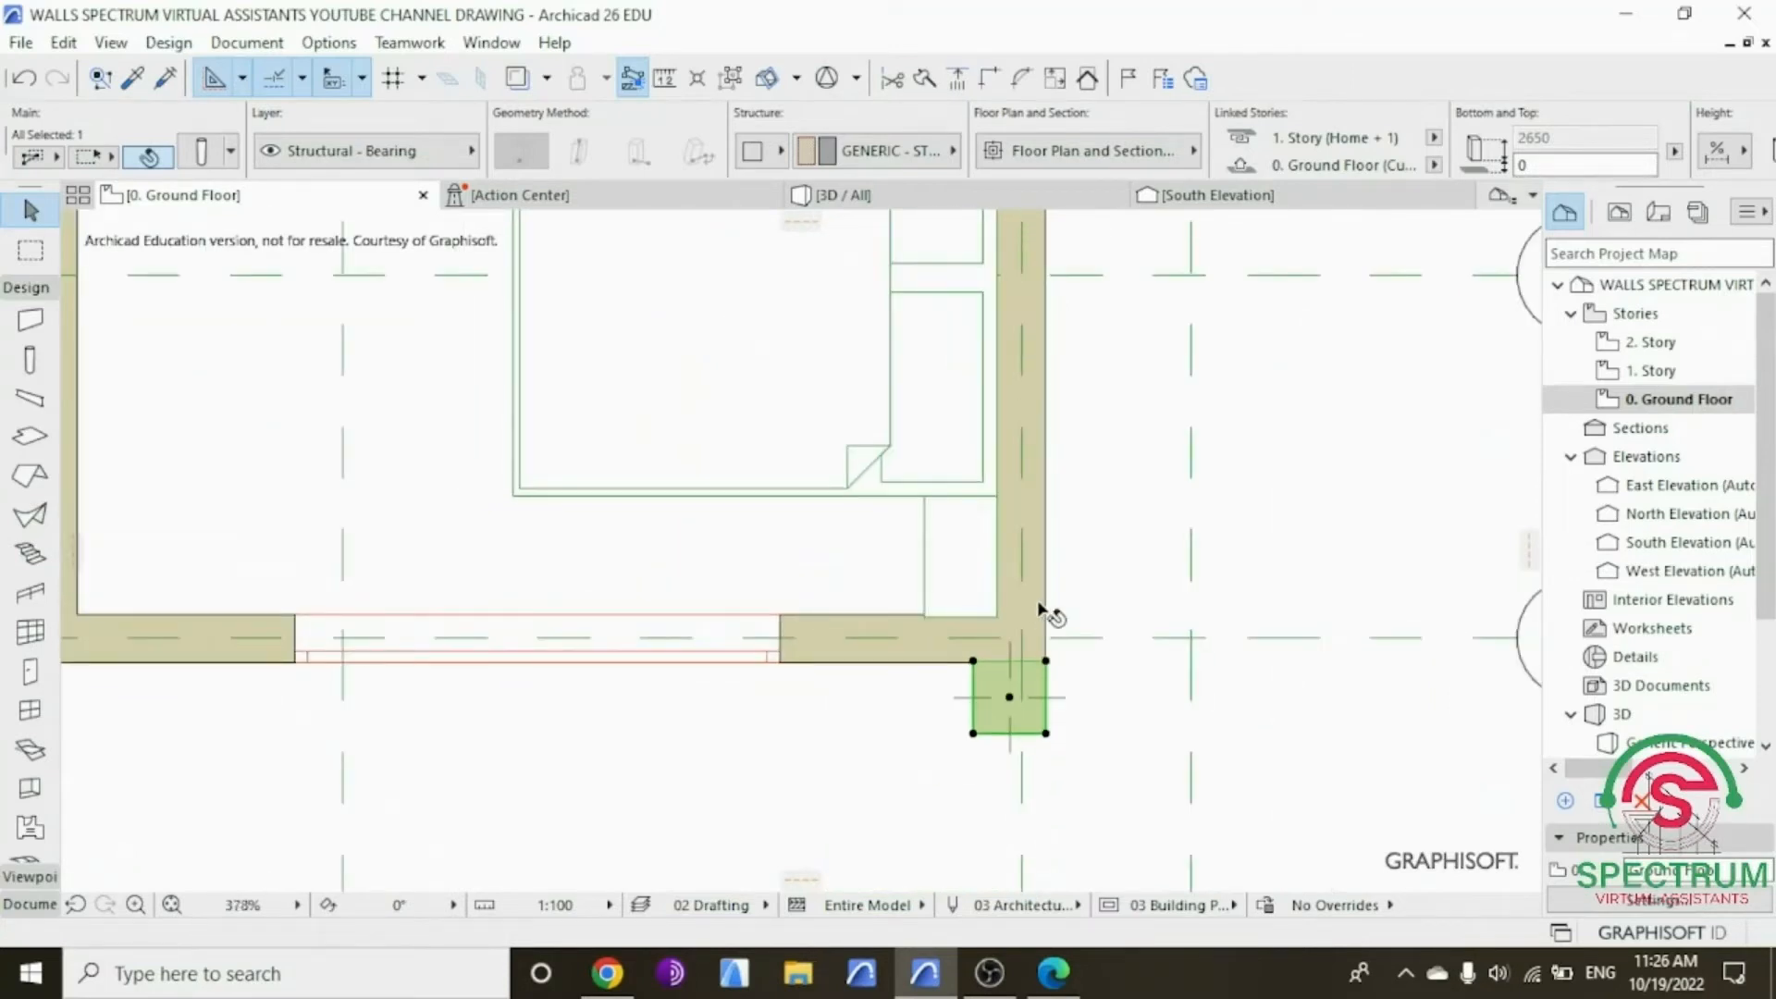
# Step: Unlink the selected column's cross-section dimensions and set its core height to 450, leaving the width independent
pyautogui.rightClick(1134, 302)
pyautogui.click(1161, 320)
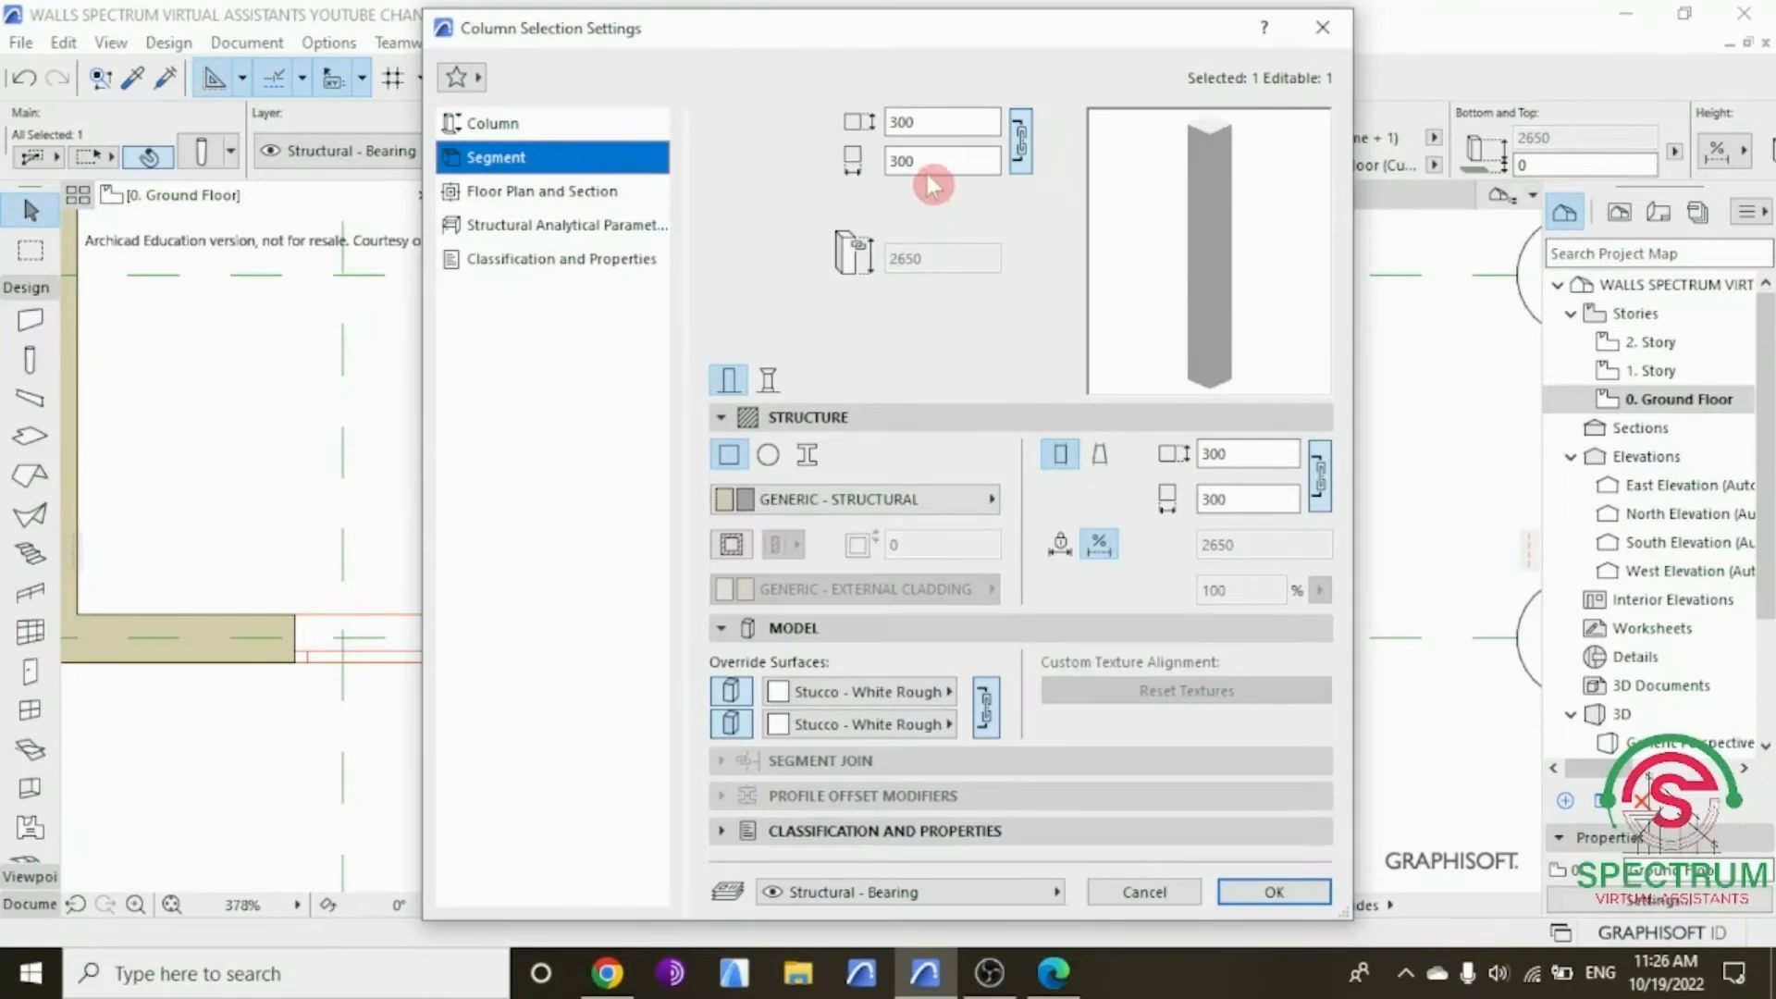
pyautogui.click(1022, 156)
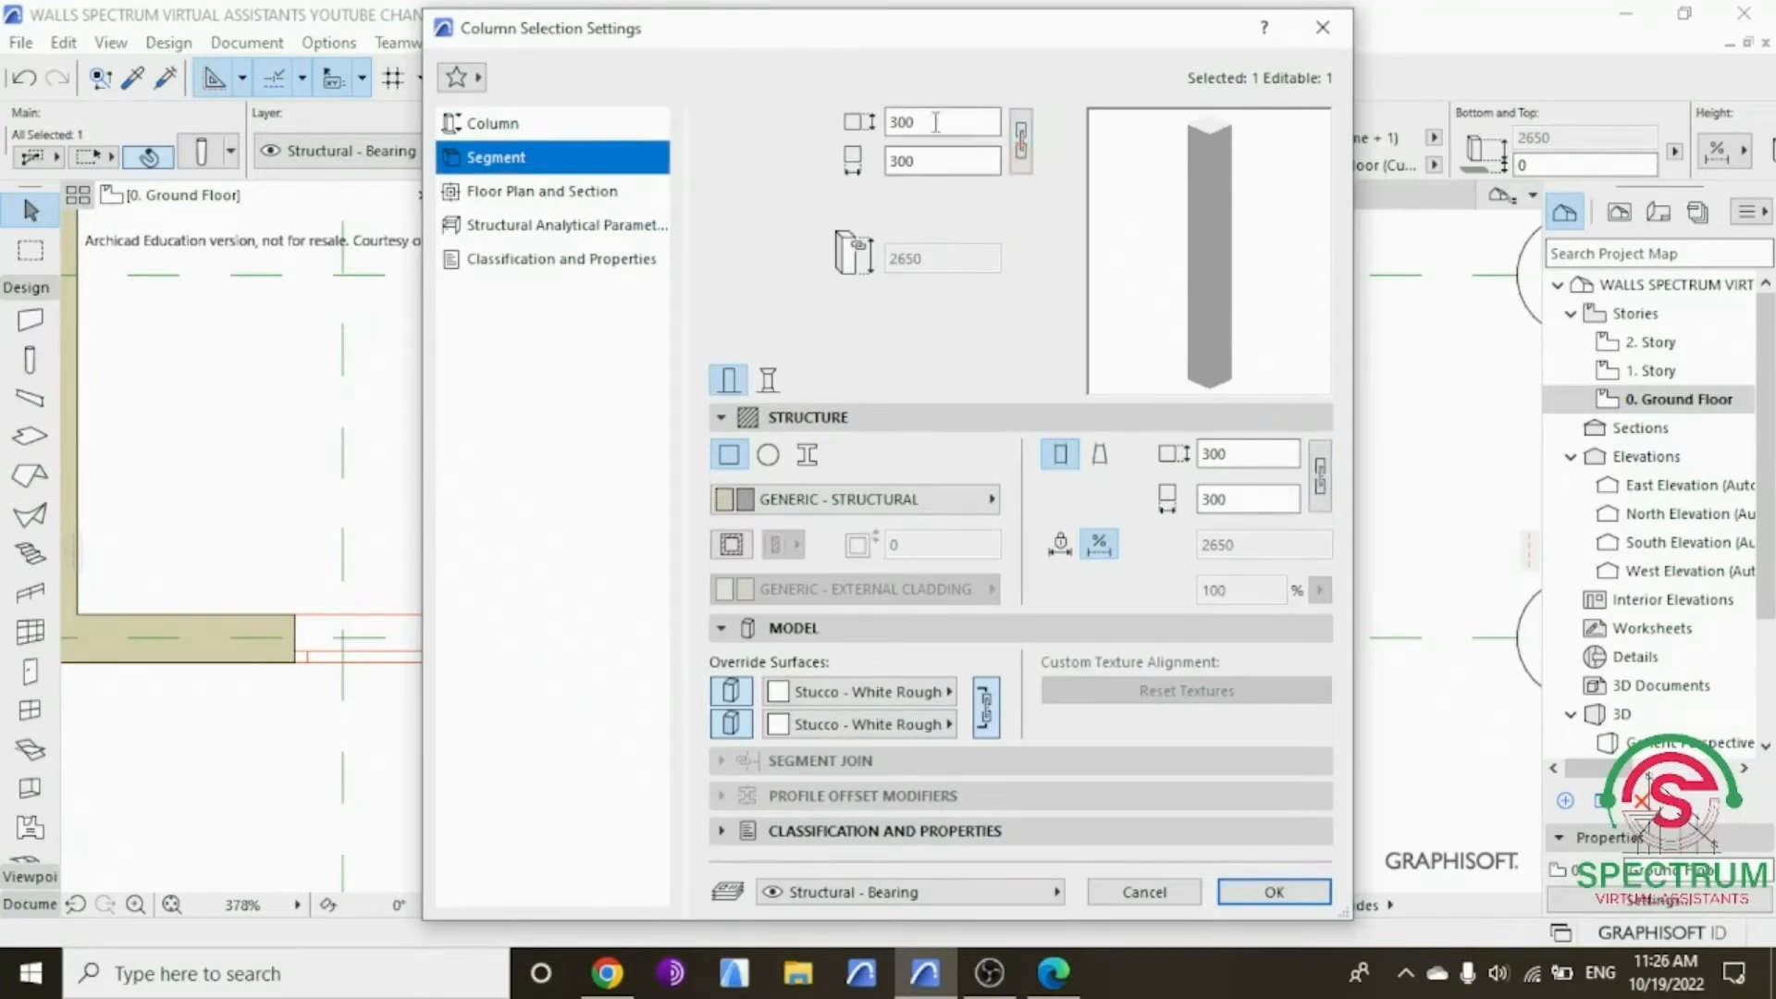
pyautogui.write('450')
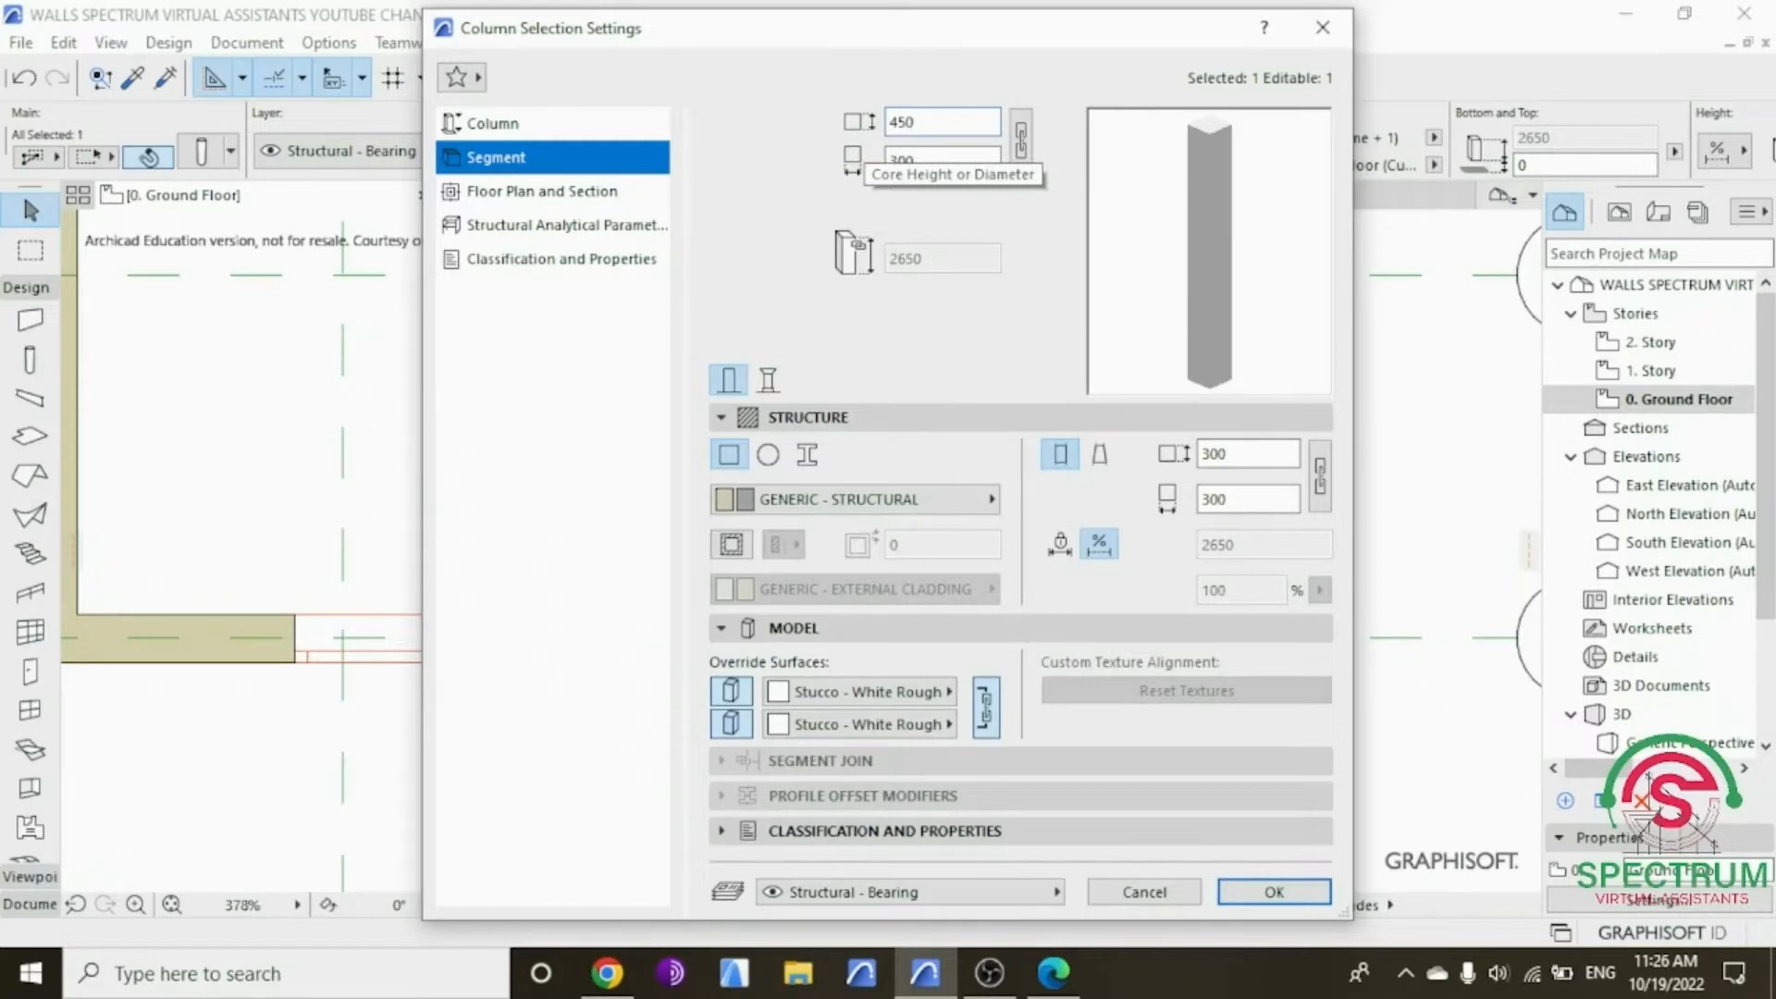
pyautogui.press('Return')
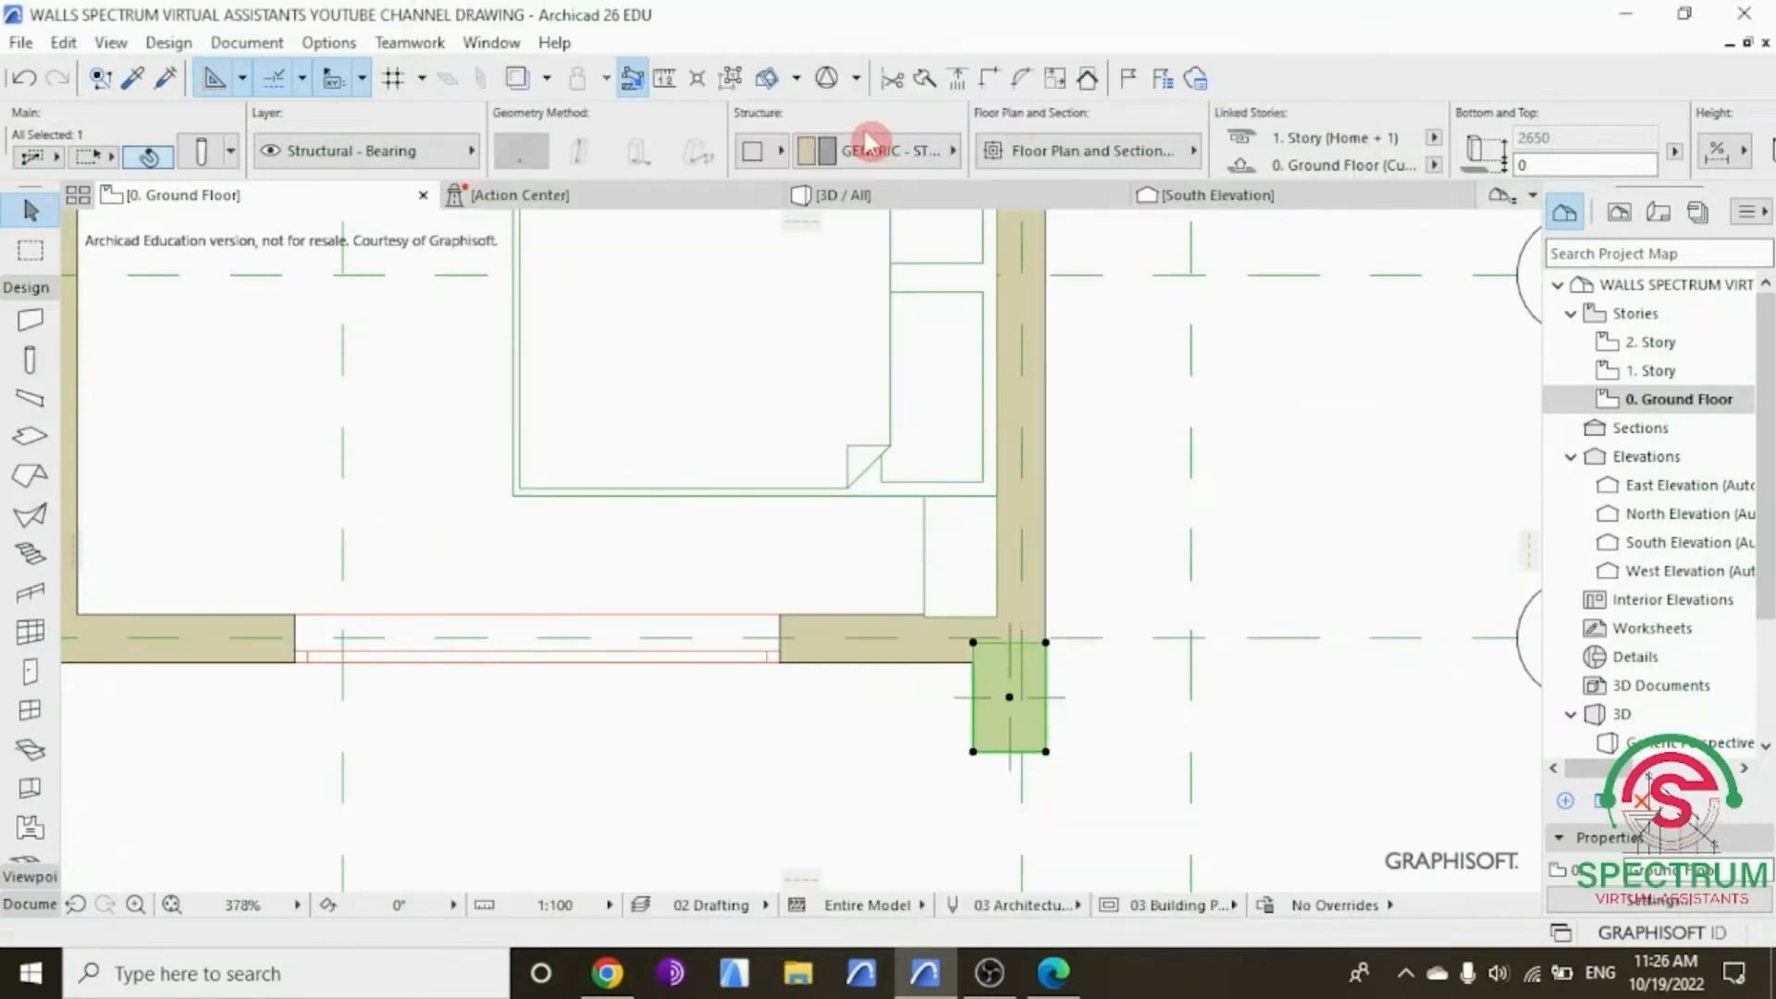
# Step: Move the enlarged column south to realign its northeast corner with the outer wall corner, then deselect it
pyautogui.rightClick(1102, 418)
pyautogui.moveTo(1207, 553)
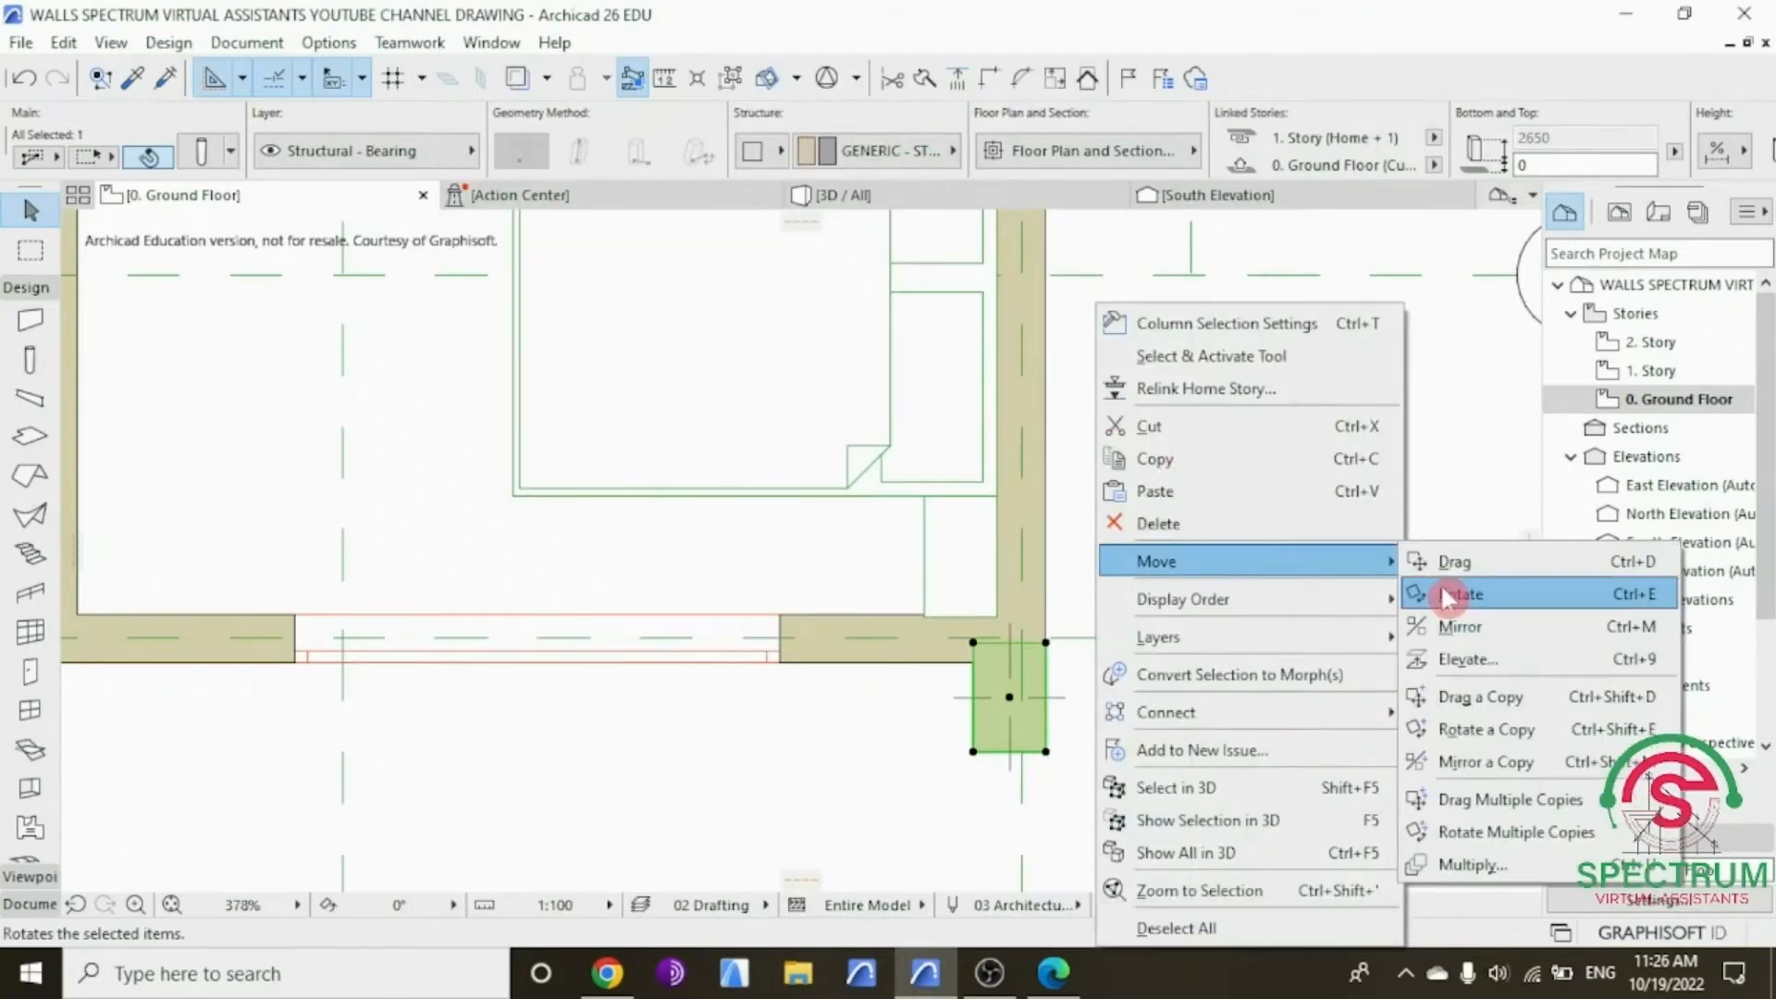
pyautogui.click(1441, 568)
pyautogui.scroll(1, 1054, 672)
pyautogui.scroll(2, 1027, 648)
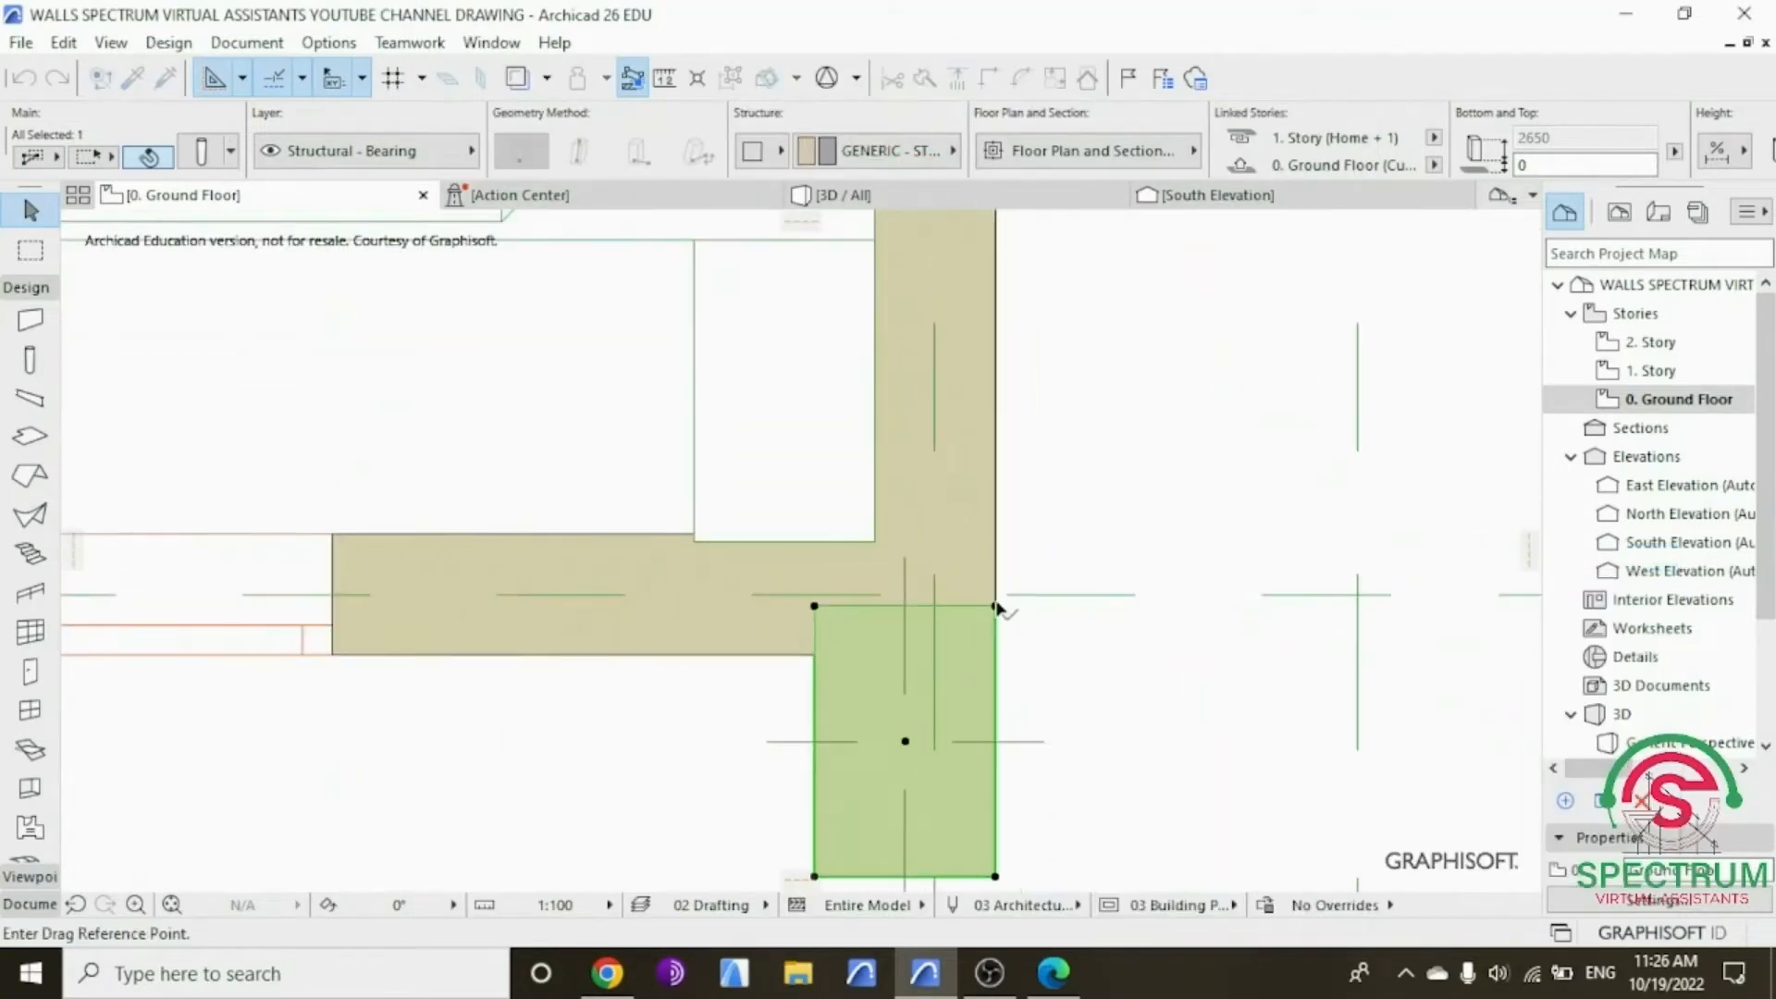
pyautogui.click(995, 605)
pyautogui.click(995, 657)
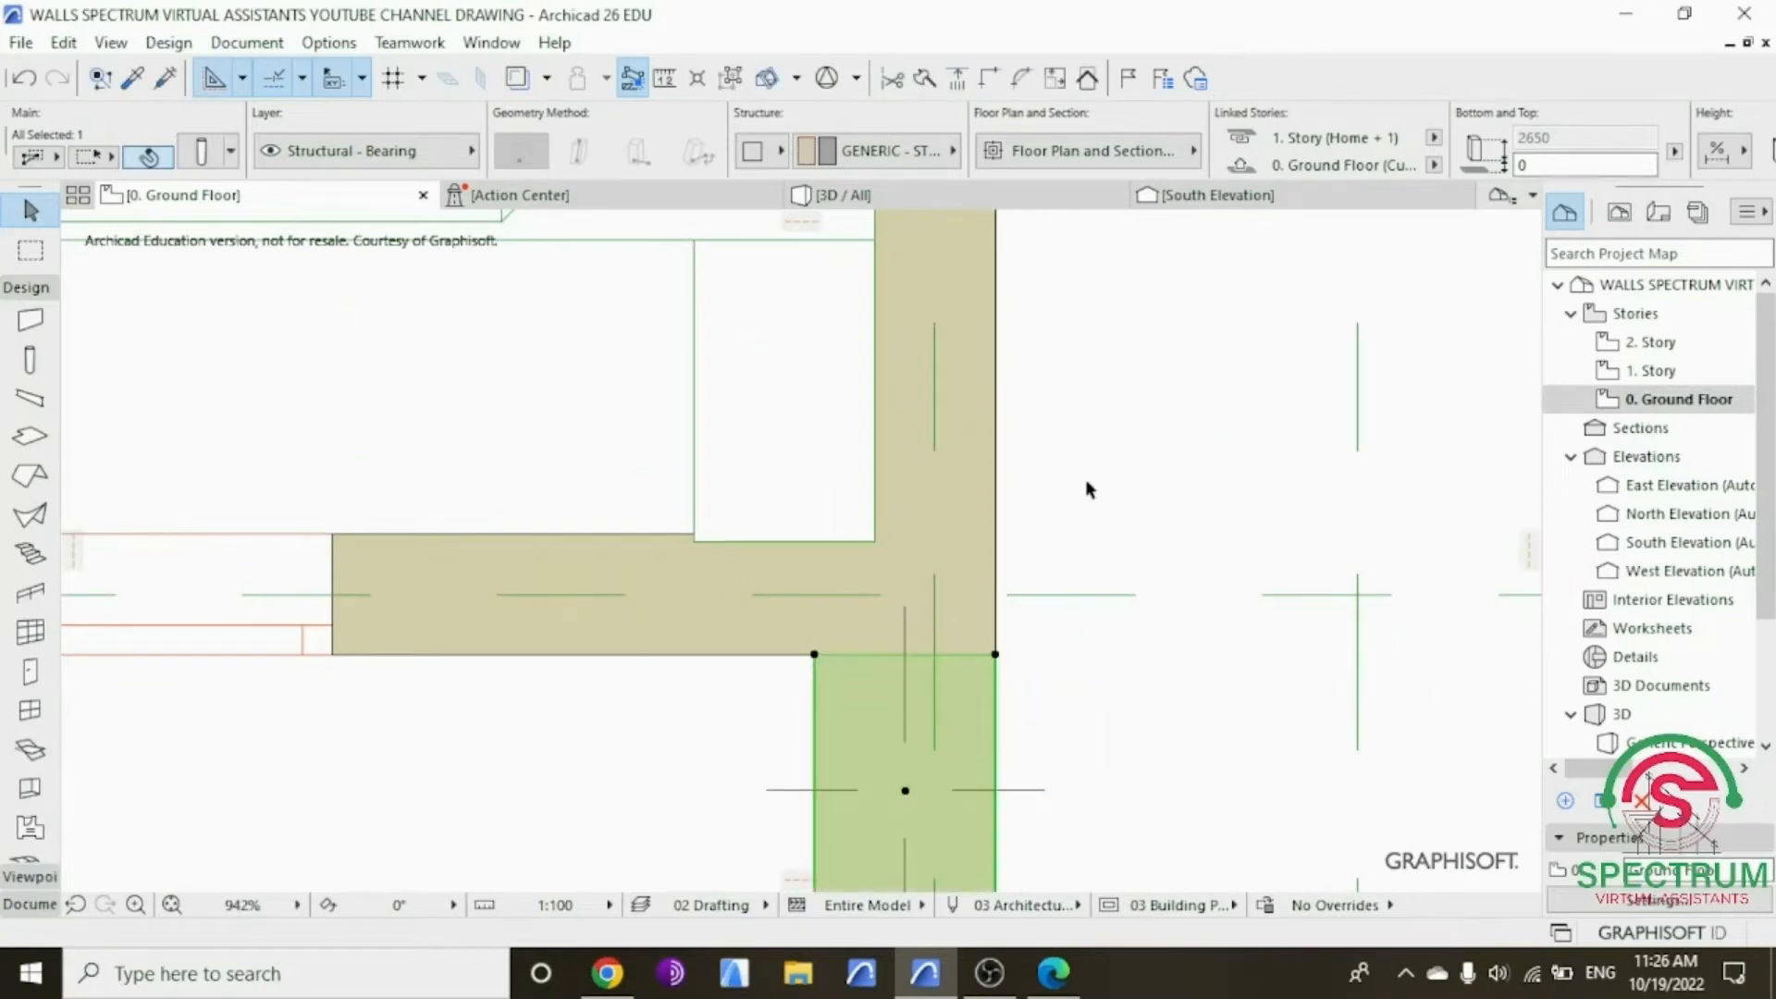
pyautogui.scroll(-3, 1086, 479)
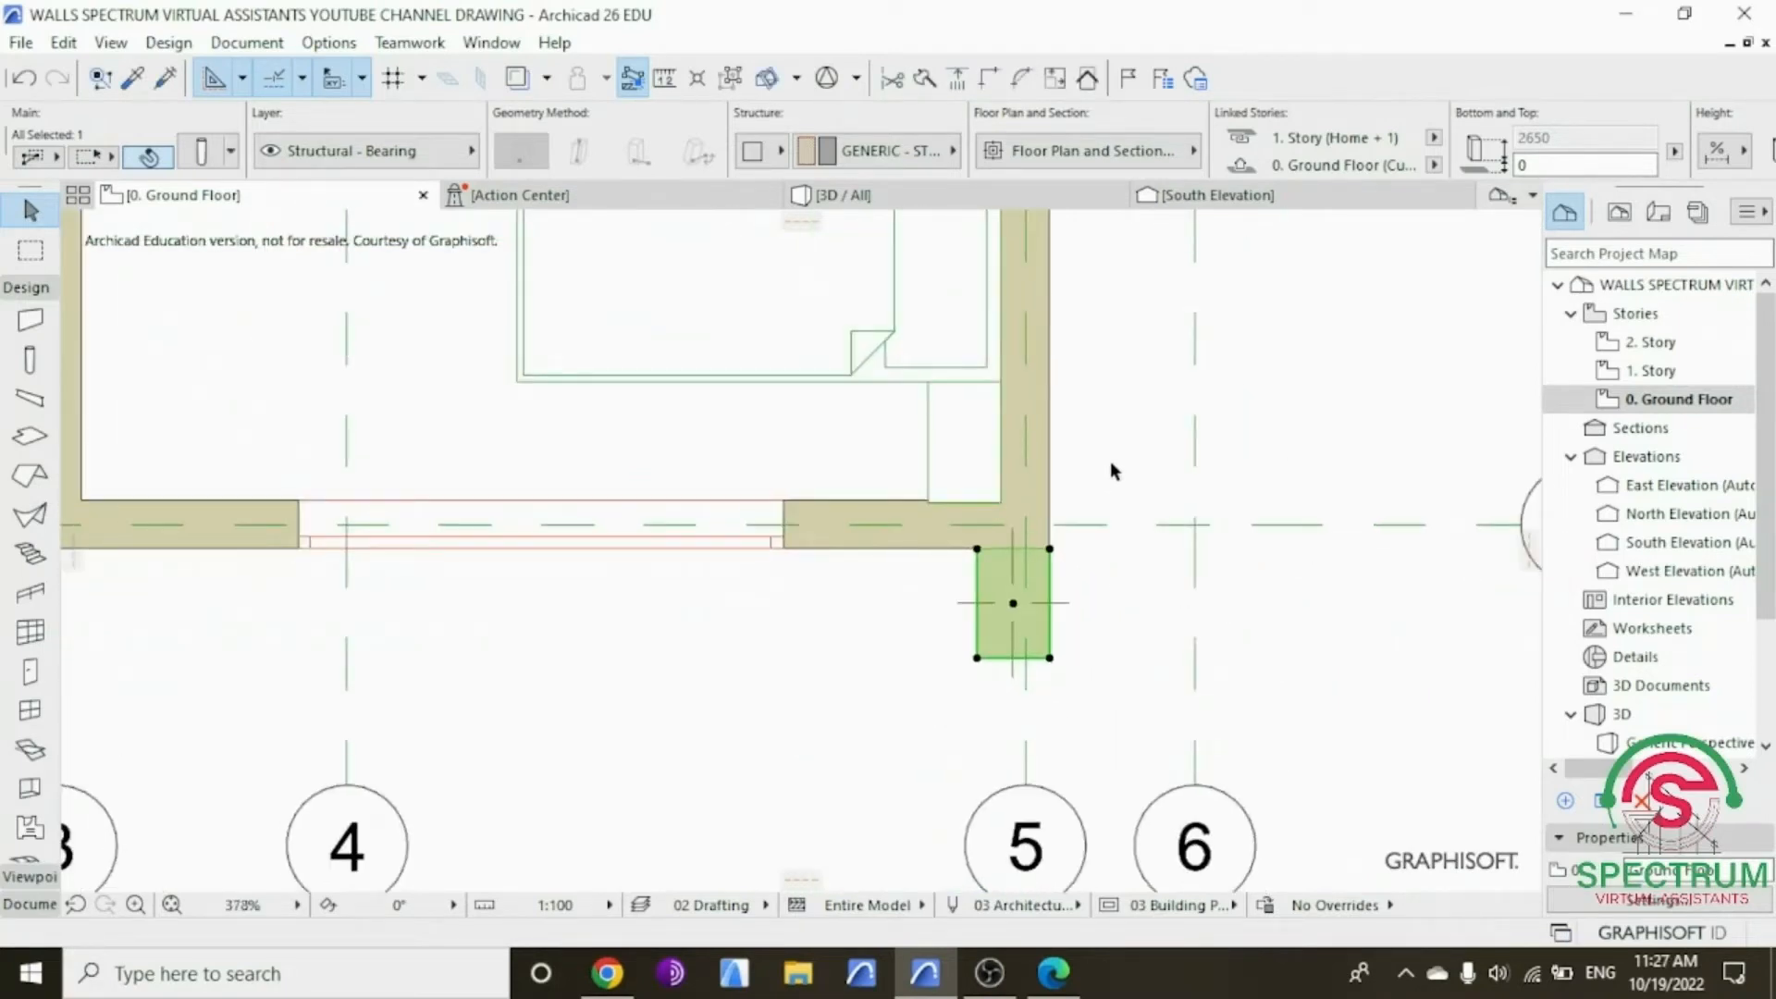
pyautogui.click(1112, 459)
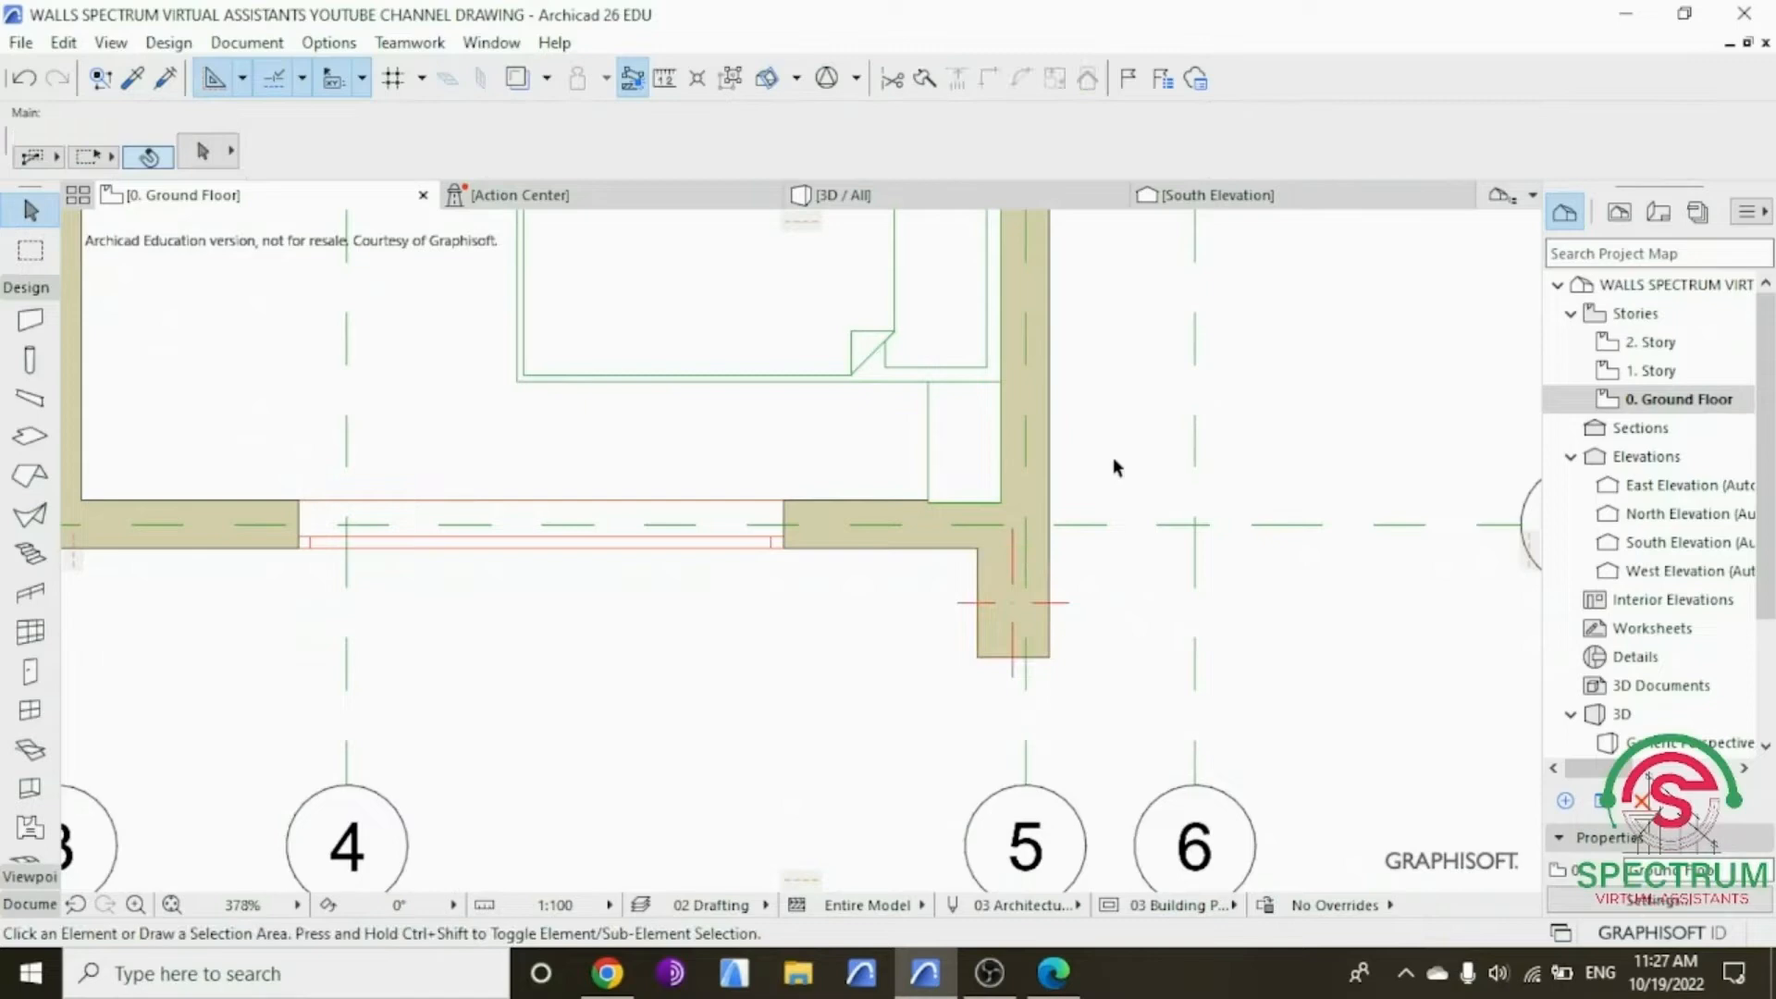
# Step: Select the corner column in the 3D view and set its top link to Not Linked in its settings
pyautogui.click(841, 196)
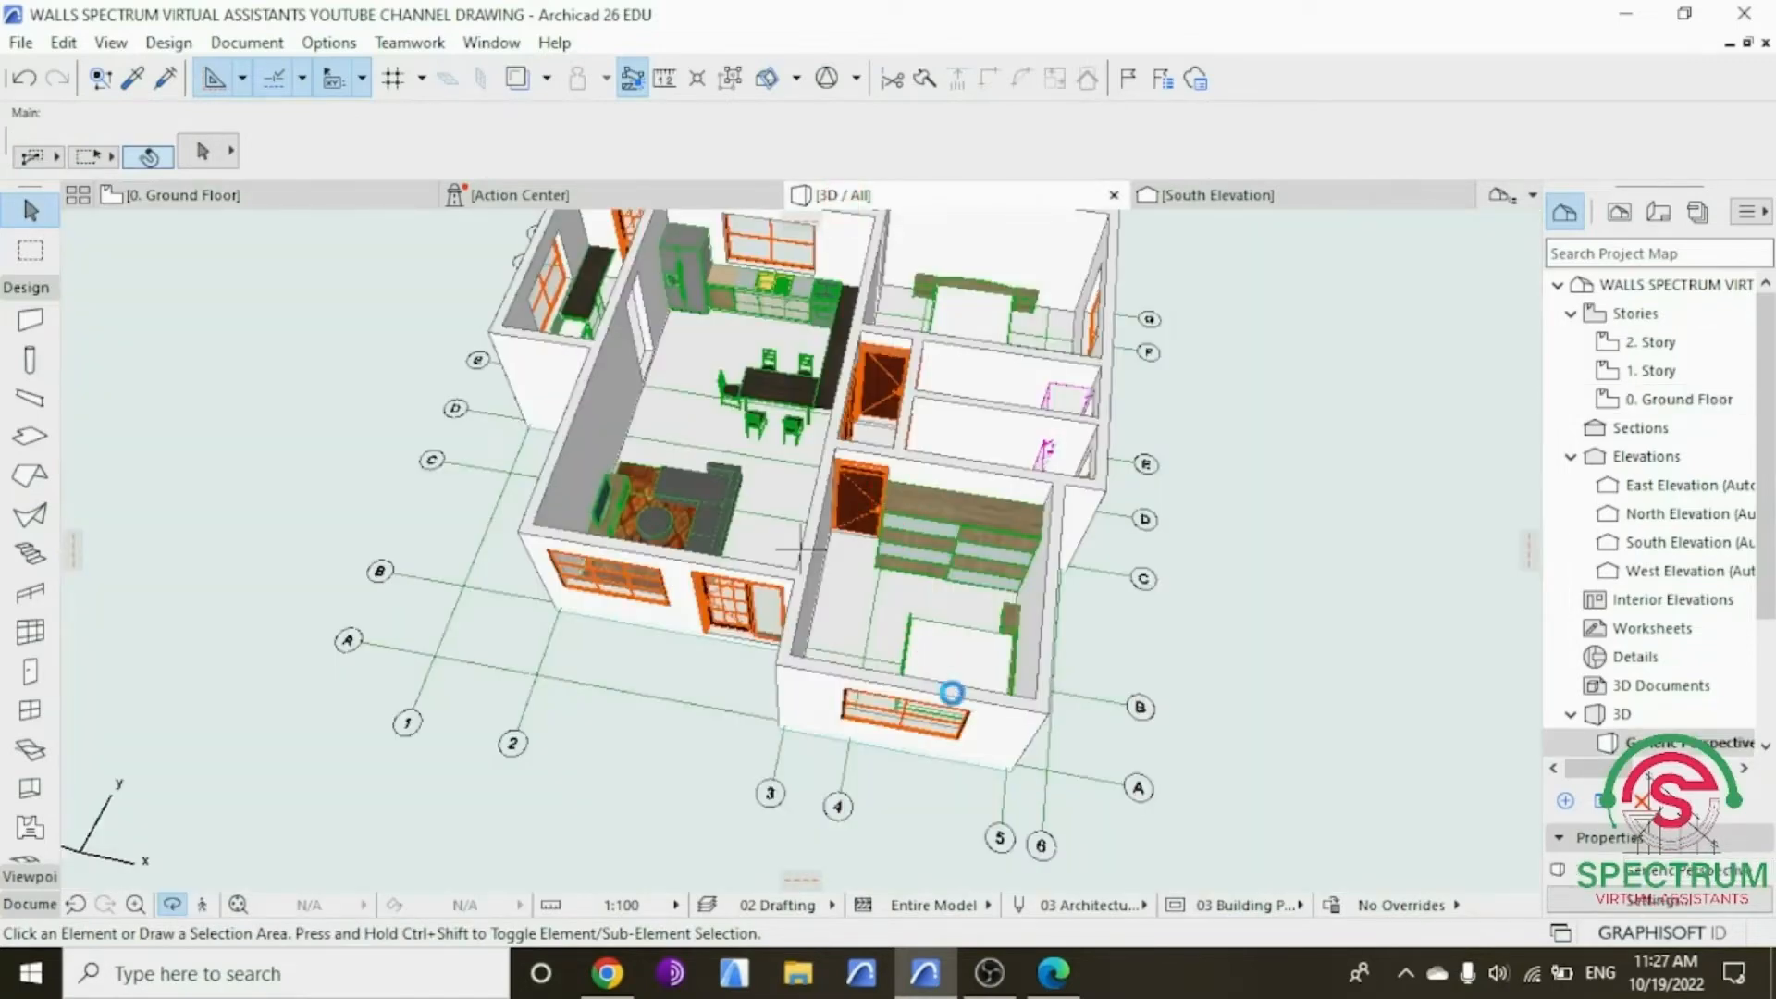
pyautogui.moveTo(964, 770); pyautogui.dragTo(1069, 690)
pyautogui.scroll(2, 1115, 641)
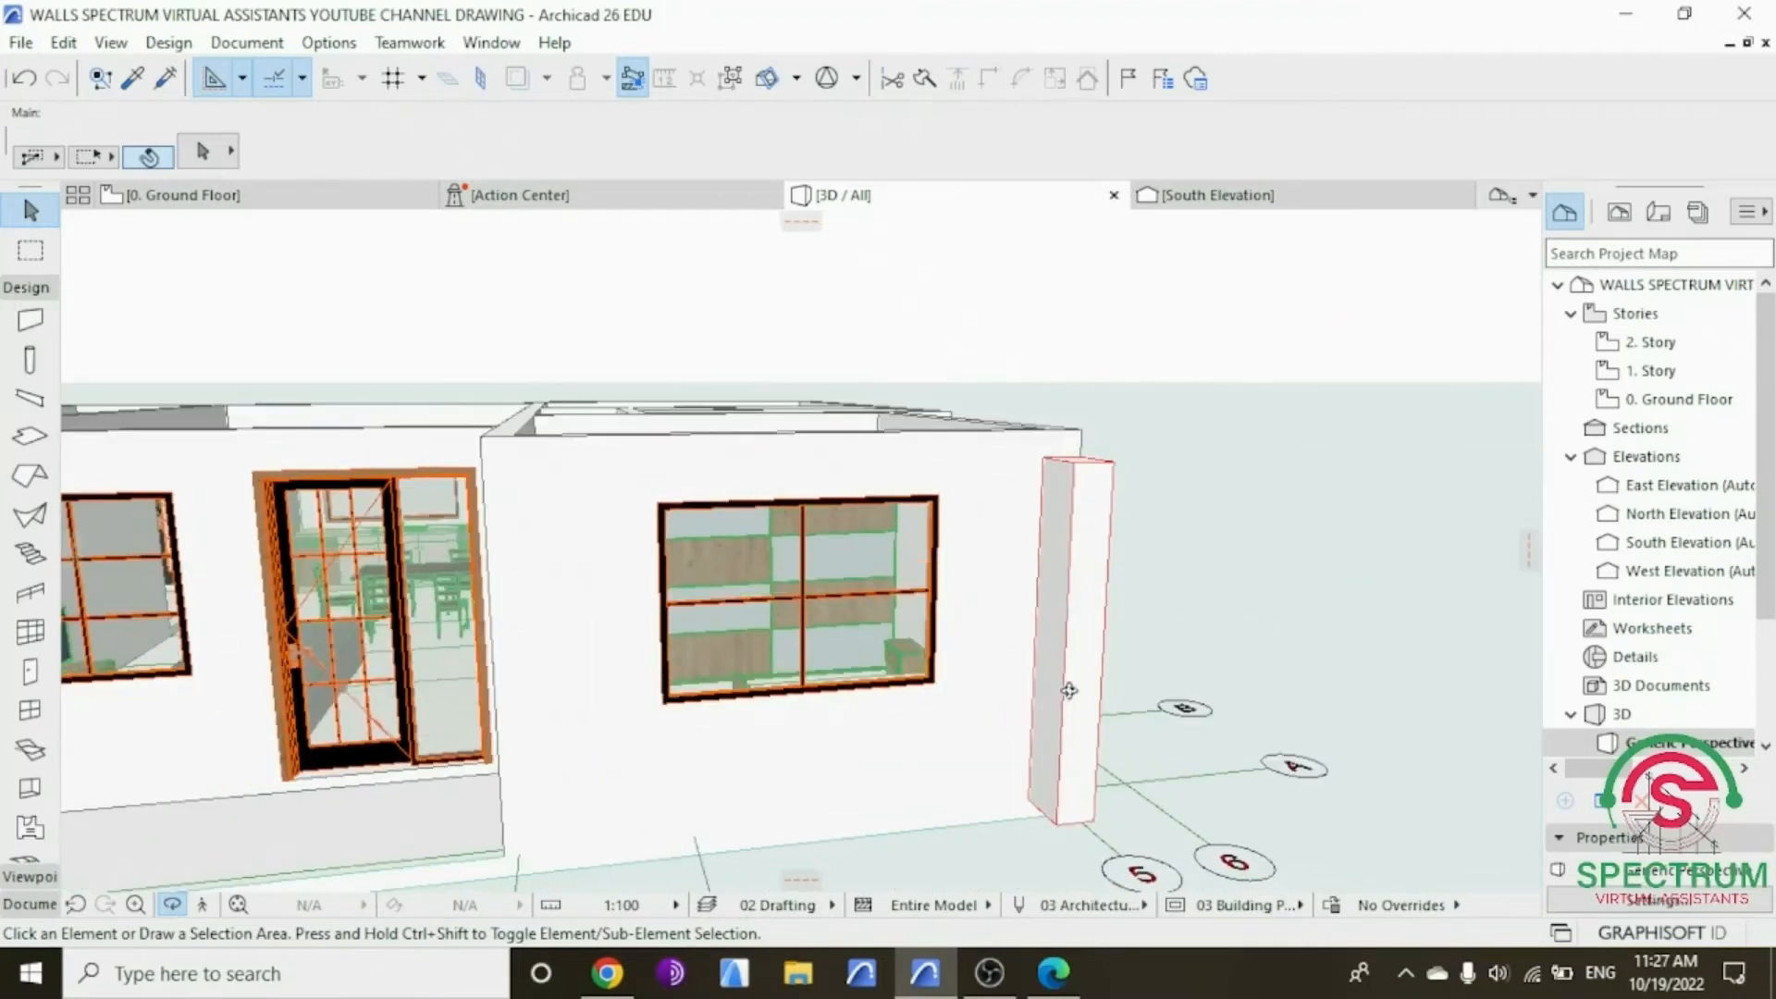
pyautogui.click(1068, 495)
pyautogui.rightClick(1168, 343)
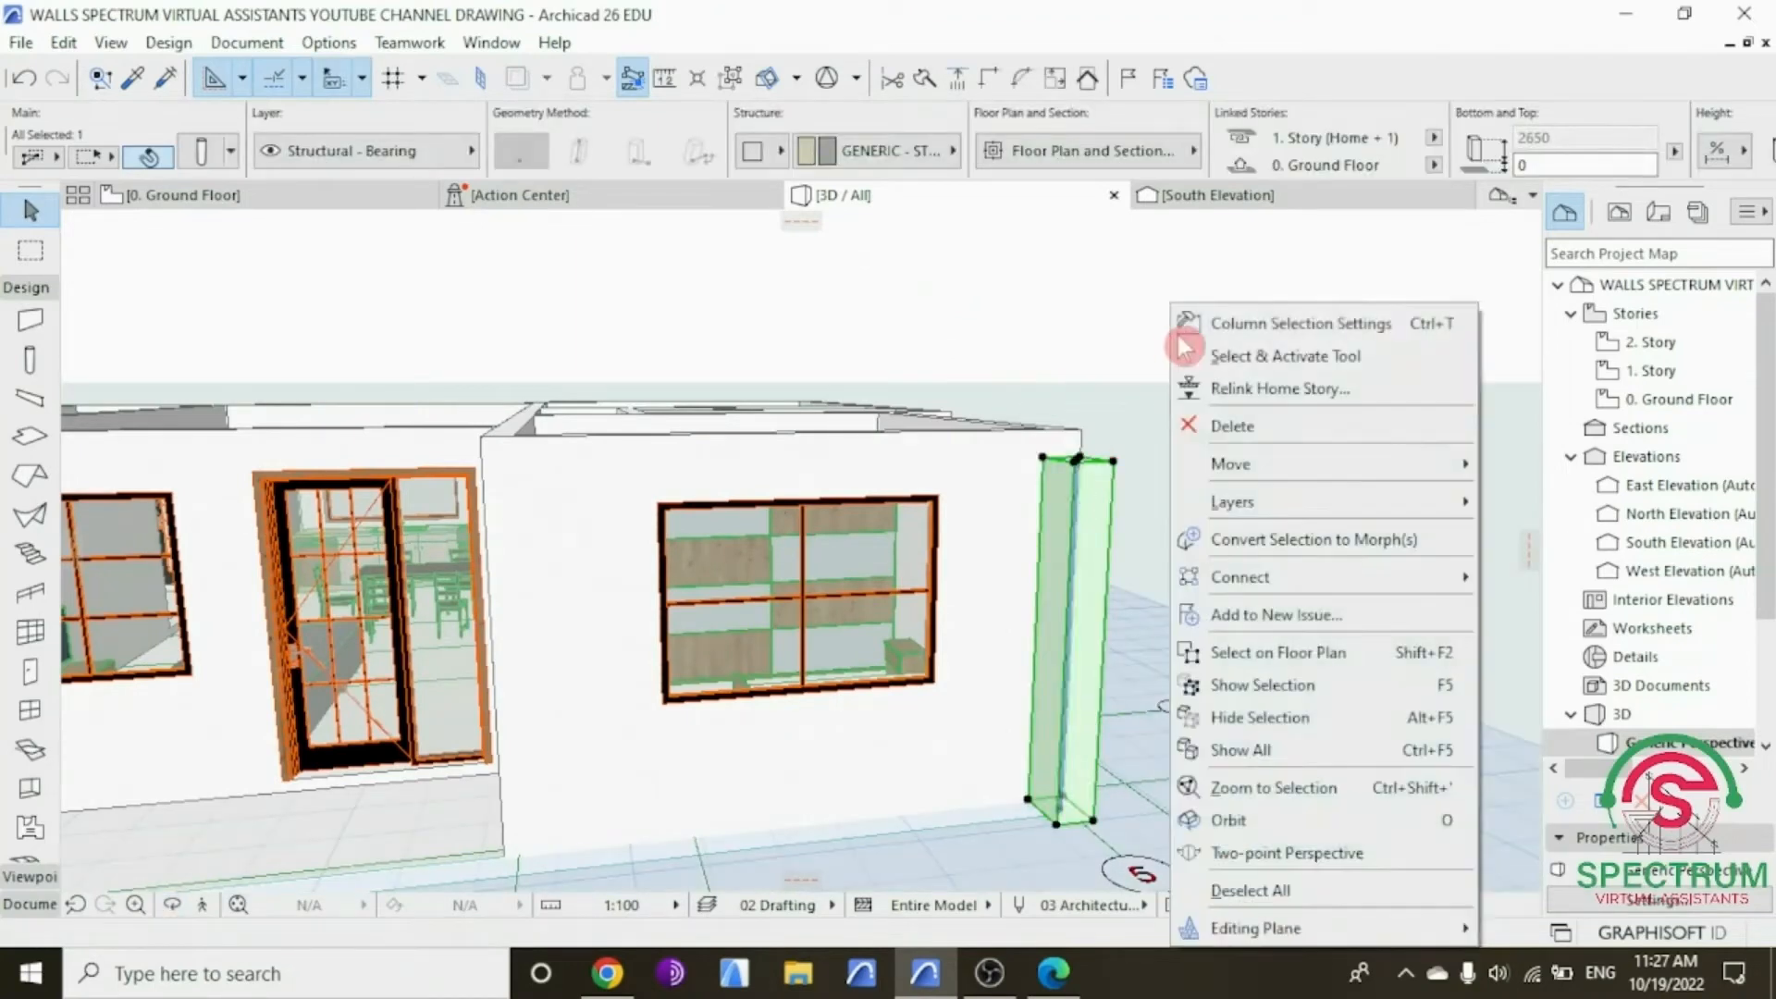
pyautogui.click(1245, 327)
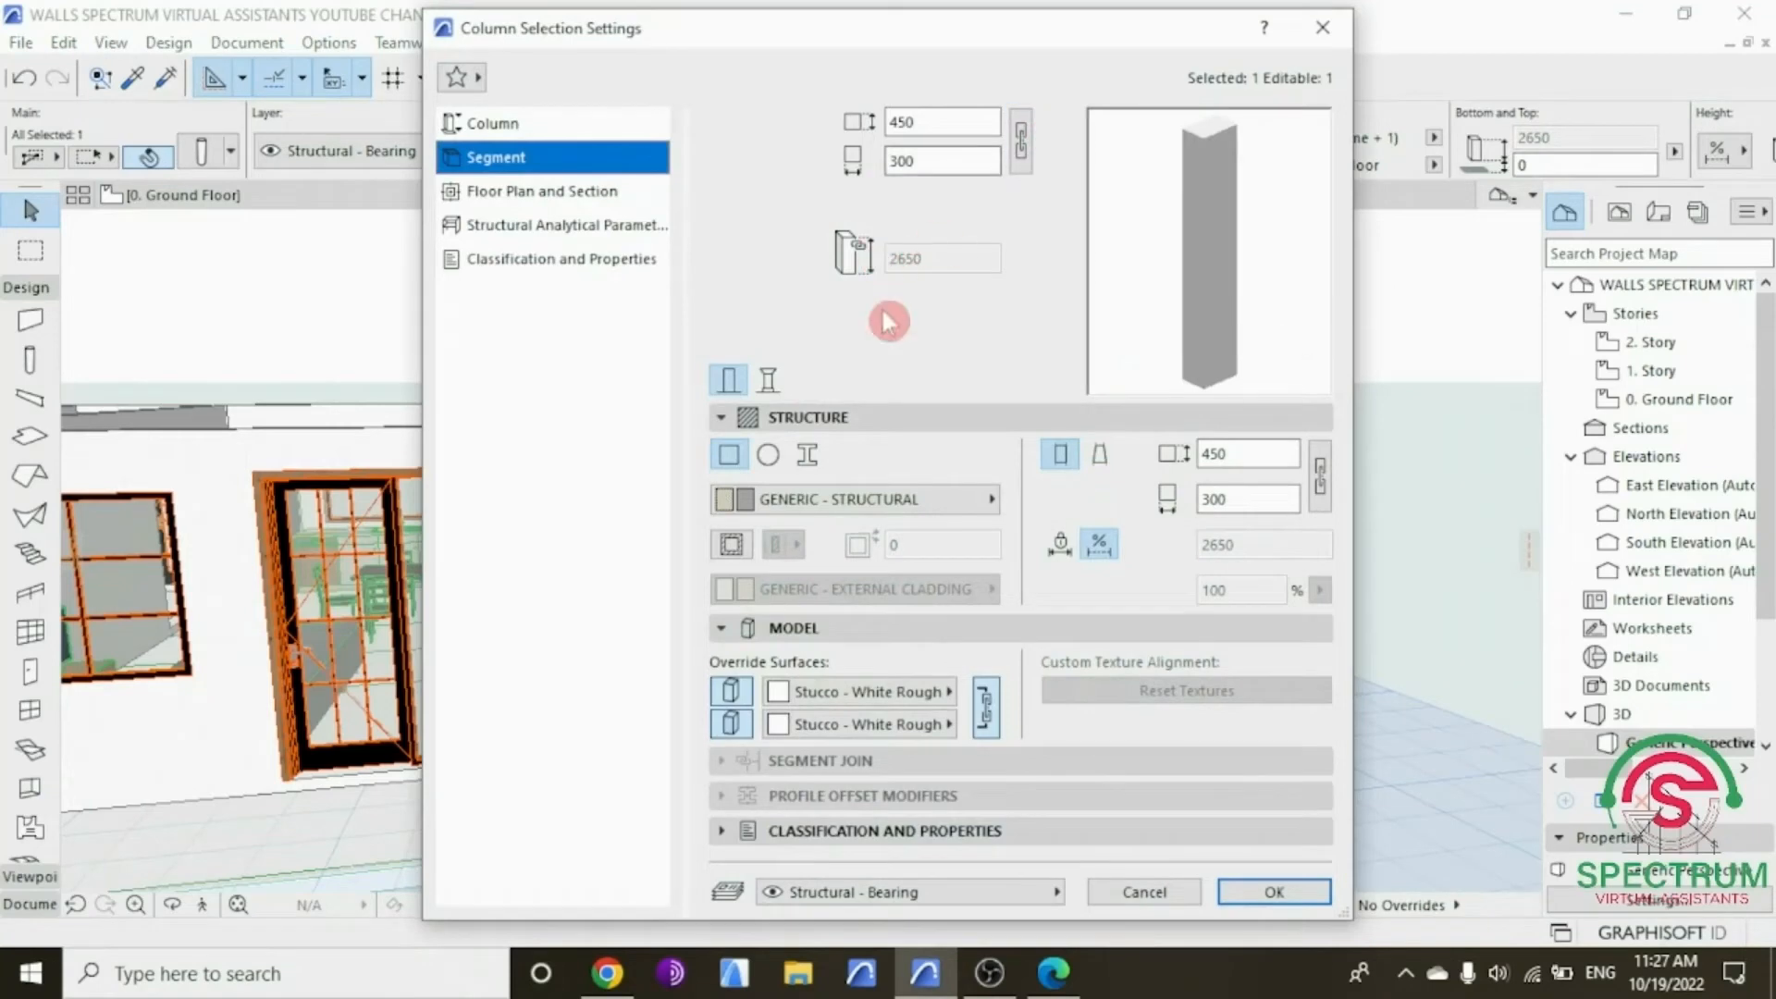
pyautogui.click(495, 127)
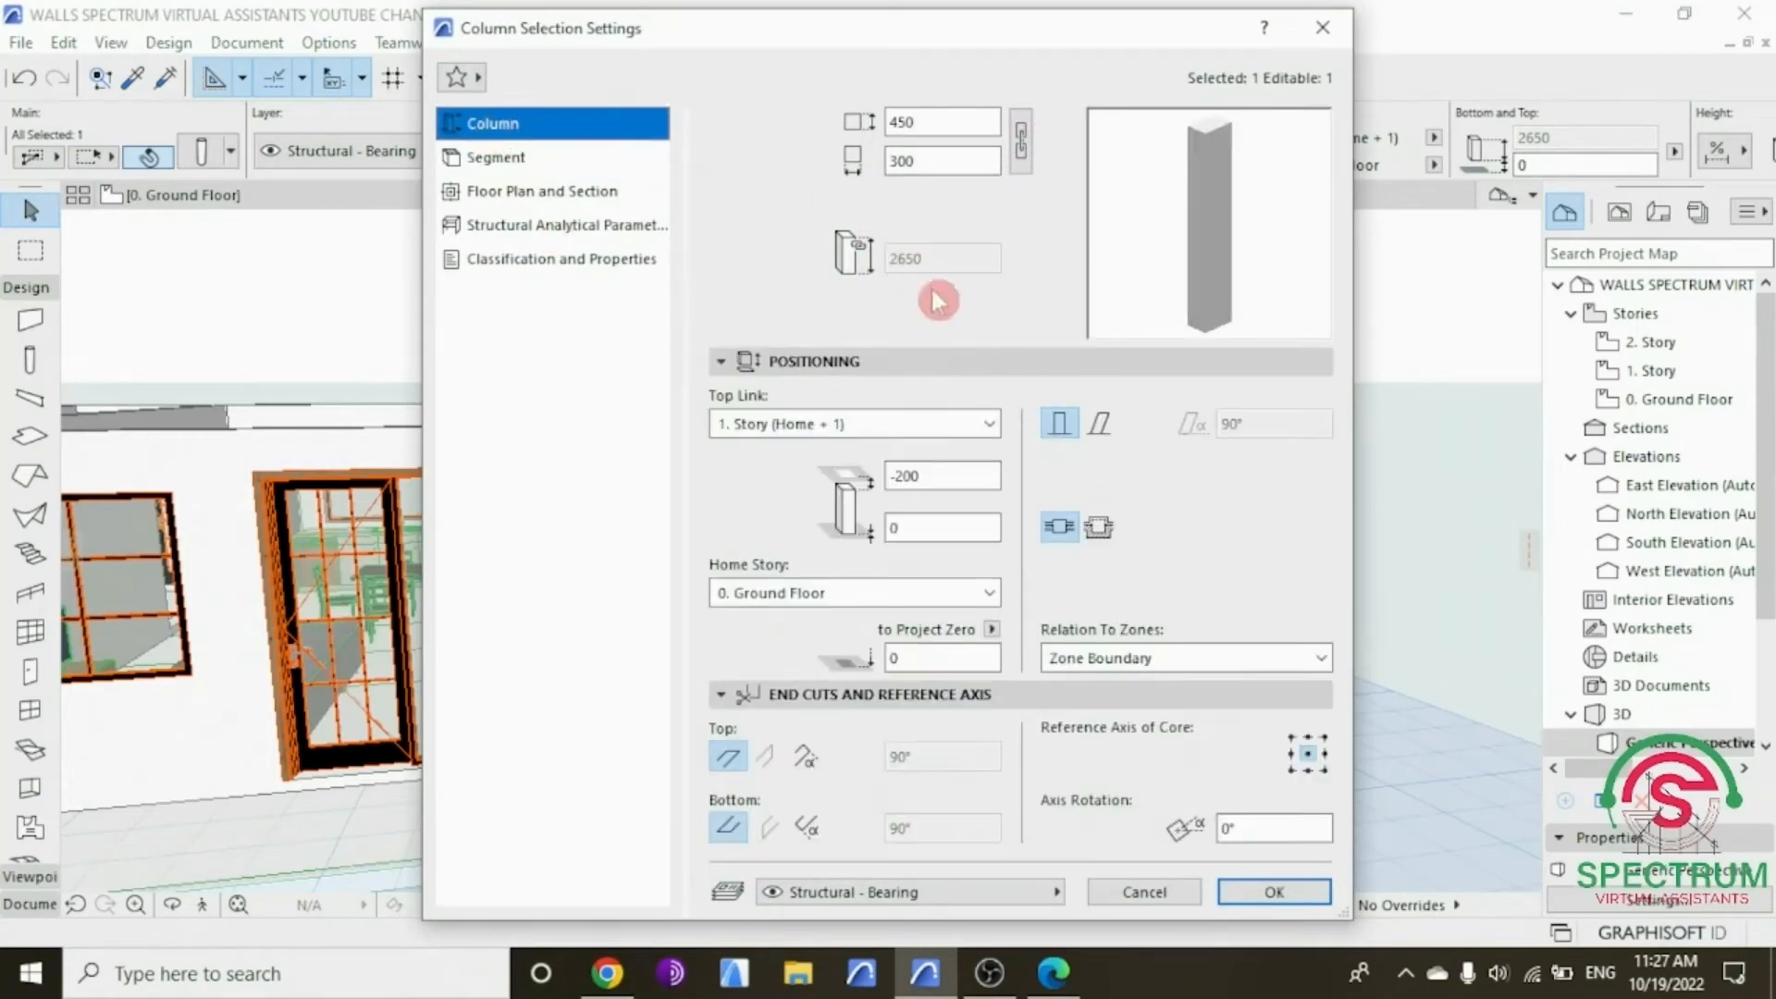
pyautogui.click(980, 428)
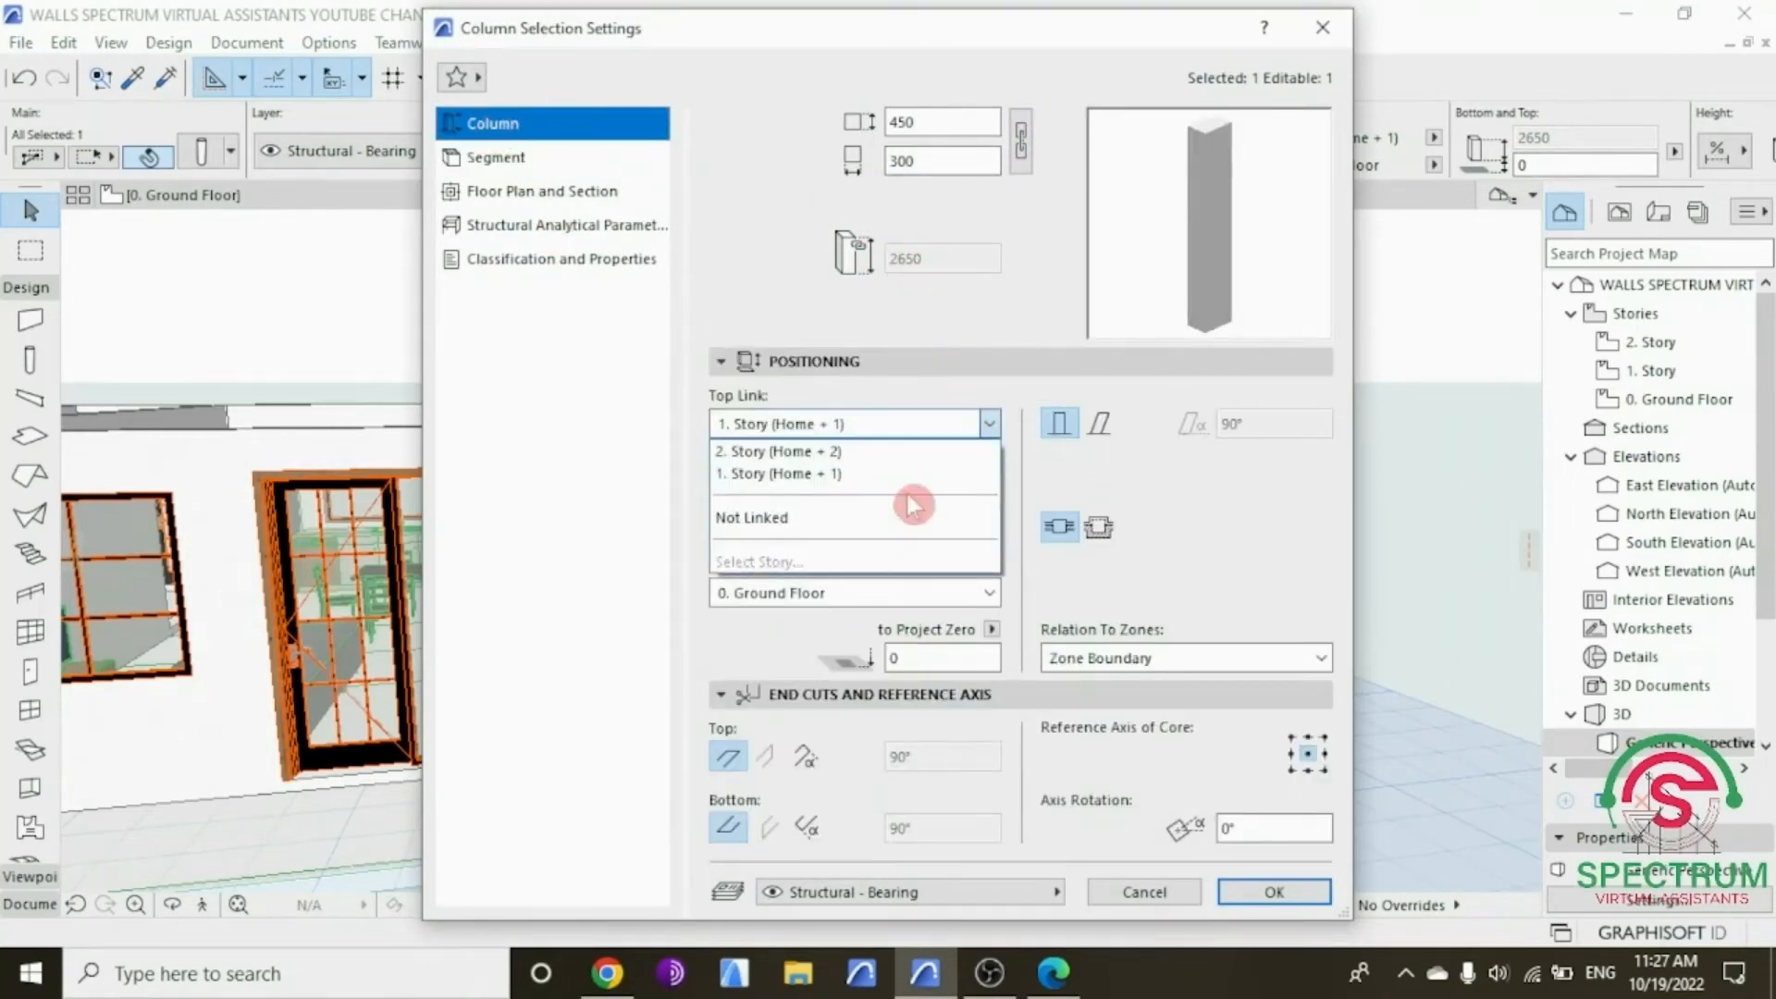
pyautogui.click(912, 501)
# Step: Set the corner column's base offset to -150 and its height to 2850, and apply the settings
pyautogui.doubleClick(940, 527)
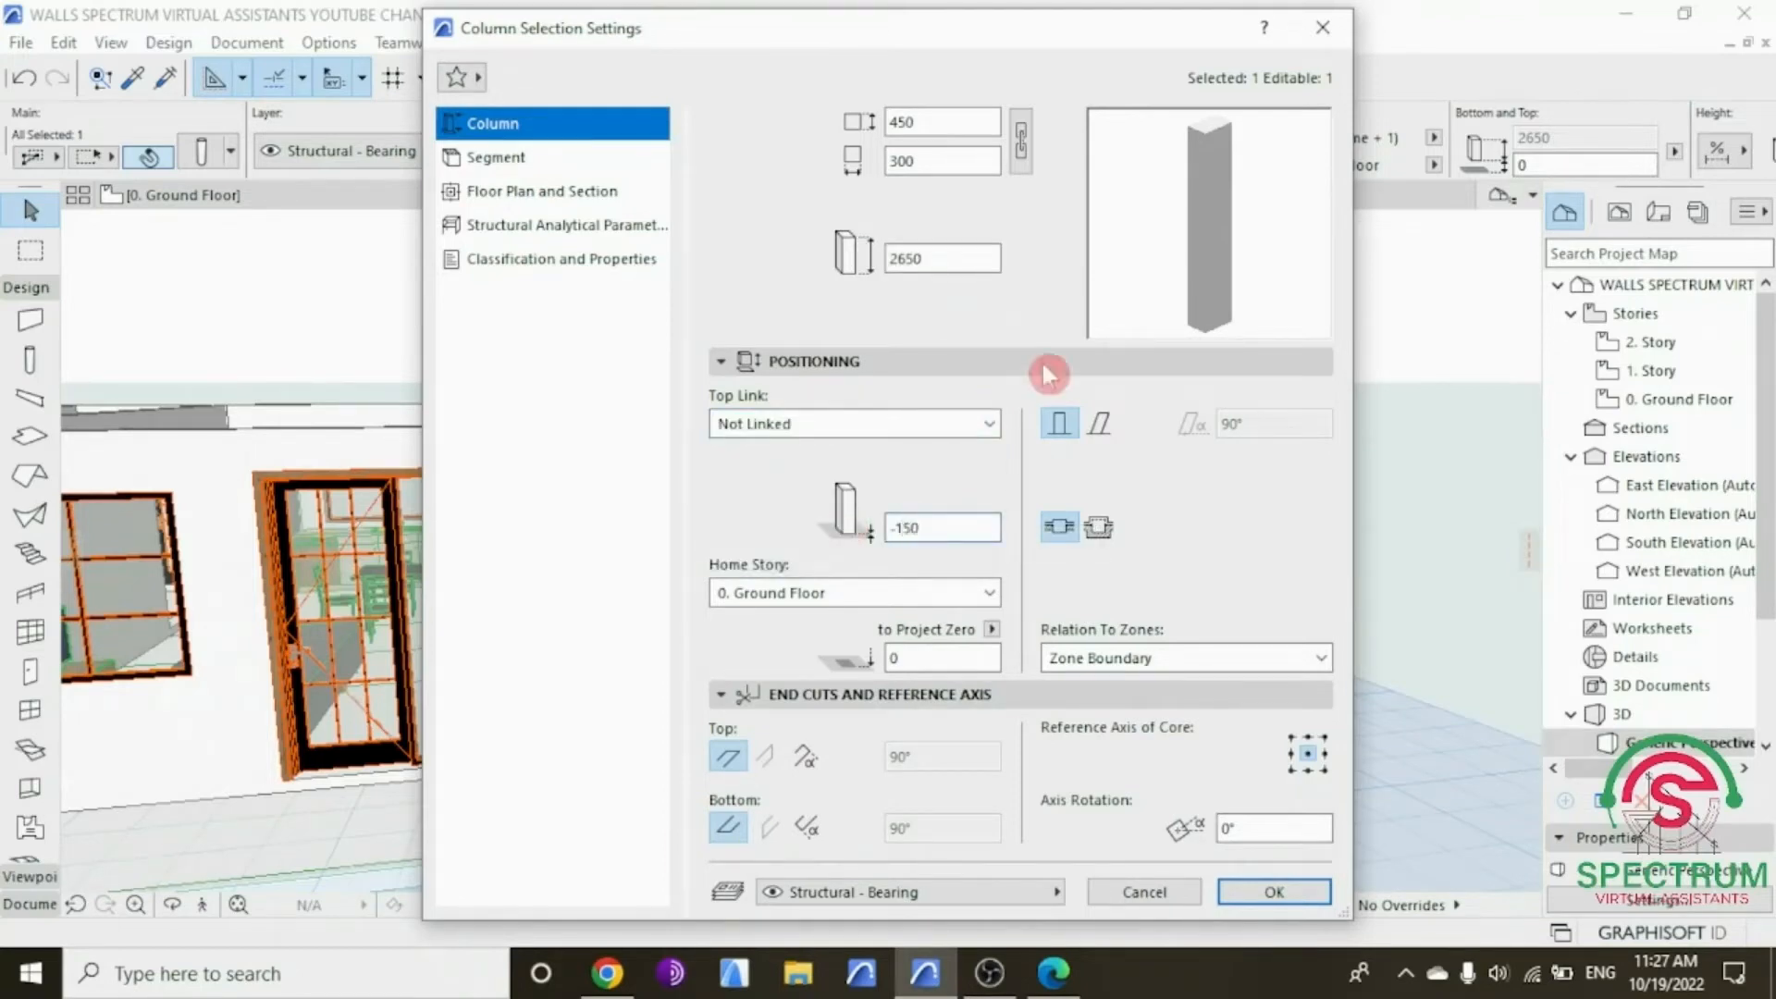
pyautogui.doubleClick(934, 258)
pyautogui.write('2')
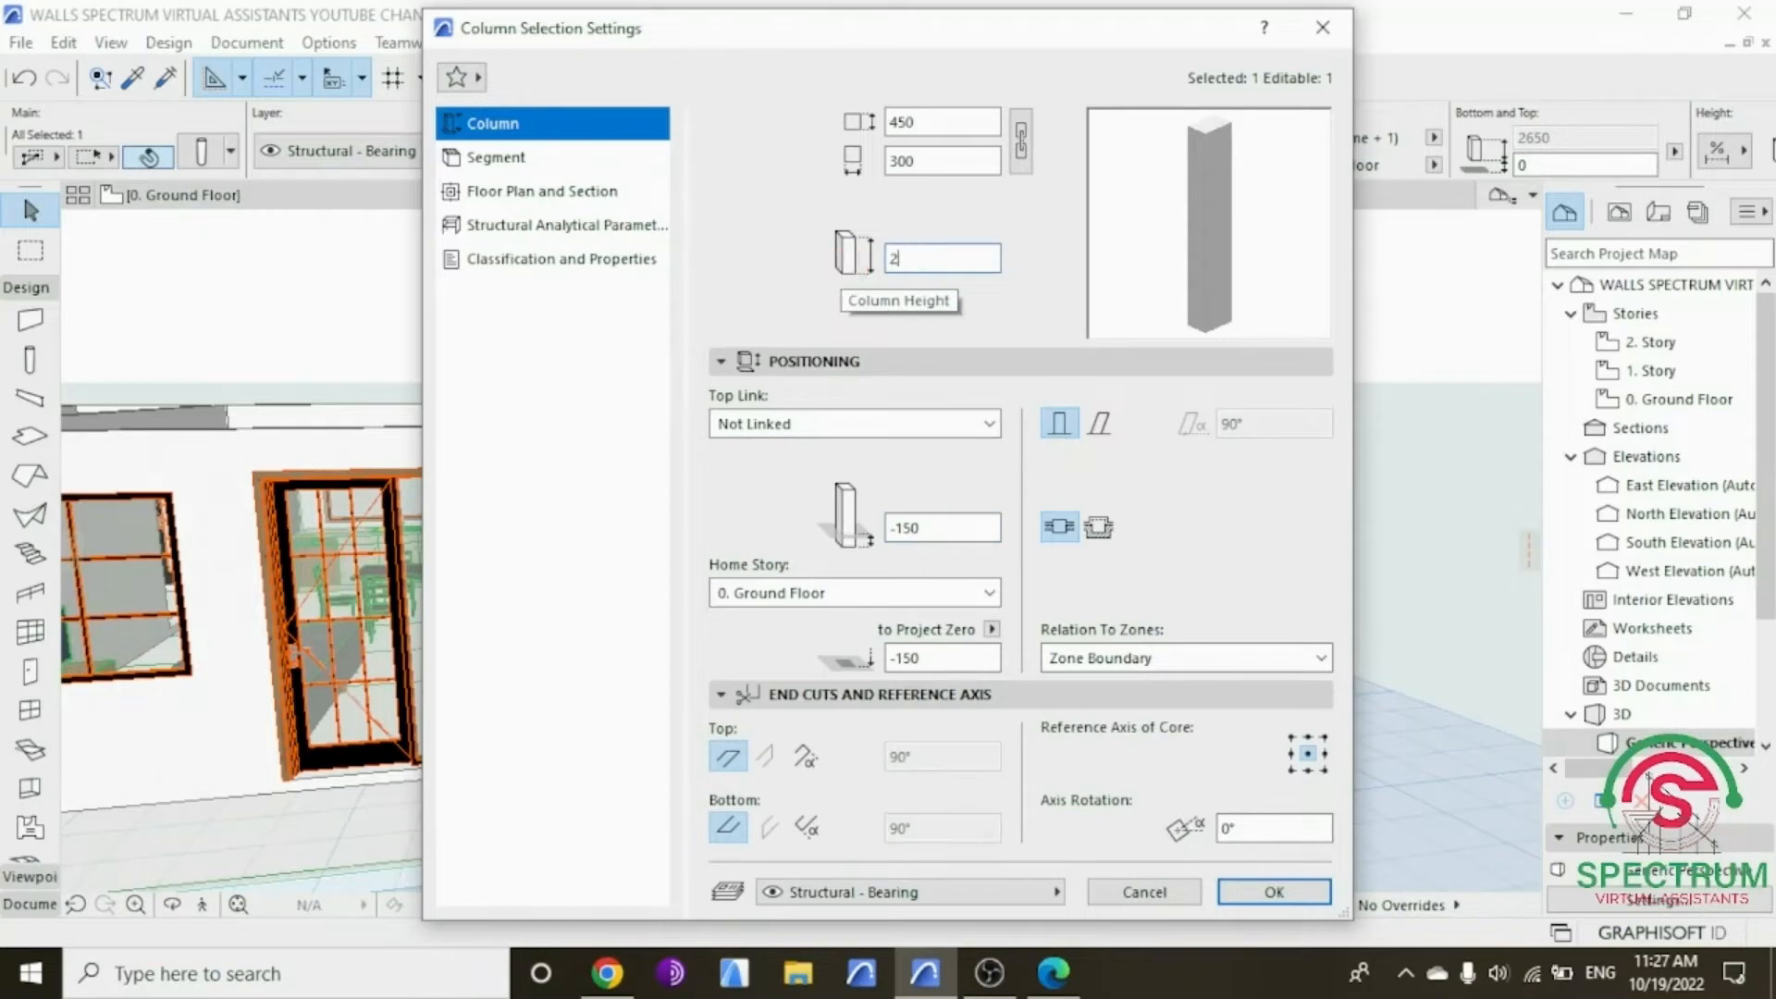
pyautogui.press('Return')
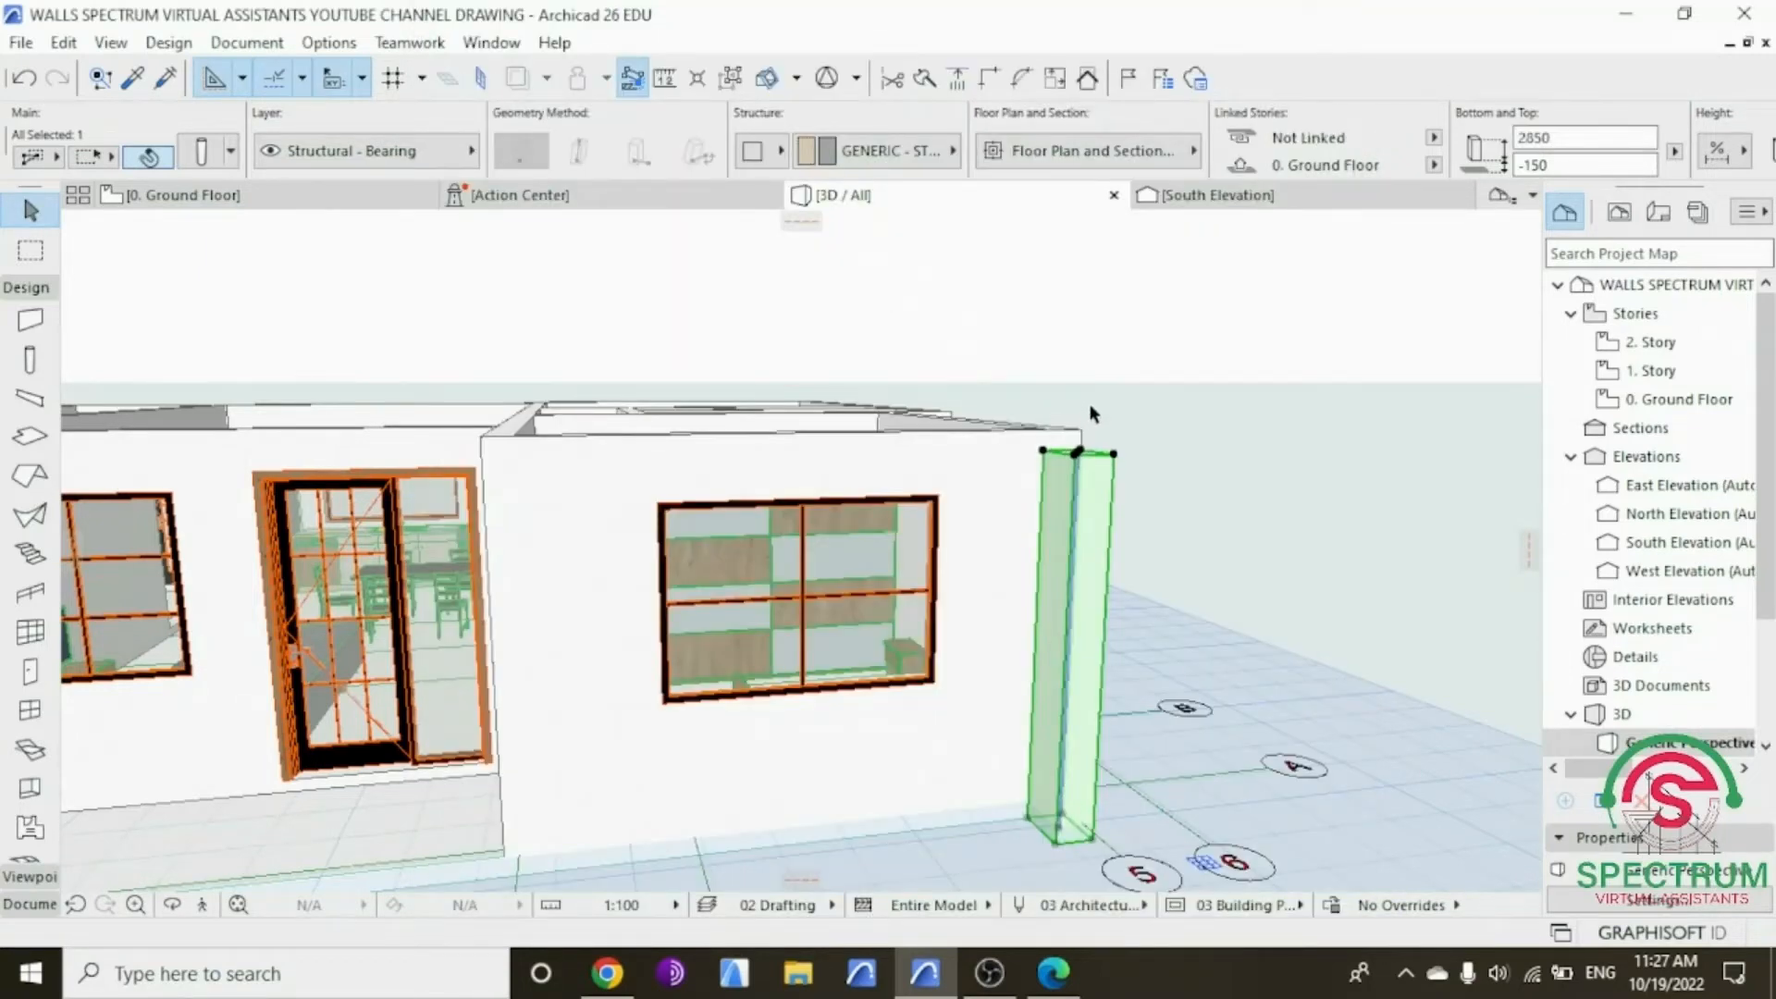
# Step: Examine the corner column against the walls from above in 3D and return to the Ground Floor plan
pyautogui.click(174, 905)
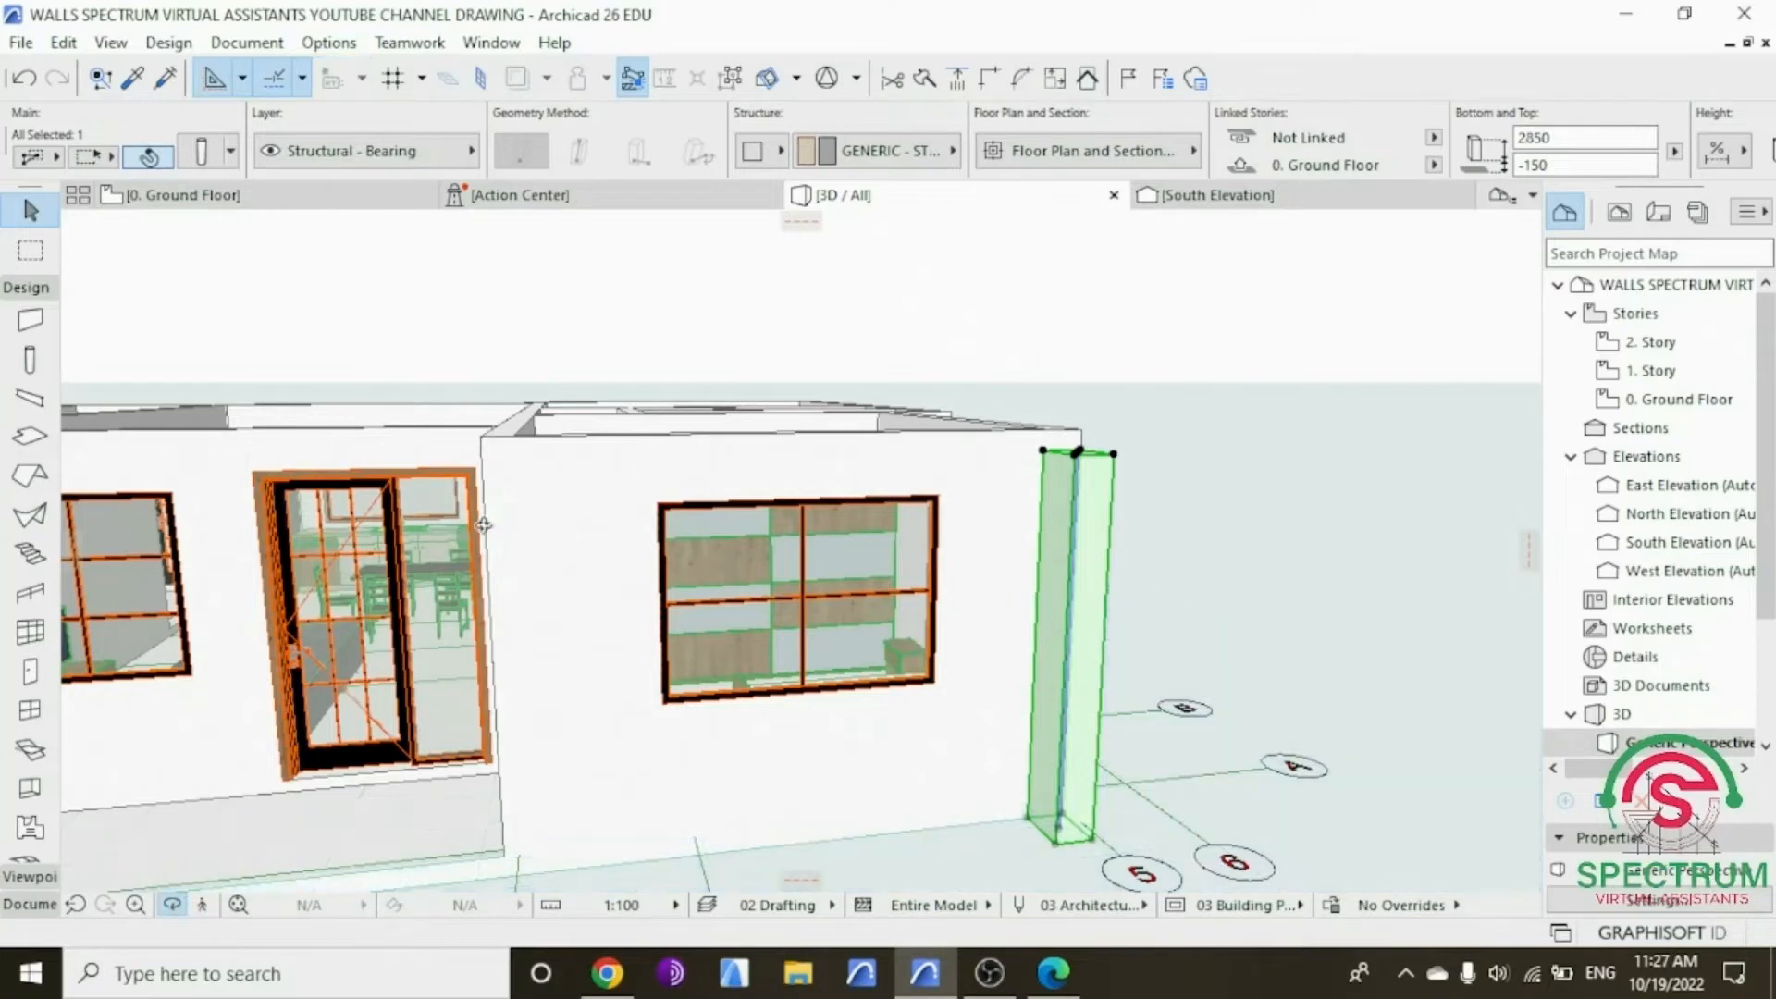
pyautogui.moveTo(514, 432); pyautogui.dragTo(1230, 626)
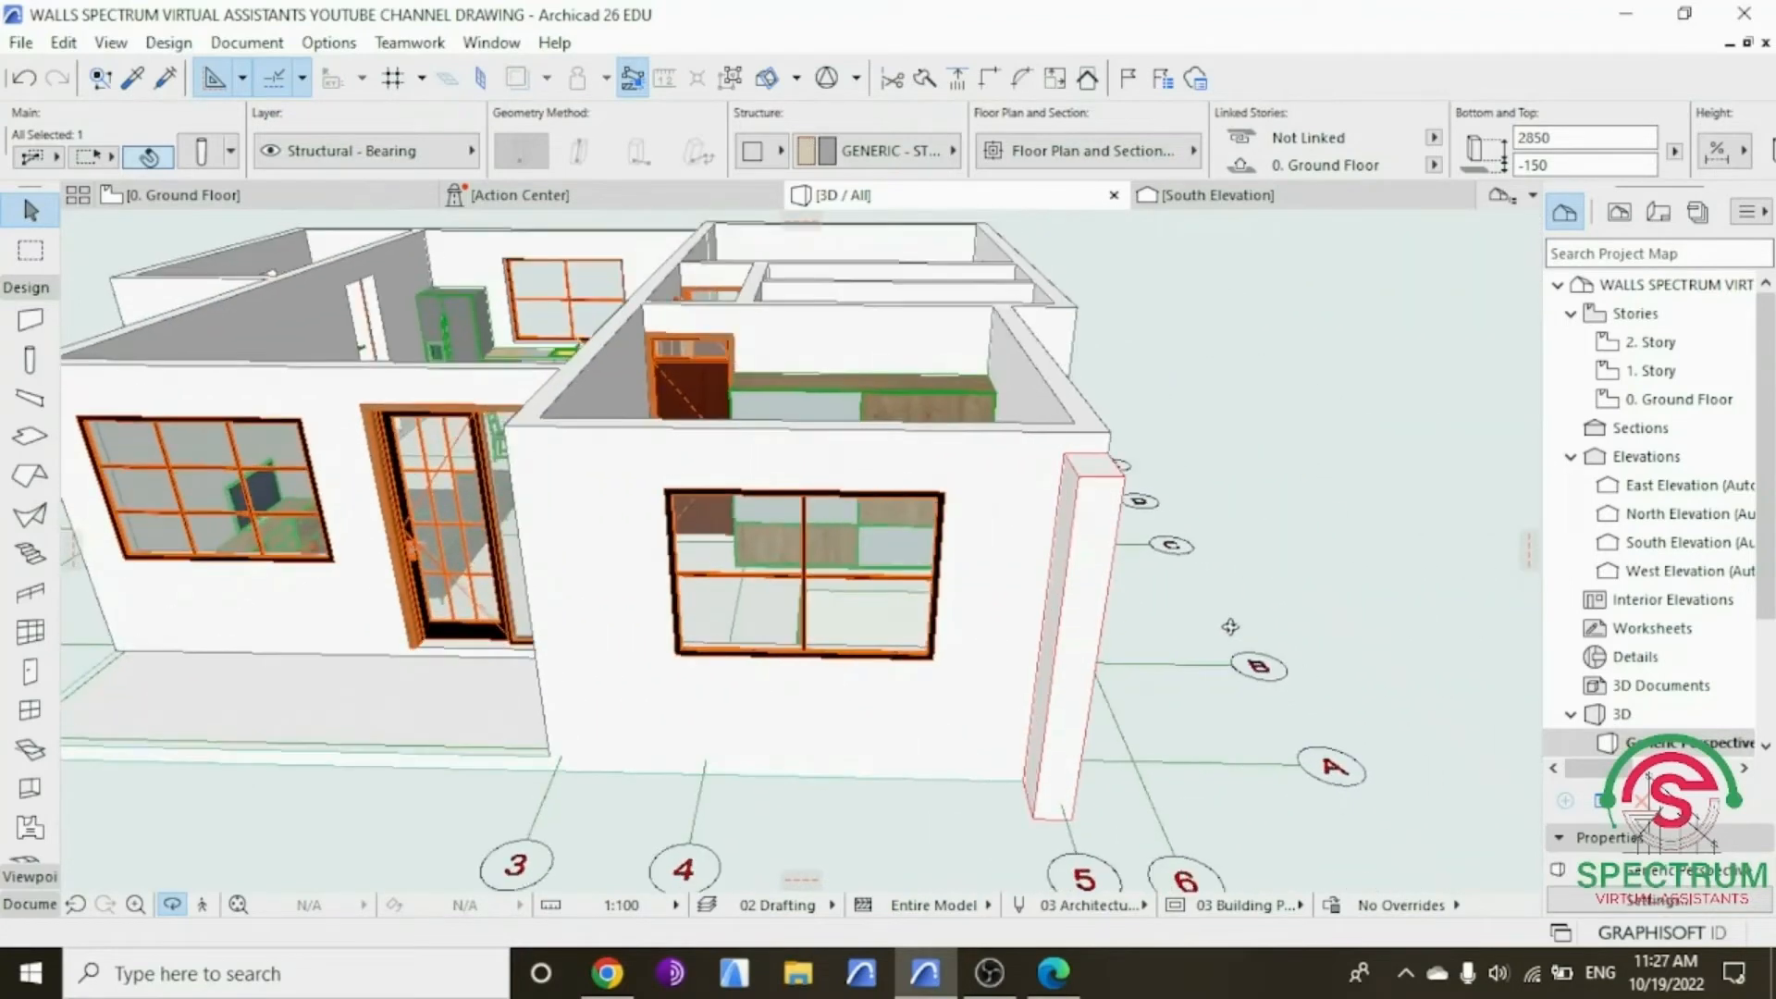
pyautogui.doubleClick(1679, 399)
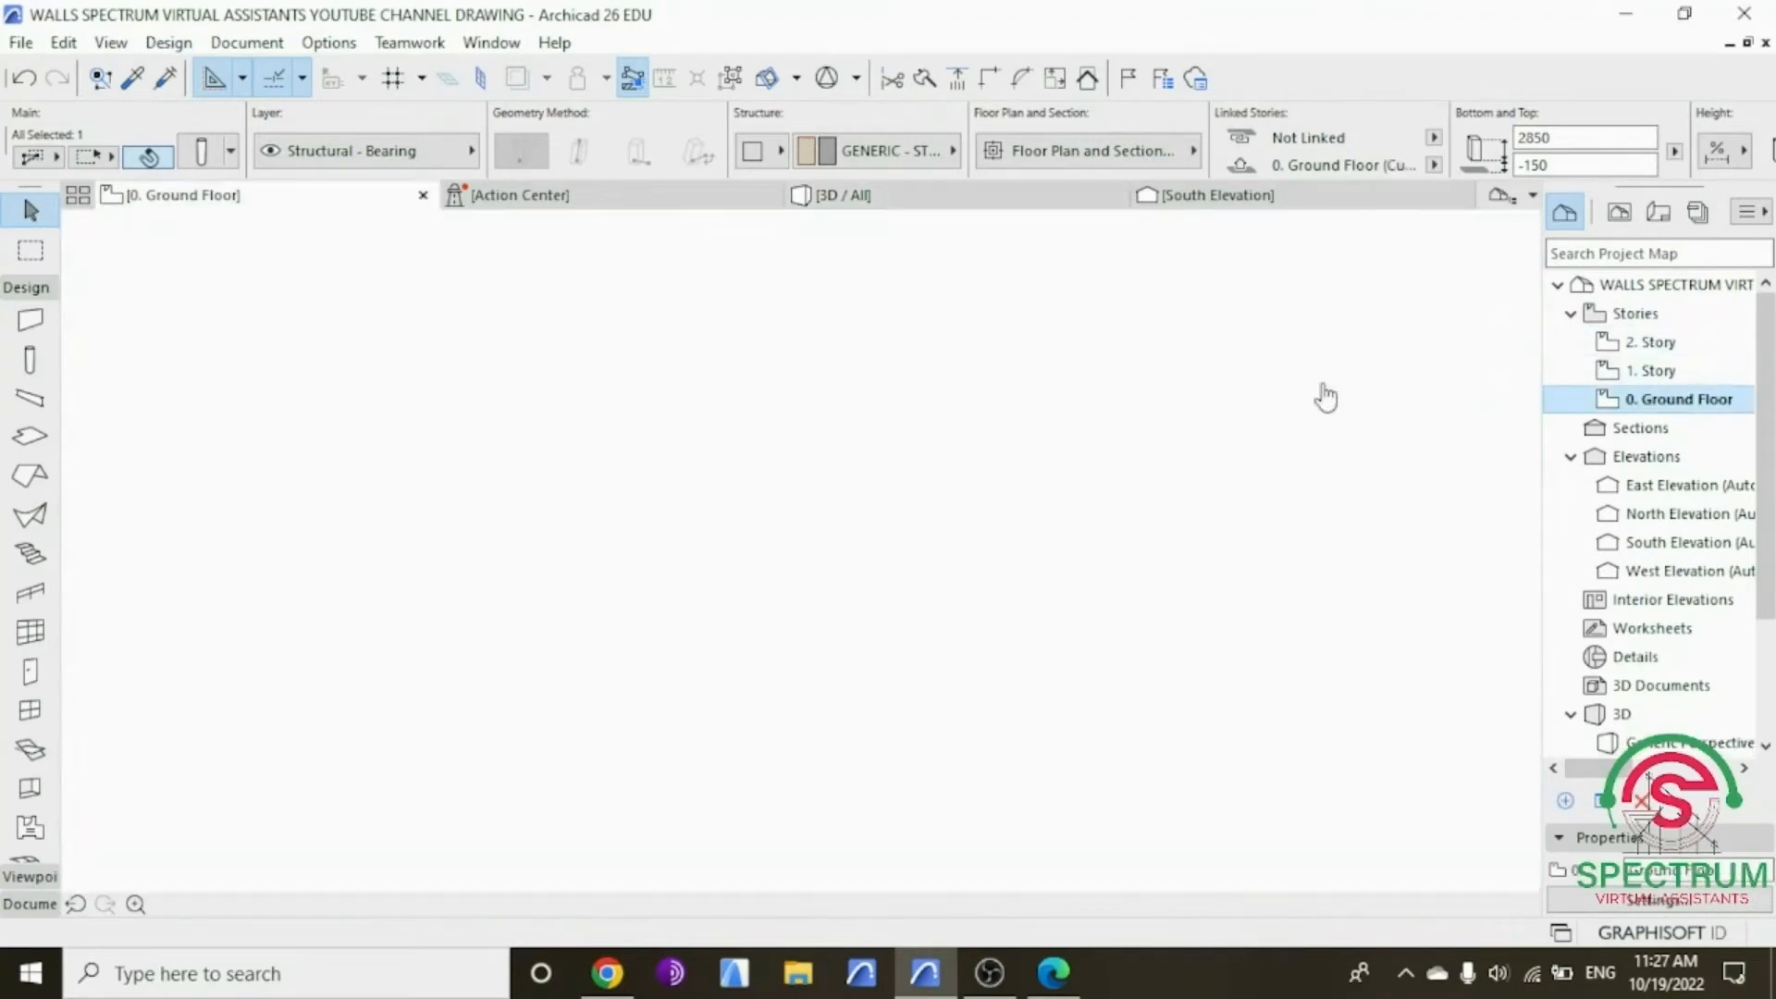
pyautogui.scroll(-5, 1142, 611)
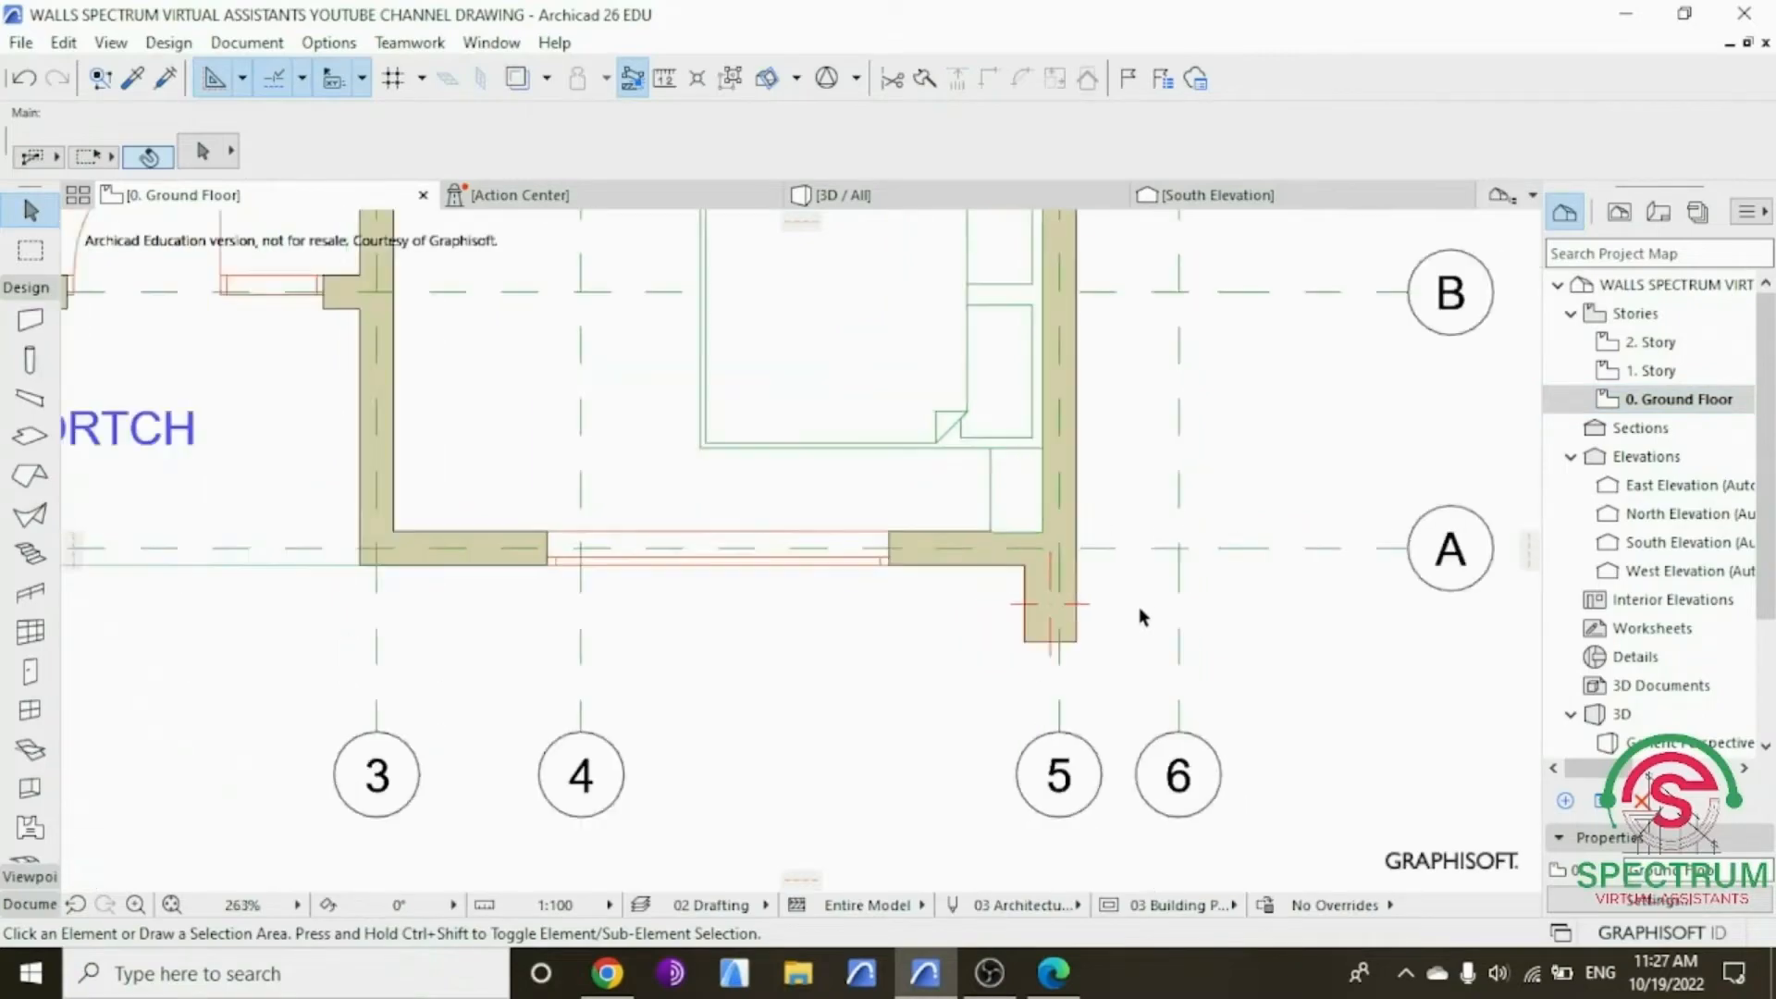
pyautogui.scroll(-4, 1142, 617)
pyautogui.scroll(4, 1074, 429)
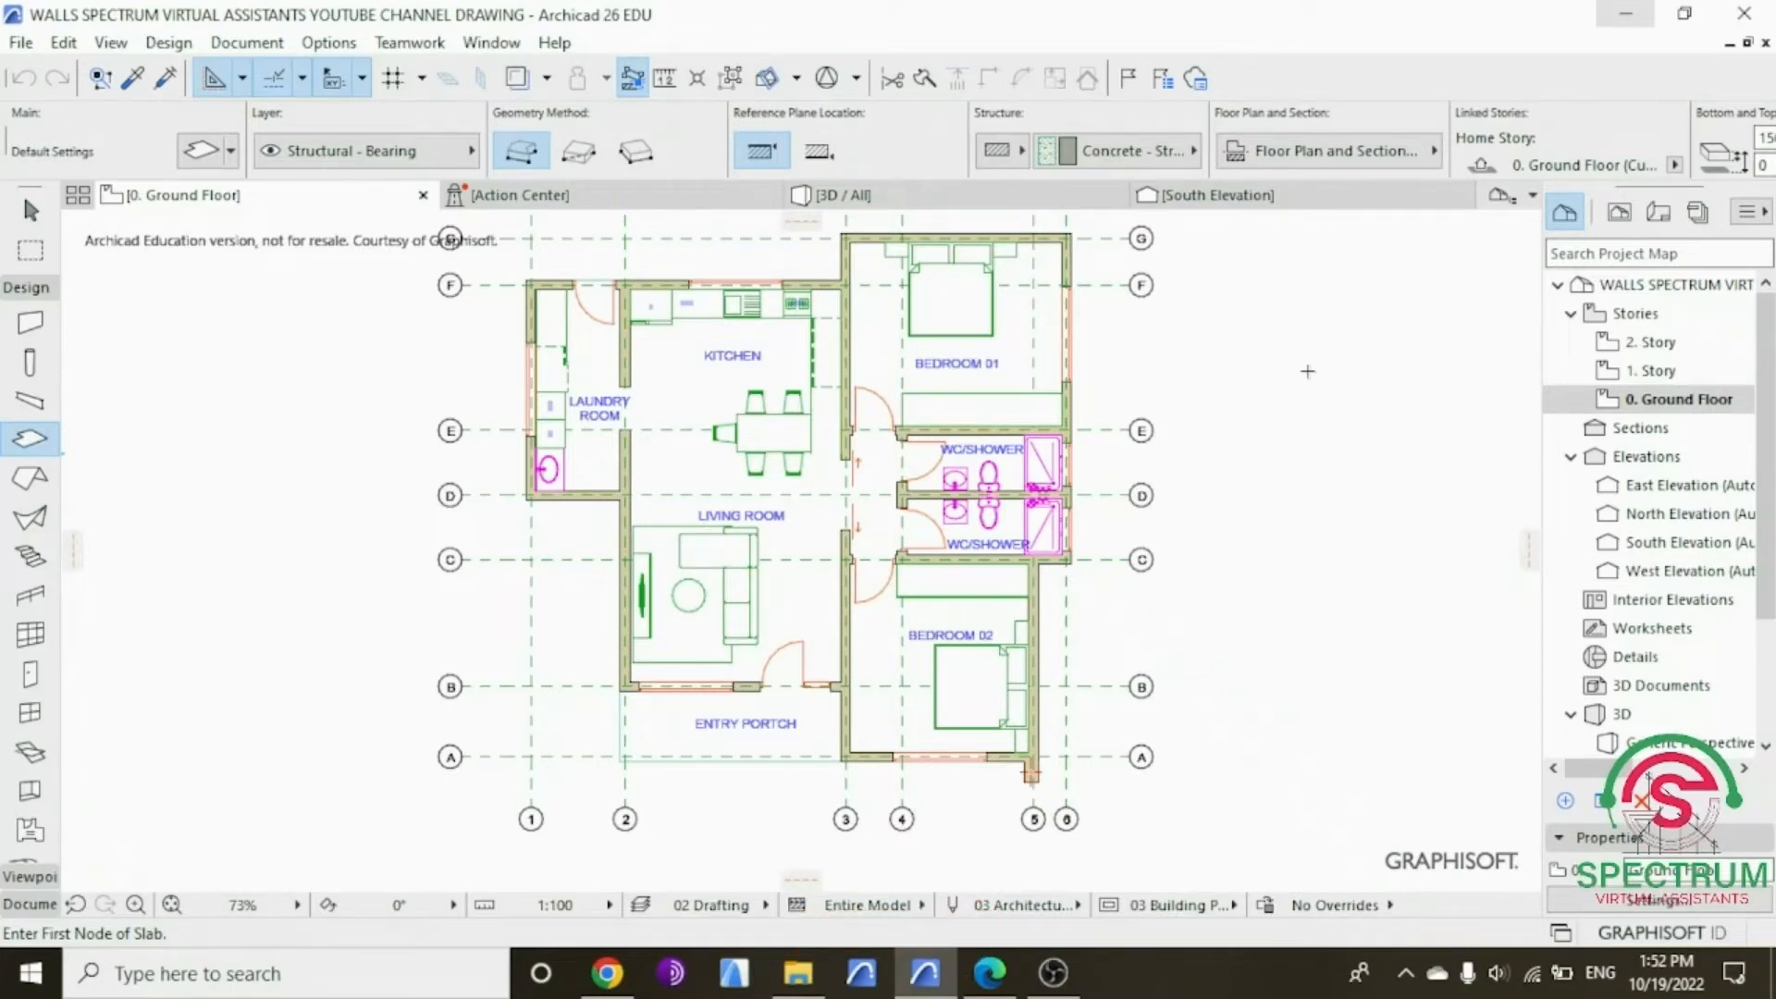
pyautogui.scroll(-2, 1051, 518)
pyautogui.scroll(3, 1043, 364)
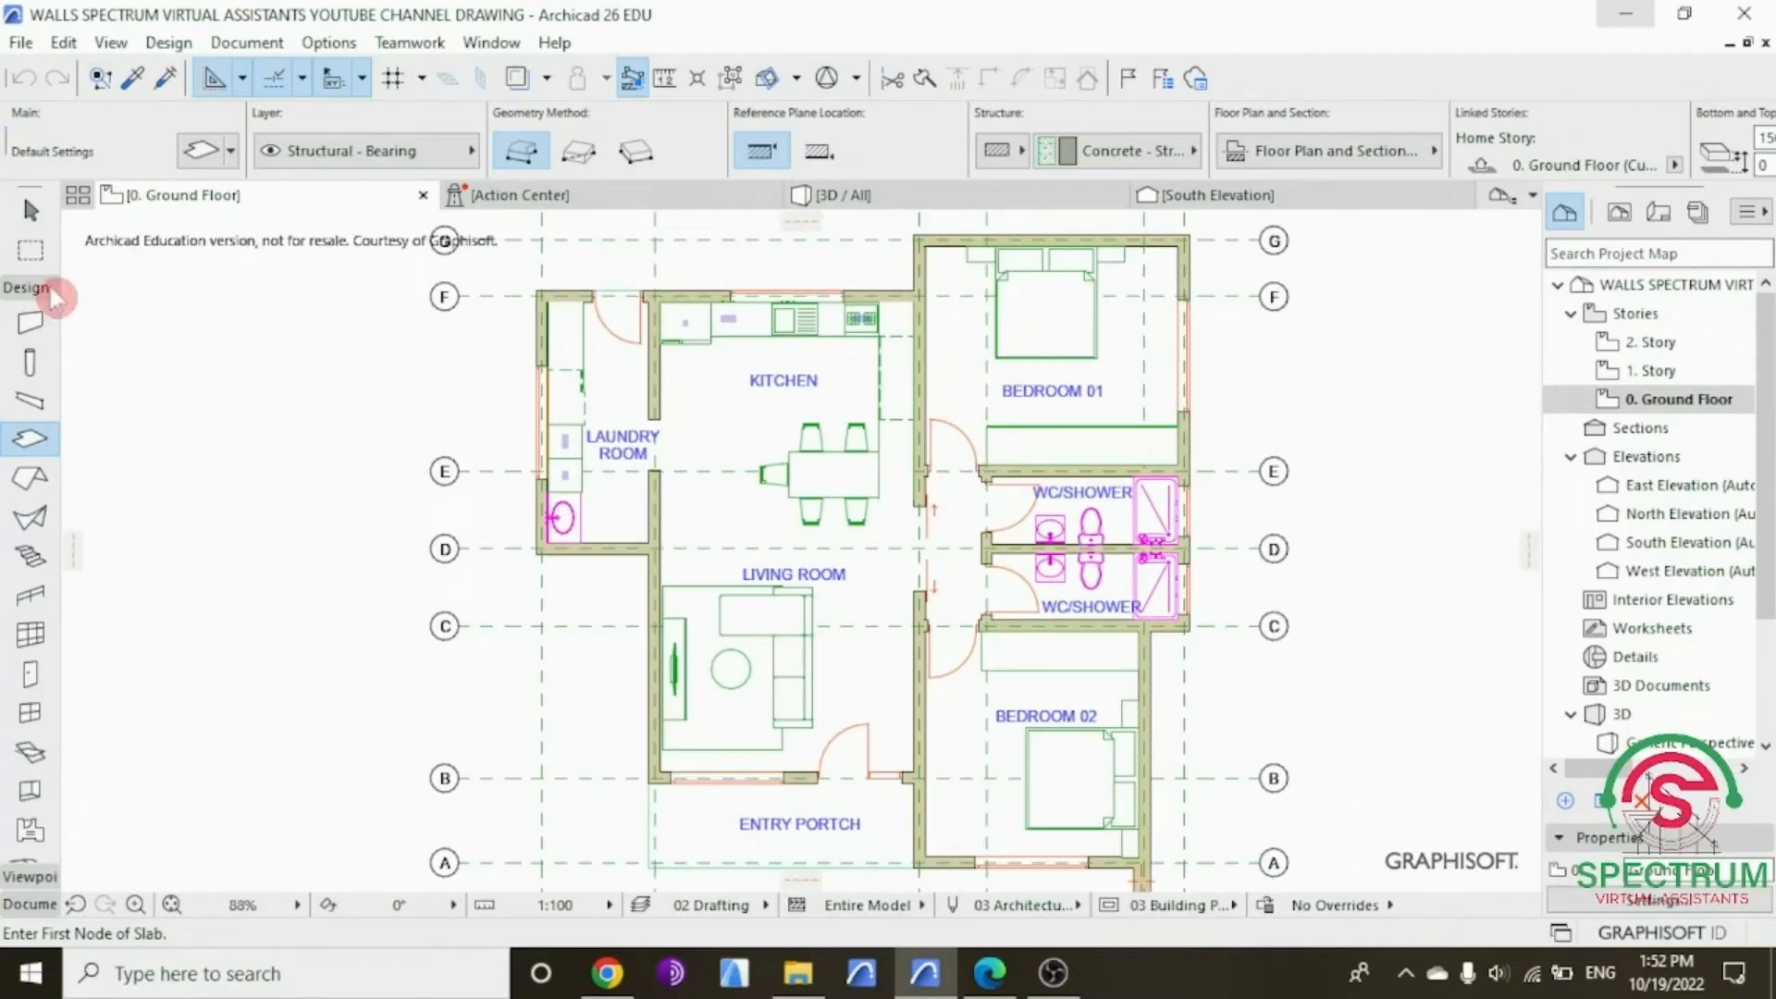
# Step: In the slab defaults, set the thickness to 300 with Concrete - Structural as the material and Ground Floor as the home story
pyautogui.click(28, 435)
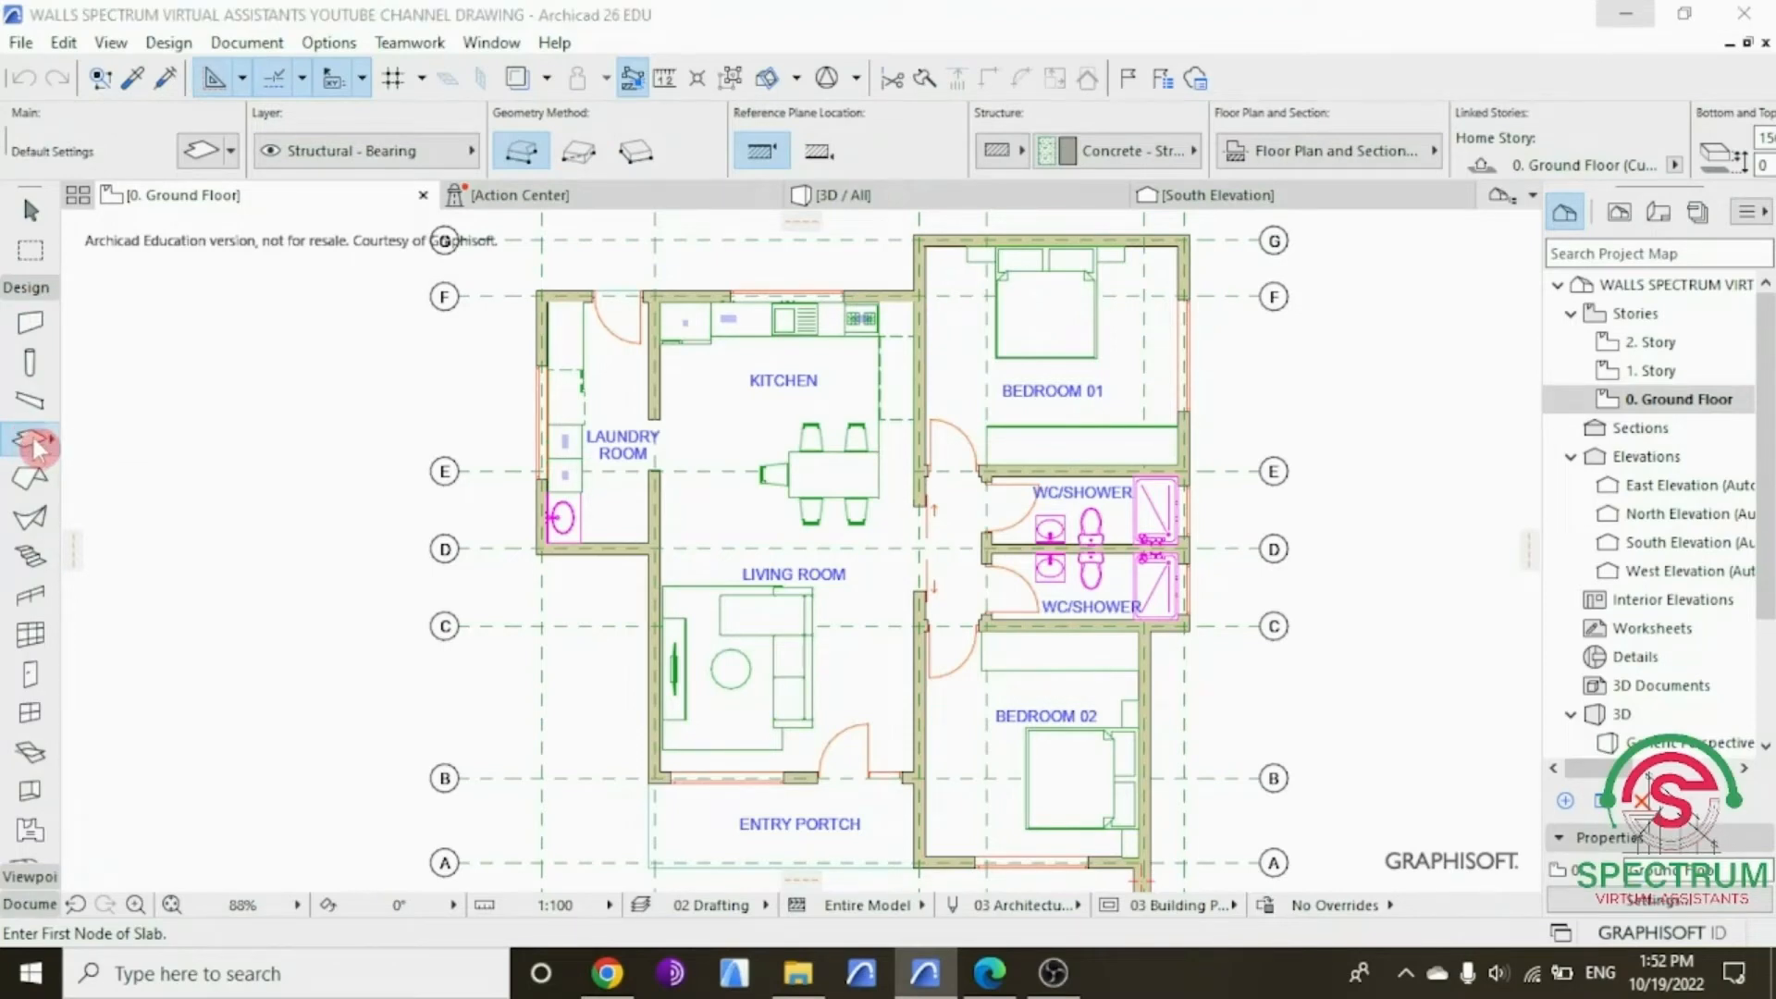
pyautogui.doubleClick(33, 448)
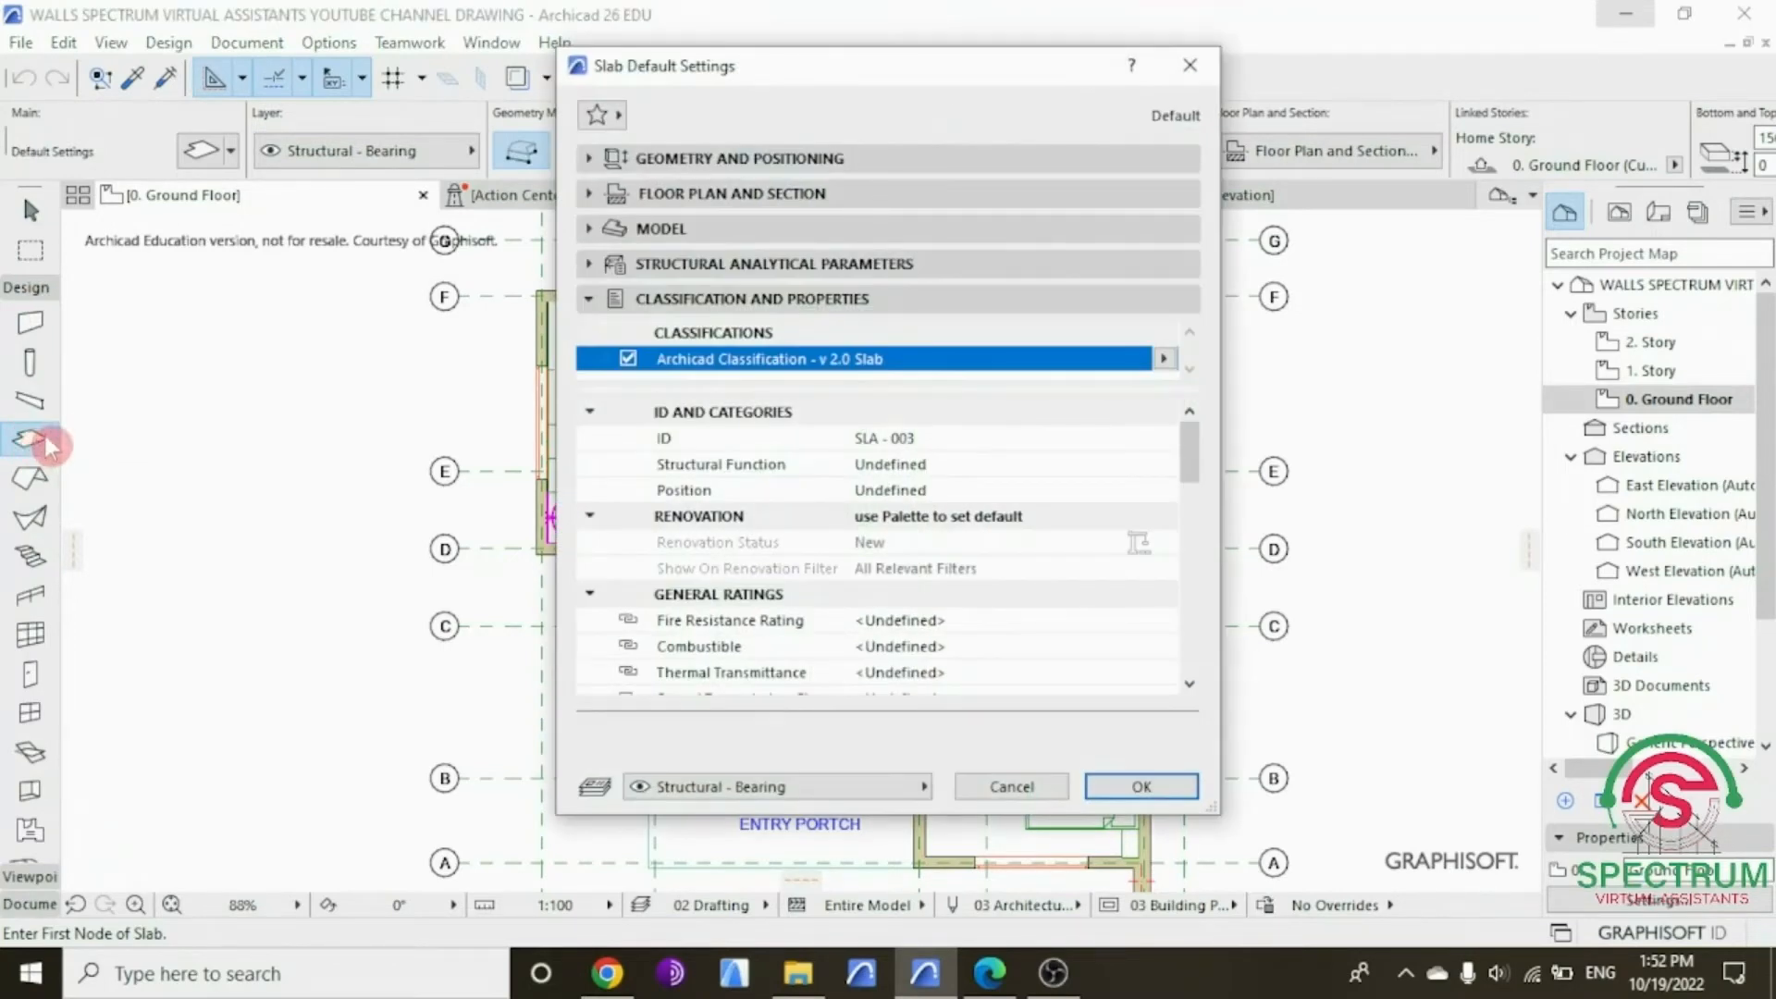
pyautogui.click(652, 165)
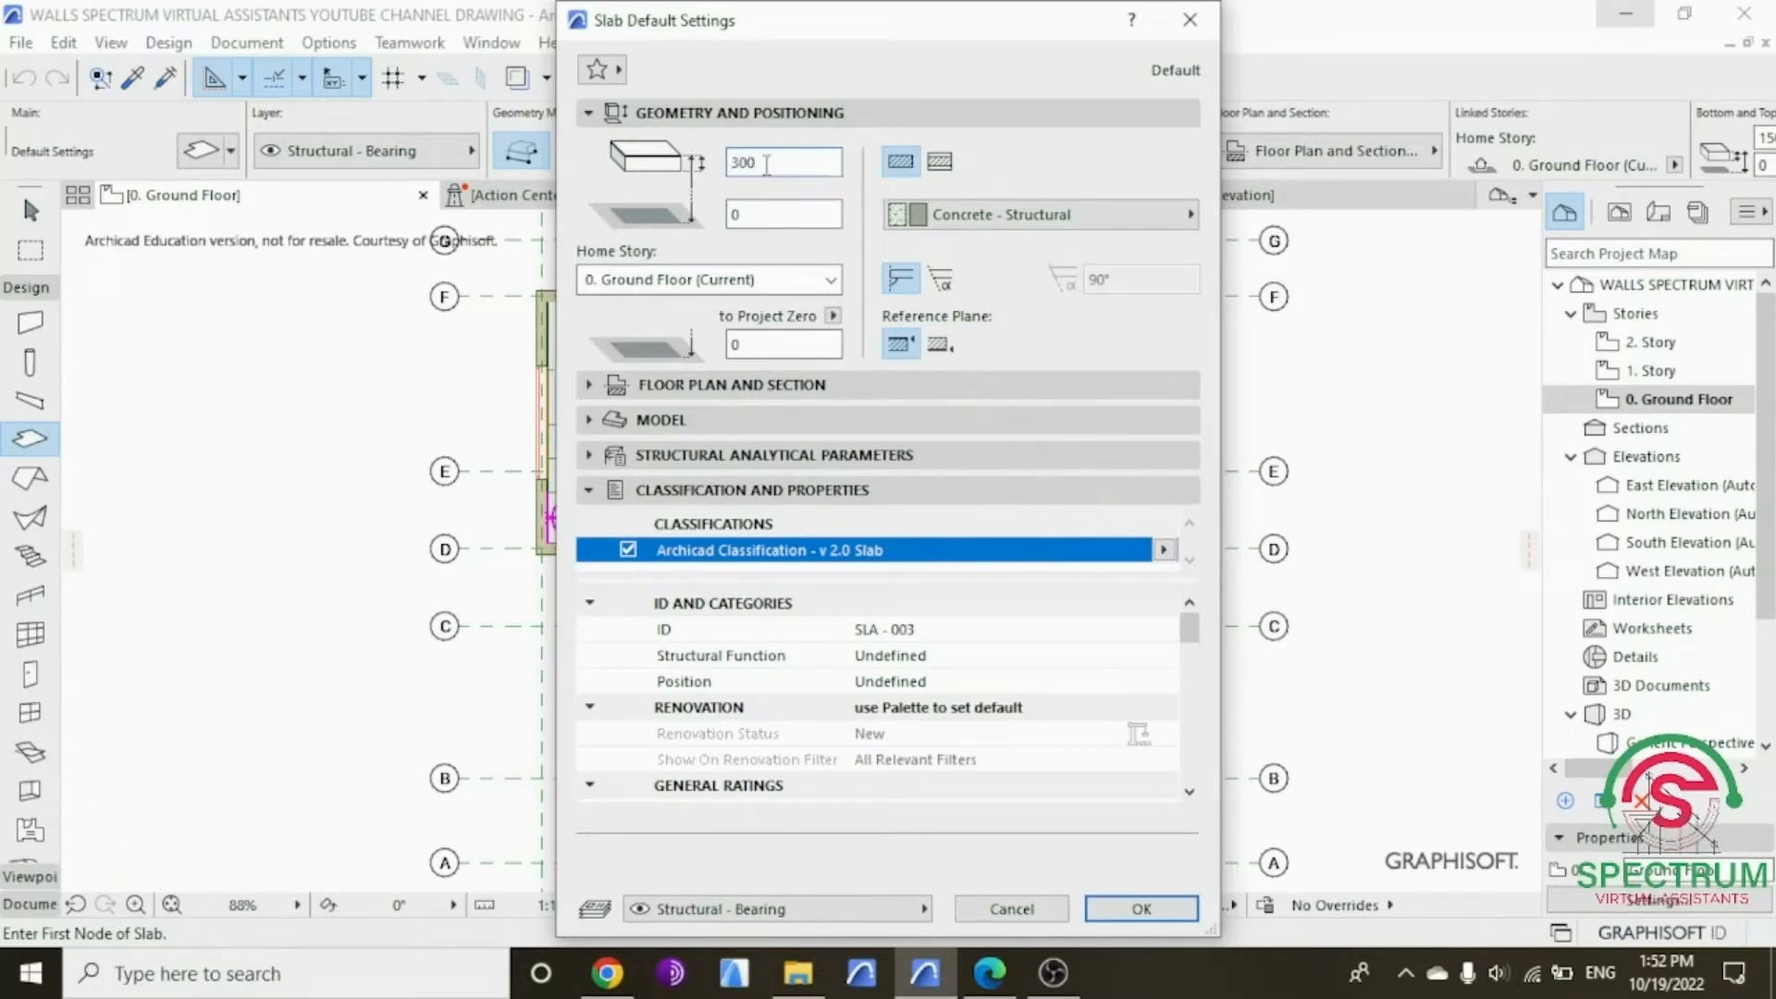
pyautogui.click(952, 222)
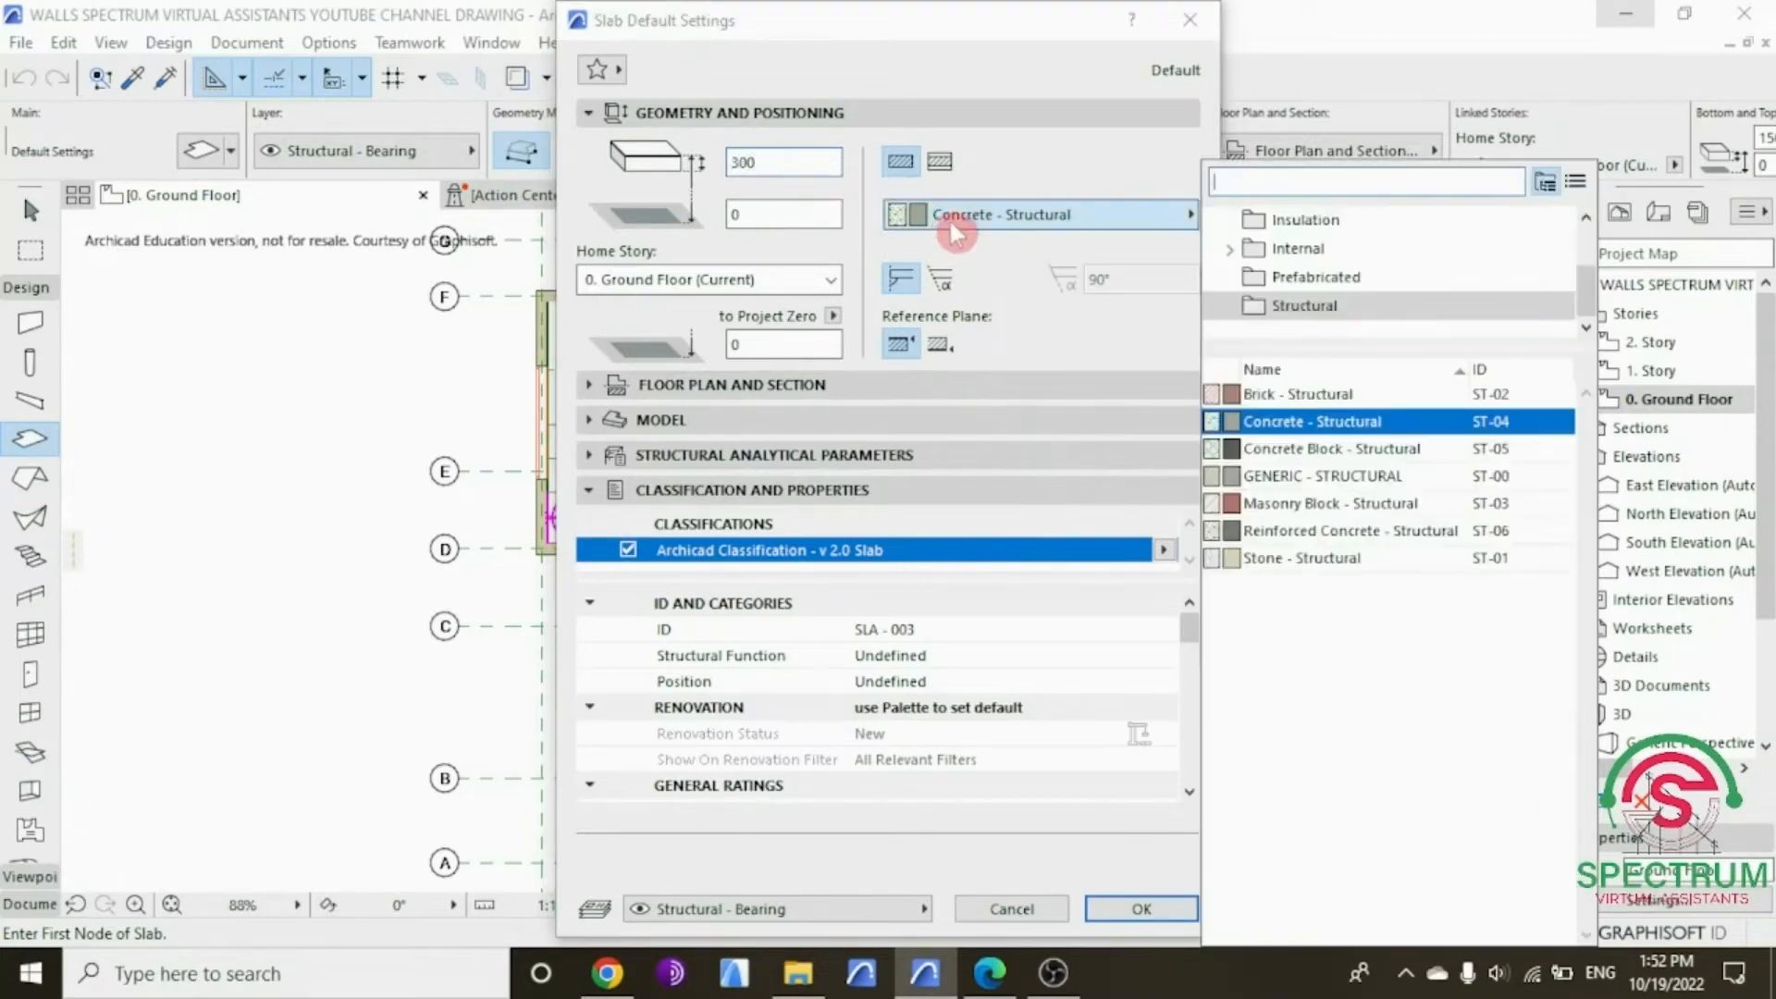
pyautogui.click(1258, 422)
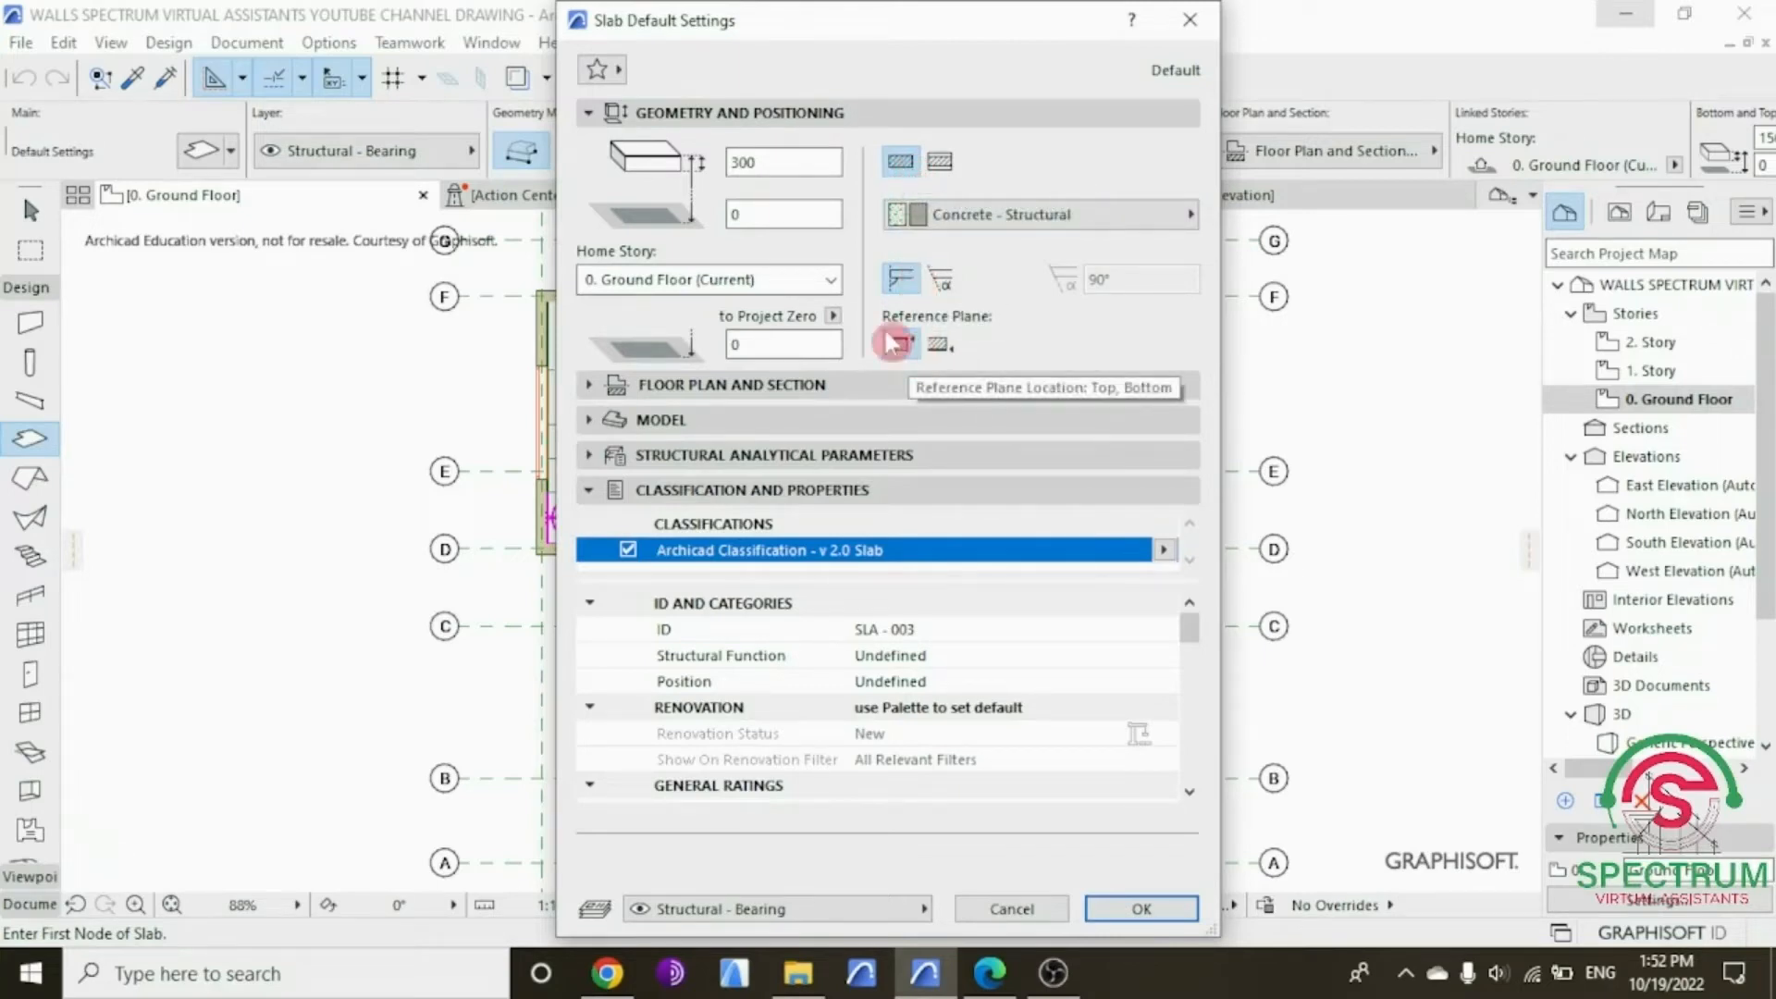
pyautogui.click(829, 279)
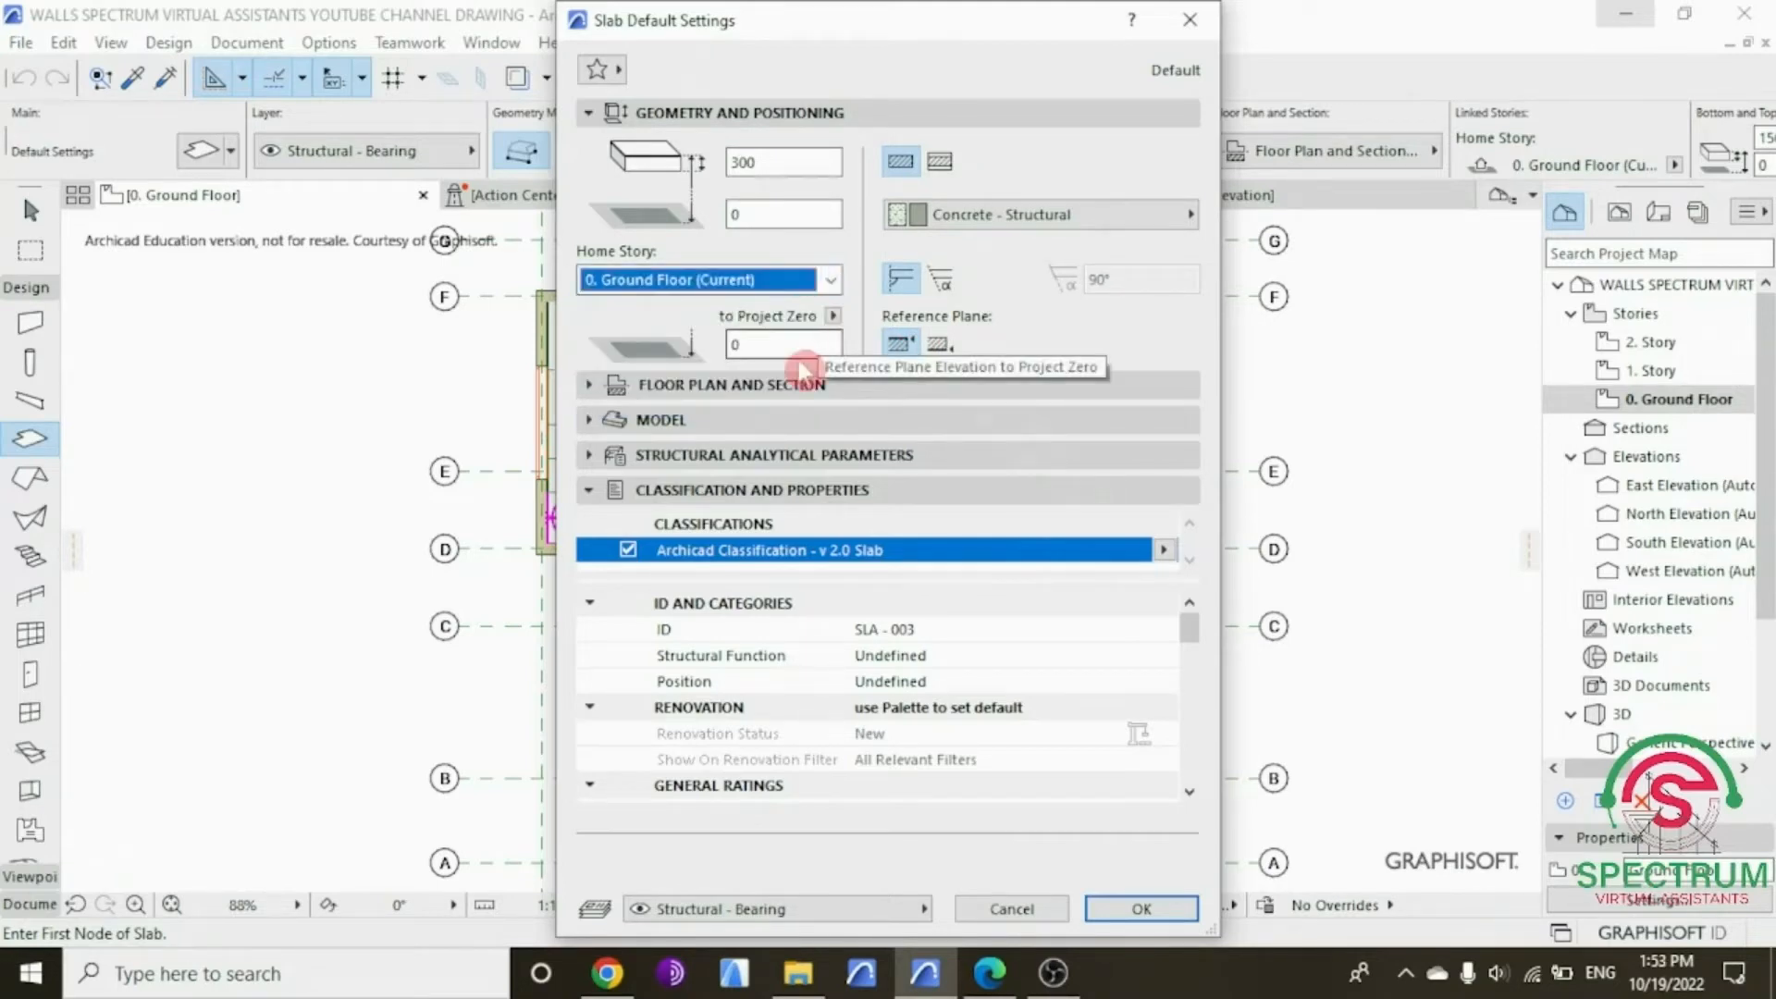
# Step: Review the slab's floor plan display, surface overrides, structural parameters and classification, and accept the slab defaults
pyautogui.click(592, 387)
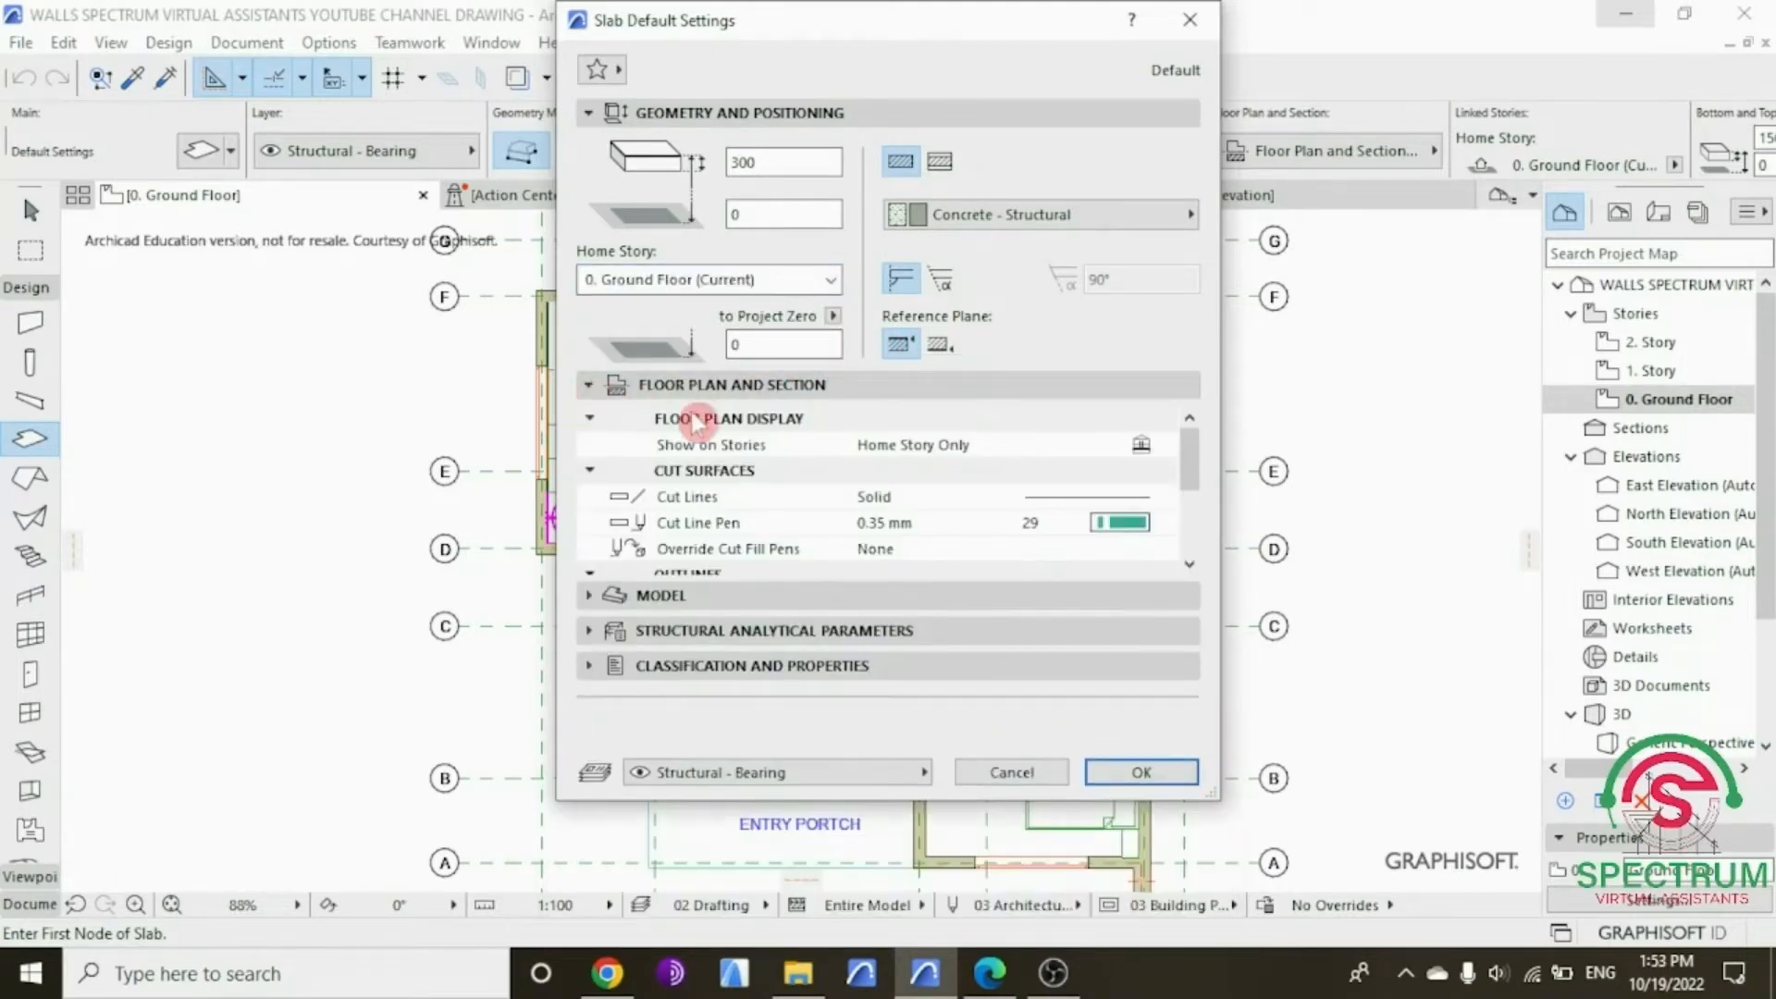
pyautogui.scroll(-6, 848, 446)
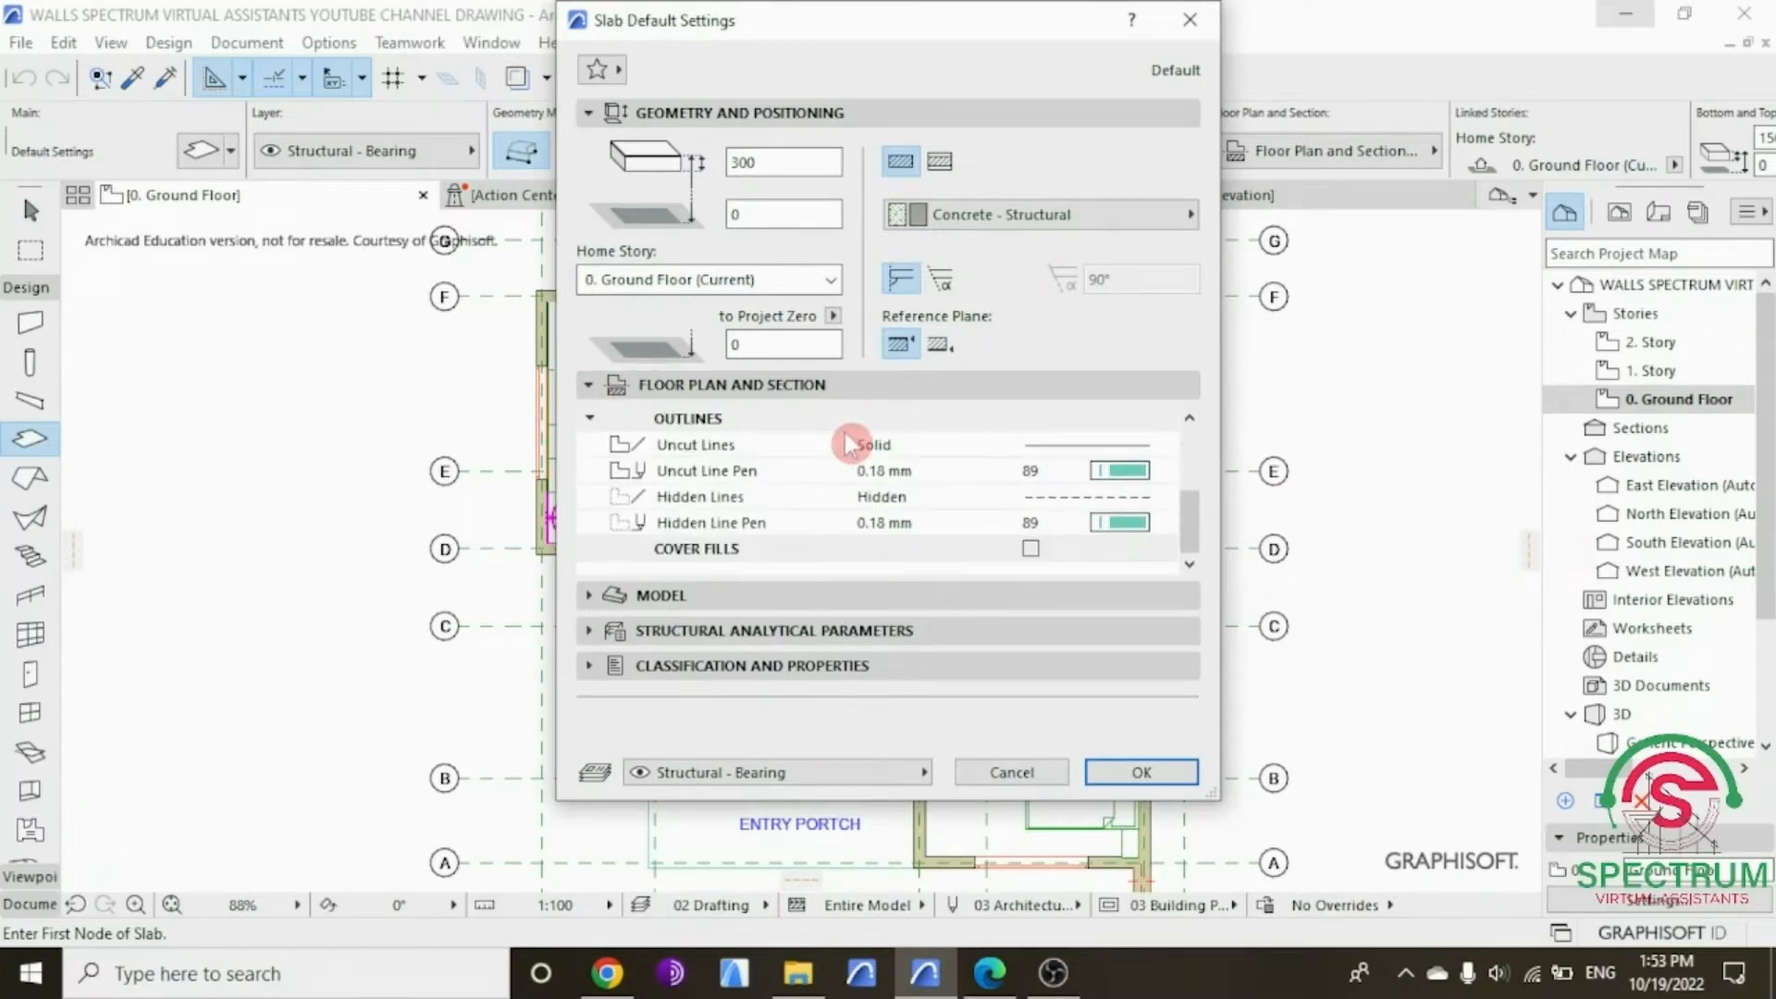
pyautogui.scroll(5, 848, 446)
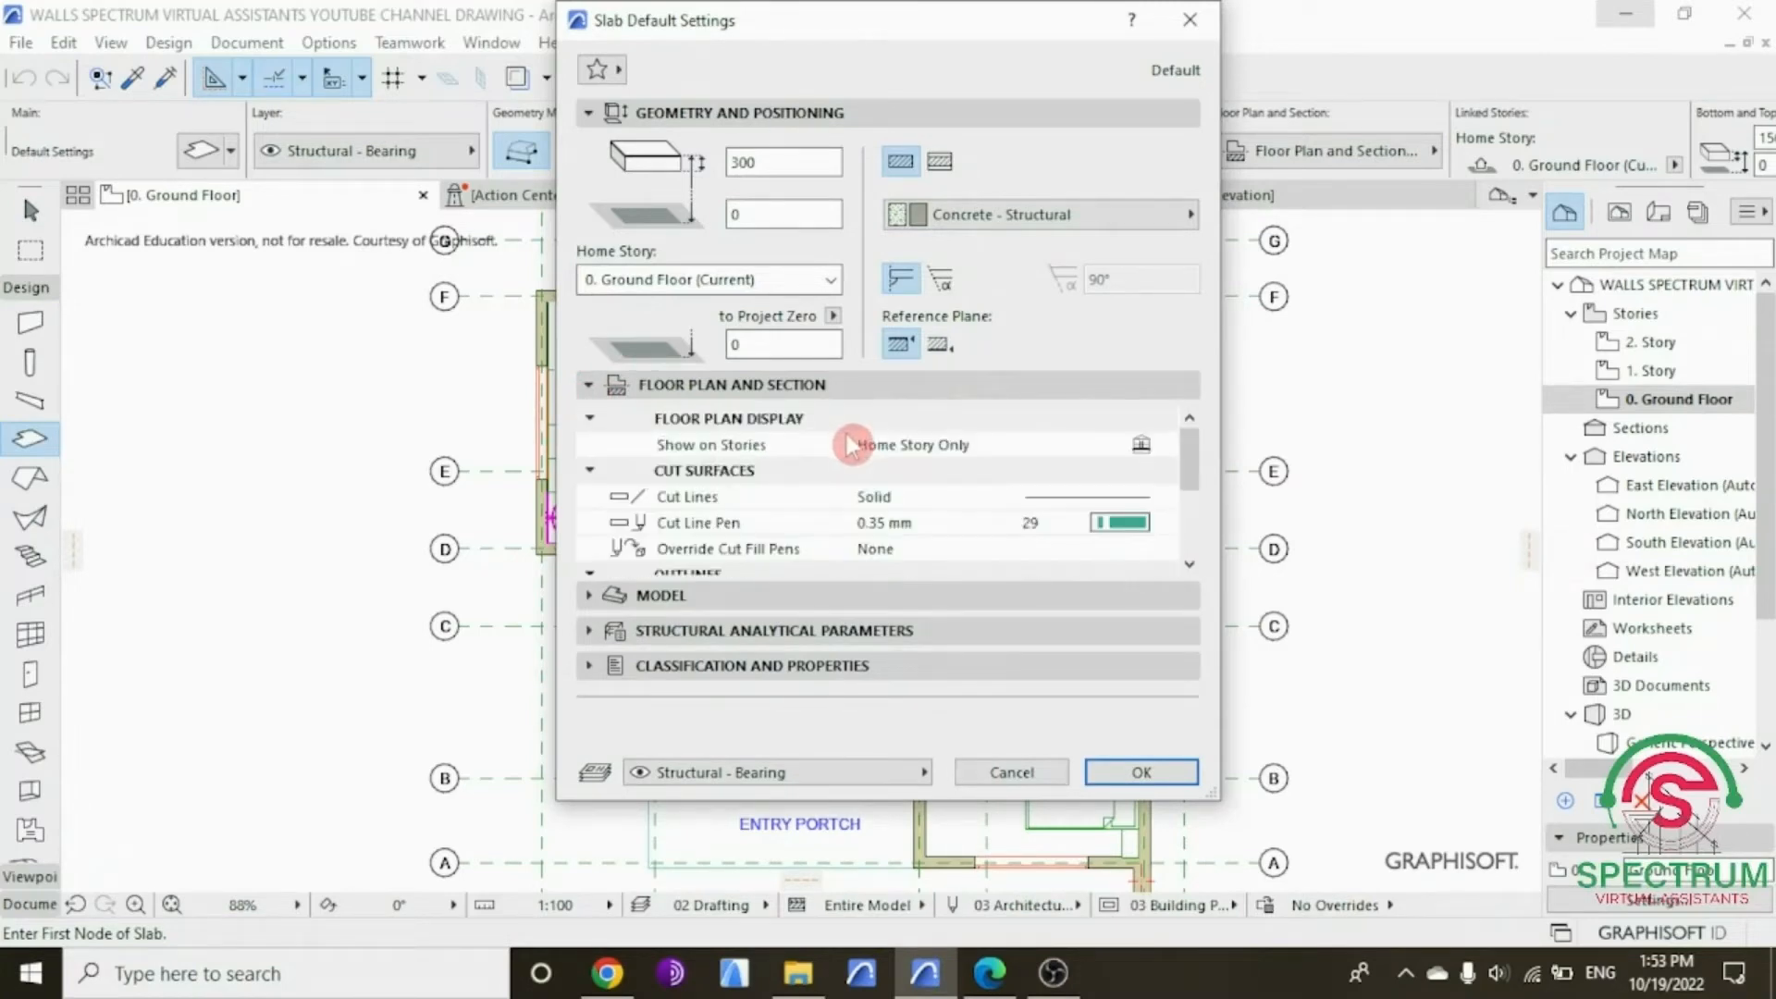
pyautogui.click(615, 597)
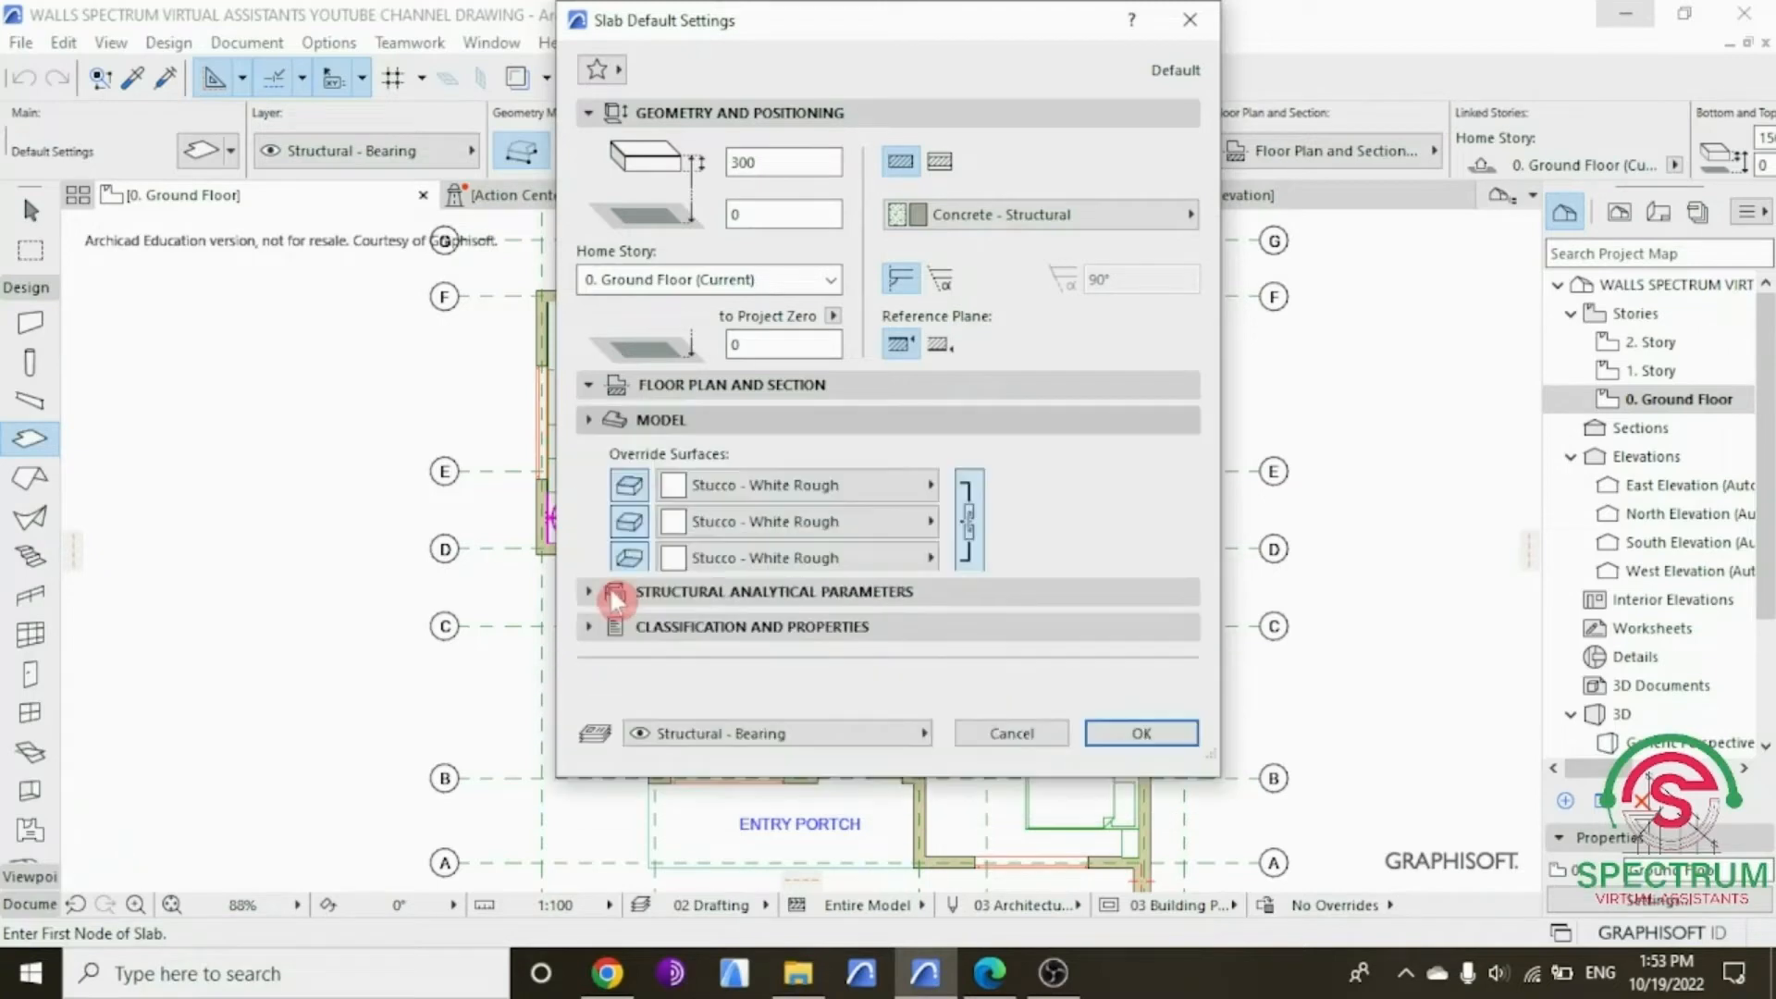
pyautogui.click(718, 490)
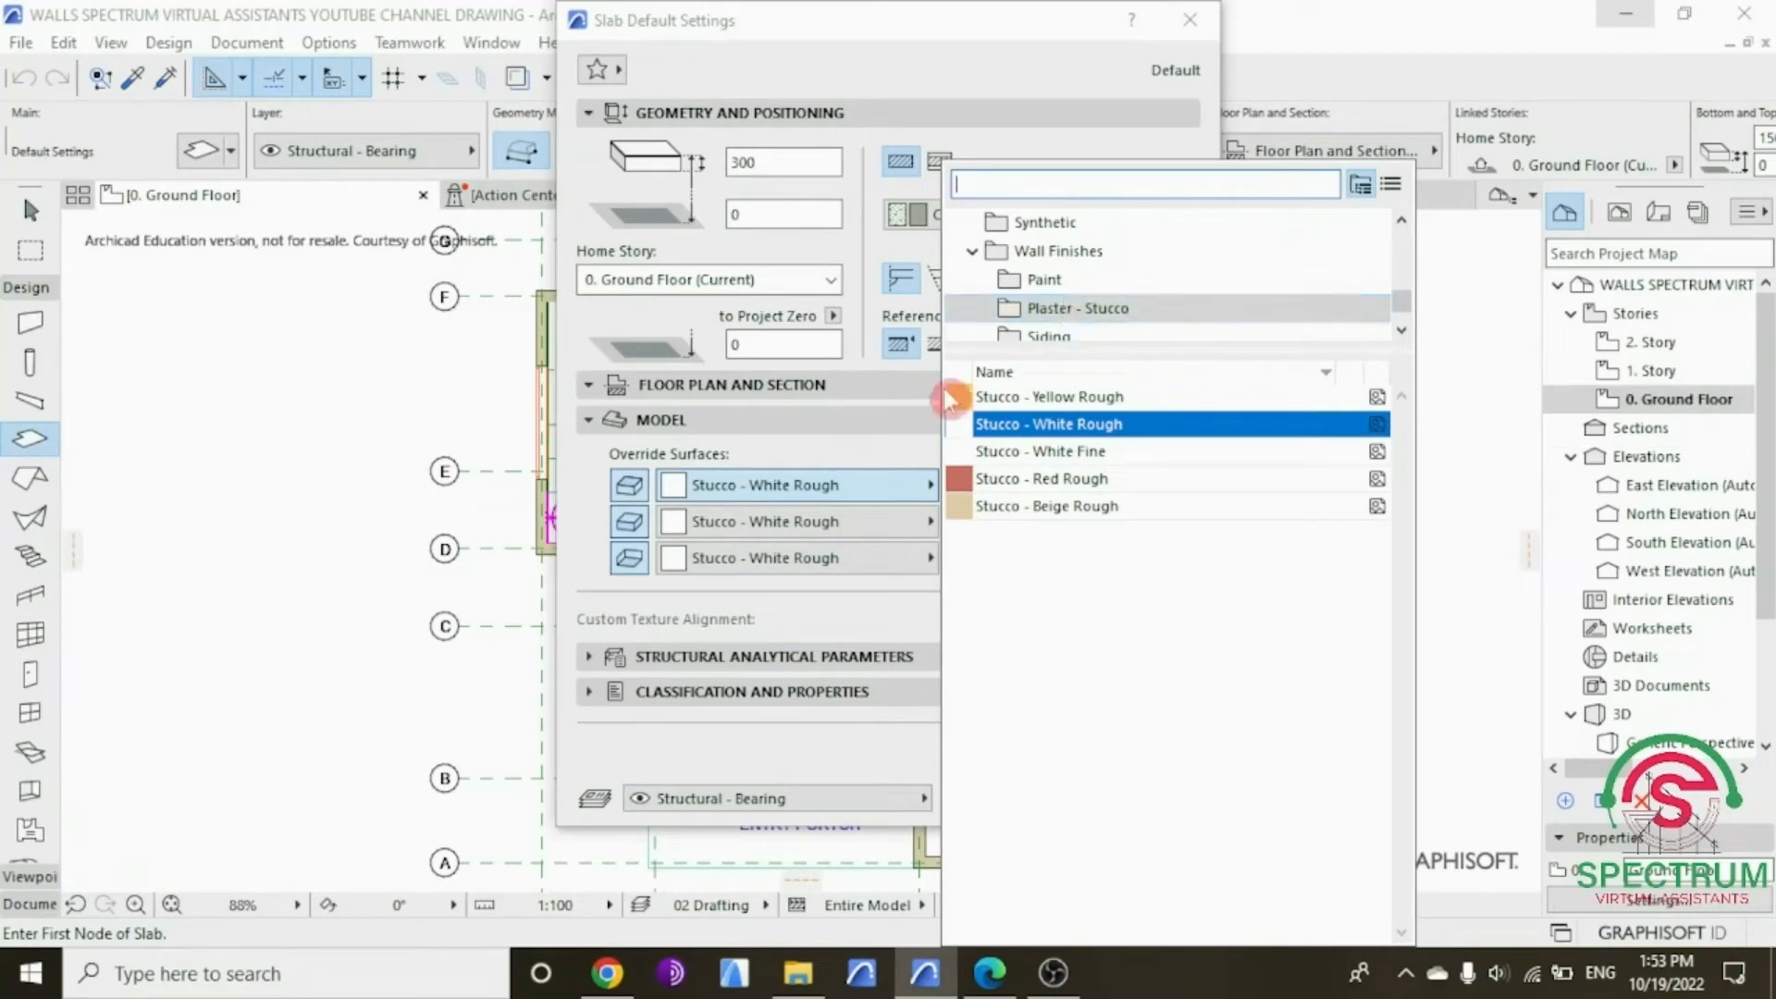
pyautogui.click(860, 463)
pyautogui.click(605, 656)
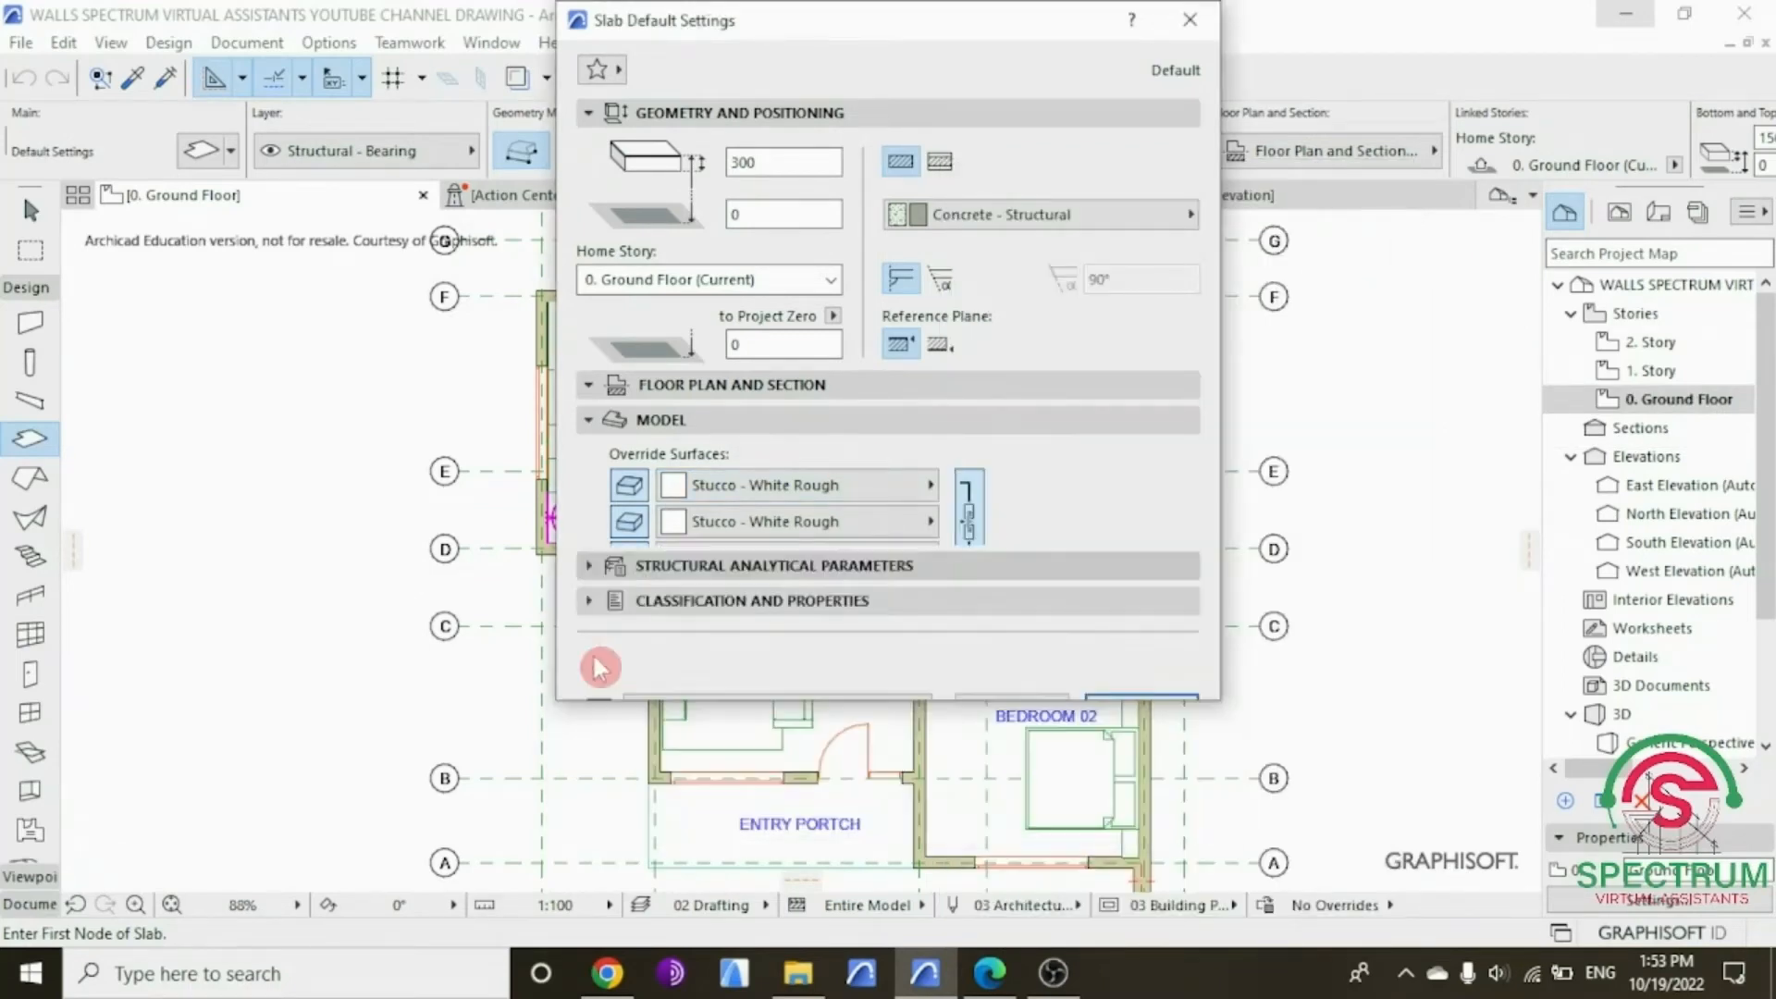
pyautogui.click(606, 727)
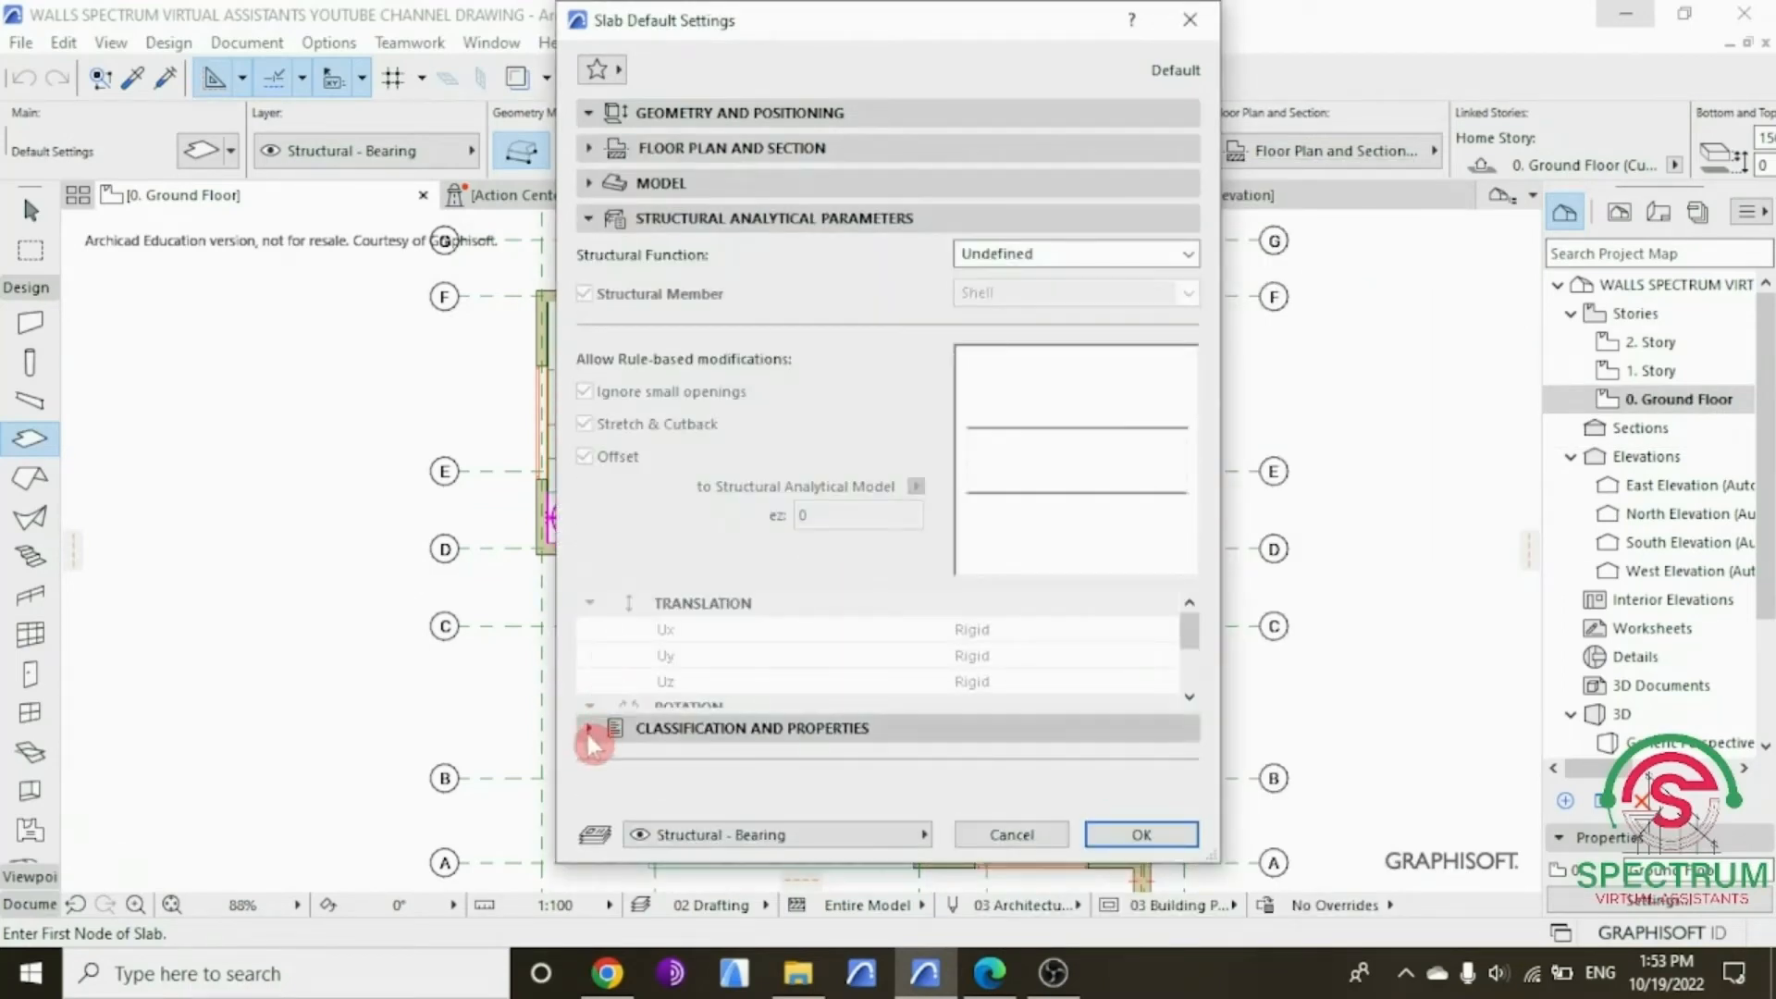
pyautogui.click(1131, 672)
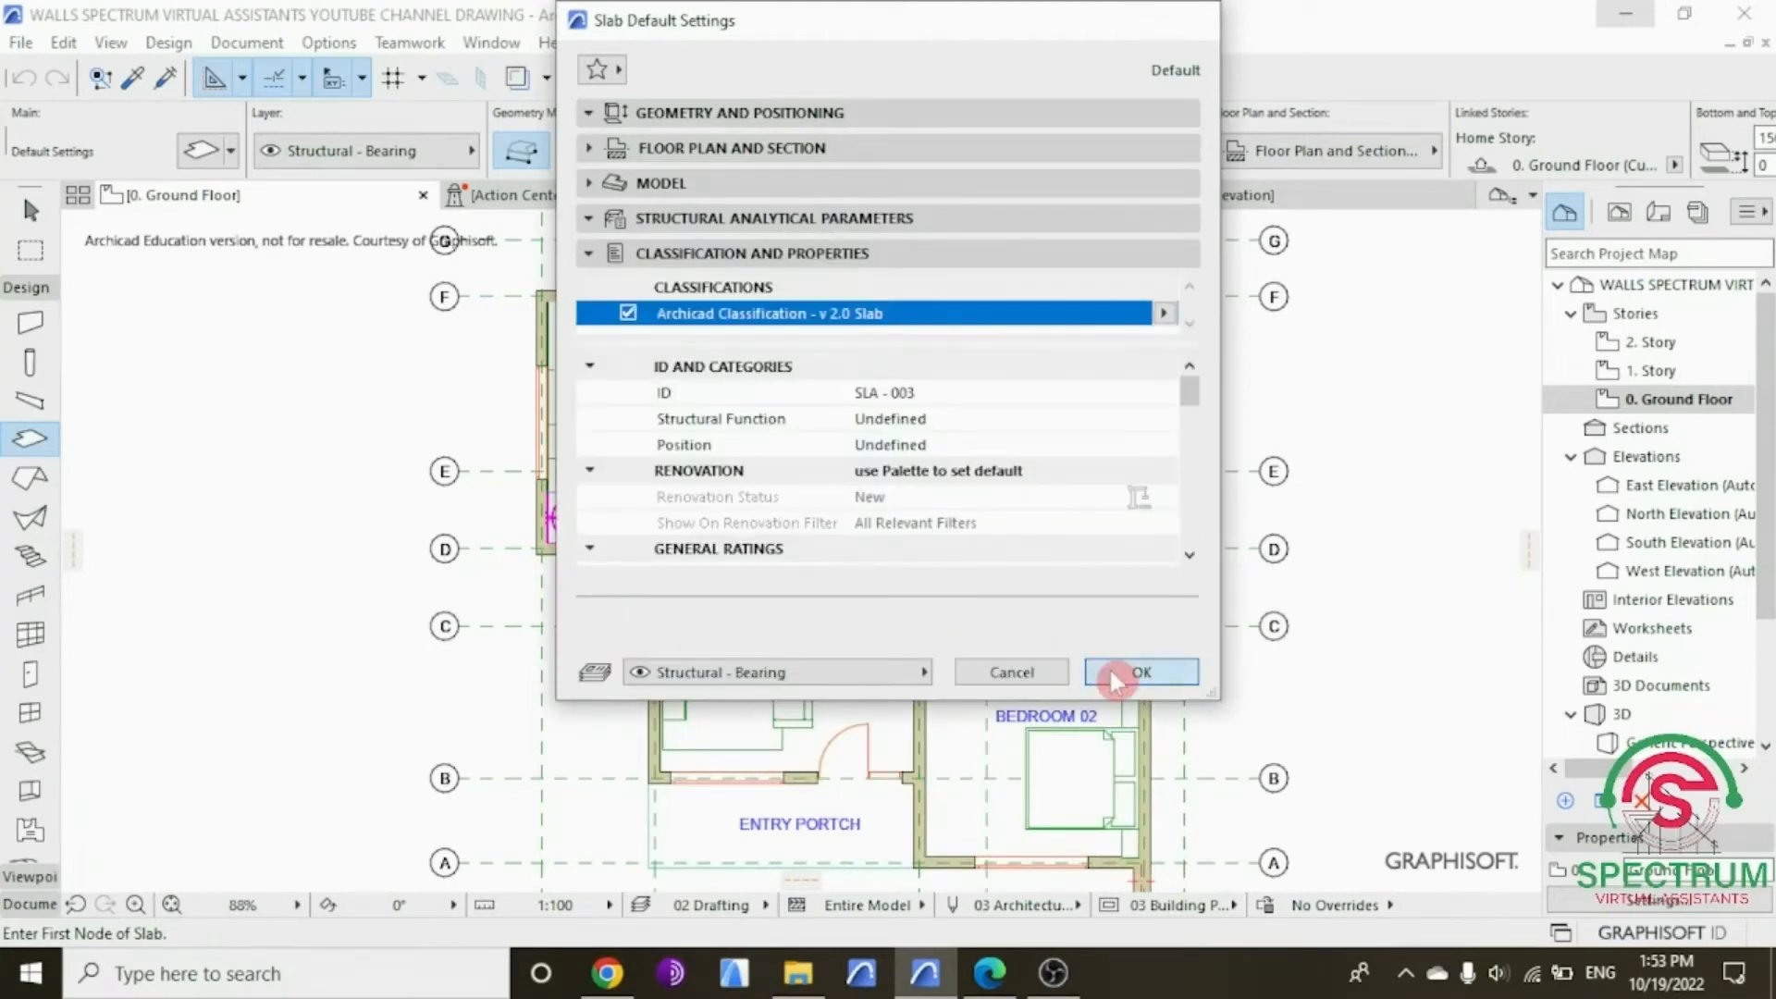
# Step: Start the slab outline at the corner column's southeast corner and run its edge 8900 west, in line with the entry porch's west side
pyautogui.scroll(-2, 518, 392)
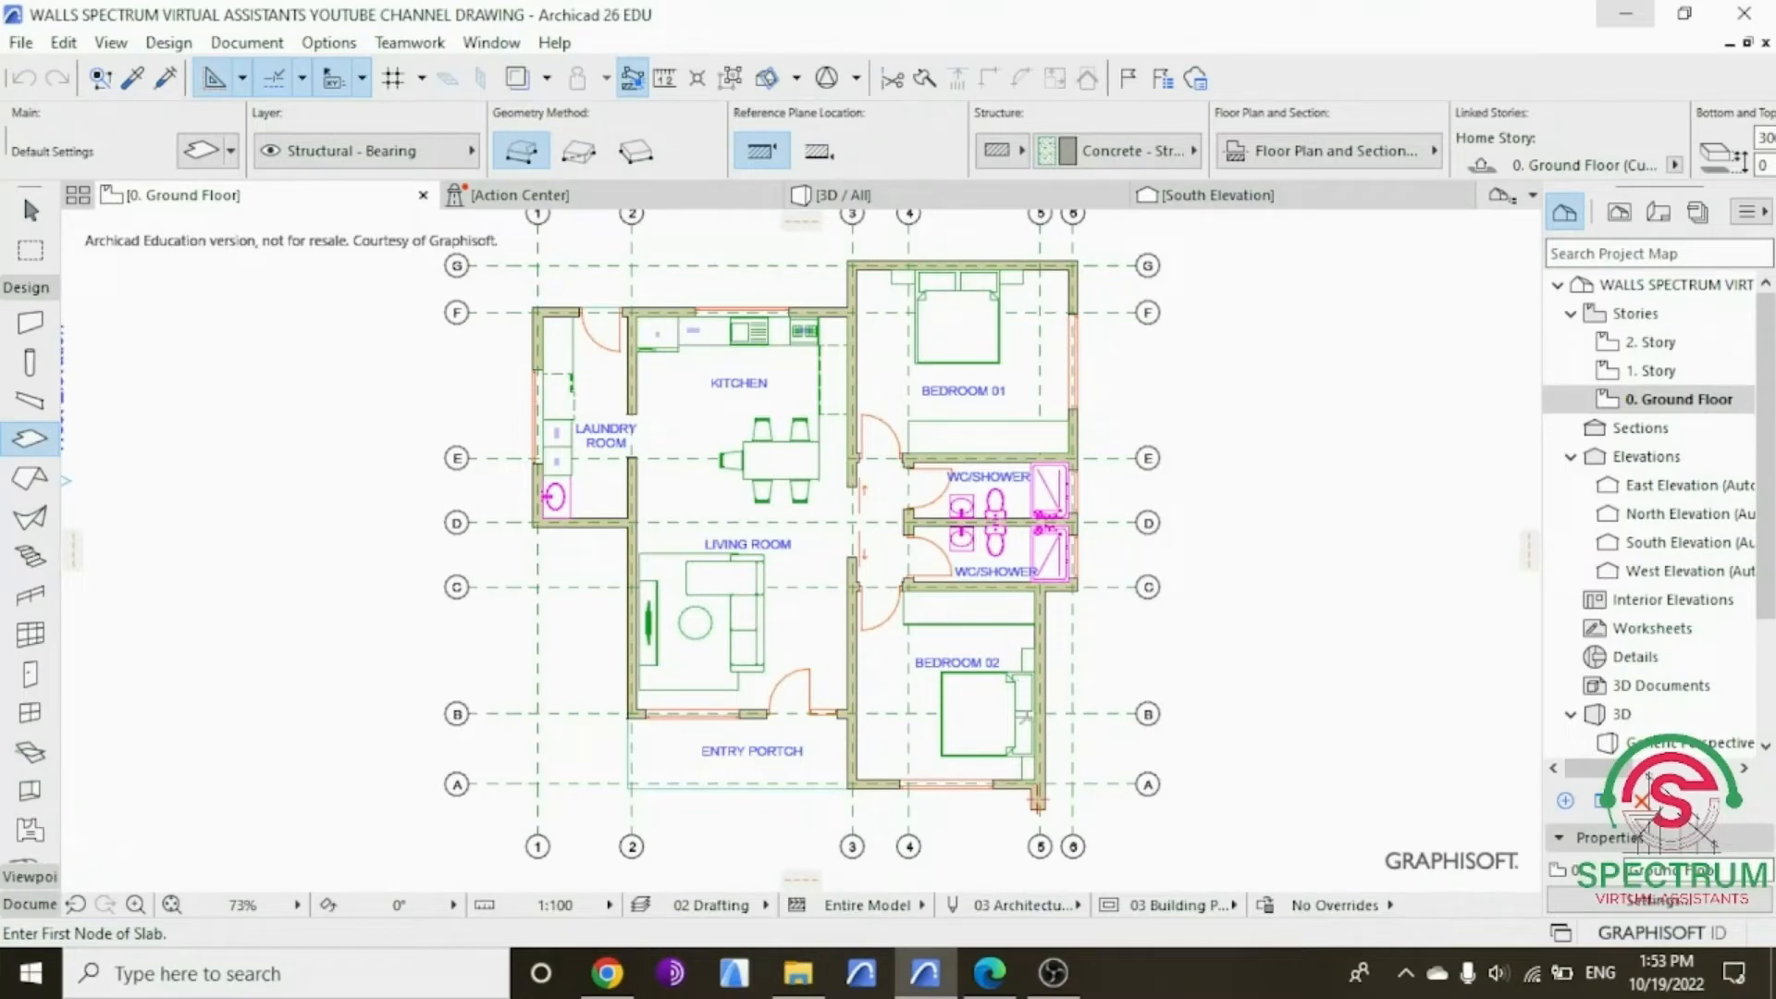
pyautogui.scroll(2, 1054, 812)
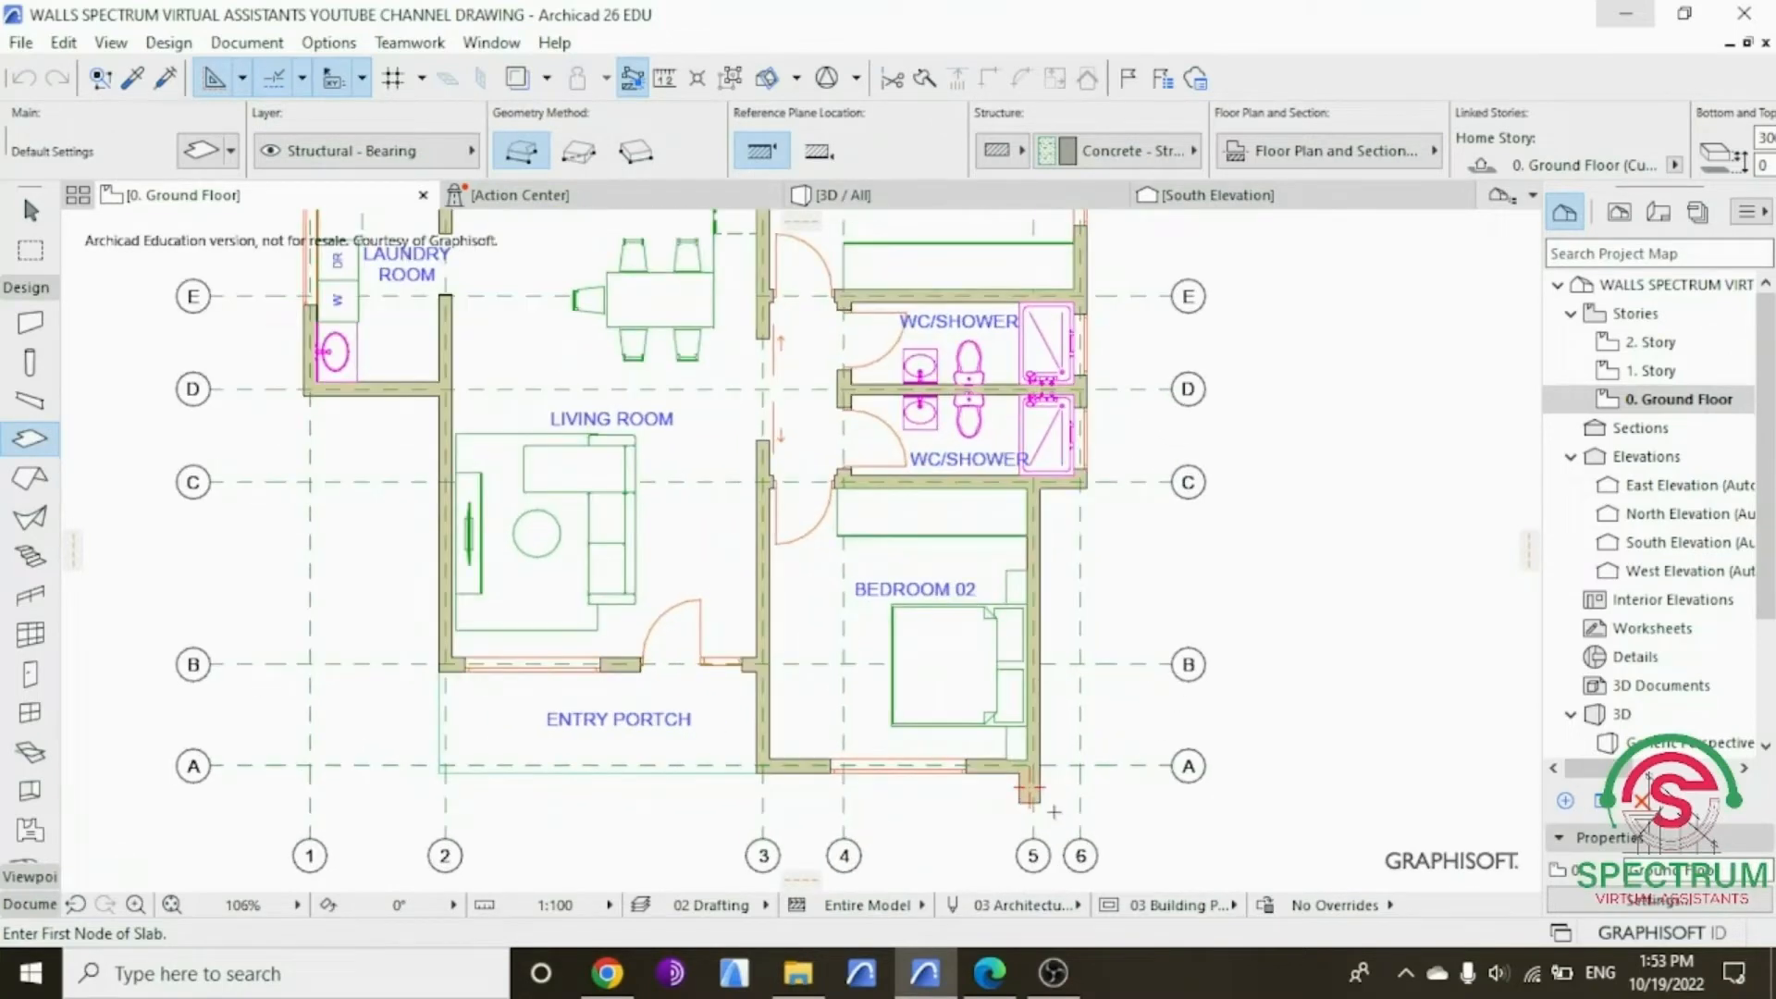
pyautogui.scroll(3, 1031, 795)
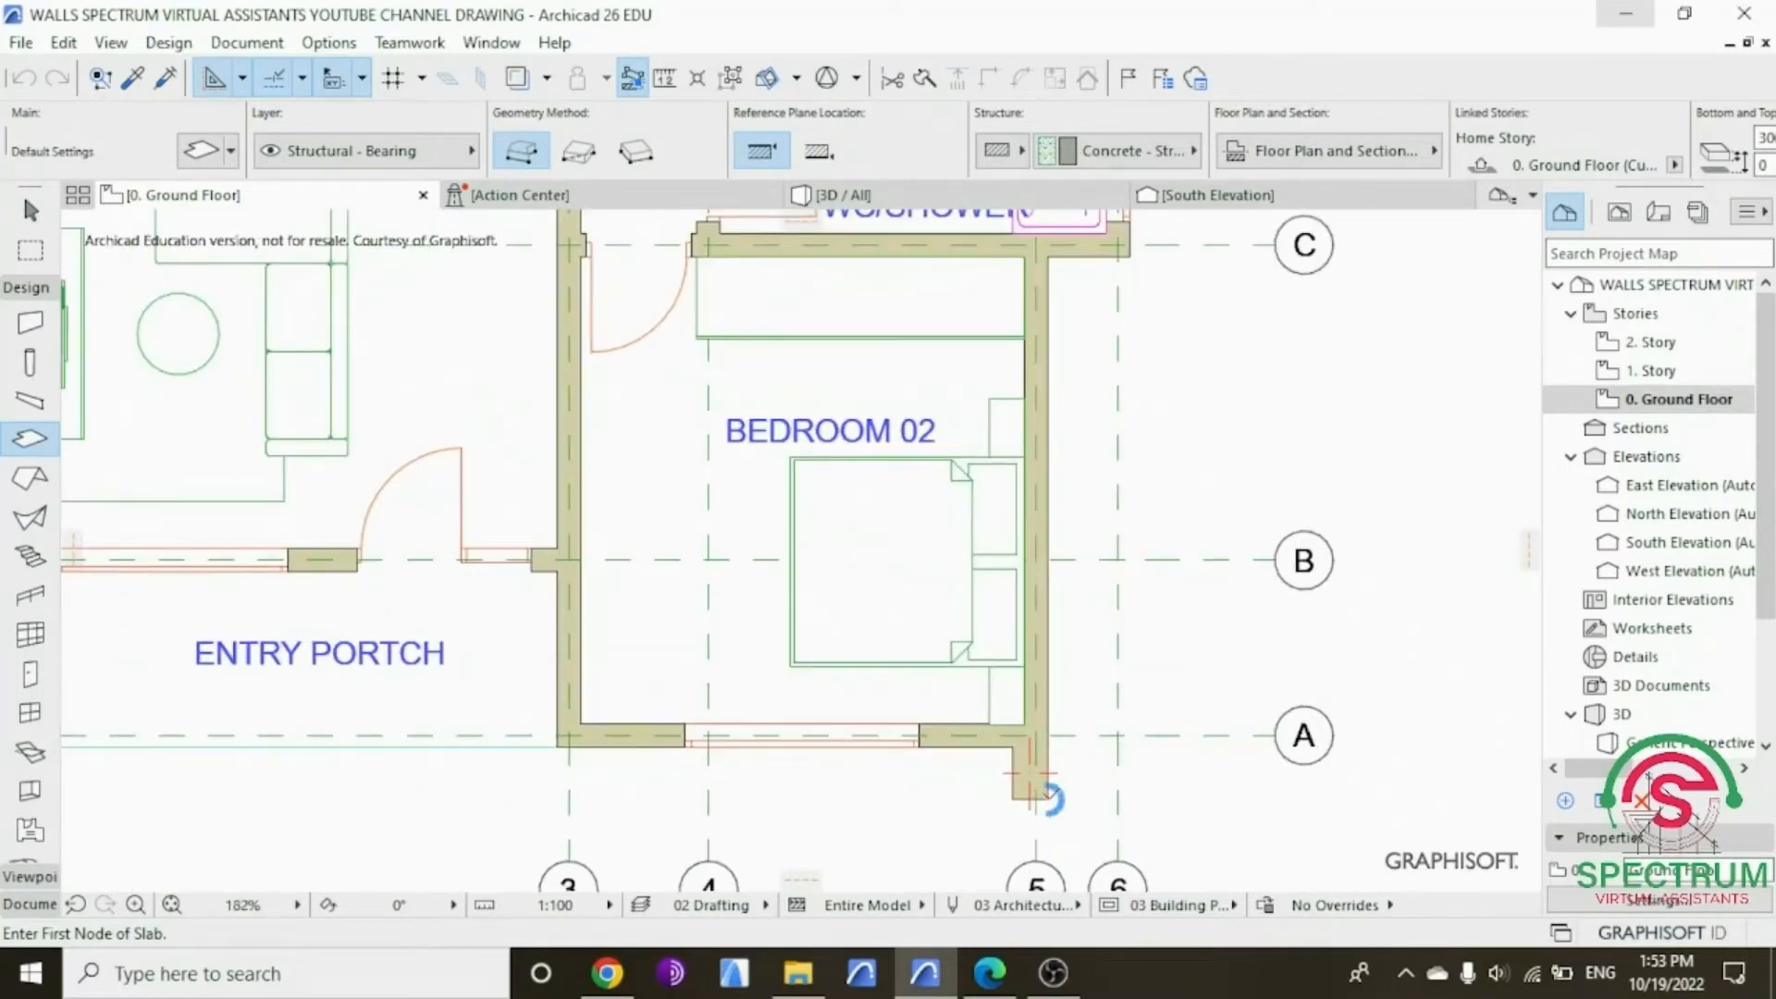
pyautogui.click(1046, 798)
pyautogui.scroll(-5, 1047, 797)
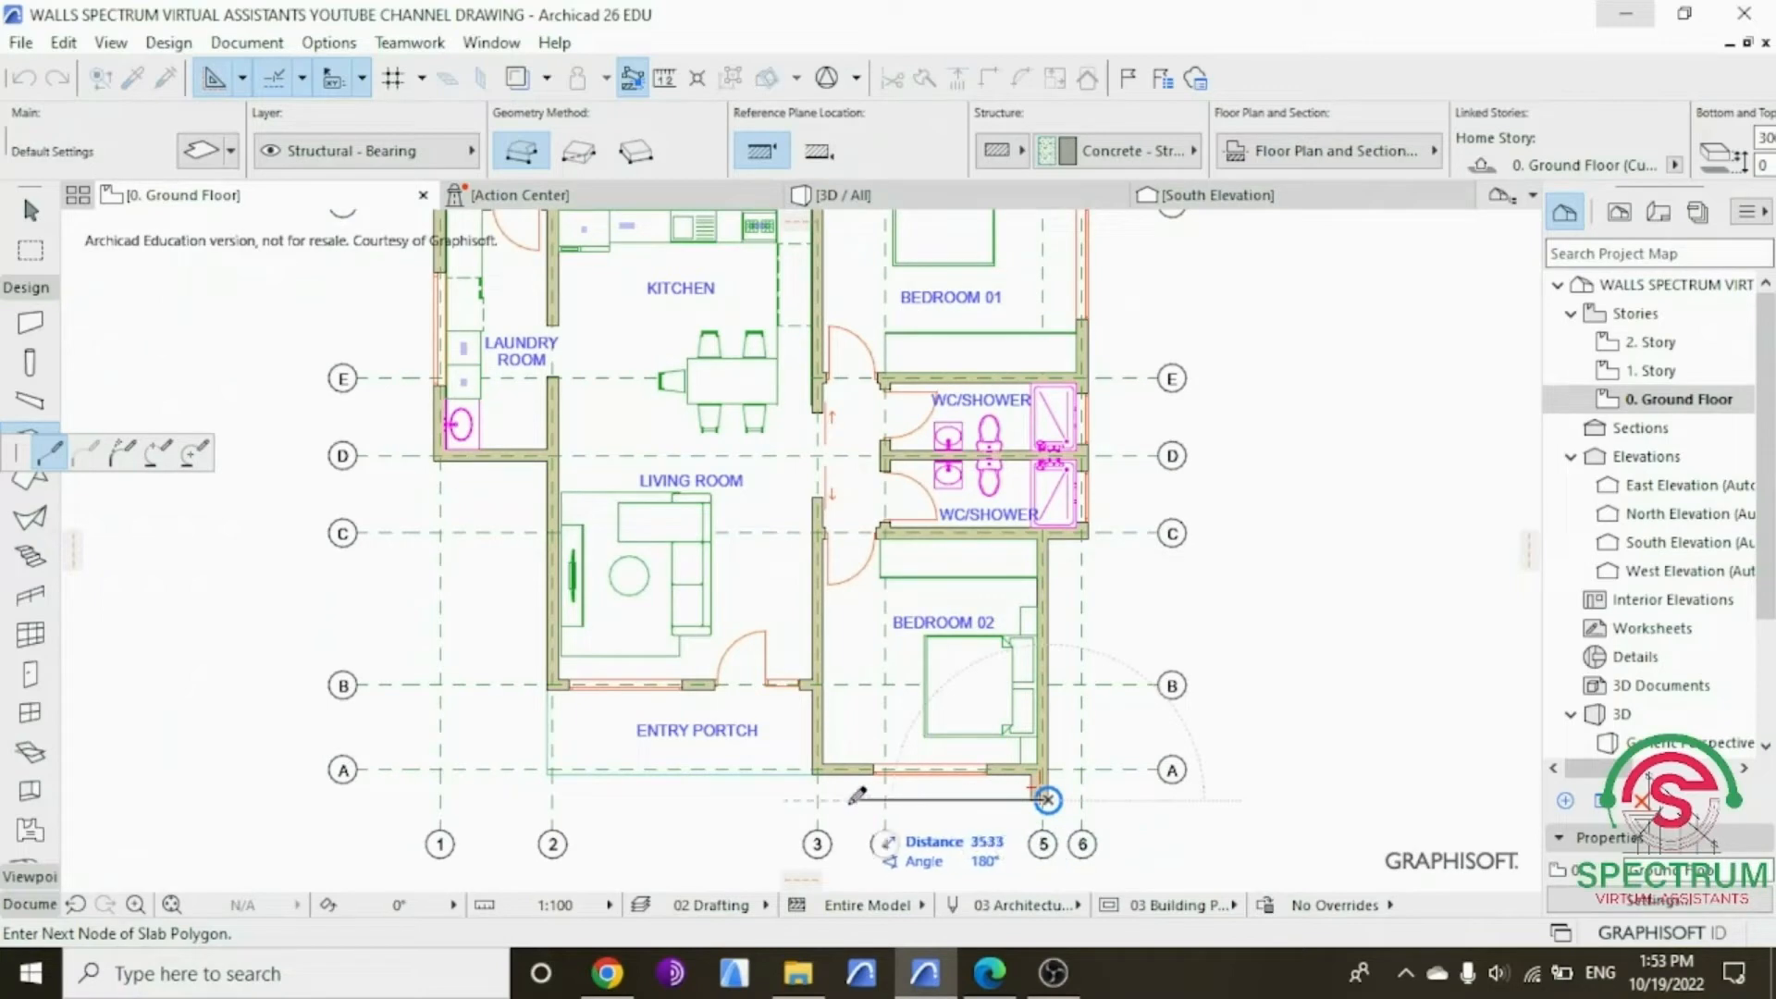
pyautogui.scroll(2, 537, 799)
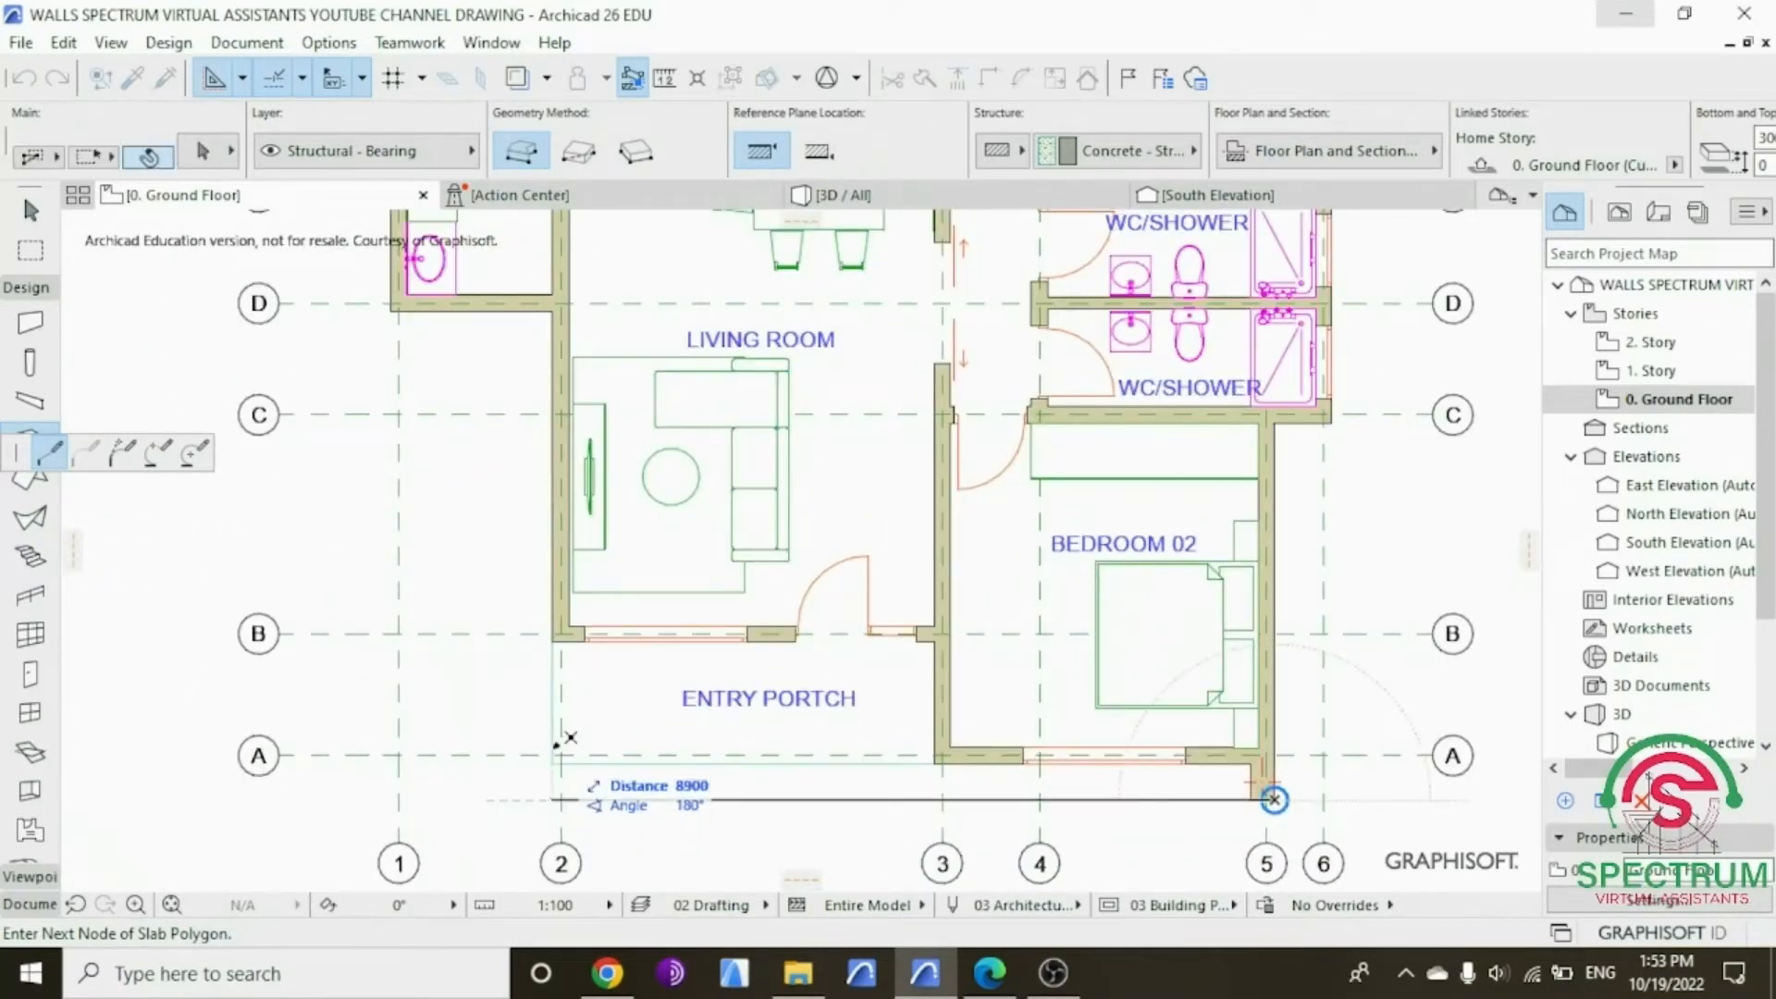
pyautogui.click(553, 799)
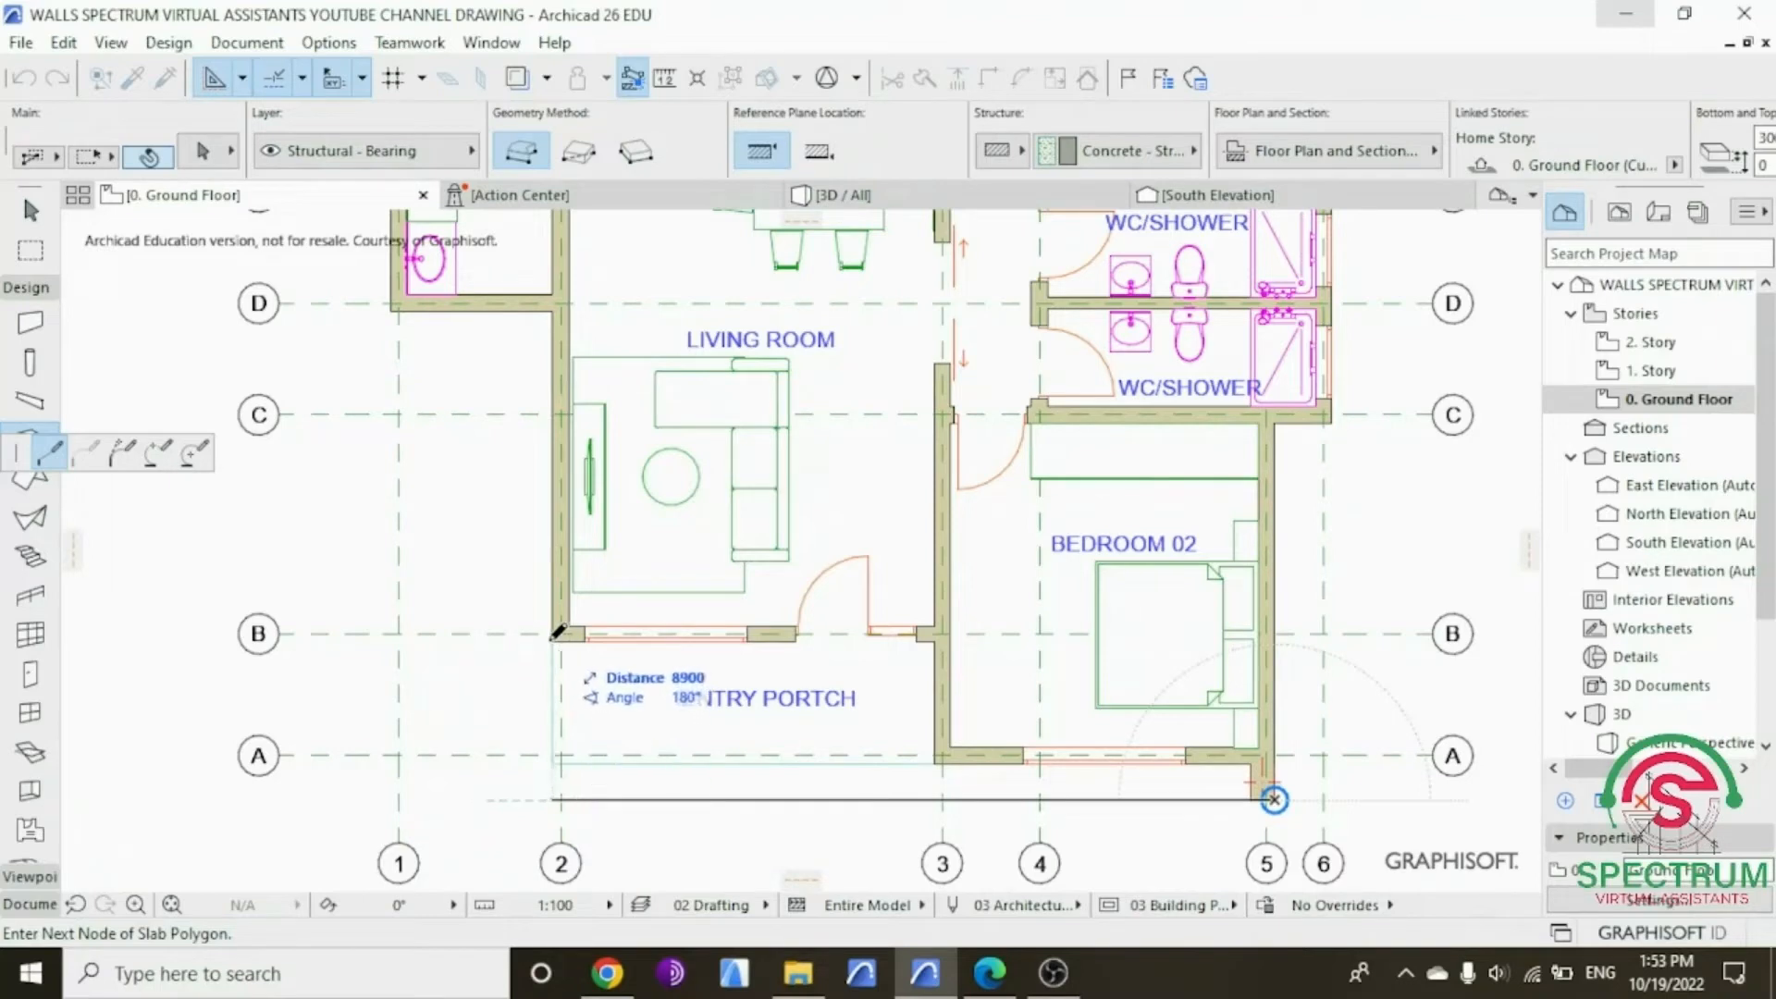
# Step: Continue the slab outline 1950 north, along the porch and Bedroom 02 outer walls, close it at the column corner and select the slab
pyautogui.scroll(3, 557, 633)
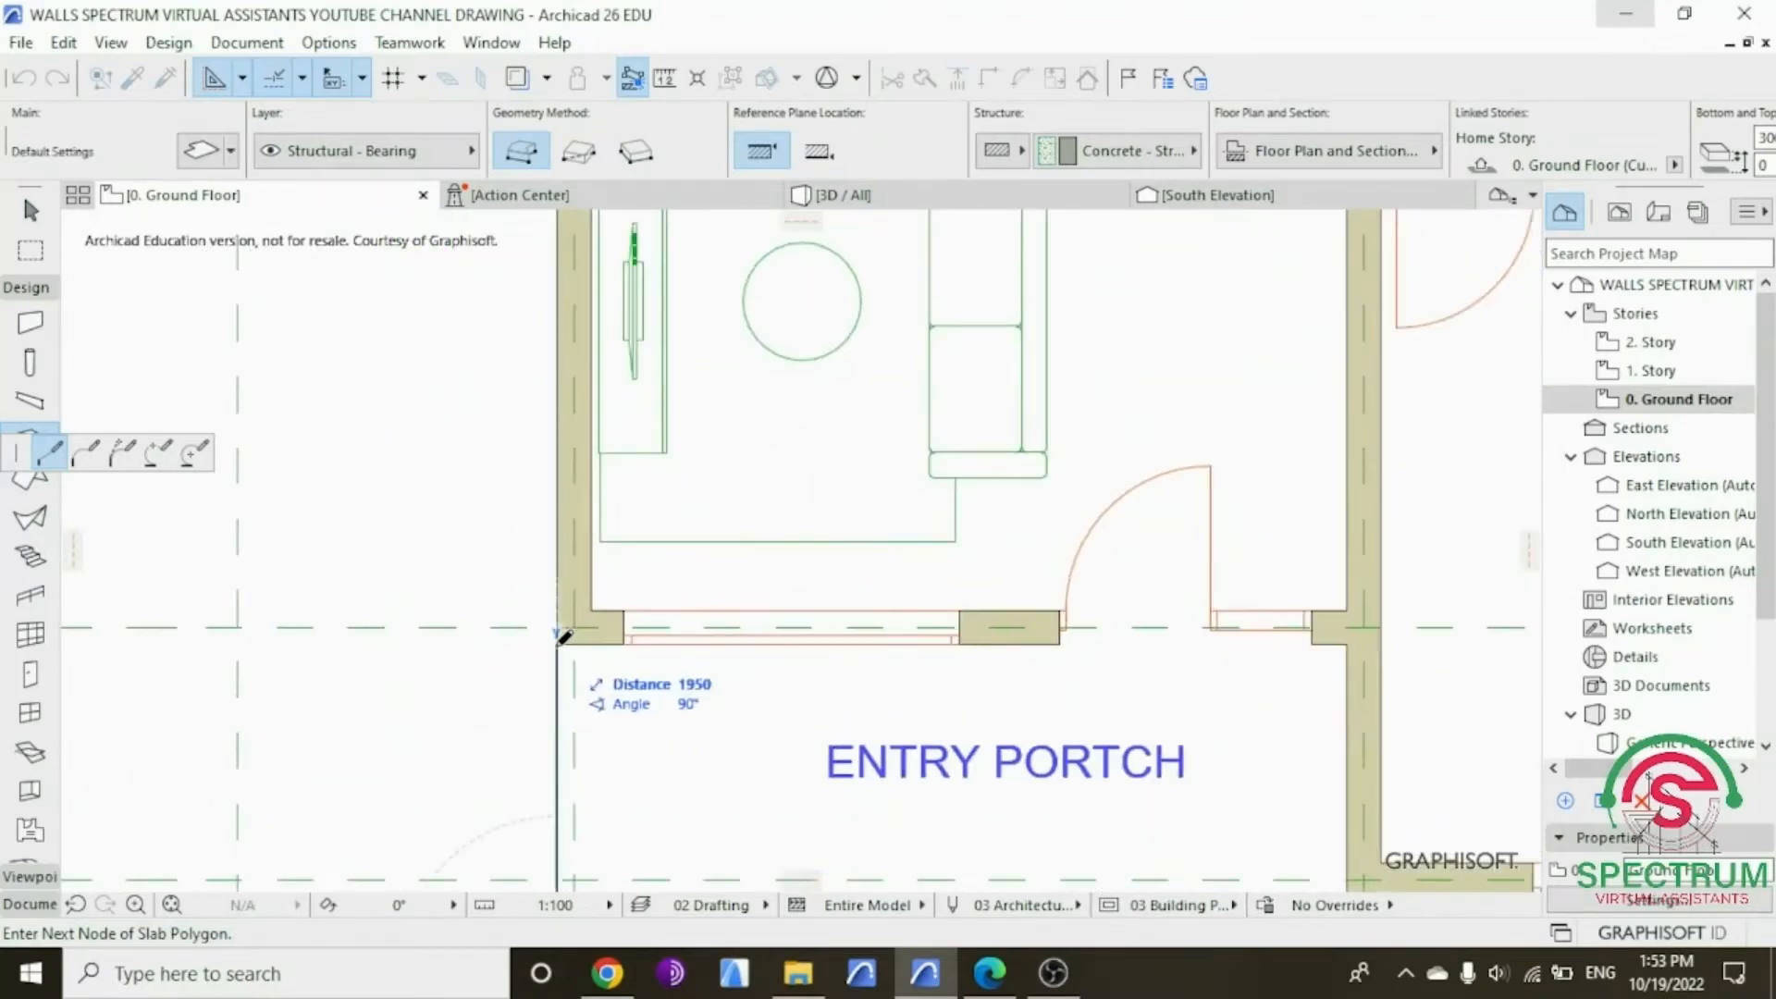
pyautogui.click(559, 633)
pyautogui.scroll(-2, 561, 639)
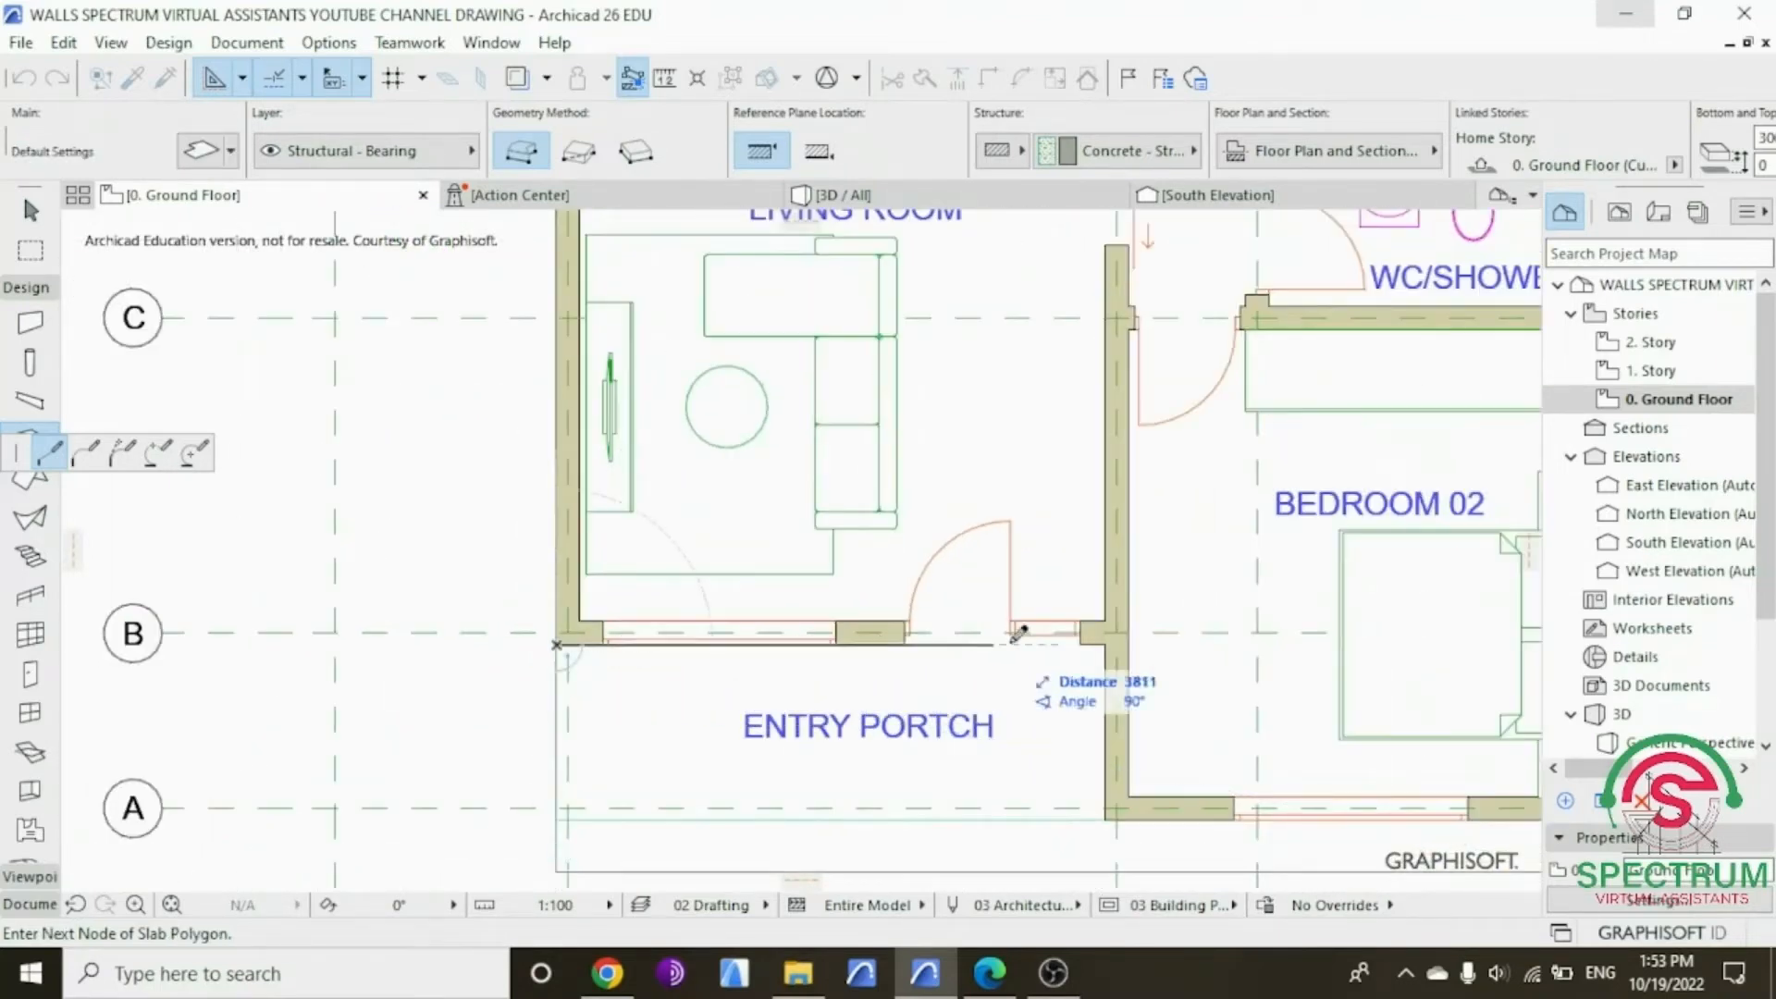
pyautogui.click(1105, 645)
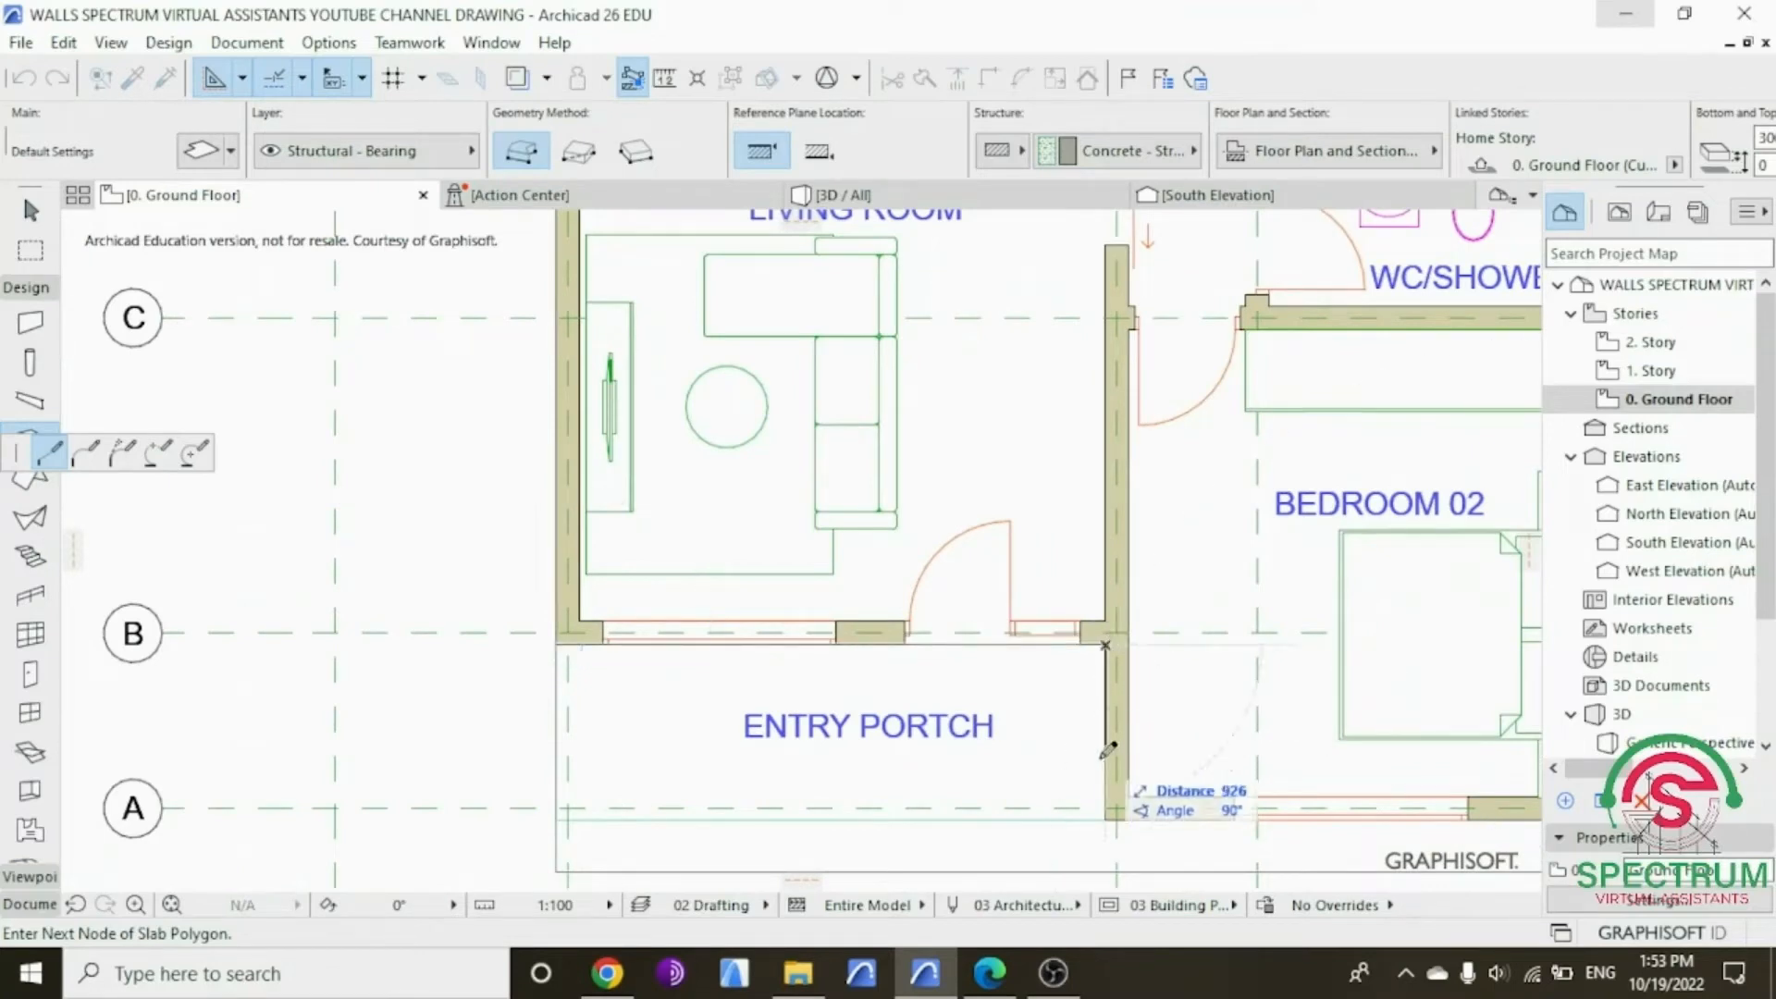
pyautogui.click(1107, 807)
pyautogui.scroll(-4, 1097, 793)
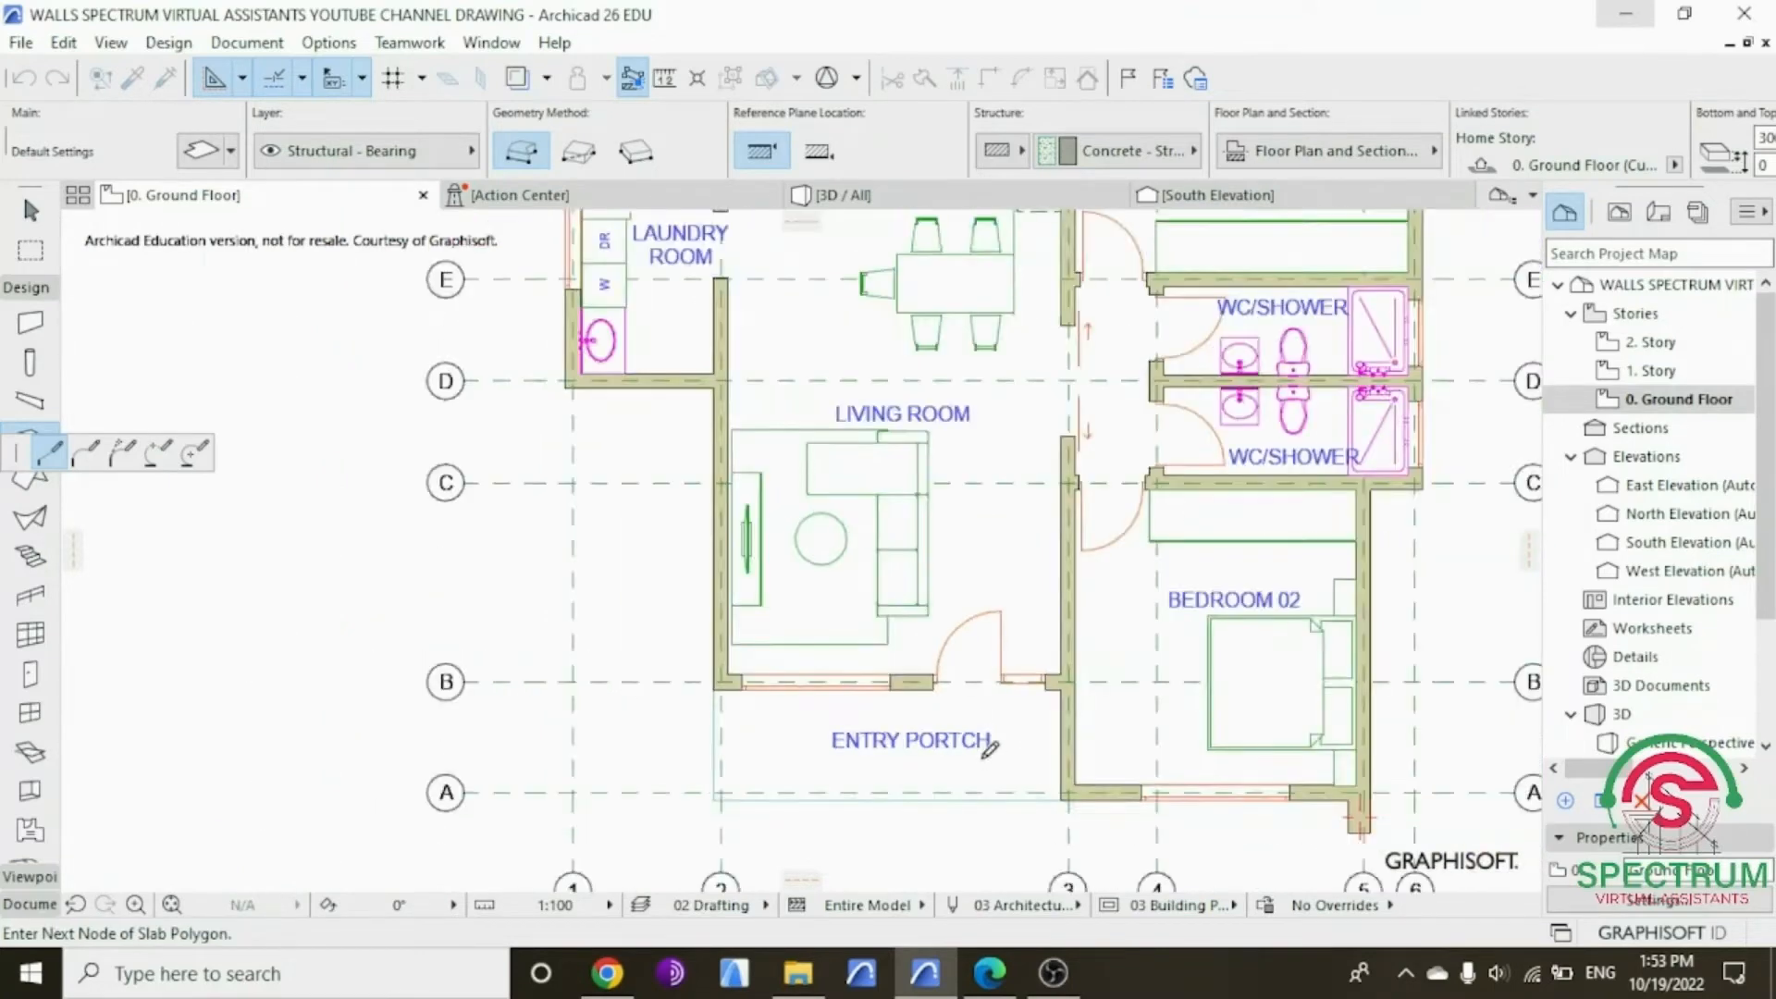
pyautogui.scroll(4, 1230, 772)
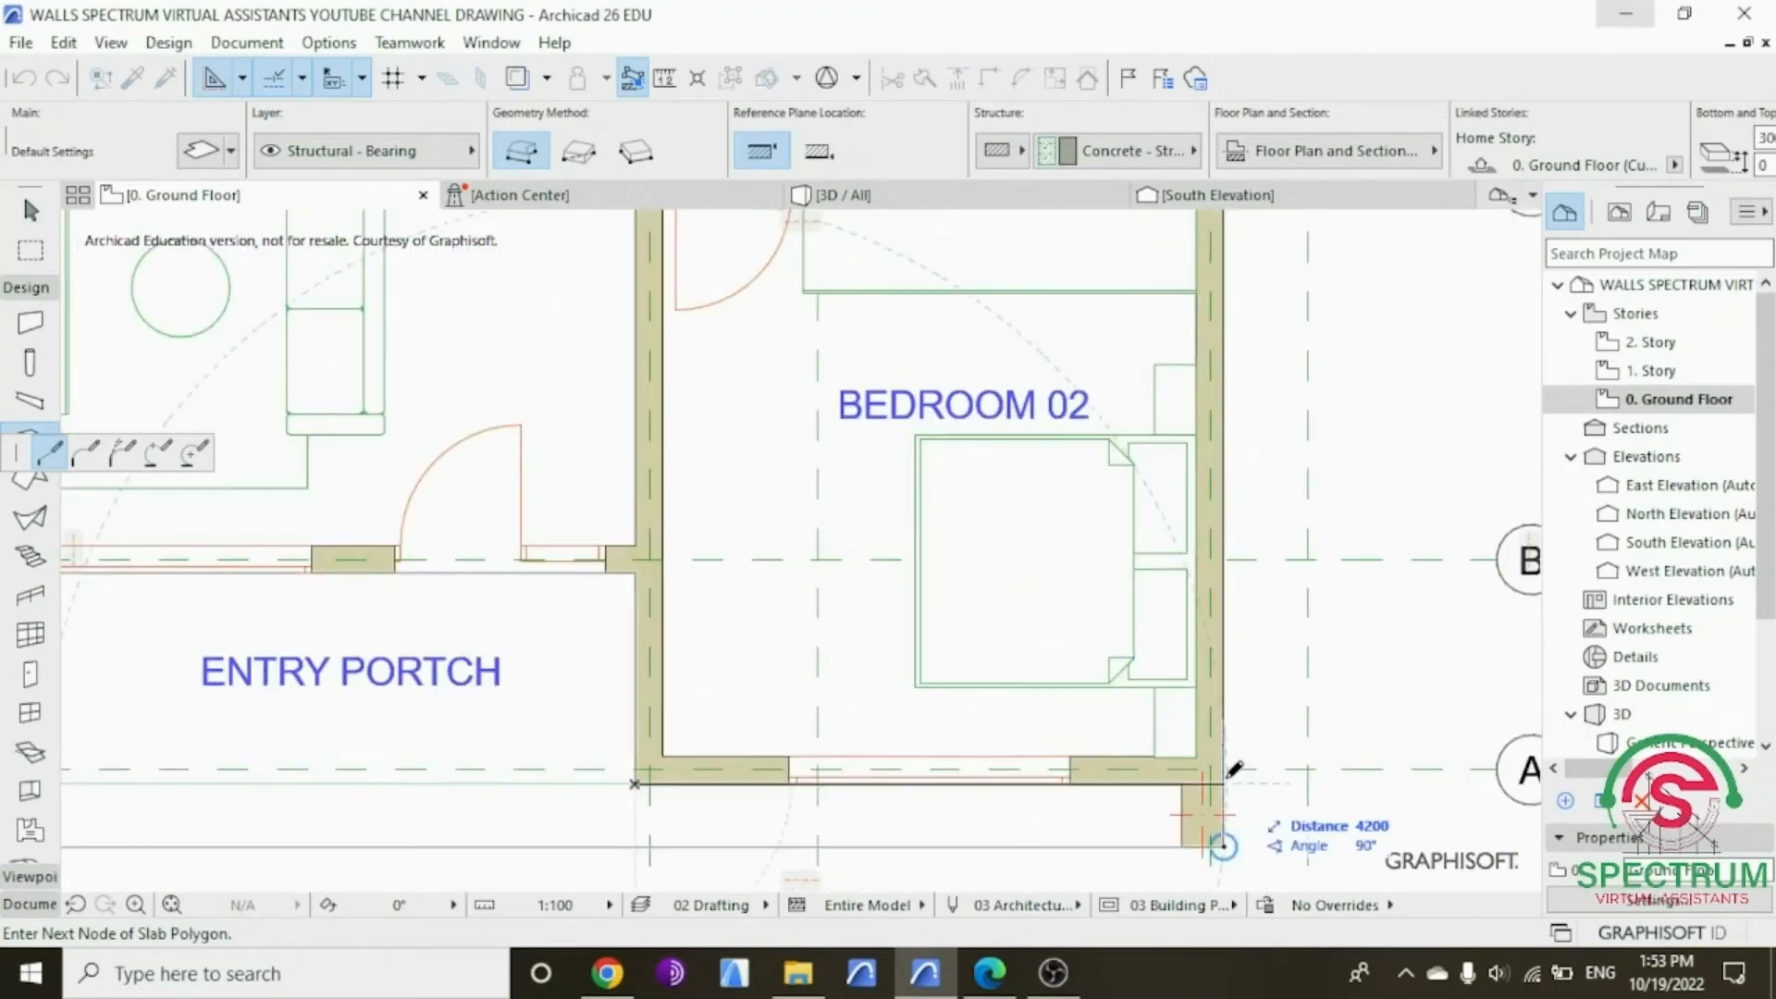
pyautogui.click(1222, 844)
pyautogui.keyDown('shift'); pyautogui.click(1022, 818); pyautogui.keyUp('shift')
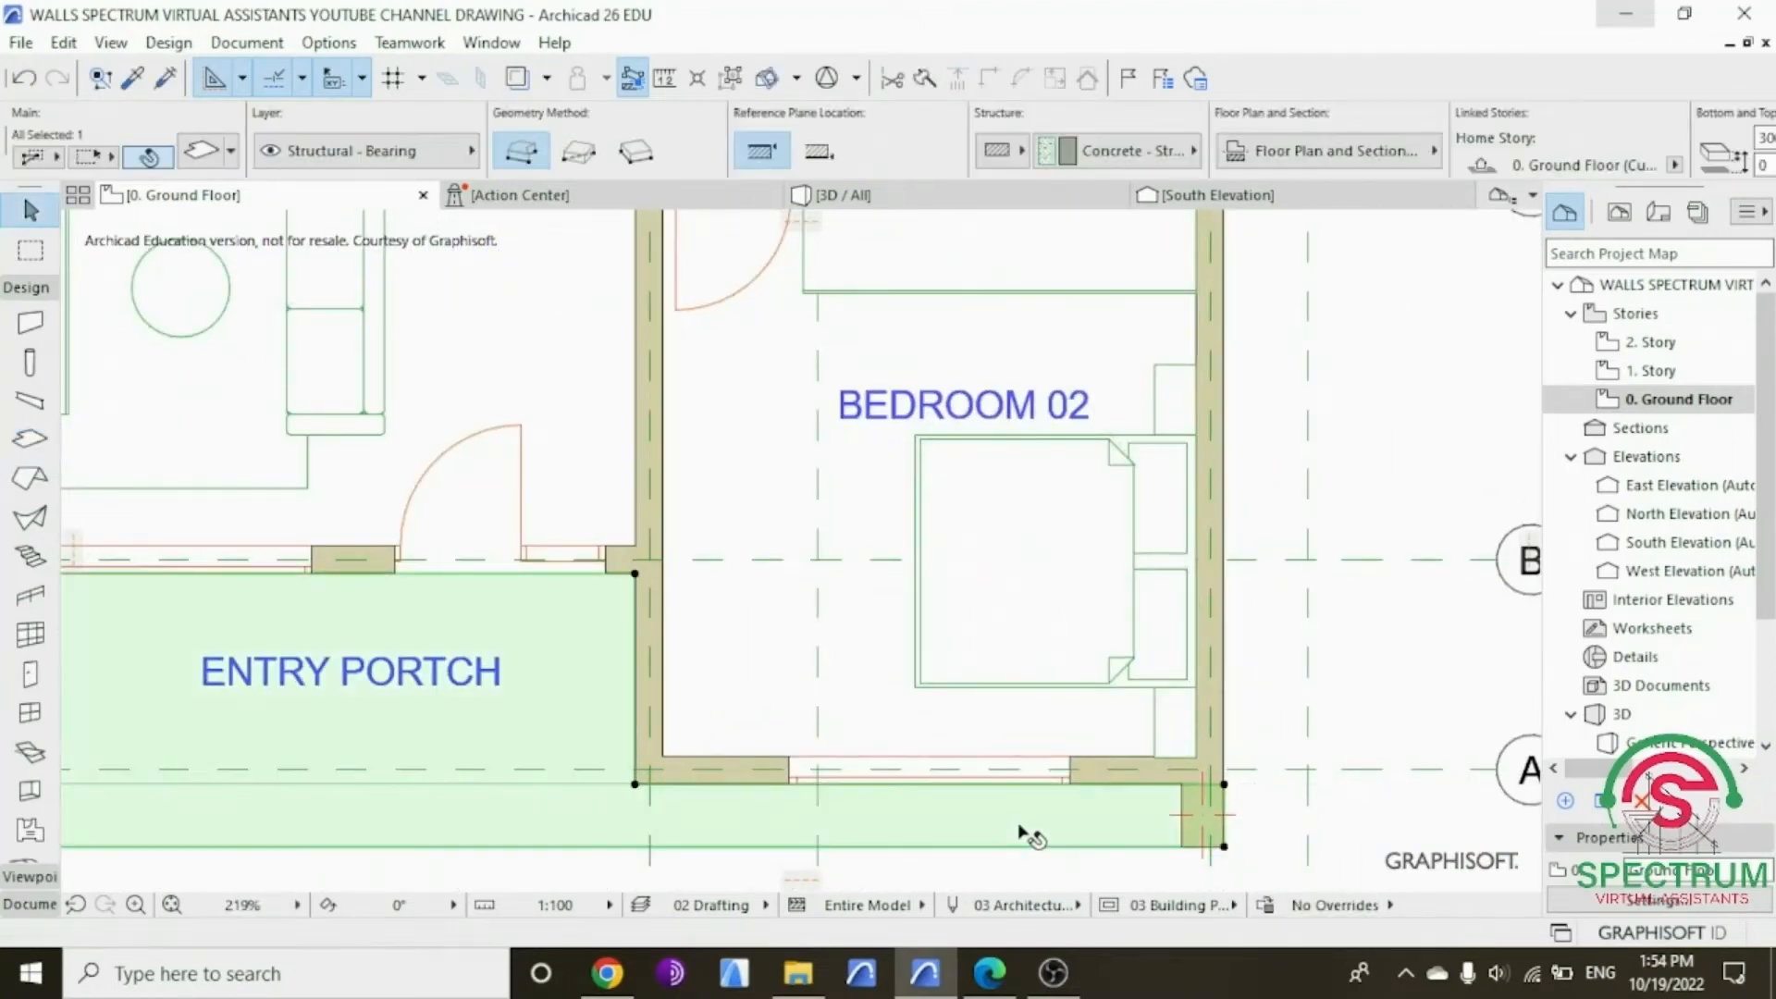
# Step: Raise the selected slab to wall-top level by changing its offset to the home story, and check it in 3D
pyautogui.rightClick(1031, 819)
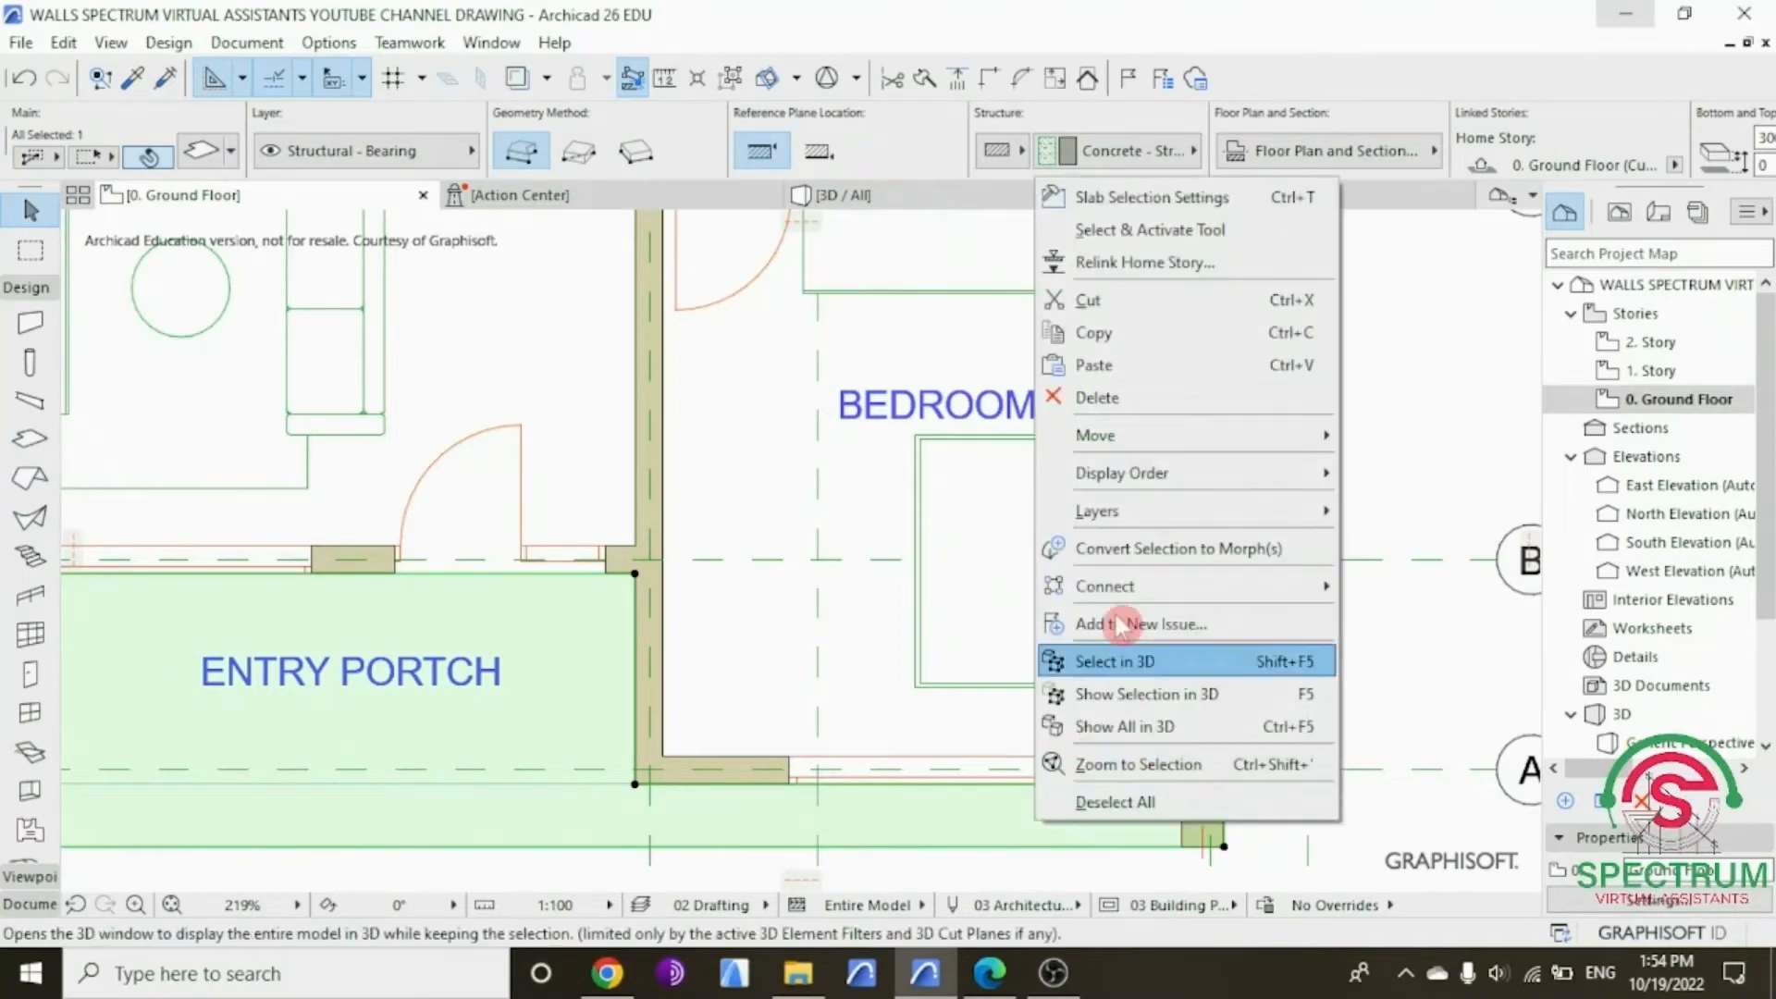
pyautogui.click(1096, 210)
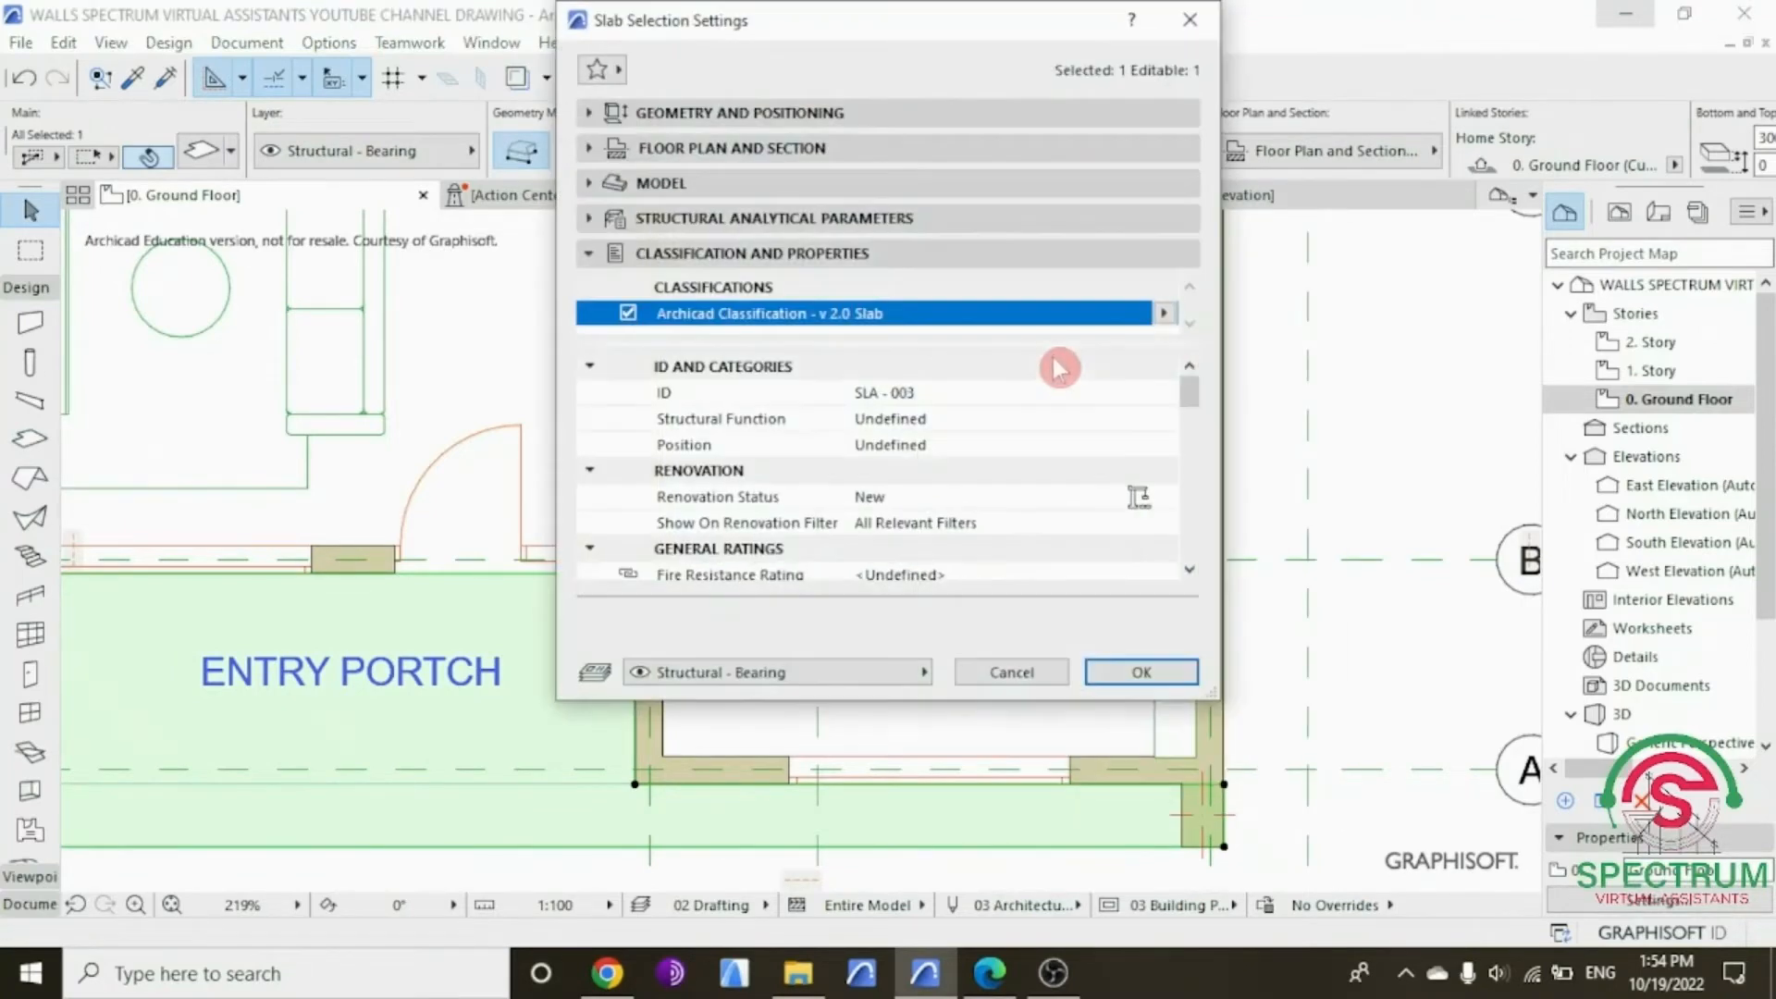
pyautogui.click(764, 113)
pyautogui.press('Tab')
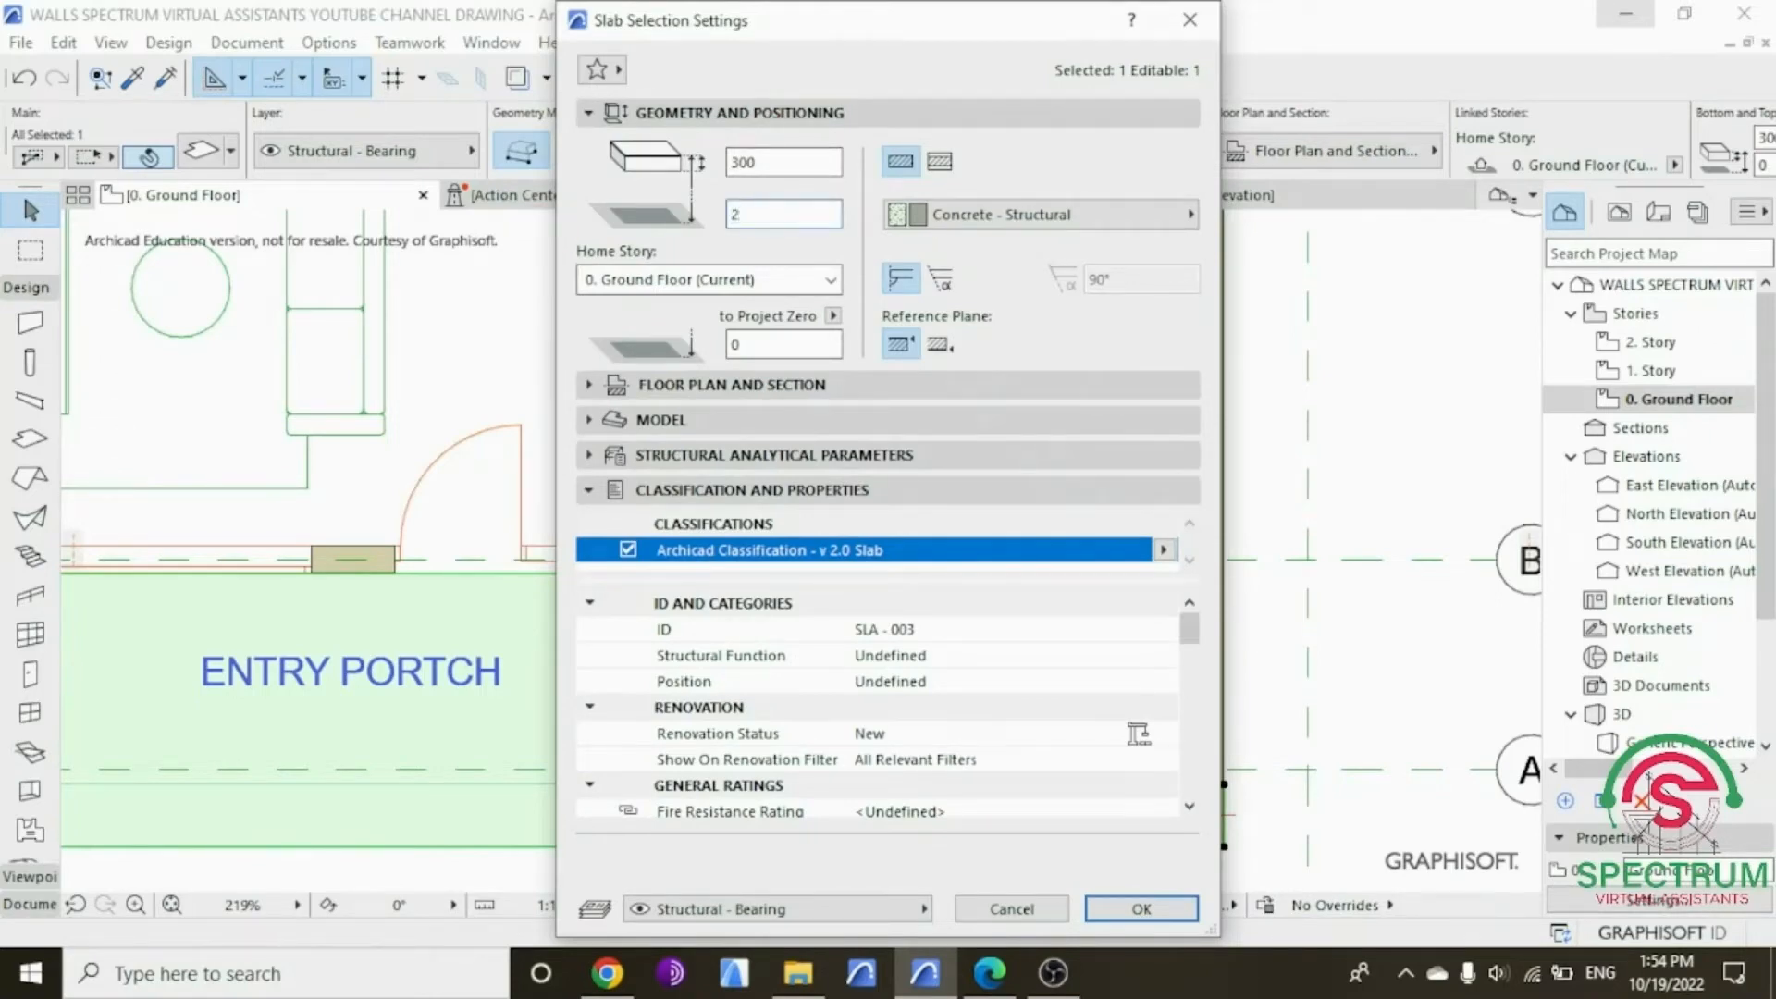
pyautogui.press('Return')
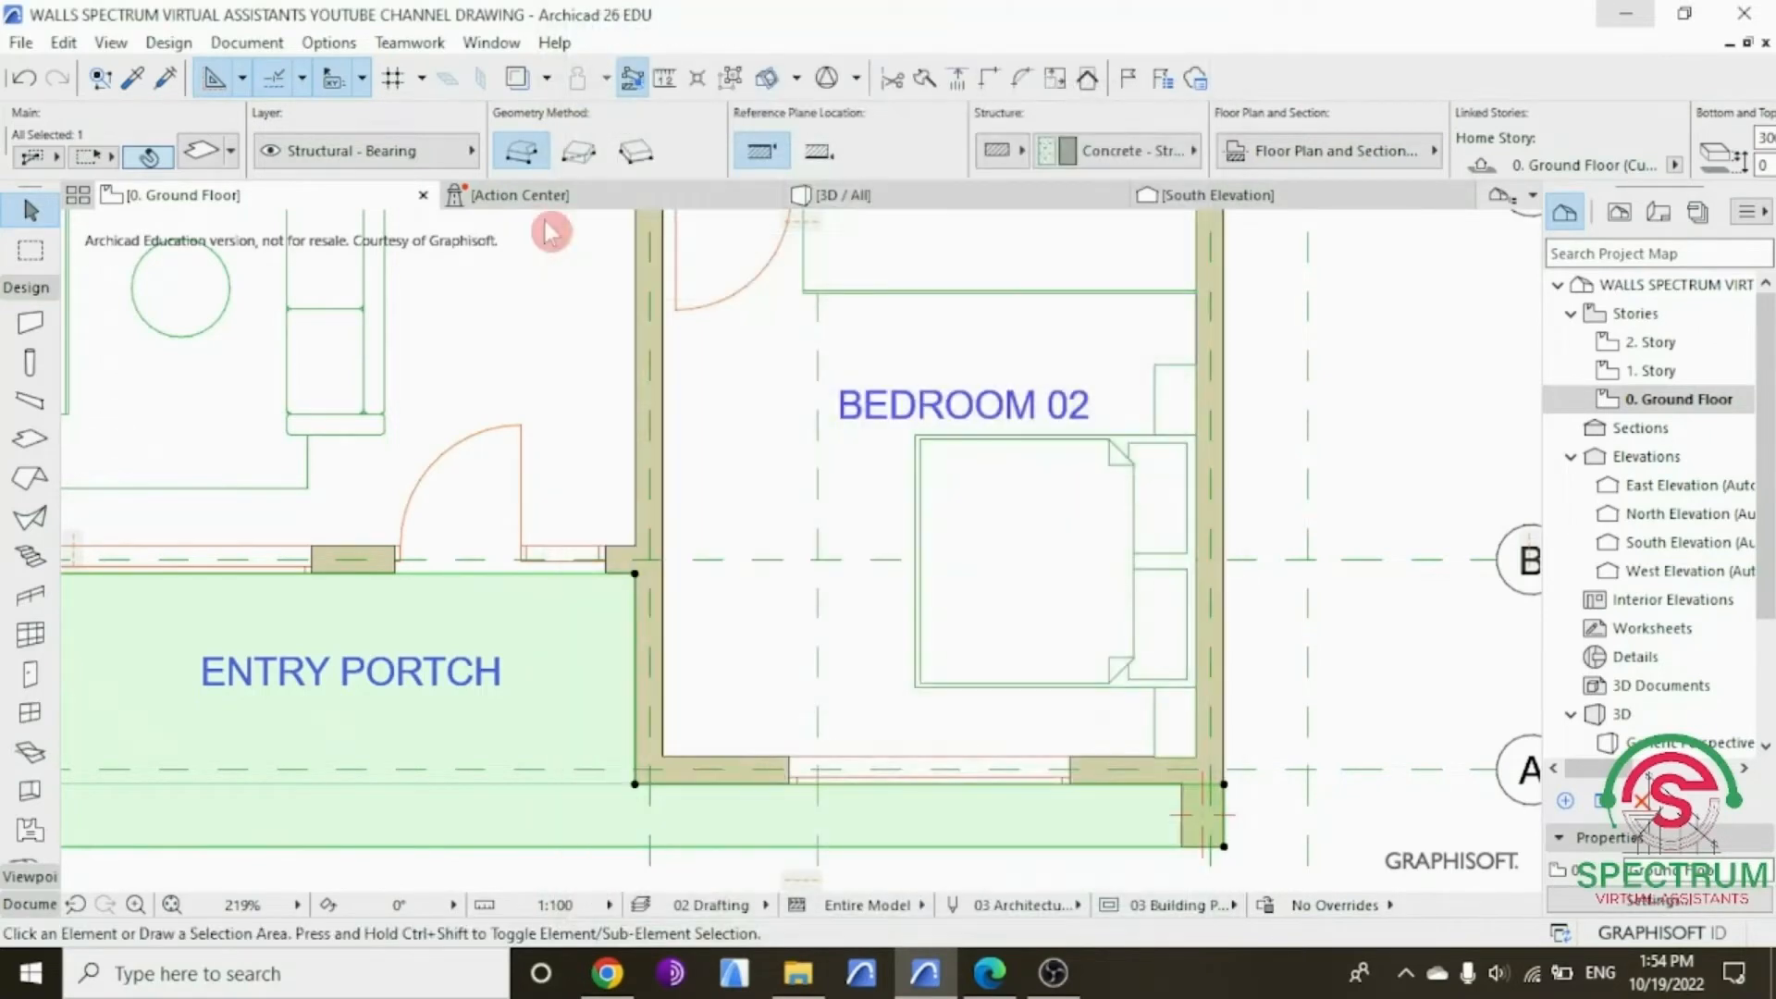
pyautogui.click(816, 194)
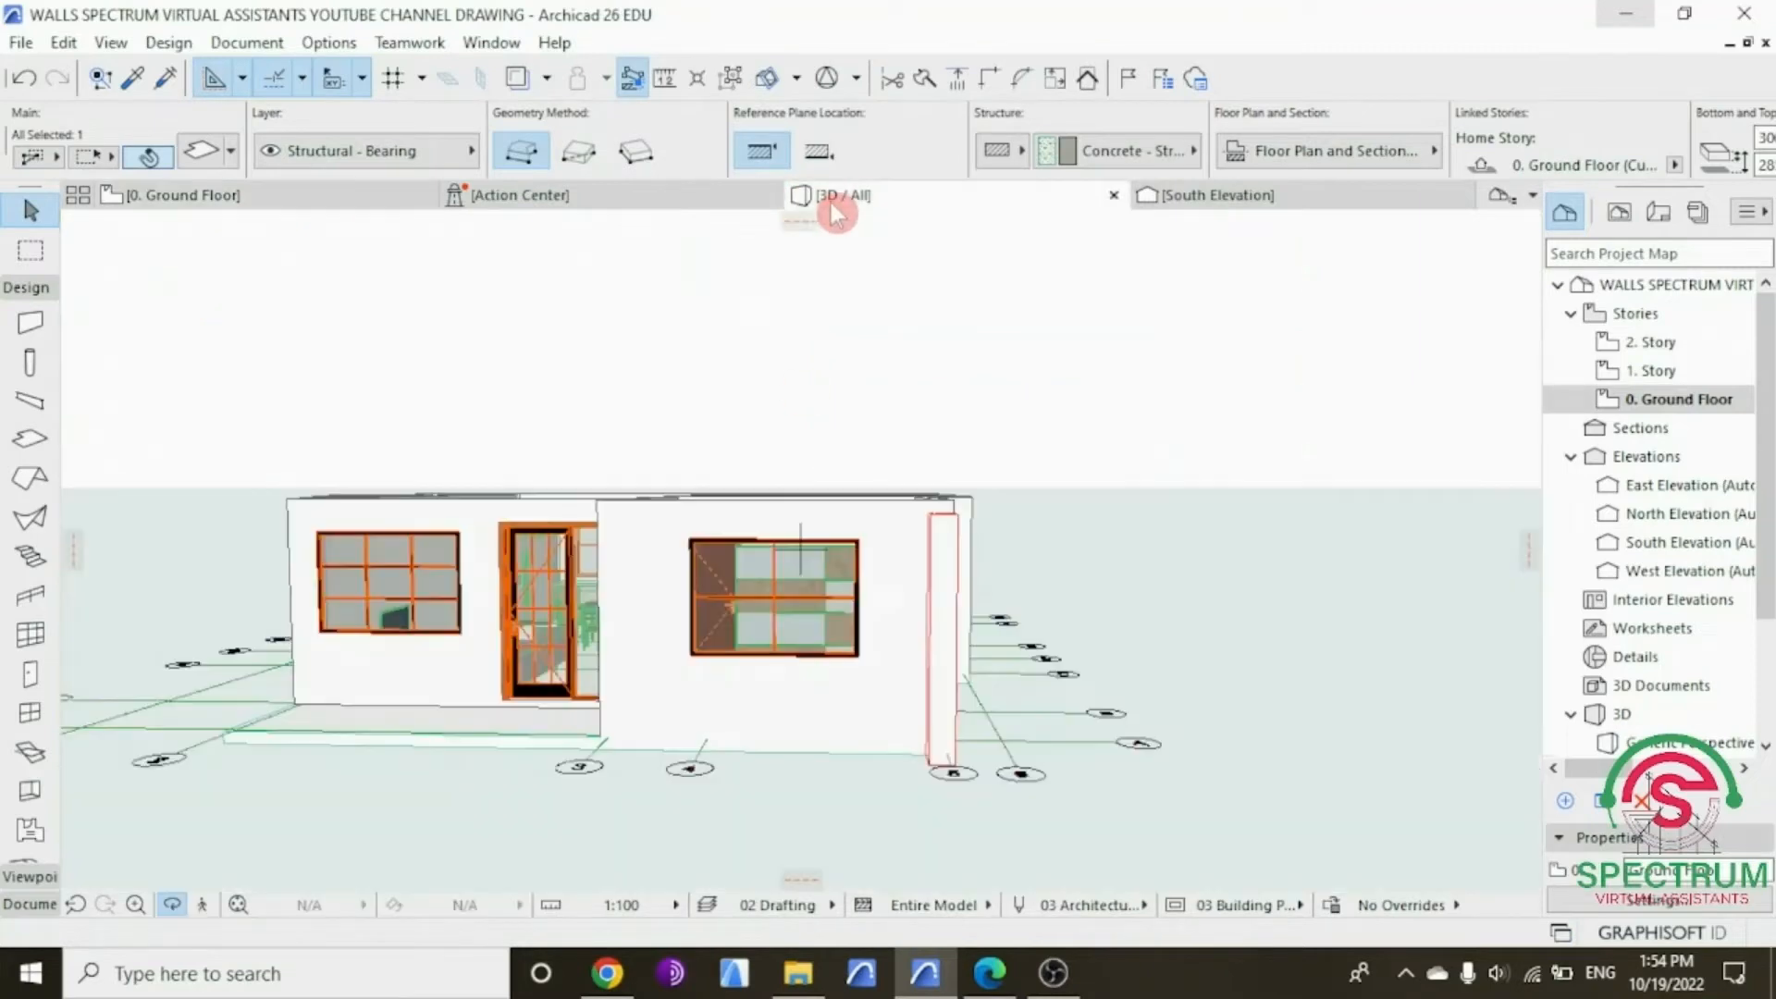
pyautogui.click(812, 432)
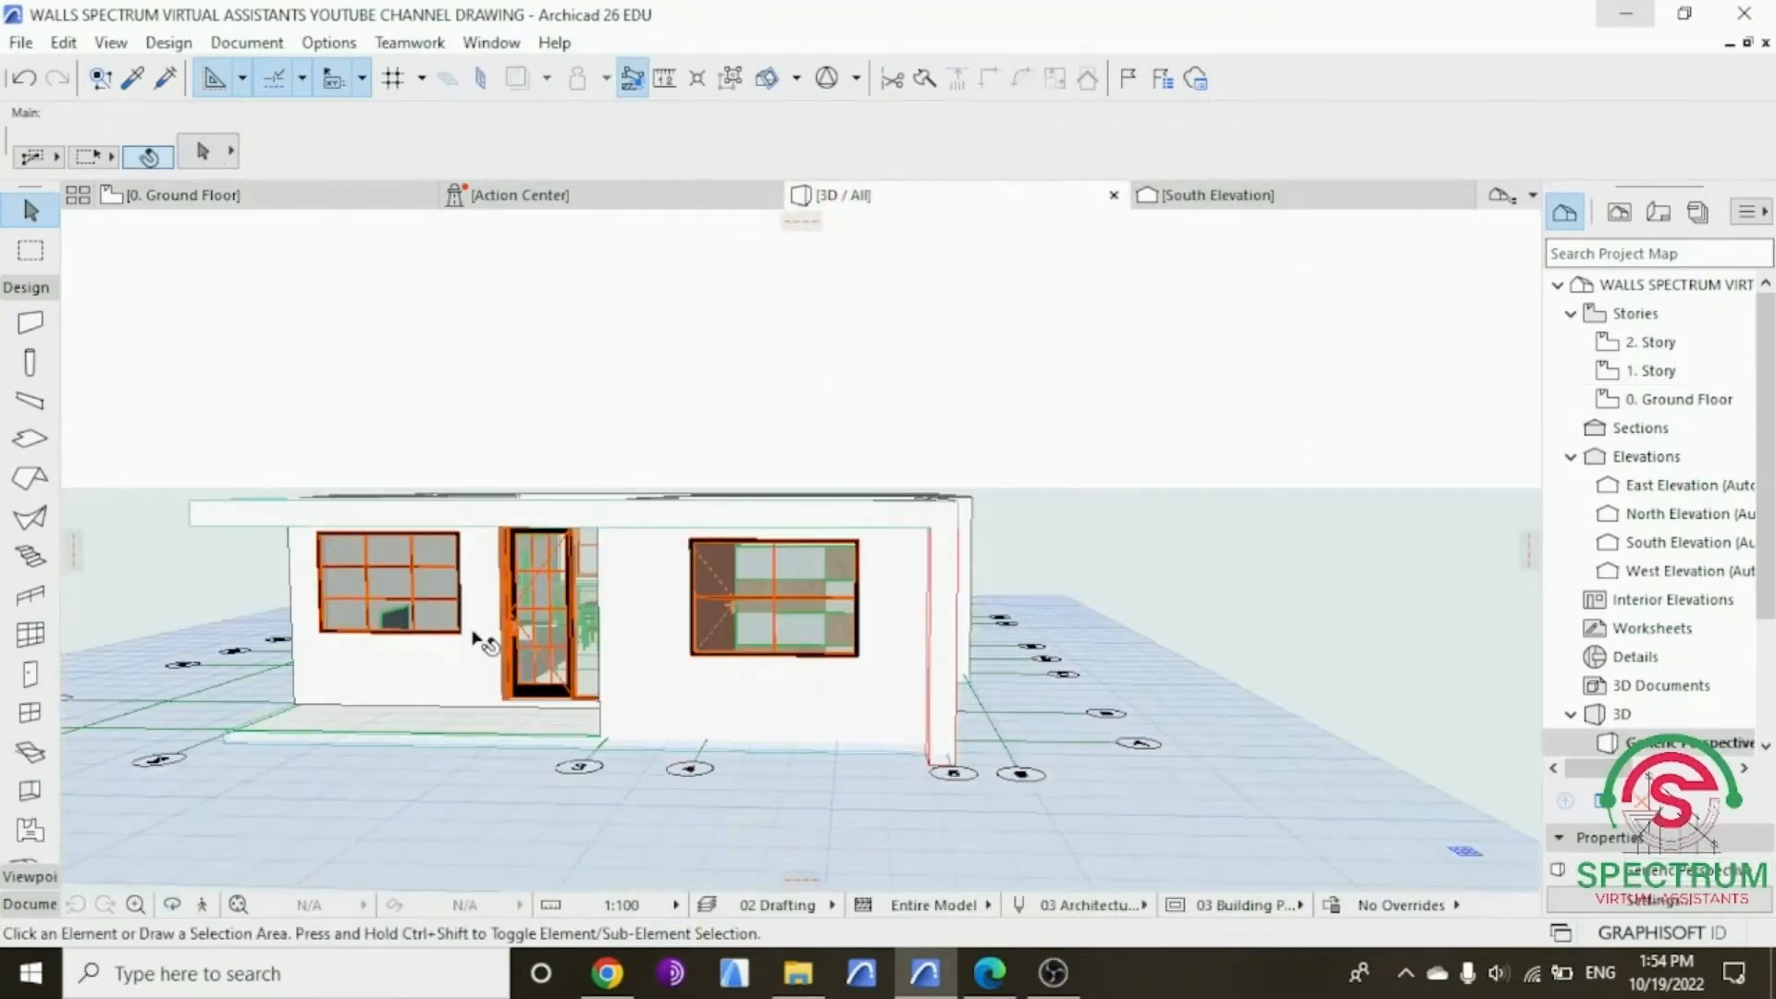
pyautogui.click(172, 901)
pyautogui.moveTo(229, 682); pyautogui.dragTo(630, 661)
pyautogui.moveTo(759, 664); pyautogui.dragTo(553, 638)
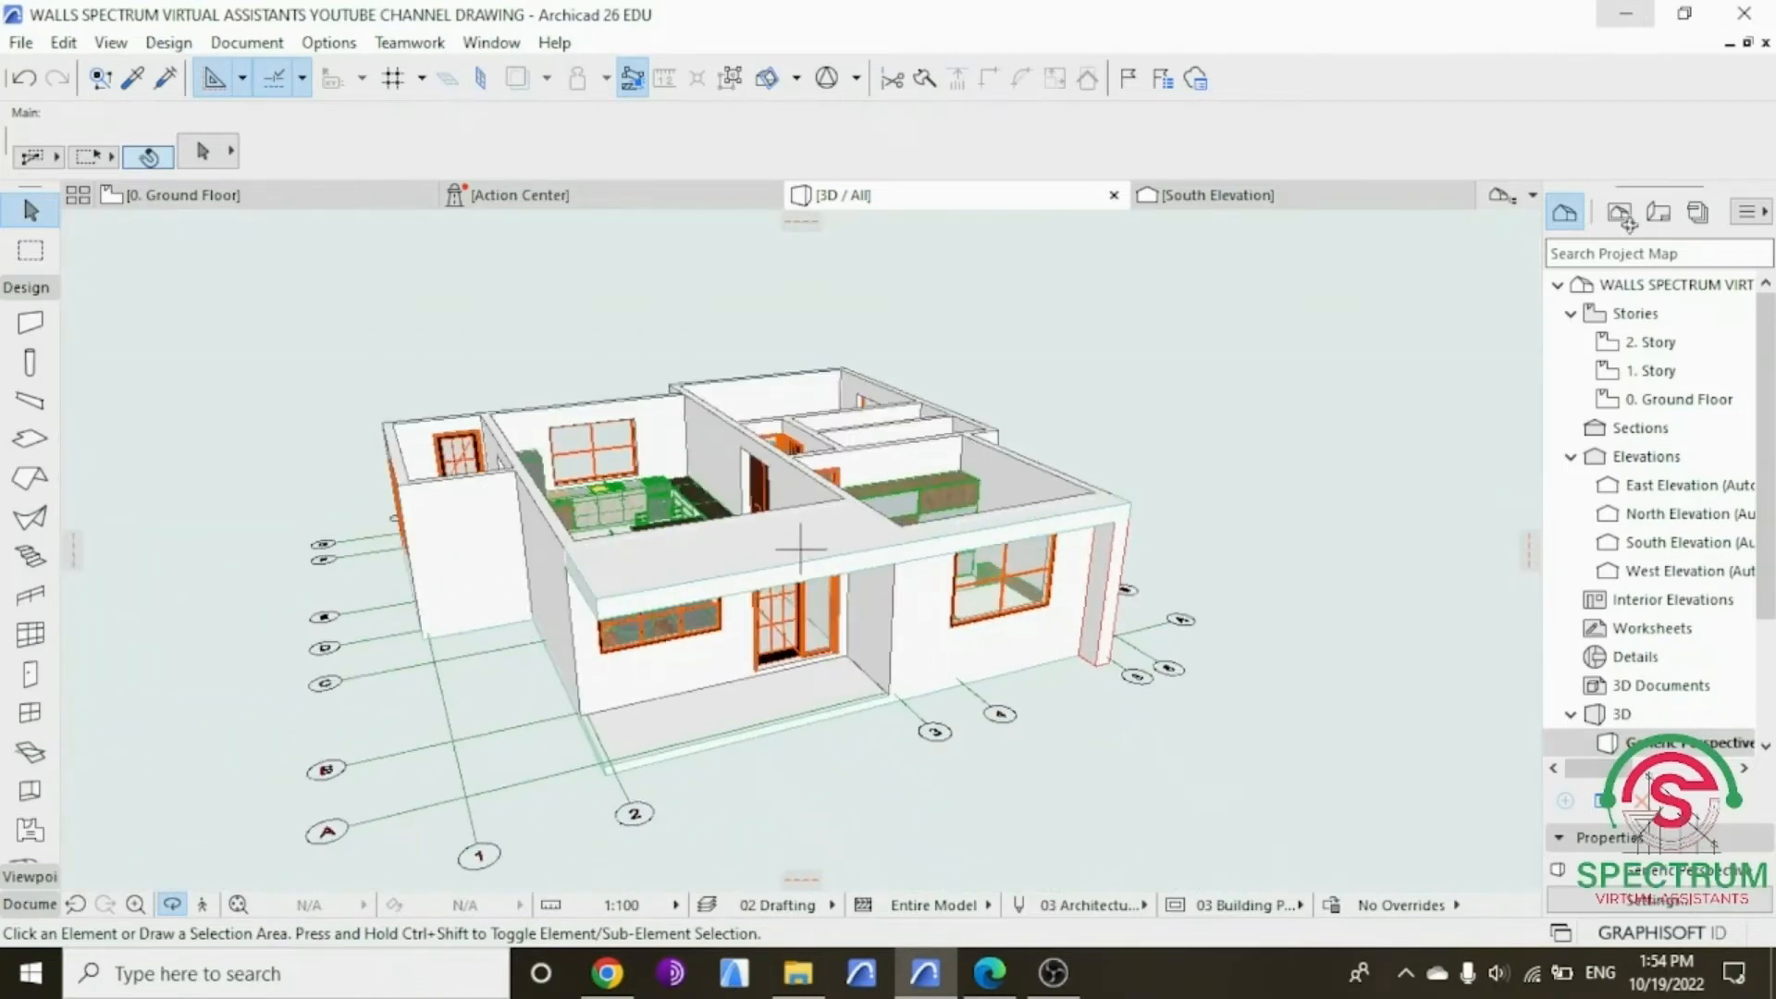
# Step: On the Ground Floor plan, move the slab's southwest node 450 west and align its northwest node with it
pyautogui.doubleClick(1678, 399)
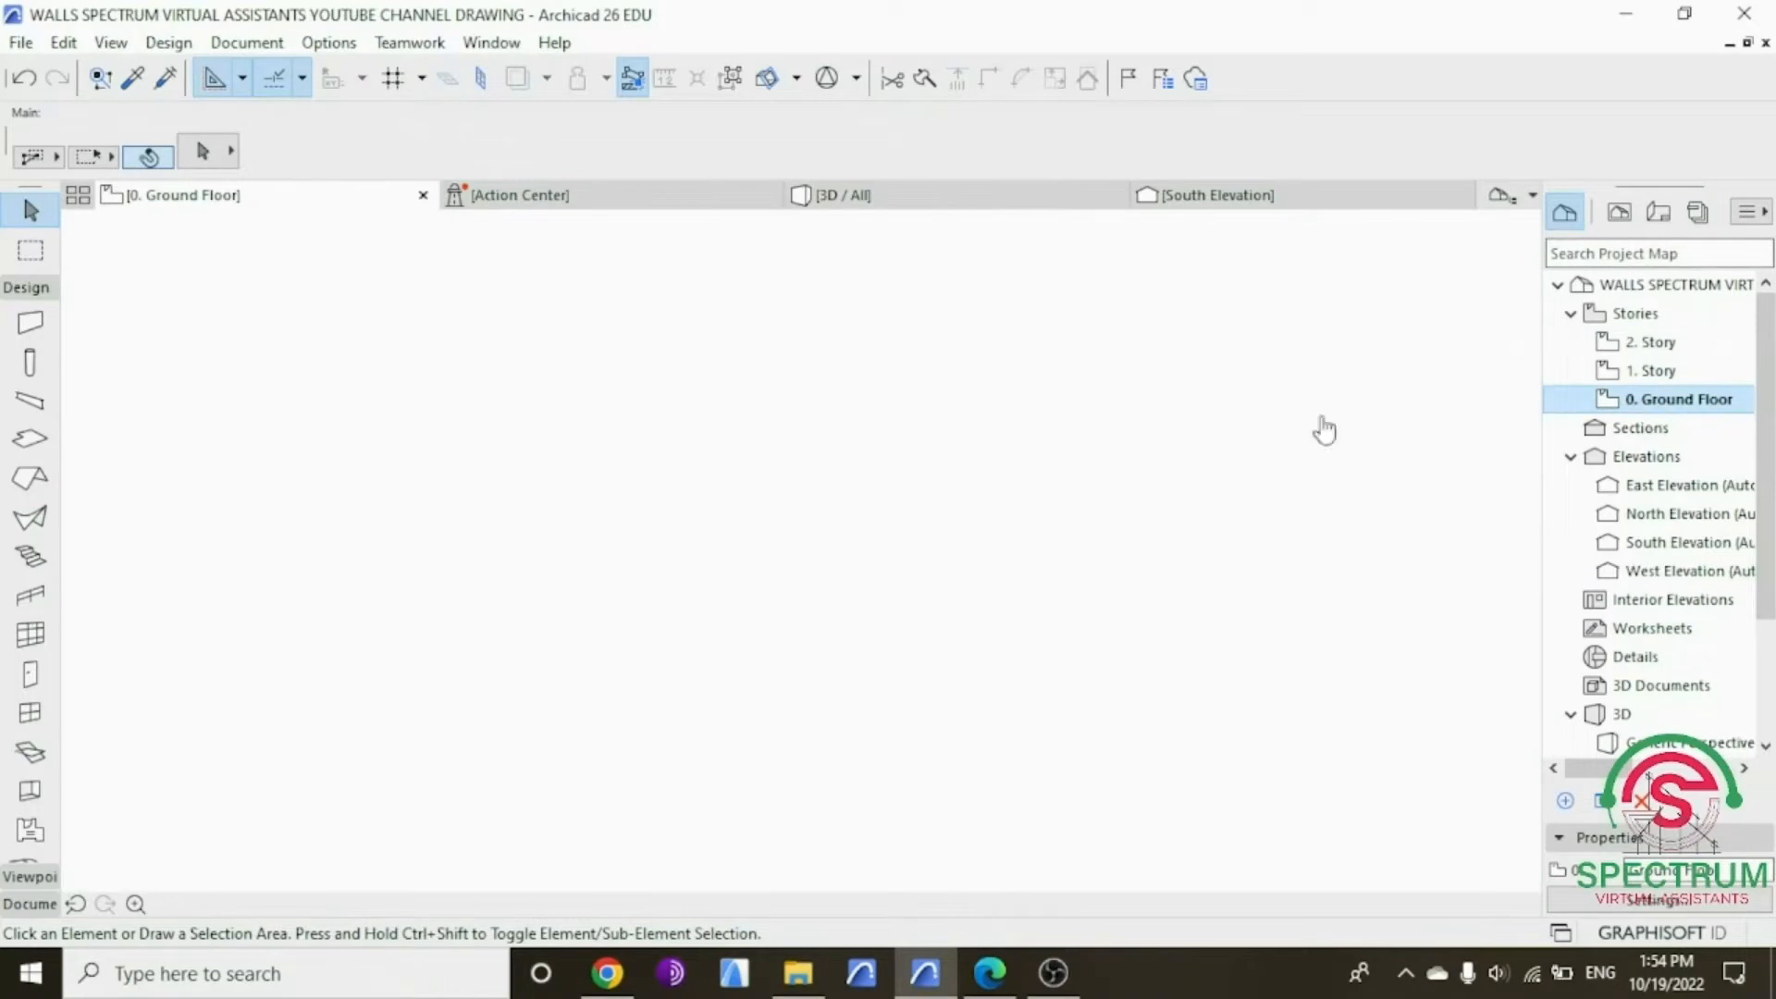
pyautogui.scroll(-4, 1202, 523)
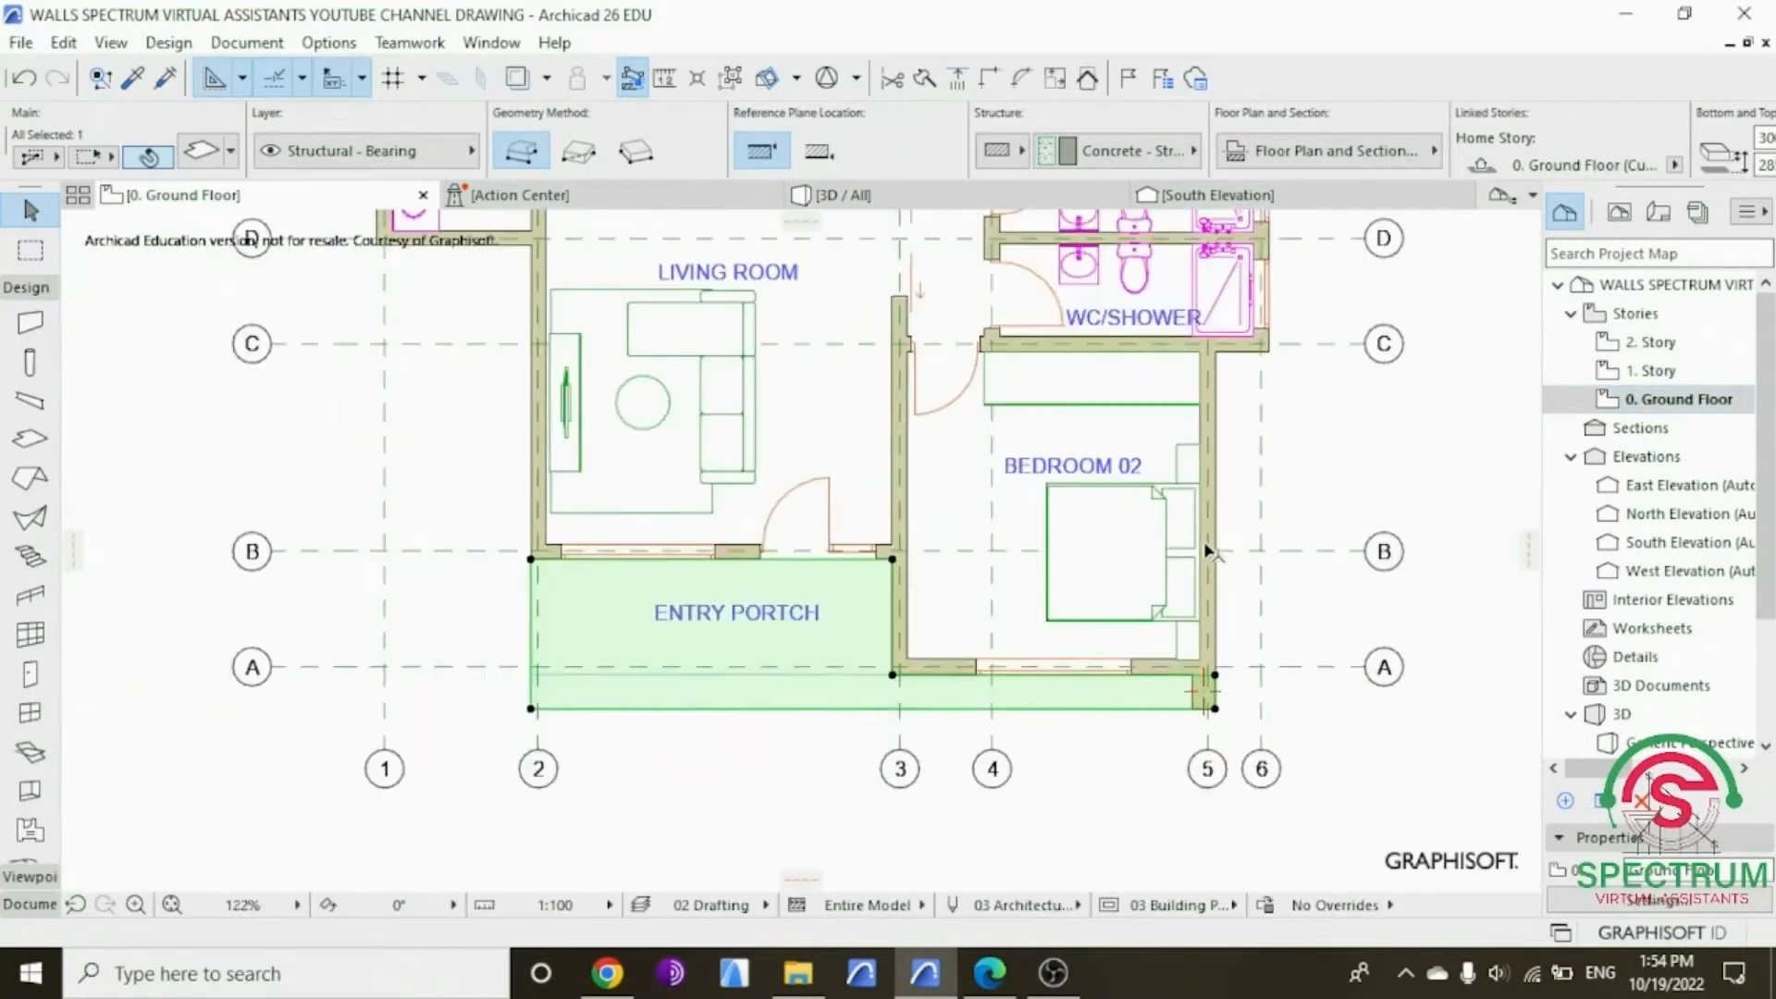
pyautogui.scroll(2, 625, 689)
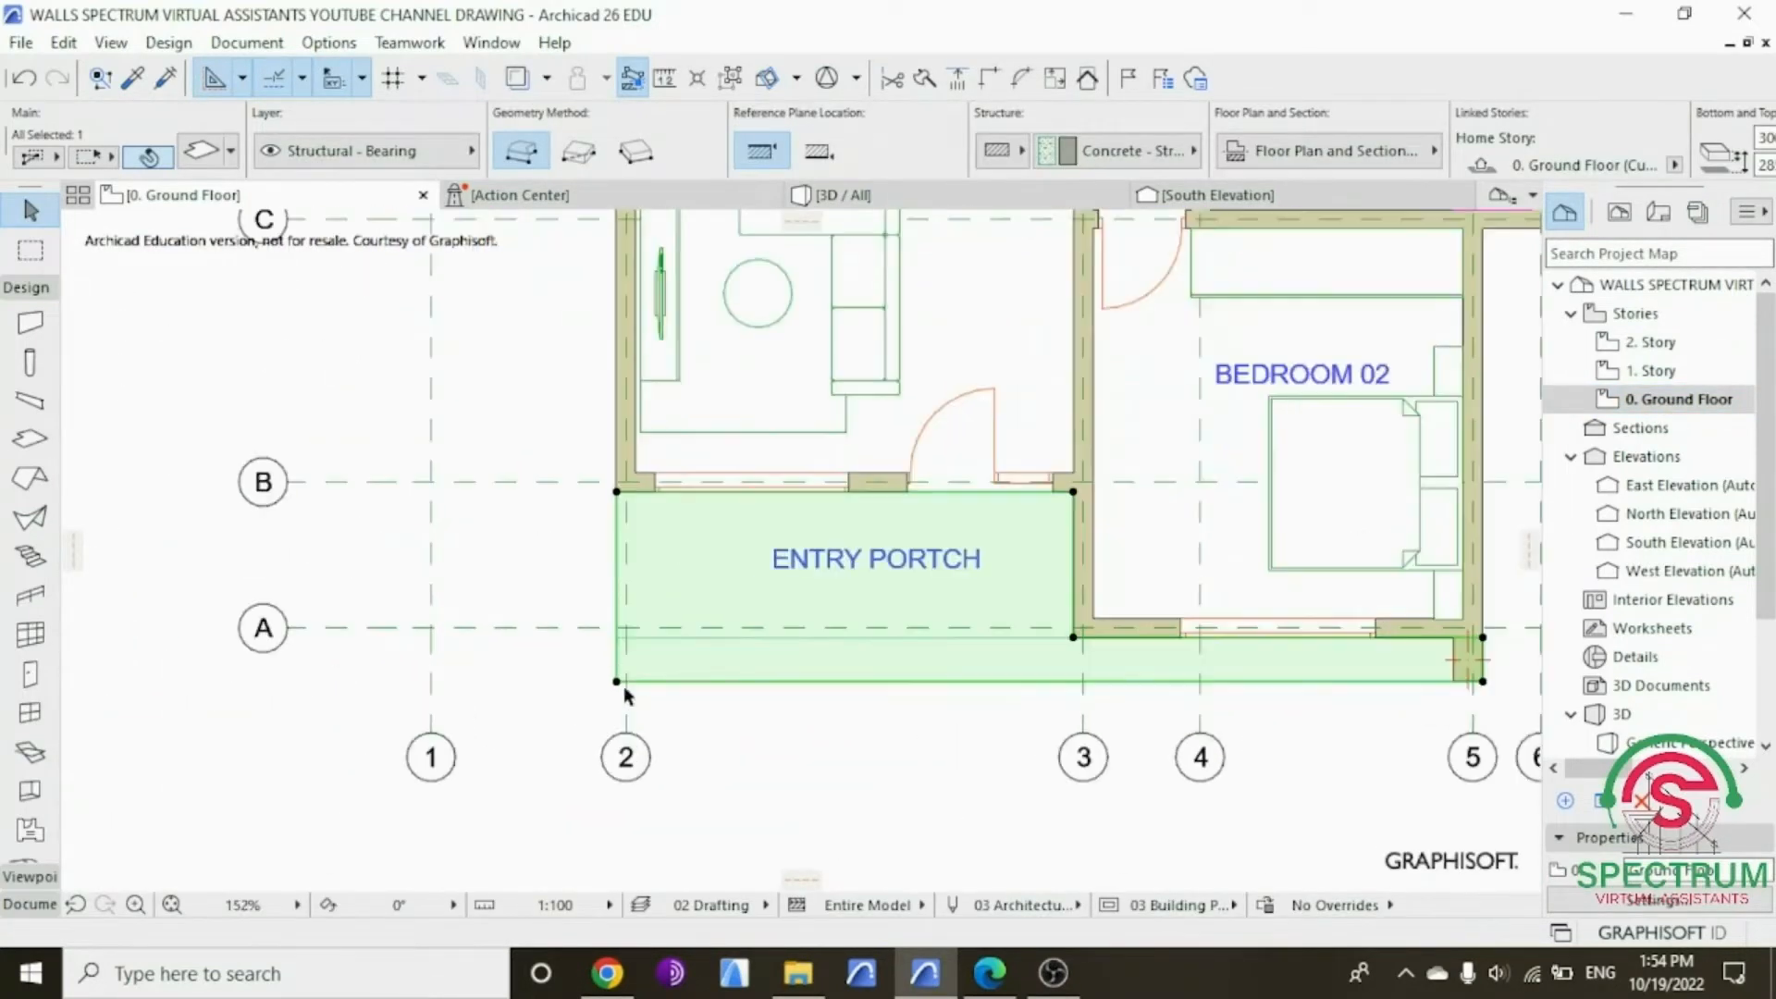
pyautogui.click(617, 682)
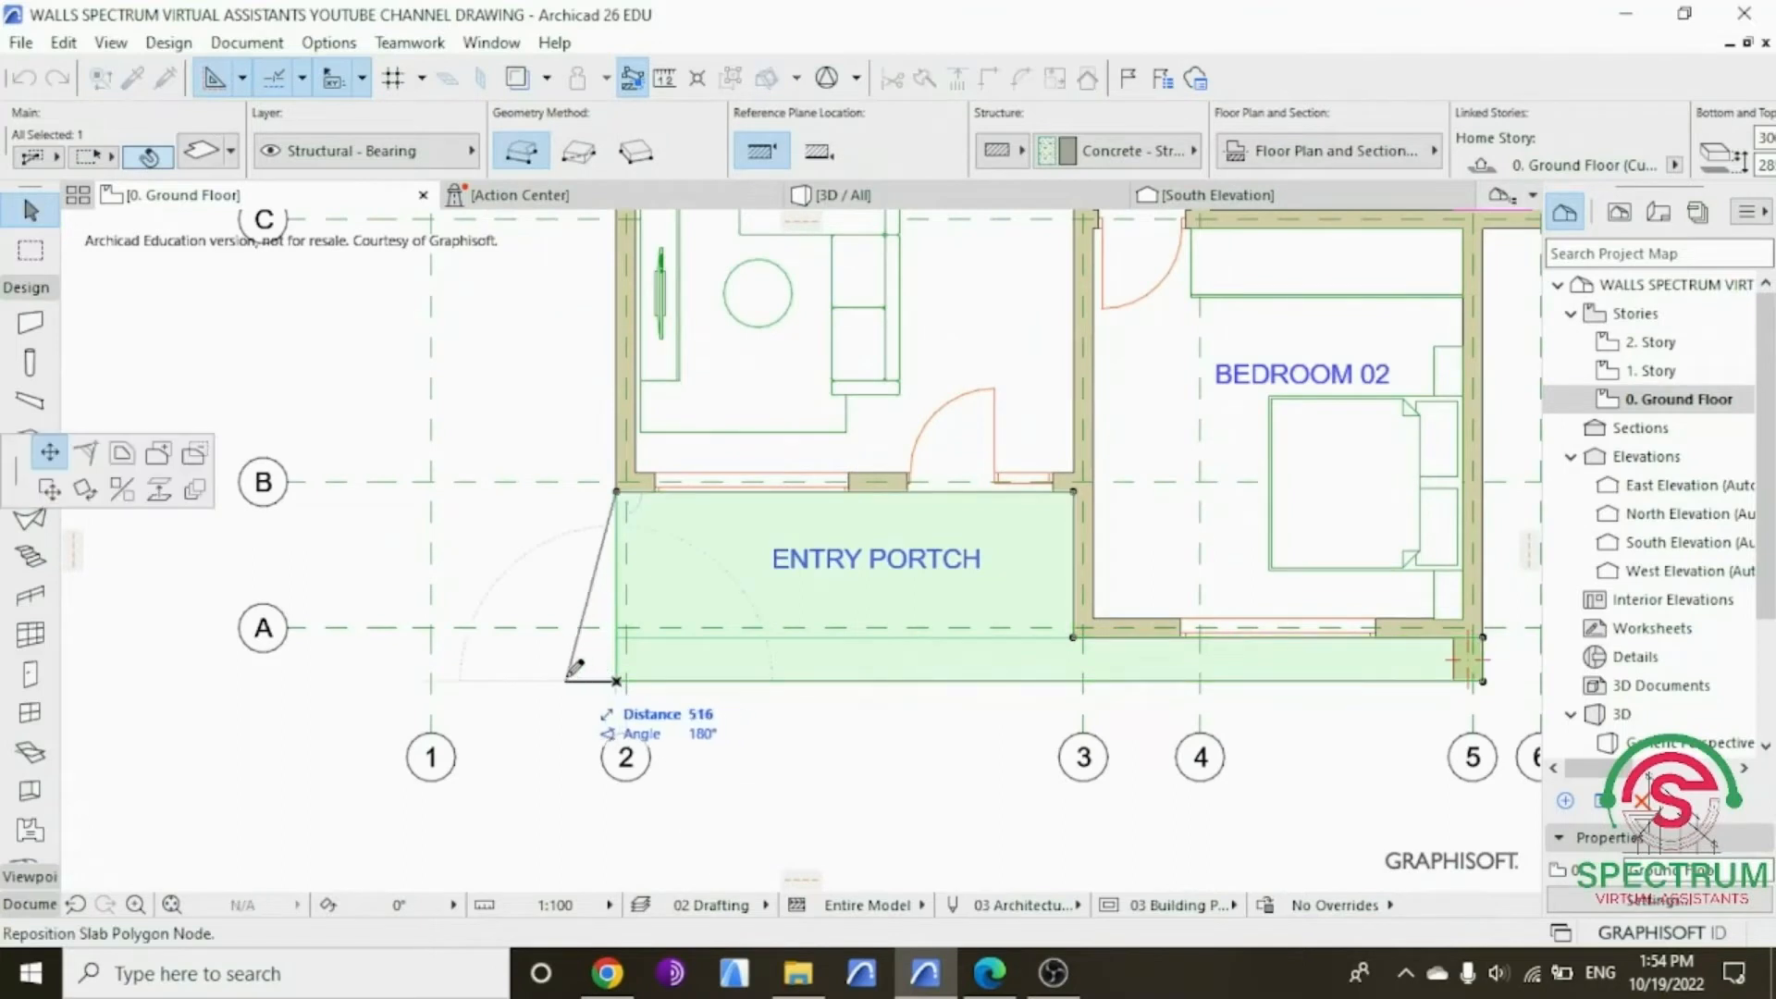
pyautogui.write('450')
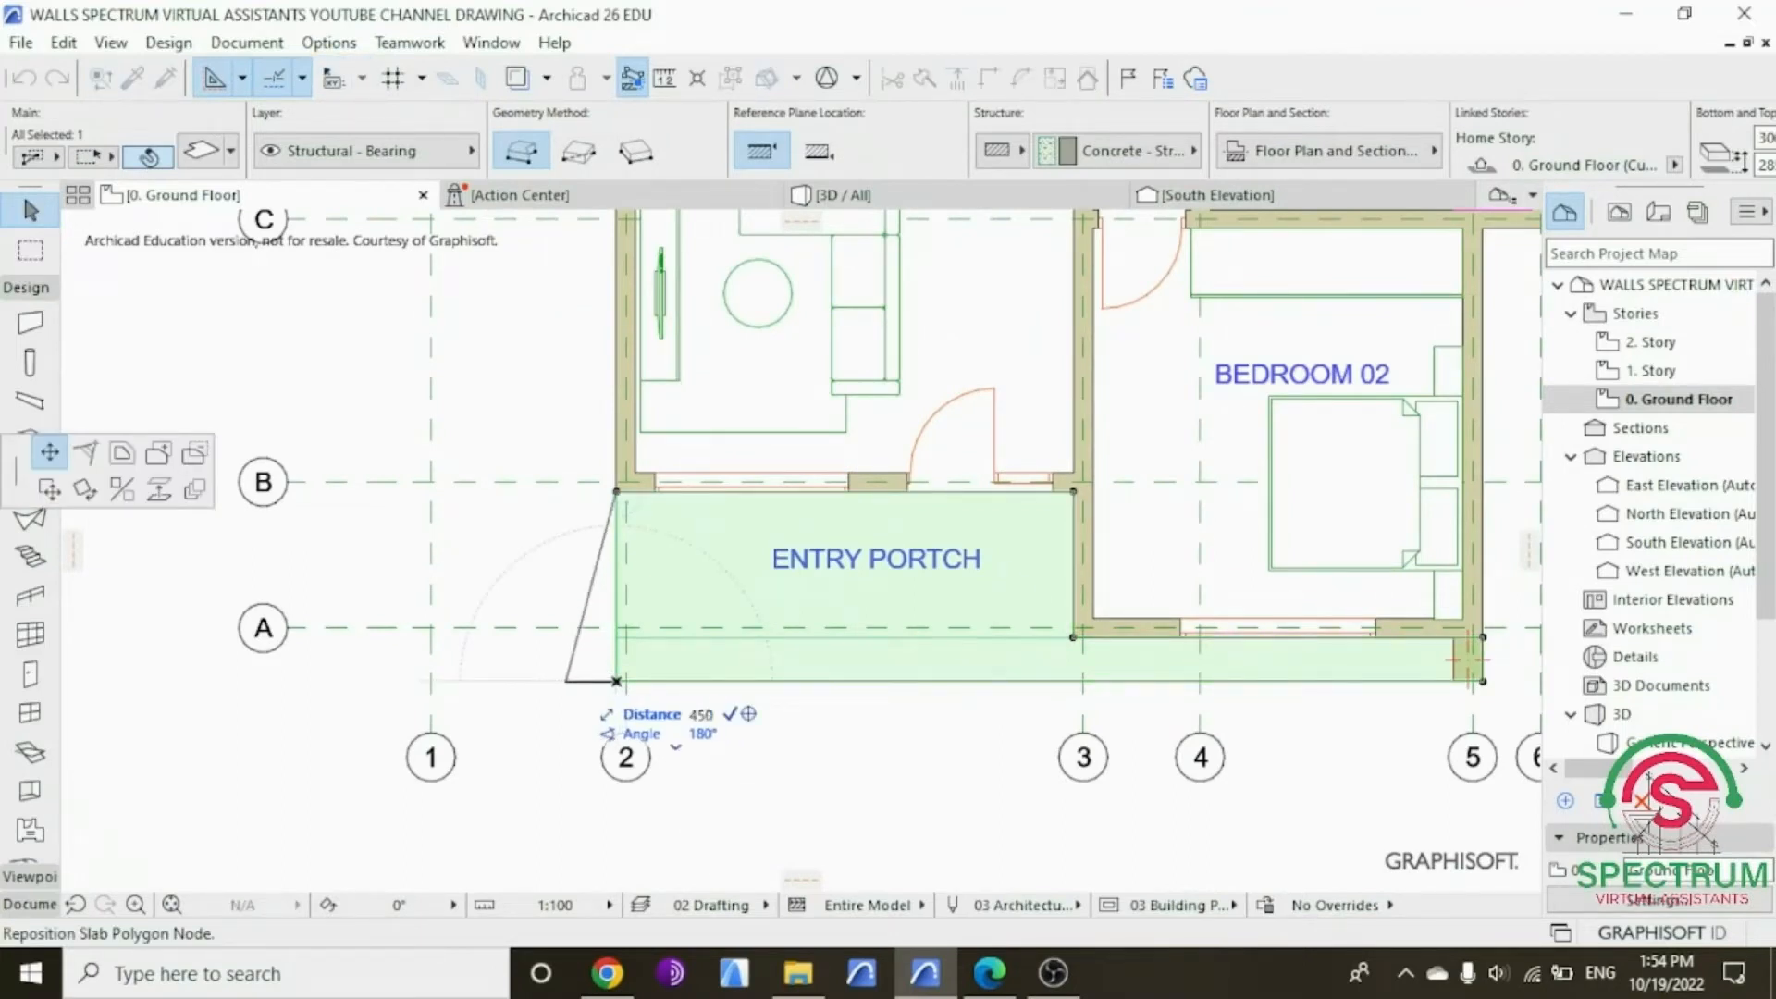
pyautogui.press('Return')
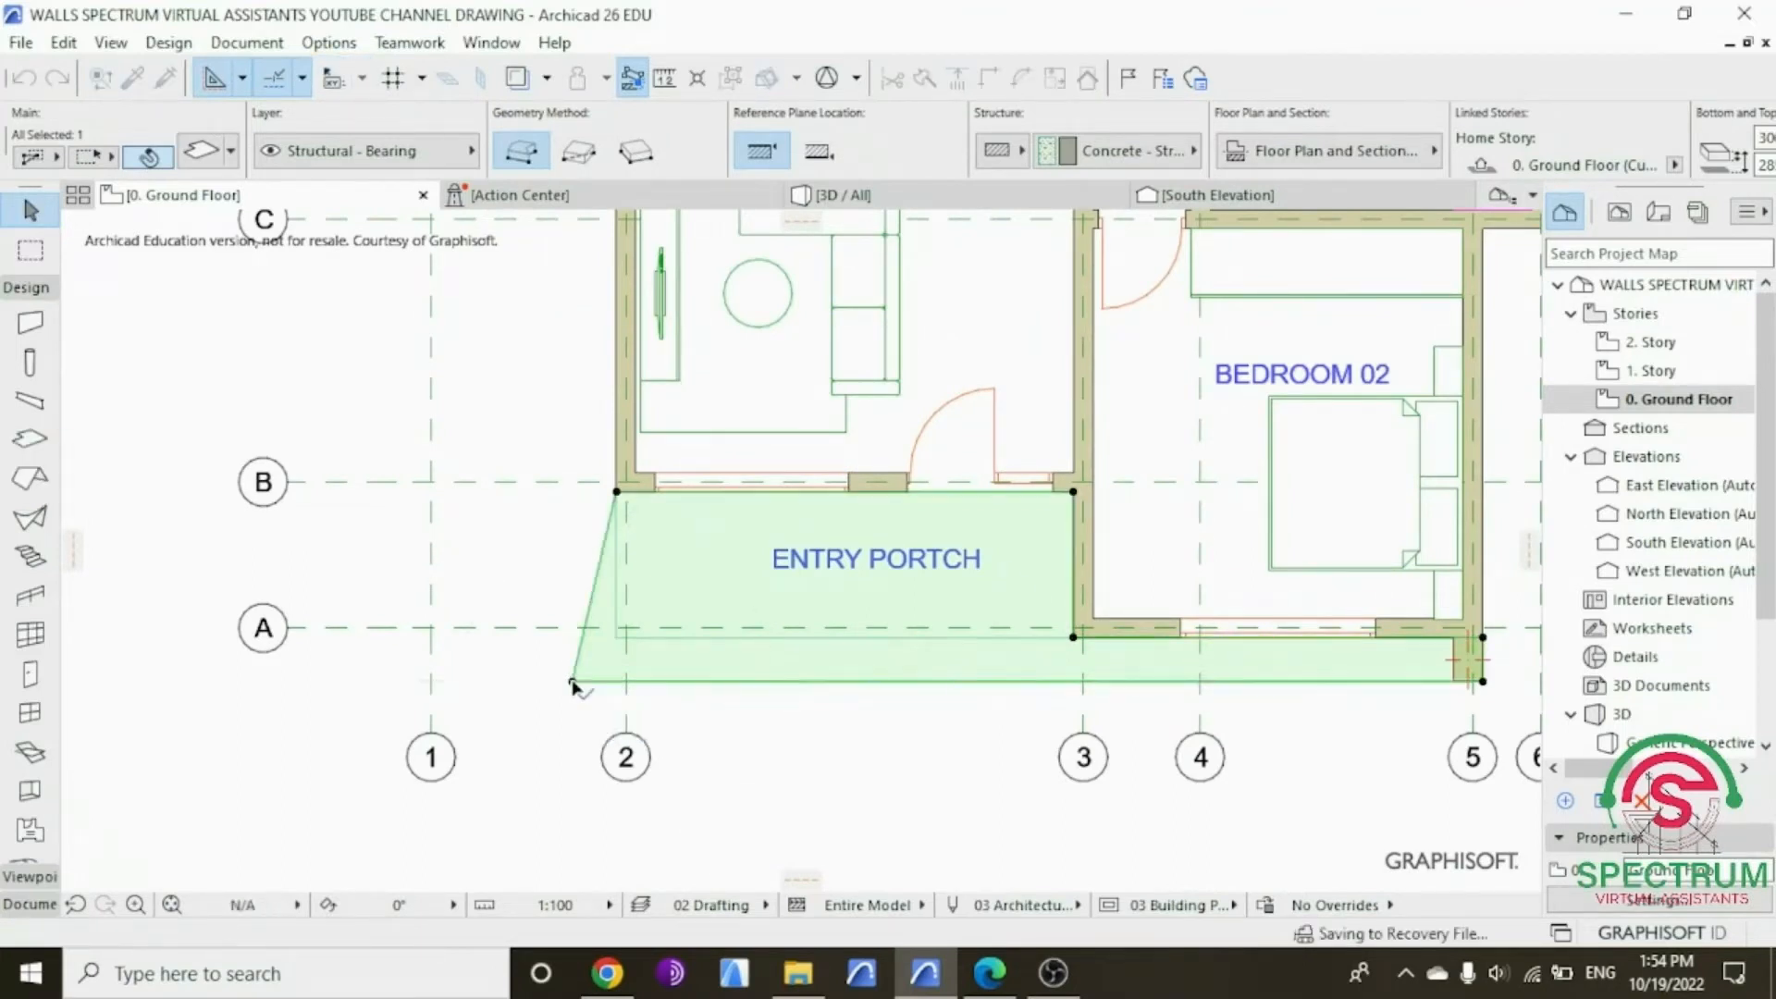
pyautogui.click(617, 491)
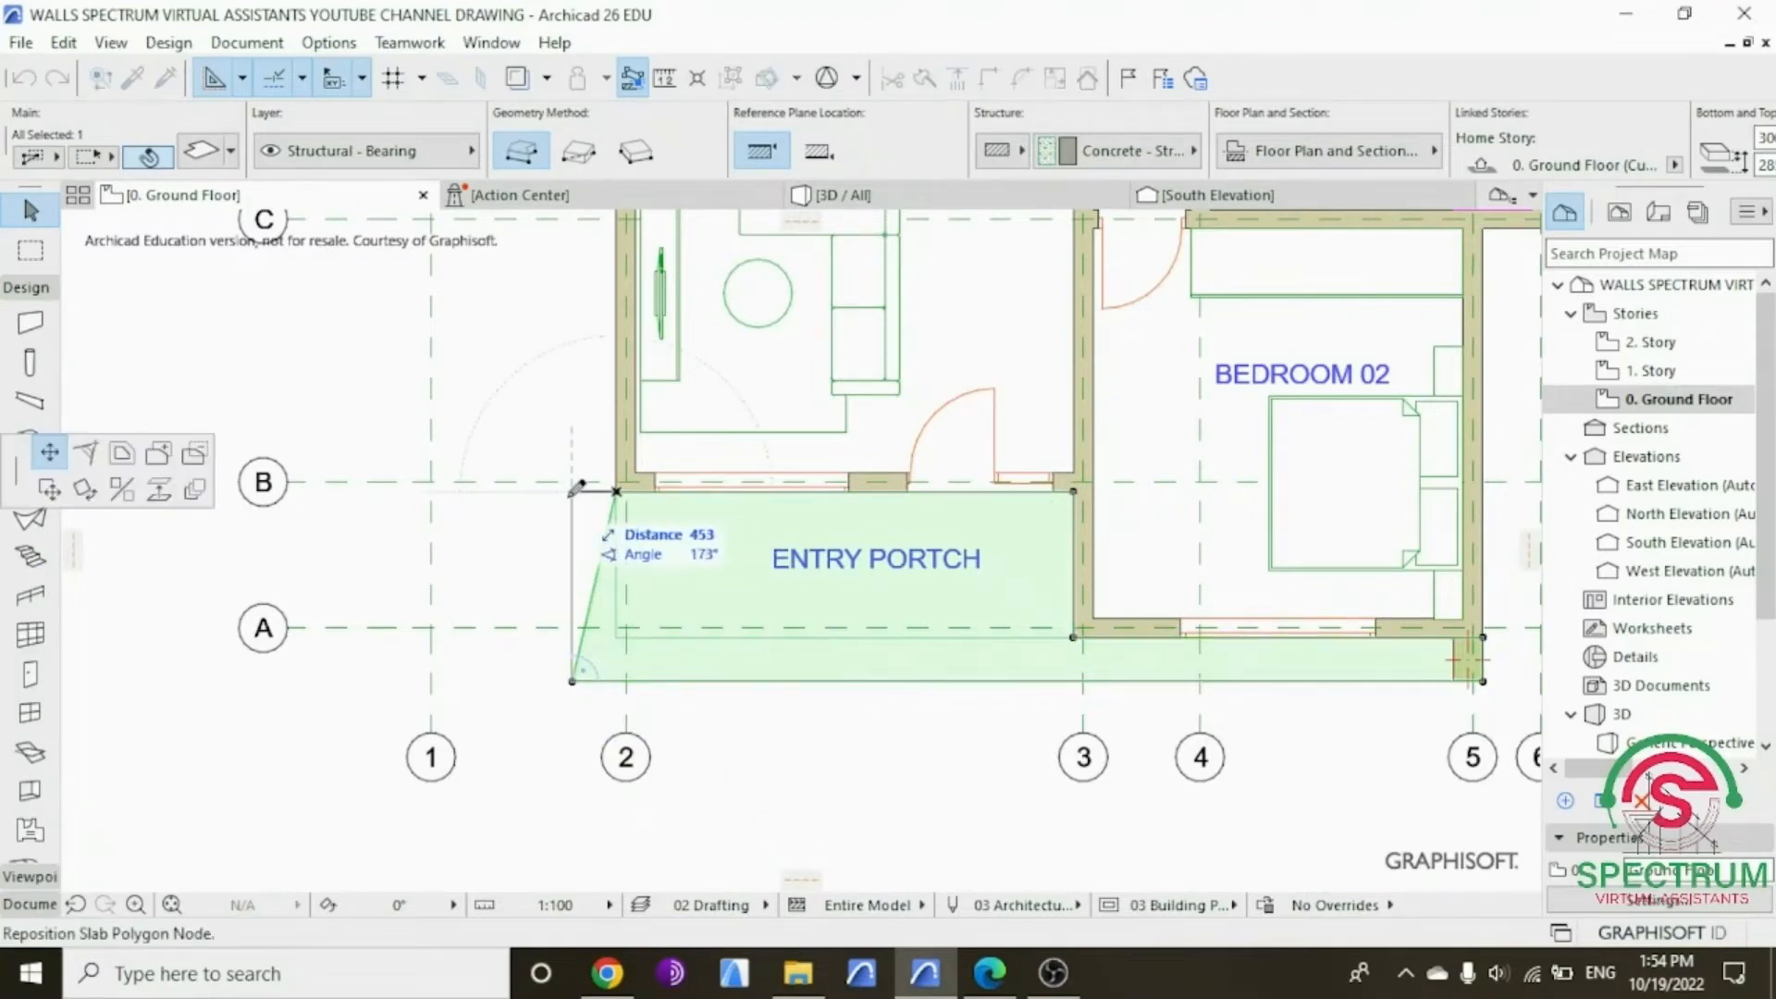
pyautogui.click(572, 482)
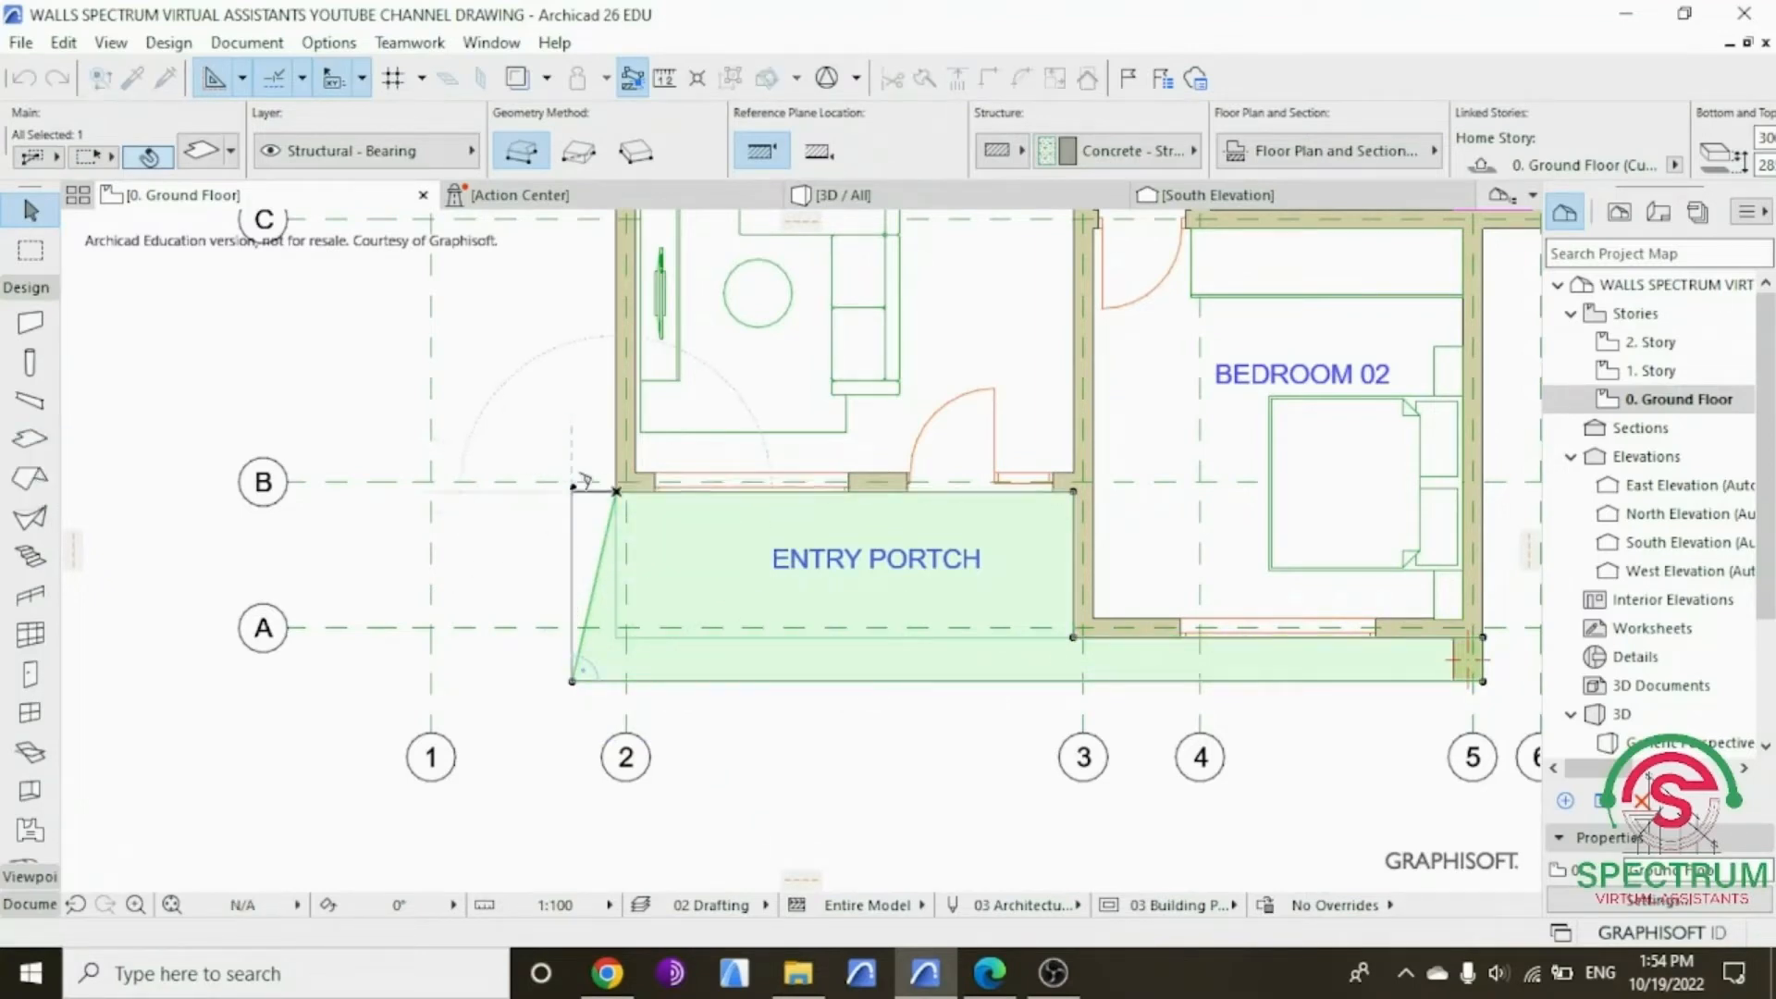
# Step: Extend the slab's west side north to the laundry room's south wall, inserting nodes at the living room's outer northwest and southwest wall corners
pyautogui.scroll(-2, 569, 486)
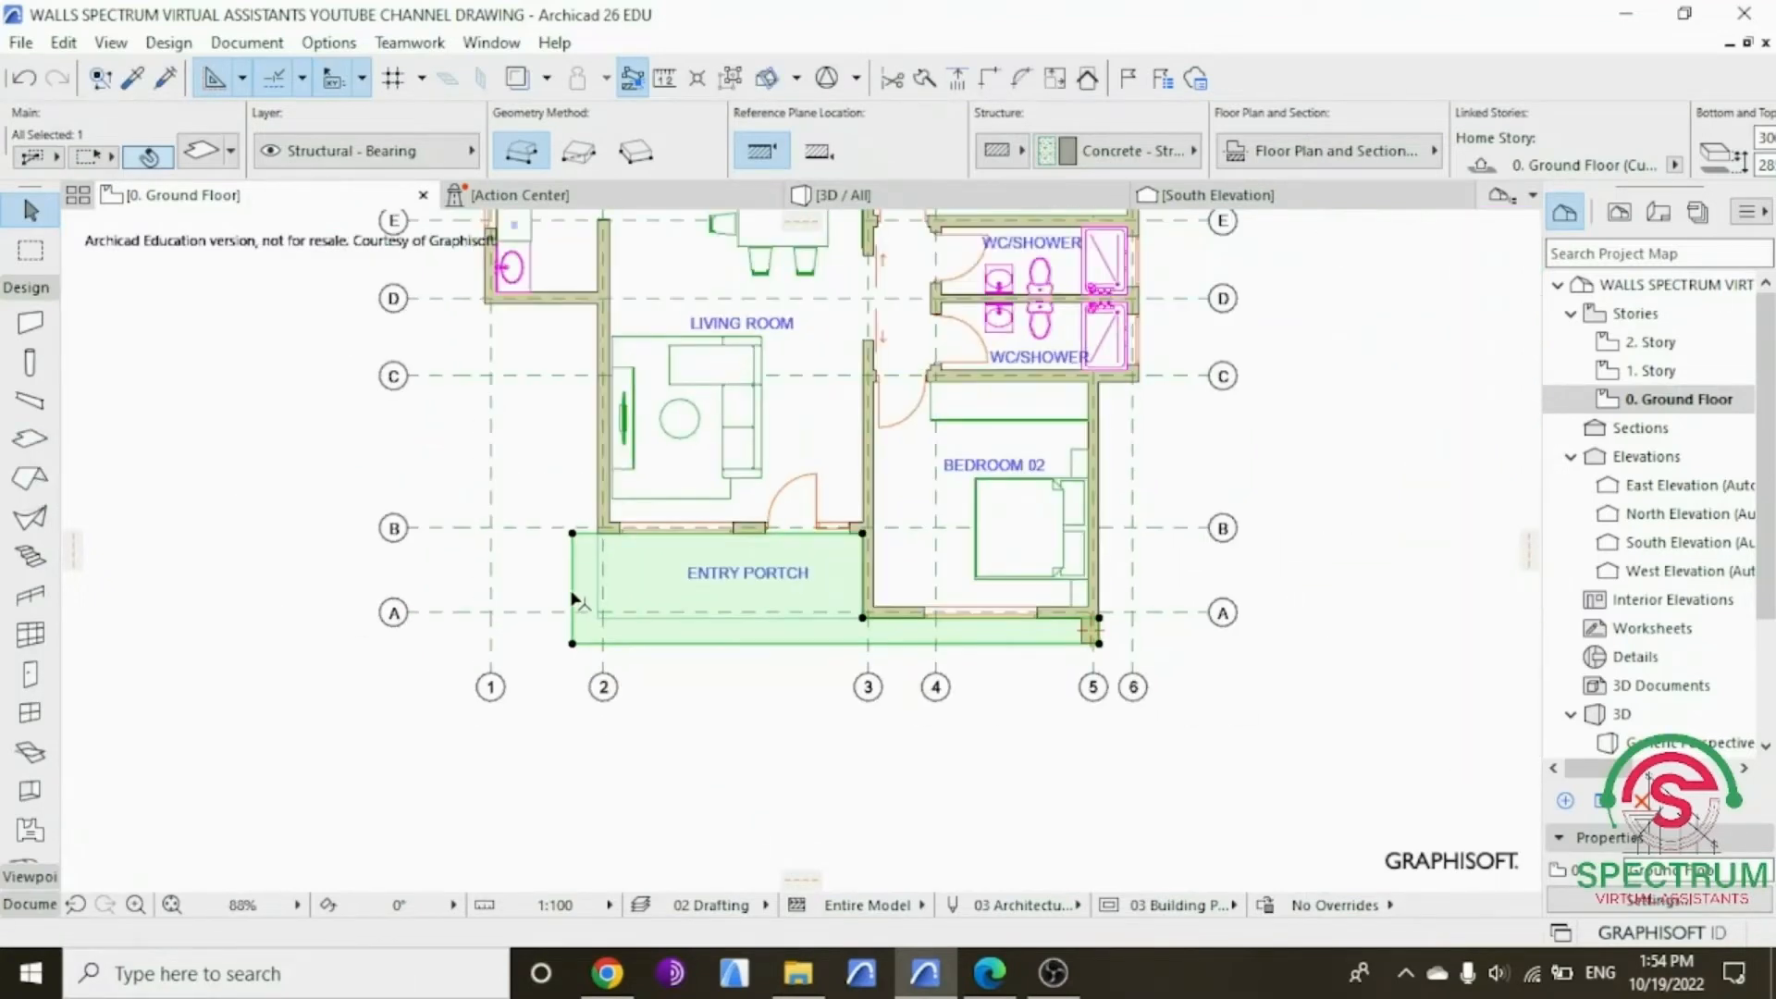
pyautogui.click(573, 535)
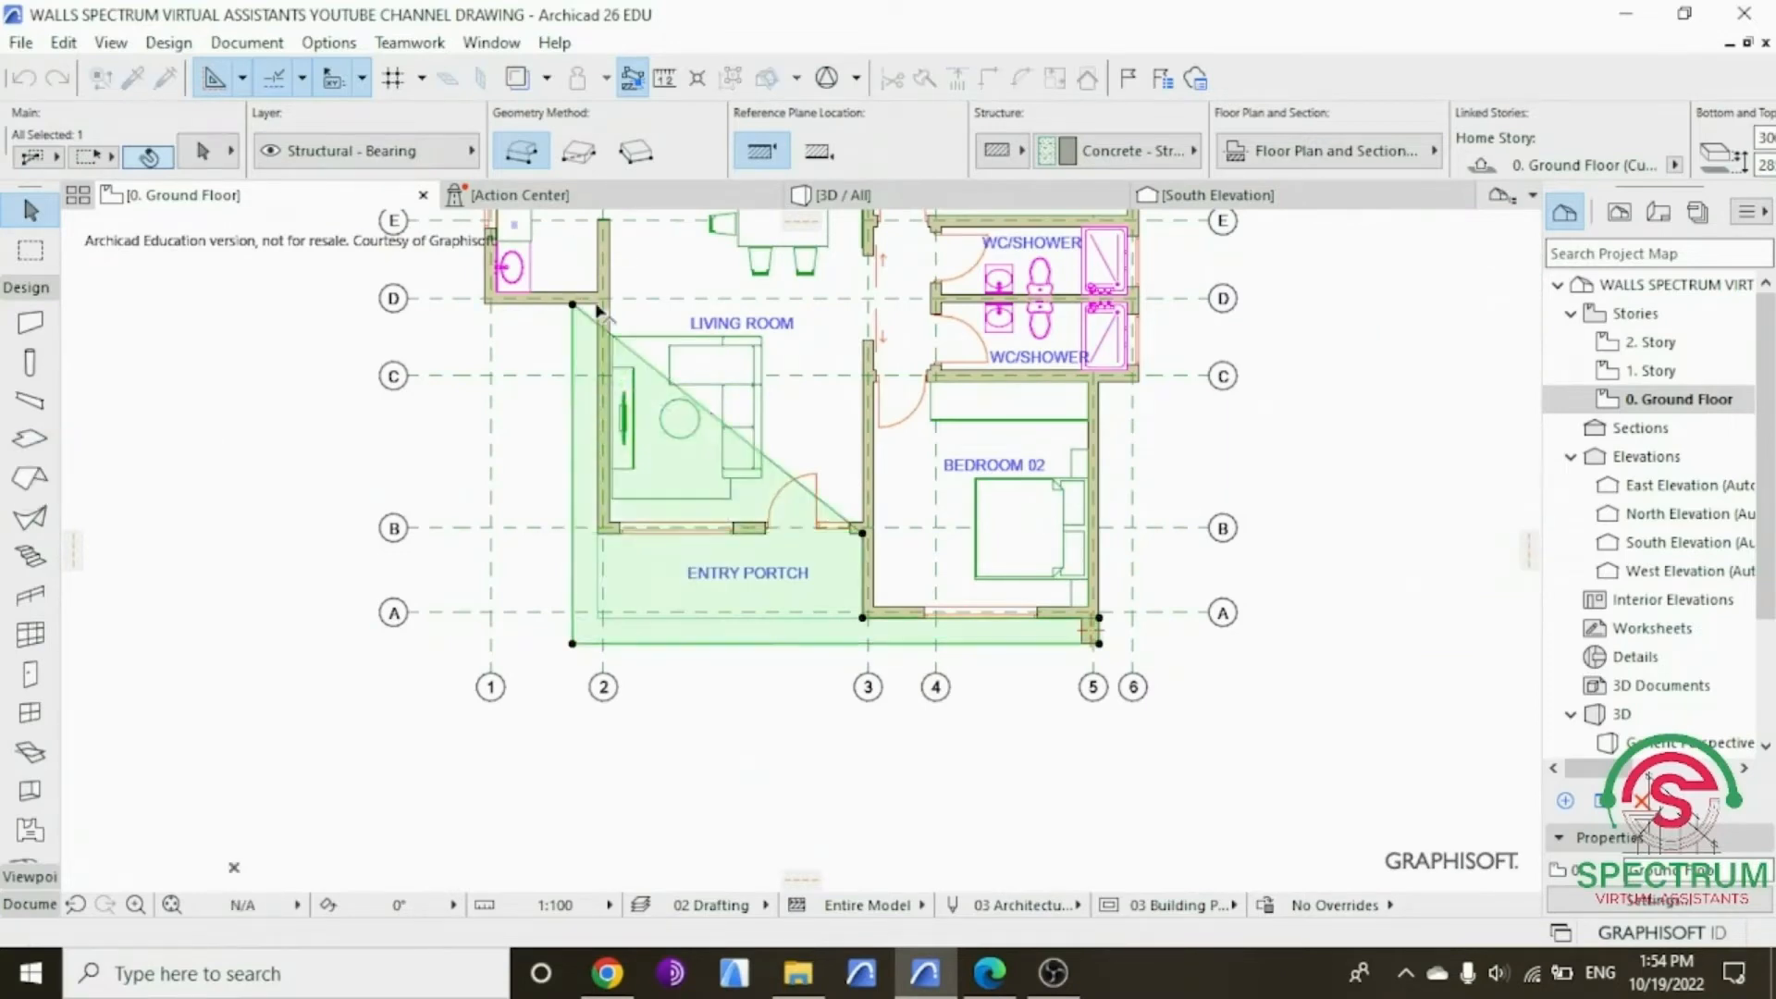
pyautogui.scroll(5, 600, 312)
pyautogui.click(636, 355)
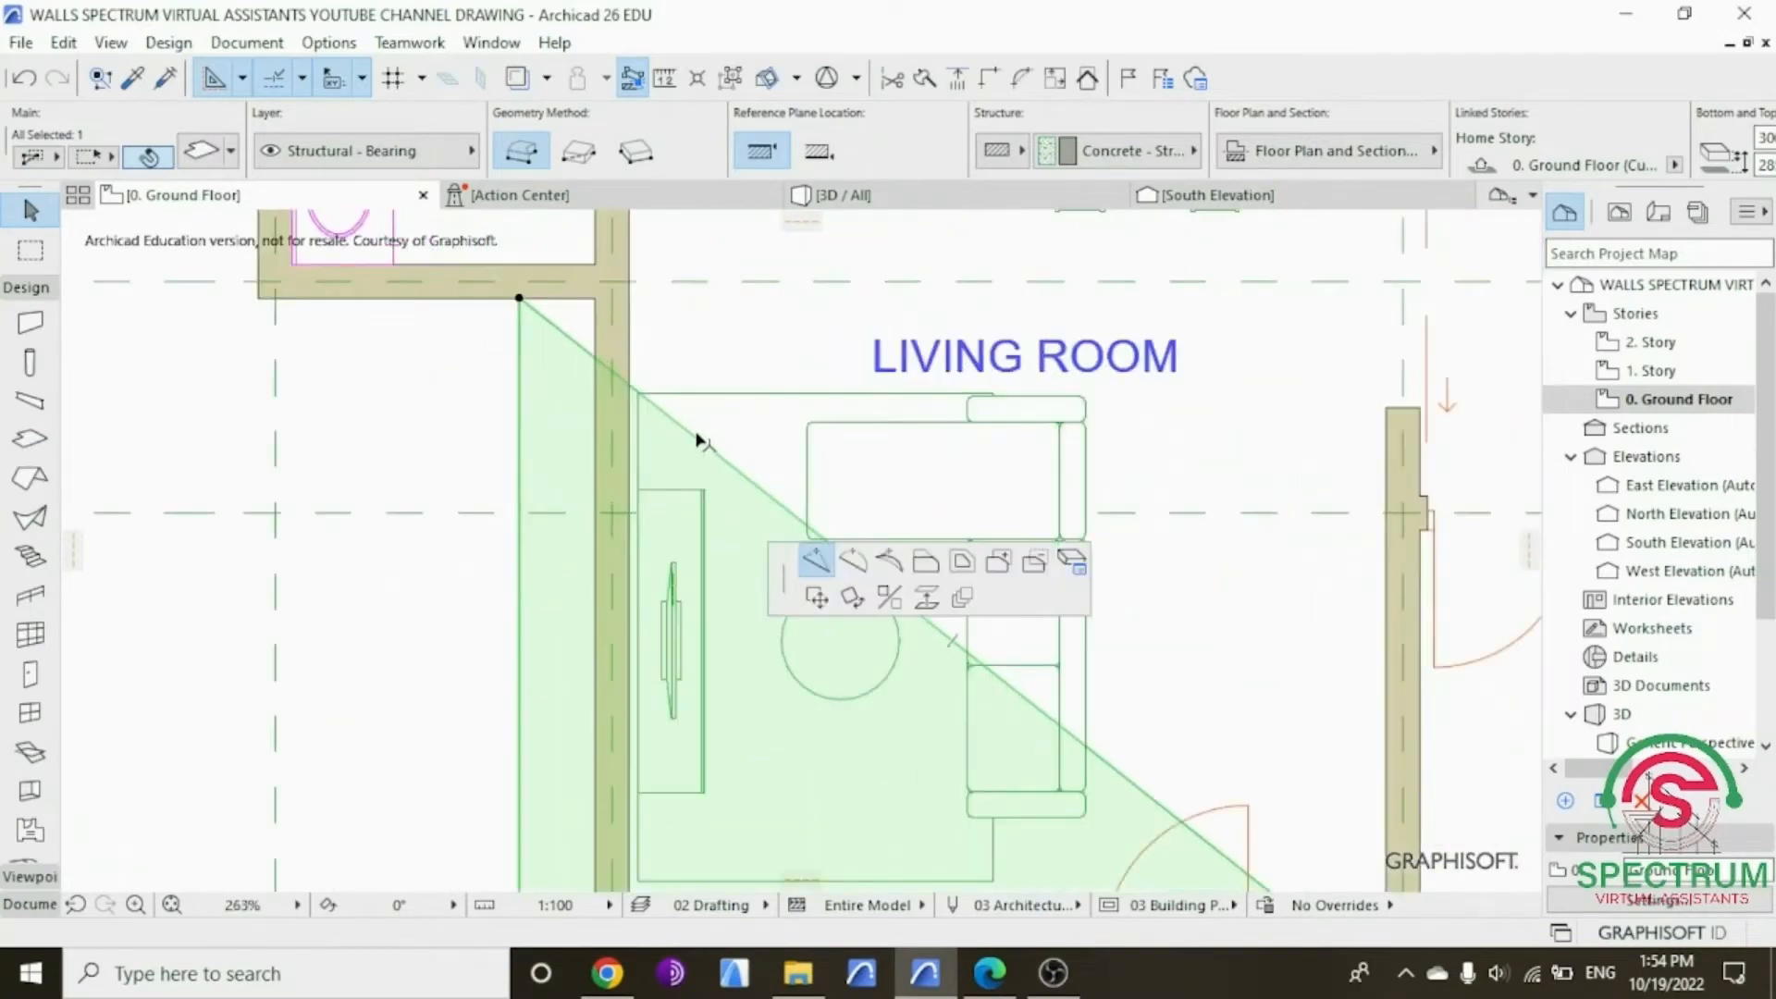
pyautogui.click(597, 301)
pyautogui.scroll(-4, 599, 304)
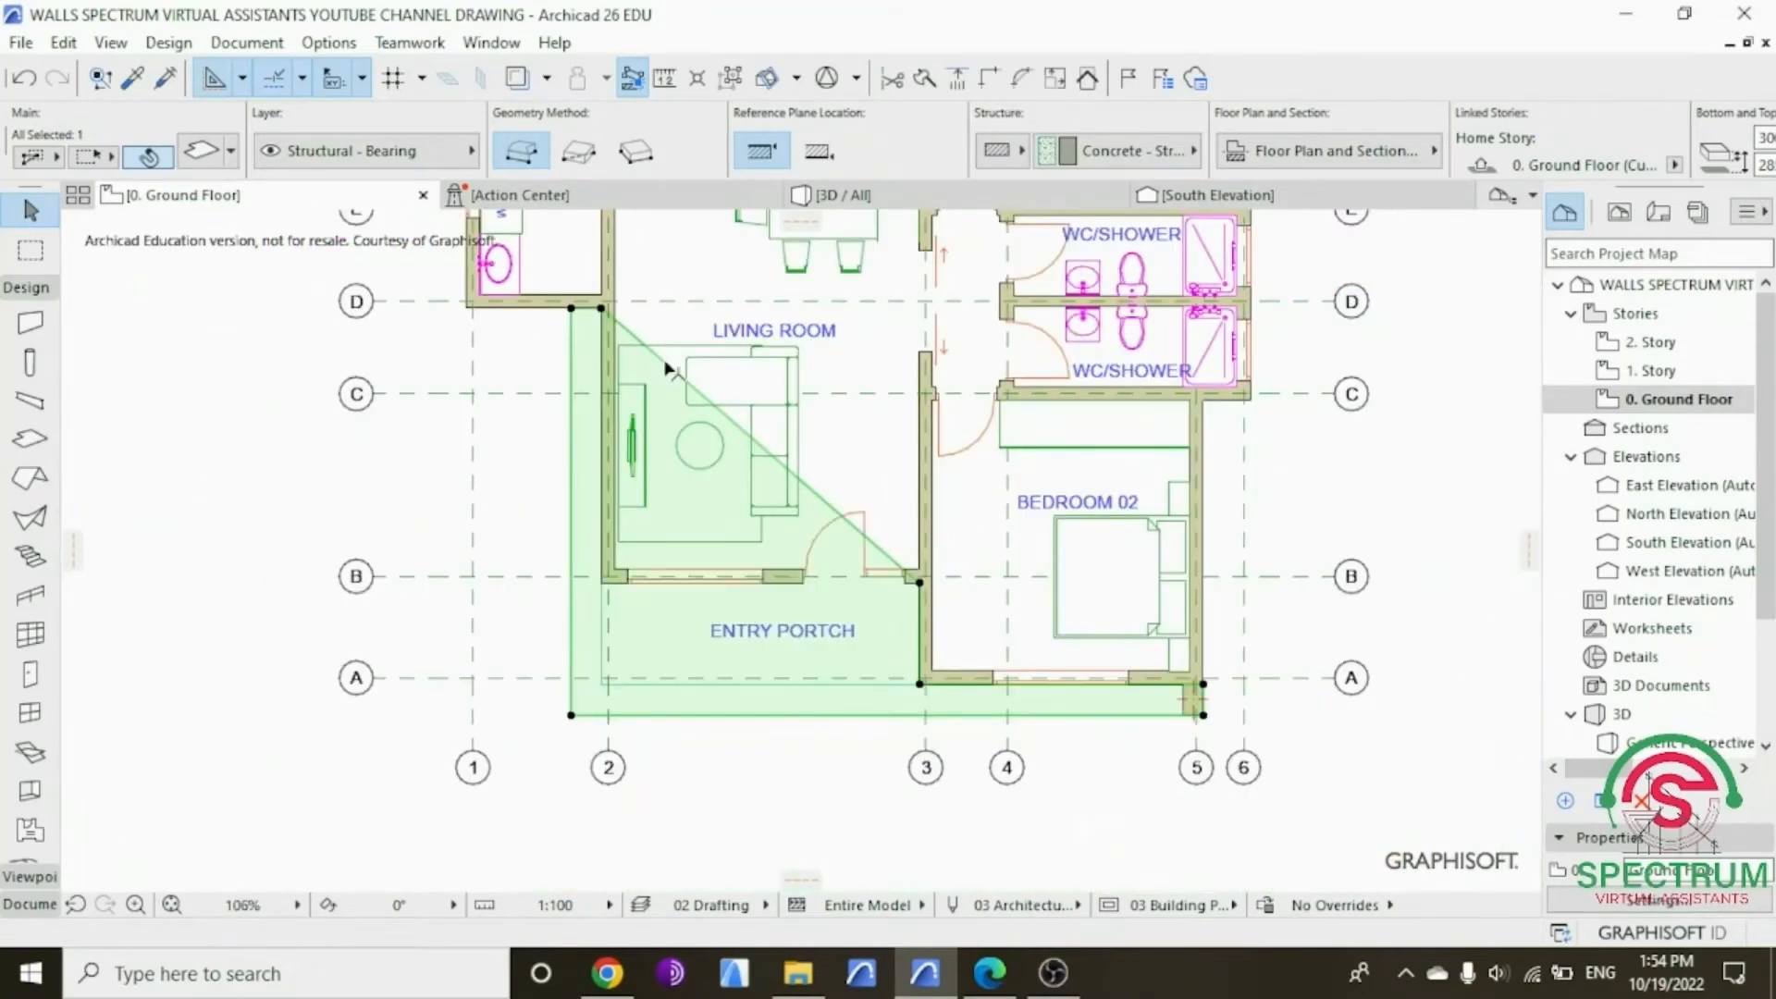
pyautogui.click(666, 365)
pyautogui.click(601, 582)
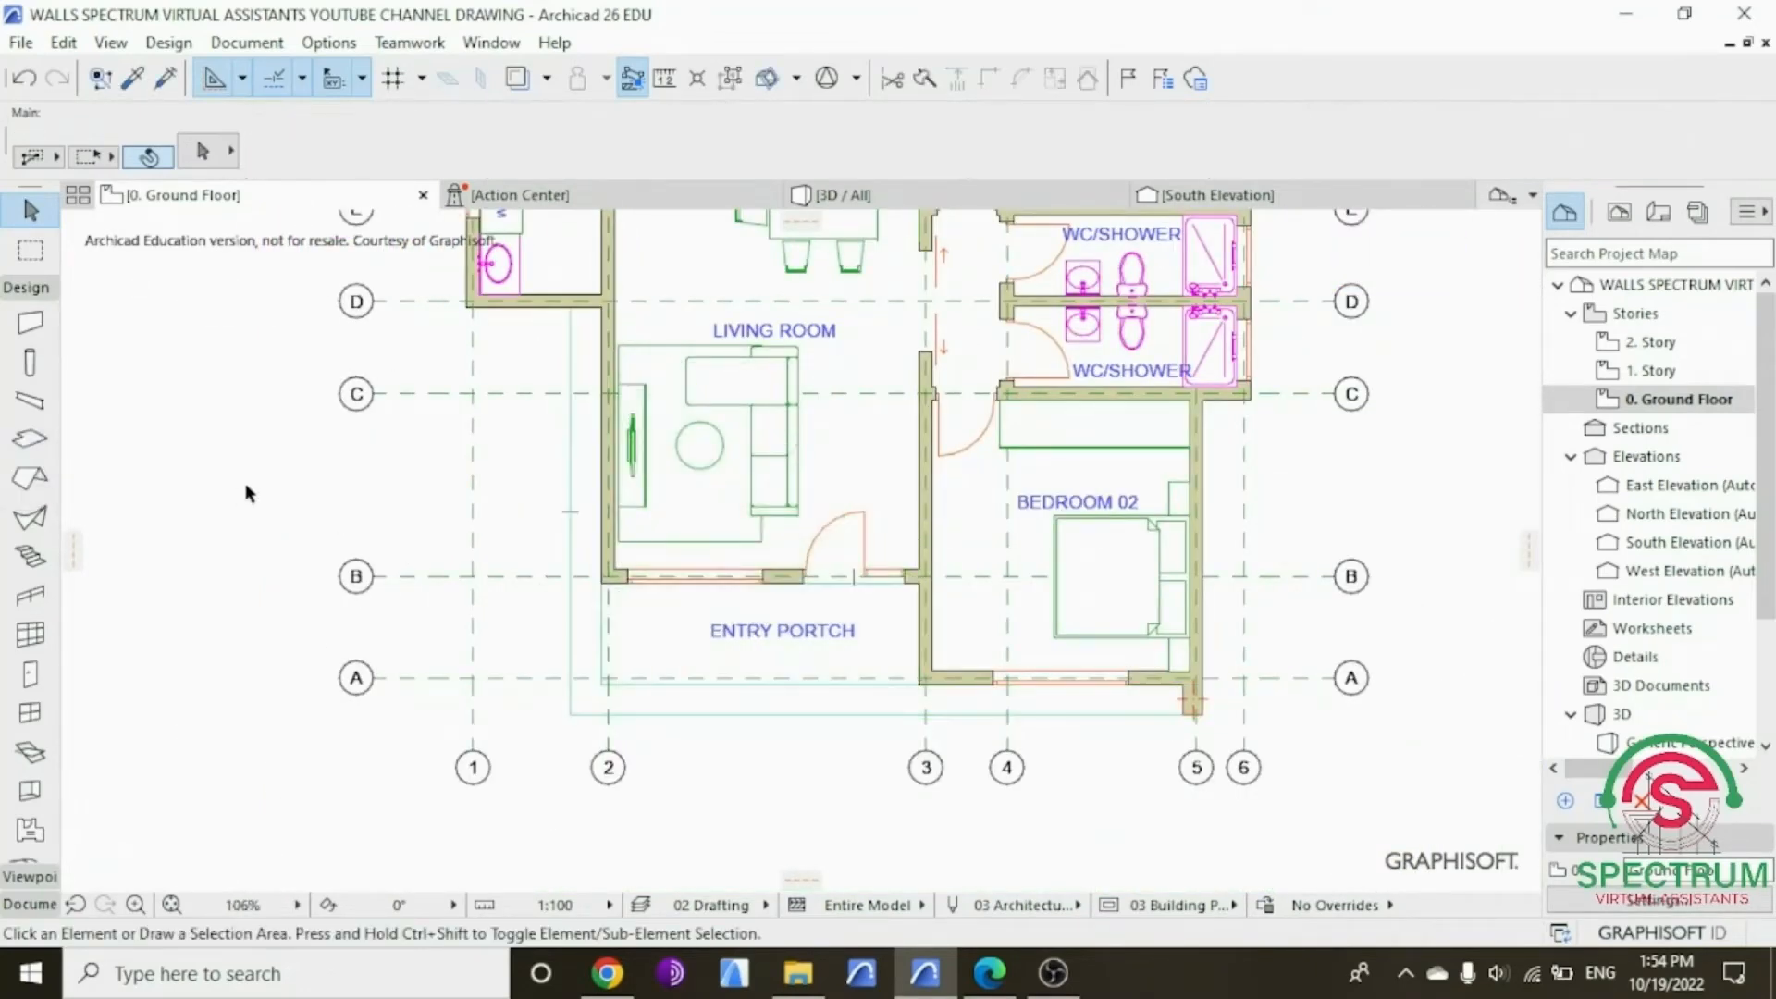
# Step: Examine the extended slab around the porch and the living room's west wall in 3D and on the Ground Floor plan
pyautogui.click(814, 197)
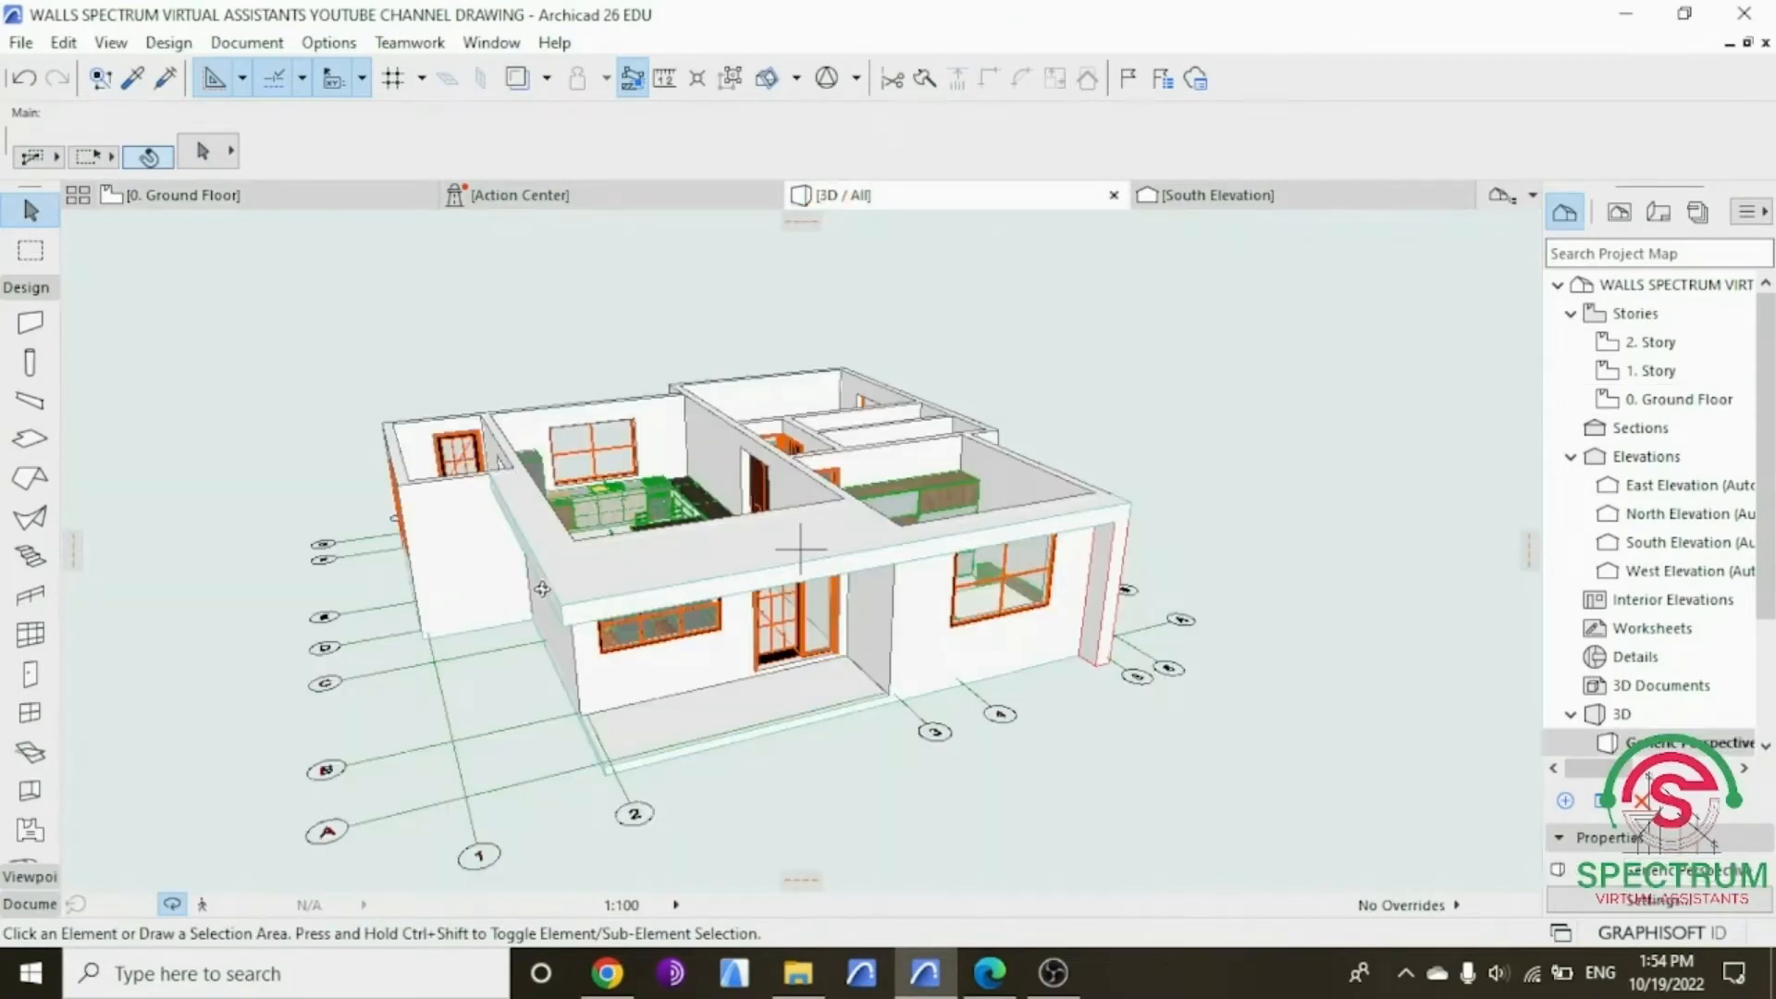
pyautogui.keyDown('shift'); pyautogui.moveTo(509, 619); pyautogui.dragTo(604, 283, button='middle'); pyautogui.keyUp('shift')
pyautogui.scroll(2, 604, 282)
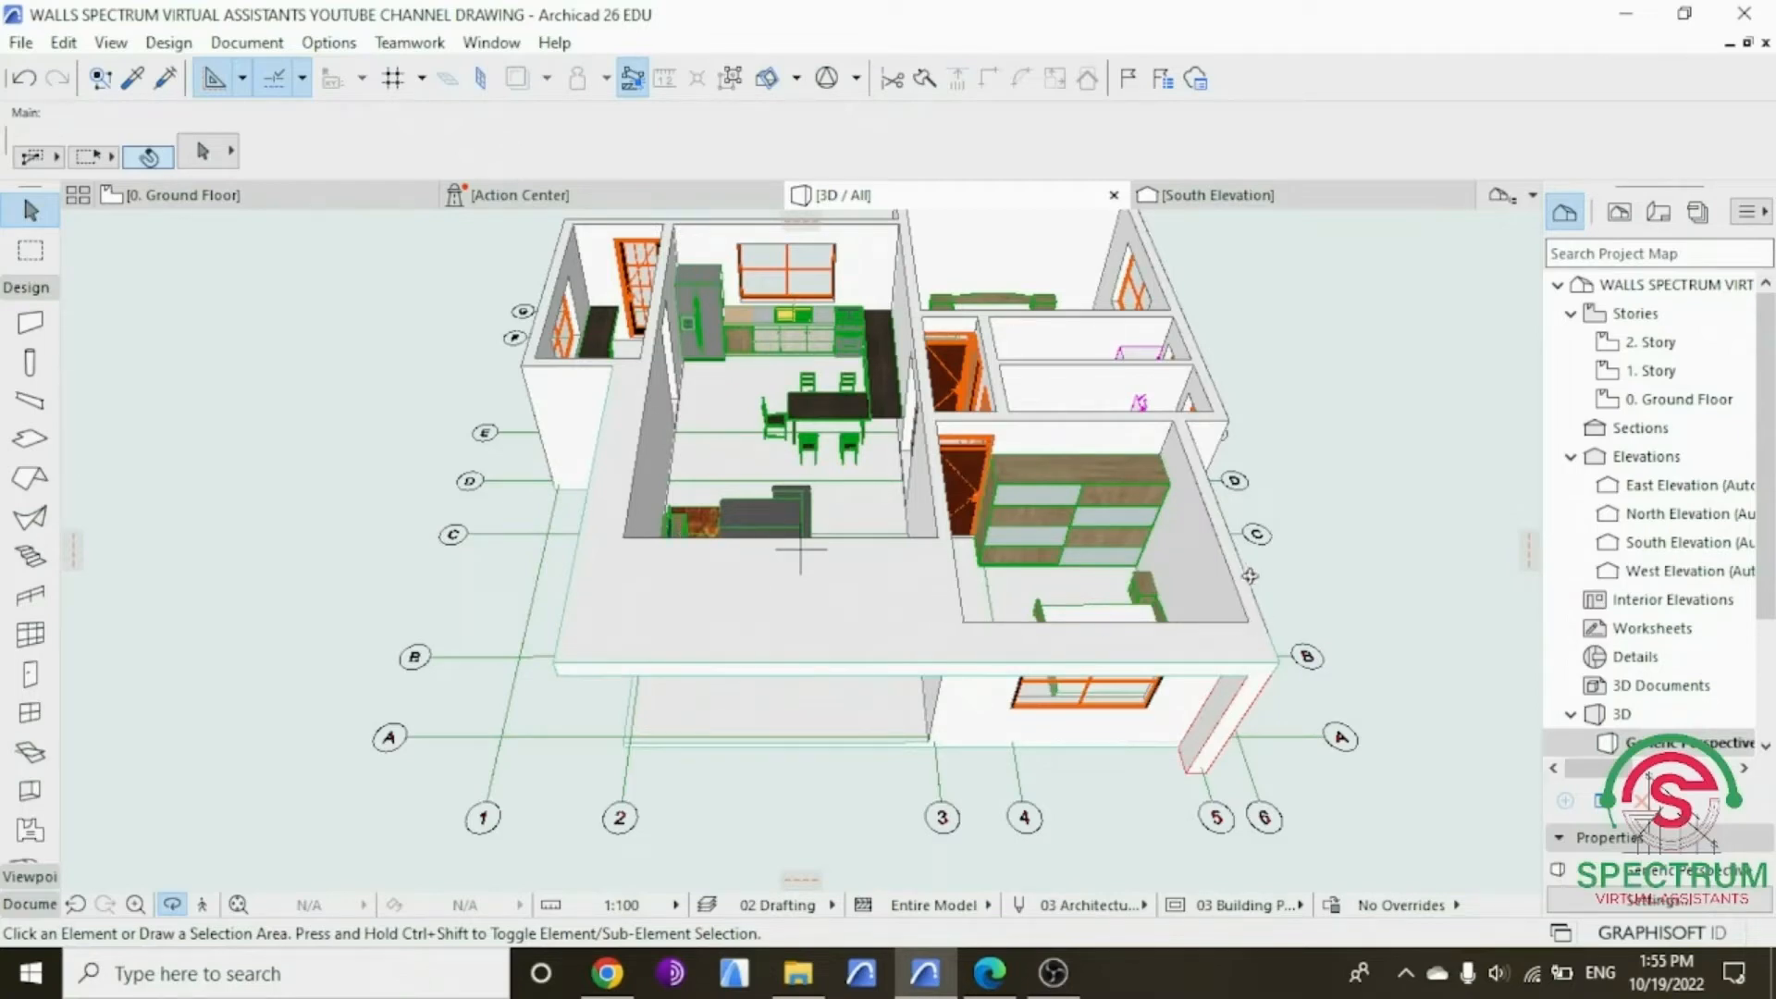
pyautogui.scroll(-1, 1223, 451)
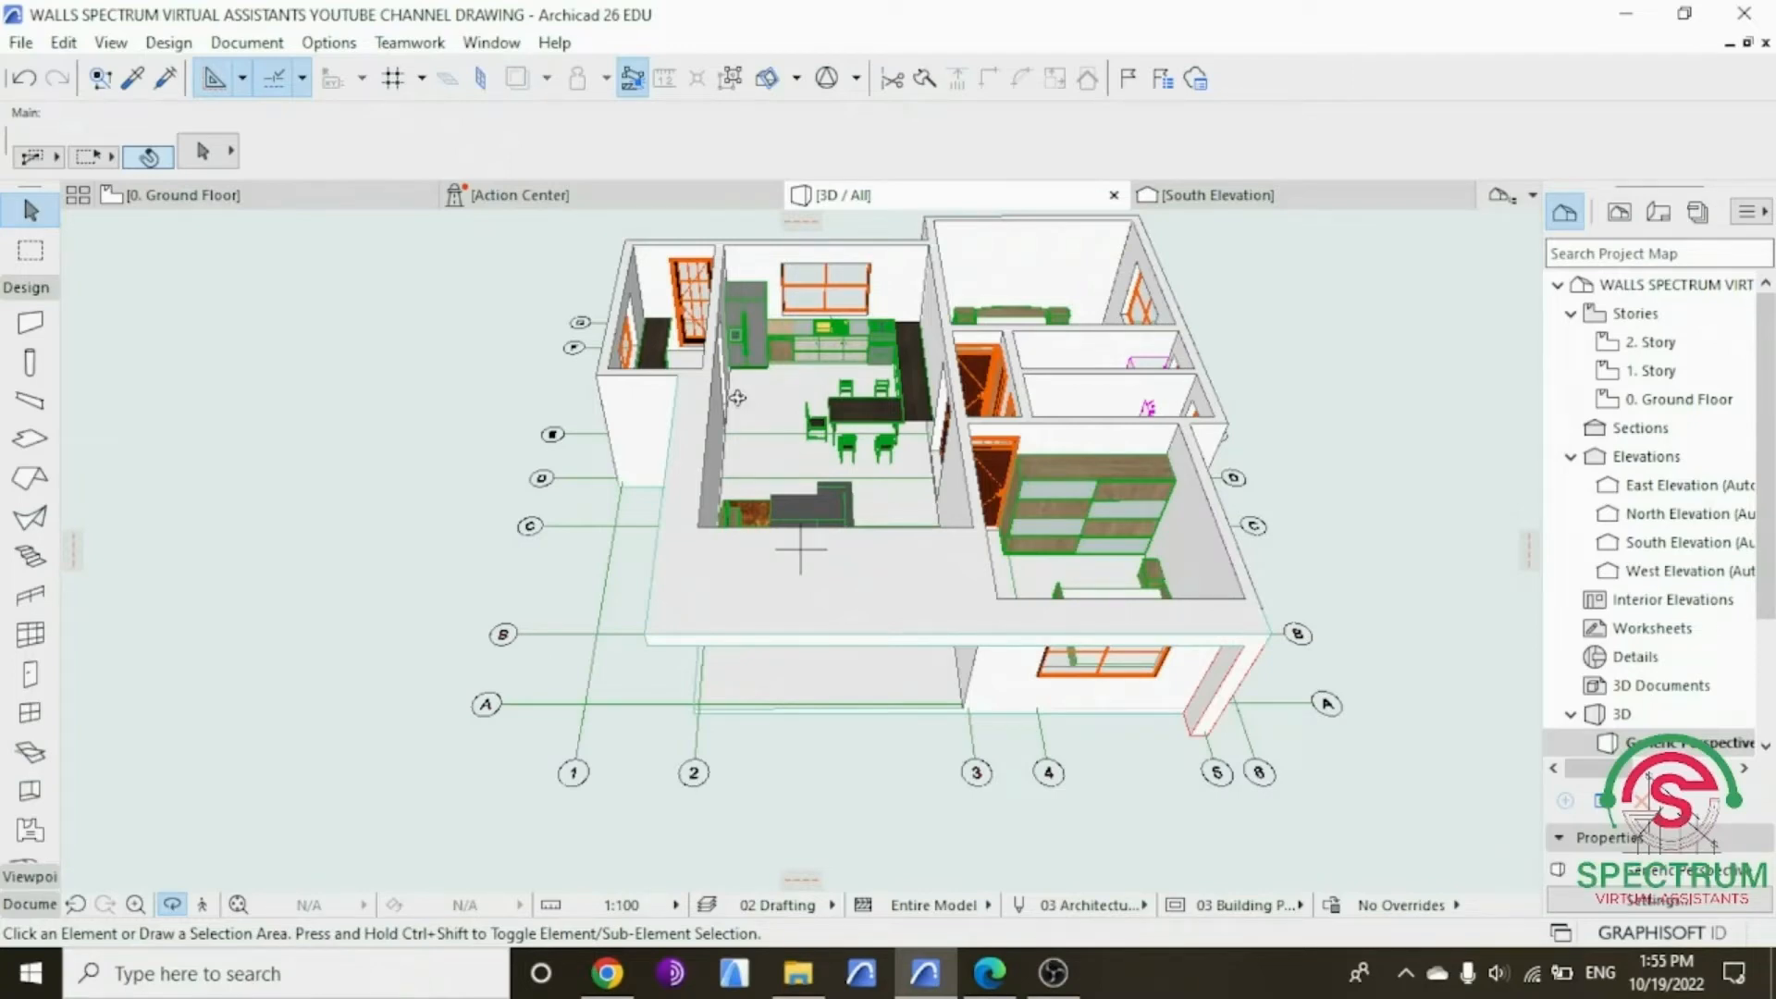
pyautogui.moveTo(430, 425); pyautogui.dragTo(333, 294)
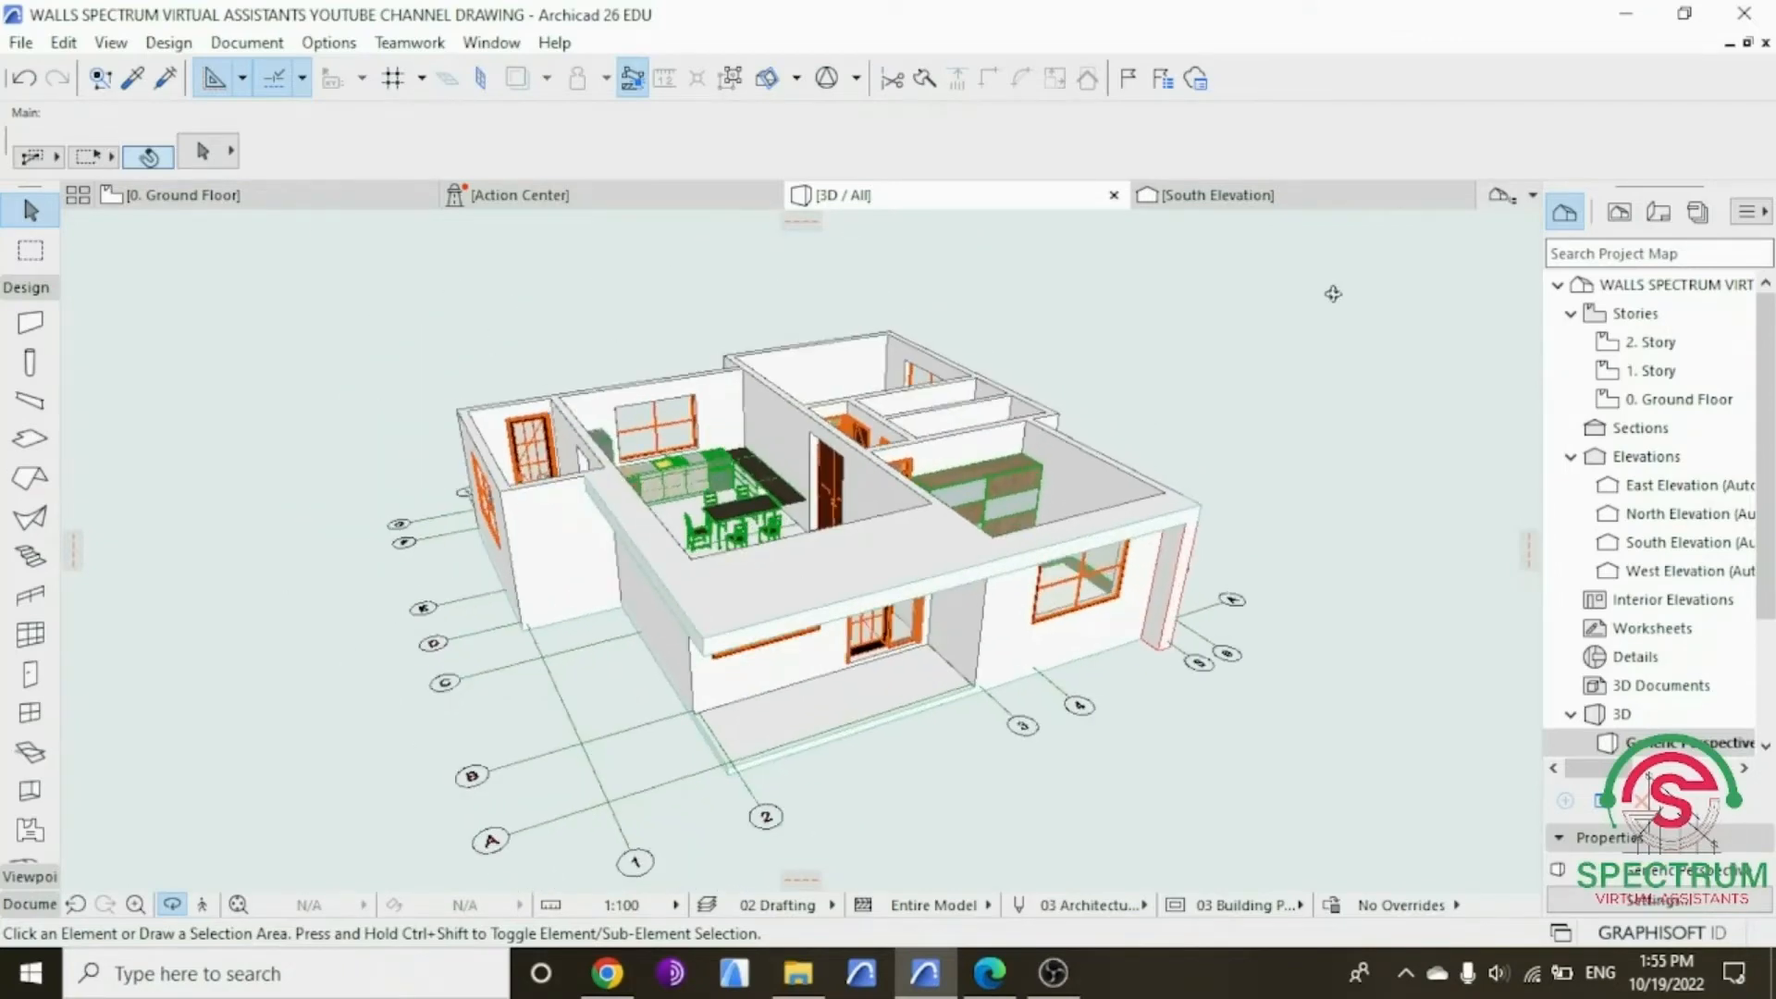
pyautogui.doubleClick(1682, 407)
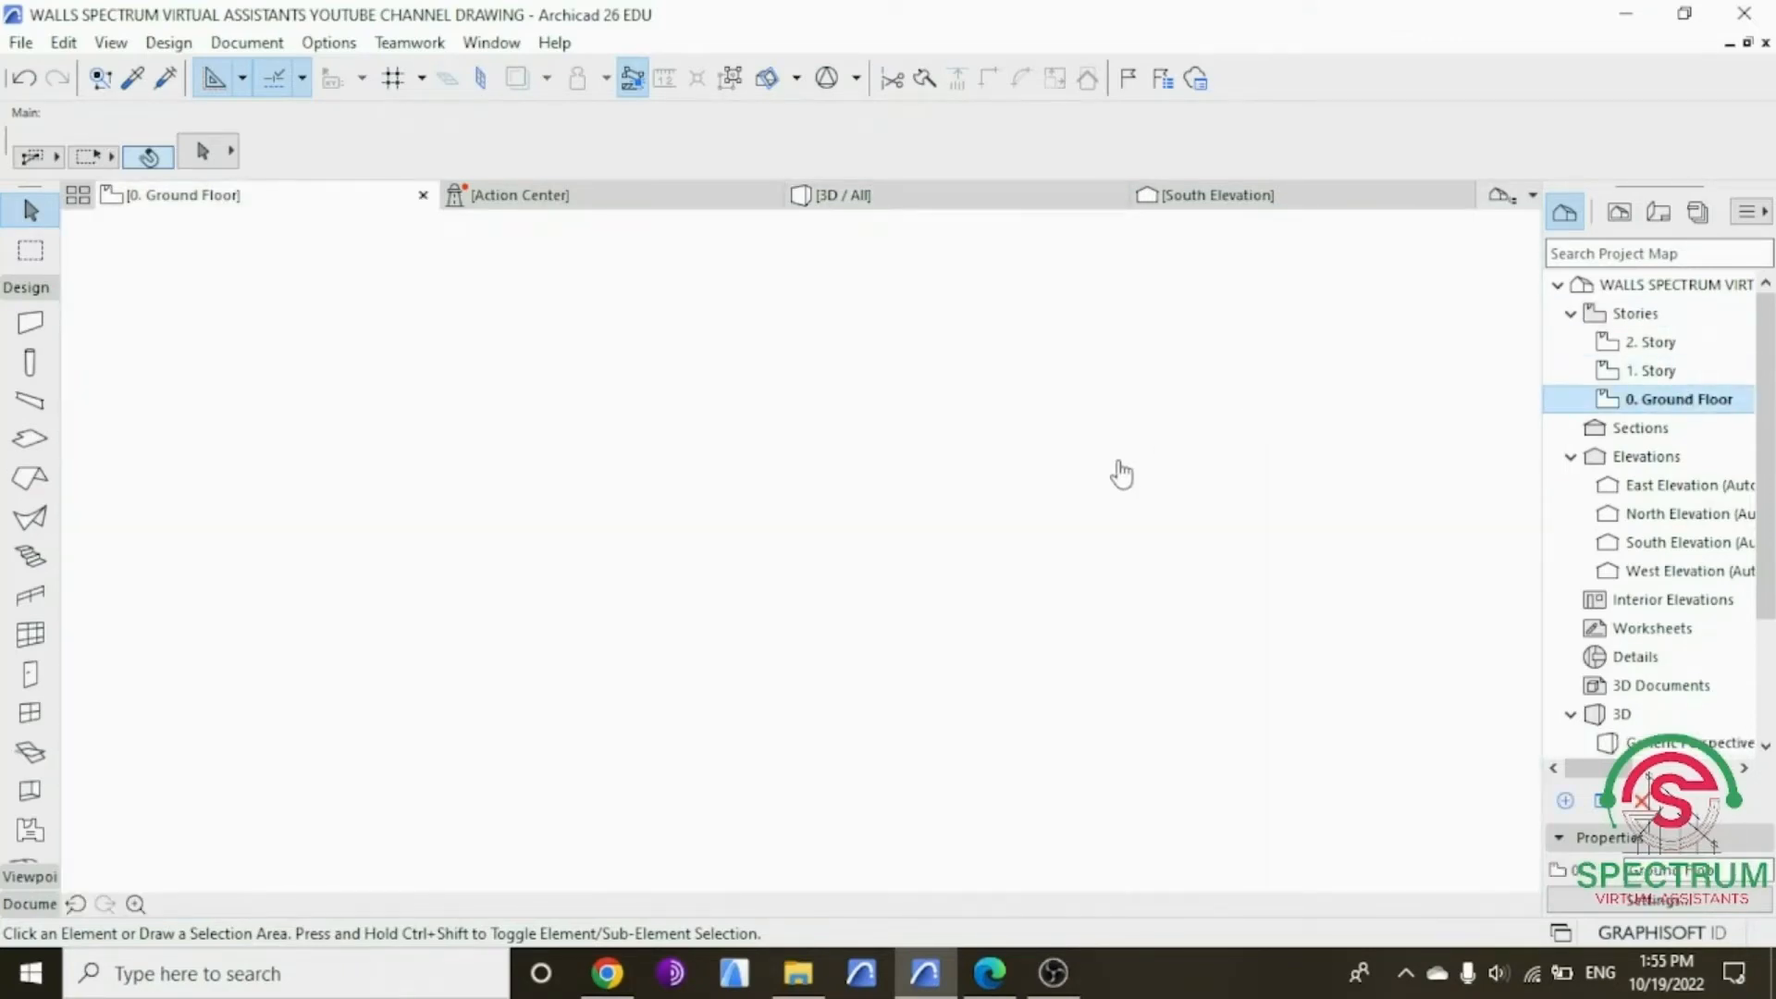
pyautogui.scroll(-3, 981, 601)
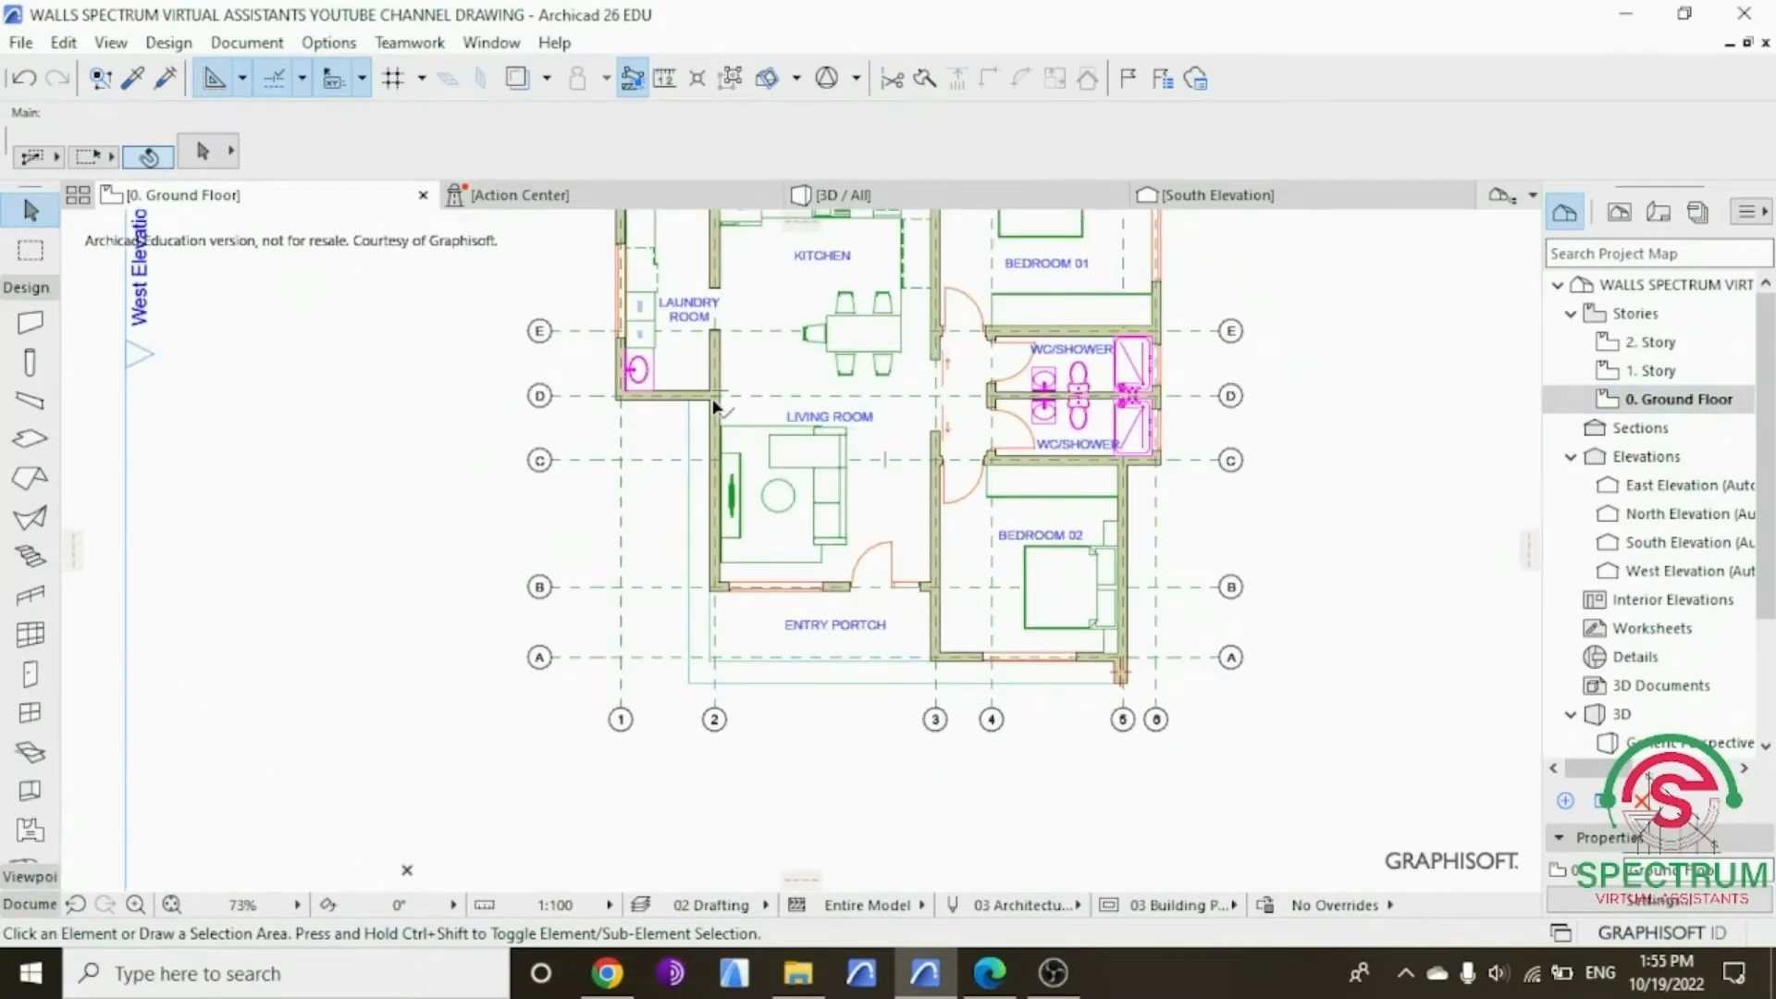
pyautogui.scroll(3, 703, 406)
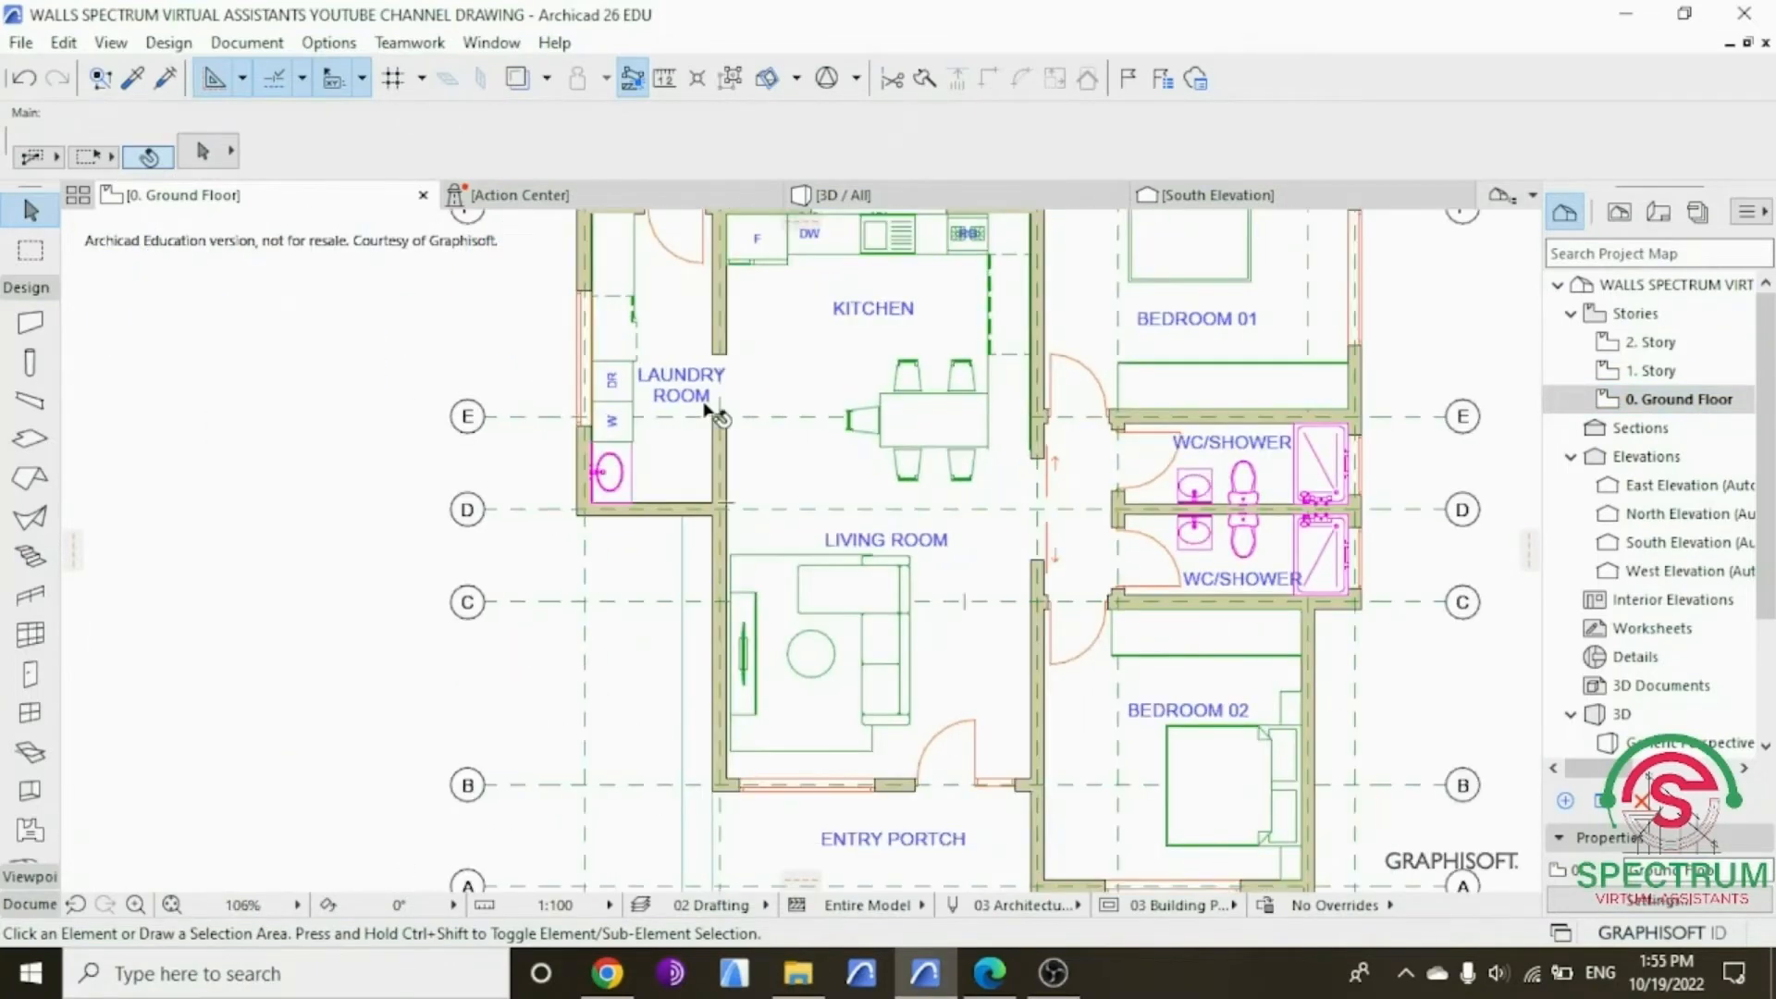
pyautogui.scroll(-4, 730, 473)
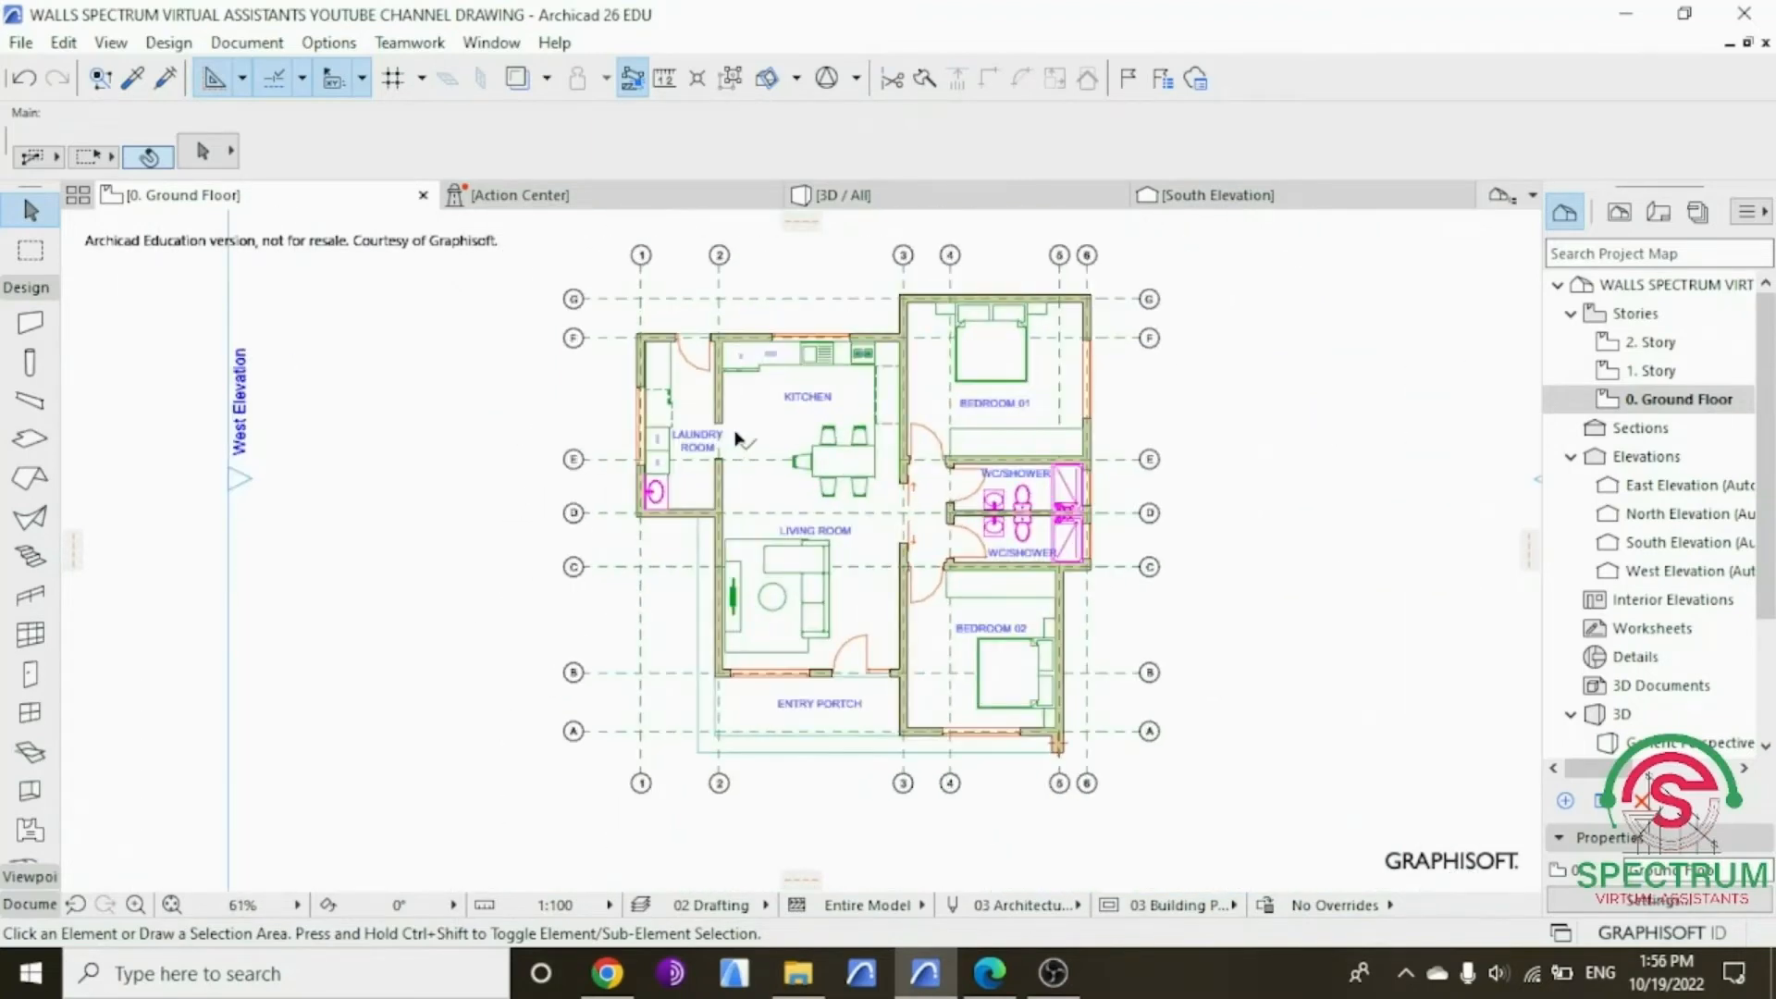
pyautogui.press('F3')
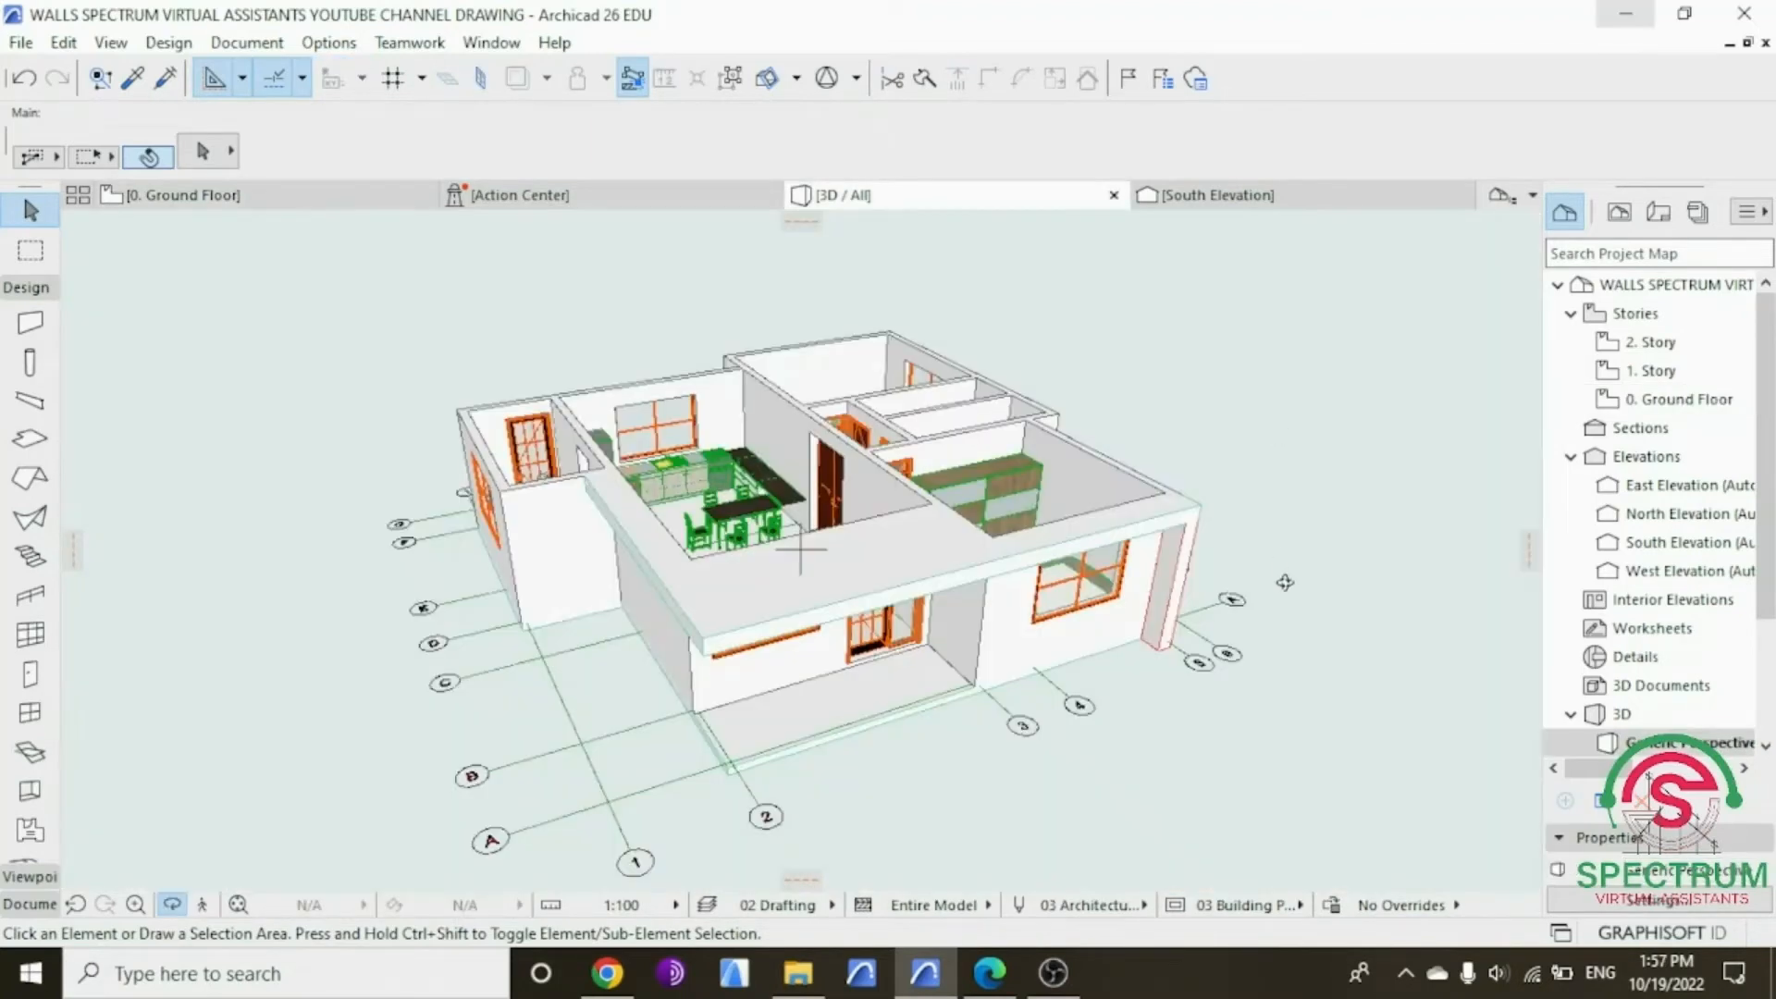
pyautogui.moveTo(1285, 582); pyautogui.dragTo(1103, 605)
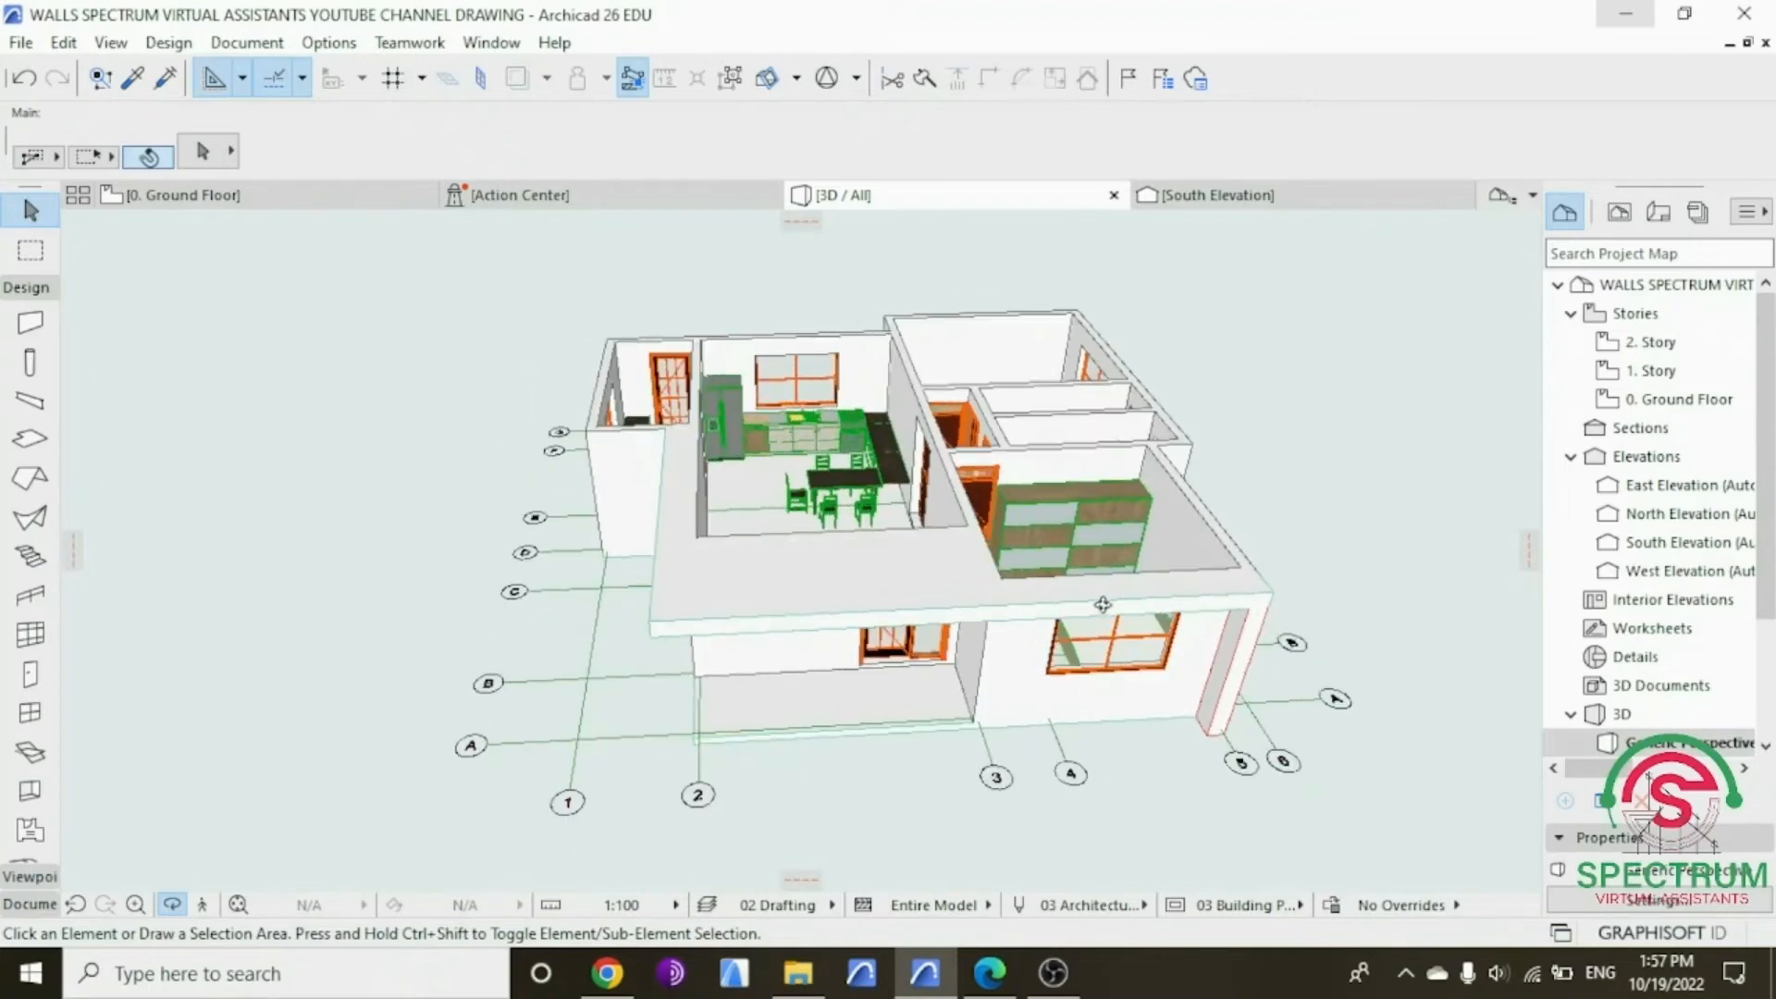
# Step: On the Ground Floor plan, select the laundry room's west, north and south walls and the long wall along grid line 2
pyautogui.doubleClick(1660, 399)
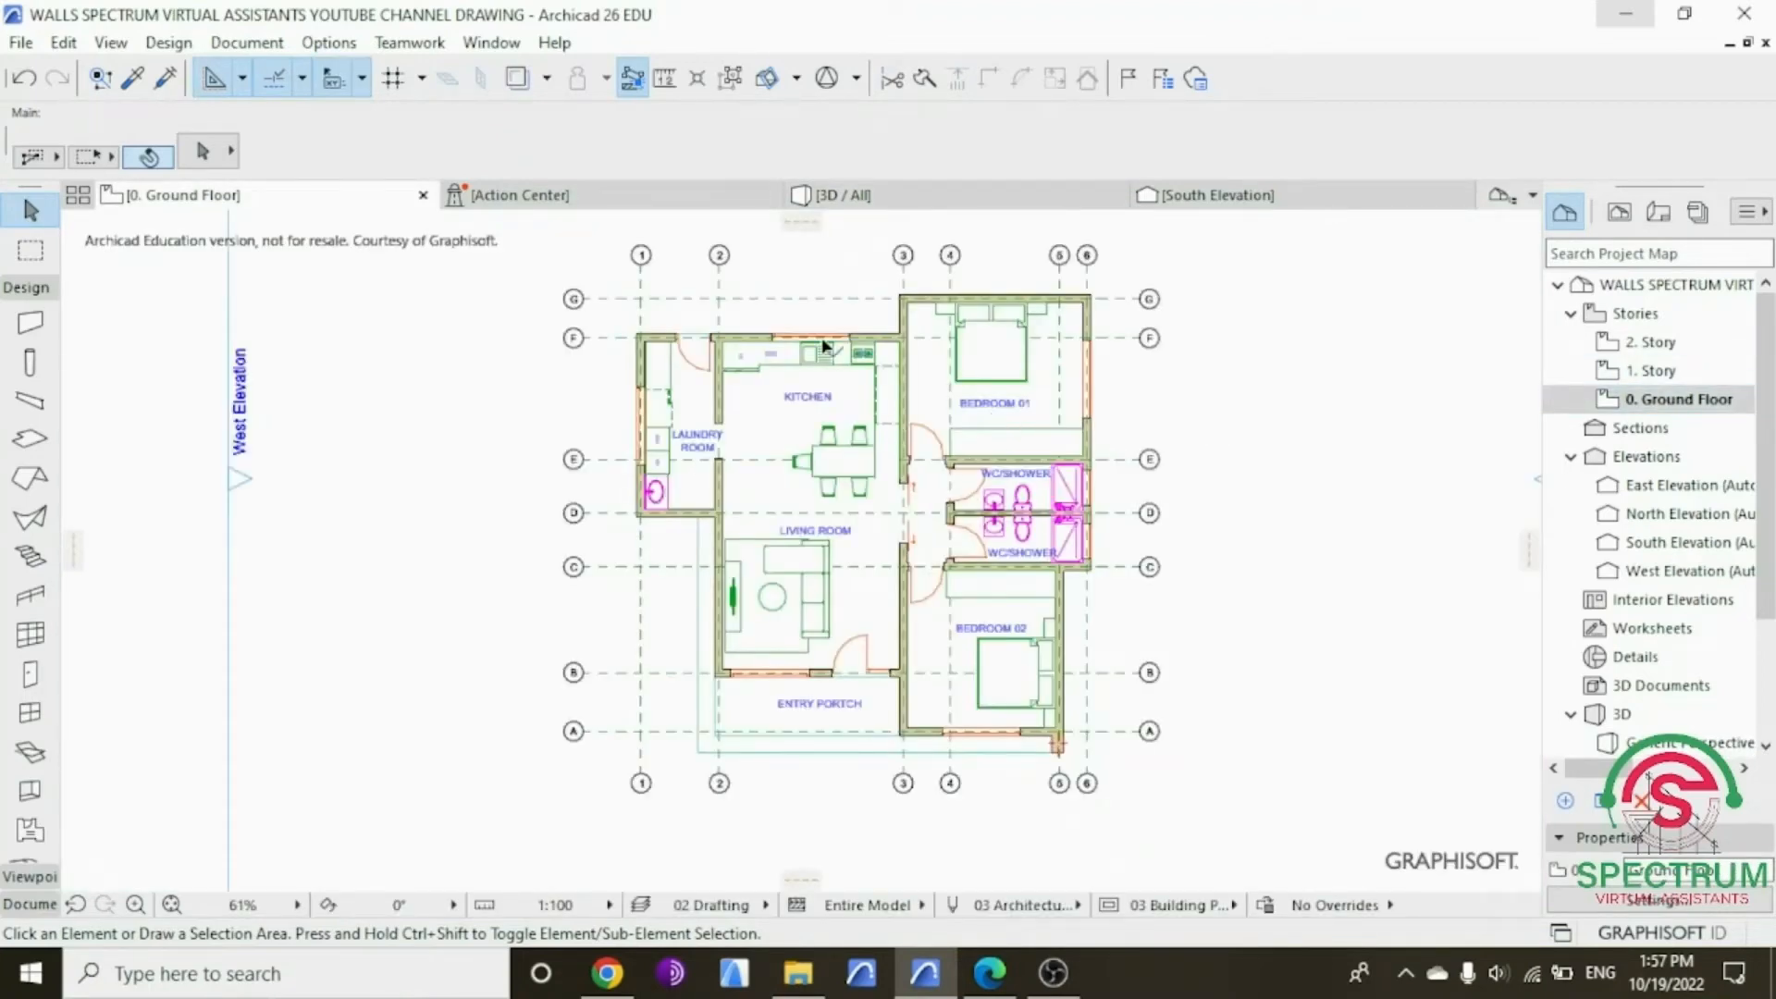
pyautogui.scroll(6, 758, 304)
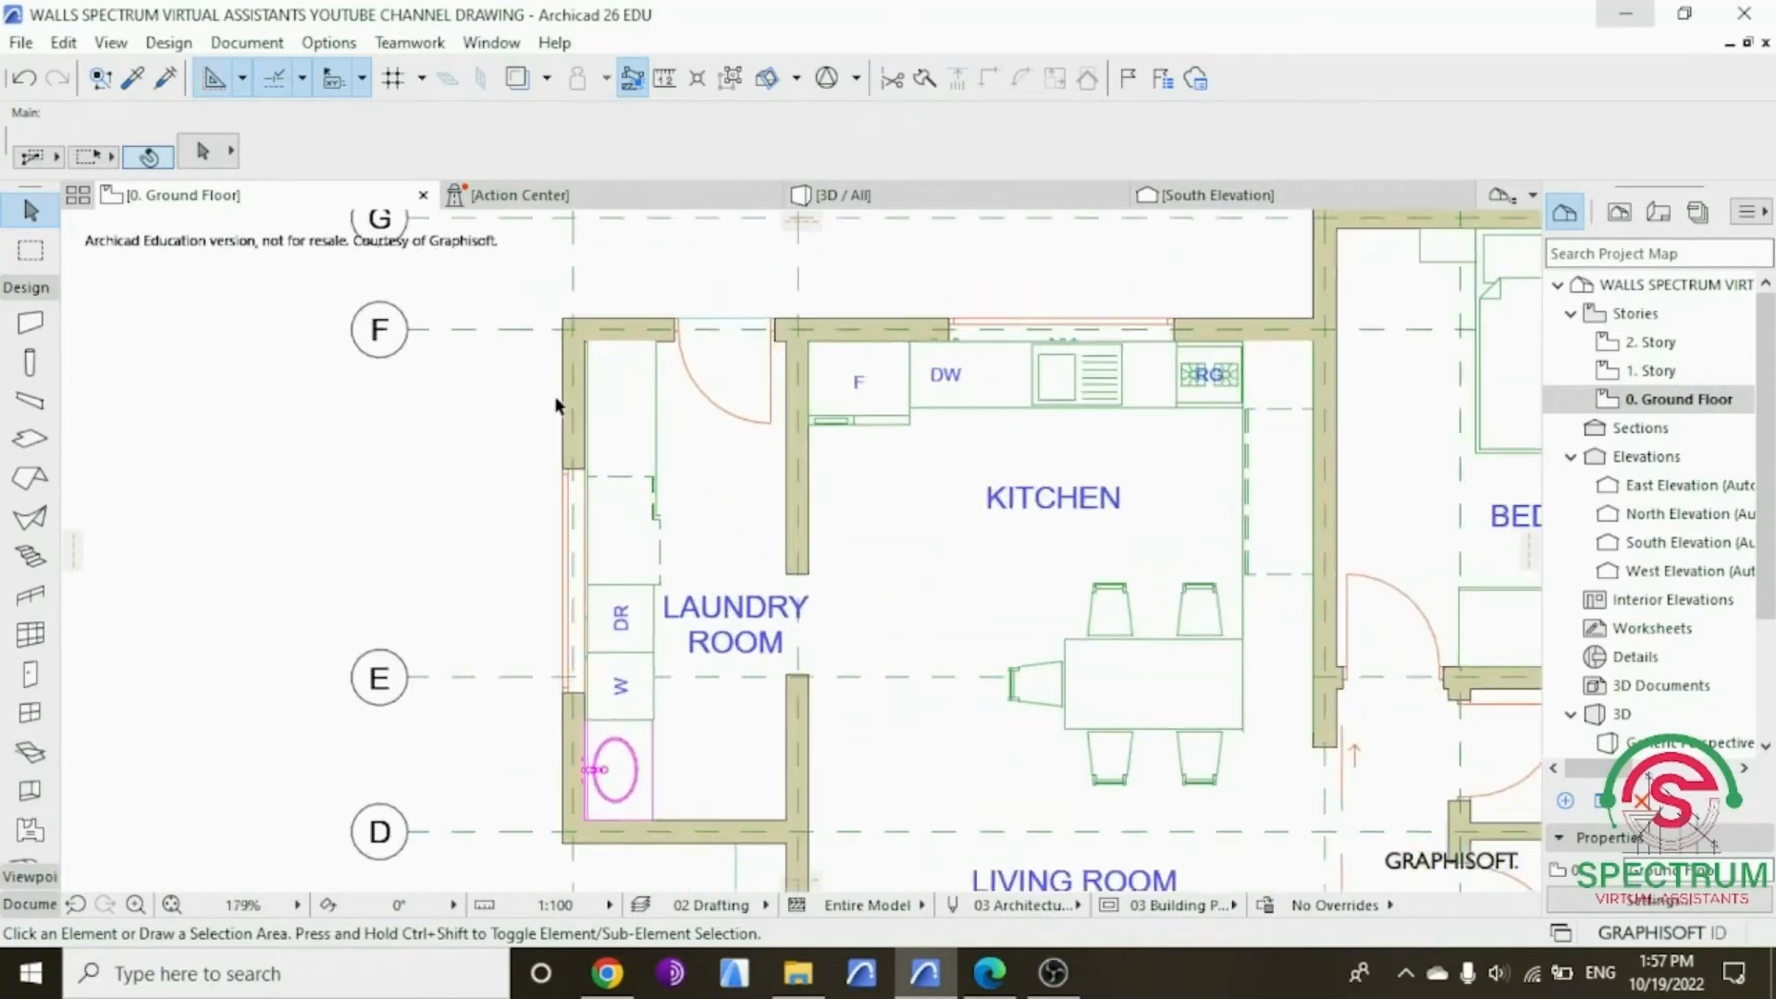
pyautogui.click(568, 389)
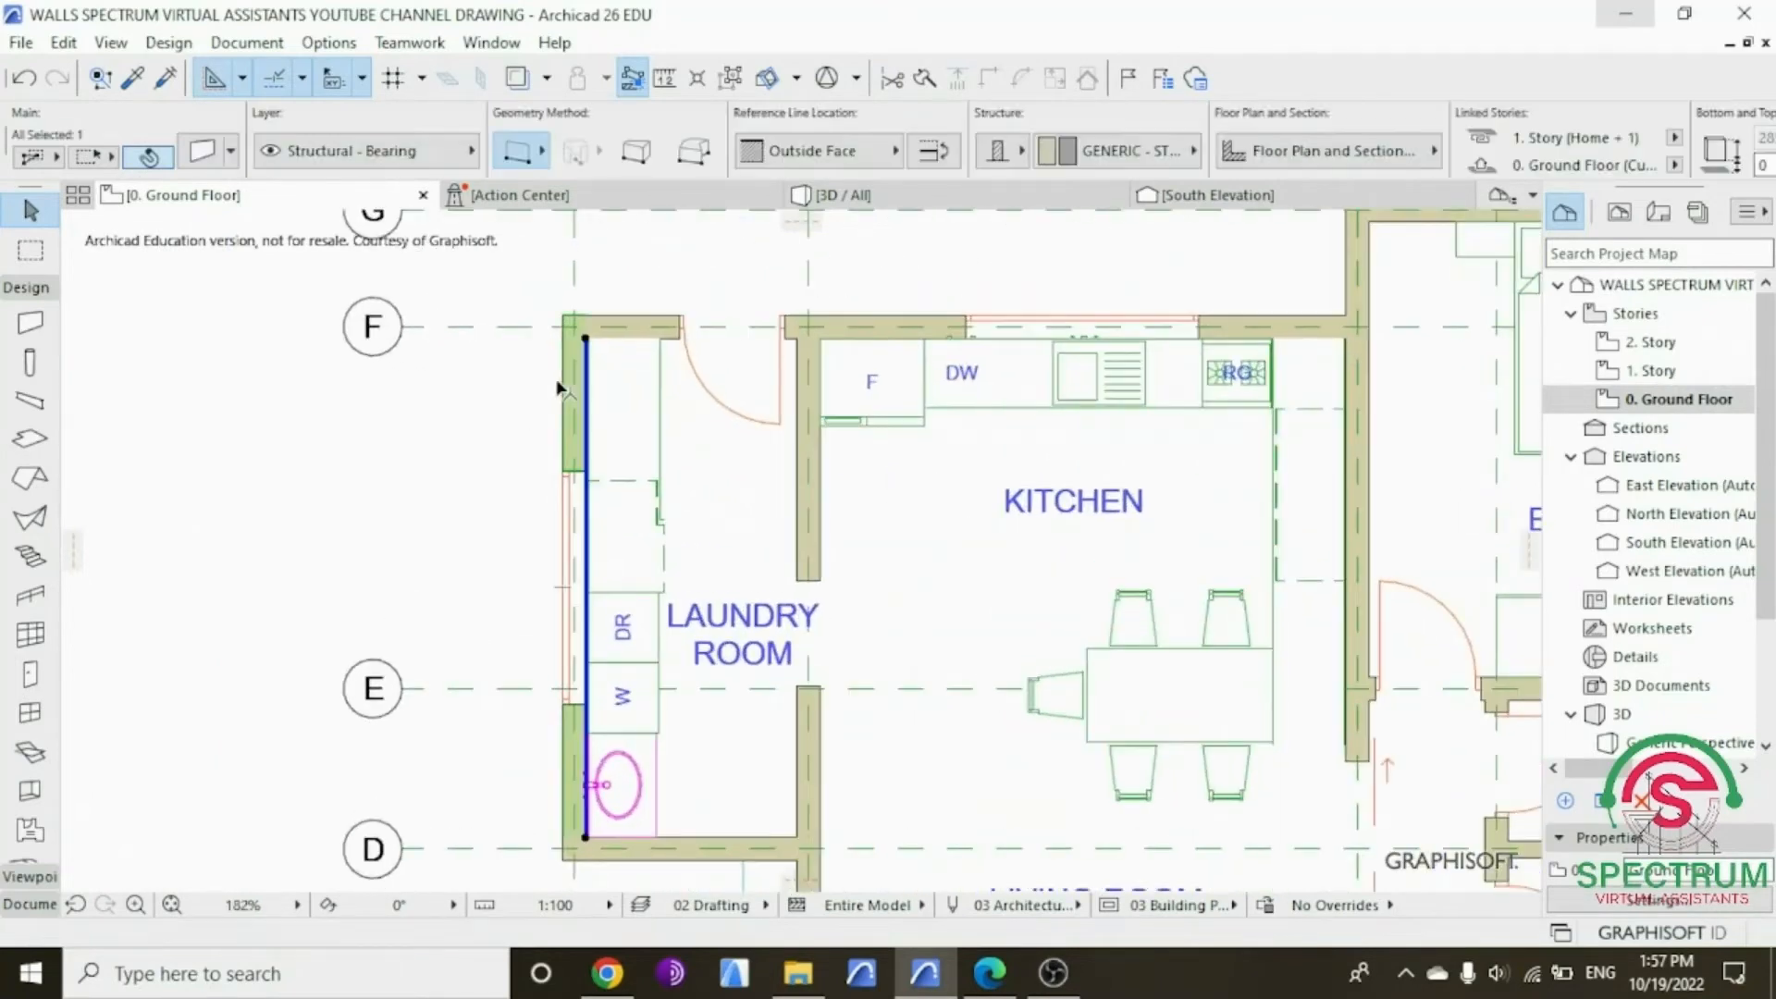
pyautogui.keyDown('shift'); pyautogui.click(622, 321); pyautogui.keyUp('shift')
pyautogui.scroll(-3, 502, 403)
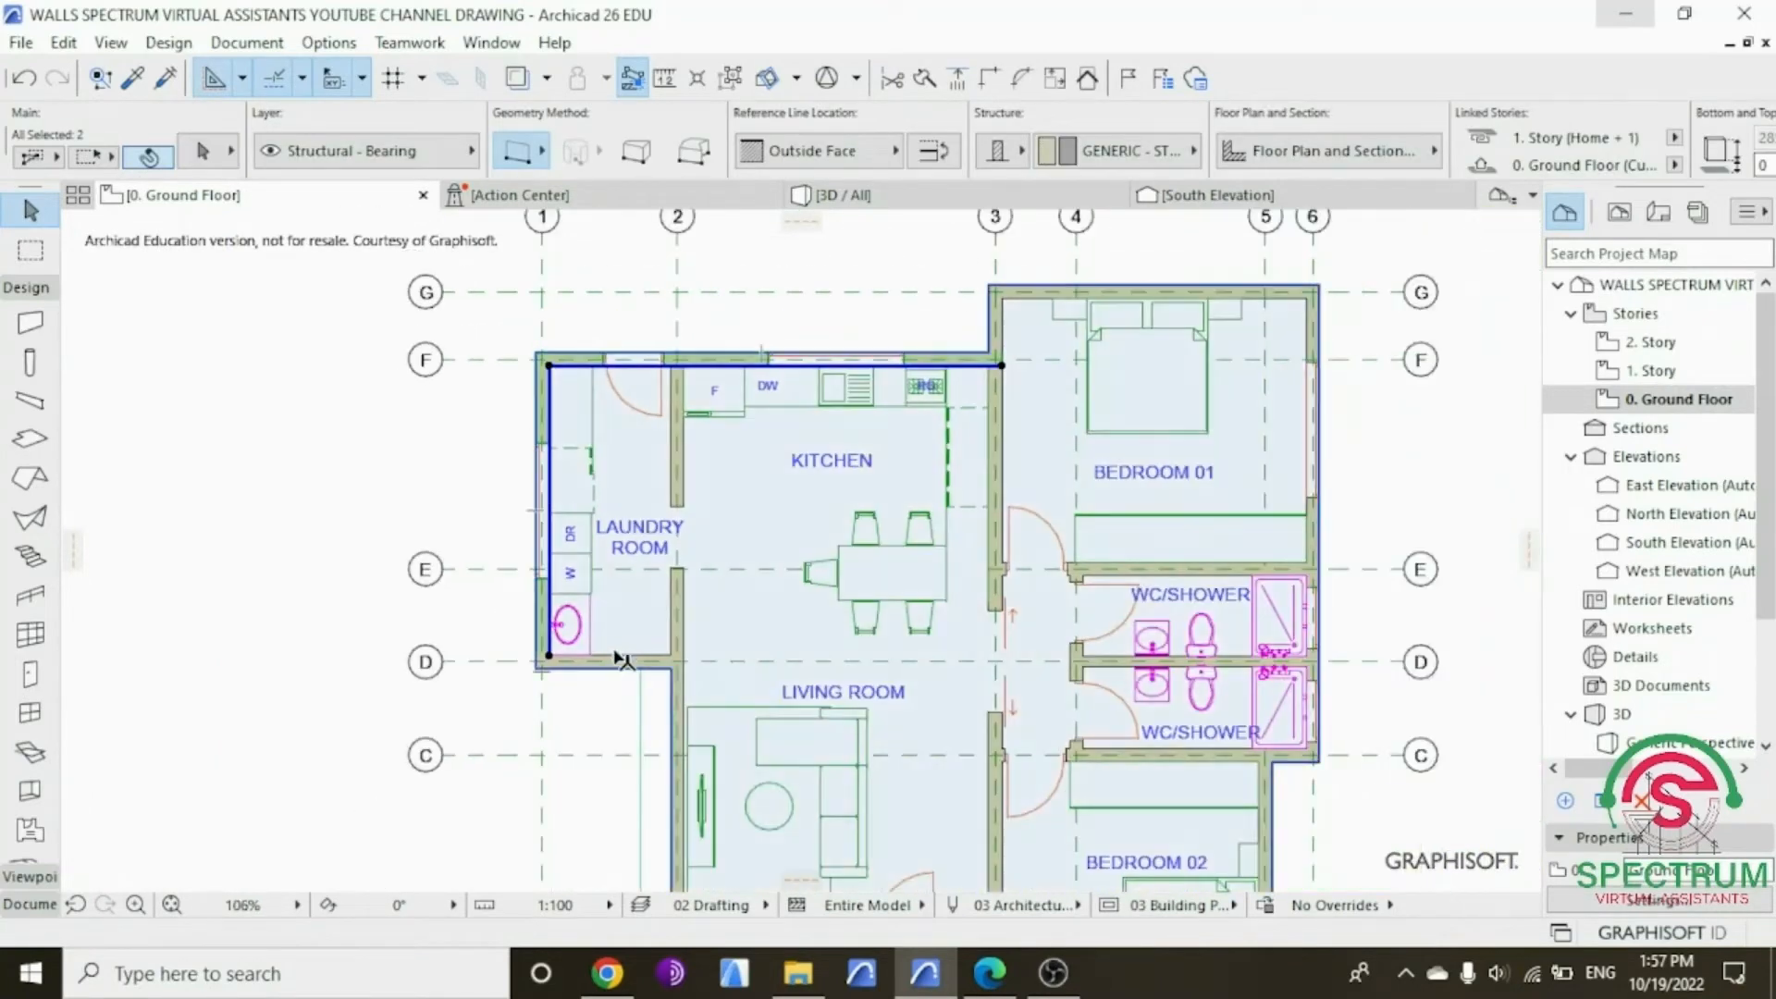
pyautogui.keyDown('shift'); pyautogui.click(652, 664); pyautogui.keyUp('shift')
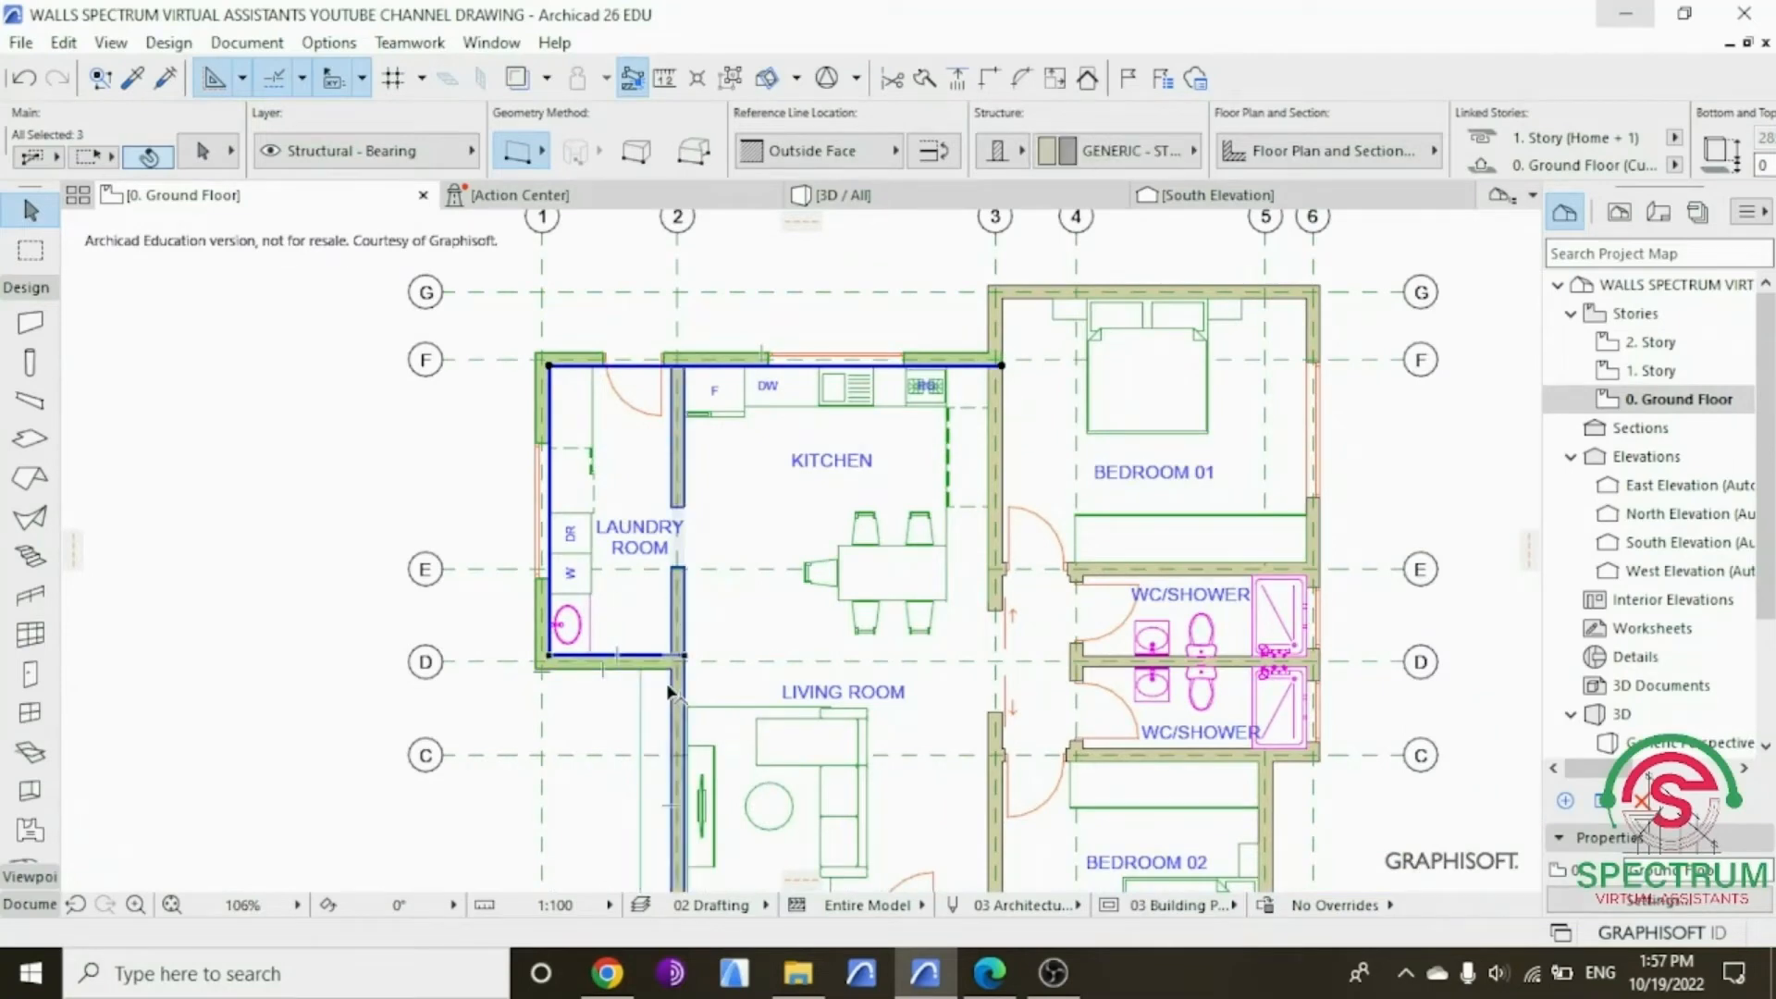
pyautogui.keyDown('shift'); pyautogui.click(672, 692); pyautogui.keyUp('shift')
pyautogui.scroll(-1, 614, 491)
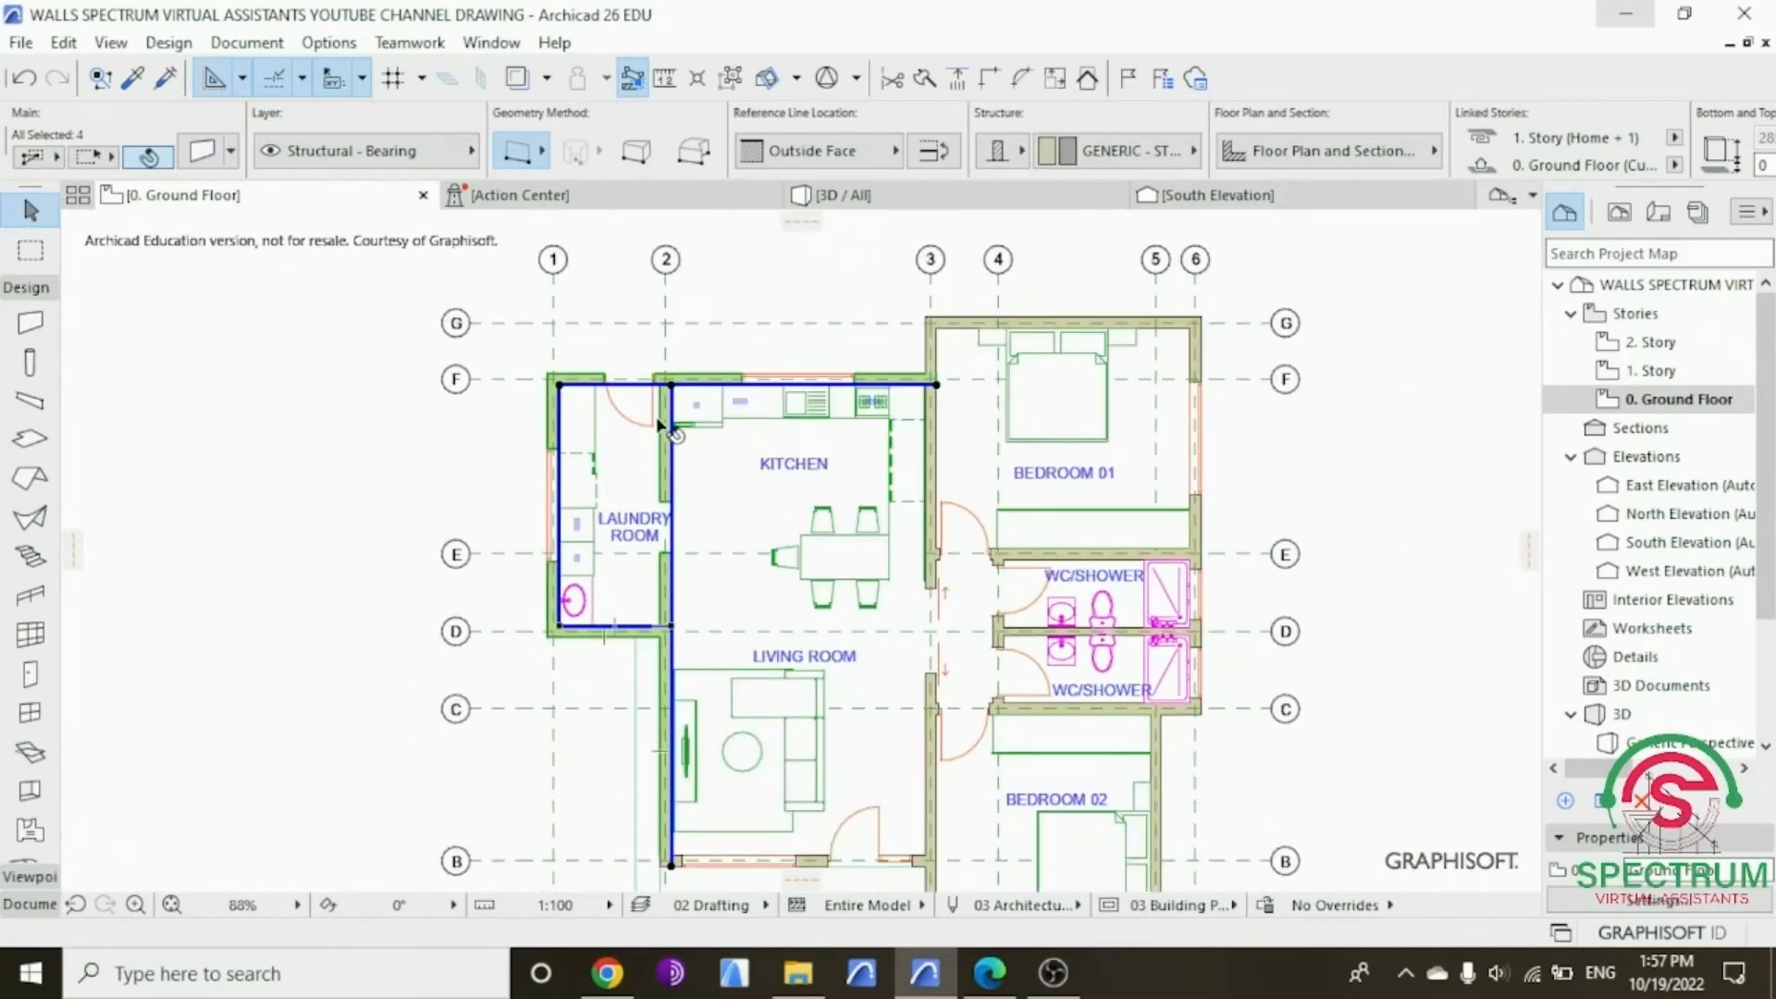
# Step: Split the grid line 2 wall at the laundry room's south wall, keeping only its living room part in the selection
pyautogui.click(923, 81)
pyautogui.scroll(4, 673, 630)
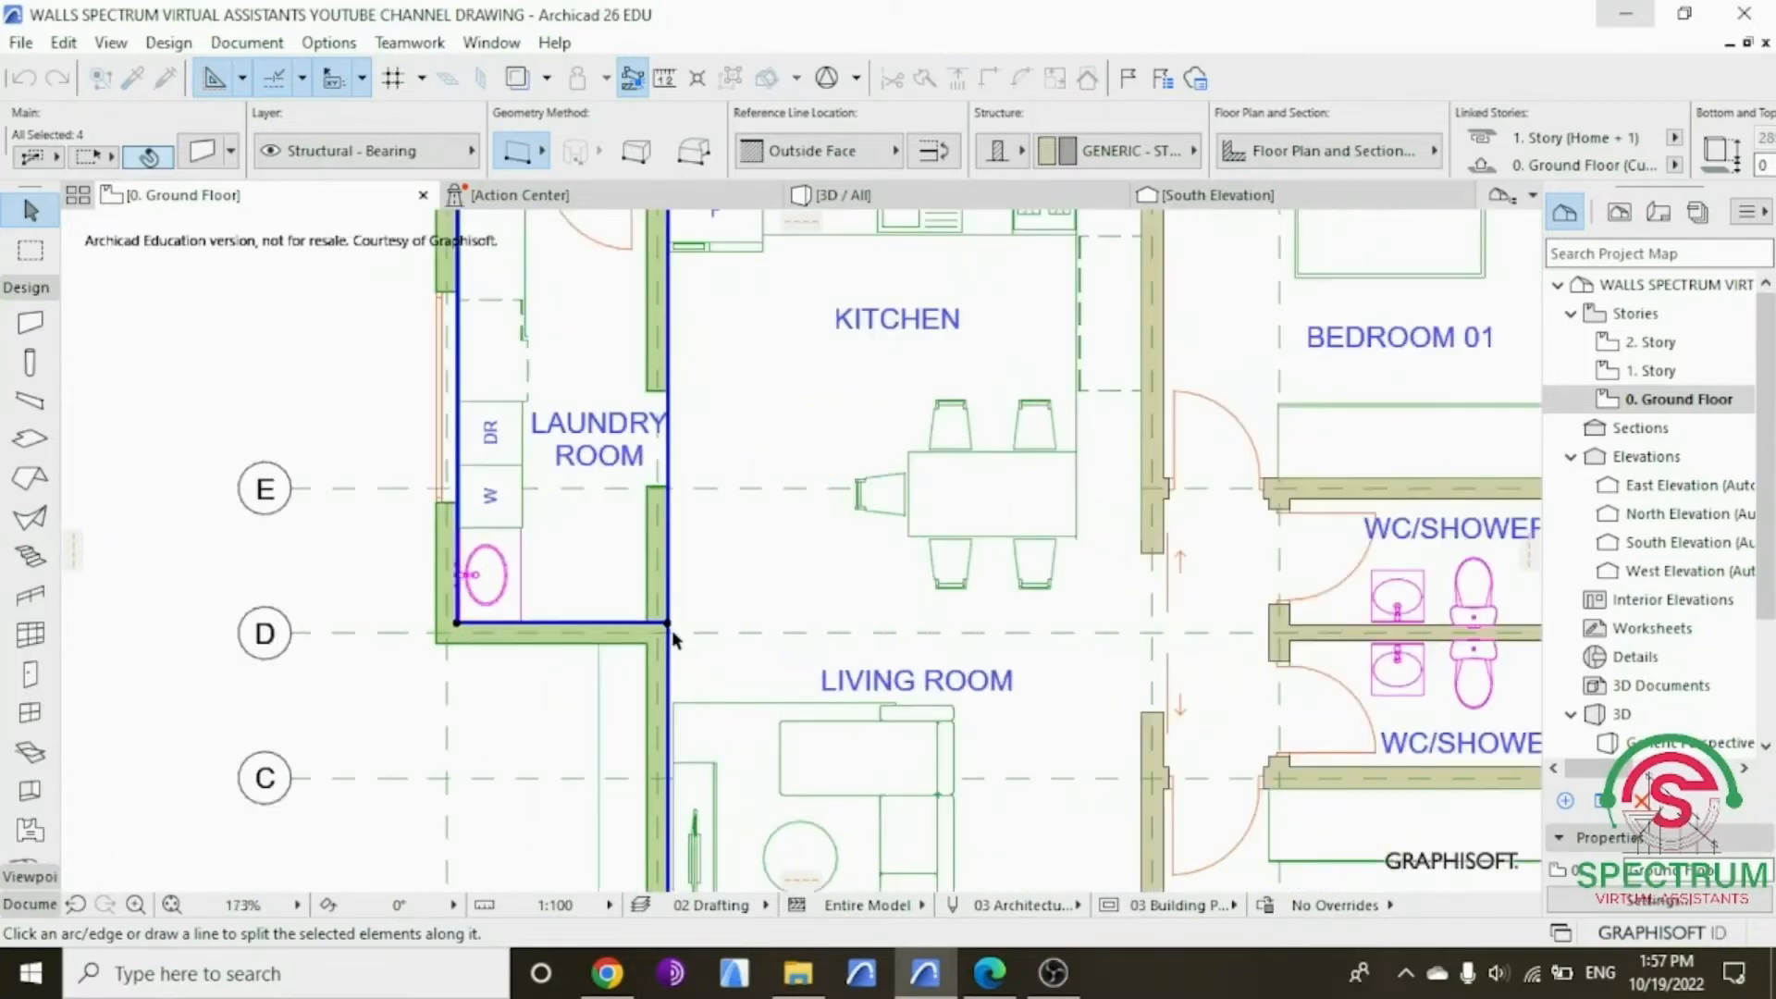
pyautogui.click(668, 622)
pyautogui.click(645, 622)
pyautogui.click(638, 560)
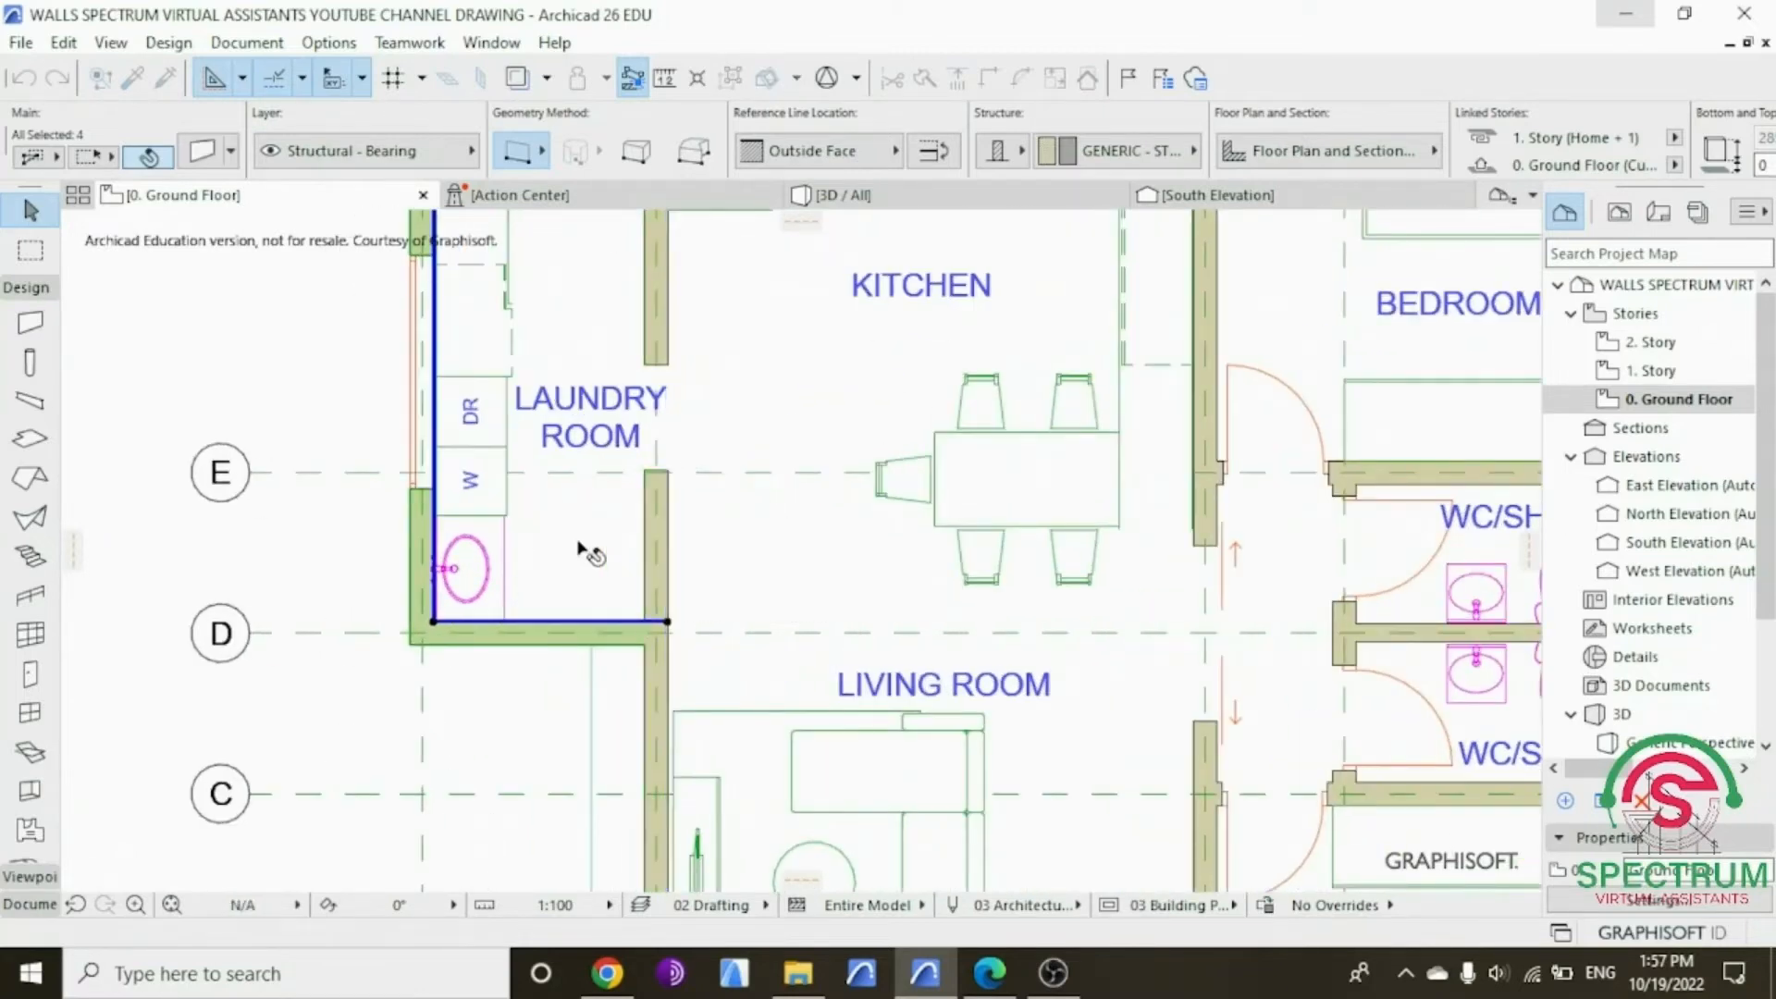
pyautogui.scroll(-3, 611, 564)
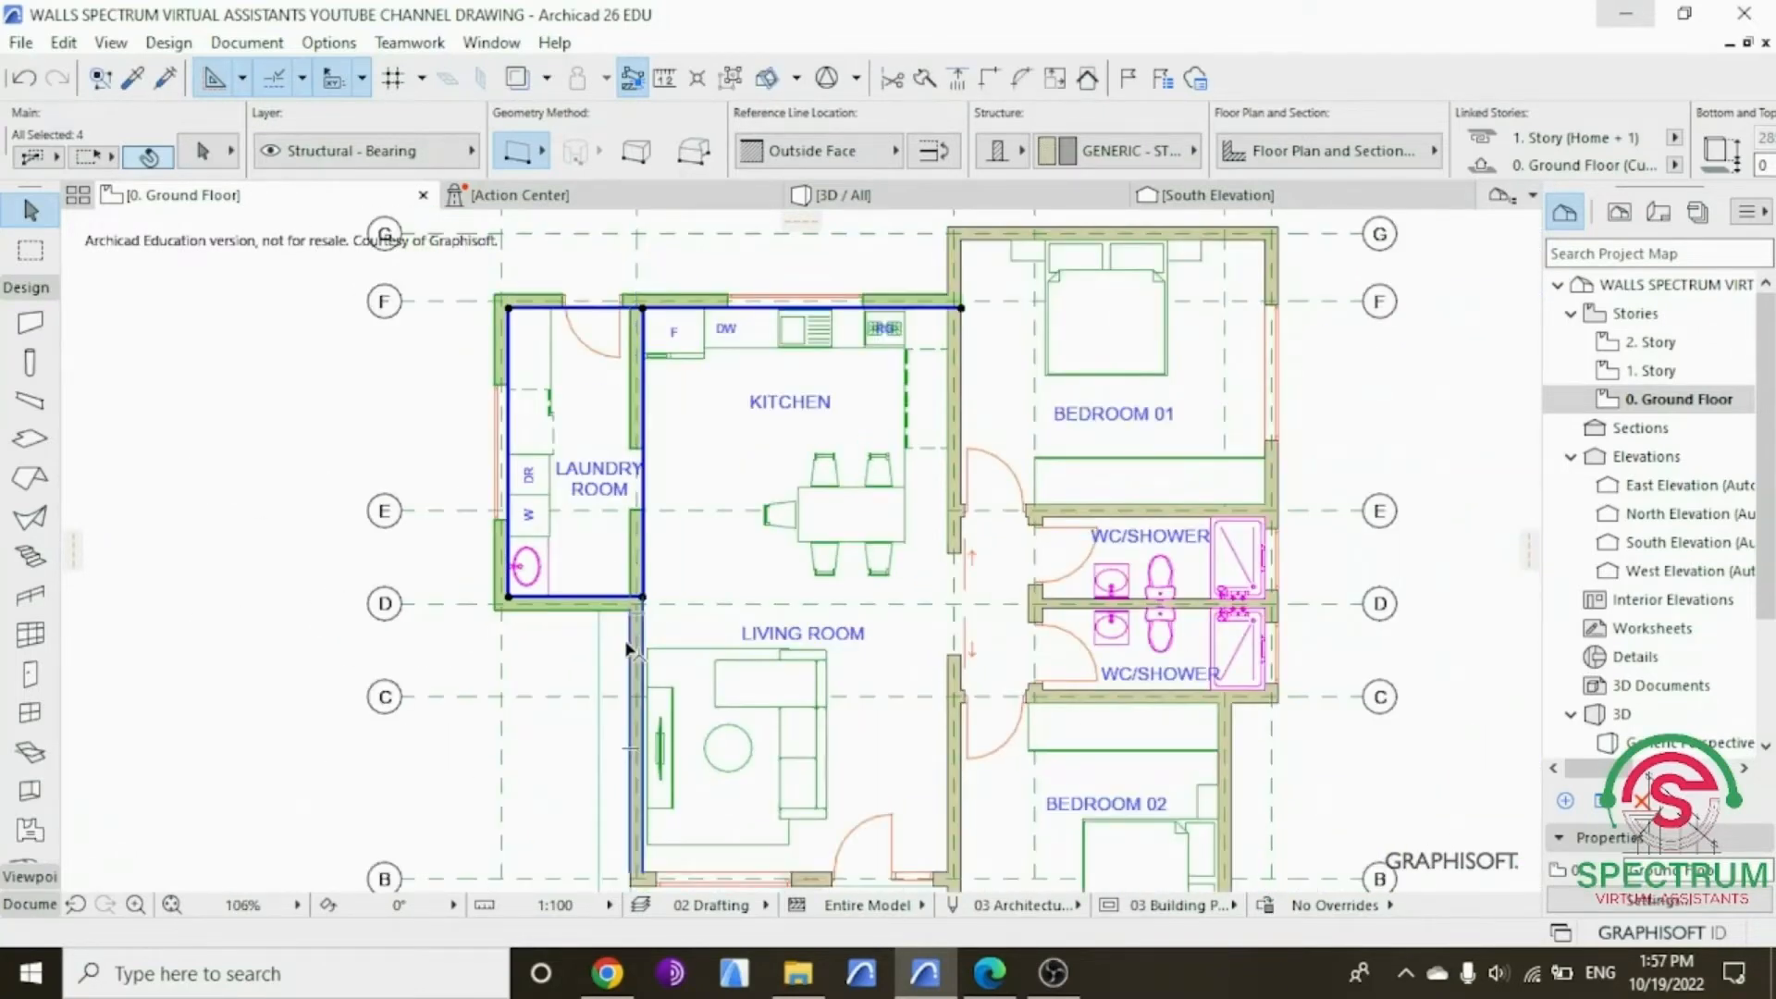
pyautogui.keyDown('shift'); pyautogui.click(634, 651); pyautogui.keyUp('shift')
pyautogui.keyDown('shift'); pyautogui.click(640, 402); pyautogui.keyUp('shift')
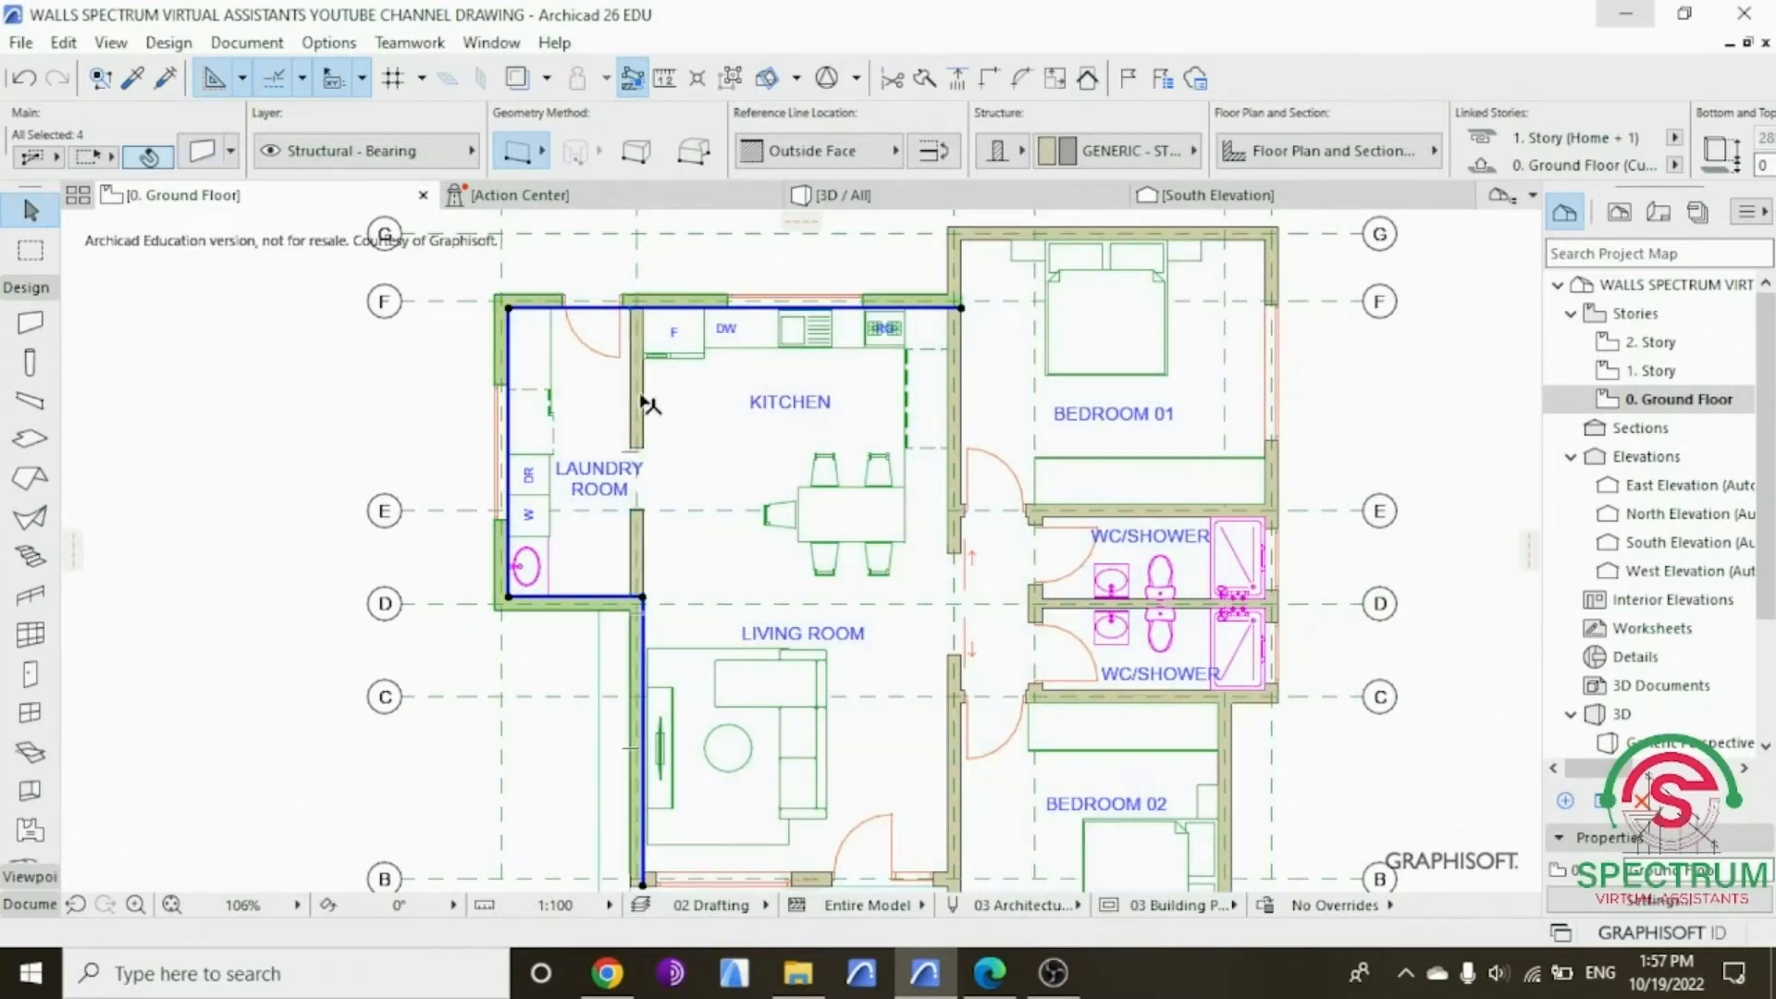
# Step: Add the living room's south wall, the entry porch's east wall, and Bedroom 02's south and east walls to the selection
pyautogui.scroll(-3, 646, 400)
pyautogui.scroll(5, 764, 653)
pyautogui.keyDown('shift'); pyautogui.click(764, 653); pyautogui.keyUp('shift')
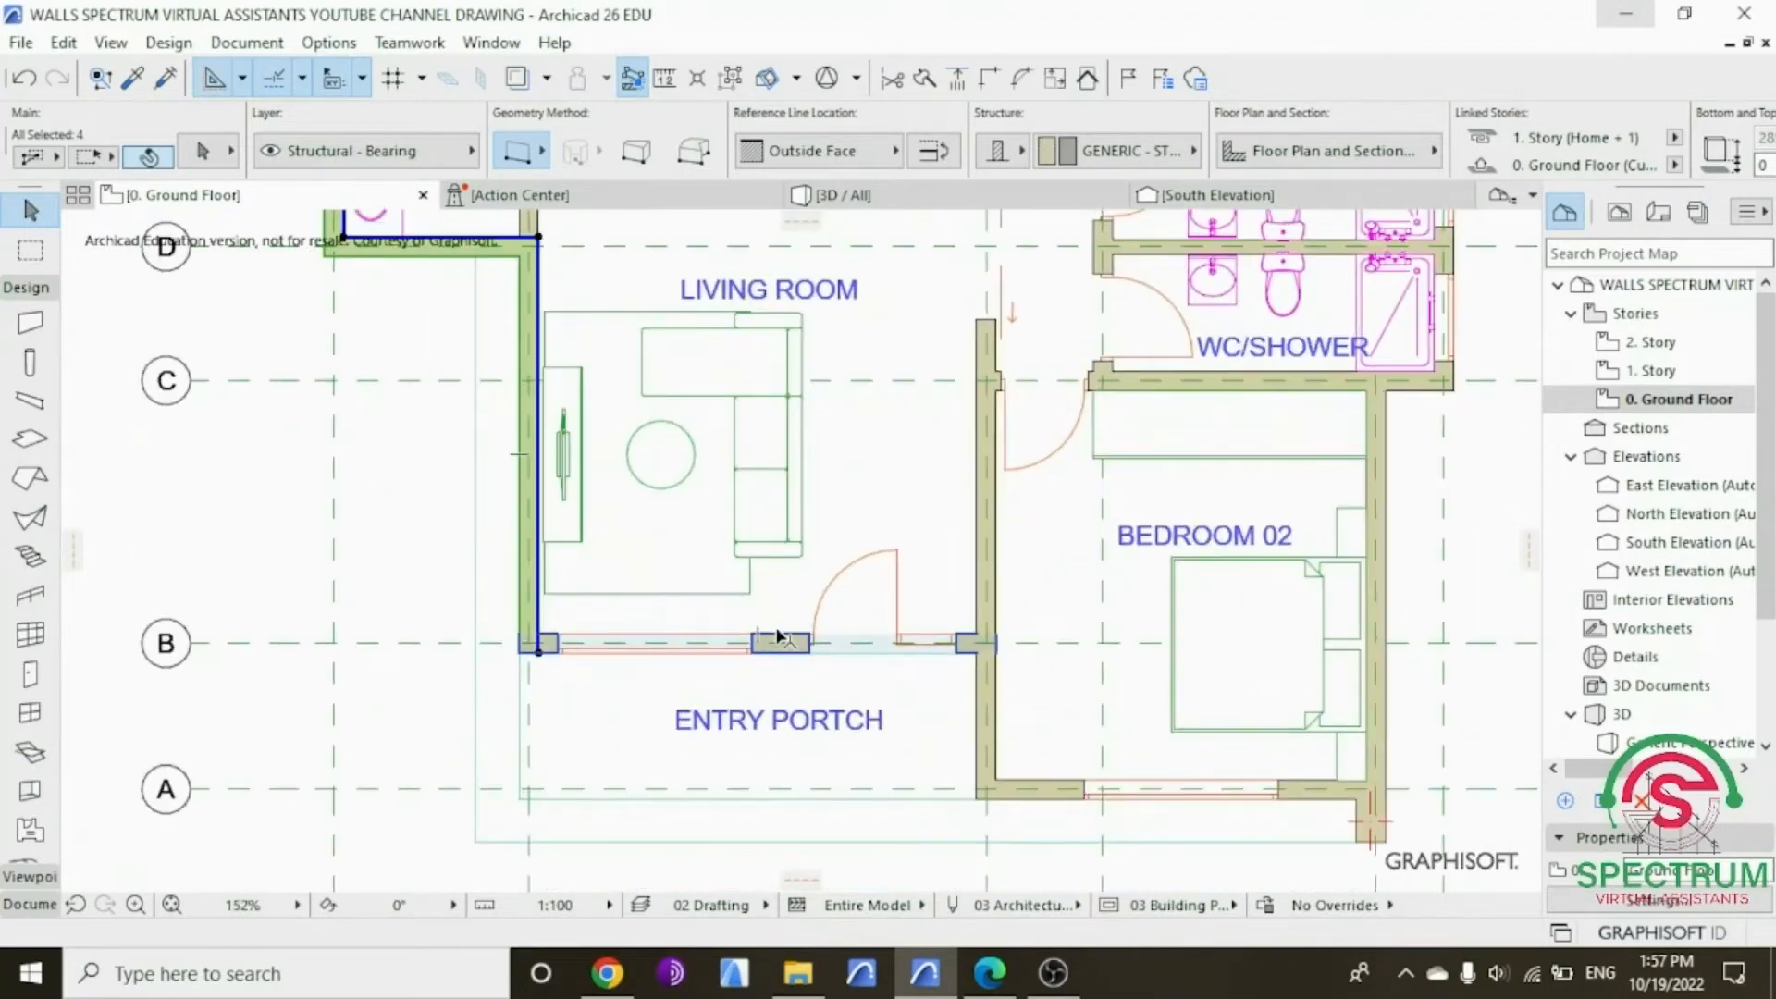
pyautogui.keyDown('shift'); pyautogui.click(1039, 785); pyautogui.keyUp('shift')
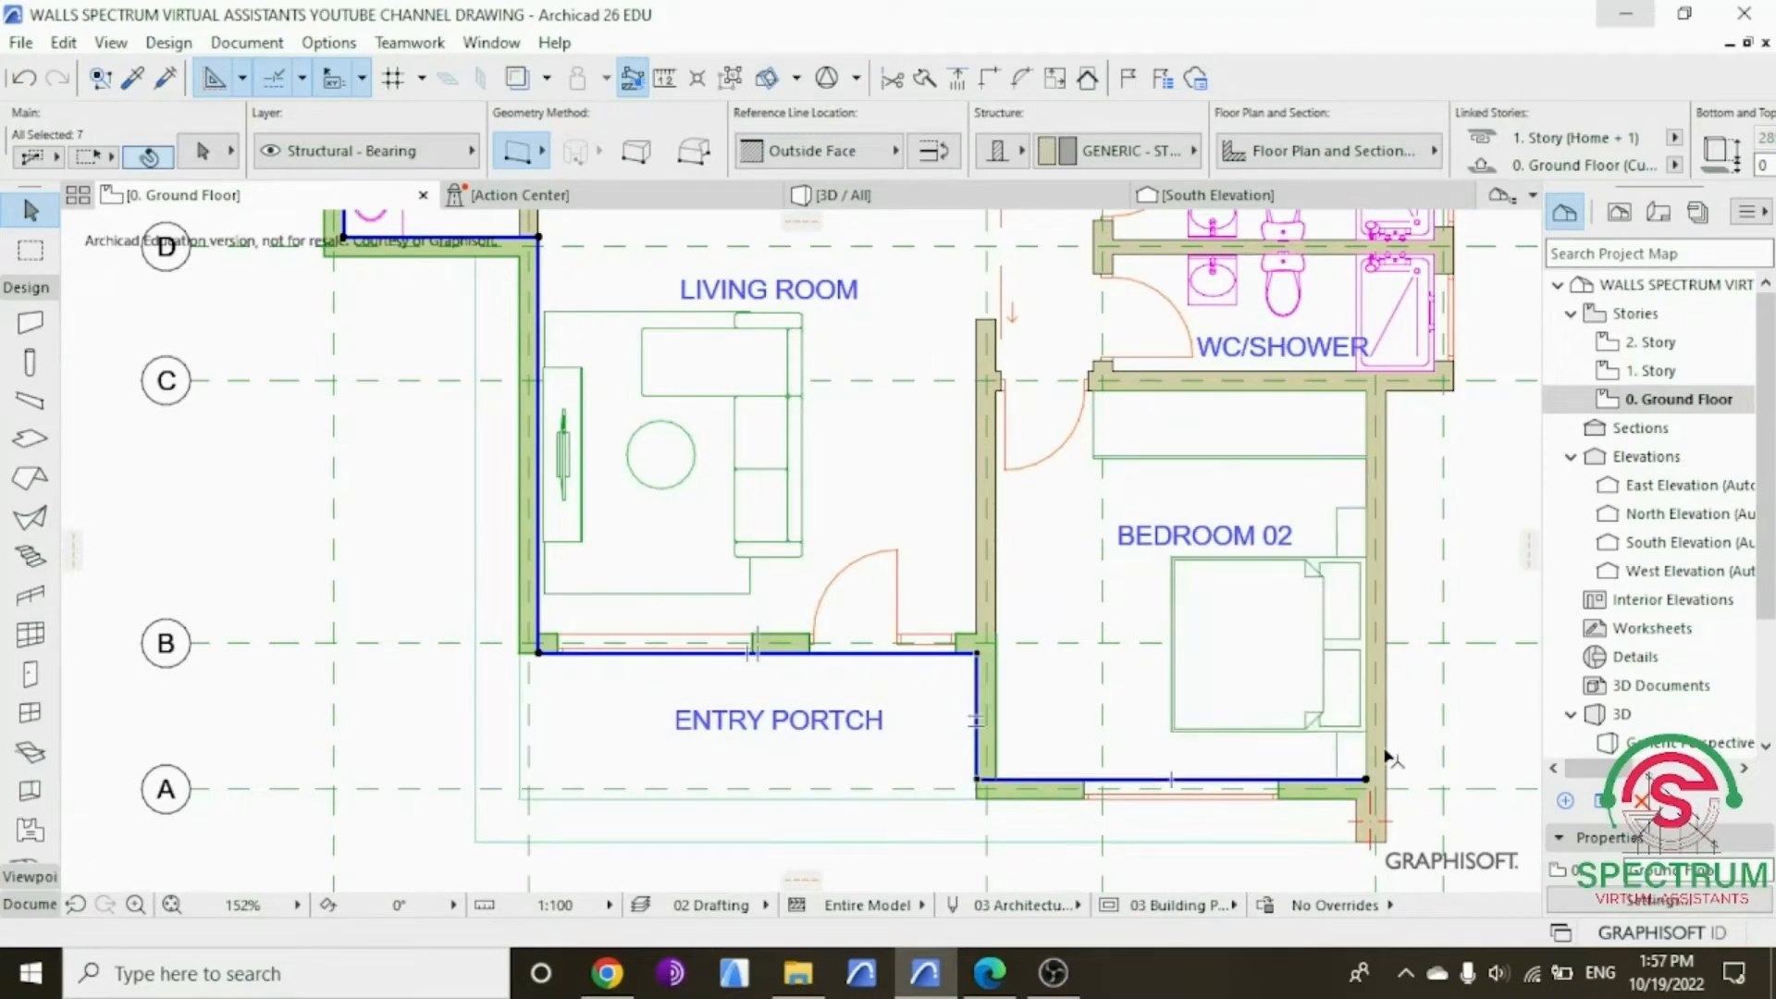
pyautogui.keyDown('shift'); pyautogui.click(1385, 756); pyautogui.keyUp('shift')
pyautogui.scroll(-2, 1051, 763)
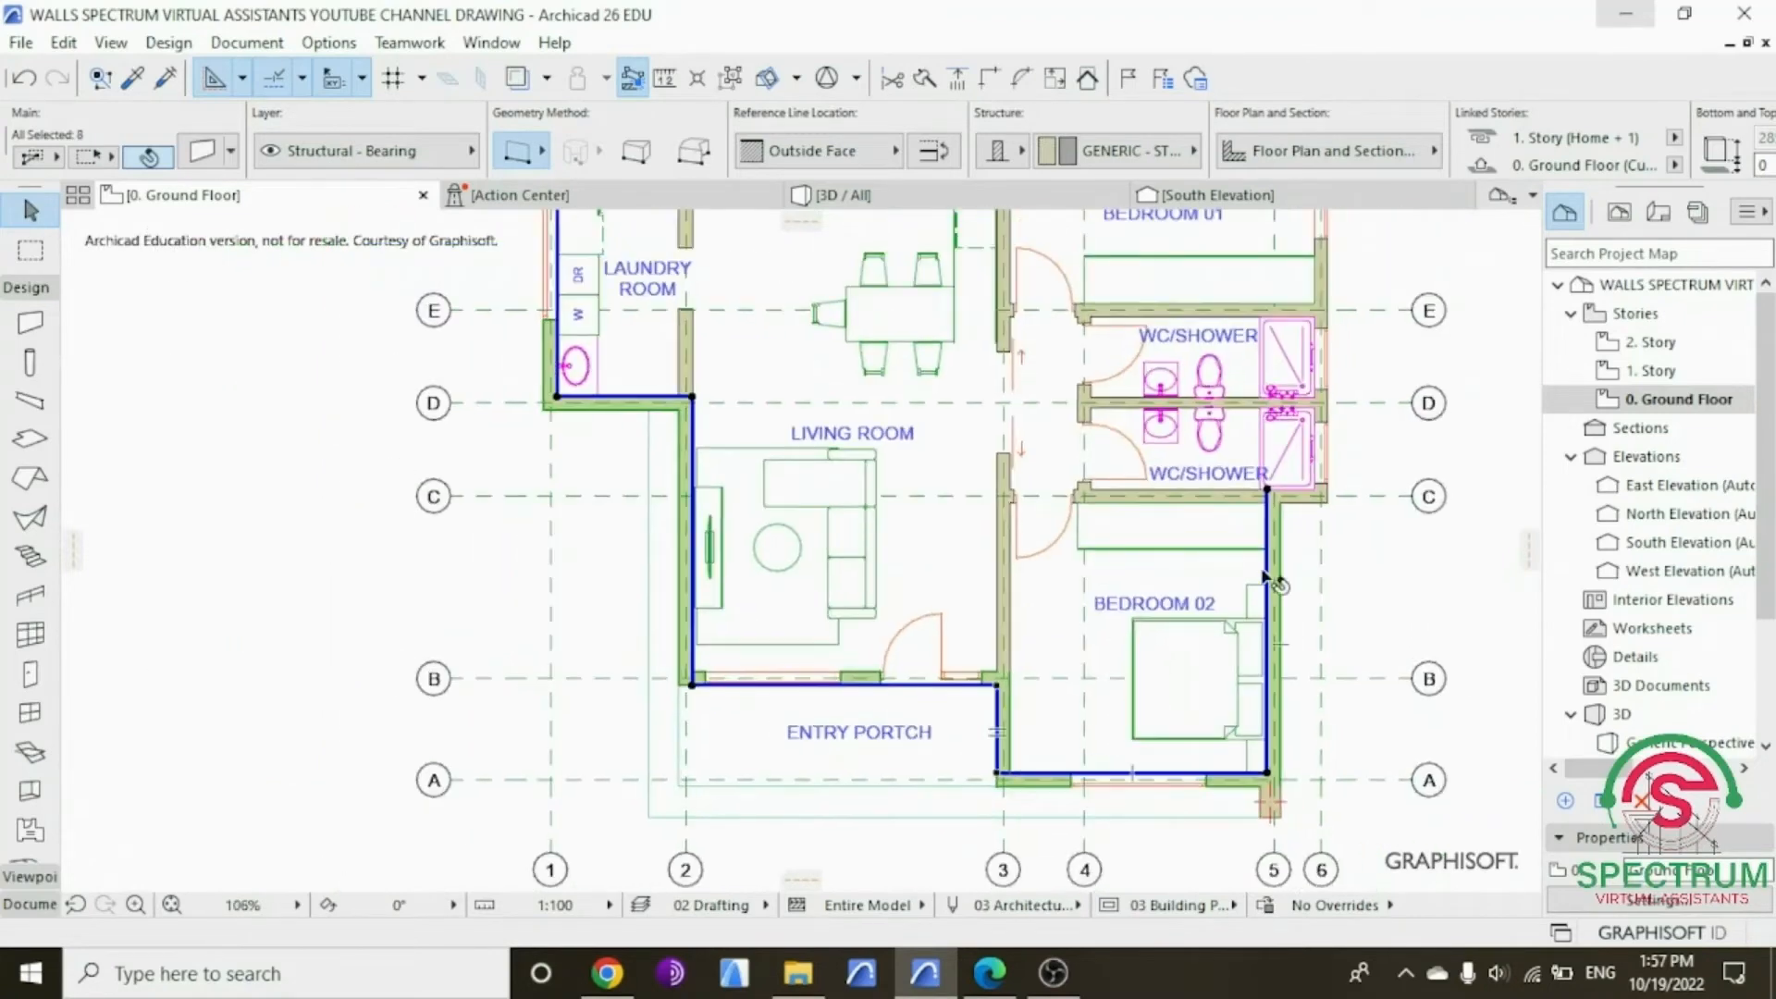
# Step: Add the short outer wall on grid line C and the east wall along the bathrooms and Bedroom 01 to the selection
pyautogui.keyDown('shift'); pyautogui.click(1311, 514); pyautogui.keyUp('shift')
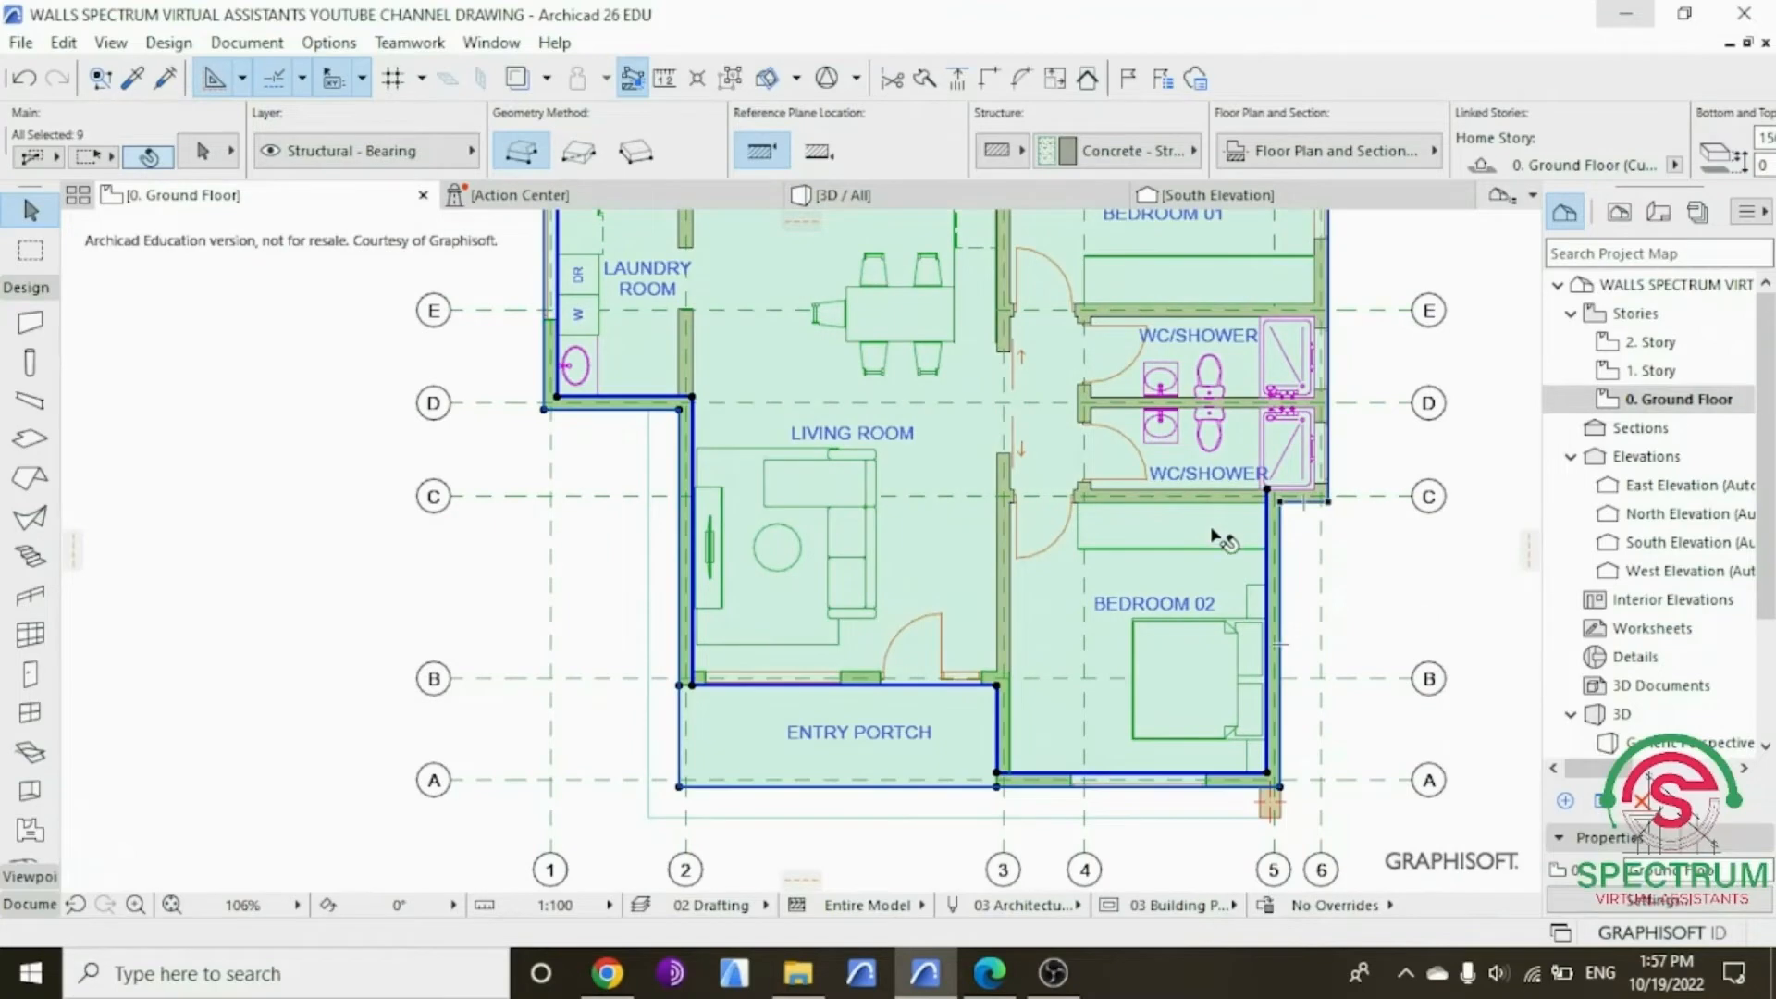
pyautogui.keyDown('shift'); pyautogui.click(1290, 476); pyautogui.keyUp('shift')
pyautogui.scroll(6, 1295, 479)
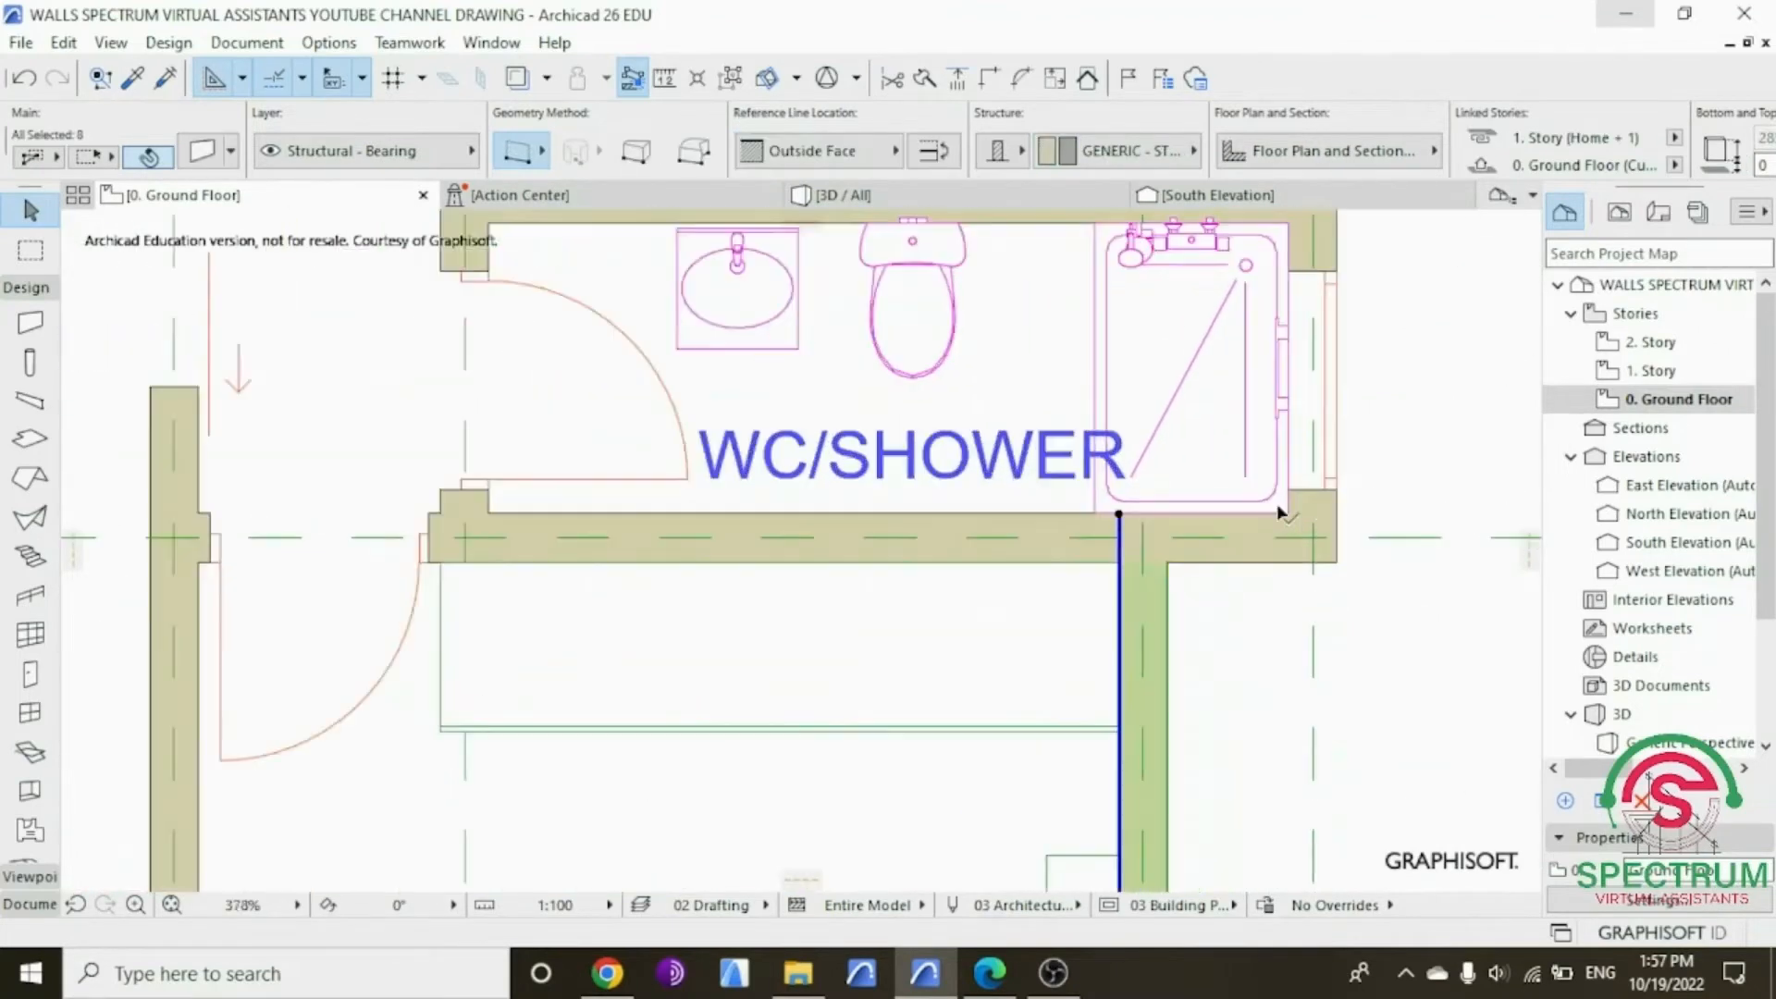
pyautogui.keyDown('shift'); pyautogui.click(1250, 566); pyautogui.keyUp('shift')
pyautogui.scroll(-5, 1230, 721)
pyautogui.scroll(8, 1274, 523)
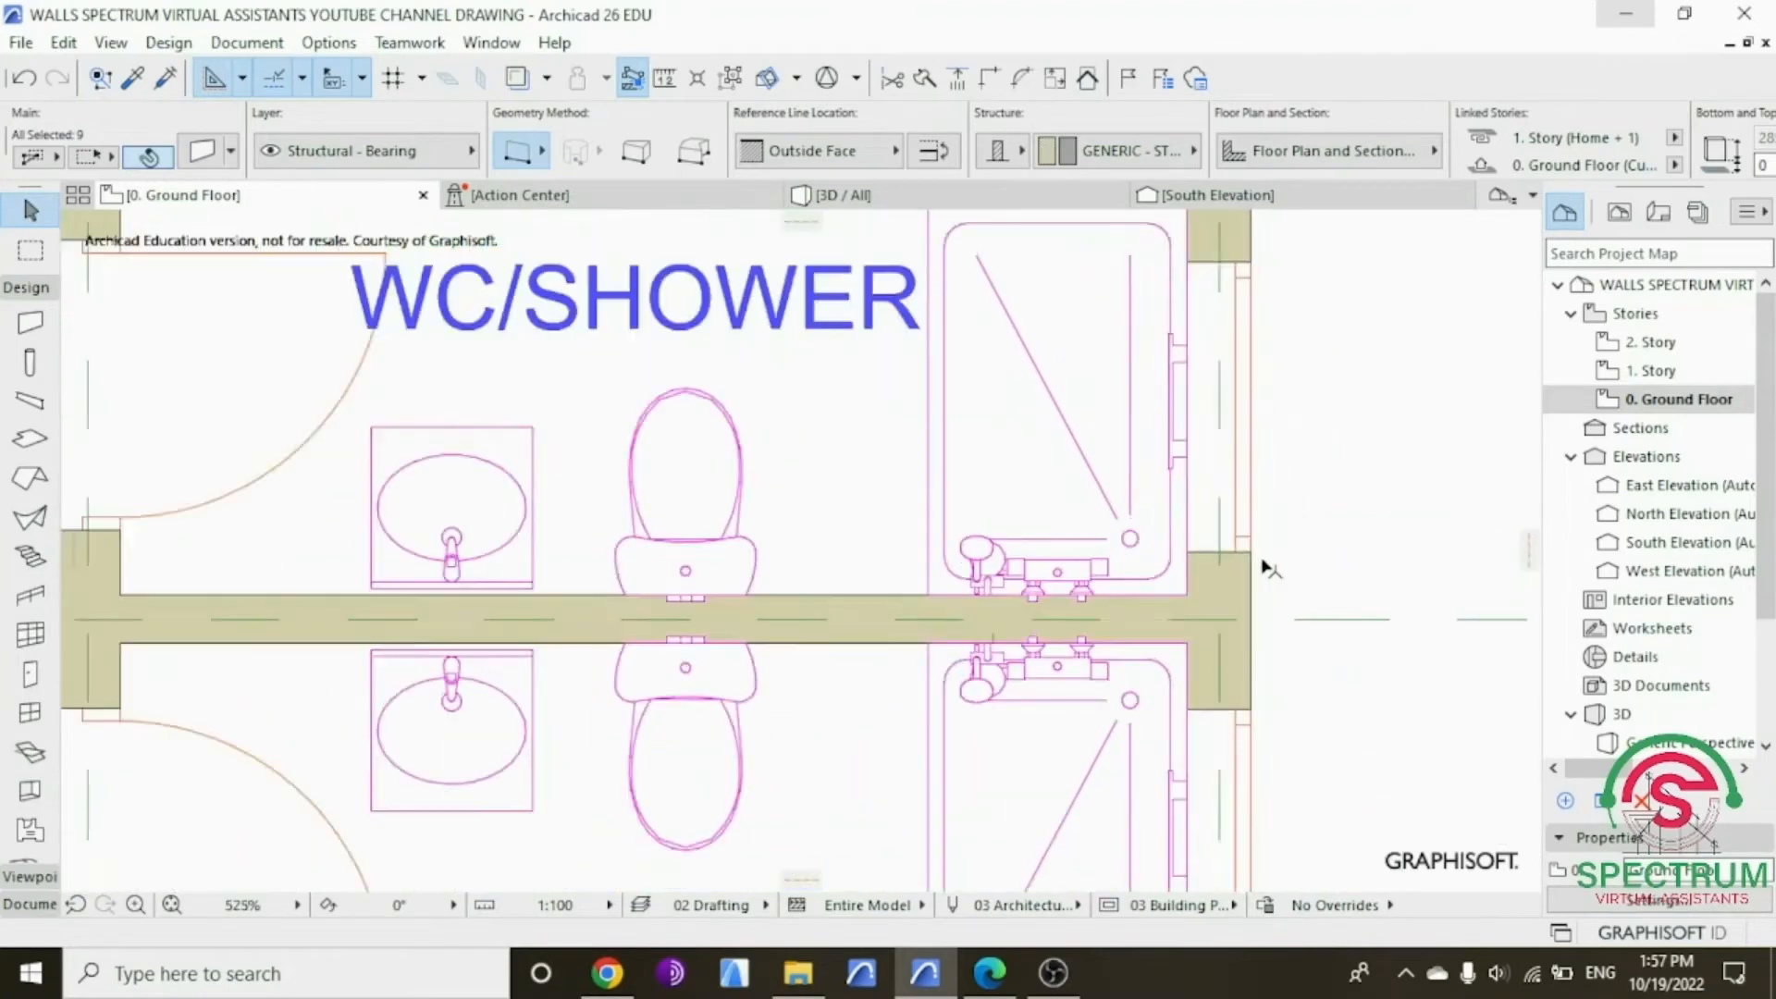
pyautogui.keyDown('shift'); pyautogui.click(1253, 601); pyautogui.keyUp('shift')
pyautogui.scroll(-10, 1253, 729)
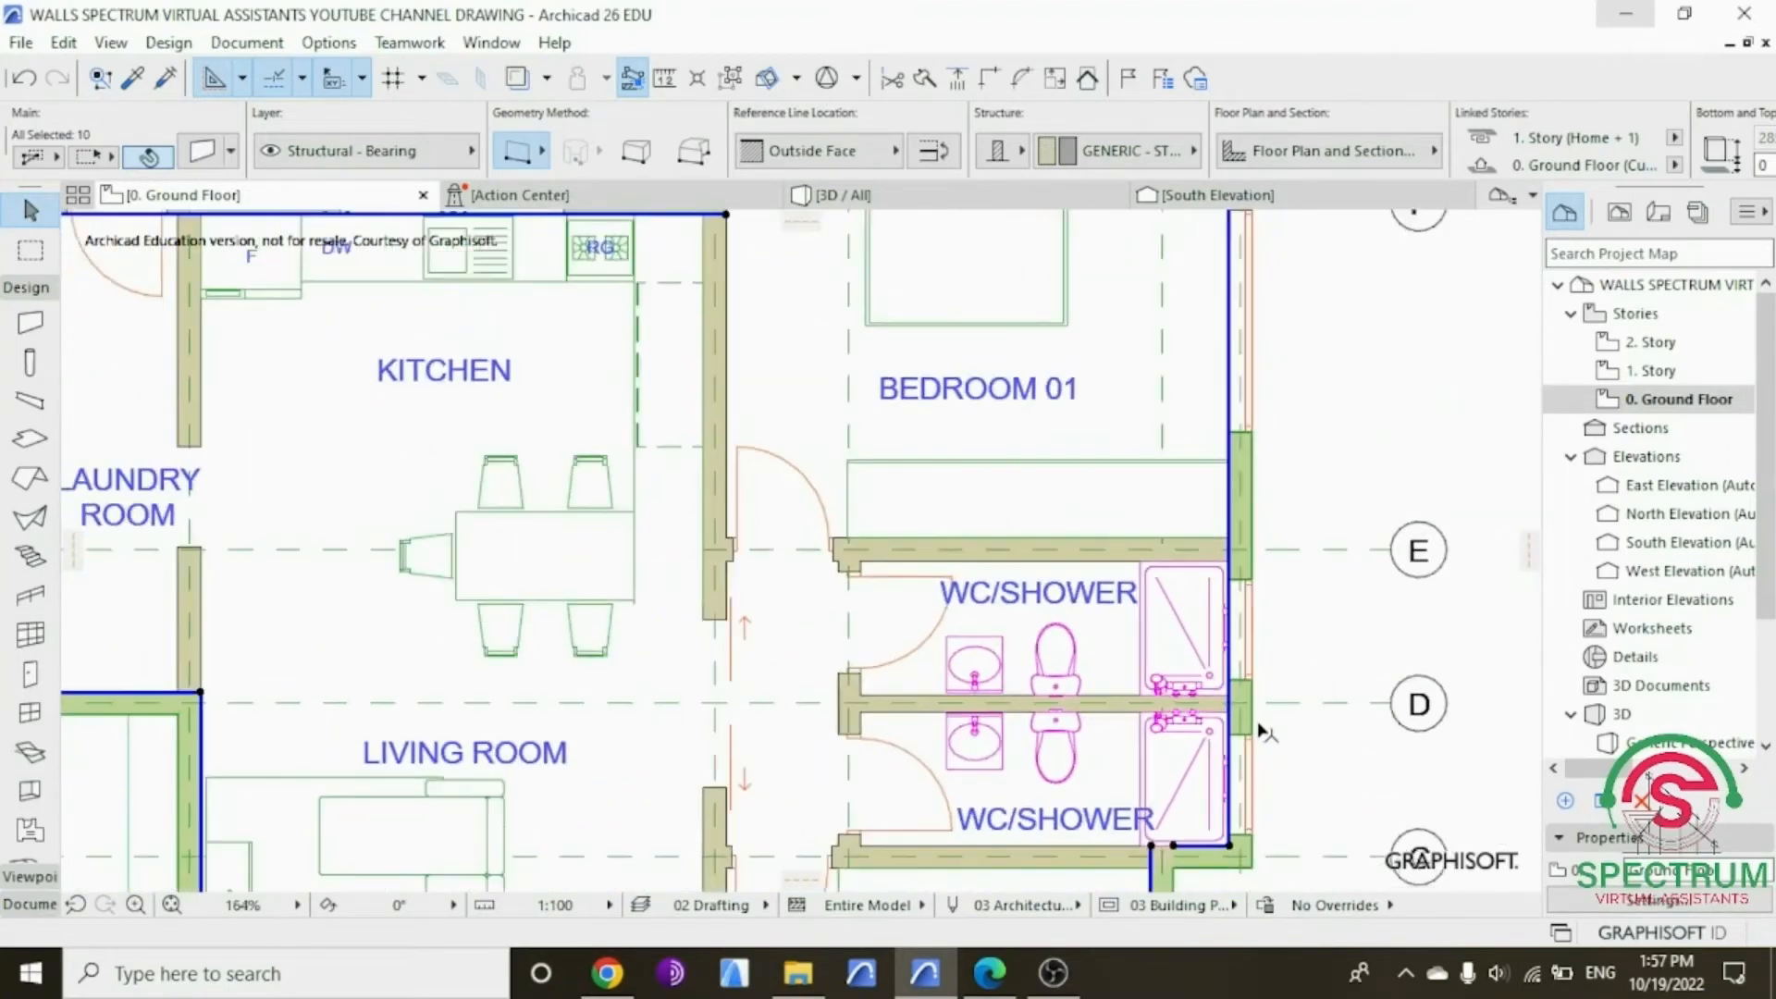
# Step: Add Bedroom 01's north wall and short outer west wall to the selection, and apply Intersect to the selected exterior walls
pyautogui.scroll(5, 1018, 385)
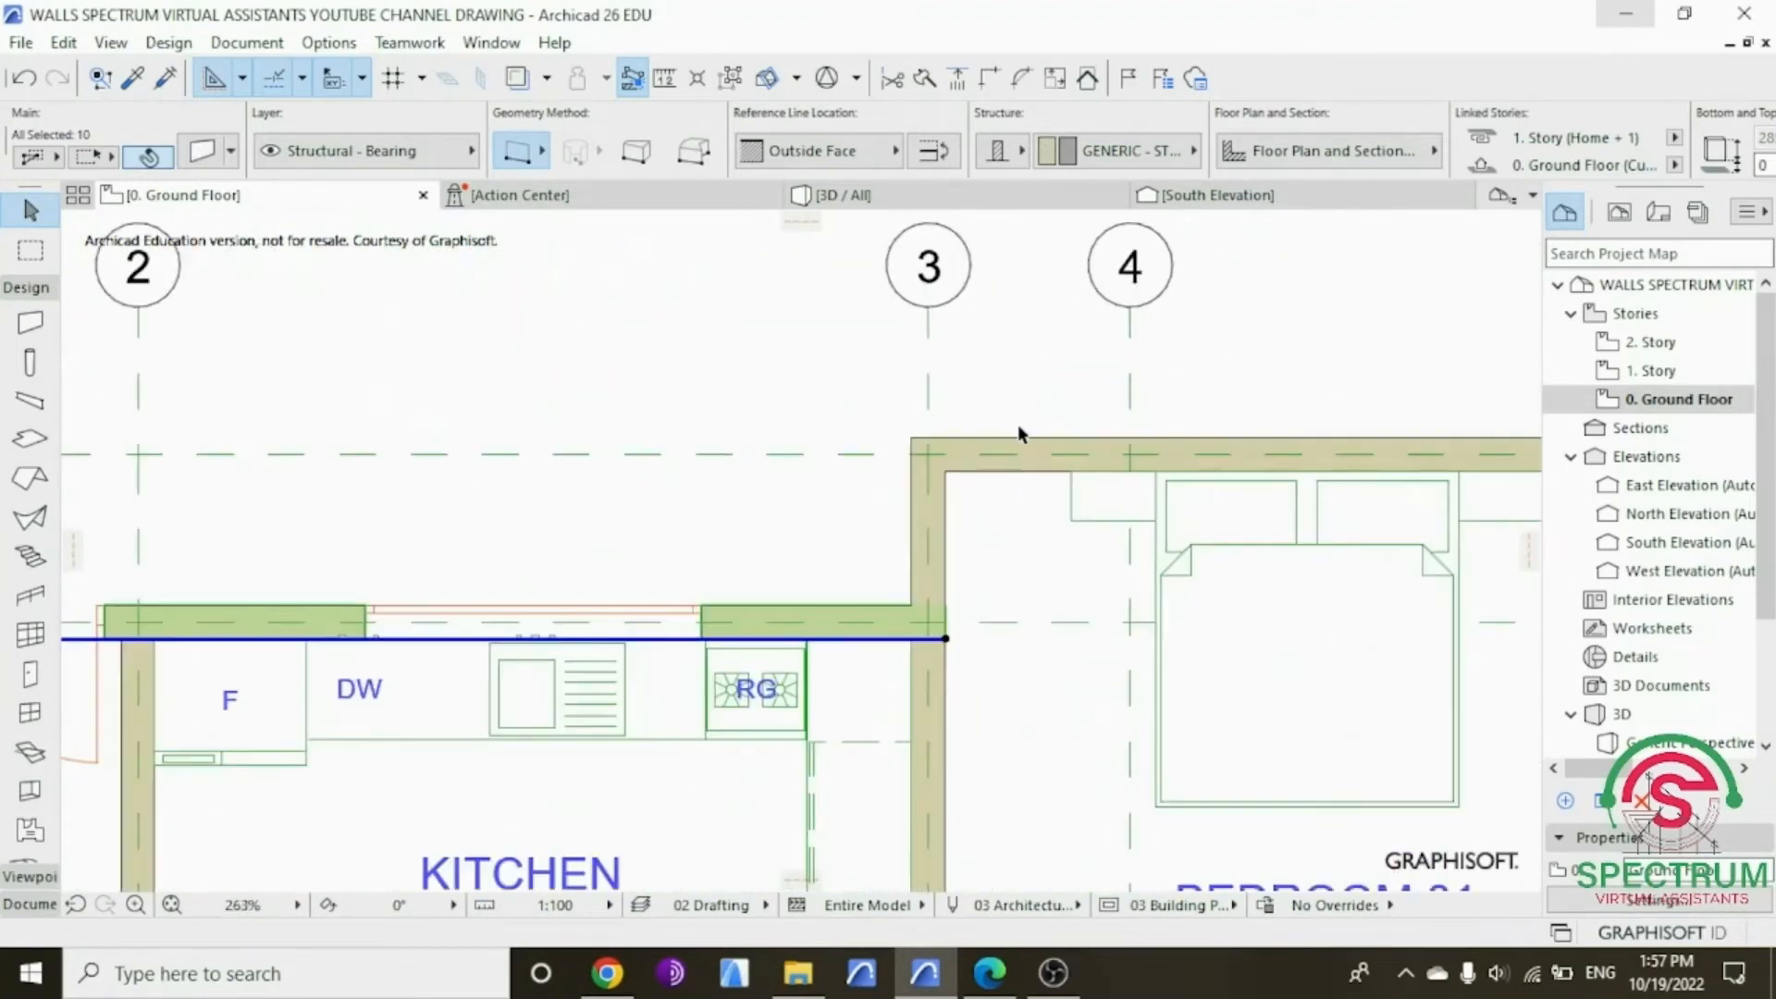
pyautogui.keyDown('shift'); pyautogui.click(1018, 443); pyautogui.keyUp('shift')
pyautogui.keyDown('shift'); pyautogui.click(959, 523); pyautogui.keyUp('shift')
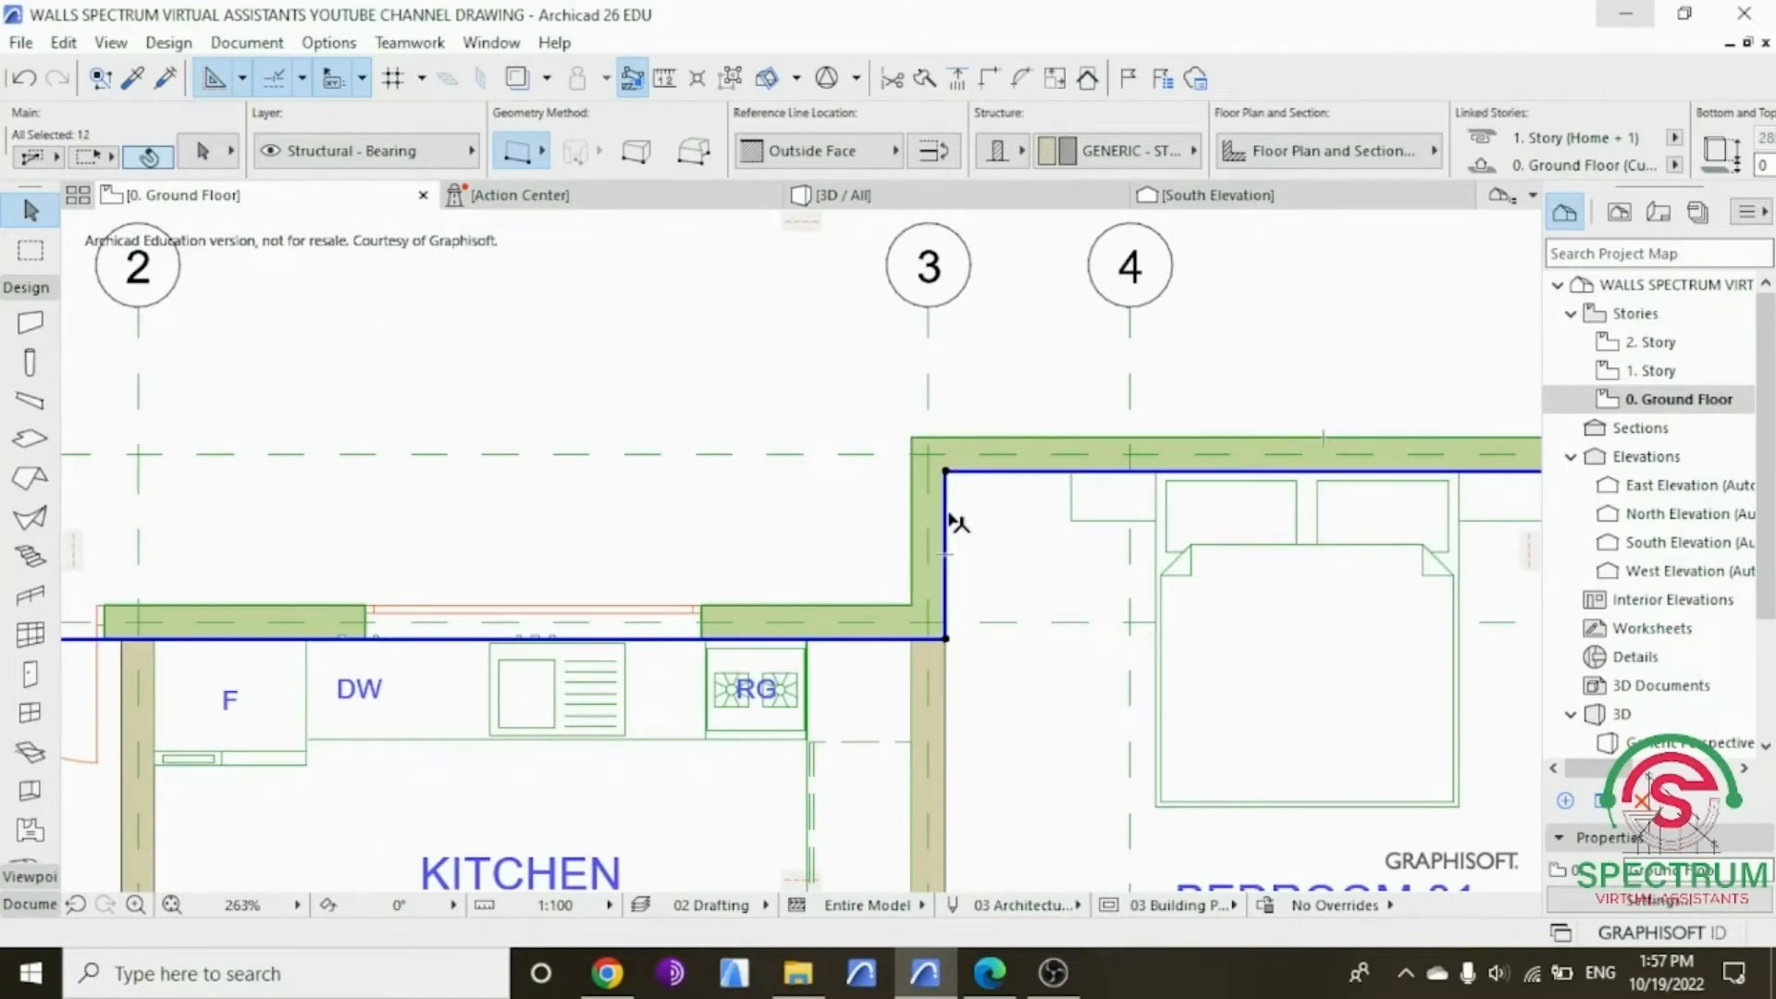
pyautogui.scroll(-6, 749, 541)
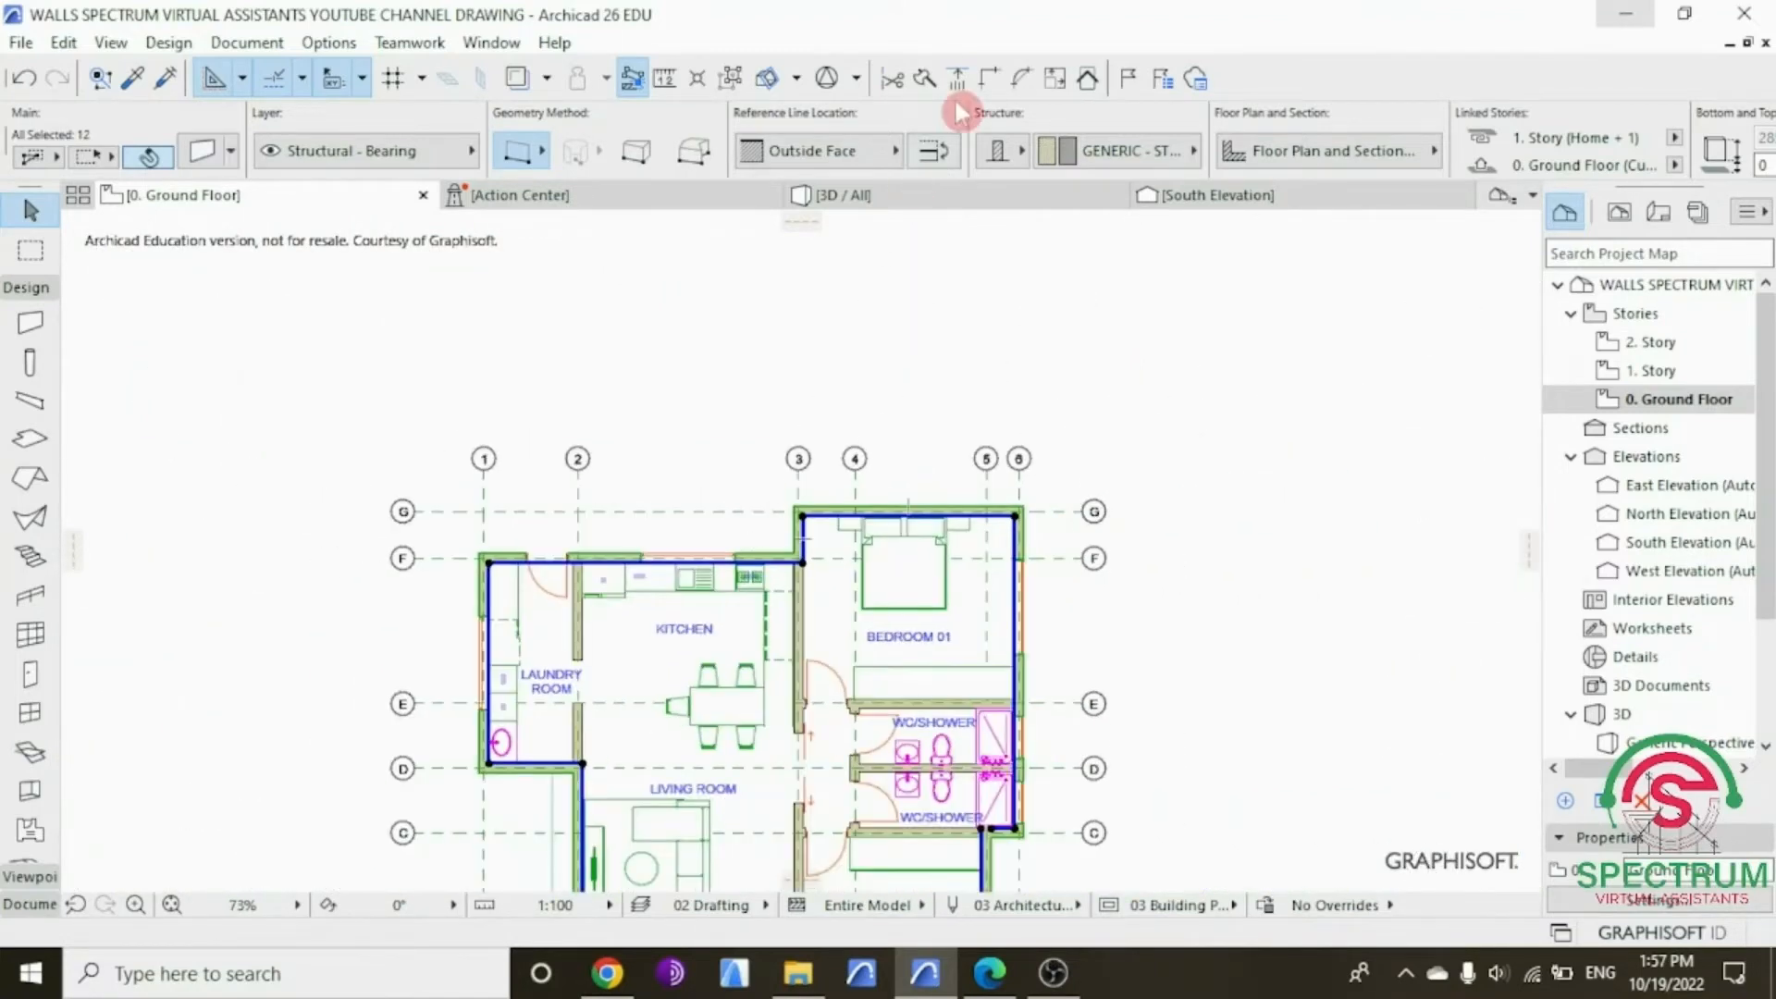
pyautogui.click(988, 81)
pyautogui.scroll(-2, 897, 331)
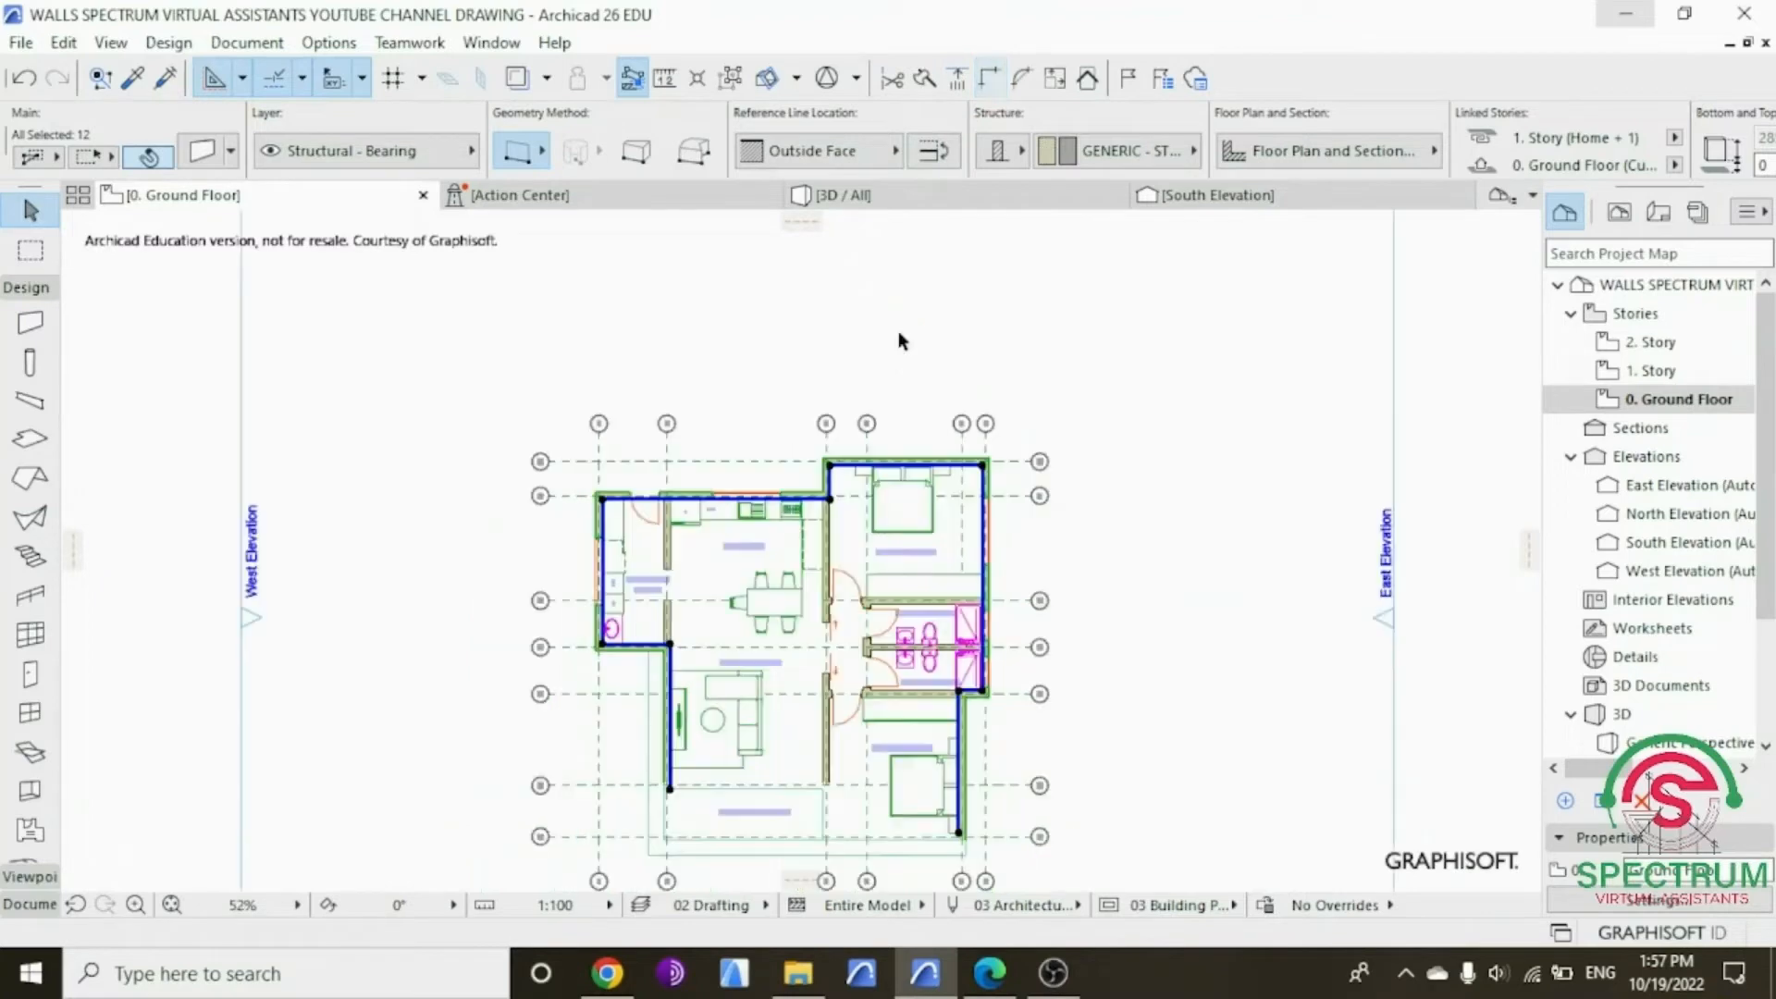
pyautogui.scroll(2, 856, 786)
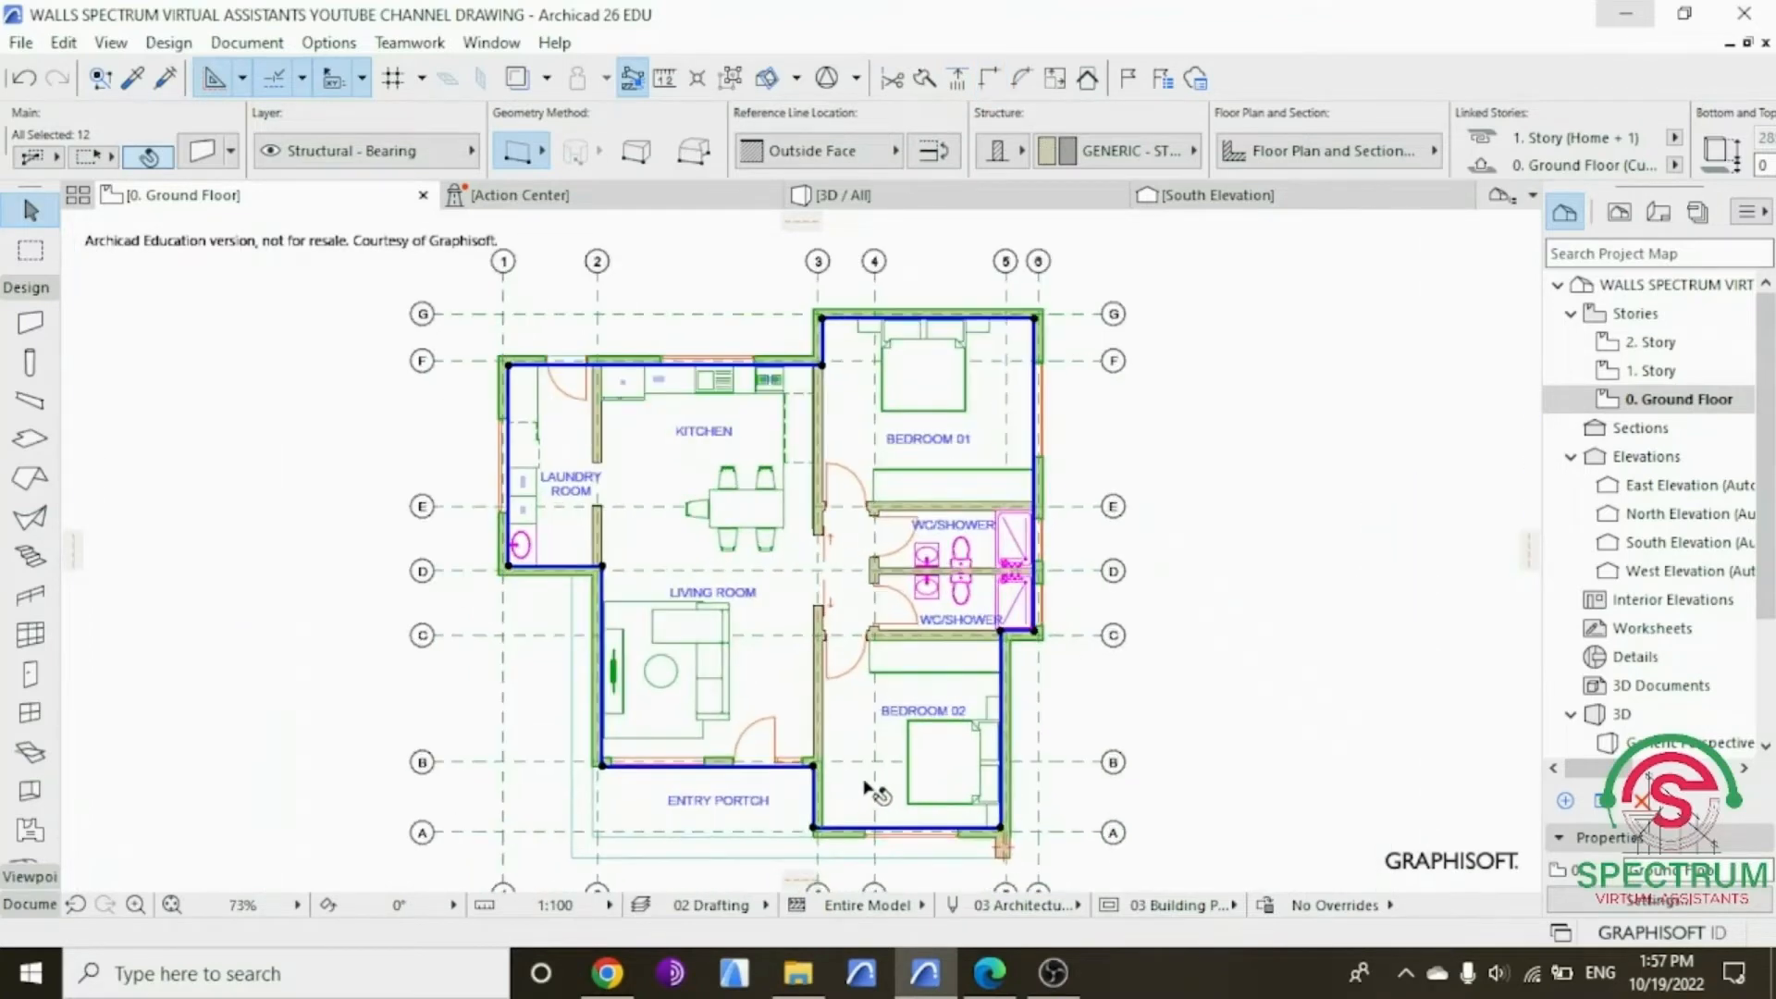
# Step: Set the selected exterior walls' top link to Not Linked and their height to 4000, and check them in 3D
pyautogui.rightClick(1254, 361)
pyautogui.click(1391, 323)
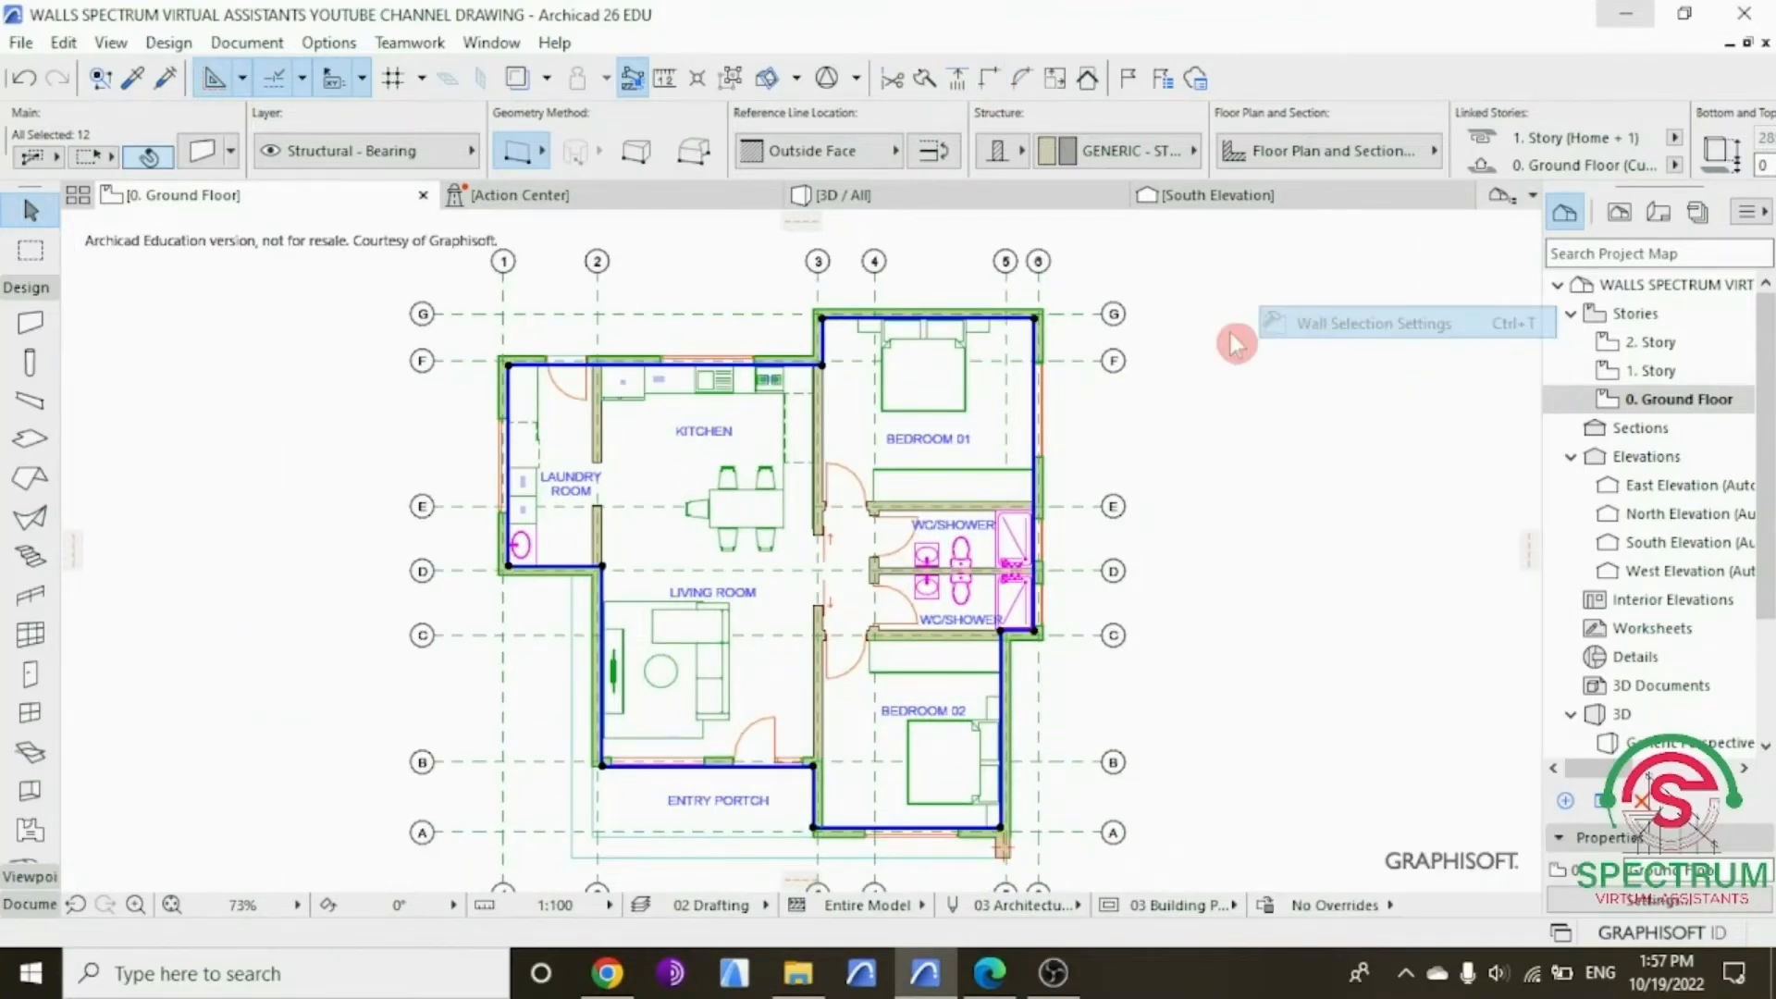
pyautogui.click(757, 263)
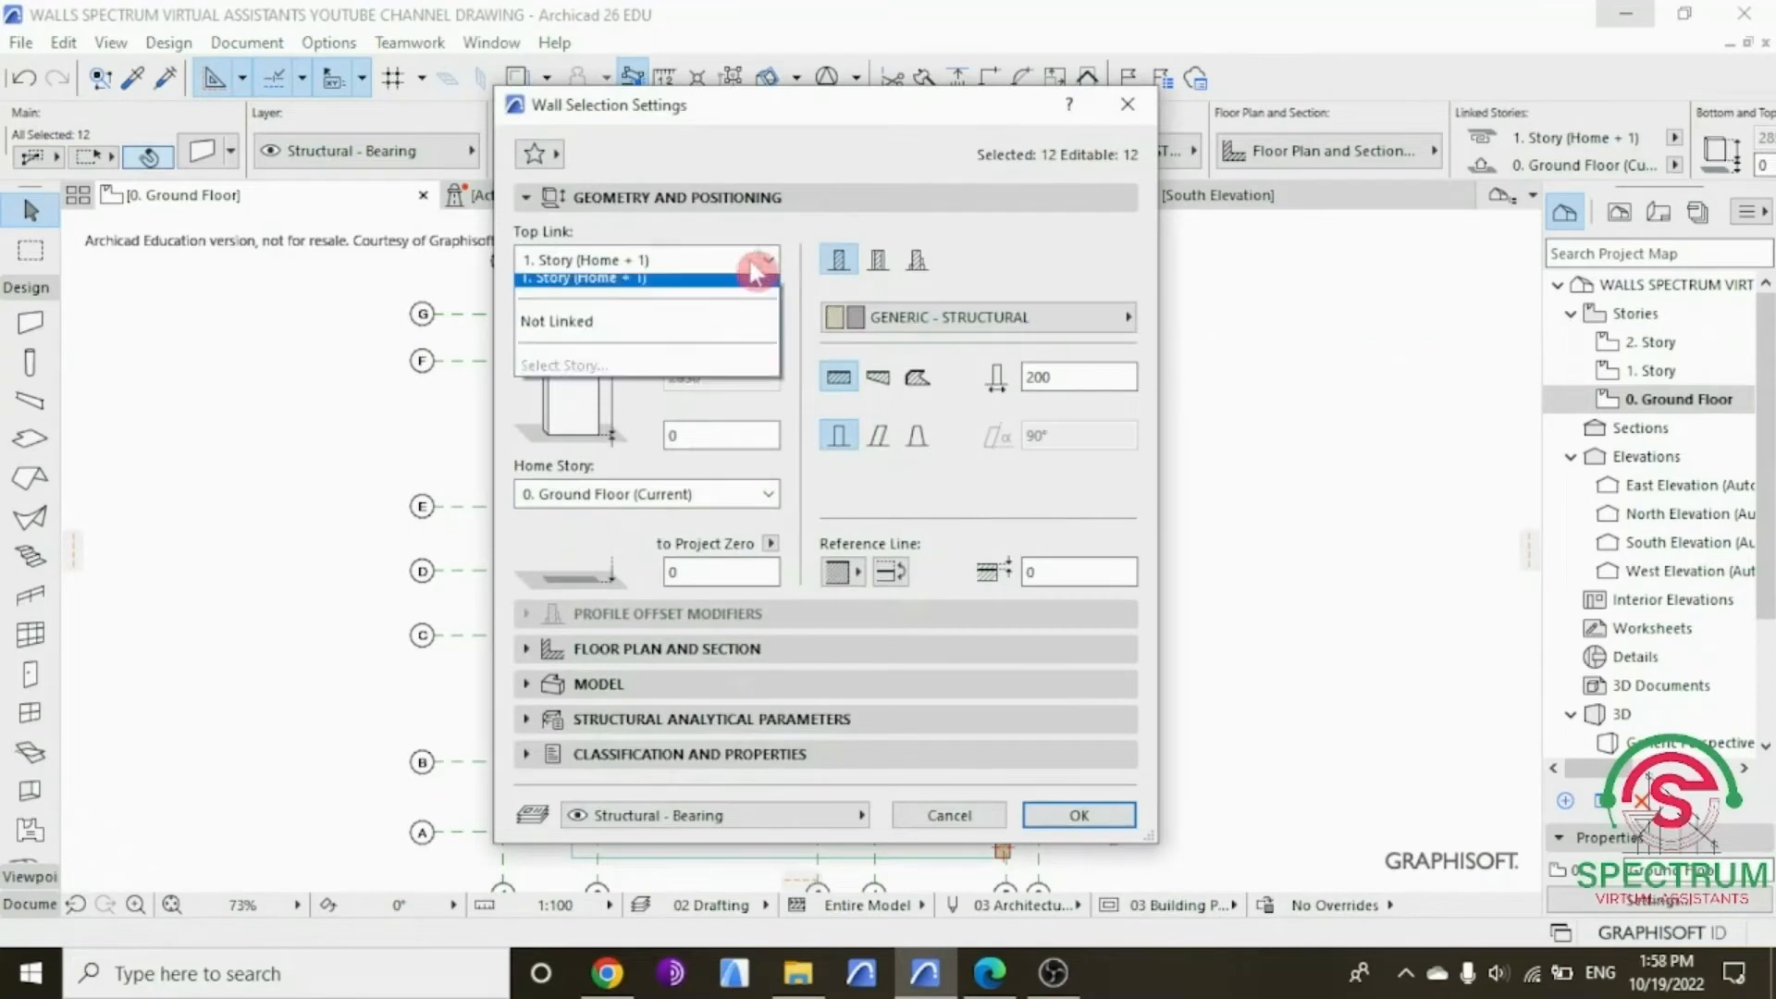
pyautogui.click(703, 354)
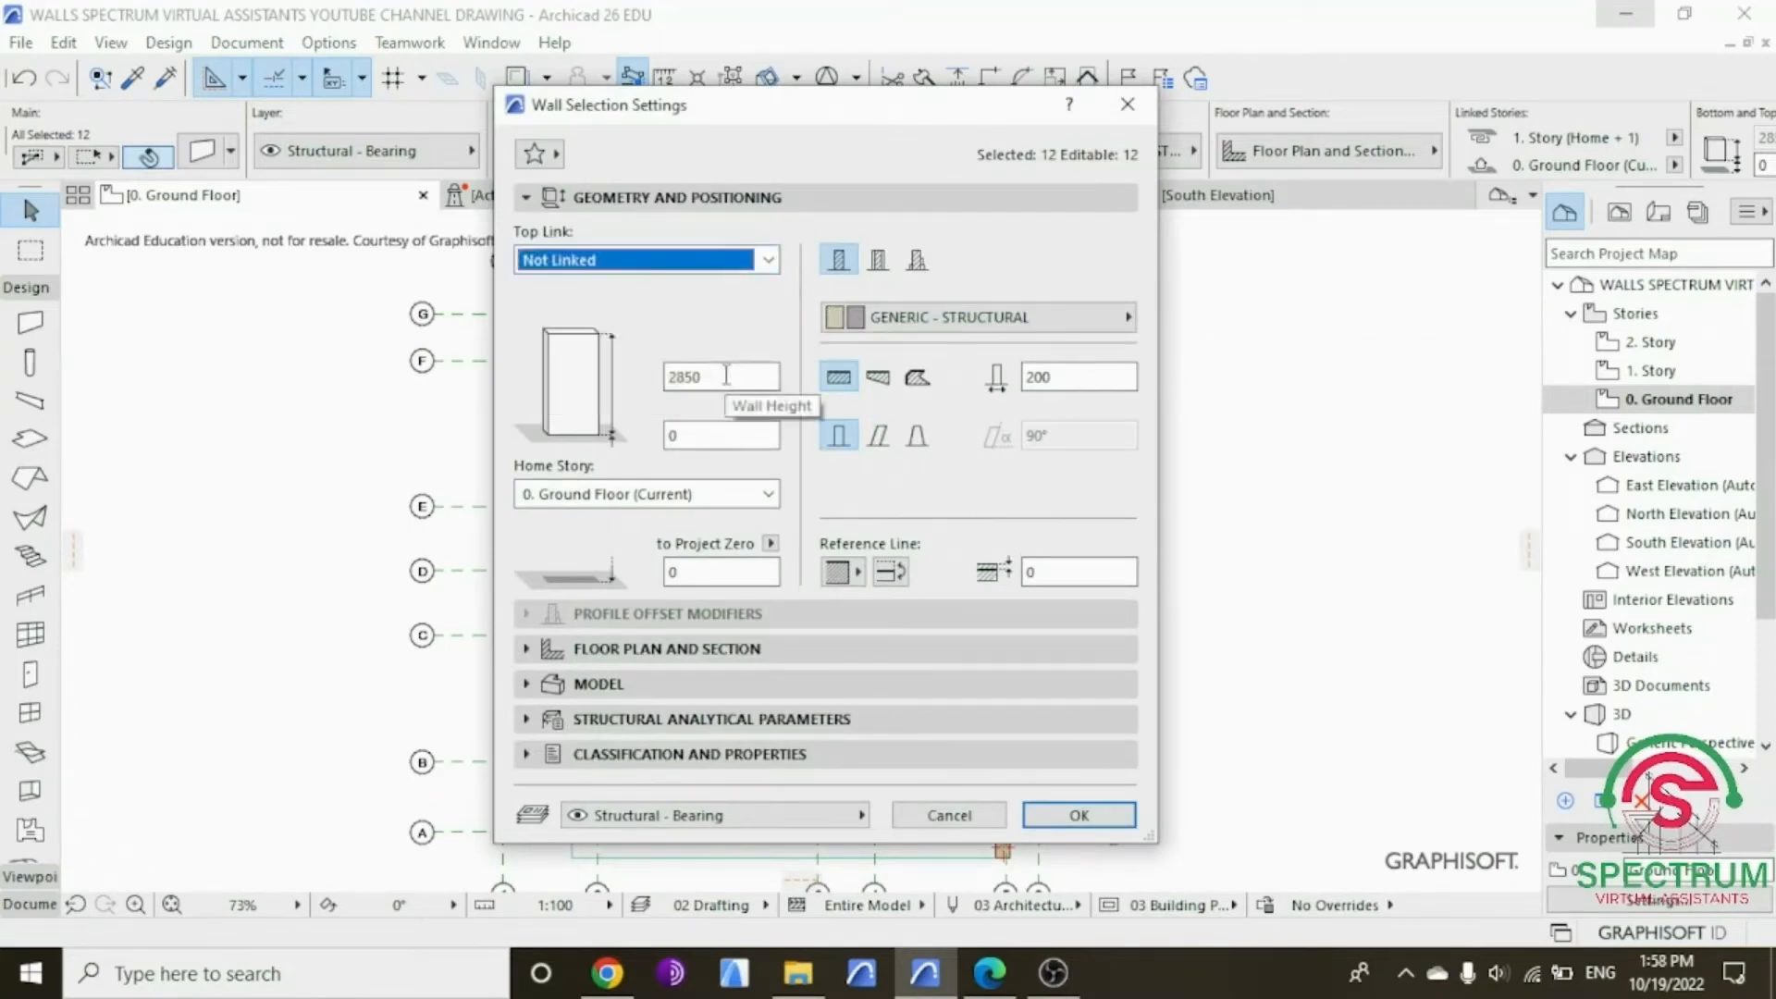
pyautogui.click(689, 380)
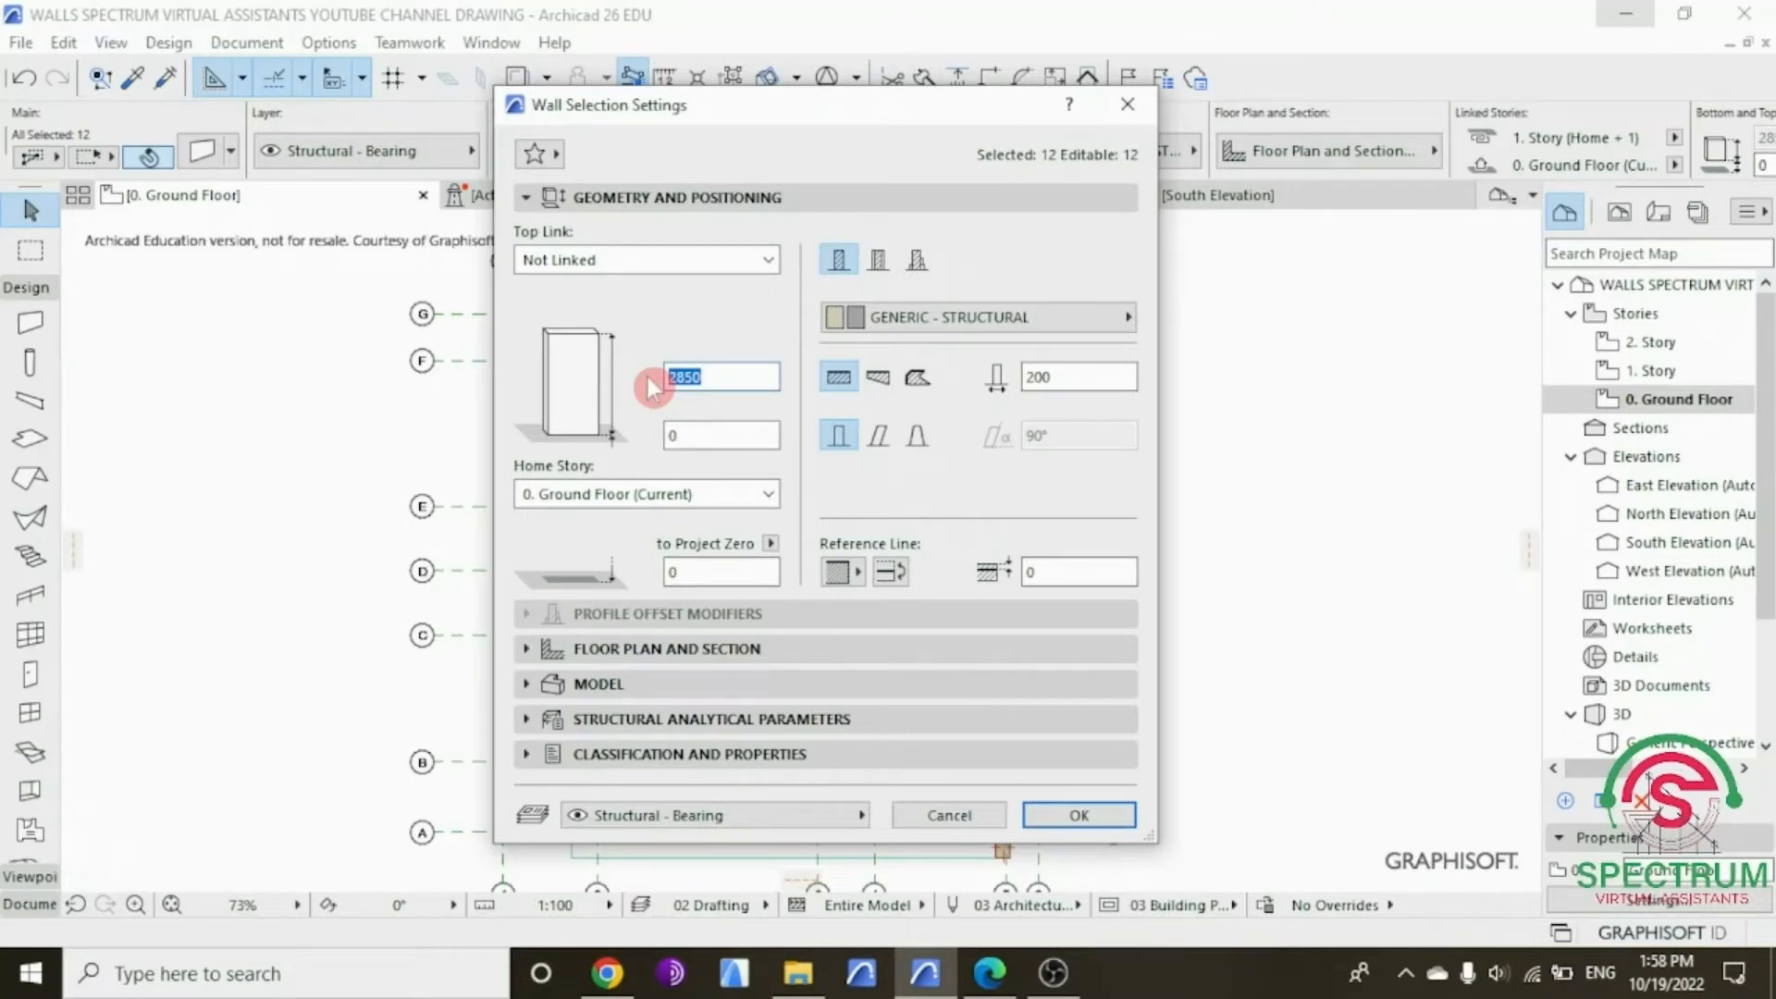
pyautogui.write('4000')
pyautogui.click(1078, 814)
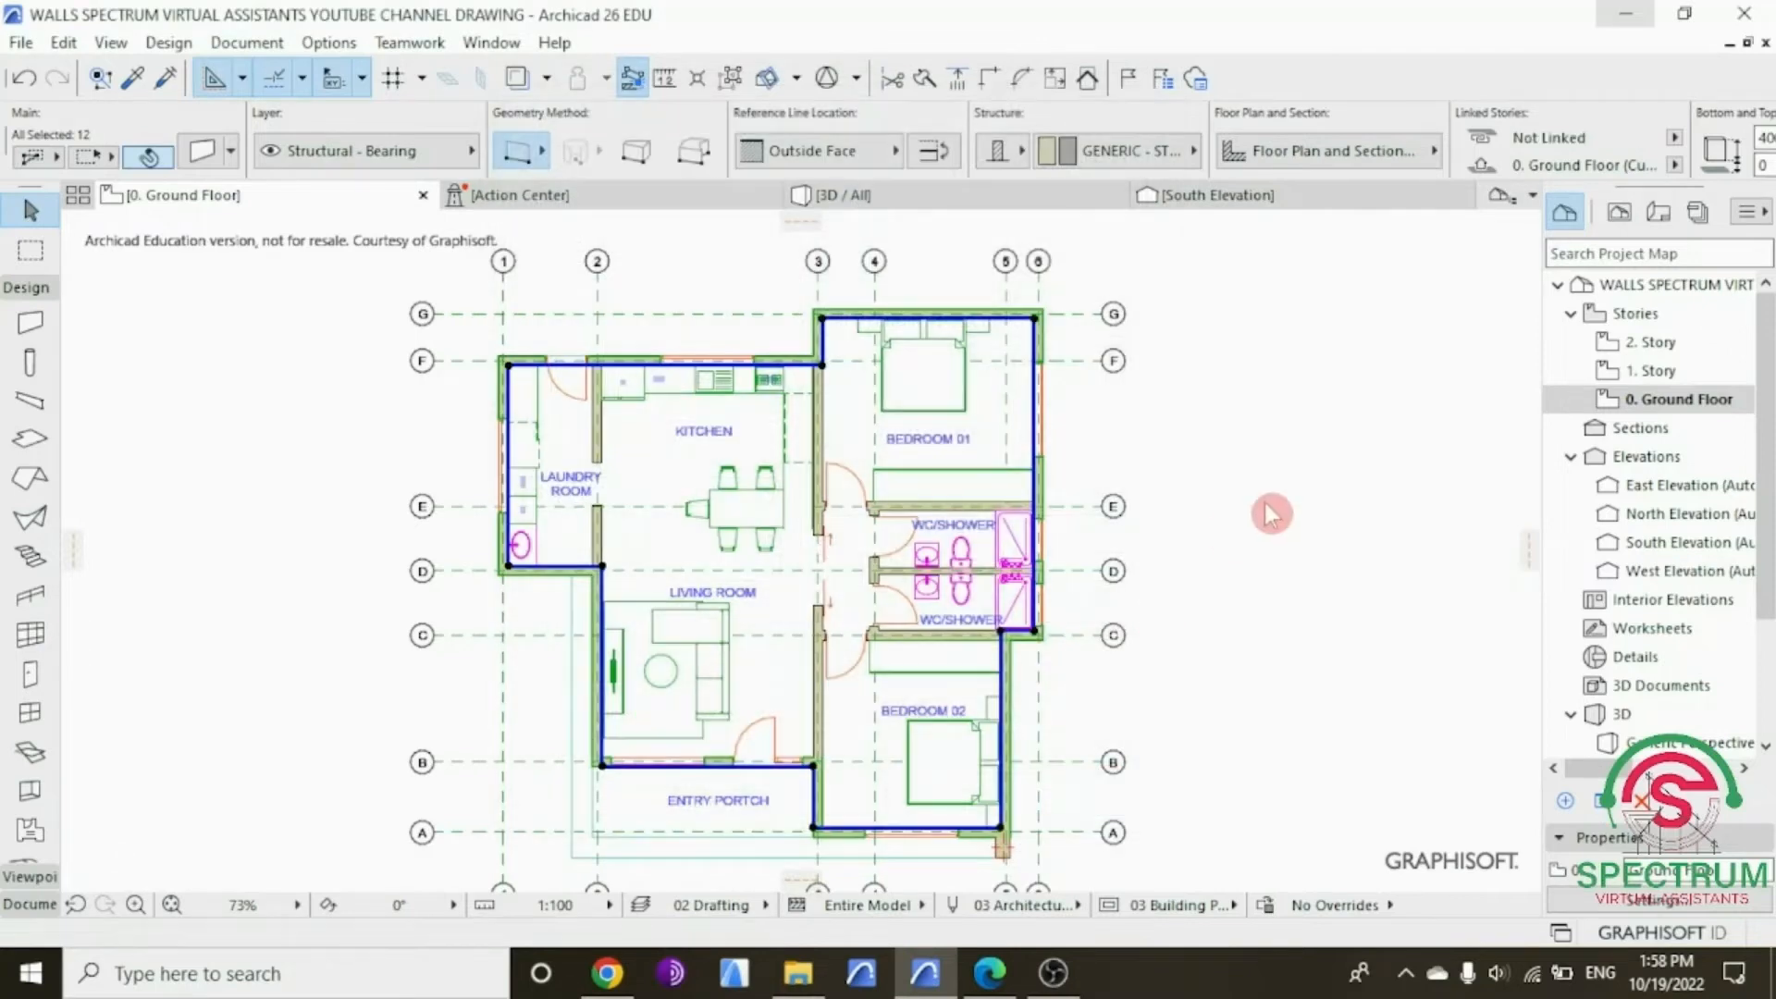
pyautogui.click(889, 195)
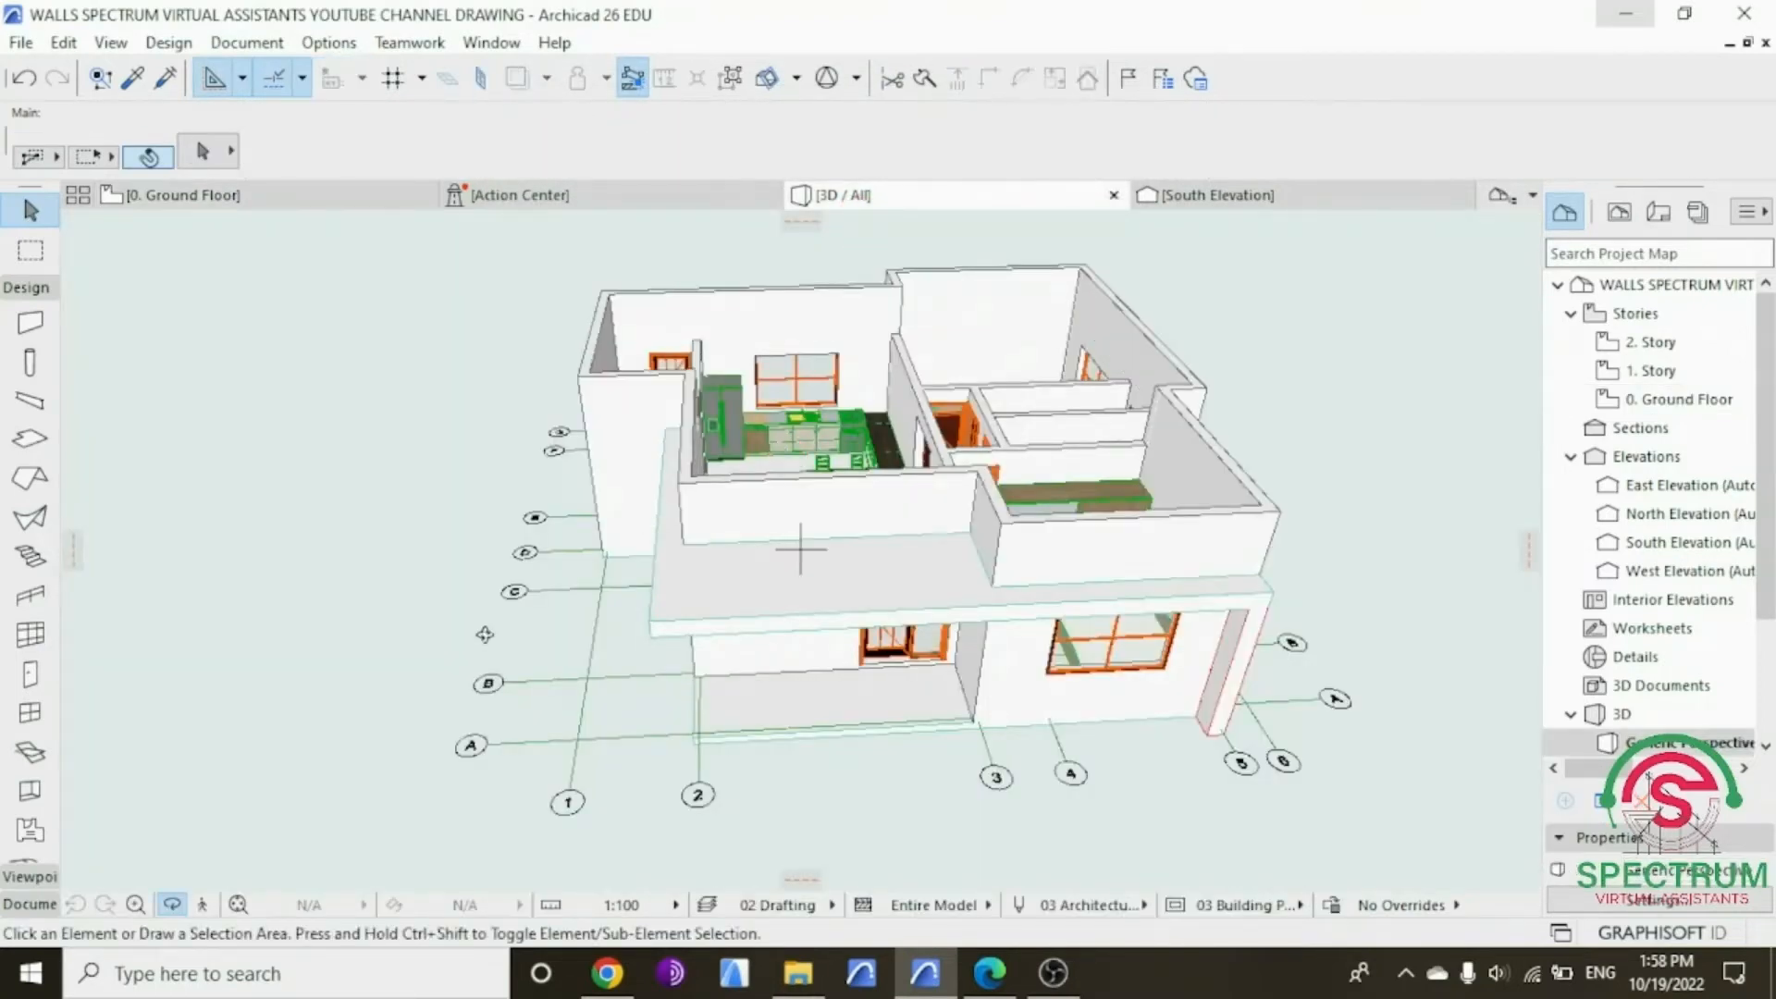
pyautogui.moveTo(372, 704); pyautogui.dragTo(1122, 622)
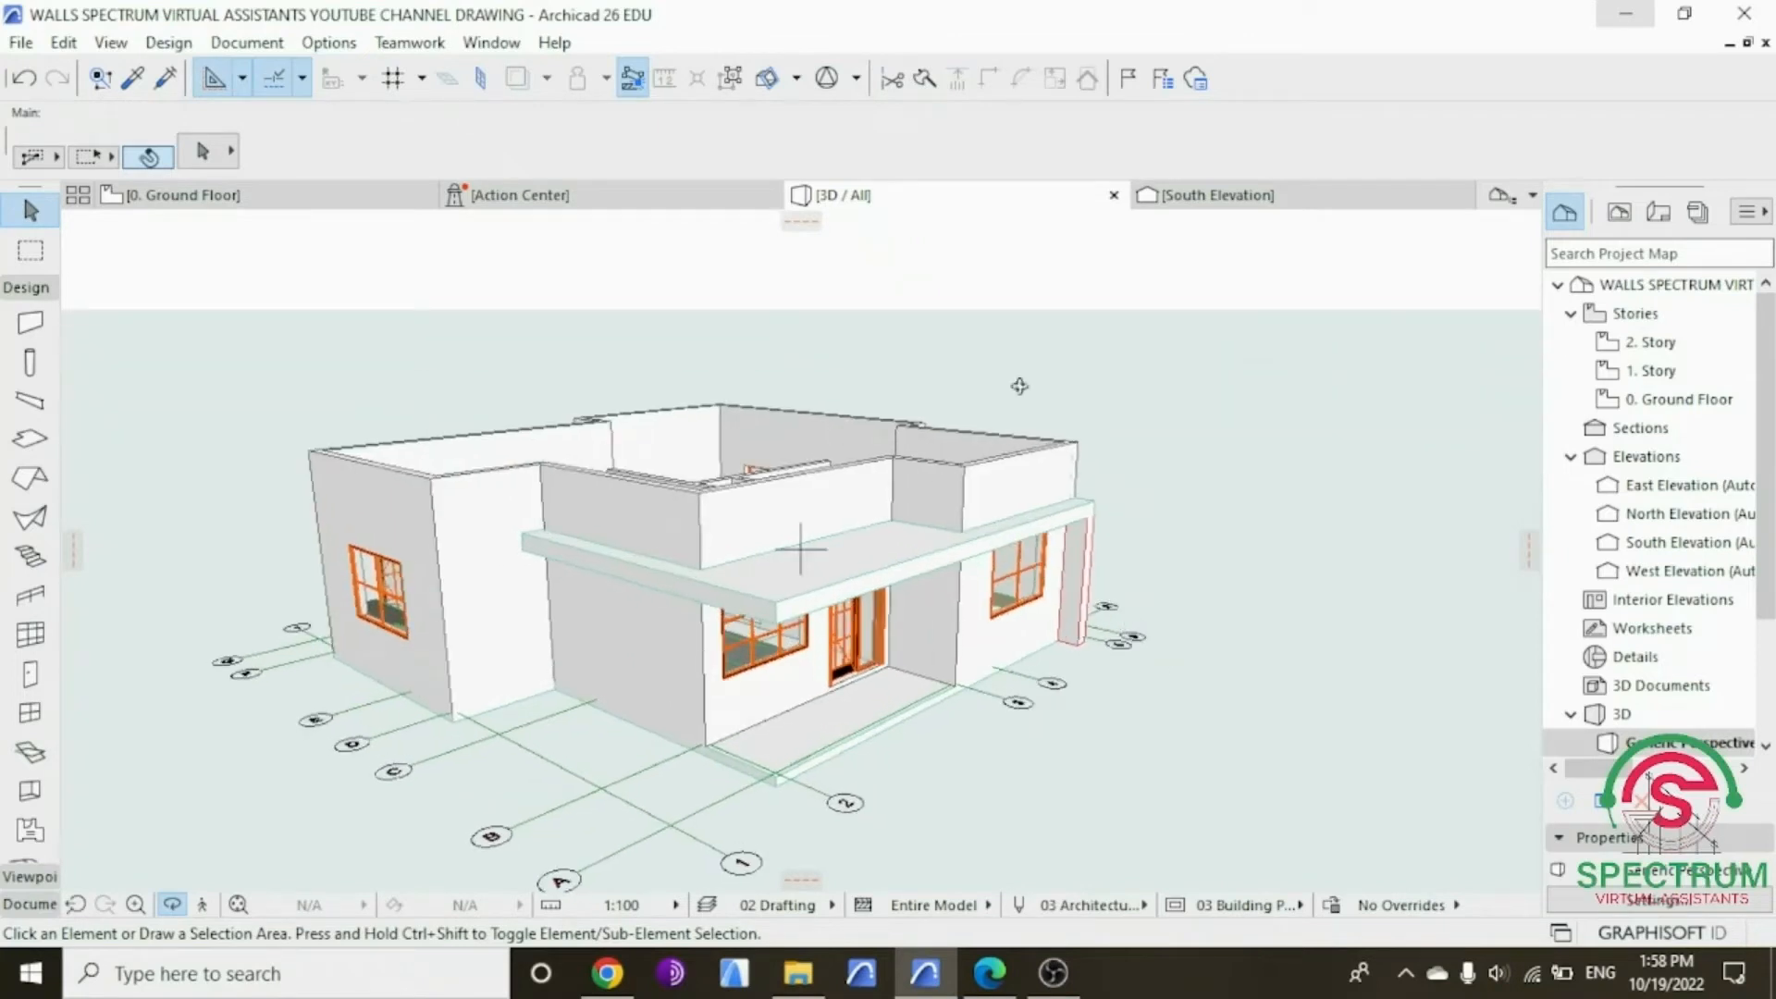
# Step: Set the selected exterior walls' height to 3700 from the Ground Floor plan, and check the parapet around the house in 3D
pyautogui.doubleClick(1669, 398)
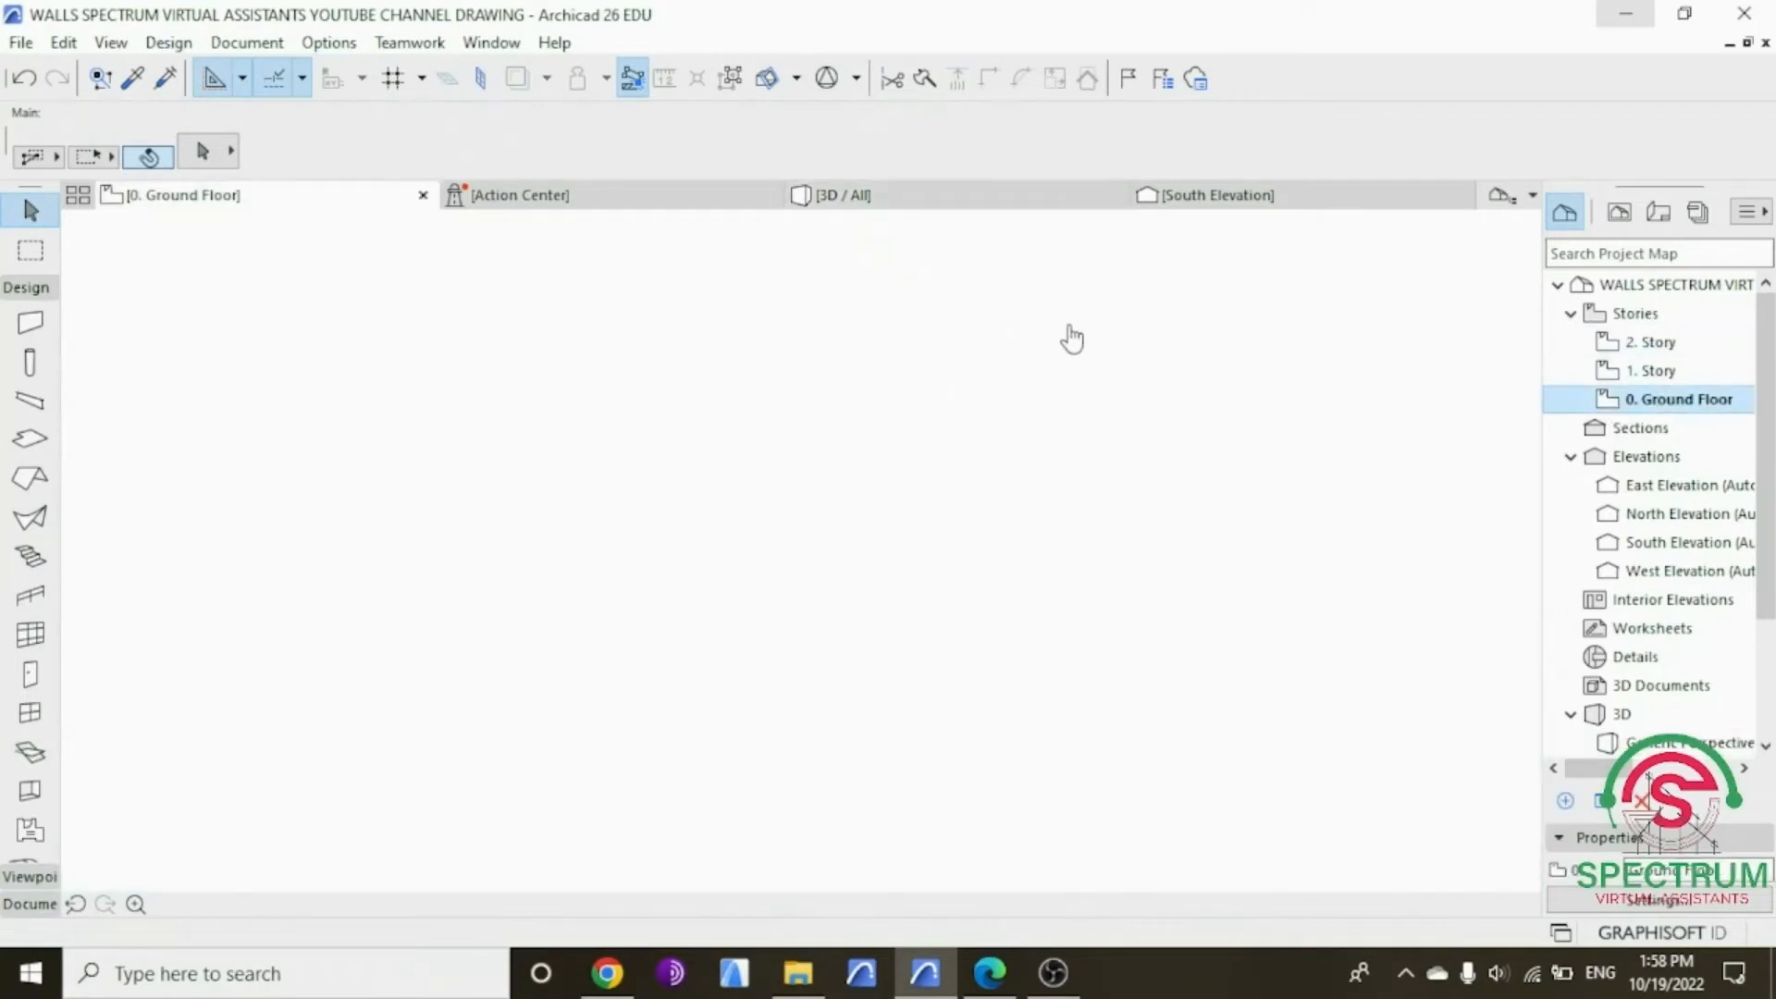
pyautogui.rightClick(1250, 355)
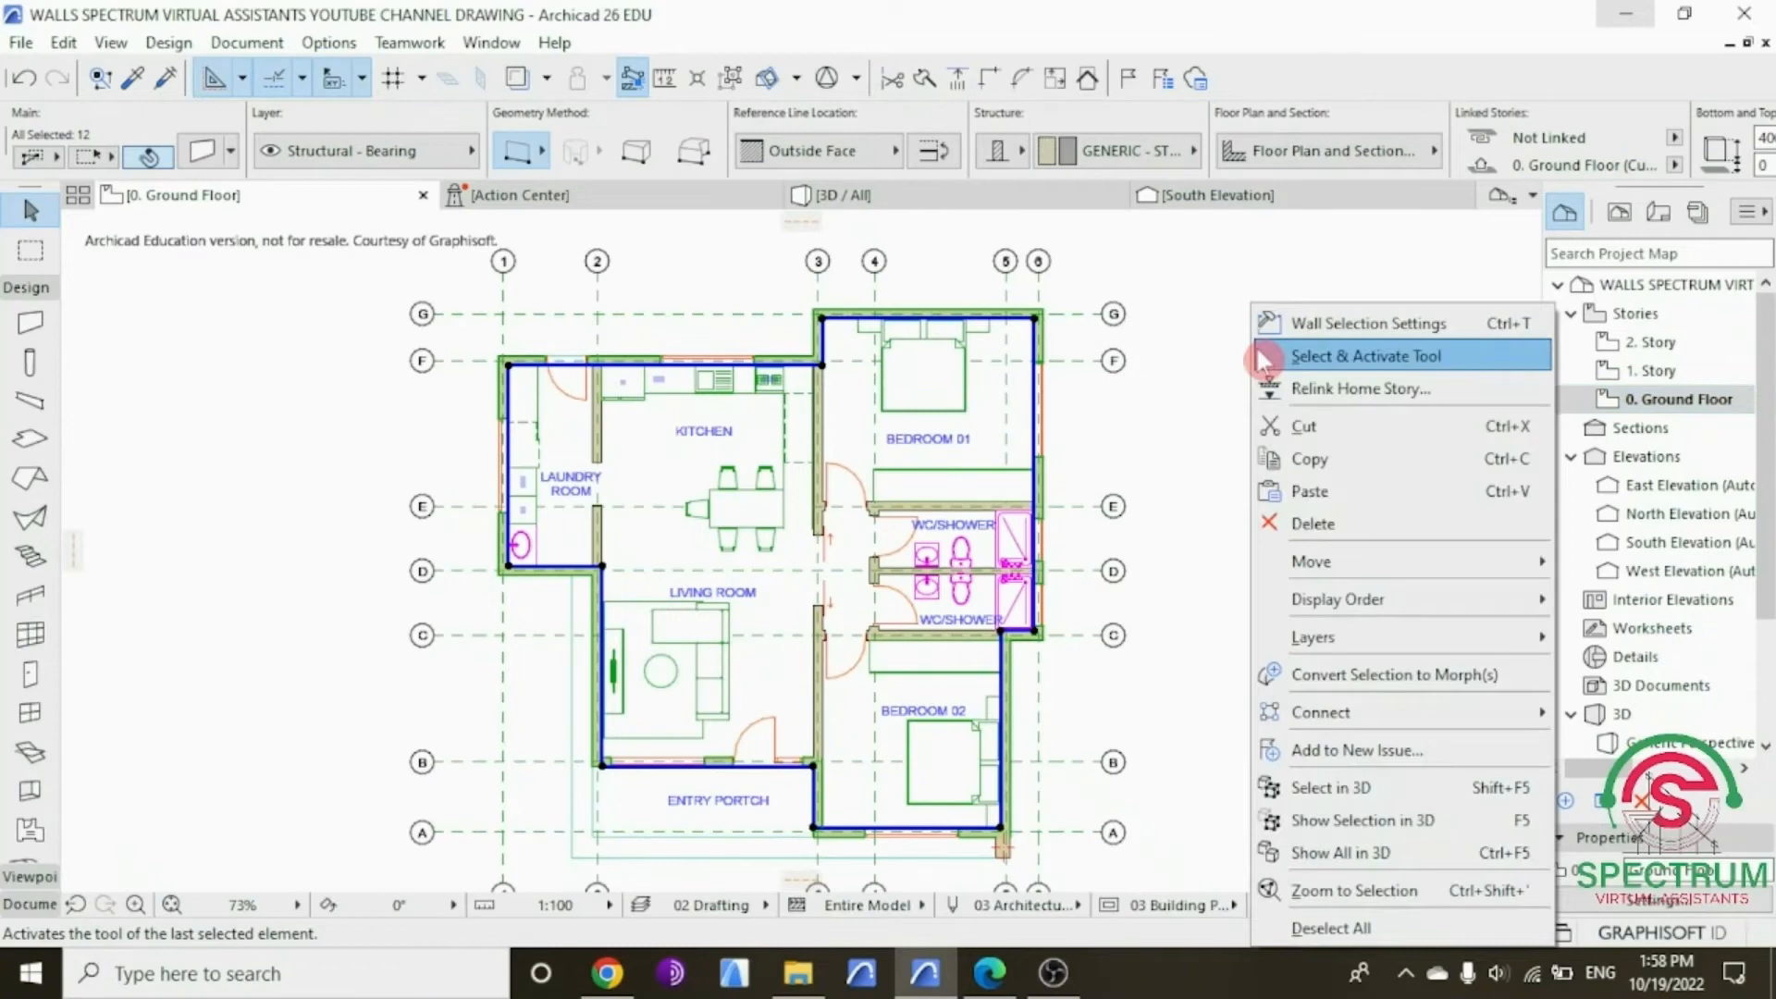
pyautogui.click(1349, 325)
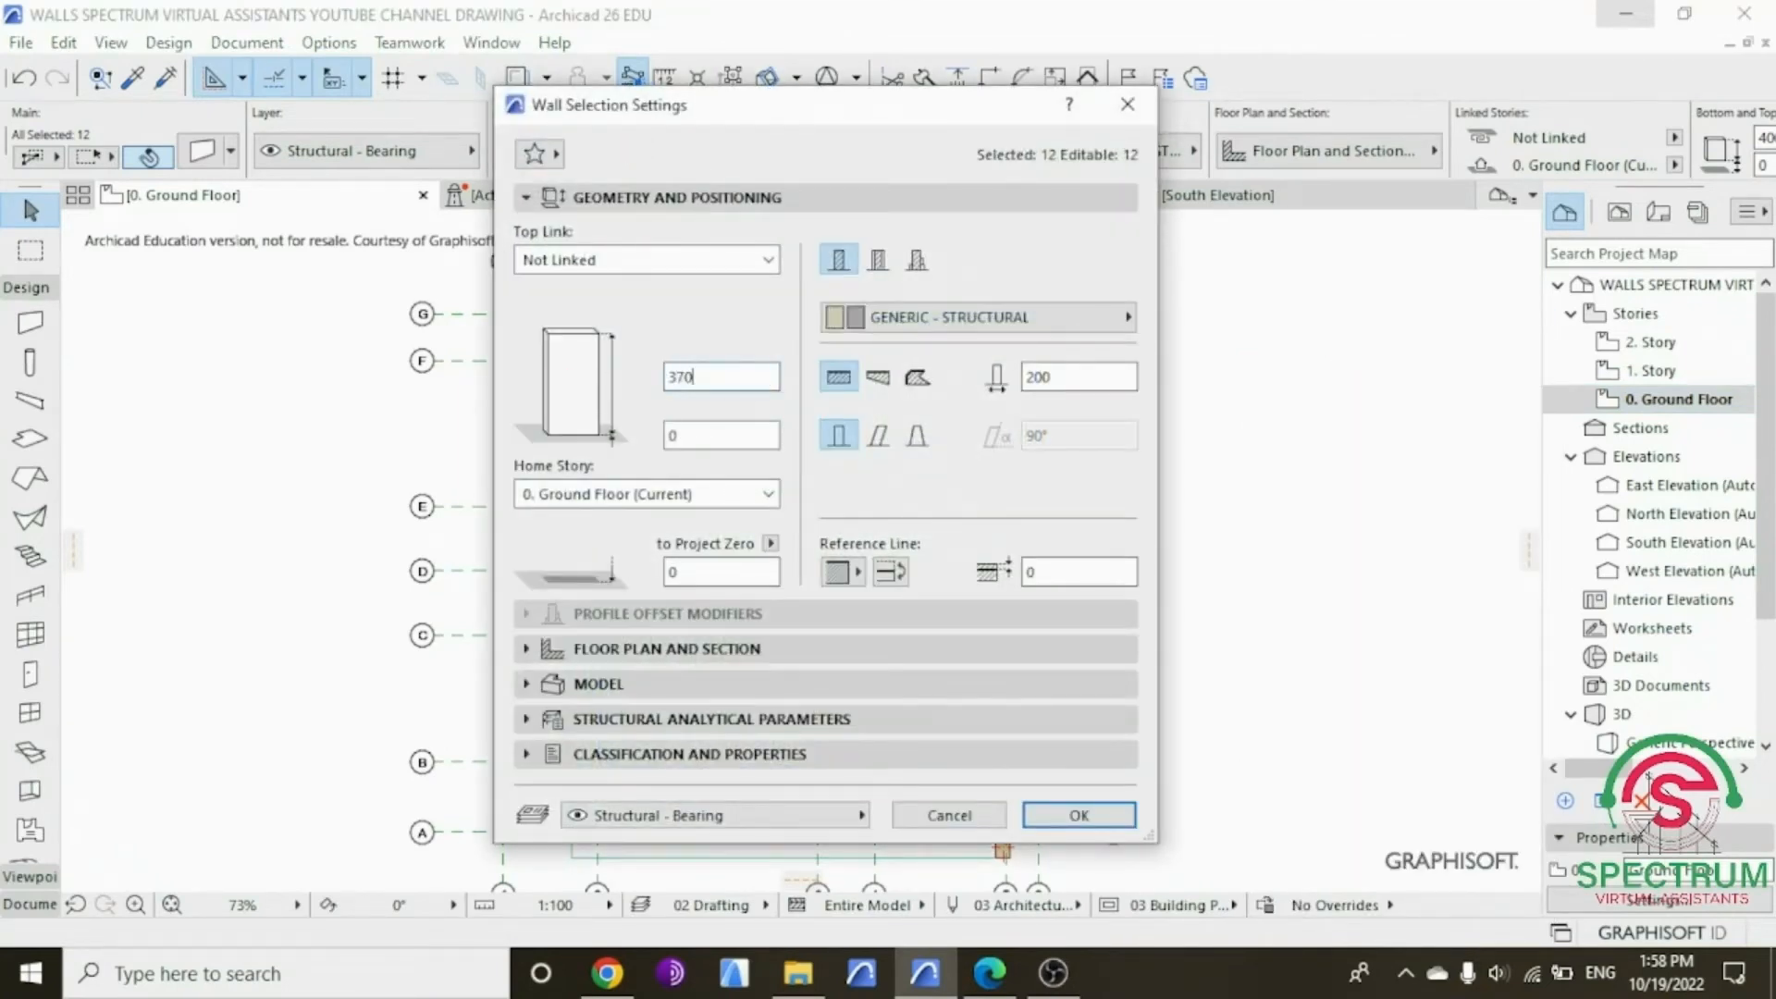
pyautogui.press('Return')
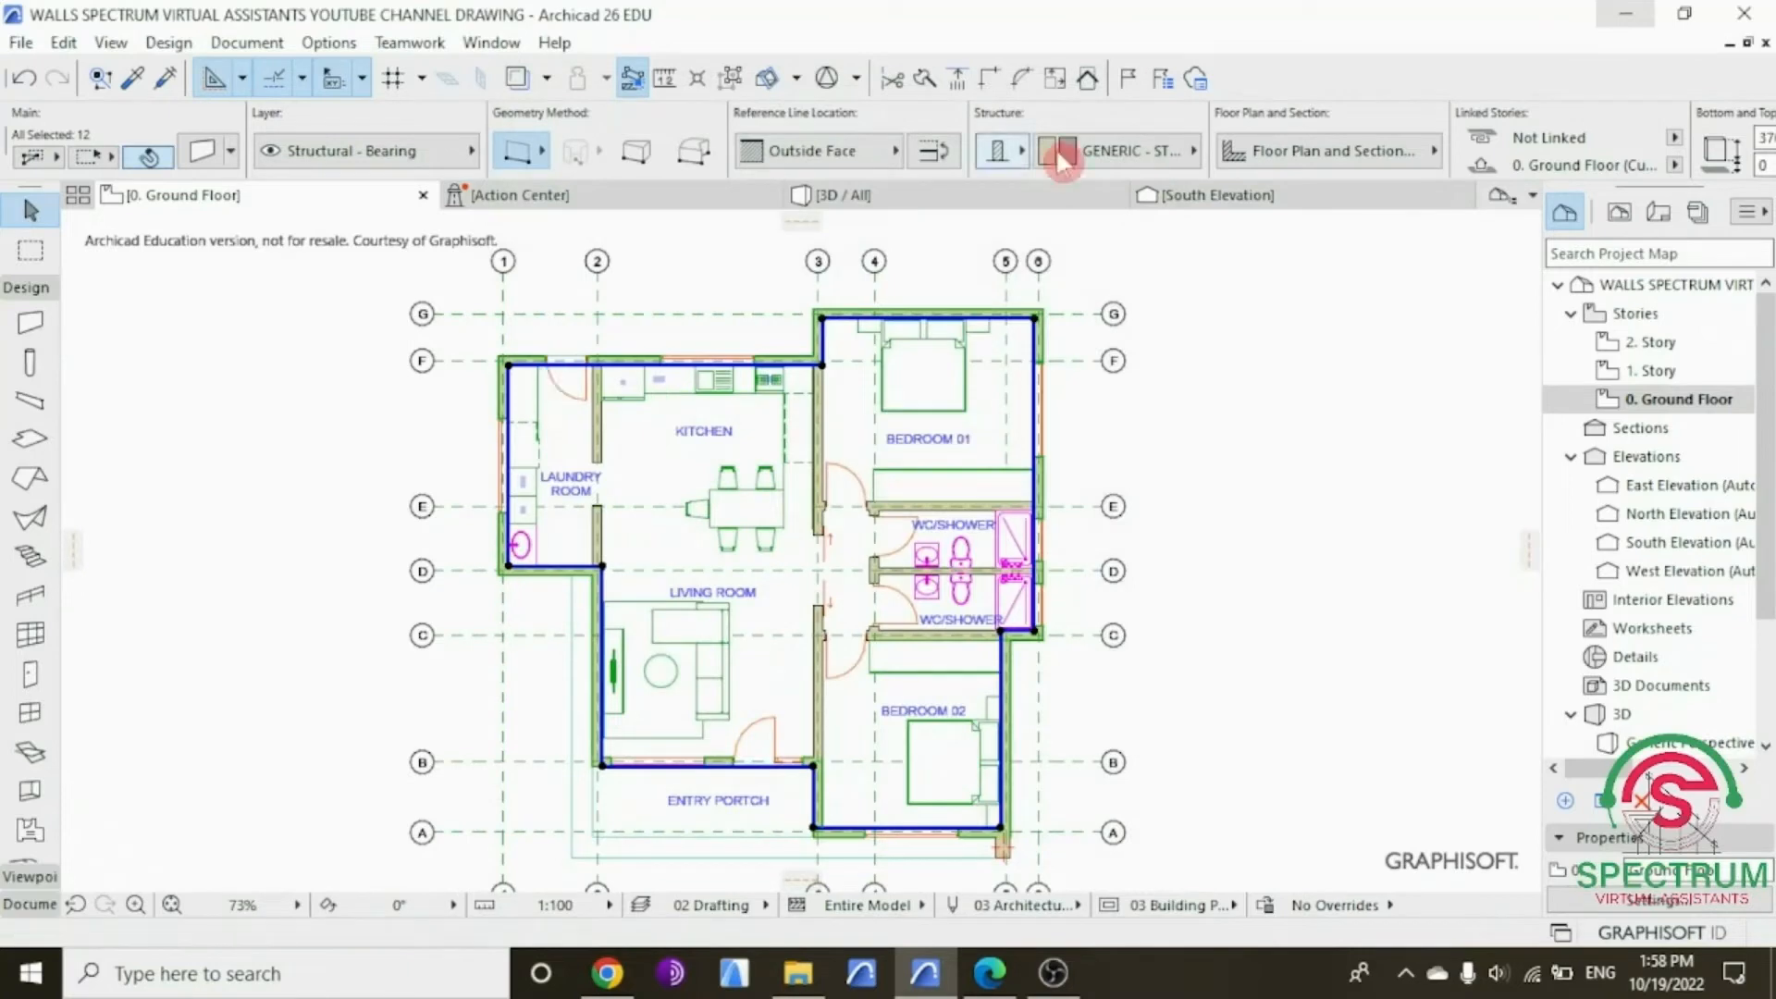
pyautogui.click(966, 201)
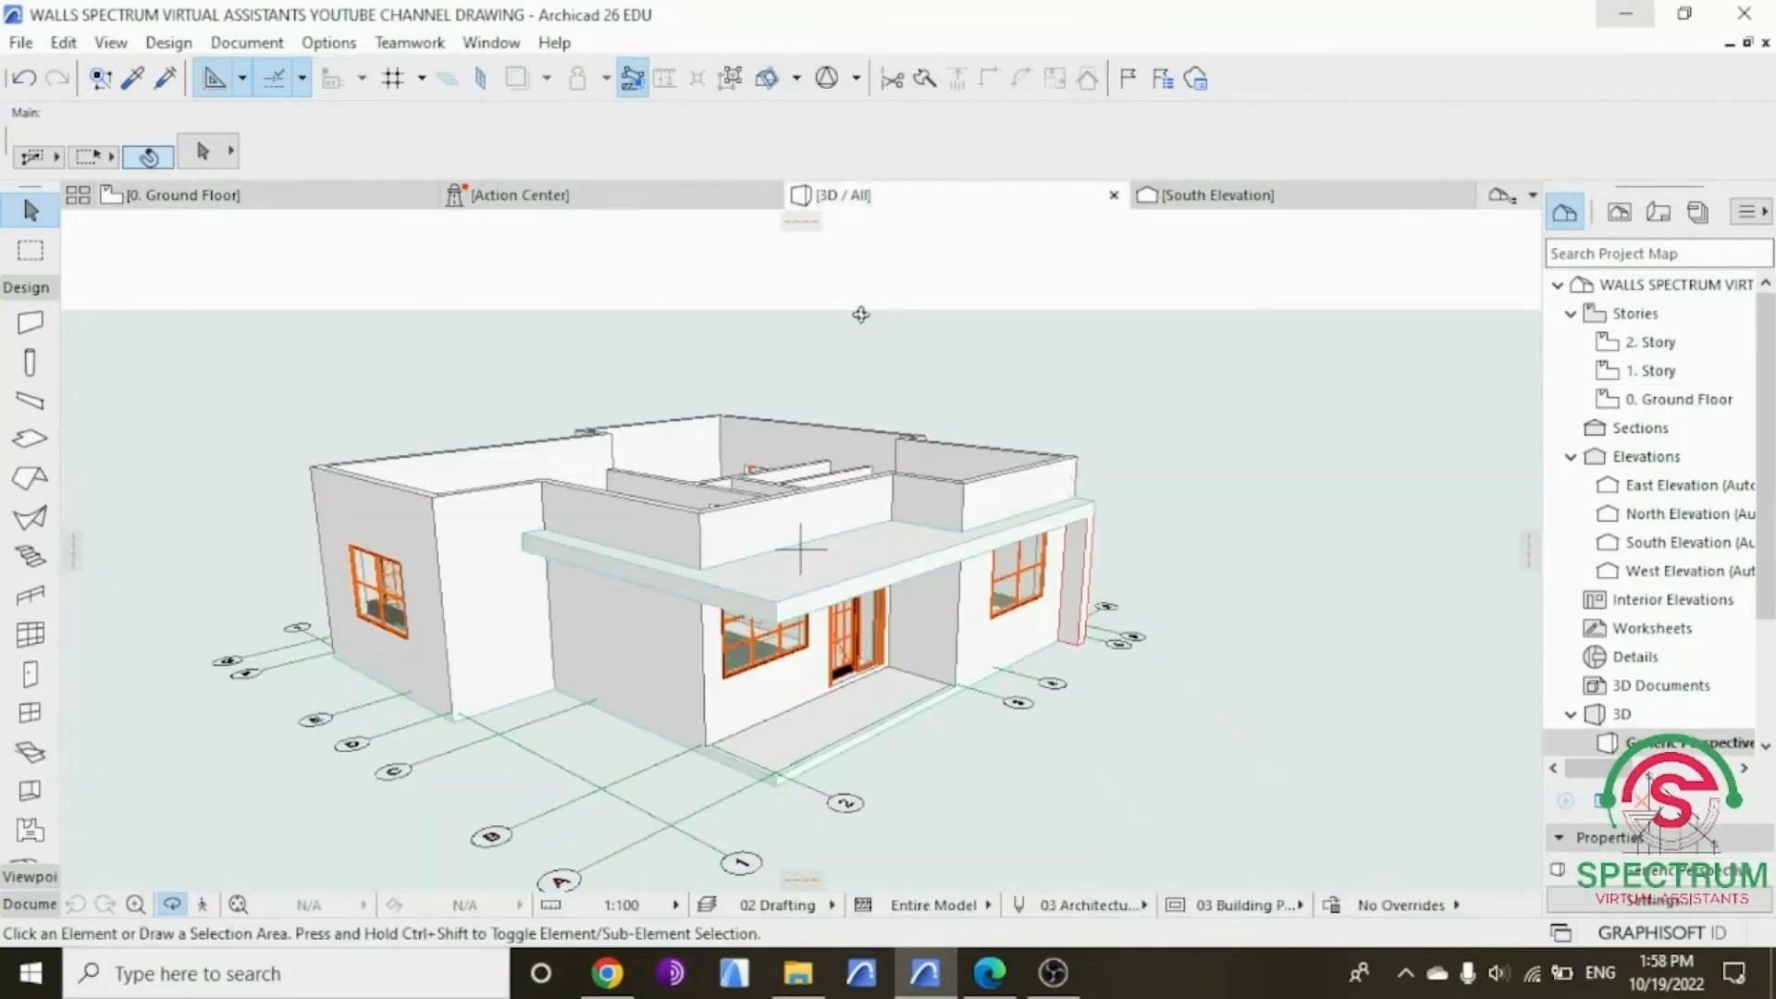
pyautogui.moveTo(815, 549); pyautogui.dragTo(1378, 706)
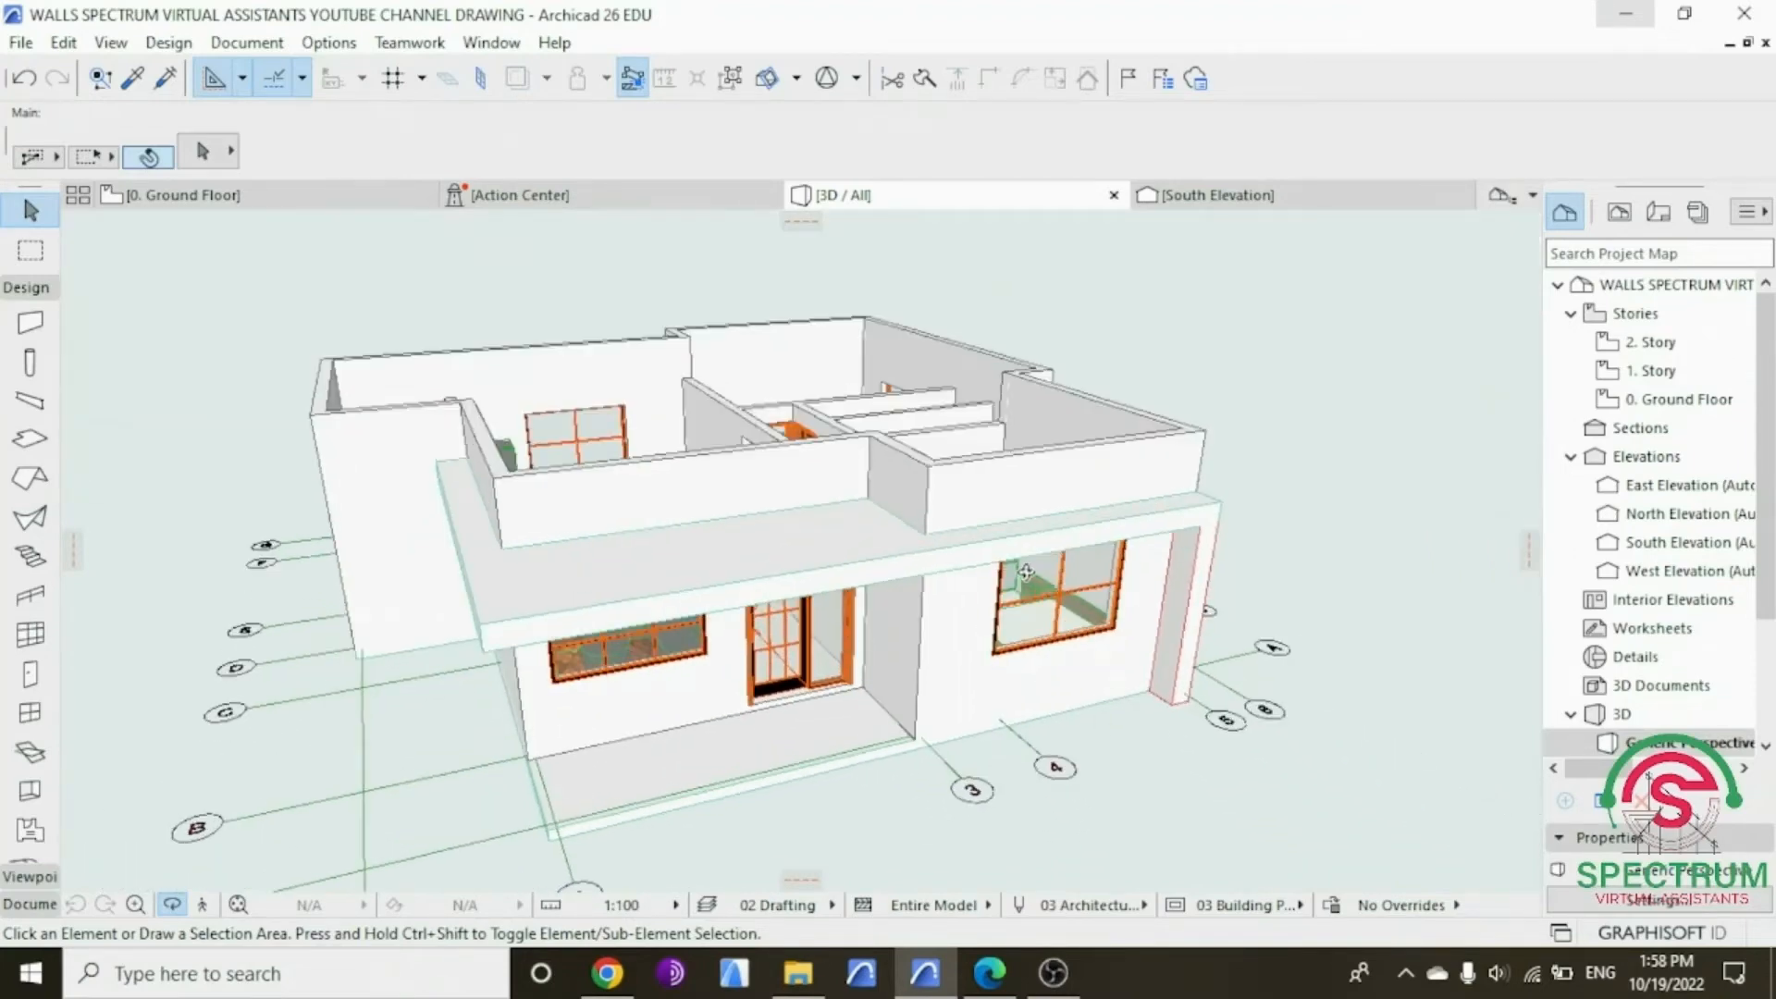
# Step: Save the project and check the house interior from above in the 3D view
pyautogui.click(20, 42)
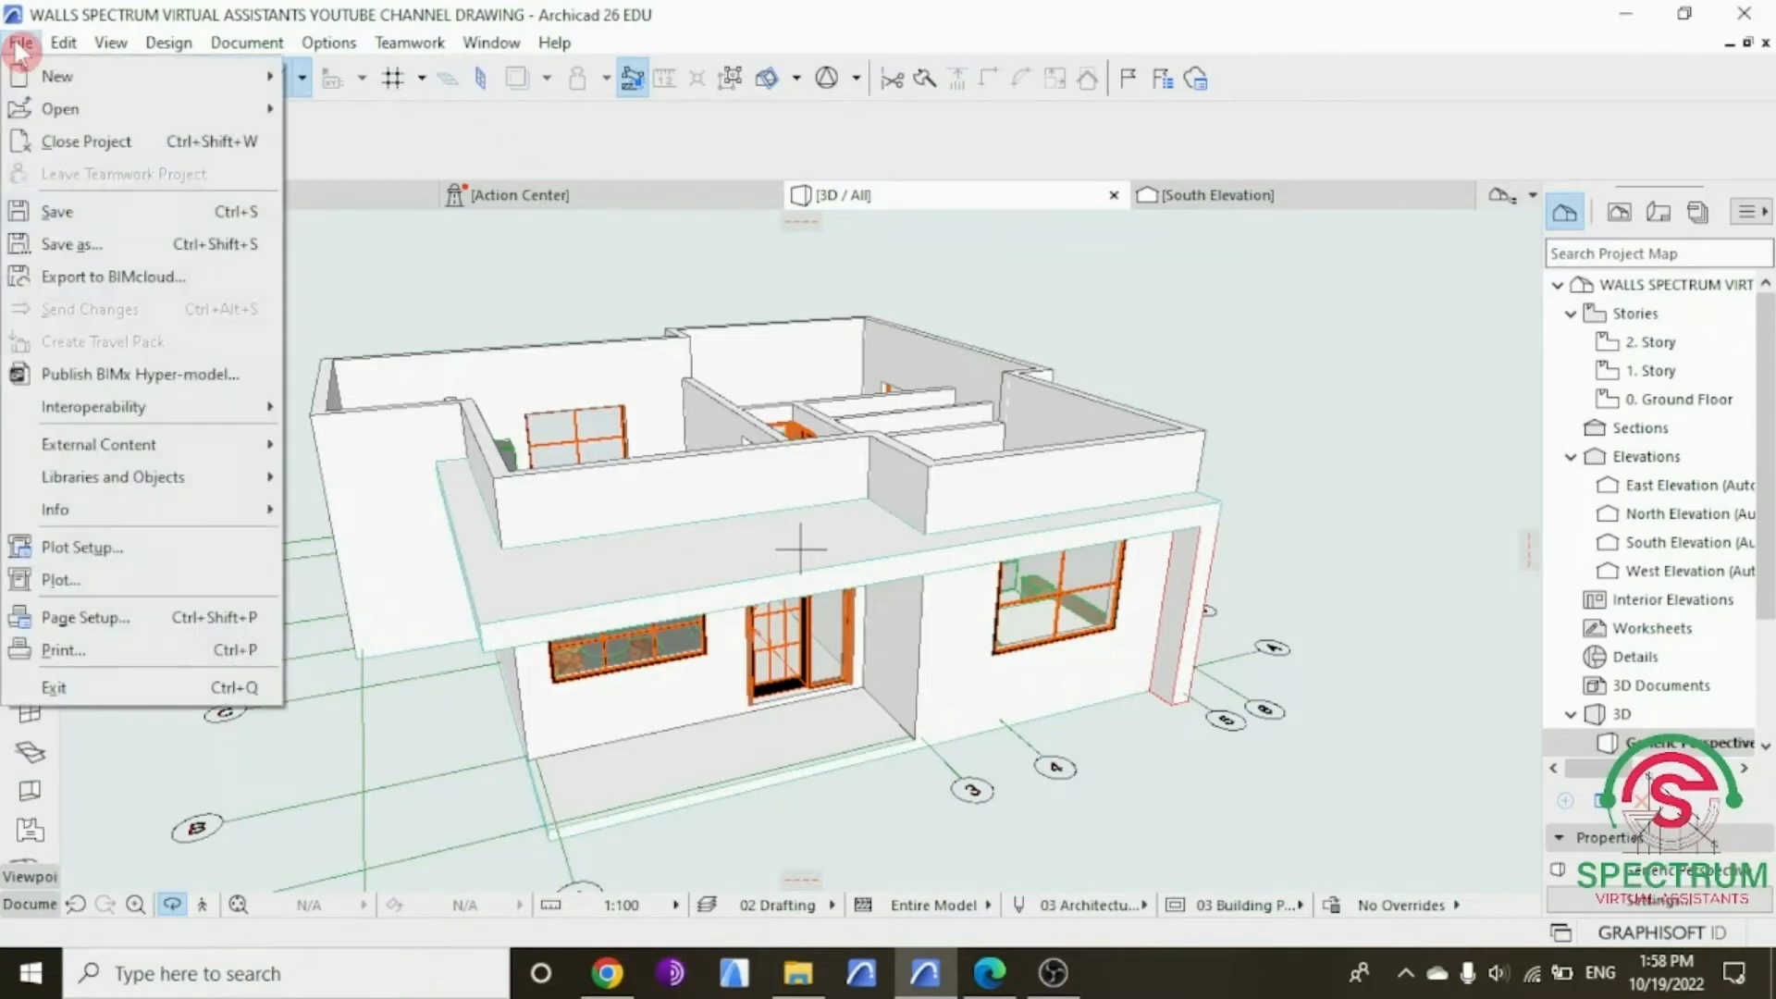
pyautogui.click(37, 209)
pyautogui.moveTo(648, 316); pyautogui.dragTo(600, 282)
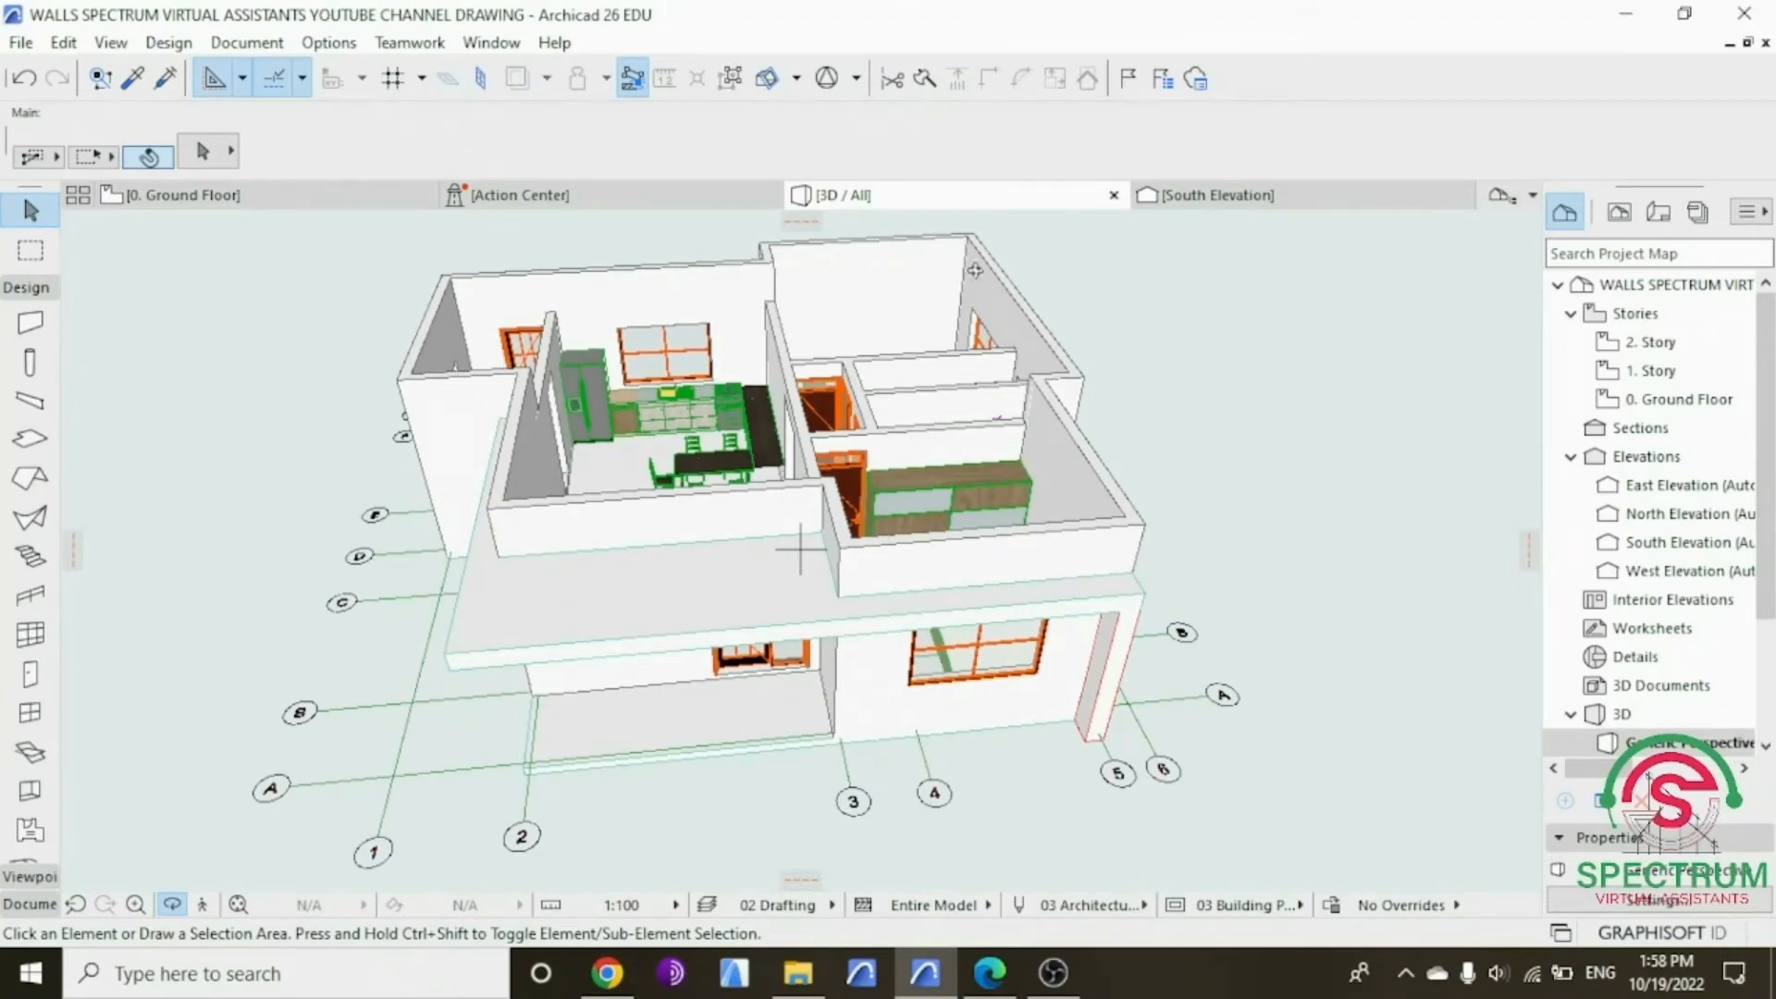
# Step: Set the default slab on the Ground Floor plan to a thickness of 150 and an elevation of 2850
pyautogui.doubleClick(1679, 399)
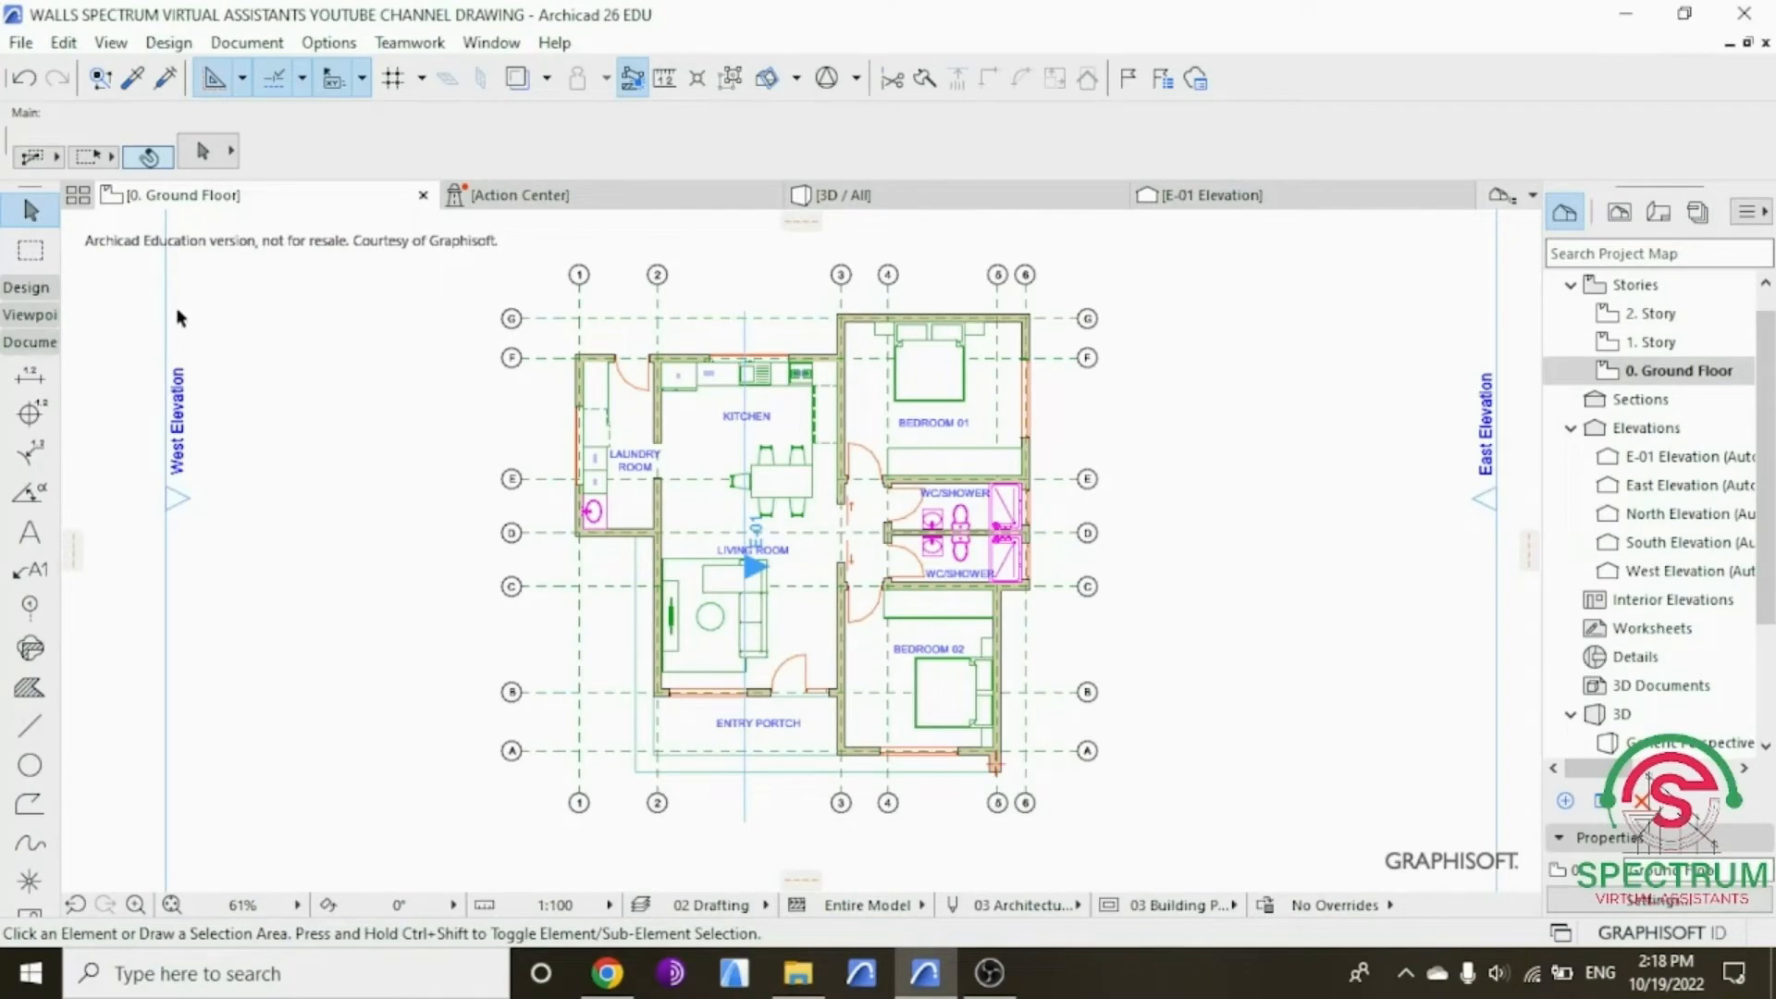
pyautogui.click(29, 292)
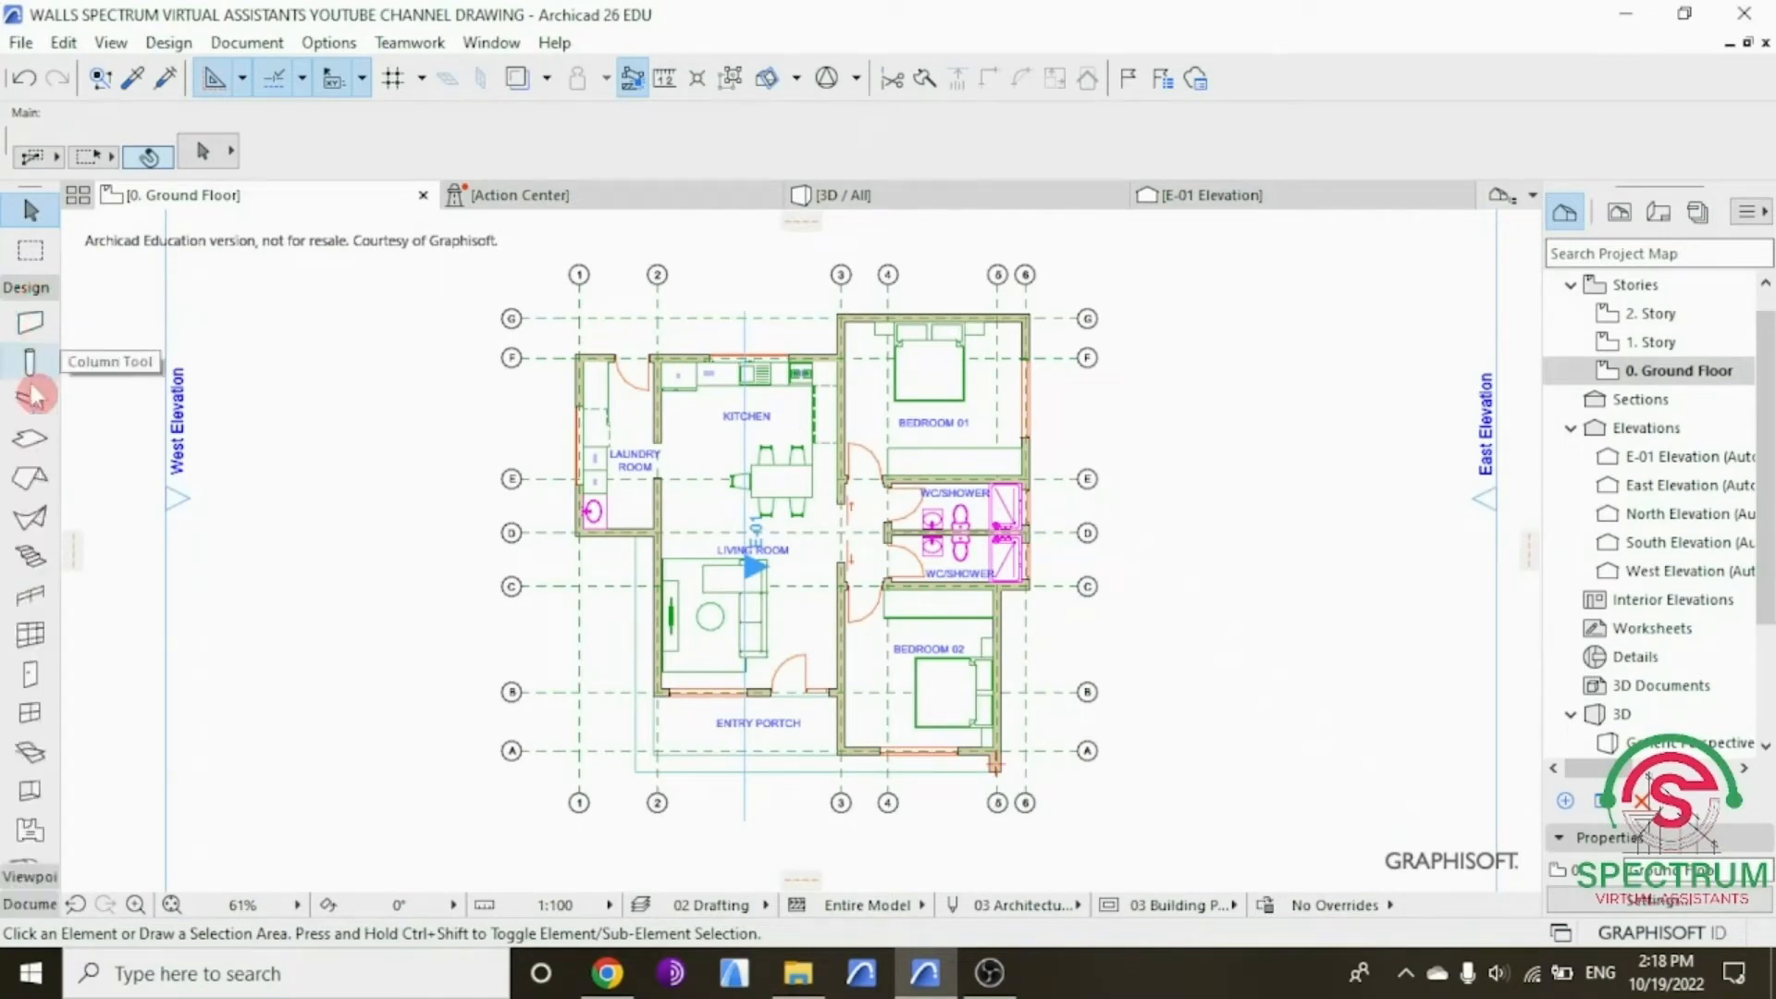
pyautogui.click(28, 441)
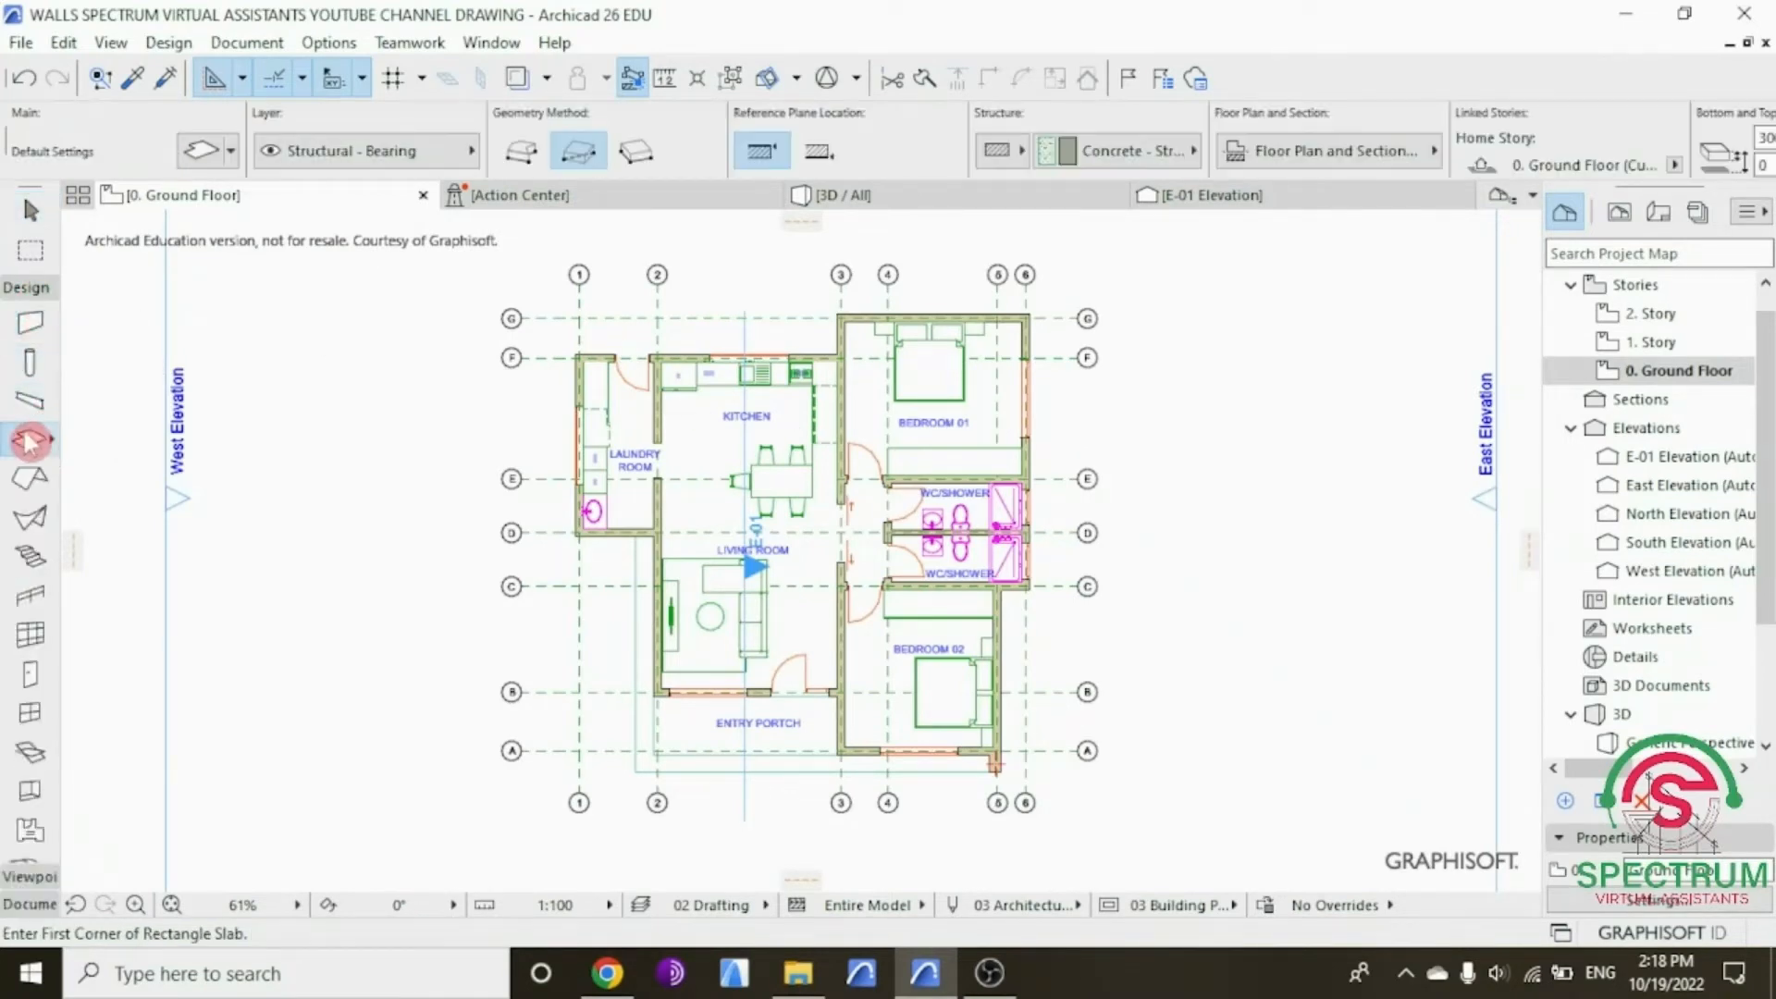
pyautogui.hotkey('ctrl', 't')
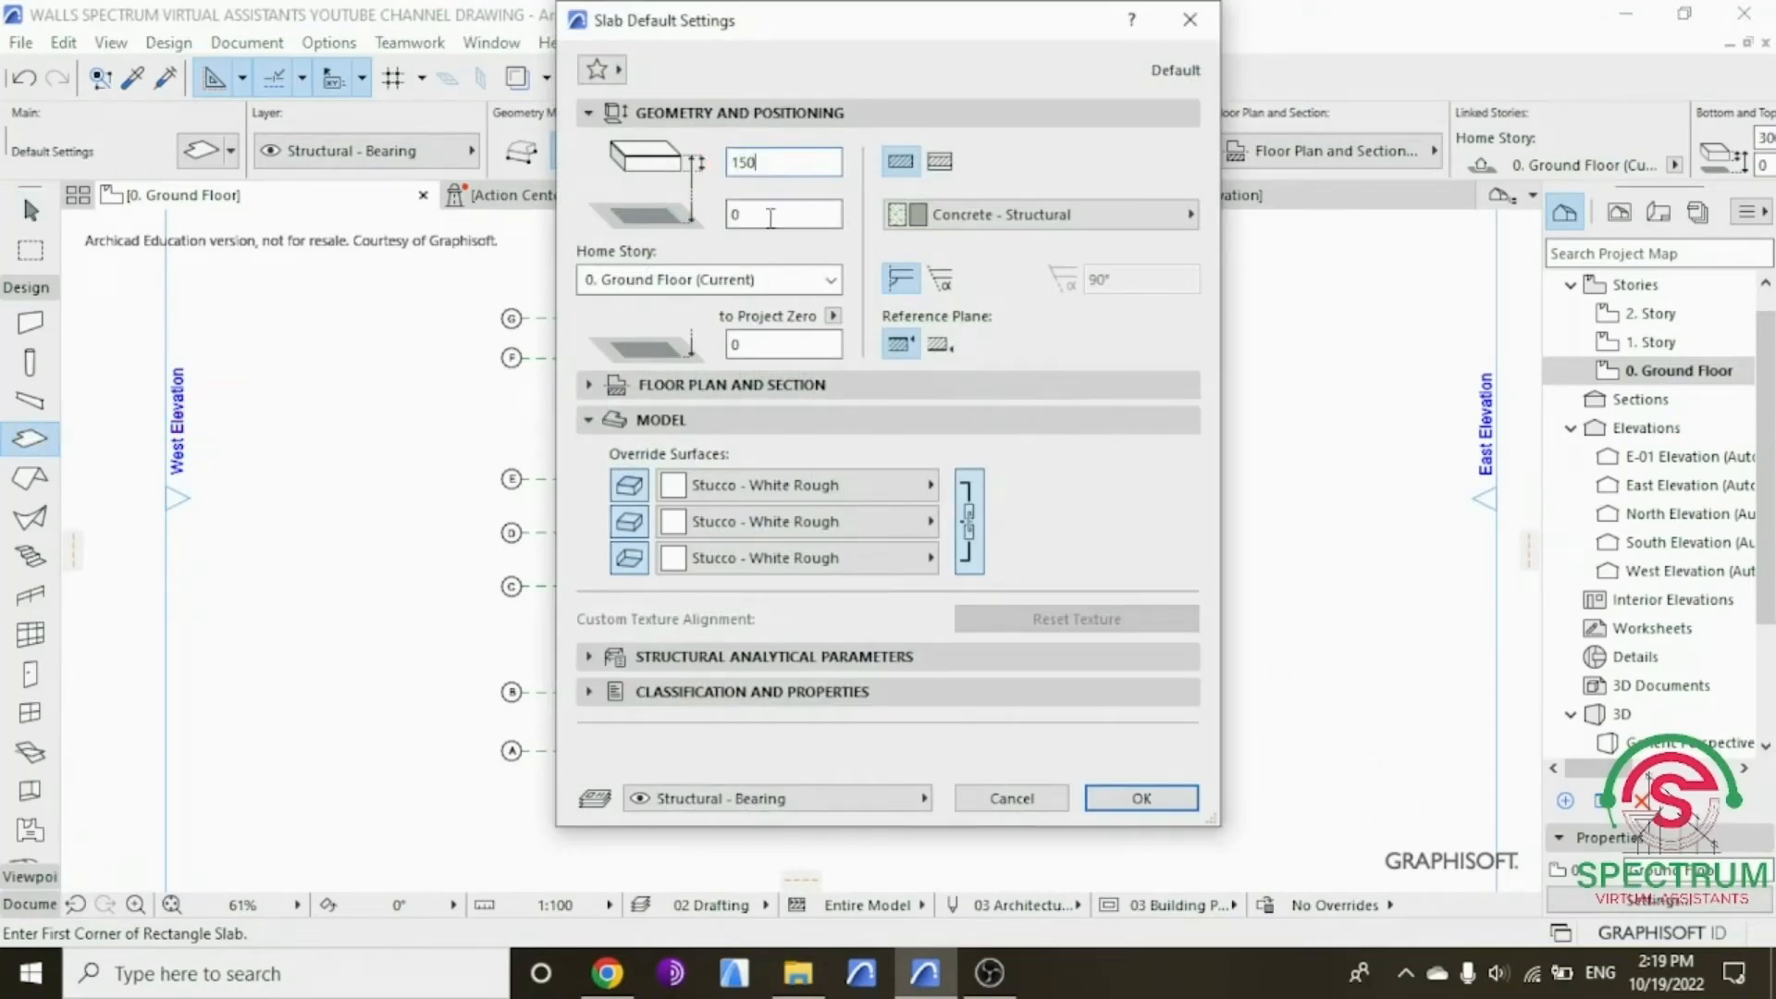
pyautogui.write('285')
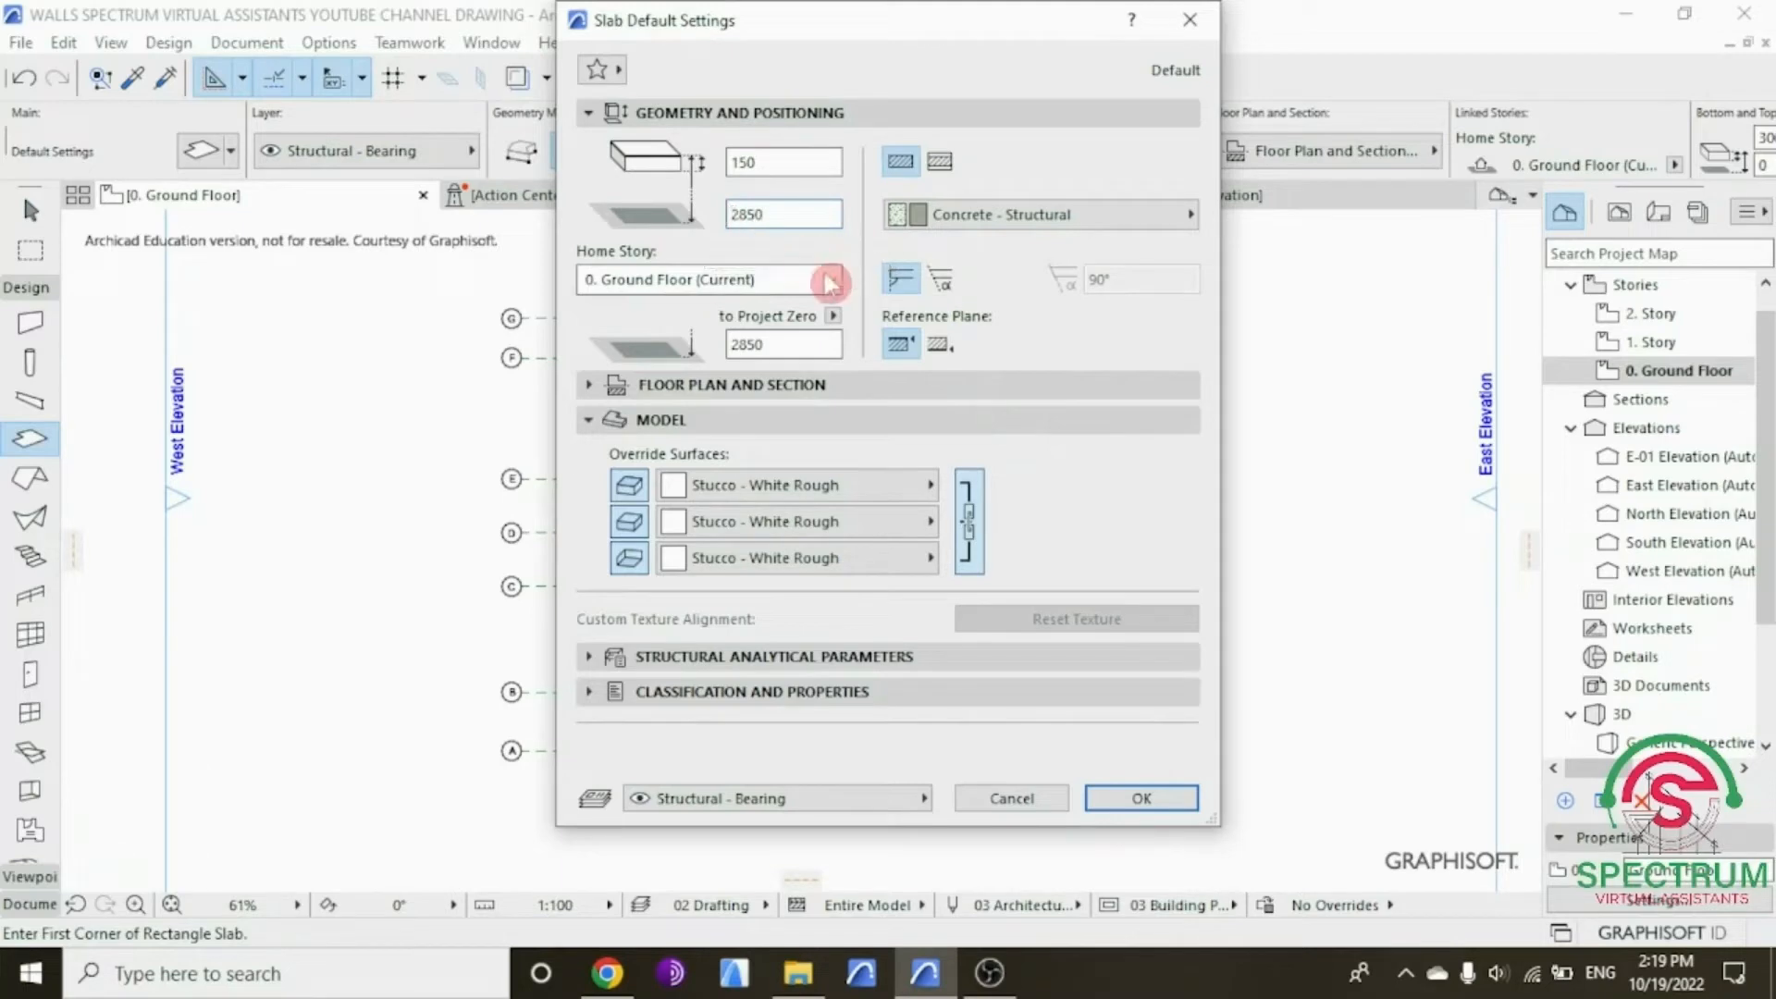
pyautogui.click(1105, 804)
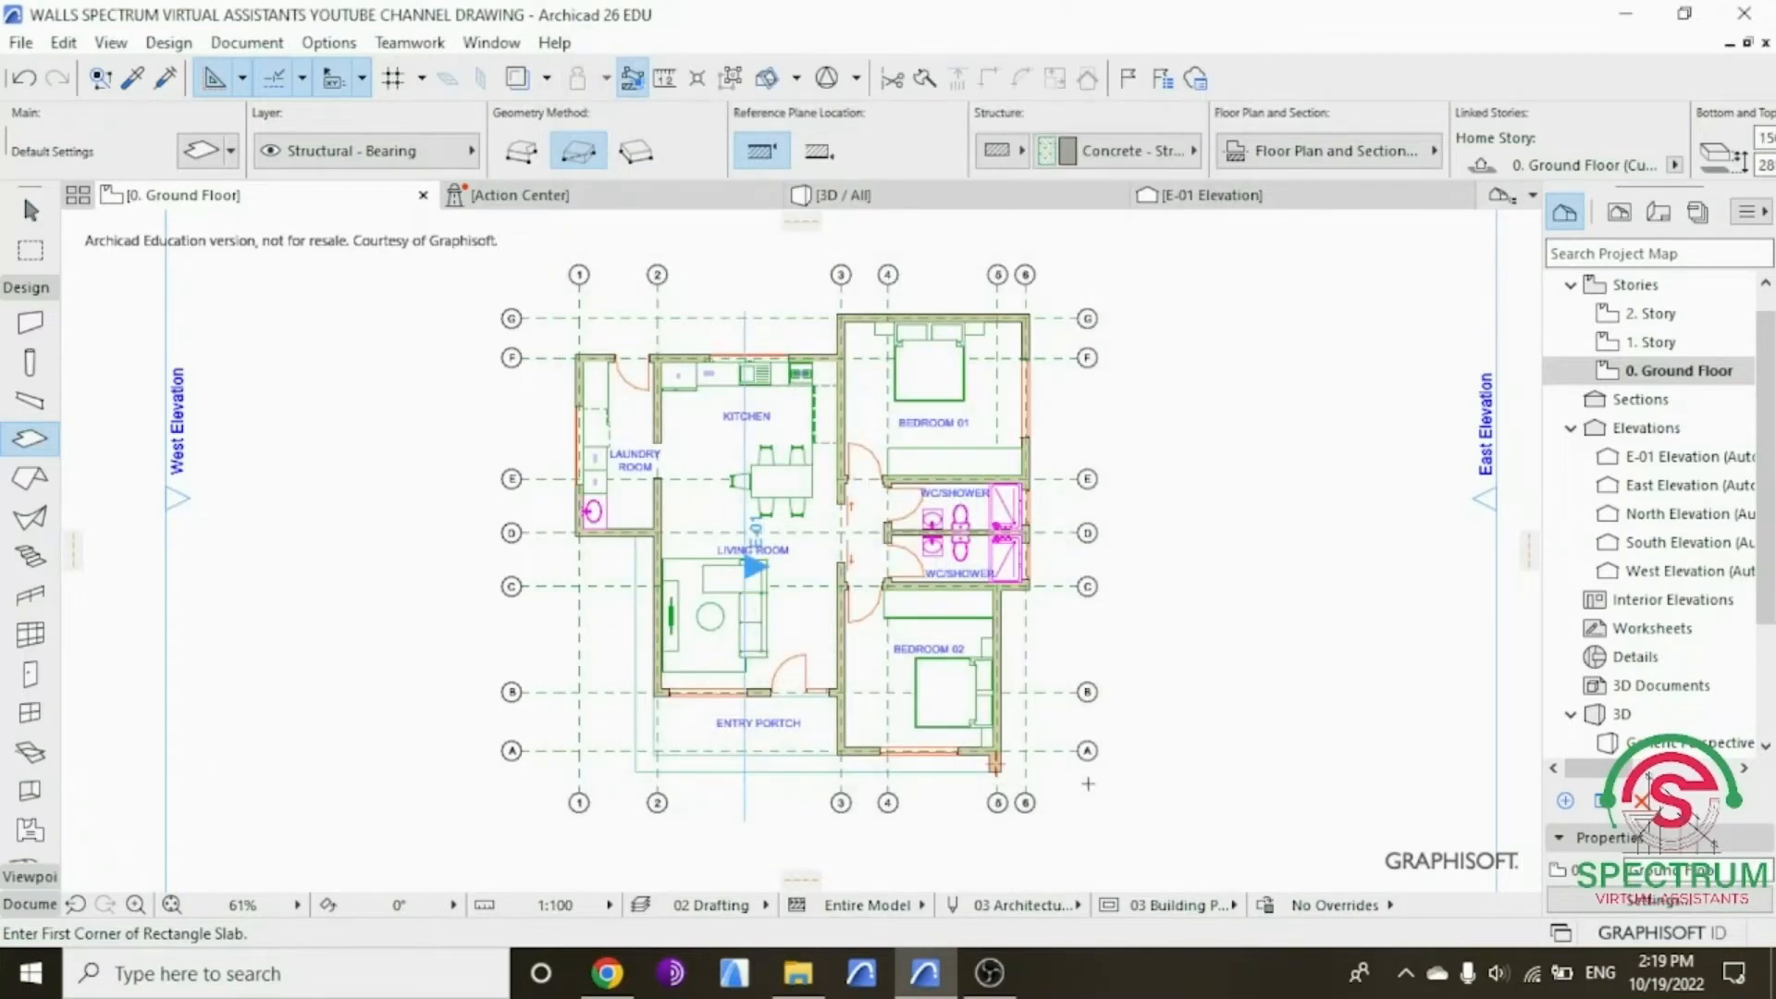
# Step: Start a polygonal slab at the living room's inner southwest corner and run its first edge along the front wall to grid line 3
pyautogui.scroll(10, 656, 657)
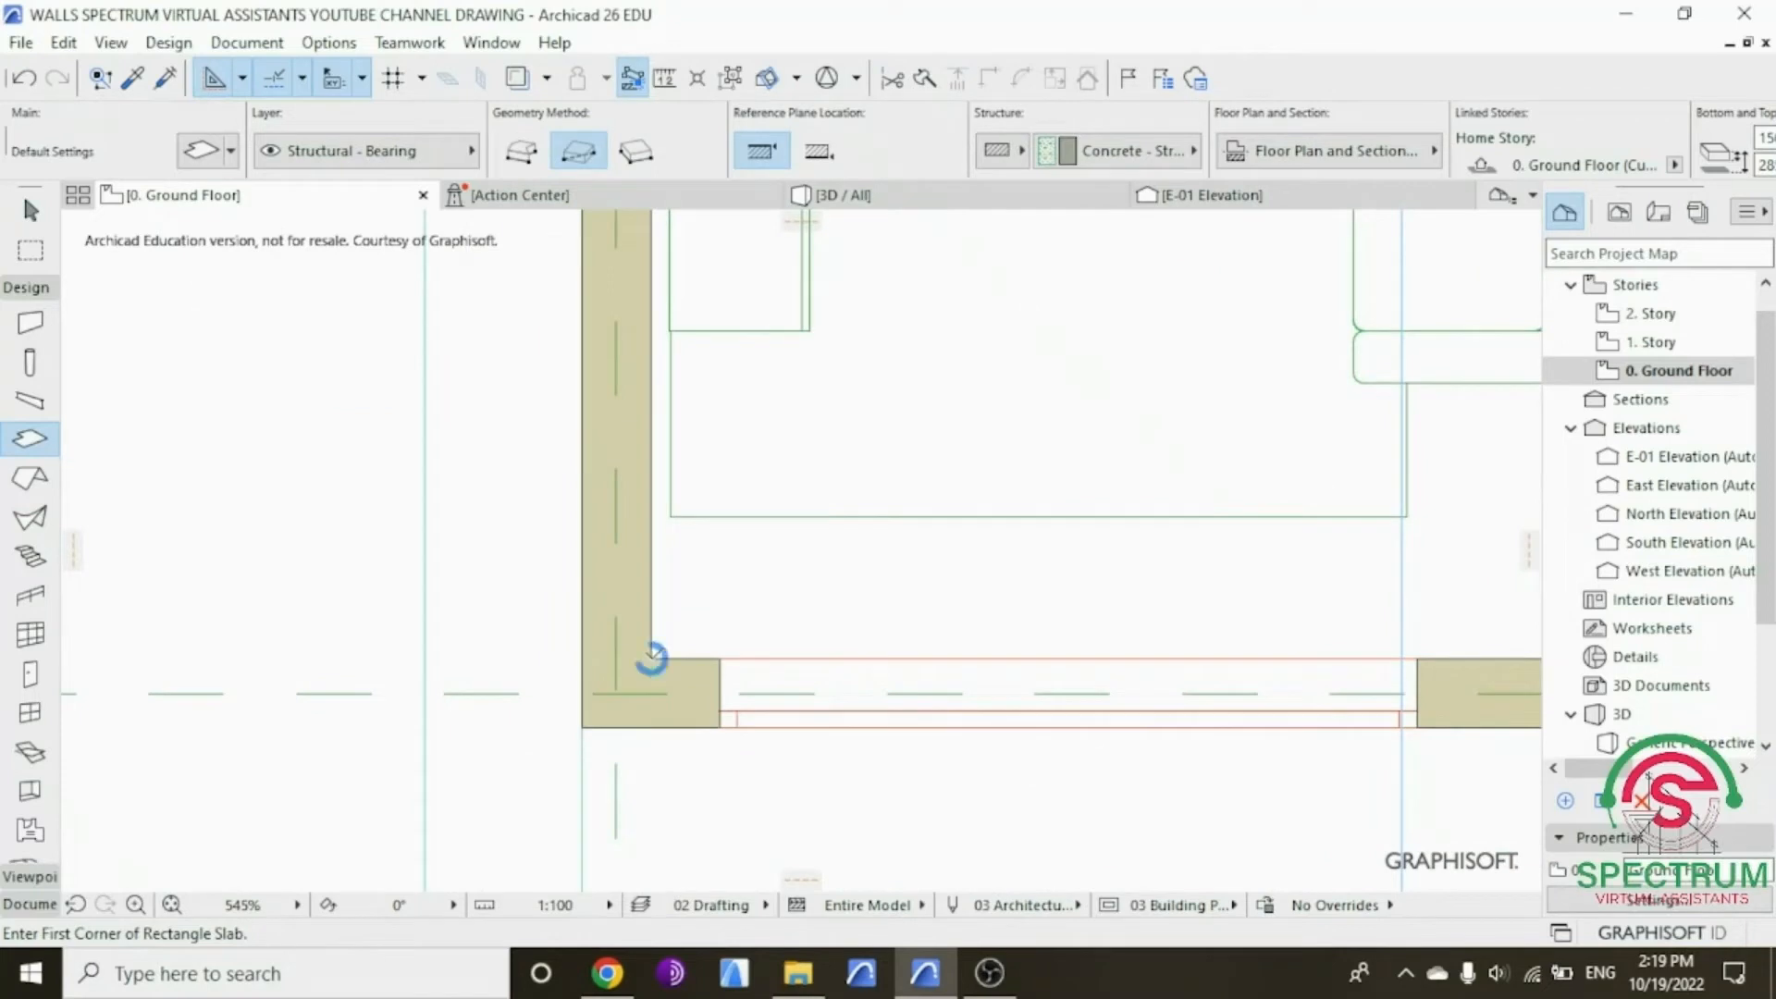
pyautogui.click(652, 658)
pyautogui.scroll(-3, 495, 594)
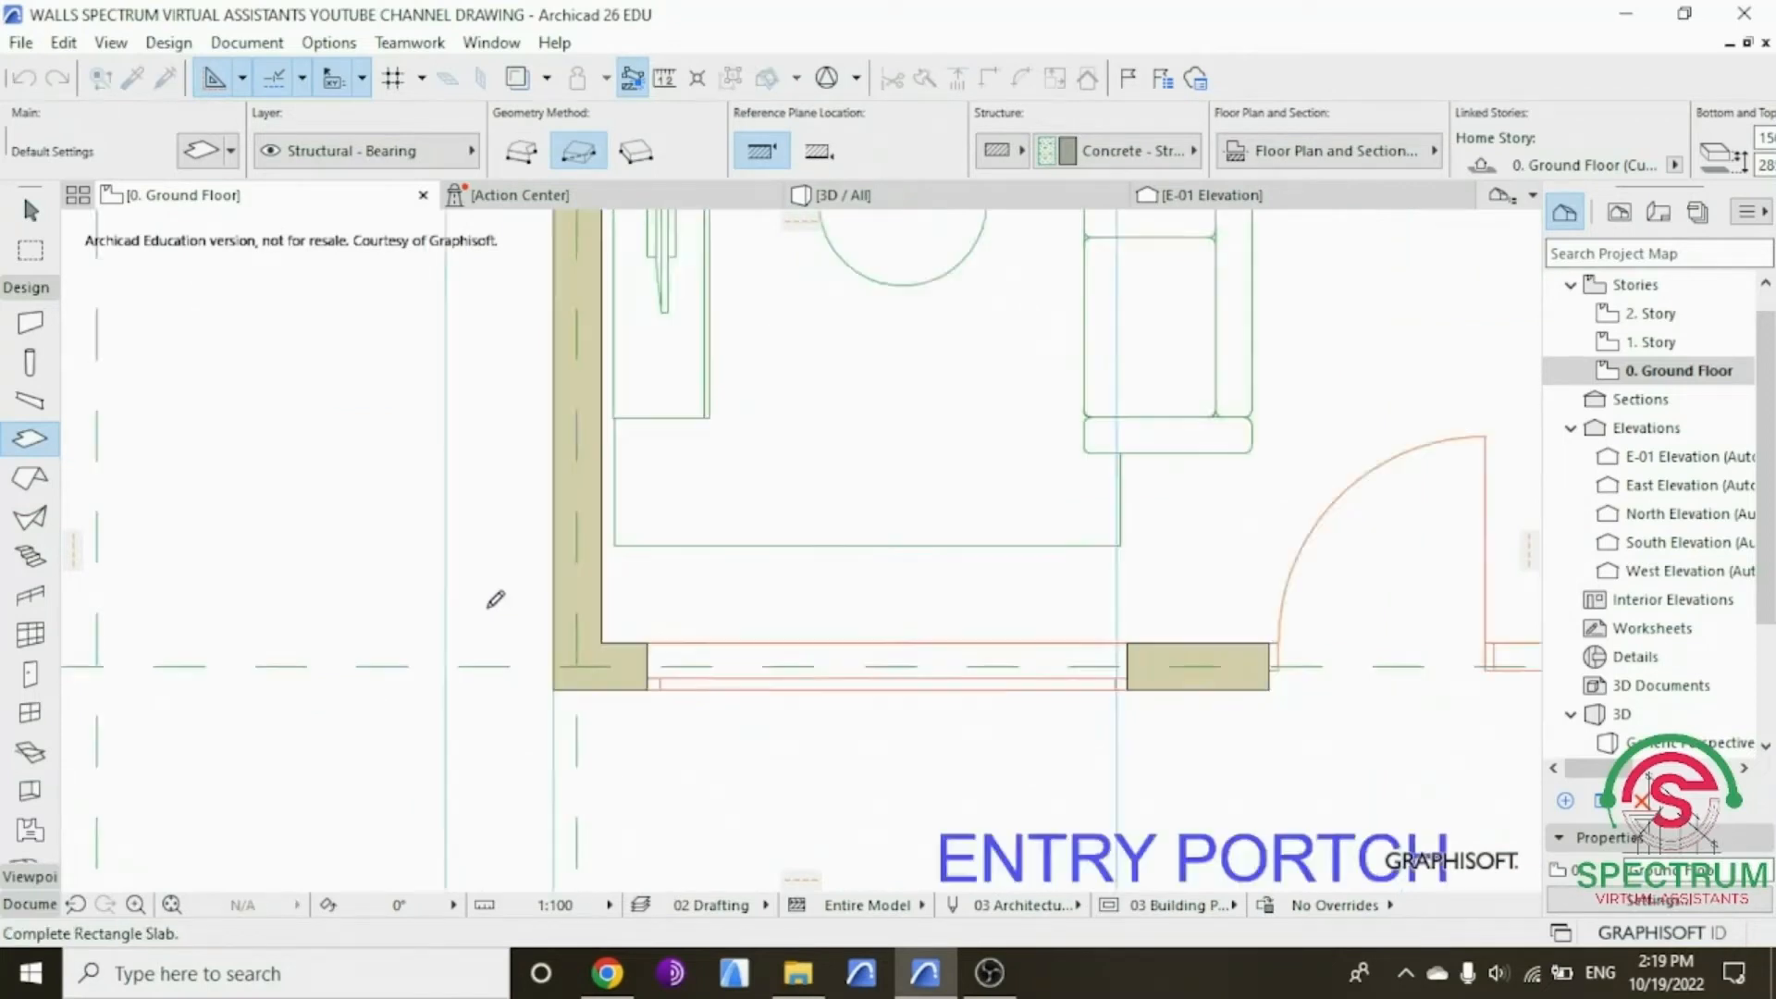
pyautogui.click(521, 153)
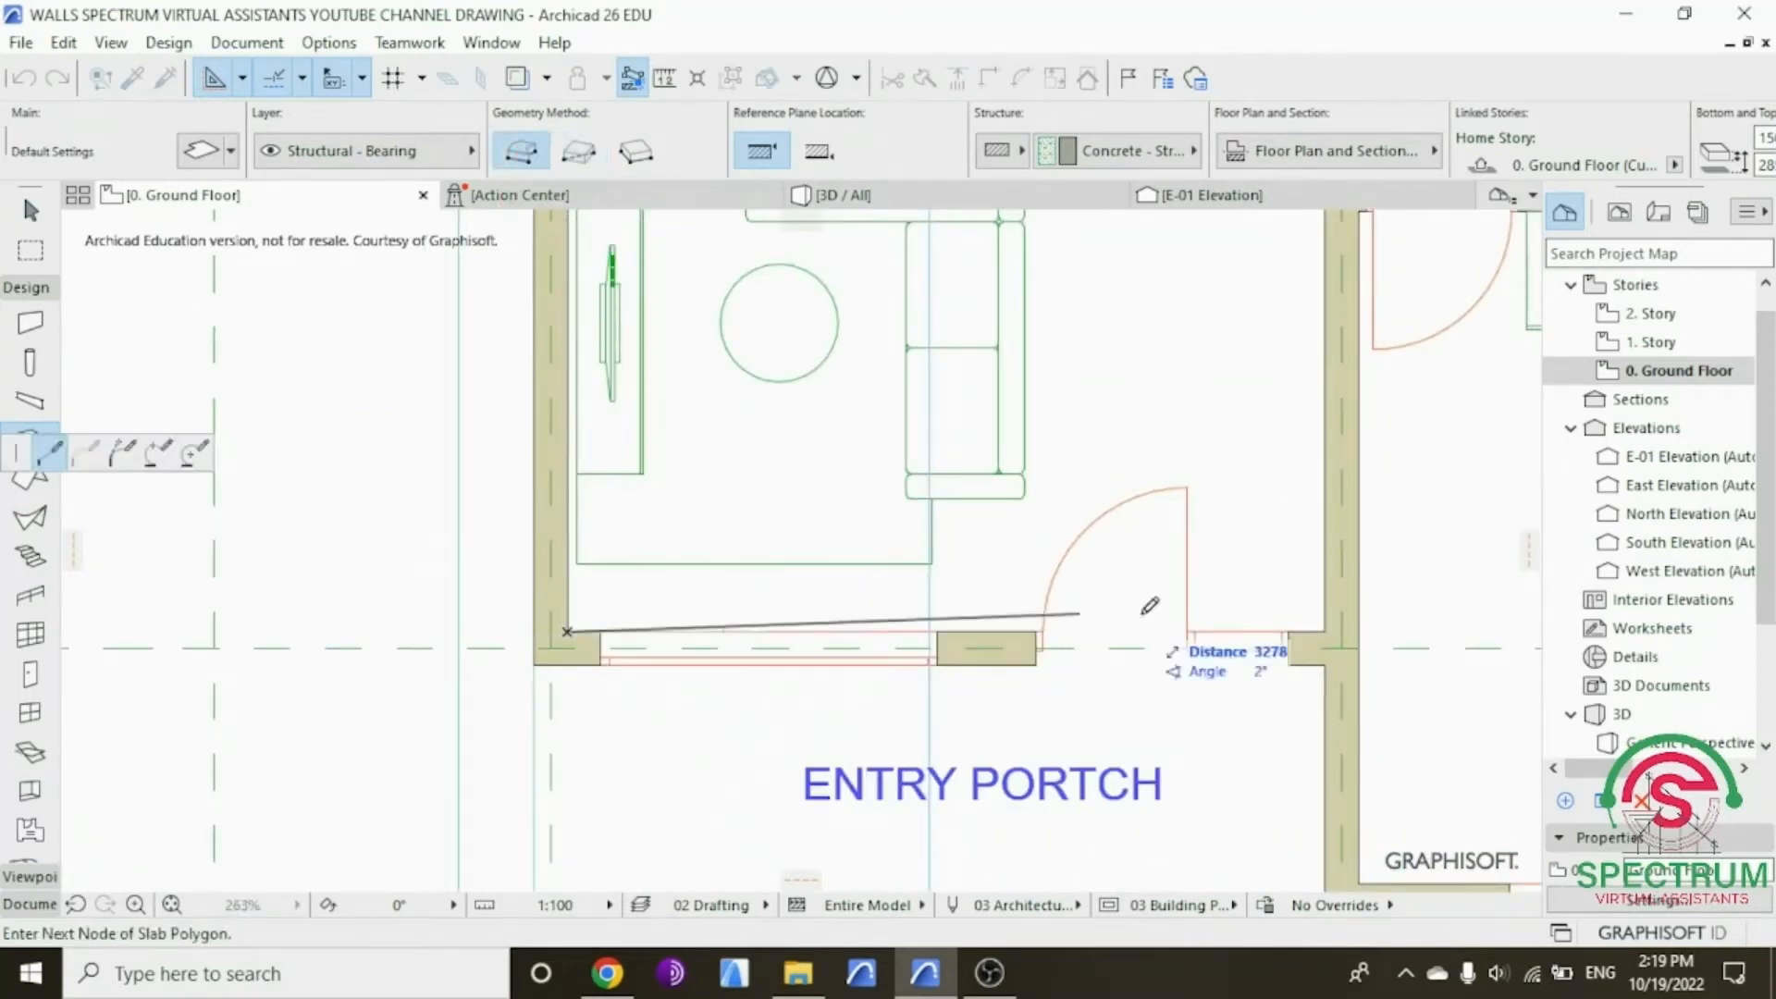
pyautogui.click(1356, 630)
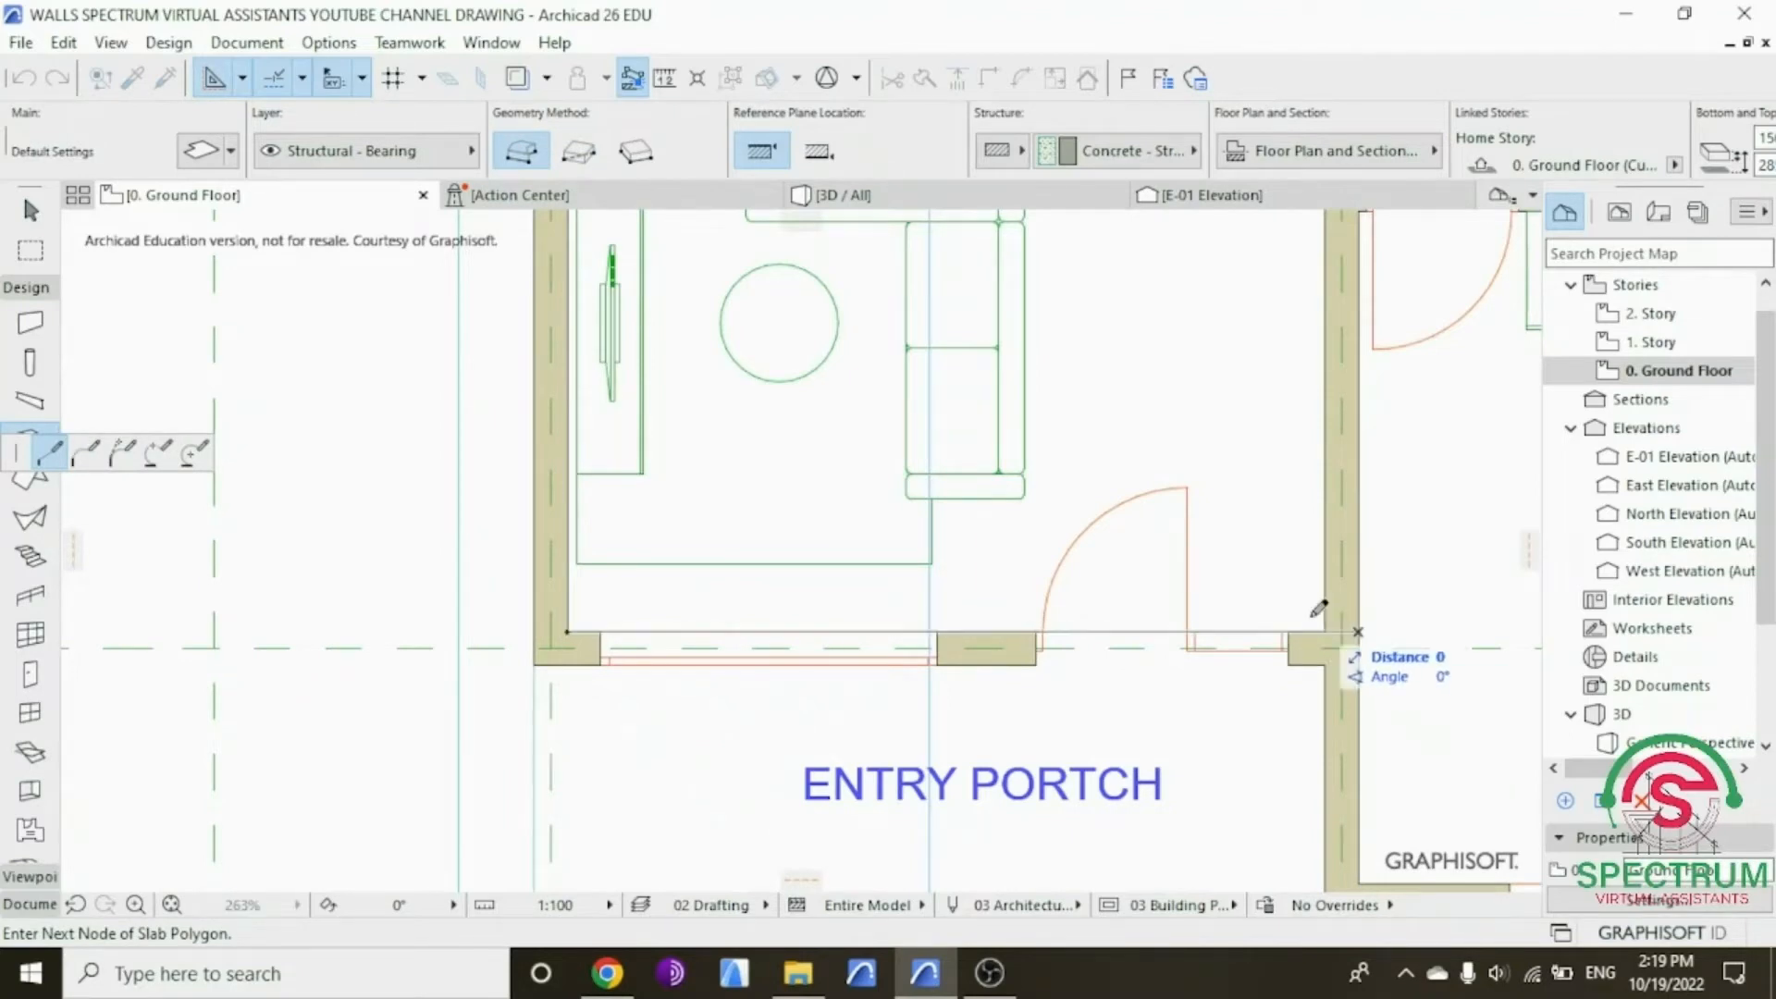
# Step: Continue the slab outline along the wall beside the entry porch and across Bedroom 02's south wall to its southeast corner
pyautogui.scroll(-3, 1318, 610)
pyautogui.scroll(3, 1189, 654)
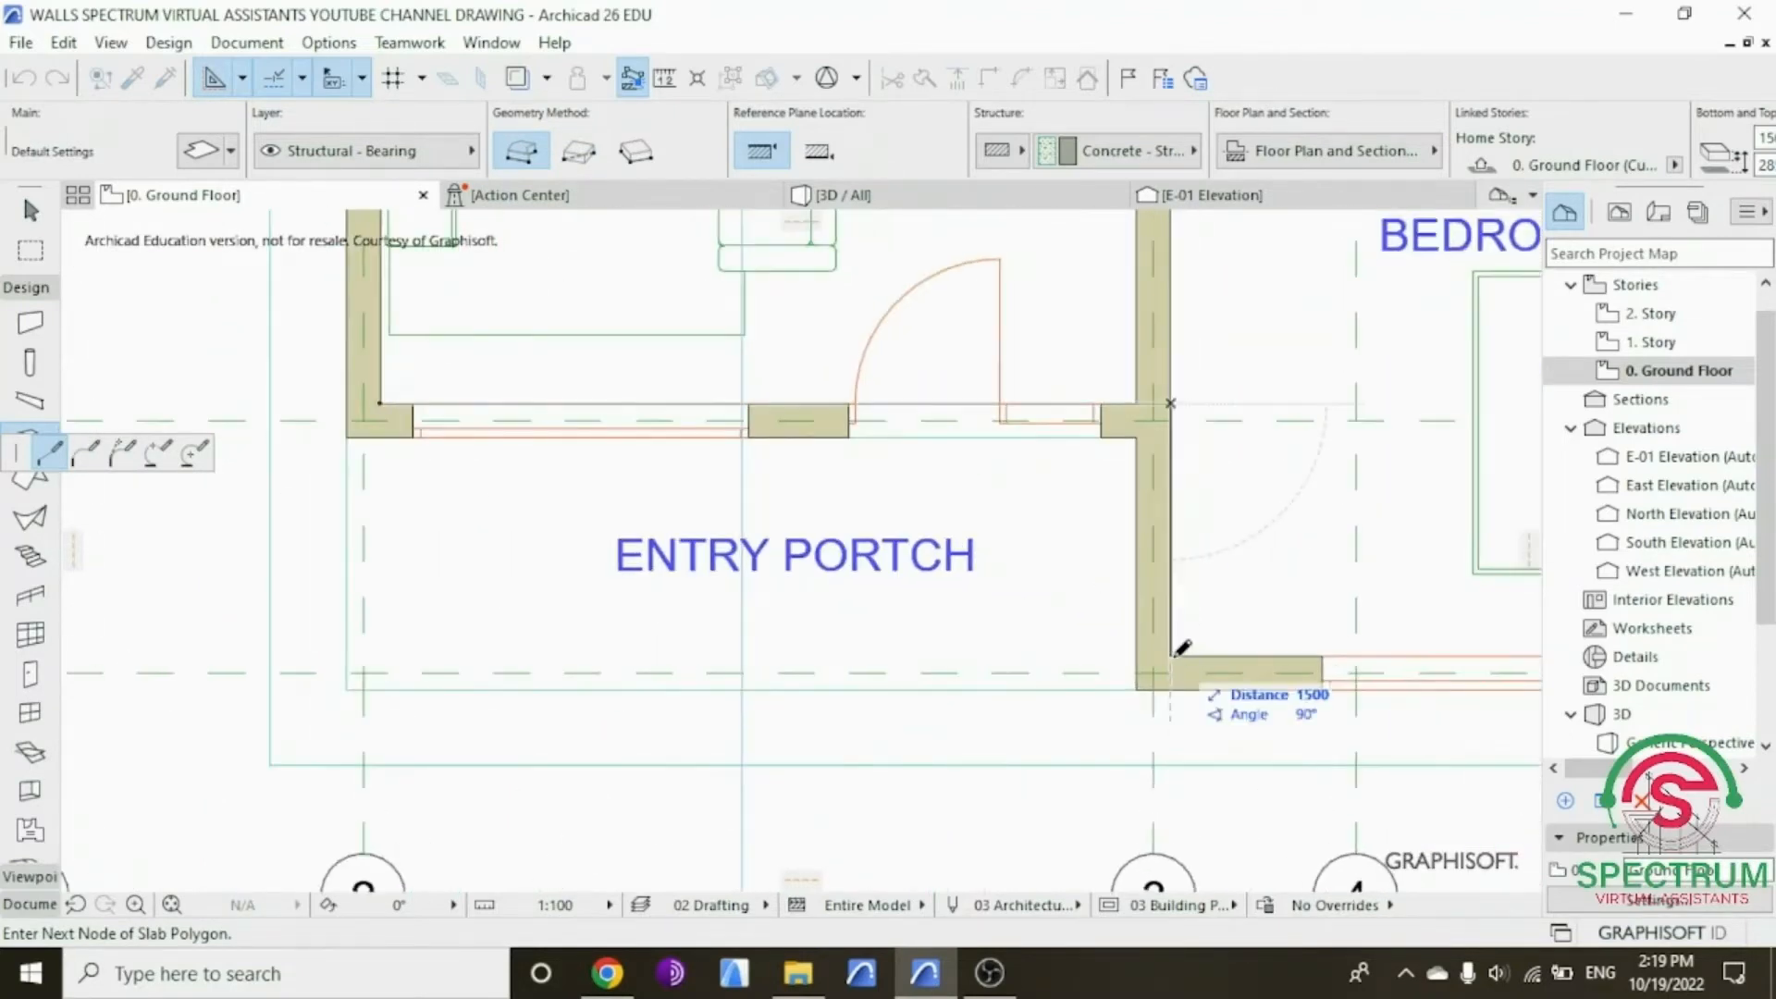
pyautogui.scroll(-3, 833, 666)
pyautogui.scroll(3, 1235, 659)
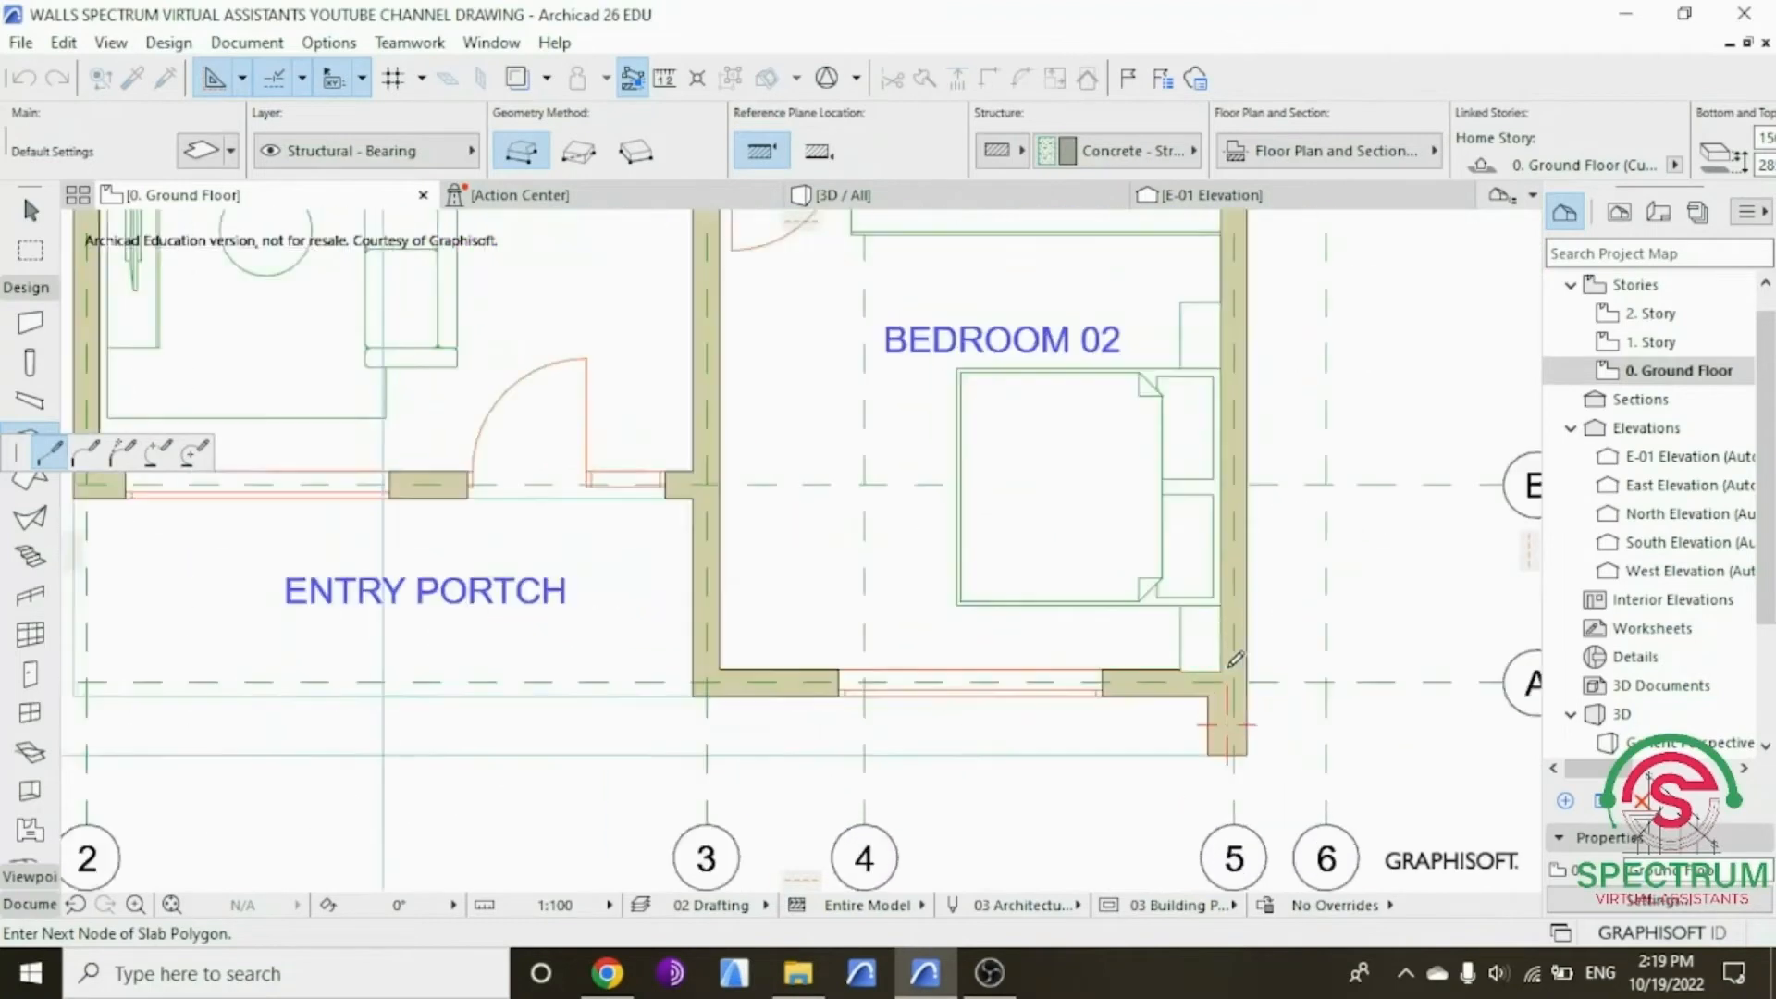
pyautogui.scroll(1, 1235, 660)
pyautogui.click(1228, 667)
pyautogui.scroll(-3, 1227, 666)
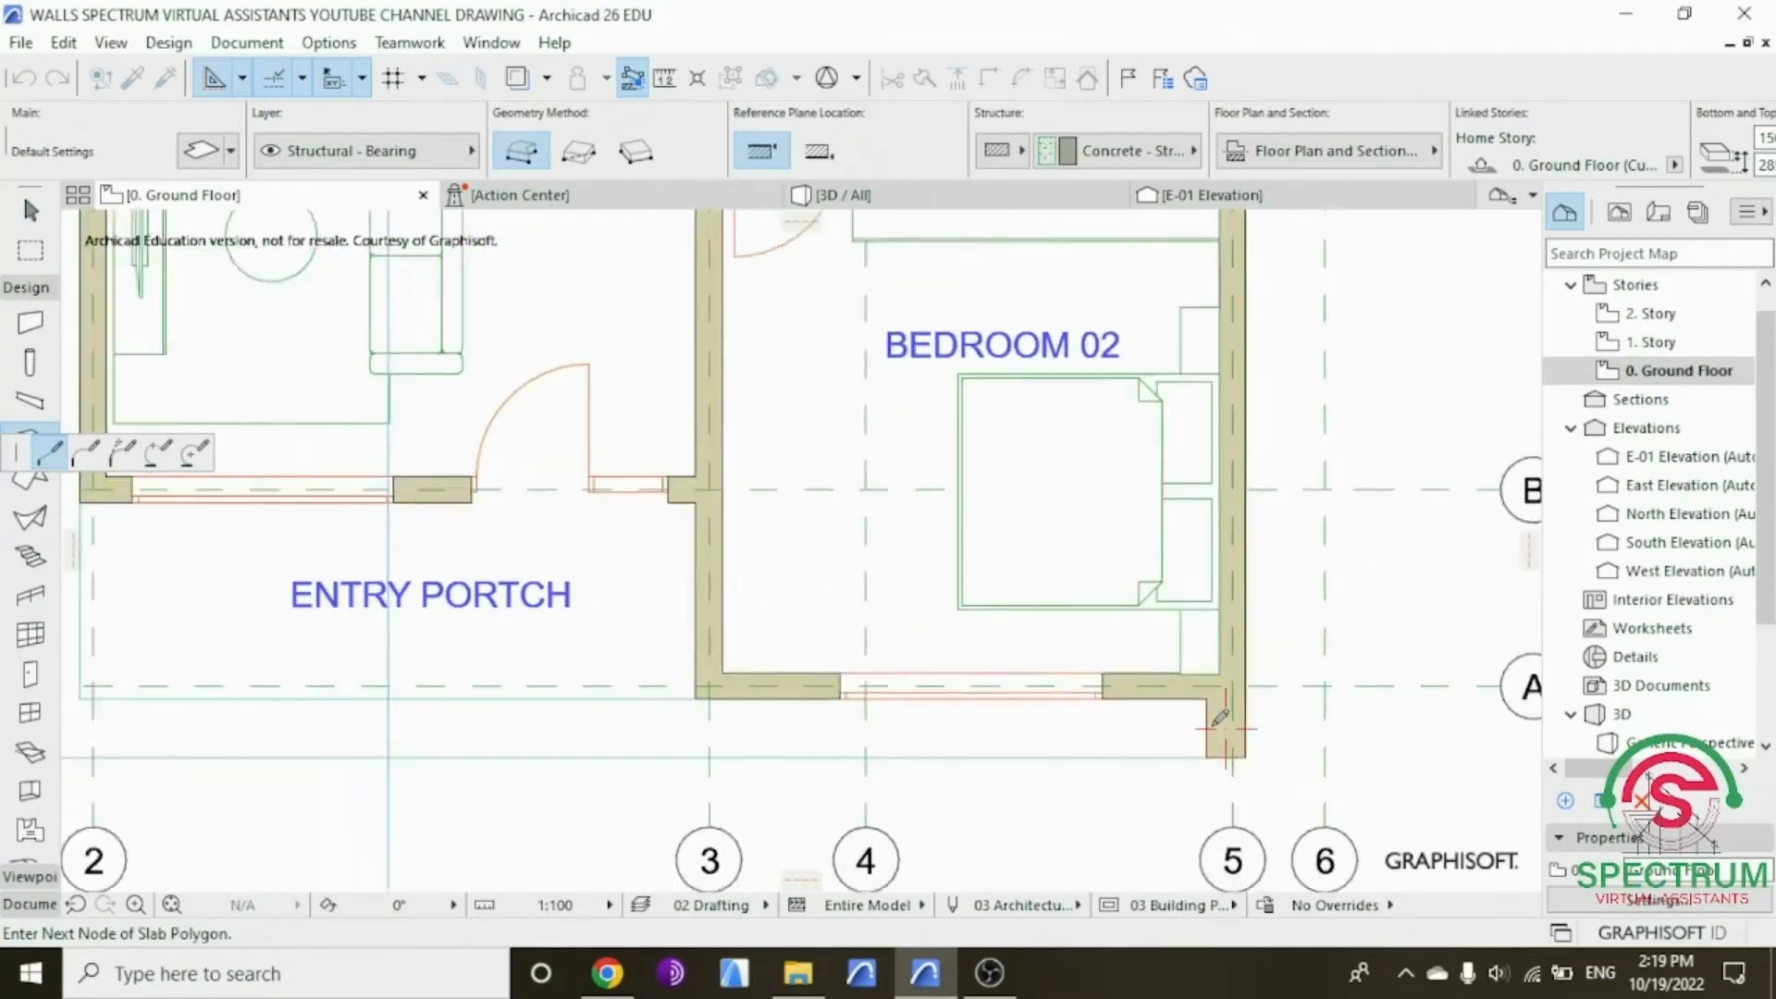
# Step: Extend the slab outline up Bedroom 02's east wall and 700 outward to the lower bathroom's southeast corner
pyautogui.click(1218, 422)
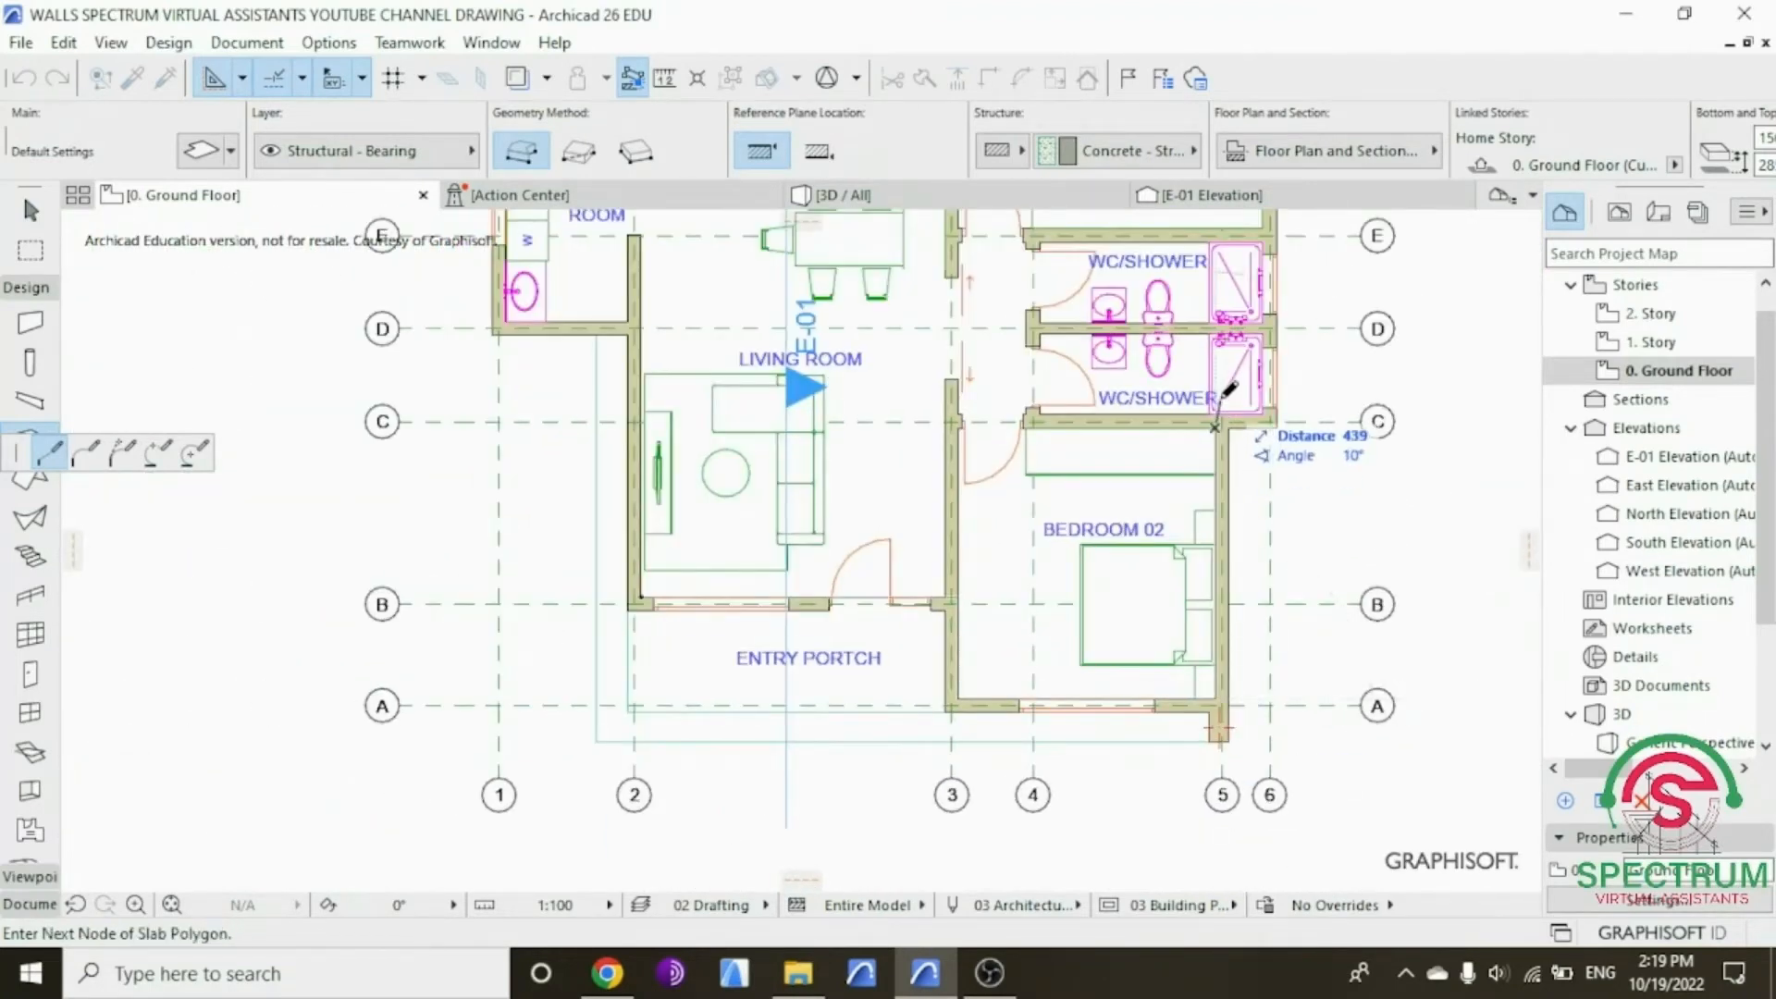
pyautogui.scroll(3, 1217, 422)
pyautogui.click(1210, 431)
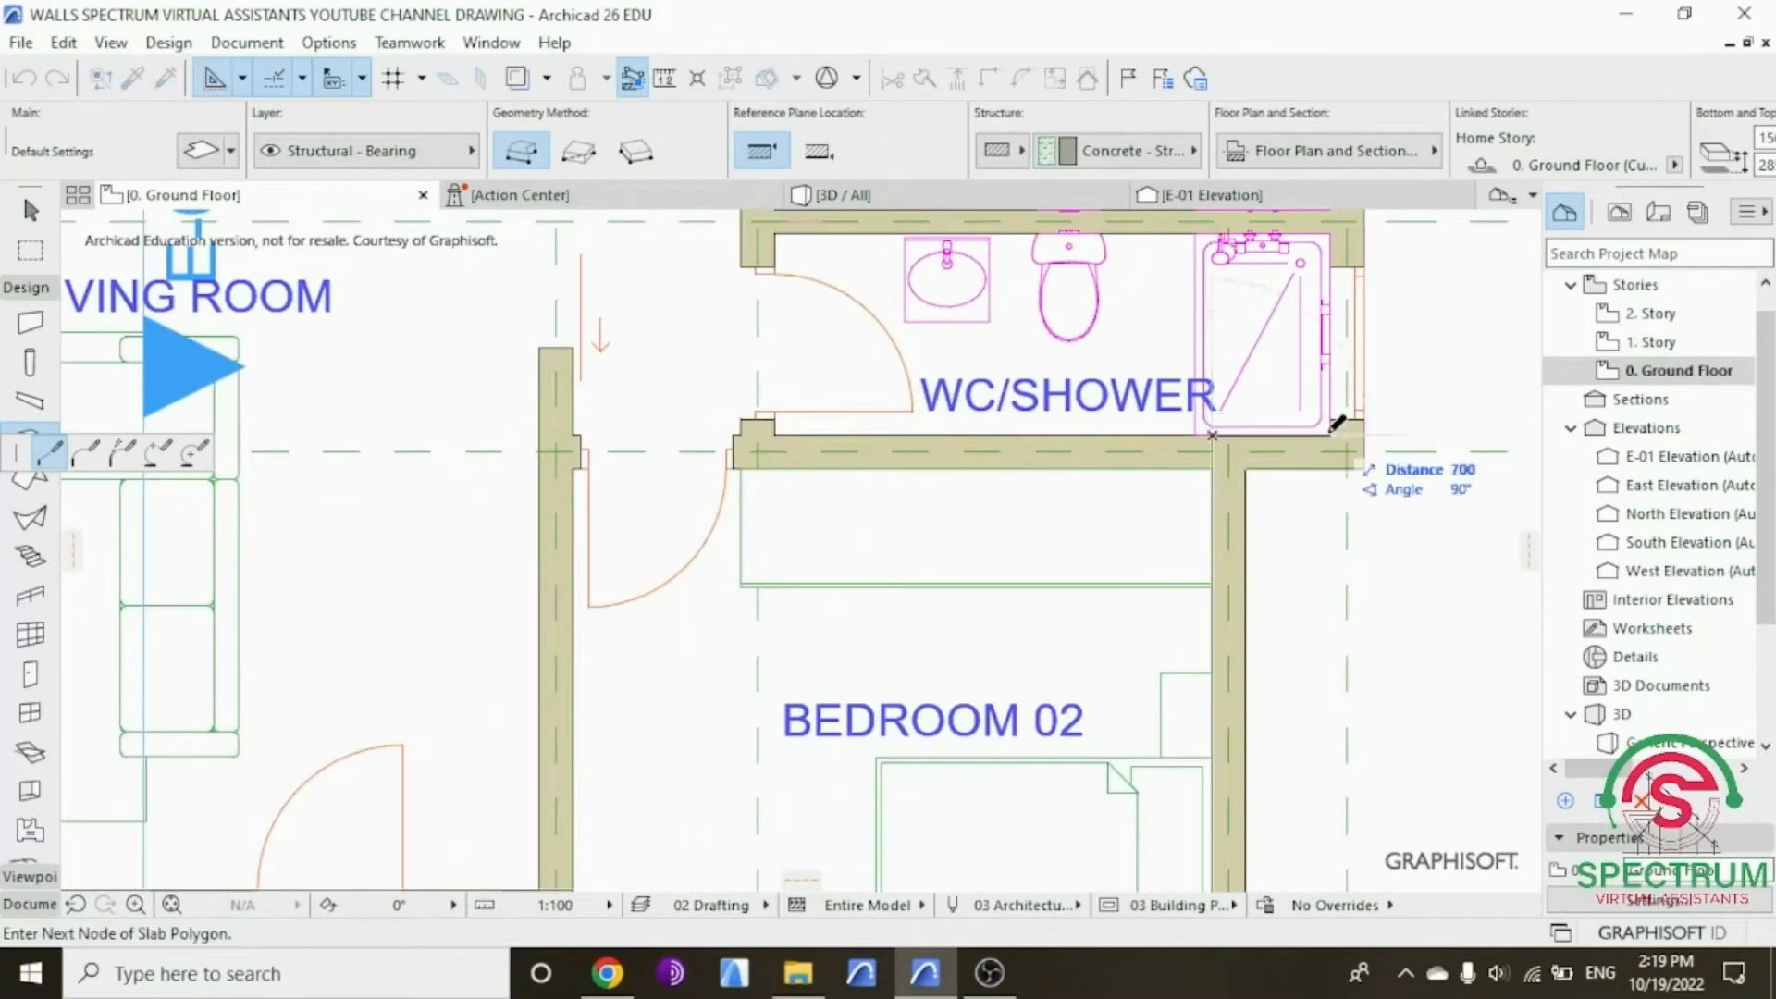
pyautogui.click(1332, 427)
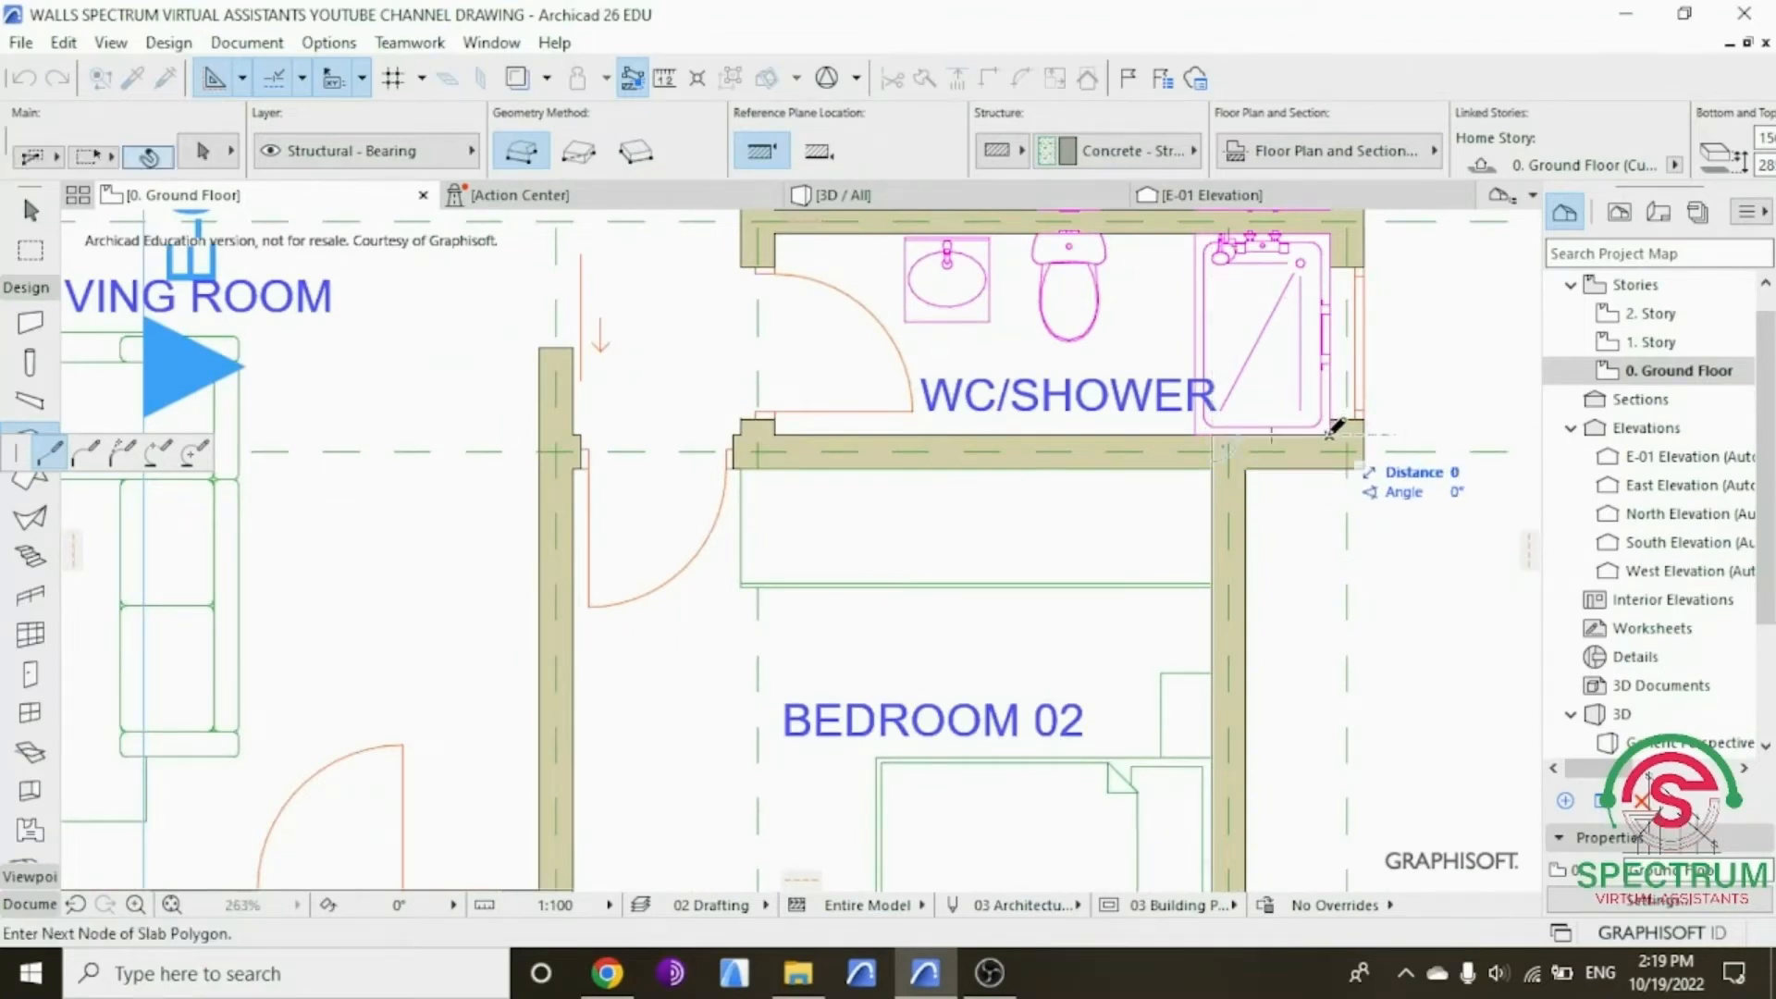
# Step: Continue the slab outline up the east wall to Bedroom 01's northeast corner and across to its northwest corner
pyautogui.scroll(-2, 1350, 602)
pyautogui.scroll(-2, 1349, 601)
pyautogui.scroll(-1, 1348, 638)
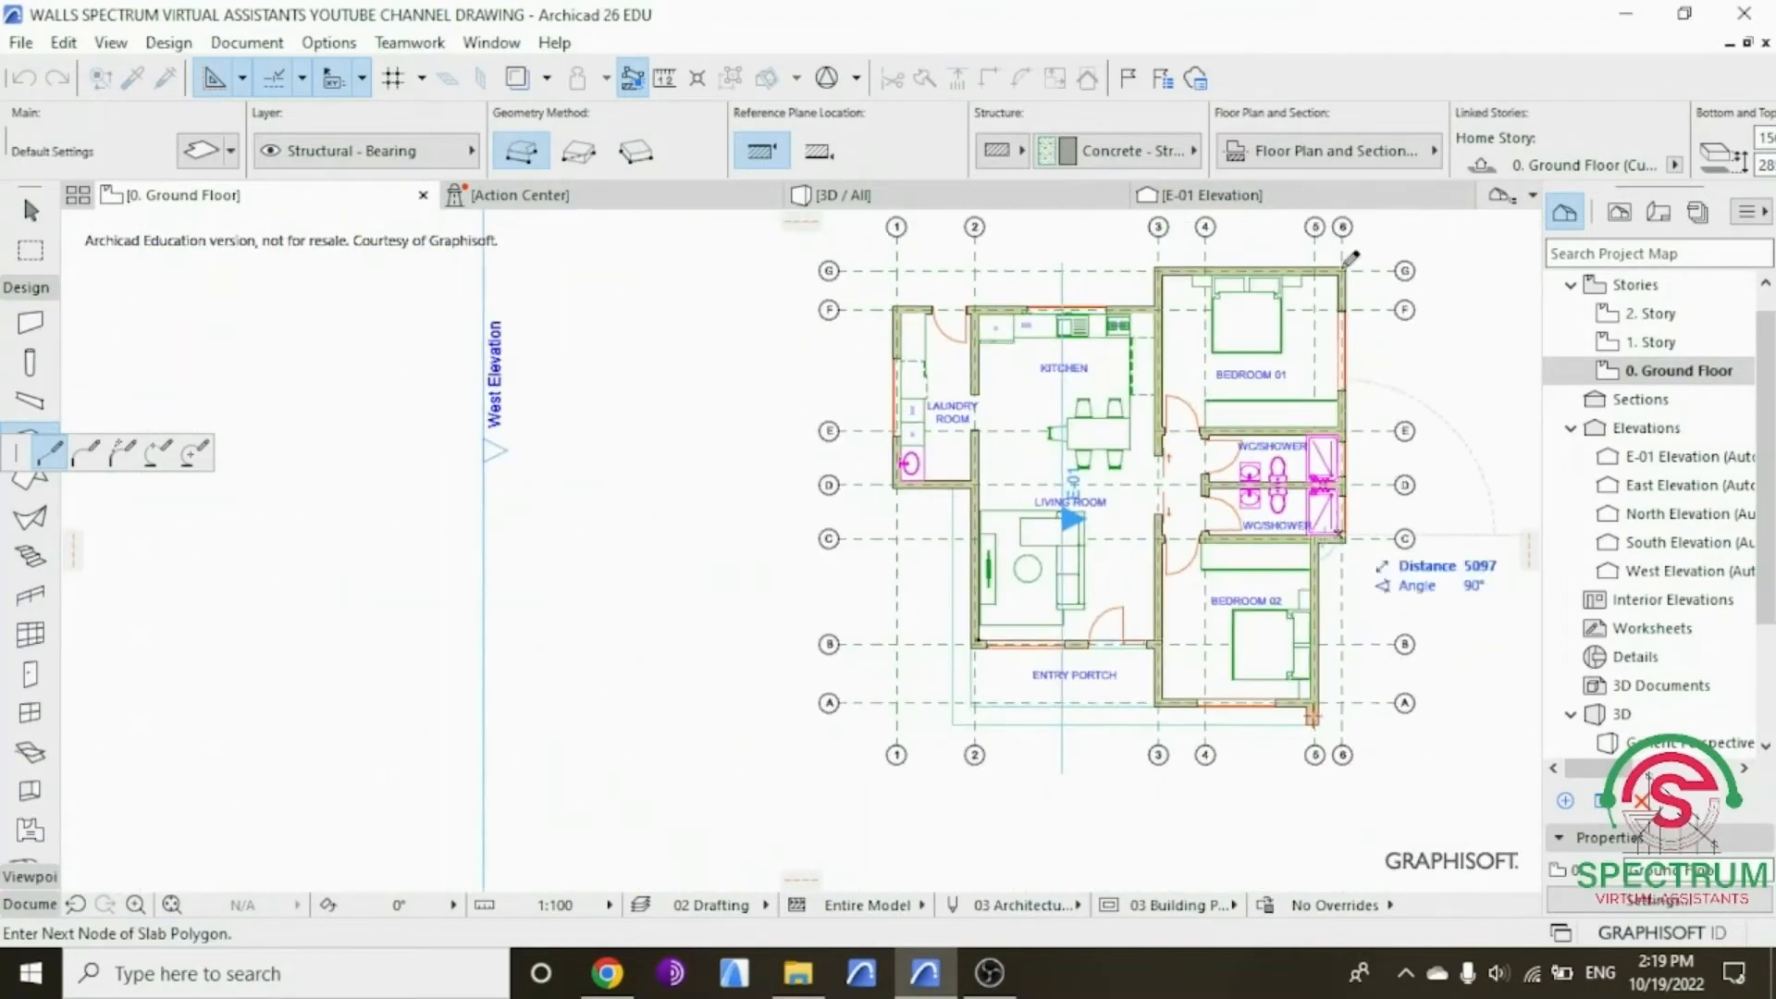
pyautogui.scroll(1, 1349, 242)
pyautogui.scroll(2, 1350, 242)
pyautogui.click(1337, 284)
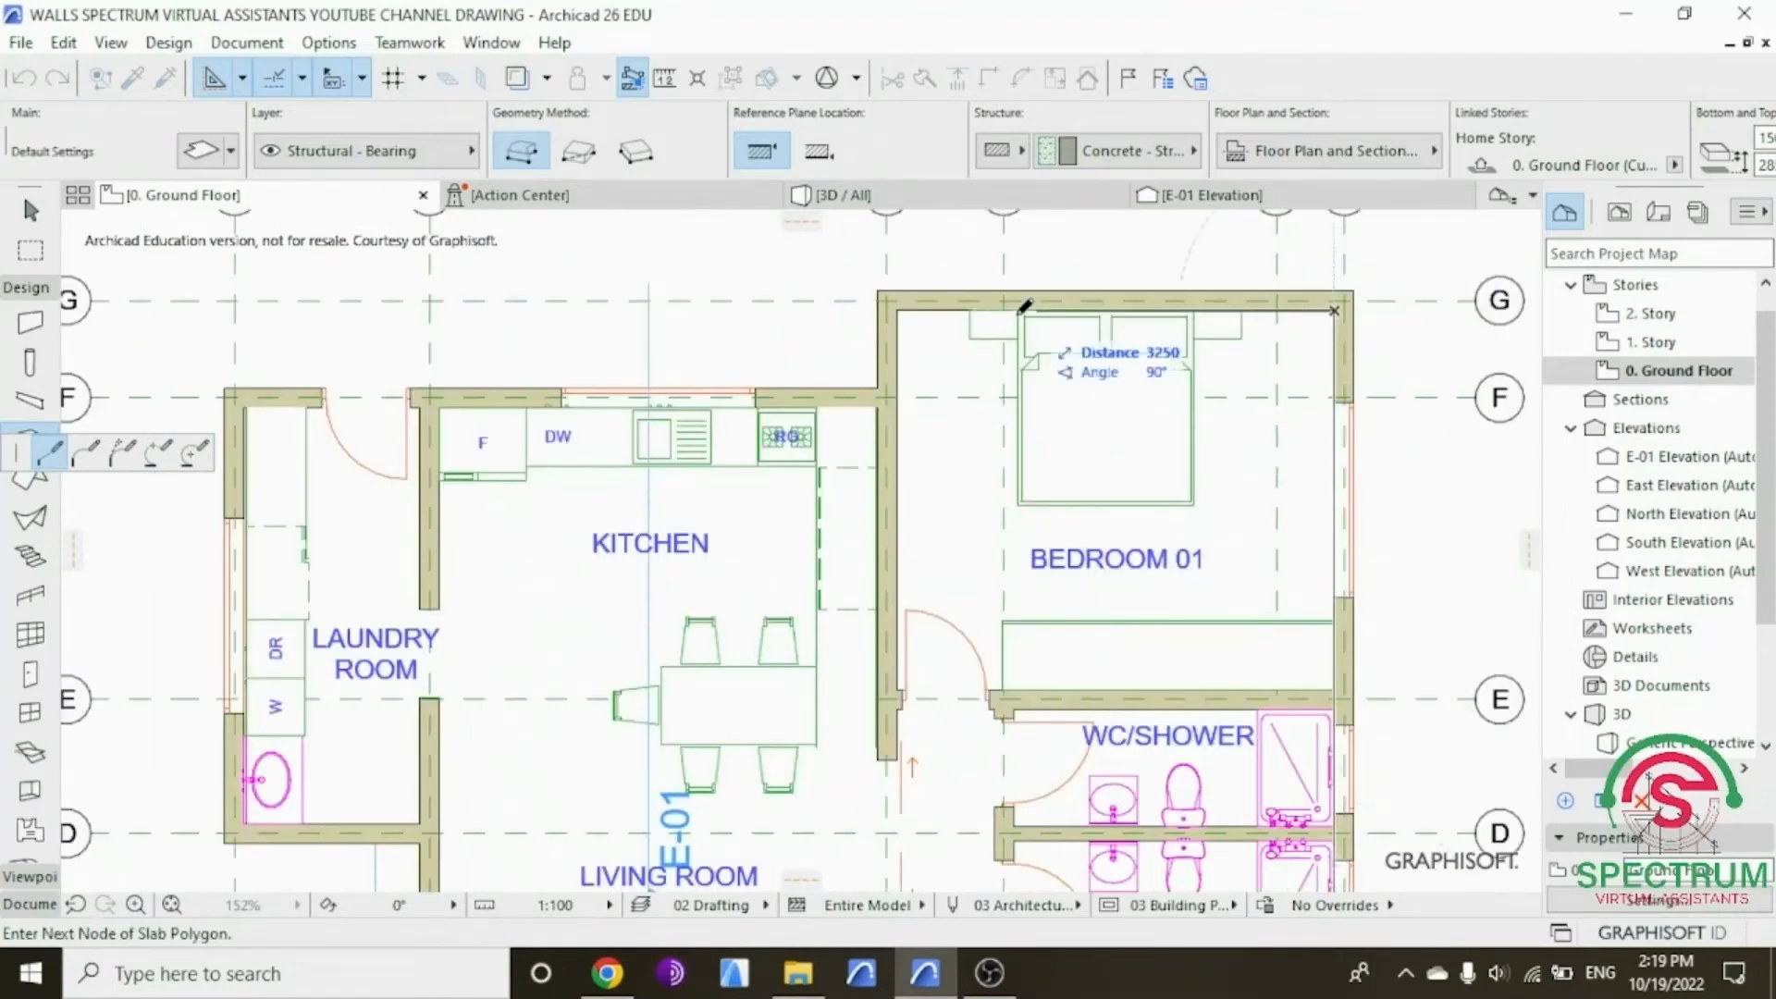
pyautogui.click(896, 308)
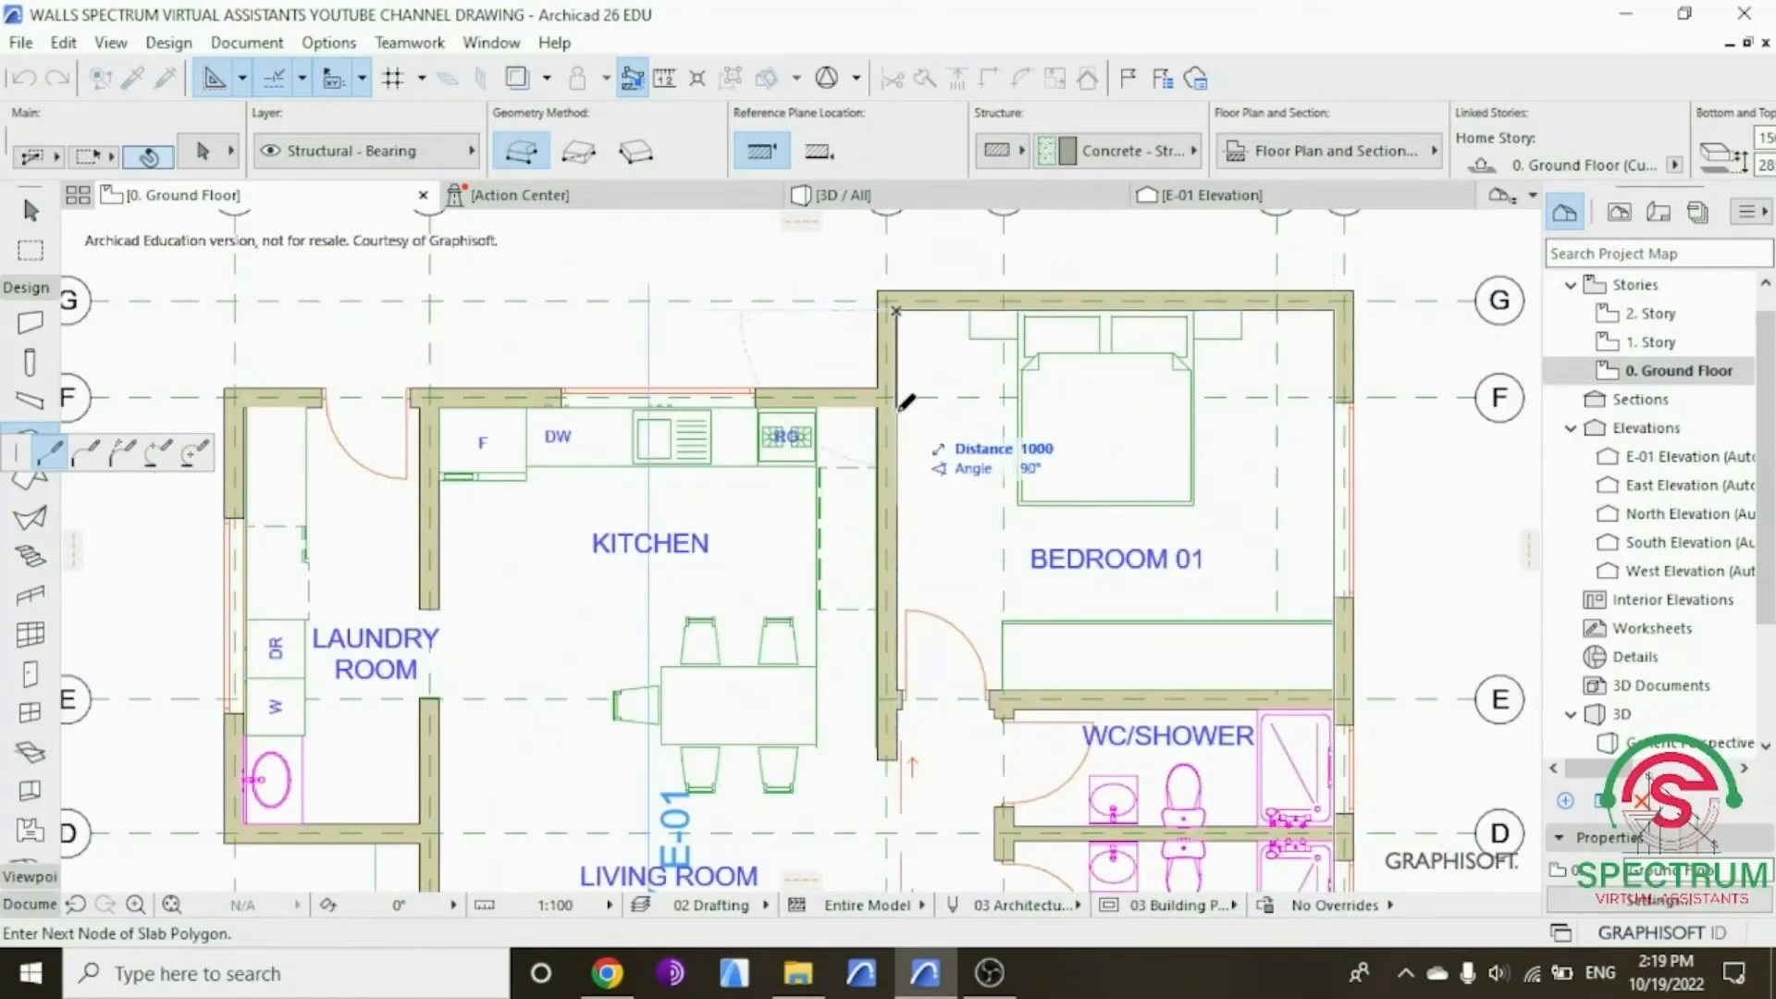
# Step: Continue the slab outline 1000 down to grid line F, along the kitchen's north wall, and around the laundry room to grid line 2
pyautogui.click(895, 407)
pyautogui.click(248, 395)
pyautogui.scroll(-3, 248, 395)
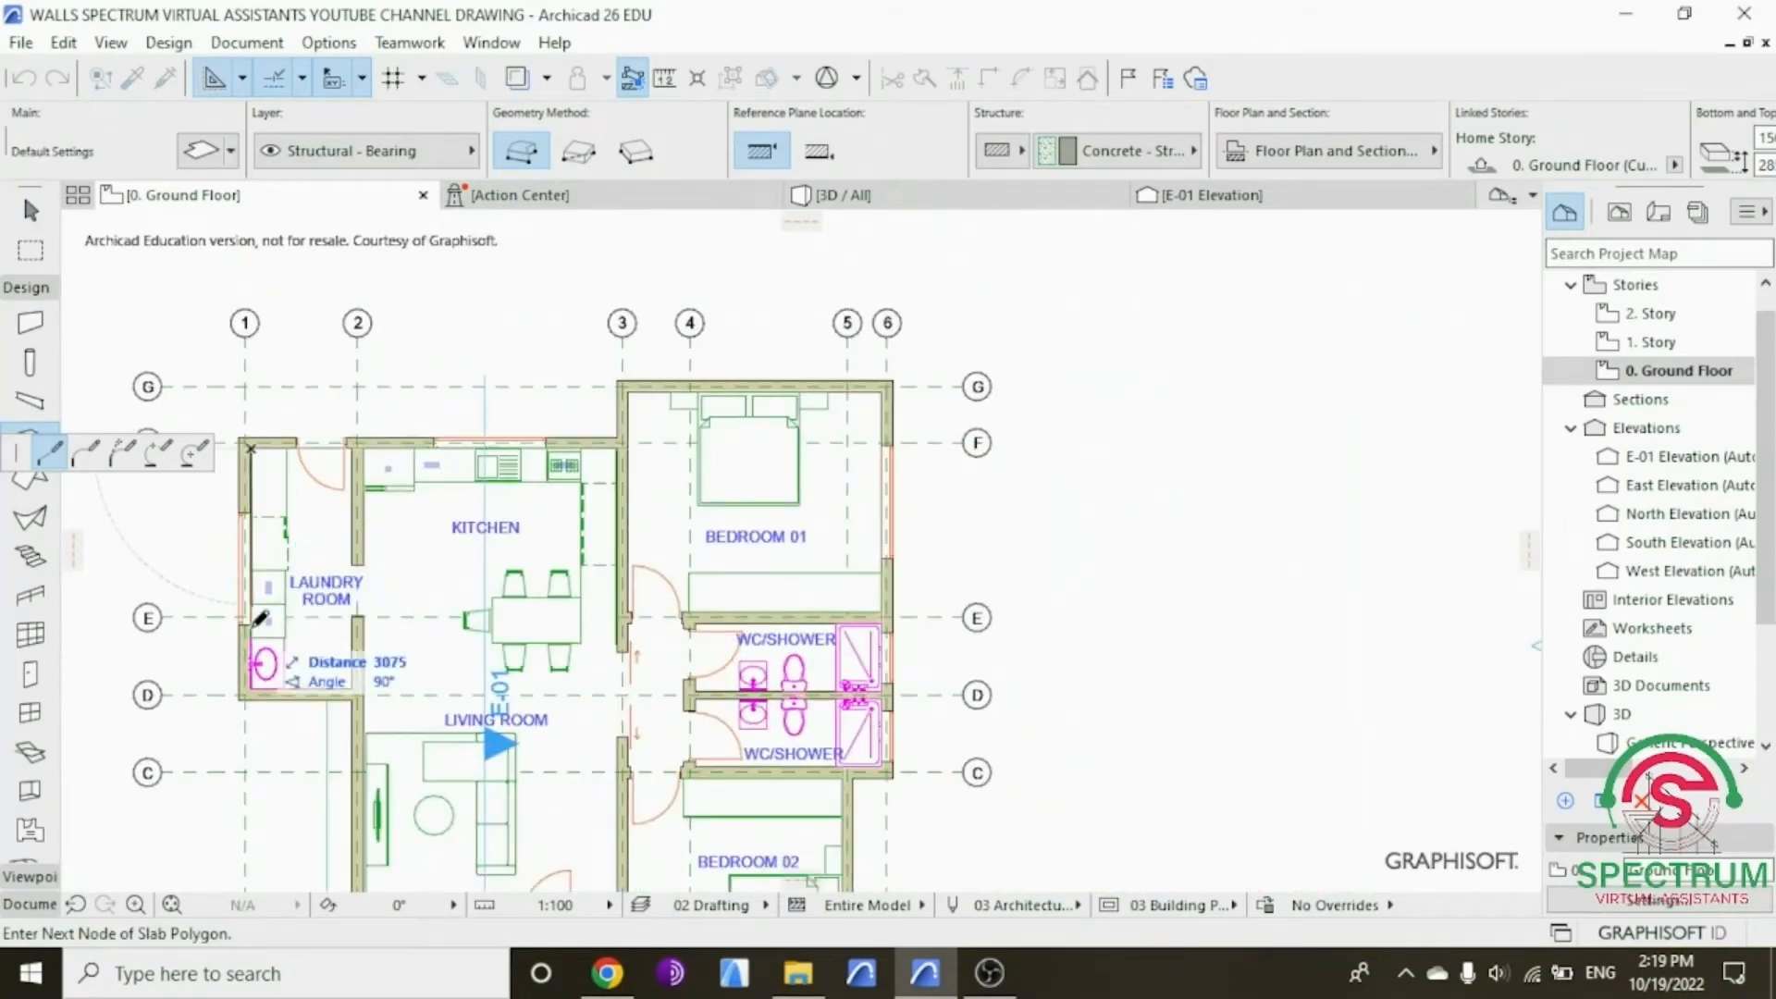
pyautogui.click(248, 693)
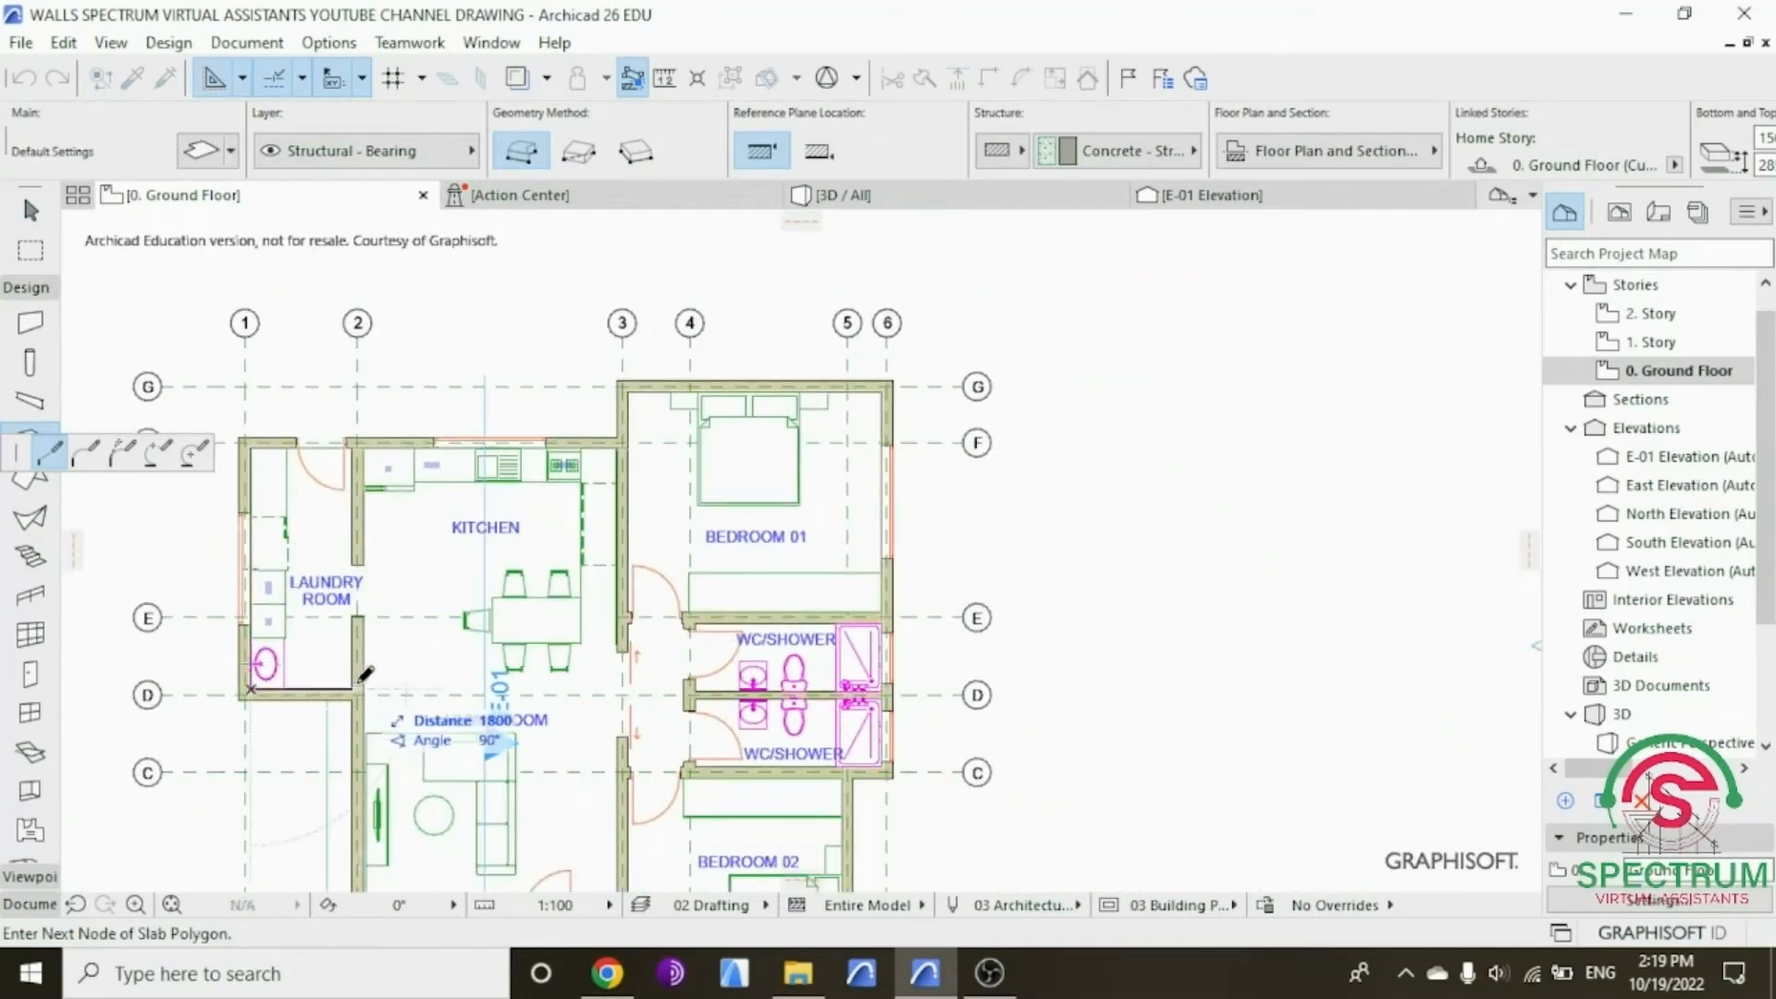
pyautogui.click(362, 691)
# Step: Close the slab outline down the living room's west wall at its starting corner and leave the Slab tool
pyautogui.scroll(-2, 392, 631)
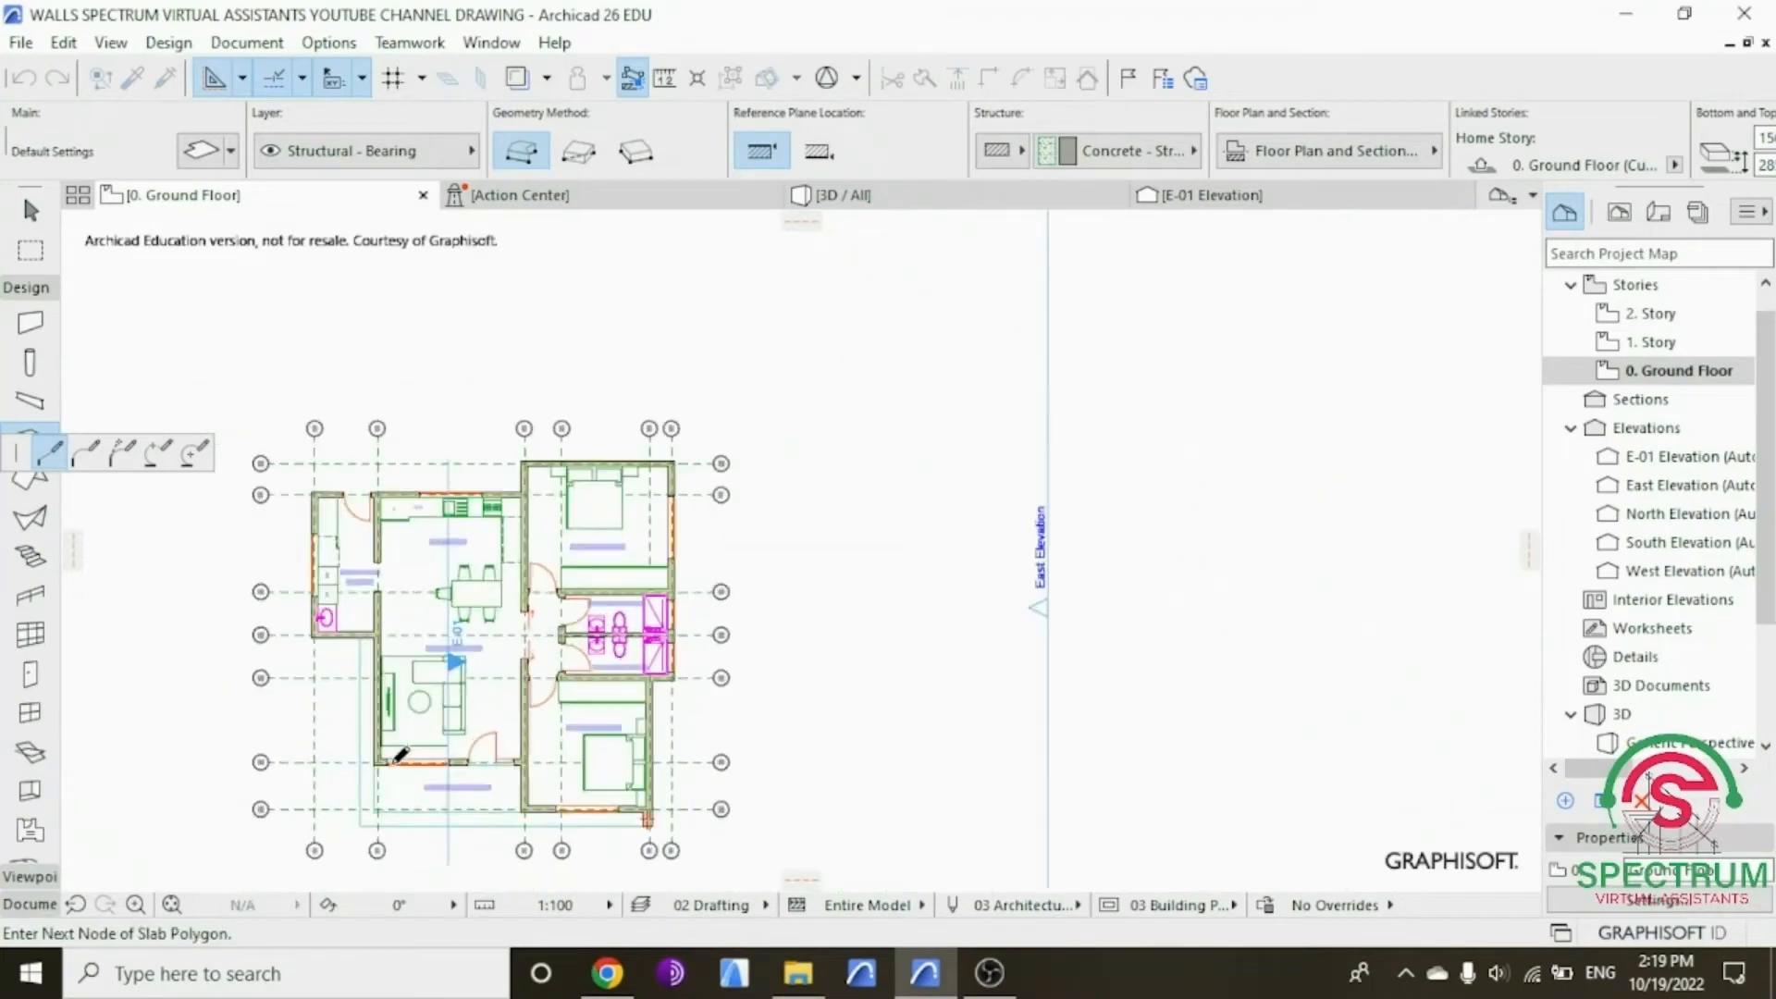
pyautogui.scroll(5, 388, 735)
pyautogui.doubleClick(378, 745)
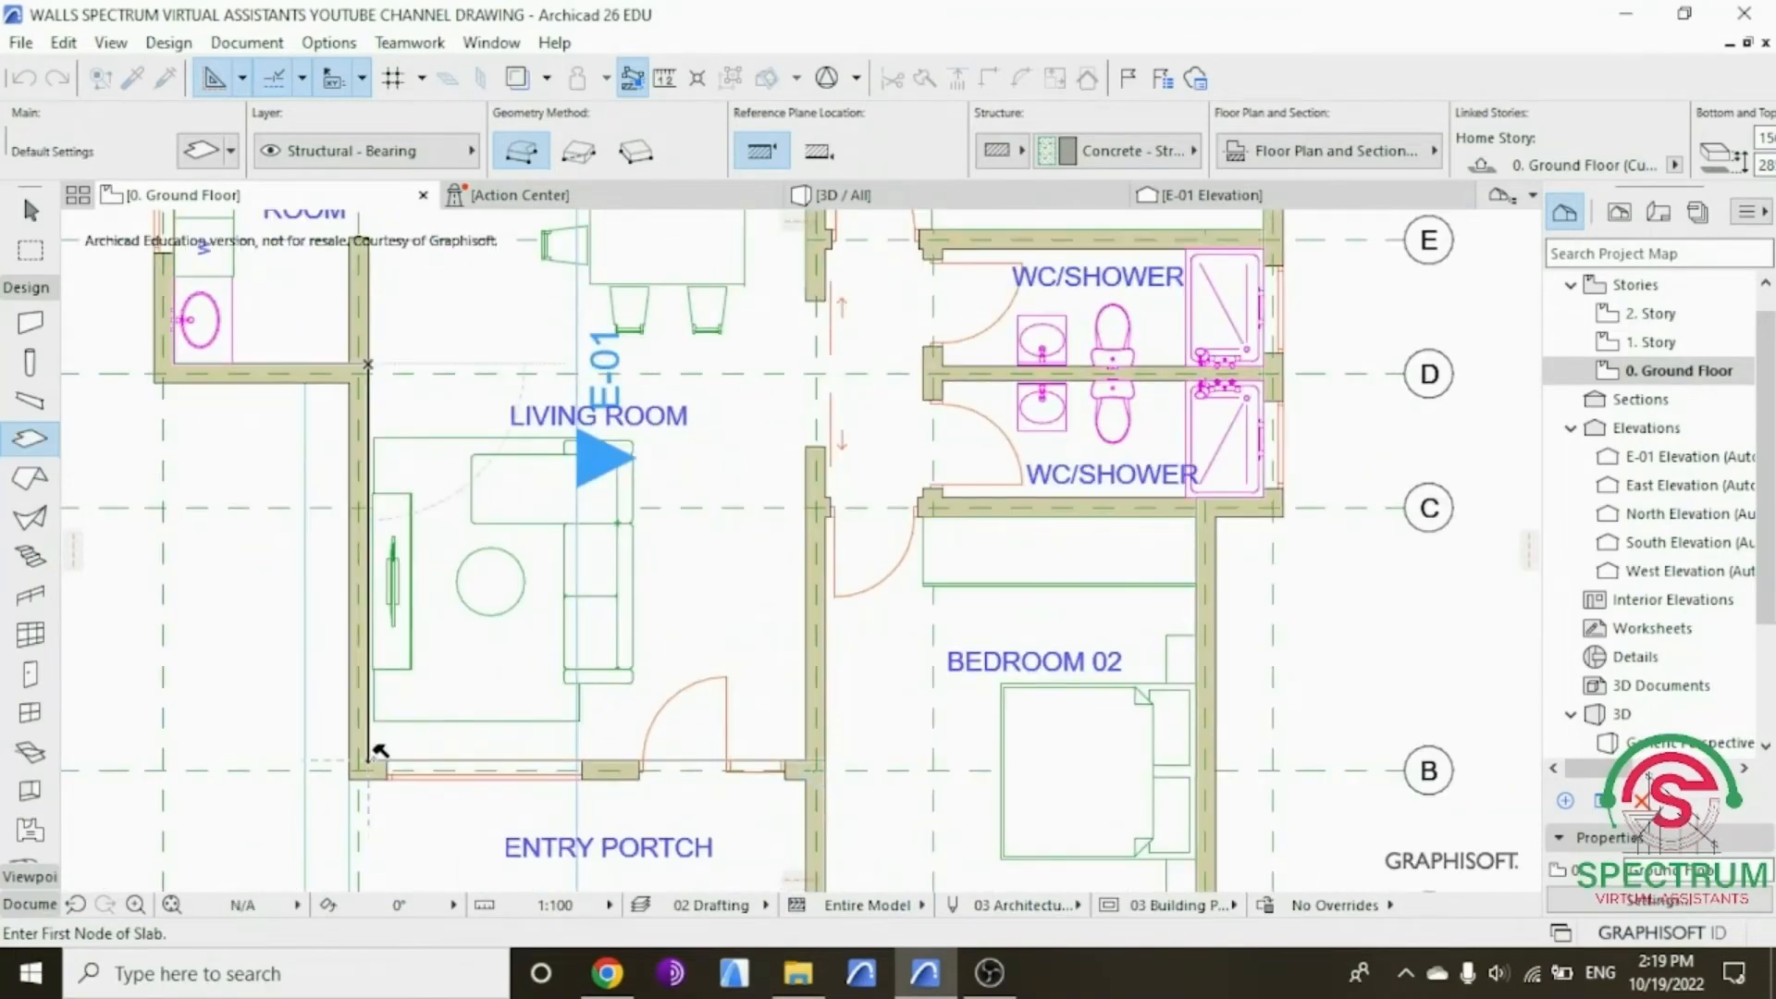
pyautogui.scroll(-2, 587, 772)
pyautogui.scroll(-2, 595, 761)
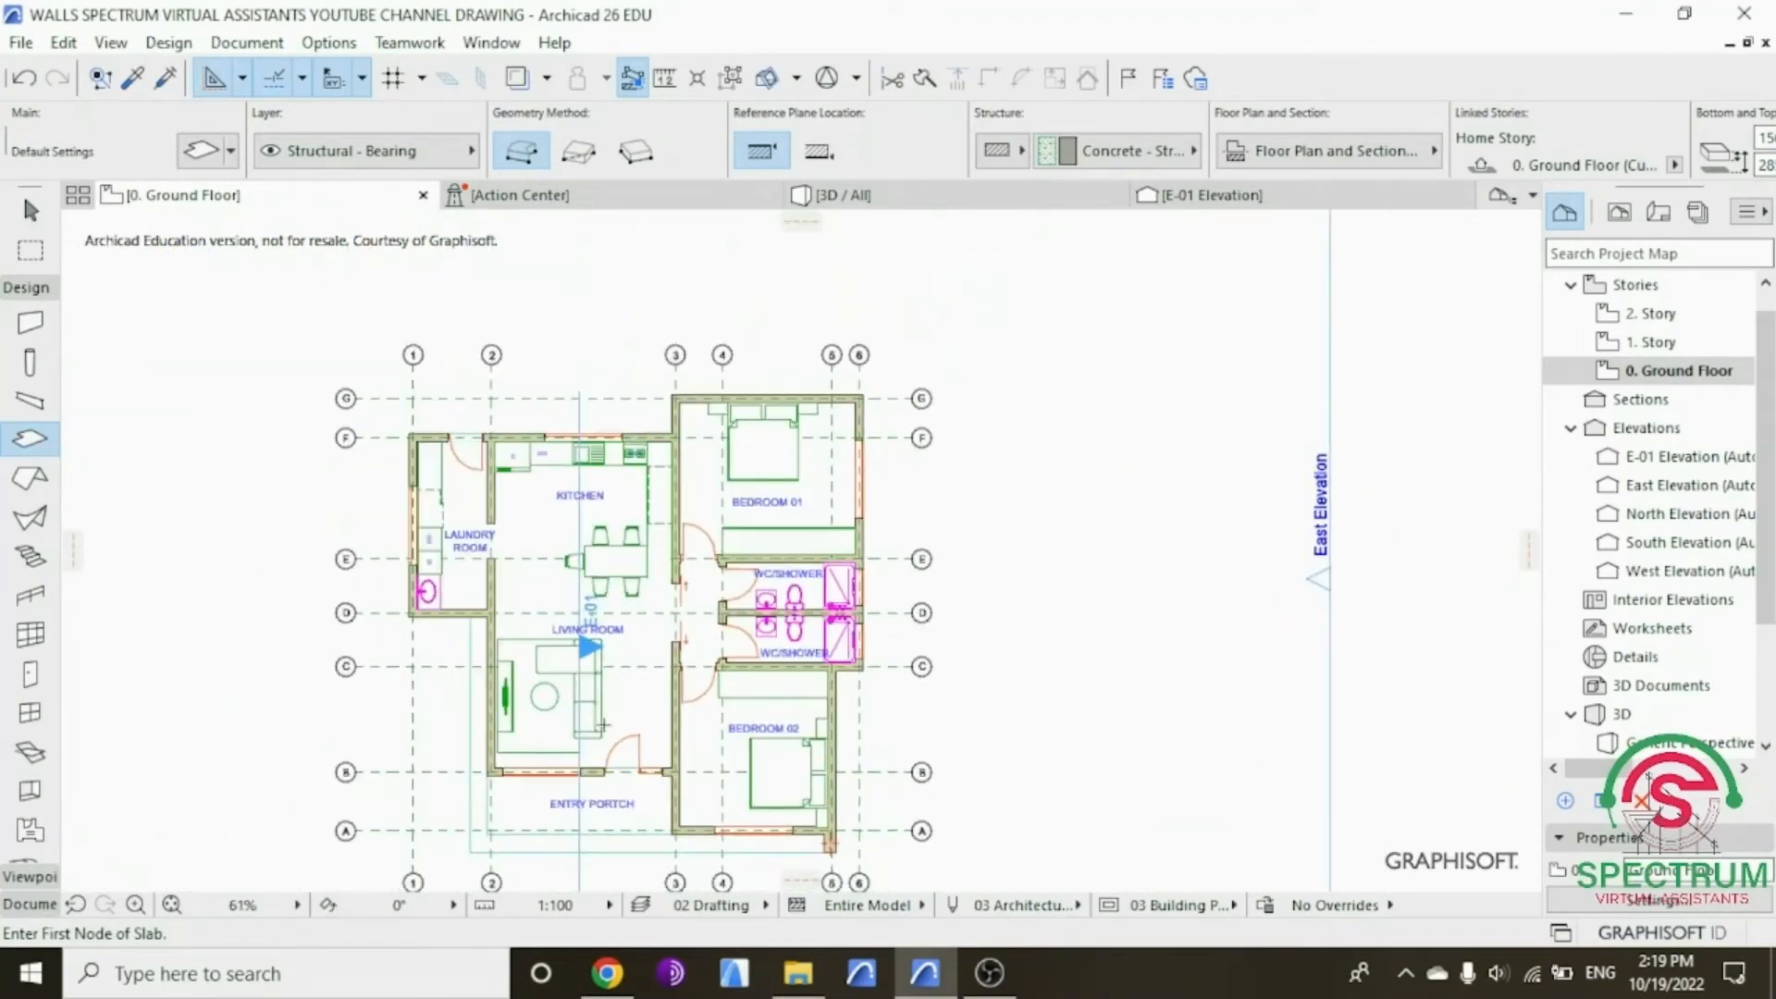
pyautogui.press('Escape')
# Step: Select the new roof slab on the plan and check it inside the parapet walls from several angles in 3D
pyautogui.click(644, 720)
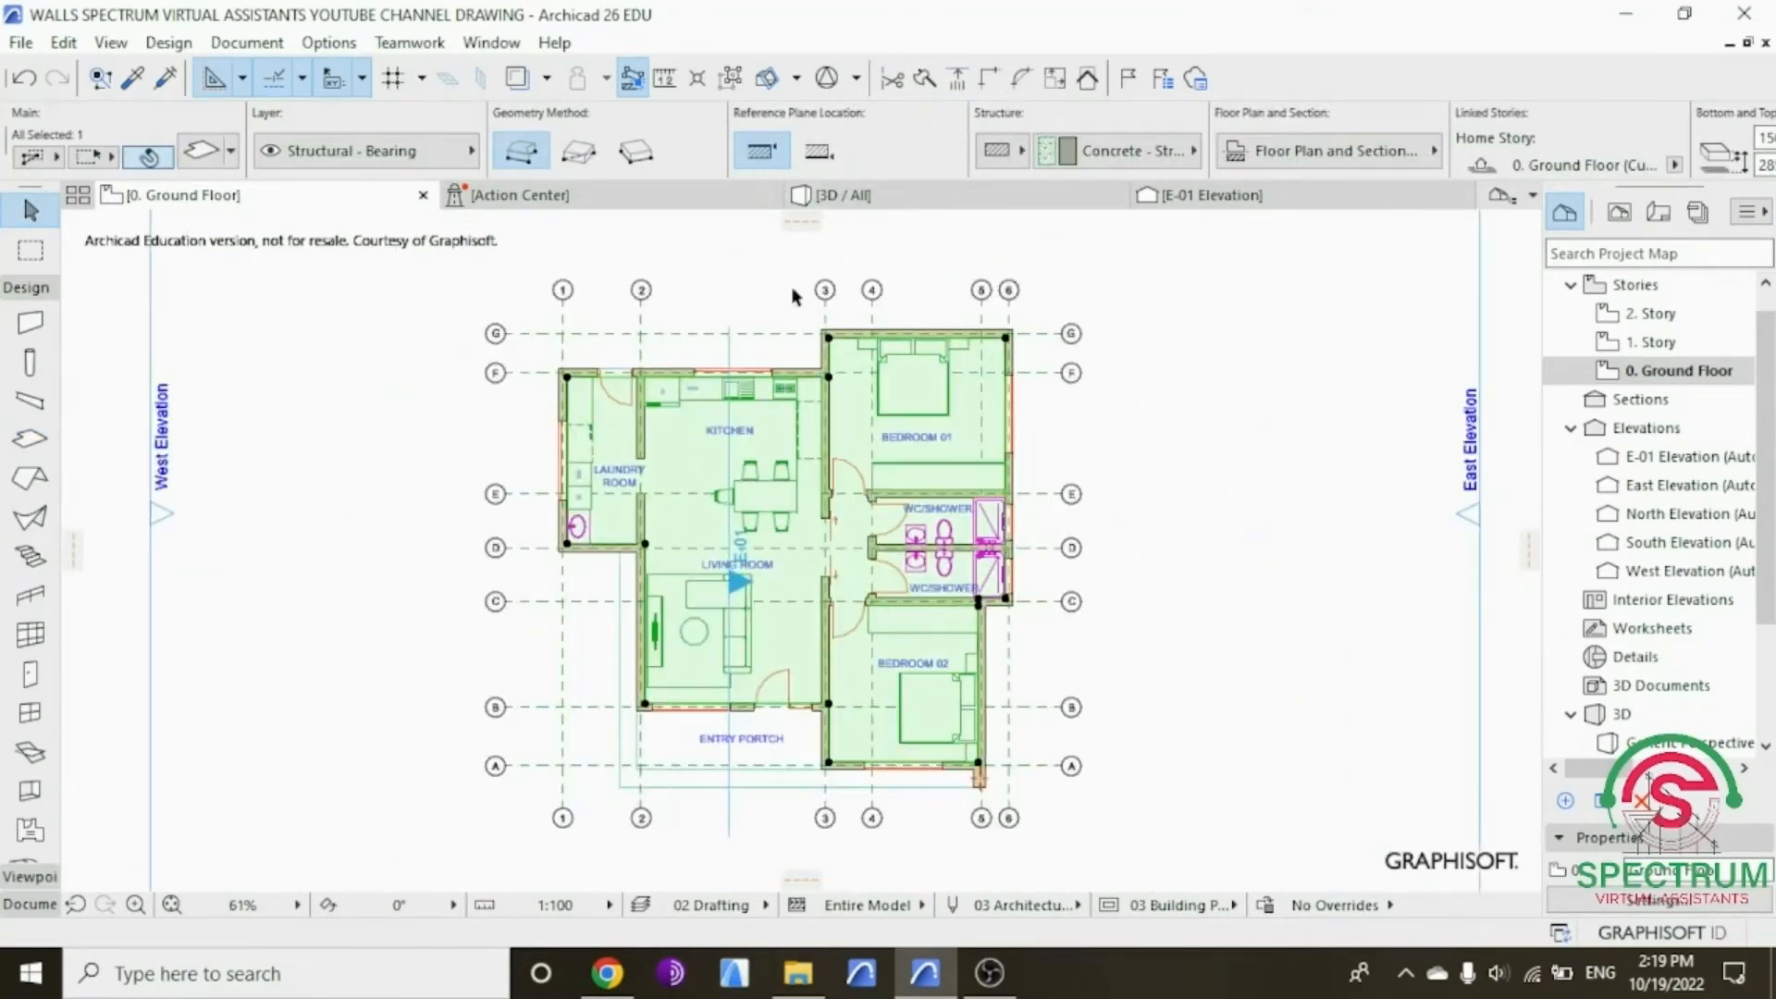
pyautogui.click(872, 196)
pyautogui.click(730, 367)
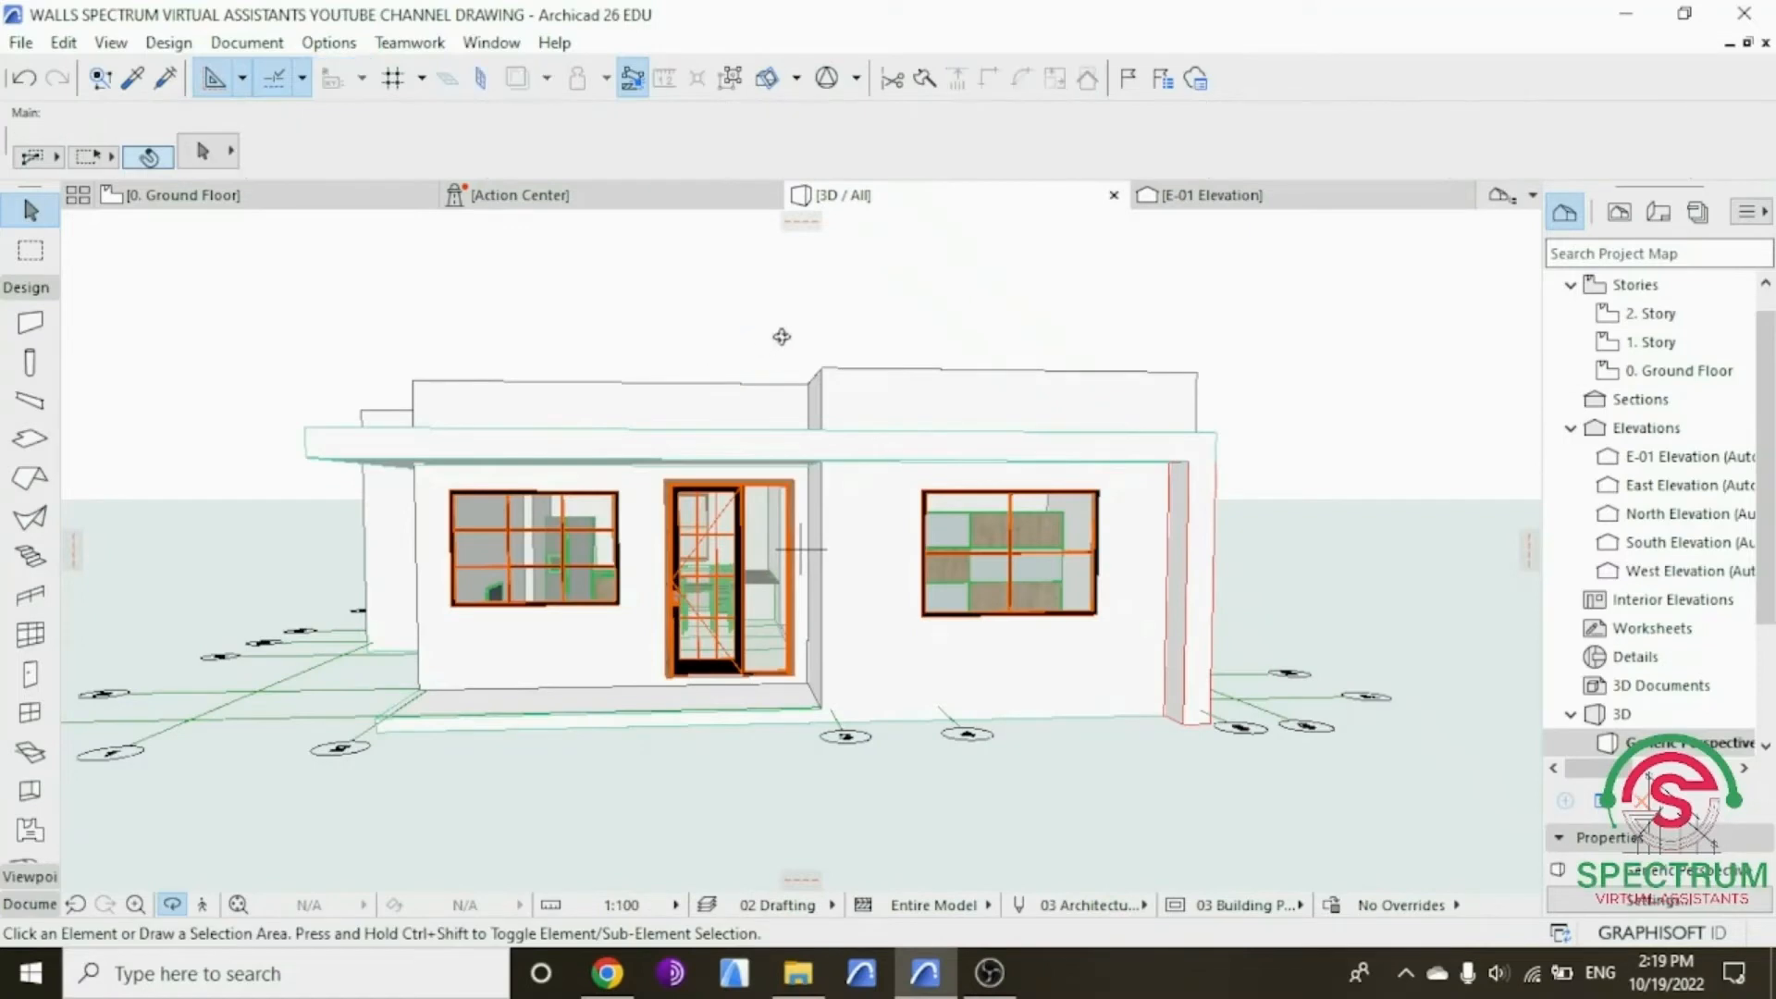
pyautogui.keyDown('shift'); pyautogui.moveTo(780, 330); pyautogui.dragTo(829, 369, button='middle'); pyautogui.keyUp('shift')
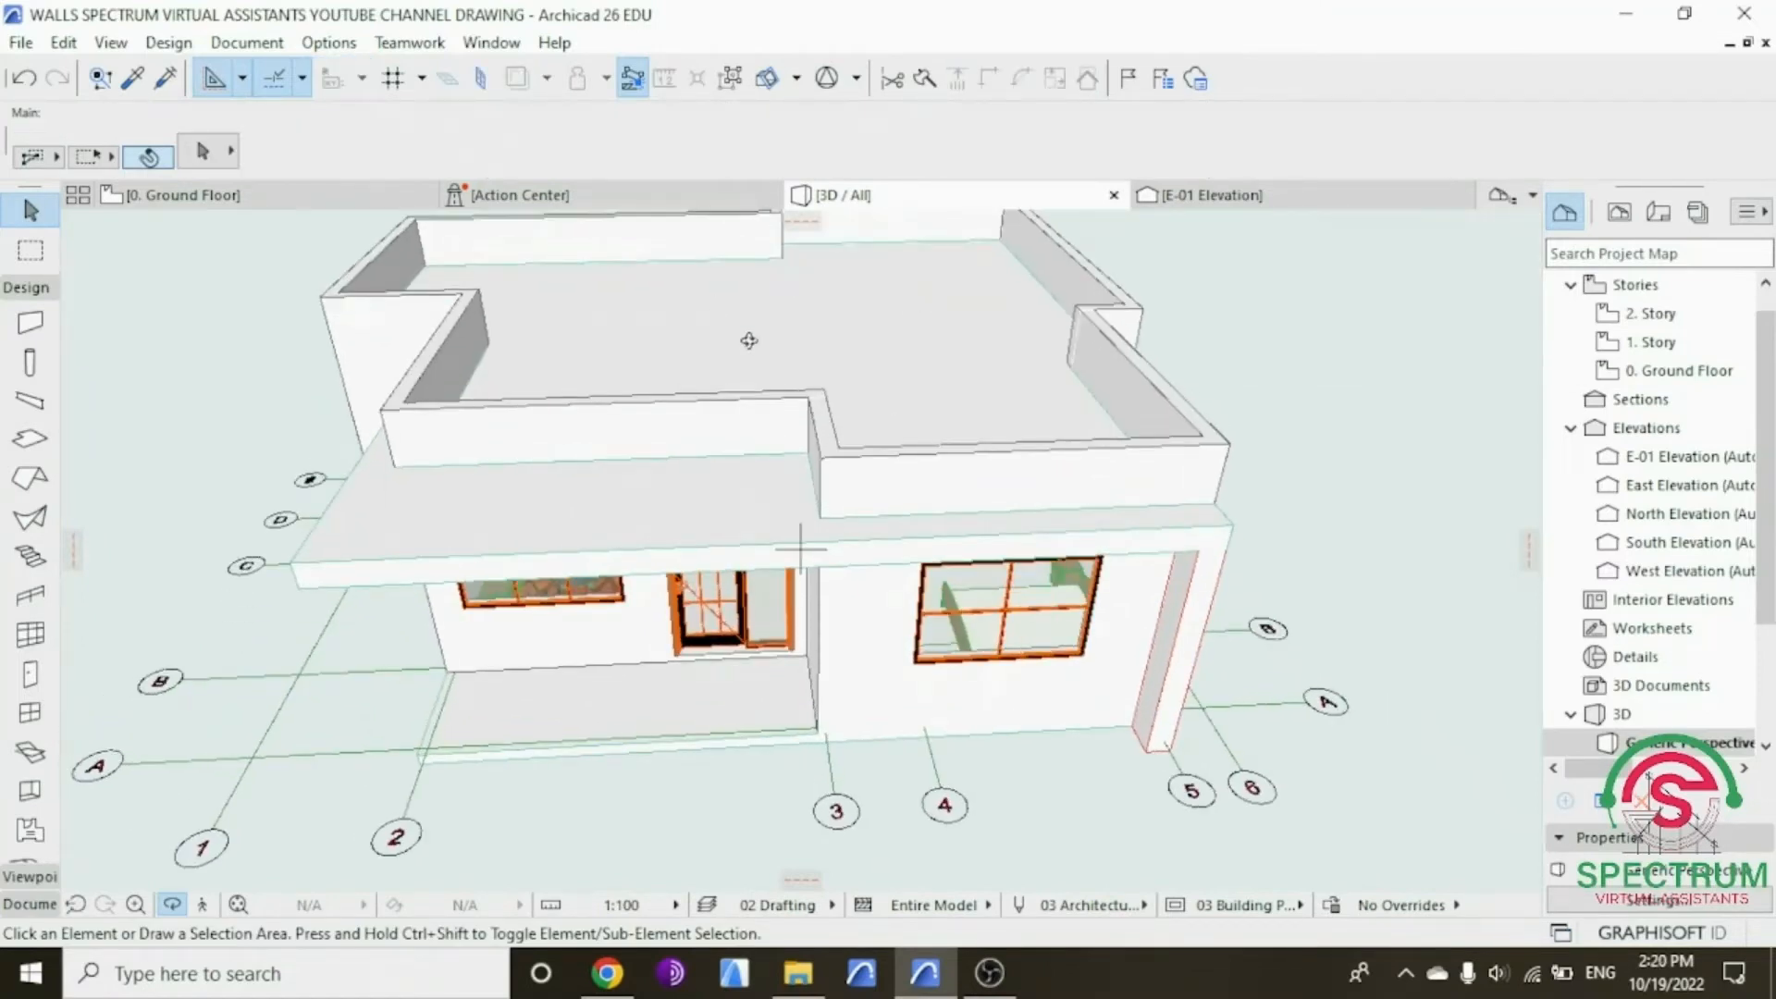
pyautogui.keyDown('shift'); pyautogui.moveTo(711, 375); pyautogui.dragTo(1108, 556, button='middle'); pyautogui.keyUp('shift')
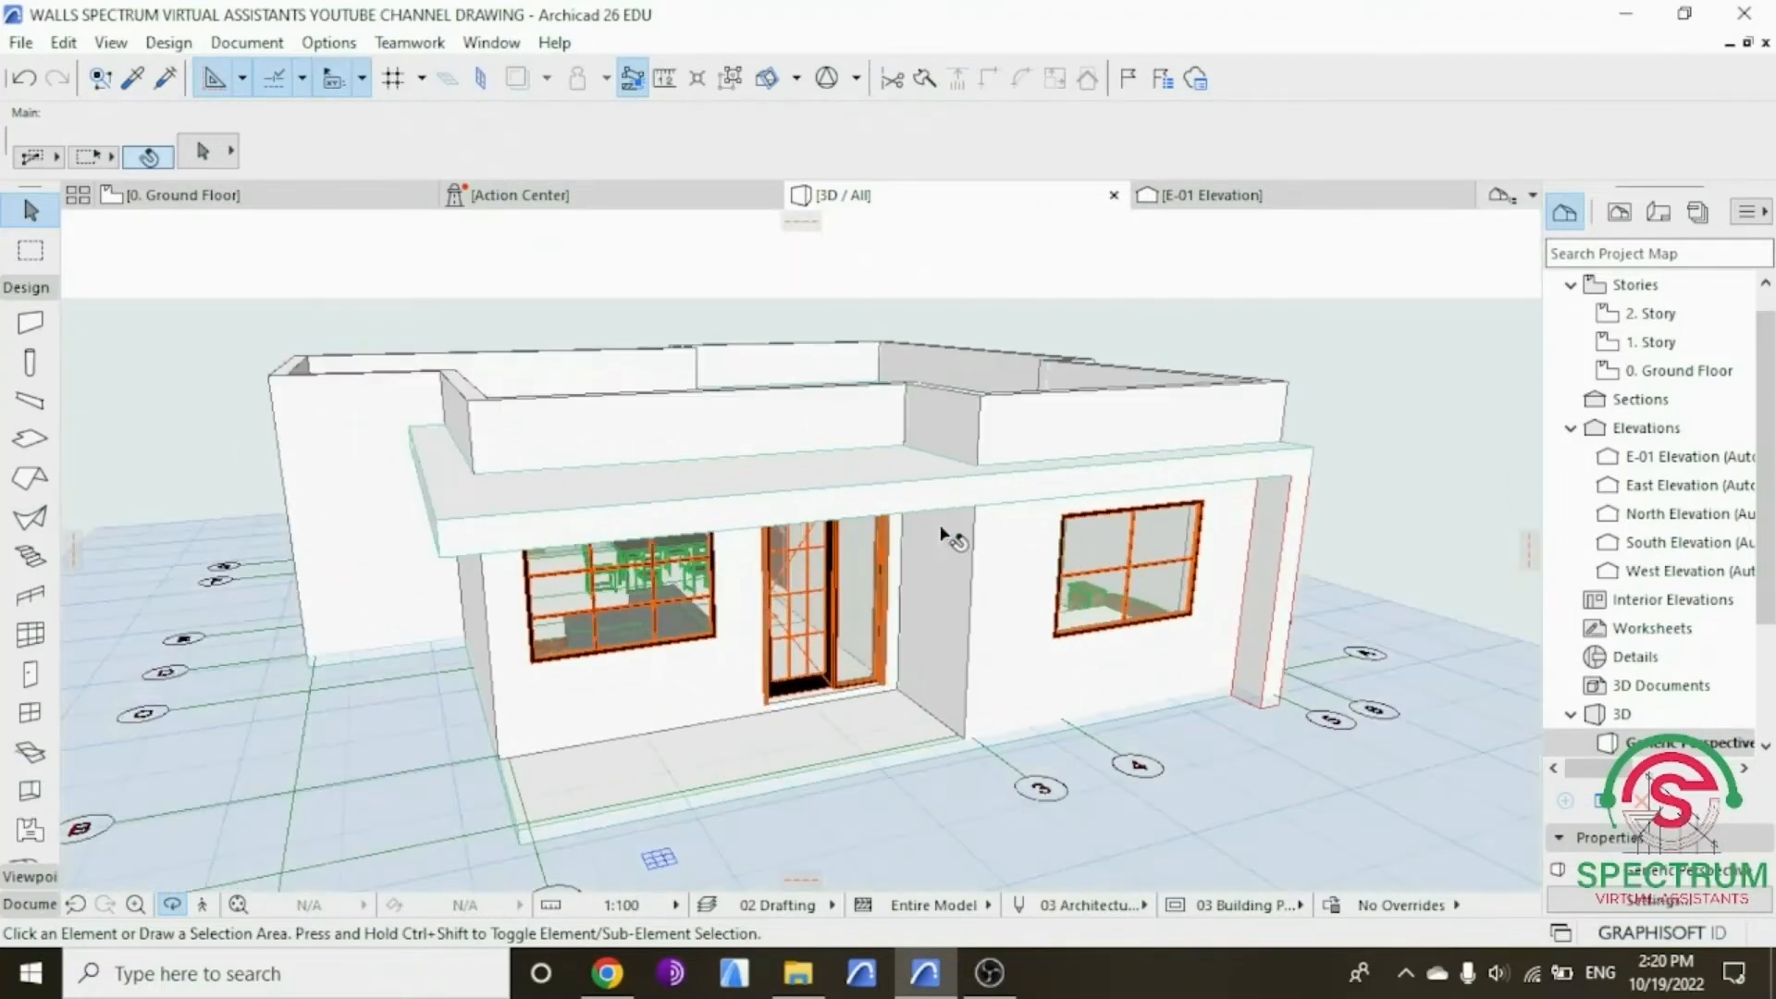
# Step: Override all surfaces of the canopy slab over the entry porch and front wall with Paint - Dark Gray
pyautogui.click(816, 514)
pyautogui.rightClick(1235, 333)
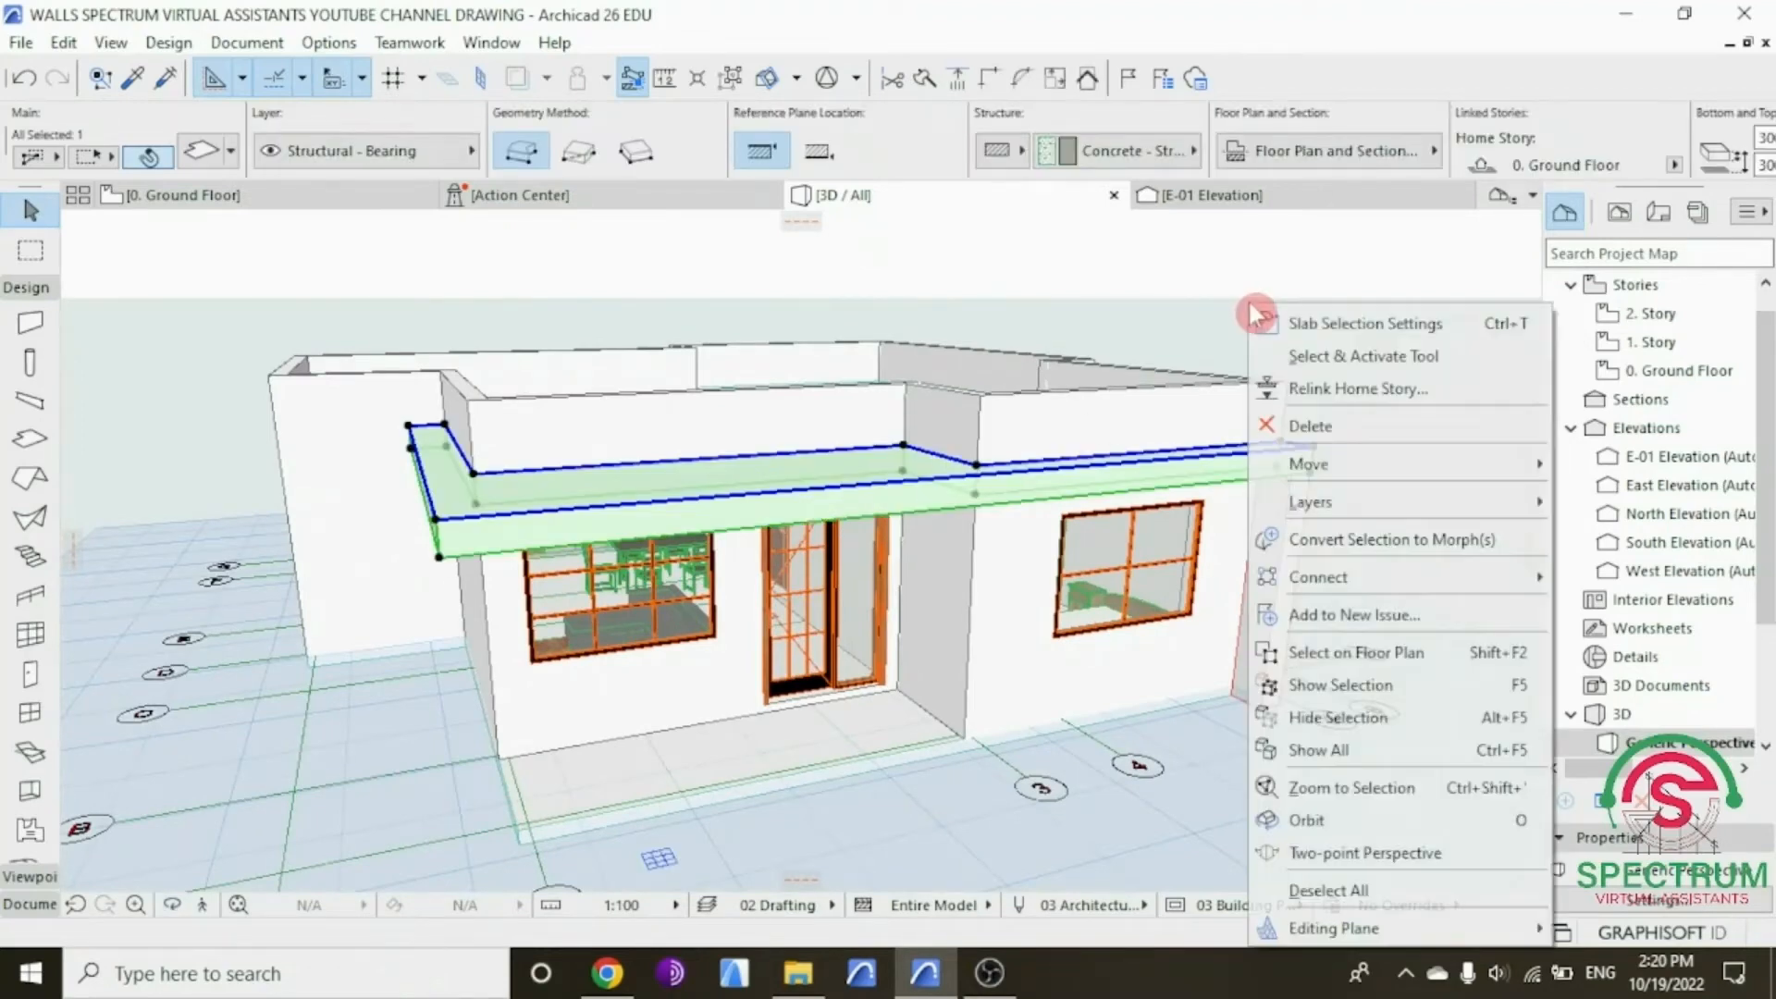
pyautogui.click(1306, 326)
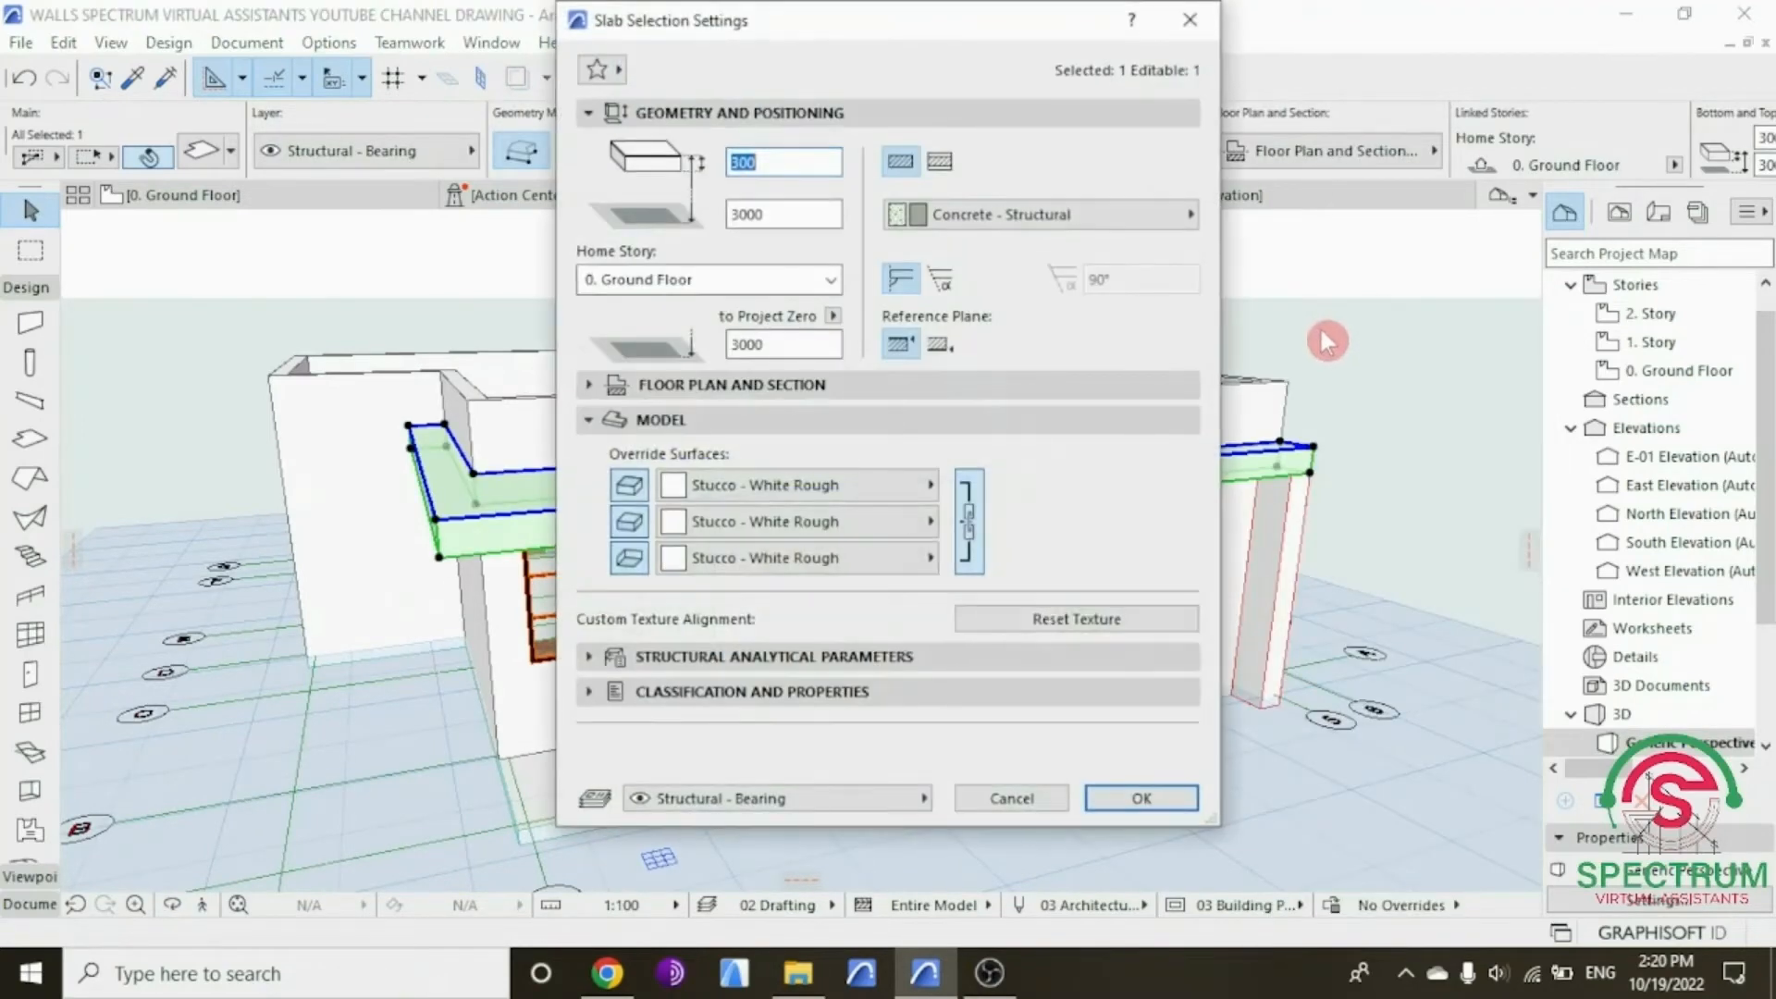
pyautogui.click(880, 490)
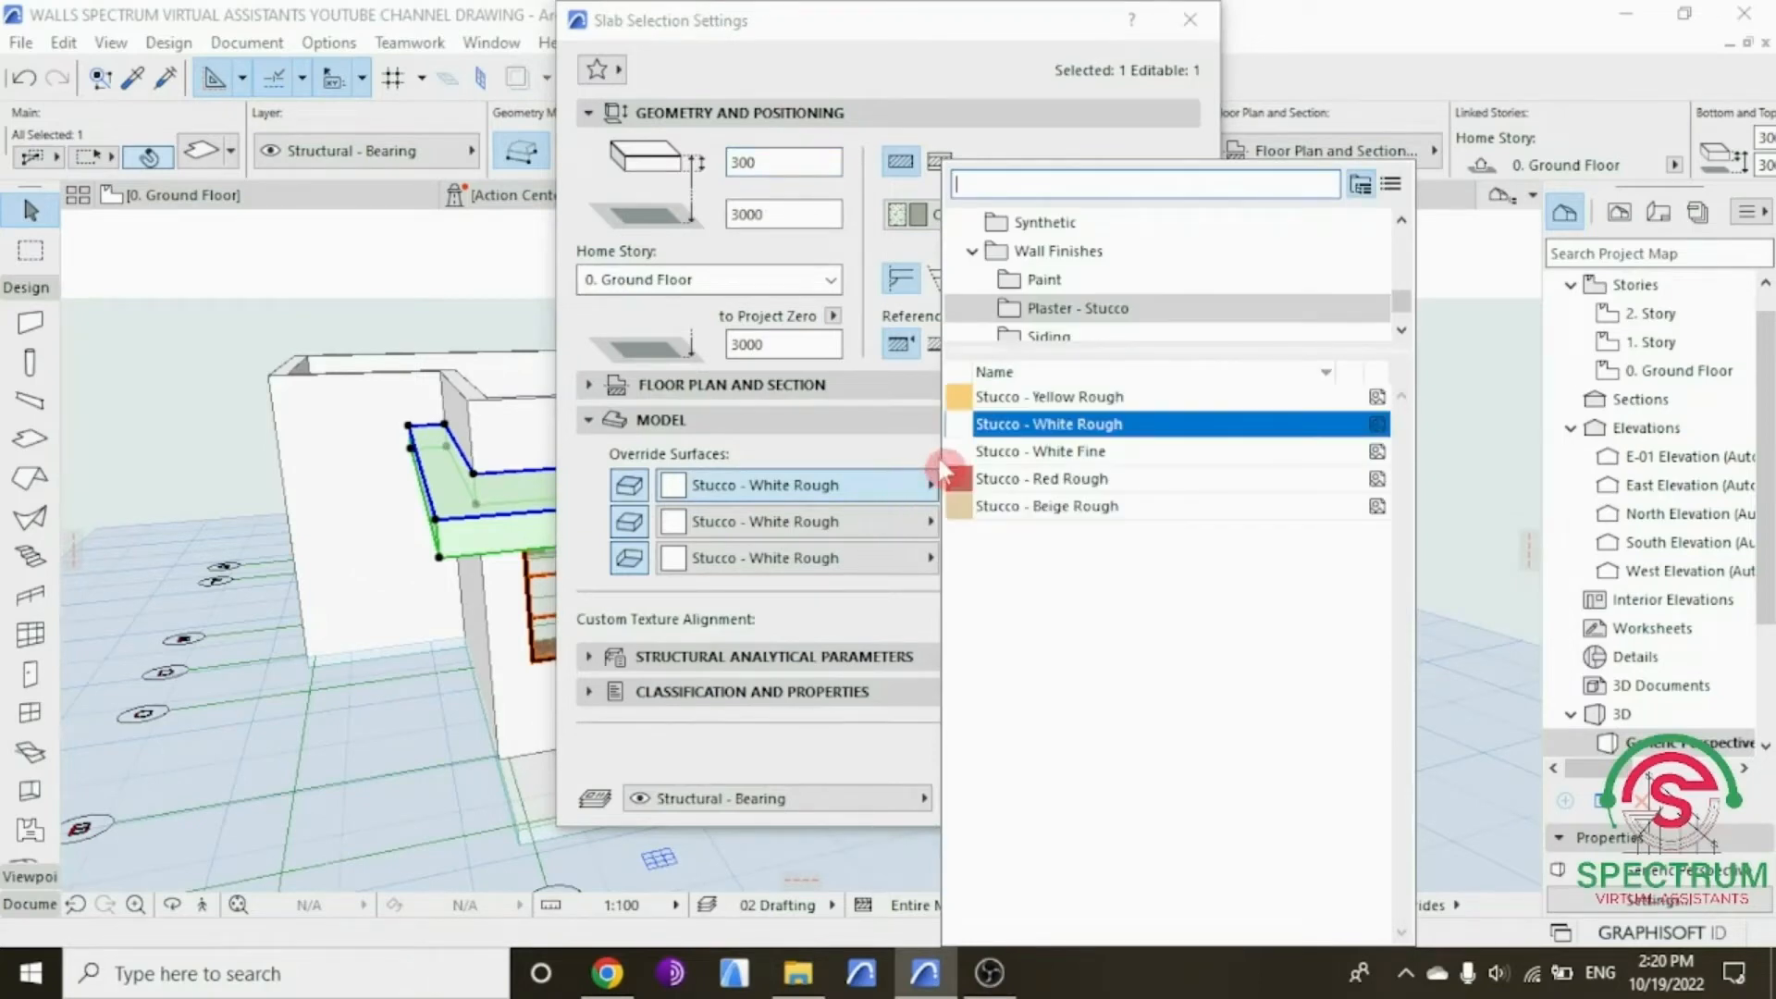
pyautogui.click(1043, 280)
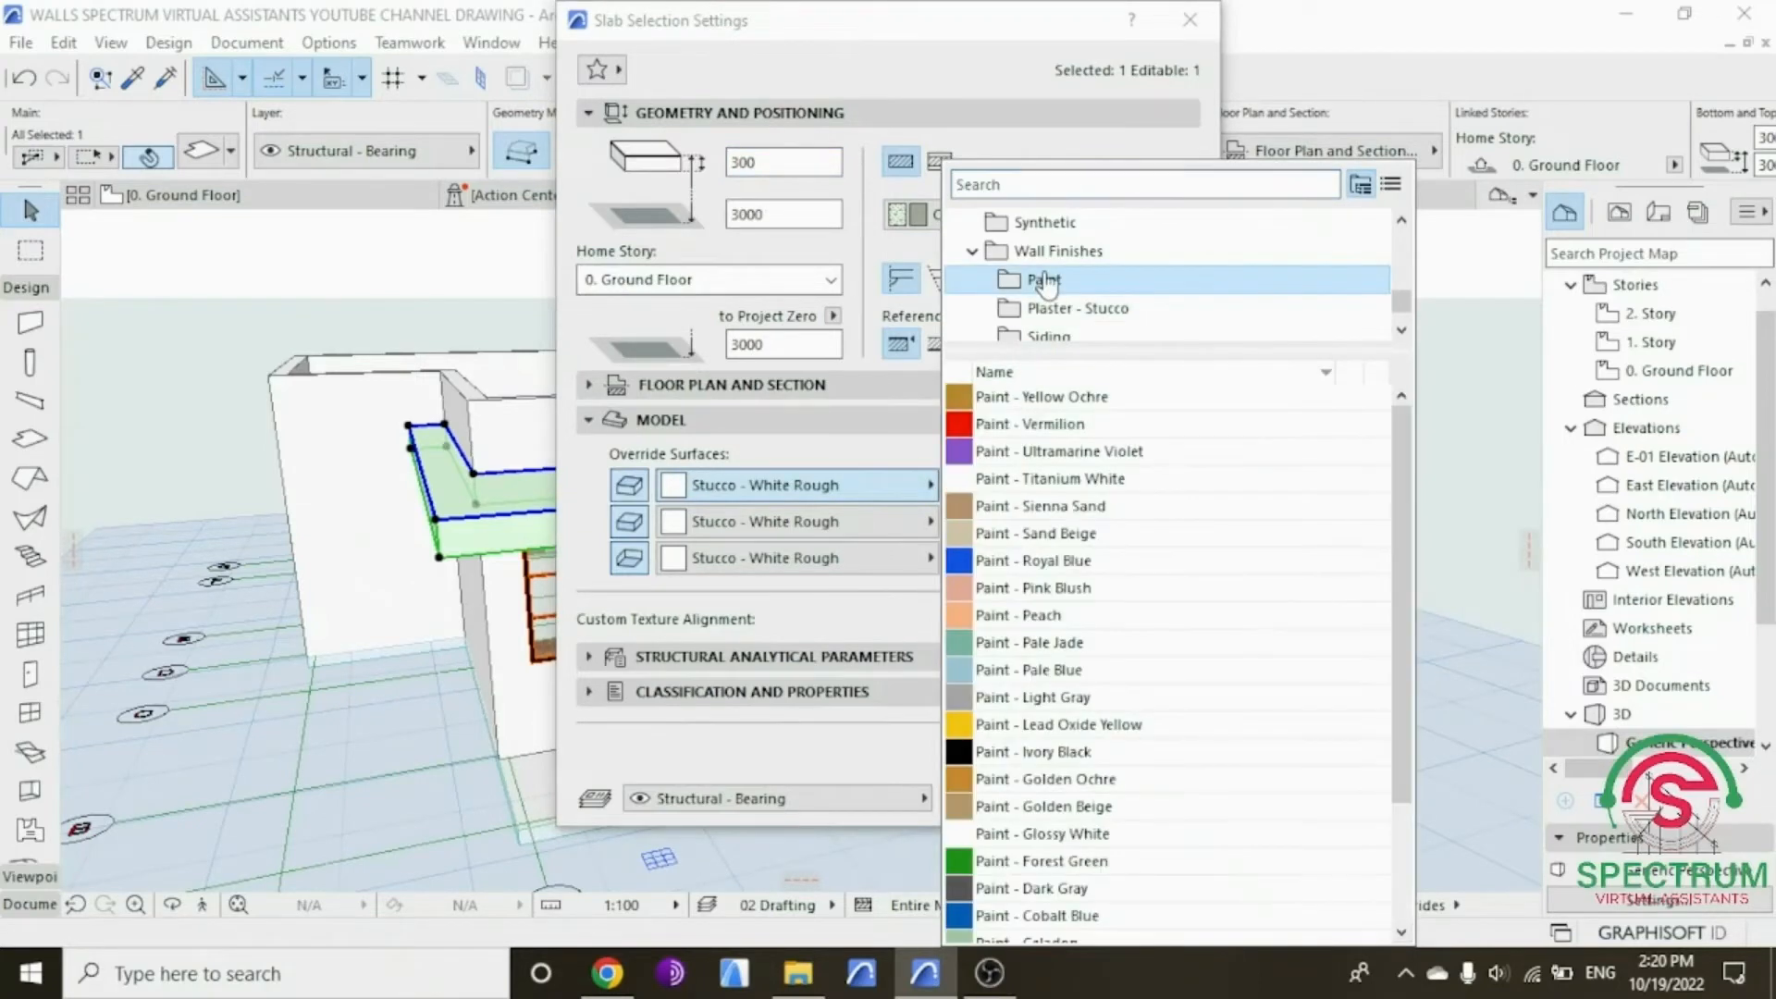
pyautogui.scroll(-2, 1087, 775)
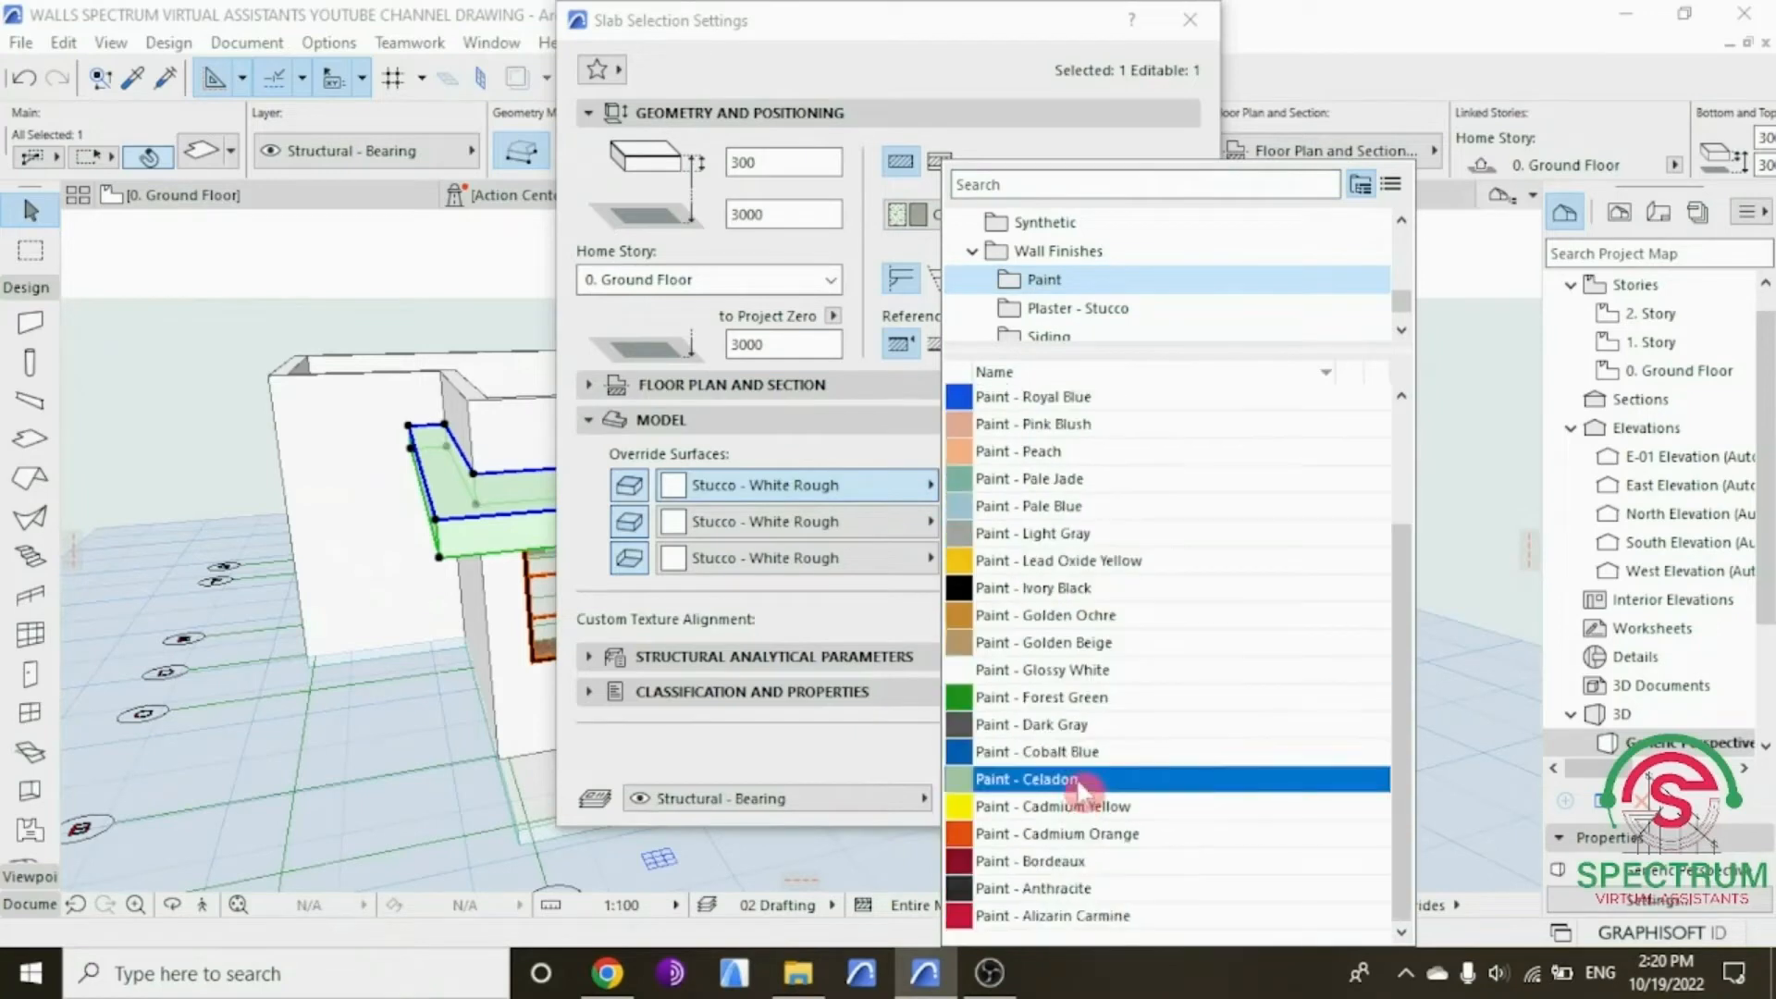
pyautogui.click(1082, 727)
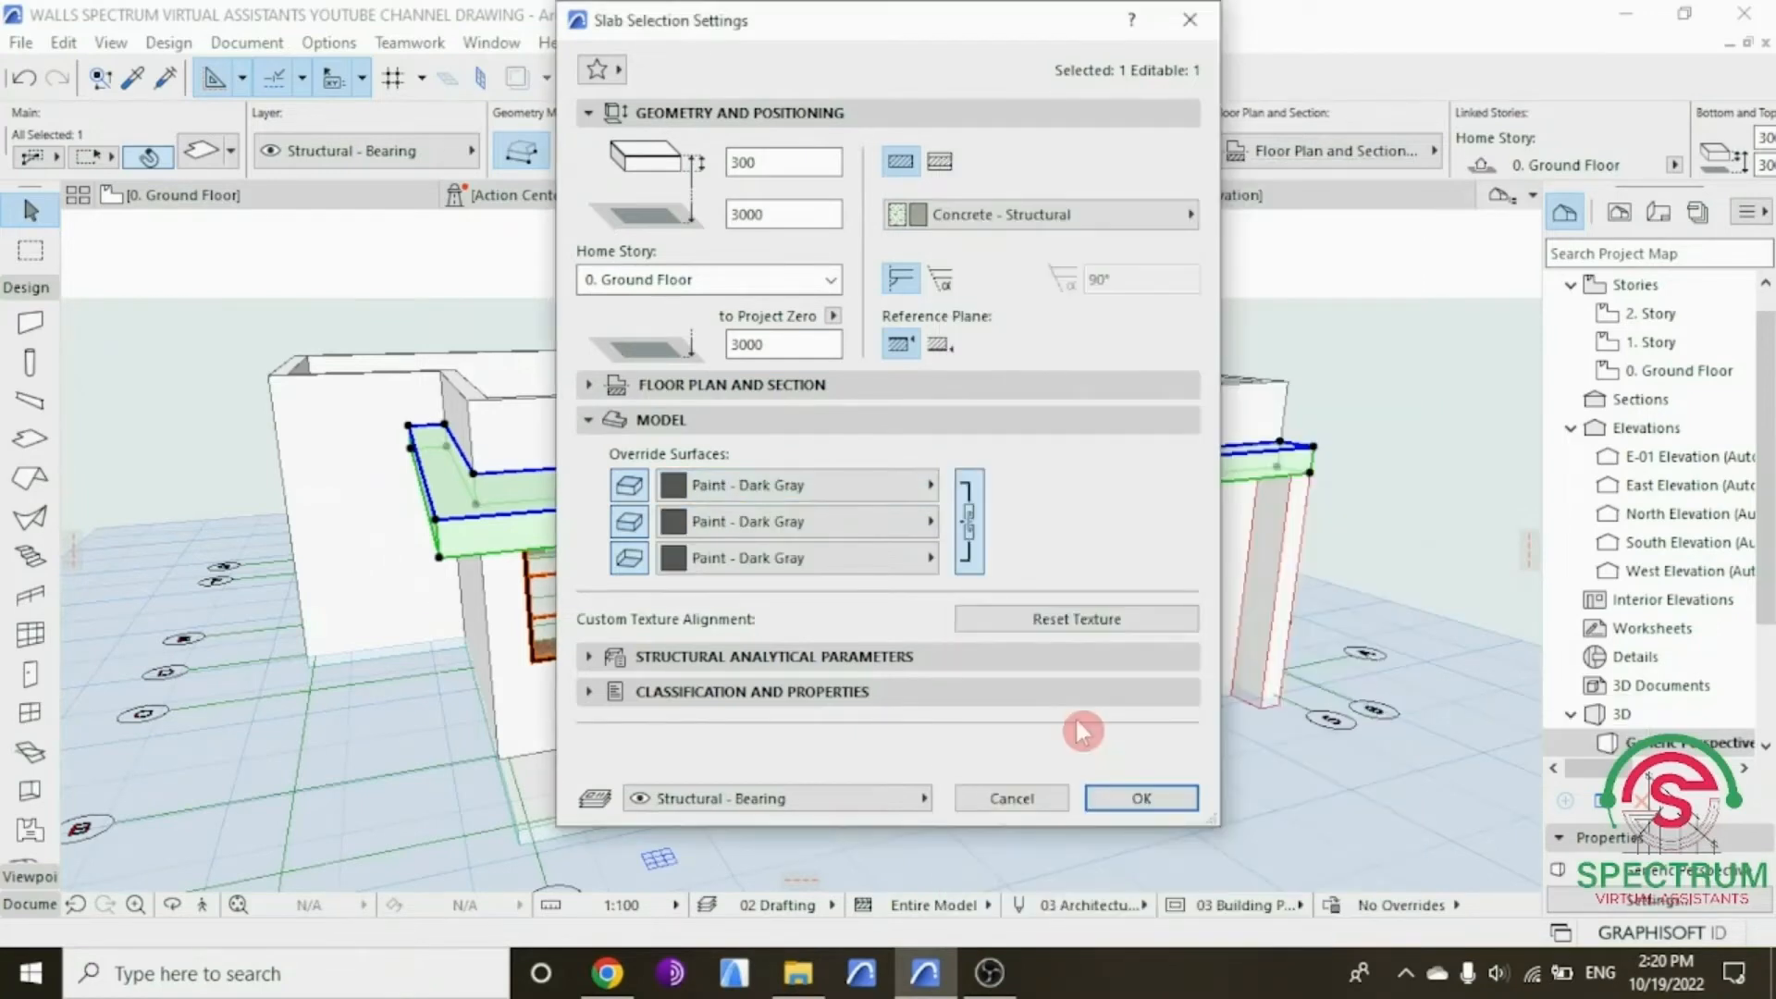
pyautogui.click(1141, 798)
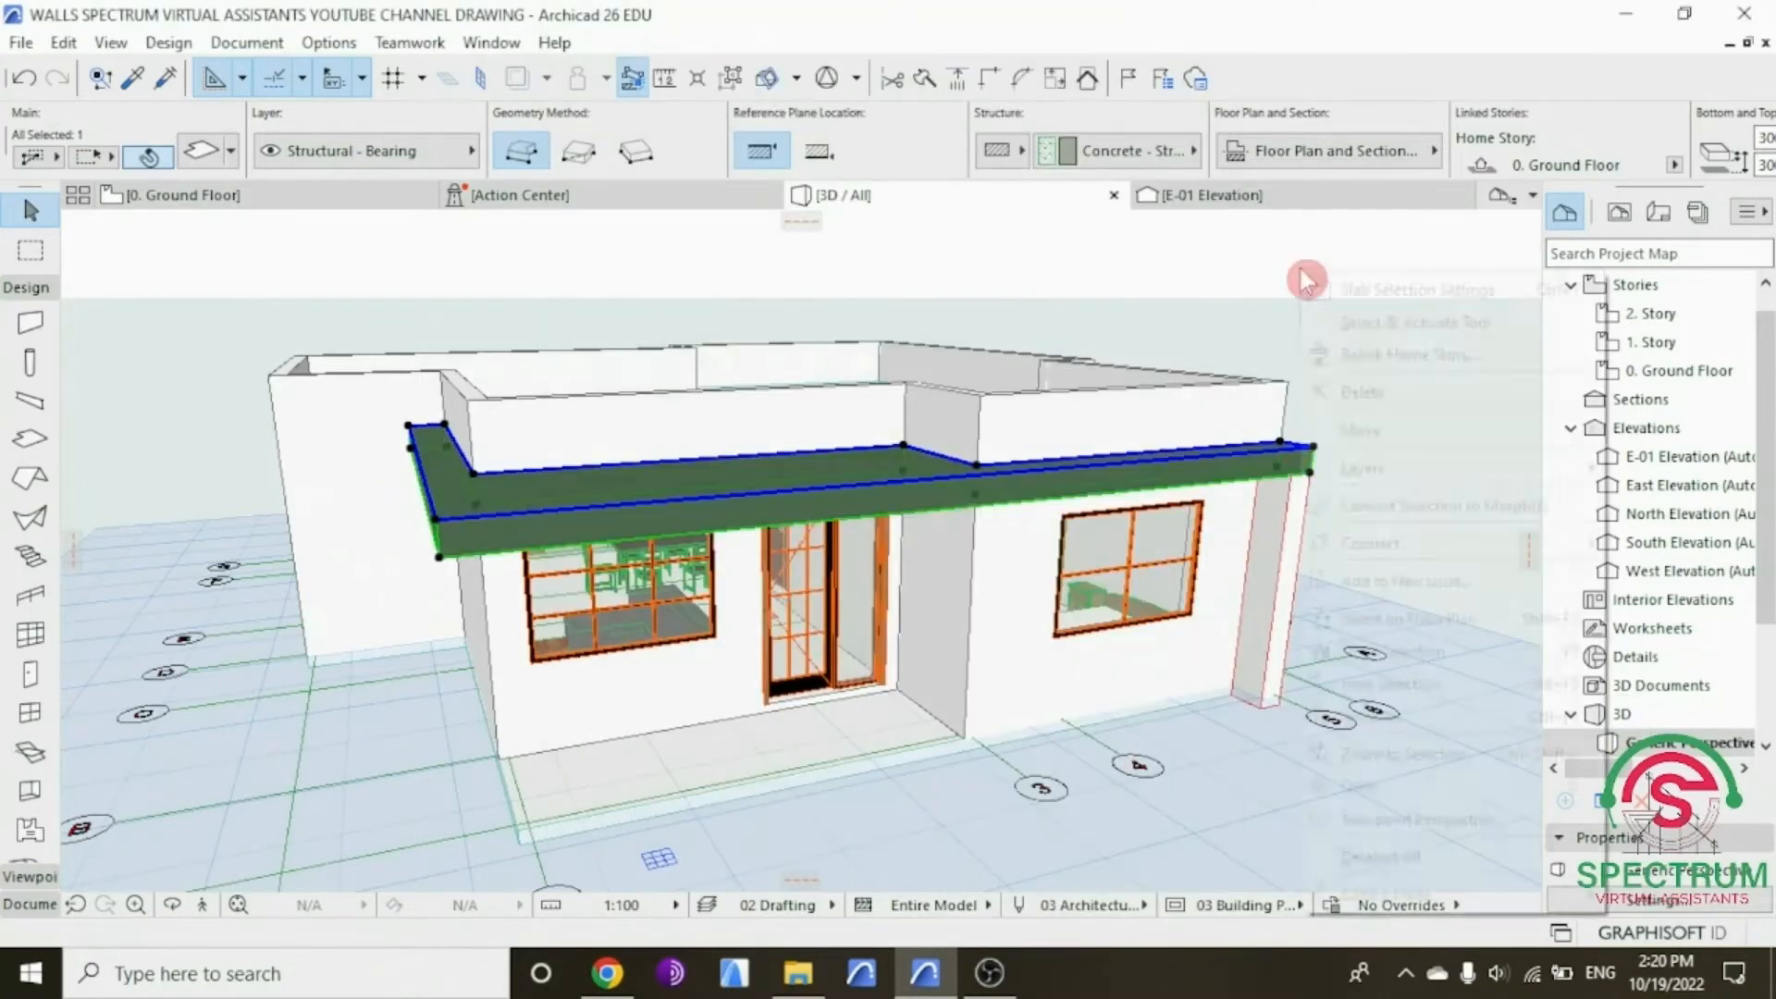
# Step: Unlink the canopy slab's surface overrides and set only its underside to Wood - Oak Light
pyautogui.rightClick(1304, 274)
pyautogui.click(1350, 286)
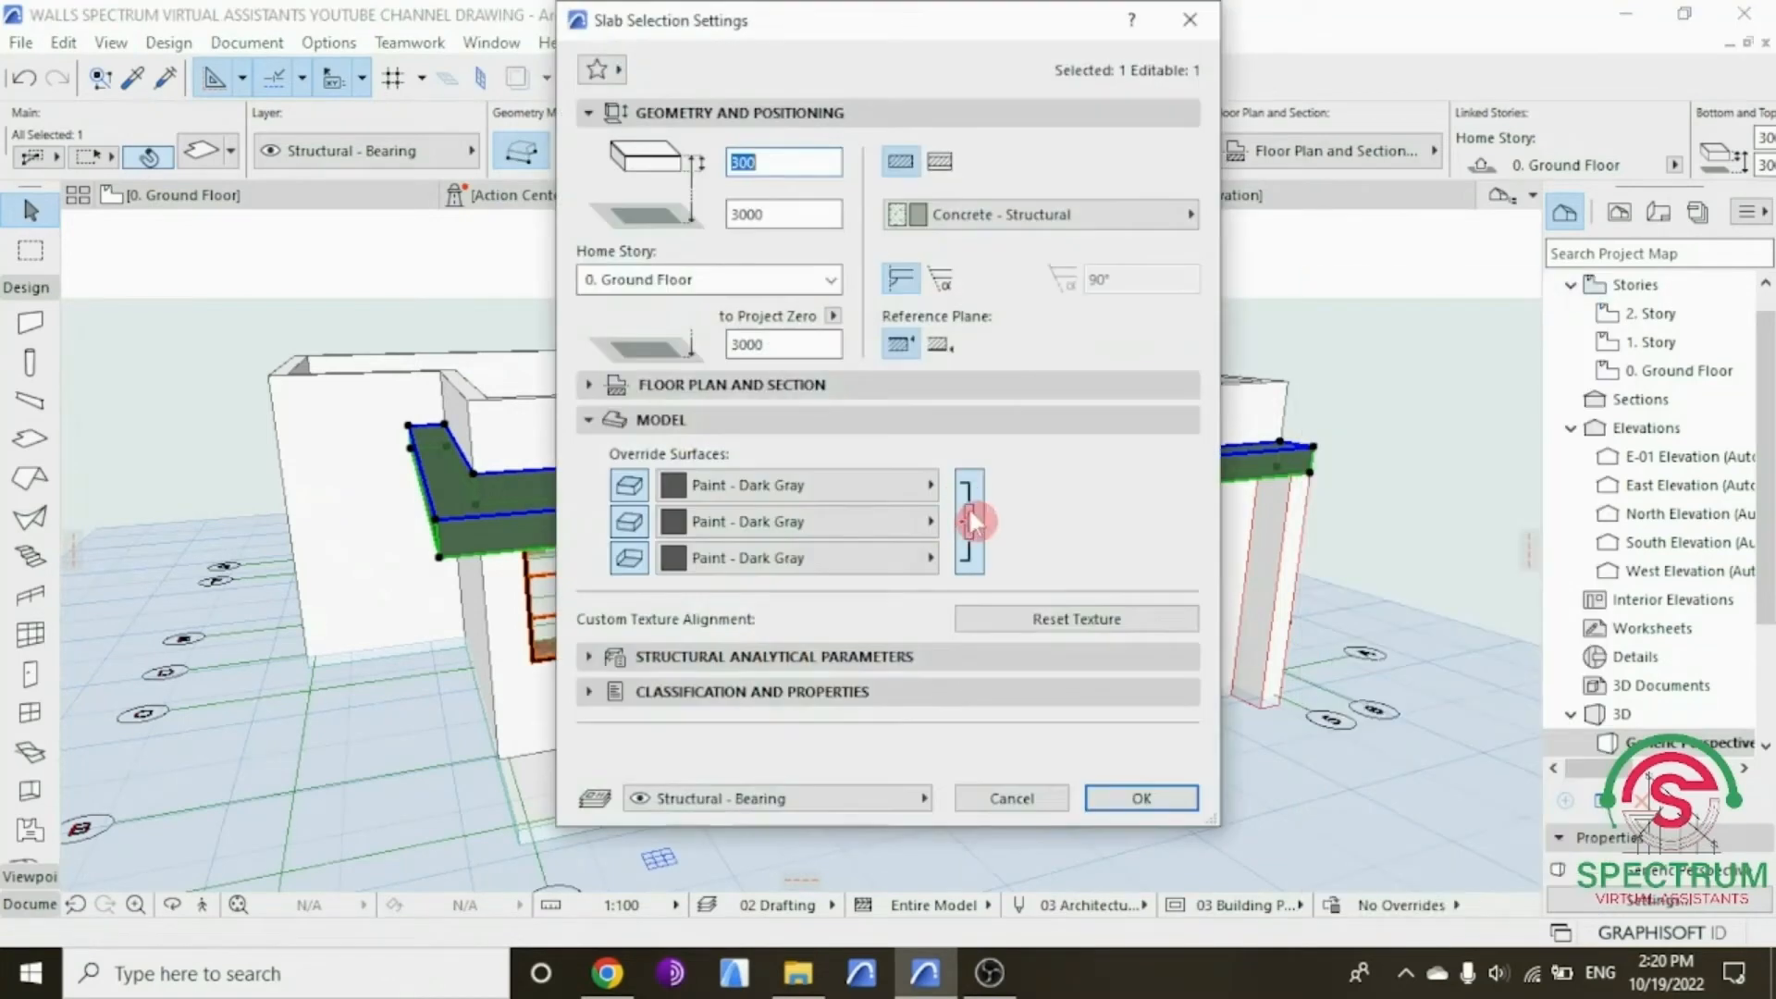
pyautogui.click(970, 517)
pyautogui.click(768, 564)
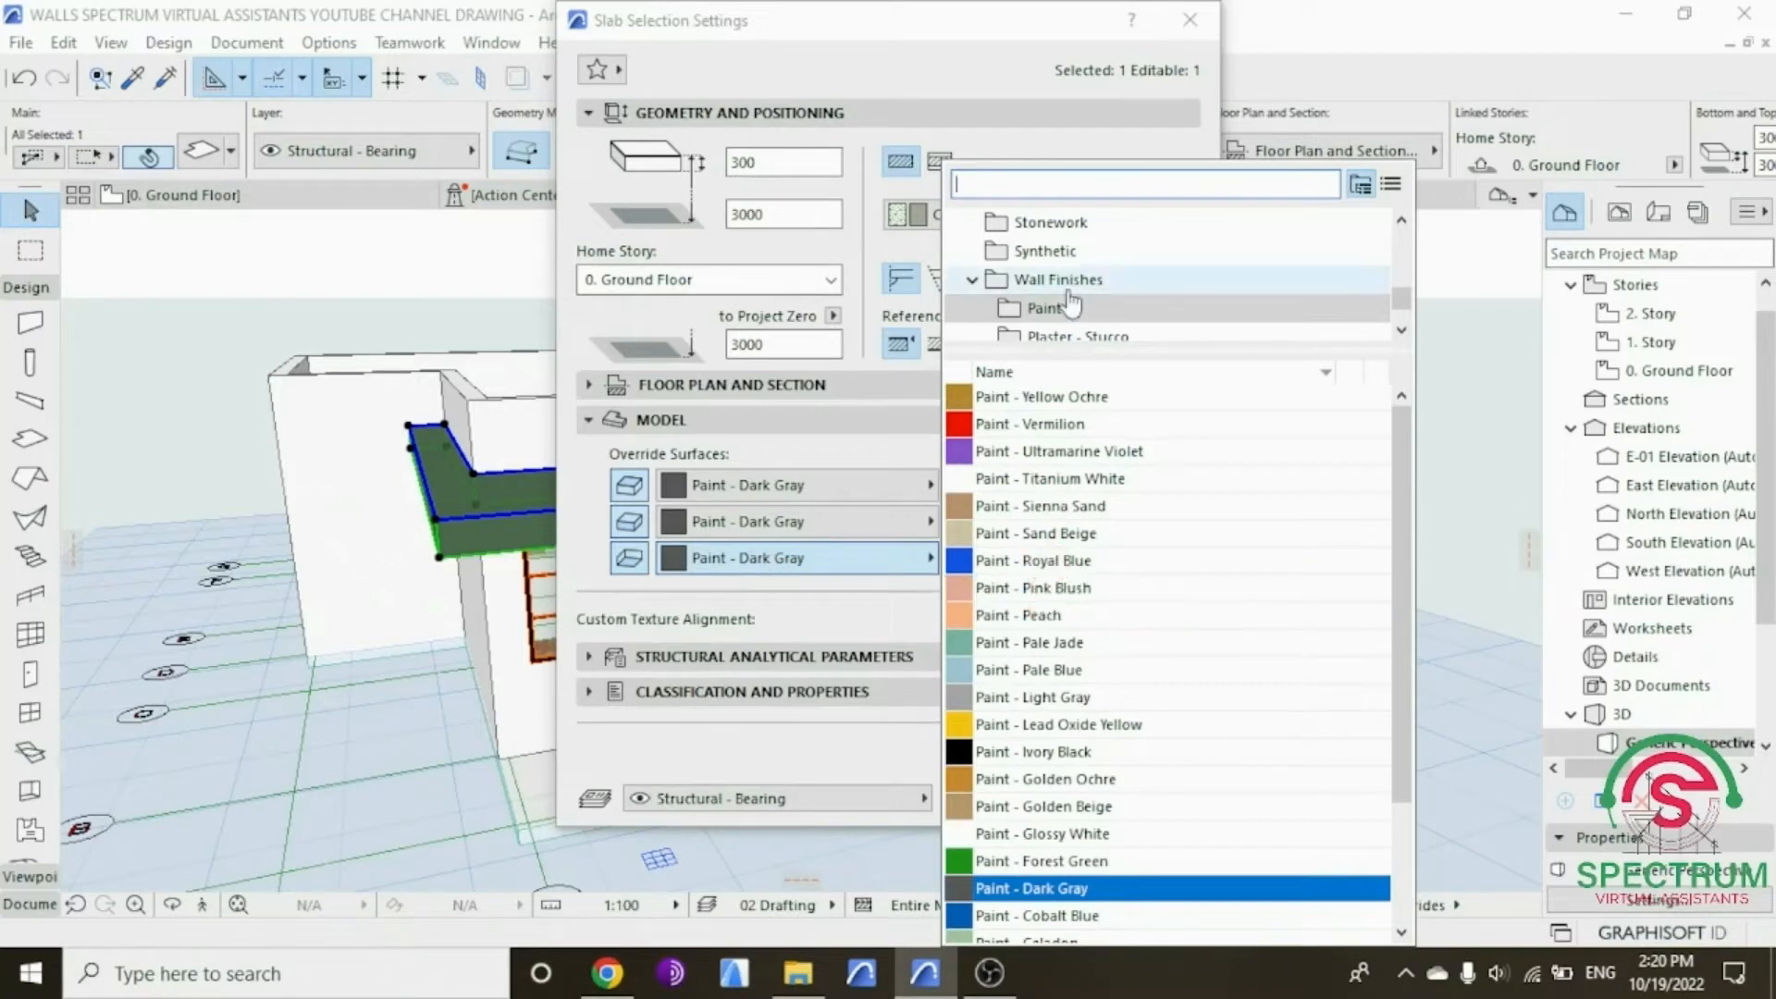
pyautogui.scroll(-1, 1070, 304)
pyautogui.click(1038, 338)
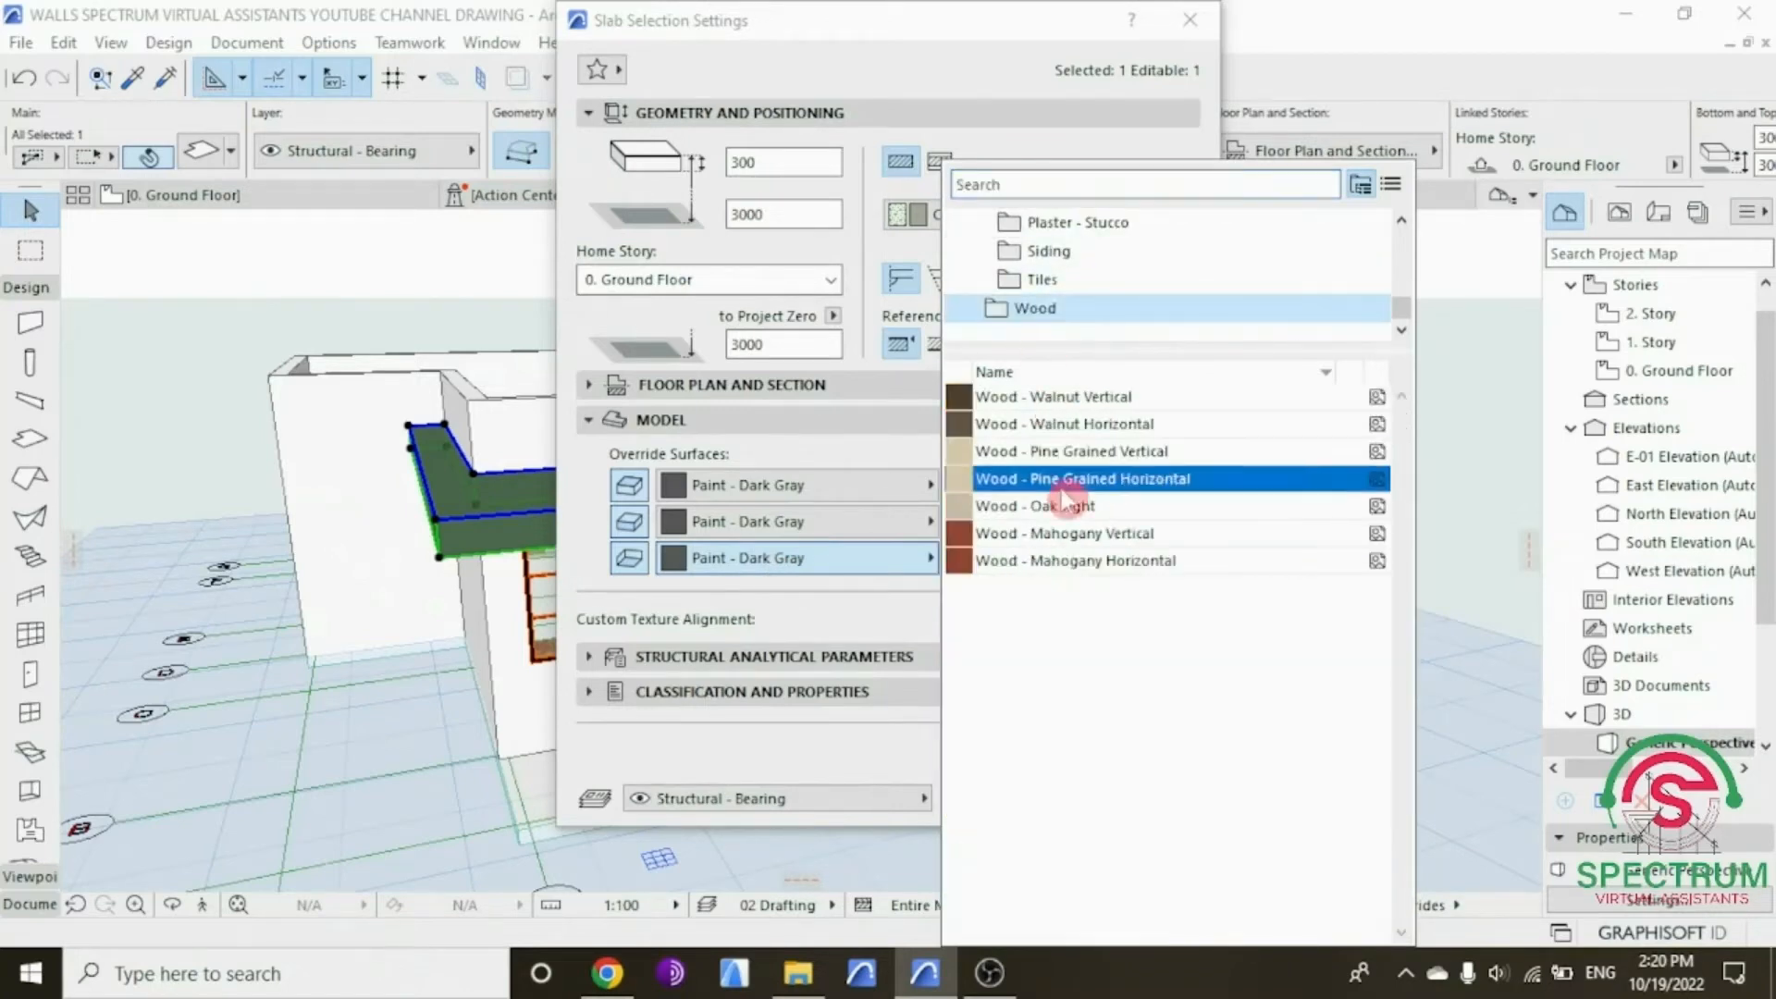
pyautogui.click(1064, 502)
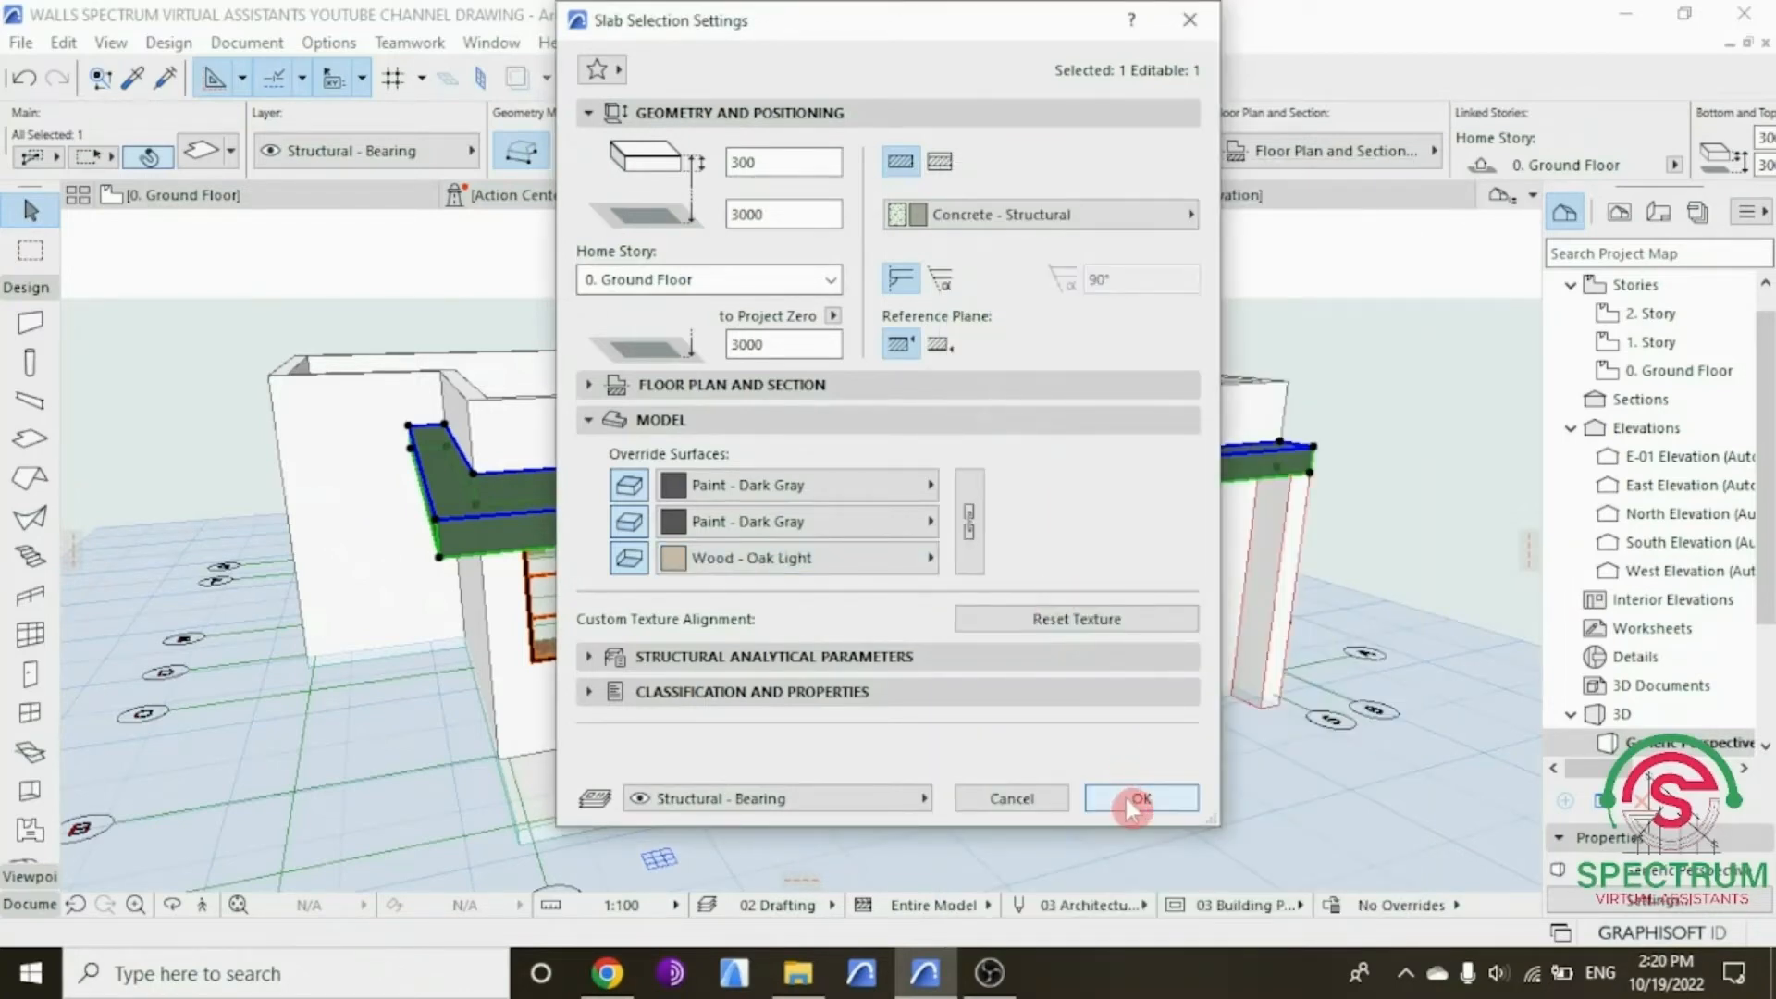
pyautogui.click(1132, 808)
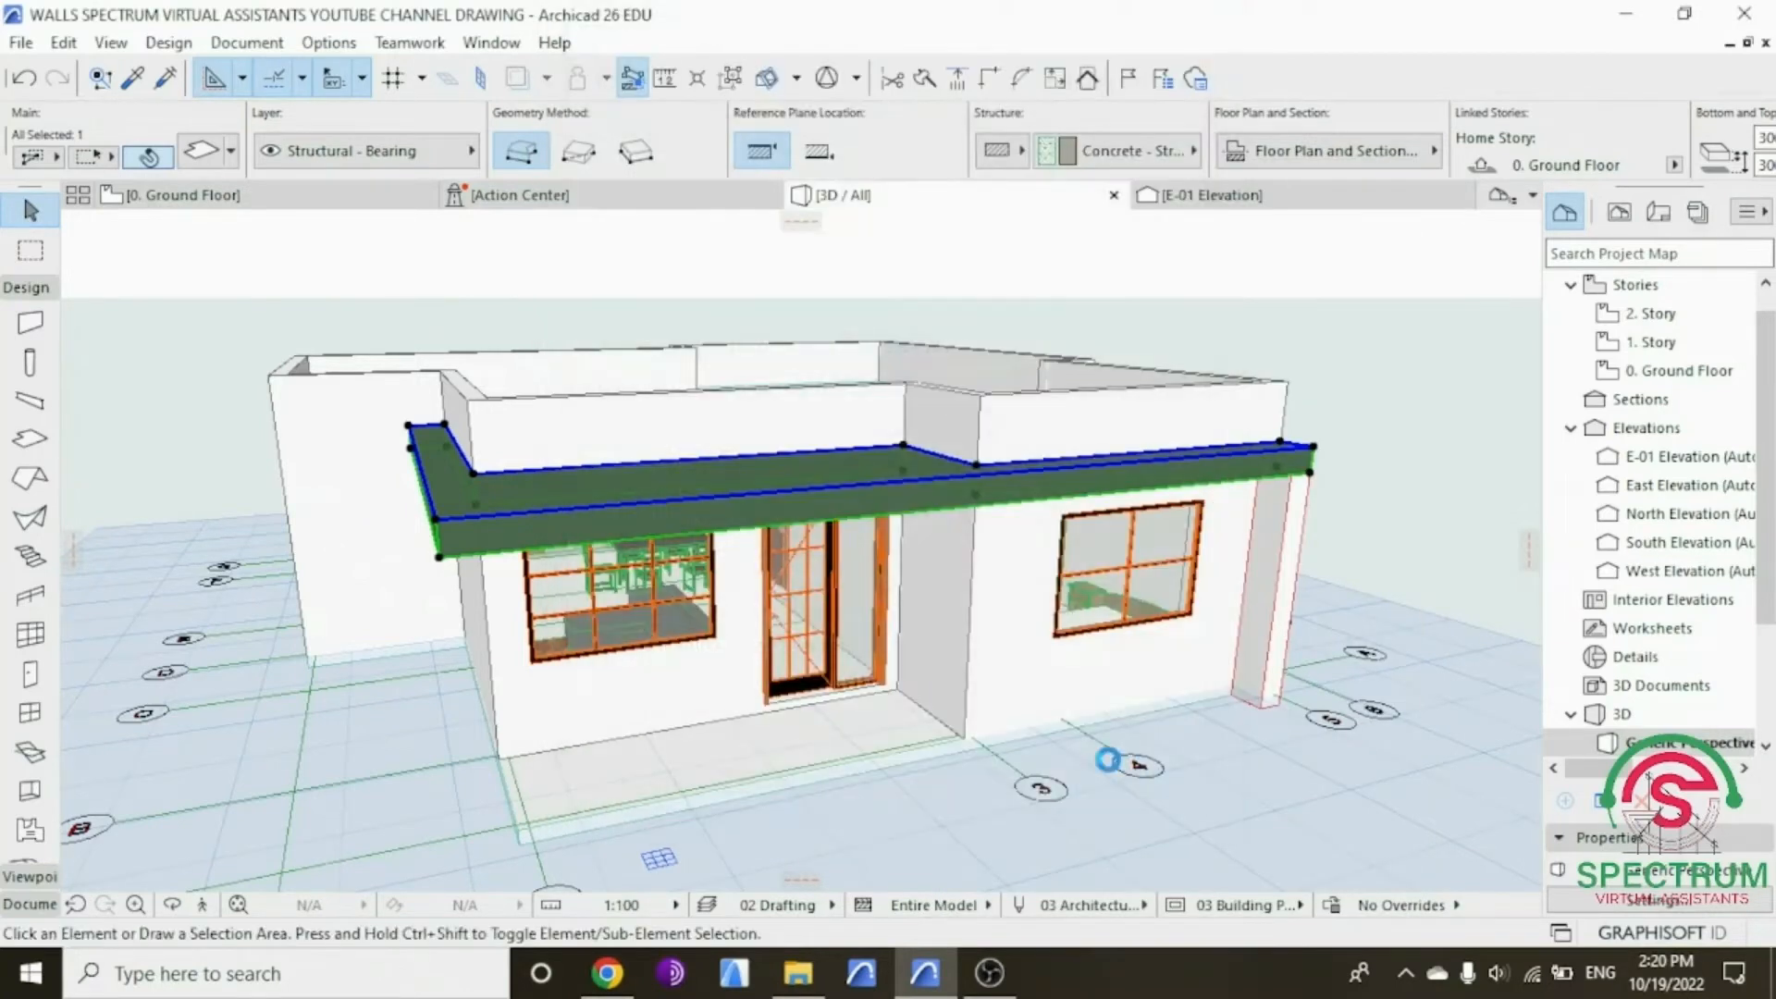
pyautogui.click(172, 904)
pyautogui.moveTo(307, 819); pyautogui.dragTo(334, 766)
pyautogui.scroll(4, 500, 370)
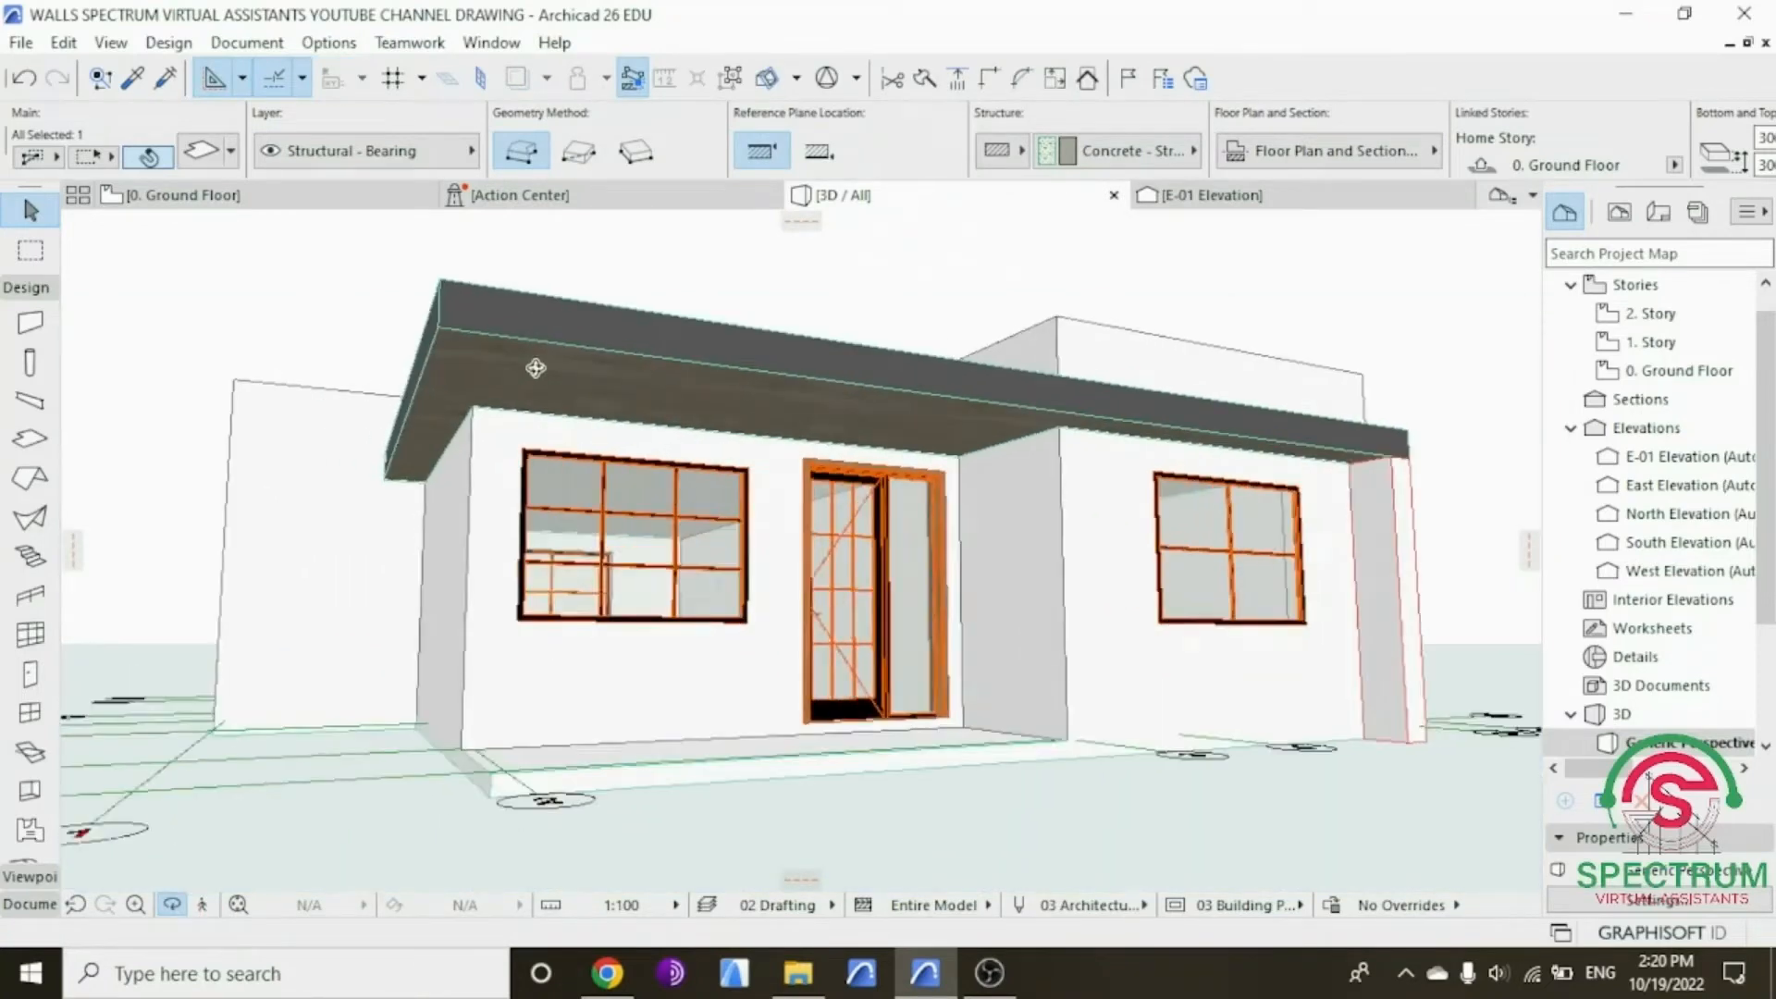
pyautogui.moveTo(474, 423); pyautogui.dragTo(412, 500)
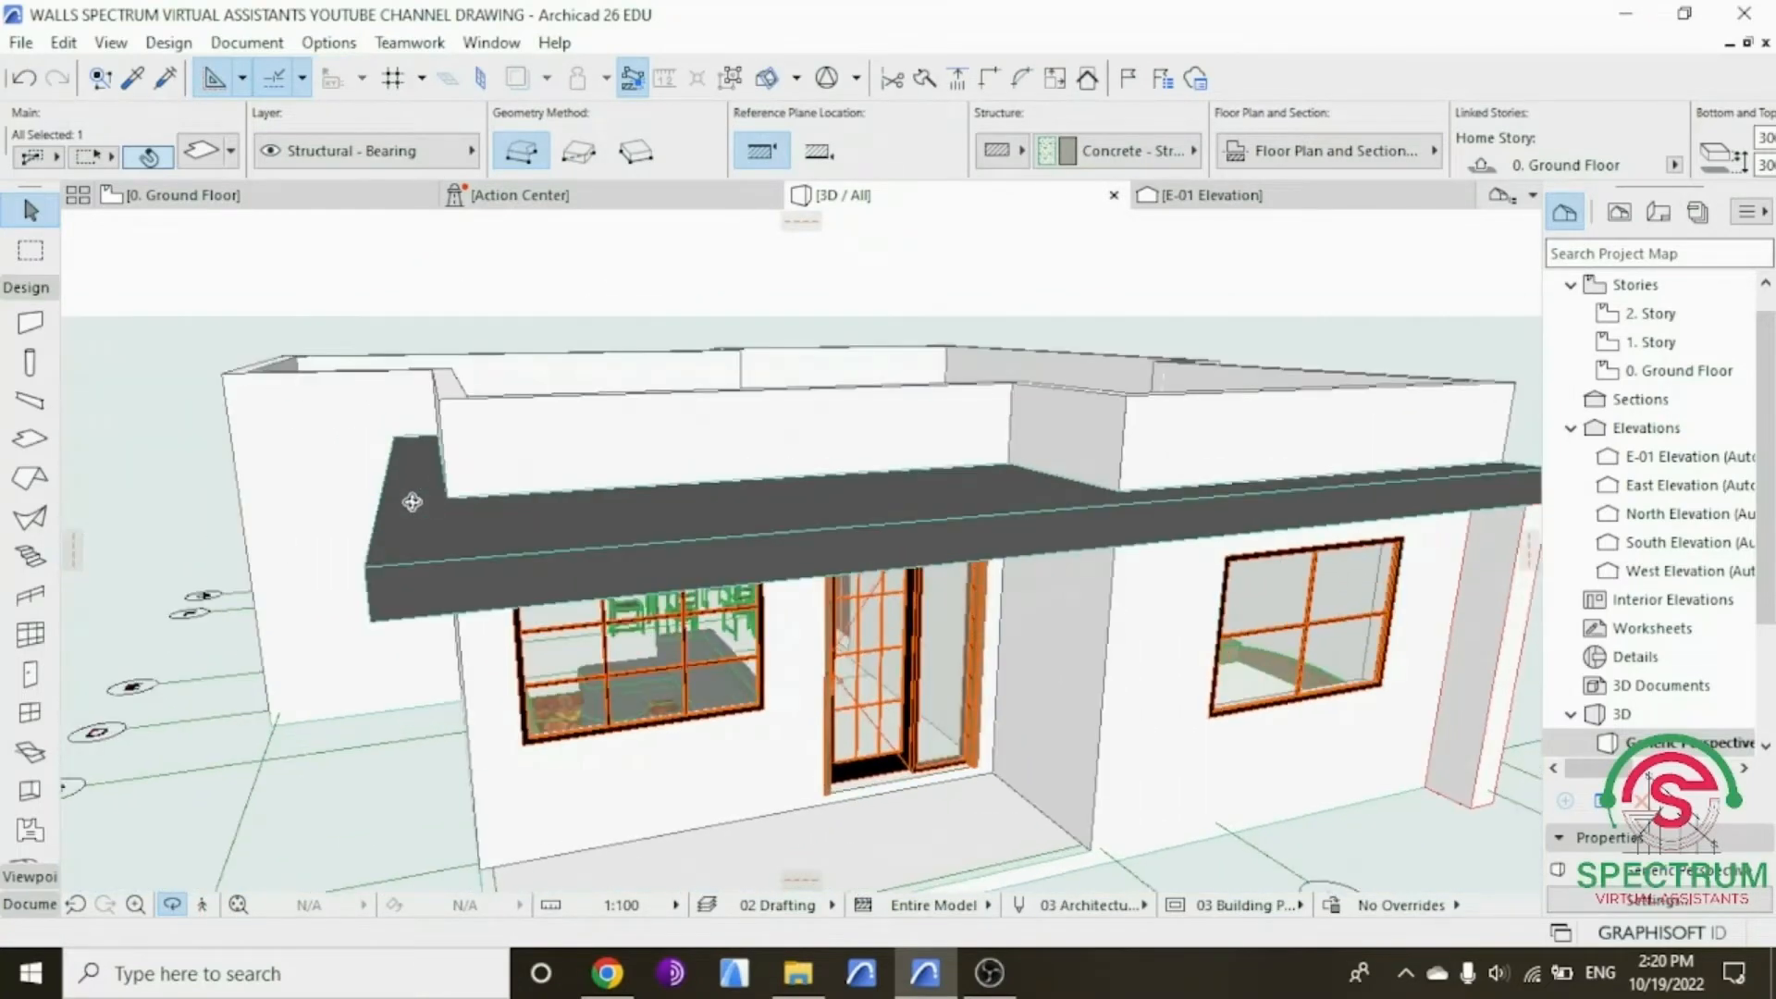
# Step: Override both surfaces of the column supporting the canopy's front corner with Paint - Dark Gray
pyautogui.scroll(-3, 298, 486)
pyautogui.scroll(2, 1007, 656)
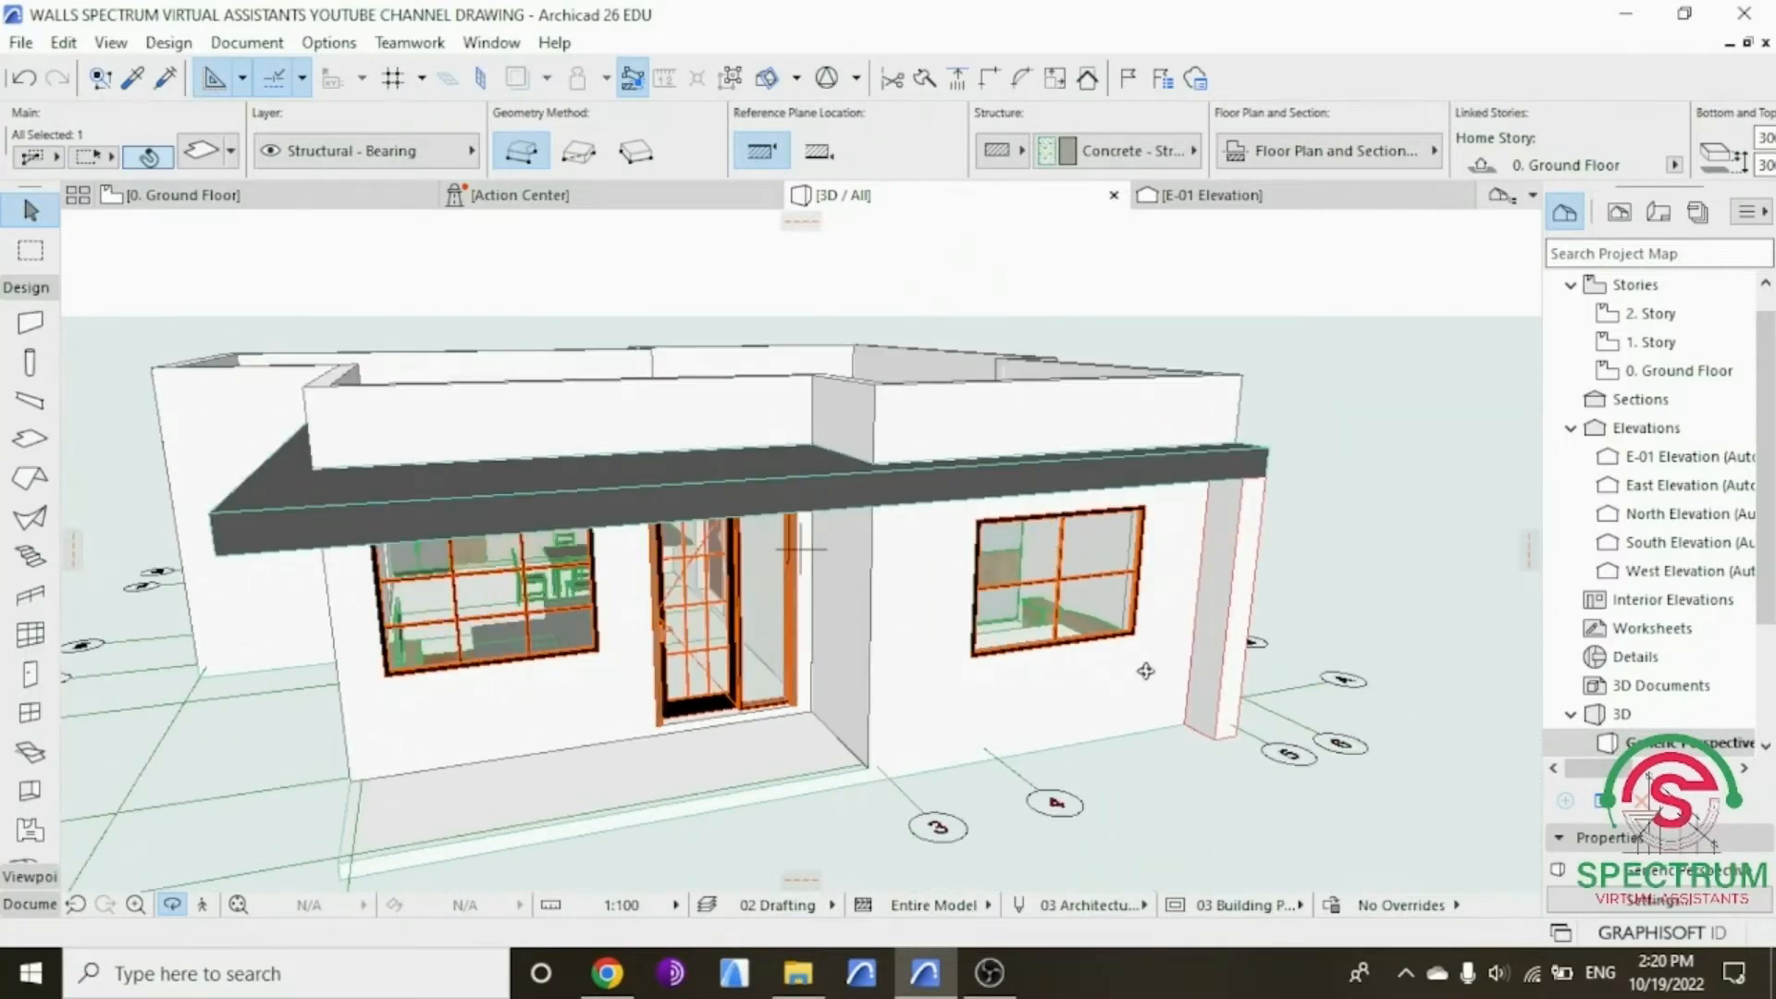
pyautogui.click(1222, 564)
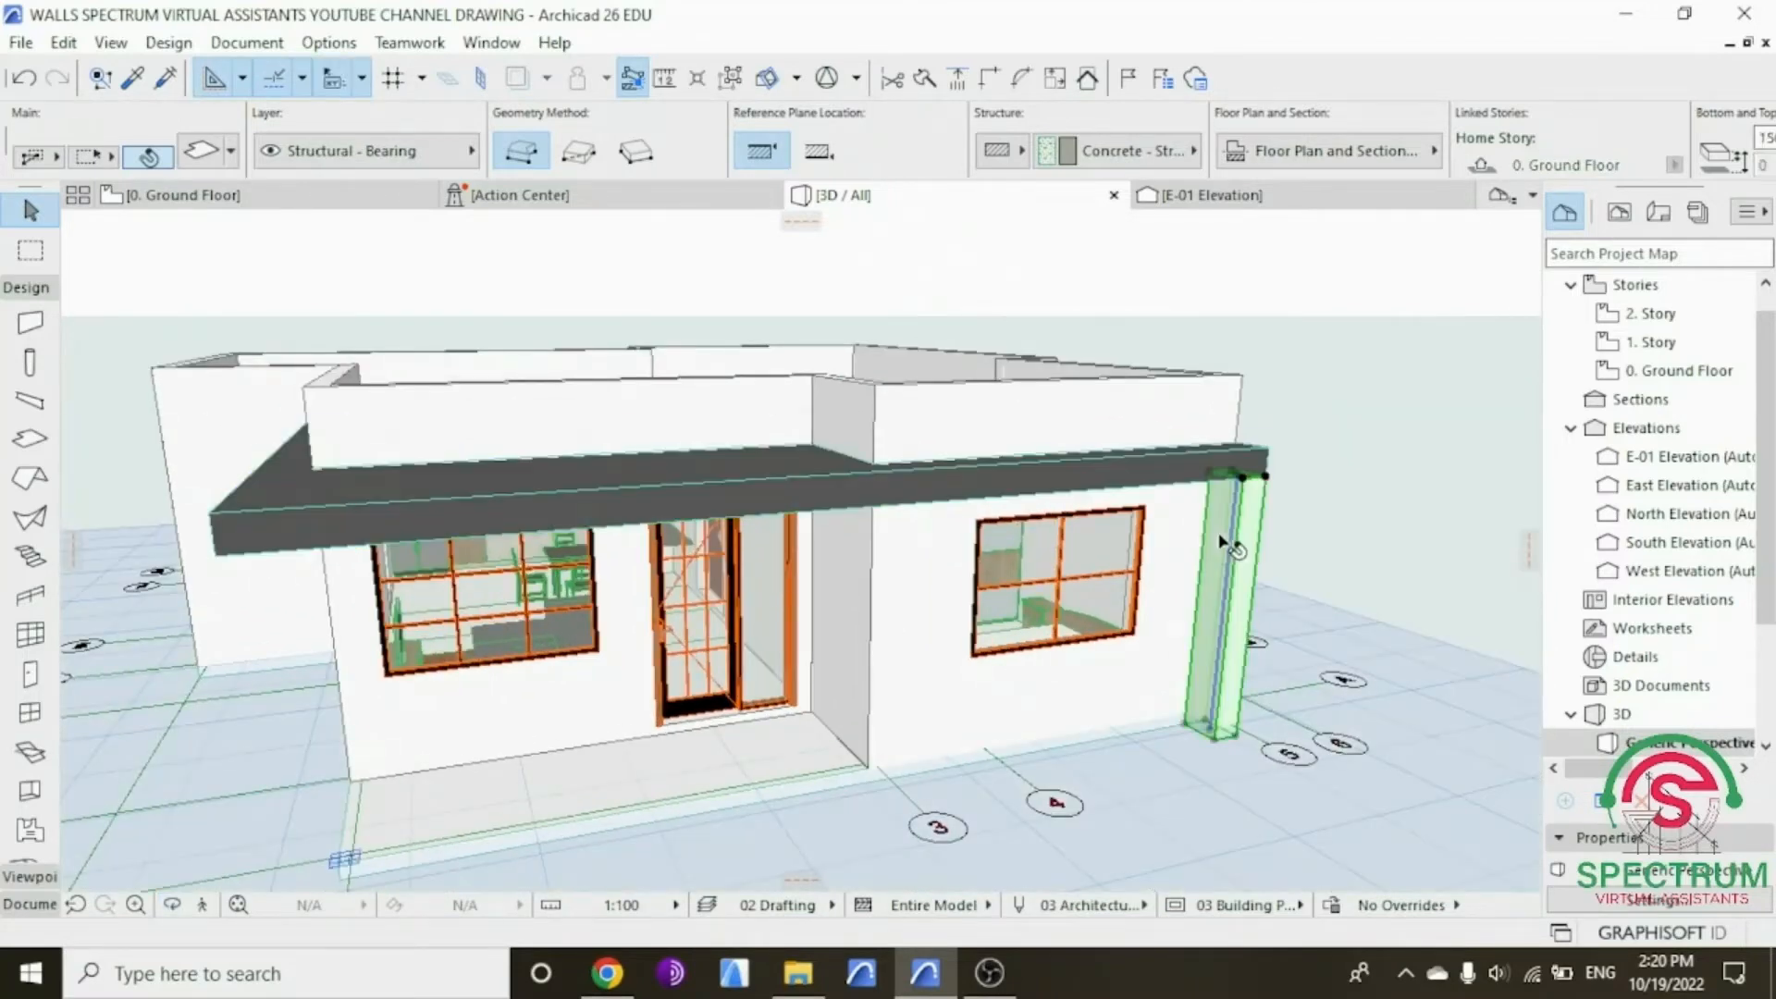
pyautogui.rightClick(1368, 326)
pyautogui.click(1408, 325)
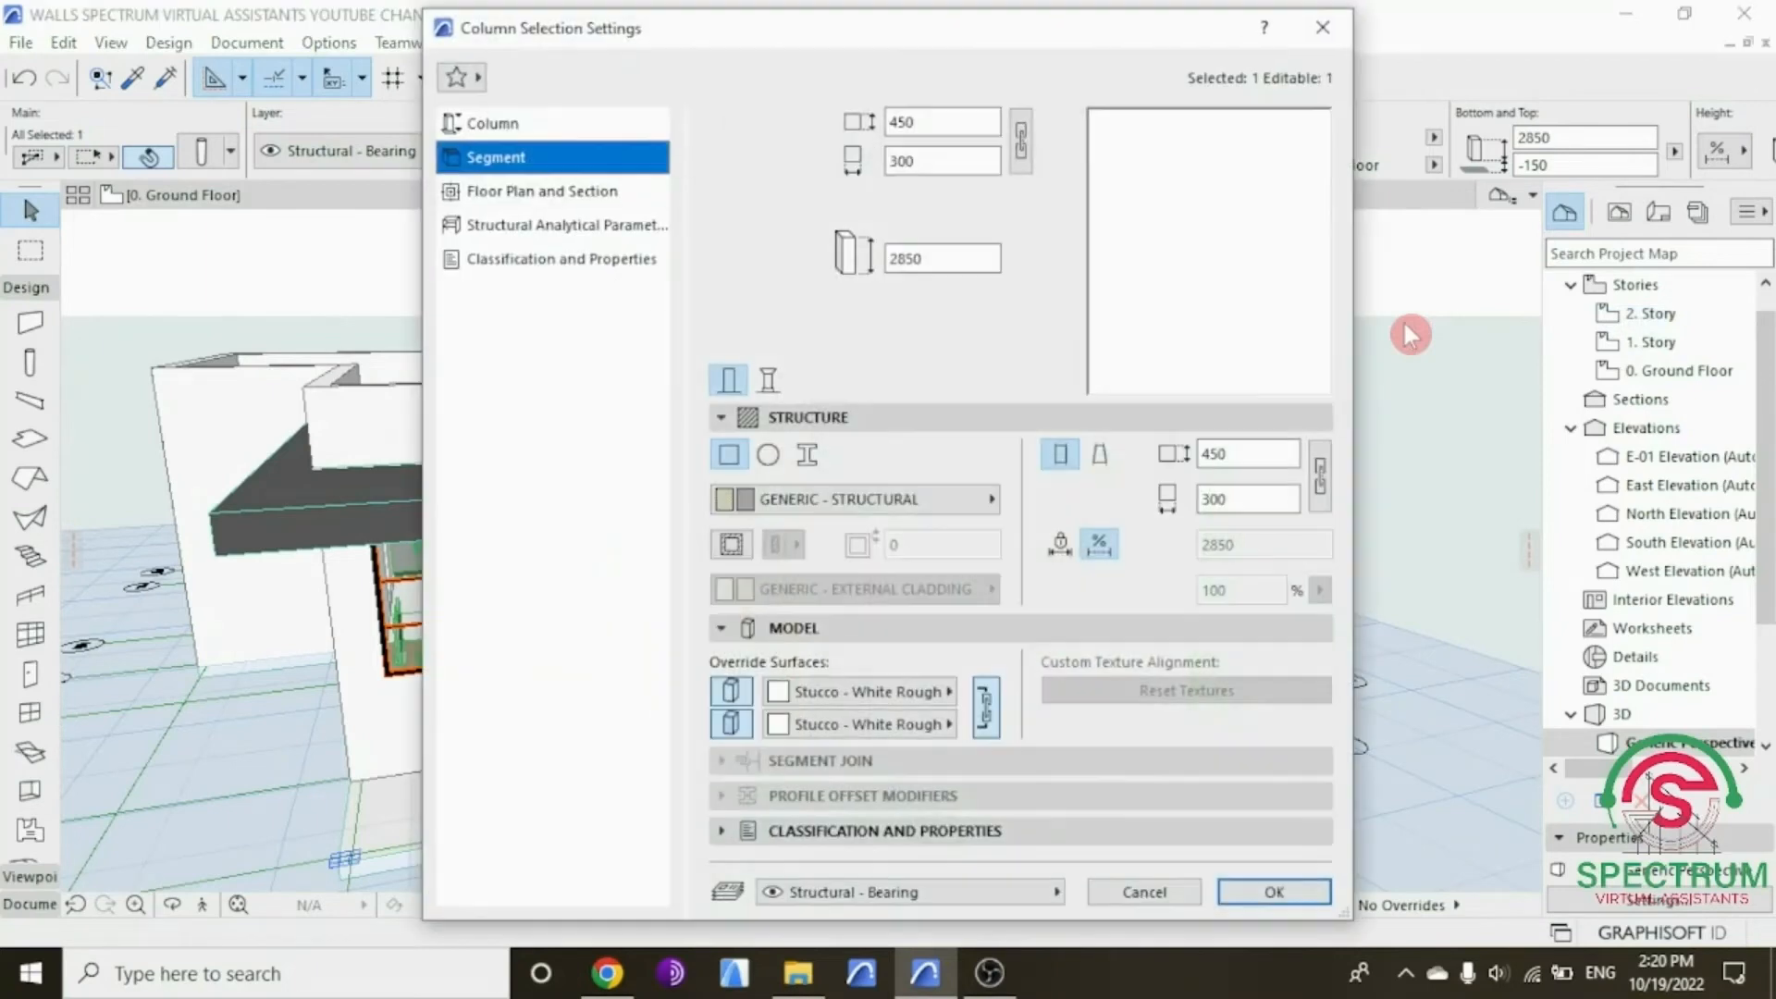
pyautogui.click(871, 701)
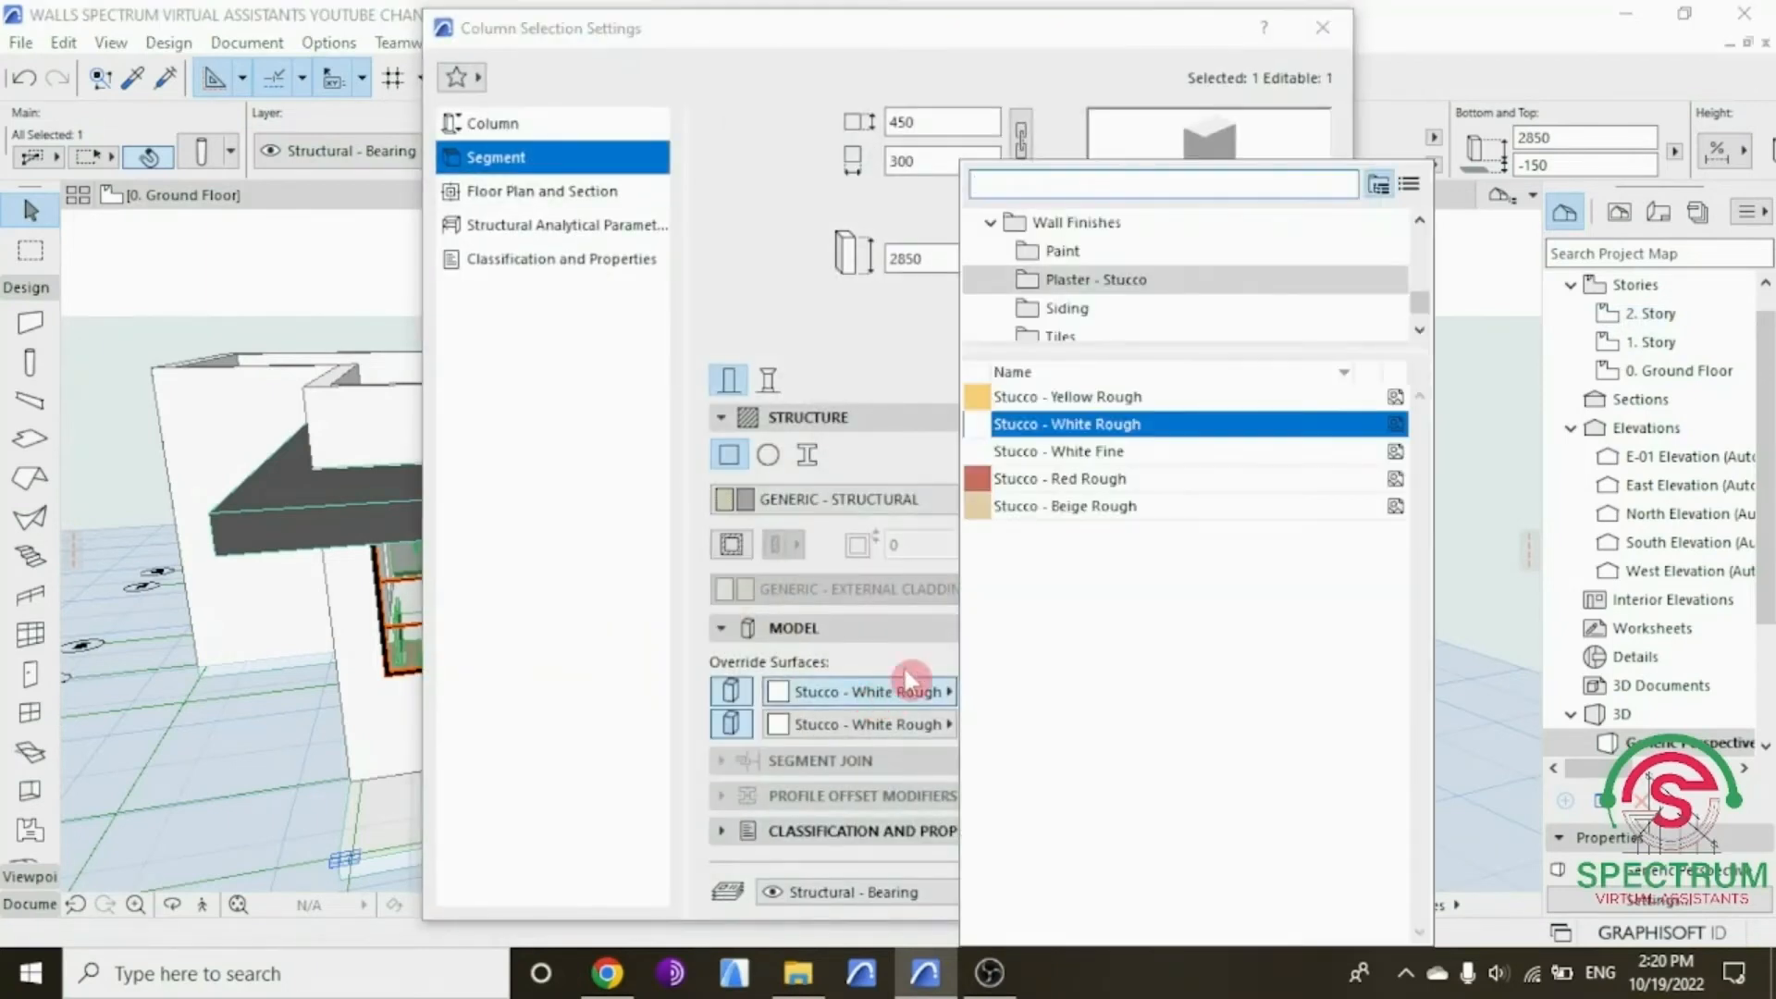
pyautogui.click(1057, 251)
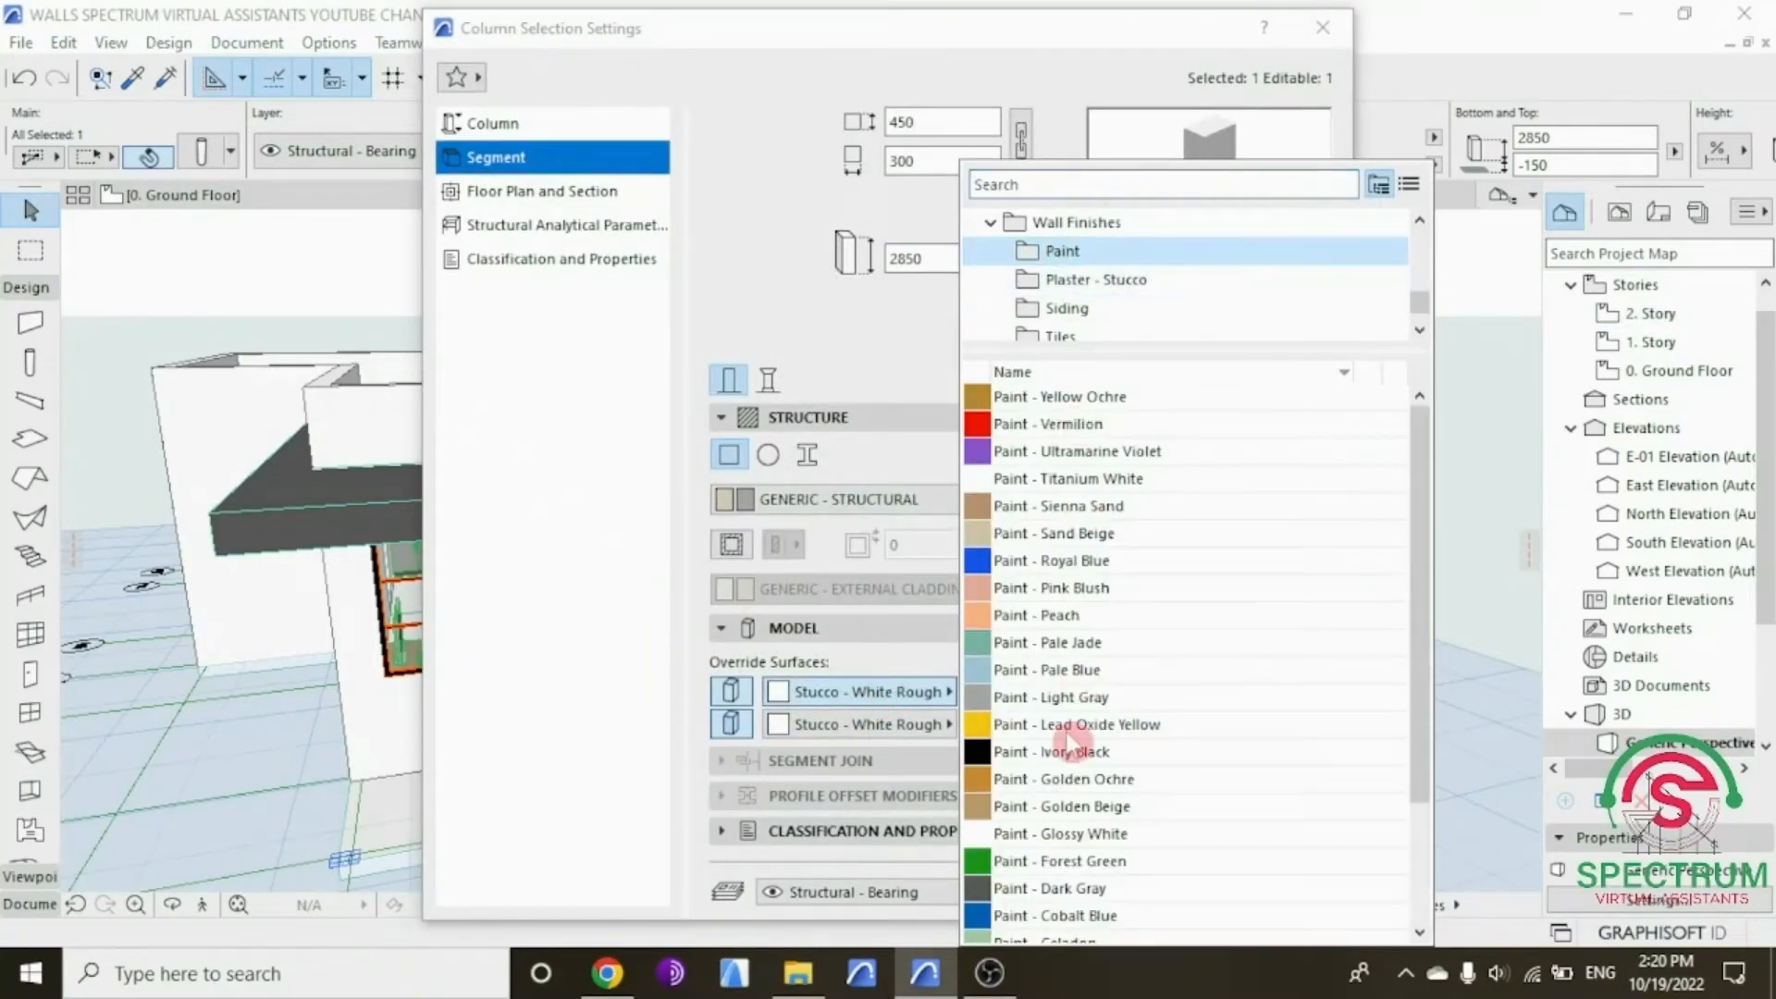
pyautogui.click(1063, 890)
pyautogui.click(1273, 891)
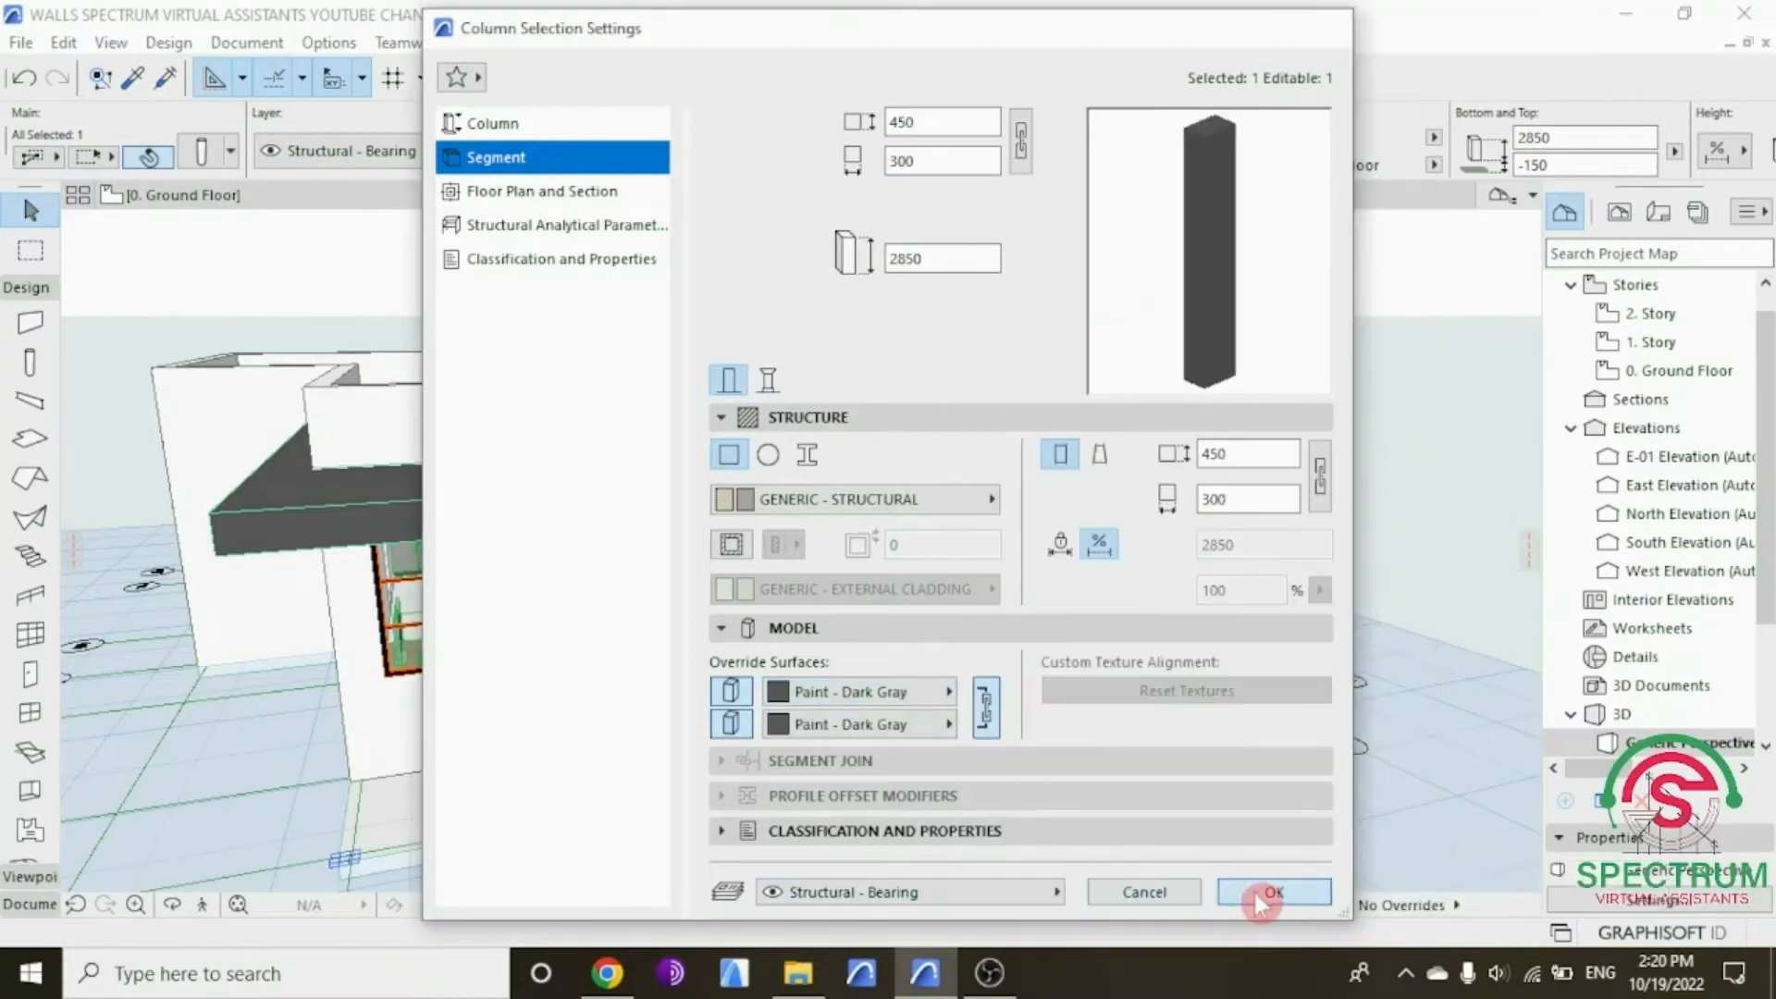
pyautogui.click(174, 906)
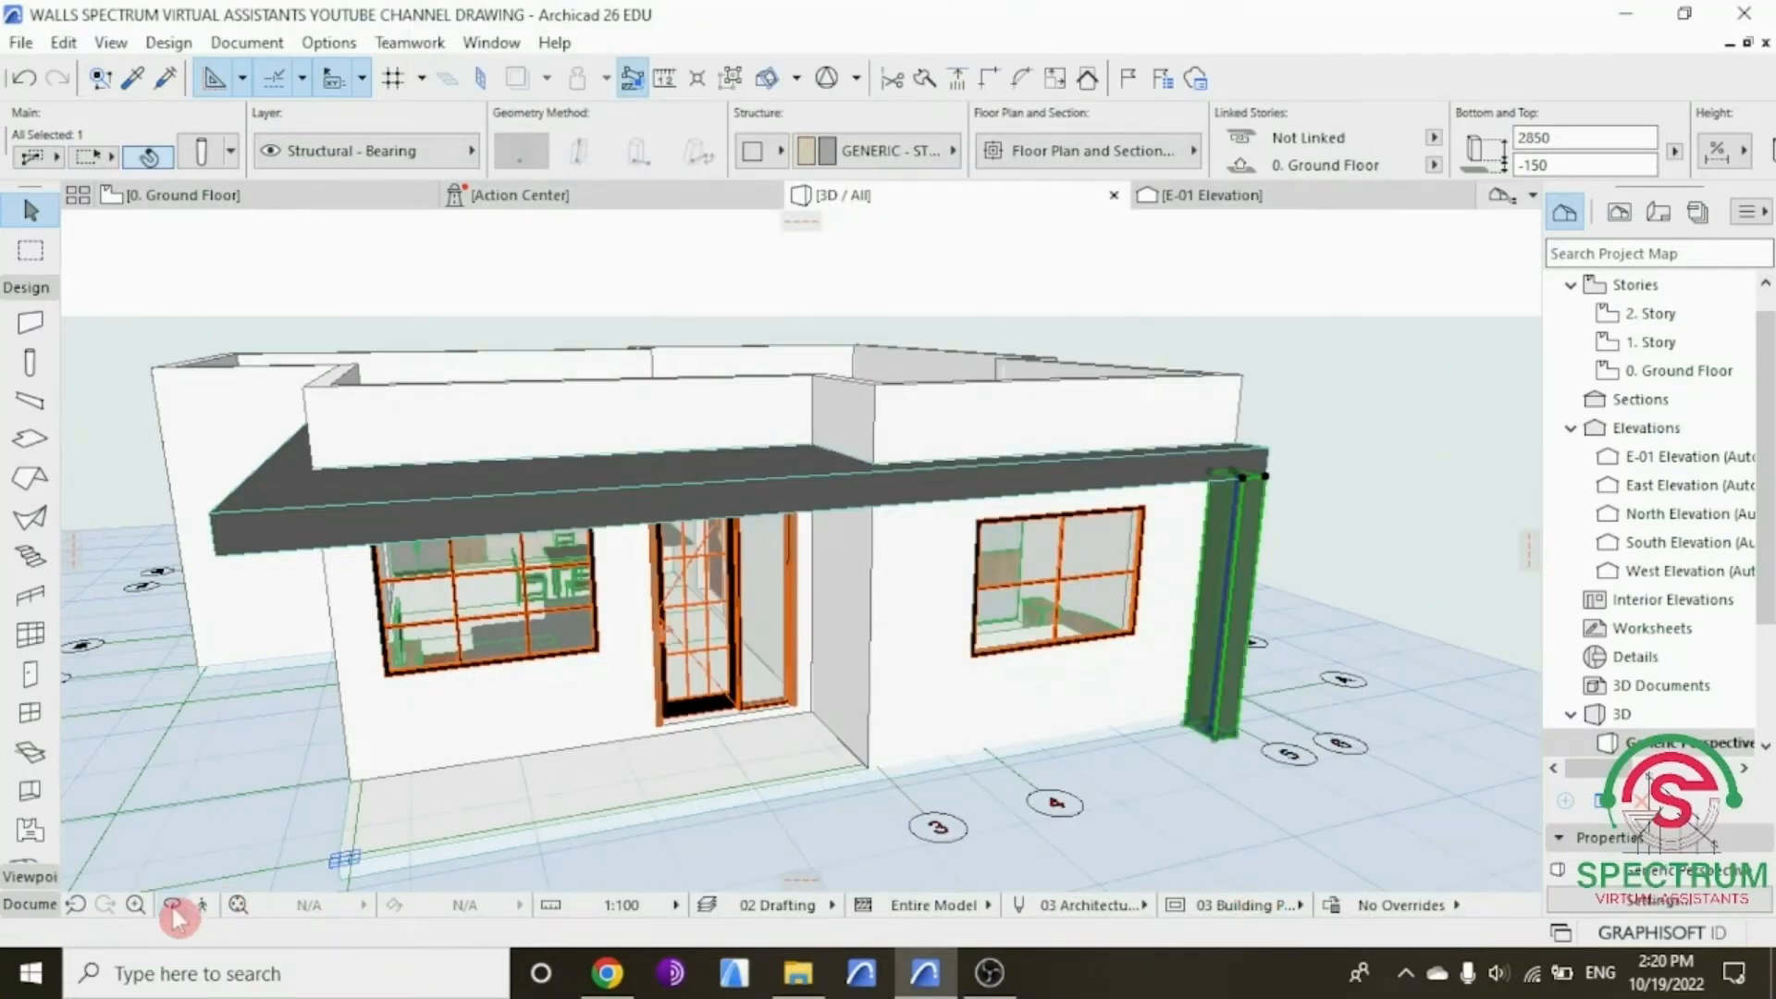
pyautogui.moveTo(1059, 728); pyautogui.dragTo(1174, 709)
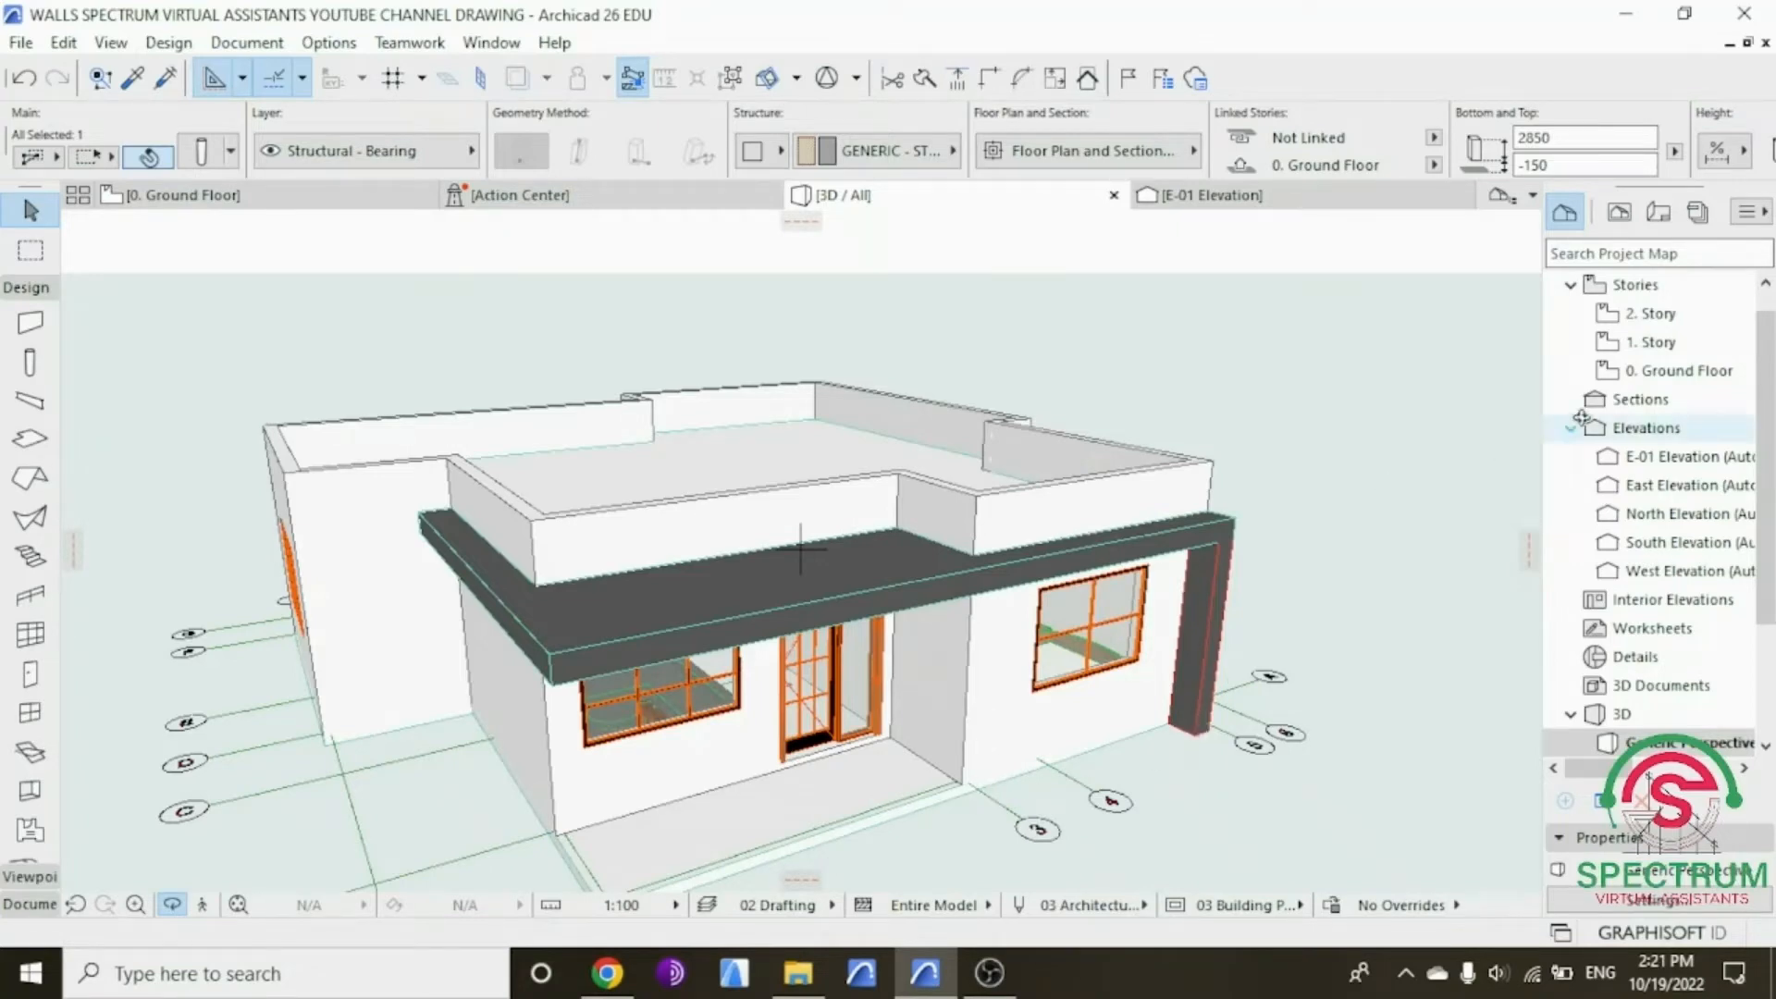
# Step: On the ground floor plan, set the slab defaults to 300 thickness, 150 elevation and Paint - Dark Gray on all surfaces
pyautogui.doubleClick(1678, 370)
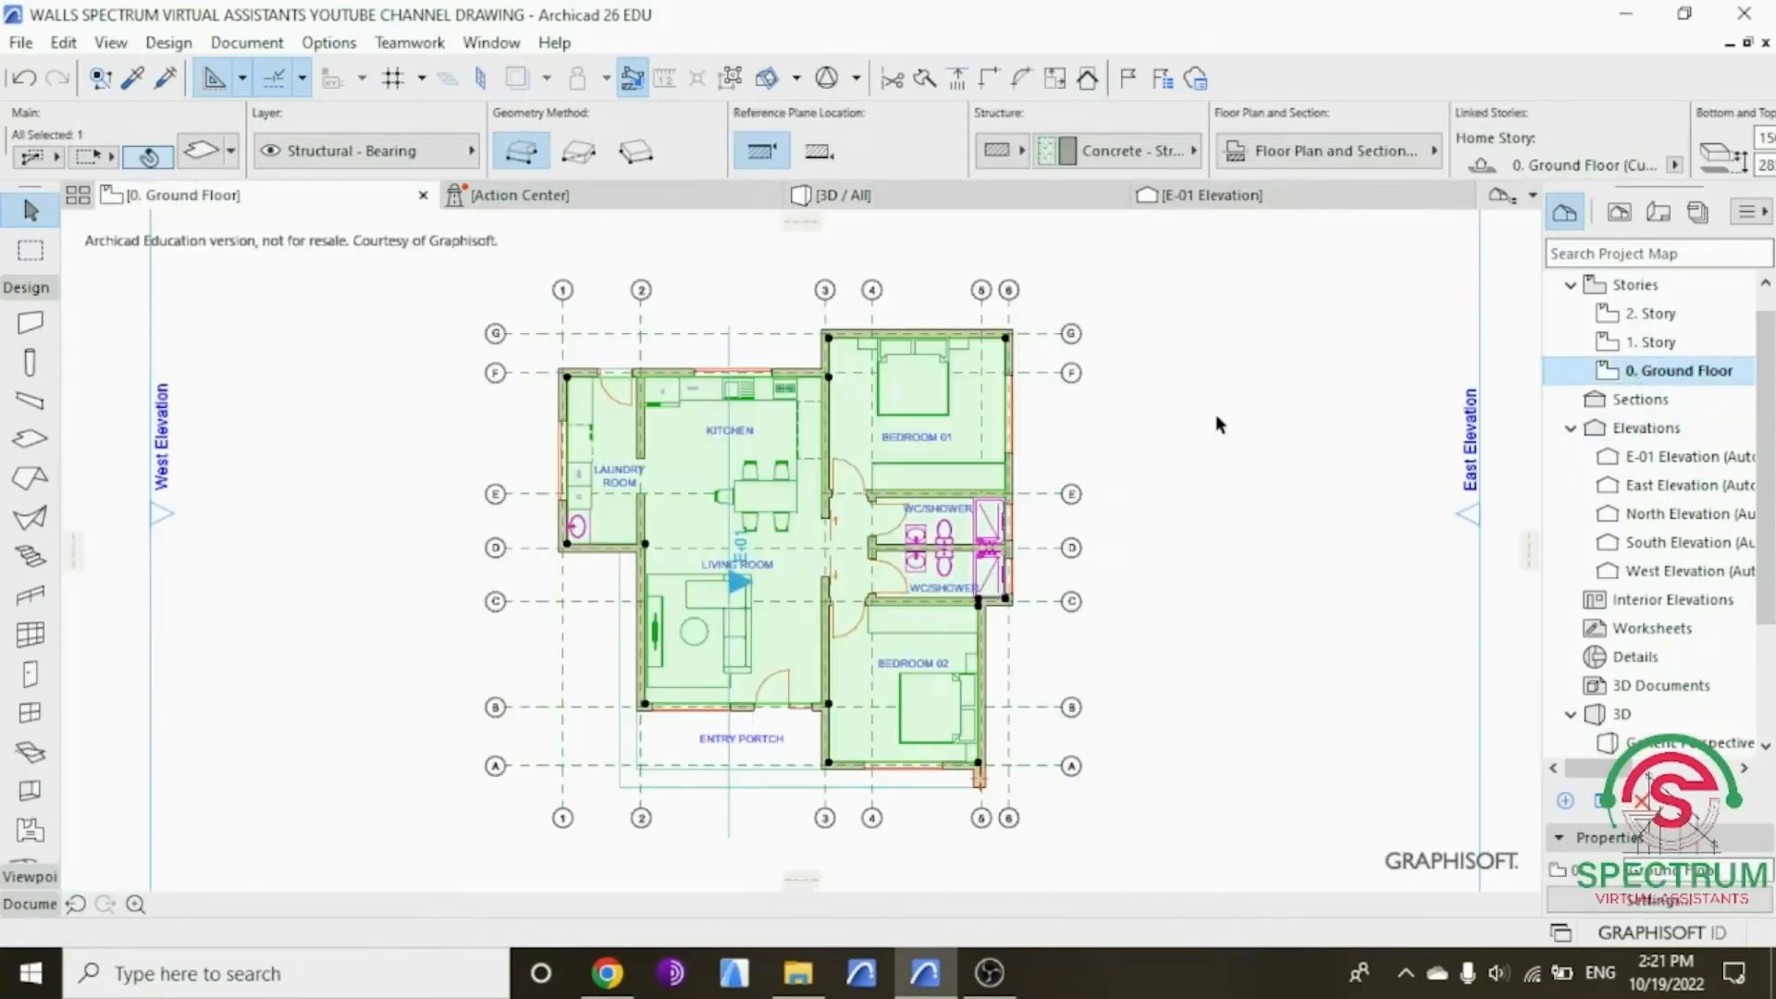
pyautogui.scroll(2, 939, 558)
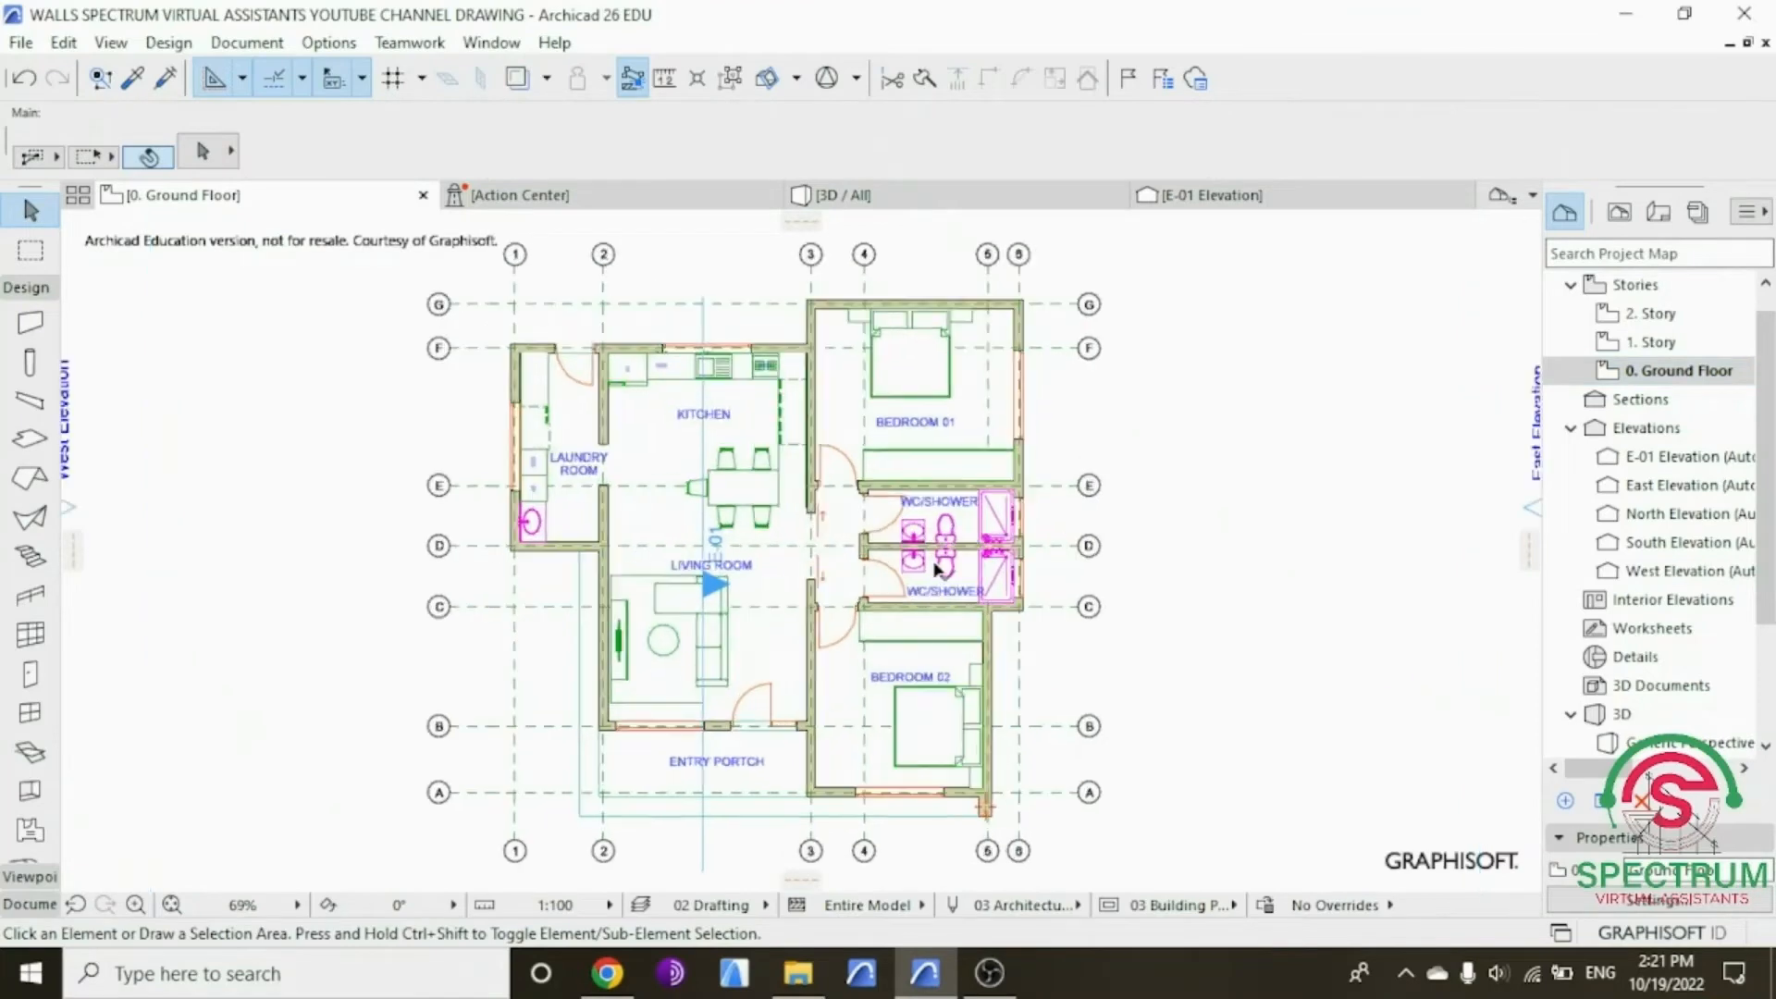
pyautogui.doubleClick(31, 439)
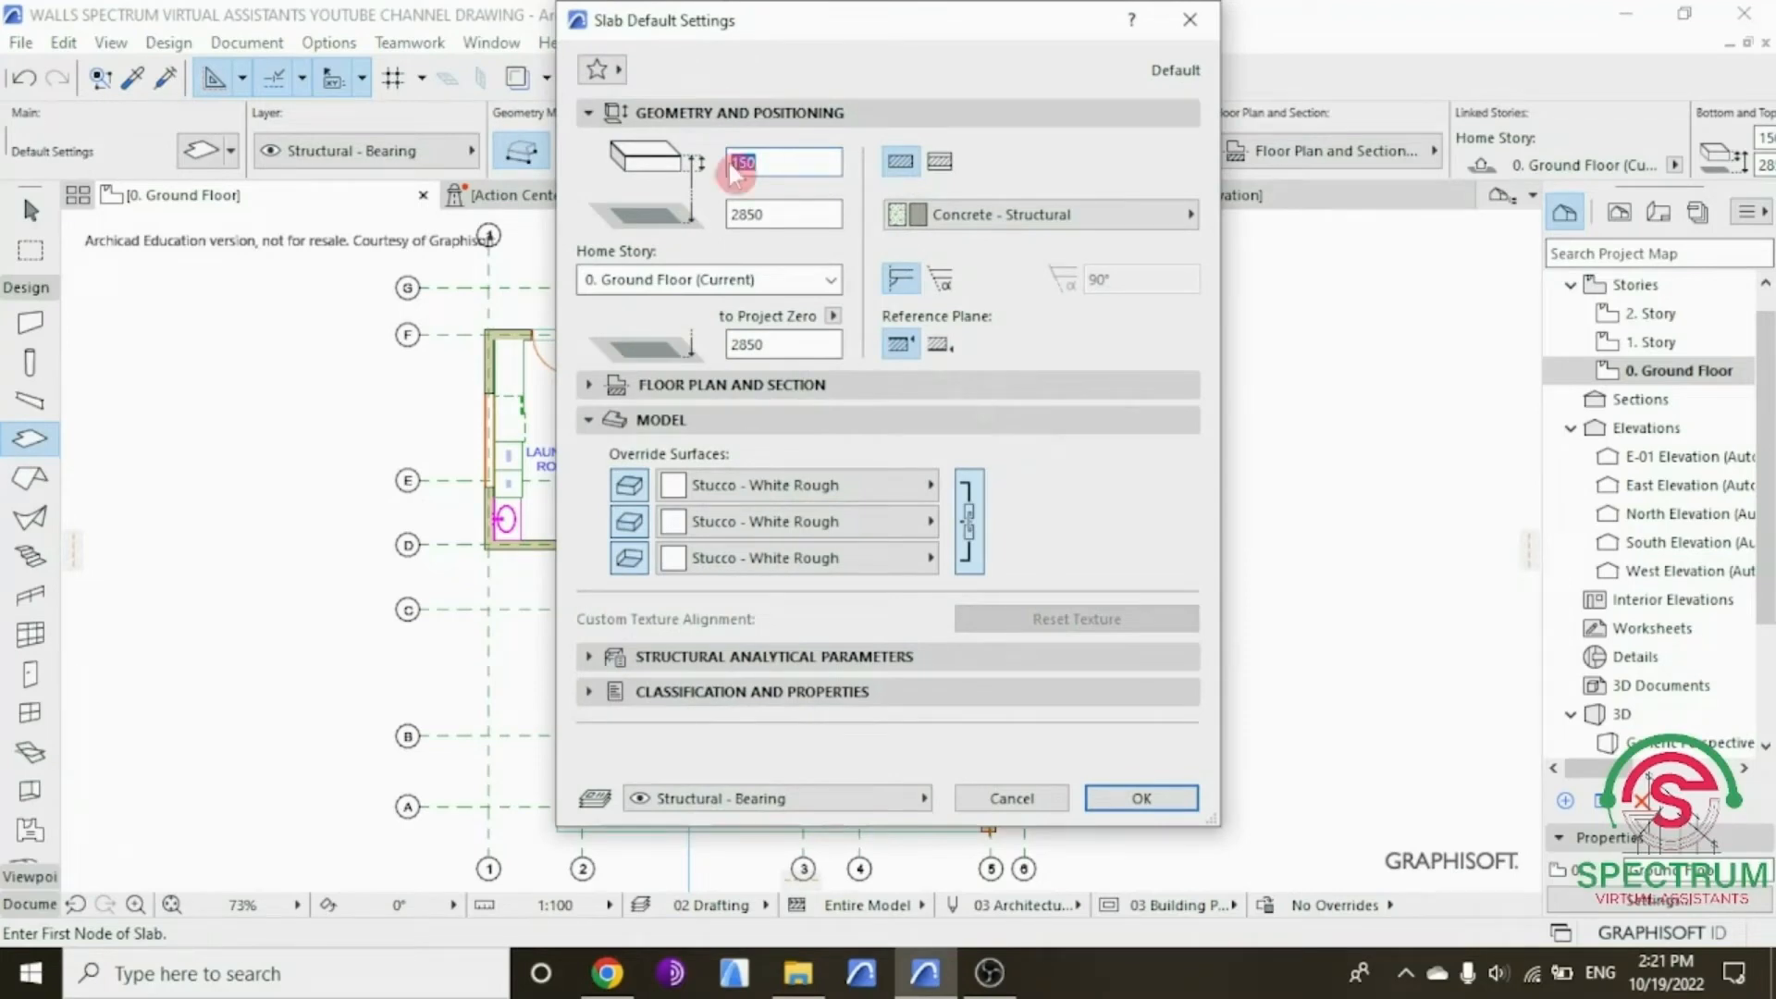
pyautogui.write('300')
pyautogui.click(799, 486)
pyautogui.click(1043, 279)
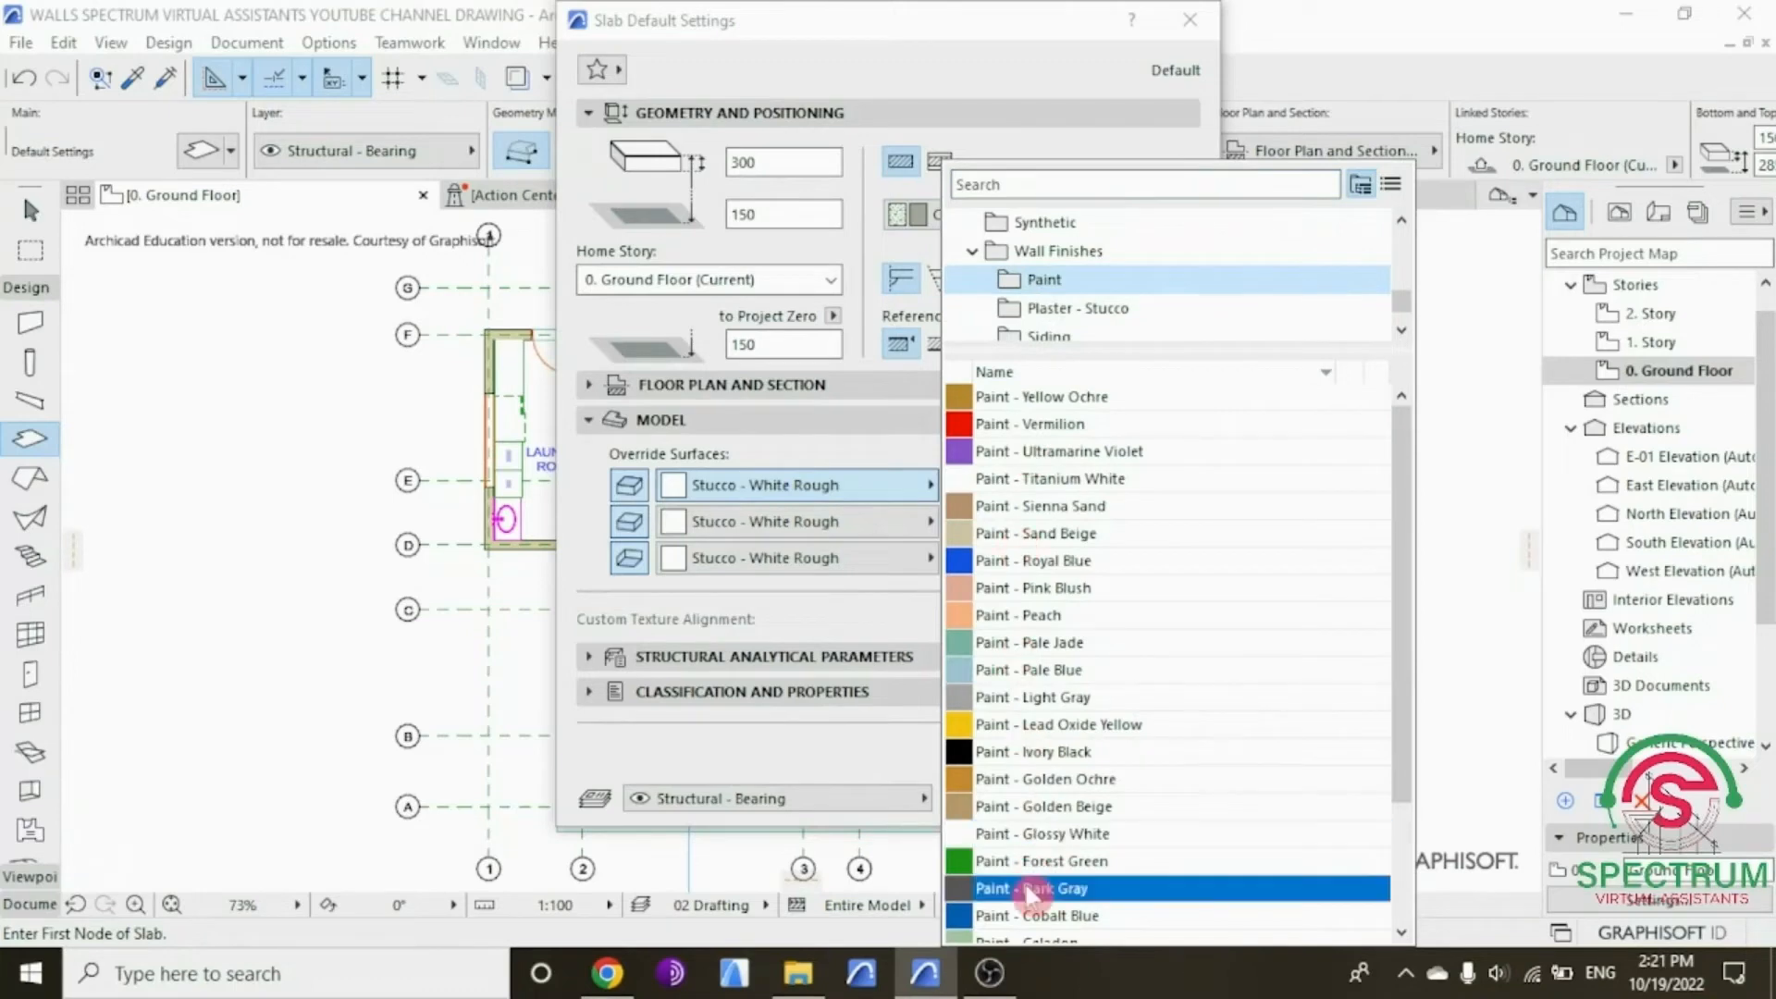
pyautogui.click(1036, 890)
pyautogui.click(1123, 795)
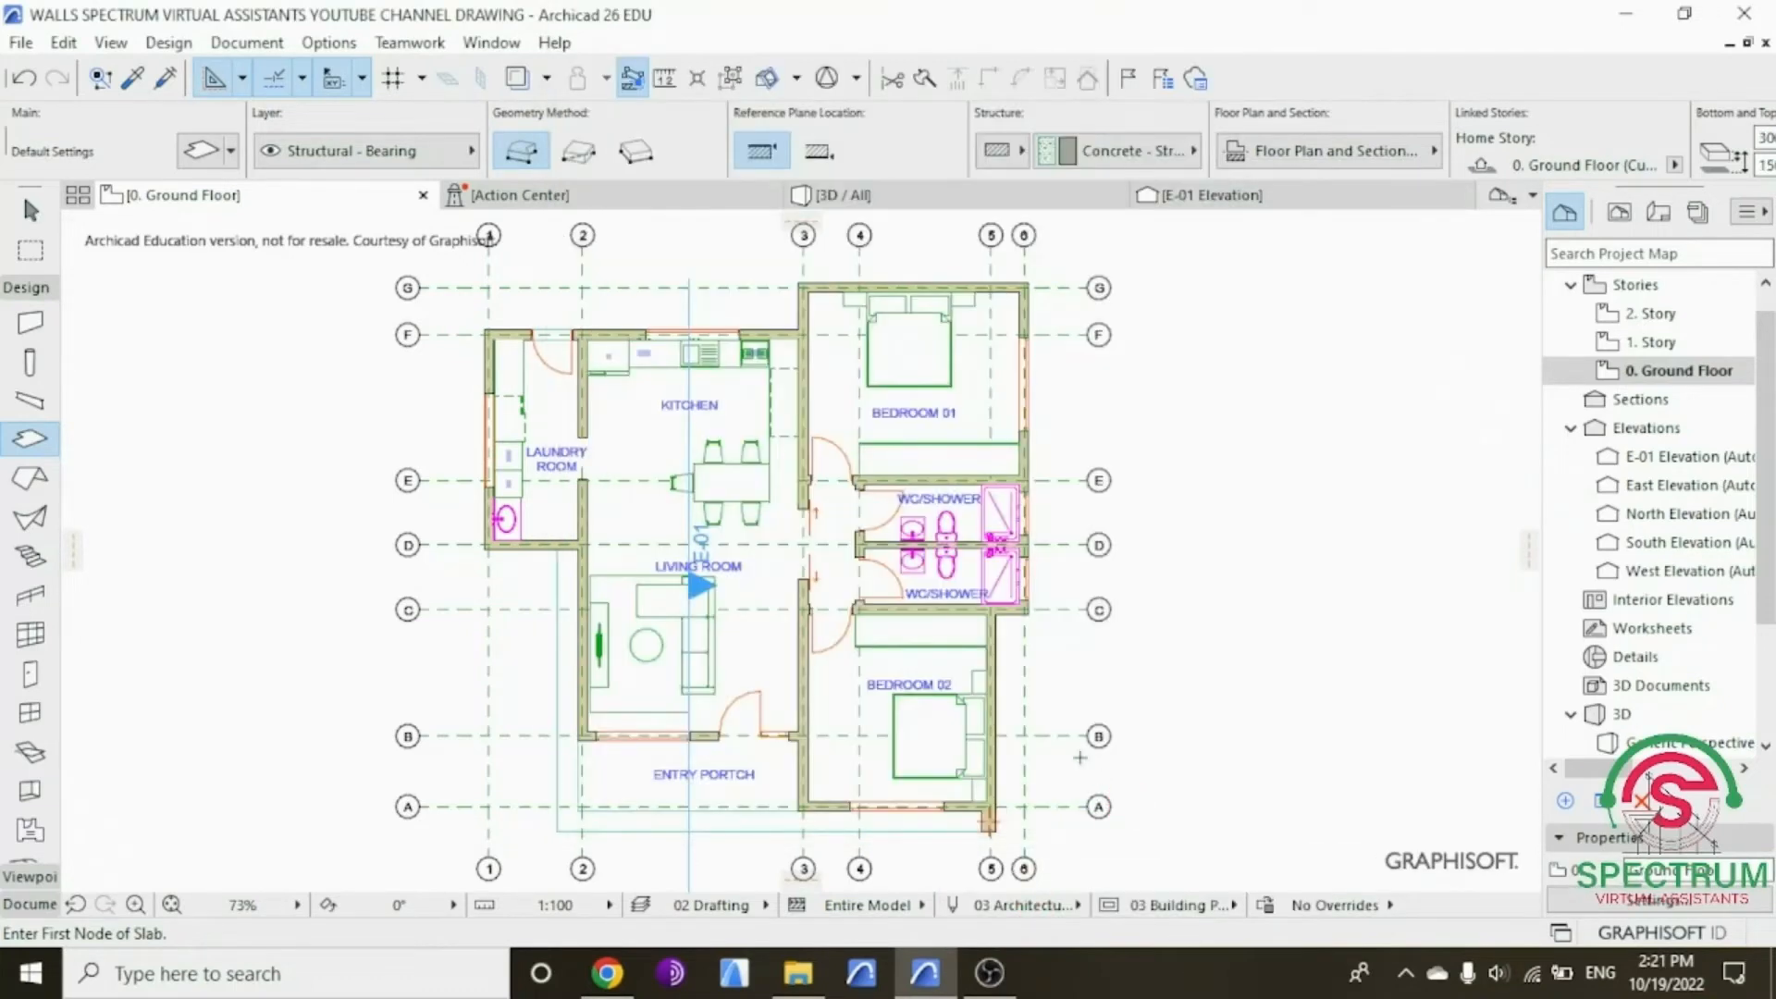
# Step: Draw a rectangular slab in front of Bedroom 02, from the column's outer corner to the room's southwest wall corner, and check it in 3D
pyautogui.click(580, 159)
pyautogui.click(580, 159)
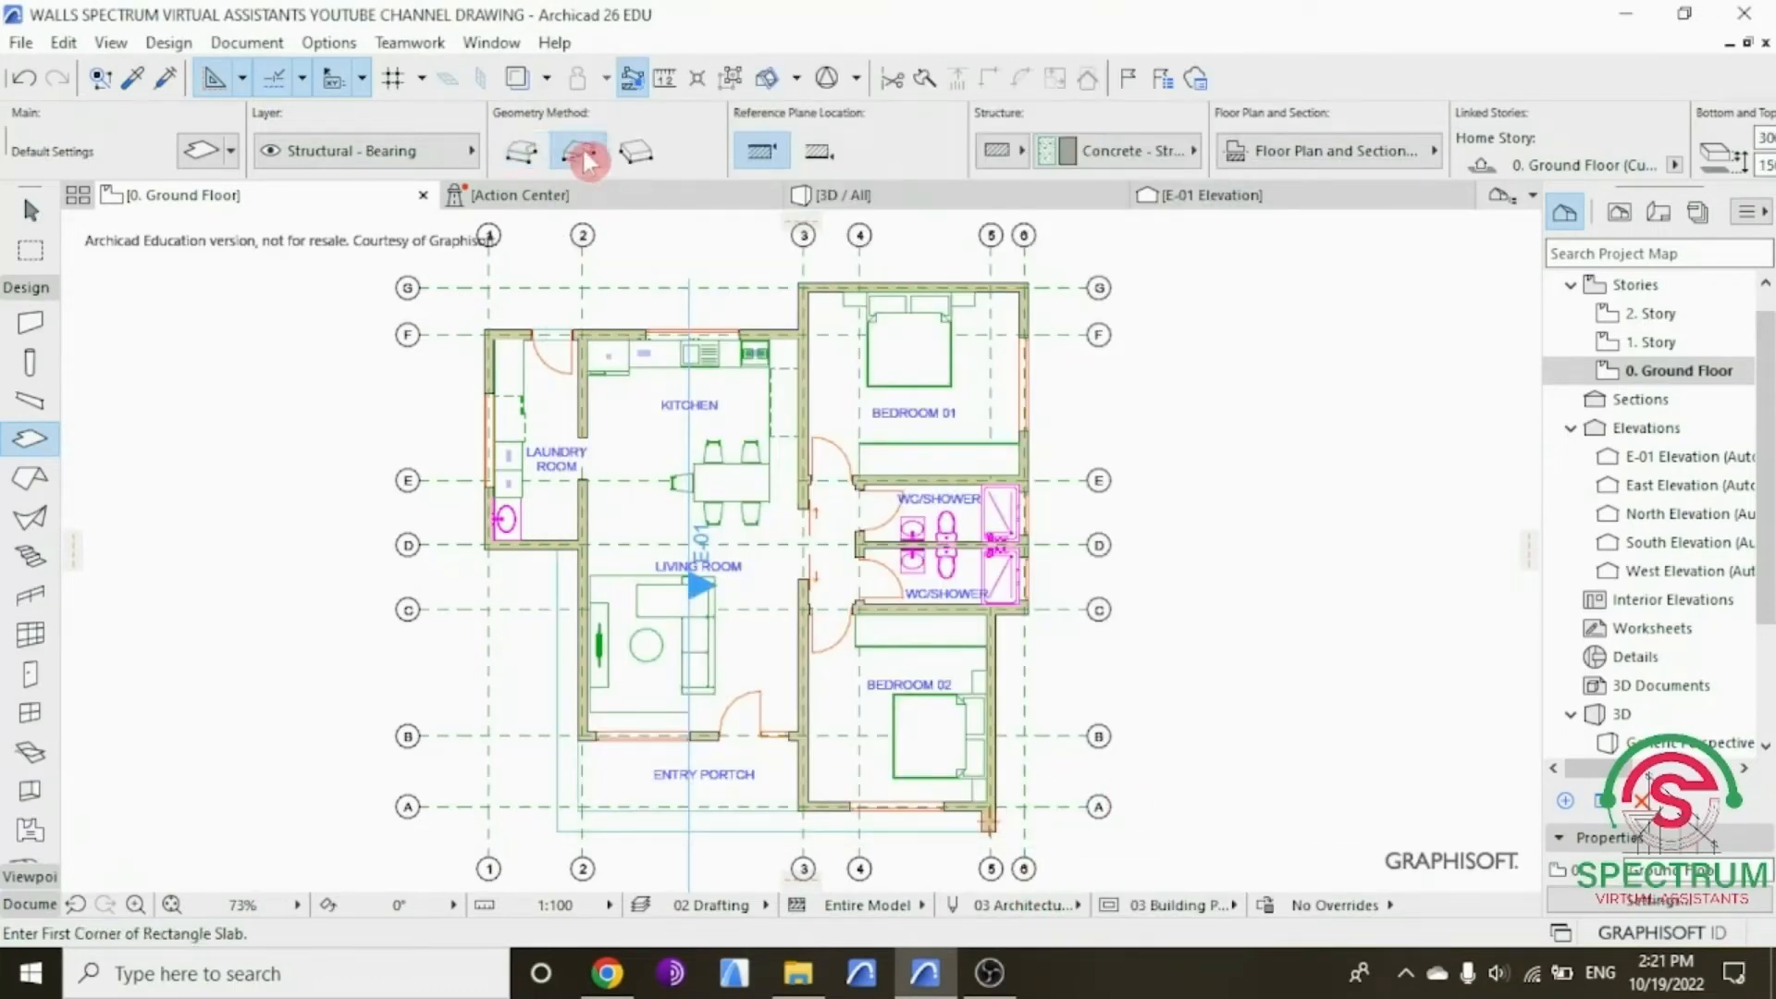
pyautogui.scroll(-3, 646, 252)
pyautogui.scroll(4, 853, 594)
pyautogui.scroll(3, 855, 596)
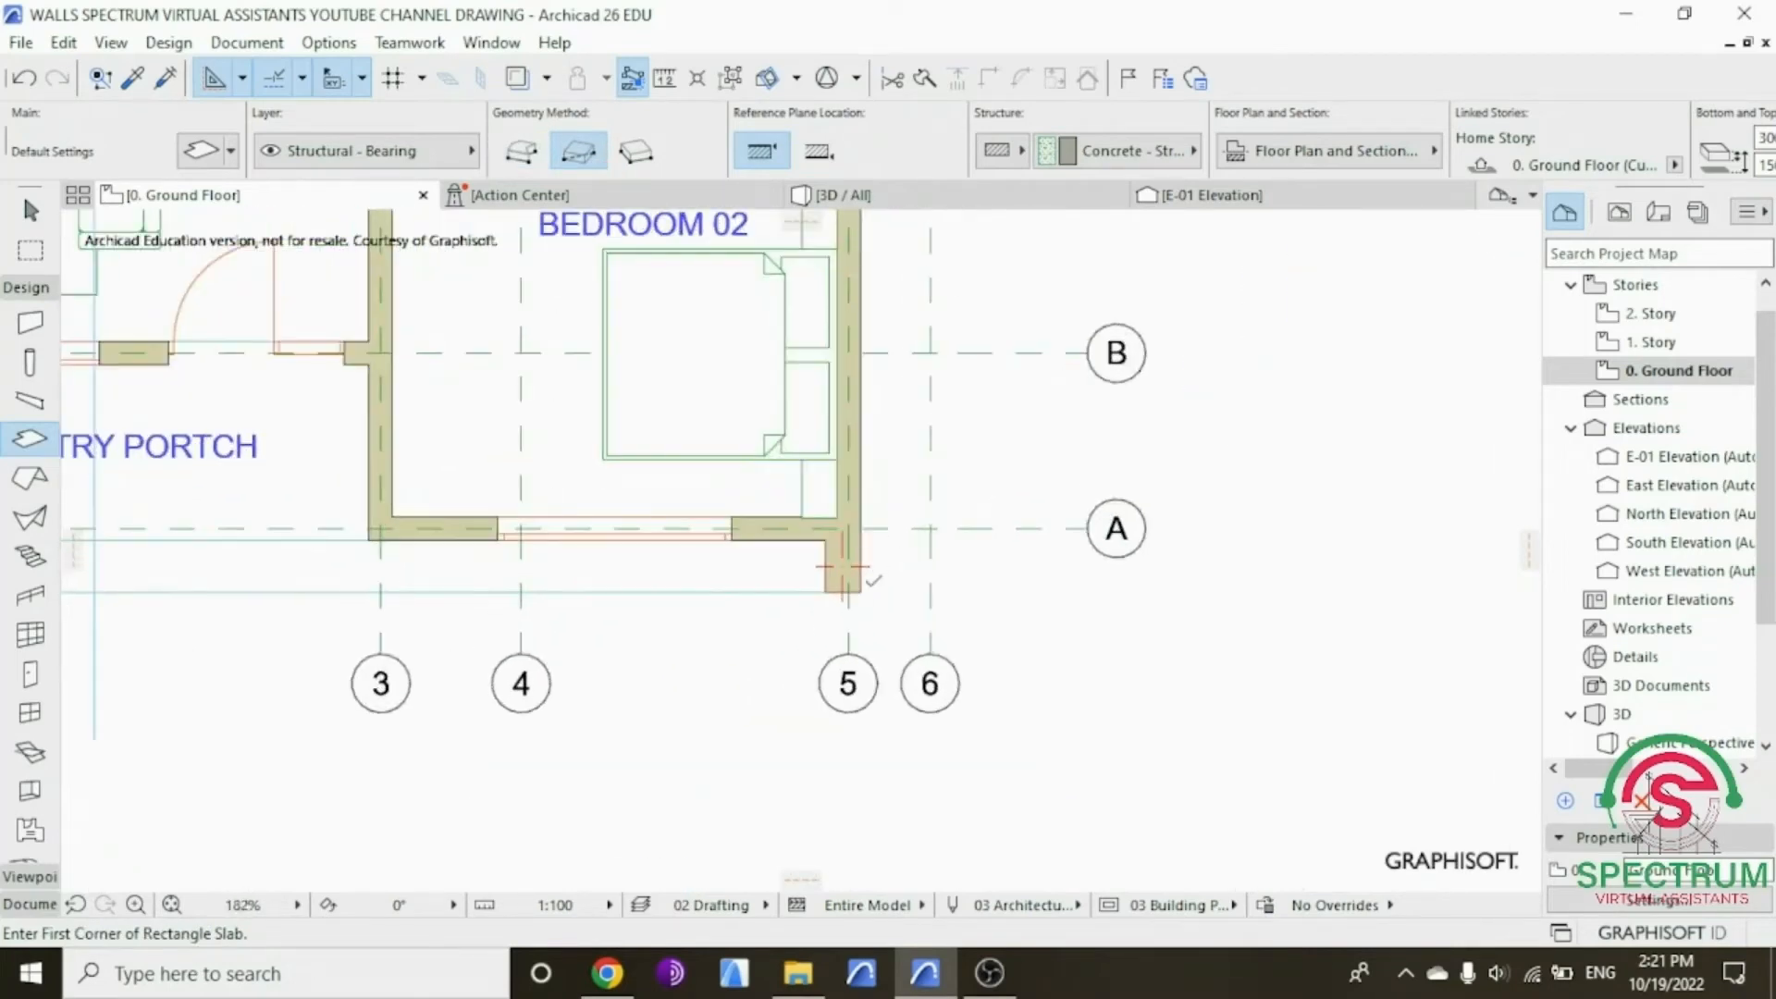
pyautogui.click(859, 592)
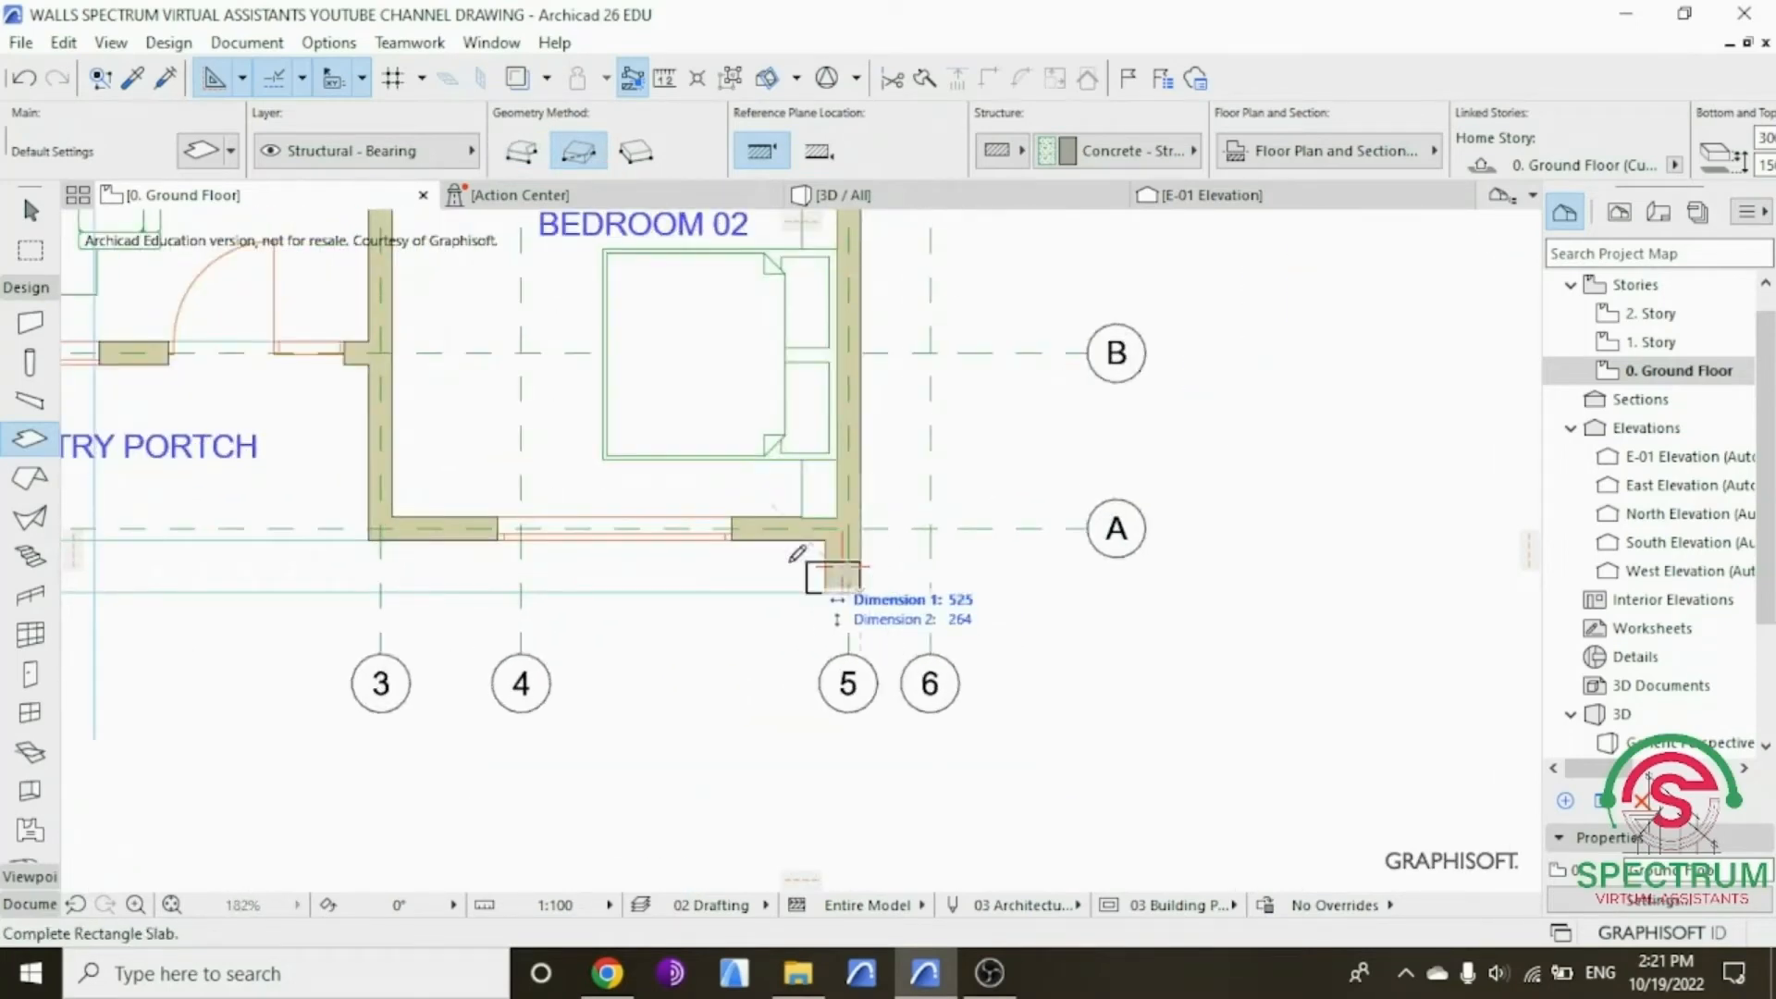
pyautogui.click(374, 533)
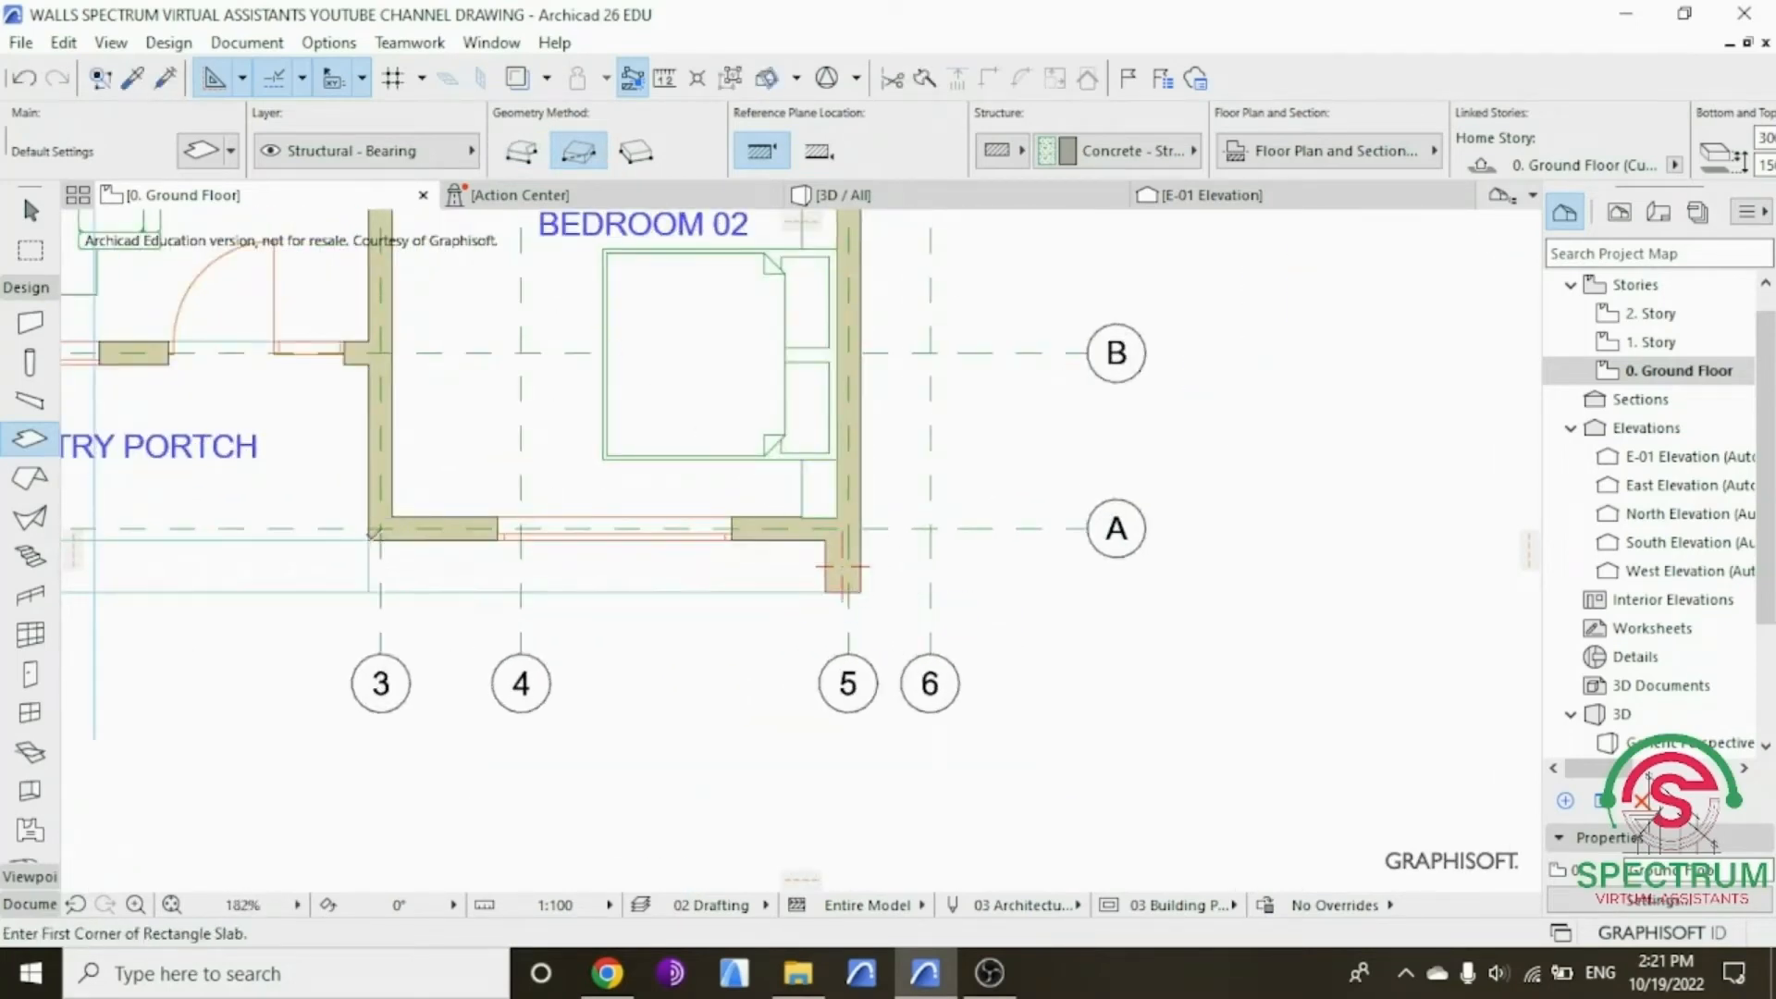
pyautogui.press('Escape')
pyautogui.click(438, 575)
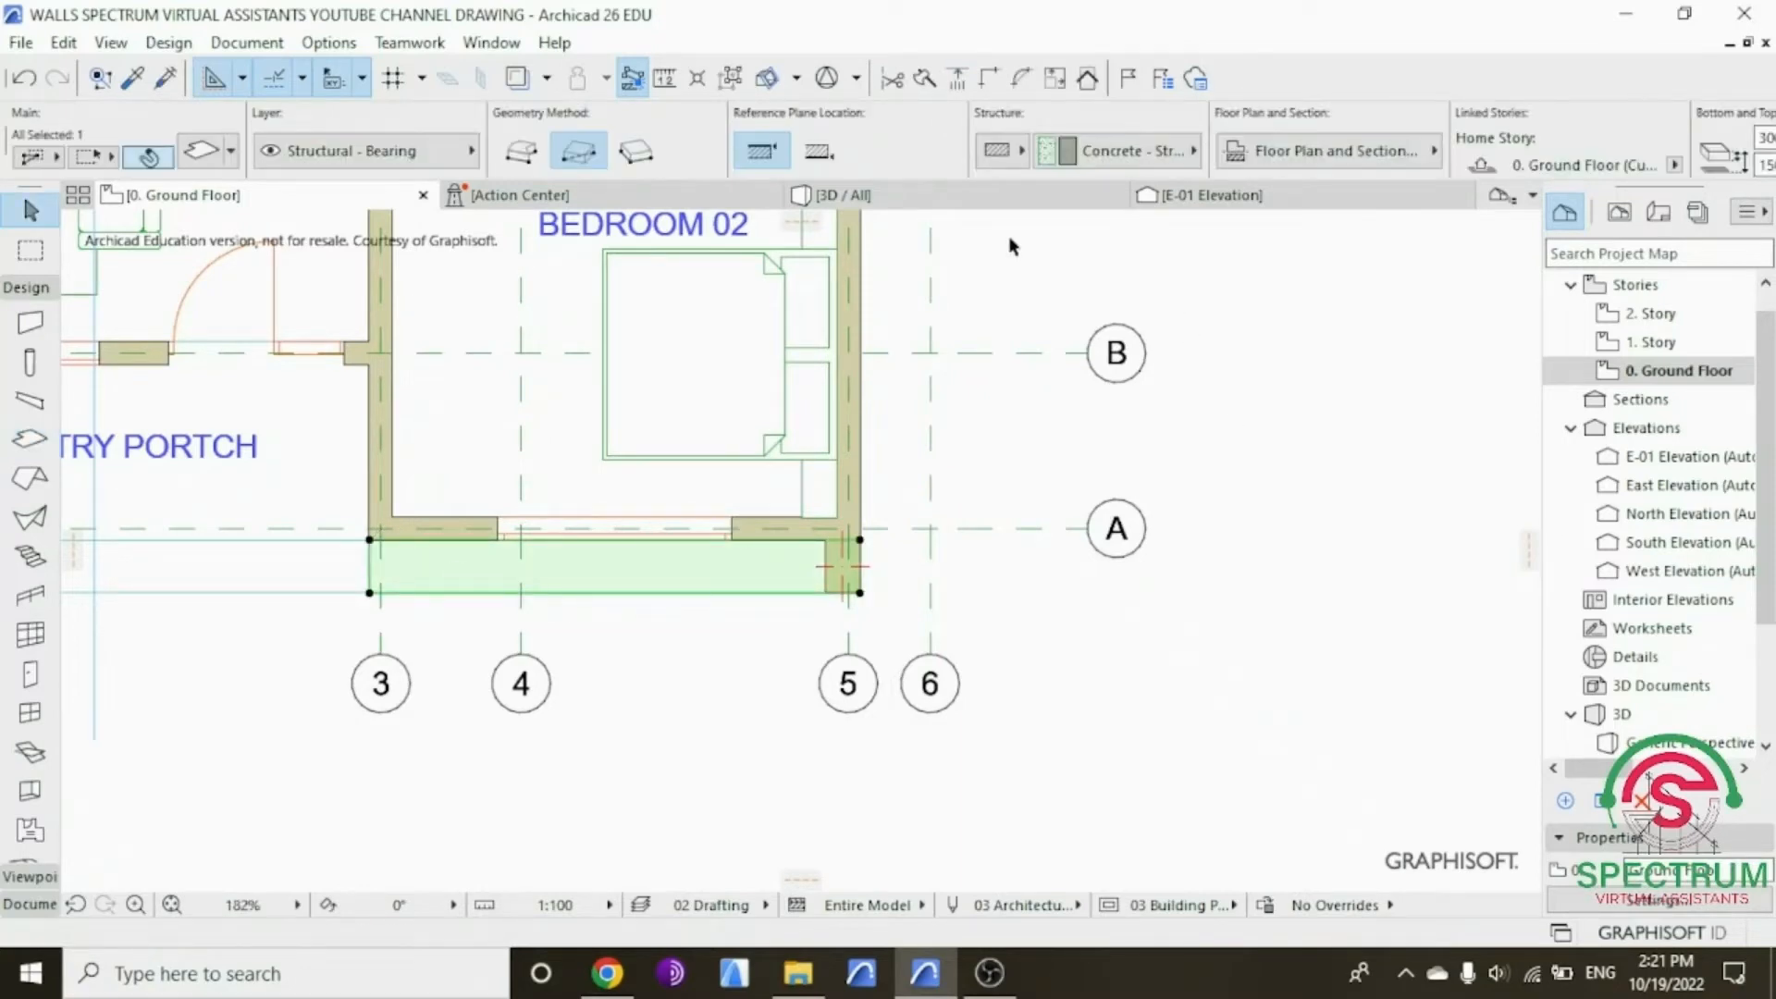
pyautogui.click(953, 200)
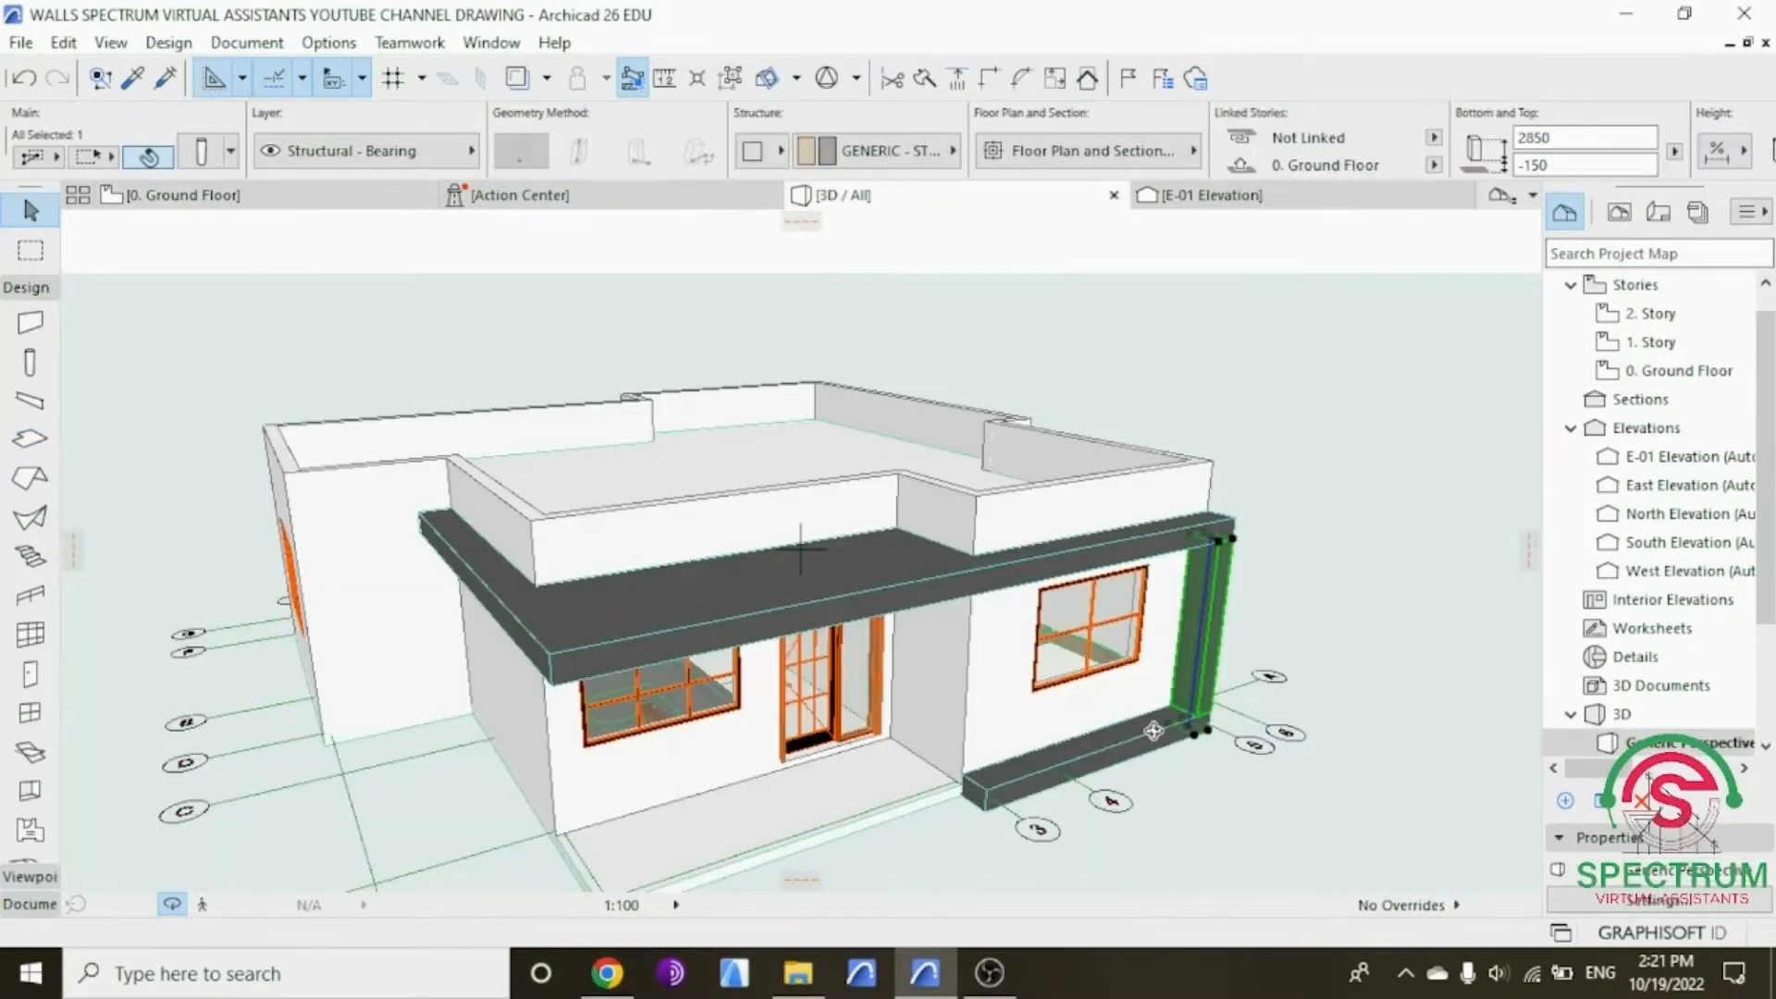
pyautogui.moveTo(1154, 731); pyautogui.dragTo(1071, 618)
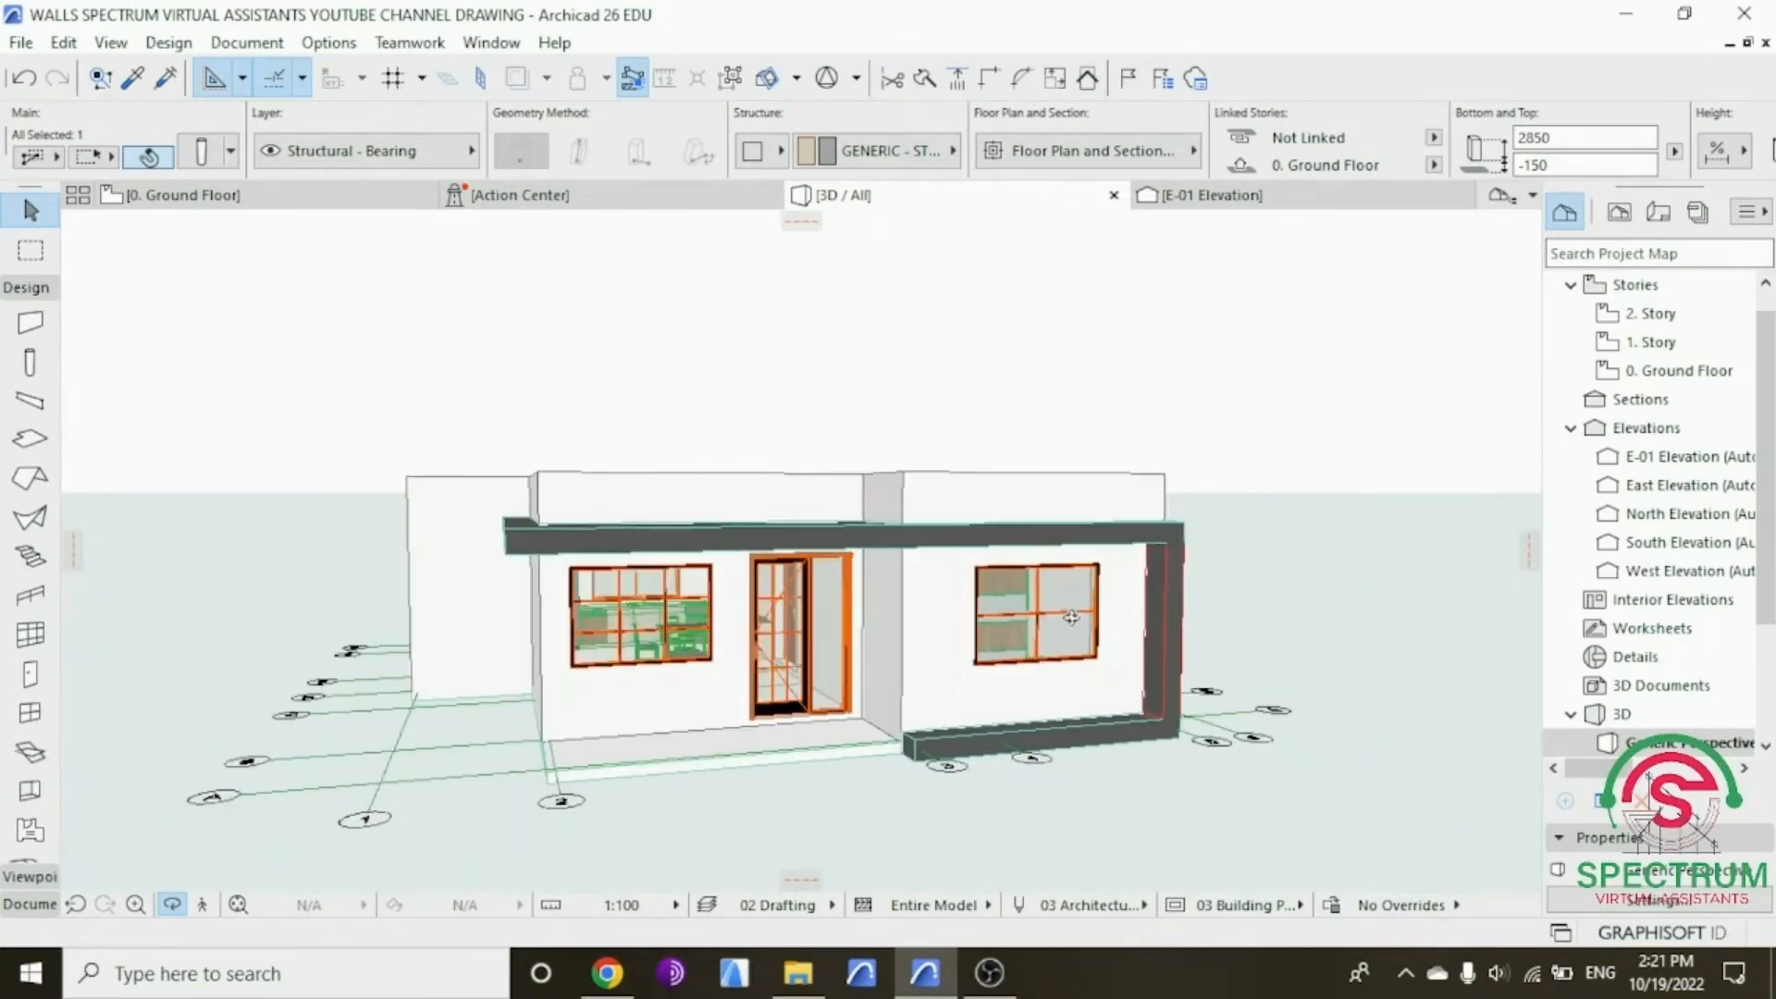
pyautogui.moveTo(566, 670); pyautogui.dragTo(672, 700)
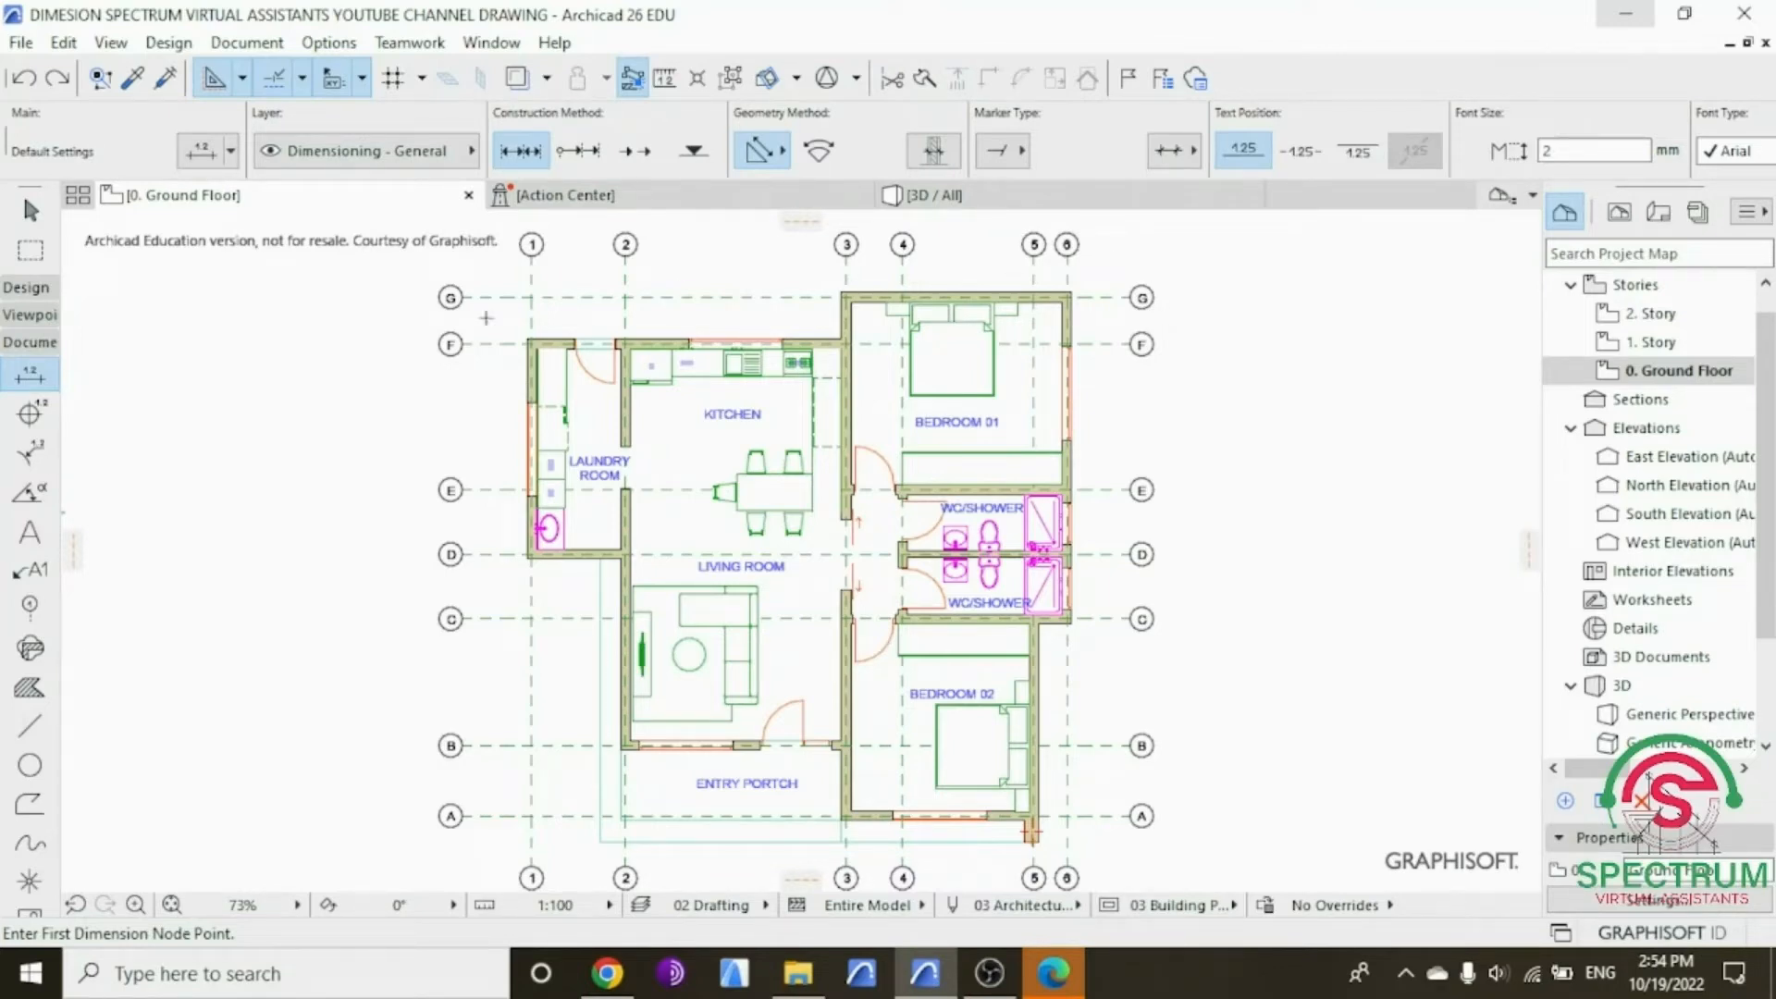
# Step: In the Dimension tool defaults, set the linear dimension type, the slash marker and marker pen 45 (Annotation - Arrowheads)
pyautogui.click(33, 345)
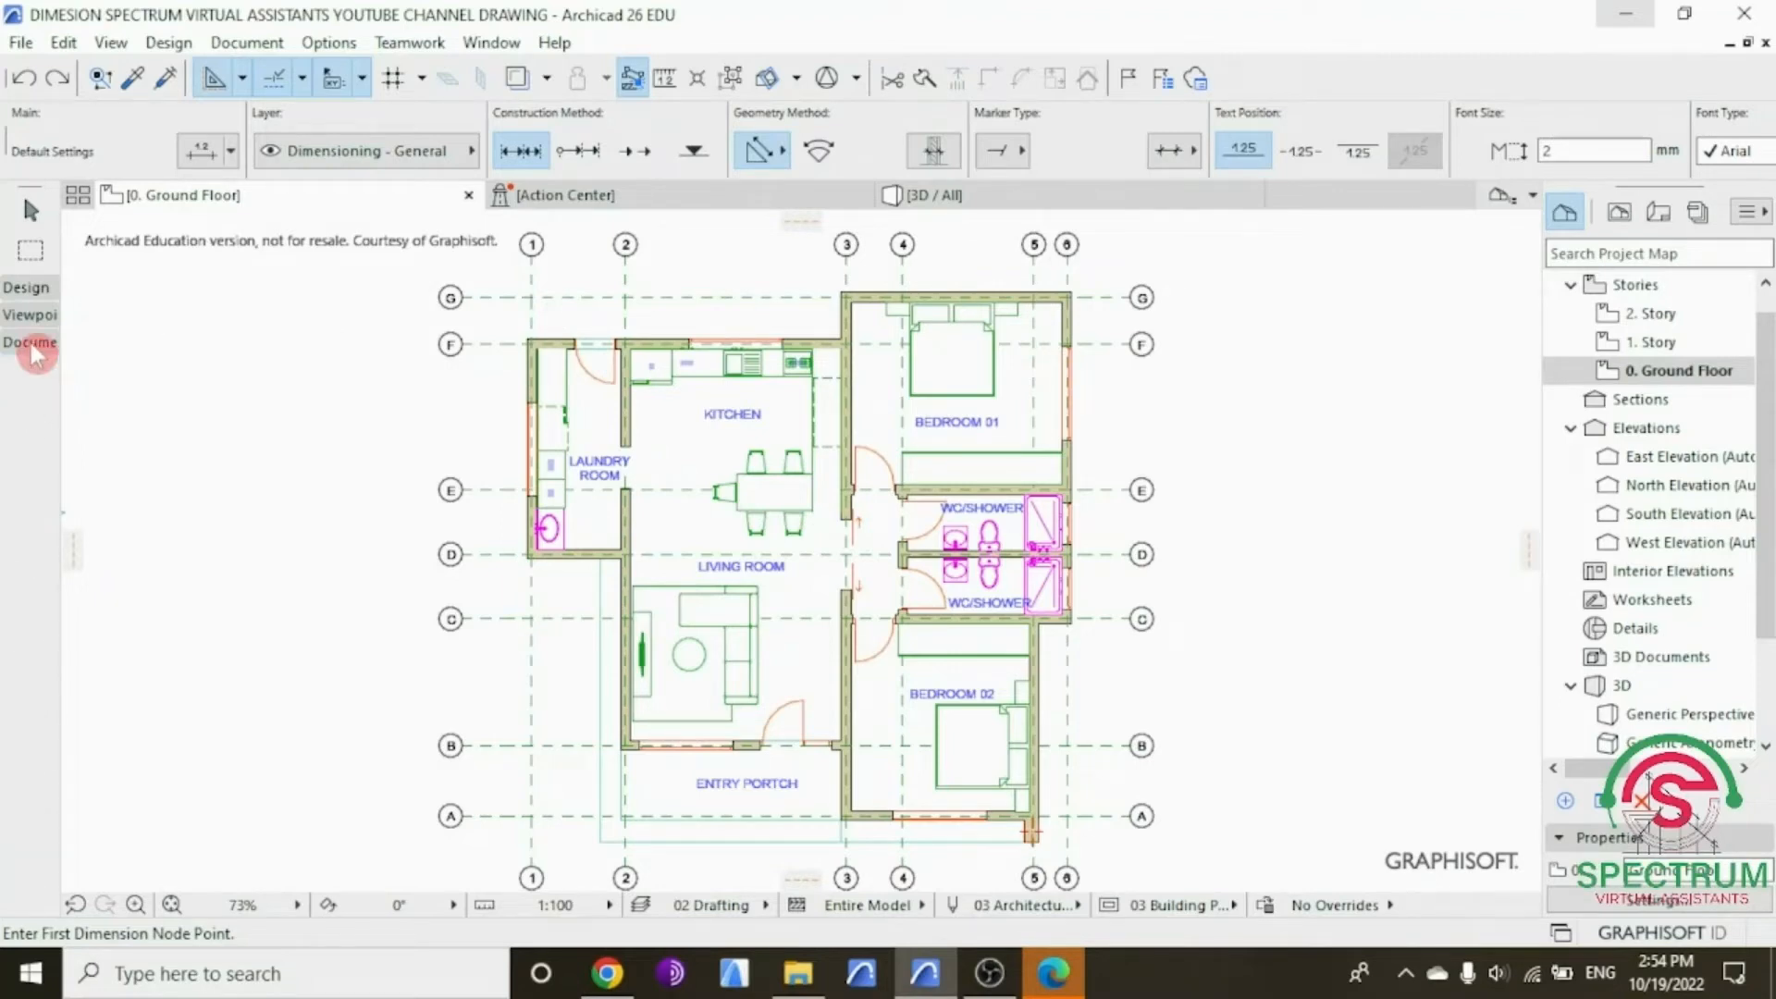
pyautogui.click(33, 346)
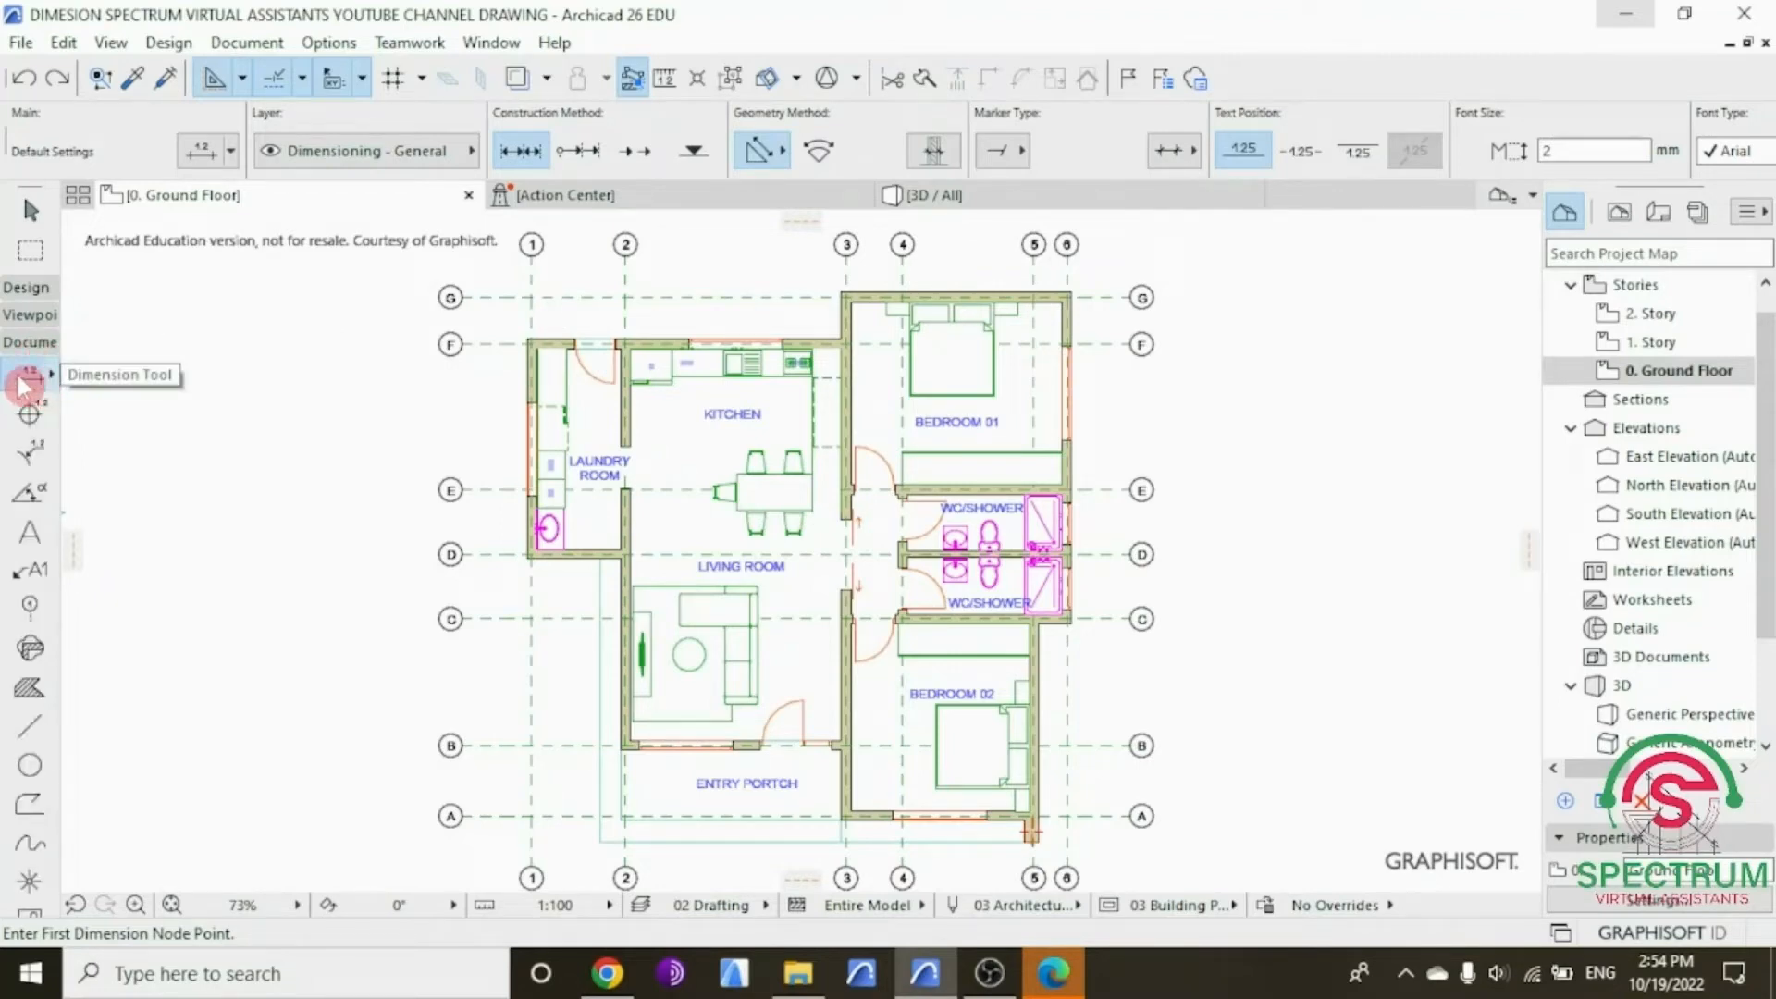
pyautogui.doubleClick(19, 376)
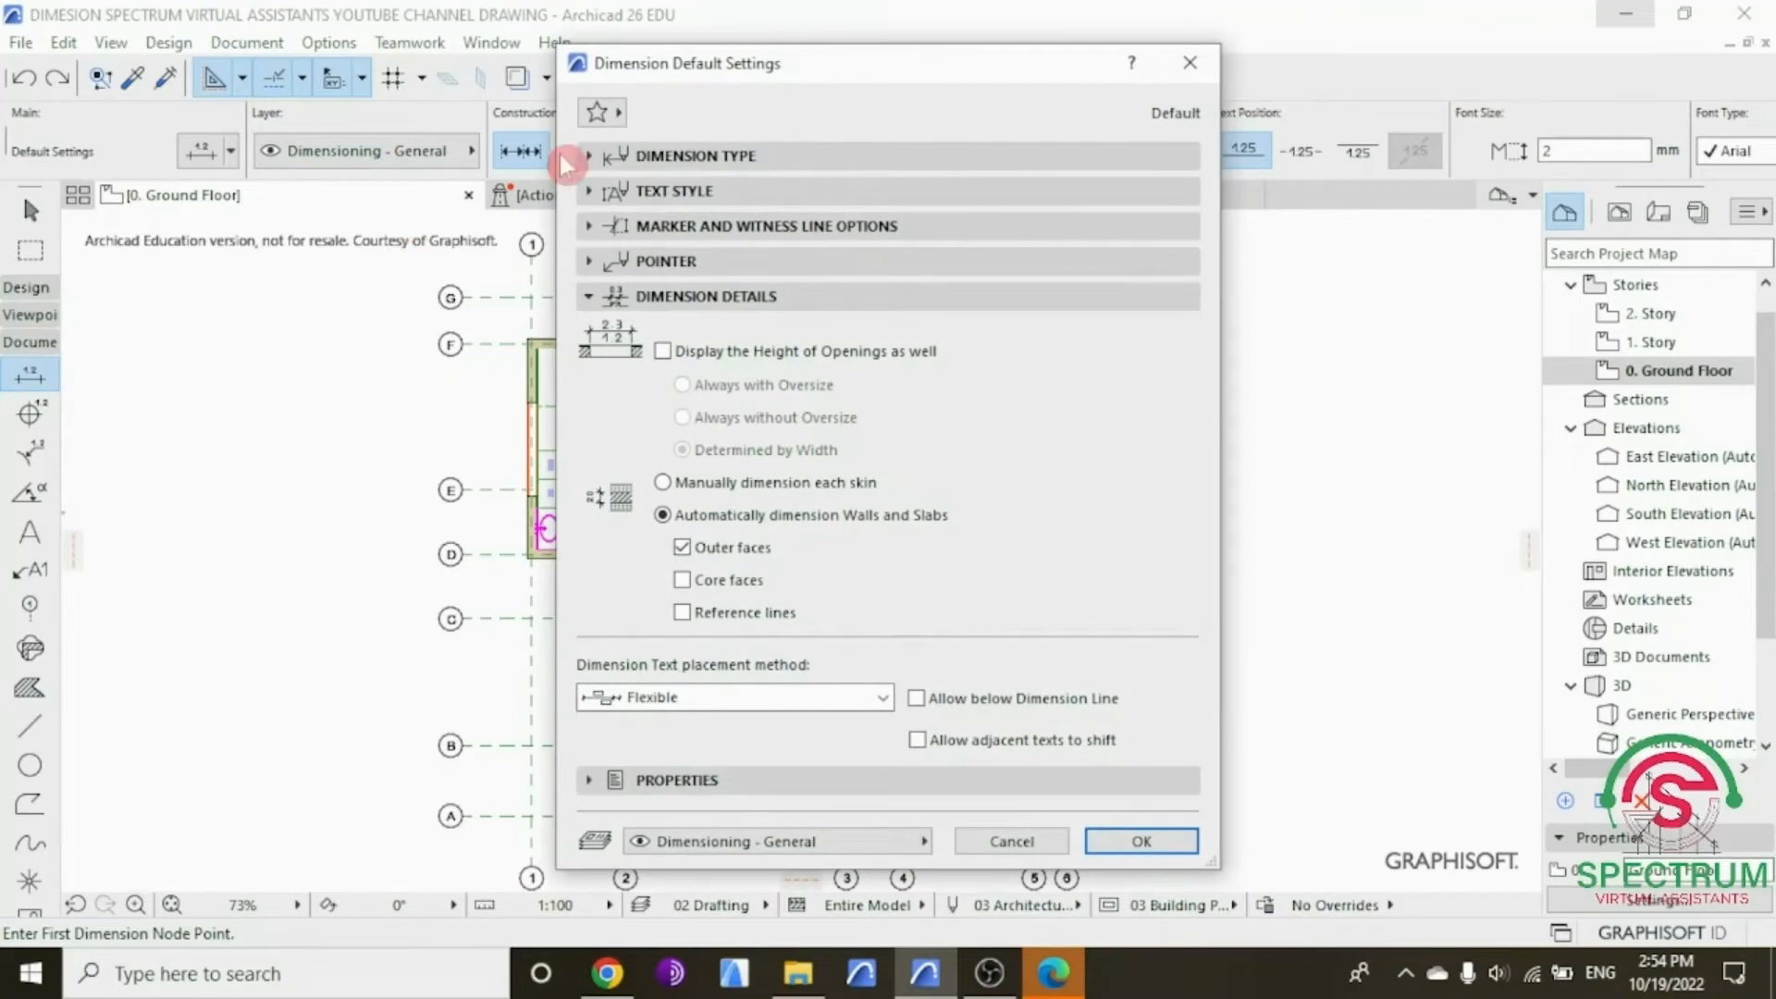
pyautogui.moveTo(668, 65); pyautogui.dragTo(652, 120)
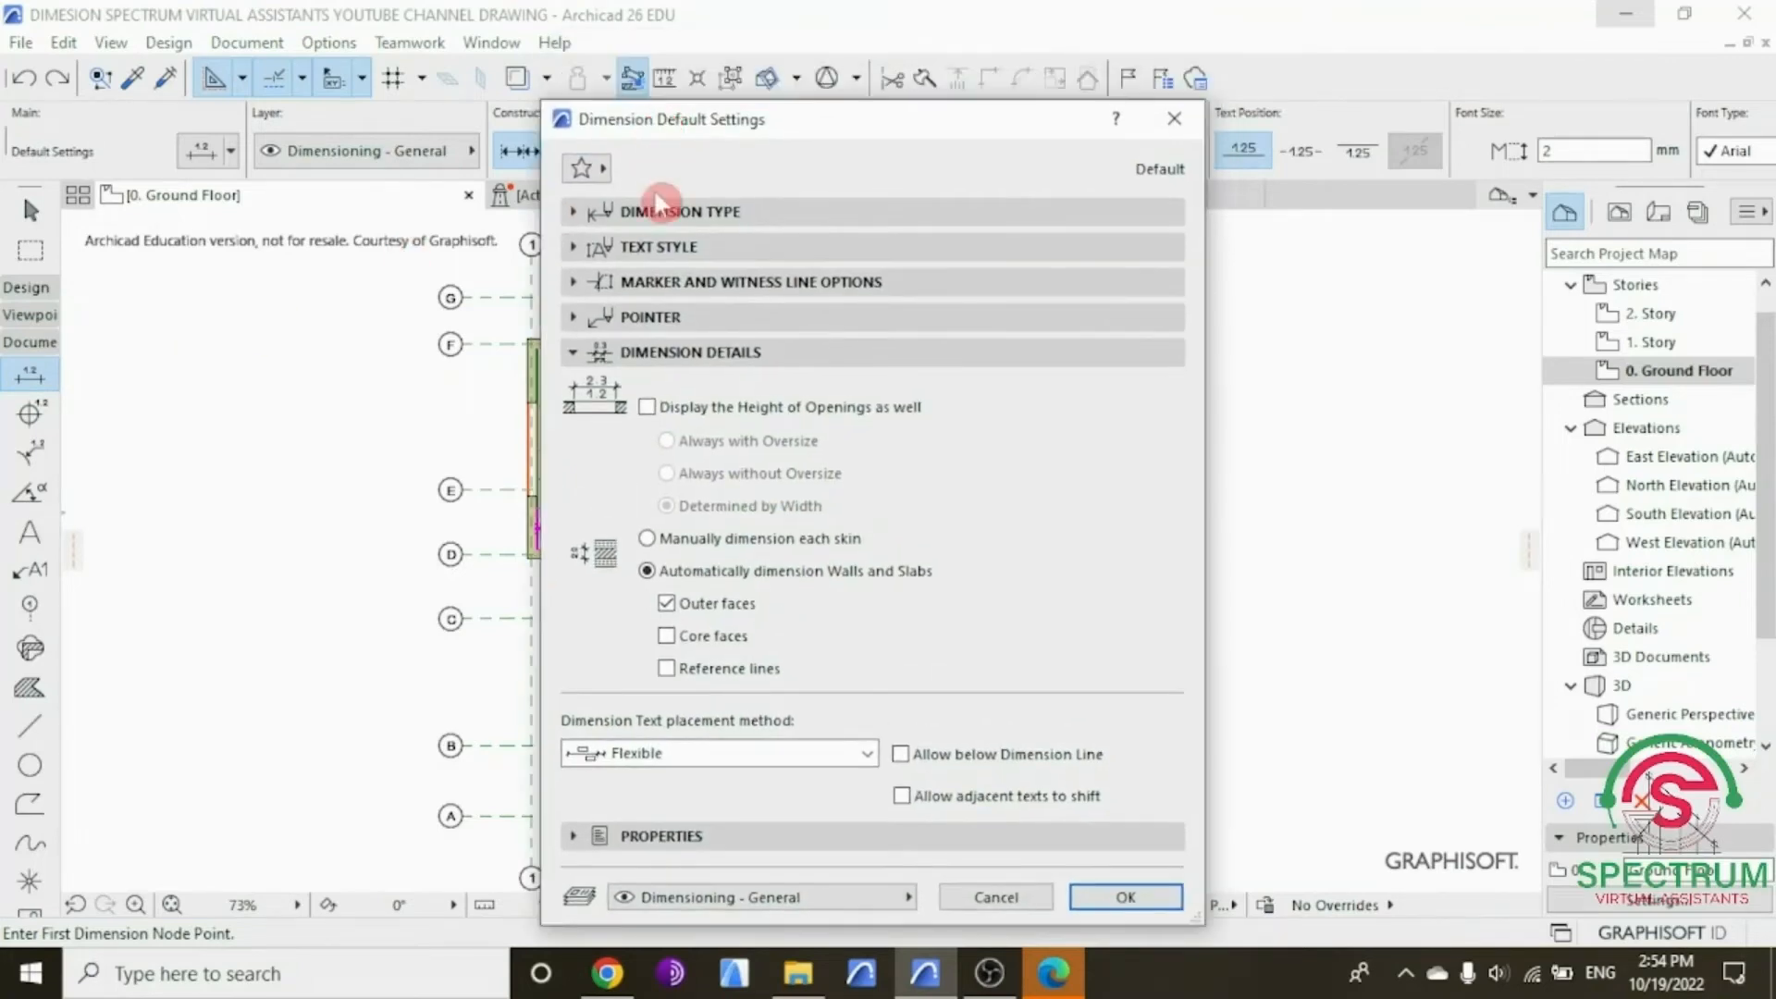
pyautogui.click(647, 212)
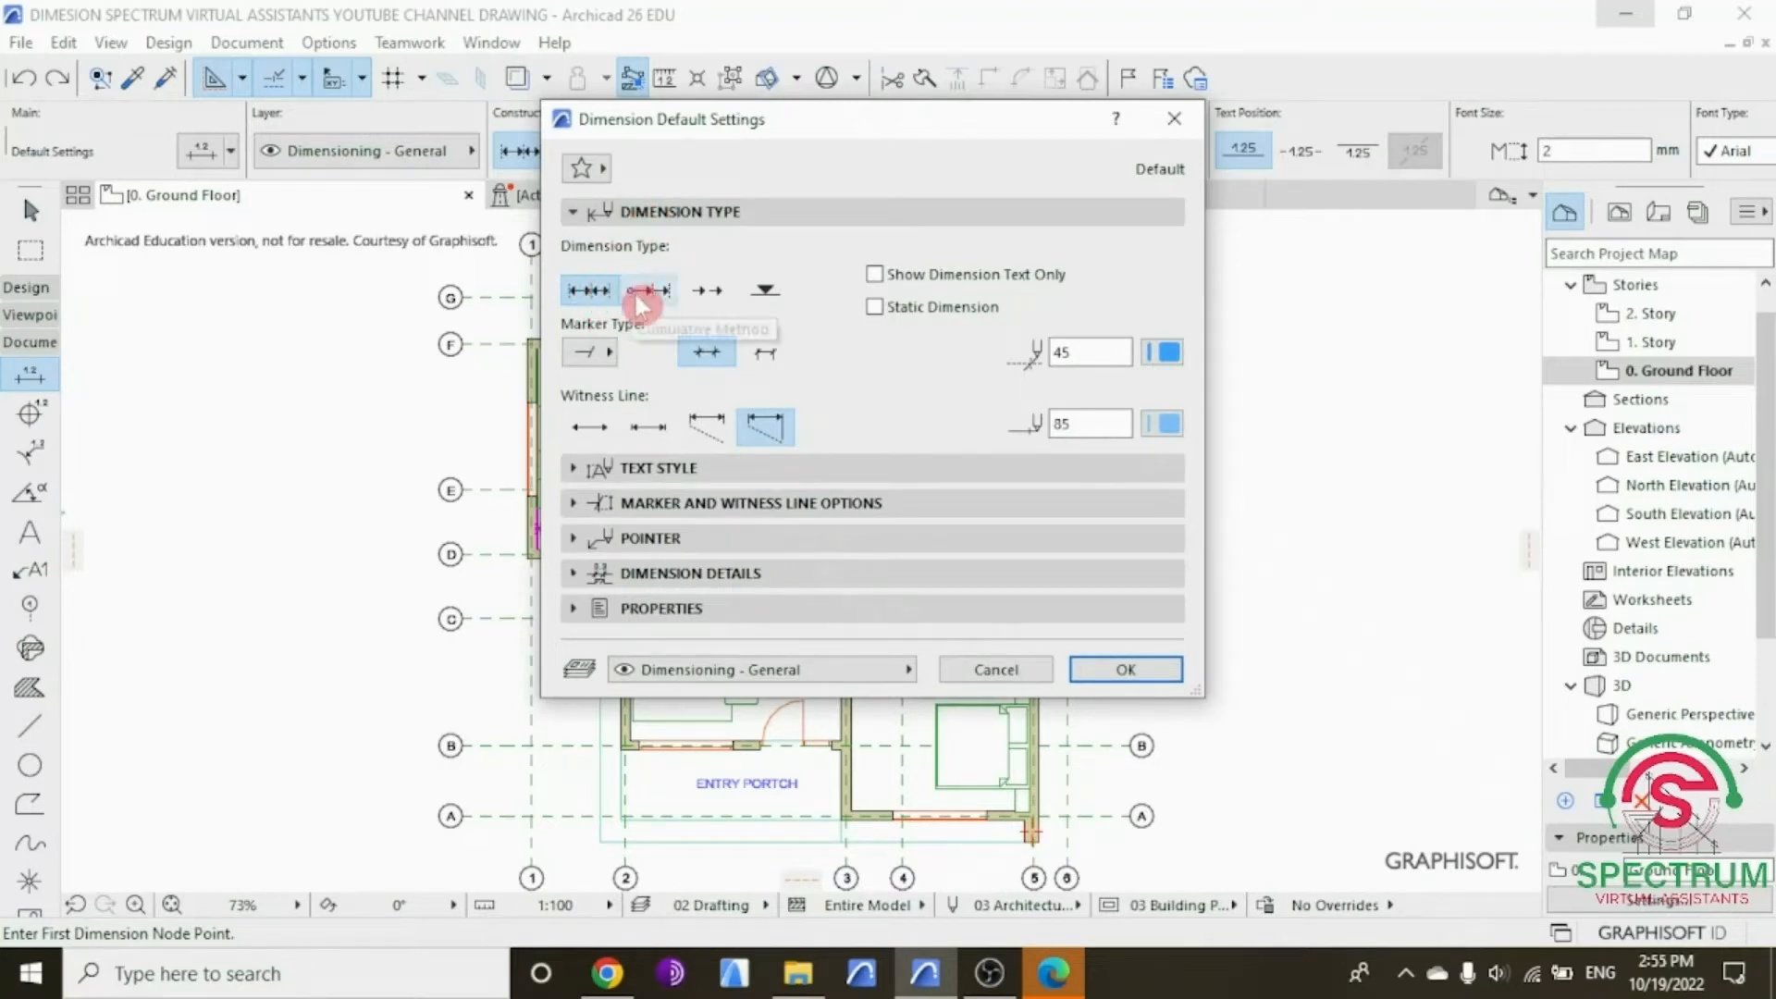
pyautogui.click(609, 354)
pyautogui.click(722, 309)
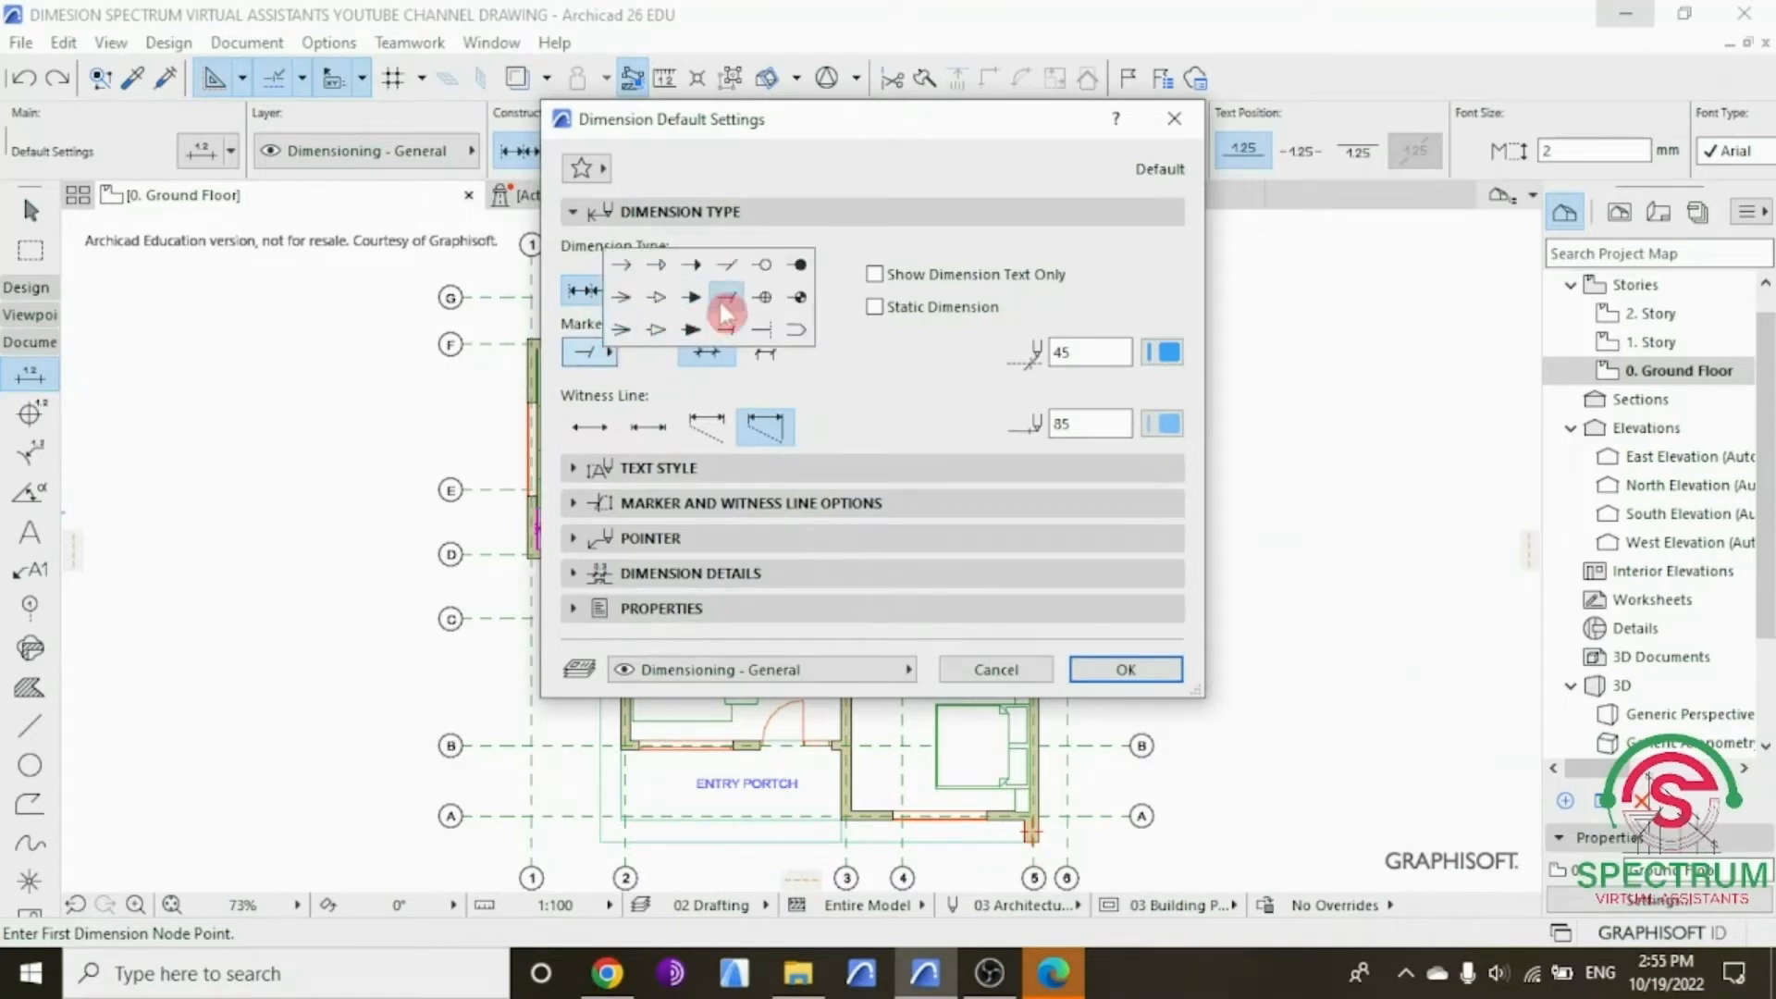
pyautogui.click(708, 361)
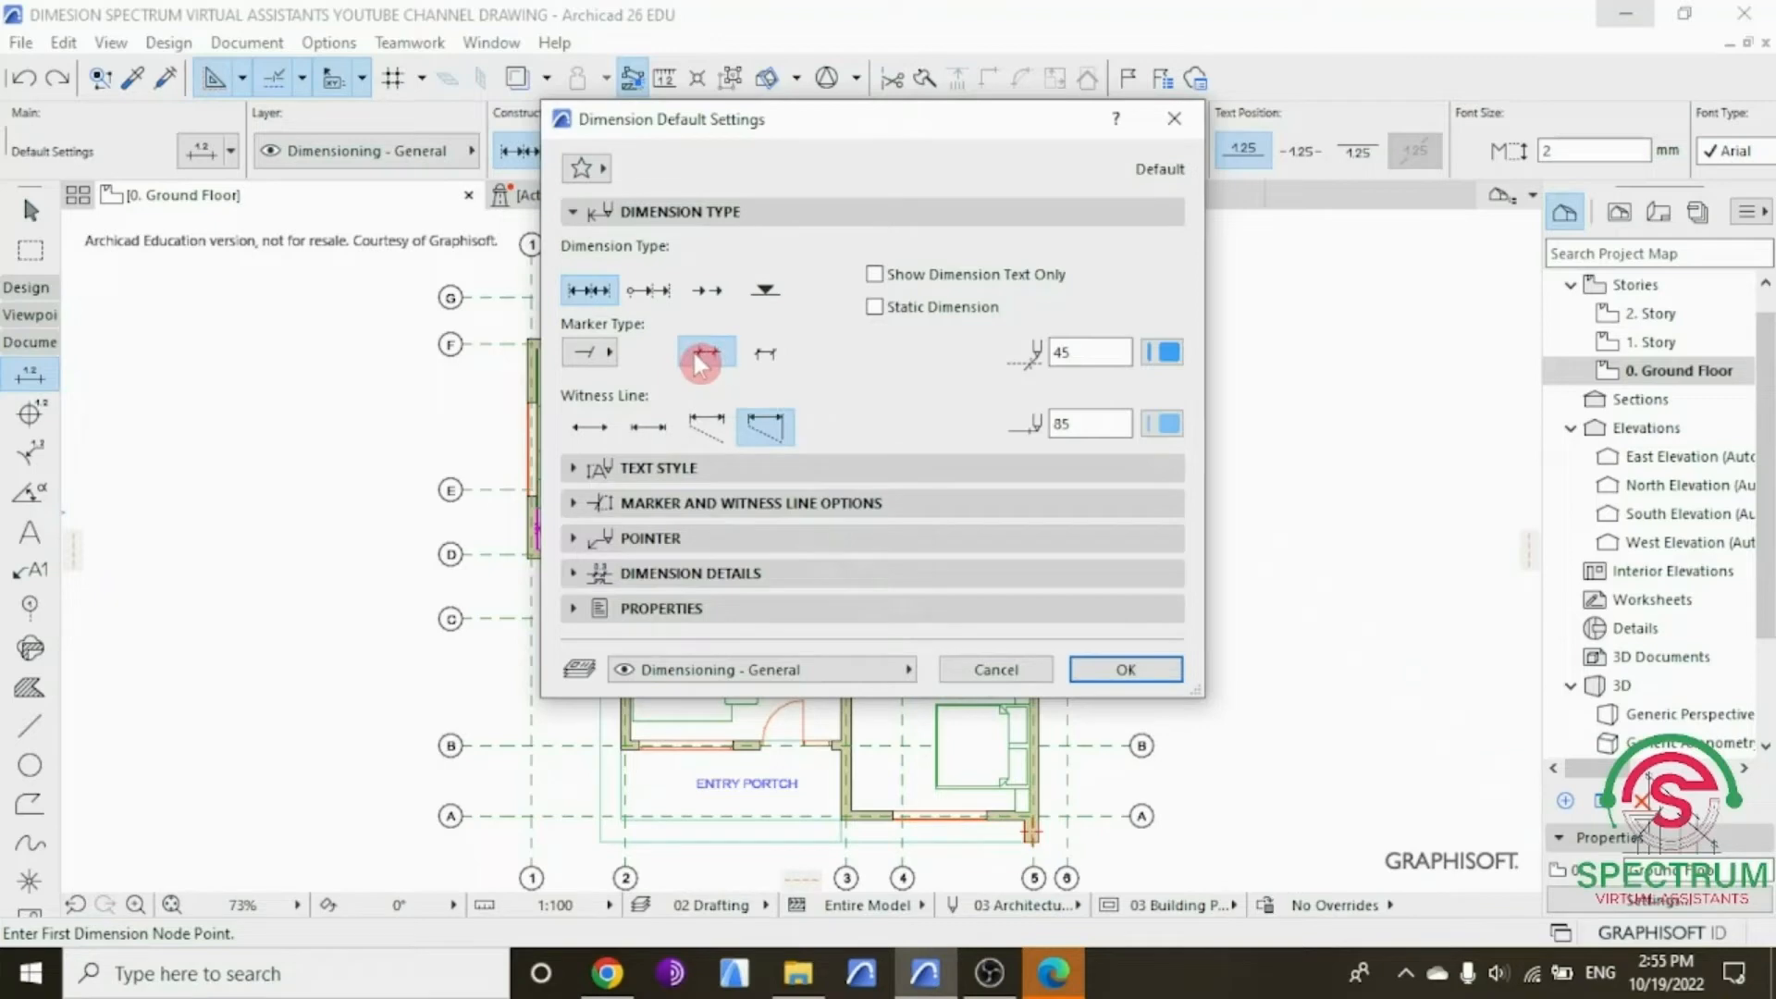
pyautogui.click(1163, 359)
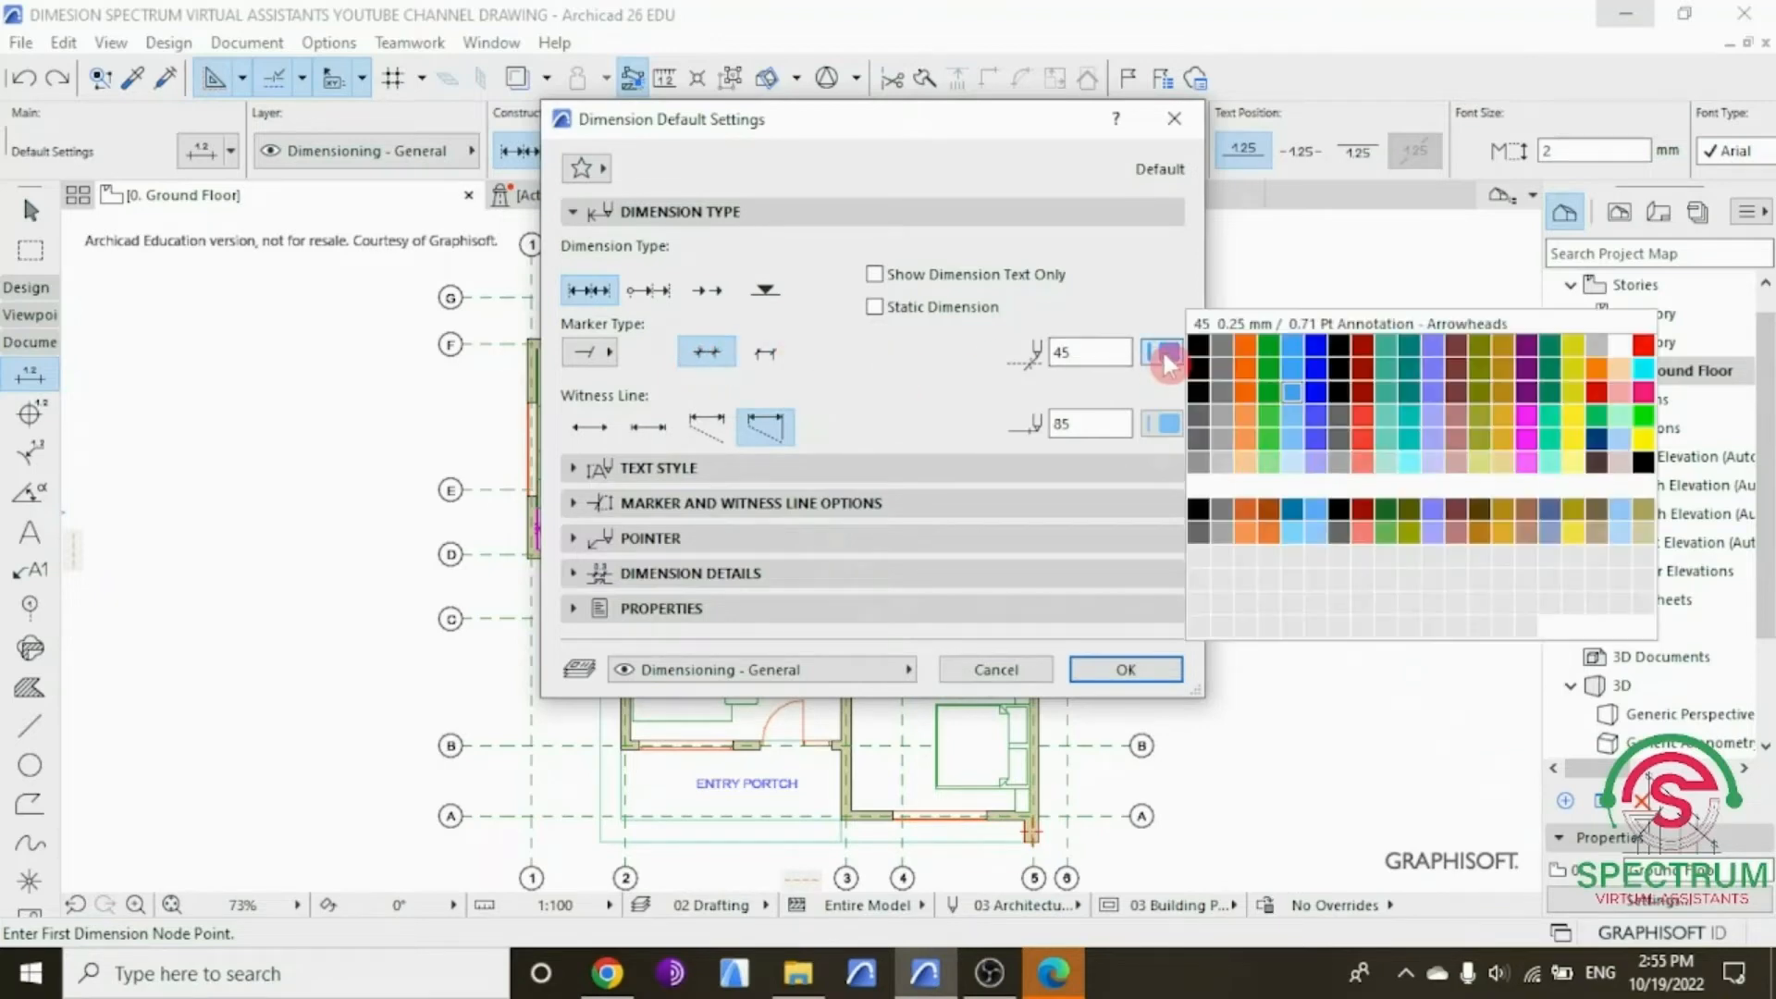
pyautogui.click(1288, 398)
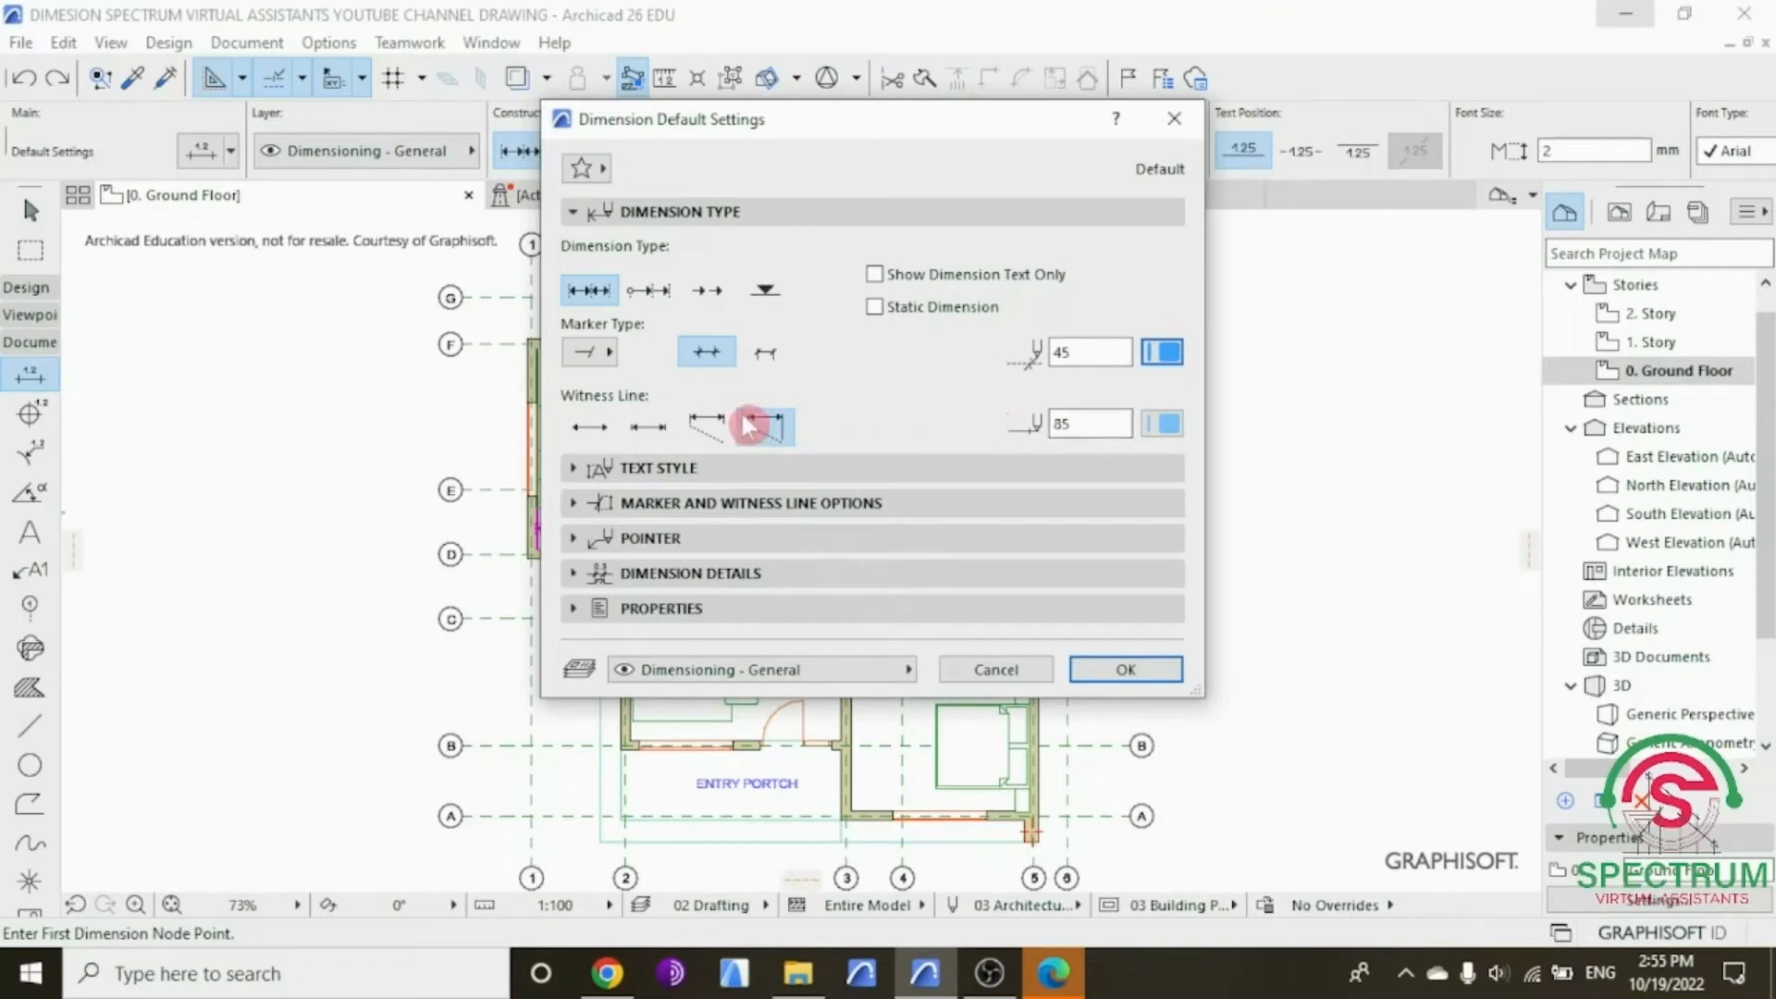
# Step: Set the default dimensions to have no witness lines and use pen 85 (Annotation - Dimlines) for the dimension line
pyautogui.click(590, 430)
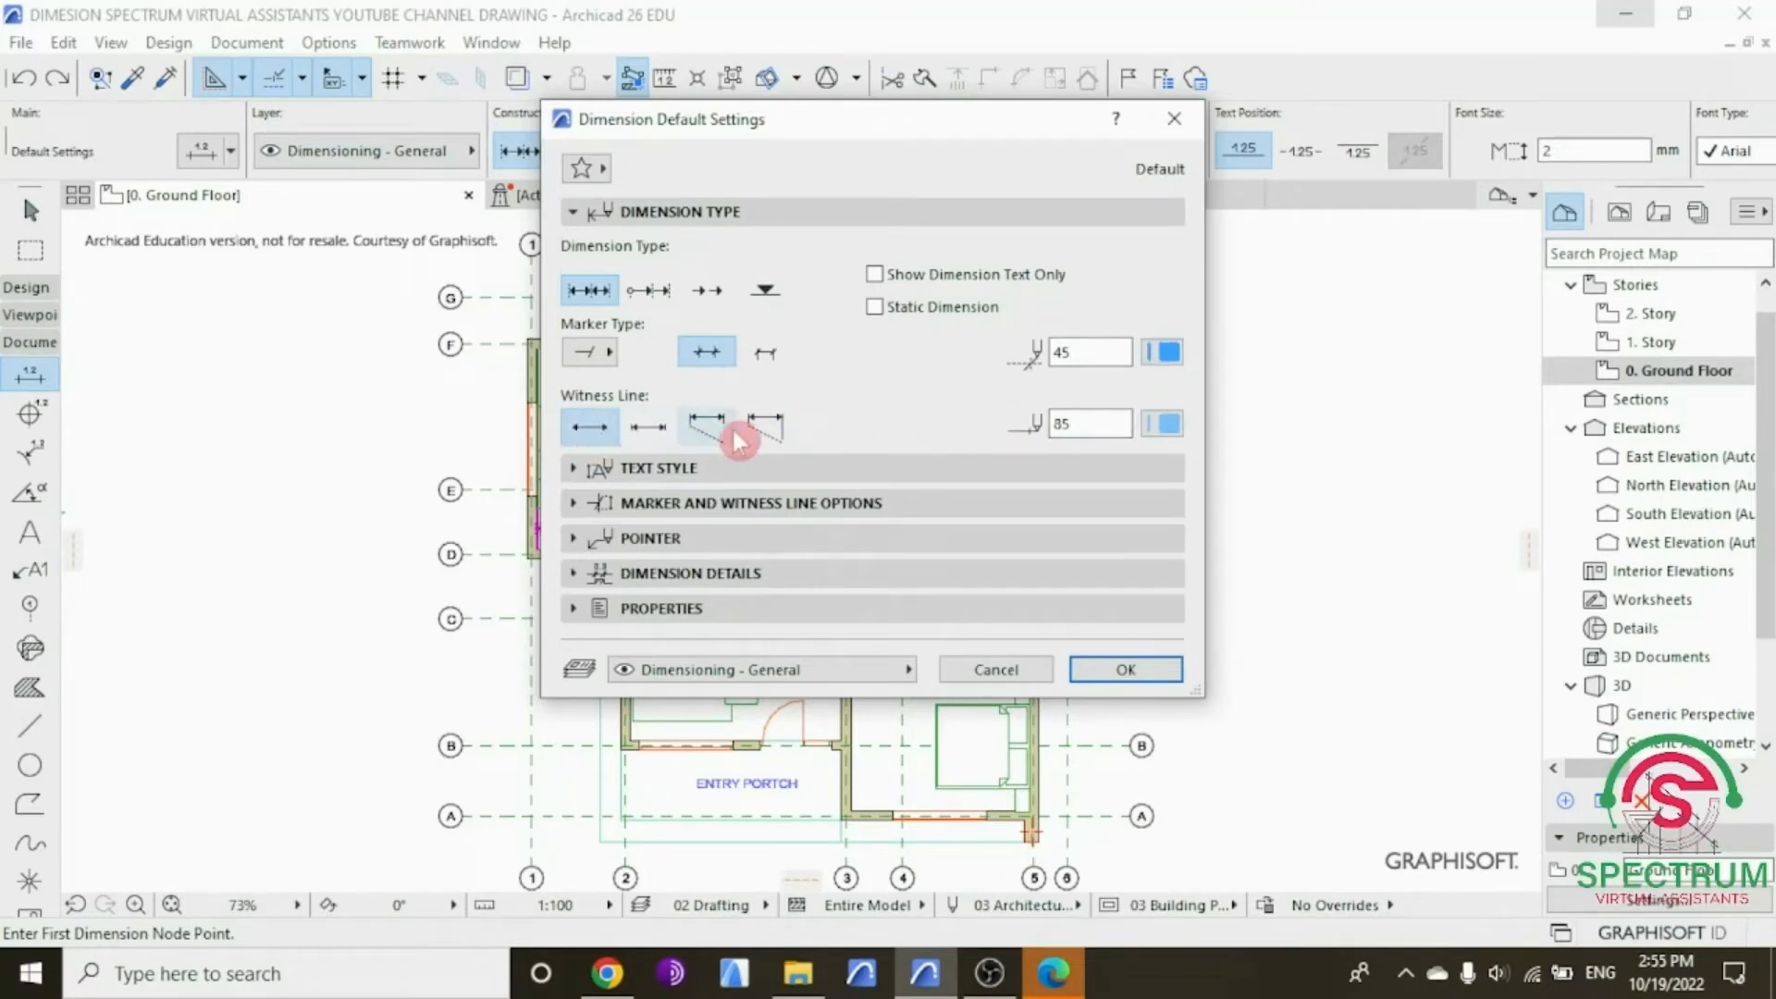
pyautogui.click(1168, 423)
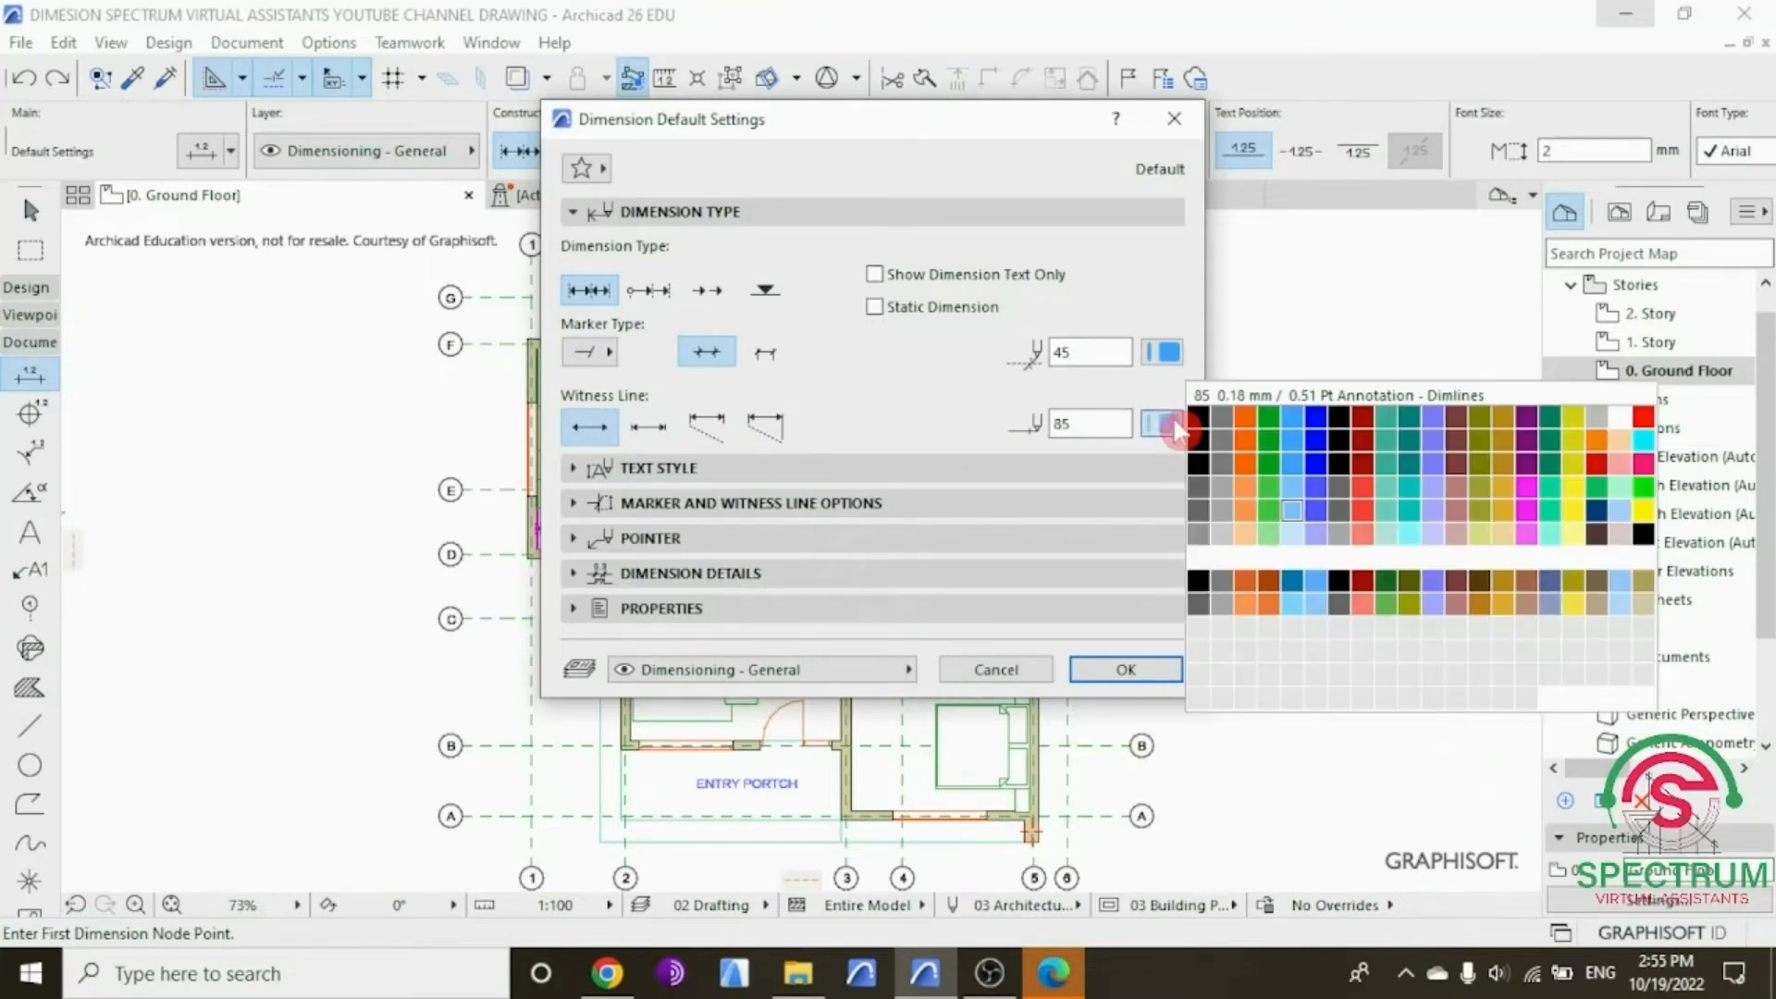
pyautogui.click(1288, 507)
pyautogui.click(669, 212)
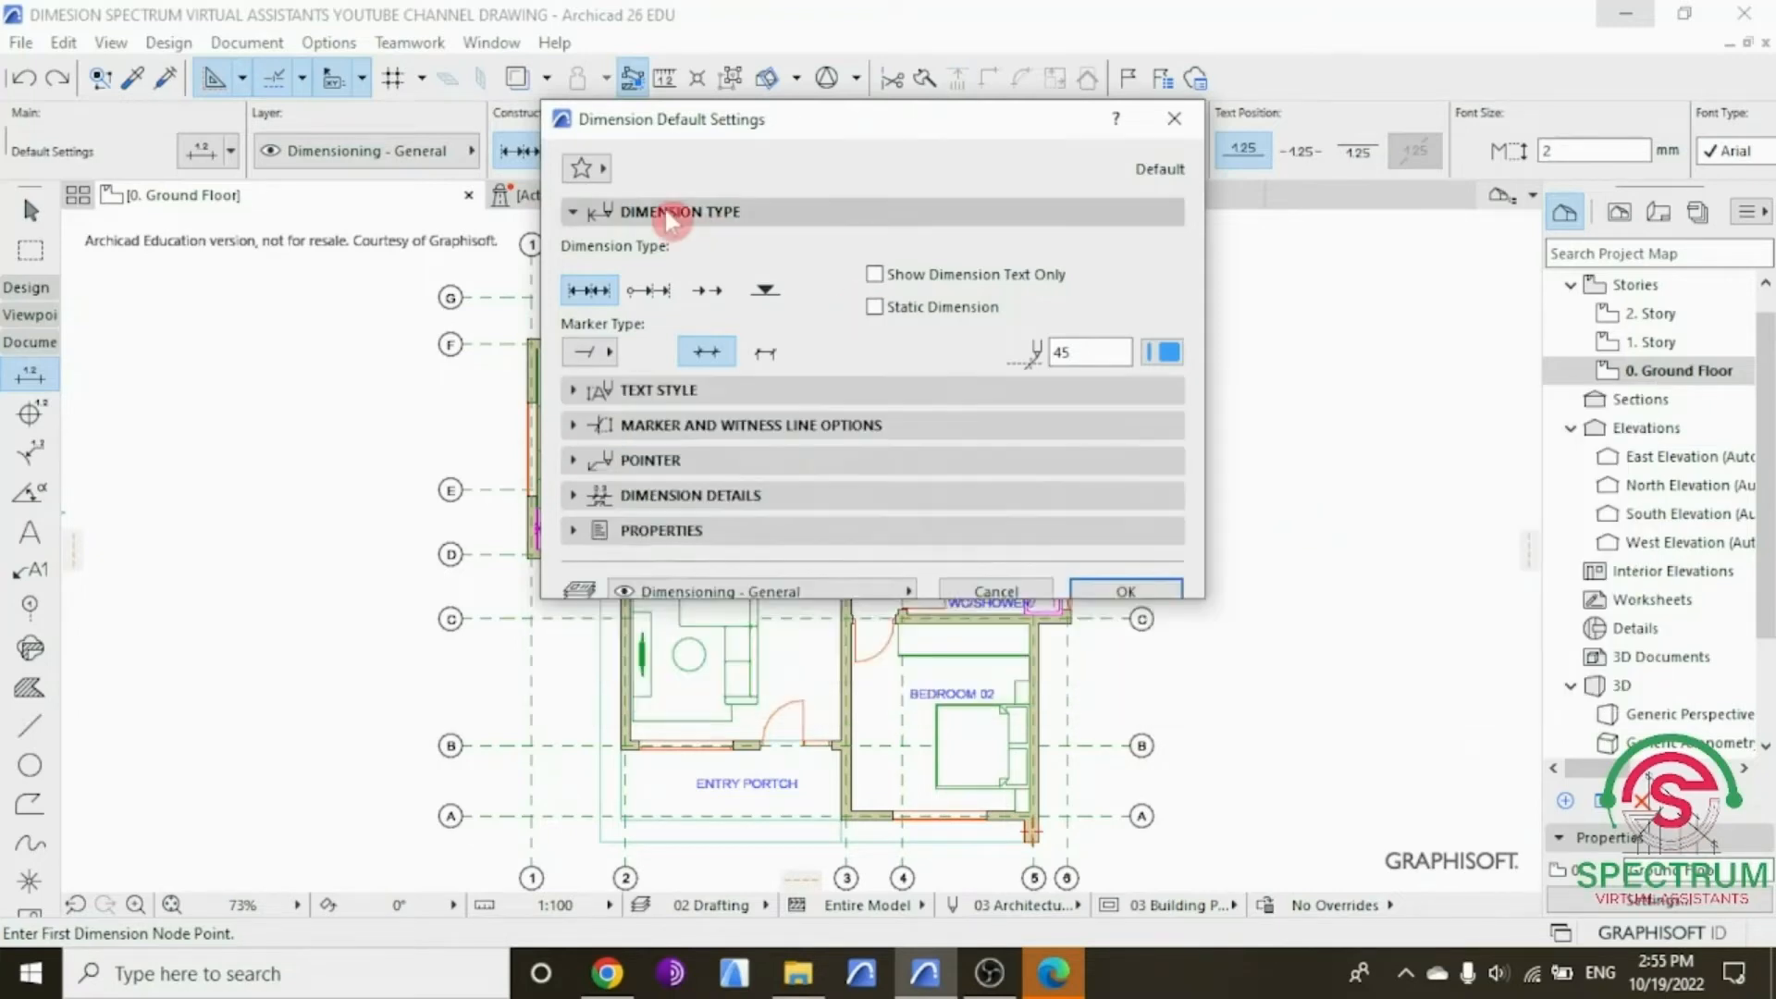
# Step: Set the dimension text style to Arial, Western script, pen 46 and 2 mm height, and review the marker size
pyautogui.click(652, 246)
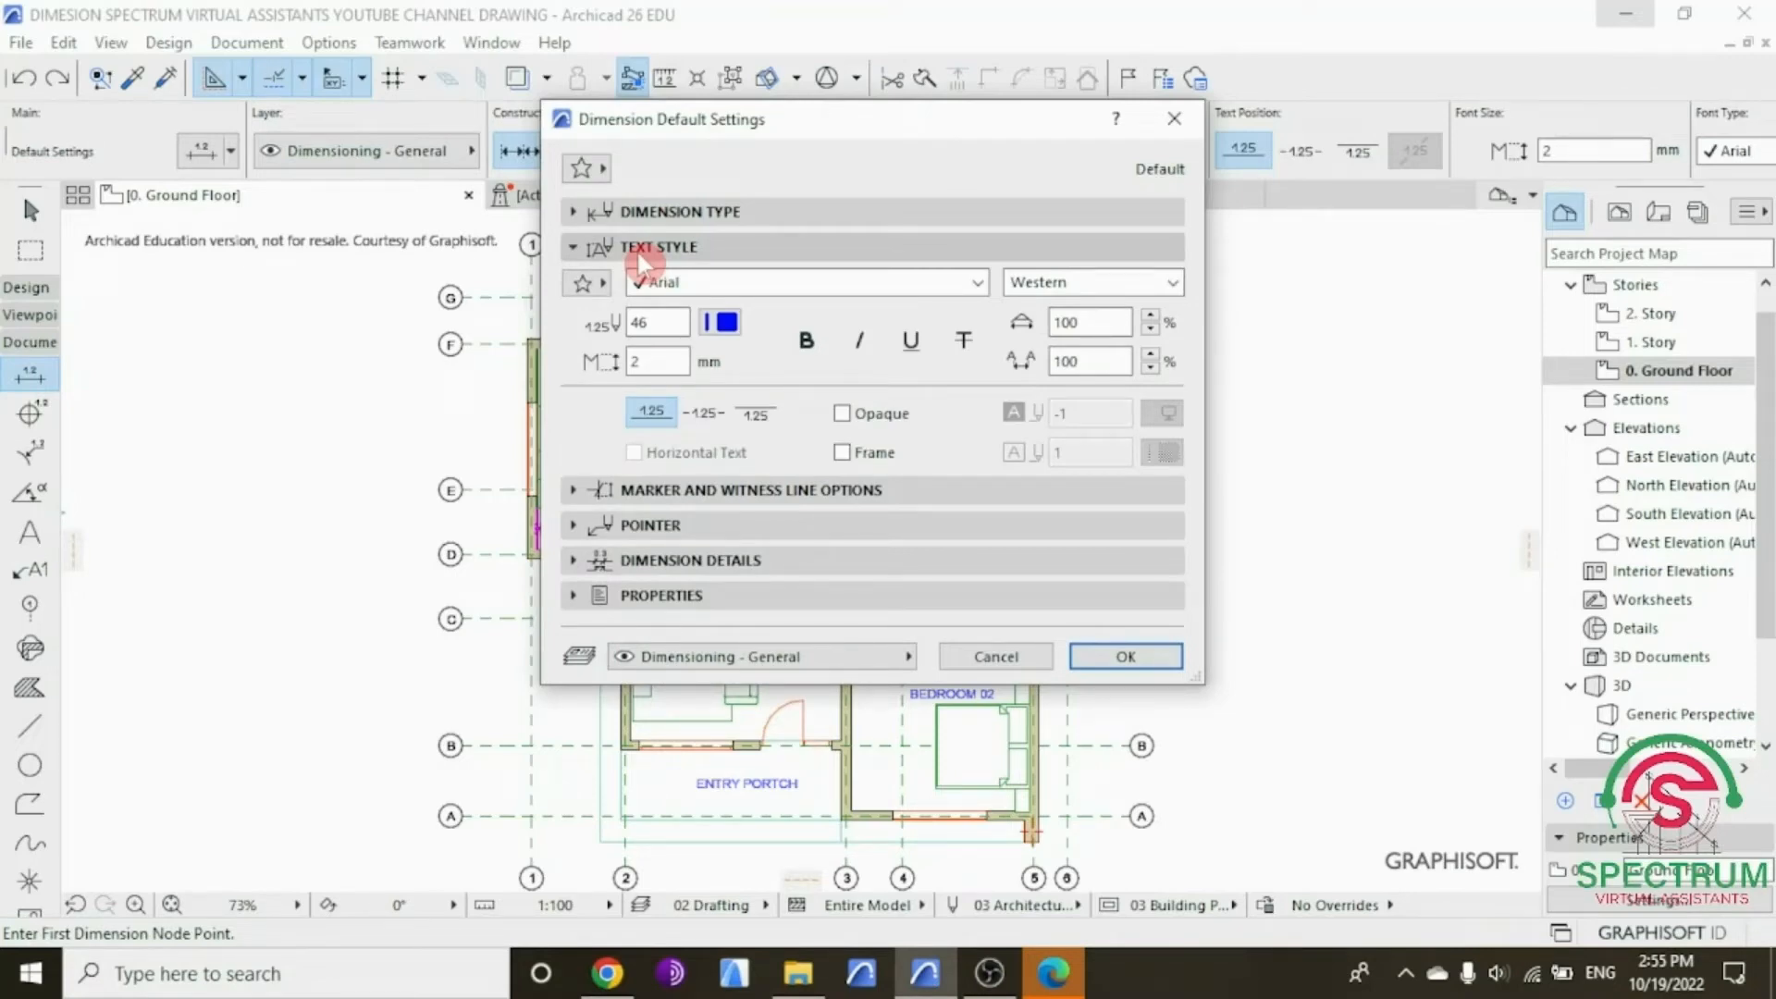
pyautogui.click(976, 283)
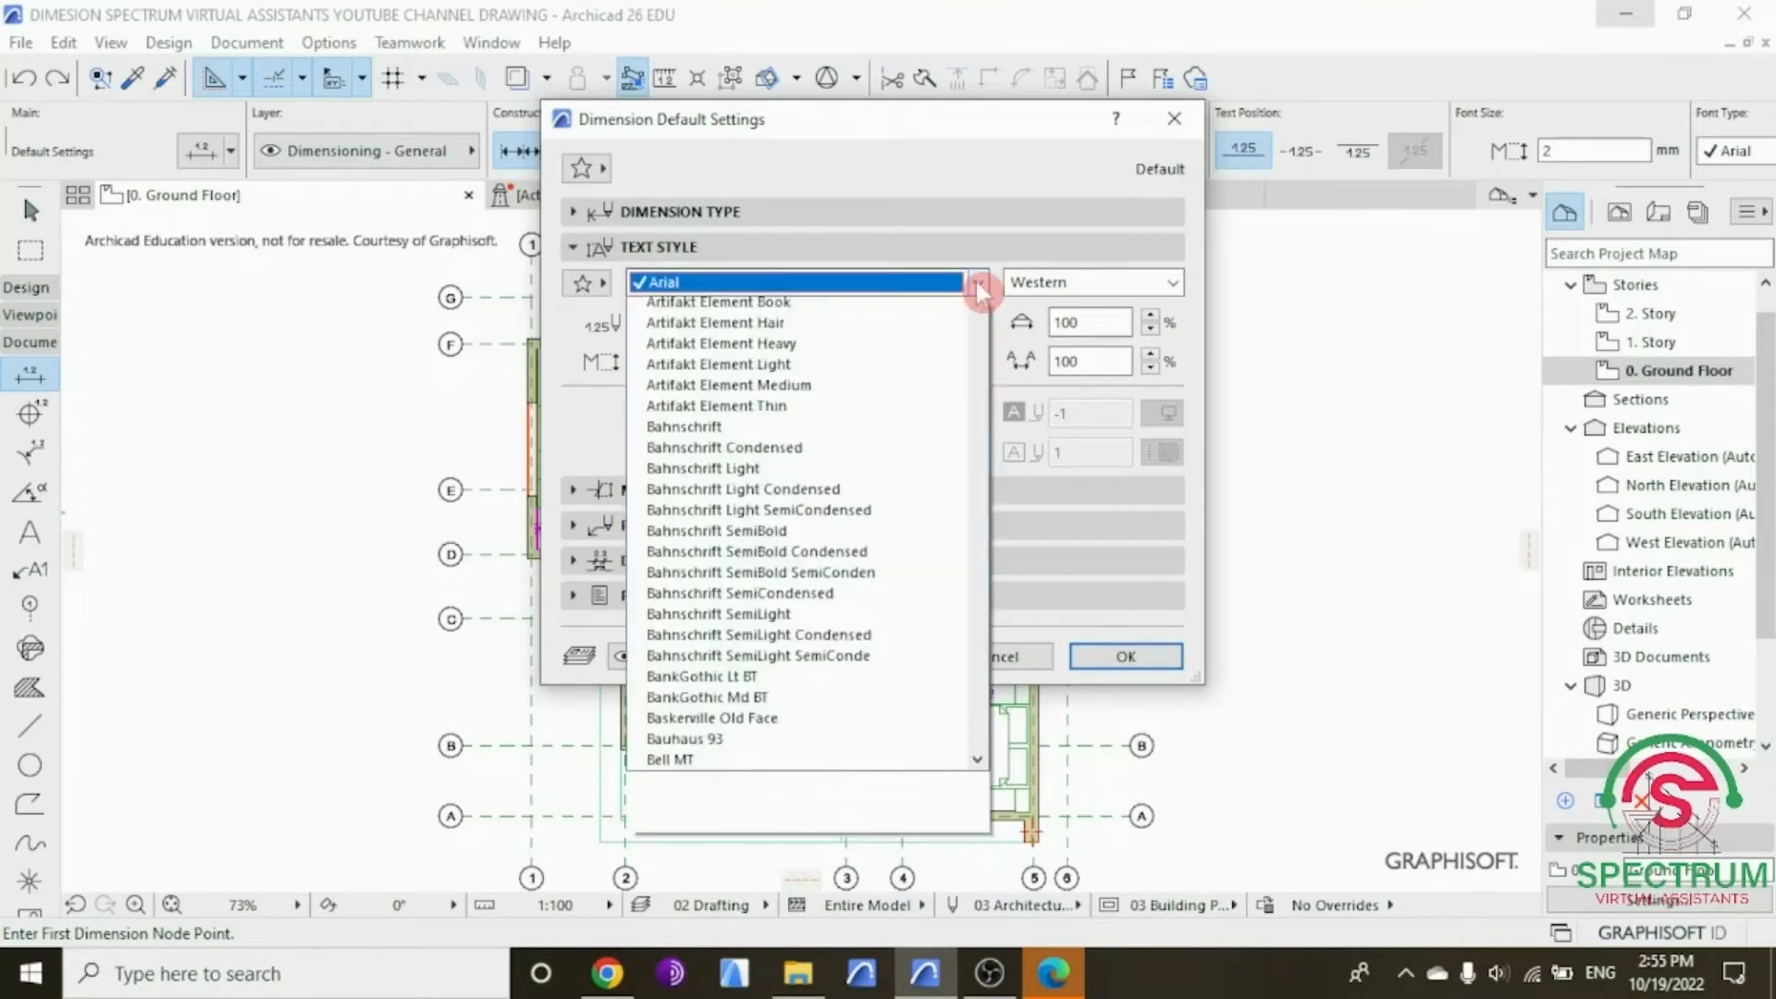
pyautogui.click(817, 307)
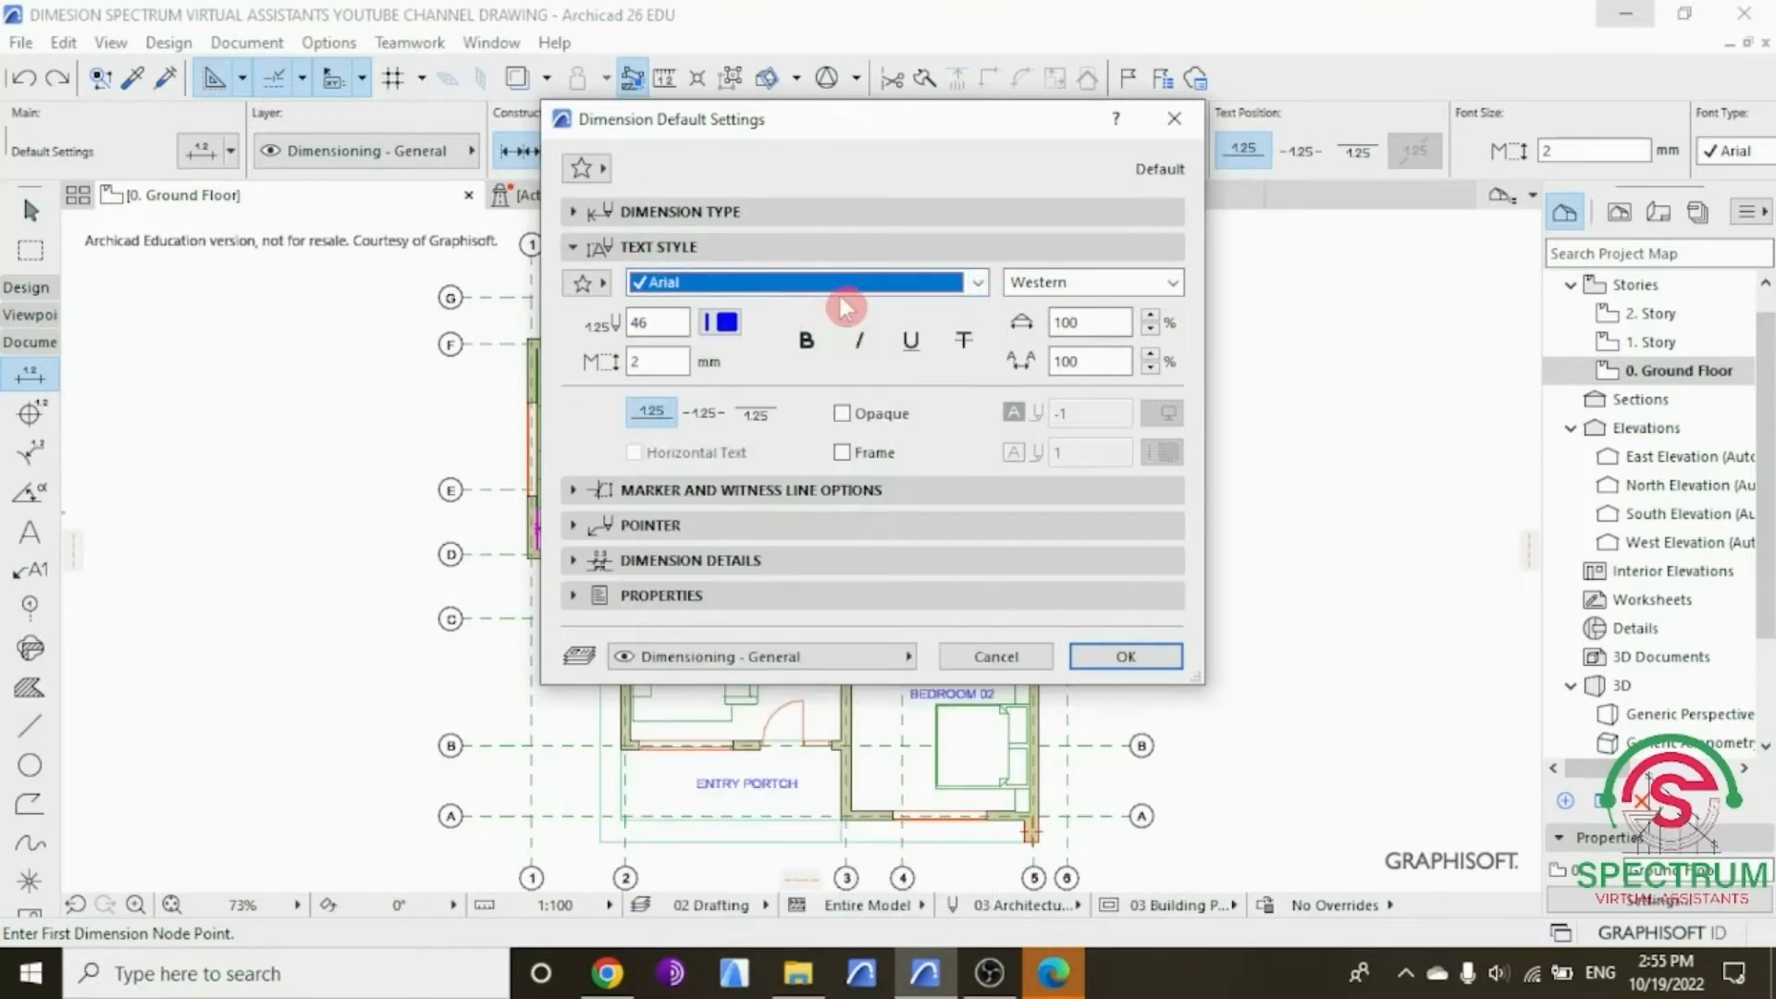
pyautogui.click(1170, 283)
pyautogui.click(1141, 312)
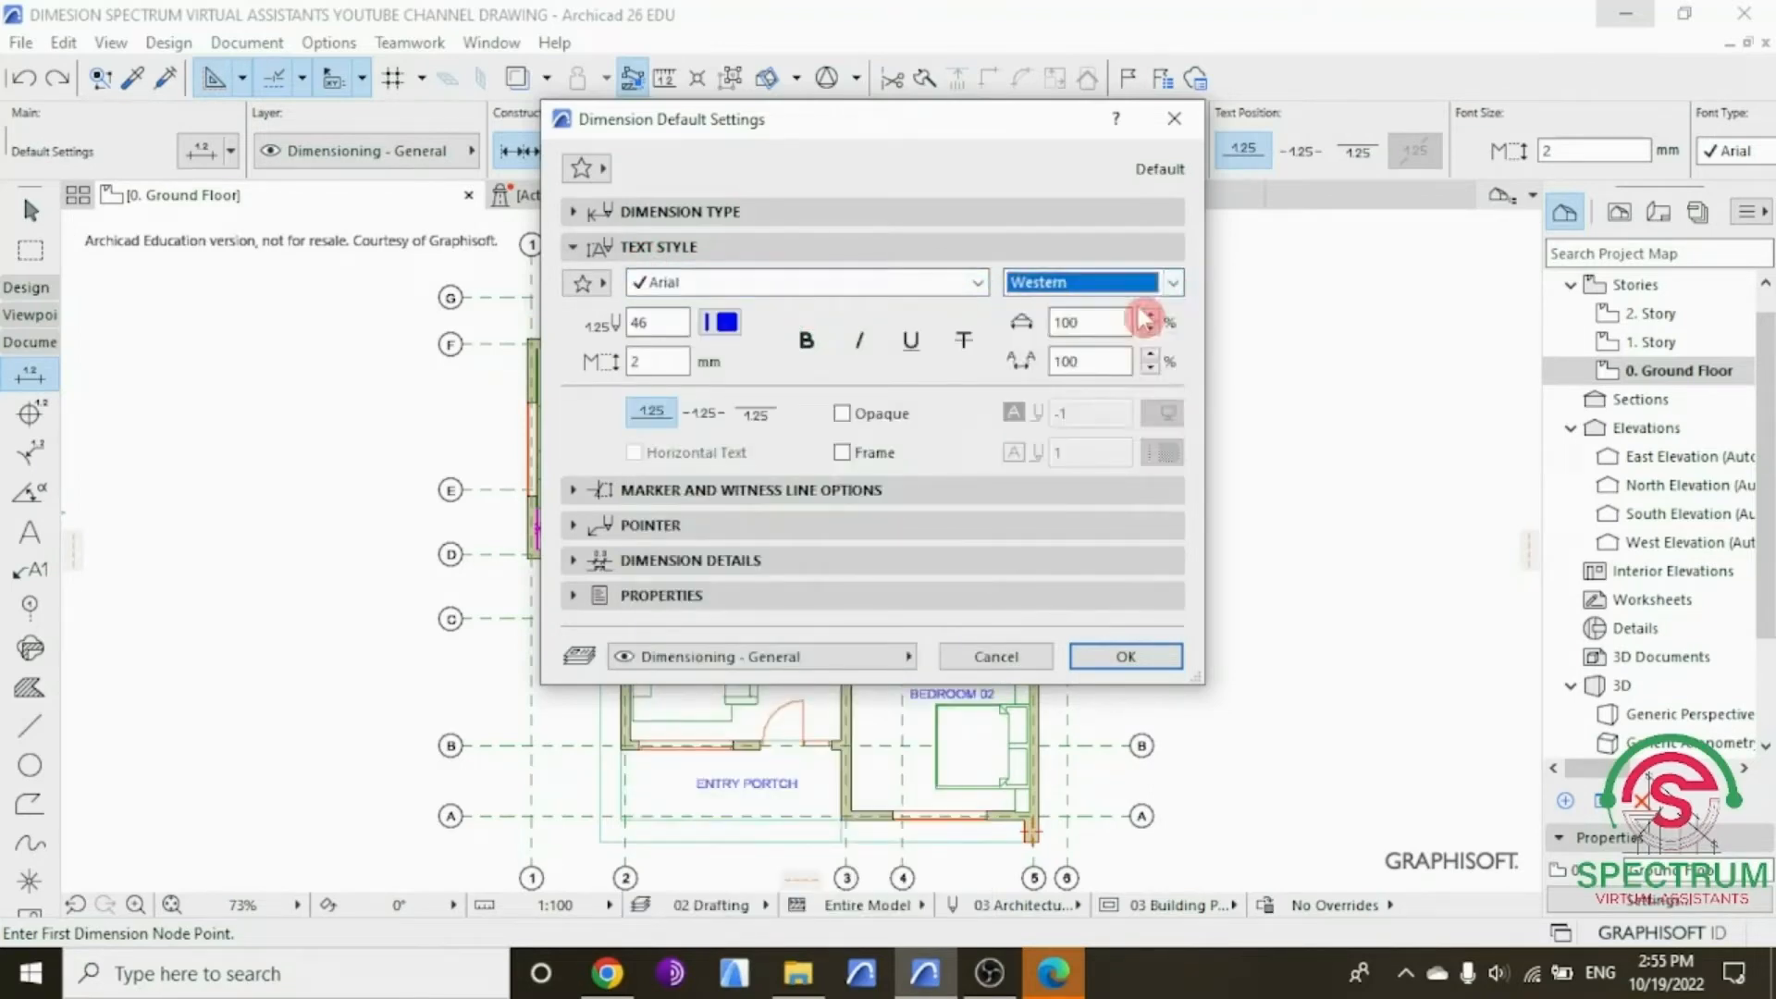
pyautogui.click(736, 323)
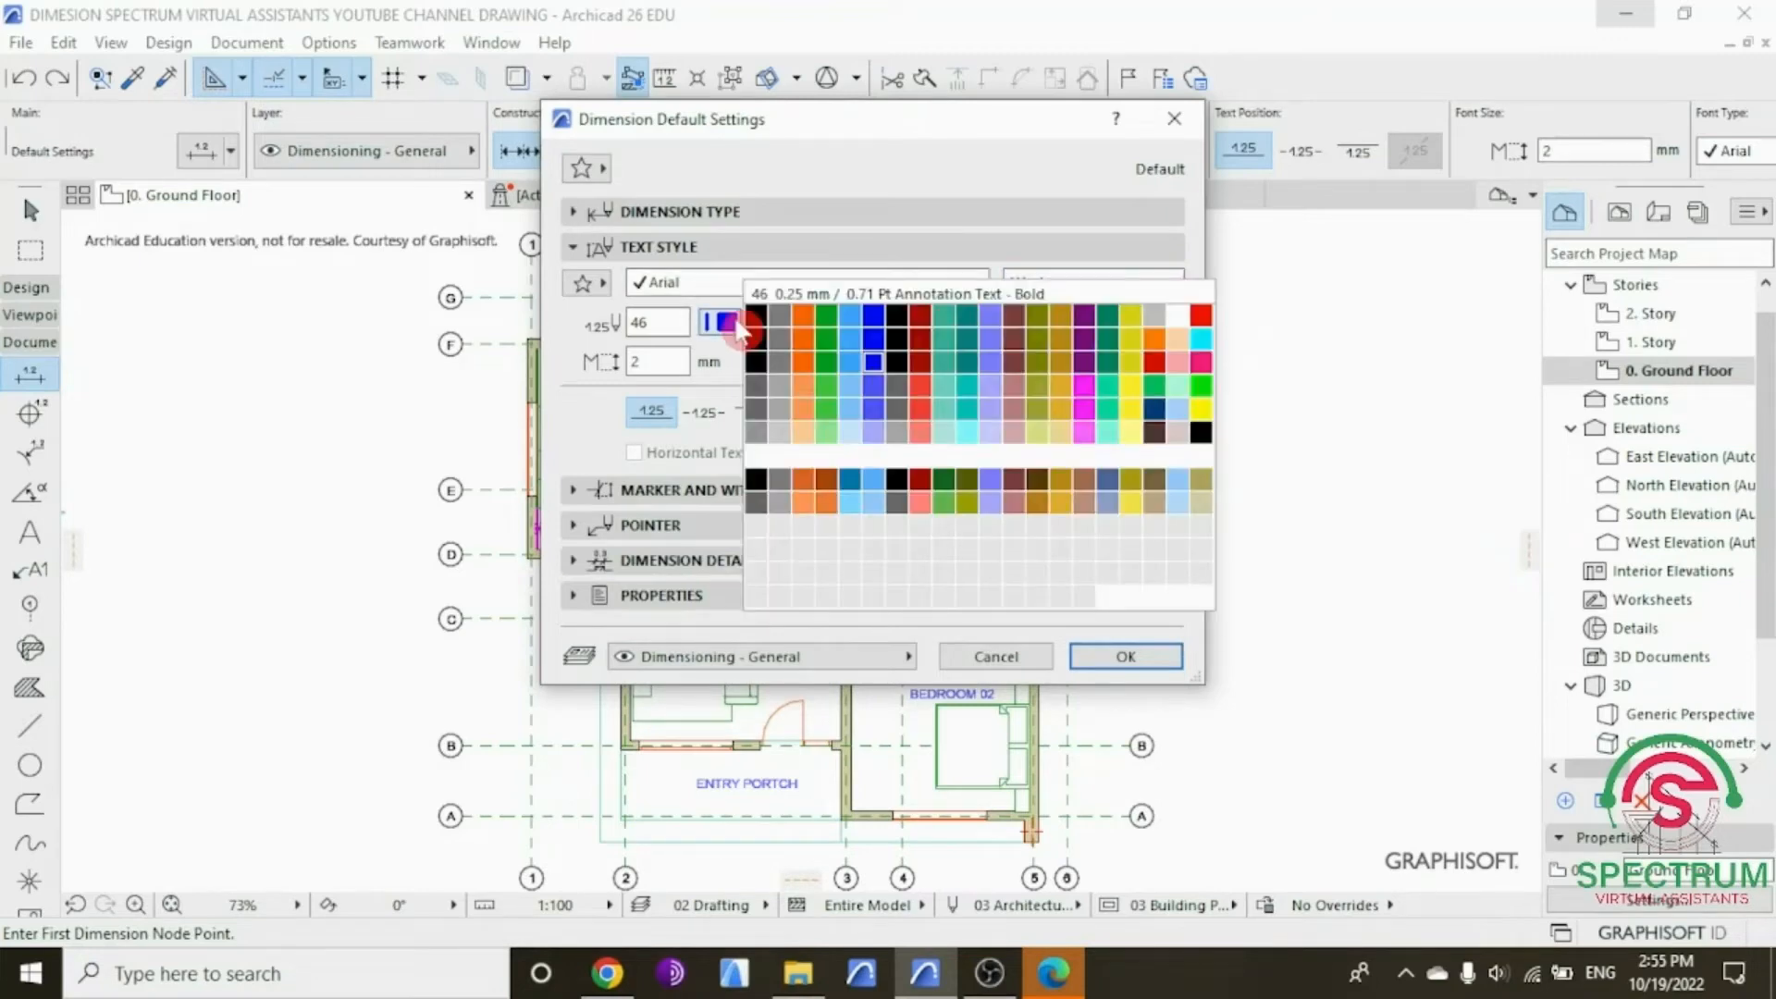
pyautogui.click(868, 361)
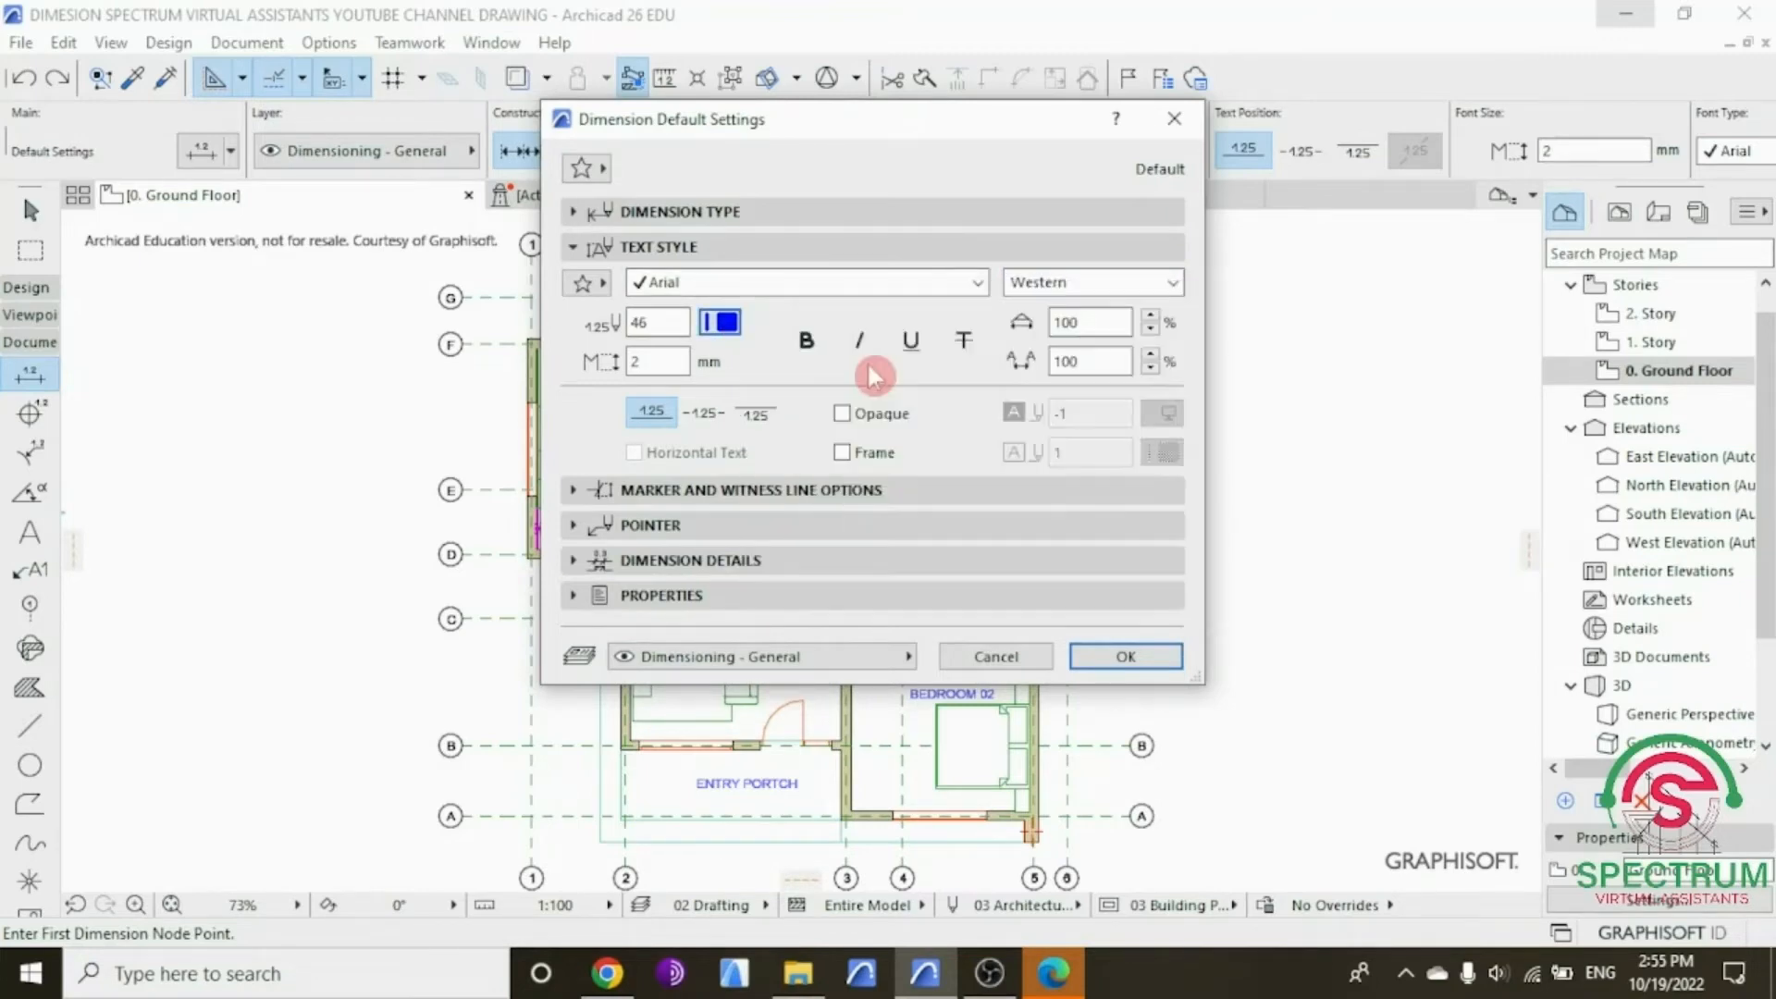
pyautogui.click(647, 357)
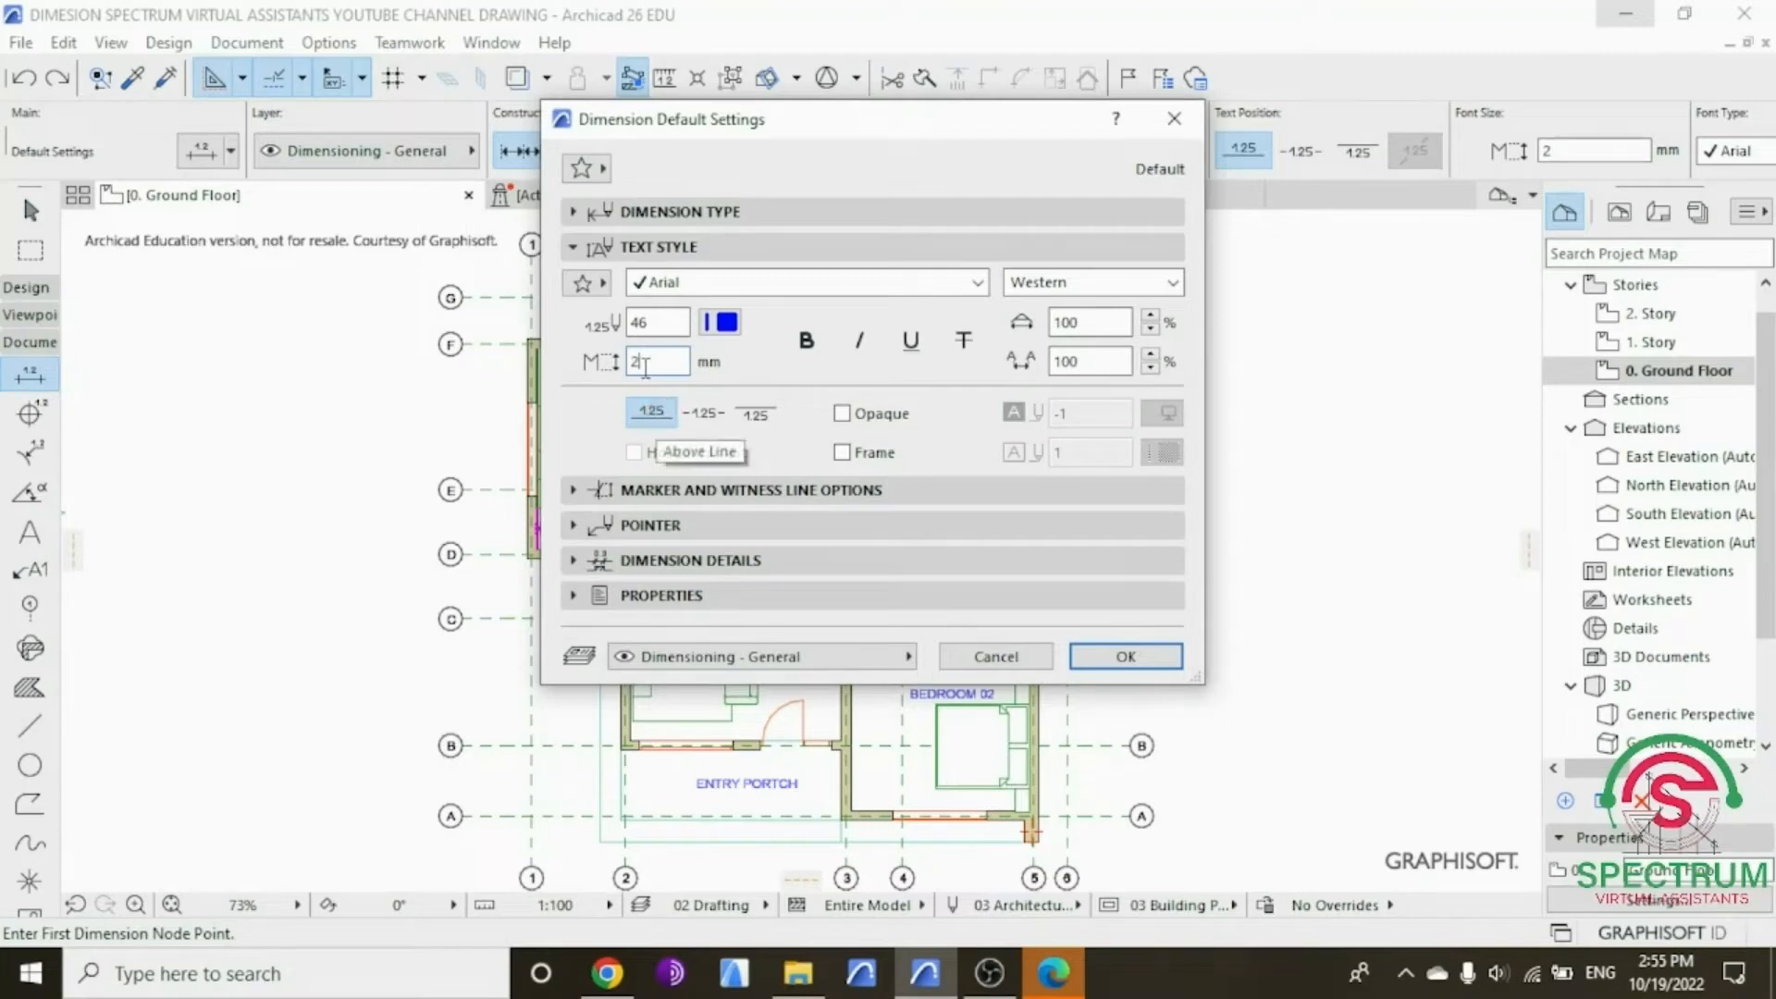
pyautogui.click(573, 247)
pyautogui.click(573, 287)
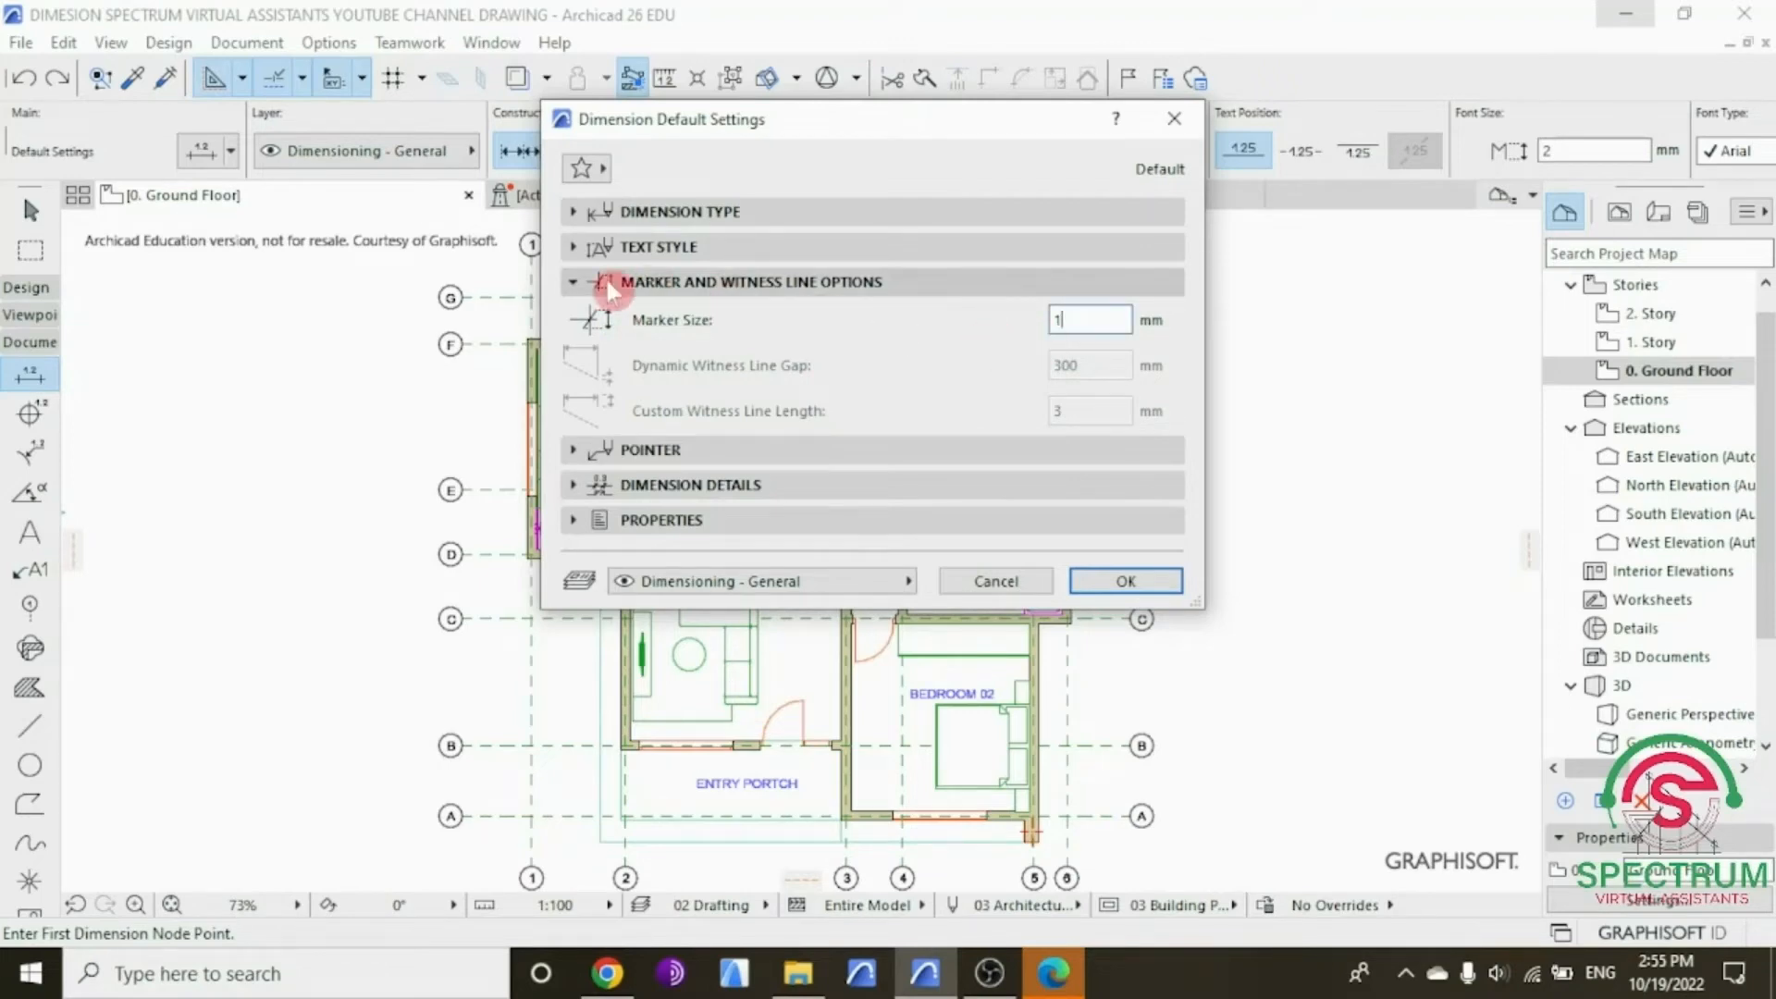
pyautogui.click(574, 281)
# Step: Configure the dimension pointer with a Solid line, pen 85, a straight leader and a filled triangular arrowhead
pyautogui.click(592, 314)
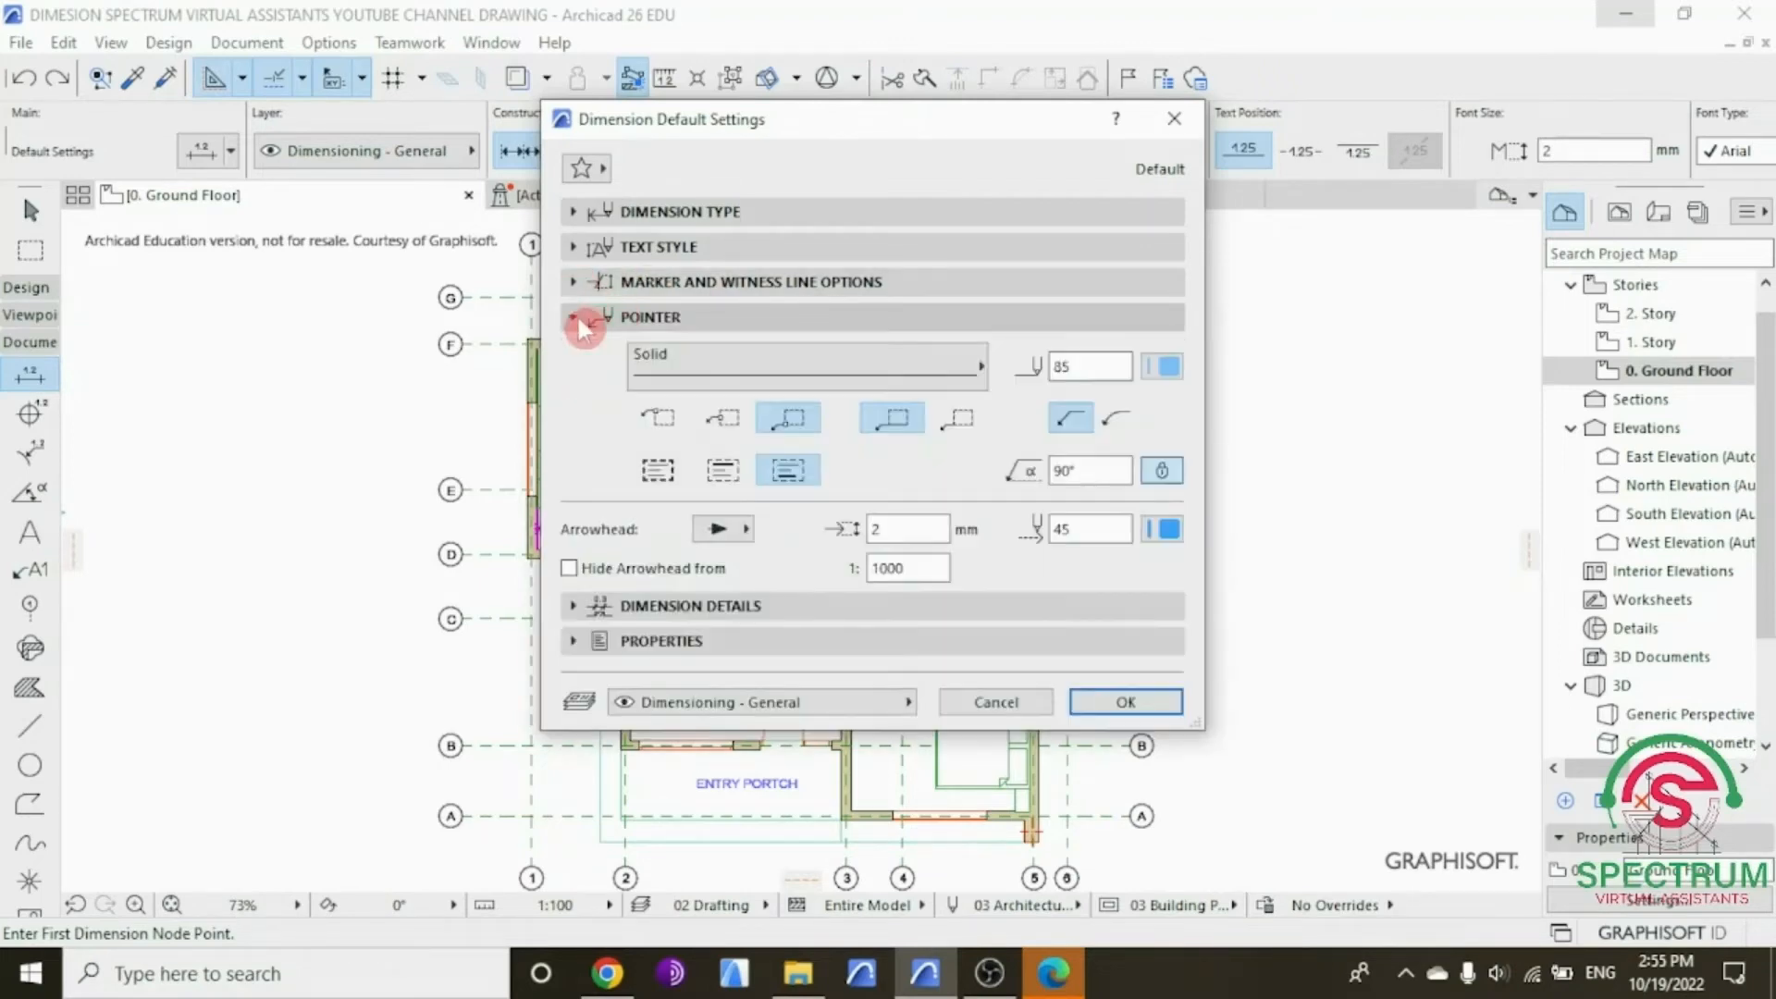
pyautogui.click(659, 362)
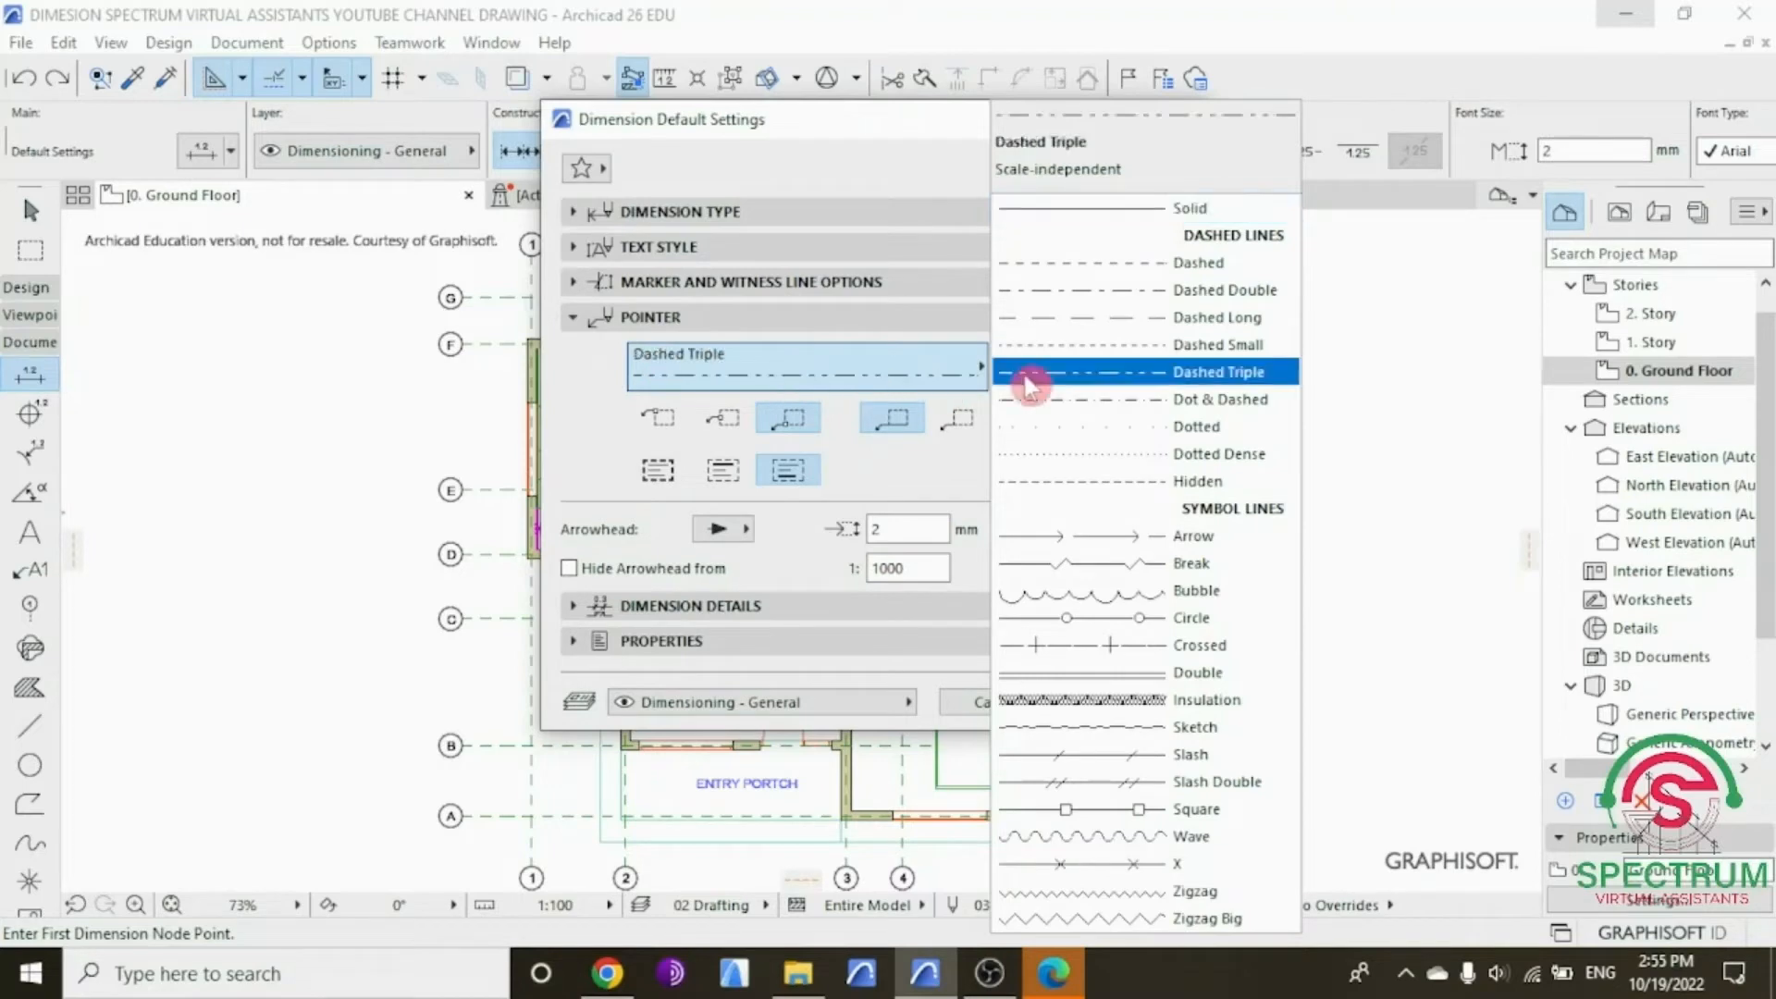
pyautogui.click(1130, 211)
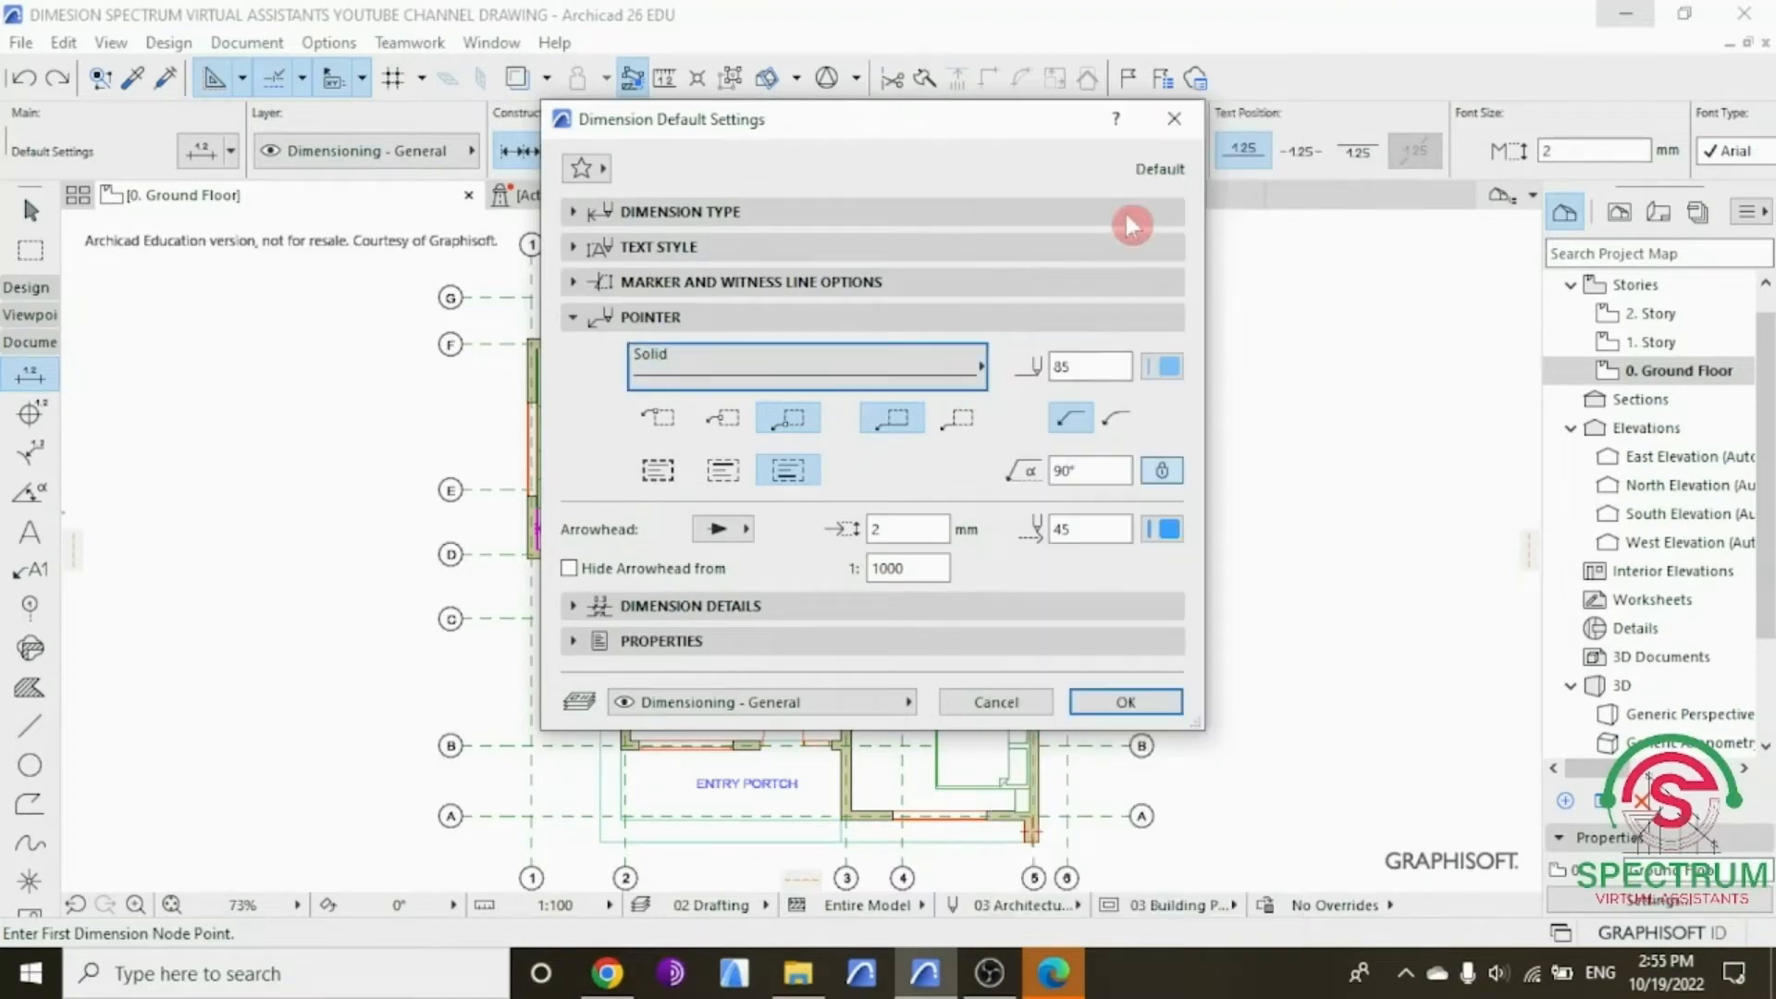
pyautogui.click(1161, 366)
pyautogui.click(1276, 460)
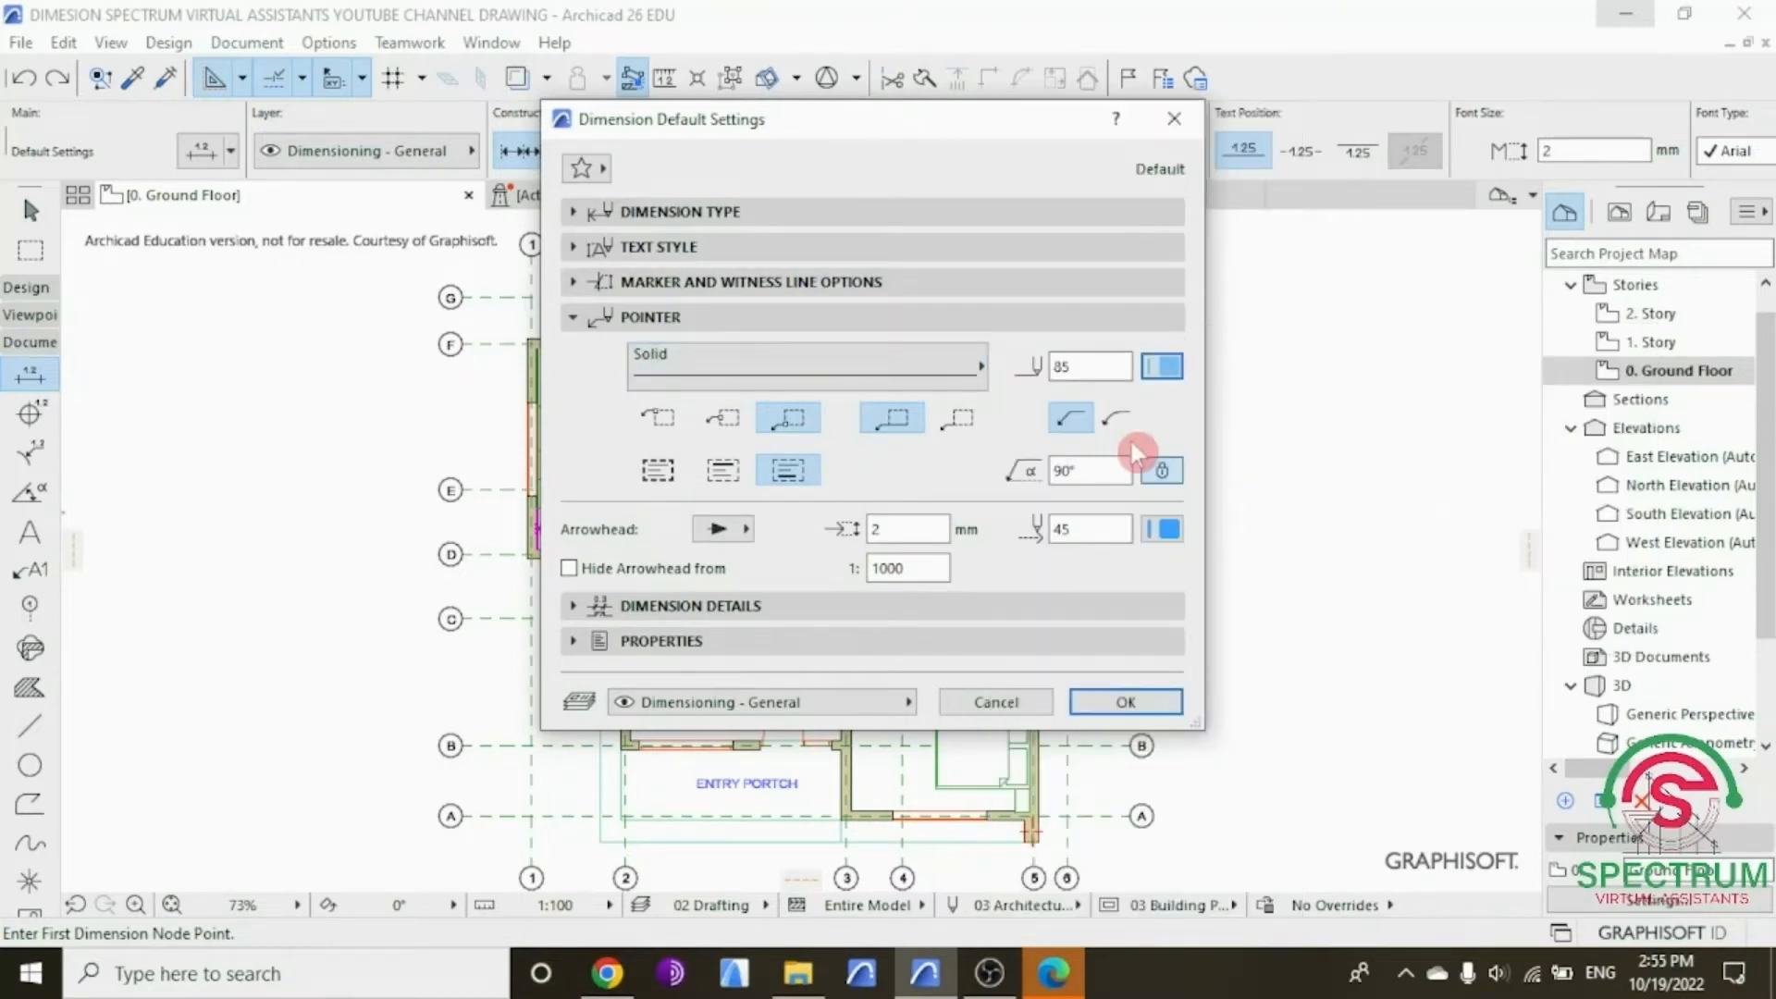
pyautogui.click(888, 423)
pyautogui.click(1071, 419)
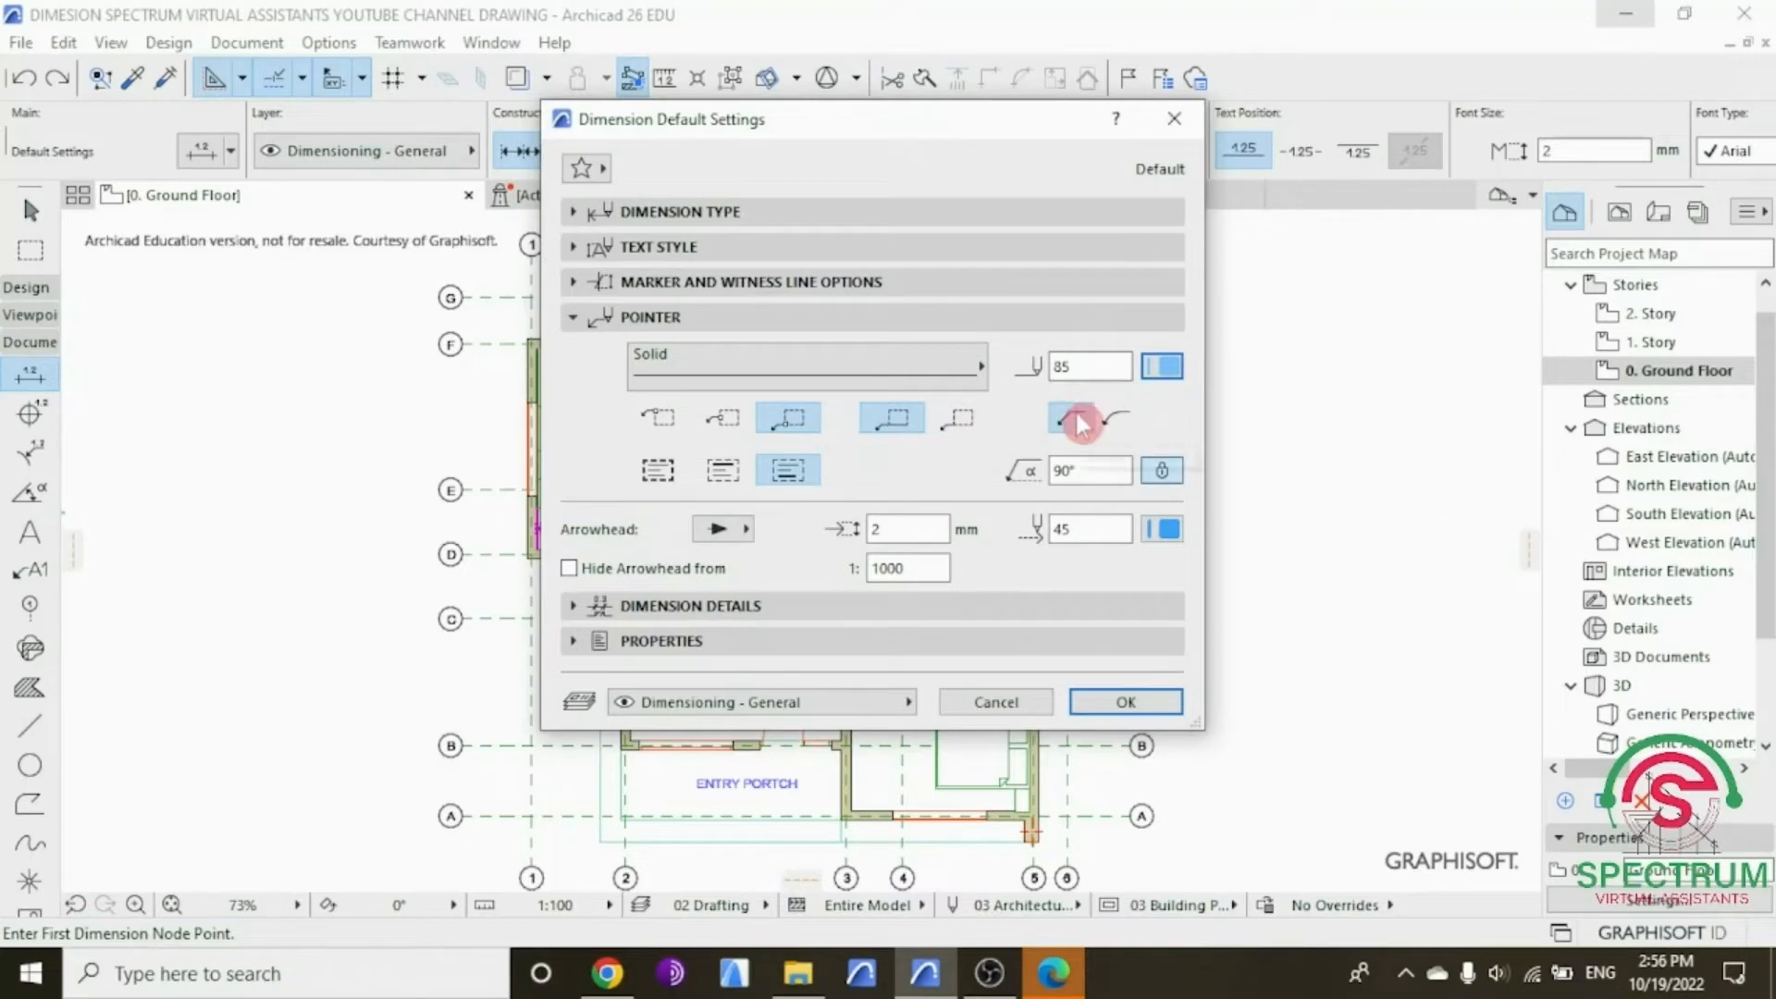
pyautogui.click(735, 529)
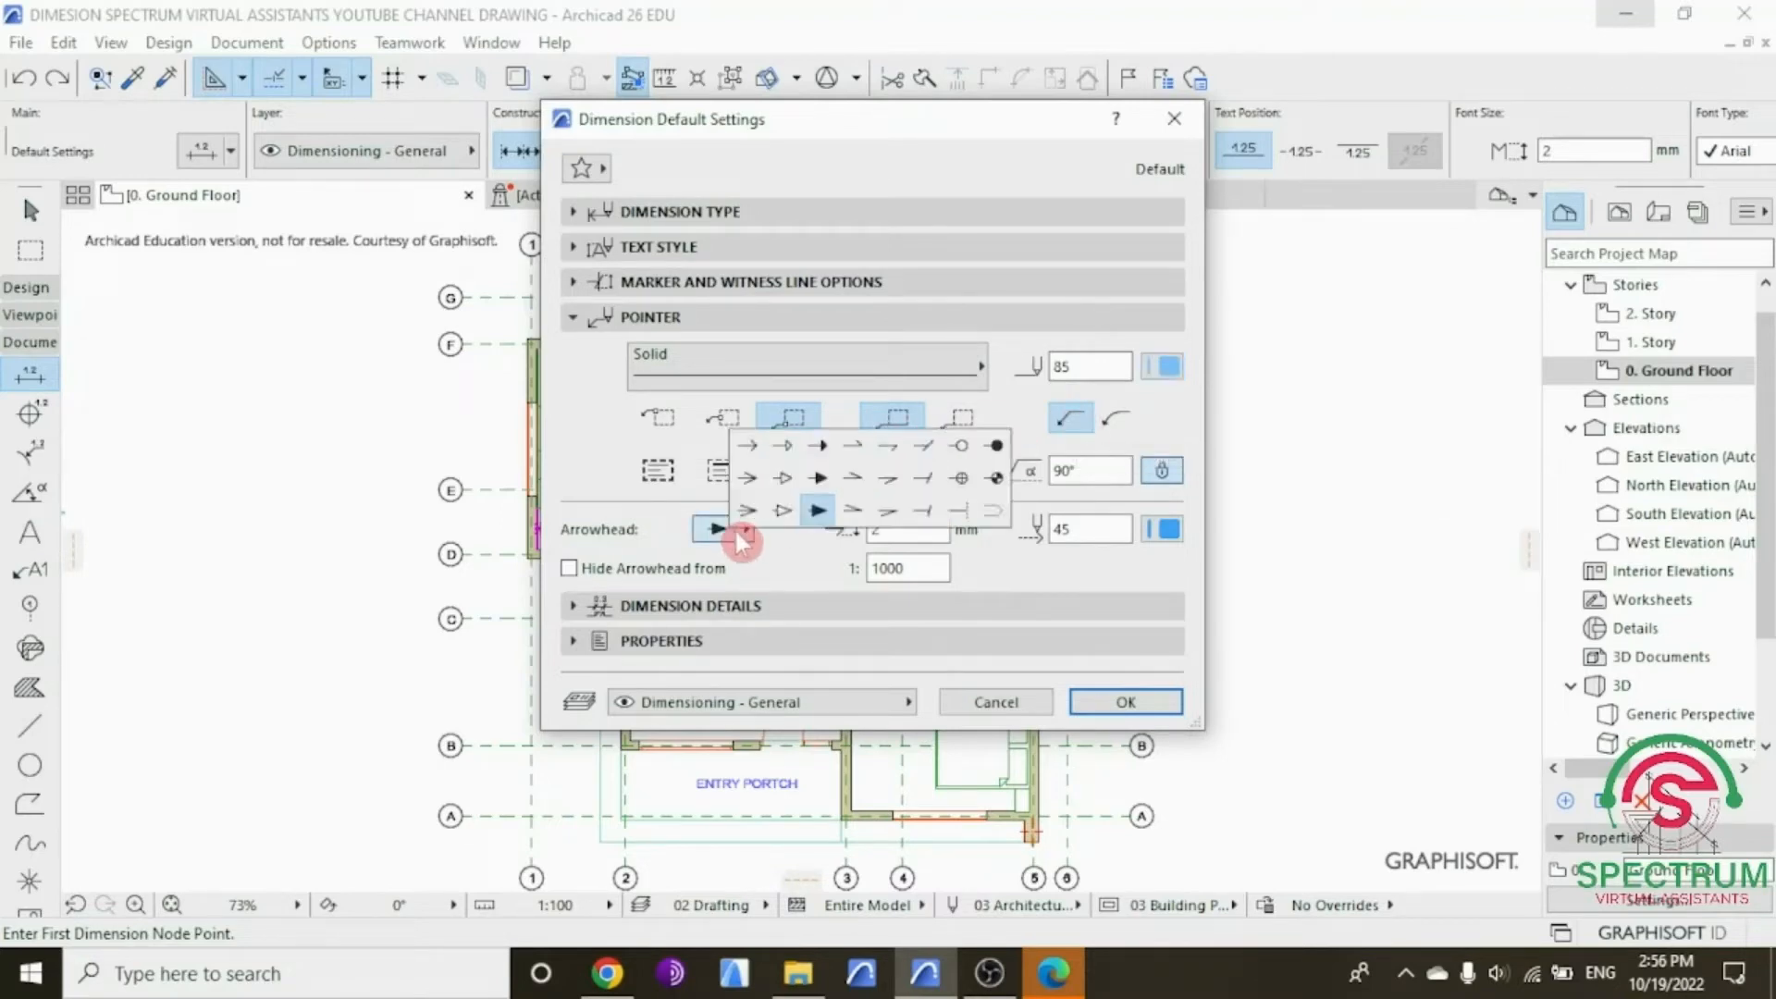
pyautogui.click(826, 516)
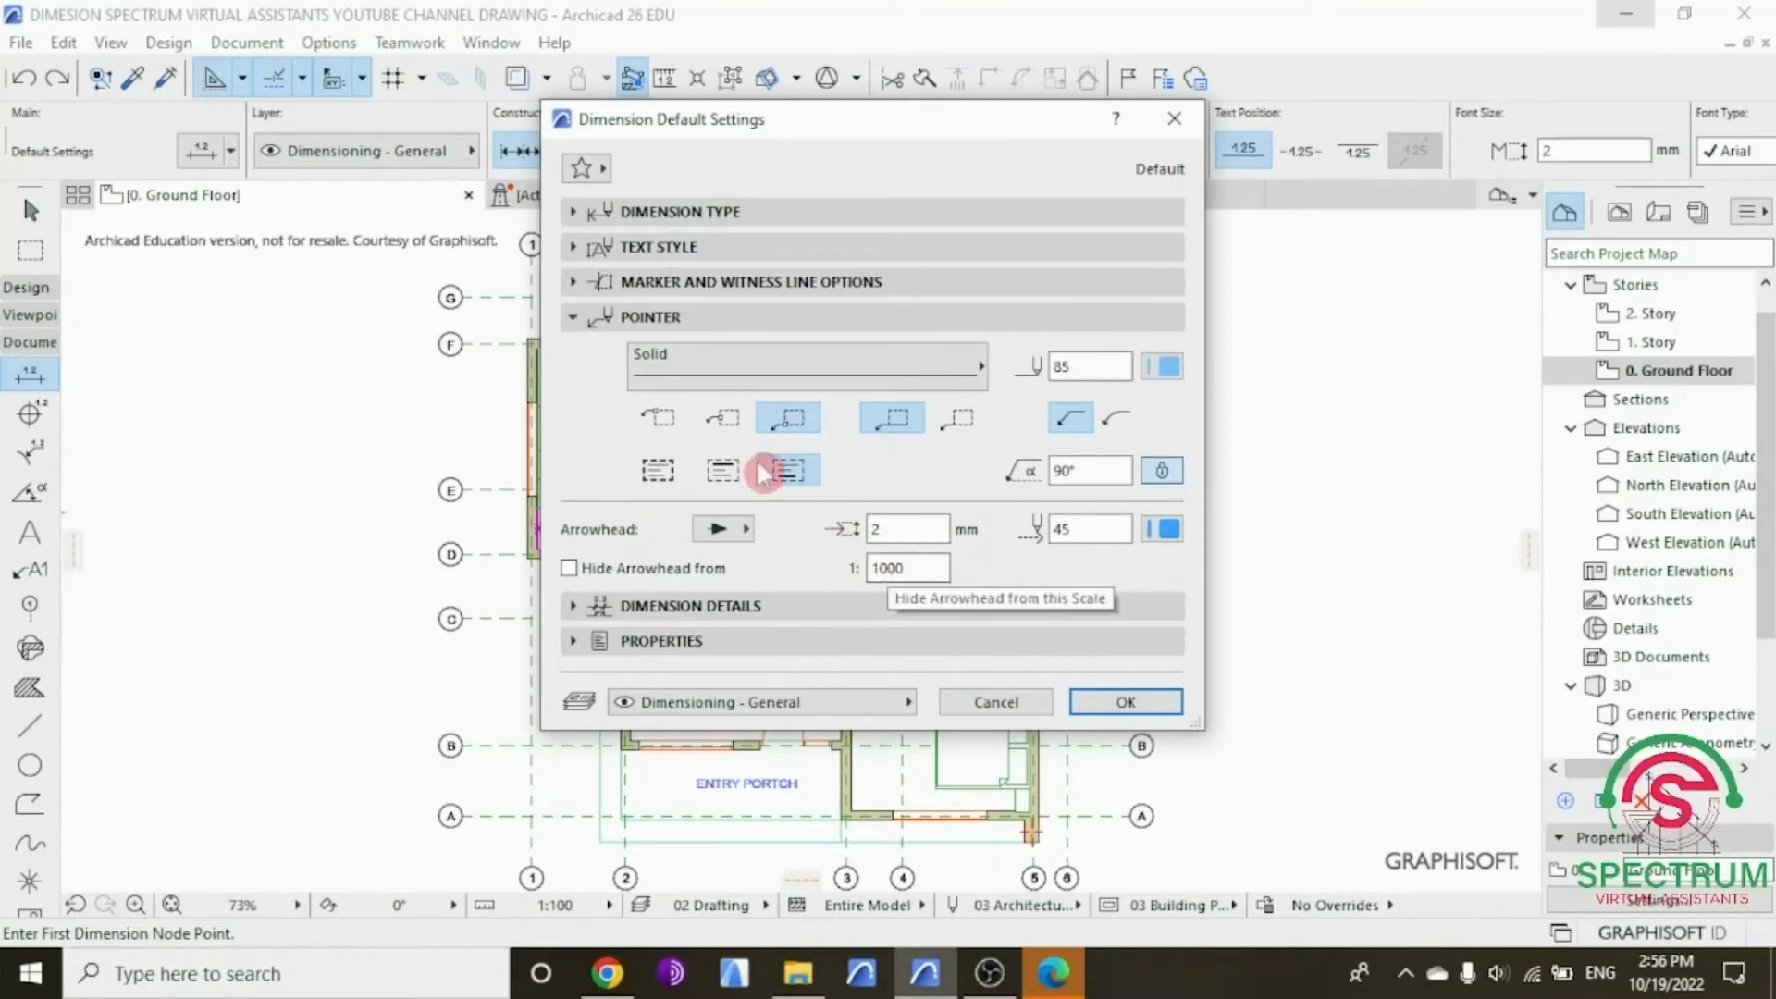
# Step: Review the Dimension Details and Properties sections of the dimension default settings, then accept the settings
pyautogui.click(573, 317)
pyautogui.click(618, 352)
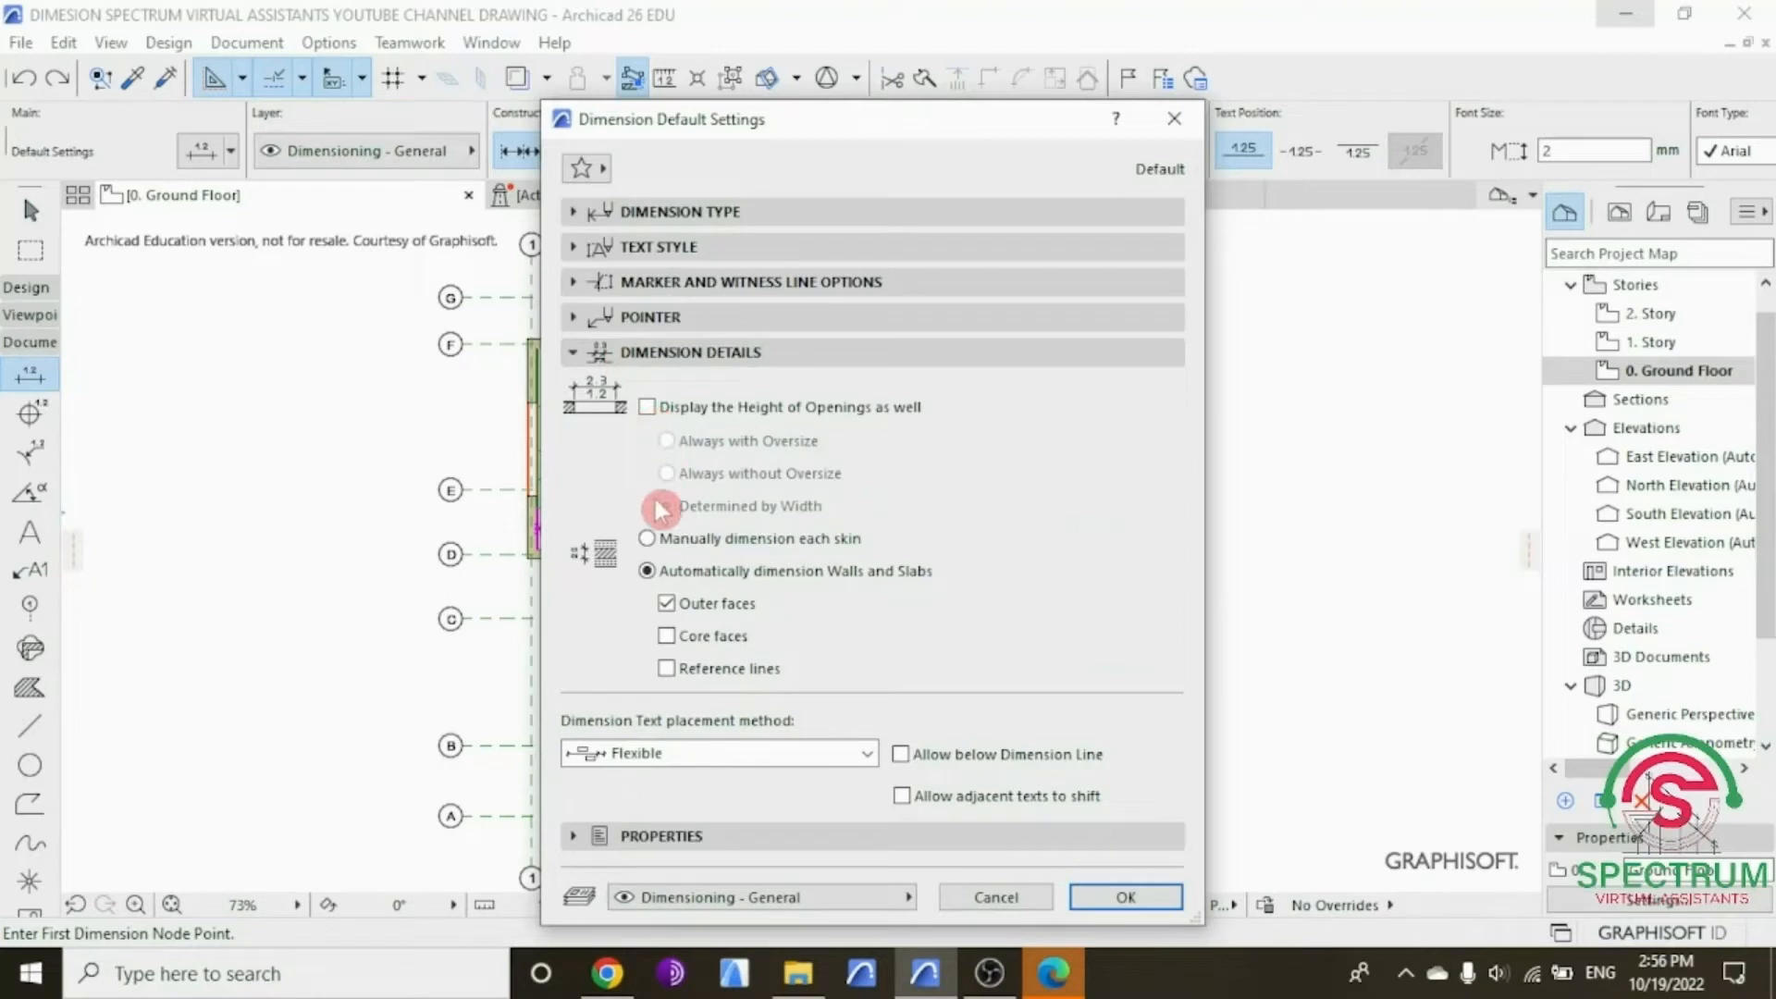
pyautogui.click(569, 352)
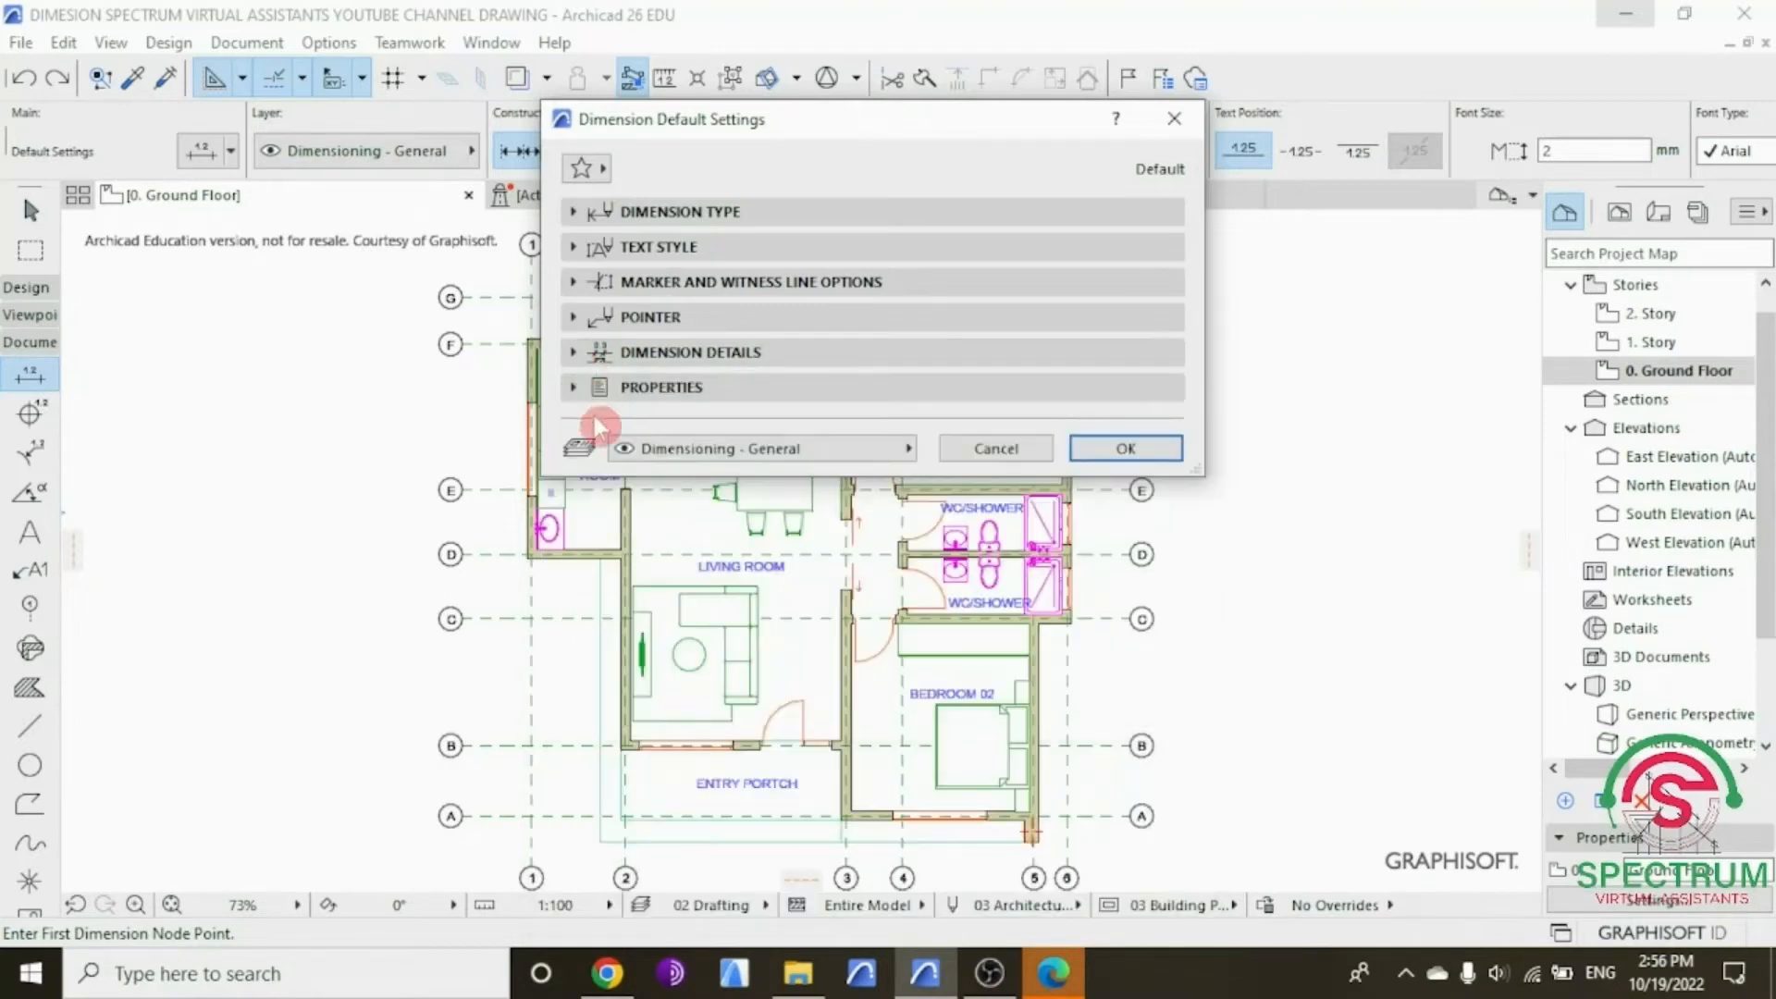
pyautogui.click(575, 392)
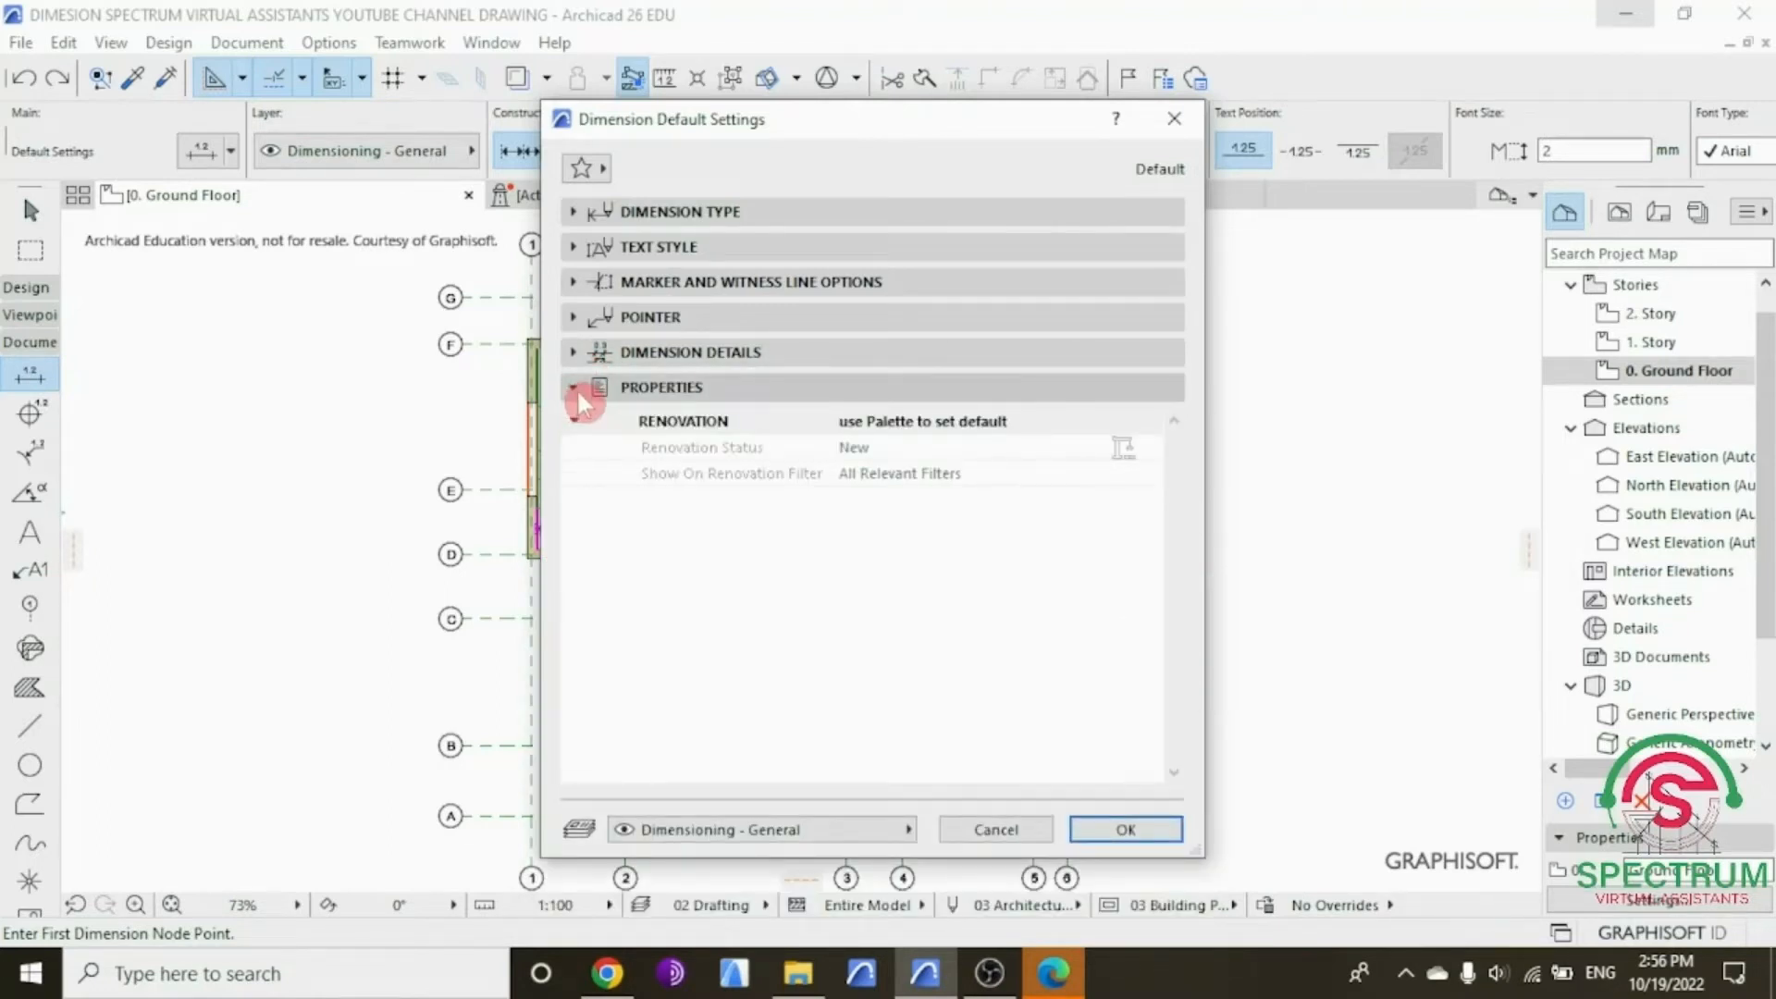
pyautogui.click(575, 387)
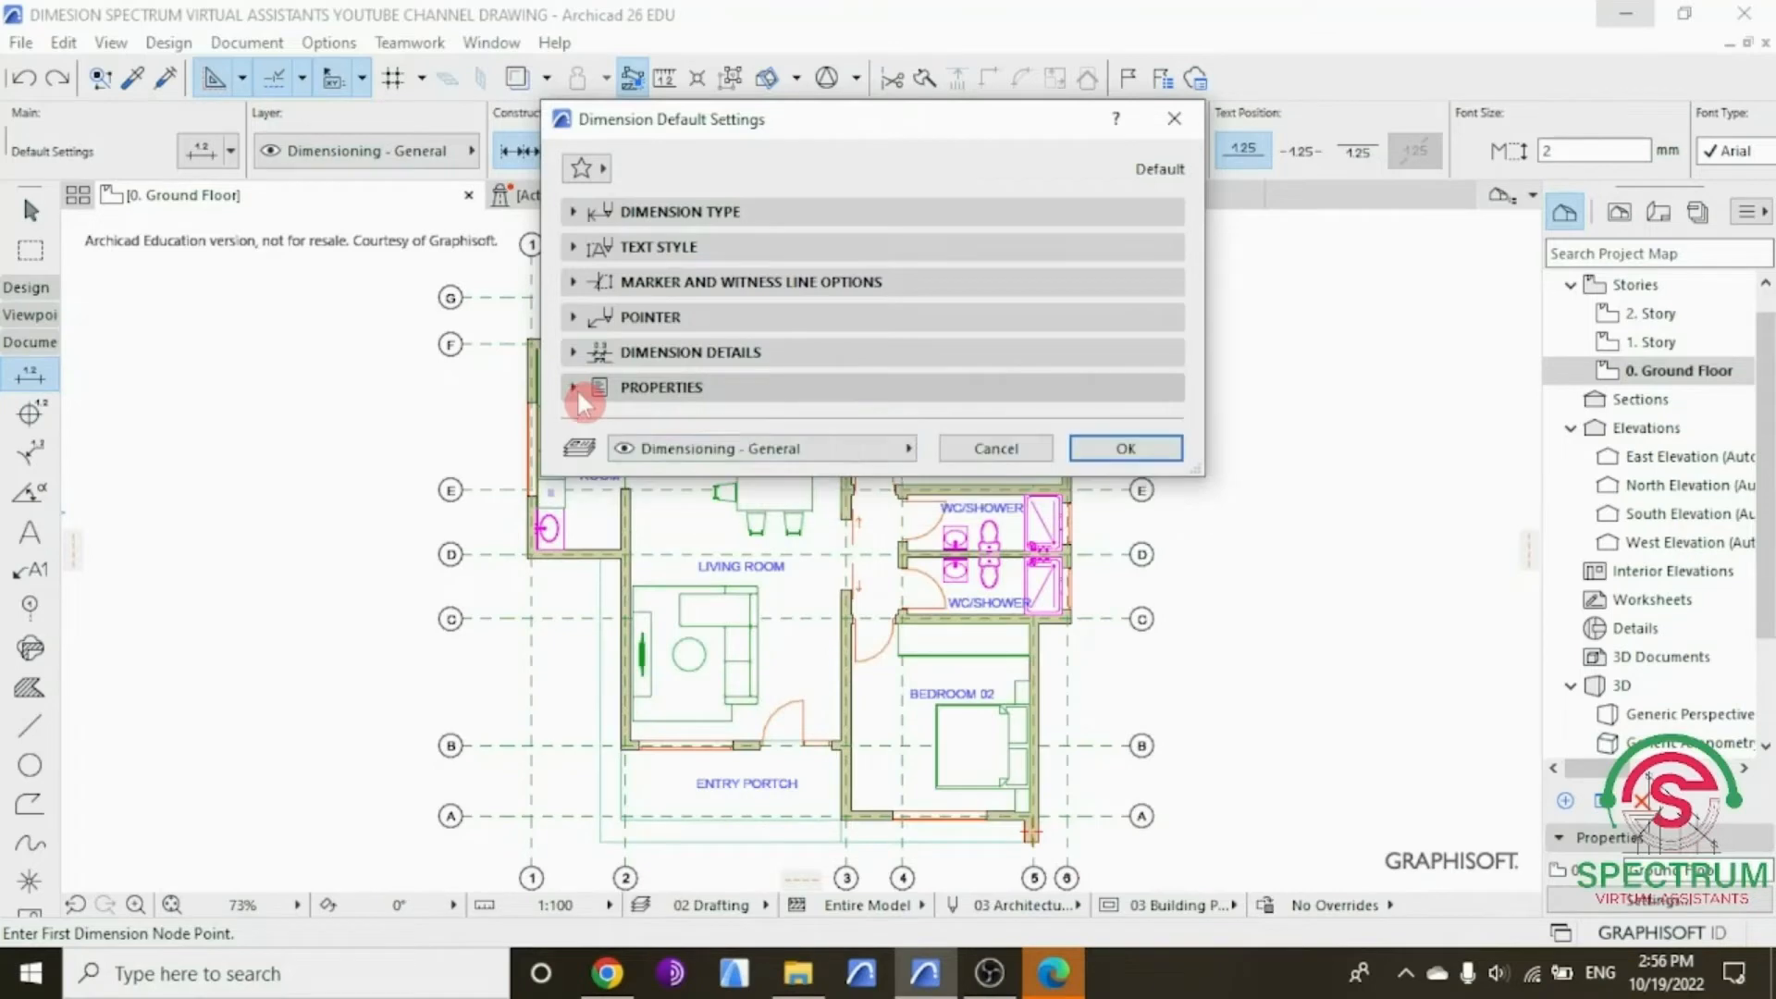
pyautogui.click(1112, 451)
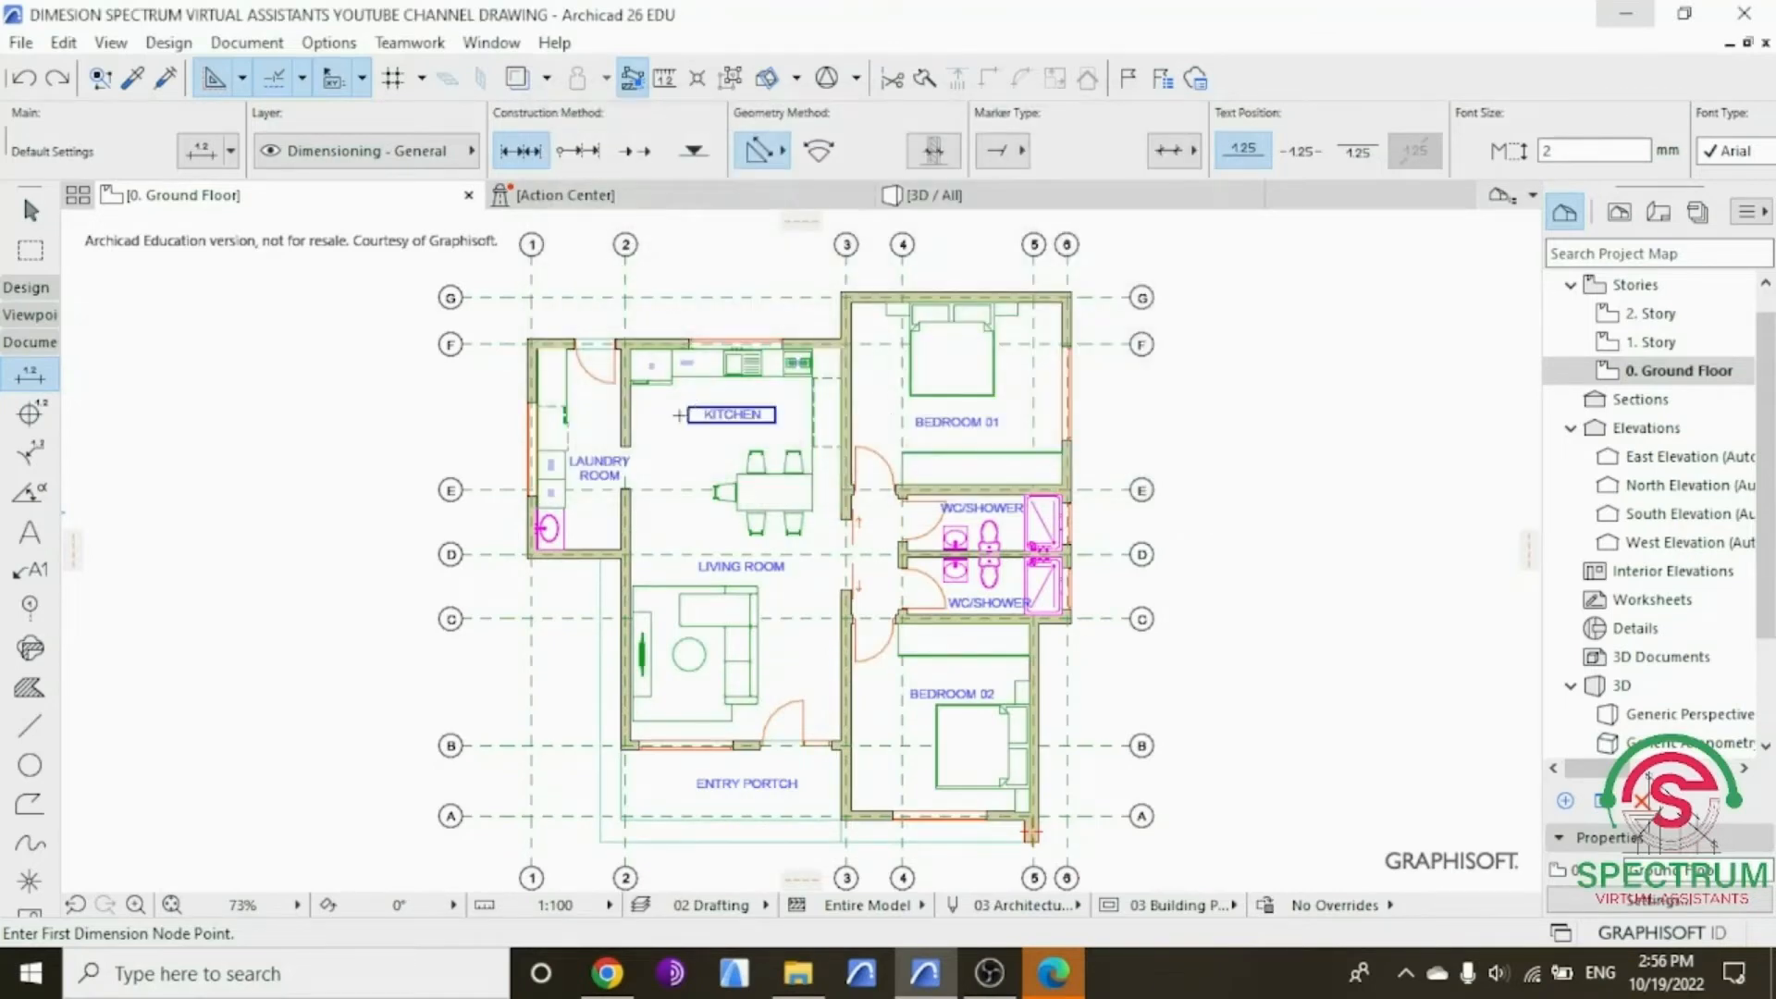
# Step: Dimension the vertical walls of Bedroom 02, the living room and the laundry room in one horizontal chain below the grid bubbles
pyautogui.scroll(-2, 377, 396)
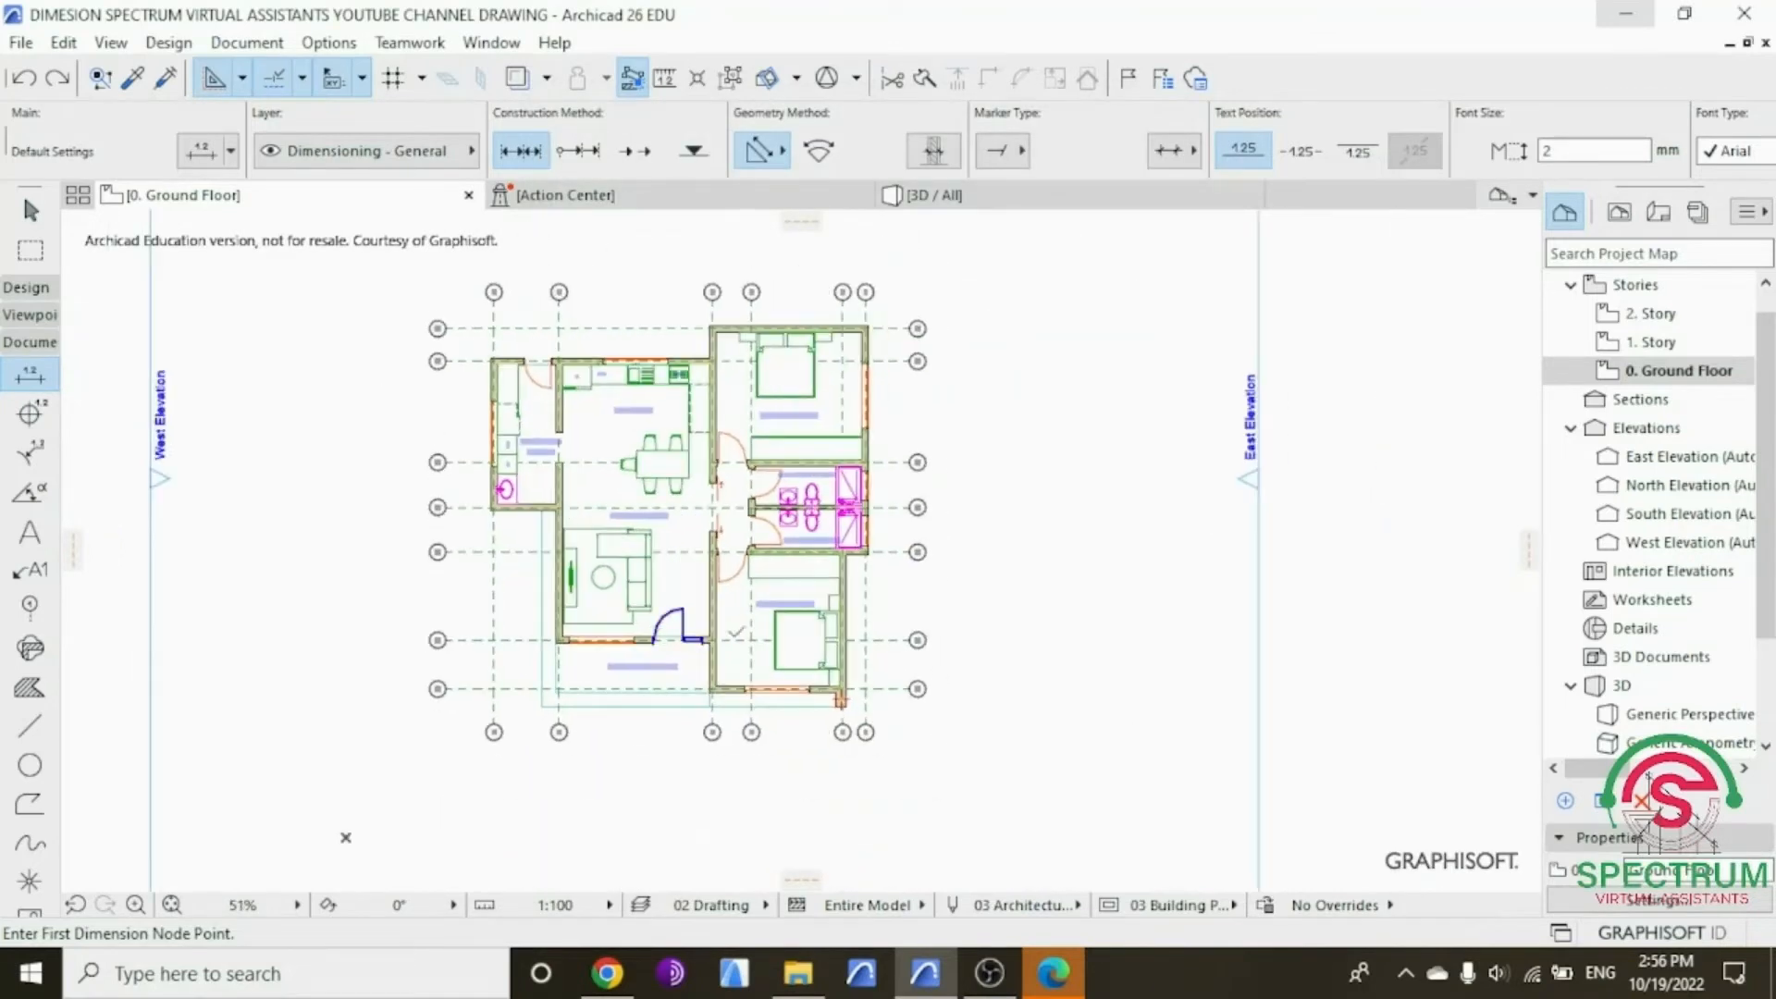
pyautogui.scroll(8, 838, 592)
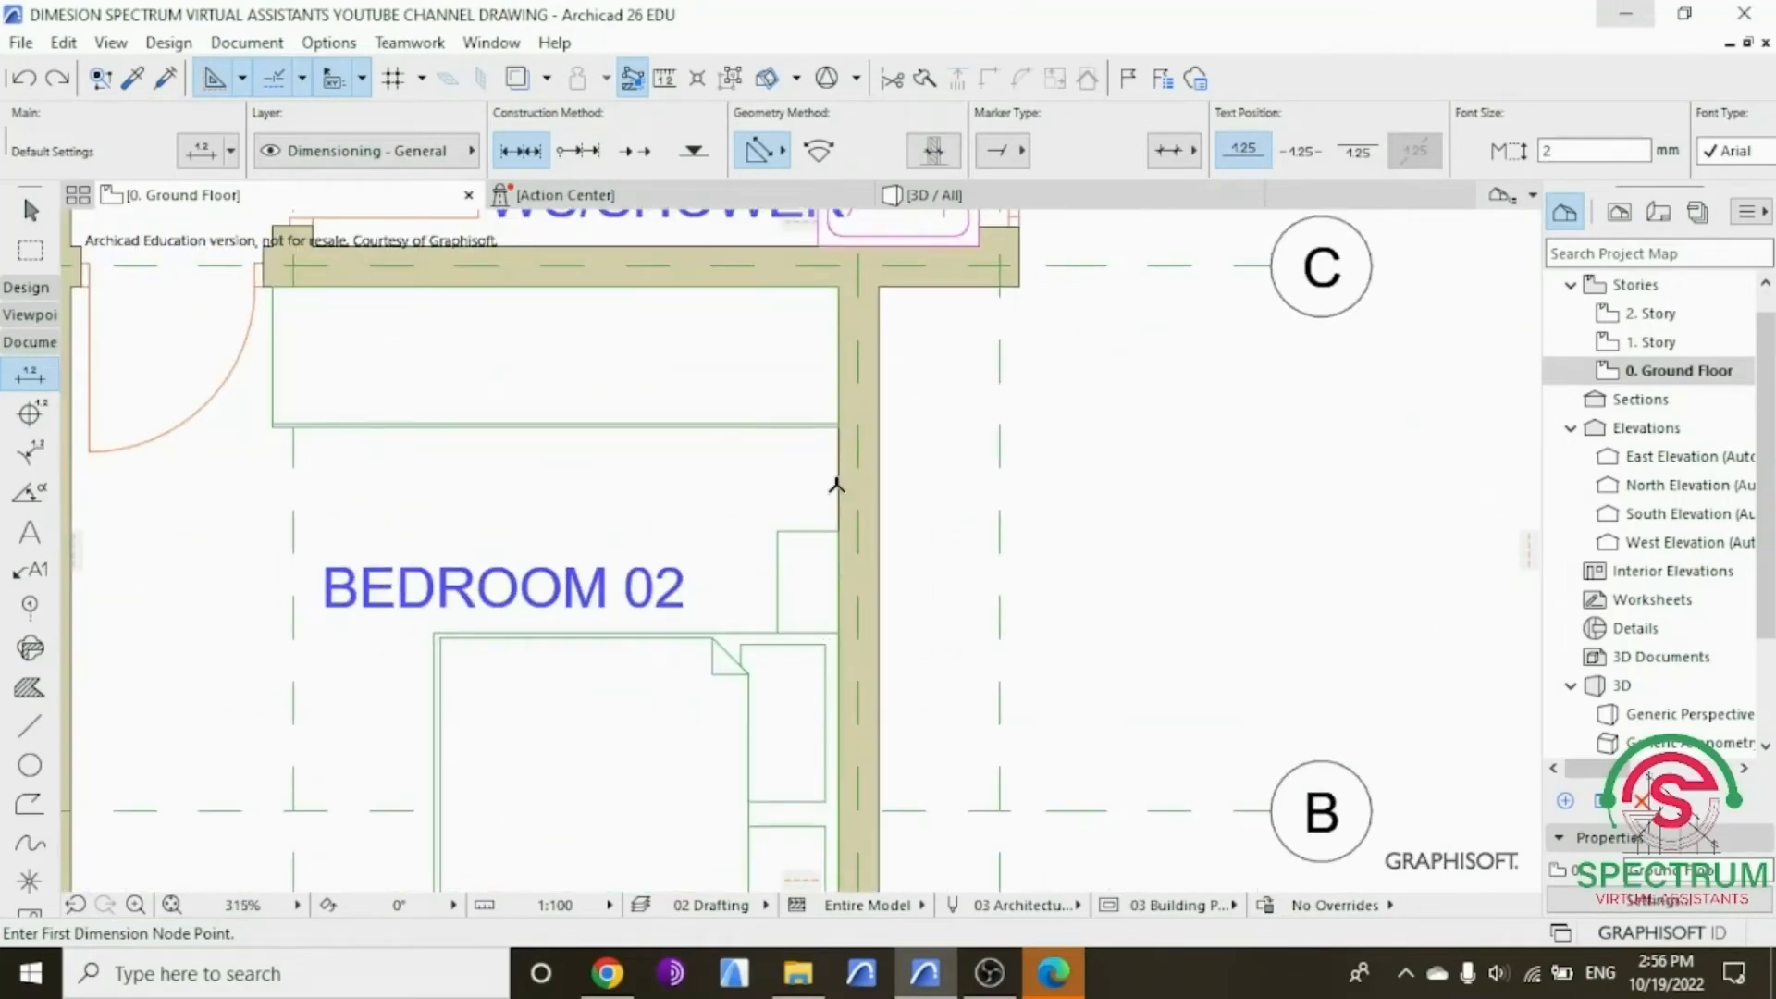
pyautogui.click(837, 483)
pyautogui.scroll(-6, 915, 539)
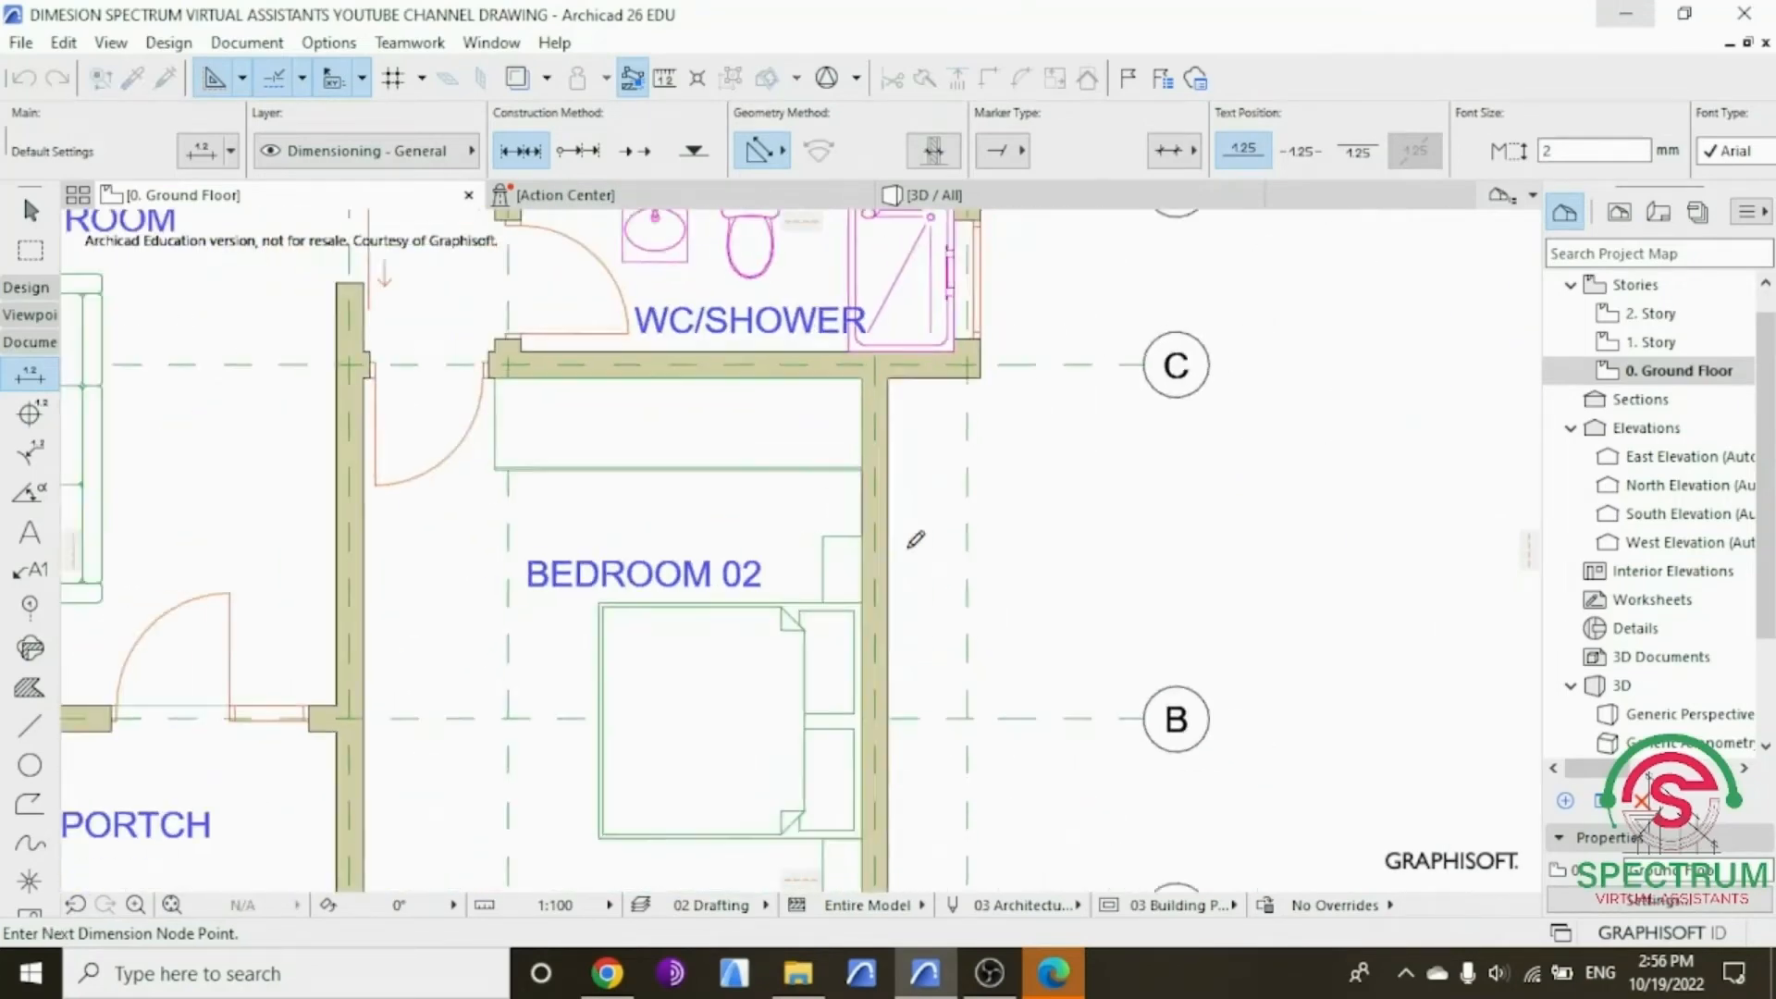
pyautogui.scroll(2, 603, 529)
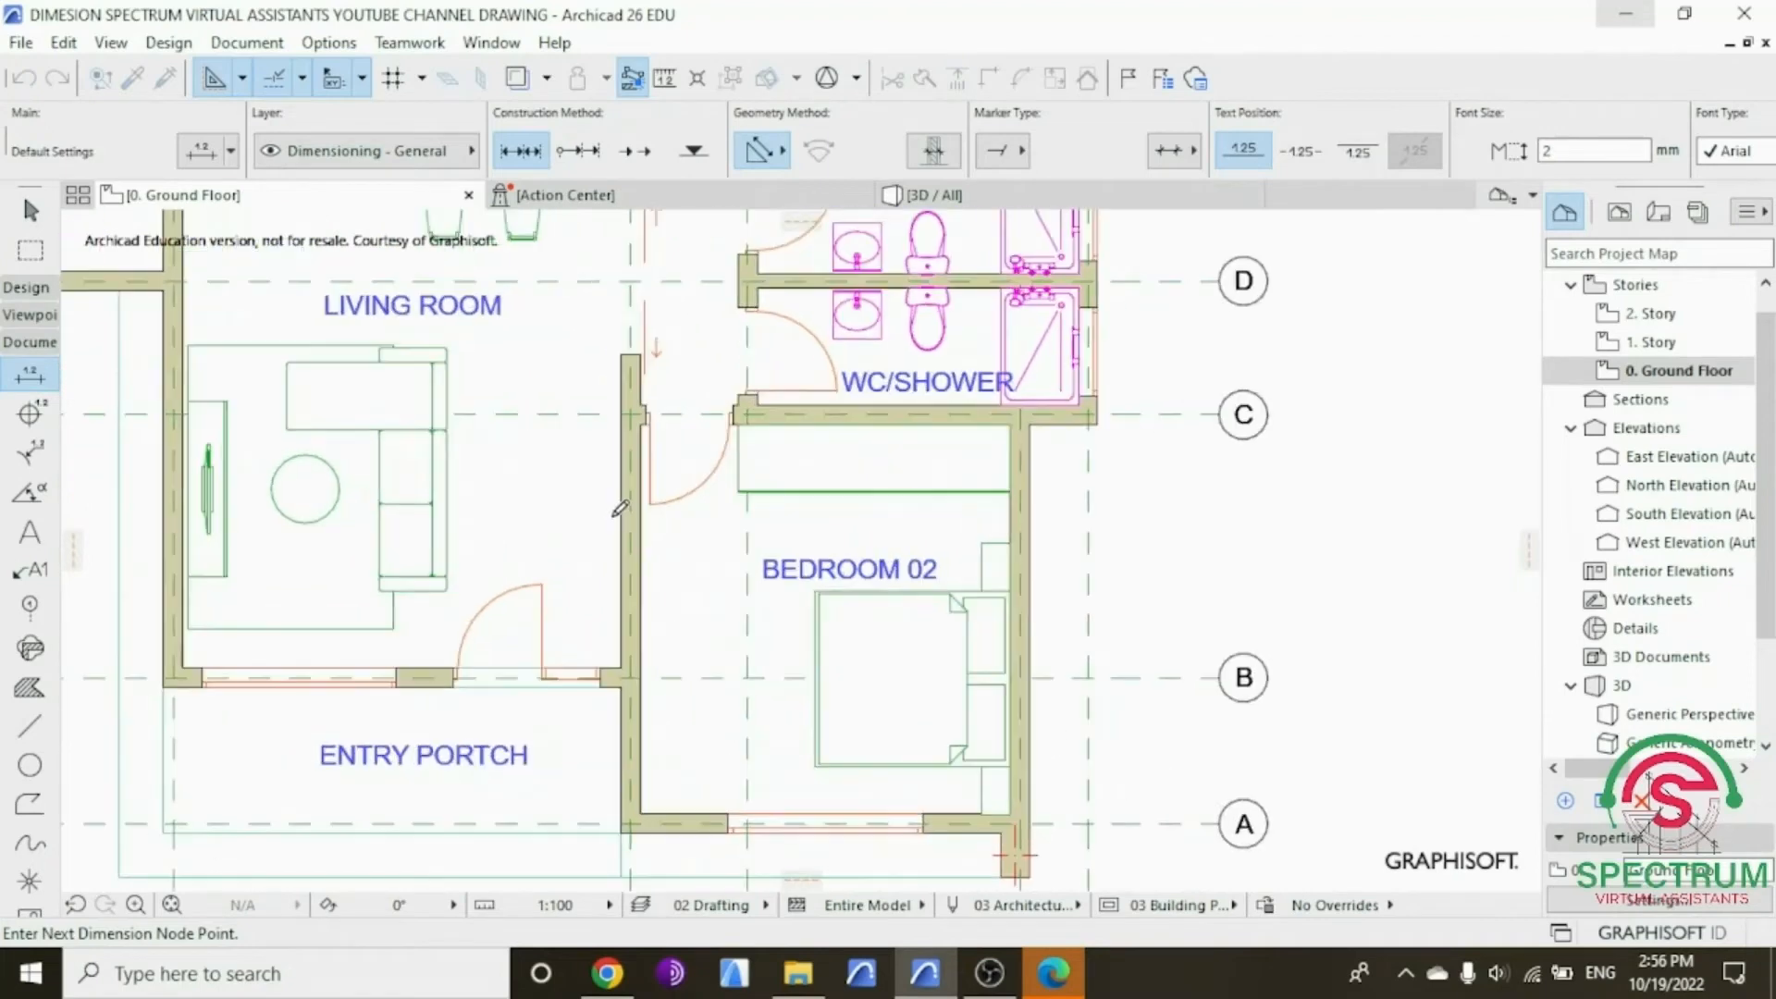
pyautogui.scroll(-3, 764, 543)
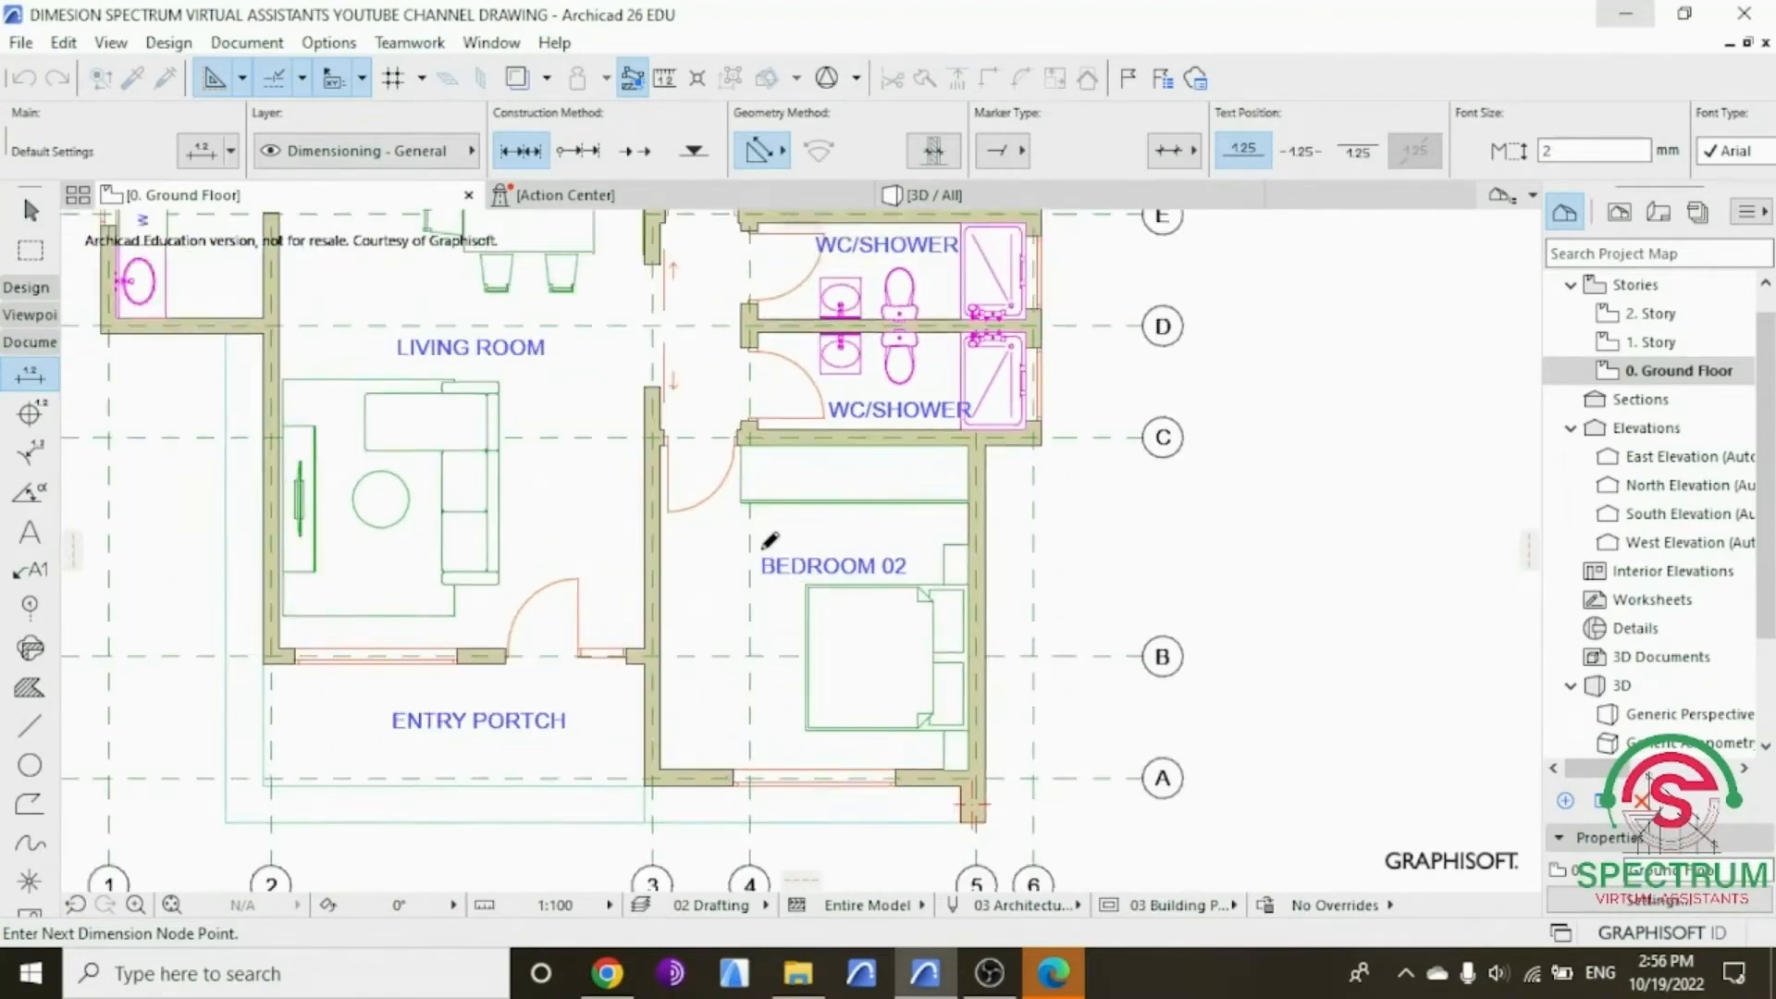
pyautogui.scroll(3, 426, 520)
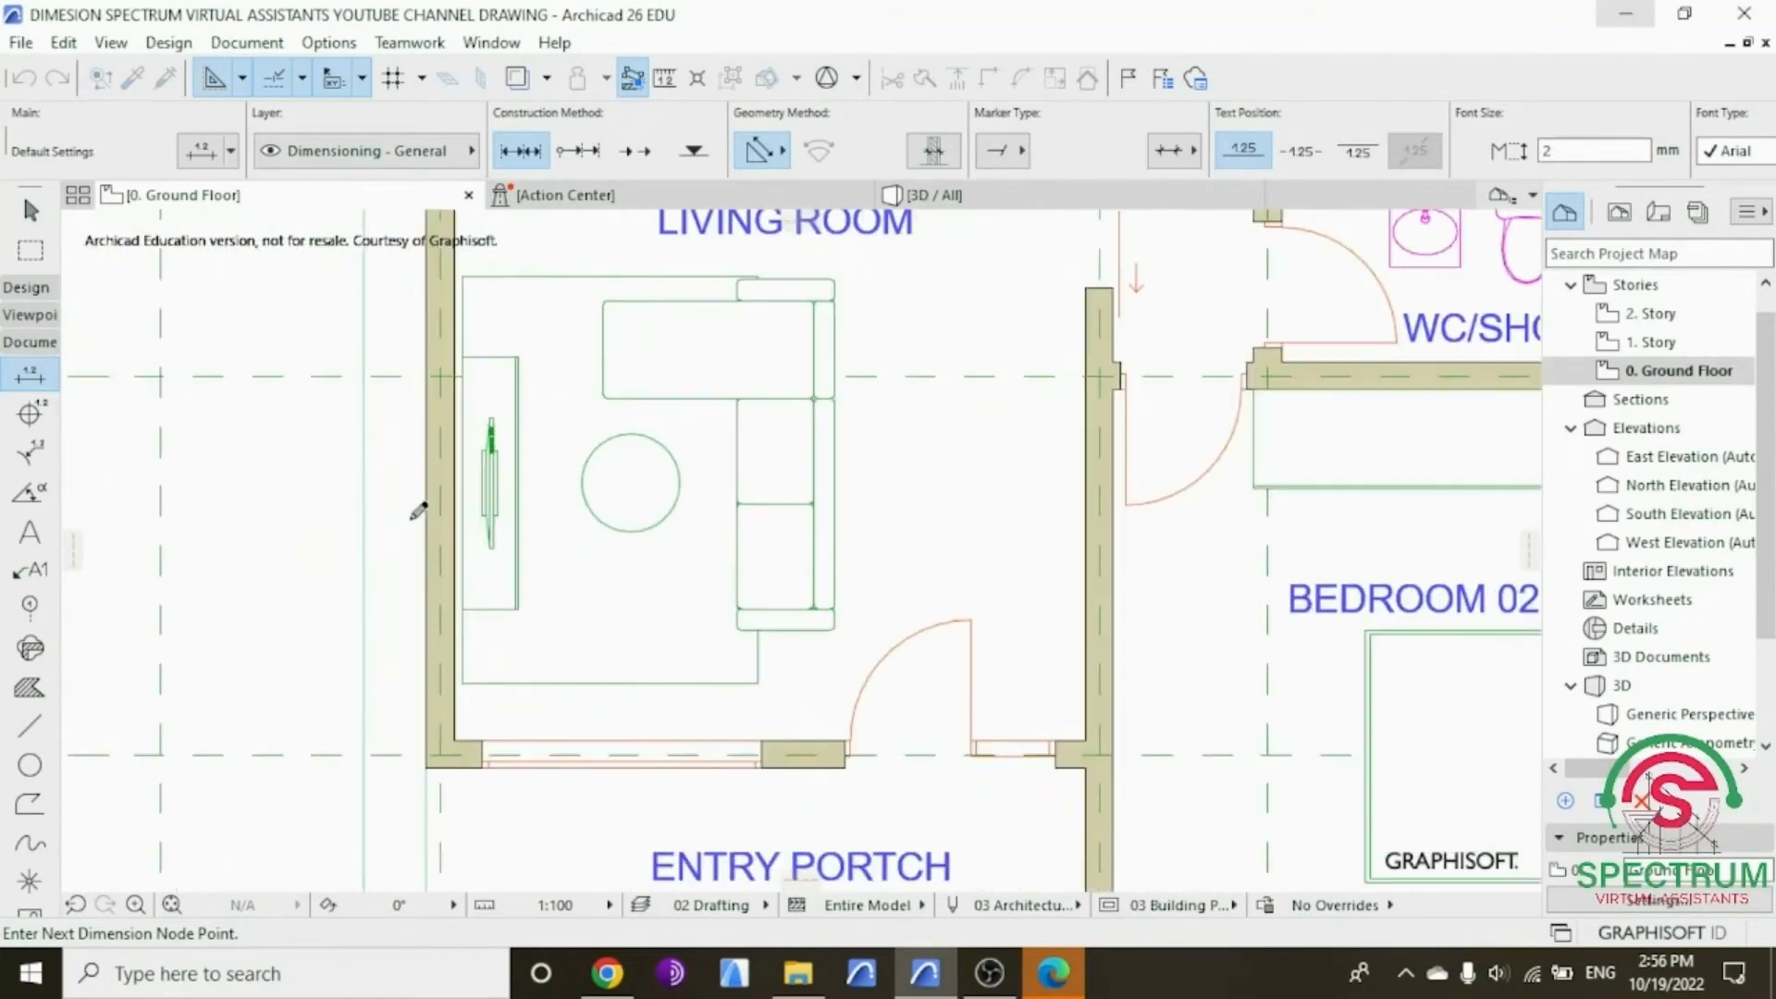
pyautogui.scroll(-3, 636, 499)
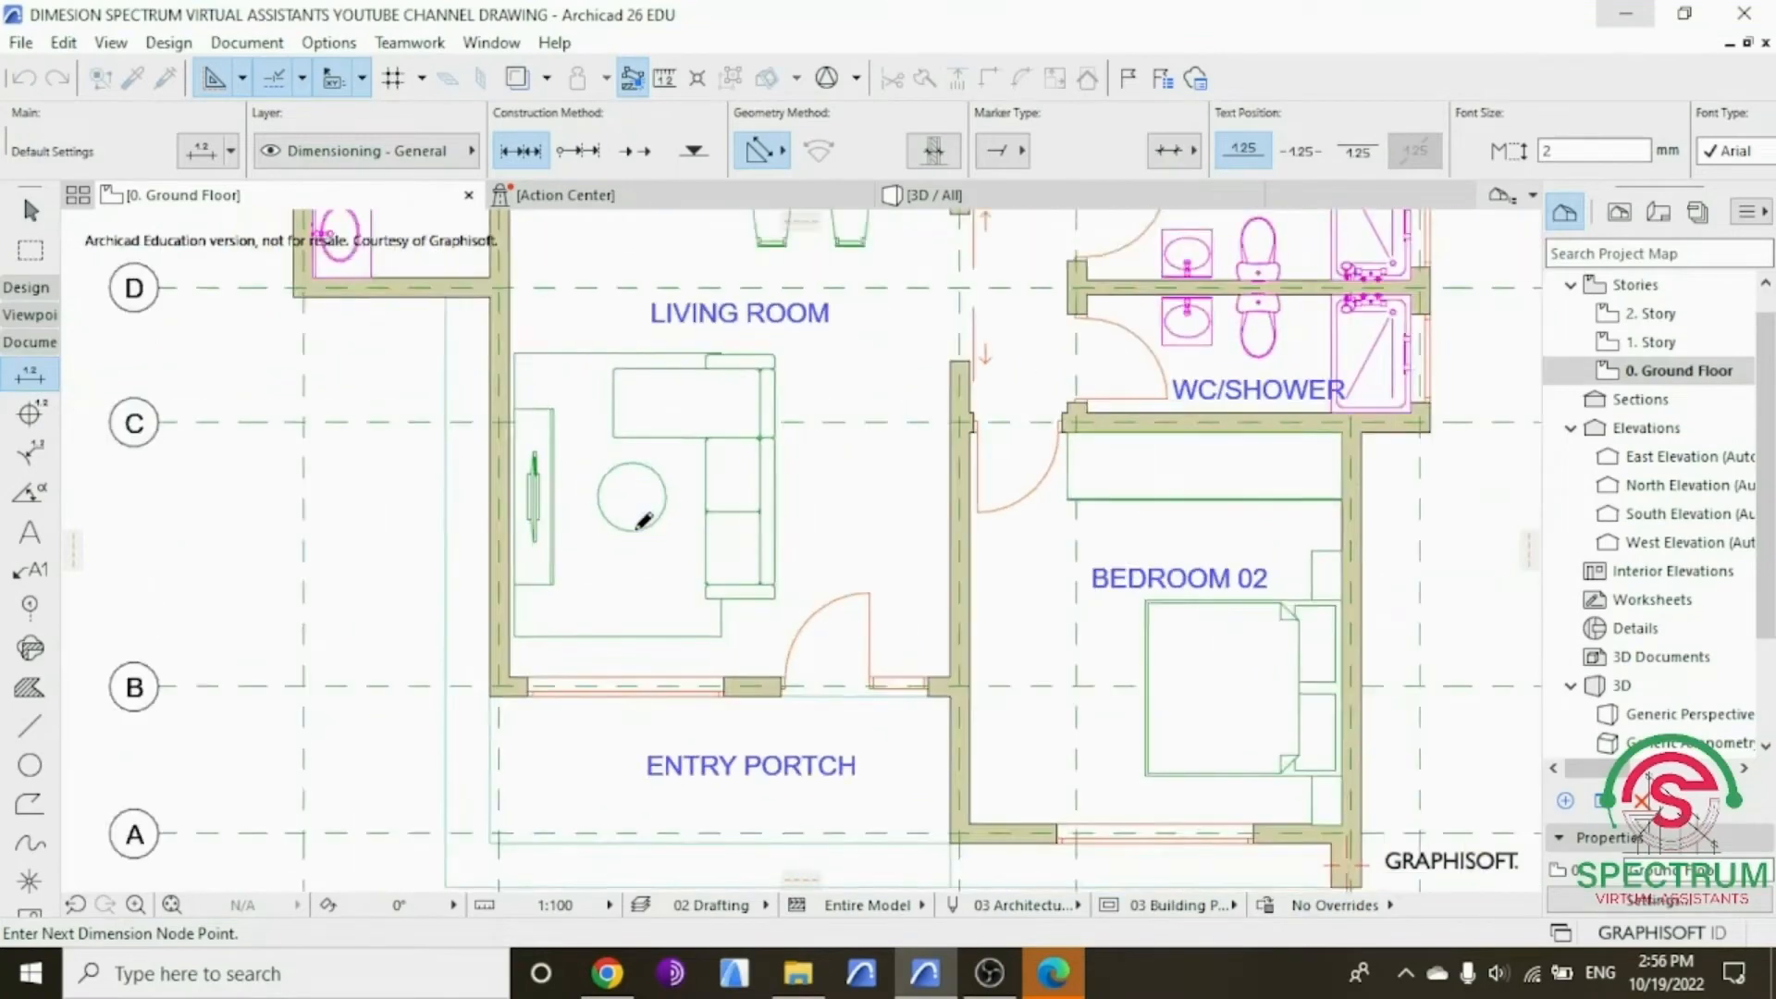
pyautogui.scroll(3, 471, 365)
pyautogui.scroll(2, 485, 356)
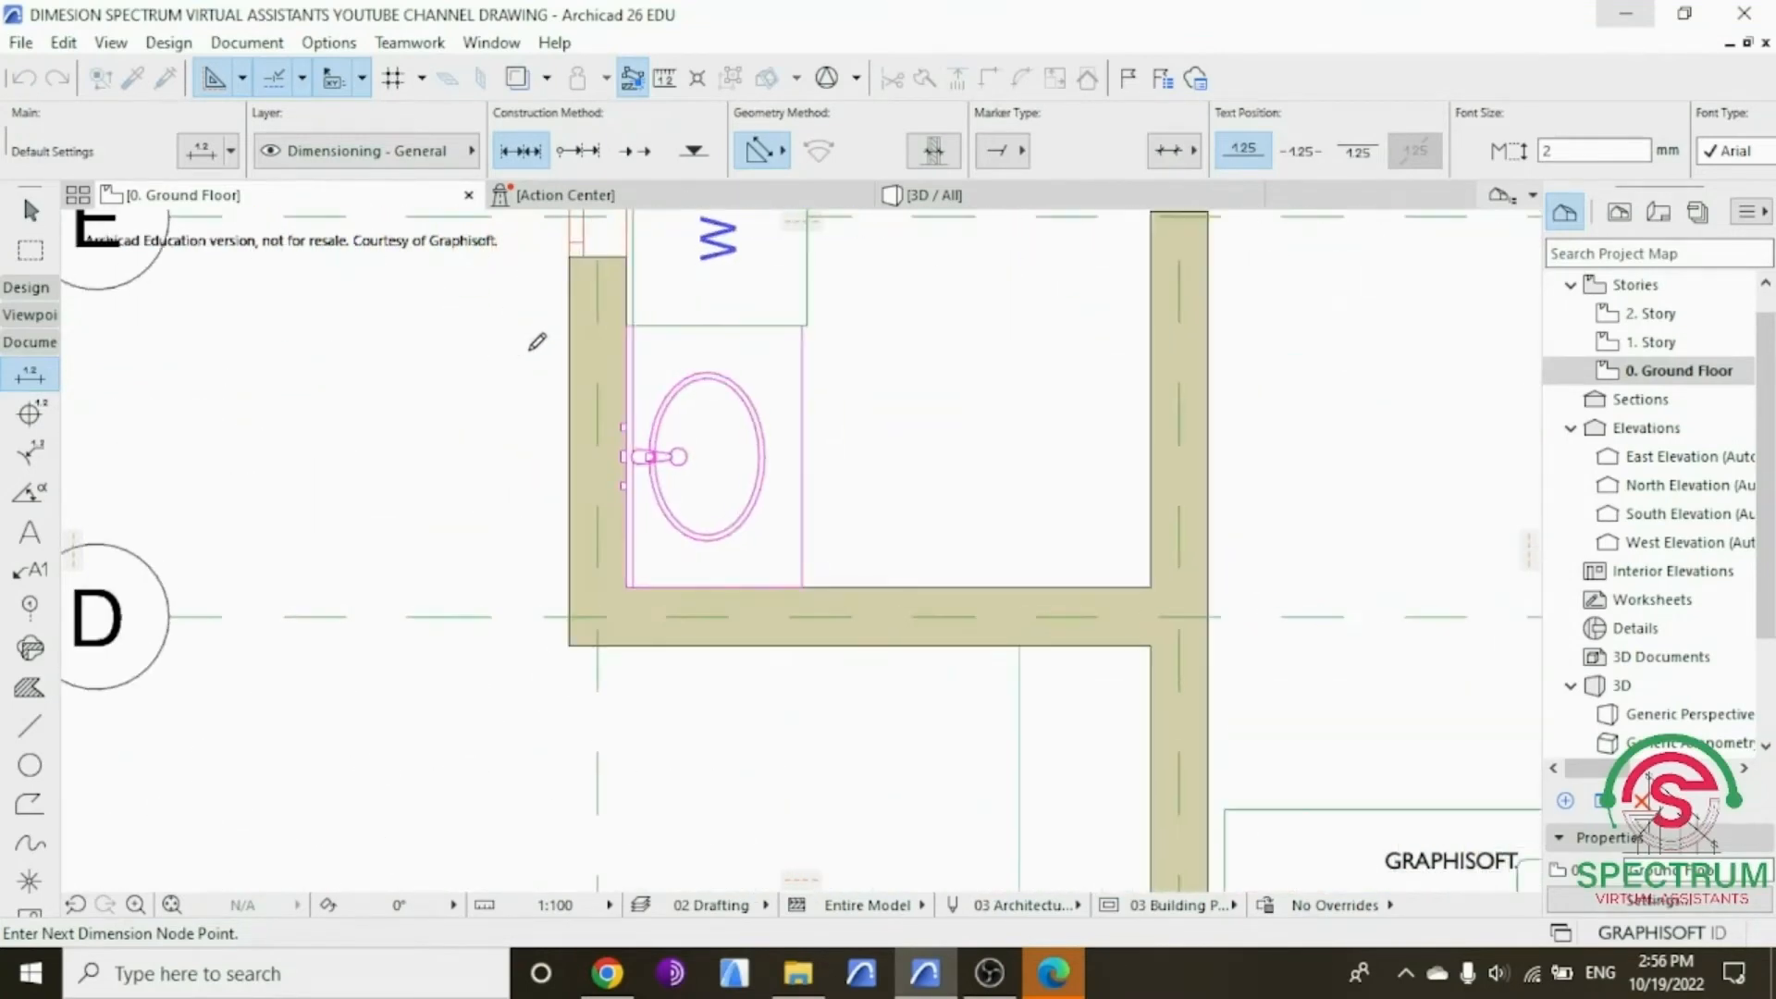
pyautogui.scroll(-1, 496, 350)
pyautogui.scroll(-4, 499, 349)
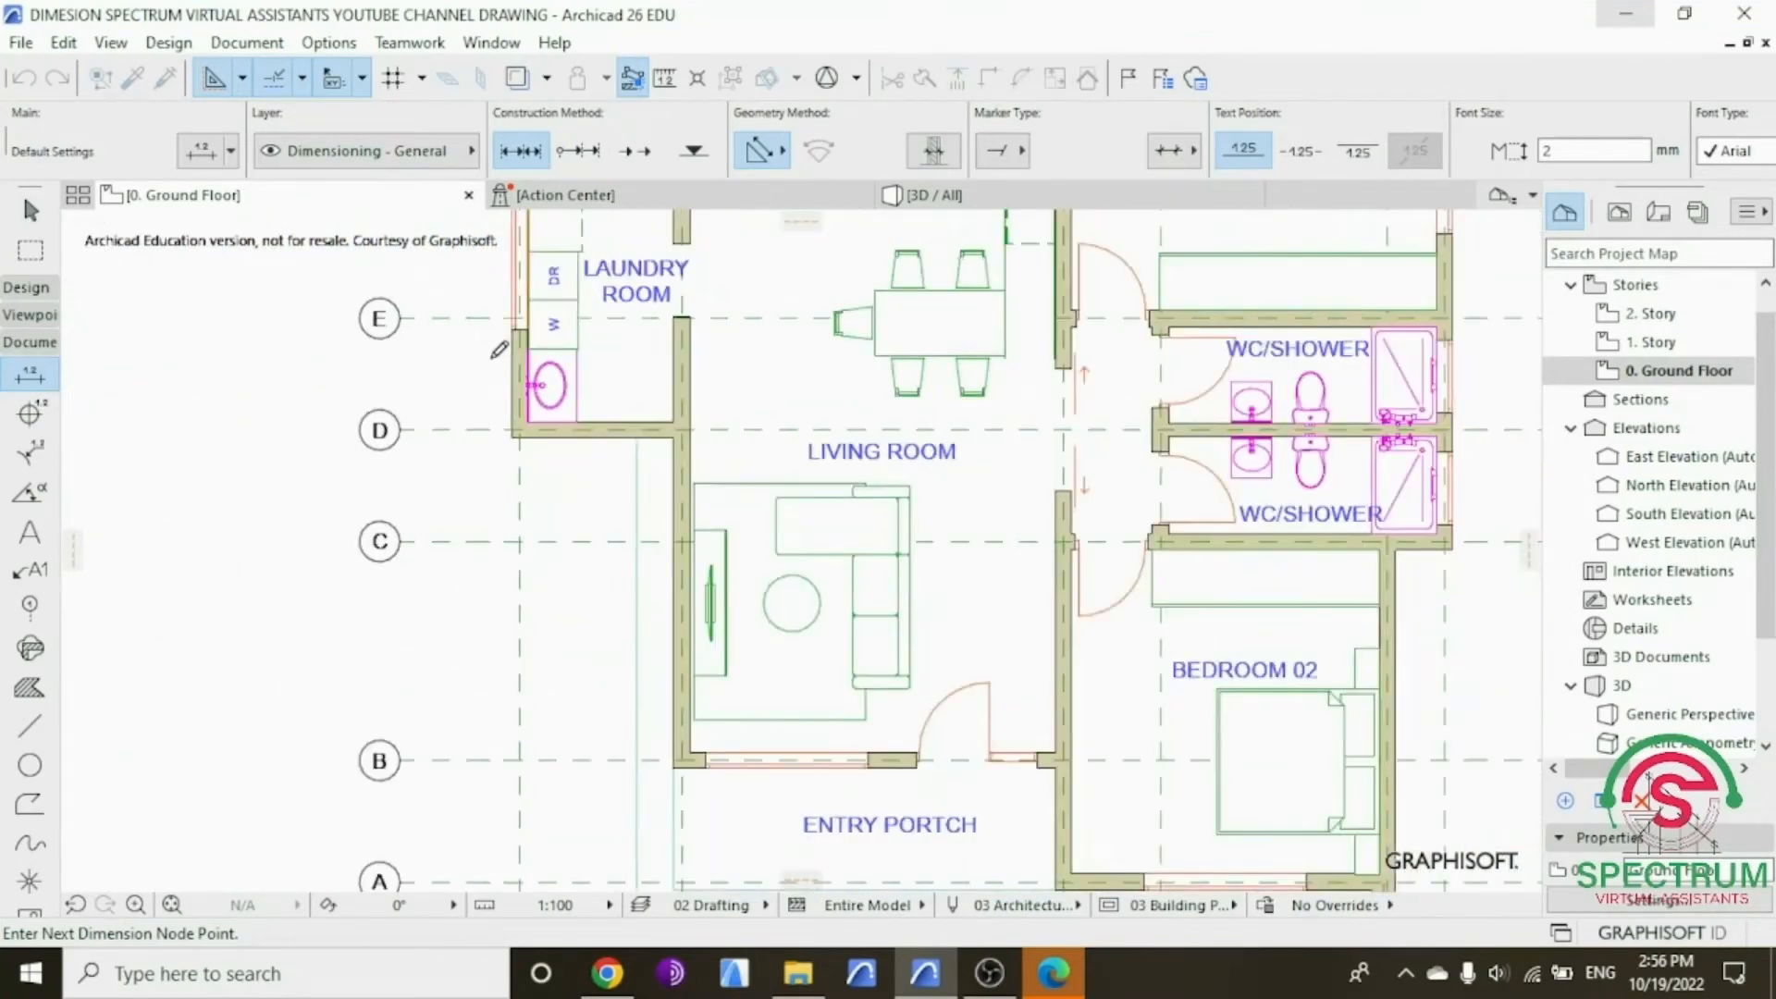
pyautogui.scroll(2, 758, 679)
pyautogui.scroll(1, 745, 684)
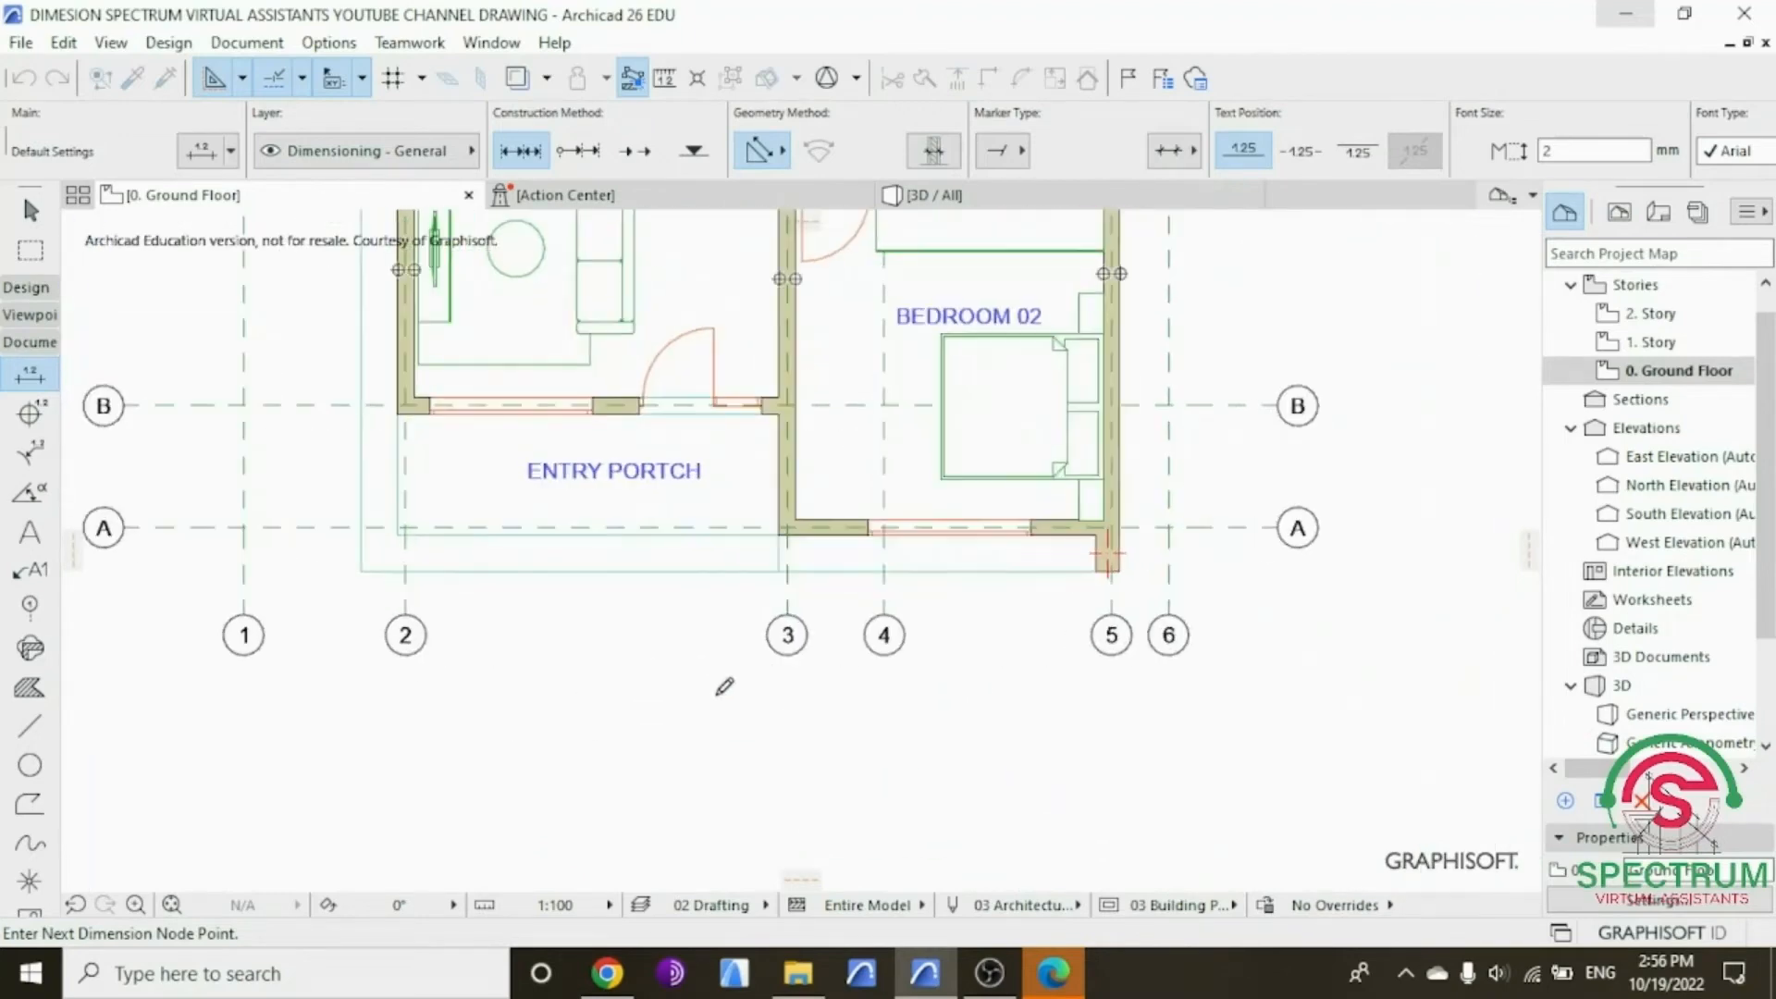
pyautogui.doubleClick(712, 707)
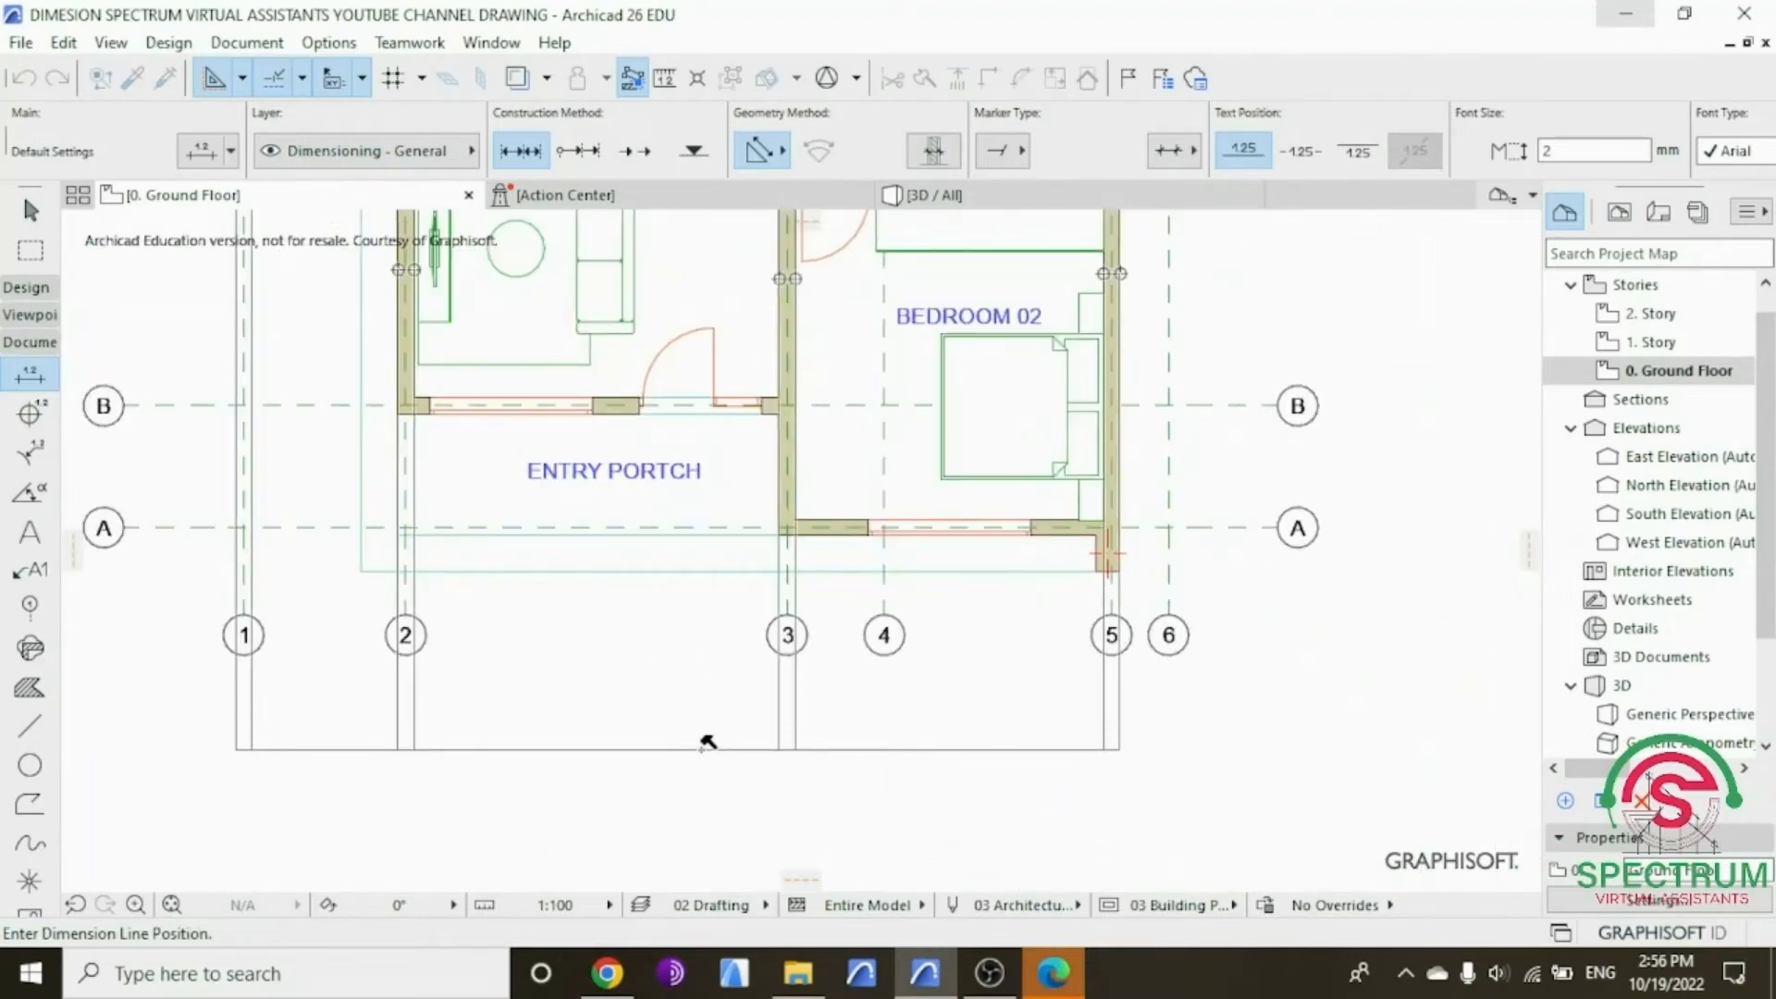
pyautogui.click(708, 730)
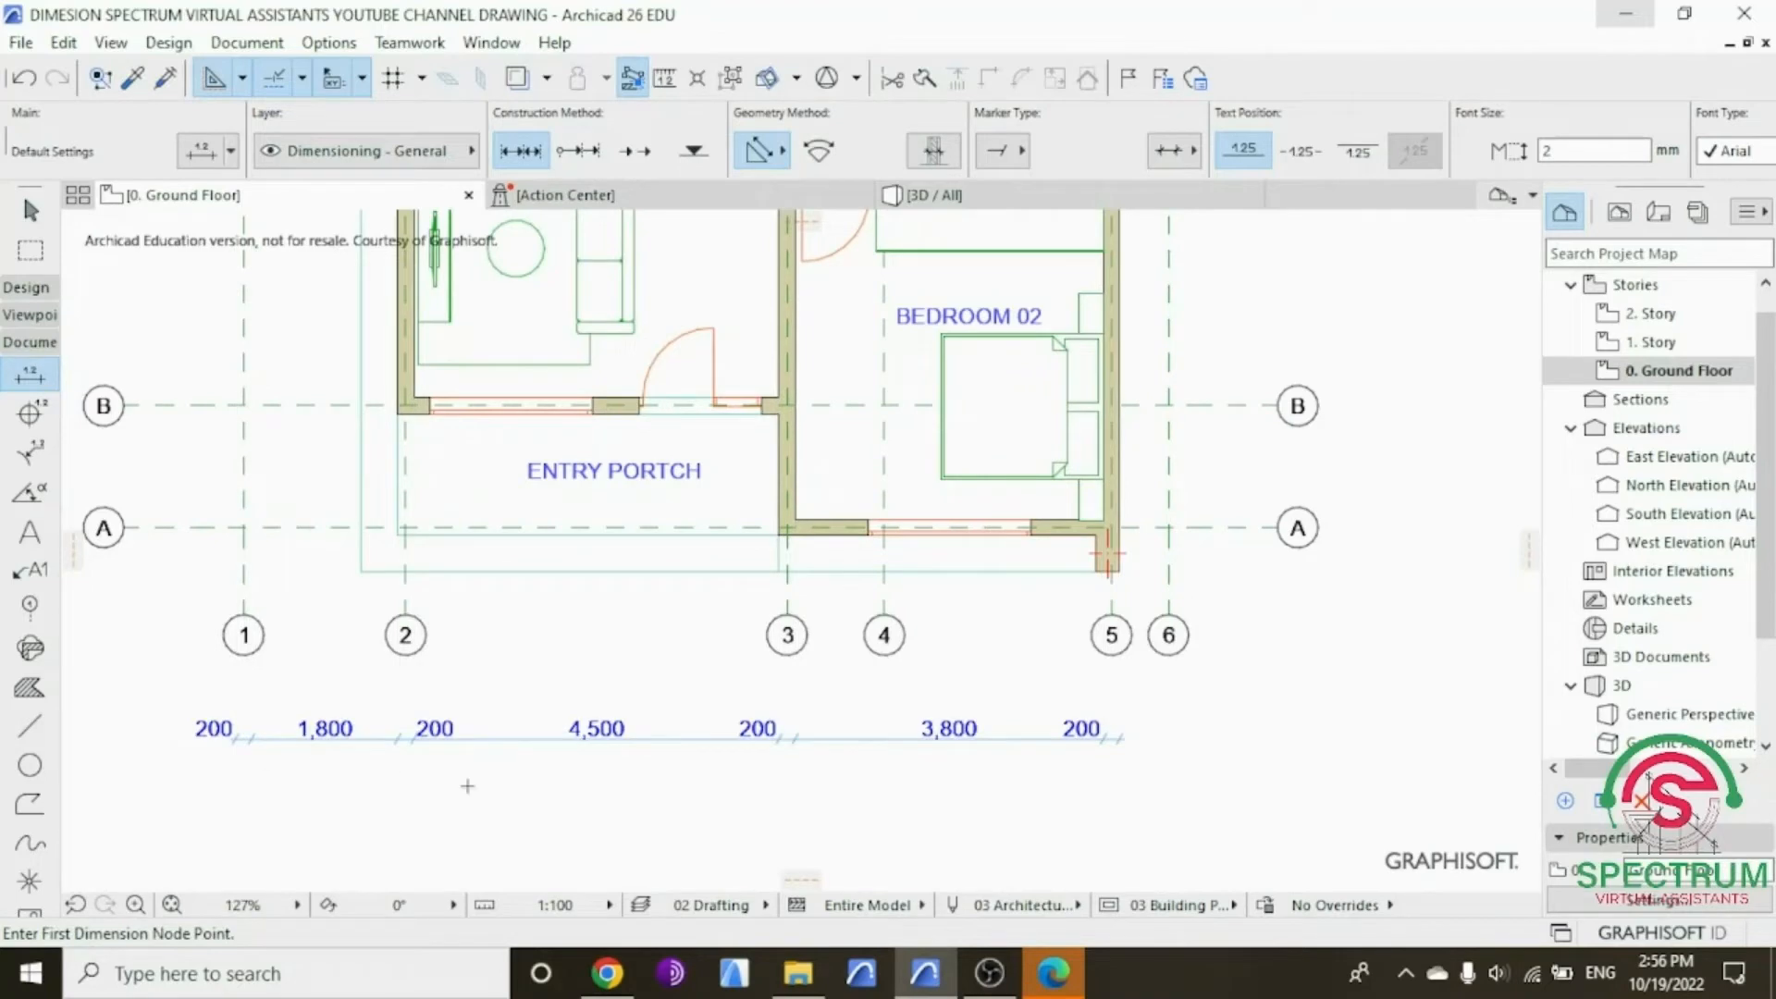
# Step: Place an overall dimension from the laundry room's outer corner to the WC/shower's outer corner, parallel to and below the first dimension chain
pyautogui.scroll(-3, 467, 786)
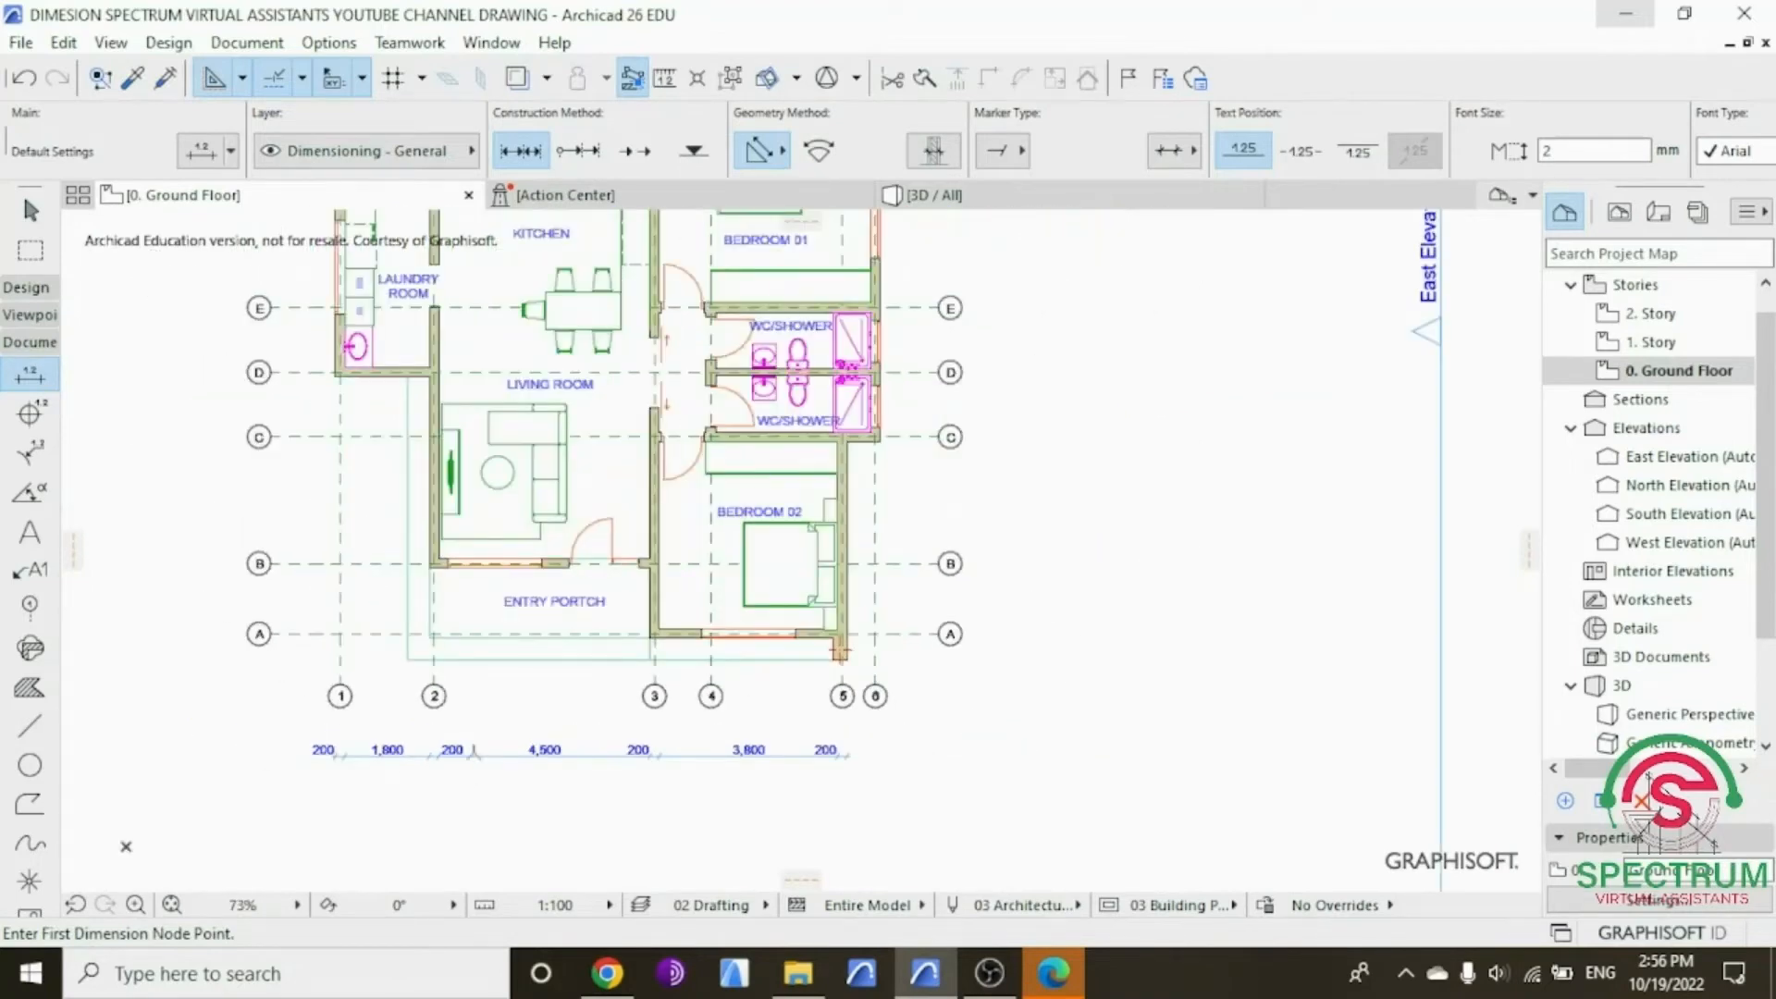
pyautogui.scroll(7, 333, 369)
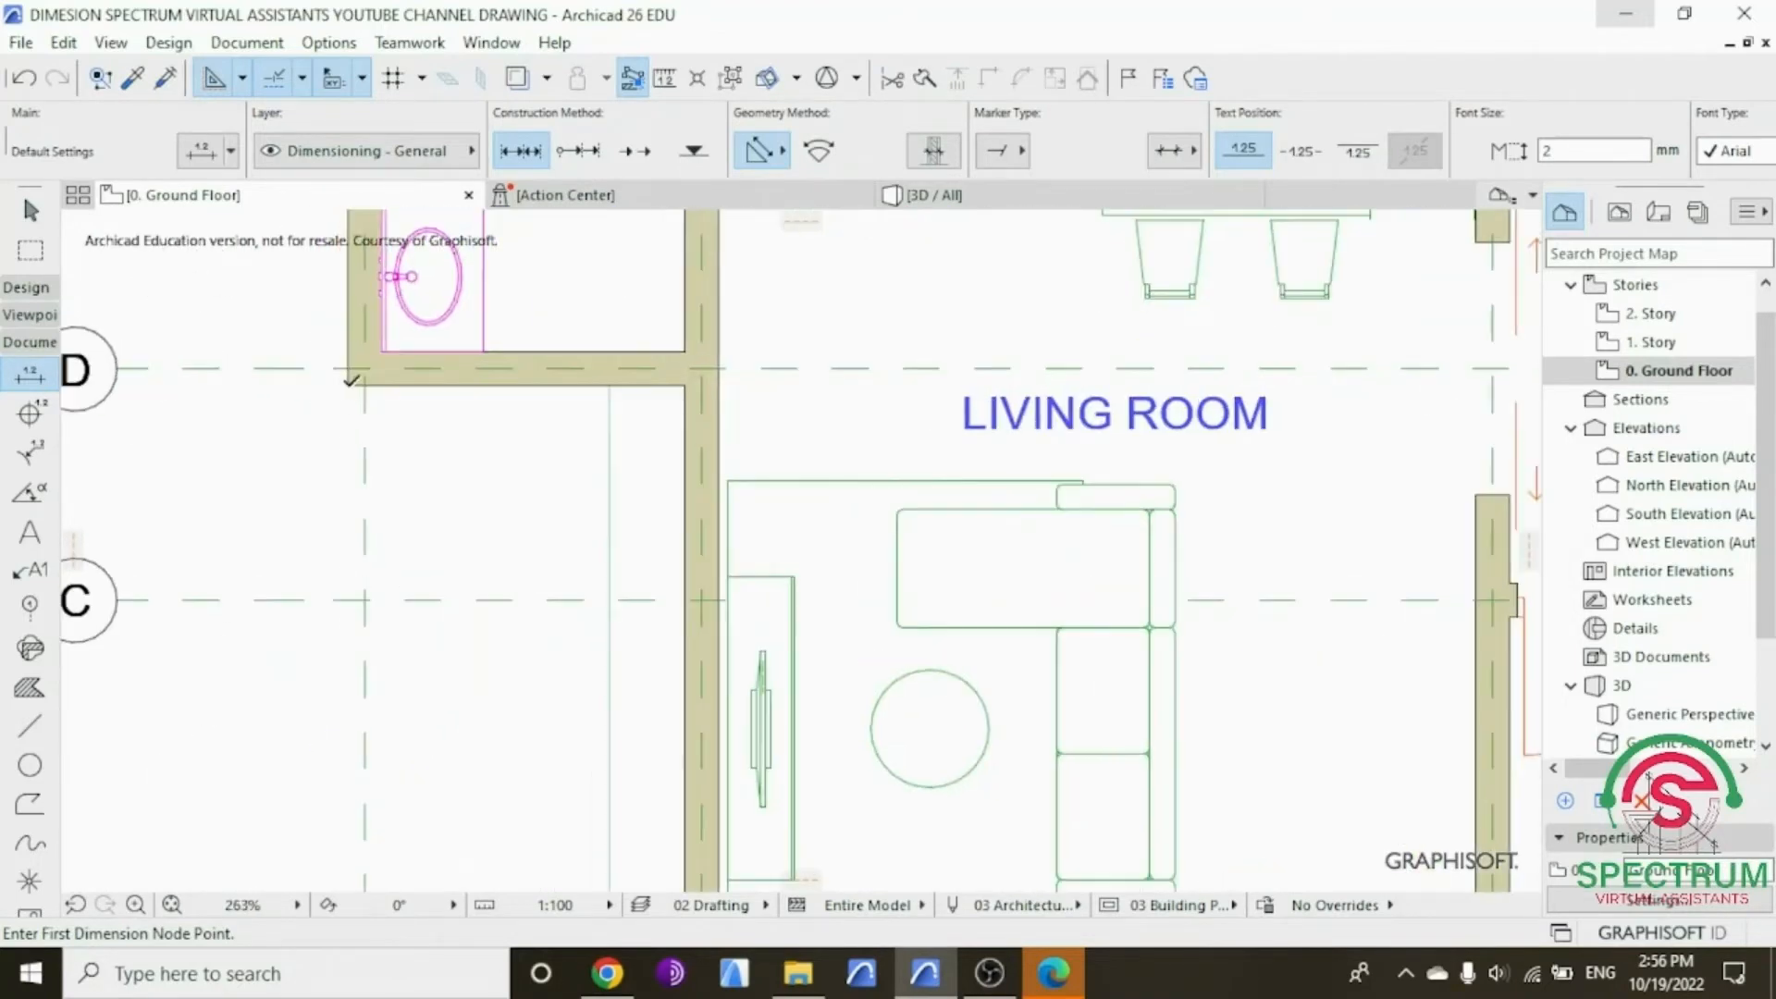
pyautogui.click(335, 375)
pyautogui.scroll(-5, 318, 417)
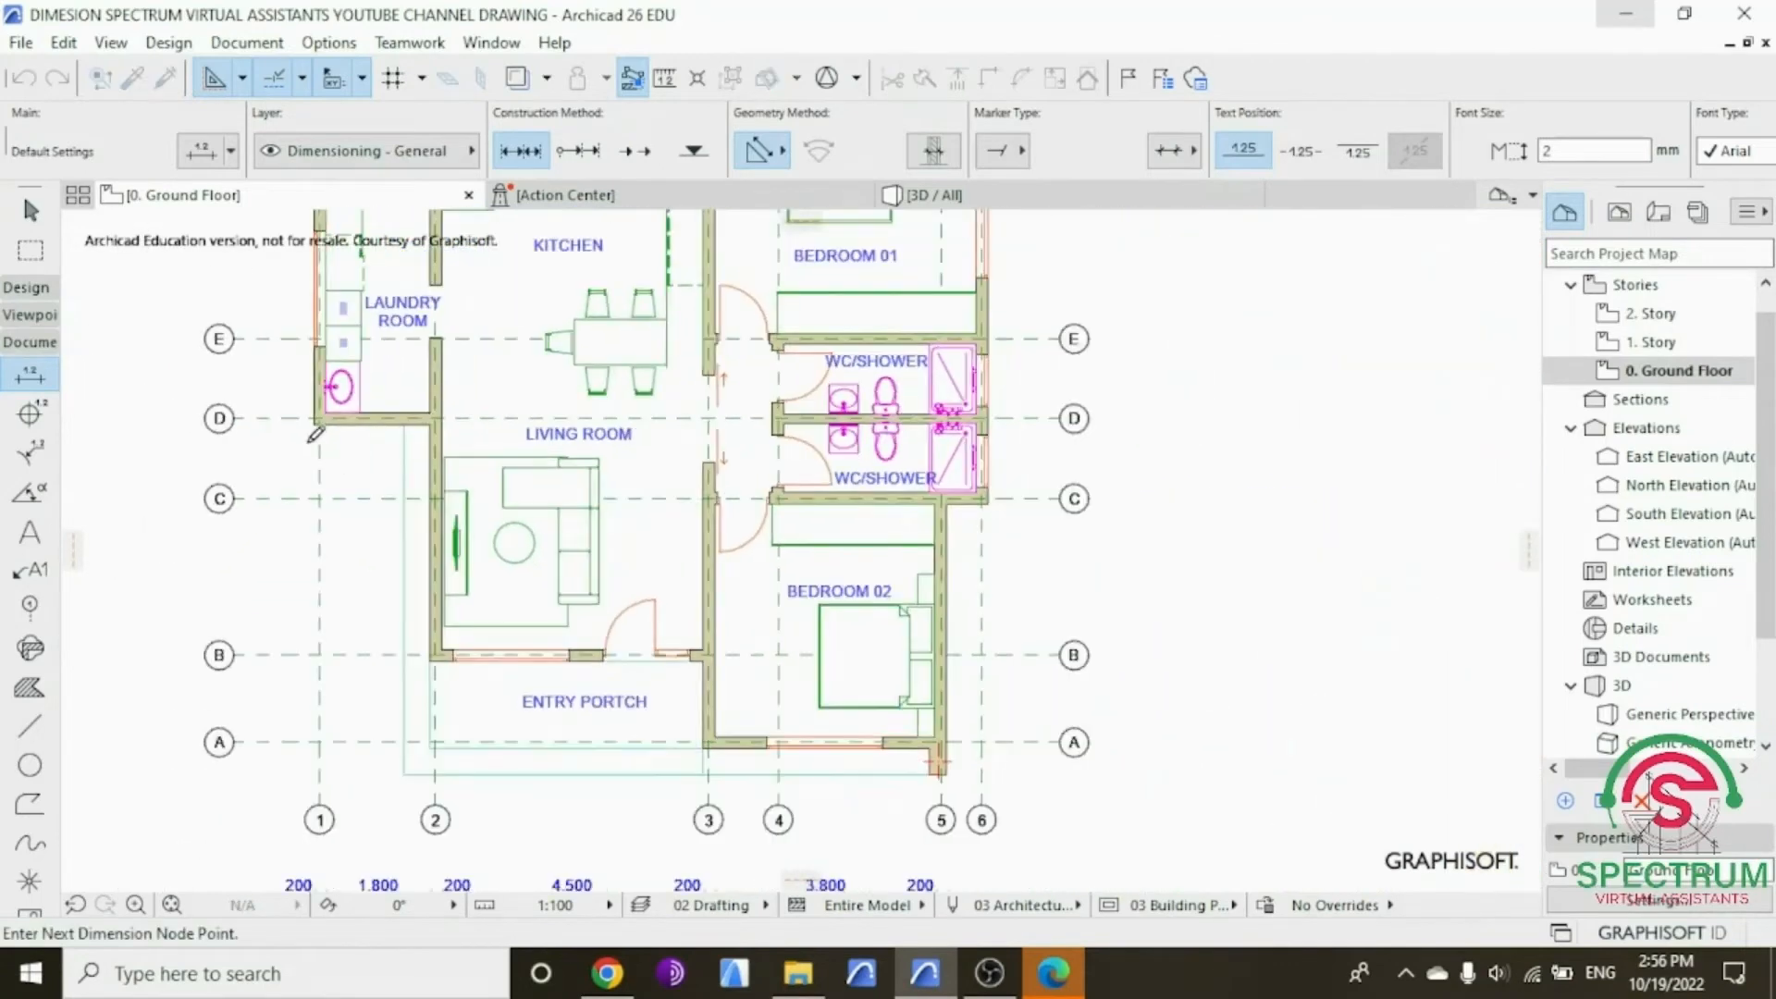
pyautogui.scroll(3, 968, 493)
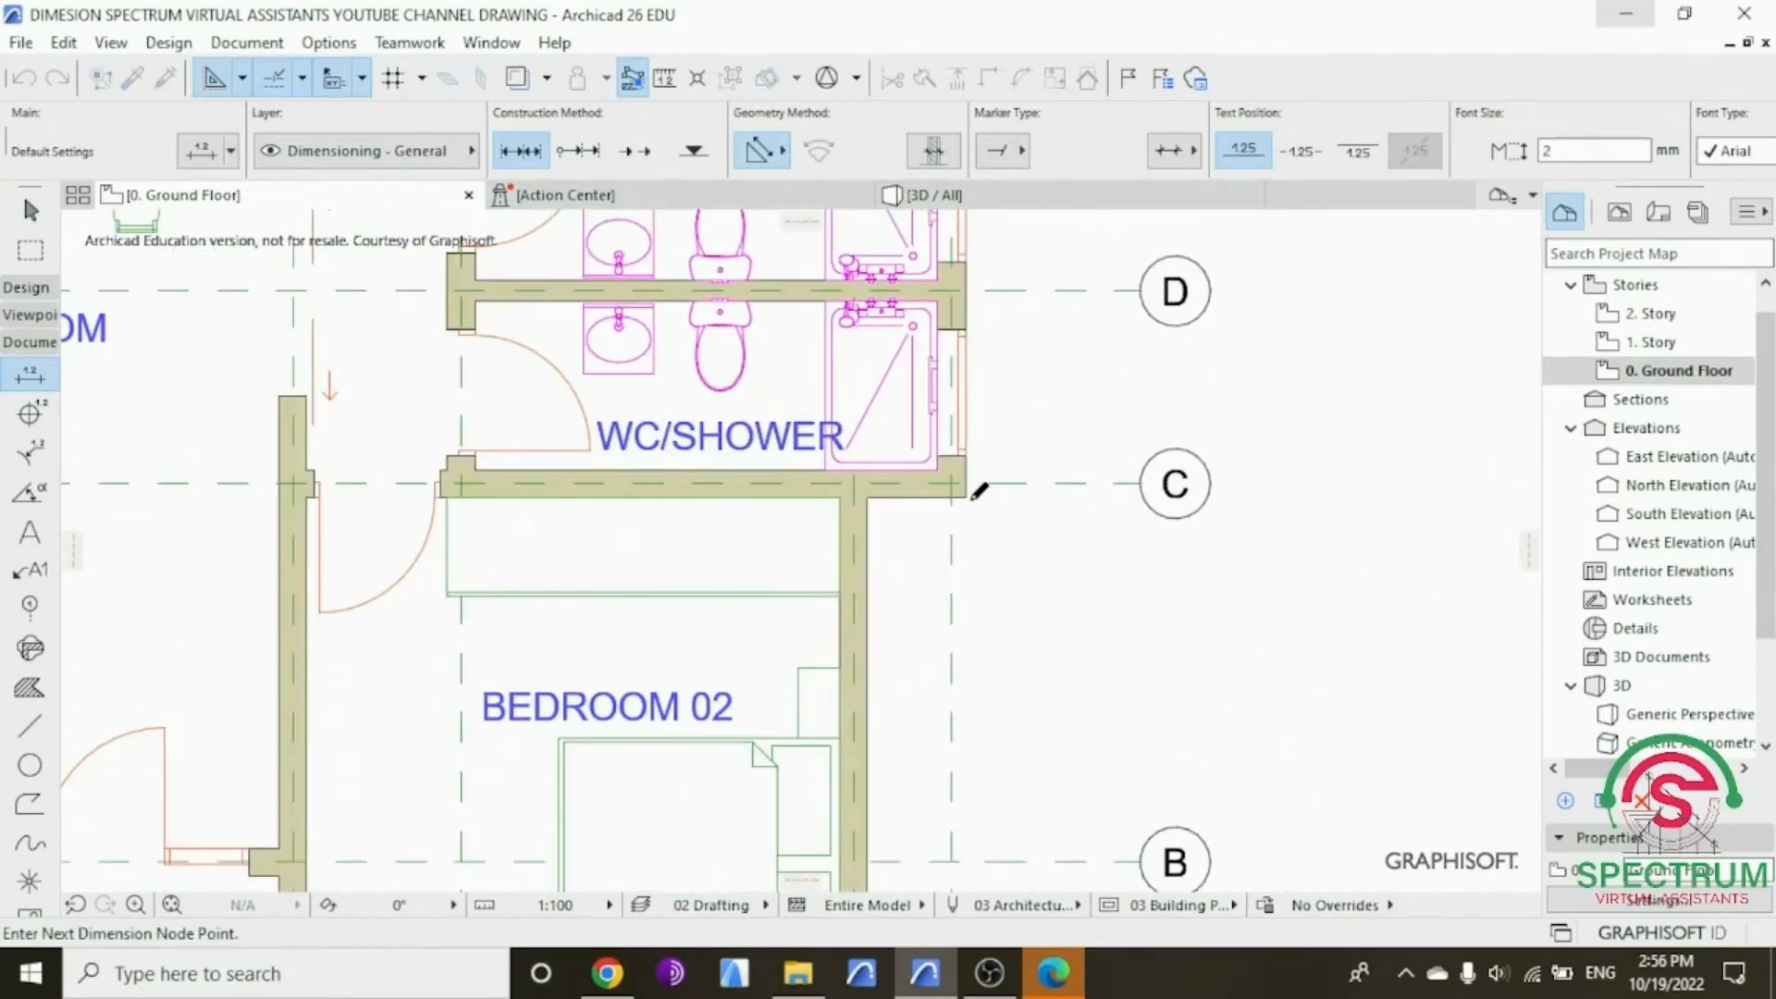
pyautogui.scroll(-2, 974, 485)
pyautogui.scroll(-4, 914, 416)
pyautogui.scroll(4, 744, 681)
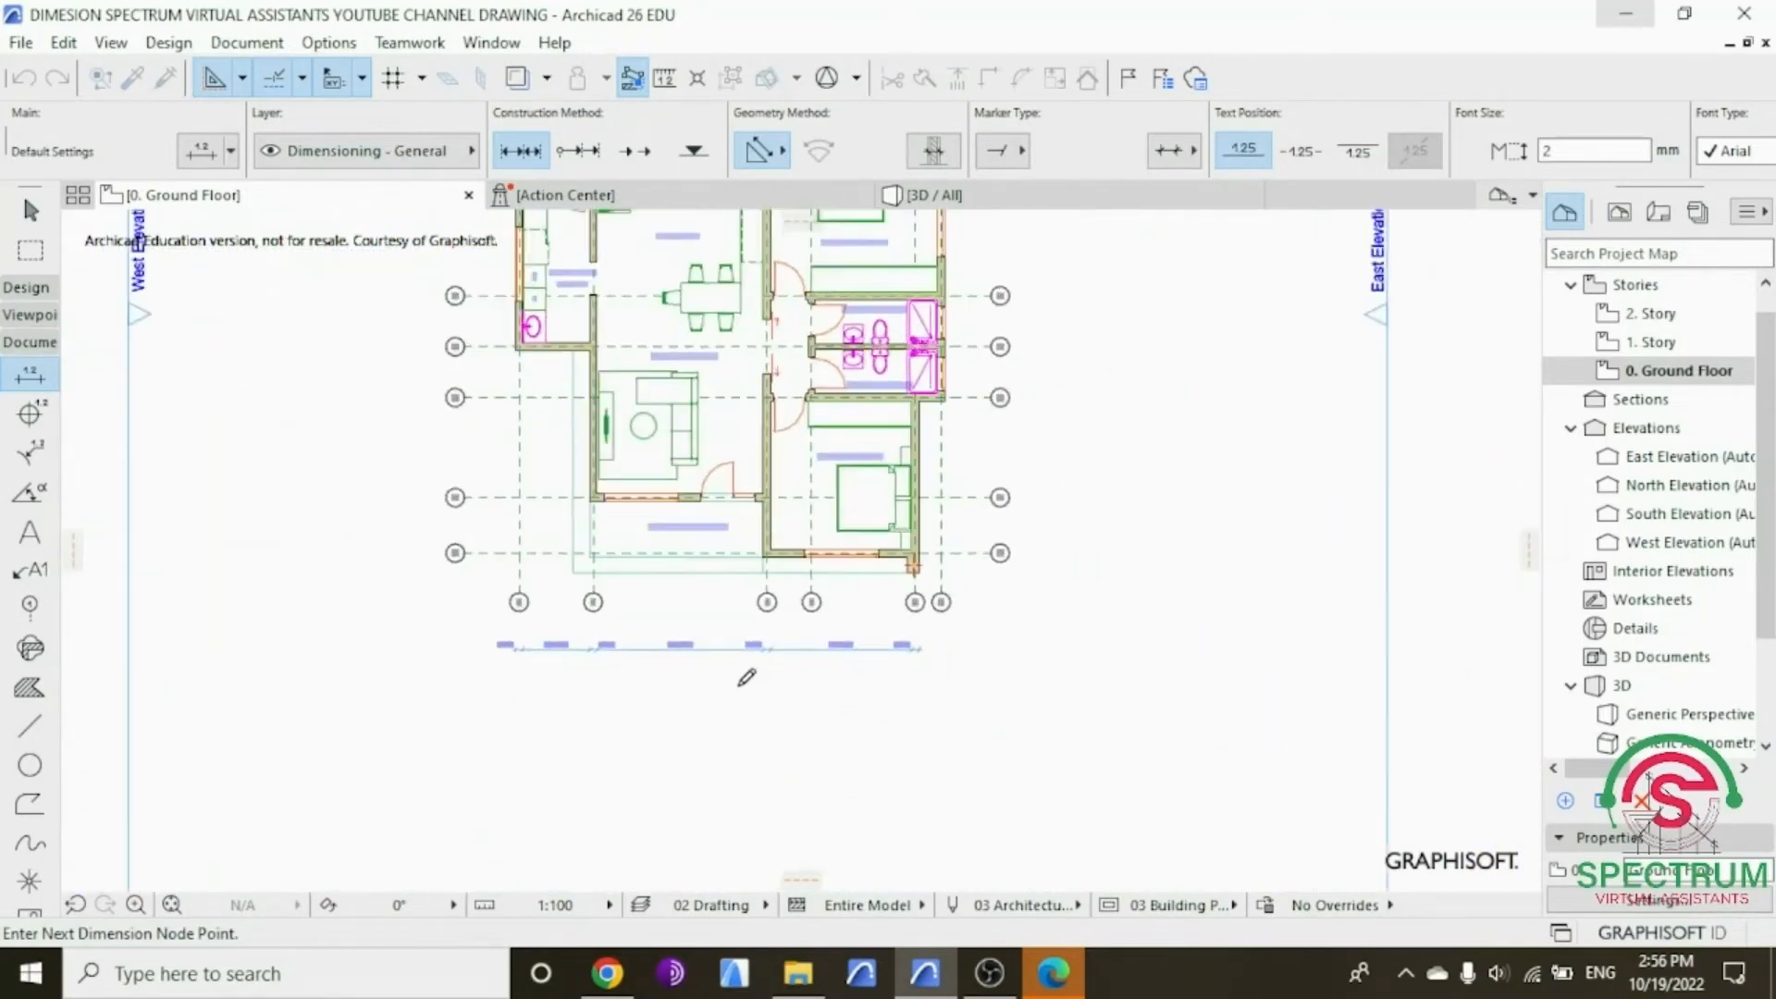
pyautogui.doubleClick(684, 663)
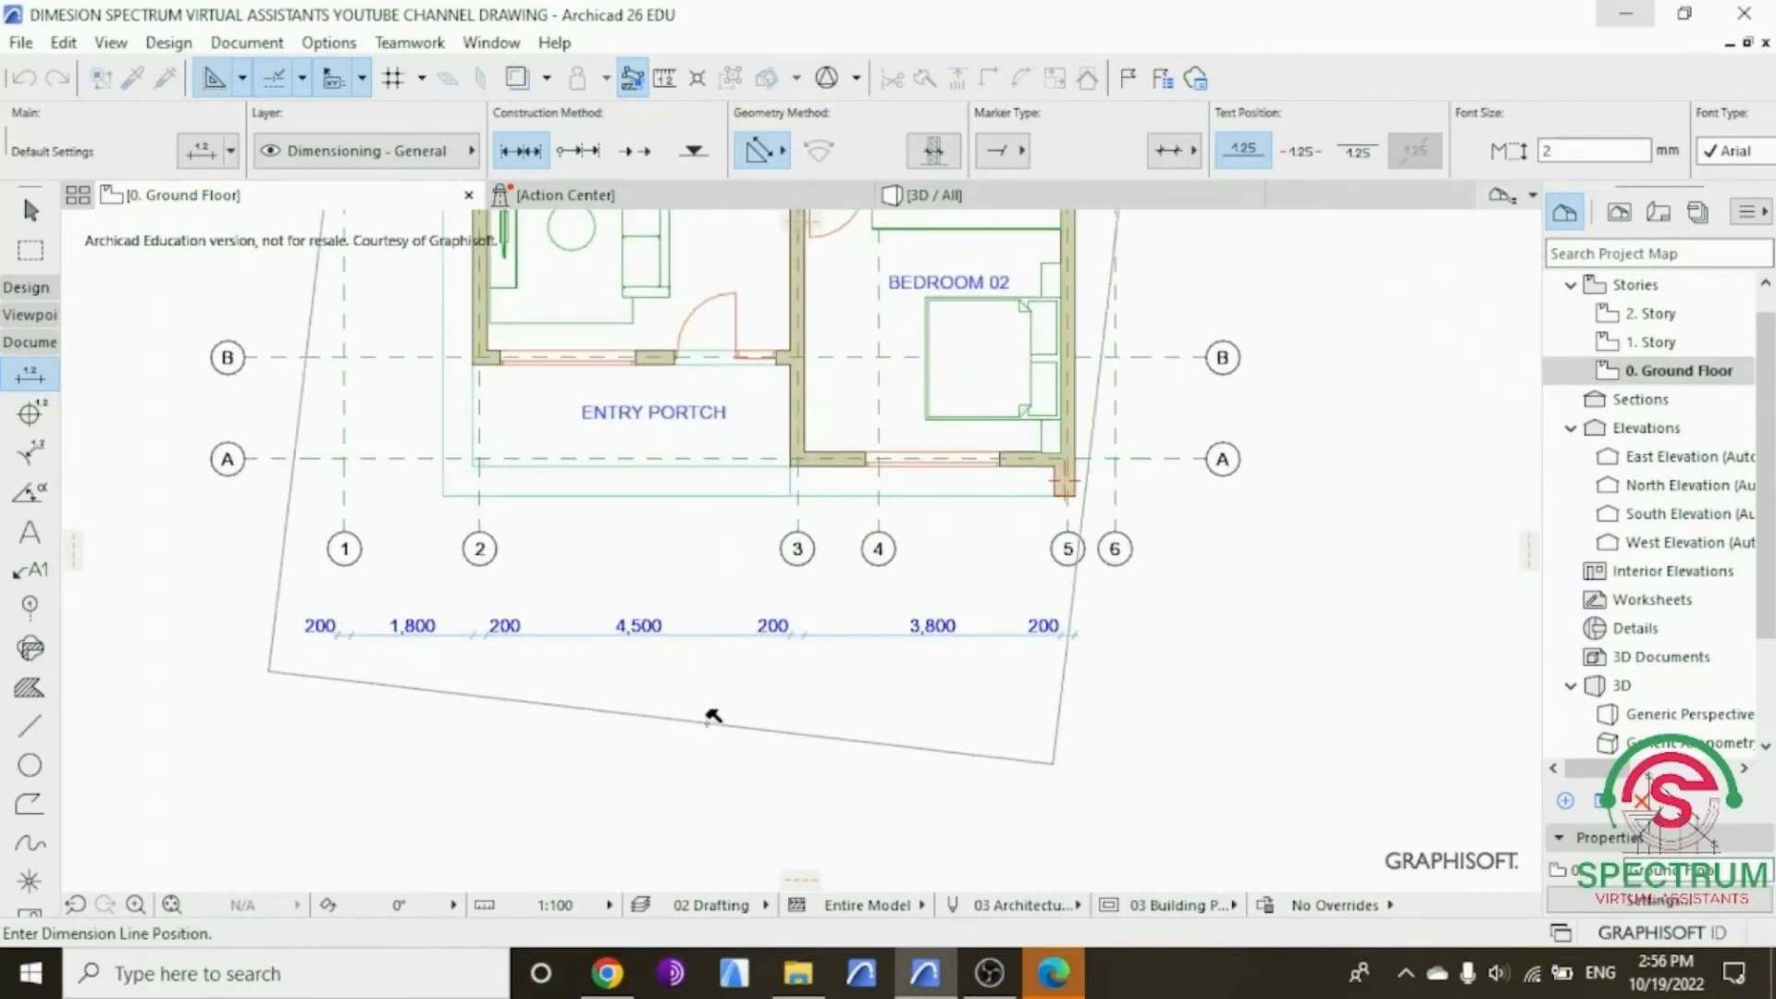
pyautogui.click(769, 693)
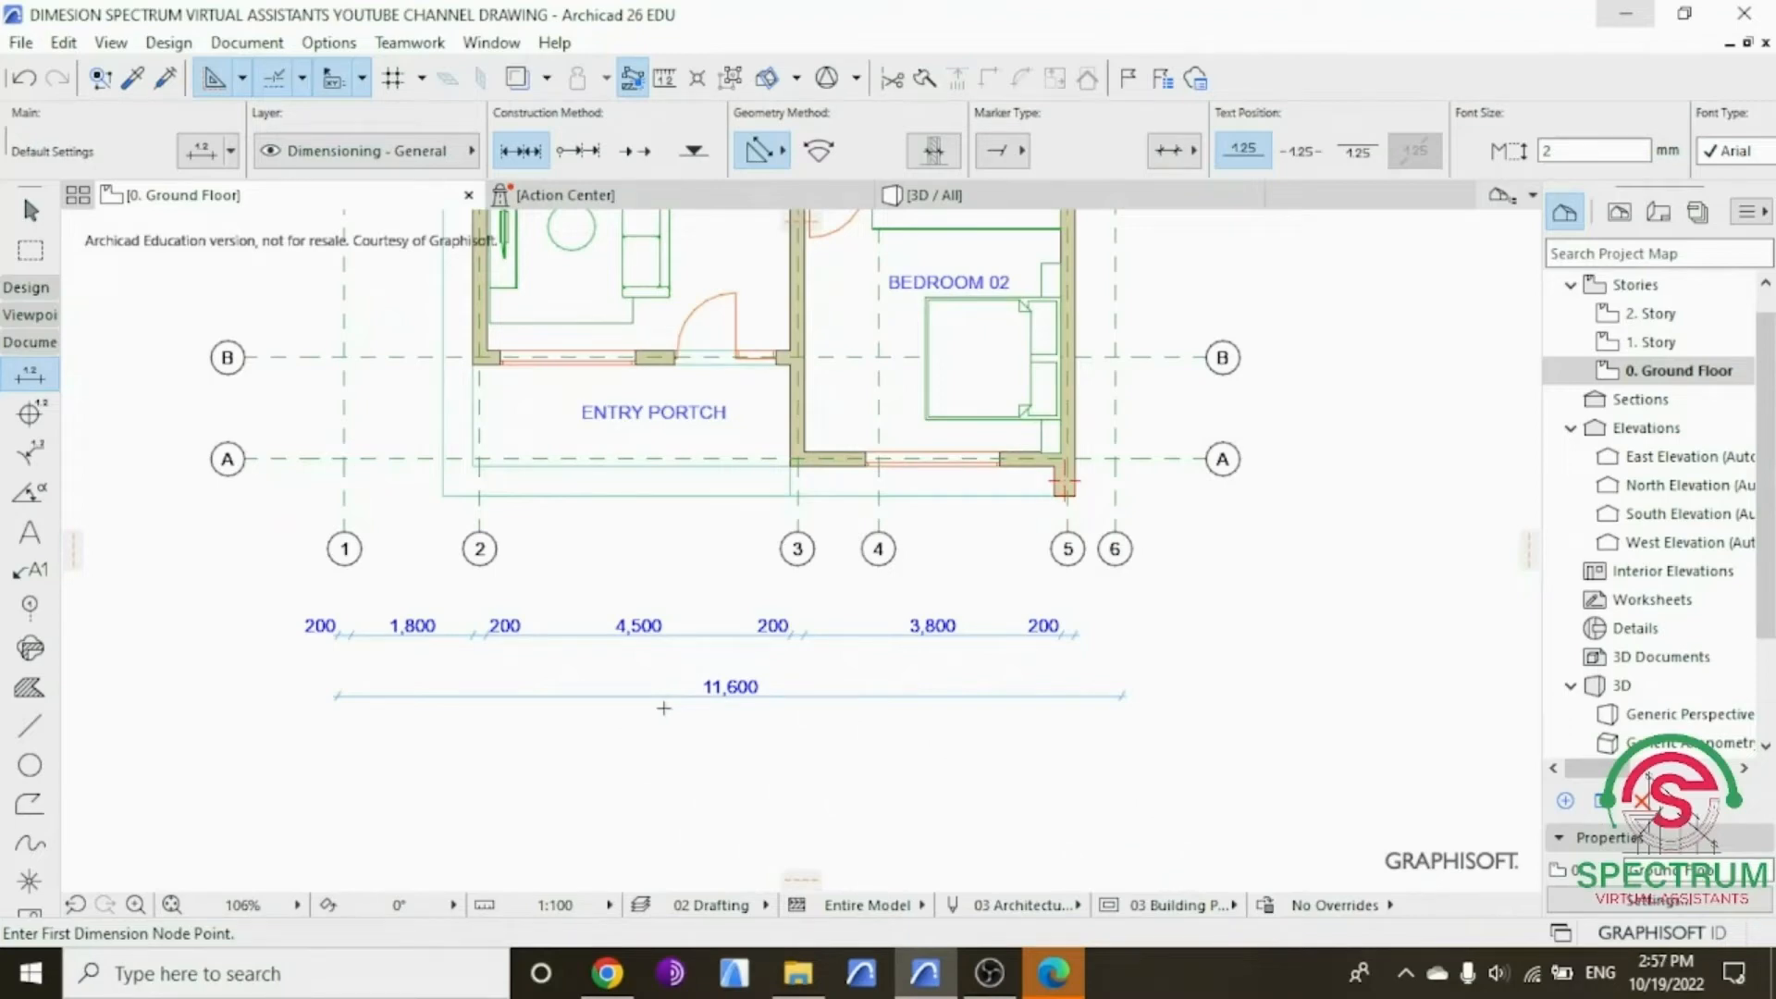
# Step: Delete the wall dimension chain and the overall dimension below the floor plan
pyautogui.scroll(-3, 664, 709)
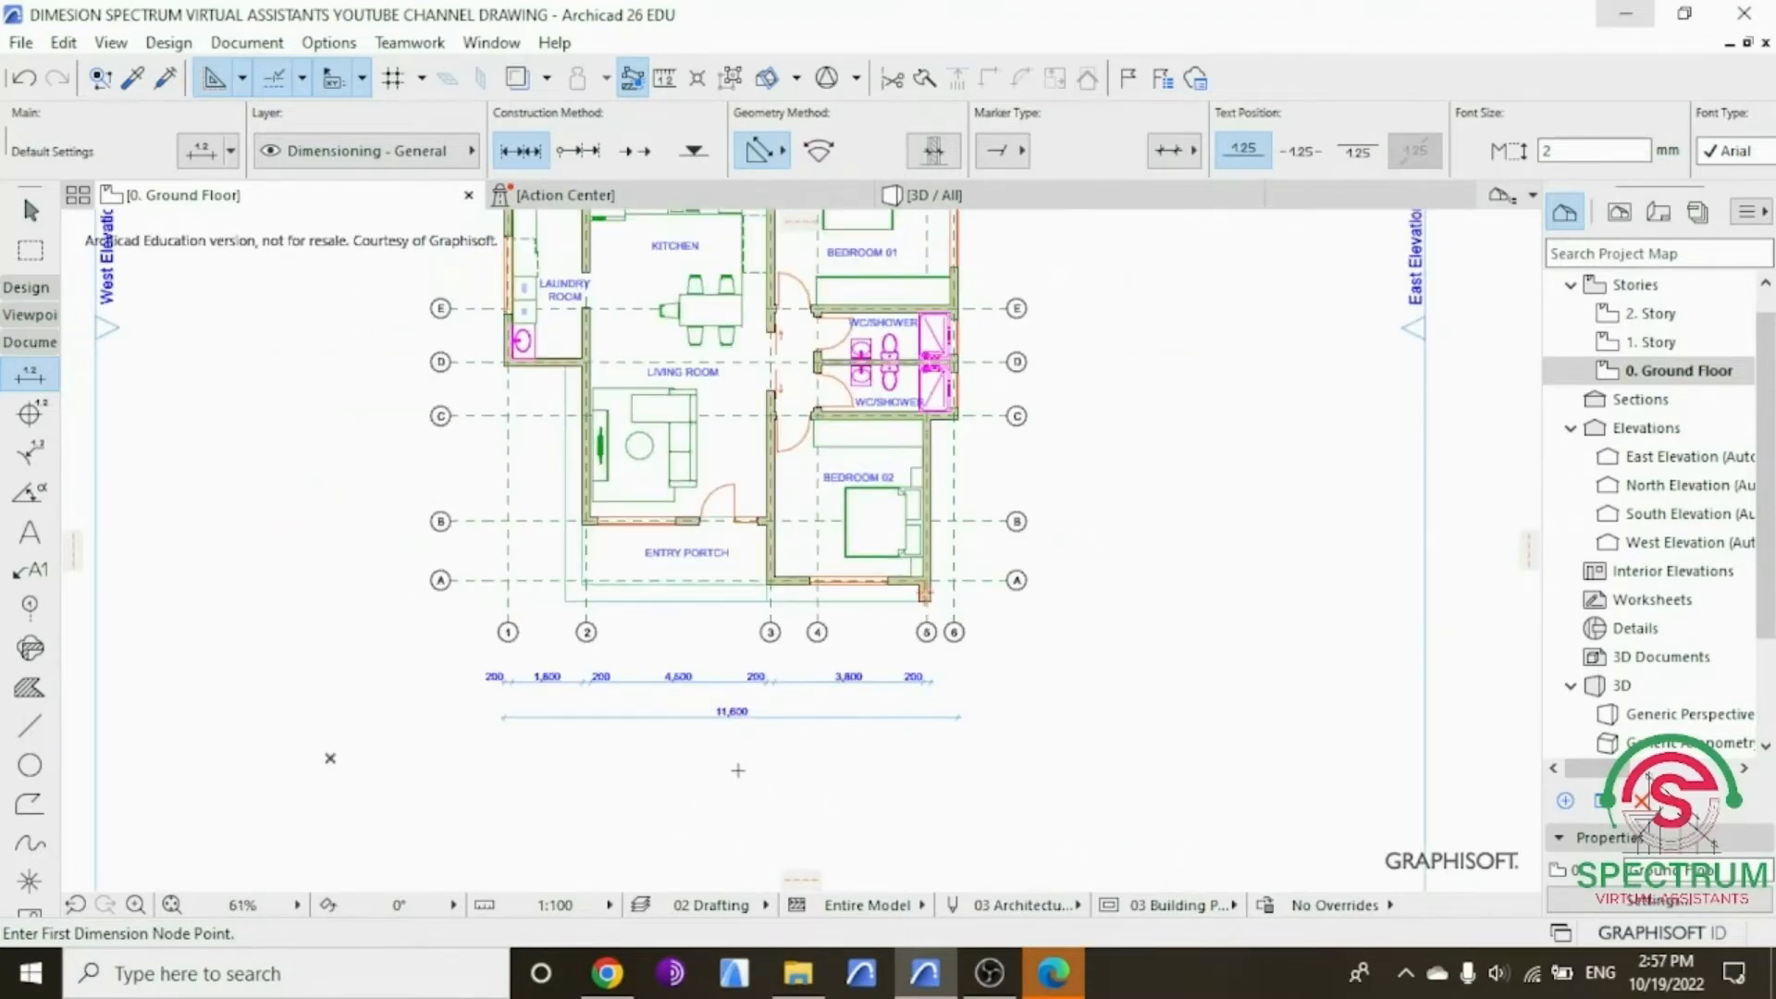
pyautogui.press('Escape')
pyautogui.moveTo(794, 740)
pyautogui.mouseDown()
pyautogui.moveTo(802, 725)
pyautogui.moveTo(689, 658)
pyautogui.mouseUp()
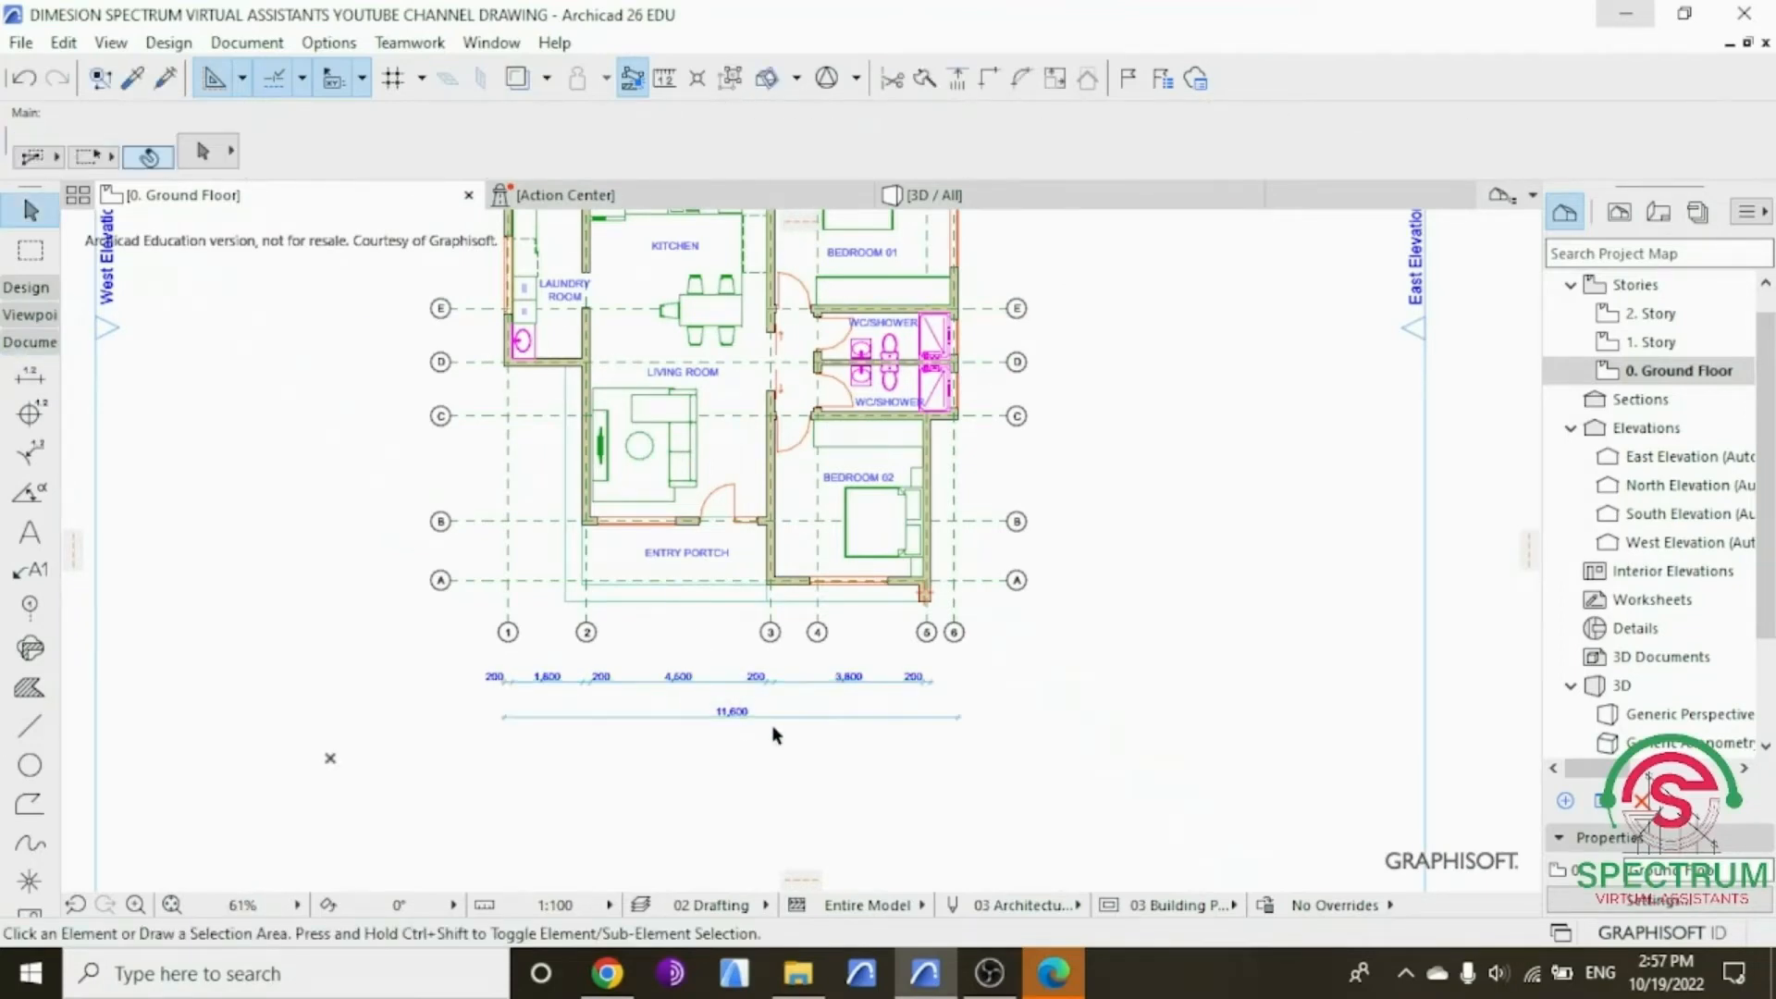
pyautogui.press('Delete')
pyautogui.scroll(-2, 818, 828)
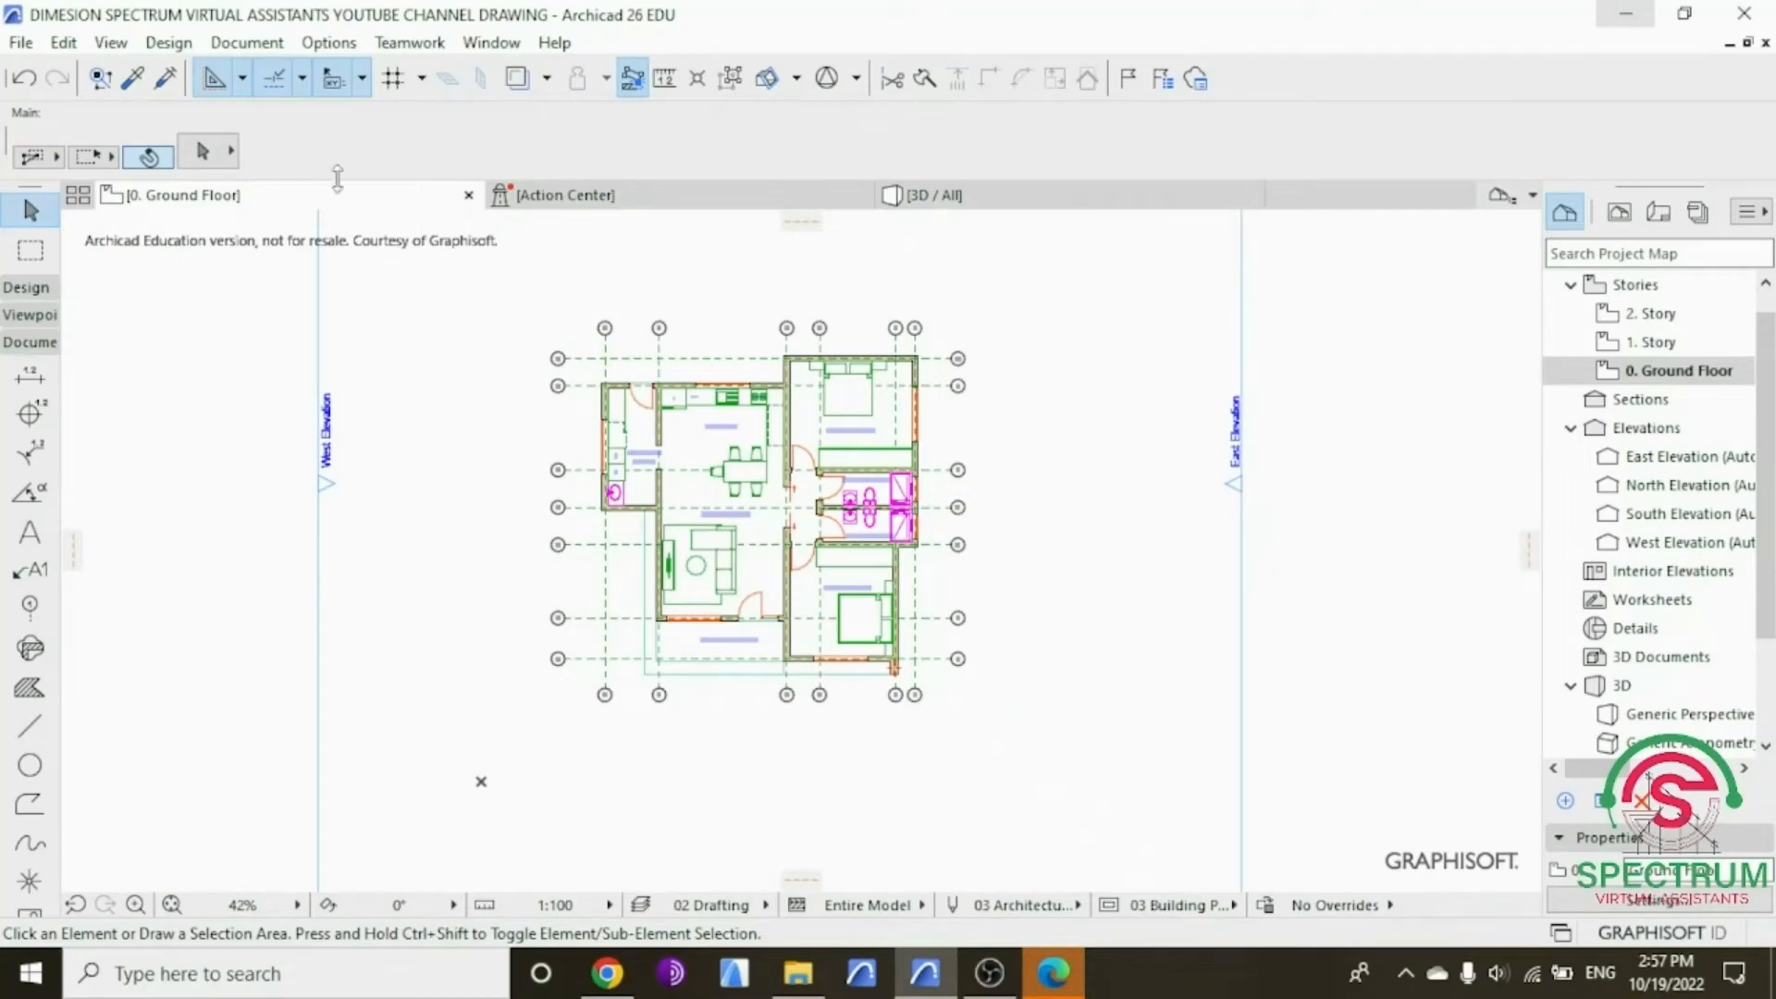
pyautogui.click(248, 46)
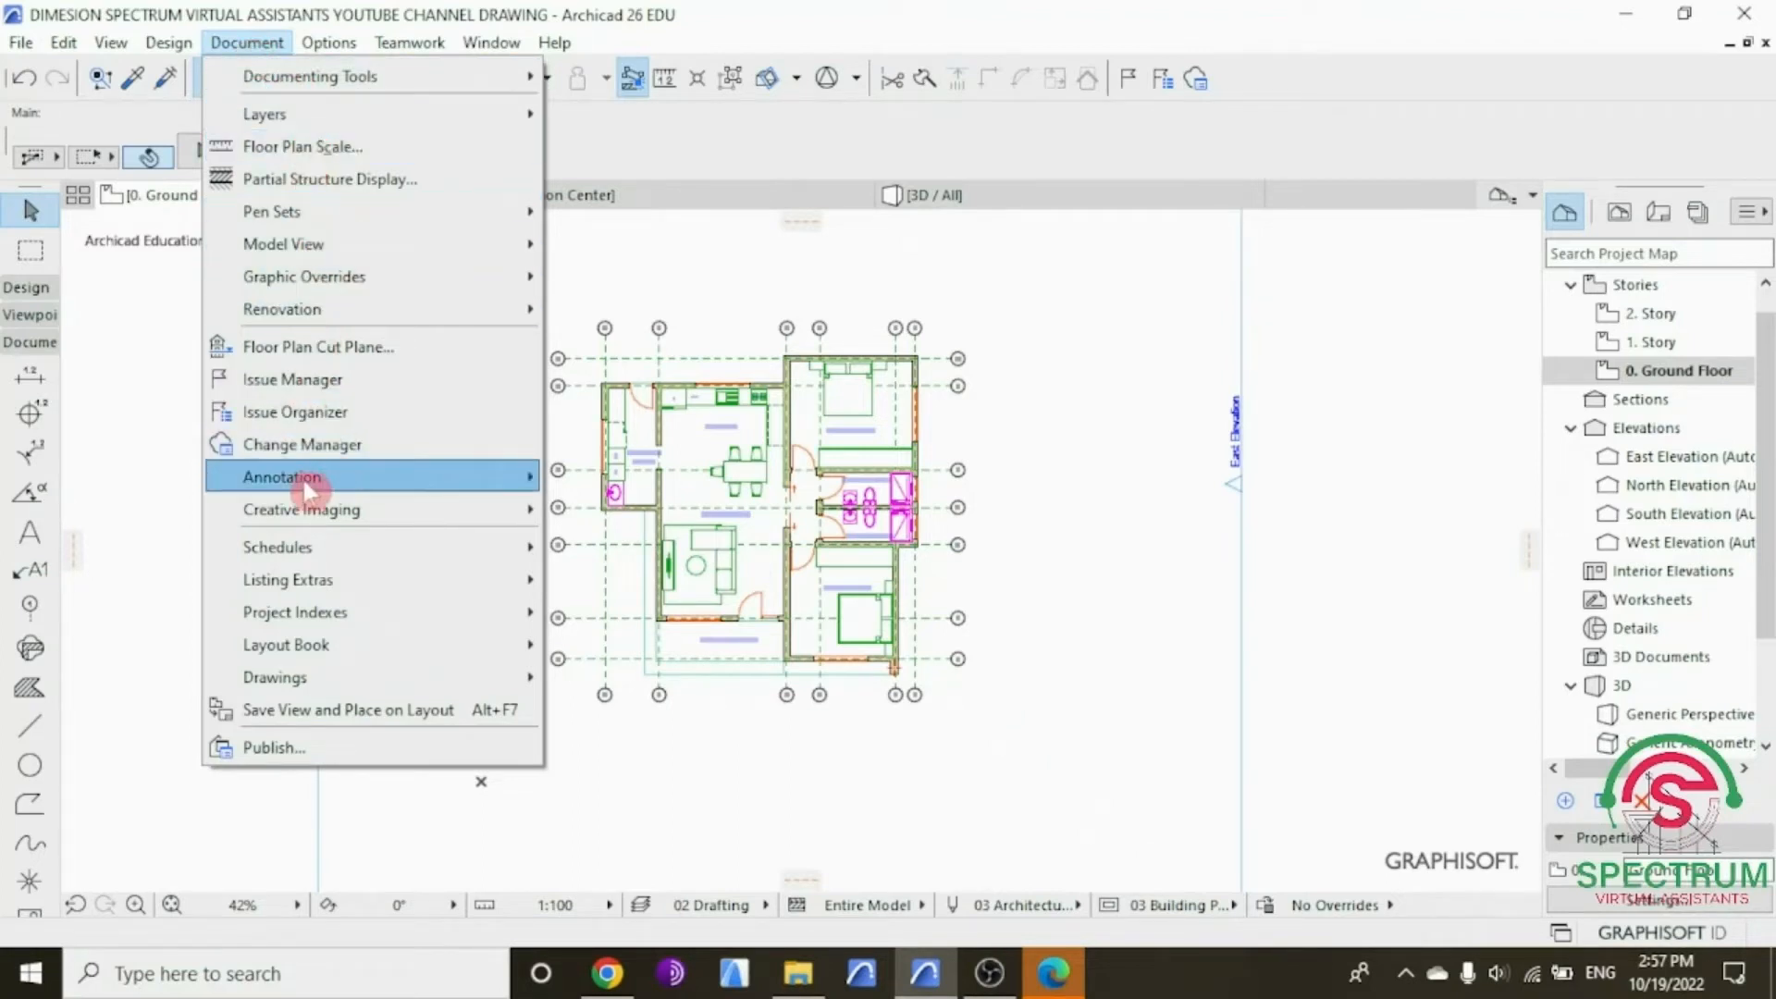
pyautogui.moveTo(310, 480)
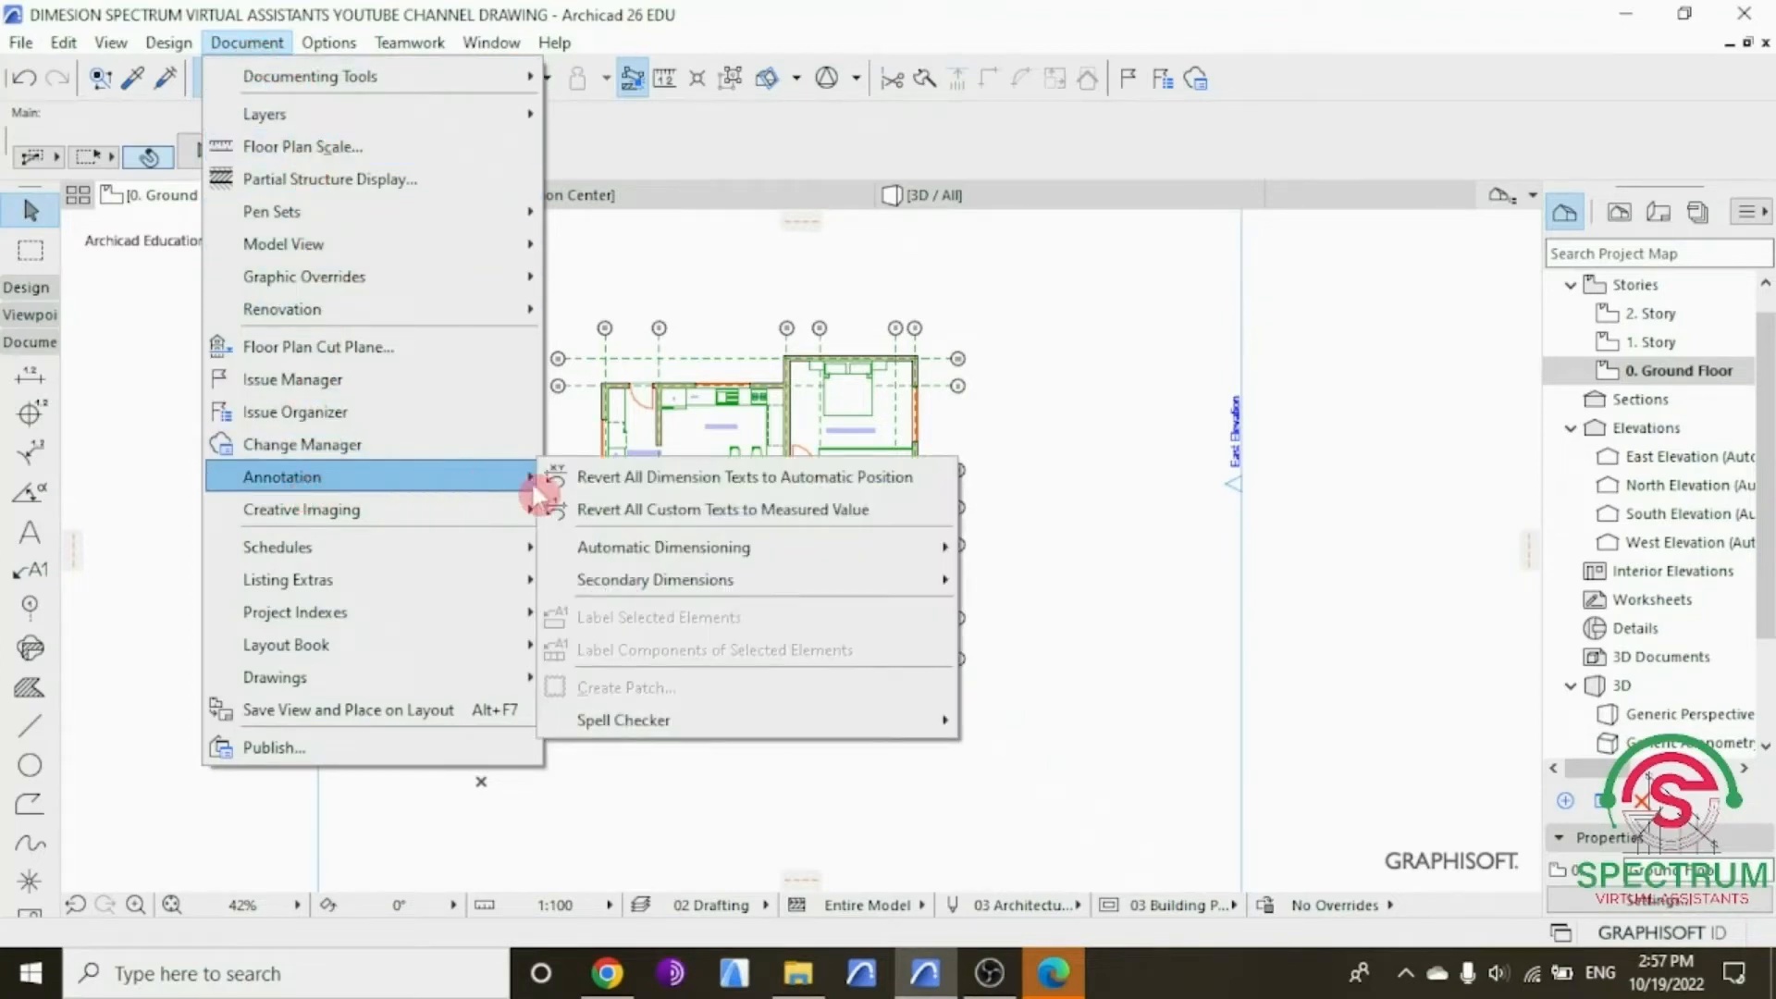
pyautogui.moveTo(635, 546)
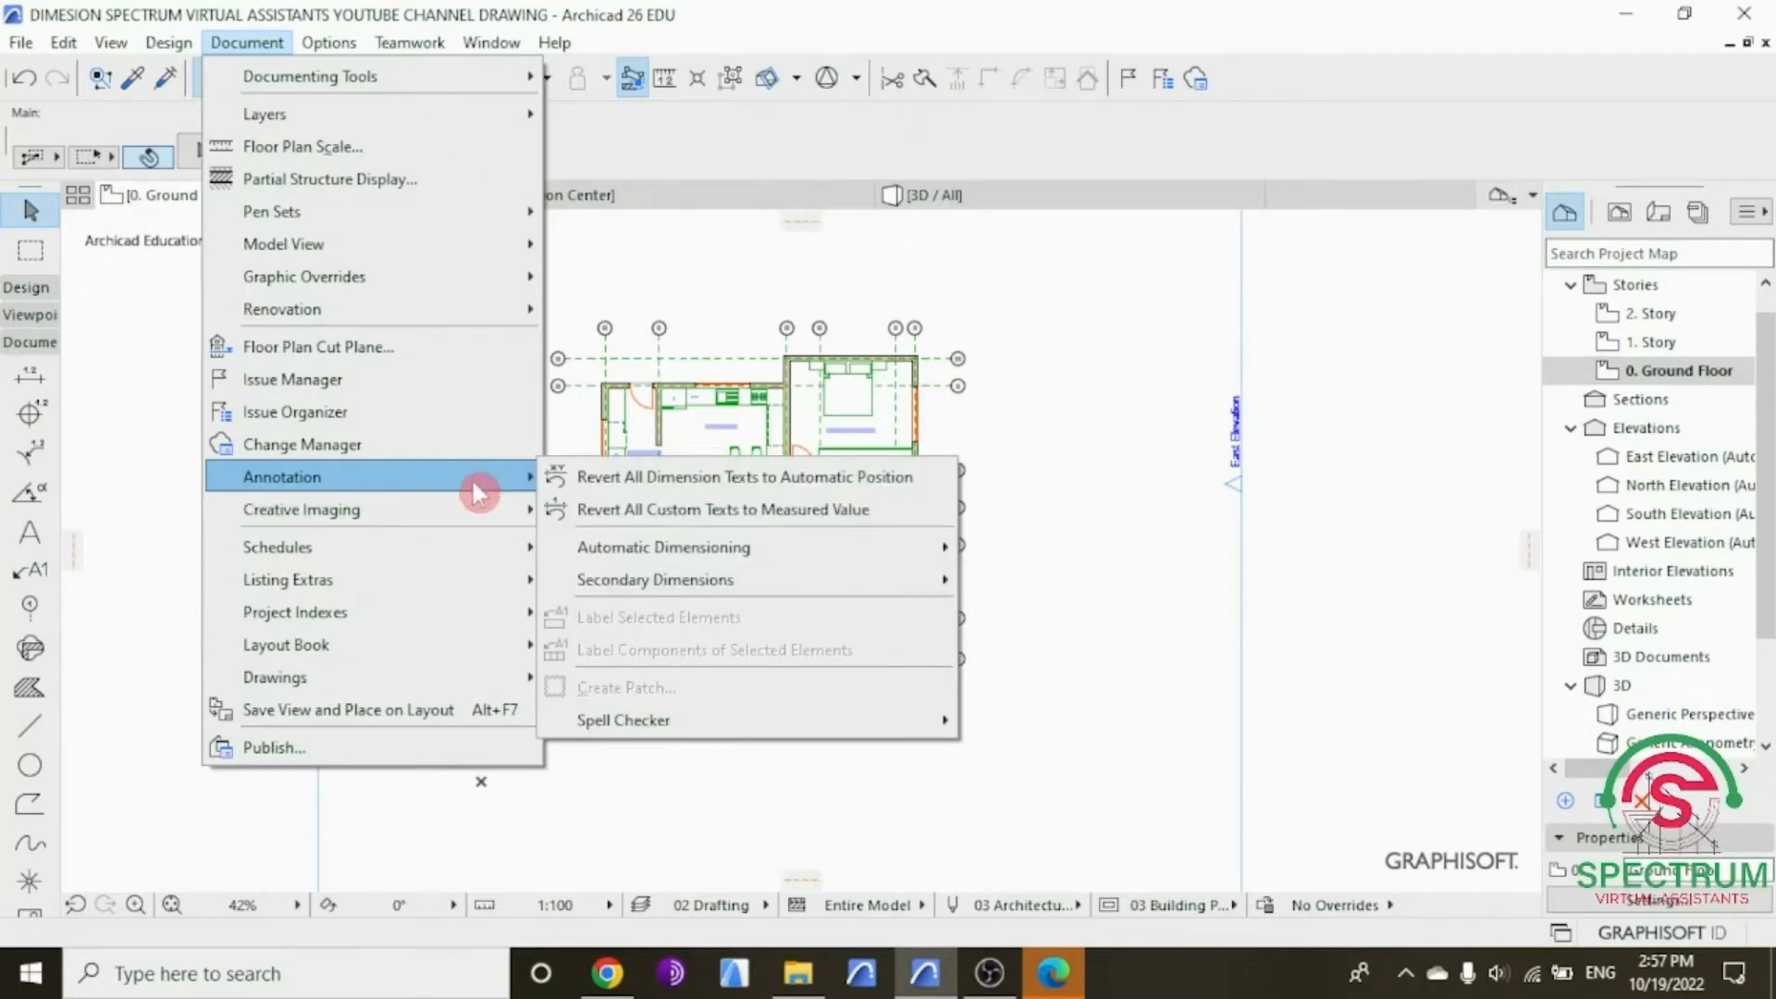
pyautogui.press('Escape')
pyautogui.press('Escape')
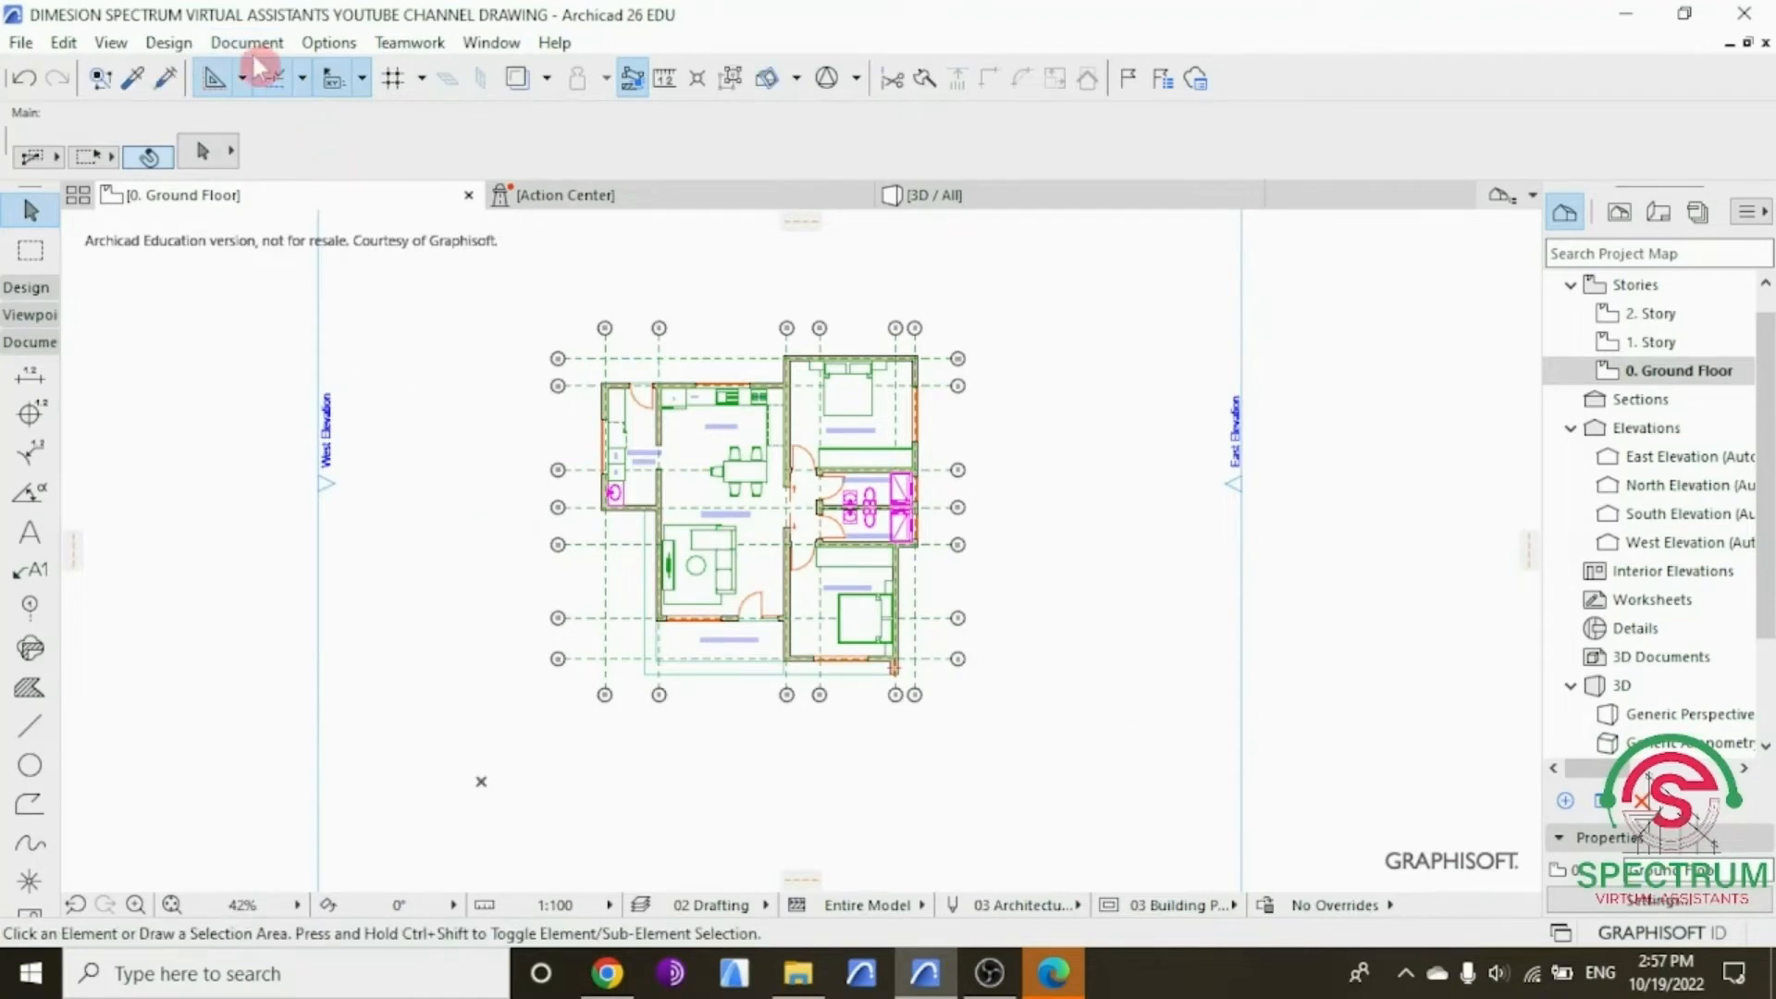
pyautogui.click(251, 43)
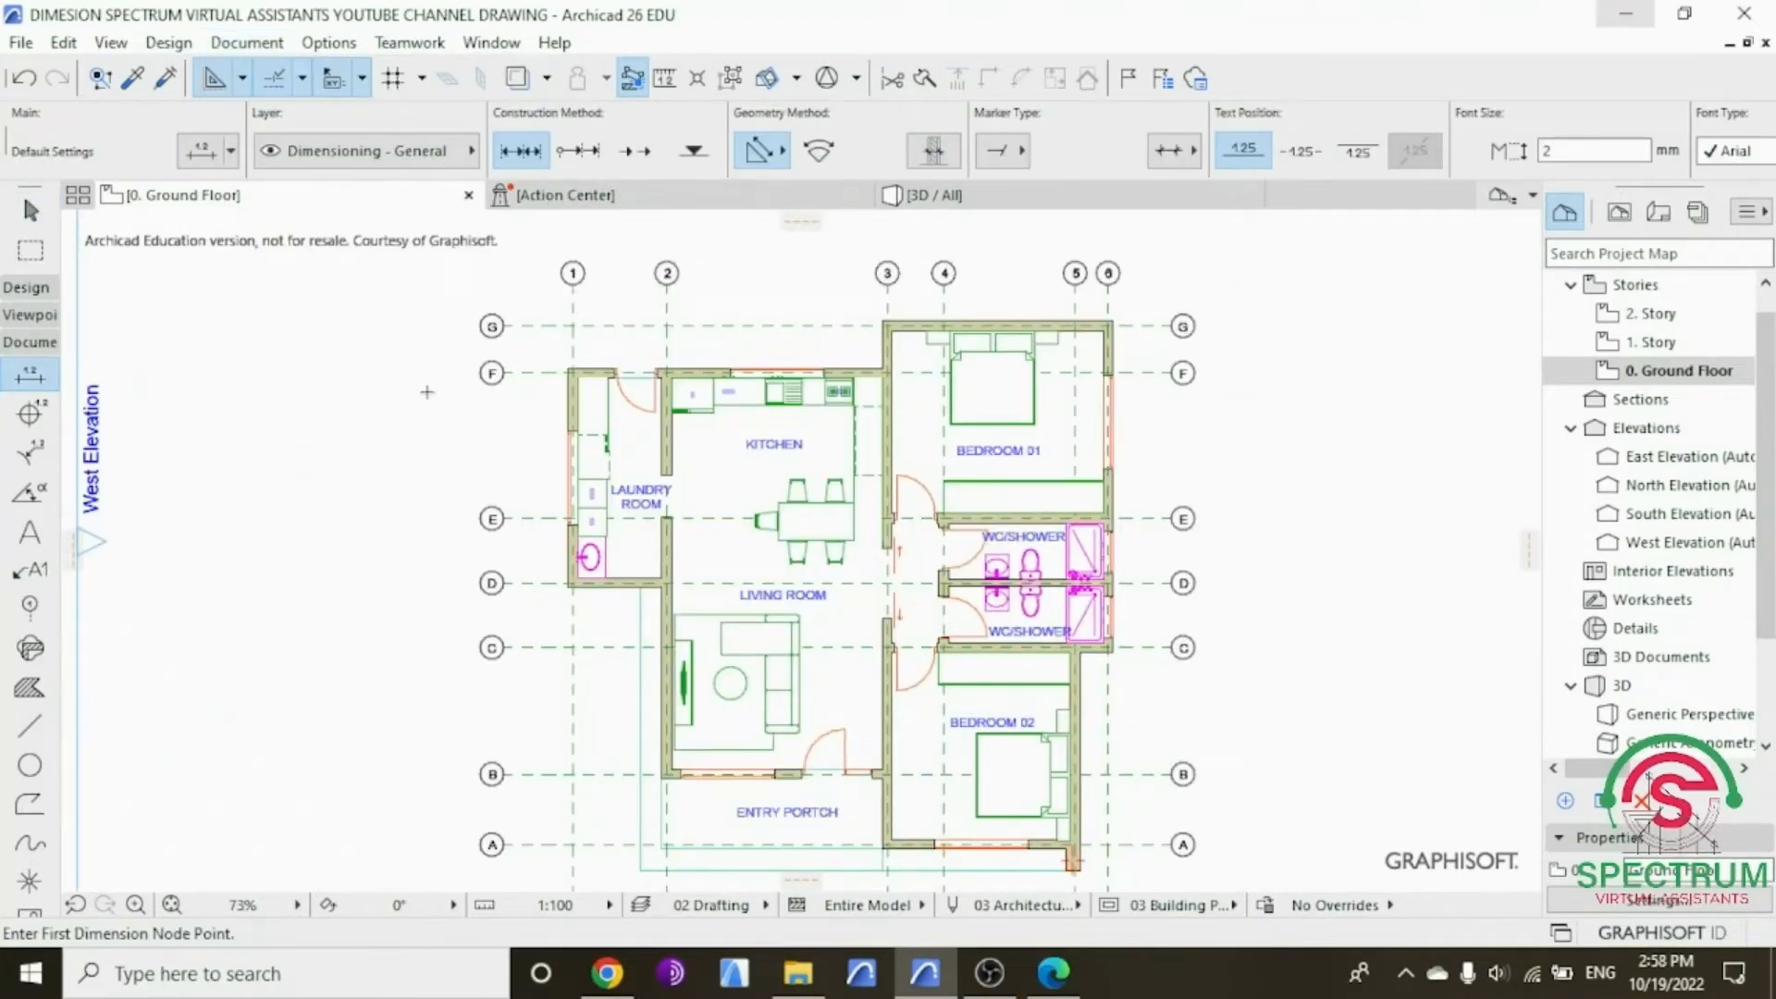
# Step: Select all walls on the ground floor plan
pyautogui.click(28, 287)
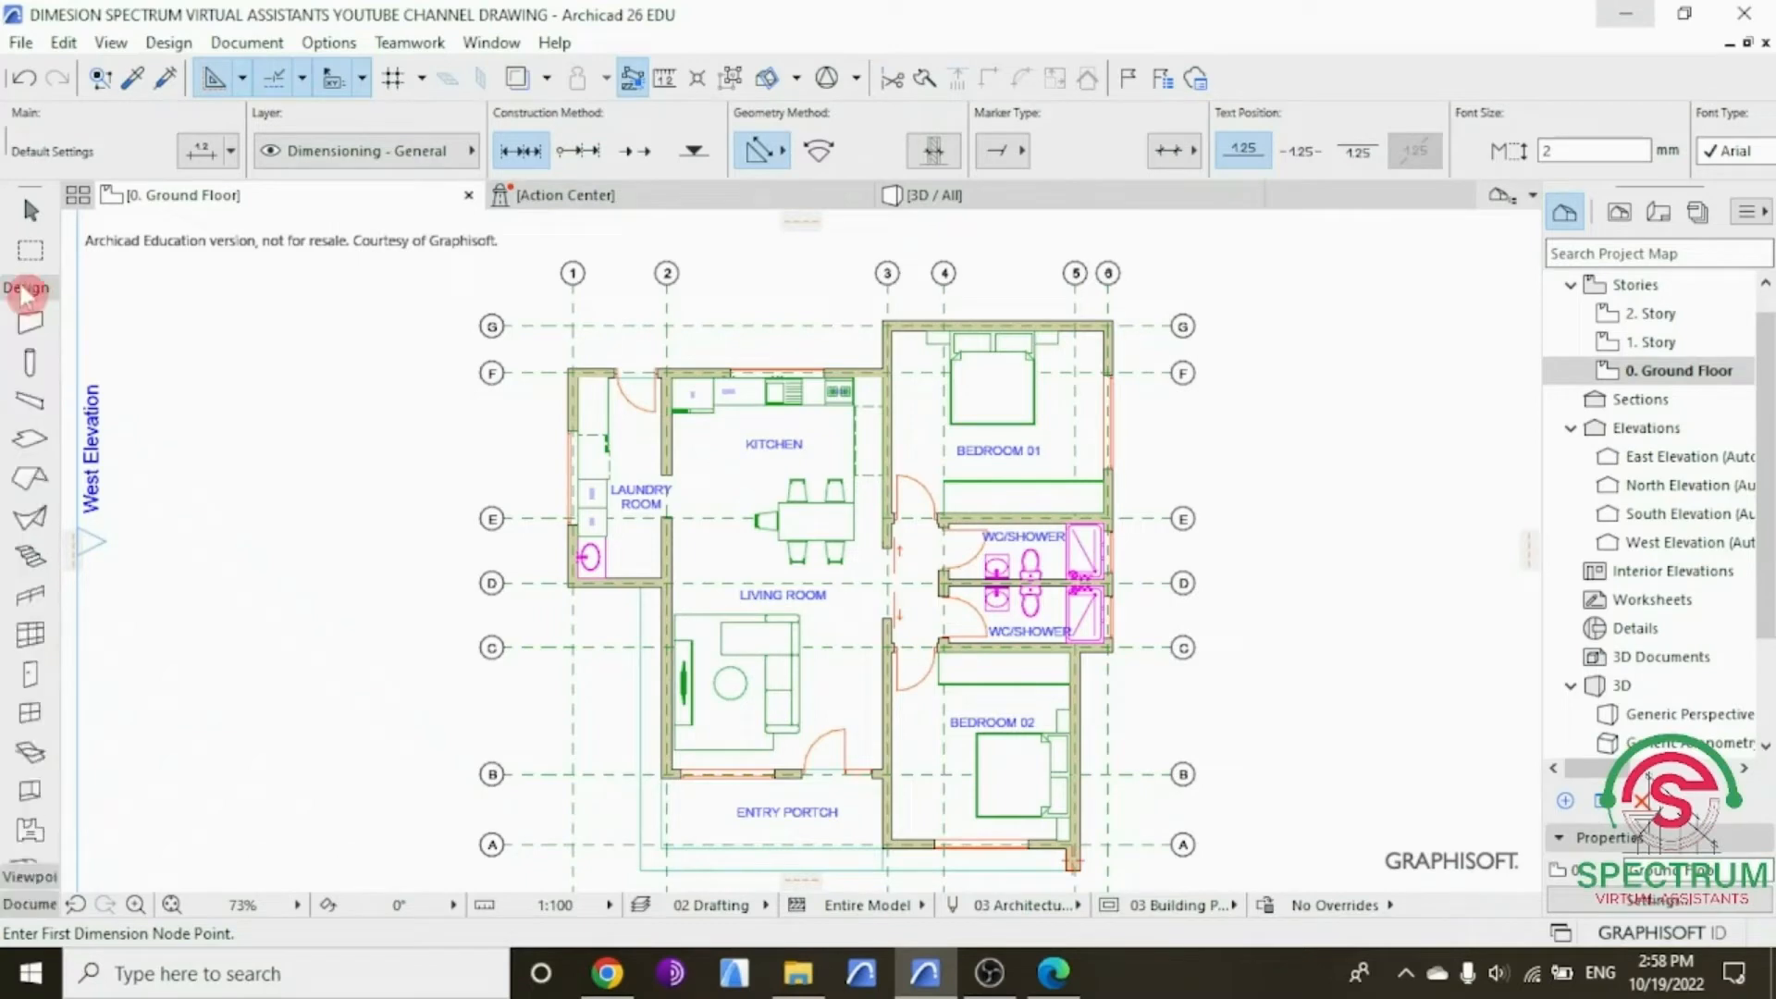
pyautogui.click(14, 323)
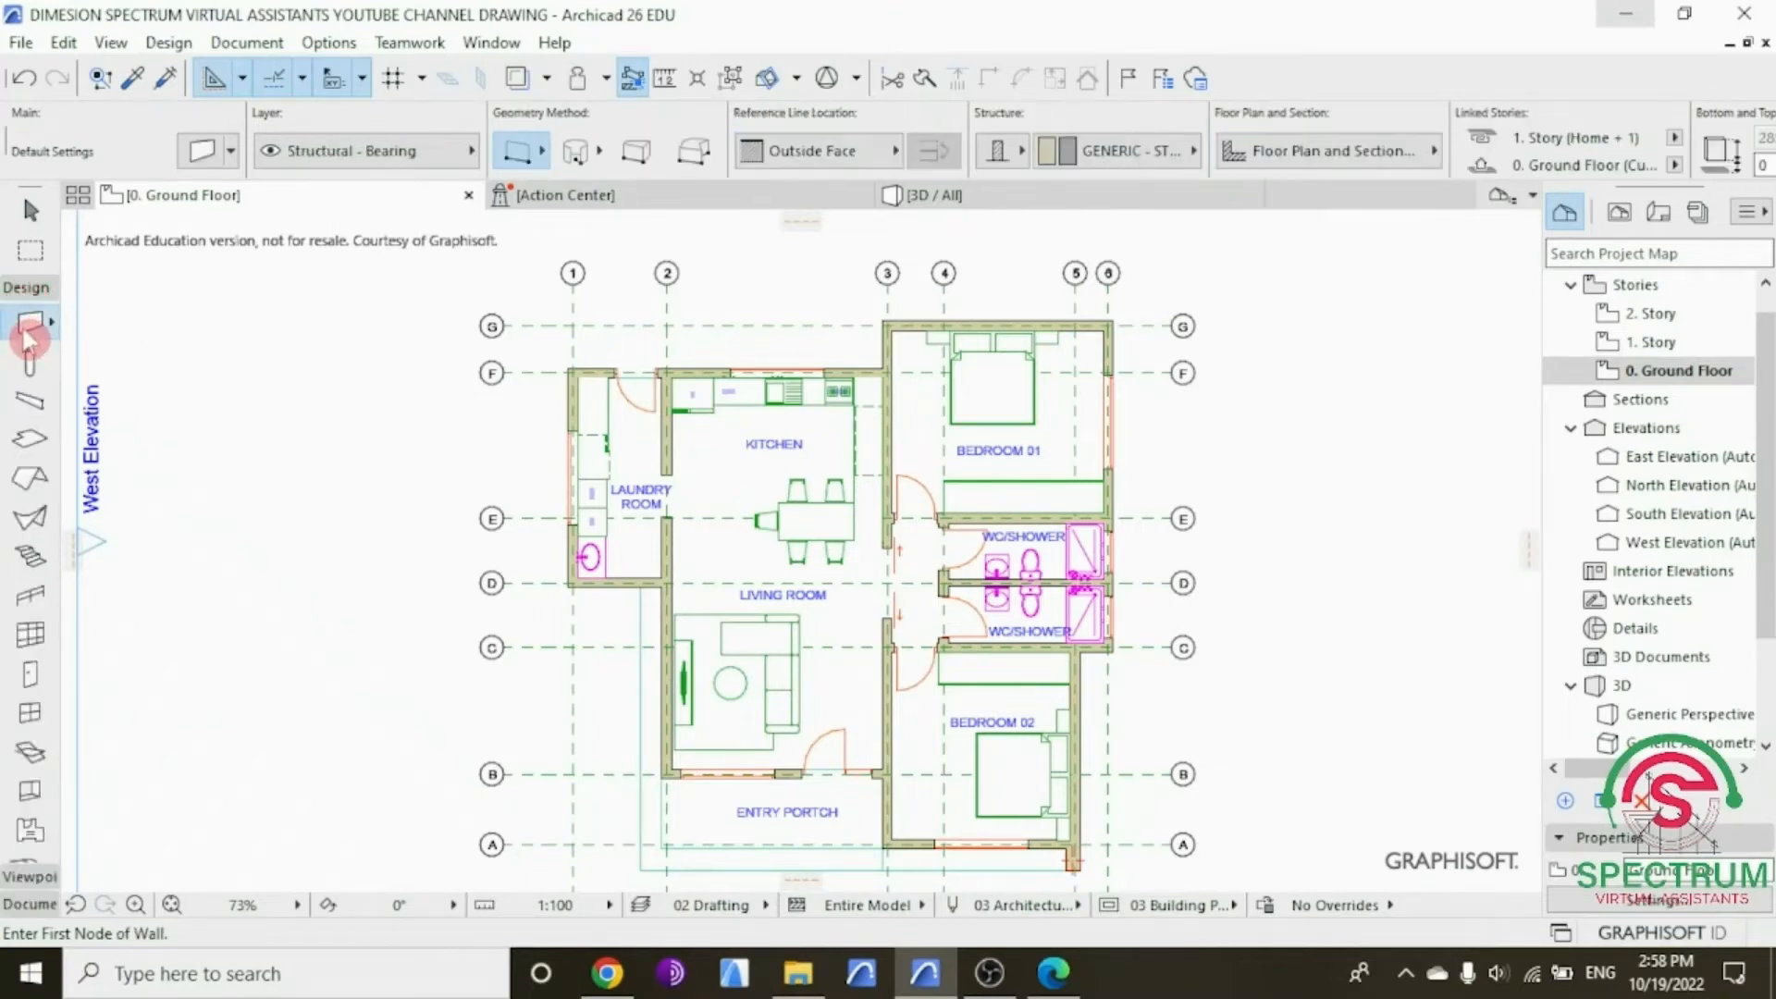
pyautogui.click(63, 42)
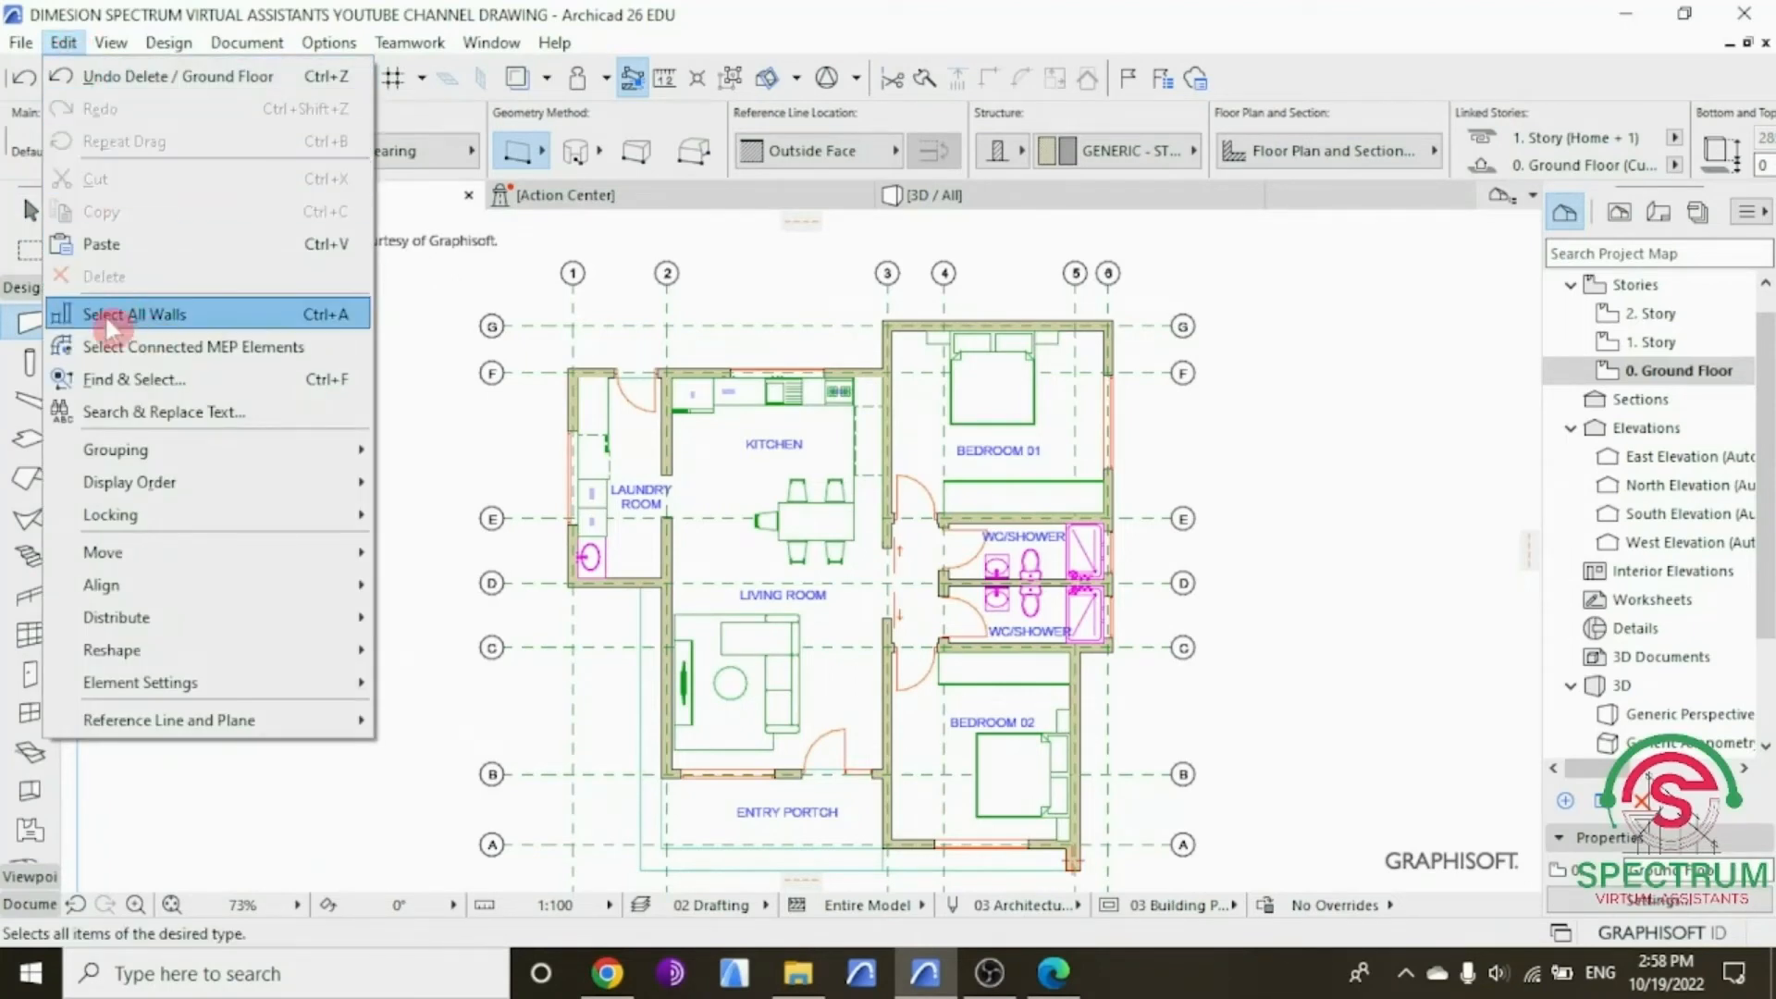
pyautogui.click(136, 315)
pyautogui.scroll(-2, 451, 448)
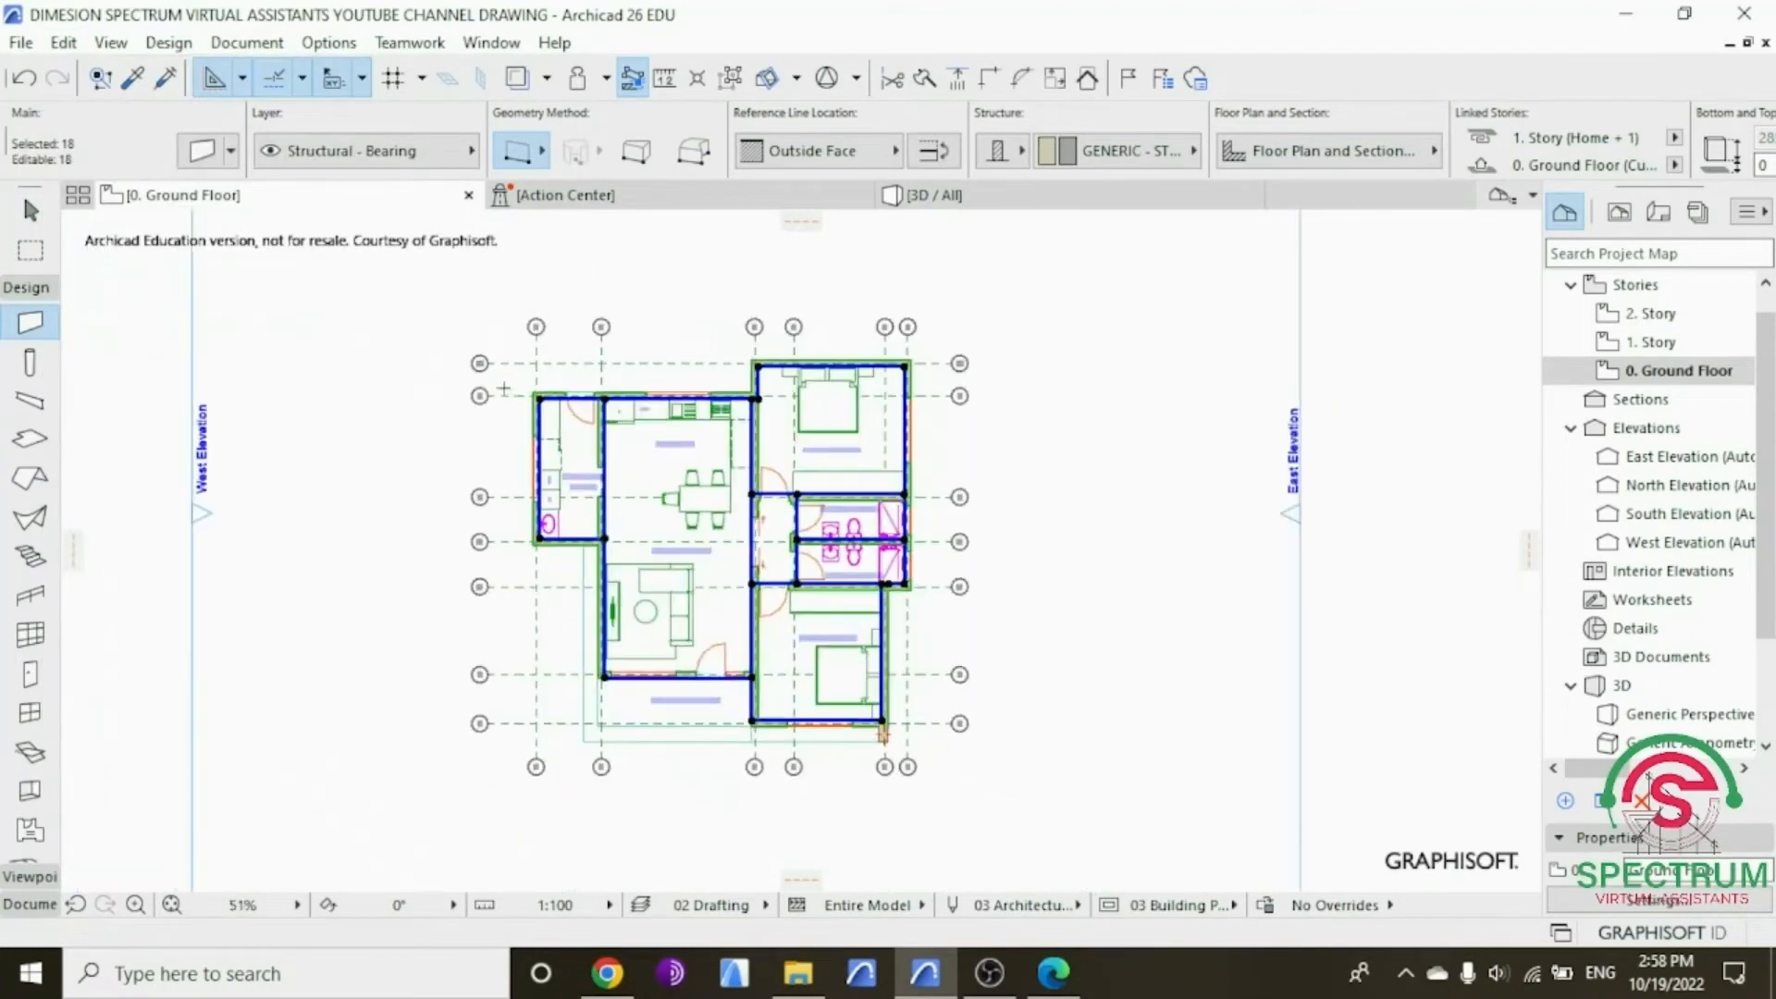
pyautogui.scroll(2, 701, 541)
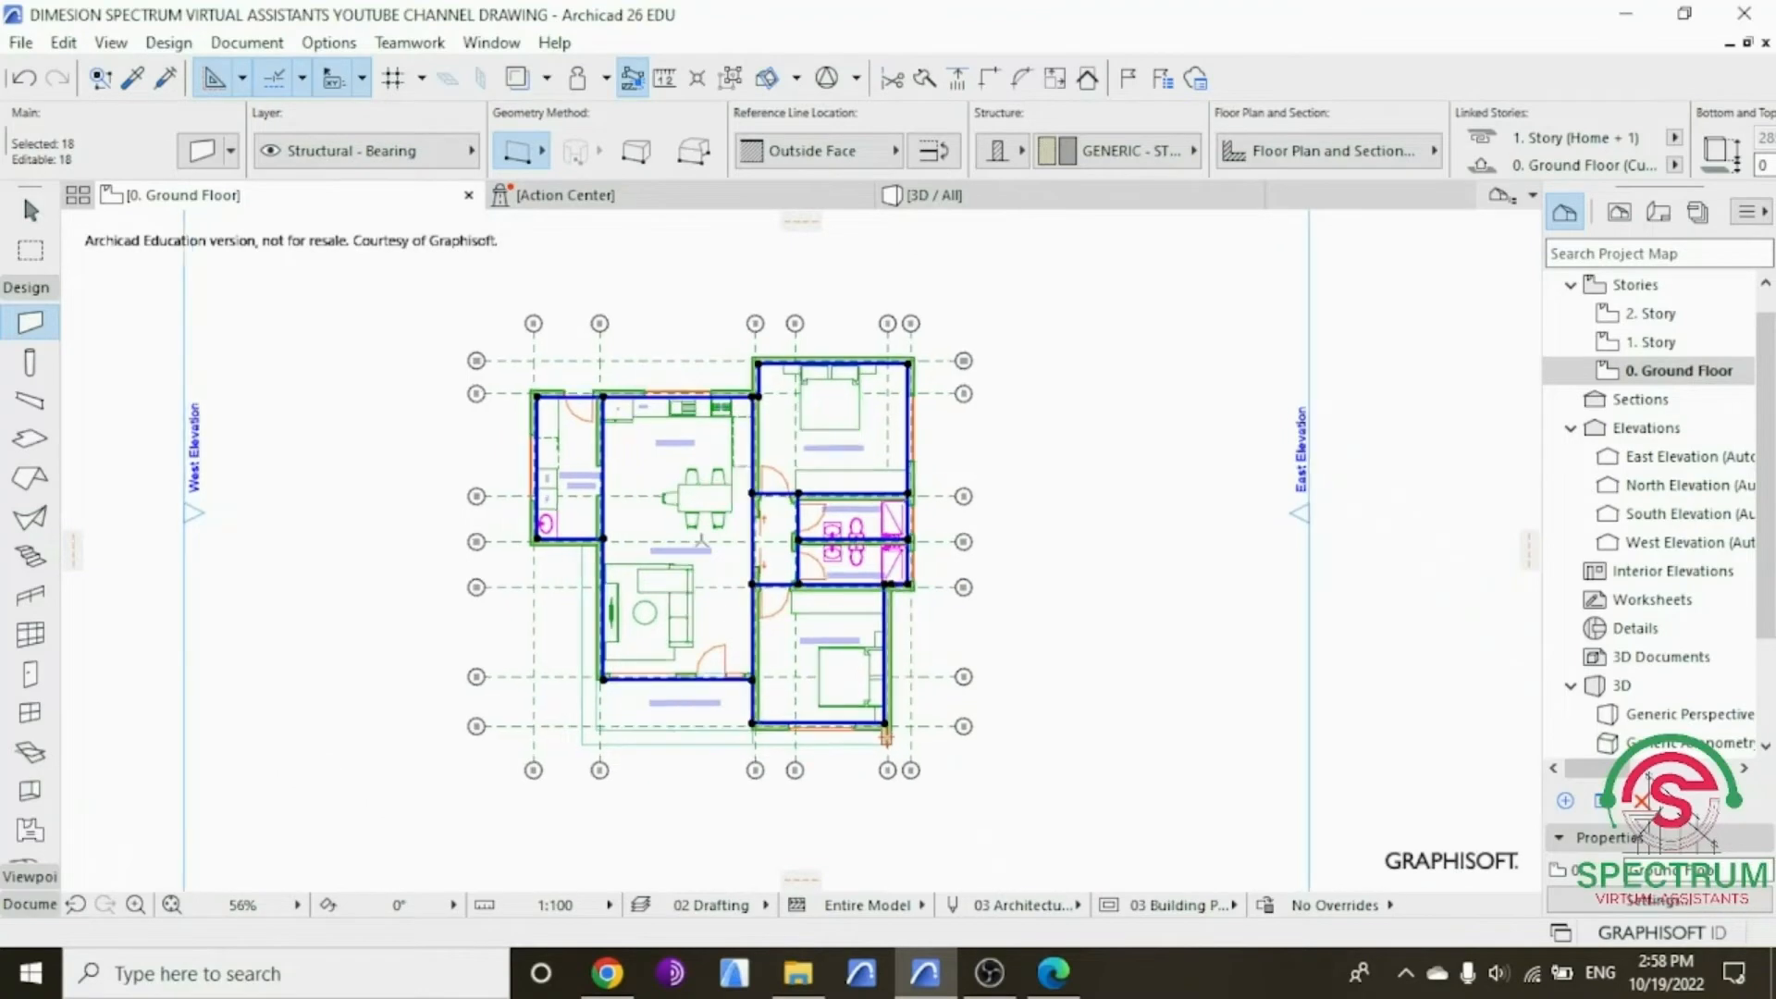
# Step: Start automatic exterior dimensioning of the selected walls, including structures and openings dimensioned by Opening Endpoints
pyautogui.click(273, 52)
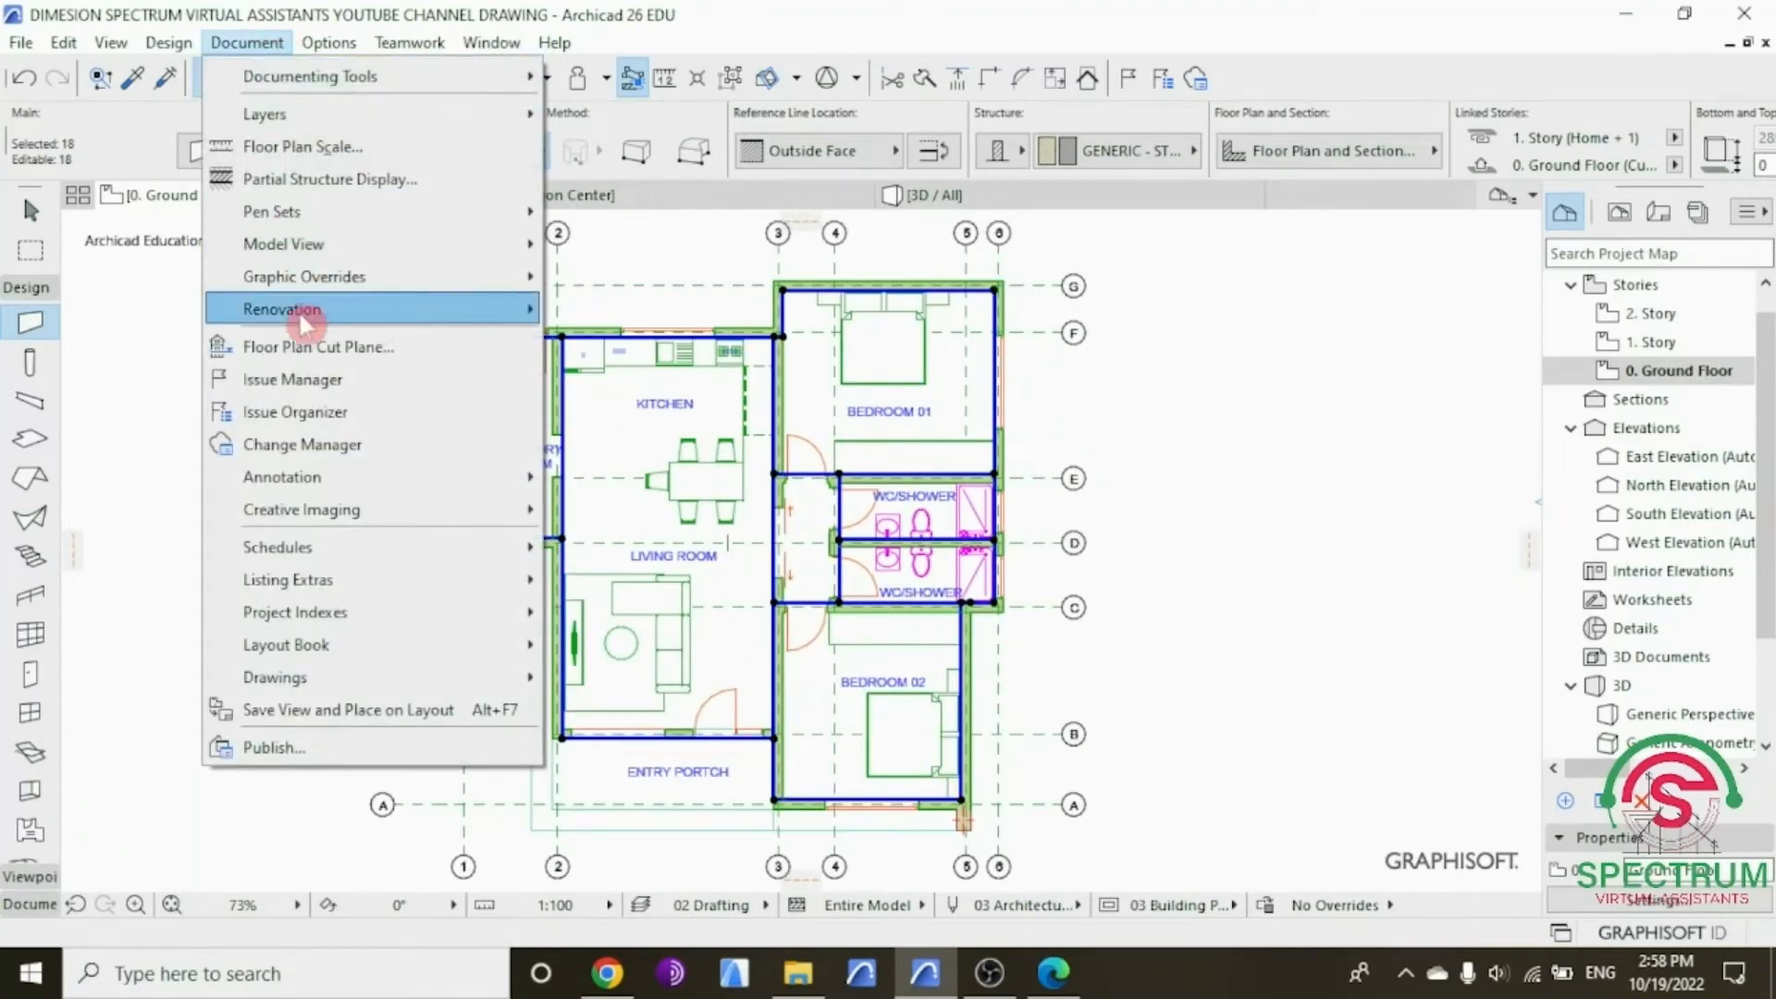
pyautogui.moveTo(317, 481)
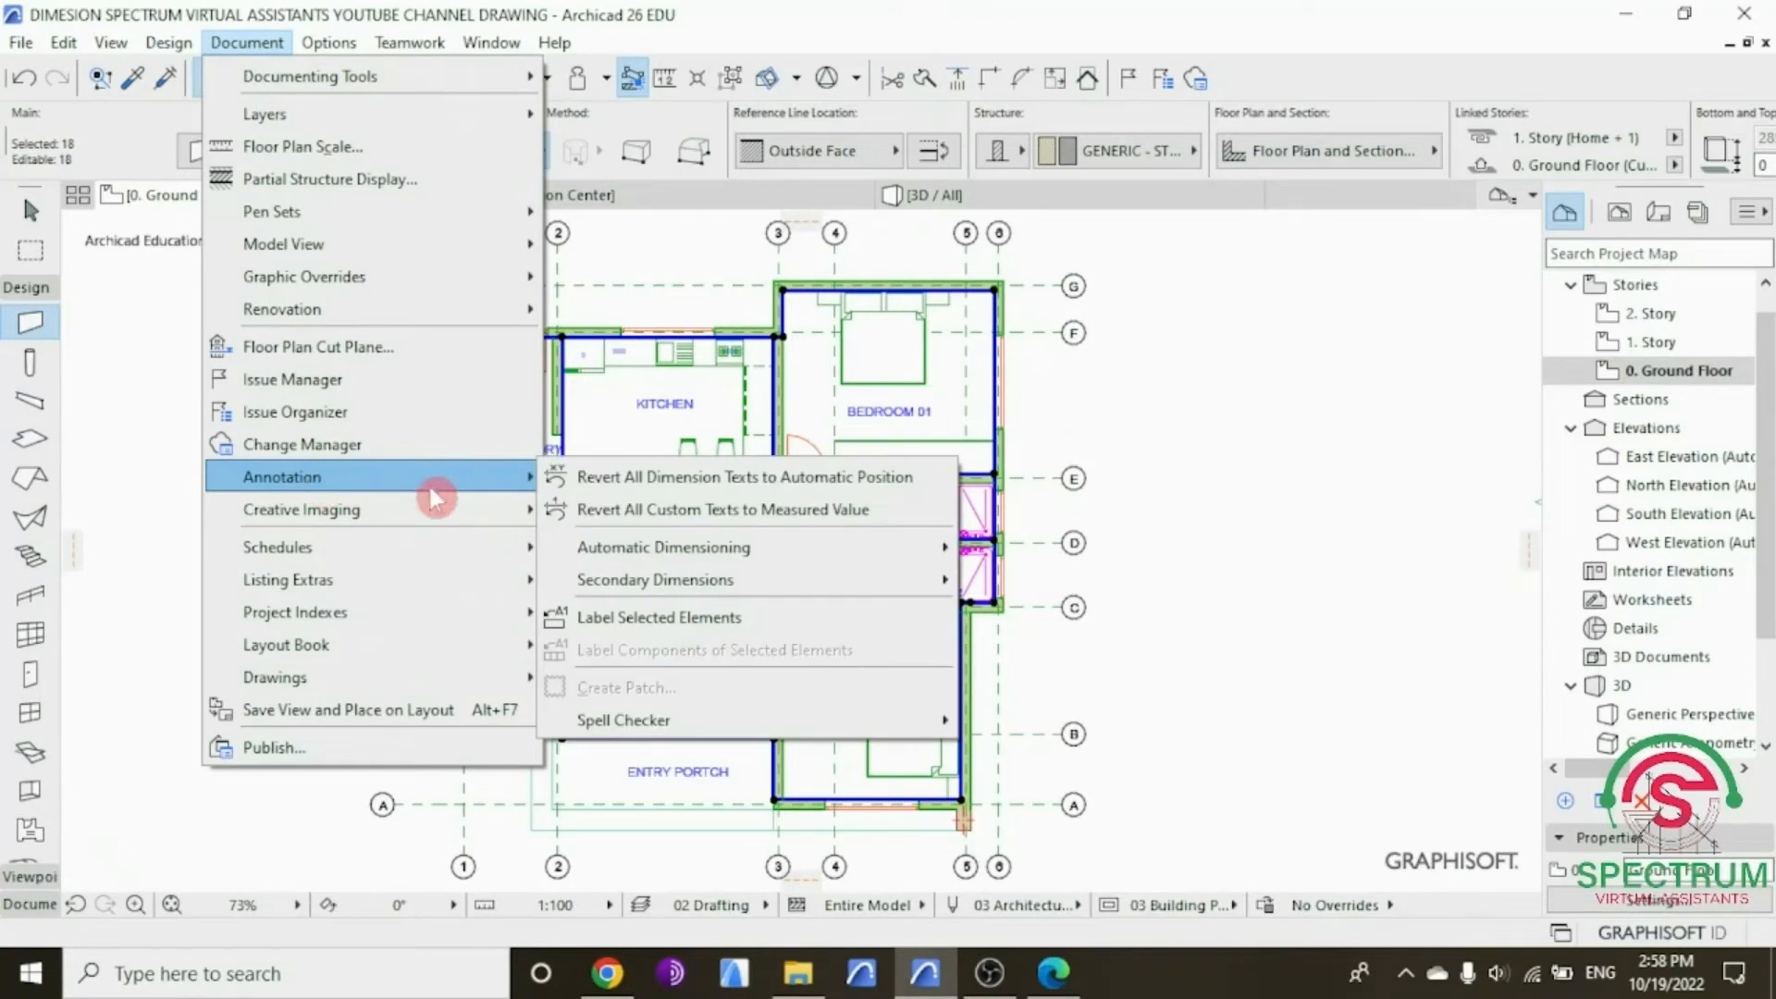
pyautogui.moveTo(631, 553)
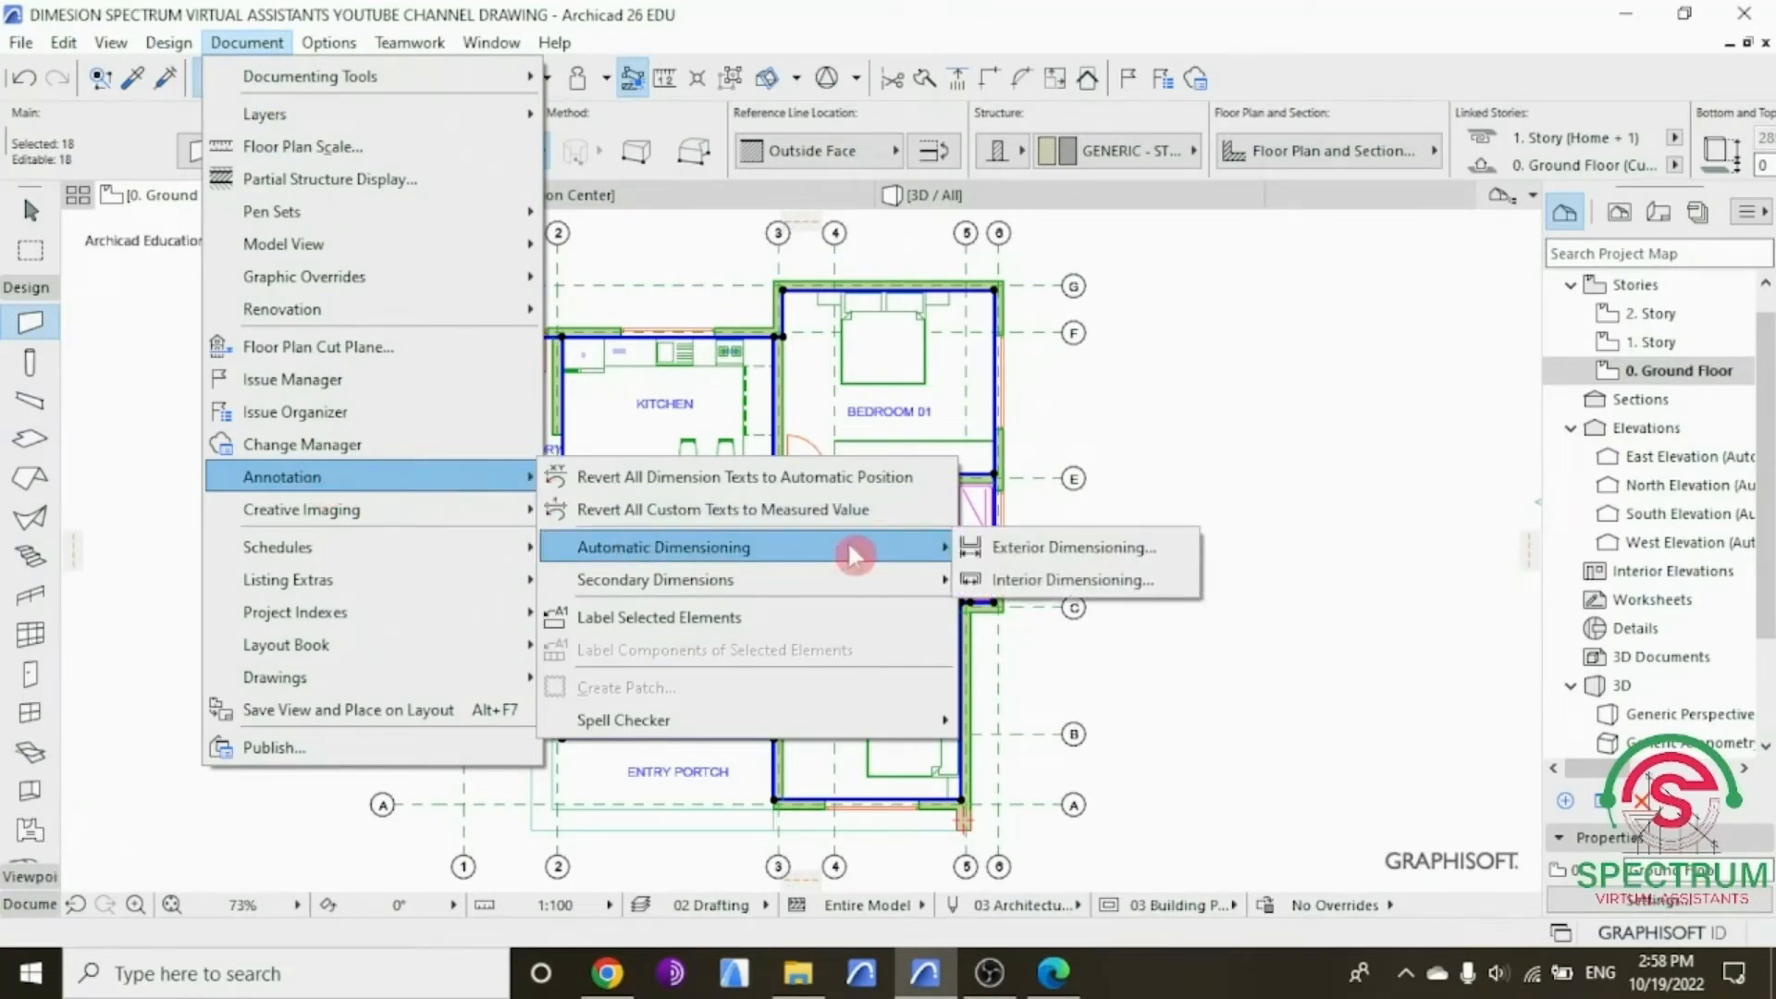
pyautogui.click(1062, 551)
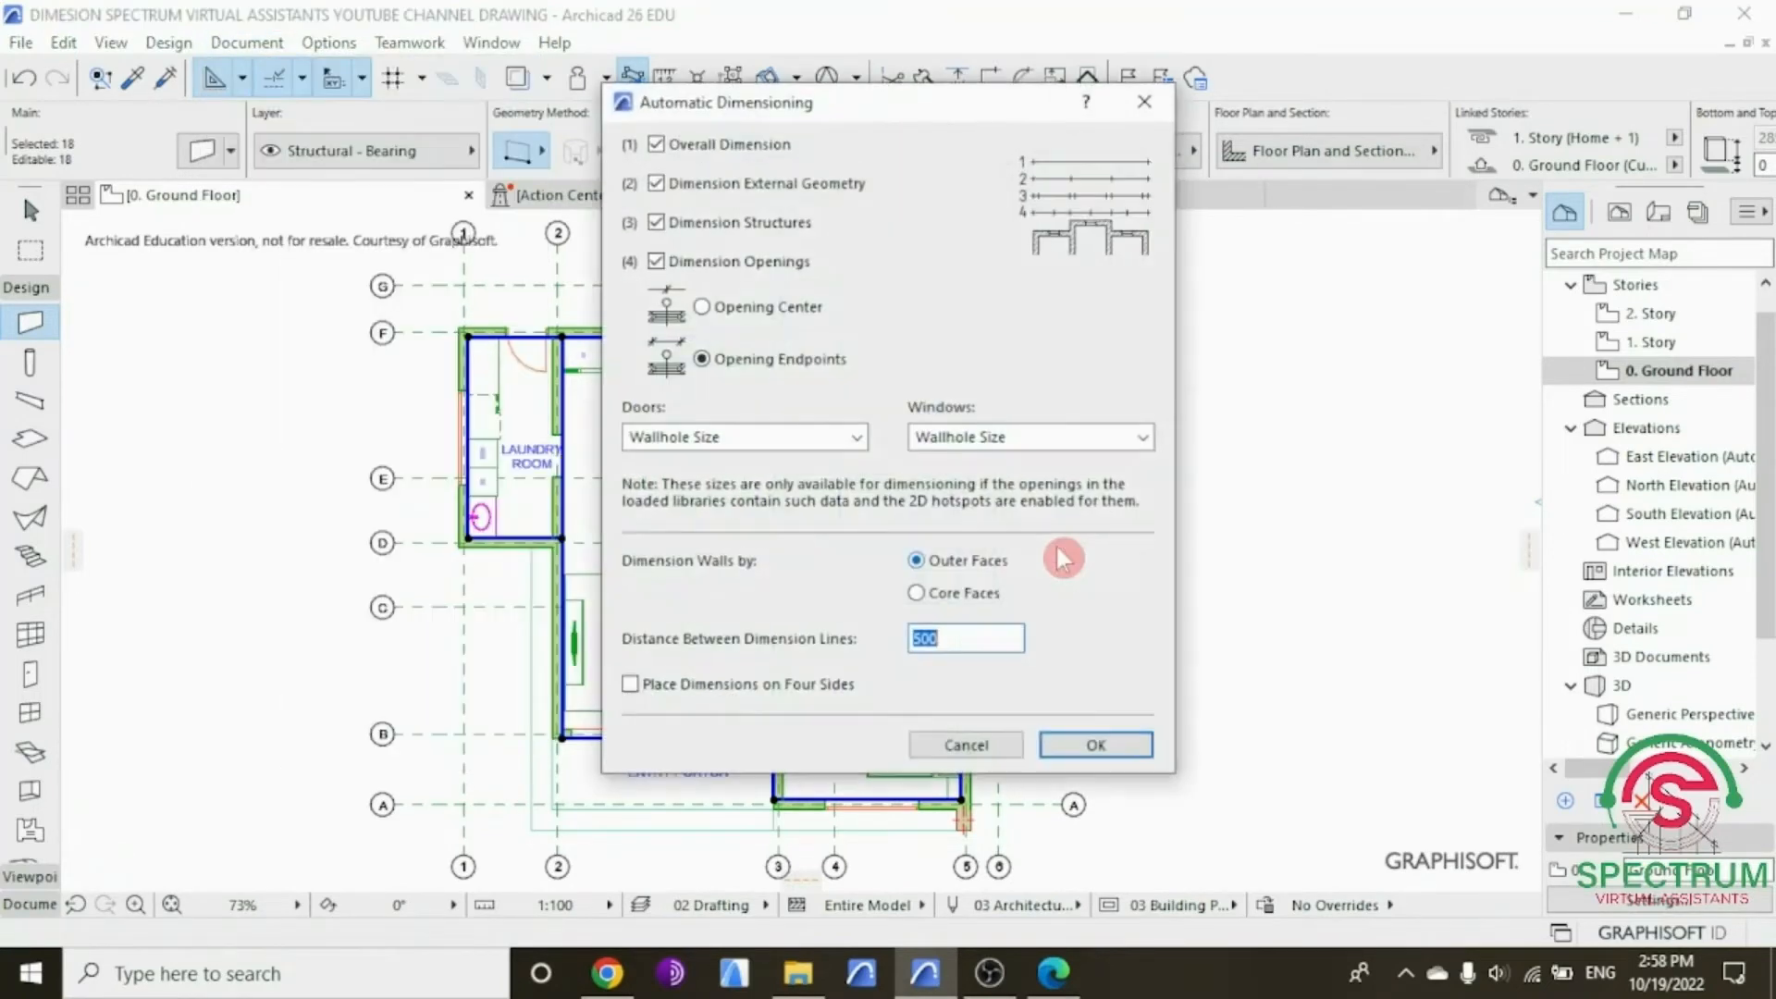
pyautogui.moveTo(897, 111); pyautogui.dragTo(883, 192)
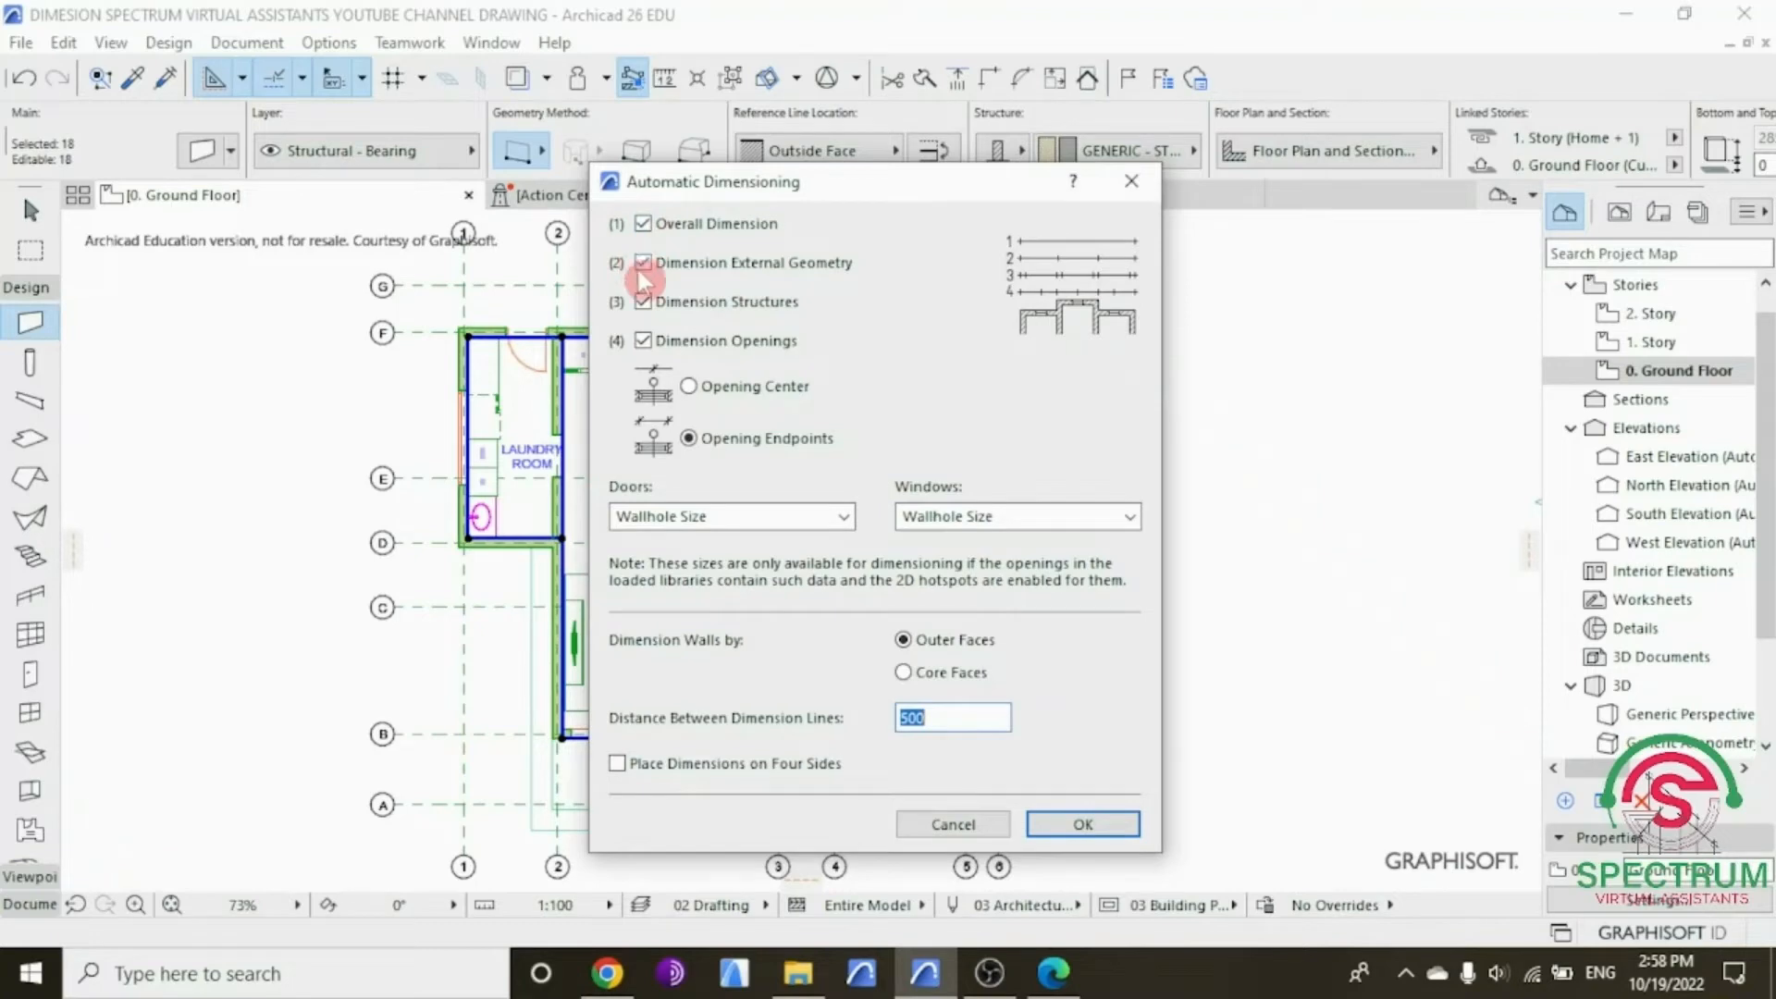
pyautogui.click(642, 300)
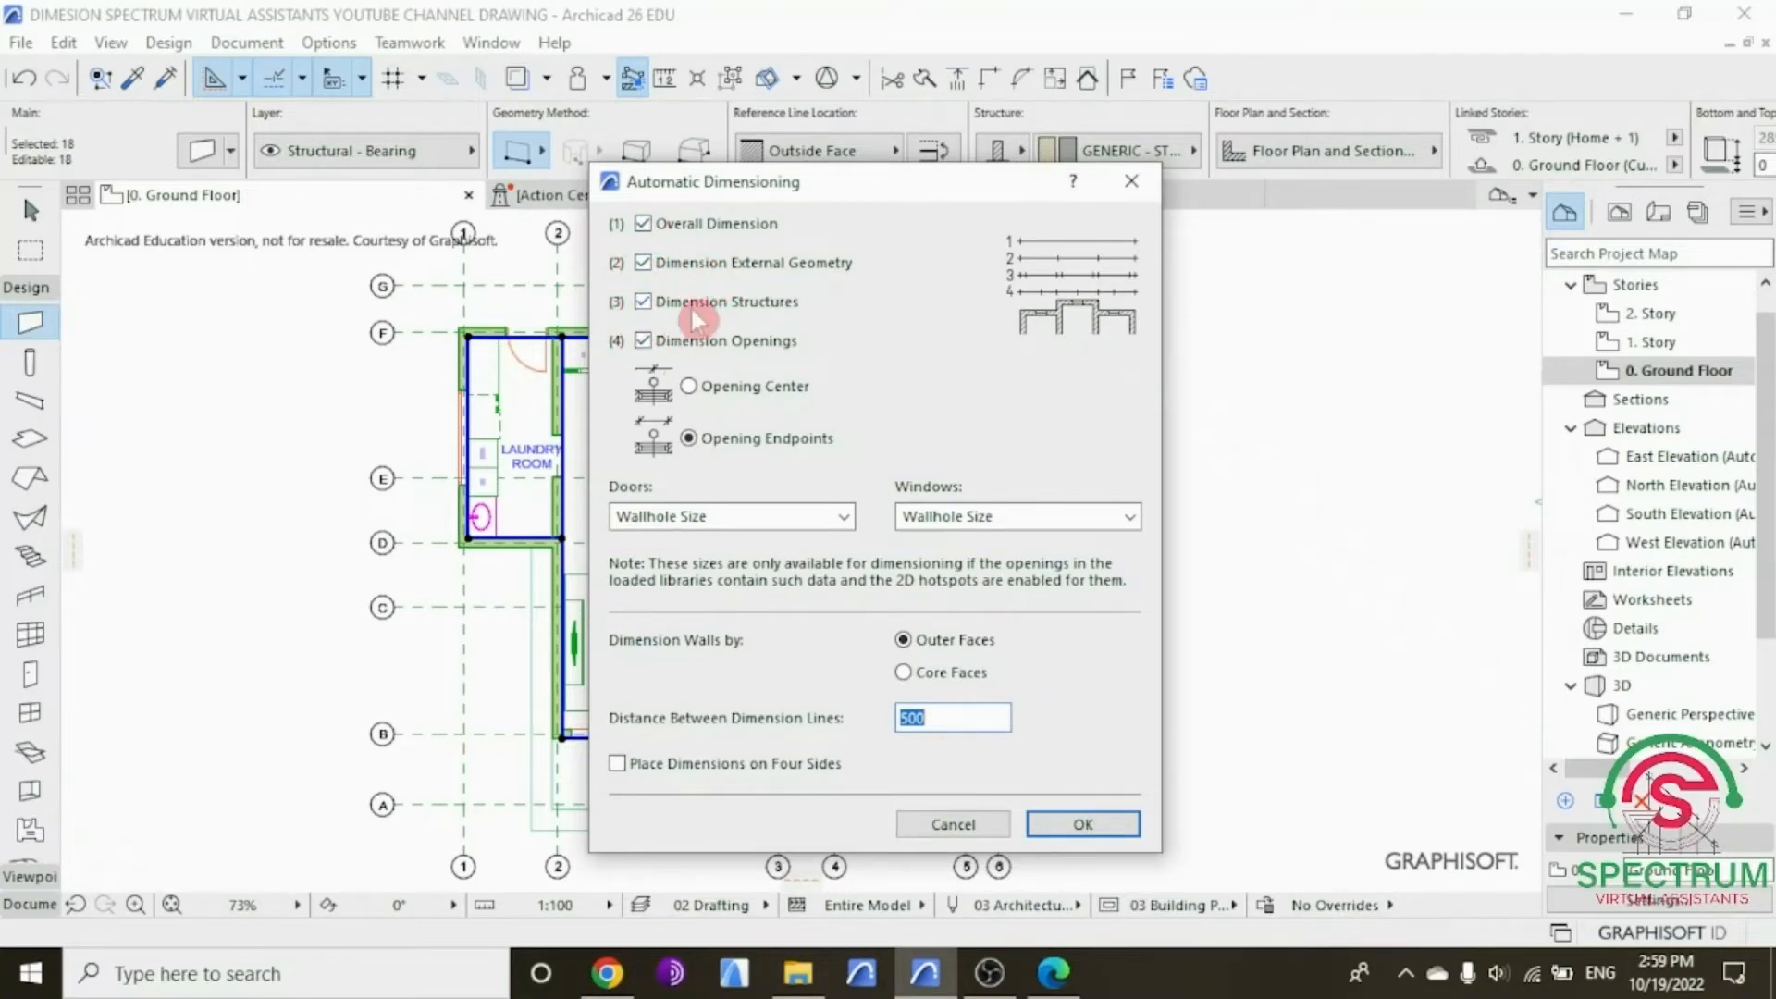
pyautogui.click(687, 438)
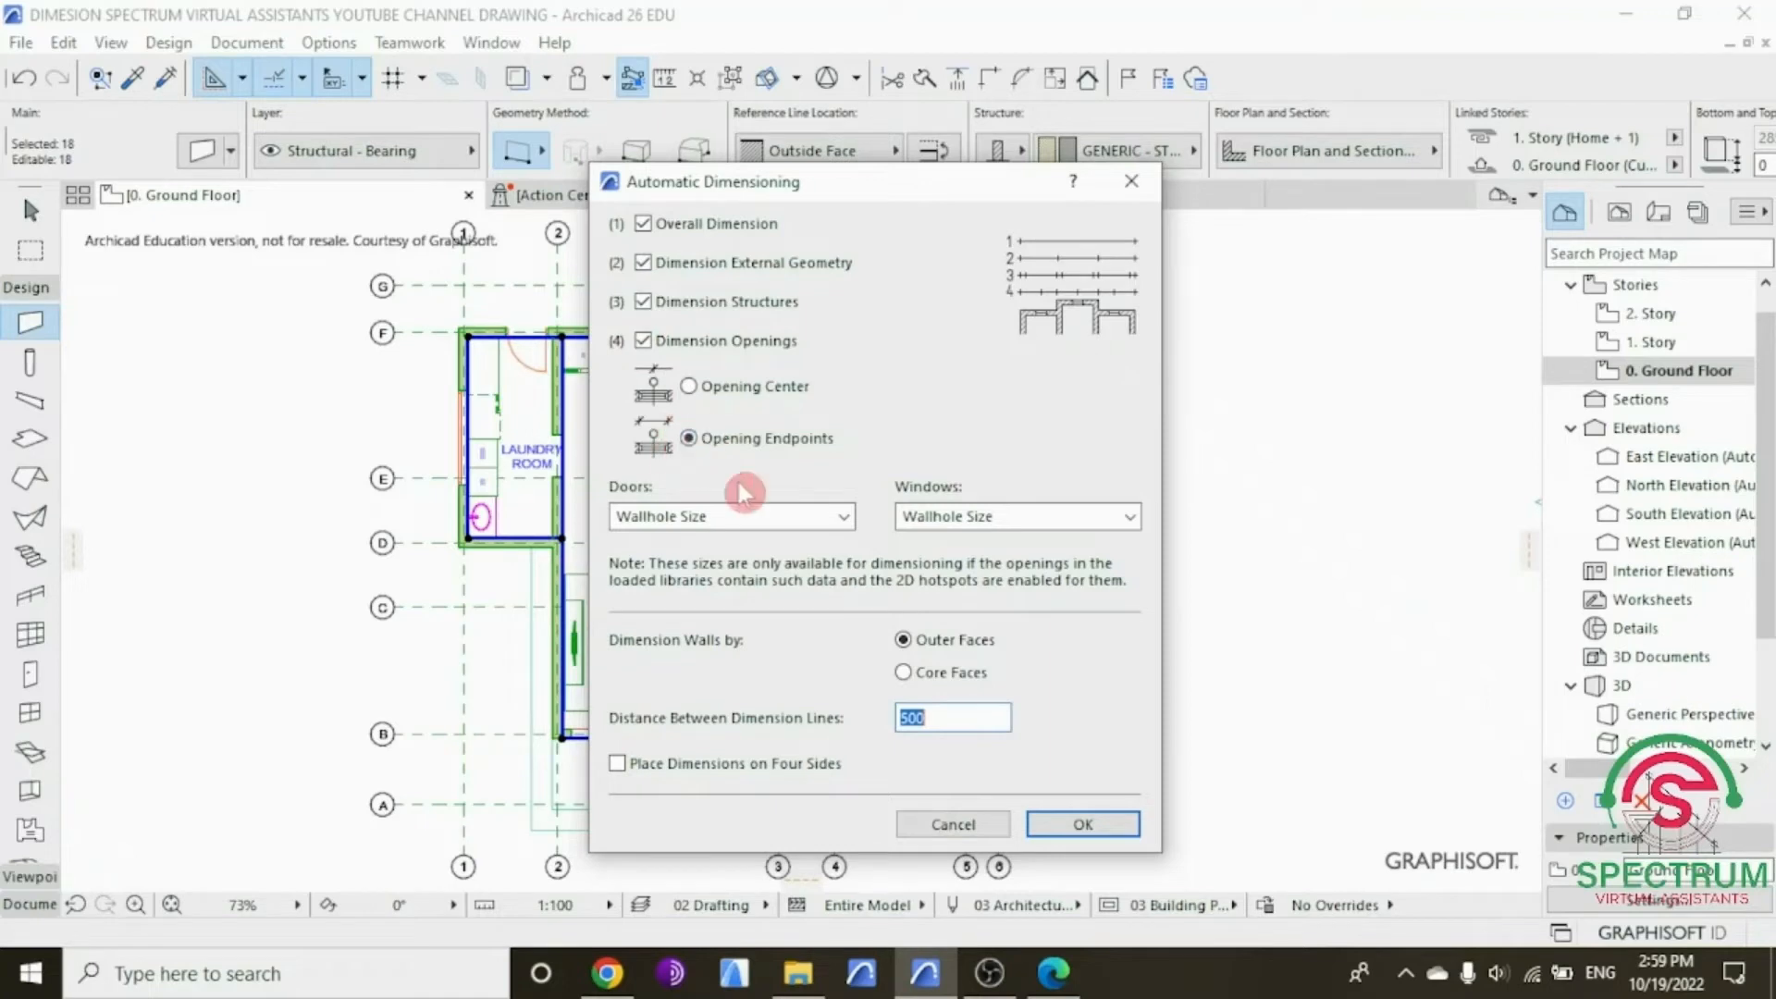
# Step: Use Wallhole Size for doors and windows, enable dimensions on four sides, and accept the automatic dimensioning settings
pyautogui.click(843, 517)
pyautogui.click(825, 563)
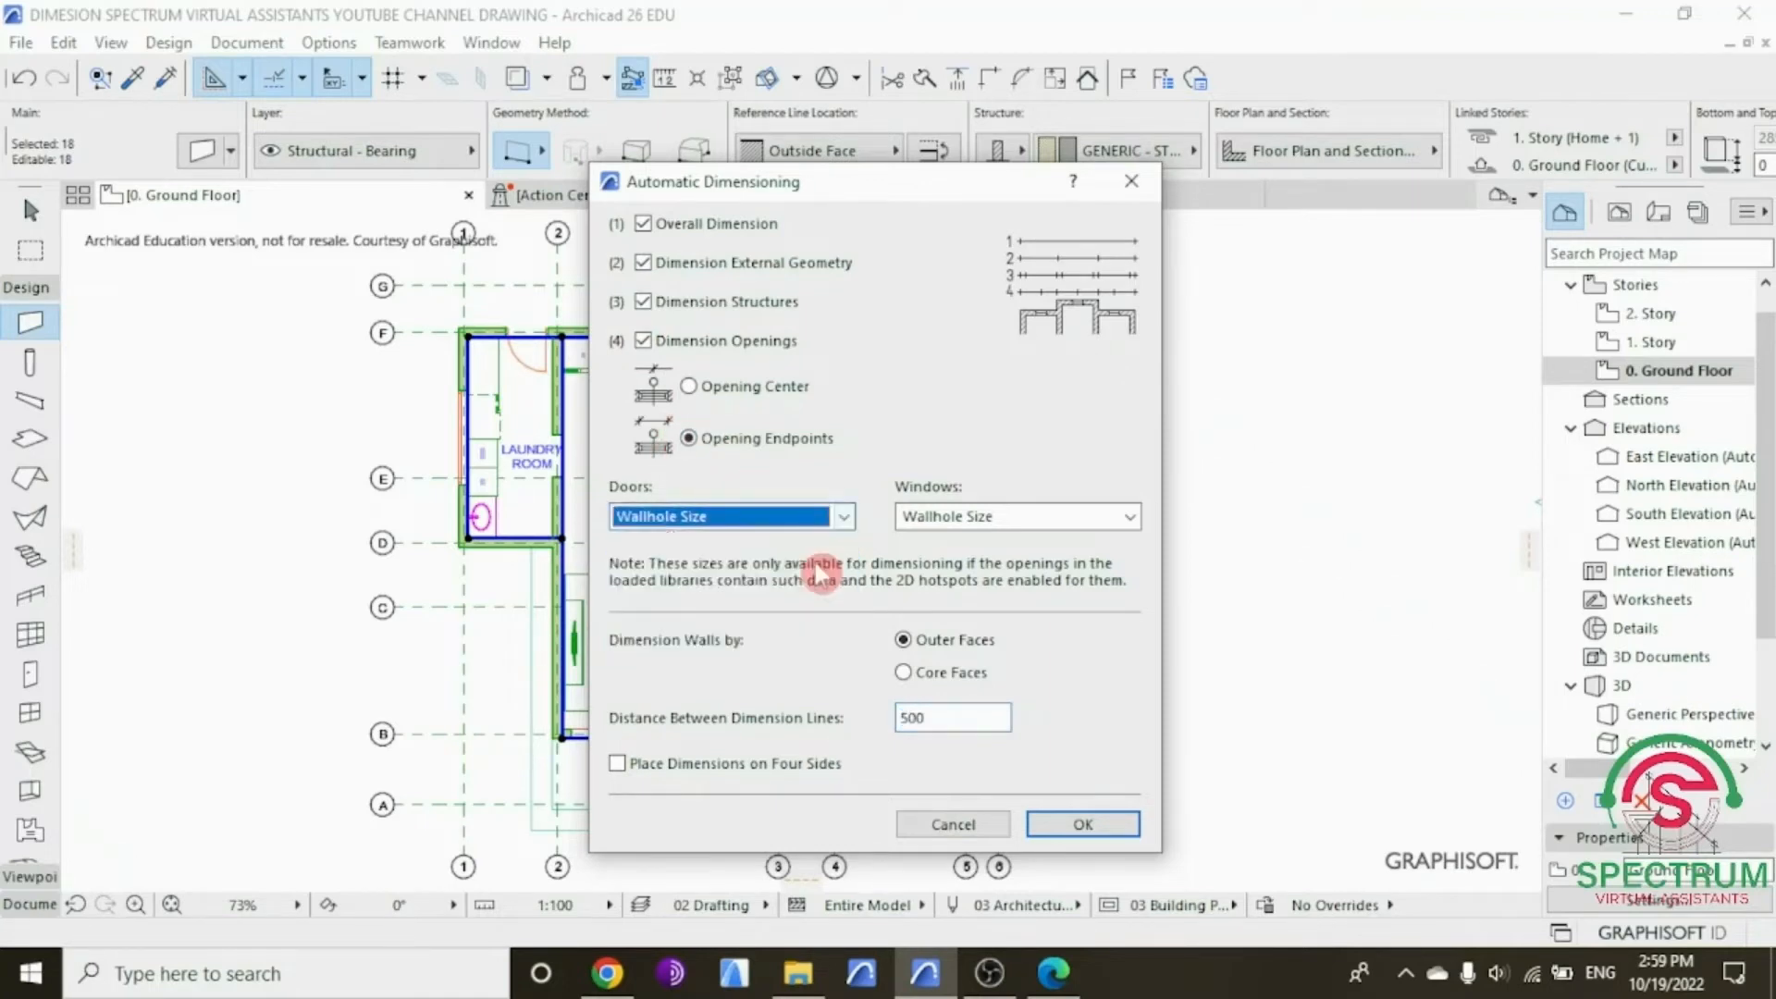
pyautogui.click(1127, 517)
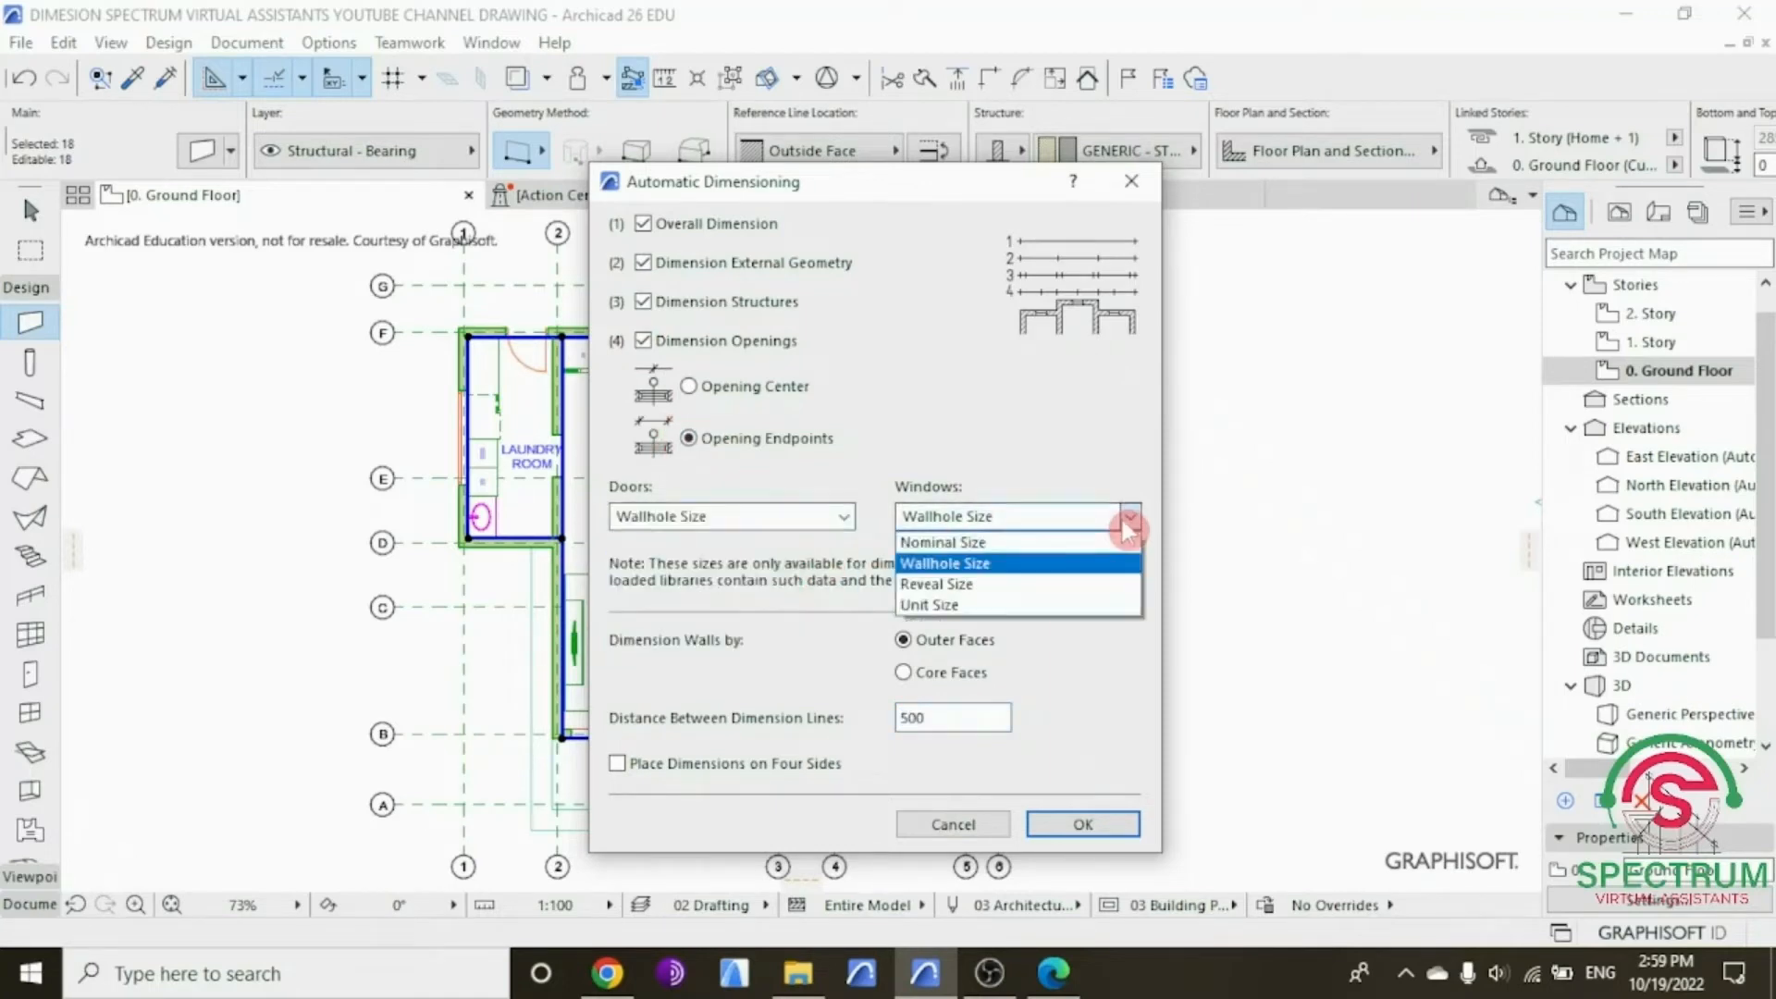
pyautogui.click(1078, 566)
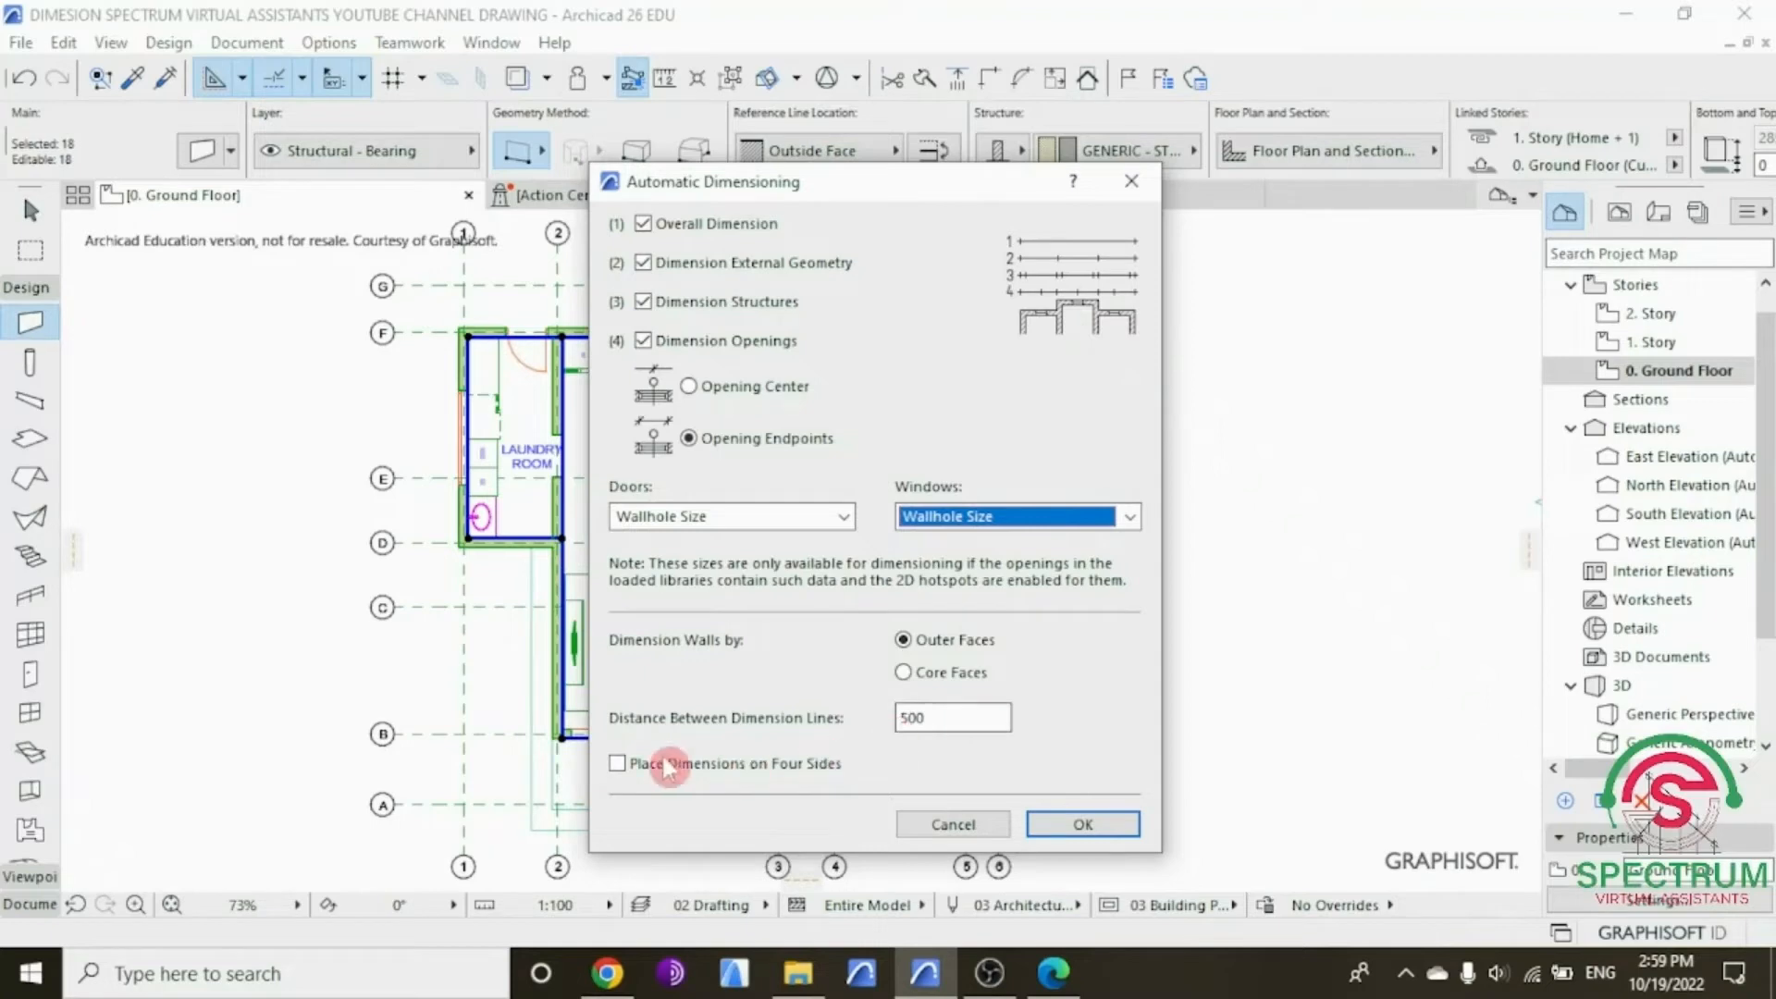
pyautogui.click(617, 764)
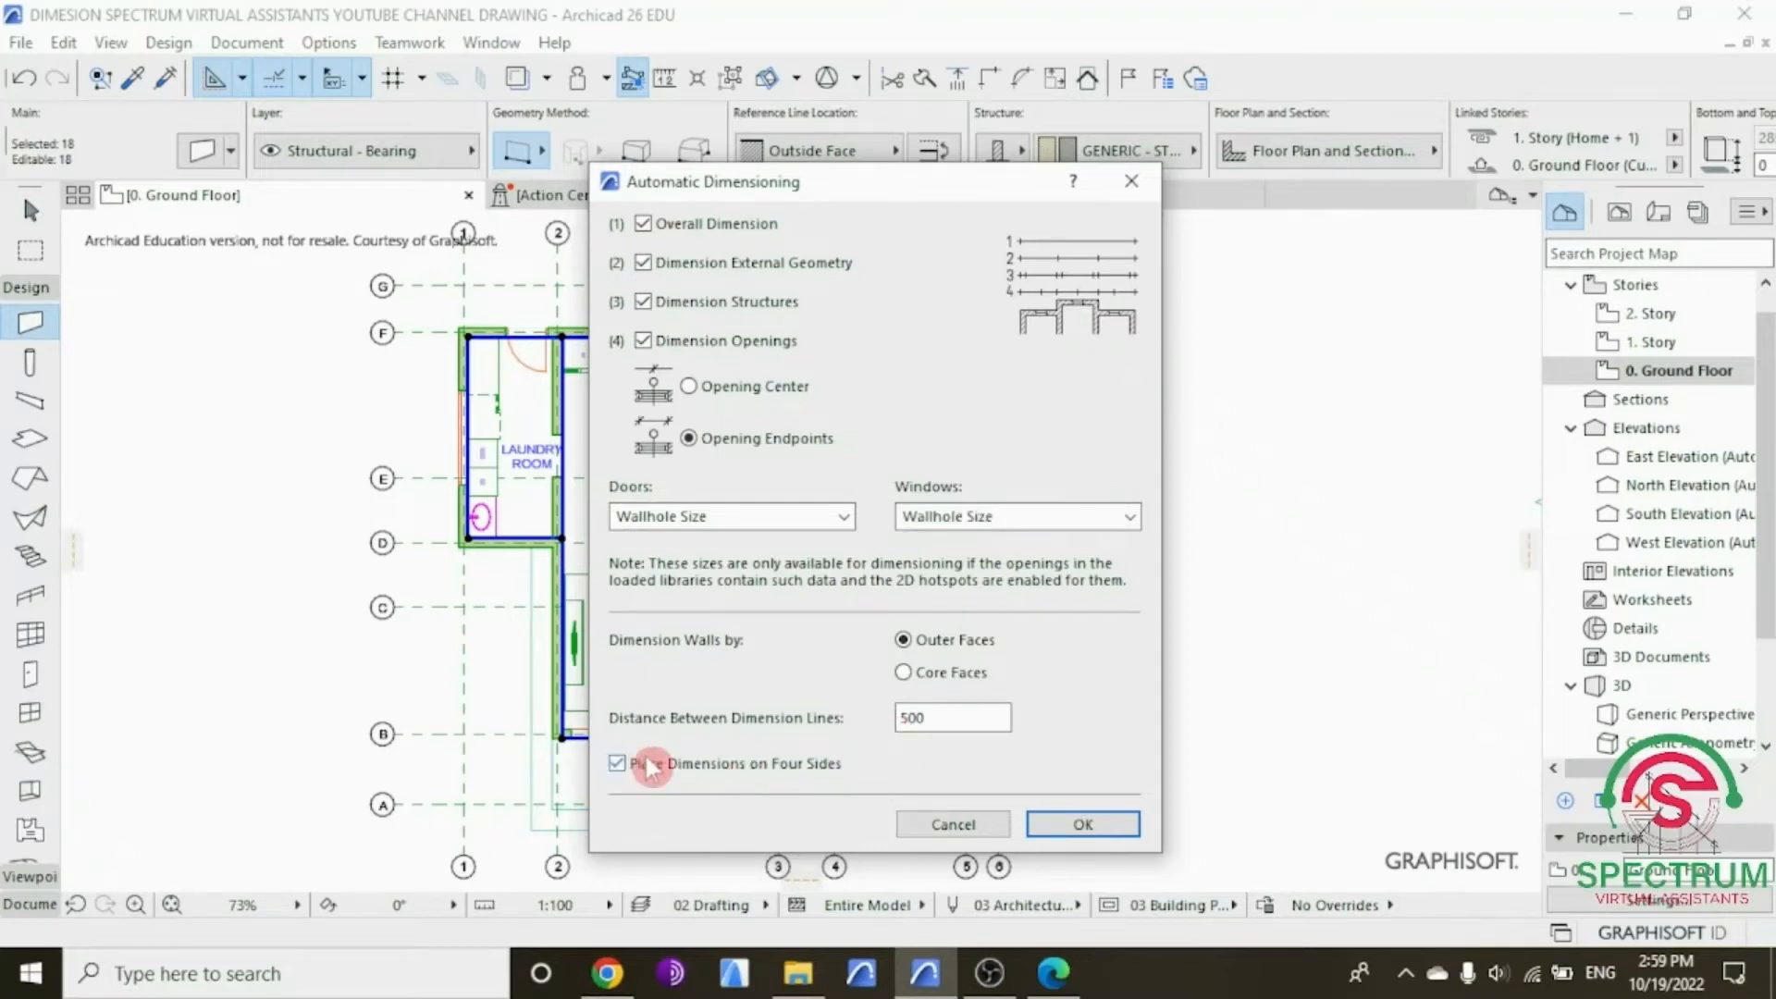
pyautogui.click(1082, 824)
# Step: Define a horizontal dimension direction above the plan and place the innermost dimension line outside the grid bubbles
pyautogui.scroll(-4, 976, 765)
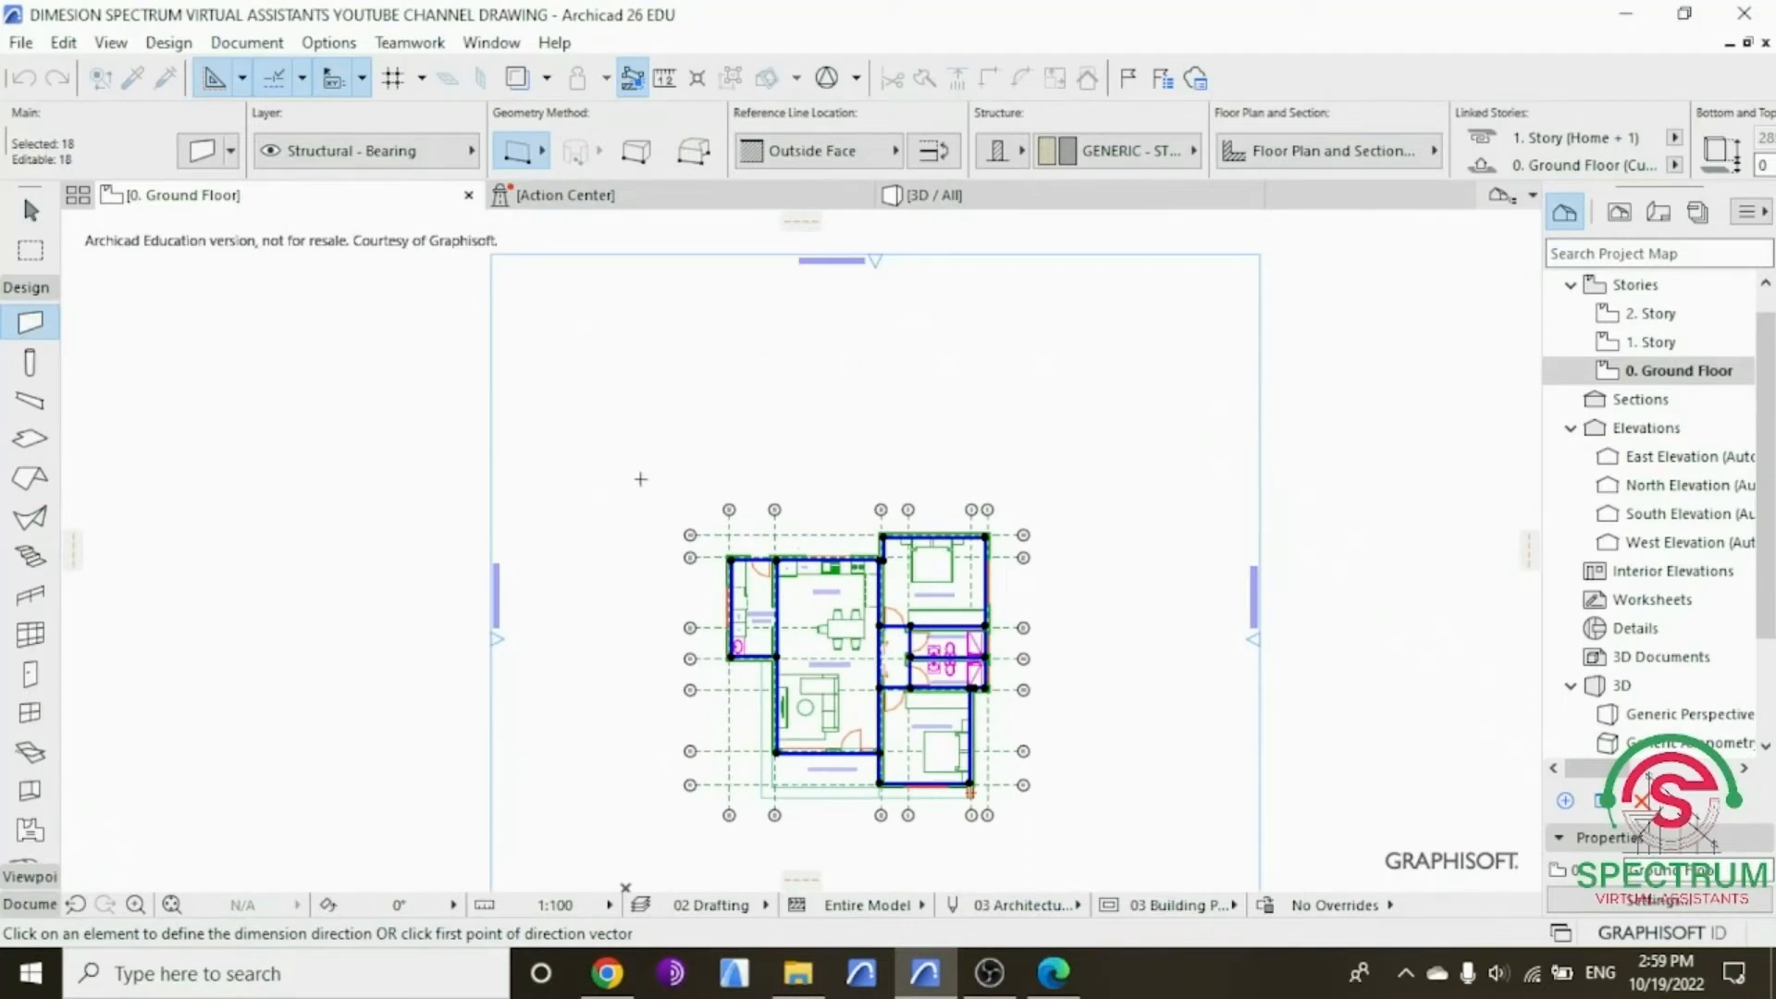
pyautogui.scroll(2, 638, 480)
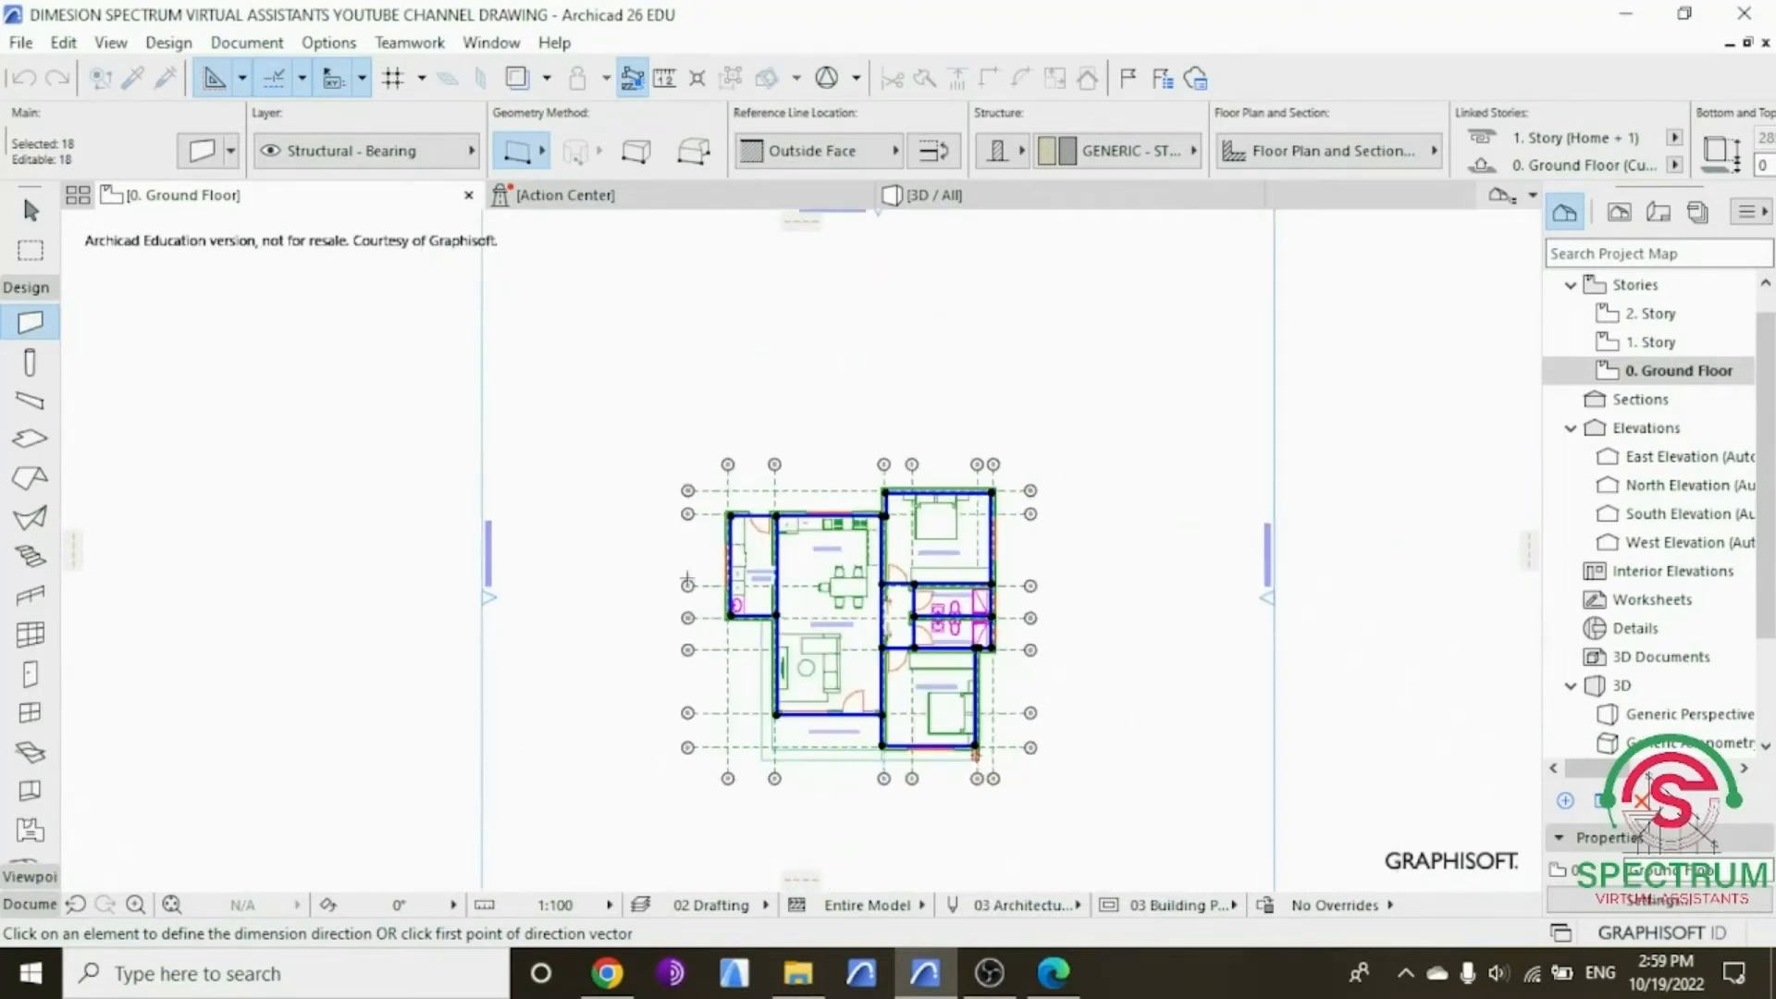
pyautogui.click(618, 378)
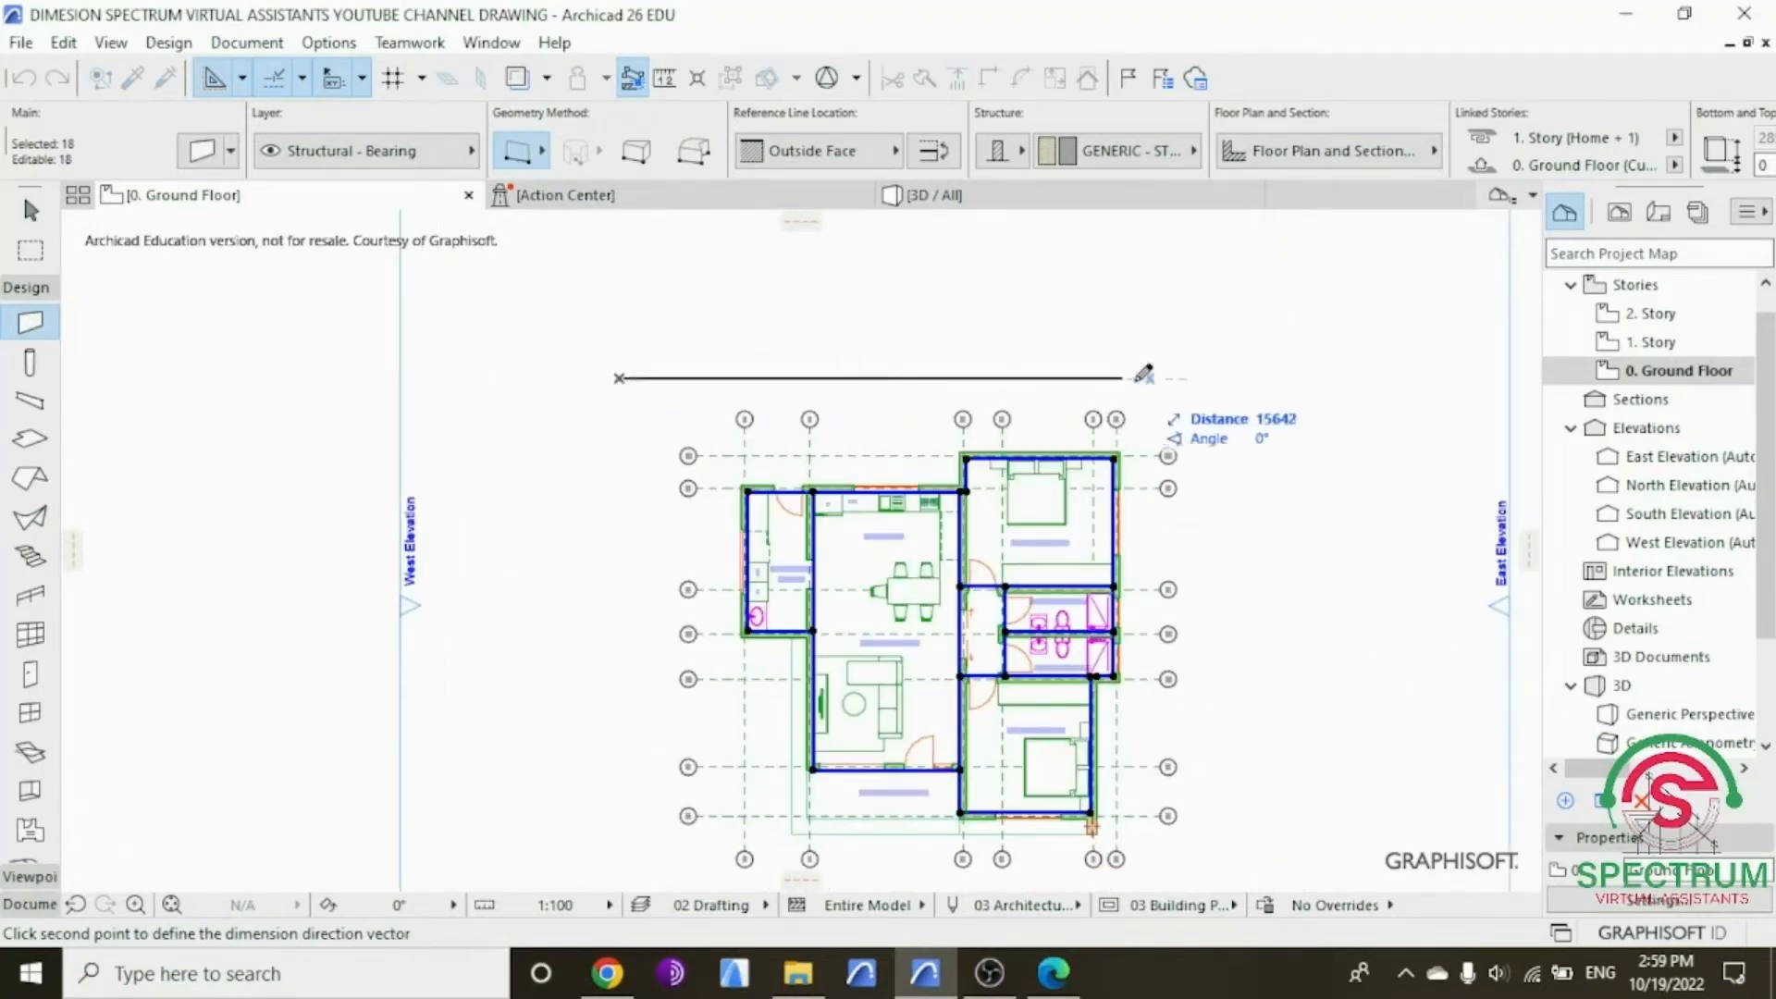
pyautogui.click(1252, 374)
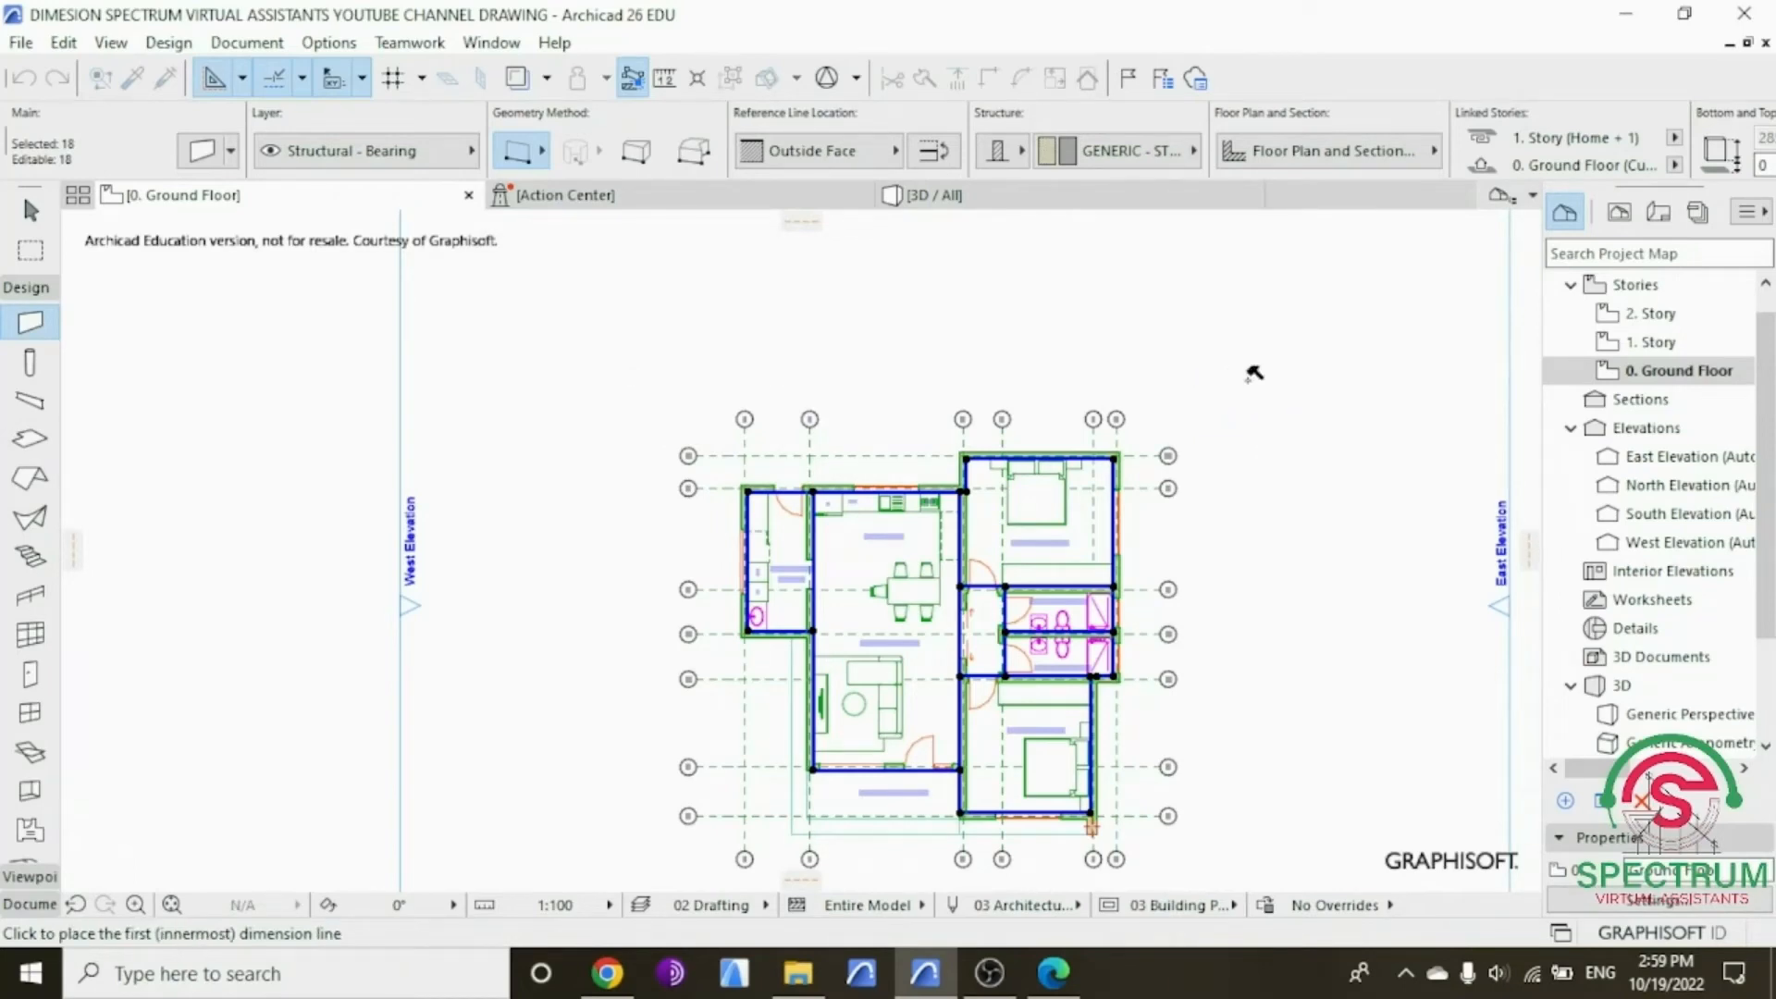
pyautogui.scroll(-1, 1253, 373)
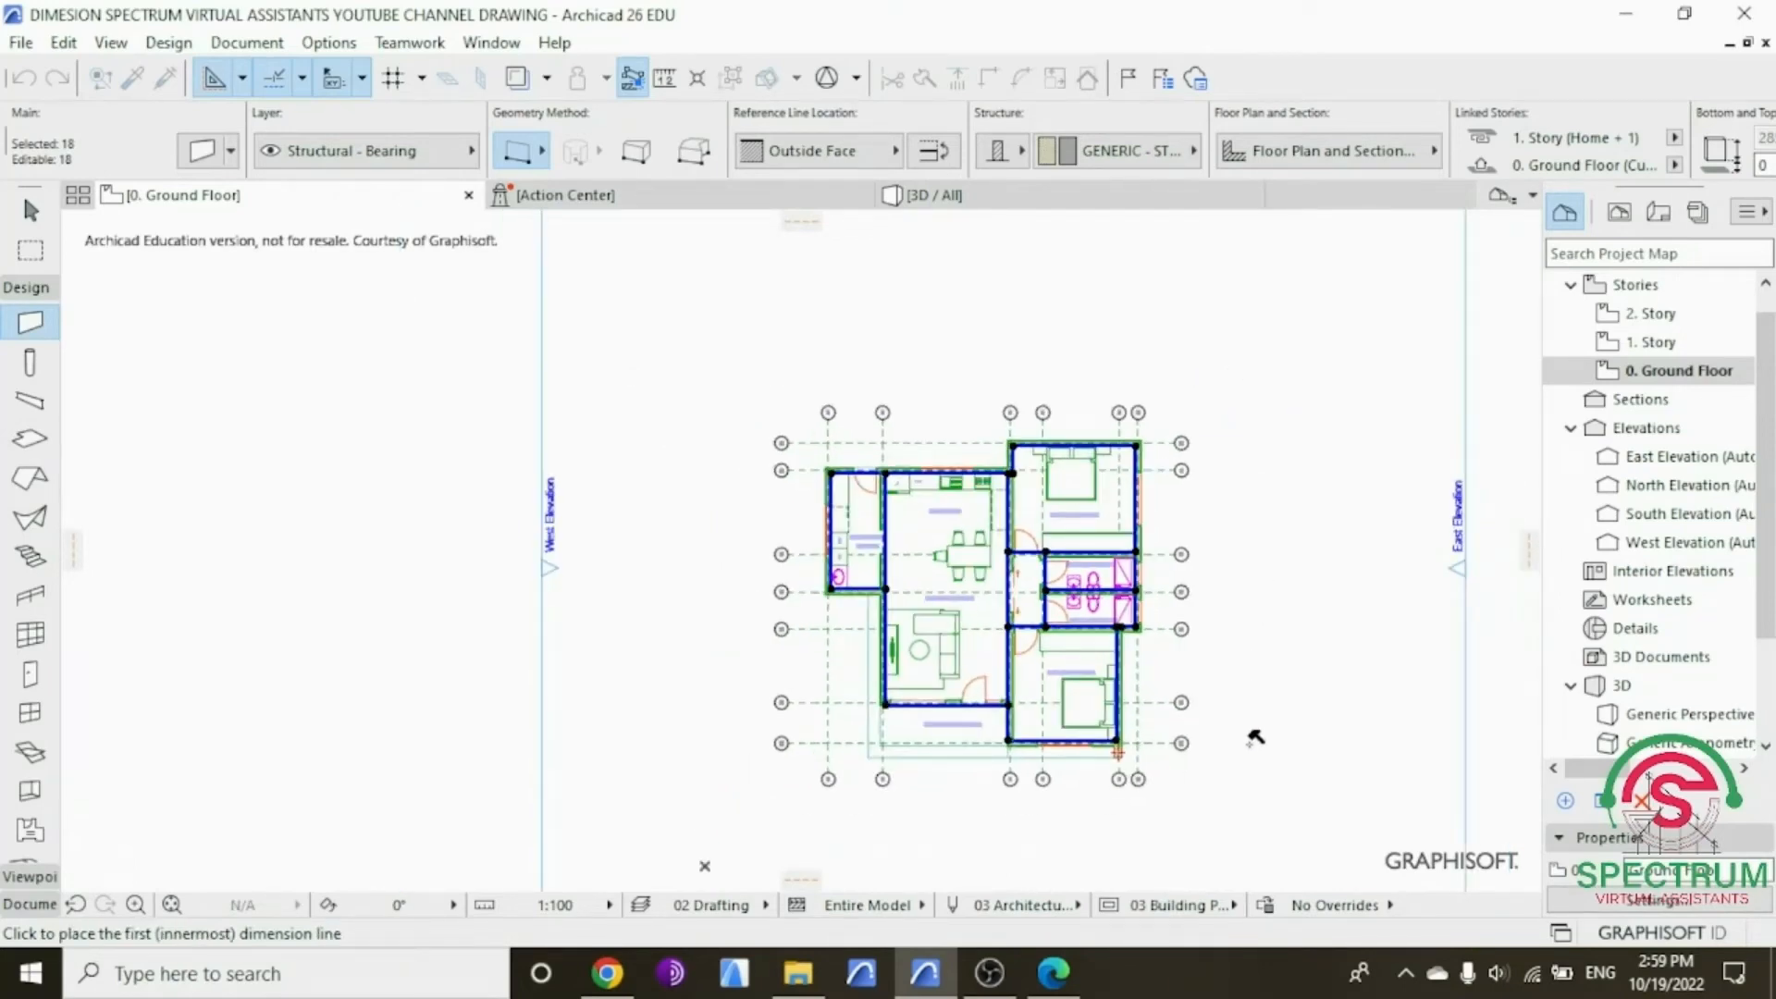
pyautogui.click(1248, 796)
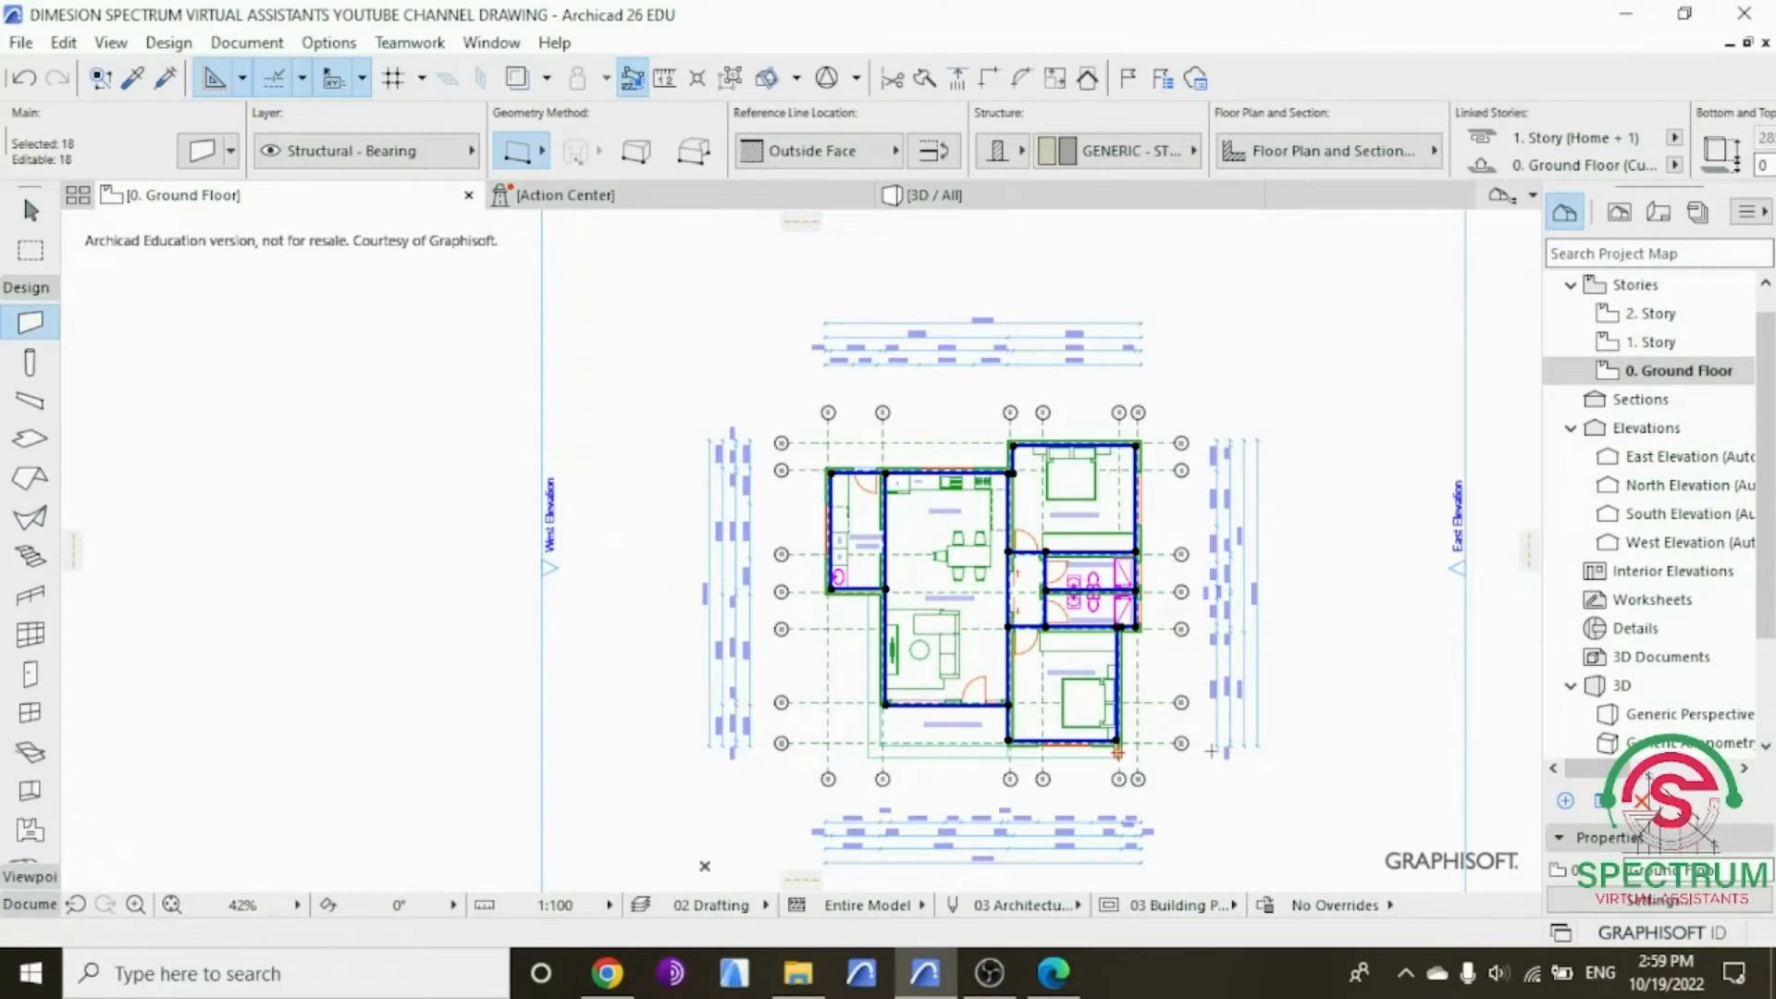
# Step: Examine the automatic dimension chains around all four sides of the ground floor plan
pyautogui.scroll(4, 1076, 565)
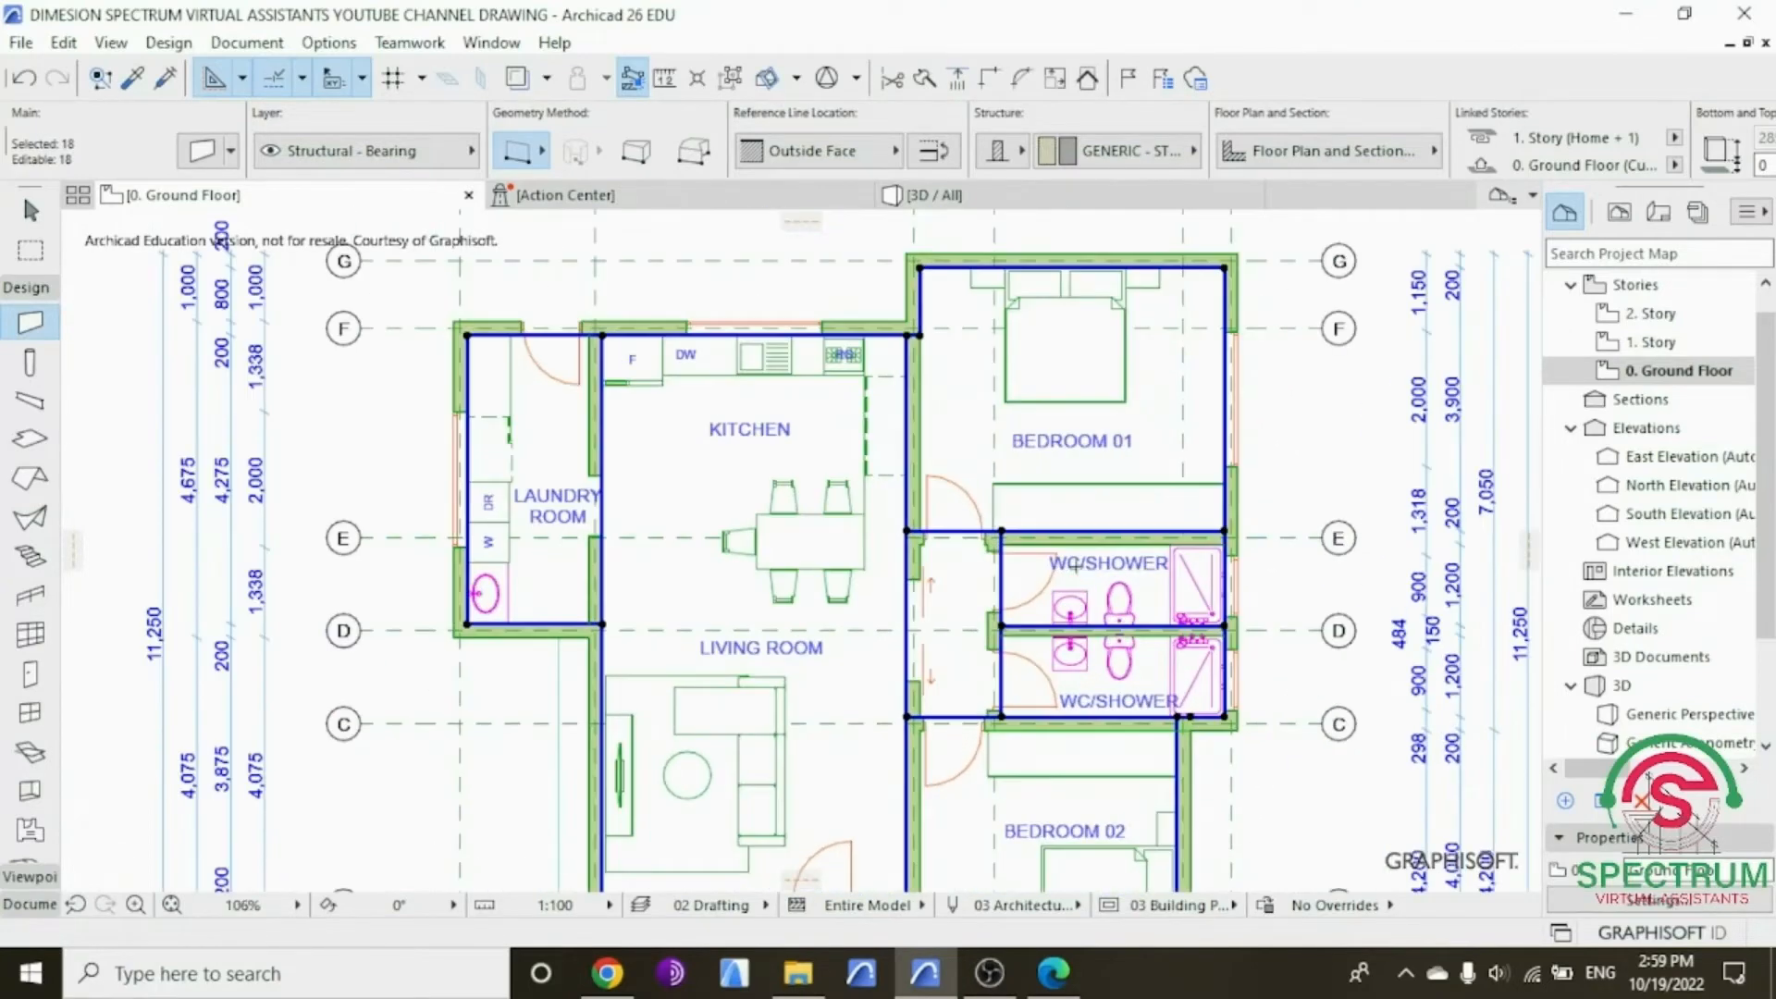
pyautogui.scroll(-2, 1076, 565)
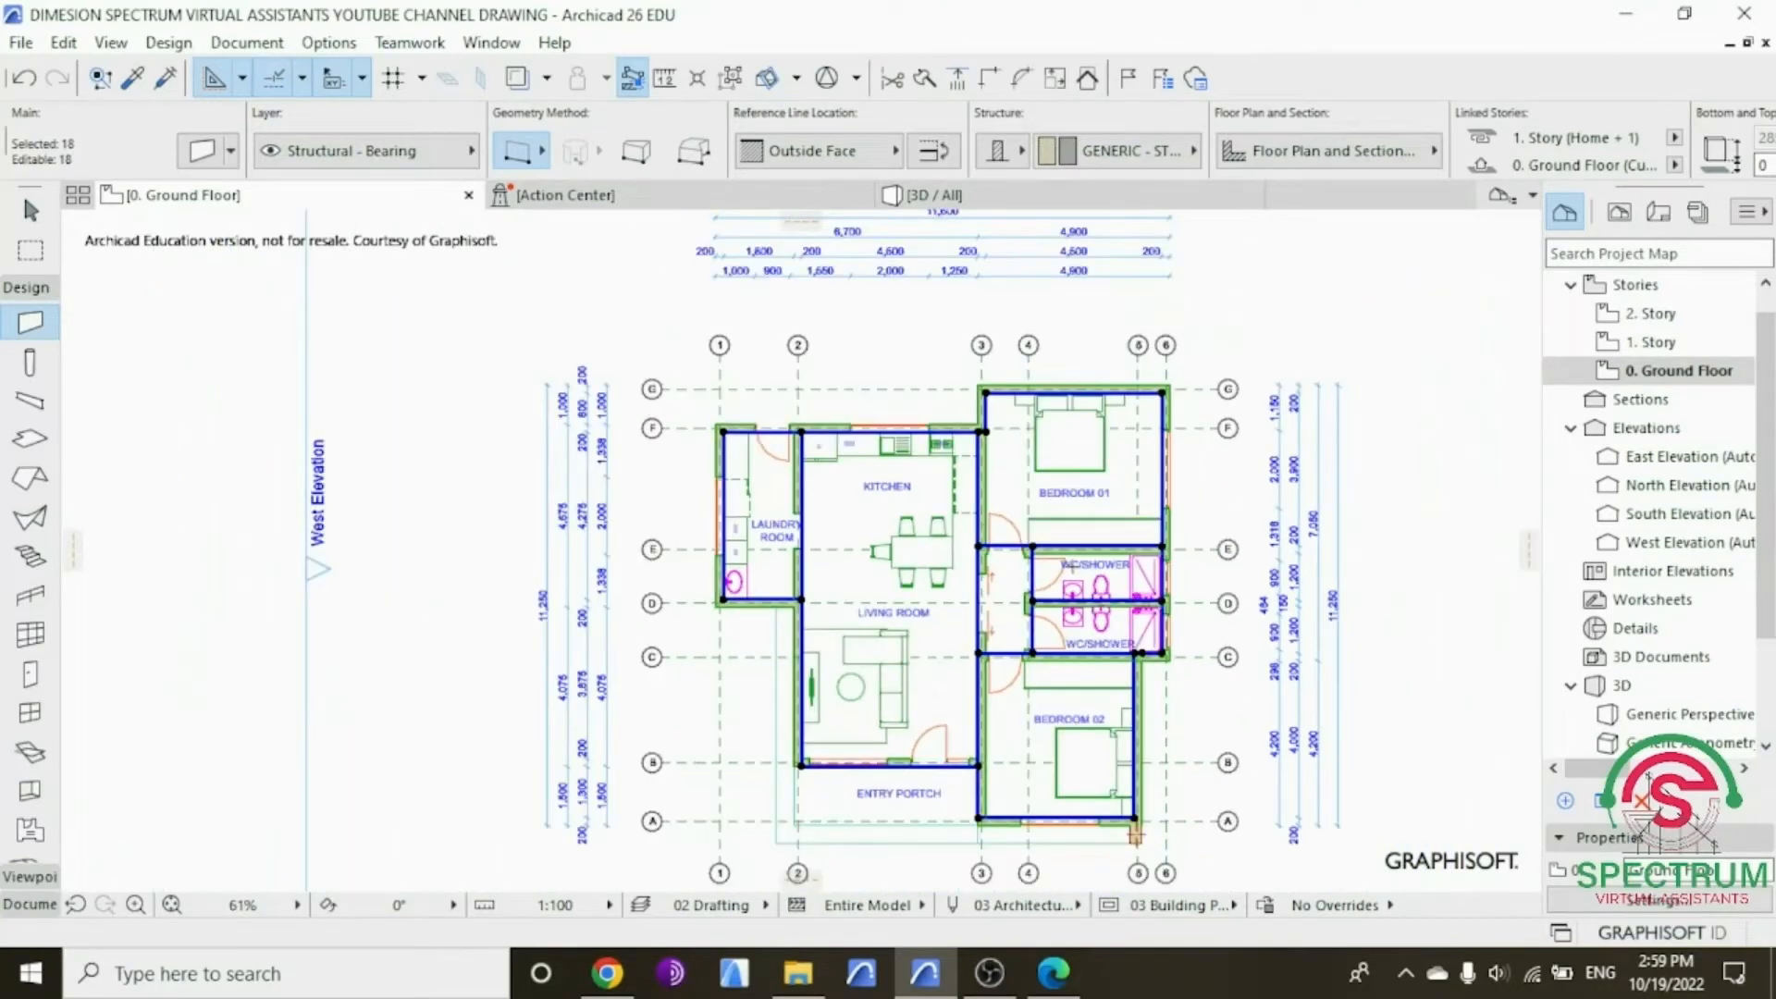
pyautogui.scroll(-1, 860, 510)
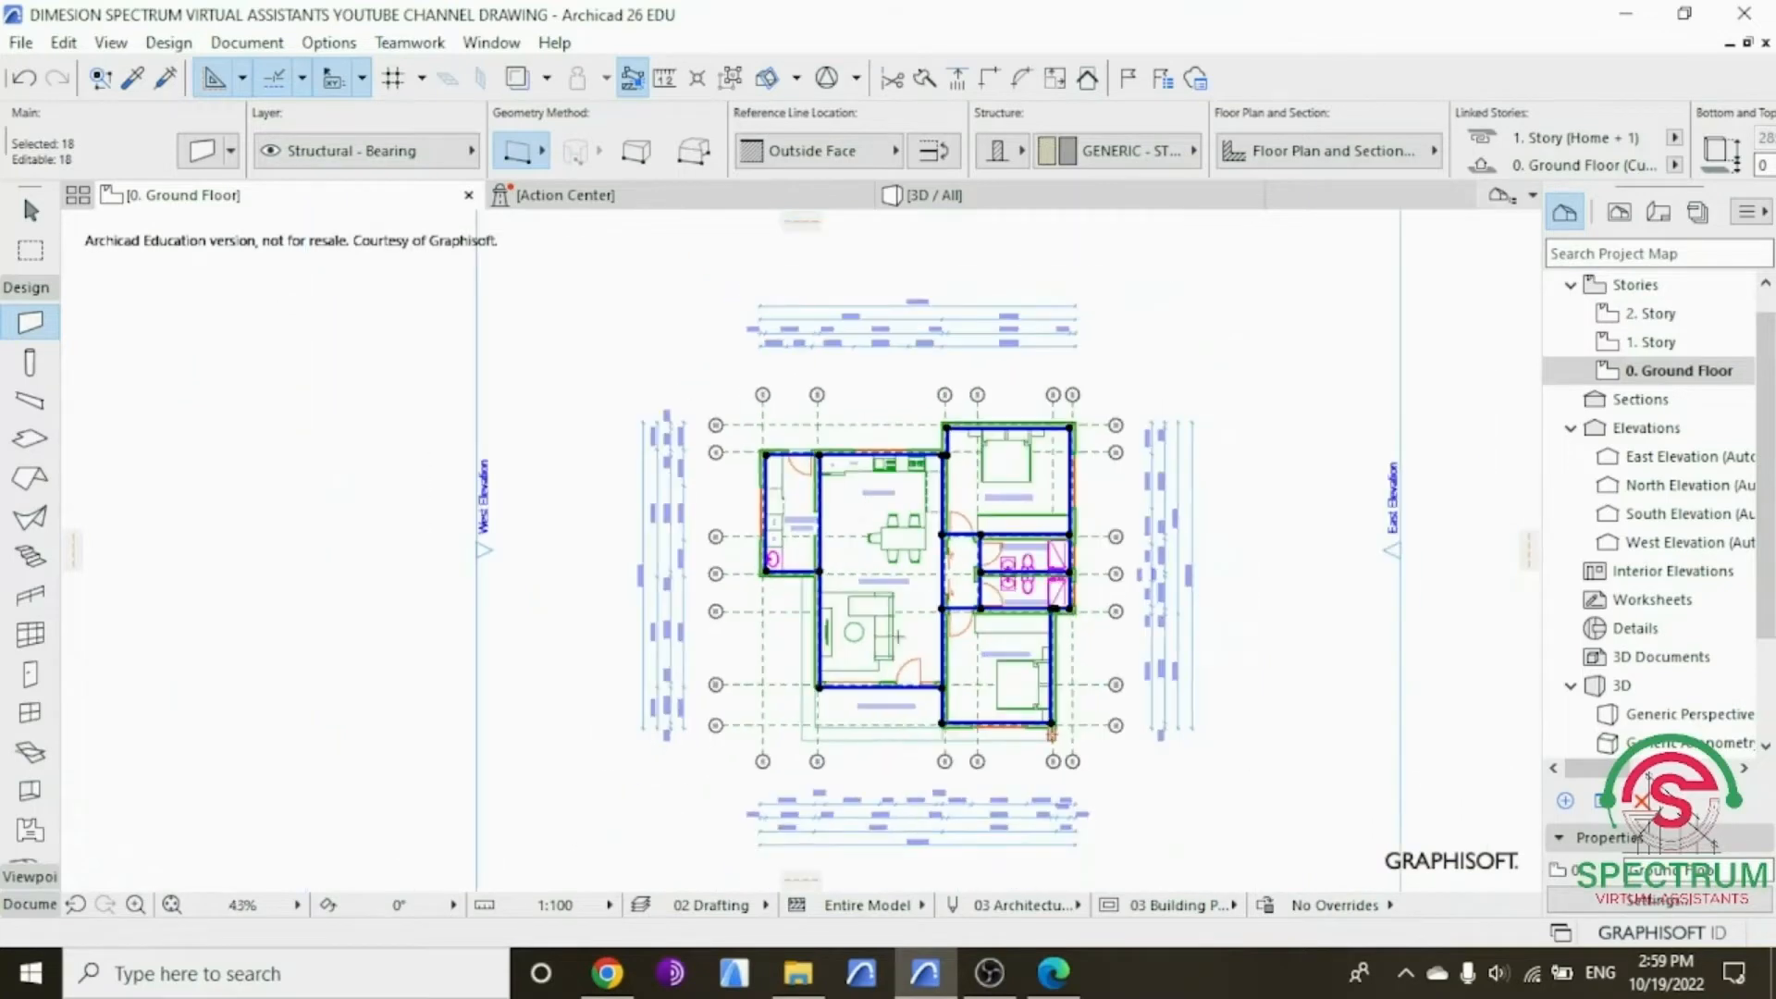
pyautogui.scroll(1, 896, 636)
pyautogui.scroll(-2, 896, 637)
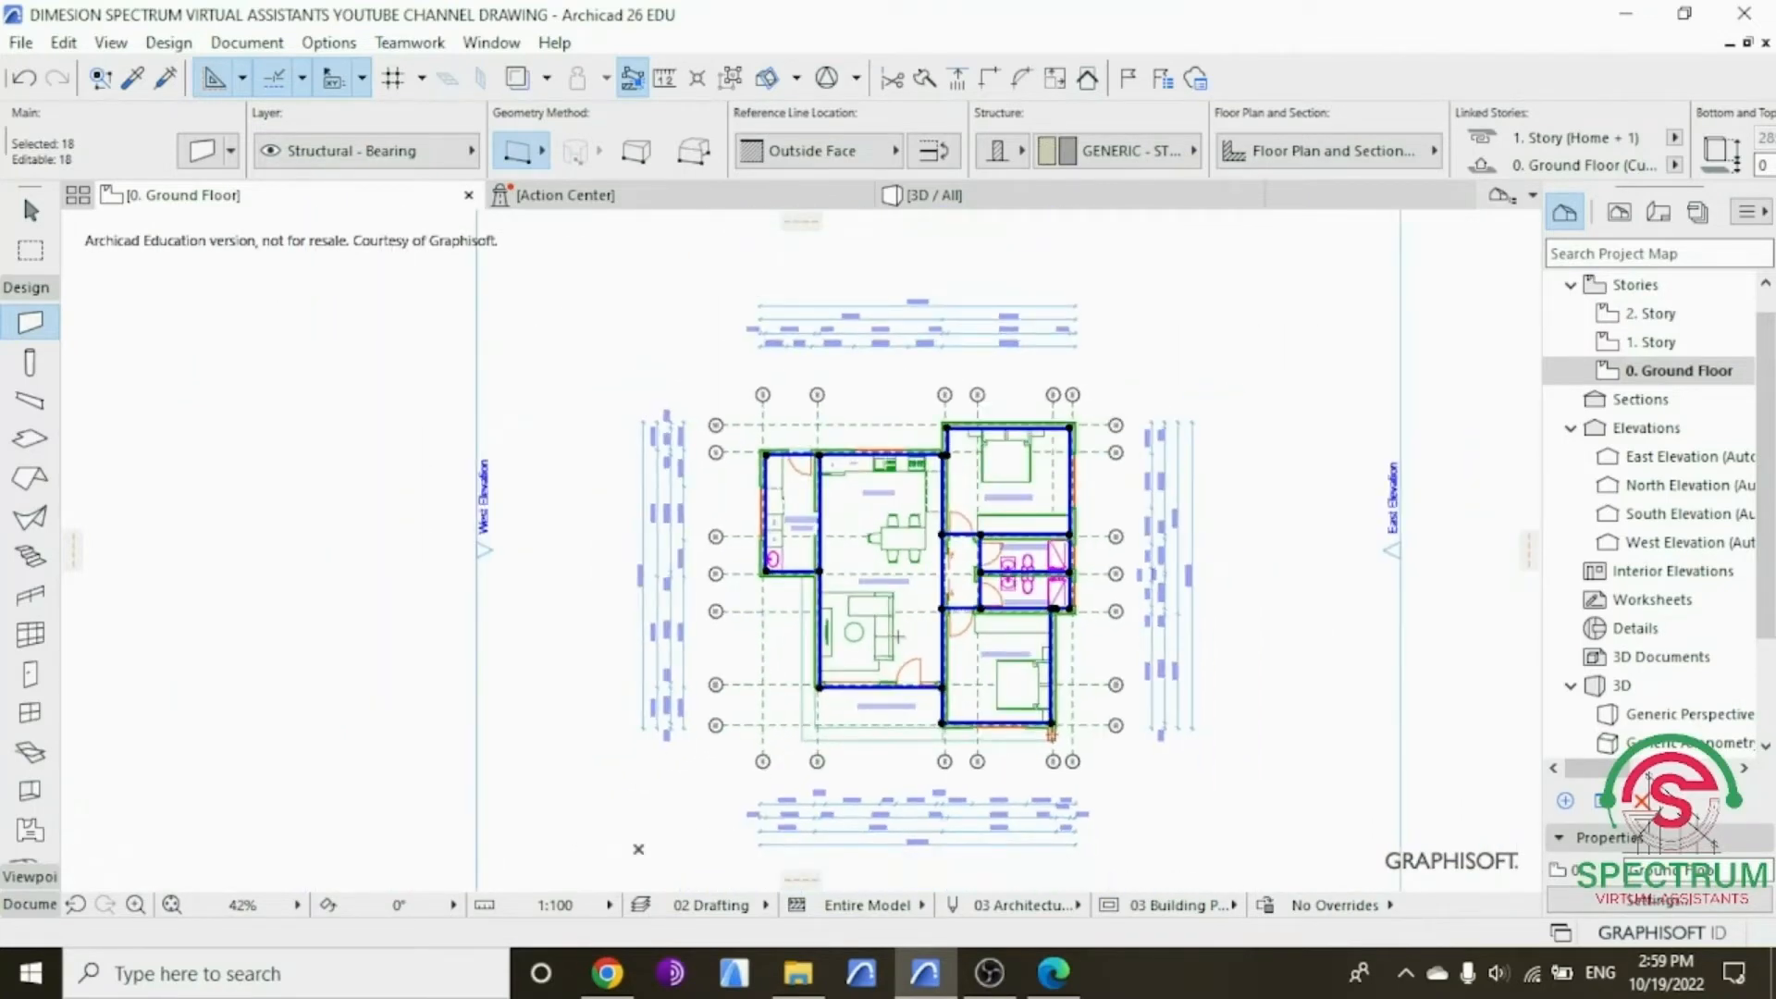
pyautogui.scroll(2, 896, 636)
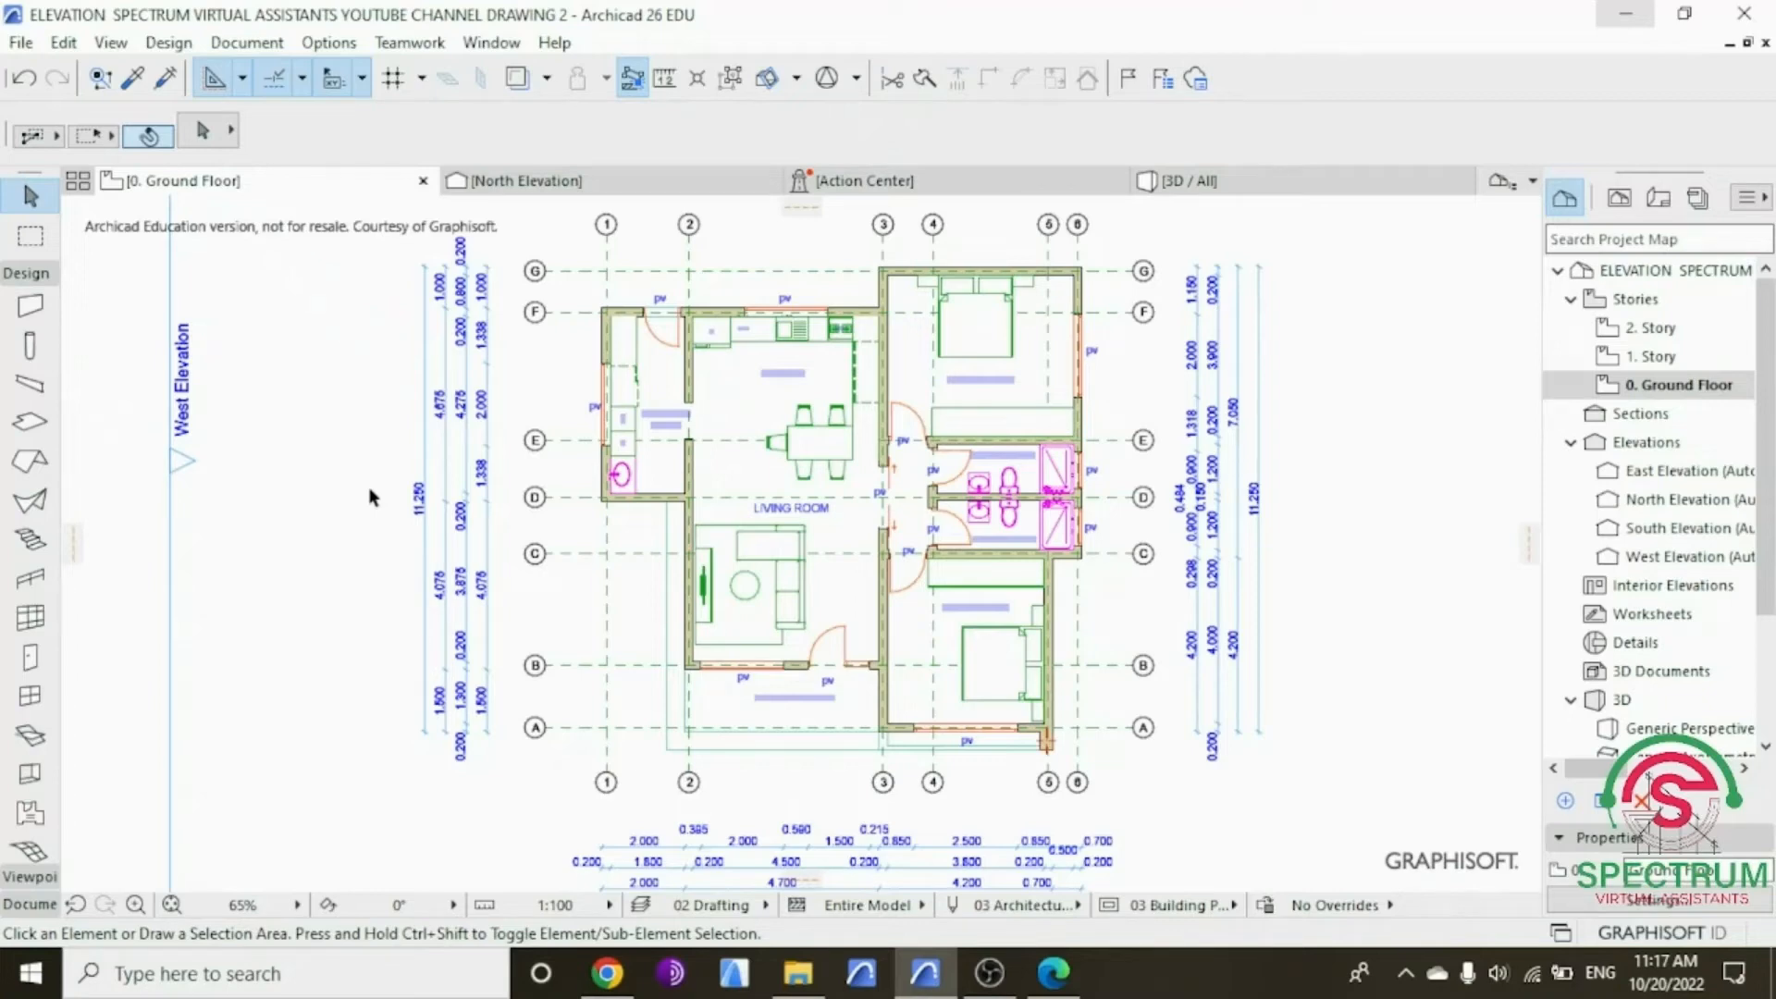
pyautogui.scroll(2, 653, 591)
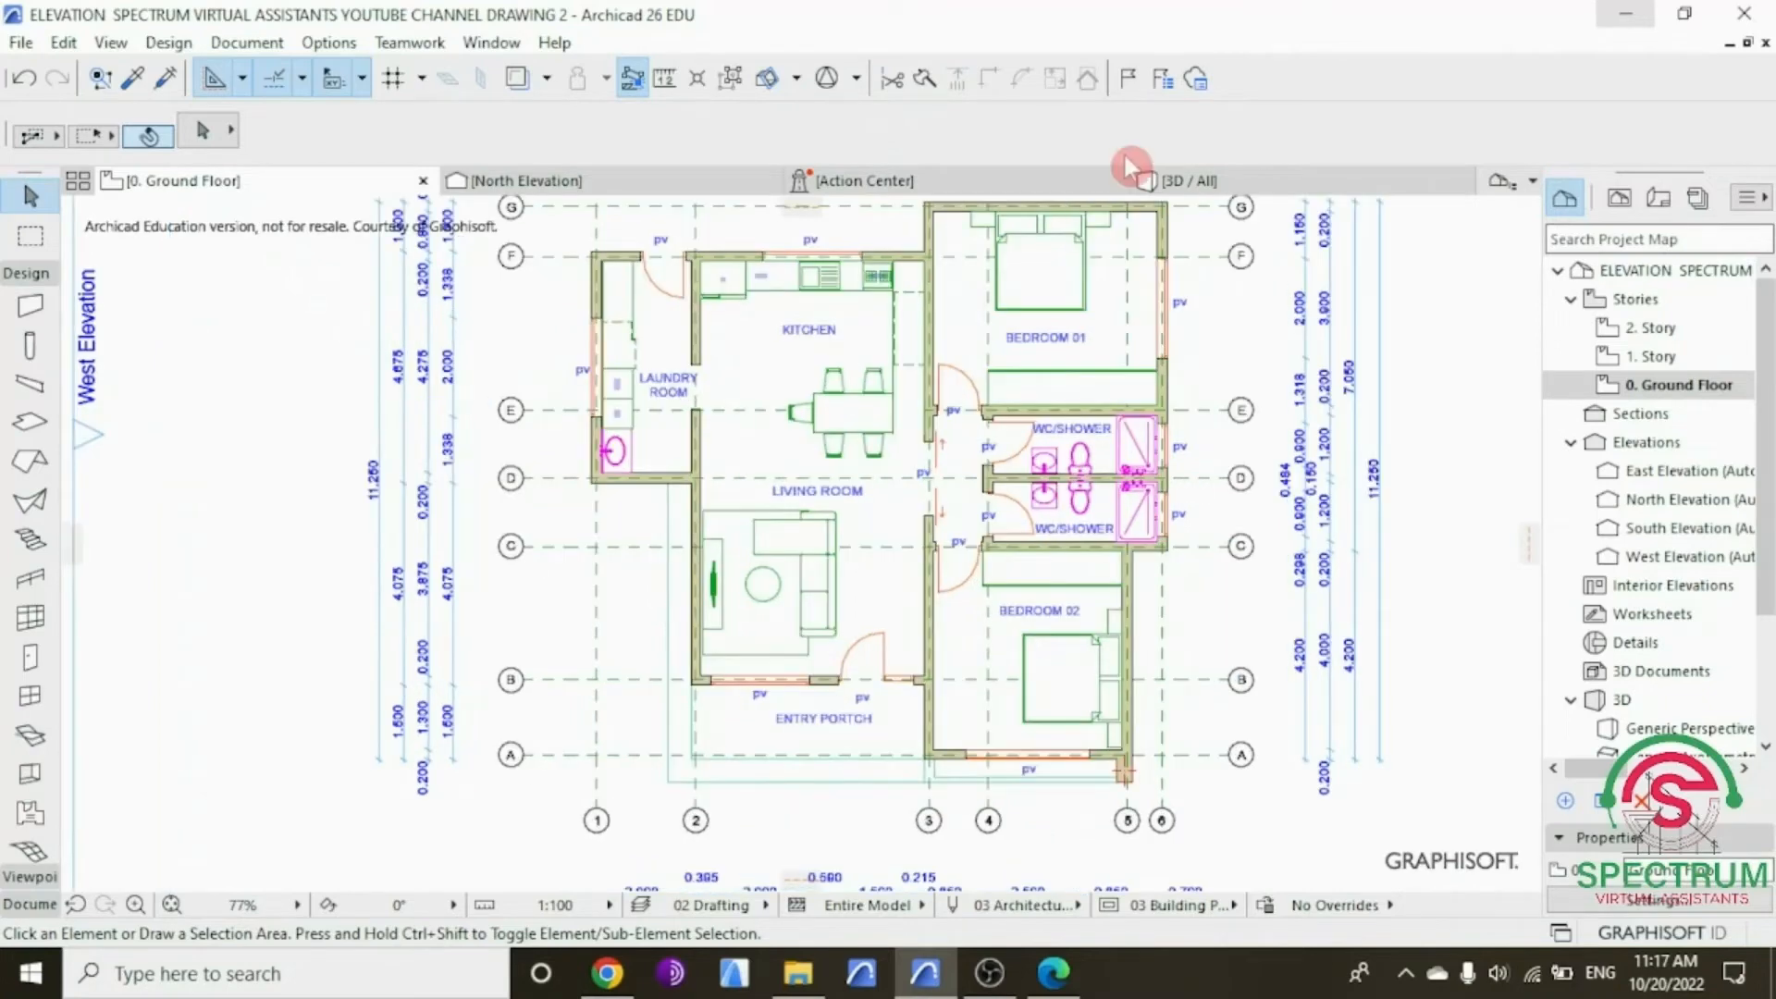
# Step: Inspect the entrance facade, windows, door and roof parapet in the 3D view, and return to the ground floor plan
pyautogui.click(1188, 183)
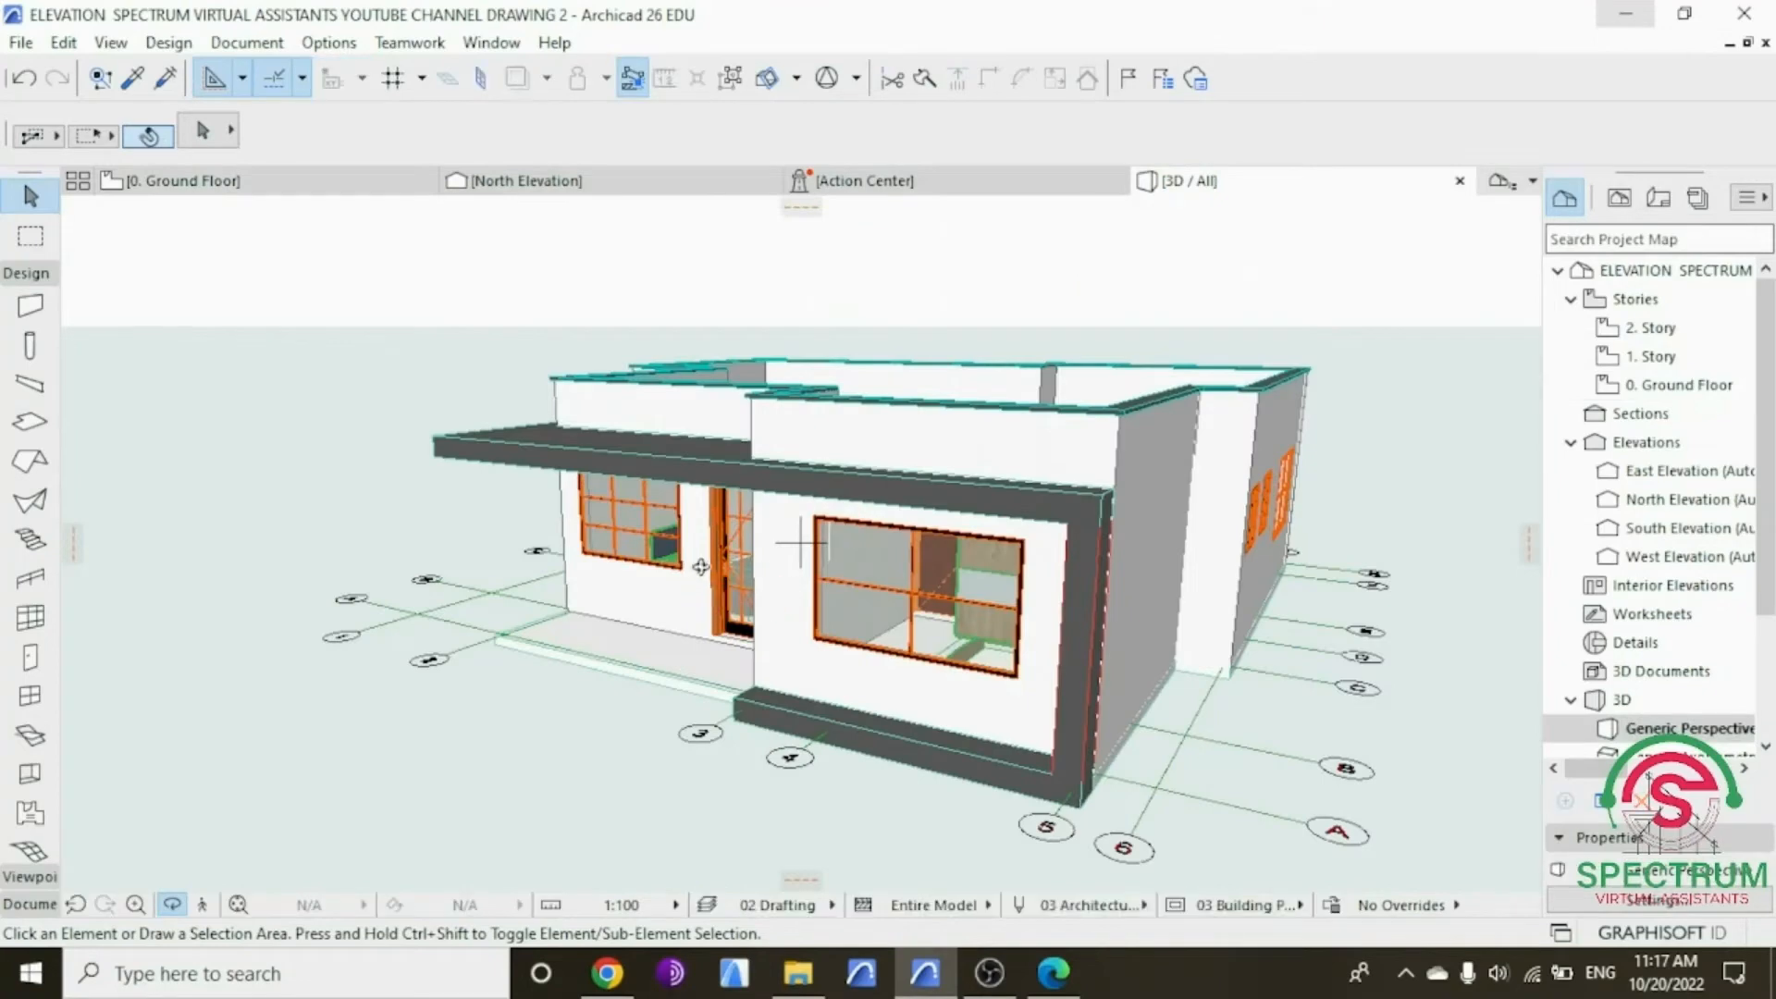
pyautogui.scroll(2, 751, 596)
pyautogui.scroll(8, 751, 597)
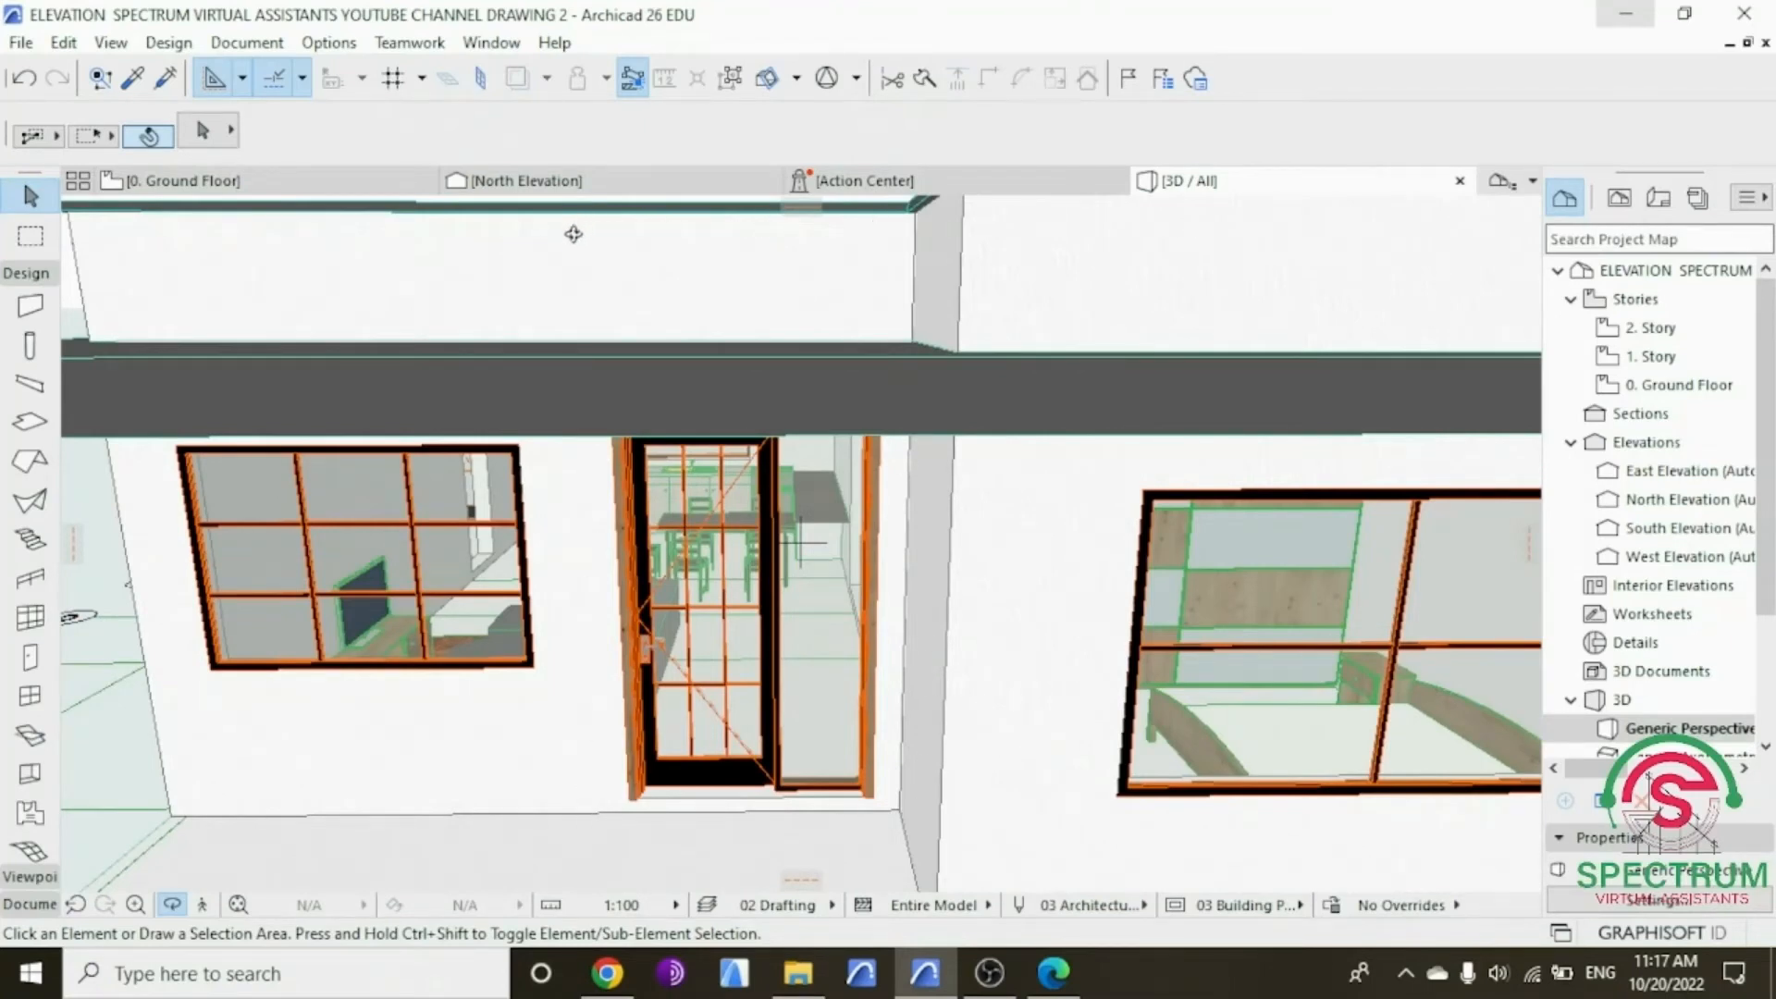
pyautogui.scroll(-3, 603, 488)
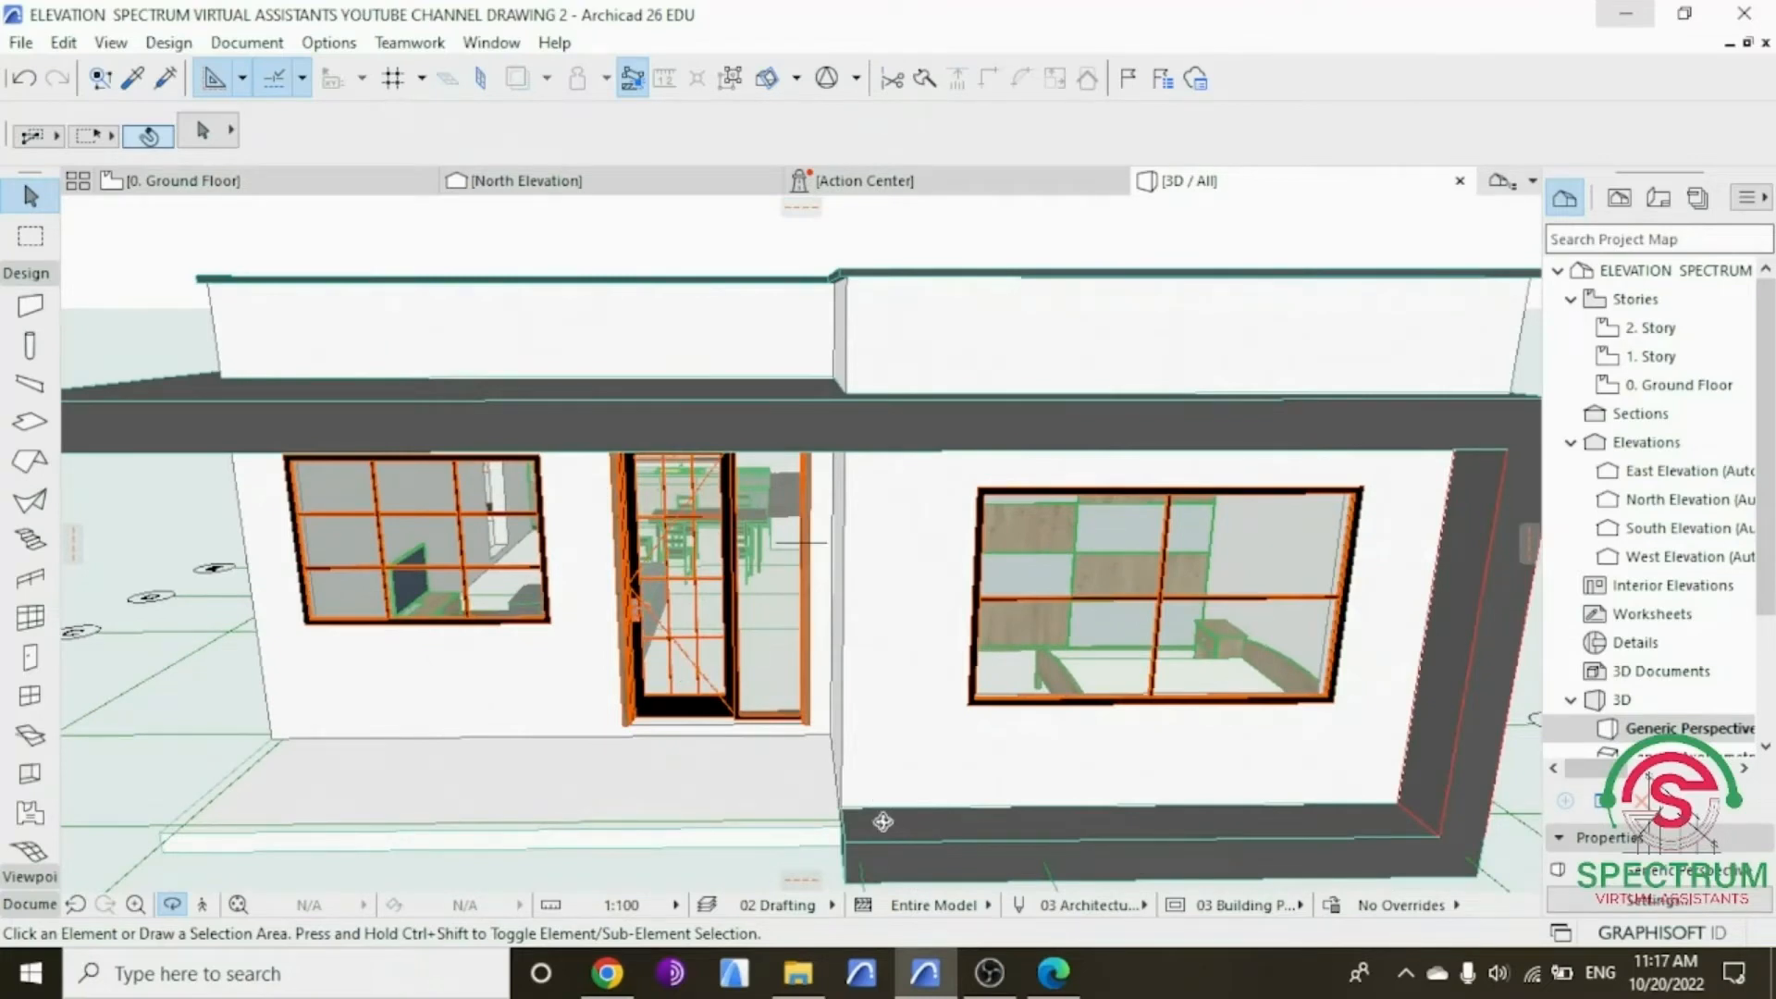
pyautogui.scroll(-2, 1116, 824)
pyautogui.scroll(-2, 1012, 682)
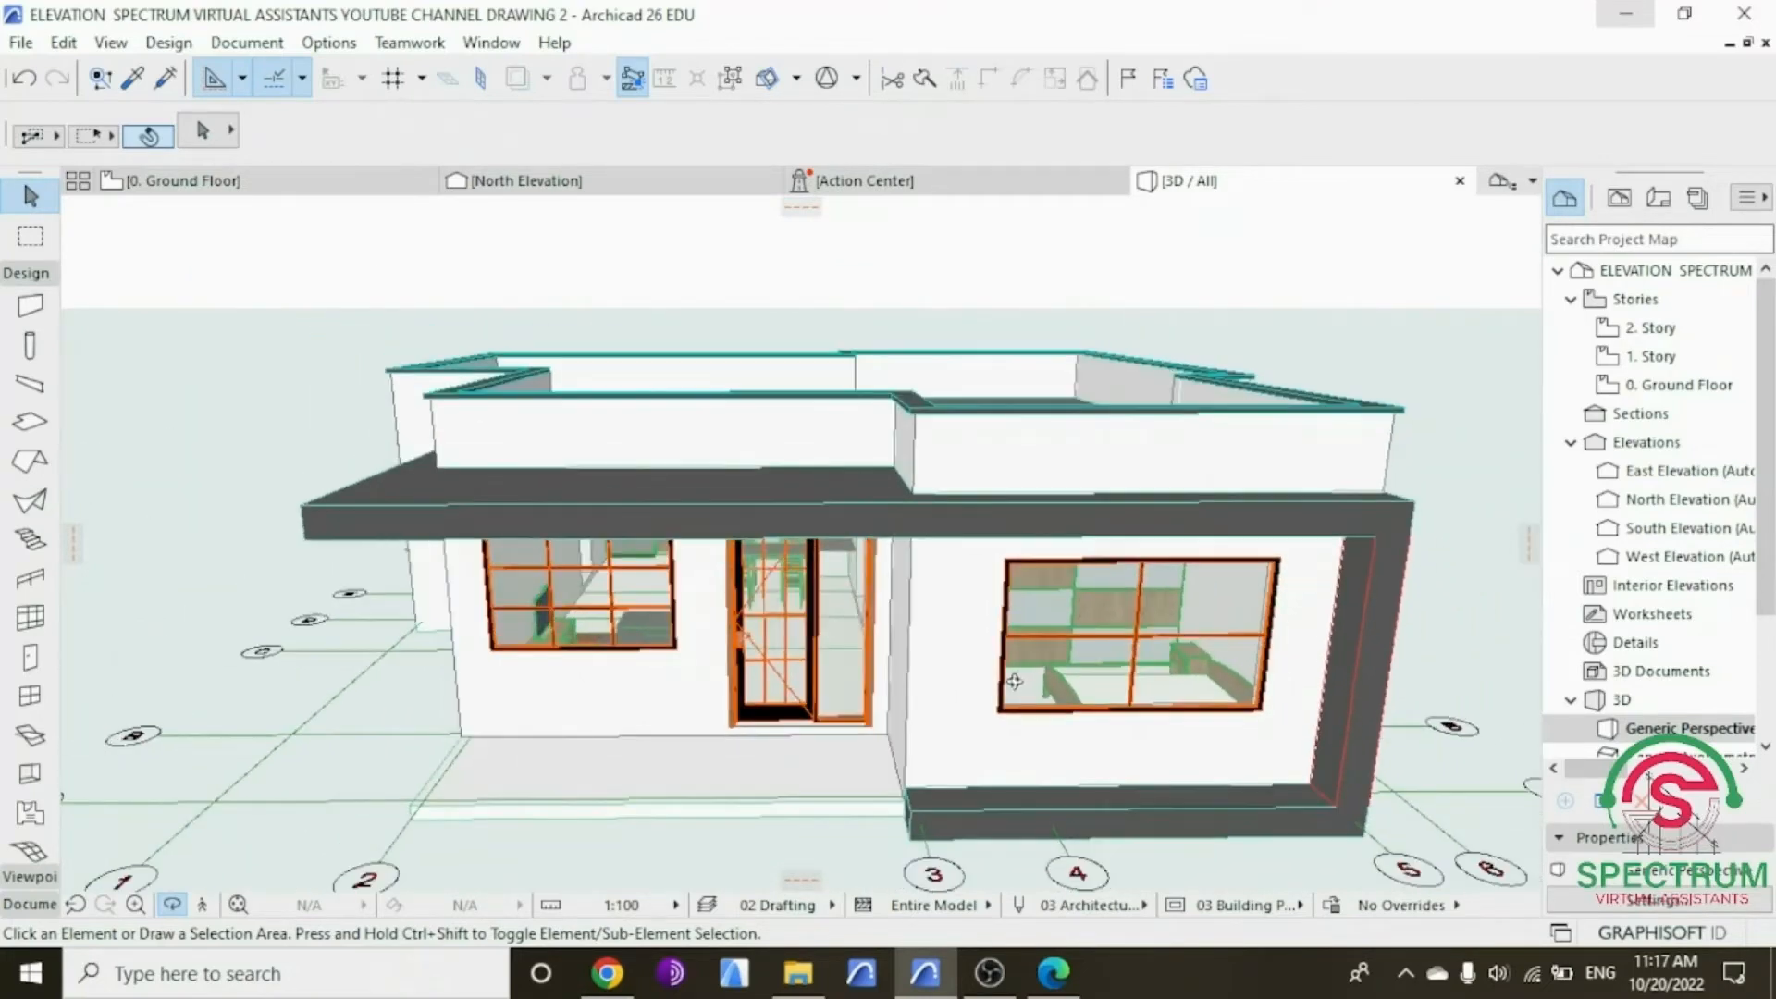
pyautogui.moveTo(1012, 683); pyautogui.dragTo(1080, 746)
pyautogui.moveTo(1000, 792); pyautogui.dragTo(1186, 765)
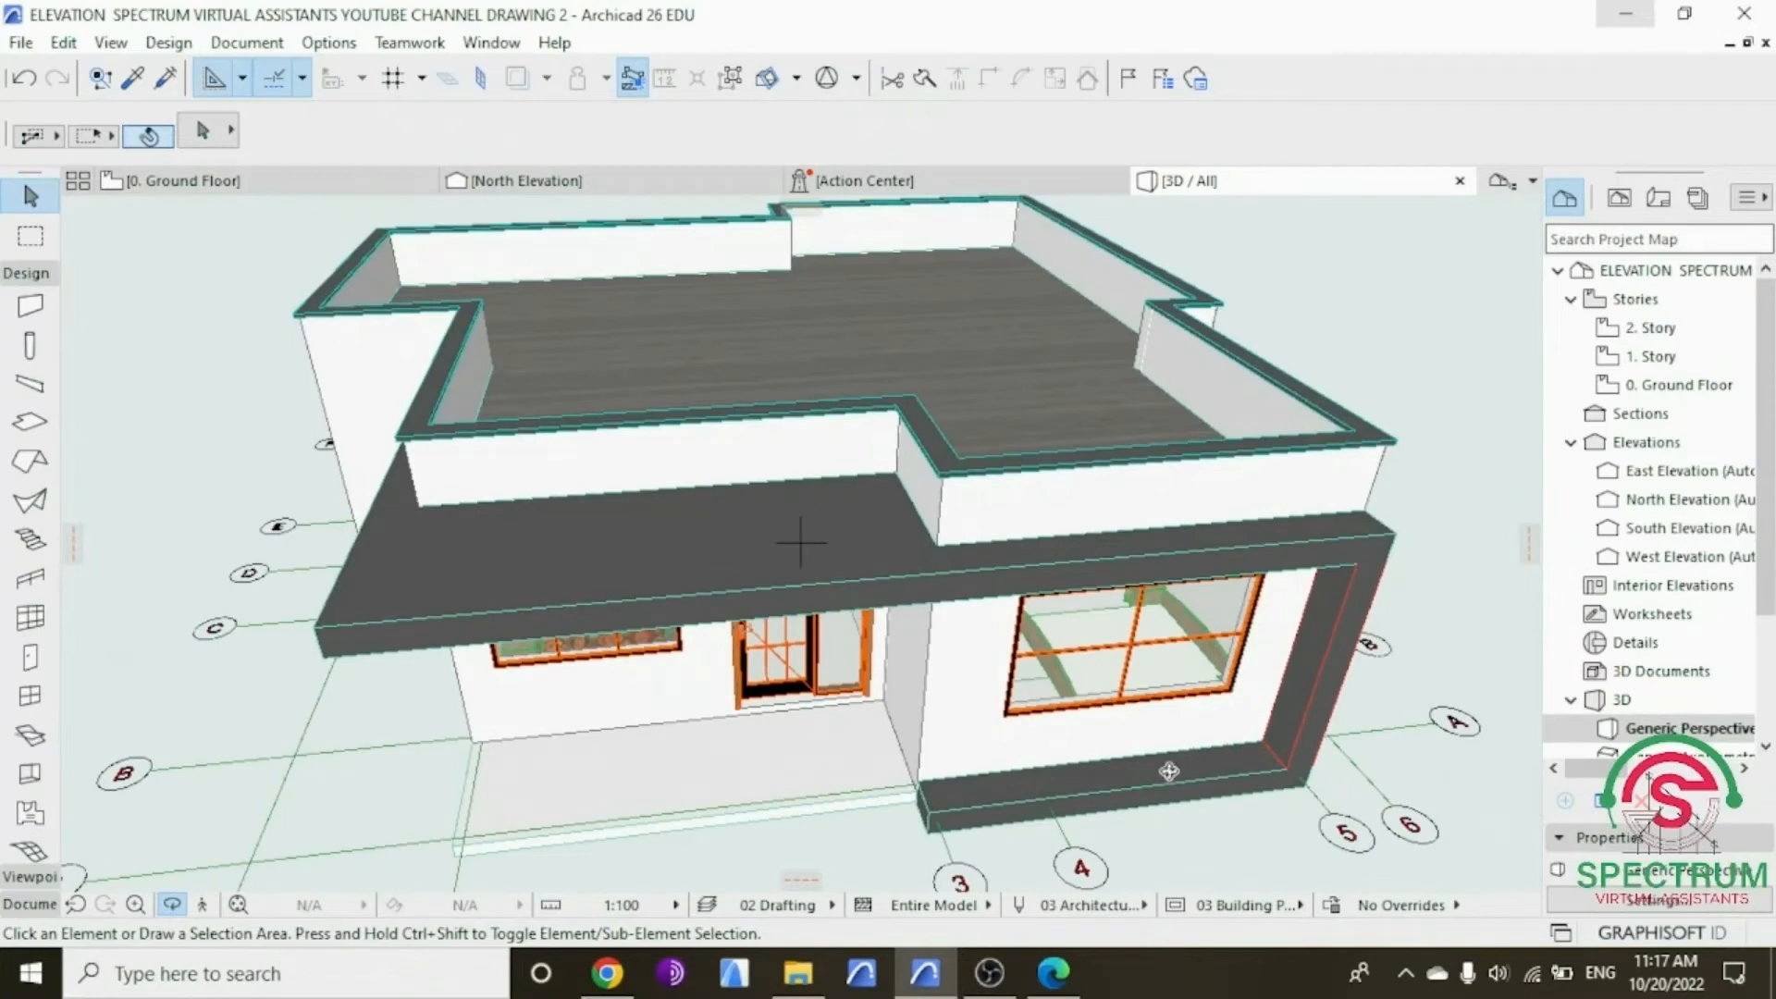
pyautogui.doubleClick(1678, 384)
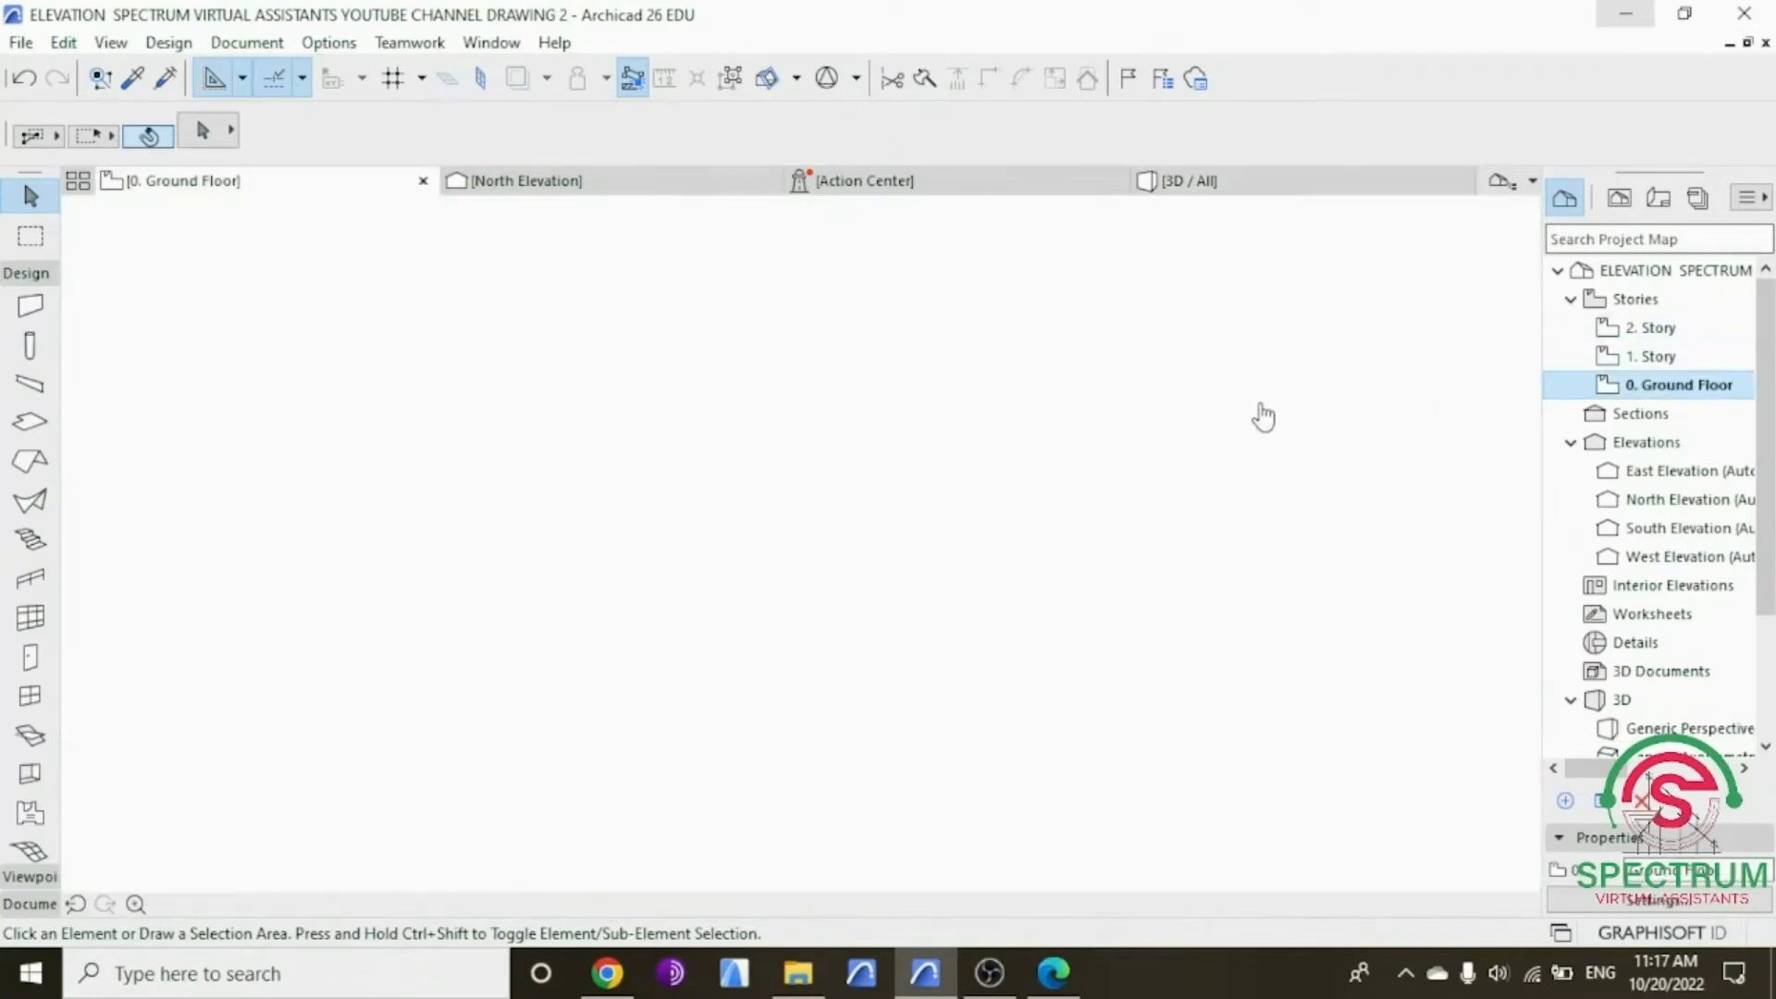
pyautogui.scroll(5, 935, 545)
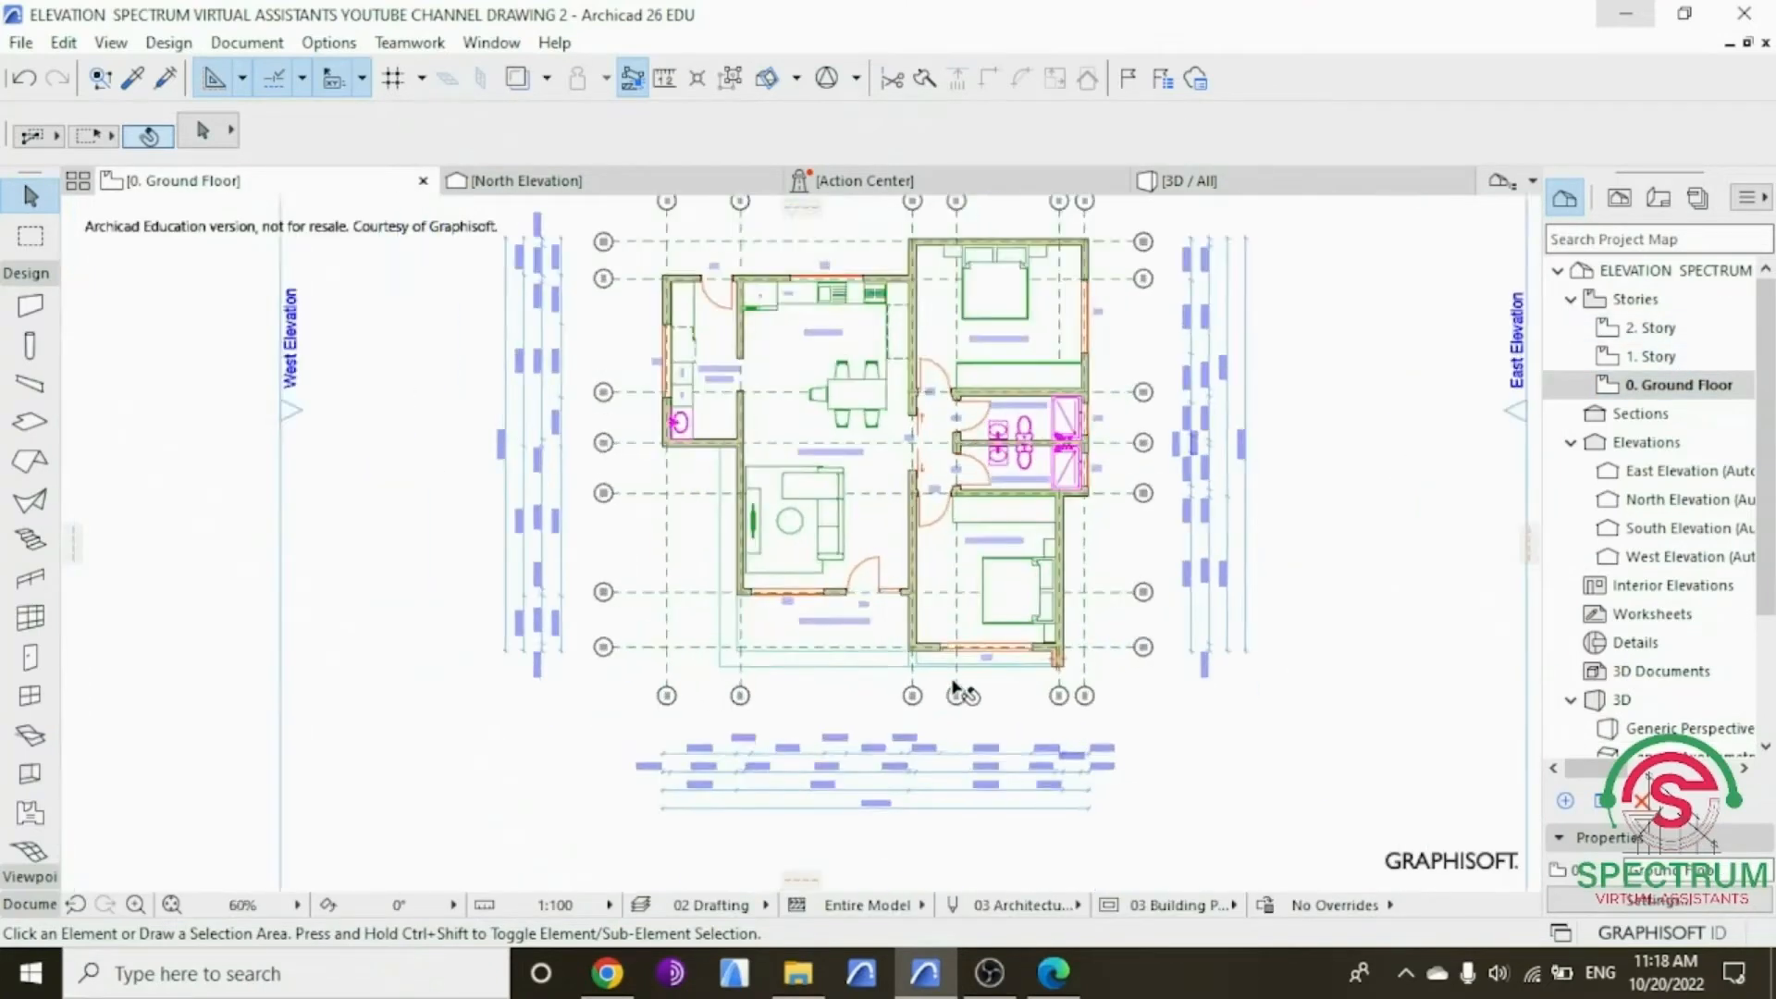
# Step: Split the Entry Porch wall between the window and the door, keeping the door-side section selected
pyautogui.scroll(4, 813, 560)
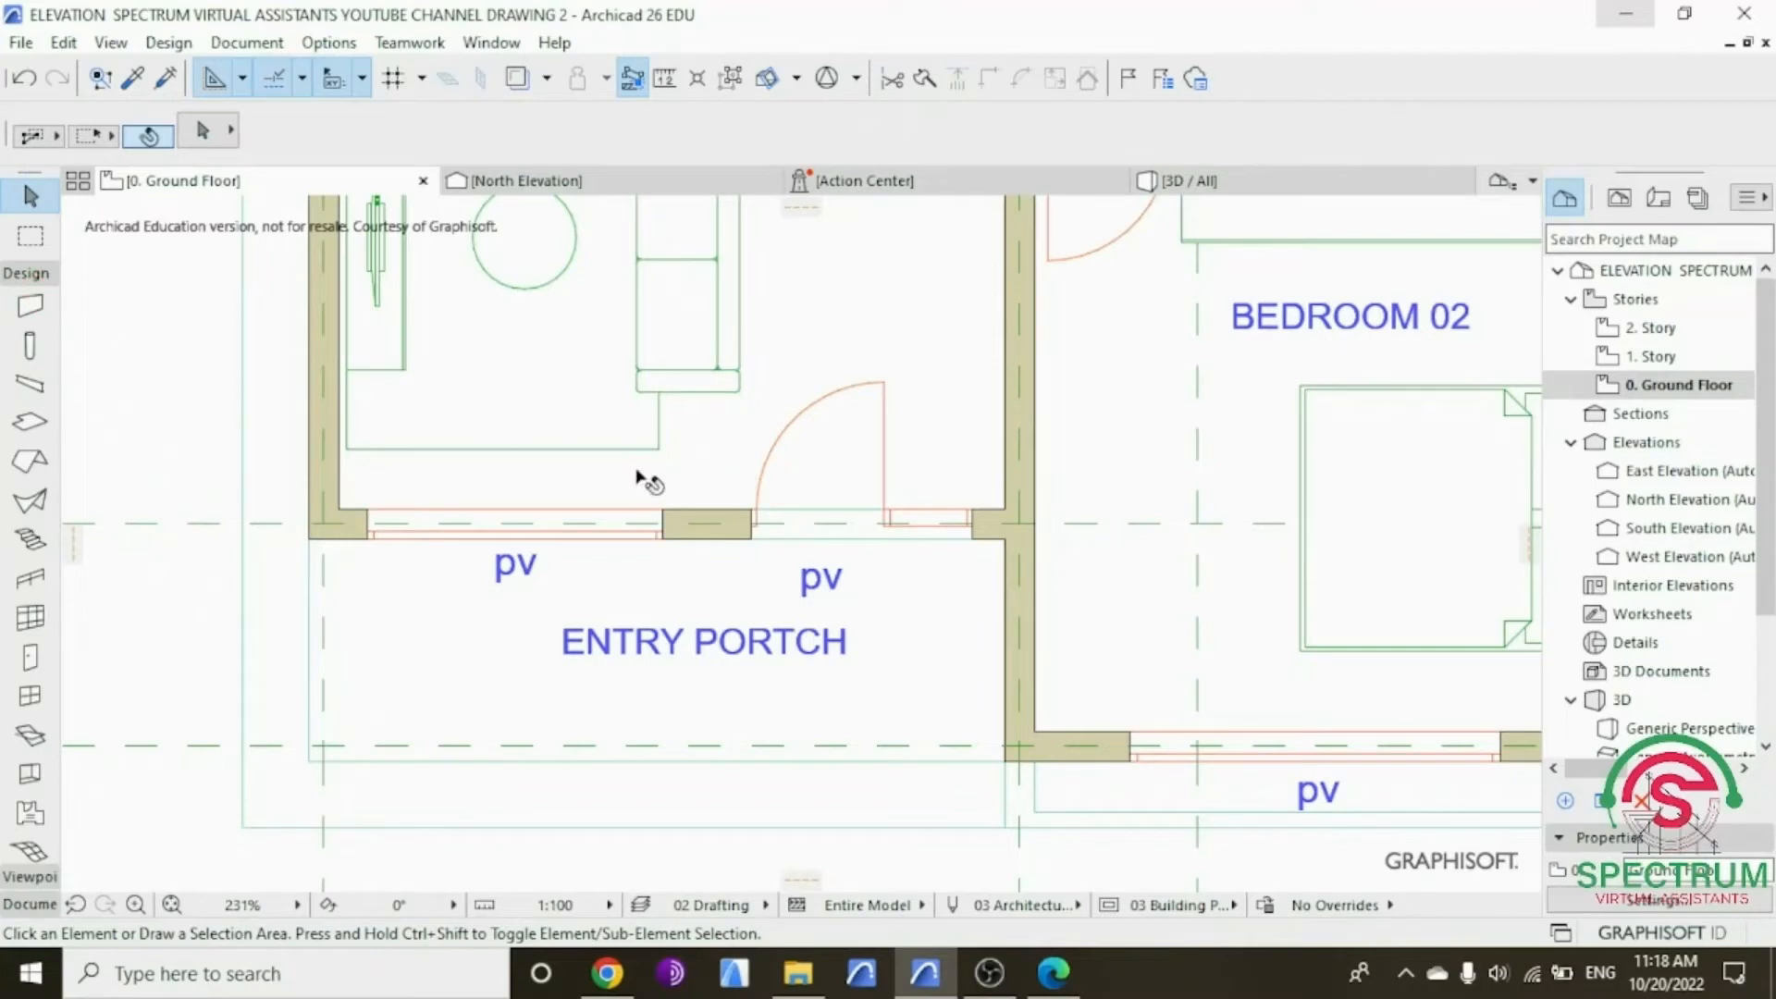
pyautogui.click(696, 514)
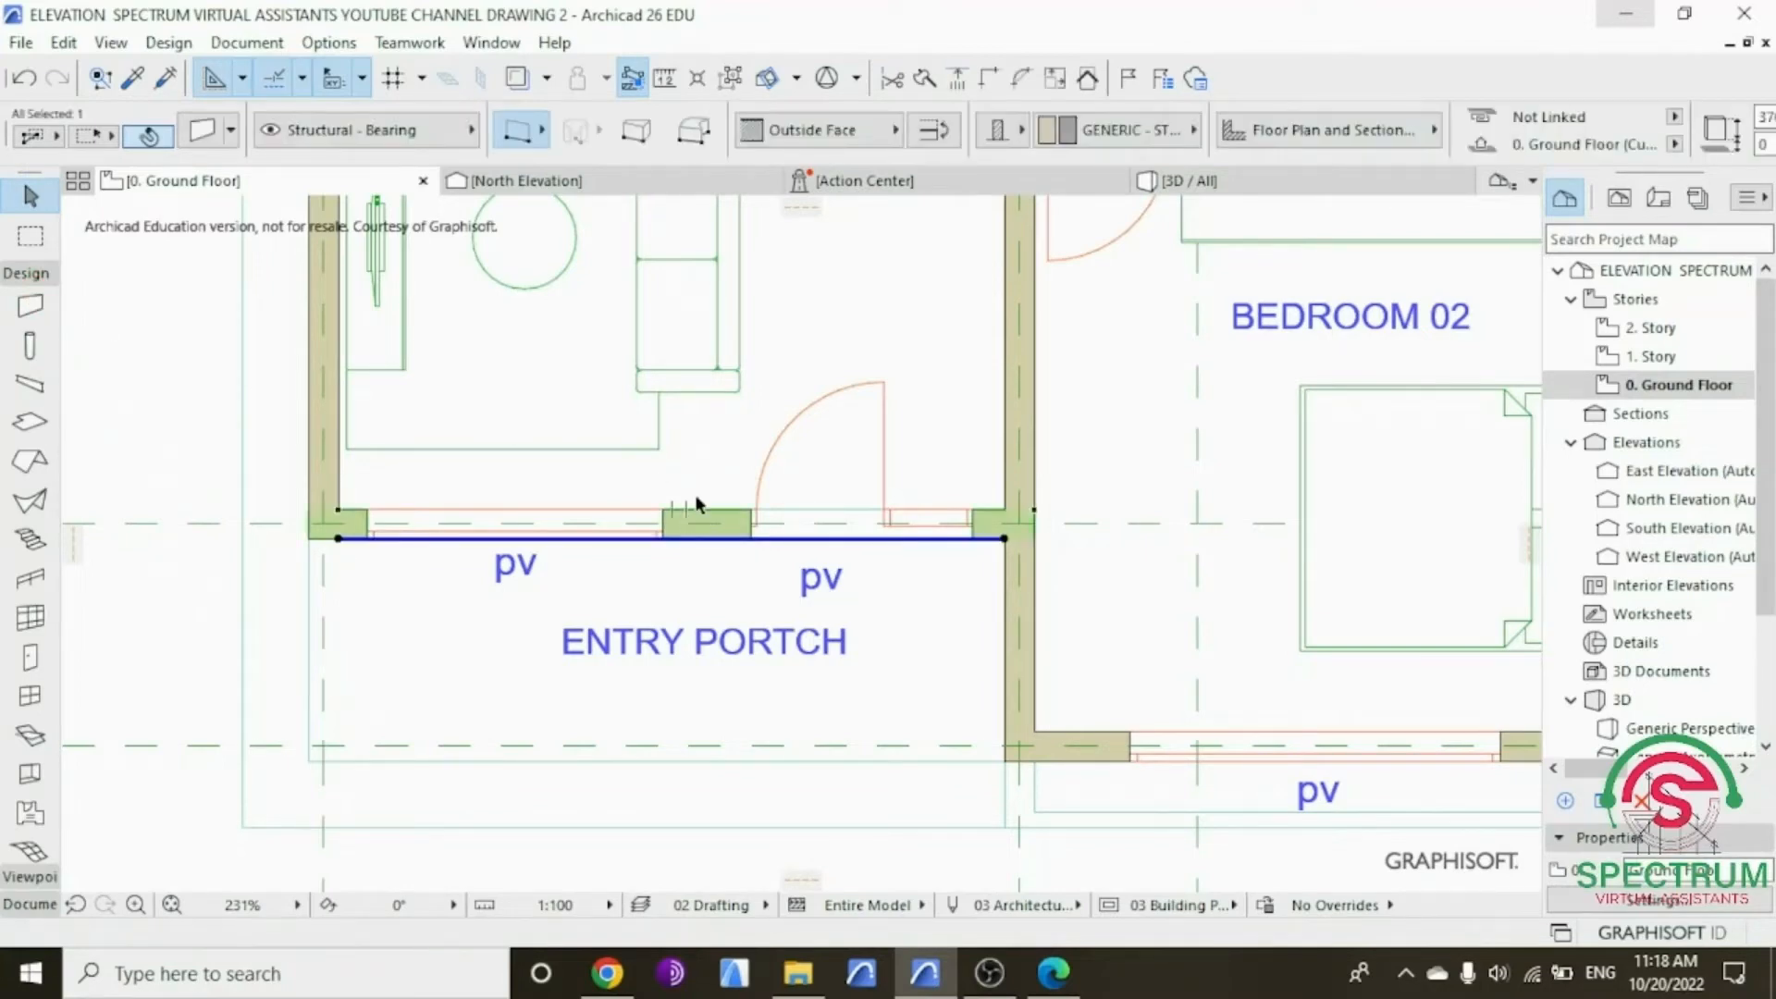
pyautogui.click(920, 79)
pyautogui.scroll(1, 700, 507)
pyautogui.scroll(3, 700, 506)
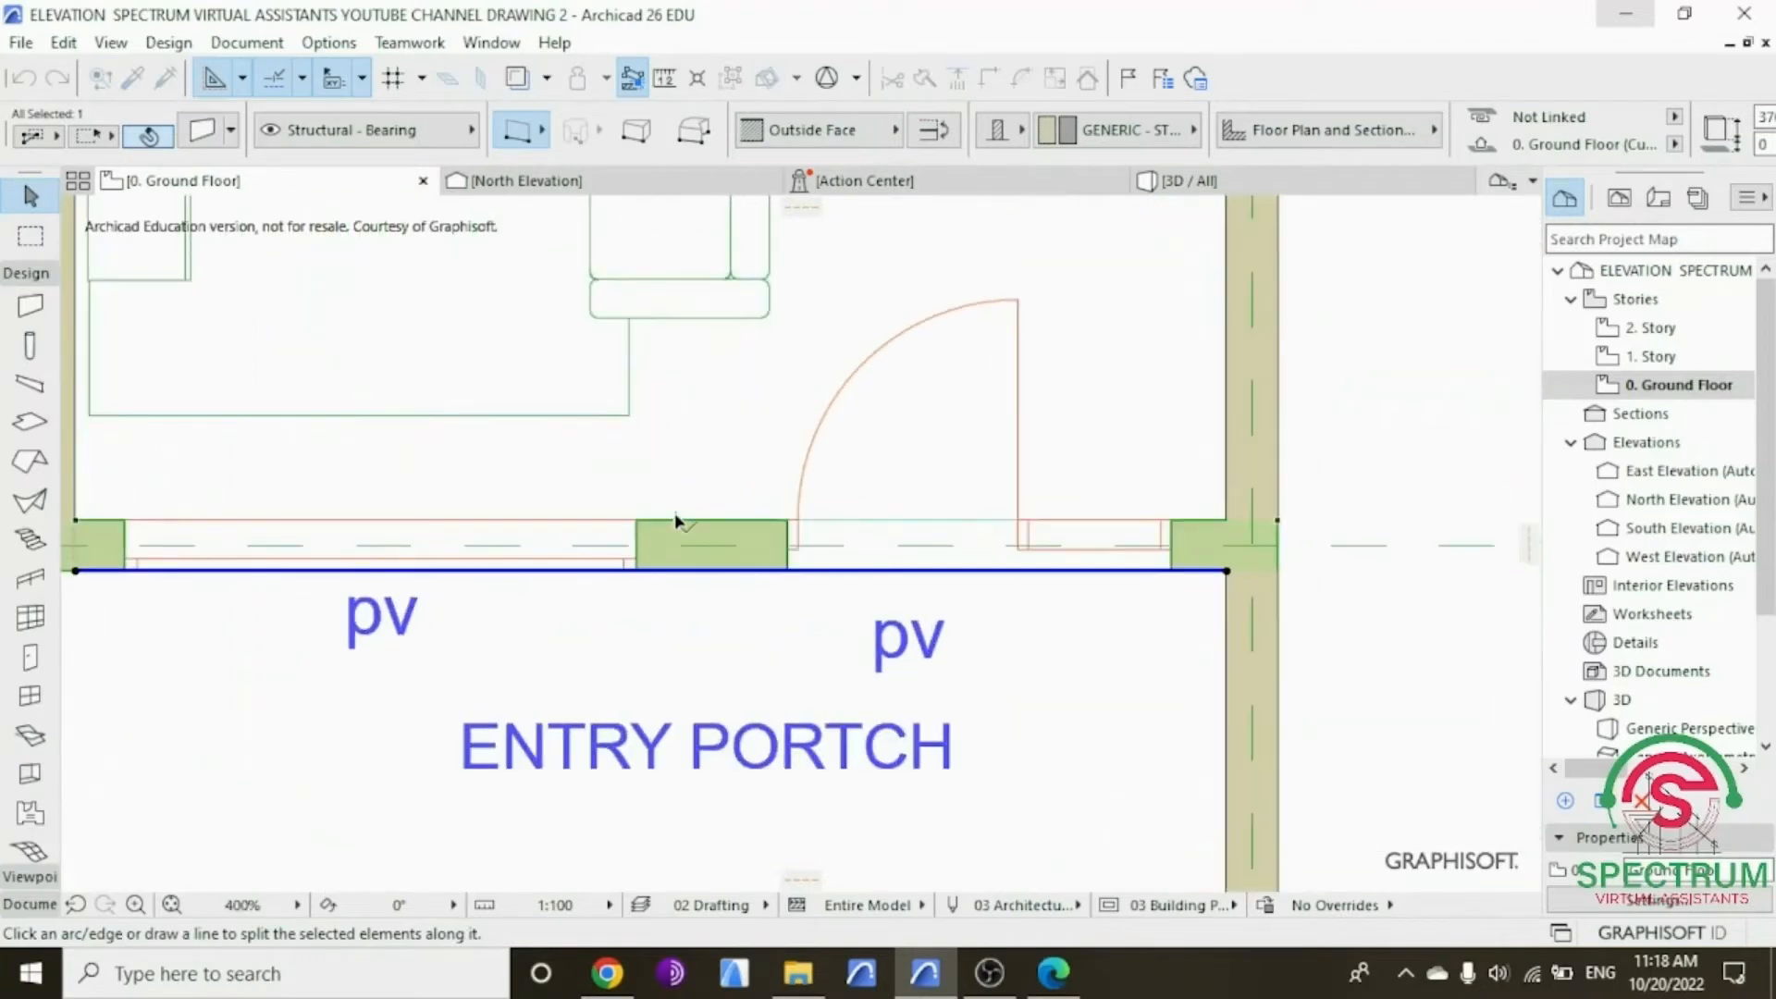
pyautogui.click(676, 519)
pyautogui.click(678, 670)
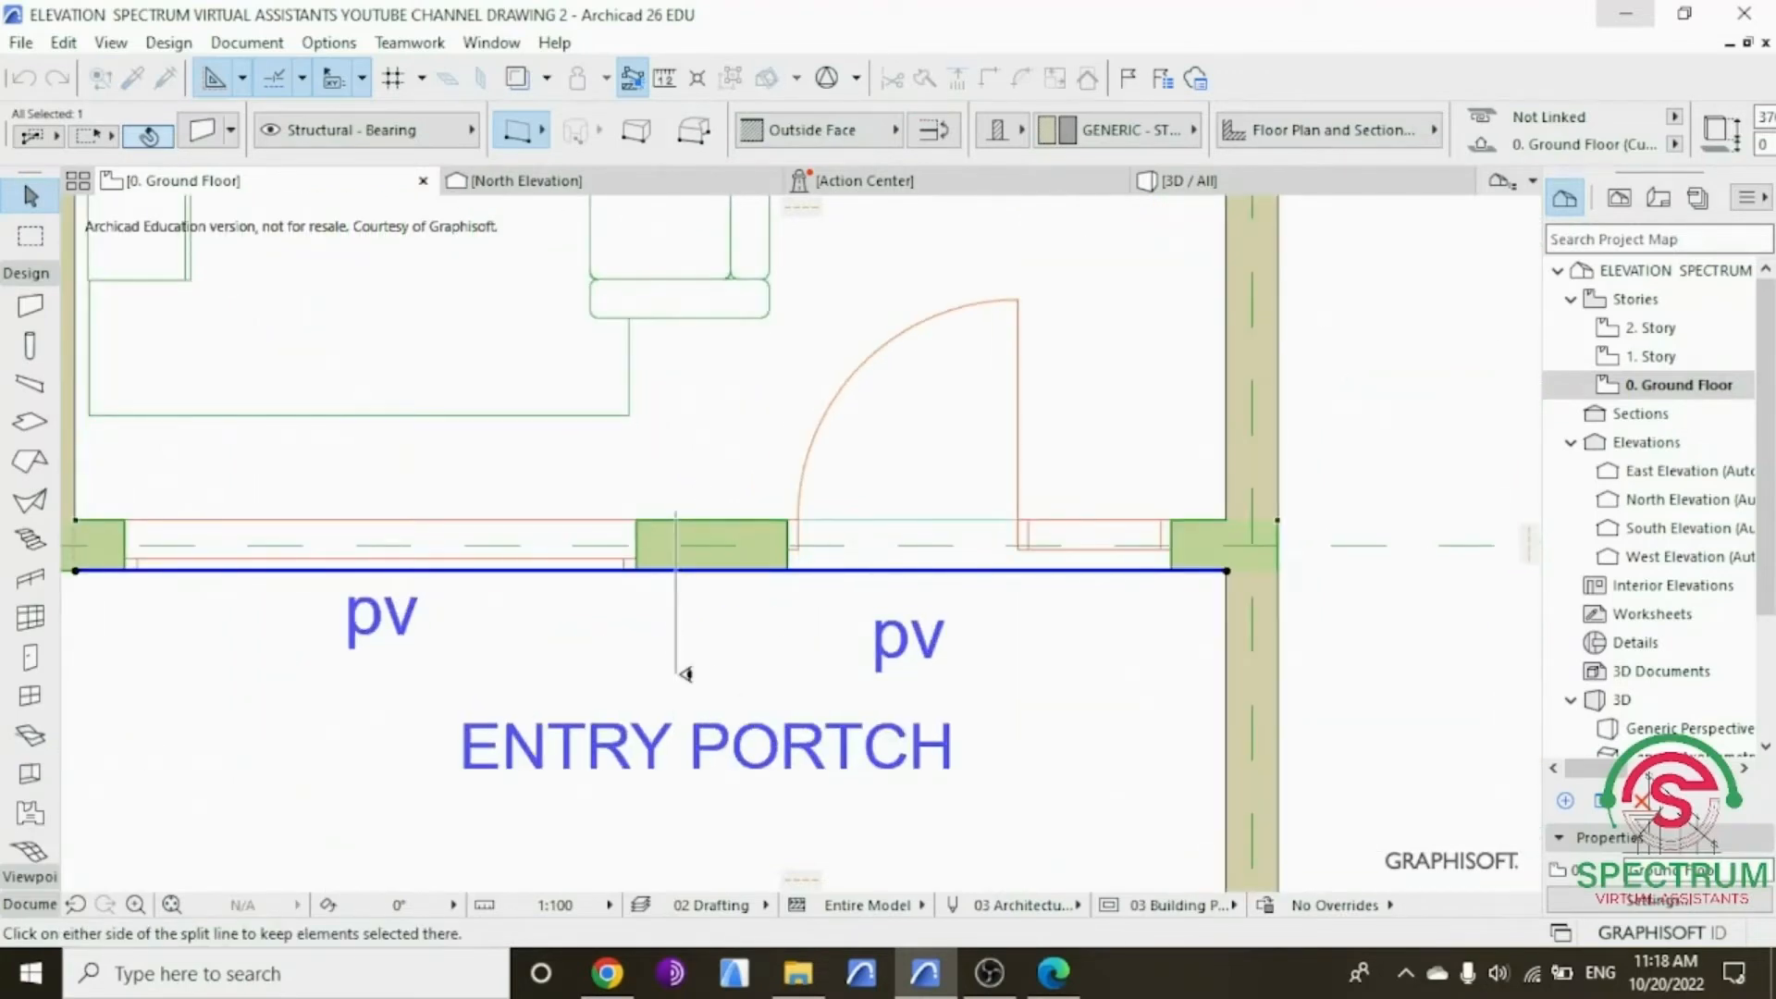
pyautogui.click(784, 679)
pyautogui.scroll(-5, 690, 603)
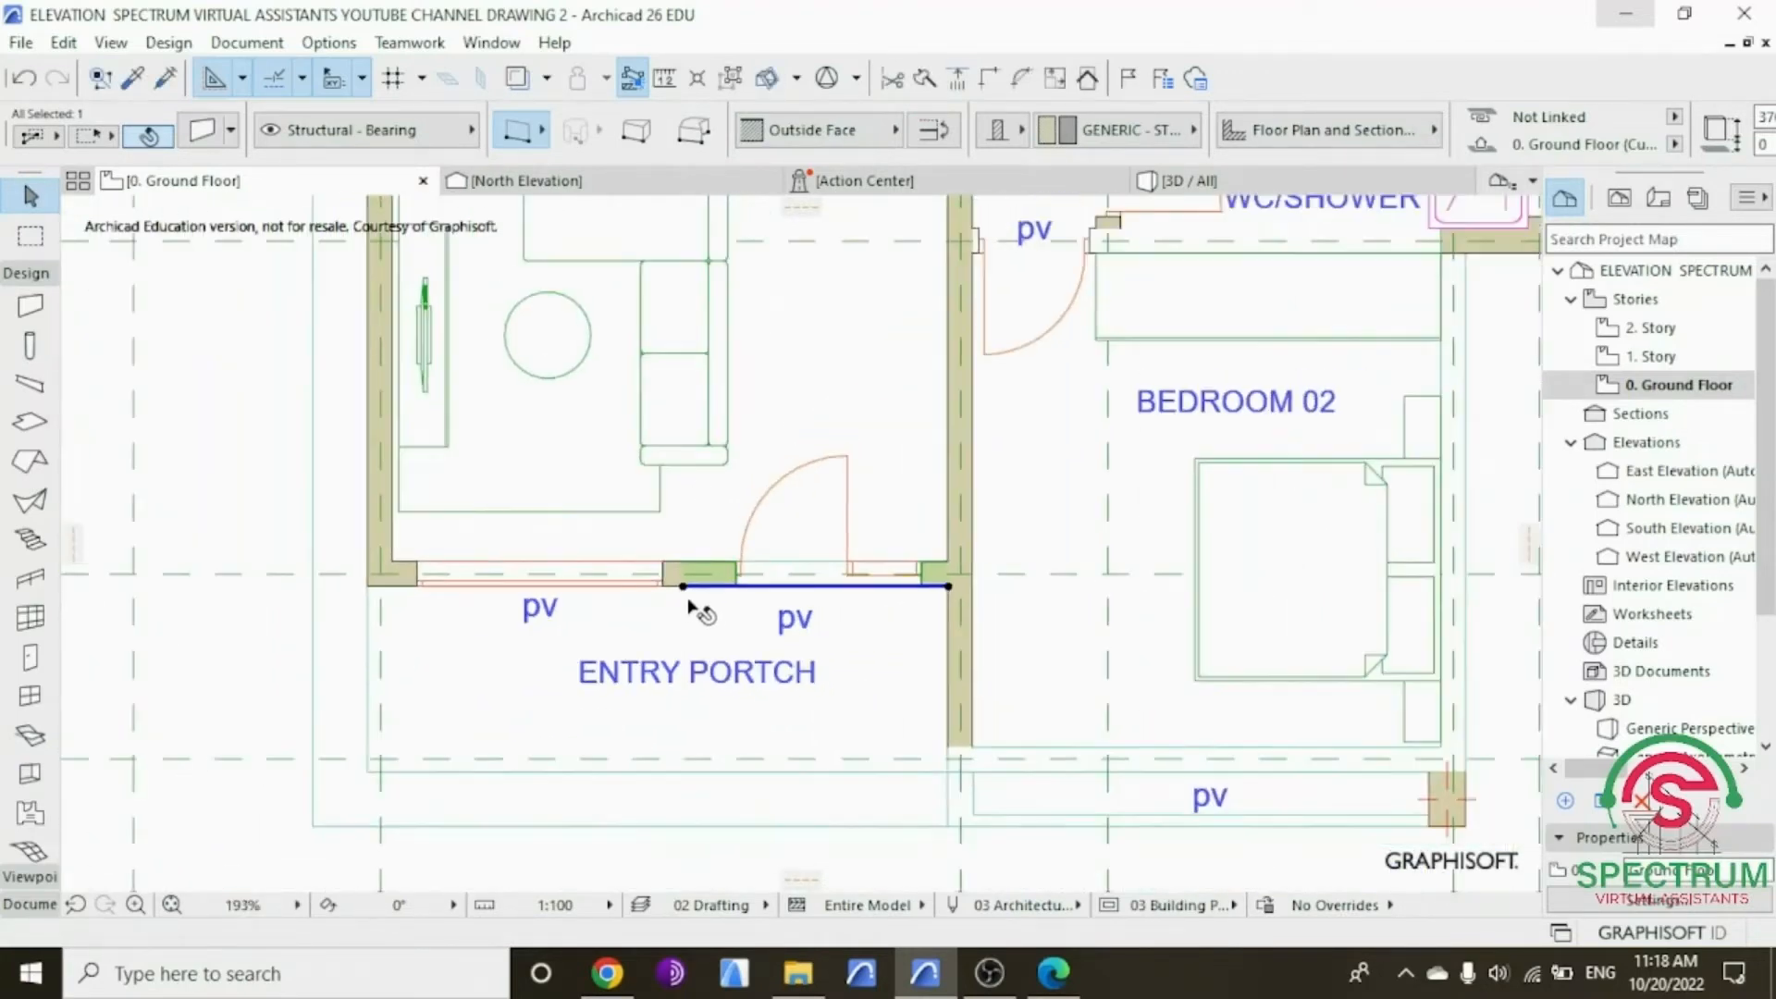
# Step: In the 3D view, override all surfaces of the wall section around the entrance door with Wood - Walnut Horizontal
pyautogui.click(1156, 181)
pyautogui.moveTo(803, 746); pyautogui.dragTo(700, 519)
pyautogui.scroll(3, 732, 687)
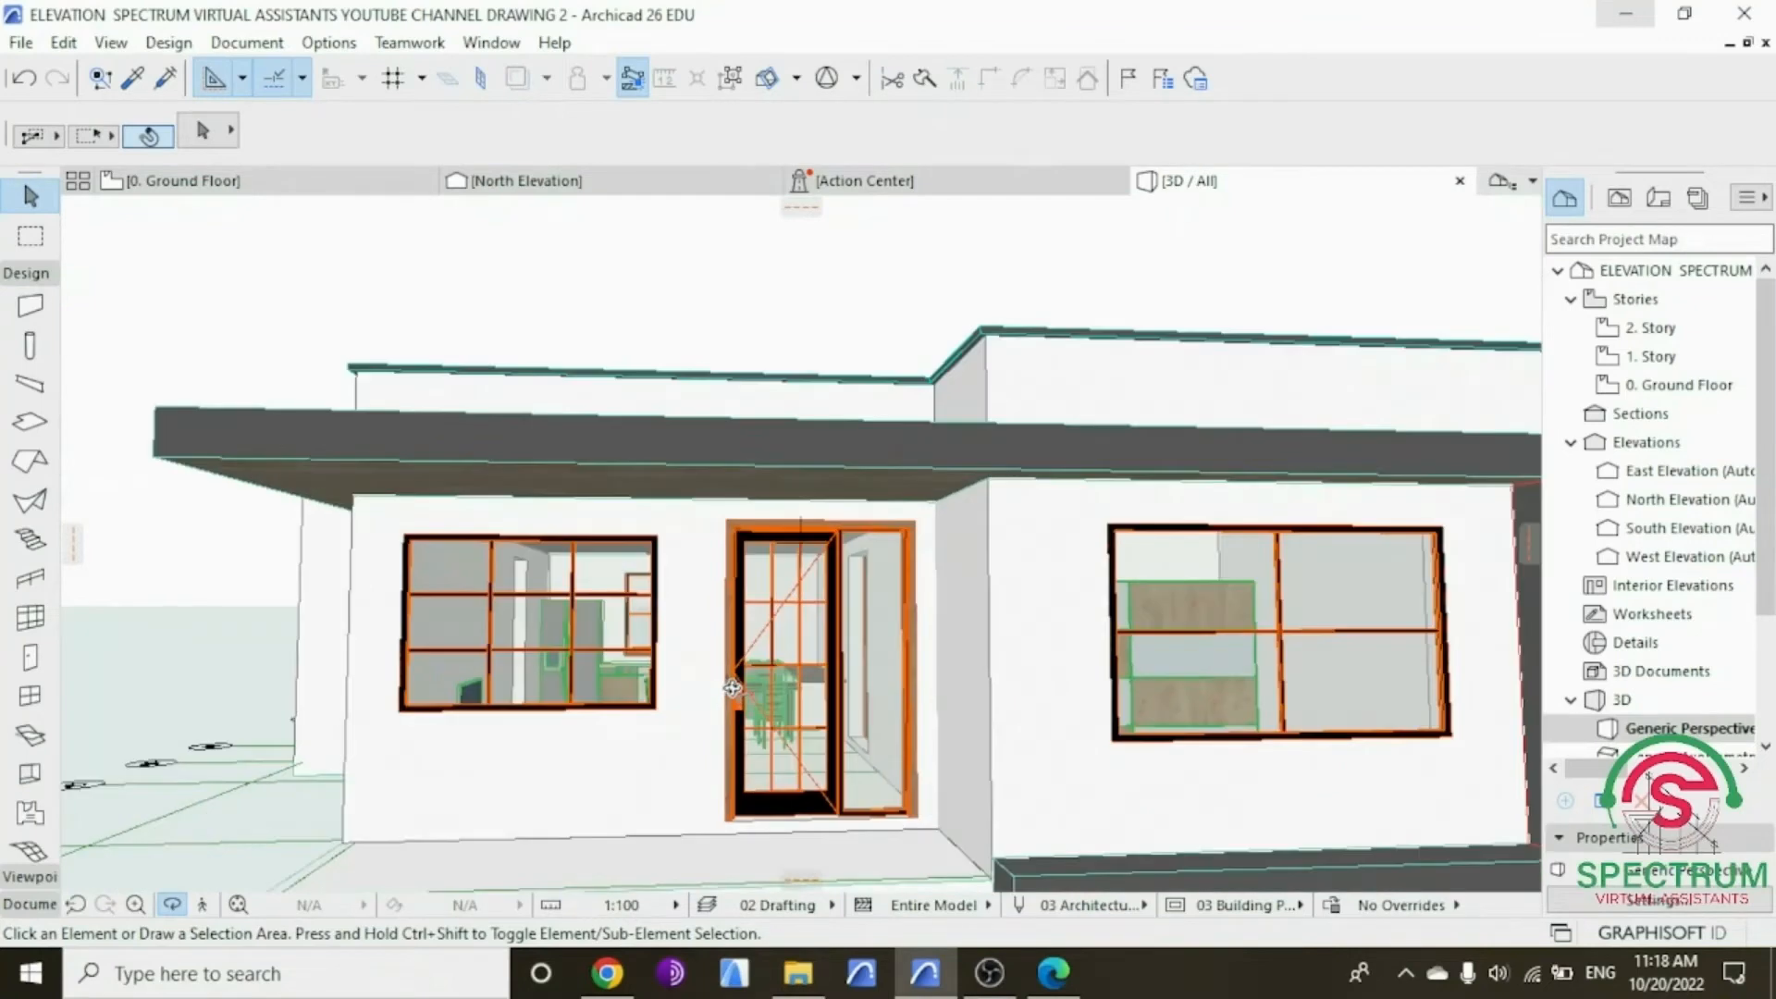
pyautogui.click(707, 608)
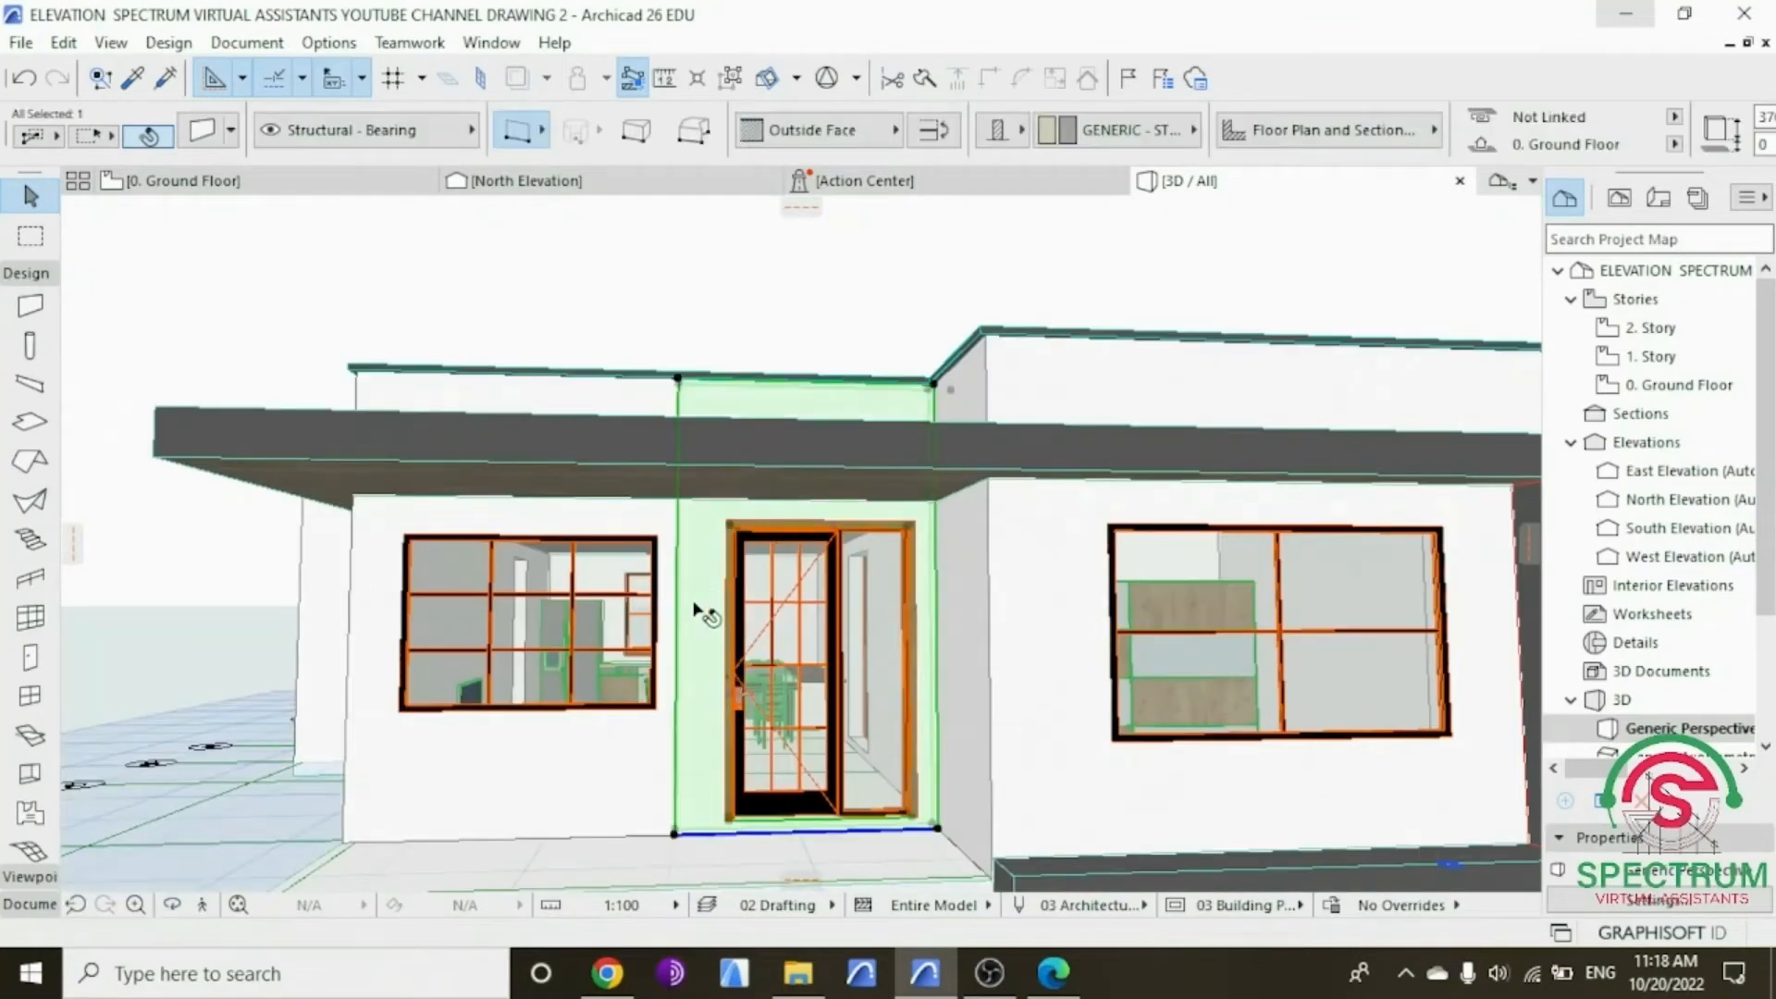
pyautogui.rightClick(730, 294)
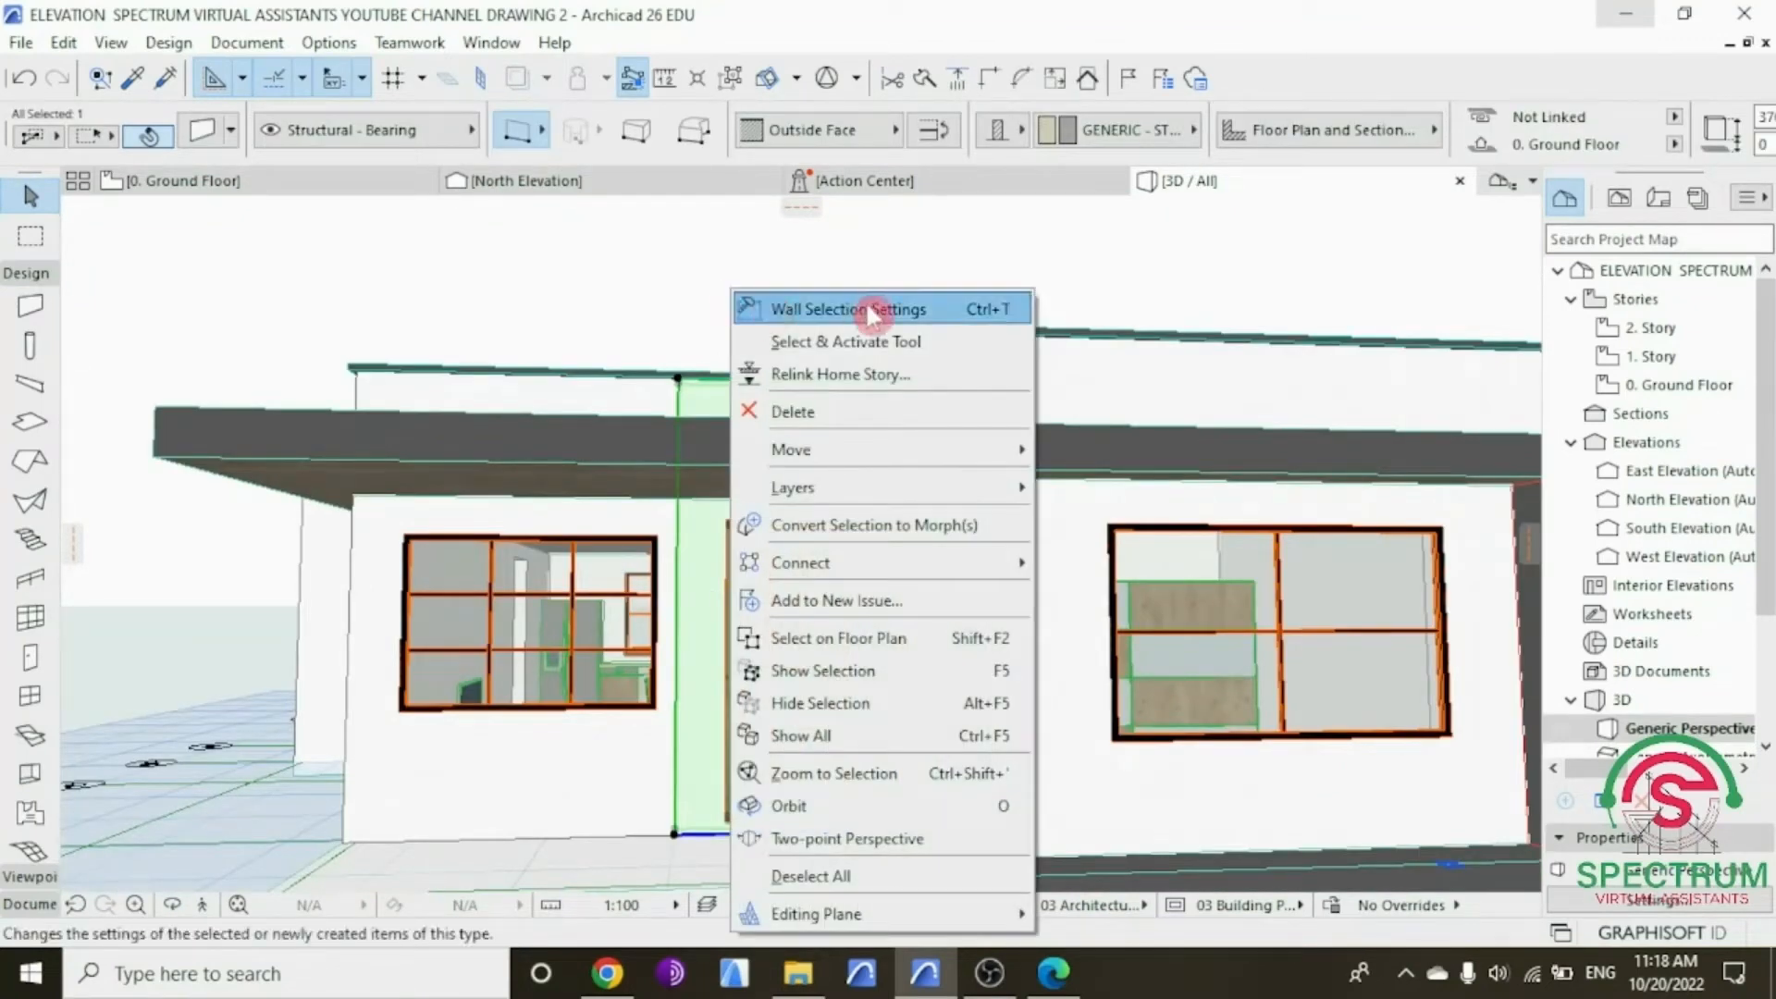
pyautogui.click(821, 308)
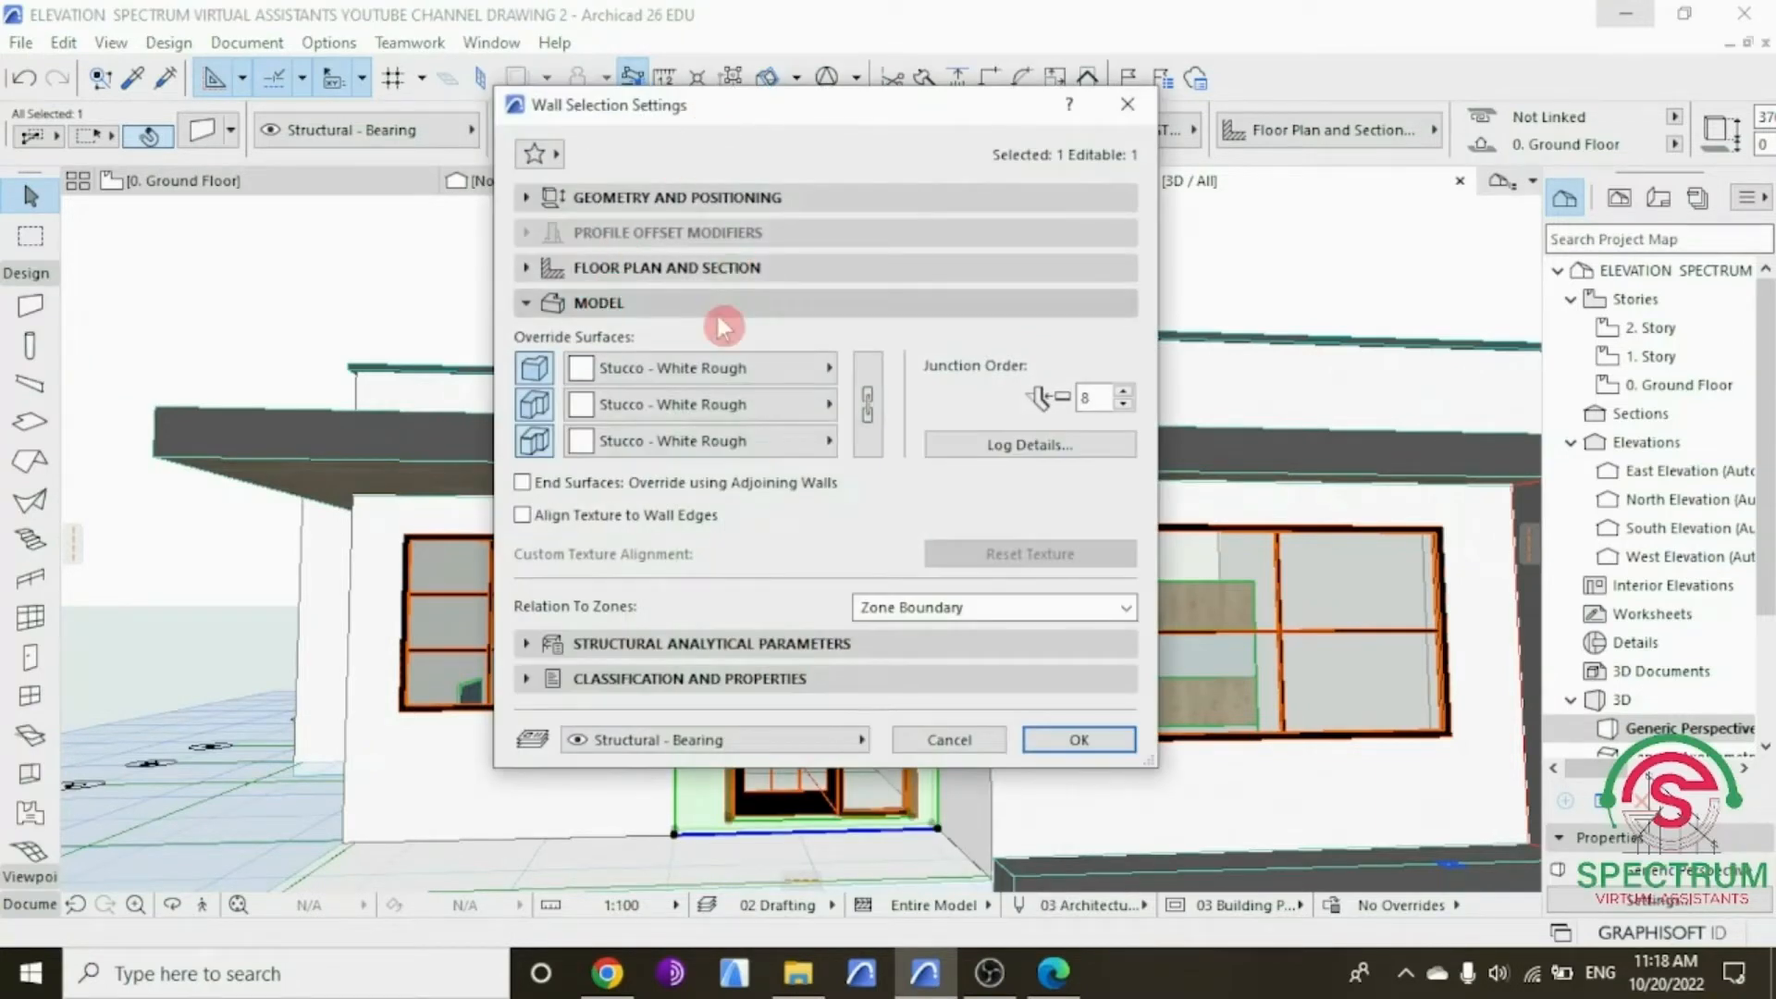
pyautogui.click(701, 369)
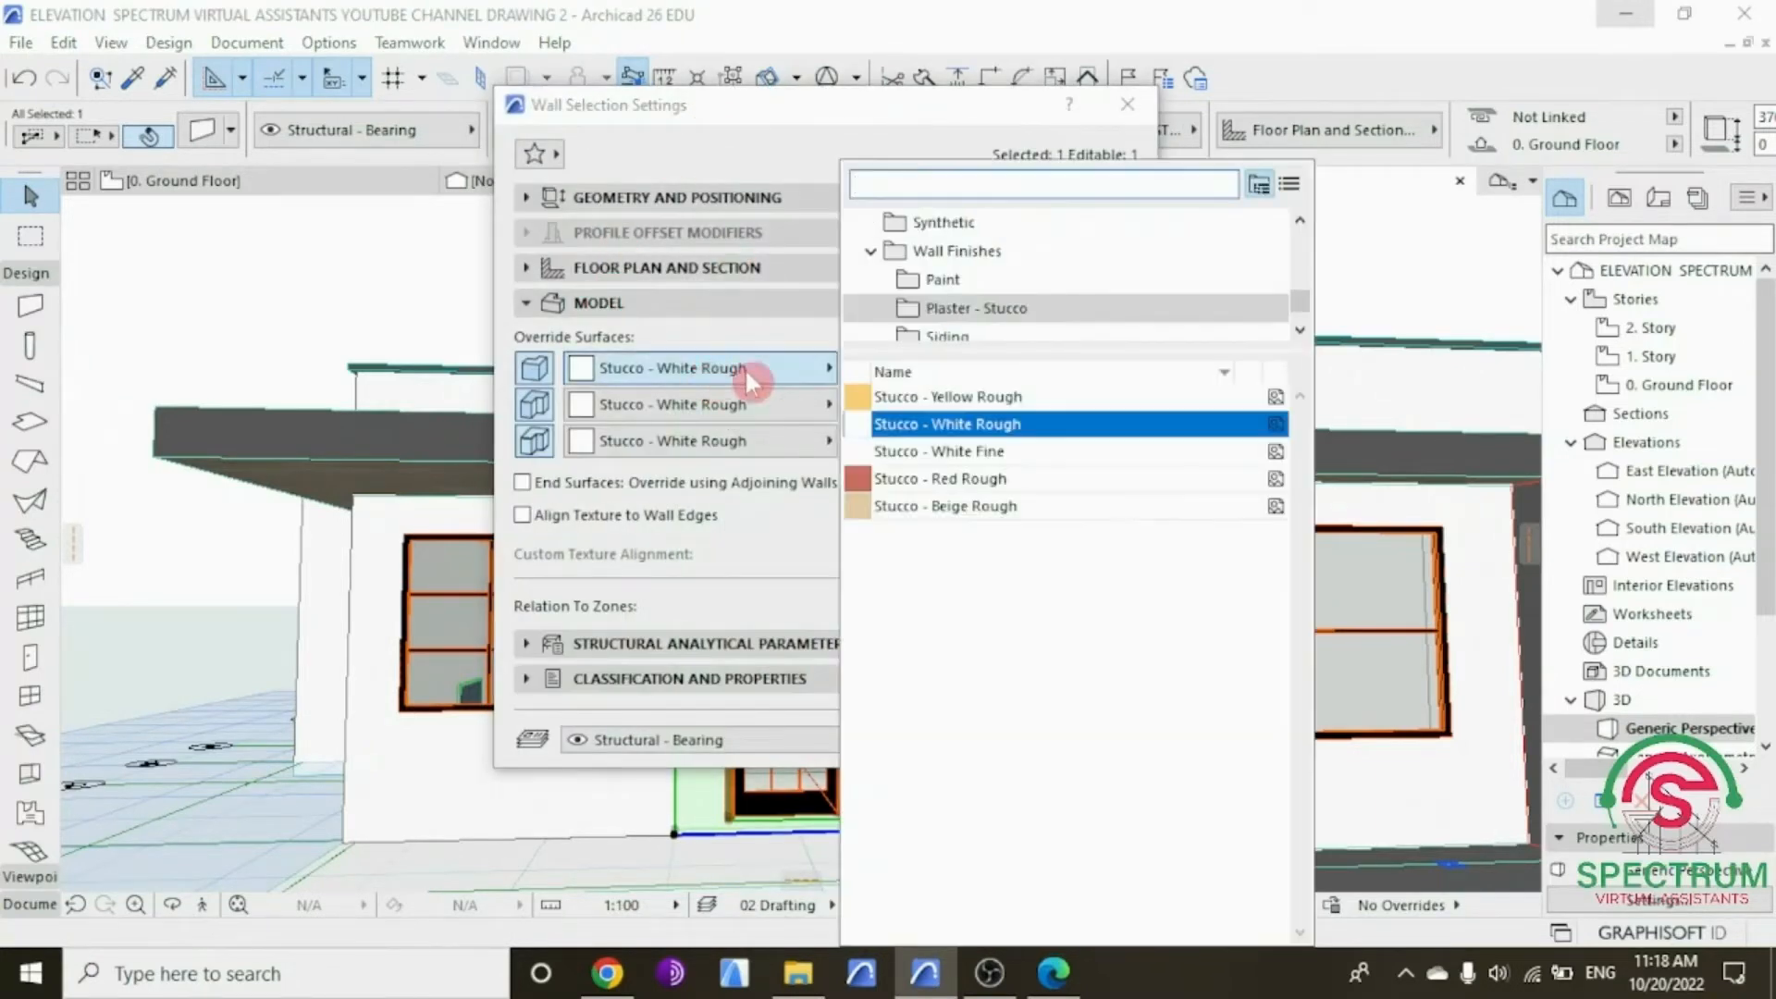
pyautogui.scroll(-2, 961, 296)
pyautogui.click(952, 312)
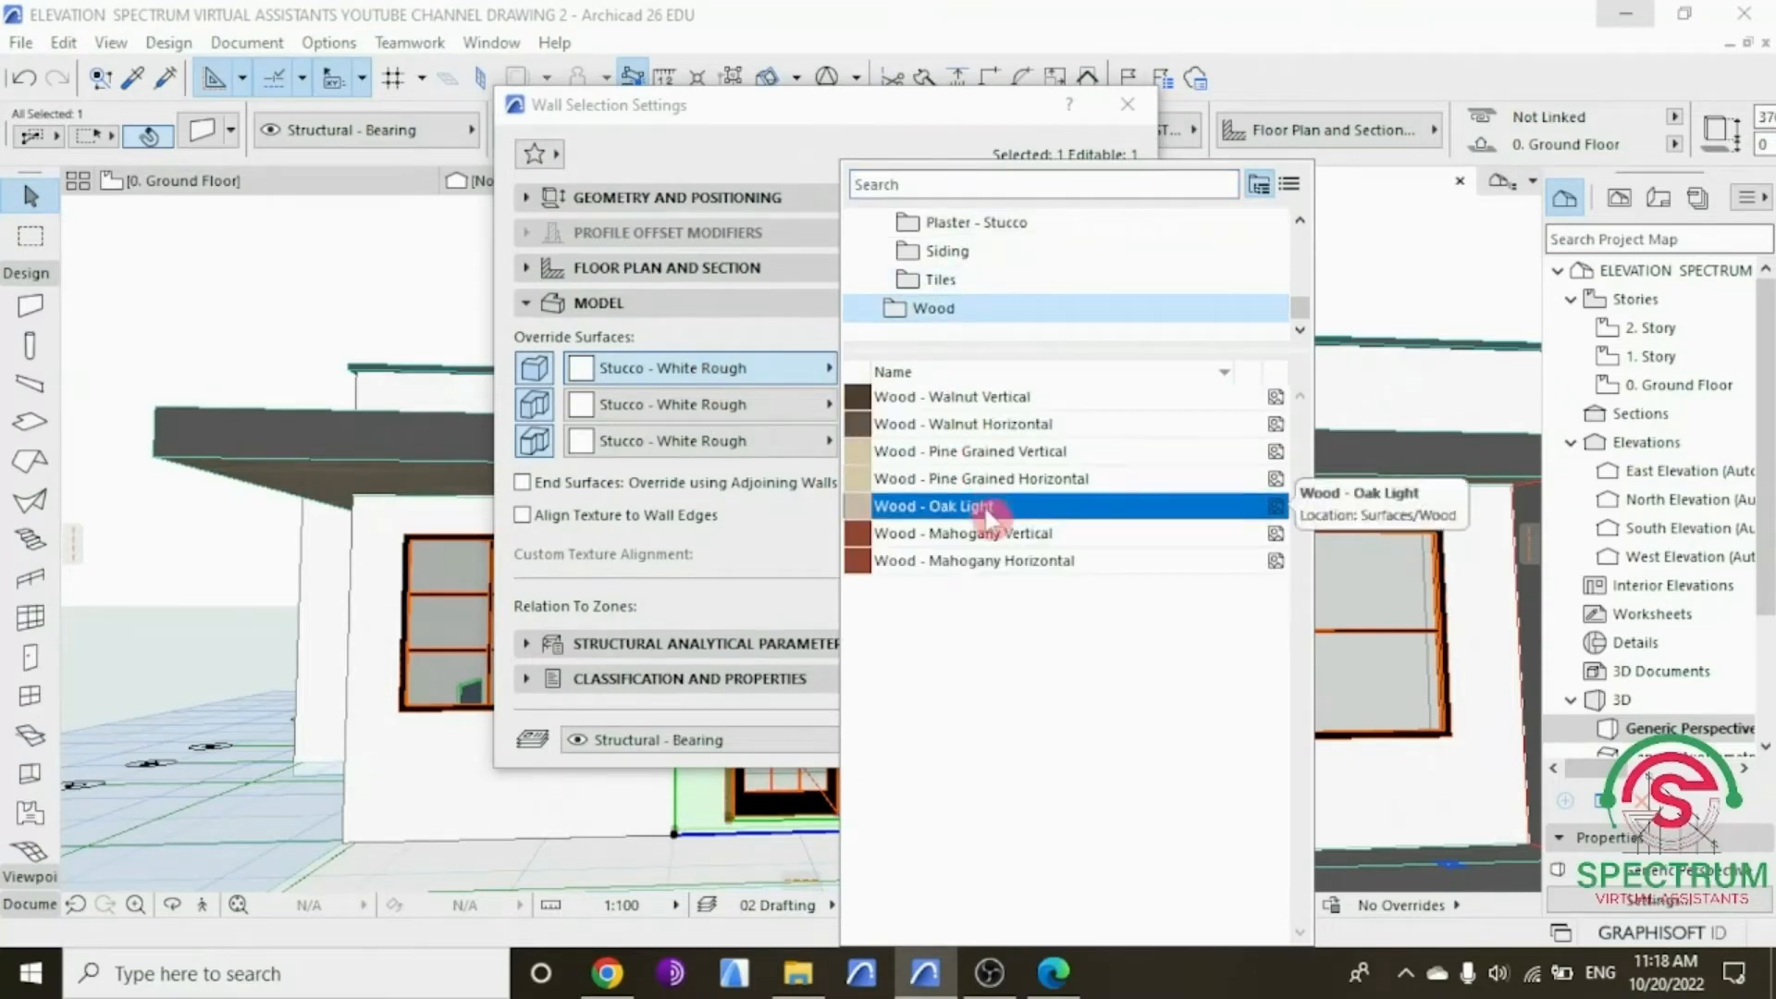
pyautogui.click(992, 423)
pyautogui.click(866, 404)
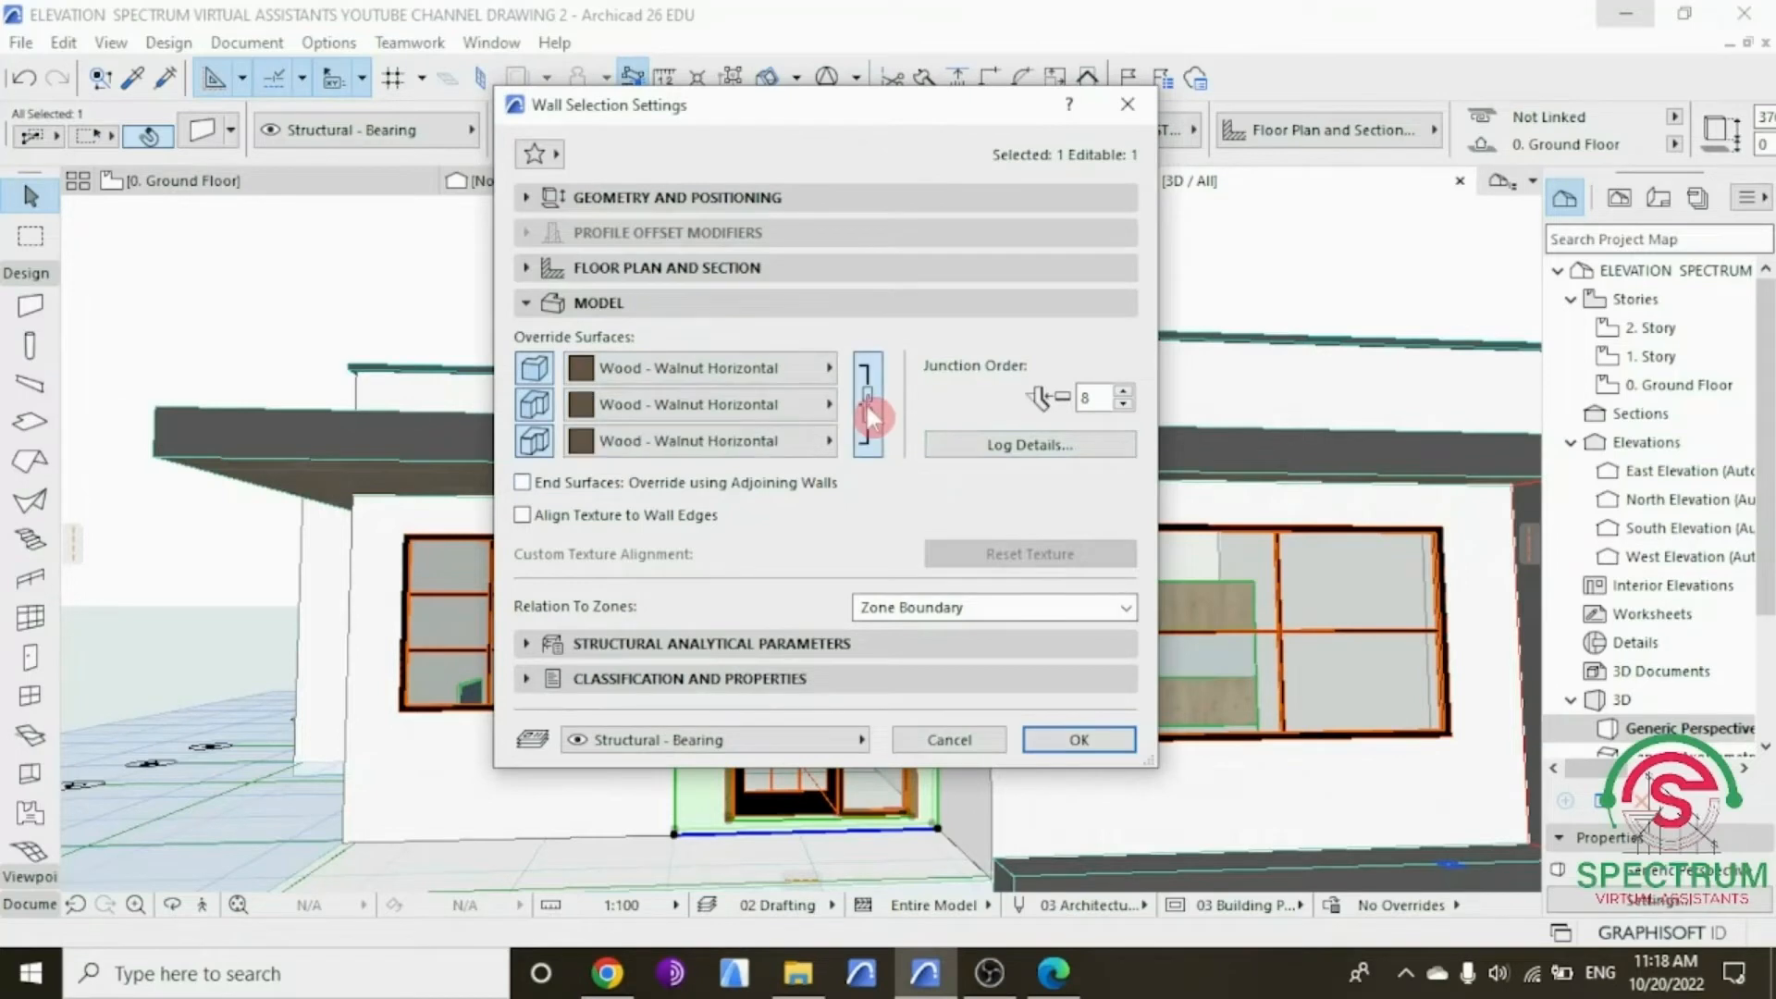
pyautogui.click(1026, 737)
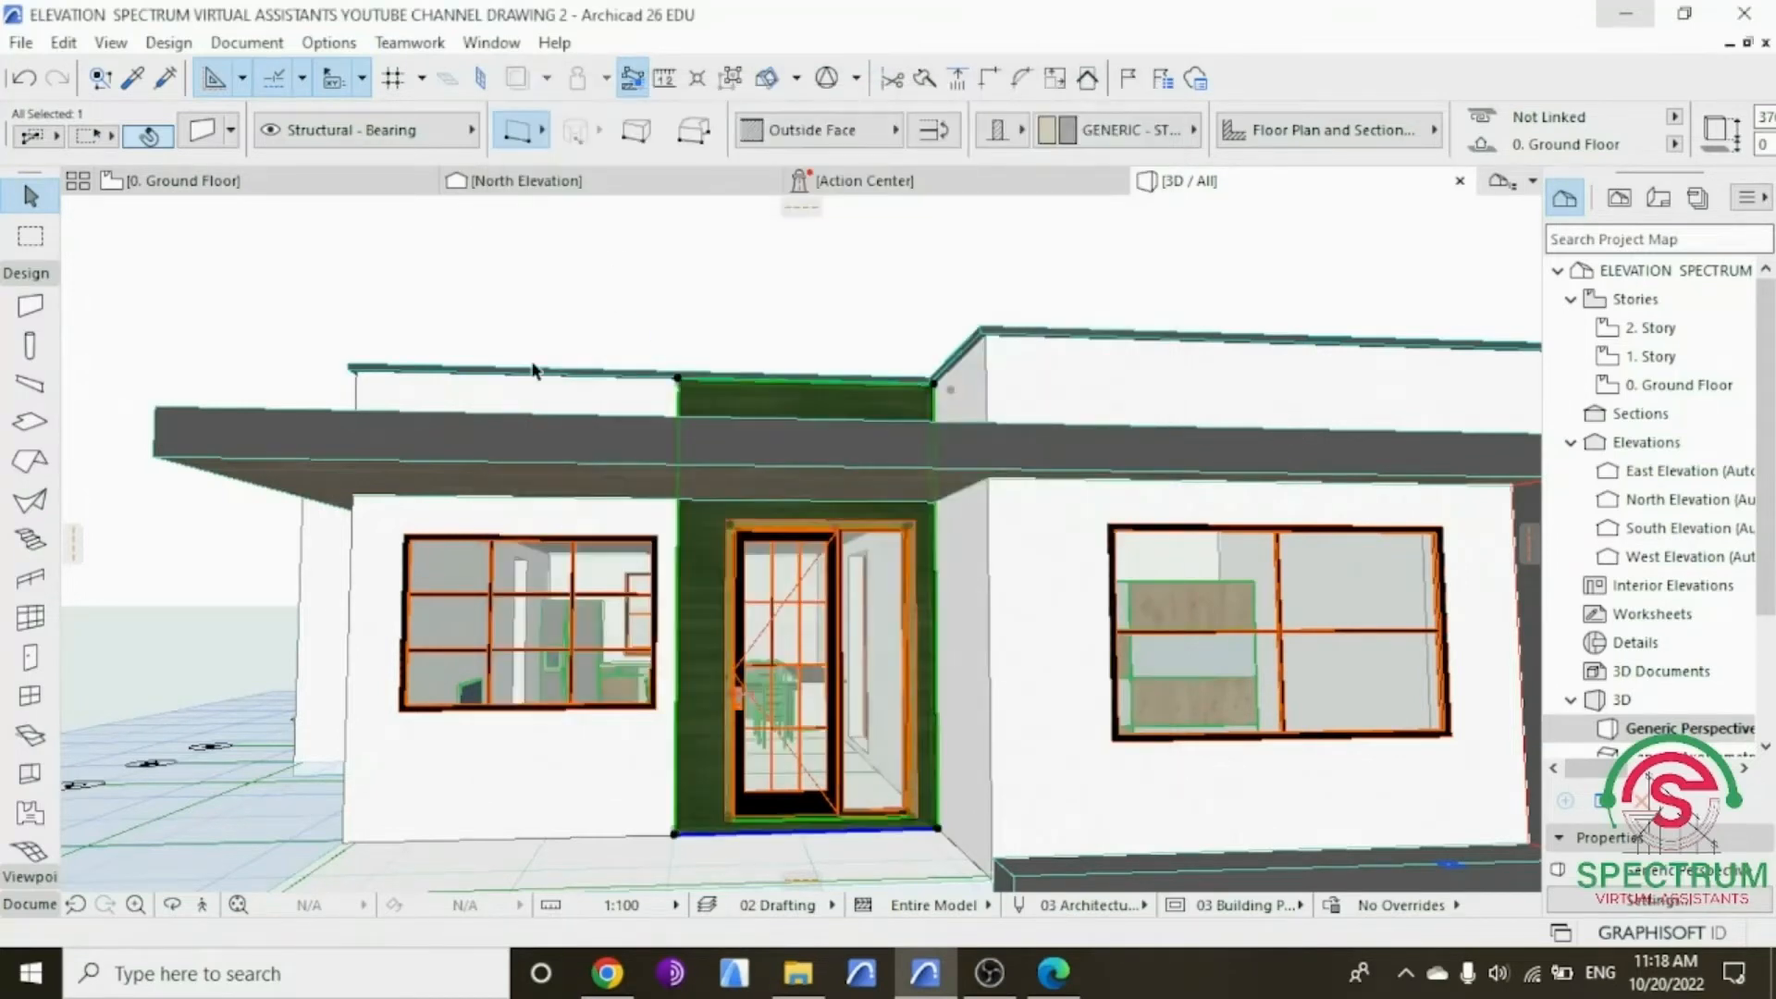
# Step: Inspect the wood-clad entrance wall from several angles in the 3D view, and return to the ground floor plan
pyautogui.click(176, 910)
pyautogui.moveTo(200, 627); pyautogui.dragTo(234, 675)
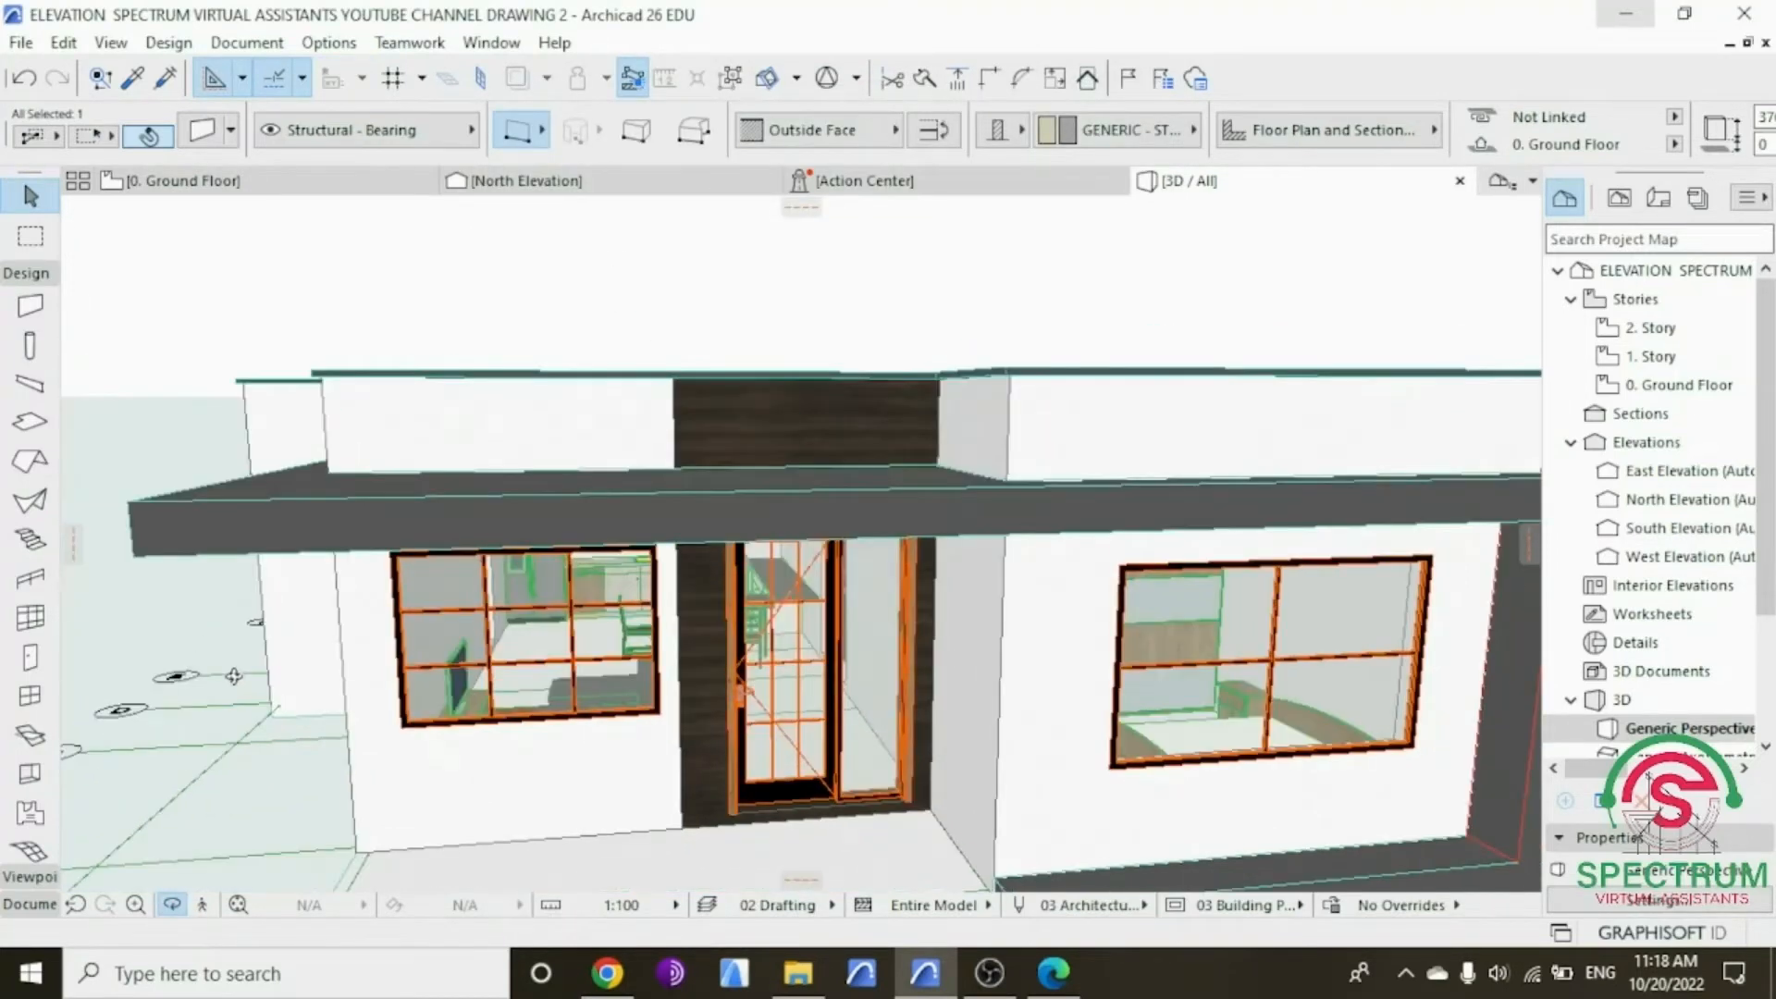
pyautogui.scroll(-1, 300, 431)
pyautogui.moveTo(654, 638); pyautogui.dragTo(821, 652)
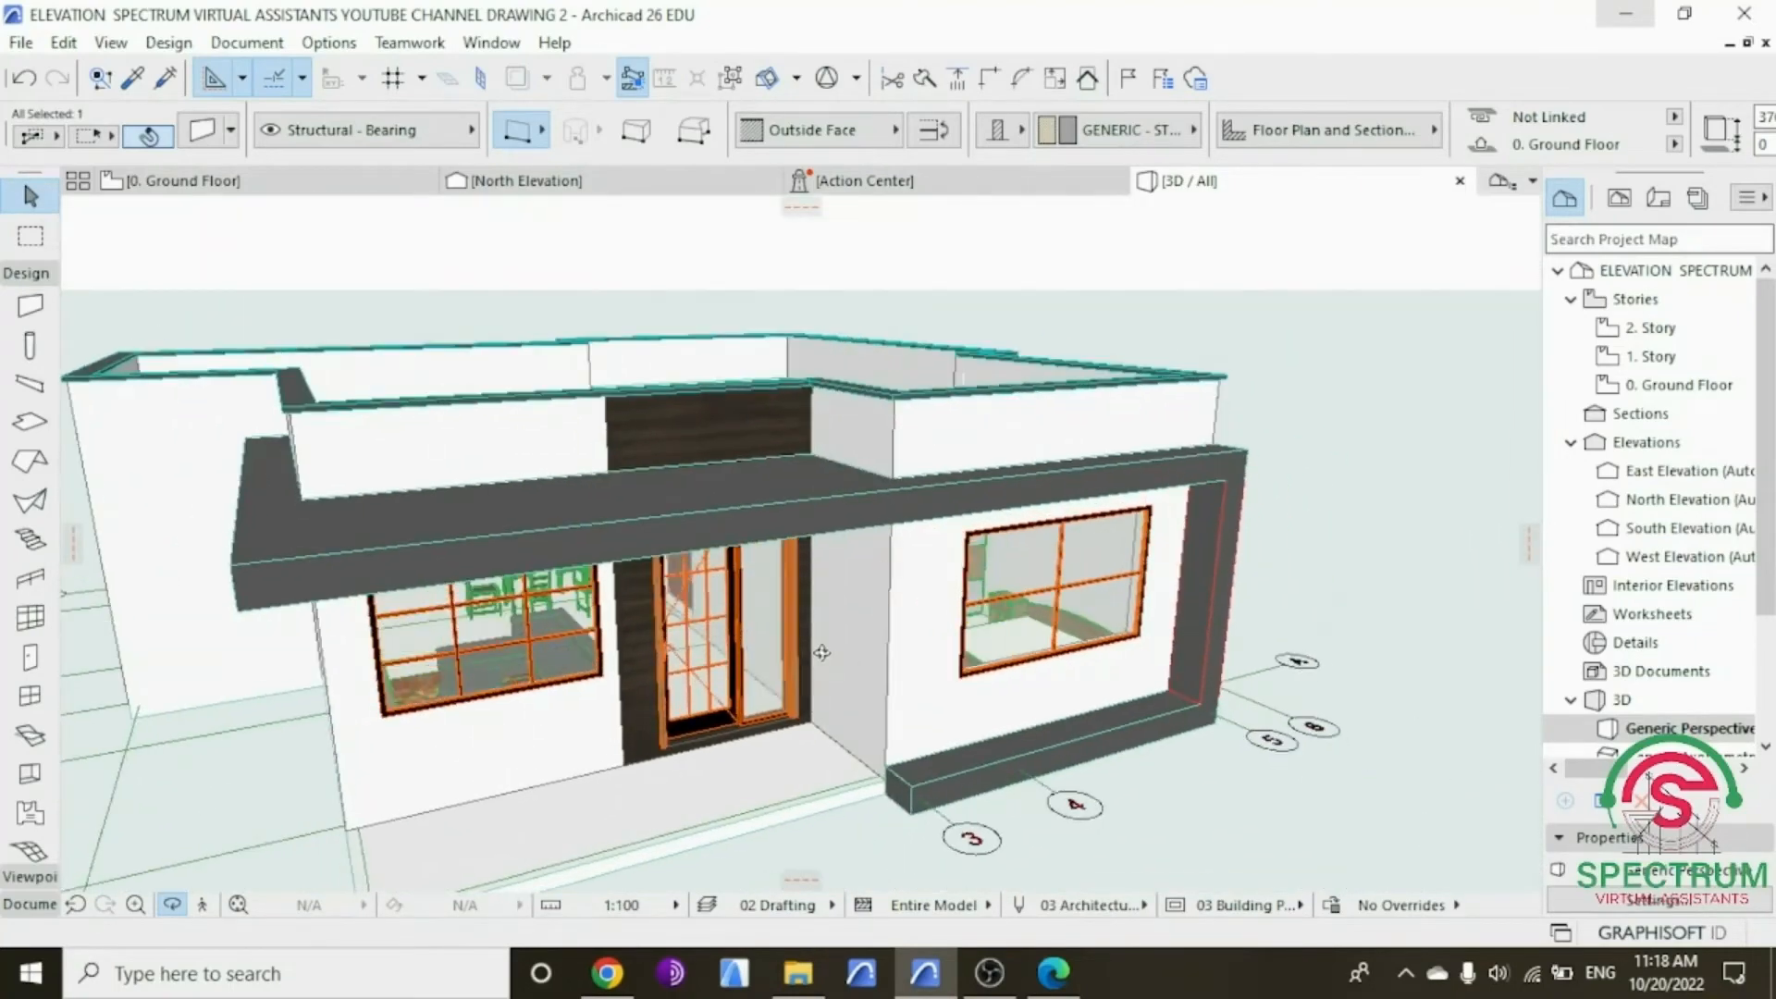
pyautogui.moveTo(798, 489); pyautogui.dragTo(703, 572)
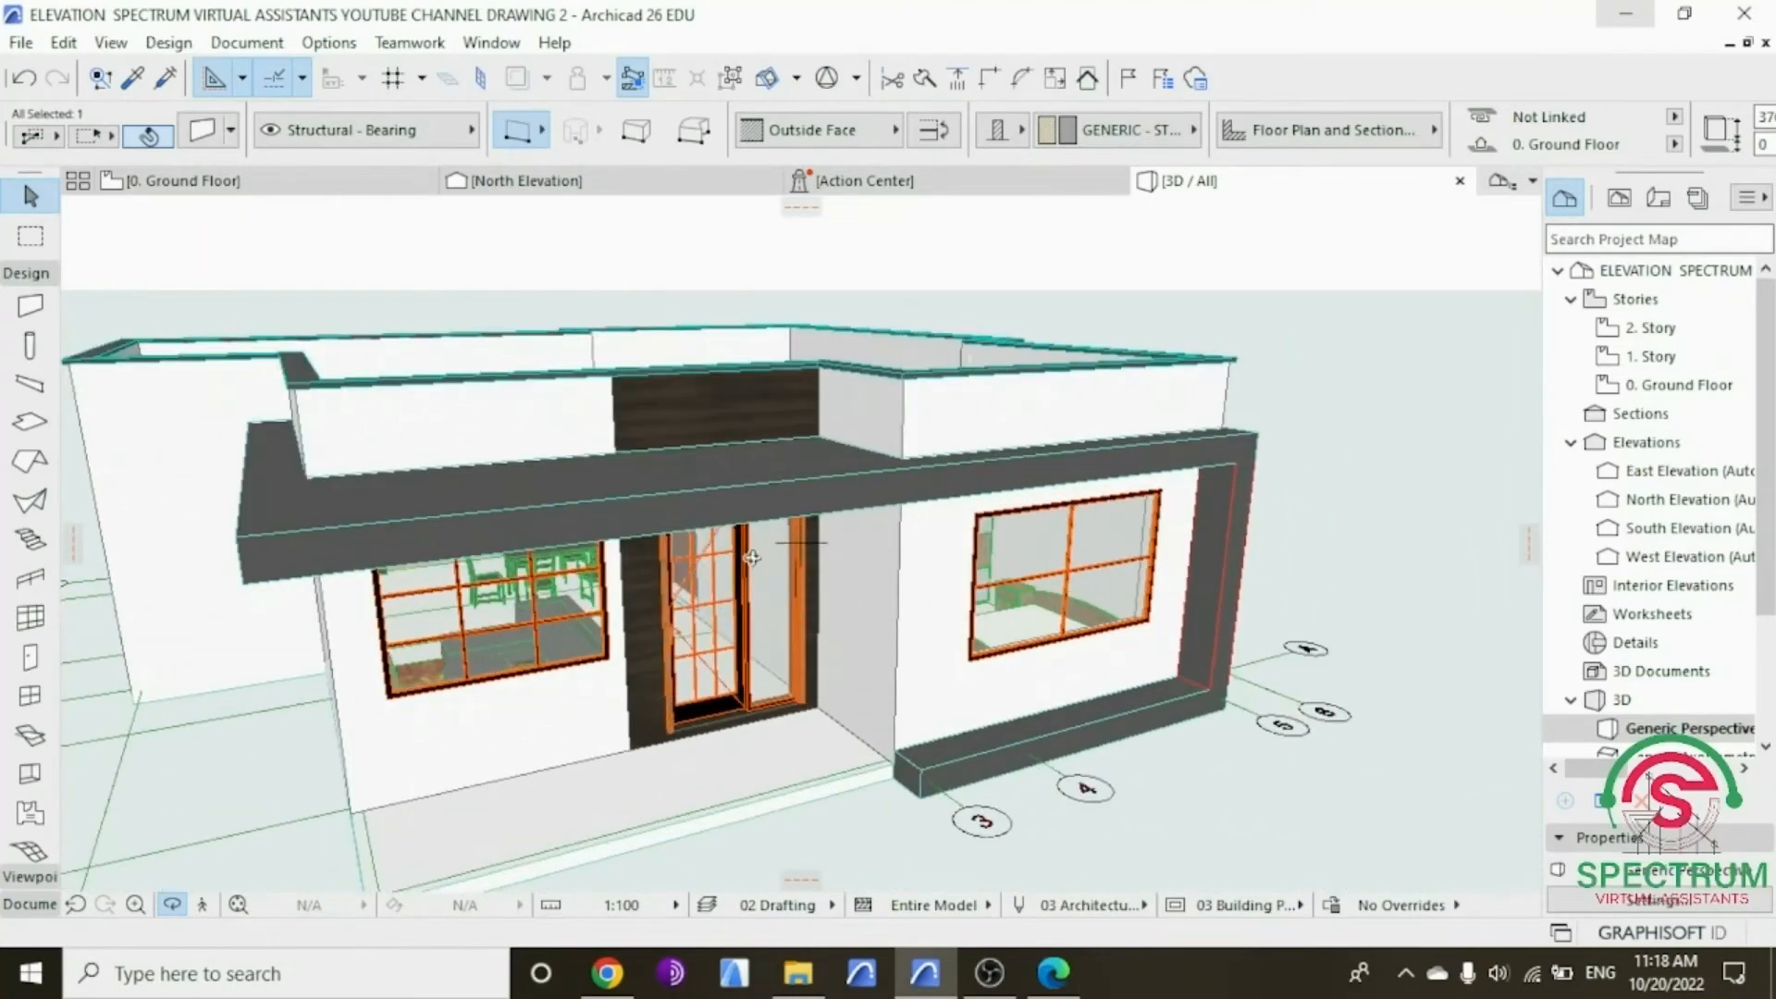
pyautogui.doubleClick(1674, 385)
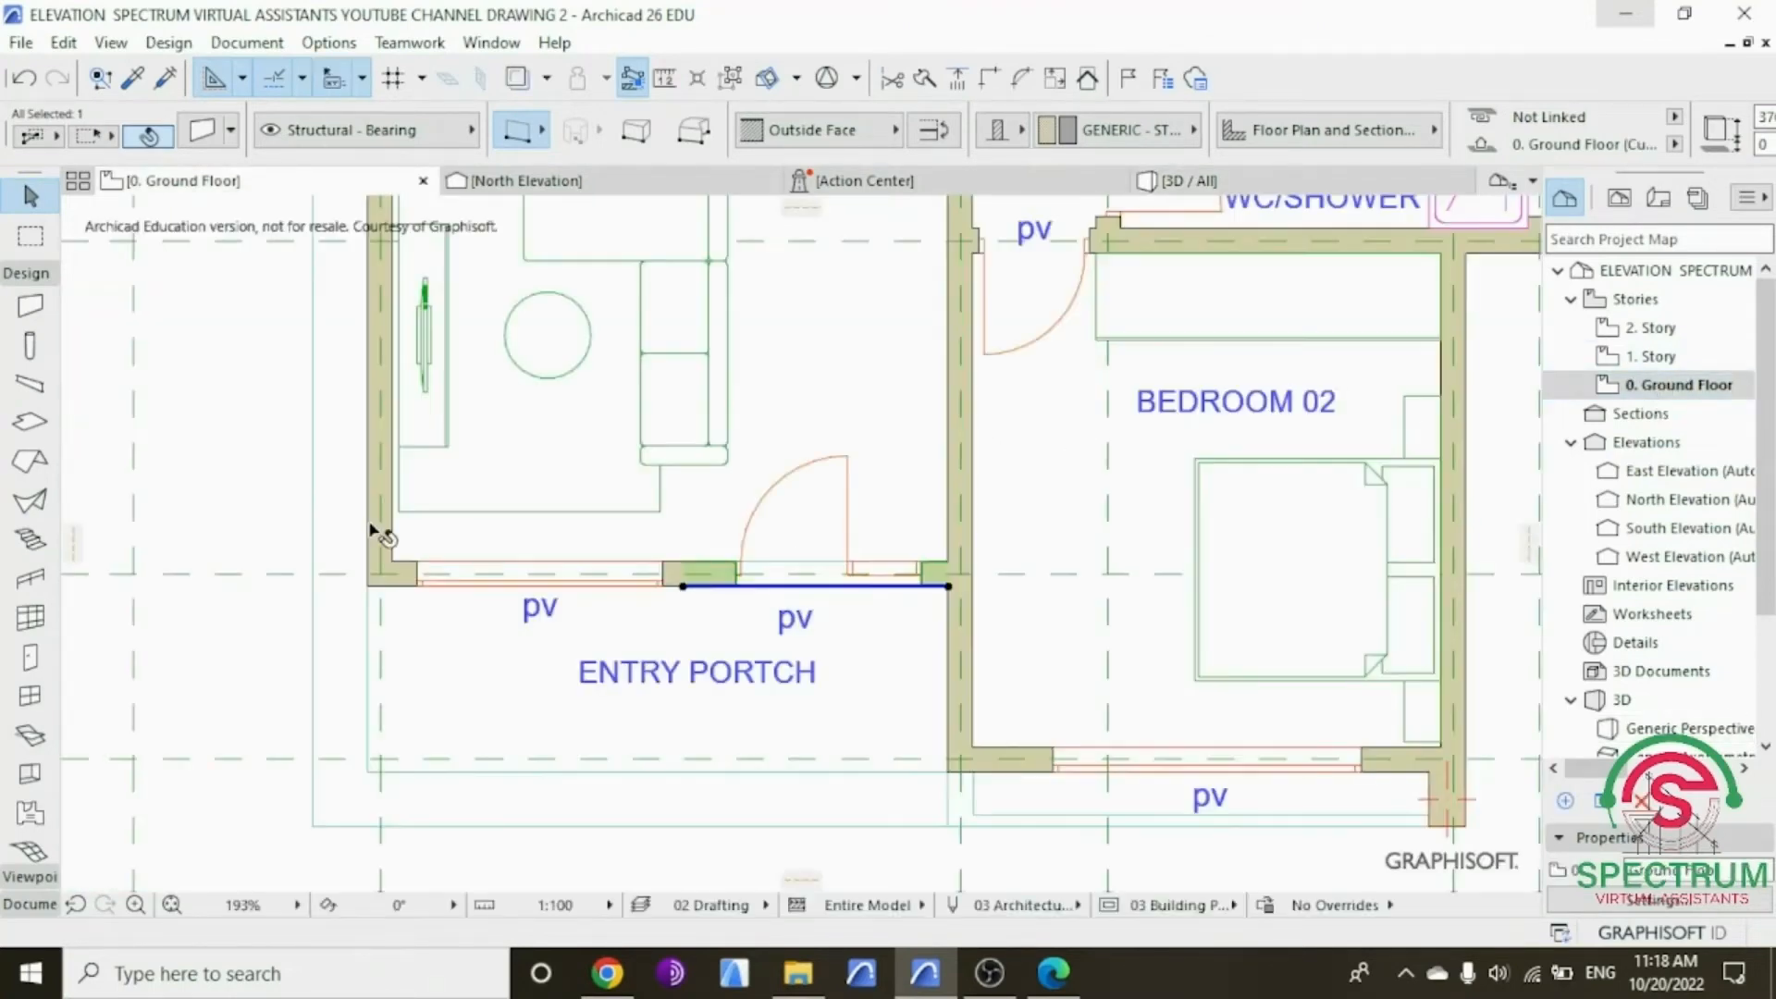
# Step: Pull the ground slab's projecting strip in front of the Bedroom 02 window back to the wall's outer face
pyautogui.click(222, 472)
pyautogui.scroll(-2, 241, 505)
pyautogui.scroll(4, 916, 760)
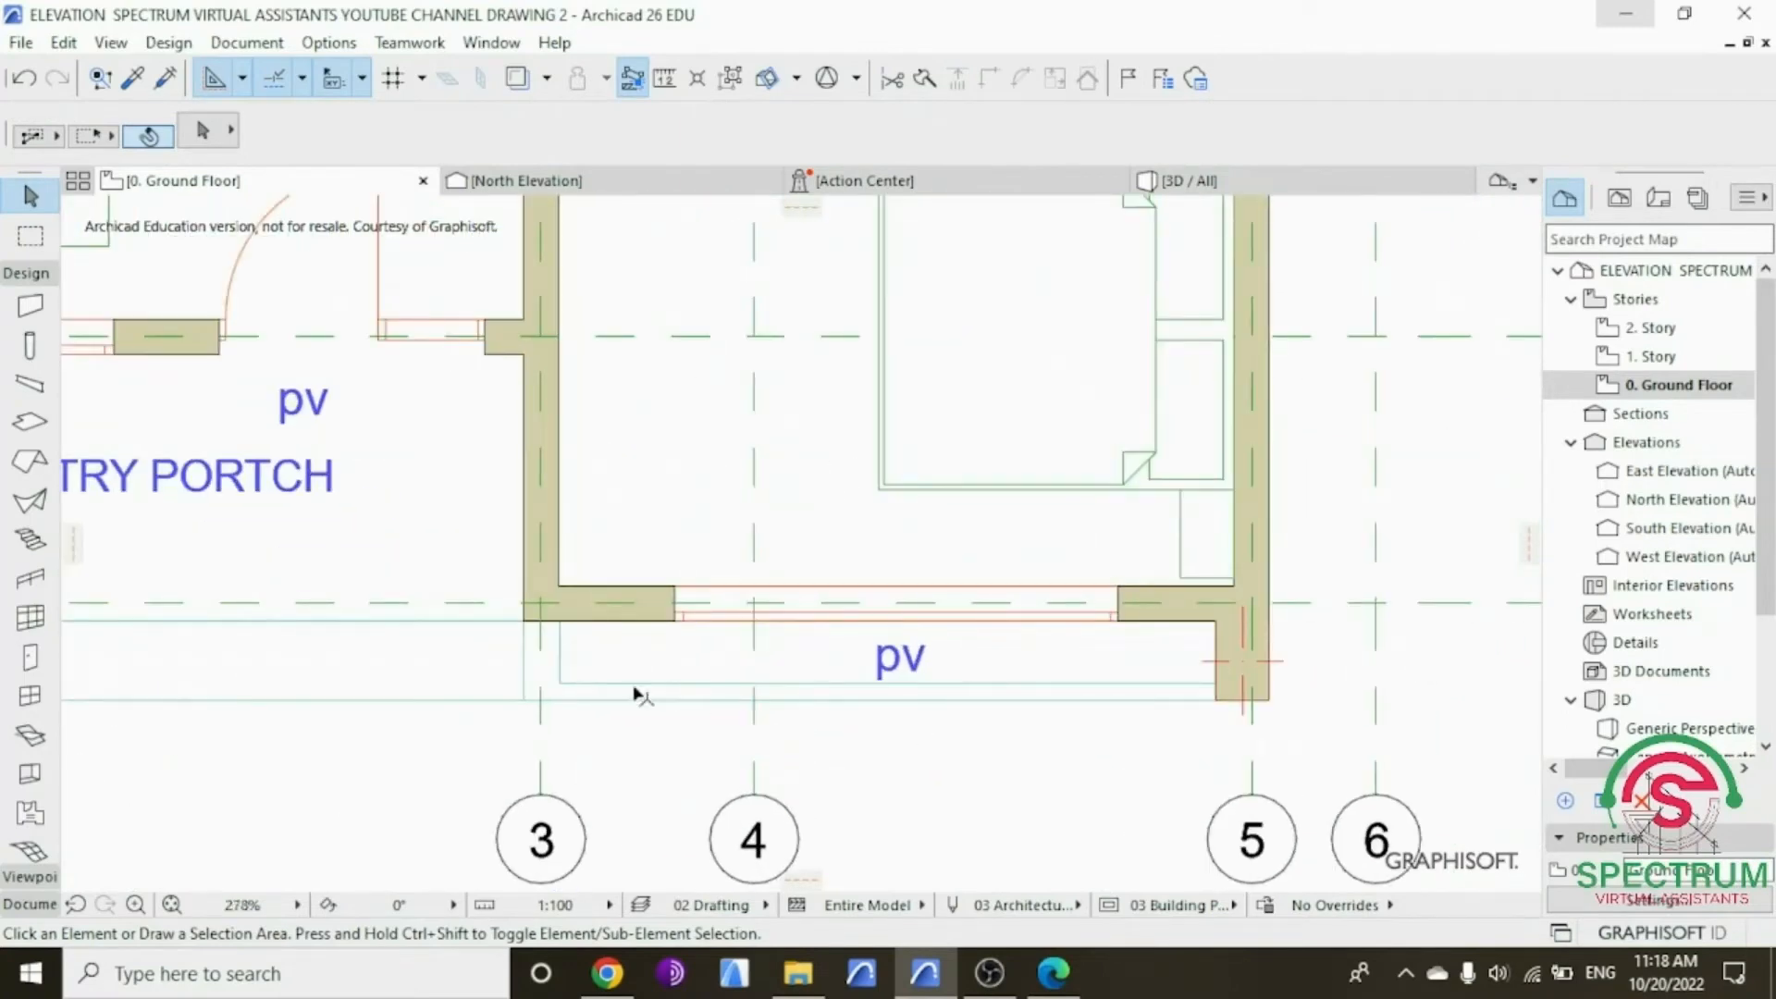
pyautogui.click(560, 686)
pyautogui.scroll(-5, 666, 748)
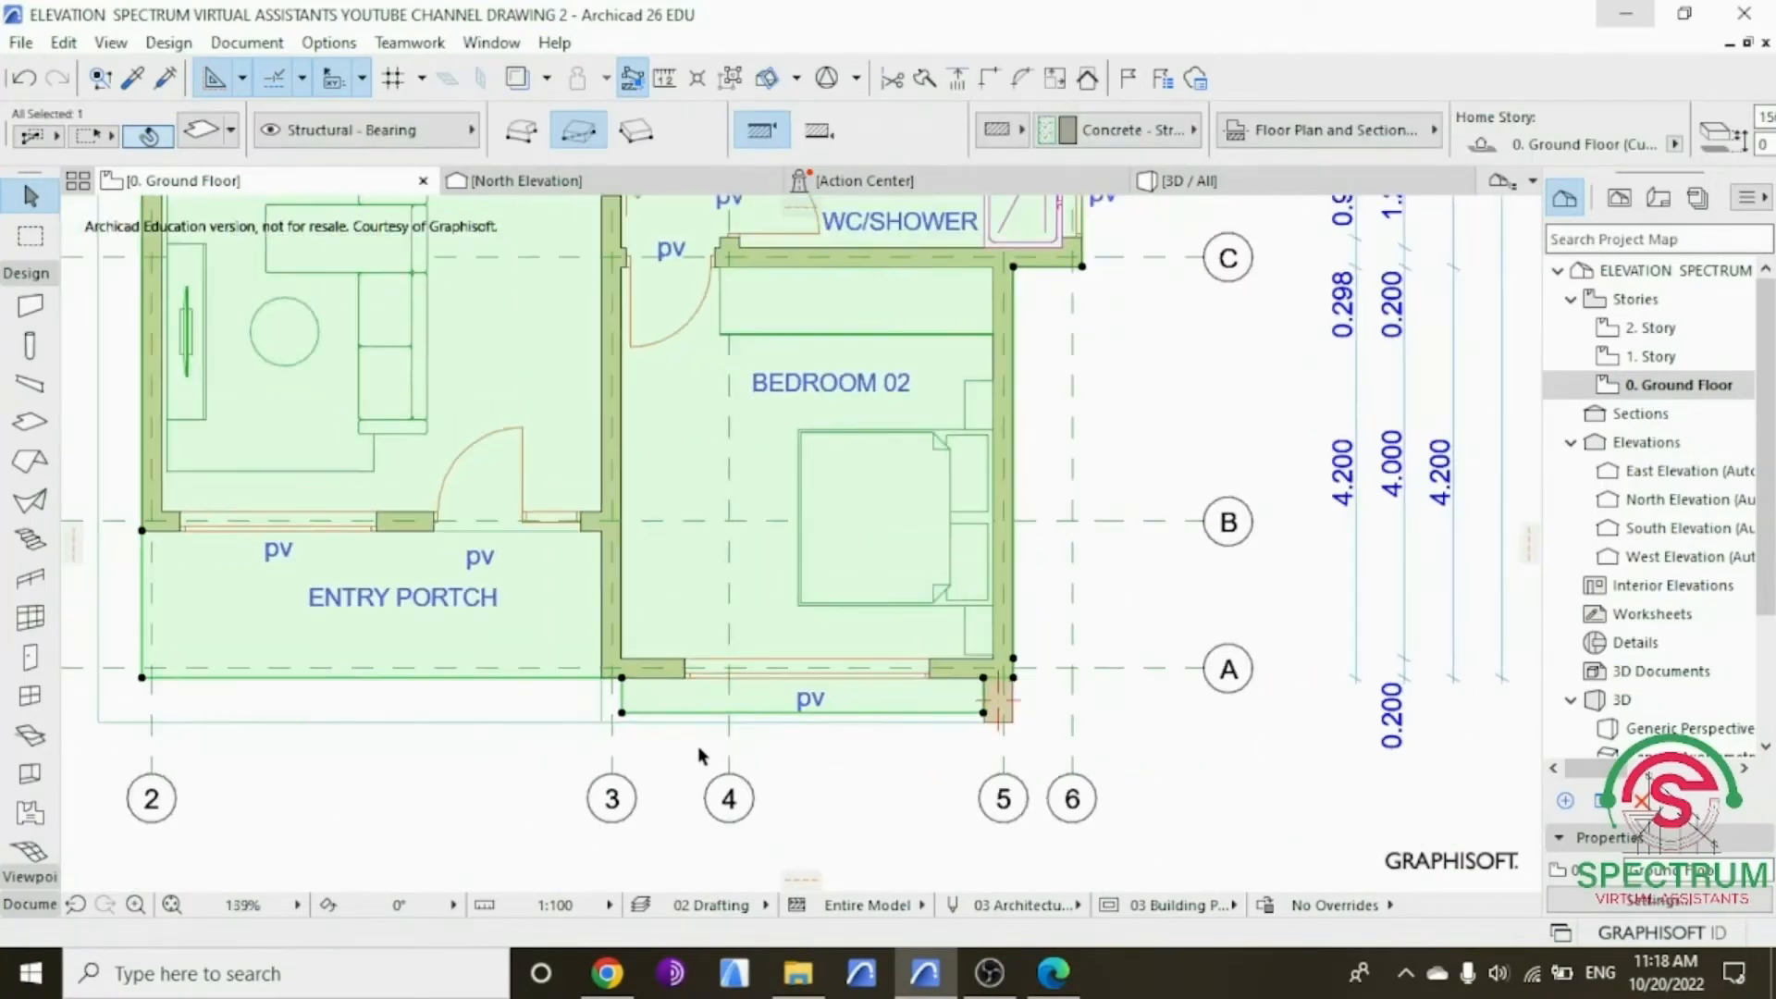
pyautogui.press('Escape')
pyautogui.scroll(5, 650, 721)
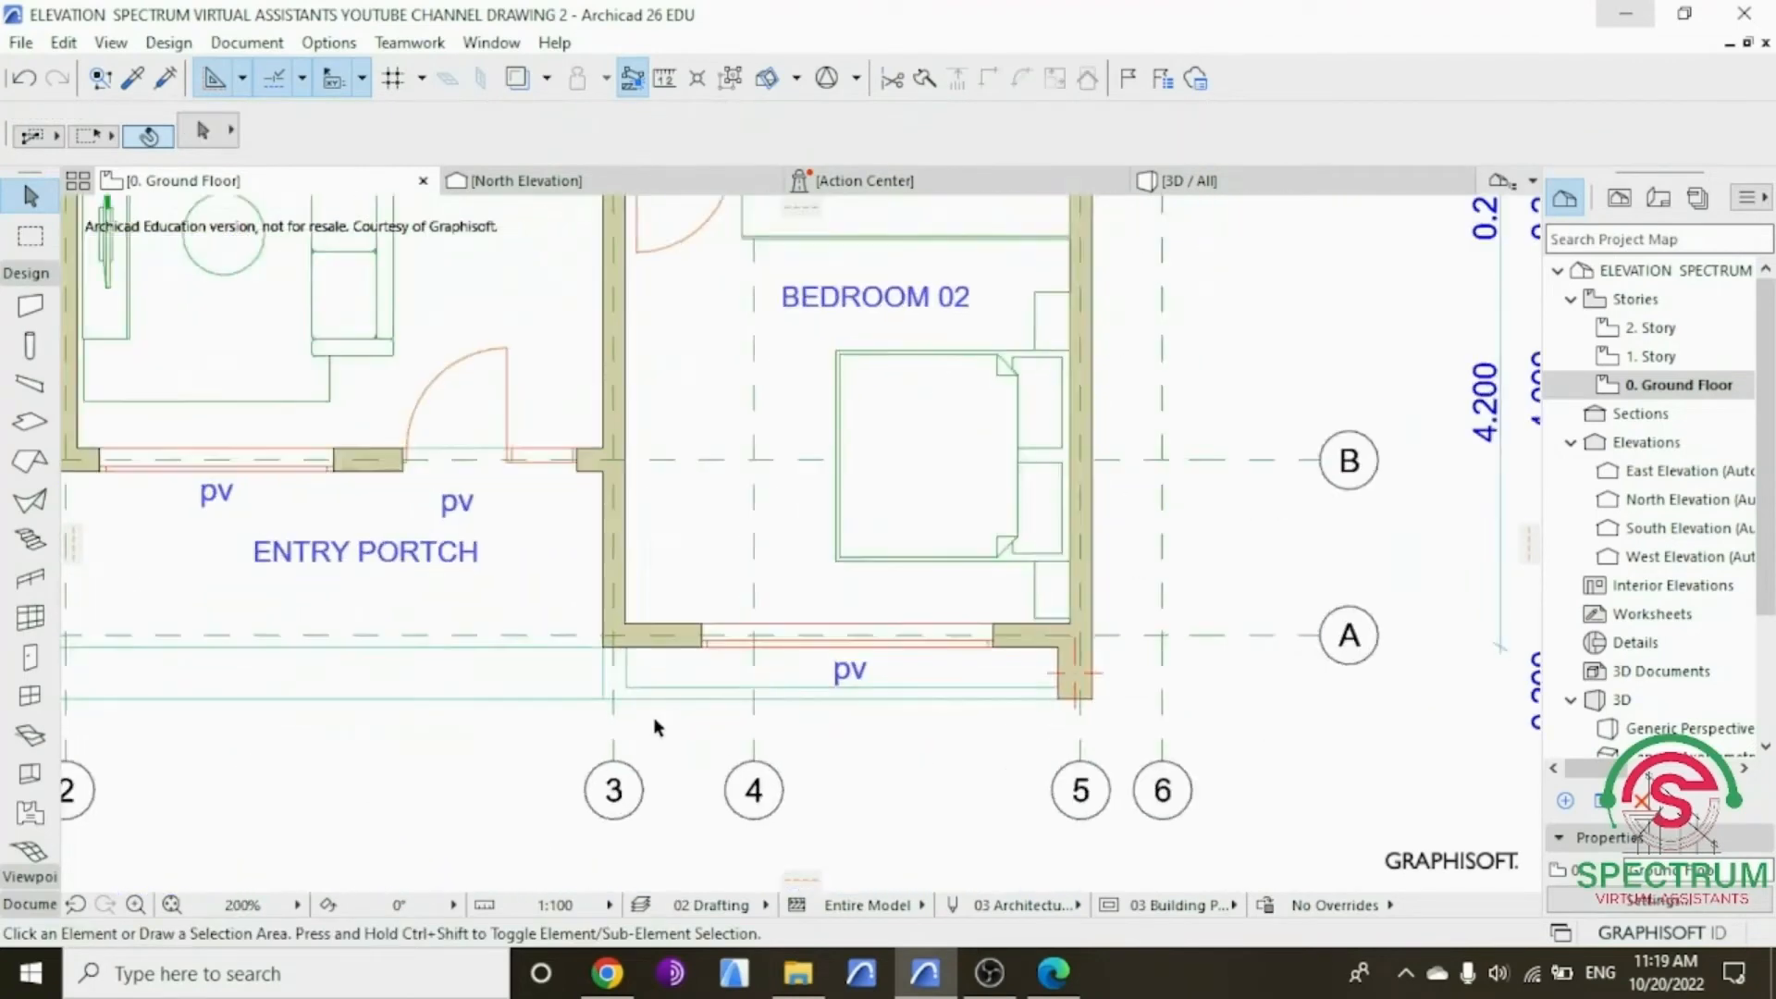
pyautogui.click(613, 670)
pyautogui.click(611, 671)
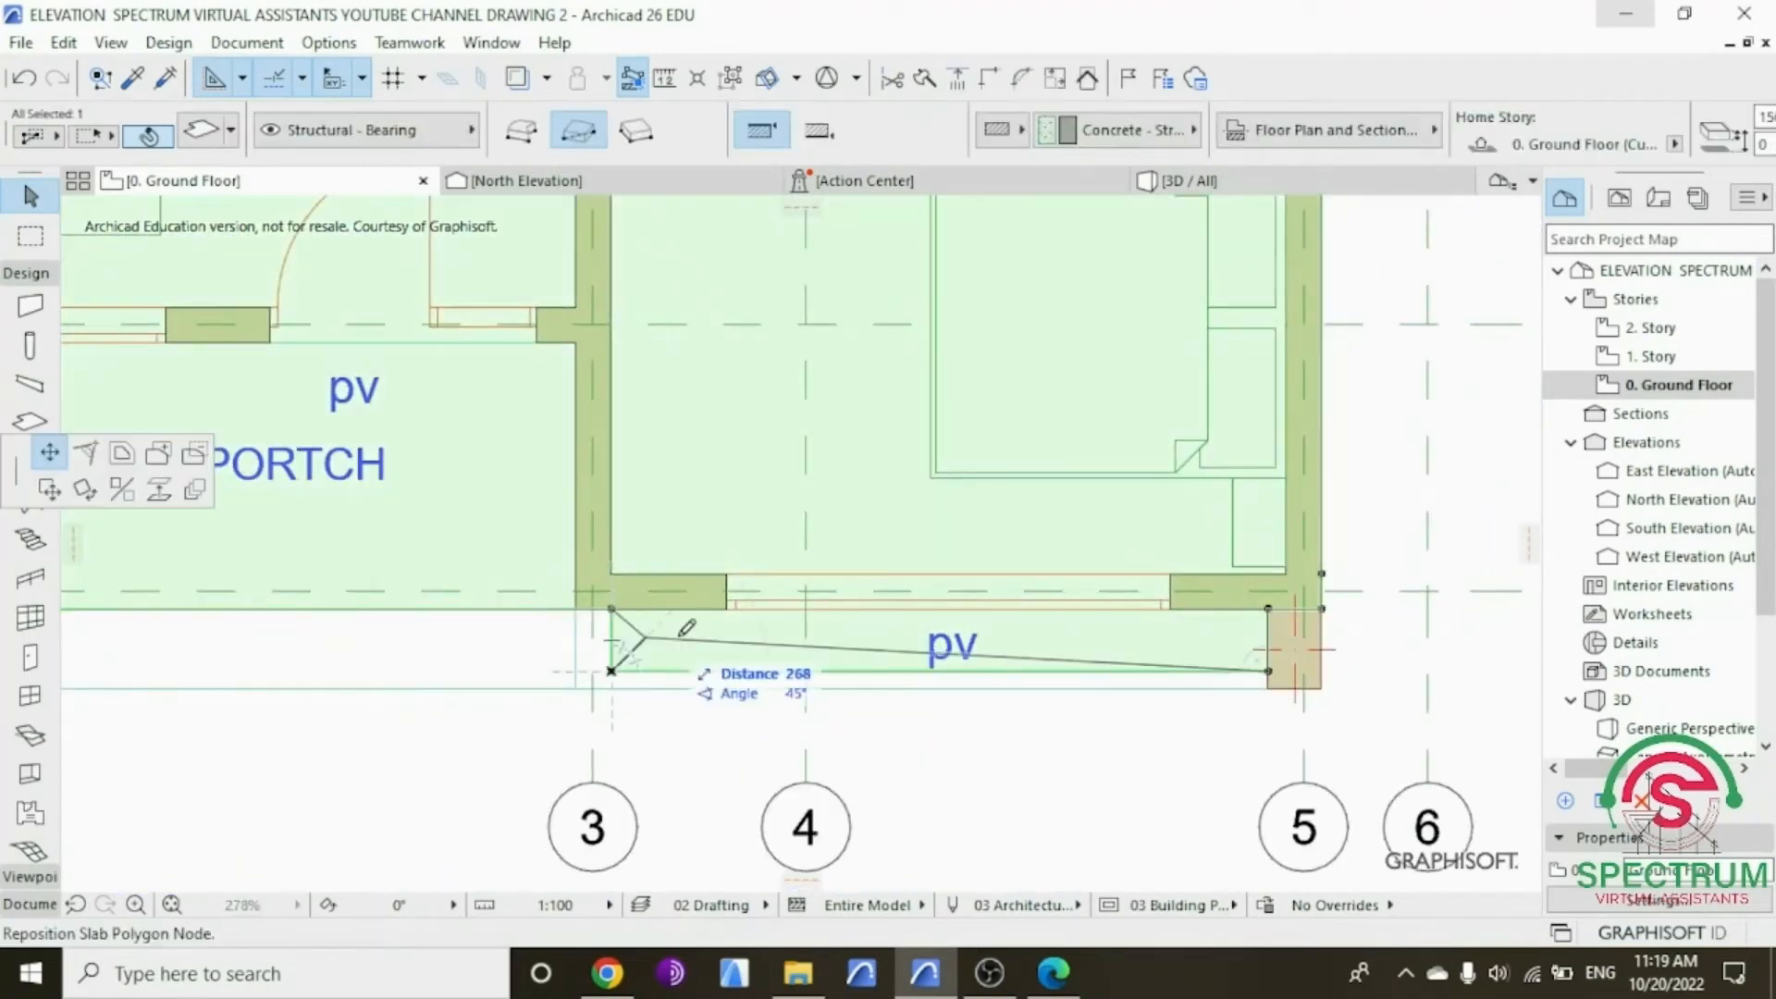
pyautogui.click(1268, 607)
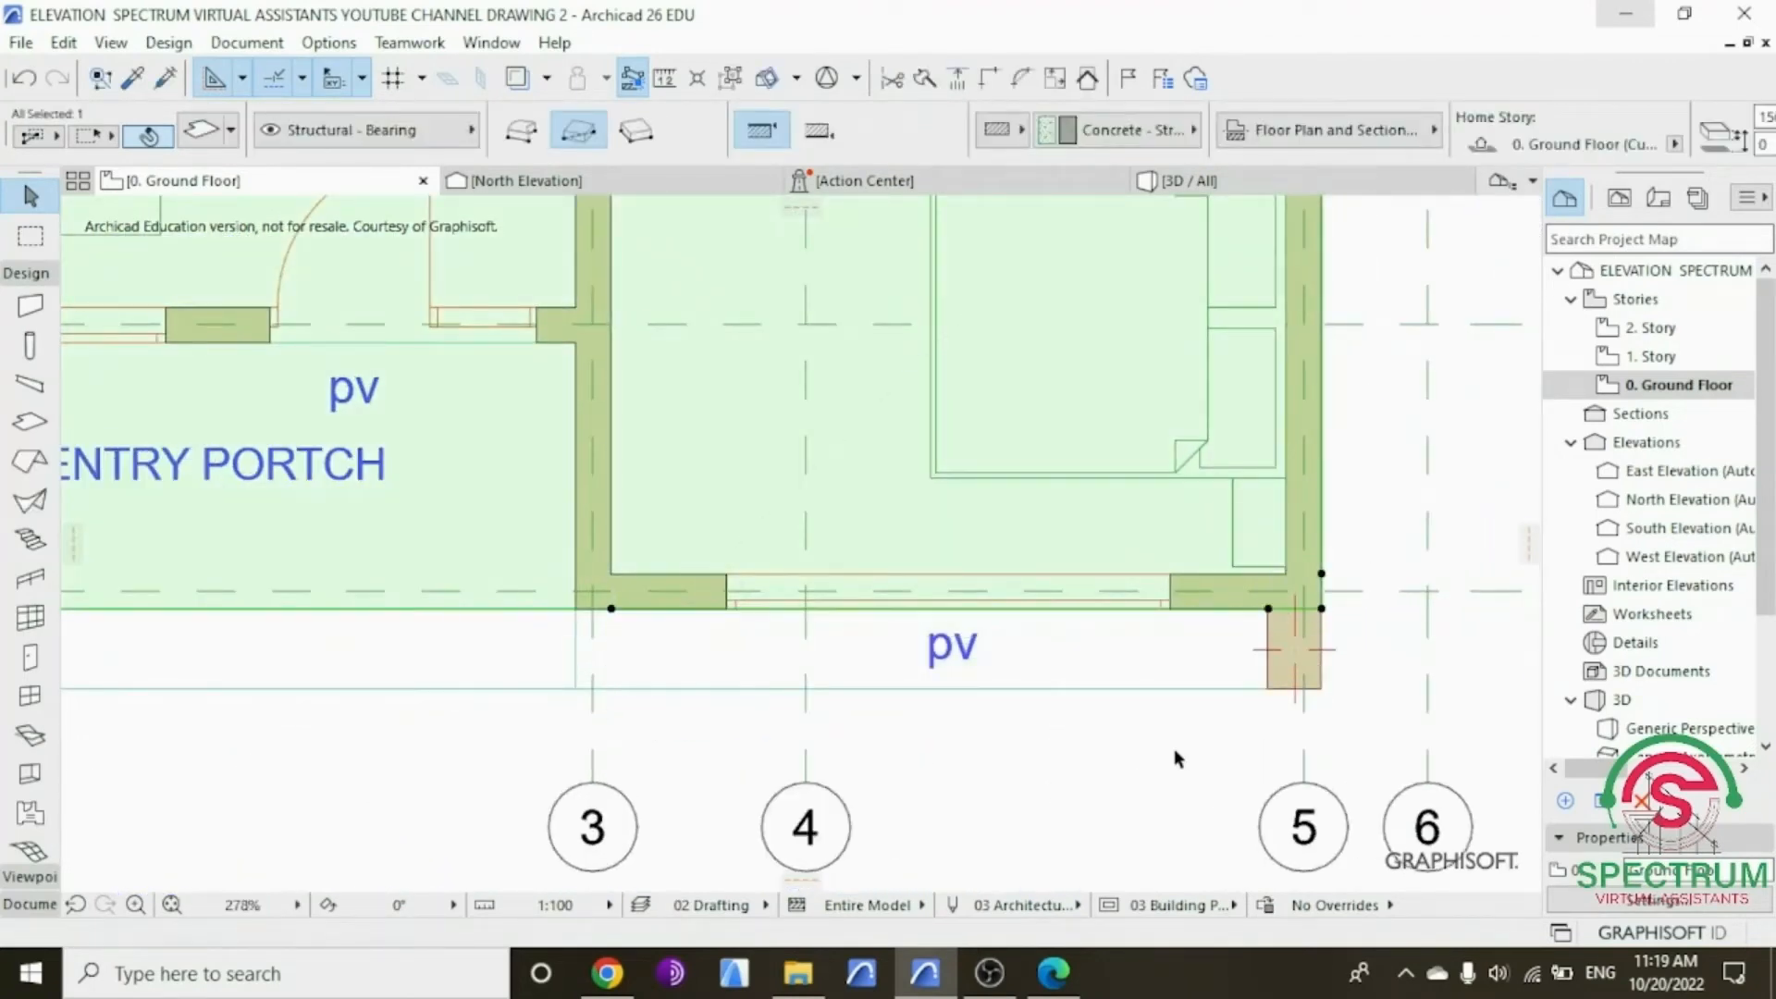
pyautogui.click(1174, 747)
# Step: Examine the slab framing the Bedroom 02 window in plan and in 3D, and return to the ground floor plan
pyautogui.click(1154, 650)
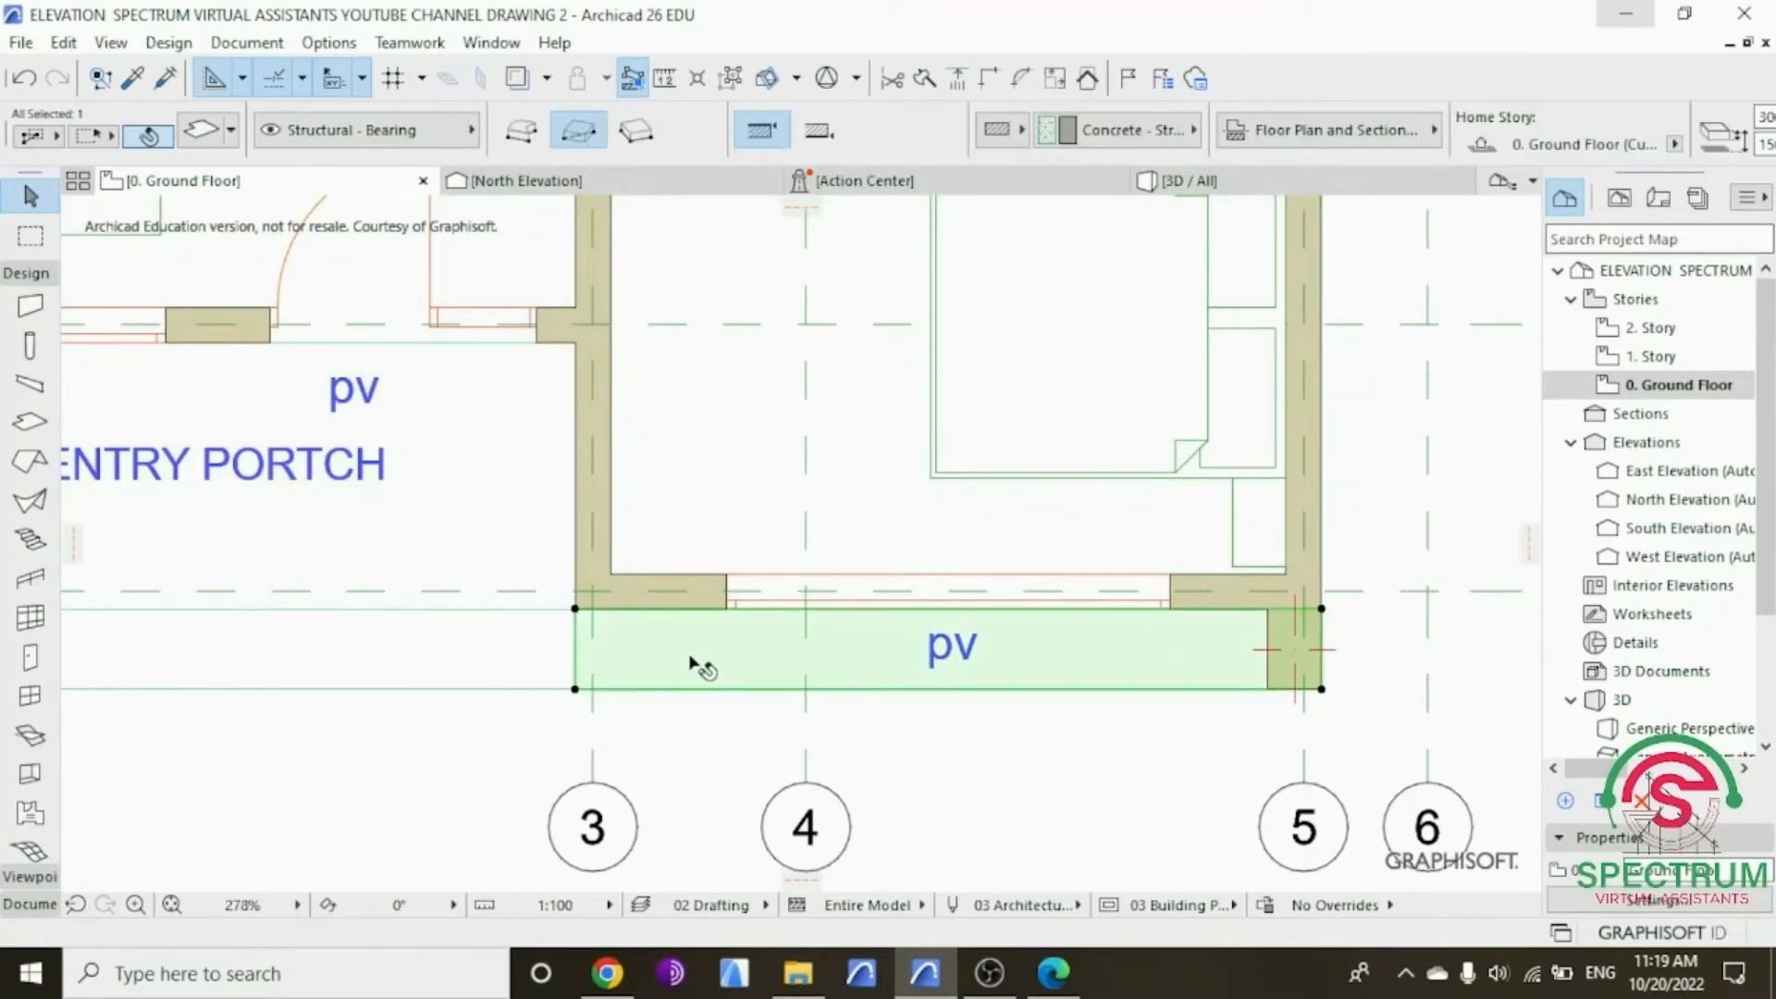
pyautogui.click(712, 743)
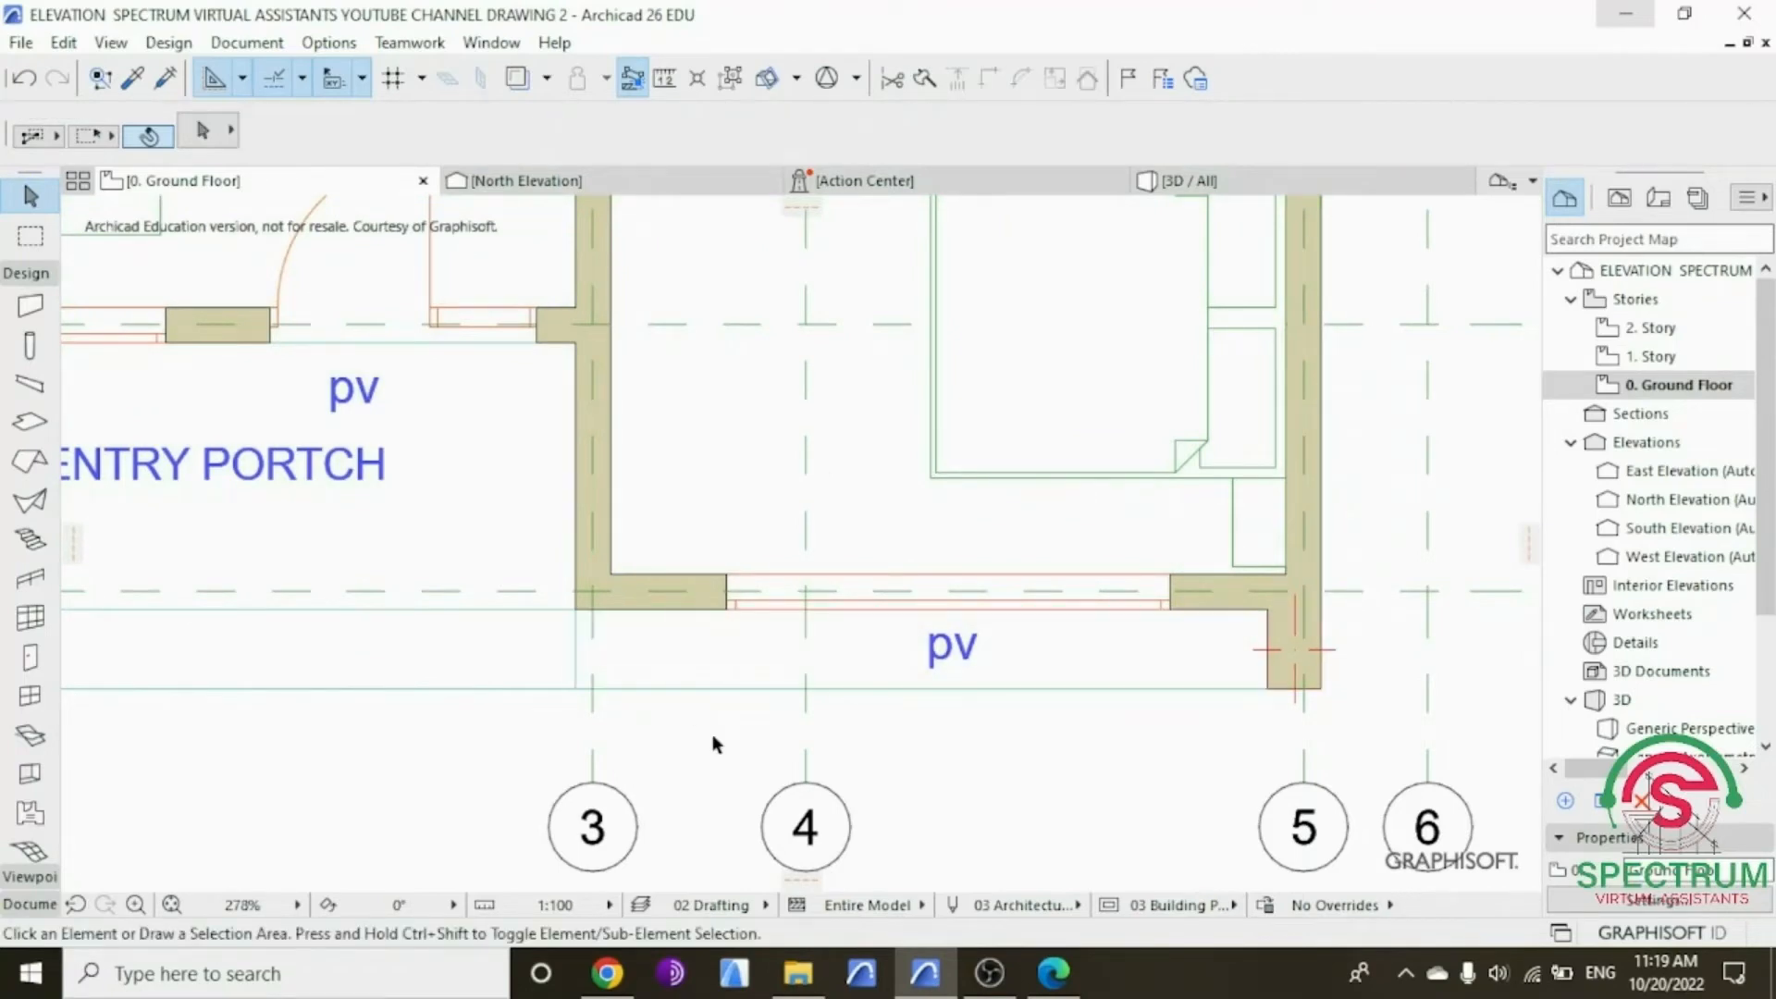
pyautogui.click(1174, 182)
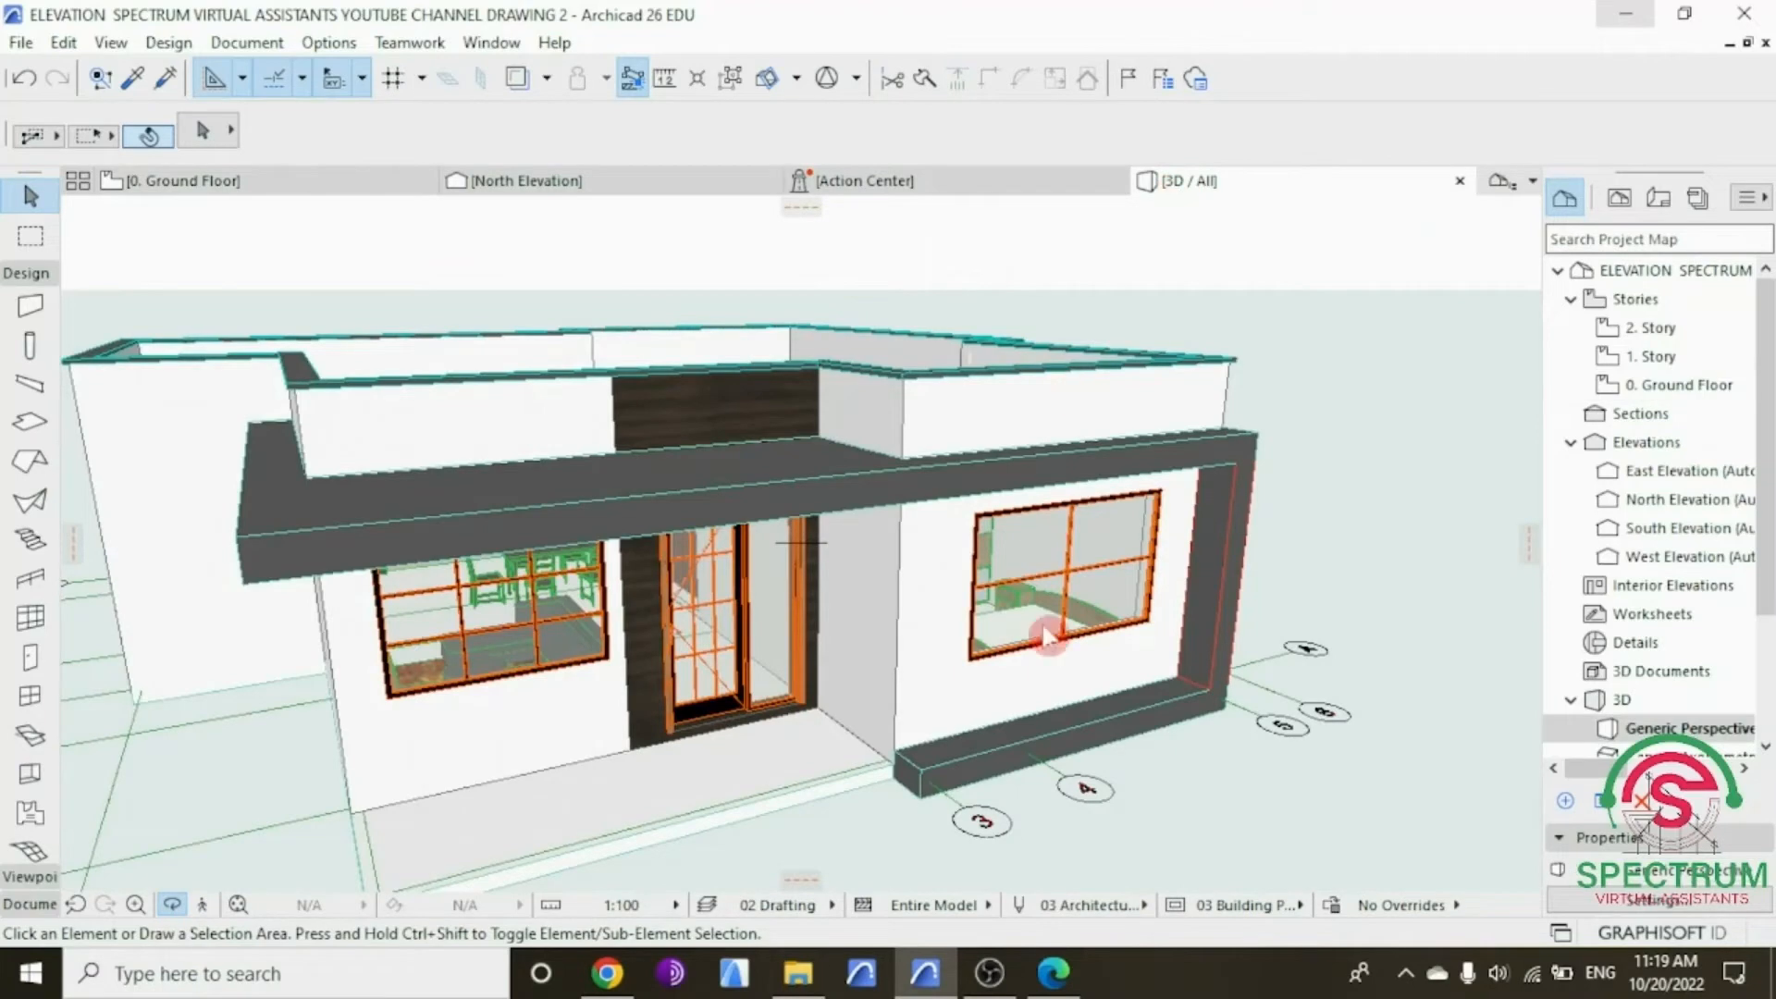
pyautogui.click(1018, 736)
pyautogui.scroll(4, 995, 743)
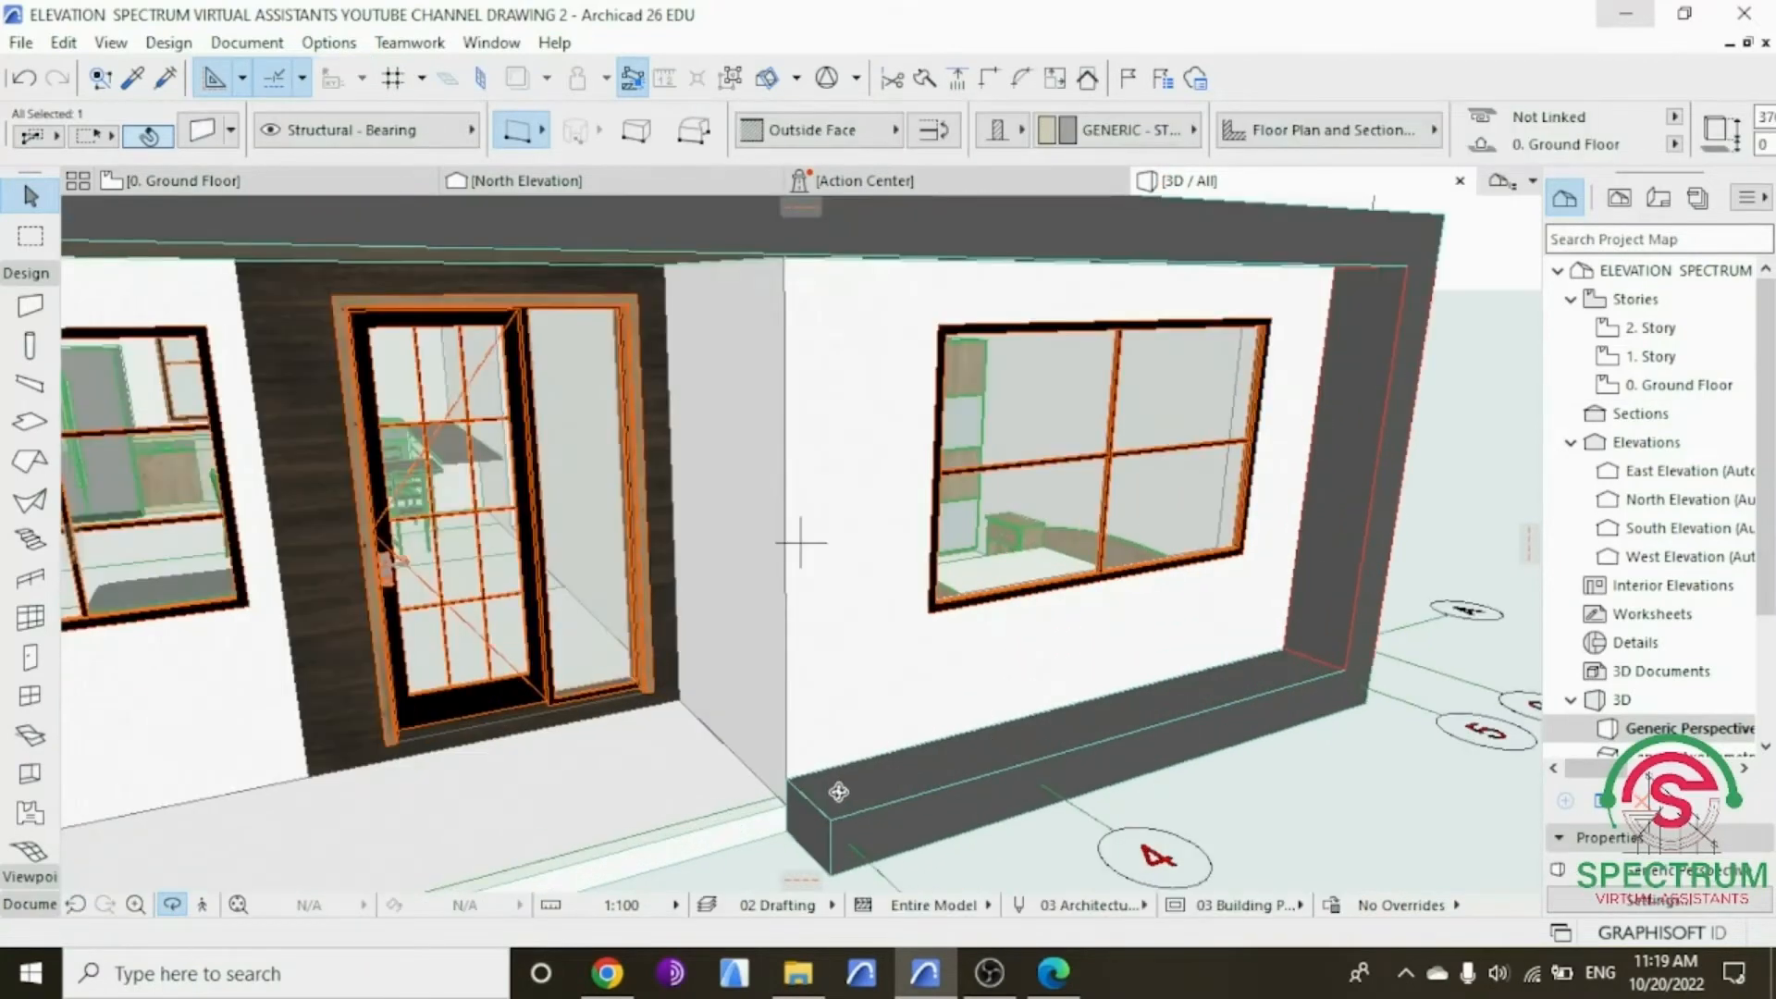
pyautogui.moveTo(1256, 657); pyautogui.dragTo(1278, 682)
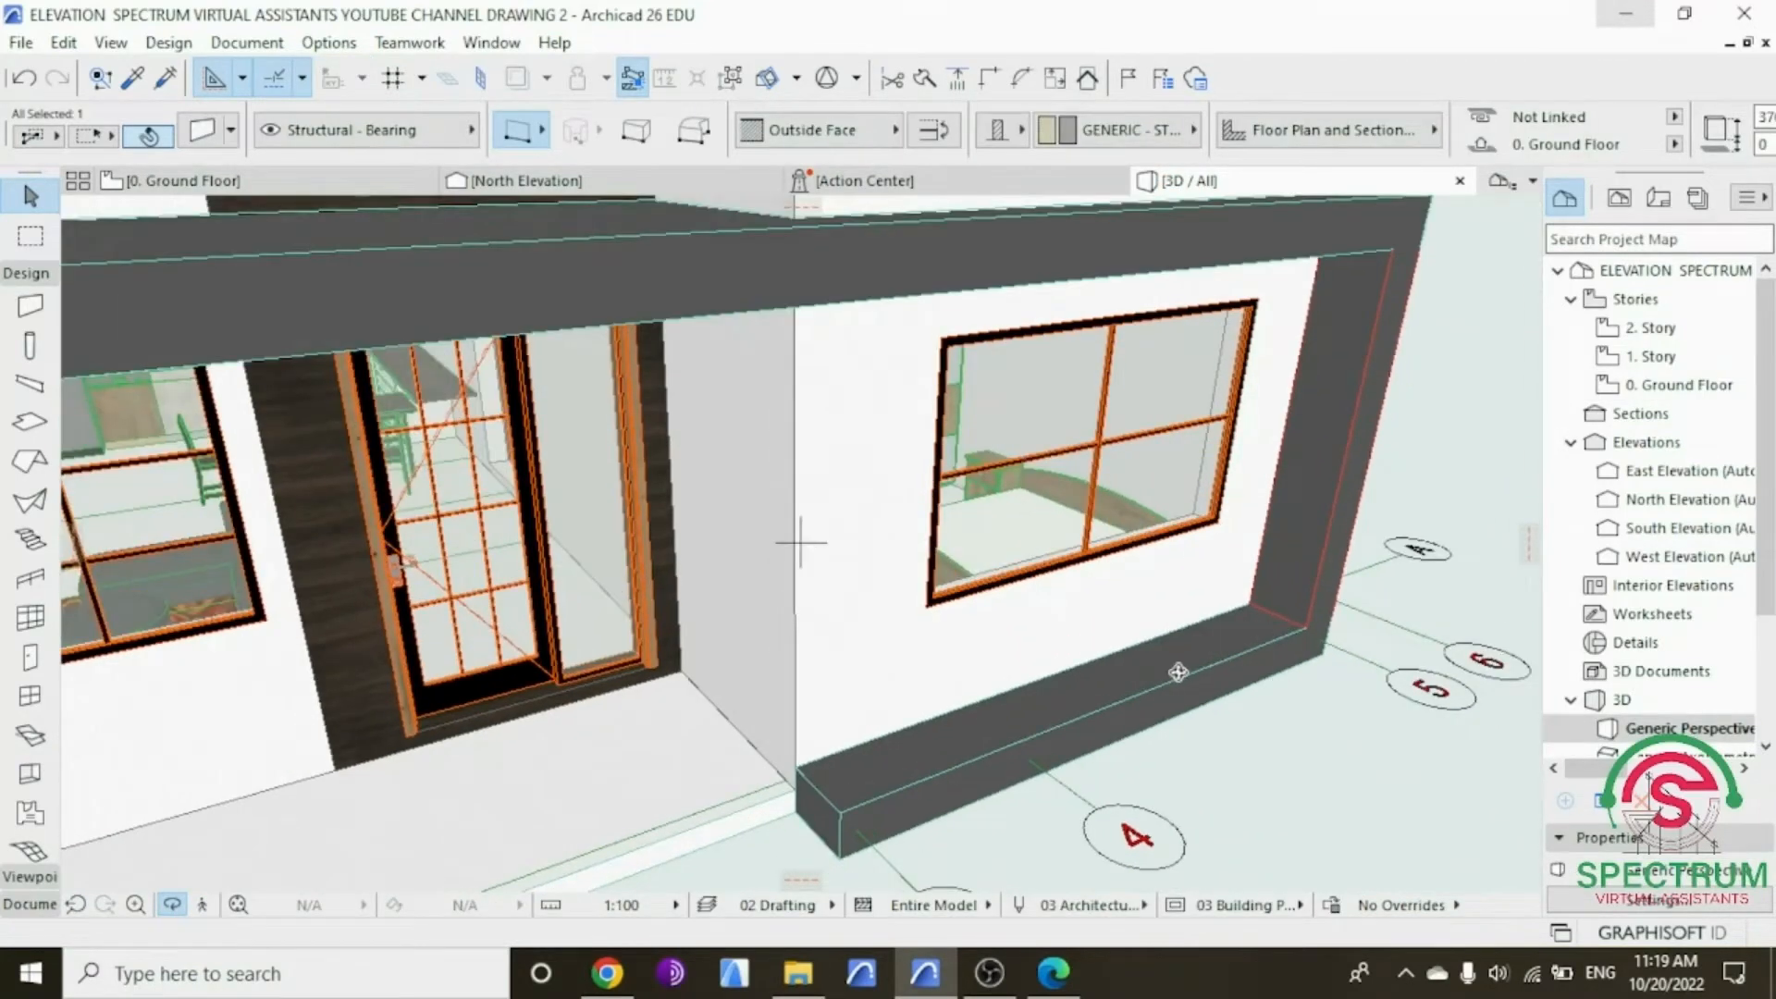
pyautogui.click(1688, 384)
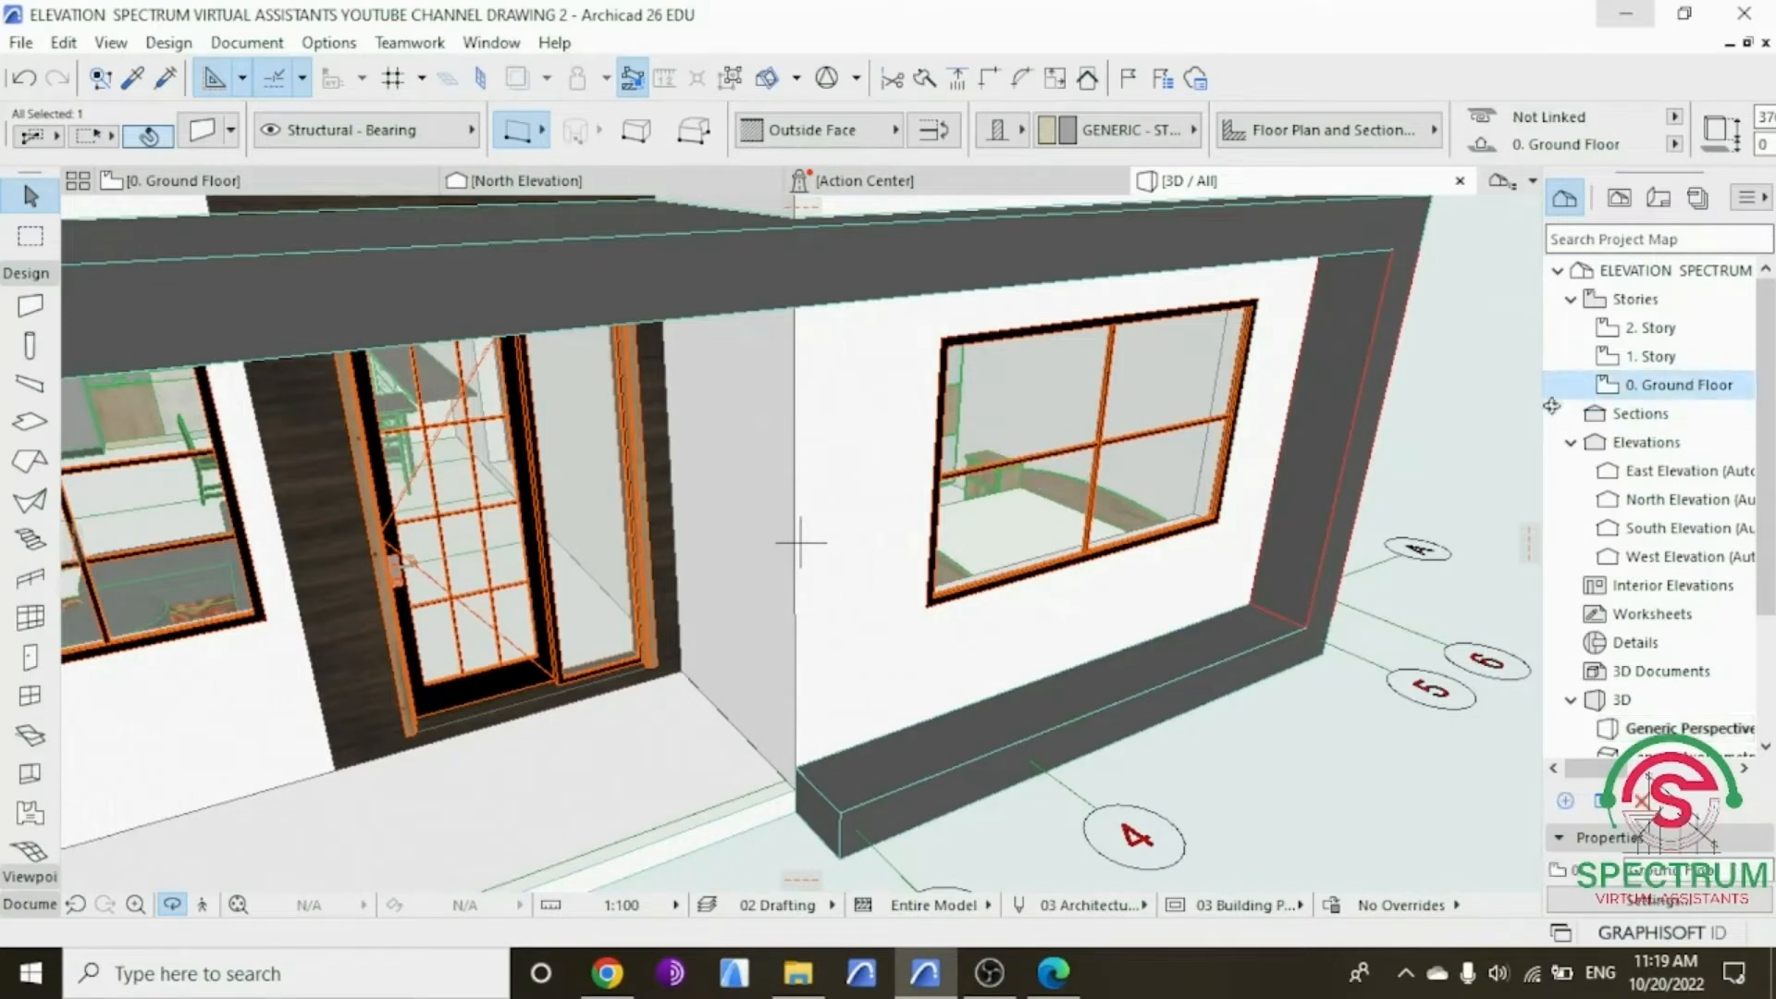
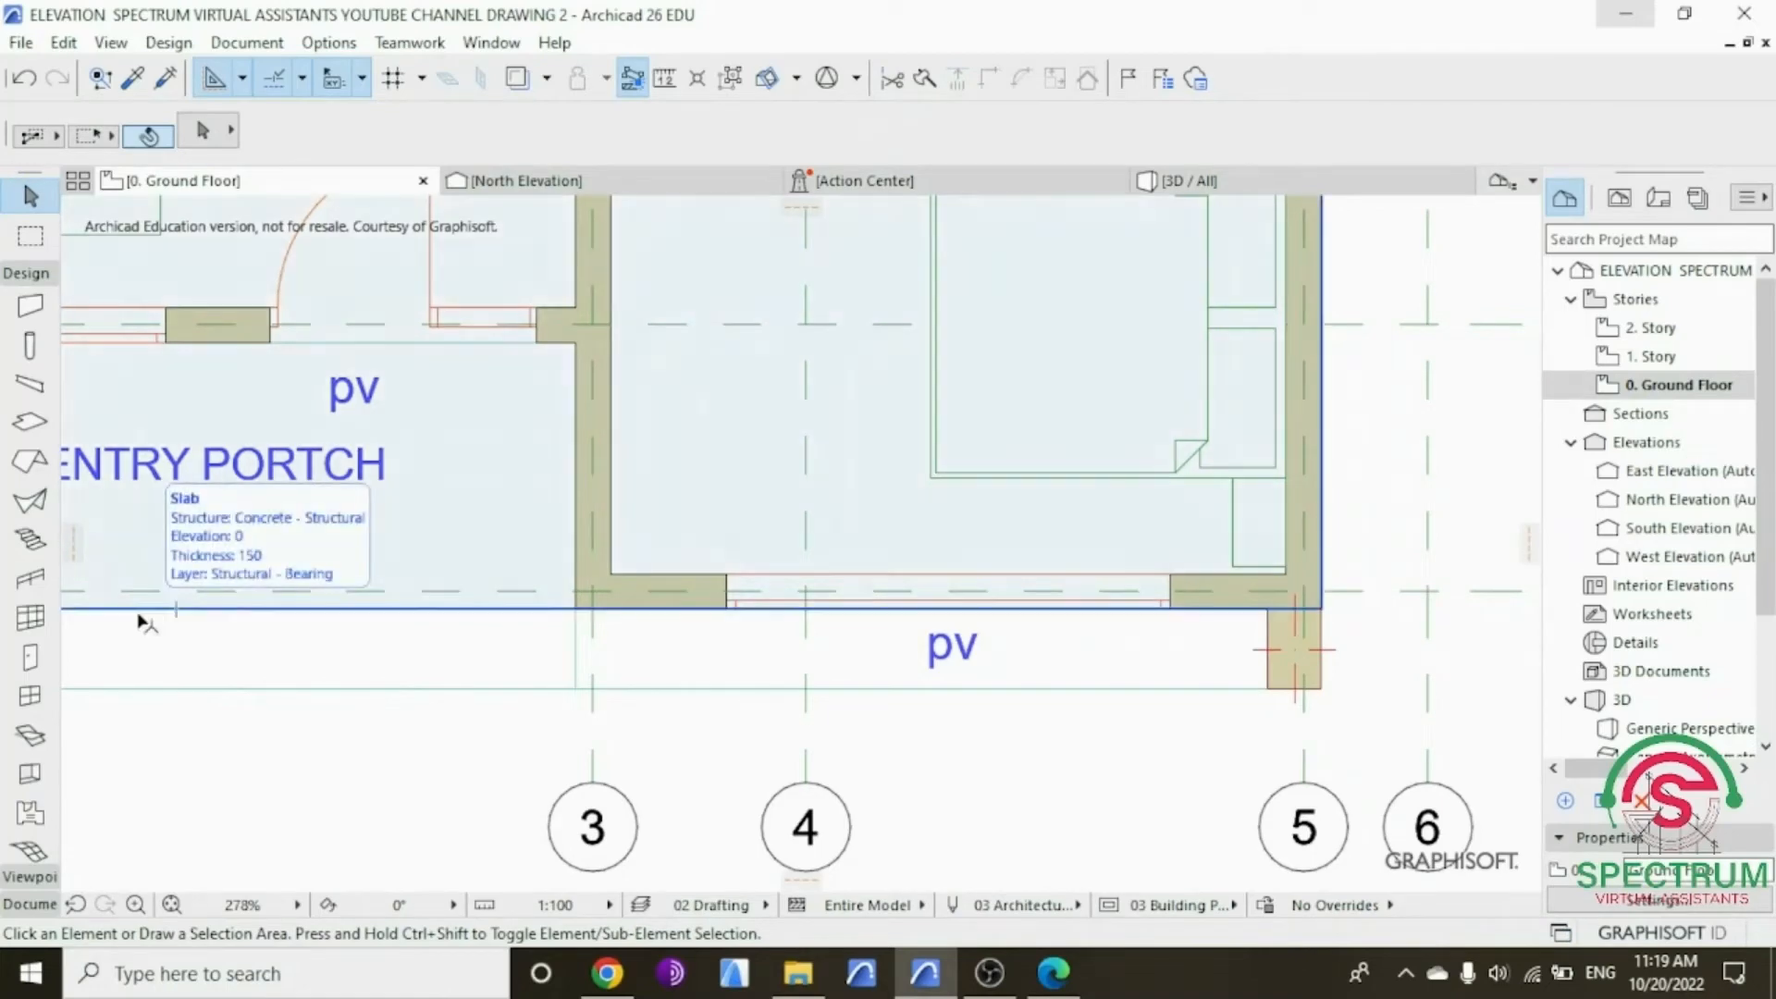
# Step: Place a rectangular 300 × 300 opening in the slab in front of the Bedroom 02 wall, beside grid line 3
pyautogui.click(18, 277)
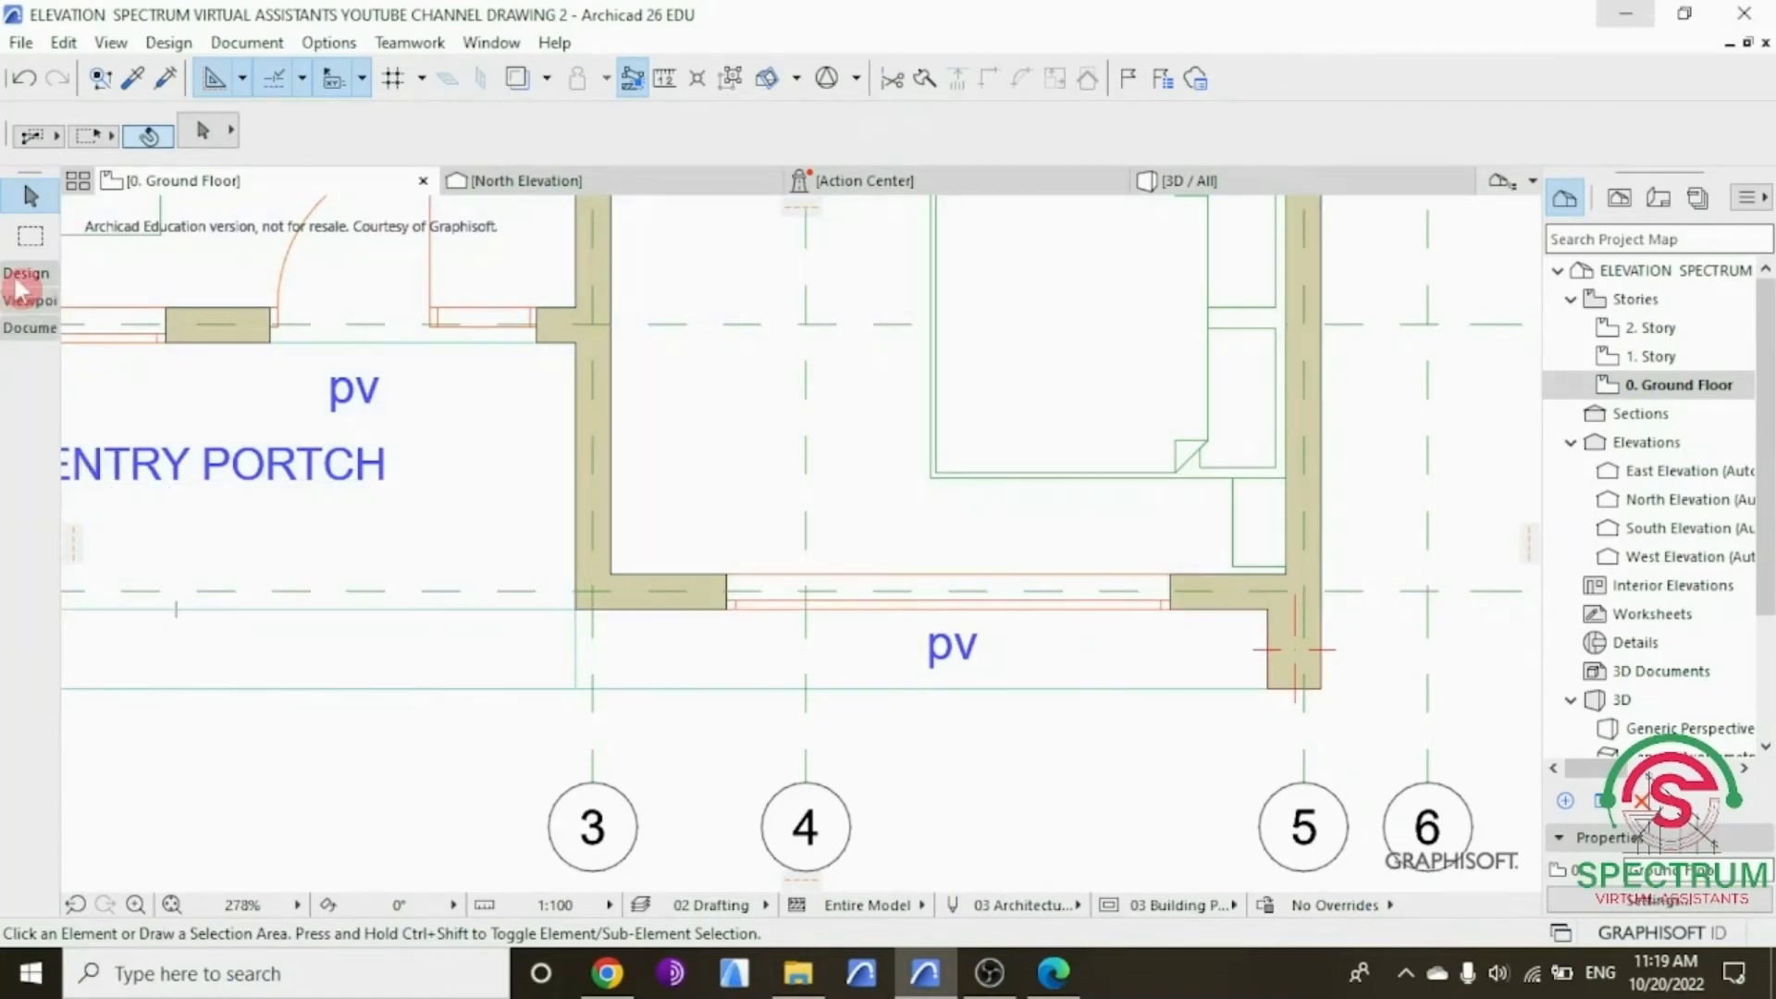
pyautogui.click(19, 282)
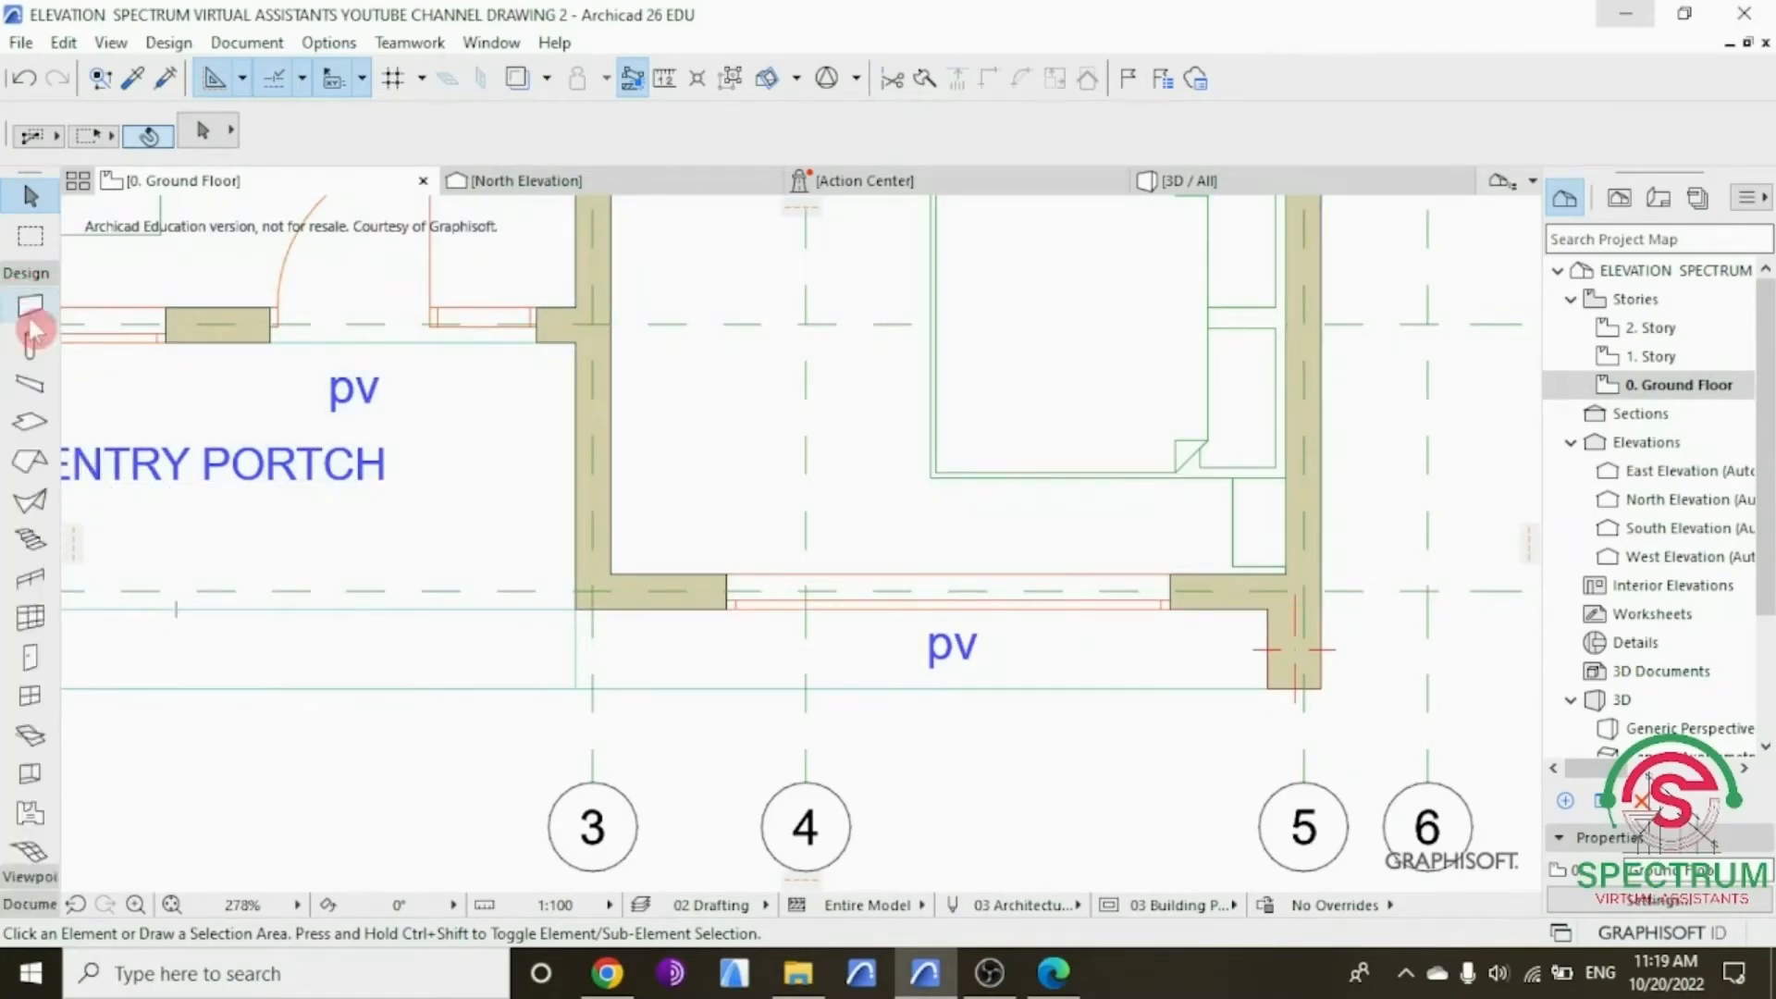
pyautogui.click(31, 775)
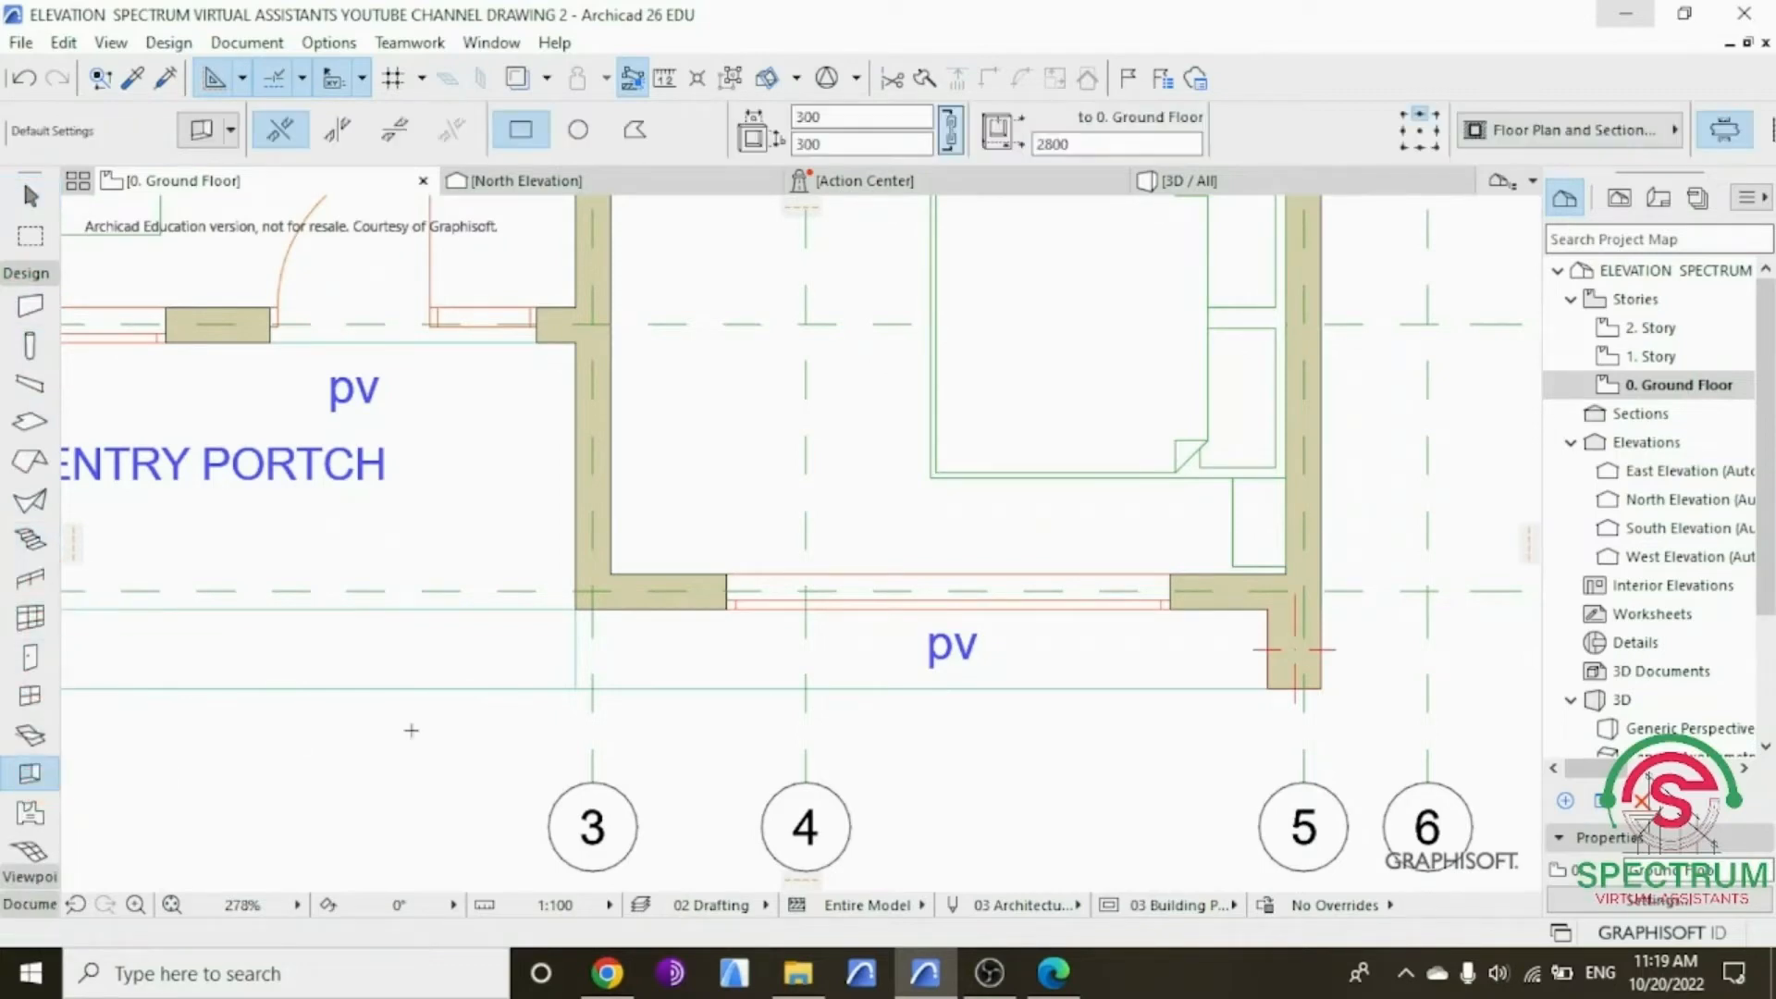
pyautogui.scroll(2, 726, 588)
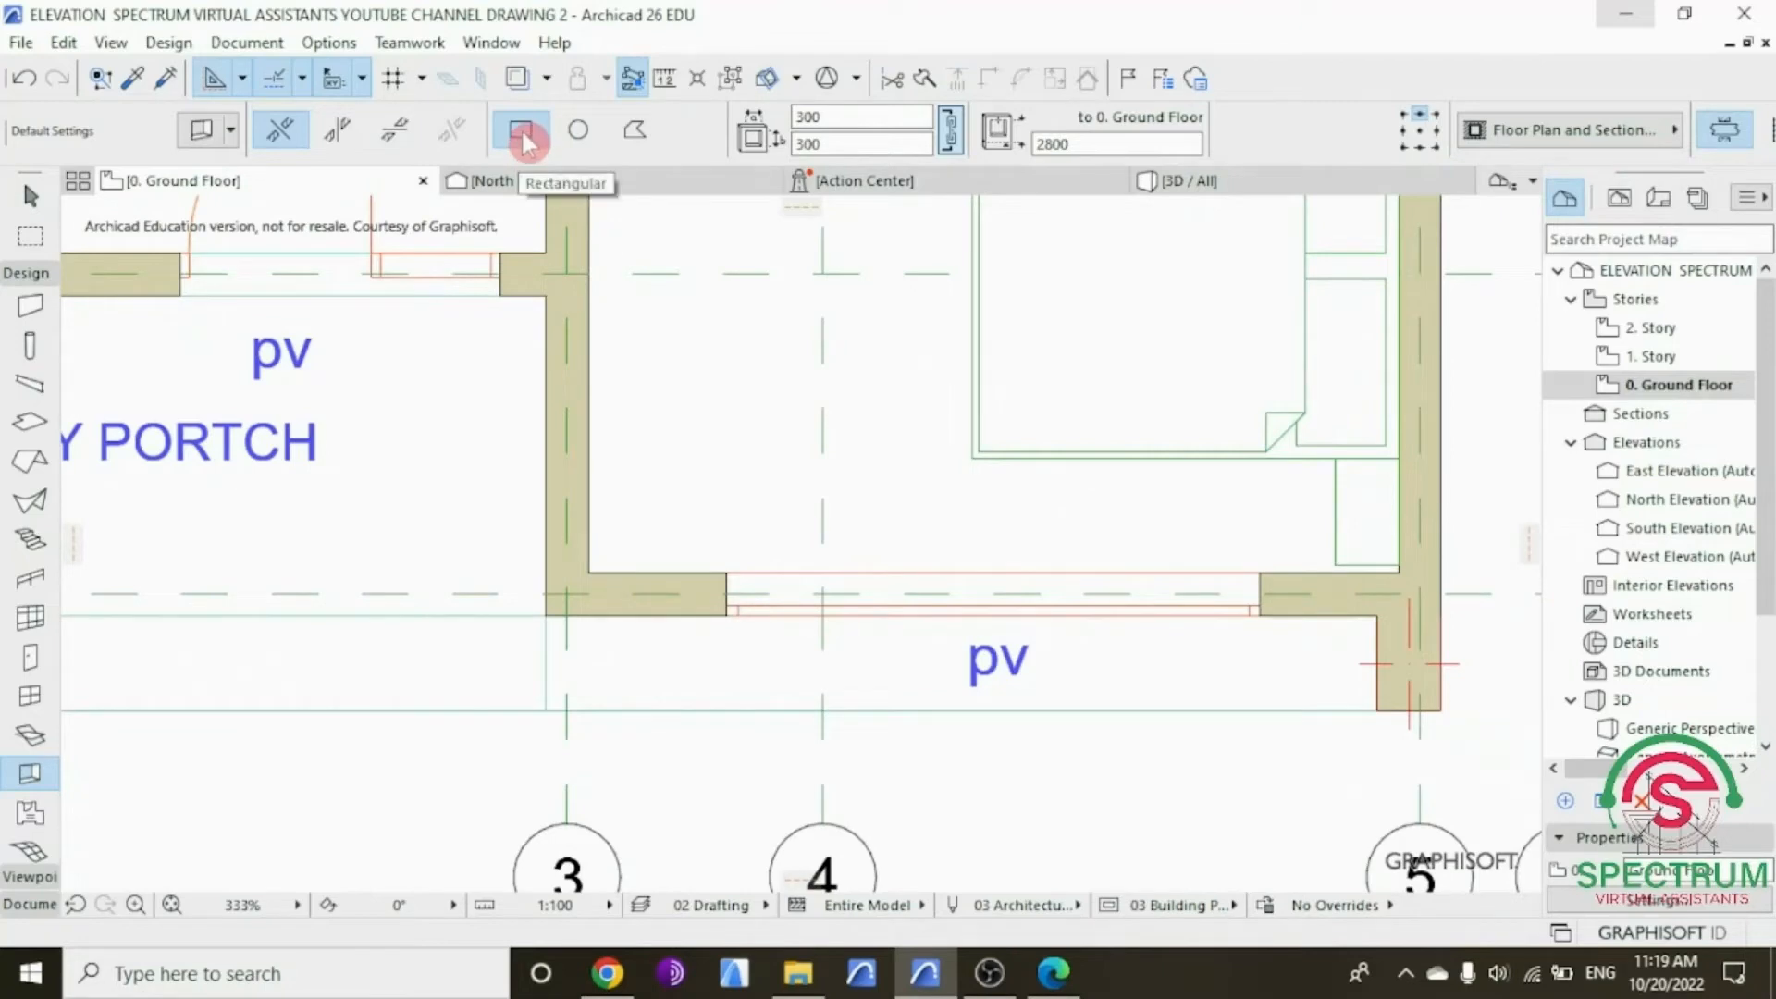
pyautogui.scroll(2, 643, 740)
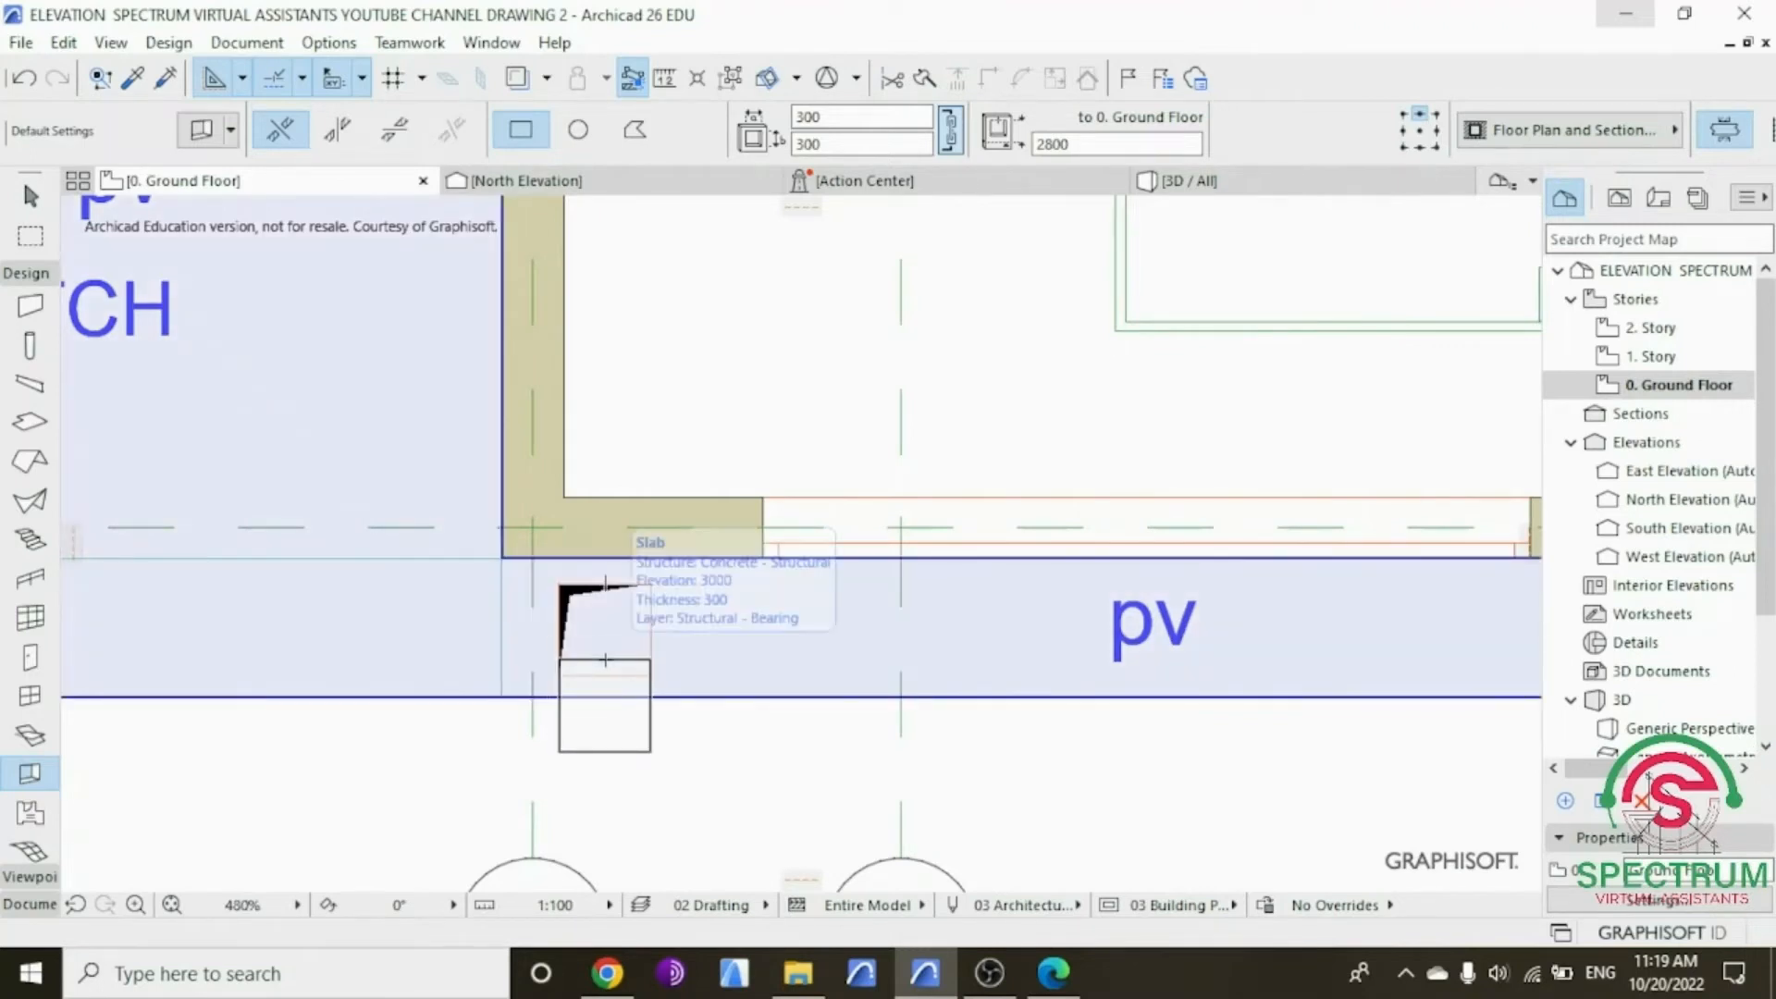
pyautogui.click(653, 588)
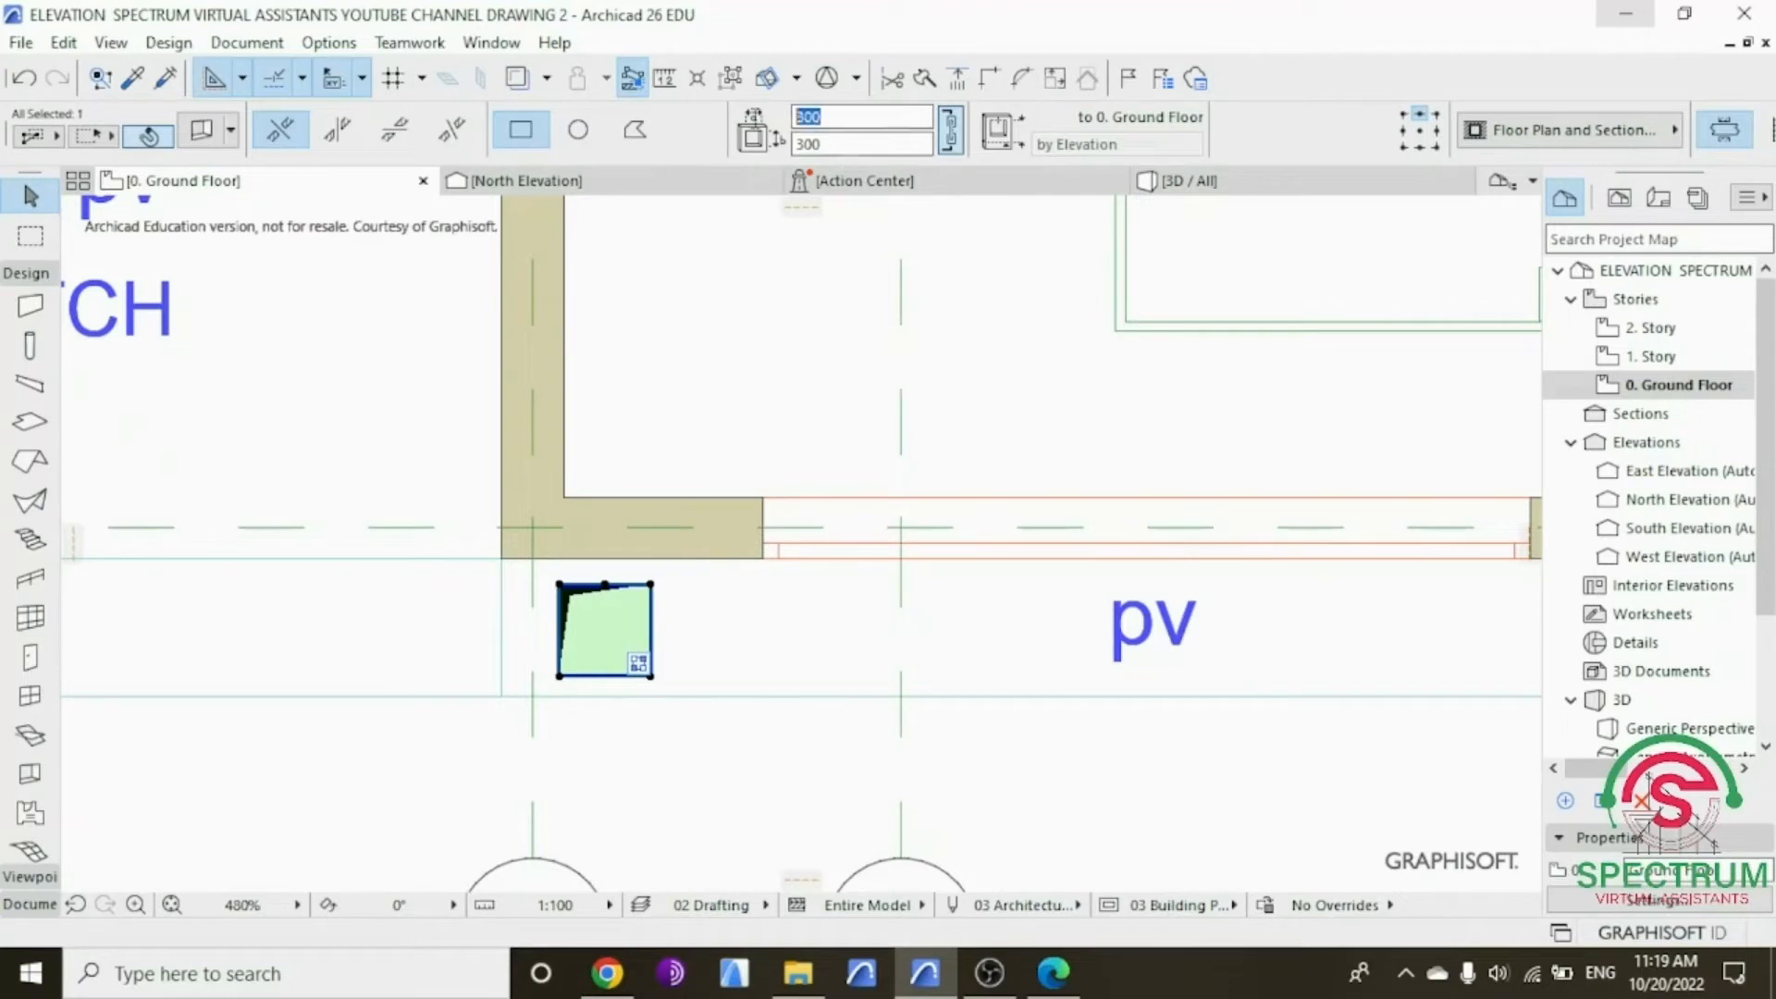
# Step: Resize the slab opening beside grid line 3 to 200 × 200 and move it slightly away from the Bedroom 02 wall
pyautogui.press('Return')
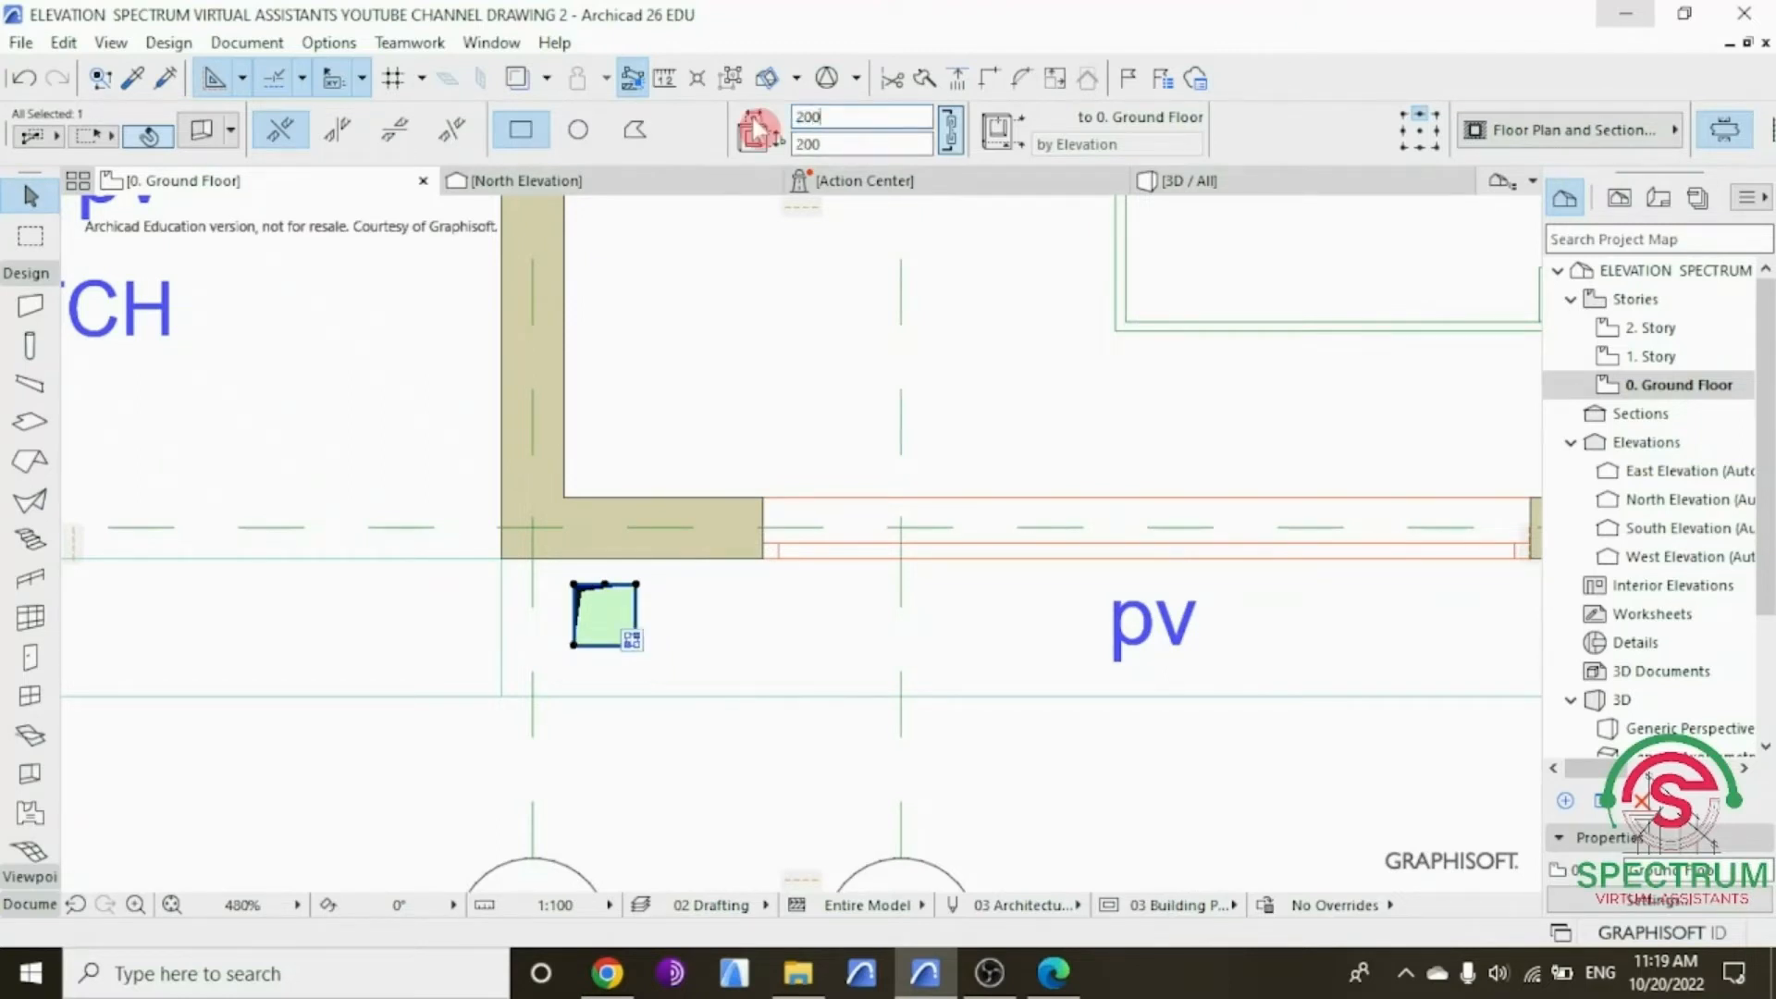
pyautogui.rightClick(442, 431)
pyautogui.moveTo(735, 629)
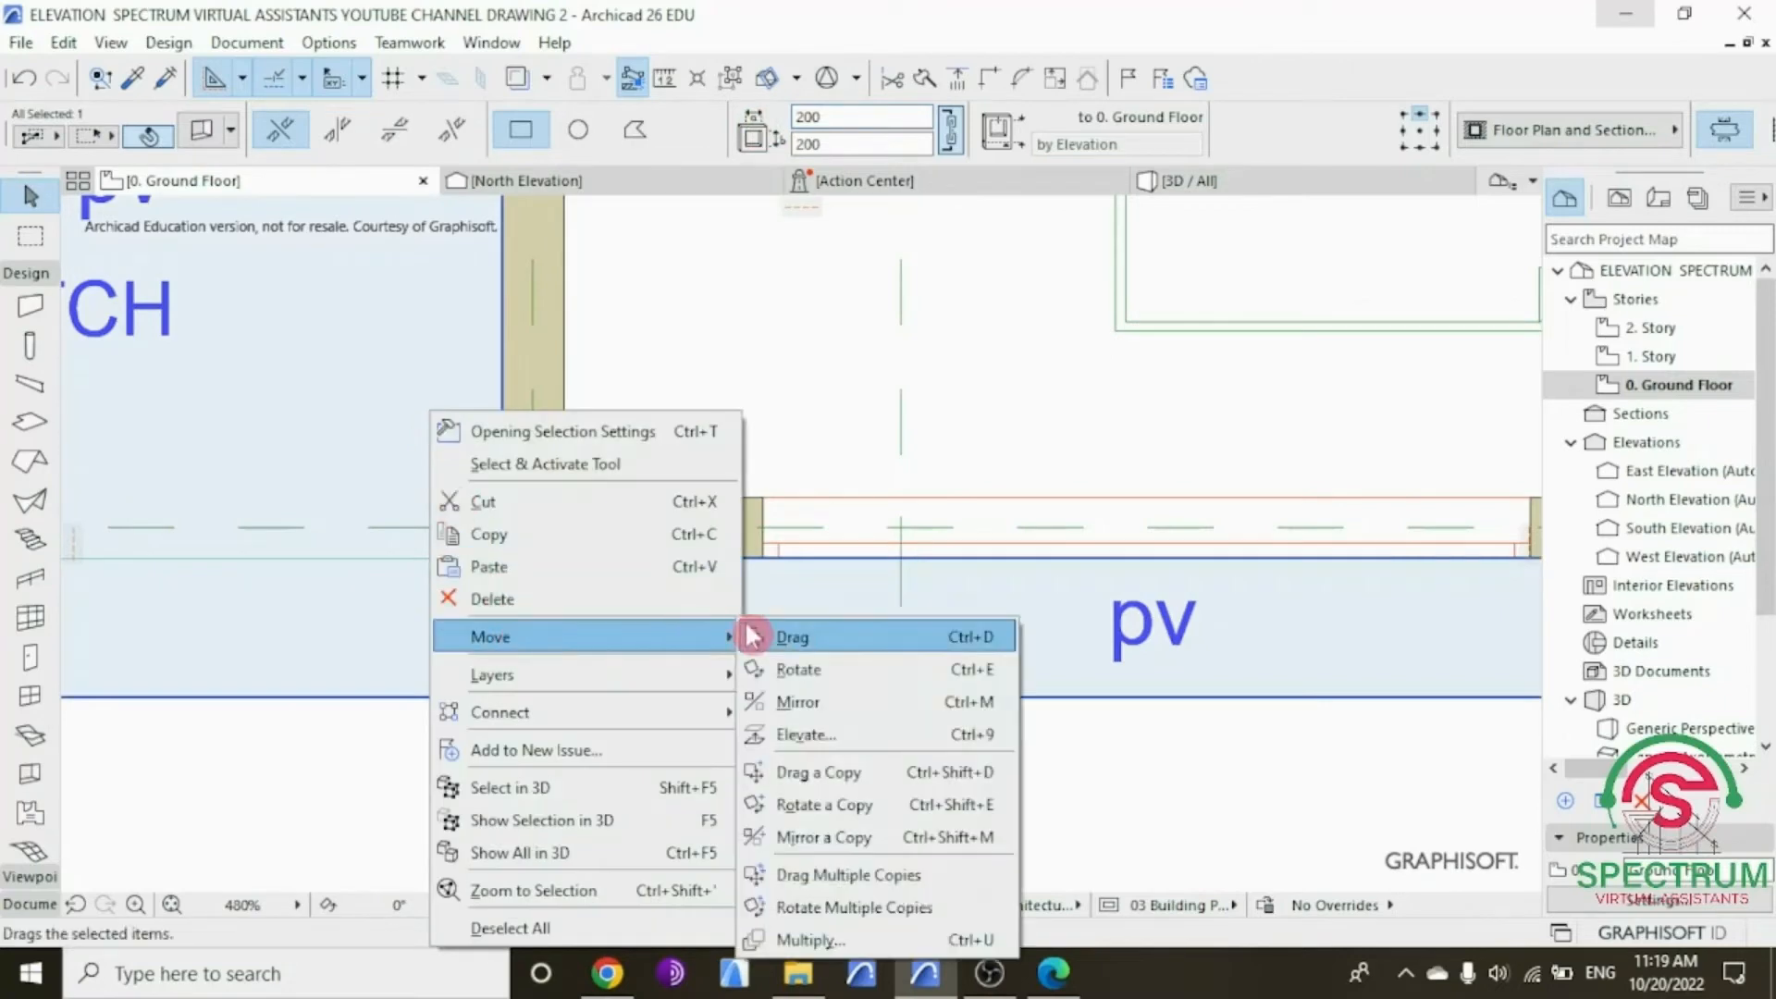
pyautogui.click(795, 631)
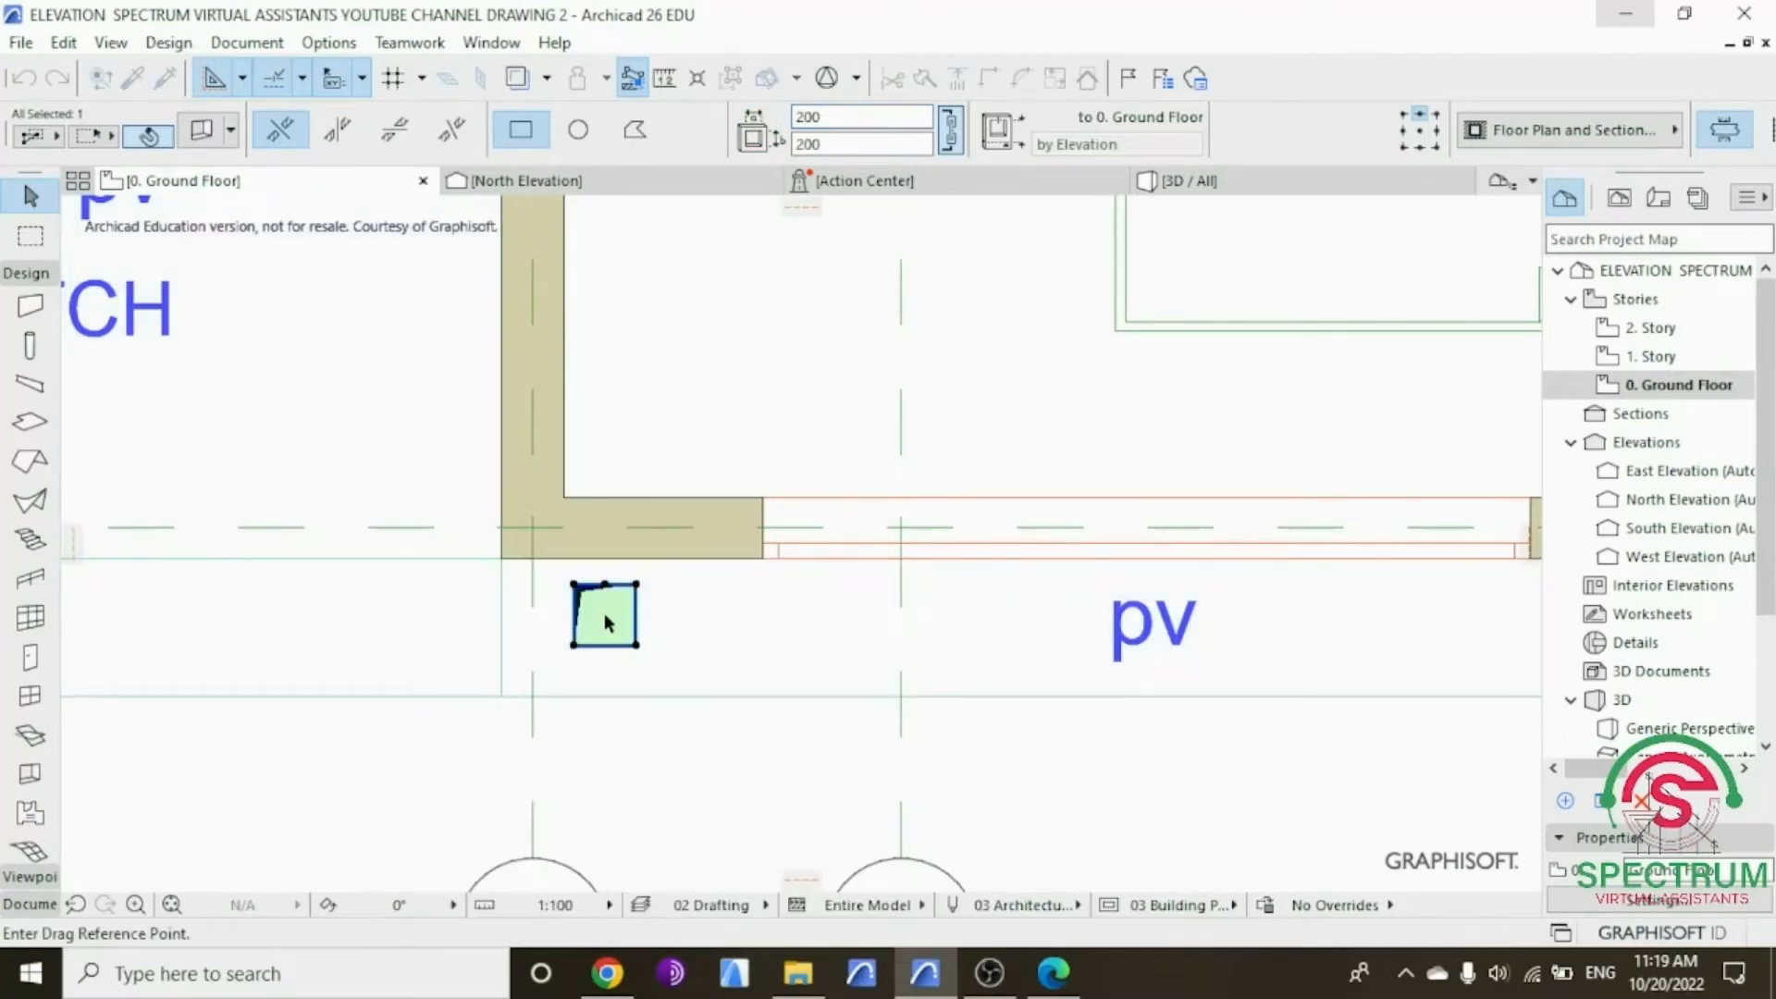
pyautogui.click(604, 612)
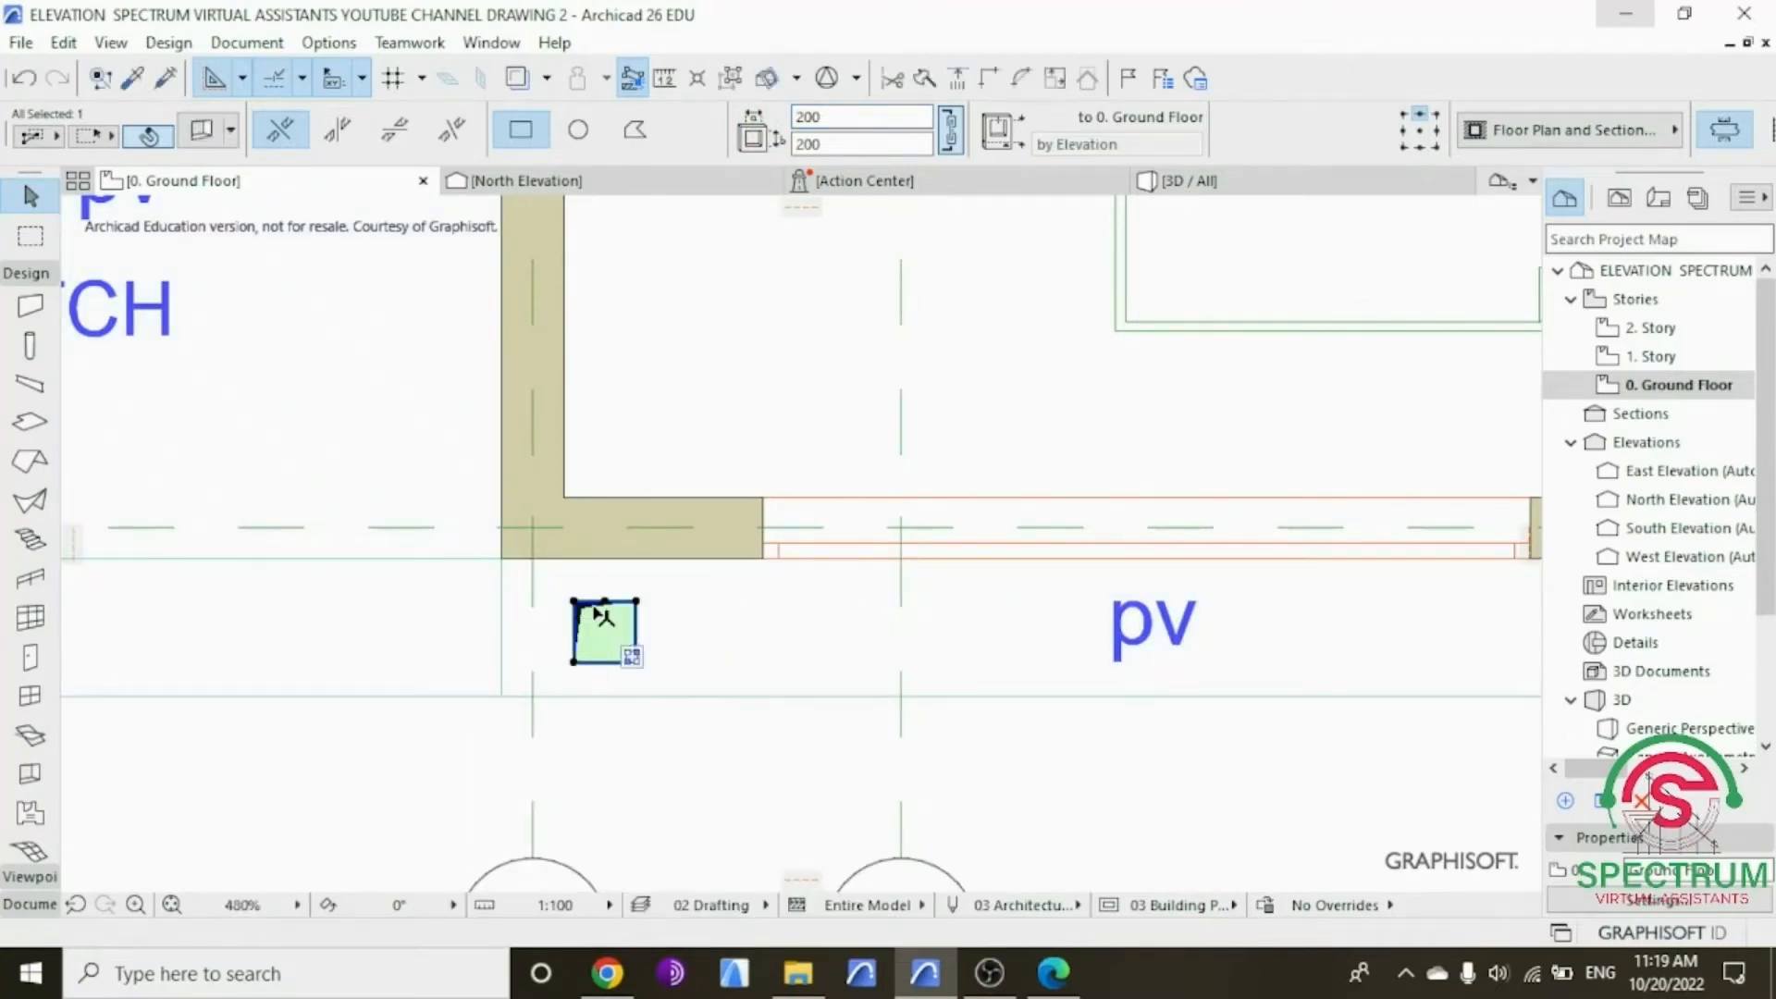
pyautogui.scroll(-2, 608, 630)
pyautogui.click(594, 632)
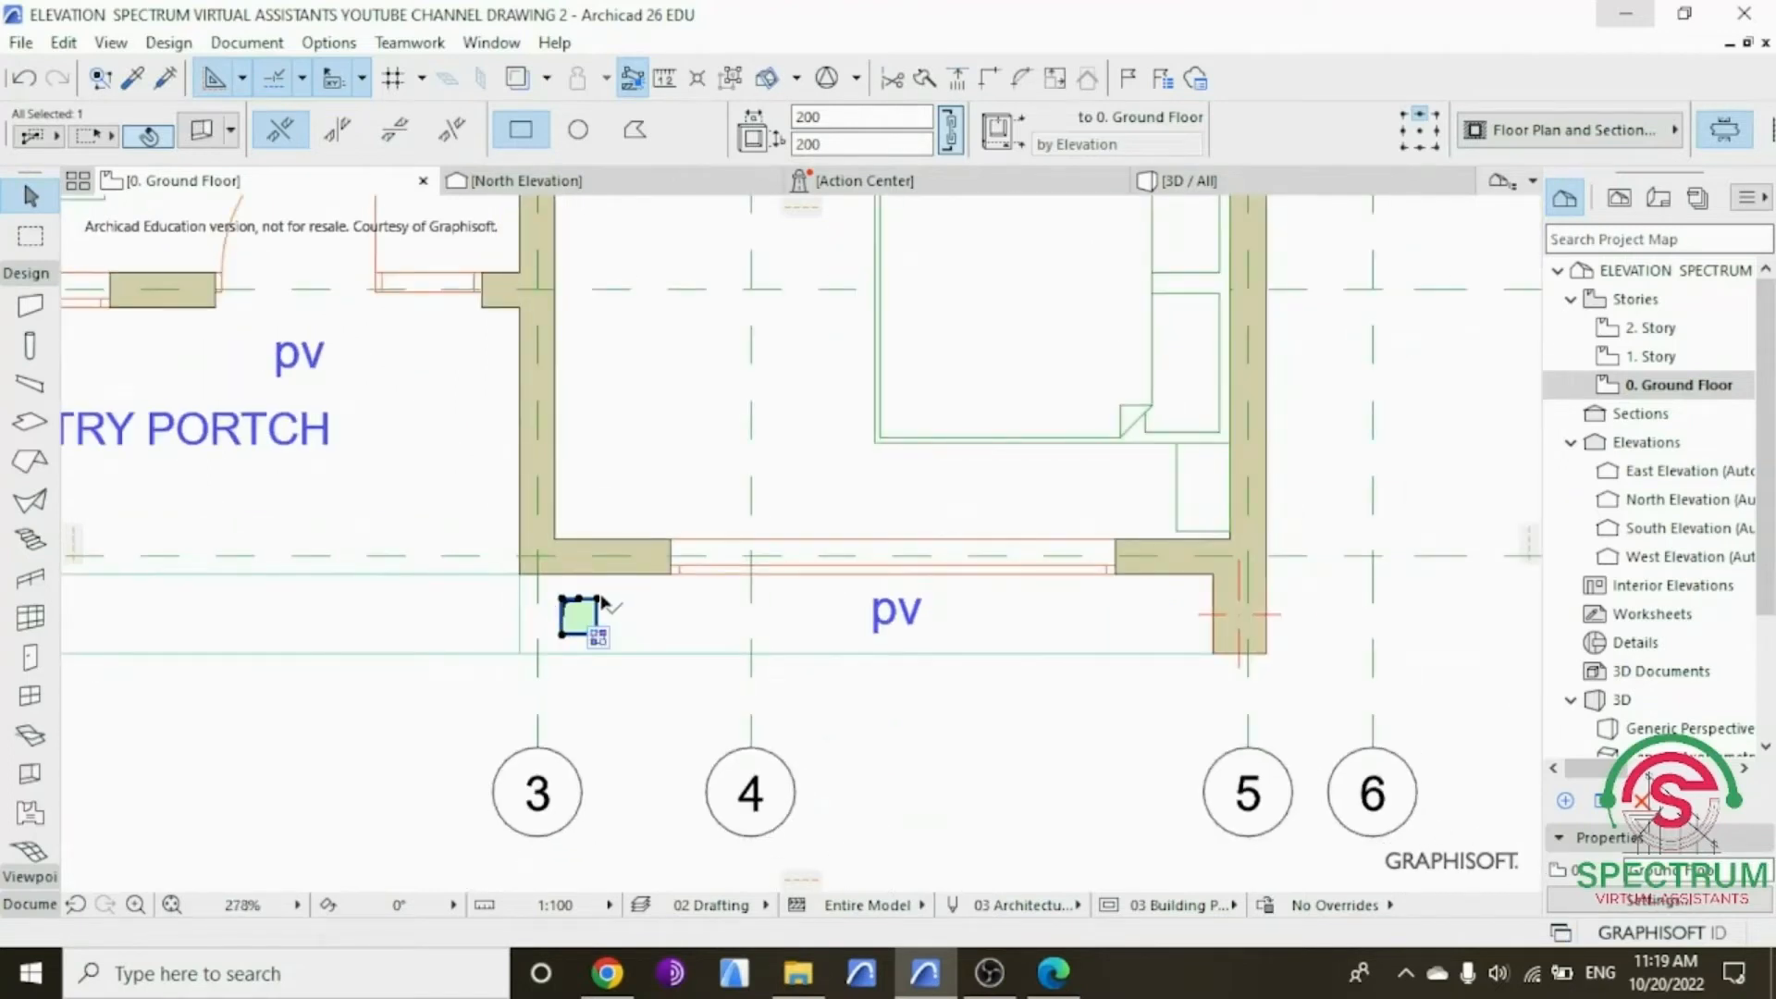
# Step: Stretch the slab opening's two corners toward grid line 5 to form a 200 mm wide slot about 3364 mm long
pyautogui.click(600, 599)
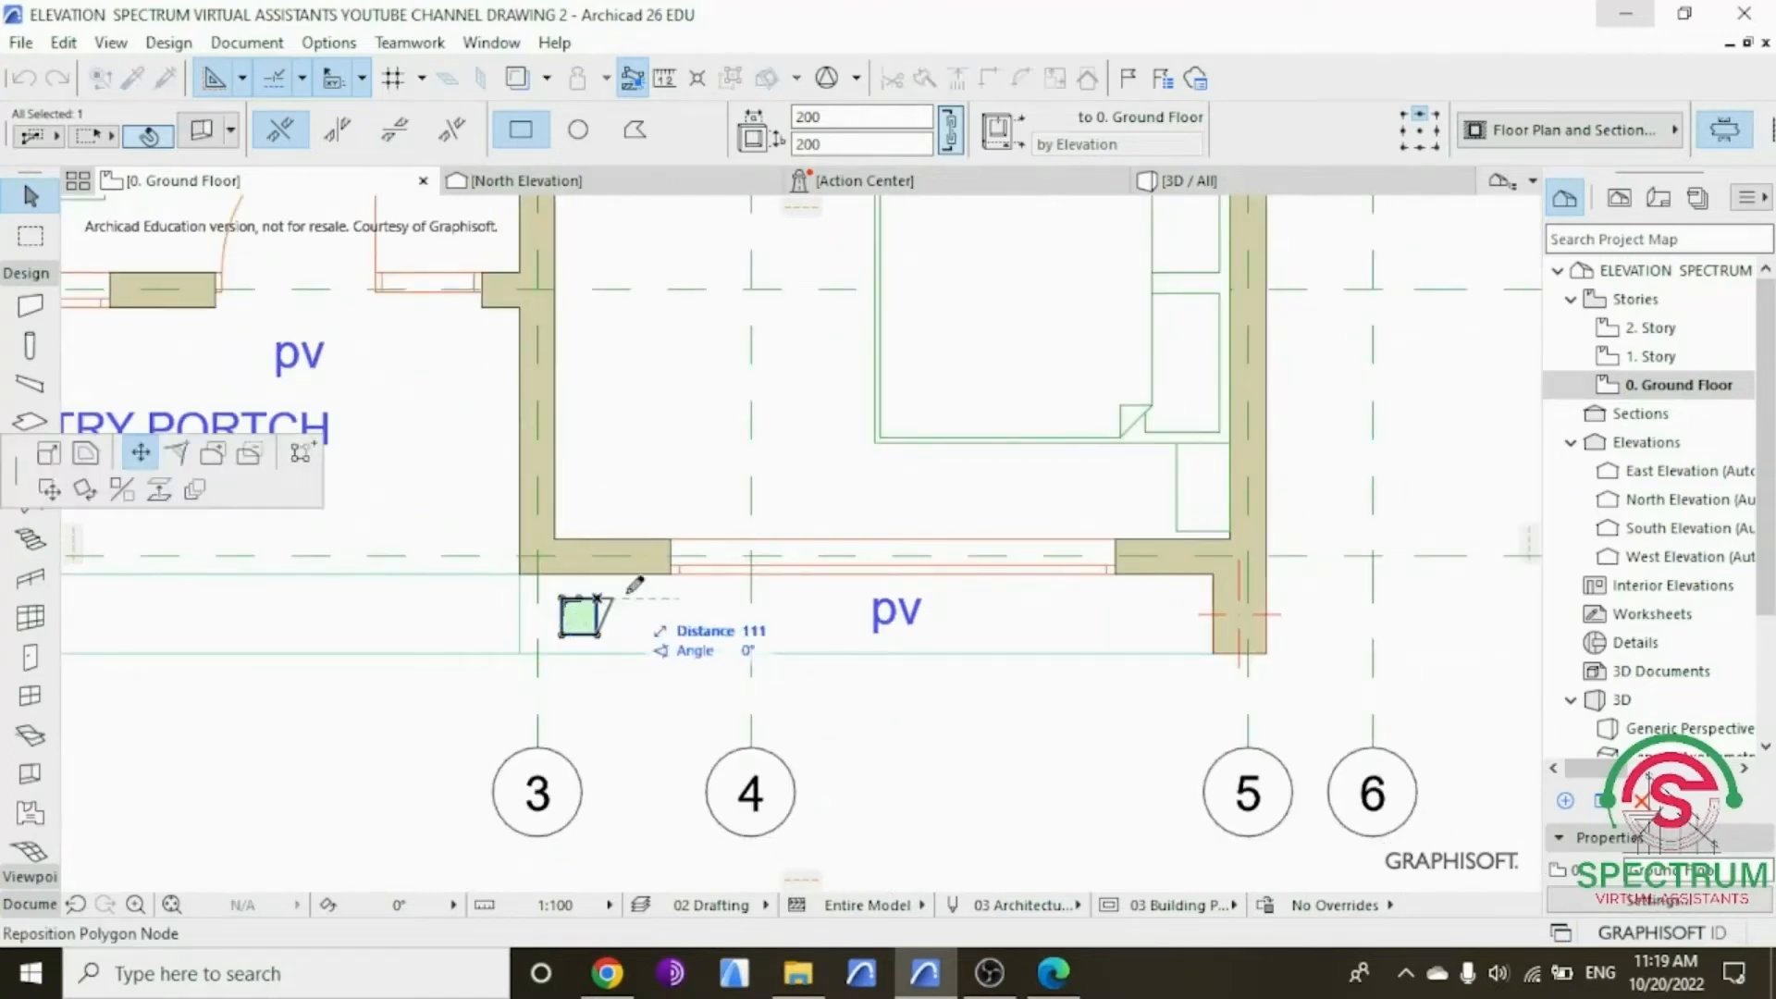
pyautogui.click(1159, 598)
pyautogui.click(600, 635)
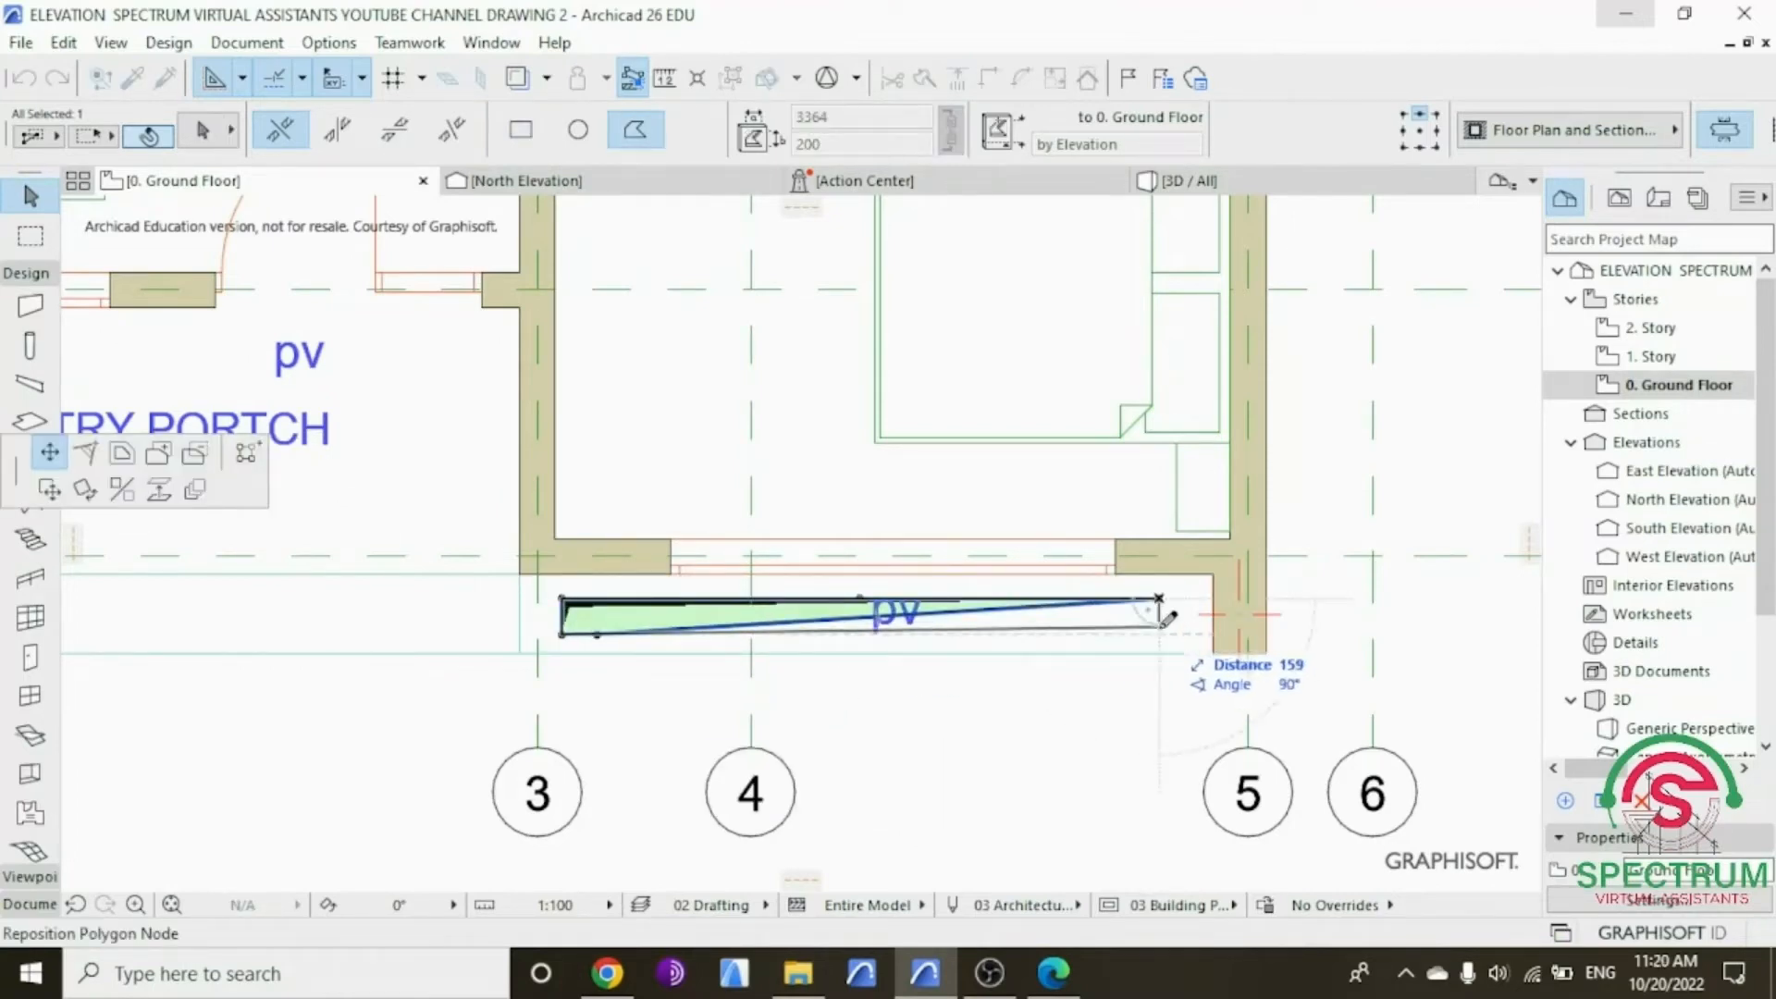
pyautogui.click(1158, 634)
pyautogui.press('Escape')
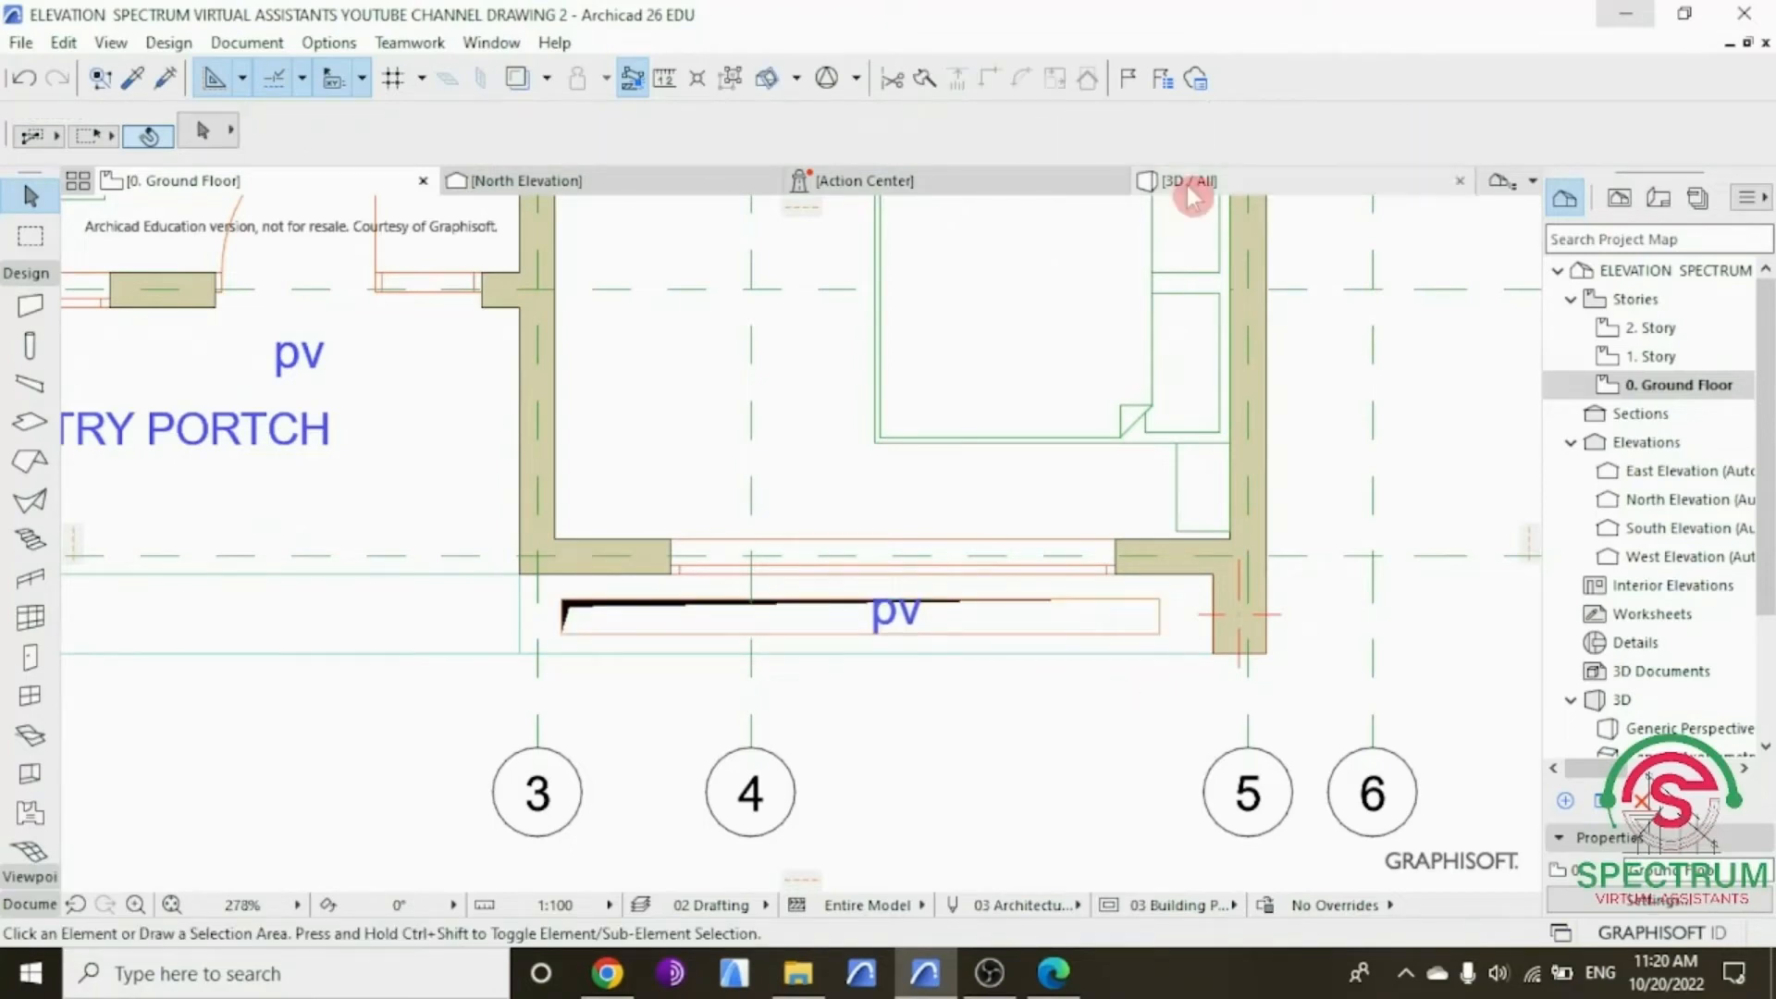
# Step: Examine the elongated slab opening below the Bedroom 02 window in 3D, and return to the ground floor plan
pyautogui.click(1191, 181)
pyautogui.click(1147, 675)
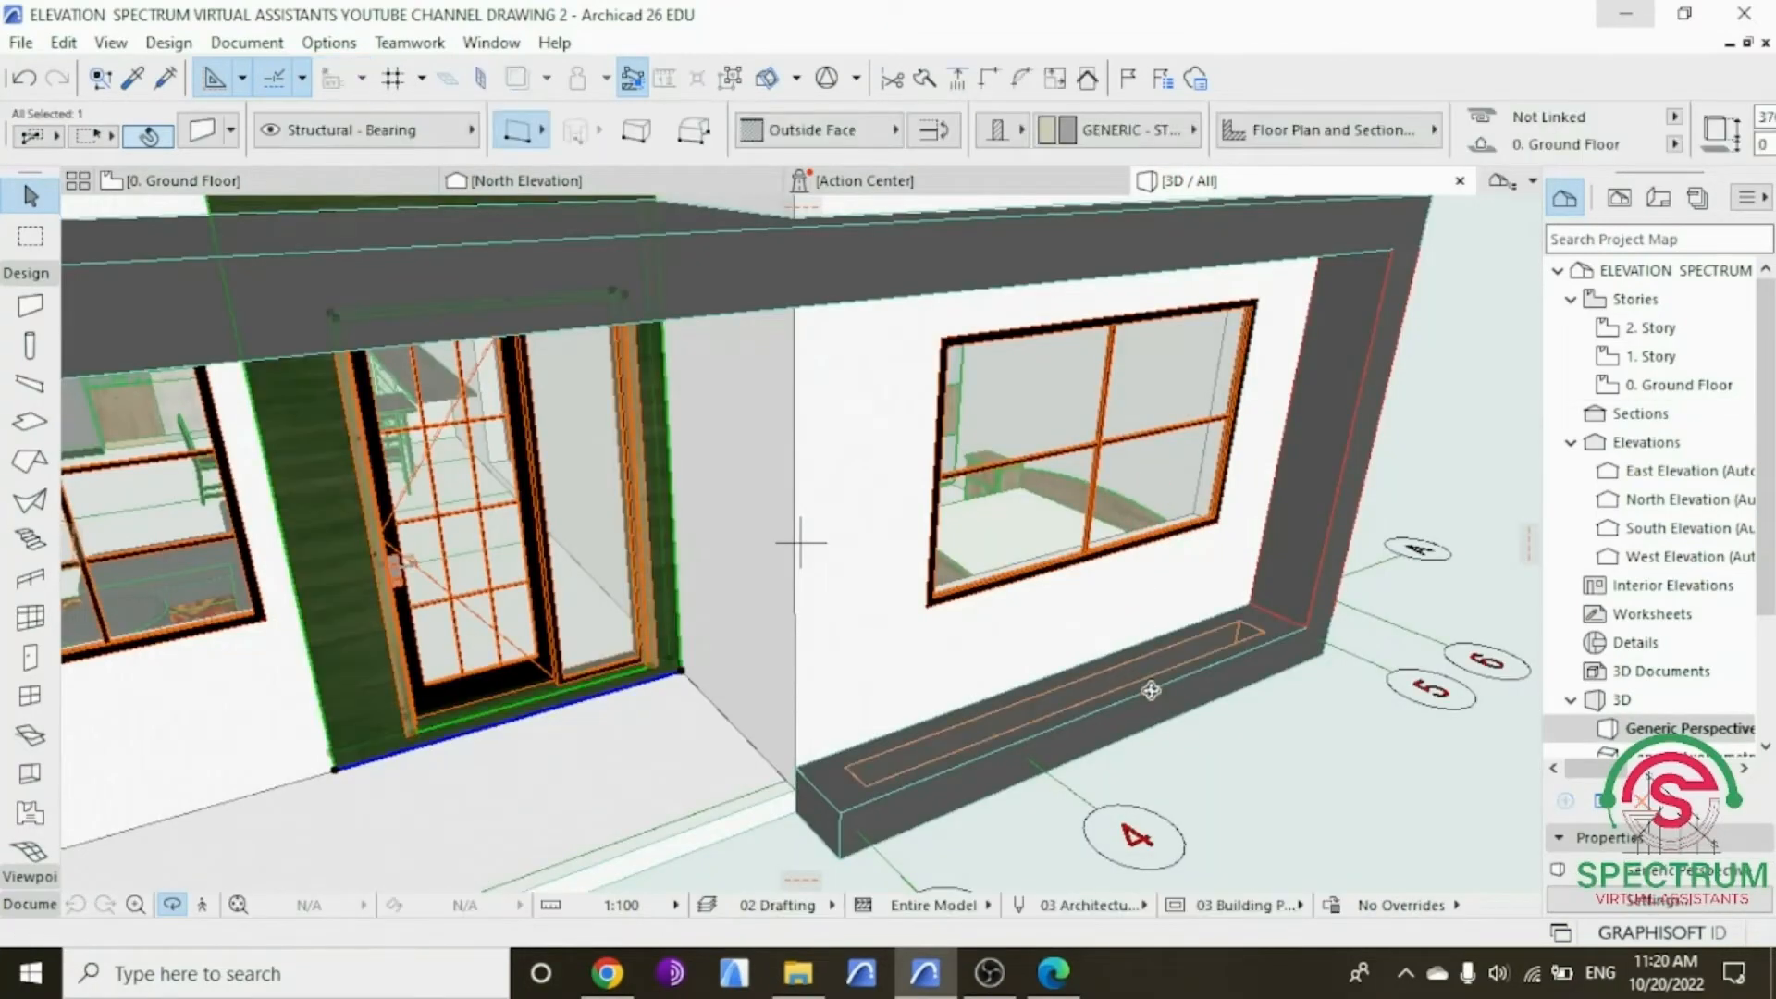
pyautogui.keyDown('shift'); pyautogui.moveTo(1147, 684); pyautogui.dragTo(1096, 679, button='middle'); pyautogui.keyUp('shift')
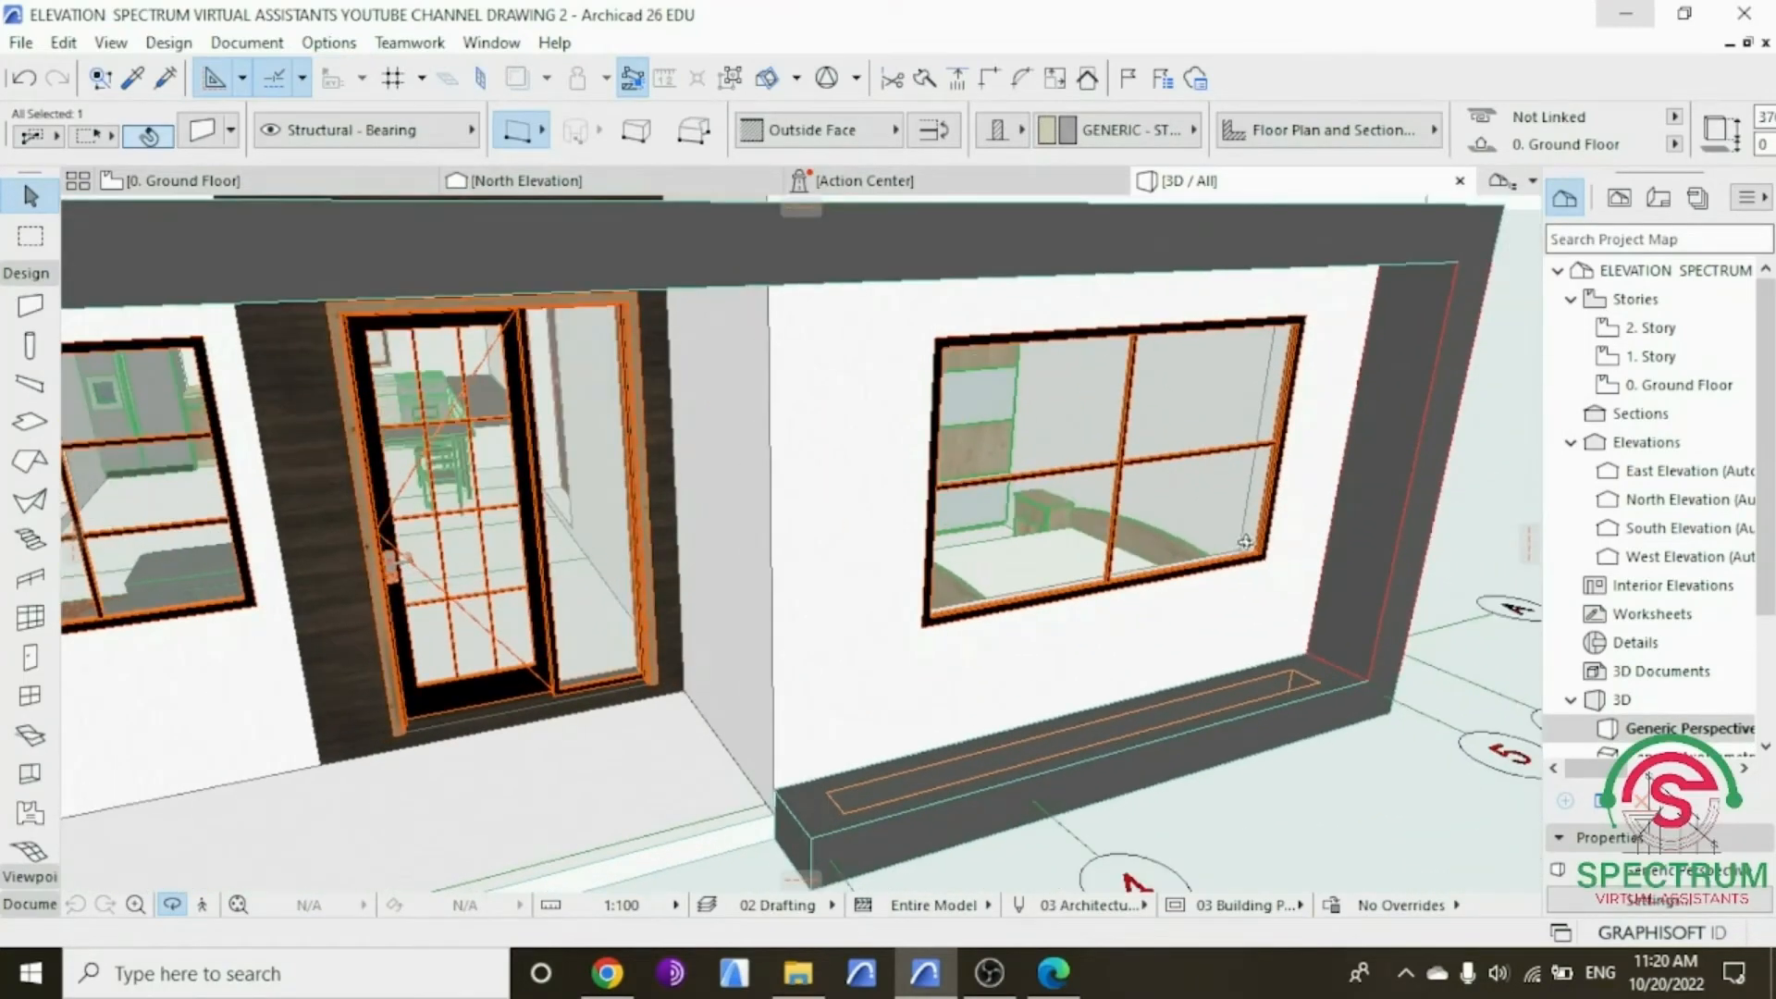
pyautogui.click(1674, 385)
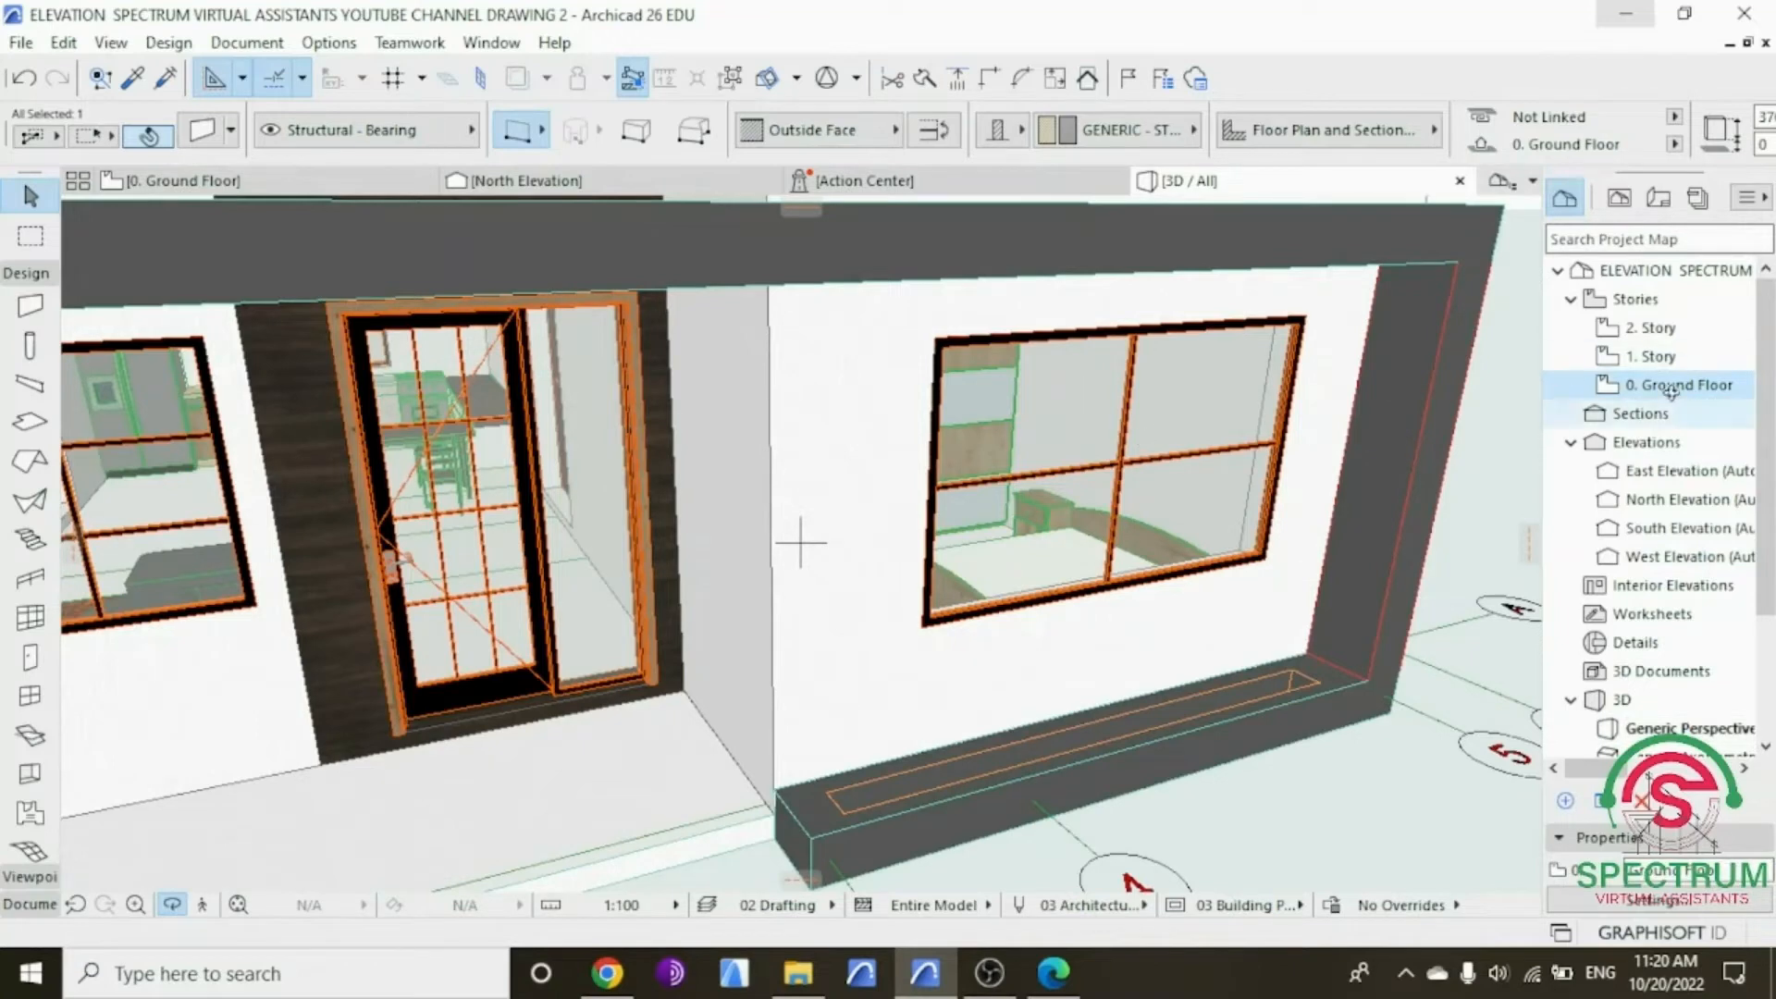
pyautogui.doubleClick(1670, 389)
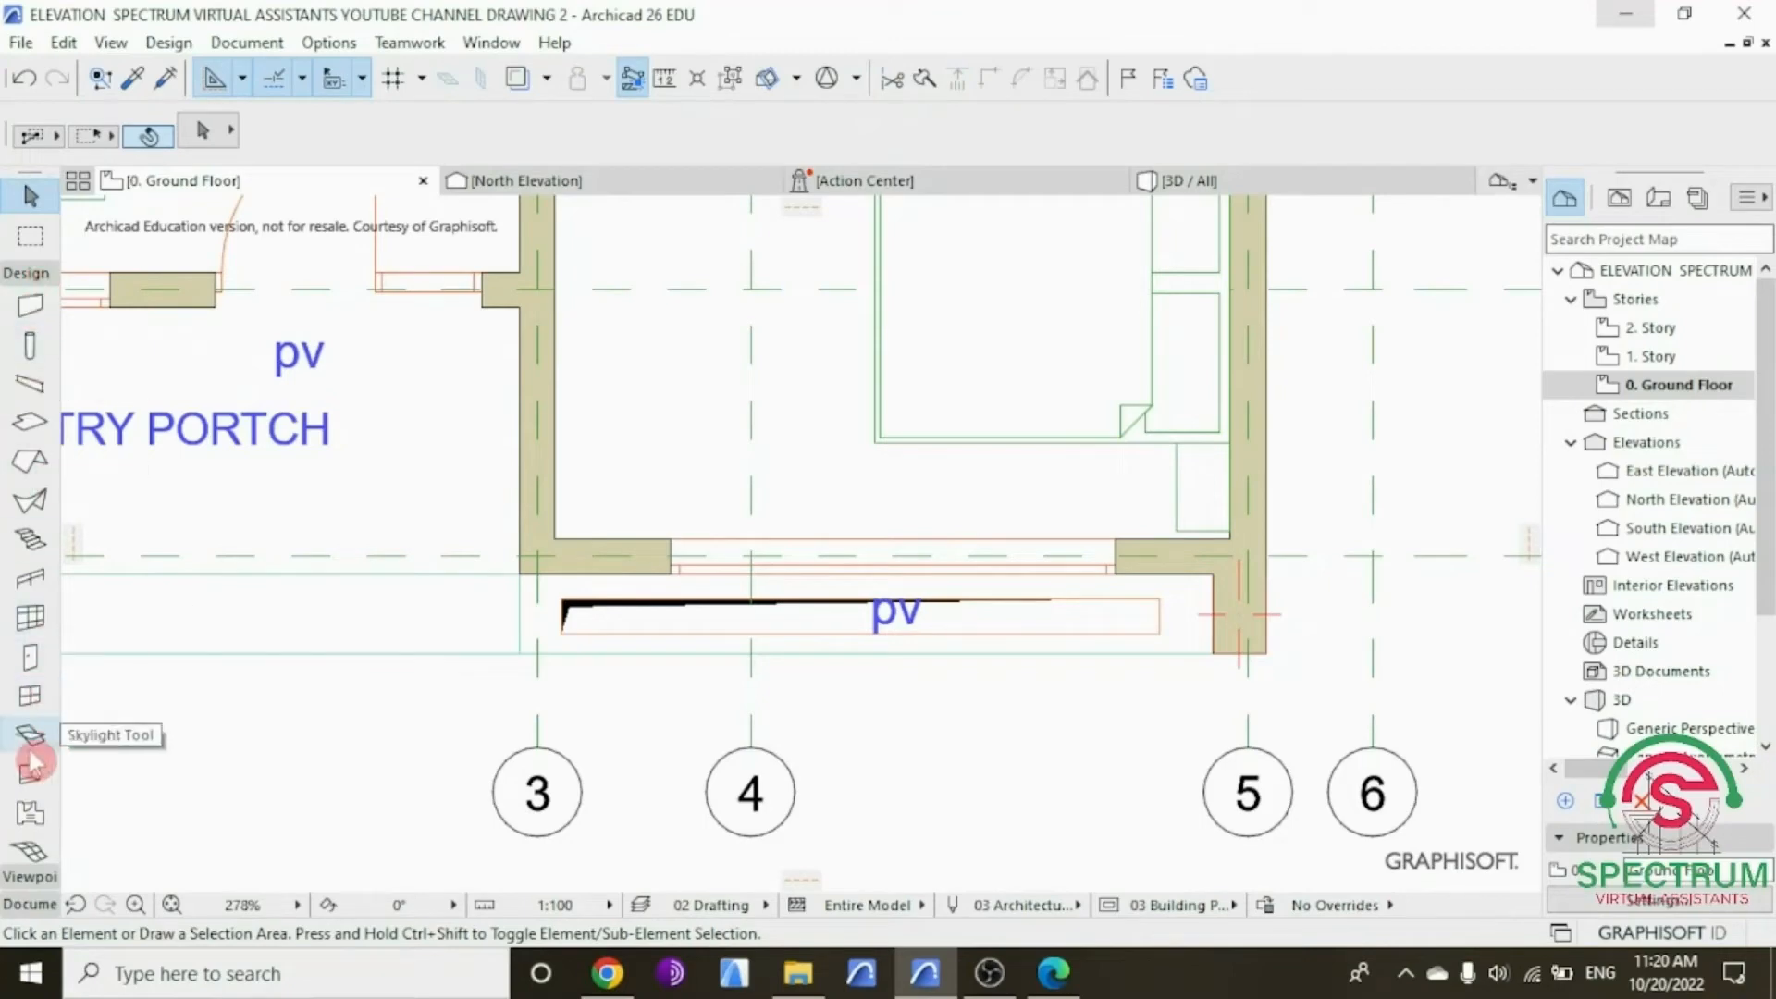
# Step: Search the object library for plant and place a Houseplant Model 26 in the slab opening's end near grid line 3
pyautogui.scroll(-5, 31, 761)
pyautogui.click(32, 682)
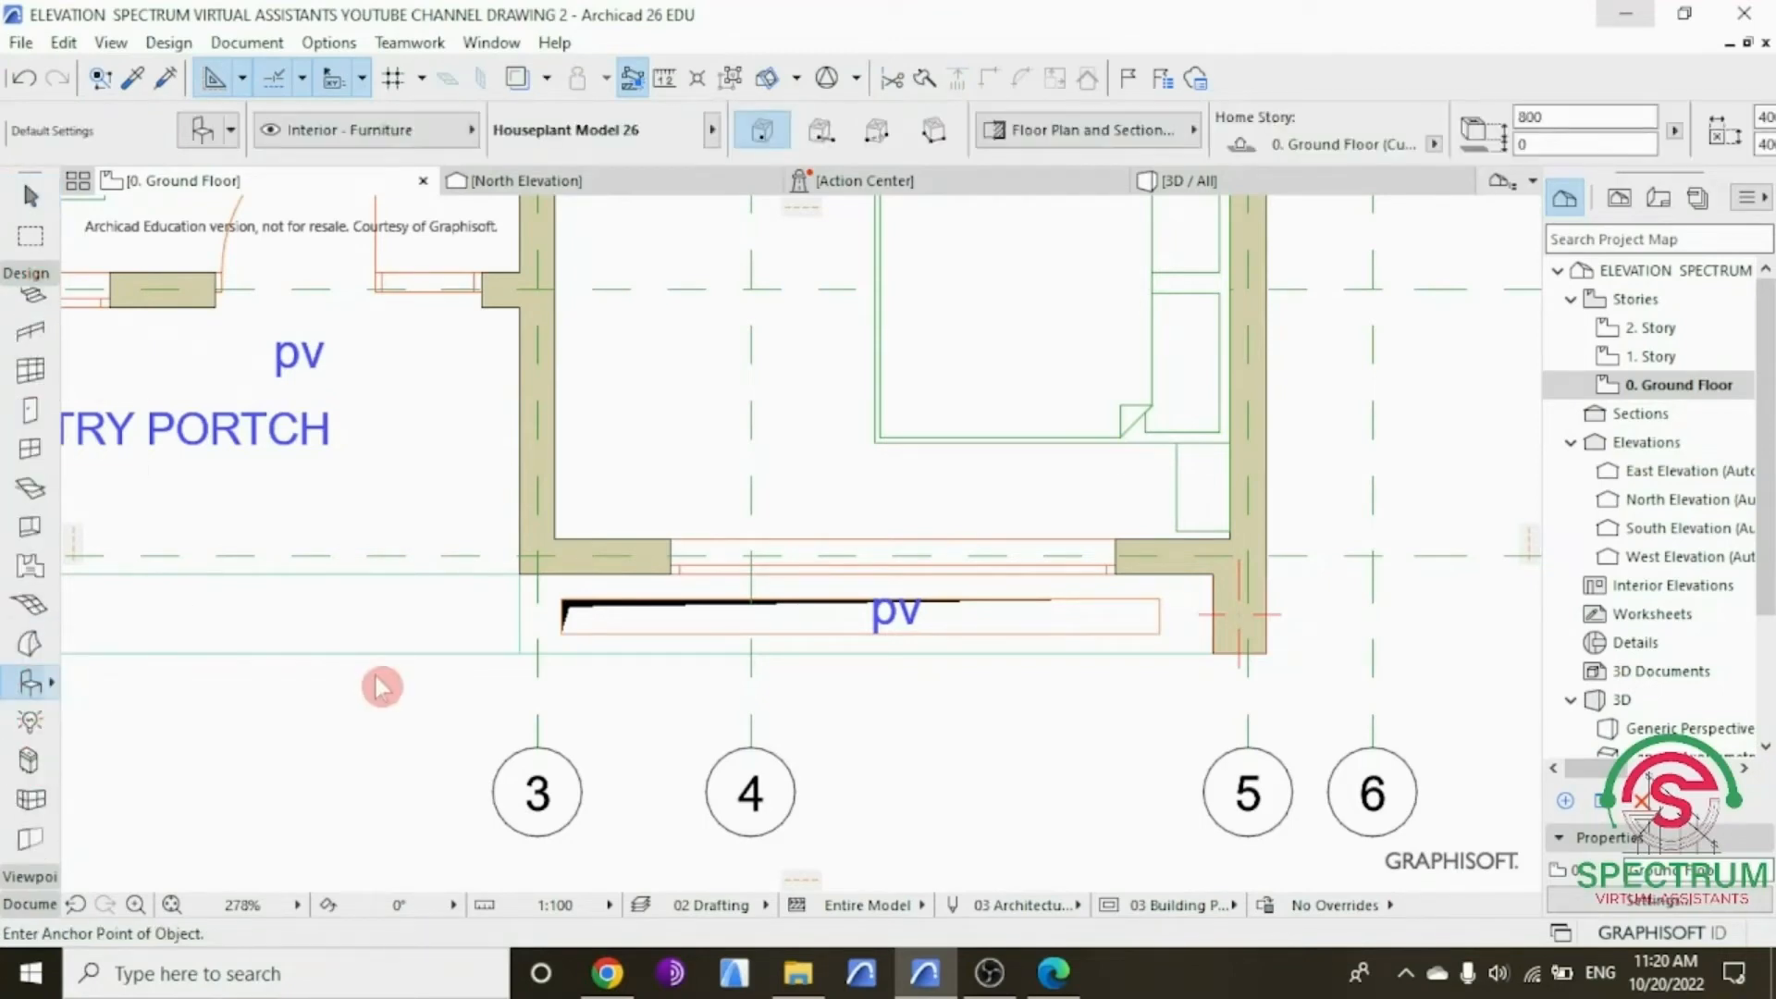
pyautogui.hotkey('ctrl', 't')
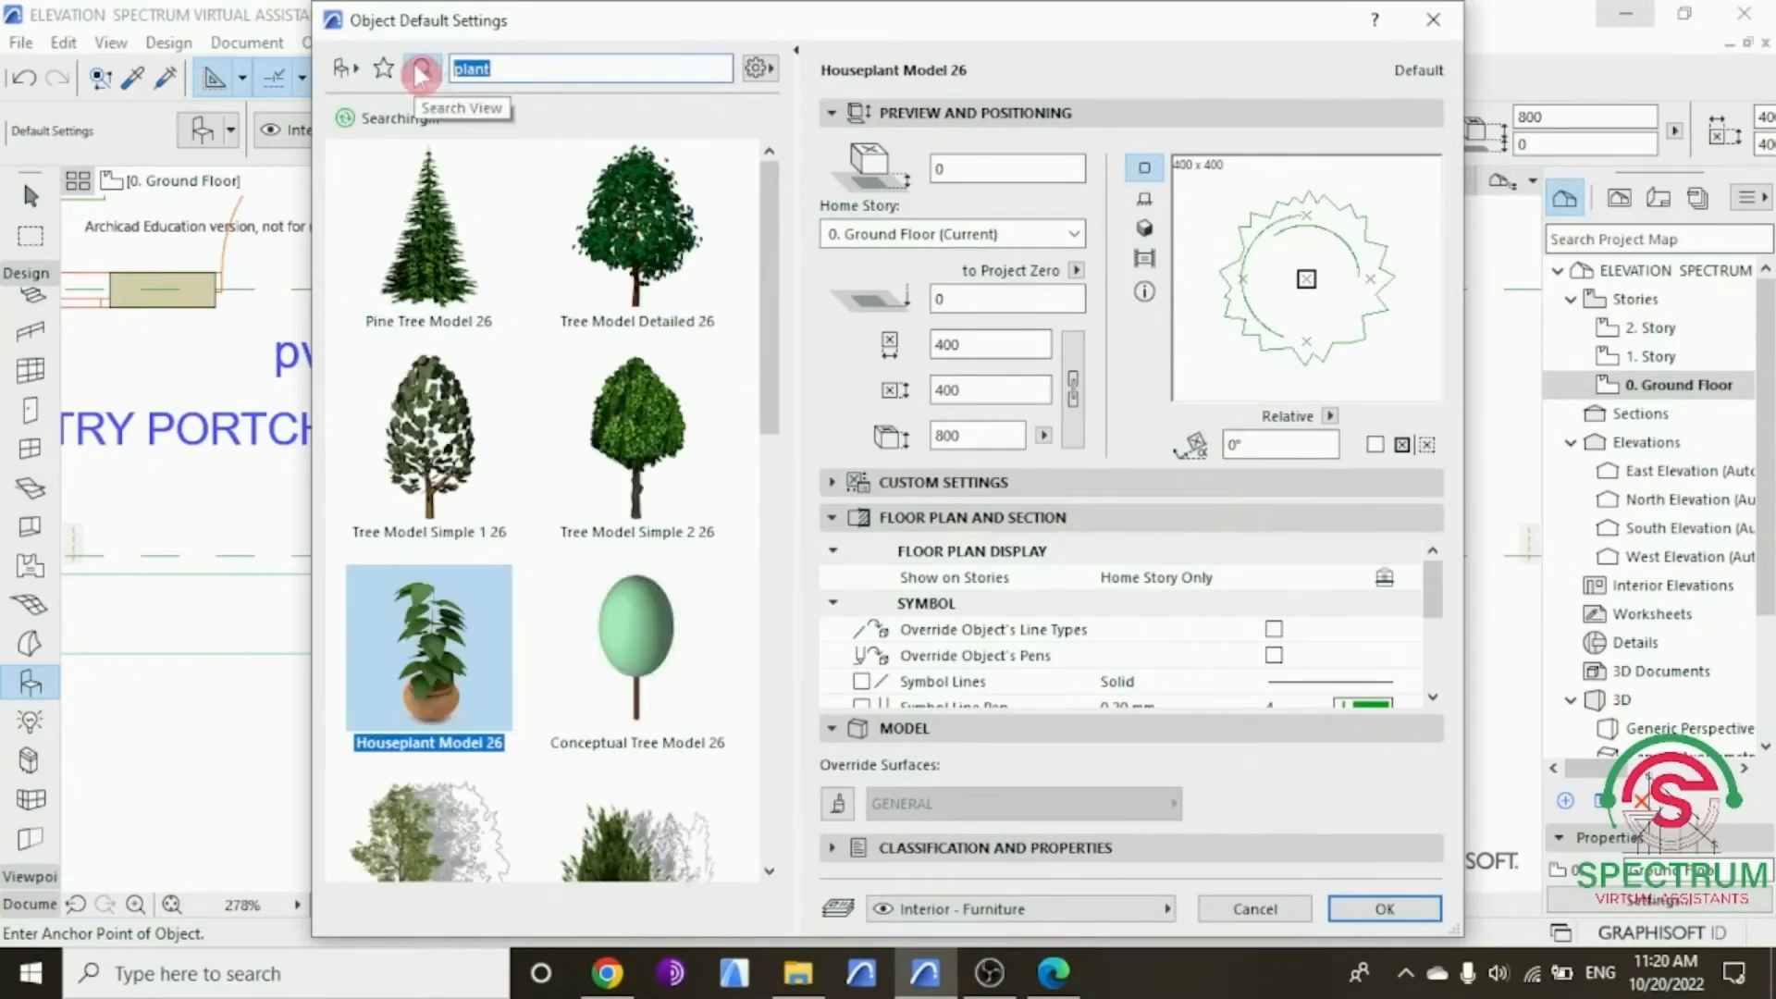
pyautogui.write('plant')
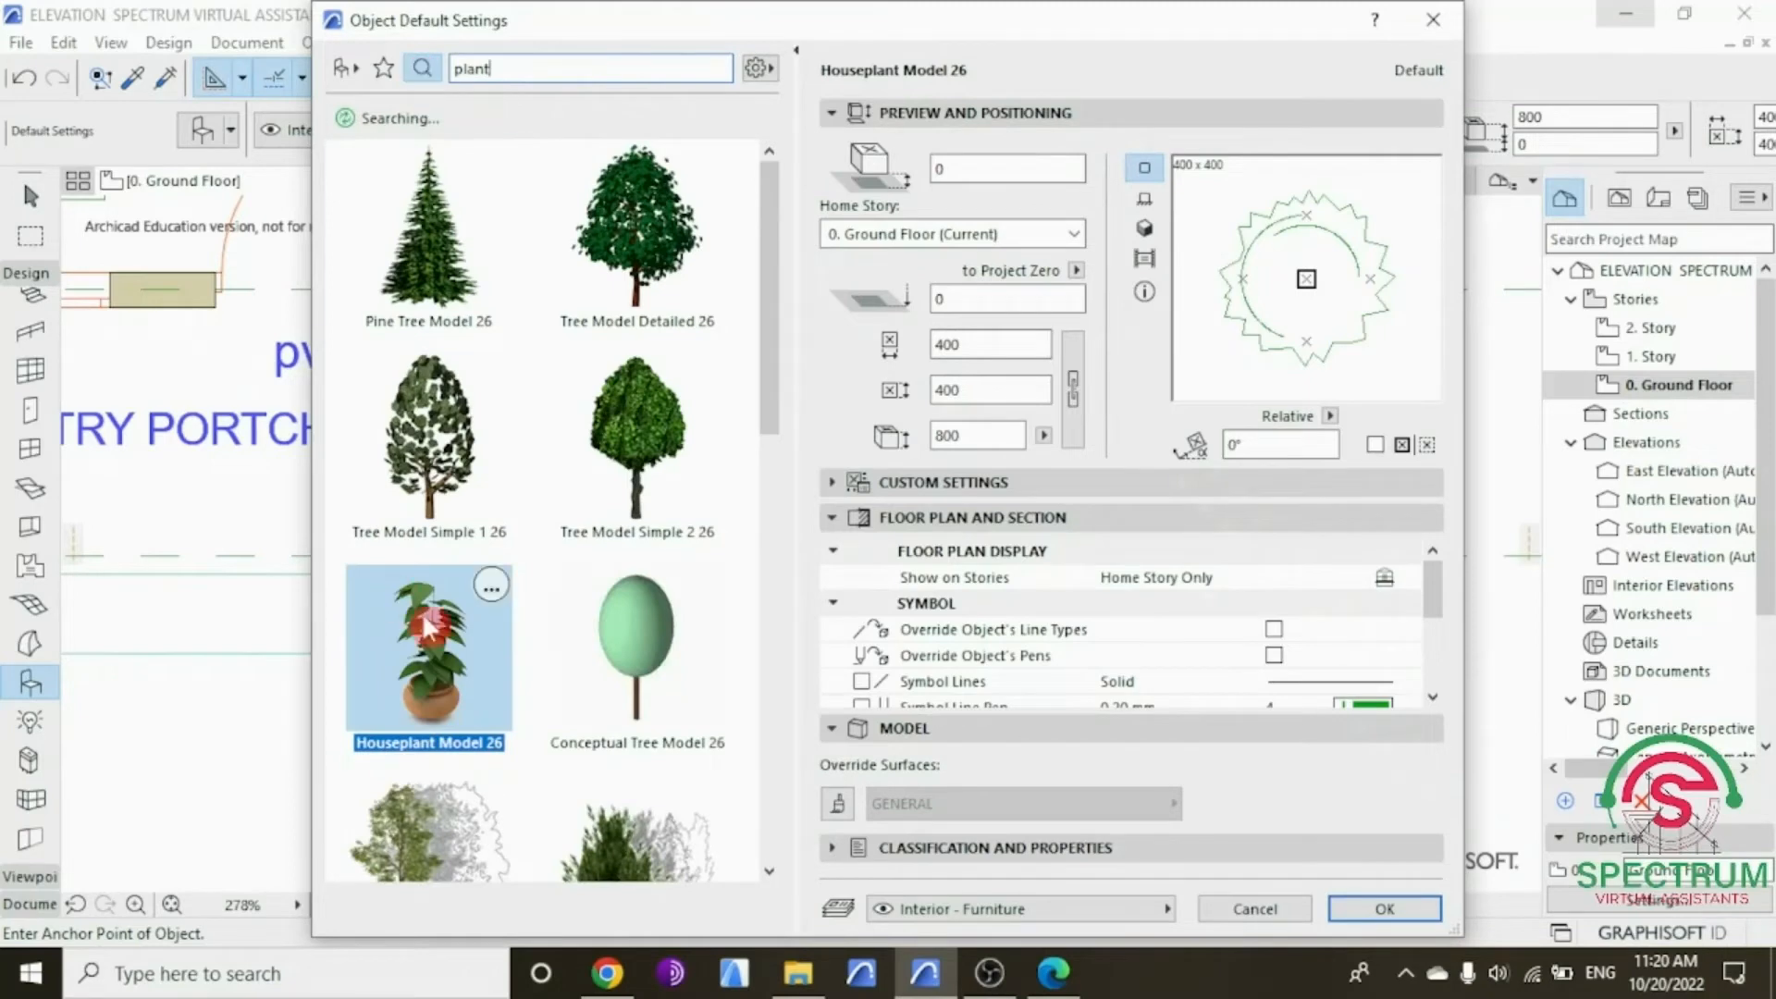
pyautogui.click(1371, 905)
pyautogui.scroll(5, 630, 655)
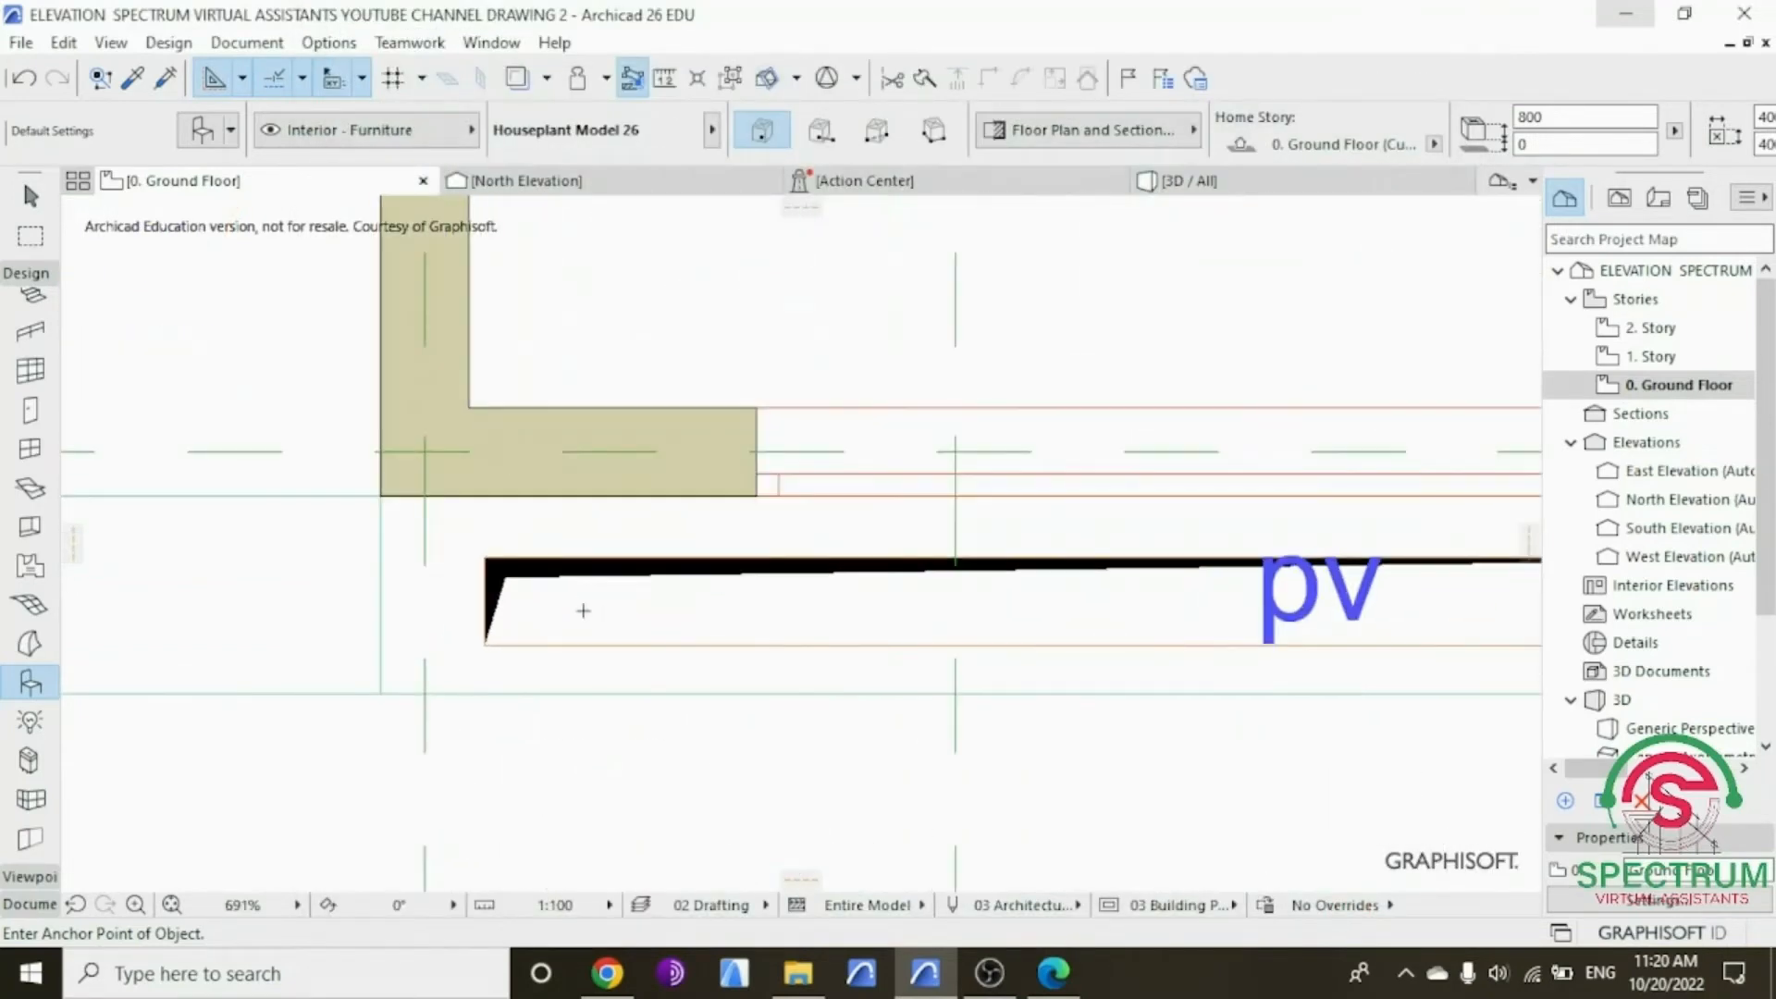
pyautogui.click(581, 608)
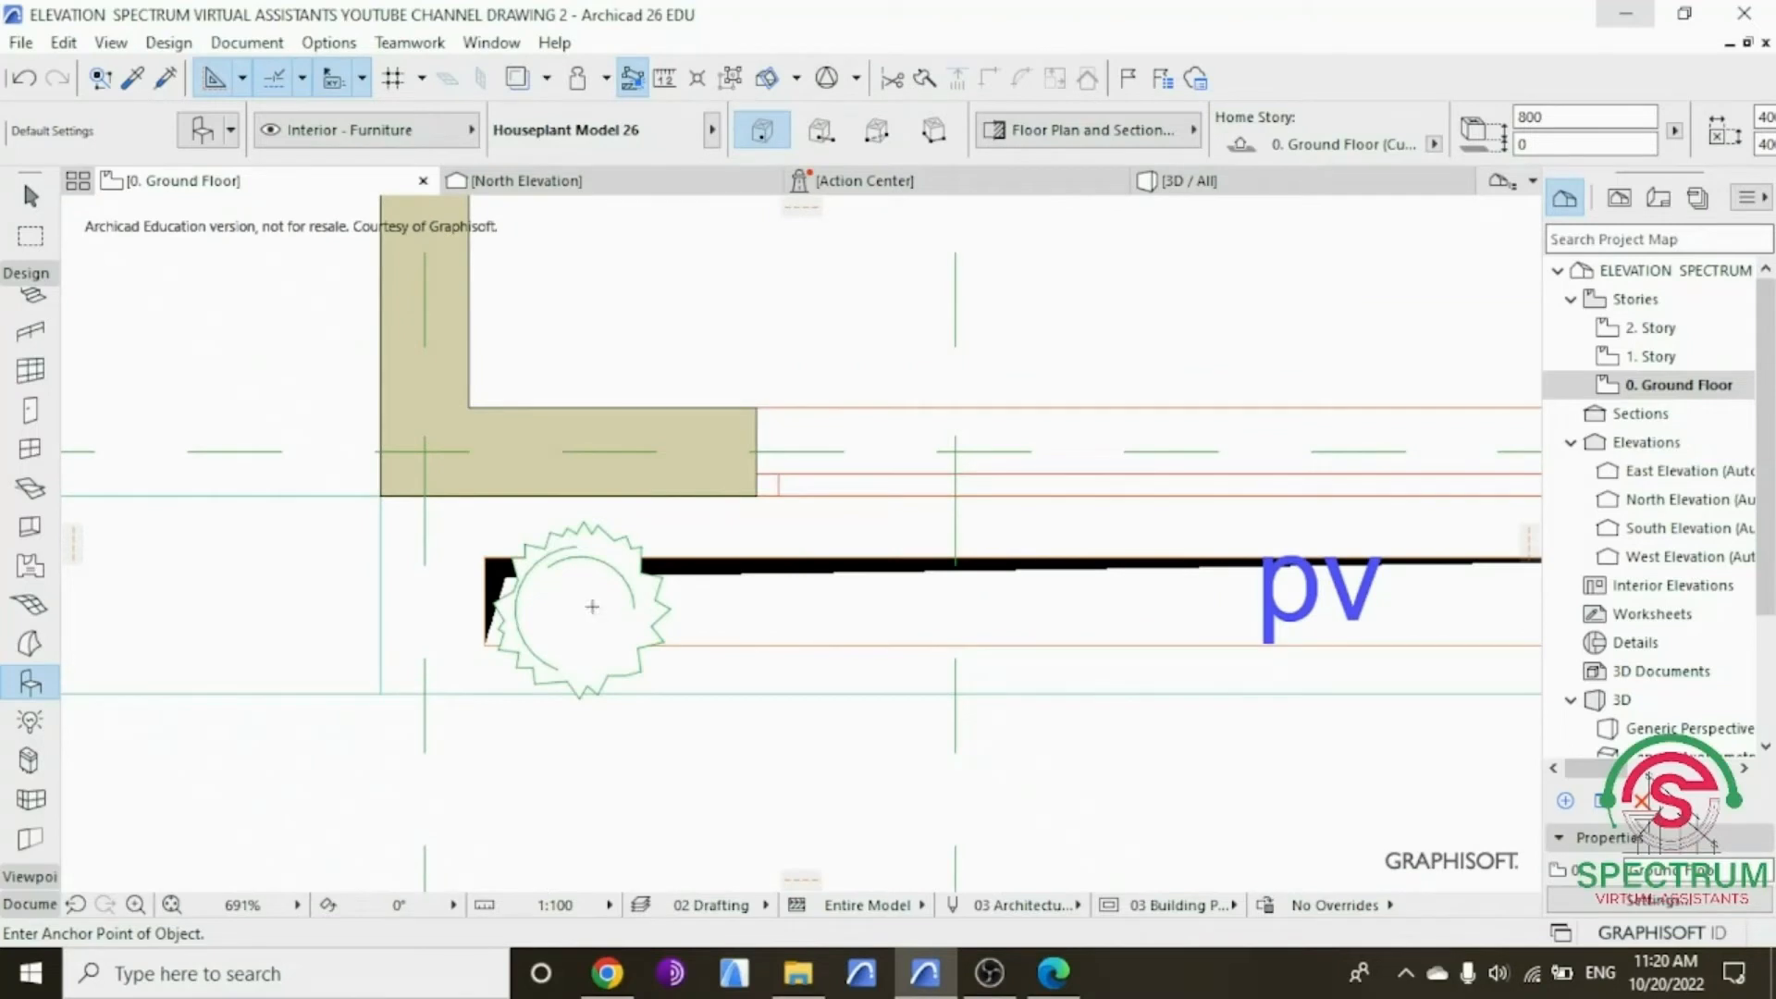
pyautogui.press('Escape')
# Step: Set the placed houseplant's plan dimensions to 200 × 200
pyautogui.click(591, 600)
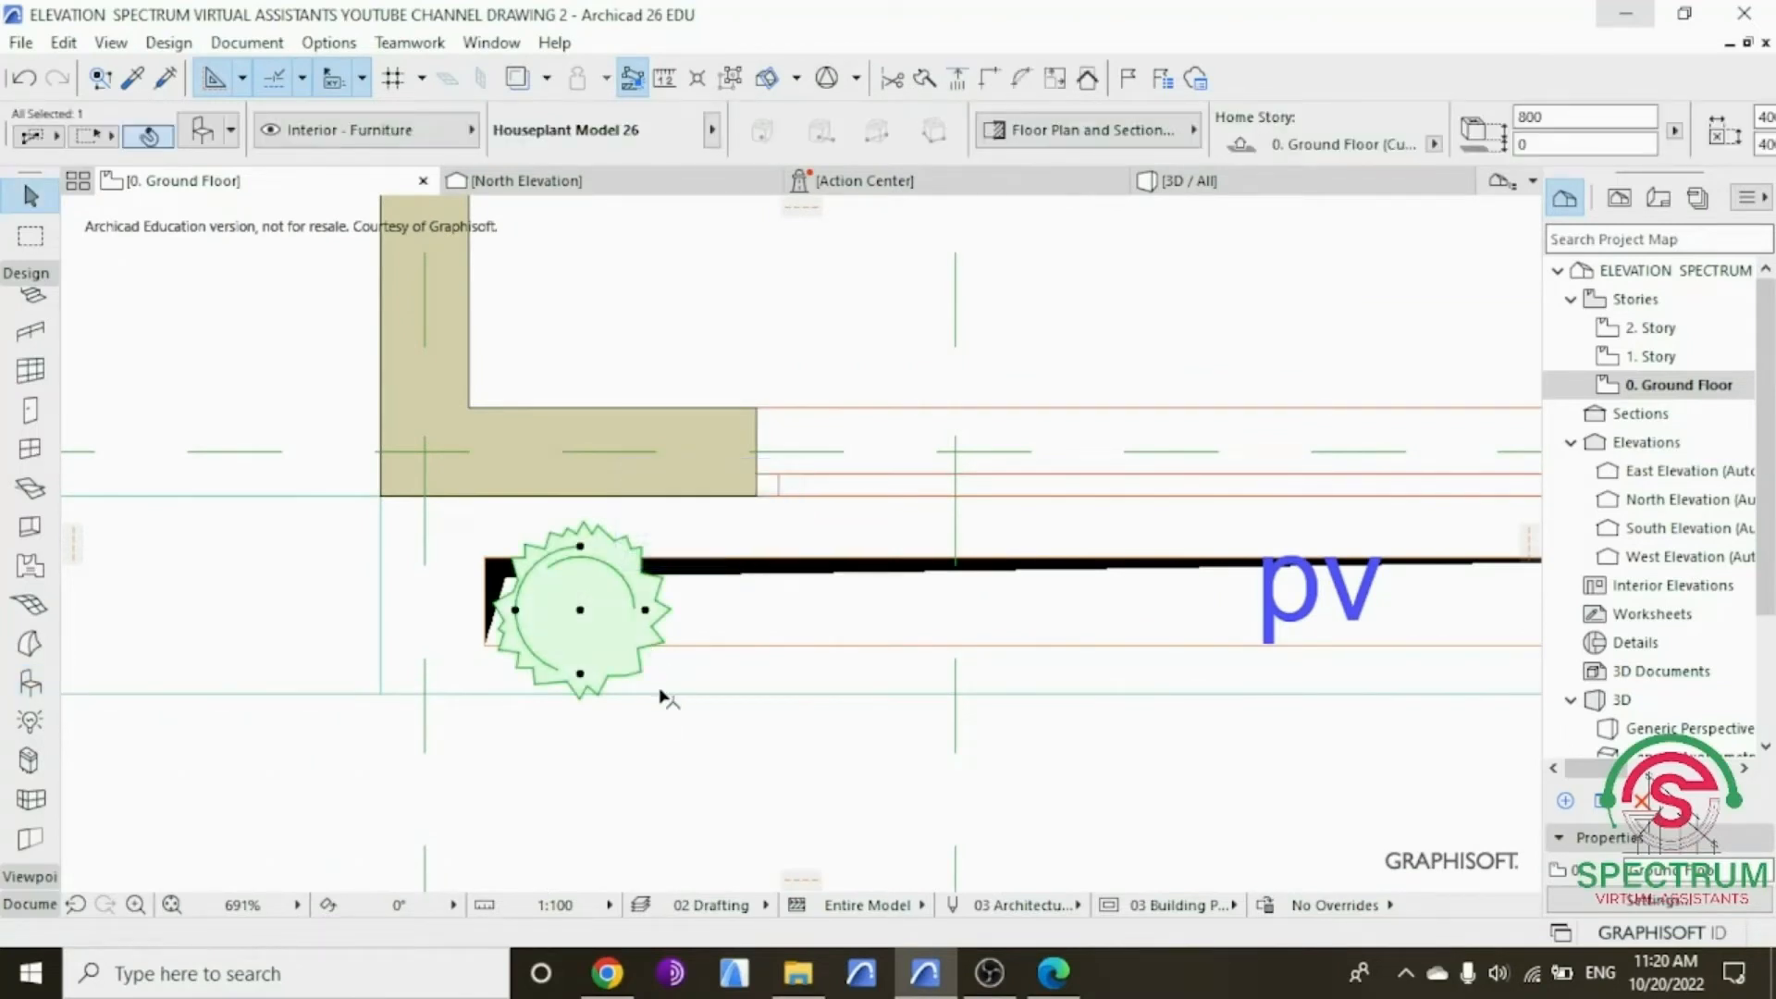
pyautogui.rightClick(674, 746)
pyautogui.click(808, 63)
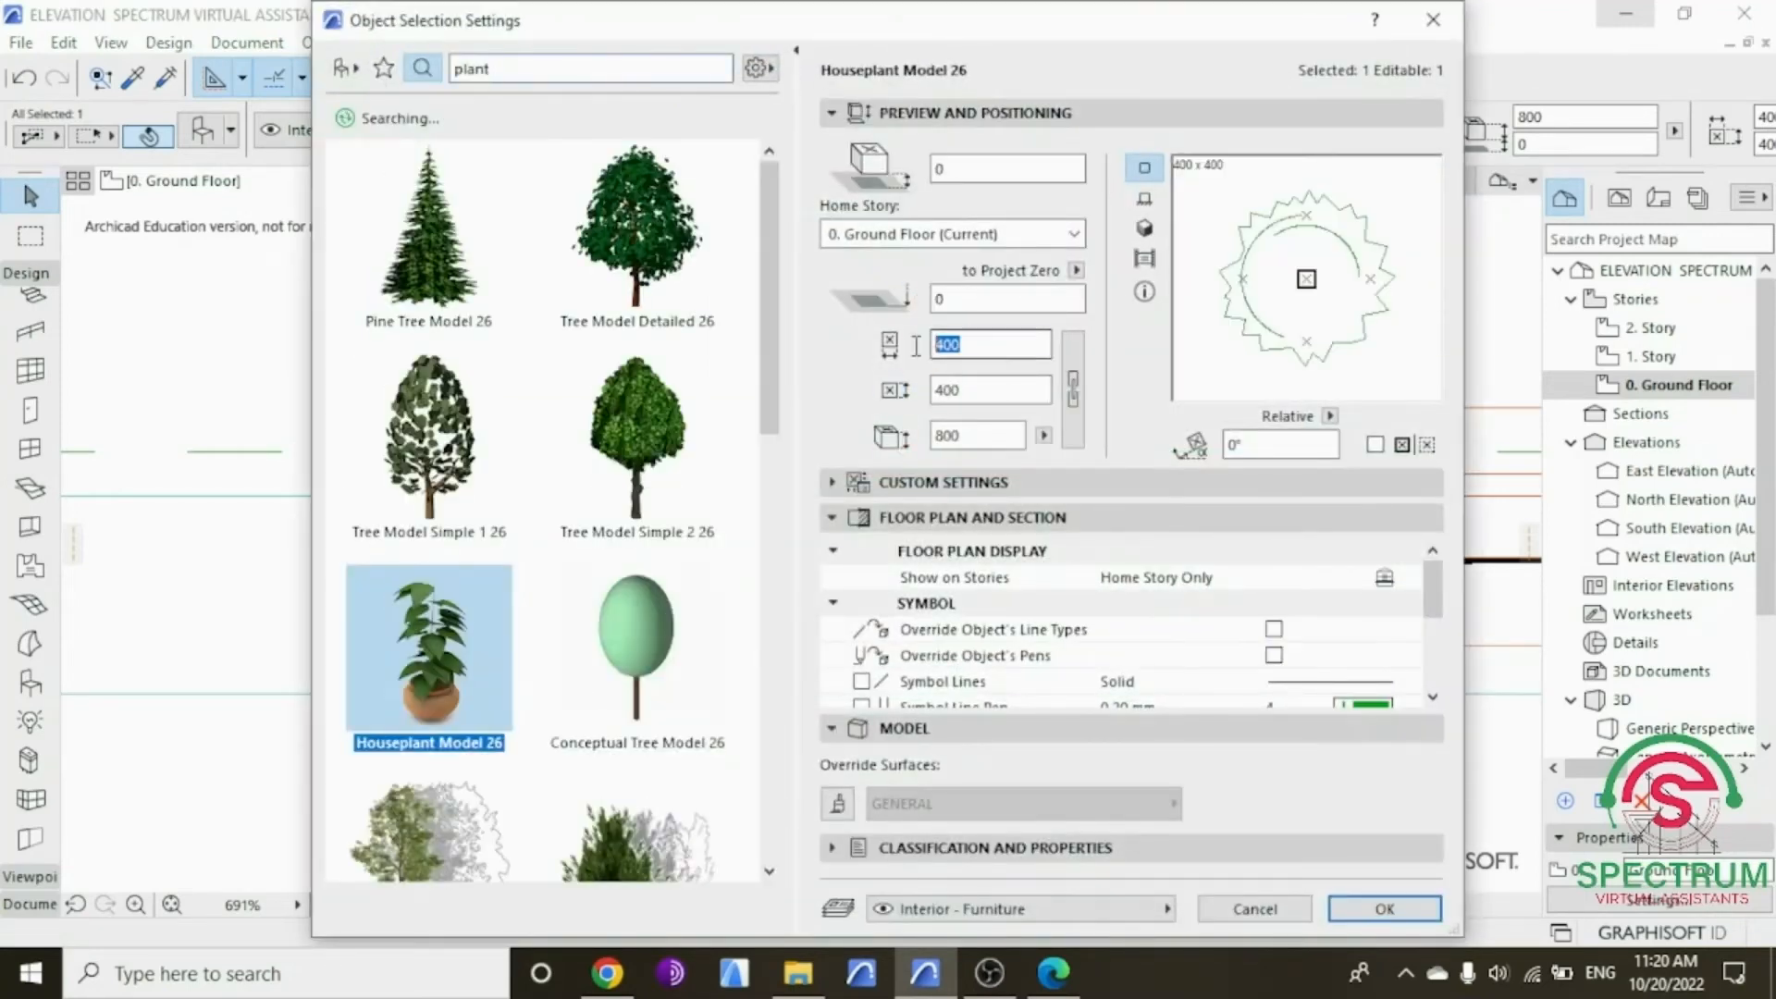
pyautogui.write('200')
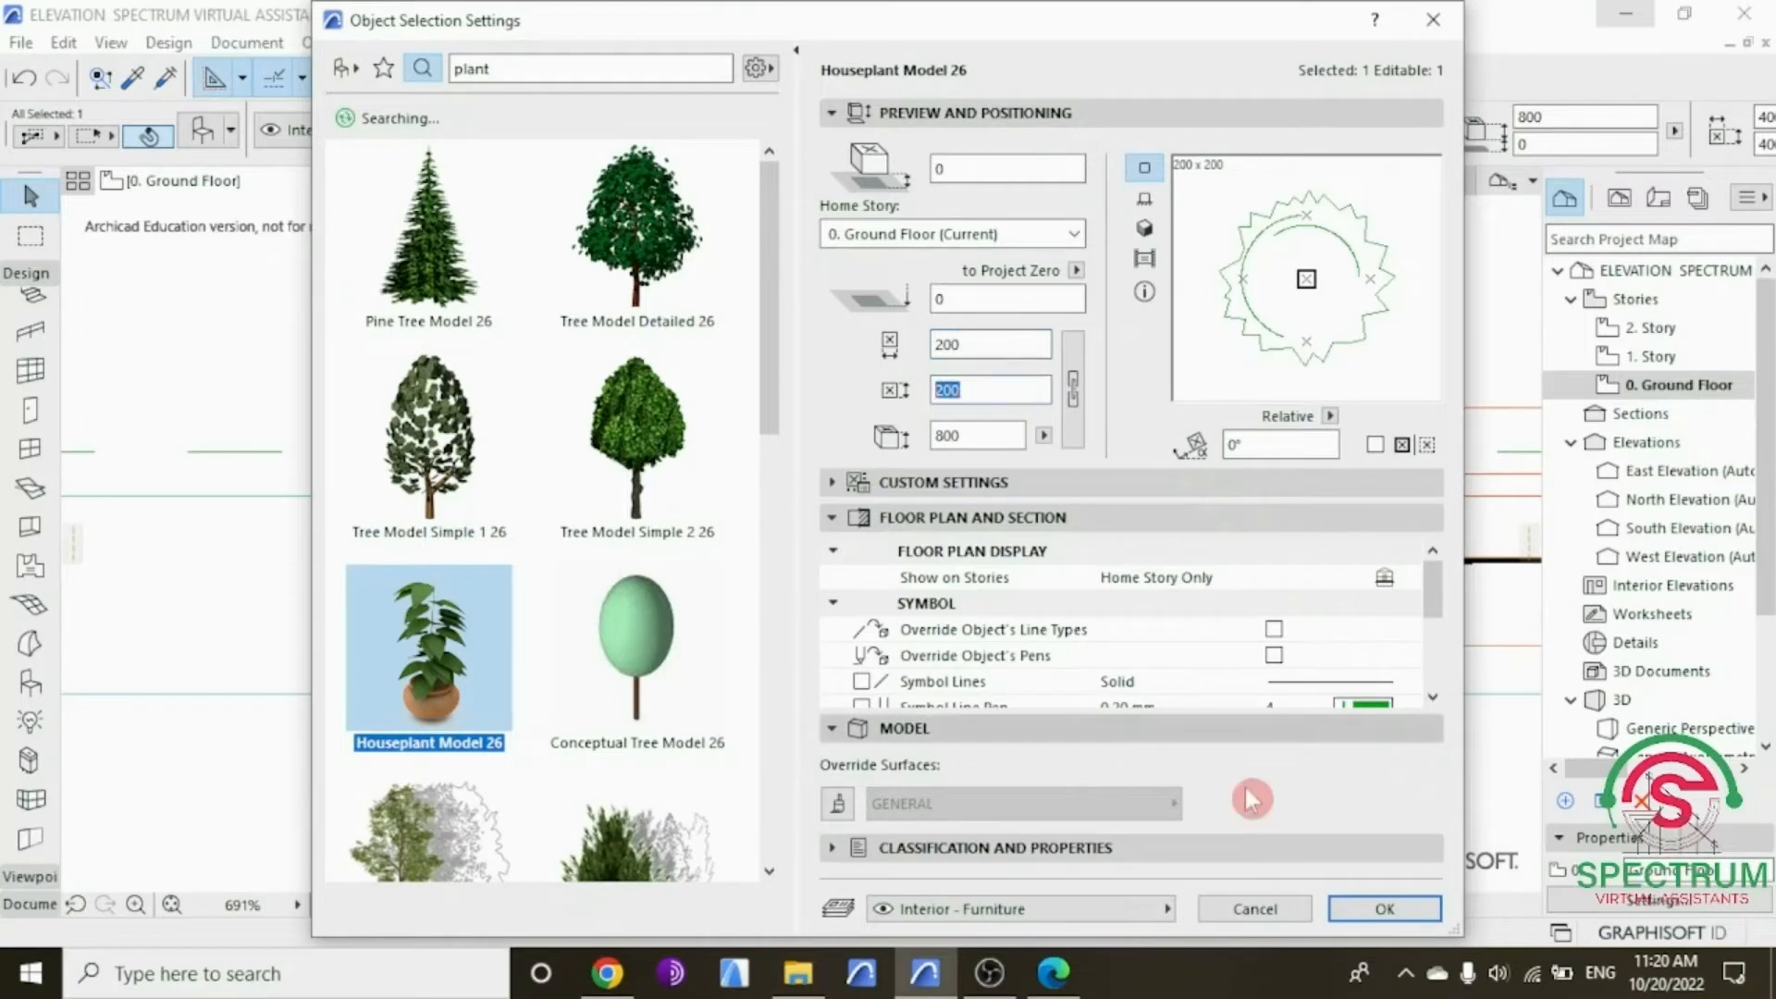
pyautogui.click(1381, 909)
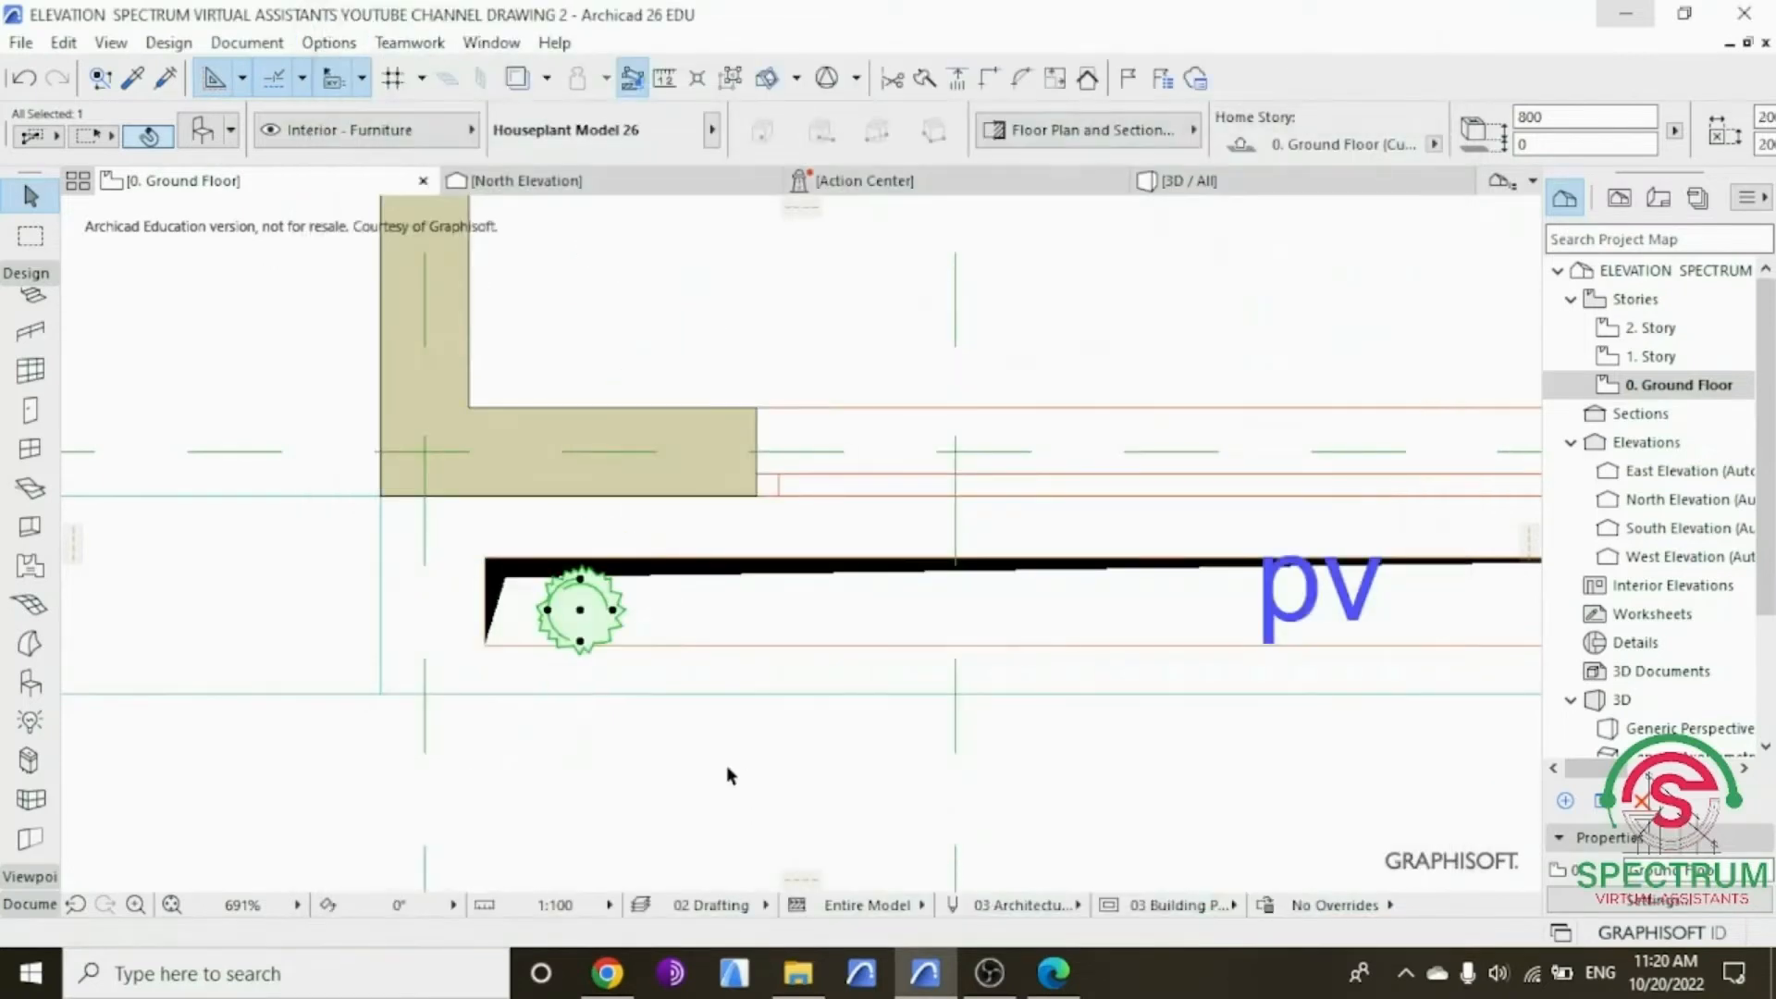
# Step: Check the houseplant in 3D and set its elevation to -150 so its pot sinks into the slab opening
pyautogui.click(1223, 176)
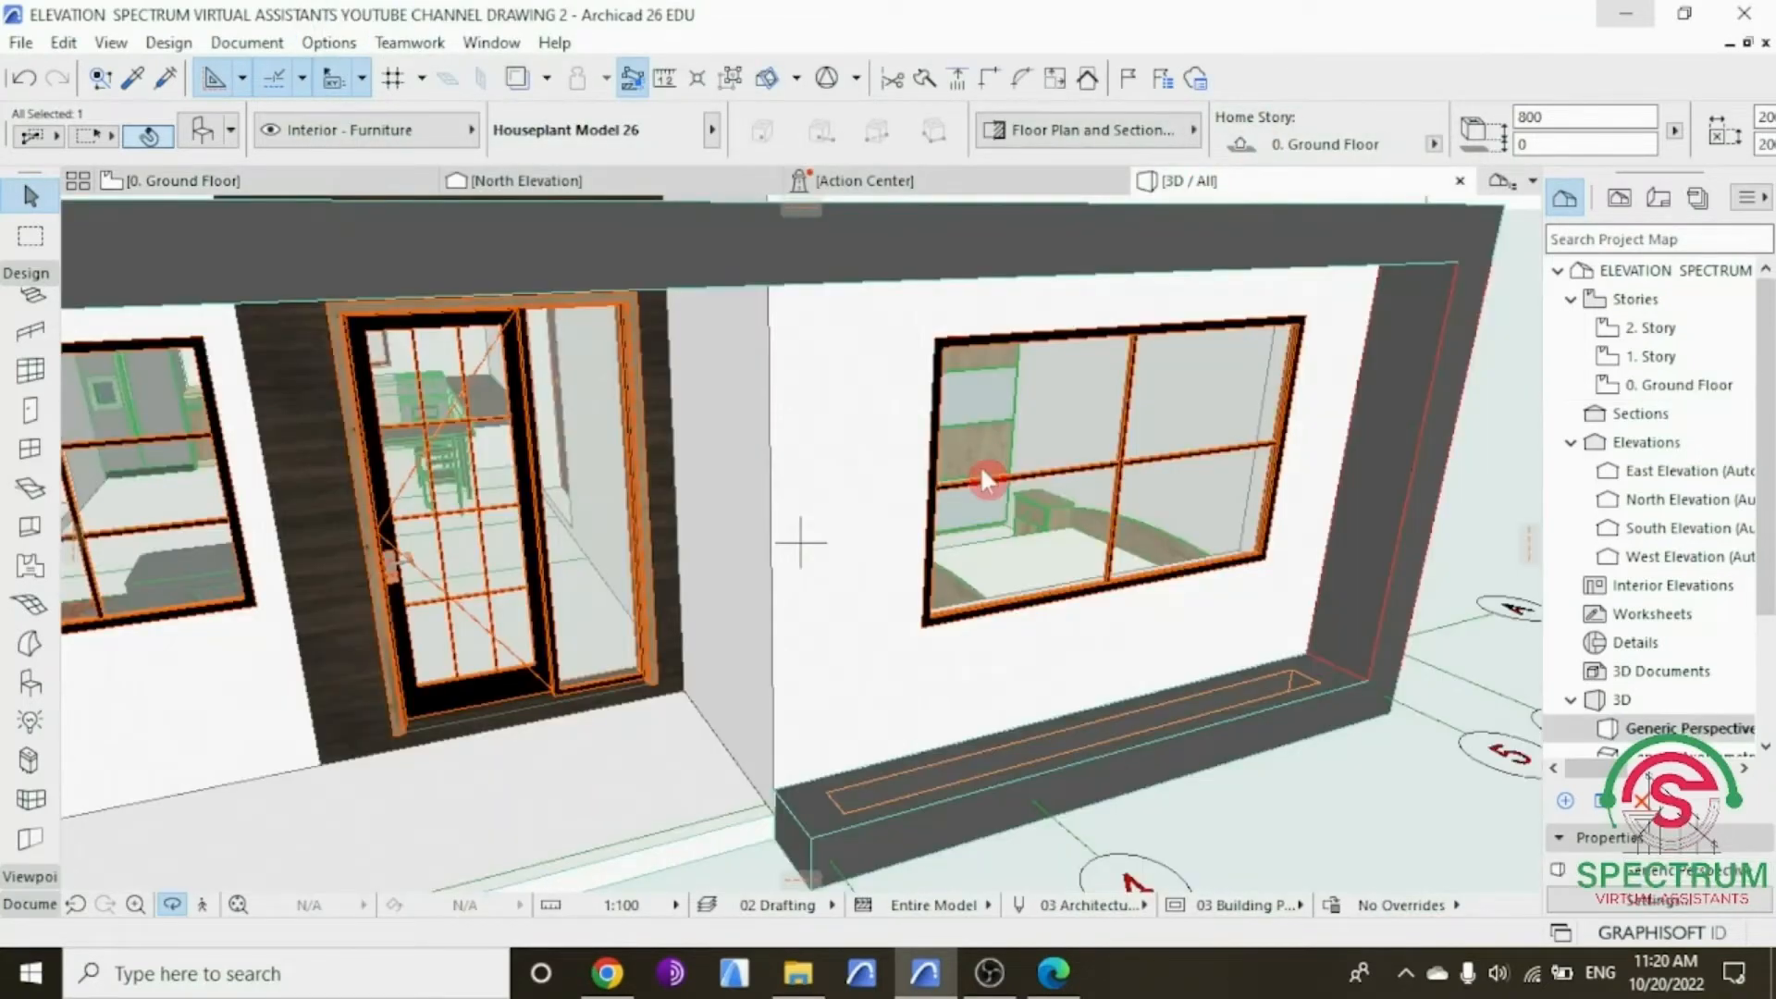
pyautogui.moveTo(959, 776); pyautogui.dragTo(696, 688)
pyautogui.scroll(8, 797, 826)
pyautogui.scroll(-7, 771, 664)
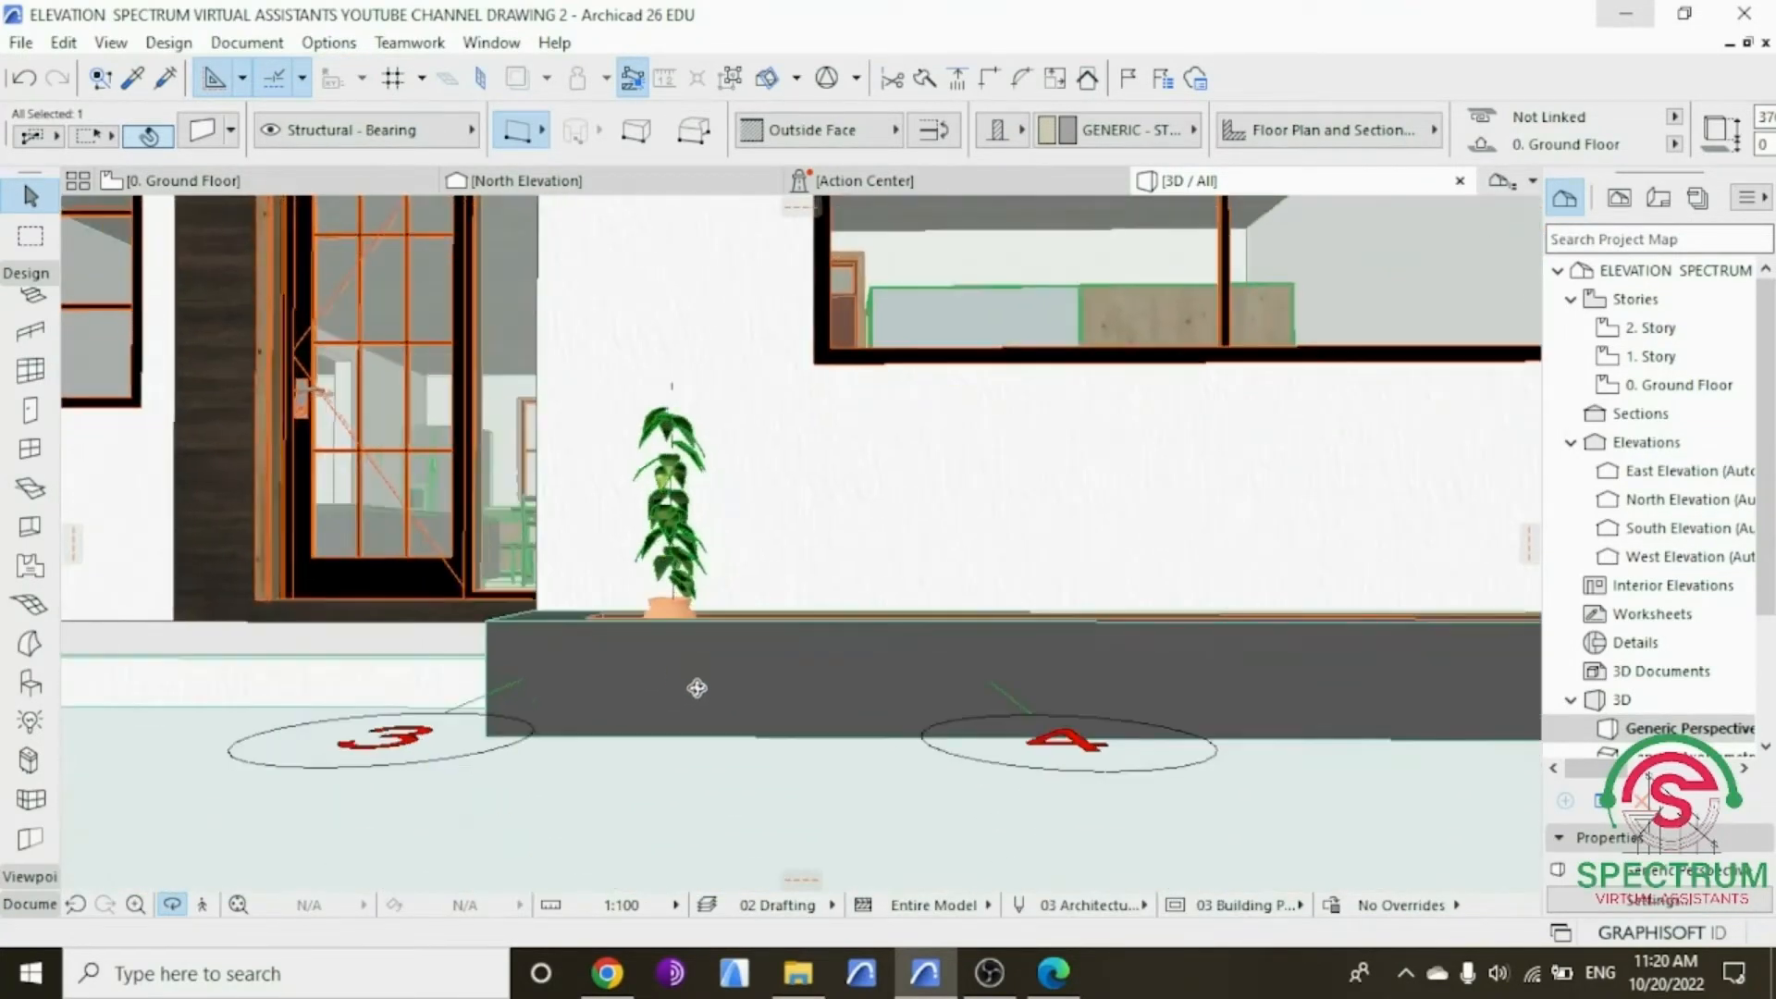
pyautogui.scroll(3, 662, 603)
pyautogui.click(681, 599)
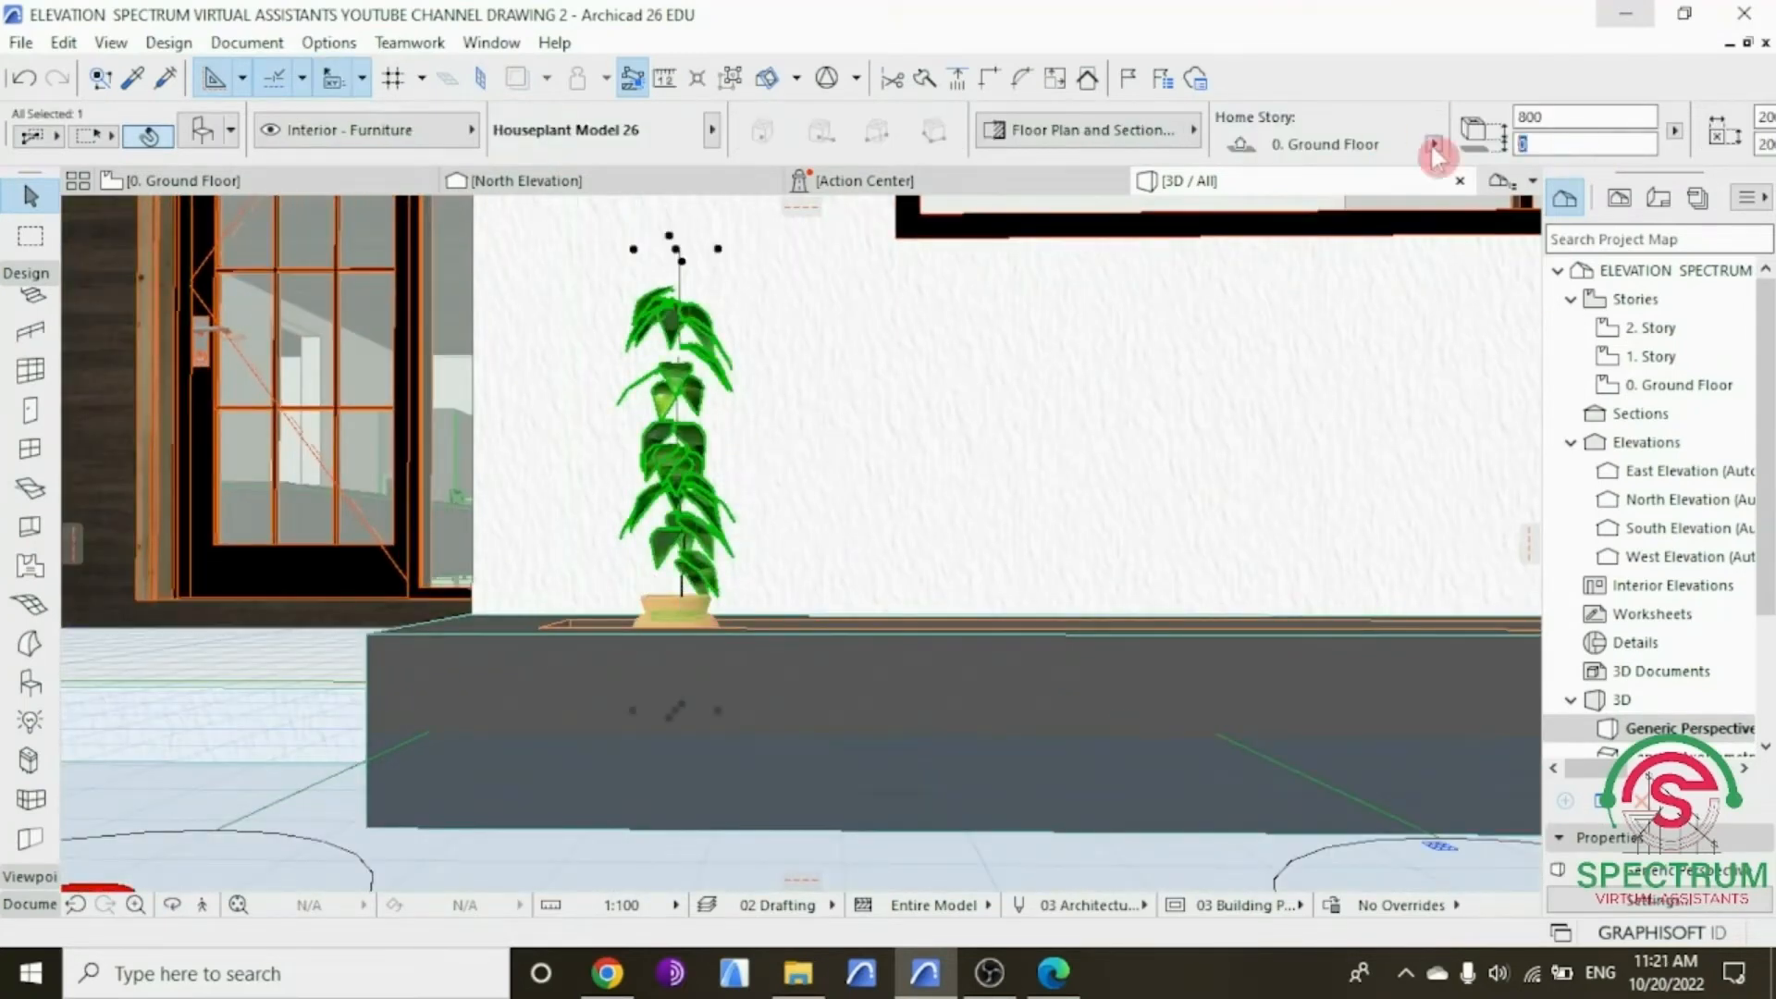
pyautogui.write('-15')
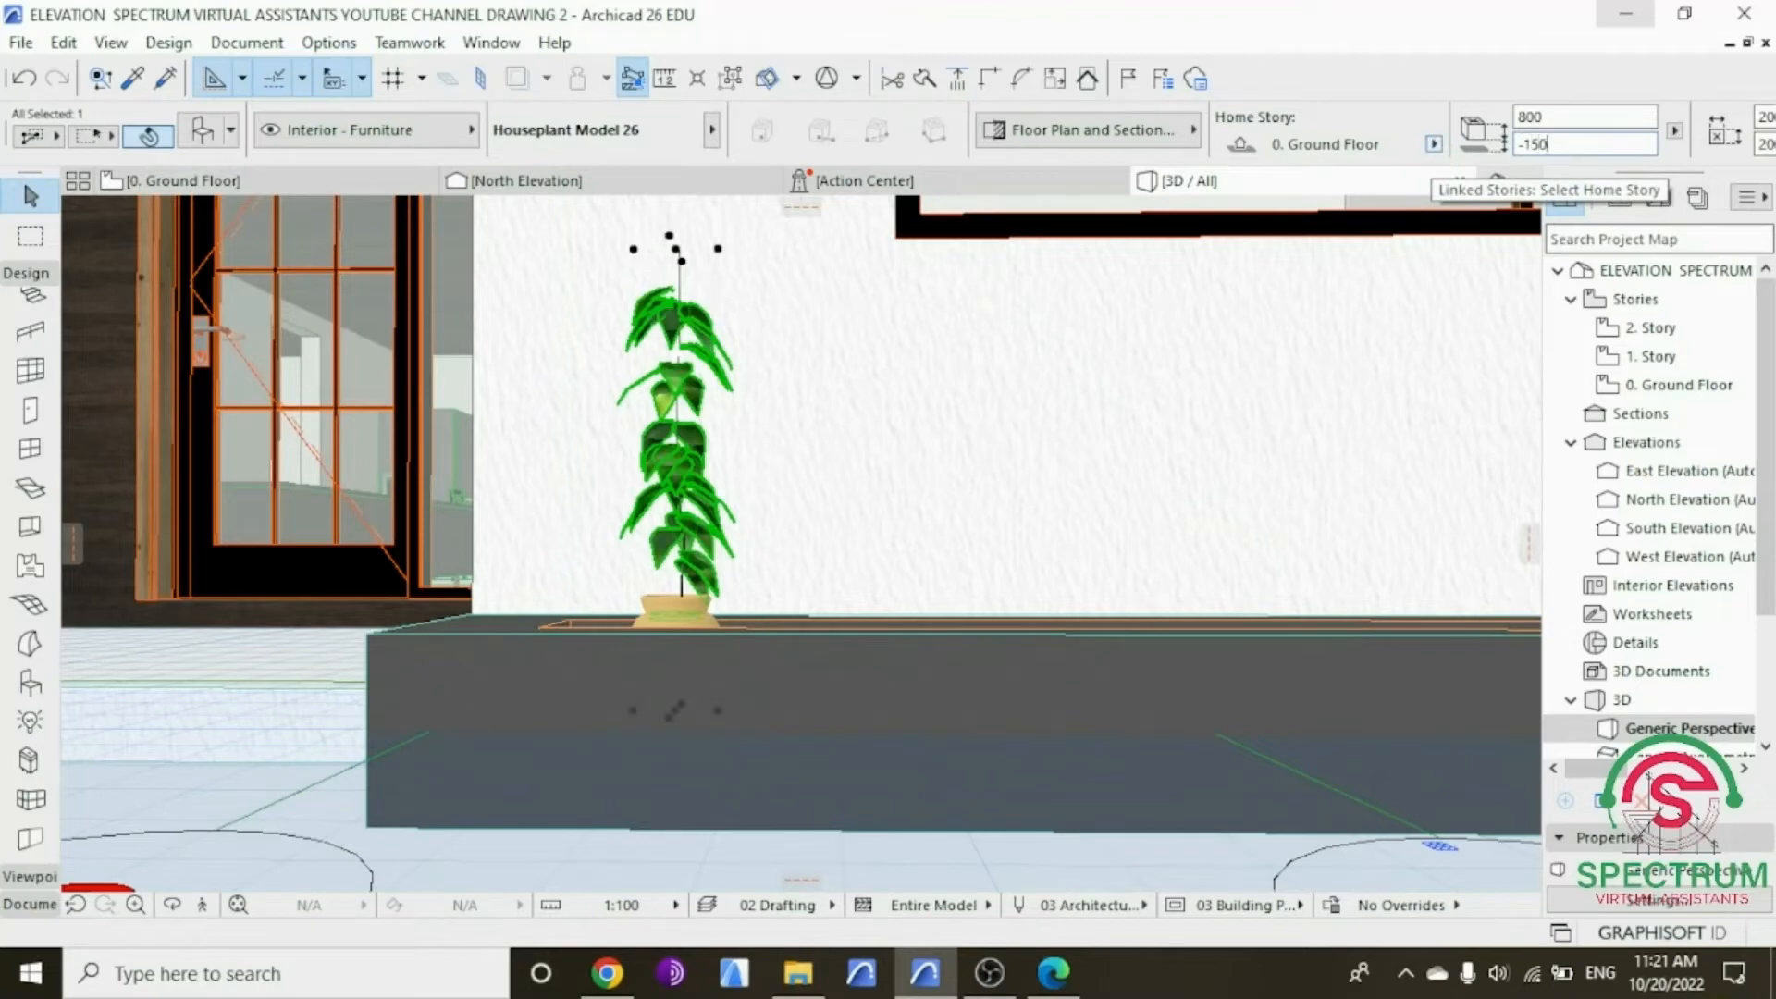
pyautogui.write('0')
pyautogui.press('Return')
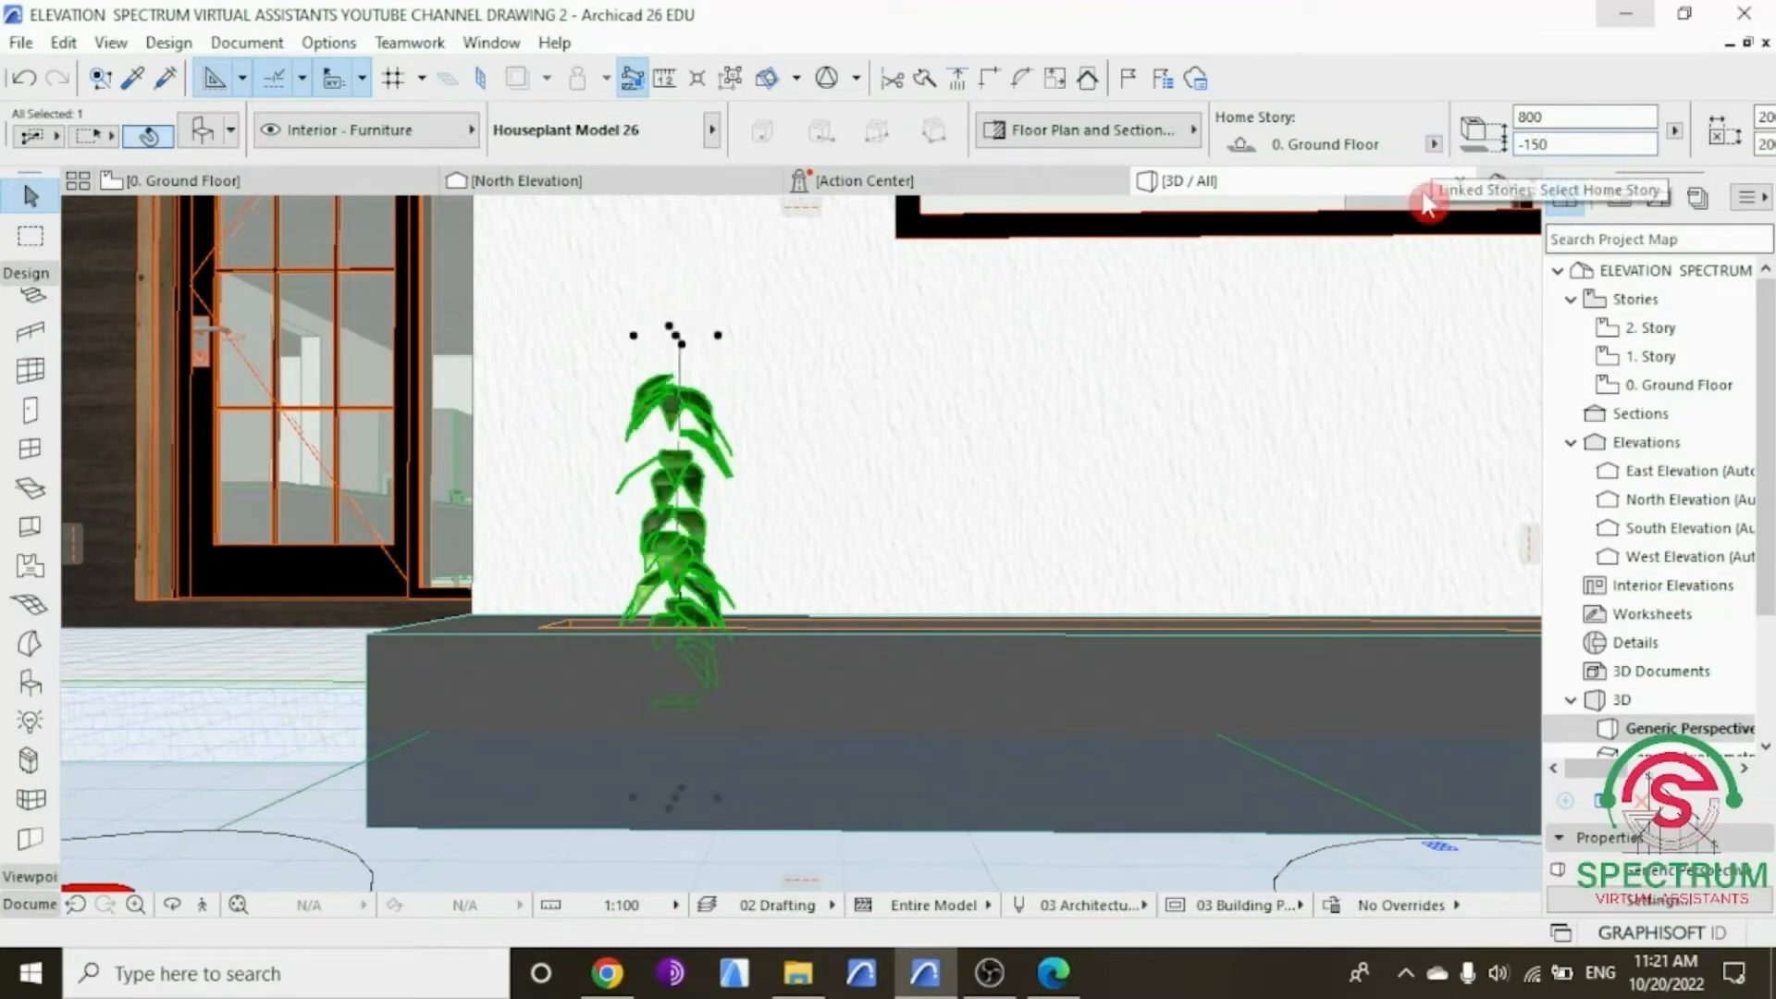
# Step: Multiply the houseplant on the ground floor plan, distributing seven copies evenly along the slab opening toward grid line 5
pyautogui.doubleClick(1676, 385)
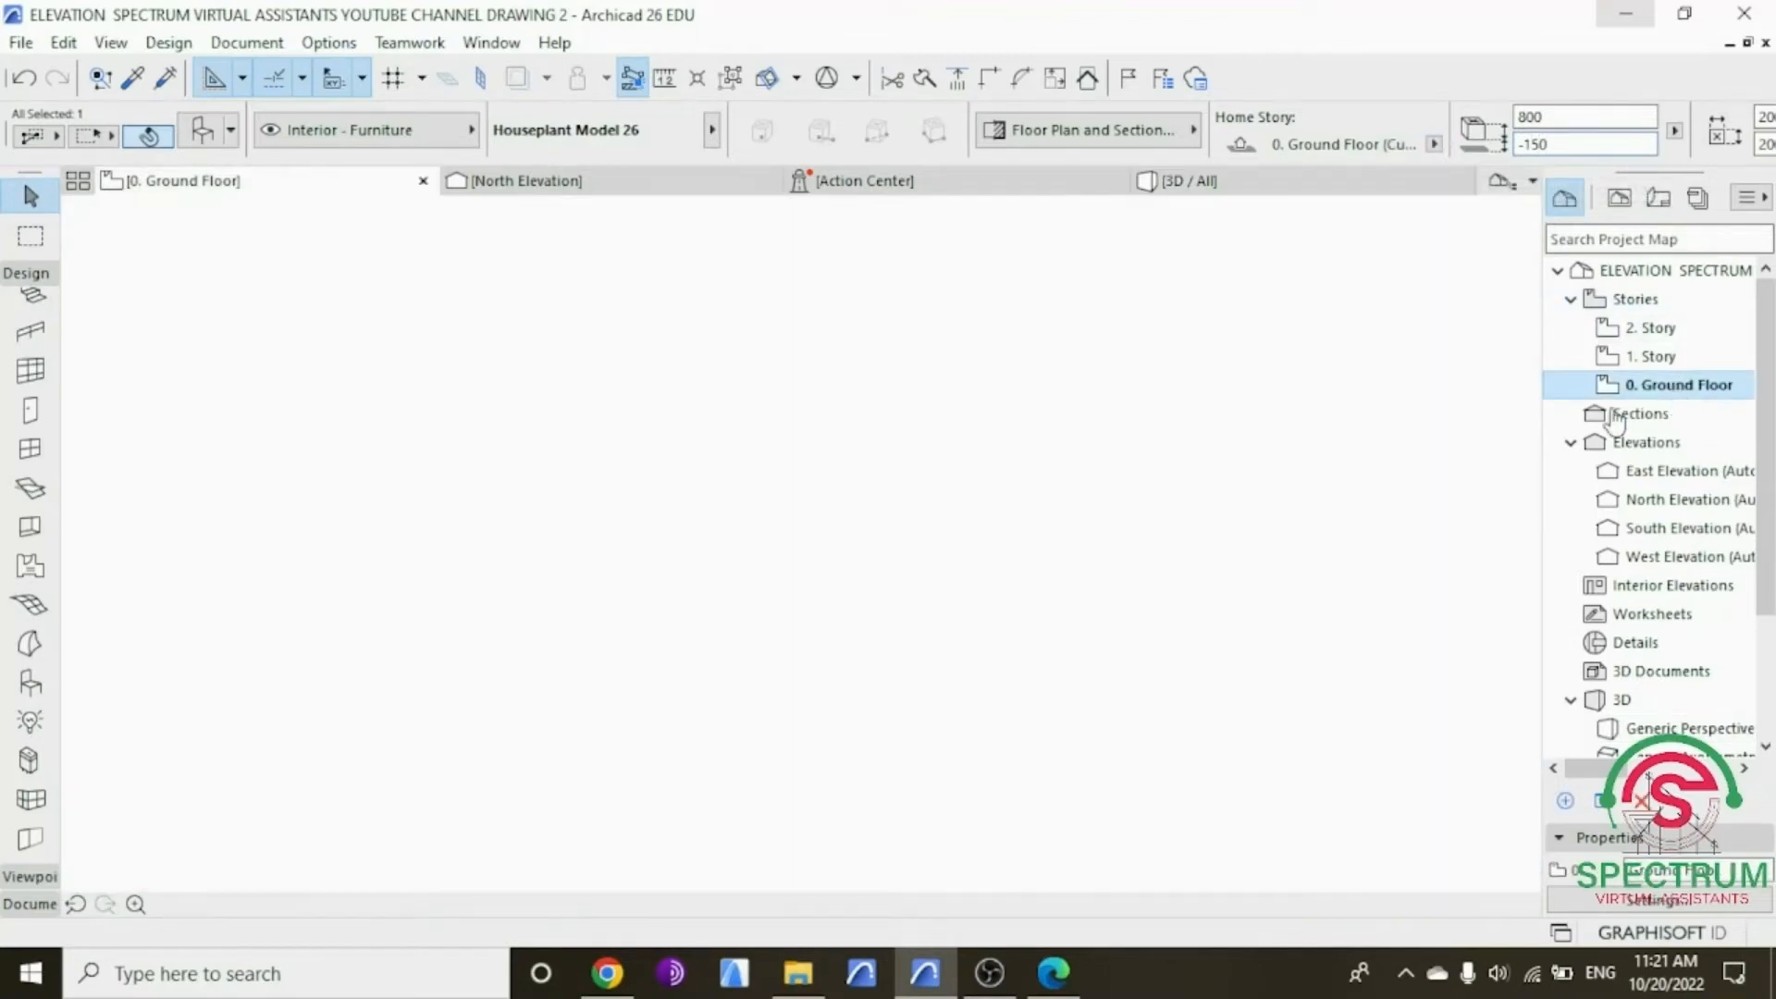
pyautogui.rightClick(219, 393)
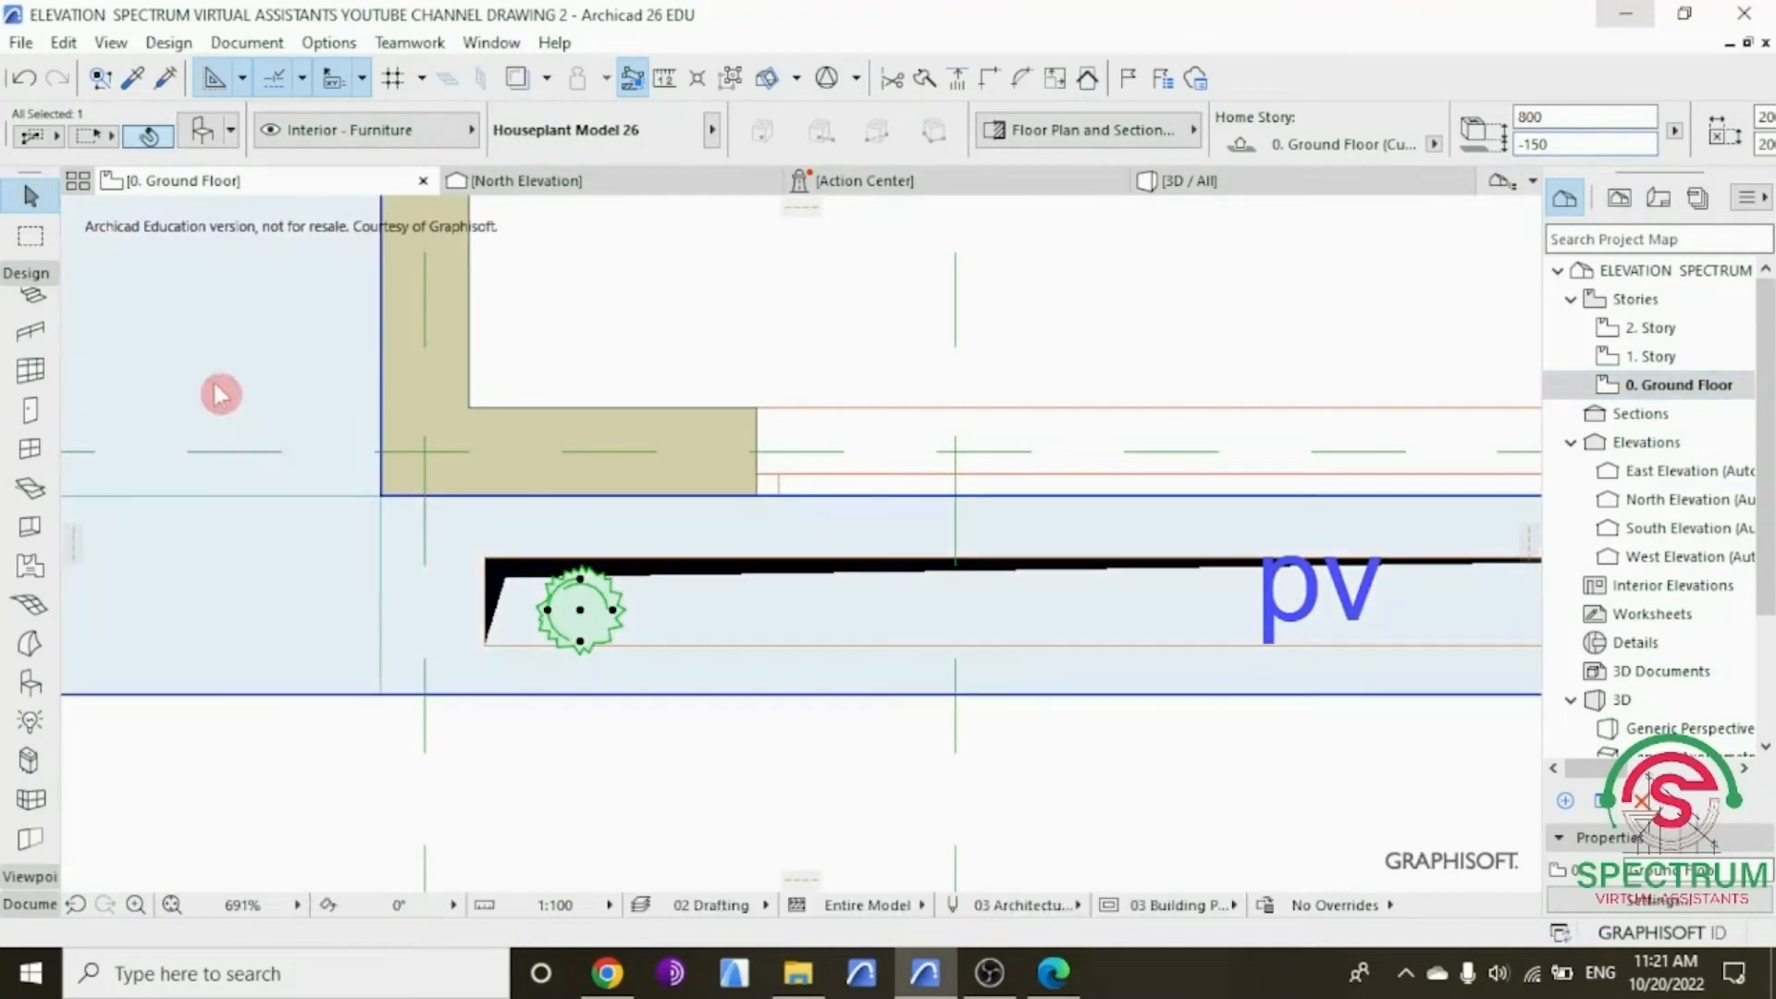
pyautogui.moveTo(278, 560)
pyautogui.click(587, 865)
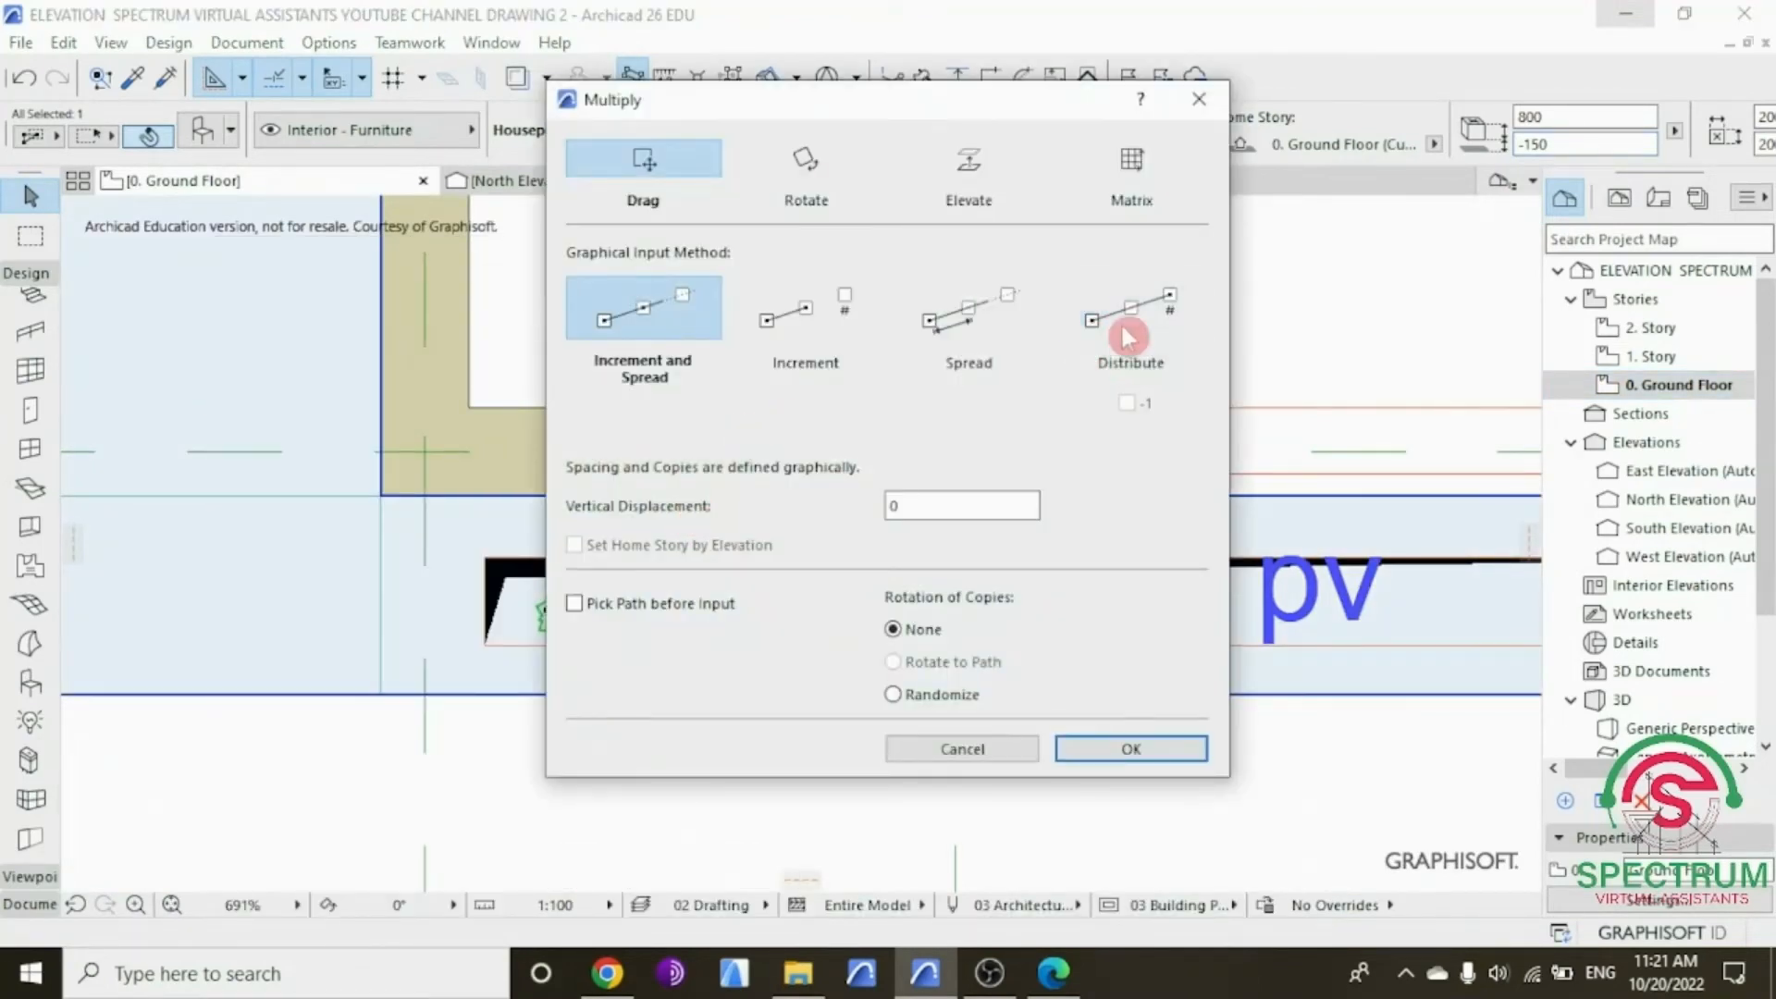
pyautogui.click(1093, 354)
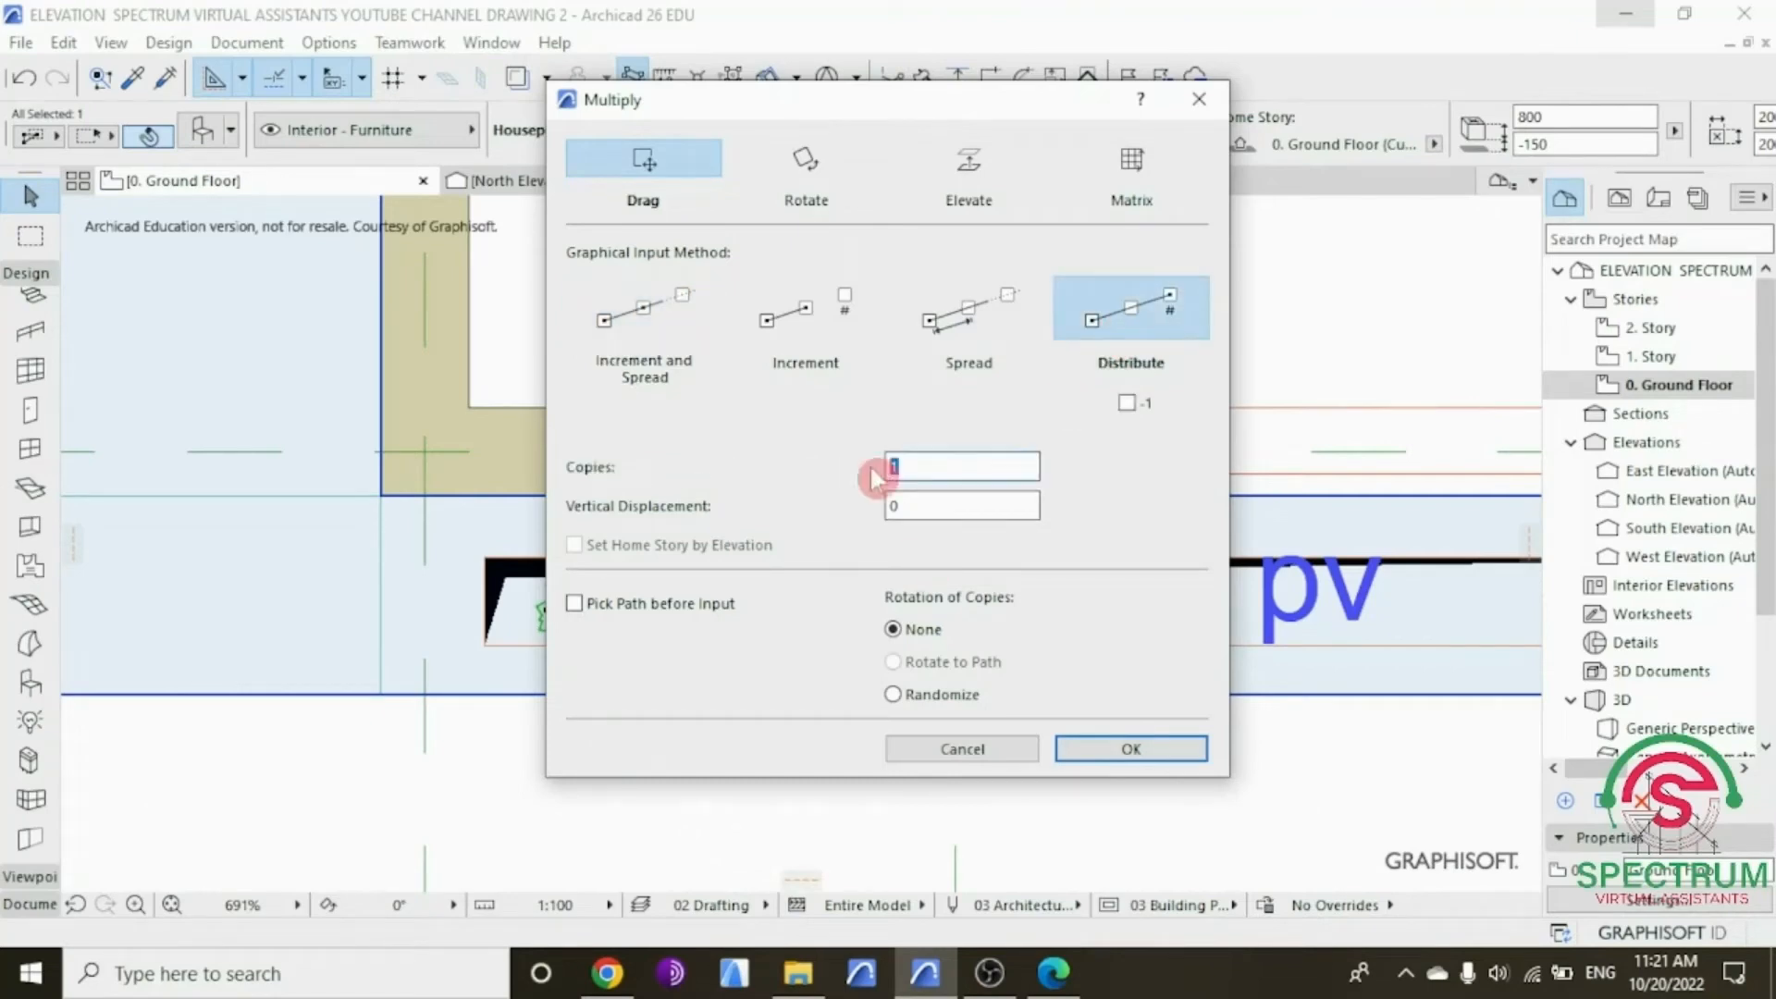
pyautogui.press('Return')
pyautogui.scroll(-3, 559, 593)
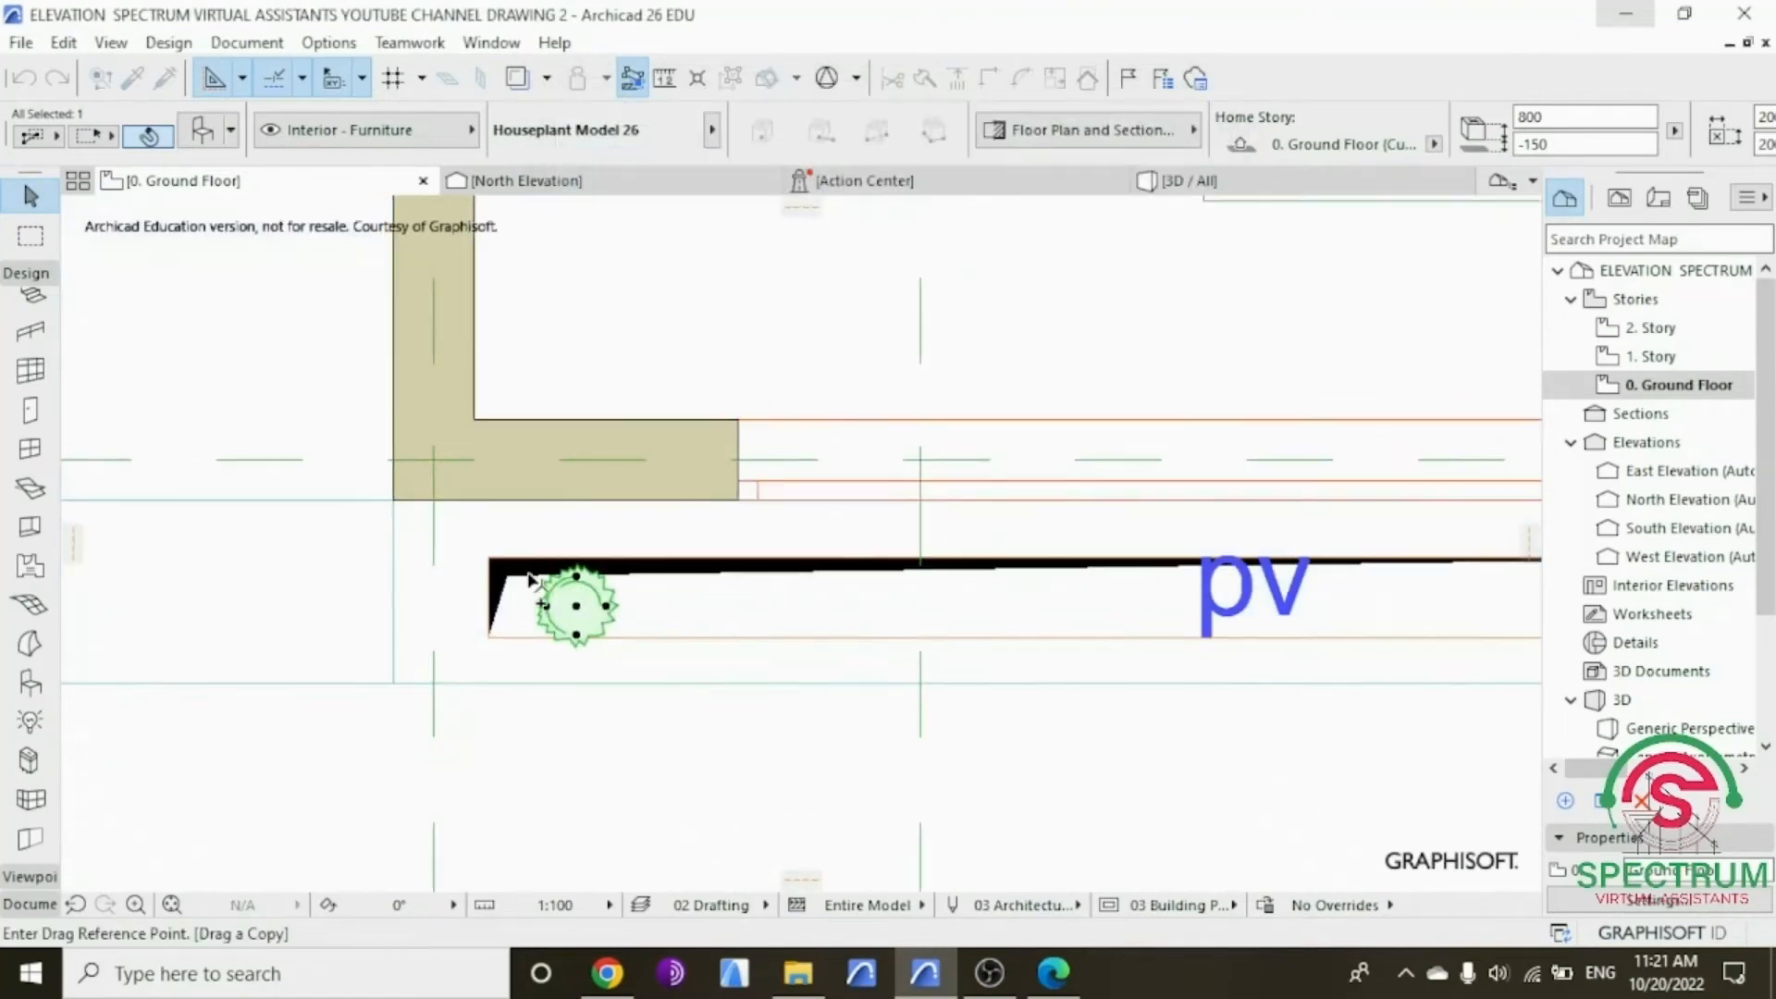
pyautogui.click(563, 597)
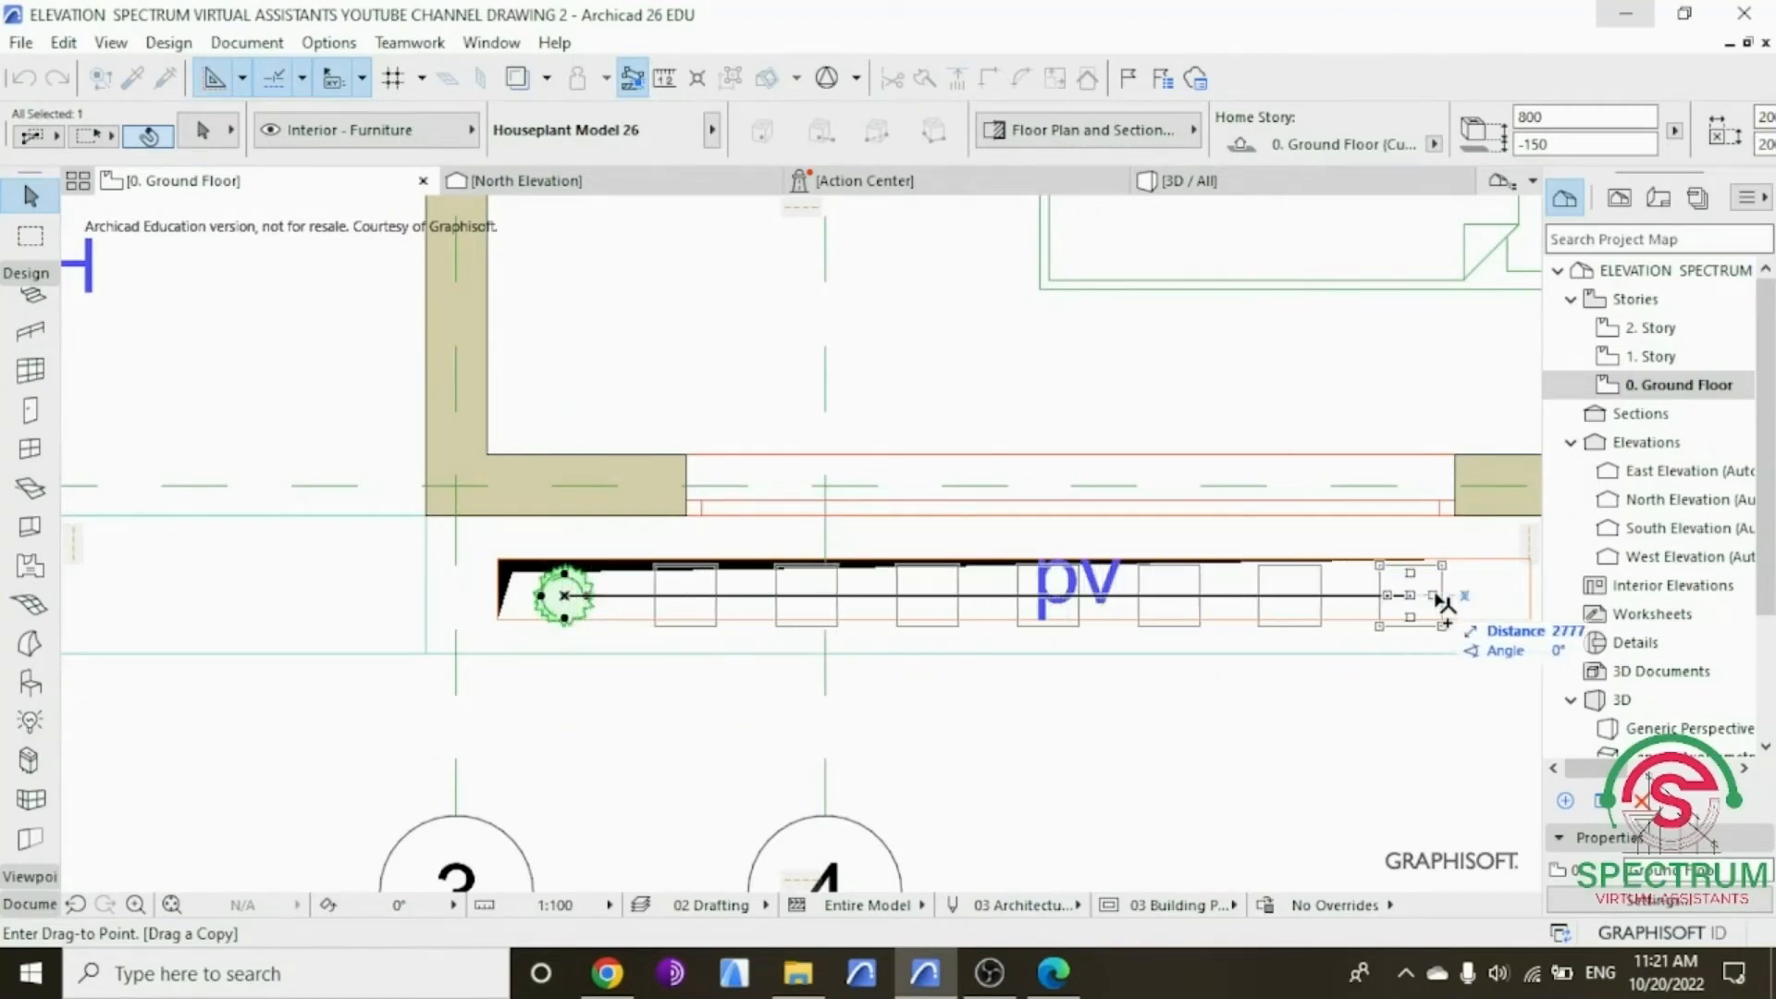
pyautogui.click(1458, 595)
# Step: Move the whole row of eight houseplants slightly along the slab opening toward grid line 3
pyautogui.keyDown('shift'); pyautogui.click(574, 592); pyautogui.keyUp('shift')
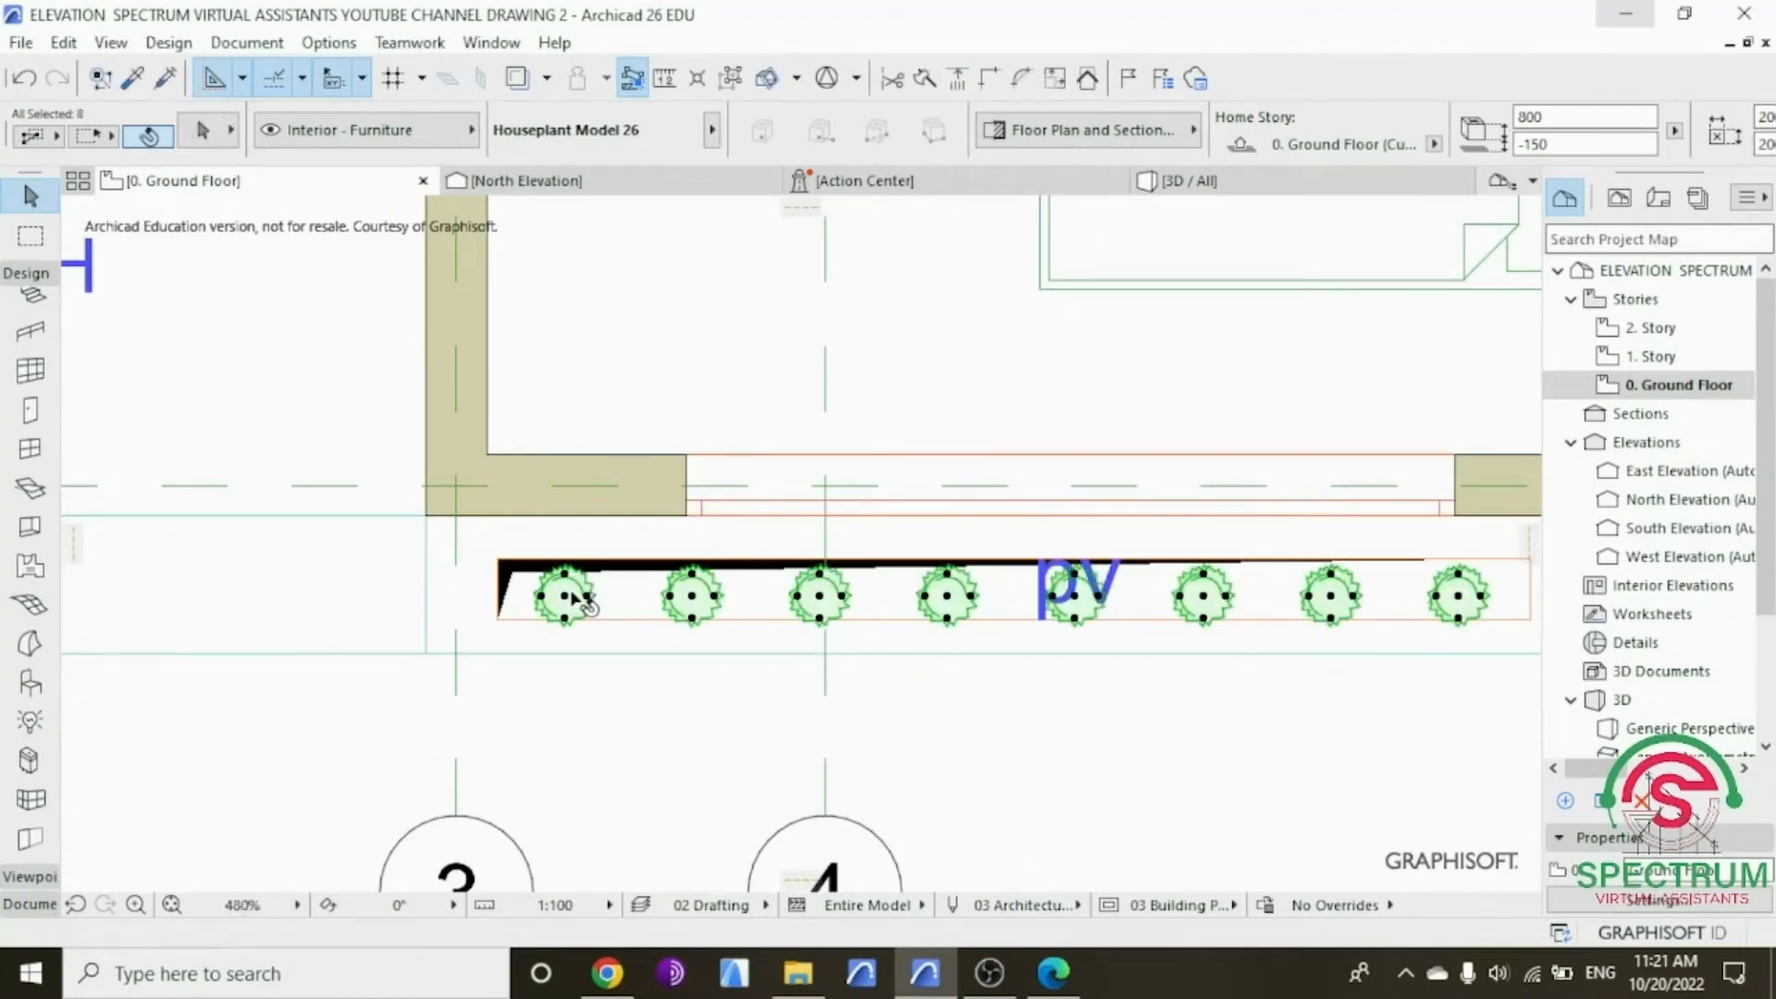
pyautogui.hotkey('ctrl', 'd')
pyautogui.click(575, 592)
pyautogui.click(558, 595)
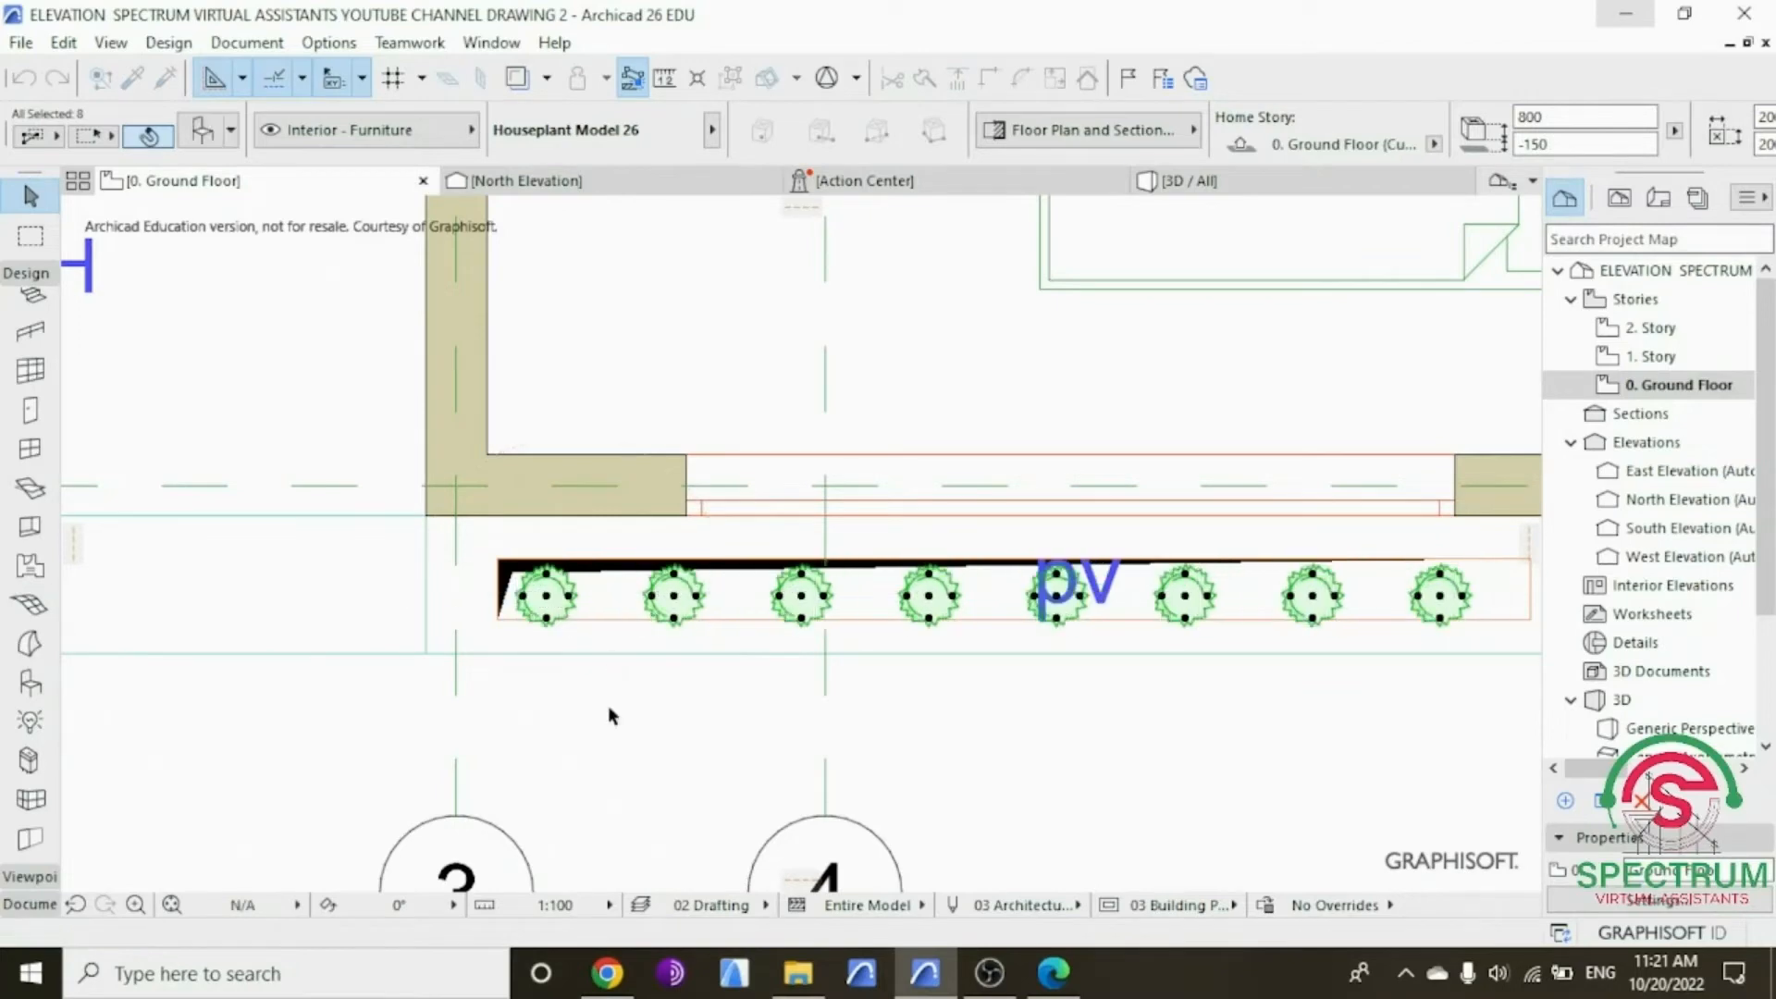
# Step: Place a dragged copy of the eight houseplants in the gaps between the existing ones on the ground floor plan
pyautogui.rightClick(615, 729)
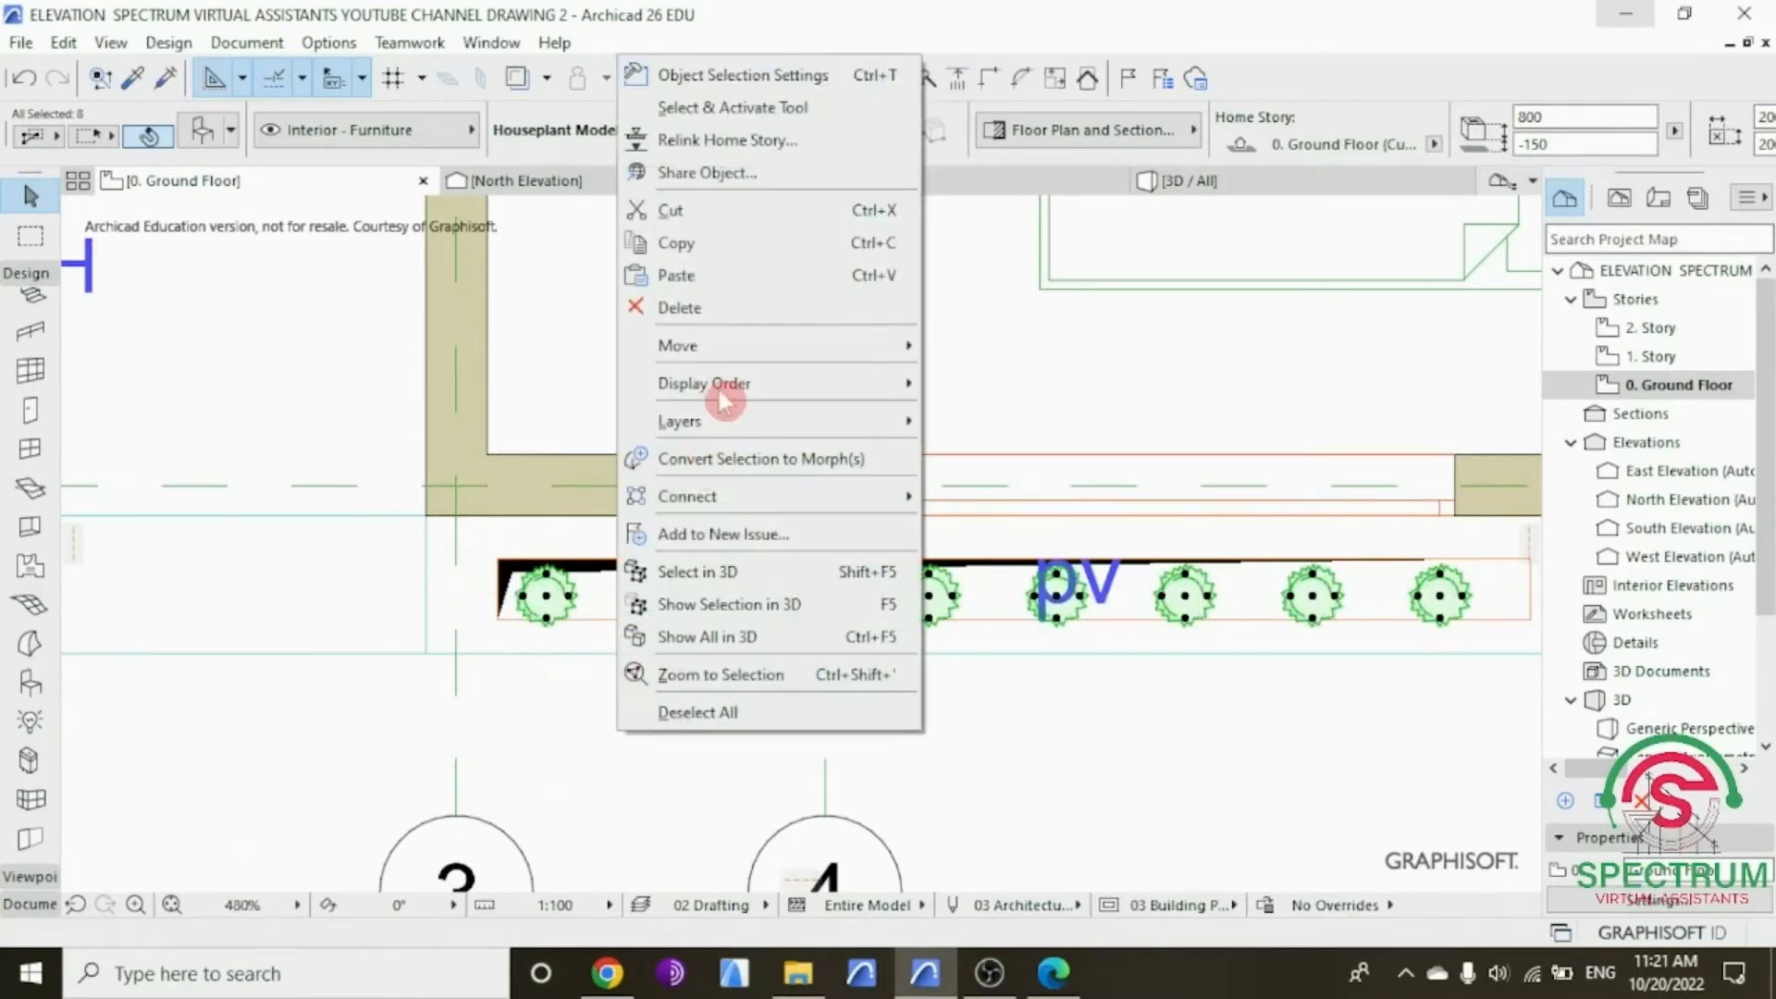
pyautogui.moveTo(734, 347)
pyautogui.click(1052, 482)
pyautogui.click(546, 594)
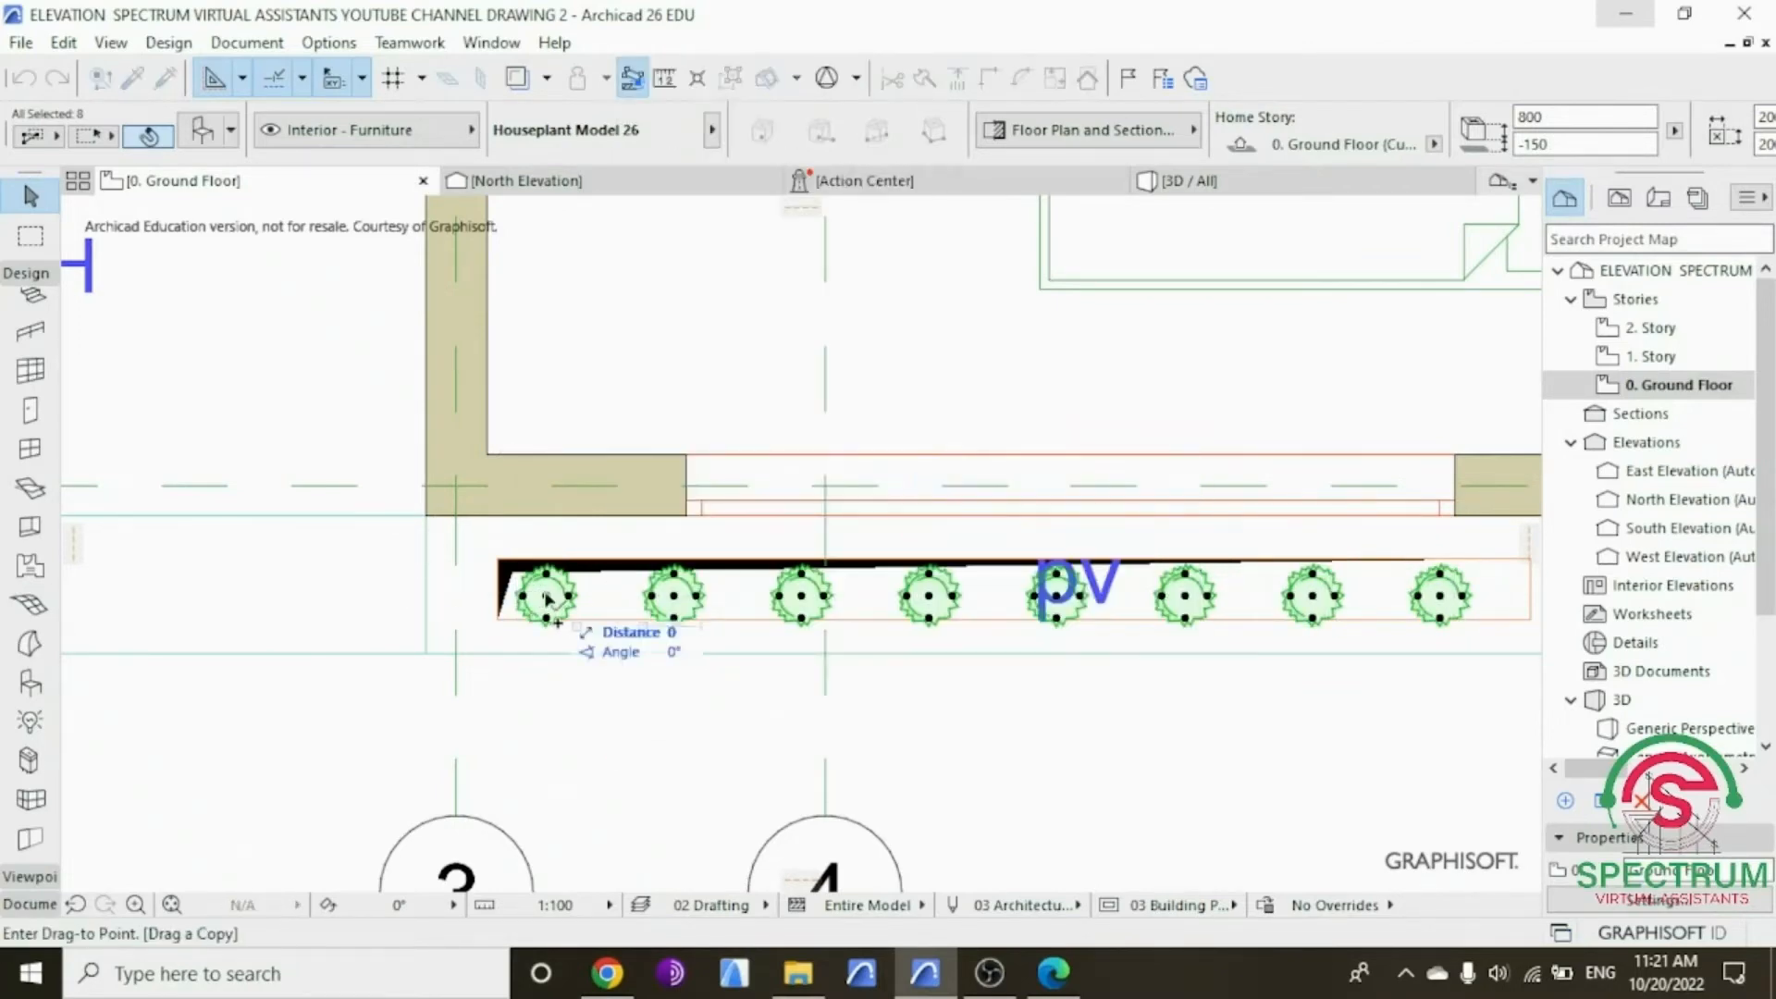
pyautogui.click(614, 597)
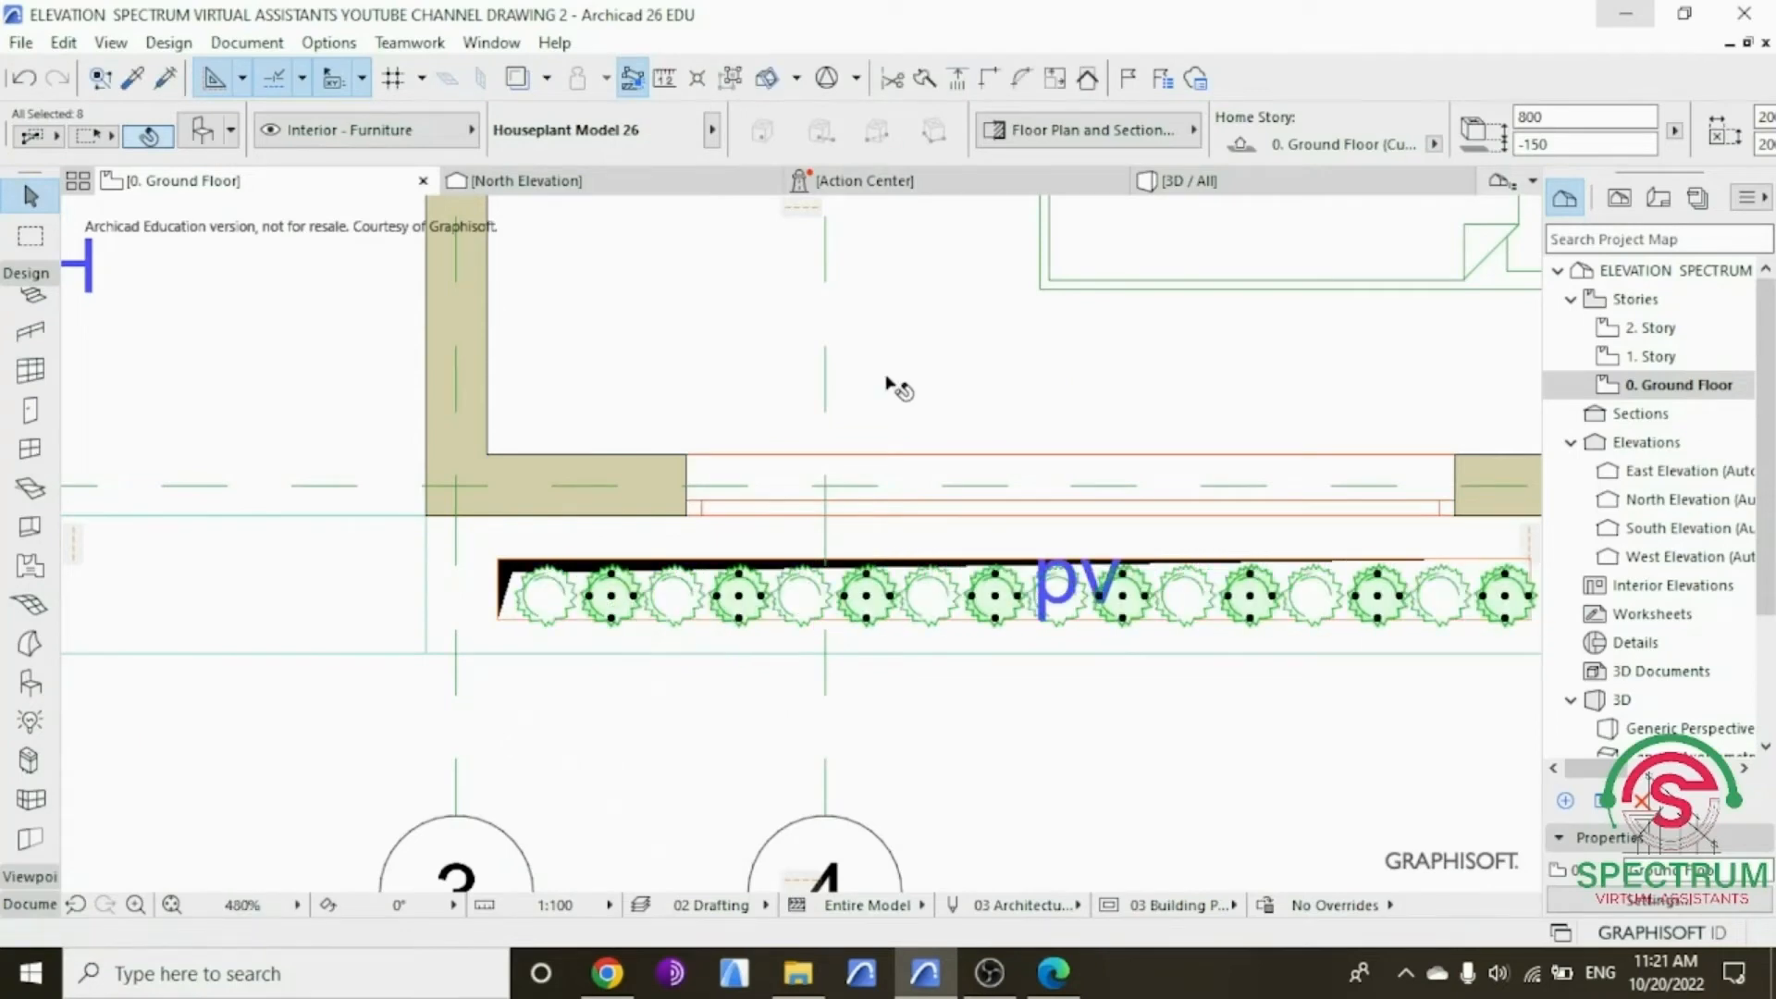
# Step: In 3D, set the height of the third, fifth, eighth, eleventh and fourteenth houseplants from the entrance side to 900
pyautogui.click(1188, 185)
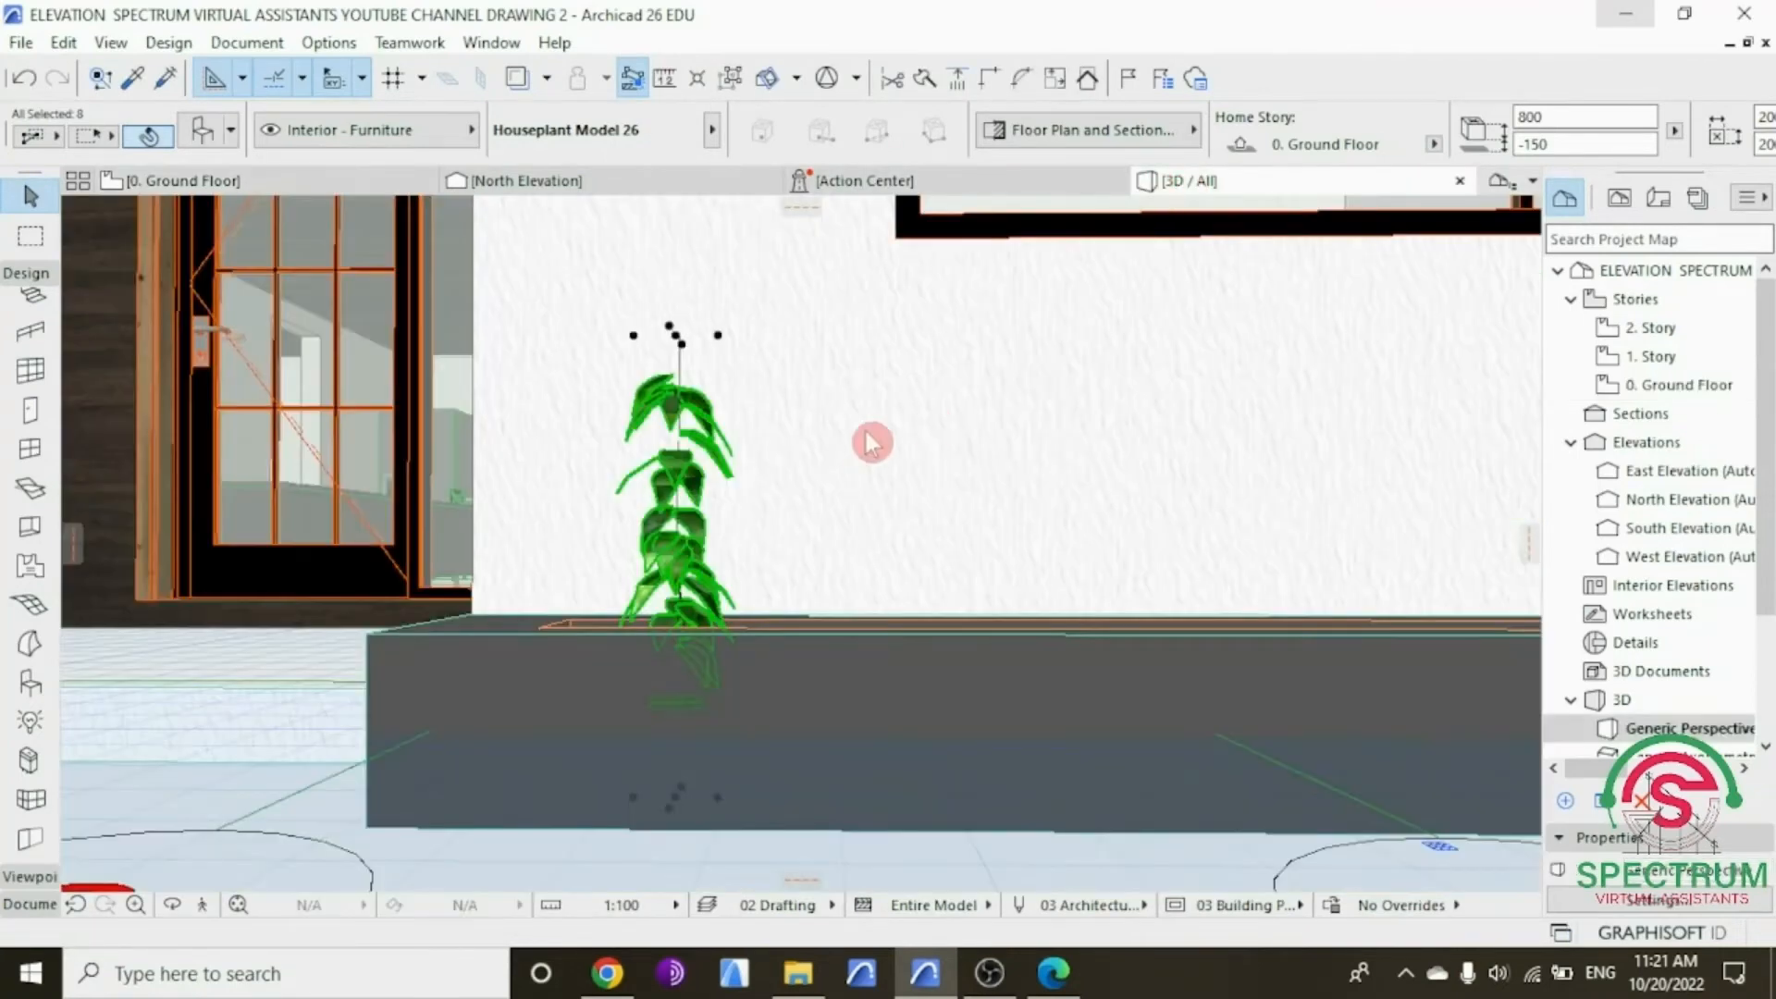
pyautogui.click(770, 480)
pyautogui.scroll(-6, 755, 540)
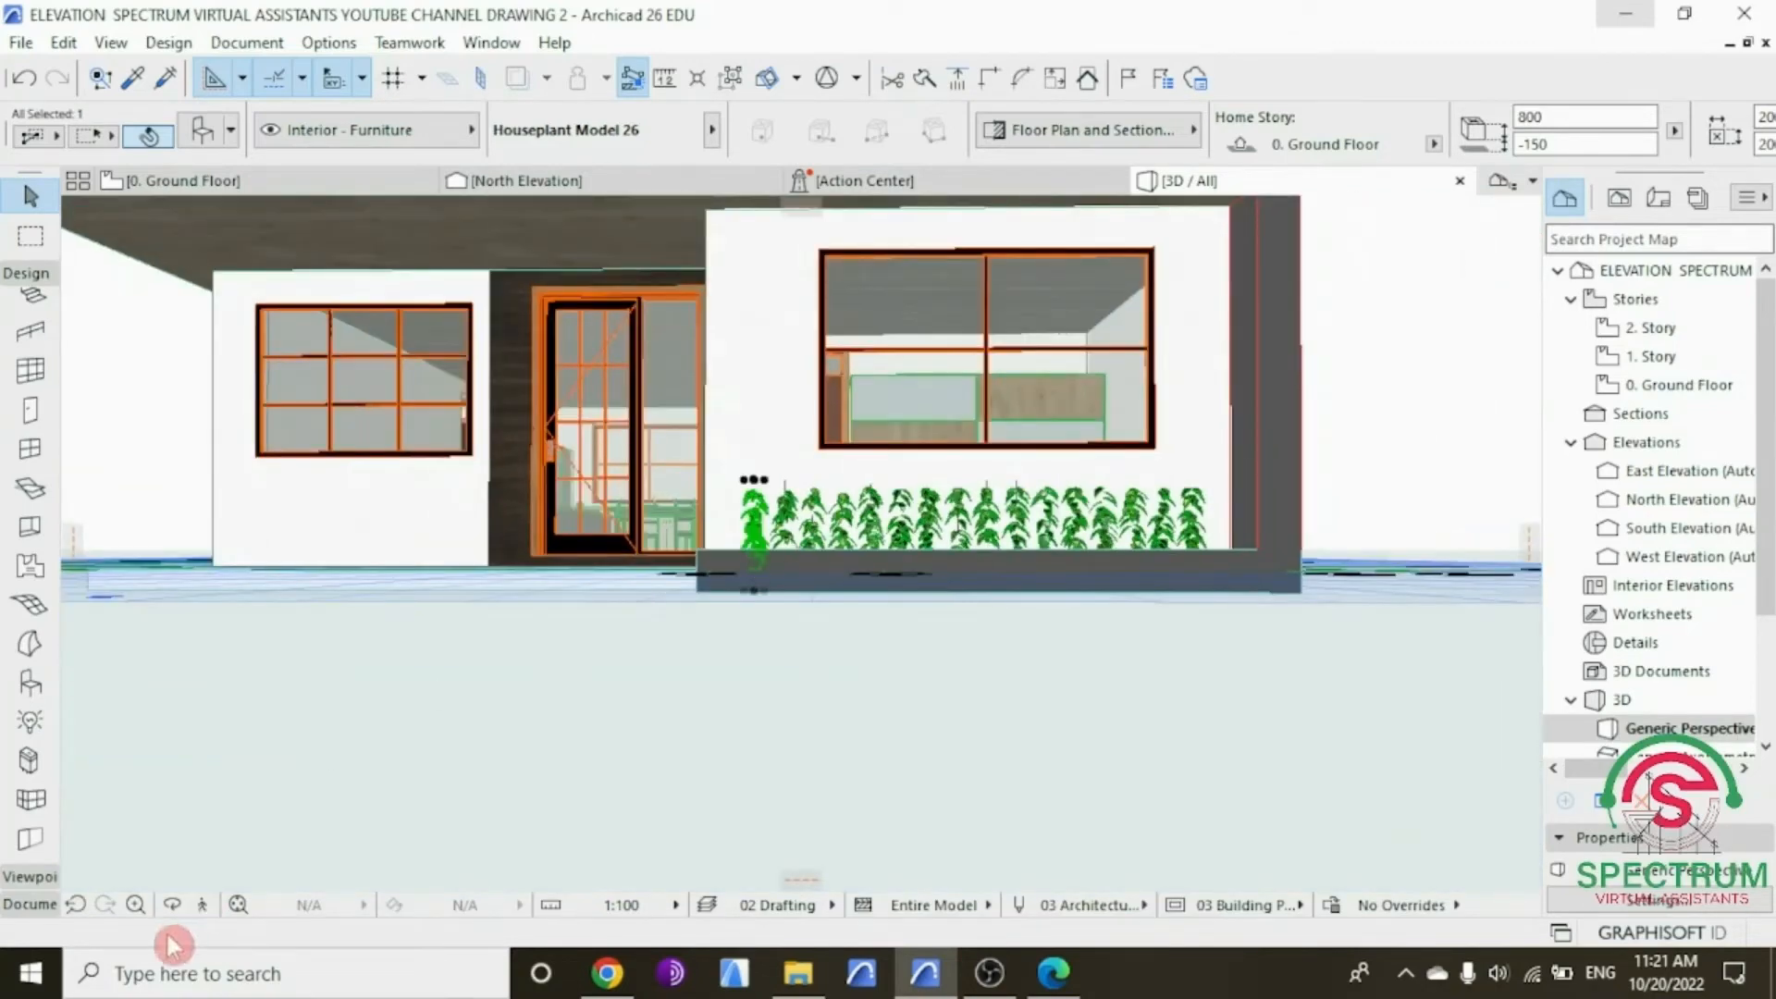
pyautogui.click(181, 907)
pyautogui.moveTo(255, 788)
pyautogui.mouseDown()
pyautogui.moveTo(340, 820)
pyautogui.moveTo(257, 810)
pyautogui.mouseUp()
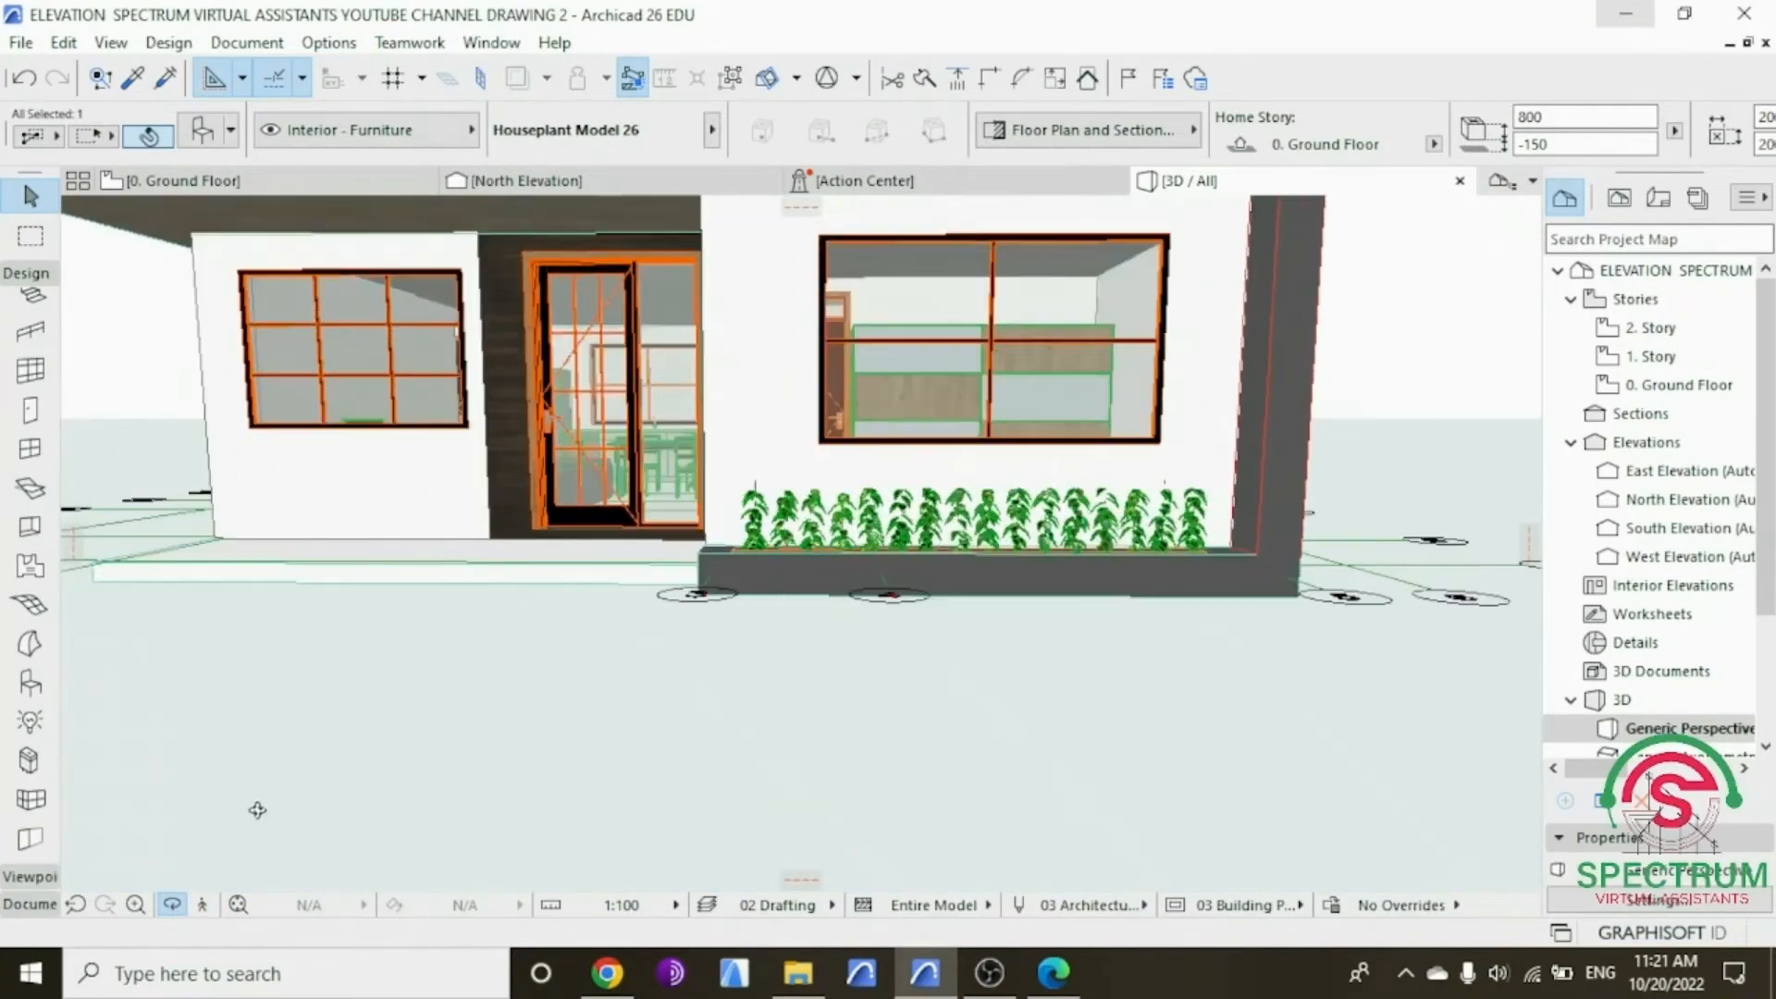
pyautogui.scroll(3, 893, 452)
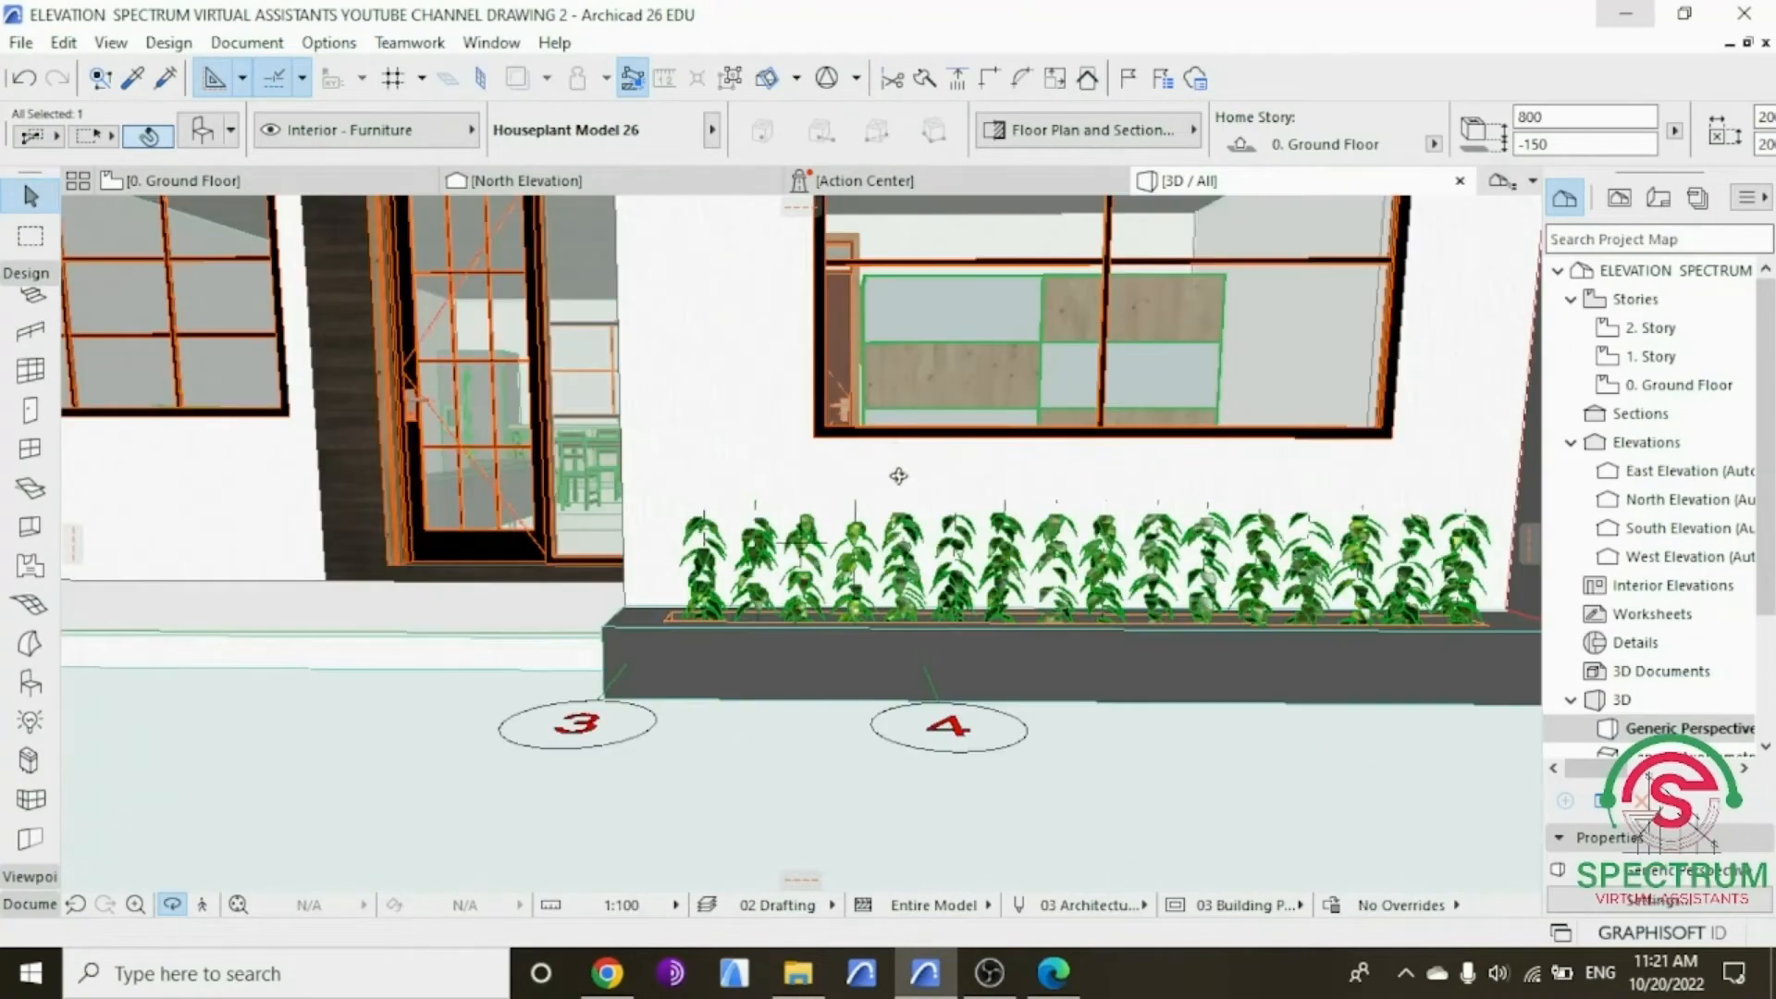
pyautogui.press('Escape')
pyautogui.click(801, 580)
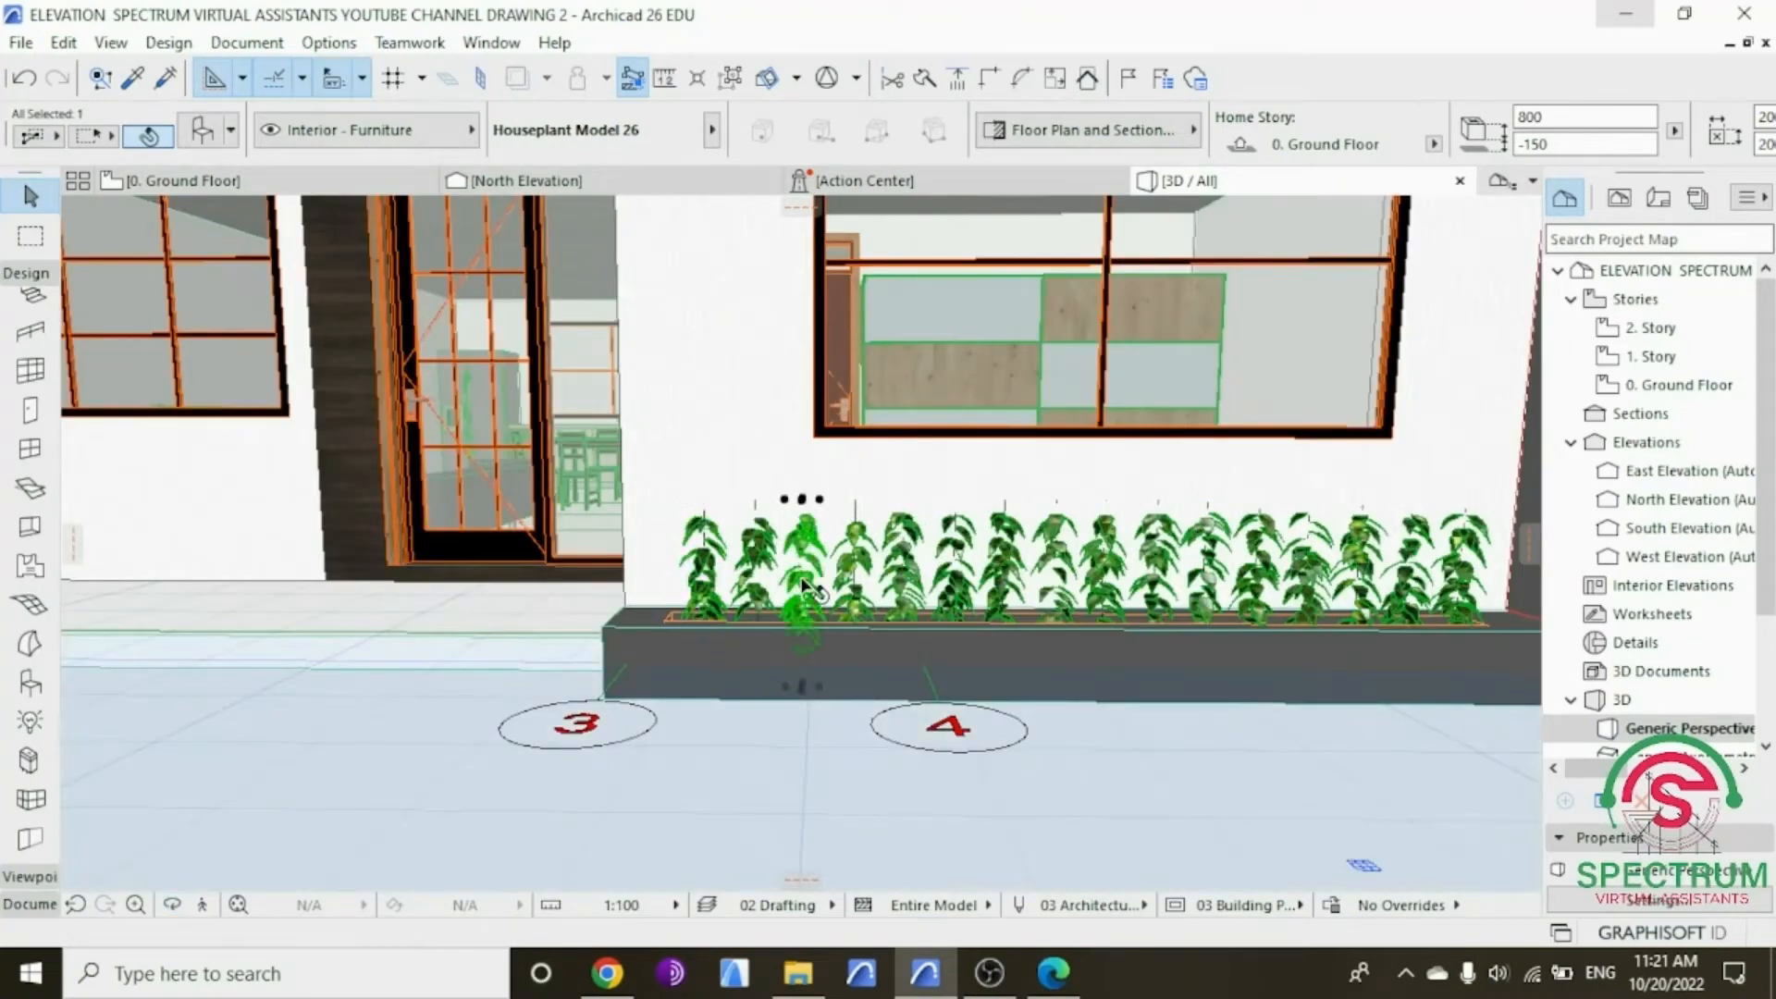
pyautogui.keyDown('shift'); pyautogui.click(916, 579); pyautogui.keyUp('shift')
pyautogui.keyDown('shift'); pyautogui.click(1064, 580); pyautogui.keyUp('shift')
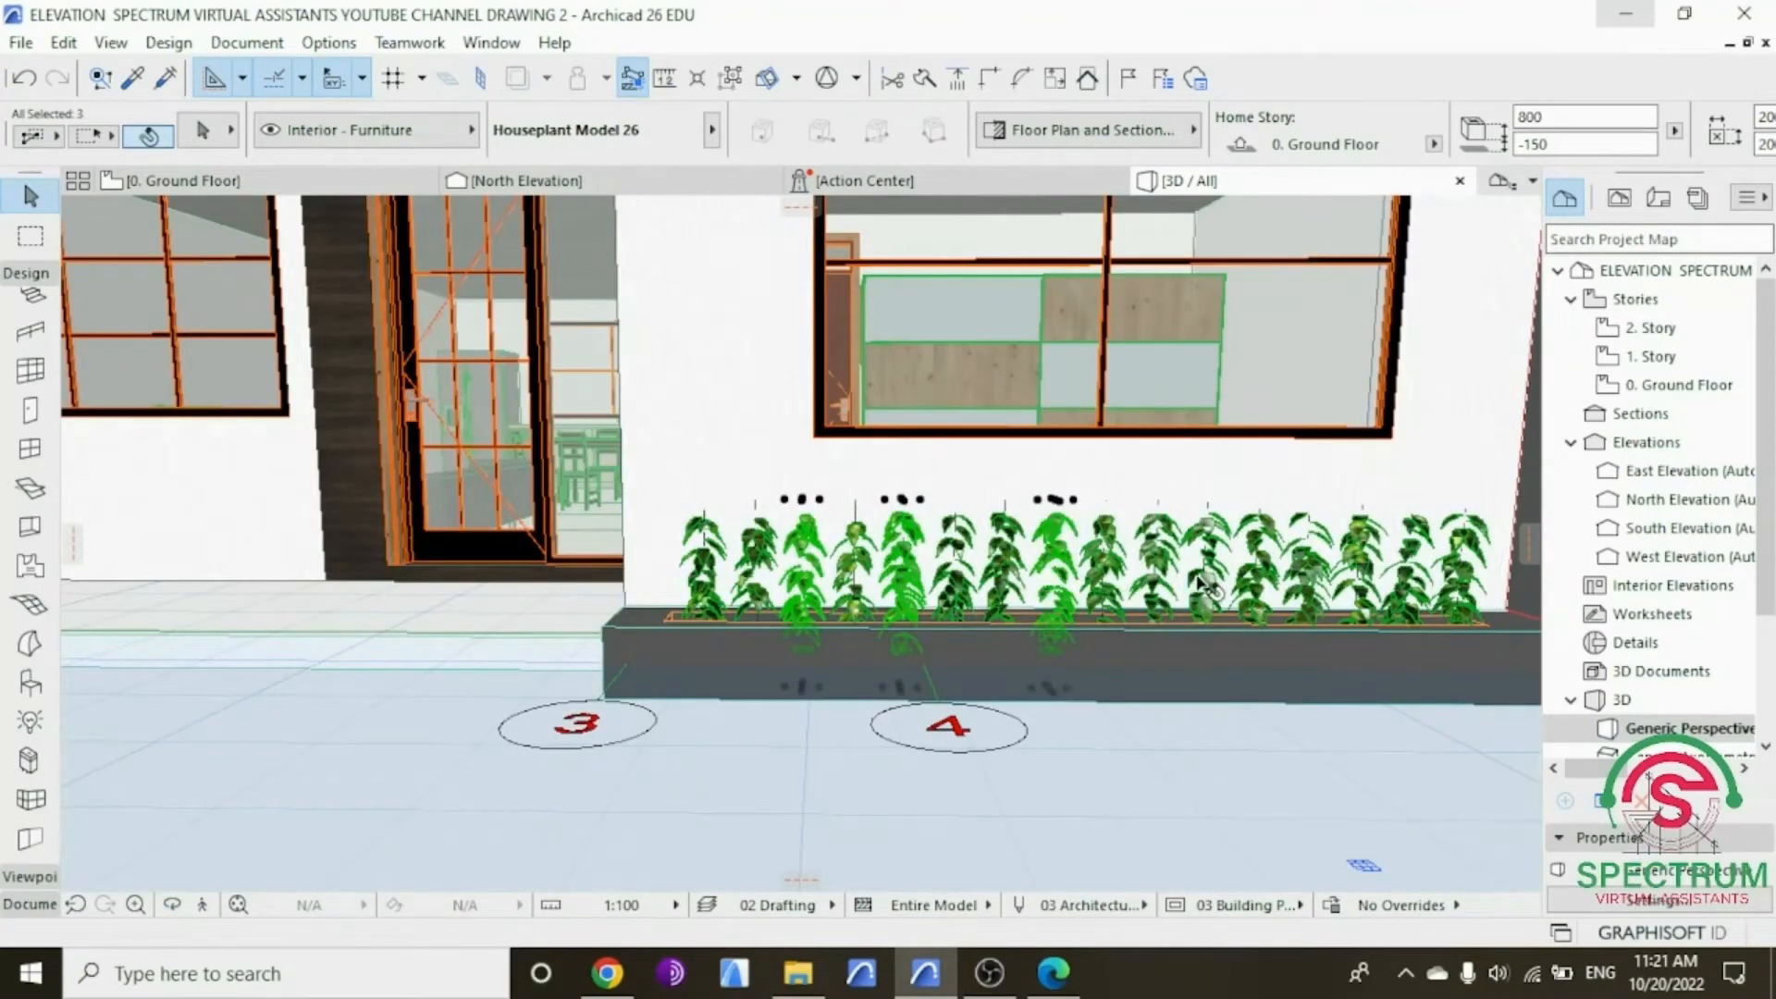
pyautogui.keyDown('shift'); pyautogui.click(1200, 583); pyautogui.keyUp('shift')
pyautogui.keyDown('shift'); pyautogui.click(1360, 578); pyautogui.keyUp('shift')
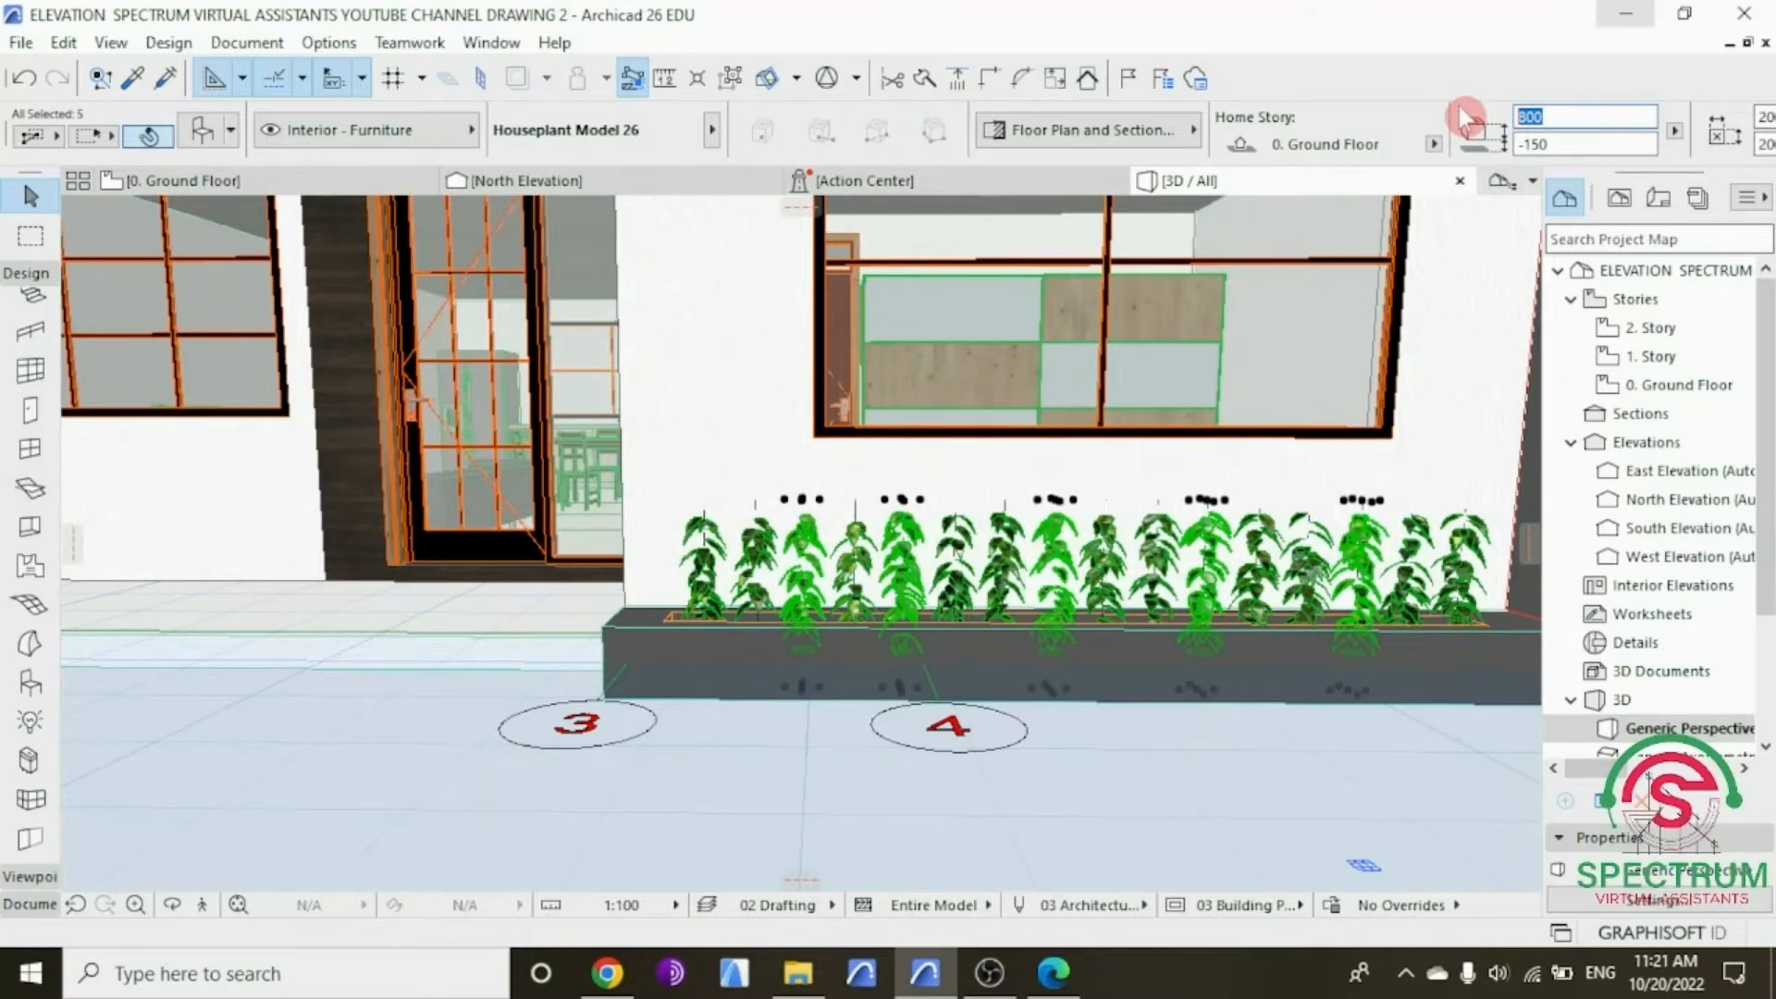
pyautogui.write('900')
pyautogui.press('Return')
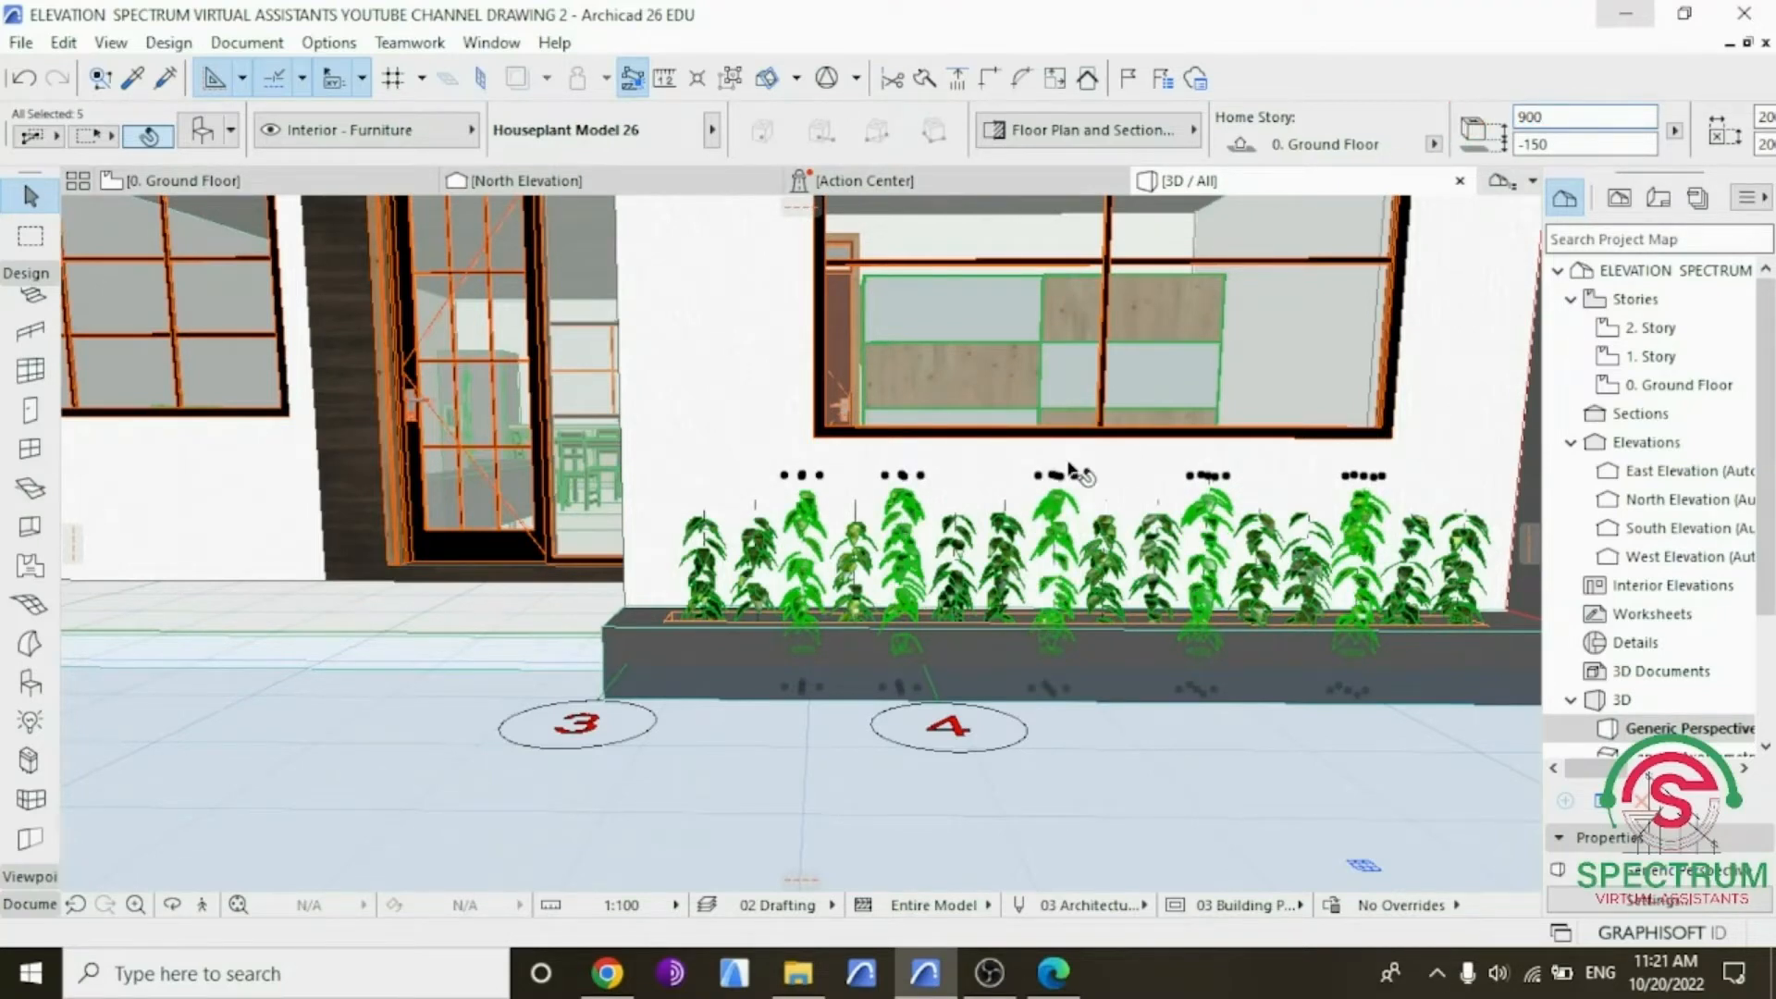
pyautogui.click(957, 555)
pyautogui.keyDown('shift'); pyautogui.click(763, 596); pyautogui.keyUp('shift')
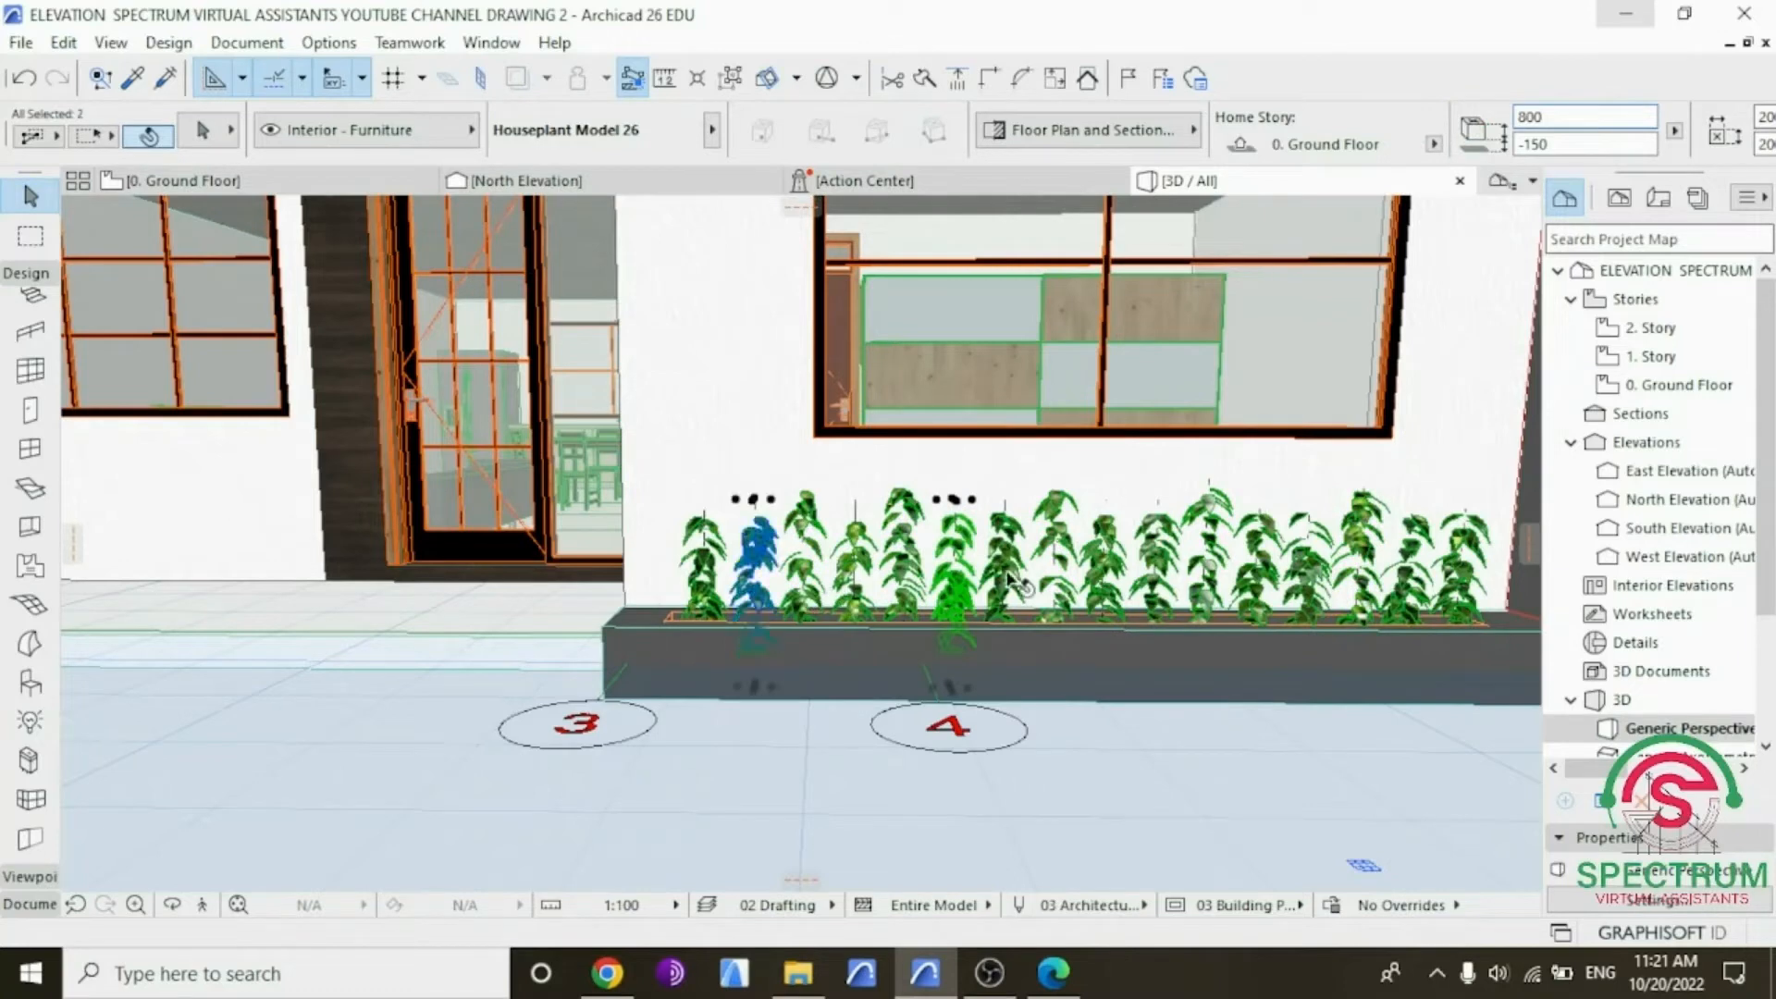
pyautogui.keyDown('shift'); pyautogui.click(1094, 608); pyautogui.keyUp('shift')
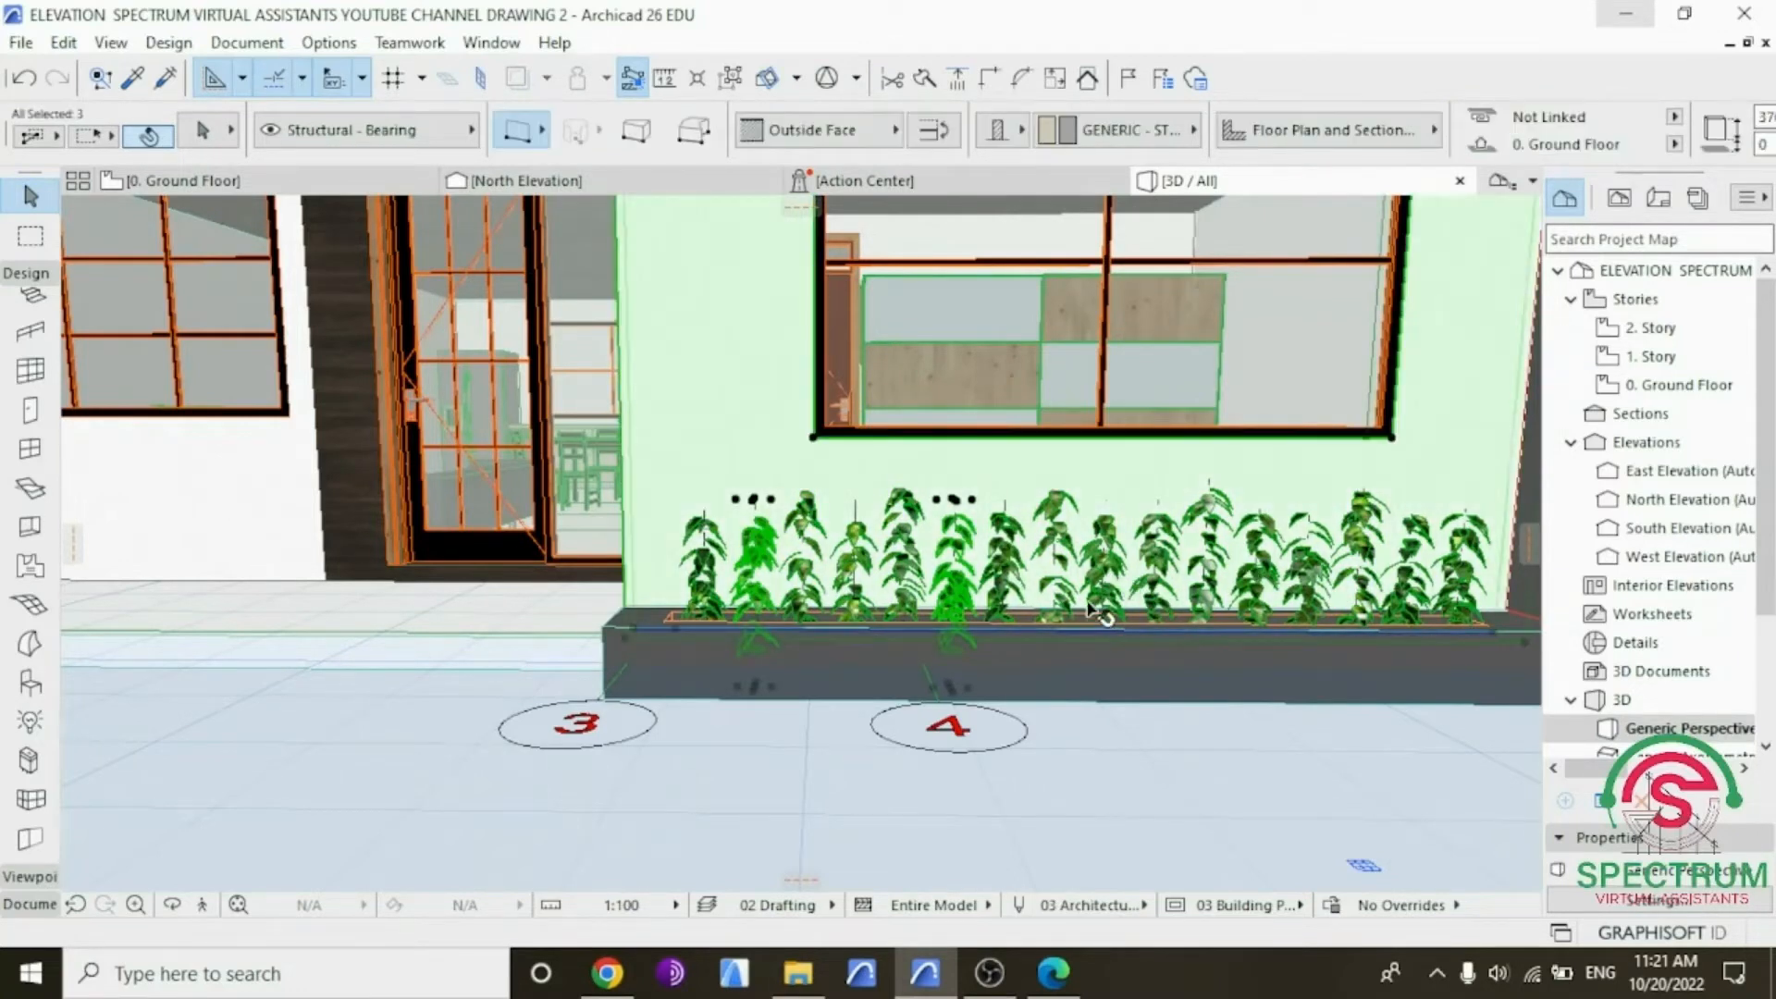
pyautogui.press('Escape')
pyautogui.click(1100, 578)
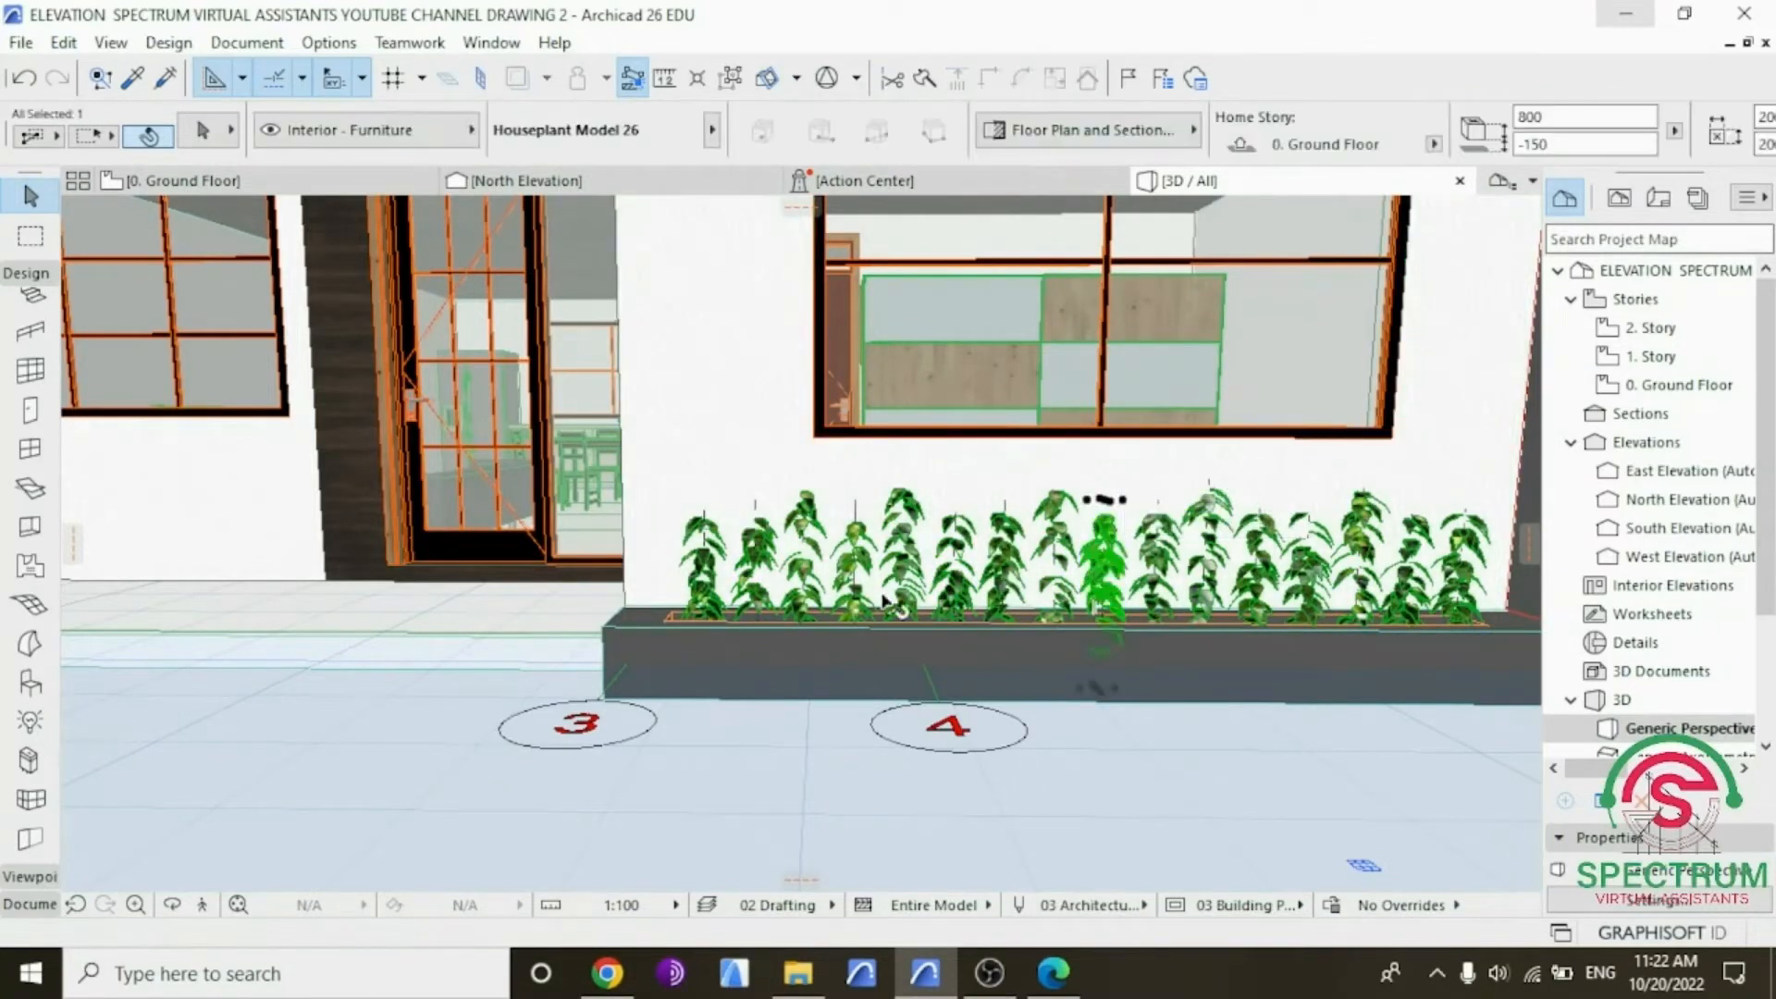
pyautogui.keyDown('shift'); pyautogui.click(762, 566); pyautogui.keyUp('shift')
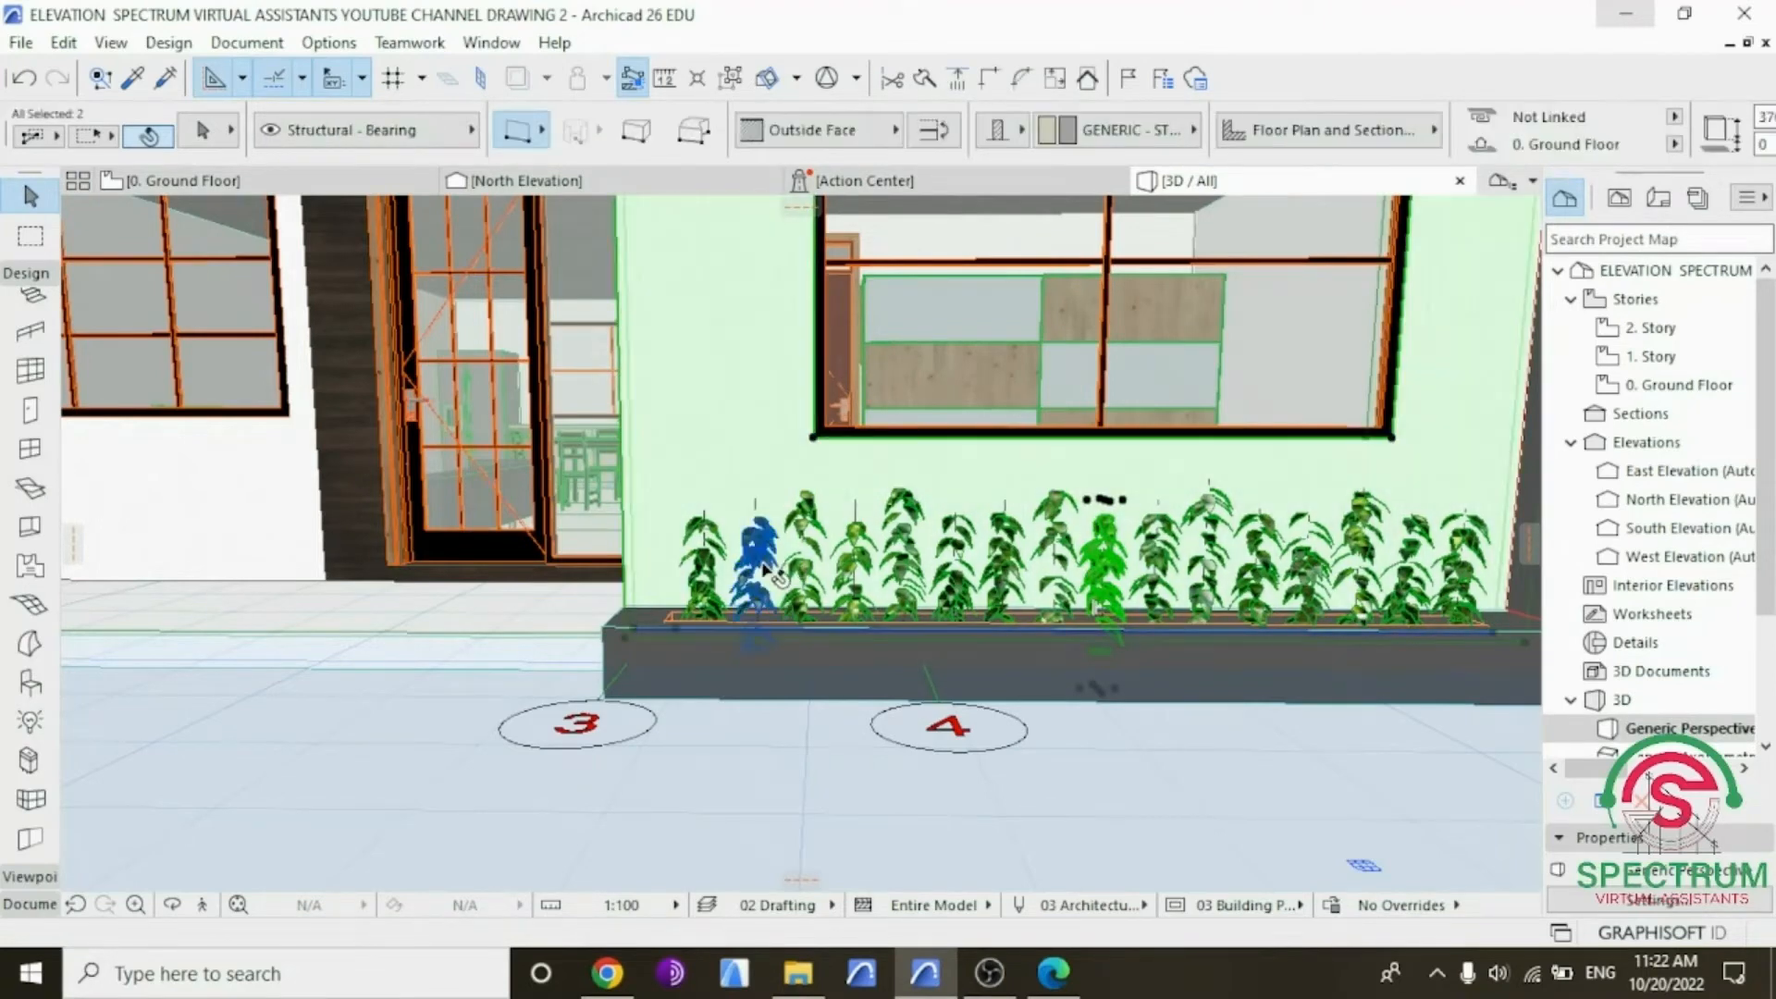
# Step: Set the height of the second and thirteenth houseplants from the entrance side to 700
pyautogui.click(758, 560)
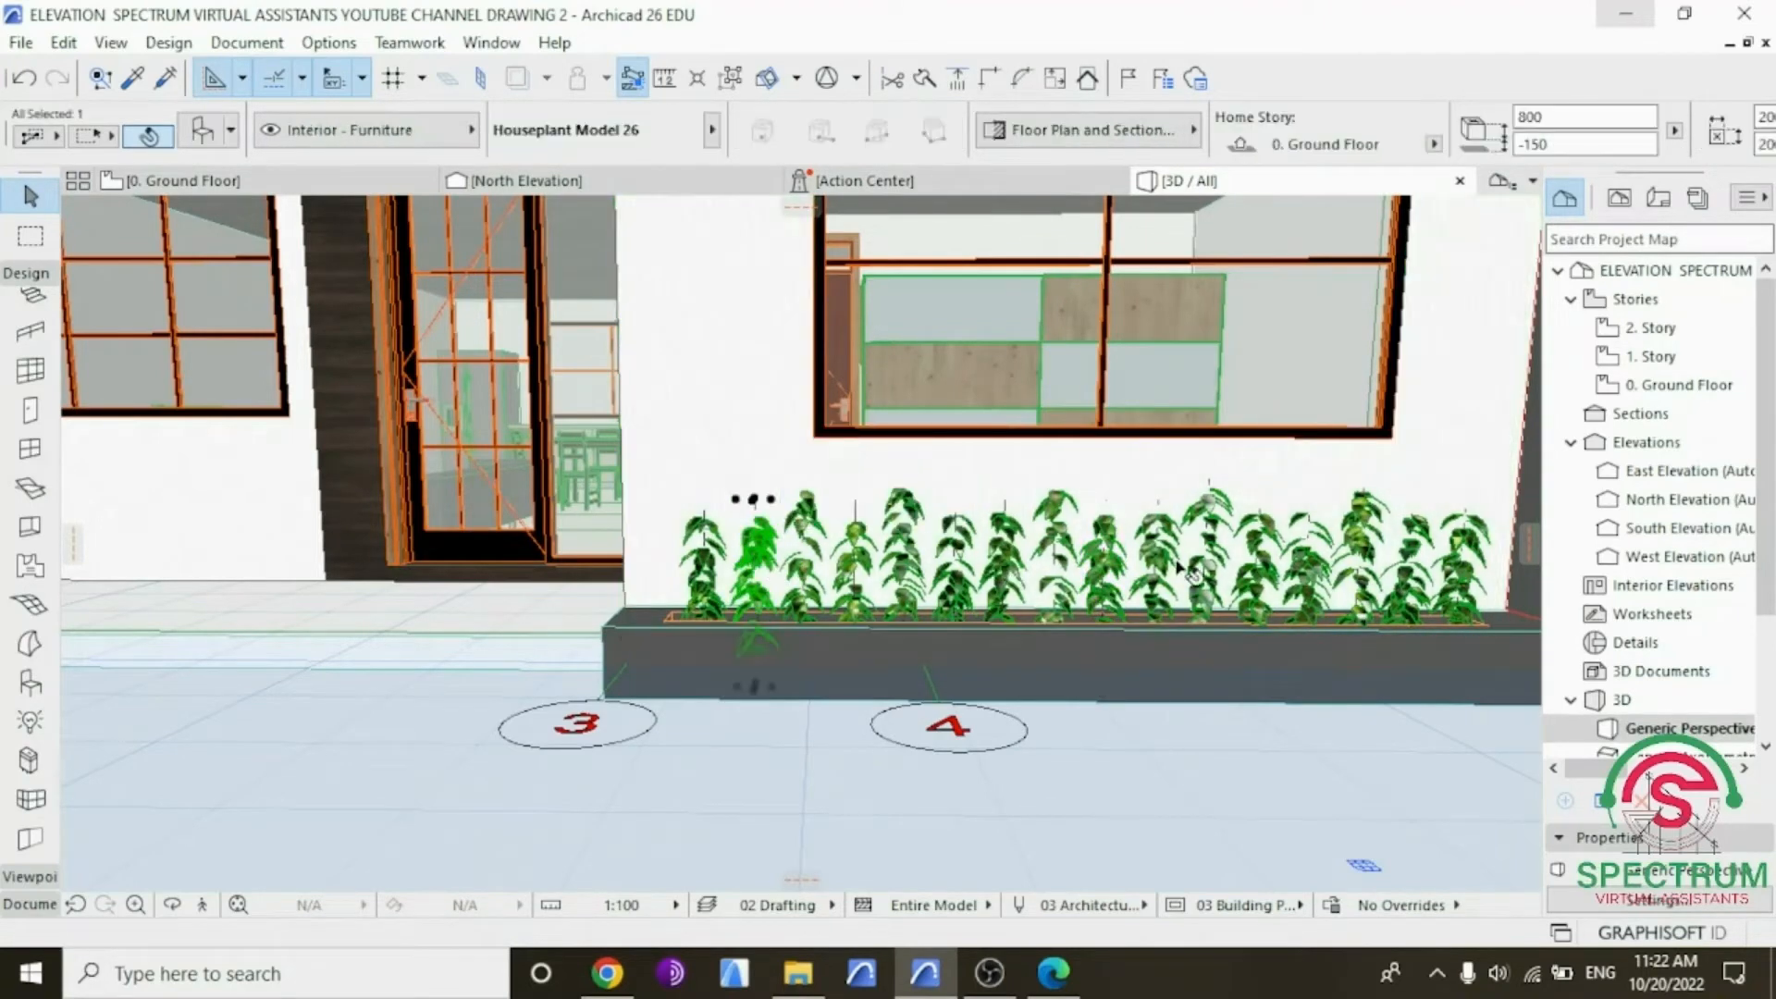
pyautogui.keyDown('shift'); pyautogui.click(1304, 569); pyautogui.keyUp('shift')
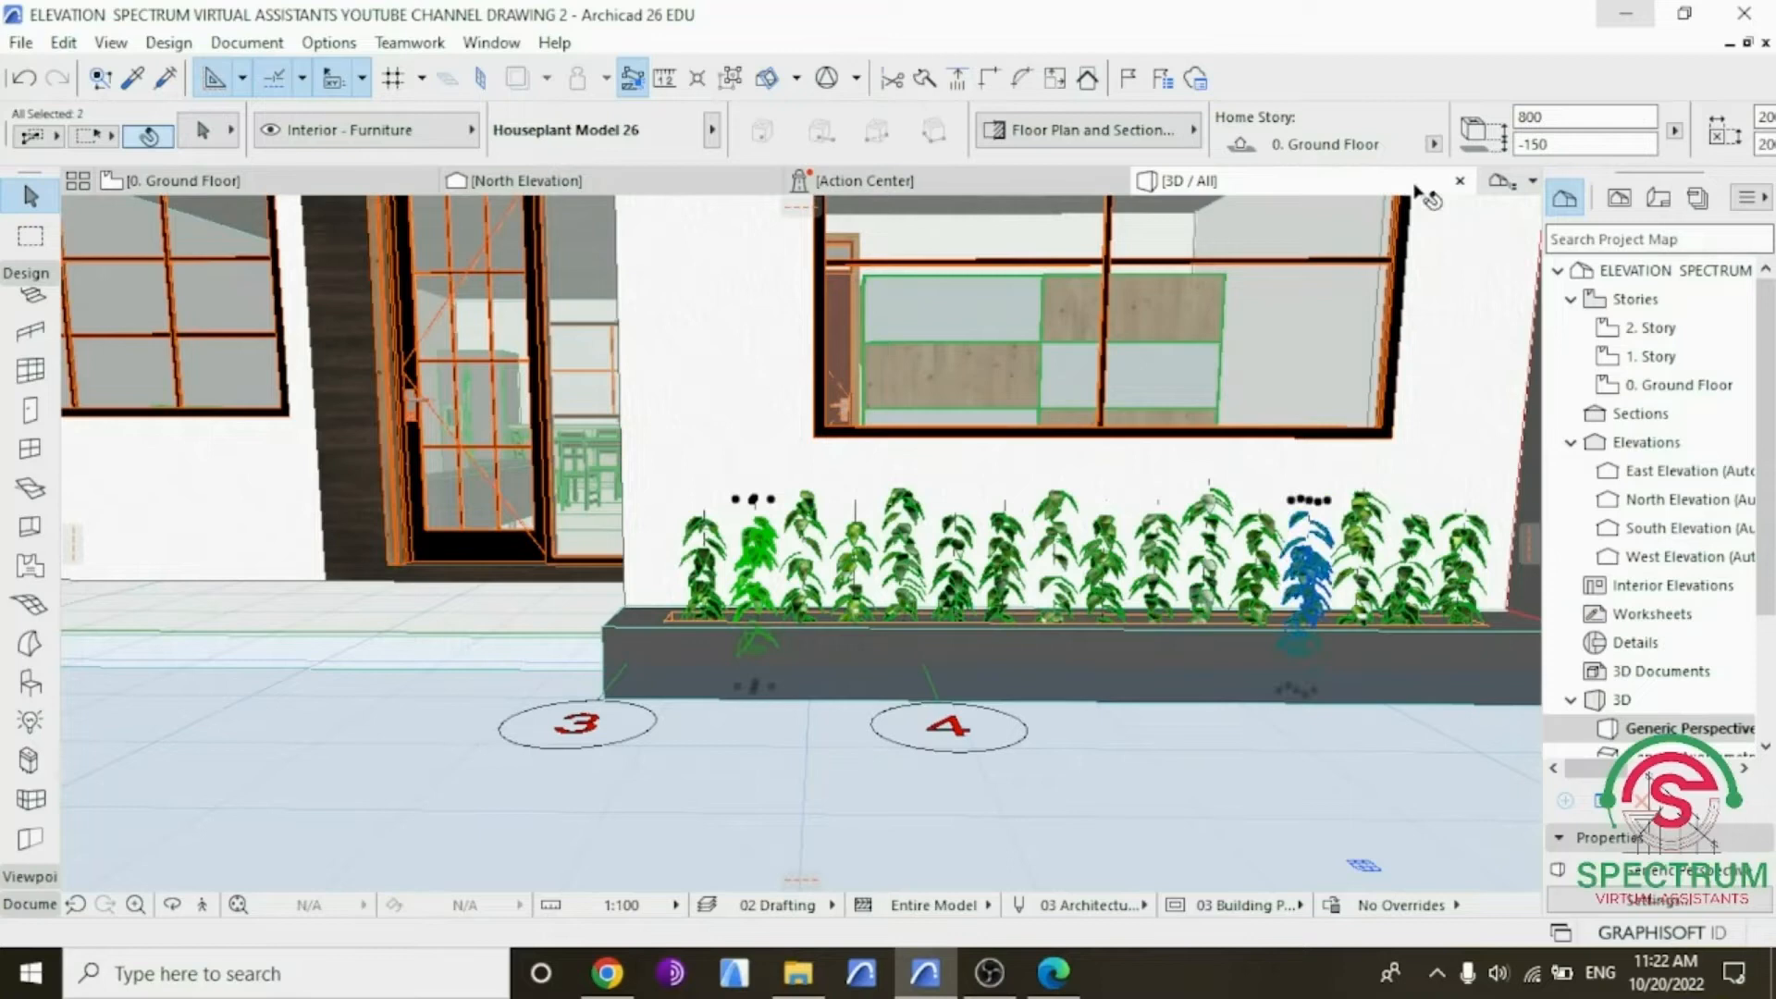
pyautogui.click(1565, 119)
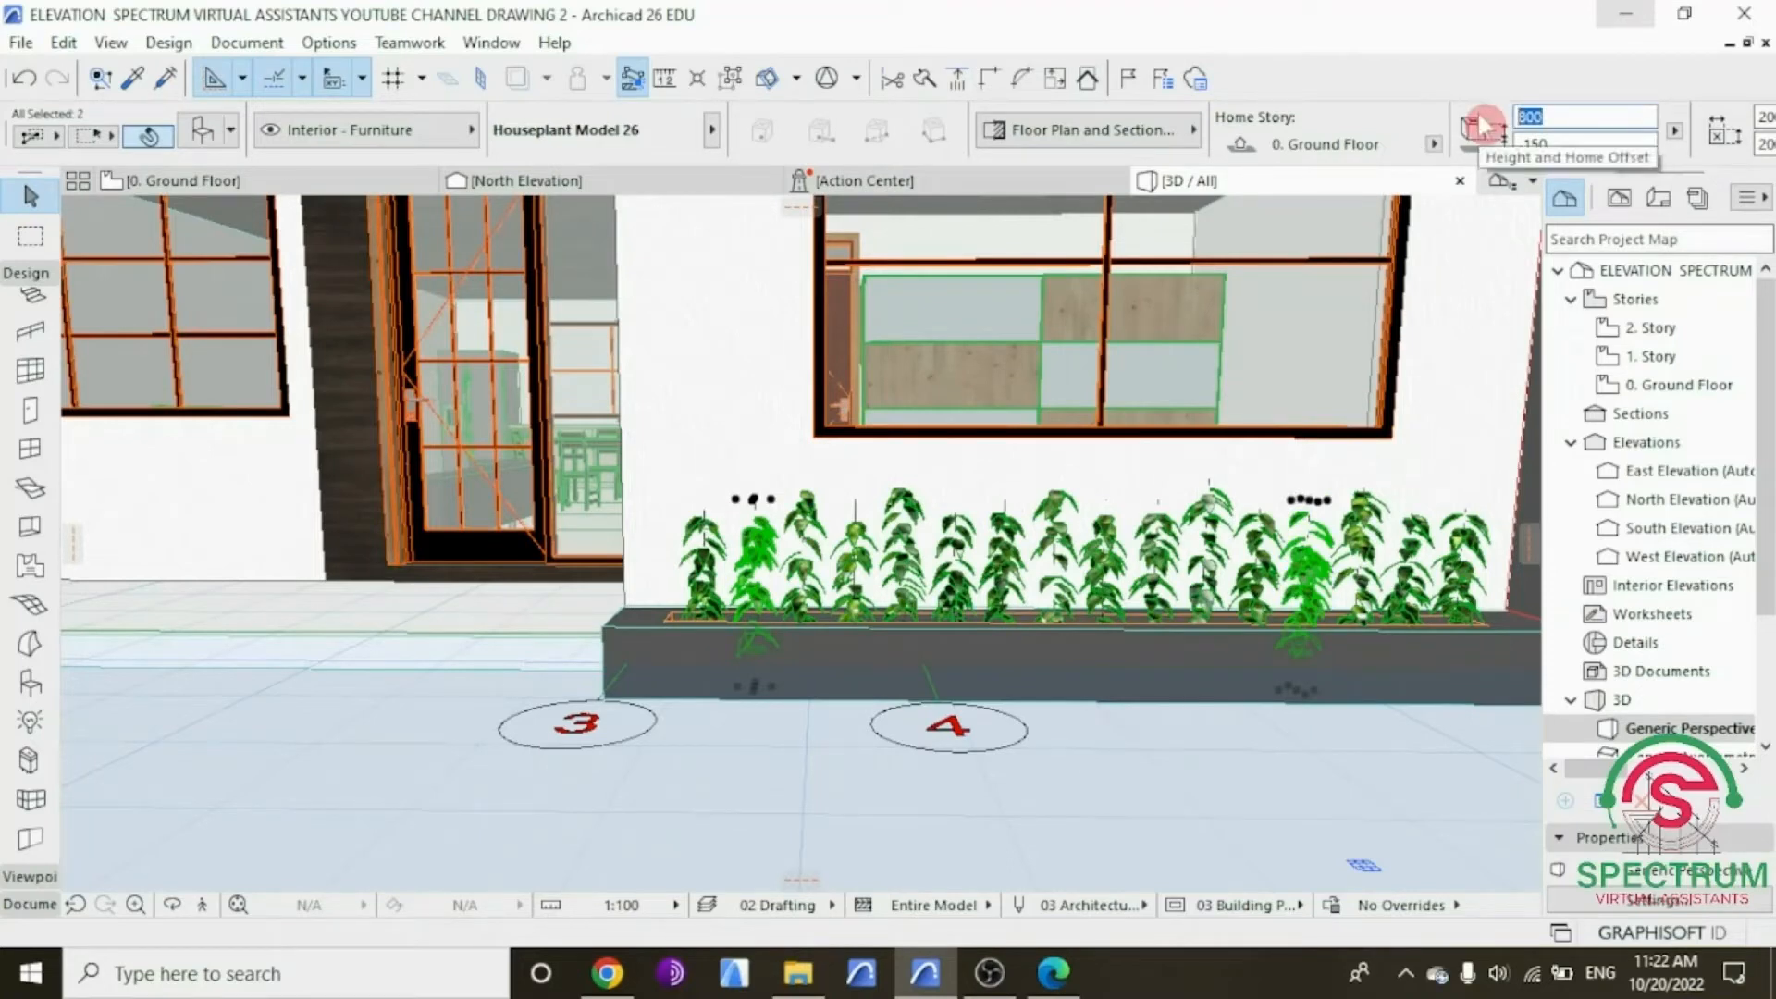
pyautogui.write('70')
pyautogui.press('Return')
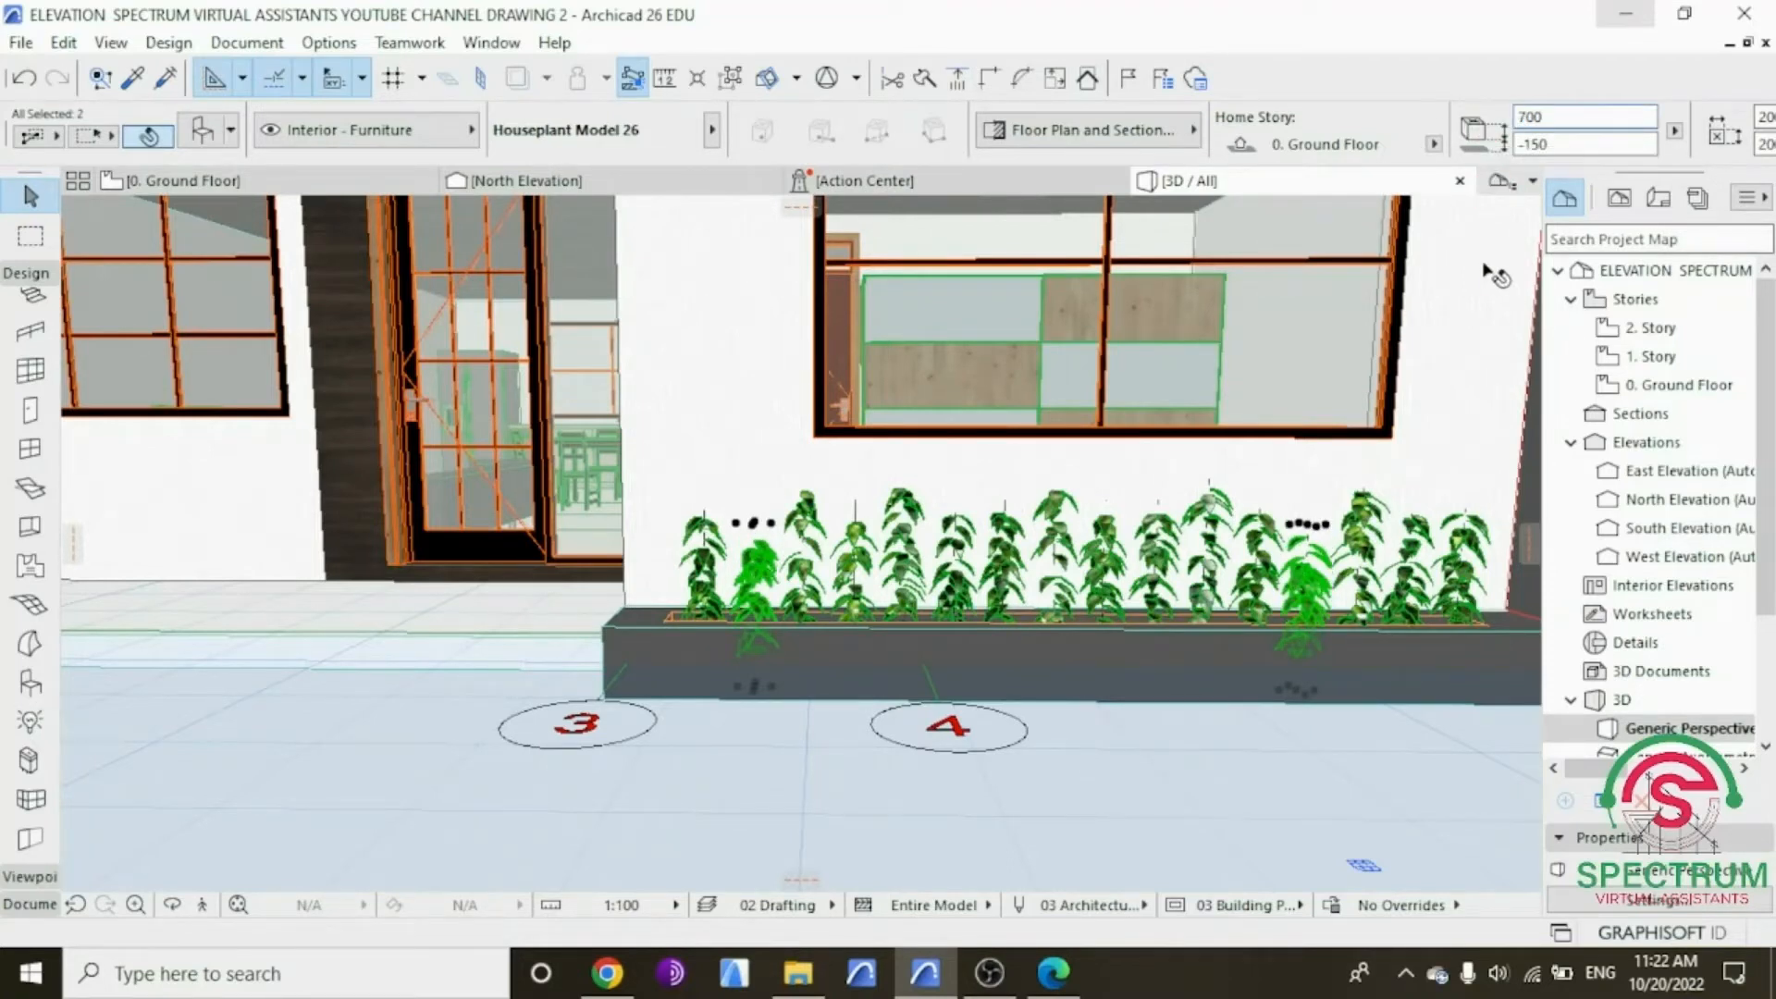
# Step: Examine the entrance facade, wood cladding and planted slab opening in 3D from several angles
pyautogui.scroll(-5, 1128, 439)
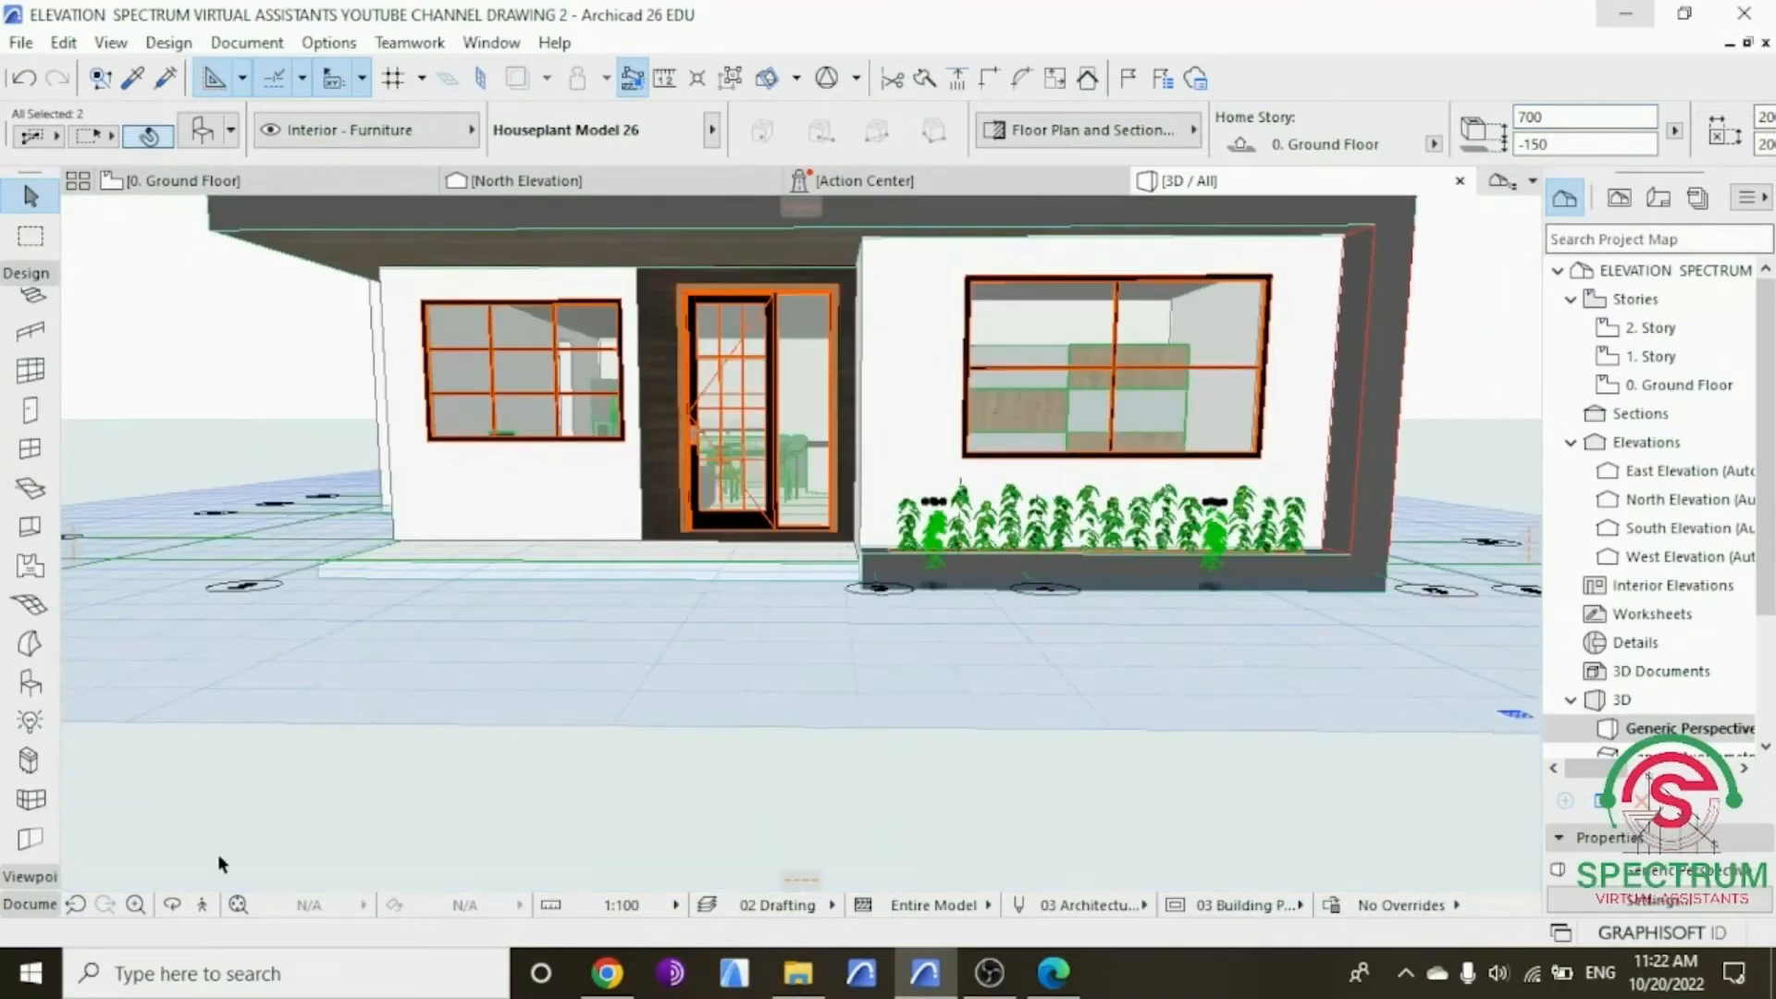
pyautogui.click(172, 904)
pyautogui.moveTo(324, 641); pyautogui.dragTo(811, 508)
pyautogui.scroll(-2, 574, 666)
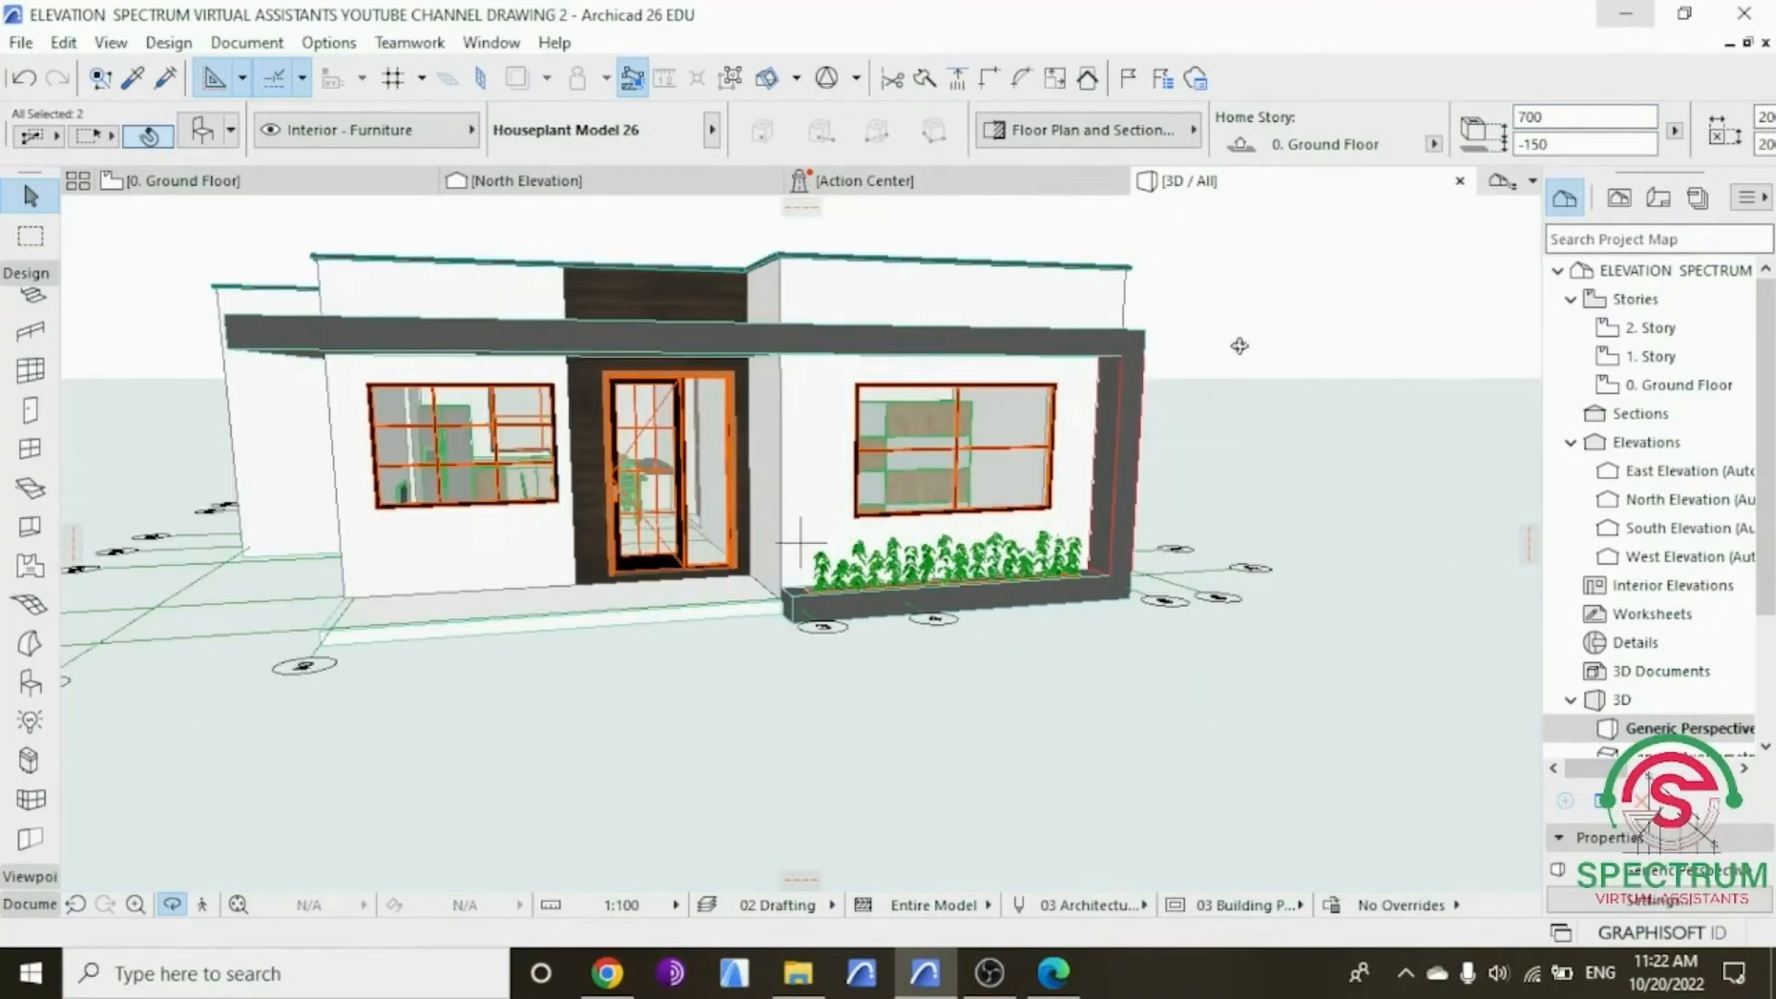
pyautogui.doubleClick(1665, 385)
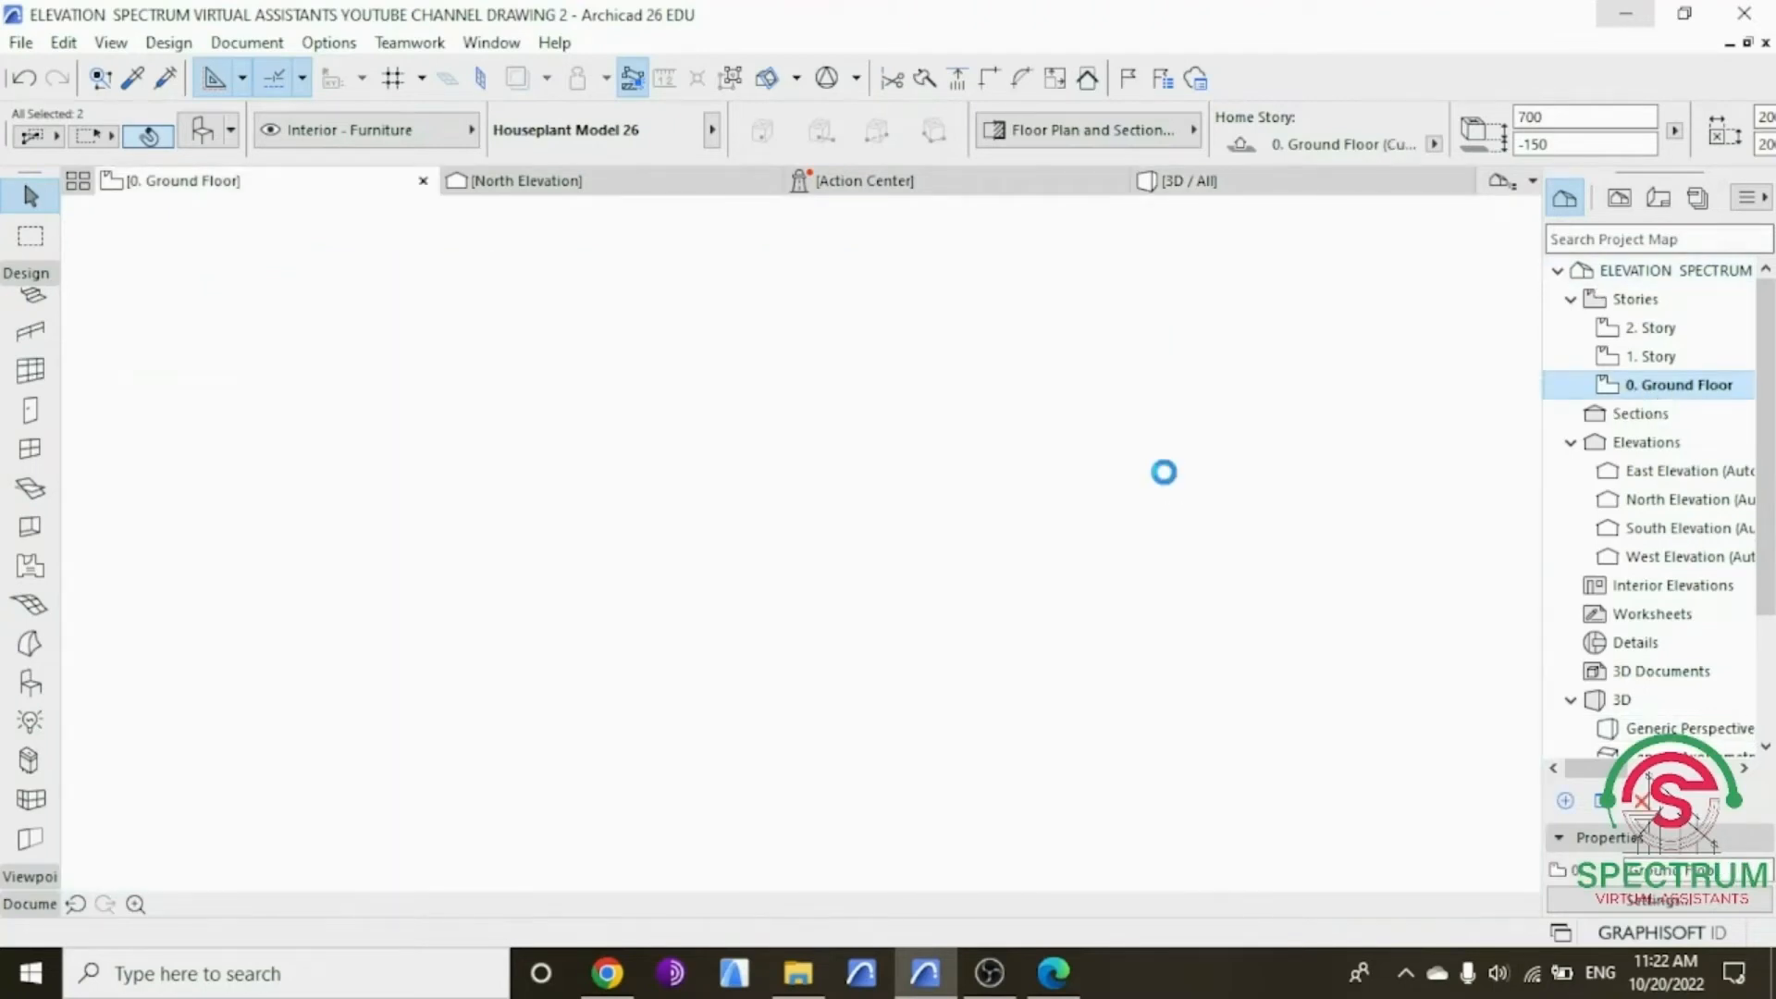
pyautogui.scroll(-6, 1045, 574)
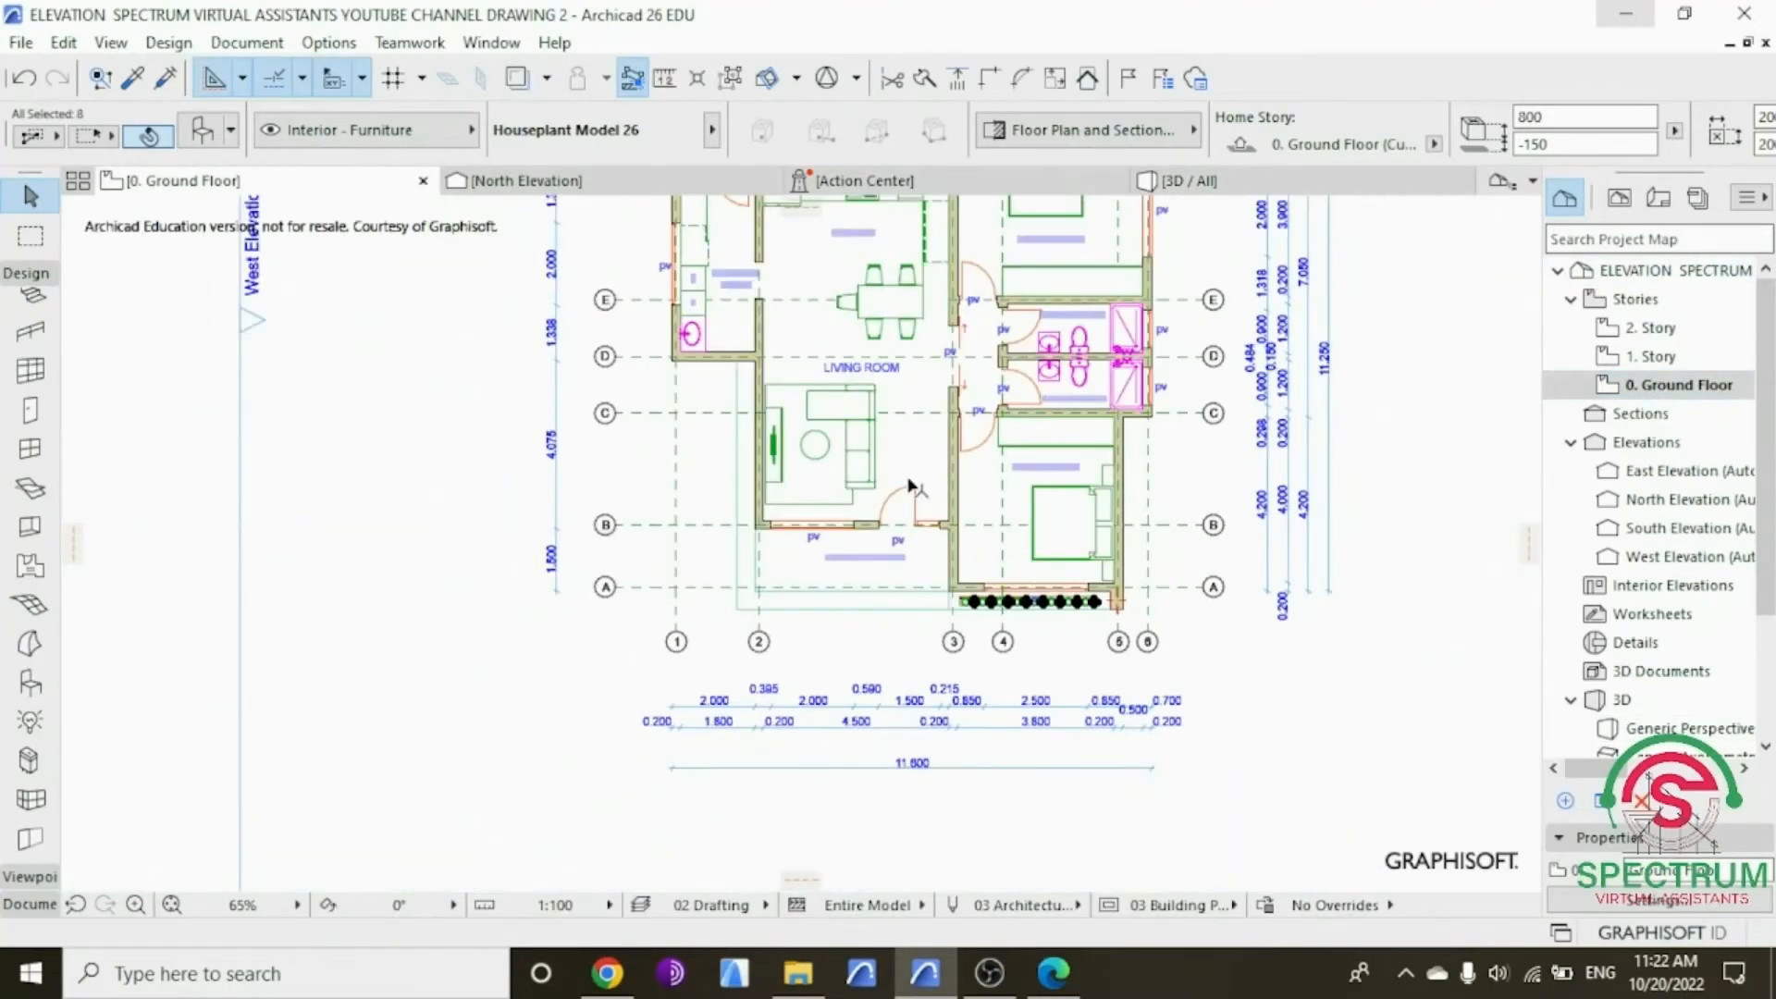
pyautogui.scroll(4, 925, 499)
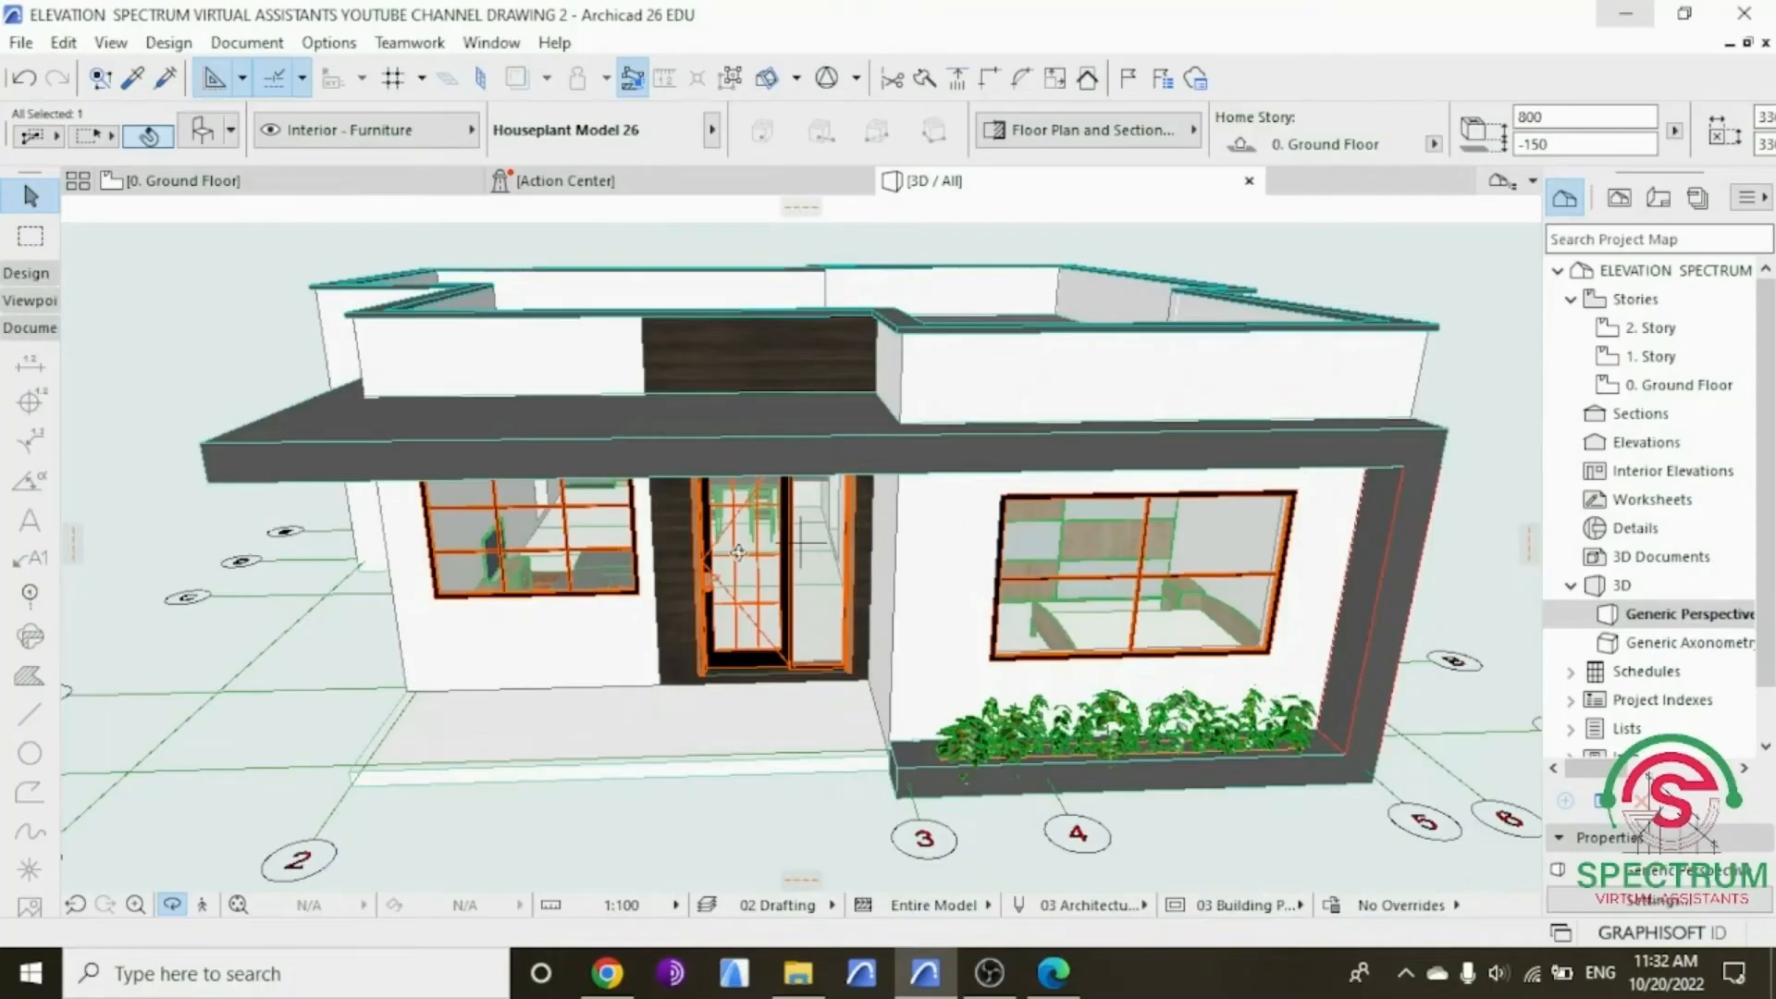
pyautogui.scroll(4, 750, 555)
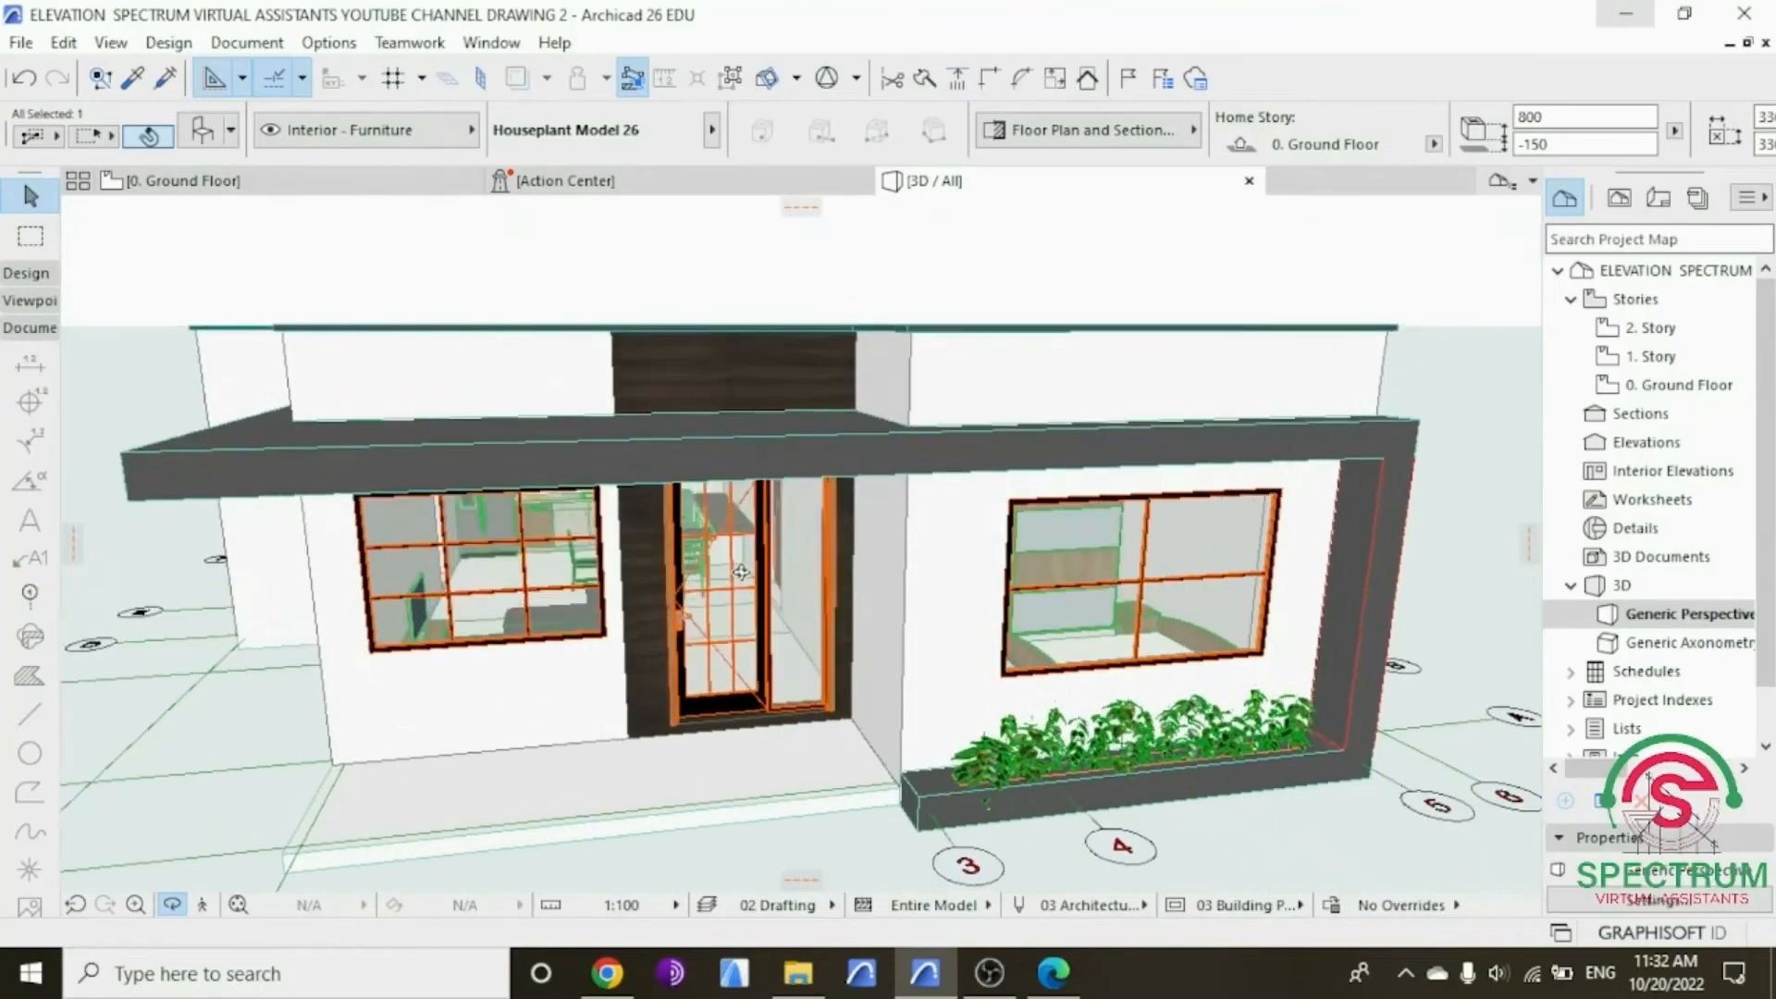
pyautogui.scroll(-5, 750, 555)
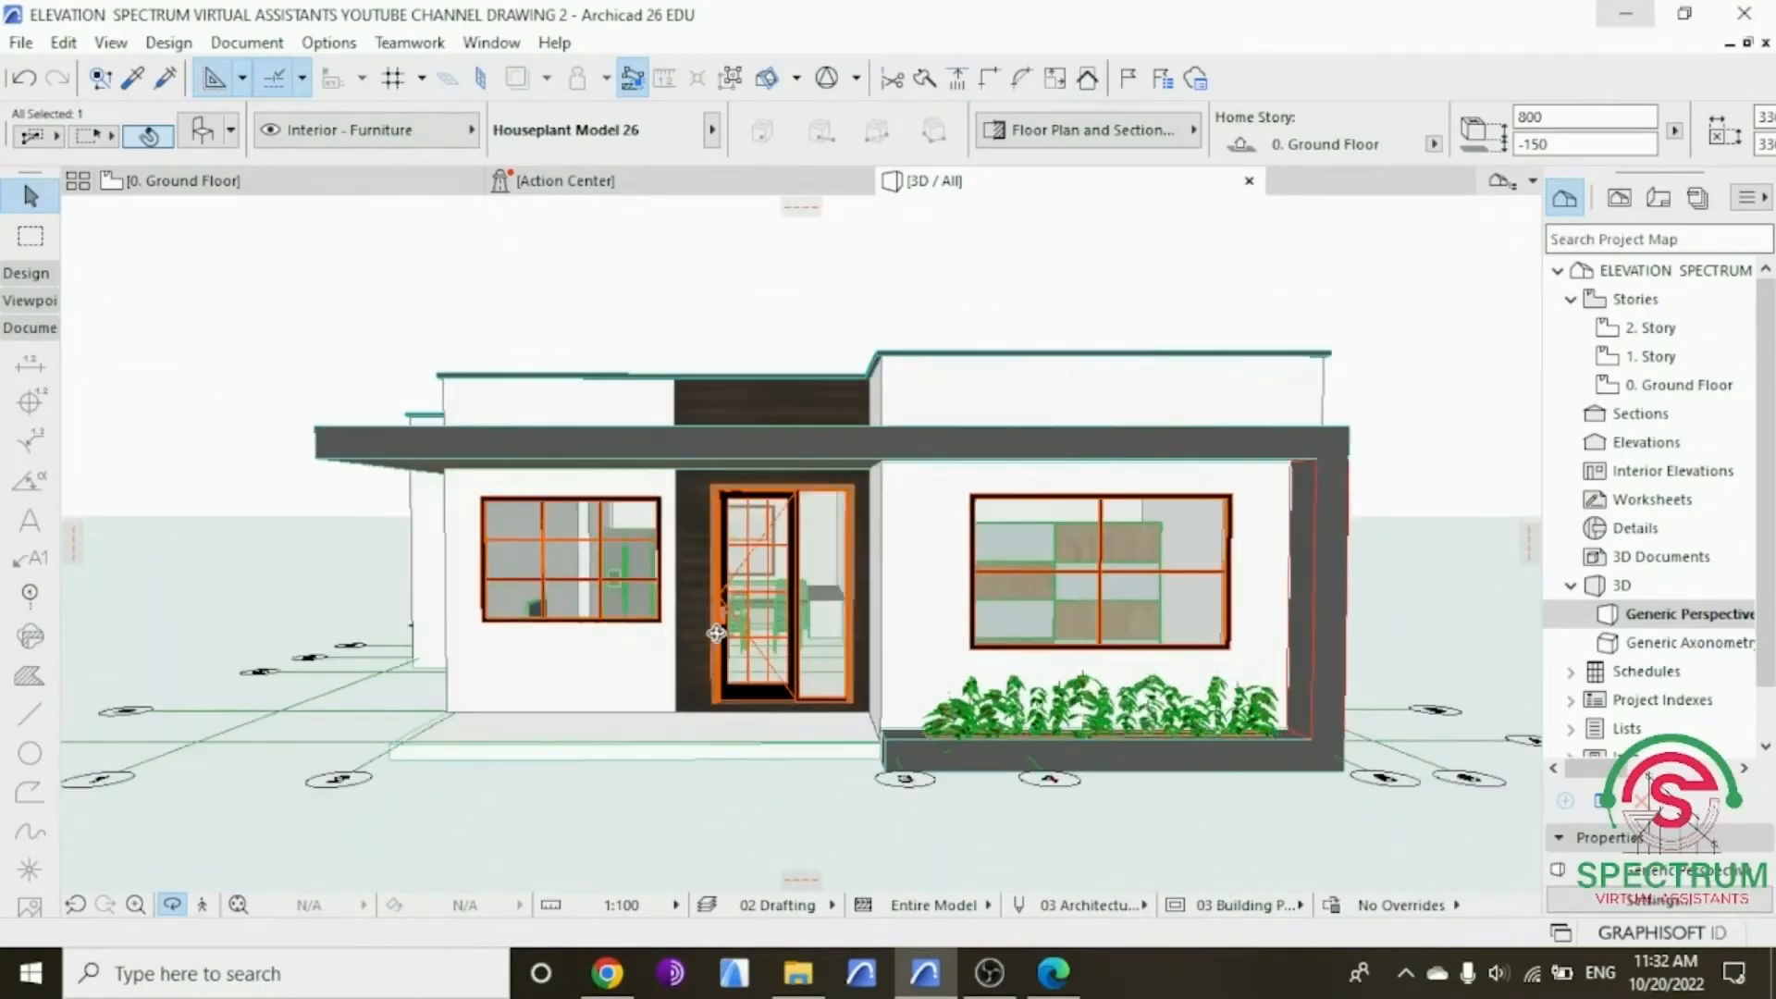
pyautogui.moveTo(1066, 578); pyautogui.dragTo(1128, 587)
pyautogui.moveTo(1005, 553); pyautogui.dragTo(1410, 590)
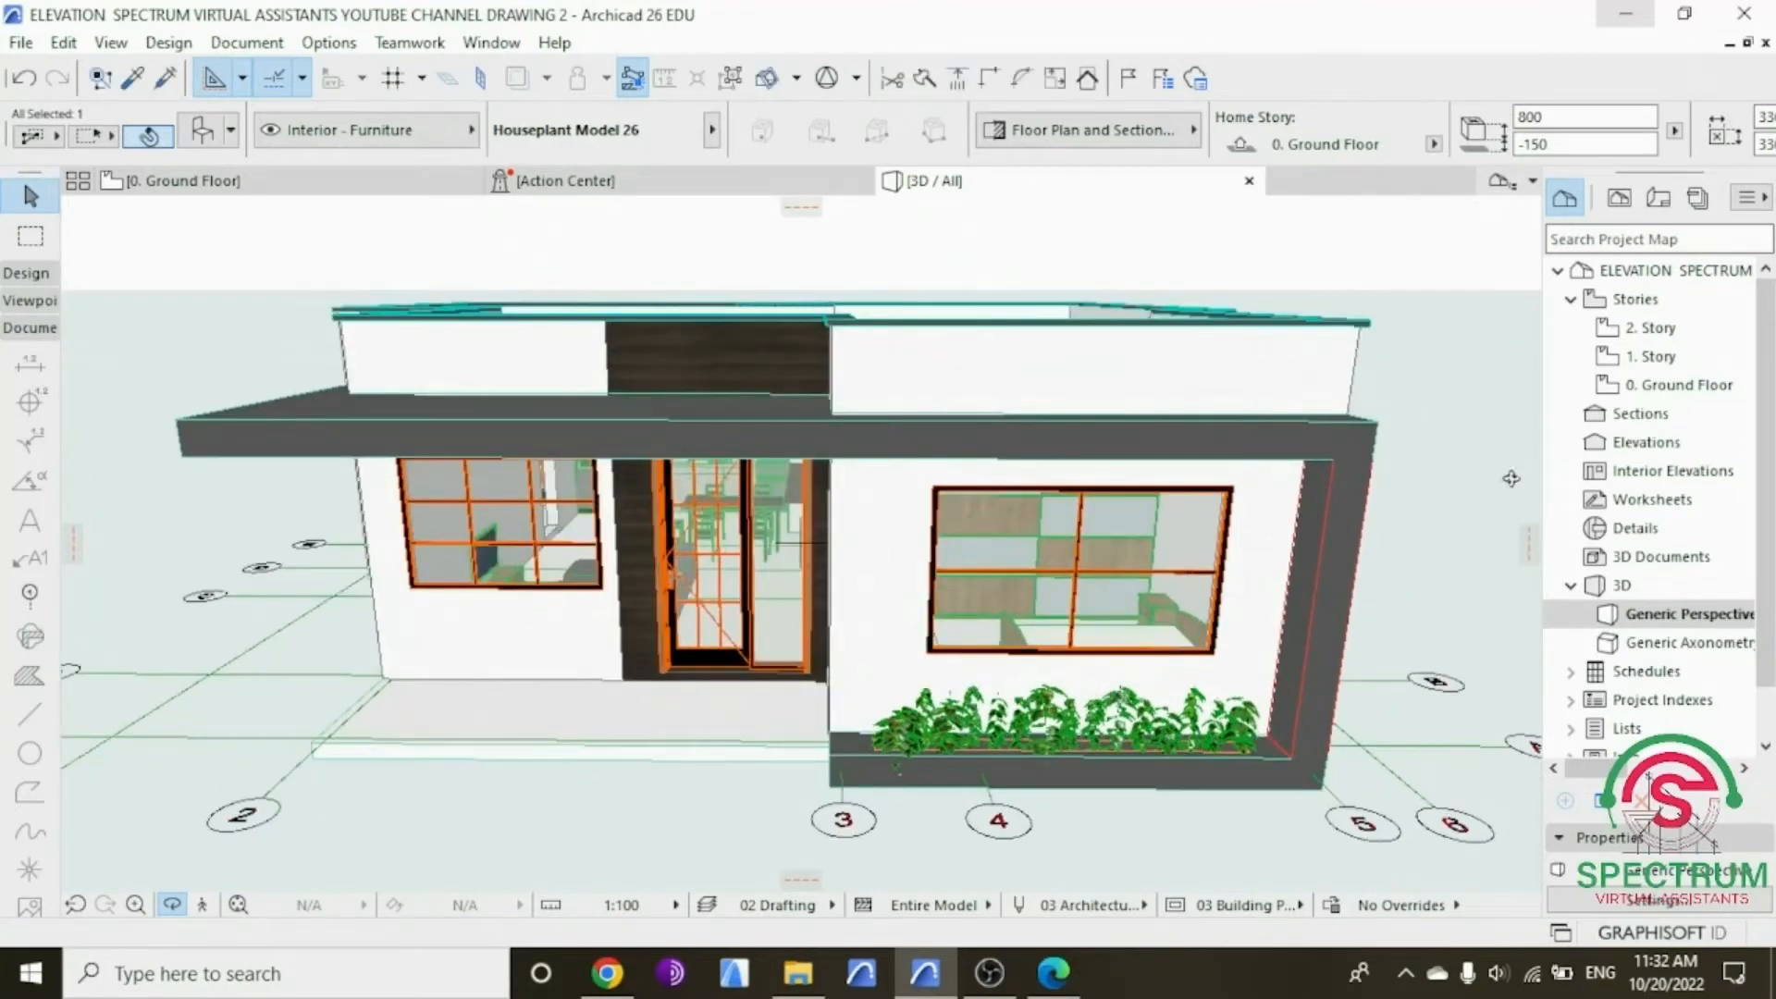
# Step: Return to the ground floor plan and open the default settings of the Elevation tool
pyautogui.doubleClick(1625, 385)
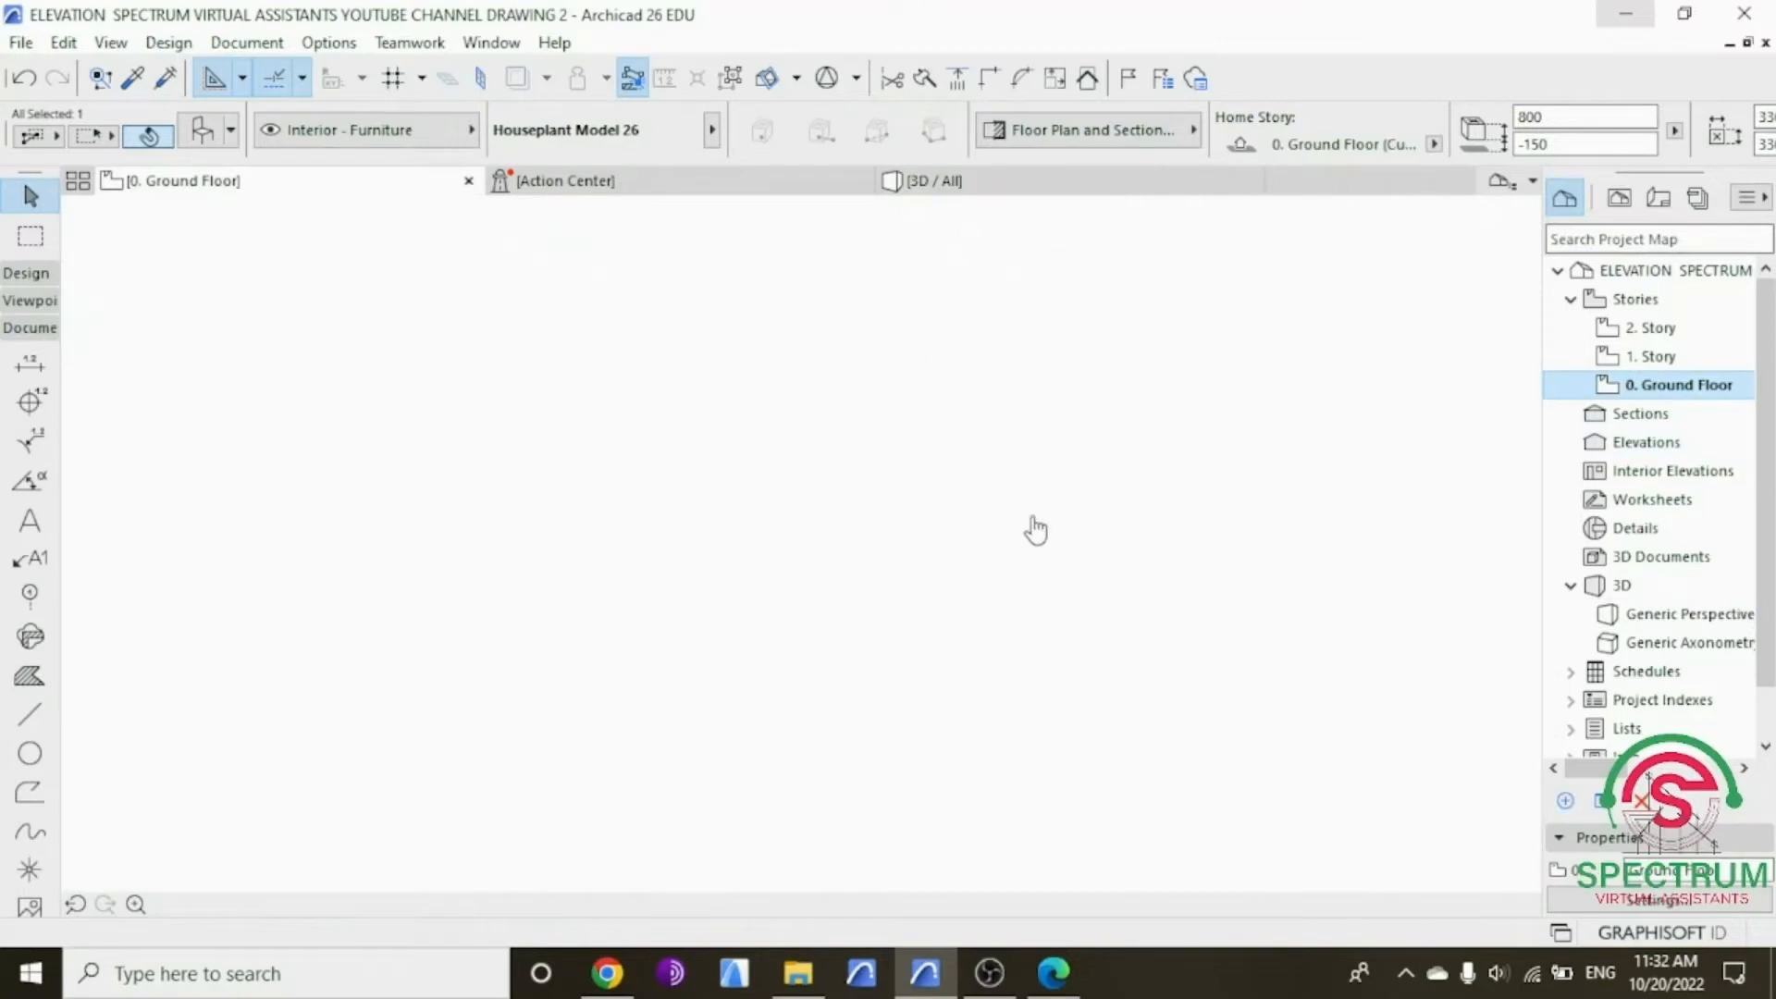
pyautogui.scroll(-4, 988, 535)
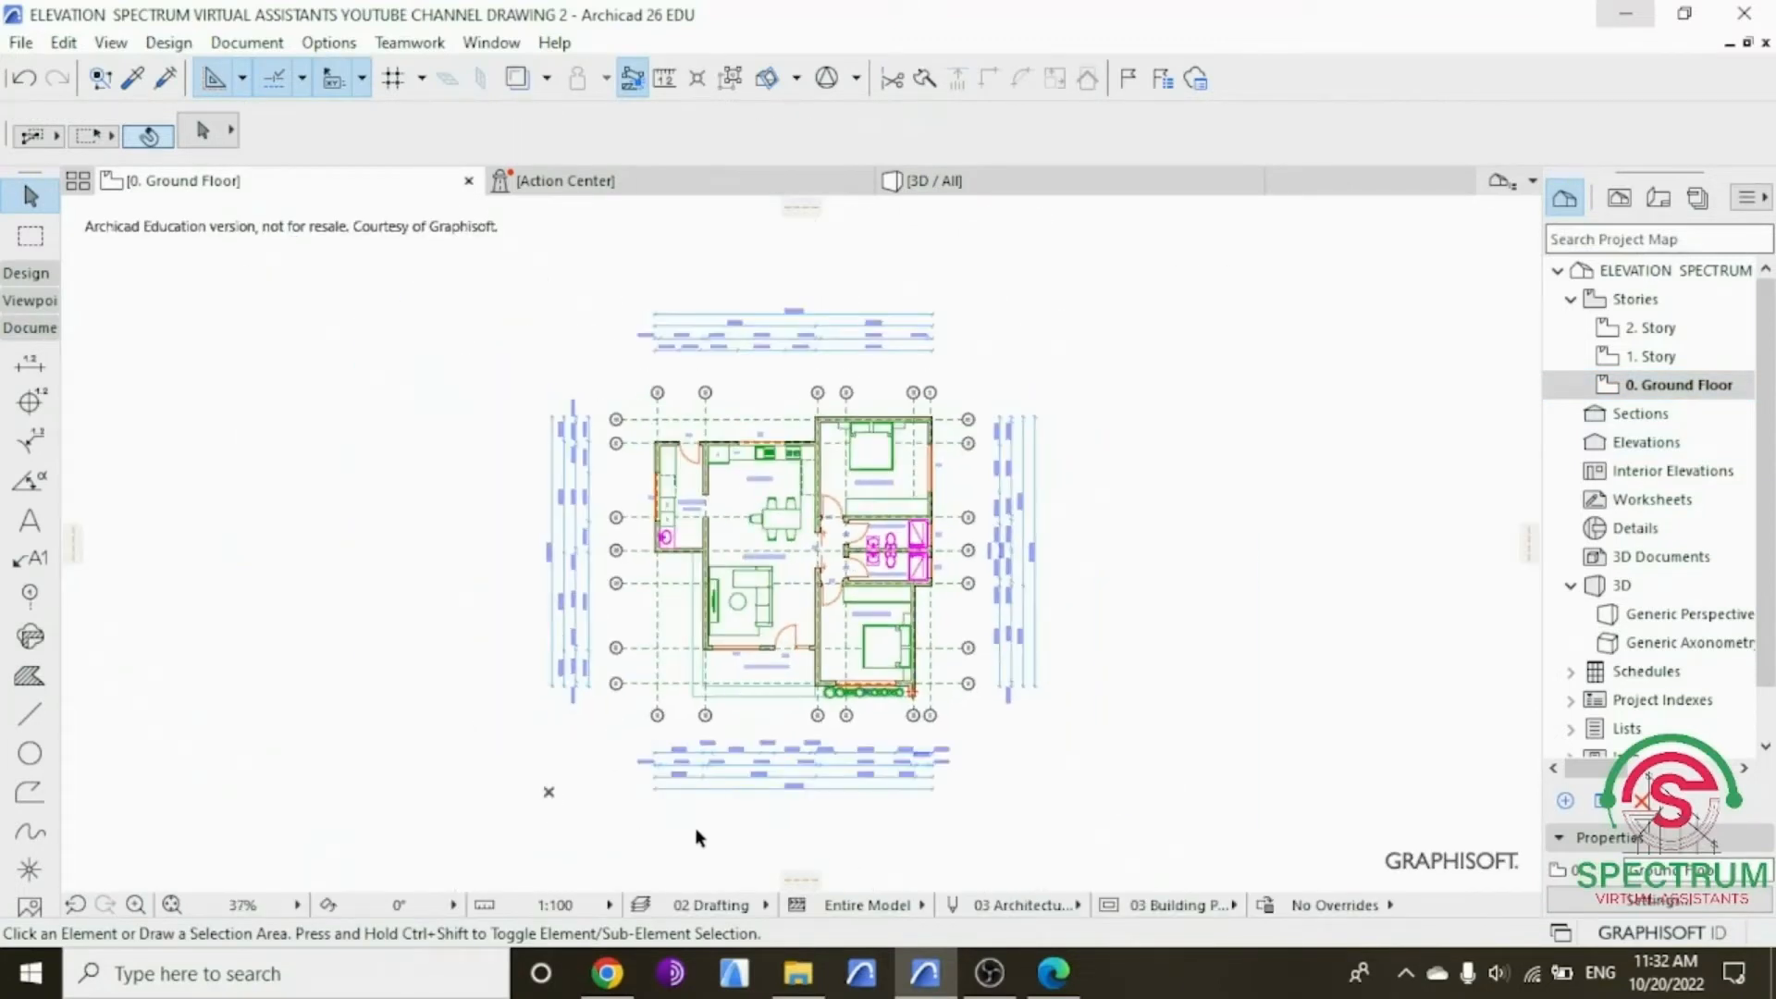
pyautogui.scroll(2, 1017, 827)
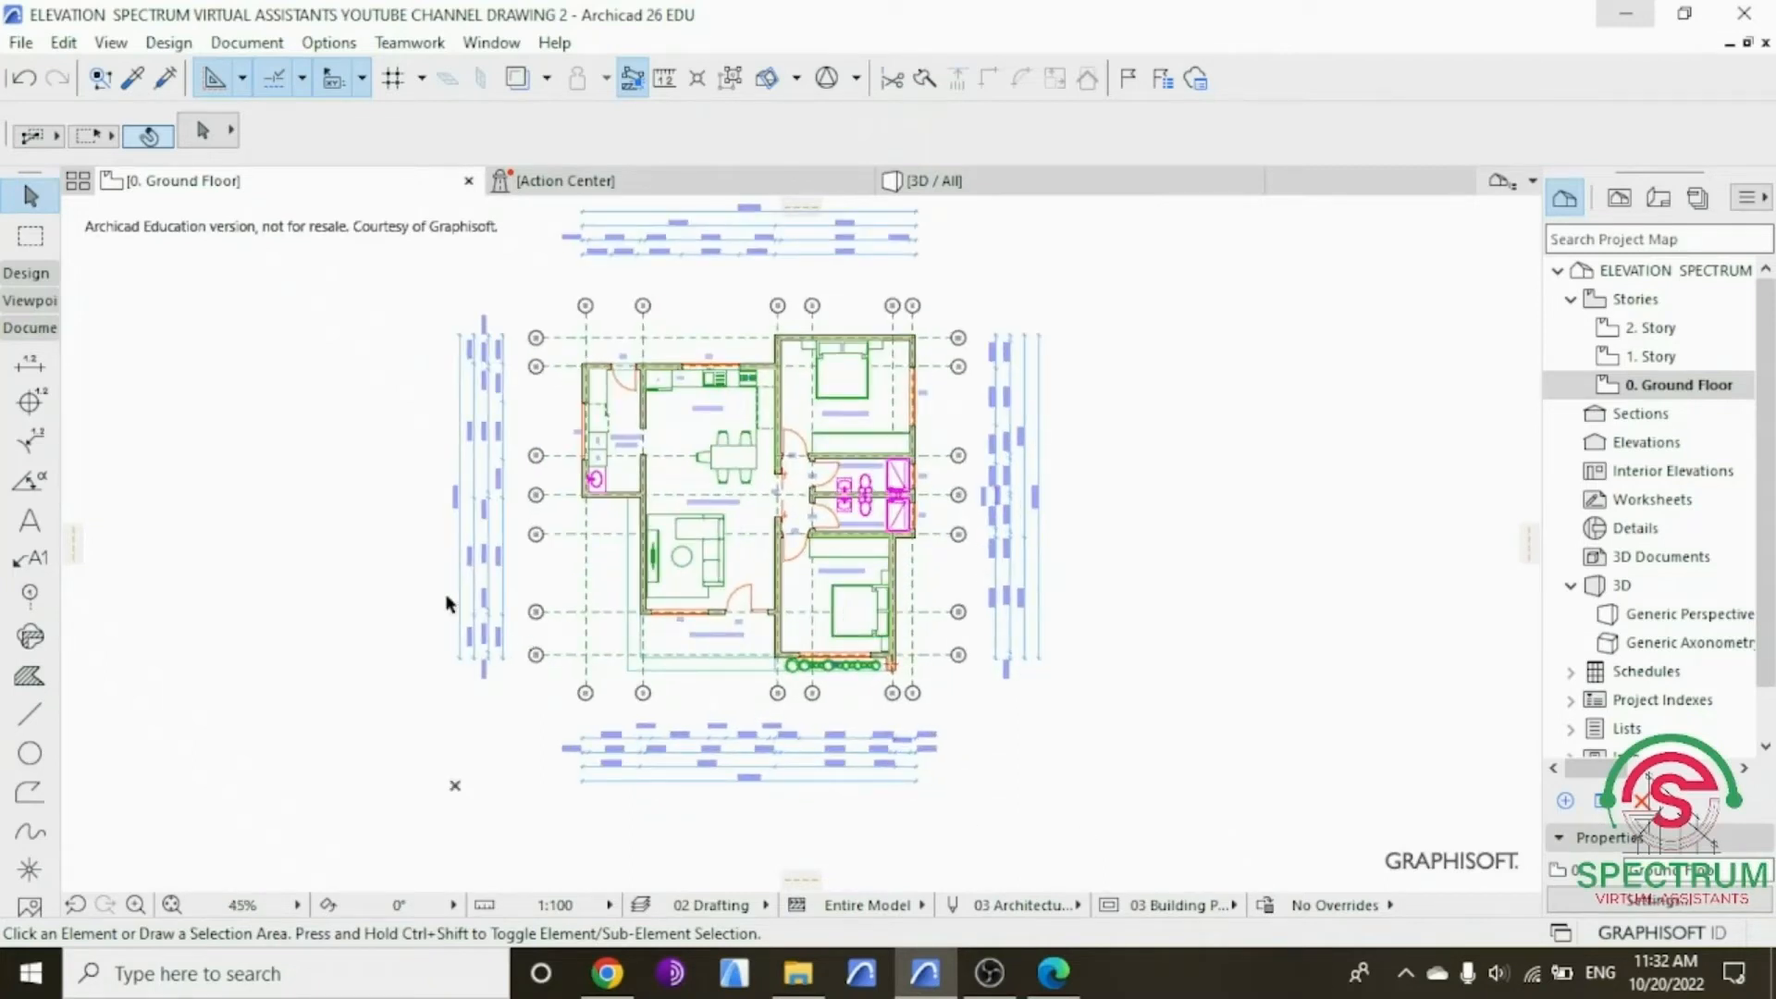
pyautogui.click(39, 304)
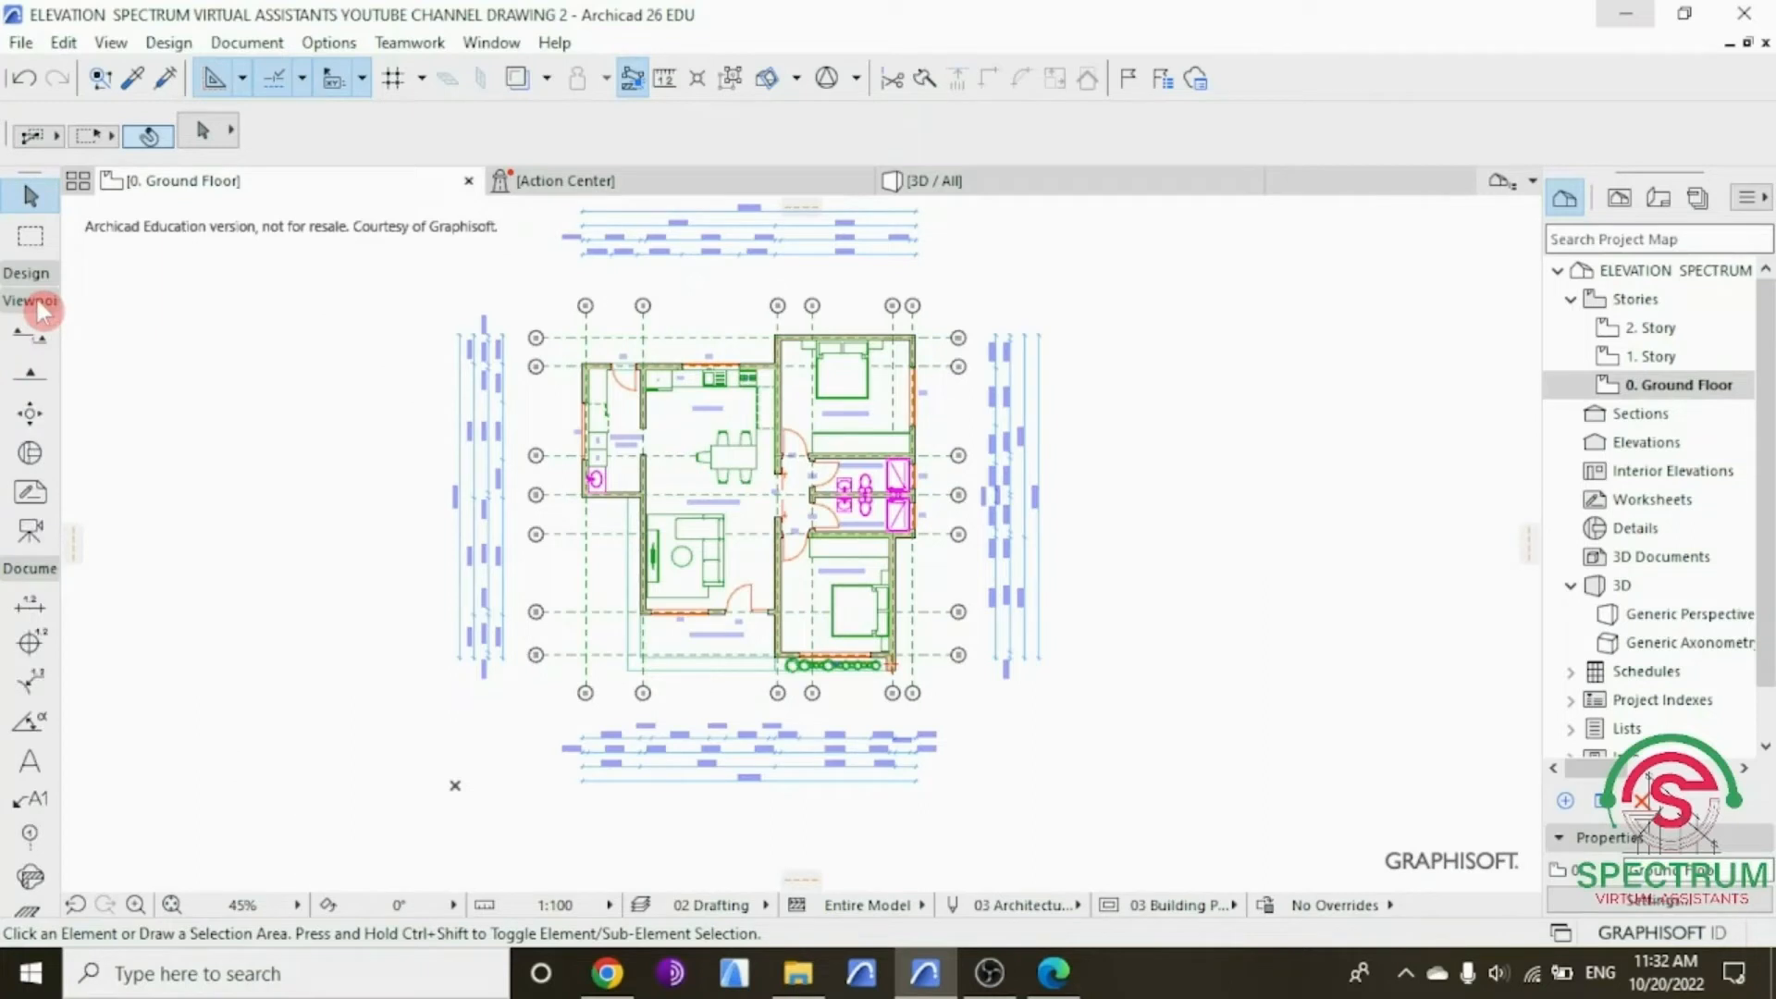
pyautogui.click(28, 378)
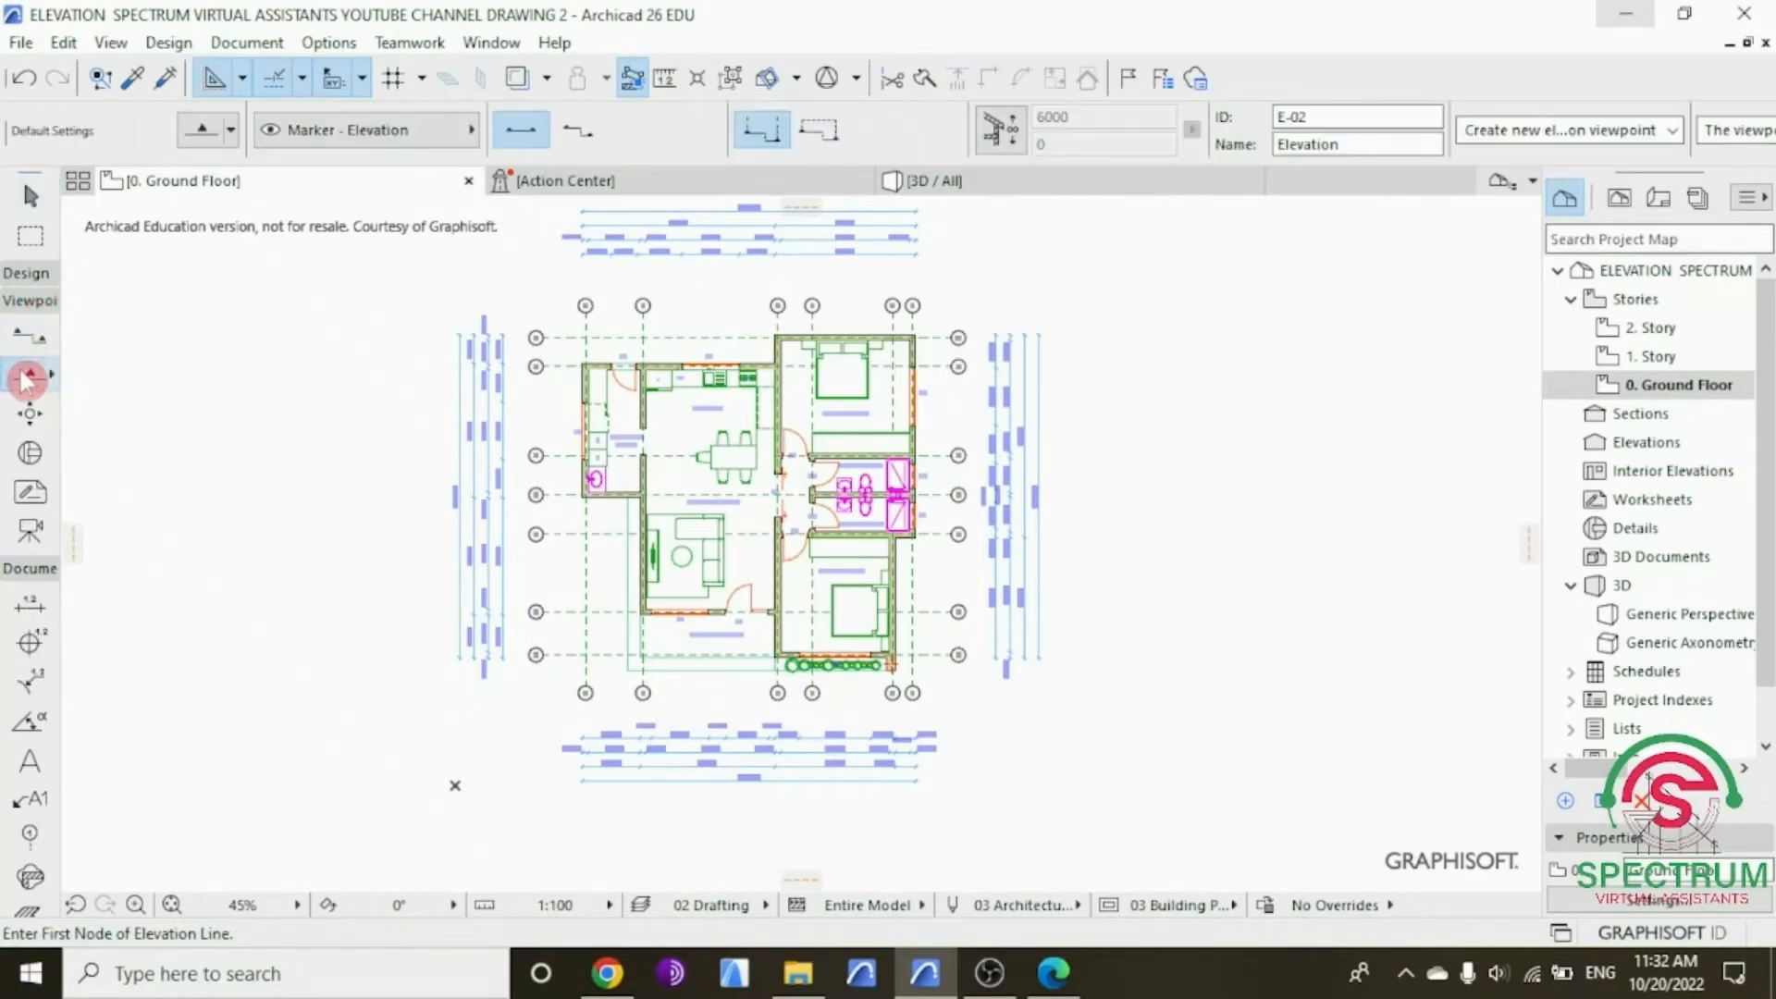
pyautogui.scroll(1, 652, 804)
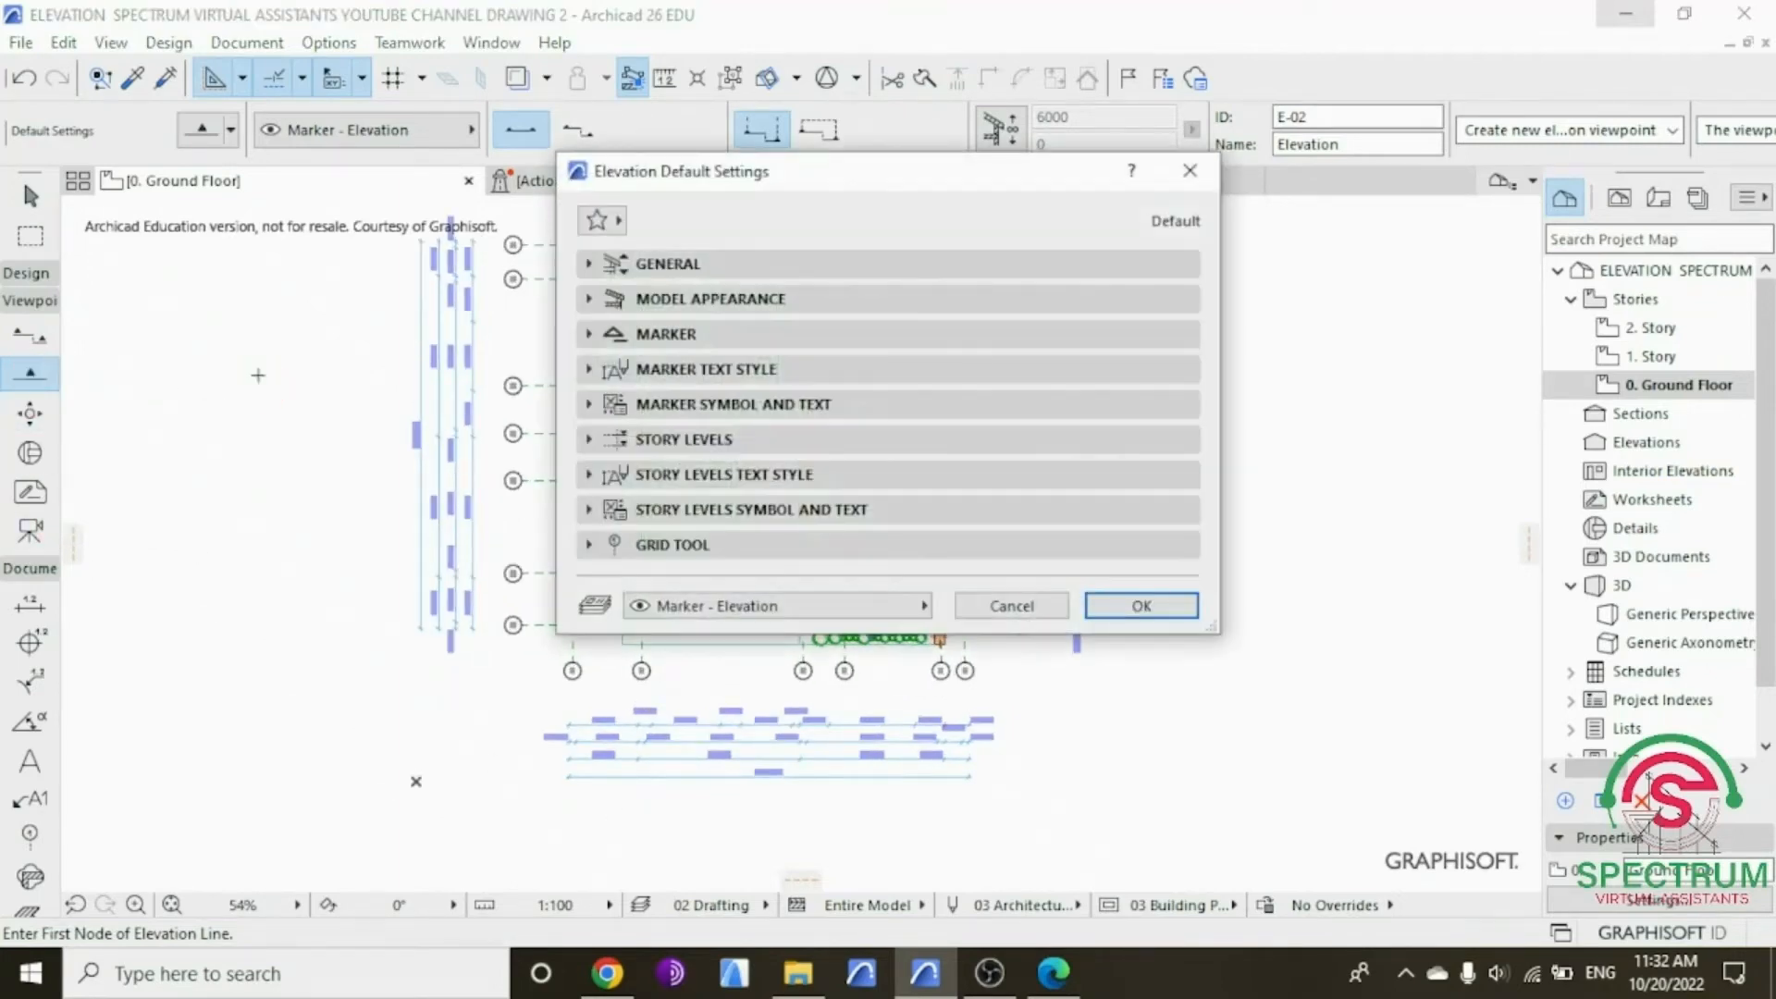
pyautogui.moveTo(728, 179); pyautogui.dragTo(706, 245)
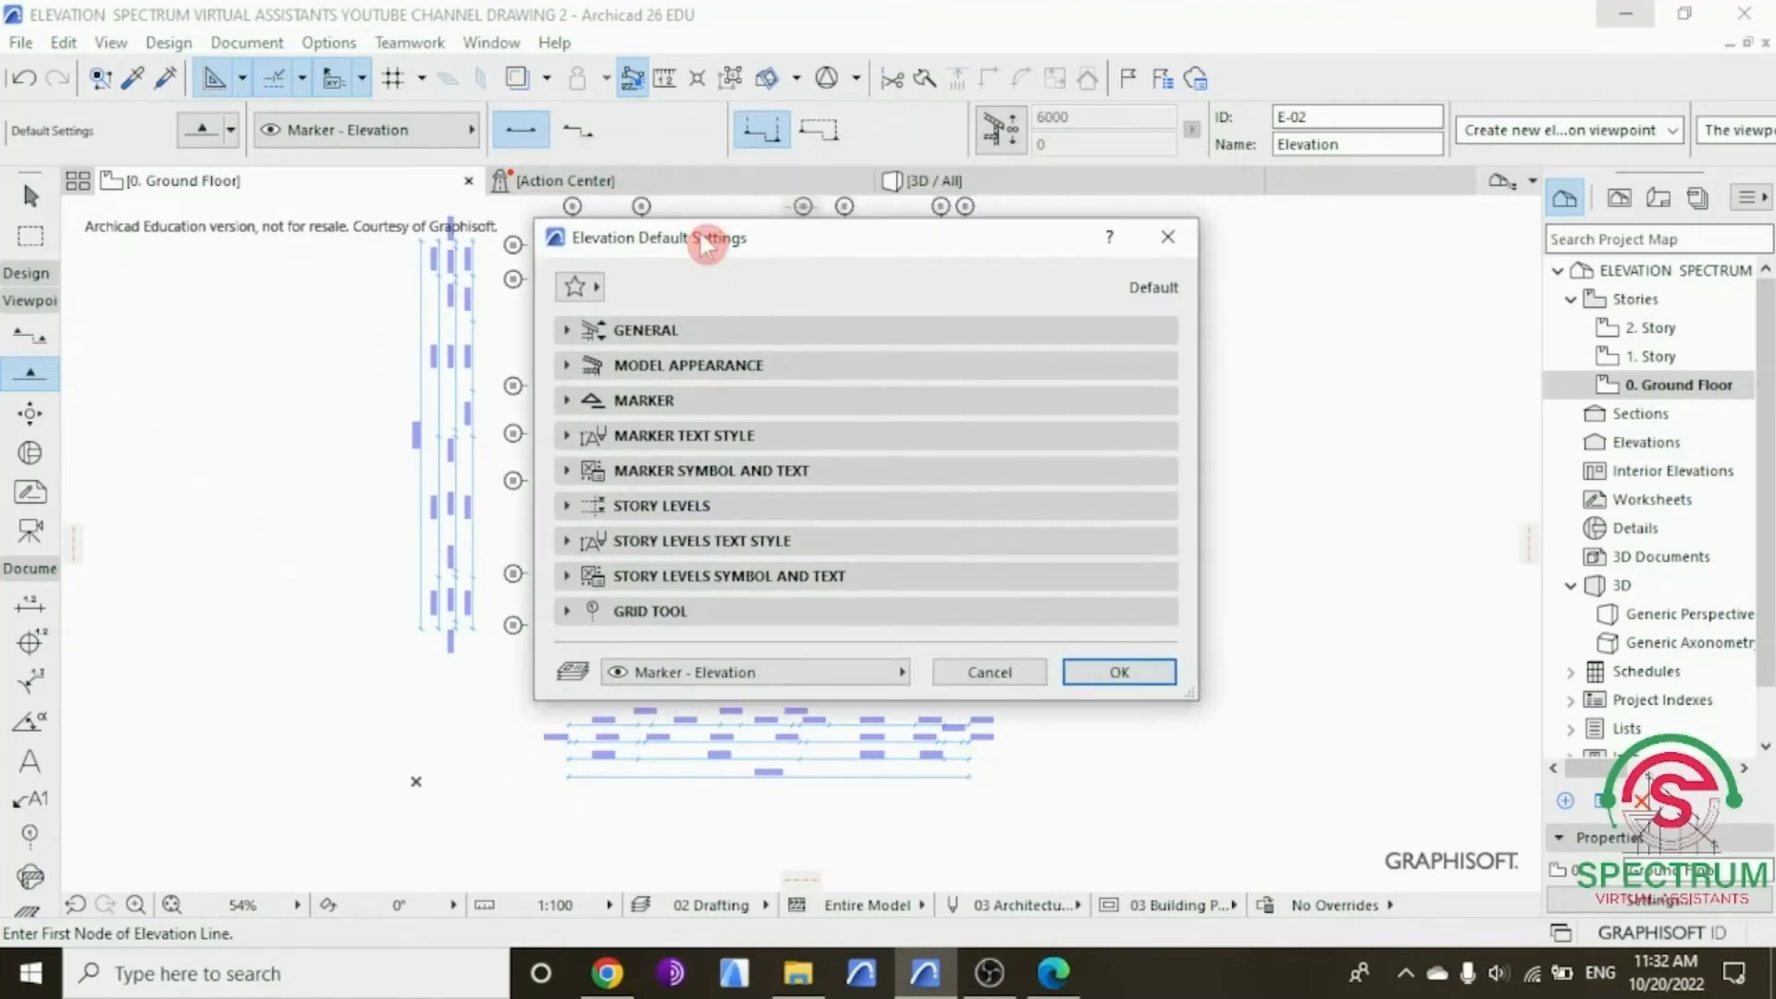
# Step: Set the elevation's reference ID to E-01 and its name to Elevation E-01
pyautogui.click(602, 331)
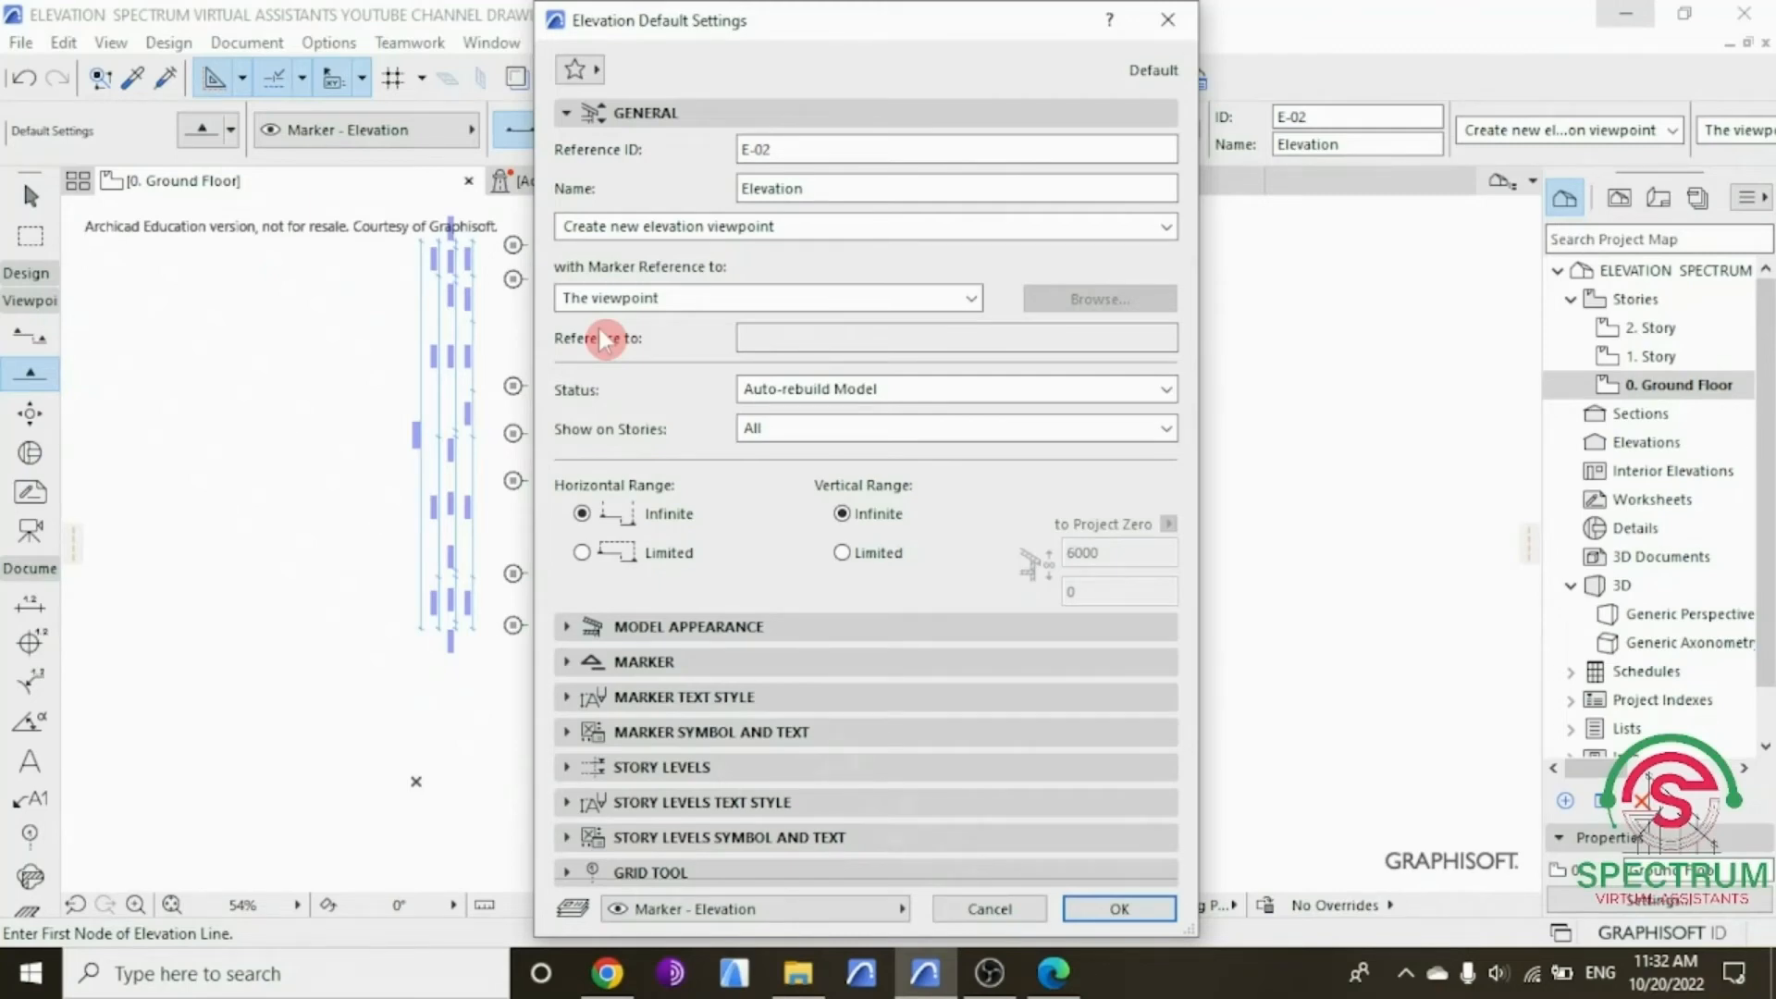
pyautogui.moveTo(778, 148); pyautogui.dragTo(713, 157)
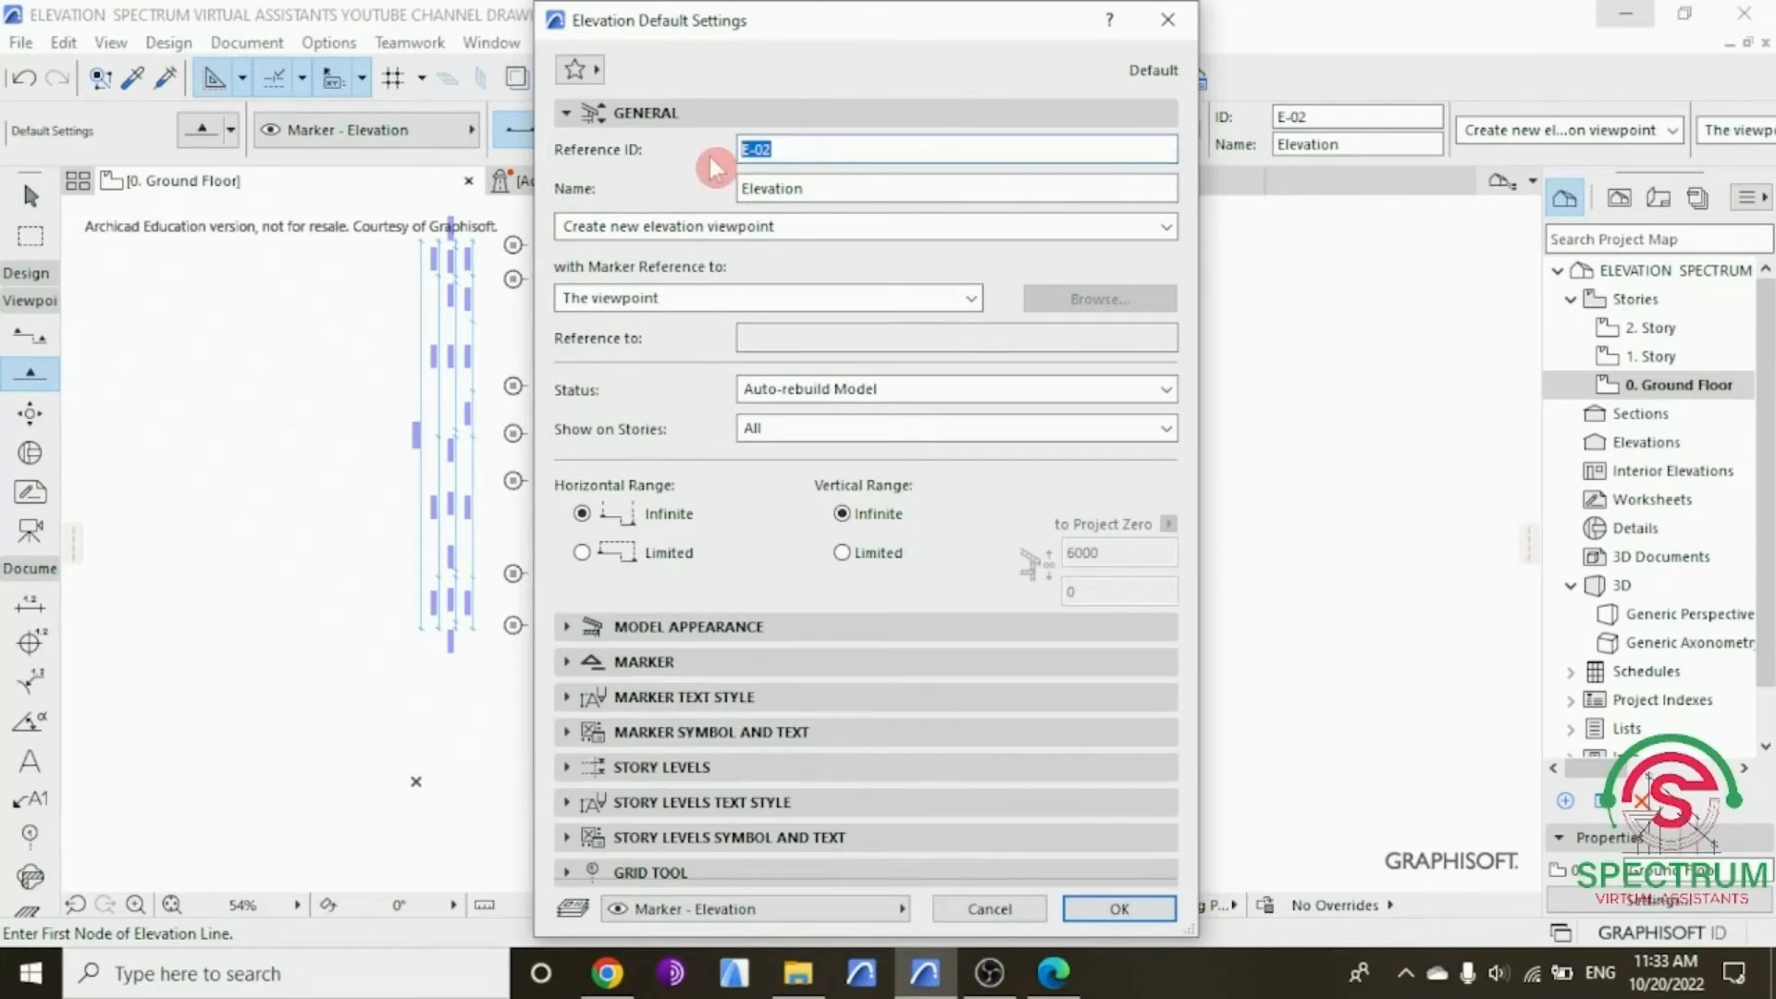
pyautogui.write('E-01')
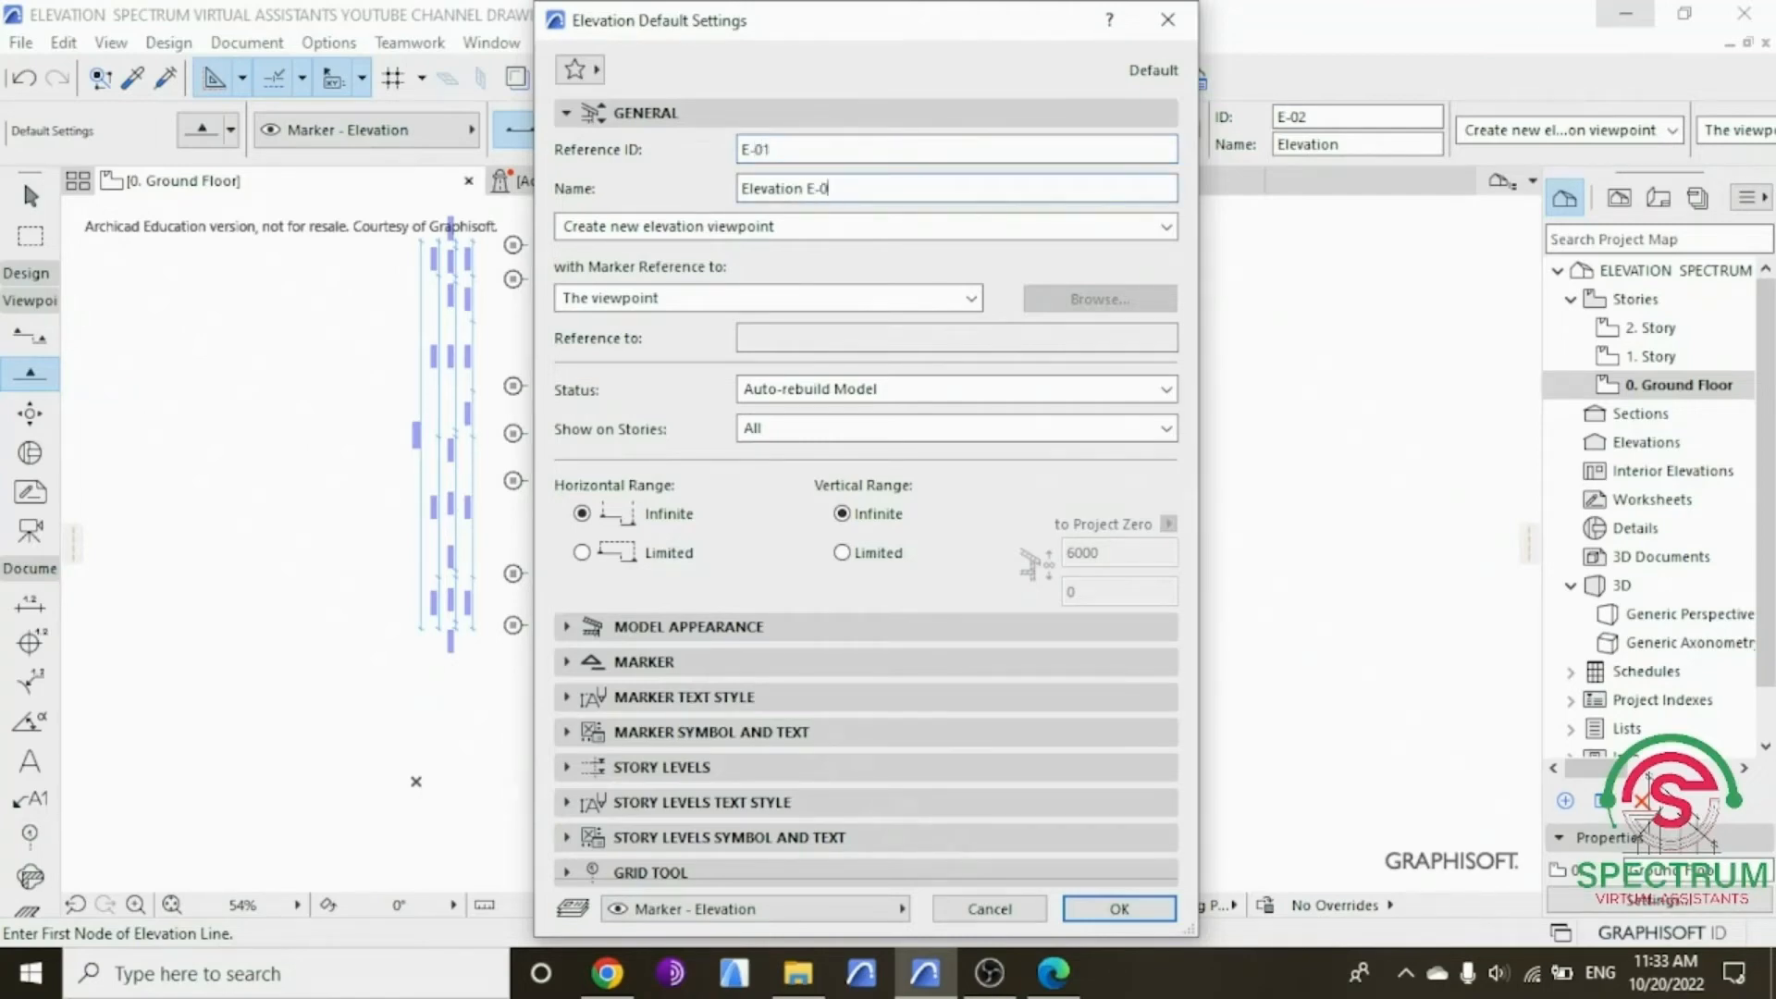
# Step: Configure a new elevation viewpoint with the marker referencing the viewpoint, Auto-rebuild Model status, and display on all stories
pyautogui.click(764, 227)
pyautogui.click(700, 258)
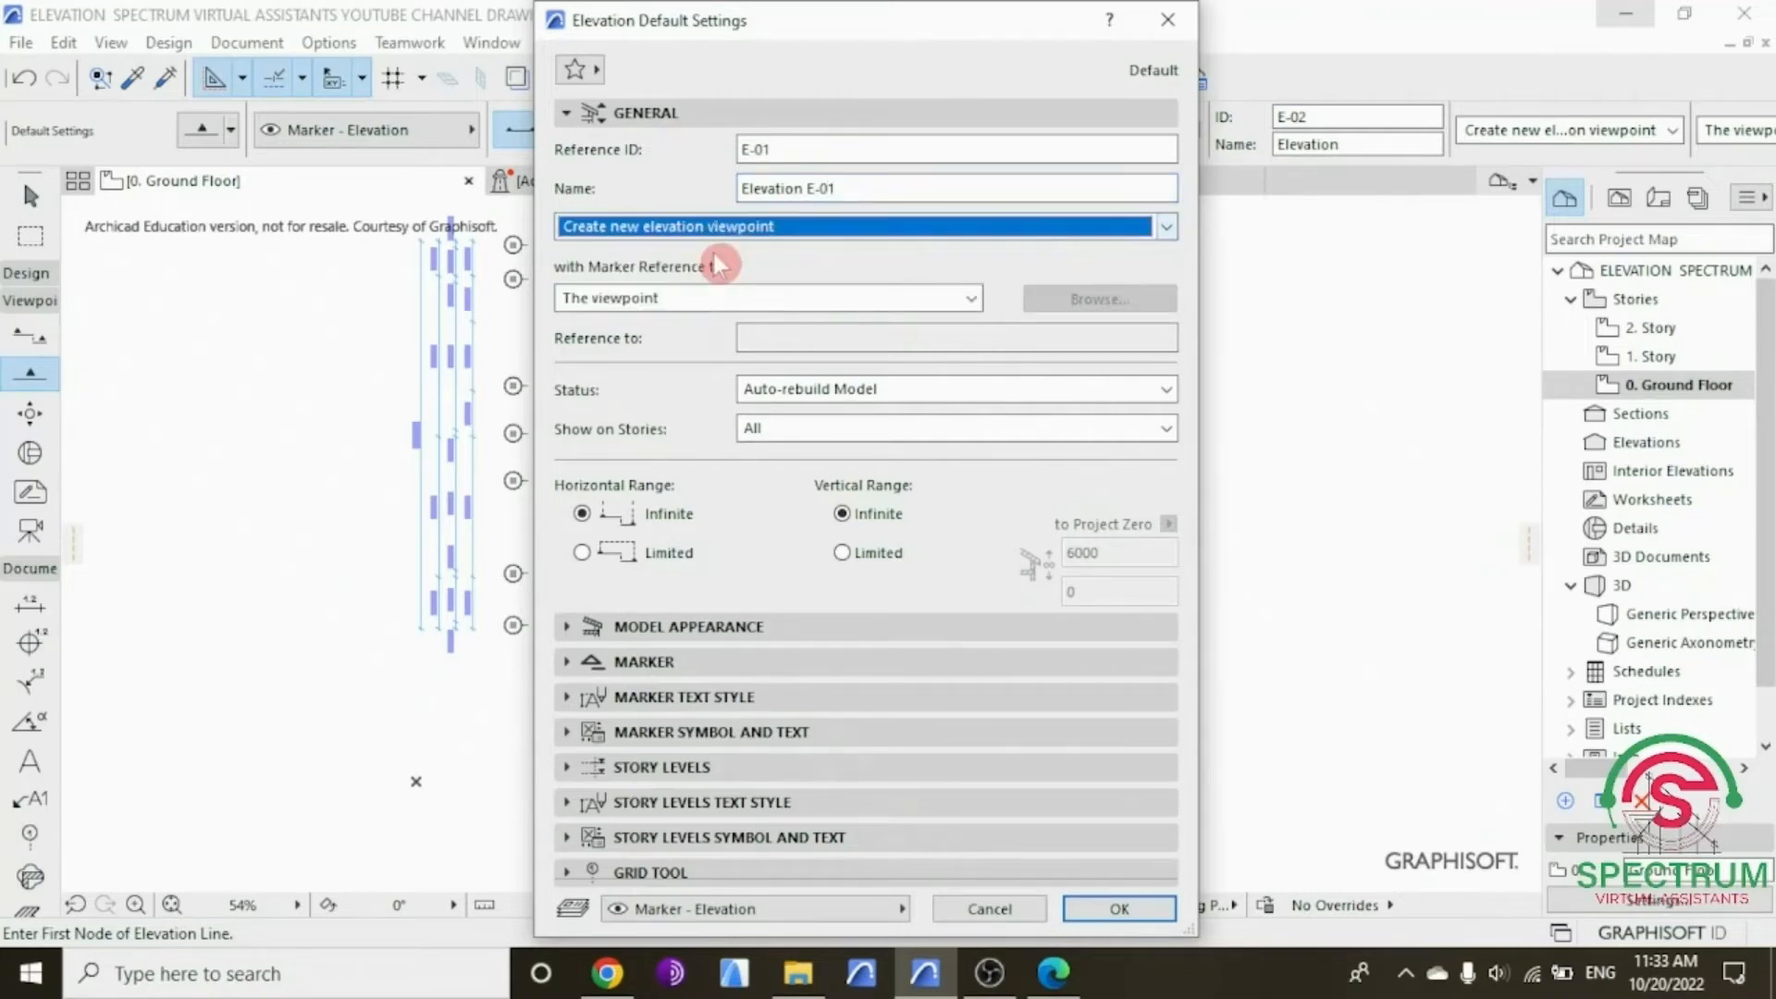
pyautogui.click(725, 297)
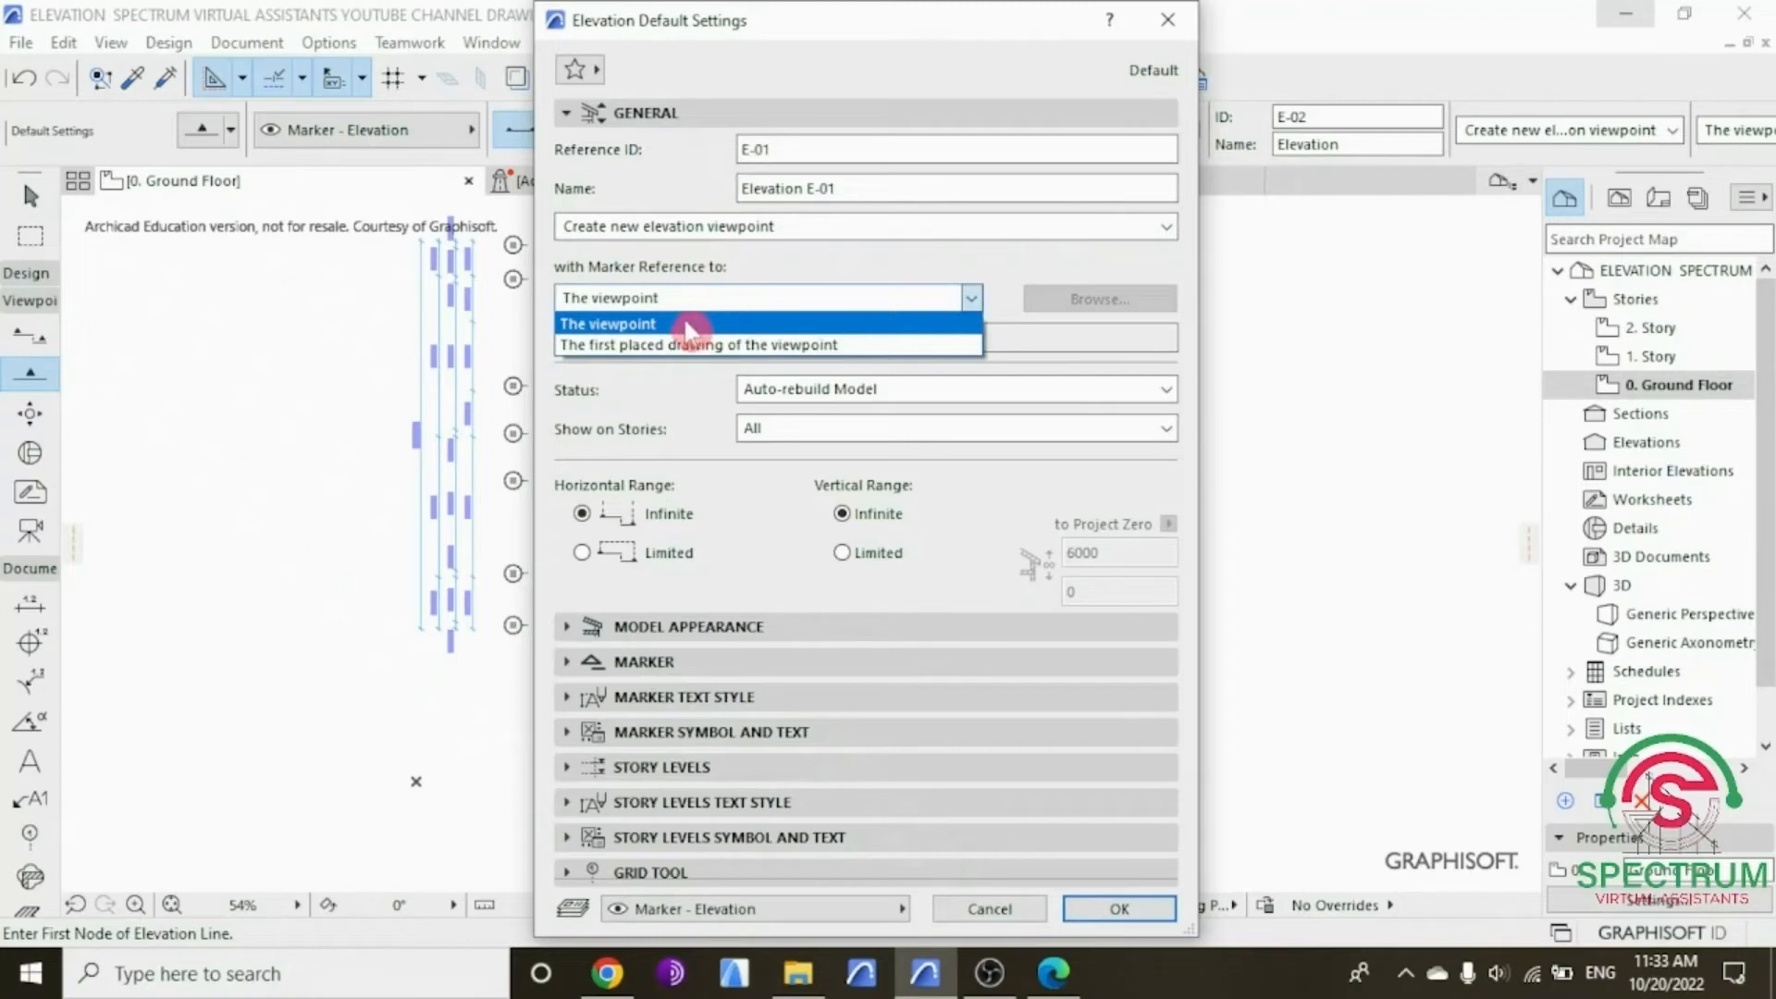
pyautogui.click(689, 309)
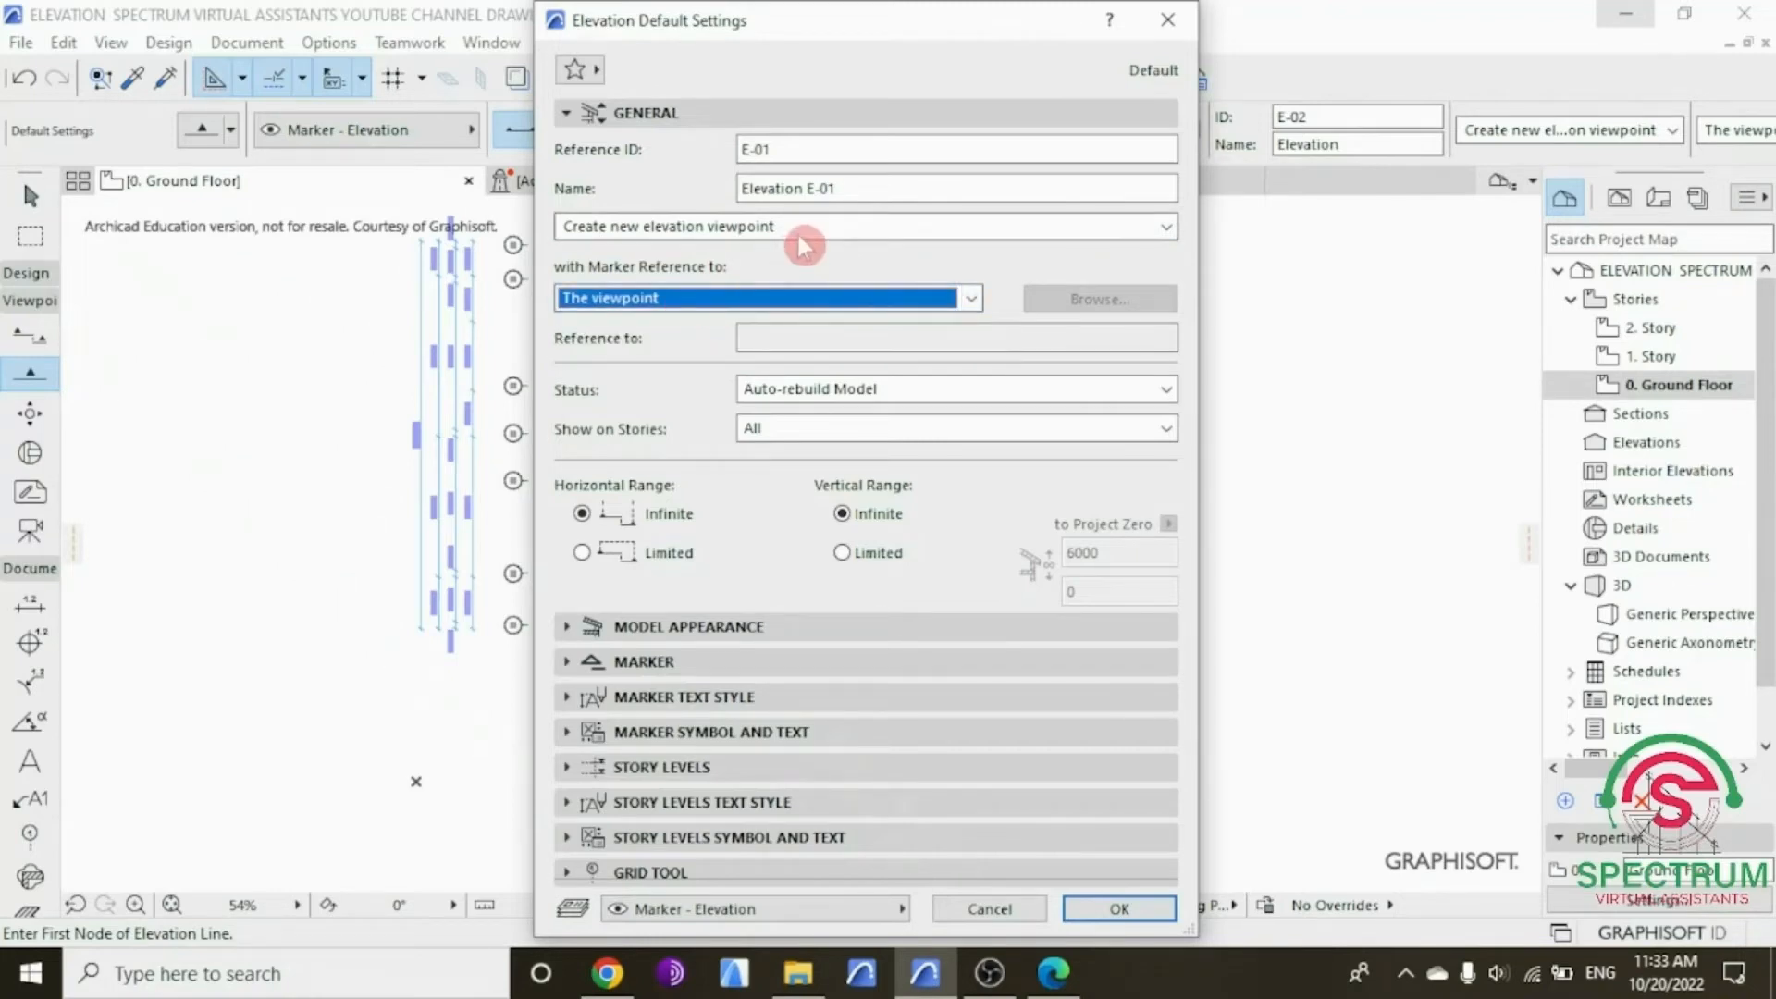
pyautogui.click(959, 389)
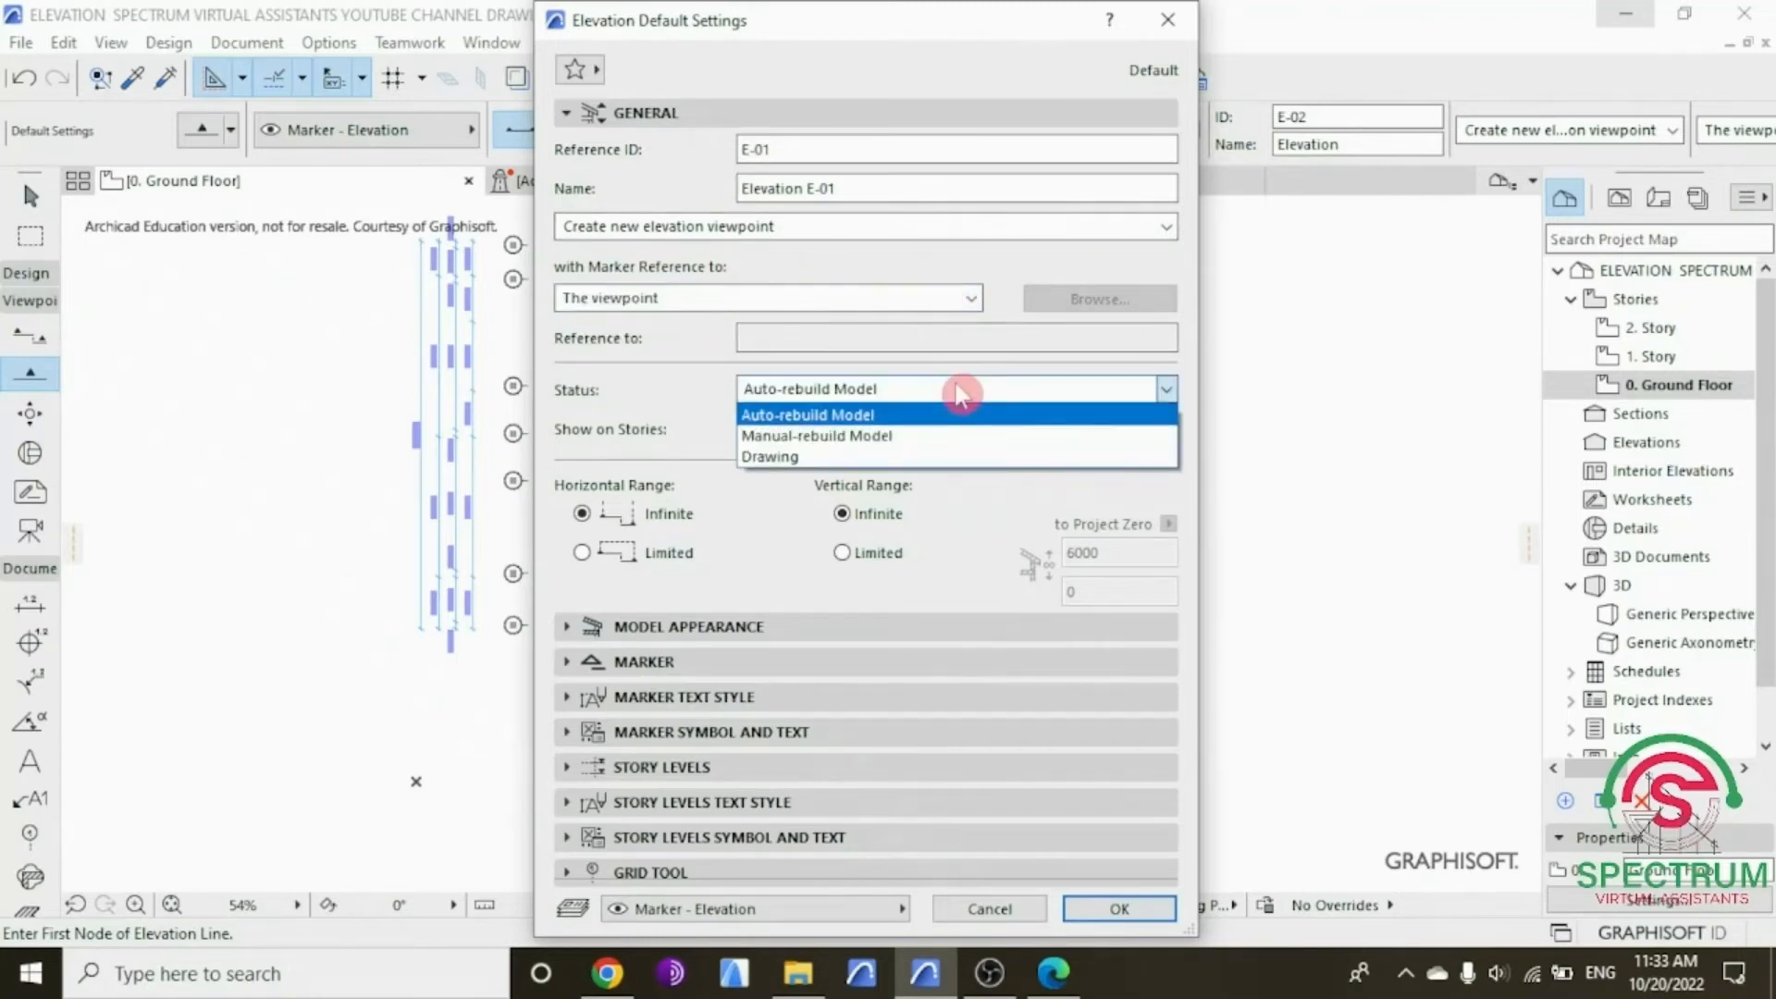
pyautogui.click(864, 416)
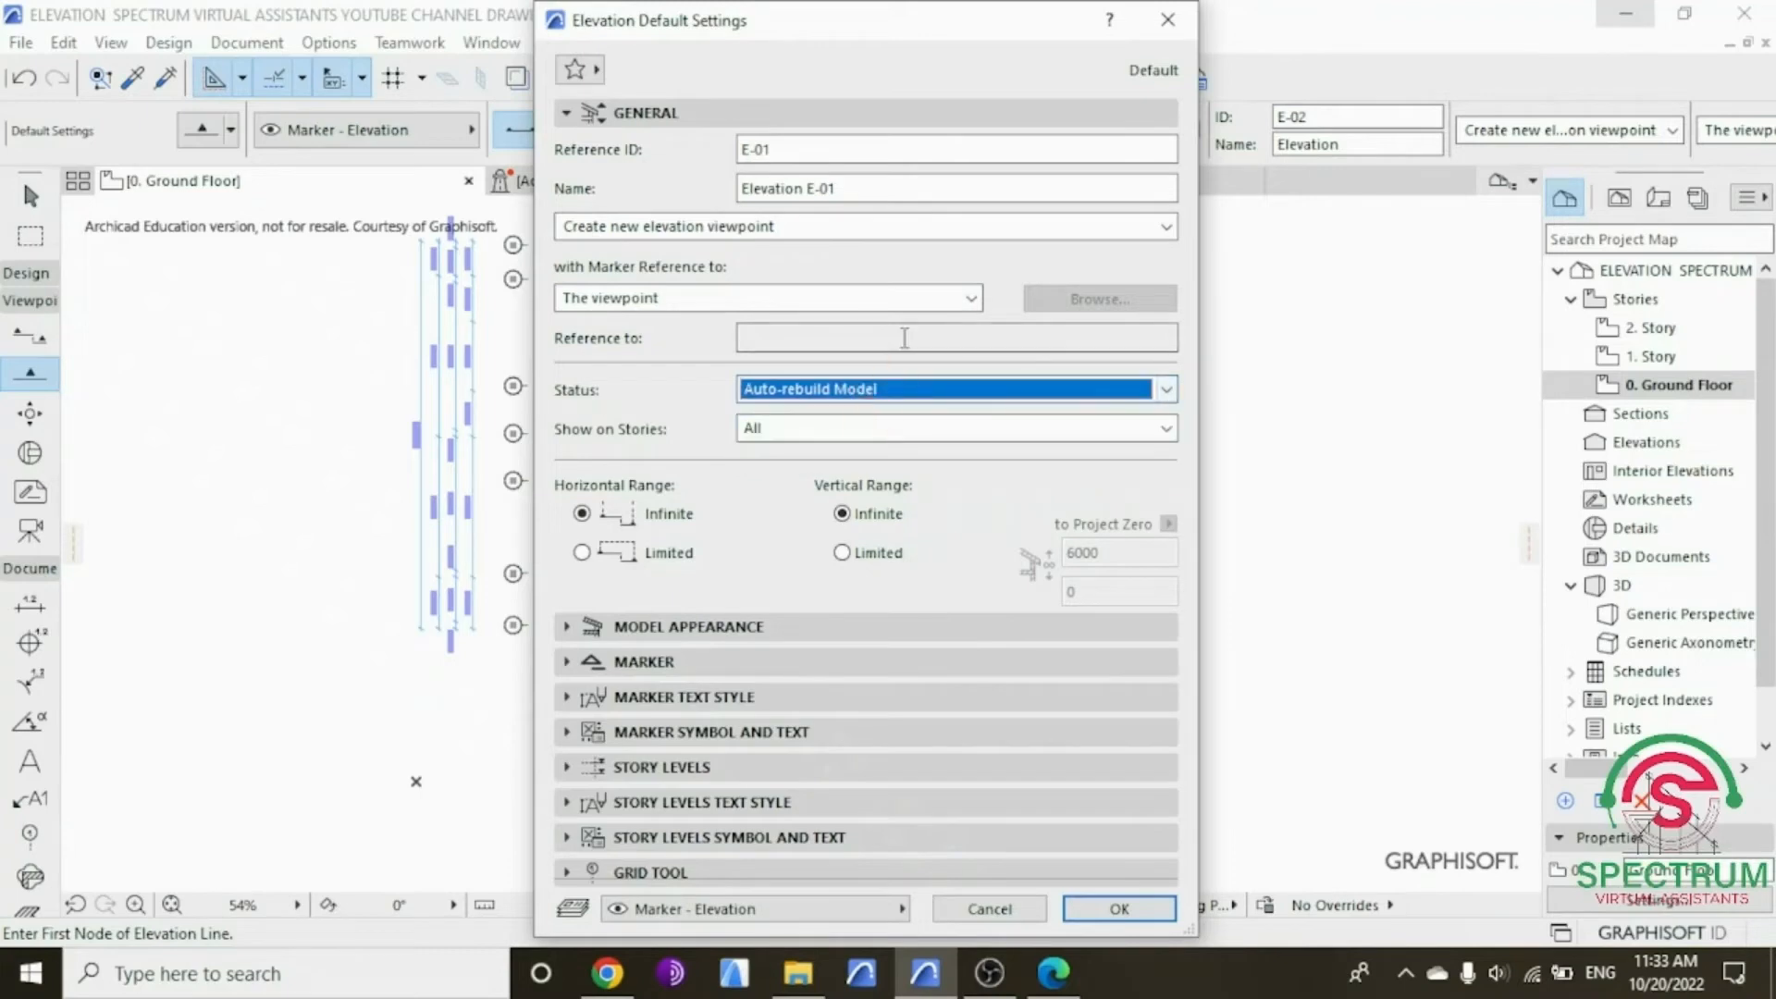
pyautogui.click(953, 425)
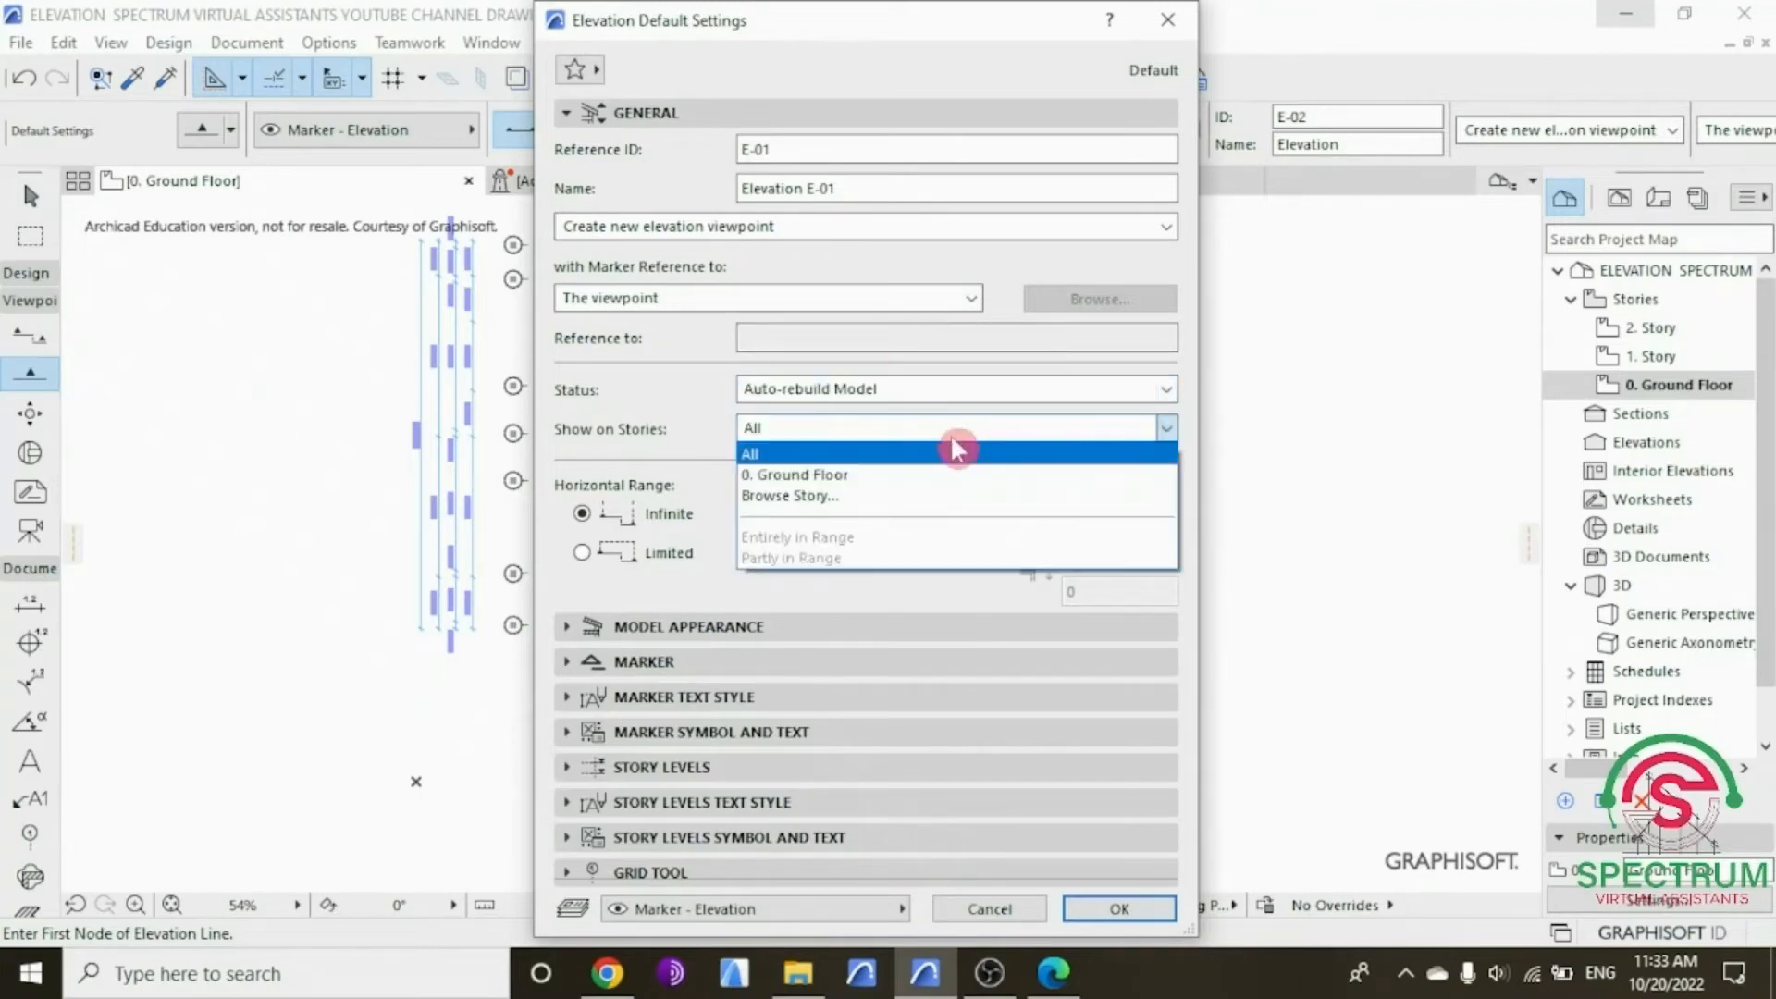
pyautogui.click(868, 457)
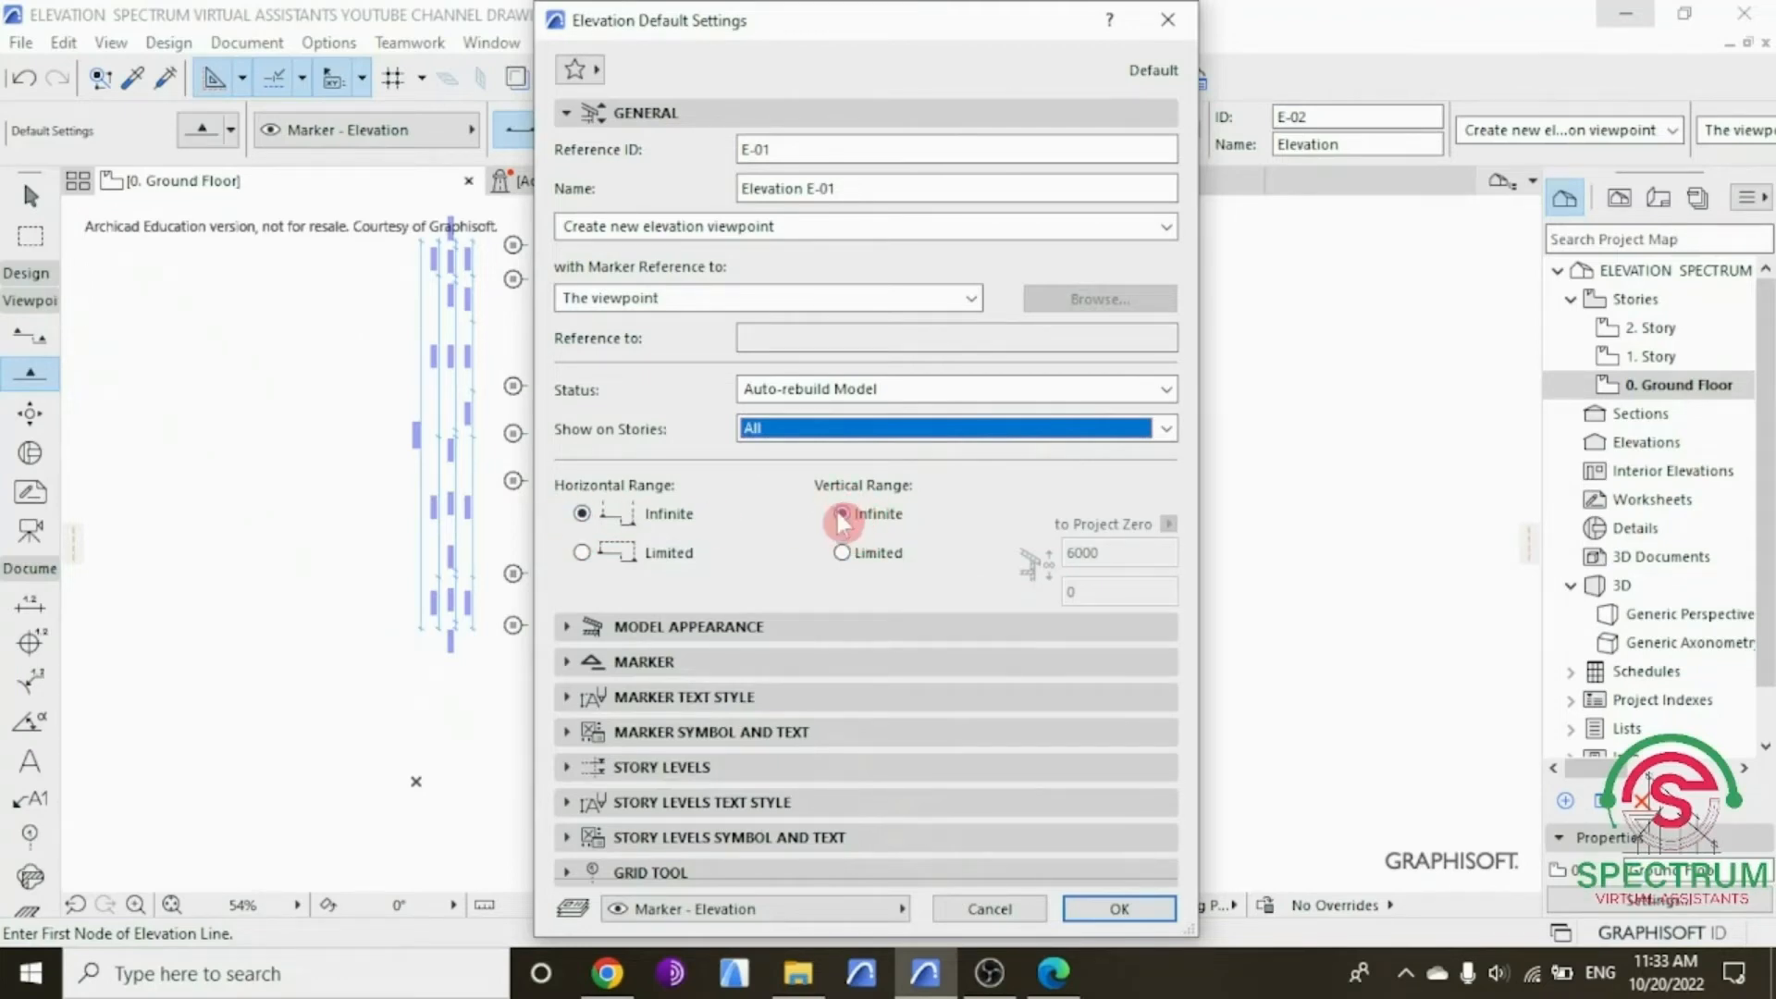
pyautogui.click(566, 113)
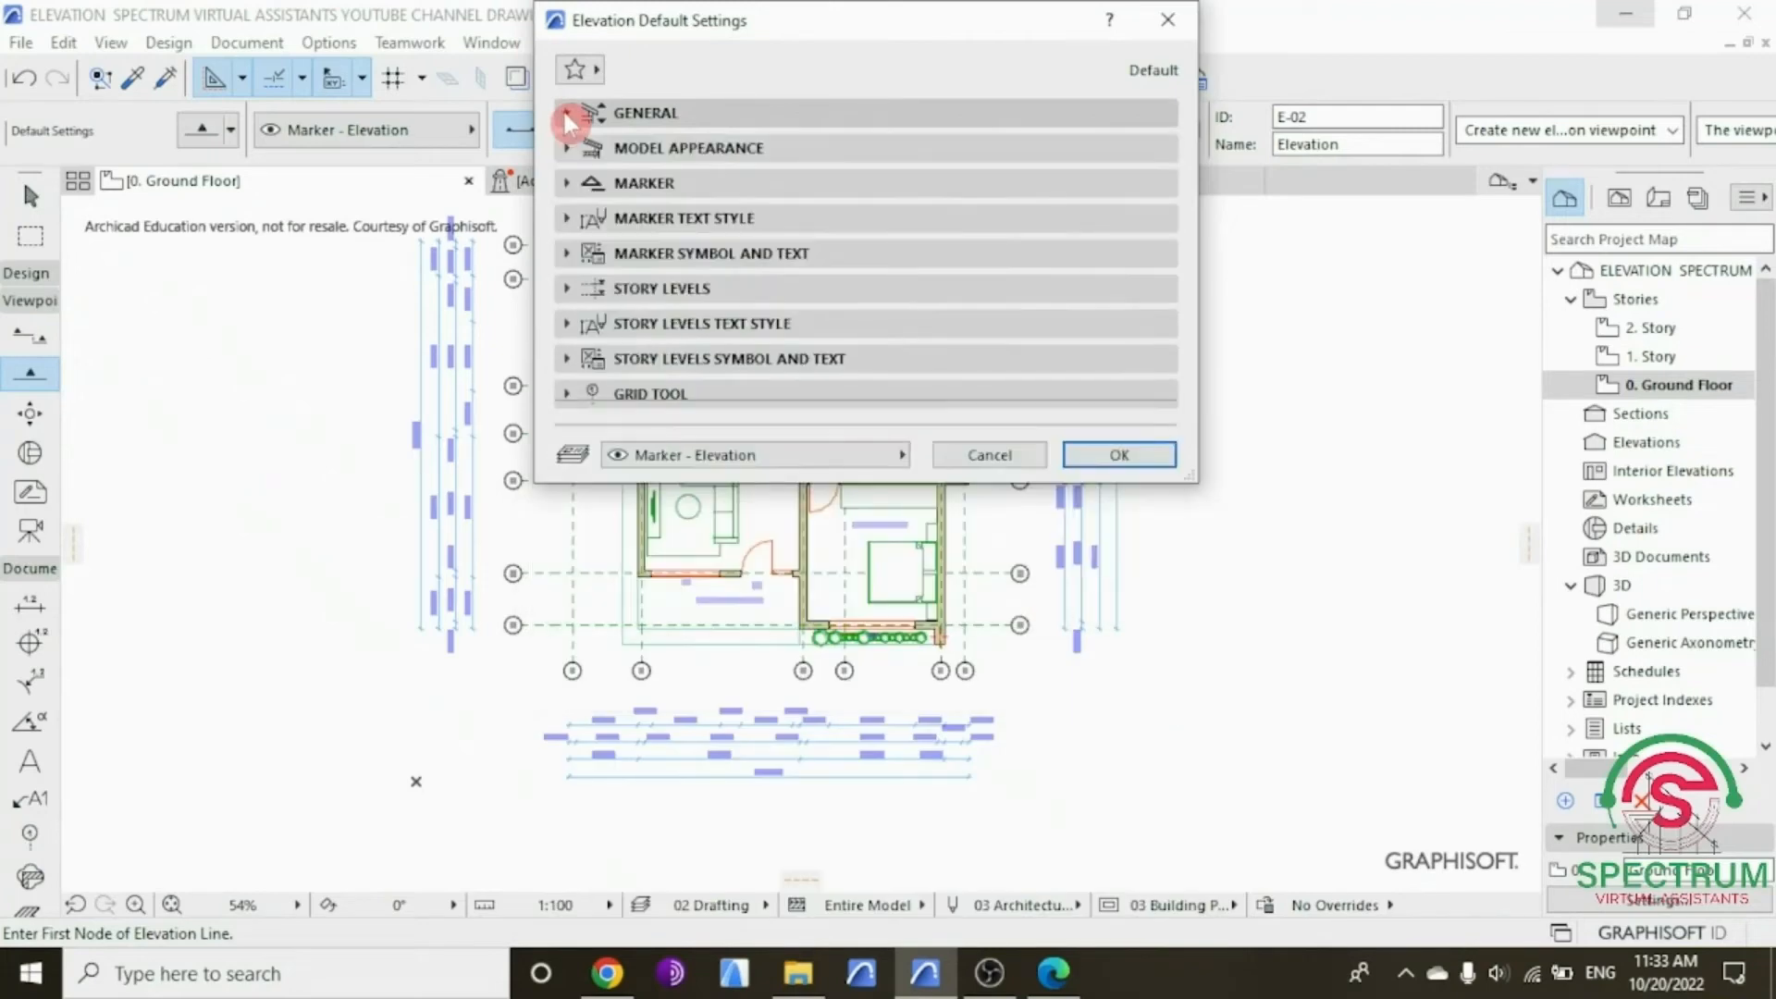
pyautogui.click(566, 149)
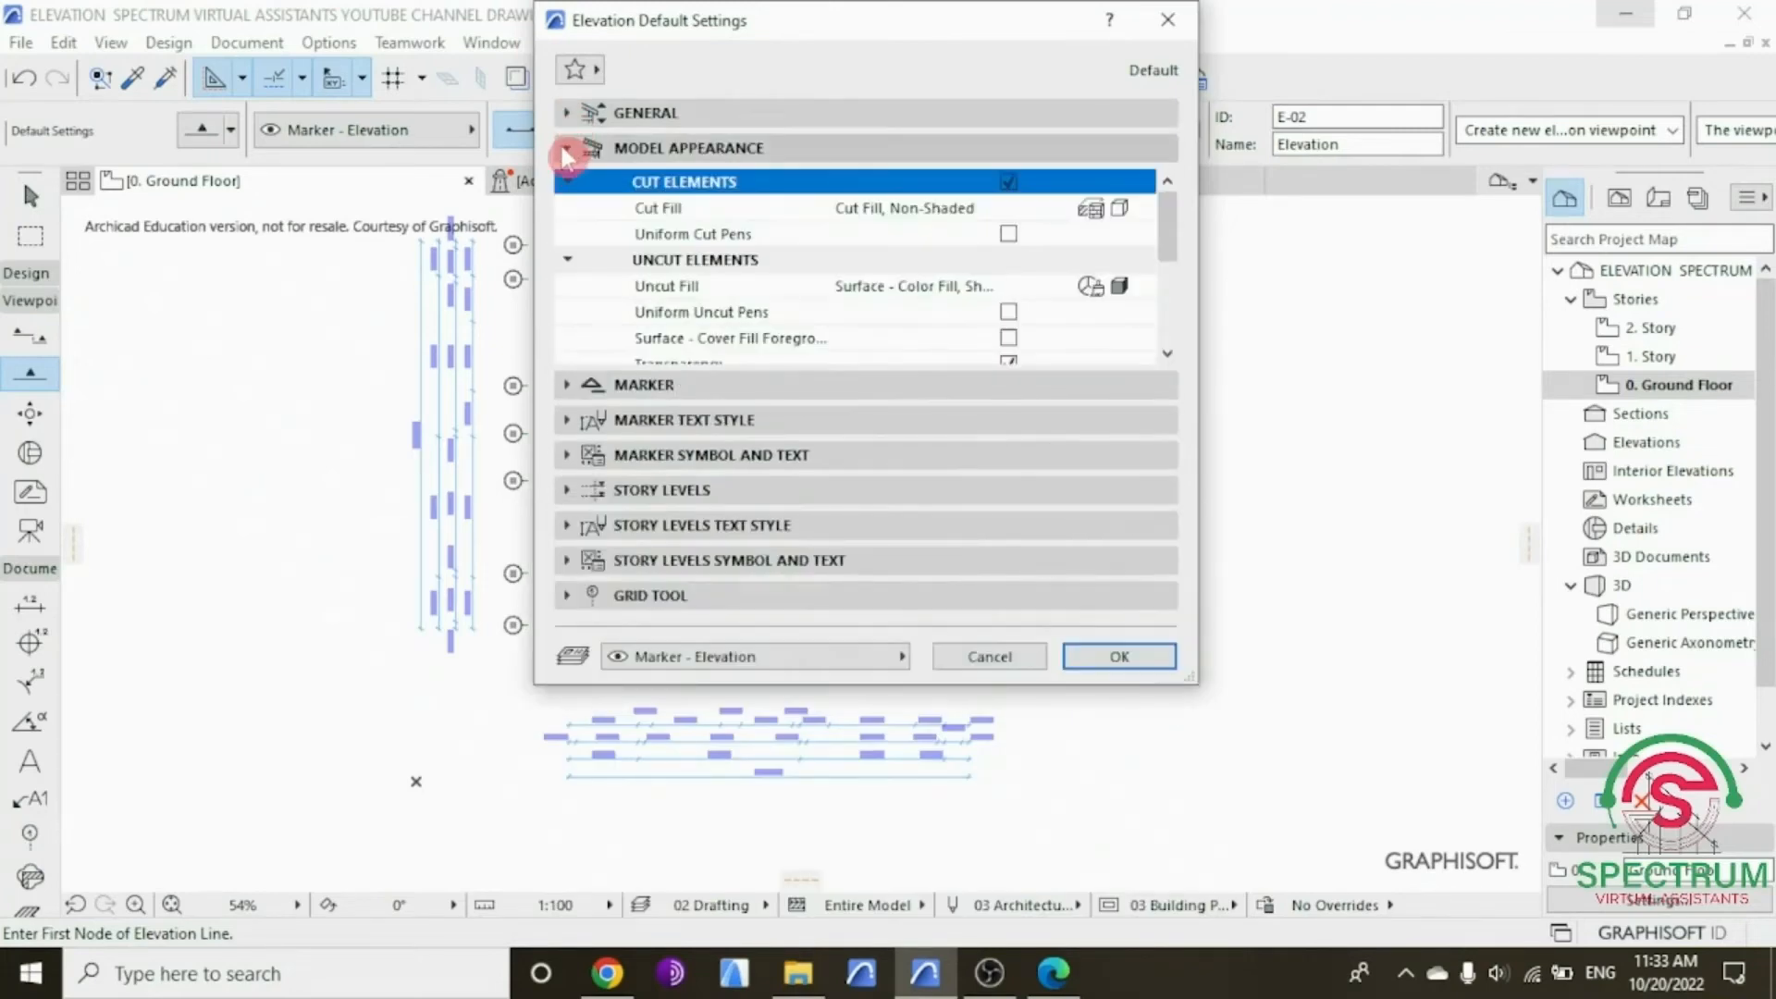
pyautogui.scroll(-3, 1034, 271)
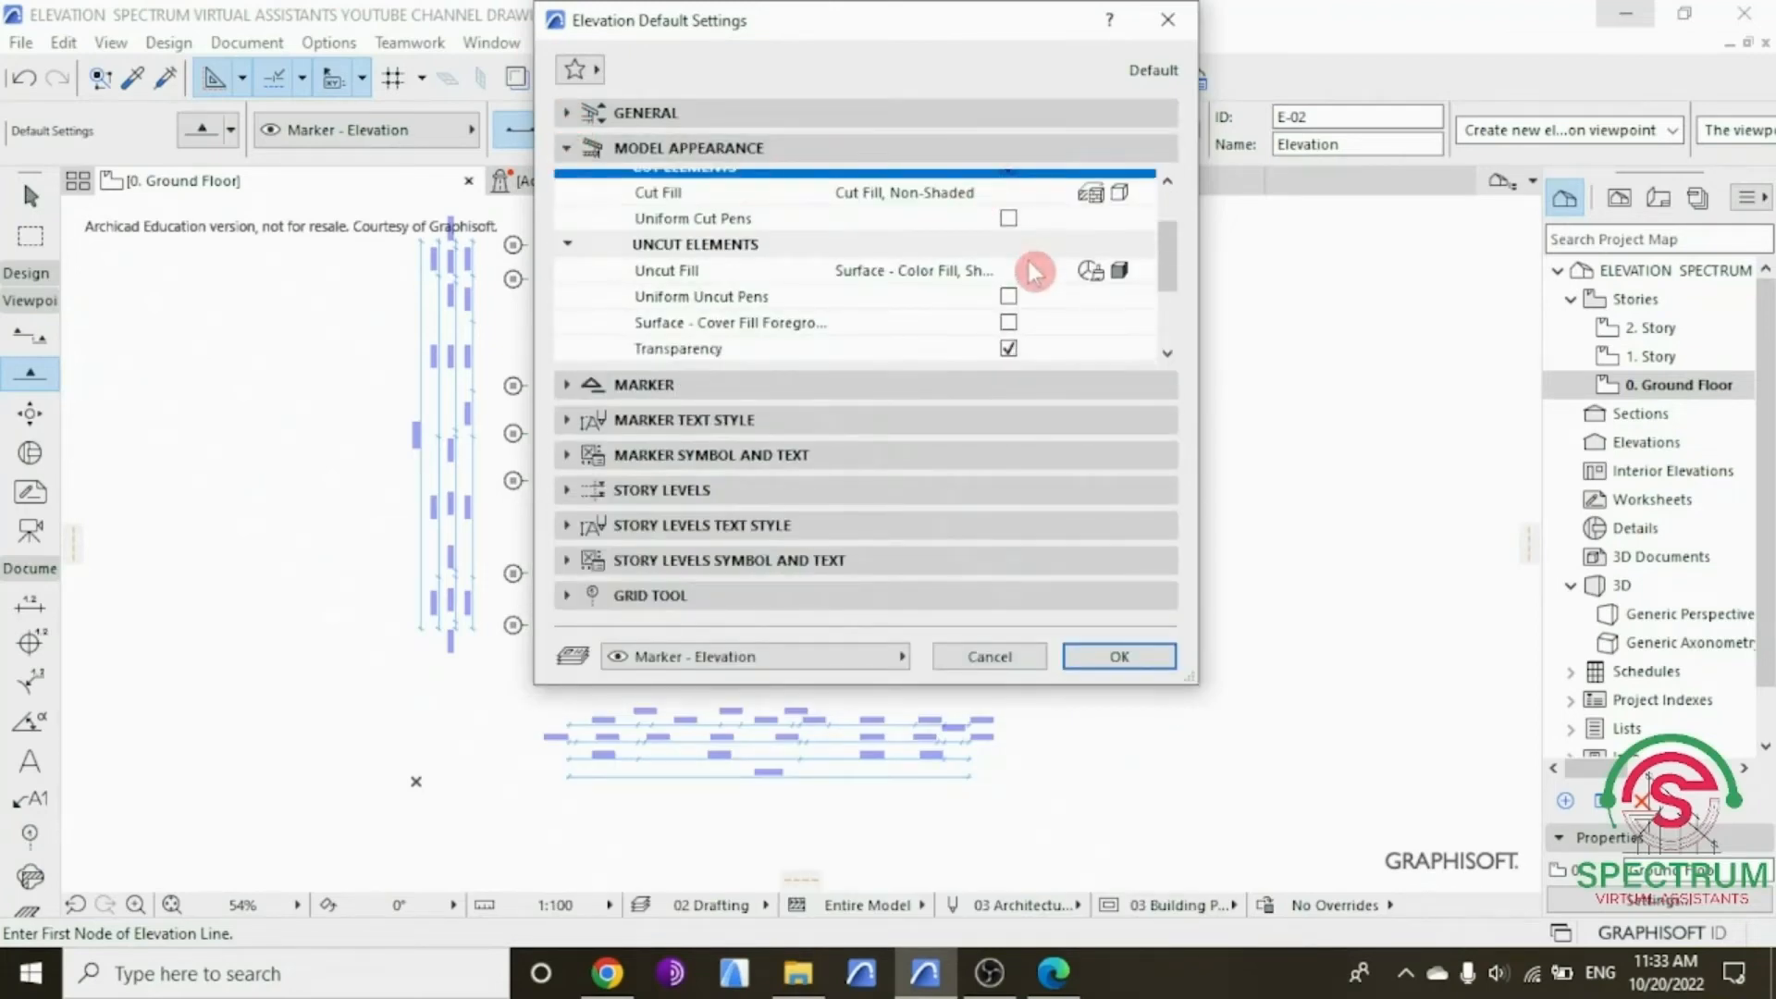
pyautogui.scroll(-2, 1034, 271)
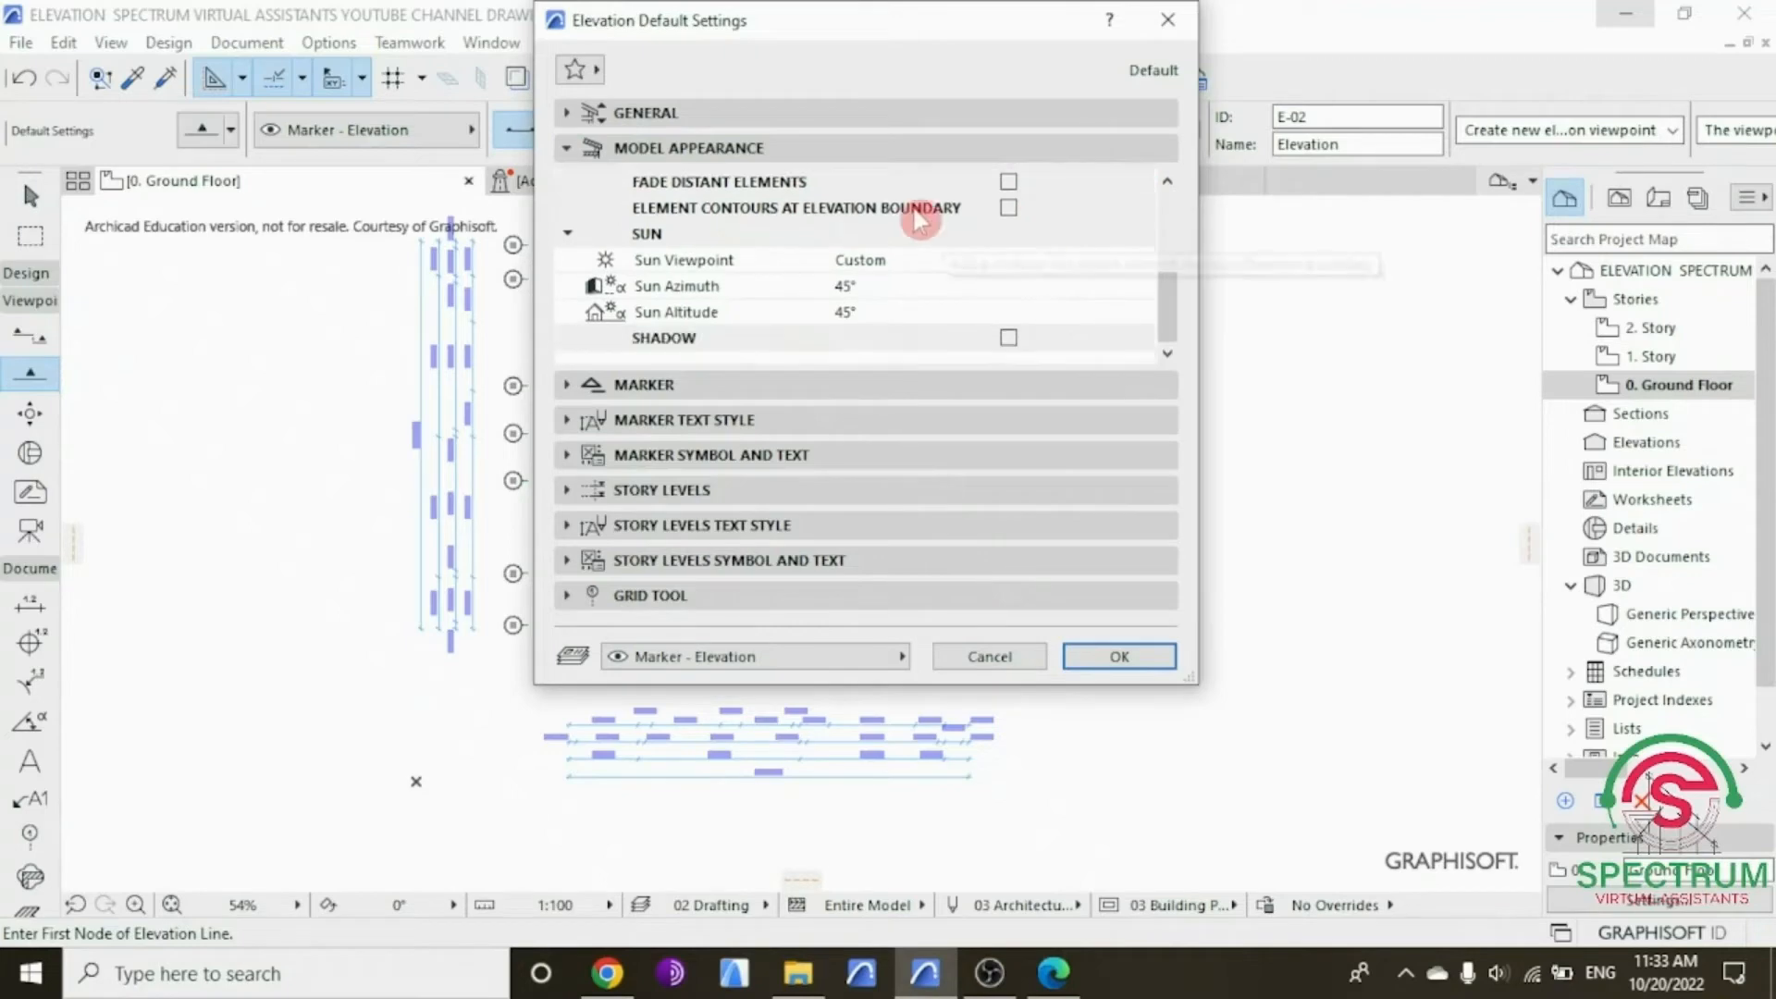
pyautogui.click(579, 154)
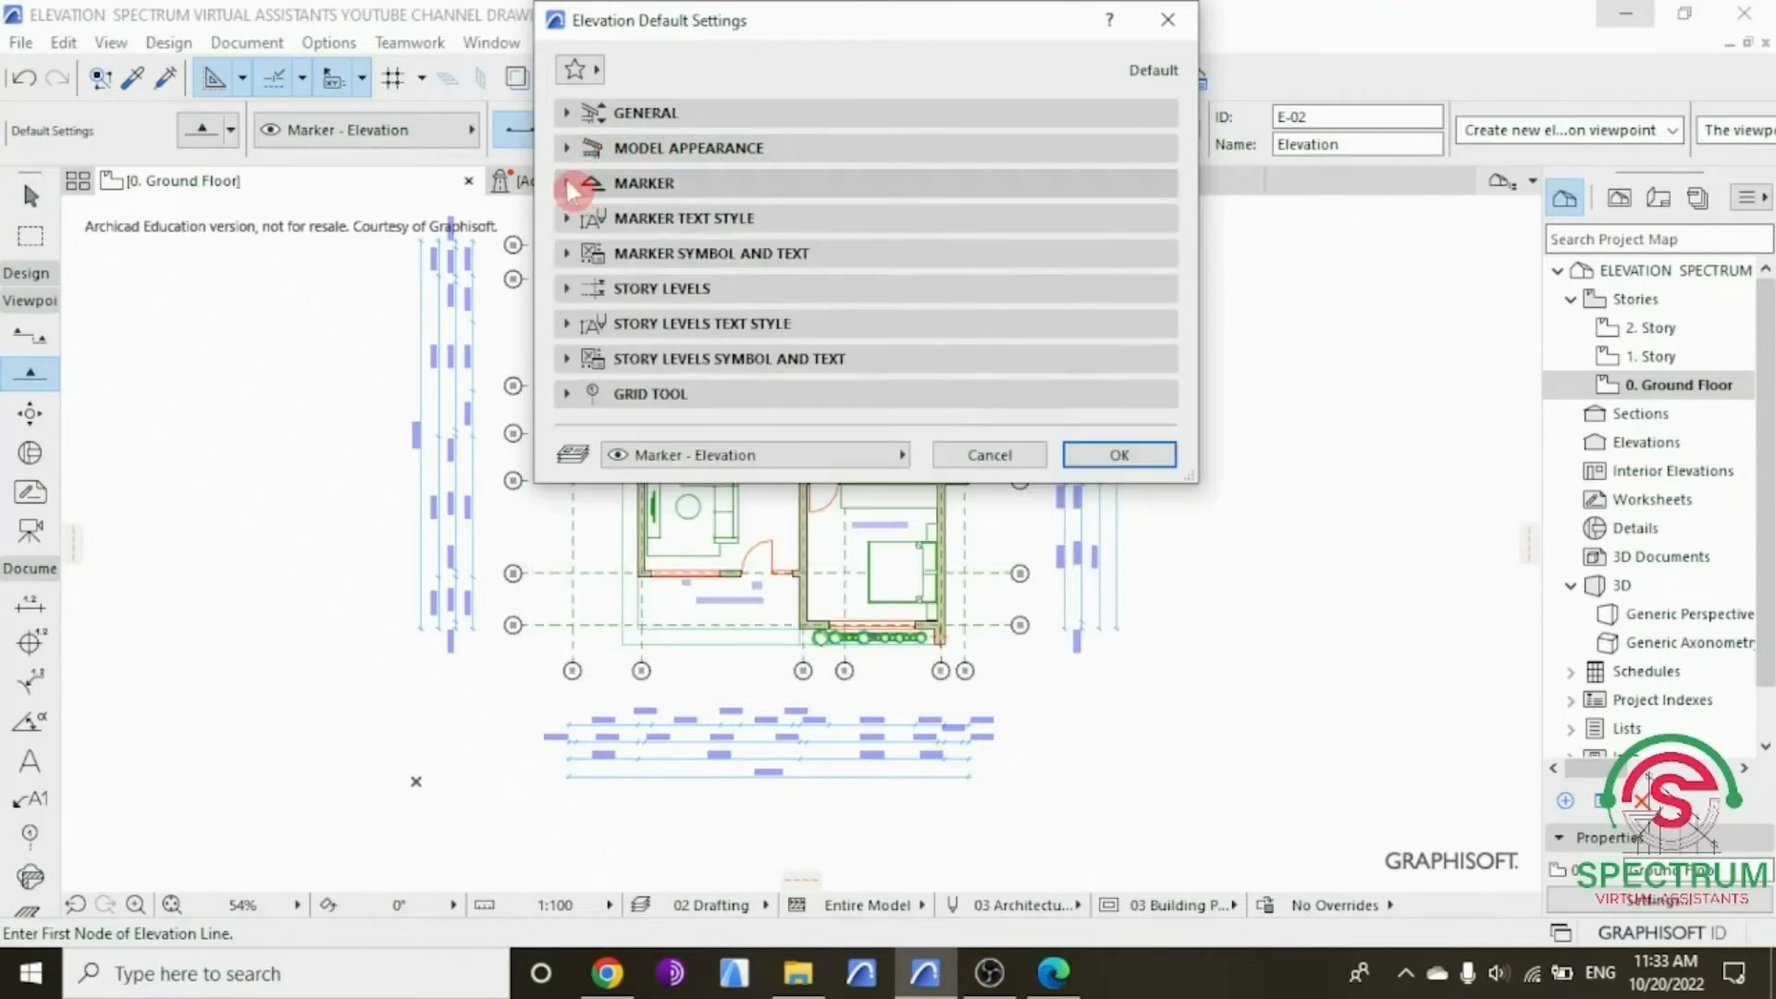
# Step: Configure the elevation marker with its head in the middle, a size of 3 mm and uniform pen 25
pyautogui.click(570, 185)
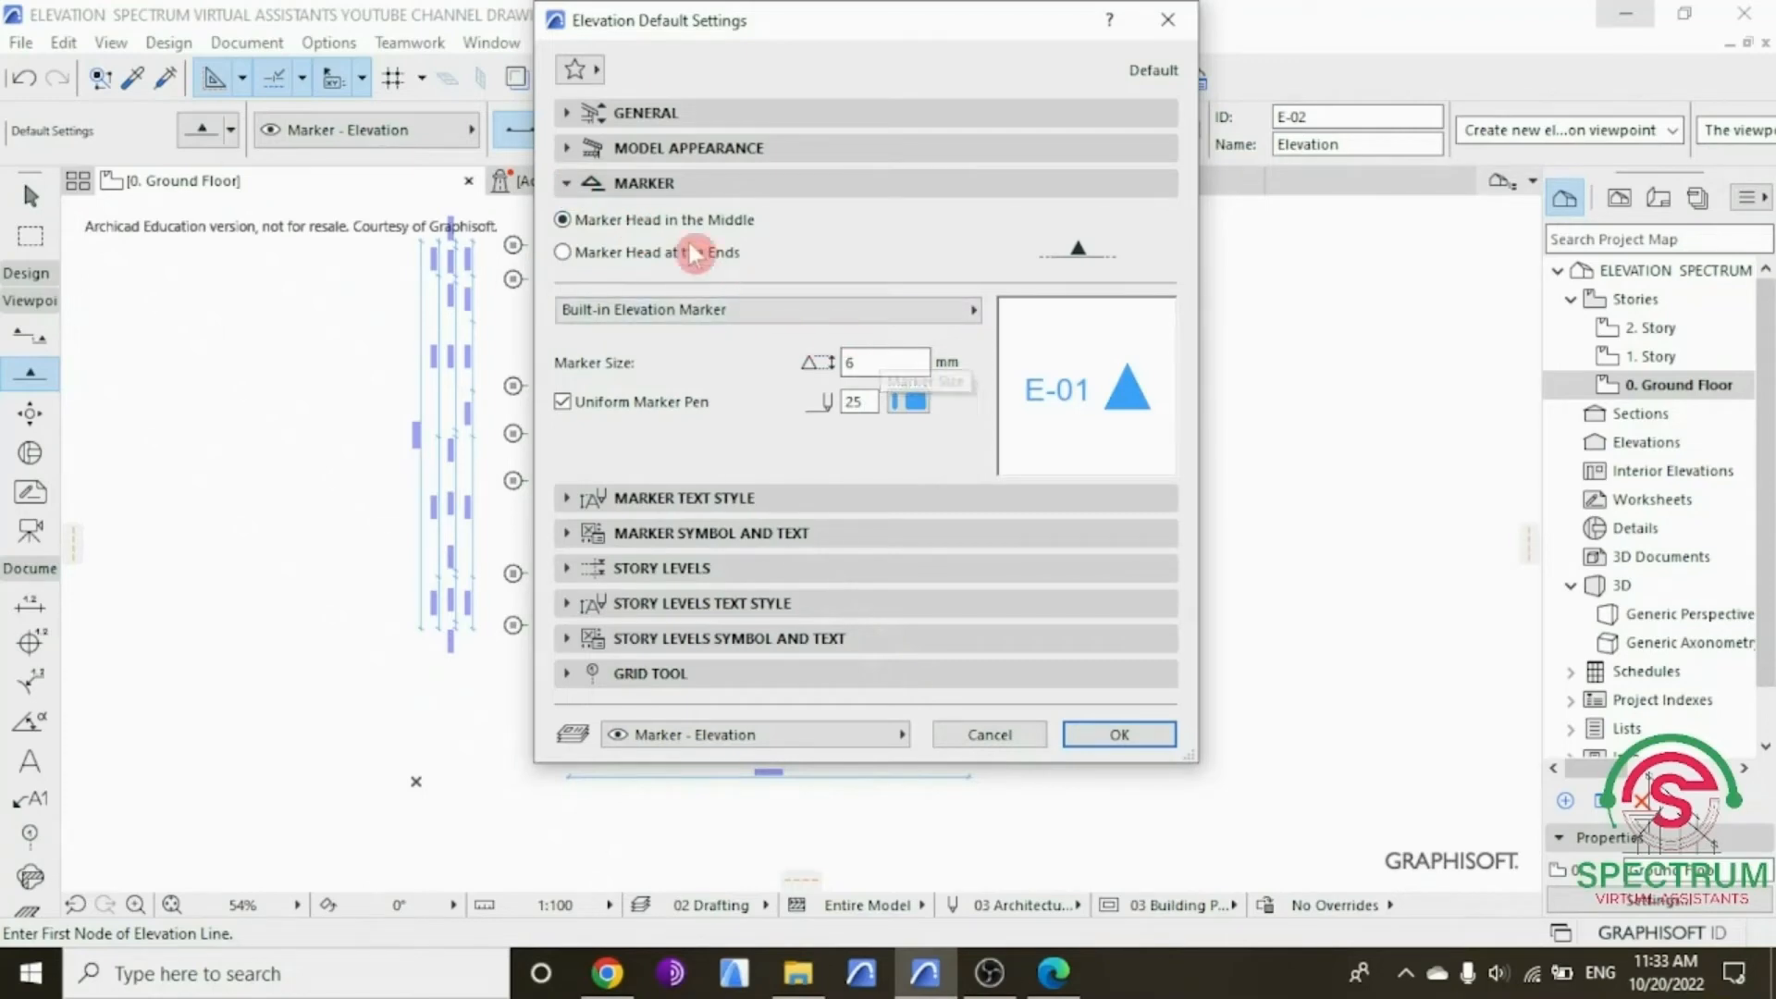
pyautogui.click(562, 221)
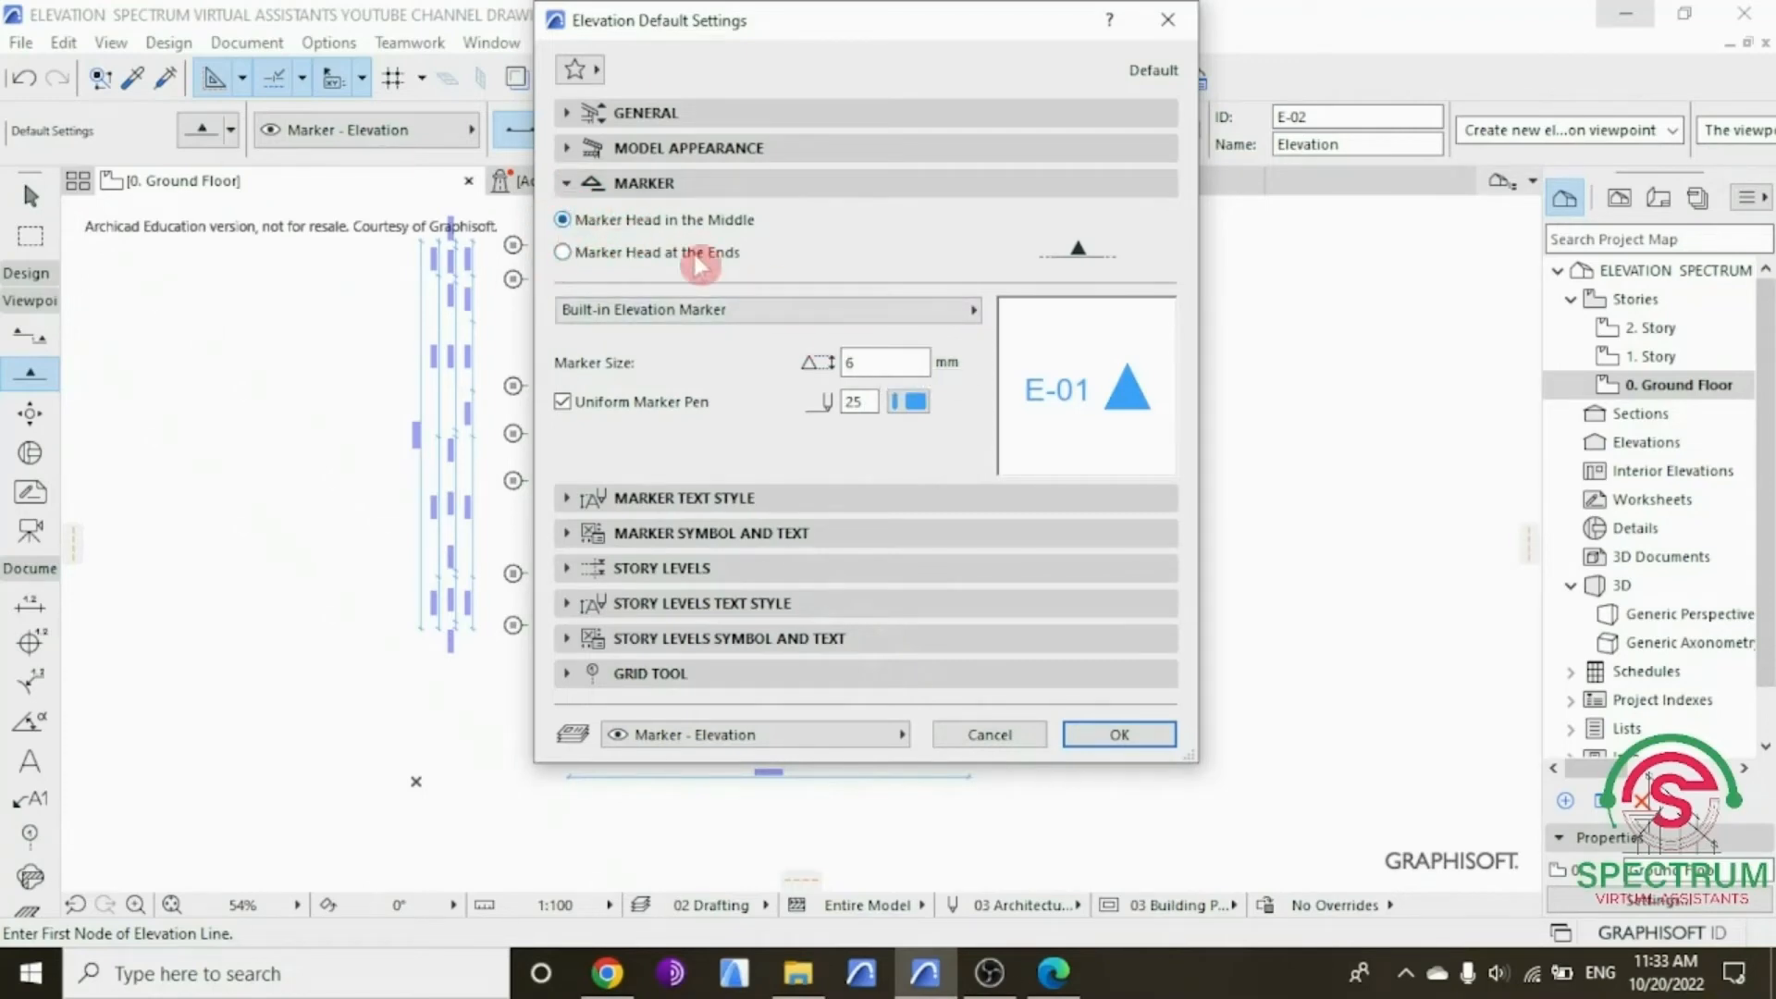
pyautogui.click(862, 362)
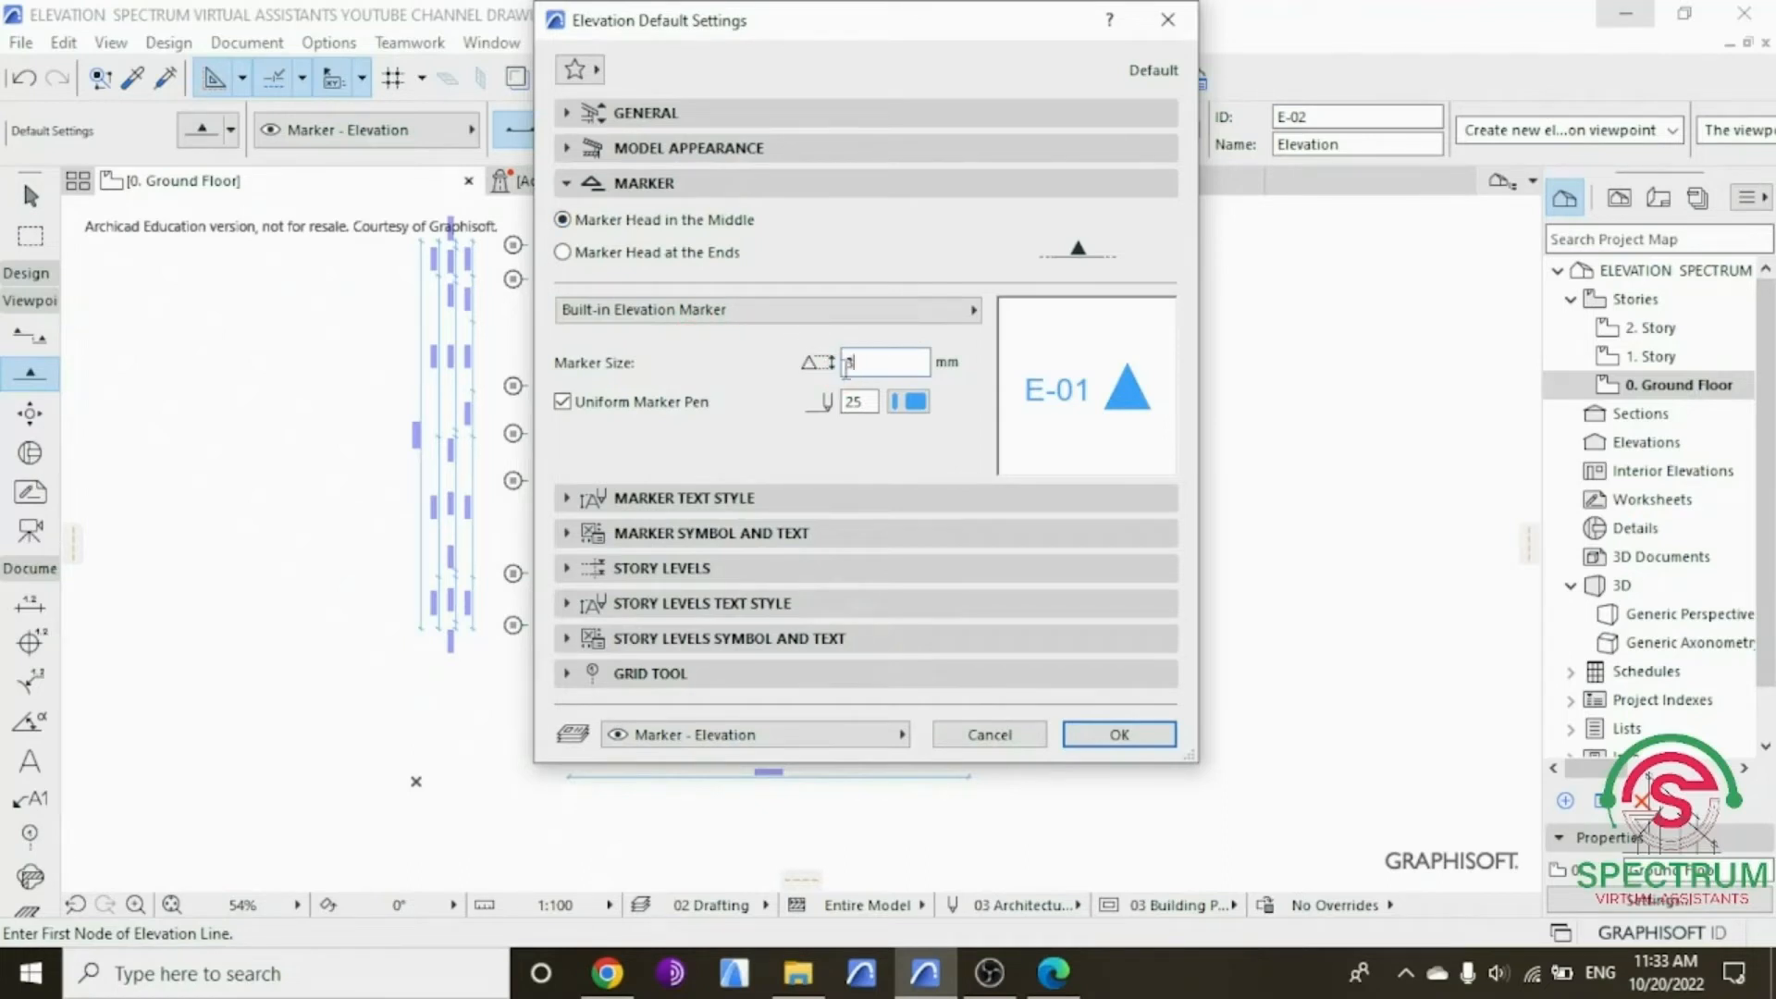
pyautogui.click(890, 404)
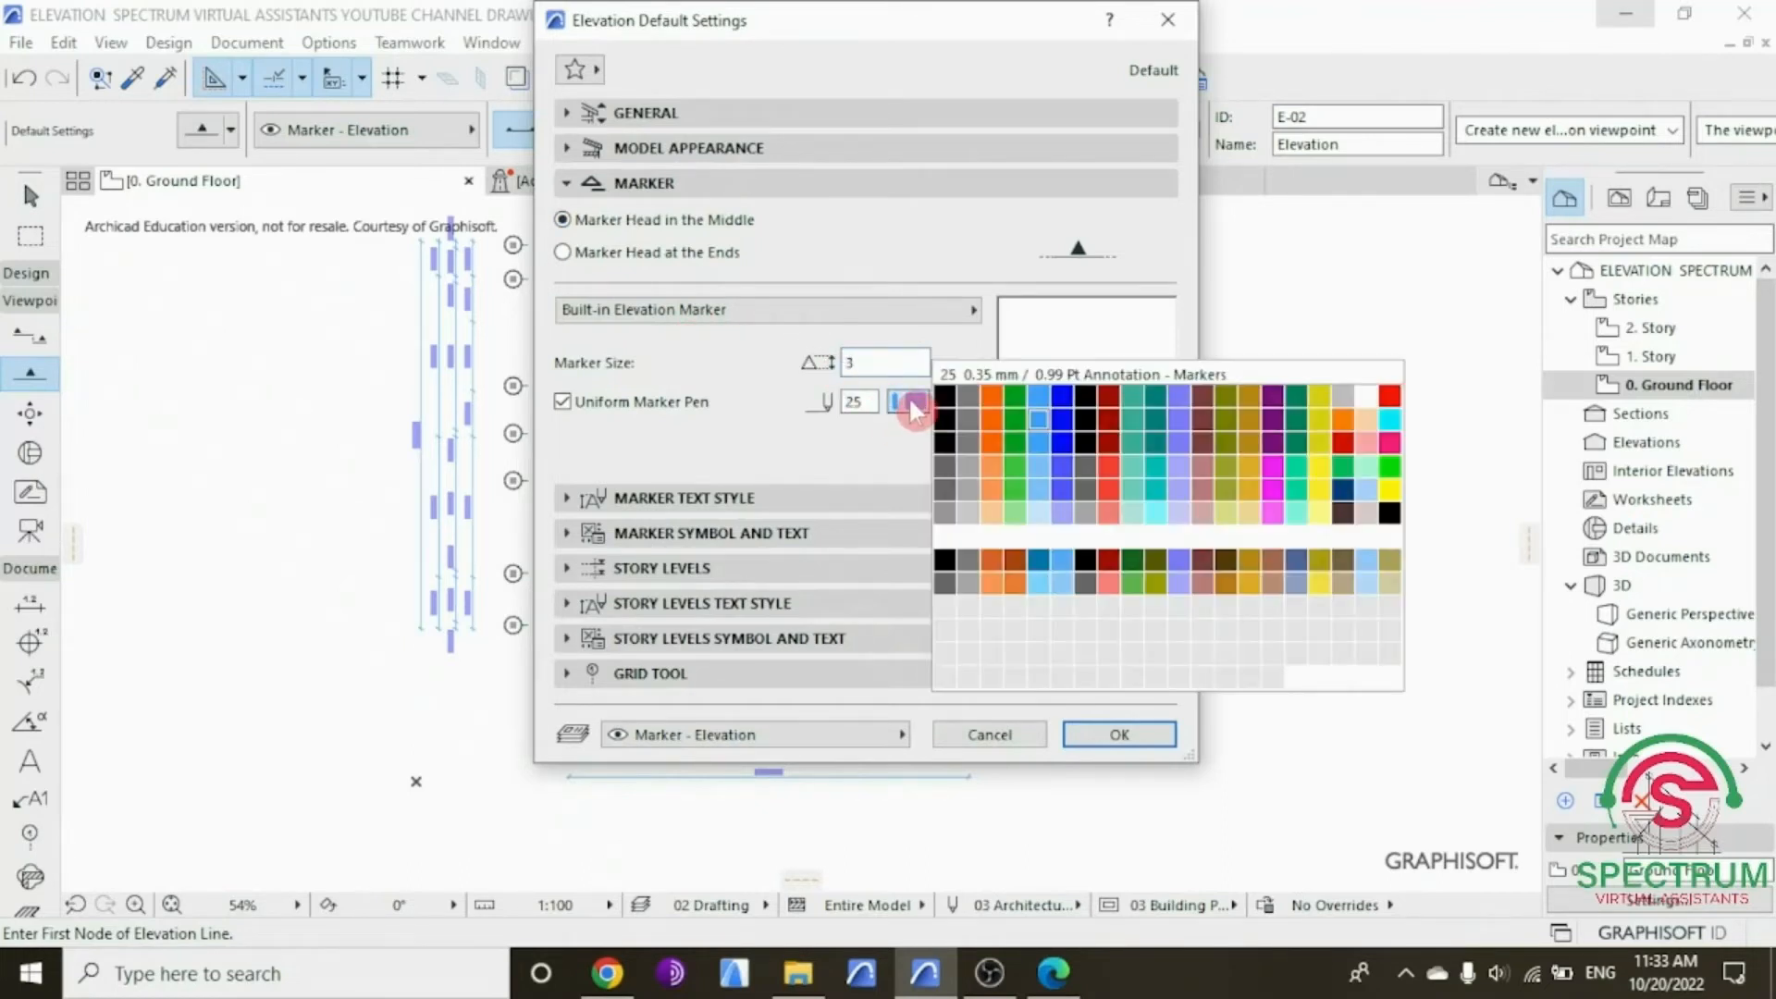
pyautogui.click(1053, 443)
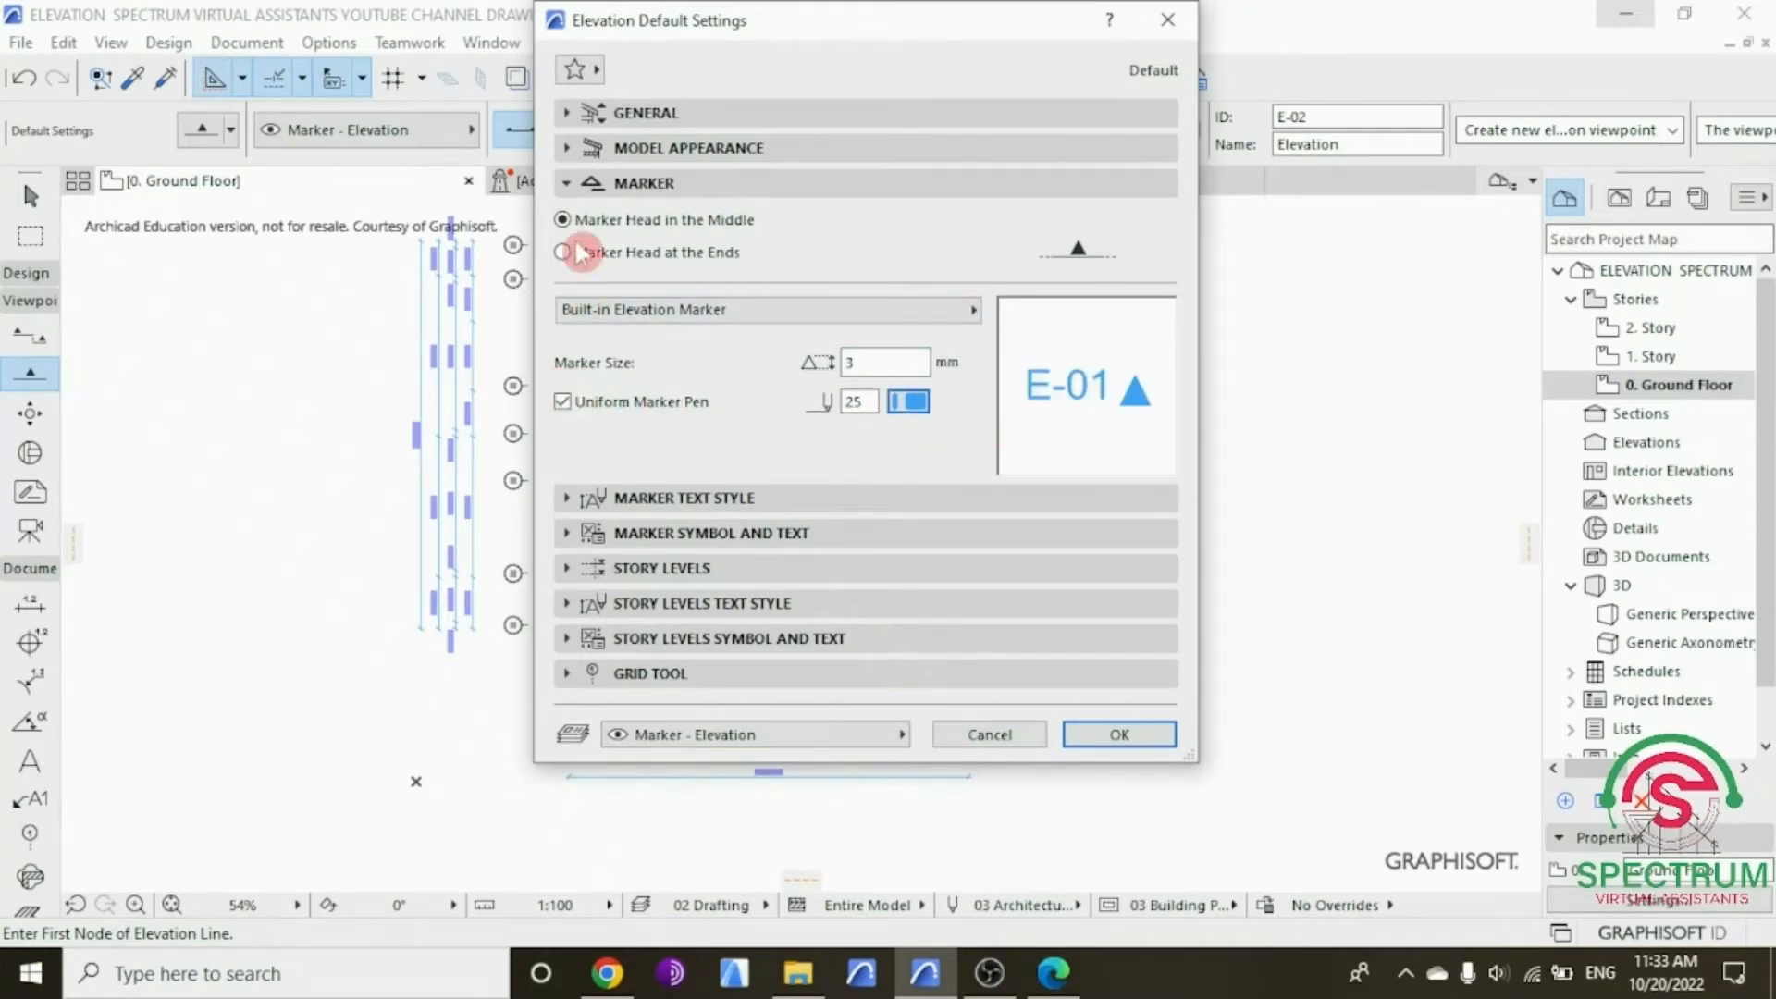
pyautogui.click(568, 184)
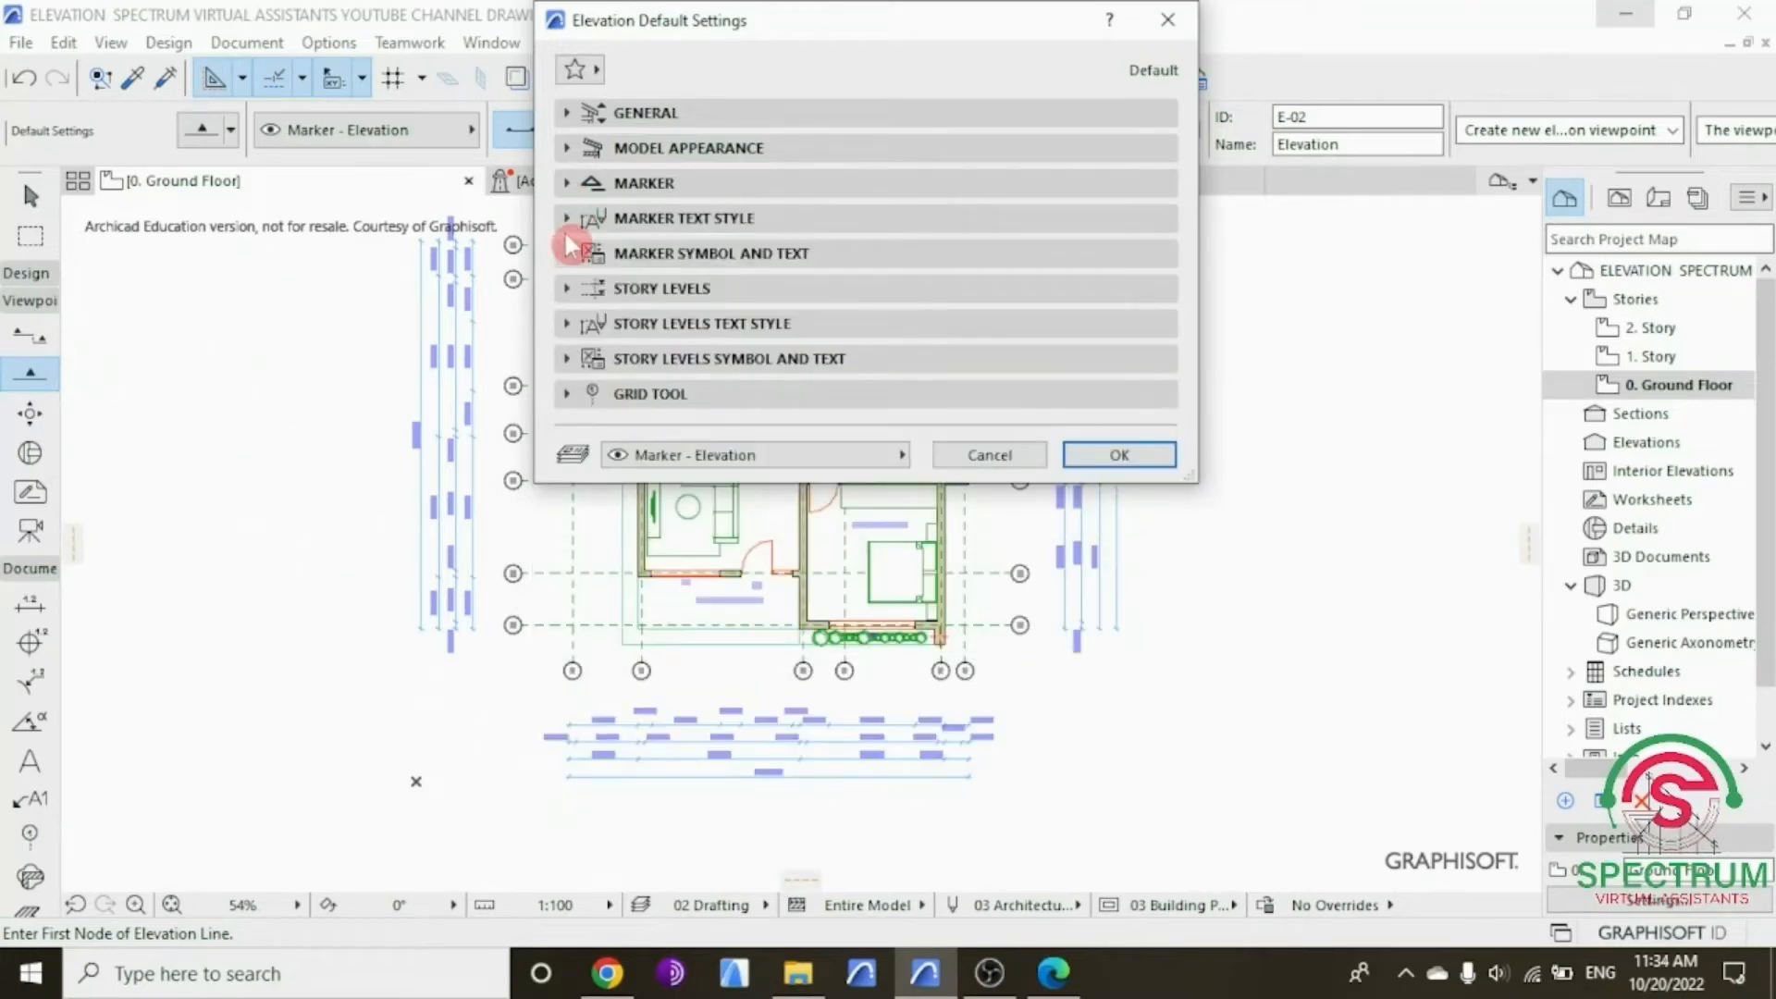
# Step: Style the marker text as Arial, Western script, pen 46, with centred alignment
pyautogui.click(568, 218)
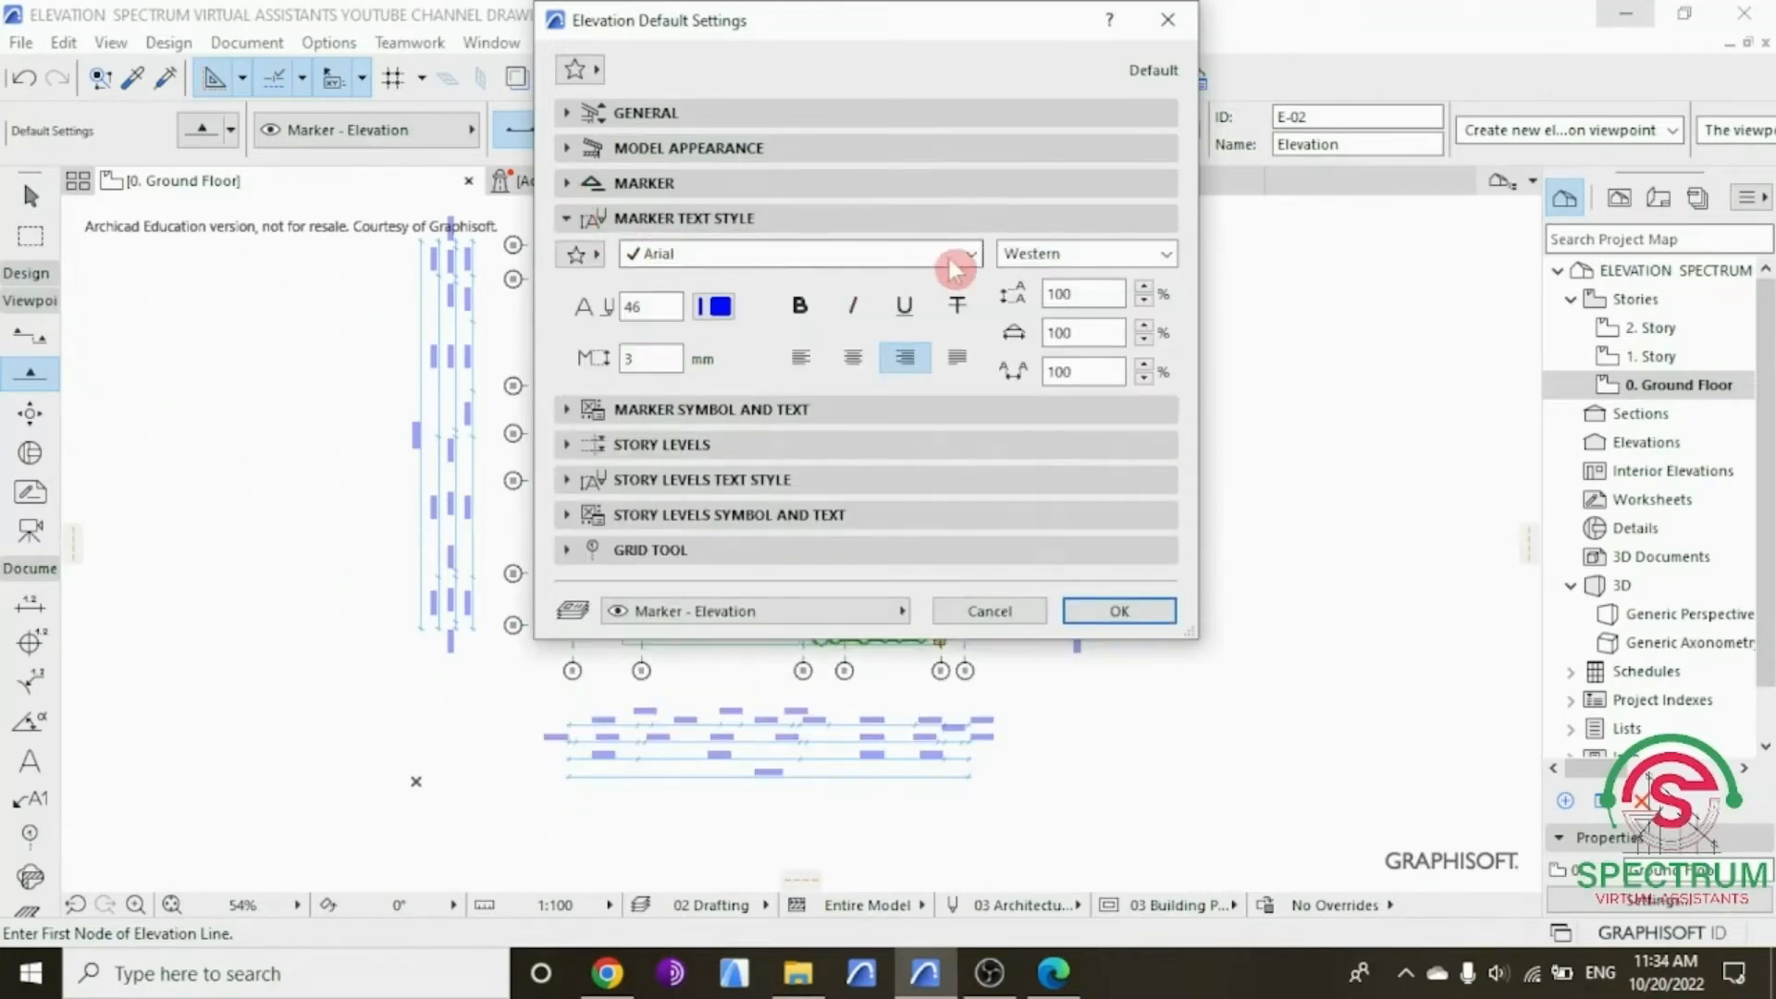
pyautogui.click(969, 256)
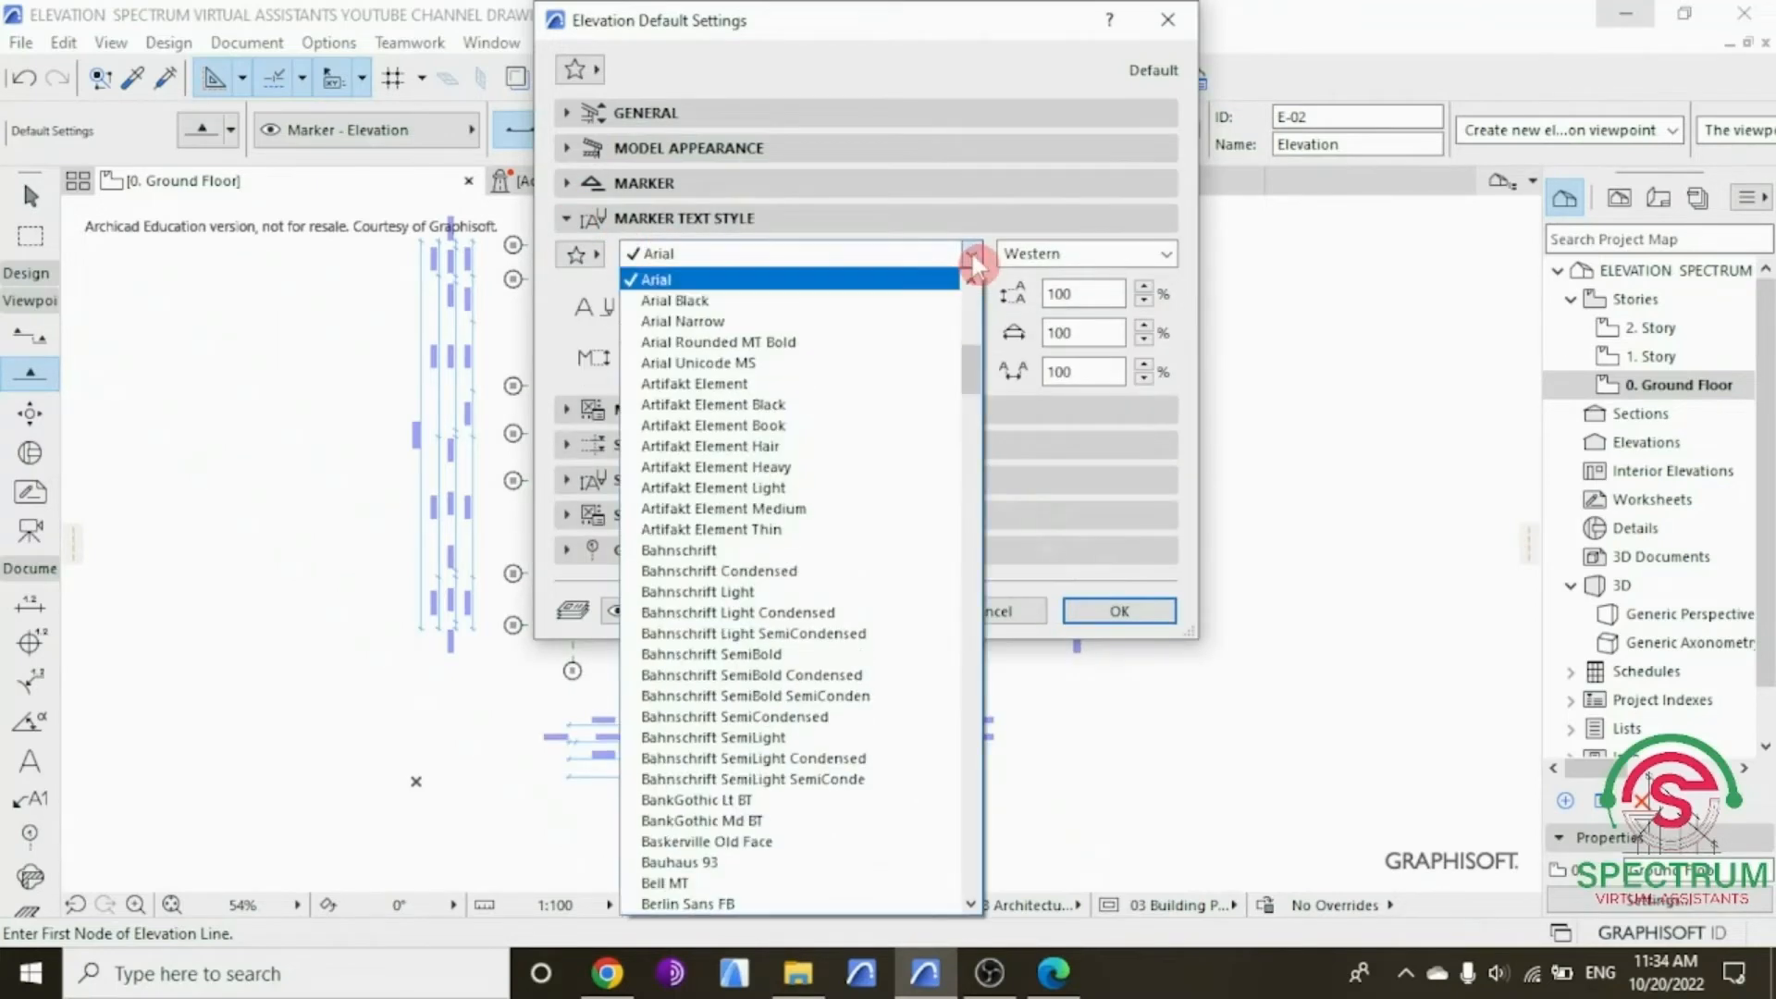
pyautogui.click(764, 280)
pyautogui.click(1164, 259)
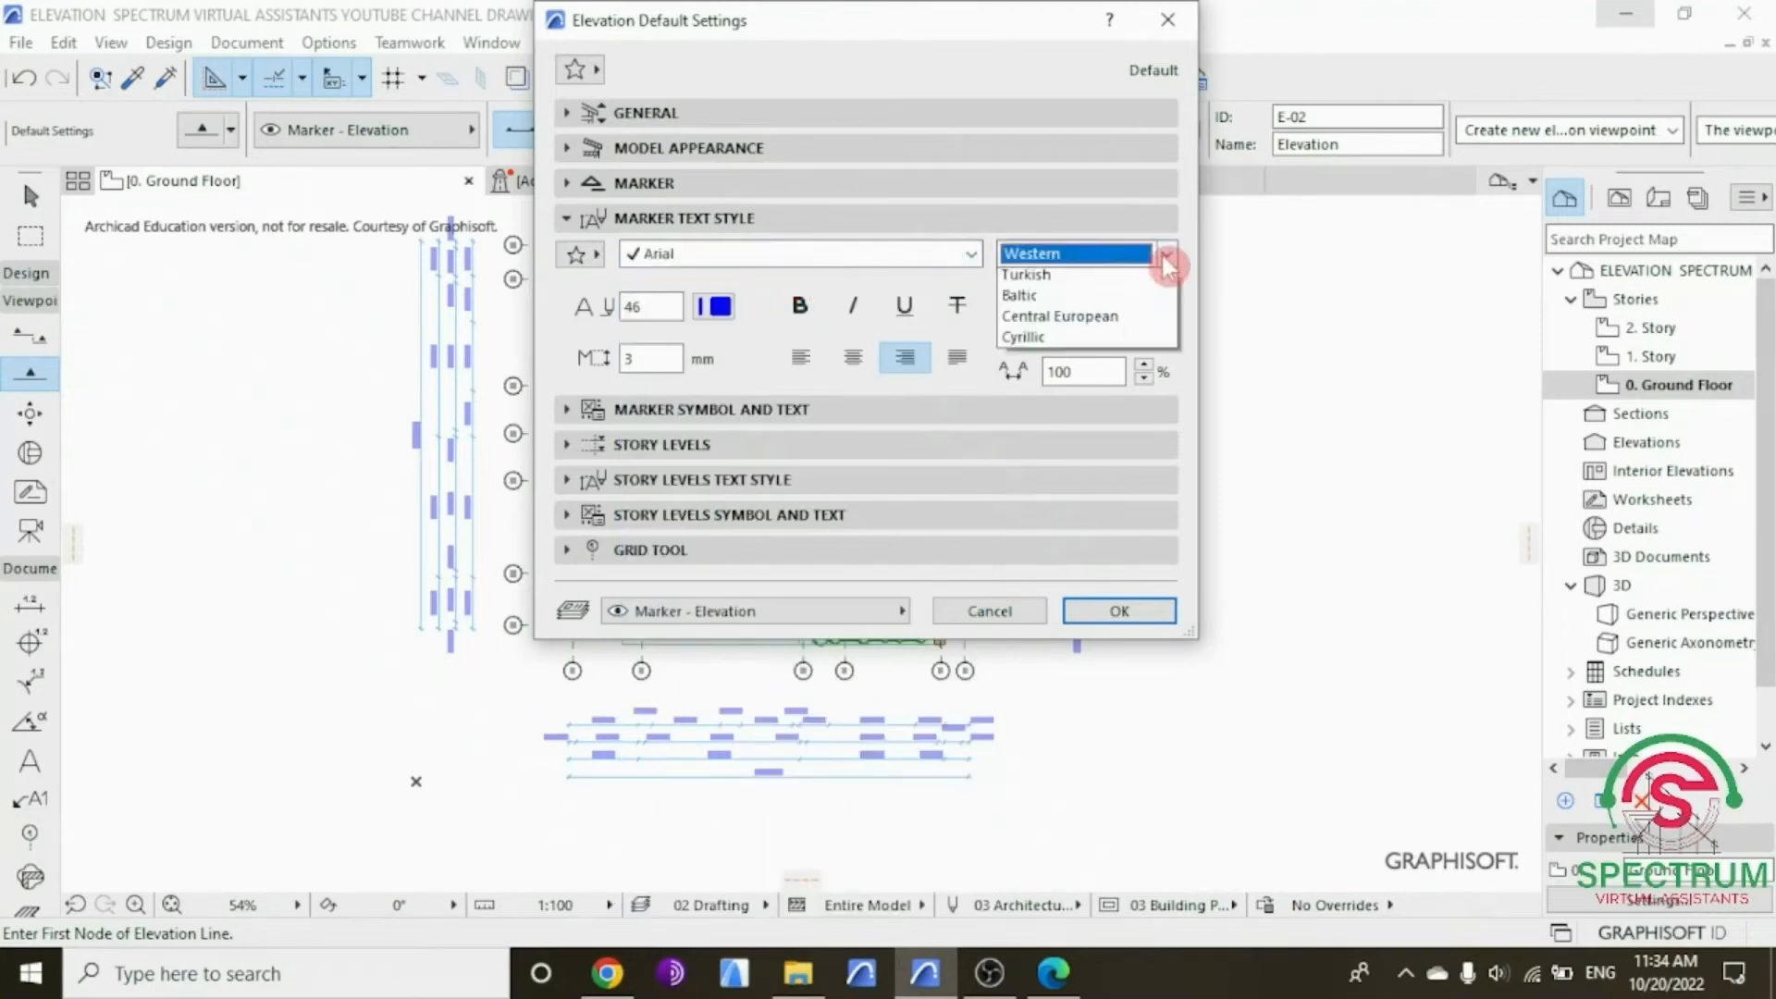
pyautogui.click(1054, 282)
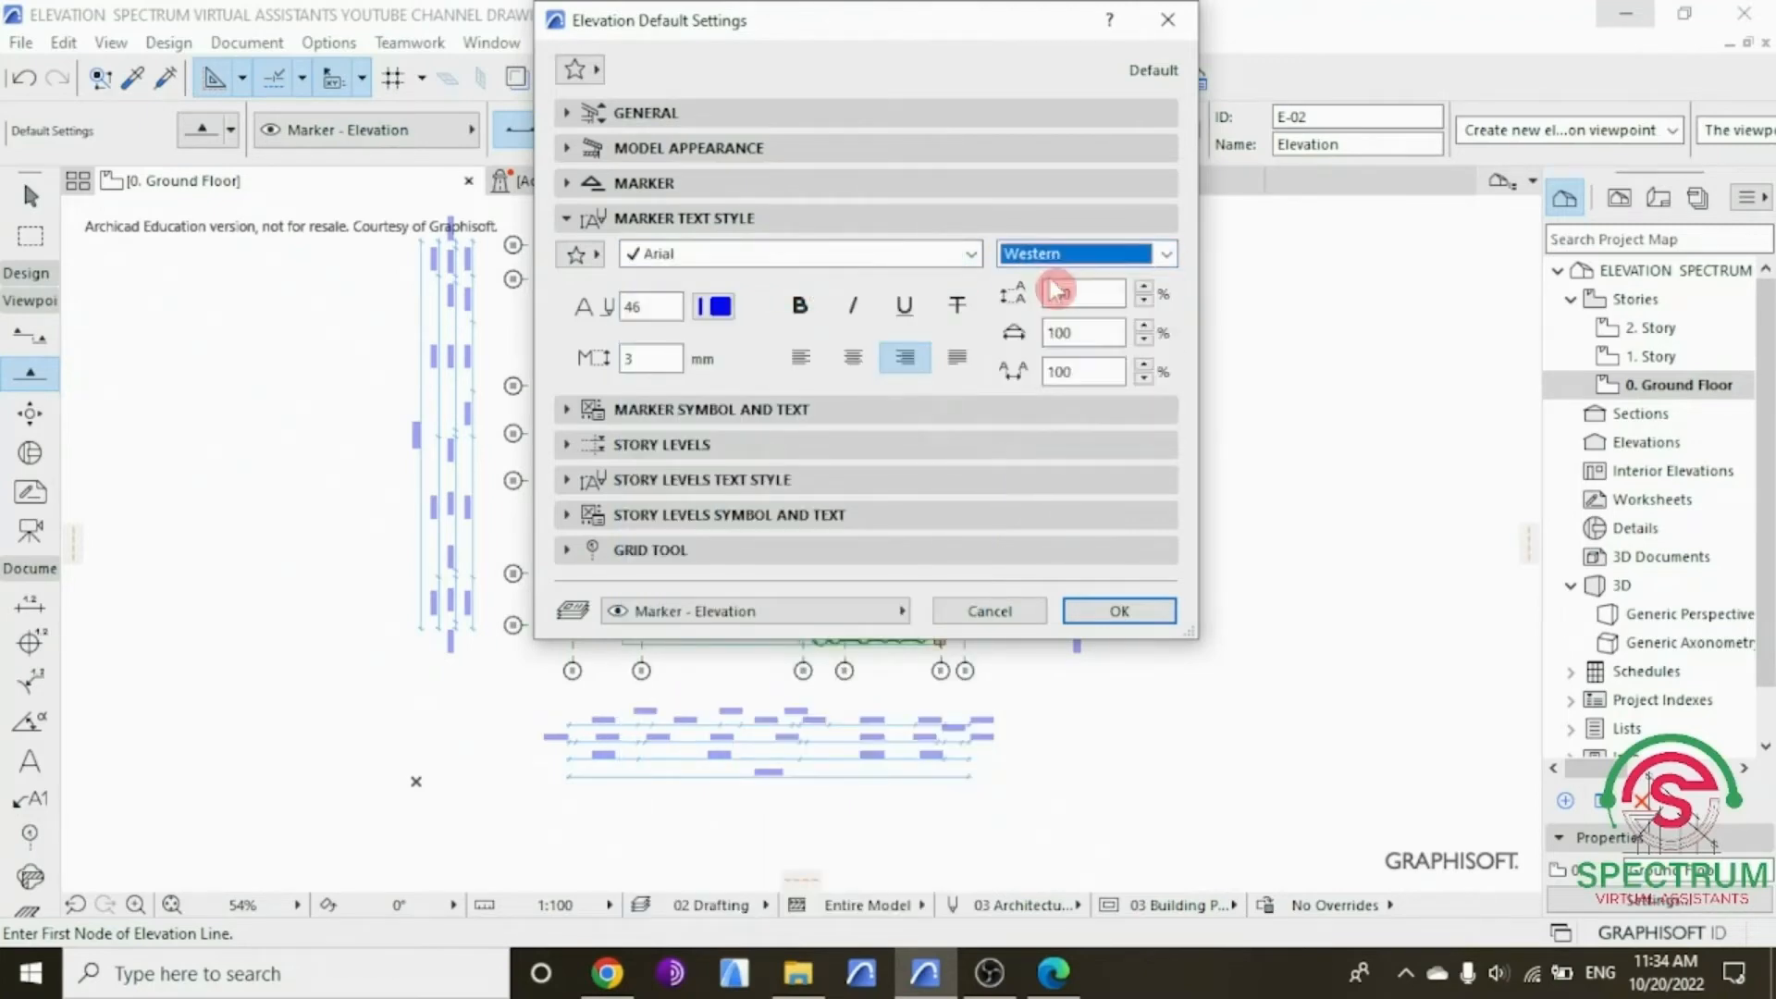
pyautogui.click(714, 307)
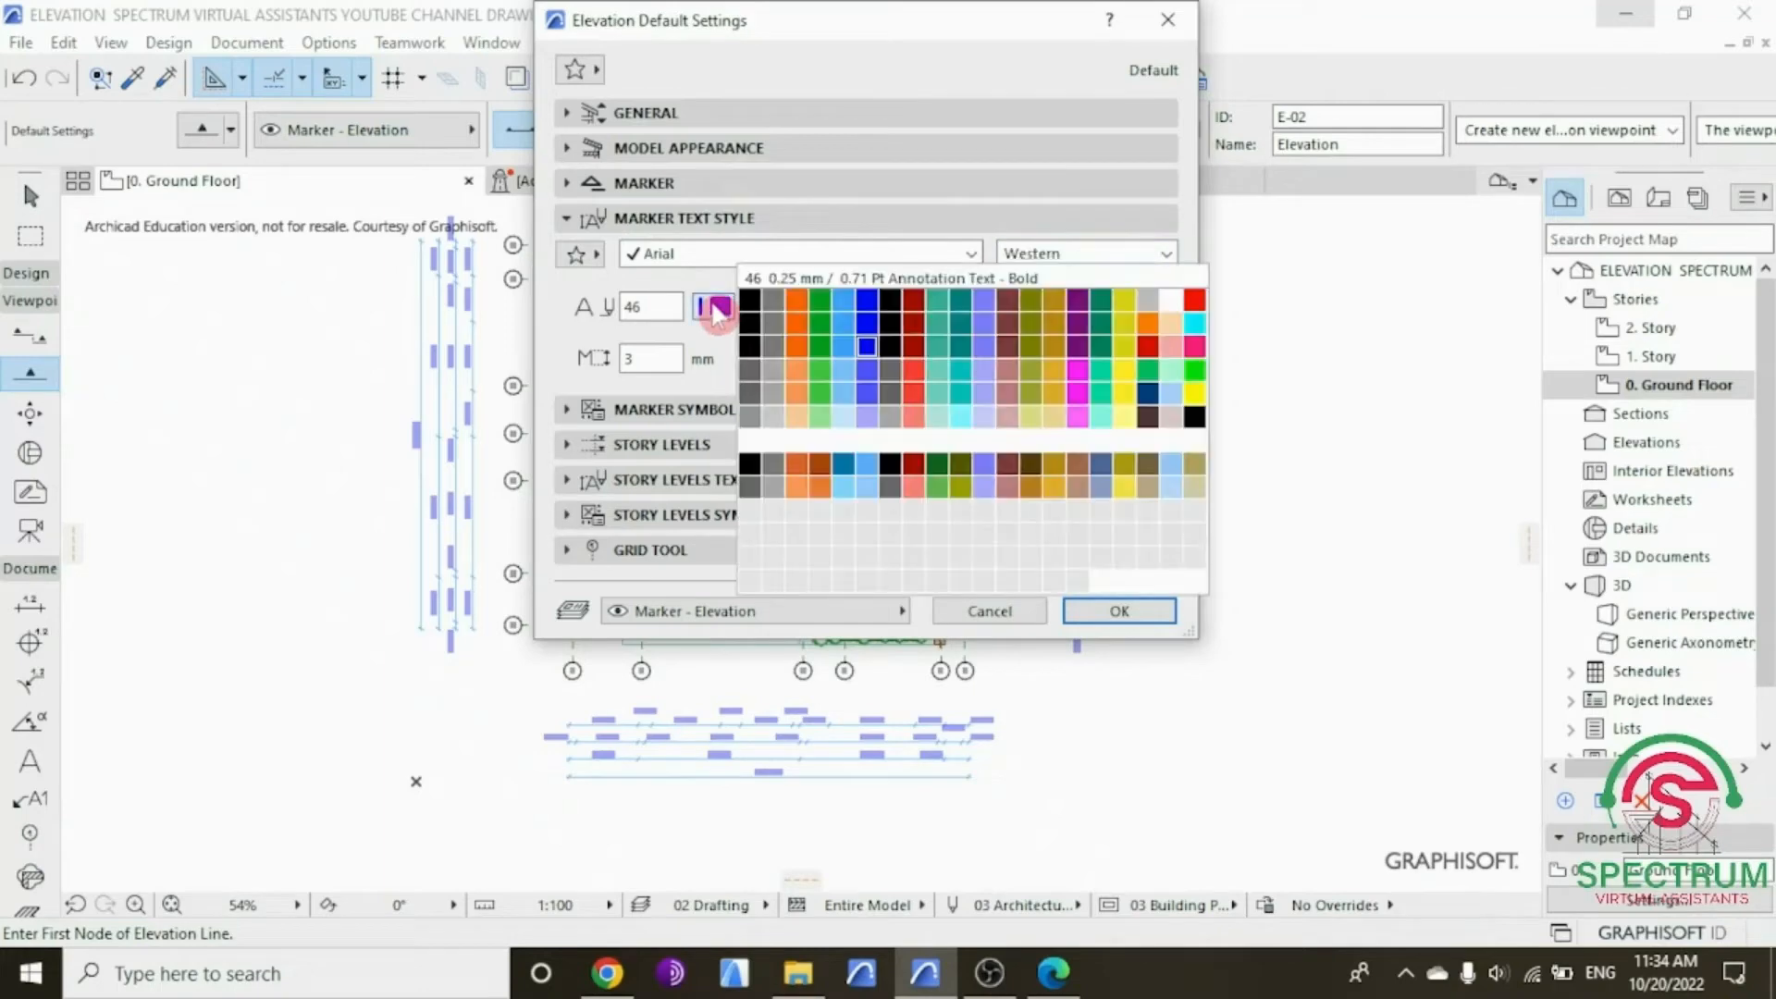
pyautogui.click(867, 347)
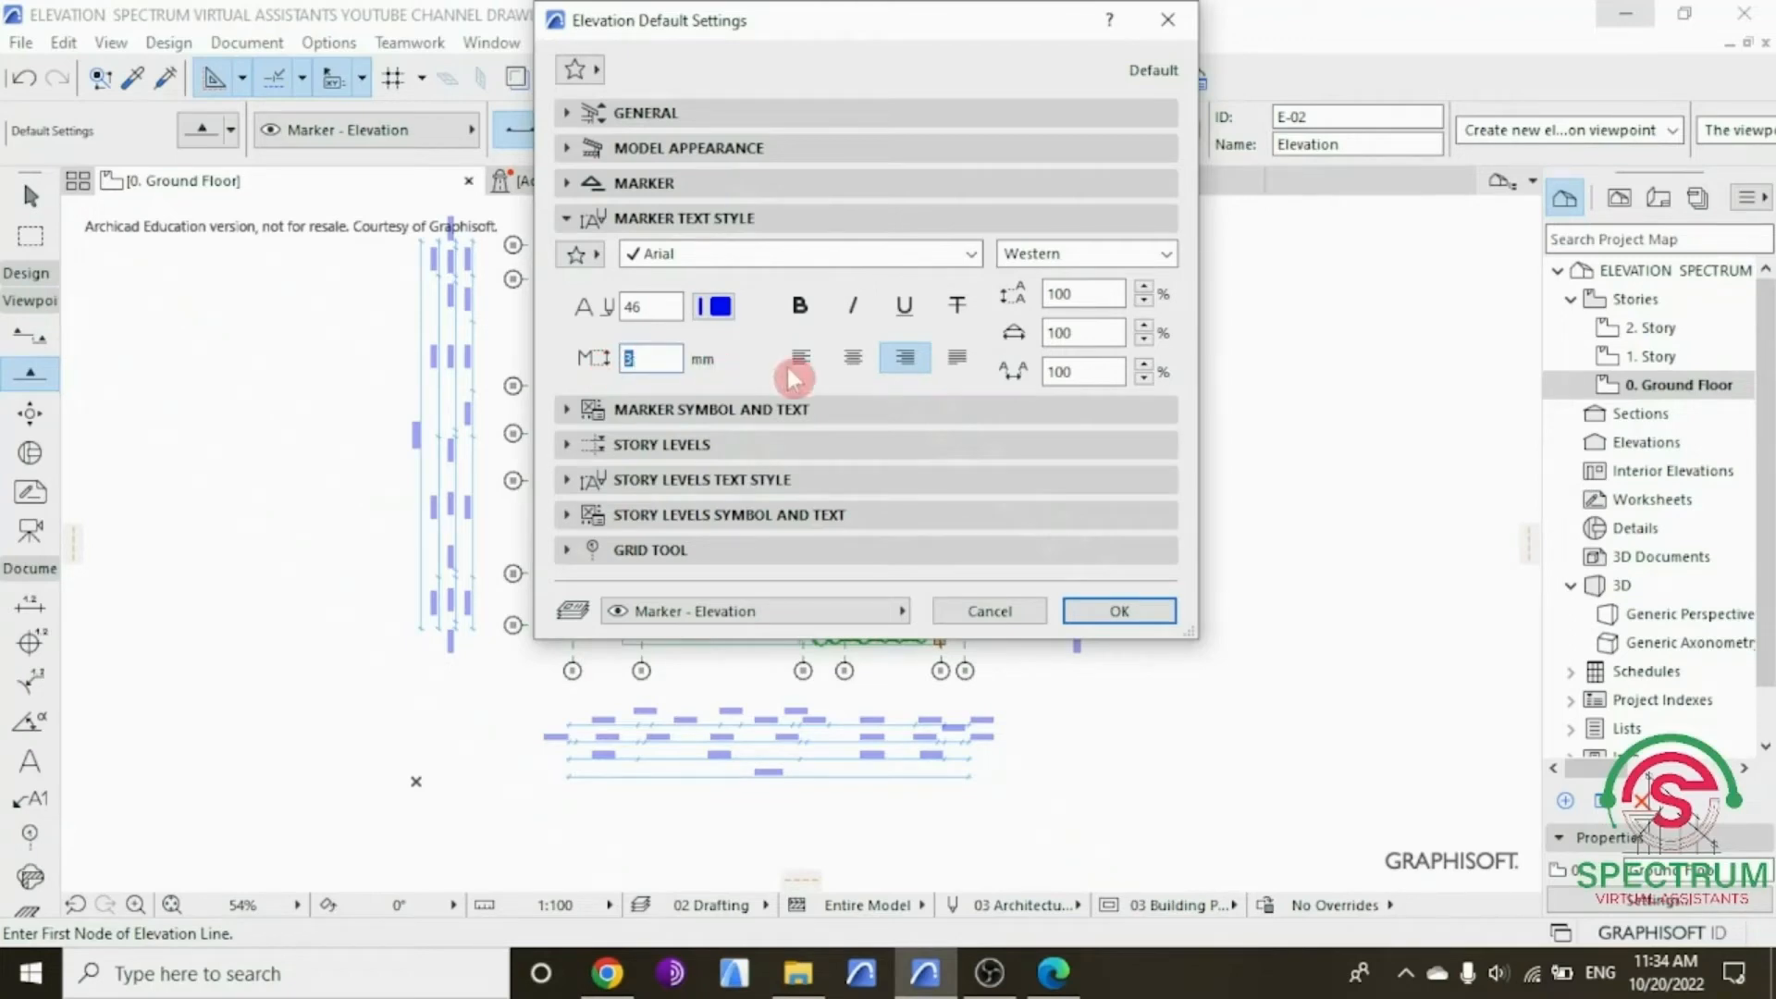
pyautogui.click(854, 360)
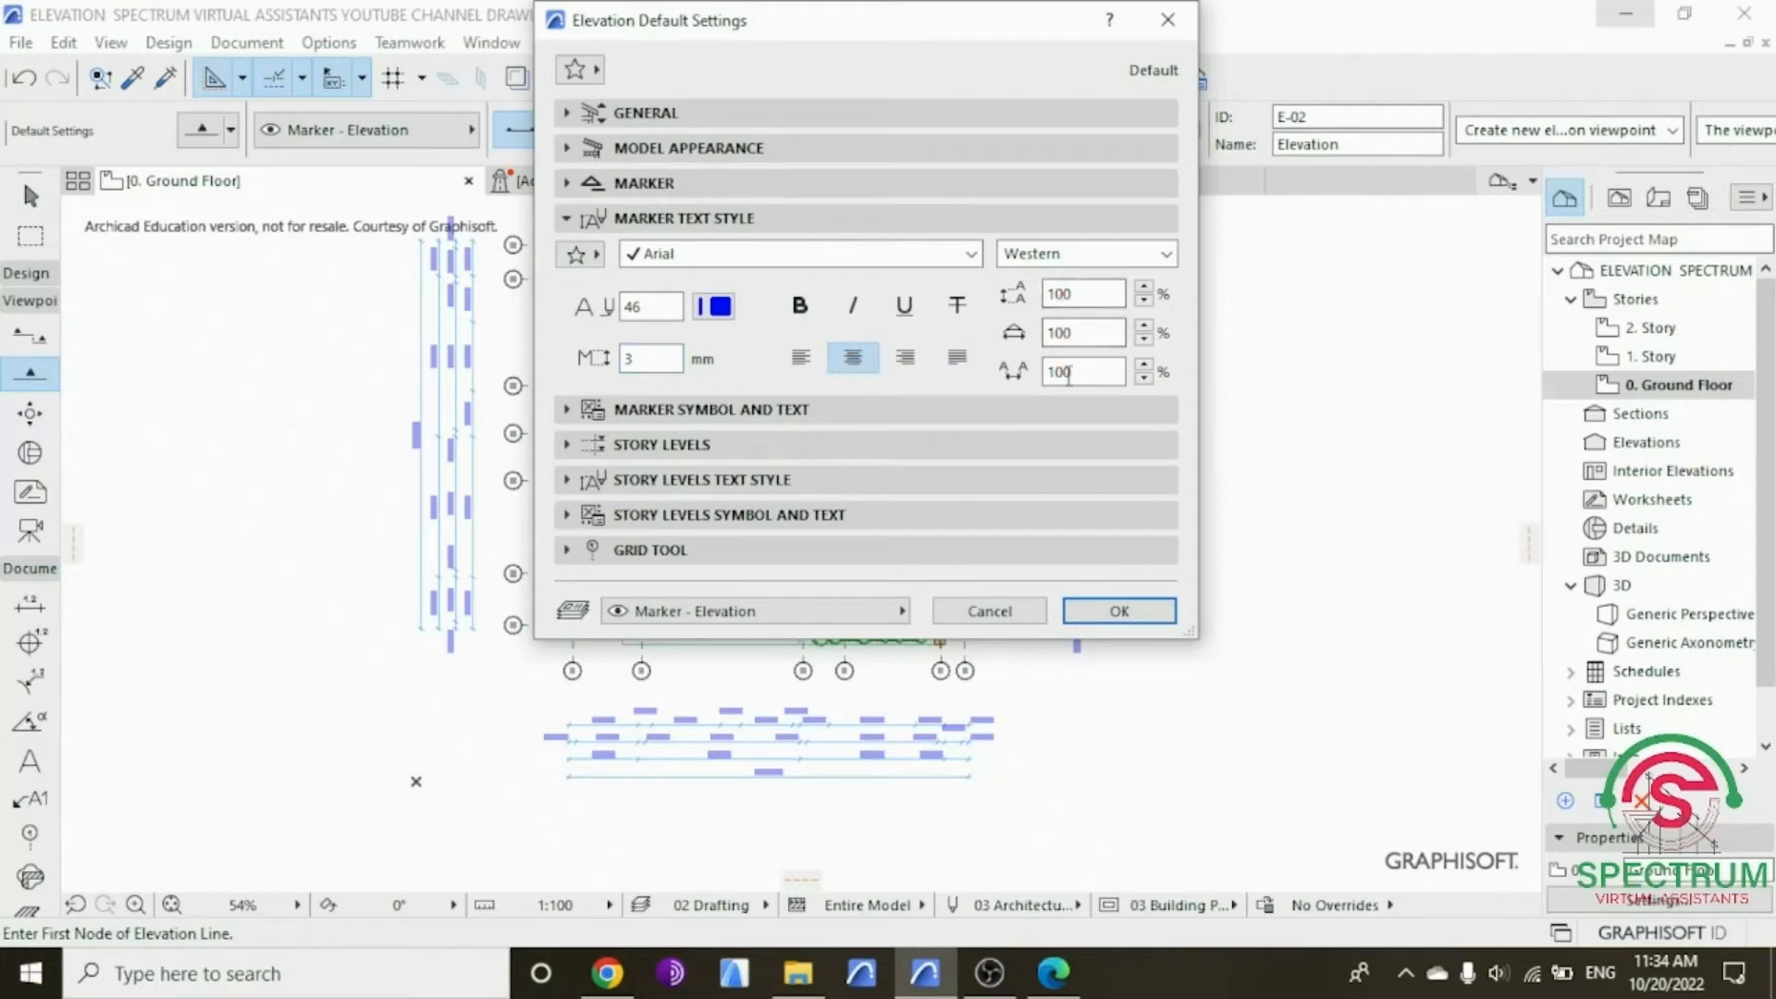
# Step: Set the marker style to Triangle 2 with a Foreground fill and its text rotation to Align with Elevation Line
pyautogui.click(572, 223)
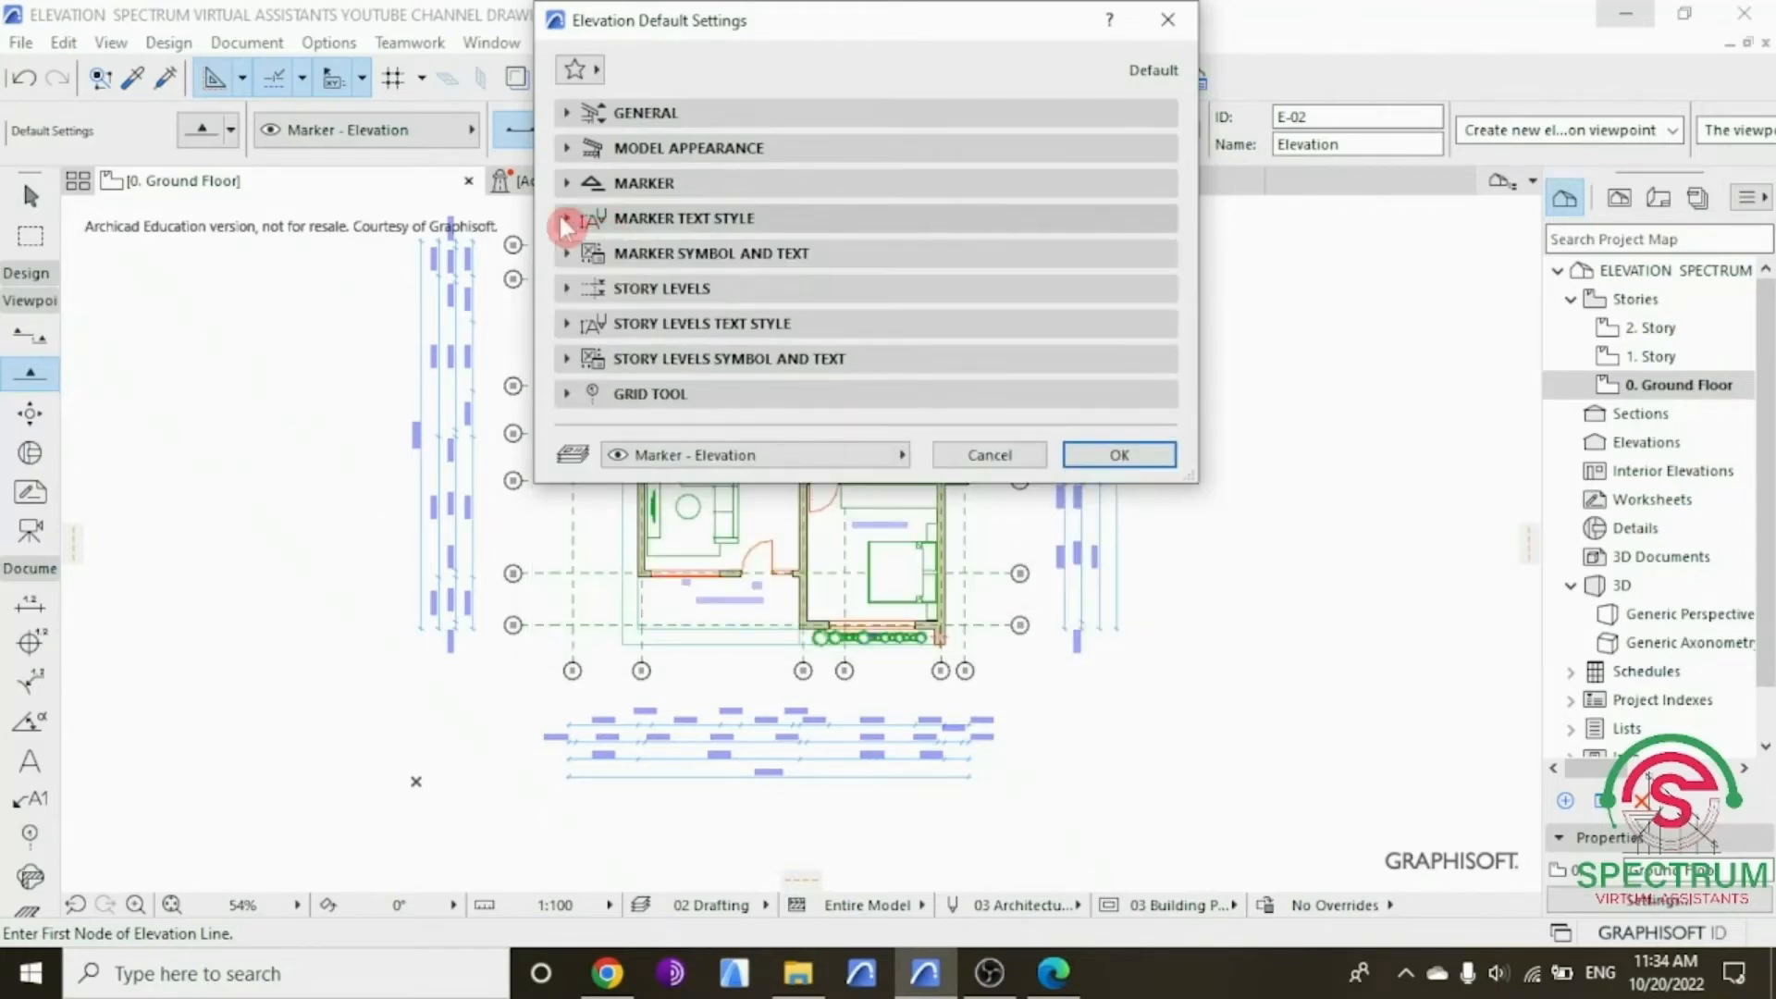
pyautogui.click(564, 253)
pyautogui.click(773, 291)
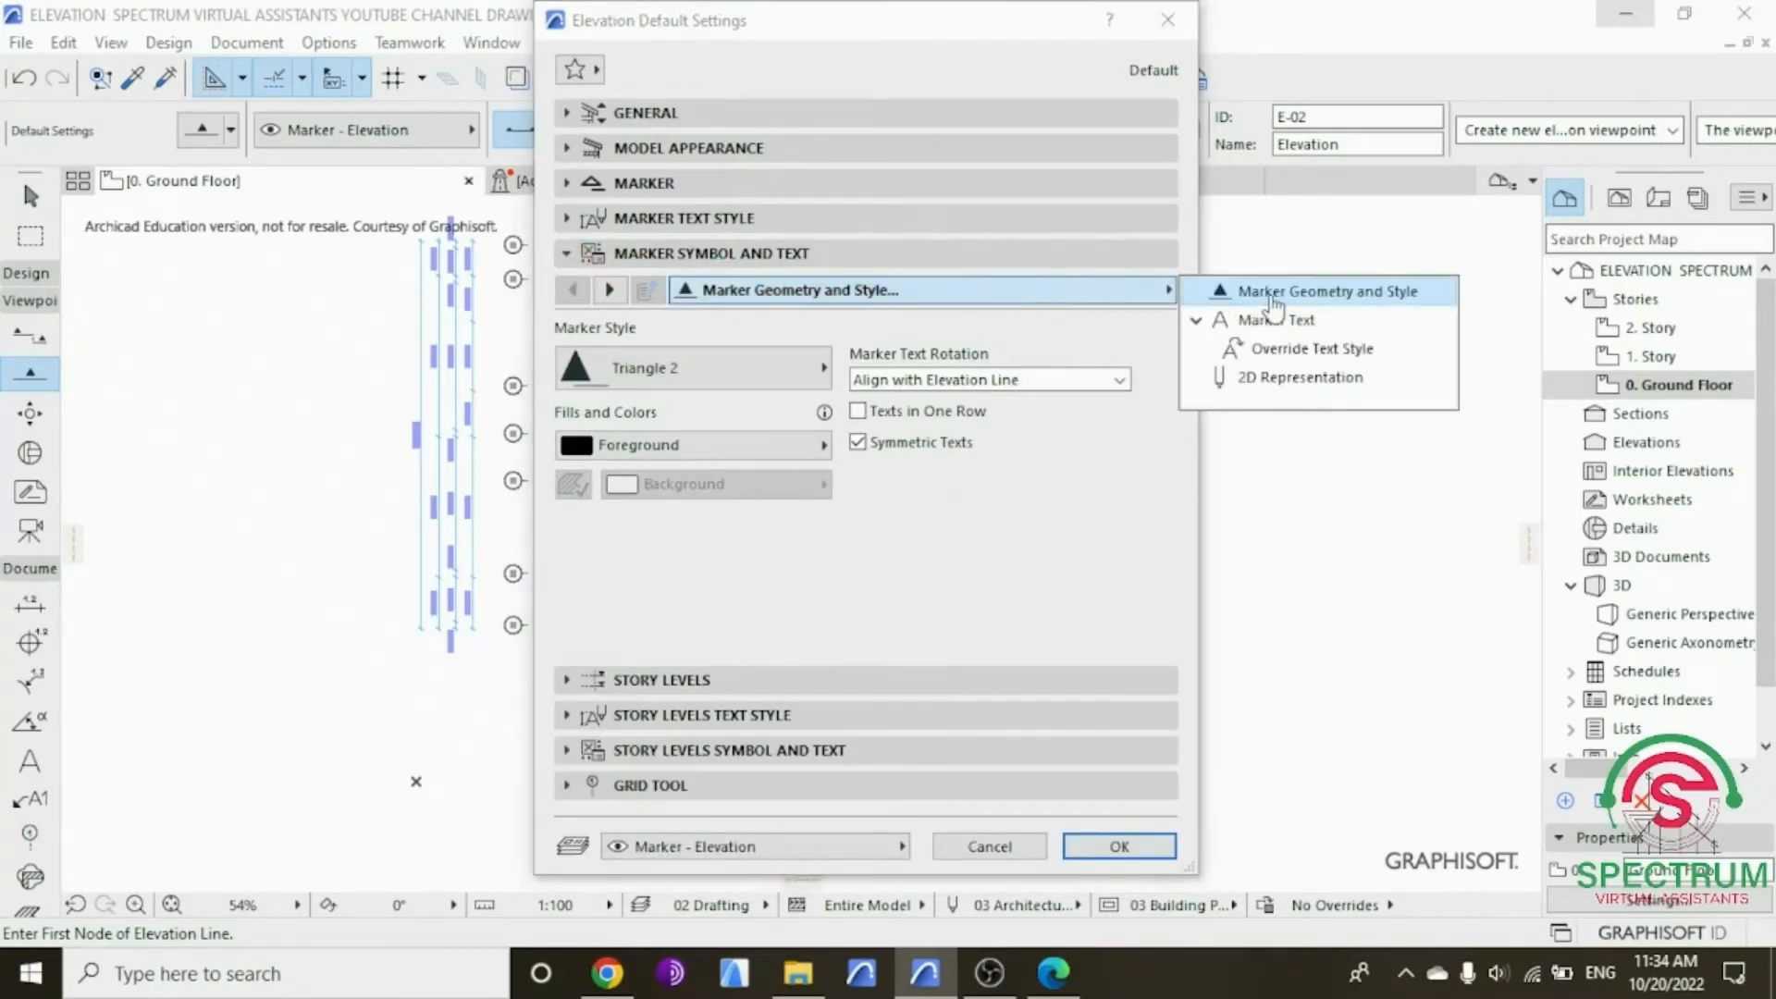
pyautogui.click(743, 362)
pyautogui.click(740, 370)
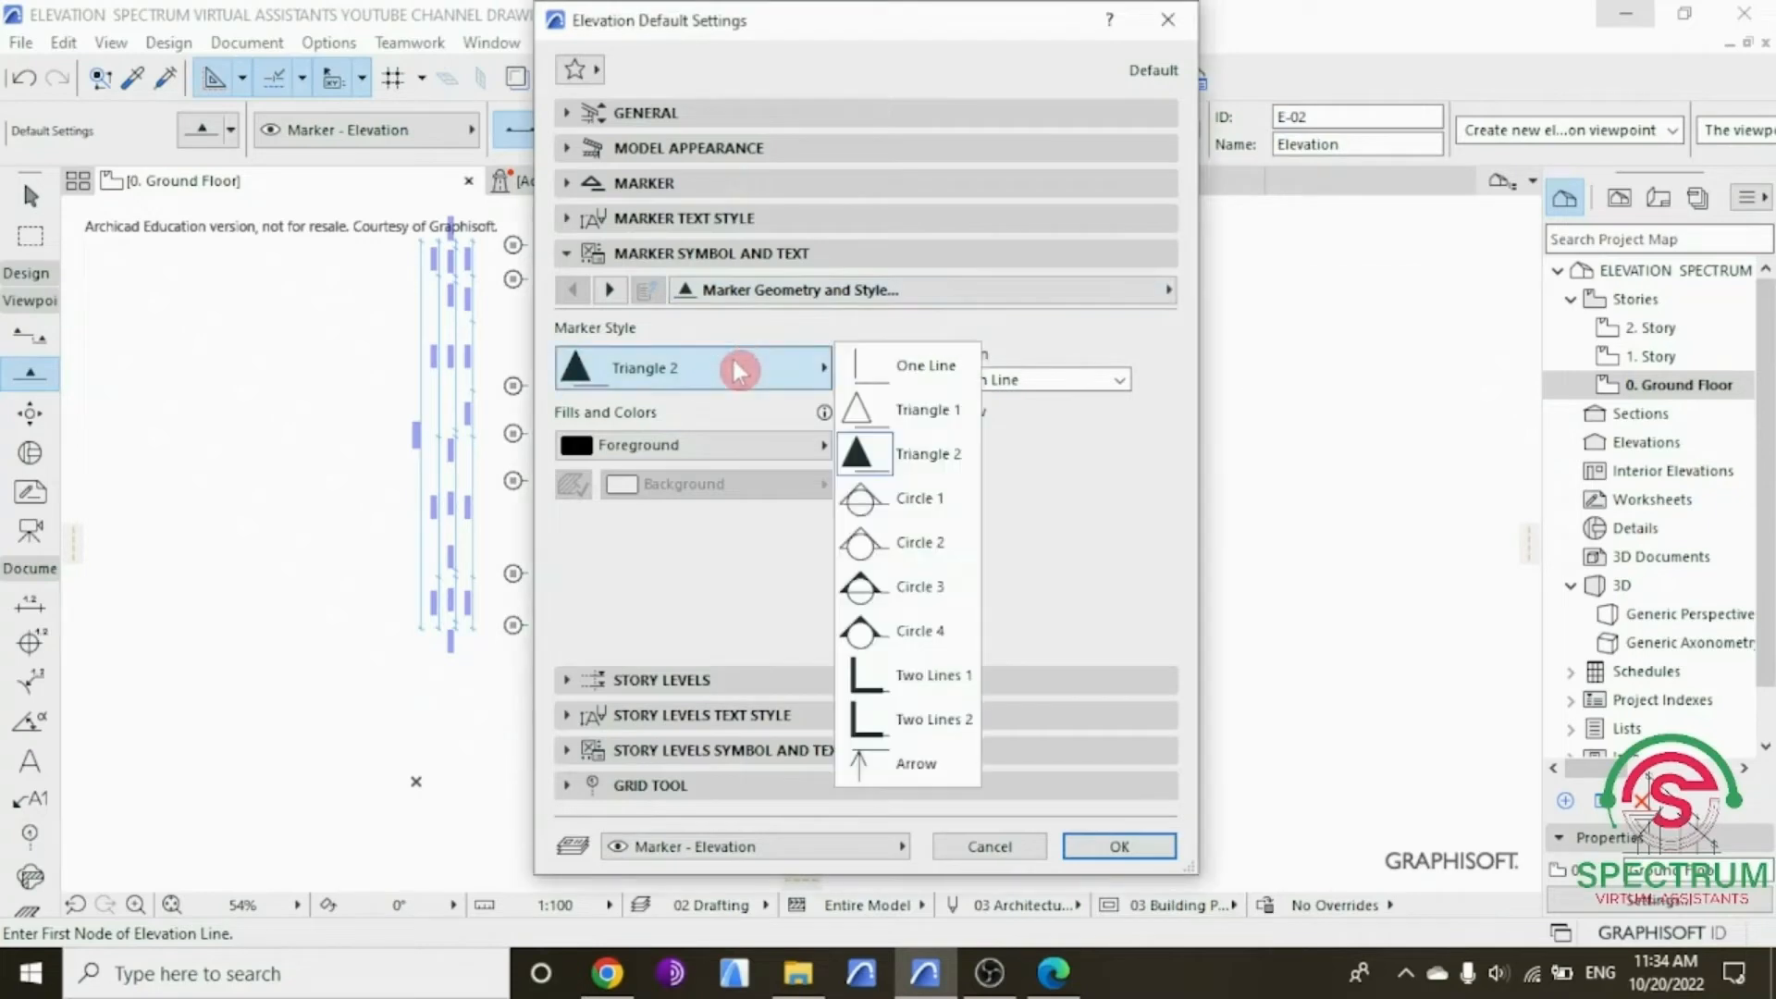
pyautogui.click(902, 460)
pyautogui.click(814, 448)
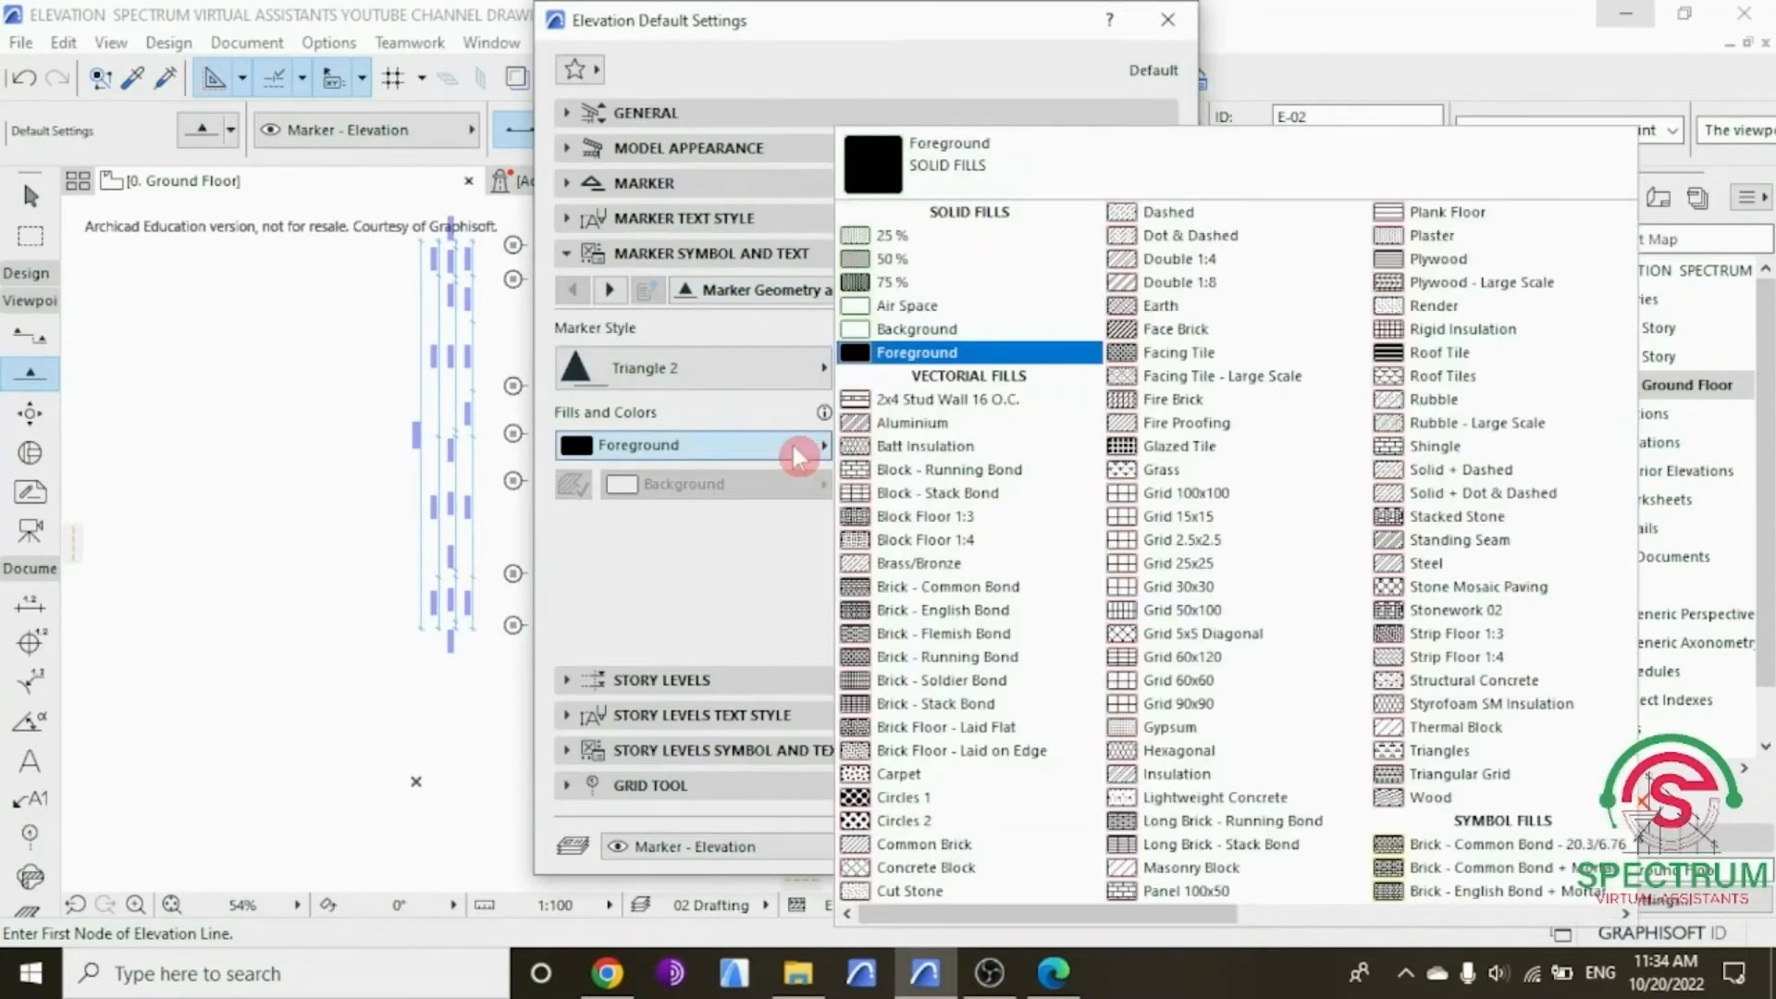
pyautogui.click(888, 361)
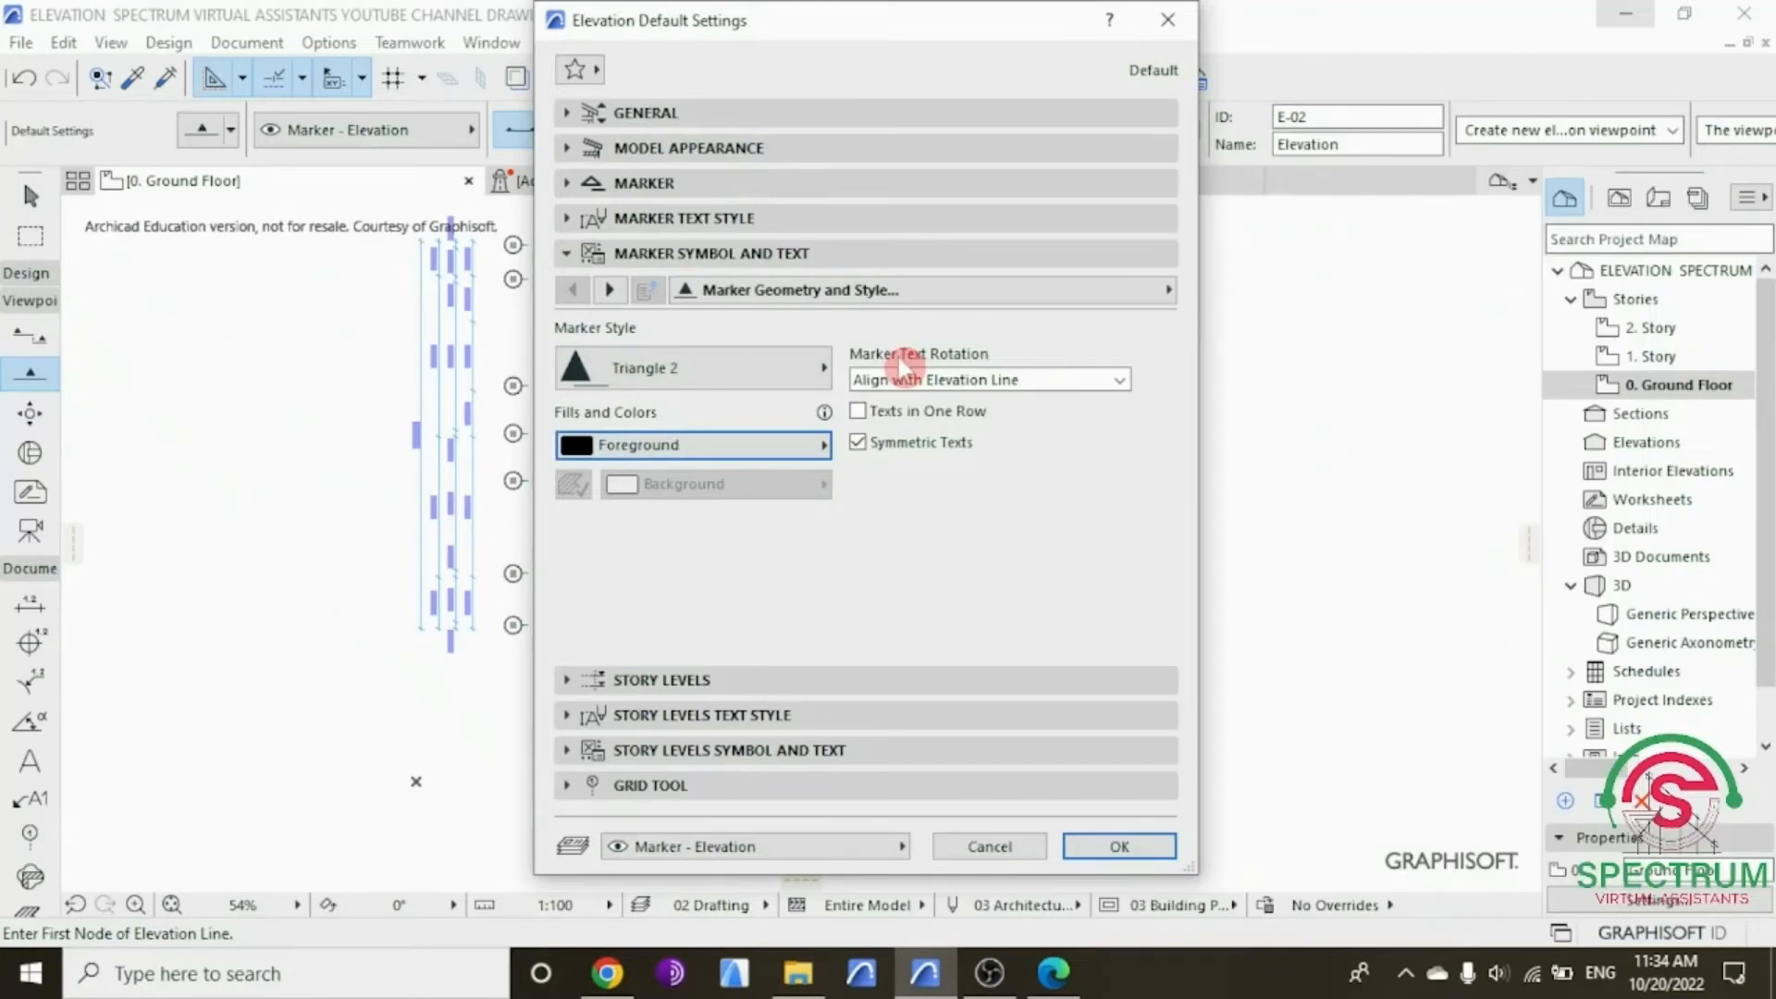
pyautogui.click(934, 380)
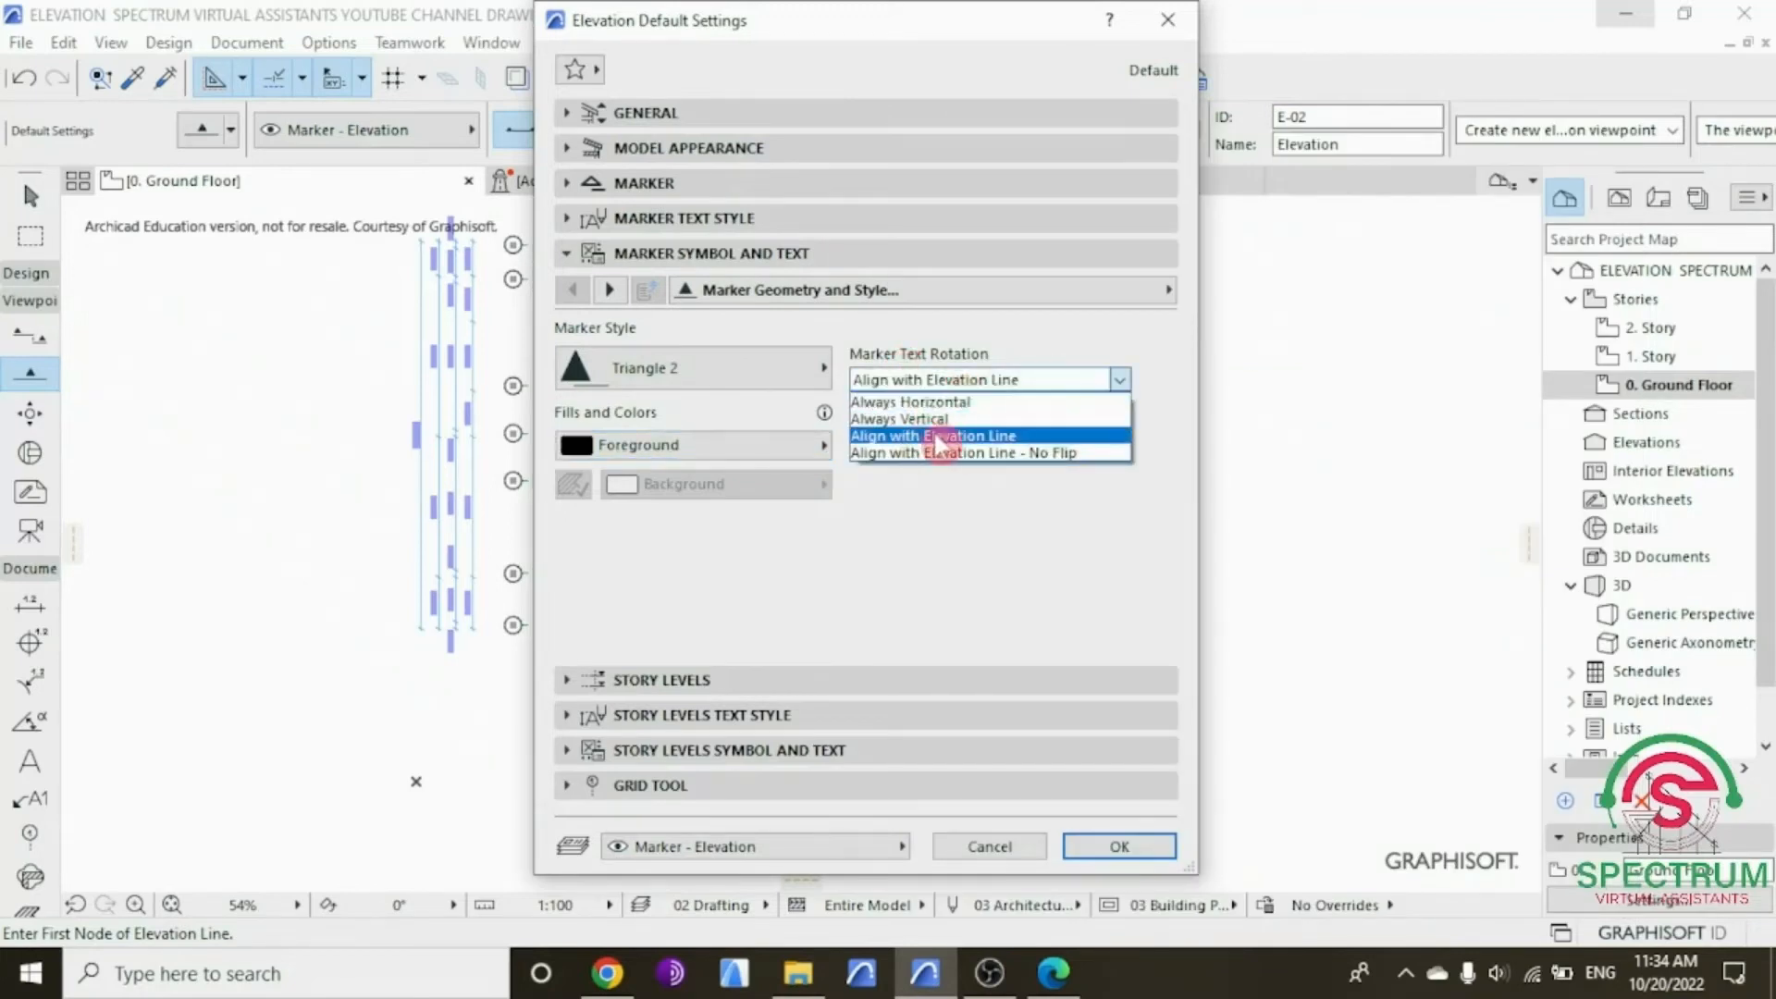
pyautogui.click(950, 435)
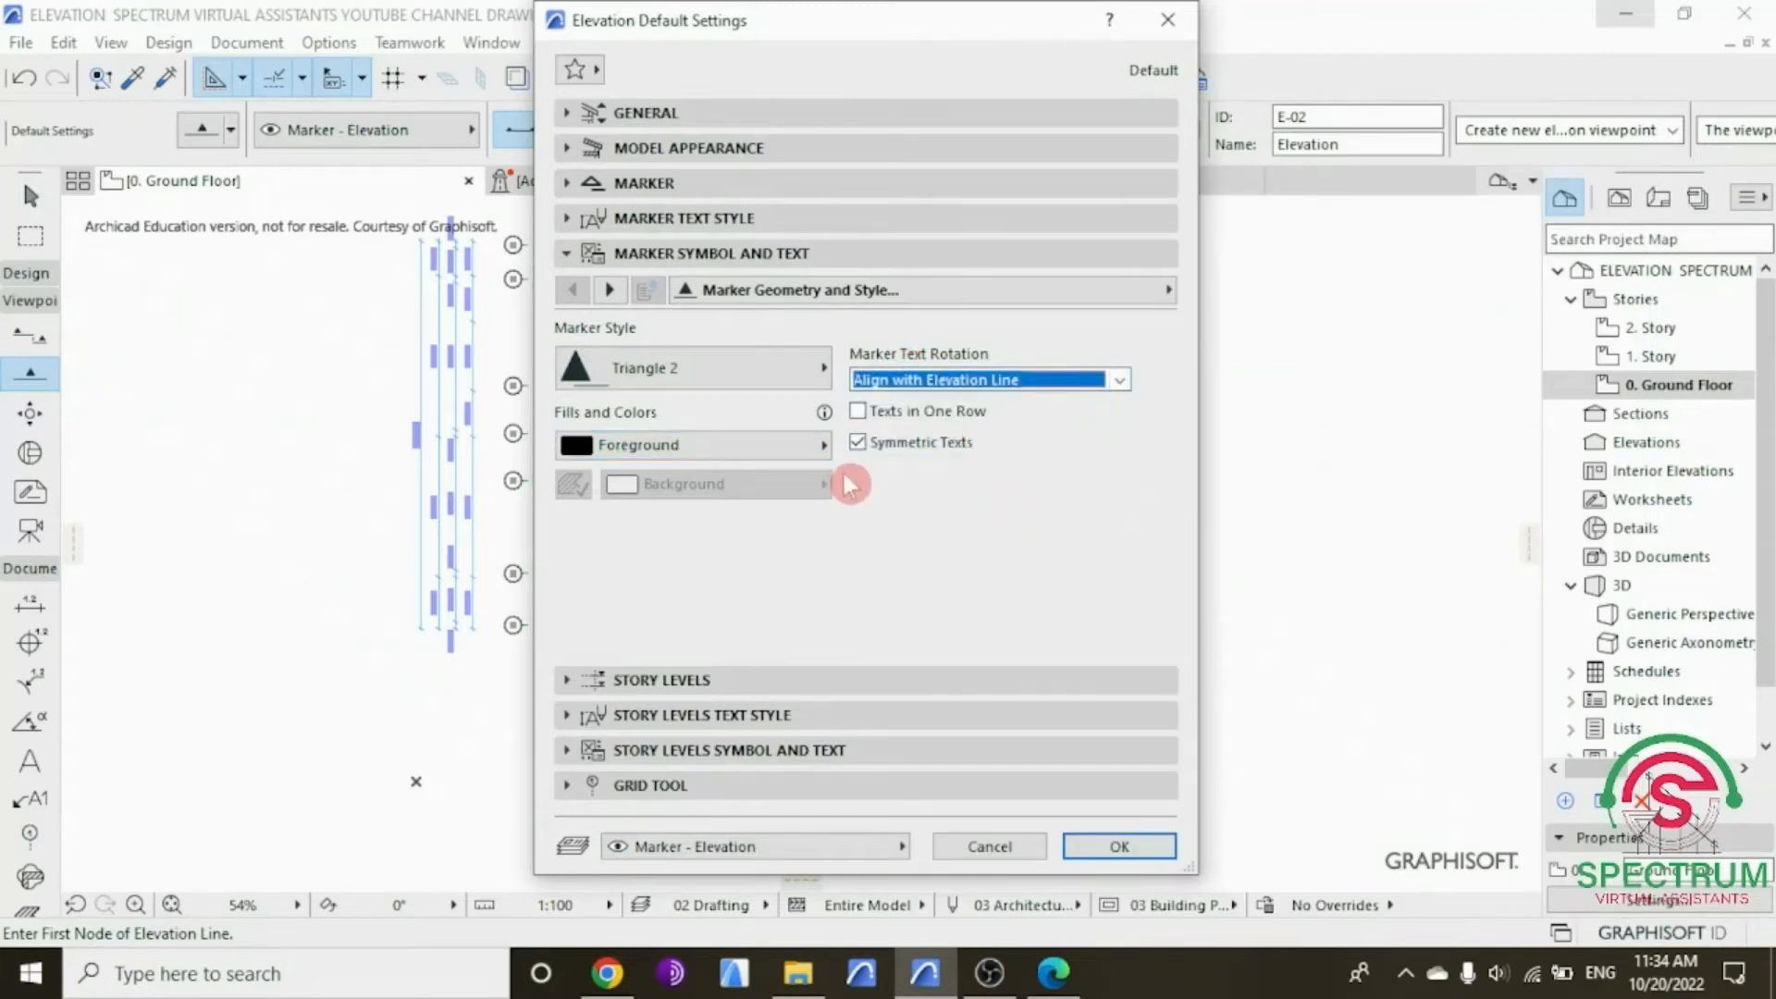
pyautogui.click(567, 253)
# Step: Review the story level, story text, story symbol and grid settings, and accept the elevation defaults
pyautogui.click(569, 288)
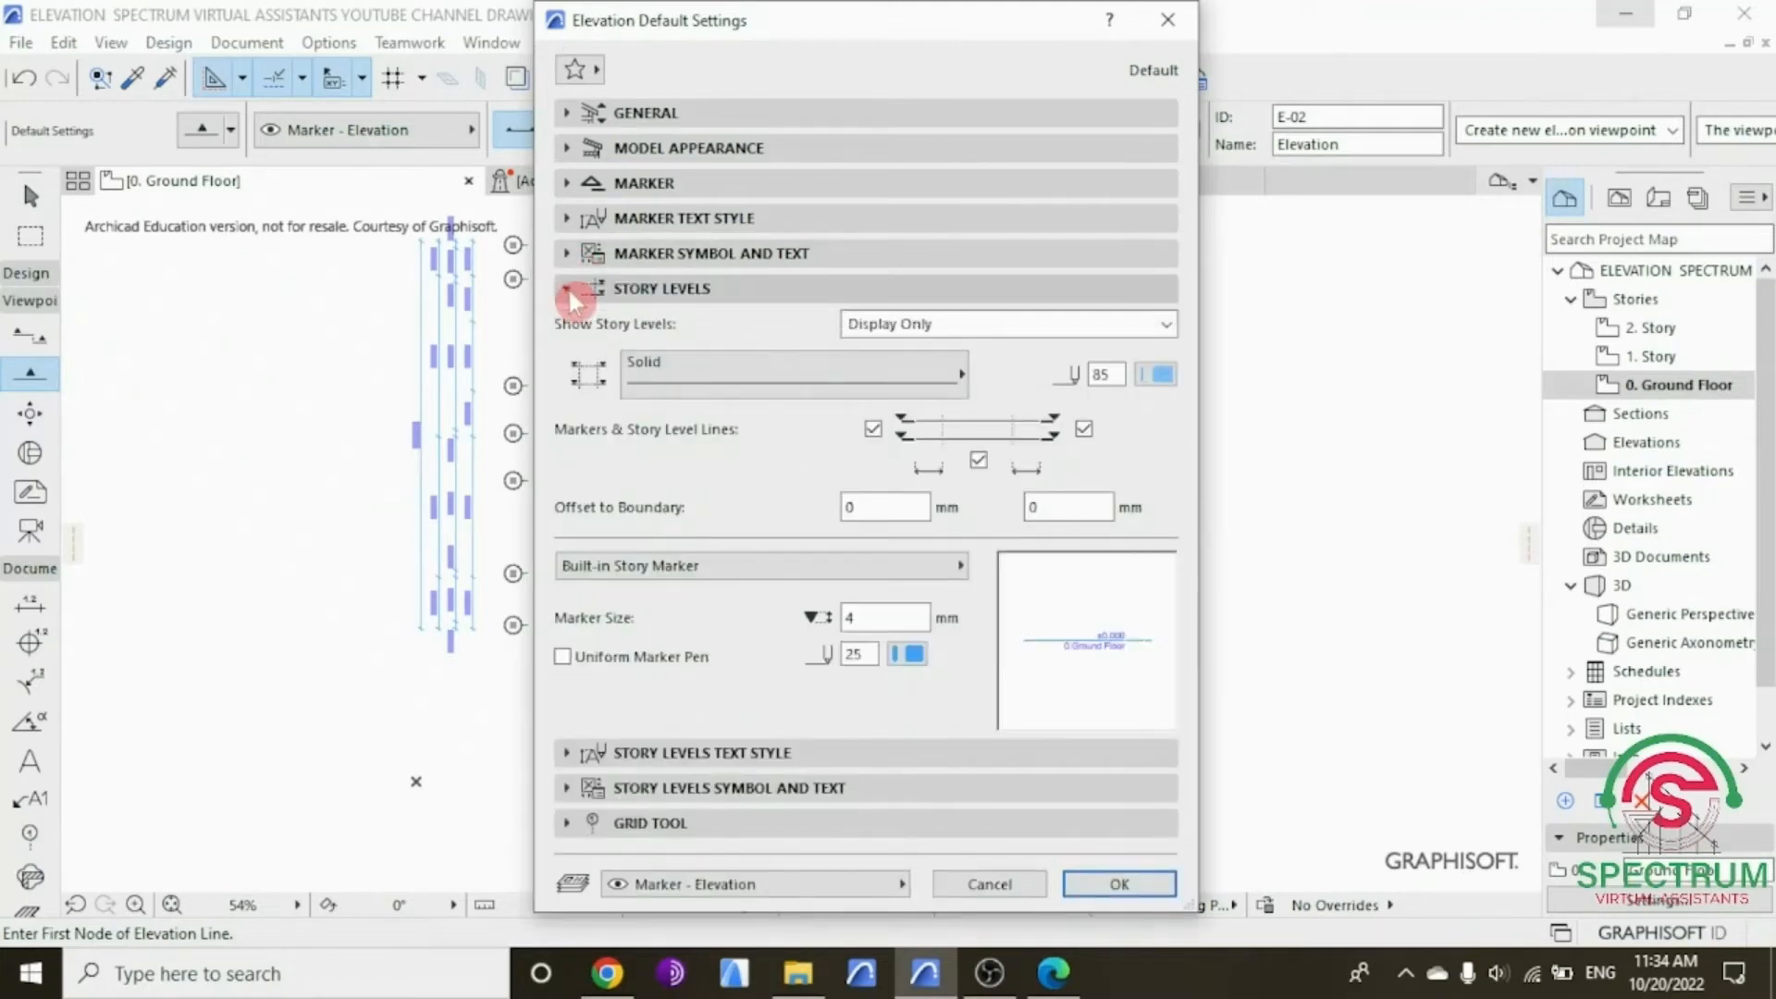
pyautogui.click(568, 290)
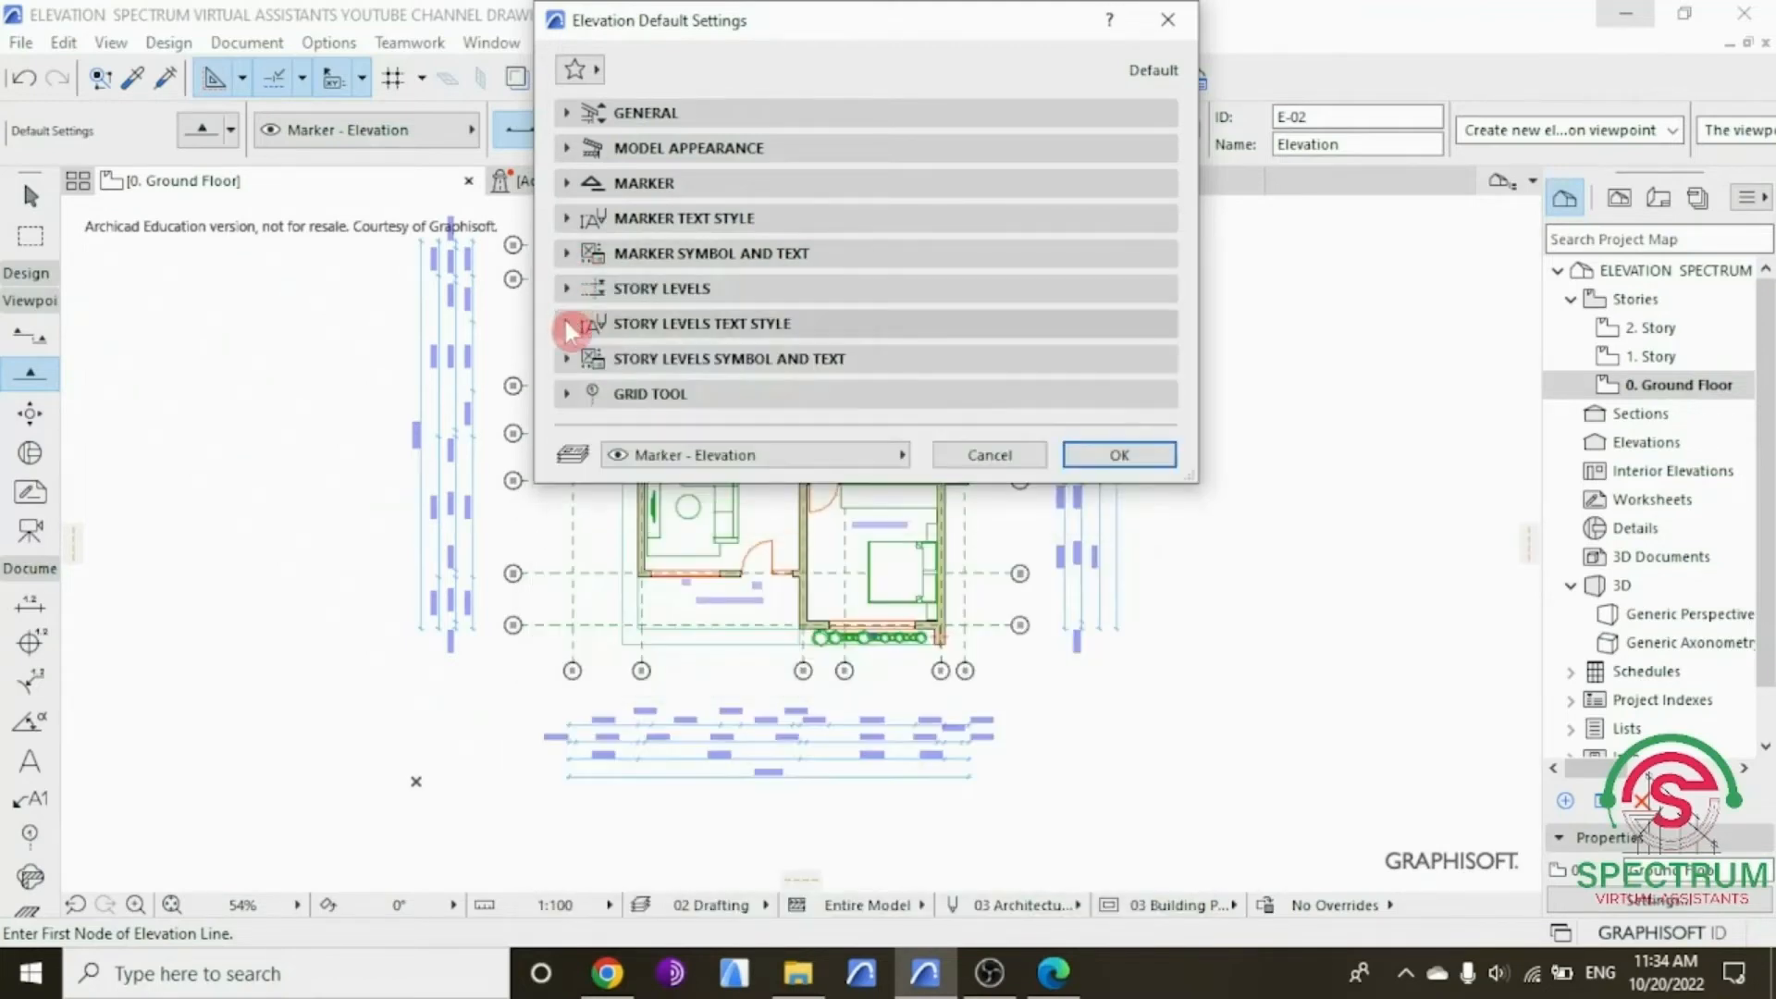
pyautogui.click(569, 324)
pyautogui.click(569, 324)
pyautogui.click(569, 360)
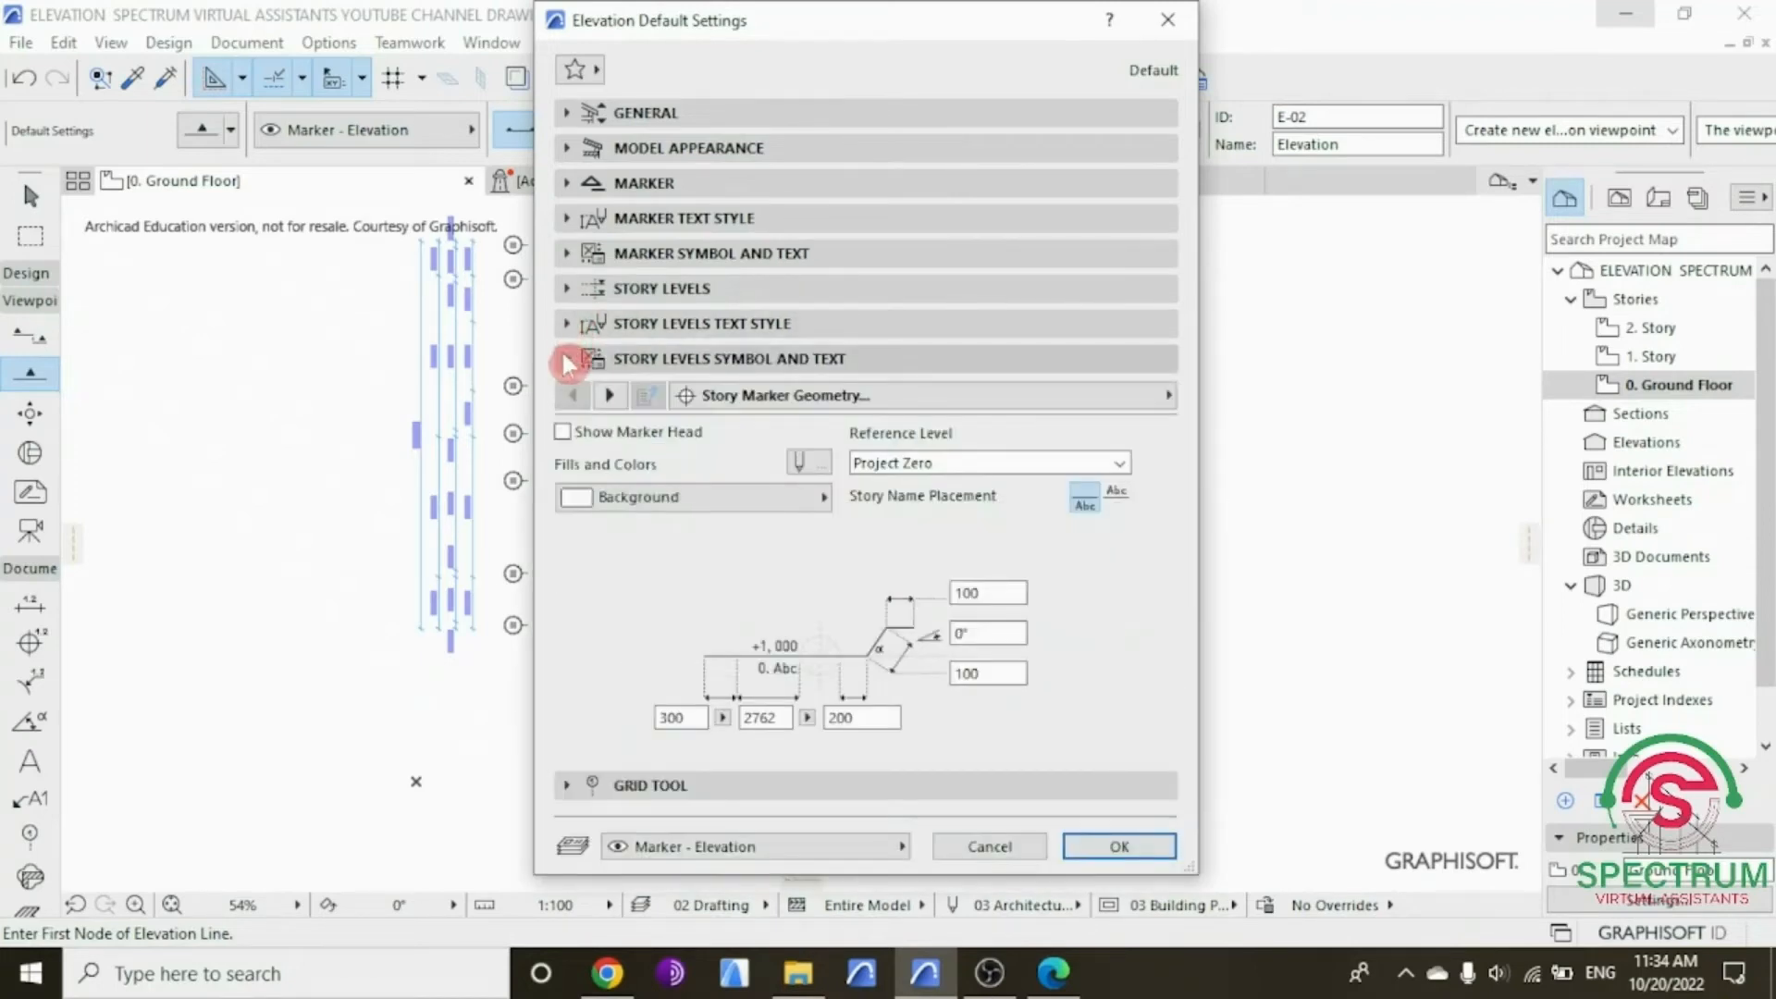
pyautogui.click(567, 359)
pyautogui.click(568, 394)
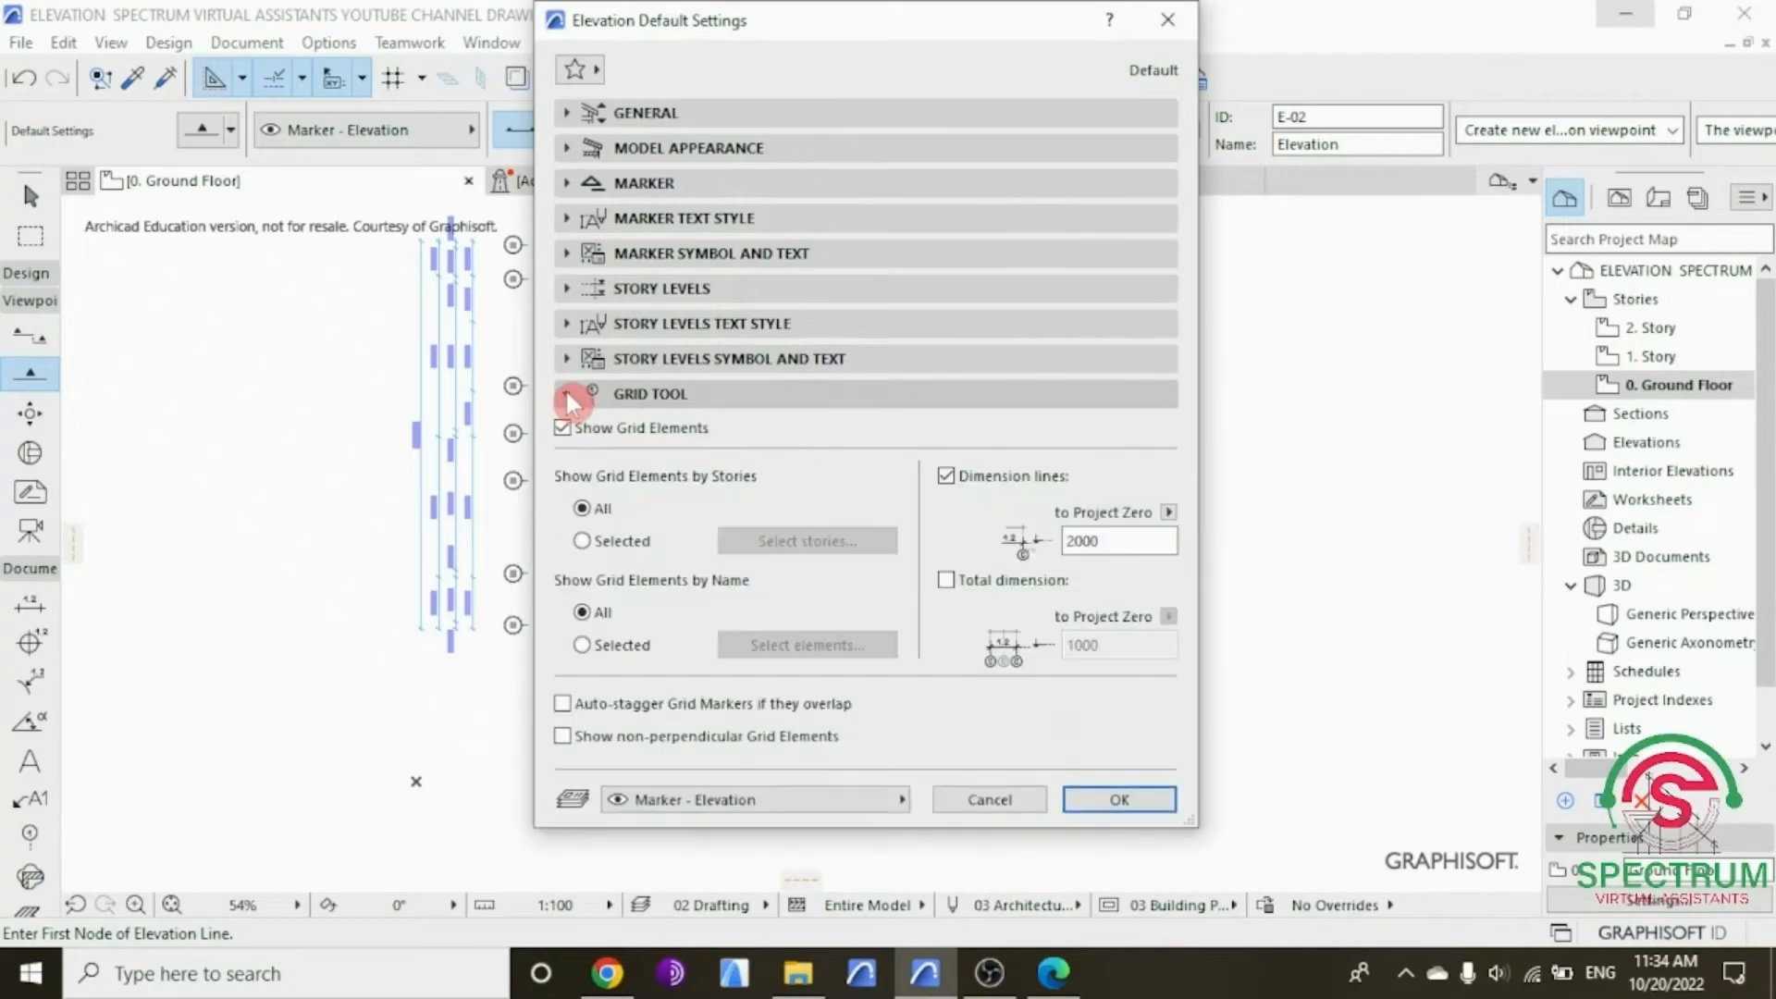
pyautogui.click(568, 395)
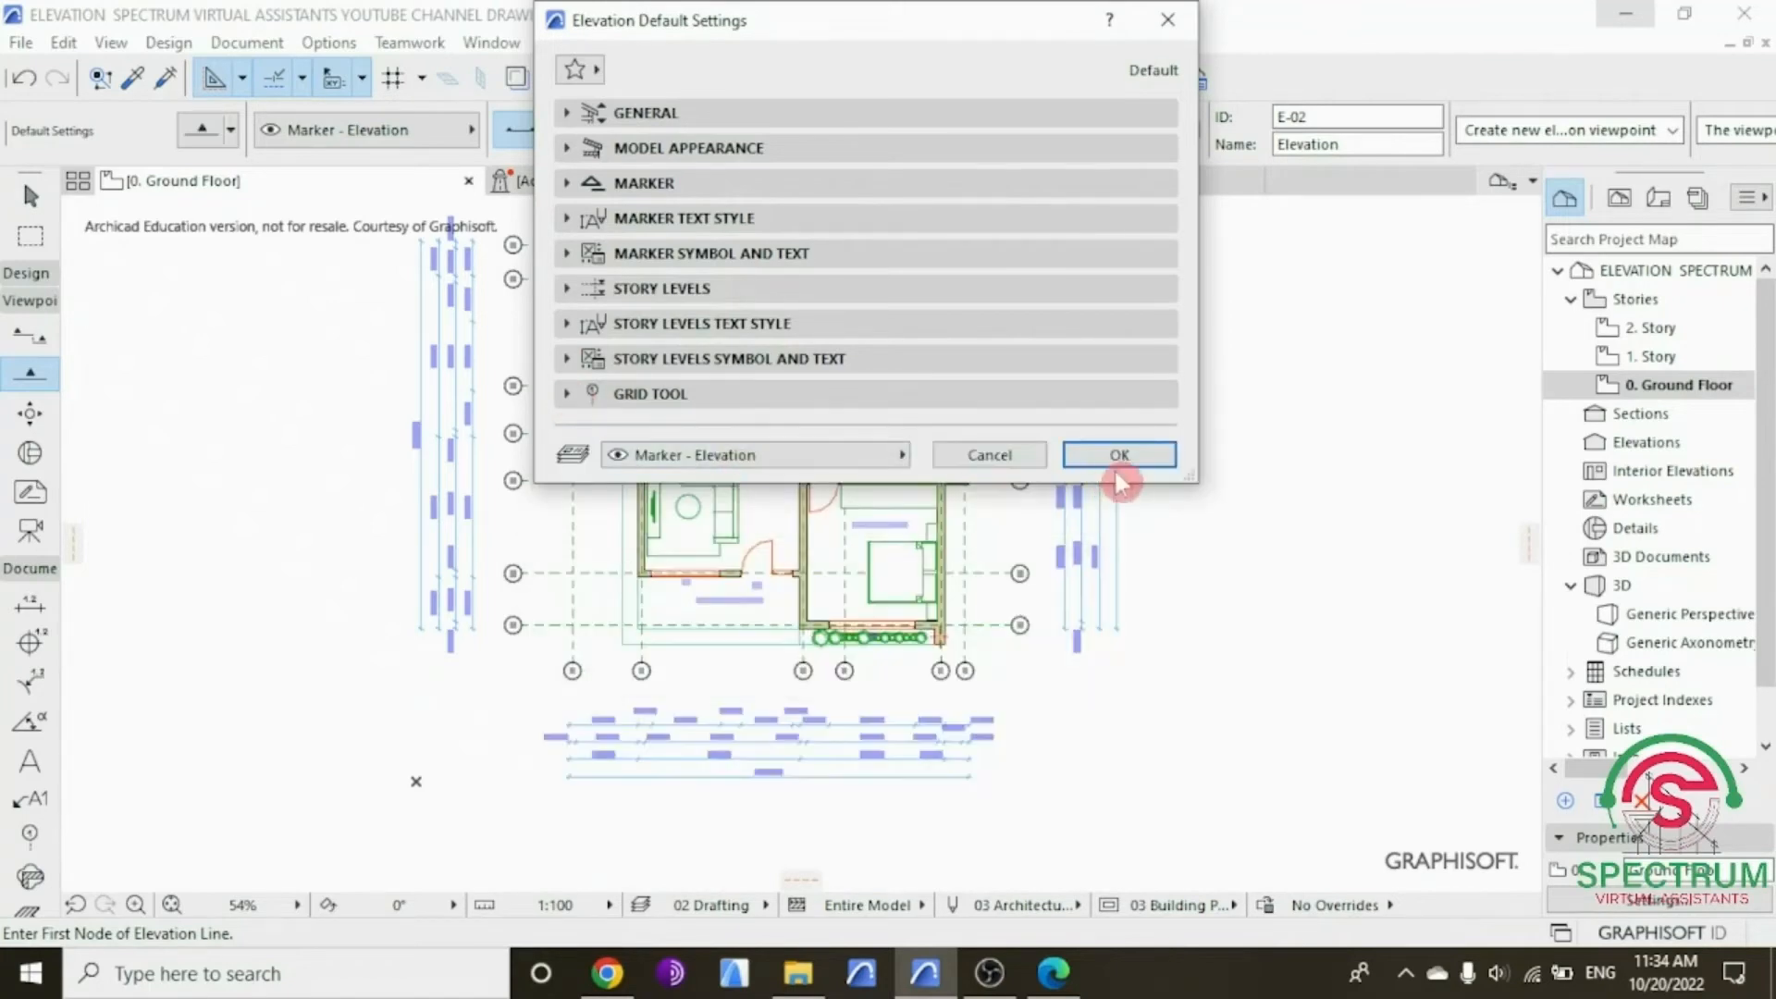
pyautogui.click(1114, 453)
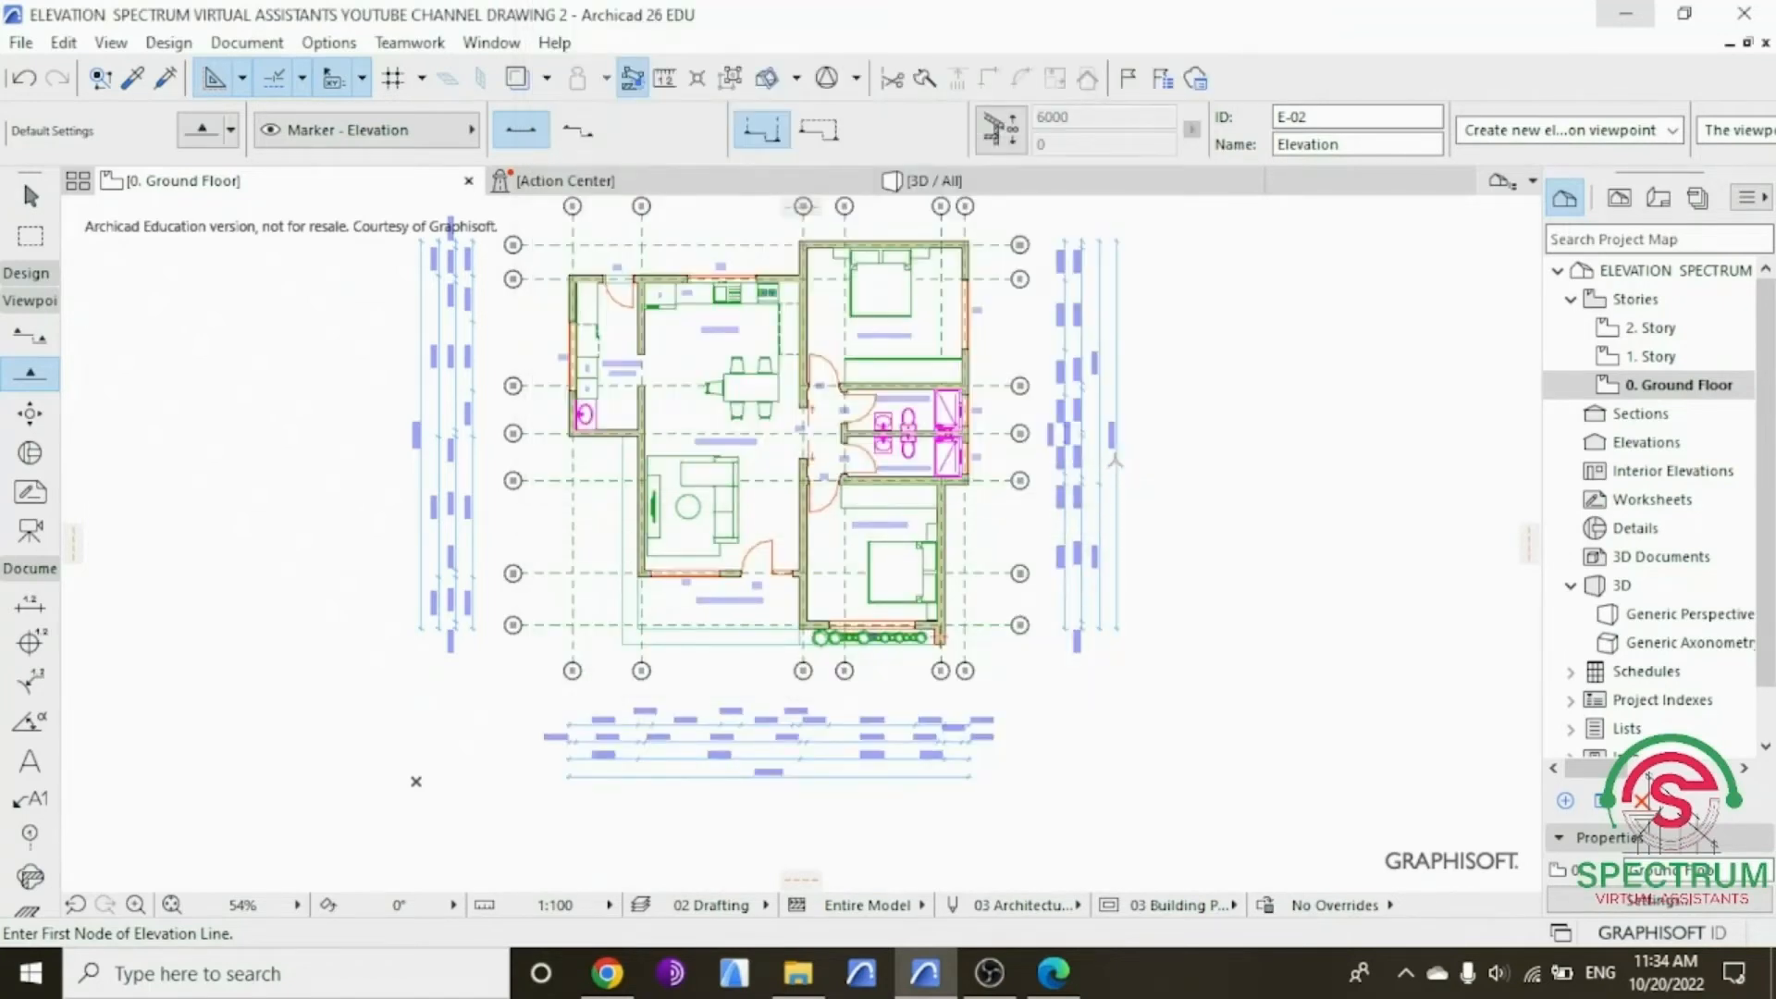
# Step: Place a horizontal elevation line below the plan's lower dimensions, extending past both sides of the house and looking up toward it
pyautogui.scroll(3, 654, 828)
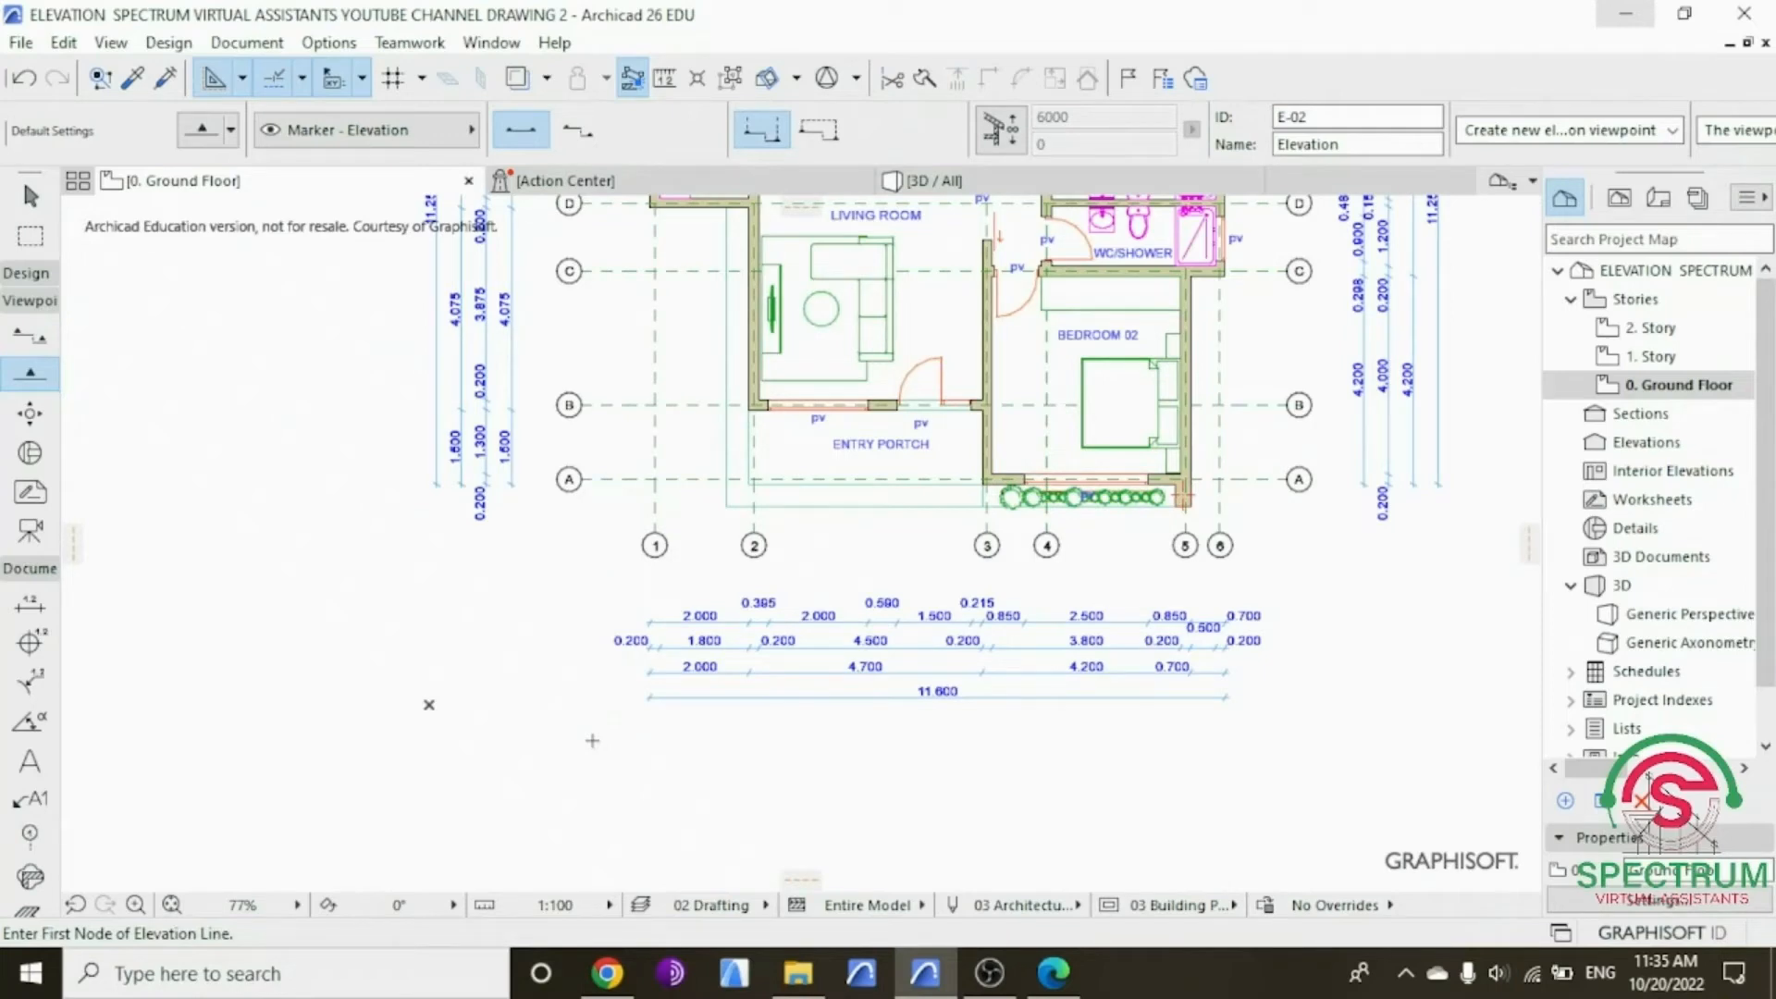
pyautogui.scroll(-3, 525, 672)
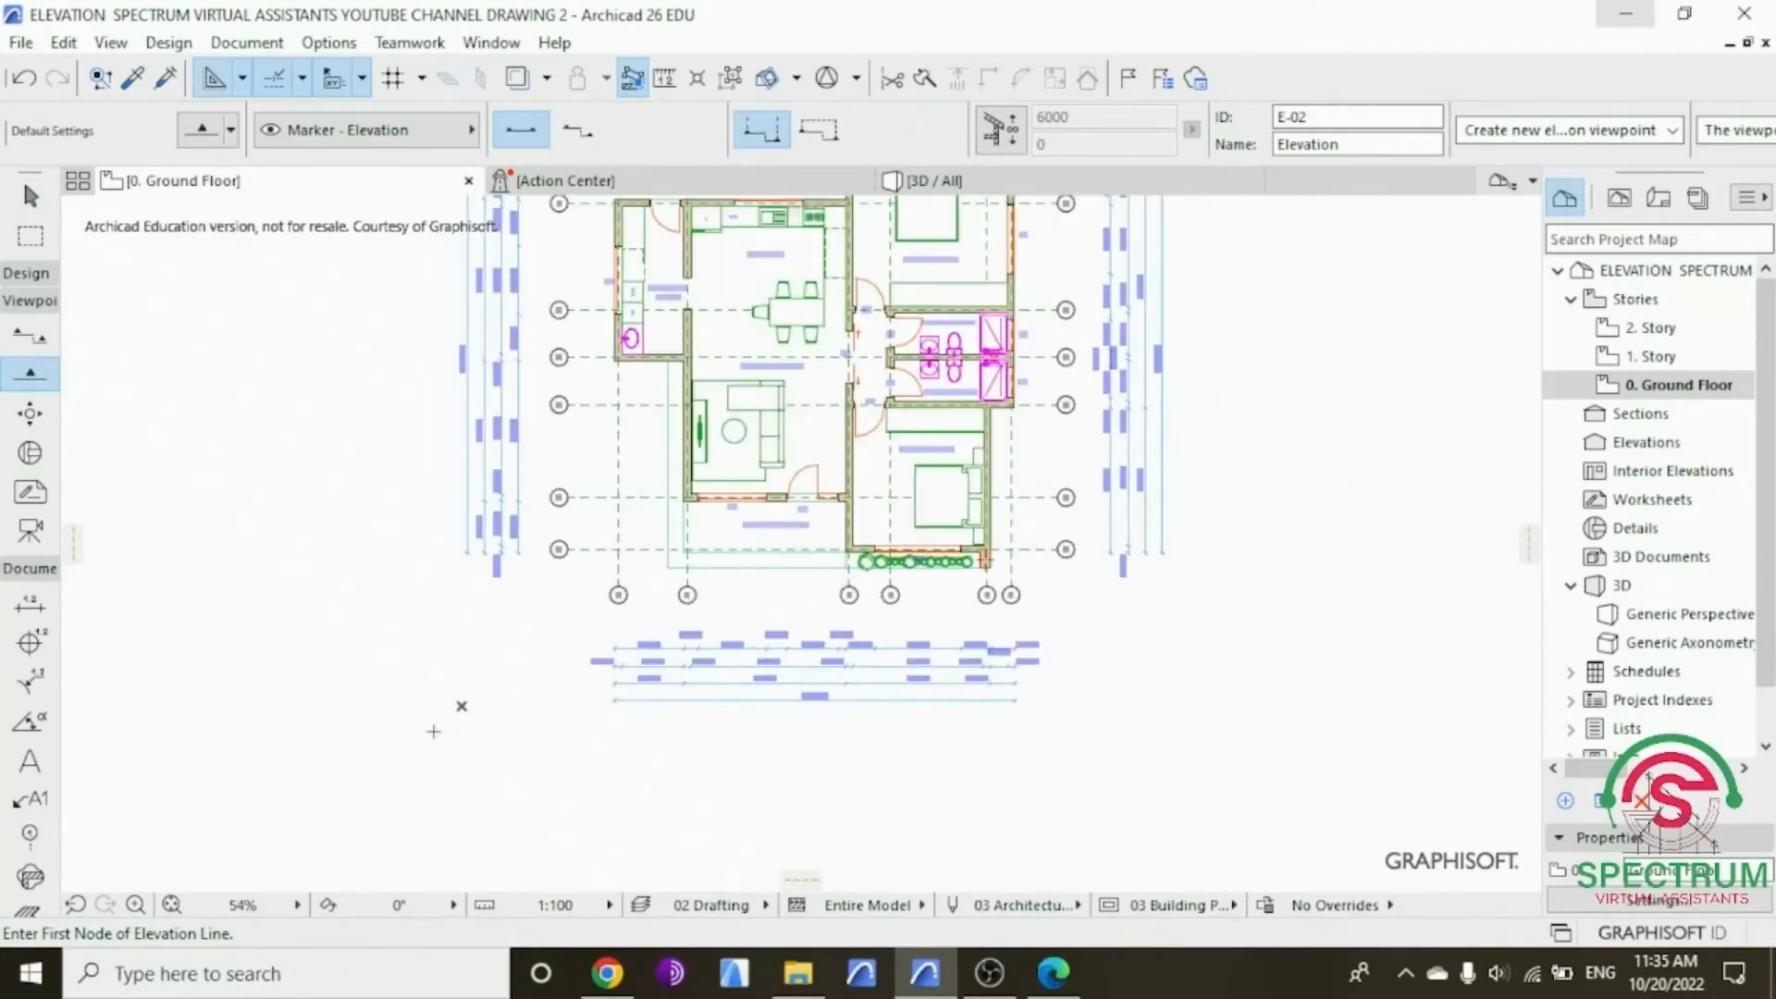
pyautogui.click(390, 757)
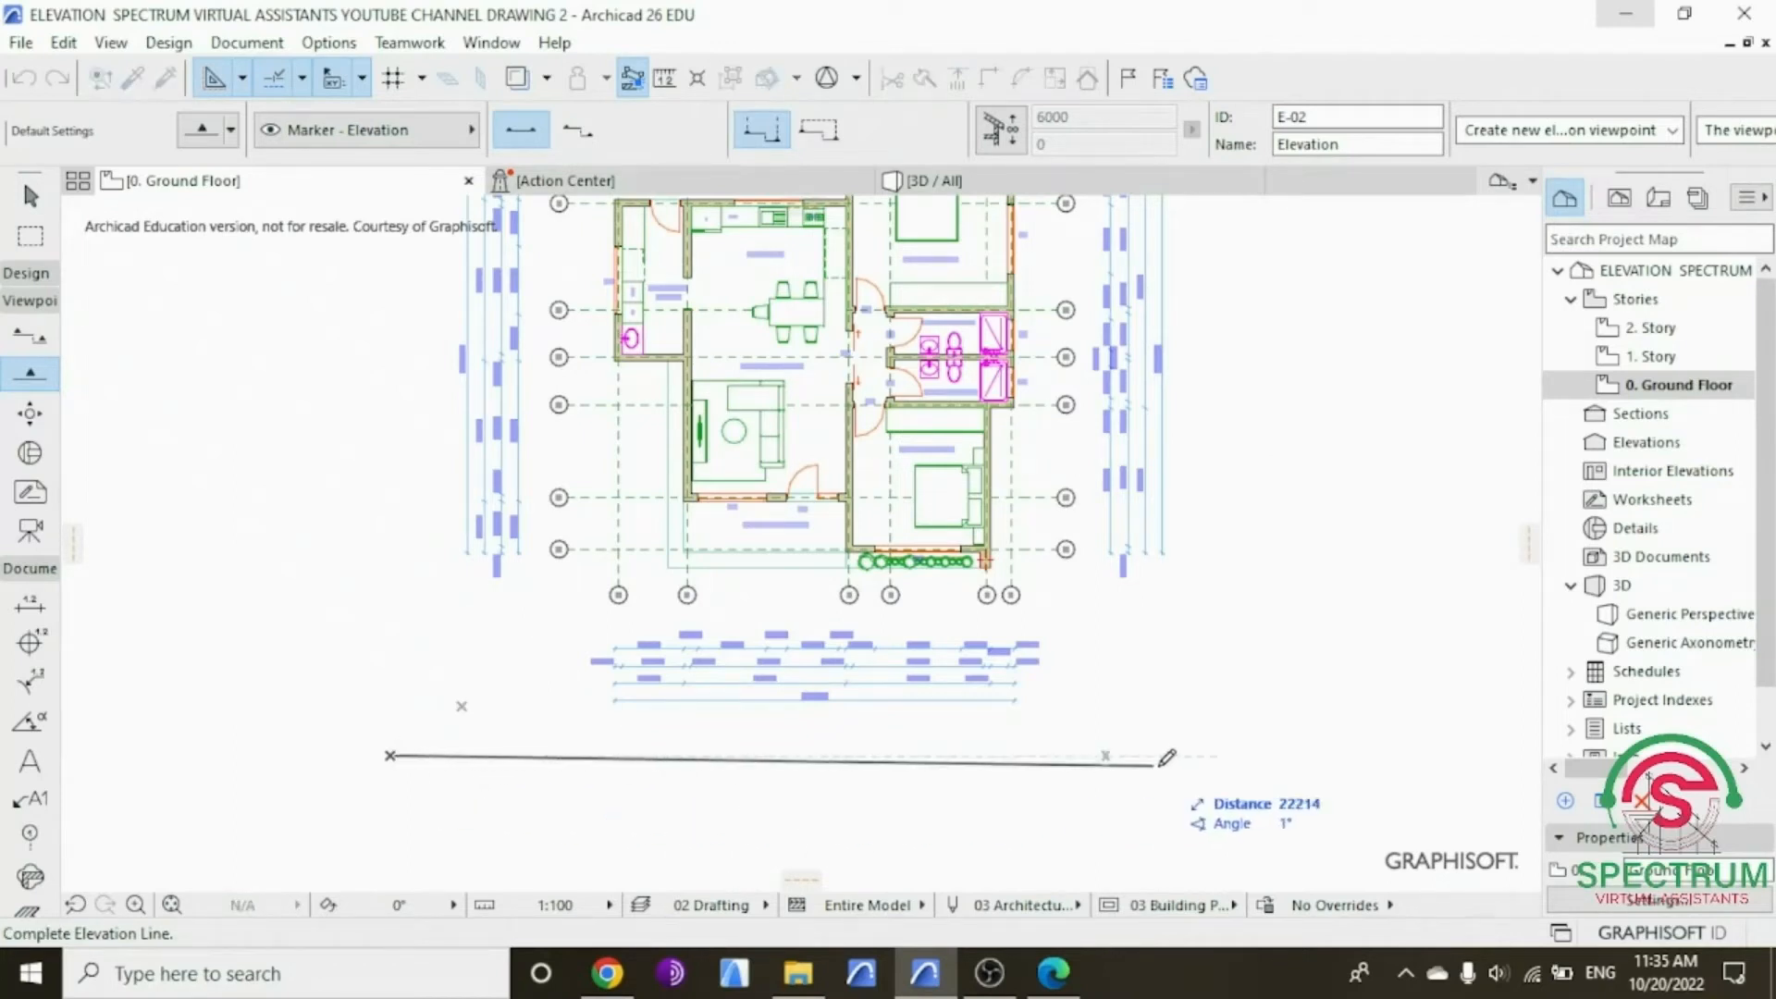
pyautogui.click(1287, 754)
pyautogui.click(1261, 609)
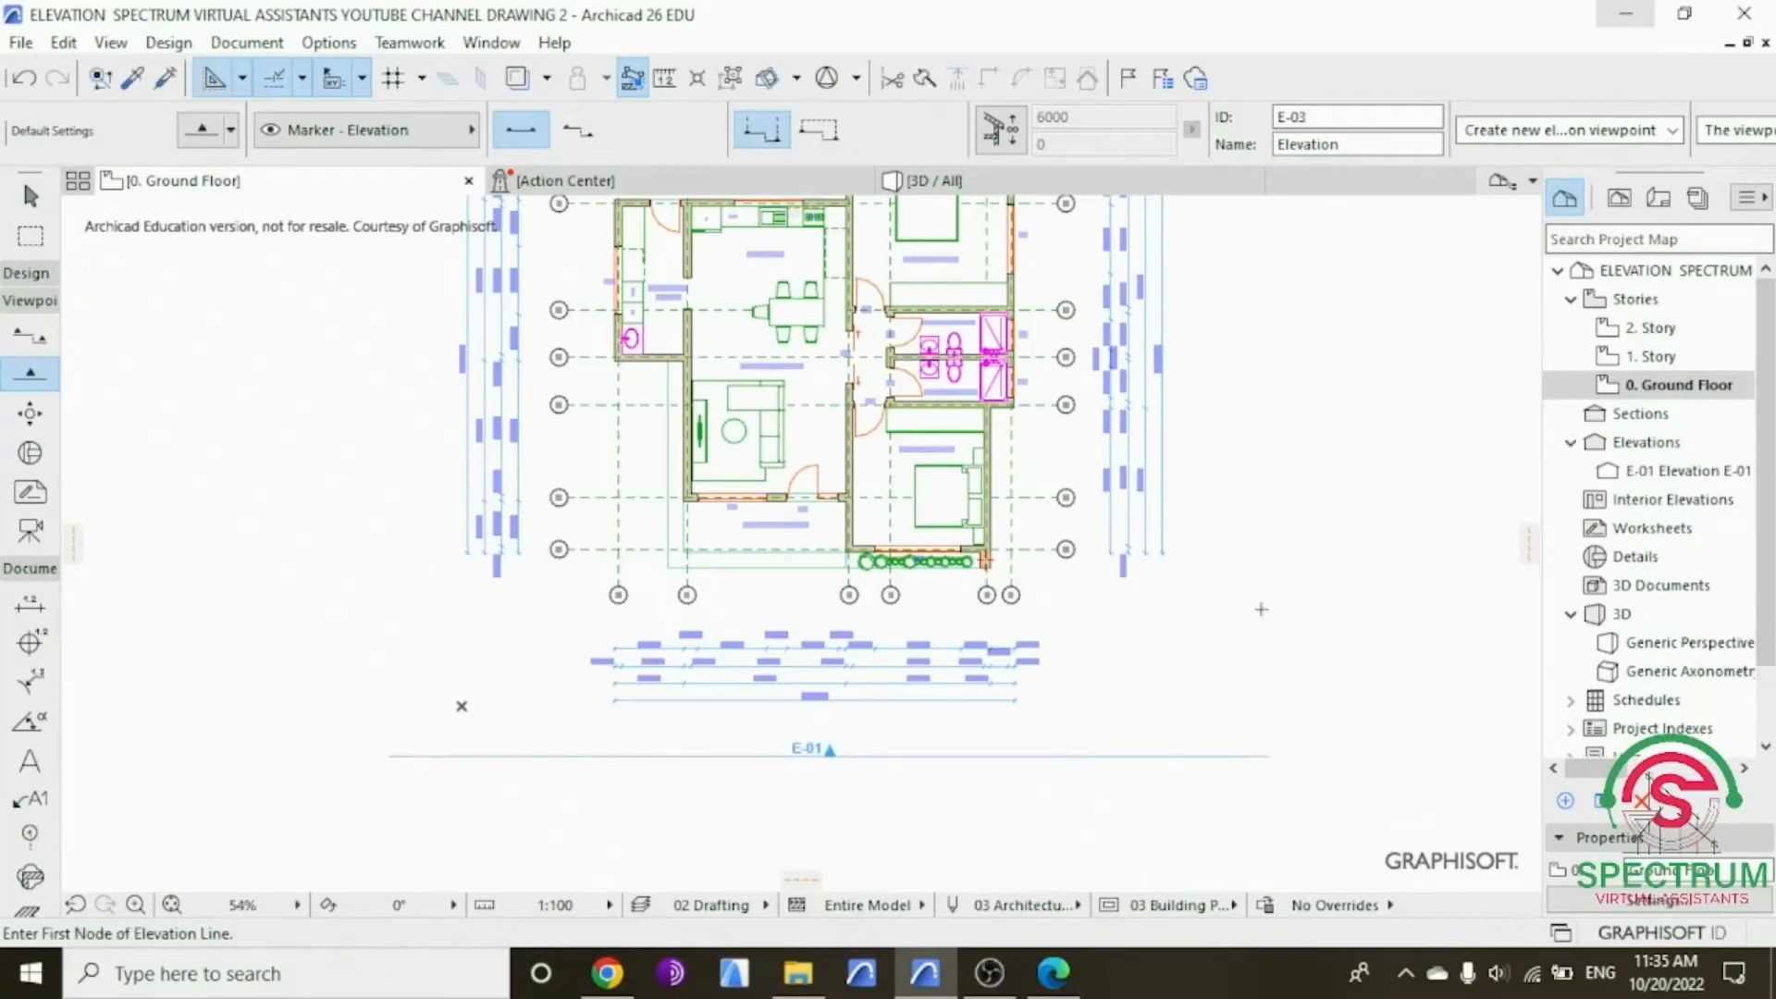
# Step: Place a horizontal elevation line above the plan's upper dimensions, spanning the same width as the lower one and looking down toward the house
pyautogui.scroll(4, 749, 767)
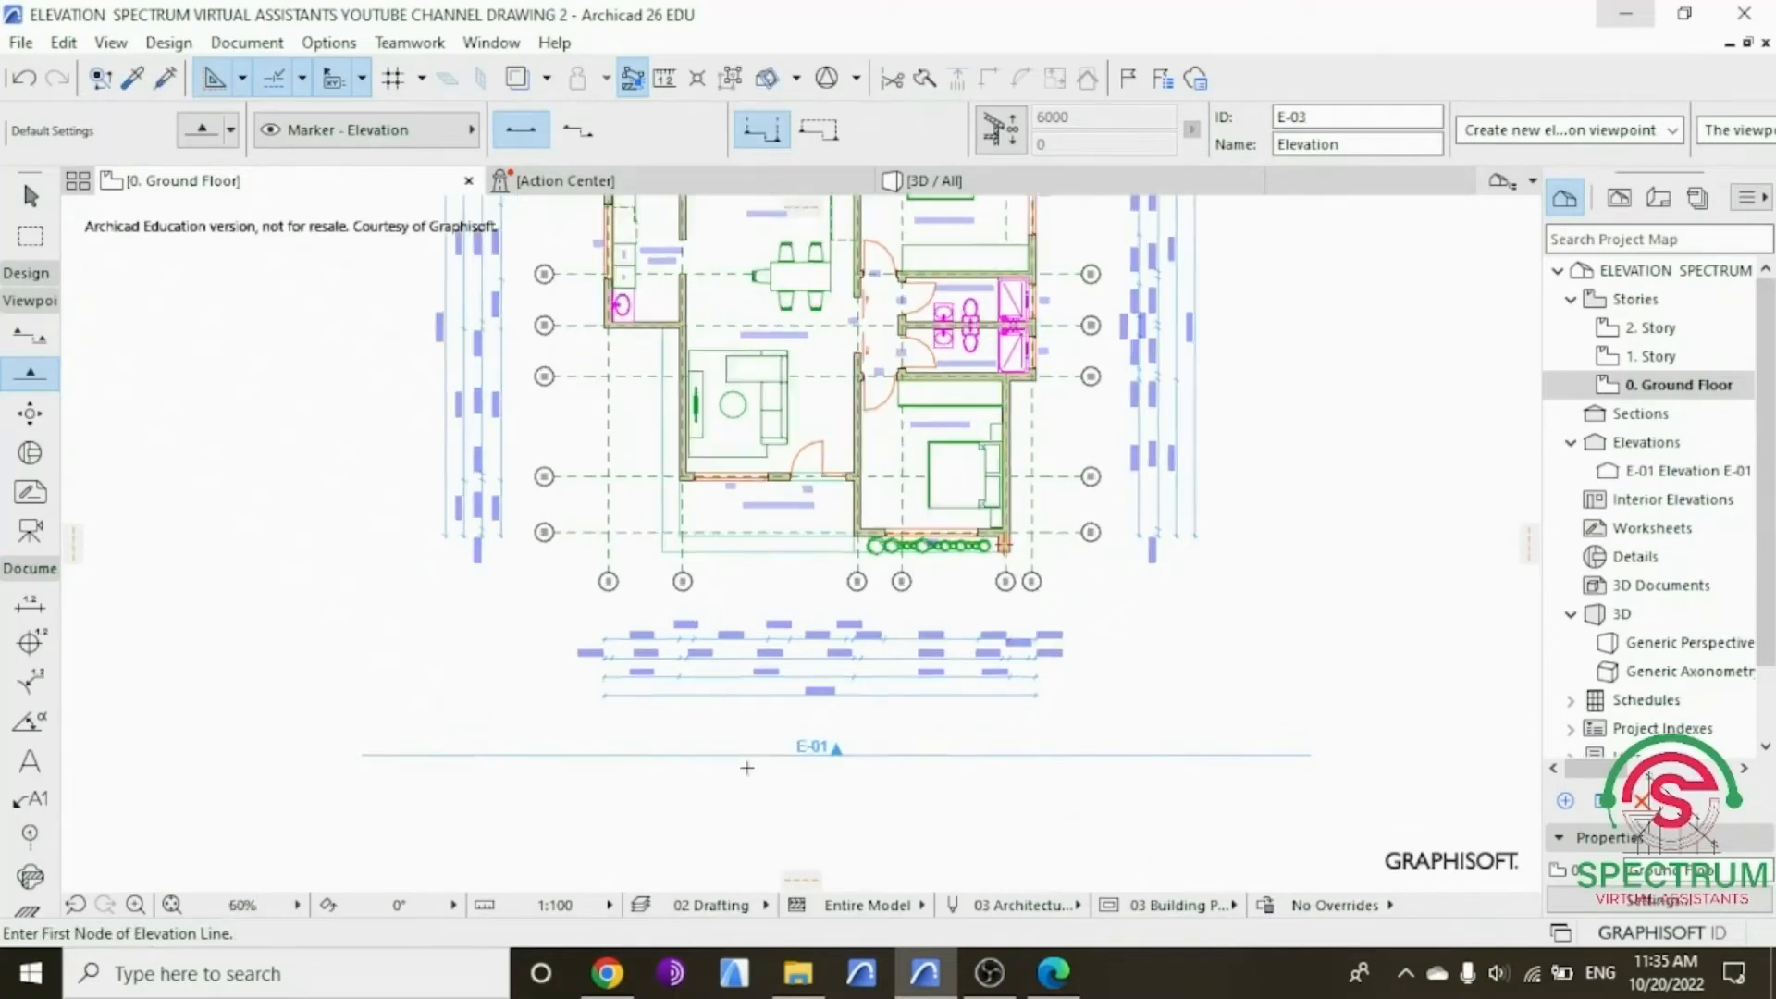
pyautogui.scroll(-5, 725, 776)
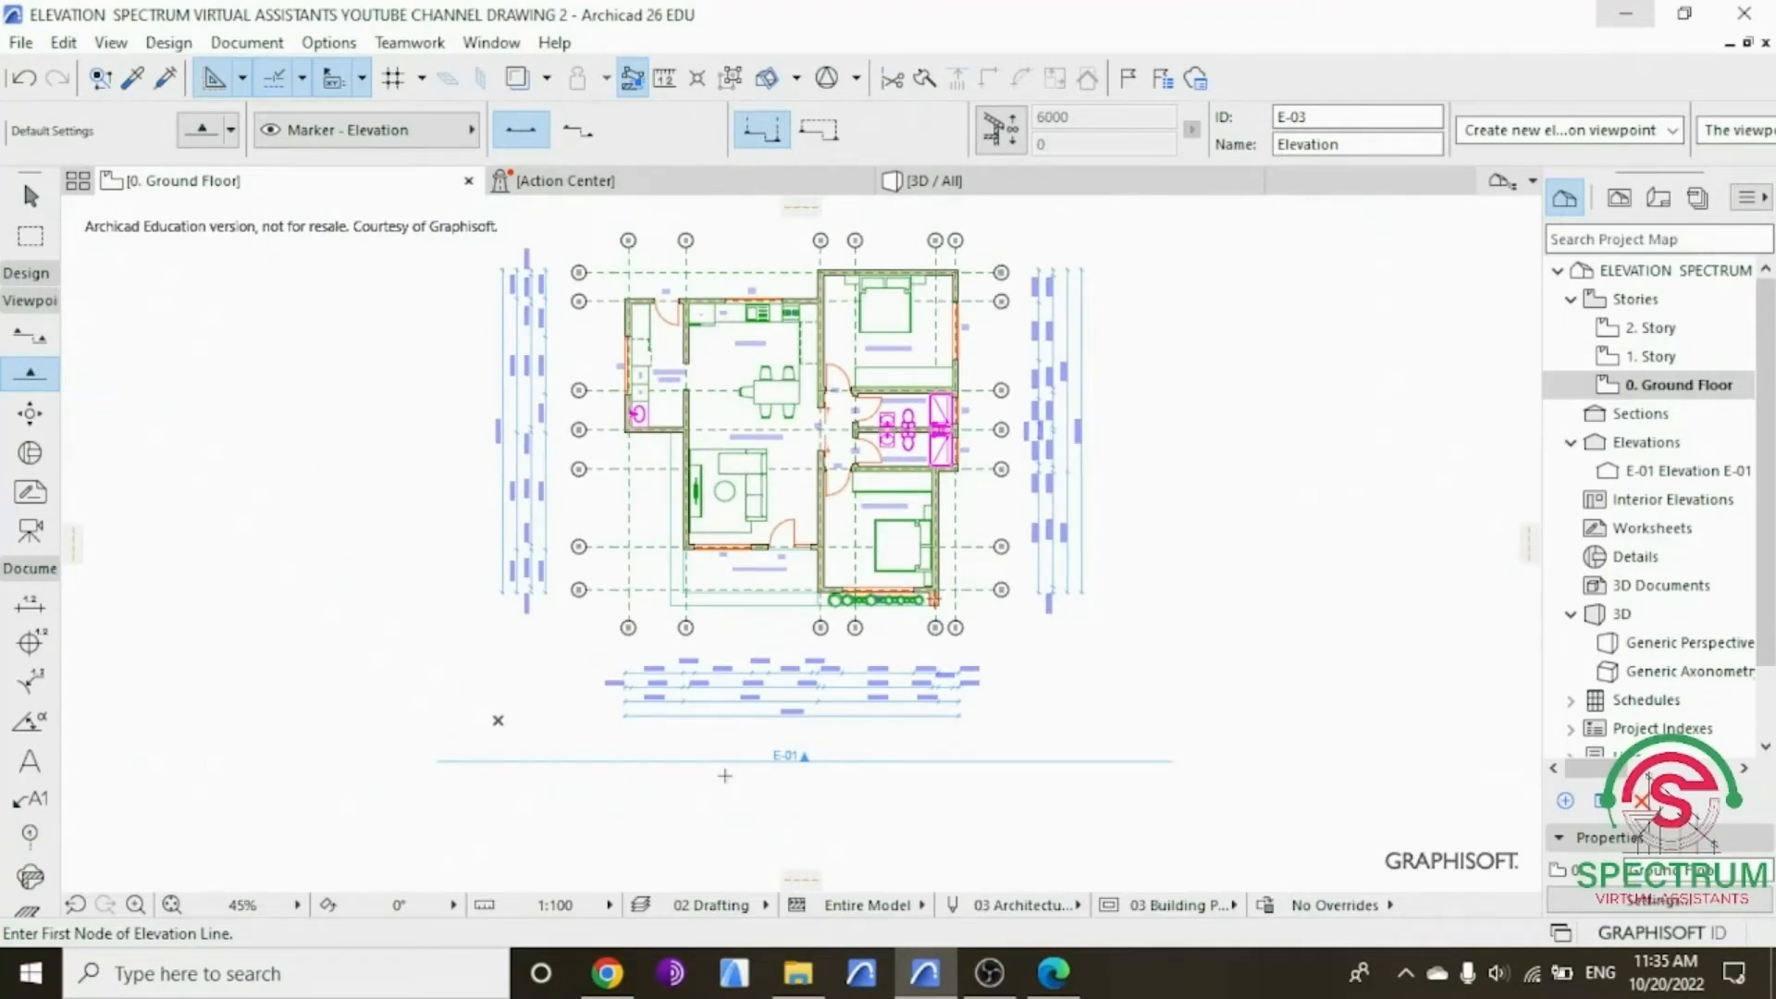
pyautogui.scroll(-1, 725, 774)
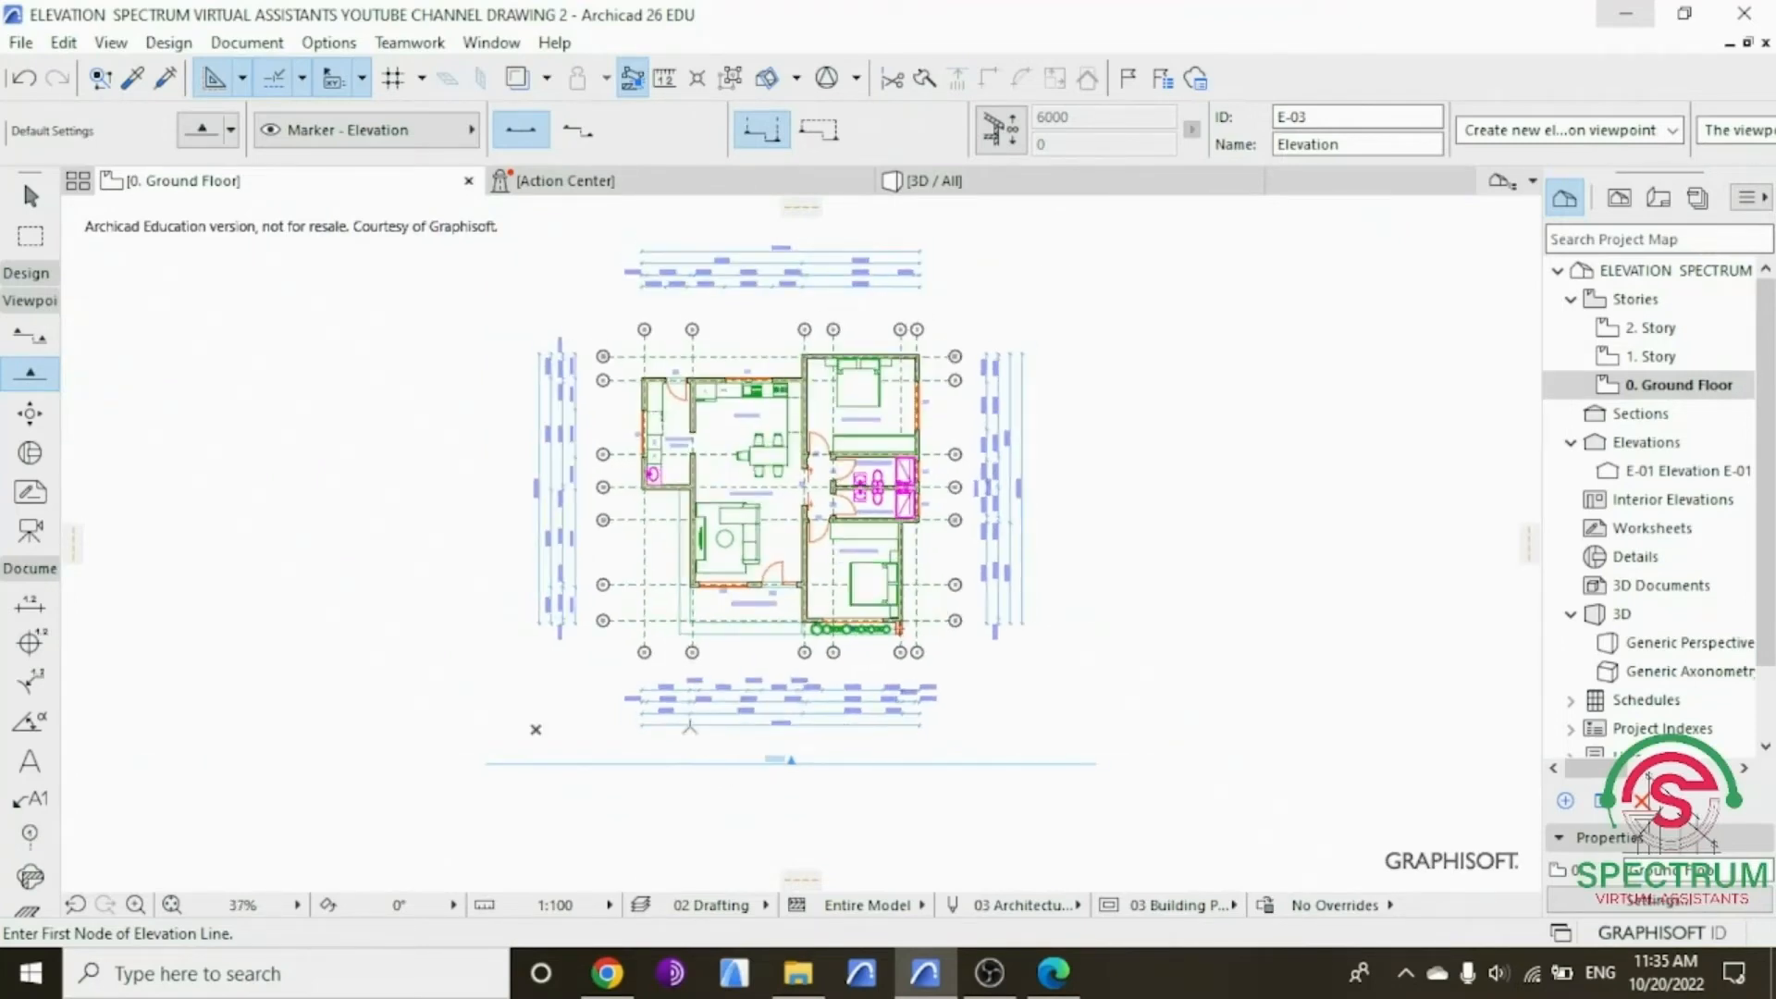
pyautogui.scroll(-3, 691, 726)
pyautogui.scroll(2, 591, 446)
pyautogui.scroll(-1, 590, 444)
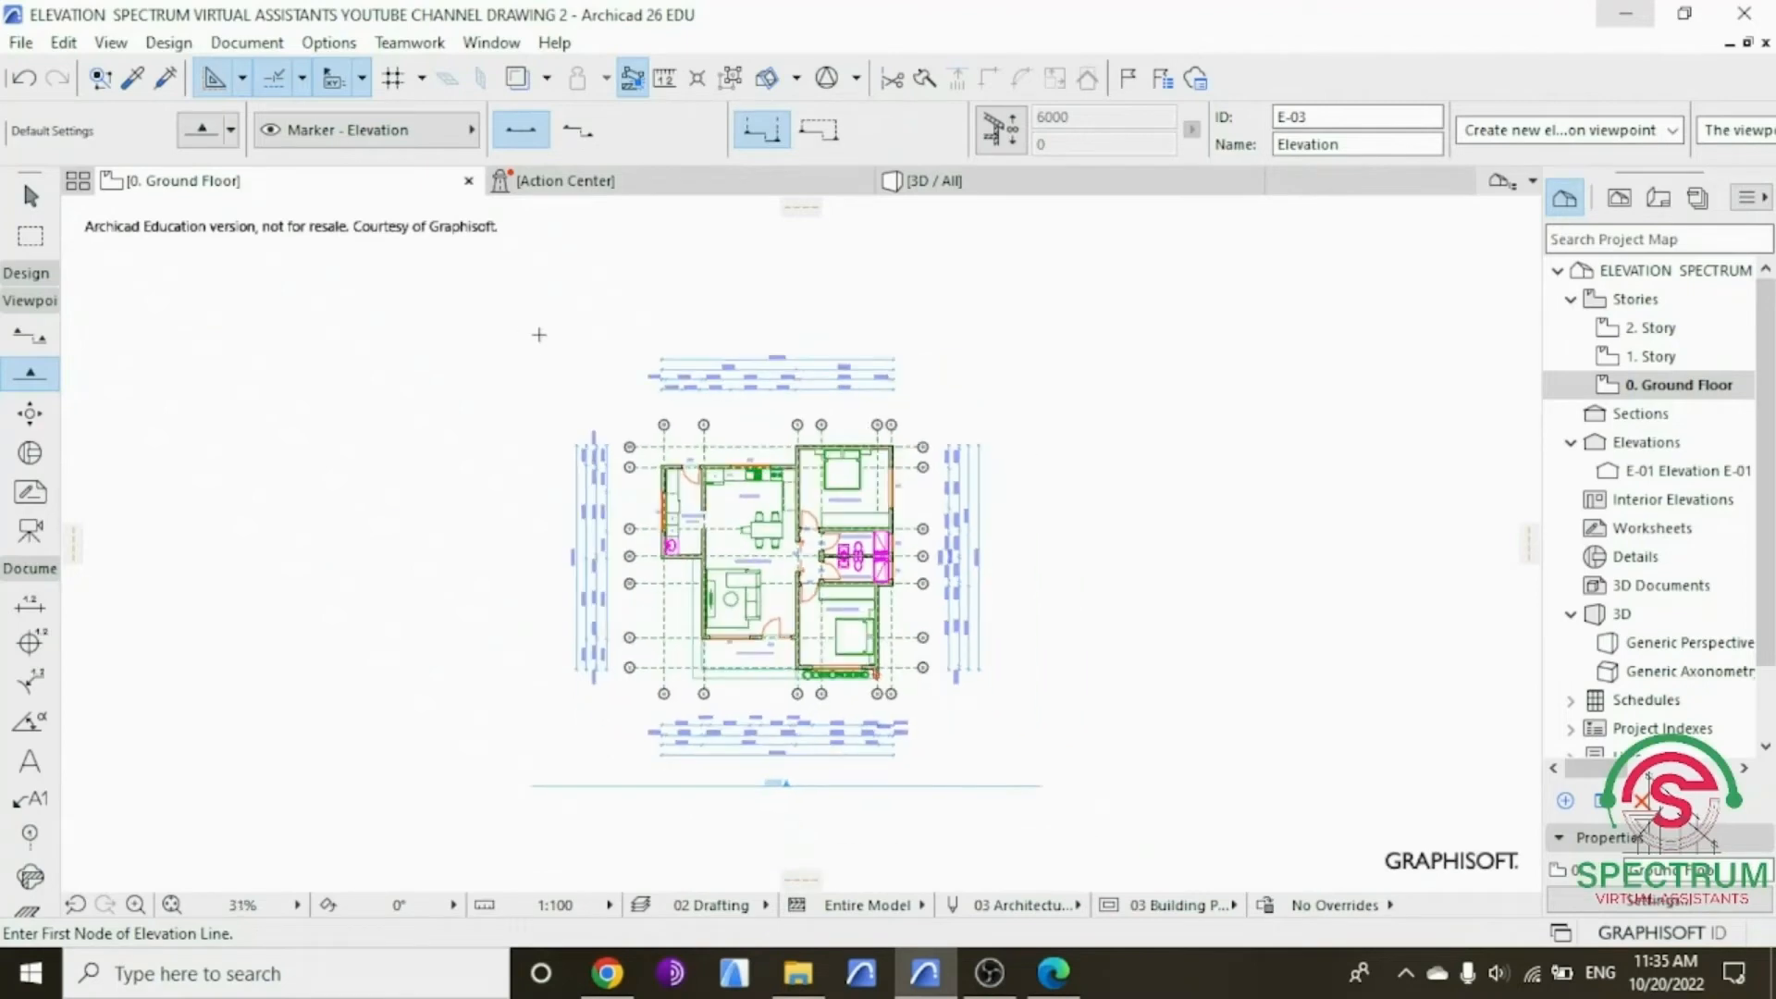
pyautogui.scroll(-1, 527, 331)
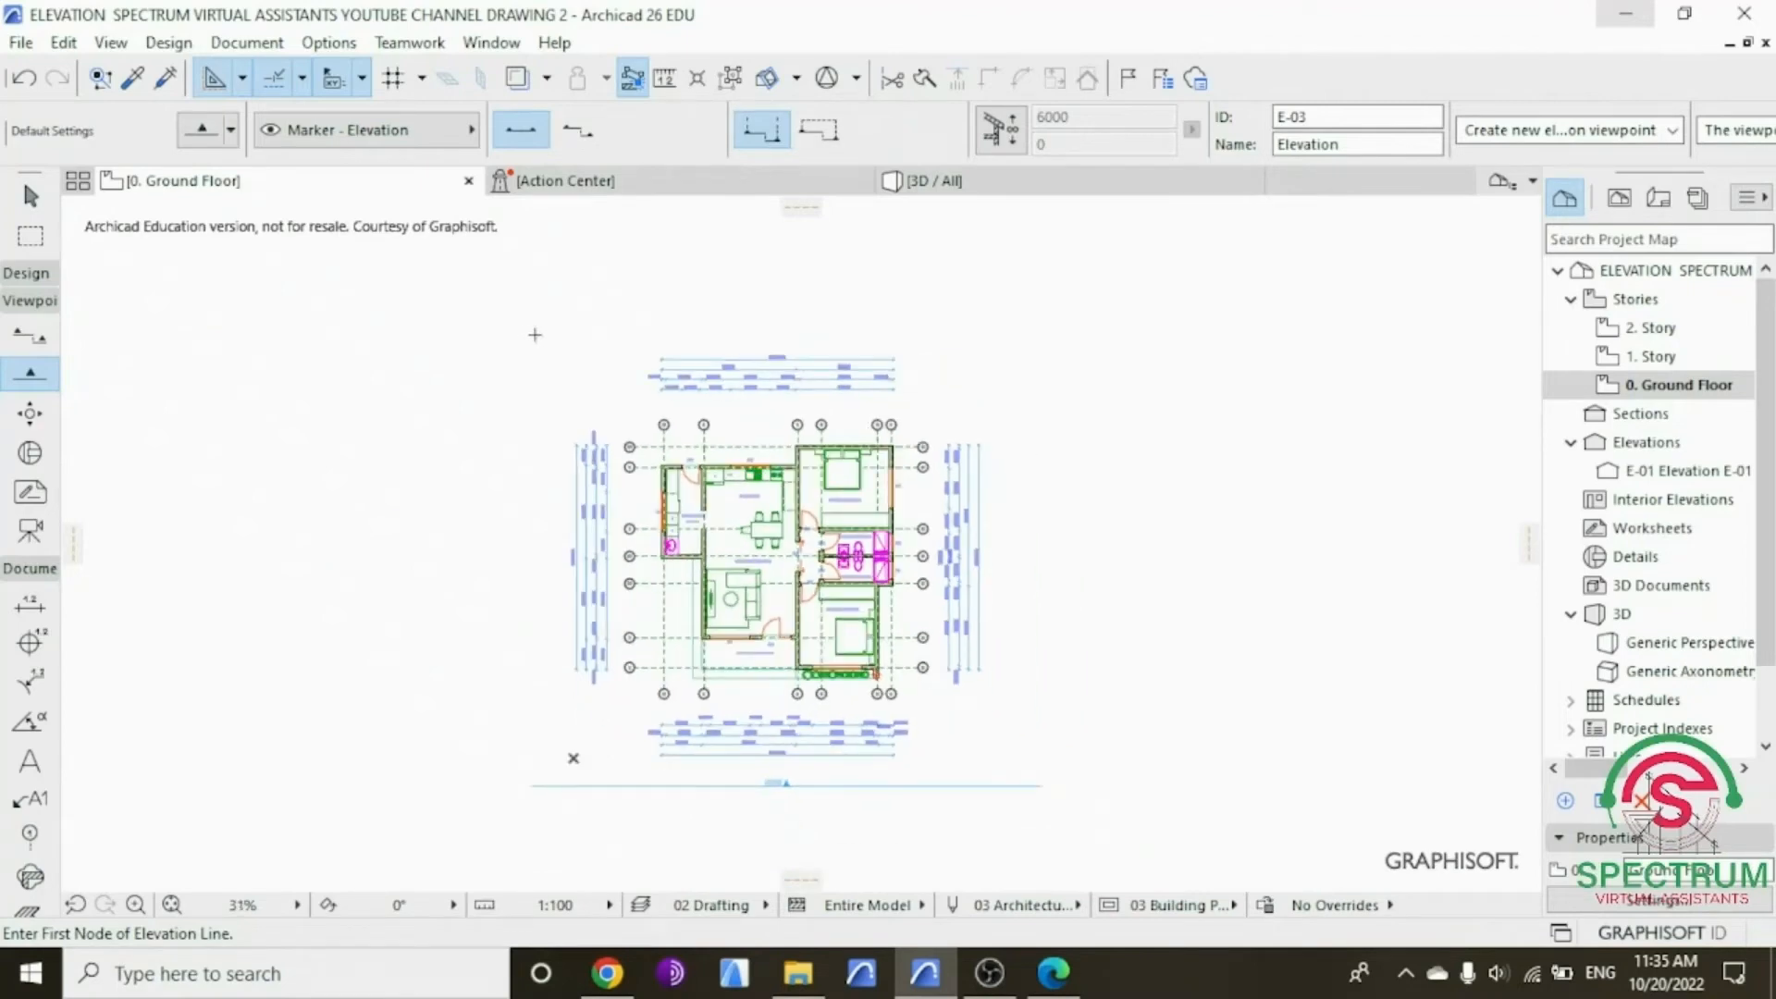
pyautogui.click(537, 332)
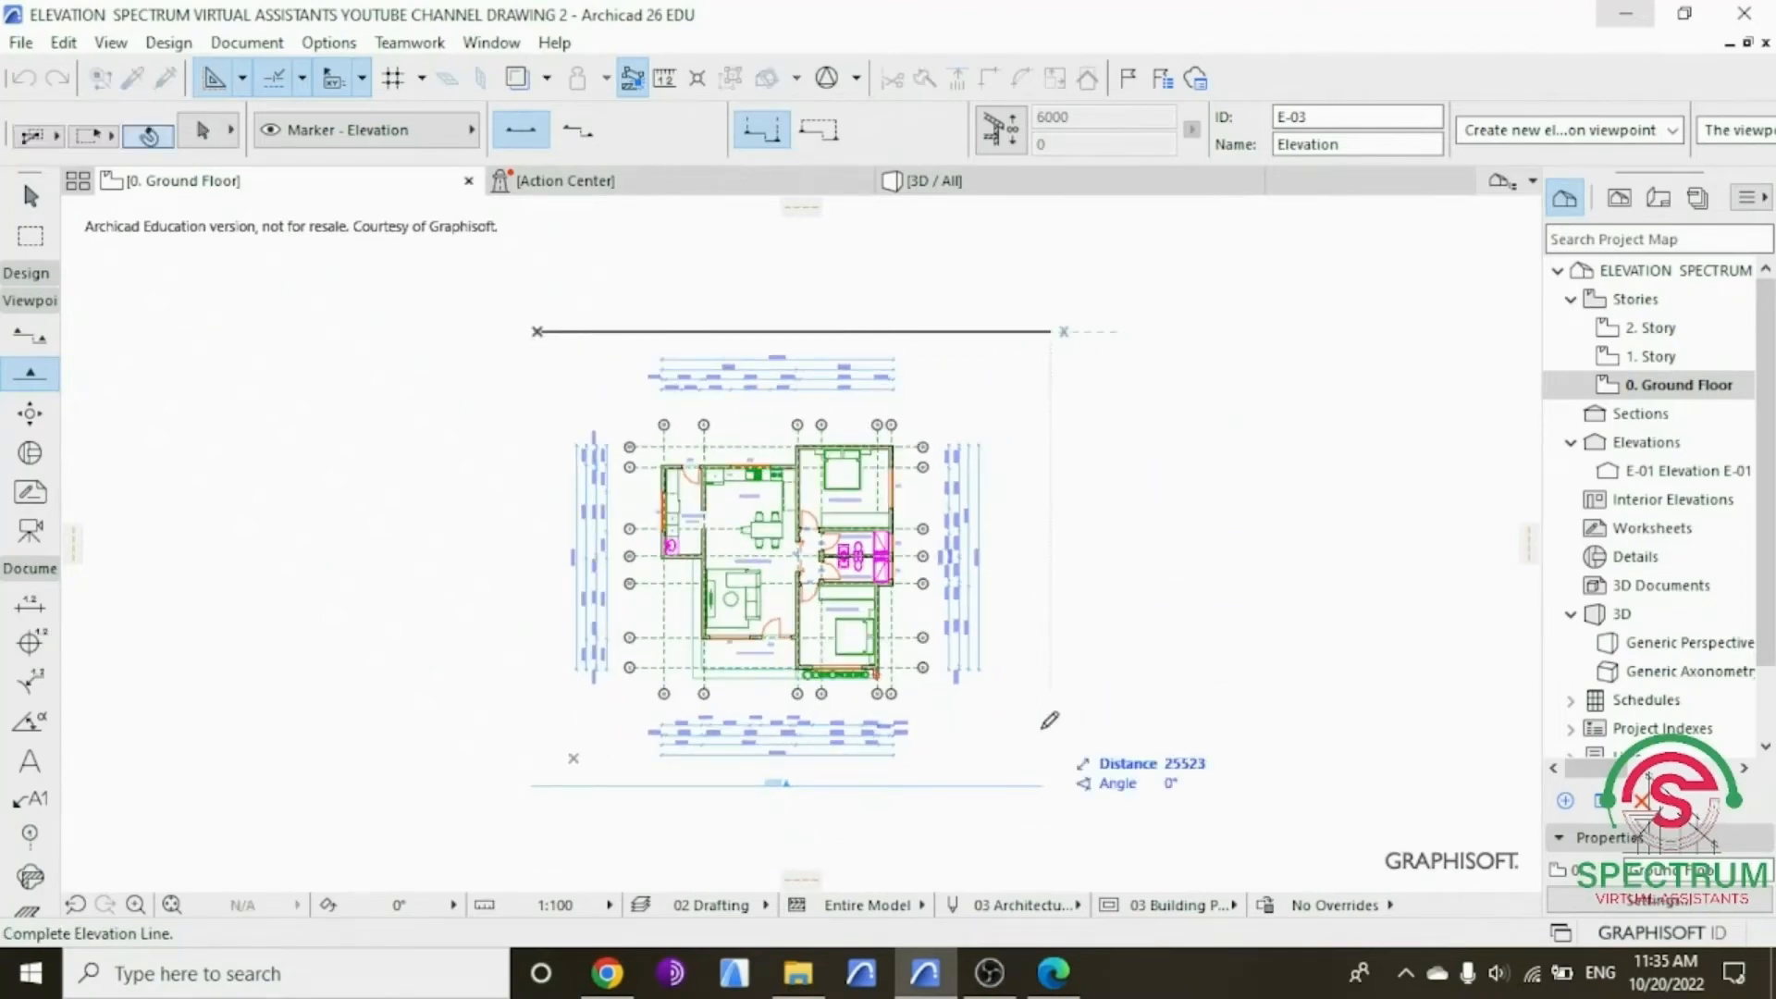
pyautogui.click(1042, 773)
pyautogui.click(957, 414)
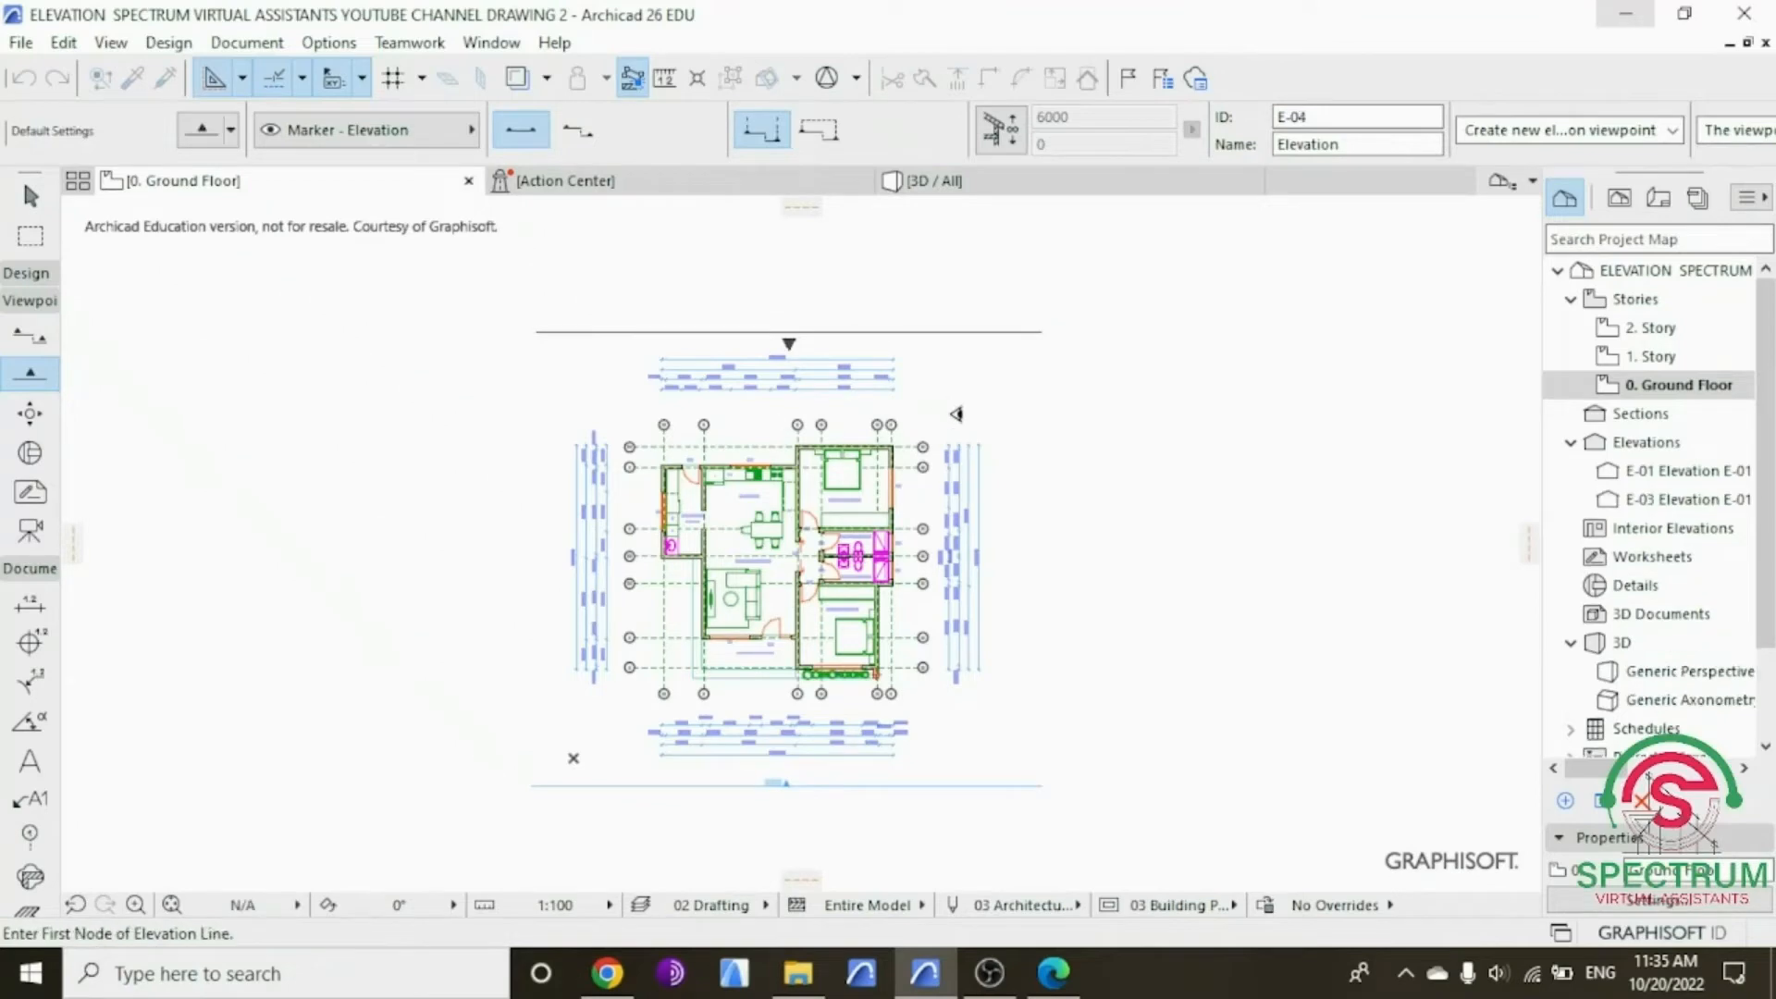
# Step: Place a vertical elevation line joining the left ends of the upper and lower elevation lines, looking toward the house
pyautogui.scroll(5, 795, 335)
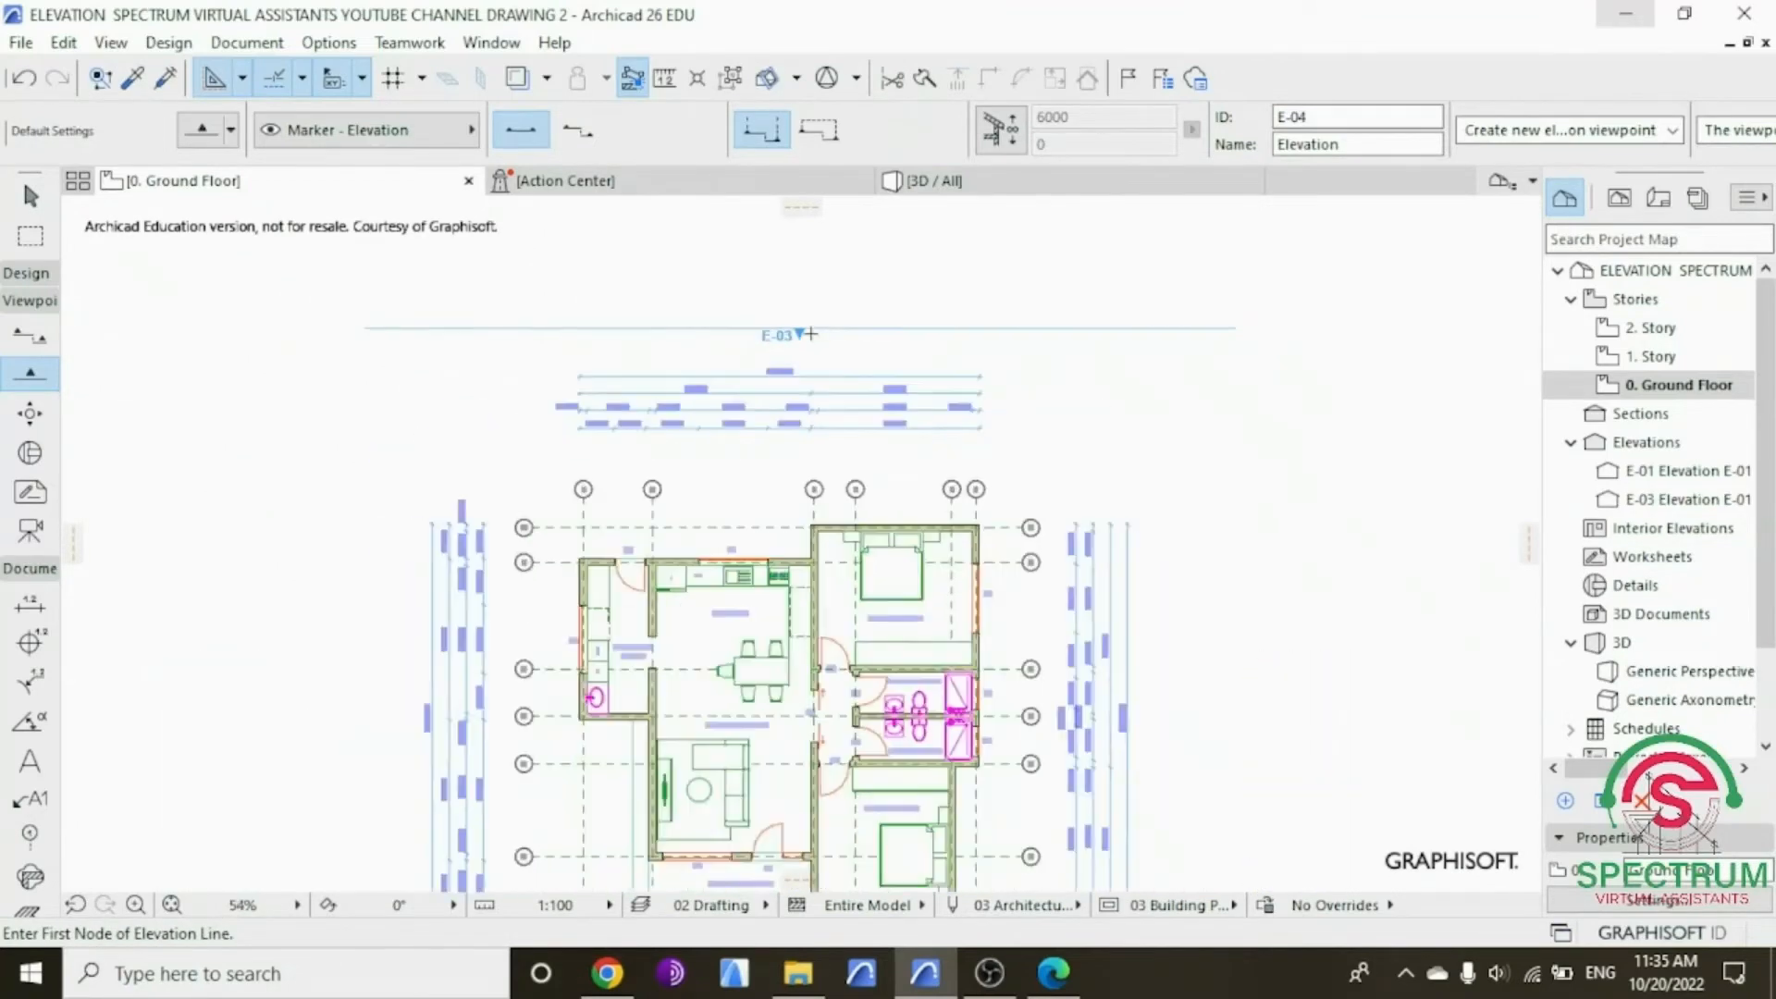
pyautogui.scroll(-5, 810, 333)
pyautogui.click(597, 329)
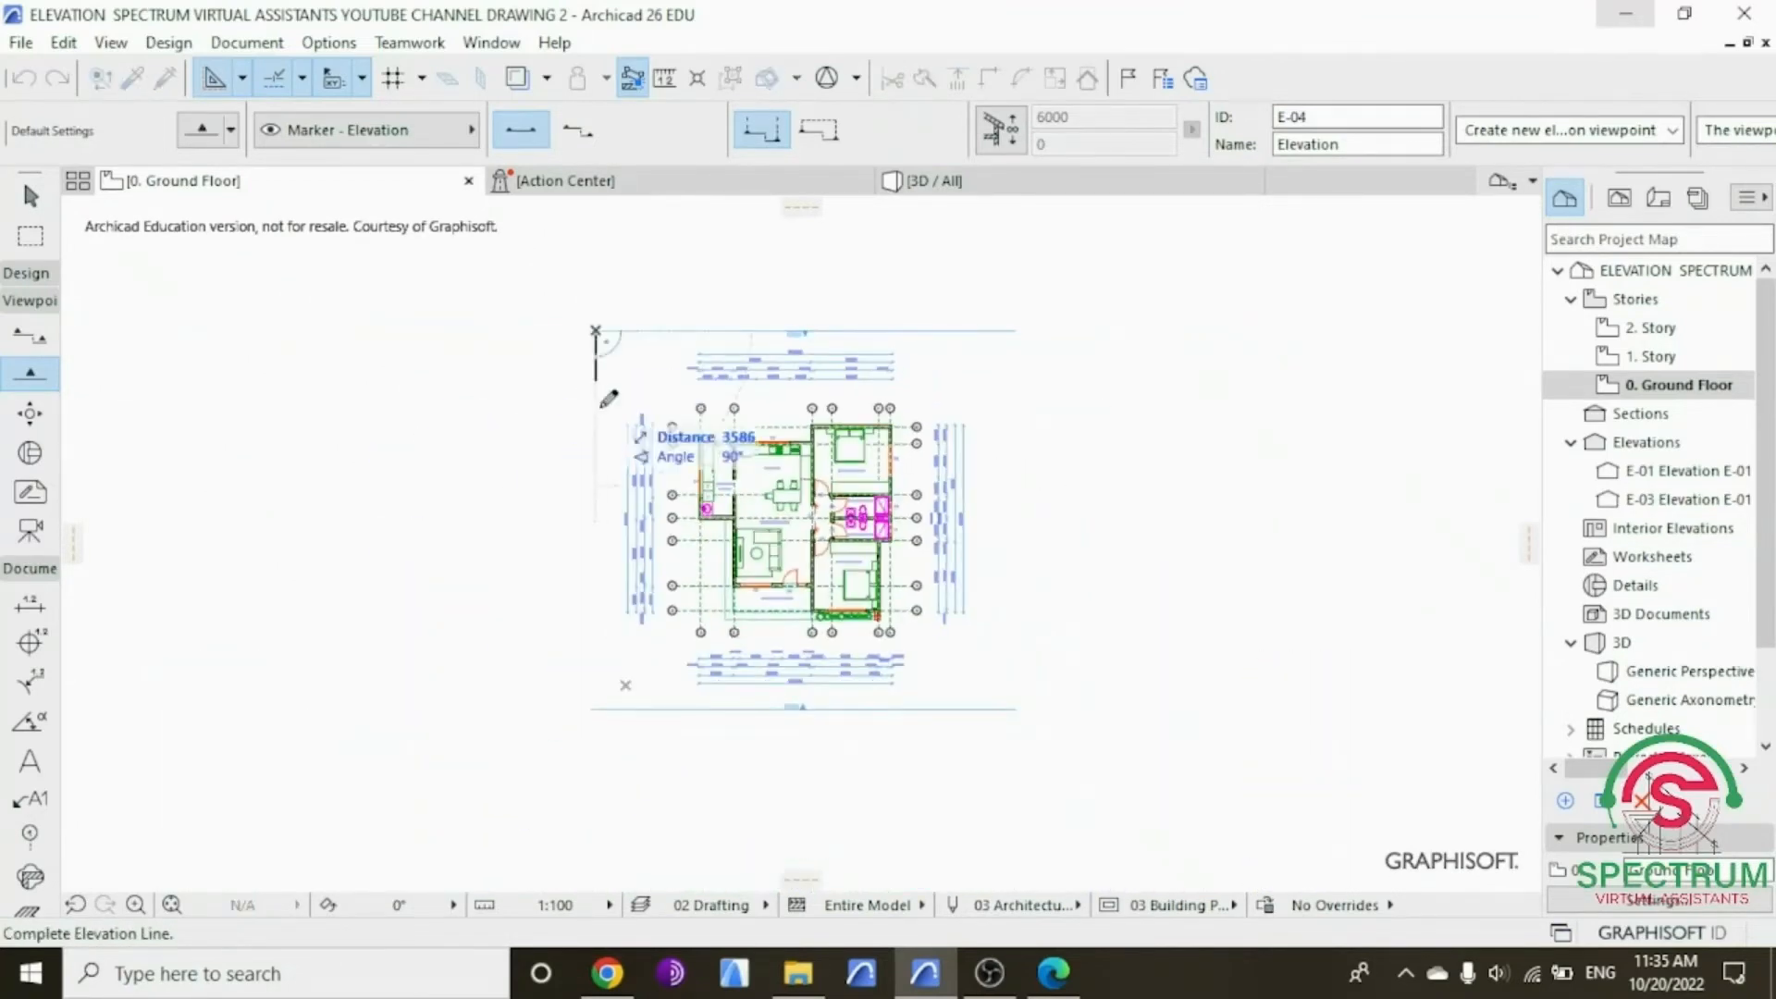
pyautogui.click(595, 709)
pyautogui.click(643, 708)
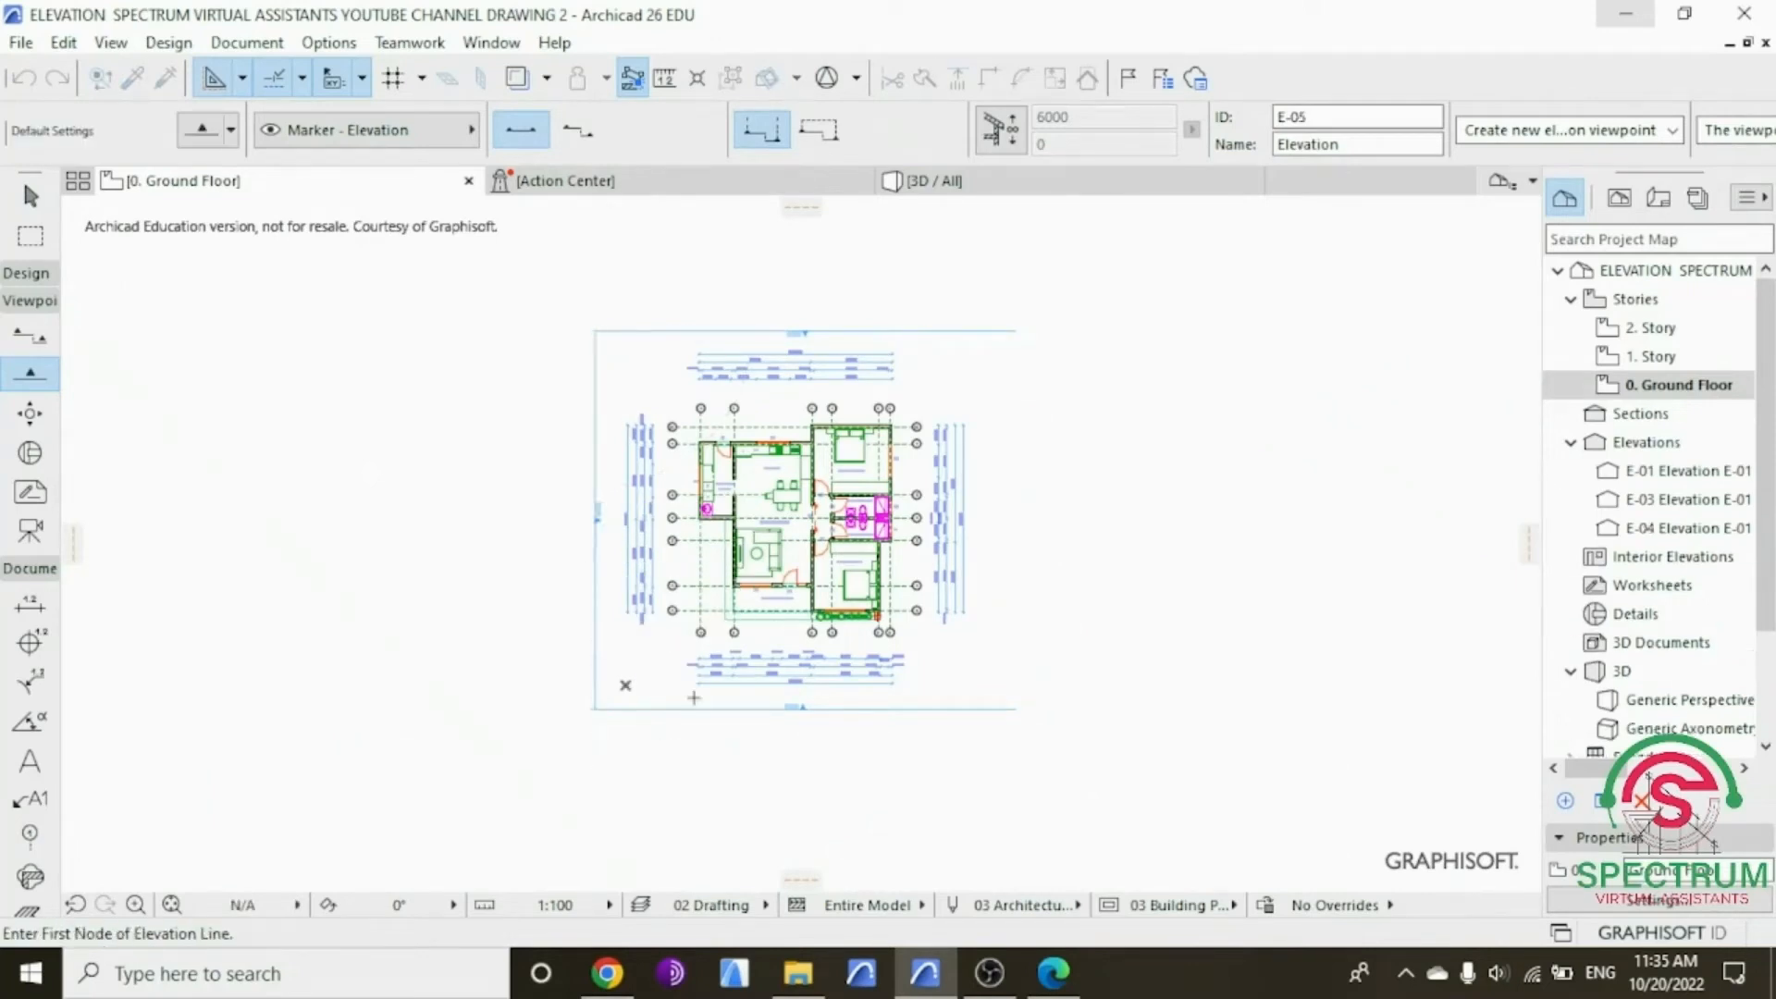
# Step: Place a vertical elevation line joining the right ends of the upper and lower elevation lines, looking toward the house, and leave the Elevation tool
pyautogui.click(1015, 330)
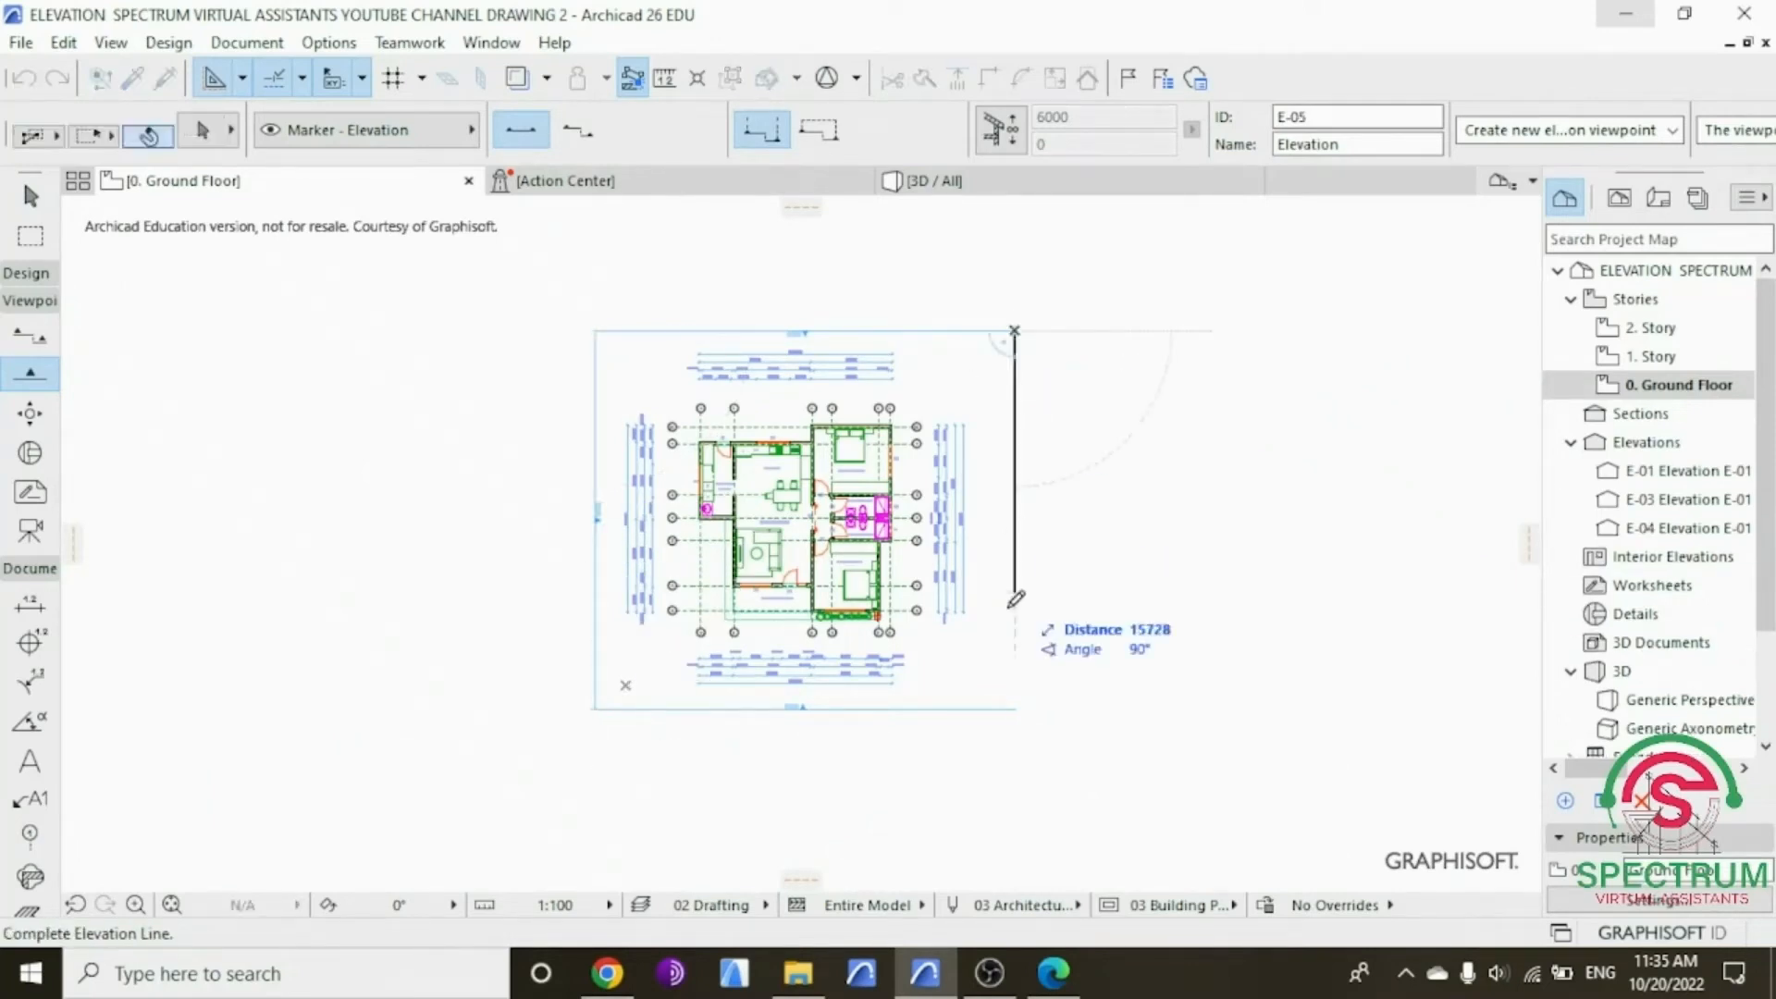
pyautogui.click(1015, 709)
pyautogui.click(916, 648)
pyautogui.scroll(3, 915, 615)
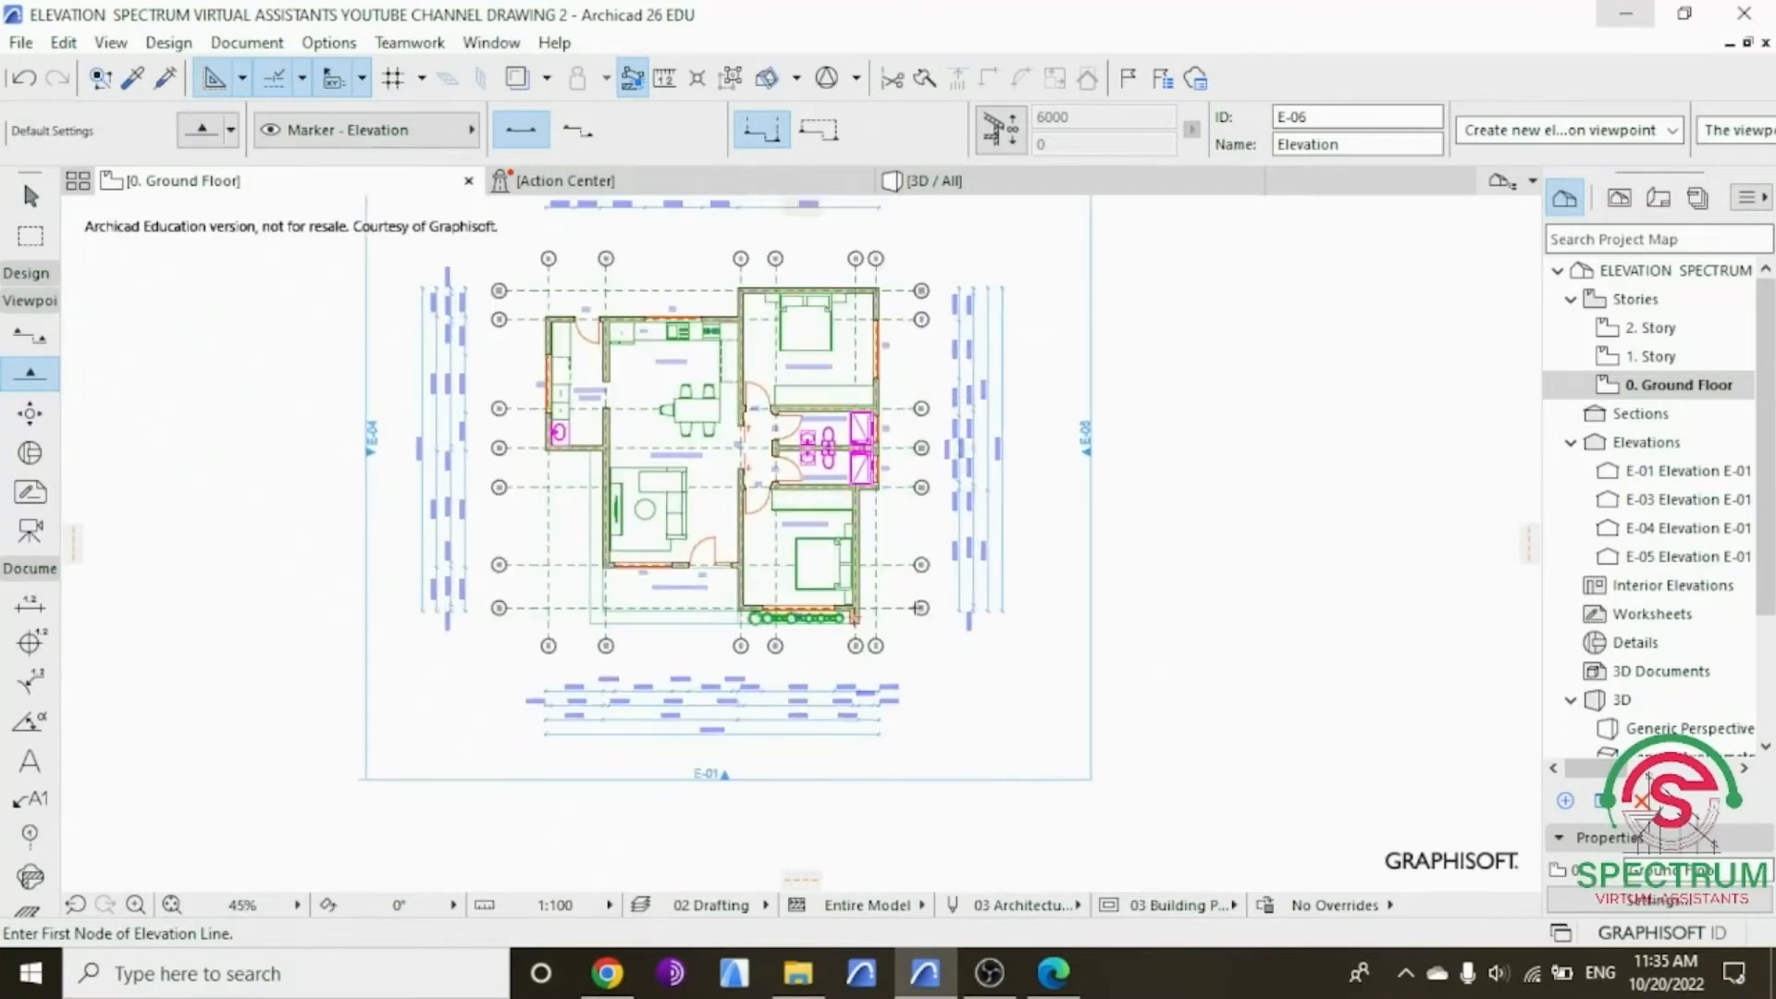
pyautogui.scroll(-3, 902, 694)
pyautogui.scroll(4, 892, 638)
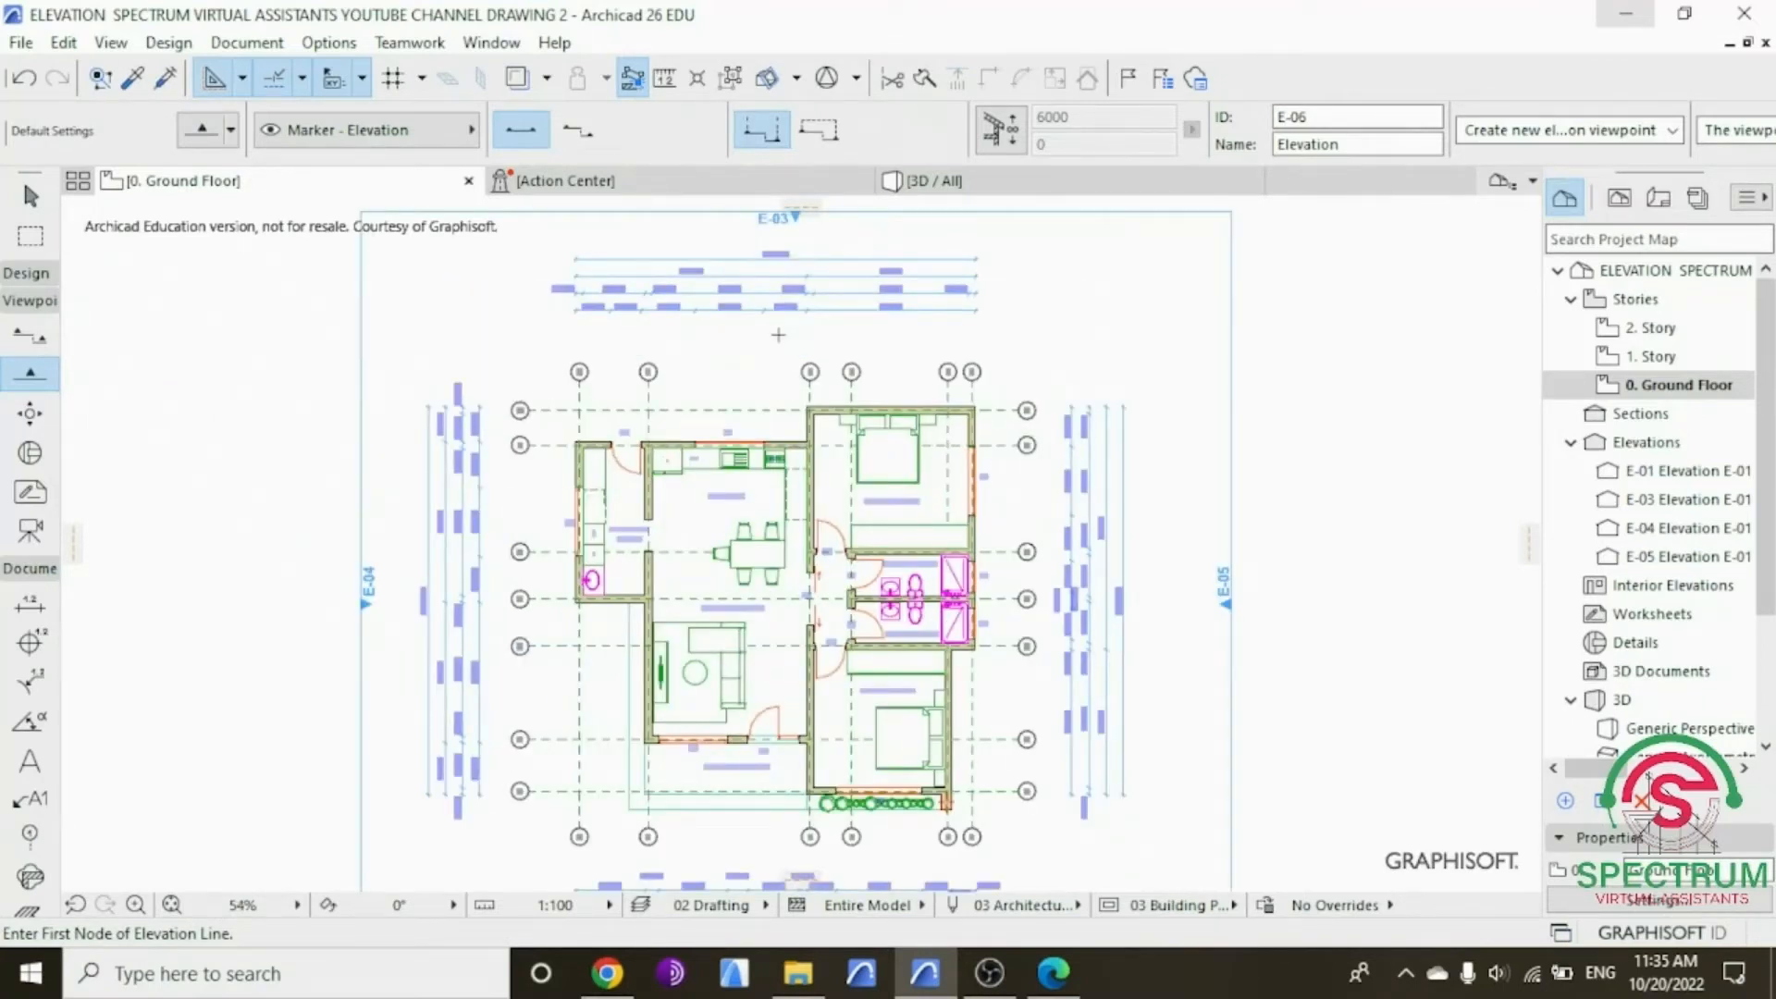
pyautogui.scroll(-3, 809, 393)
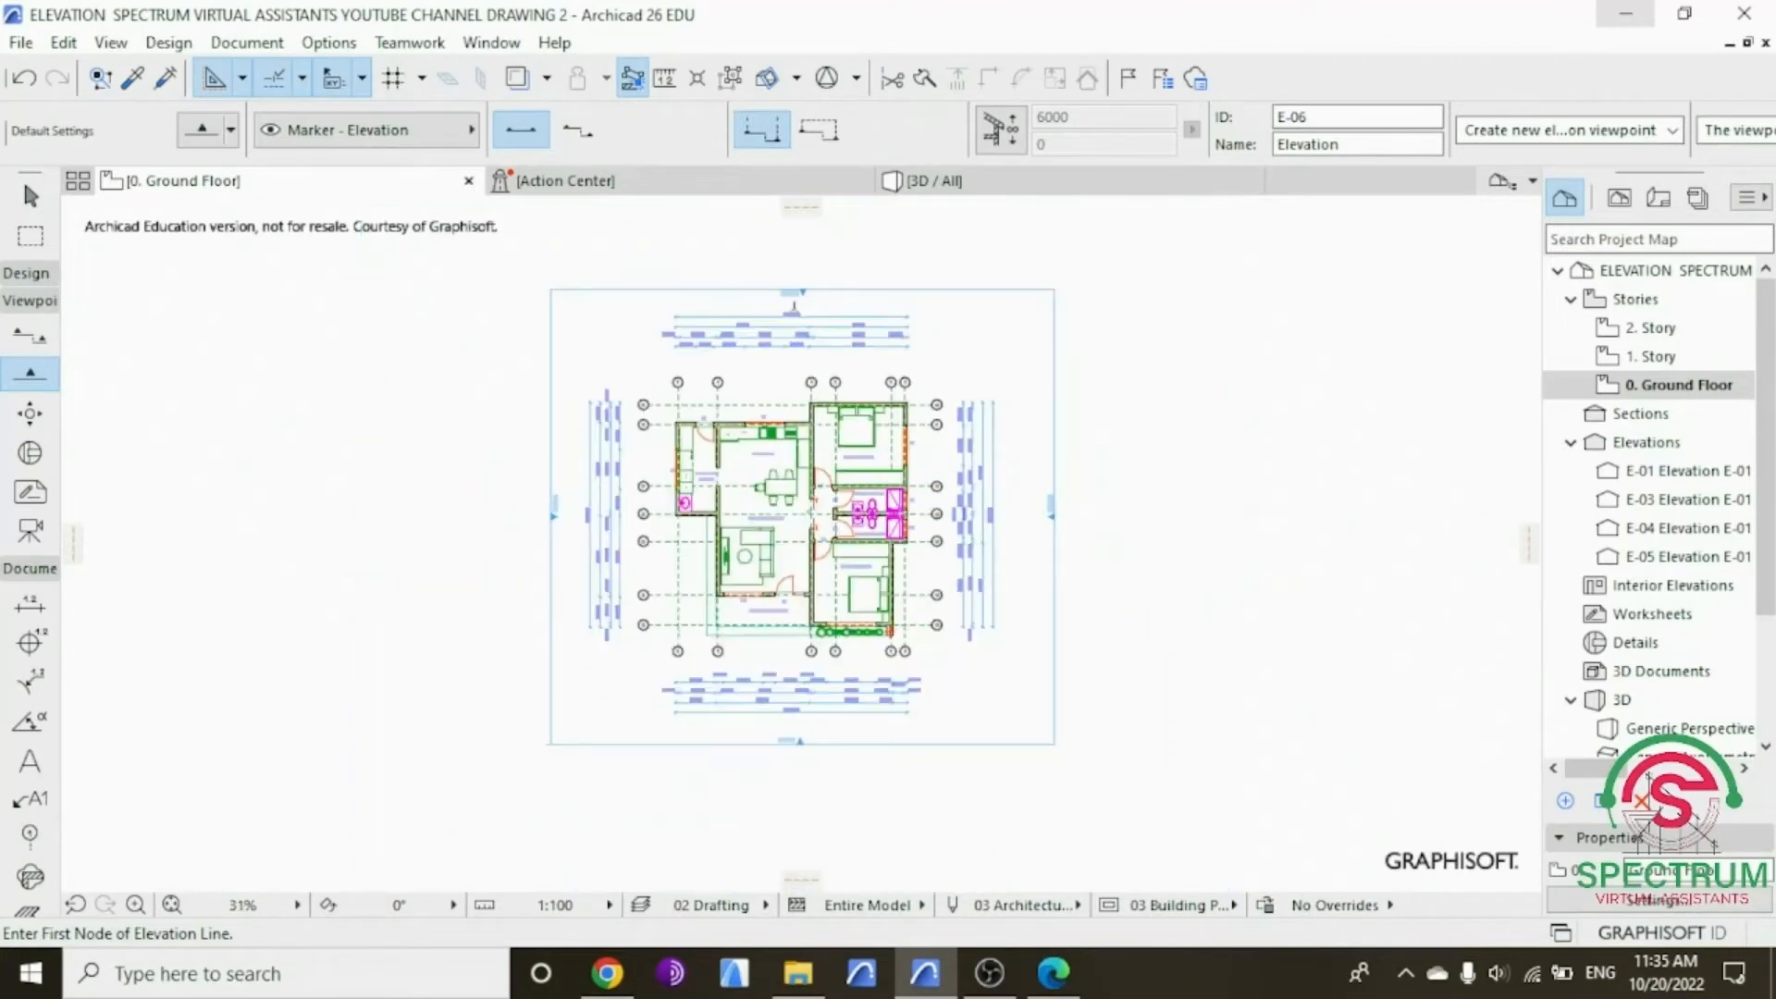
pyautogui.scroll(4, 803, 292)
pyautogui.press('Escape')
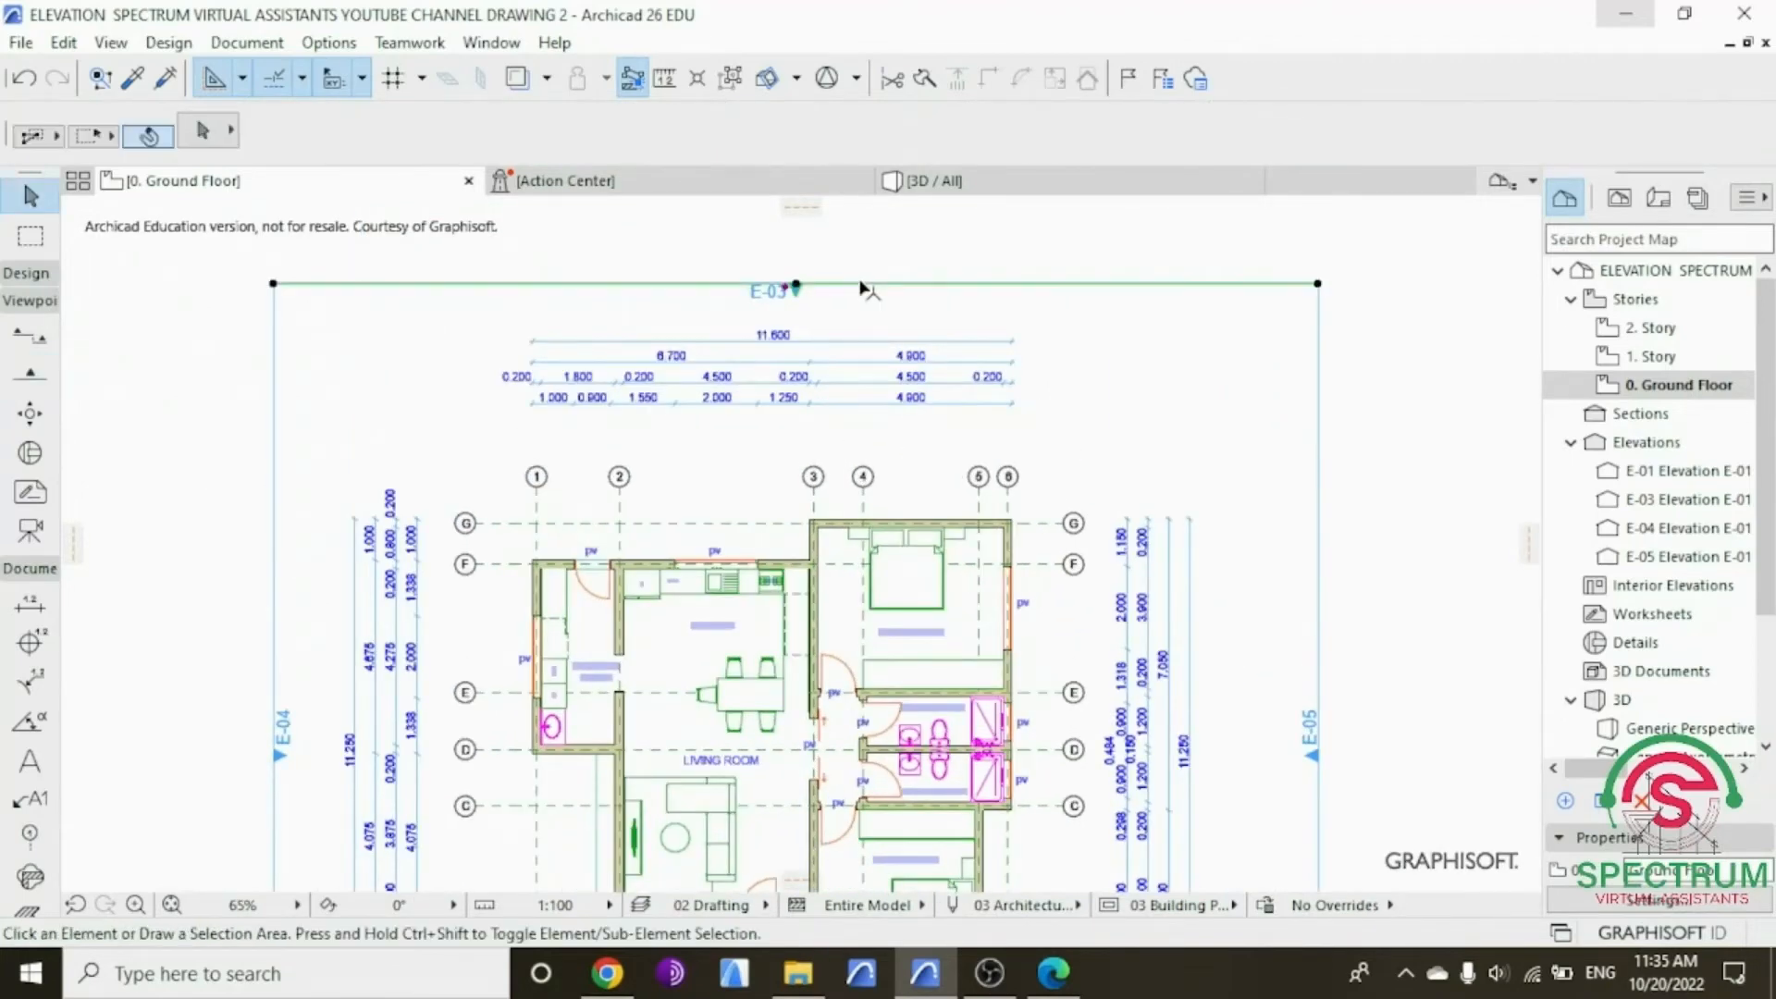
# Step: Change the reference ID of the elevation line above the plan to E-02
pyautogui.click(863, 287)
pyautogui.click(1330, 110)
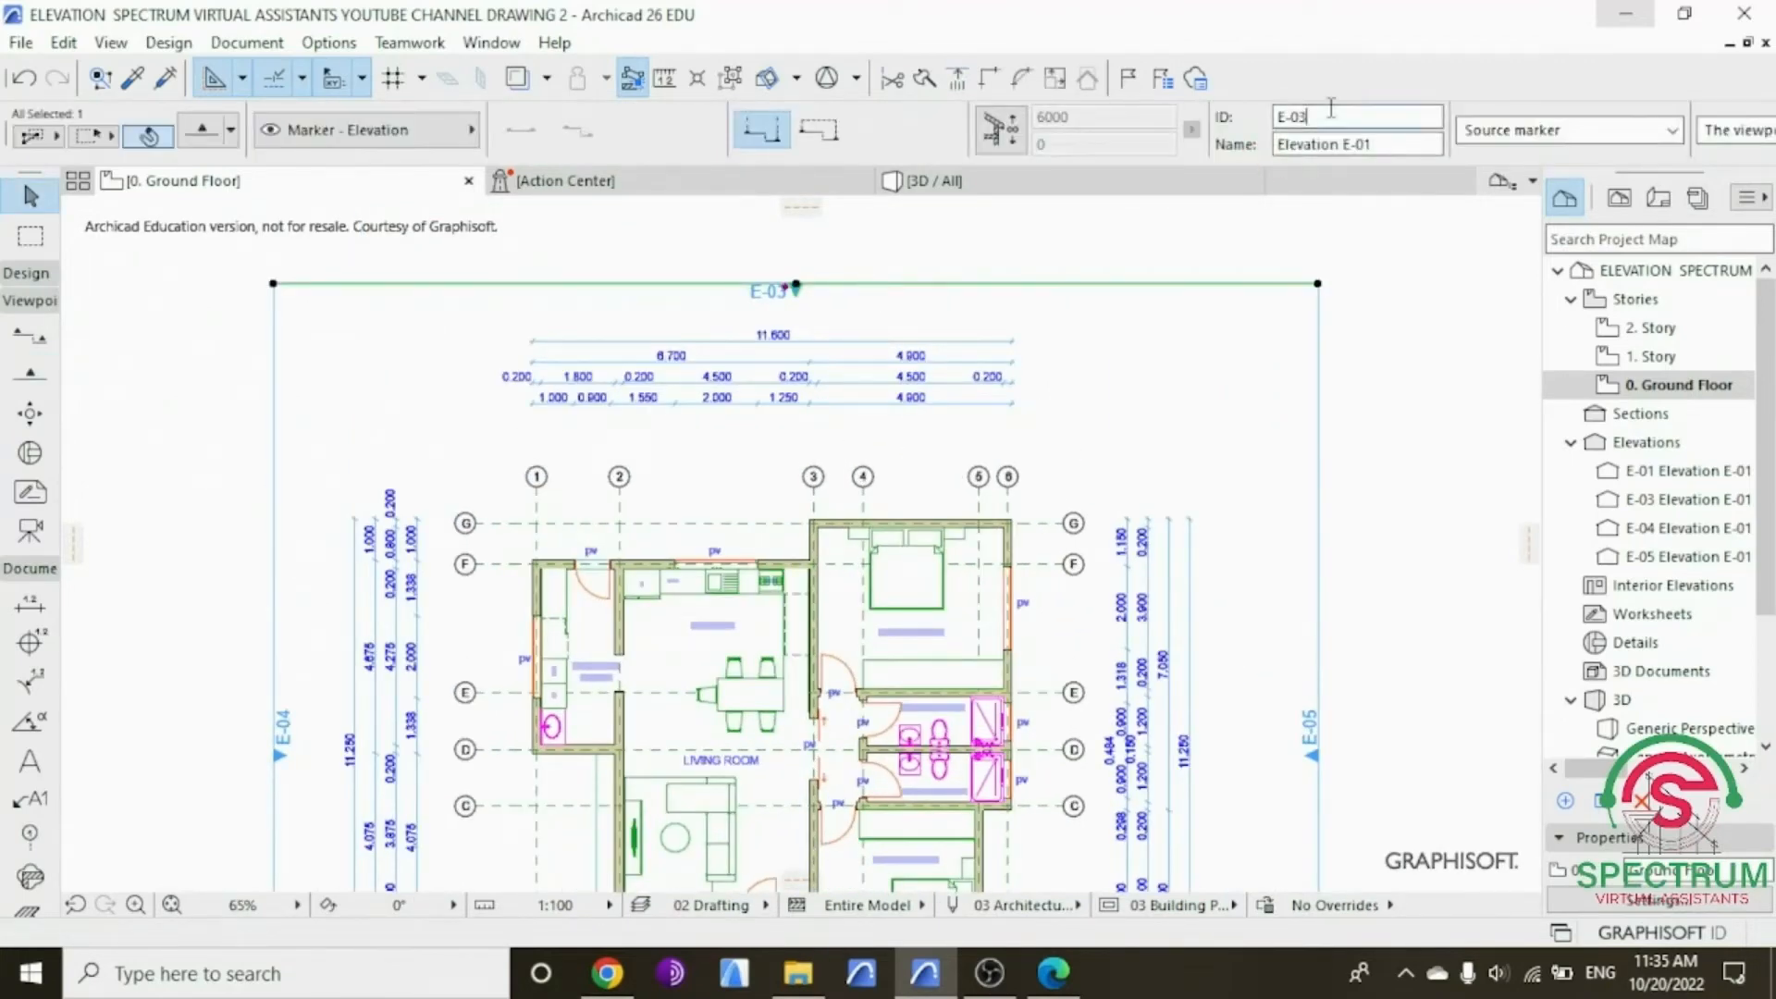
pyautogui.write('22')
pyautogui.click(1389, 298)
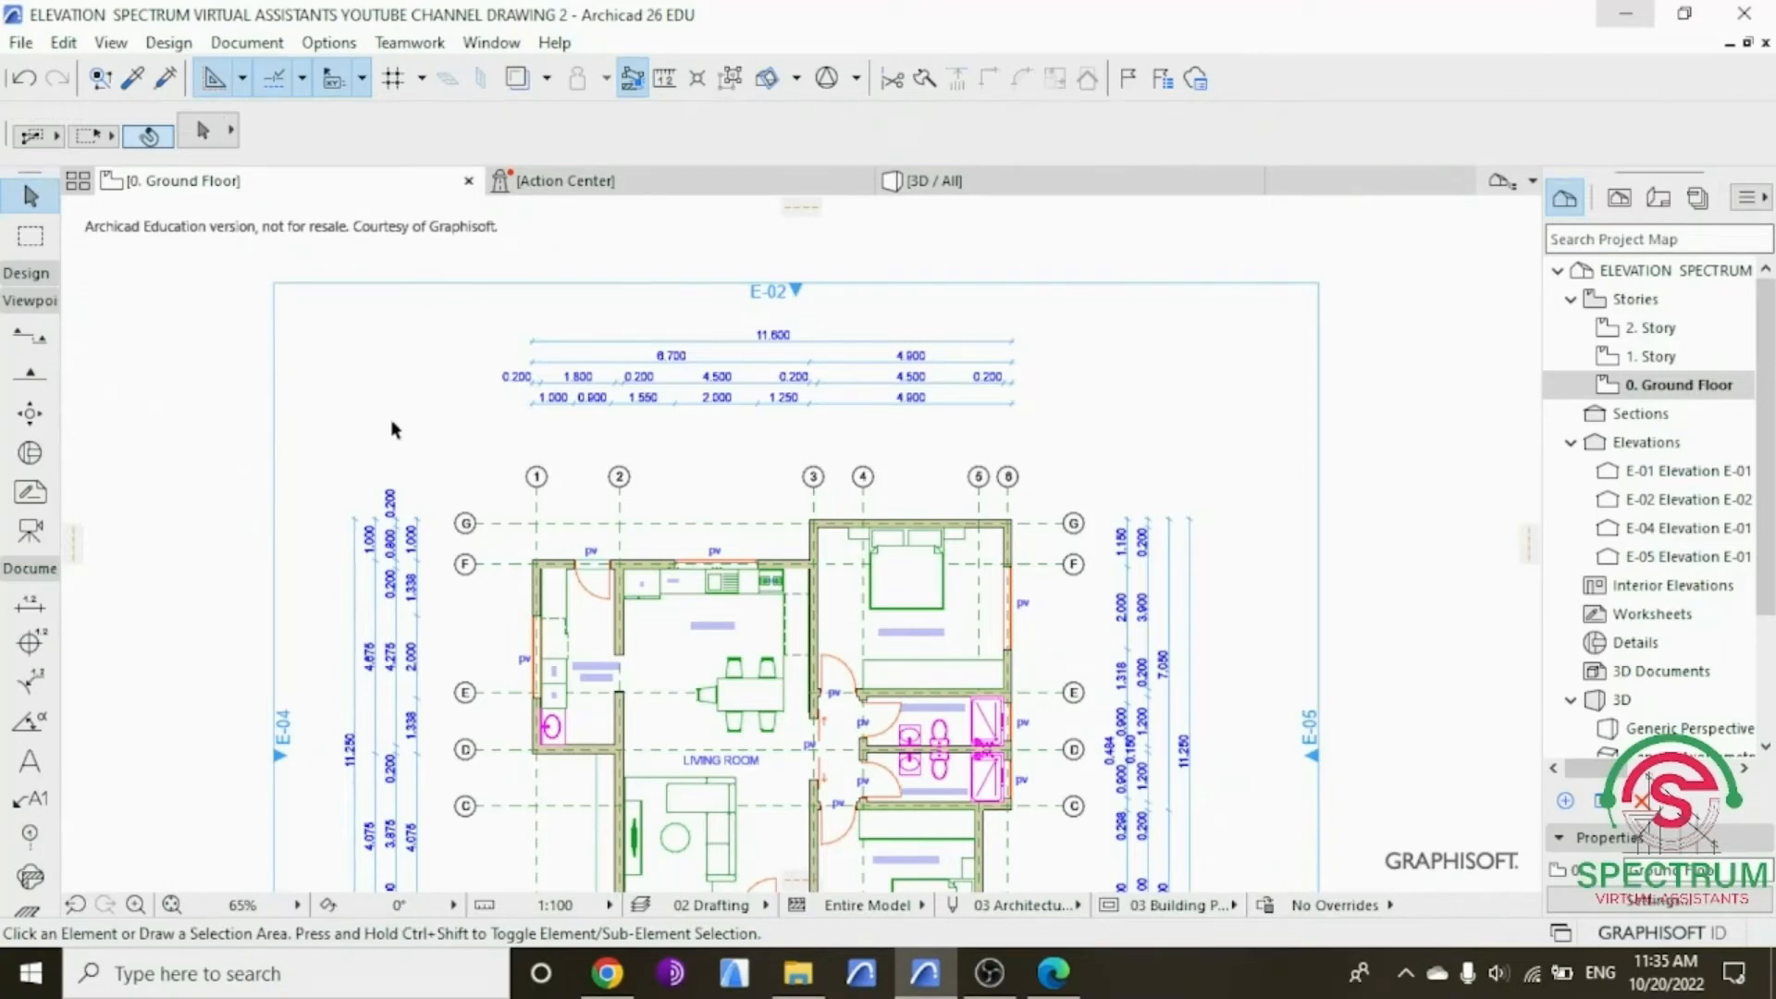
# Step: Set the left elevation line's reference ID to E-03 and its name to Elevation E-03
pyautogui.click(310, 434)
pyautogui.click(1322, 116)
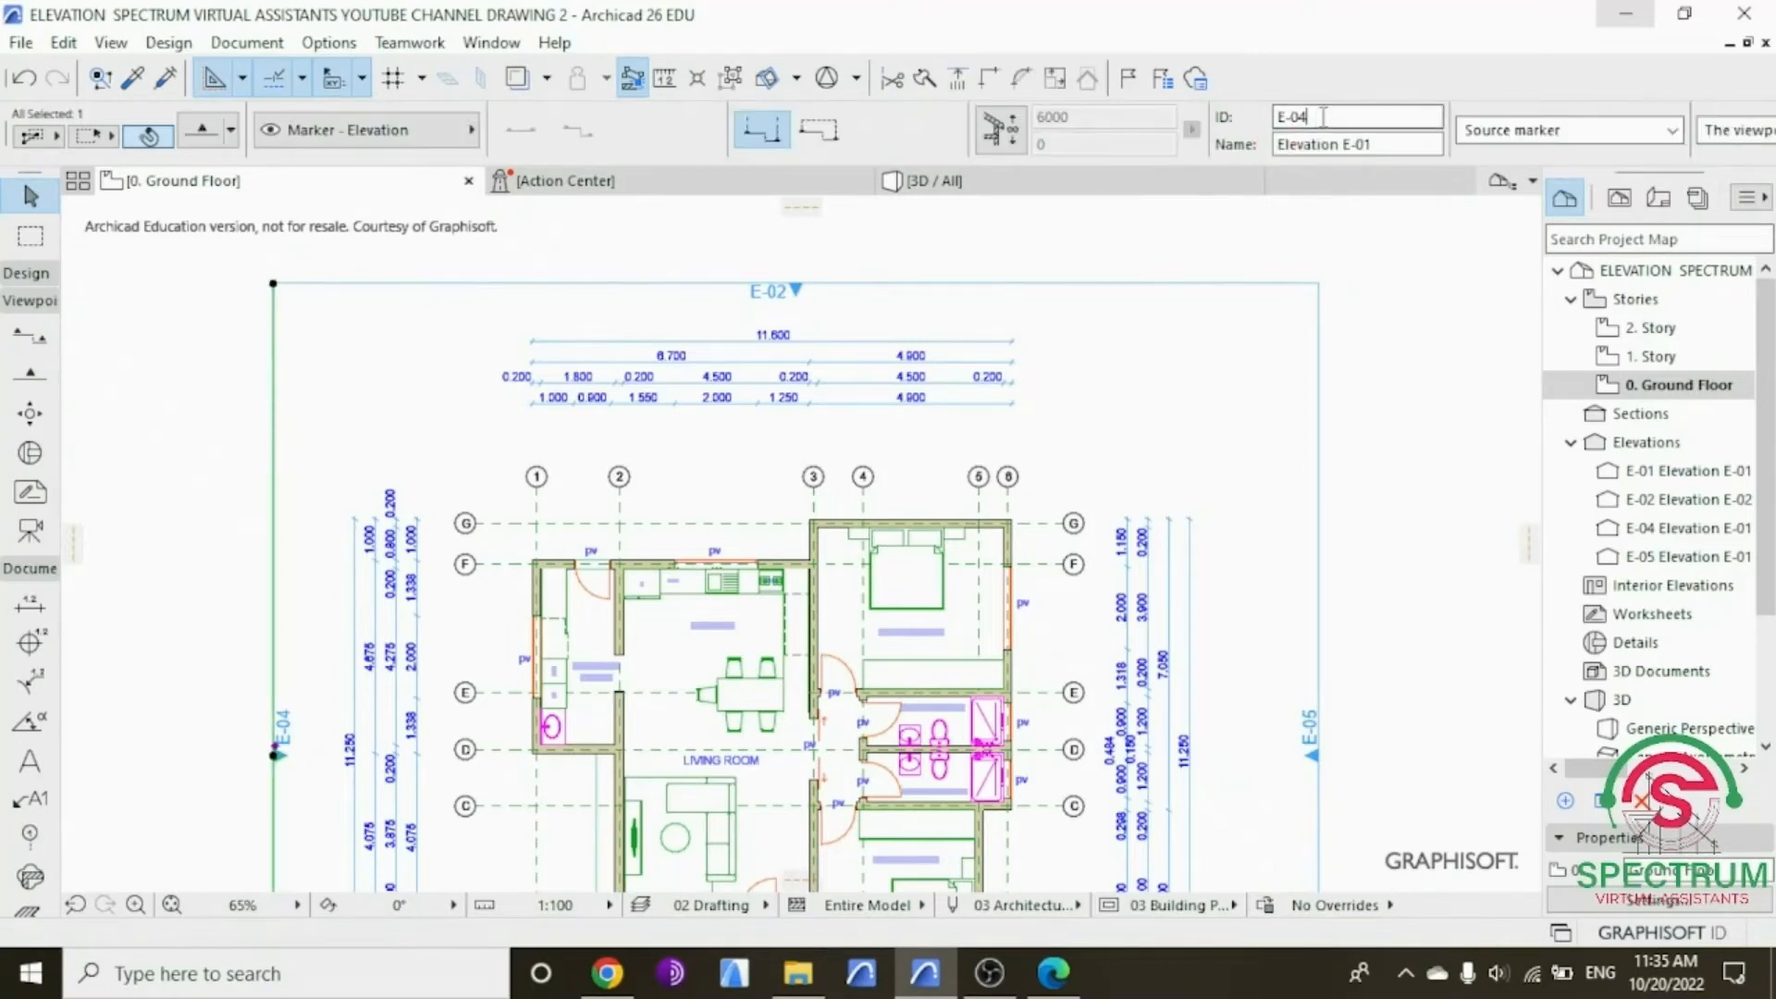
pyautogui.write('3')
pyautogui.click(1389, 145)
pyautogui.press('BackSpace')
pyautogui.write('3')
# Step: Set the right elevation line's reference ID to E-04 and its name to Elevation E-04, and save the project
pyautogui.click(1308, 402)
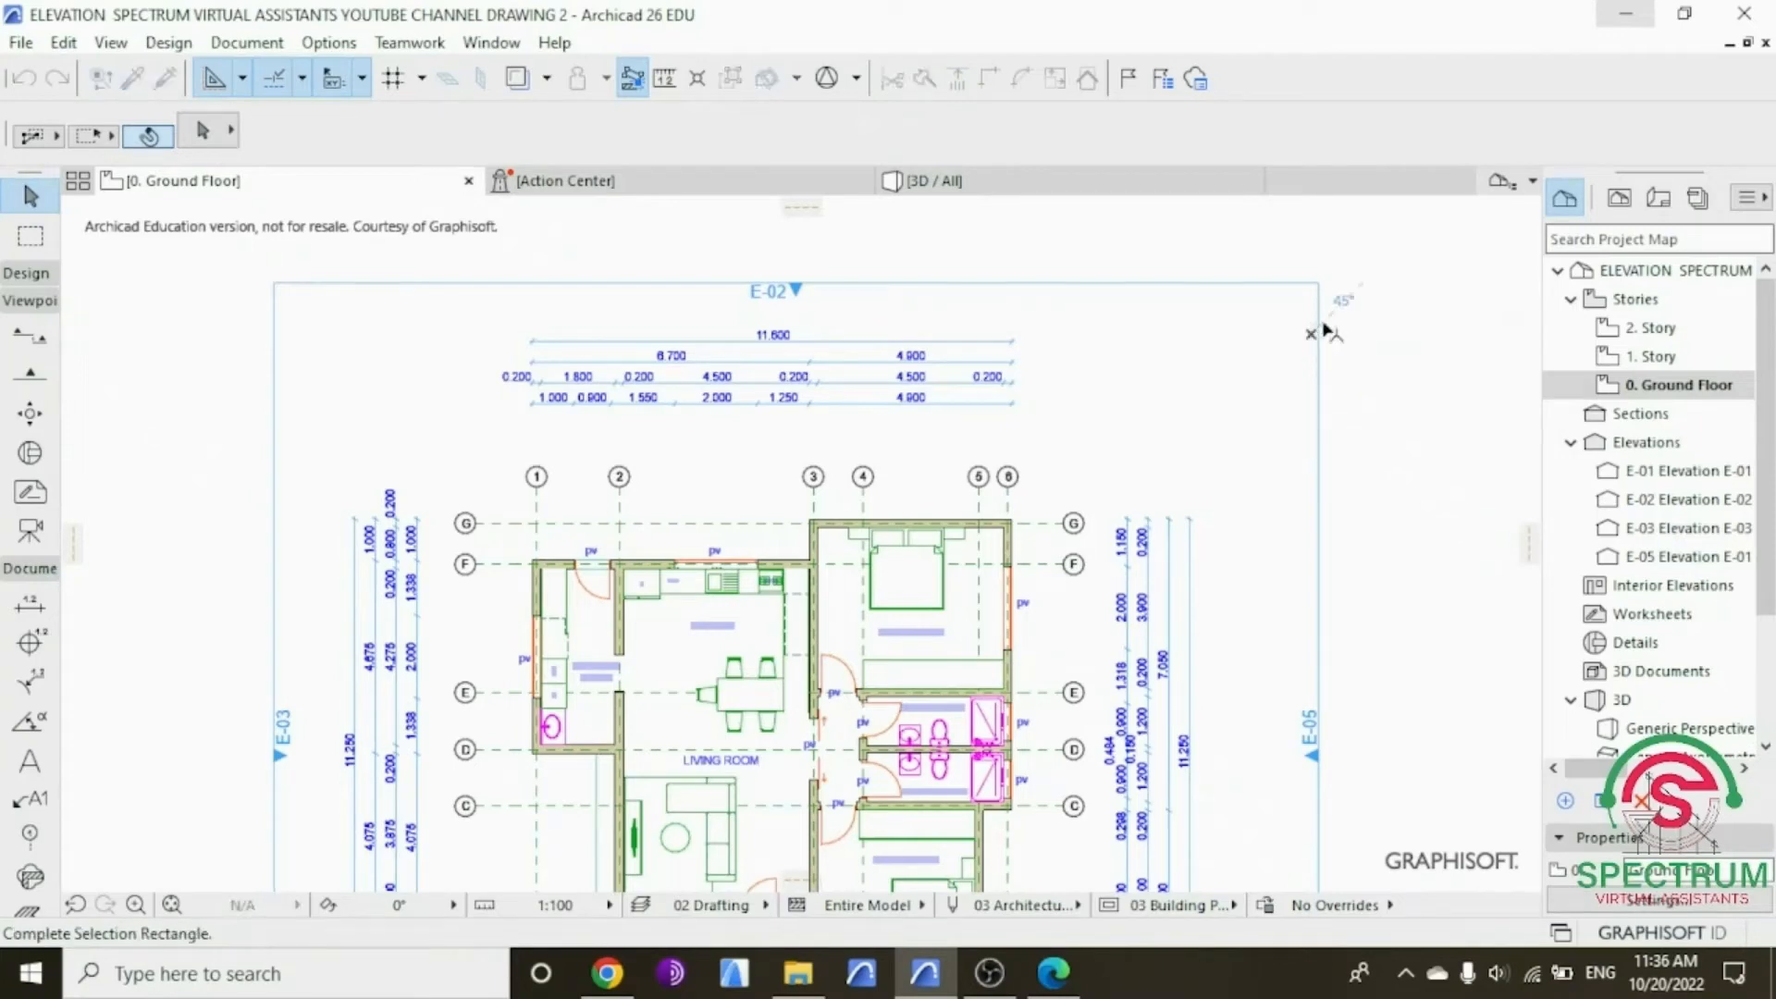
pyautogui.click(1317, 331)
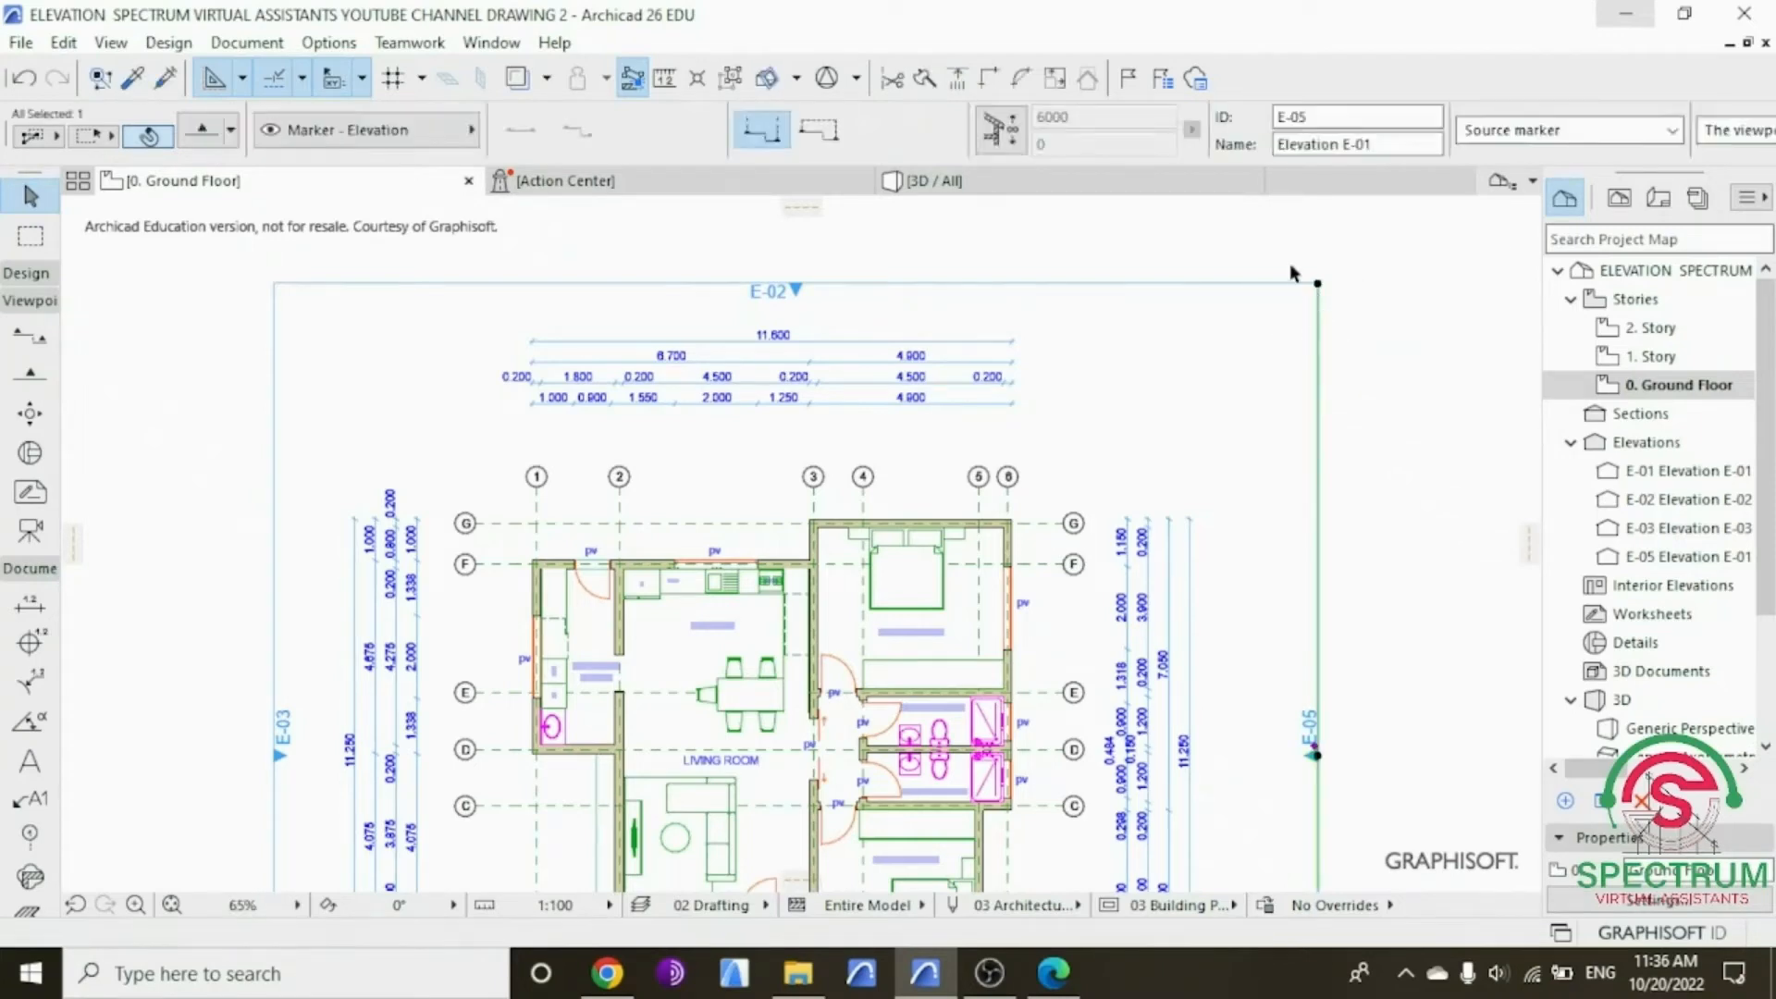
pyautogui.click(1319, 116)
pyautogui.write('4')
pyautogui.press('Return')
pyautogui.press('BackSpace')
pyautogui.write('4')
pyautogui.click(1411, 272)
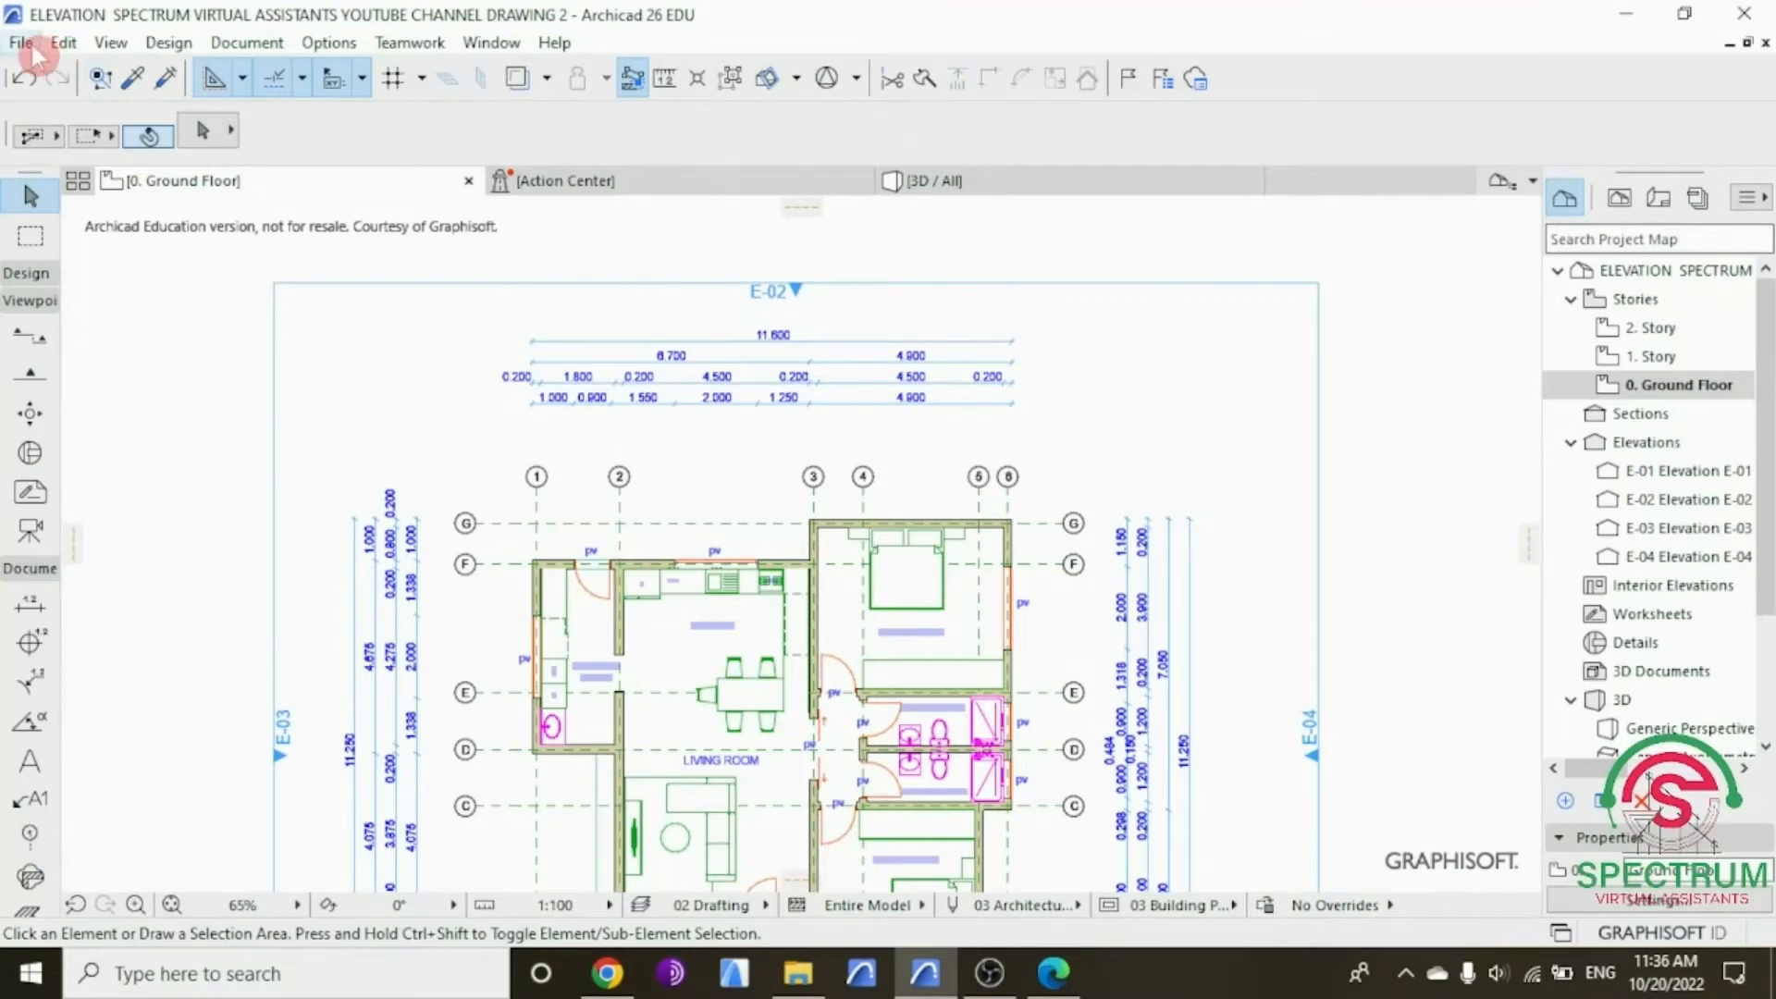
pyautogui.click(35, 51)
pyautogui.click(118, 217)
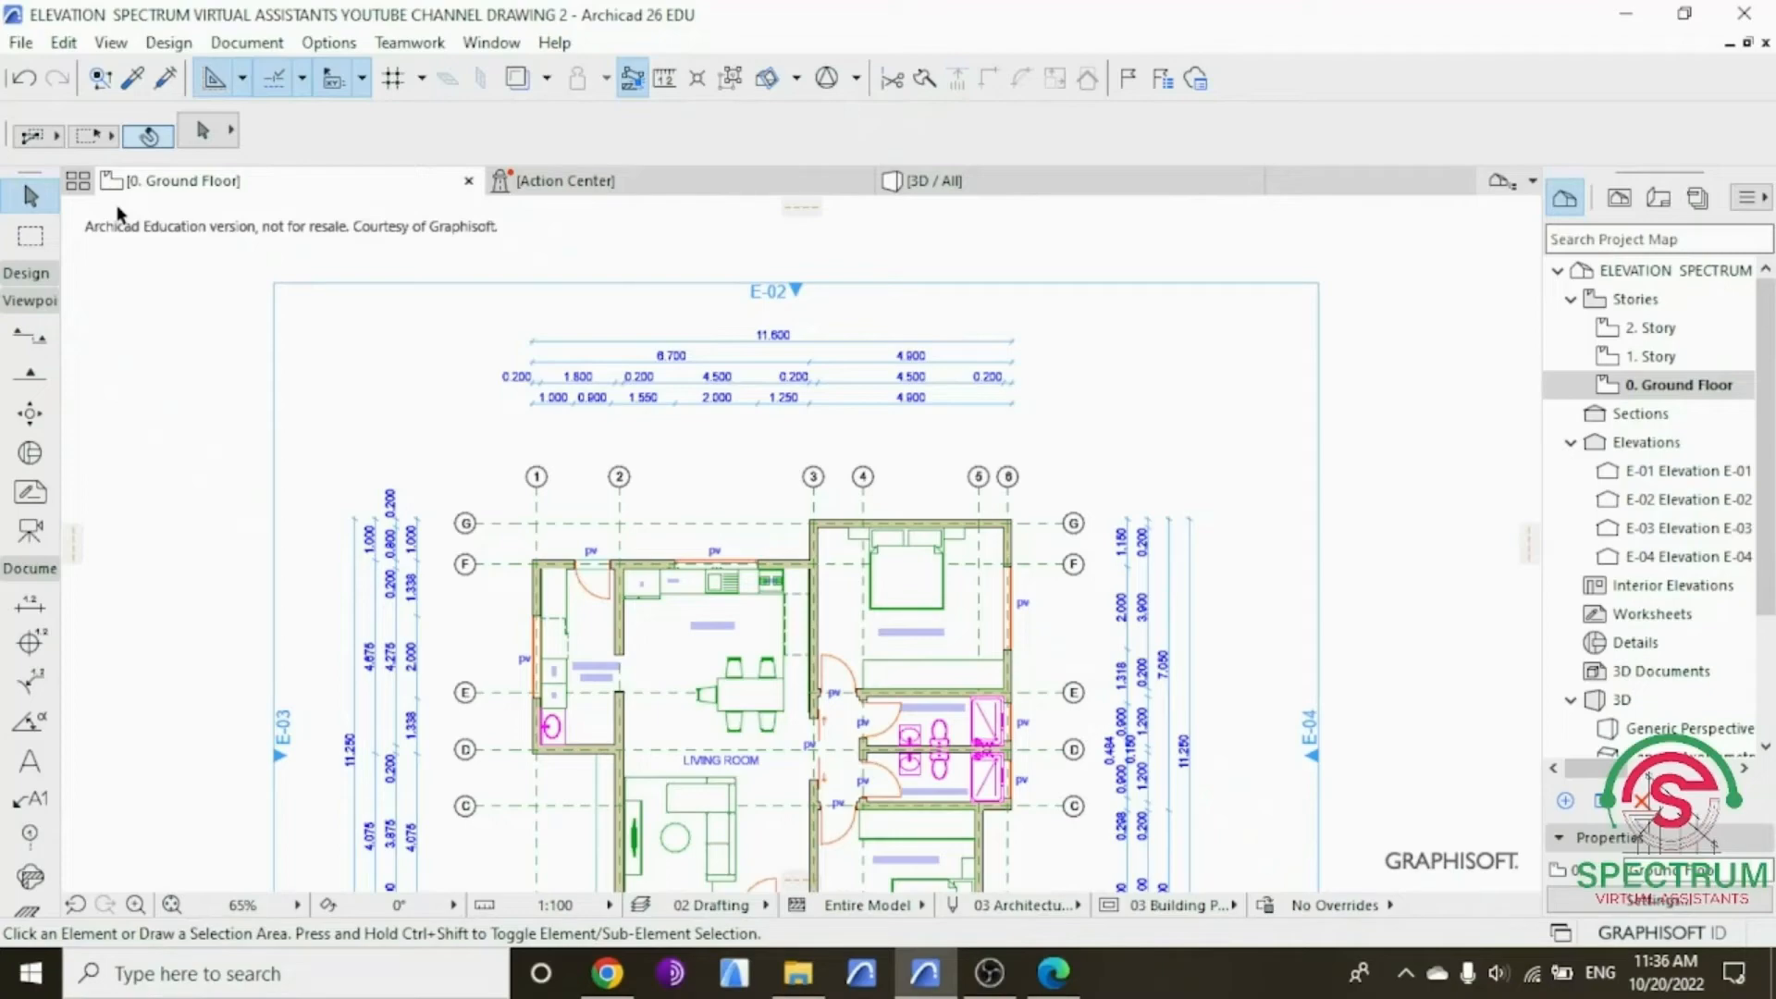
# Step: Select the E-01 elevation line below the ground floor plan and open its elevation with the current view settings
pyautogui.scroll(-4, 952, 396)
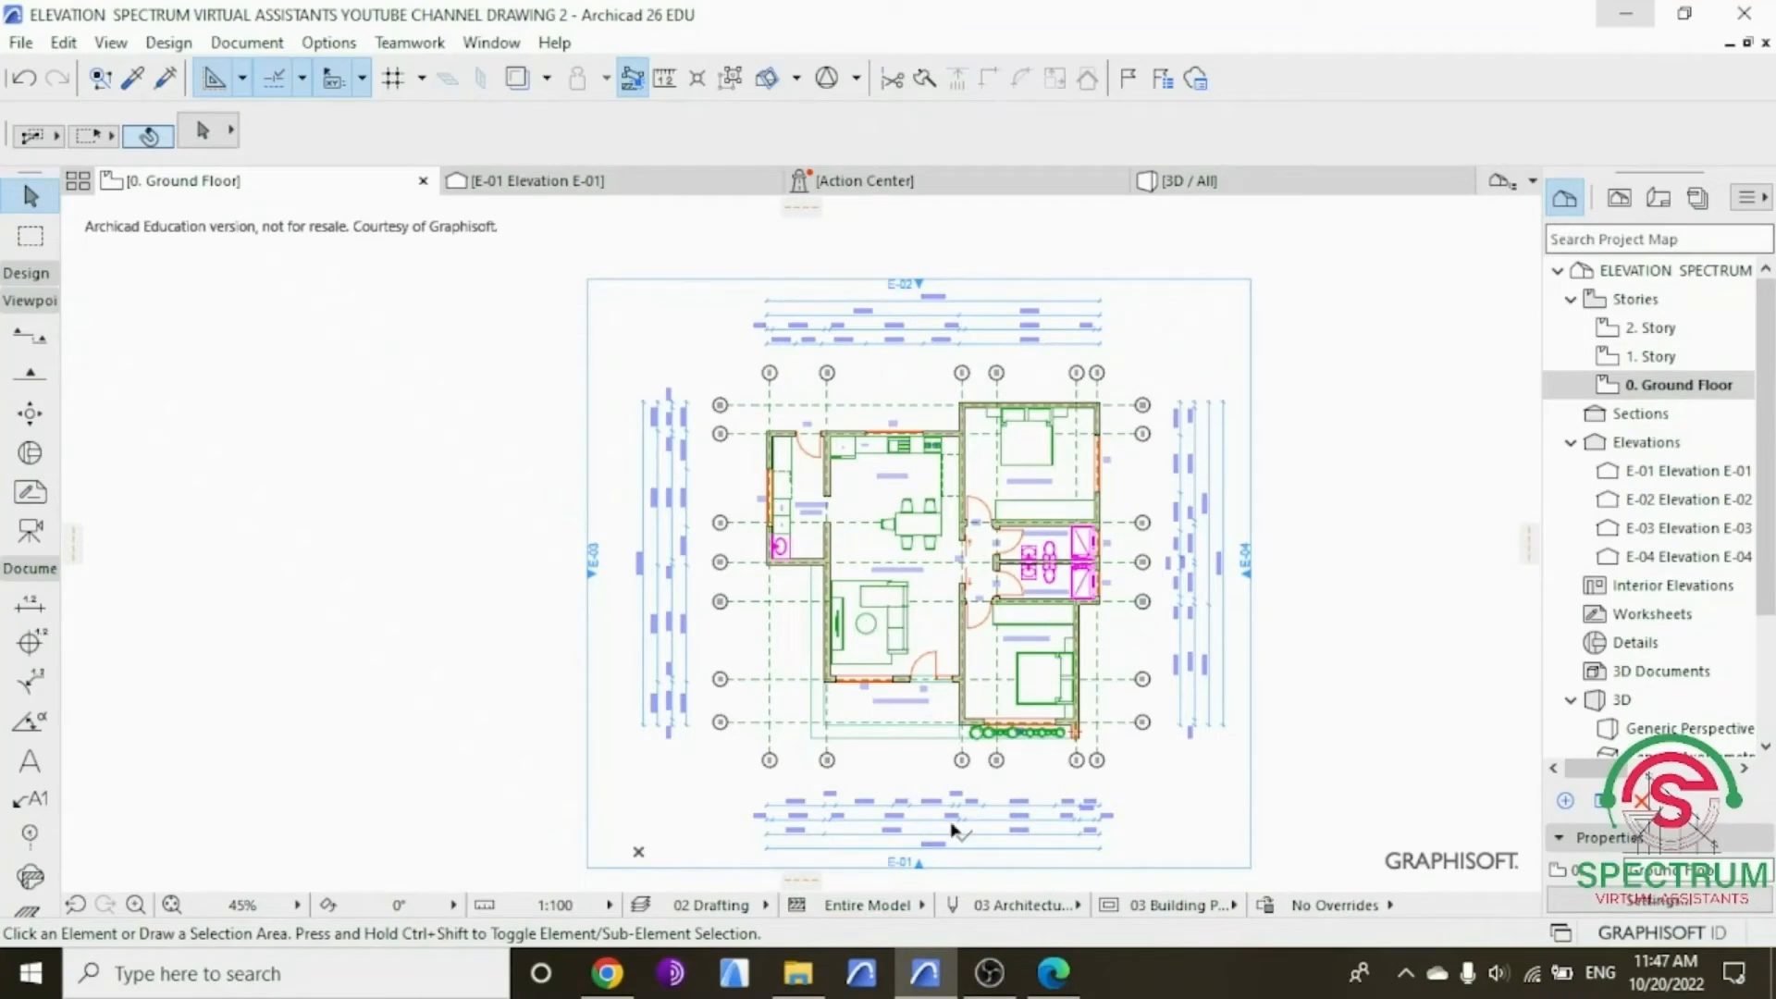
pyautogui.scroll(2, 957, 874)
pyautogui.scroll(1, 957, 874)
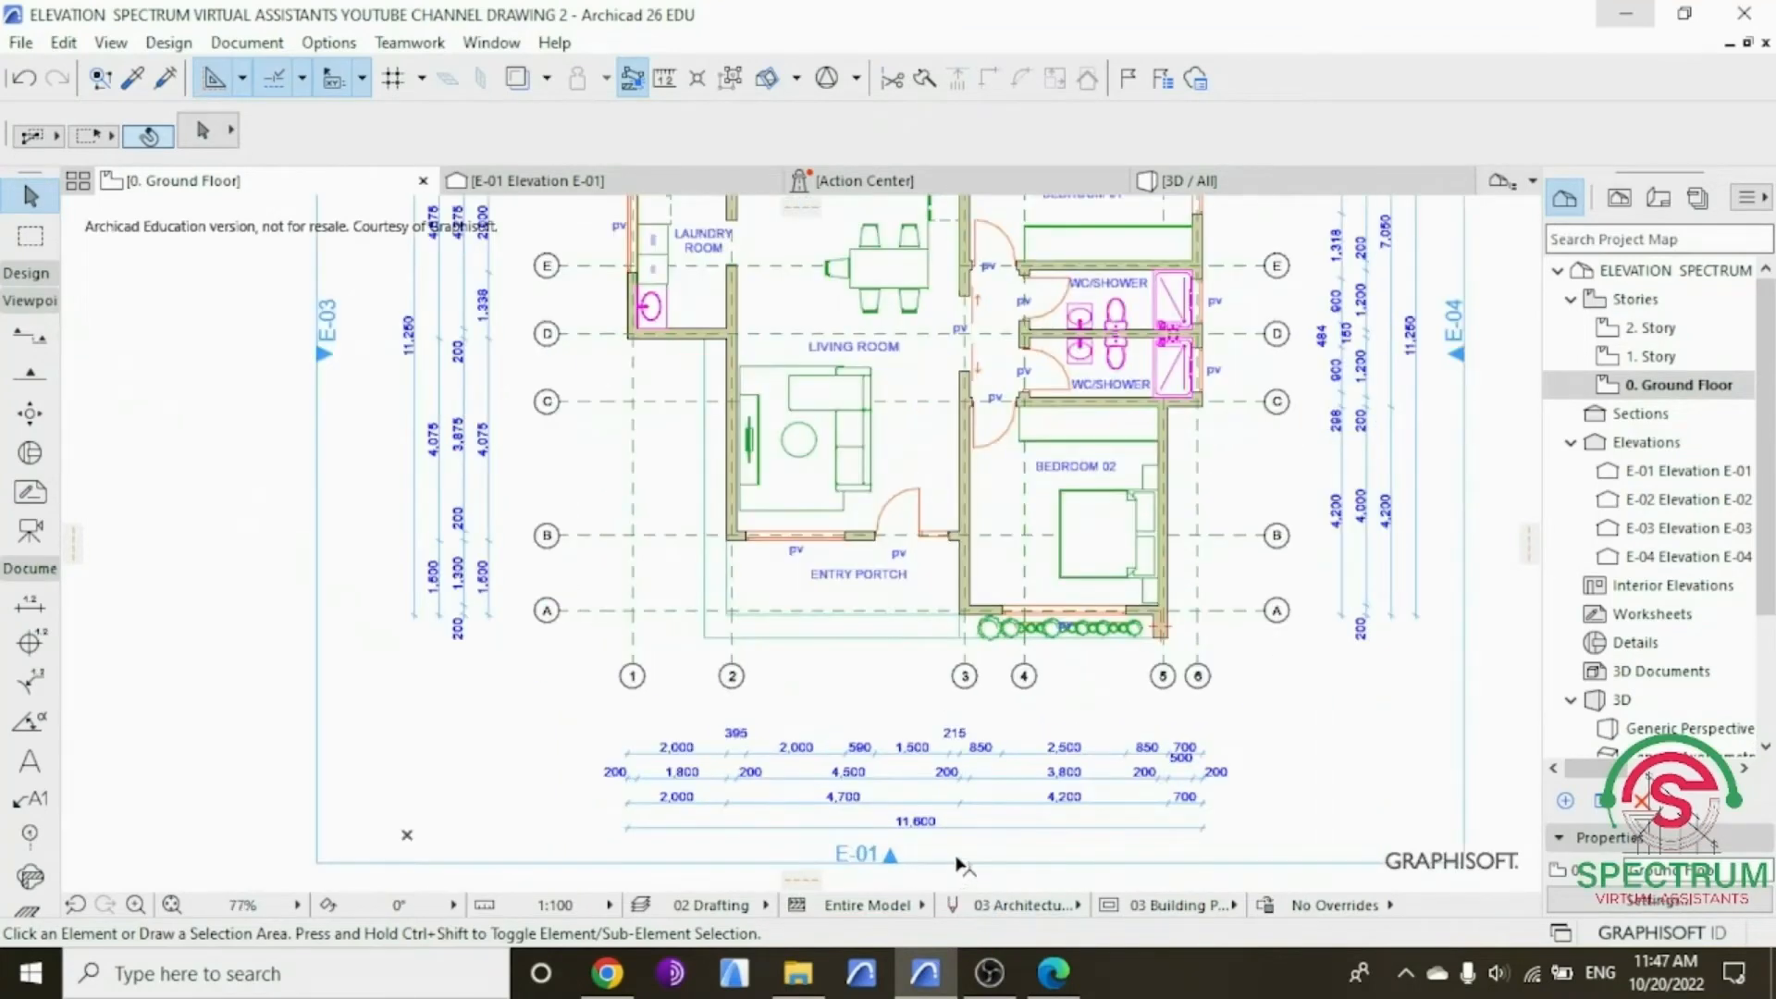
pyautogui.click(962, 863)
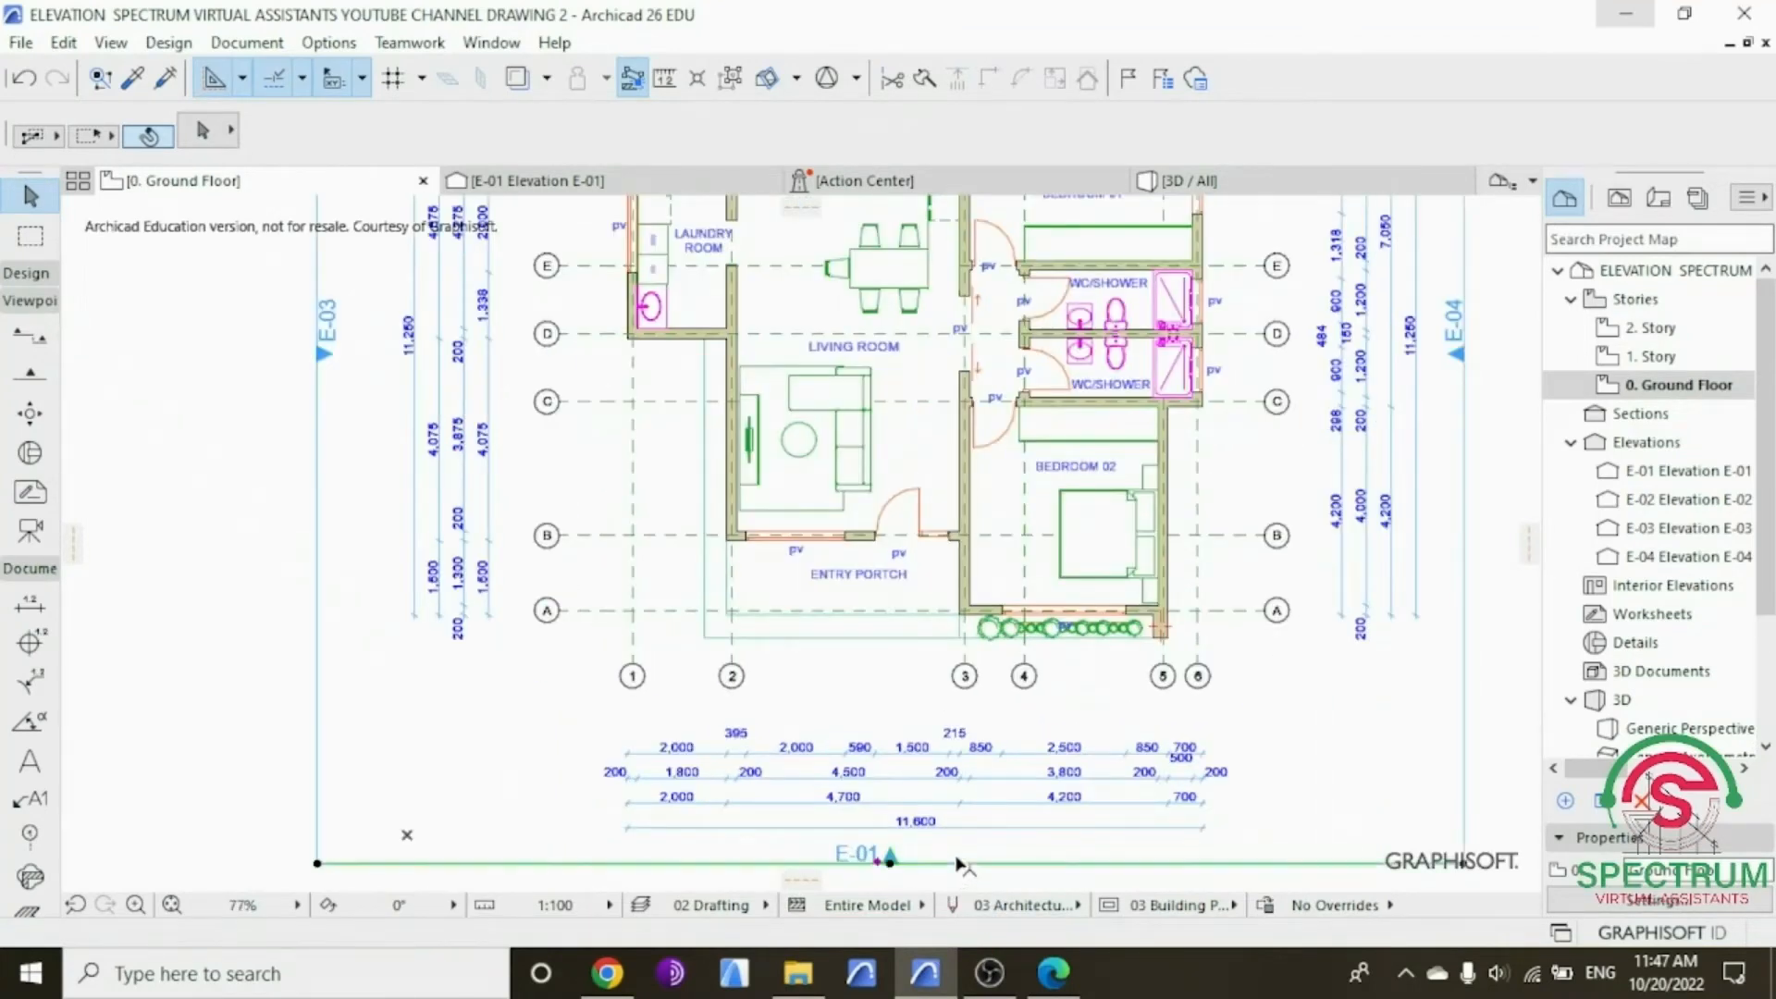
pyautogui.rightClick(1316, 713)
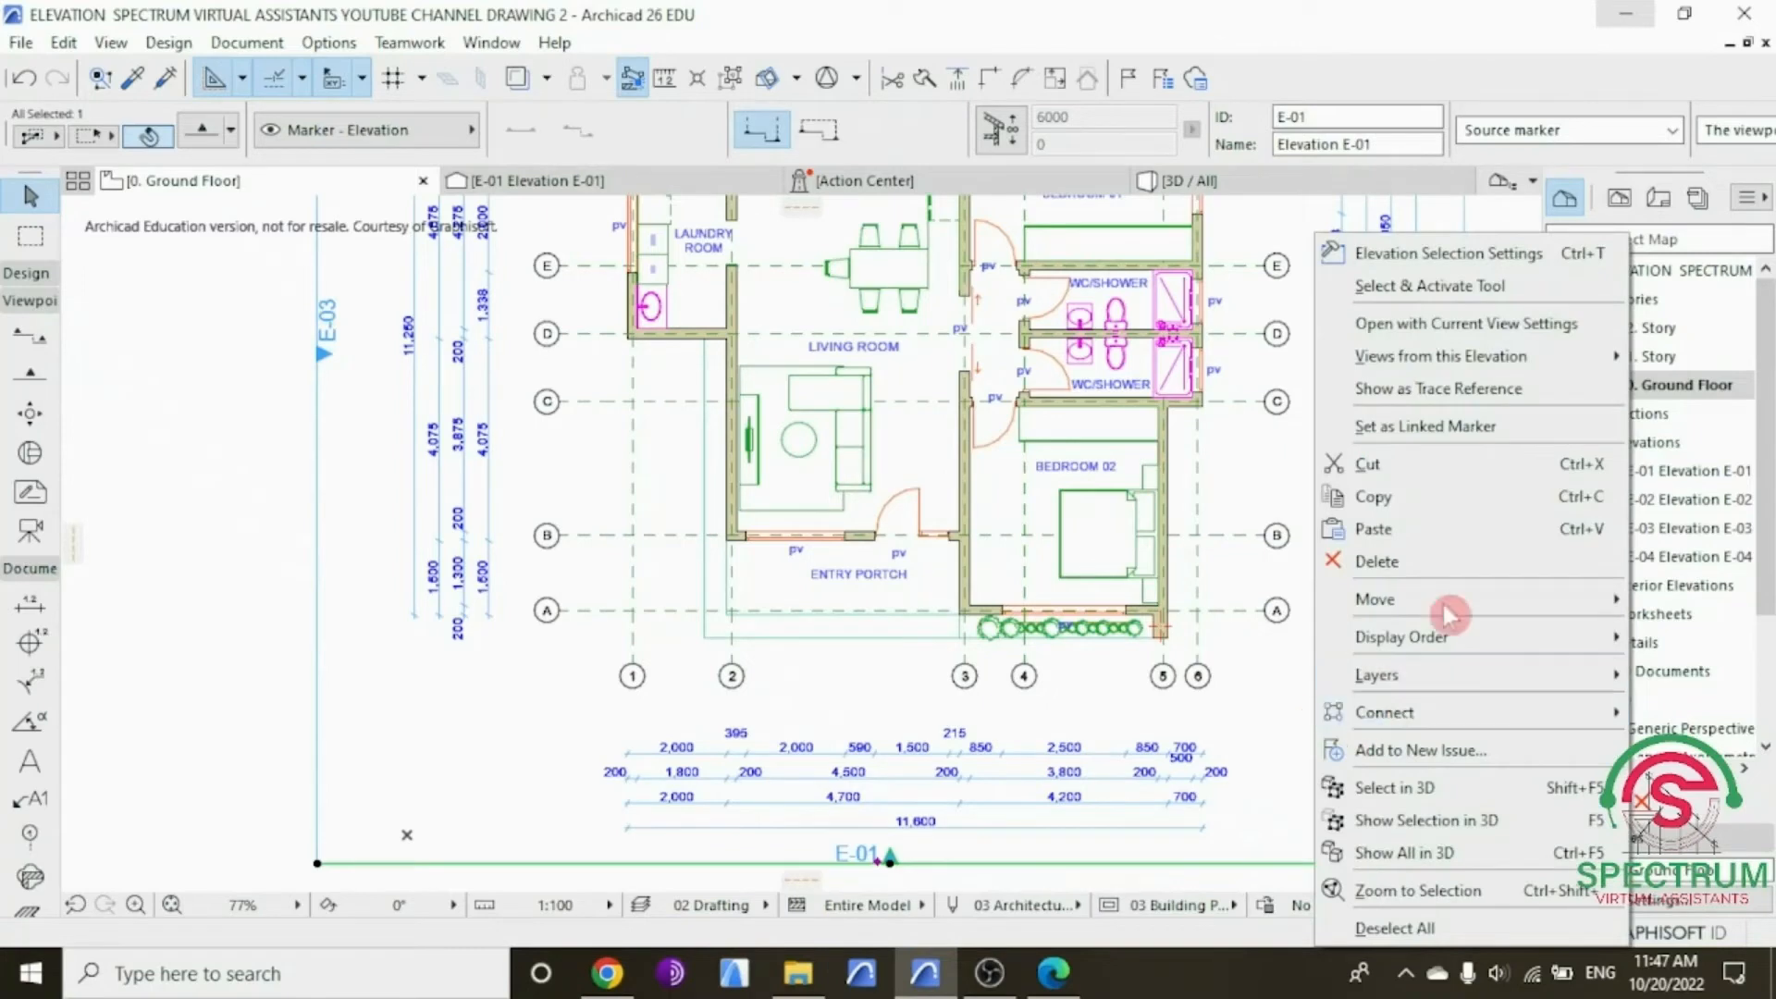
pyautogui.click(1389, 324)
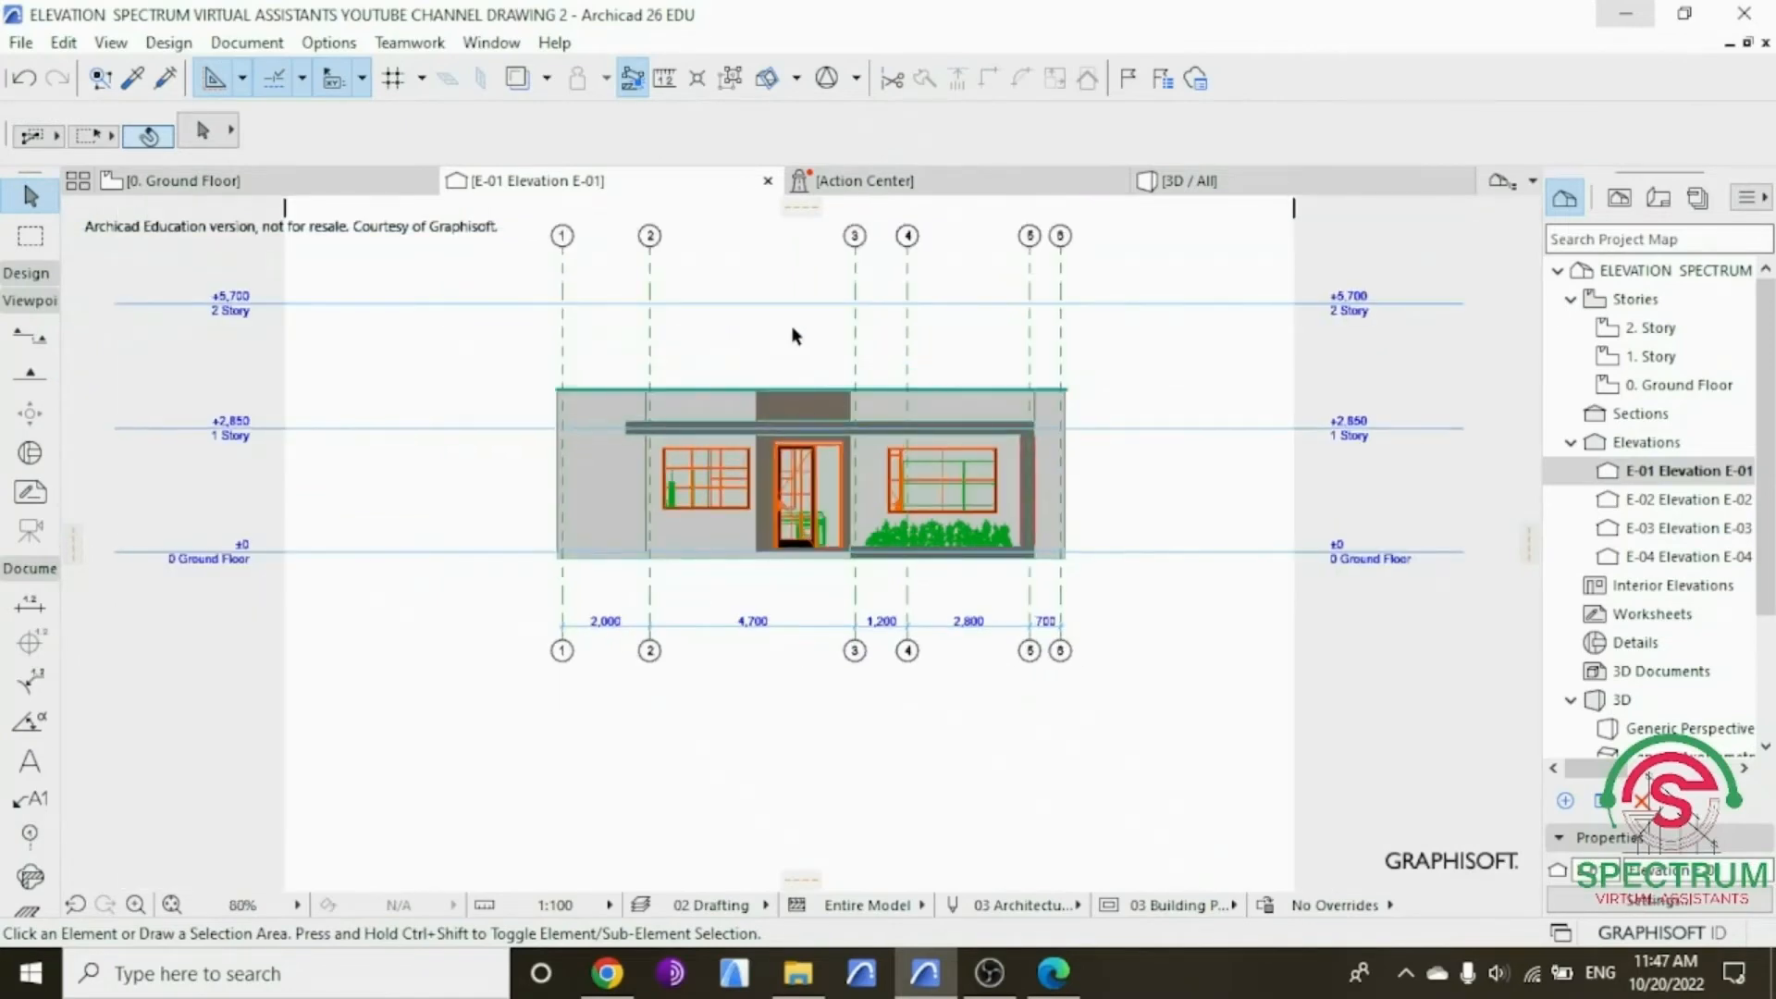
# Step: Open the settings of elevation E-01, expand the model appearance options and enlarge the dialog to show them all
pyautogui.scroll(1, 794, 335)
pyautogui.scroll(1, 790, 327)
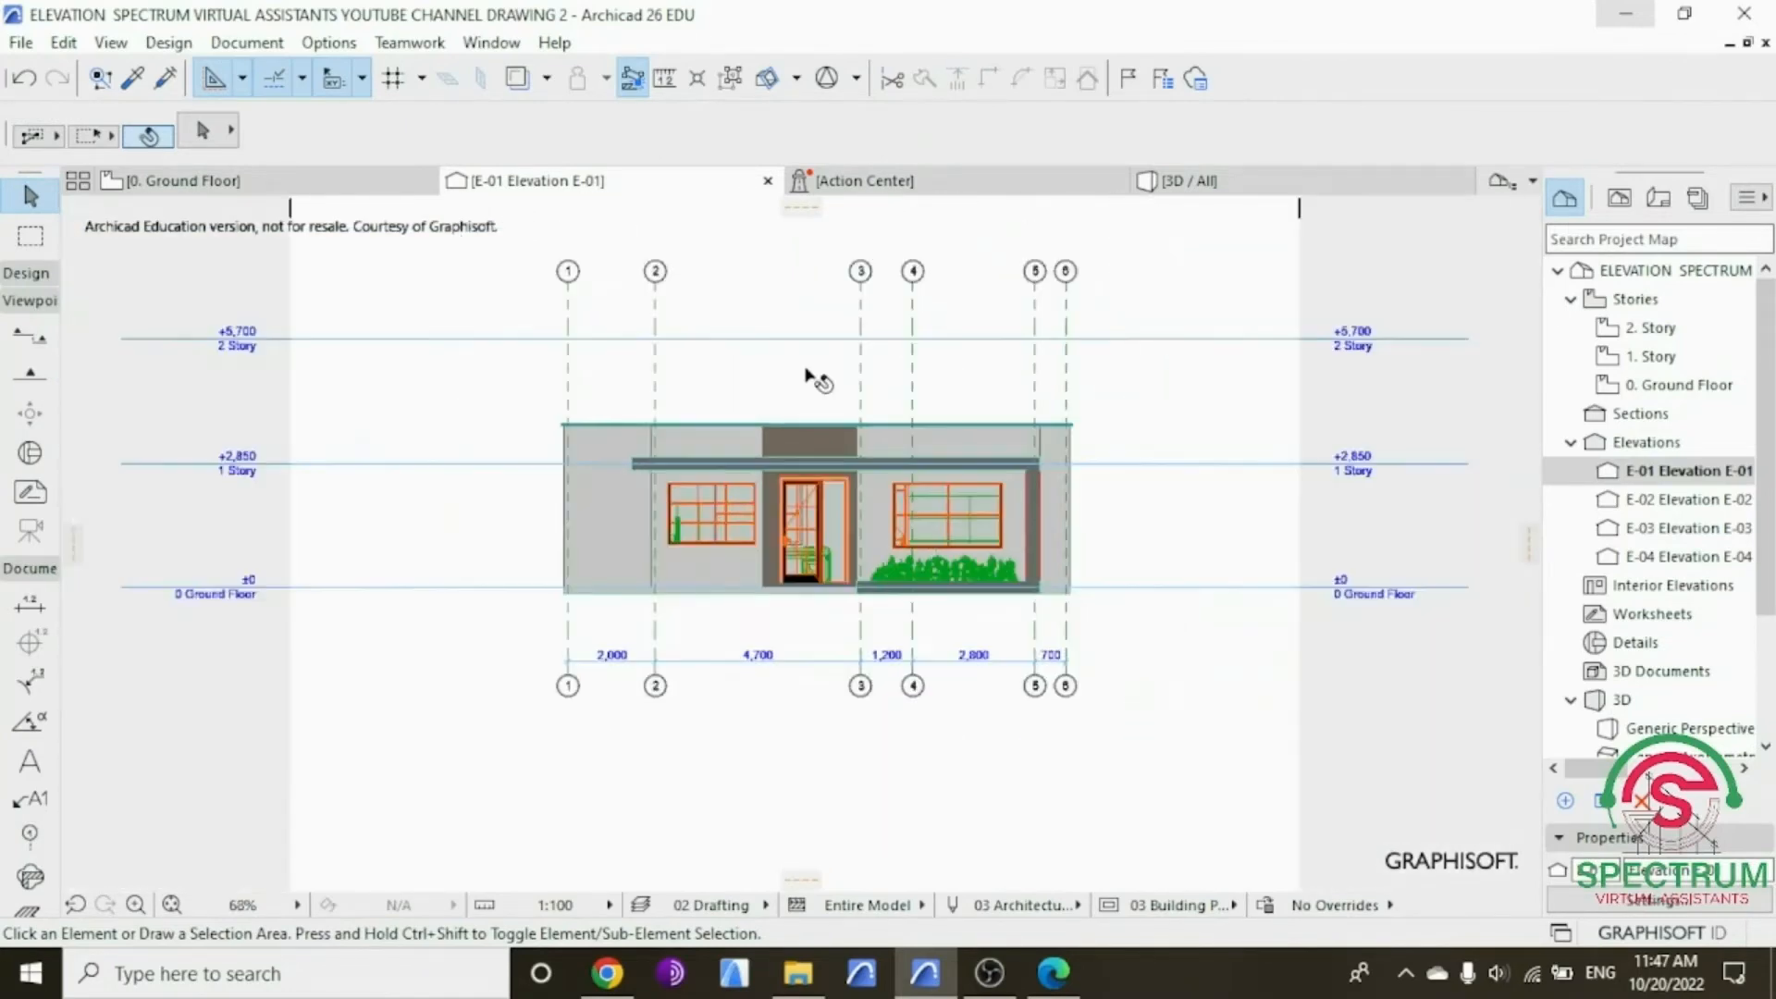
pyautogui.scroll(-2, 810, 451)
pyautogui.scroll(2, 805, 308)
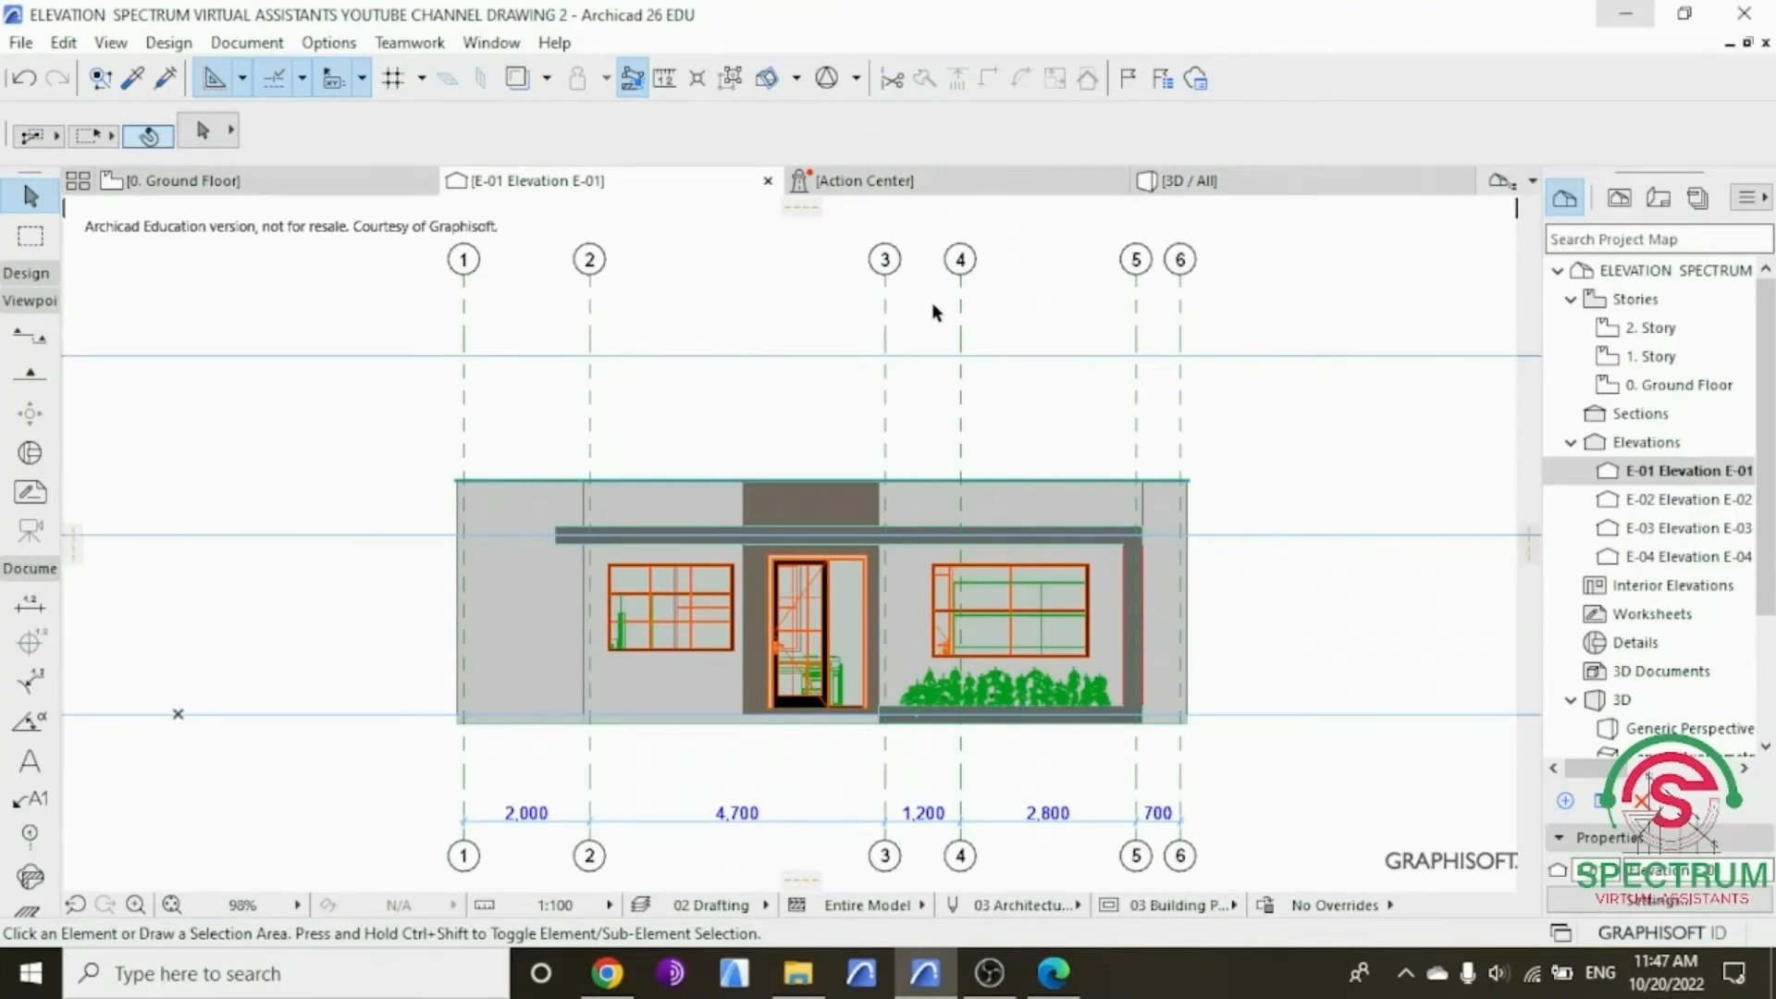
pyautogui.rightClick(1271, 302)
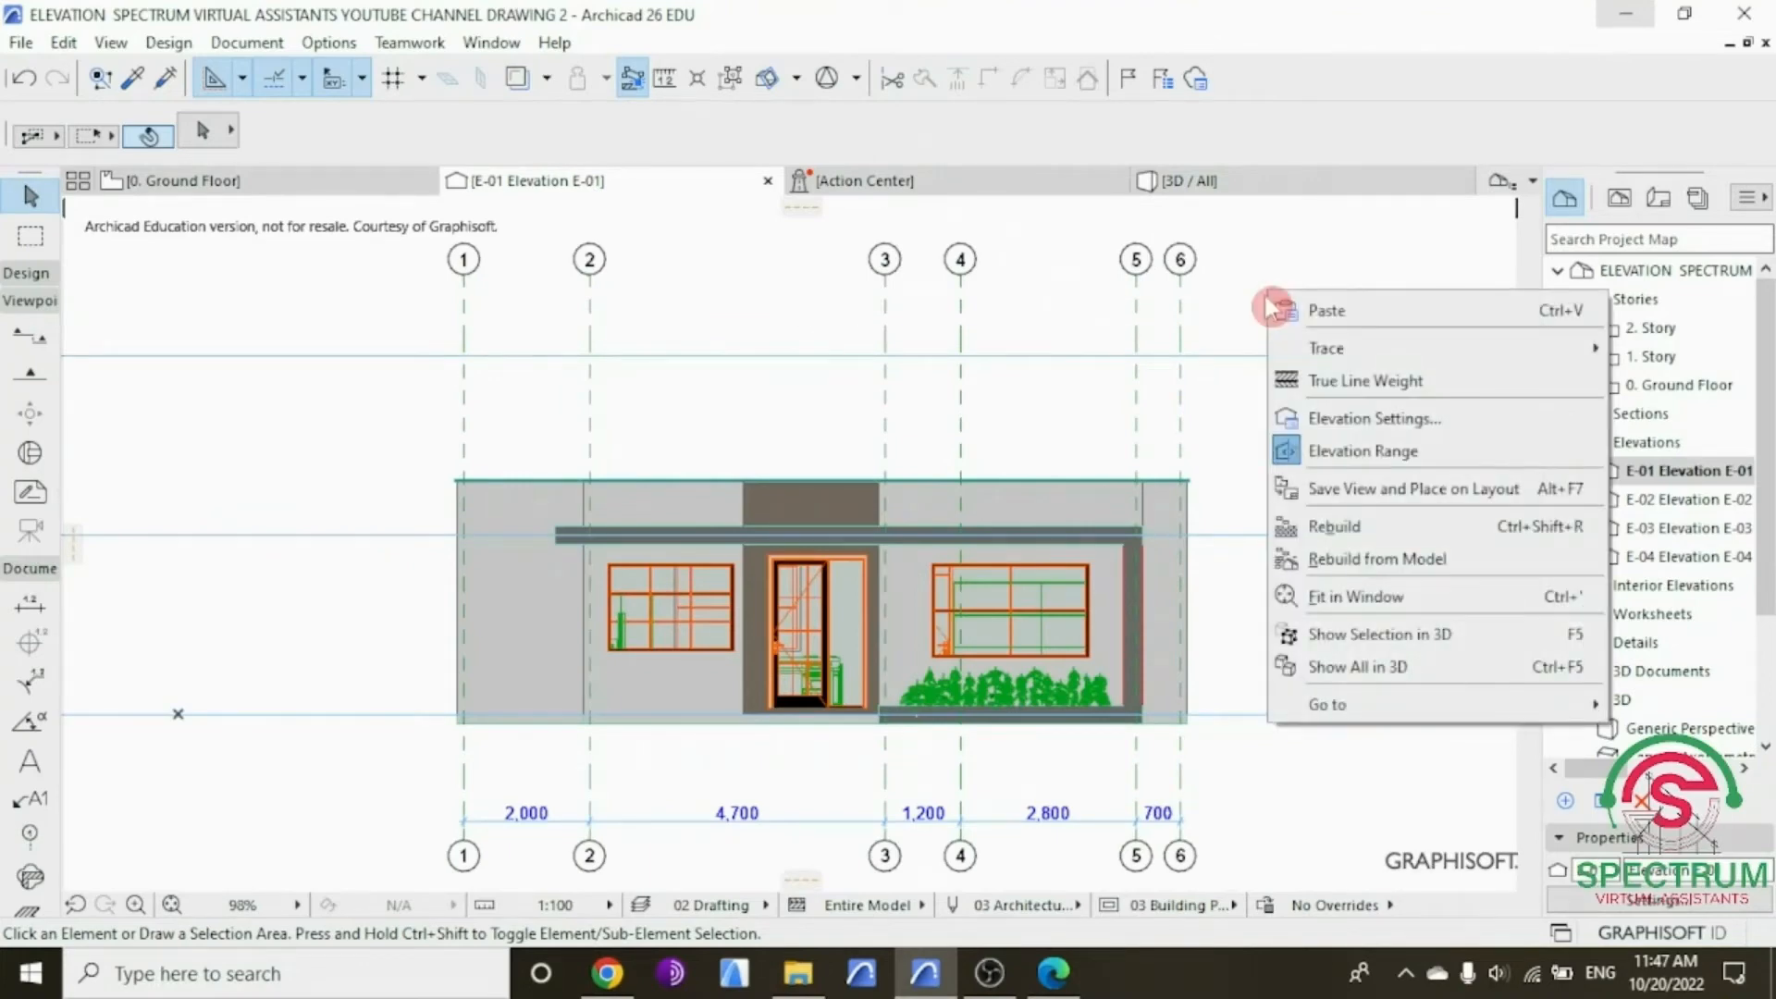
pyautogui.click(1366, 421)
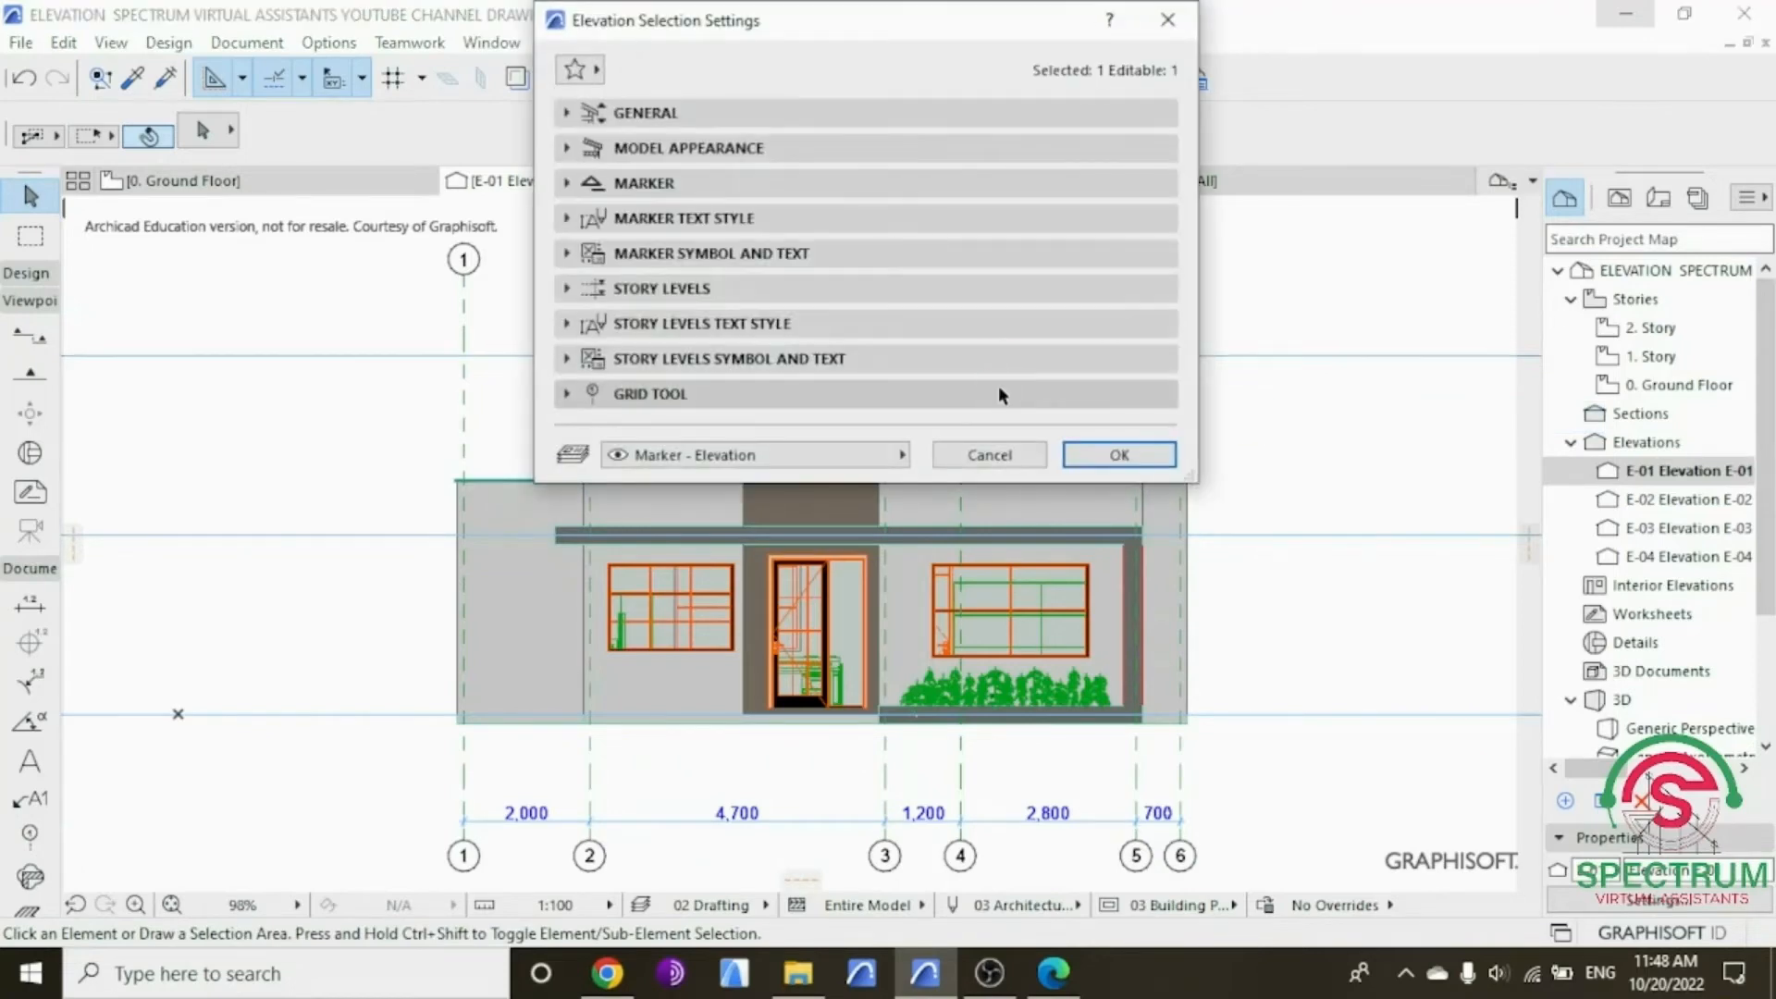
pyautogui.moveTo(925, 20); pyautogui.dragTo(933, 275)
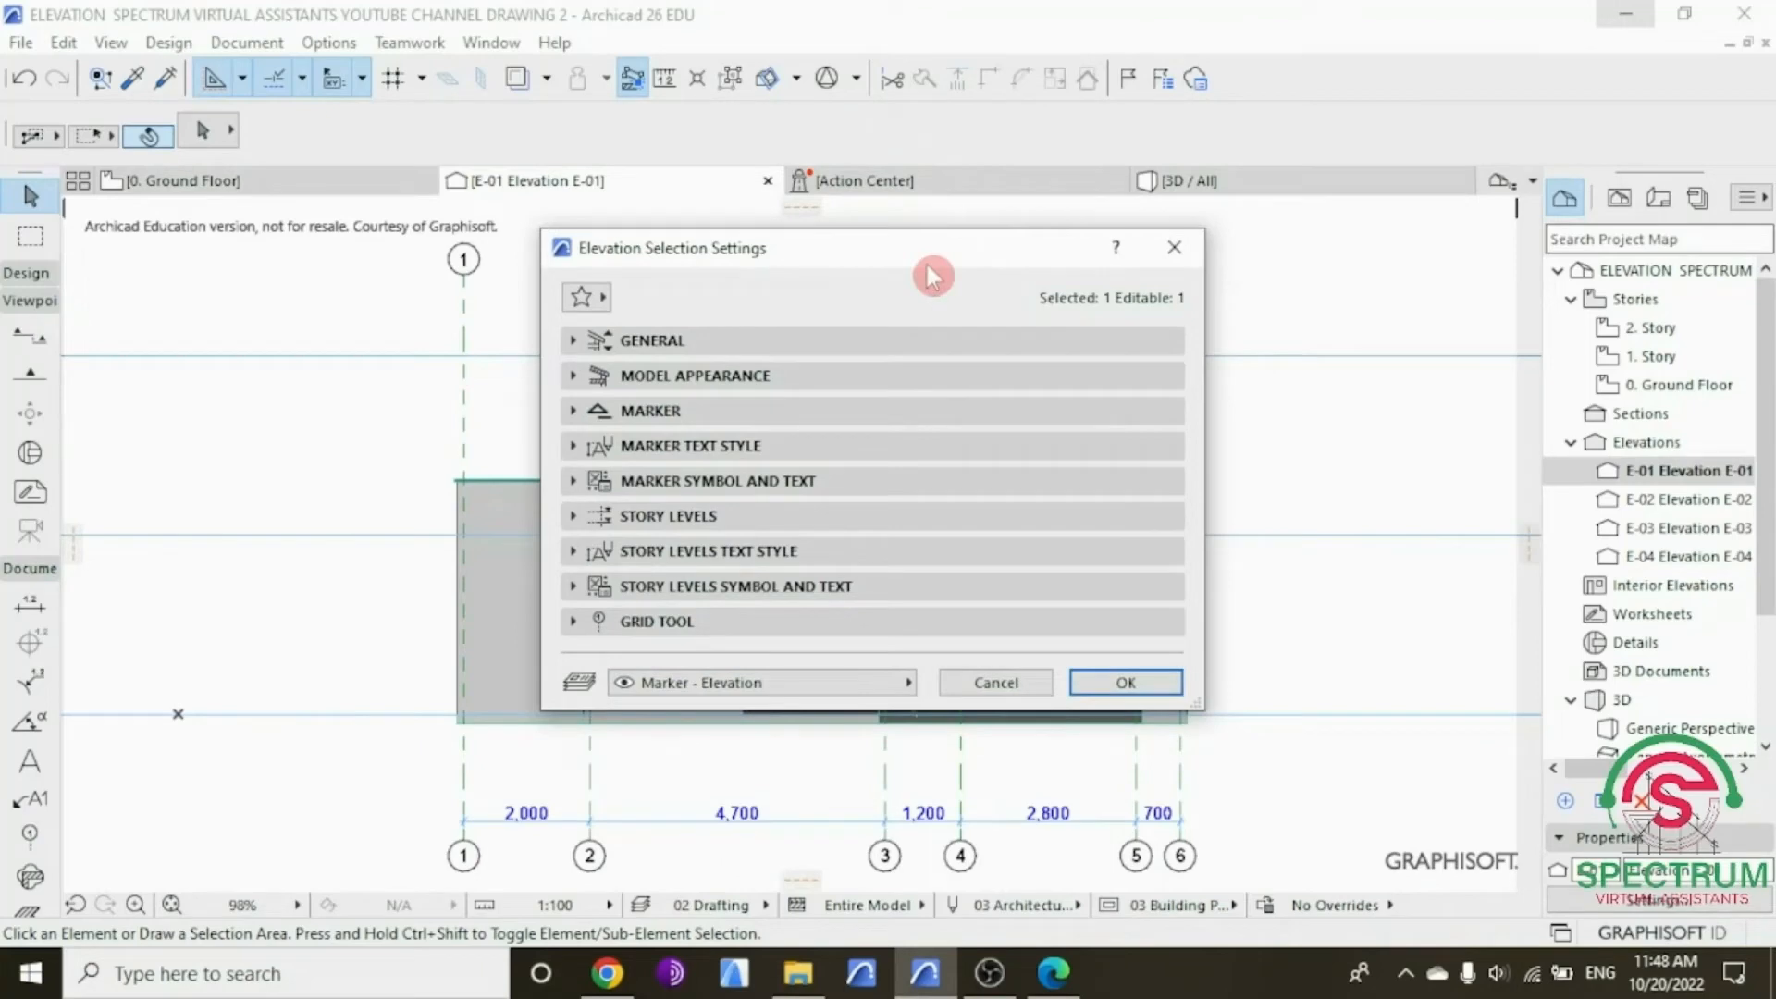
pyautogui.click(588, 382)
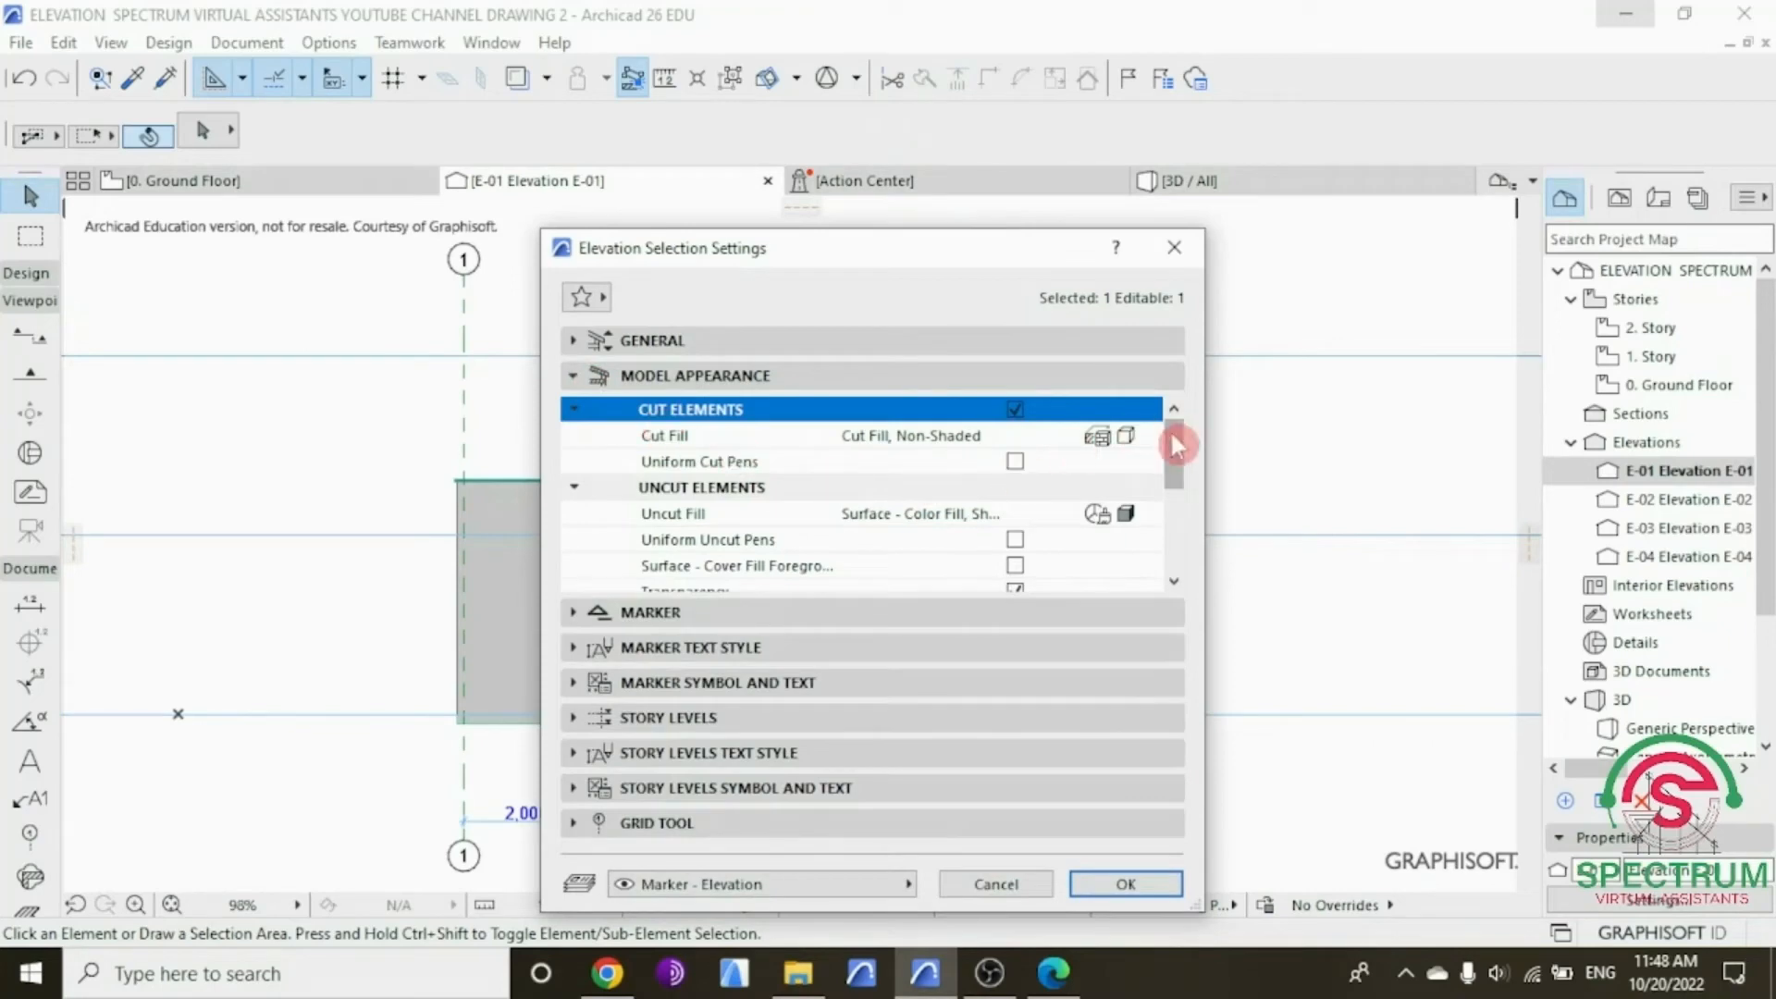
pyautogui.moveTo(544, 231); pyautogui.dragTo(310, 59)
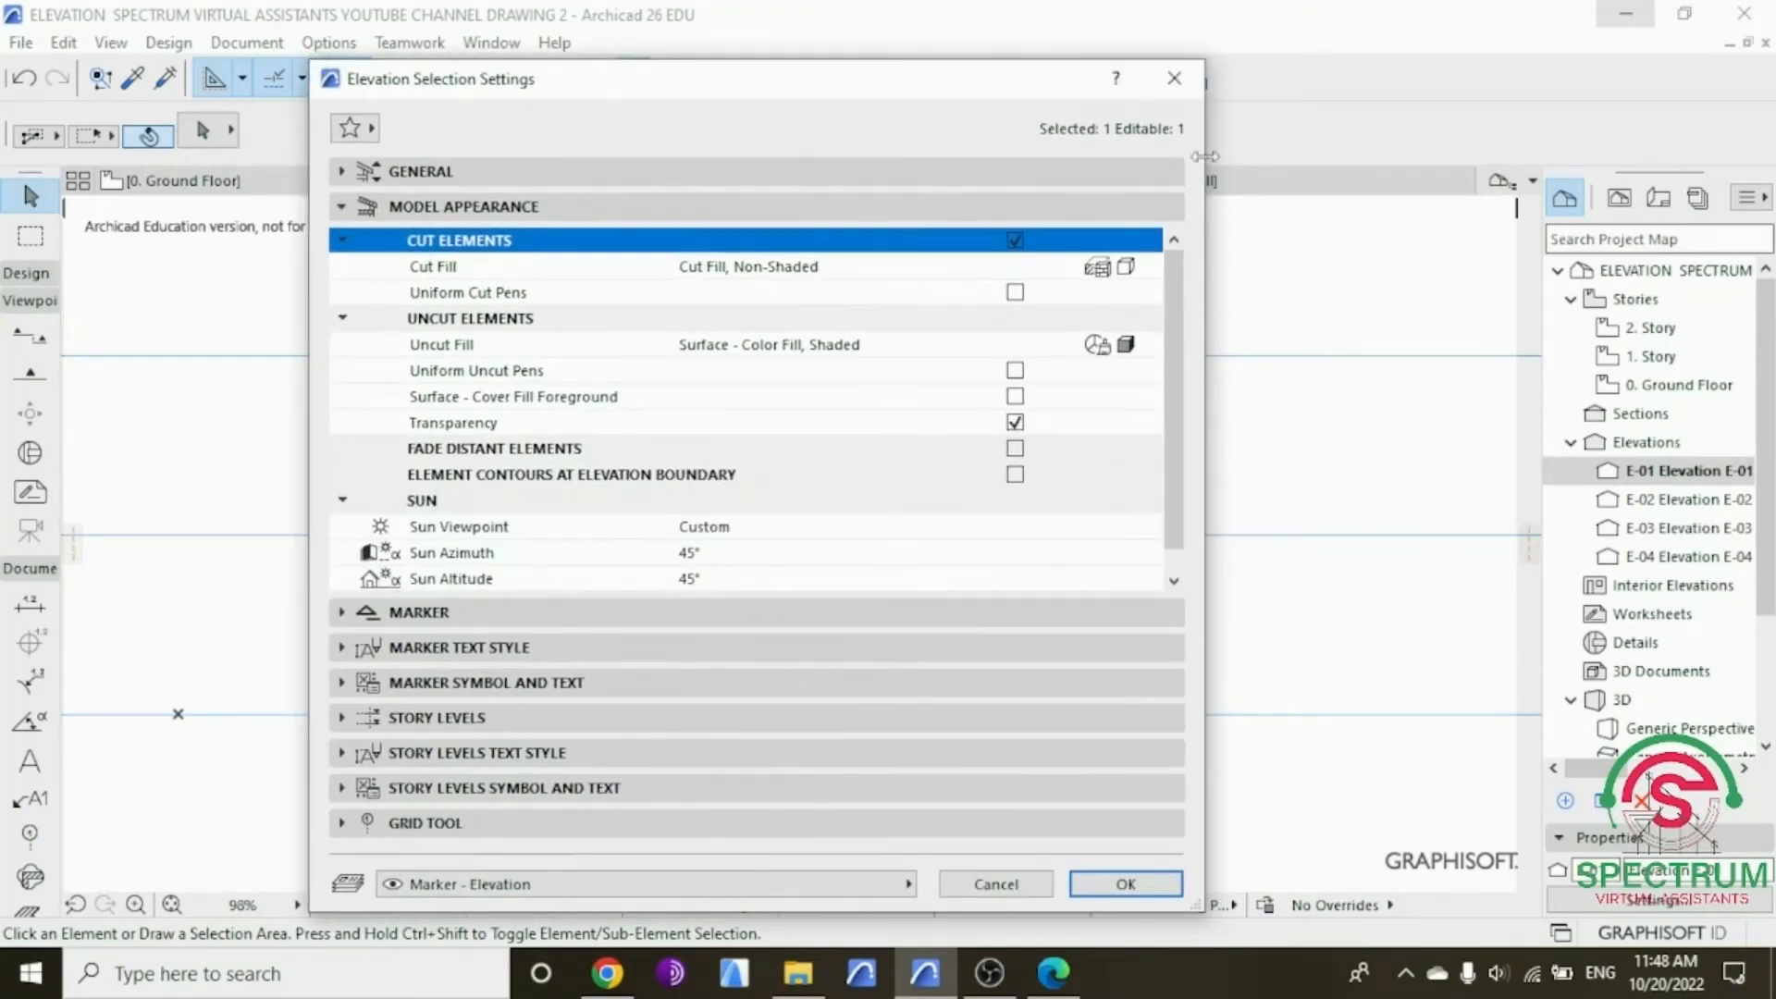
pyautogui.moveTo(1205, 78); pyautogui.dragTo(1459, 82)
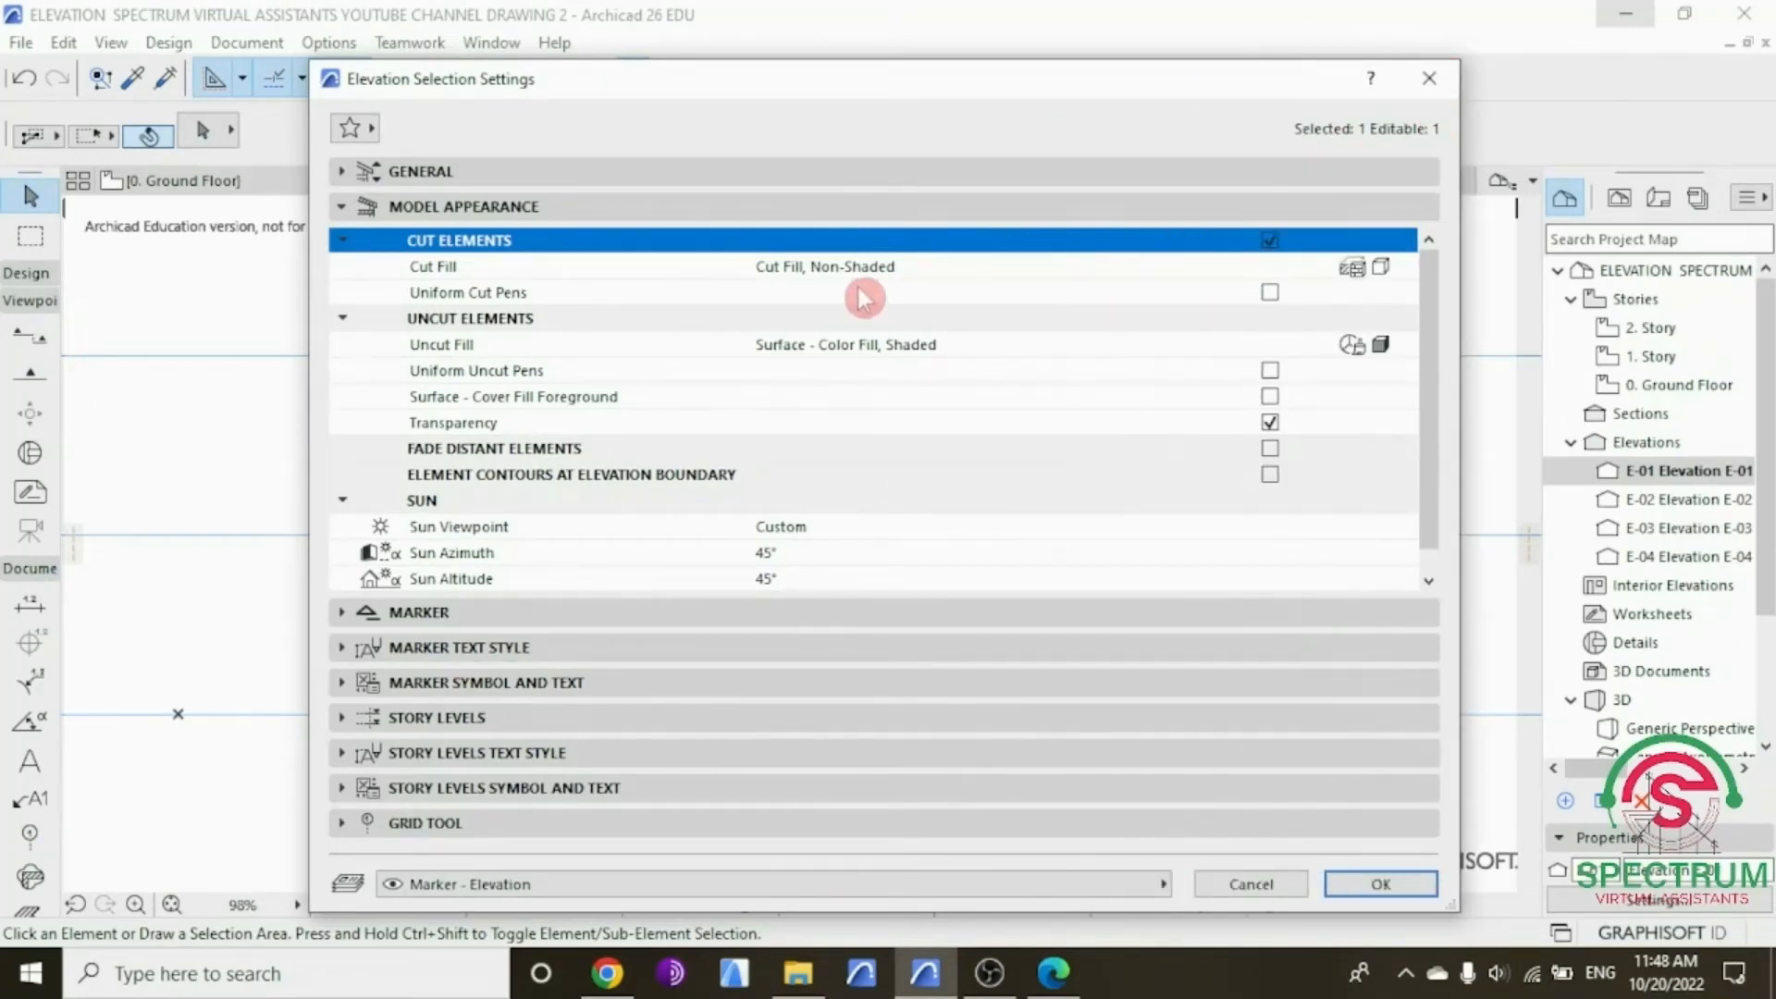
# Step: Turn on shadows for elevation E-01 in the model appearance settings and apply the change
pyautogui.scroll(-1, 894, 373)
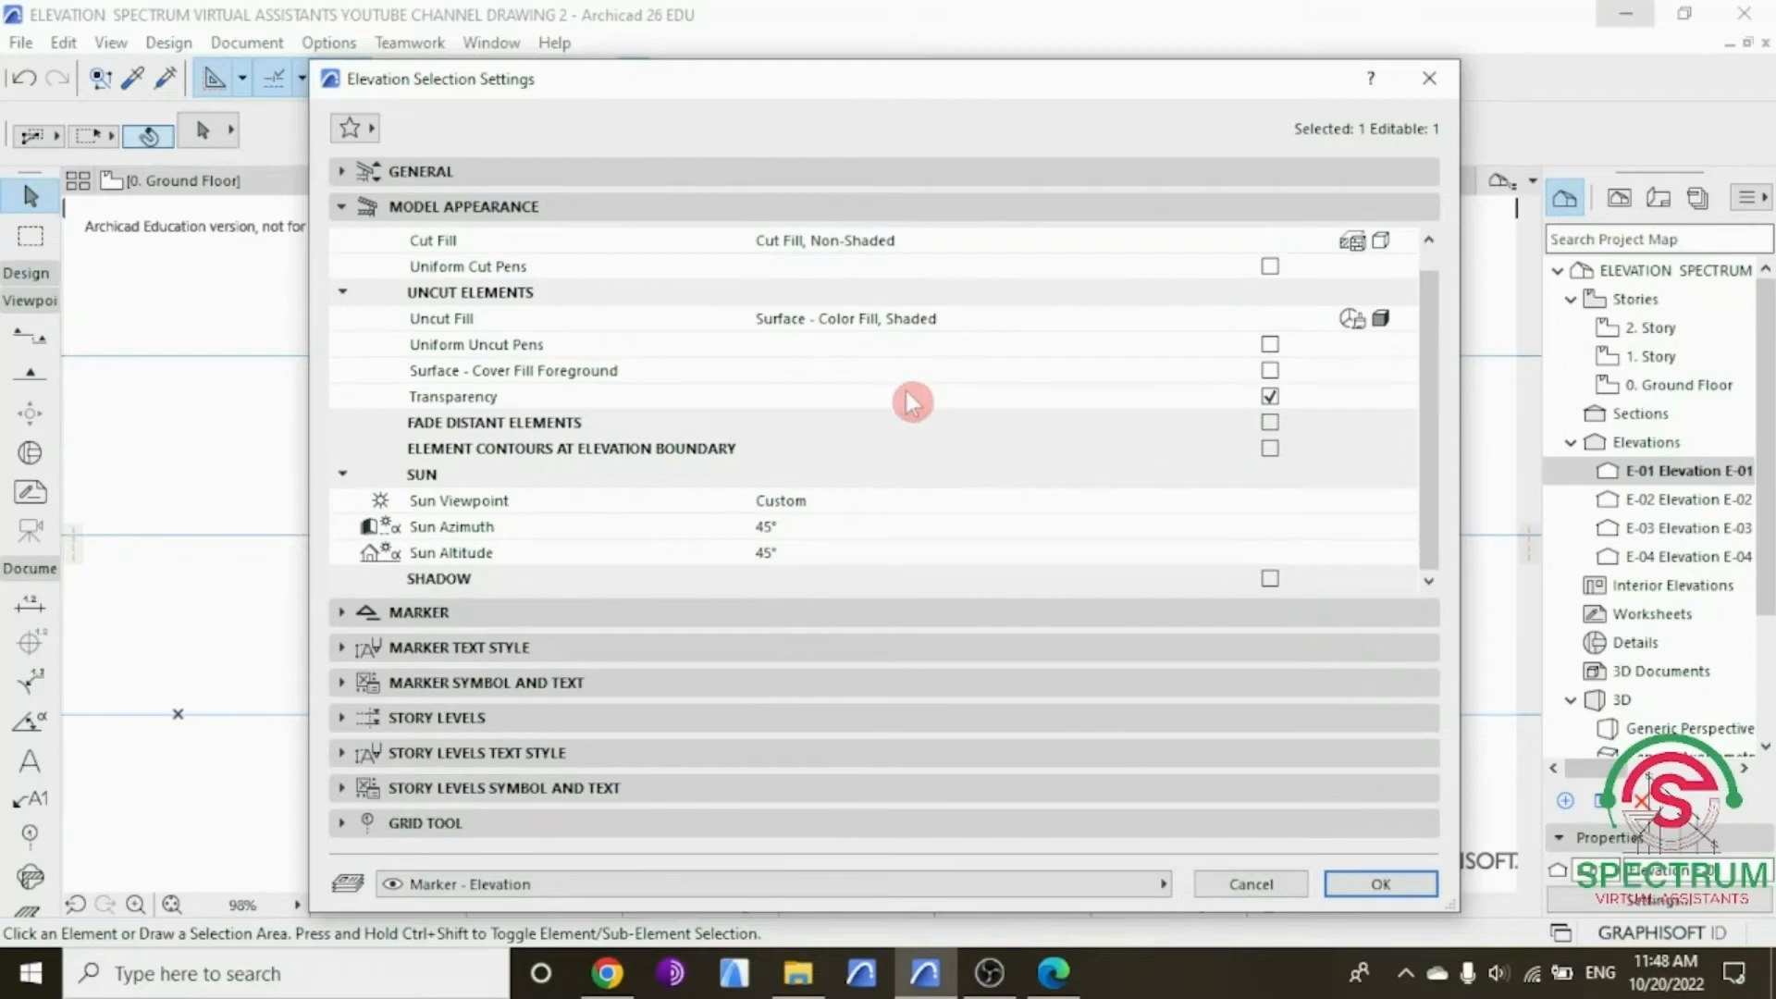
pyautogui.click(1267, 580)
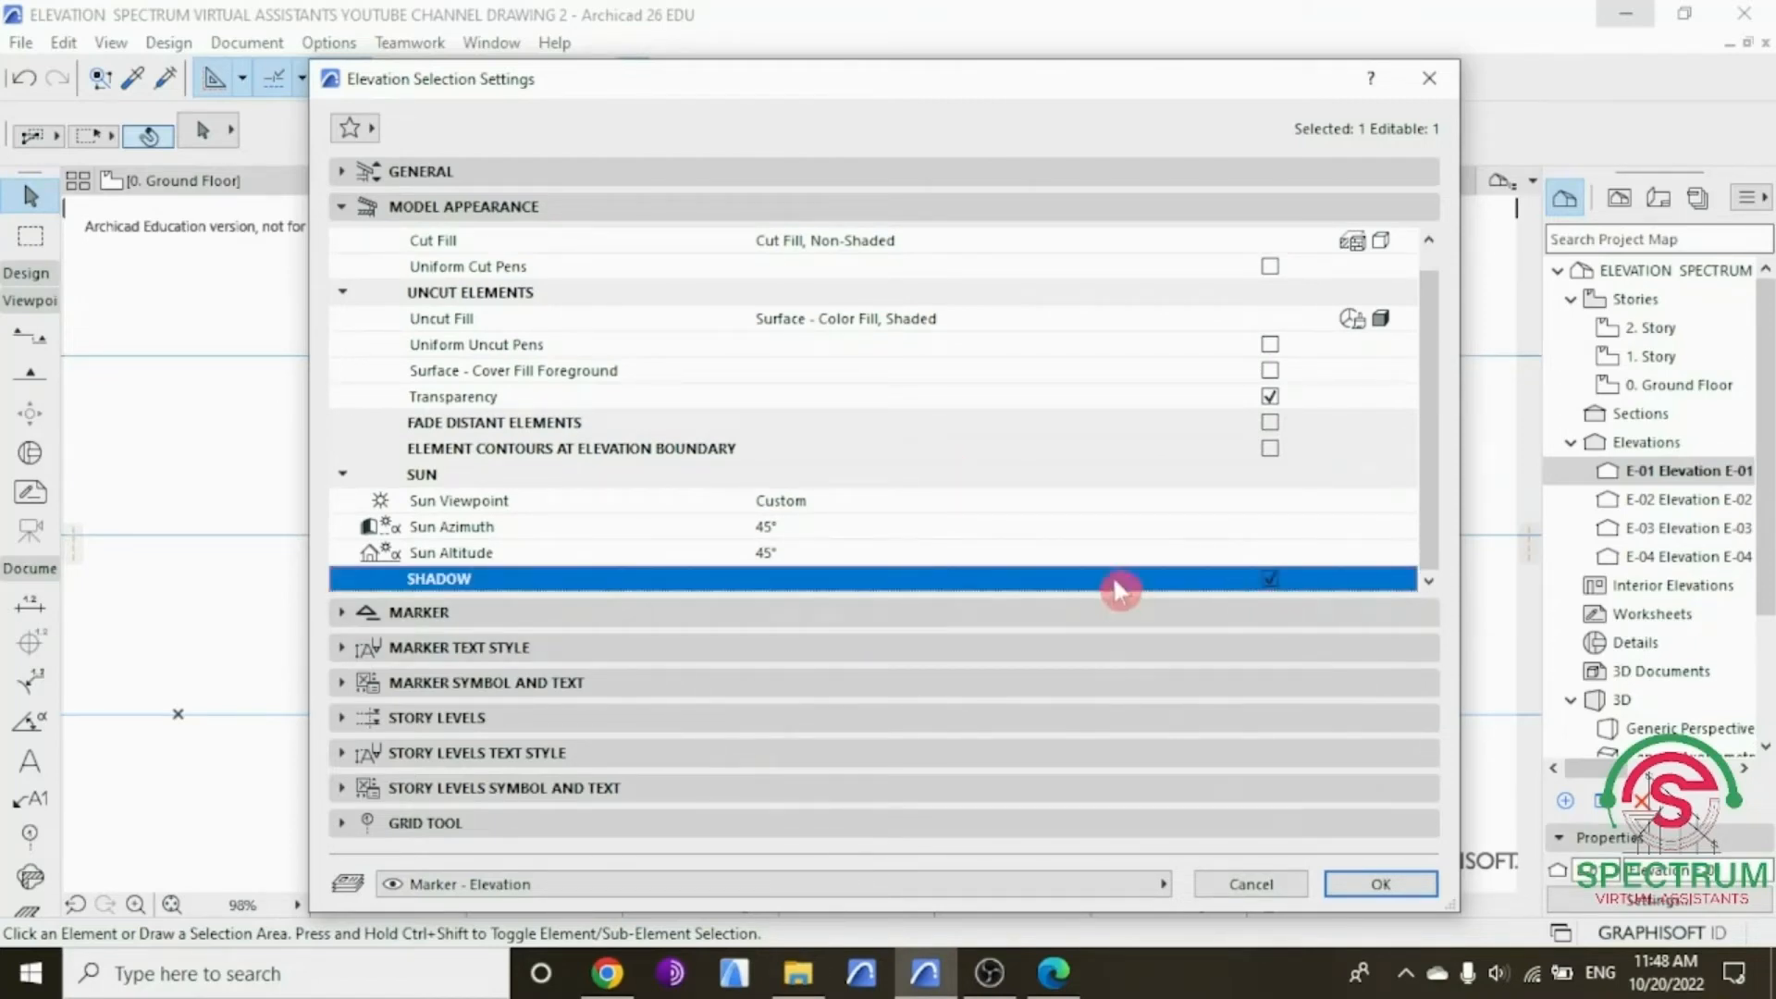
pyautogui.click(346, 476)
pyautogui.click(346, 477)
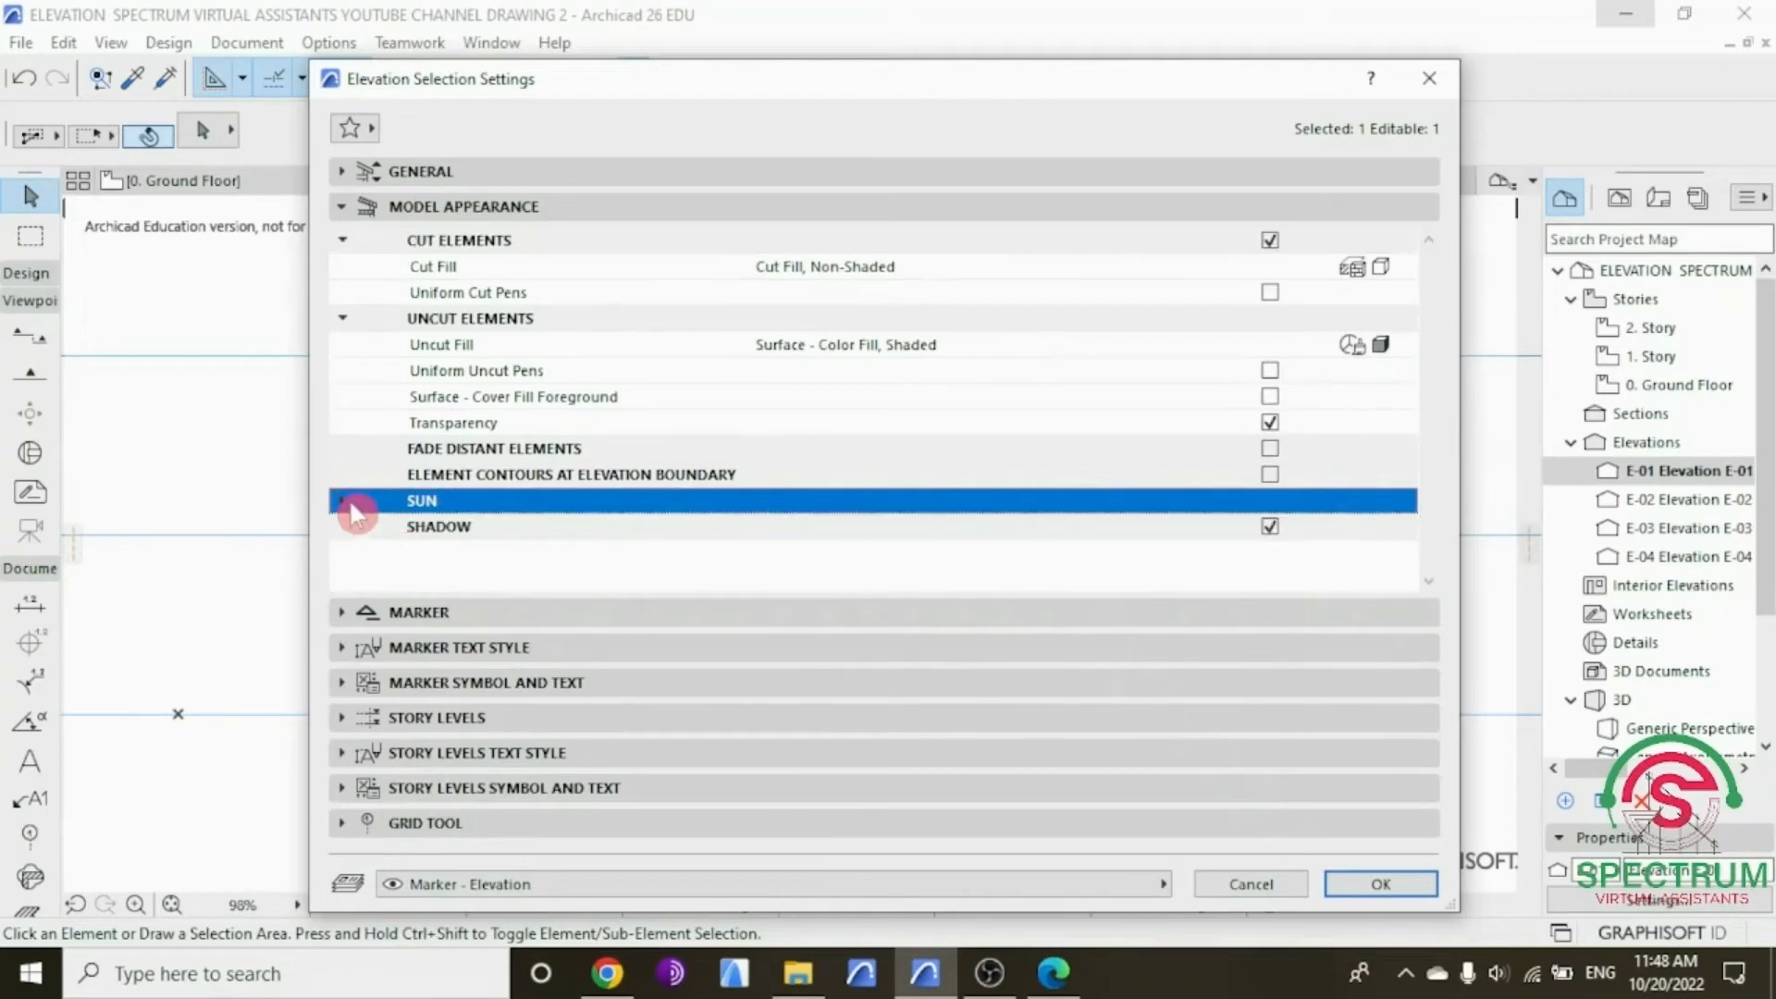
pyautogui.click(351, 504)
pyautogui.scroll(-1, 695, 505)
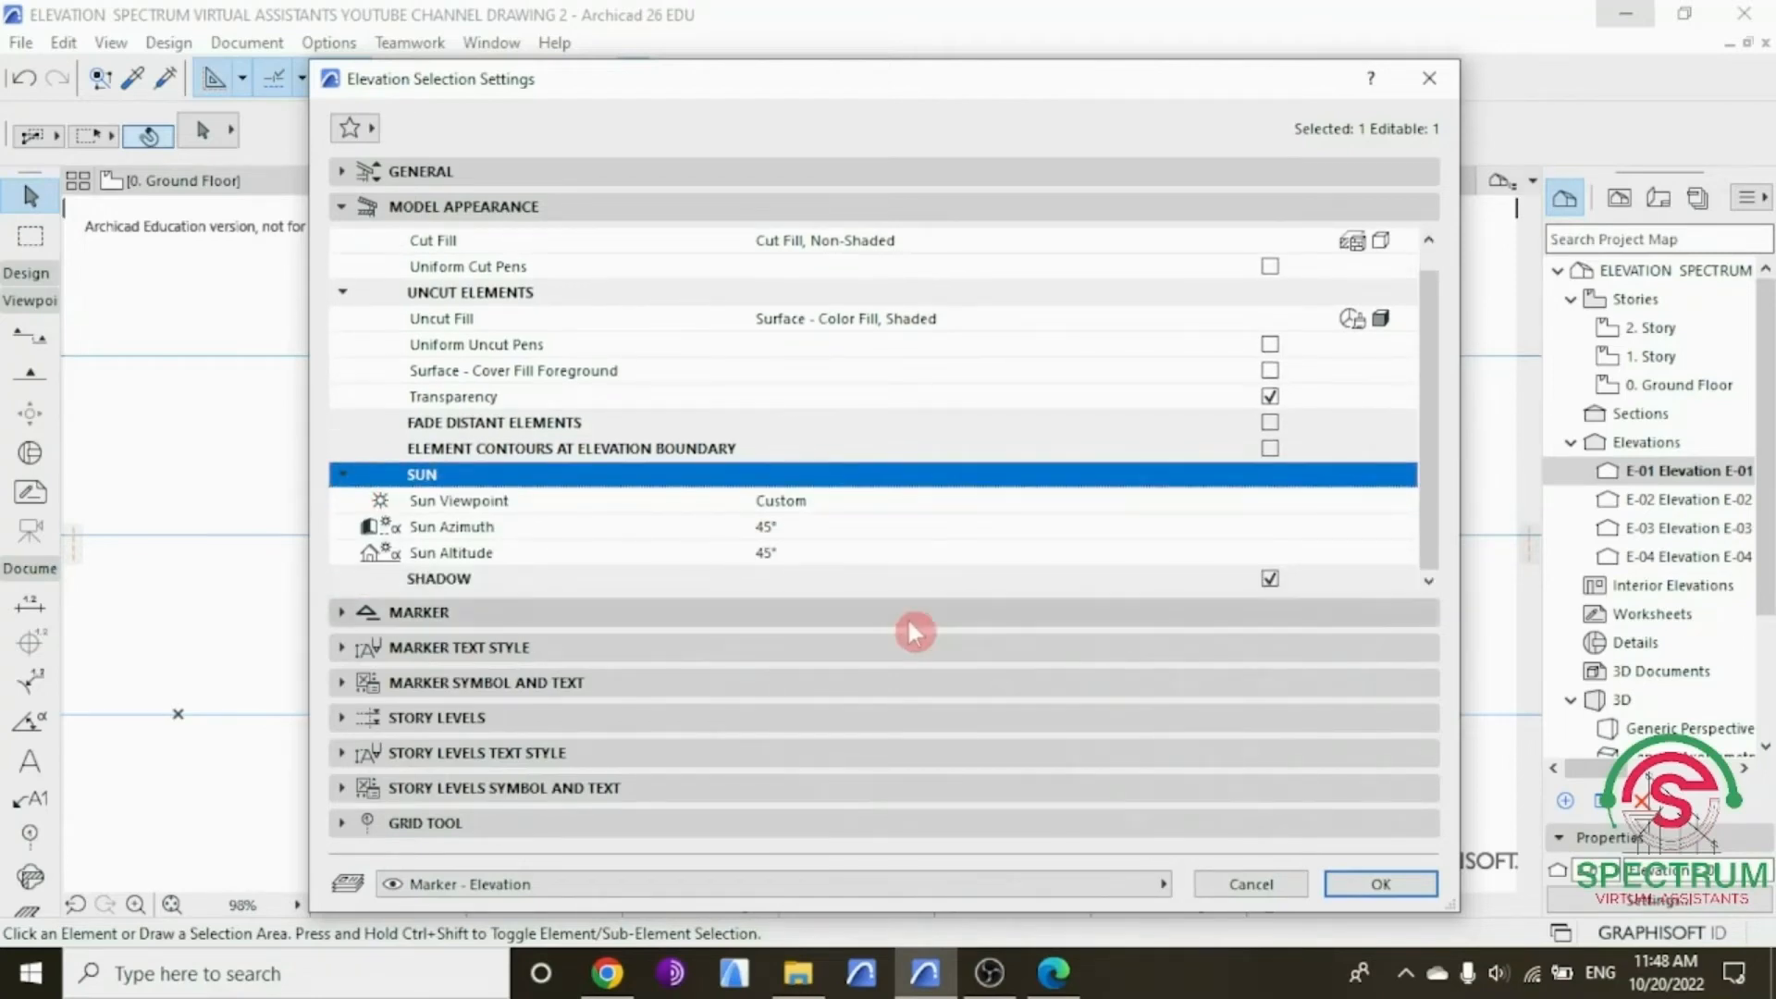
pyautogui.click(1368, 883)
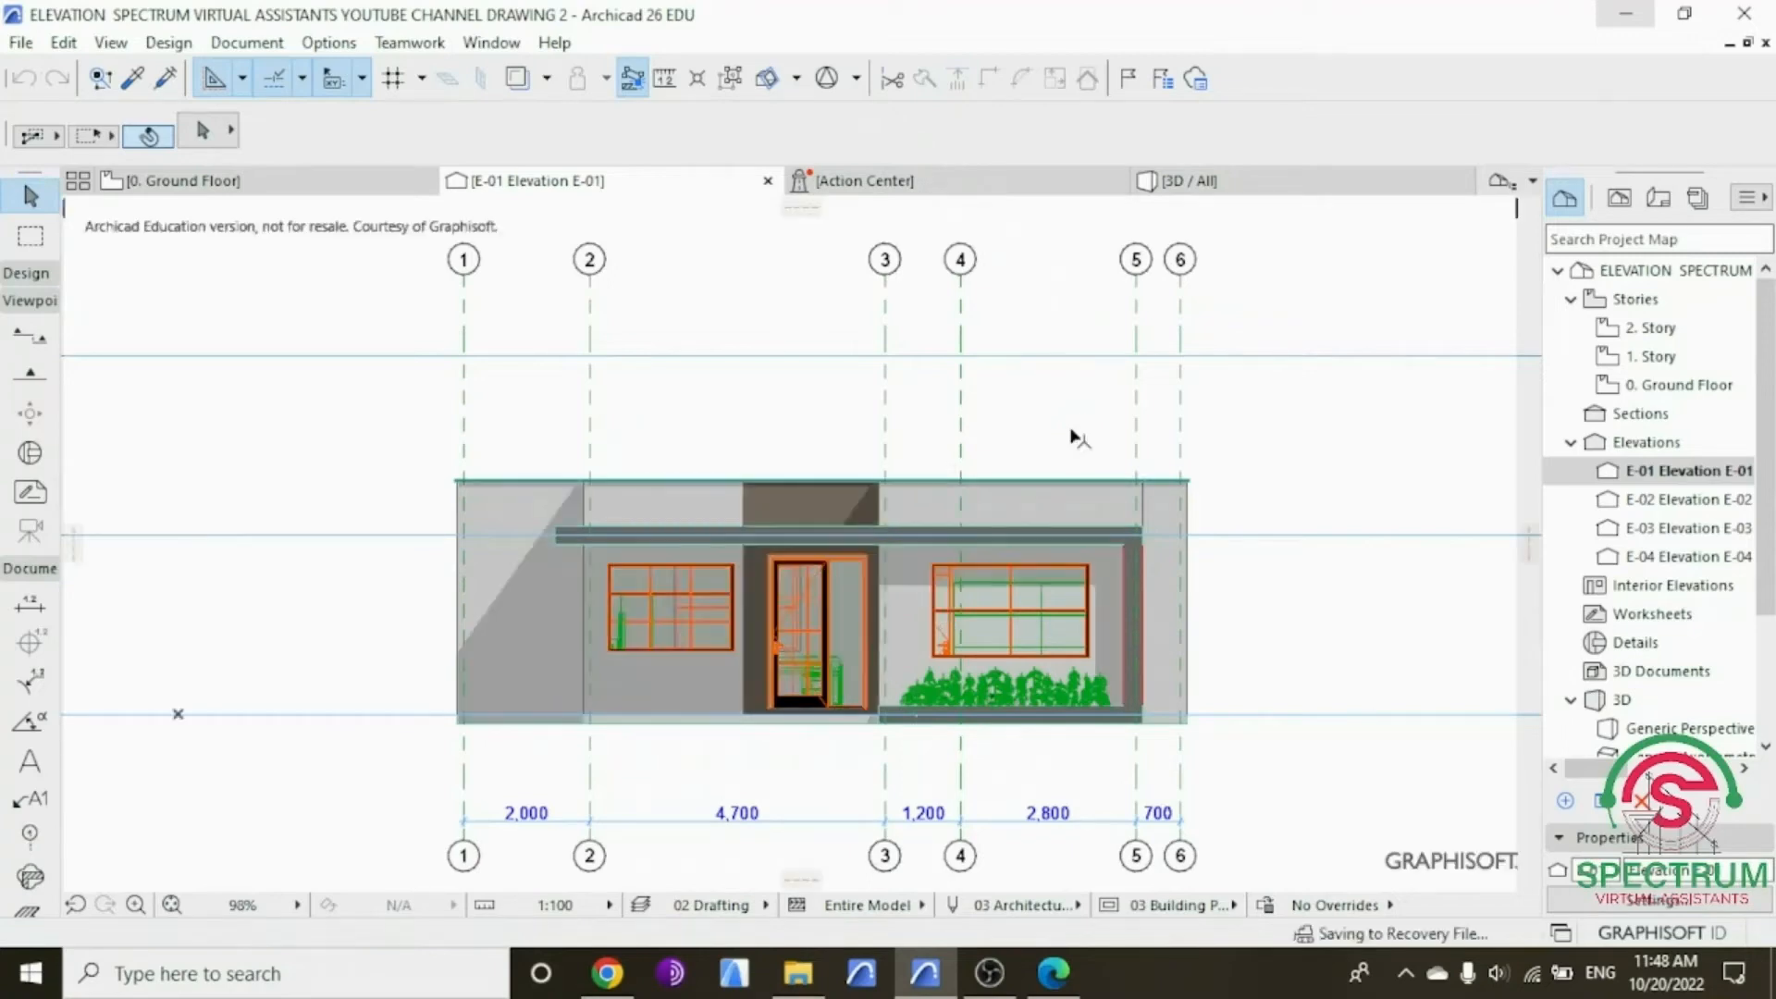
# Step: Set elevation E-01's cut fill to Surface - Color Fill, Shaded, and enable uniform cut pens with 0.35 mm pen 21
pyautogui.scroll(3, 961, 658)
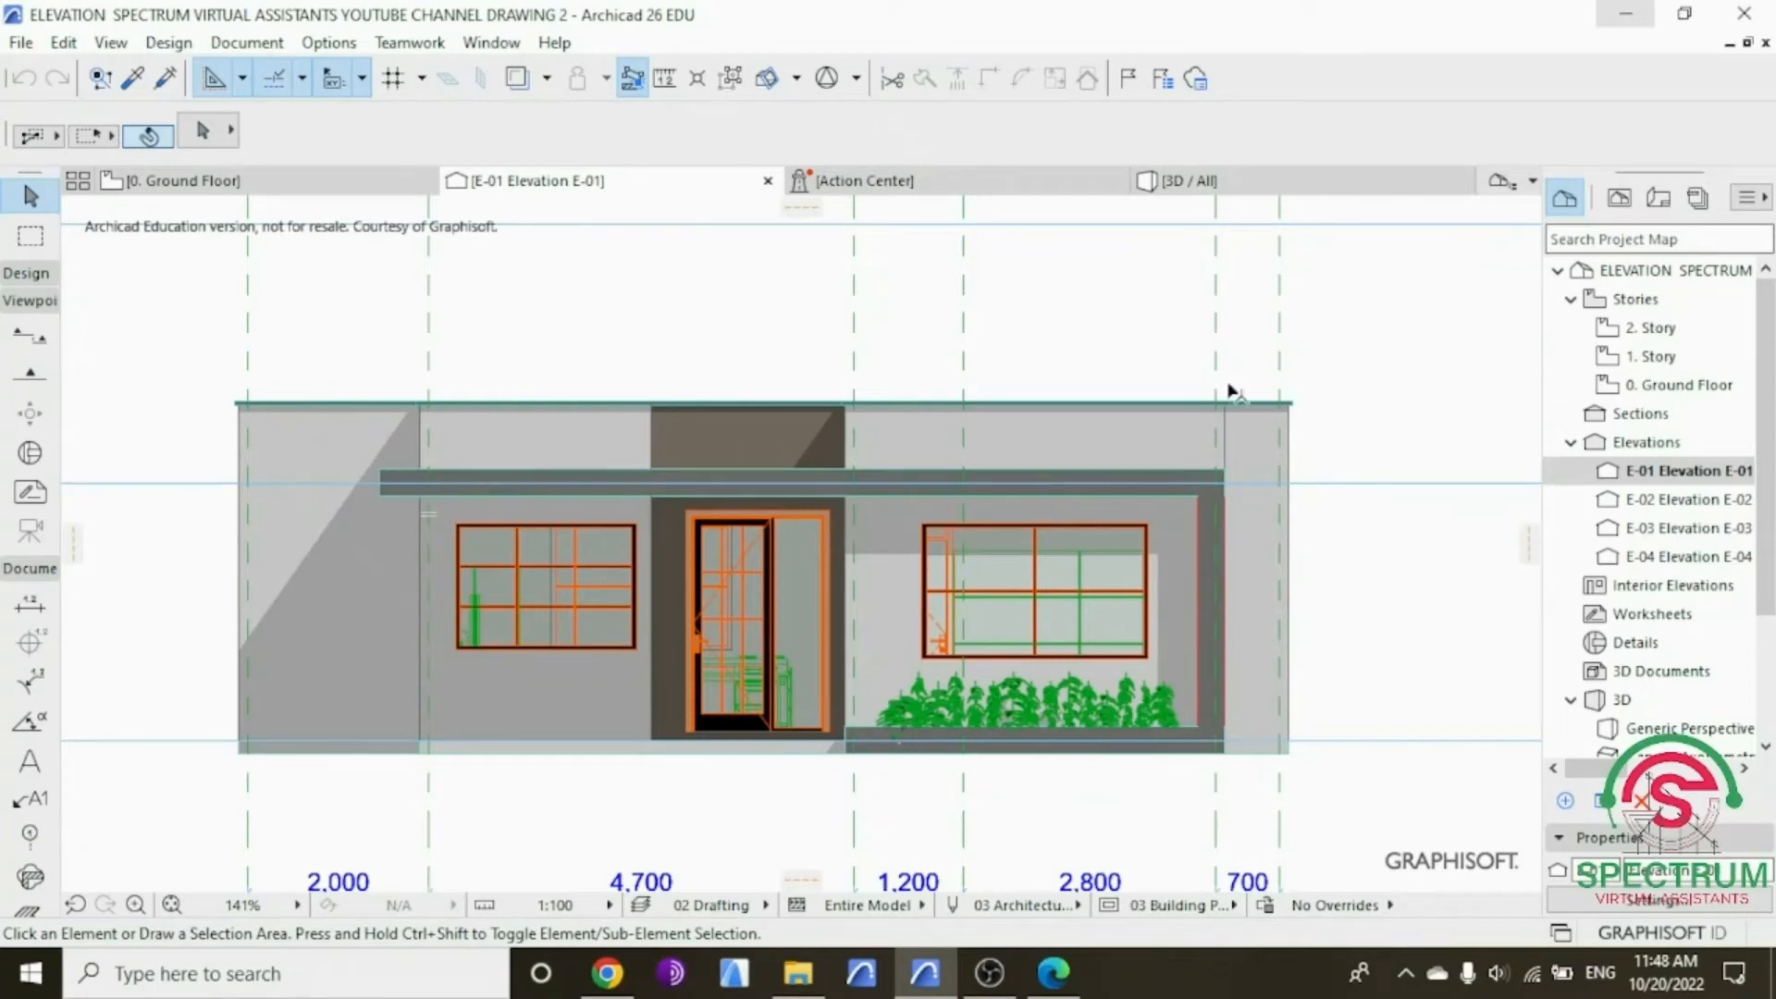
pyautogui.rightClick(1357, 321)
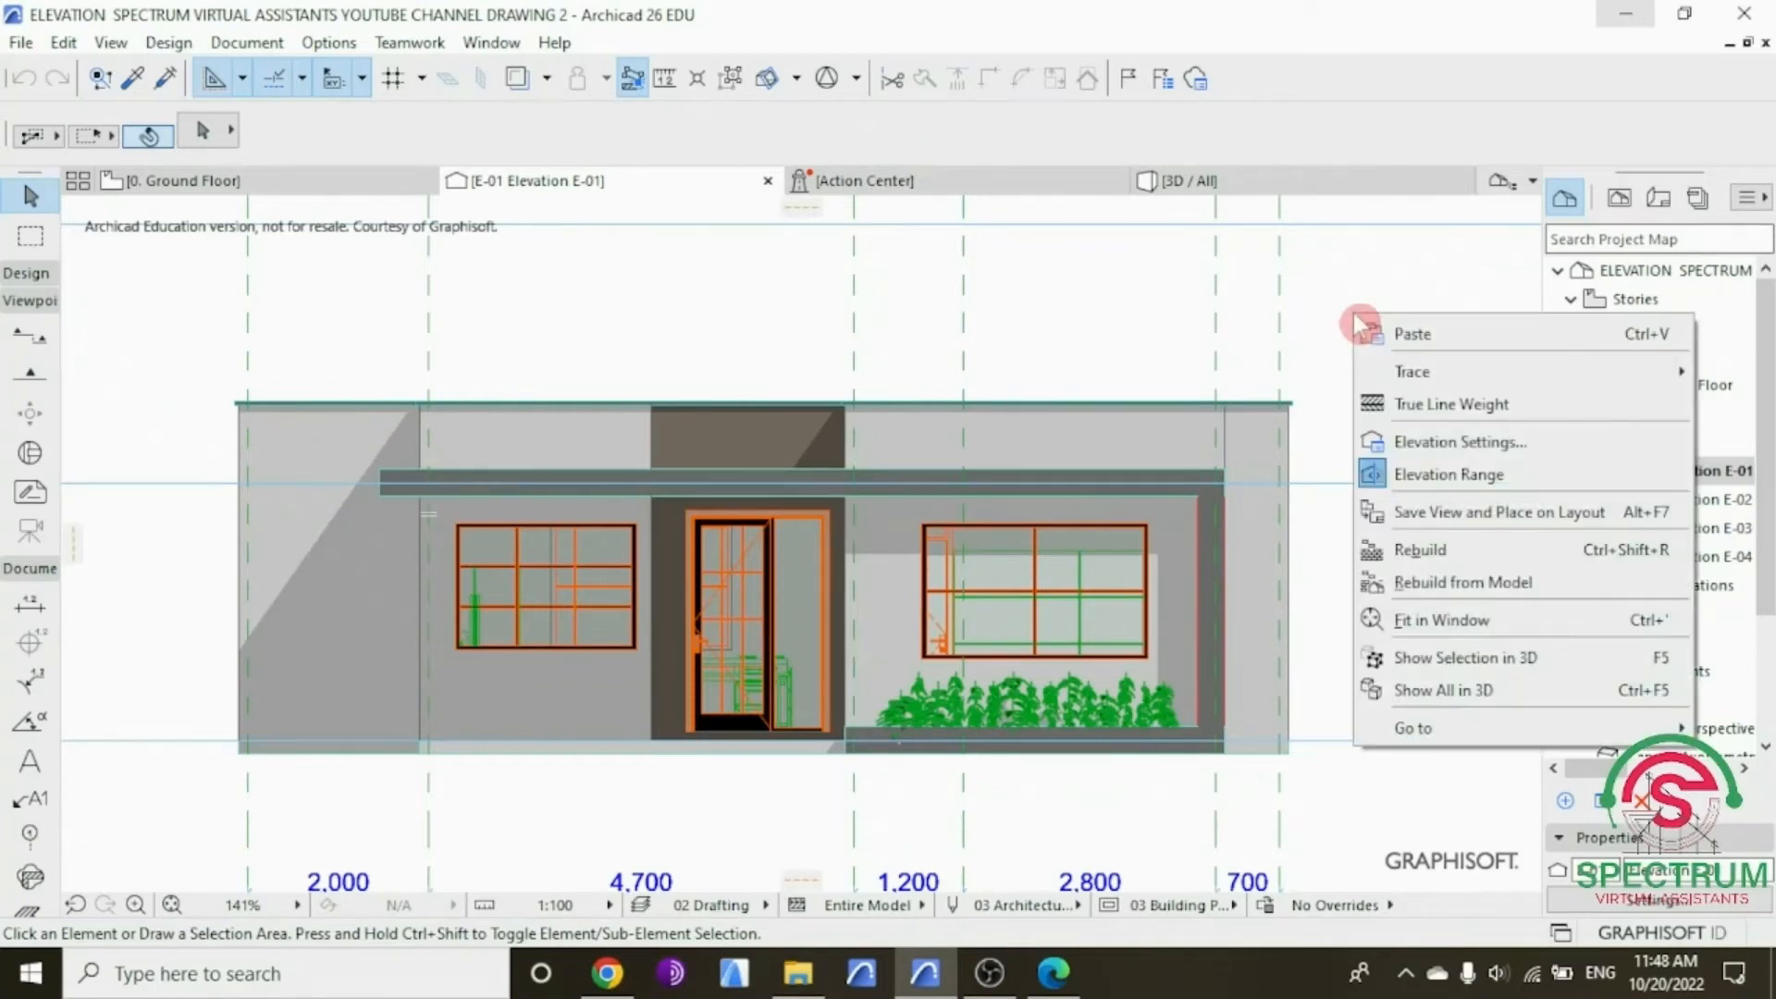
pyautogui.click(1436, 450)
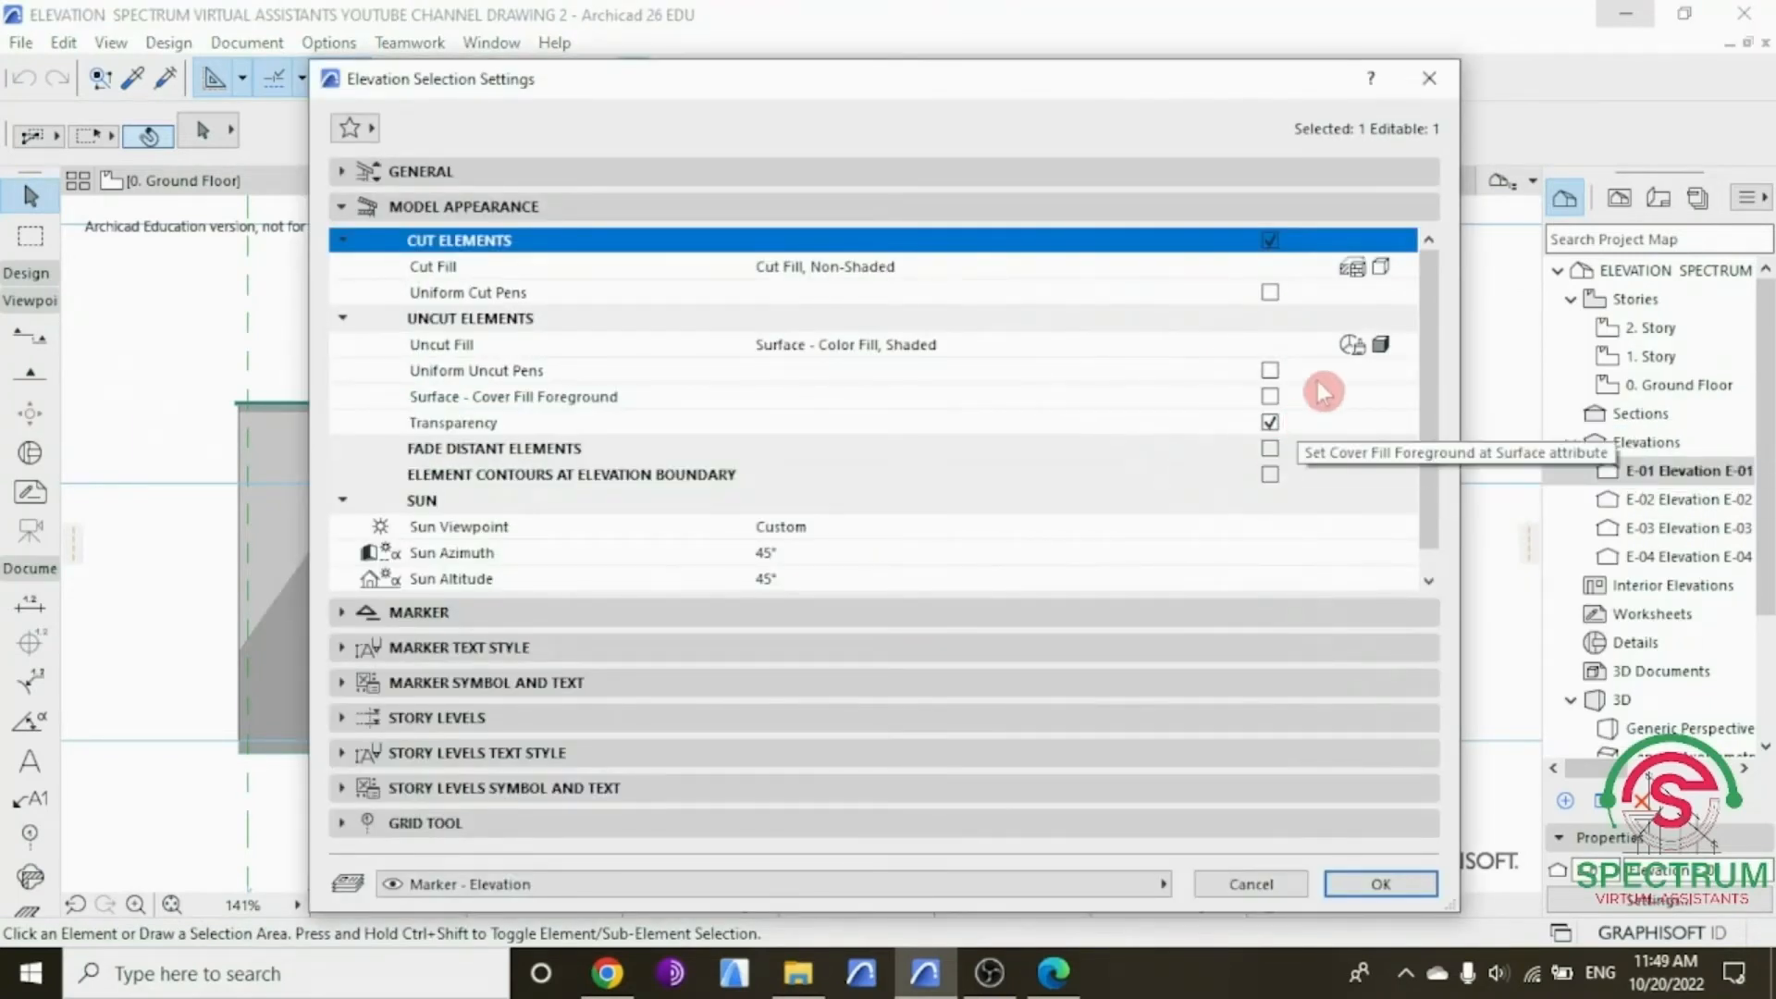
pyautogui.click(1379, 270)
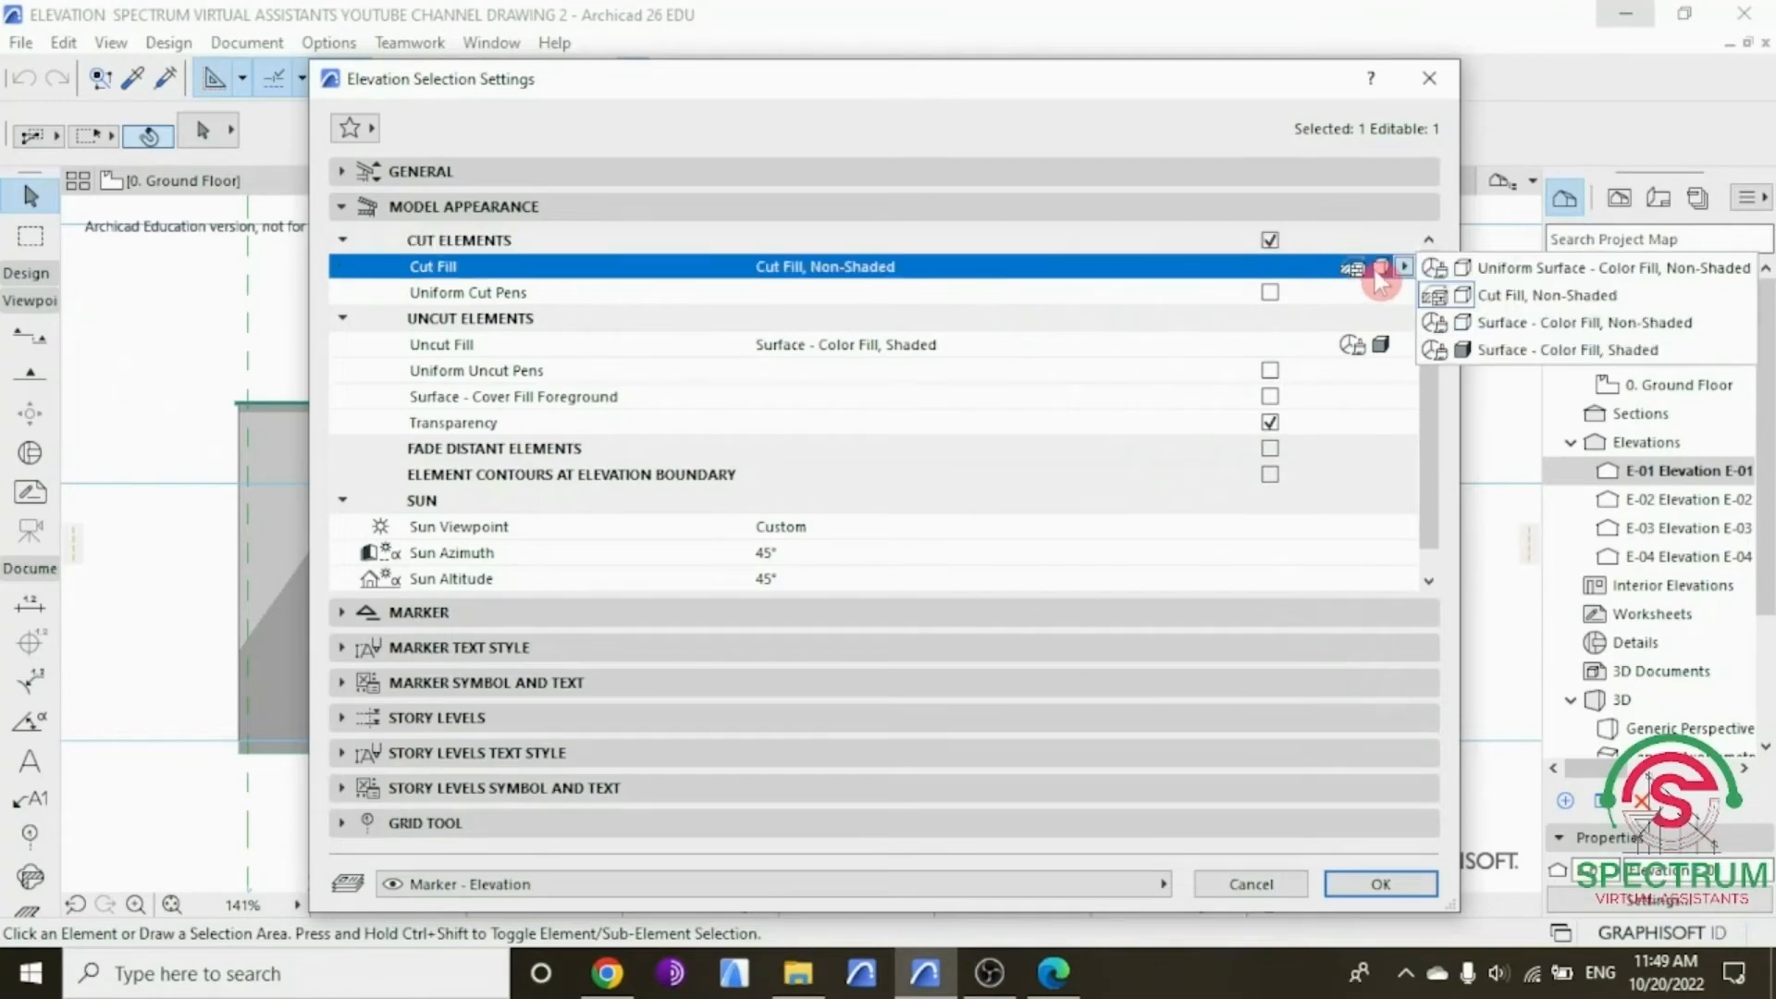
pyautogui.click(1480, 350)
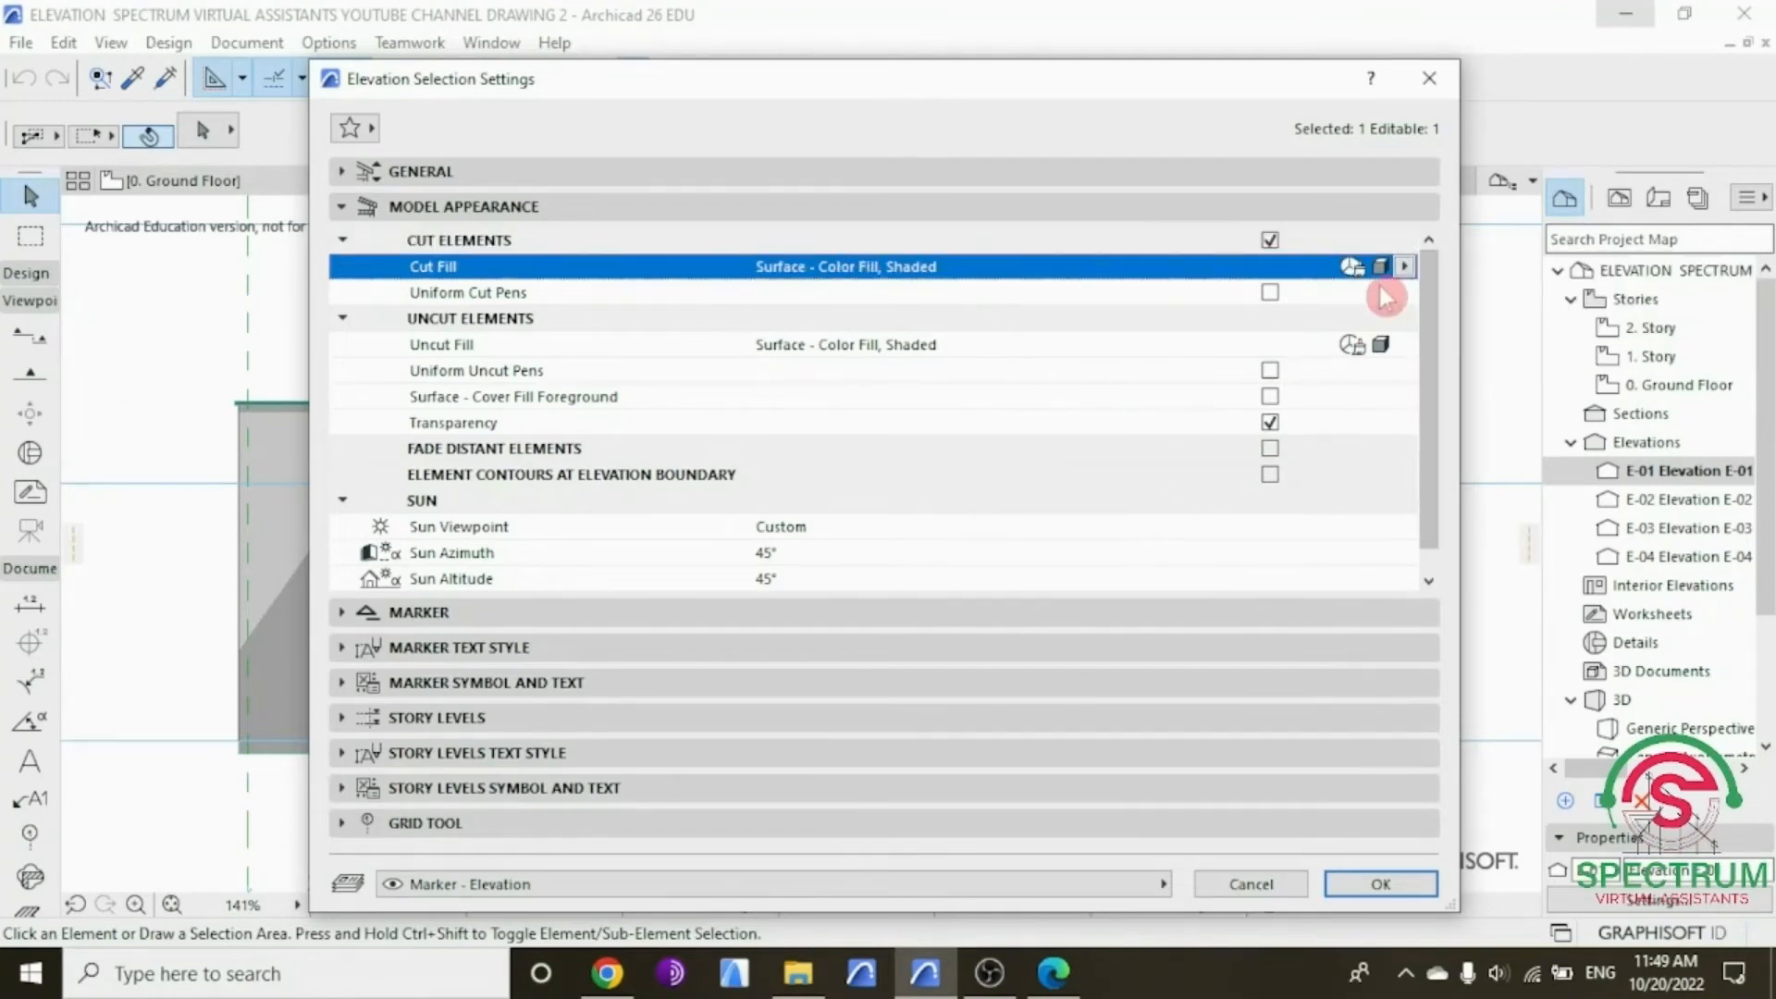
pyautogui.click(1270, 292)
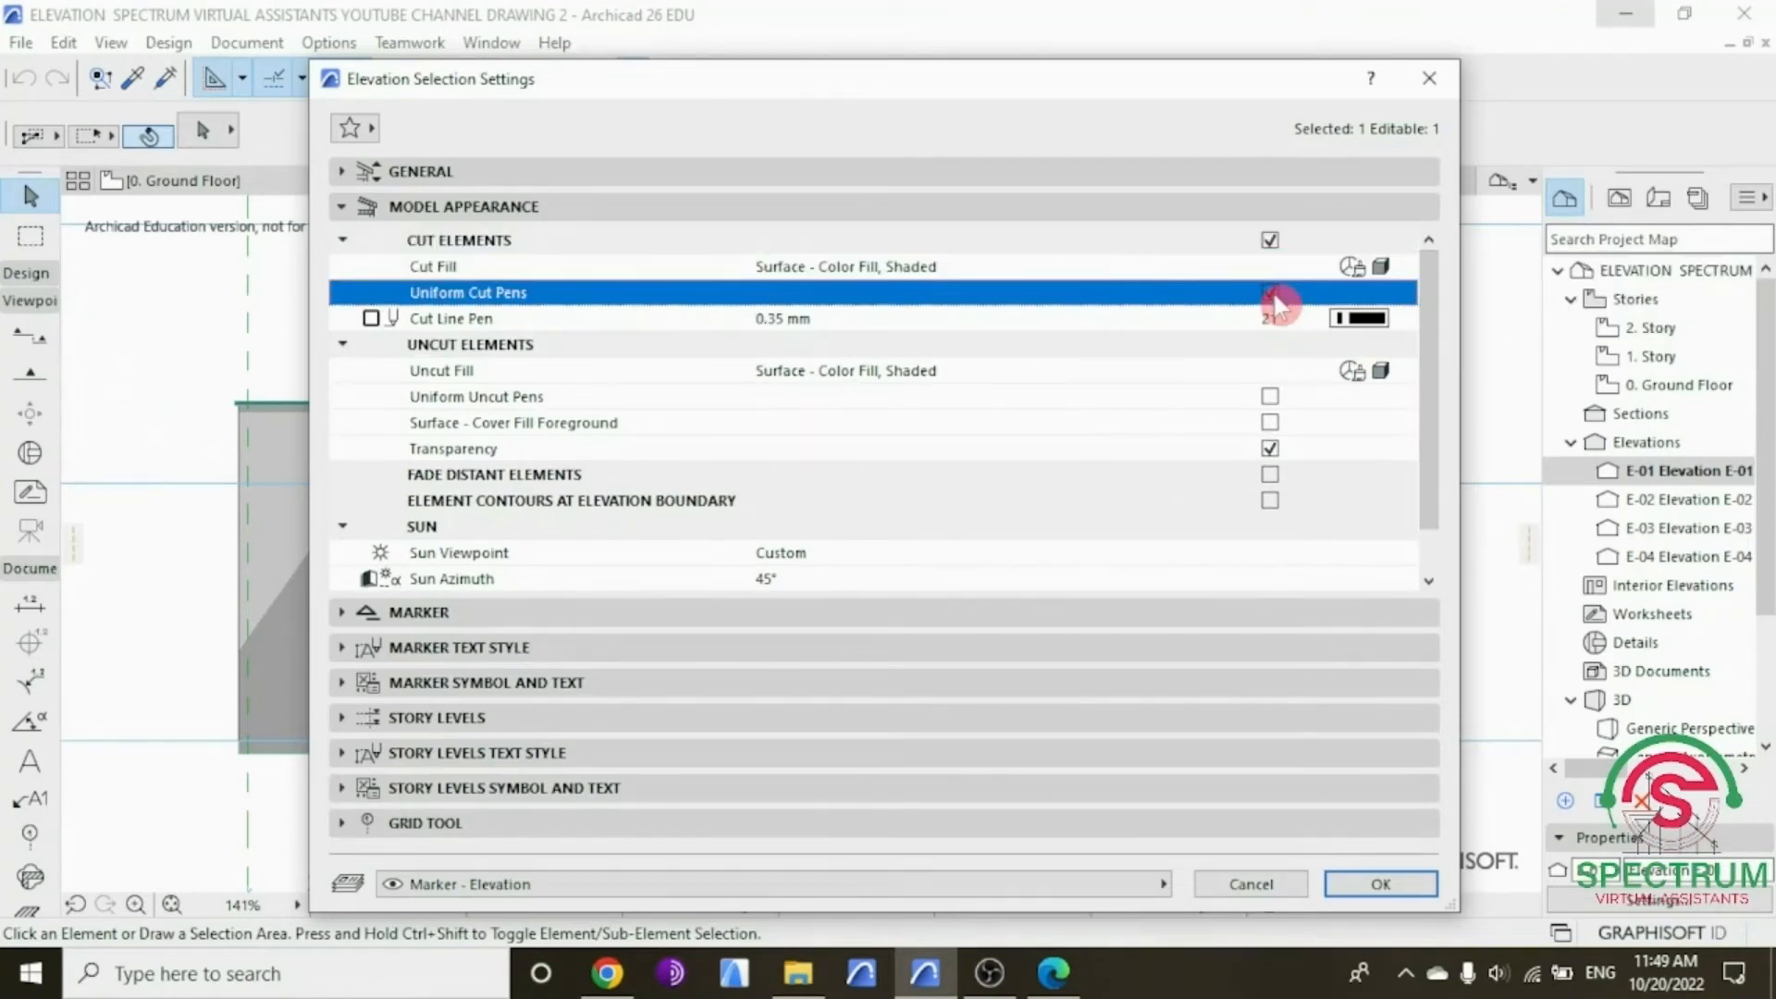
pyautogui.click(1360, 318)
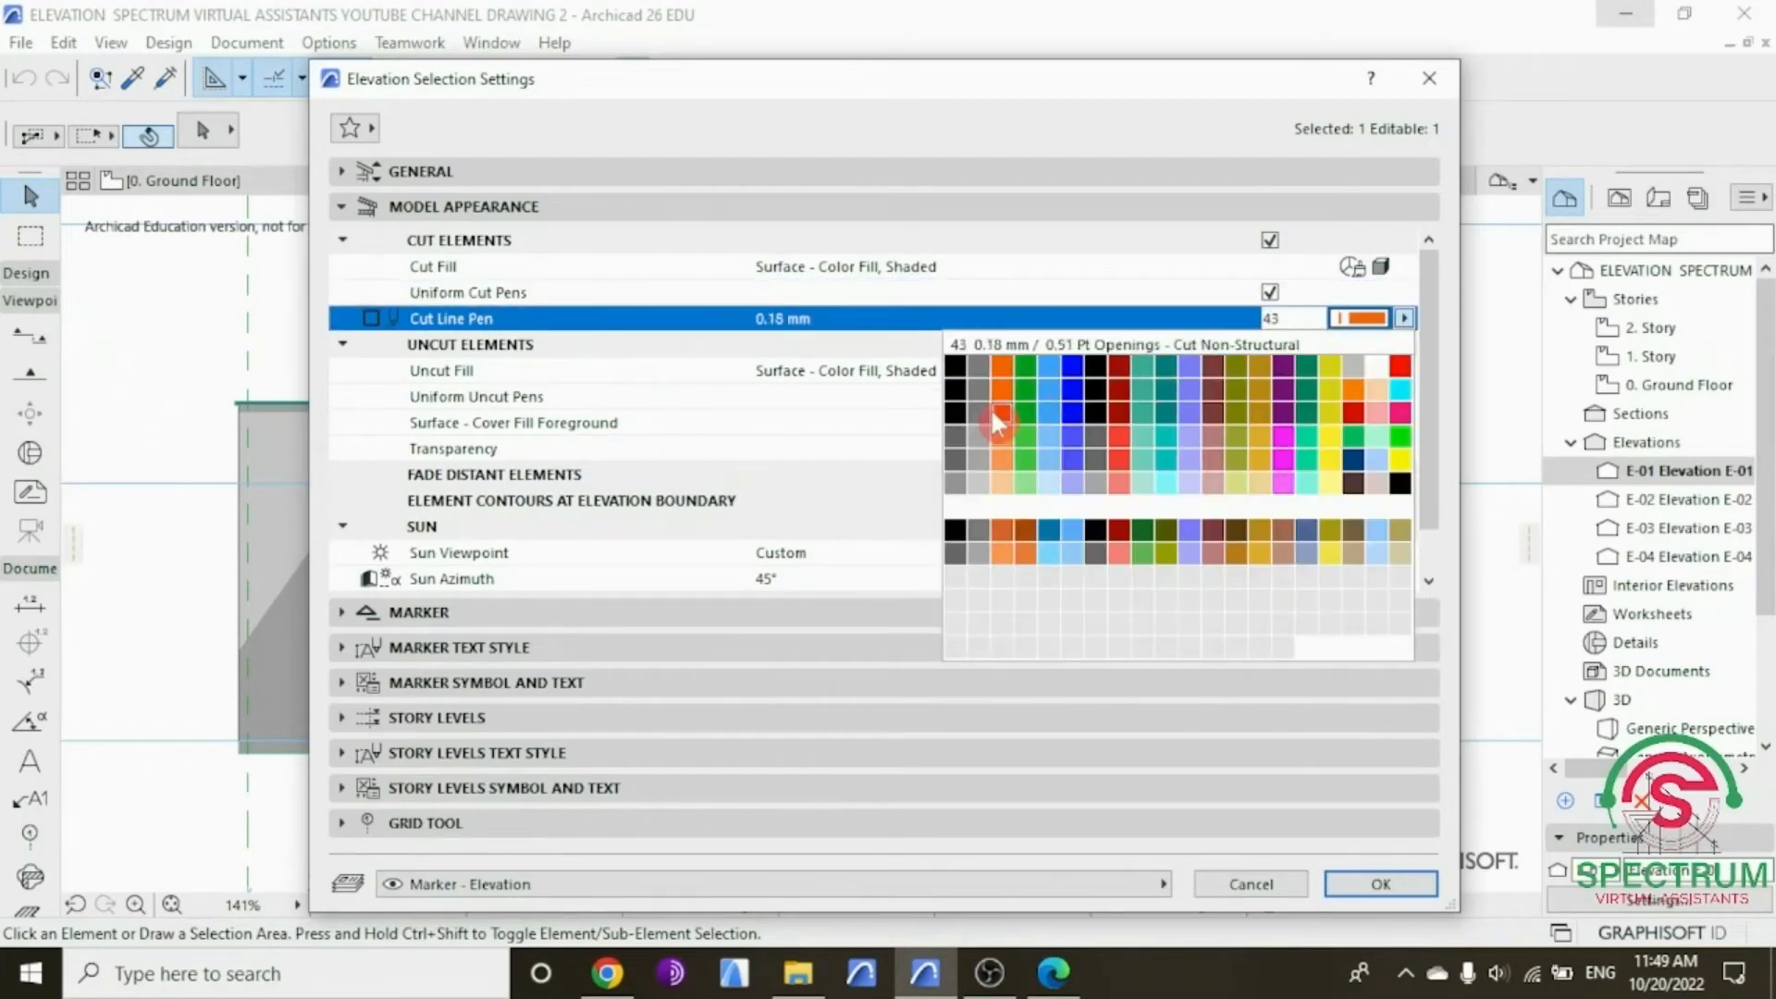
pyautogui.click(957, 390)
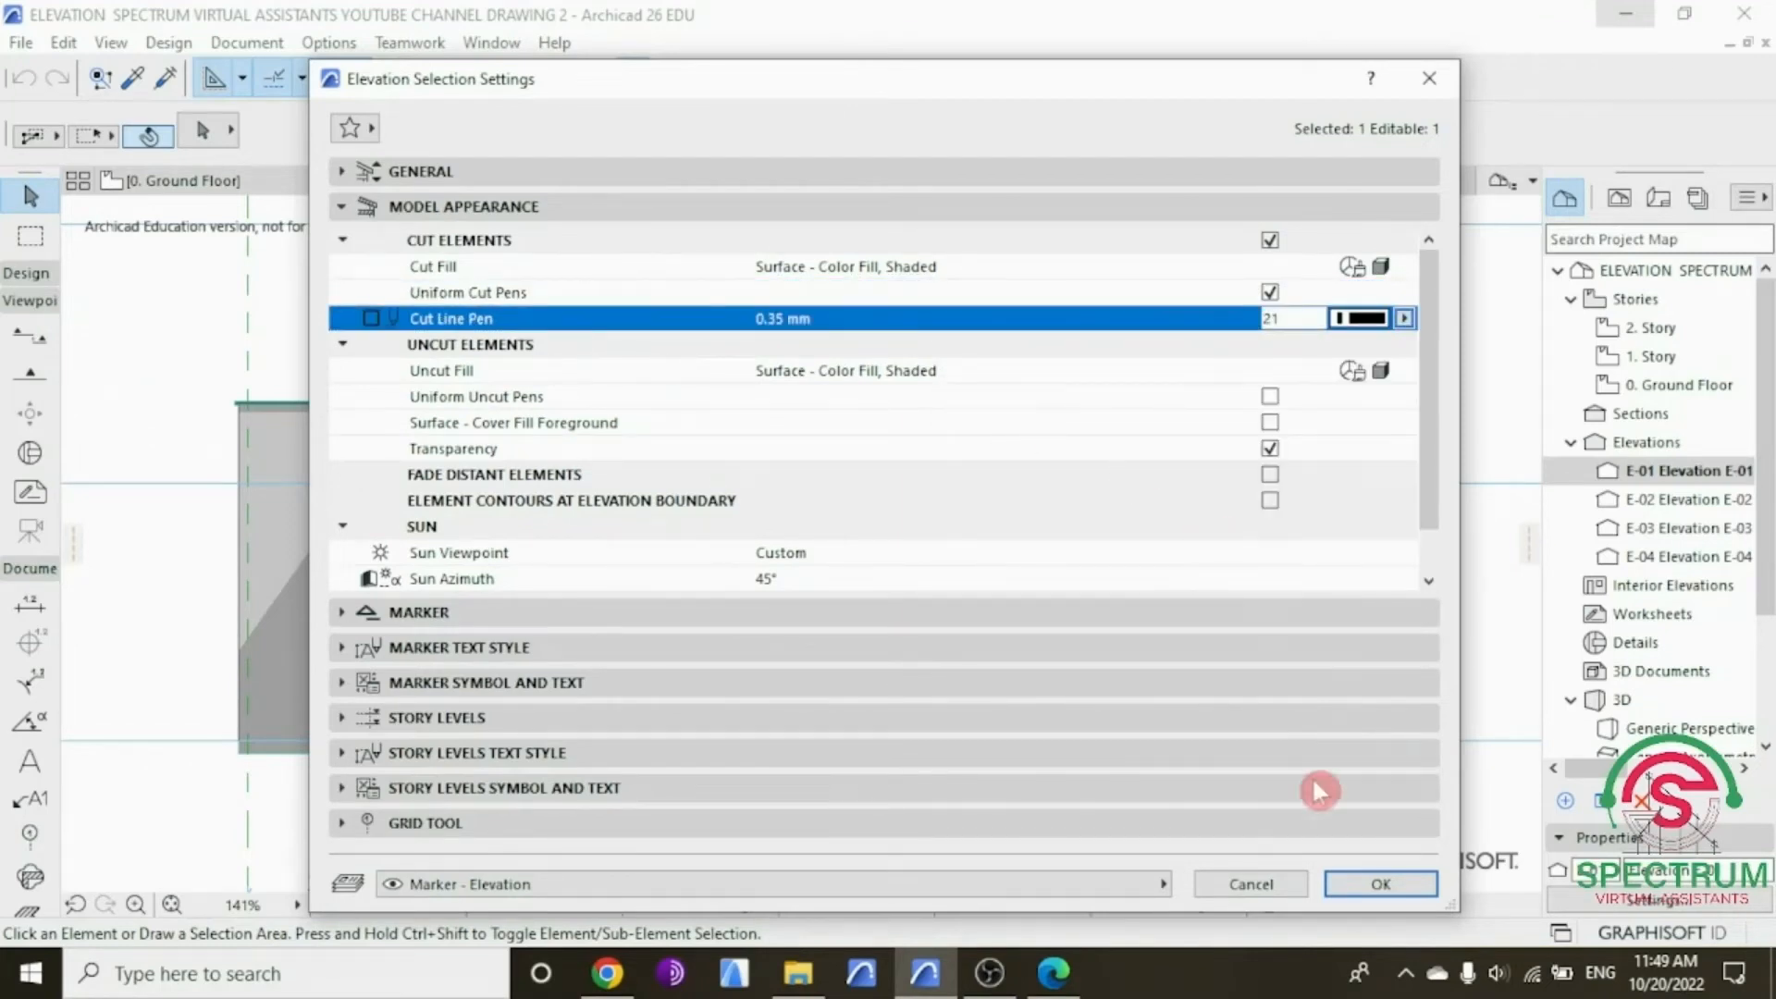
pyautogui.click(1379, 883)
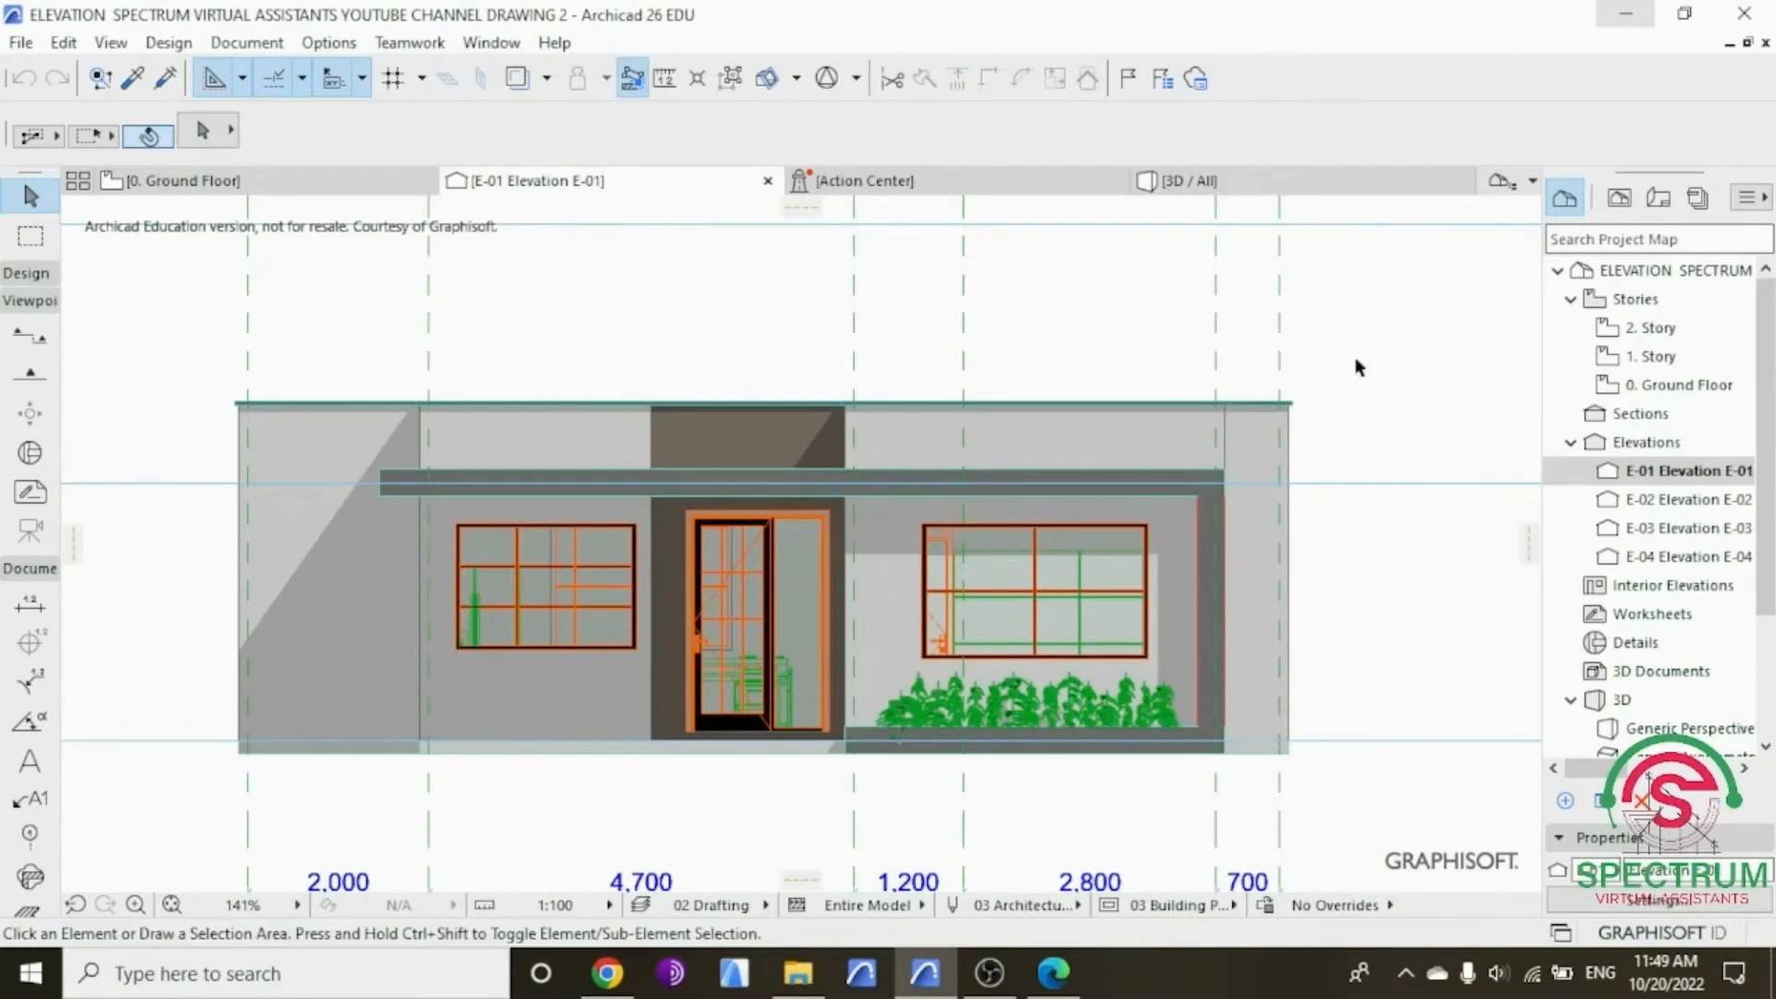
# Step: Set elevation E-01's uncut fill to Surface - Texture Fill, Shaded in its model appearance settings
pyautogui.rightClick(1359, 294)
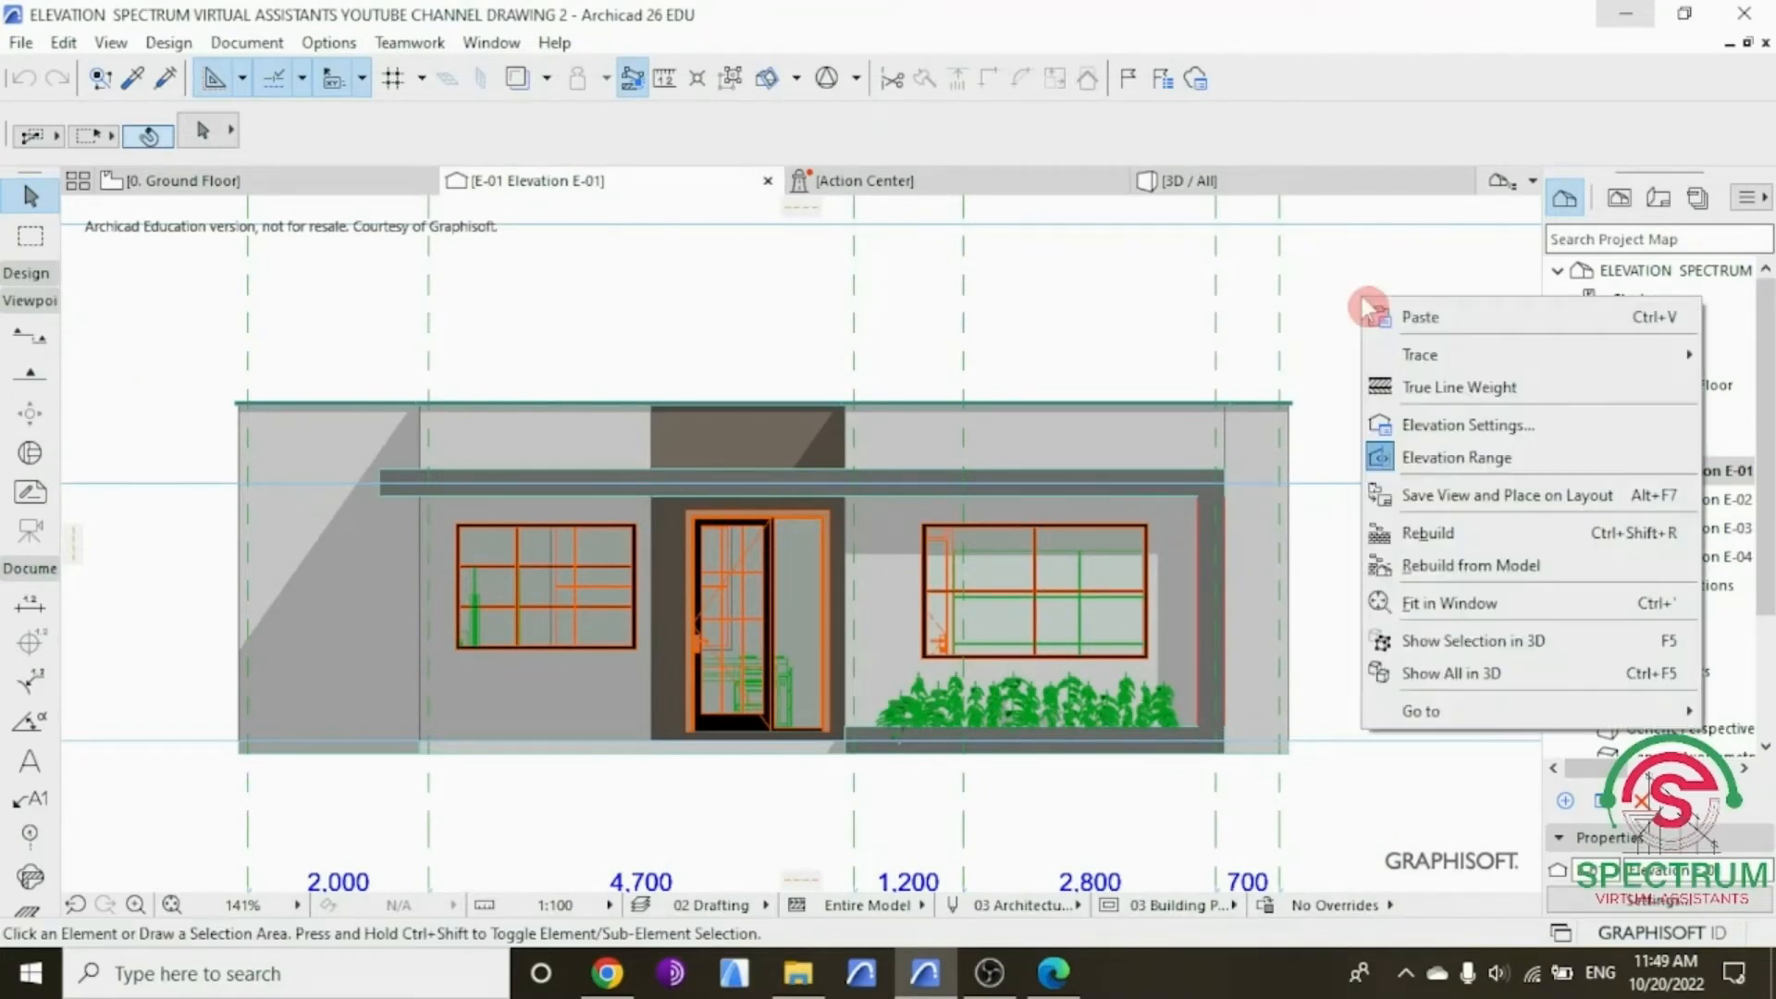
pyautogui.click(1438, 435)
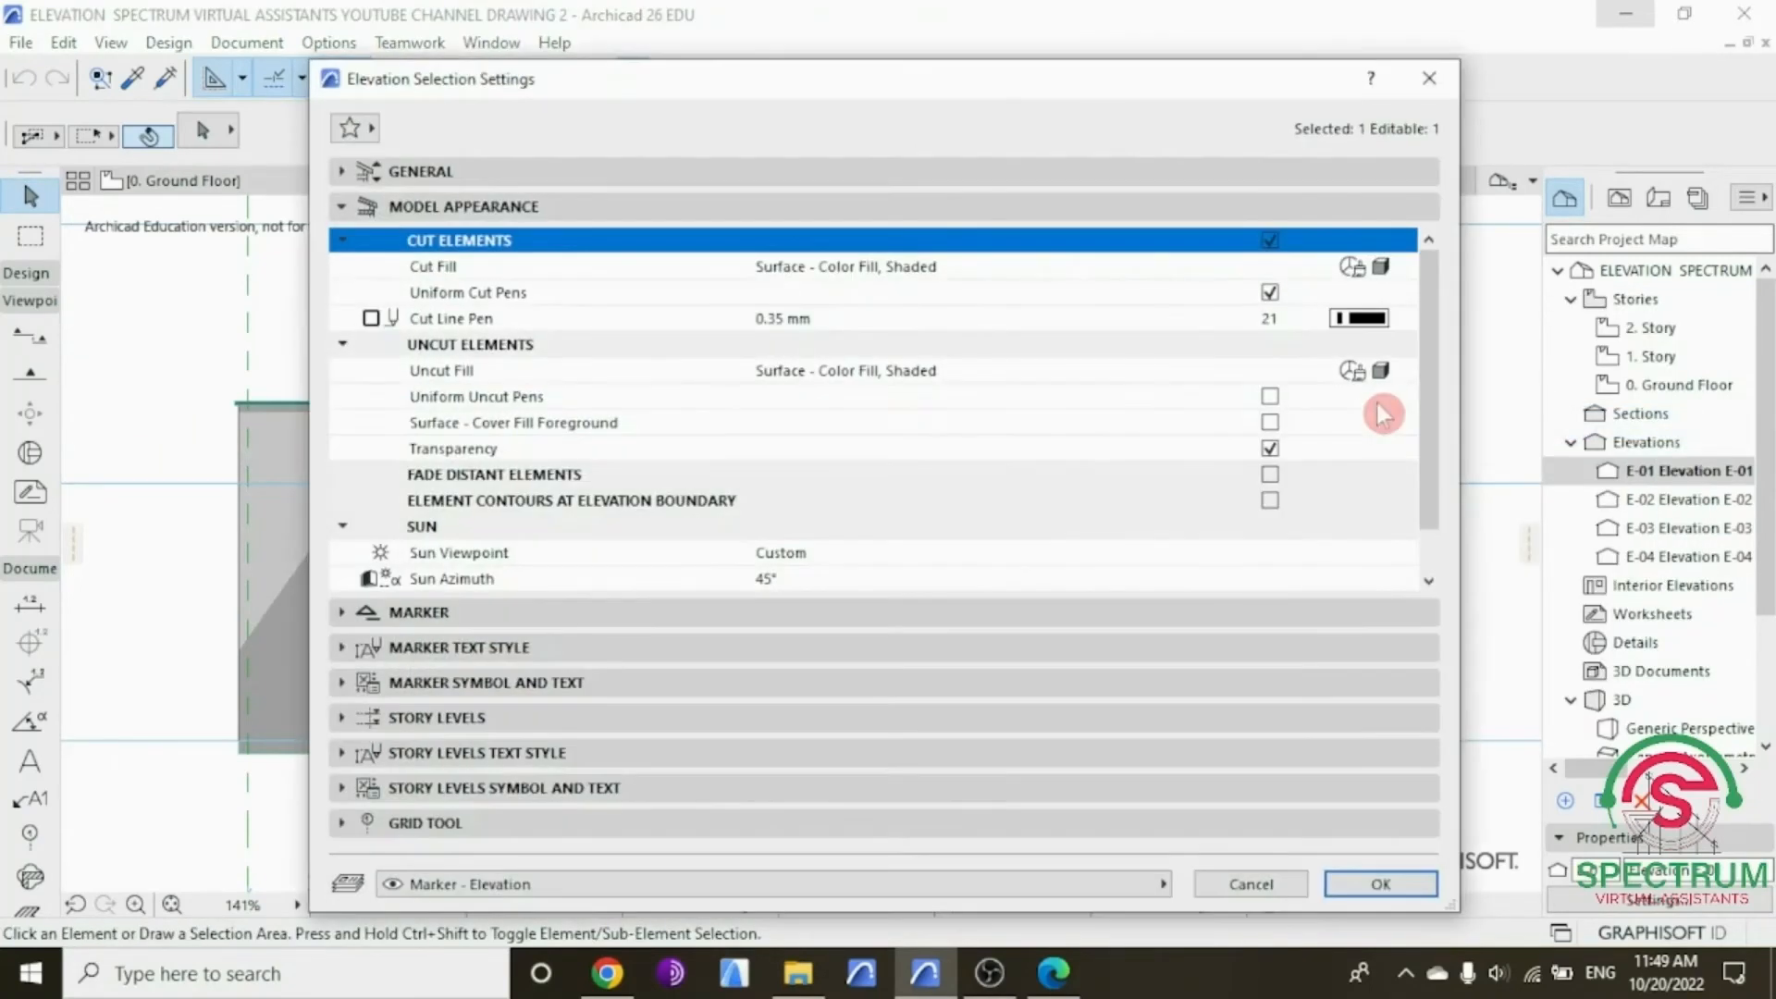
pyautogui.click(1378, 371)
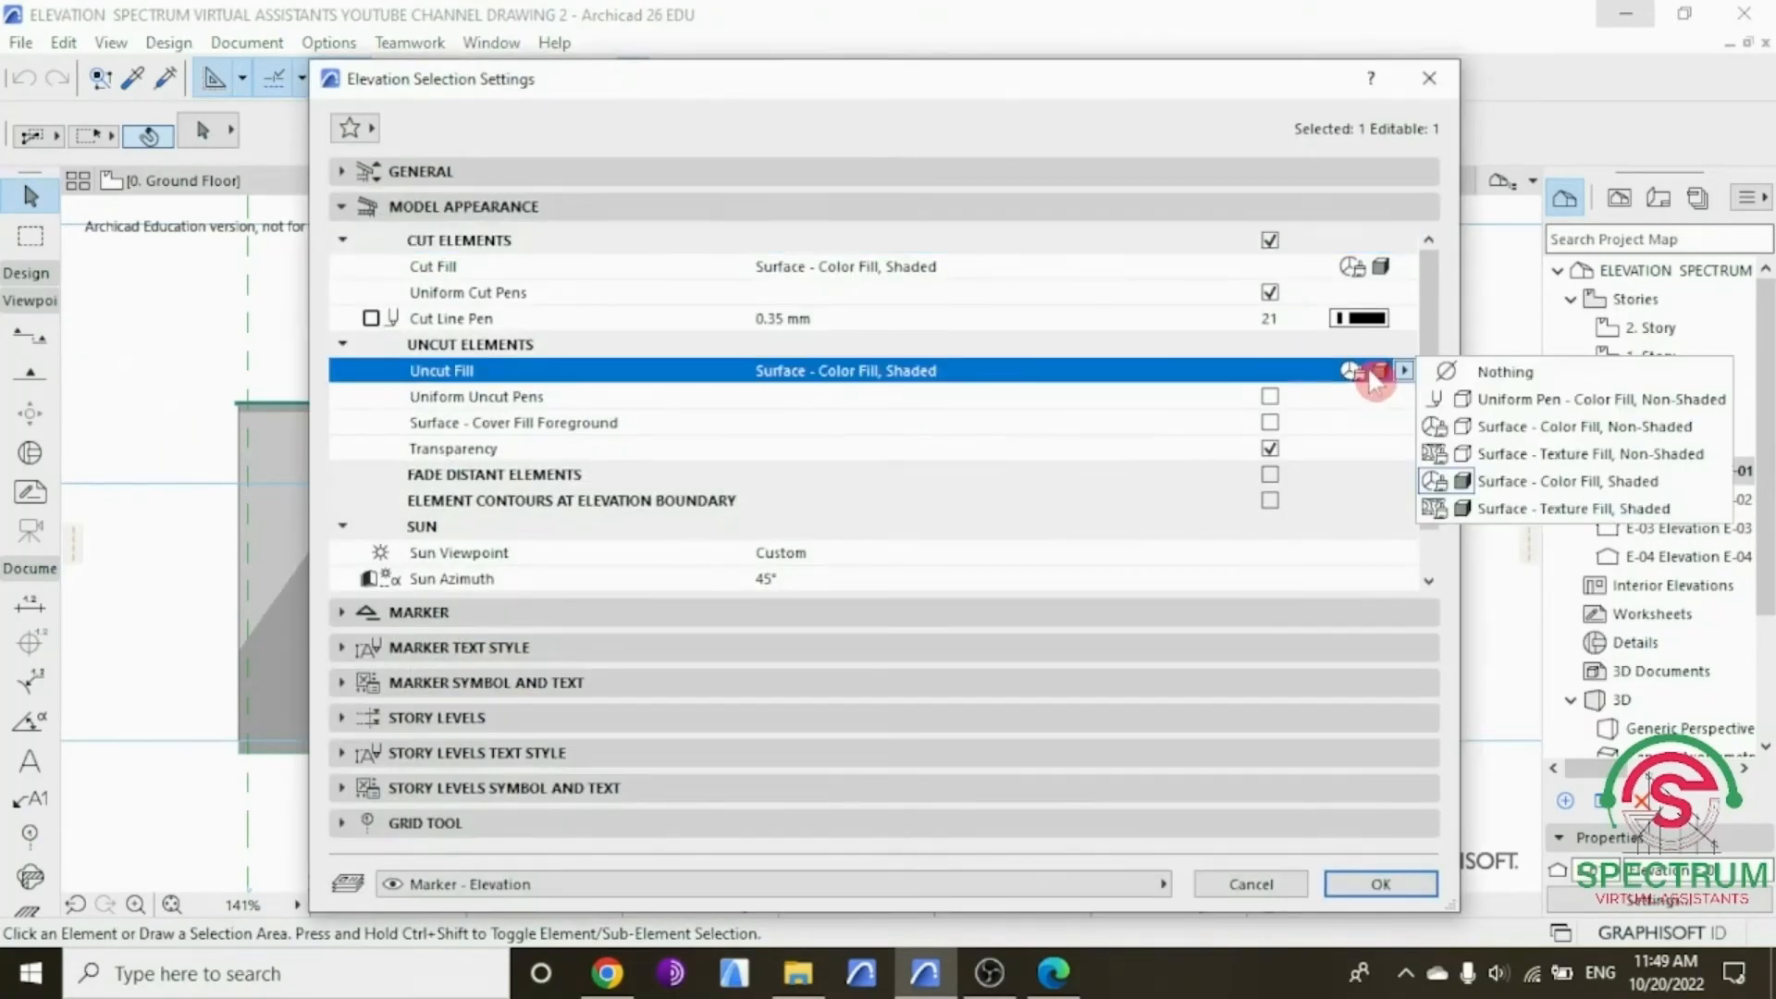
pyautogui.click(1498, 509)
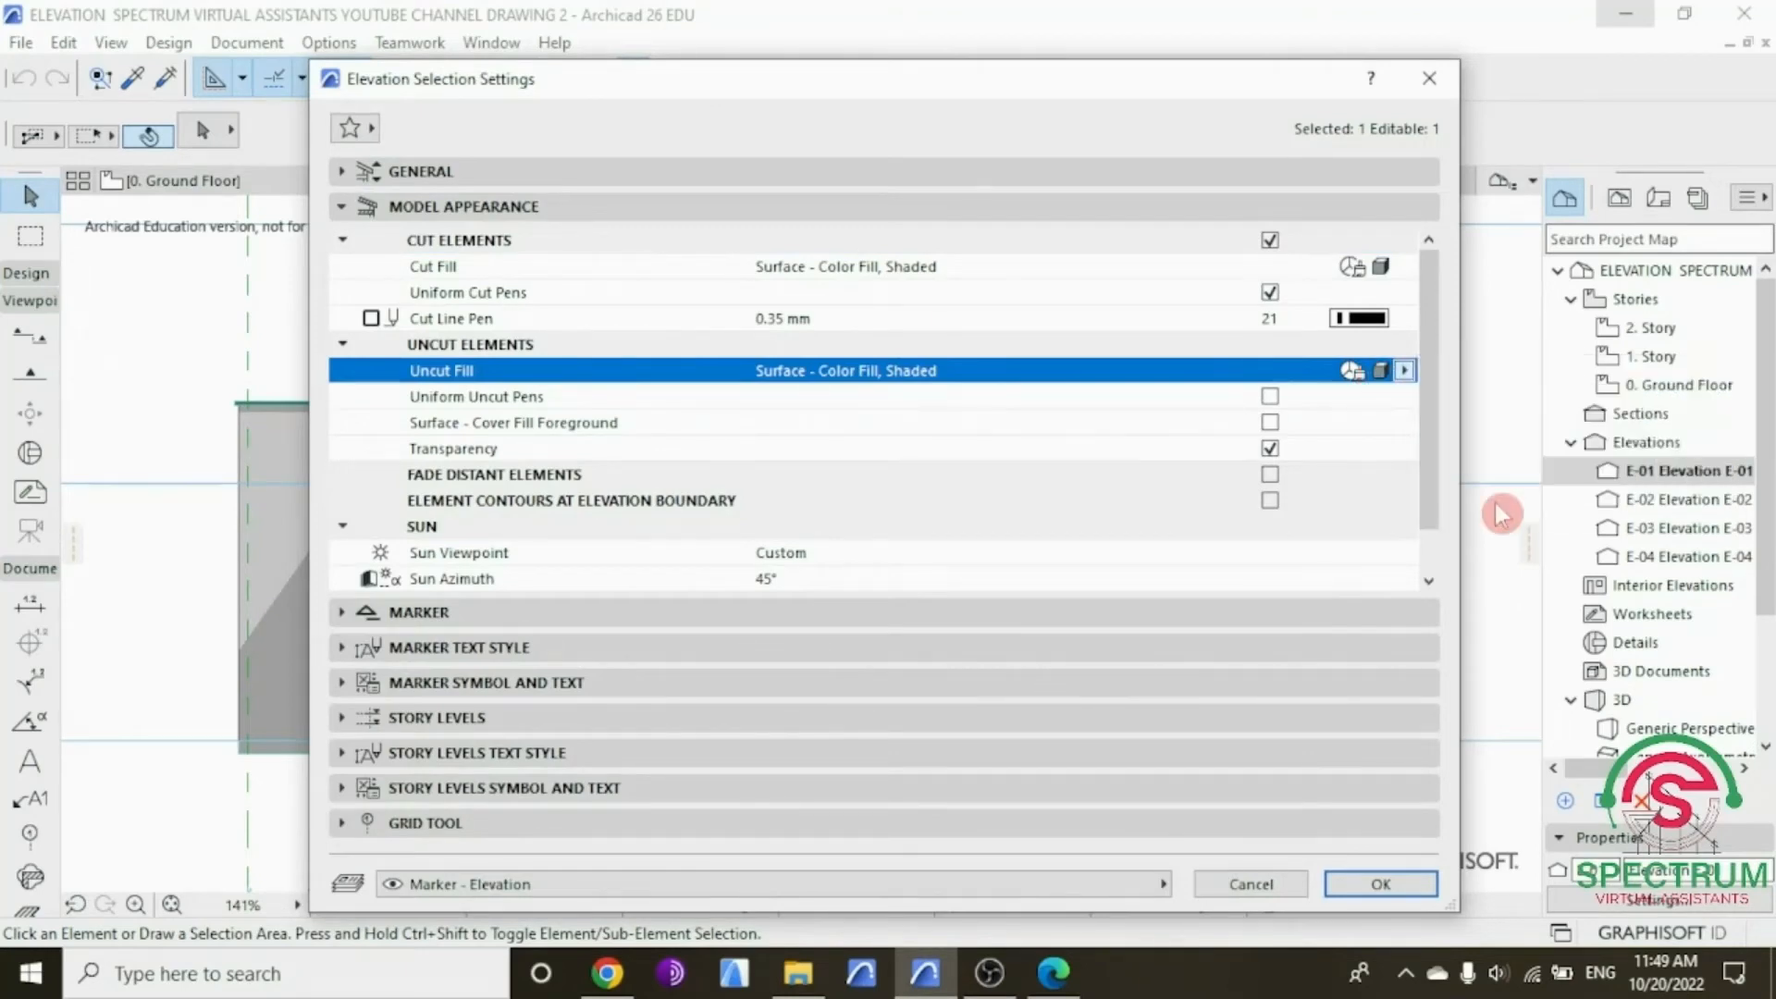
# Step: Enable uniform uncut pens with 0.25 mm pen 41 for elevation E-01, keep transparency on and apply the settings
pyautogui.click(1270, 398)
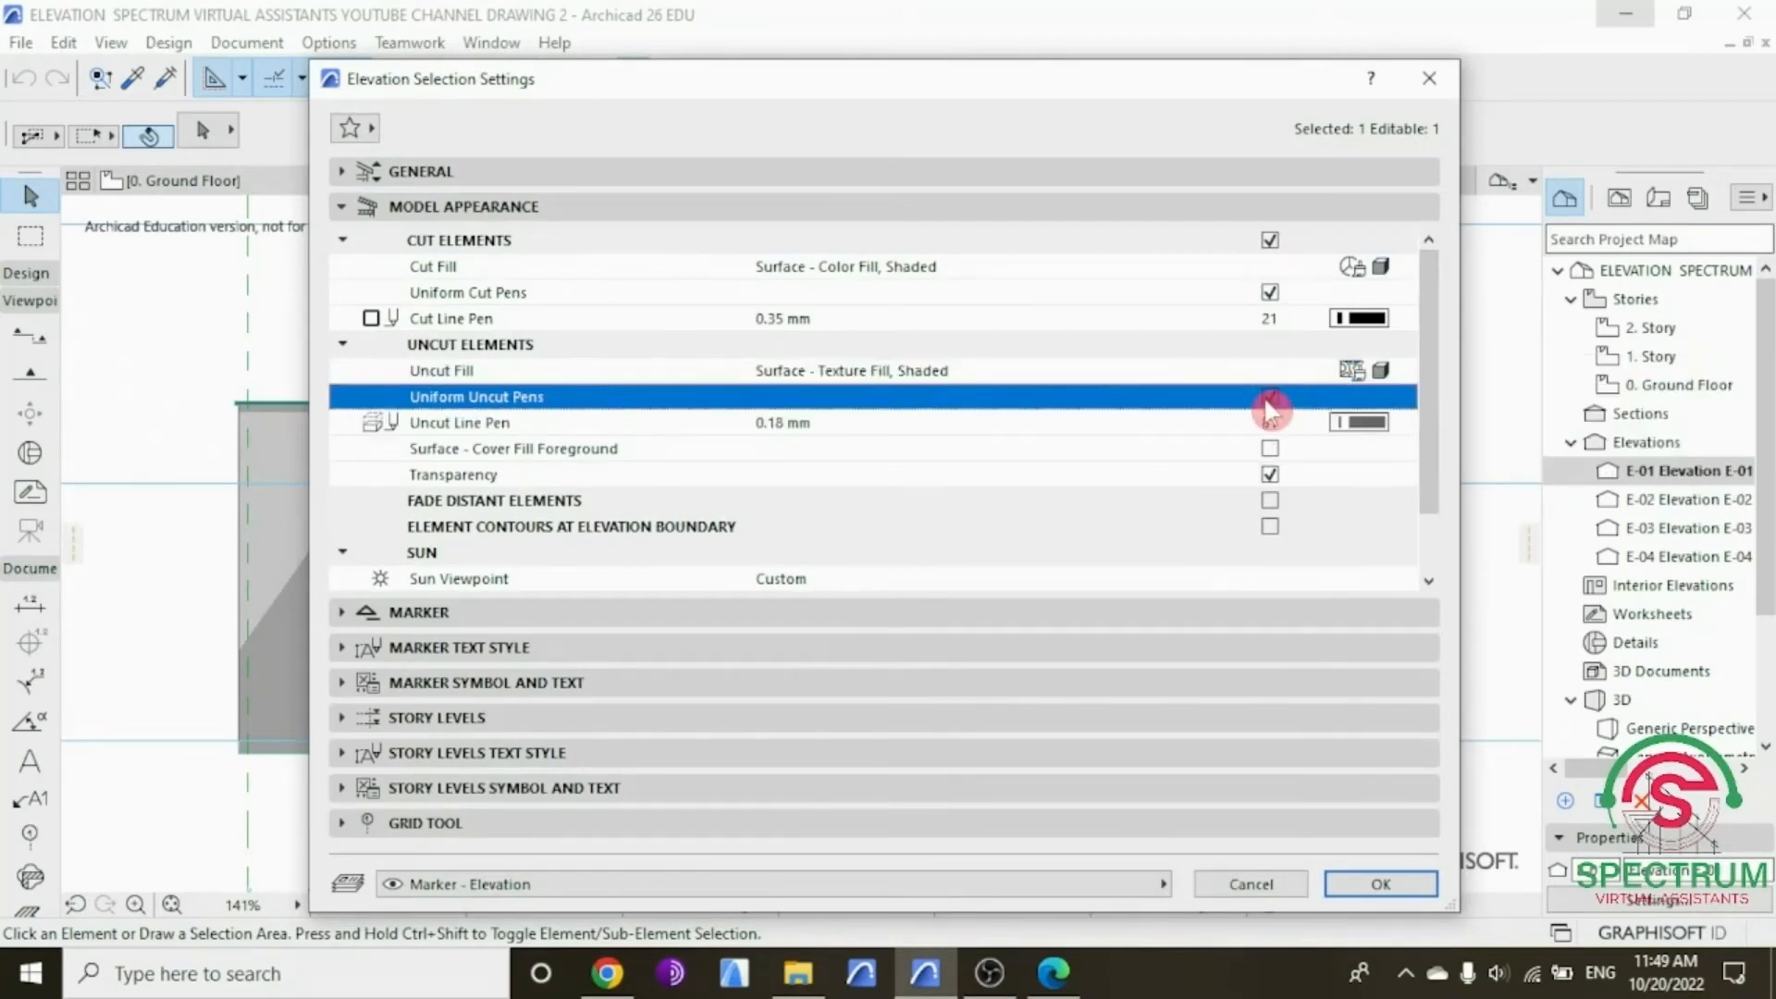
pyautogui.click(1364, 424)
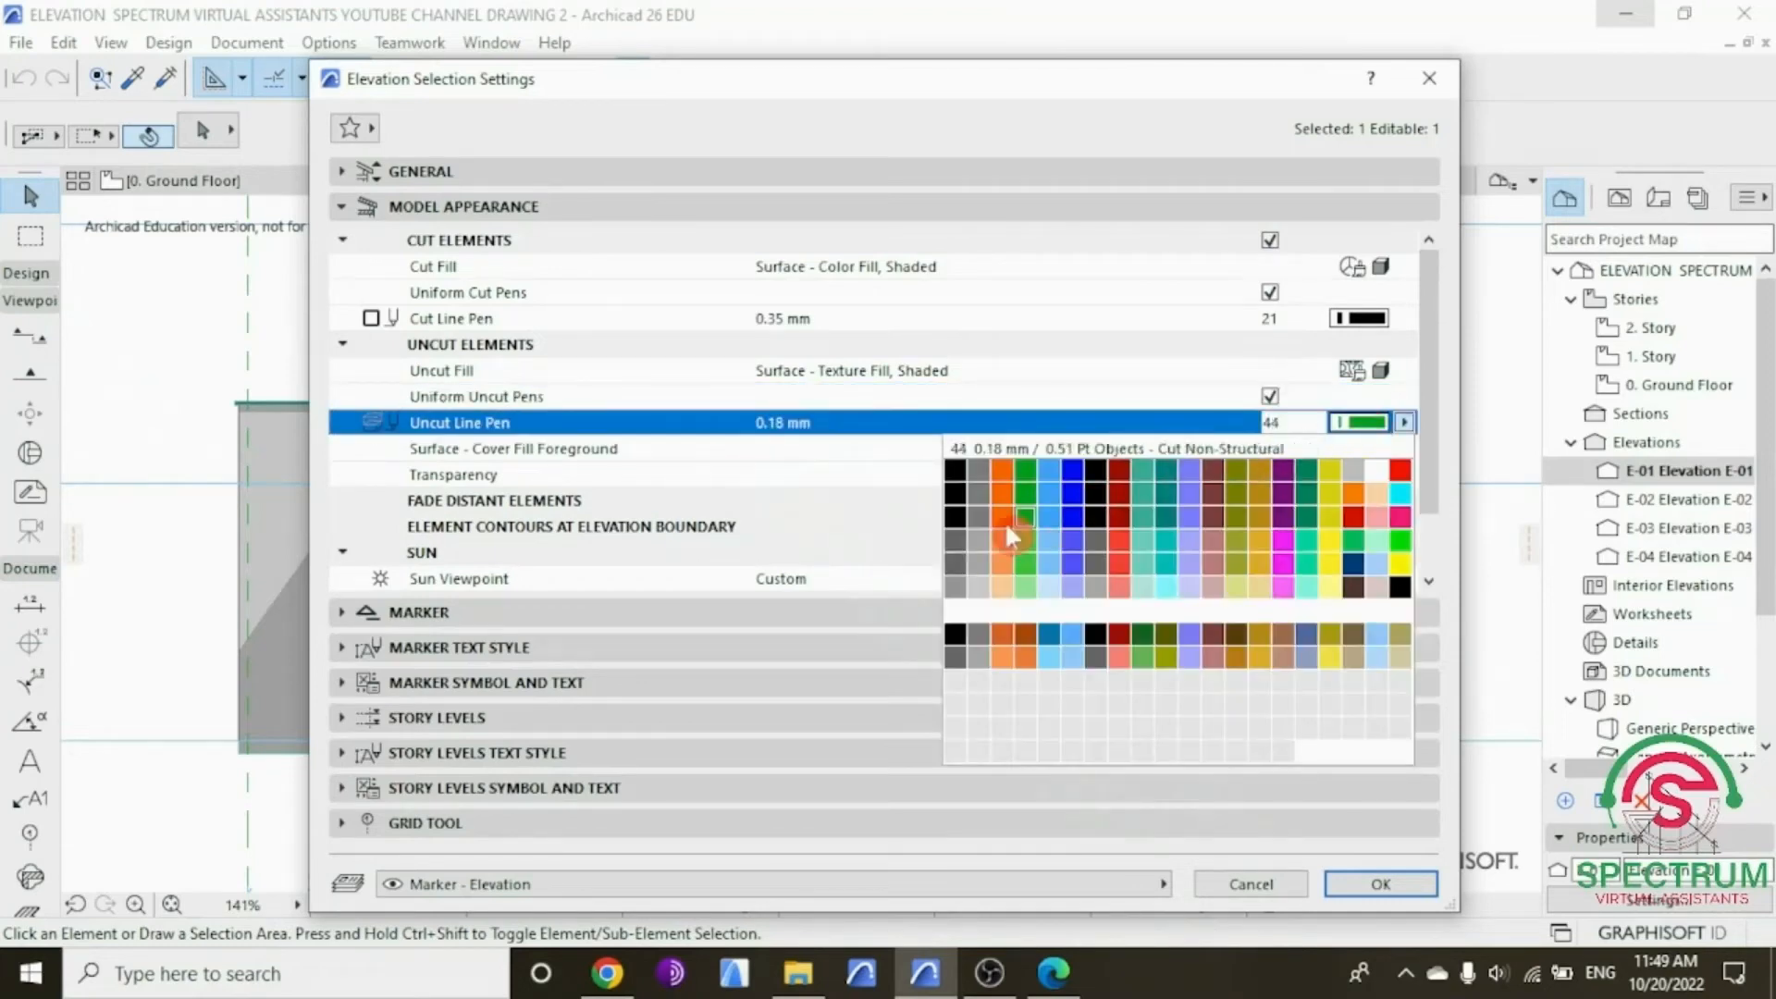
pyautogui.click(954, 516)
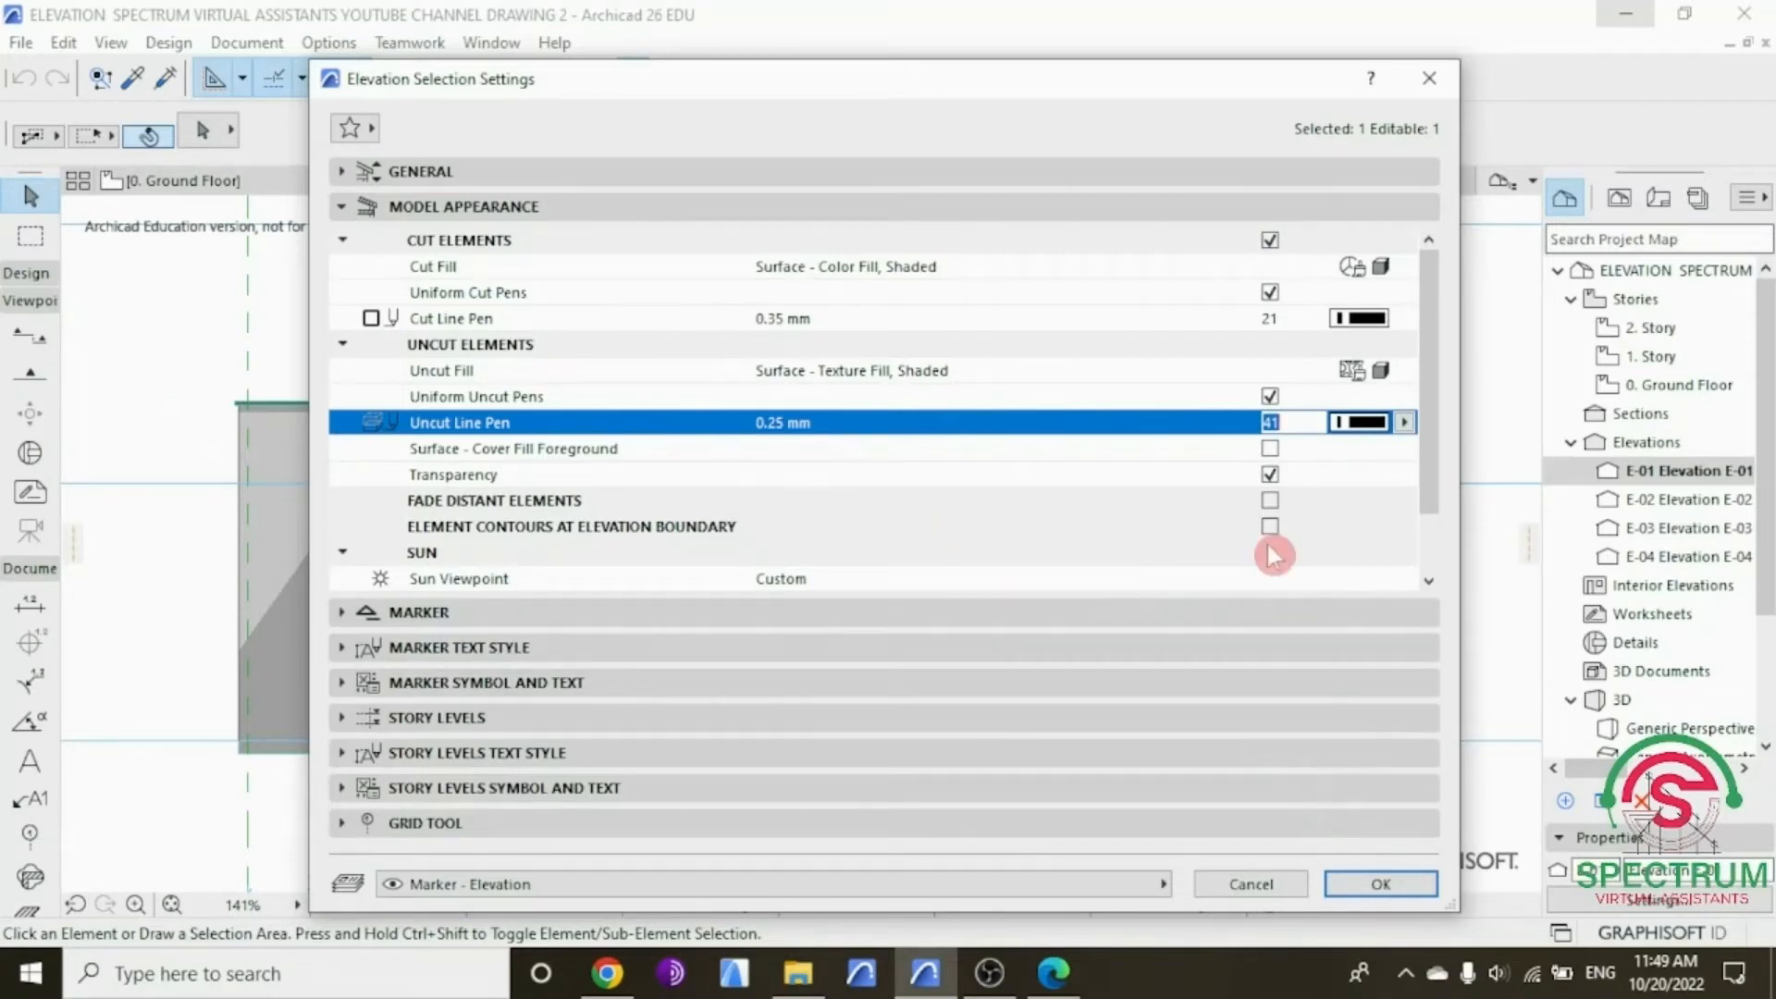
pyautogui.click(1270, 476)
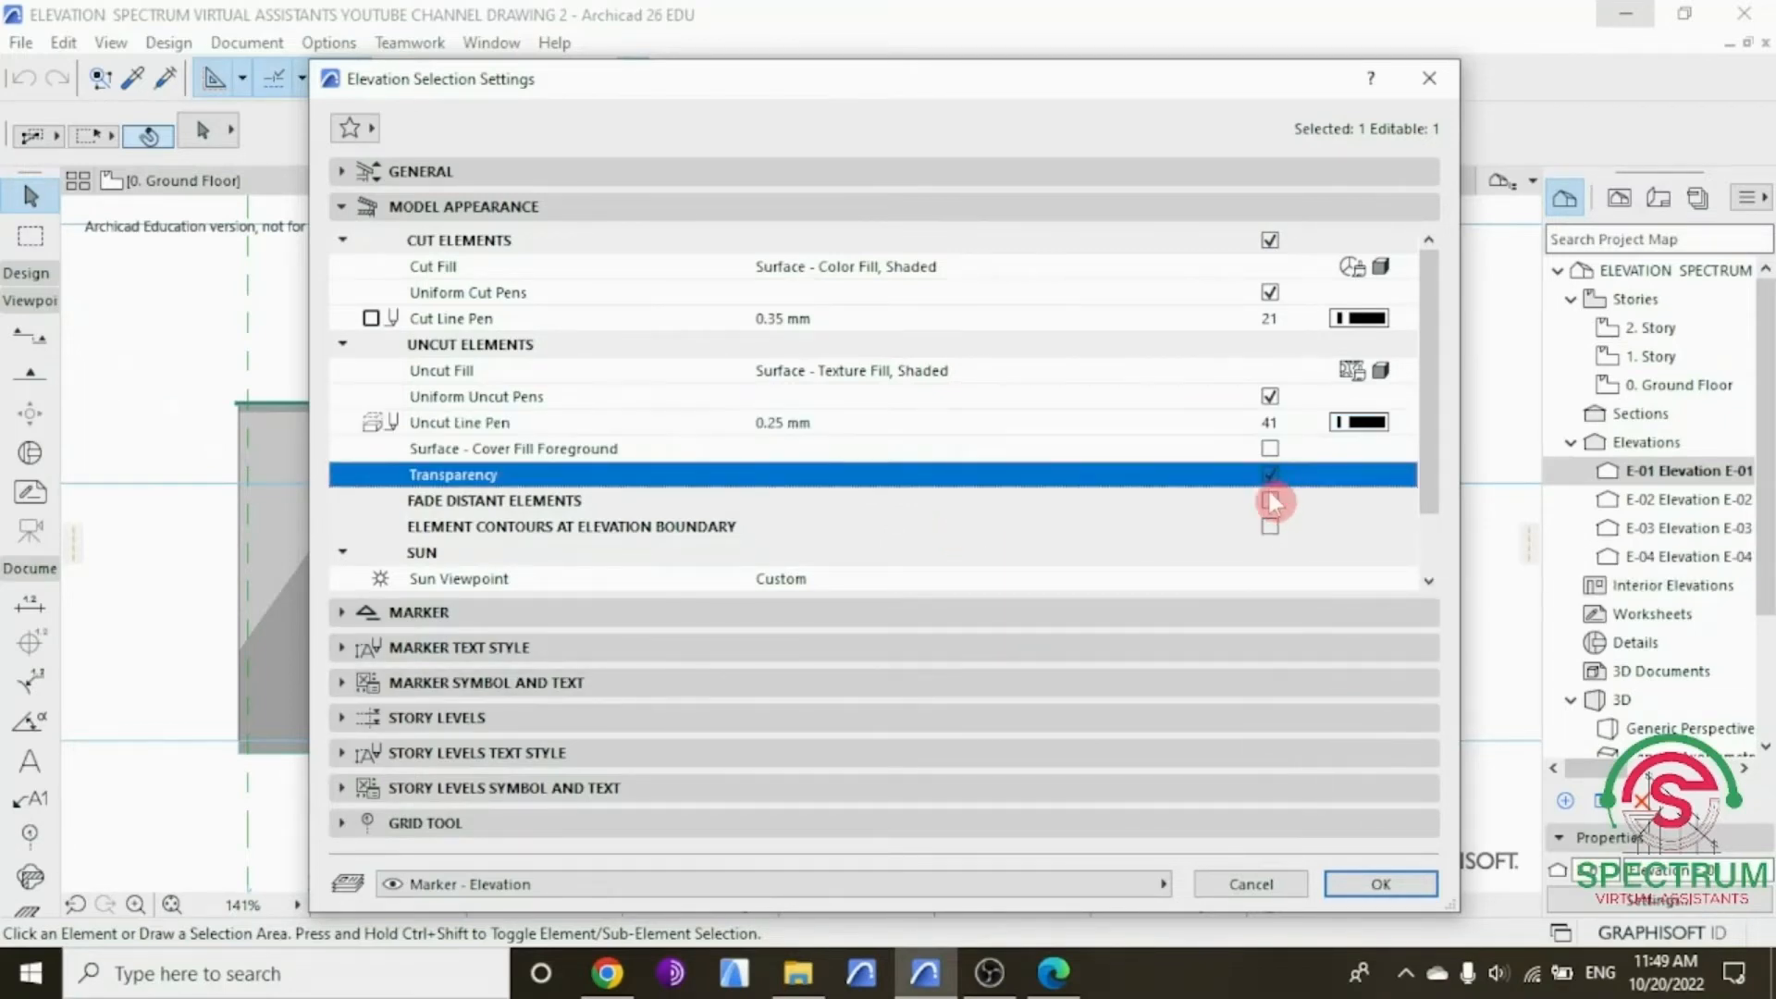
pyautogui.click(1382, 889)
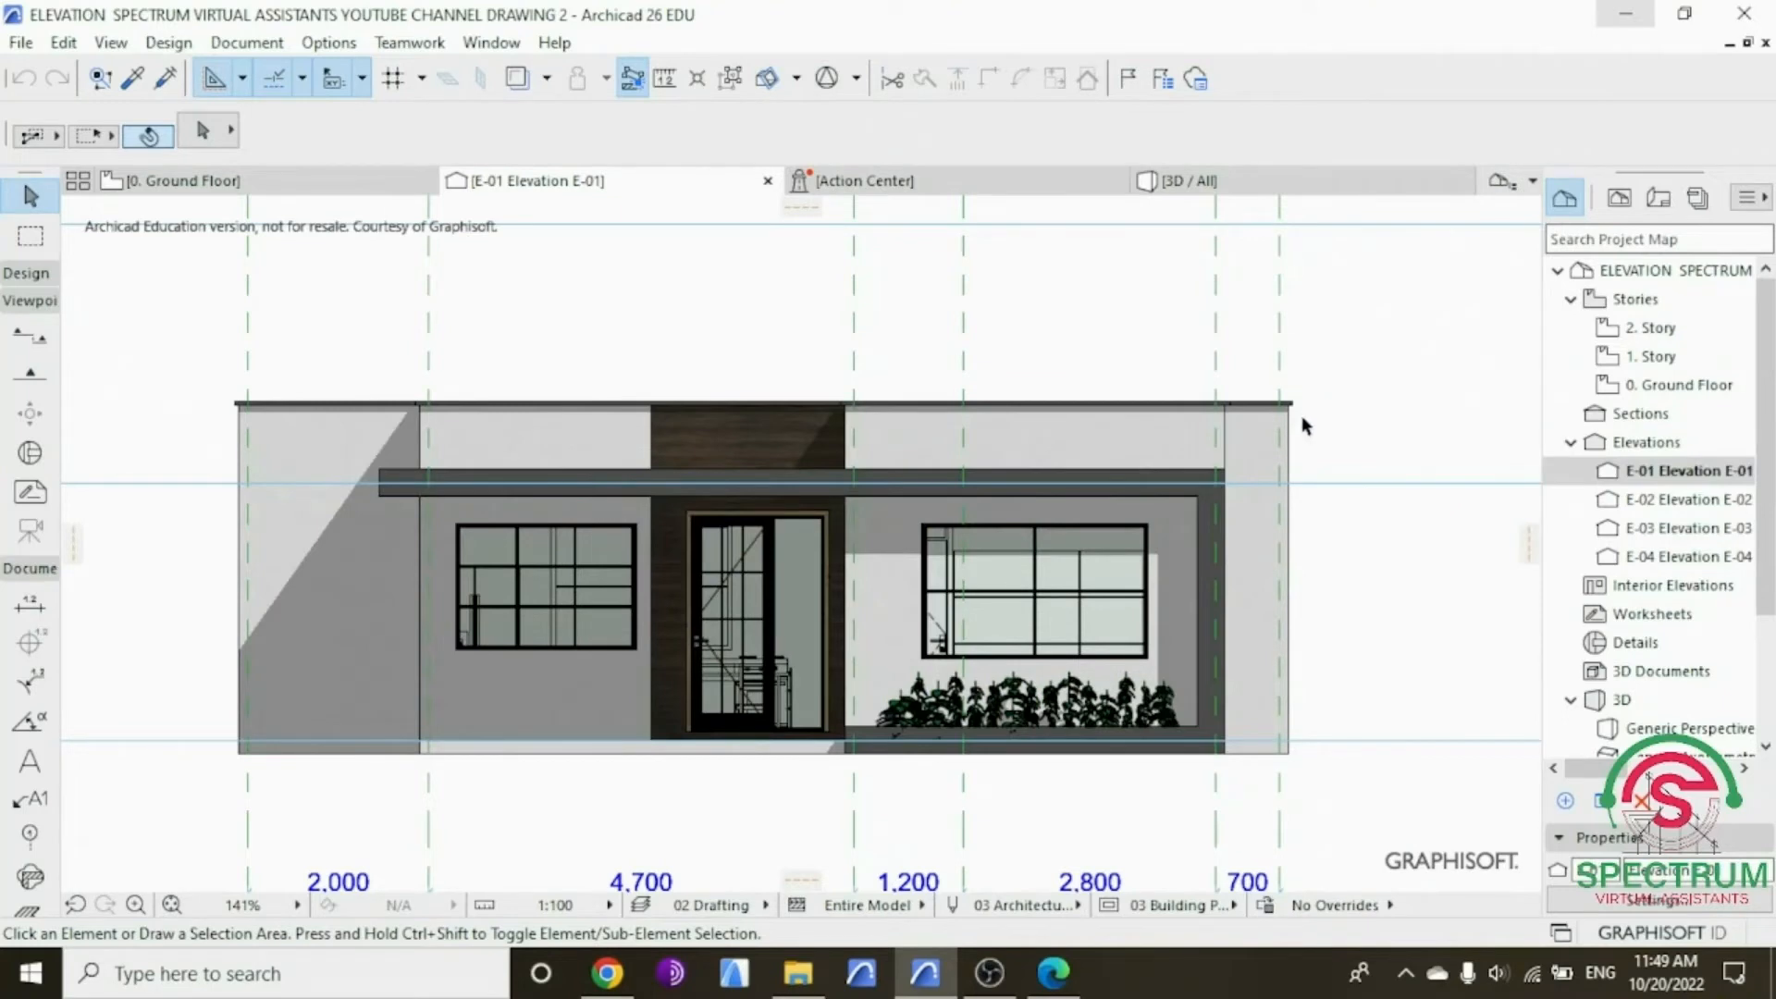
# Step: Change elevation E-01's uncut line pen to 0.18 mm pen 81 and apply it
pyautogui.scroll(3, 1329, 490)
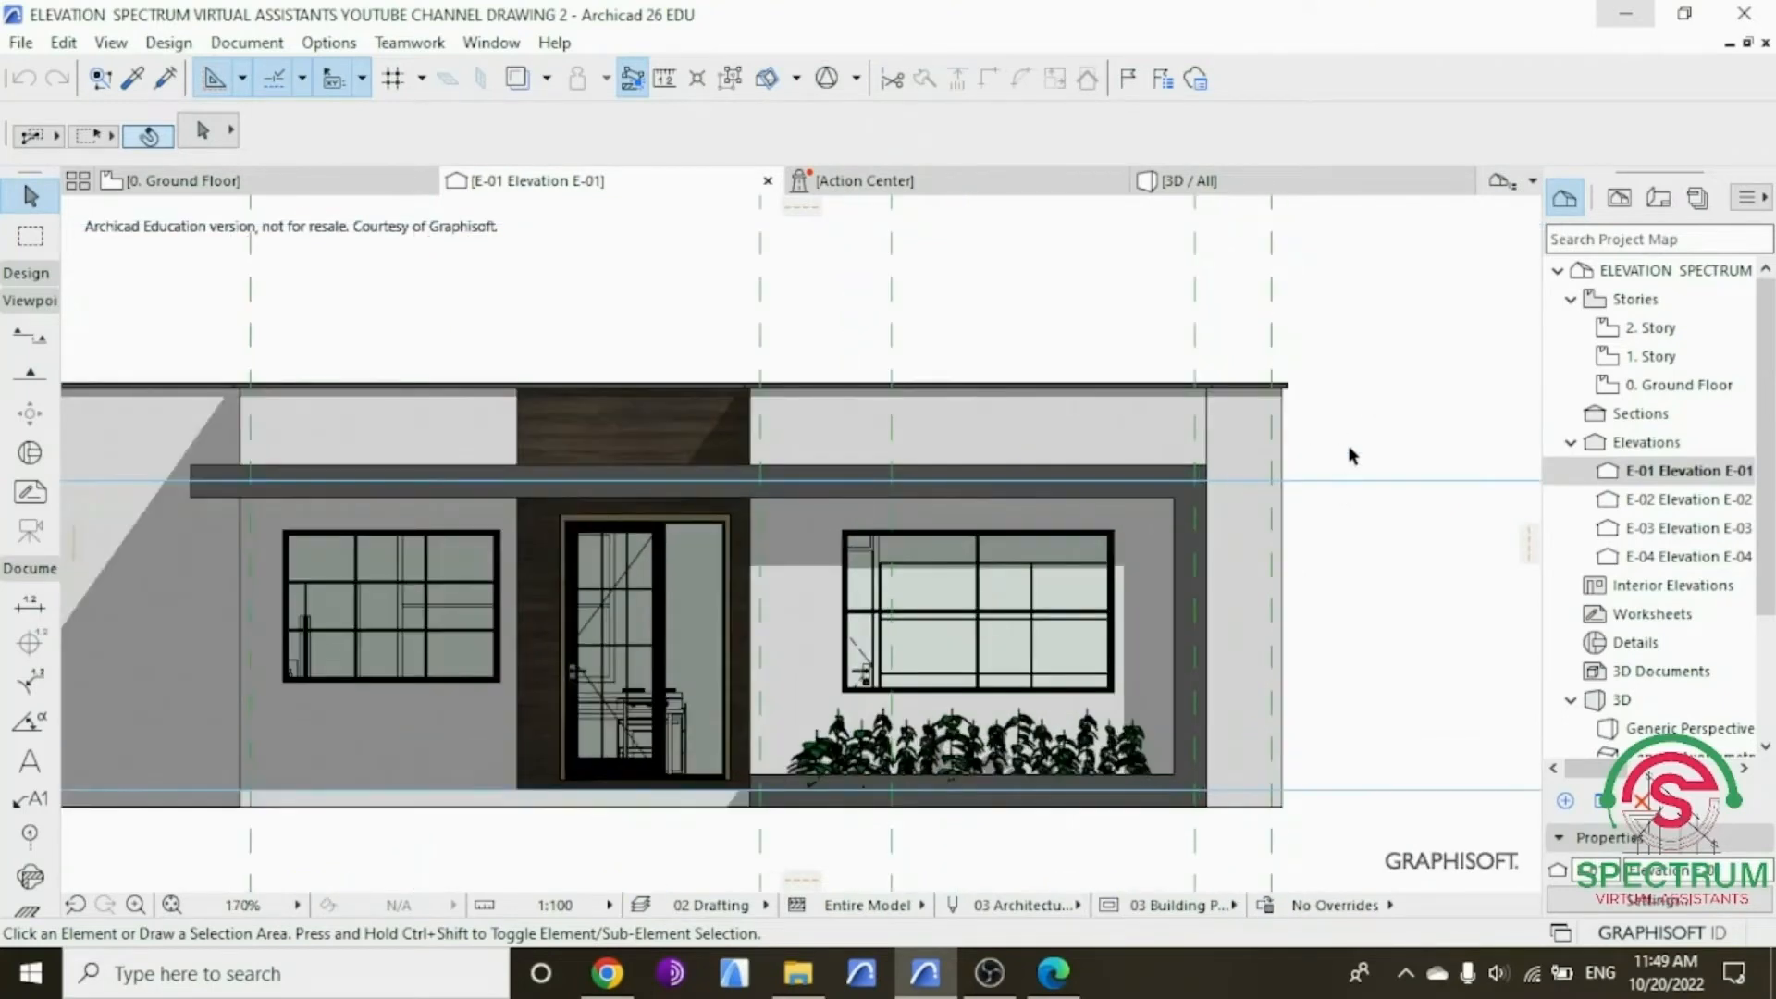
pyautogui.scroll(-2, 1347, 473)
pyautogui.scroll(2, 1304, 532)
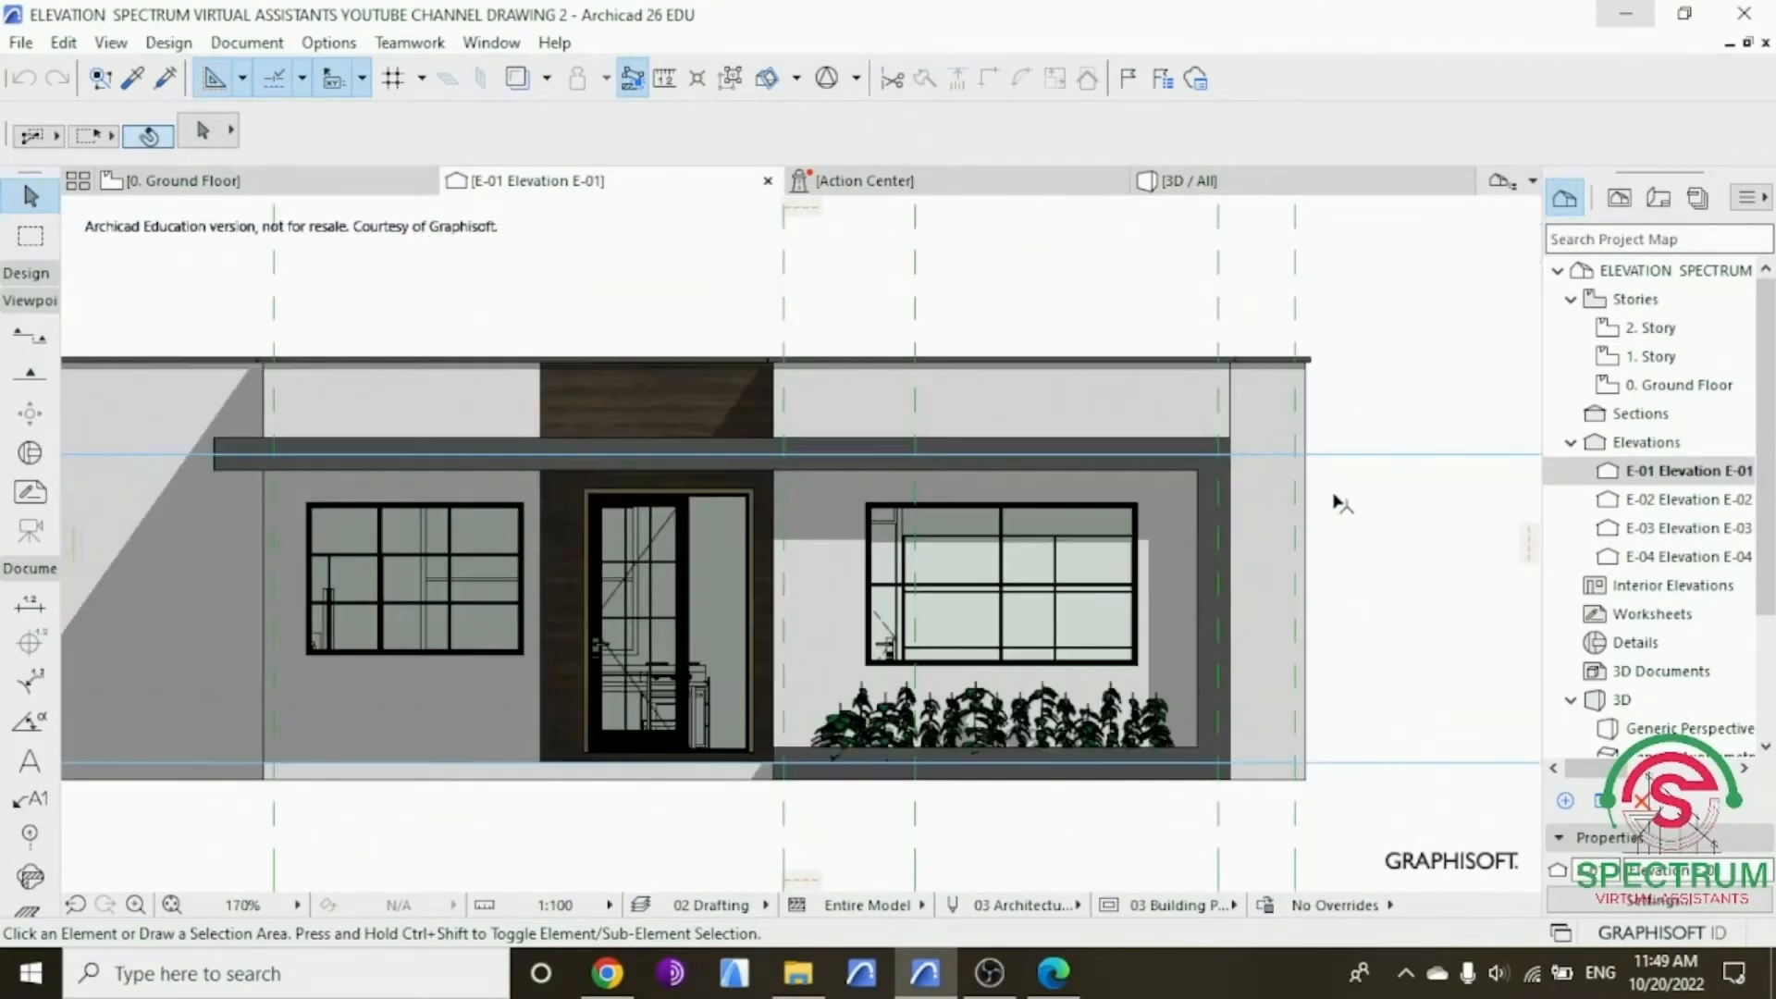
pyautogui.scroll(-1, 1128, 689)
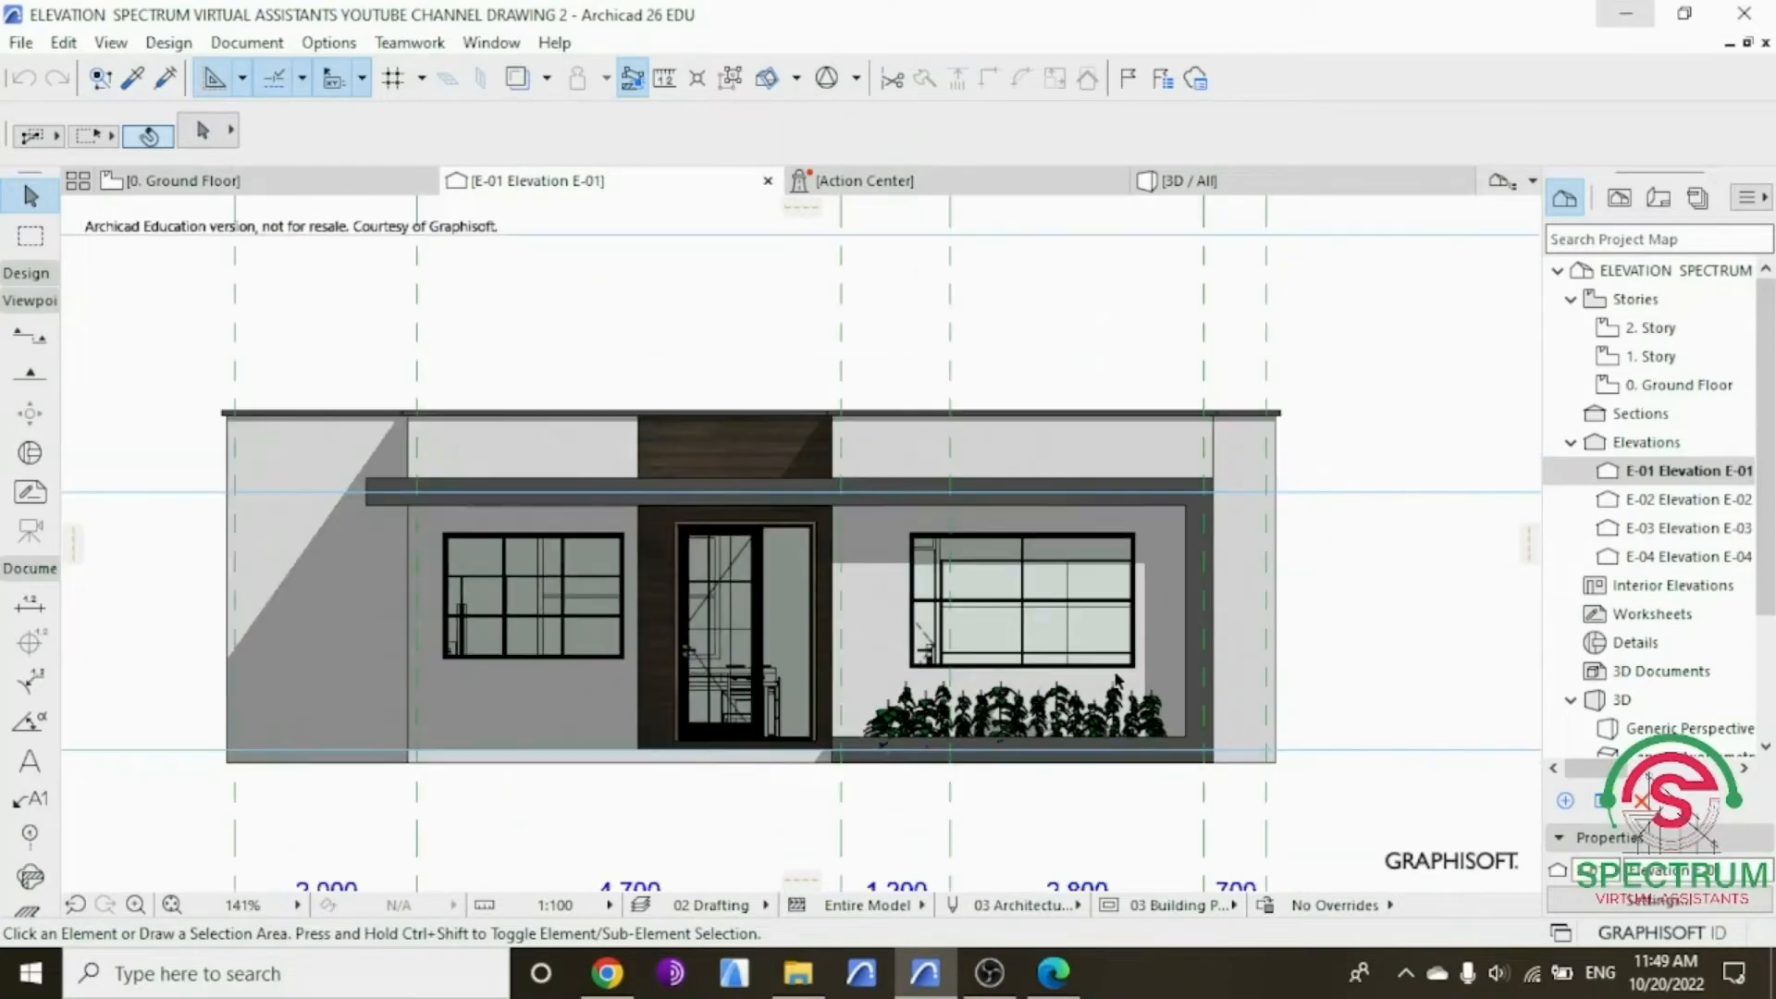
pyautogui.rightClick(1374, 407)
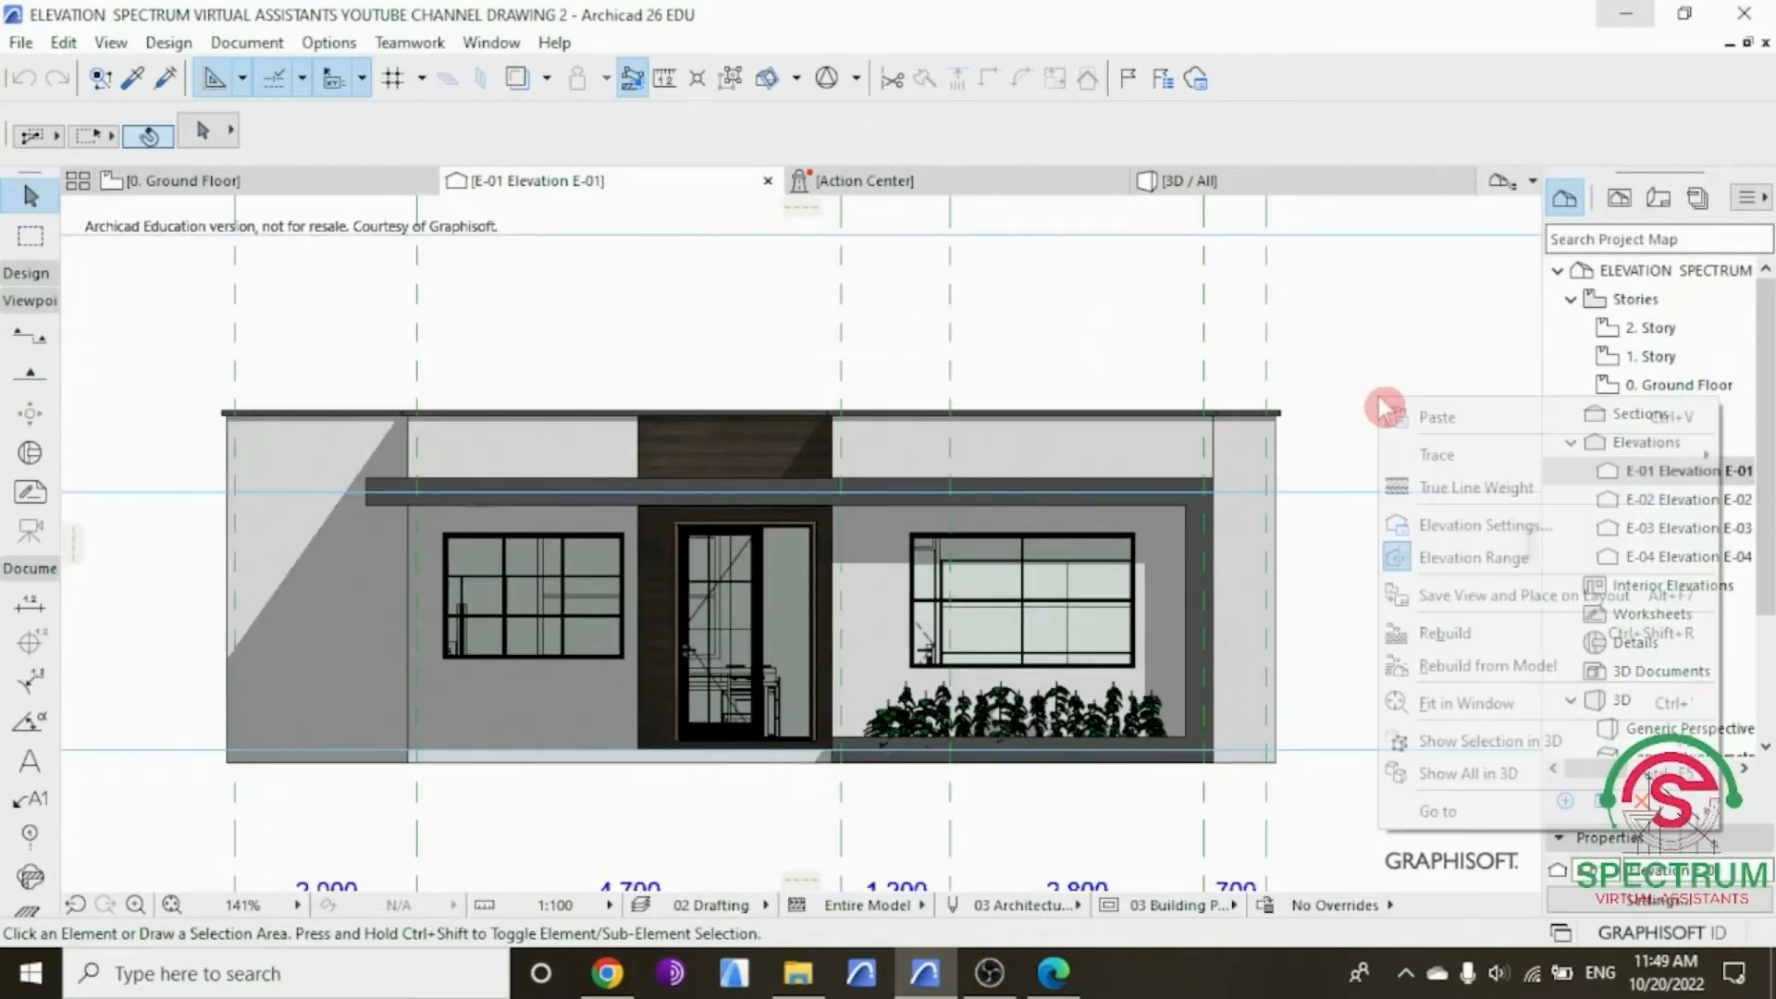
pyautogui.click(1461, 527)
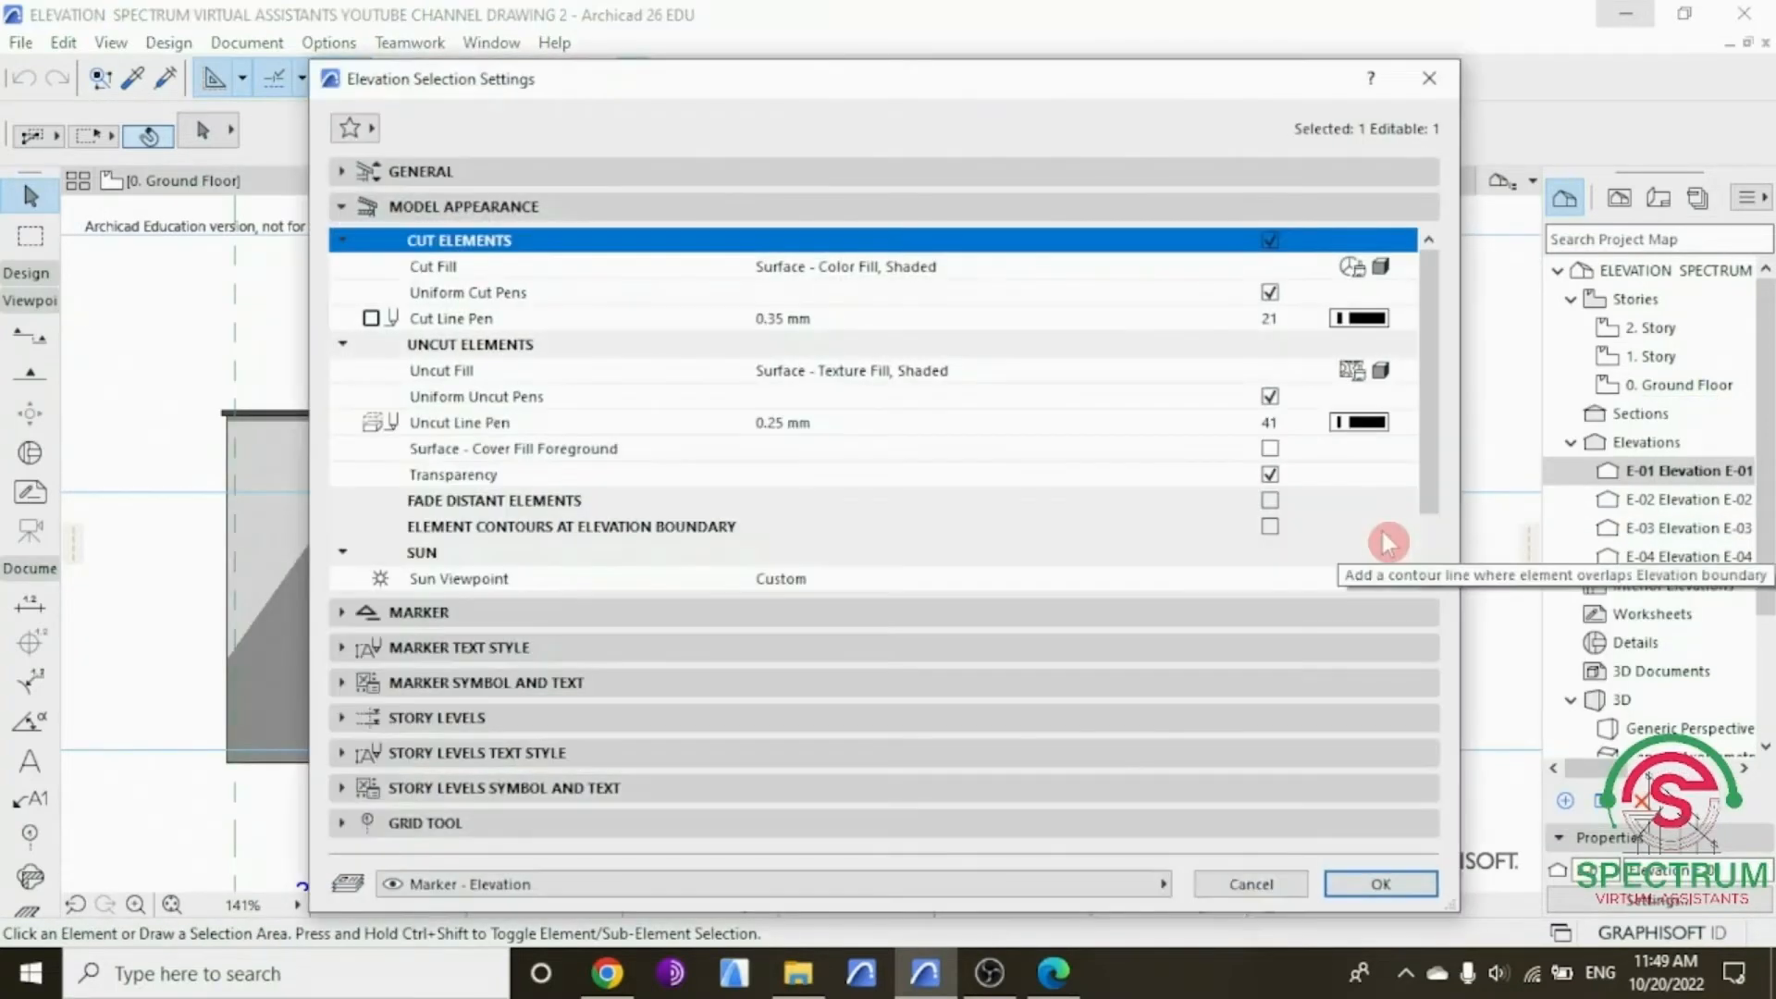
pyautogui.click(1374, 425)
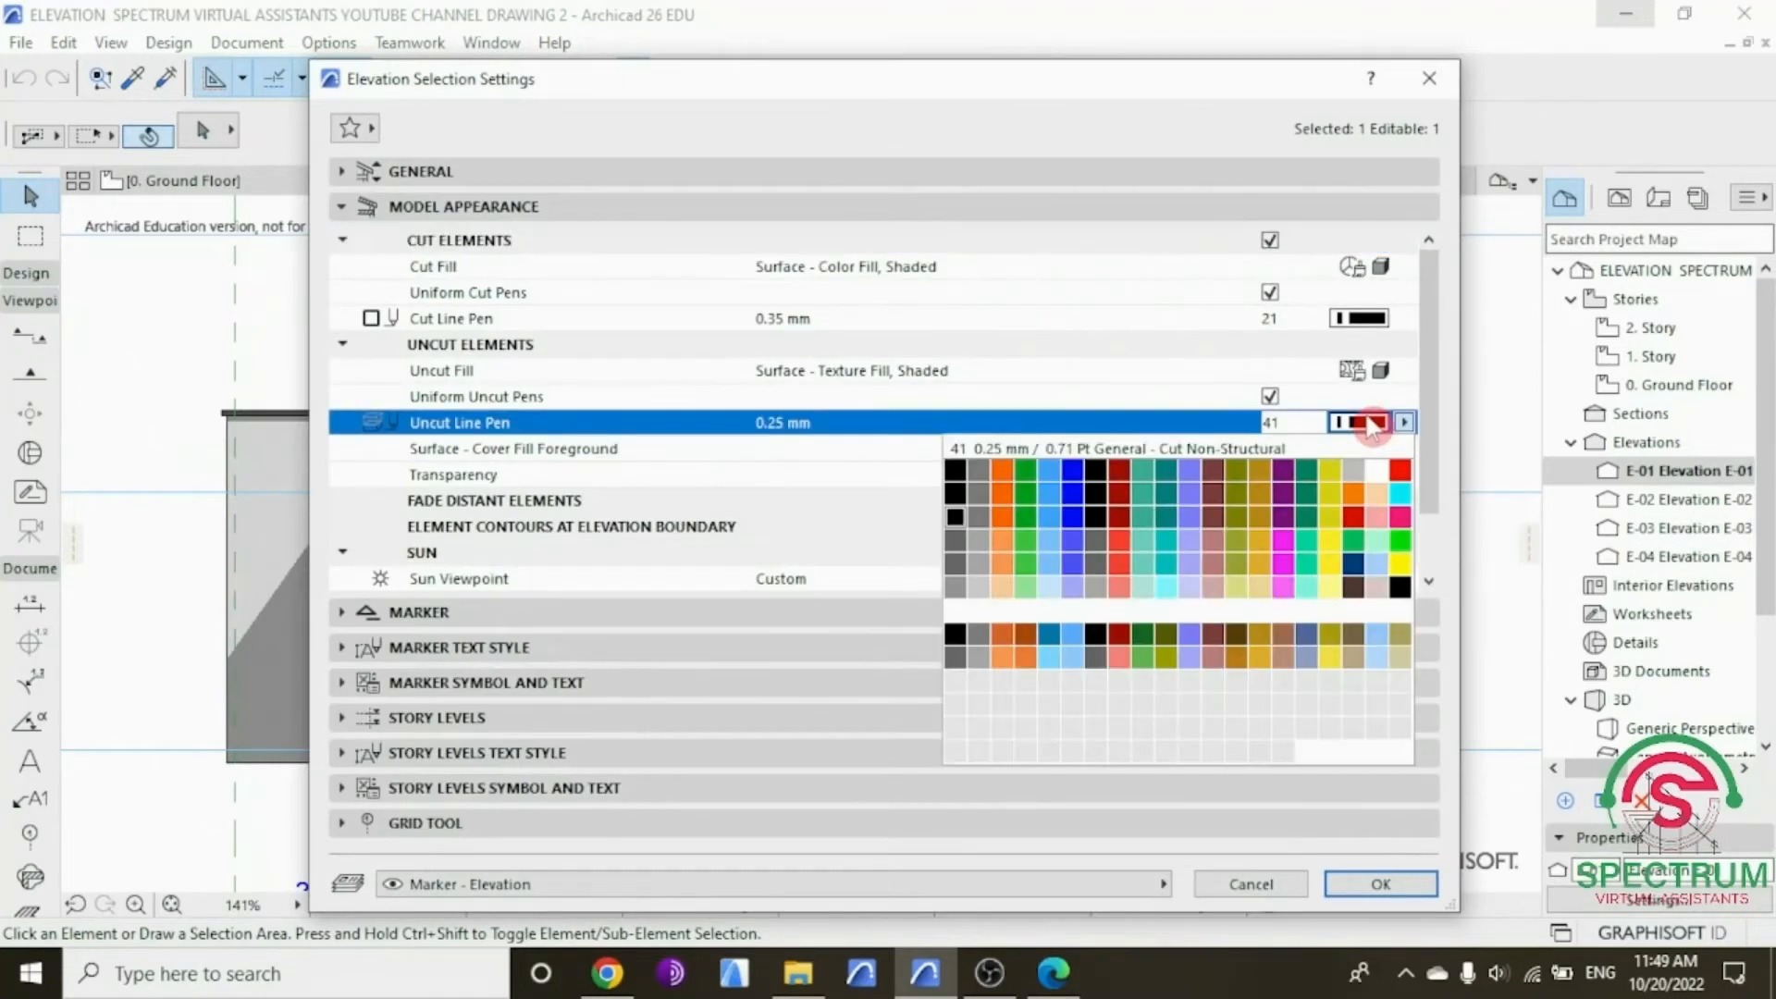
pyautogui.click(955, 571)
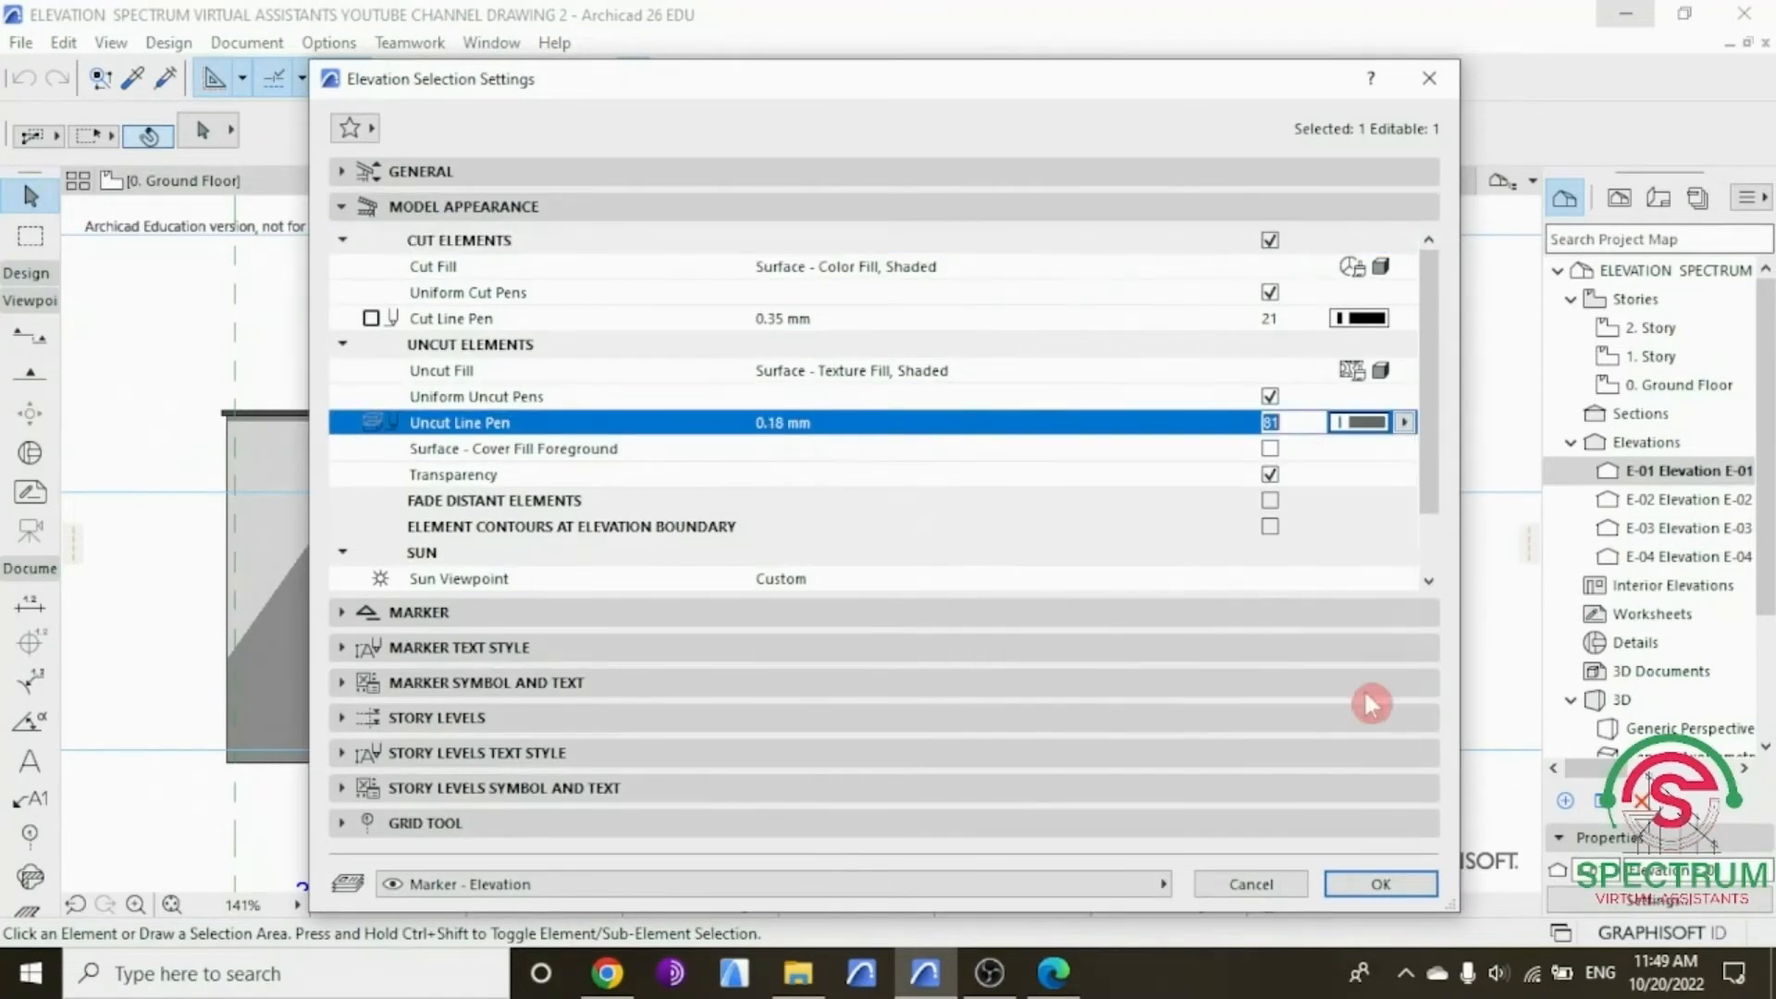
pyautogui.click(1387, 884)
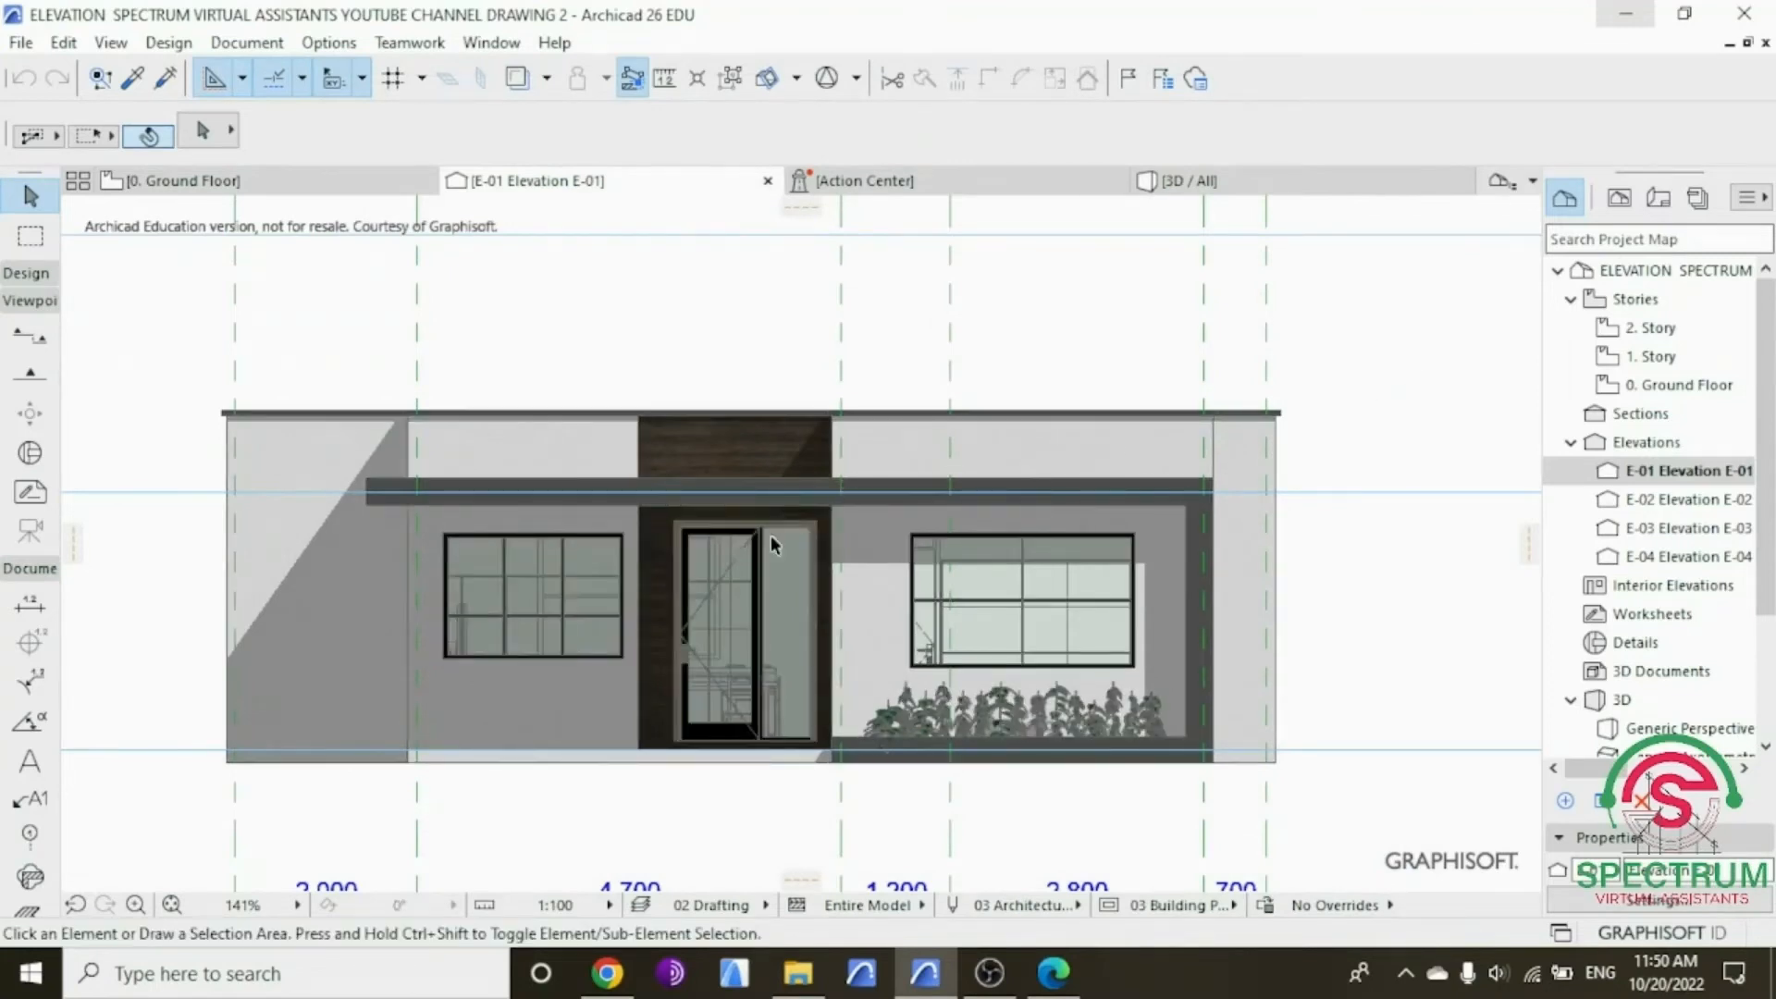
# Step: Set elevation E-01's uncut line pen to 0.20 mm pen 61 and apply it
pyautogui.scroll(2, 777, 550)
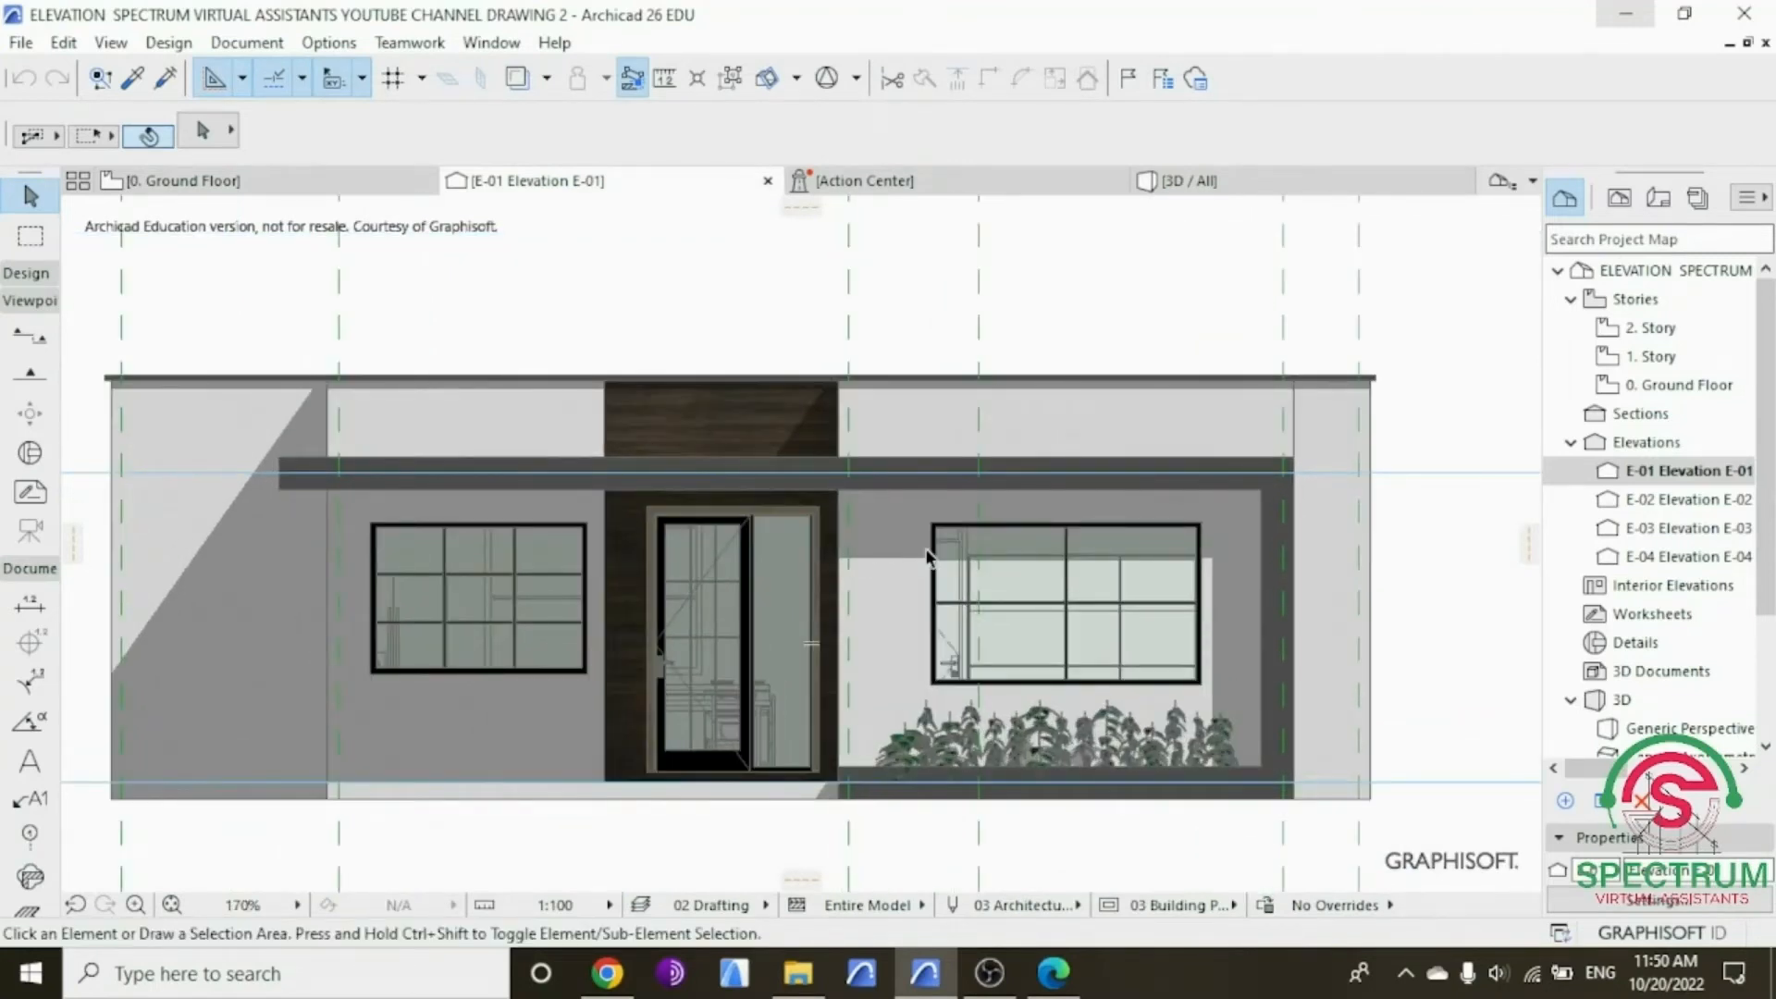
pyautogui.scroll(-1, 927, 555)
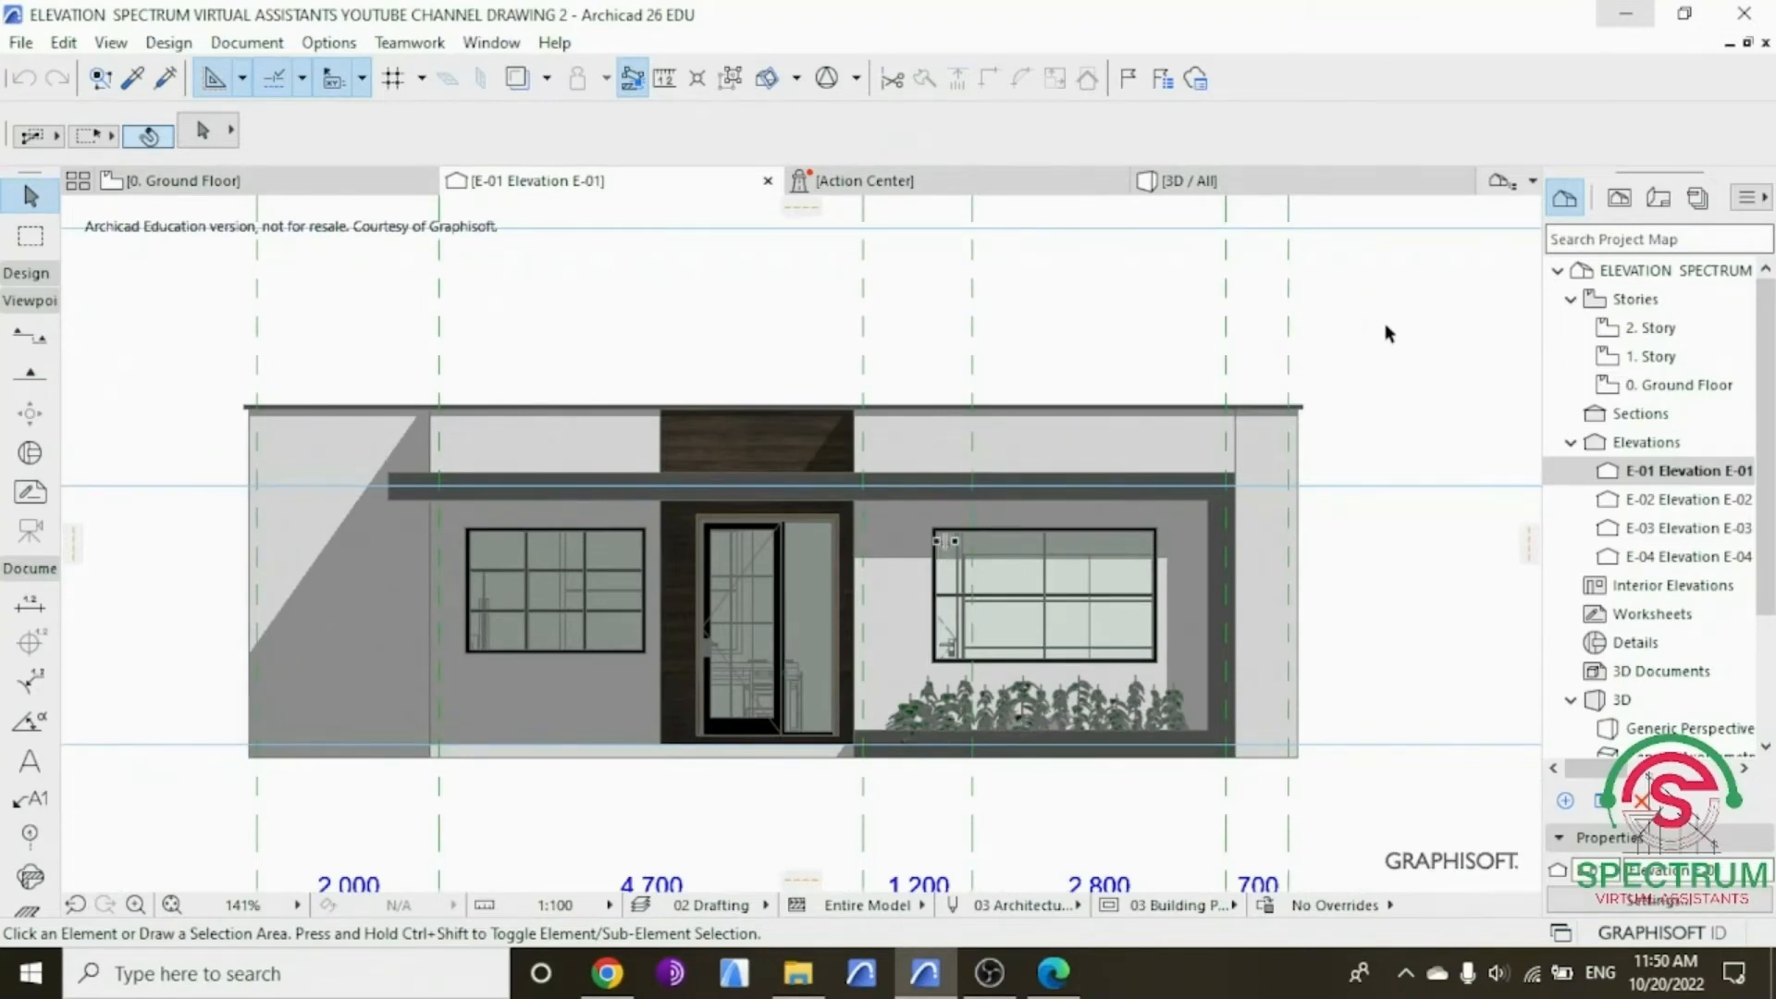
pyautogui.rightClick(1385, 334)
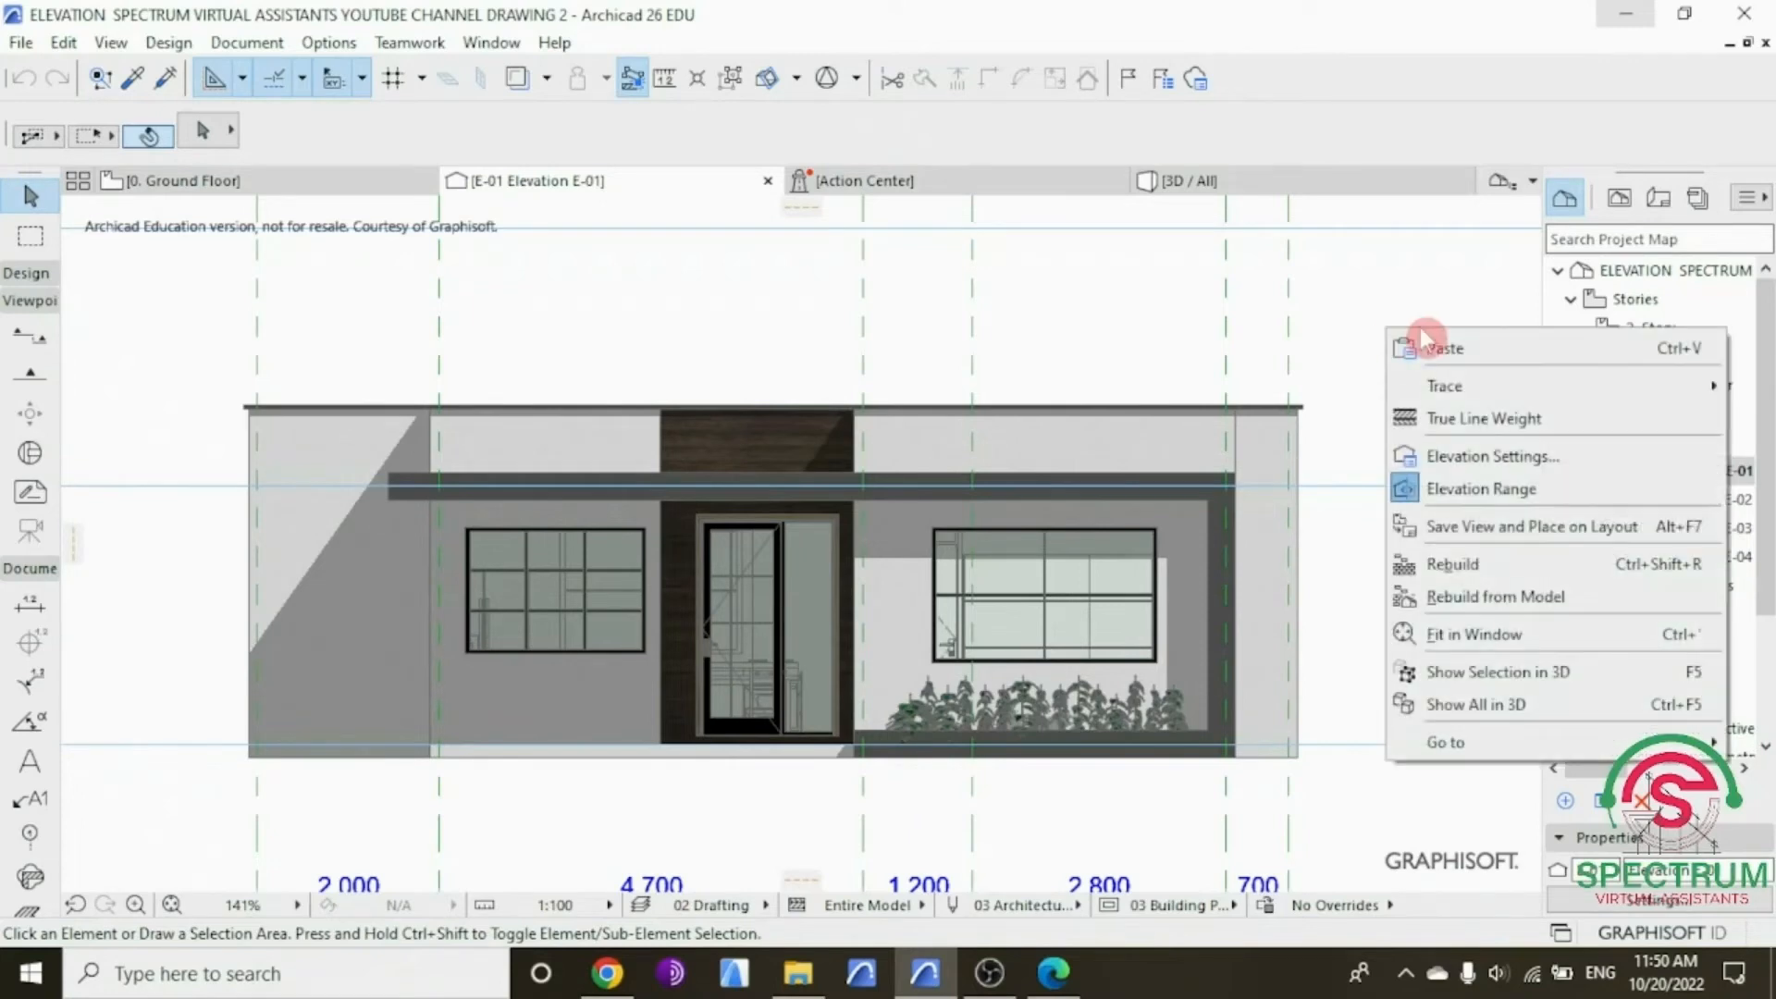
pyautogui.click(1416, 474)
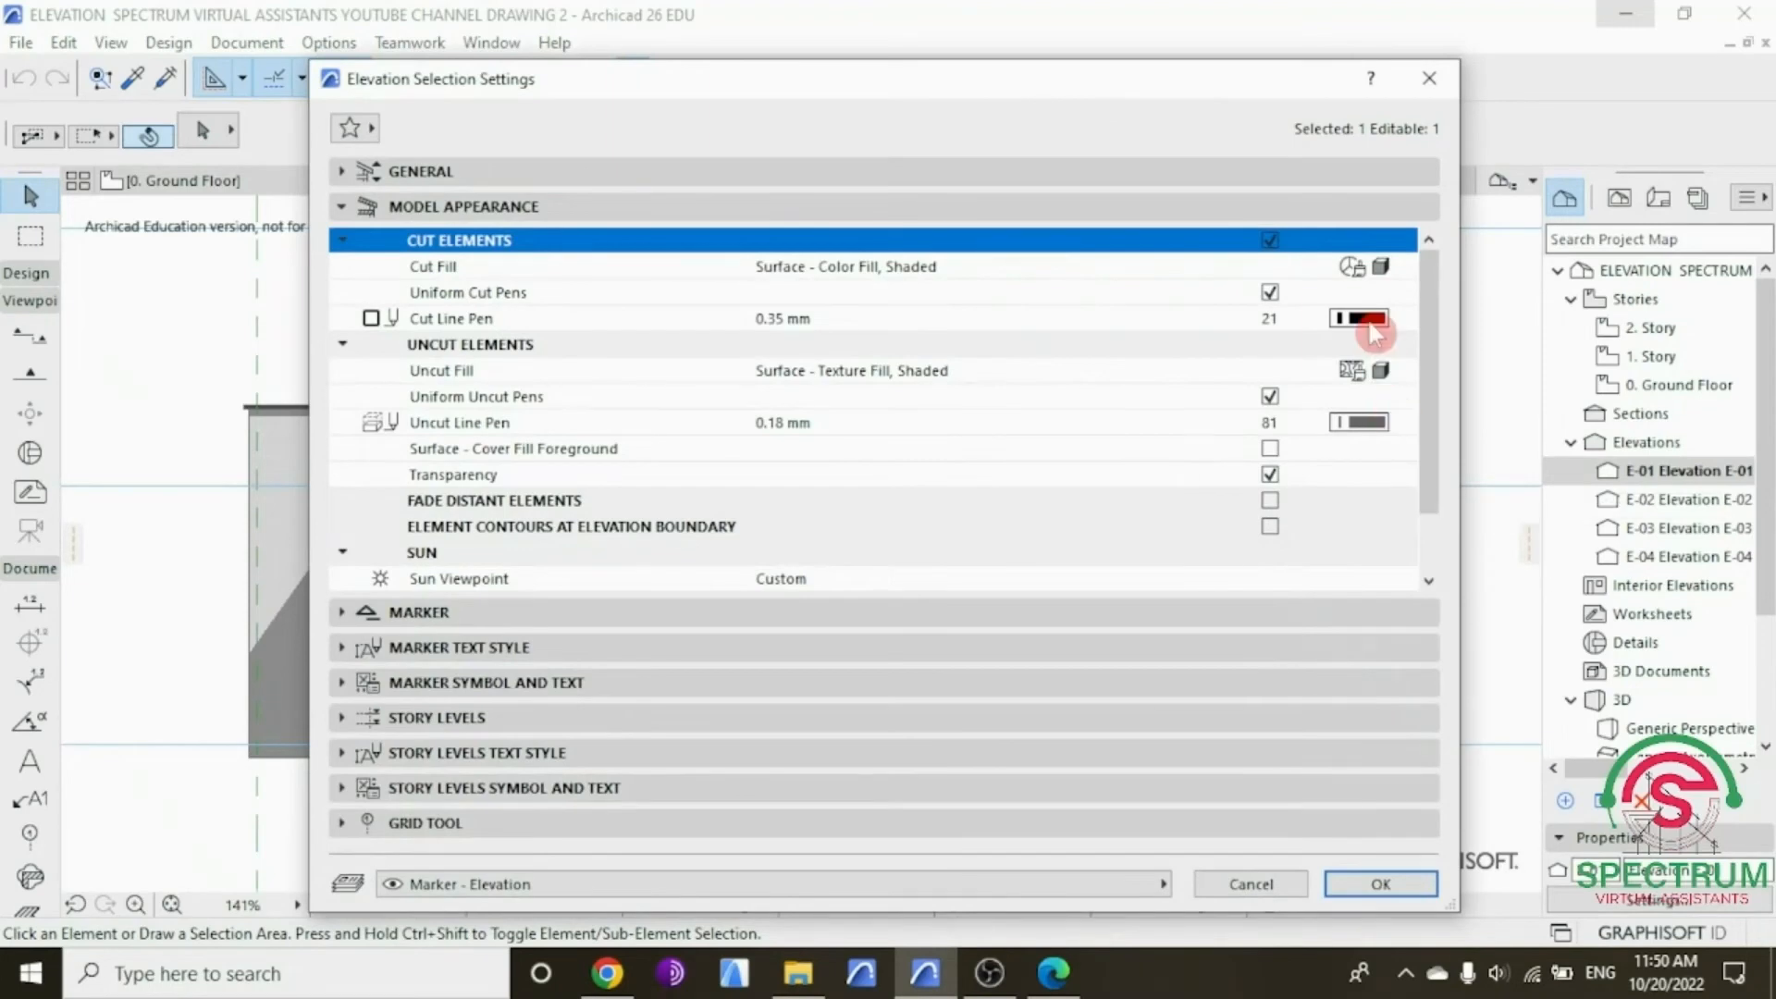
pyautogui.click(1360, 422)
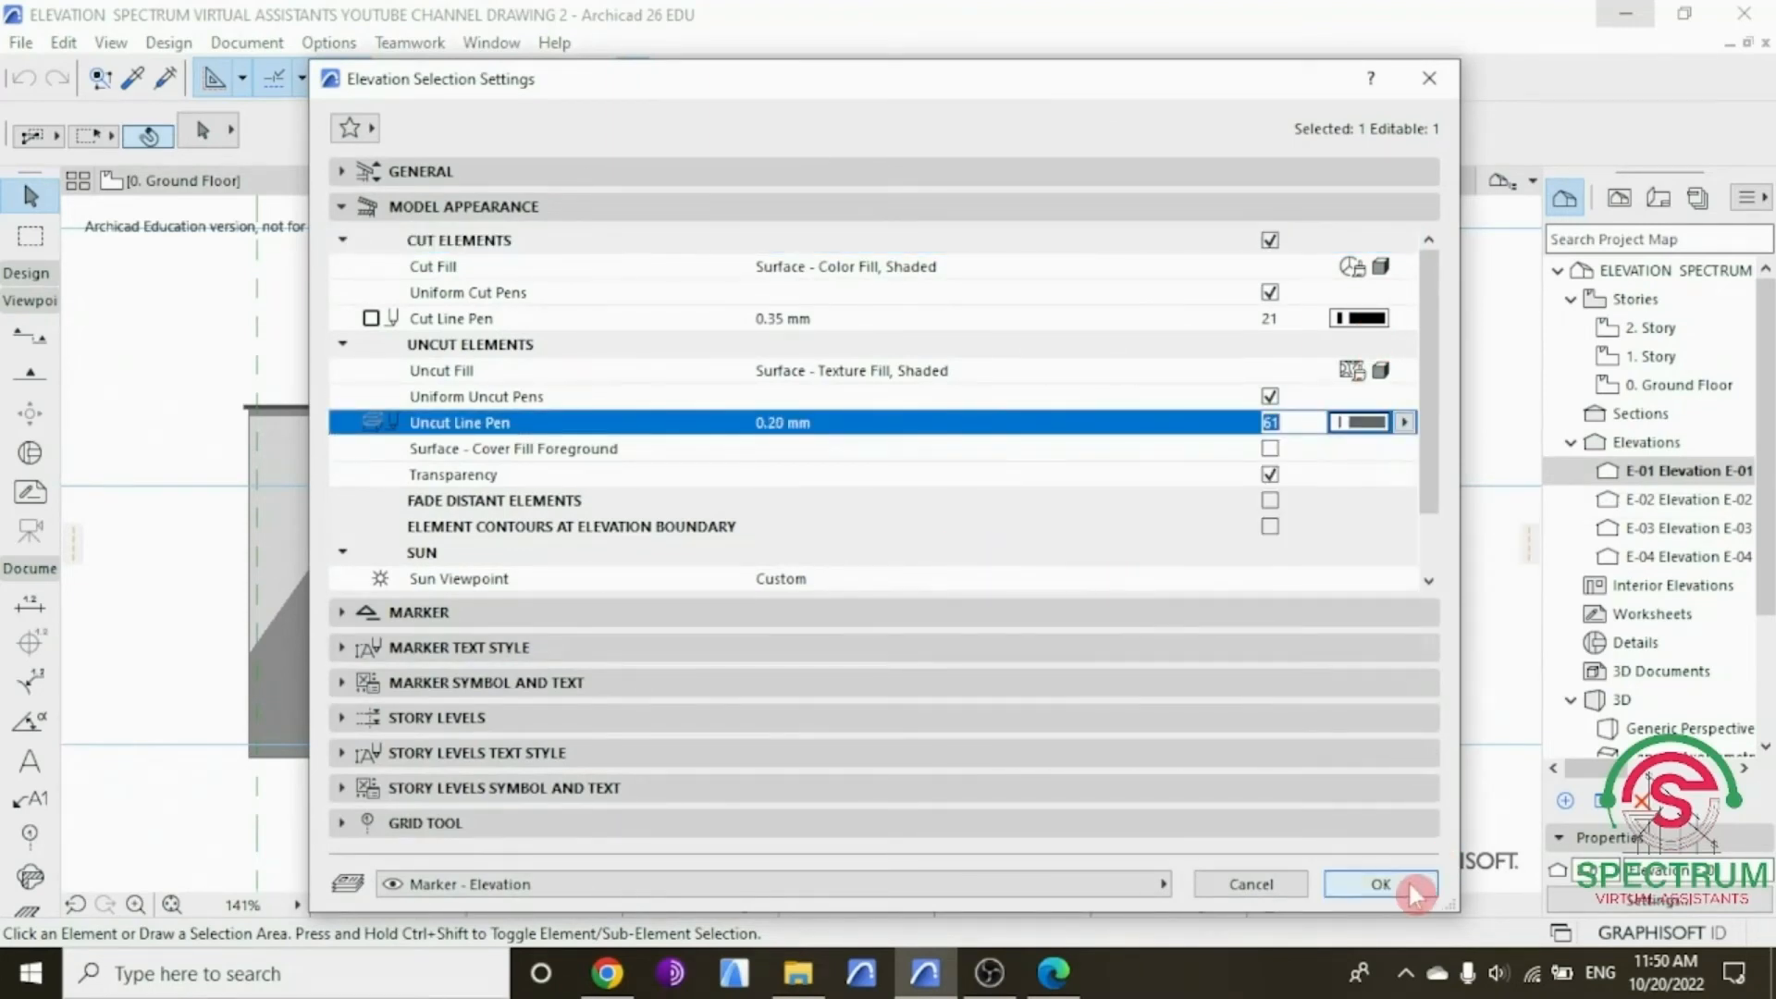
pyautogui.click(1380, 883)
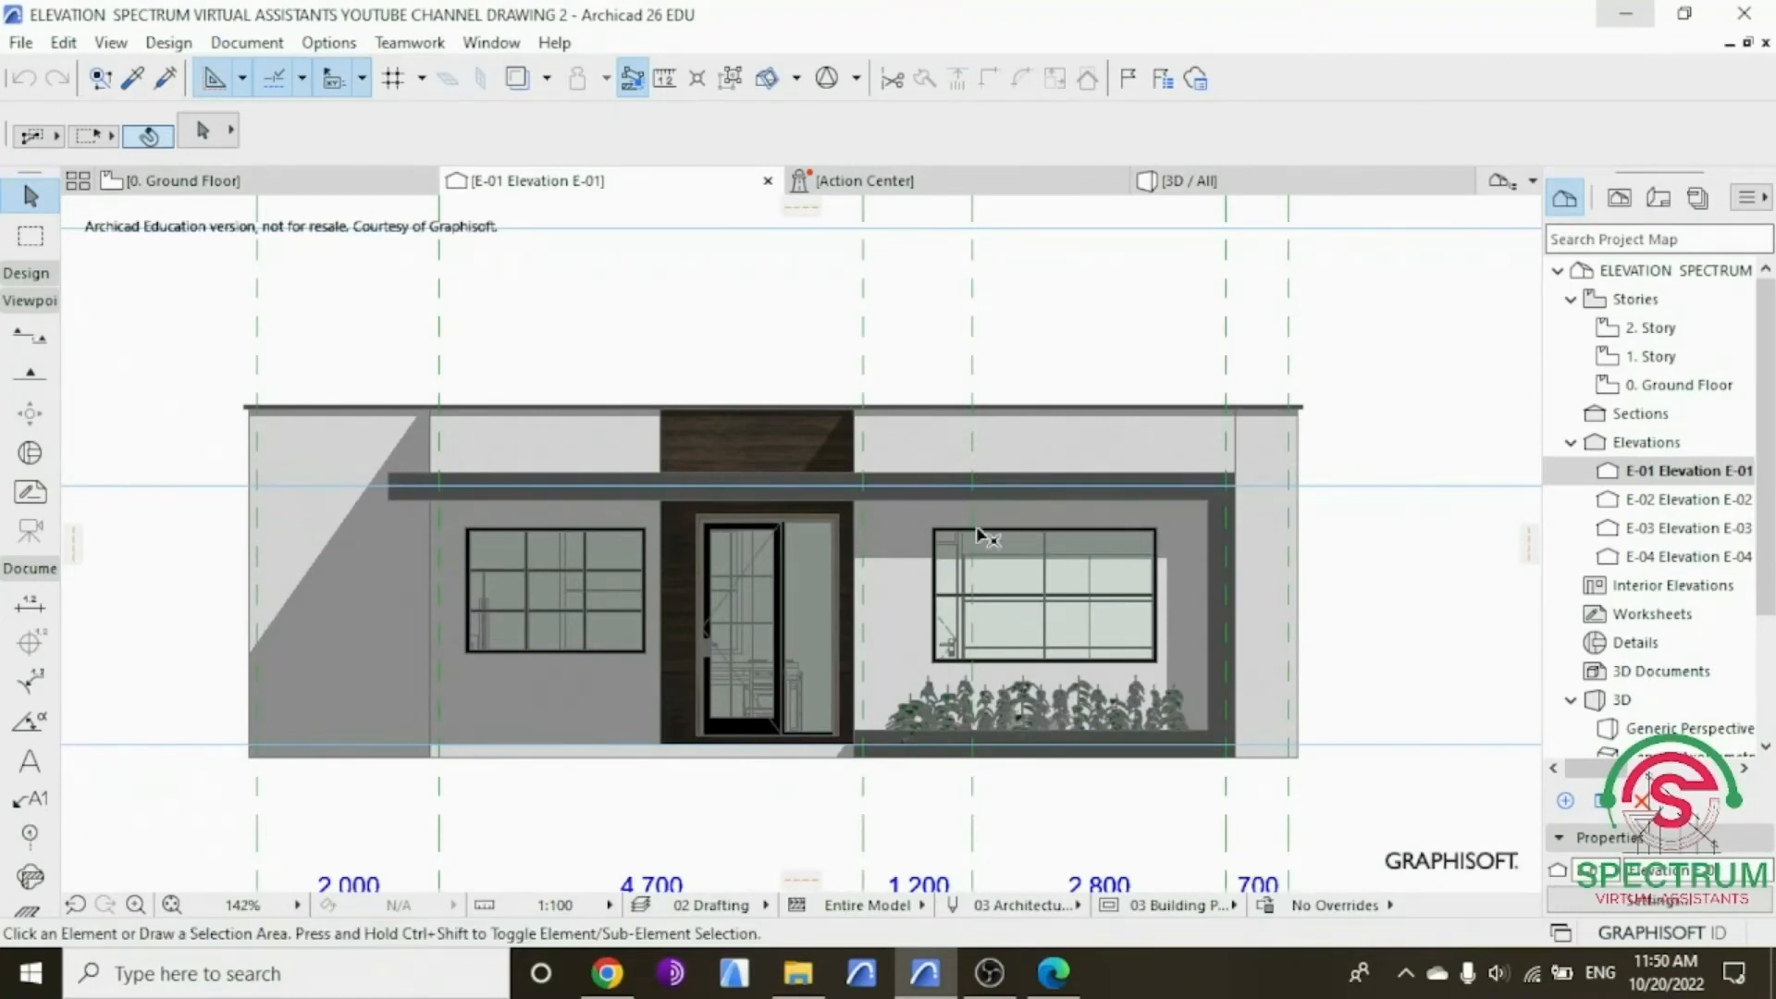
# Step: Examine elevation E-01's line weights, shadows and wood texture around the entrance, windows and planter
pyautogui.scroll(1, 974, 526)
pyautogui.scroll(-1, 1170, 554)
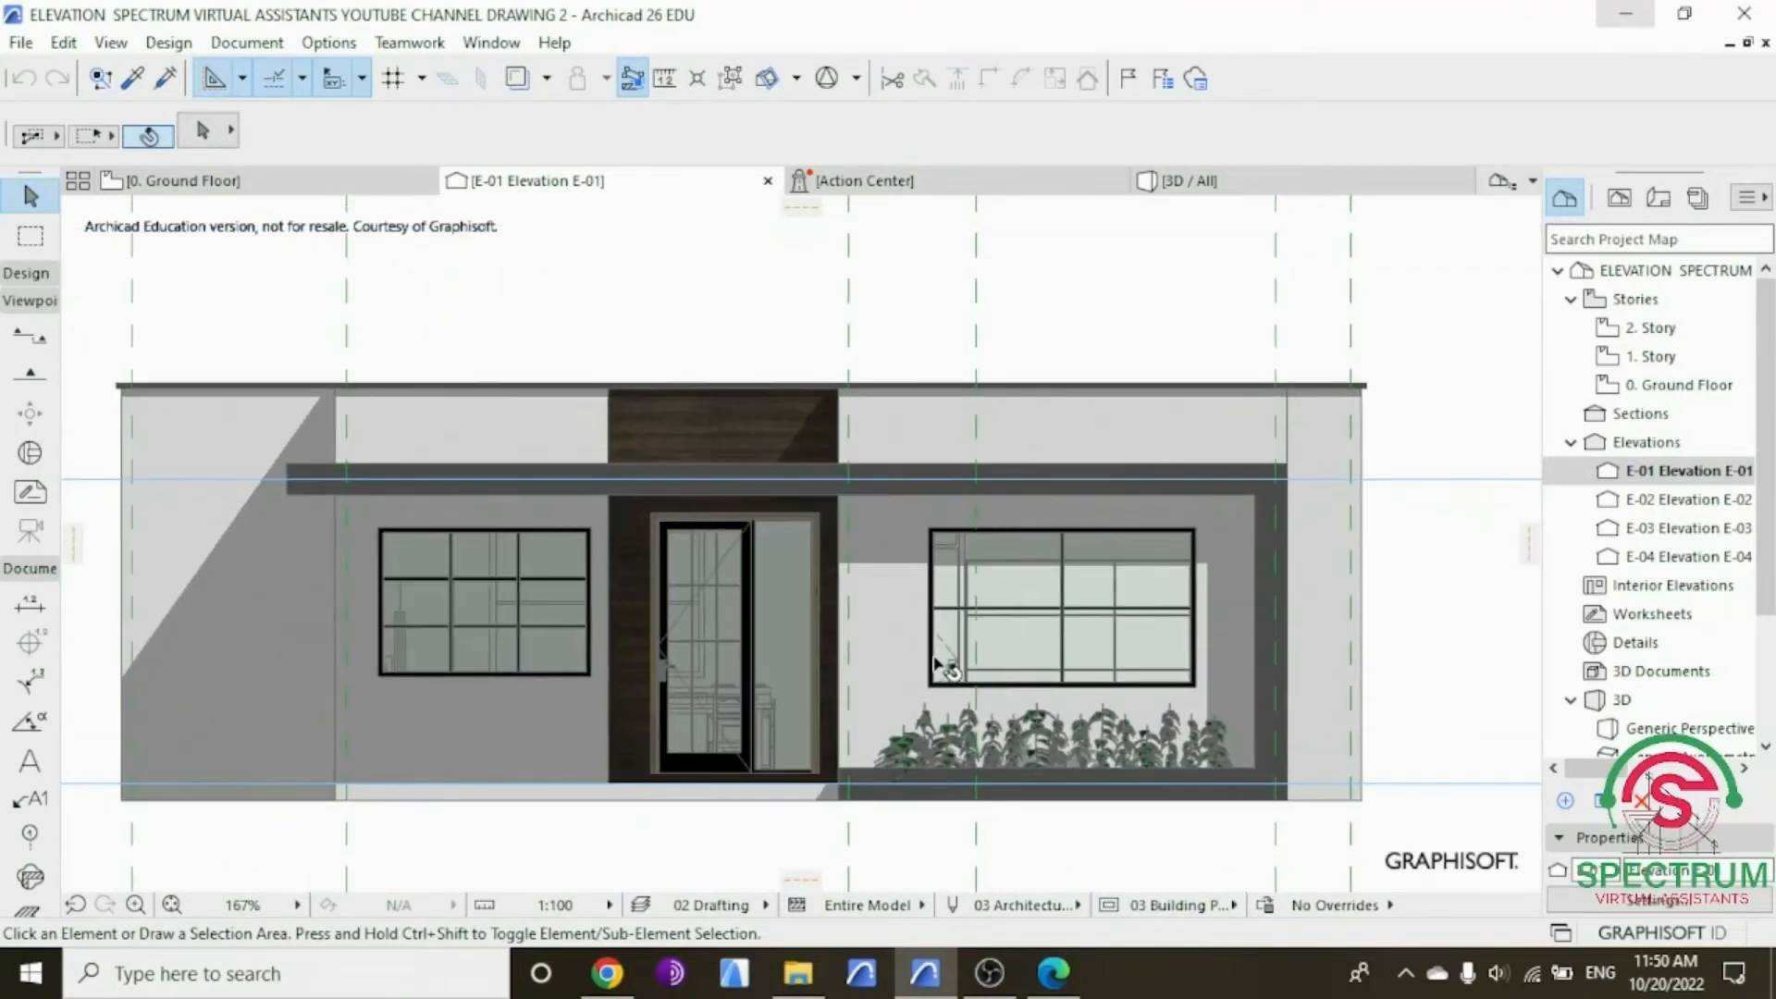
pyautogui.scroll(2, 610, 548)
pyautogui.scroll(-2, 646, 561)
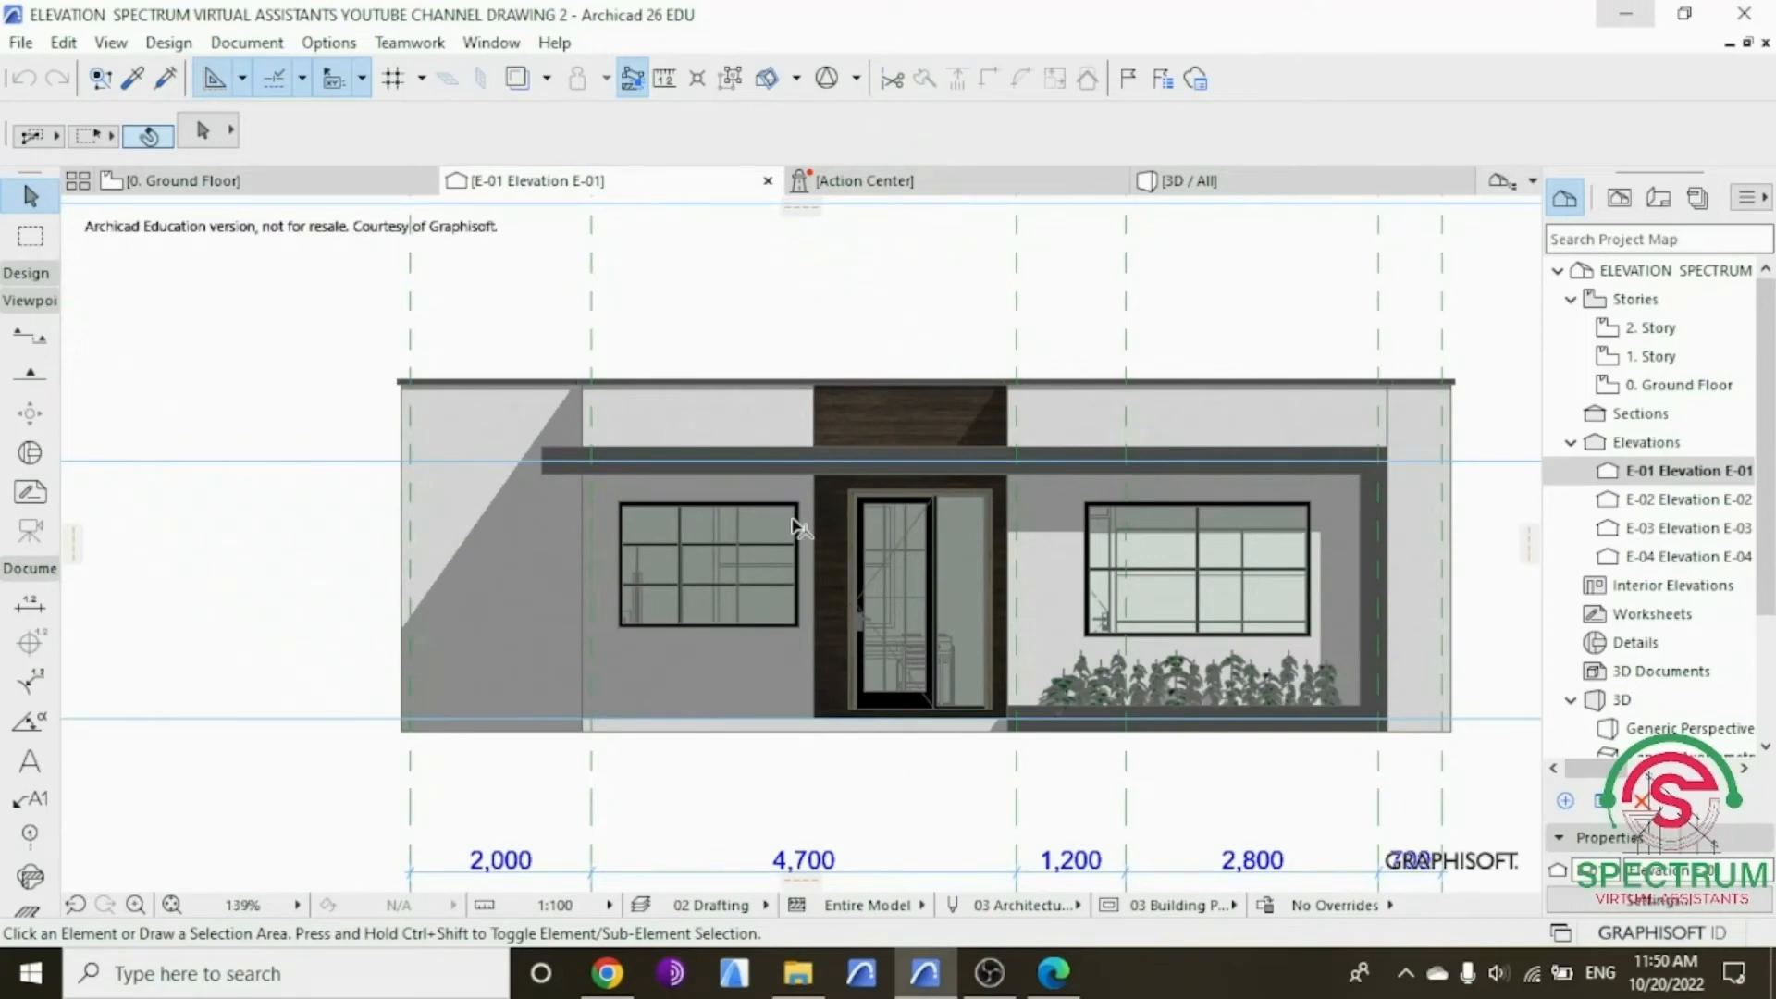
pyautogui.scroll(-1, 800, 515)
pyautogui.scroll(1, 1193, 522)
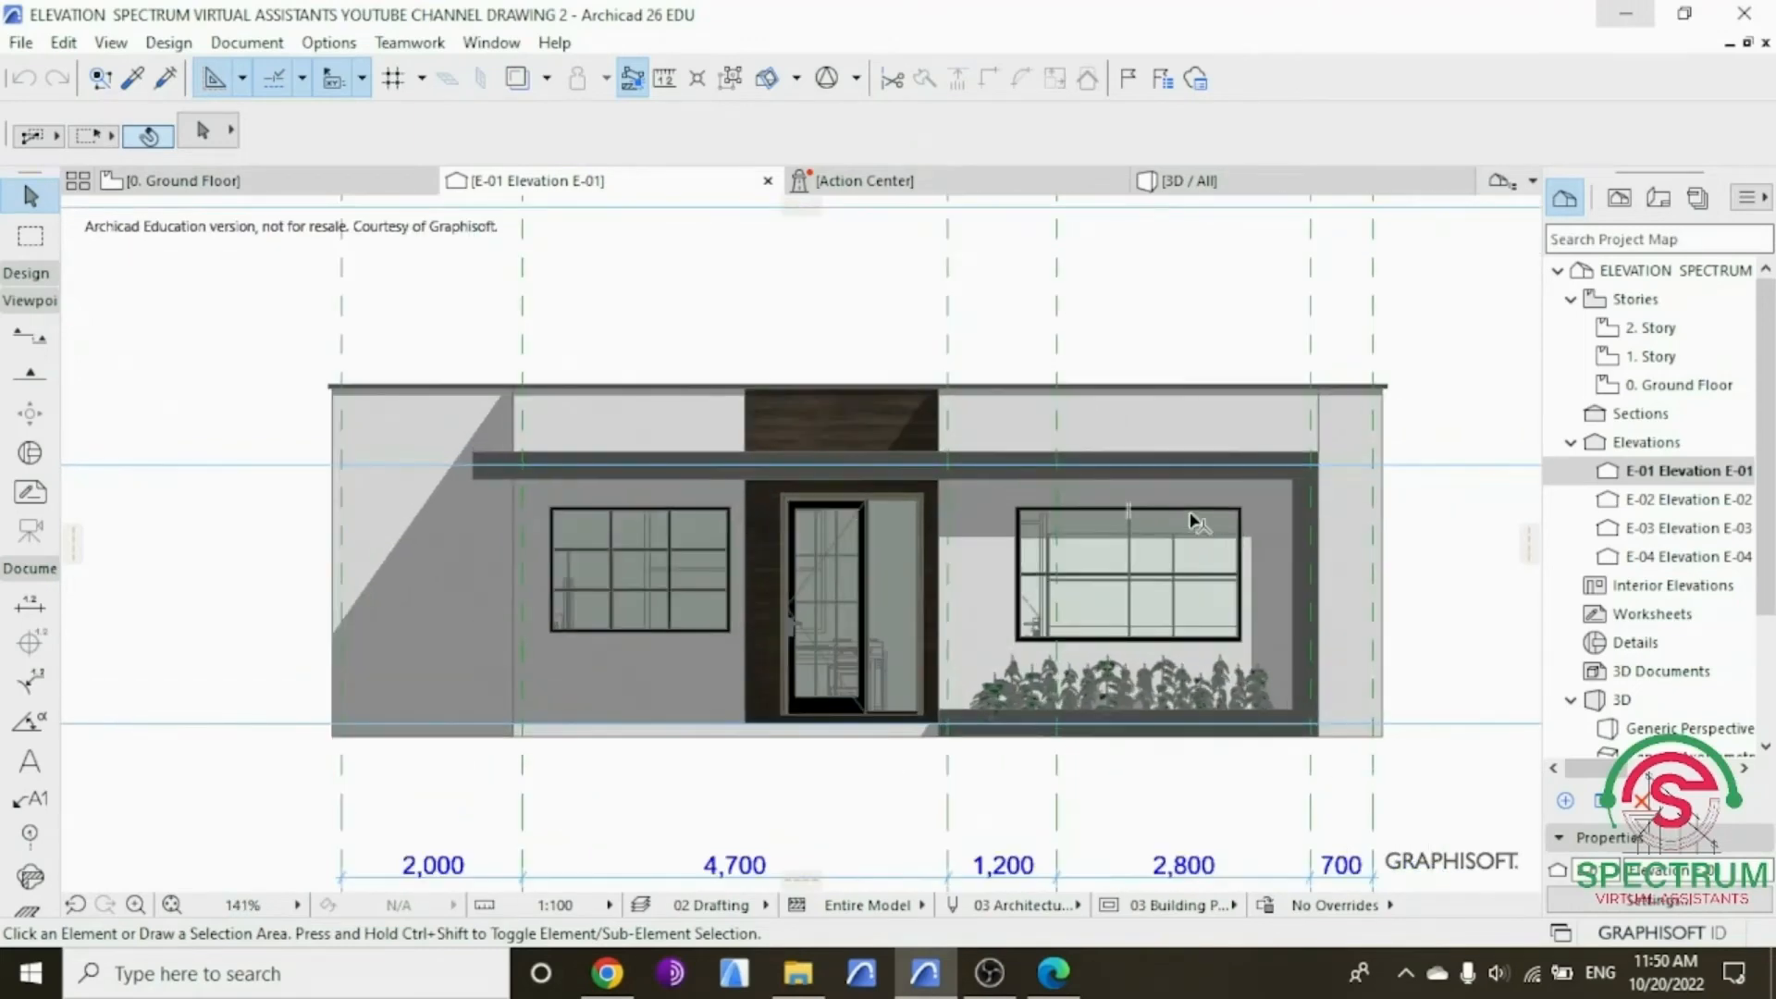
pyautogui.scroll(-1, 574, 545)
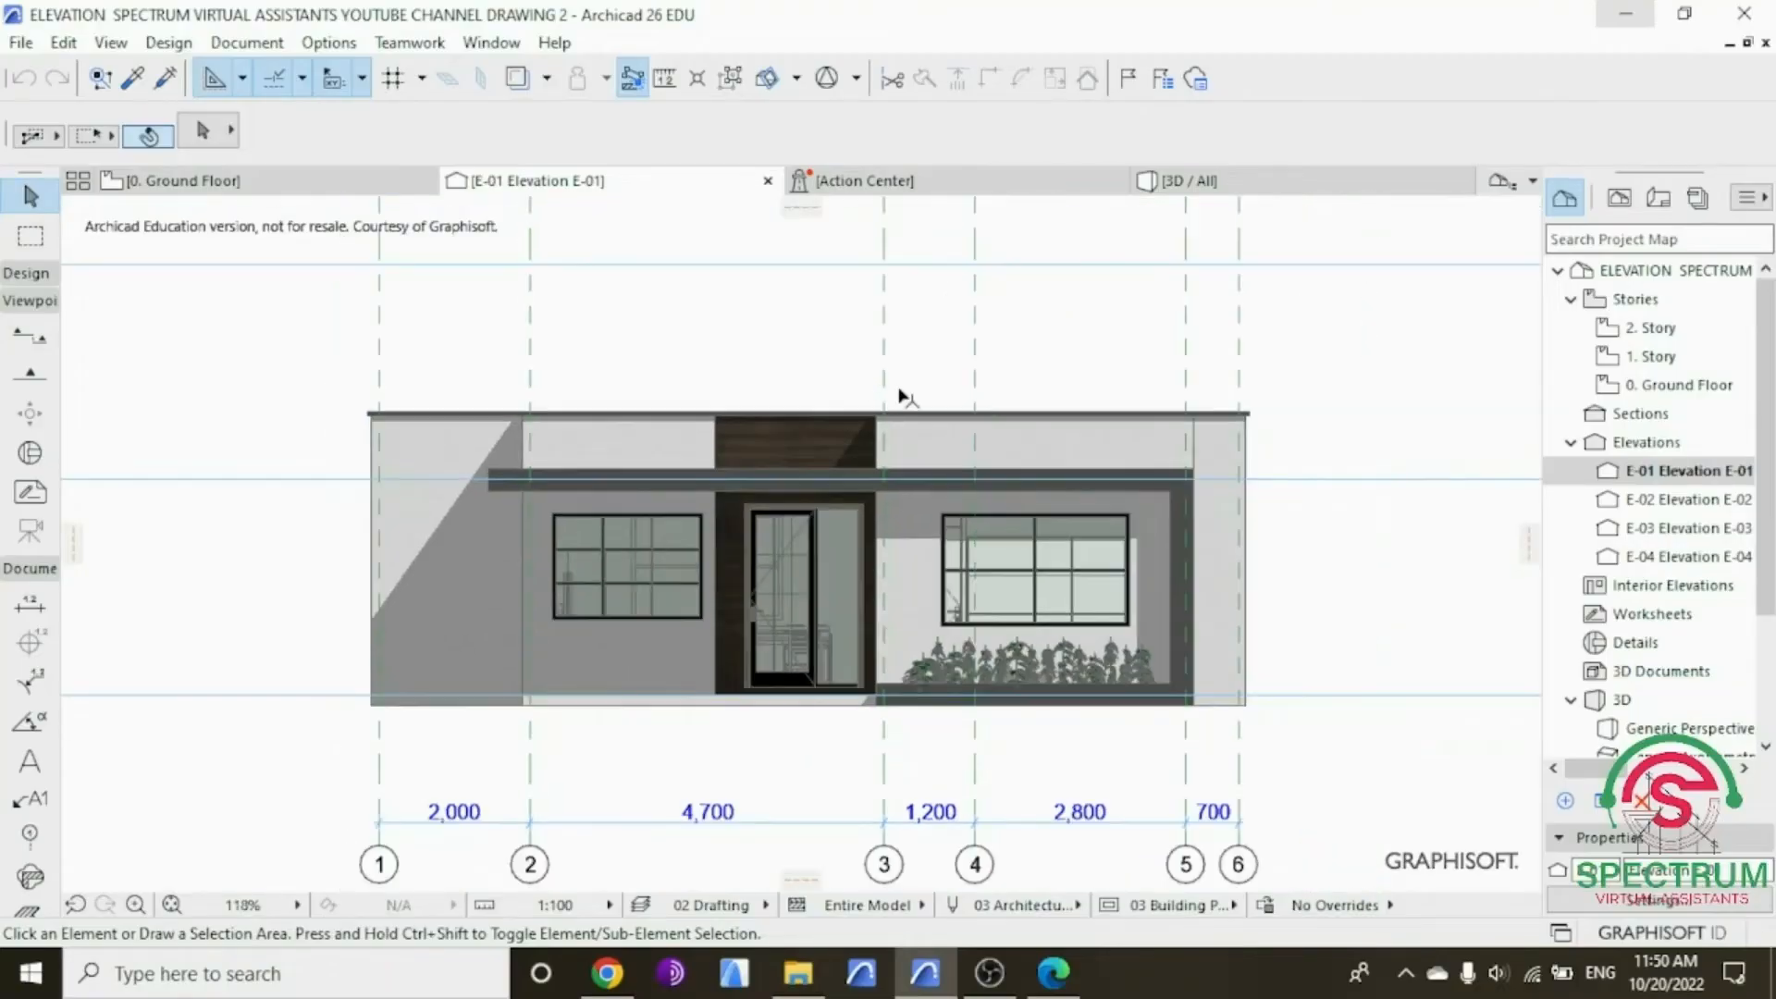
pyautogui.scroll(1, 975, 369)
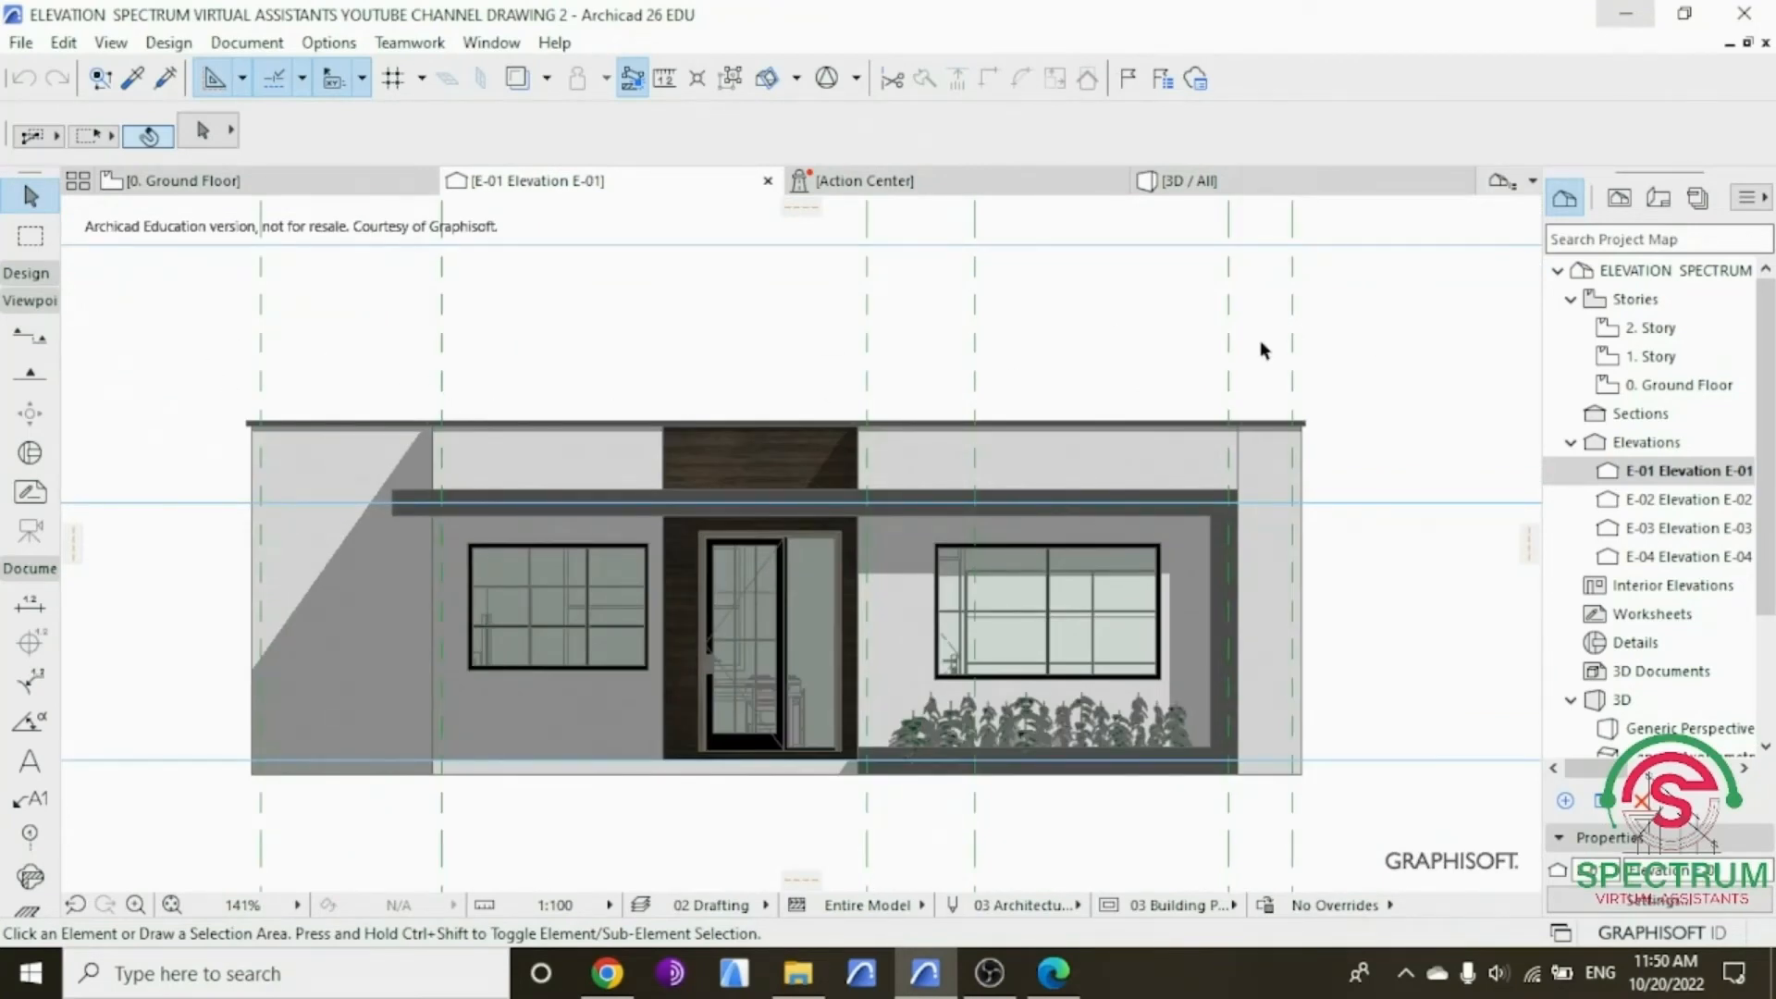
pyautogui.scroll(-1, 1110, 361)
pyautogui.scroll(2, 1193, 408)
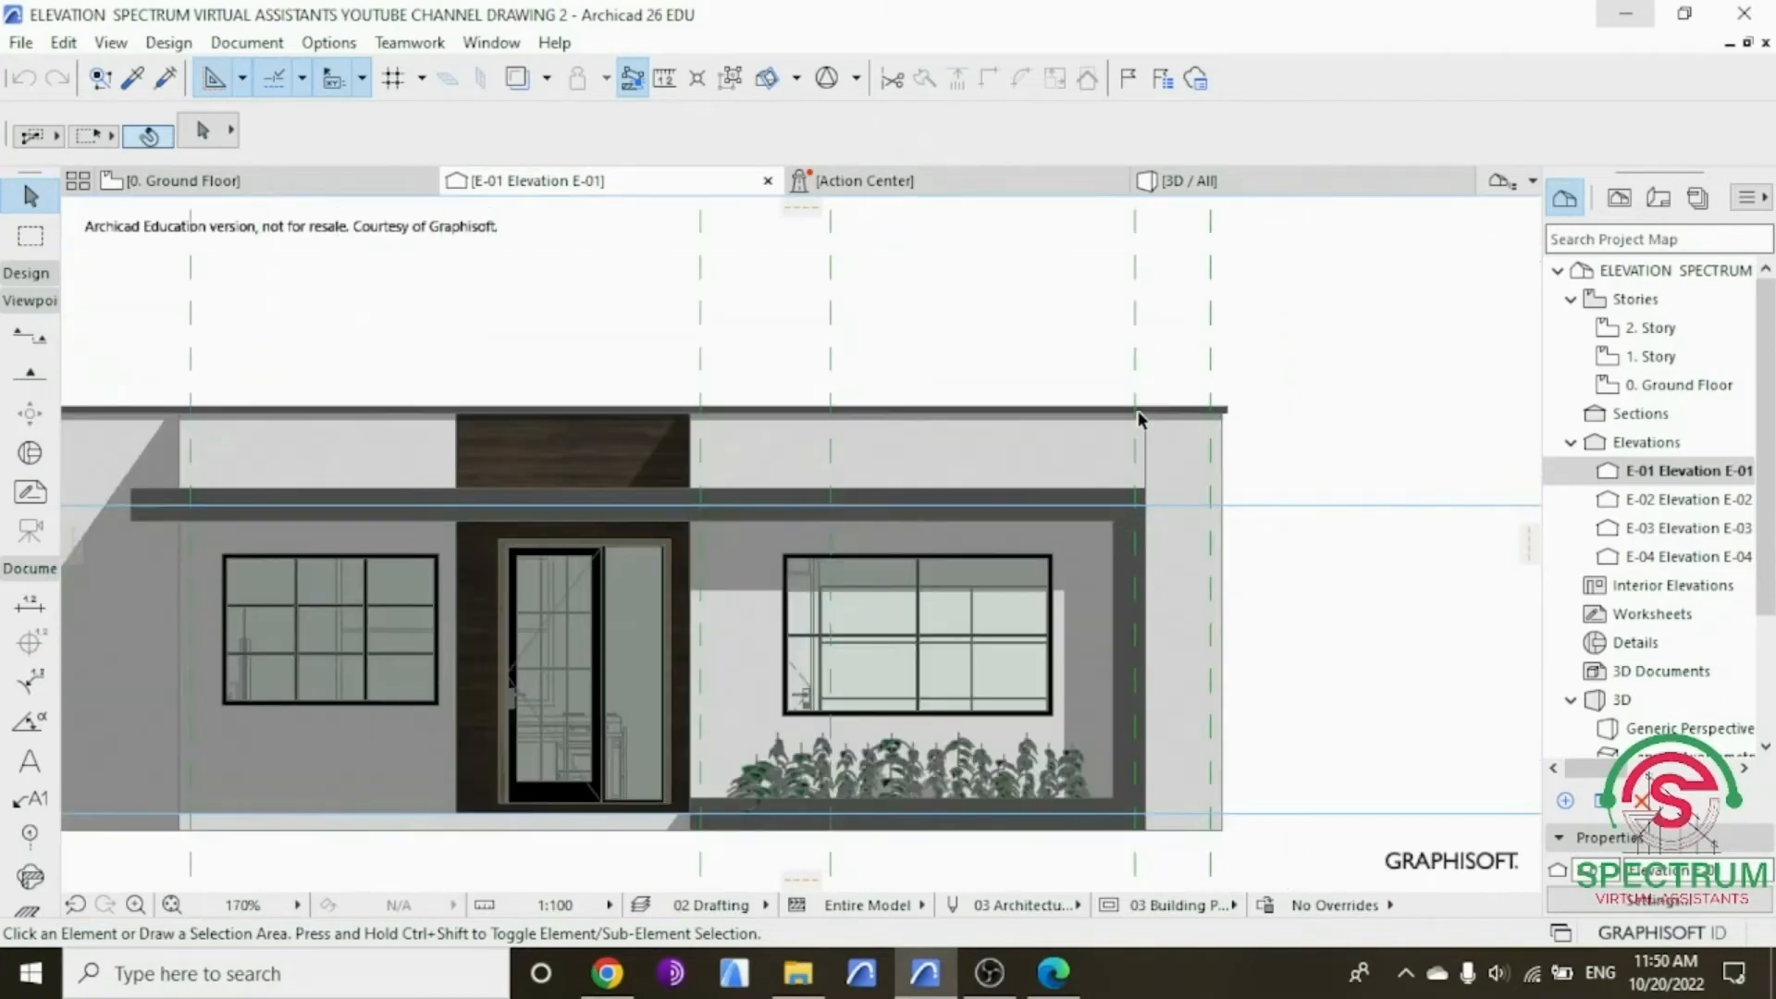
pyautogui.scroll(2, 548, 482)
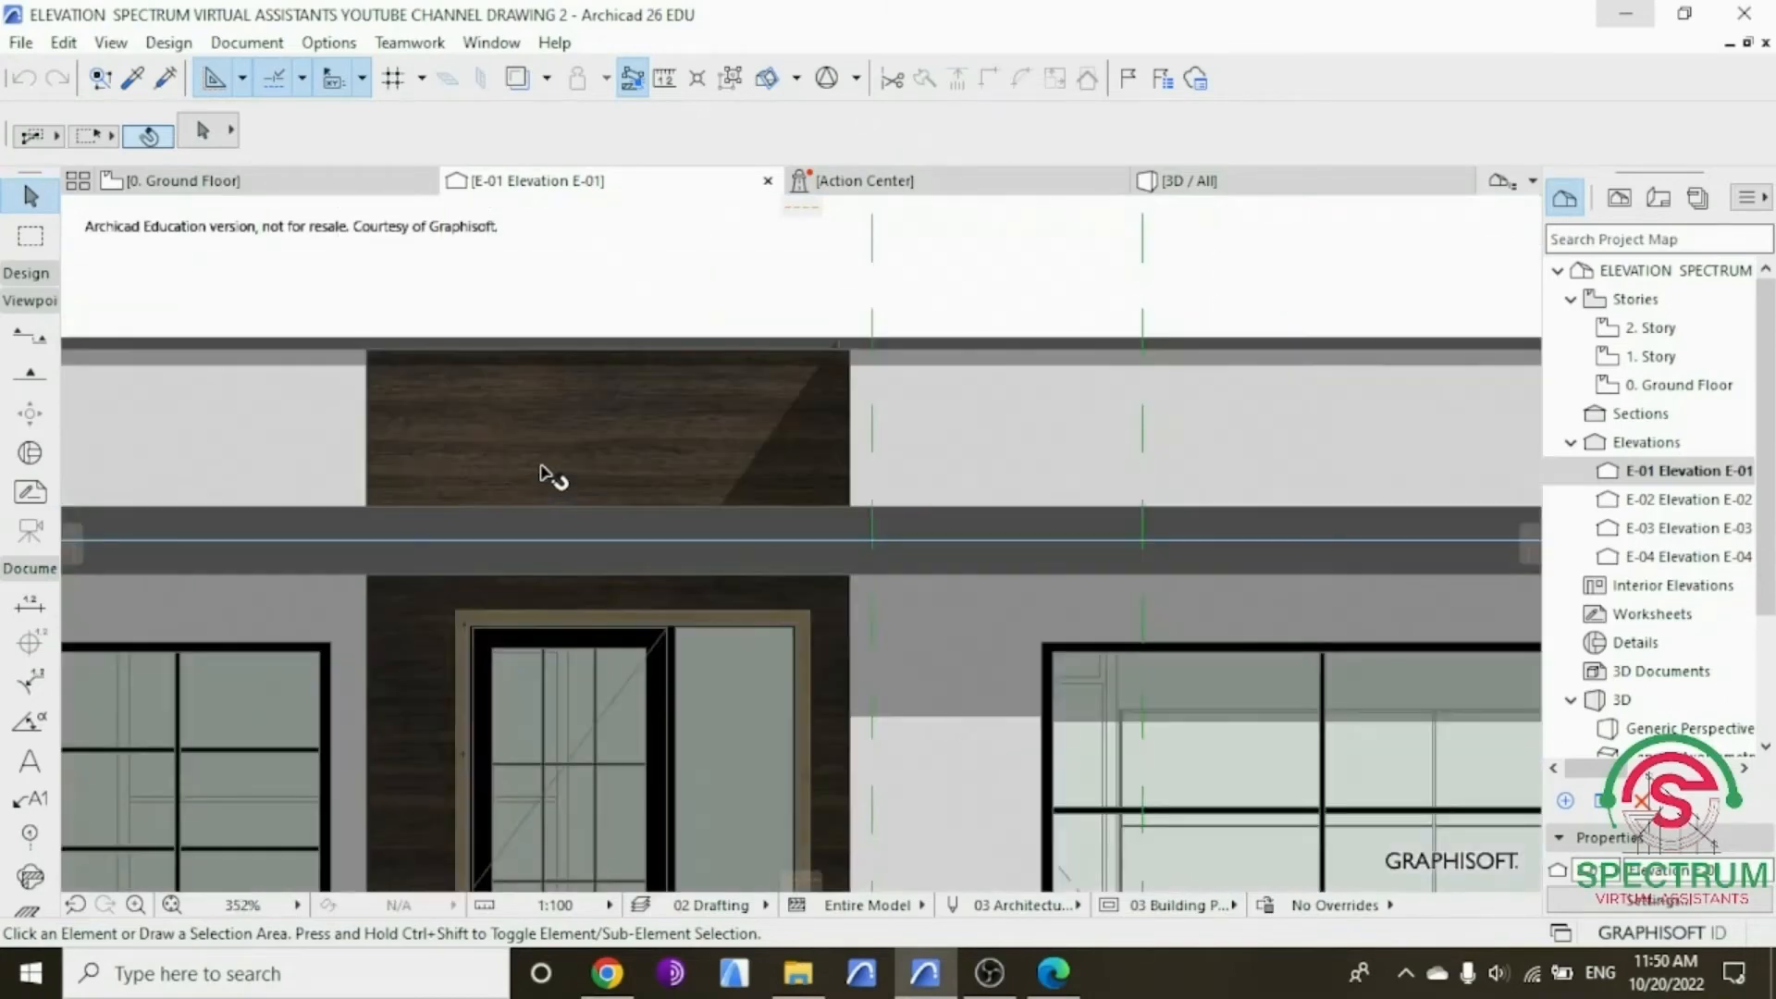
pyautogui.scroll(-3, 635, 435)
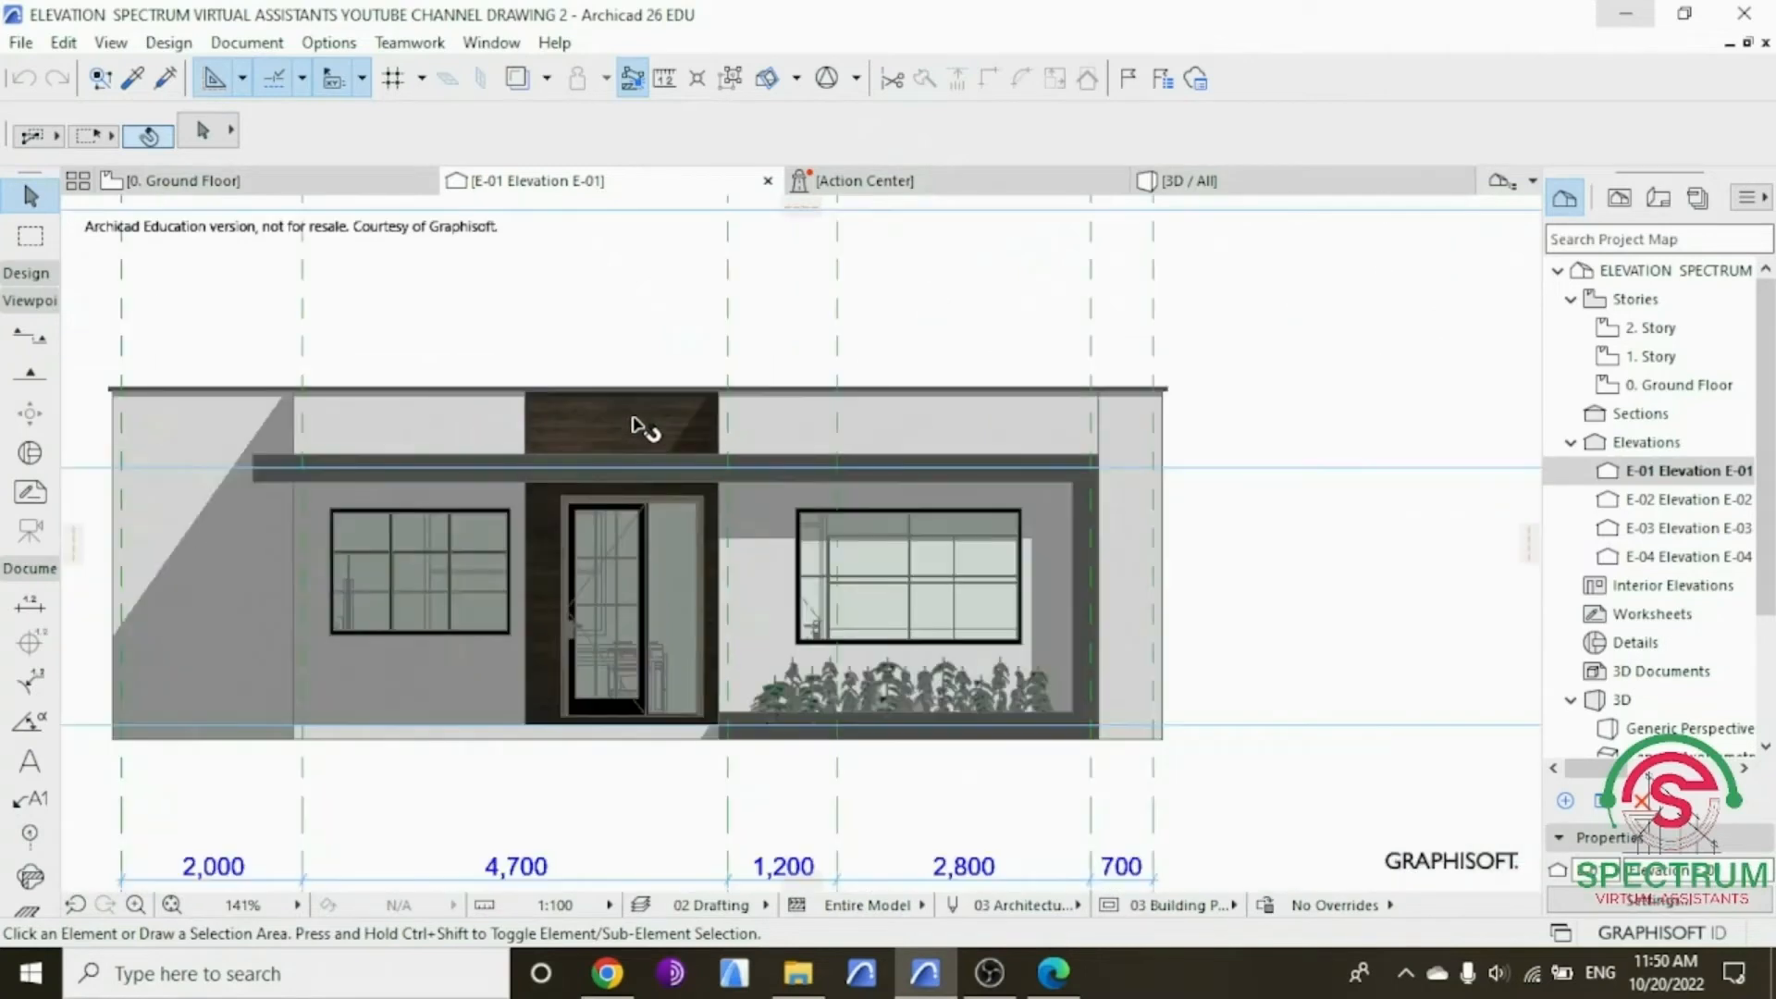
pyautogui.scroll(1, 99, 455)
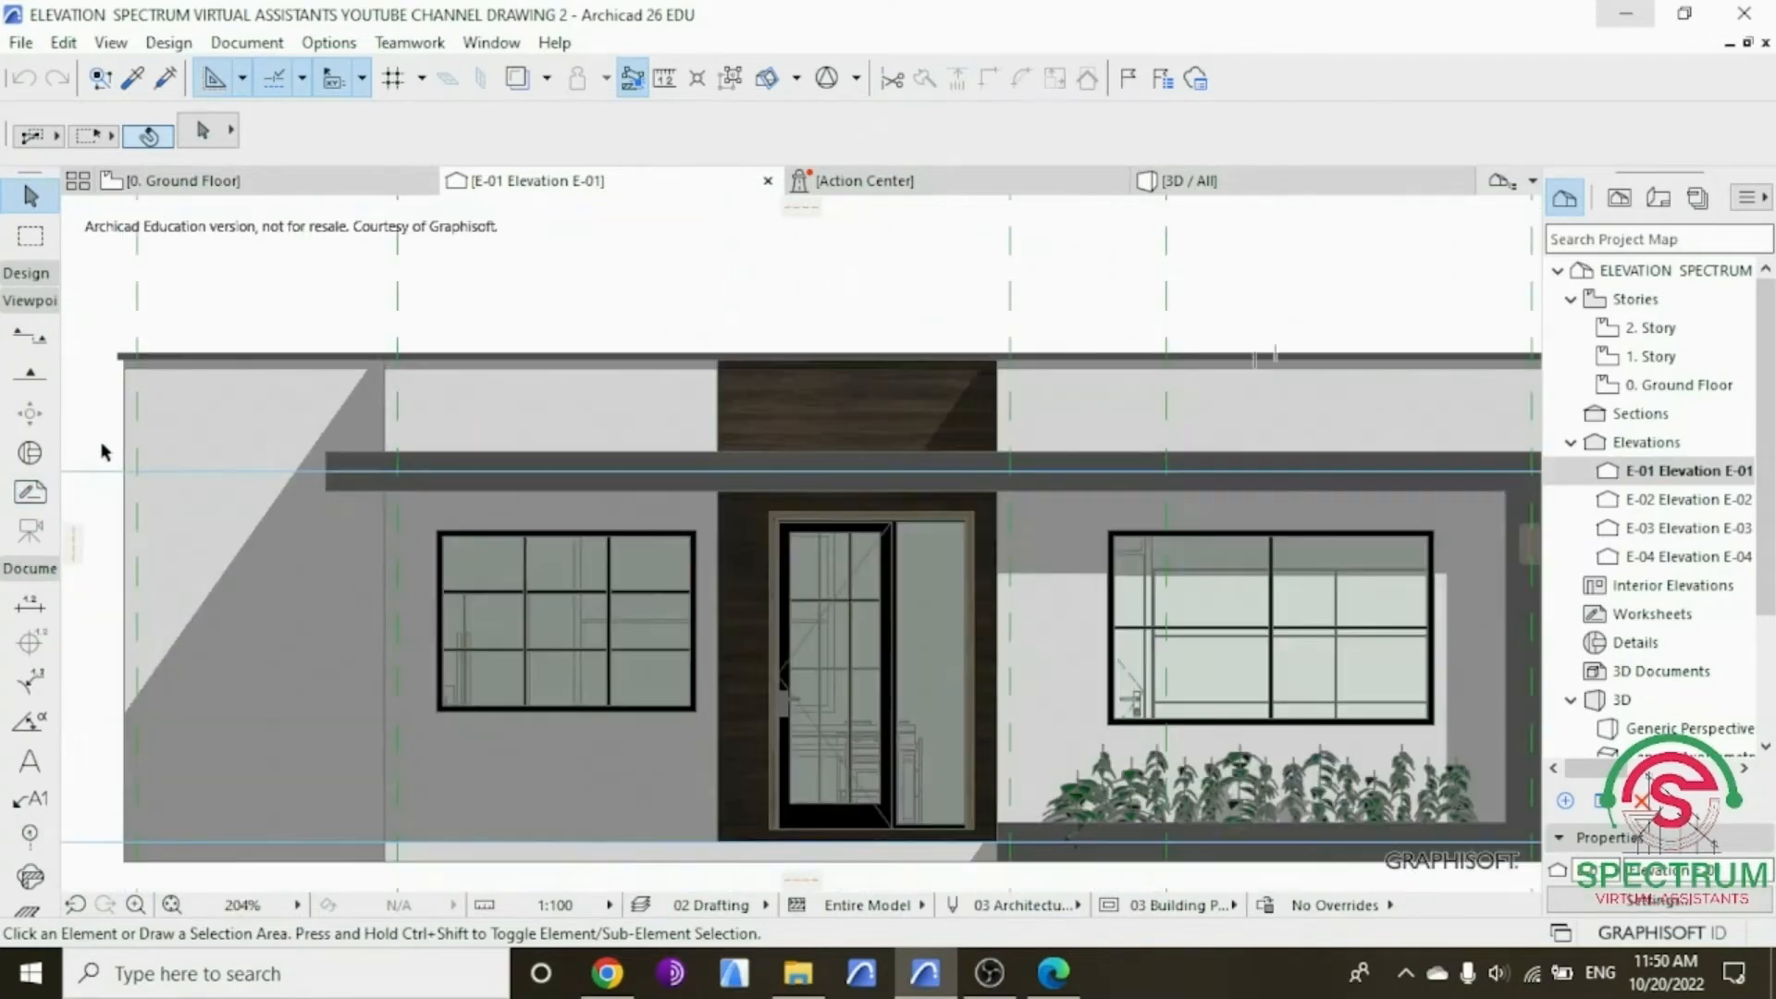
# Step: Search the object library for TREE and choose Deciduous Trees 26 as the default object
pyautogui.click(39, 285)
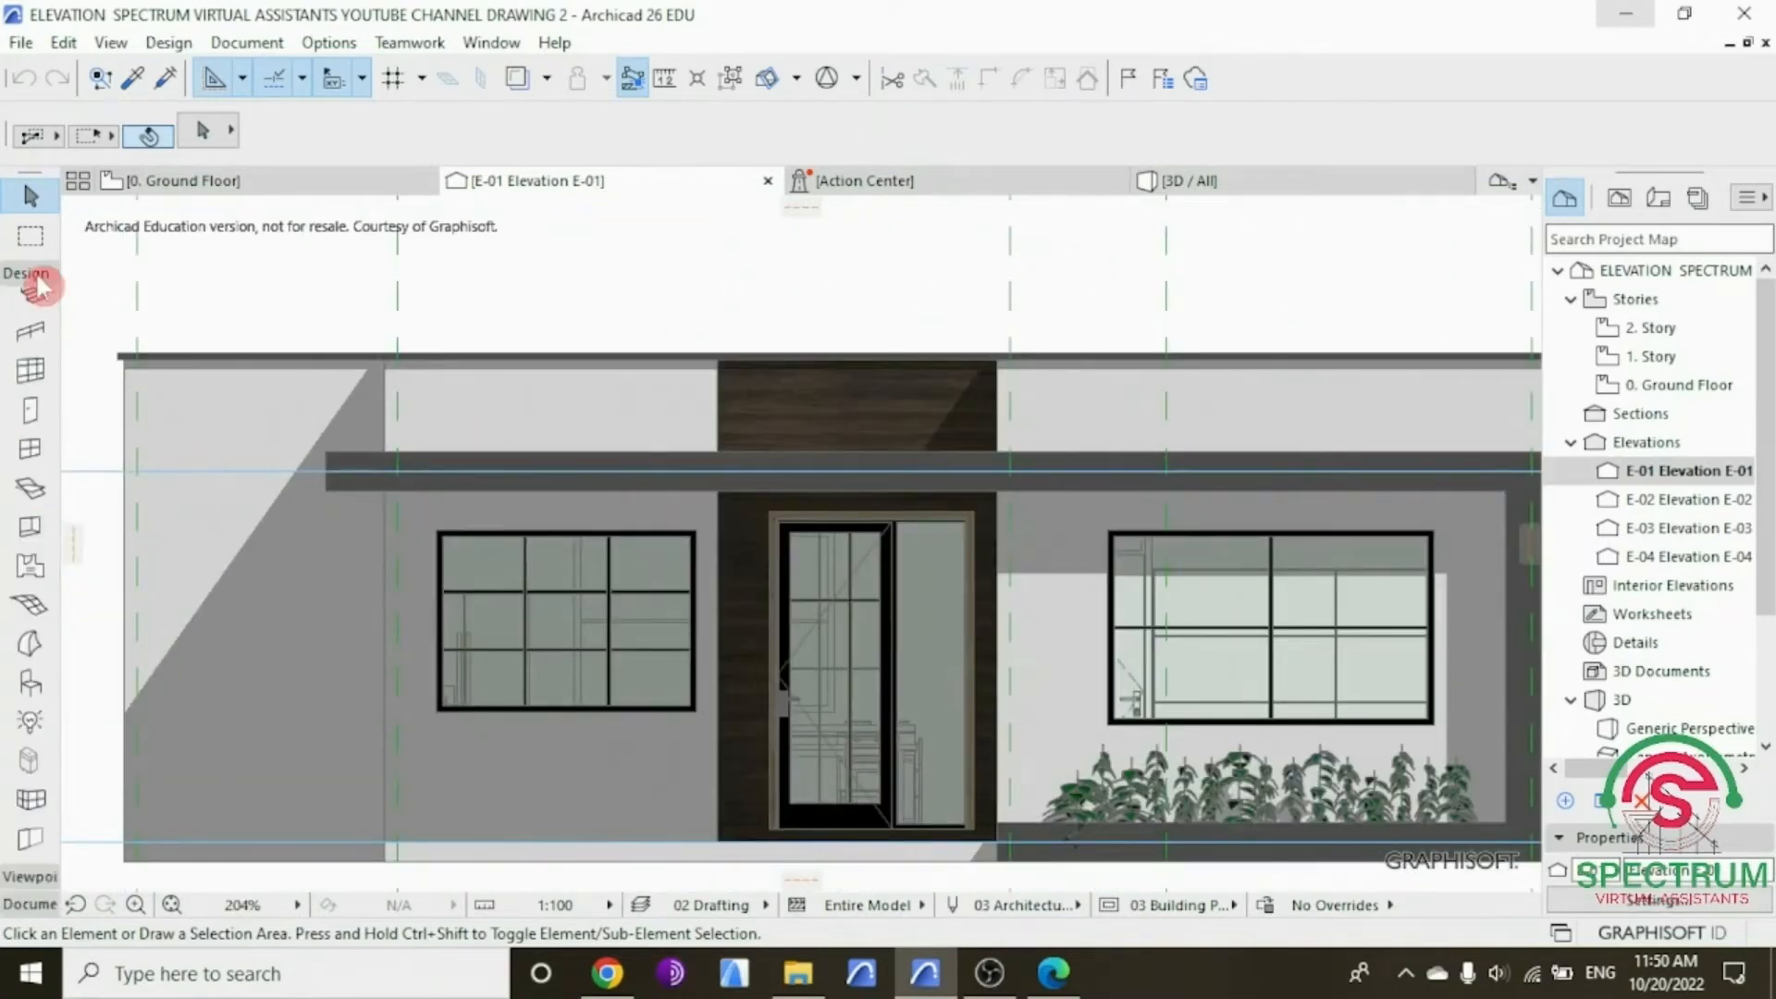
pyautogui.doubleClick(30, 685)
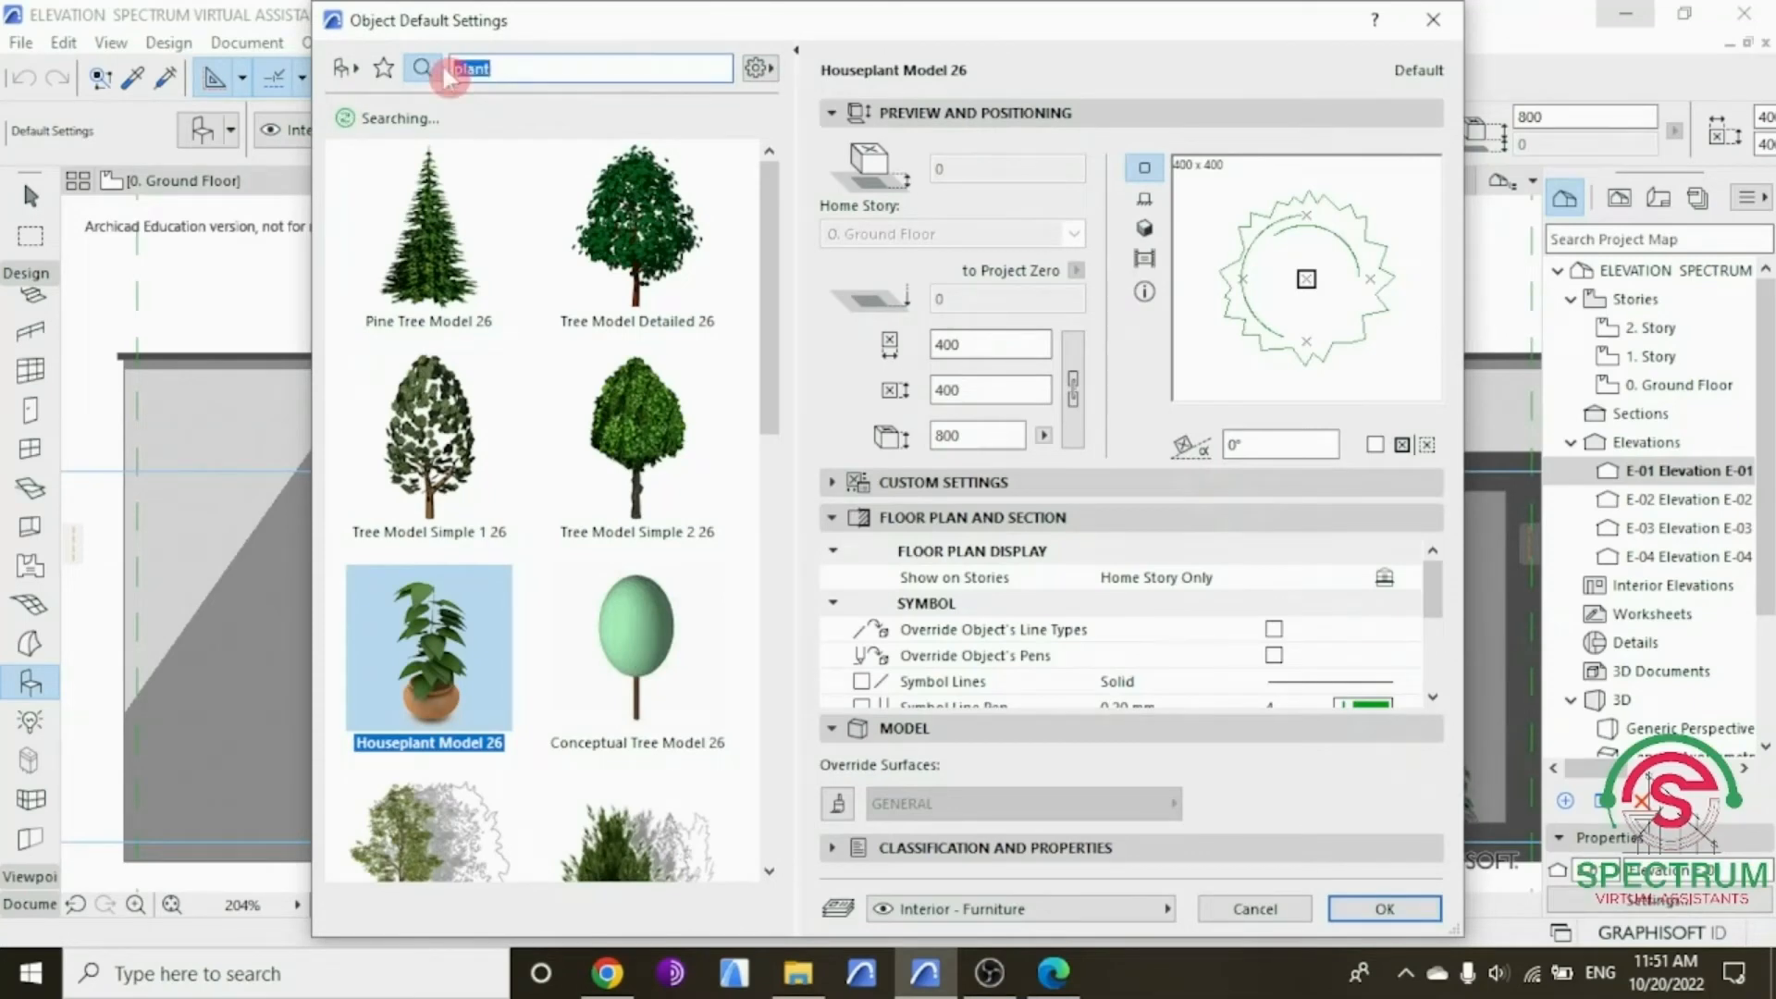
pyautogui.write('TREE')
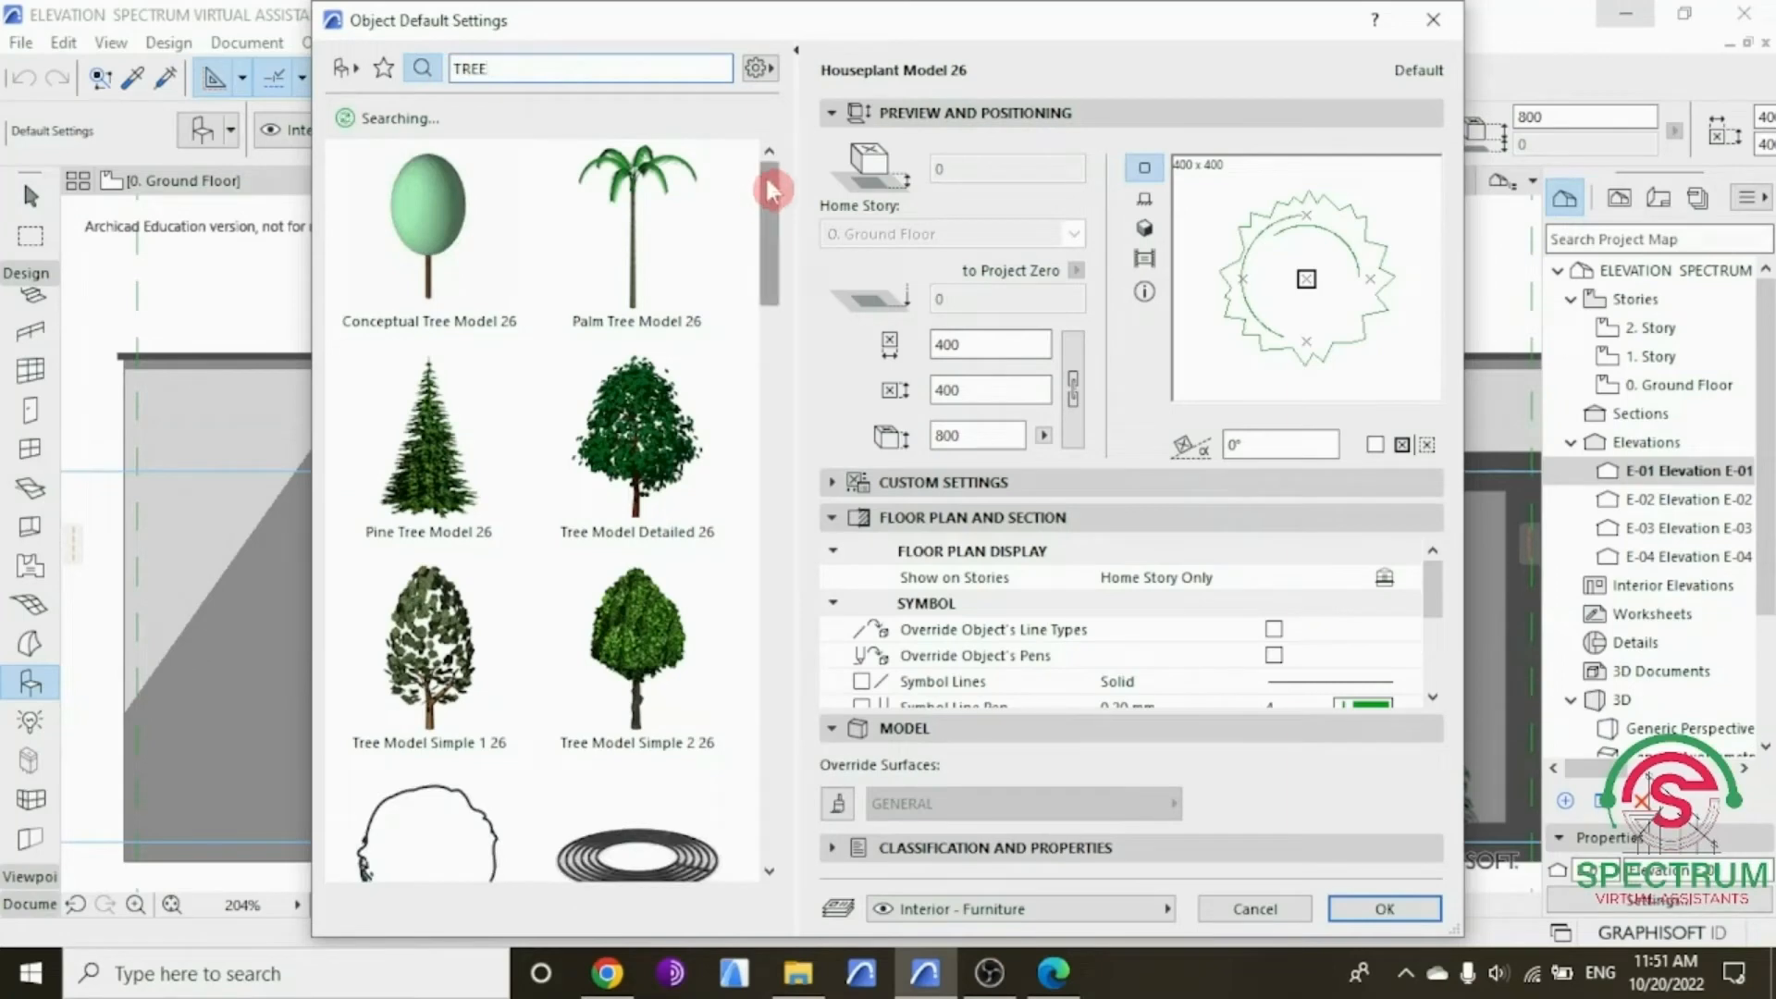
pyautogui.moveTo(770, 192); pyautogui.dragTo(770, 242)
pyautogui.click(633, 337)
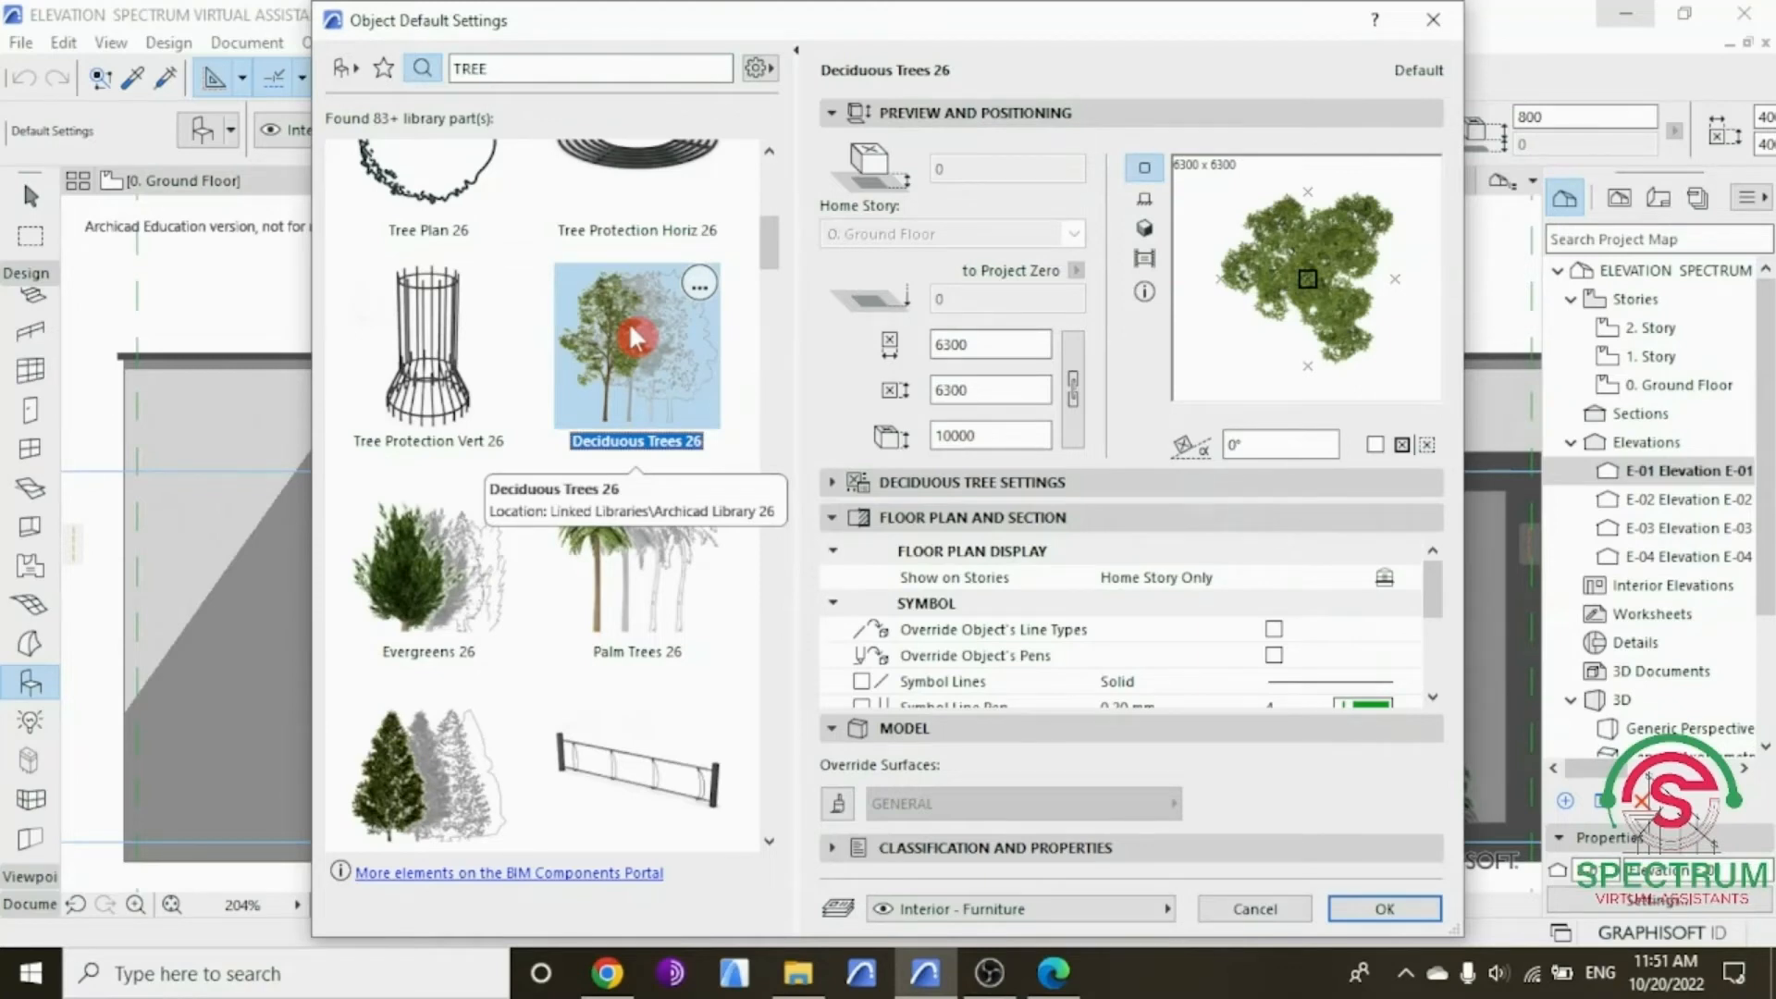
# Step: Set the deciduous tree's 2D representation to Symbolic Side View with symbol Type 8
pyautogui.click(838, 114)
pyautogui.click(838, 150)
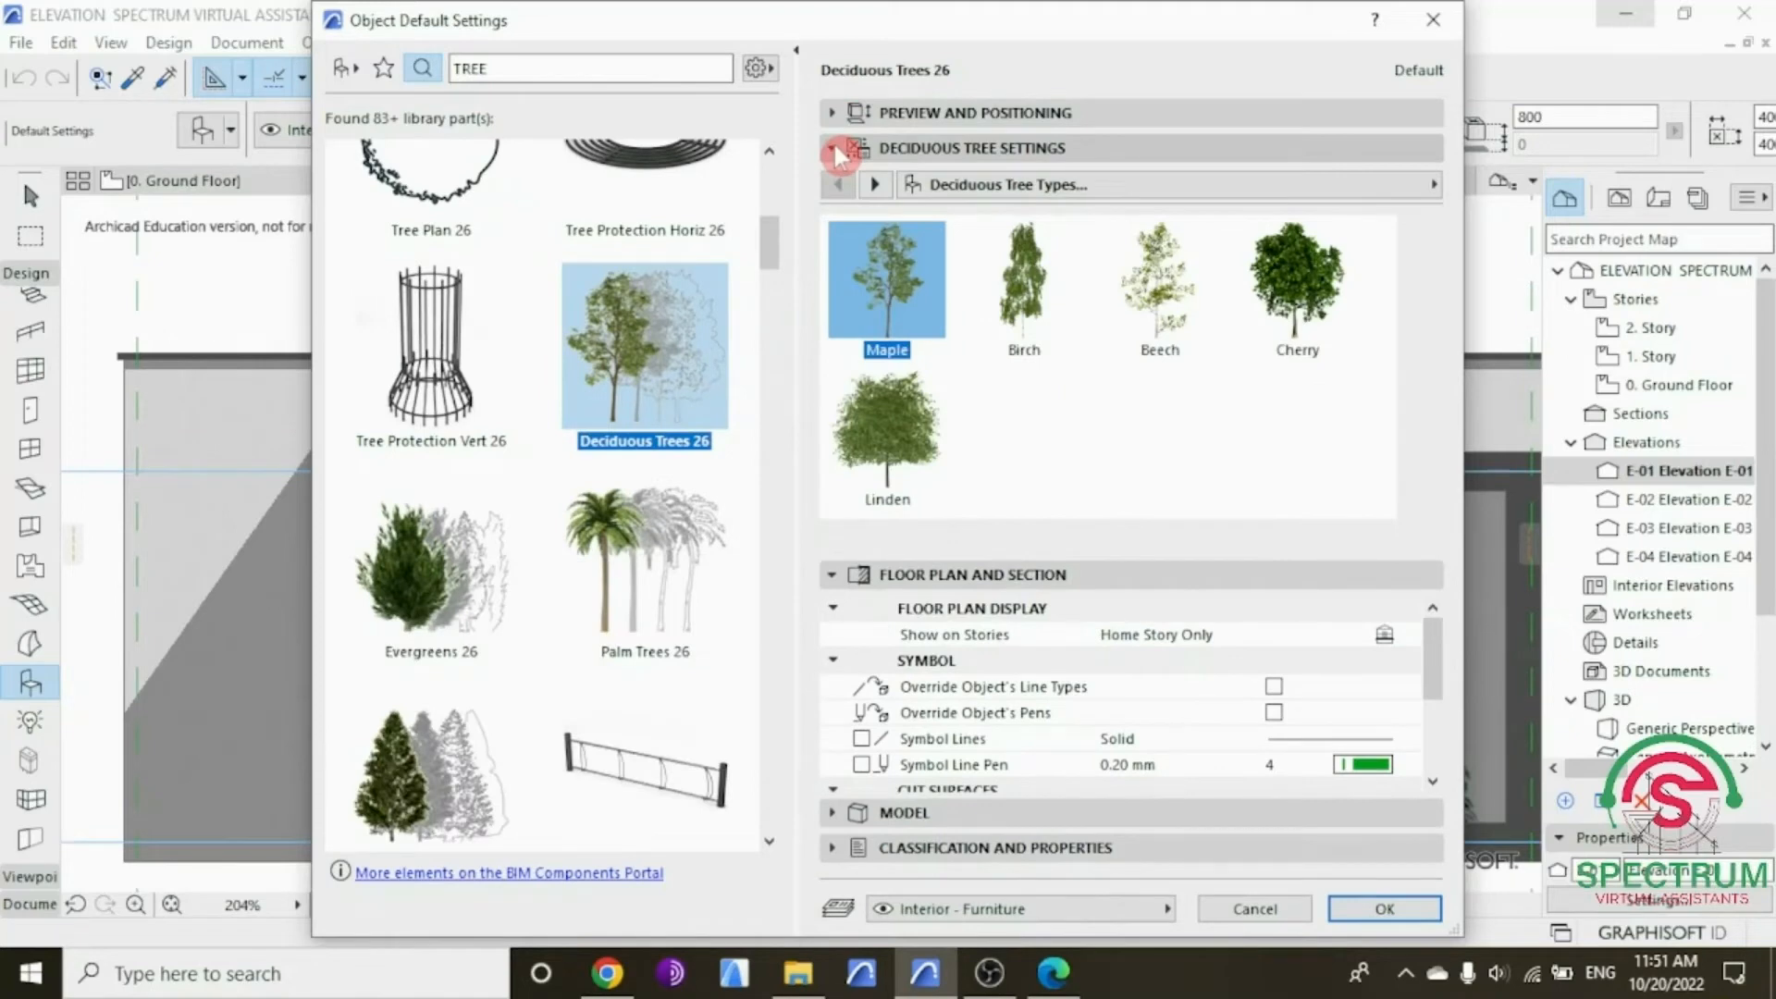
pyautogui.click(1037, 187)
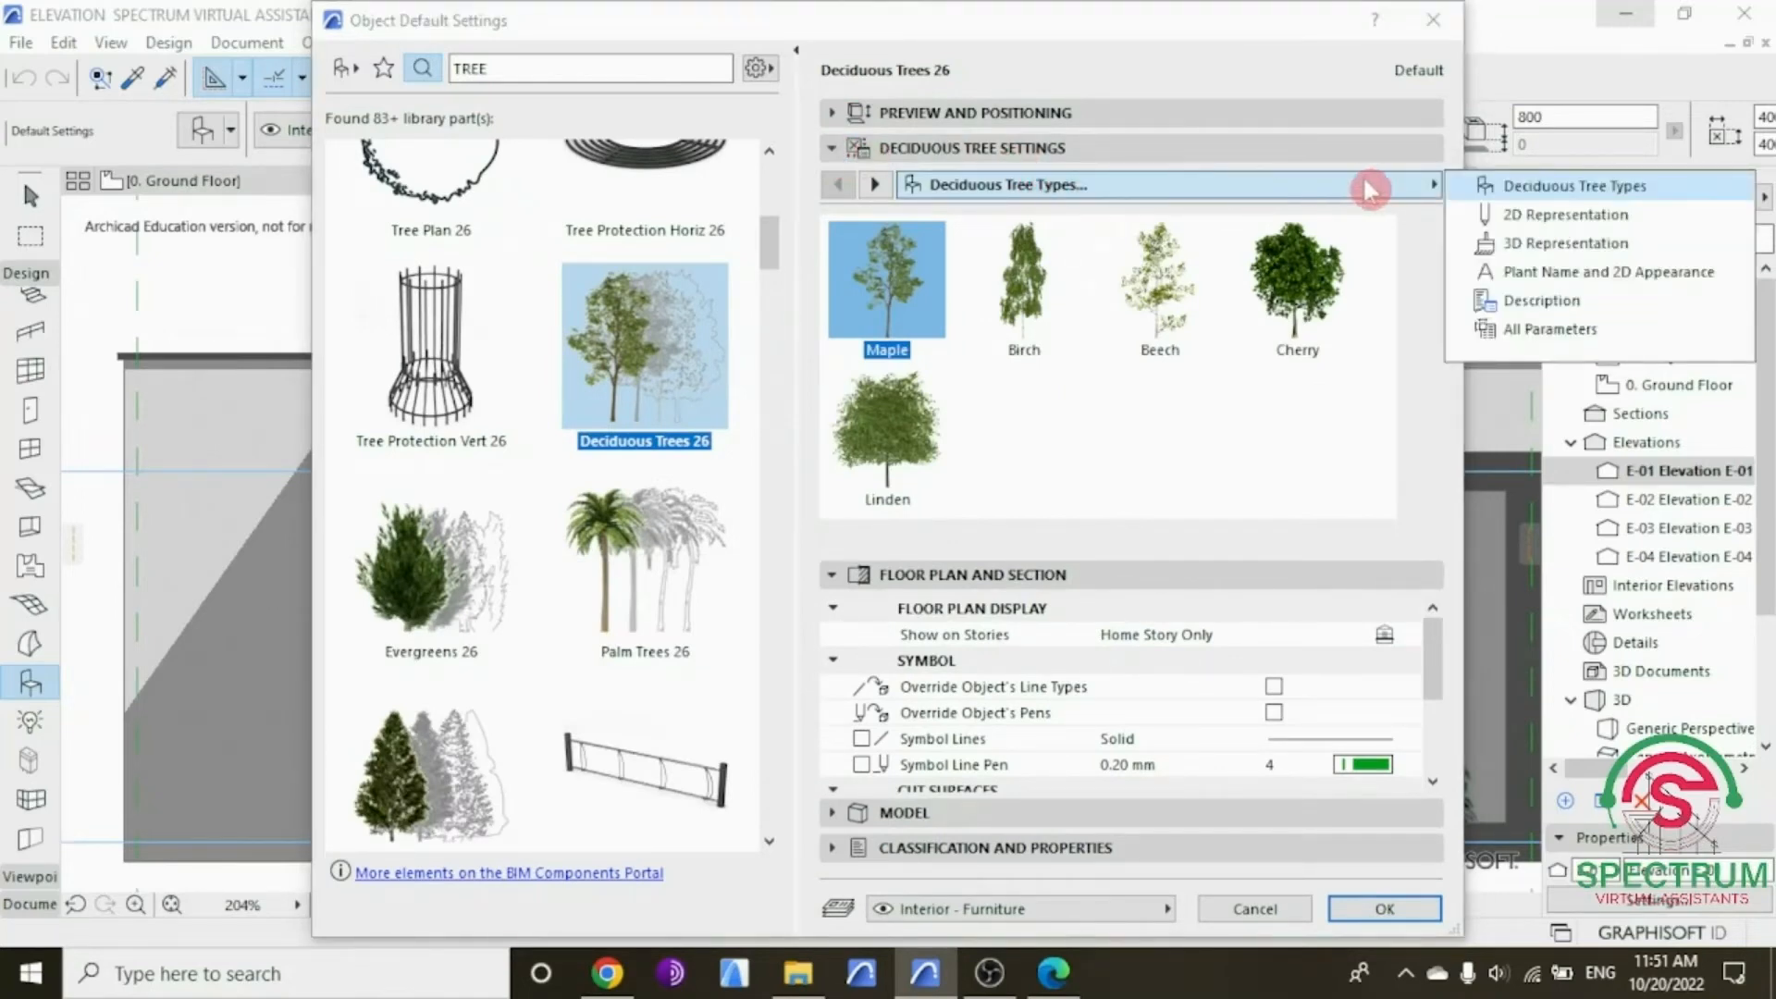
pyautogui.click(1513, 218)
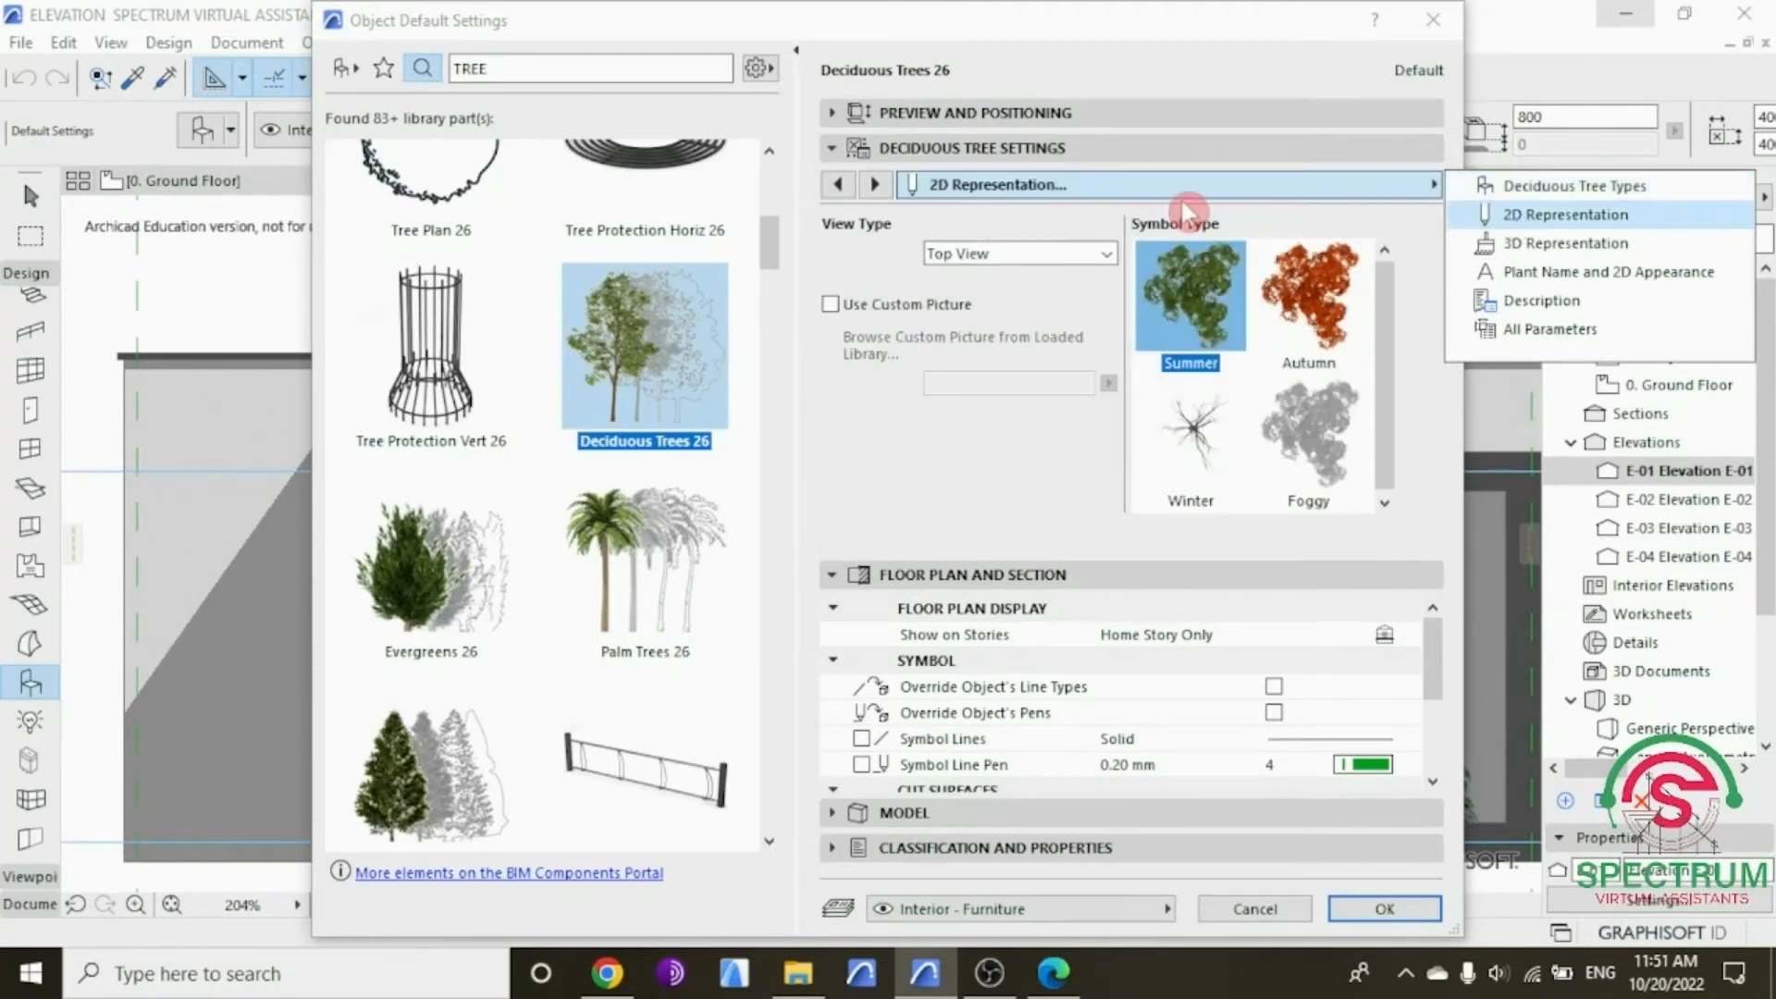
pyautogui.click(1094, 263)
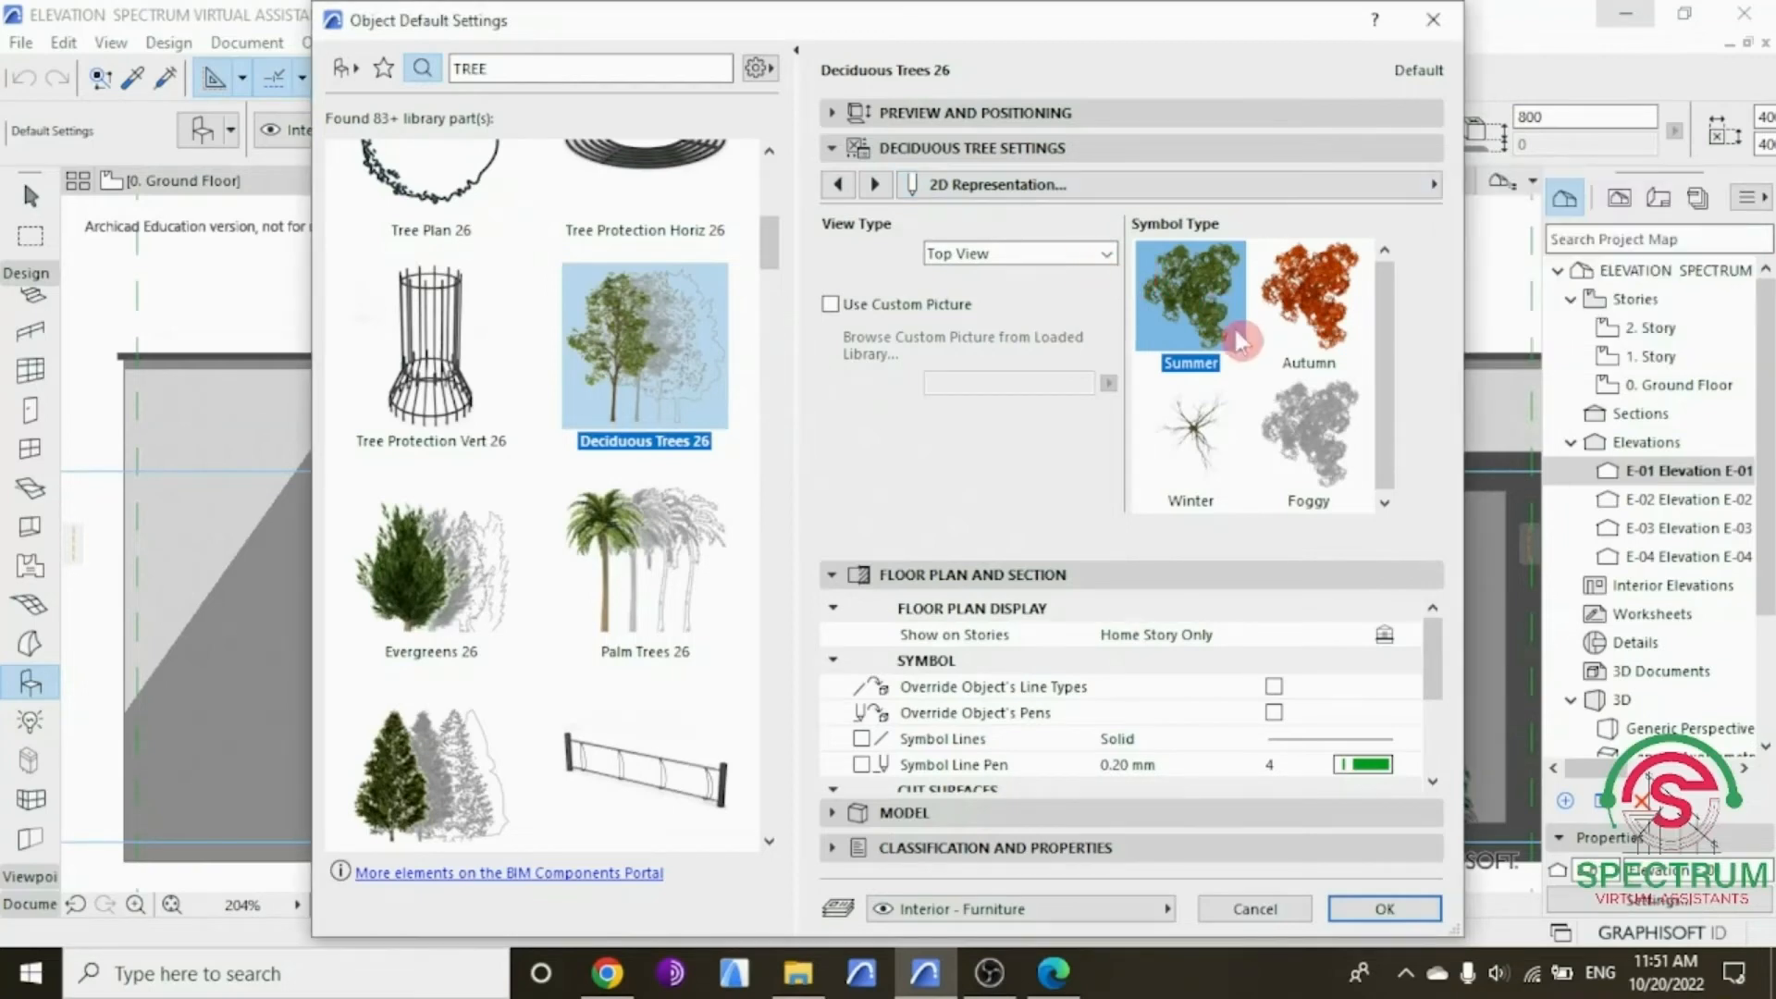
pyautogui.click(1105, 255)
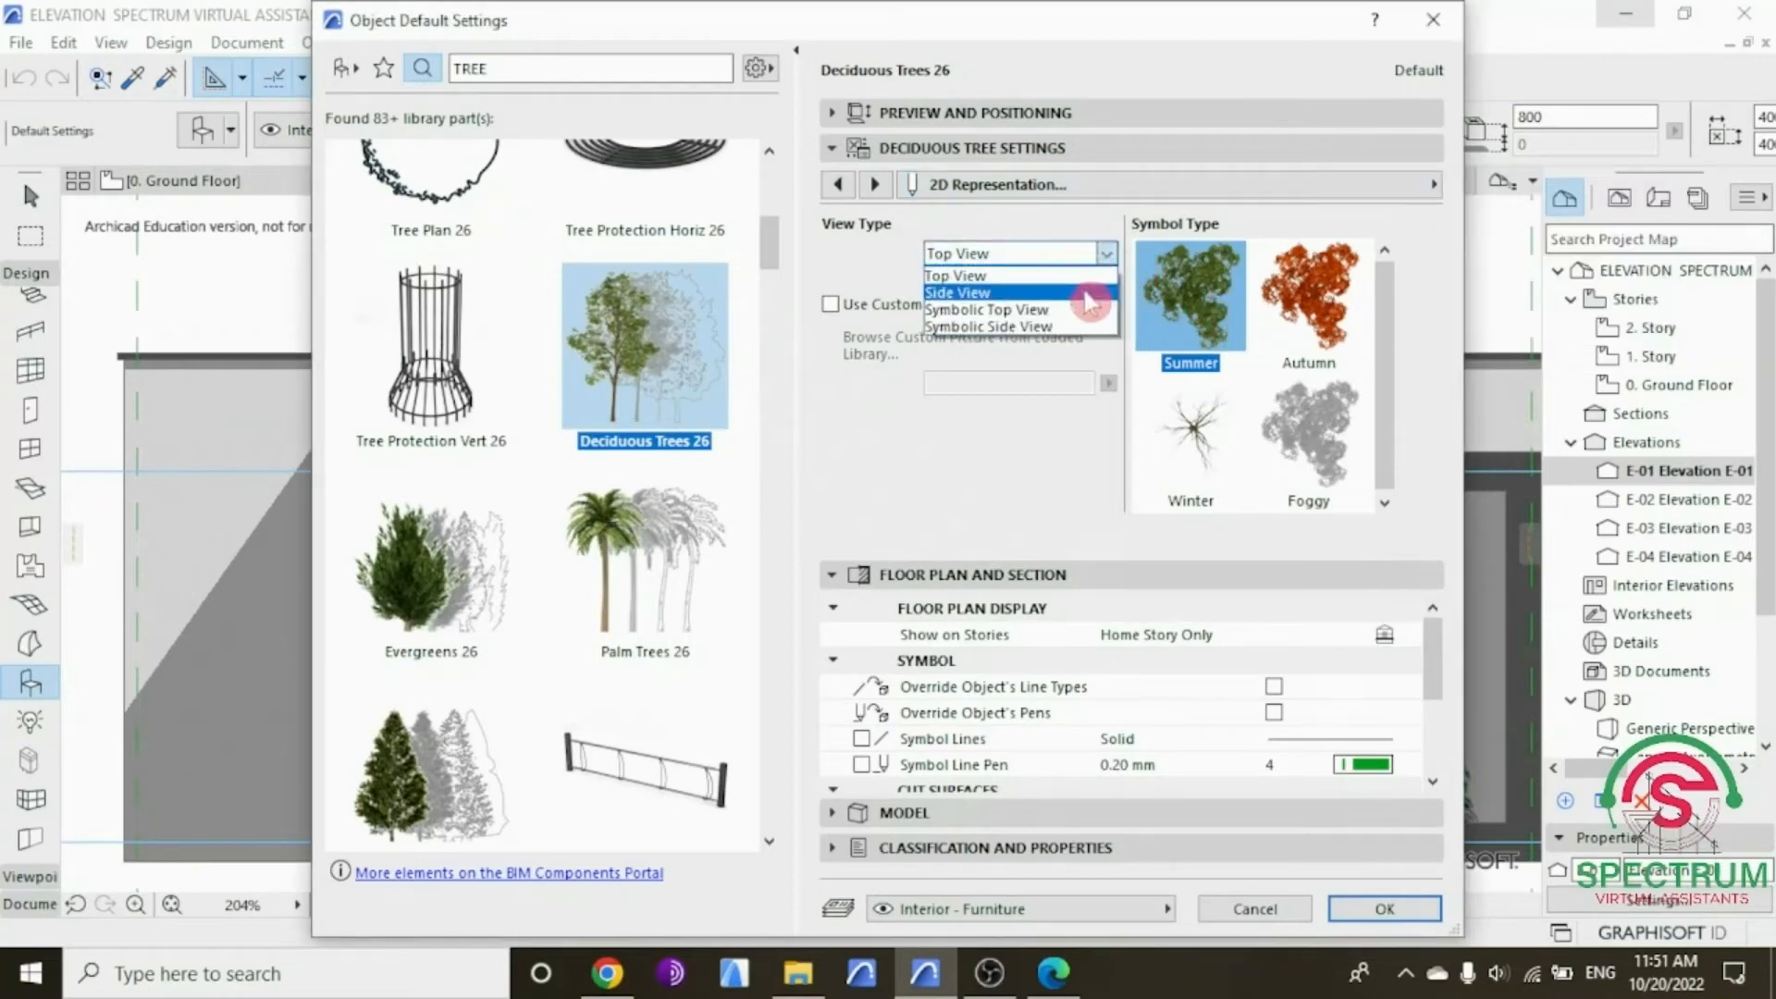
pyautogui.click(1041, 329)
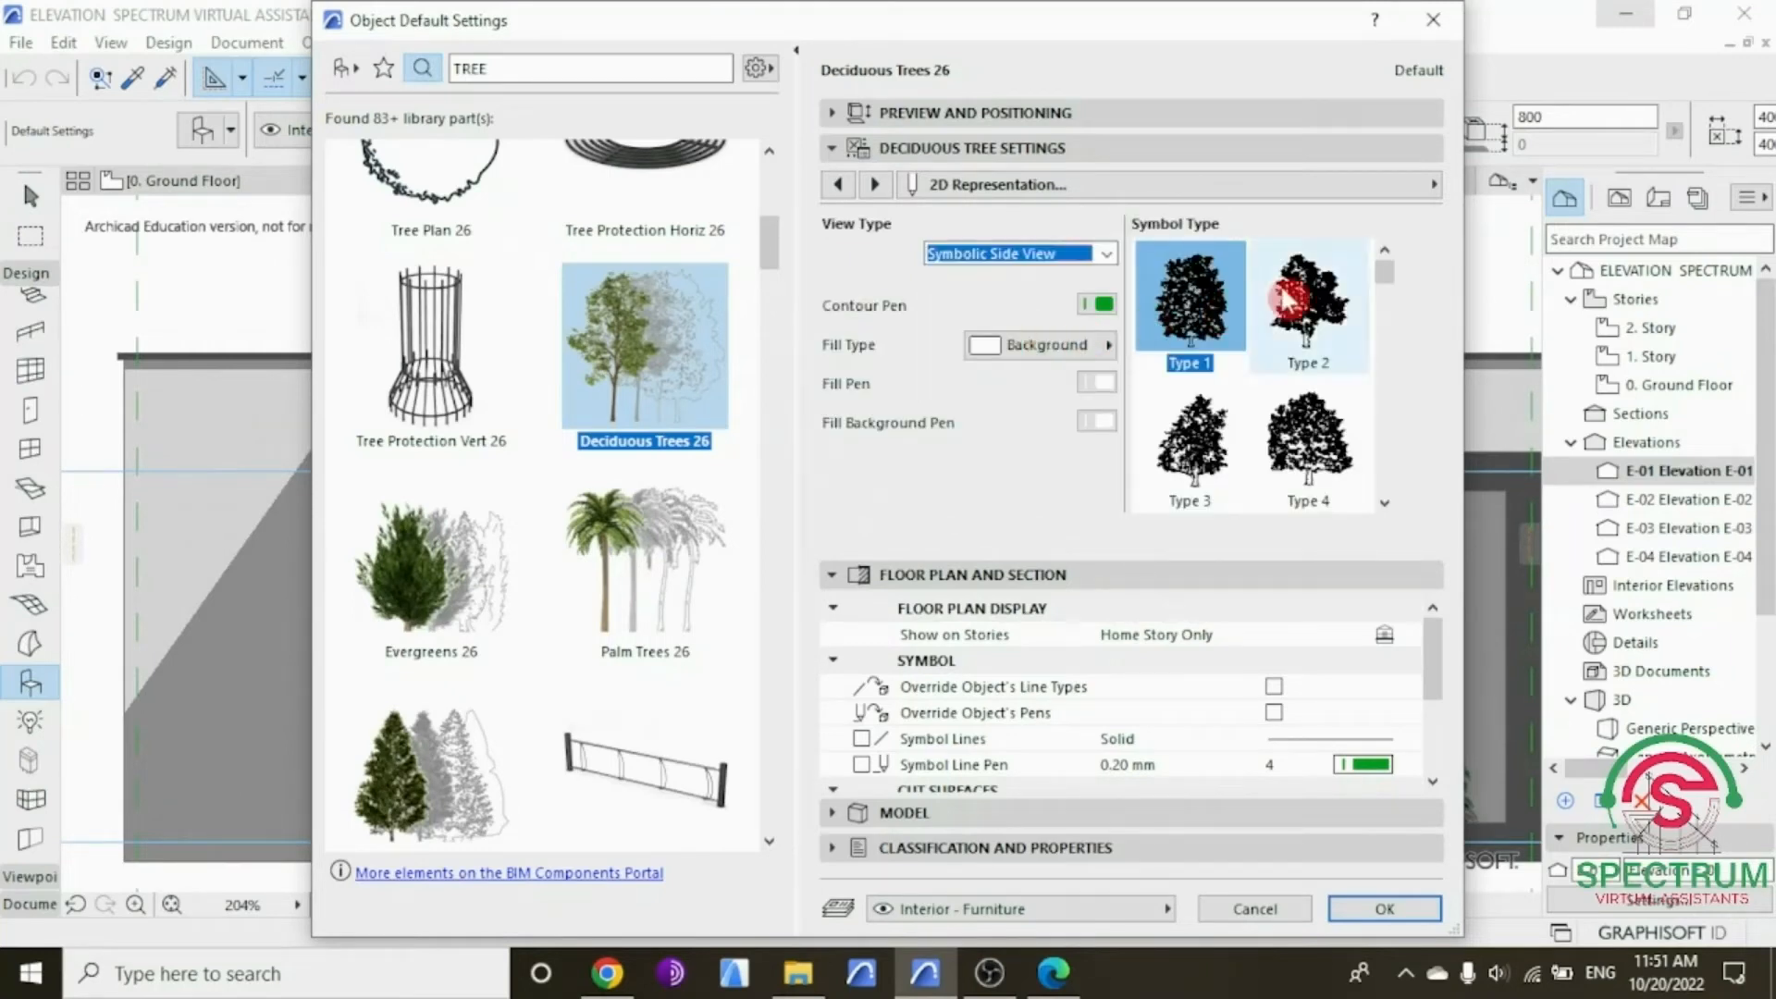
pyautogui.moveTo(1383, 270)
pyautogui.mouseDown()
pyautogui.moveTo(1398, 387)
pyautogui.moveTo(1387, 296)
pyautogui.mouseUp()
pyautogui.click(1325, 402)
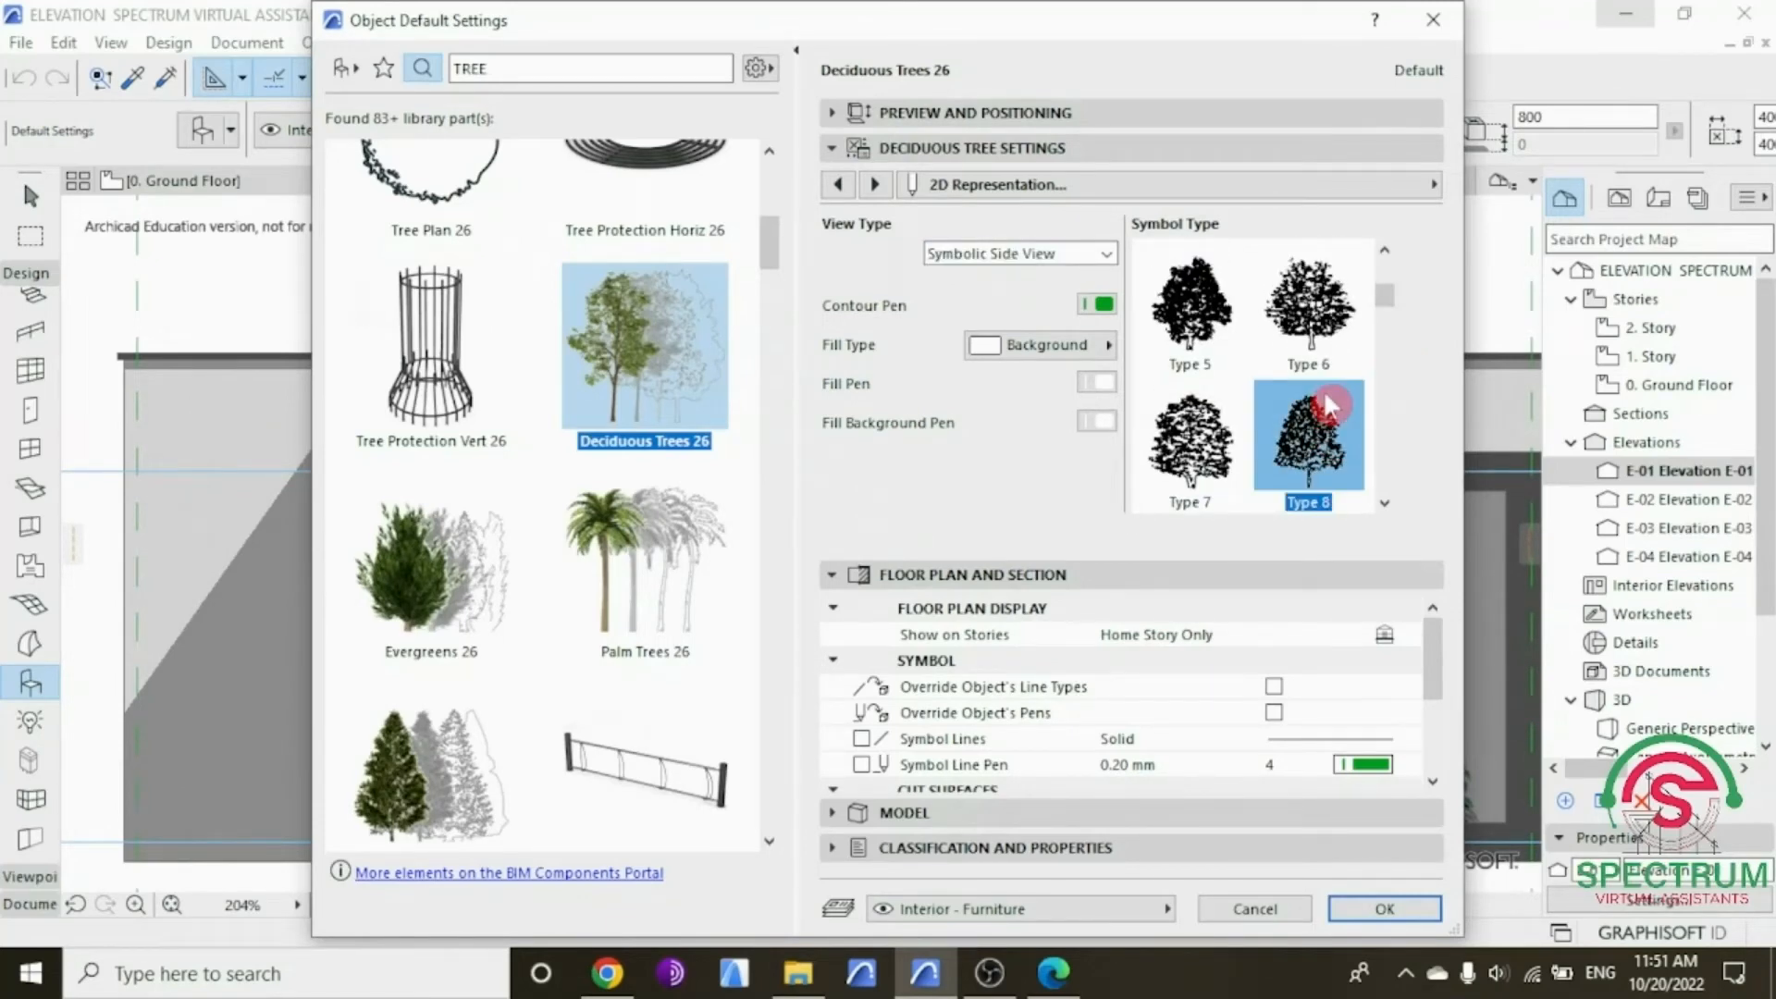
# Step: Change the tree symbol's contour pen to grey and accept the object settings
pyautogui.click(1102, 306)
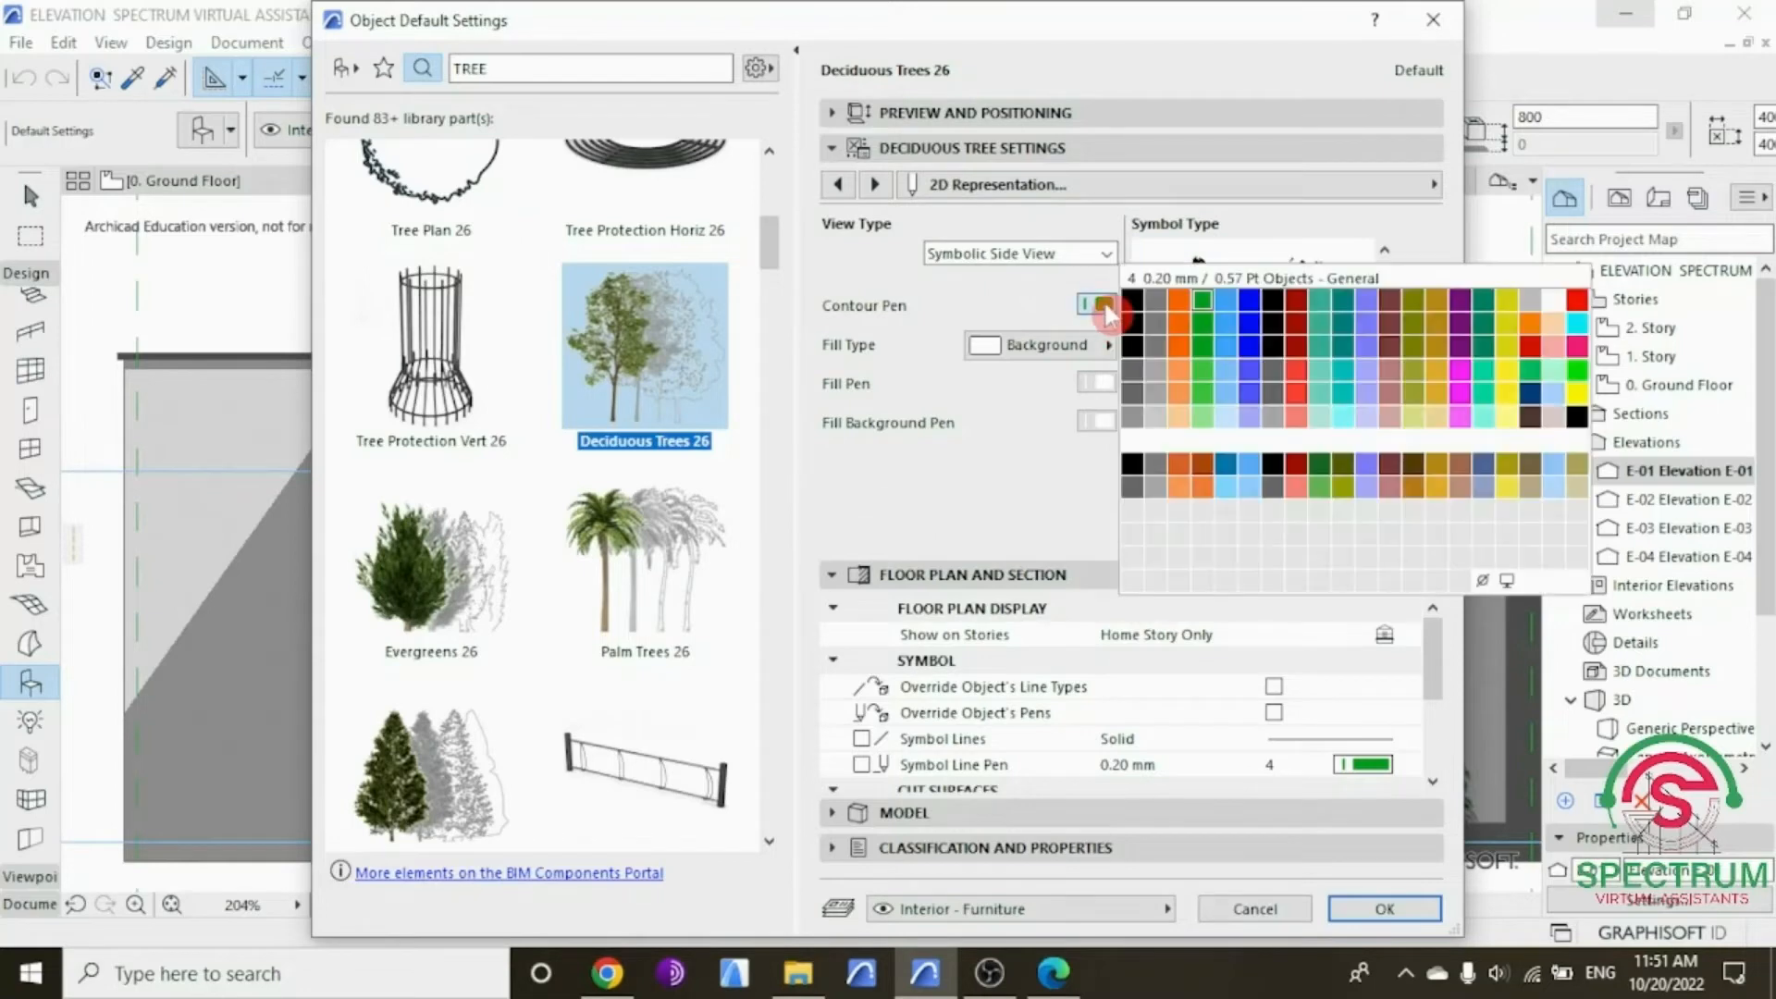
pyautogui.click(1134, 424)
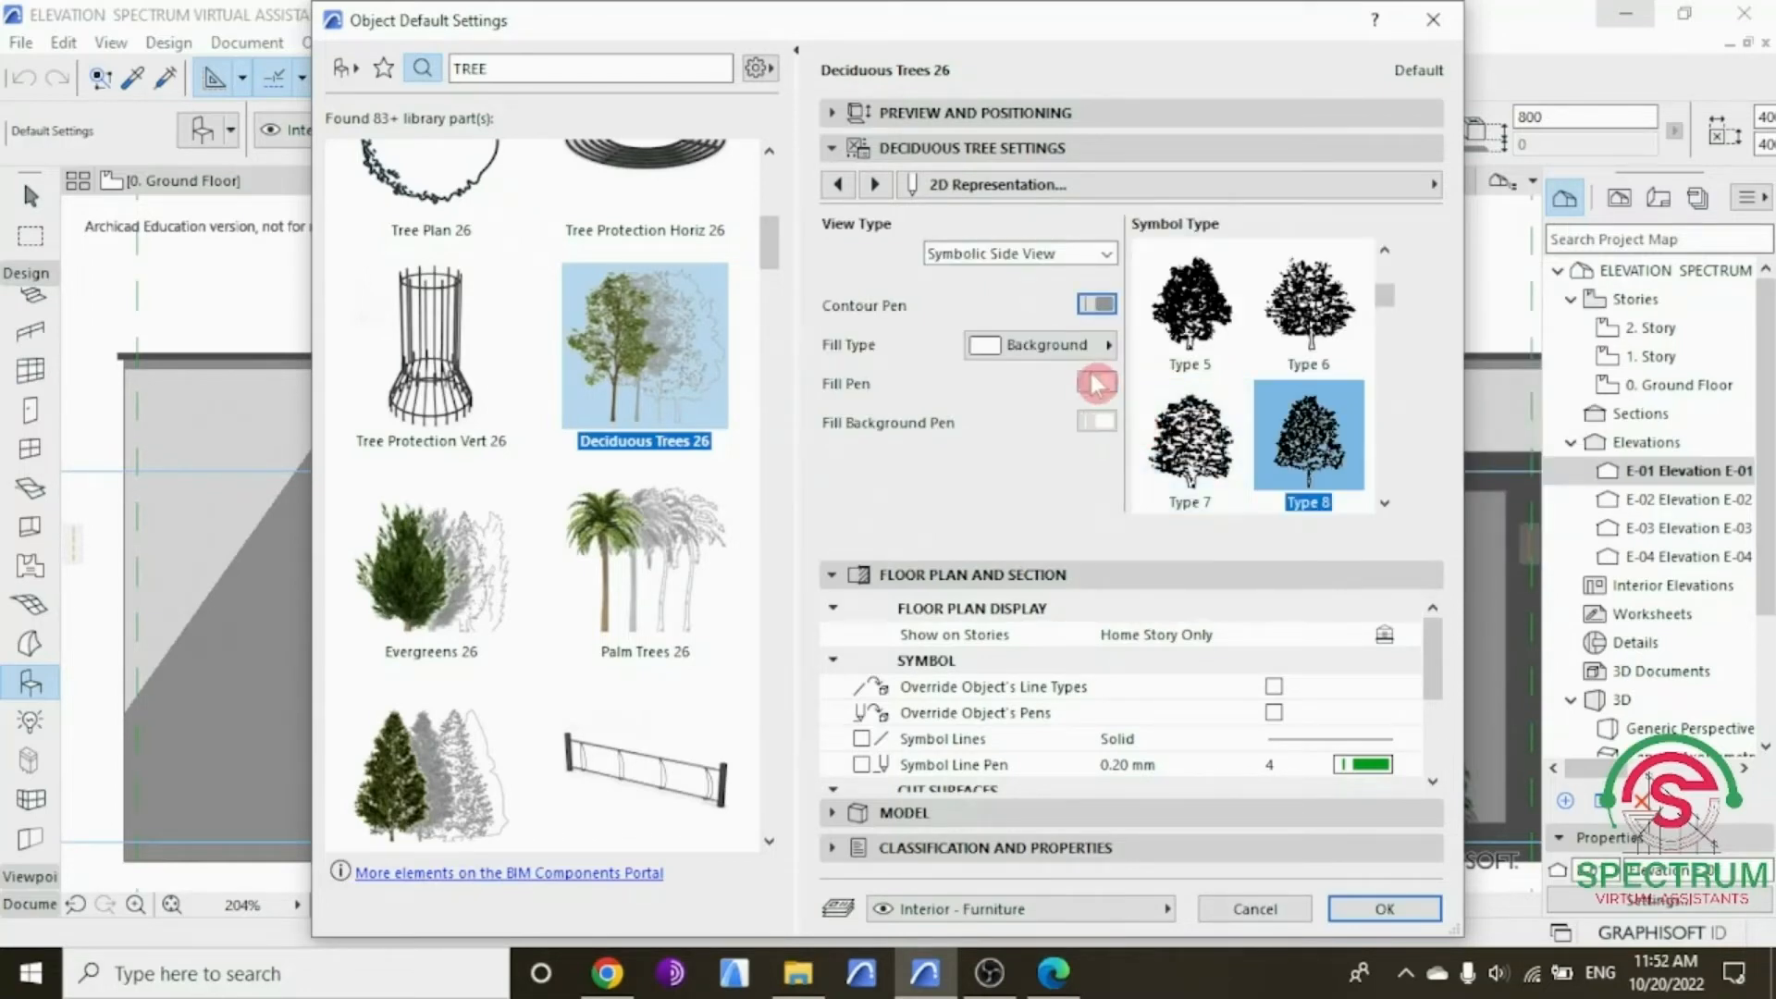
pyautogui.click(1384, 908)
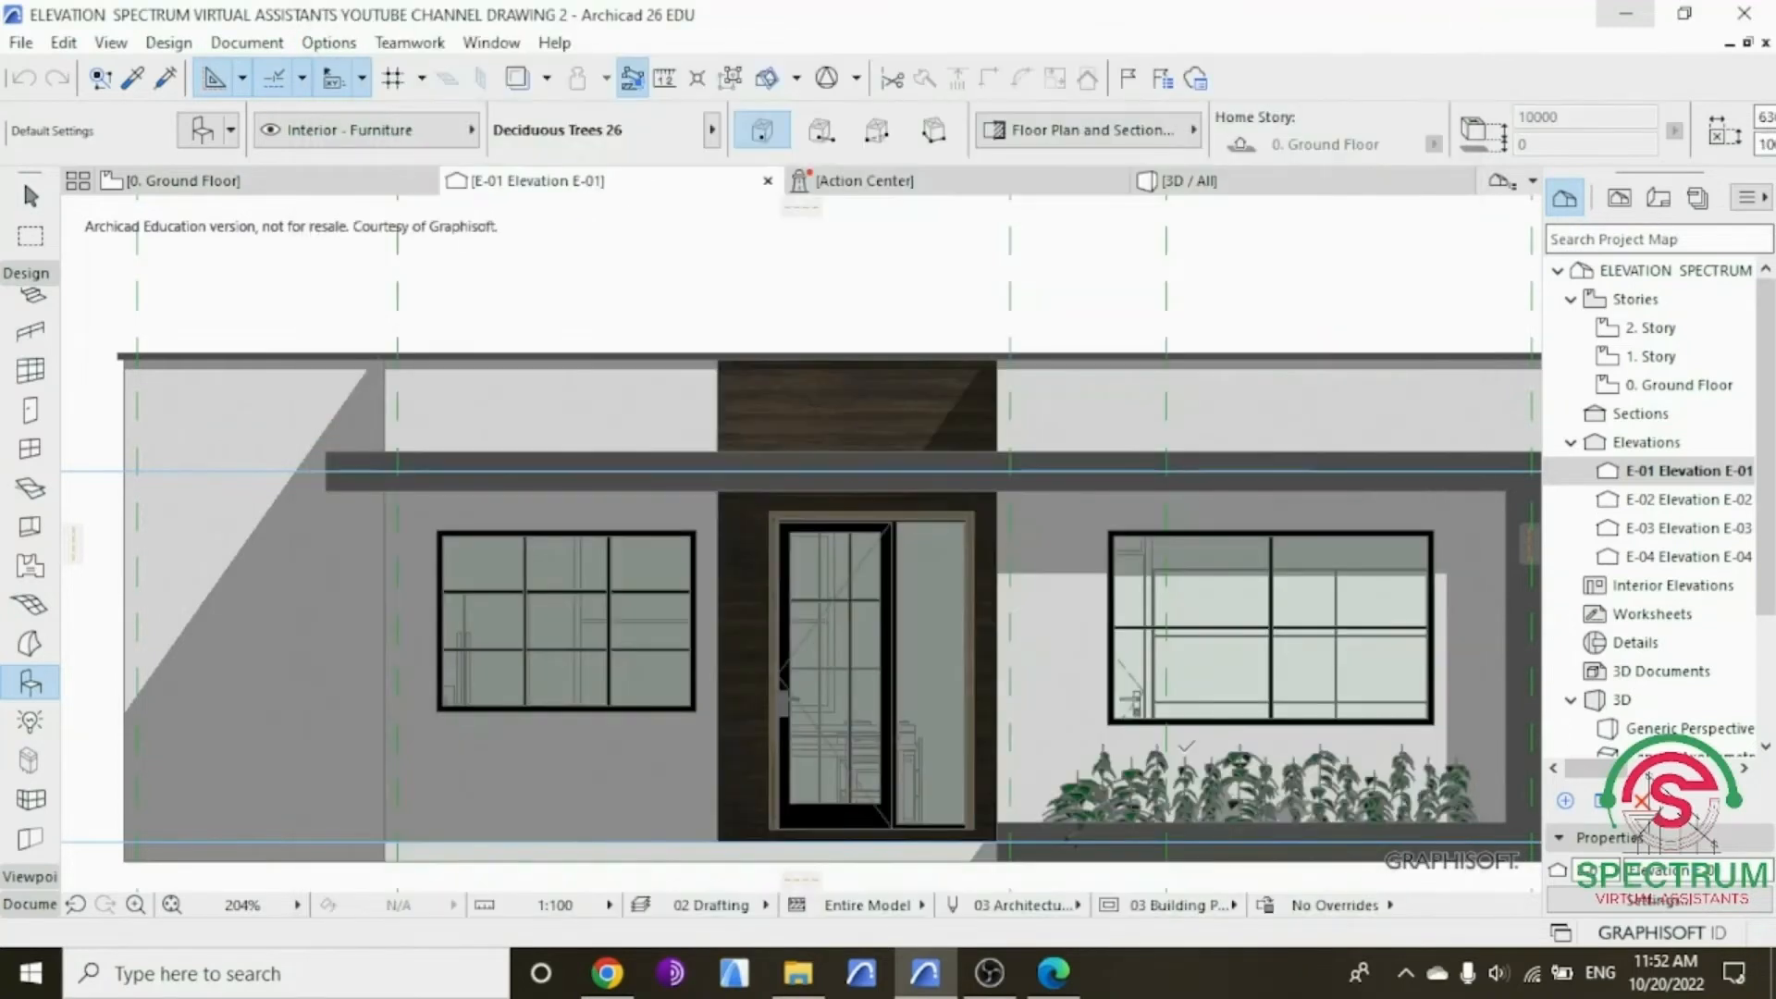
# Step: Place the deciduous tree in elevation E-01 near the ground line, just outside the building's end at grid 1
pyautogui.scroll(-4, 1123, 631)
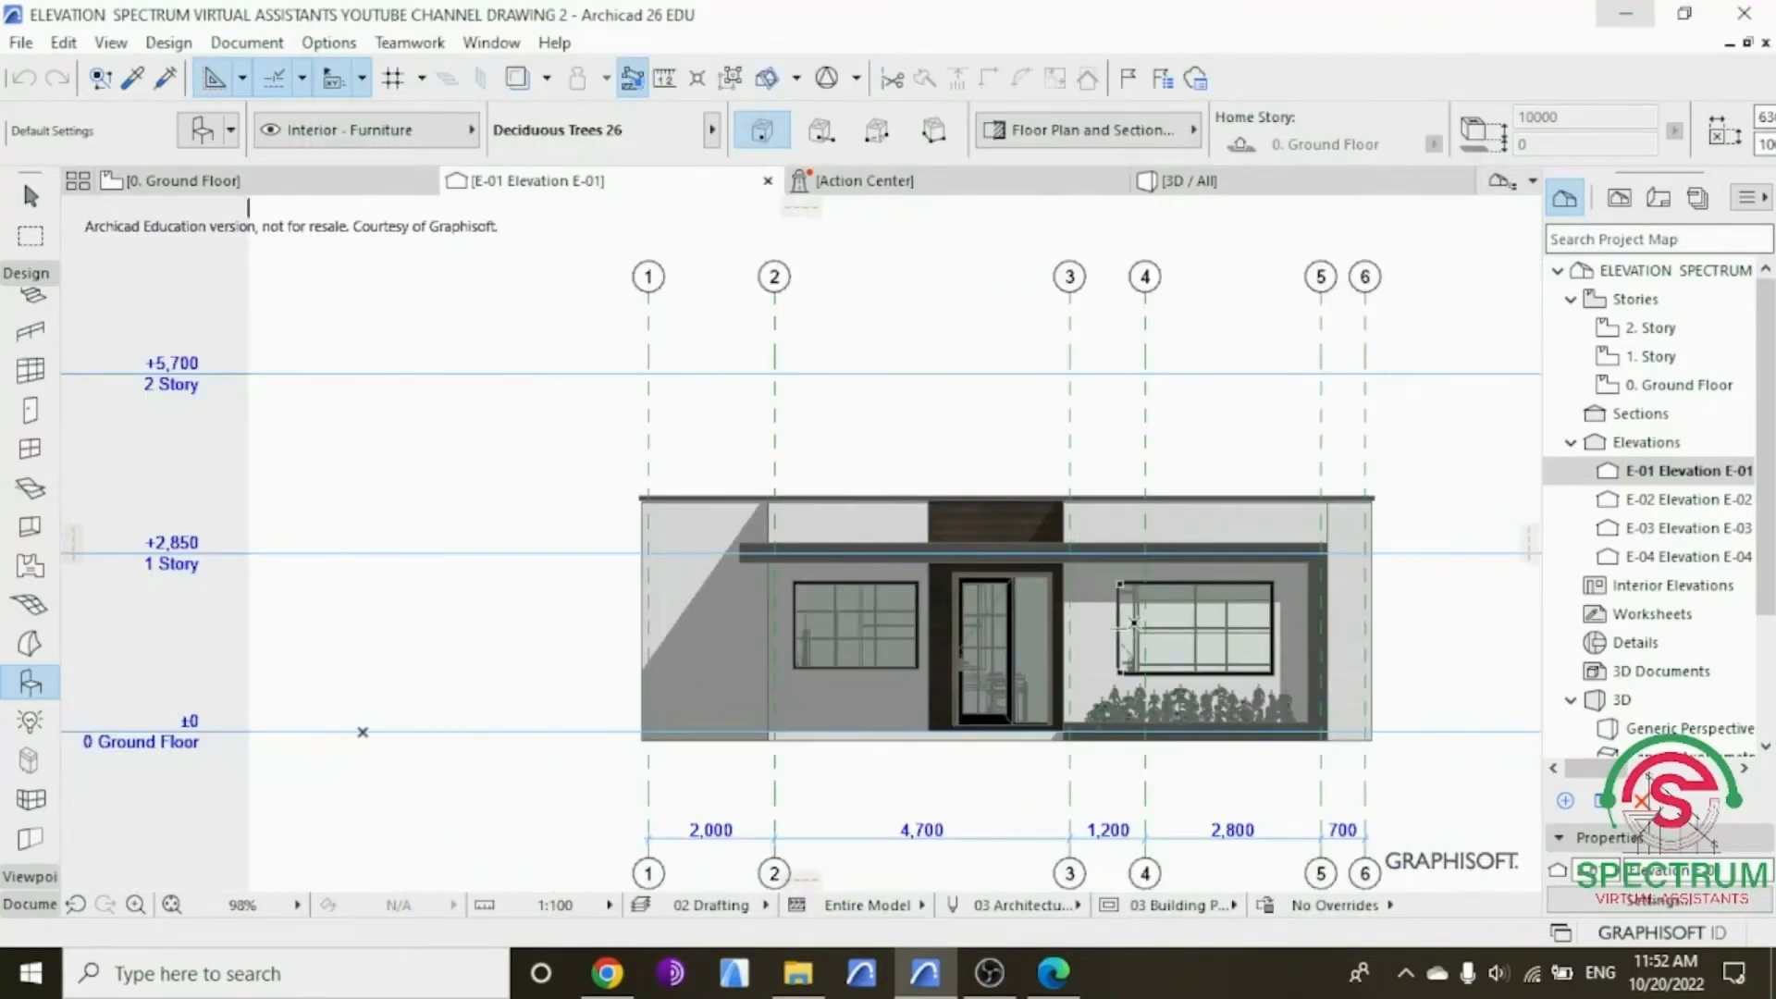
pyautogui.click(609, 720)
pyautogui.scroll(-1, 363, 731)
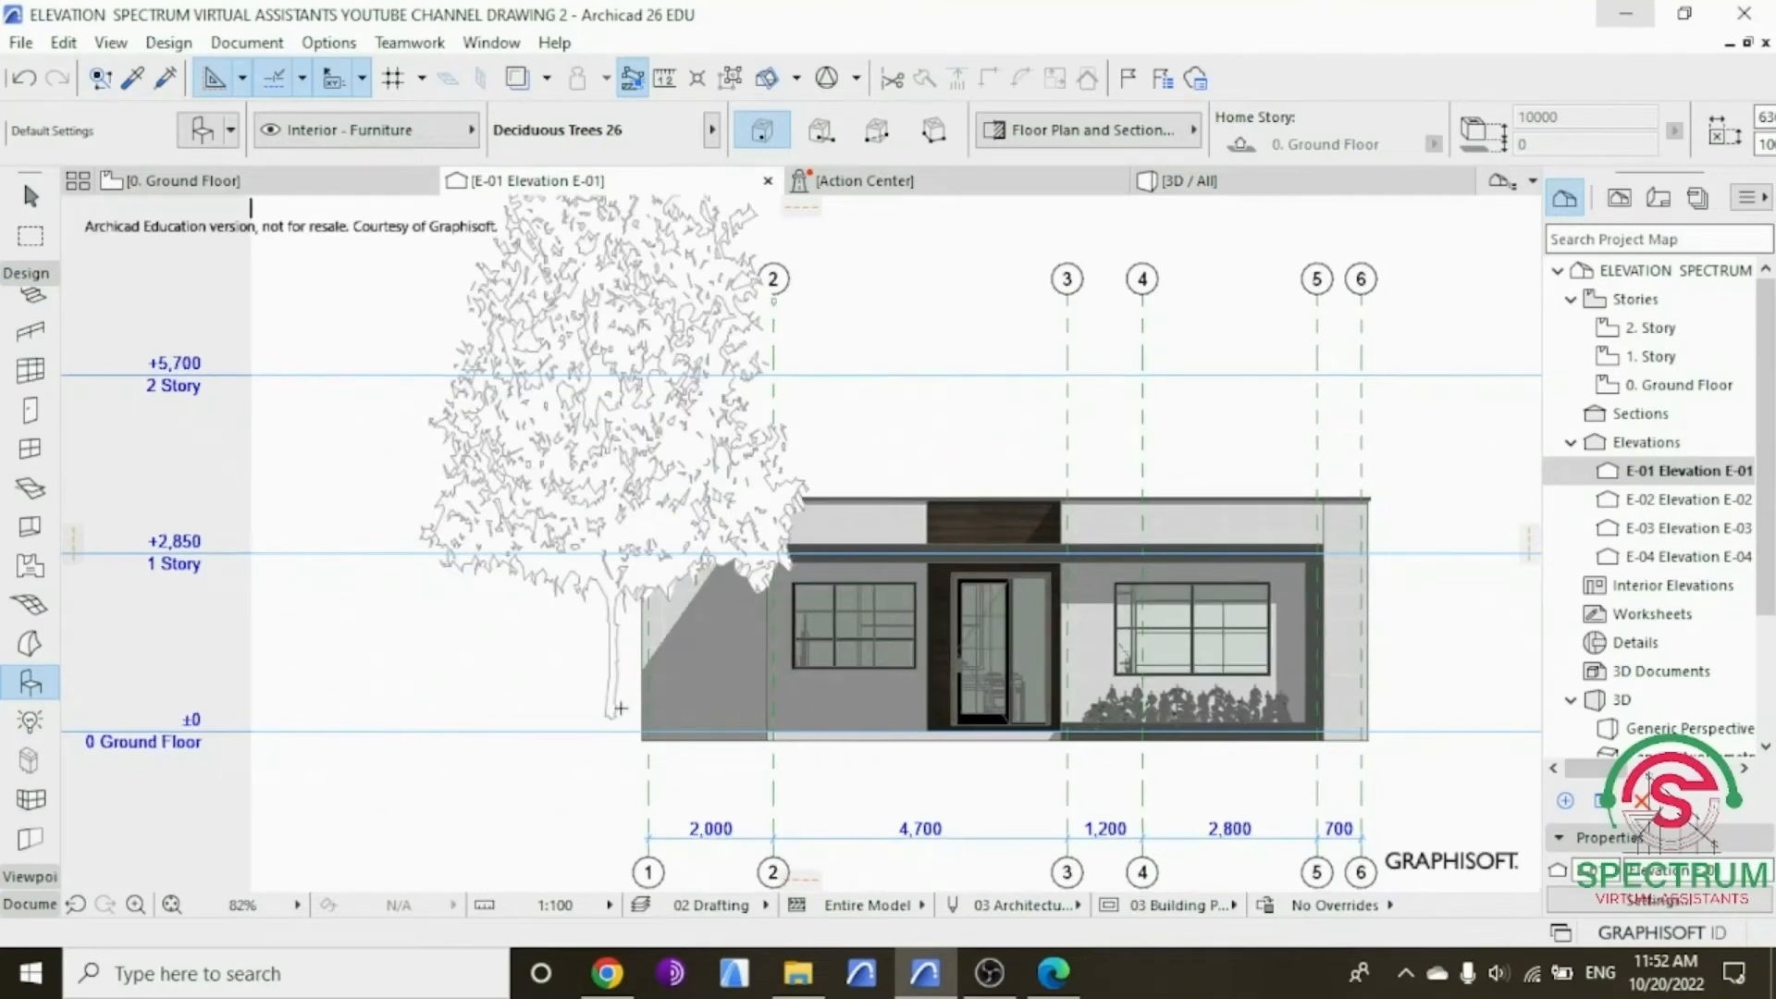
pyautogui.press('Escape')
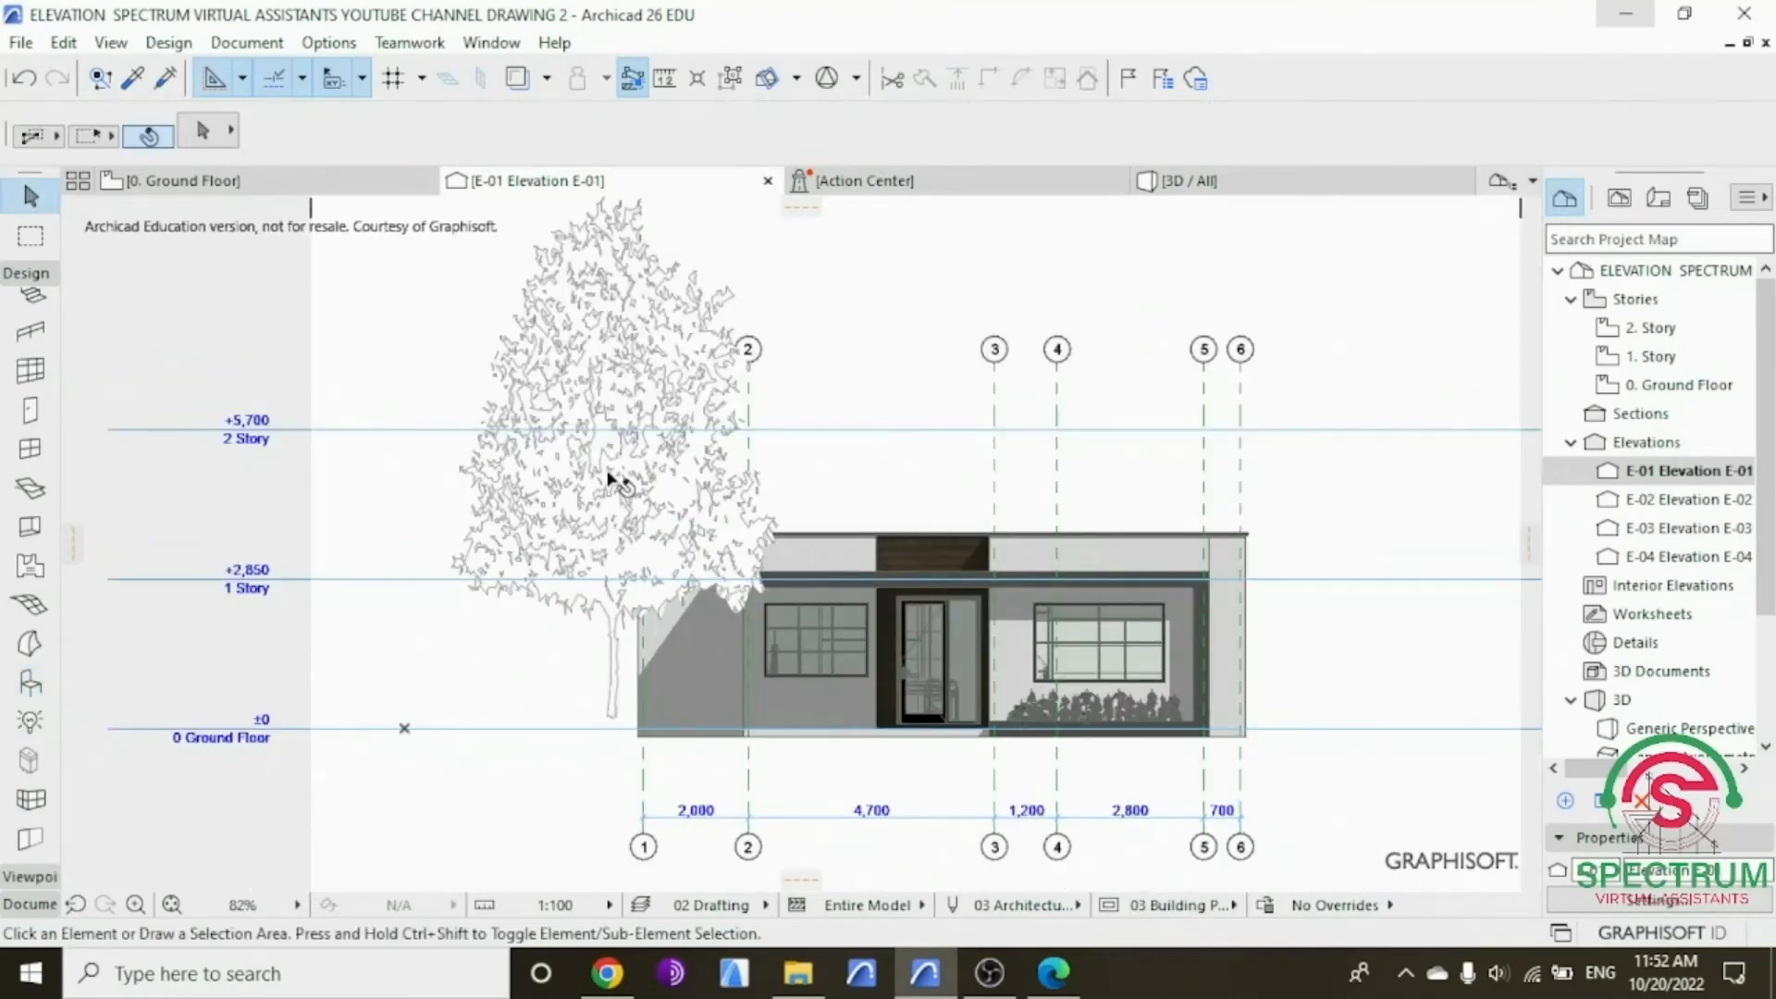
# Step: Move the tree from its trunk base to the building's lower corner at grid 1
pyautogui.click(567, 491)
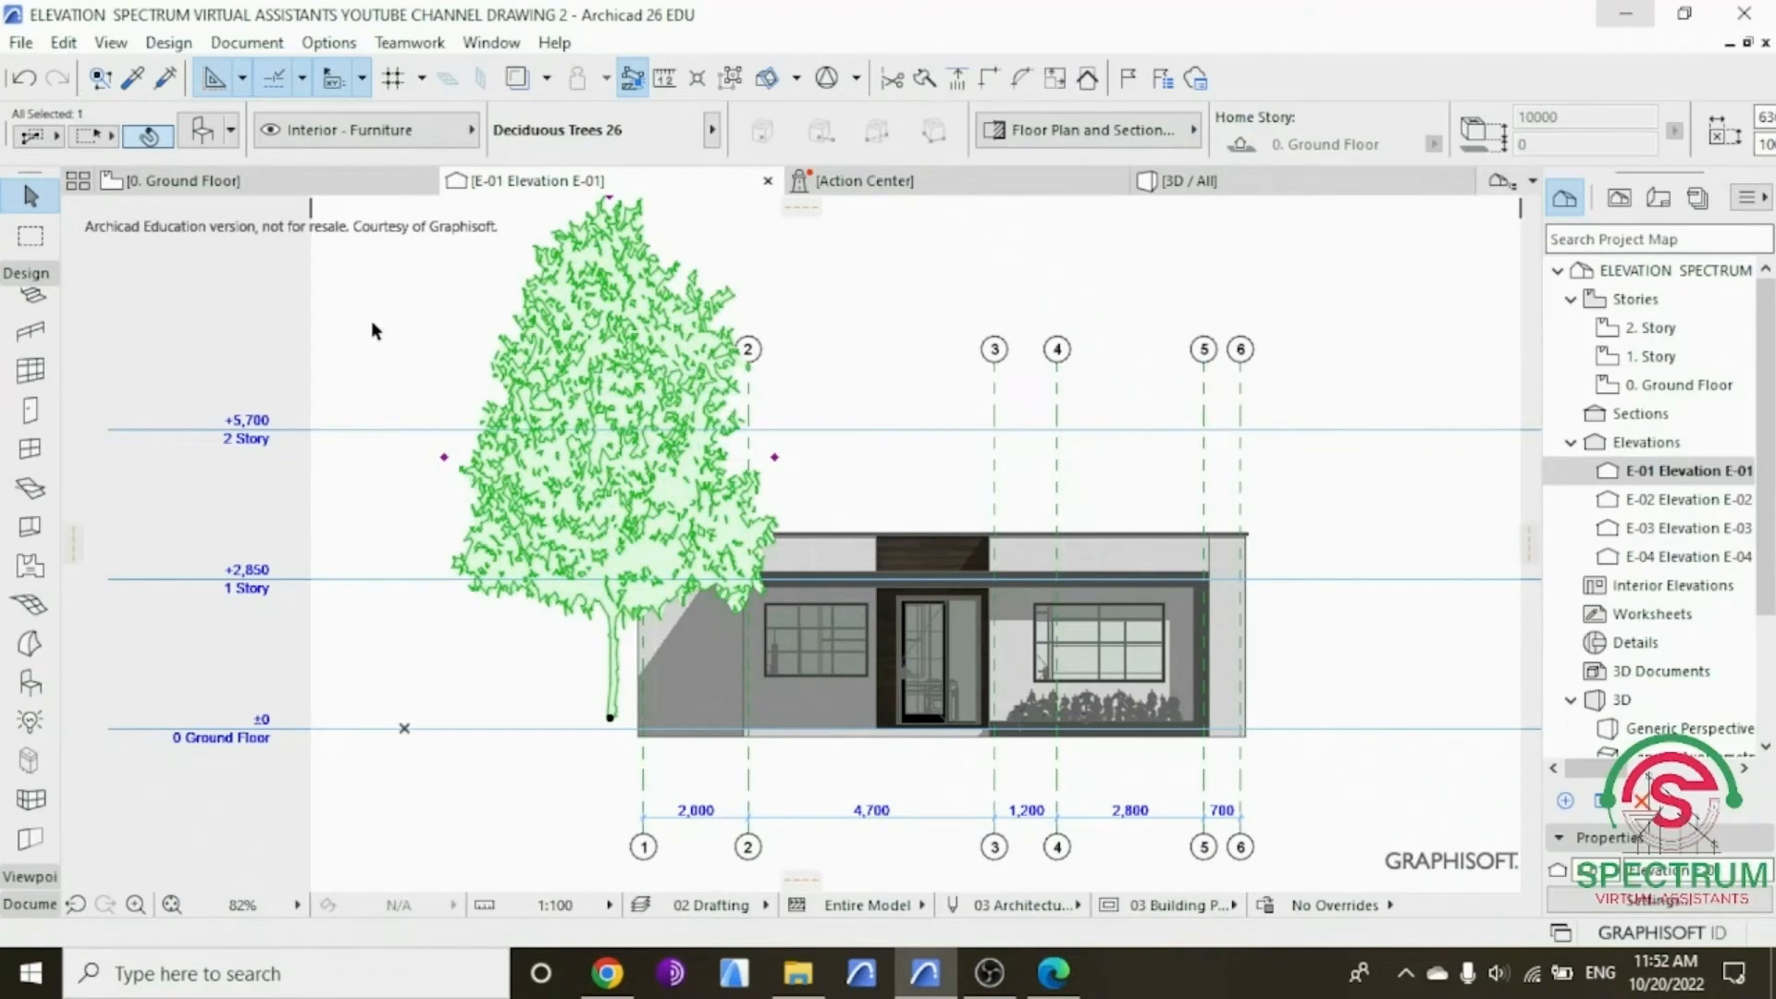
pyautogui.rightClick(375, 330)
pyautogui.moveTo(514, 527)
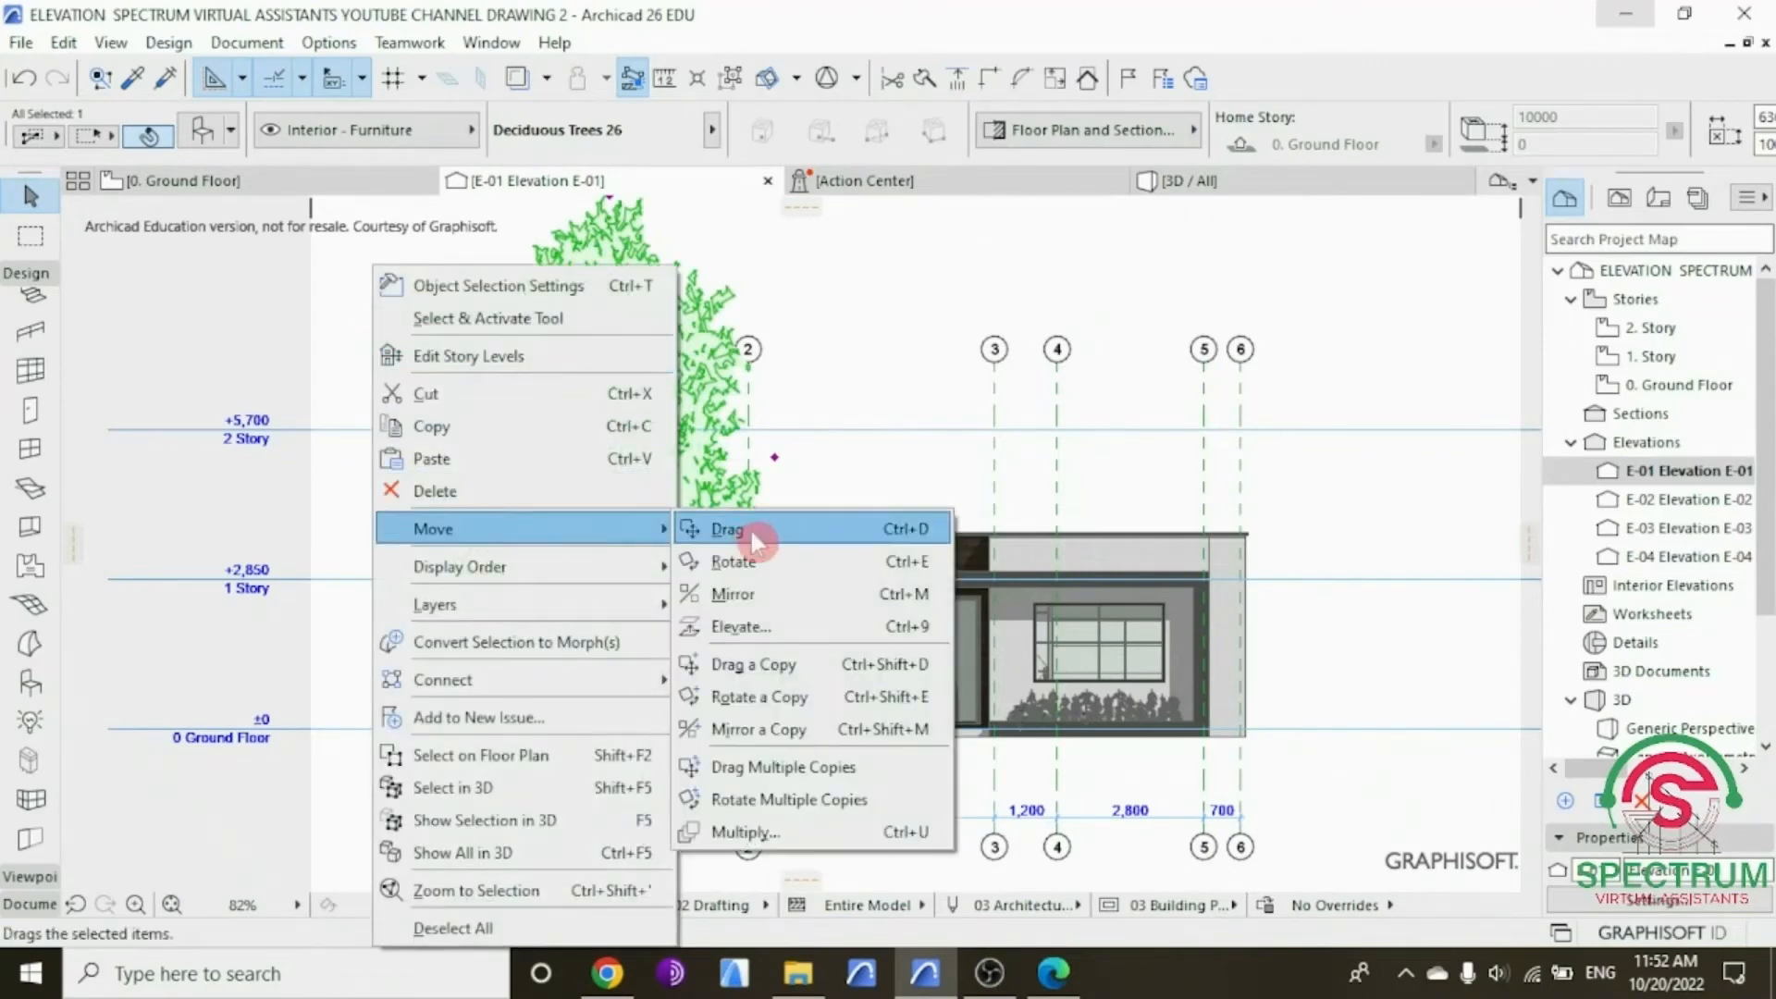
pyautogui.click(751, 531)
pyautogui.scroll(4, 617, 712)
pyautogui.click(607, 706)
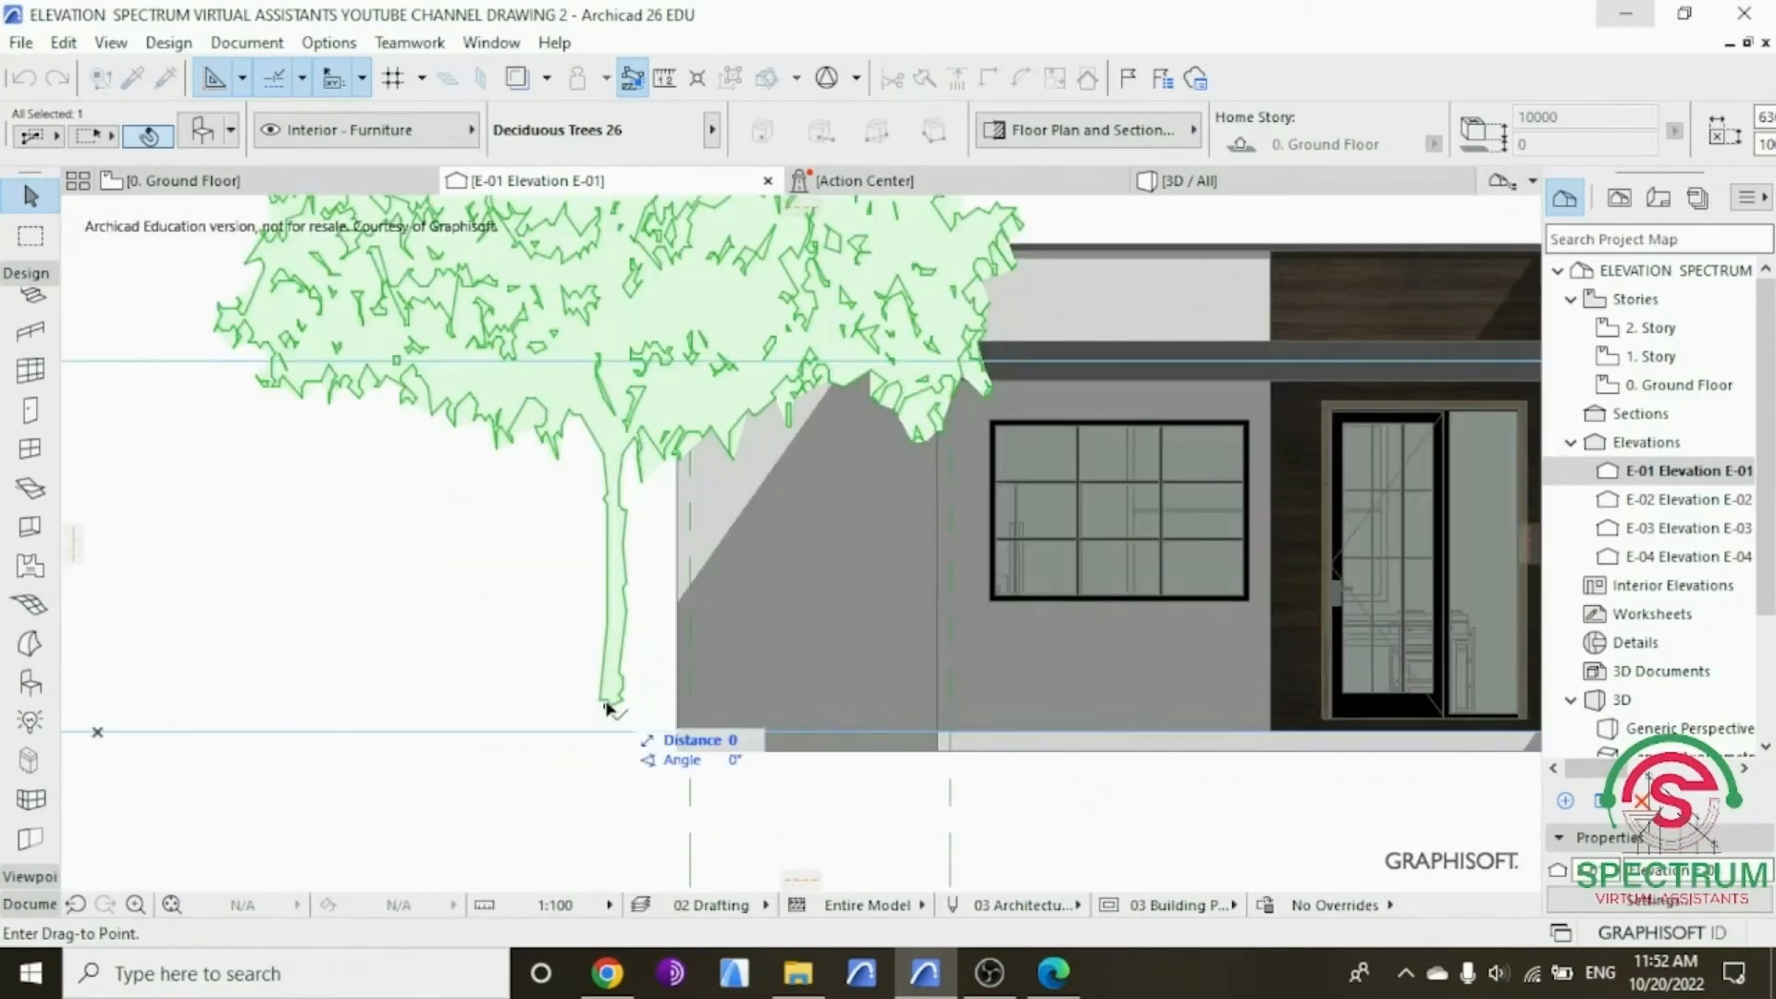
pyautogui.click(678, 751)
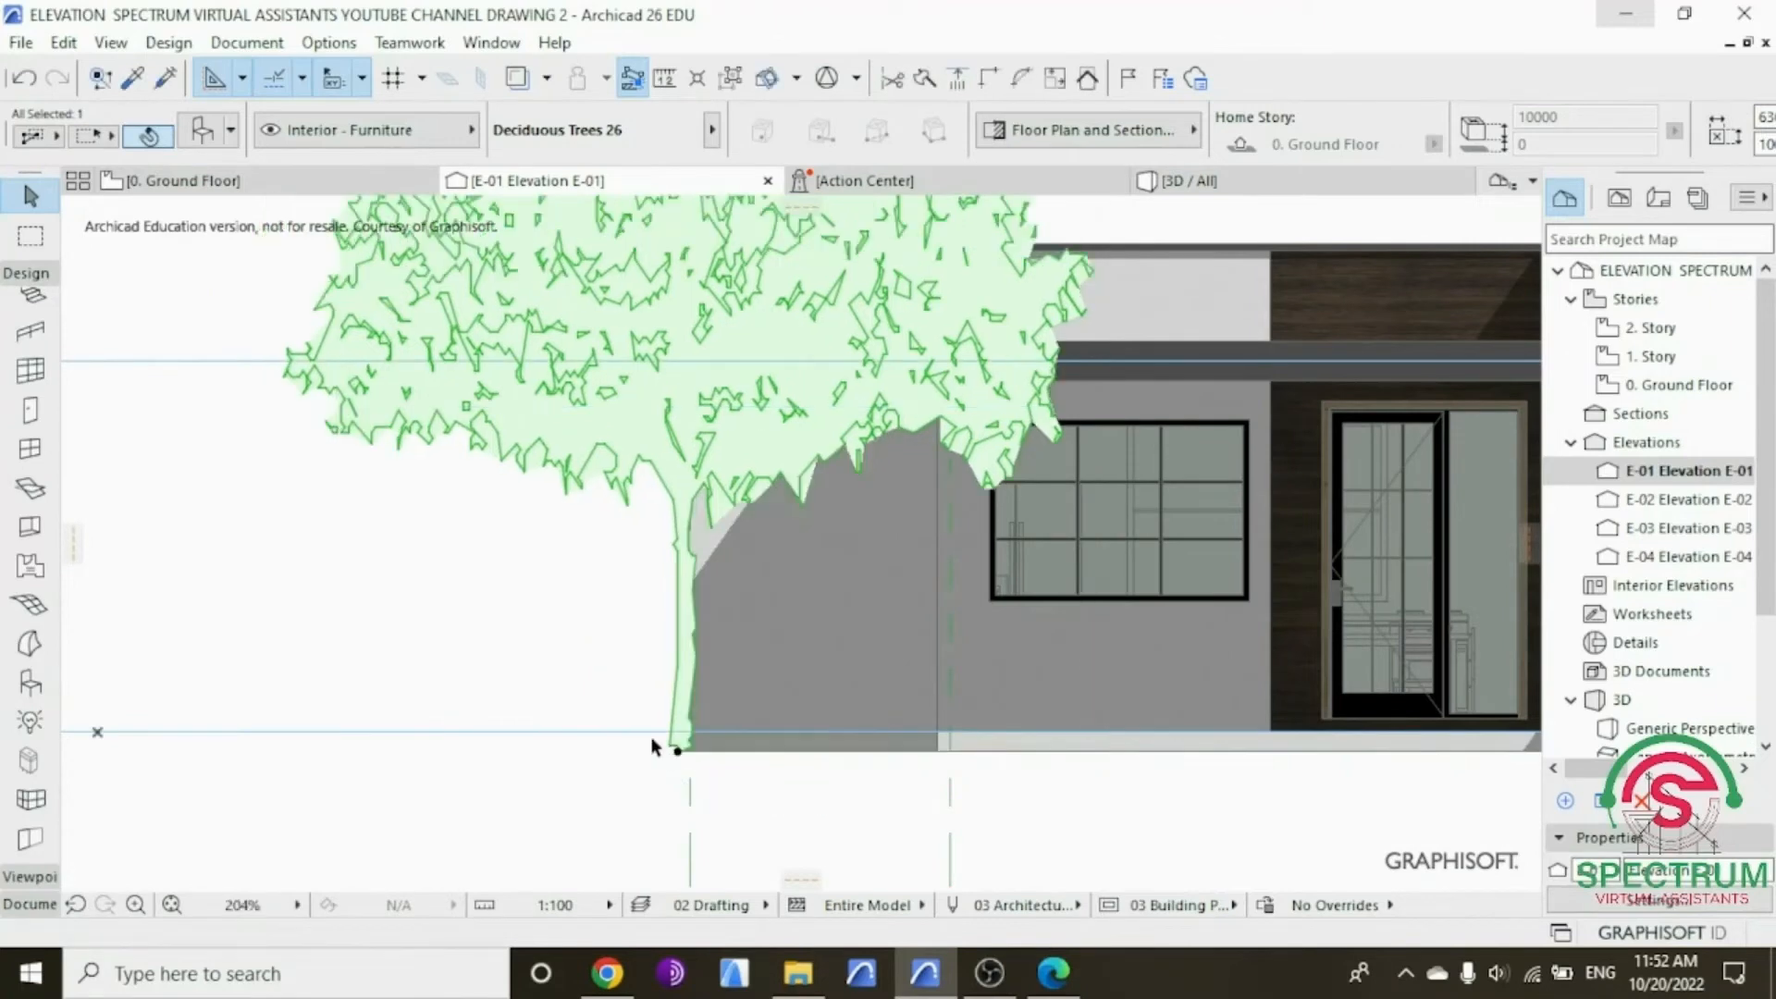
# Step: Send the tree backward twice in the display order so it sits behind the building and grid lines
pyautogui.scroll(-3, 651, 738)
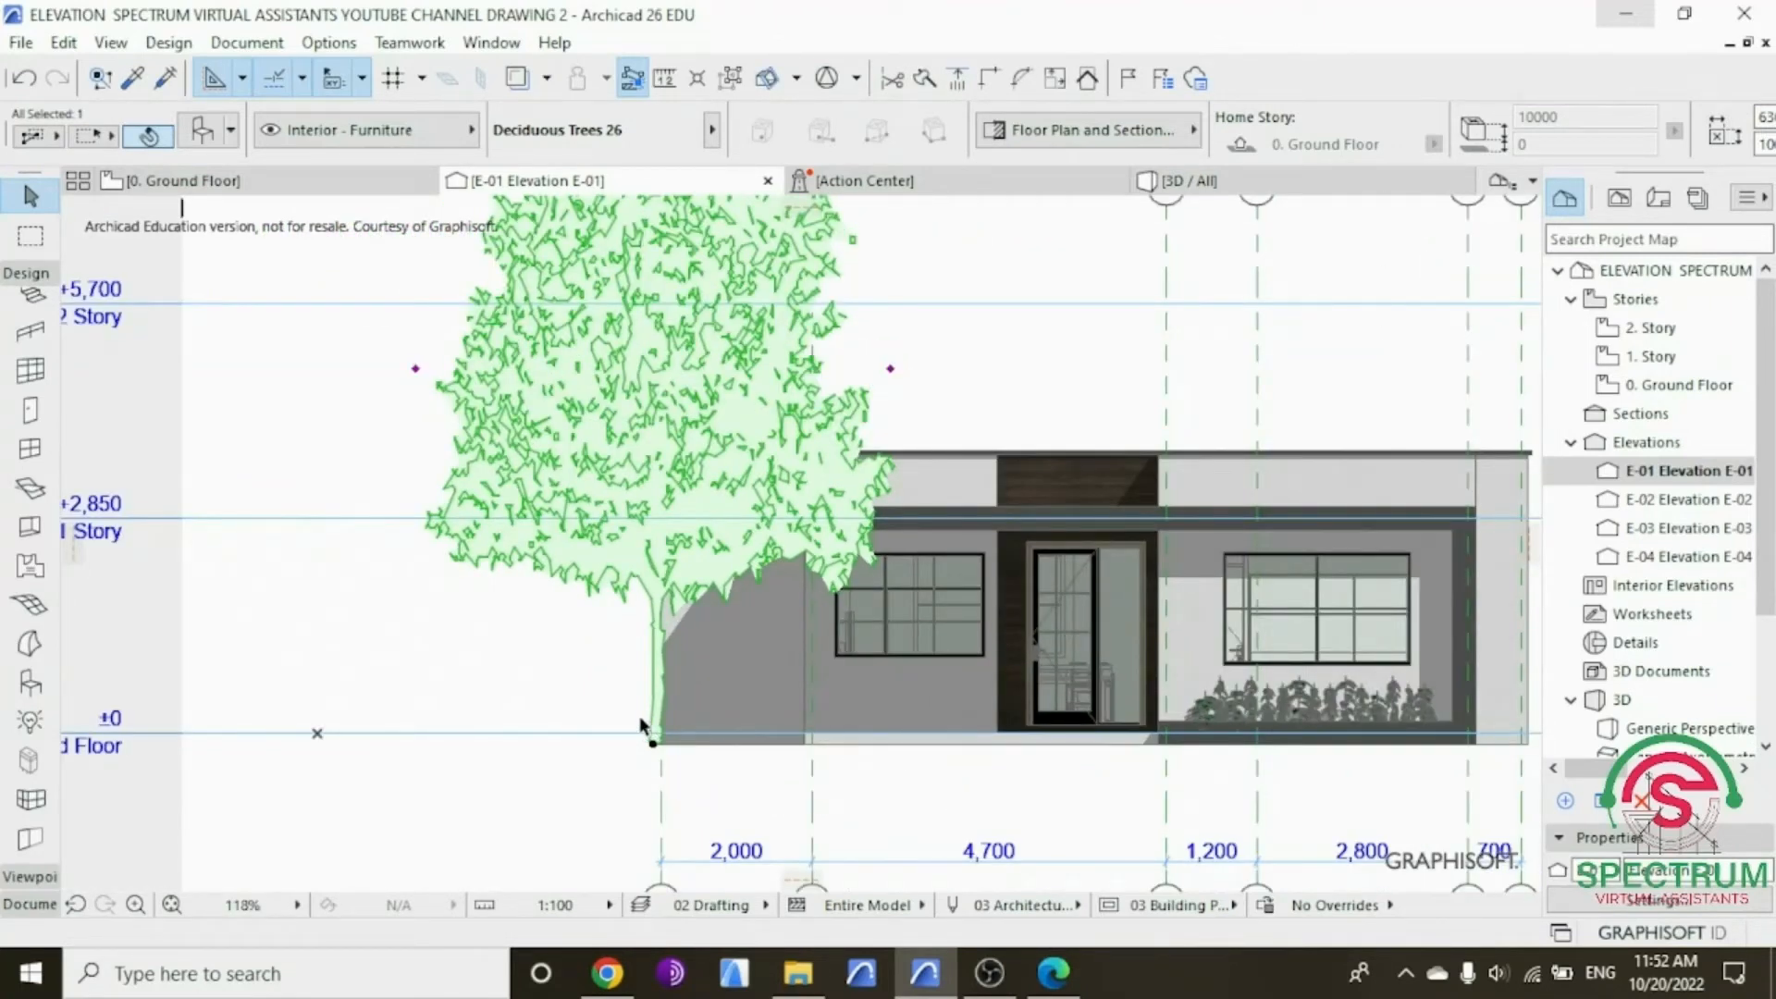
pyautogui.scroll(-1, 597, 729)
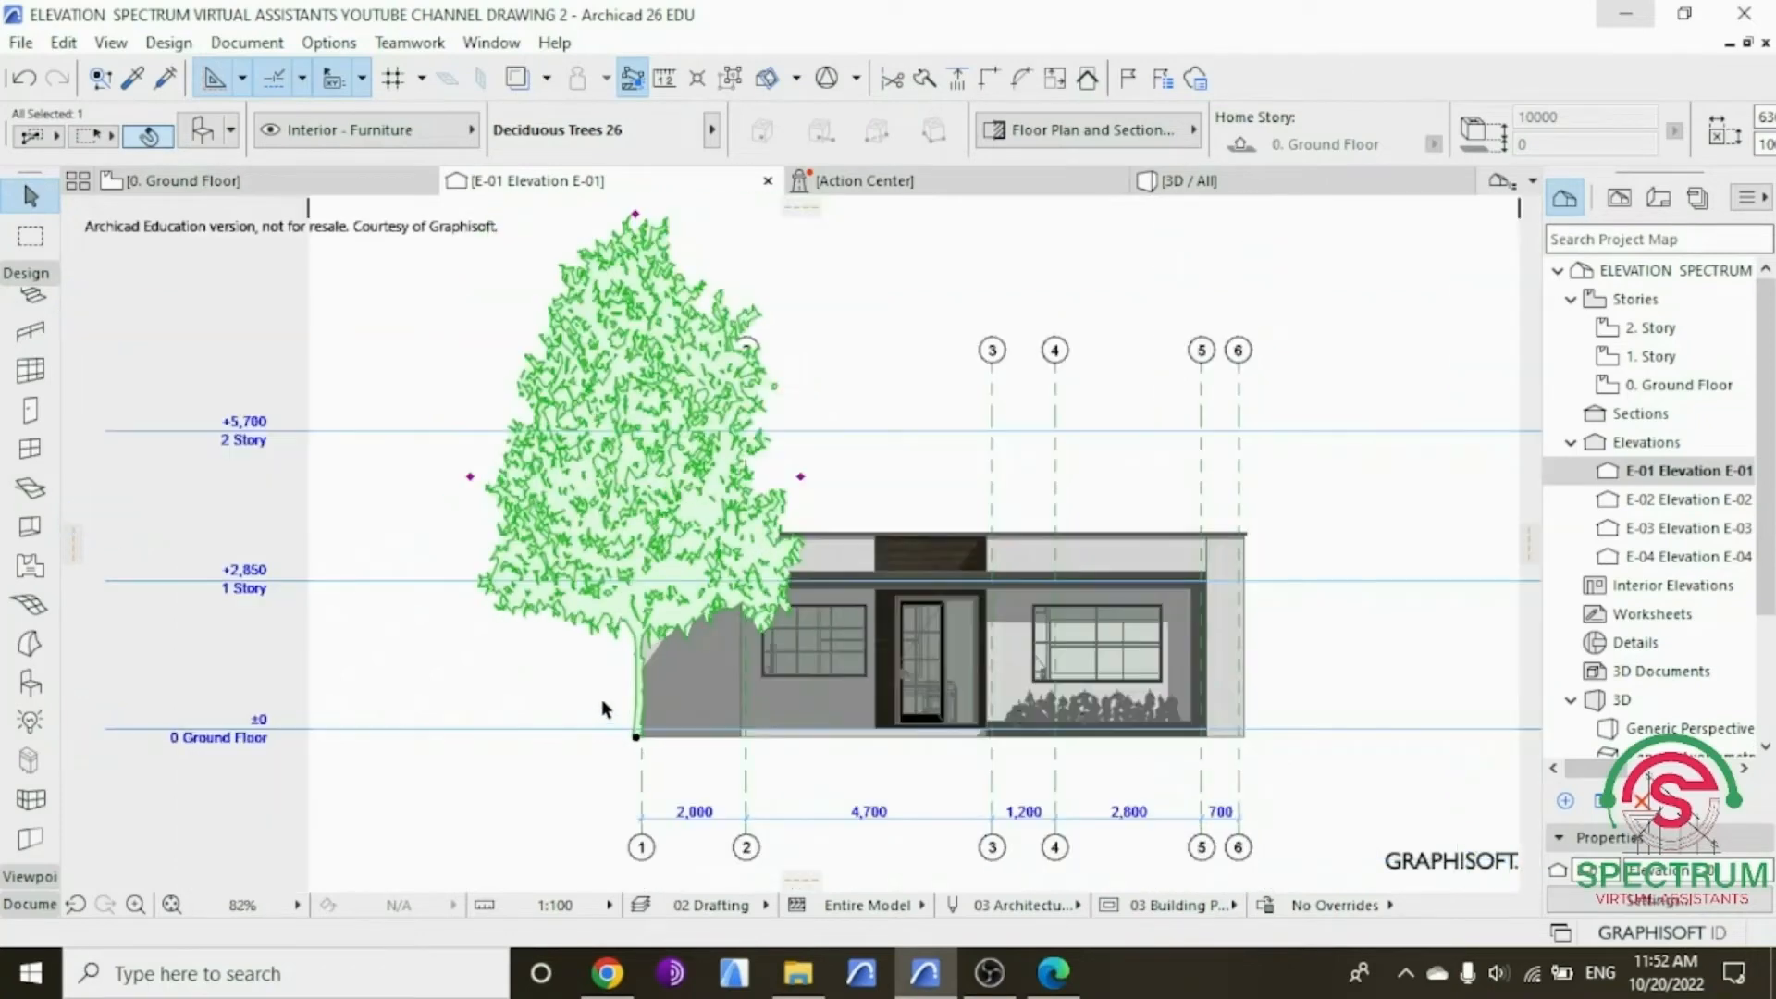
pyautogui.scroll(-1, 625, 588)
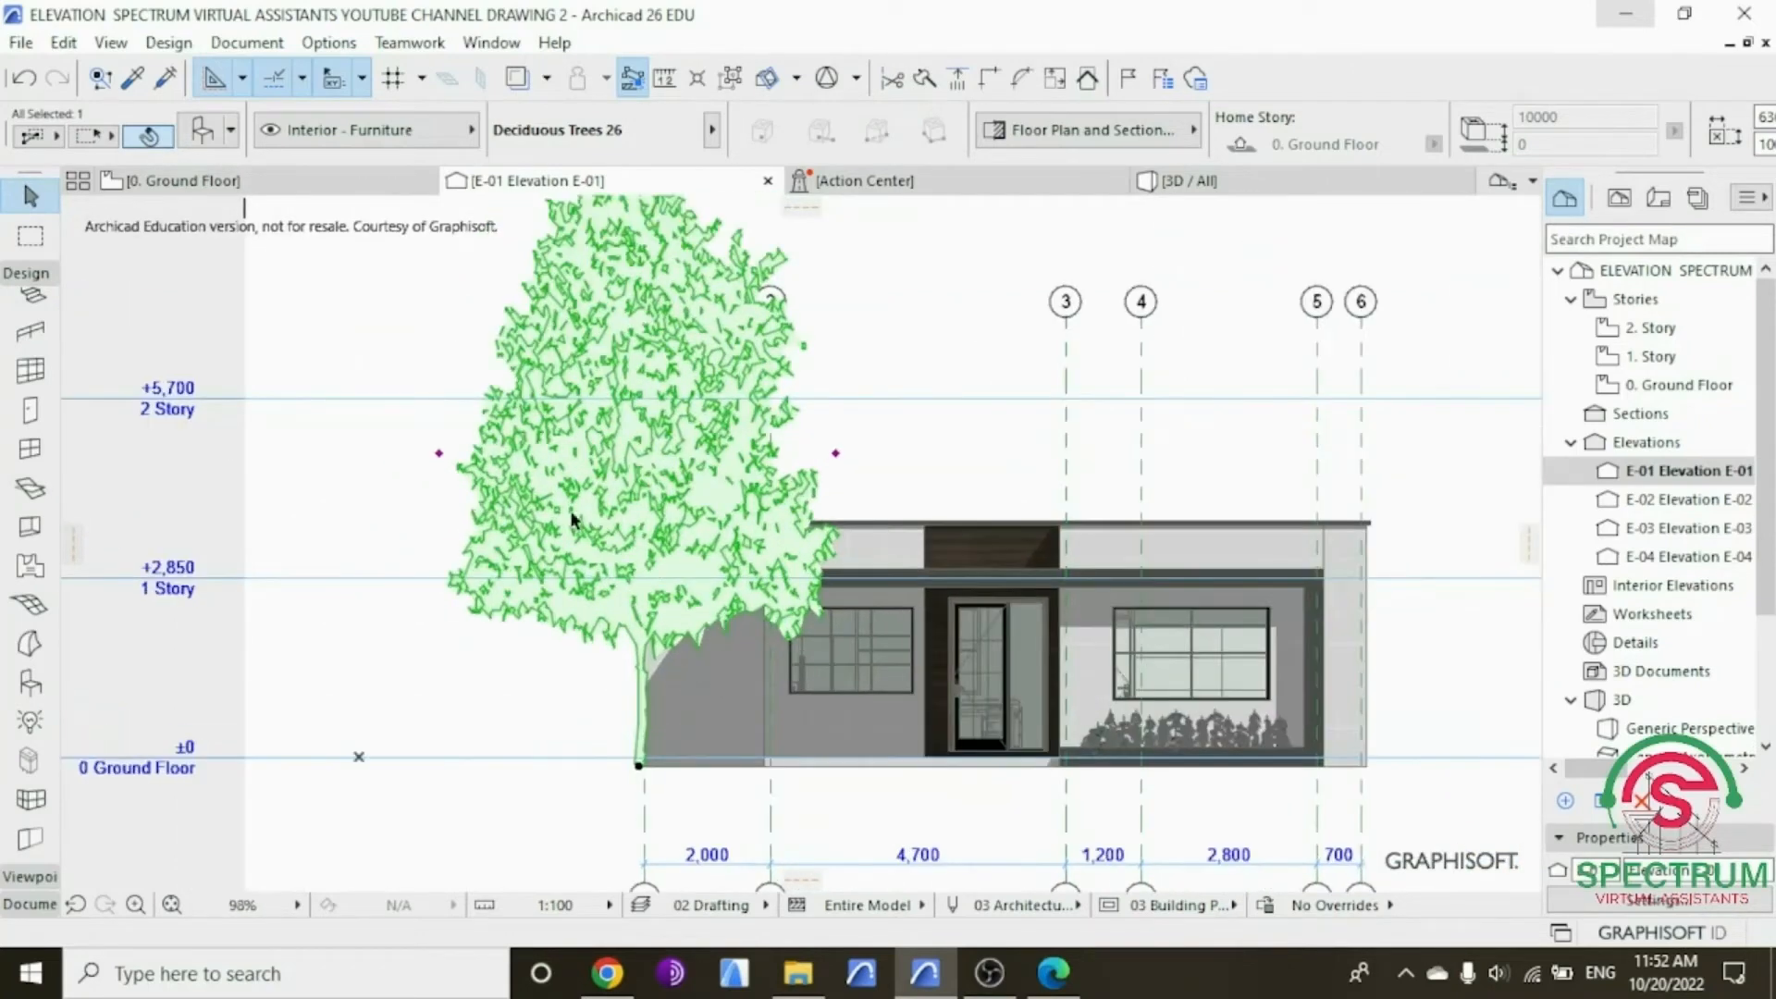
pyautogui.rightClick(918, 433)
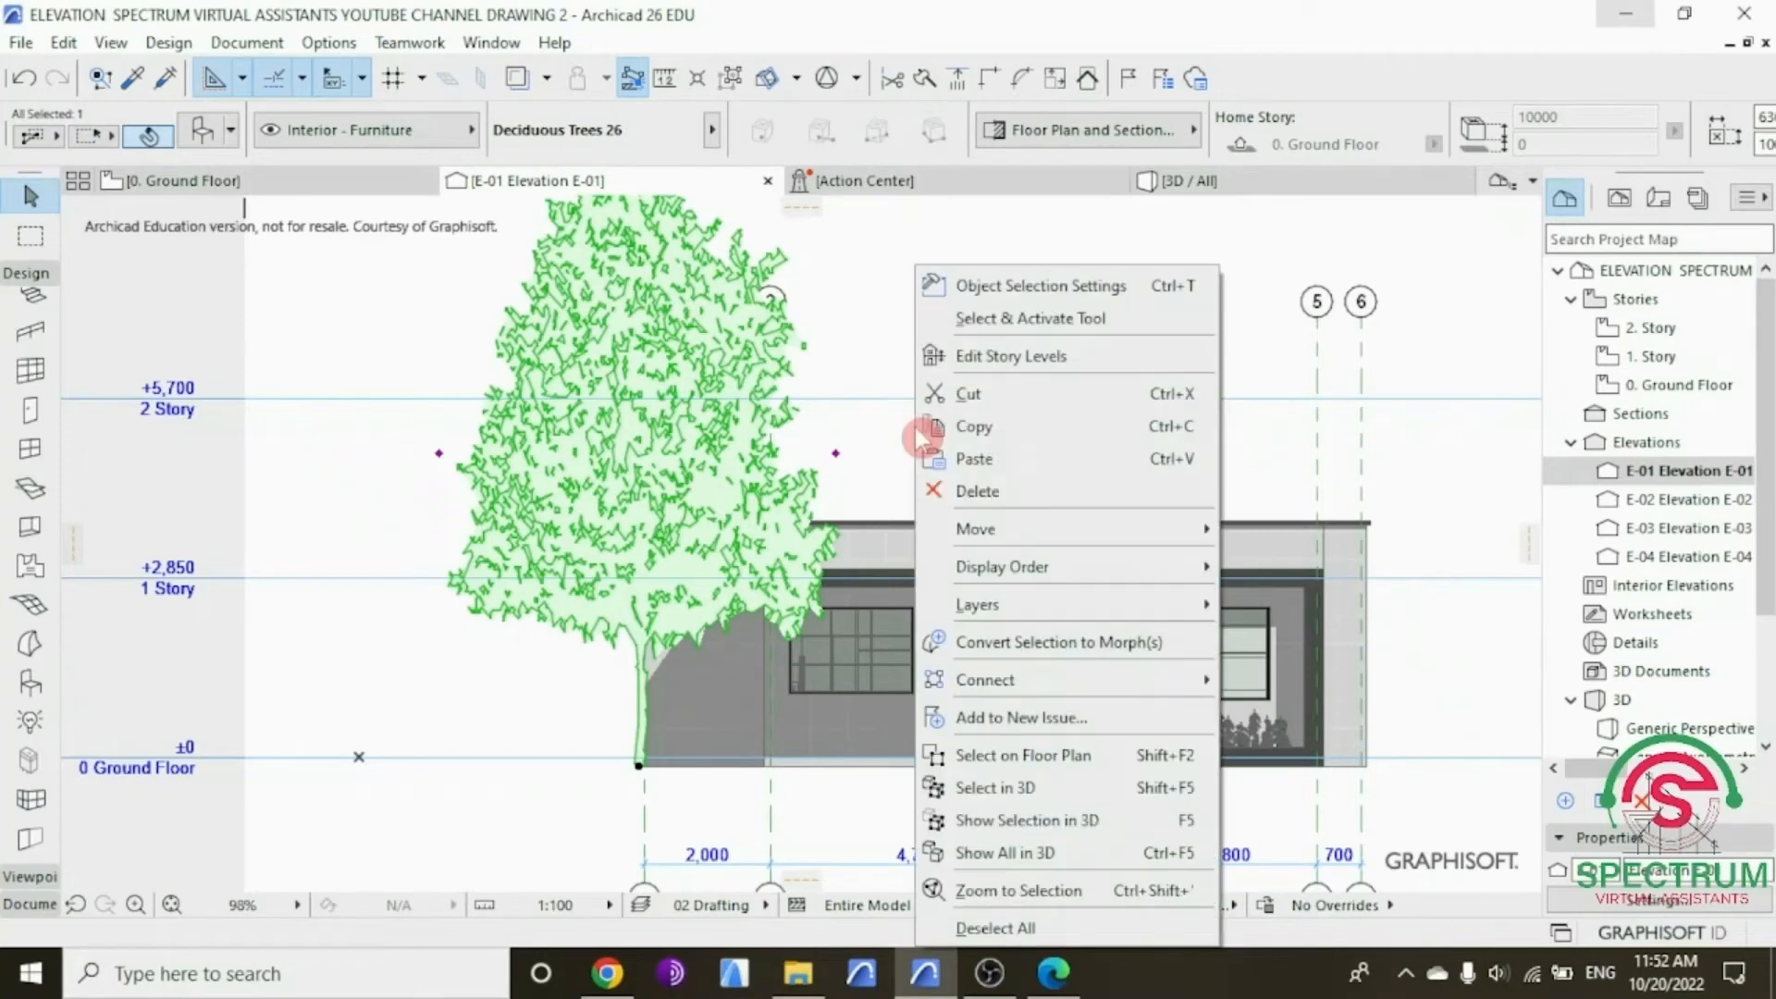
pyautogui.moveTo(1061, 566)
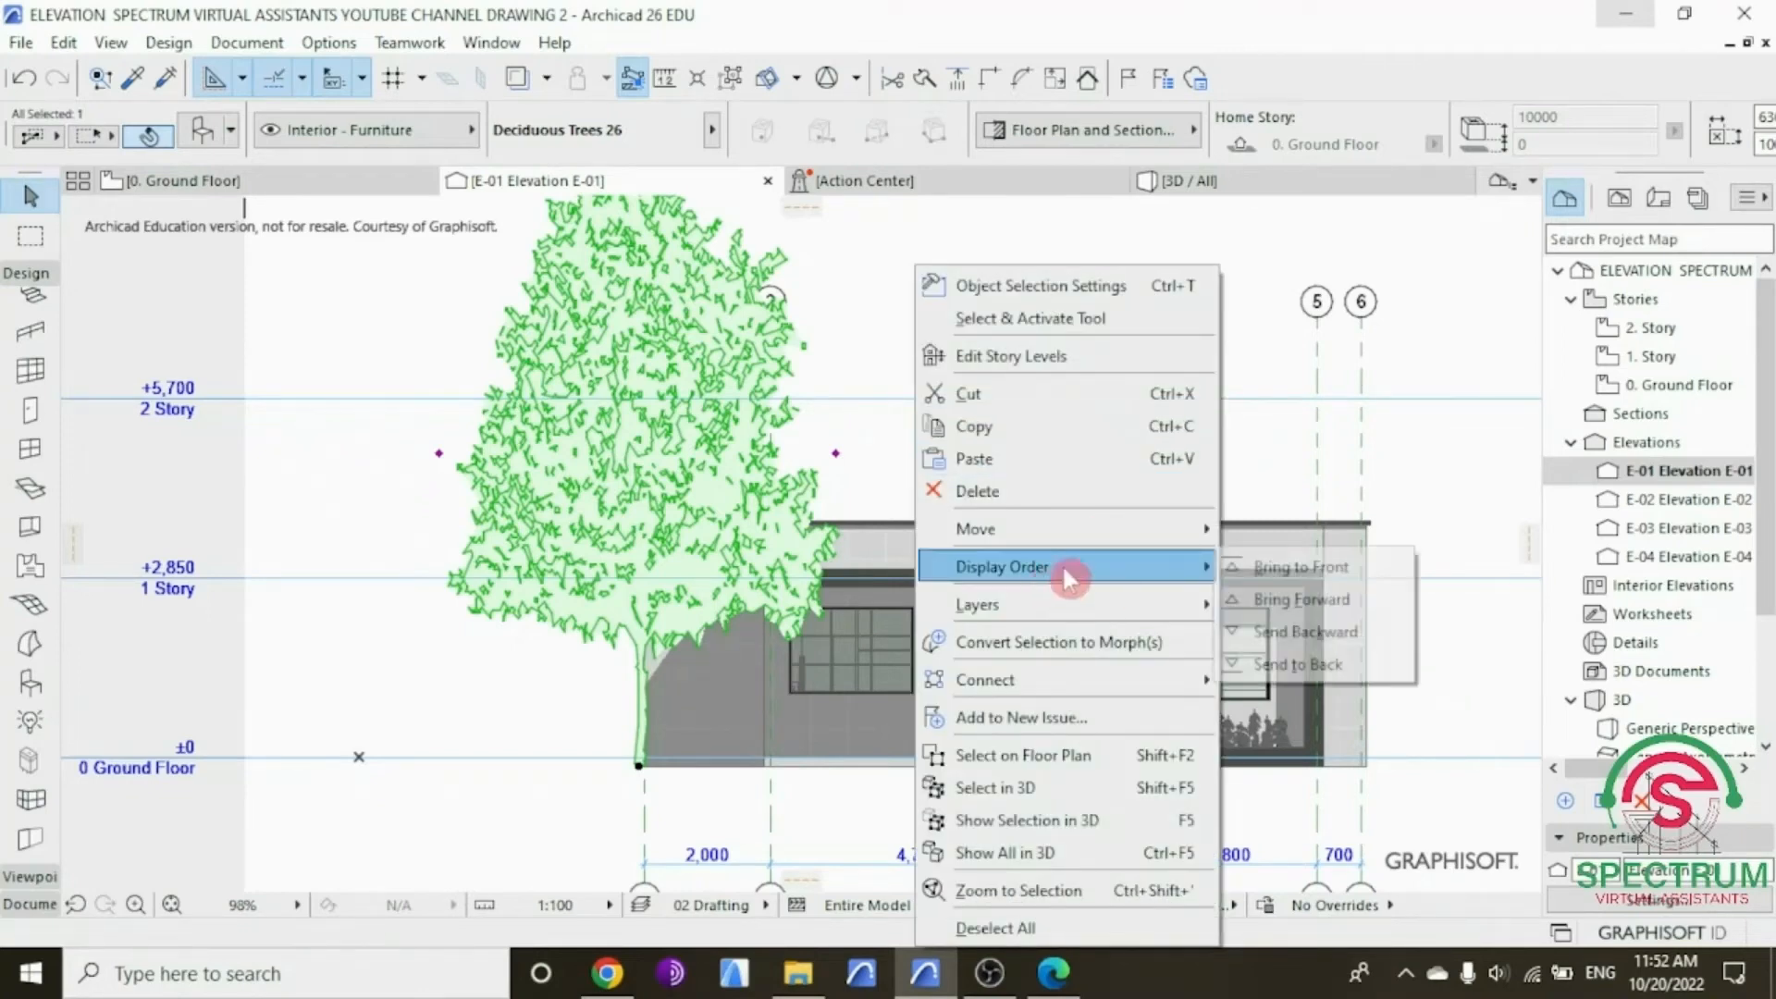
pyautogui.click(1296, 629)
pyautogui.click(904, 448)
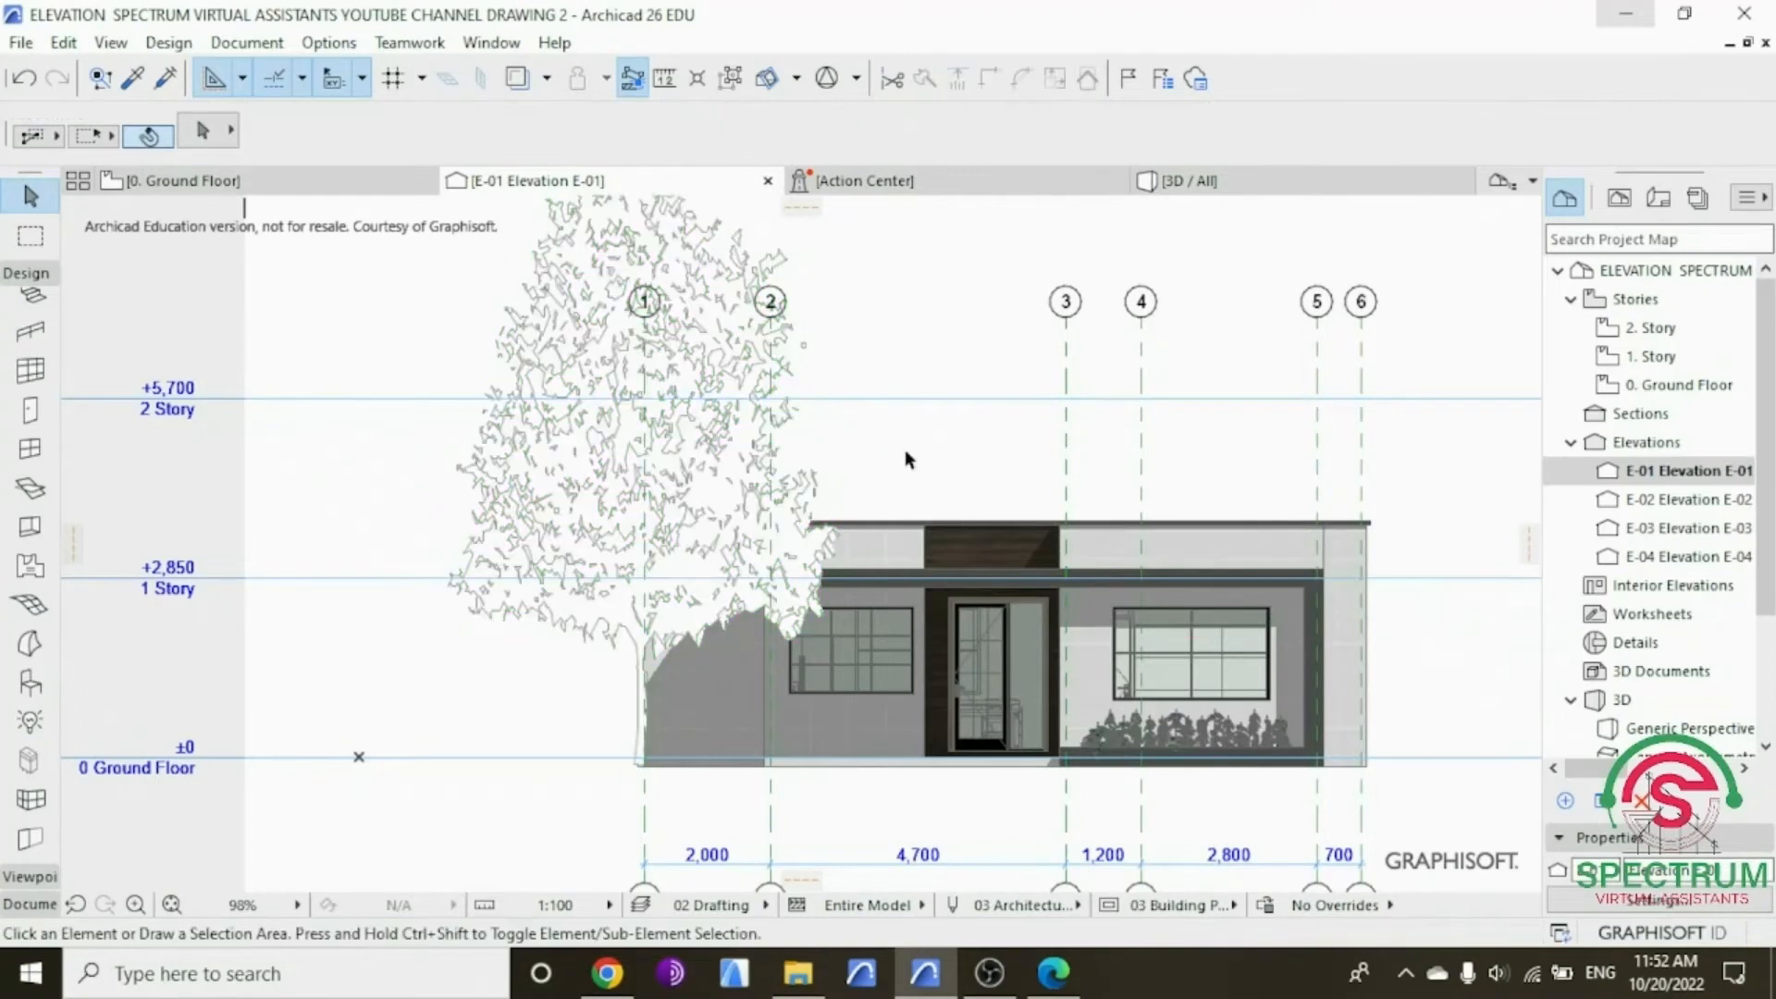
pyautogui.click(685, 442)
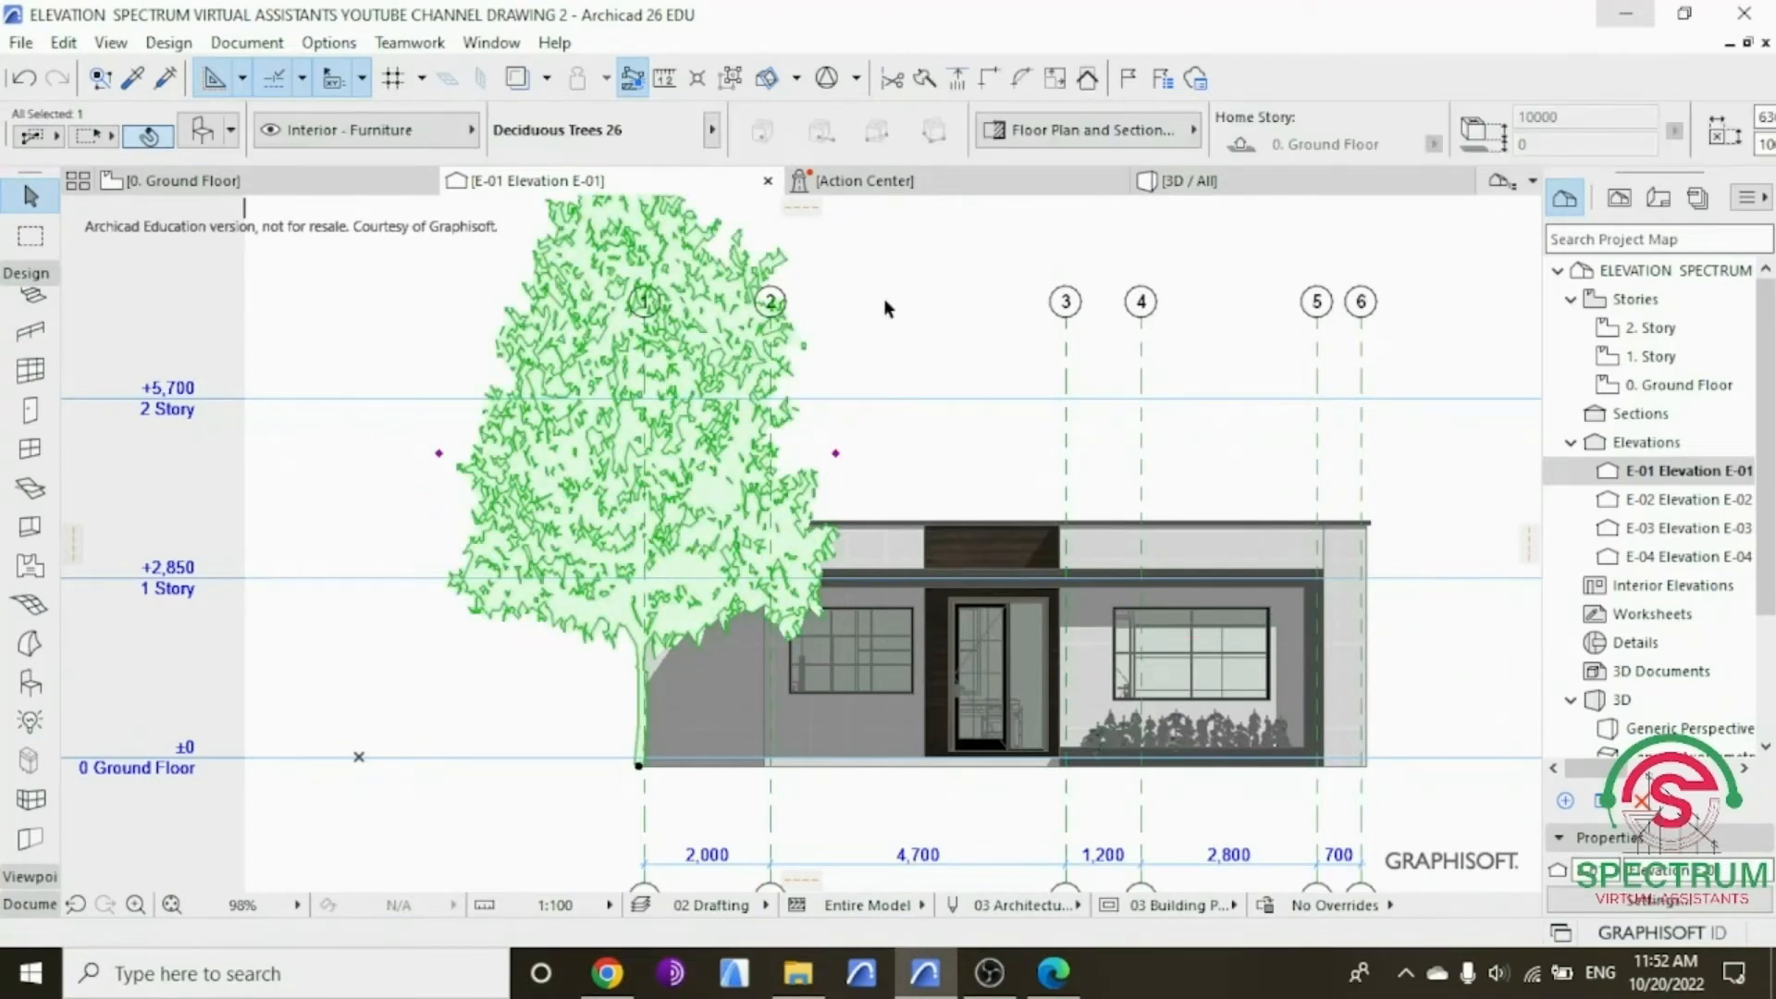
pyautogui.rightClick(884, 297)
pyautogui.moveTo(991, 566)
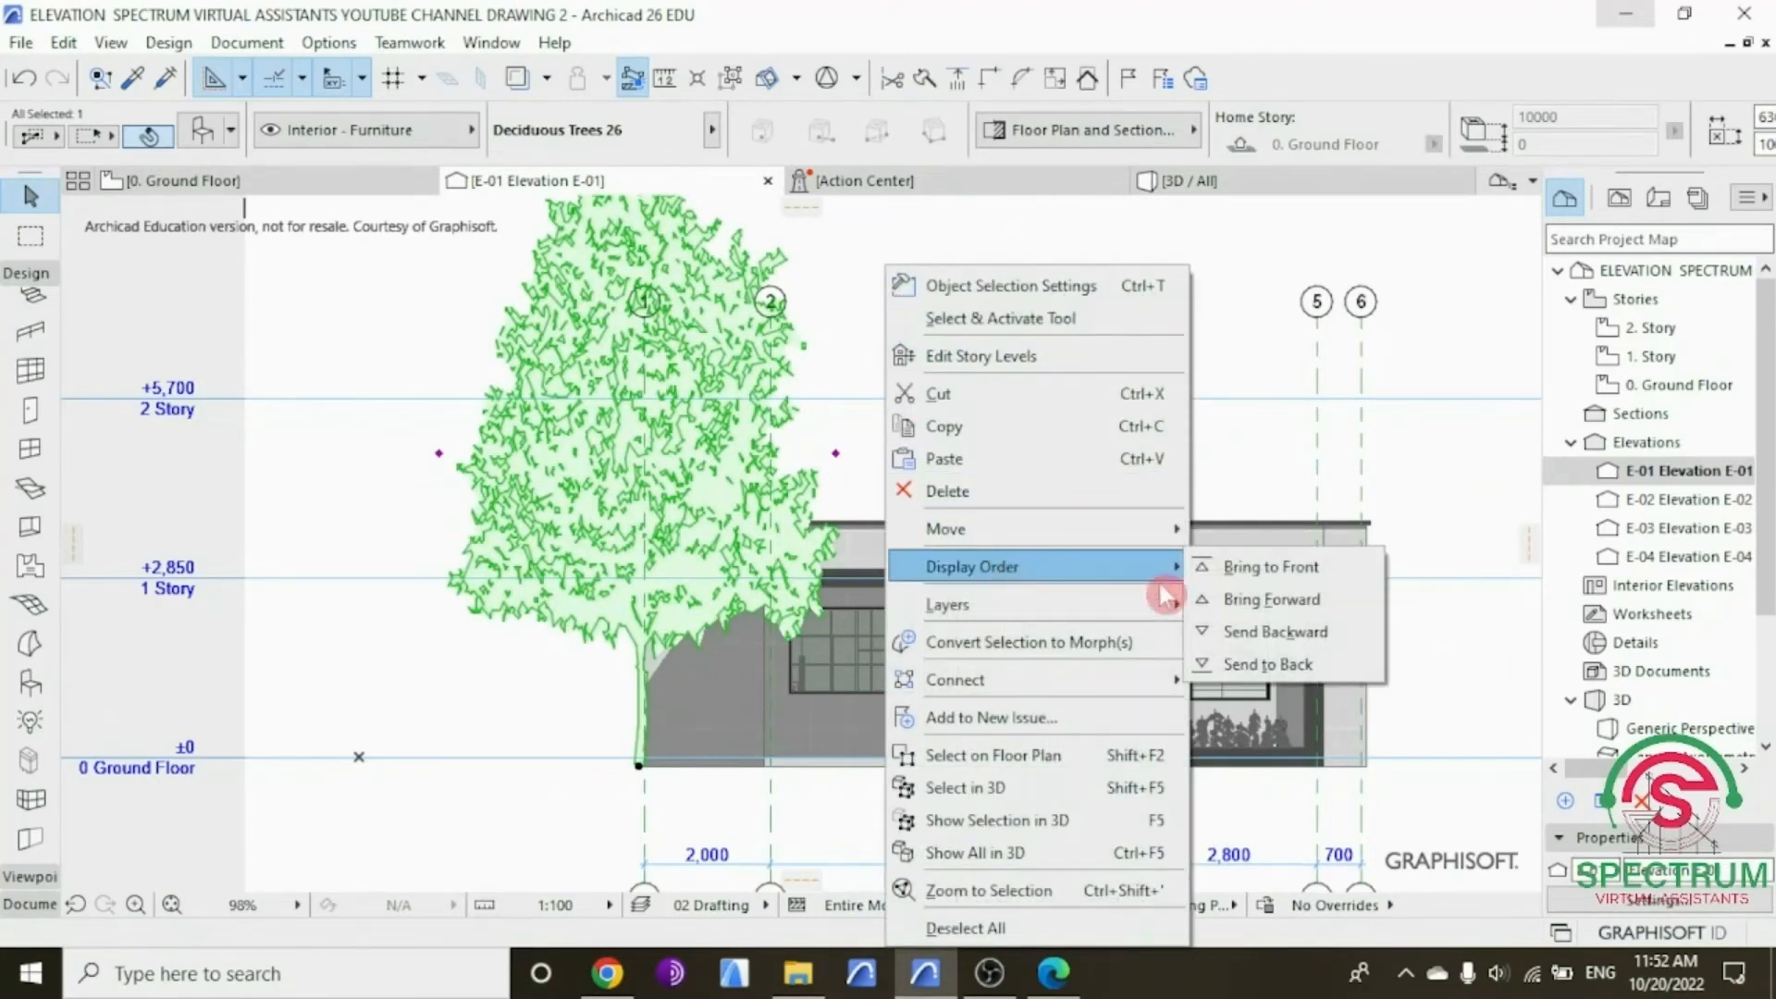
pyautogui.click(1243, 629)
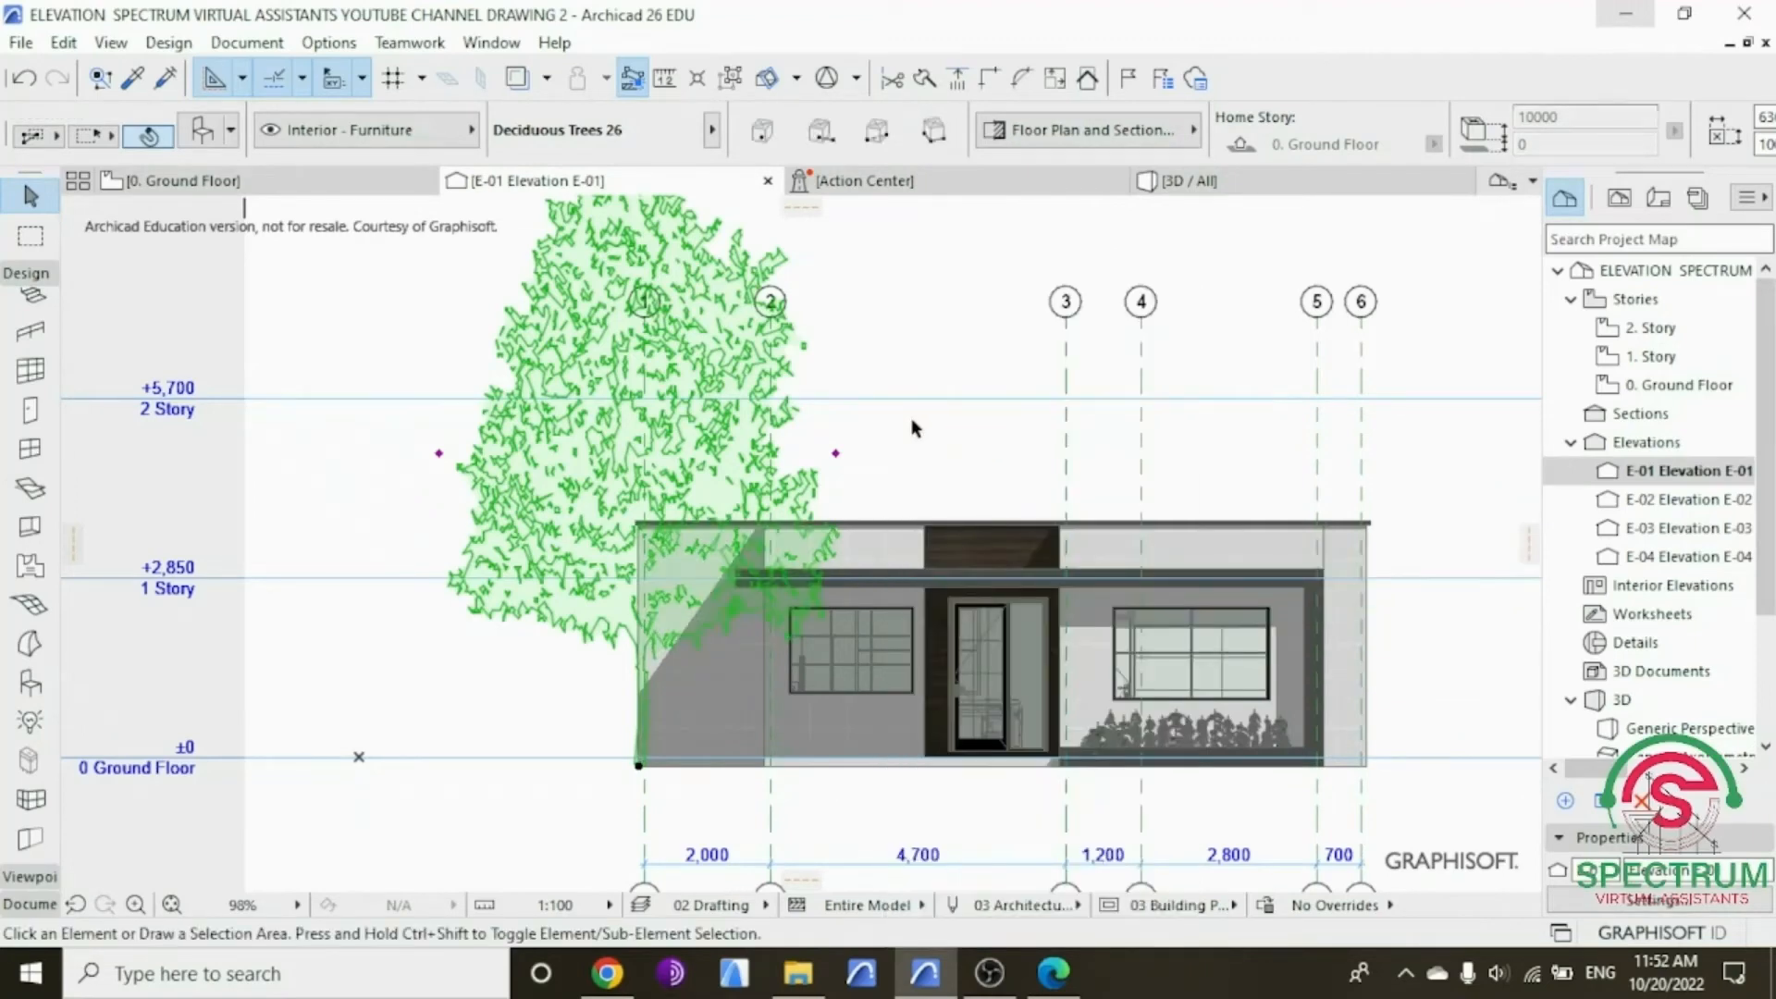
pyautogui.click(601, 742)
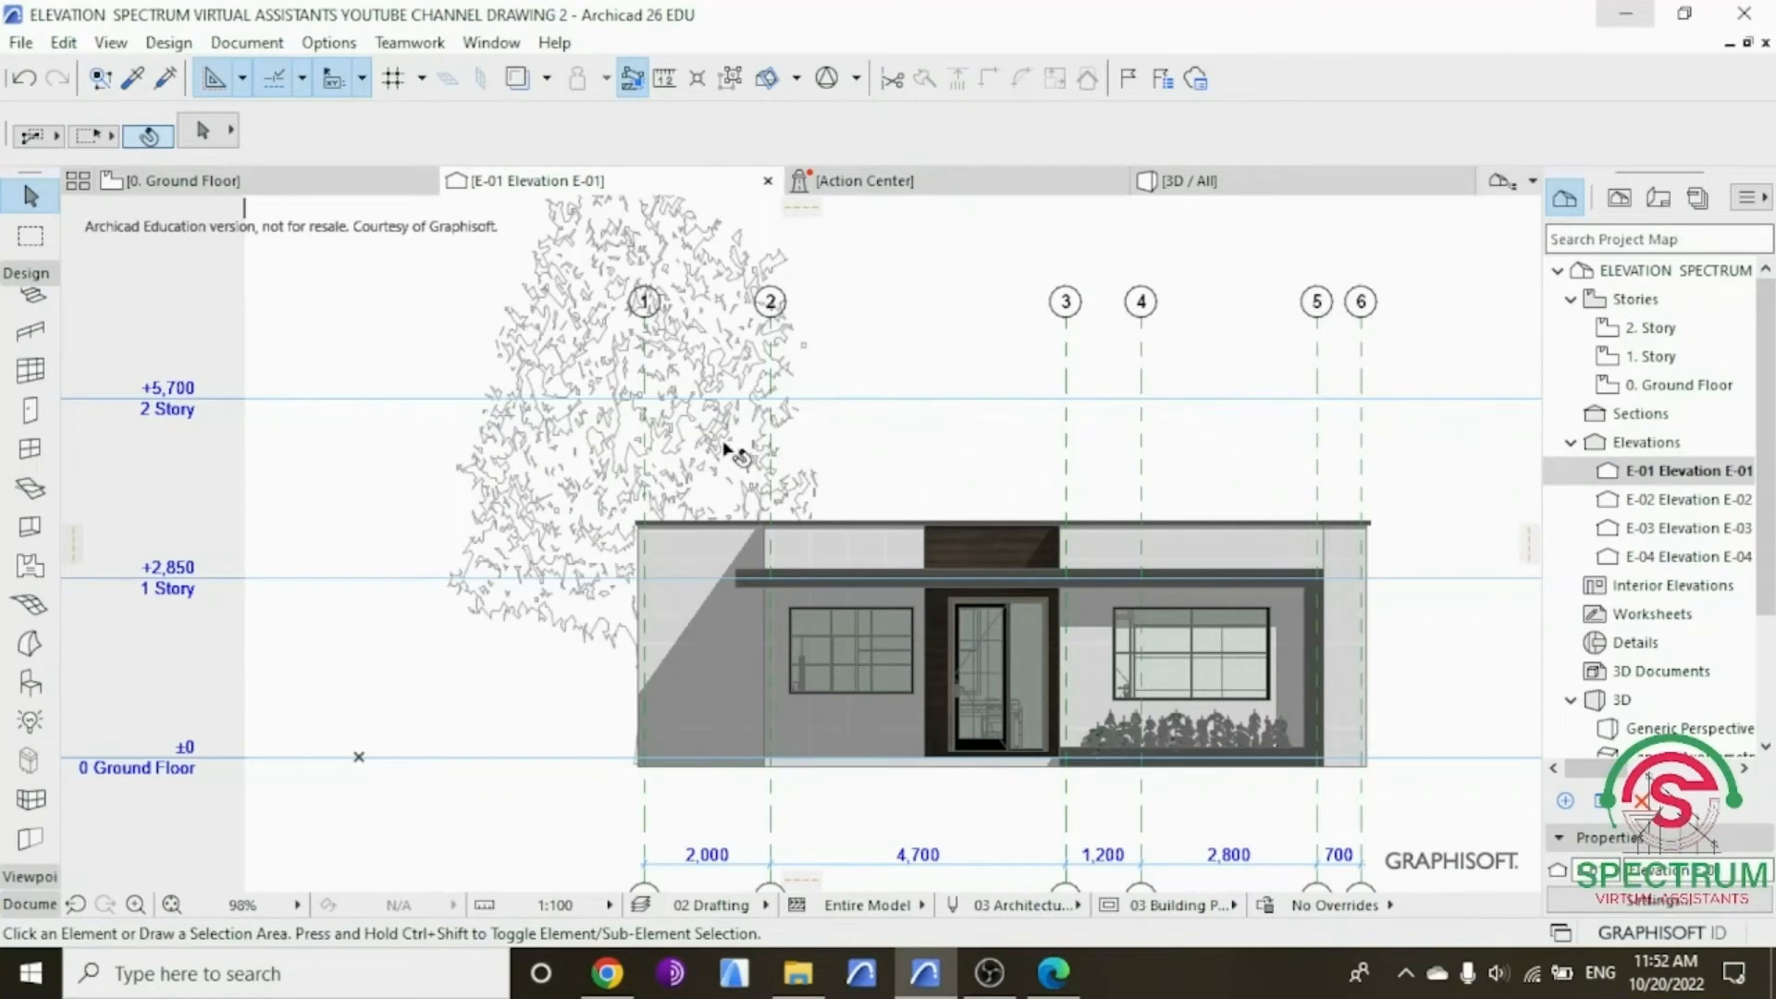
# Step: Set the height of the deciduous tree at grid 1 to 6000 in its object settings
pyautogui.scroll(-2, 700, 531)
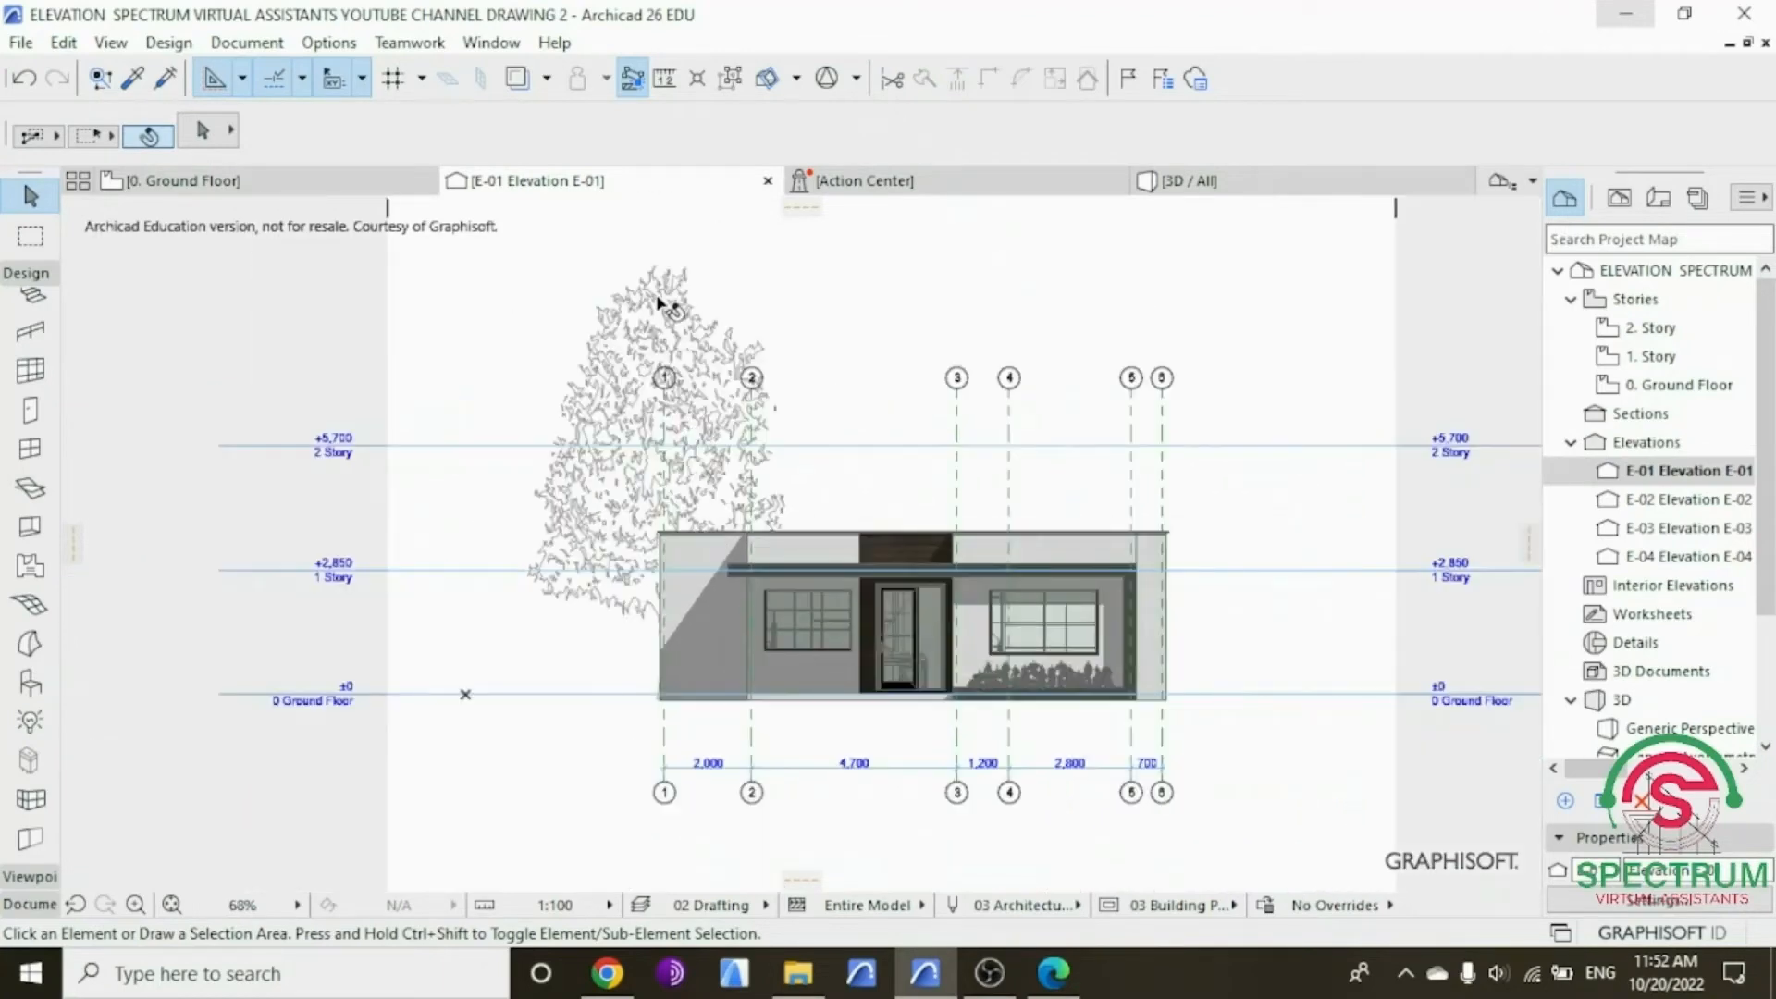
pyautogui.click(670, 314)
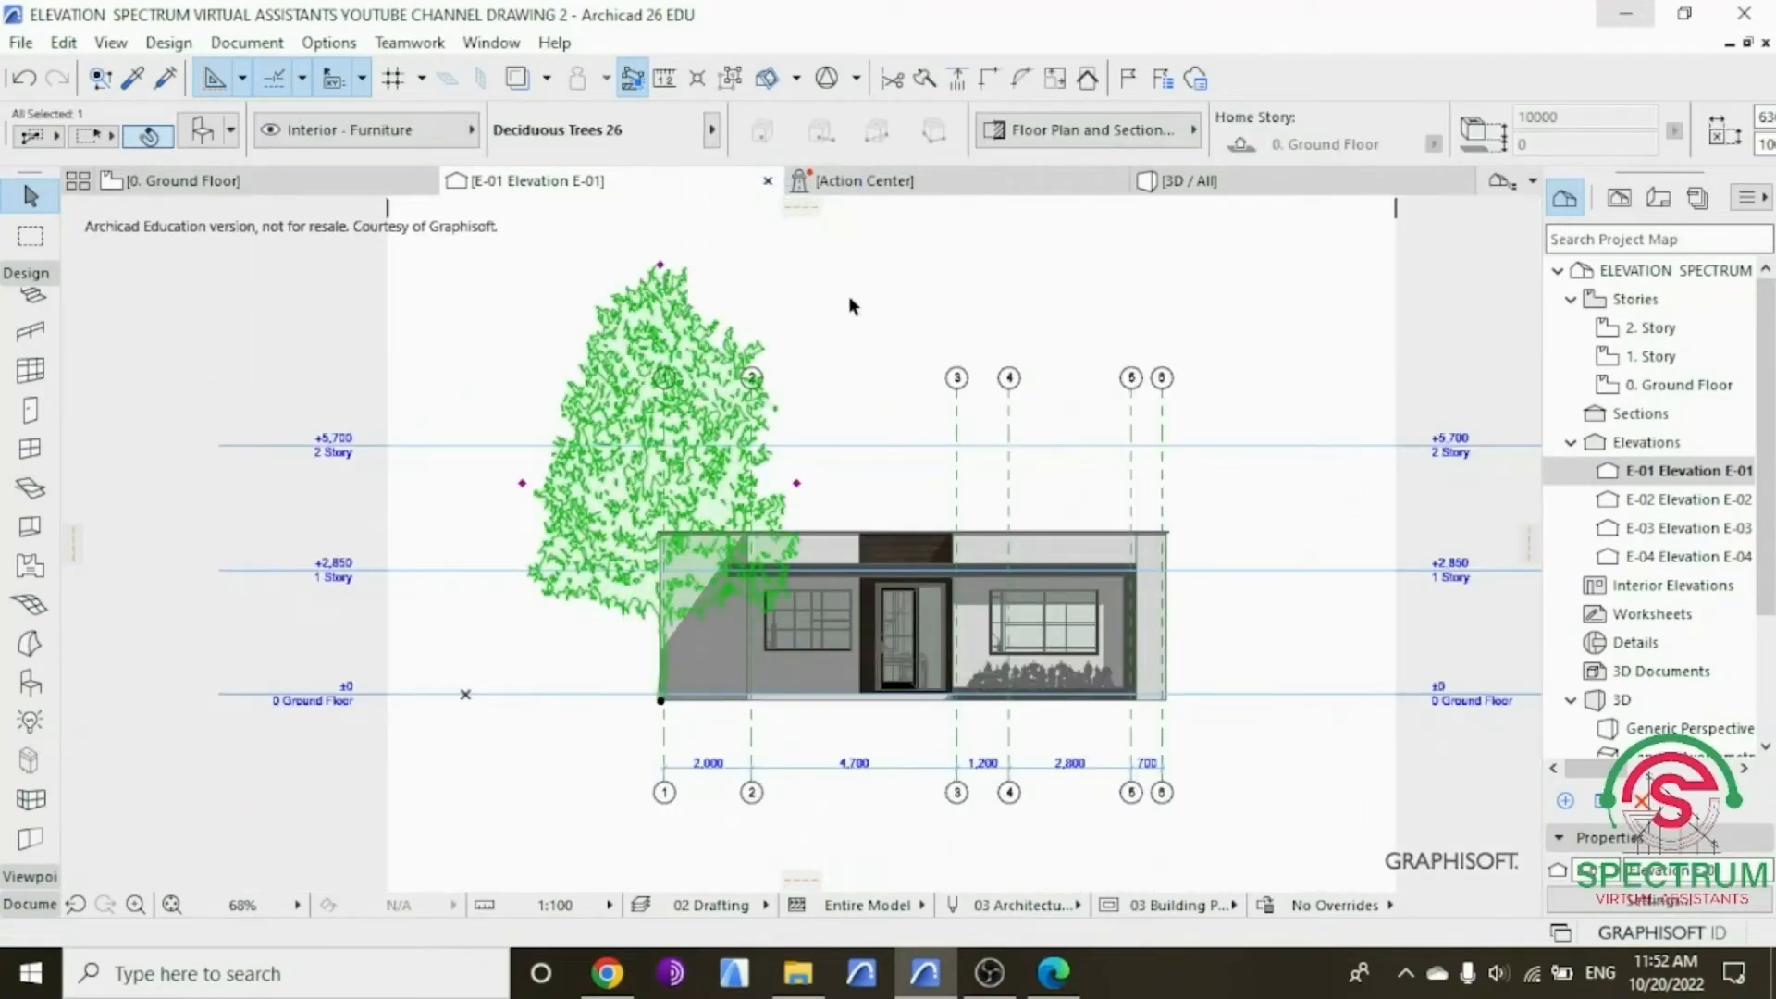
pyautogui.click(660, 267)
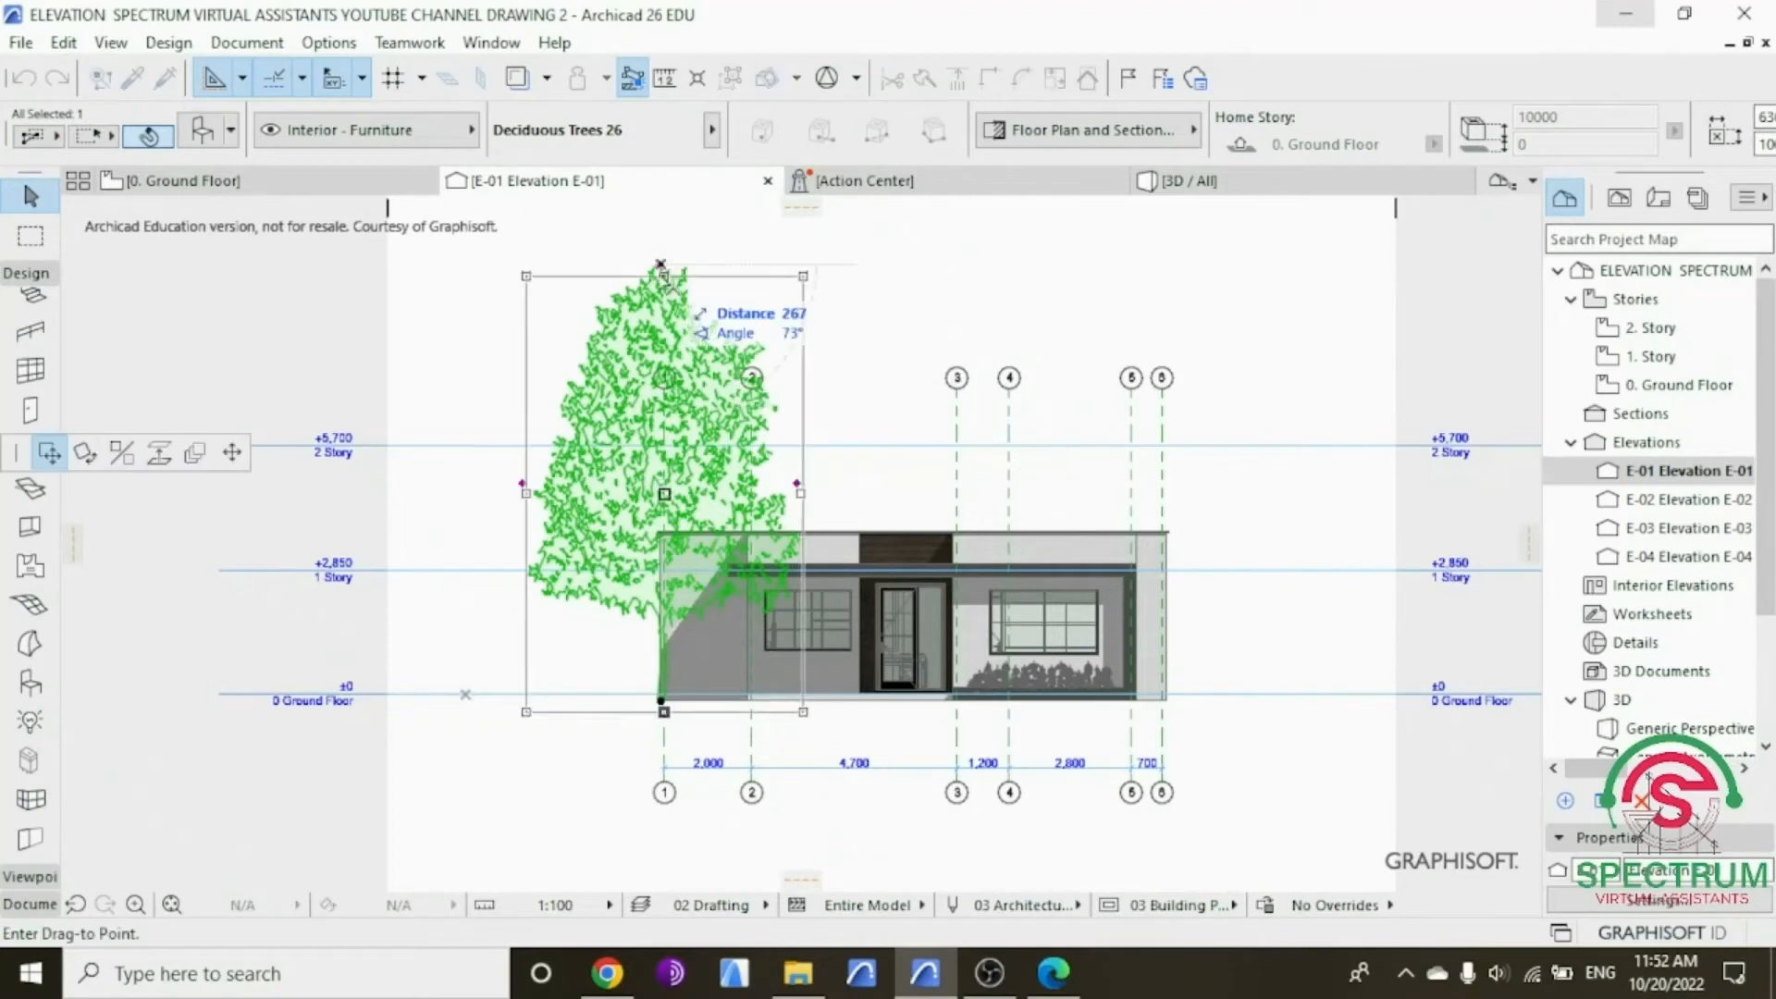
pyautogui.press('Escape')
pyautogui.rightClick(830, 293)
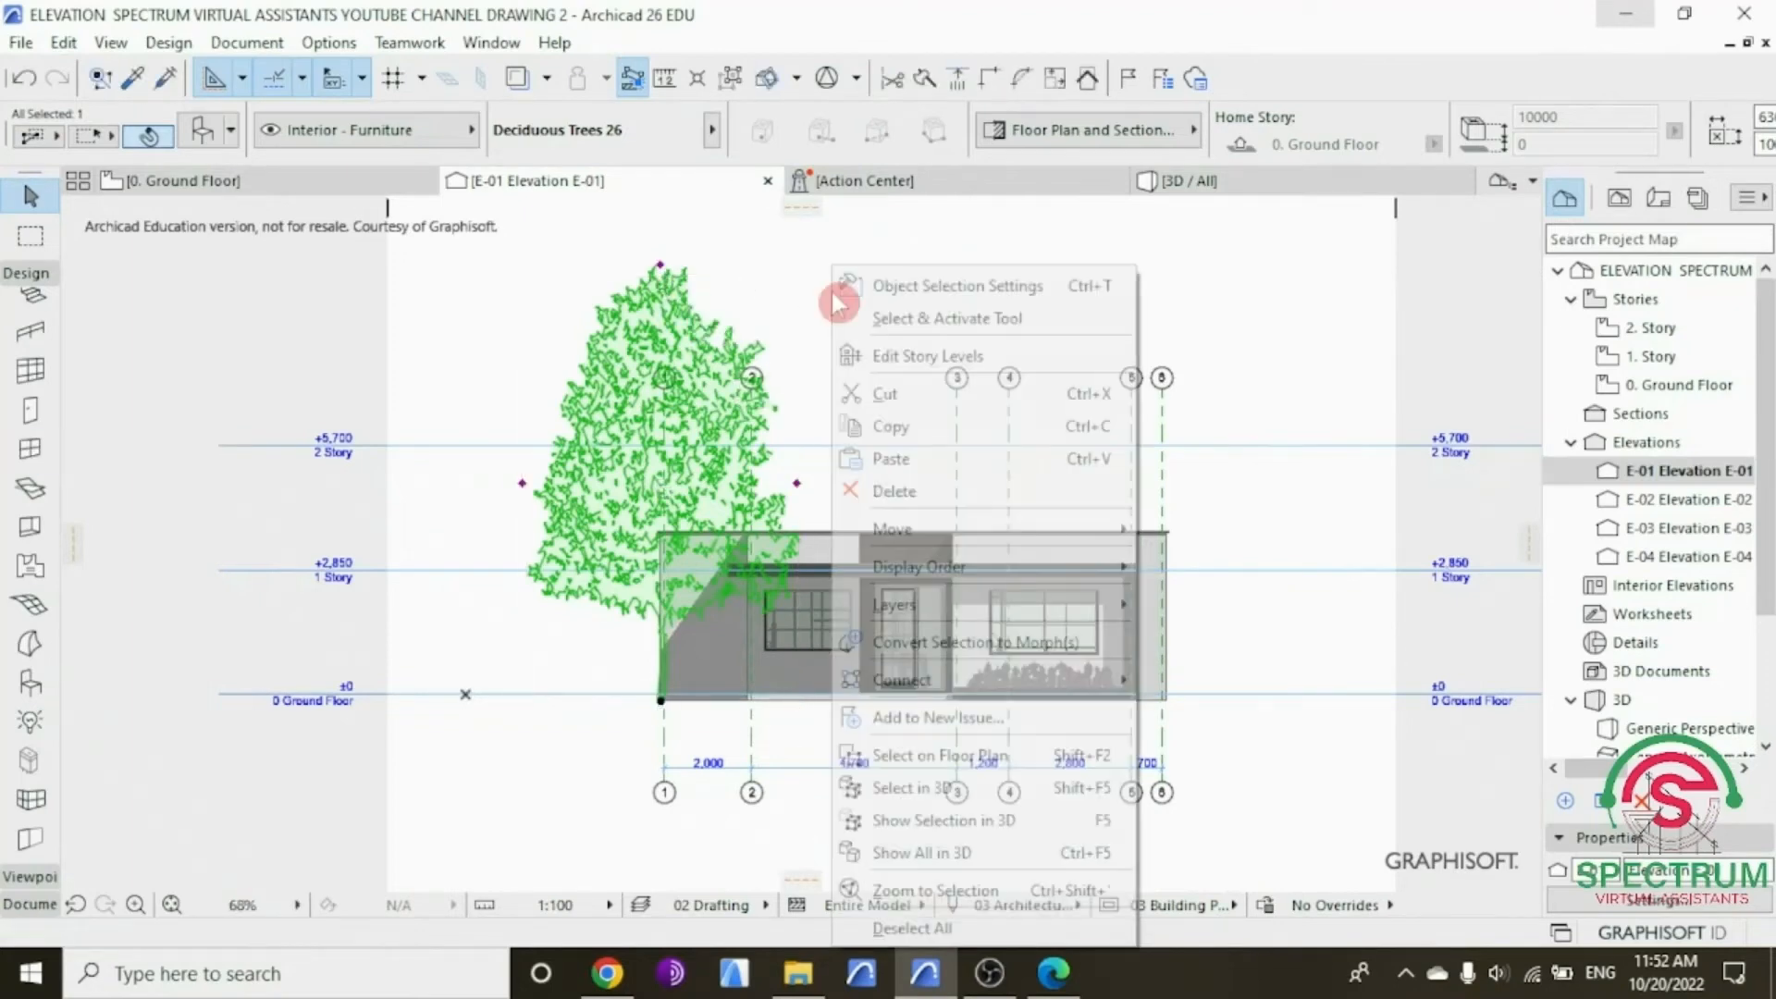
pyautogui.click(902, 288)
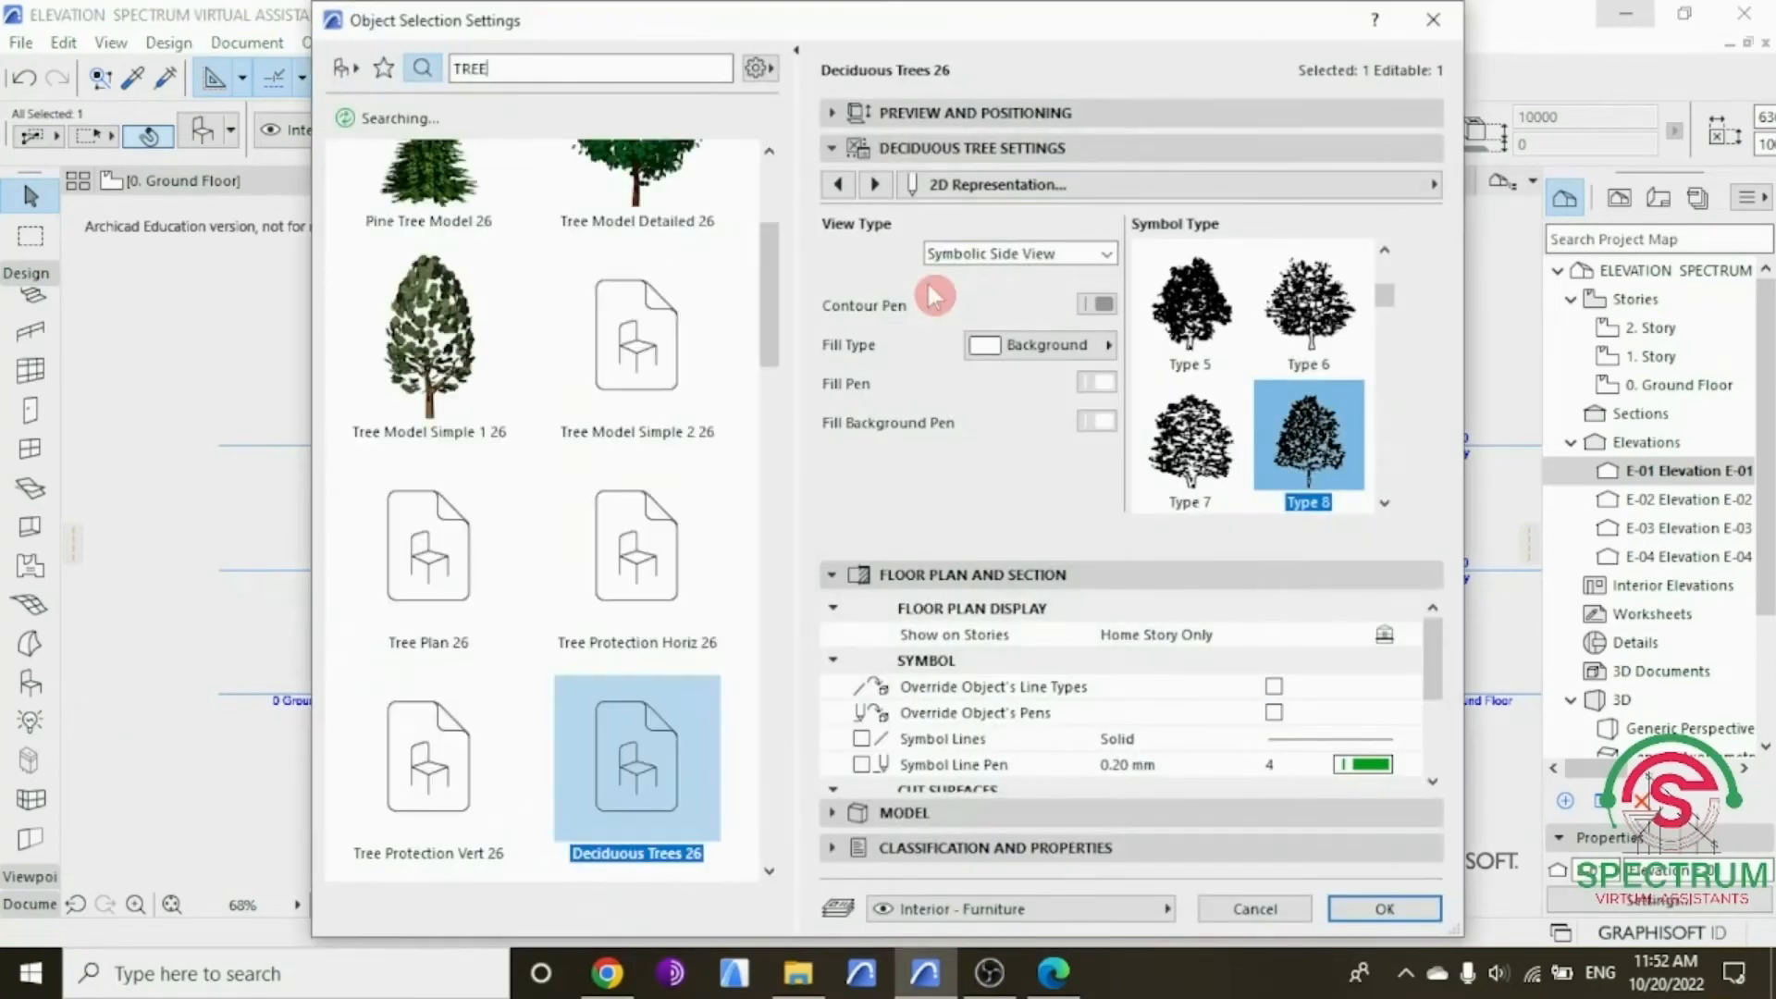
pyautogui.click(929, 115)
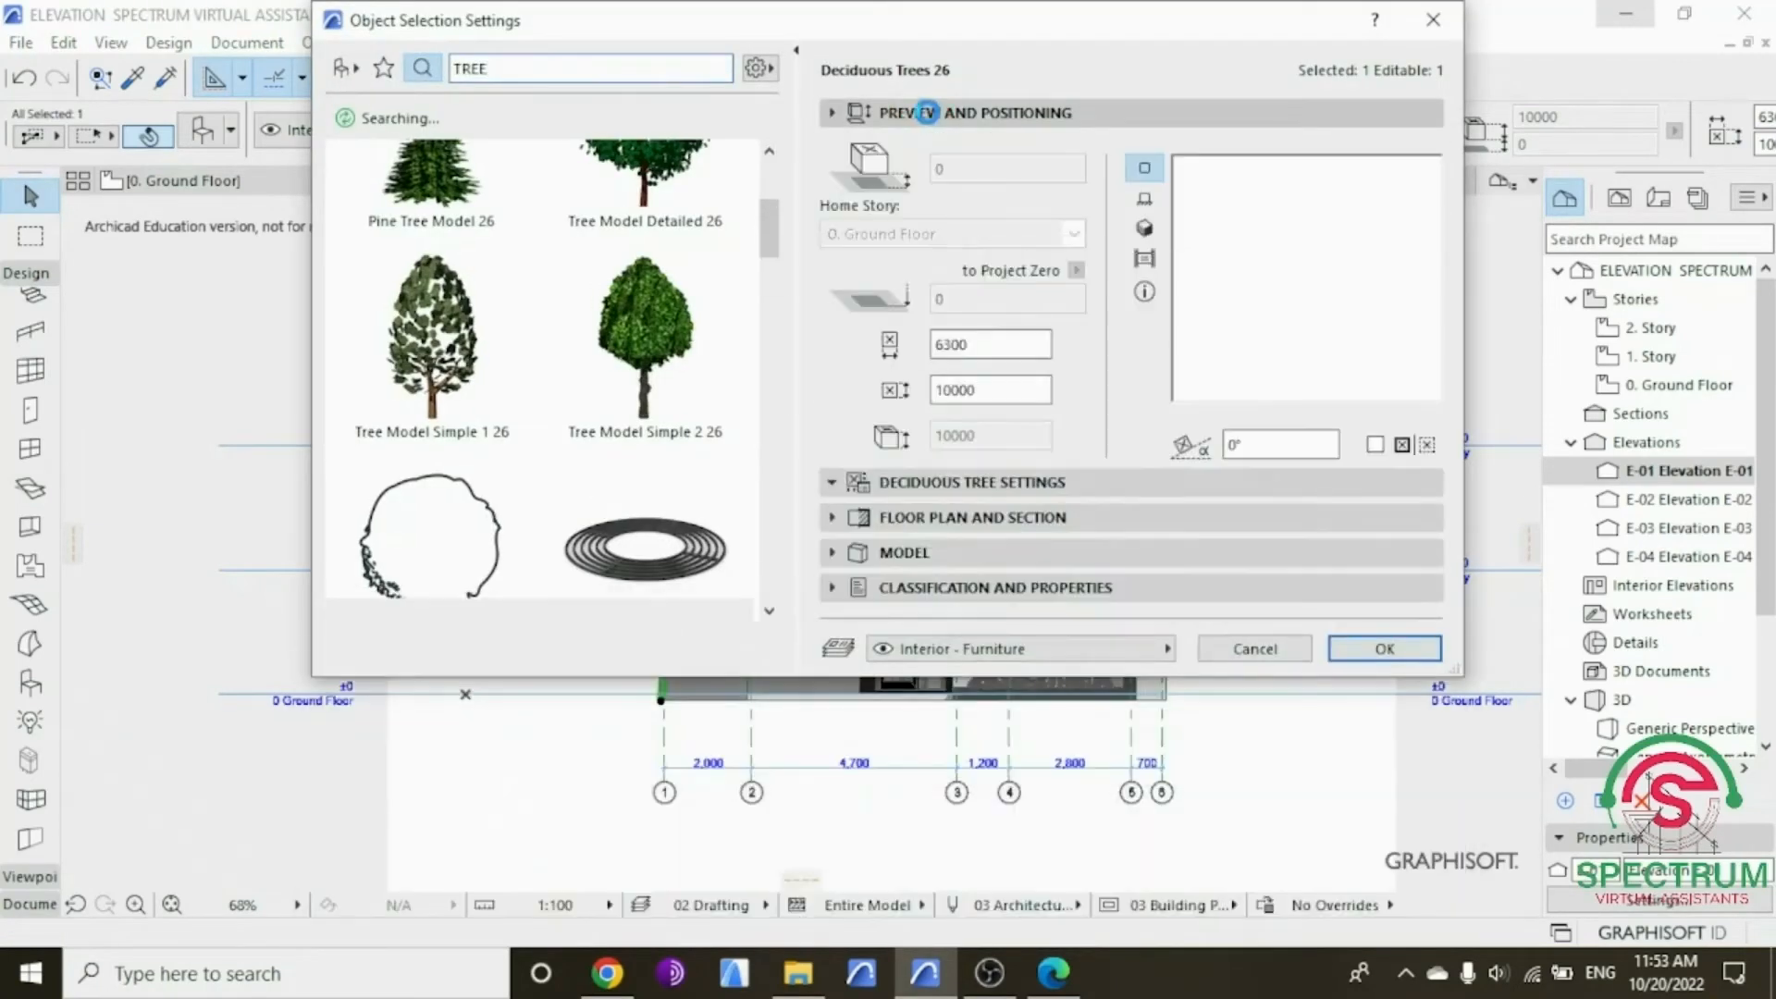
pyautogui.doubleClick(957, 389)
pyautogui.write('6000')
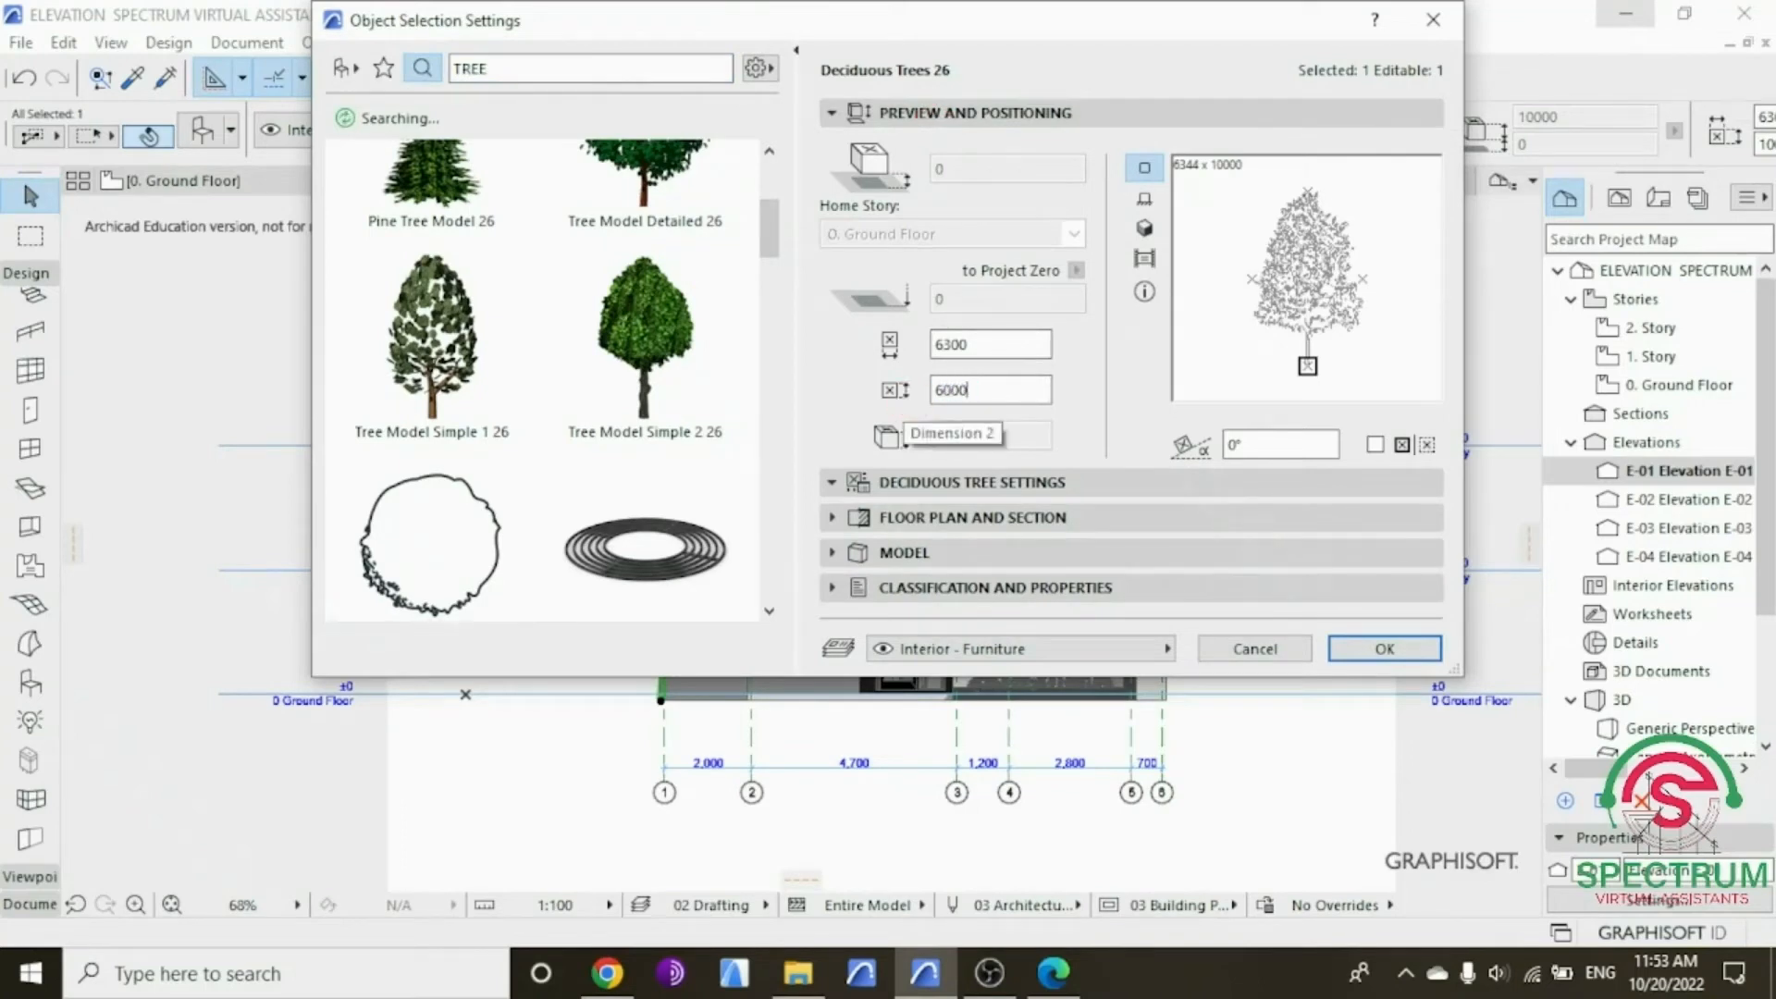
pyautogui.click(1378, 648)
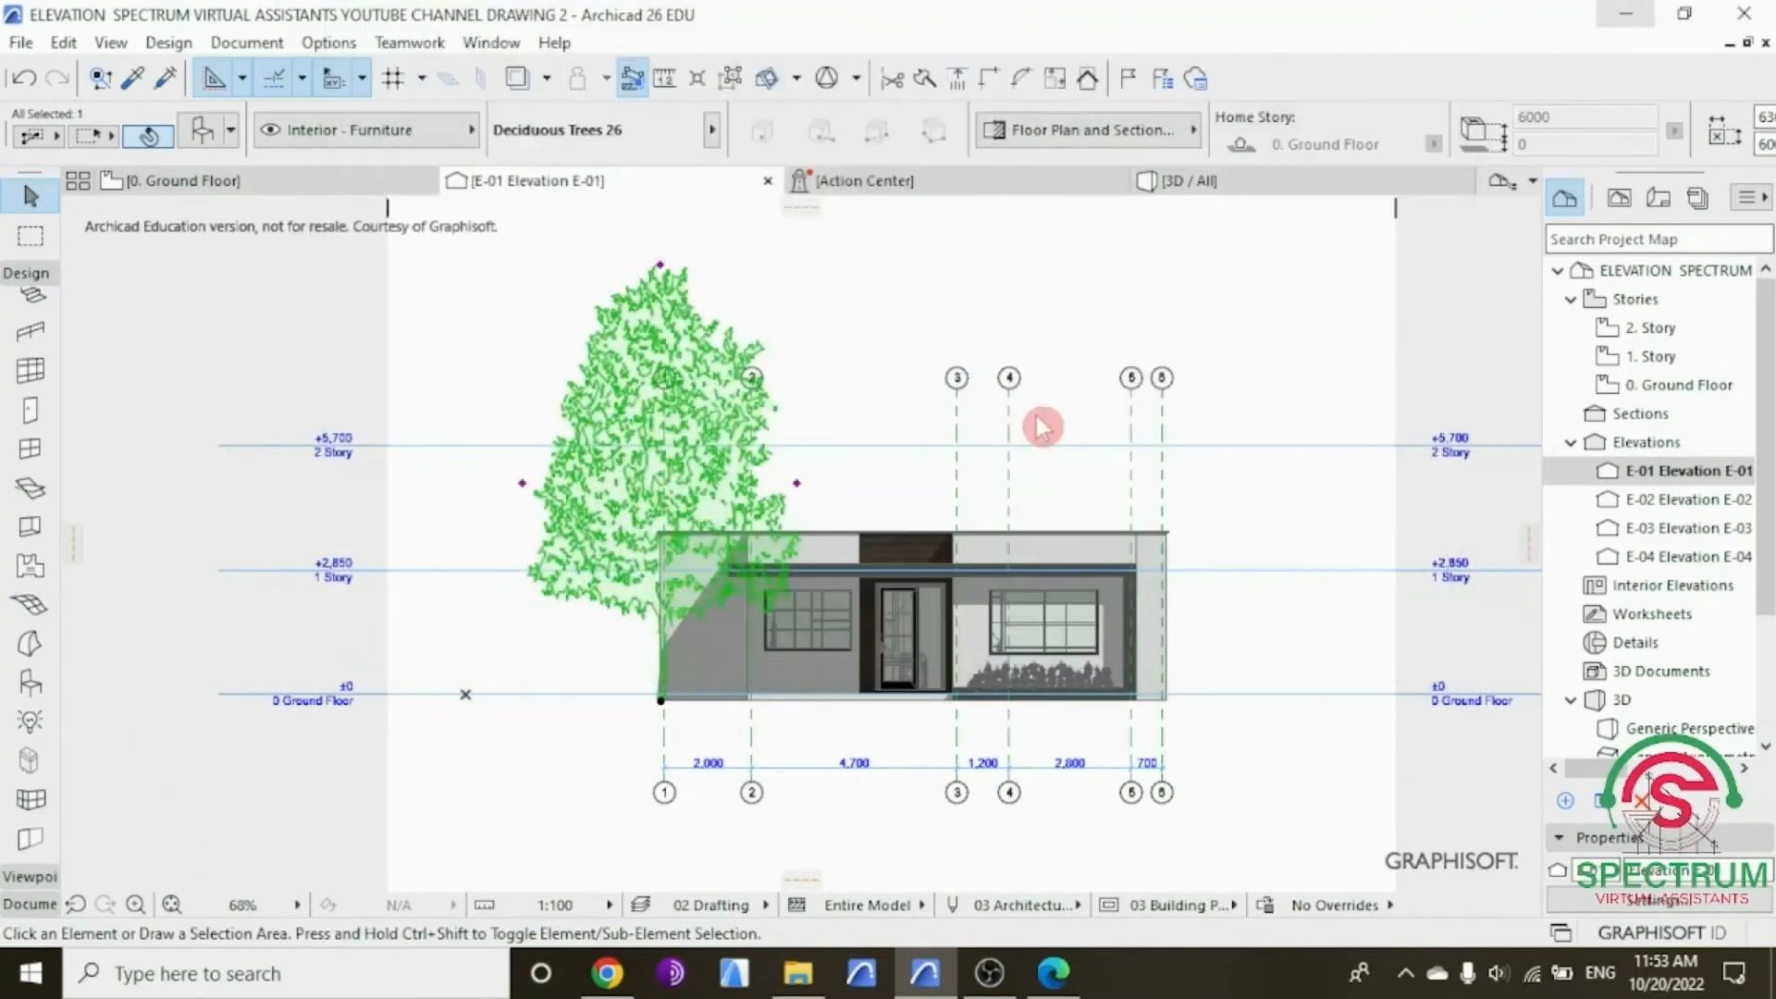
# Step: Move the tree slightly outward from the building's corner at grid 1 so its trunk stands clear of the wall
pyautogui.scroll(2, 703, 483)
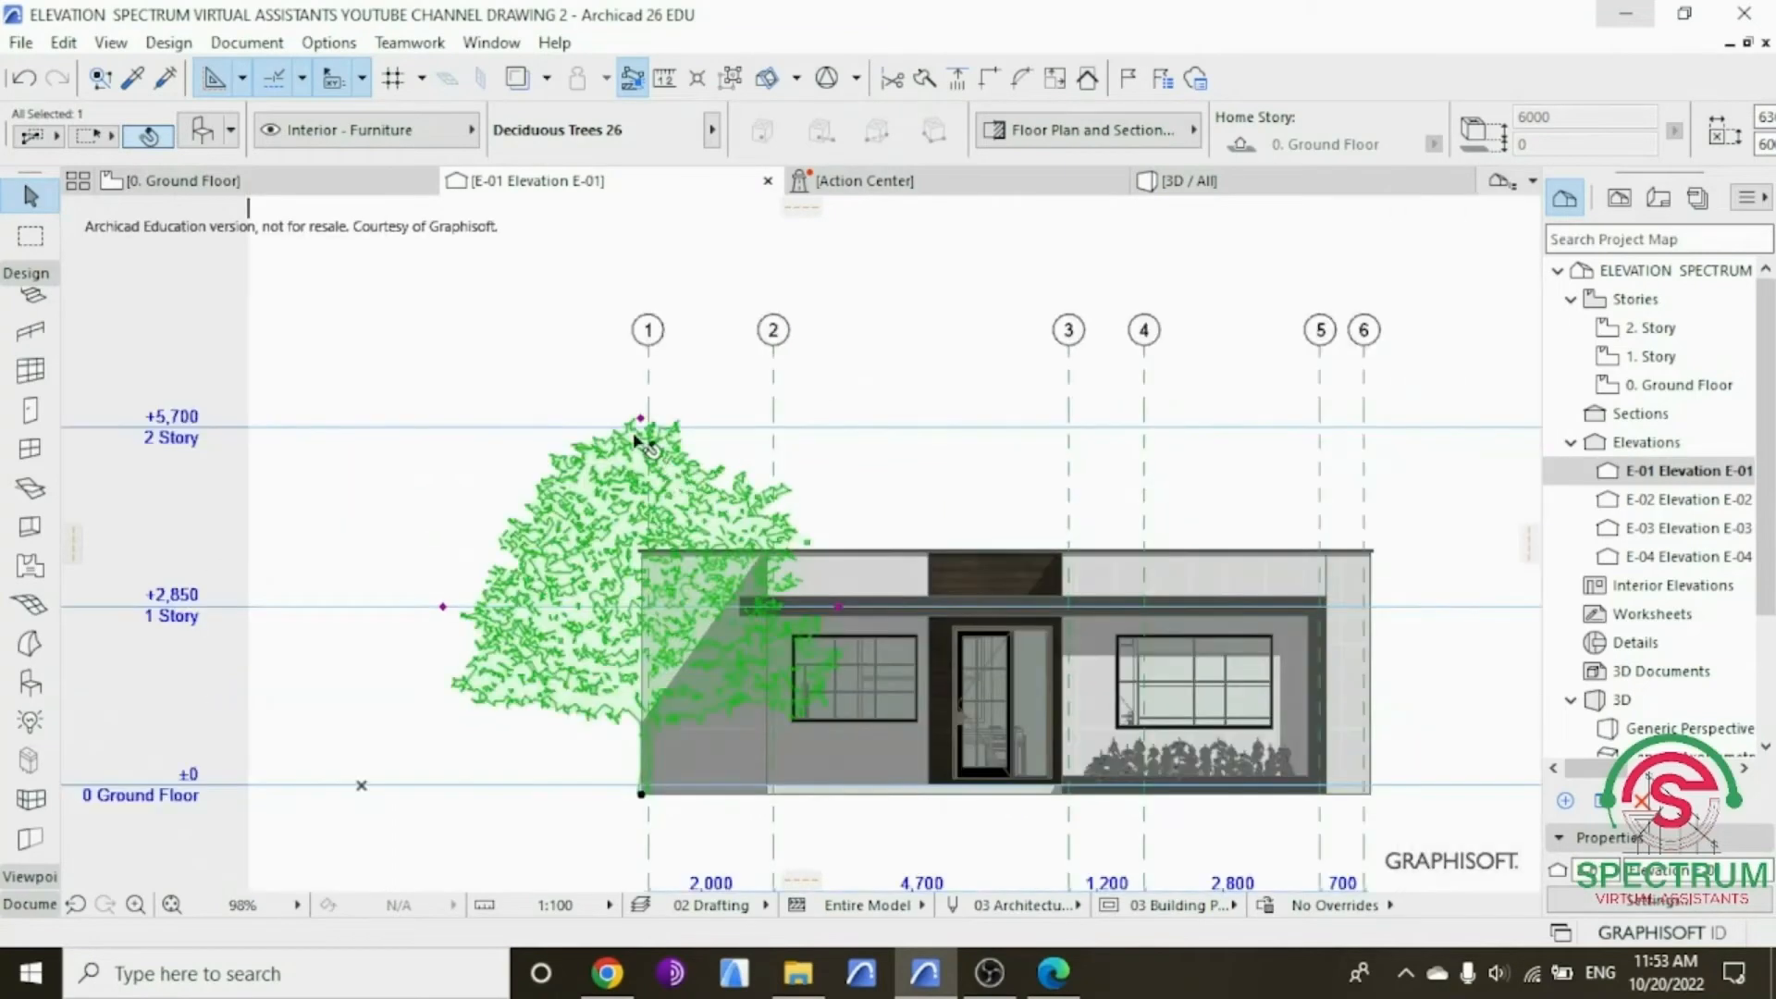
pyautogui.rightClick(536, 357)
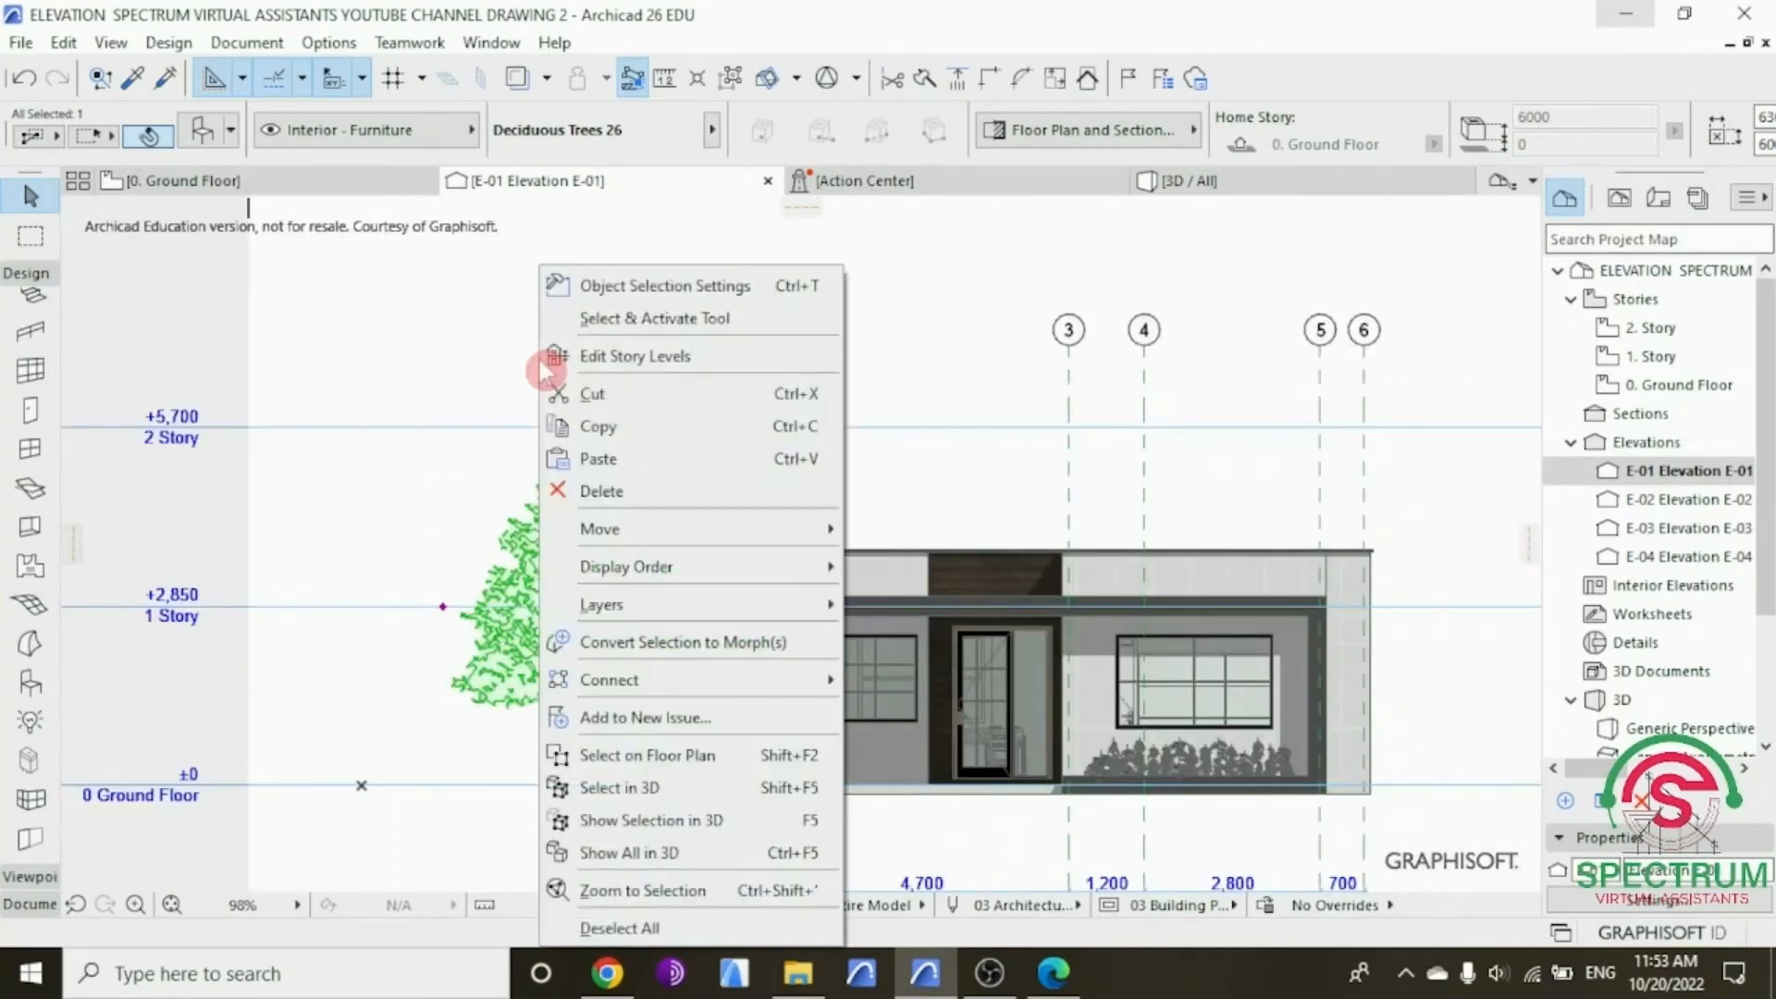
pyautogui.moveTo(676, 536)
pyautogui.click(894, 529)
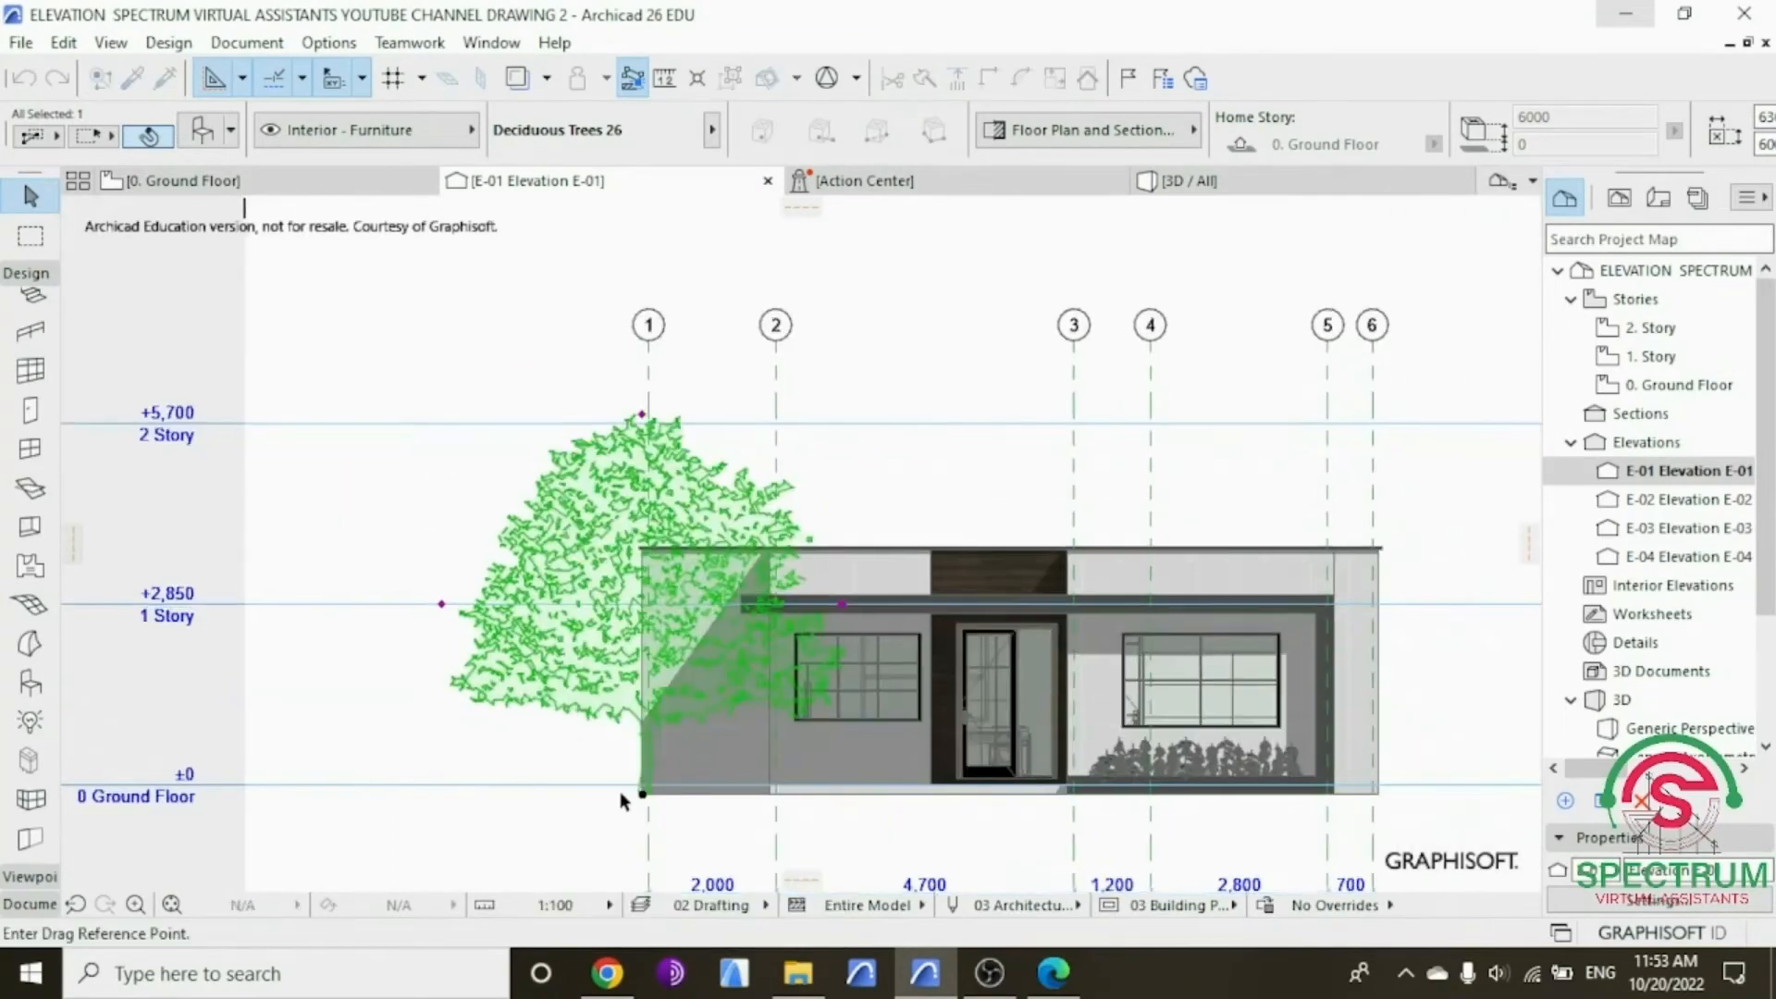
pyautogui.scroll(4, 648, 793)
pyautogui.click(676, 789)
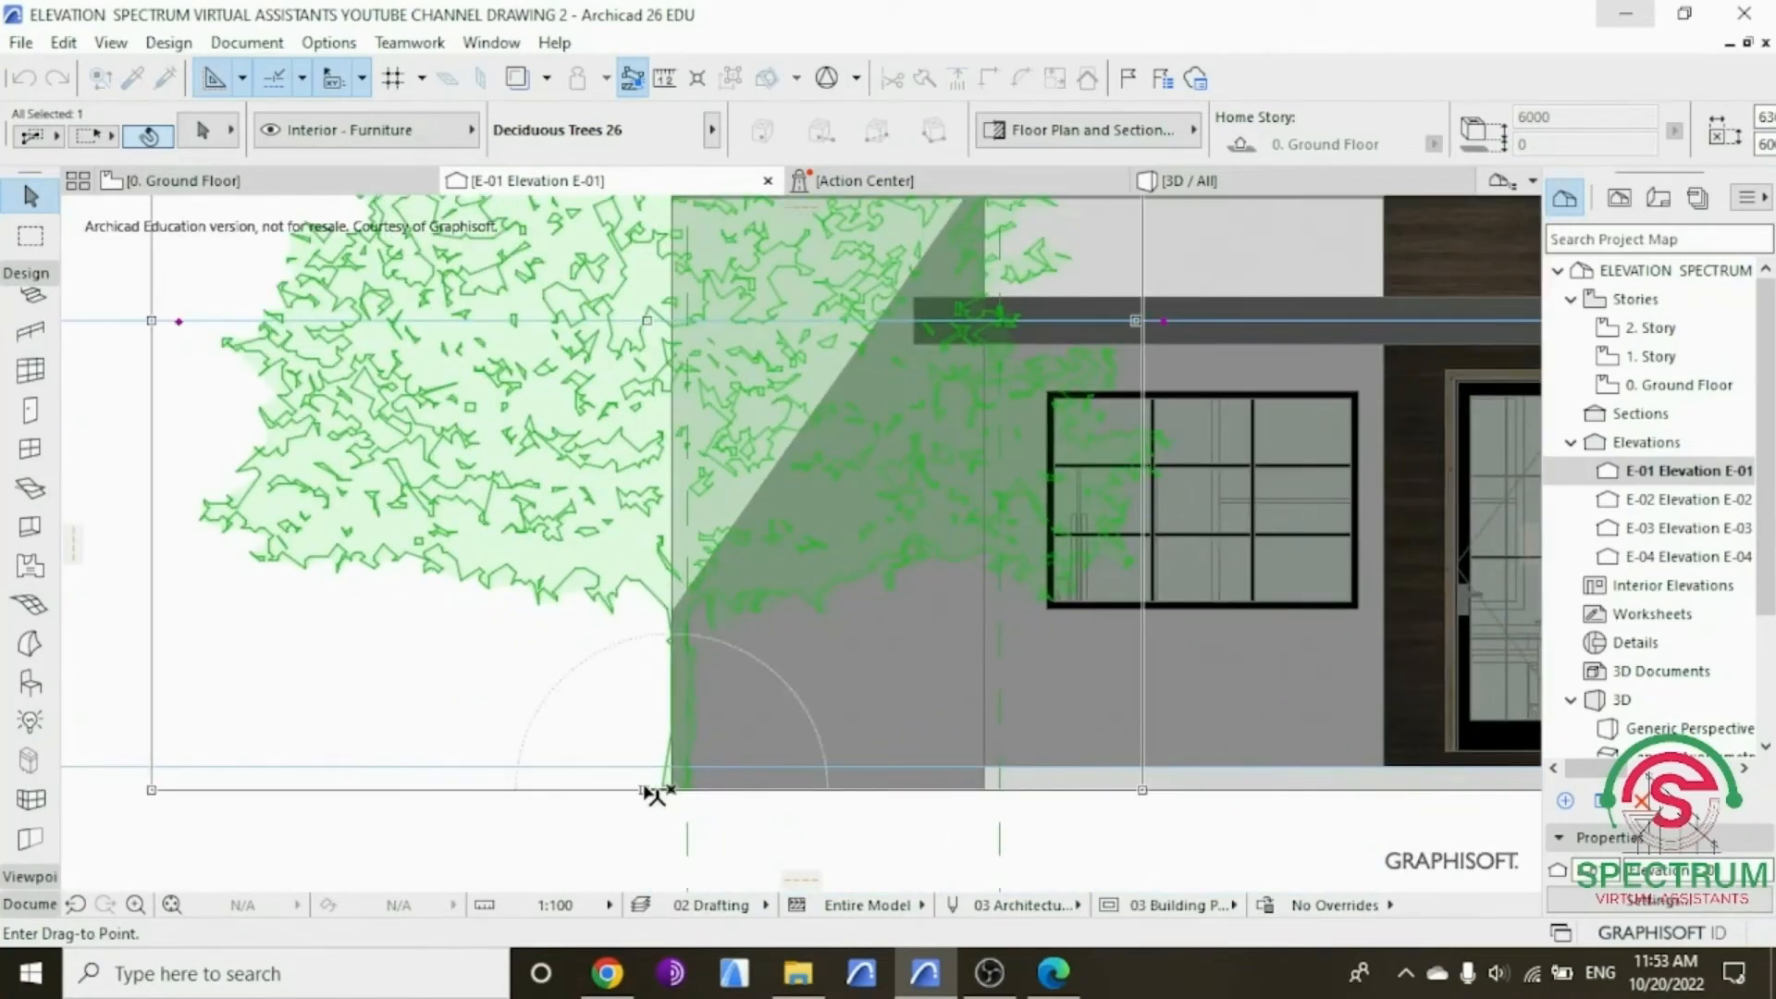
pyautogui.click(645, 788)
pyautogui.scroll(-5, 625, 751)
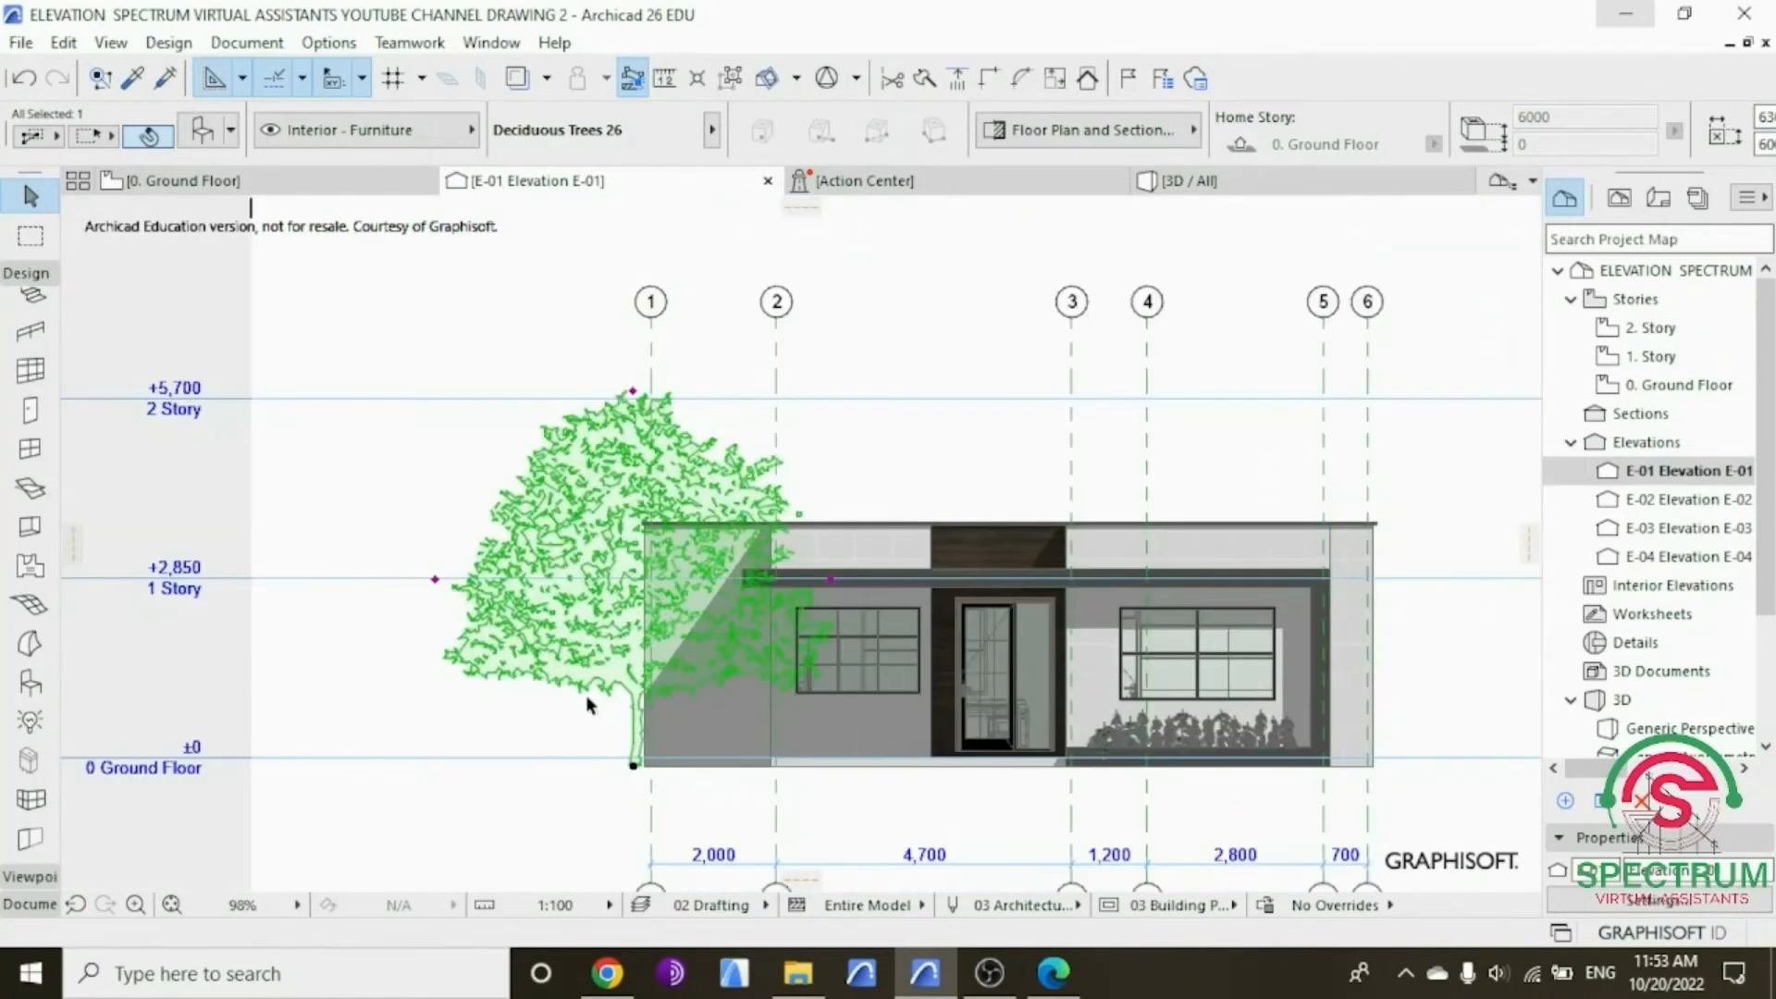
# Step: Copy the tree horizontally to the other end of the building, between grids 4 and 5
pyautogui.rightClick(463, 333)
pyautogui.moveTo(566, 529)
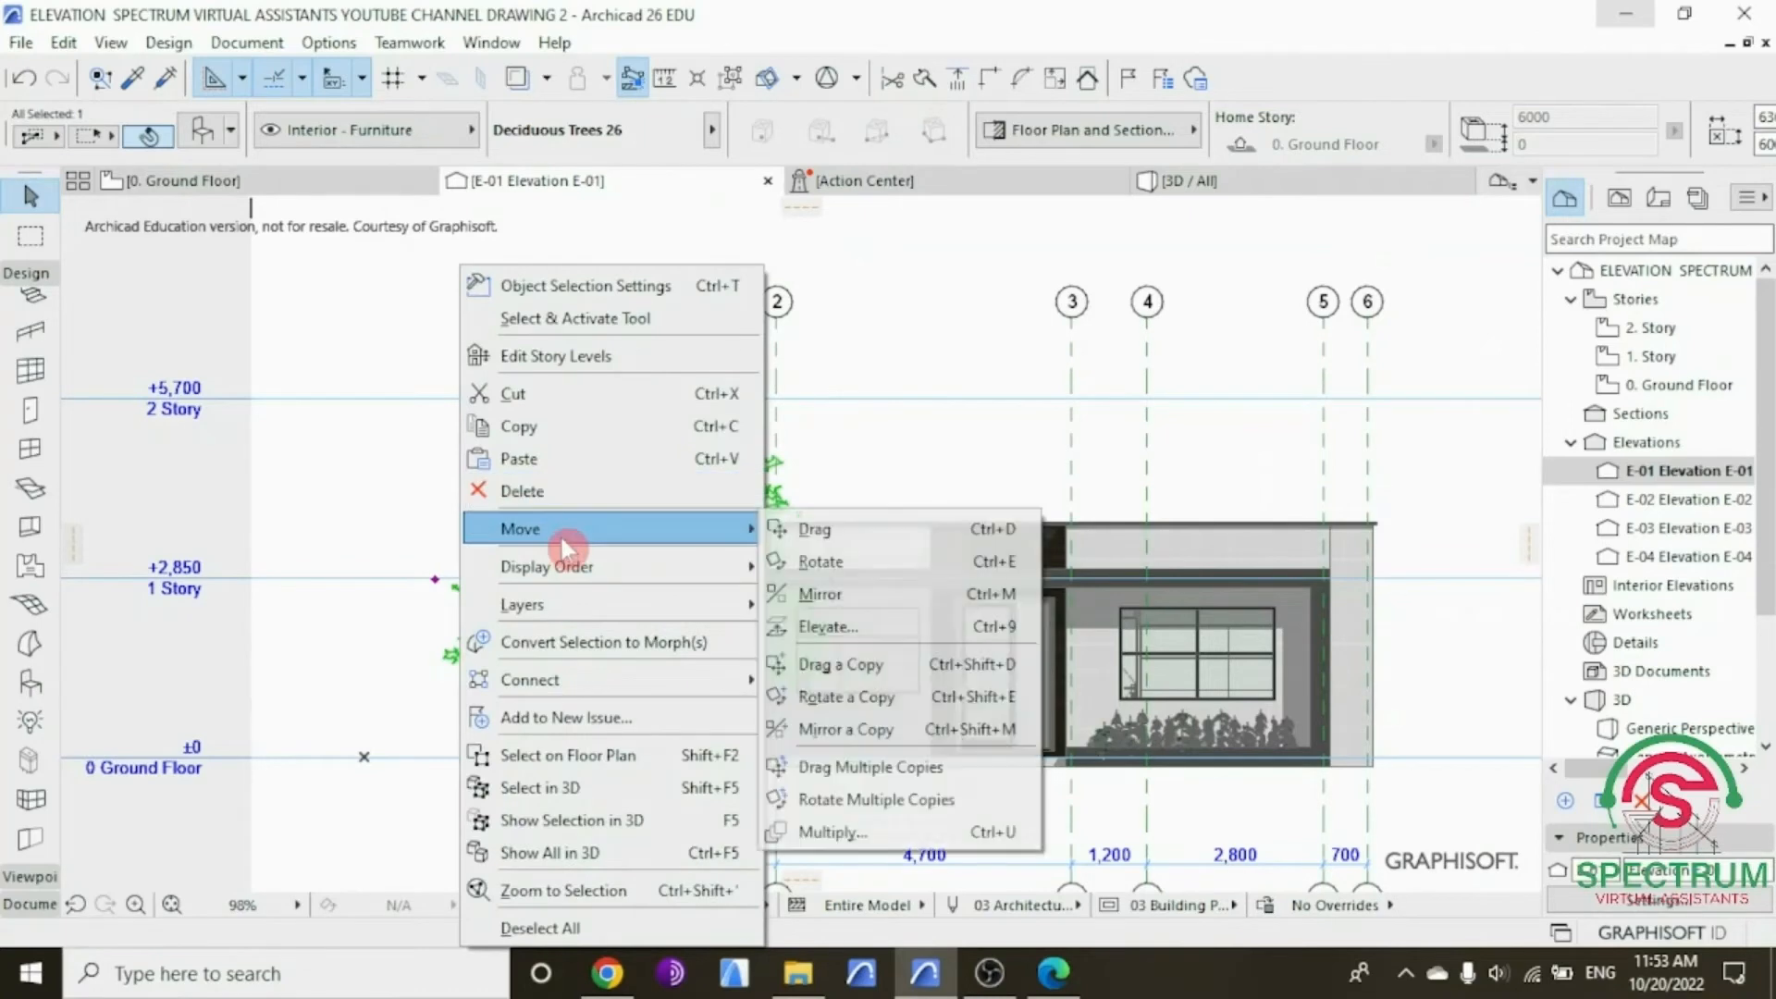
pyautogui.click(869, 666)
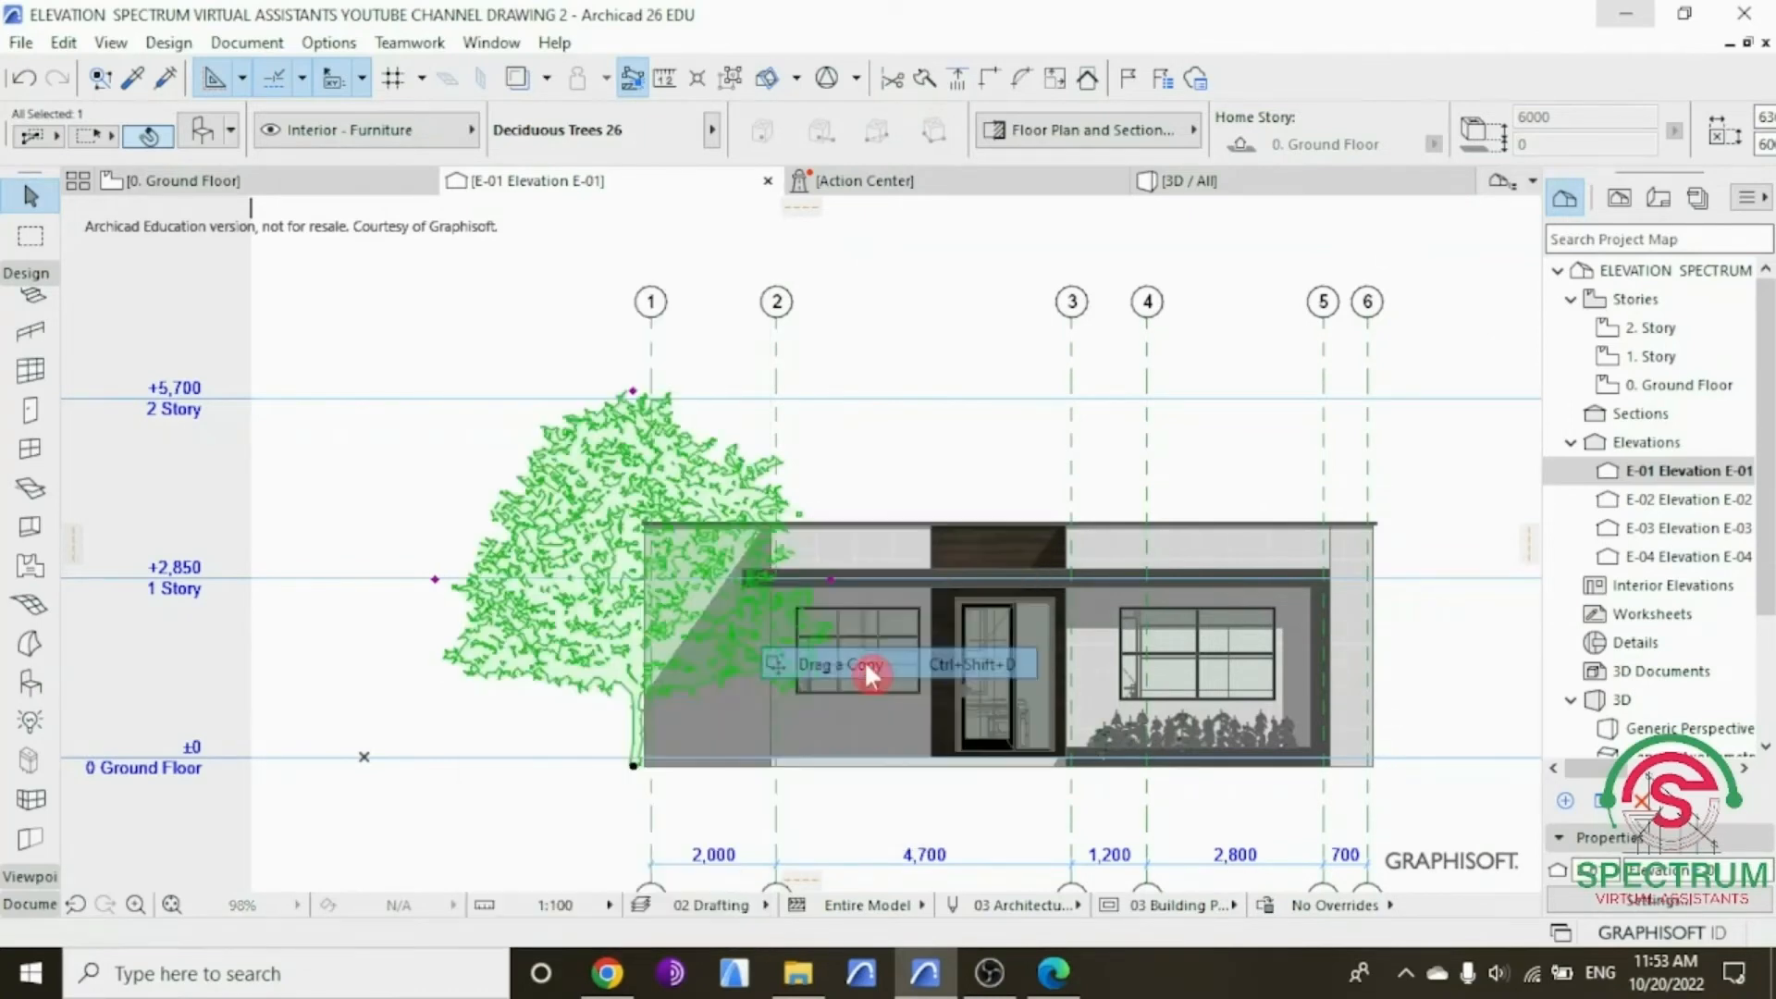
pyautogui.click(590, 632)
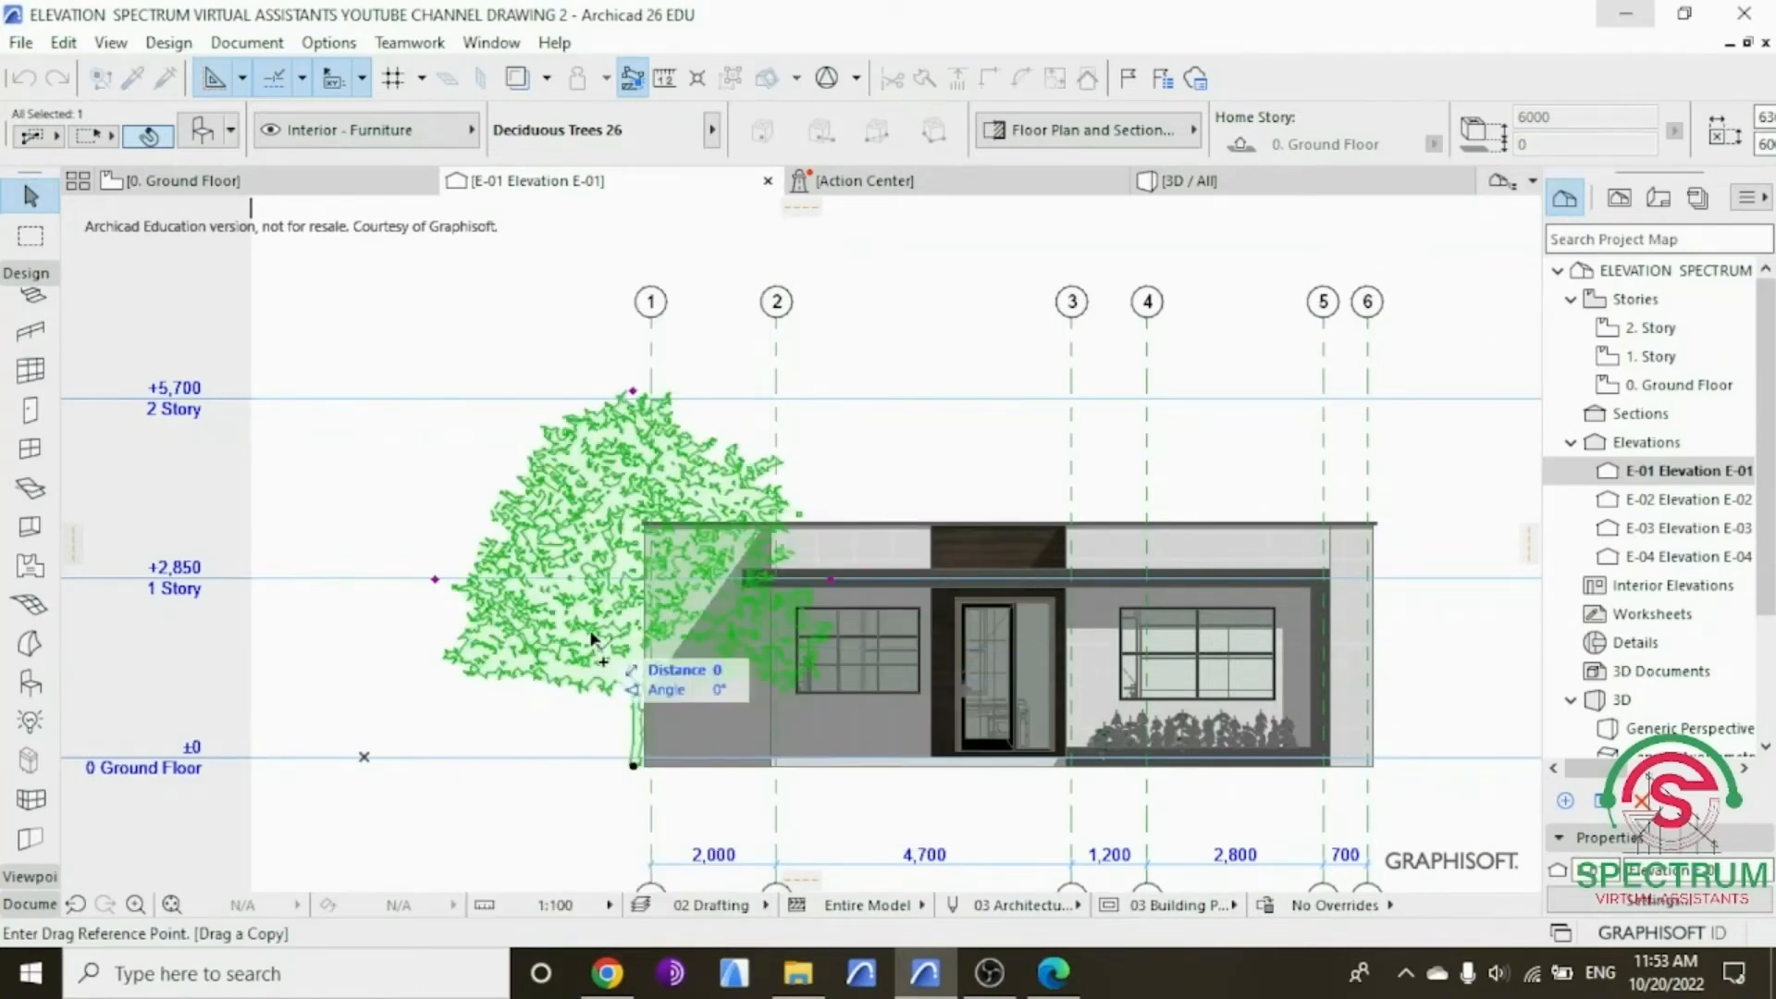
pyautogui.click(1228, 678)
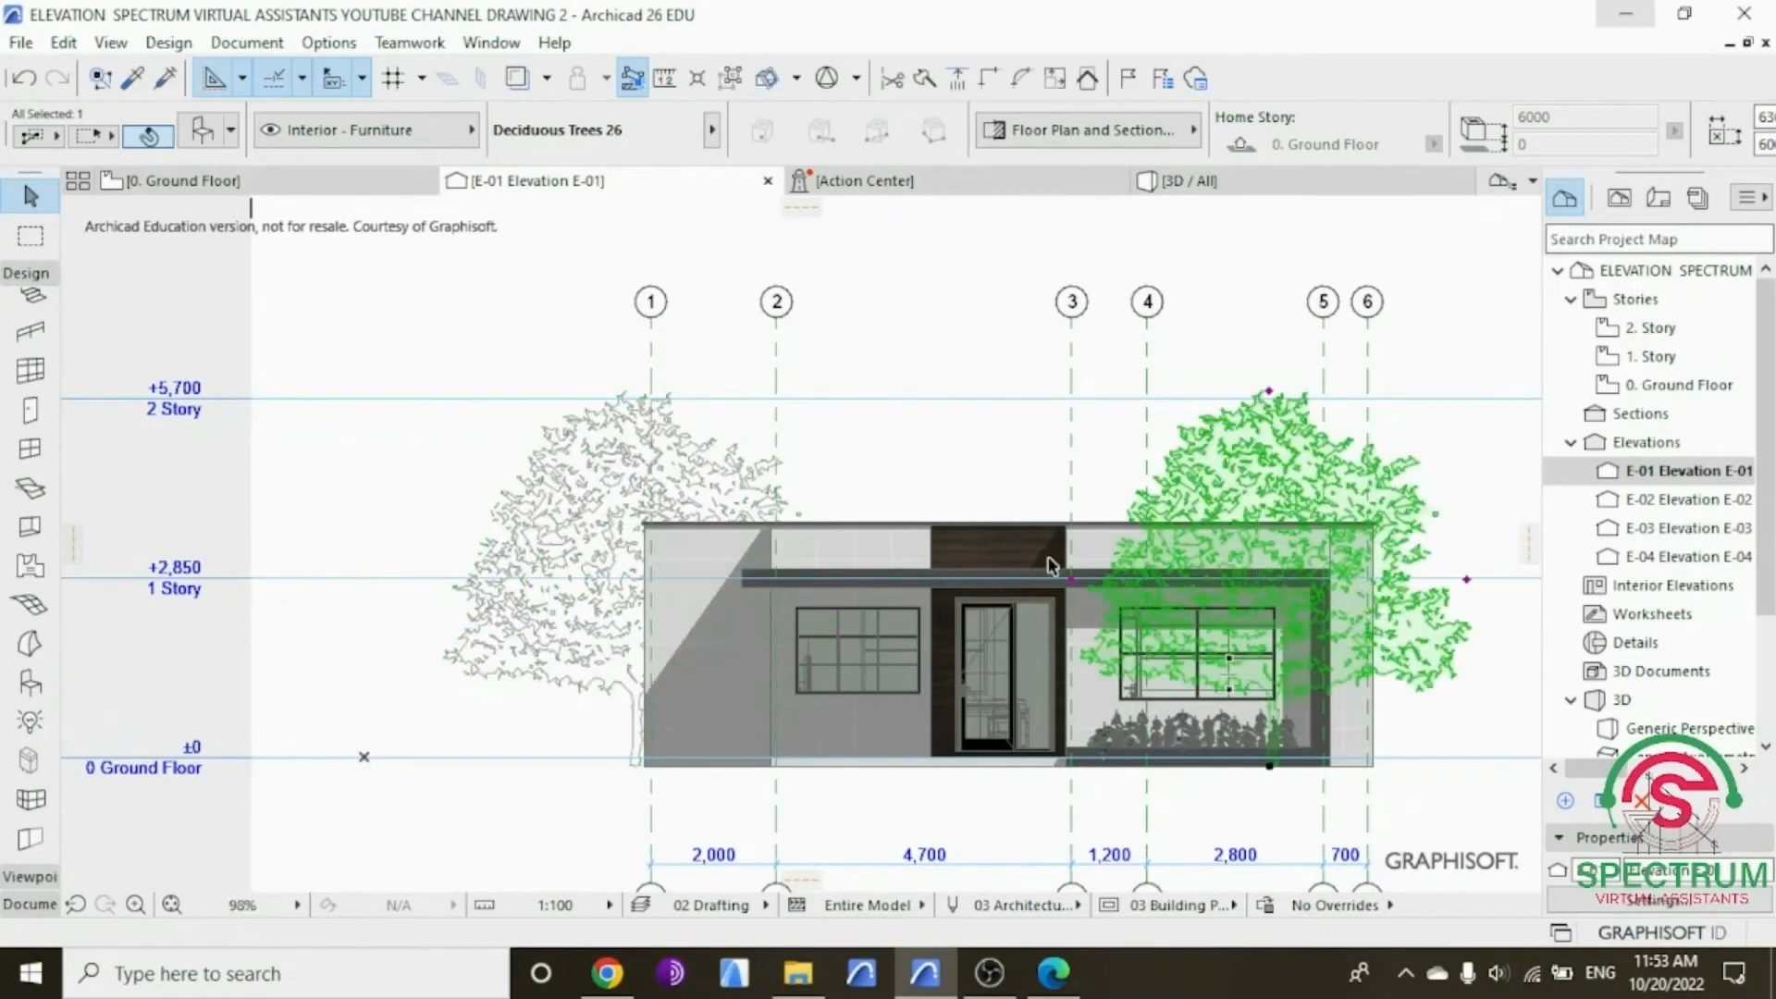
# Step: Change the copied tree's symbol type to Type 23, accept the settings and deselect it
pyautogui.rightClick(895, 321)
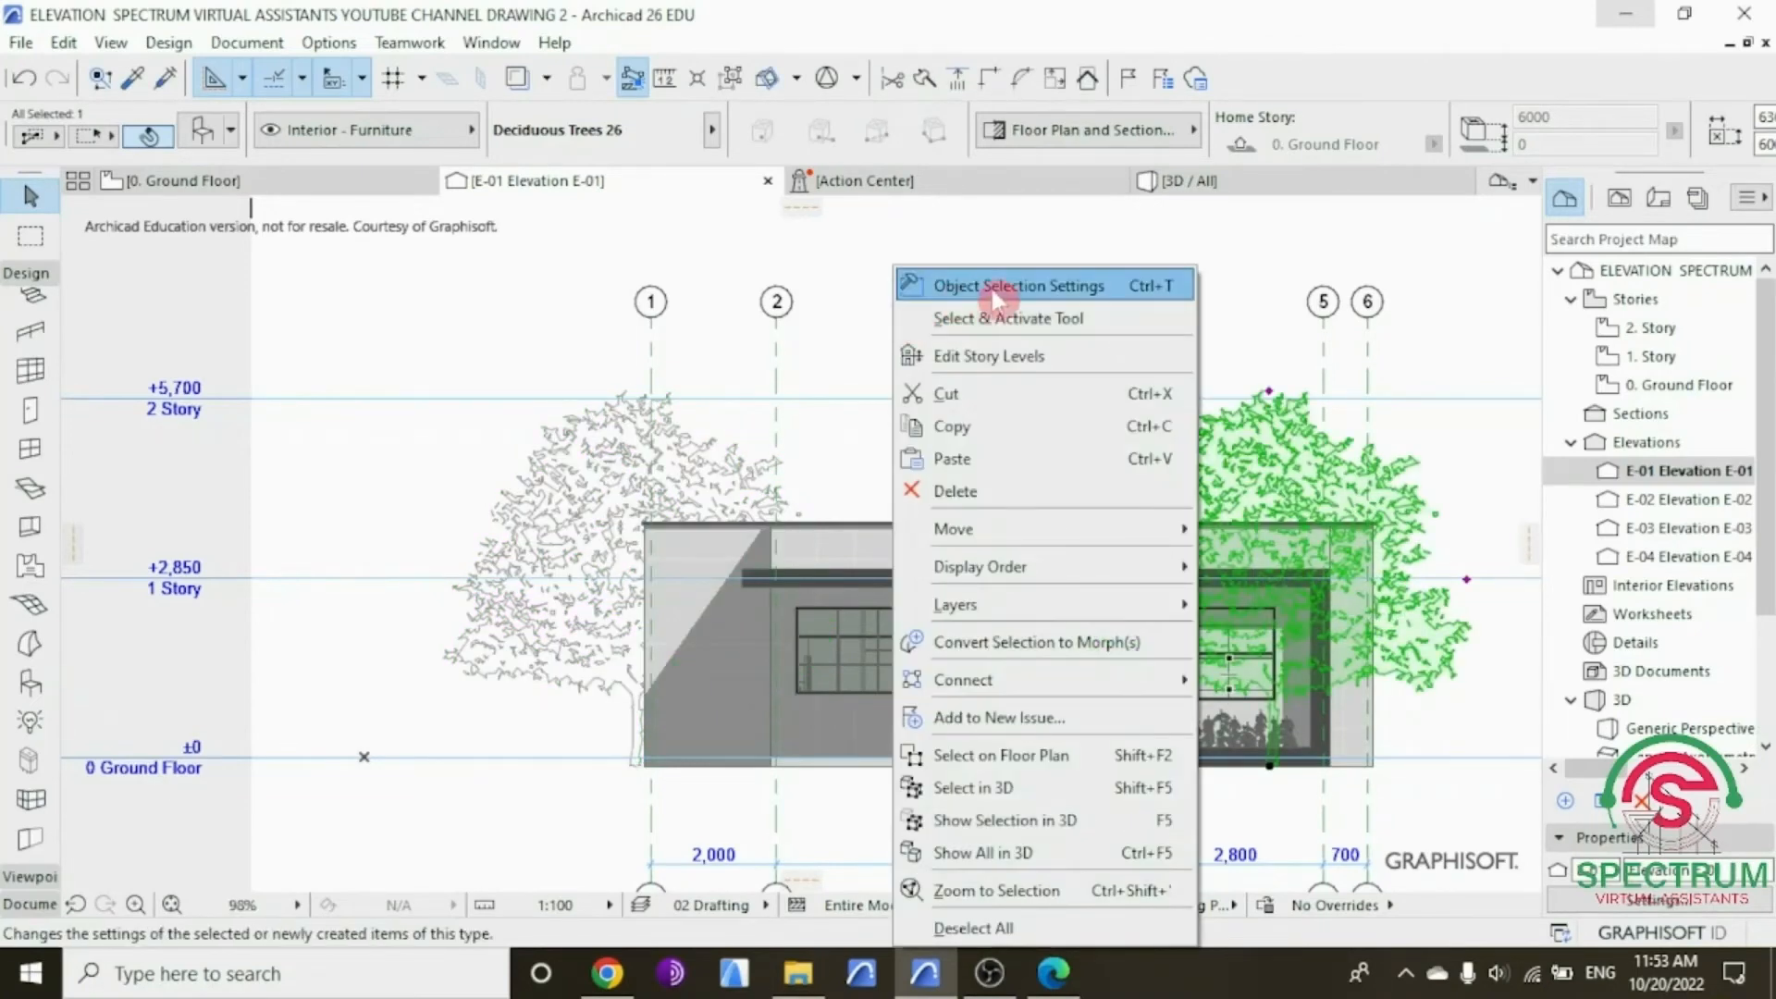
pyautogui.click(1006, 296)
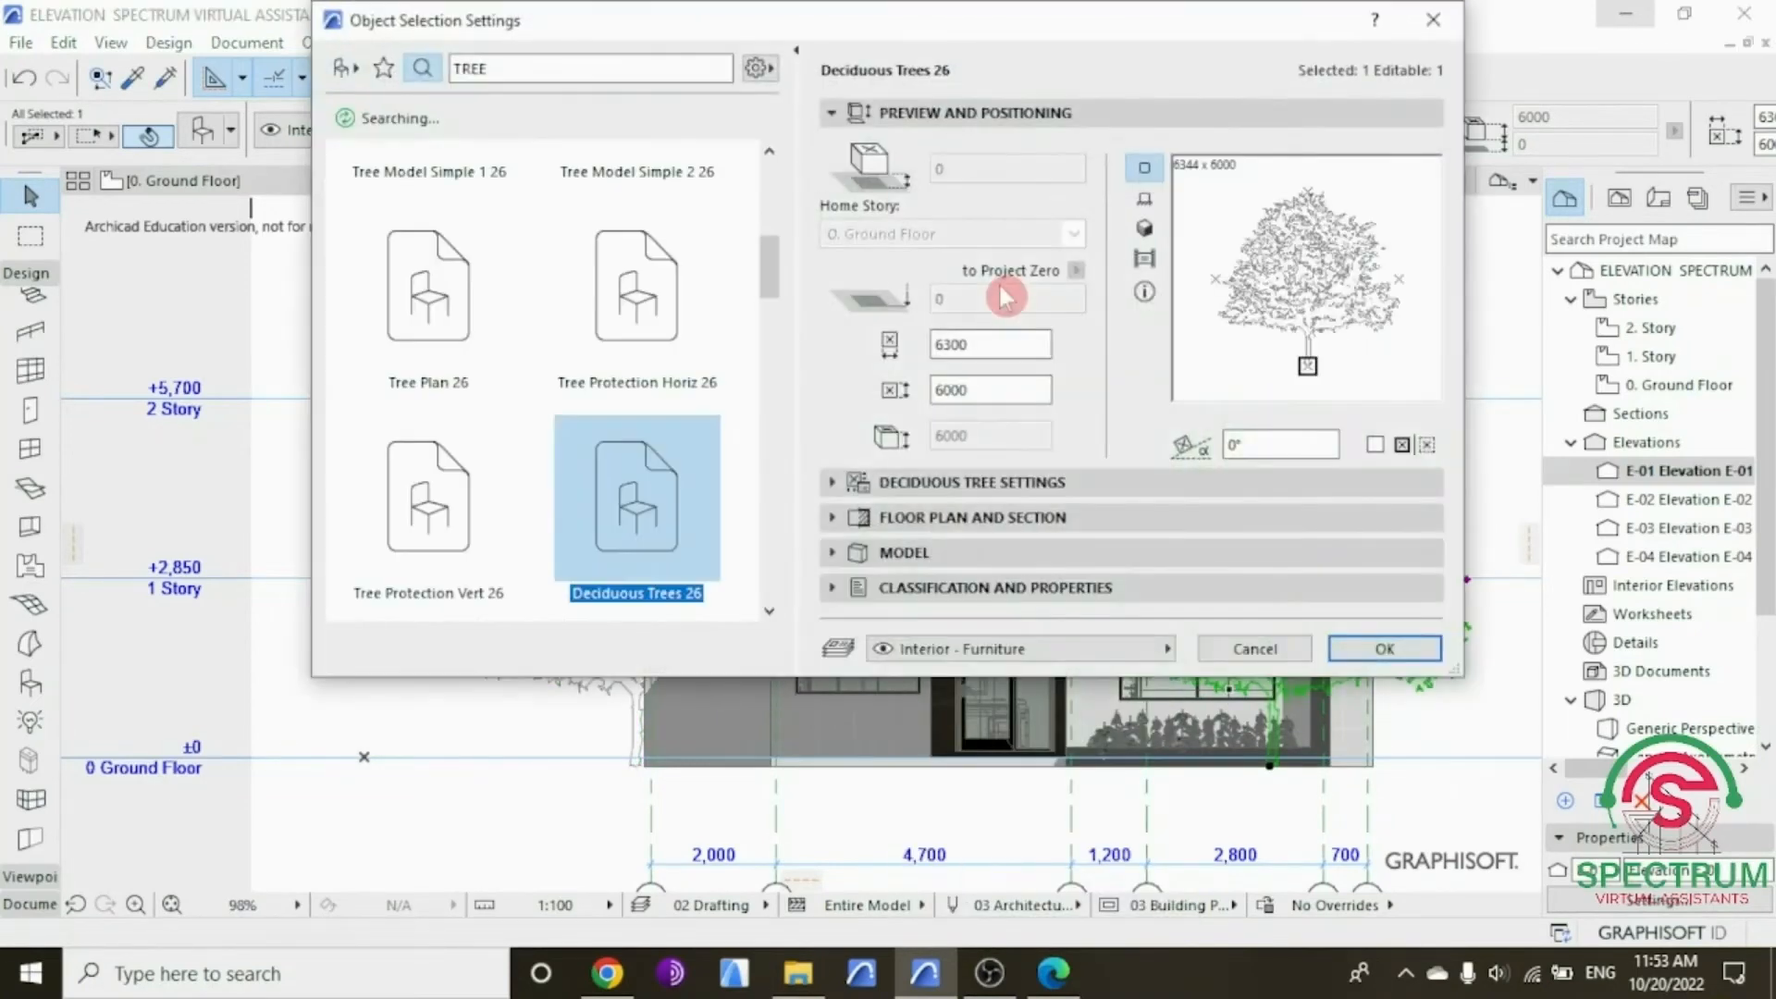
pyautogui.click(904, 482)
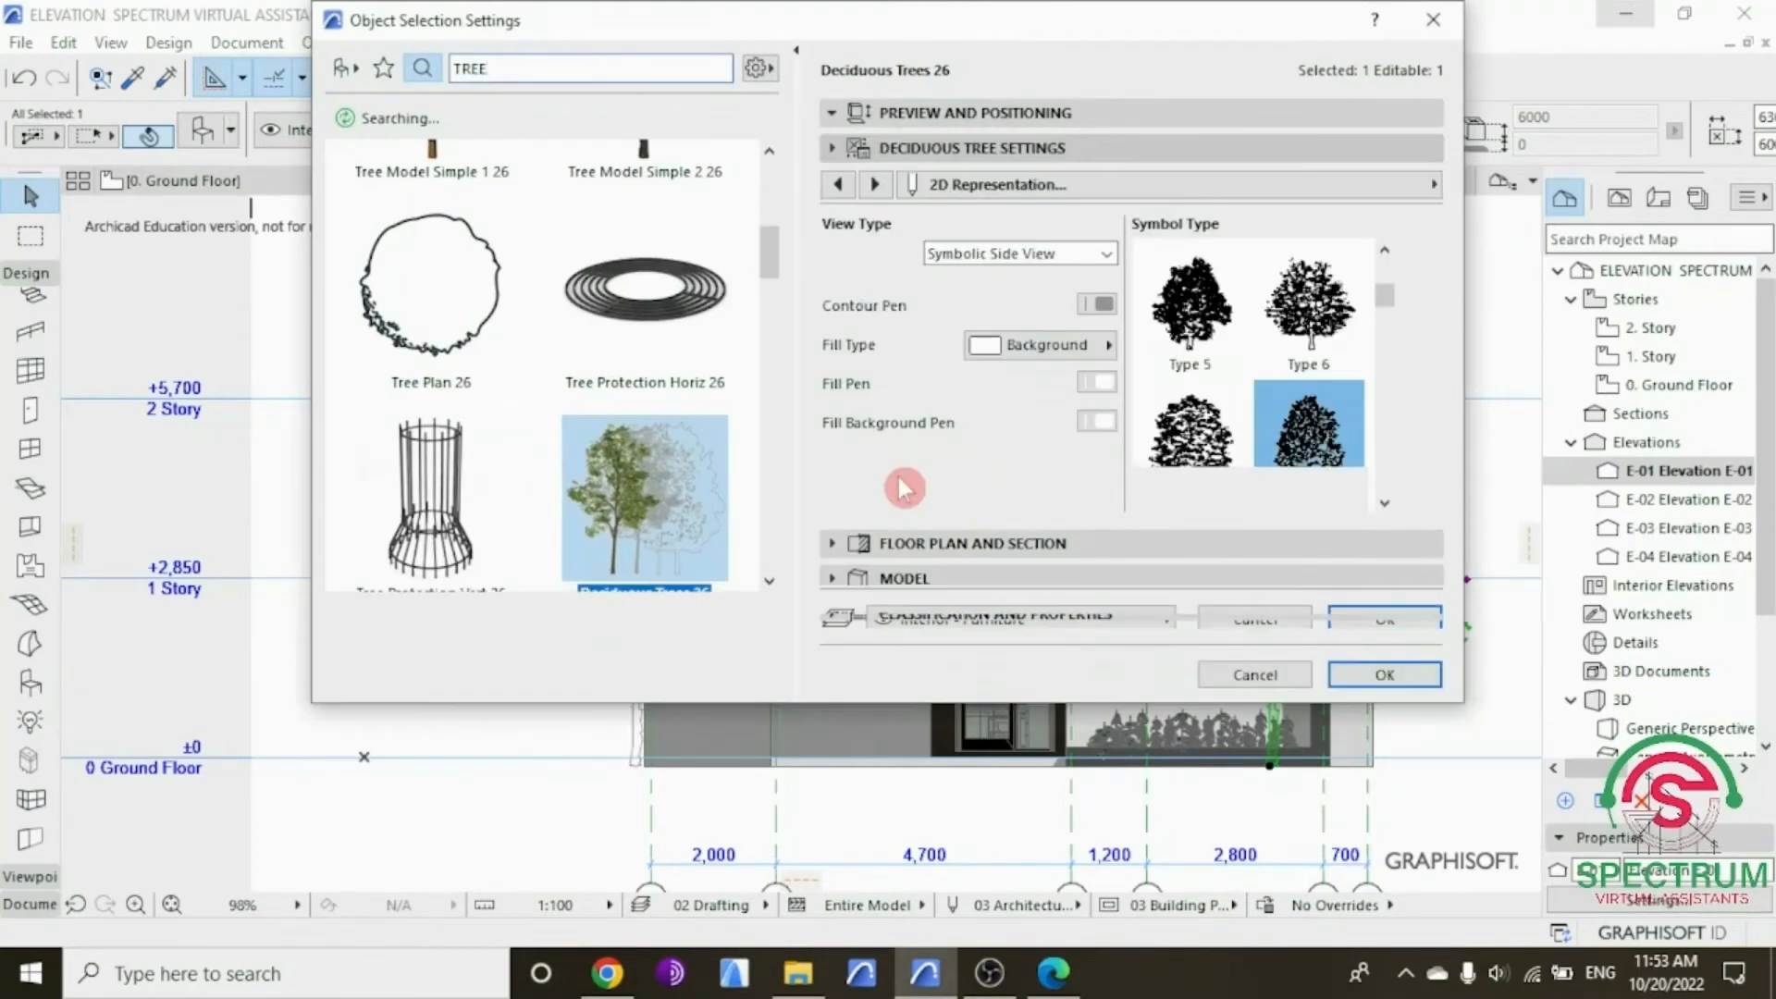
pyautogui.scroll(2, 1246, 381)
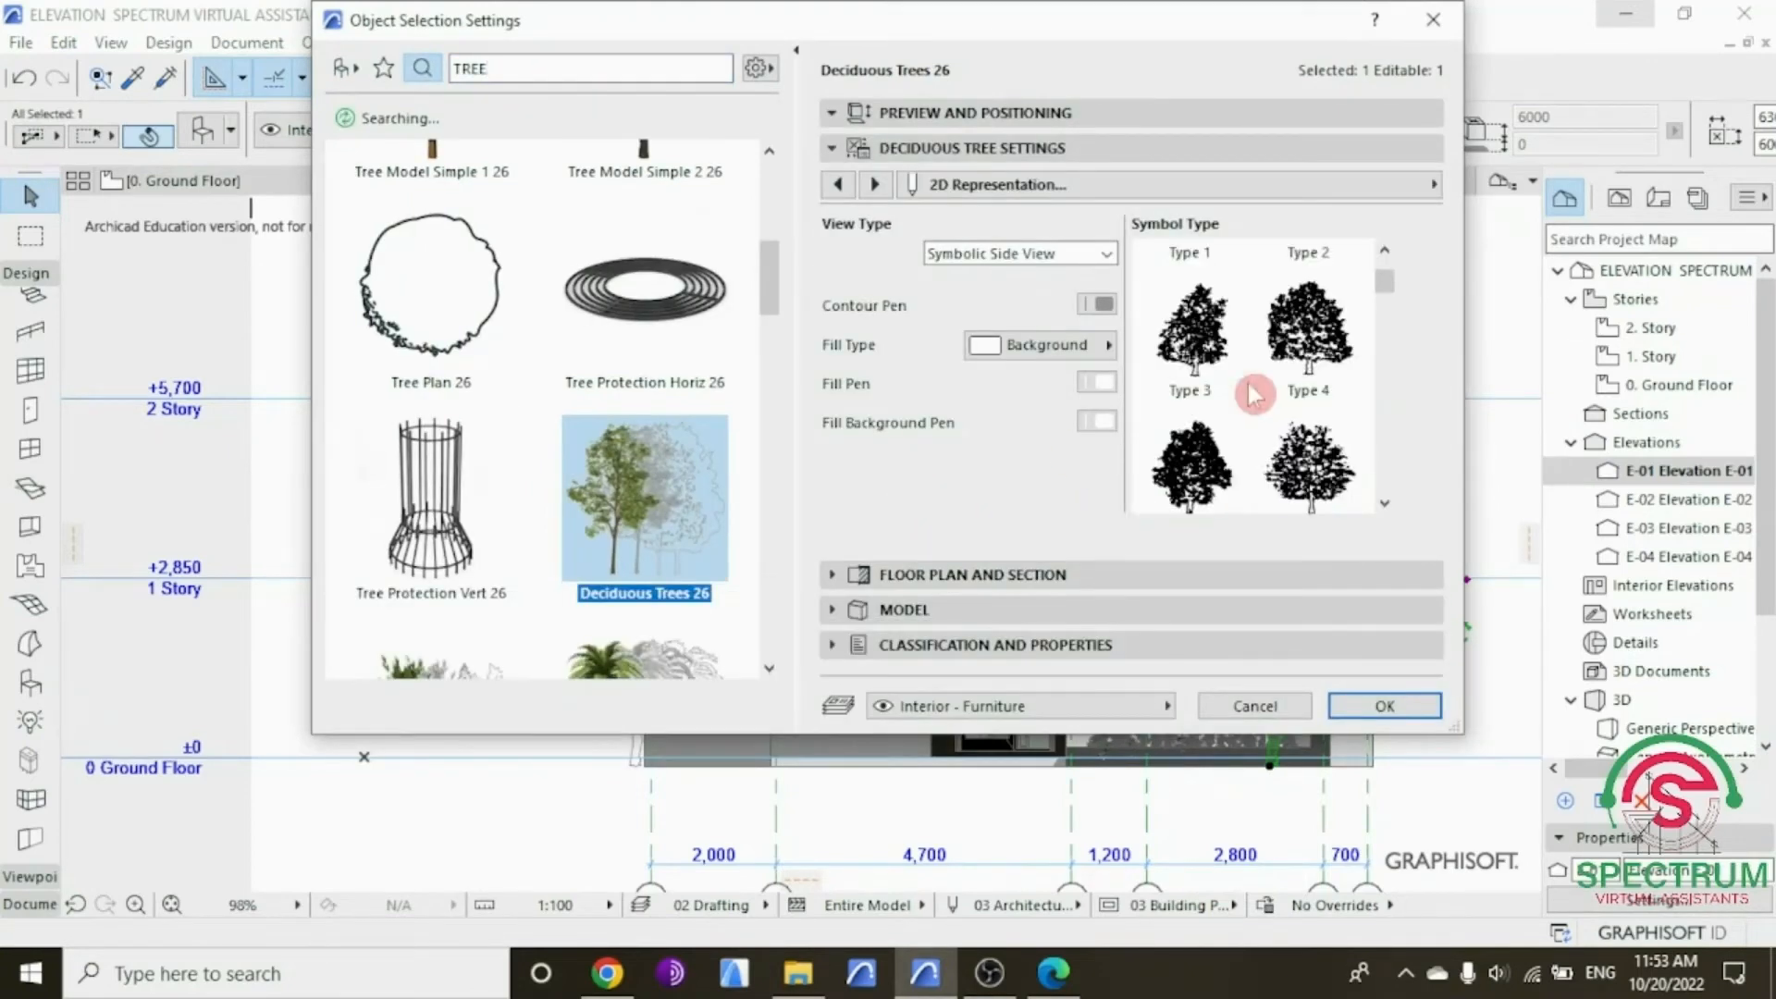
pyautogui.moveTo(1381, 281); pyautogui.dragTo(1384, 394)
pyautogui.click(1189, 366)
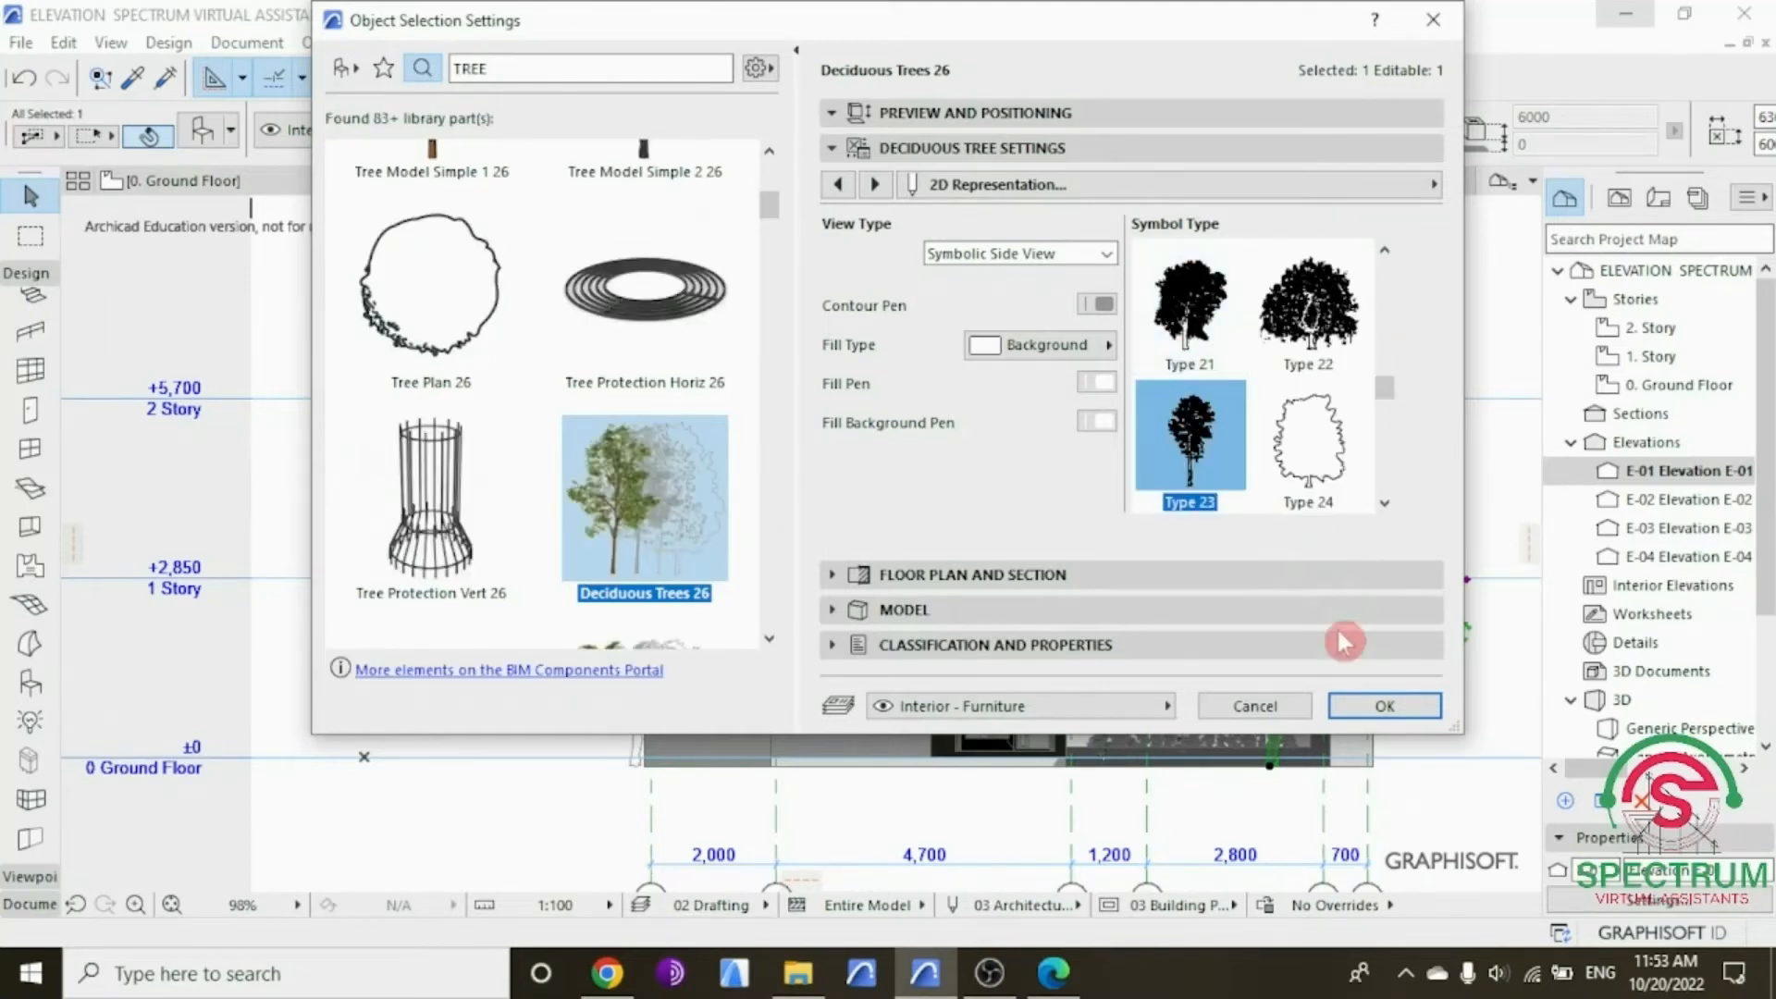
pyautogui.click(1384, 706)
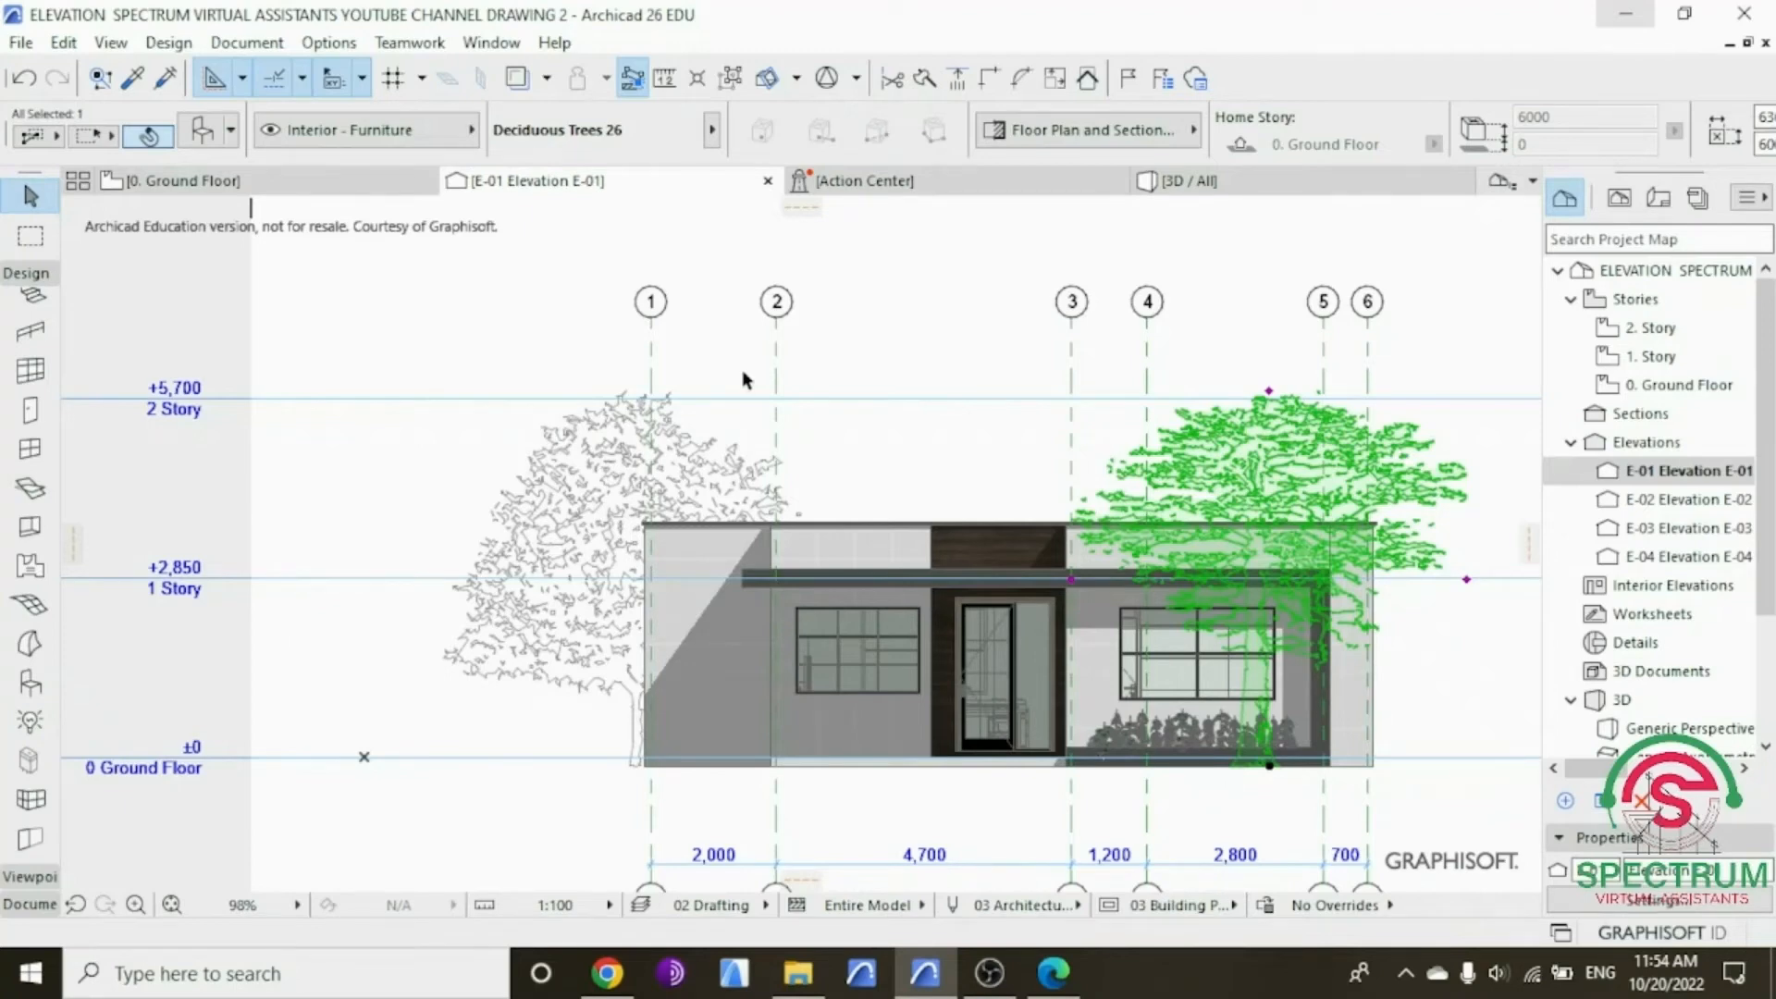
pyautogui.click(916, 324)
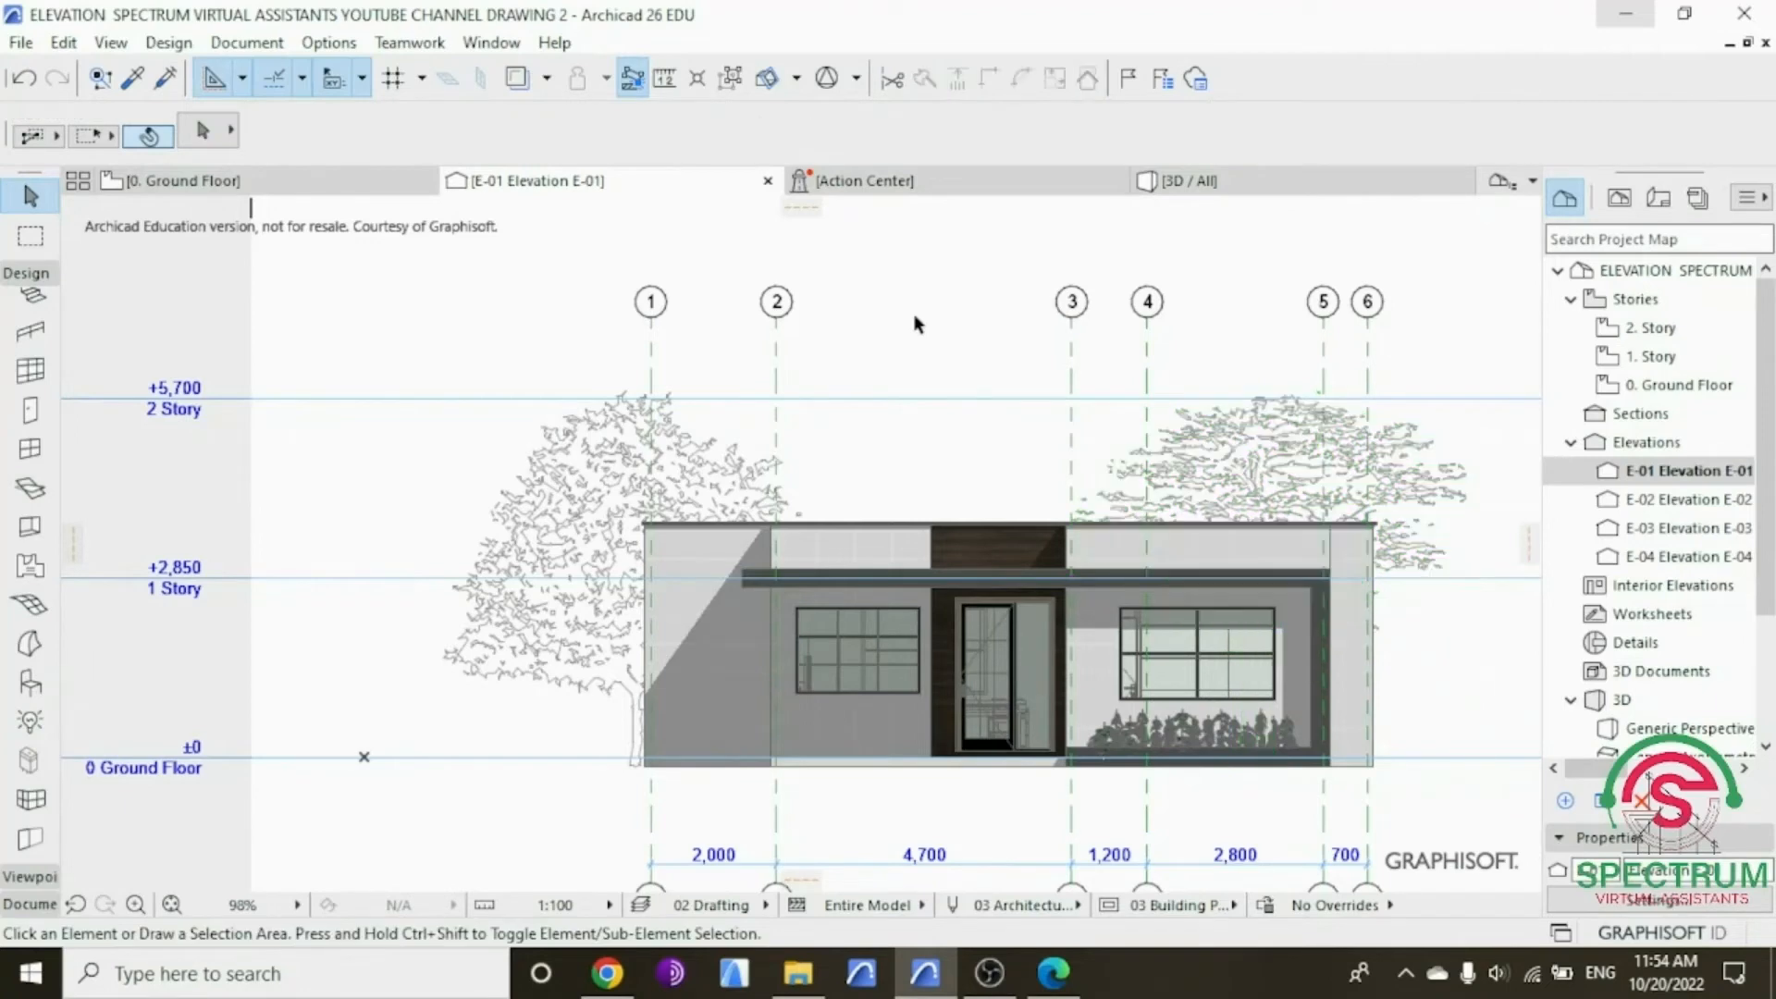
# Step: Stretch the tree between grids 4 and 5 vertically to a height of about 6690 and deselect it
pyautogui.scroll(-2, 862, 360)
pyautogui.scroll(2, 1167, 451)
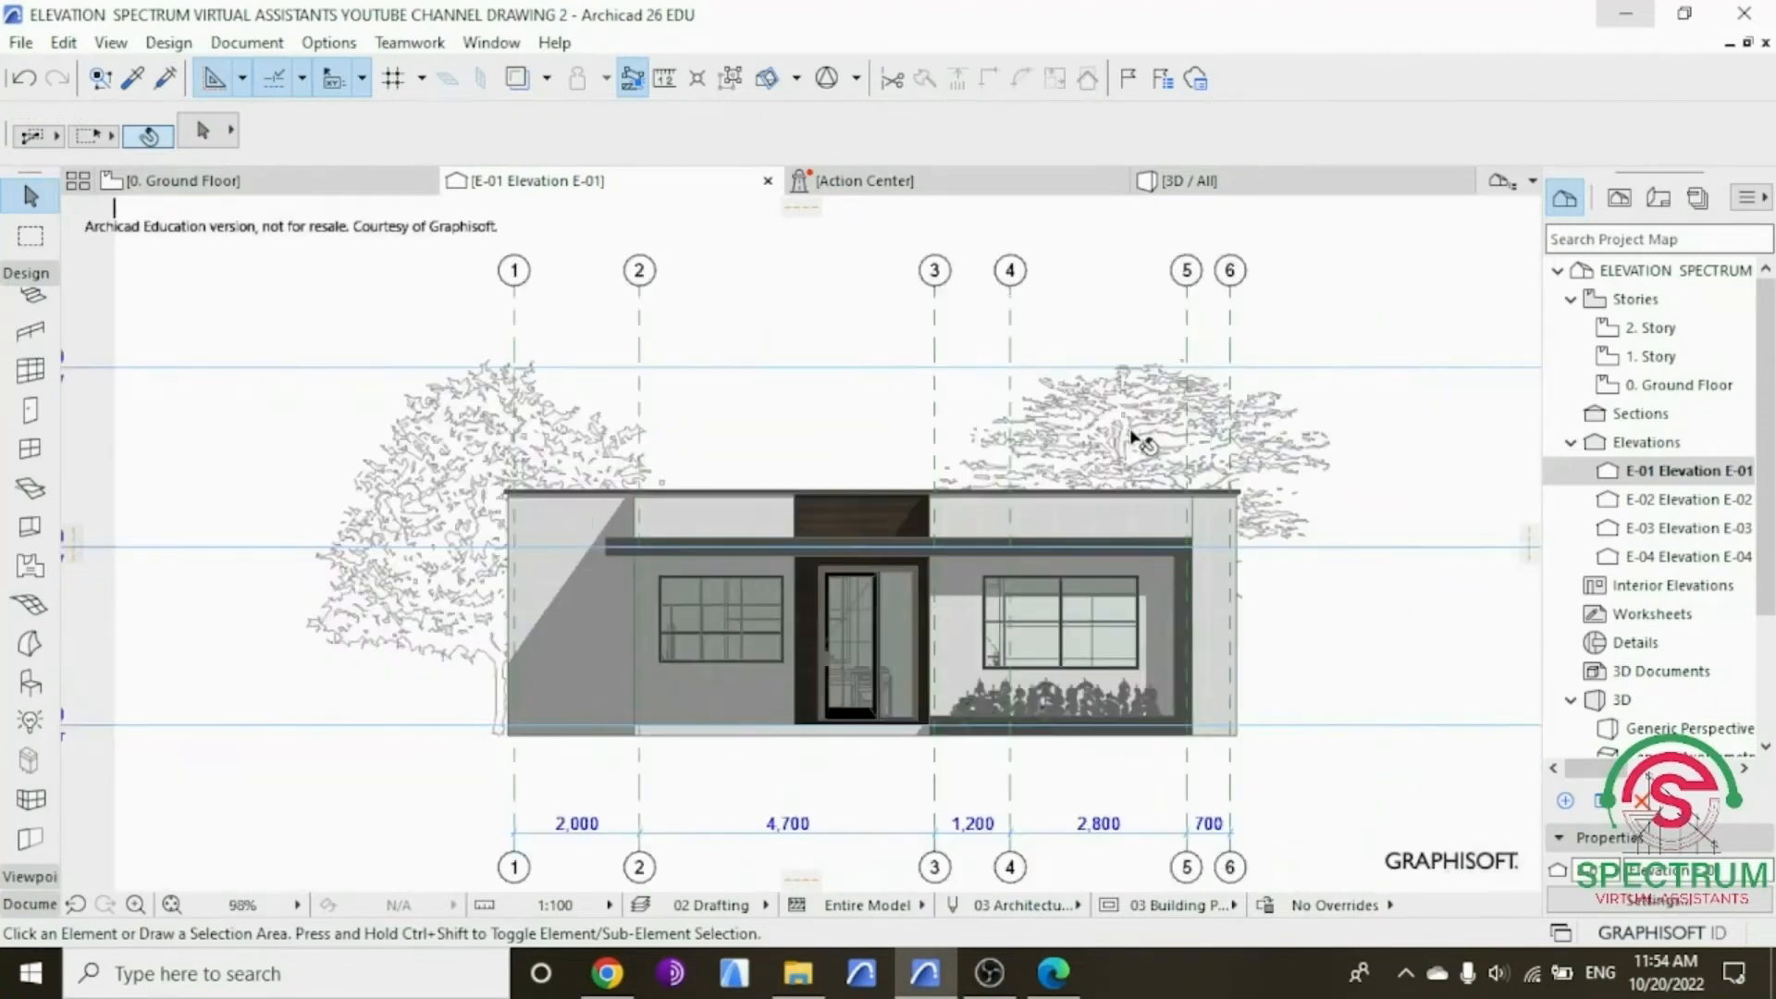
pyautogui.click(1135, 427)
pyautogui.click(1132, 358)
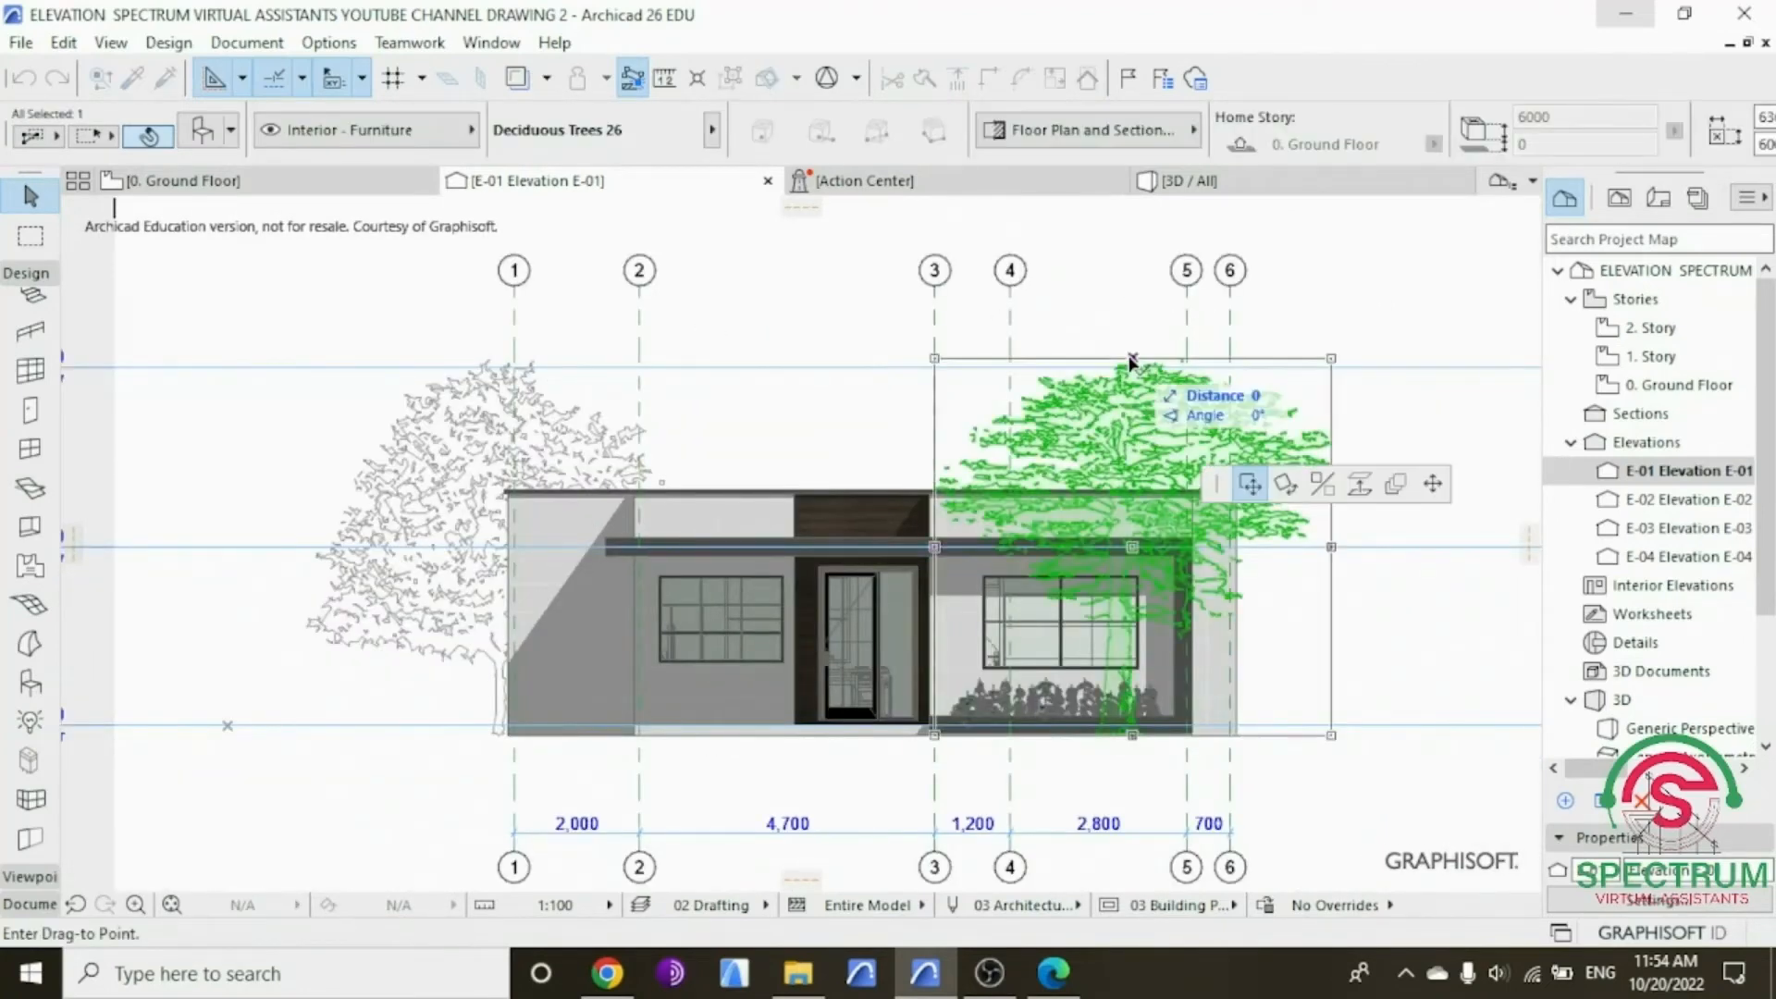
pyautogui.click(1445, 493)
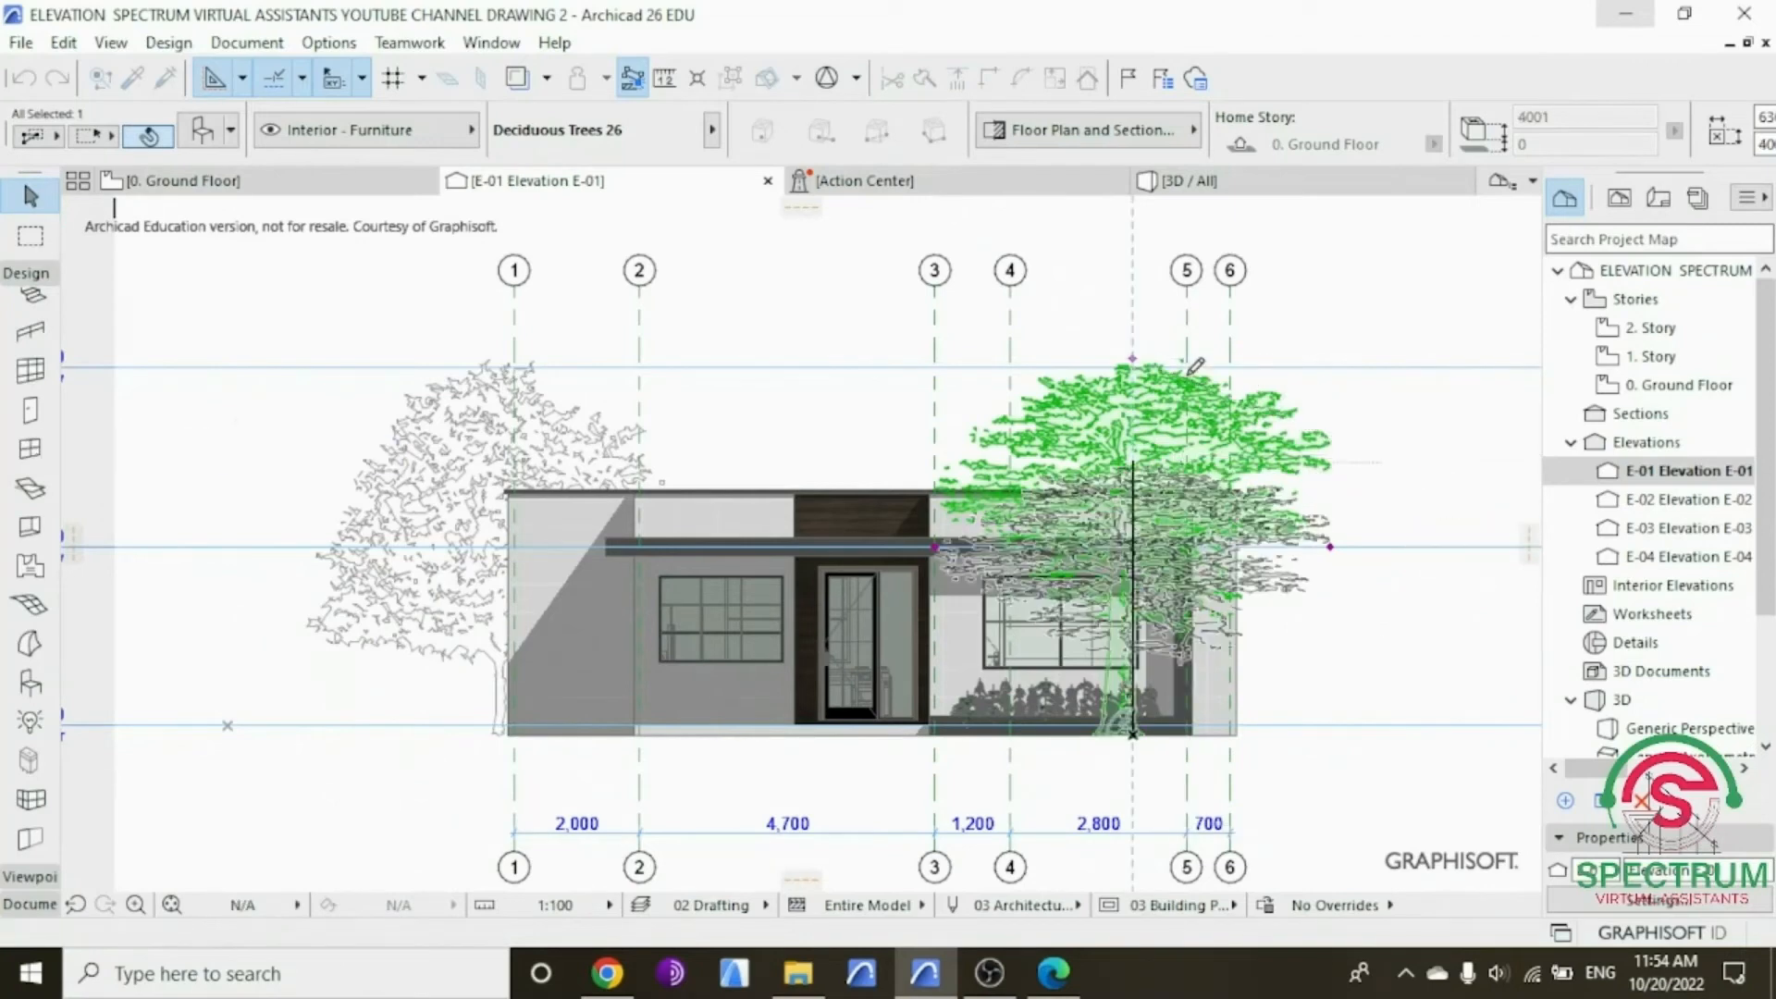
pyautogui.click(1136, 487)
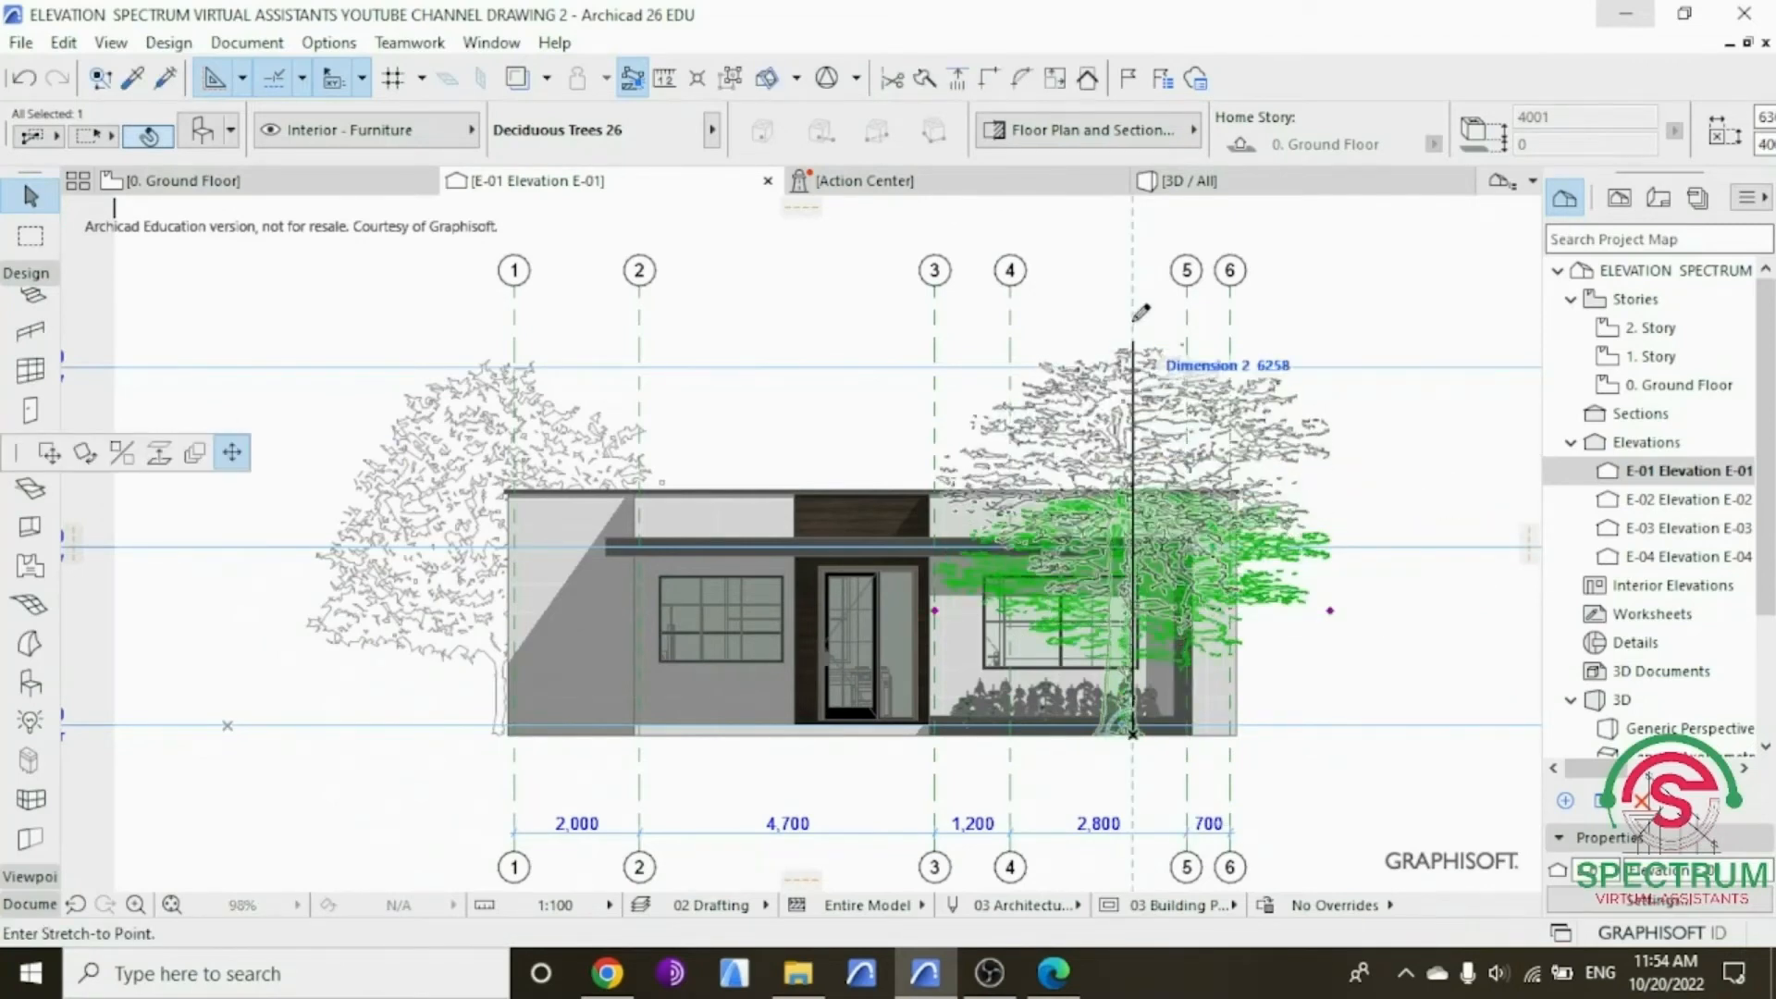
pyautogui.click(1170, 319)
pyautogui.click(807, 306)
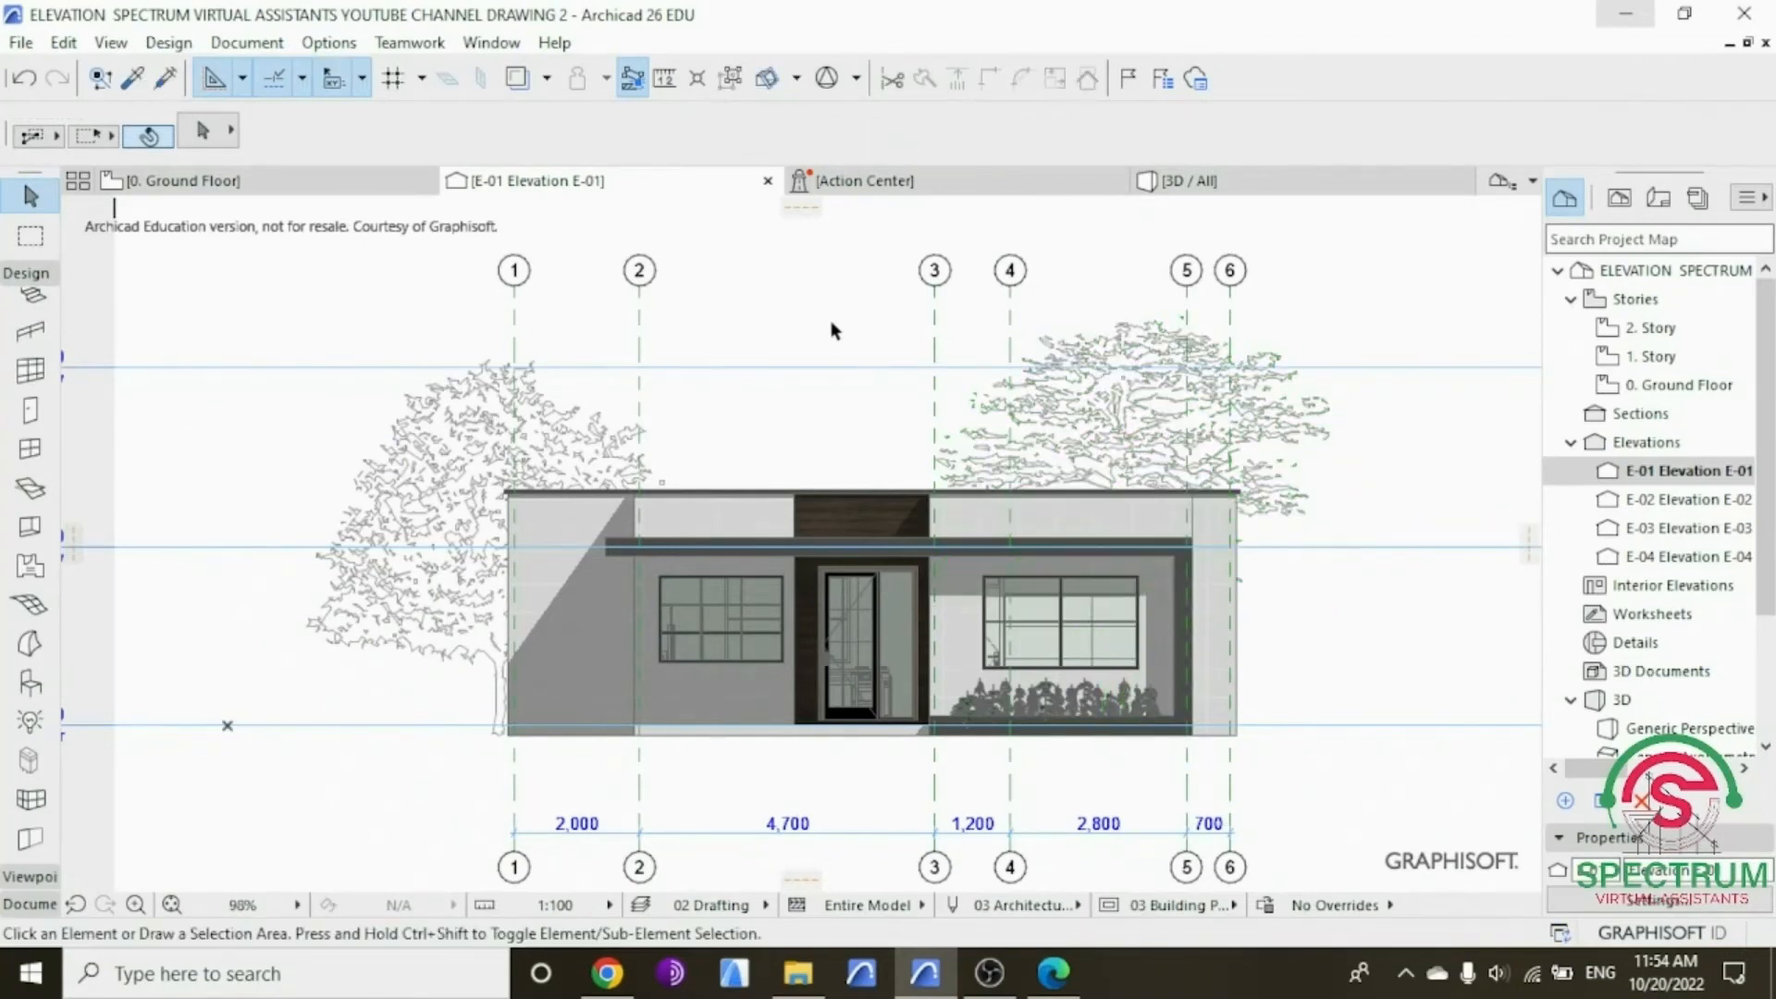
# Step: Copy the tree between grids 4 and 5 and position the copy behind the entrance, between grids 2 and 3
pyautogui.click(1061, 453)
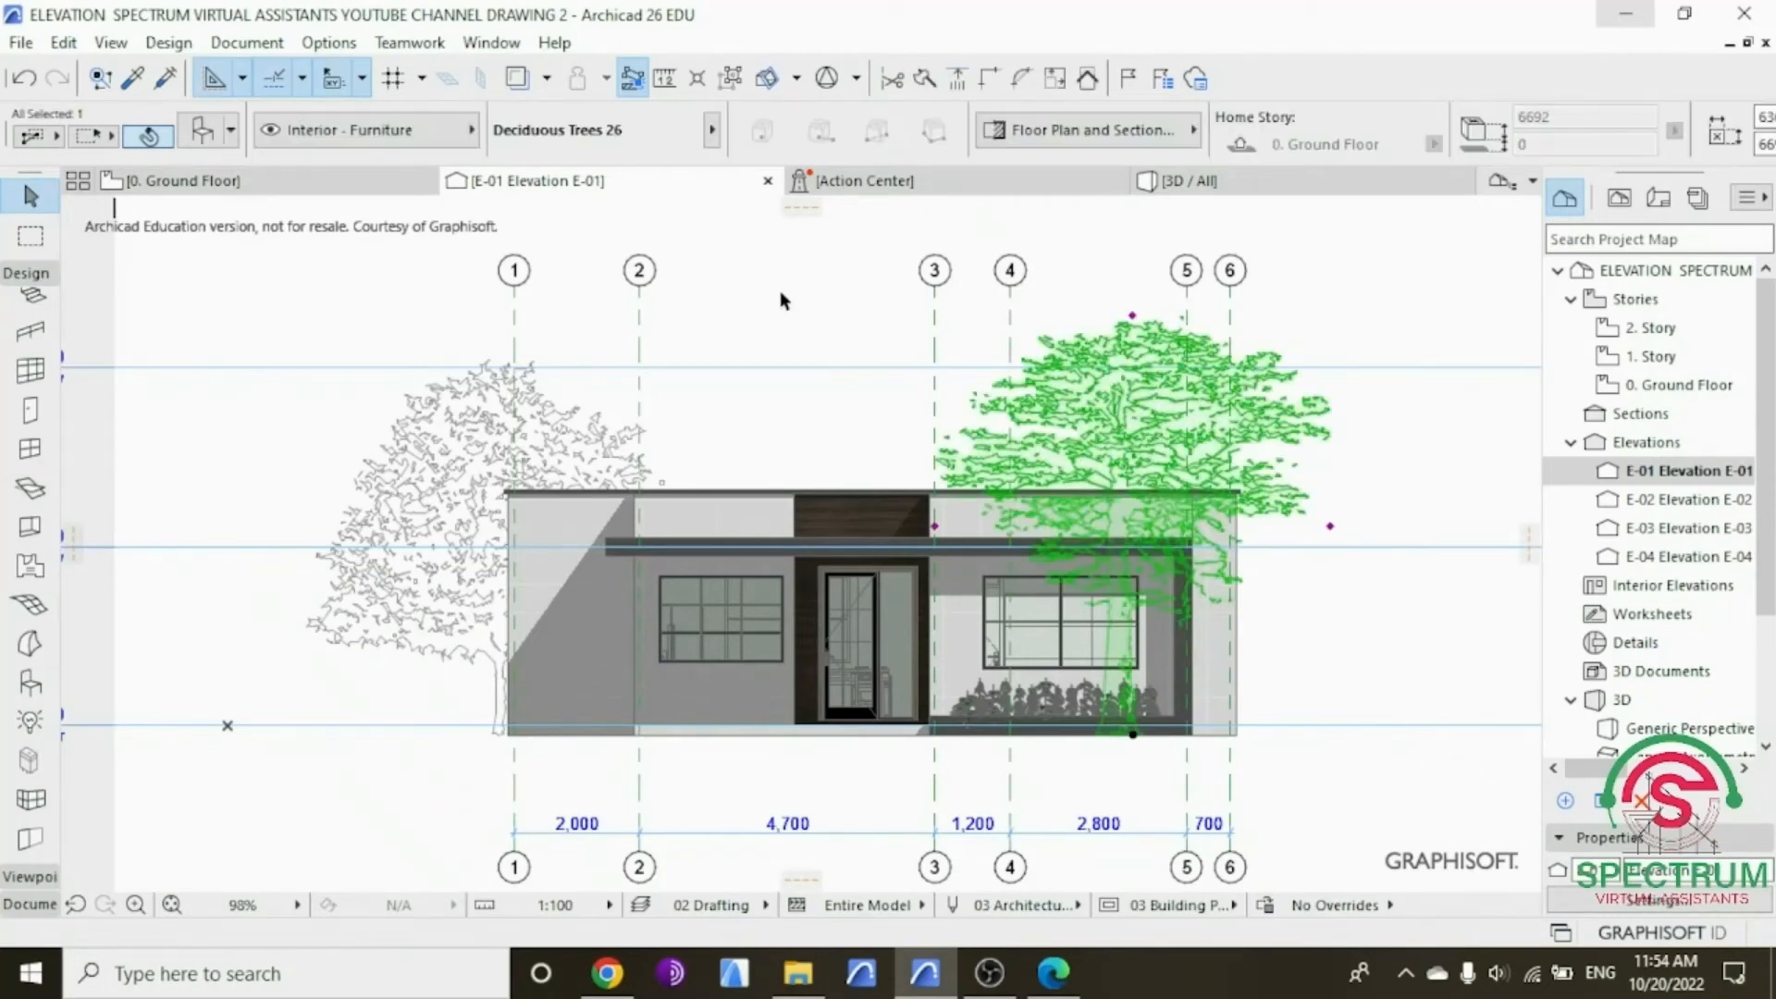
pyautogui.rightClick(781, 270)
pyautogui.moveTo(872, 528)
pyautogui.click(1196, 669)
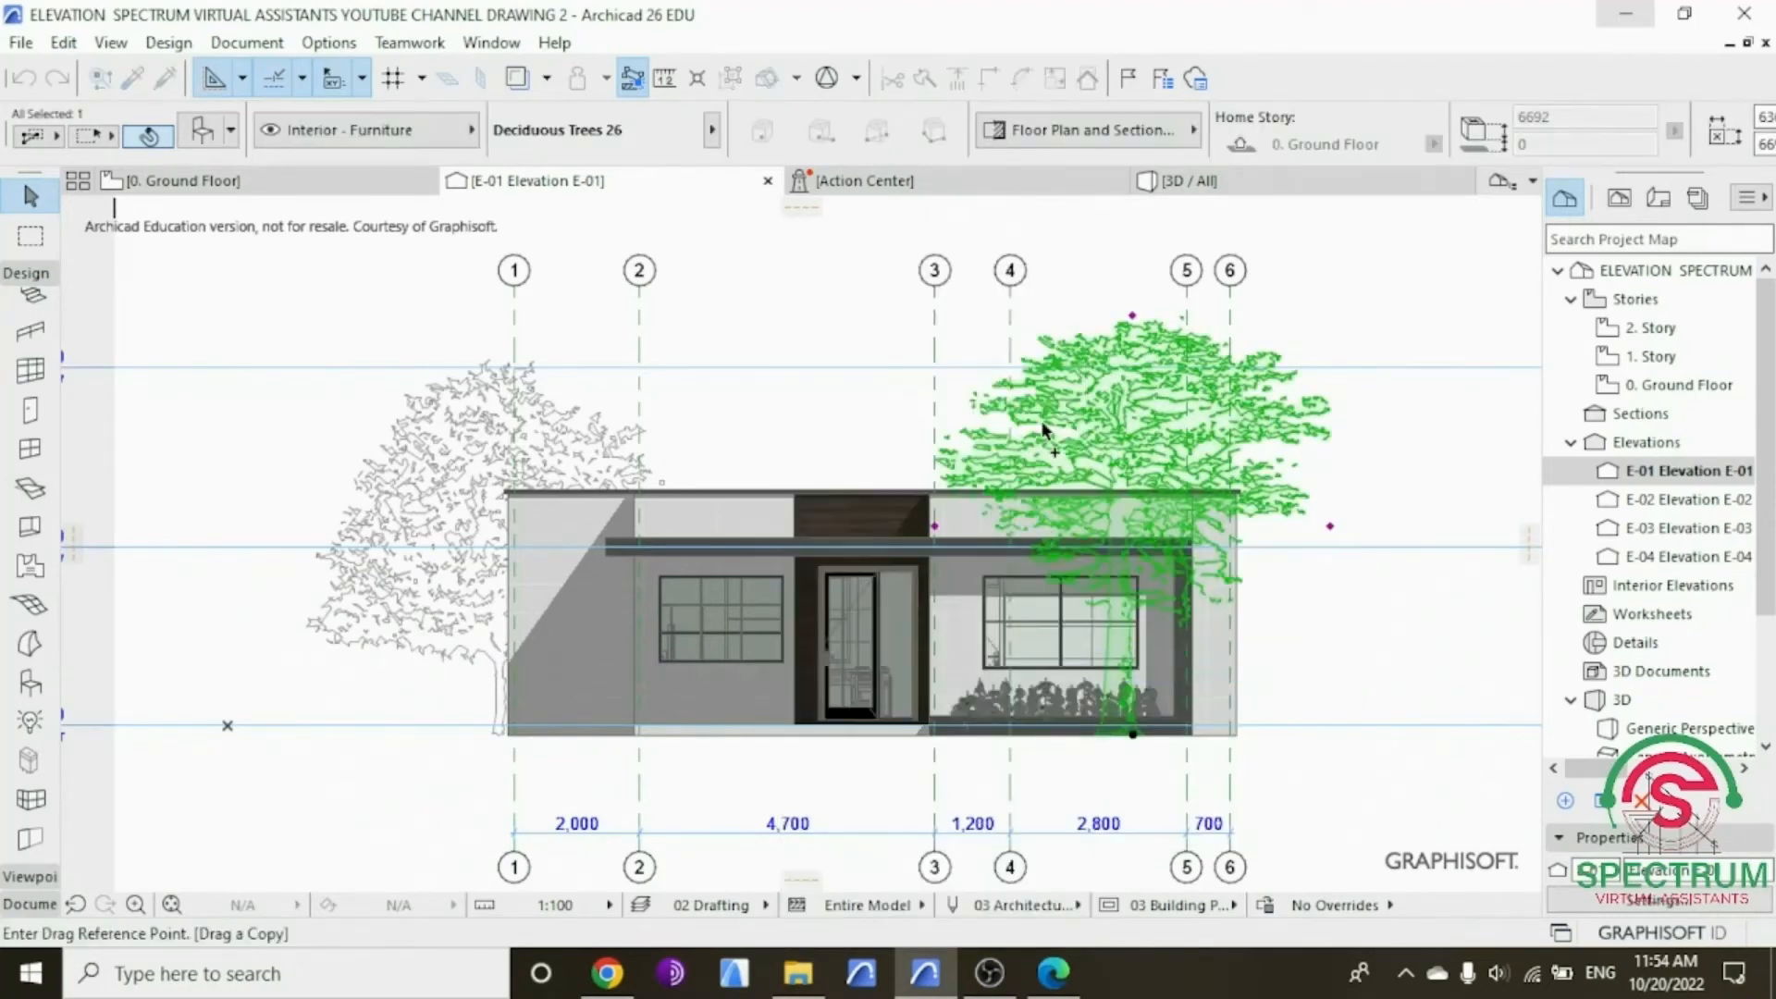
pyautogui.click(1047, 429)
pyautogui.click(842, 432)
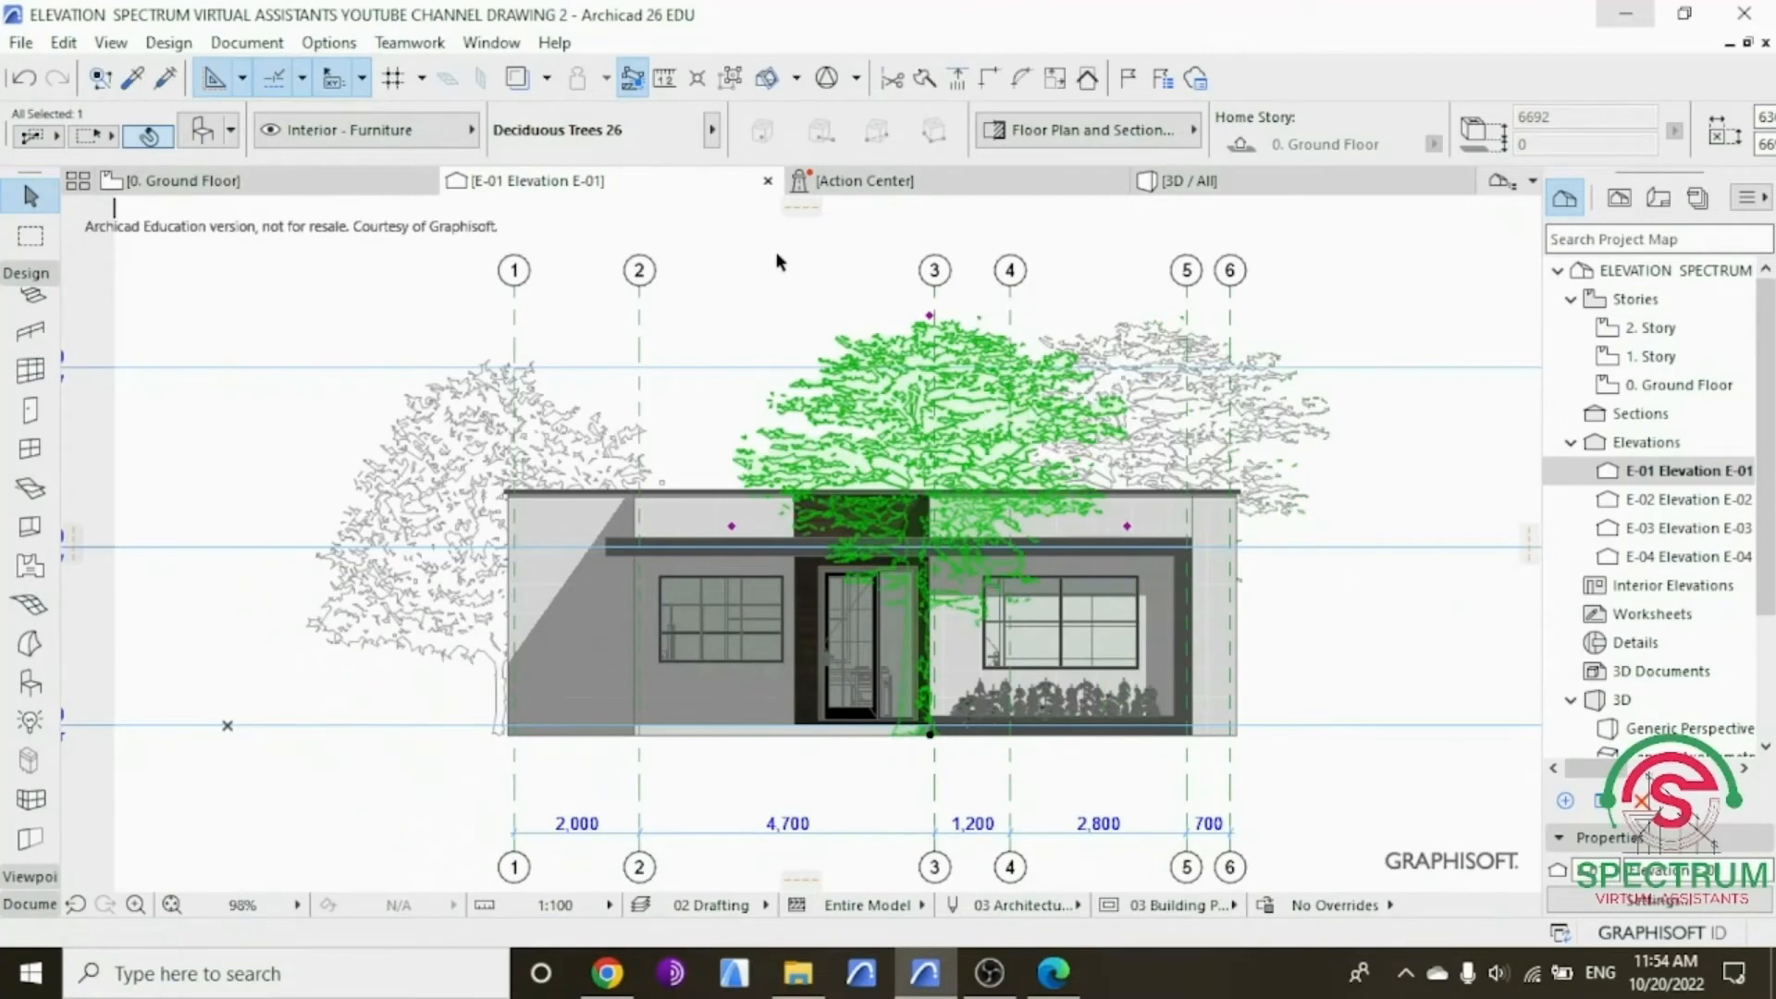
pyautogui.click(893, 424)
pyautogui.click(812, 427)
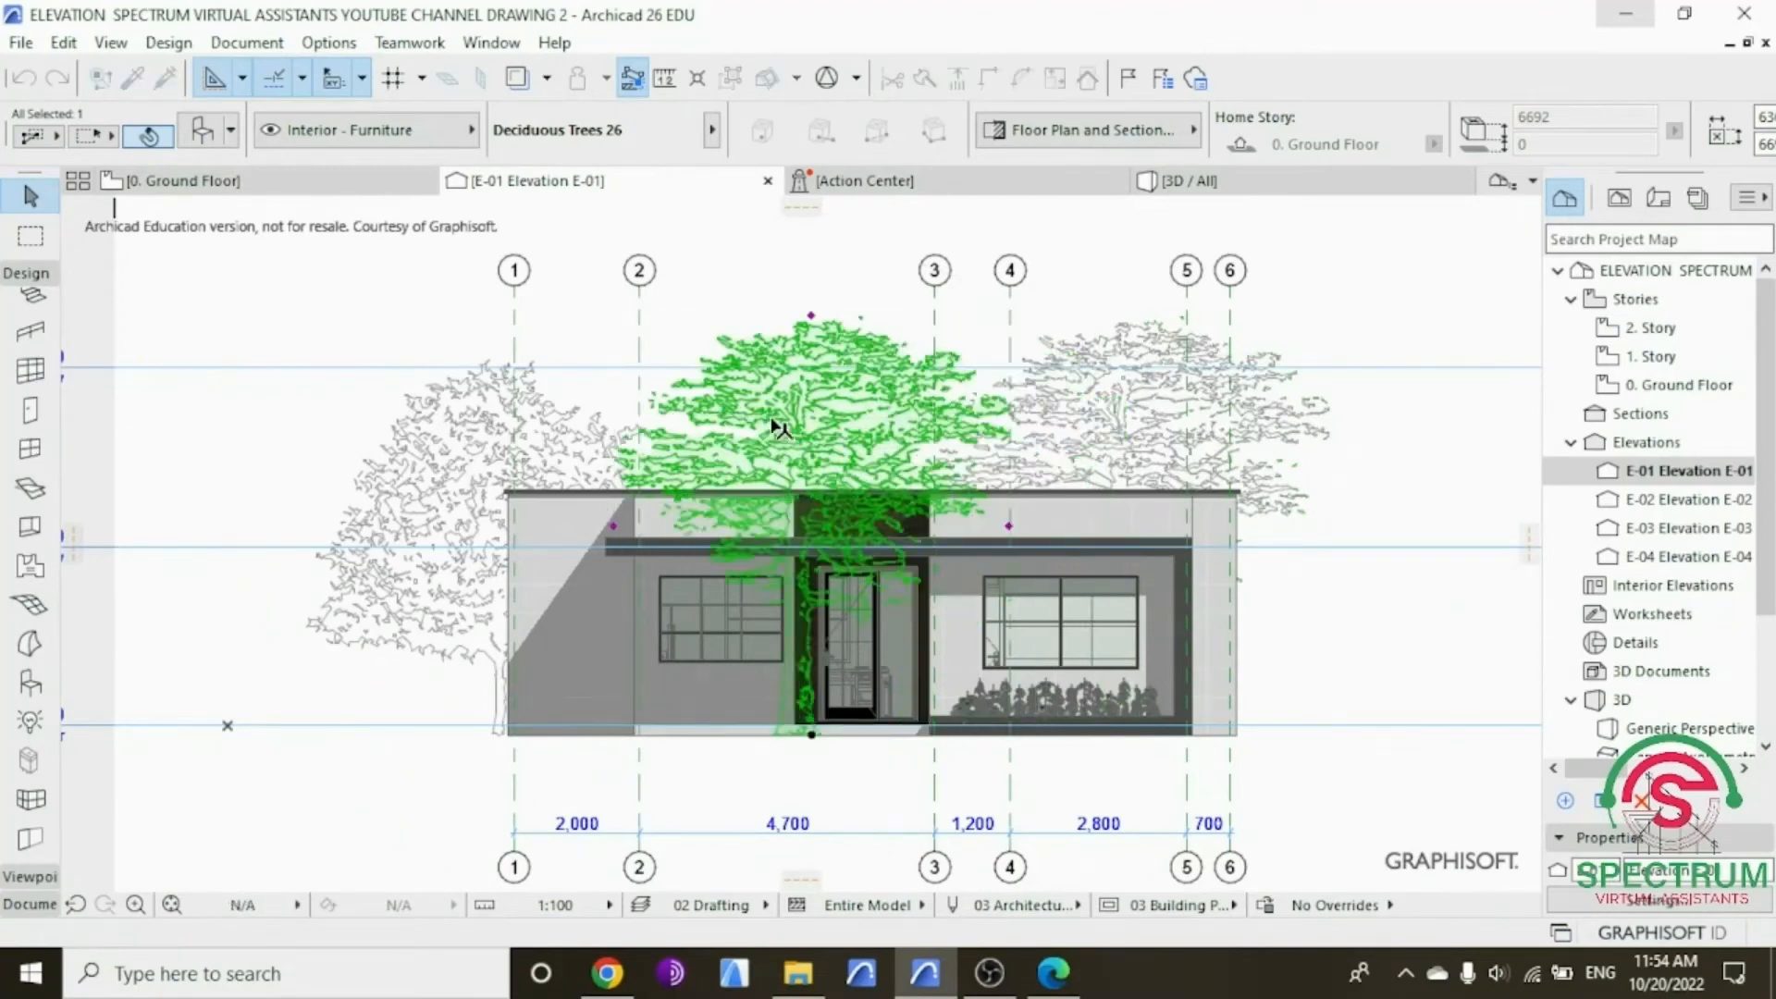
# Step: Stretch the middle tree's side inward to about half its width and deselect it
pyautogui.click(1009, 526)
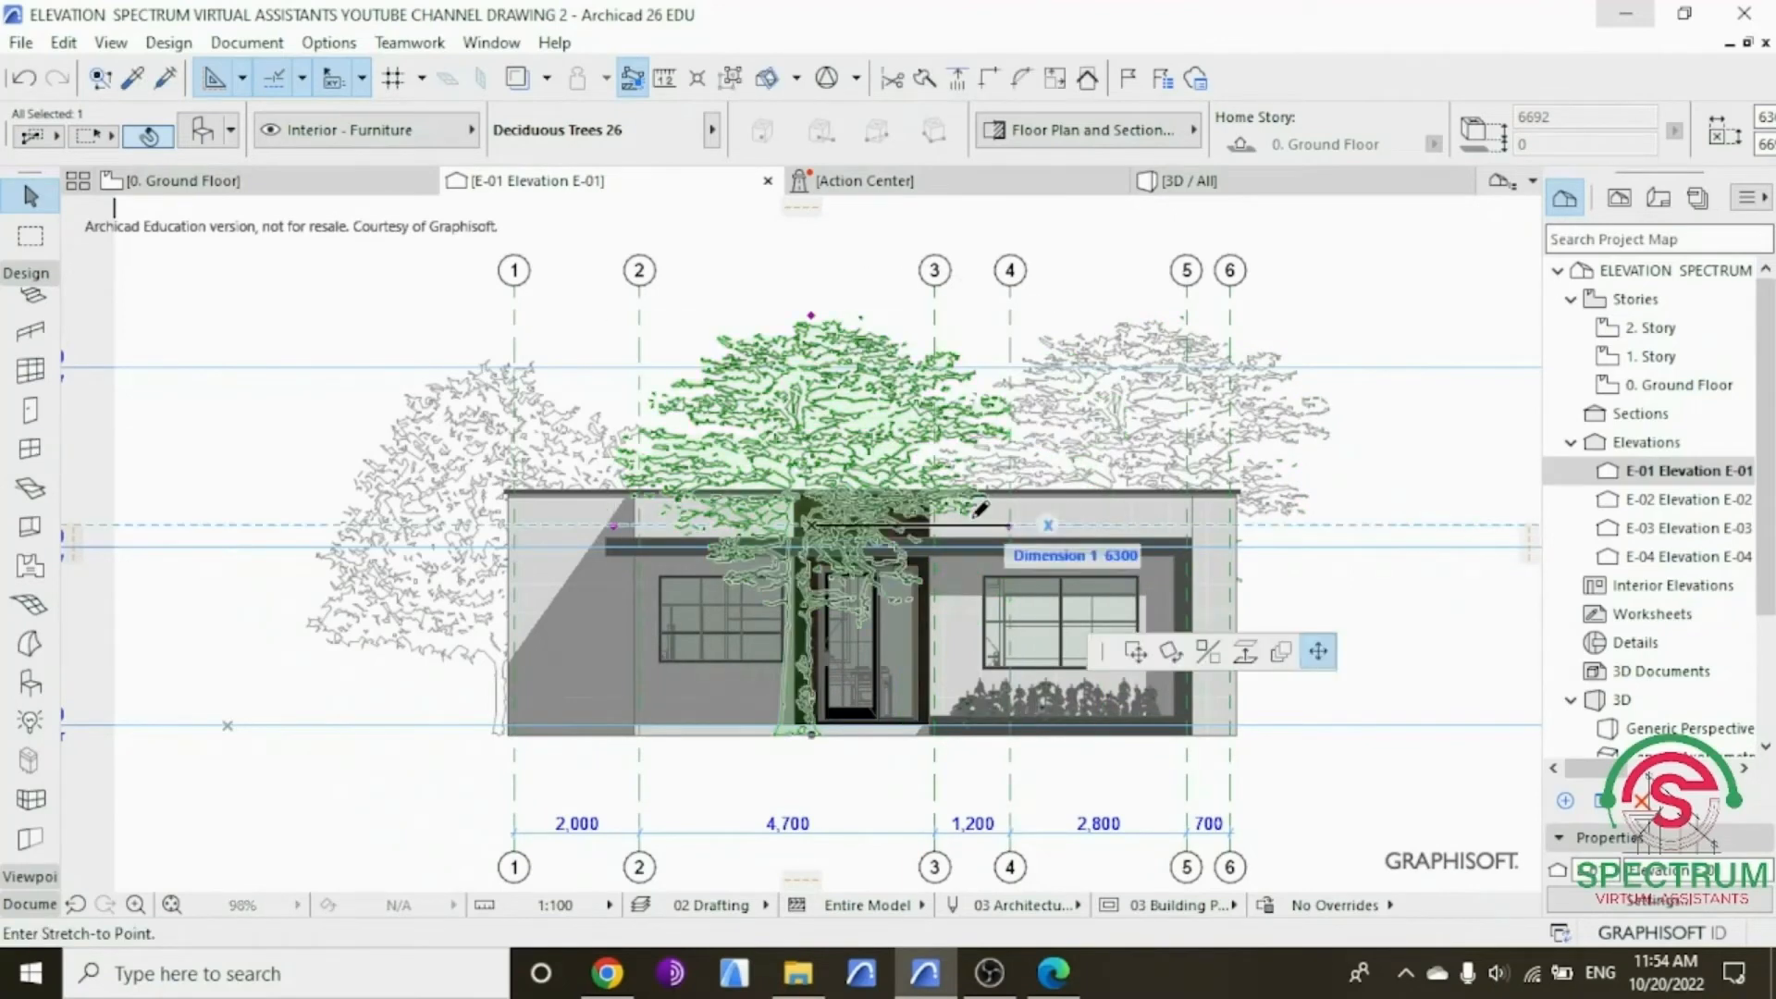
pyautogui.click(912, 523)
pyautogui.click(834, 246)
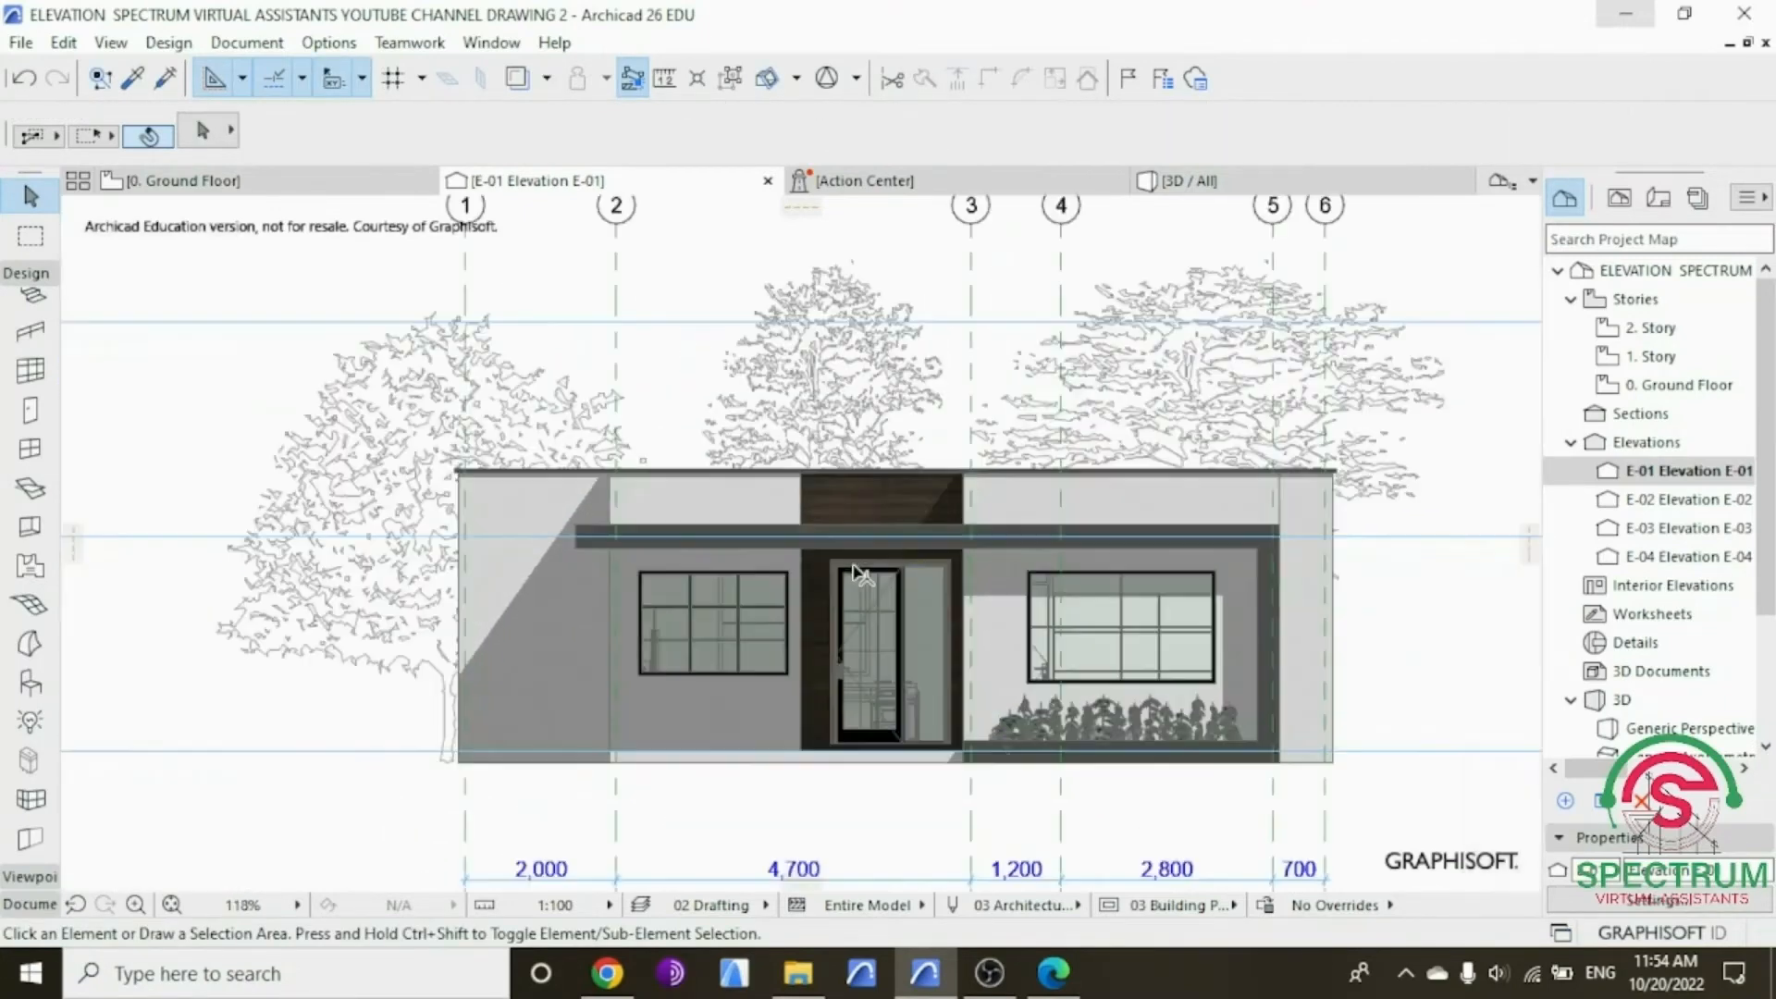
# Step: Open the default object settings, search the library for "people" and locate Walking Couple Contour 26
pyautogui.scroll(2, 873, 555)
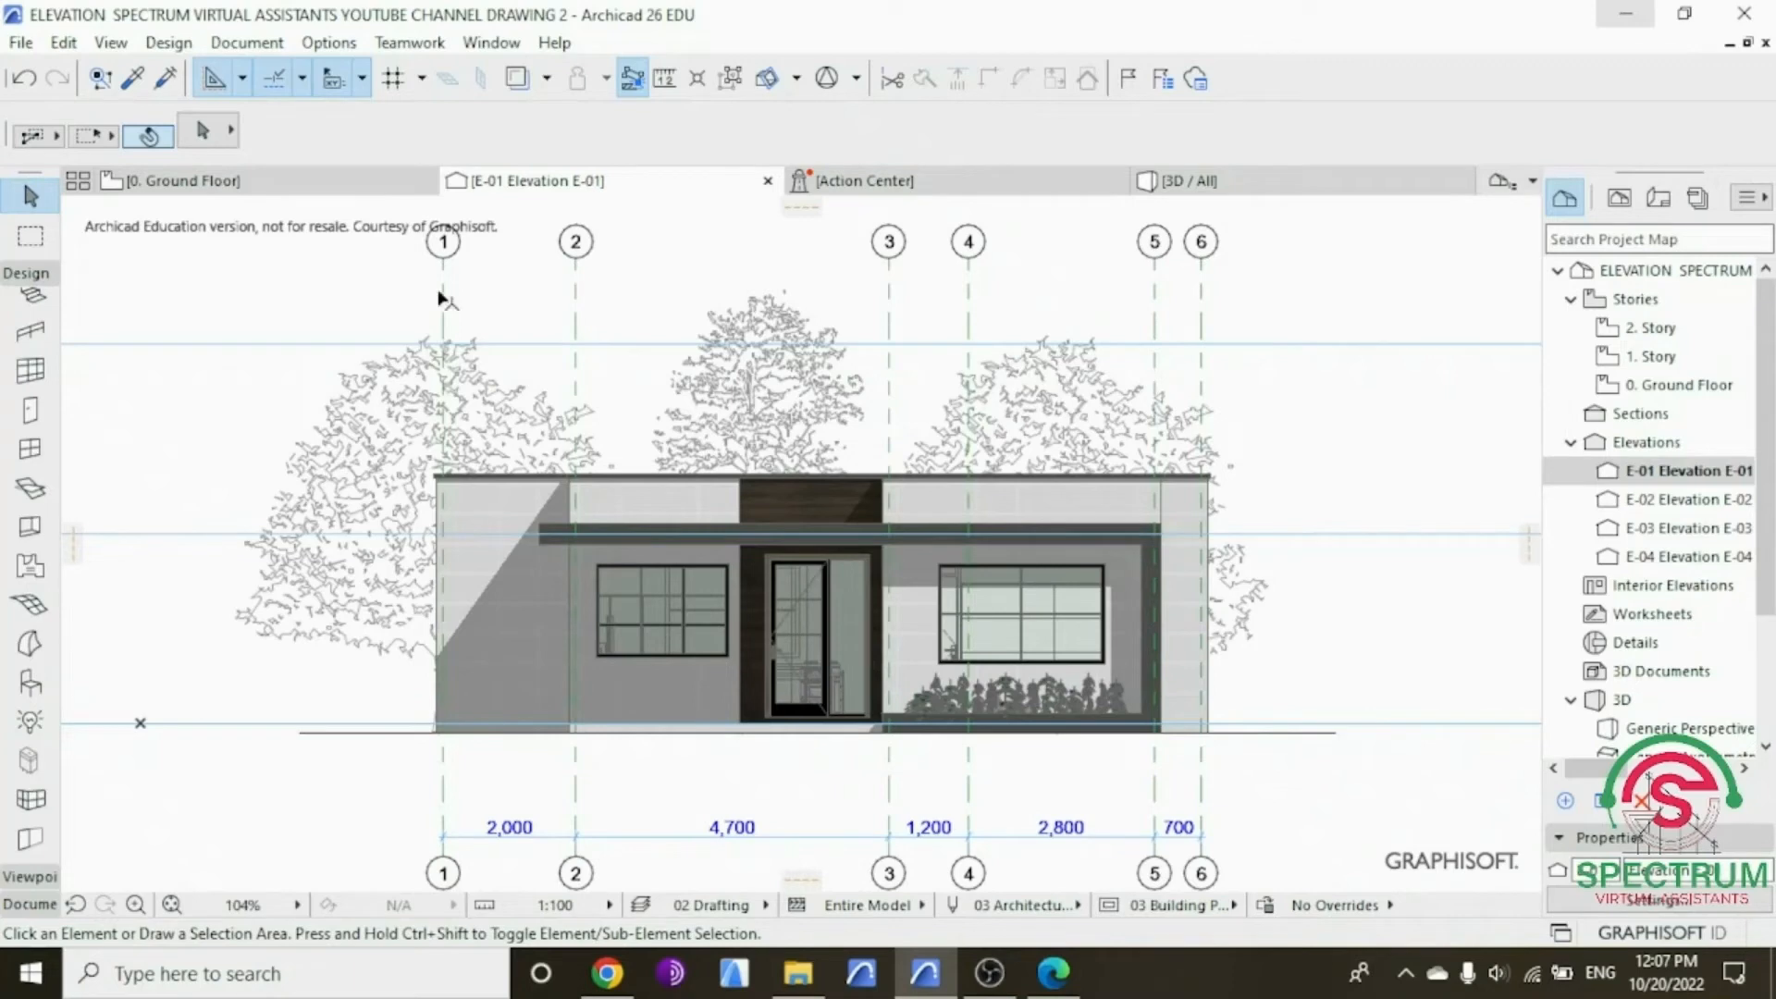
pyautogui.click(31, 274)
pyautogui.click(30, 274)
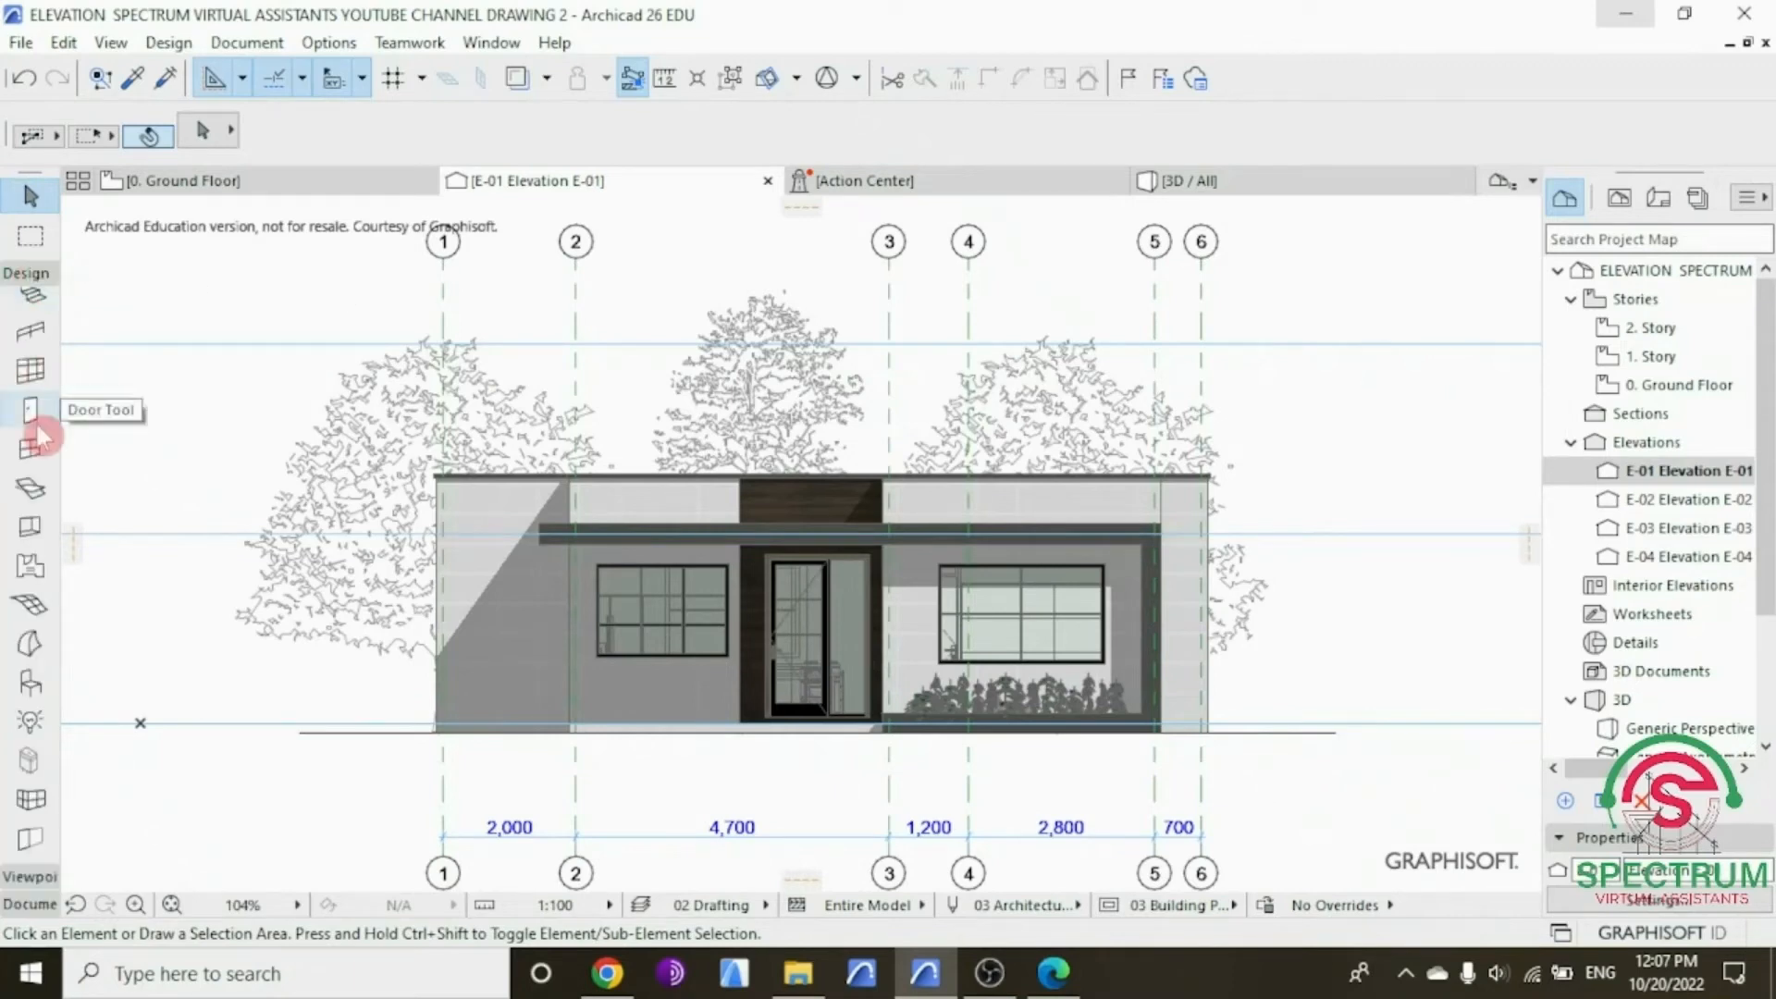
pyautogui.click(28, 684)
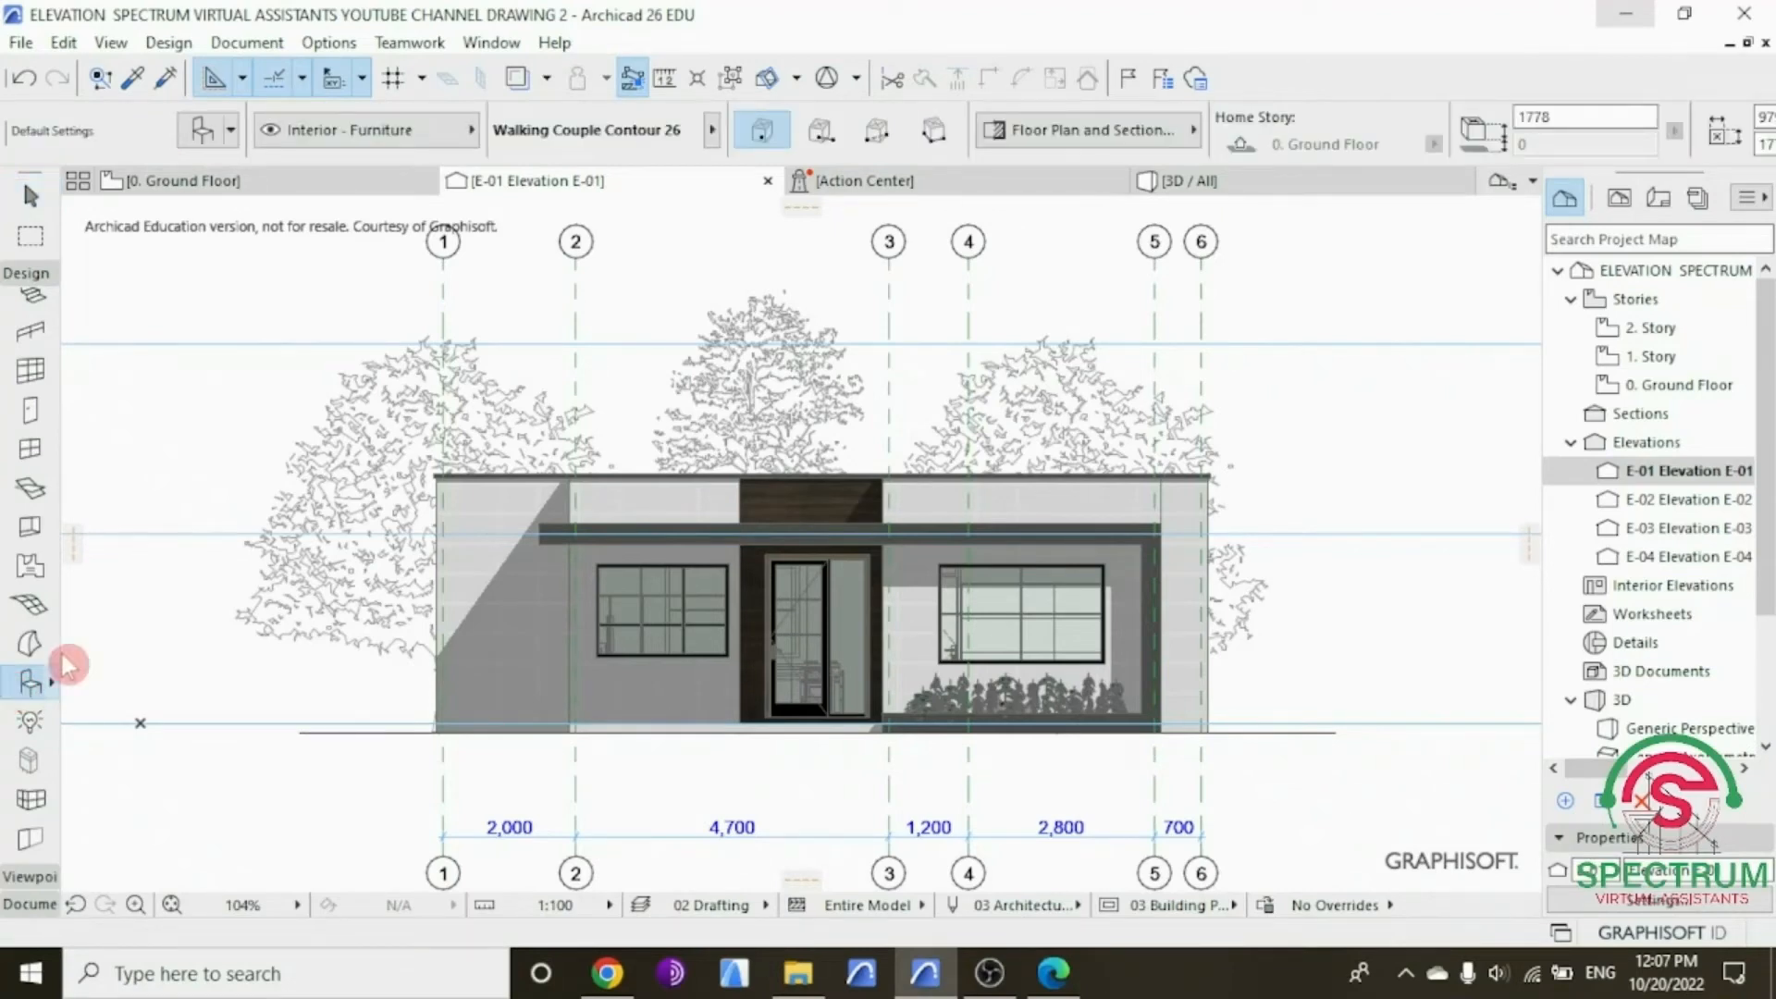
pyautogui.doubleClick(33, 683)
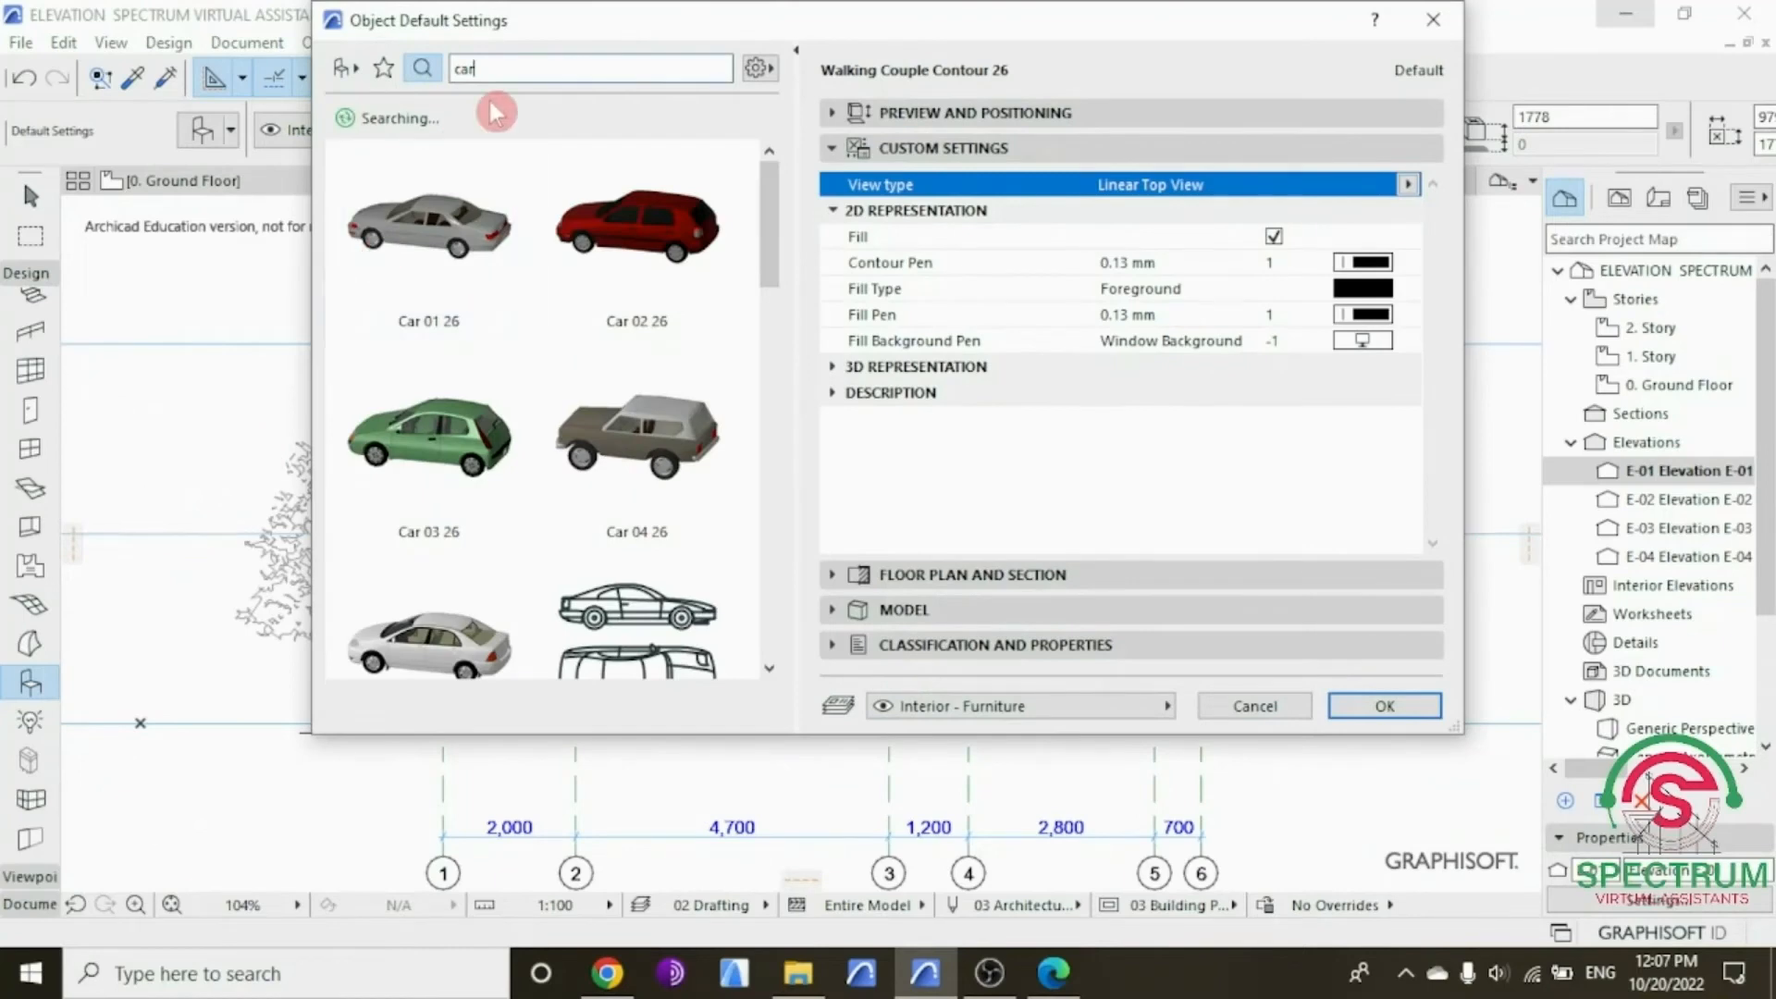
pyautogui.doubleClick(460, 69)
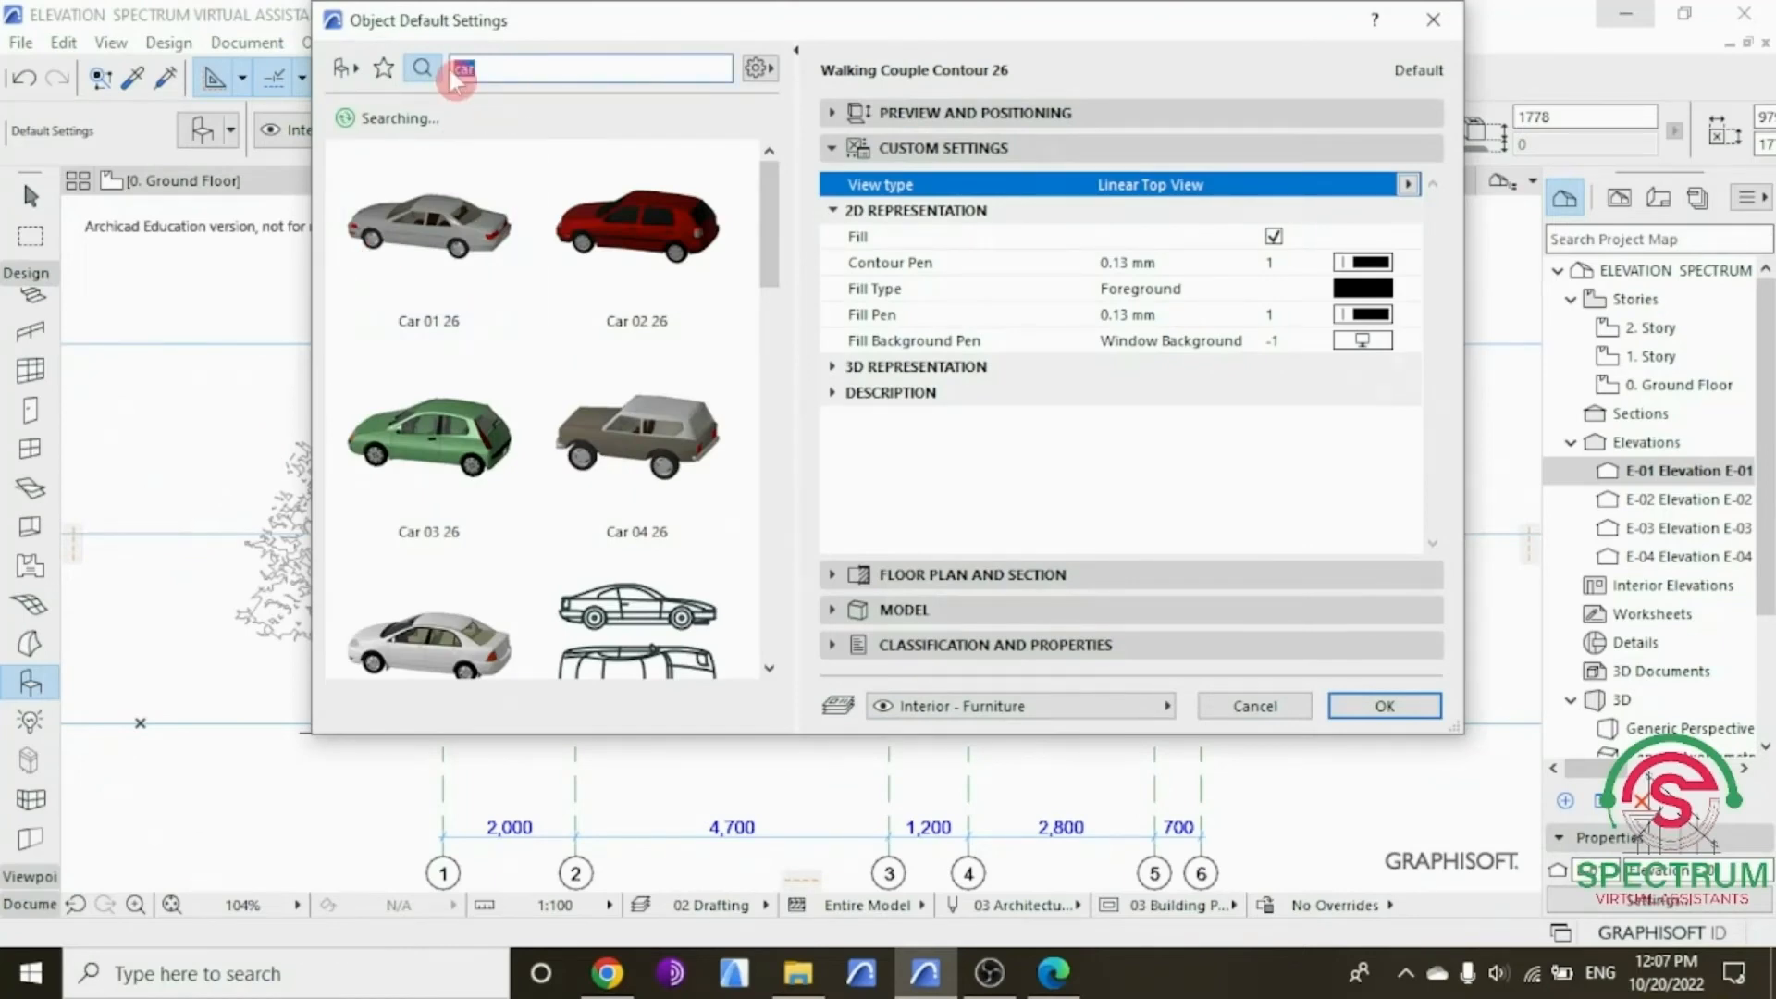
pyautogui.write('peop')
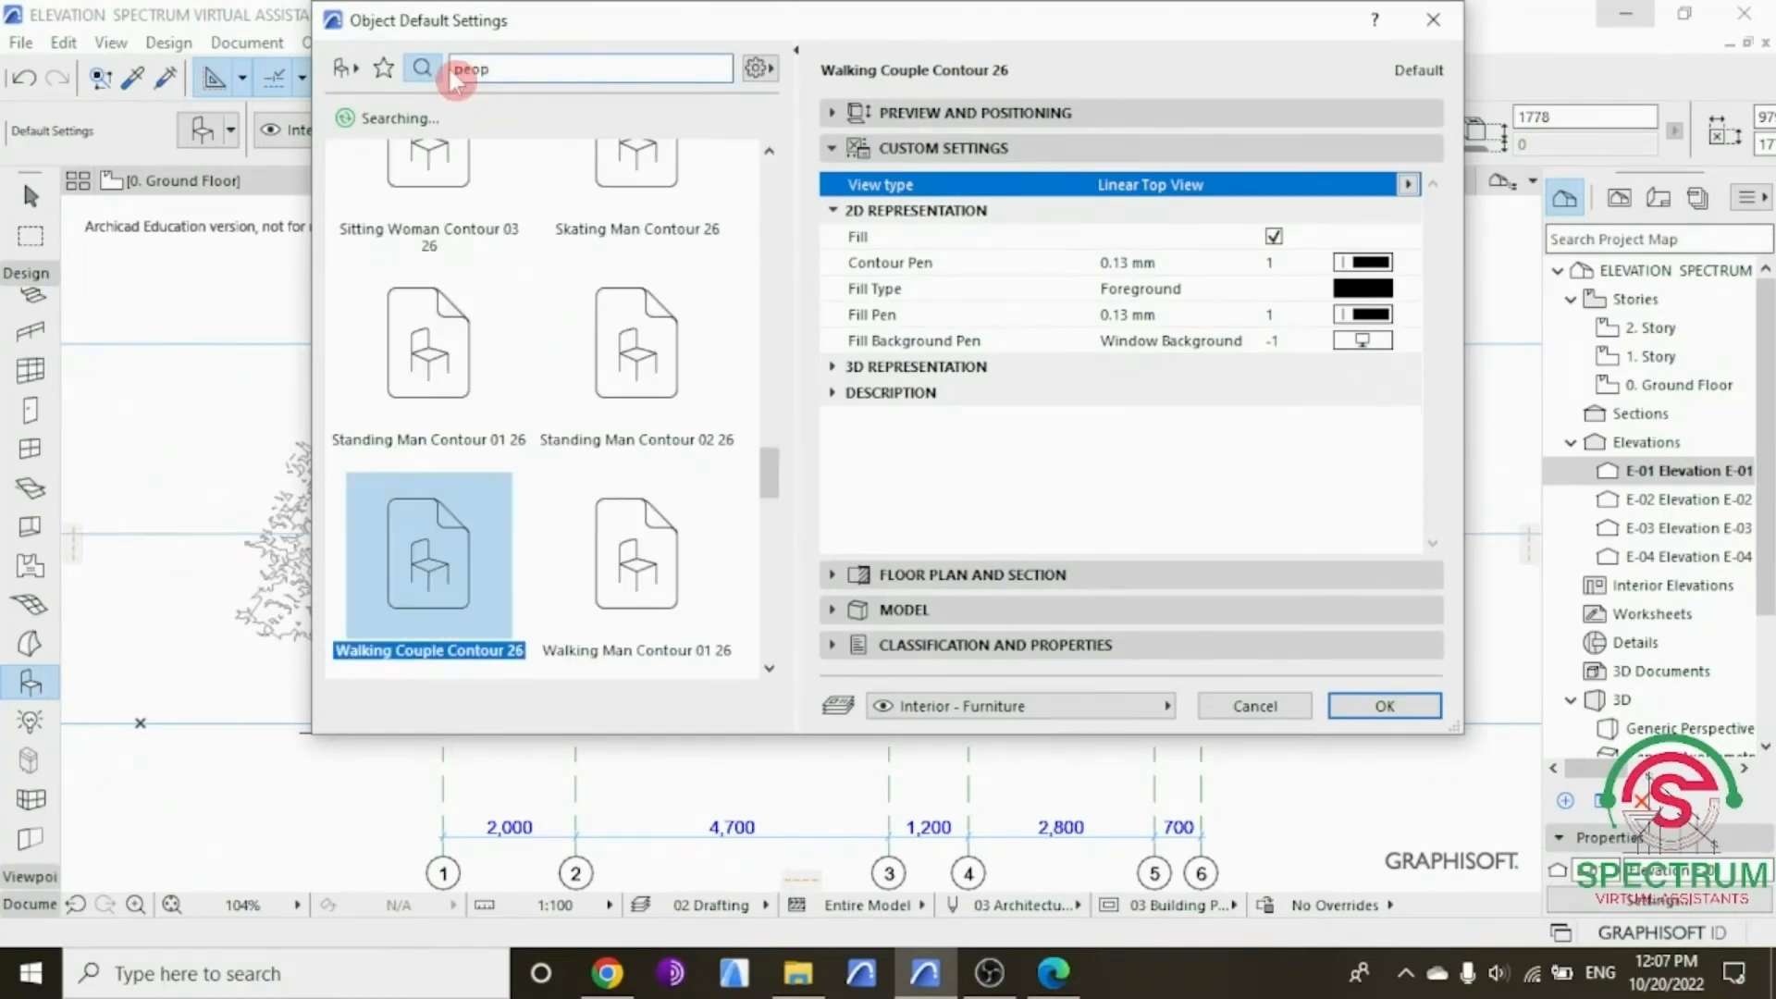
pyautogui.write('le')
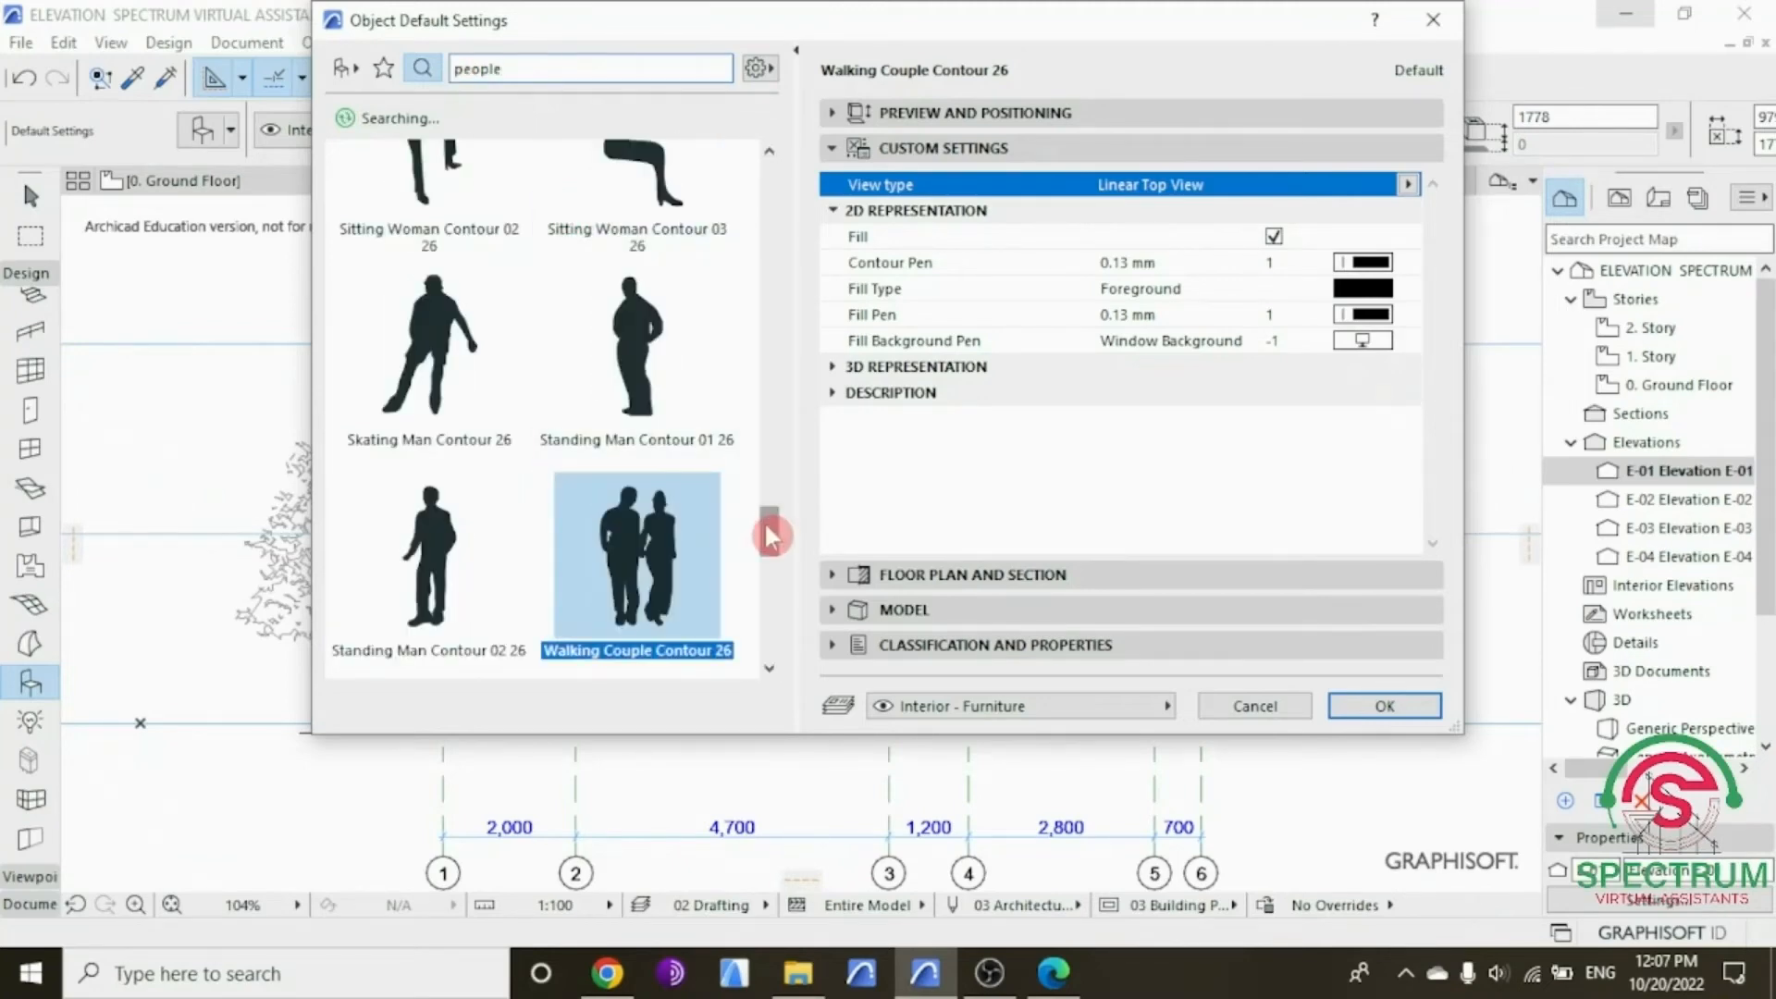
pyautogui.moveTo(769, 528); pyautogui.dragTo(784, 353)
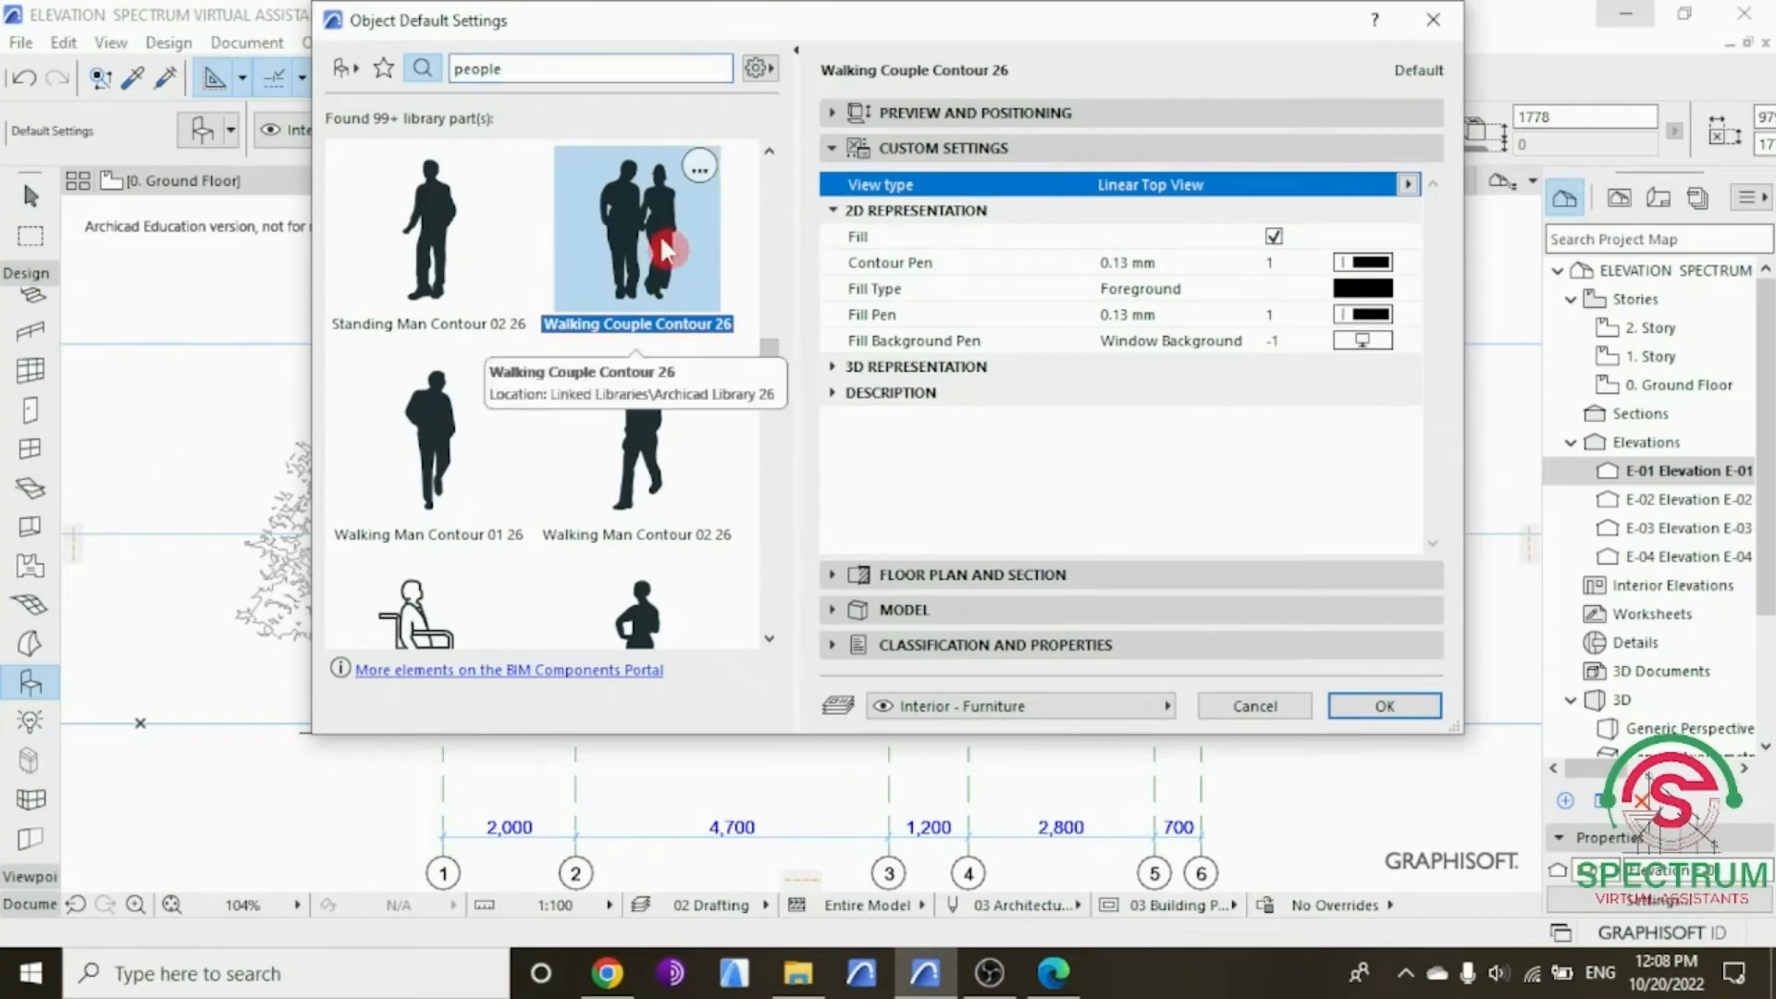
# Step: Examine the walking couple object's positioning, view type options, 2D and 3D representation and description settings, keeping Linear Top View
pyautogui.click(902, 108)
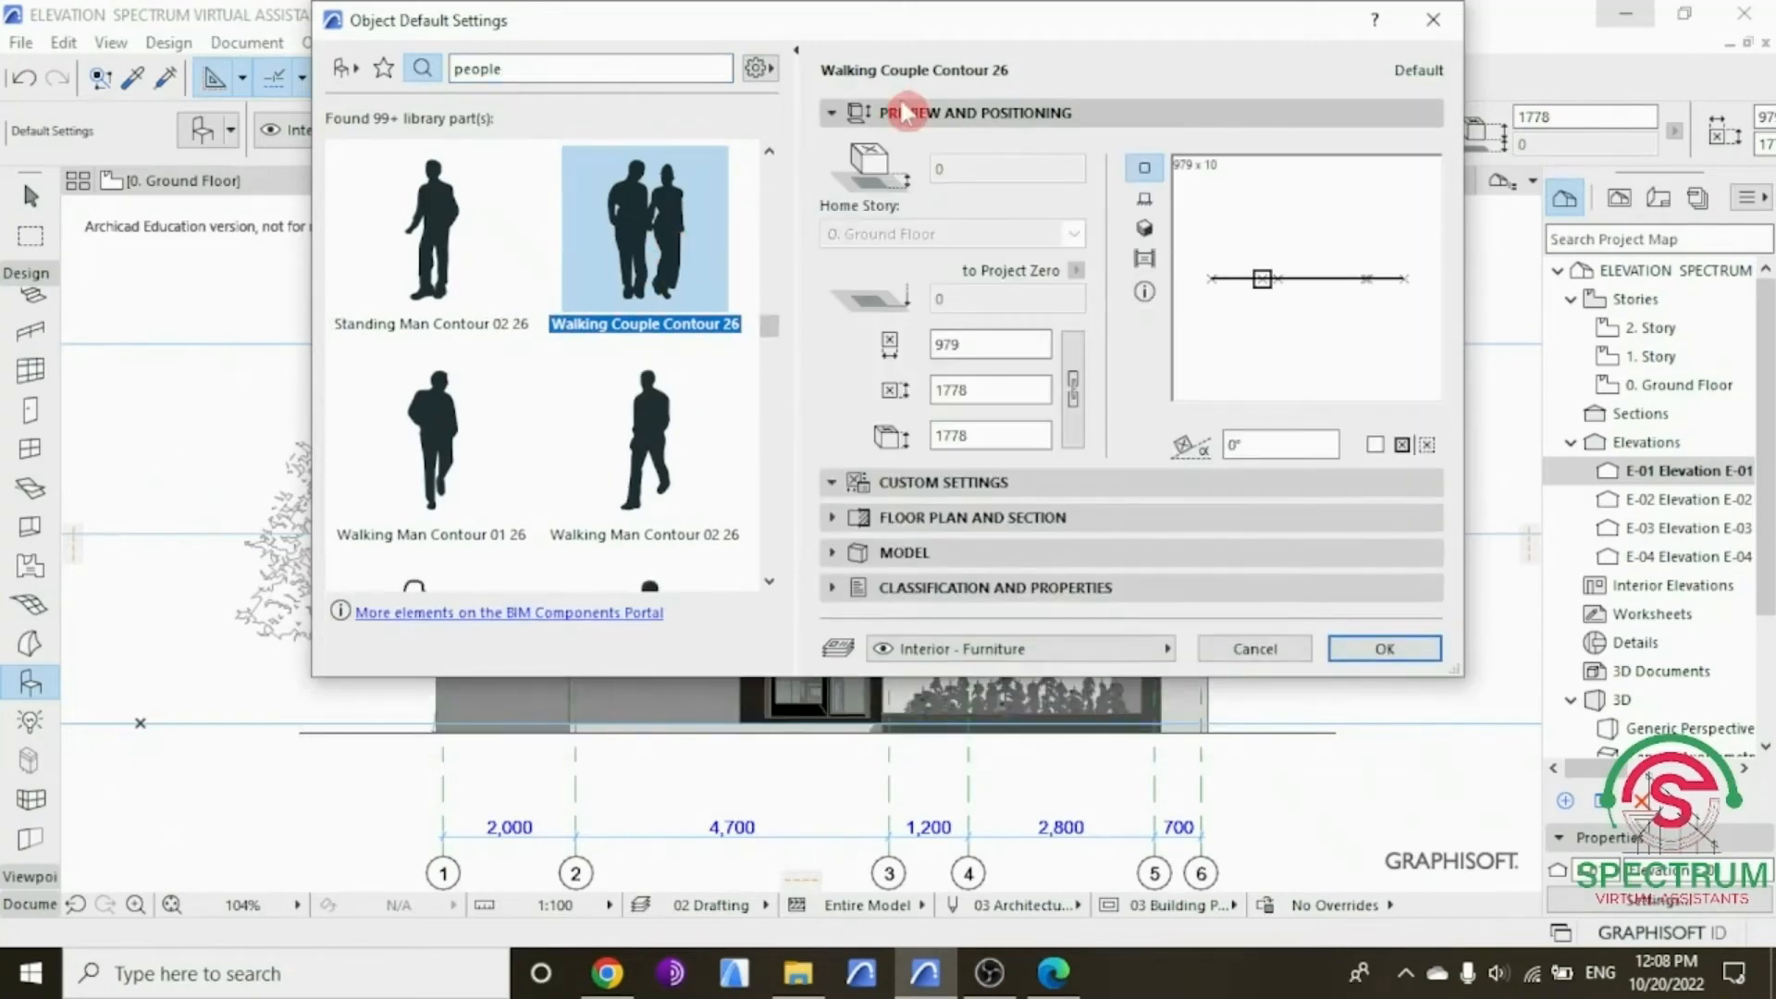
pyautogui.click(904, 112)
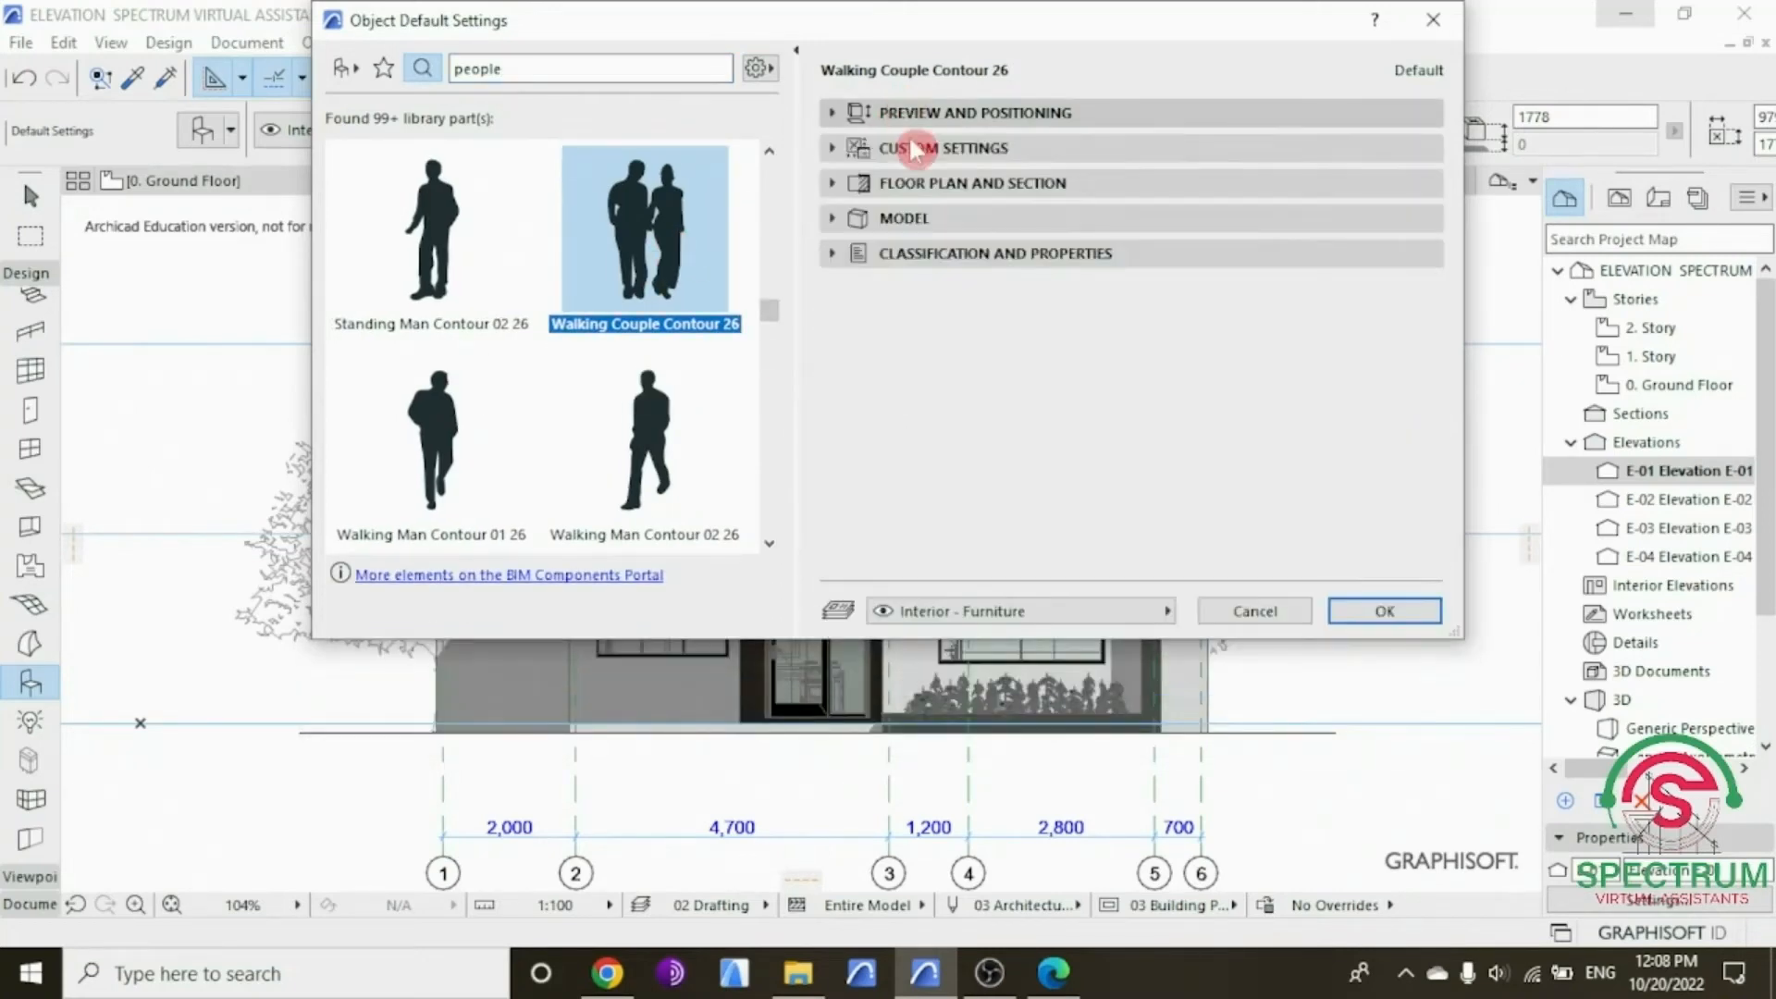
pyautogui.click(842, 151)
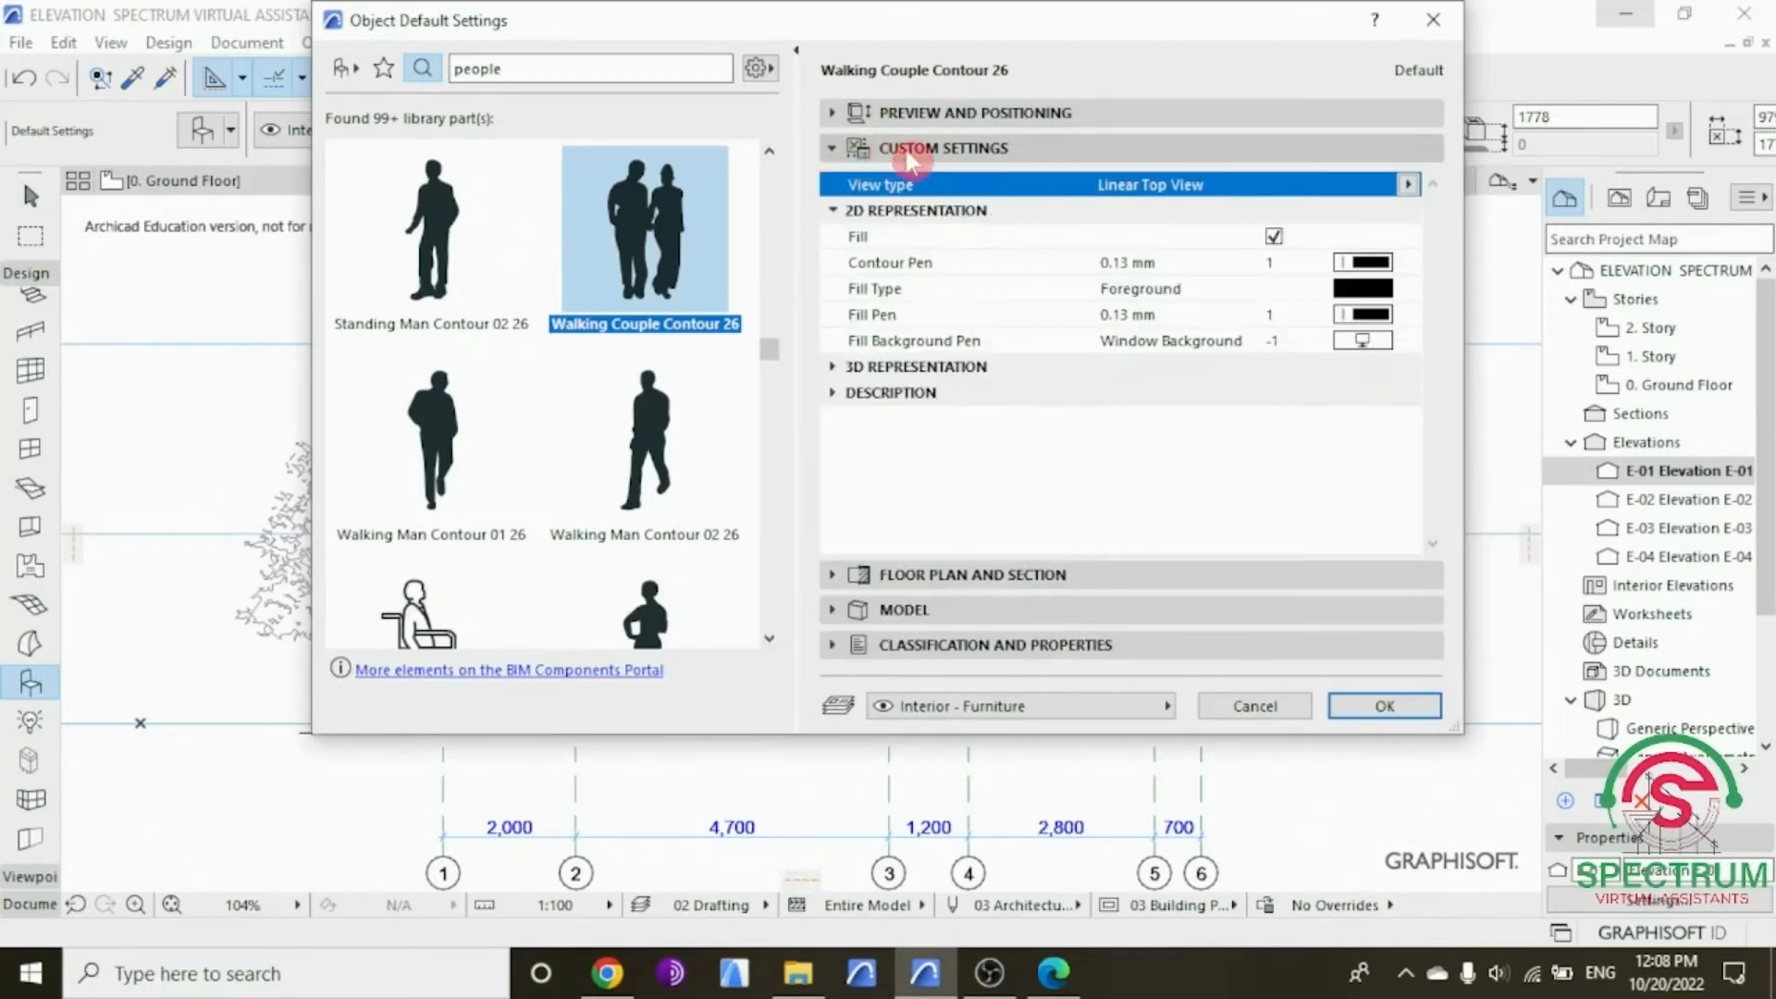
pyautogui.click(1407, 185)
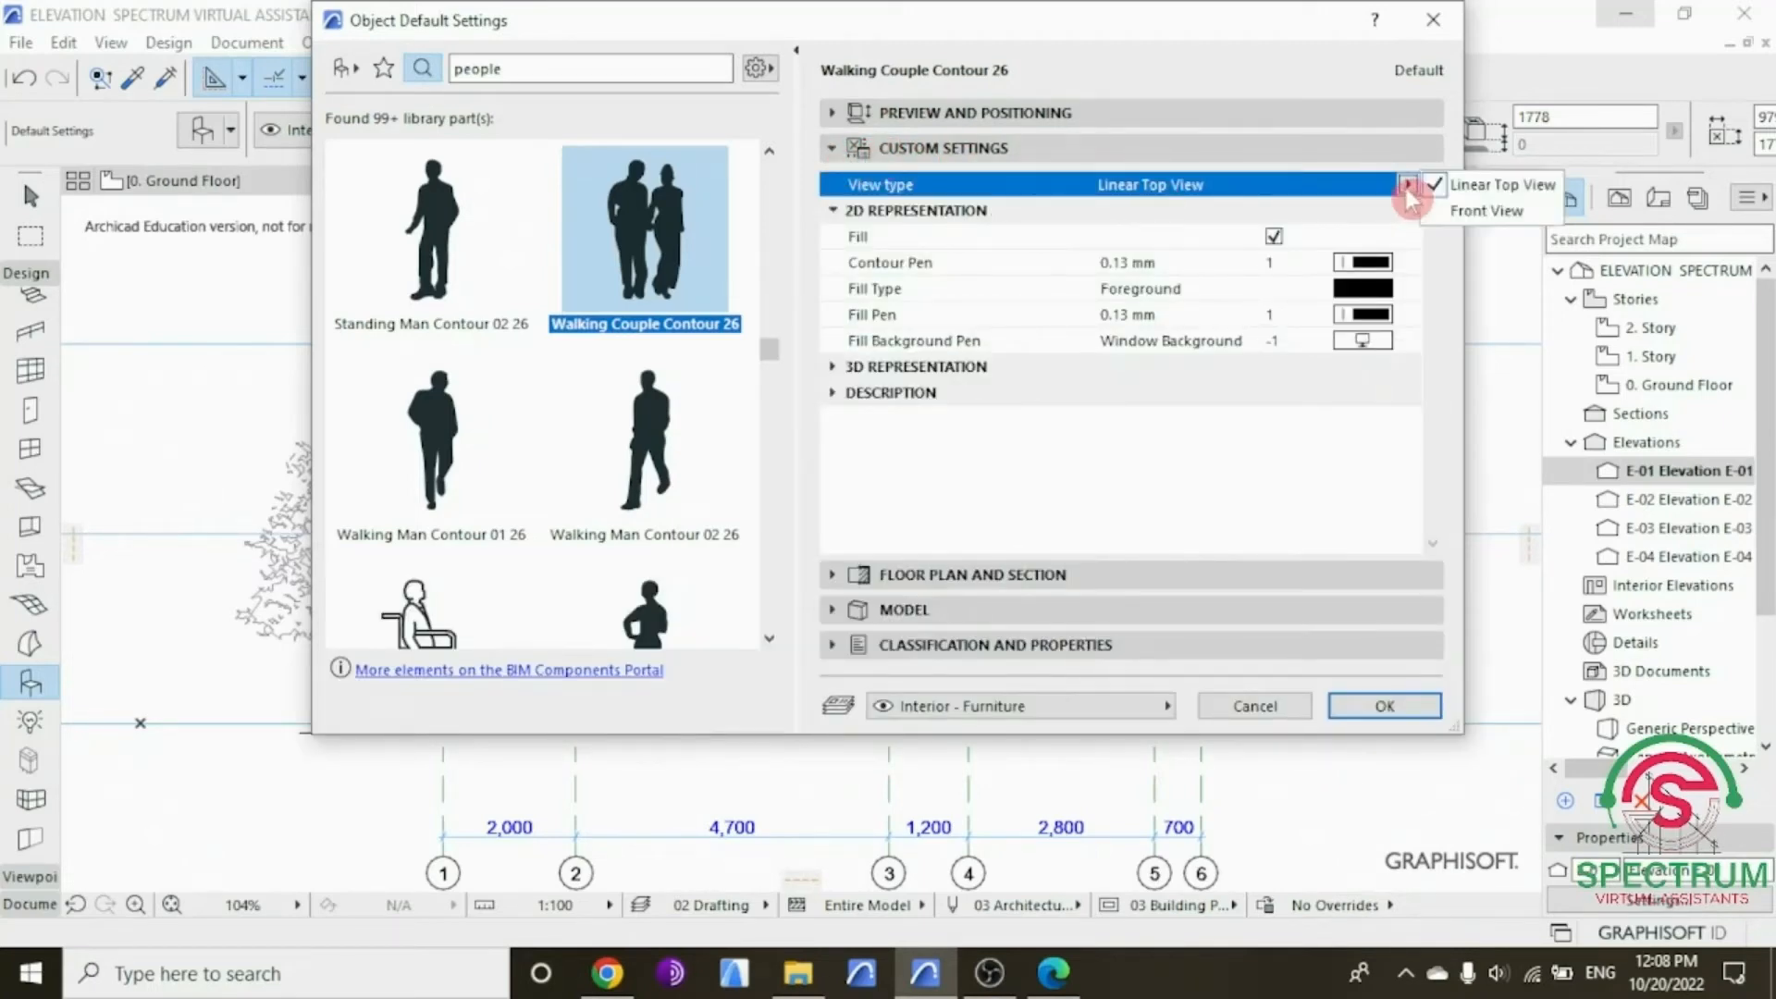
pyautogui.click(1478, 190)
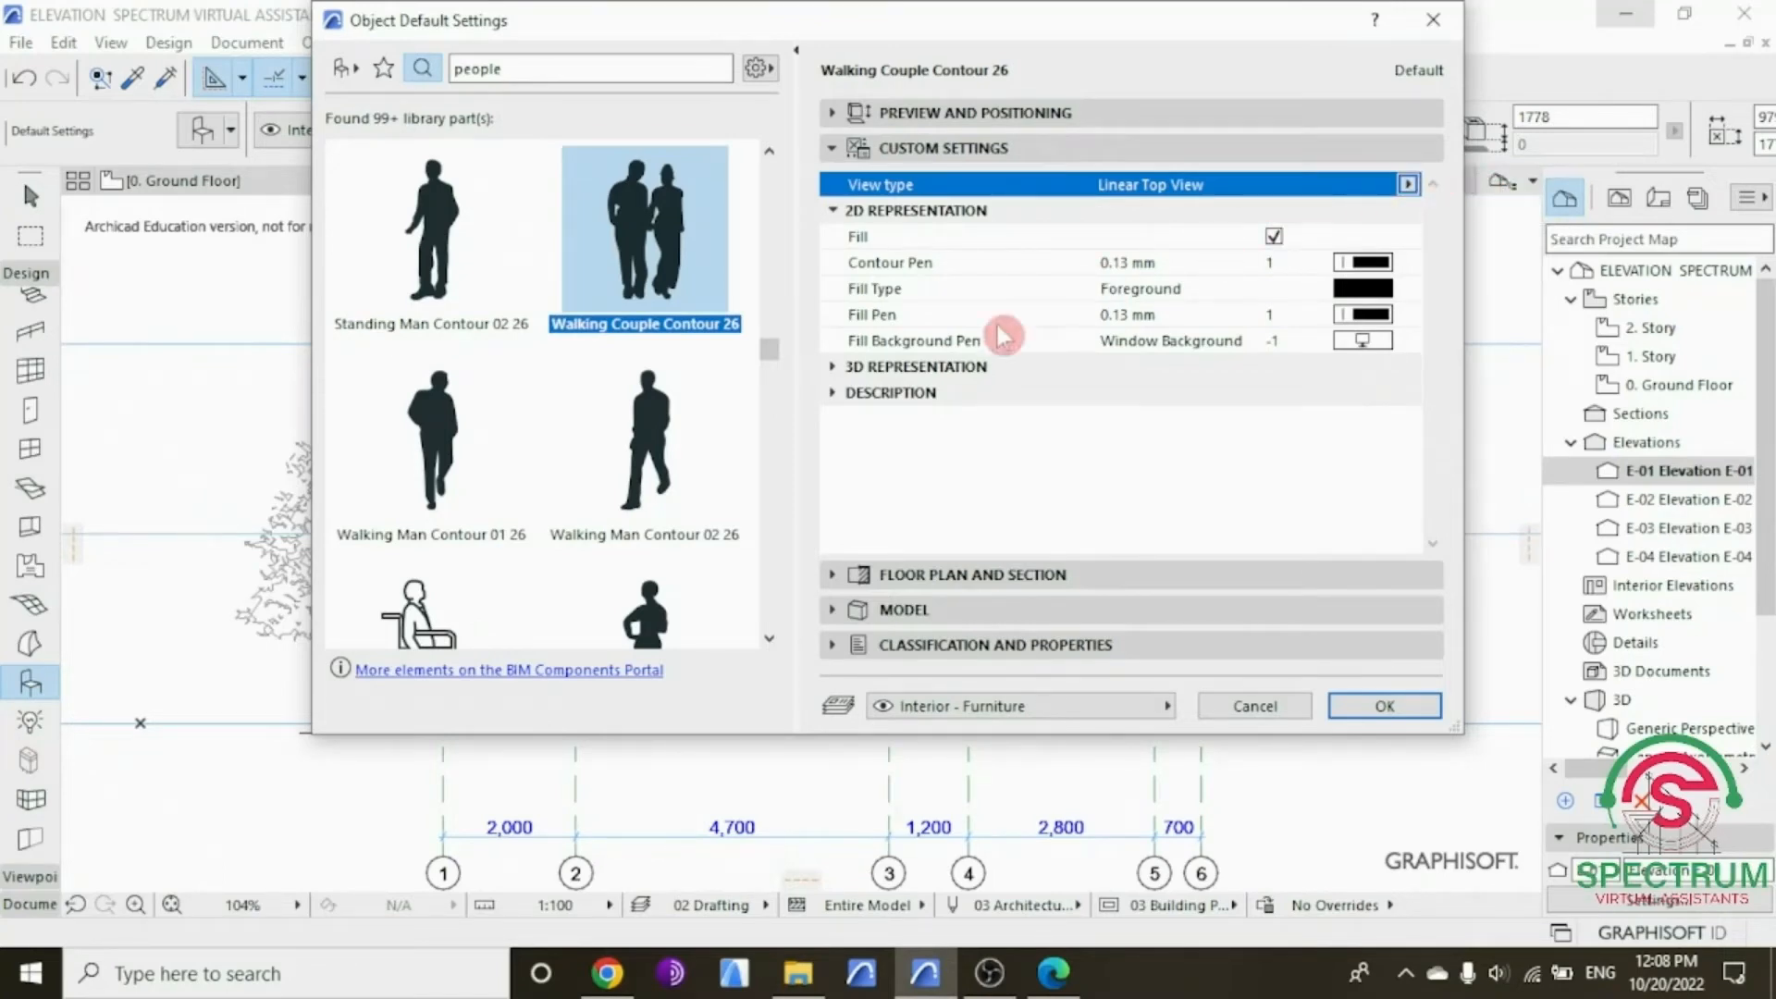
pyautogui.click(832, 211)
pyautogui.click(838, 239)
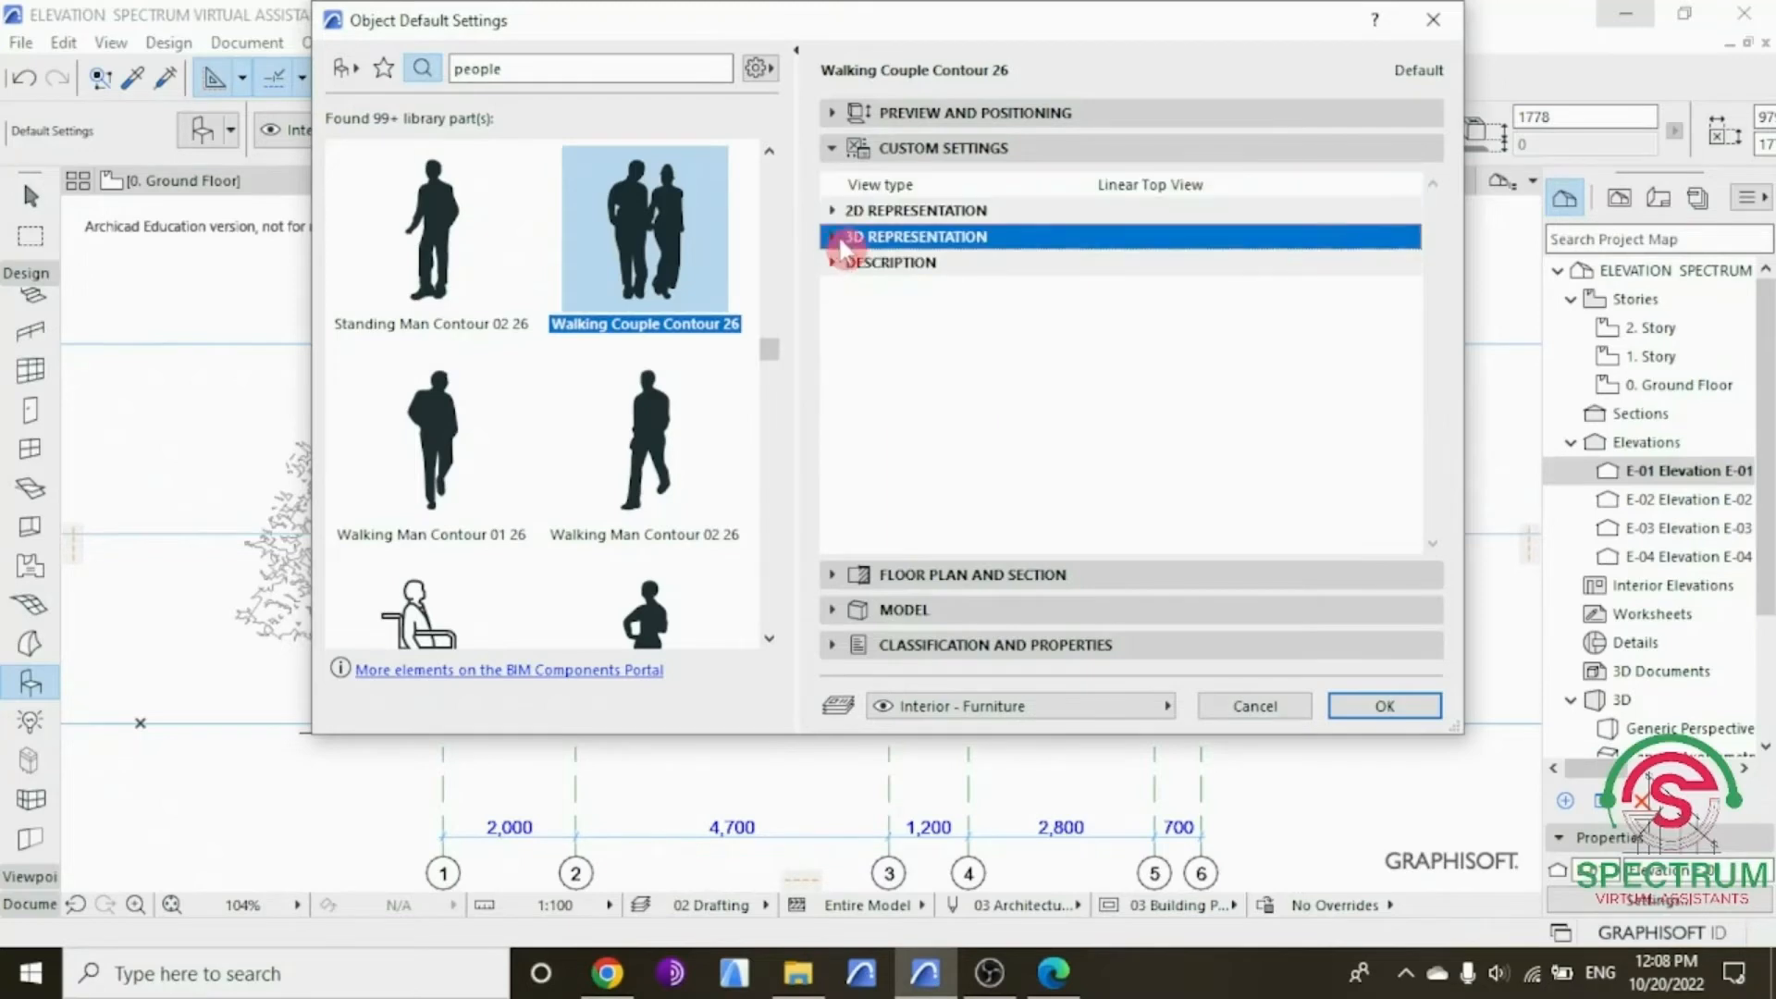
pyautogui.click(840, 366)
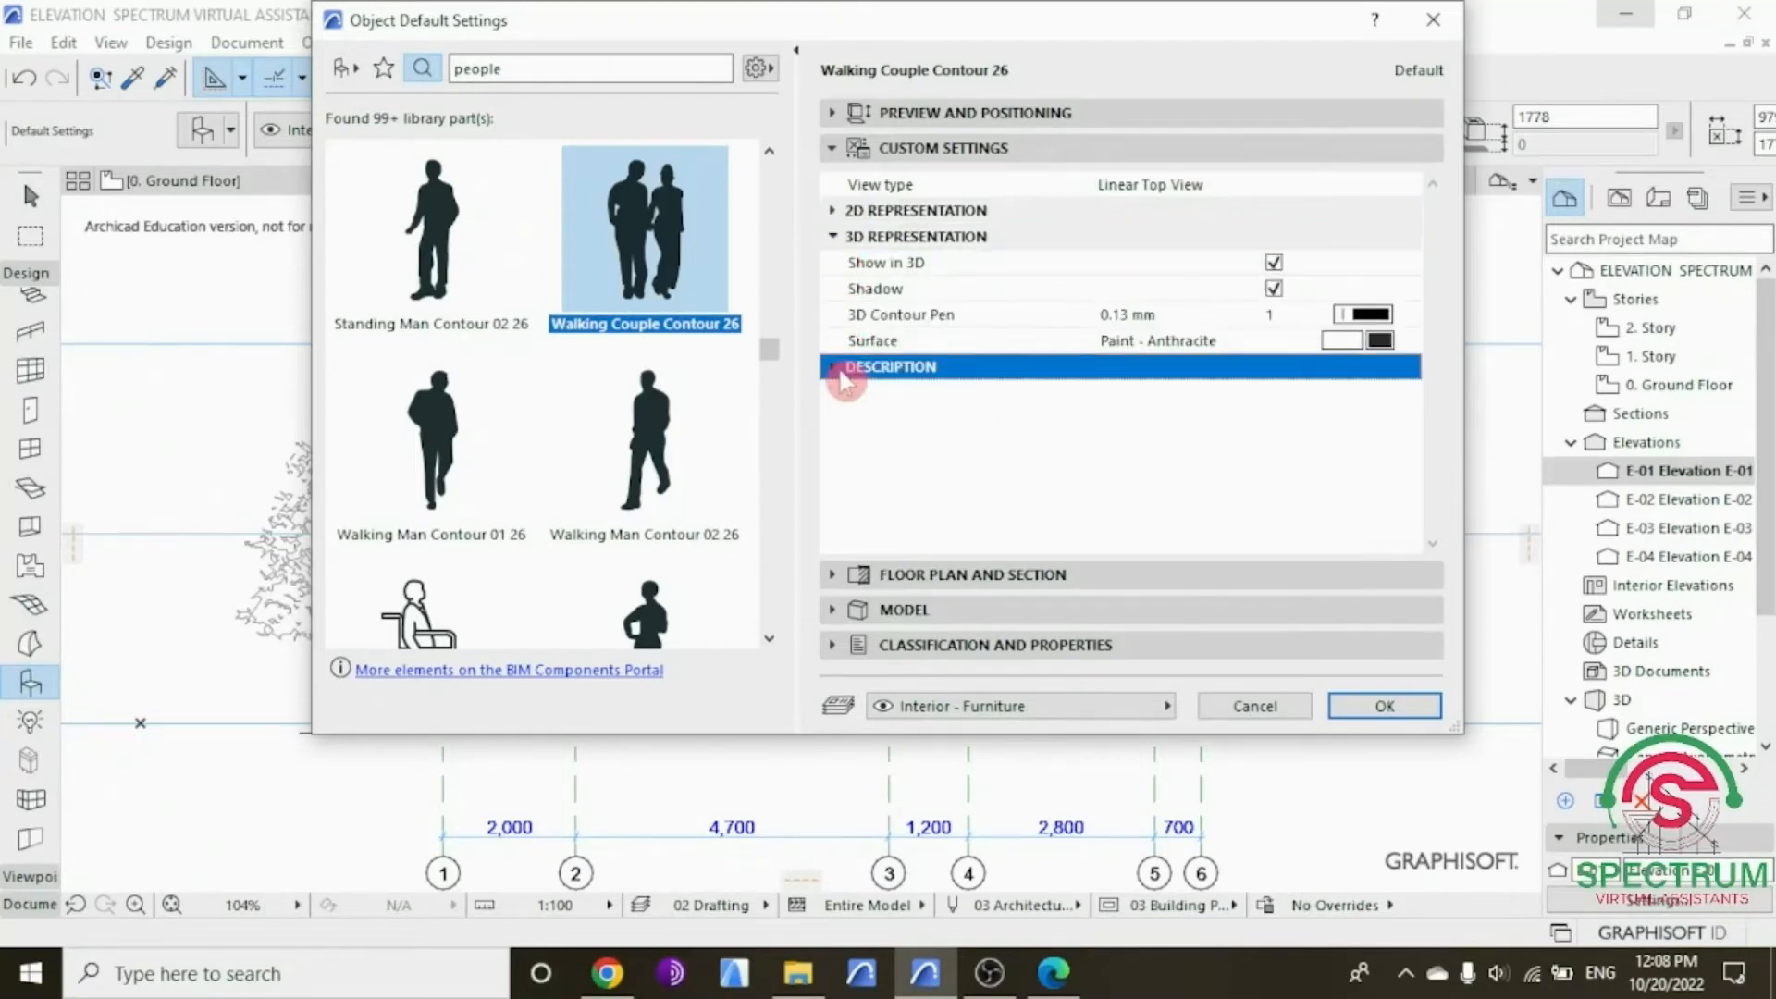
pyautogui.scroll(-1, 845, 424)
pyautogui.scroll(-1, 851, 423)
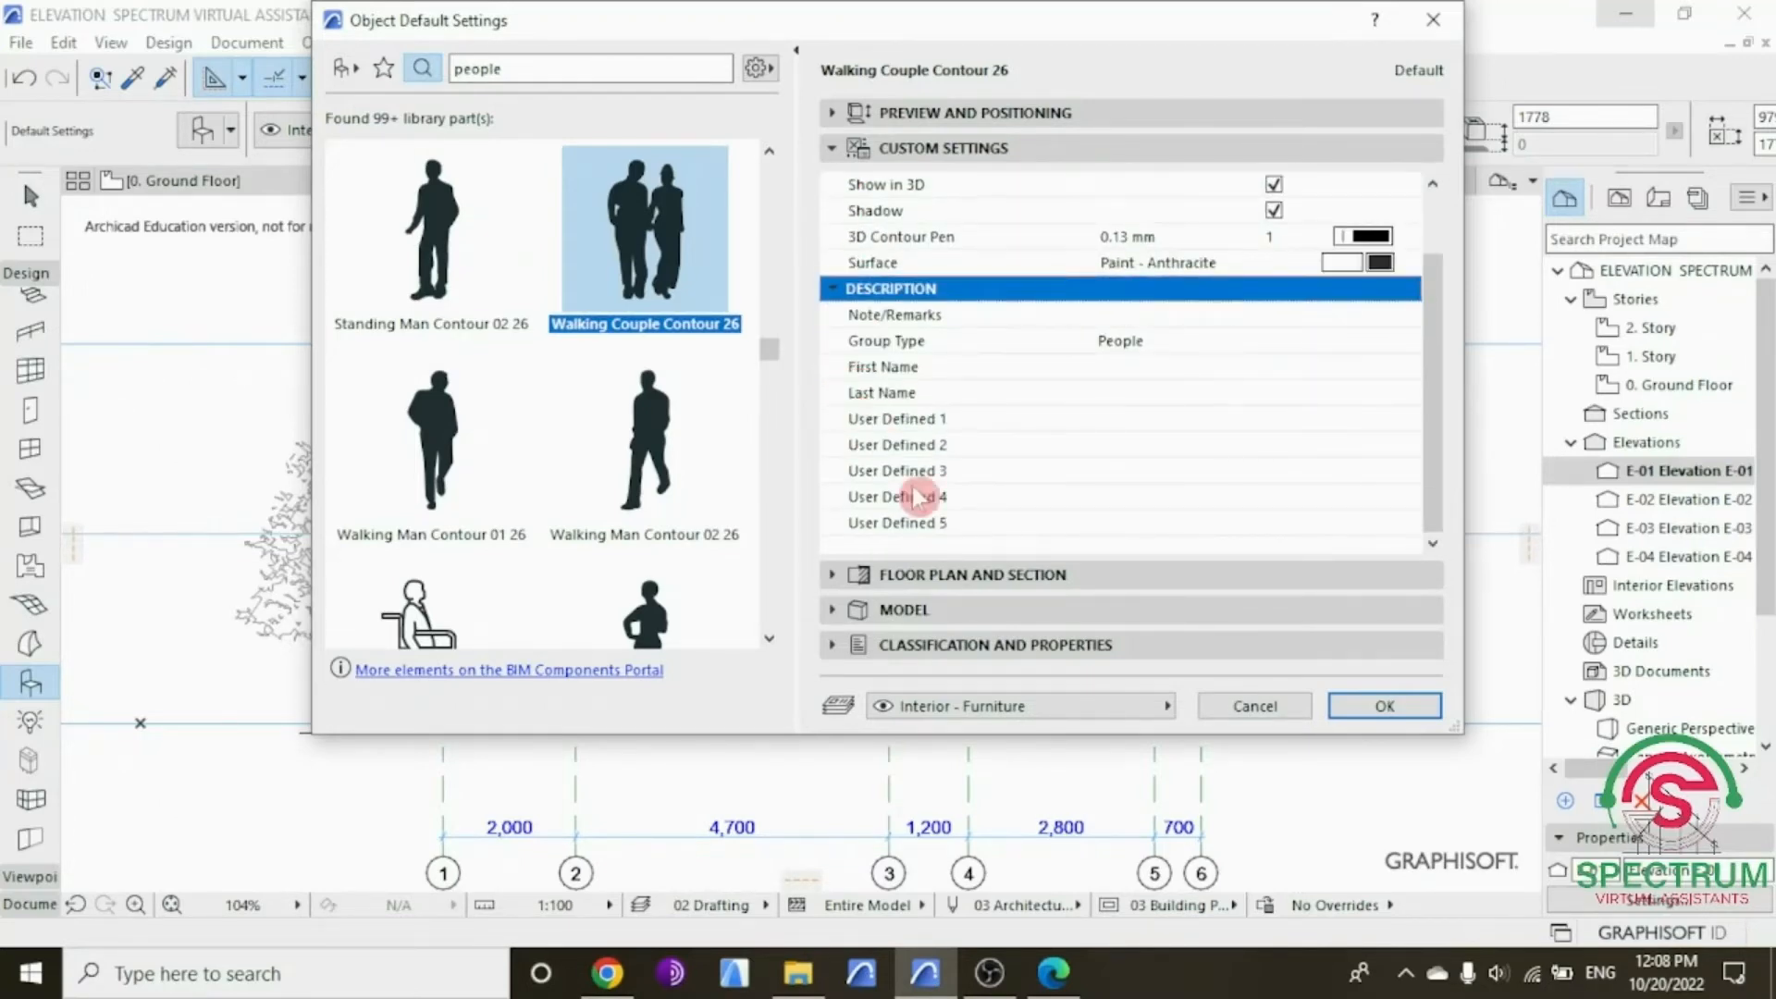
# Step: Accept the object settings and place one walking couple on elevation E-01 beside the entrance, in front of the window
pyautogui.click(1384, 706)
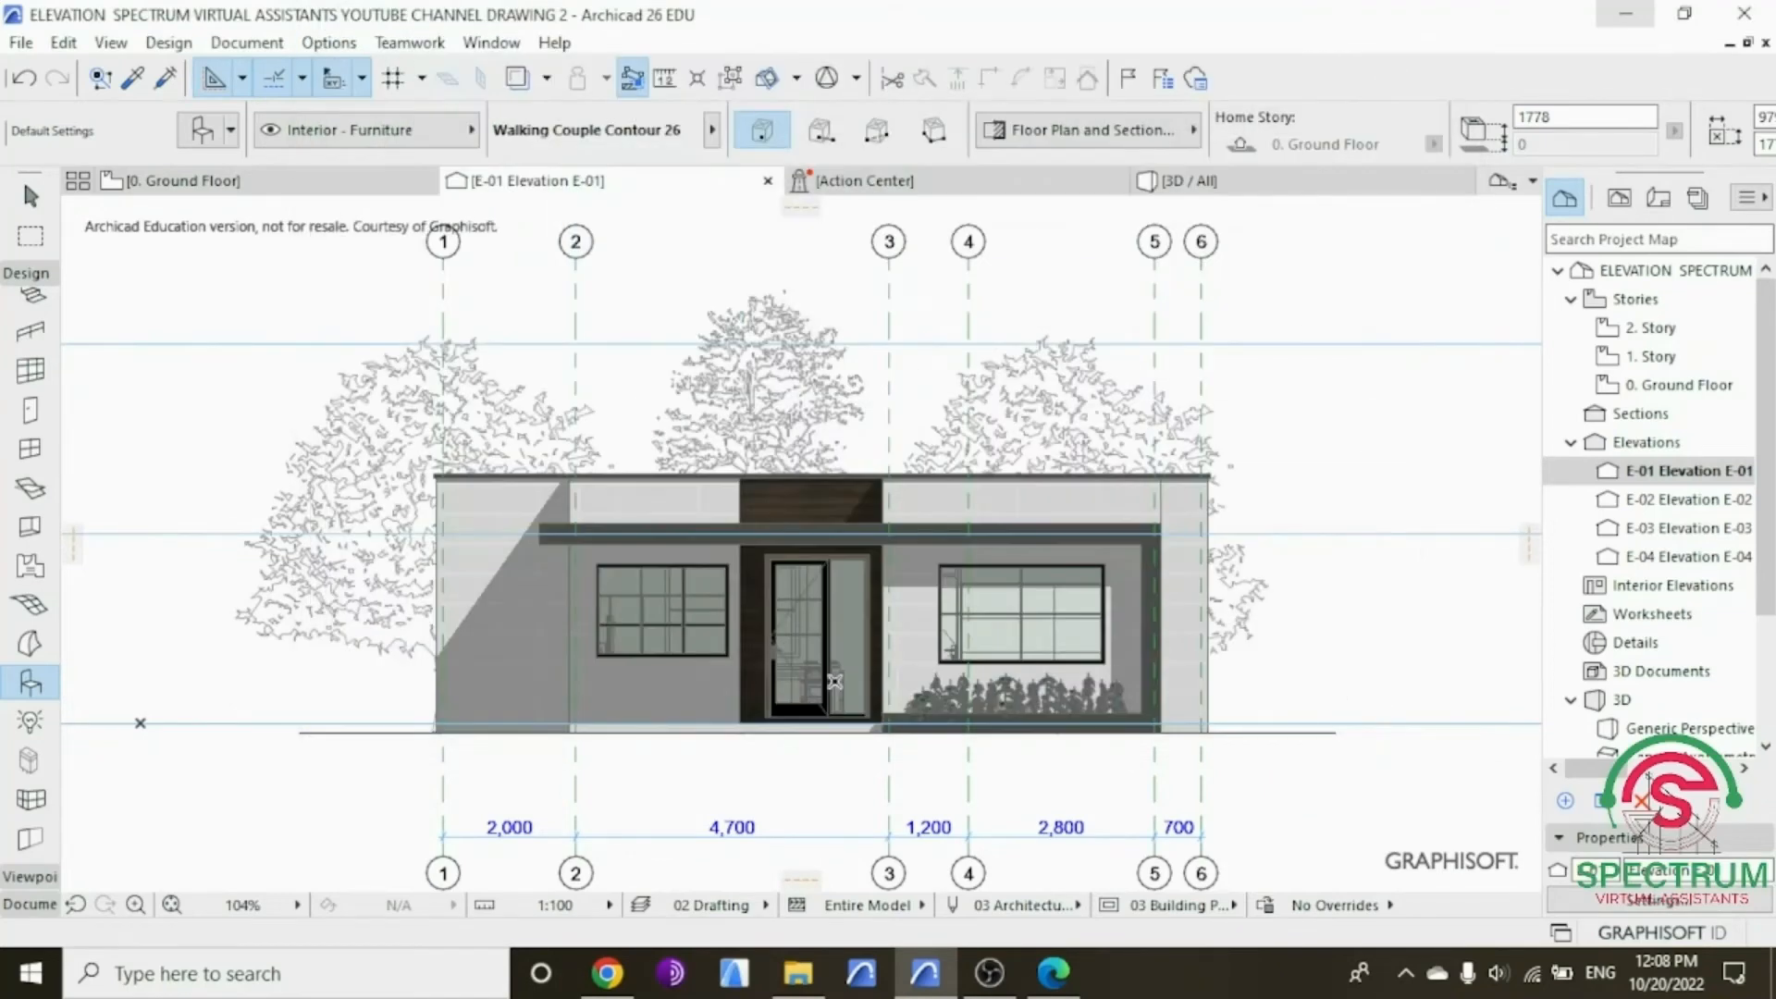
pyautogui.scroll(5, 675, 760)
pyautogui.click(590, 788)
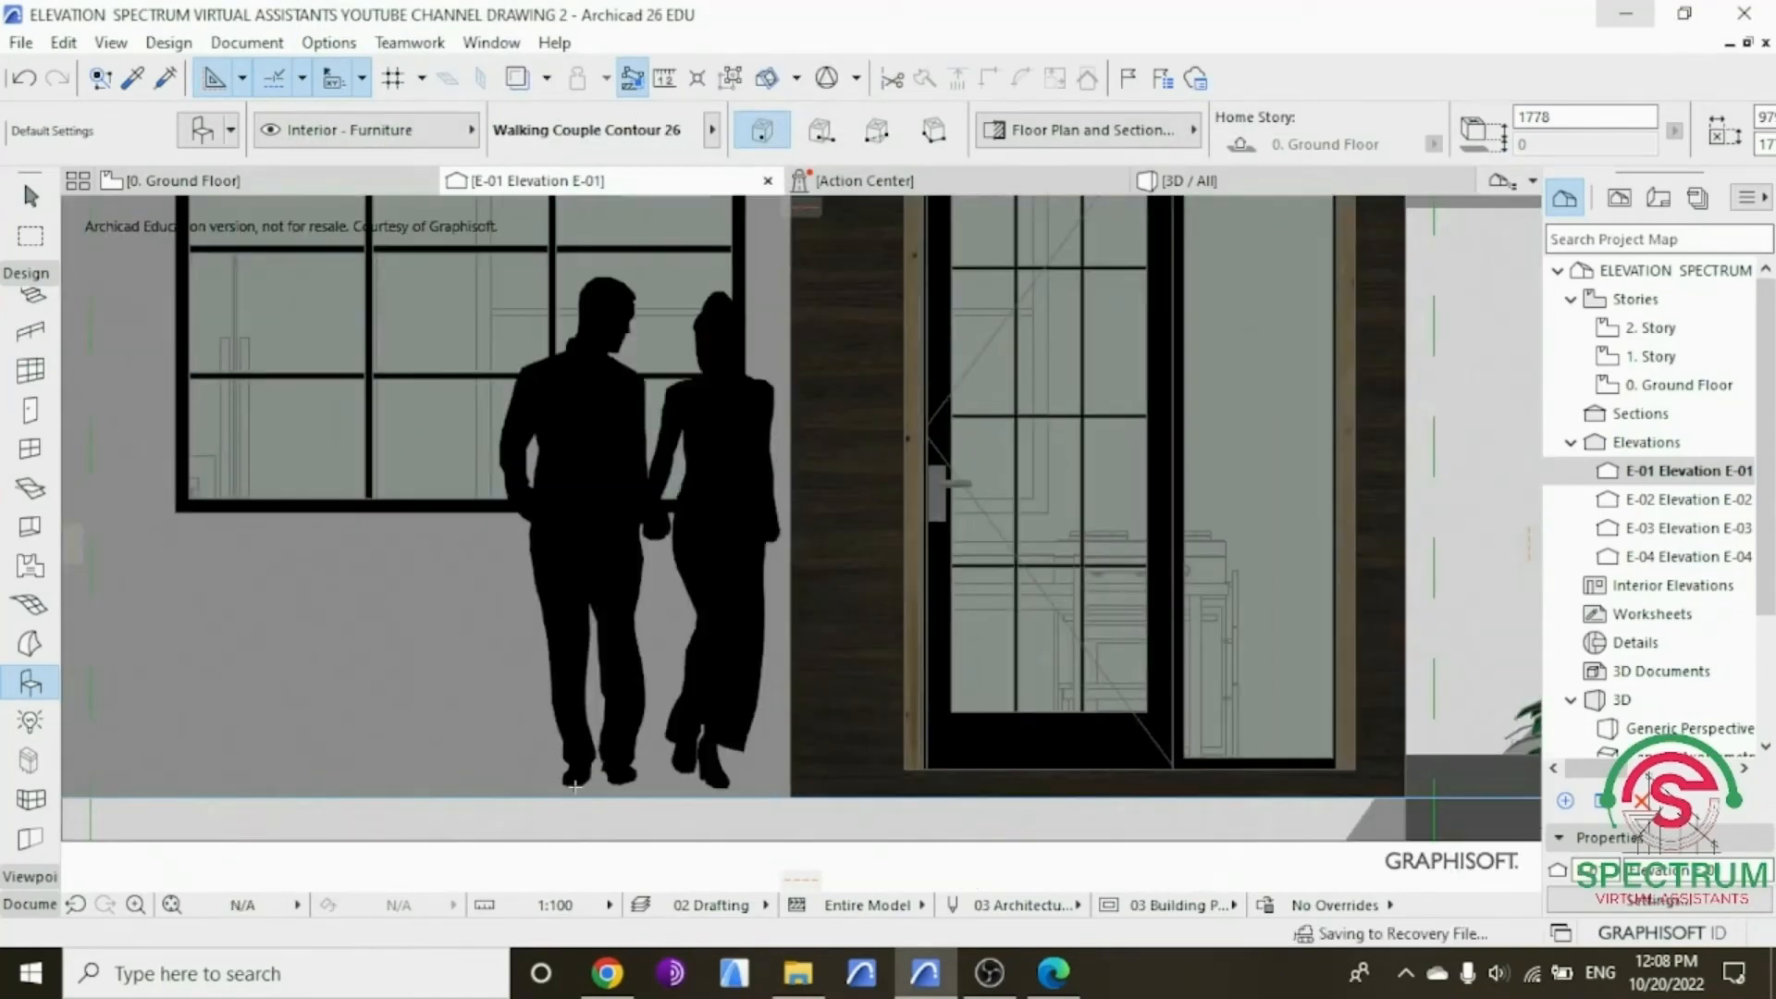
pyautogui.scroll(-3, 644, 733)
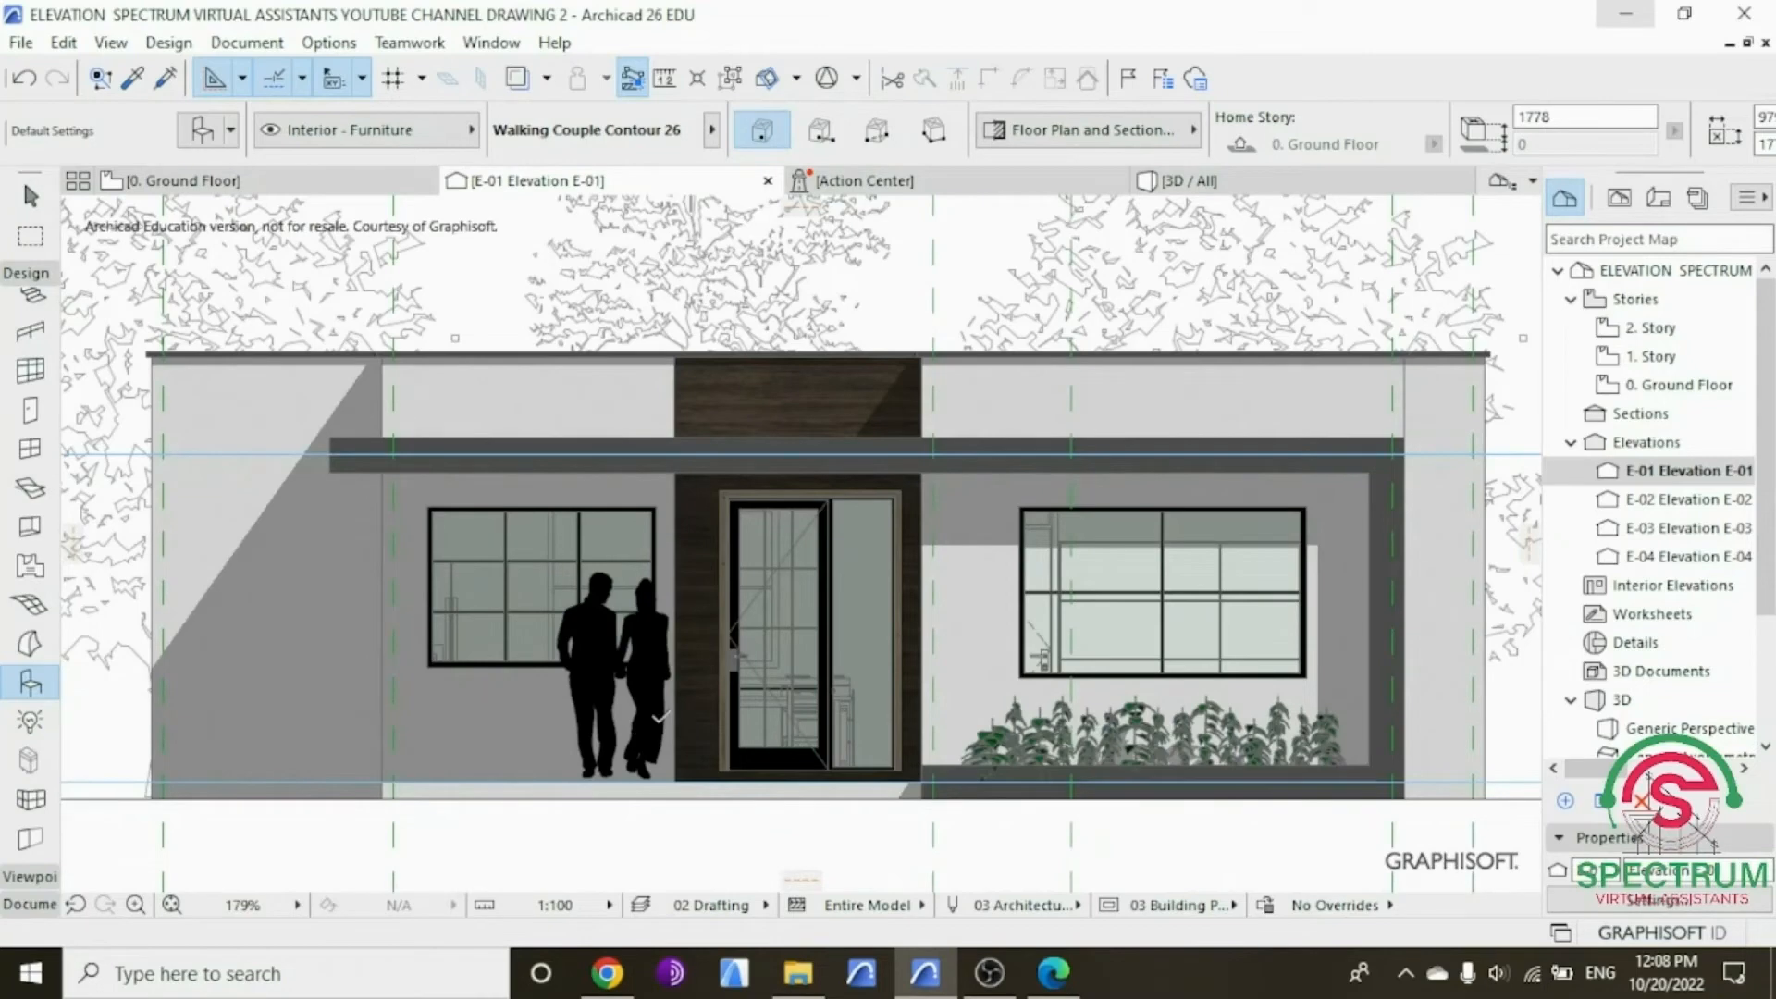
pyautogui.press('Escape')
# Step: Select the walking couple and move it slightly down so the feet meet the ground floor level line
pyautogui.click(654, 713)
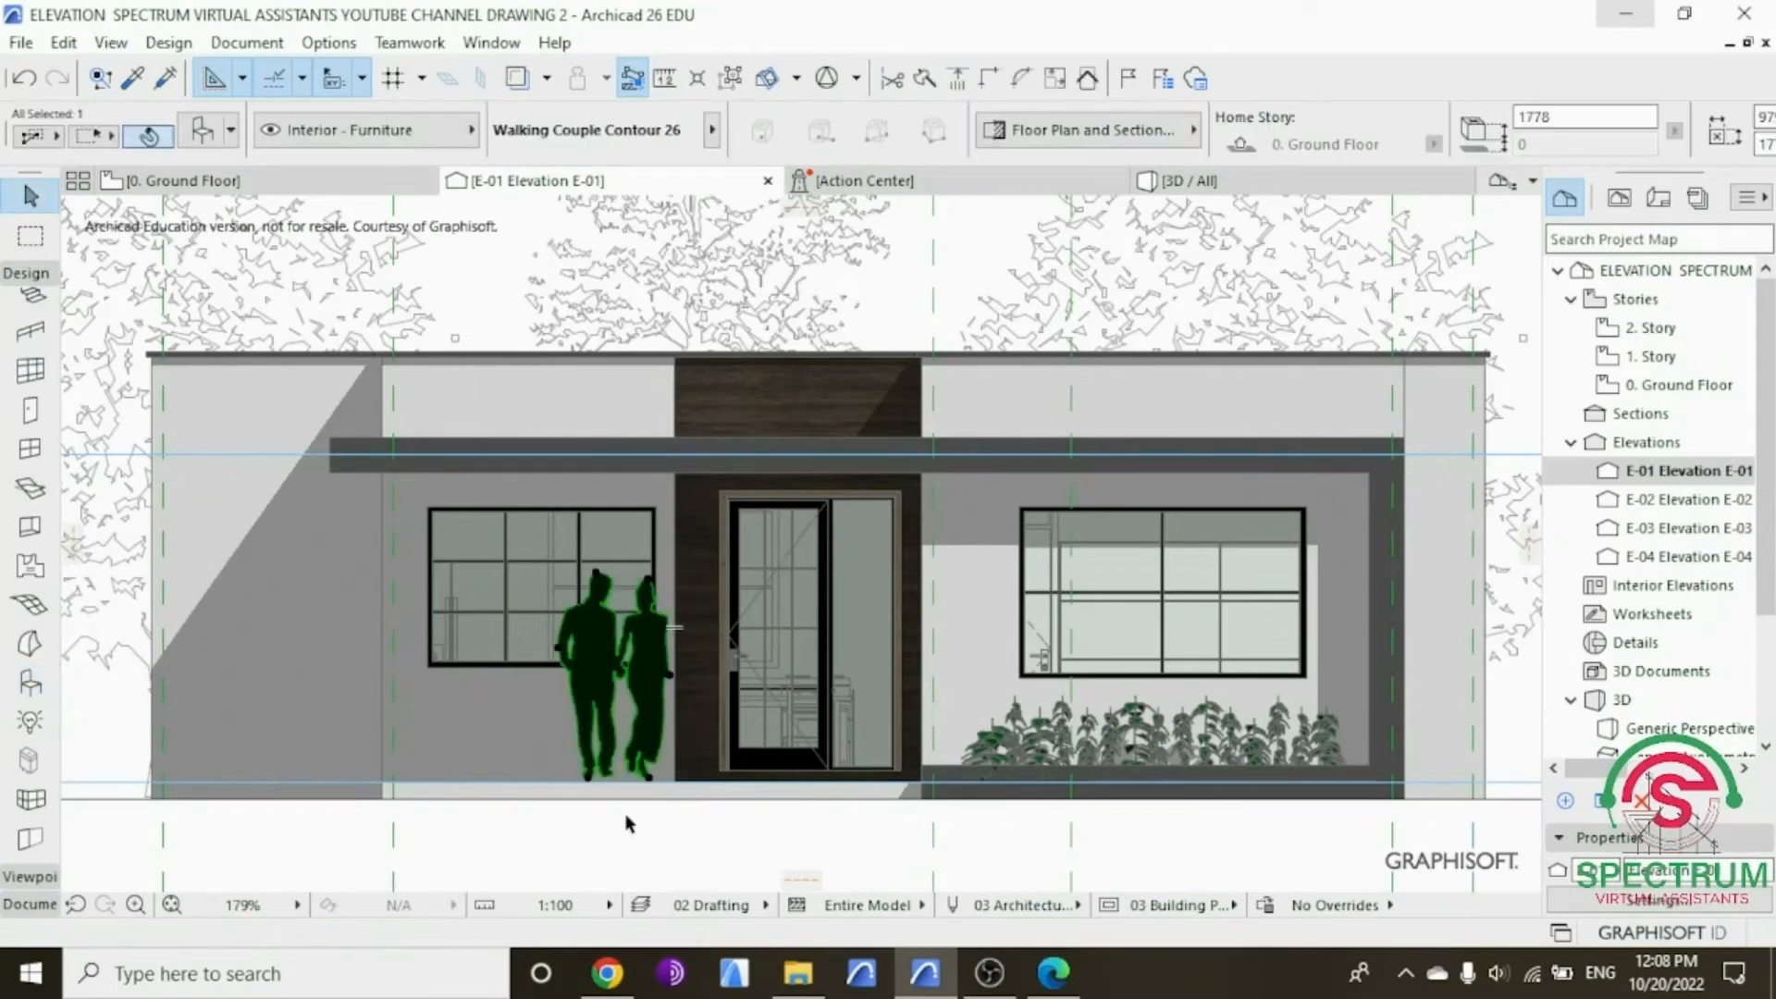
pyautogui.rightClick(624, 812)
pyautogui.moveTo(709, 404)
pyautogui.click(962, 400)
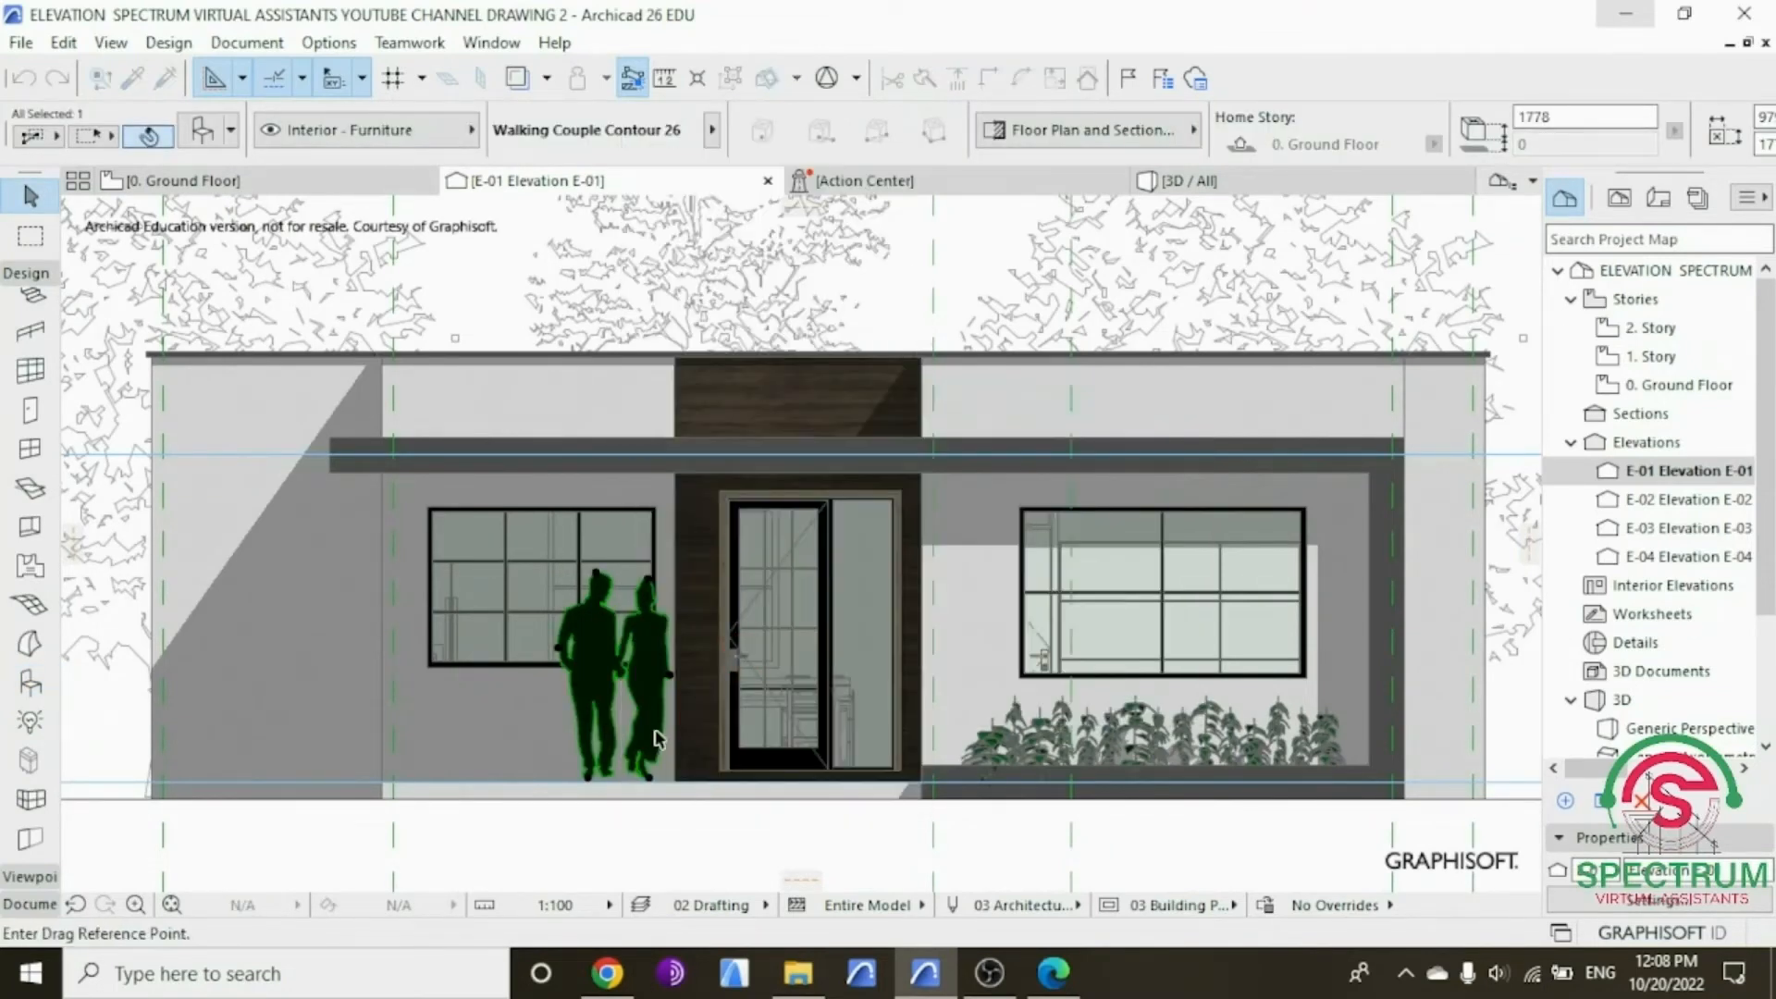
pyautogui.scroll(5, 638, 823)
pyautogui.click(638, 821)
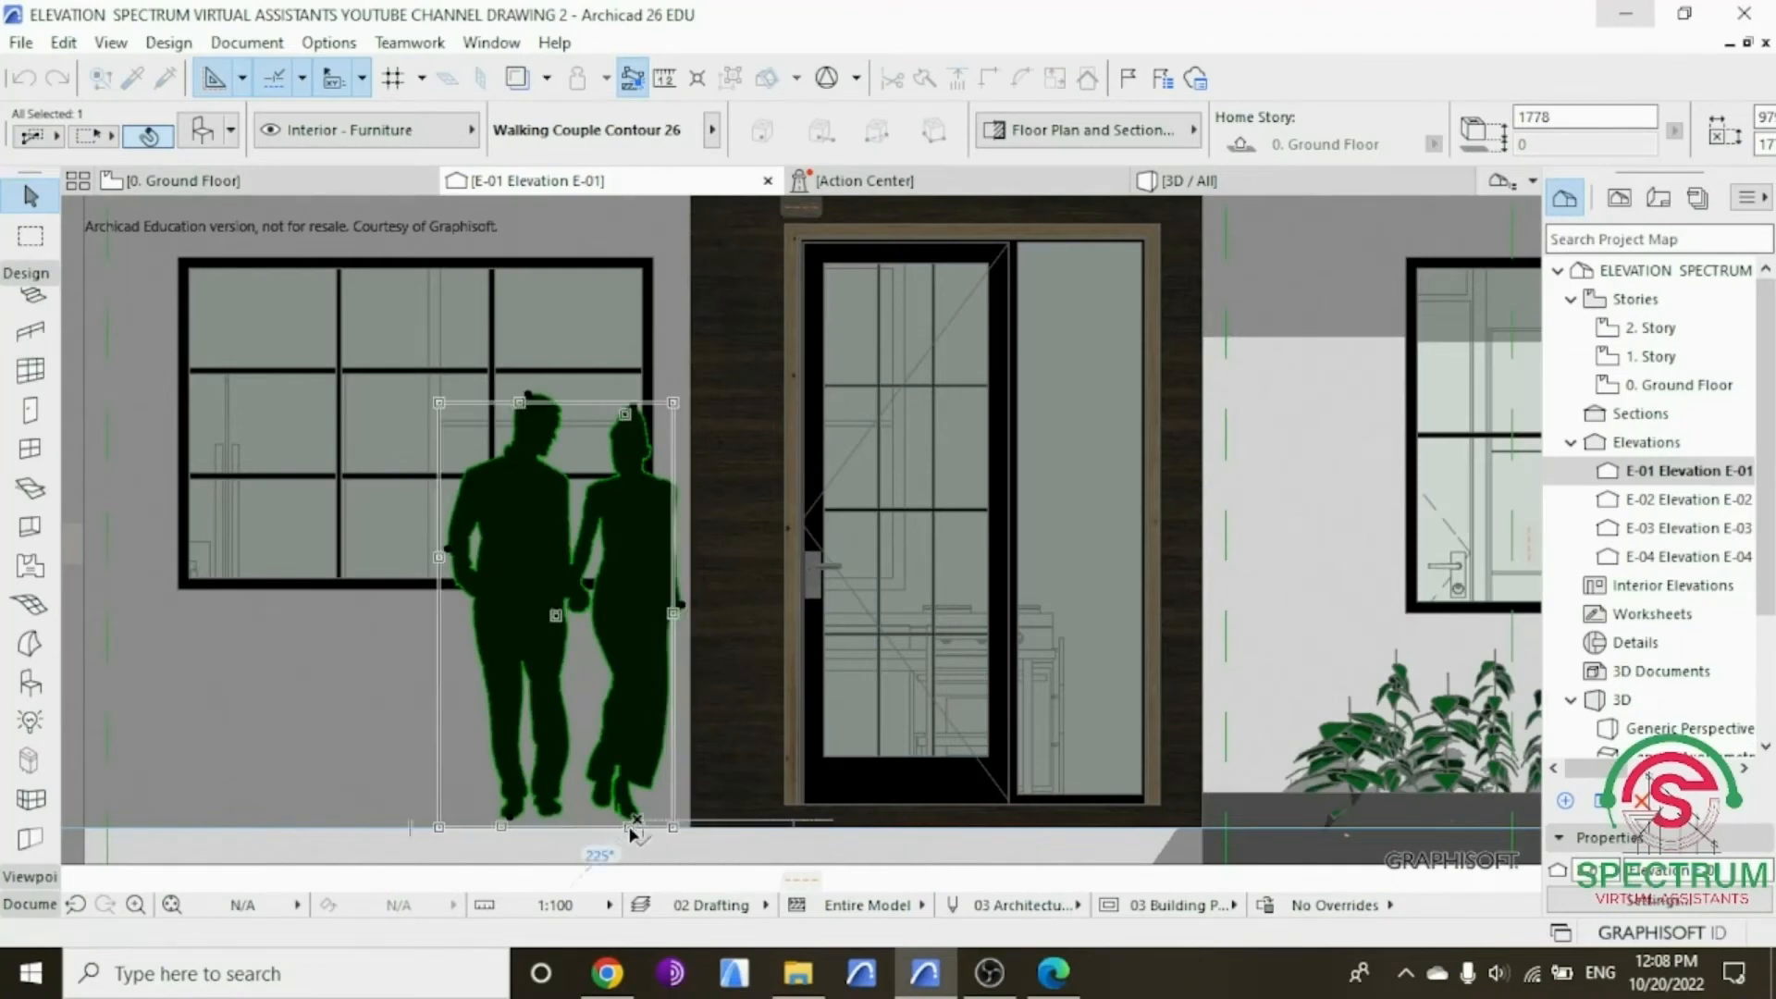
pyautogui.click(631, 832)
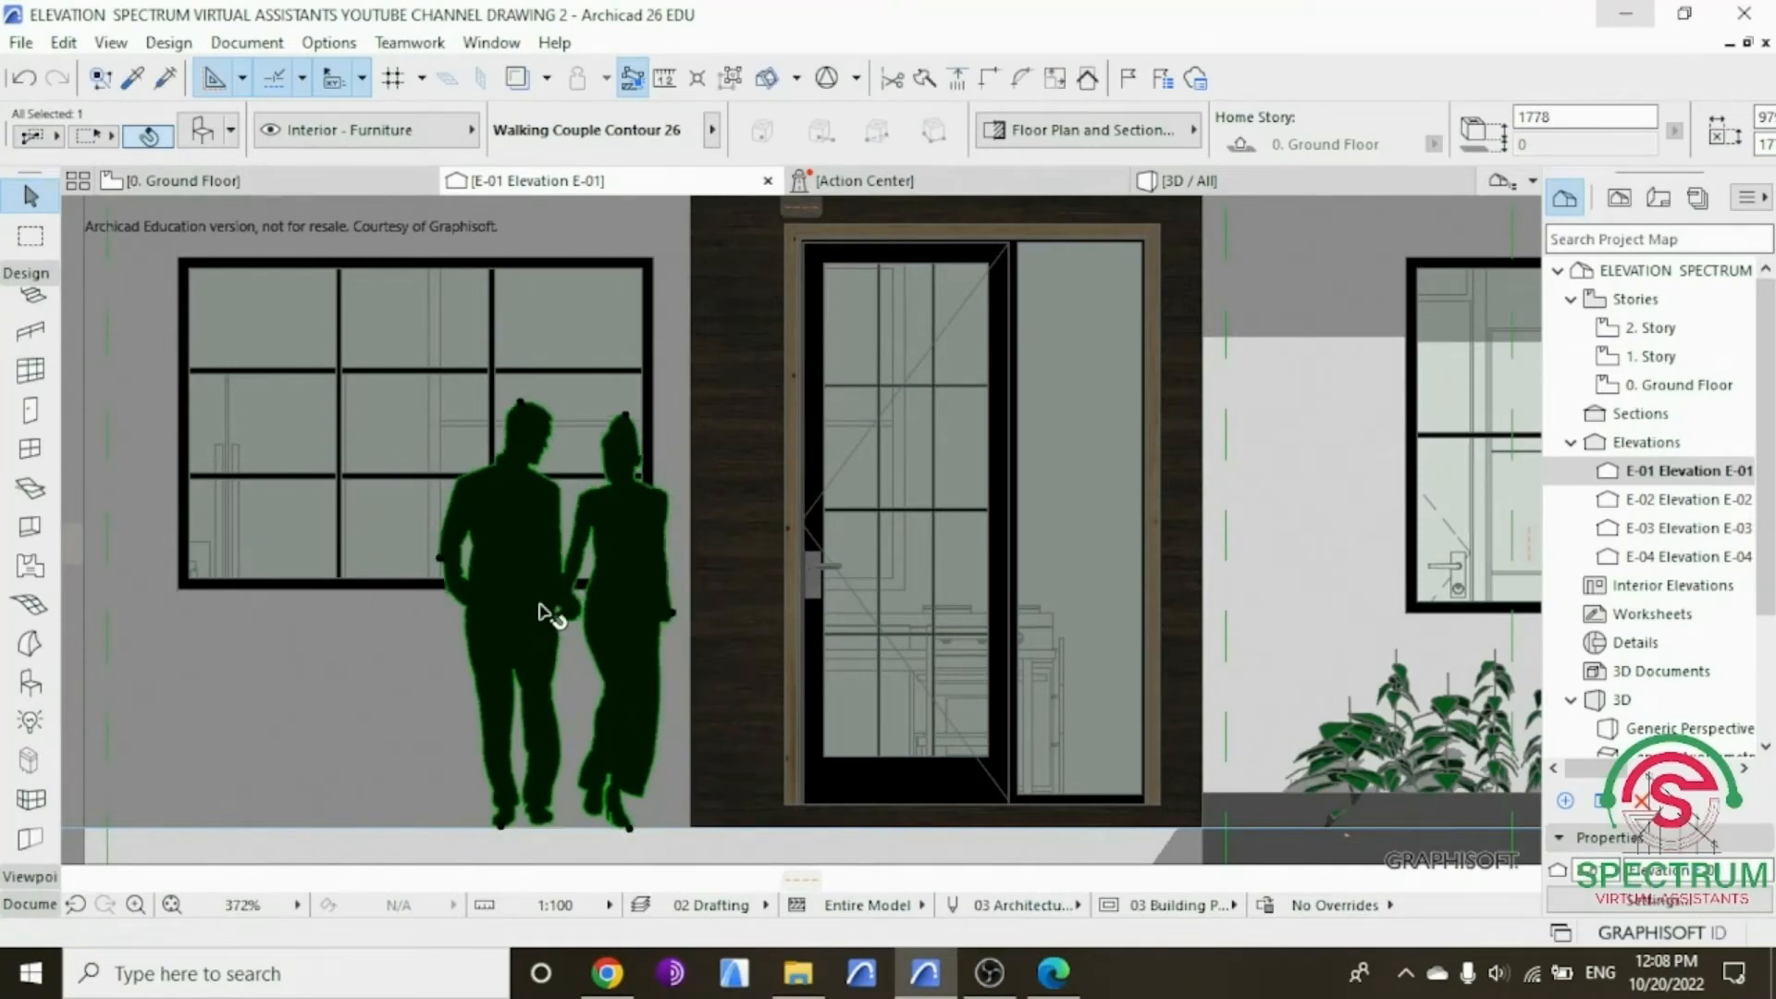
# Step: Move the walking couple a short distance away from the entrance toward grid 2 and deselect it
pyautogui.scroll(-5, 546, 613)
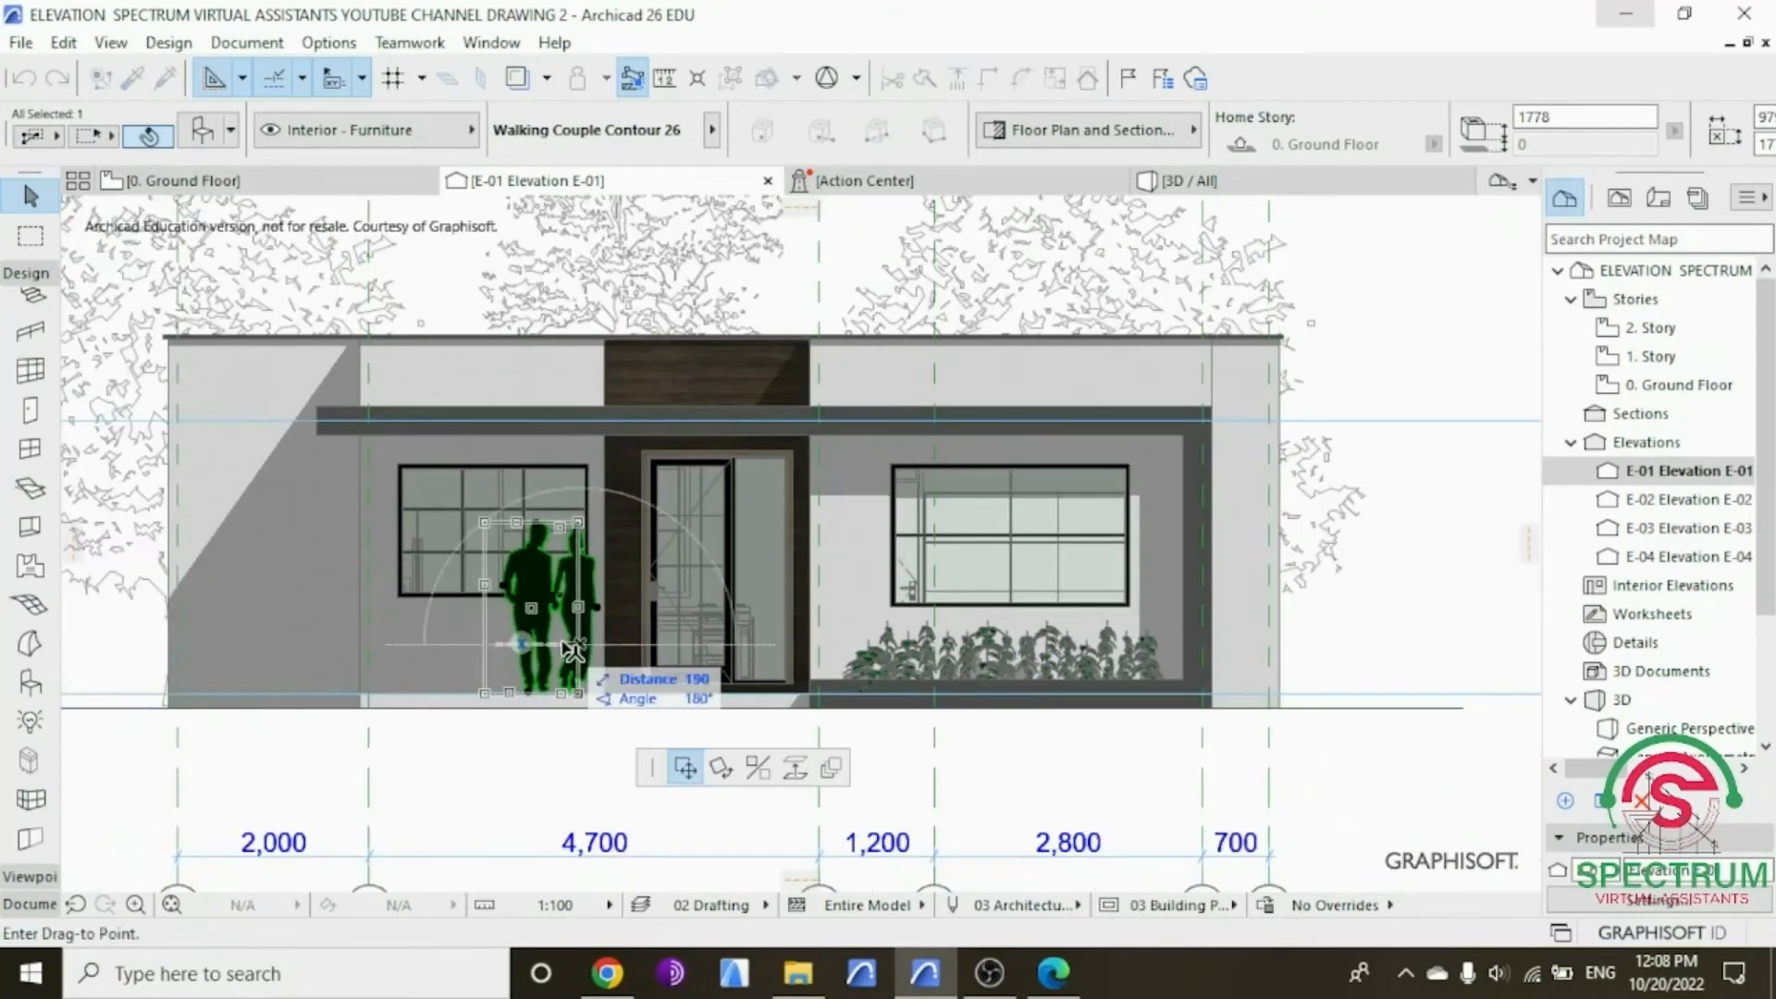
pyautogui.click(558, 652)
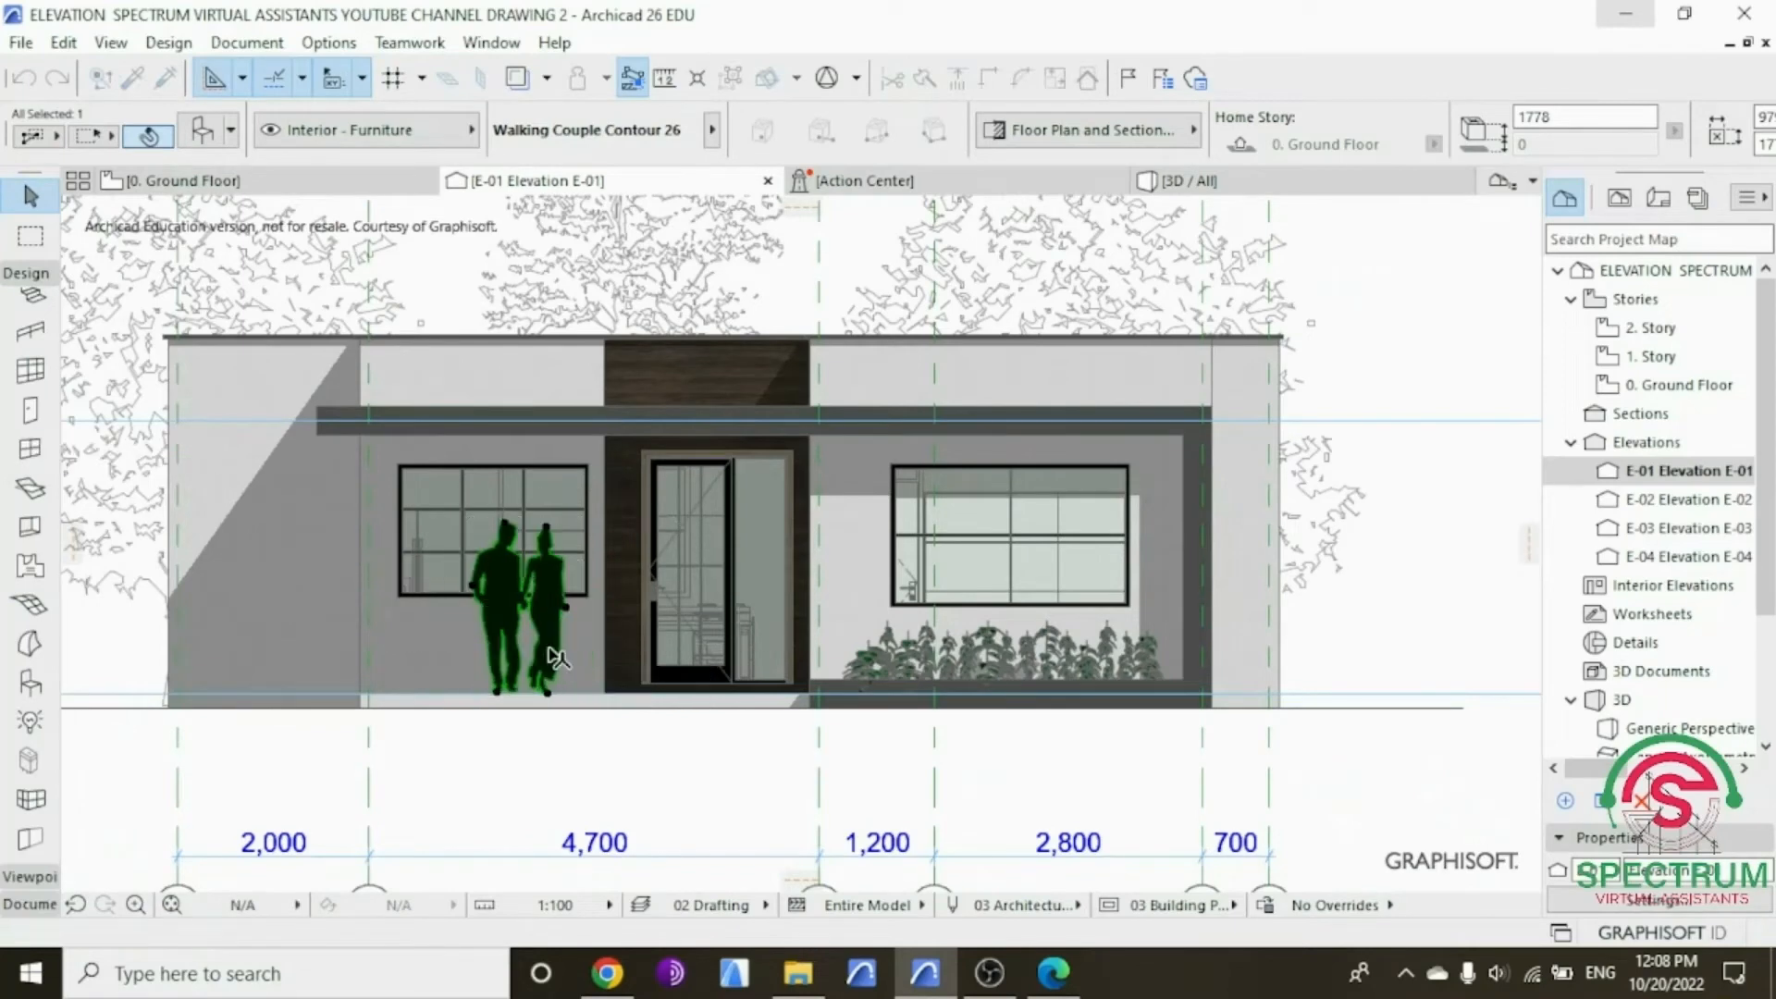
pyautogui.click(596, 765)
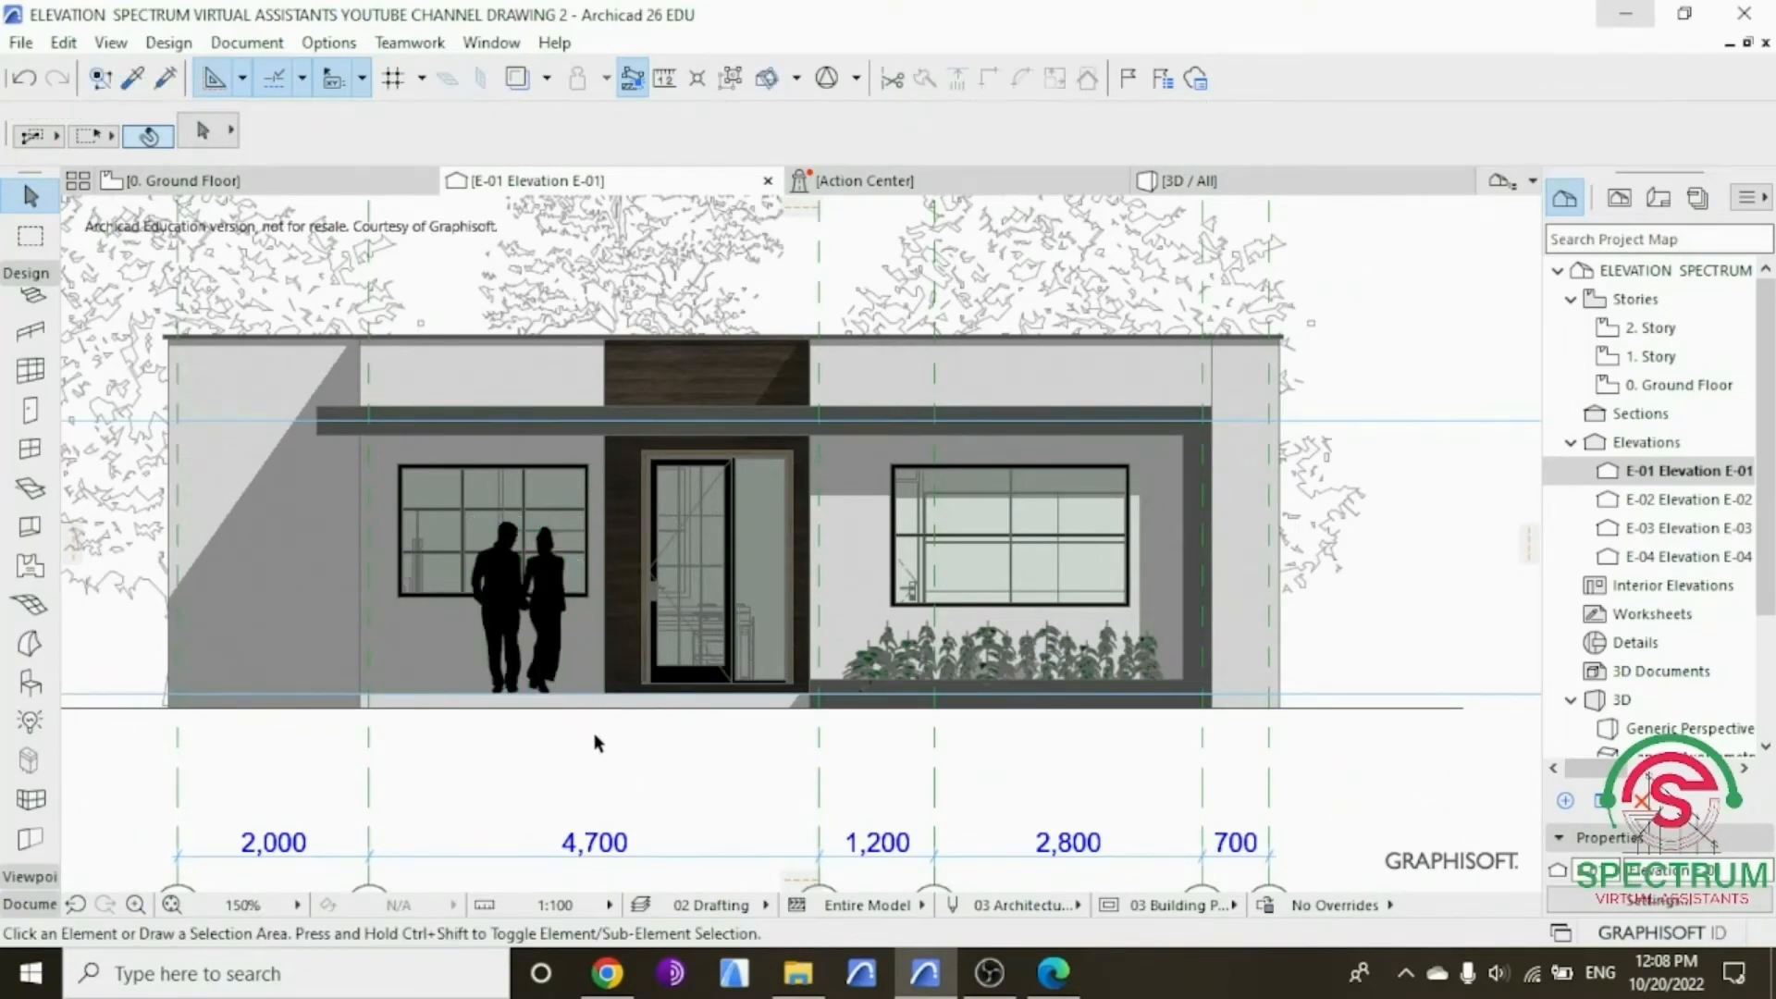
# Step: Reopen the default object settings, search the library for "car" and choose Car Symbol 26
pyautogui.doubleClick(25, 684)
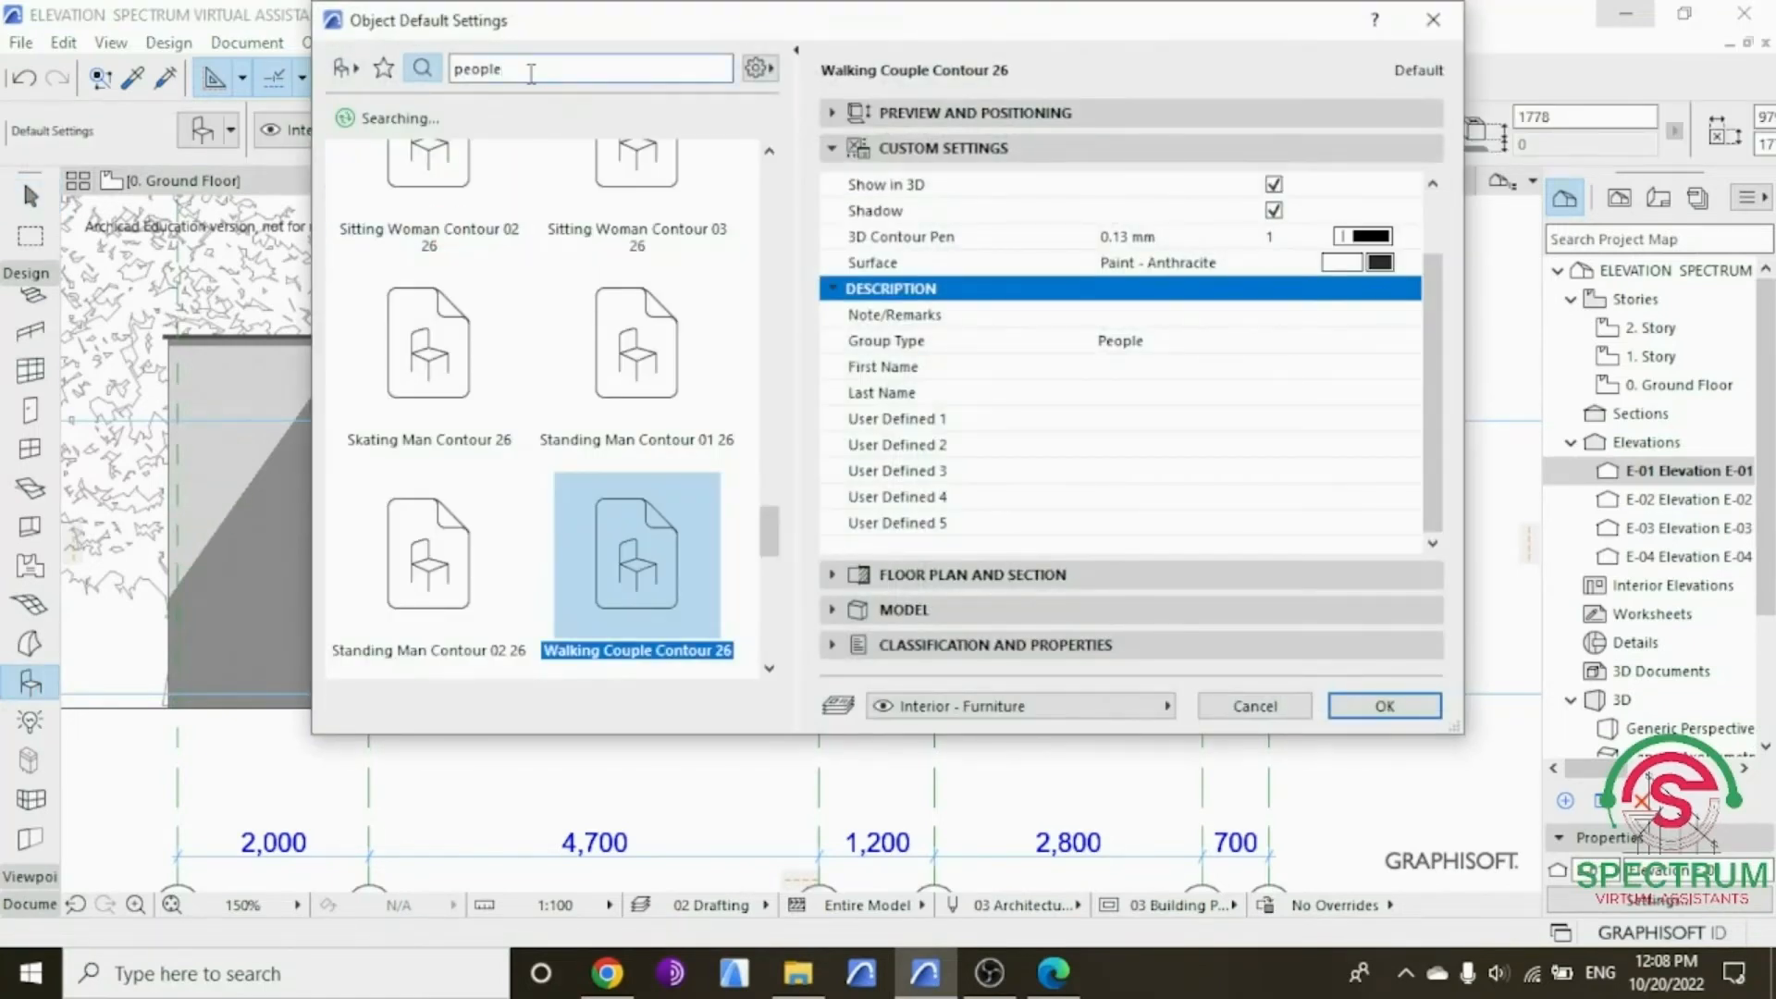
pyautogui.click(592, 69)
pyautogui.write('car')
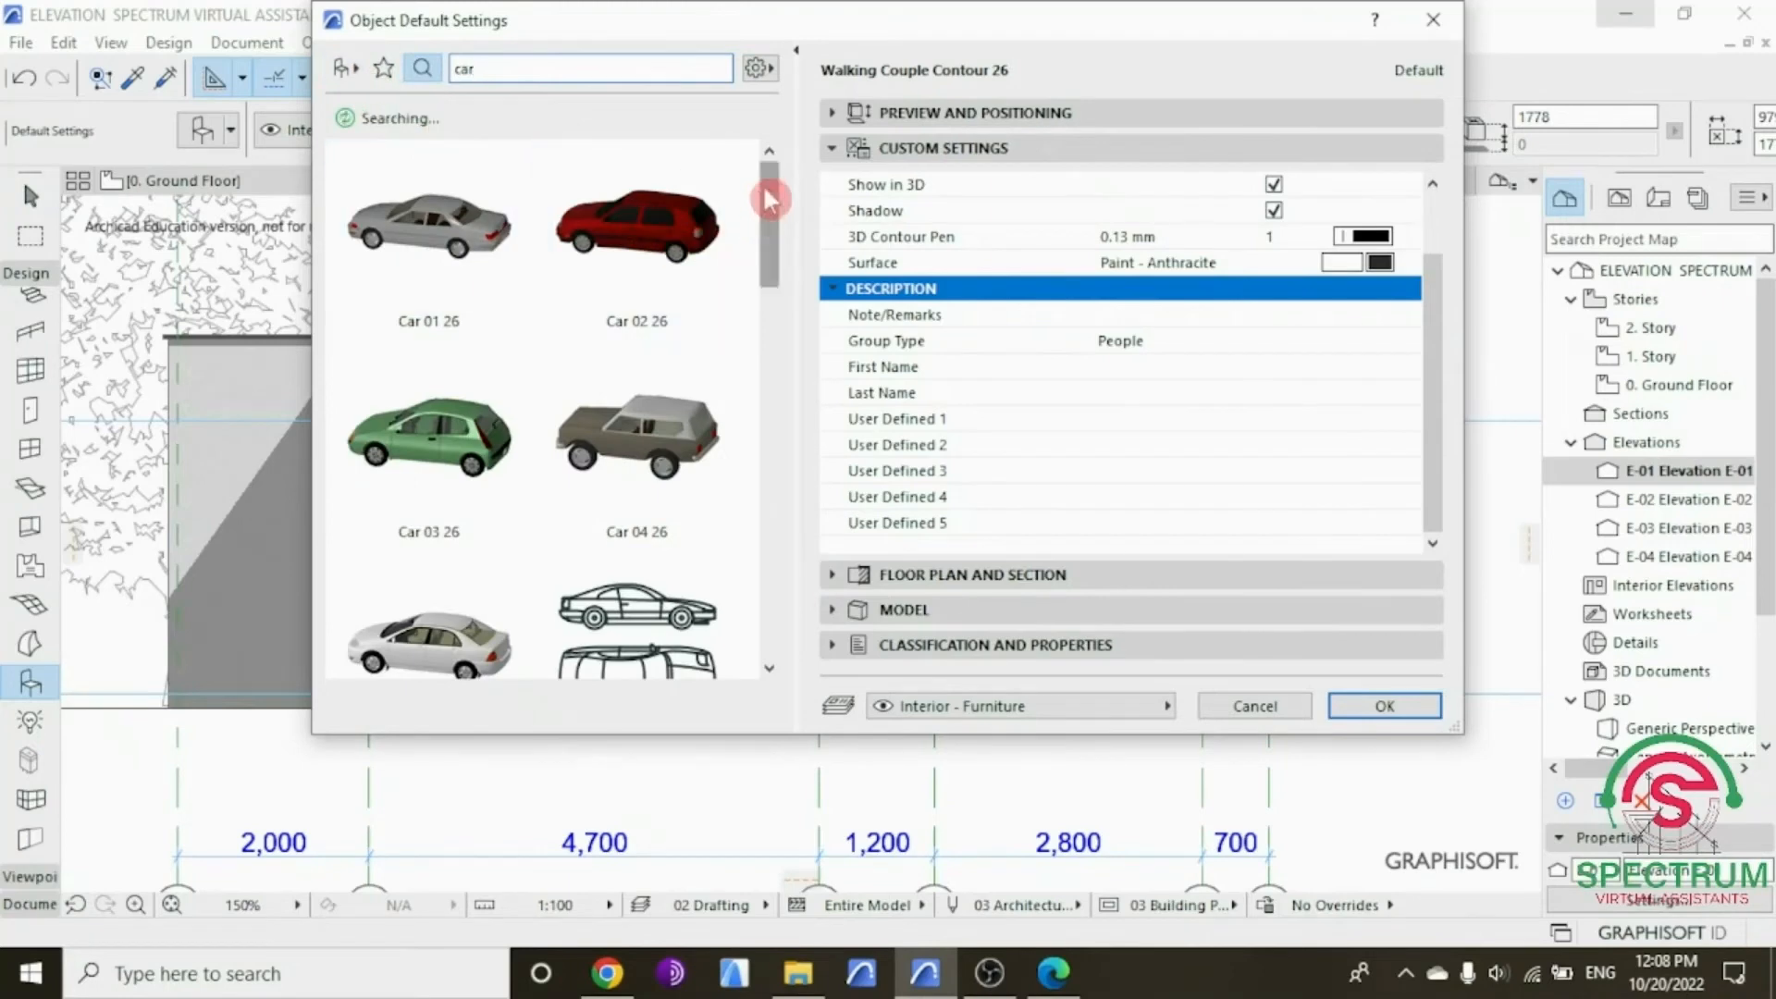
pyautogui.moveTo(768, 199); pyautogui.dragTo(769, 246)
pyautogui.click(628, 430)
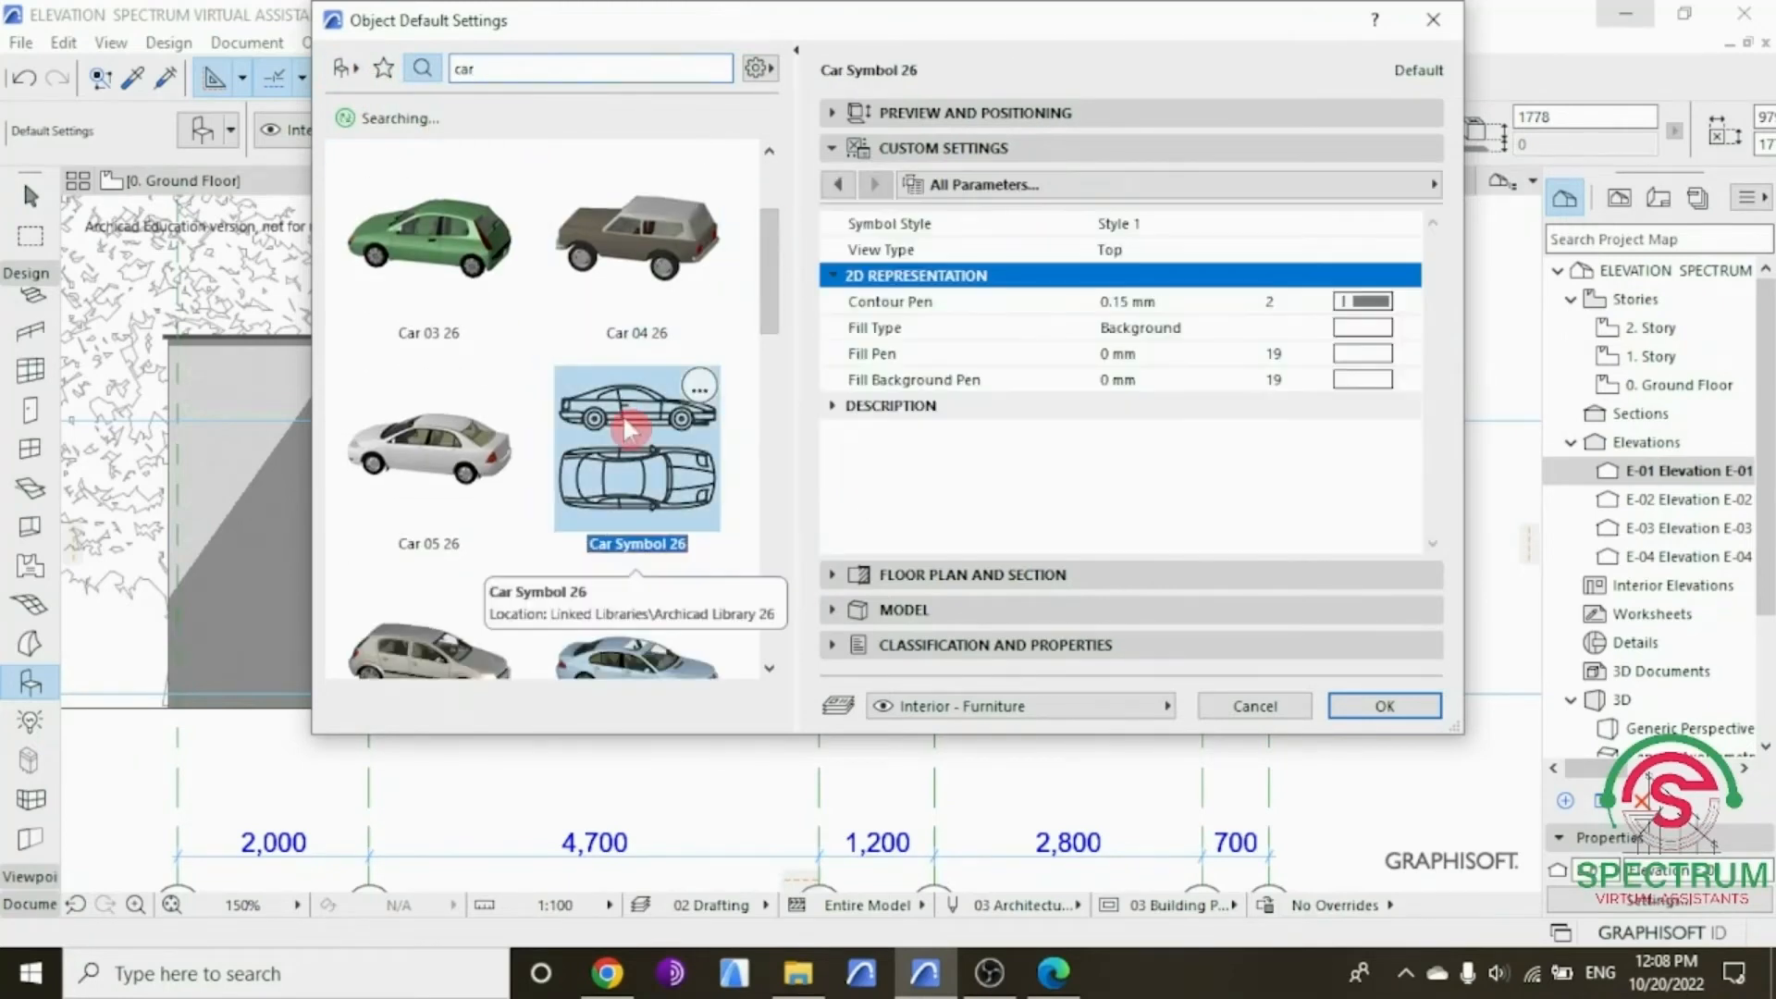
# Step: Show the car symbol's Car Elevation Styles settings and choose Style 2
pyautogui.click(1007, 184)
pyautogui.click(1541, 187)
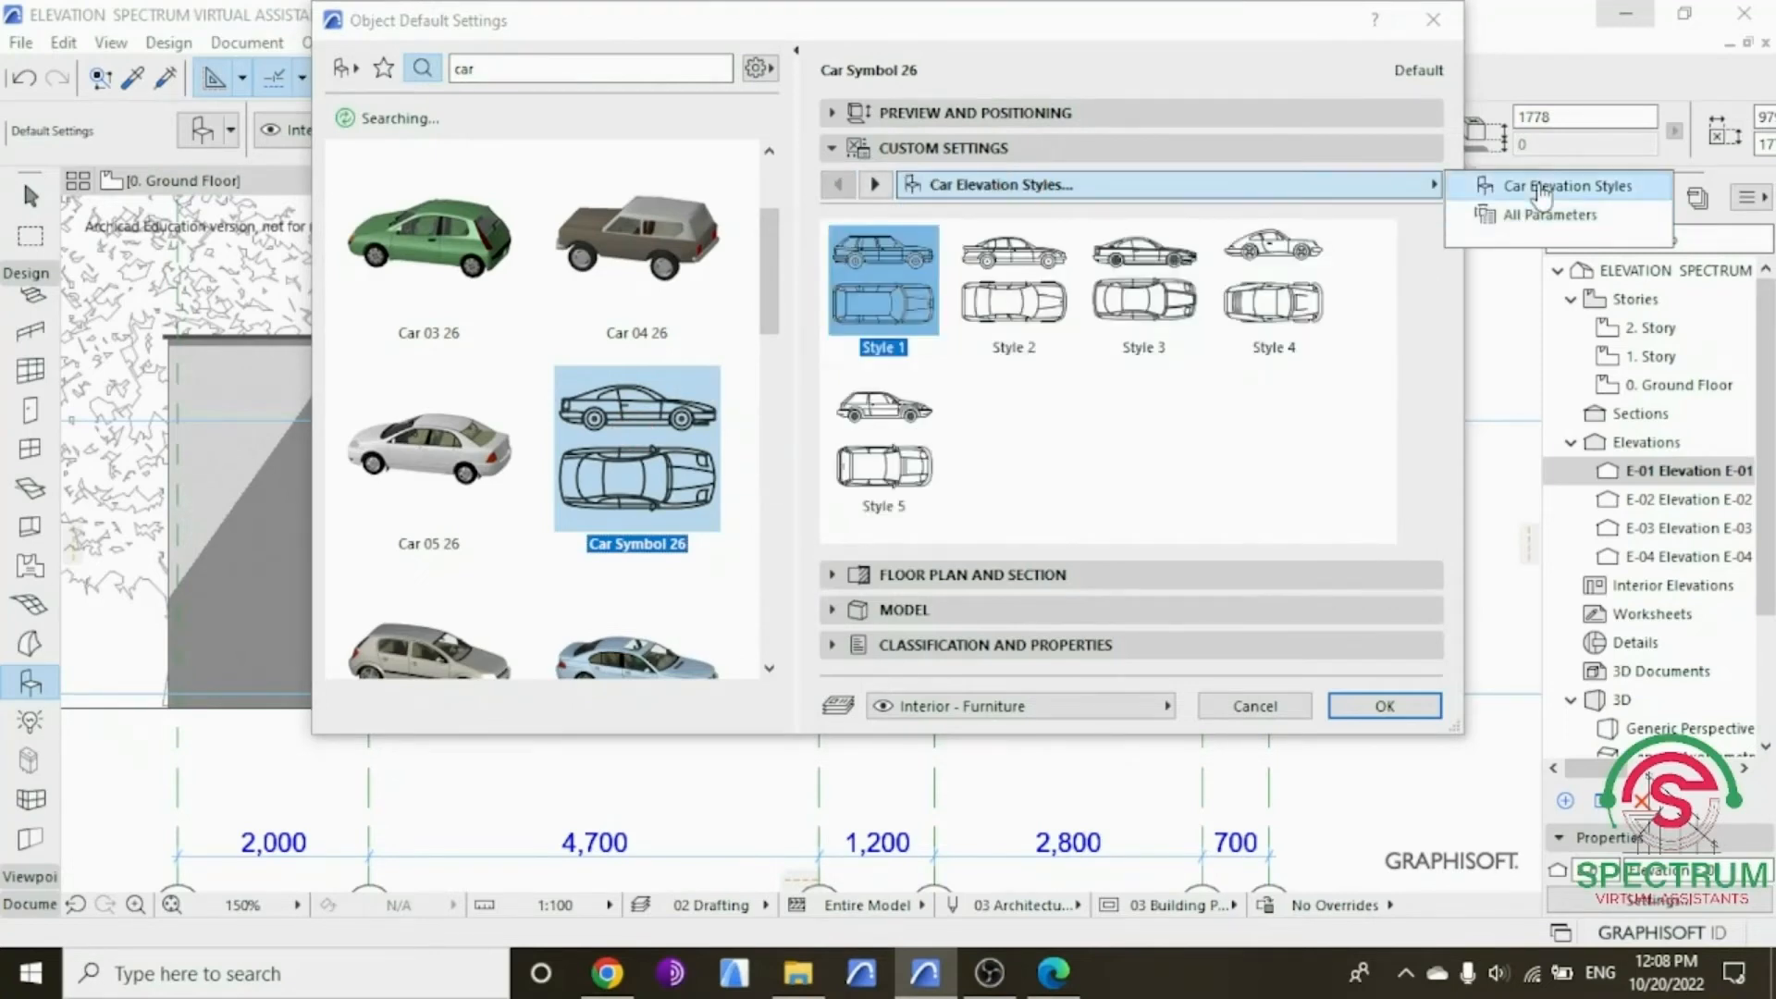
pyautogui.click(1011, 308)
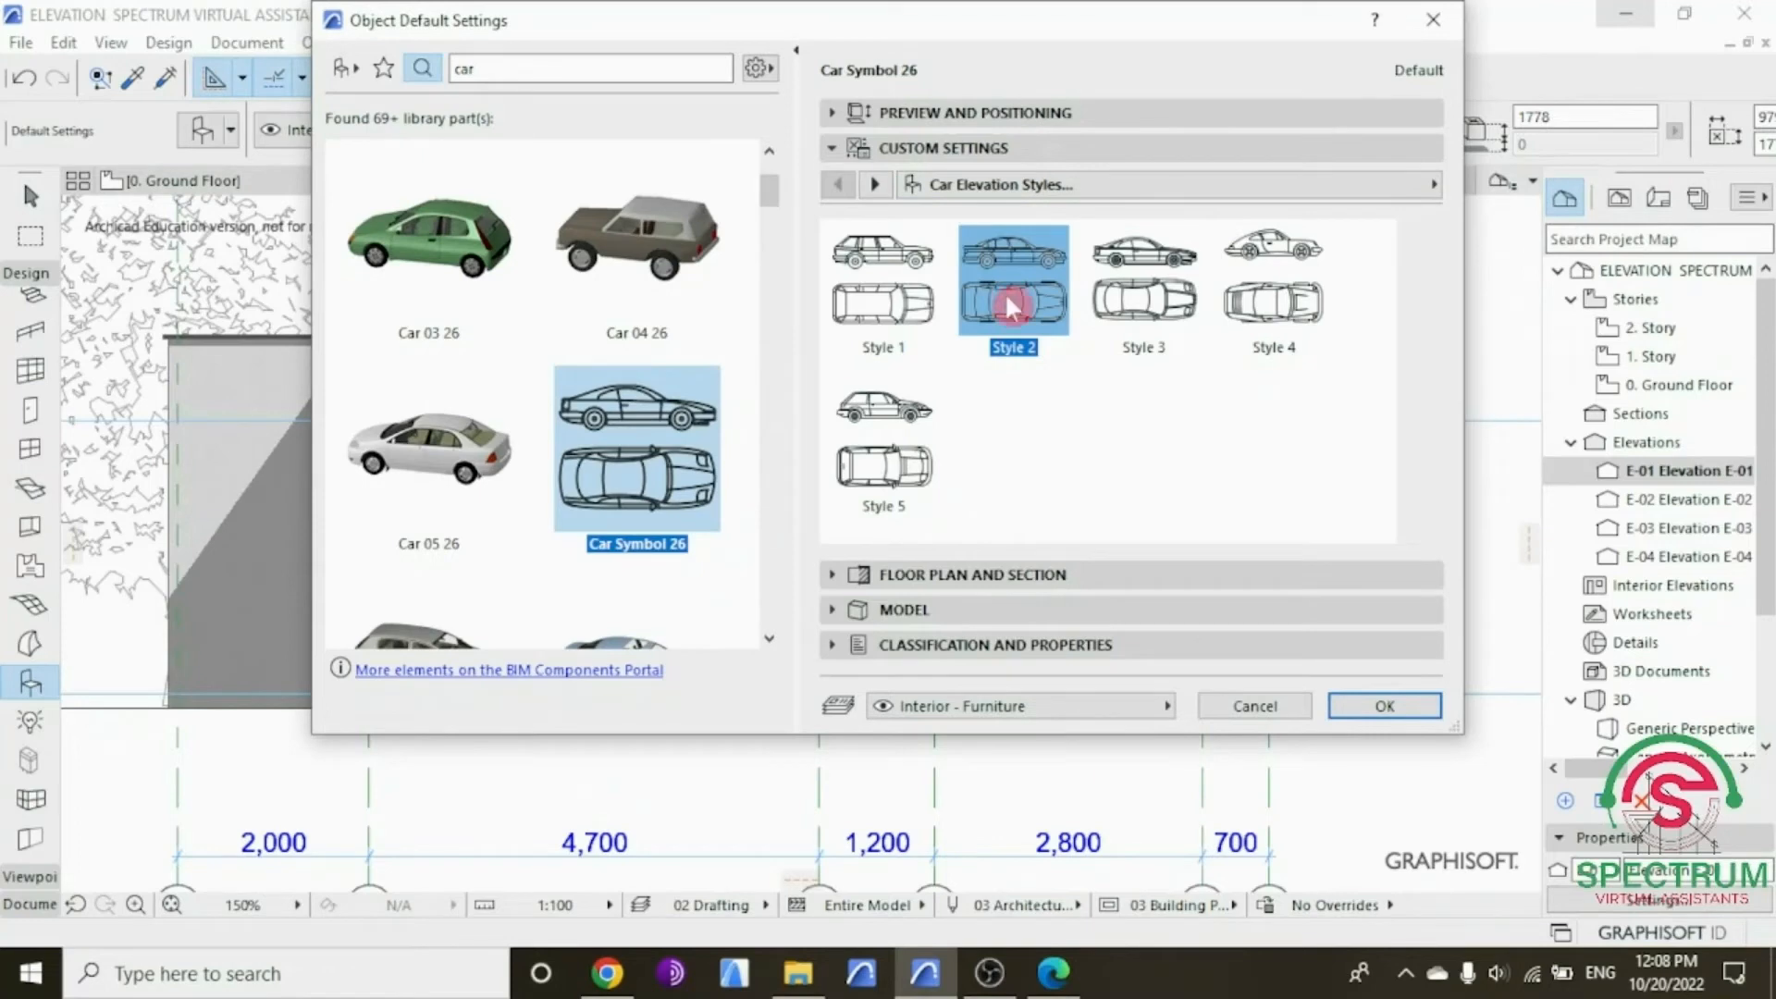
# Step: Set the view type of Car Symbol 26 to Front with symbol style Style 2 and accept the object defaults
pyautogui.click(1063, 193)
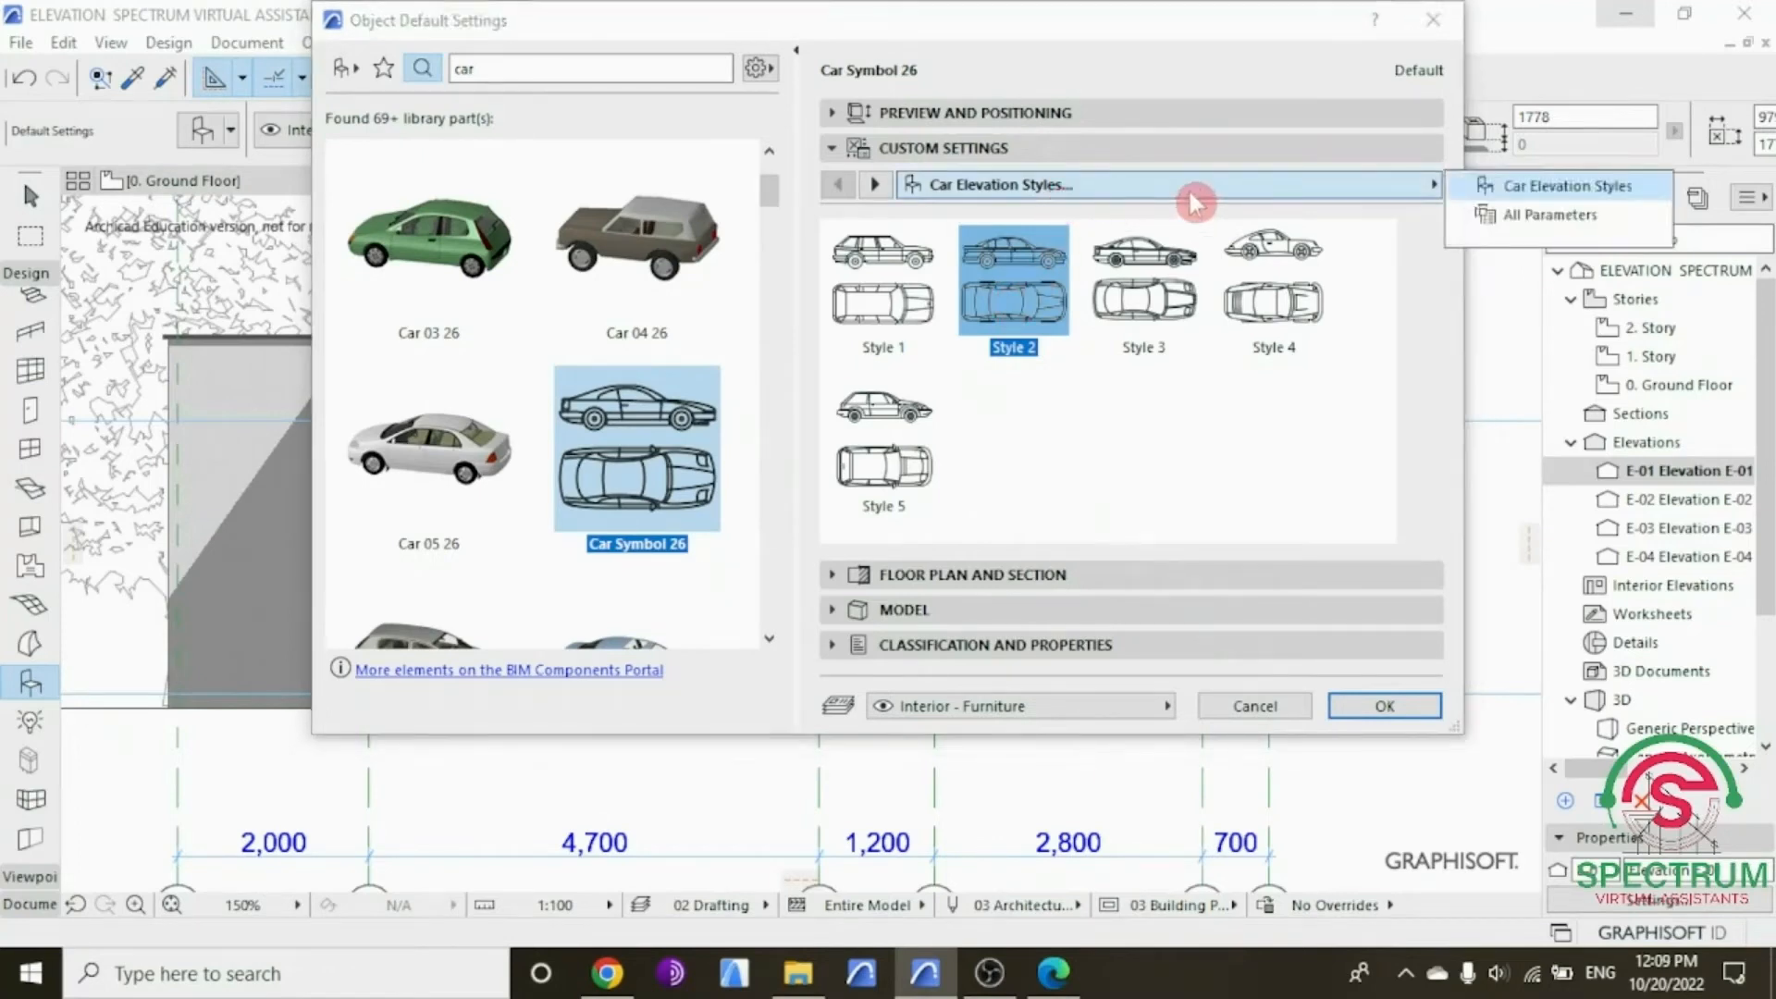
pyautogui.click(1546, 215)
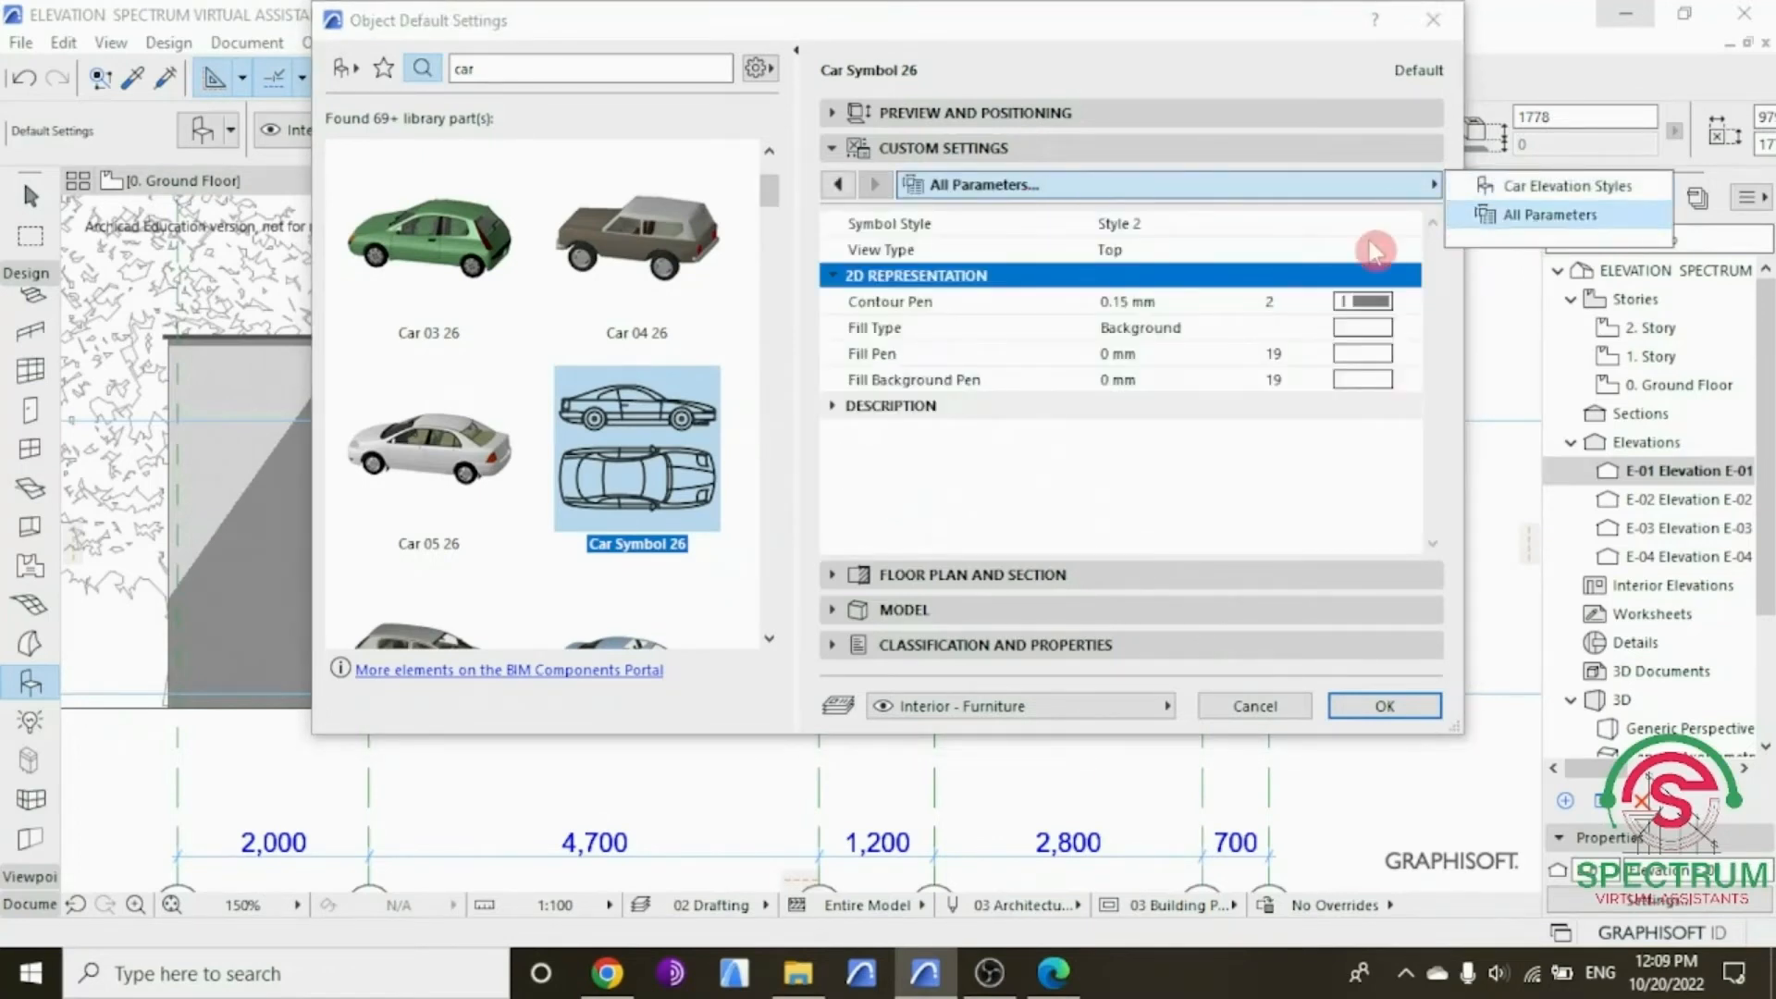
pyautogui.click(1109, 250)
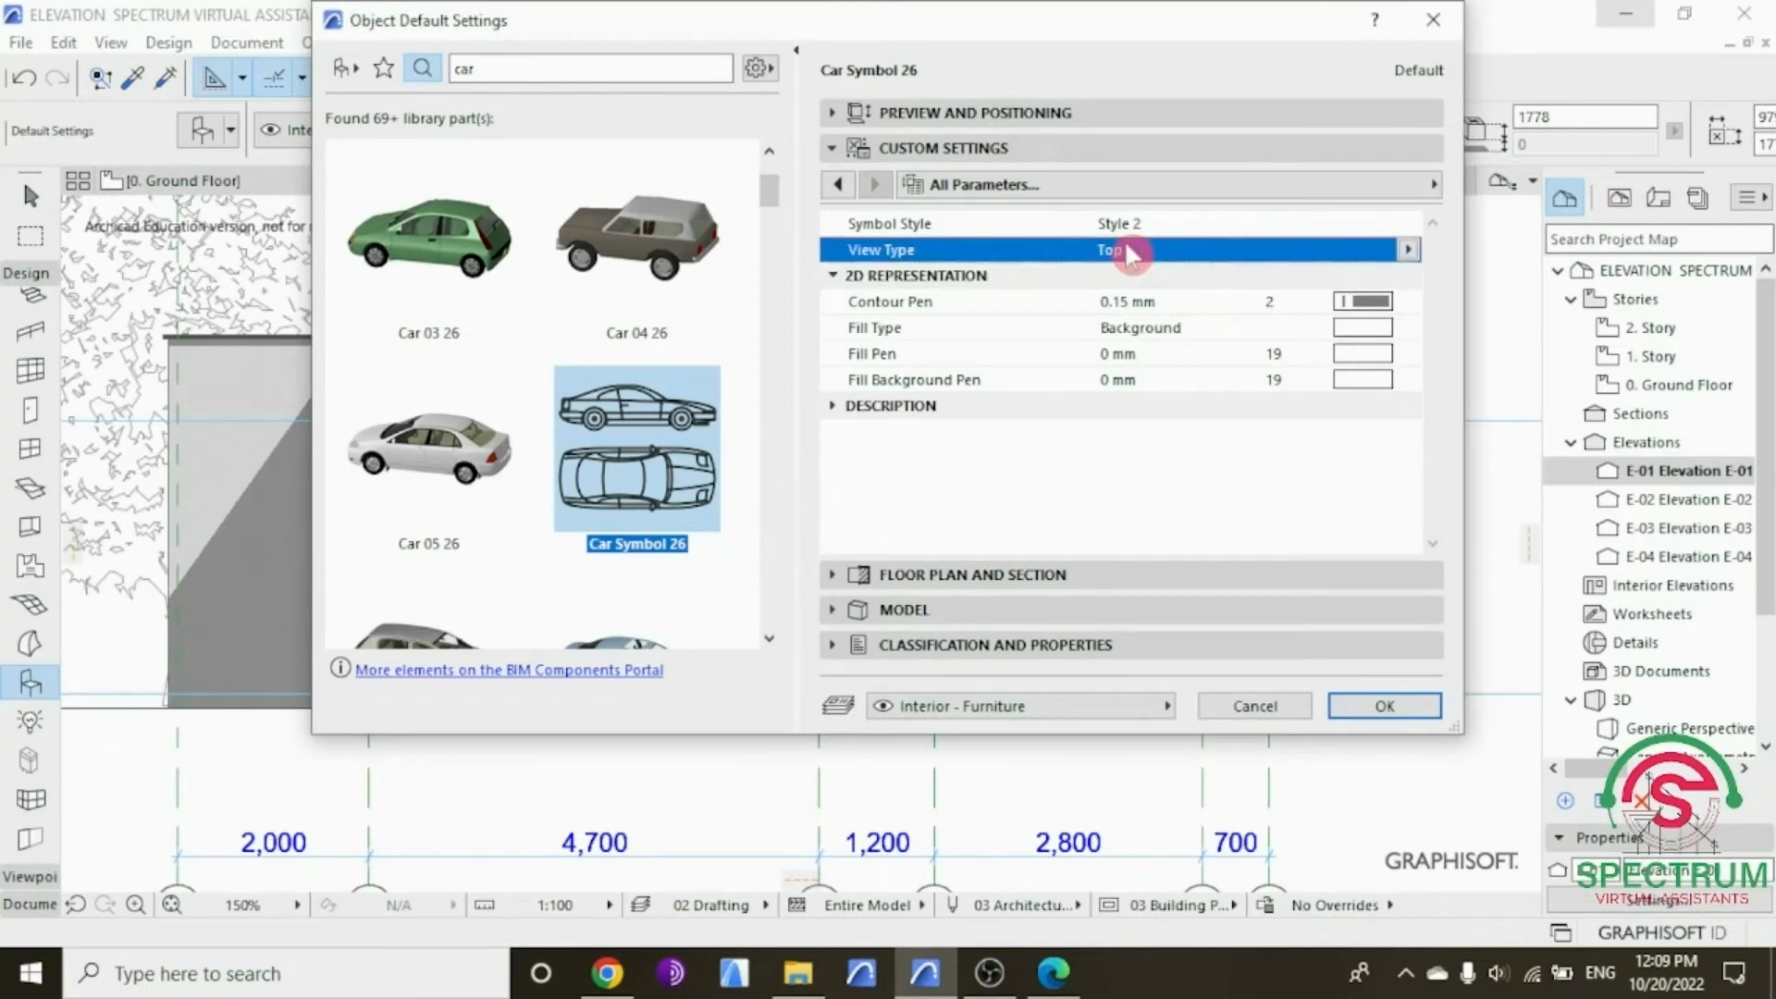
pyautogui.click(1406, 251)
pyautogui.click(1467, 301)
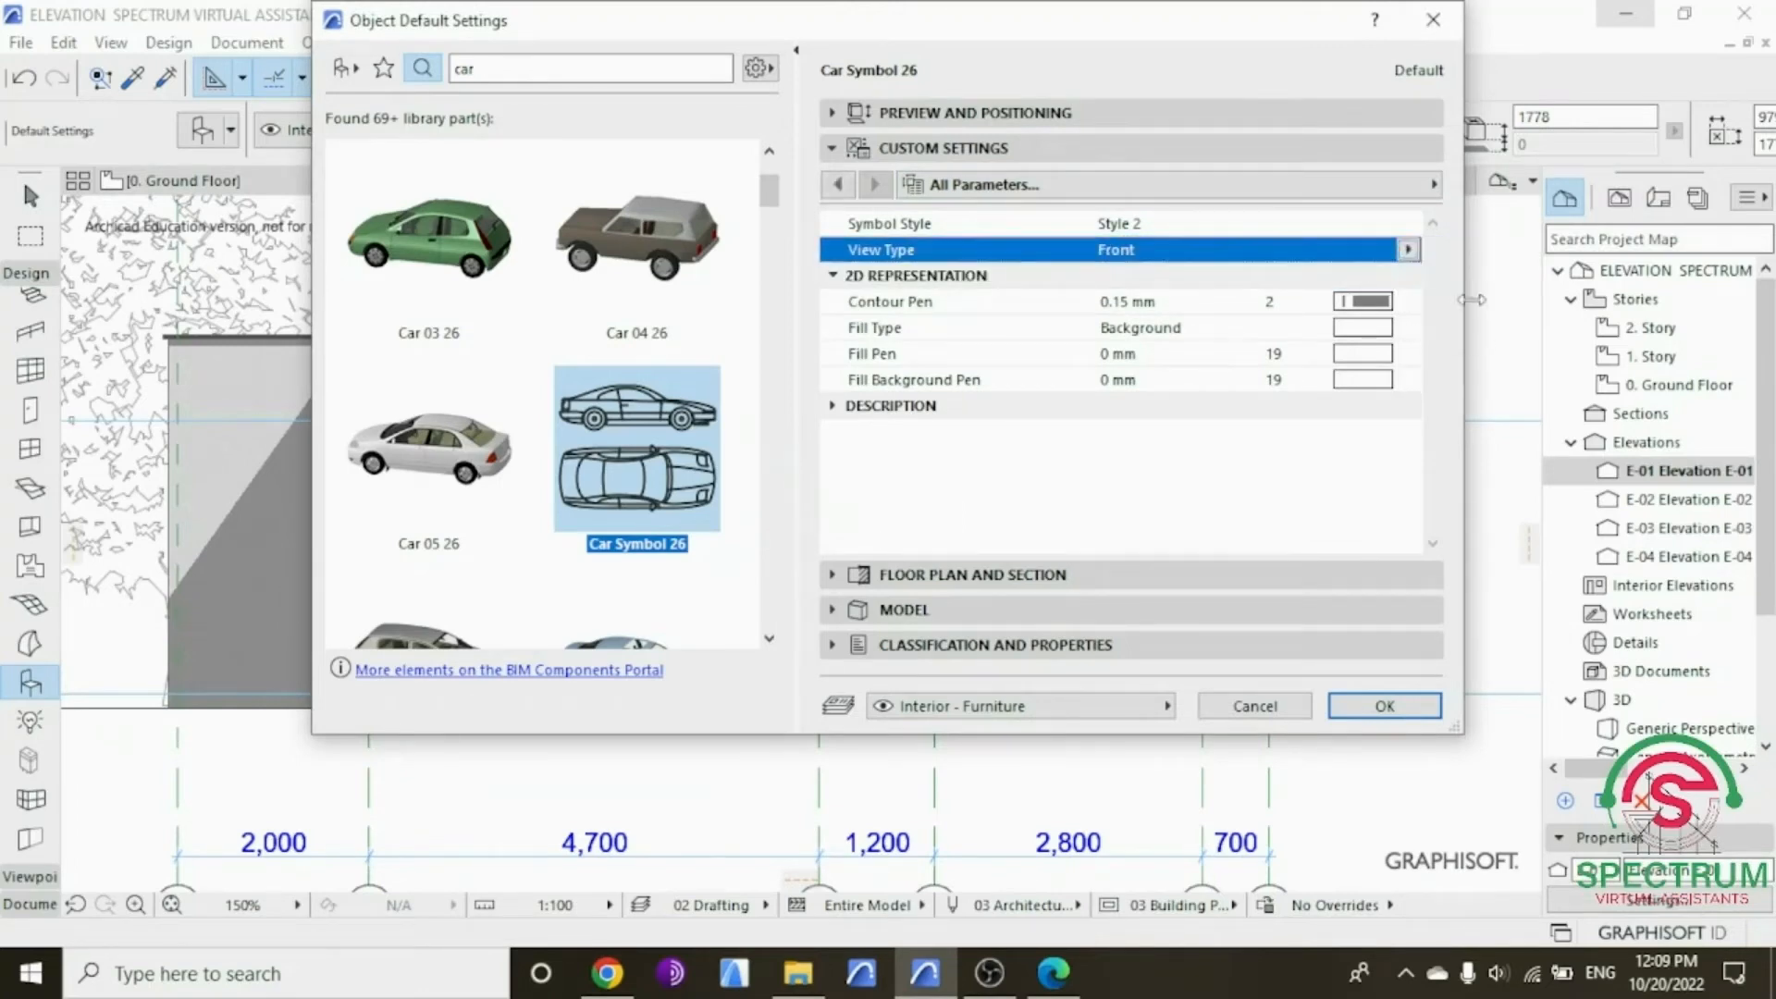
pyautogui.click(1259, 227)
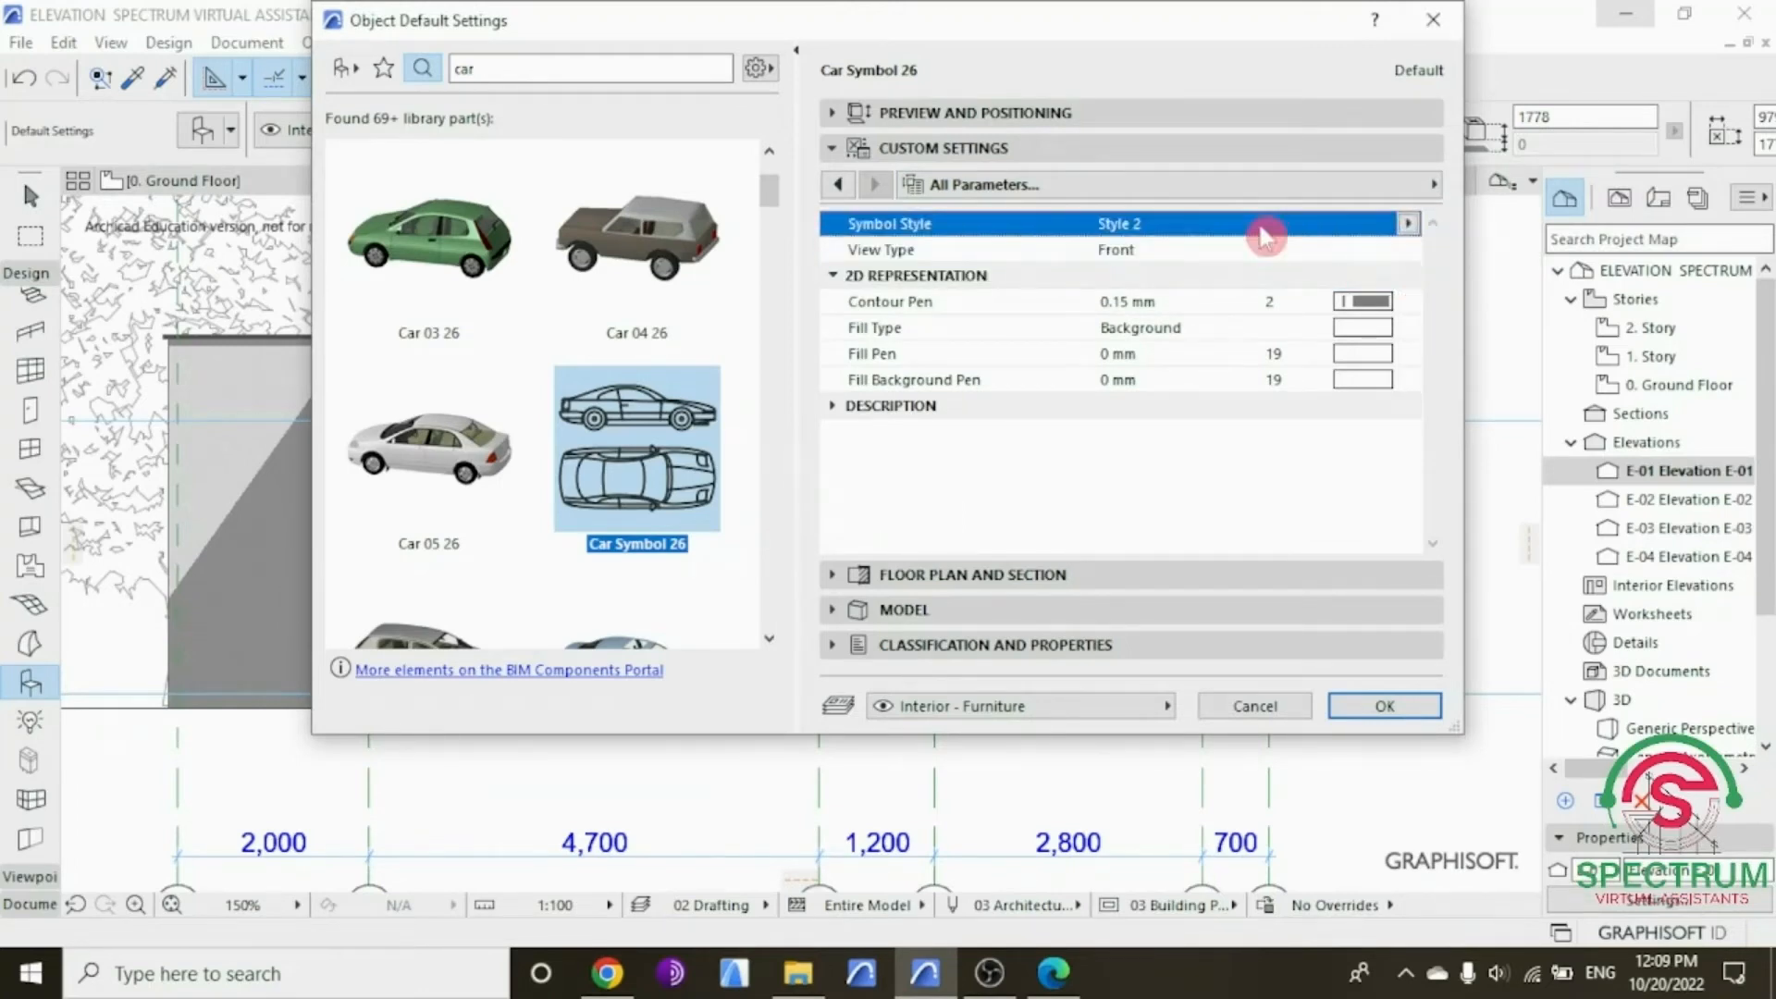
pyautogui.click(1407, 224)
pyautogui.click(1468, 253)
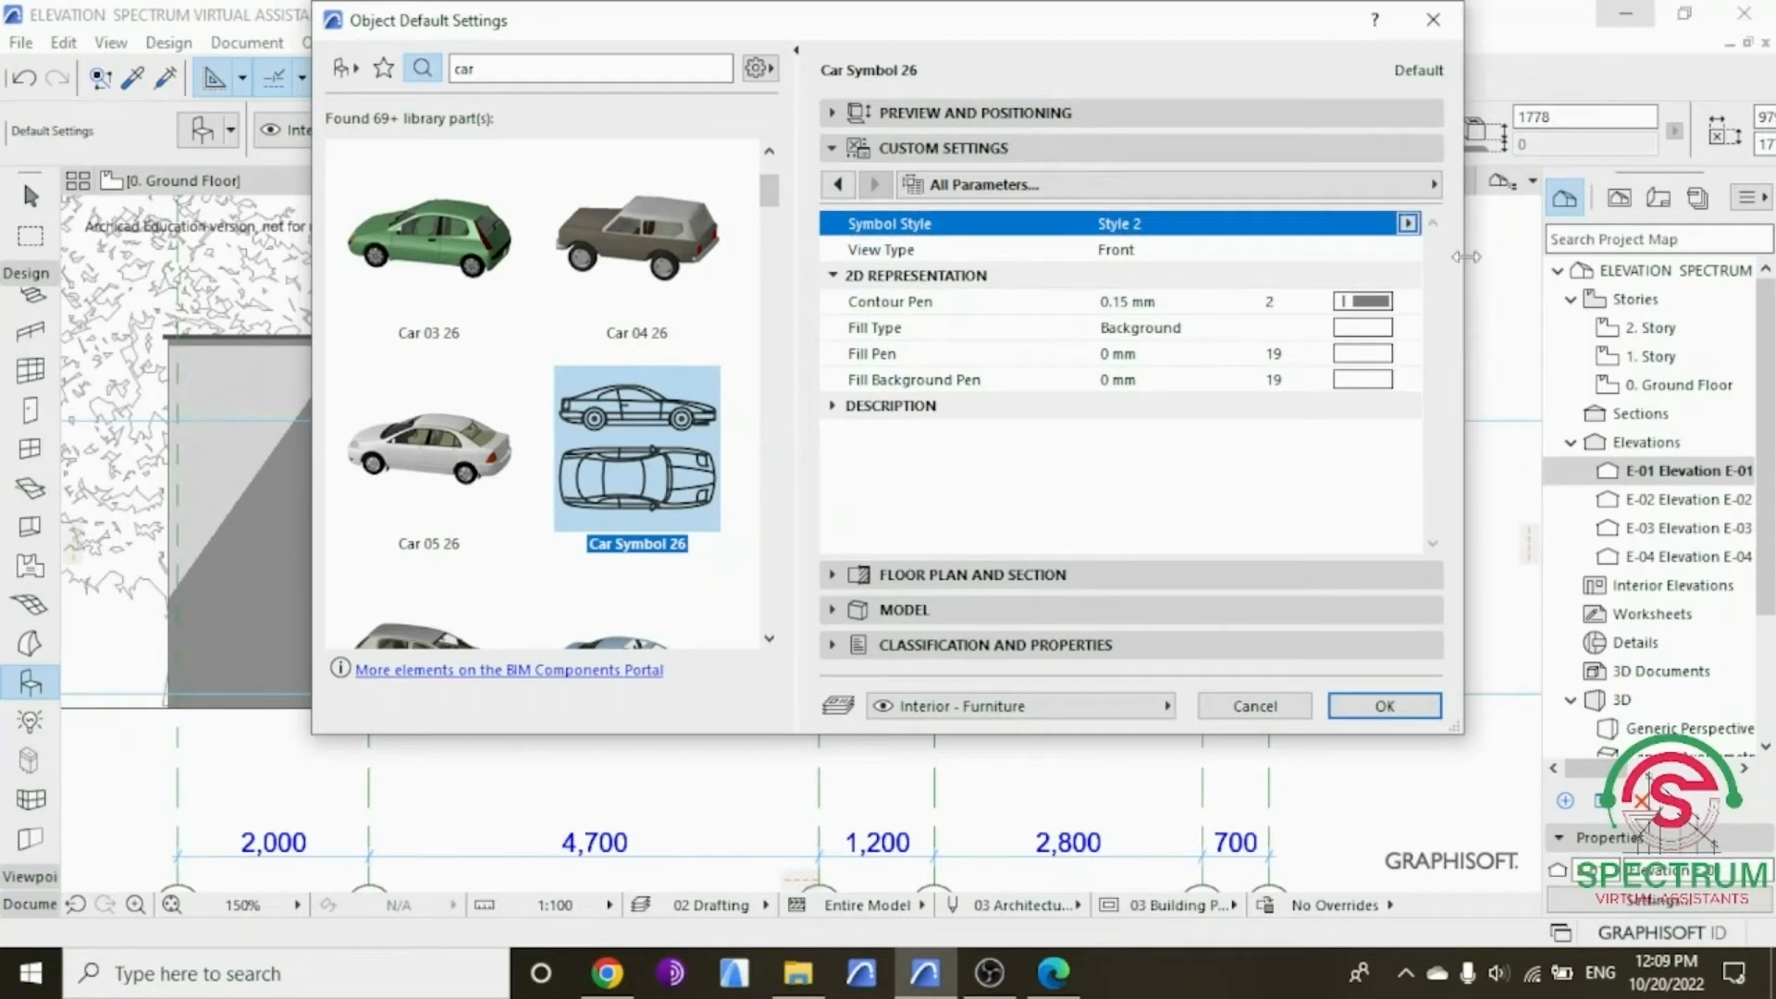
pyautogui.click(1382, 704)
# Step: Place the front-view car symbol beside the building's right-hand wall, near ground level in Elevation E-01
pyautogui.hotkey('ctrl', "'")
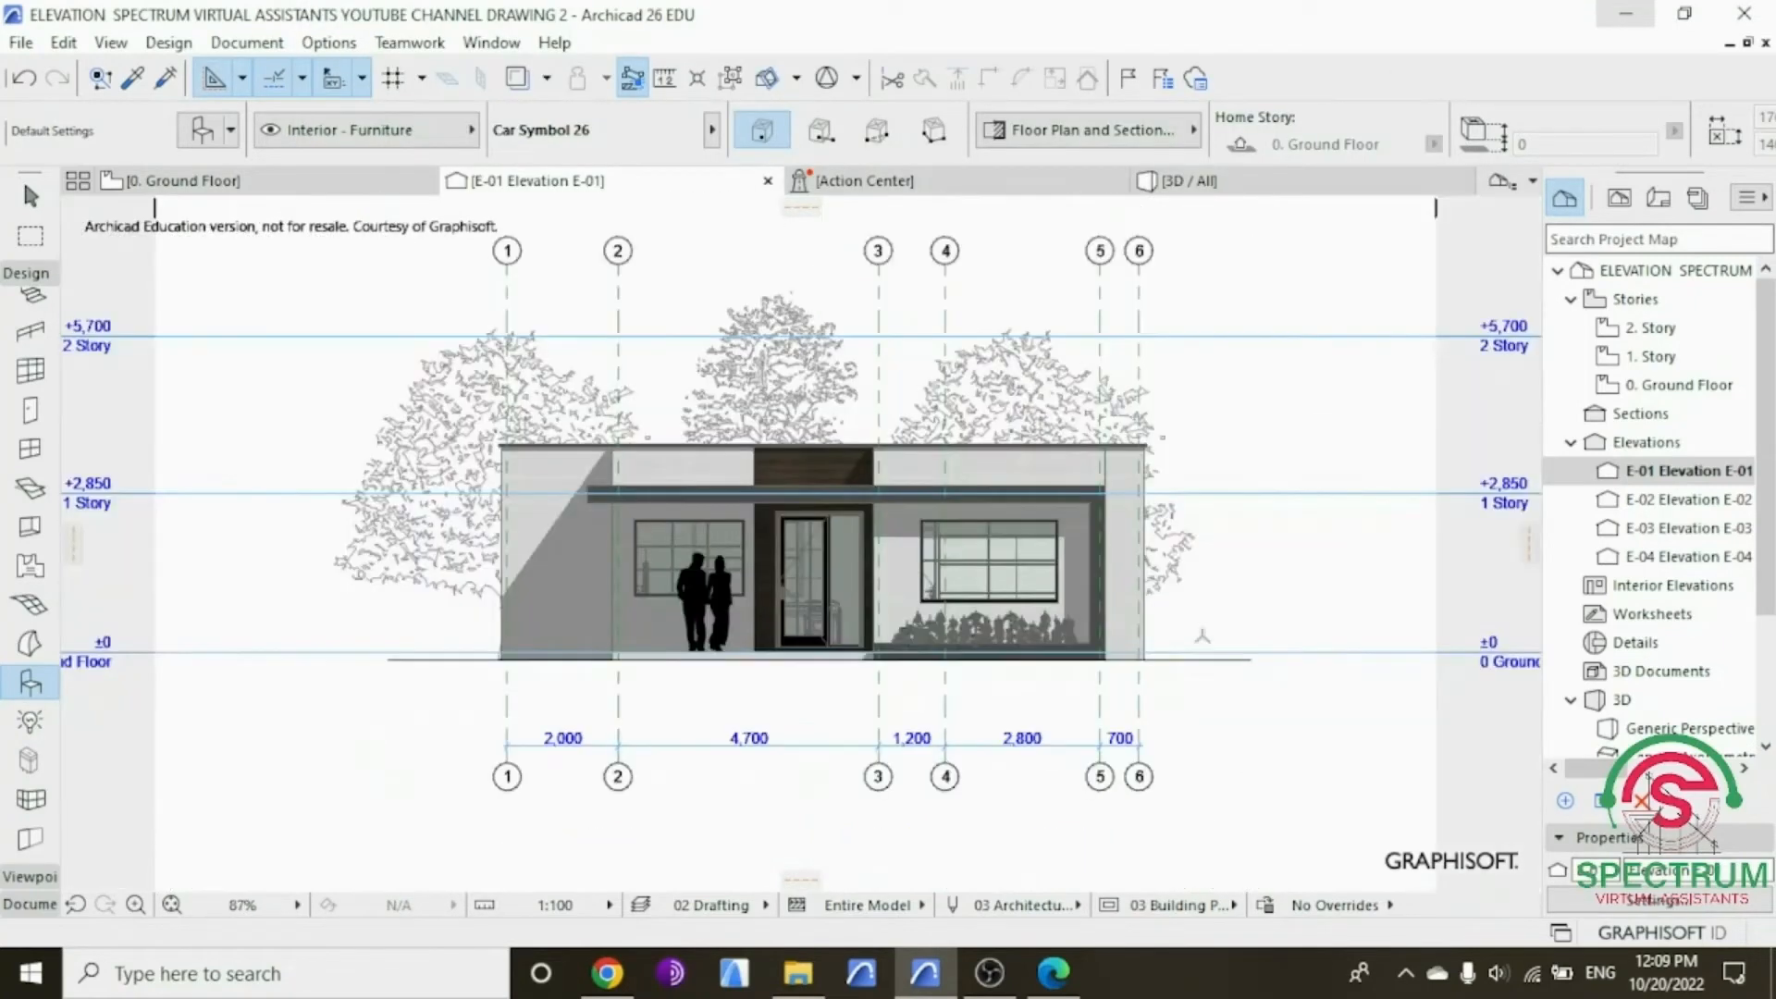
pyautogui.scroll(3, 1200, 652)
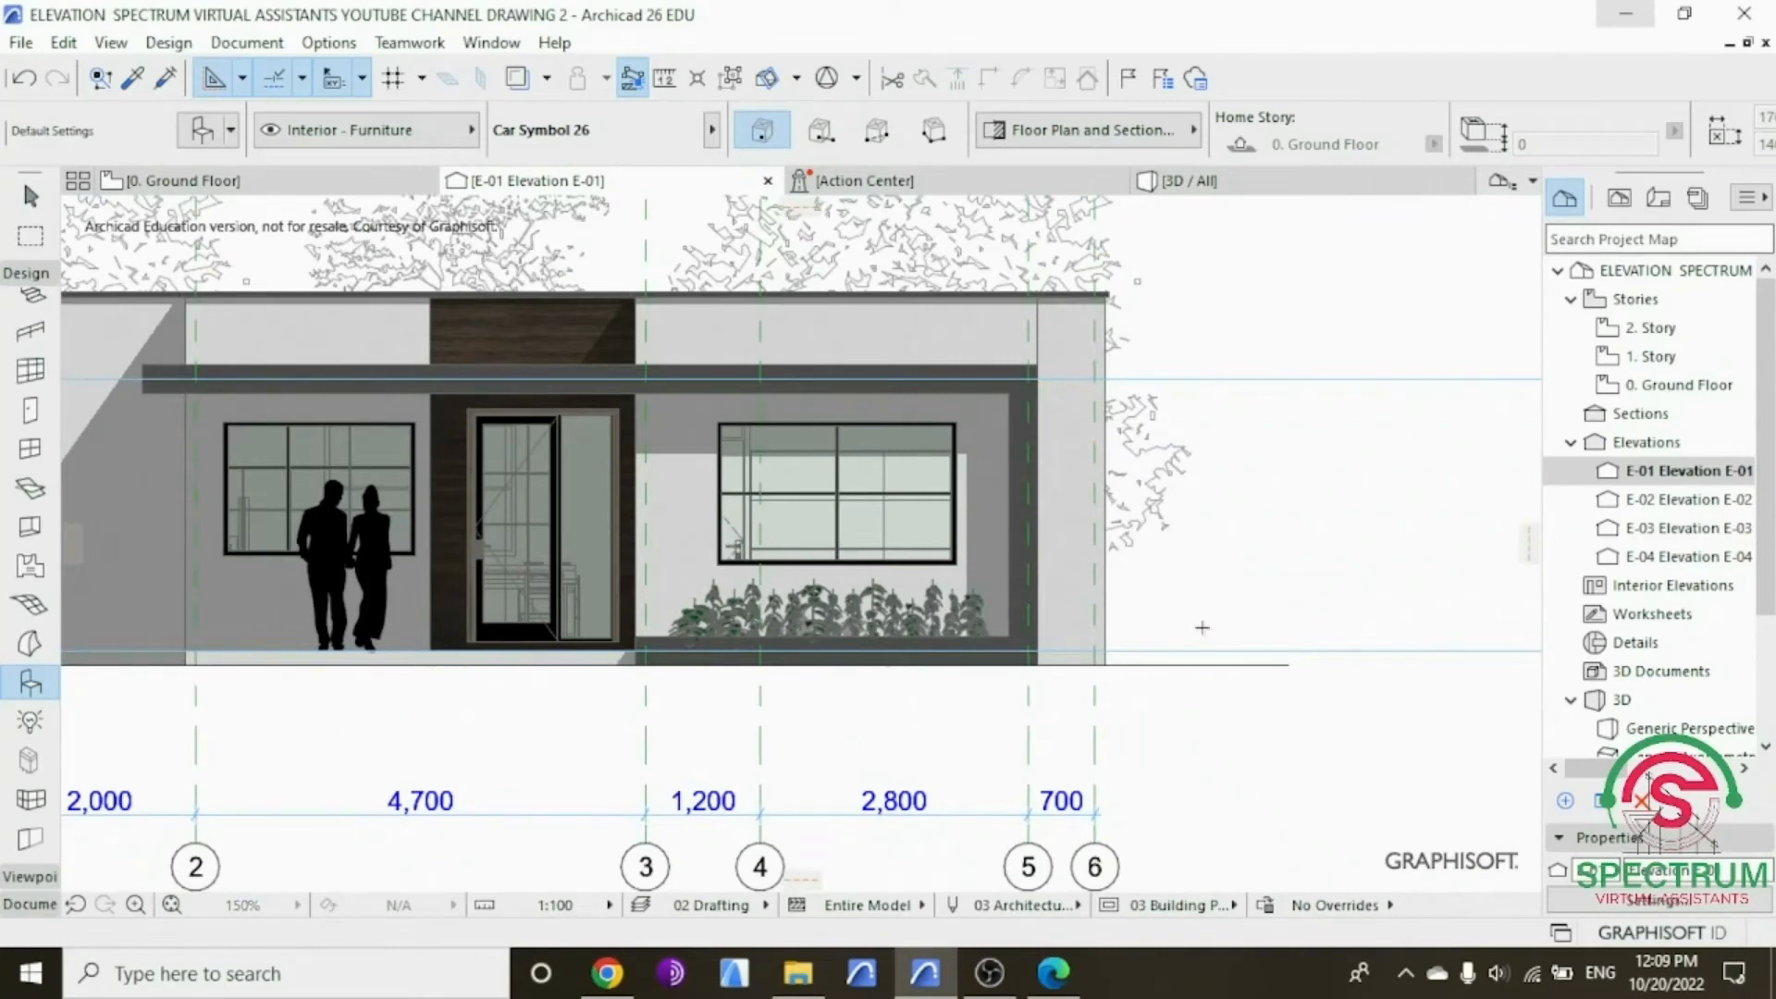
pyautogui.click(1204, 622)
pyautogui.scroll(2, 1239, 628)
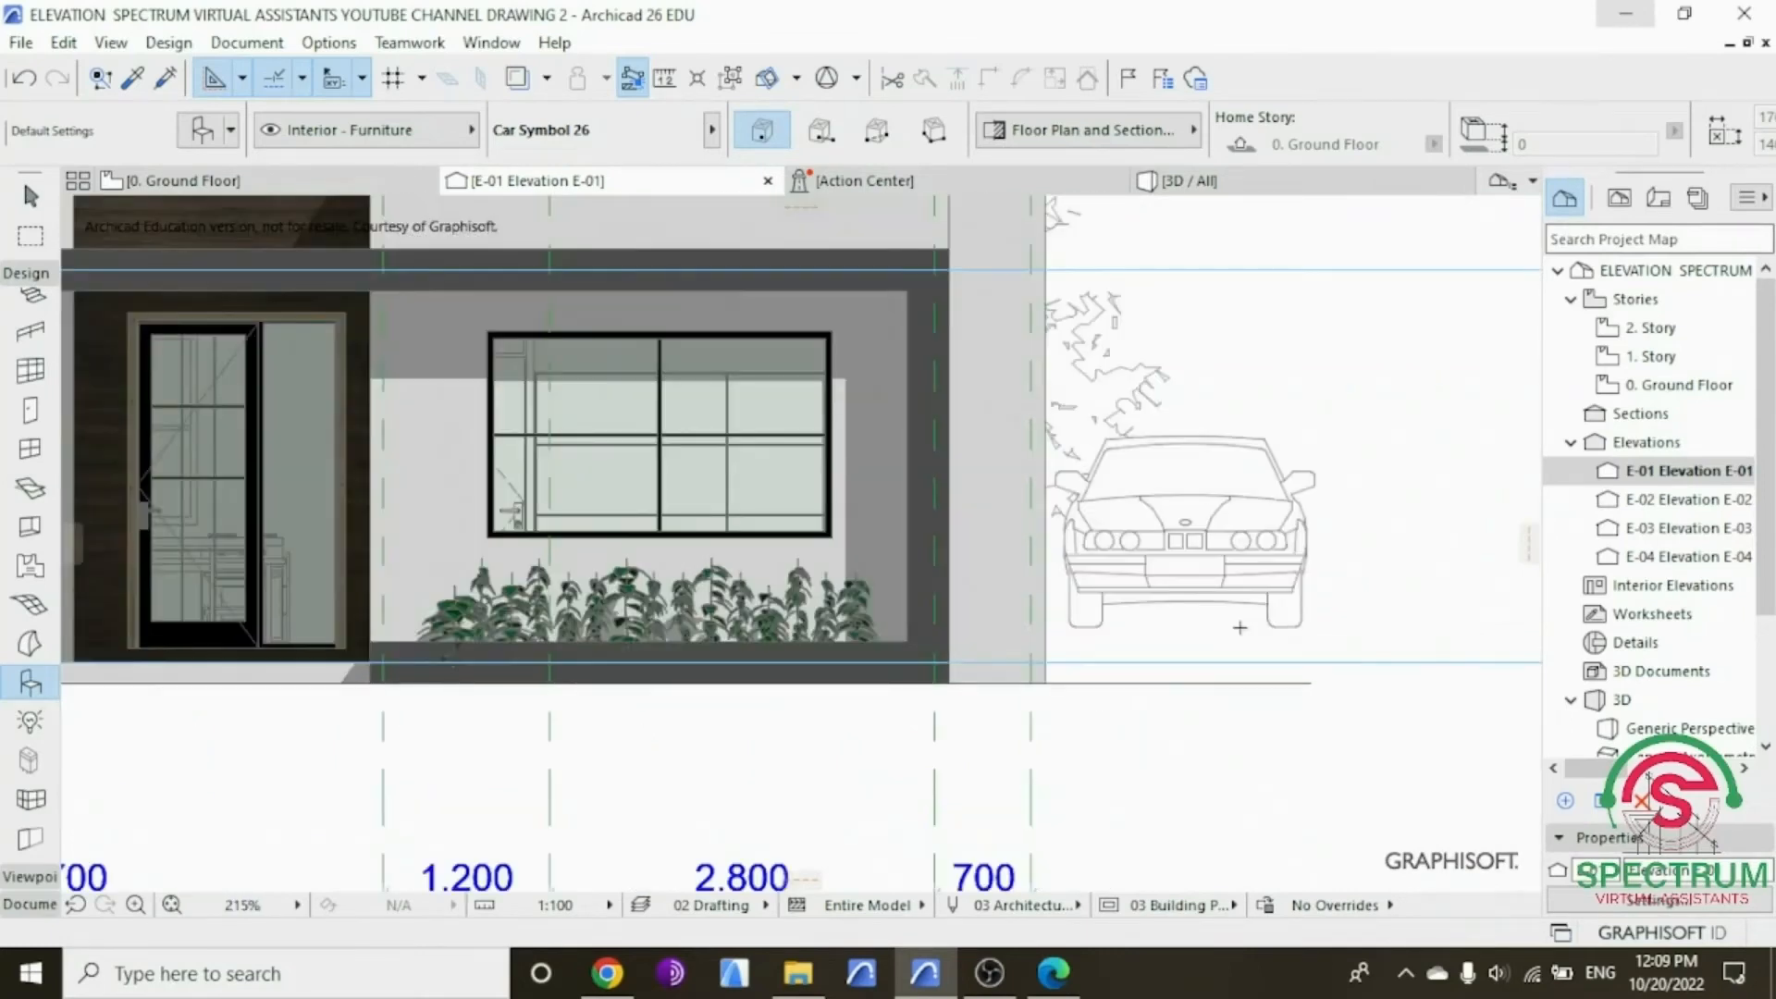
# Step: Move the car straight down from its left wheel point so its wheels rest on the ground line
pyautogui.keyDown('shift'); pyautogui.click(1189, 535); pyautogui.keyUp('shift')
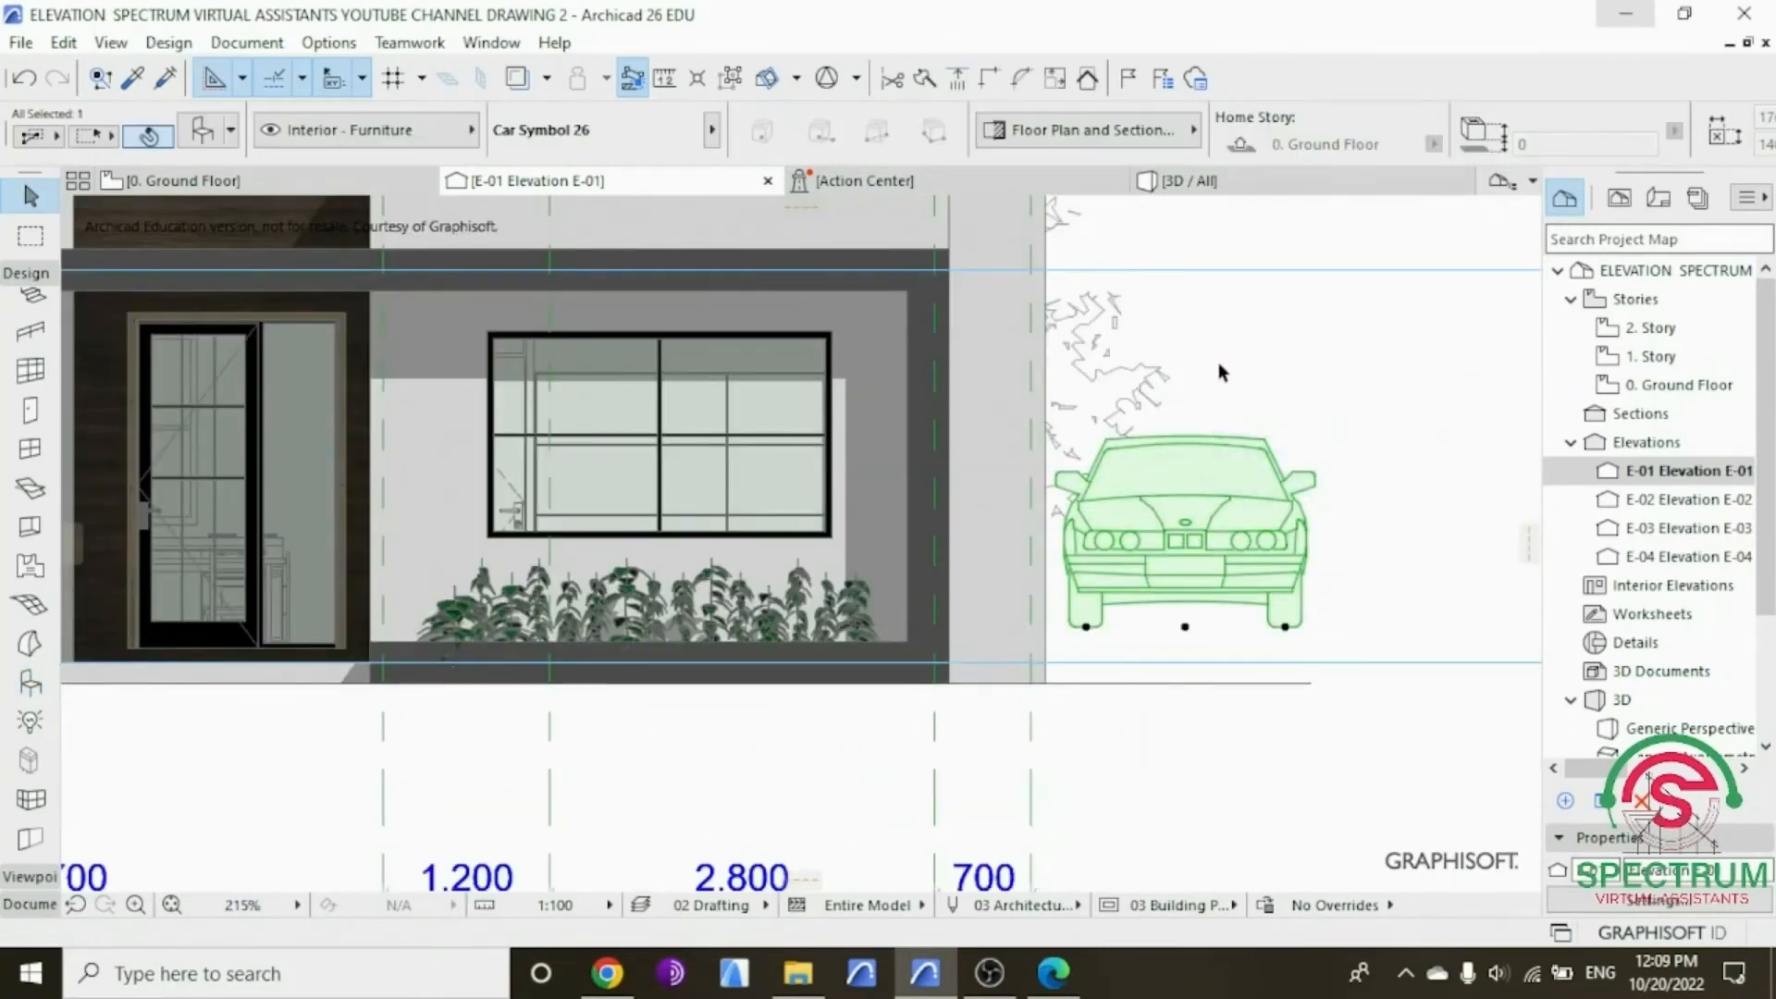
pyautogui.rightClick(1217, 376)
pyautogui.moveTo(1309, 546)
pyautogui.click(975, 520)
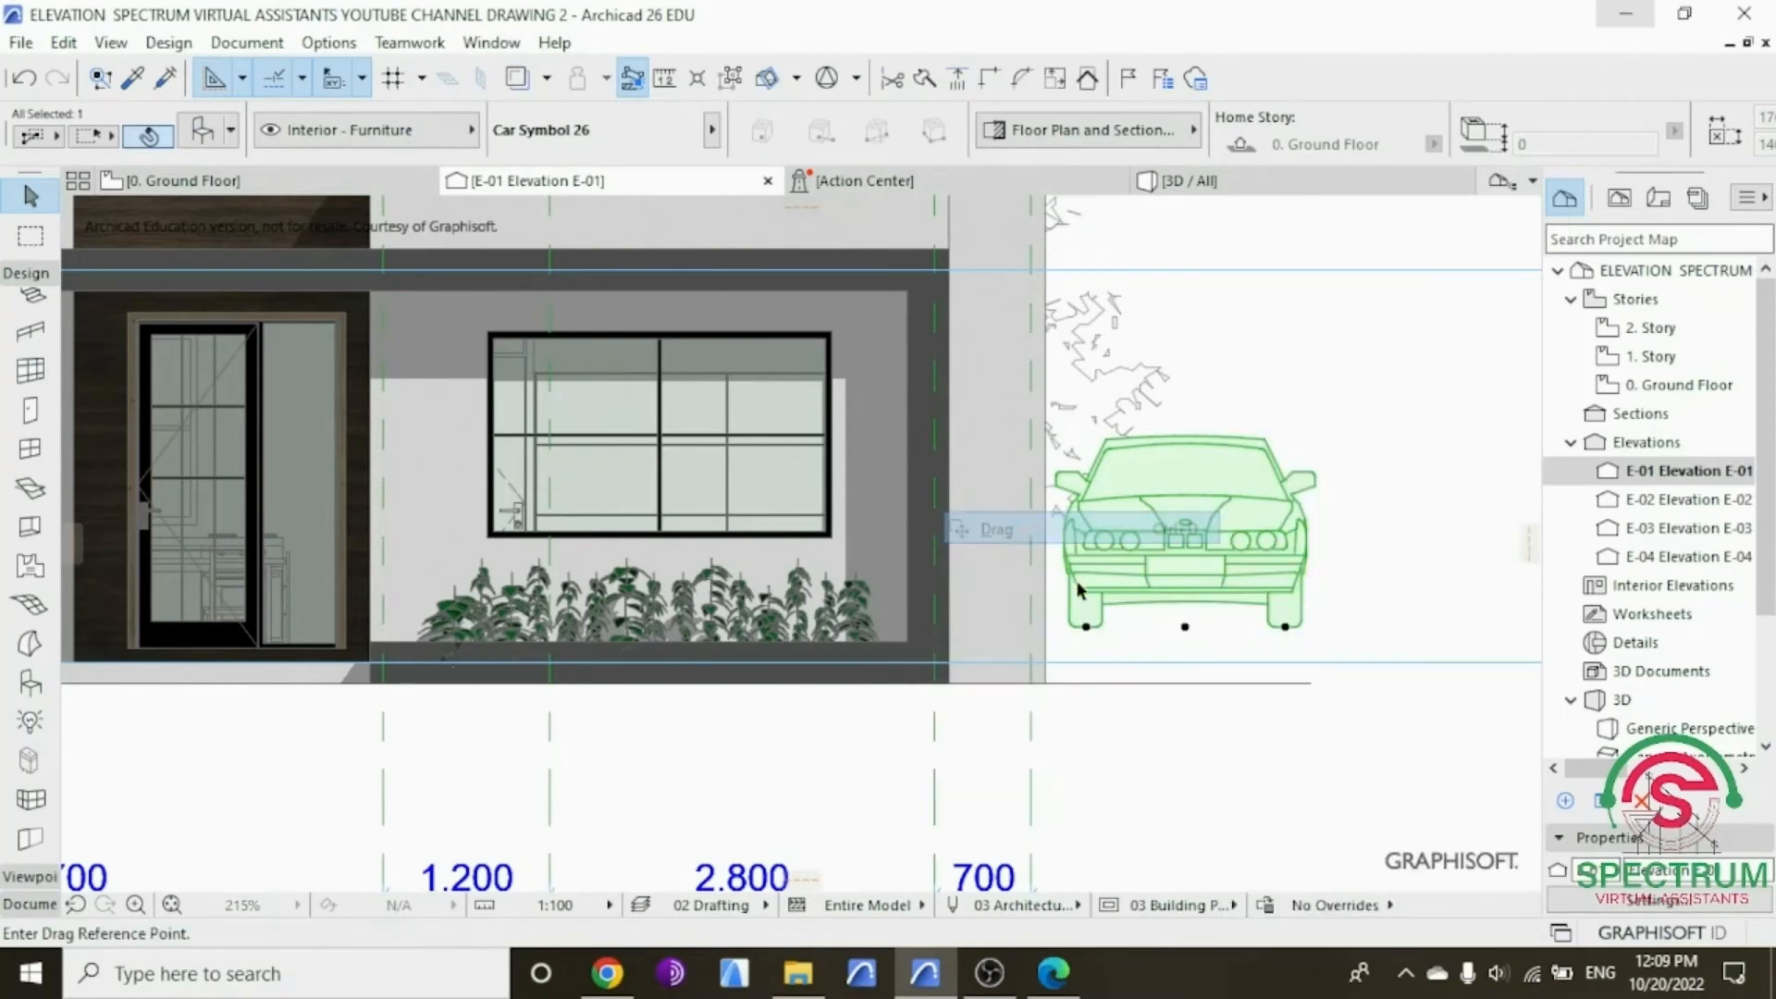
pyautogui.click(1087, 628)
pyautogui.click(1086, 683)
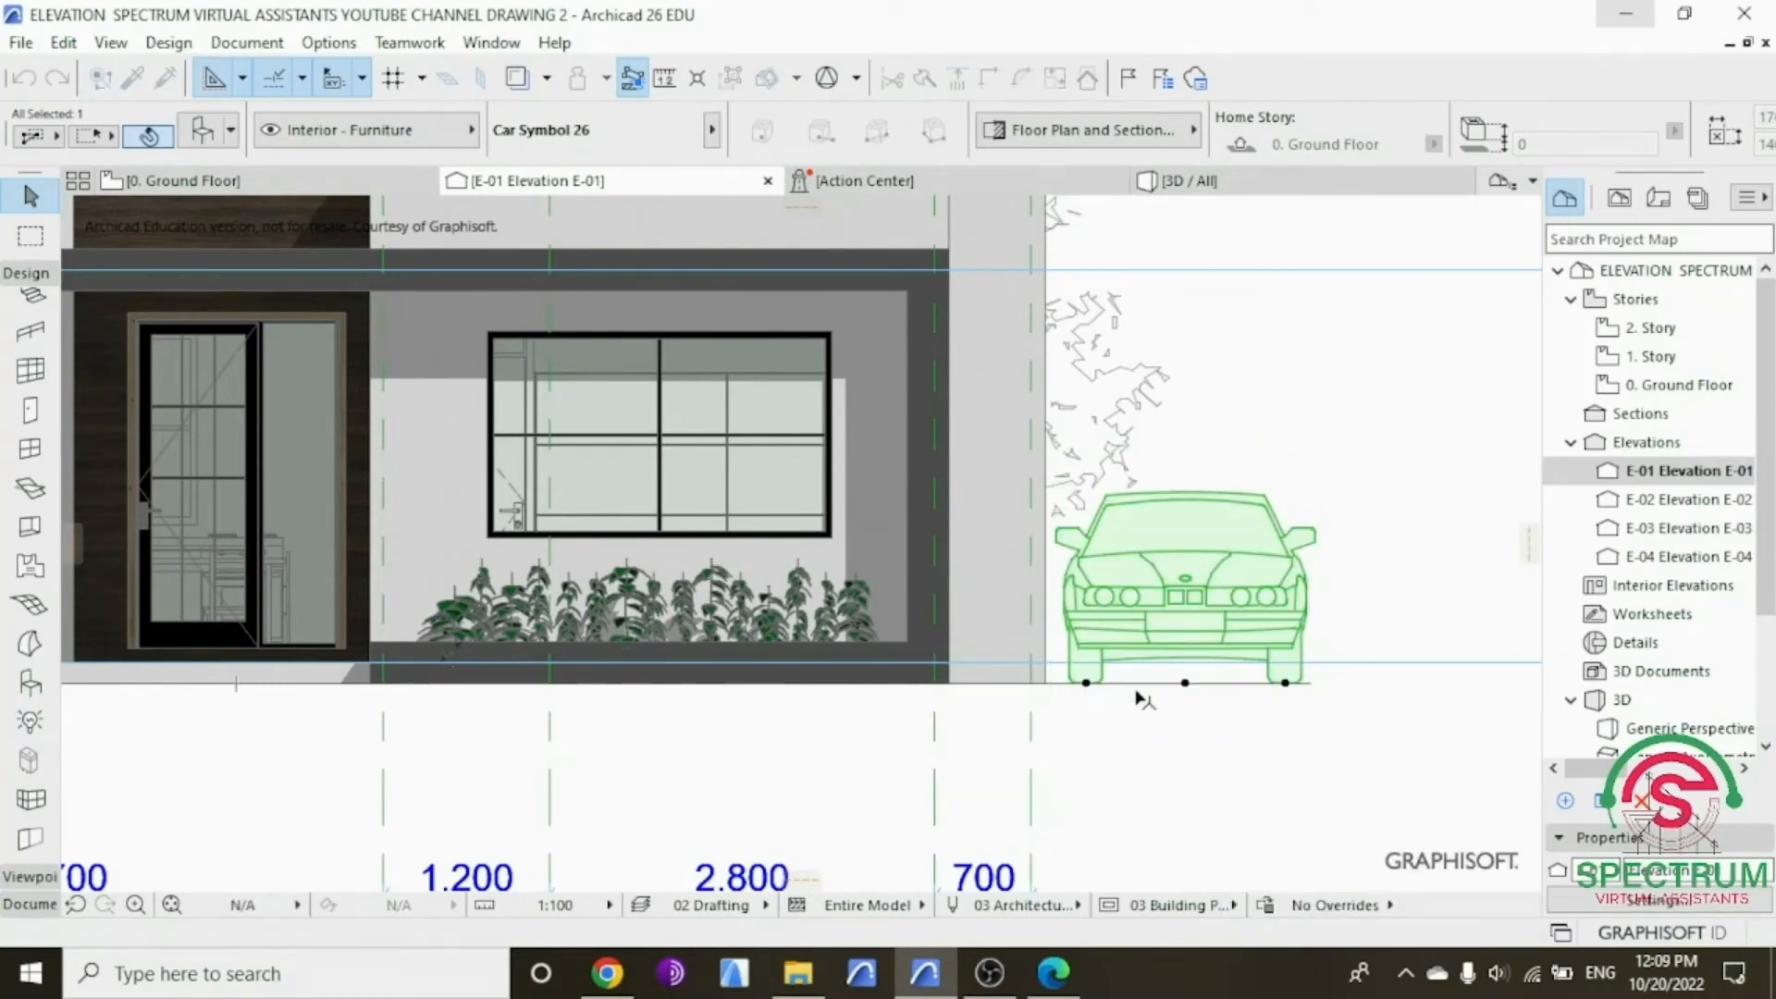
# Step: Stretch the right end of the ground line horizontally well past the car
pyautogui.click(1232, 682)
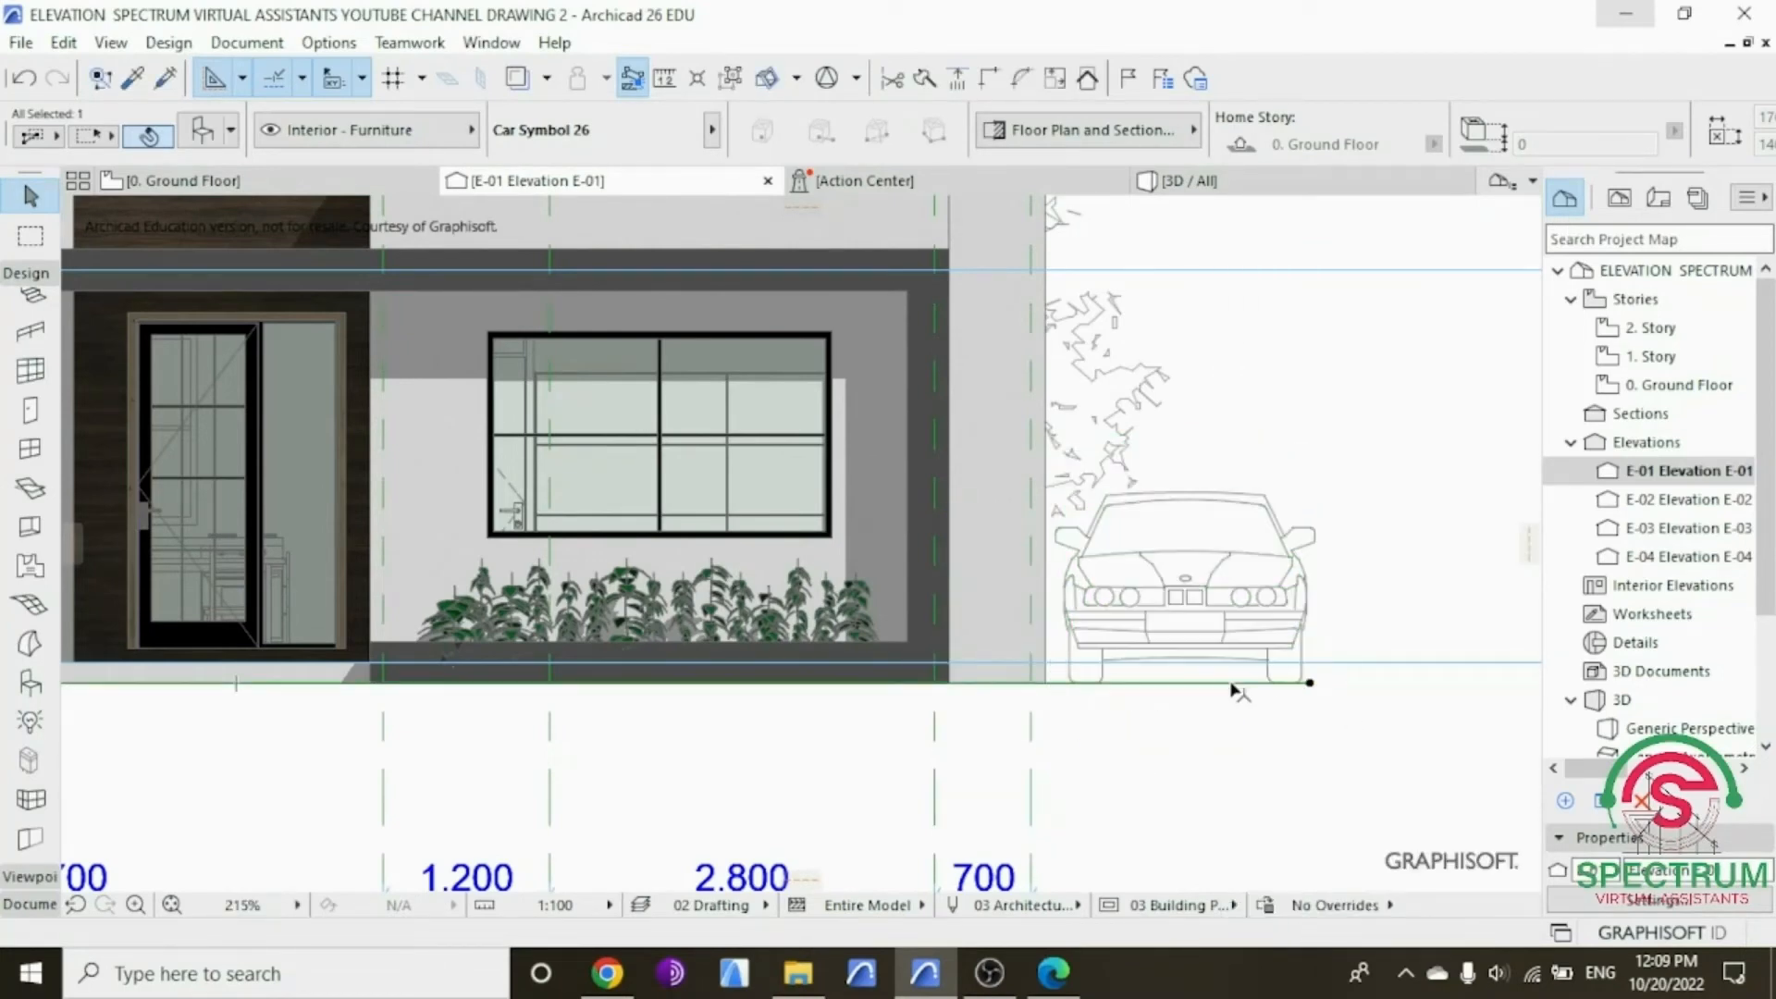
pyautogui.click(1310, 683)
pyautogui.click(1416, 682)
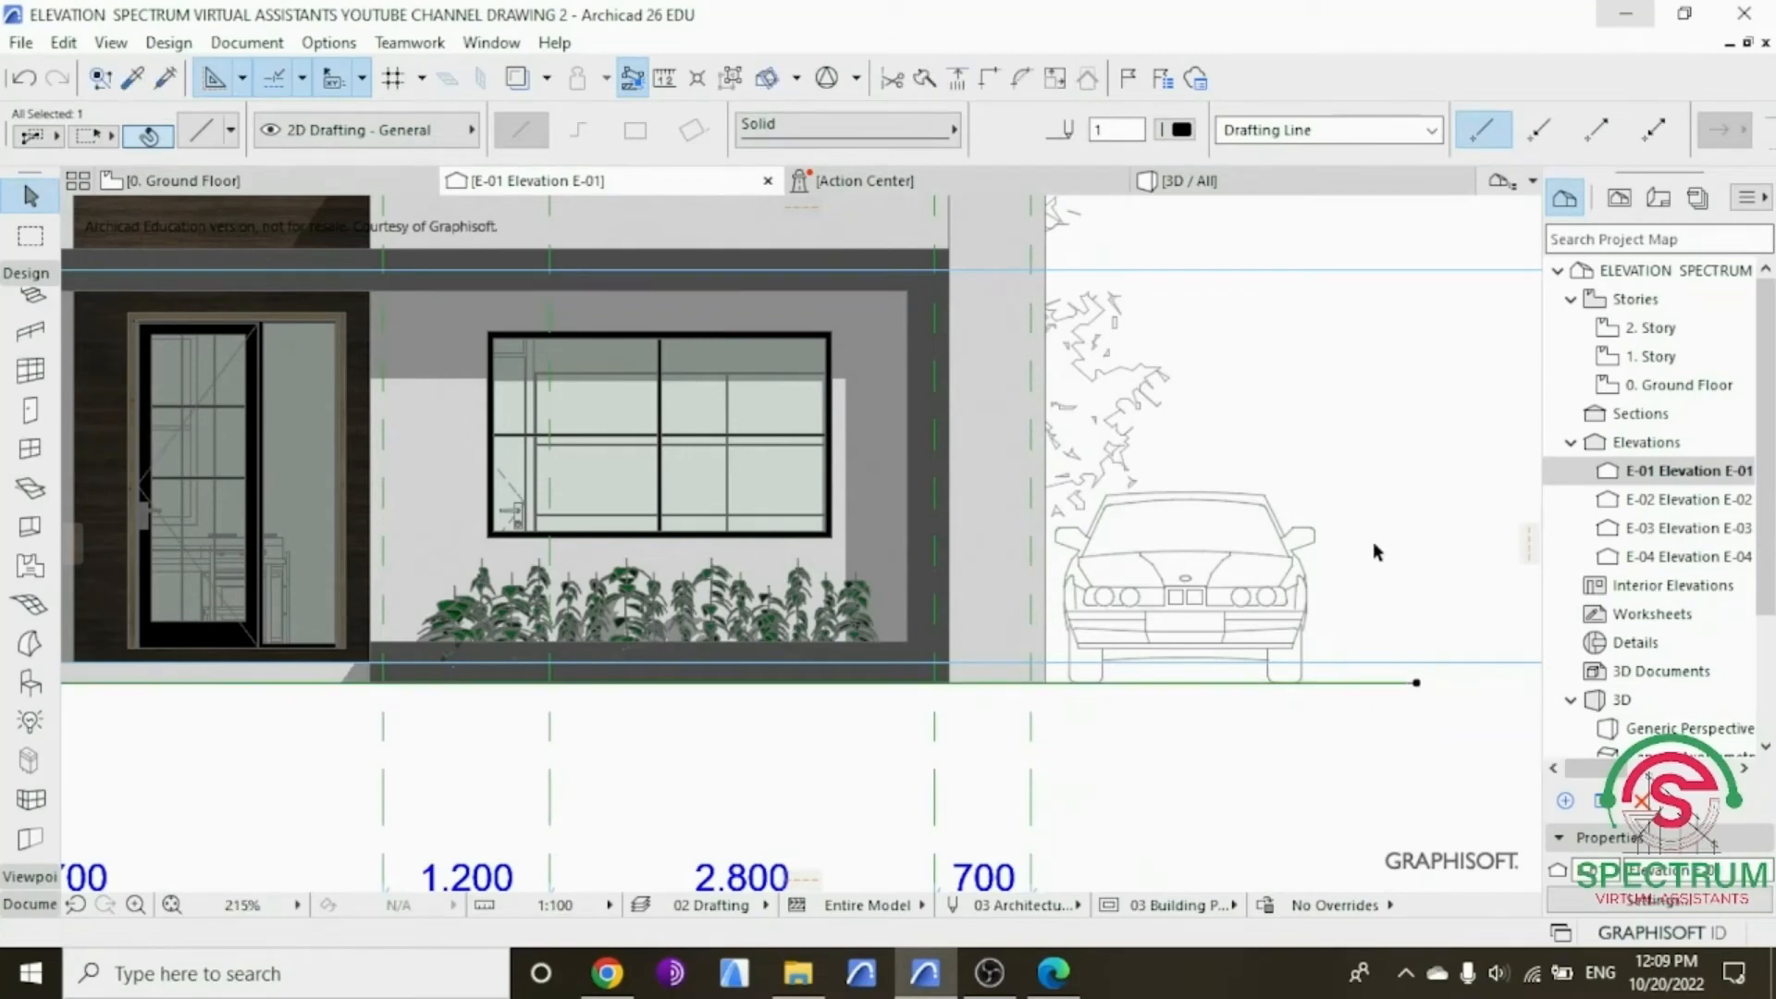
pyautogui.scroll(-4, 1369, 598)
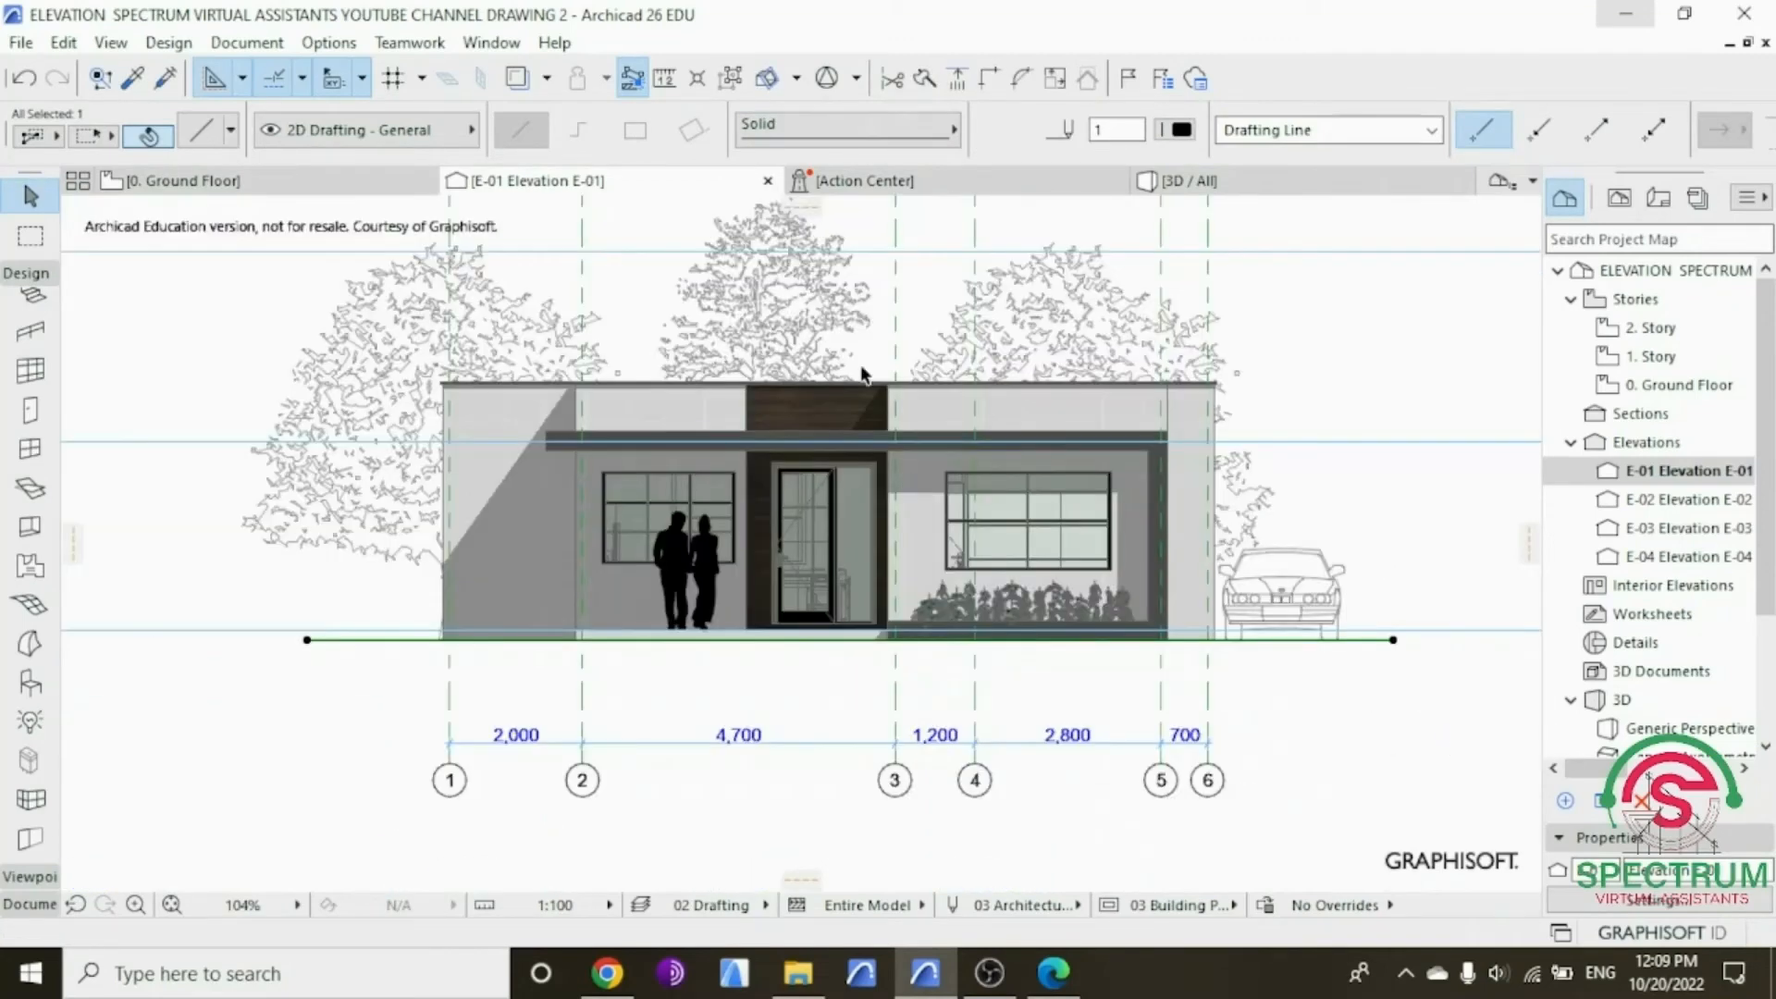
pyautogui.scroll(1, 861, 373)
pyautogui.scroll(-1, 712, 509)
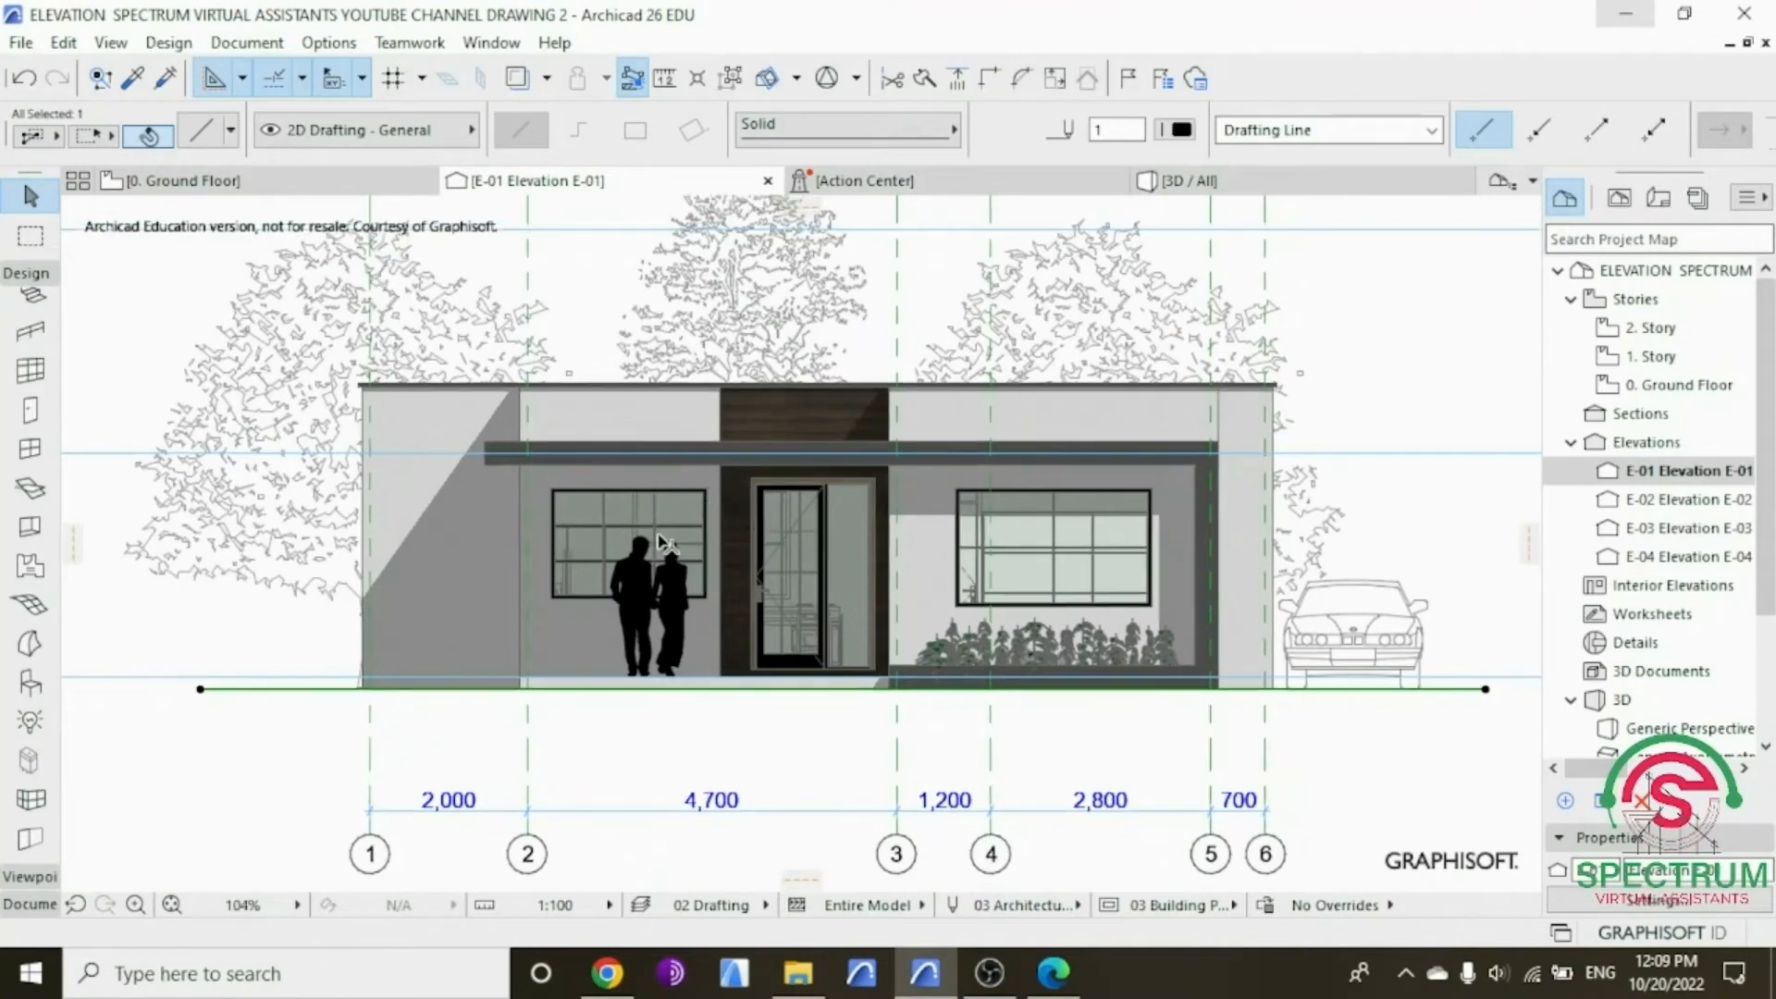
pyautogui.scroll(2, 1341, 664)
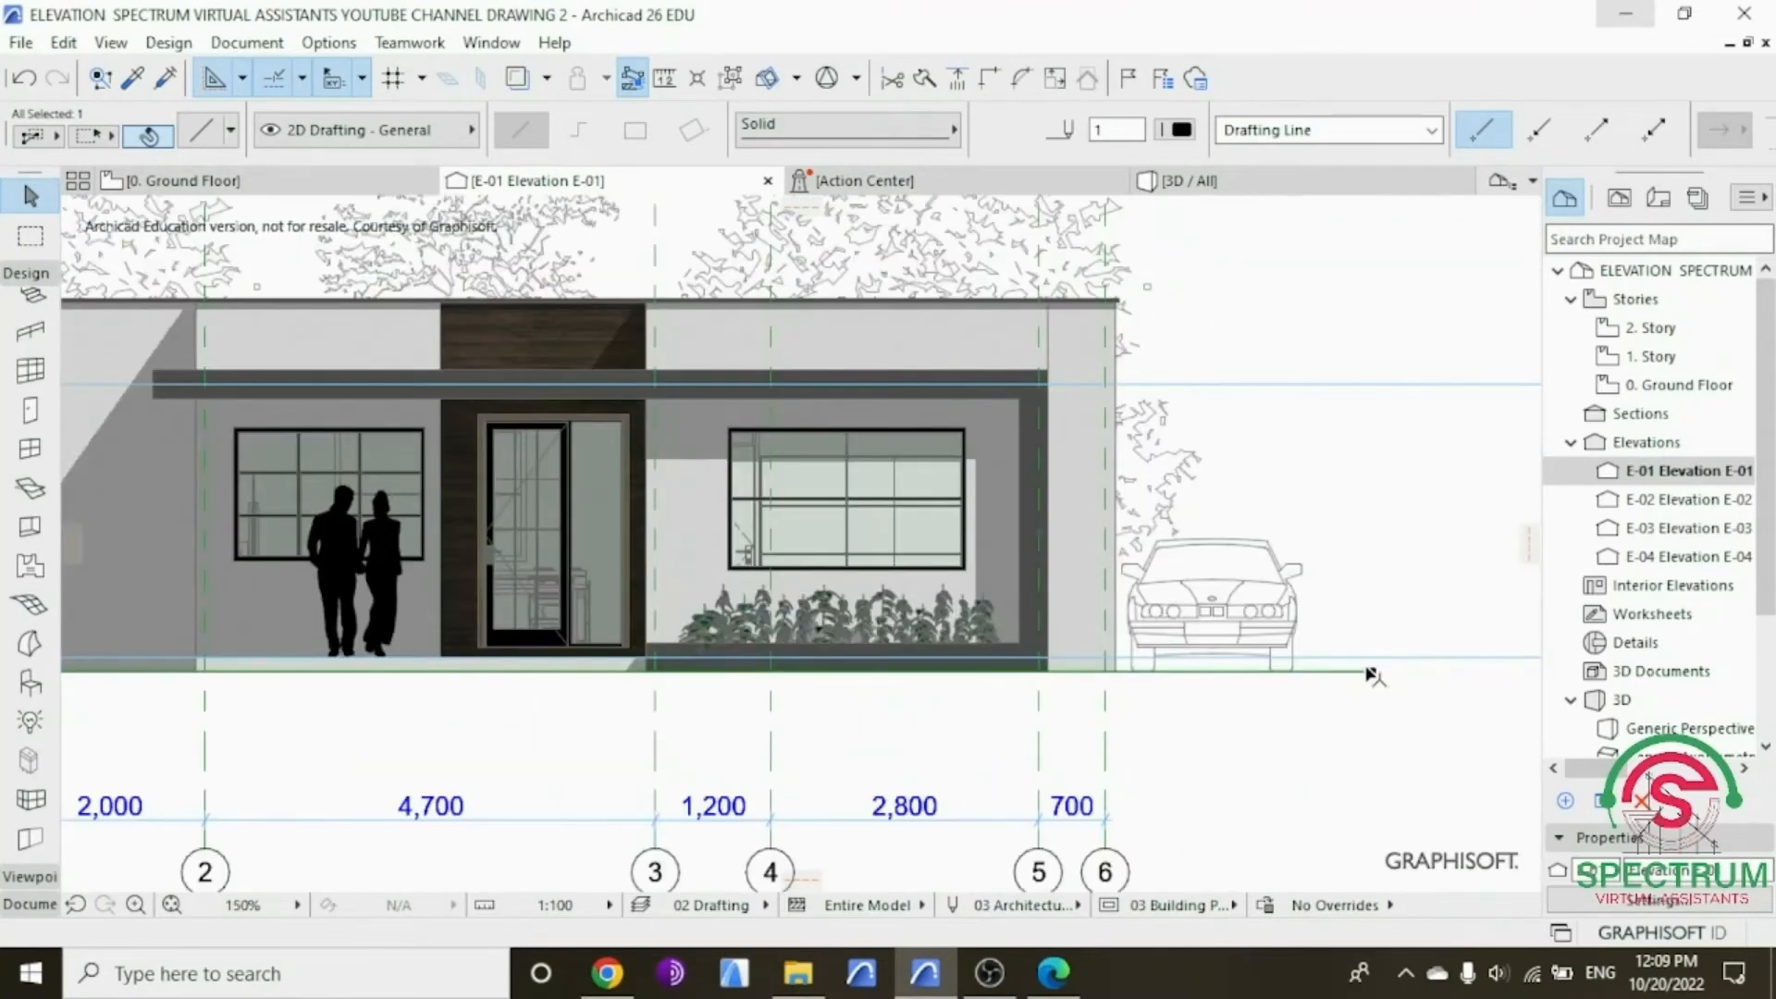
pyautogui.click(1373, 672)
pyautogui.click(1508, 671)
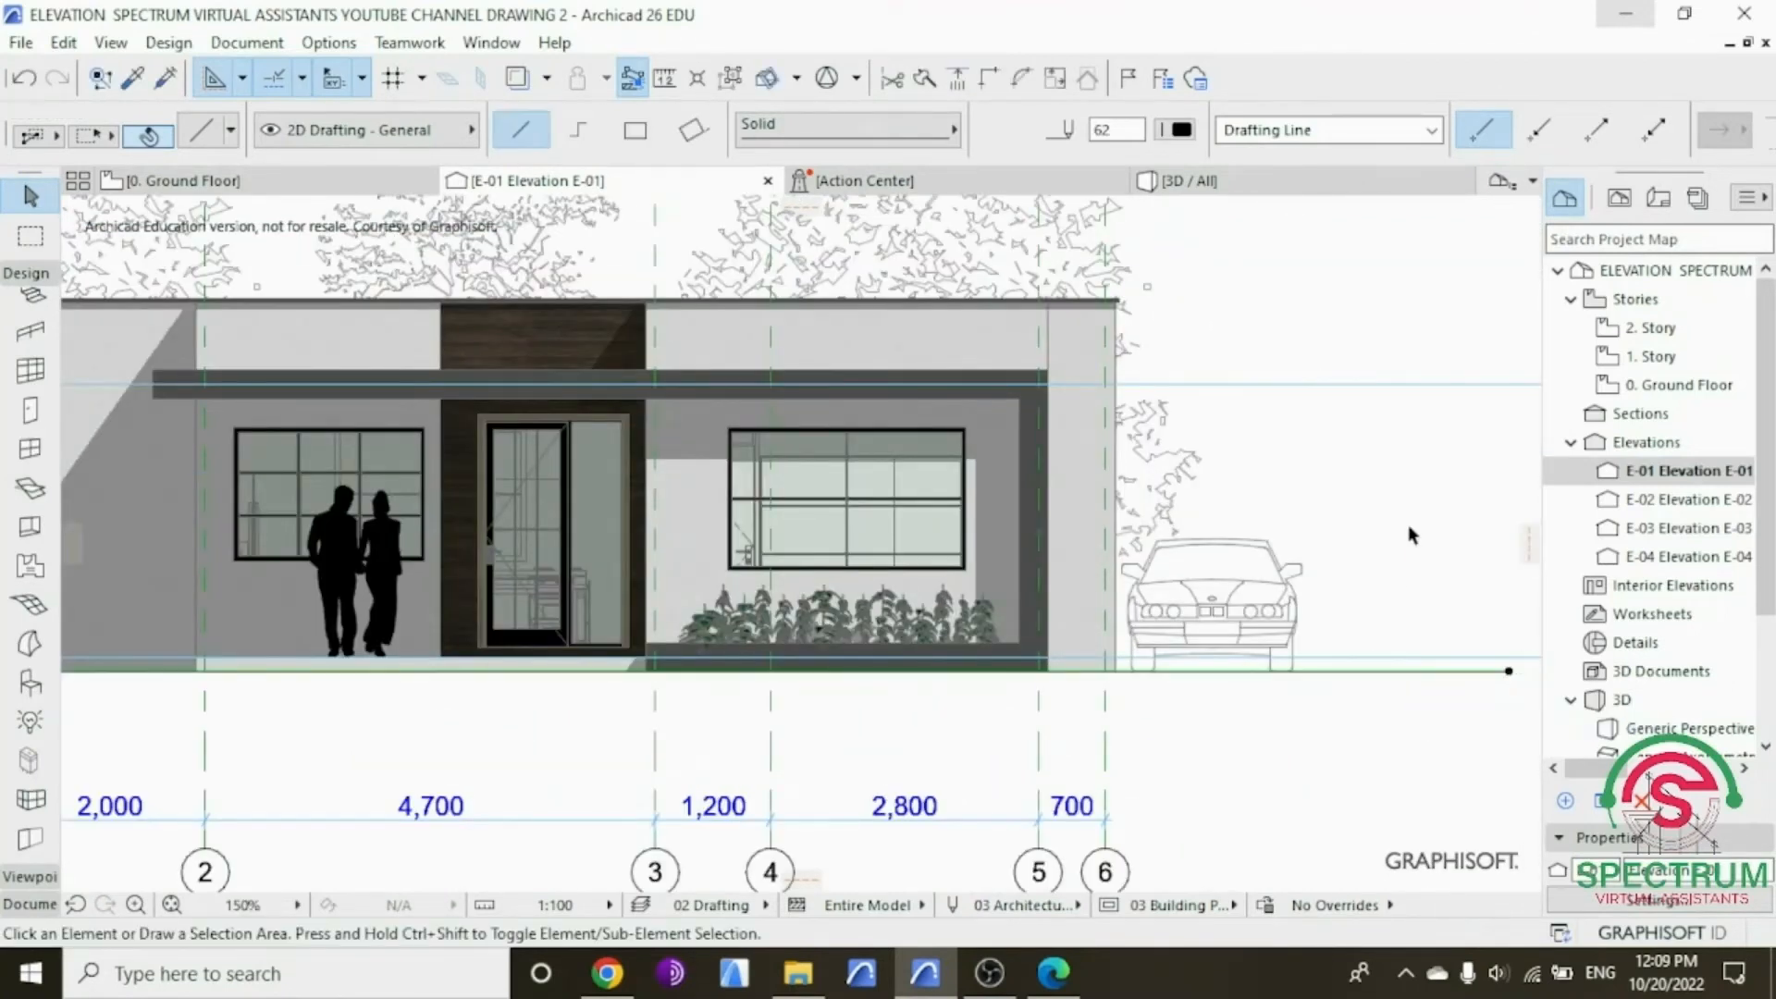
# Step: Change the placed car's view type to Side
pyautogui.click(1244, 612)
pyautogui.rightClick(1302, 458)
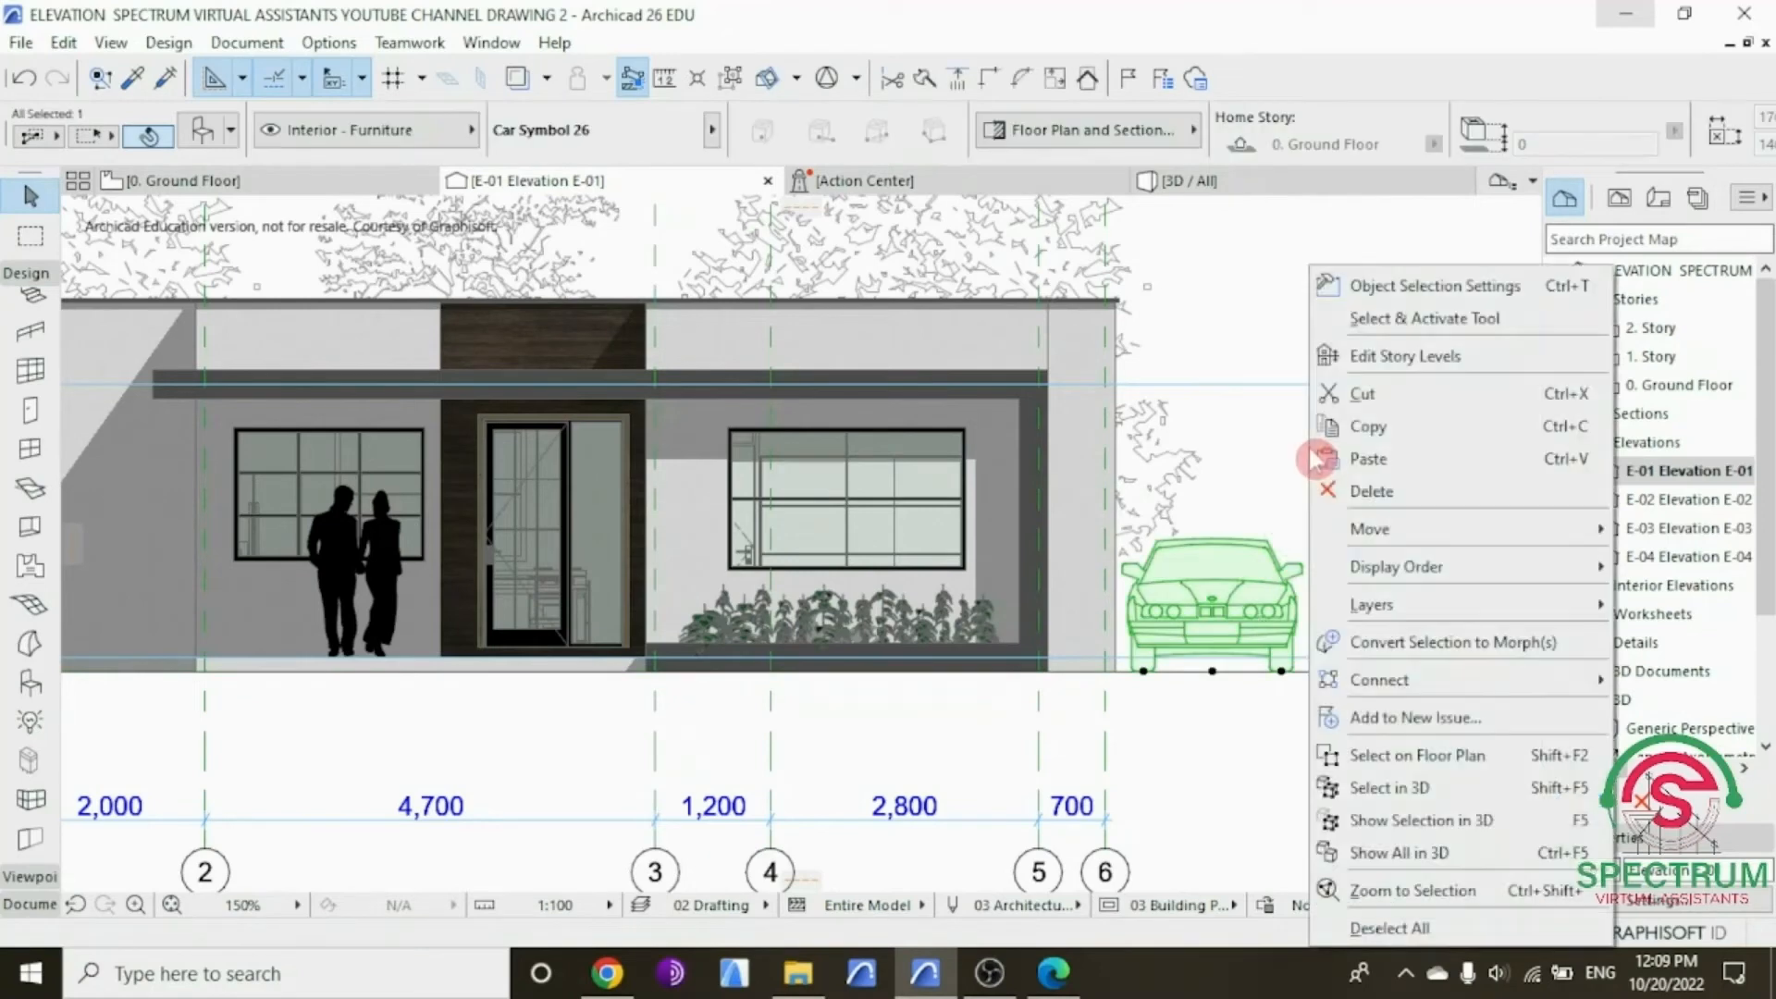
pyautogui.click(1364, 287)
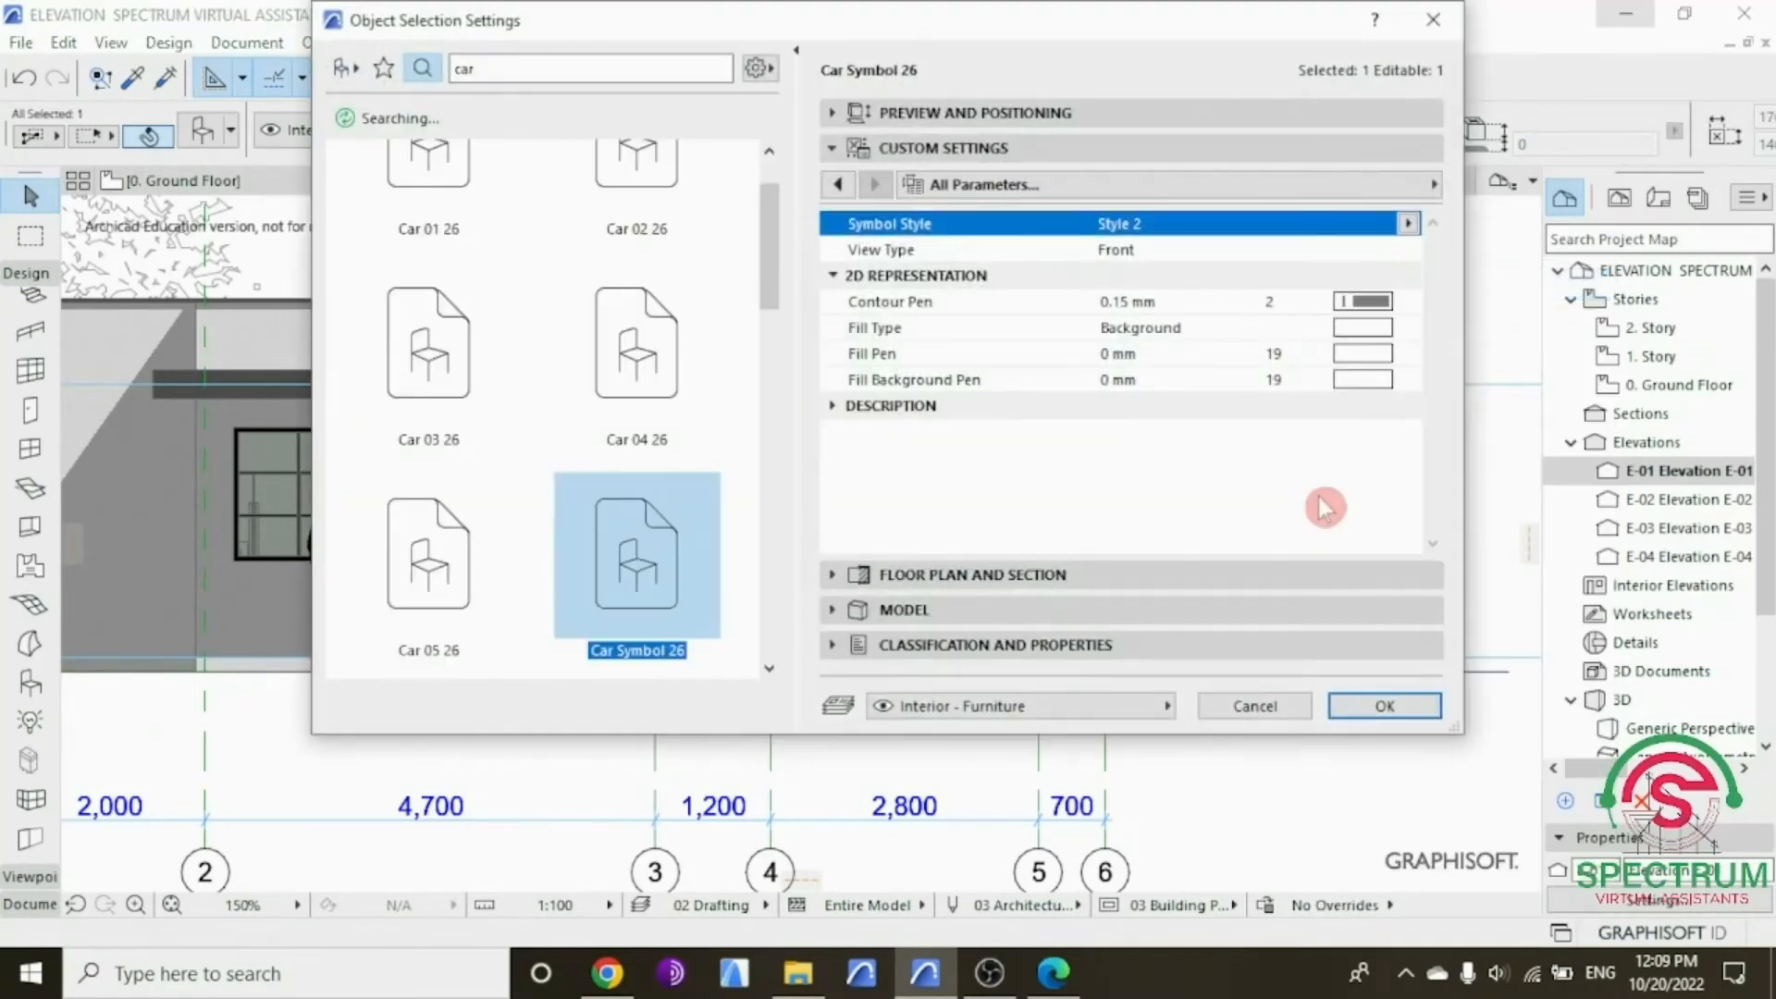
pyautogui.click(1176, 251)
pyautogui.click(1408, 251)
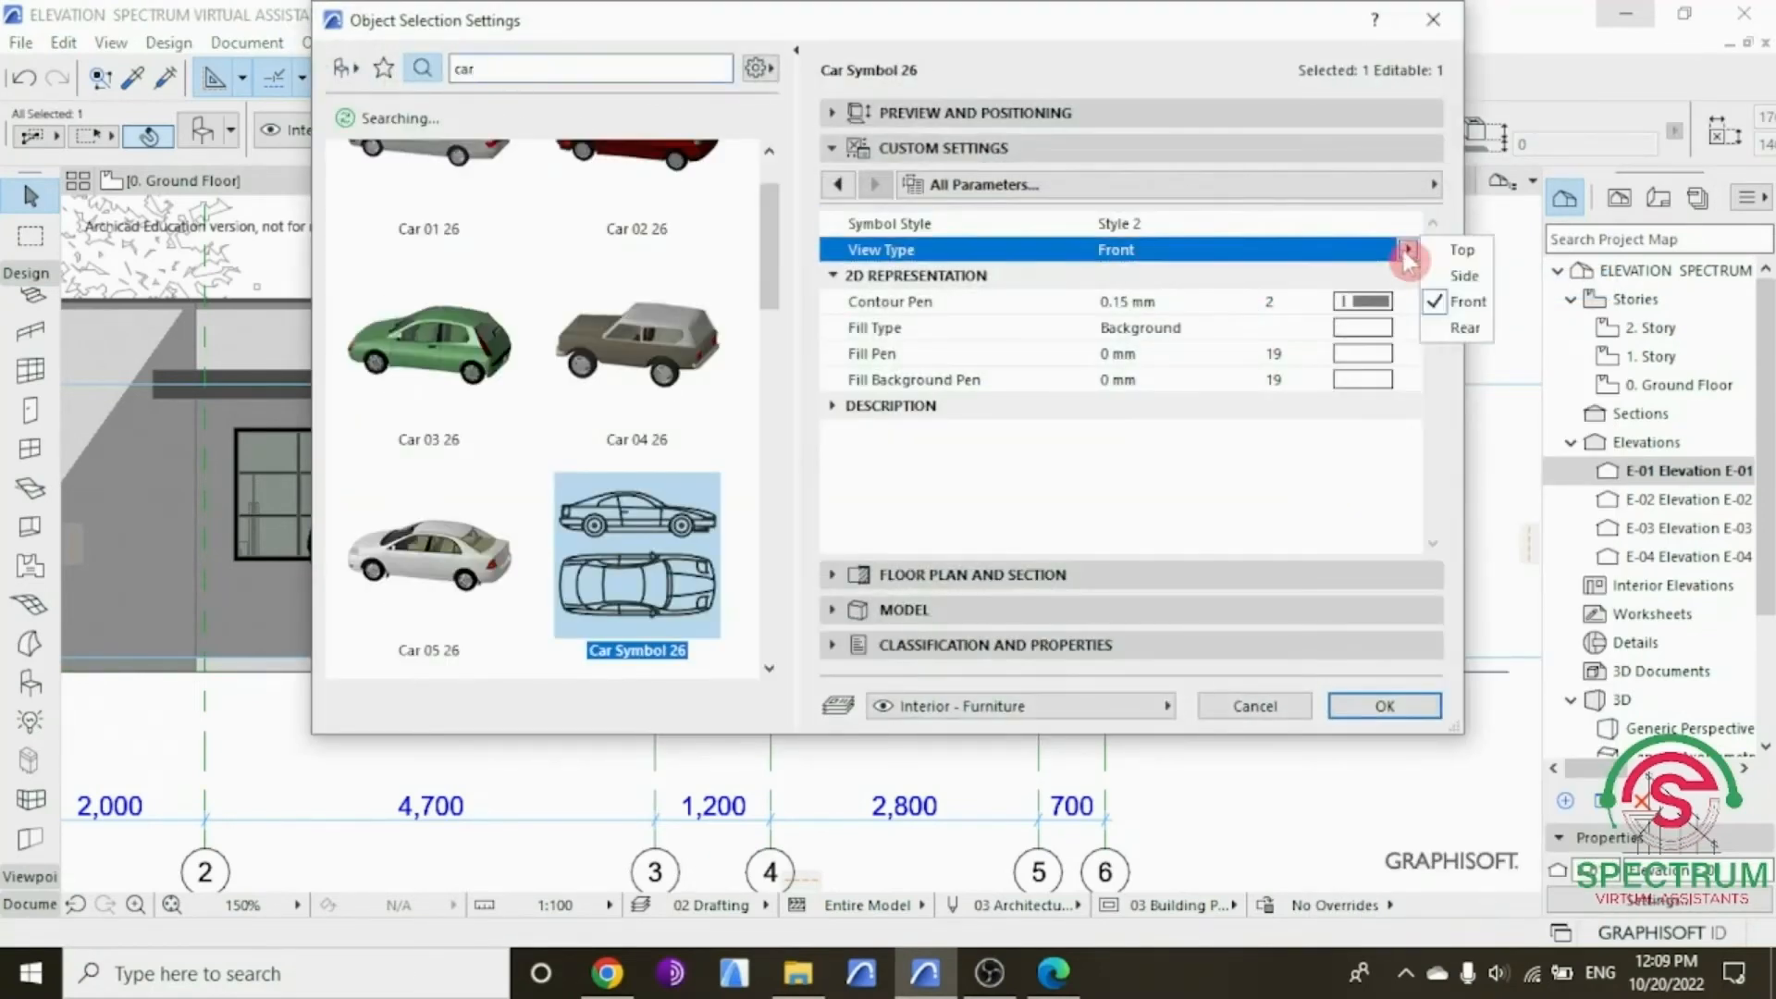
pyautogui.click(1465, 270)
pyautogui.click(1387, 707)
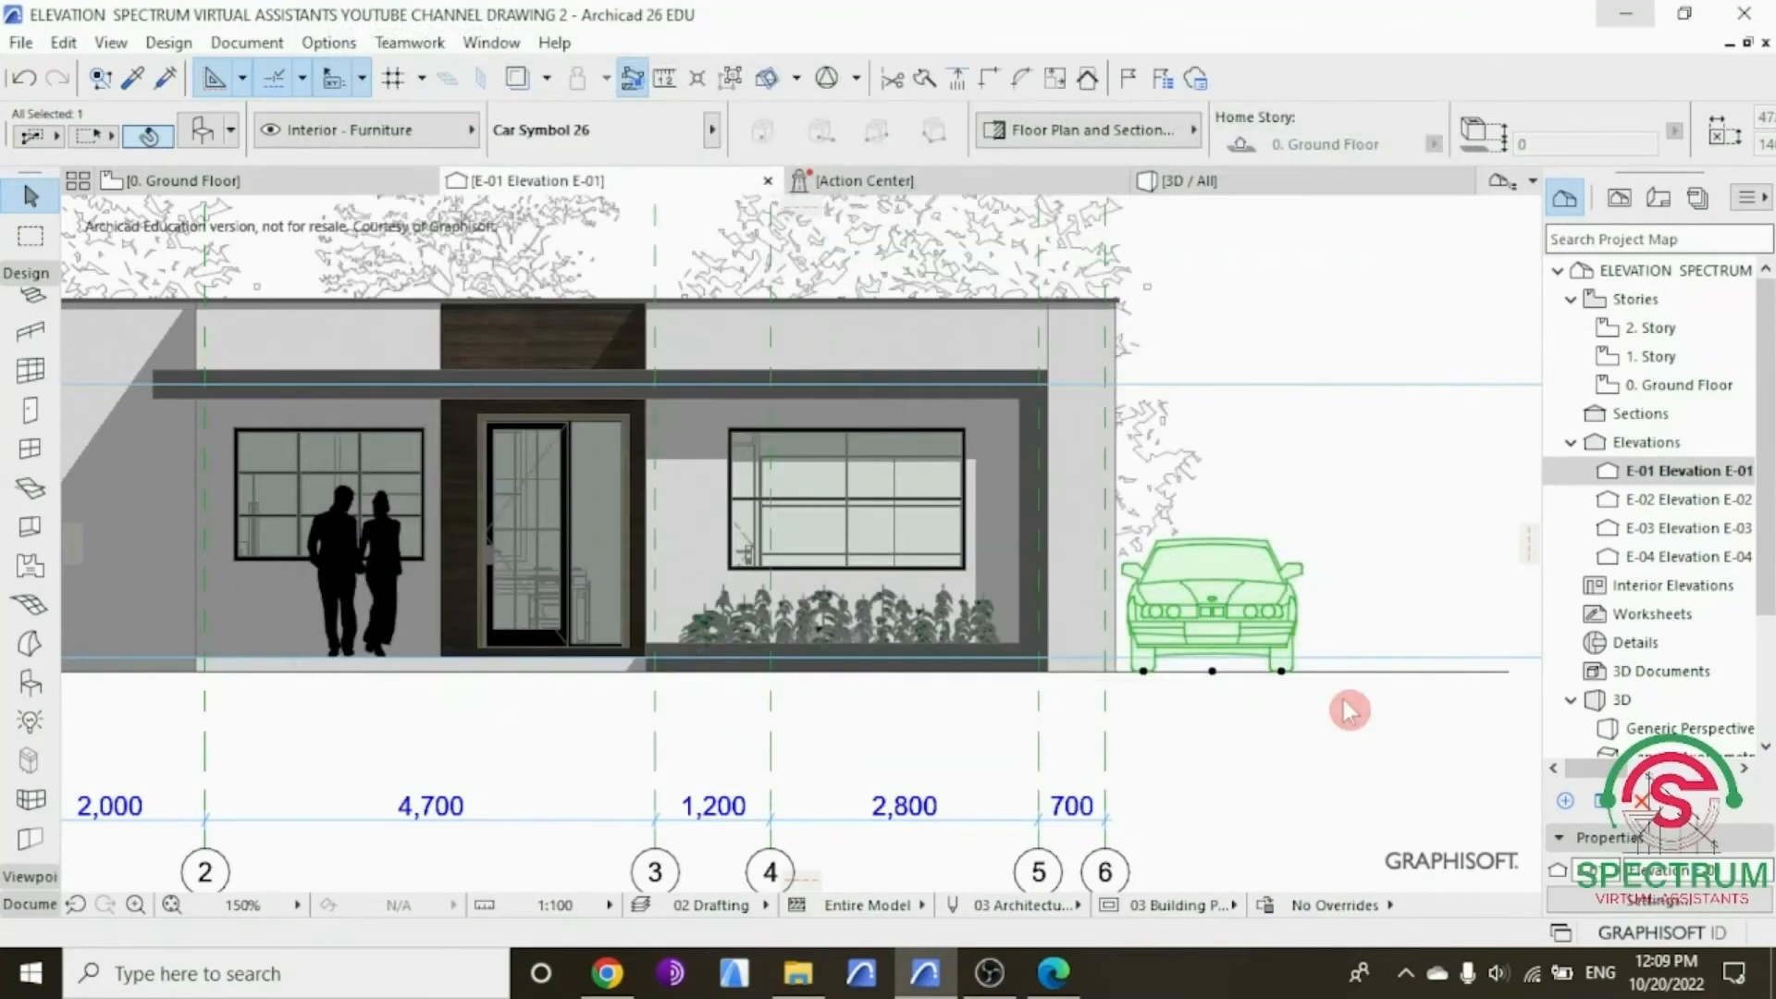
# Step: Move the side-view car along the ground line from its rear wheel point to just beyond grid line 6
pyautogui.rightClick(1281, 511)
pyautogui.moveTo(1367, 524)
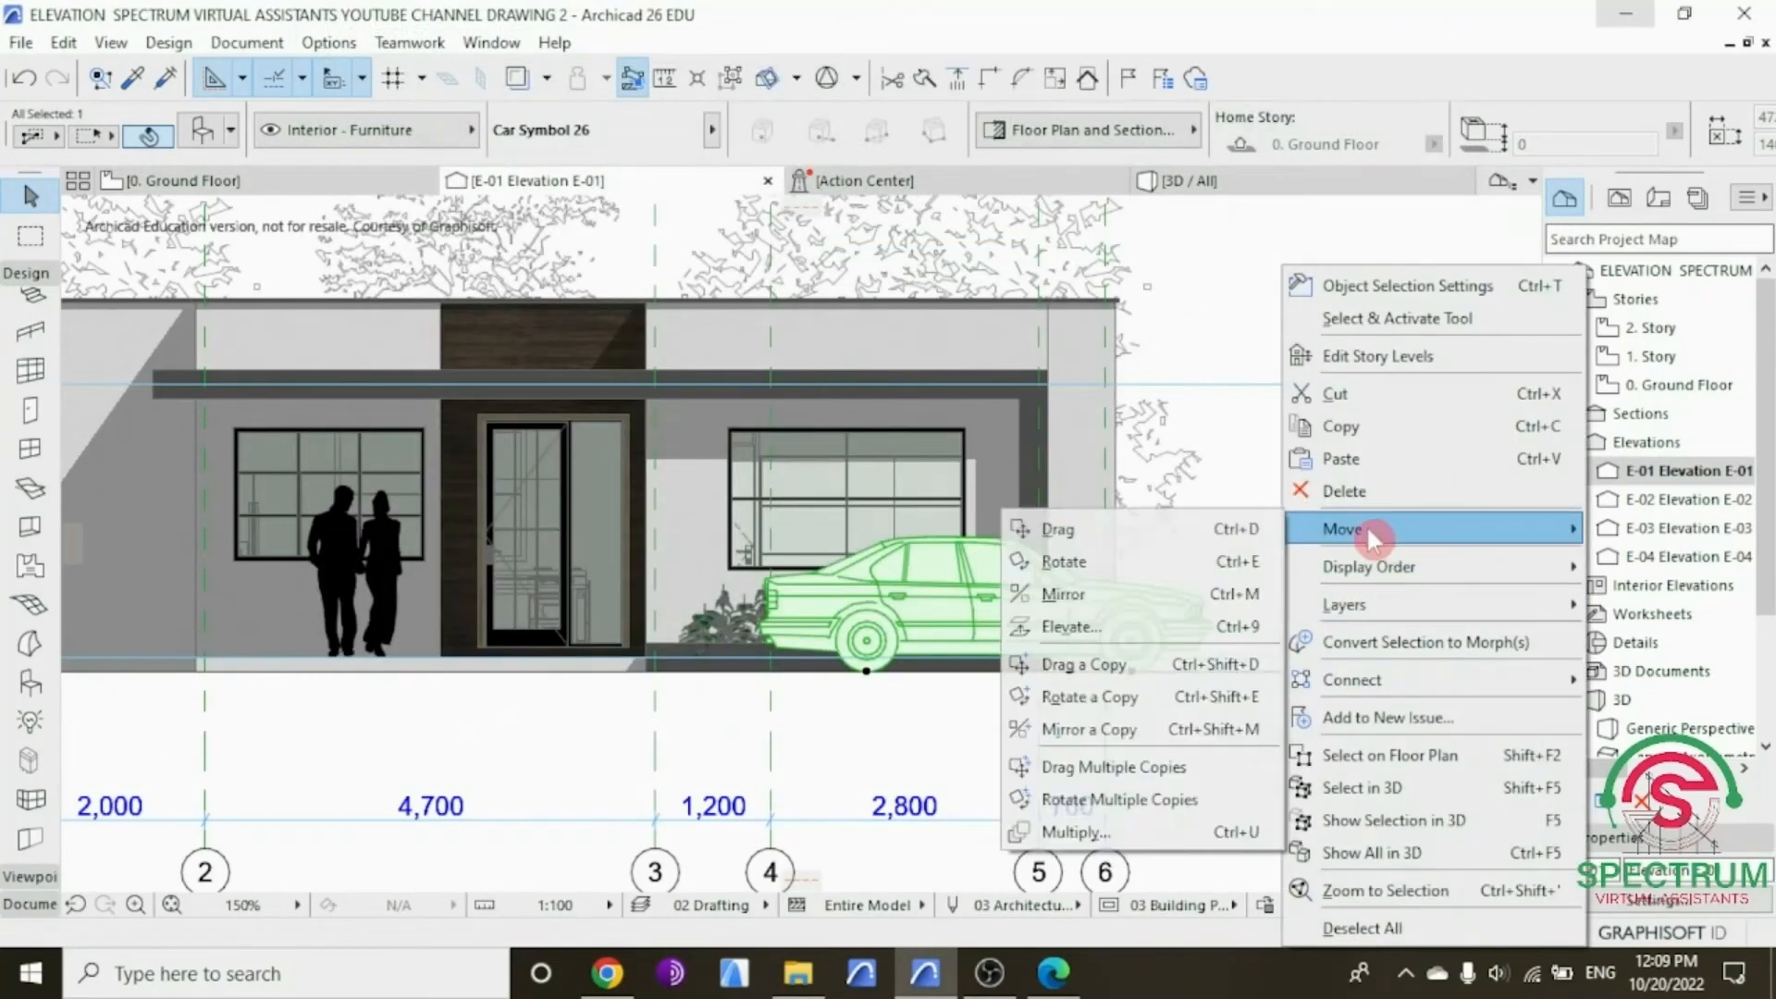
pyautogui.click(1149, 520)
pyautogui.click(867, 673)
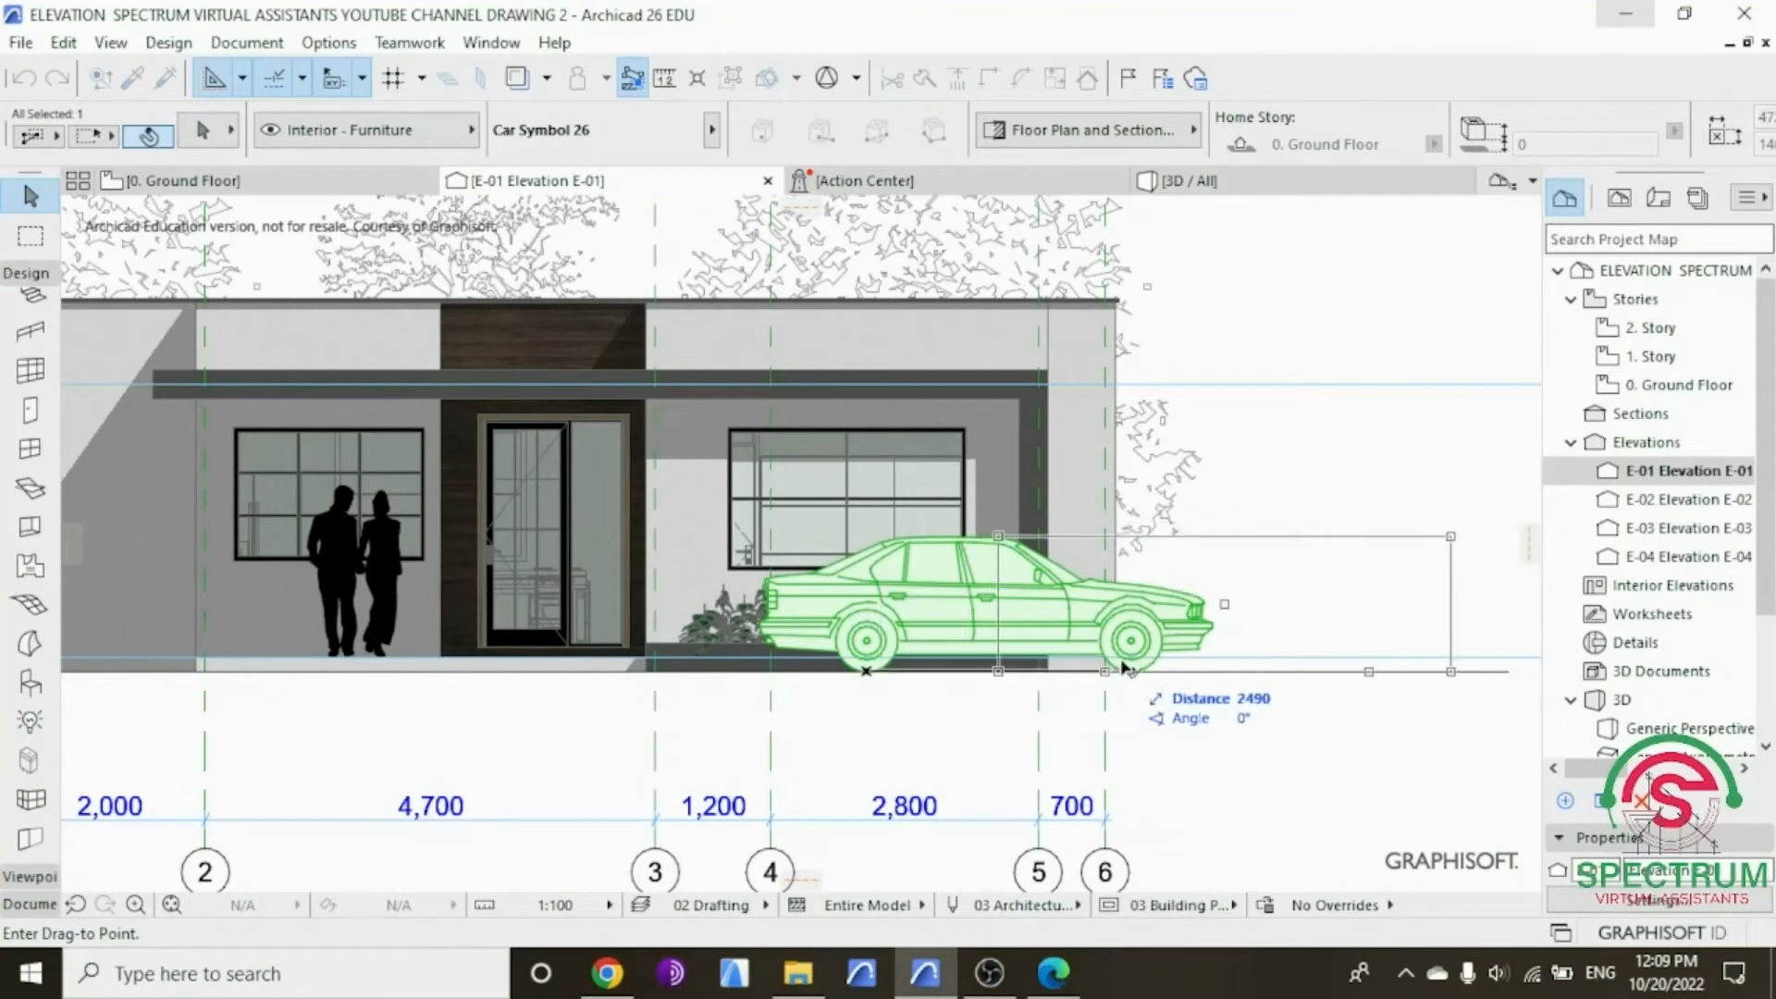
pyautogui.click(1189, 673)
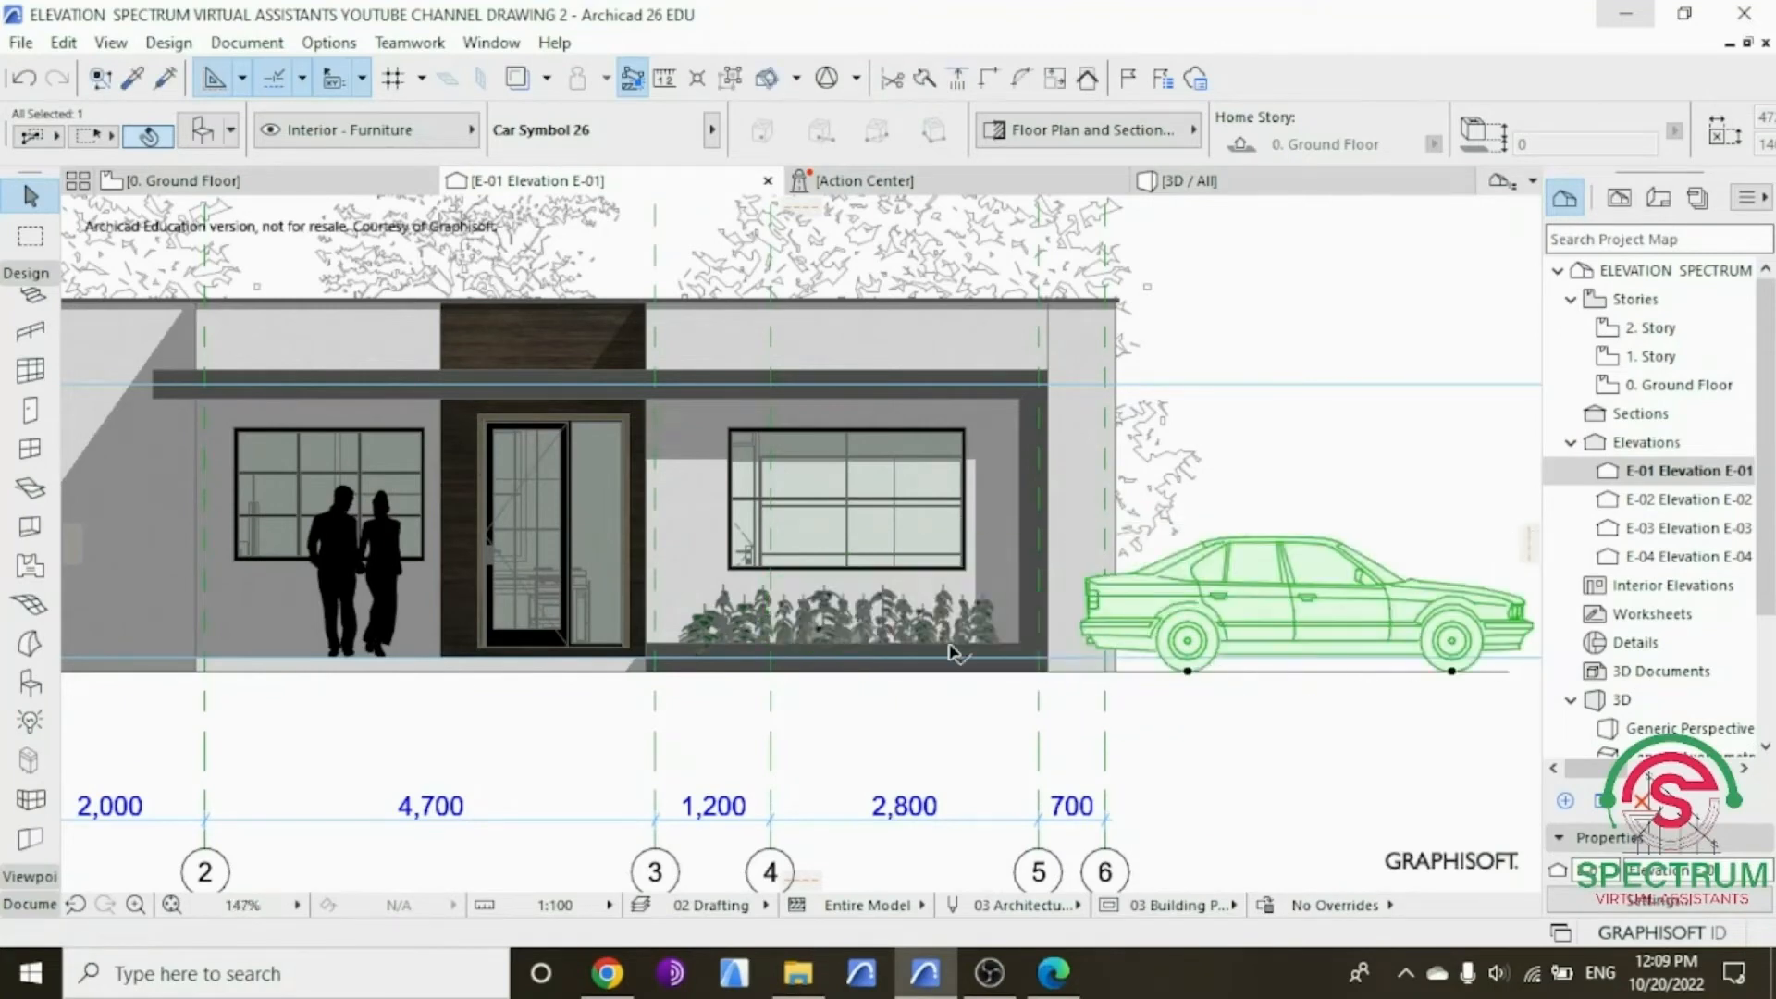
# Step: Shift the car slightly farther along the ground line so its rear bumper clears the building's end wall, and deselect it
pyautogui.scroll(-2, 1000, 649)
pyautogui.rightClick(1216, 498)
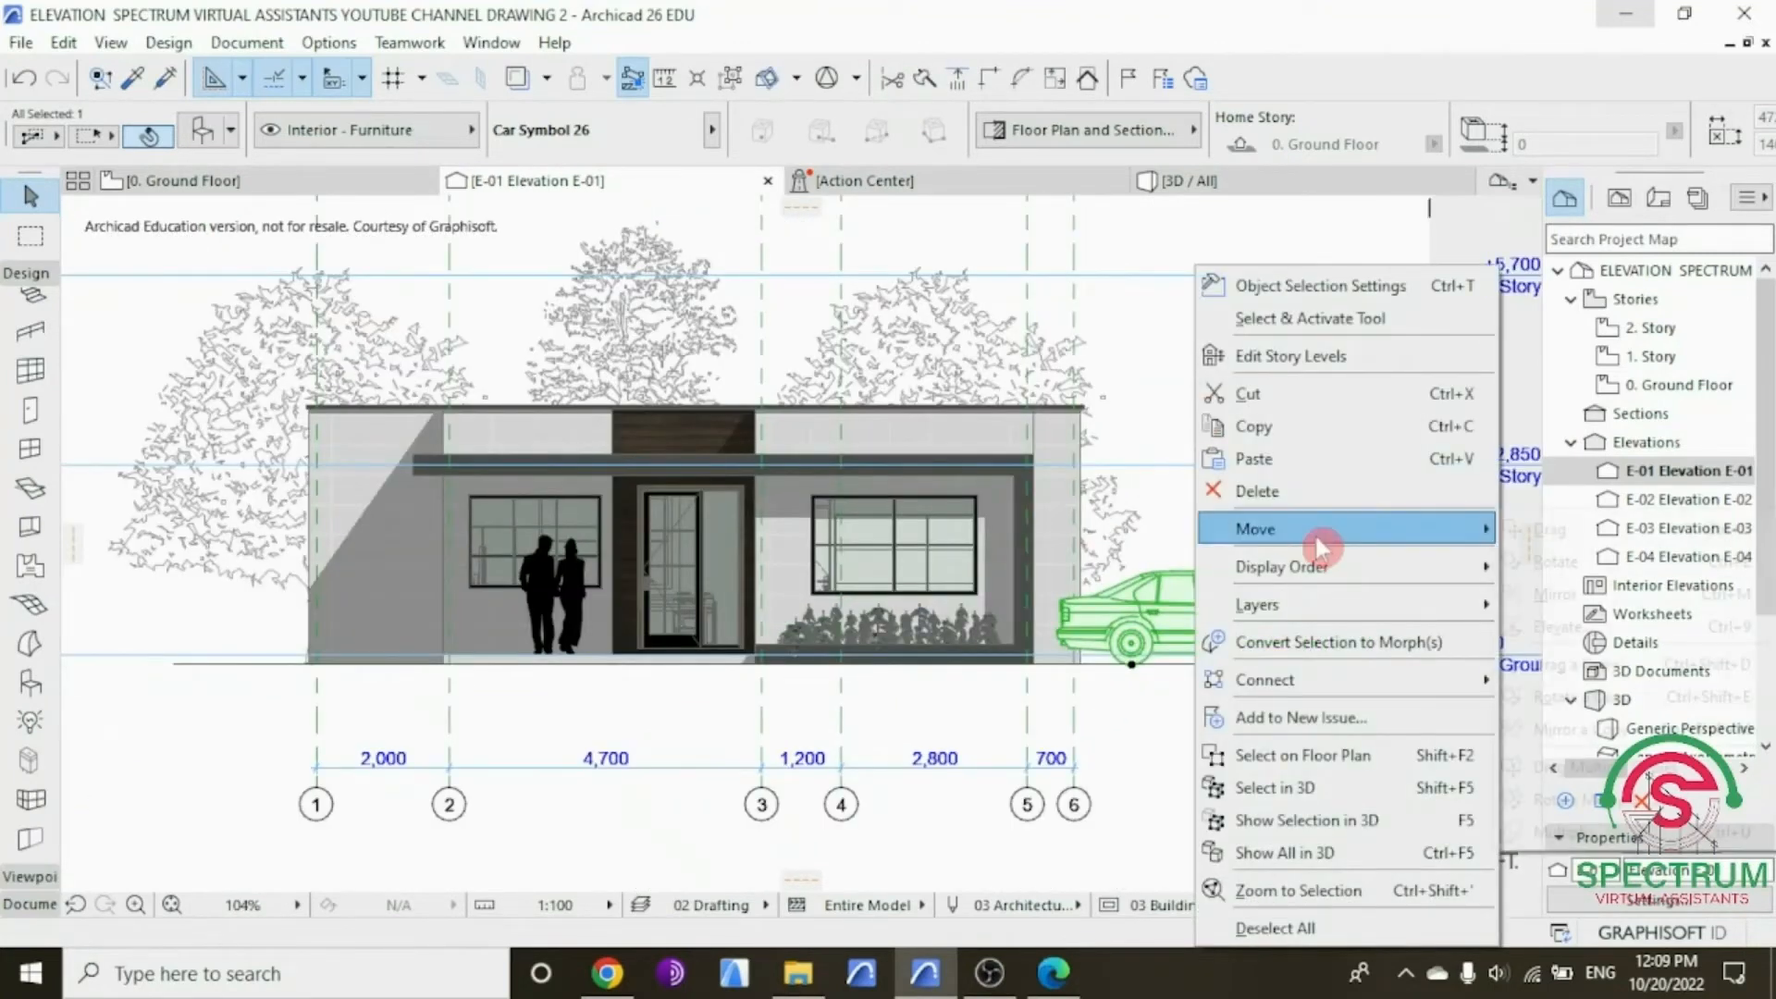
pyautogui.moveTo(1332, 522)
pyautogui.click(1553, 527)
pyautogui.scroll(2, 1271, 628)
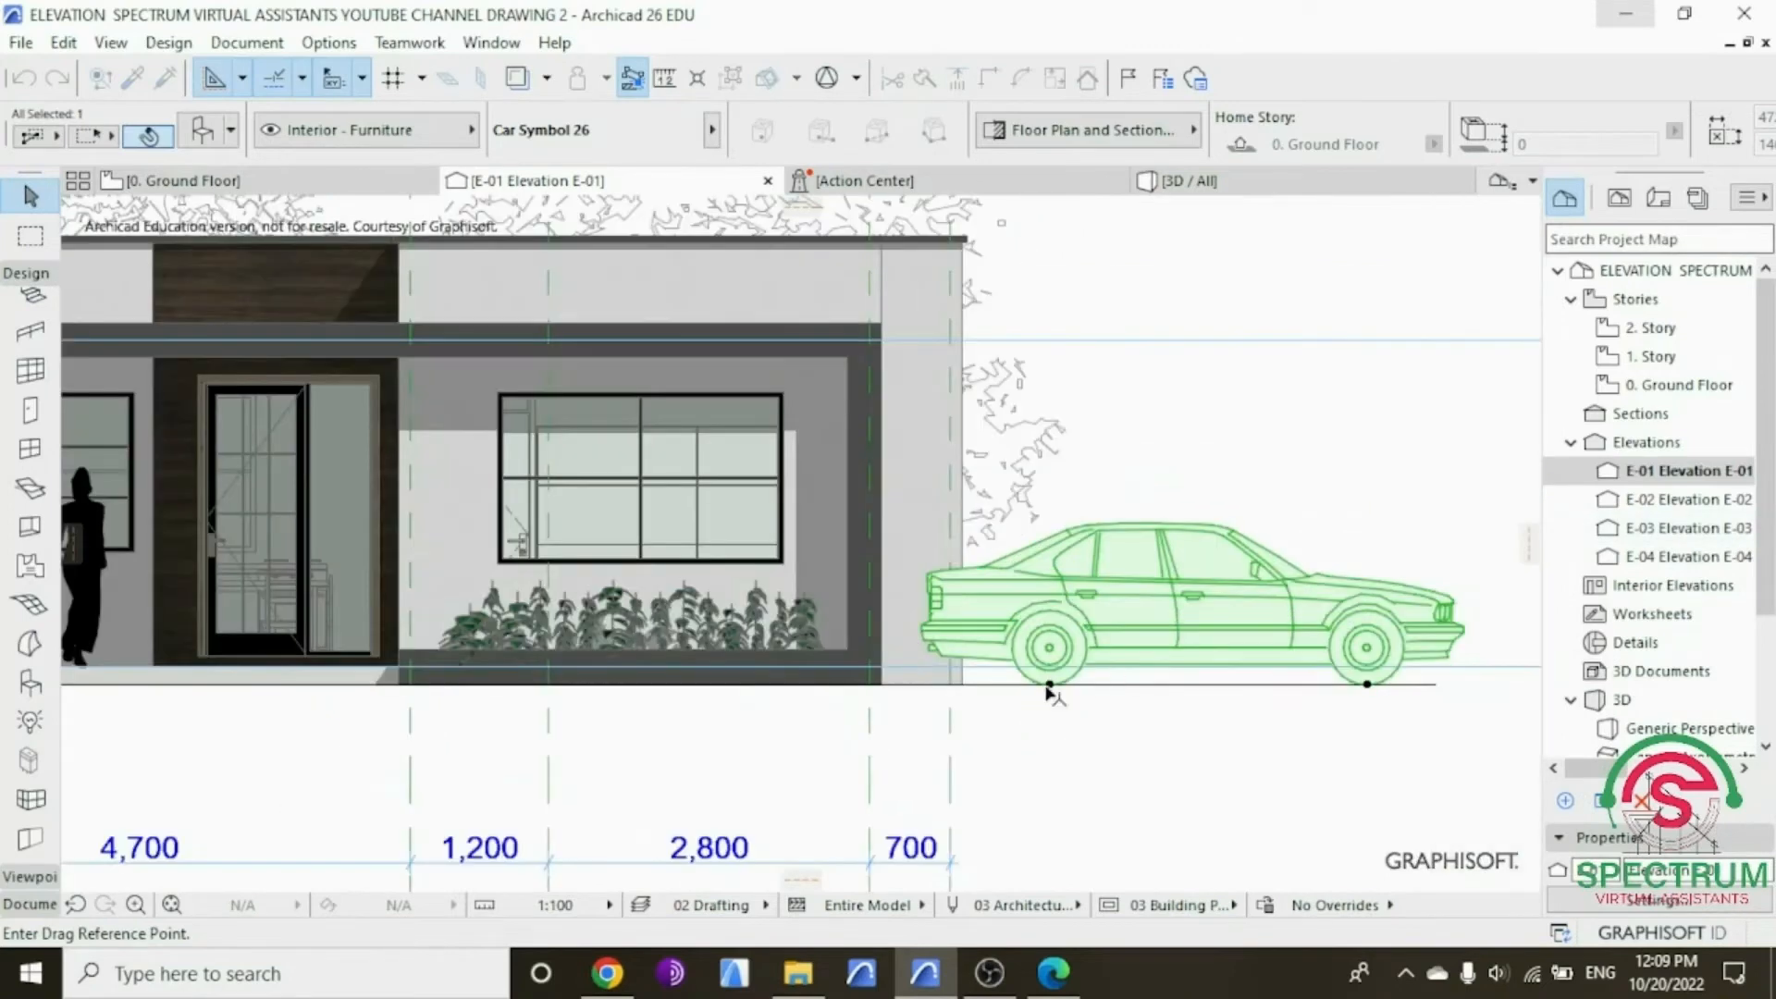
pyautogui.click(1101, 684)
pyautogui.click(1100, 684)
pyautogui.click(1151, 723)
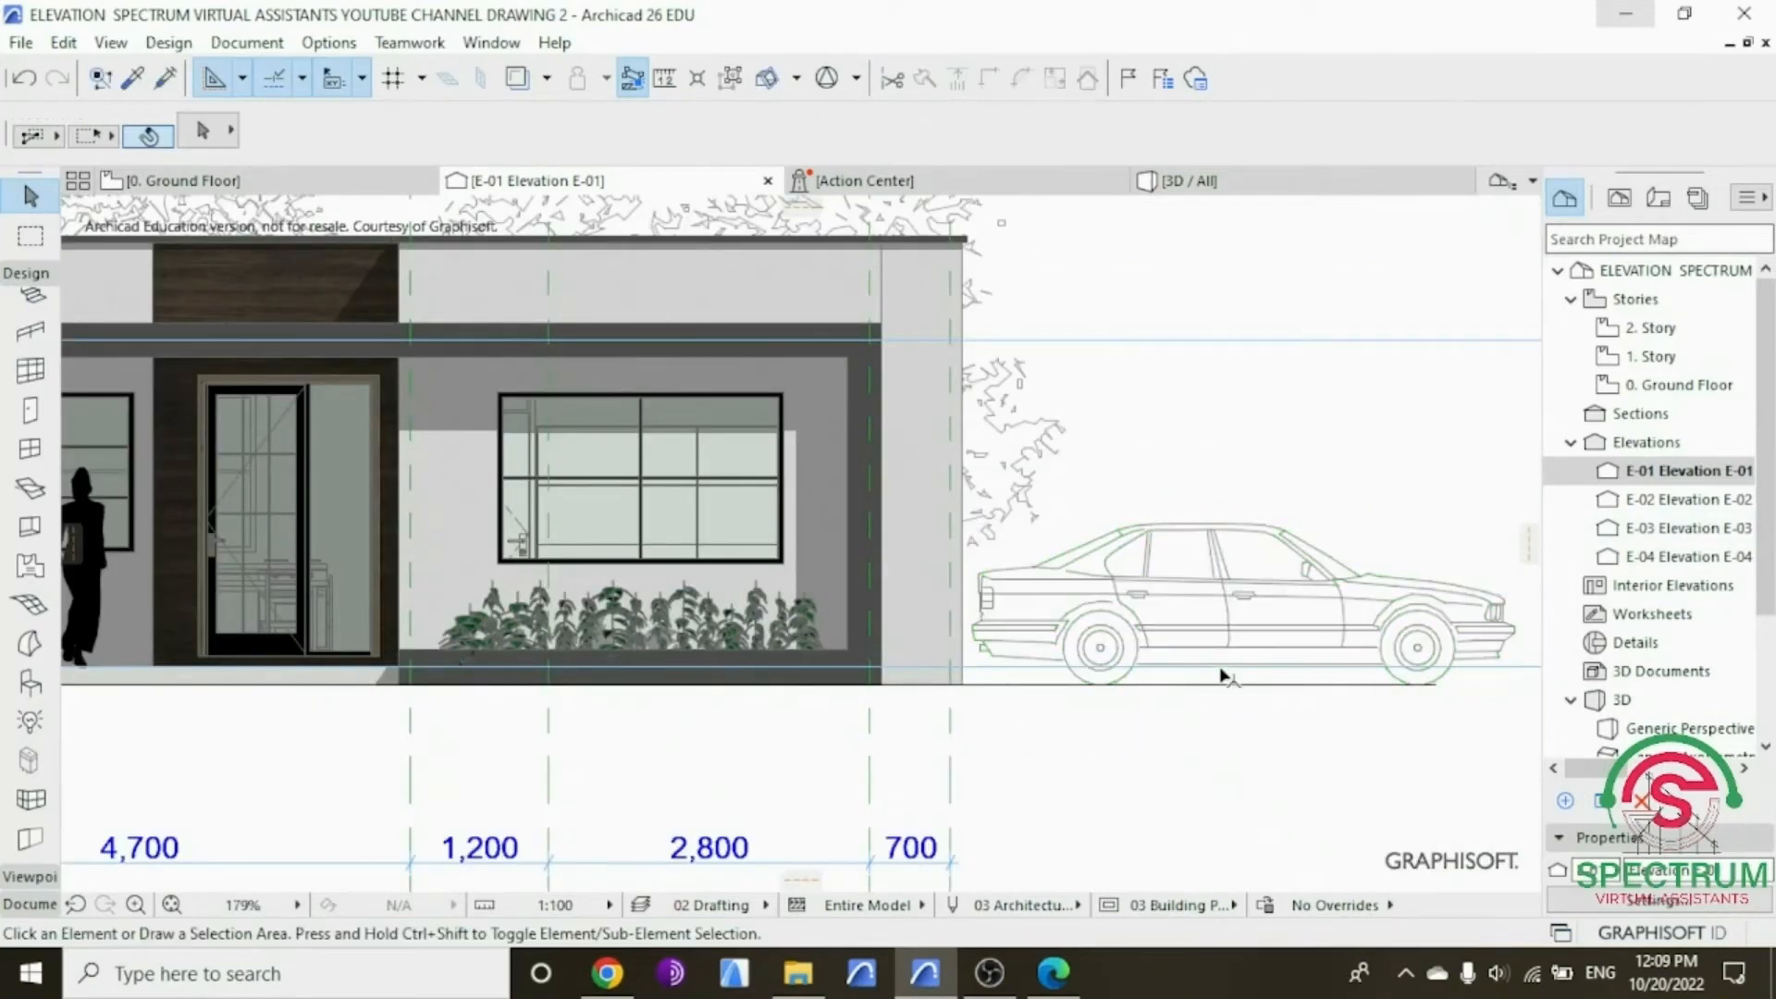
# Step: Stretch the right end of the ground line past the car's front bumper and deselect it
pyautogui.click(1232, 686)
pyautogui.click(1433, 685)
pyautogui.click(1529, 684)
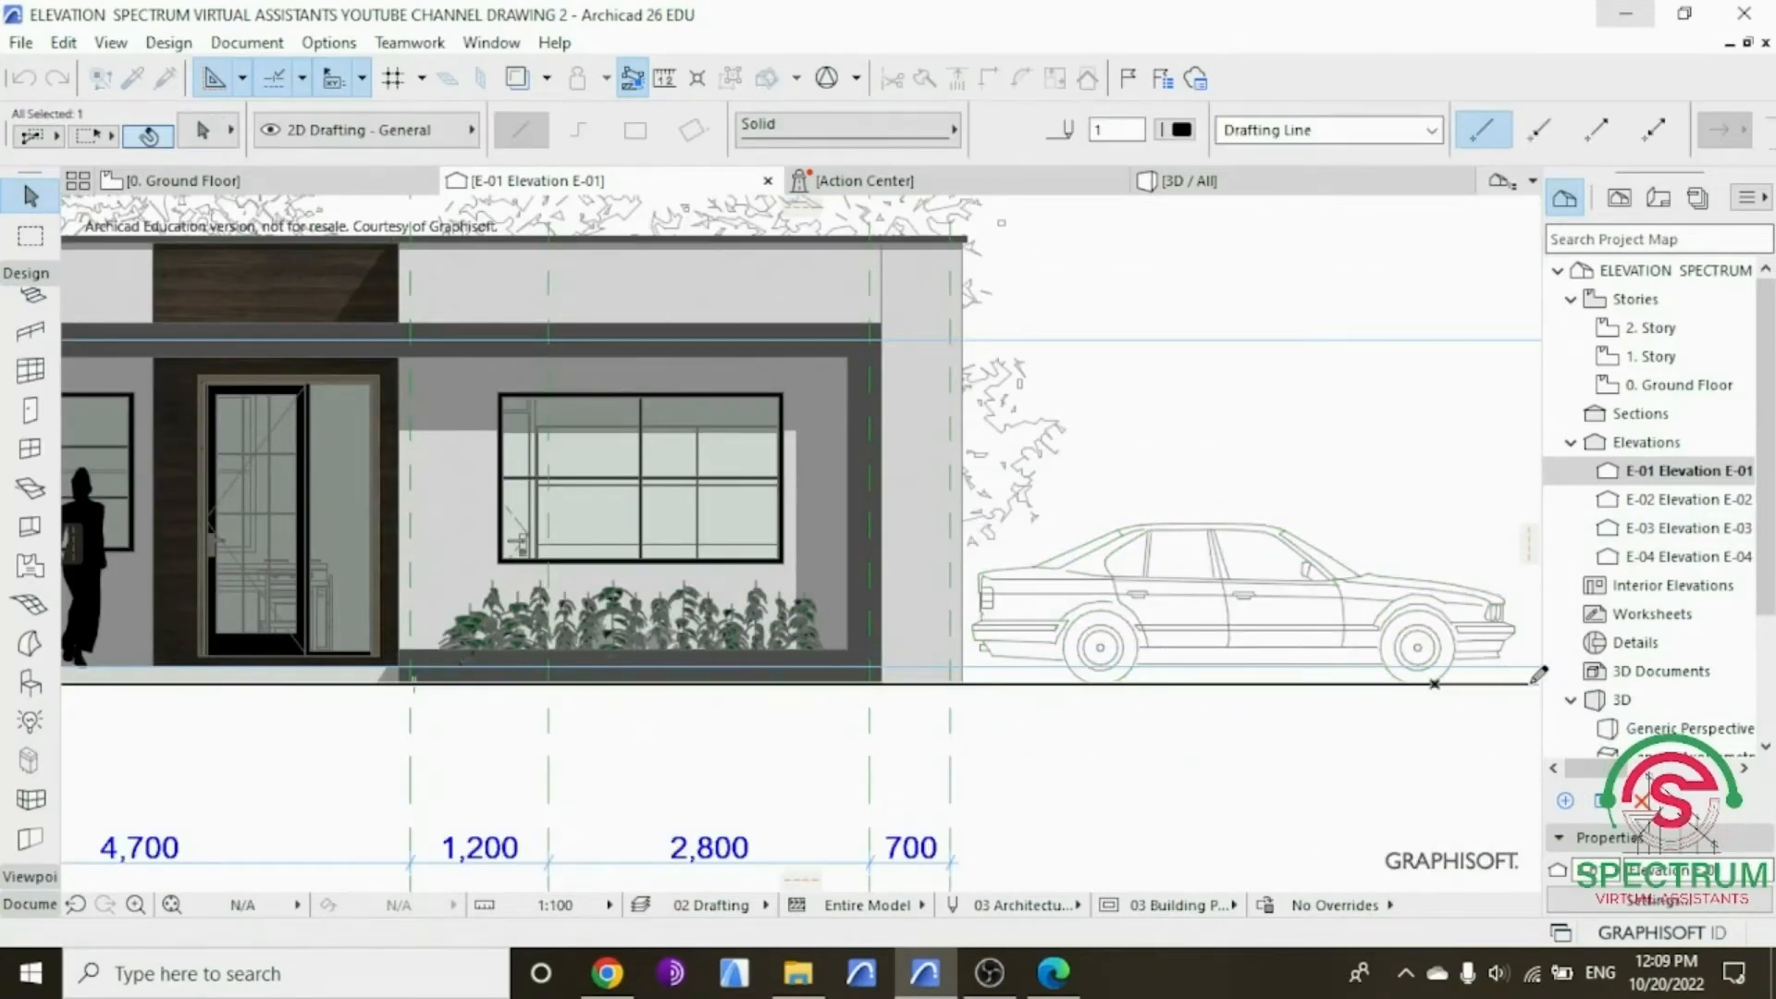
pyautogui.click(1481, 725)
pyautogui.scroll(-2, 1221, 695)
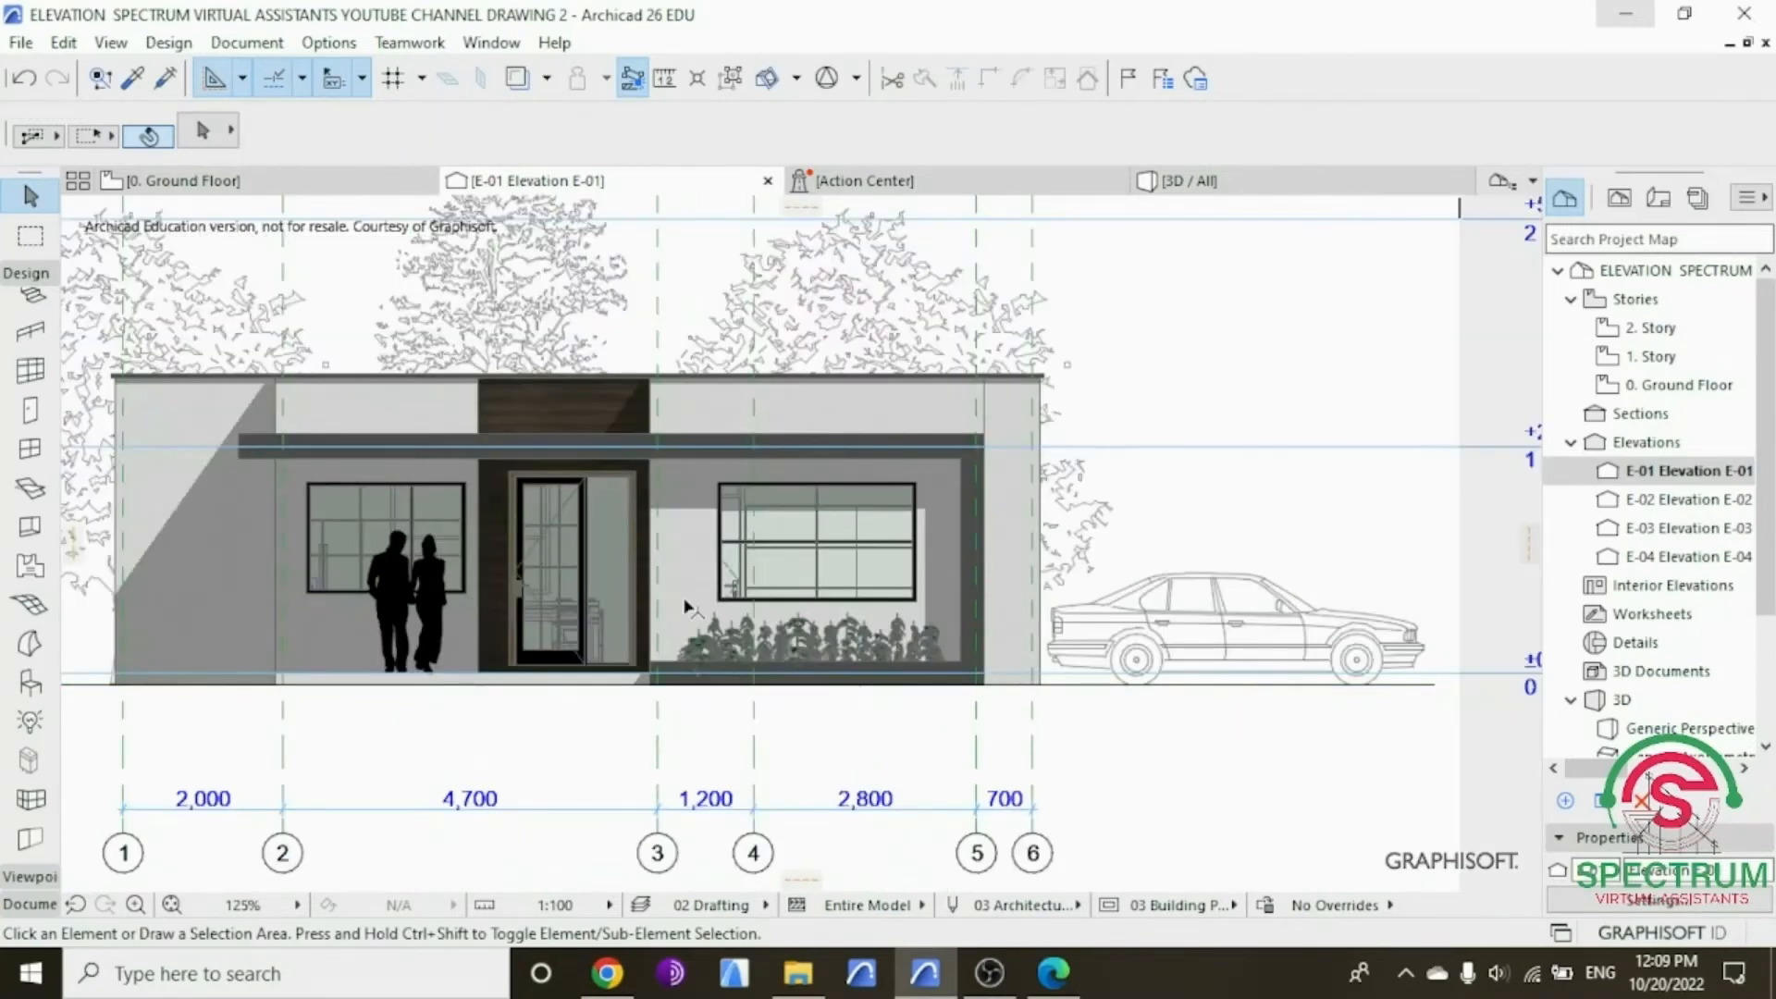
pyautogui.scroll(-2, 685, 607)
pyautogui.scroll(1, 731, 703)
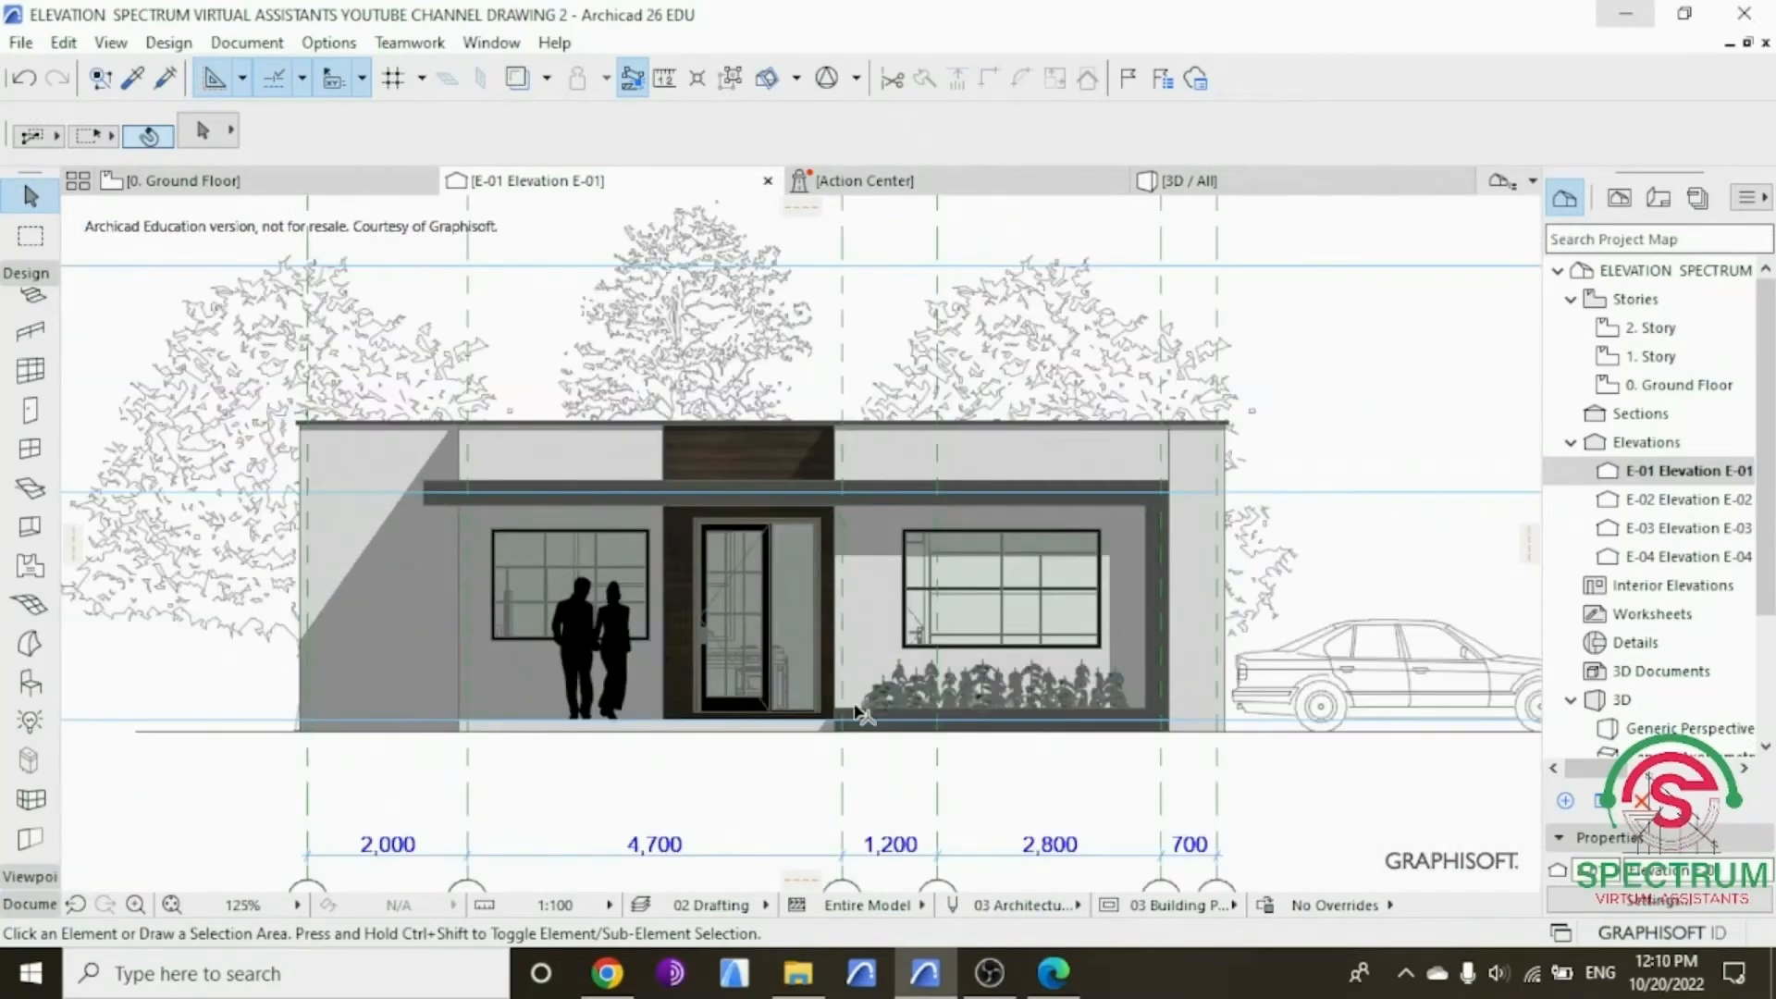
pyautogui.scroll(-1, 802, 668)
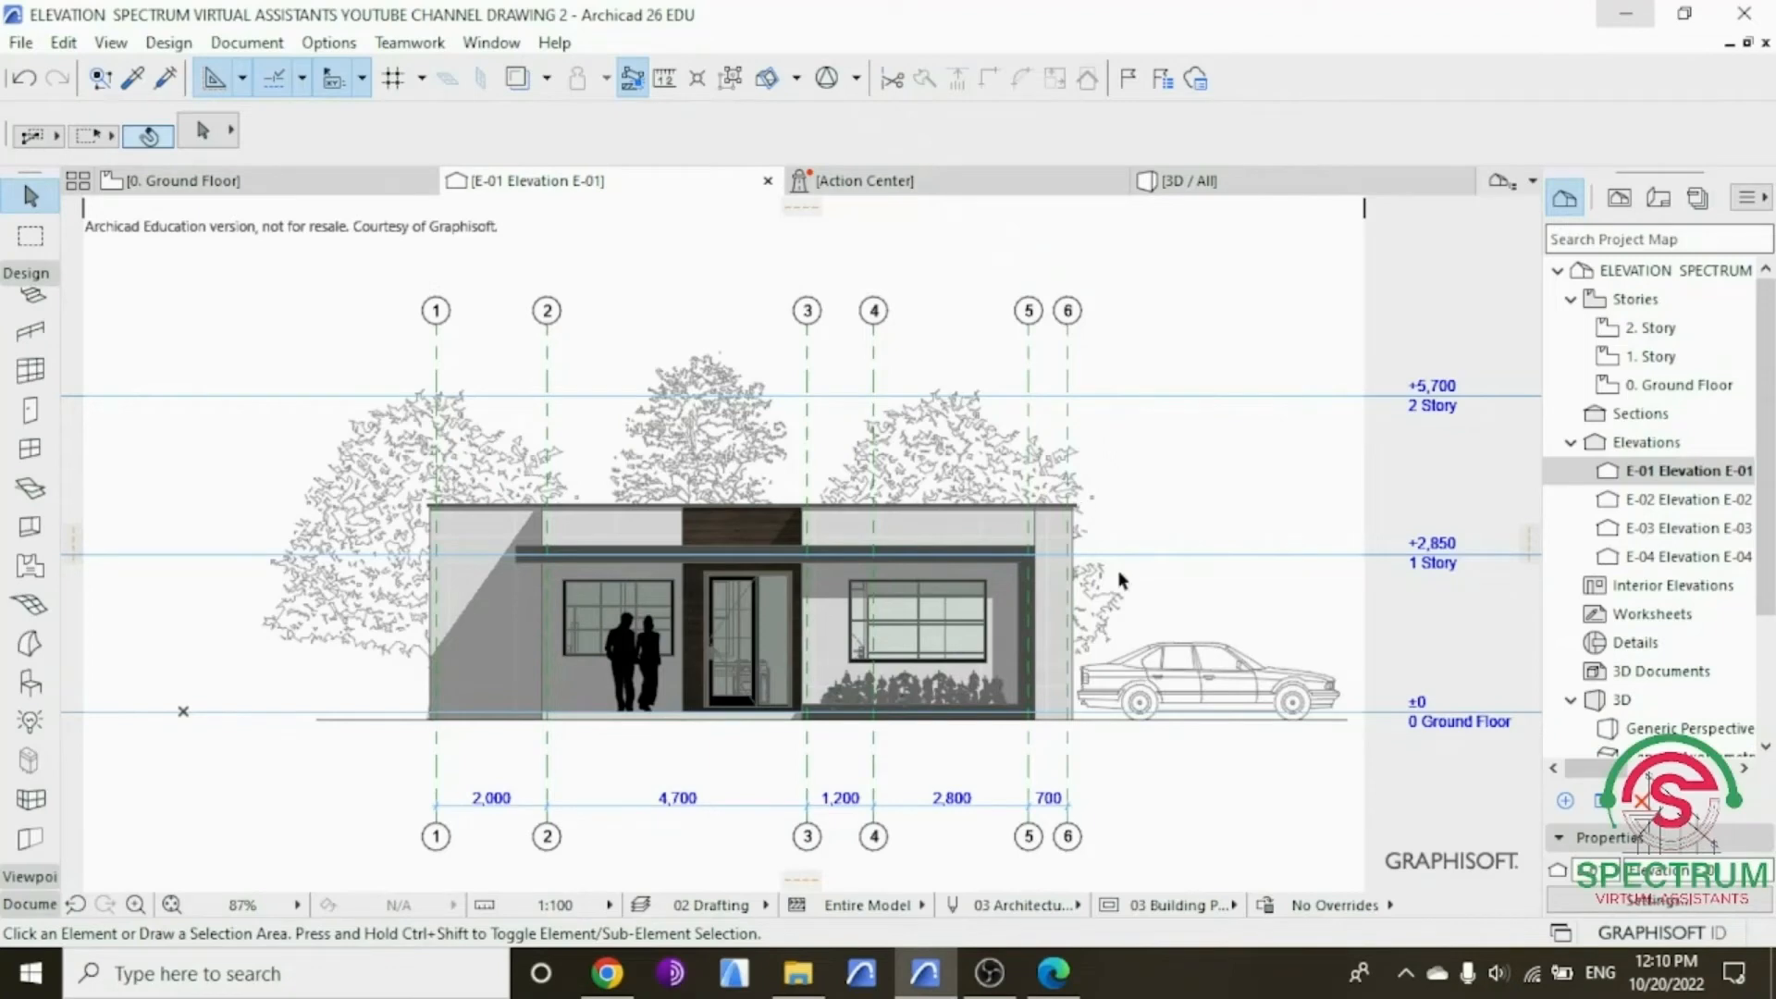
pyautogui.scroll(1, 1169, 607)
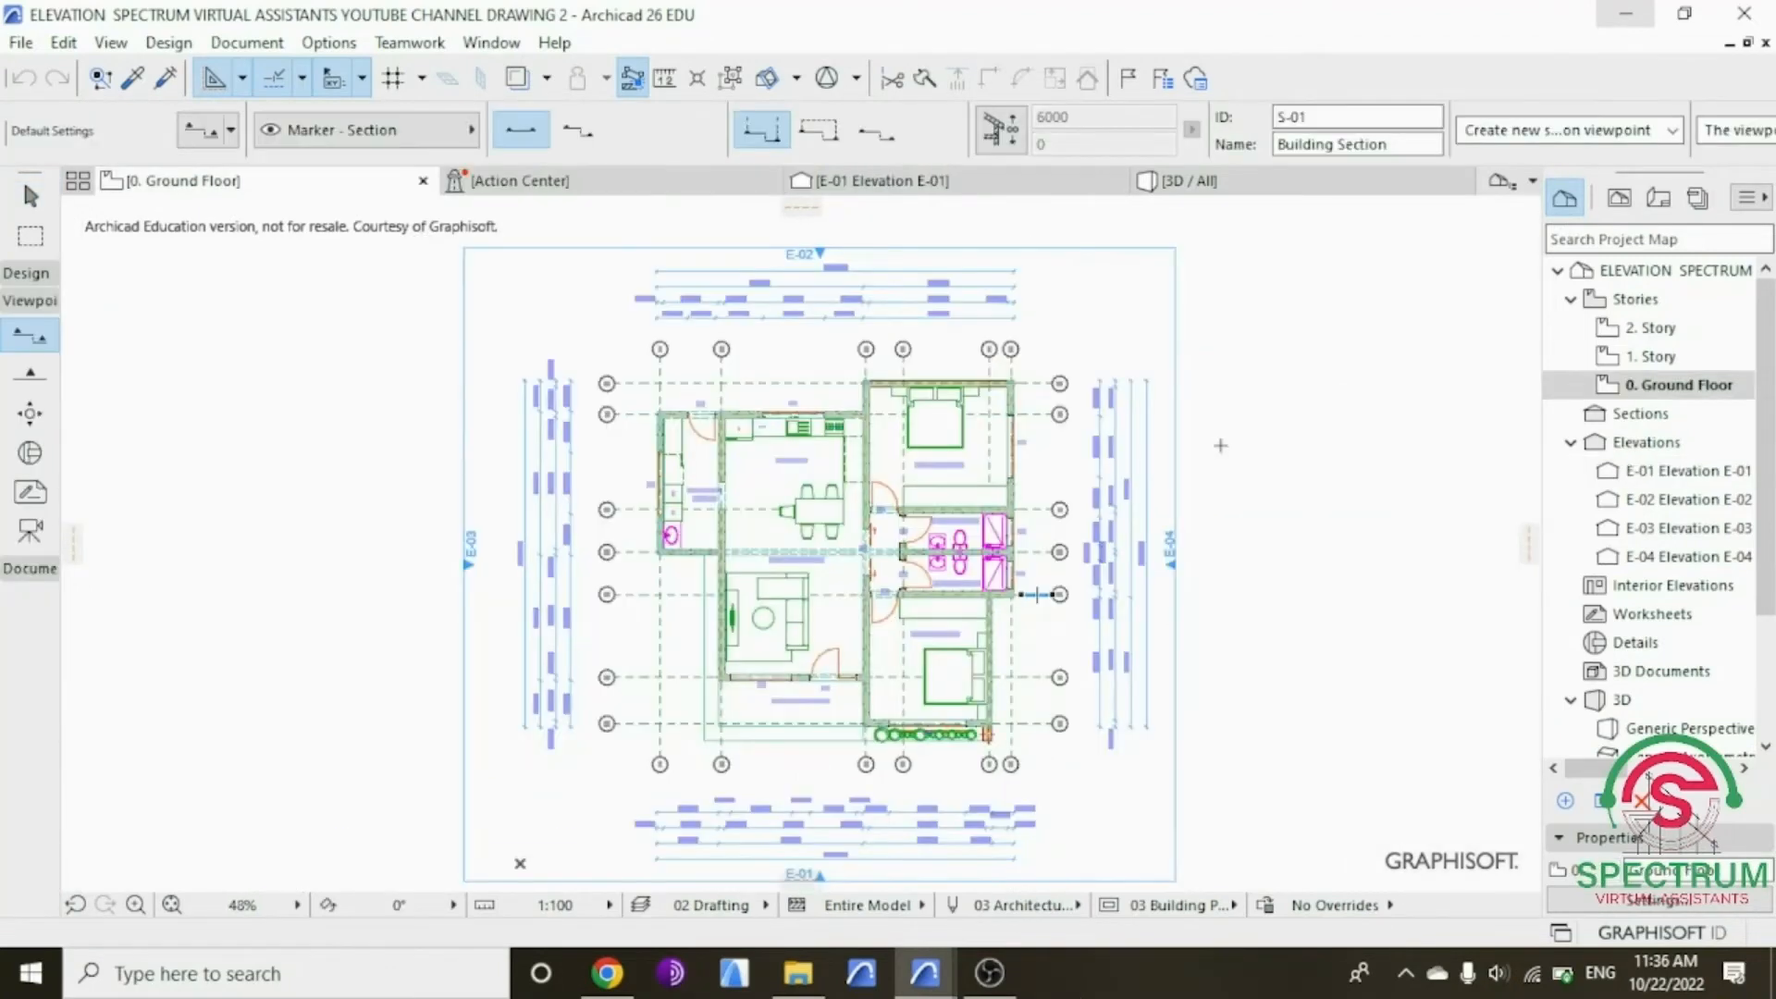
pyautogui.scroll(3, 814, 601)
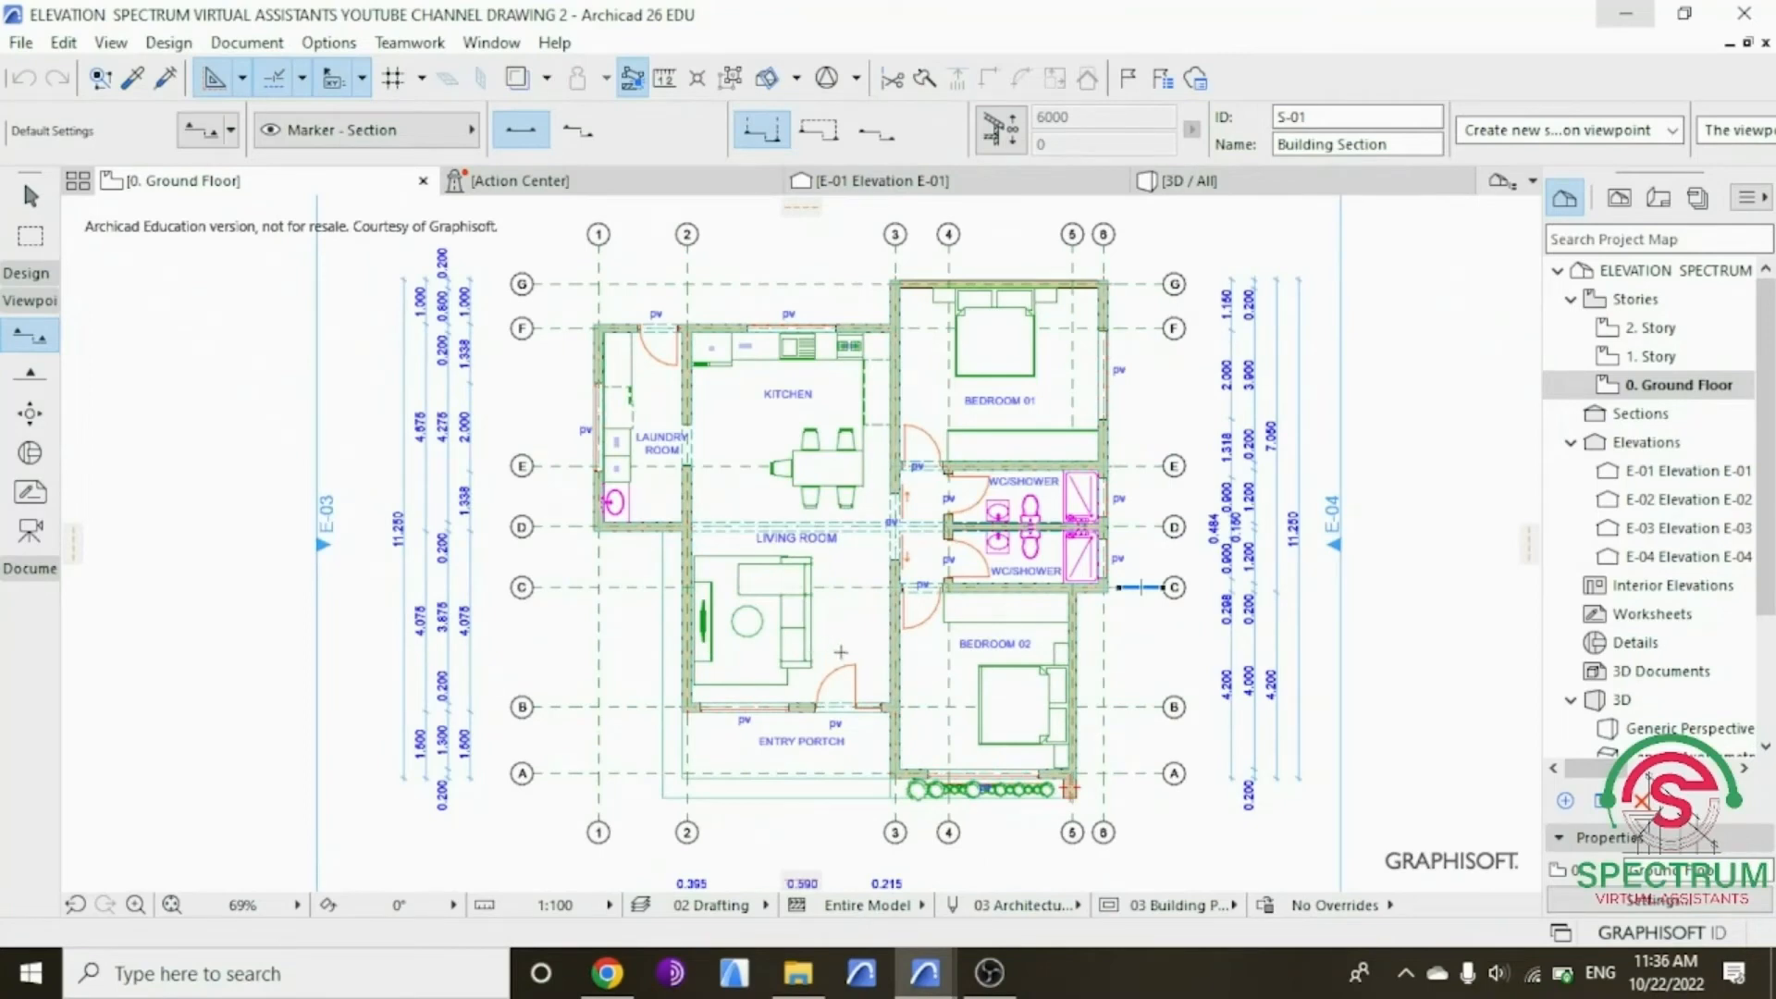
pyautogui.scroll(-1, 841, 652)
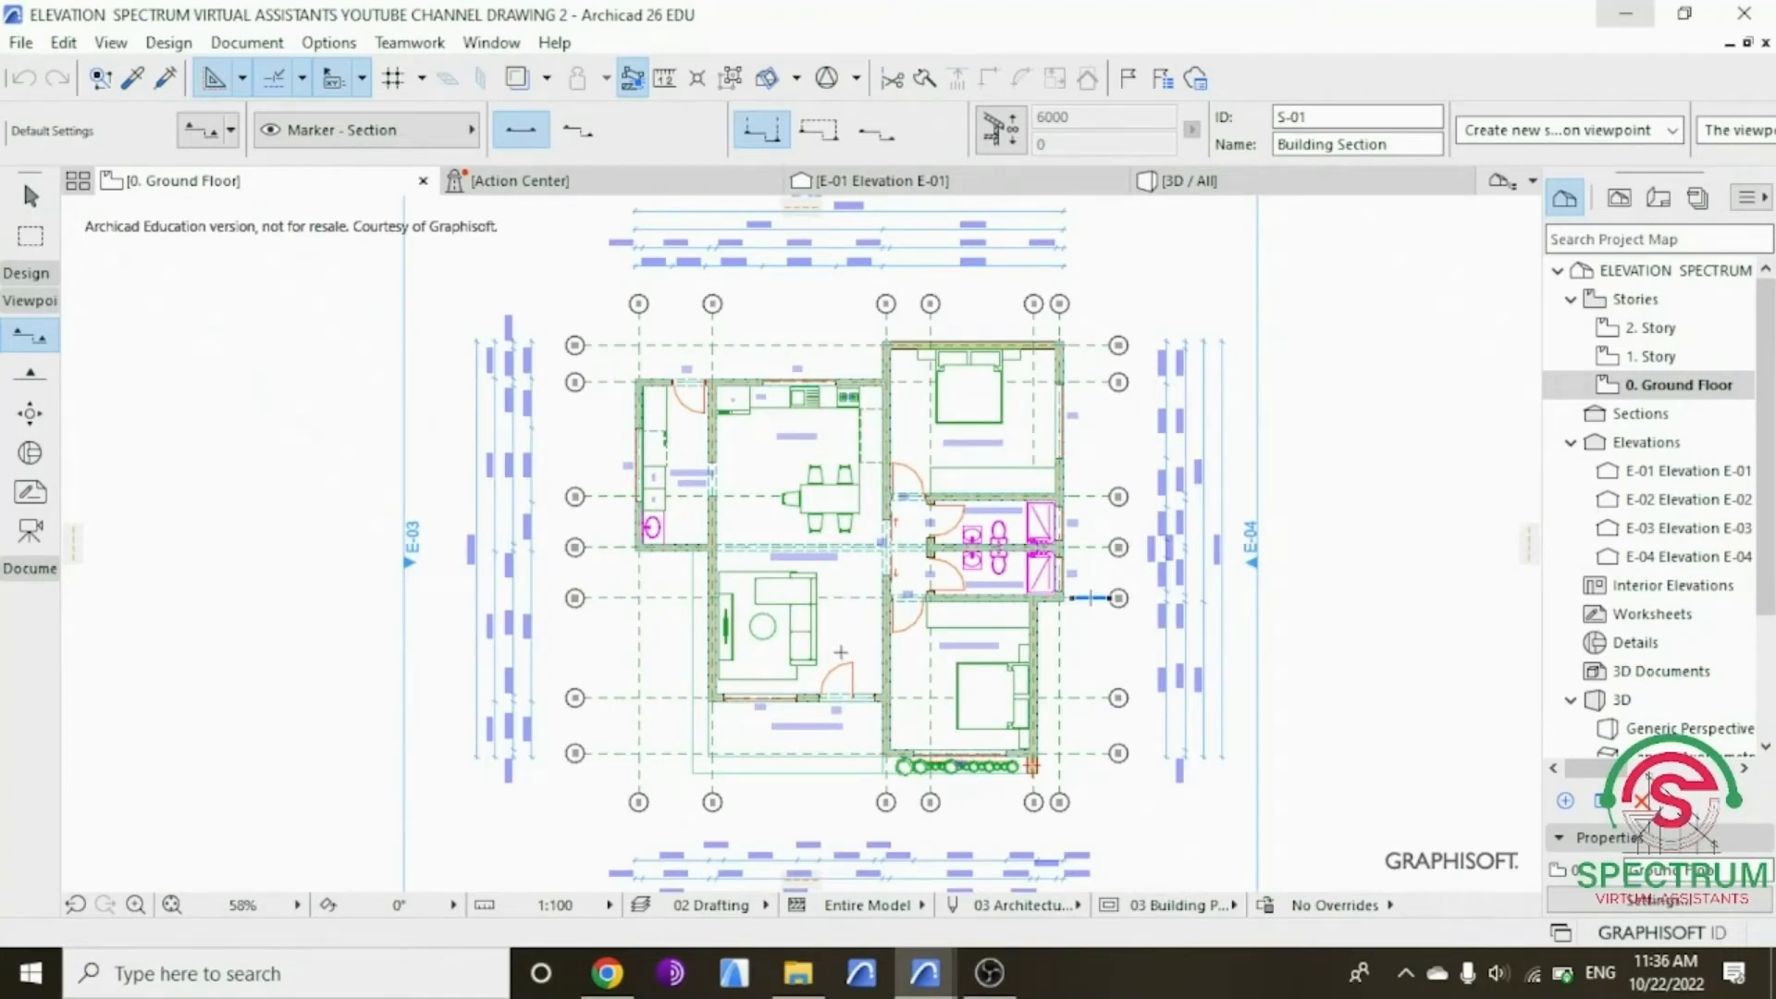
# Step: Open the Section tool's default settings and set the reference ID to S-01 and the name to Building Section S-01
pyautogui.click(24, 305)
pyautogui.click(25, 311)
pyautogui.doubleClick(14, 342)
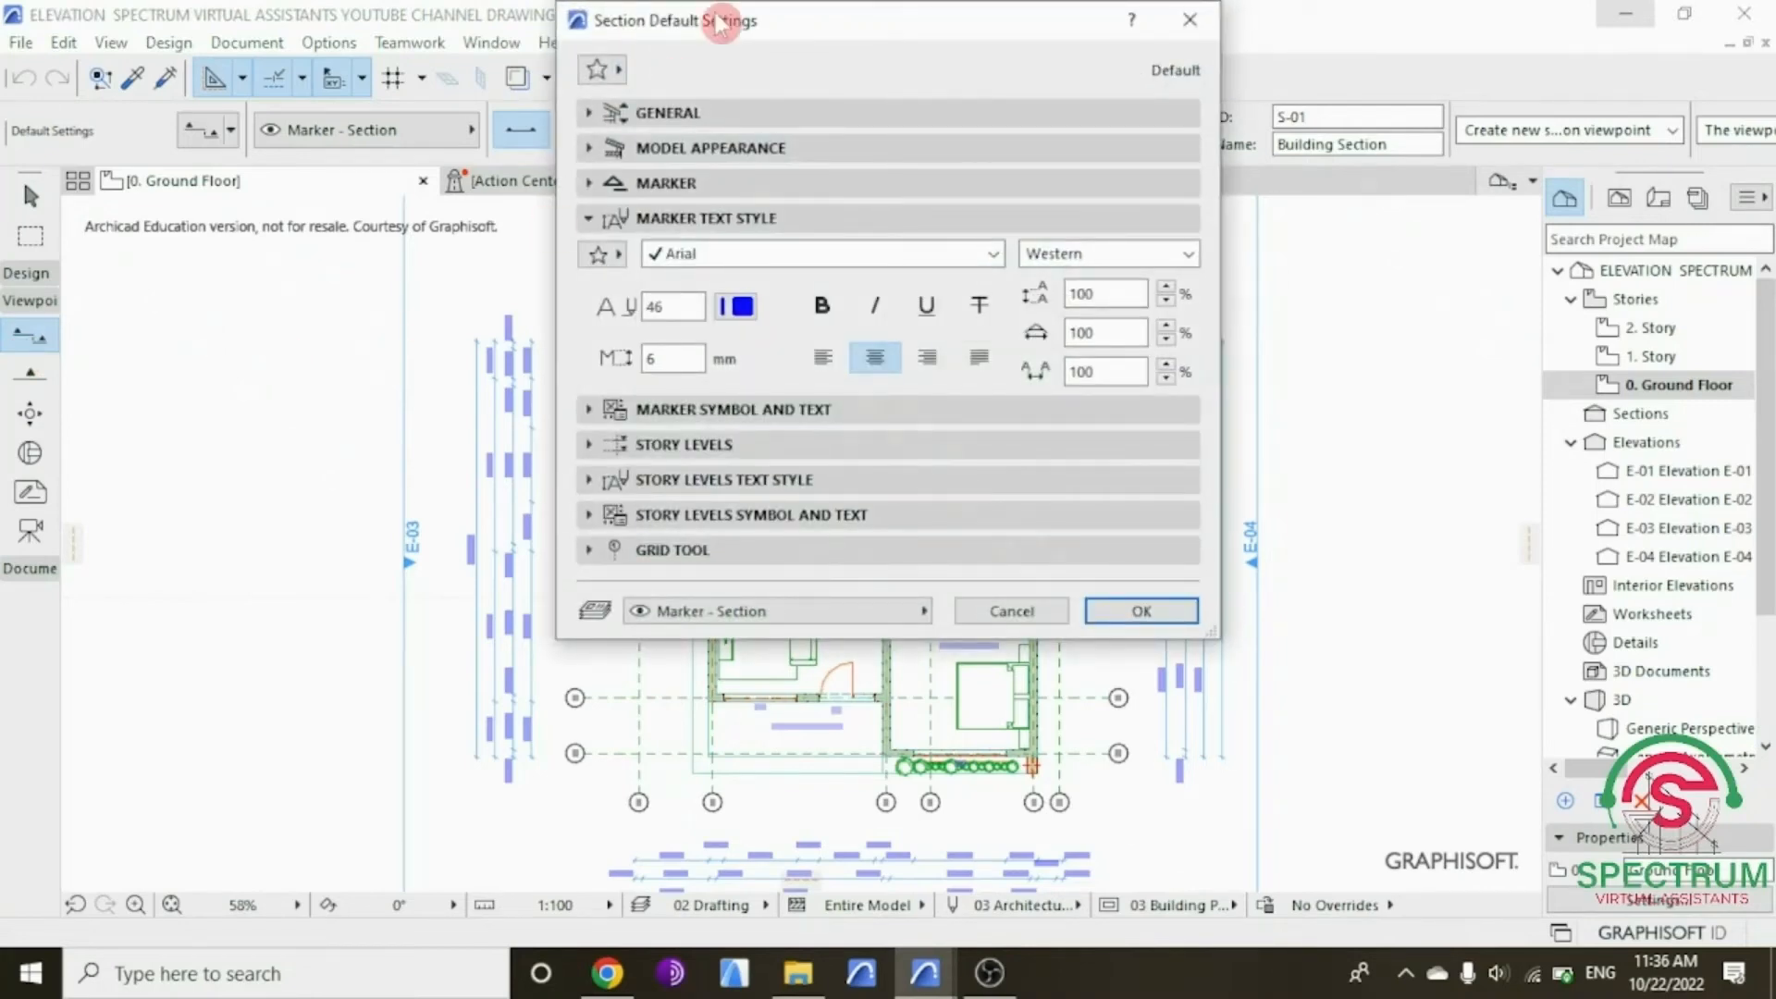
pyautogui.moveTo(719, 28); pyautogui.dragTo(711, 147)
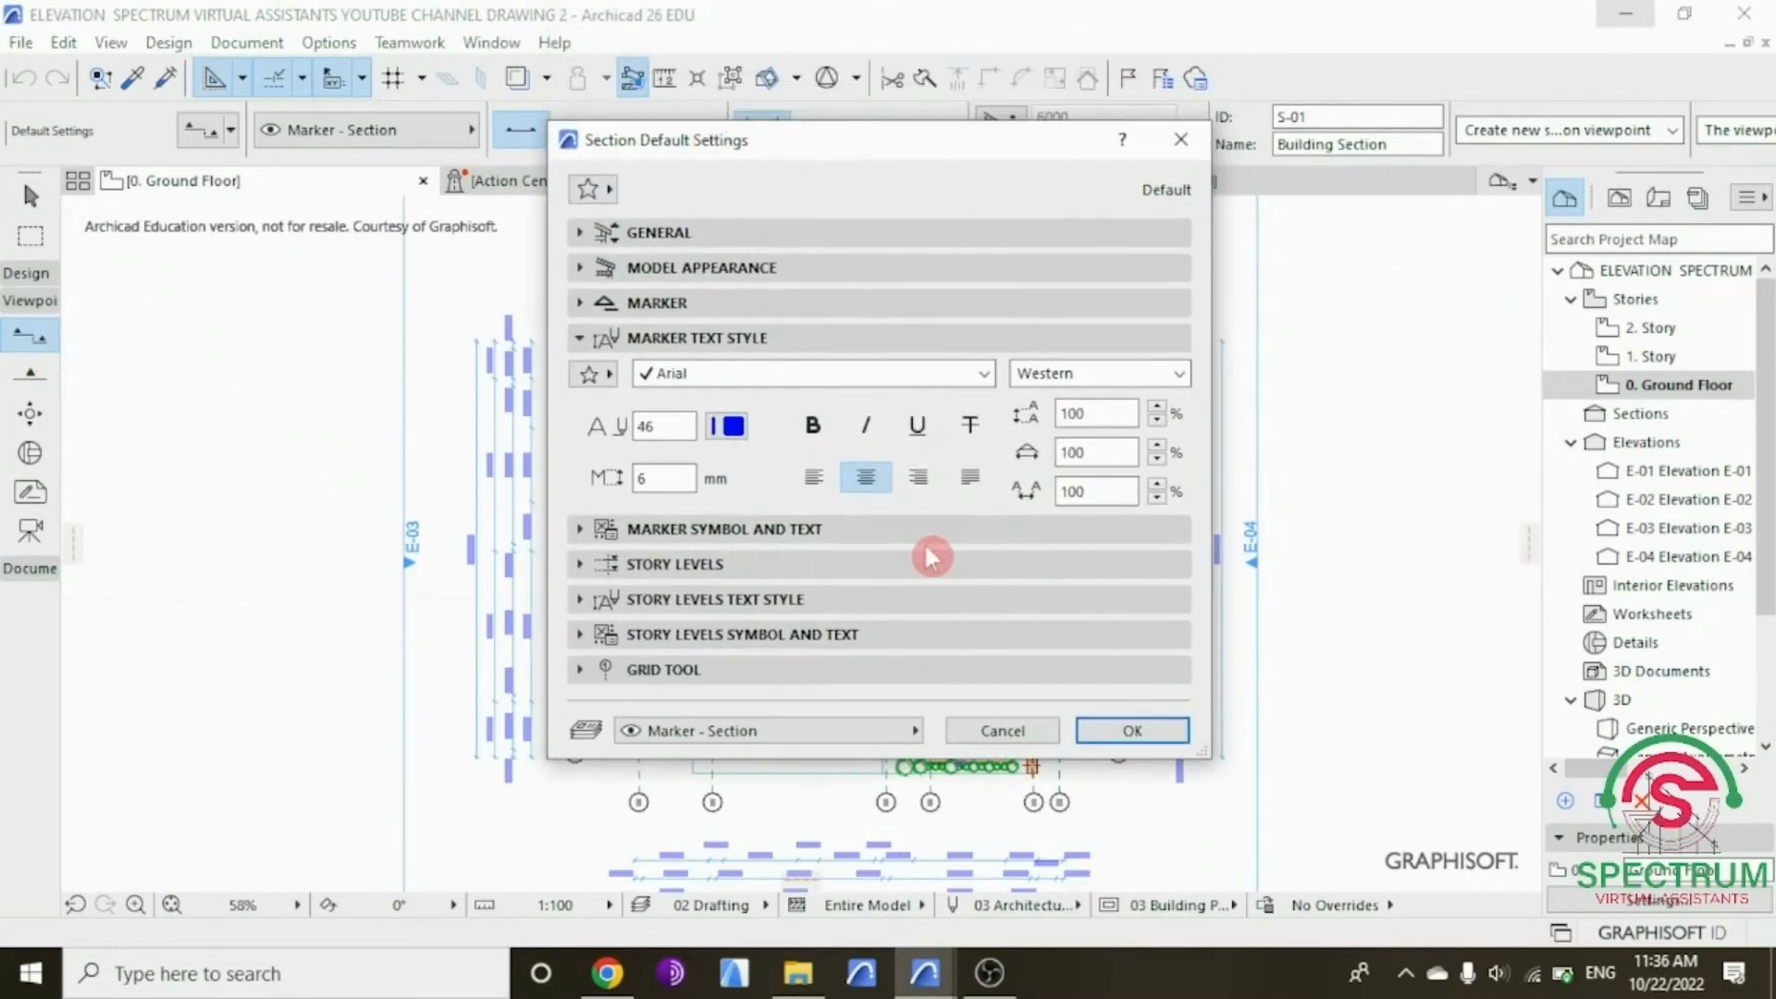
pyautogui.moveTo(1202, 753); pyautogui.dragTo(1329, 884)
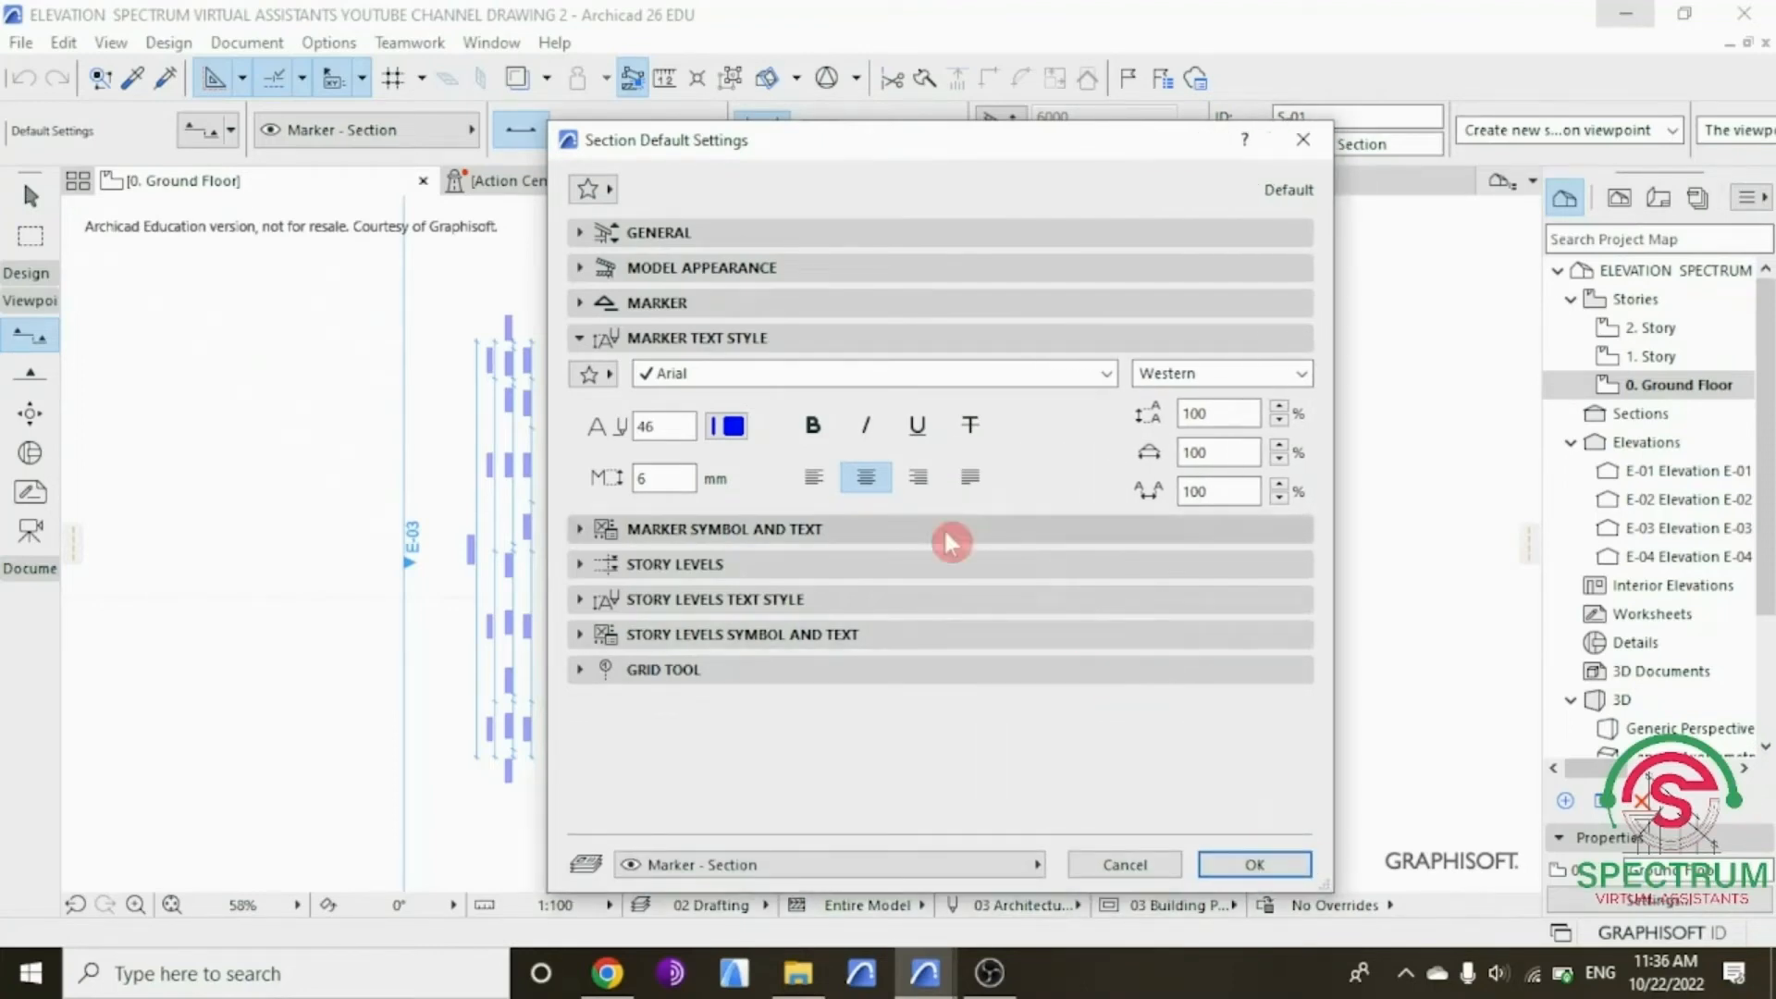
pyautogui.click(650, 233)
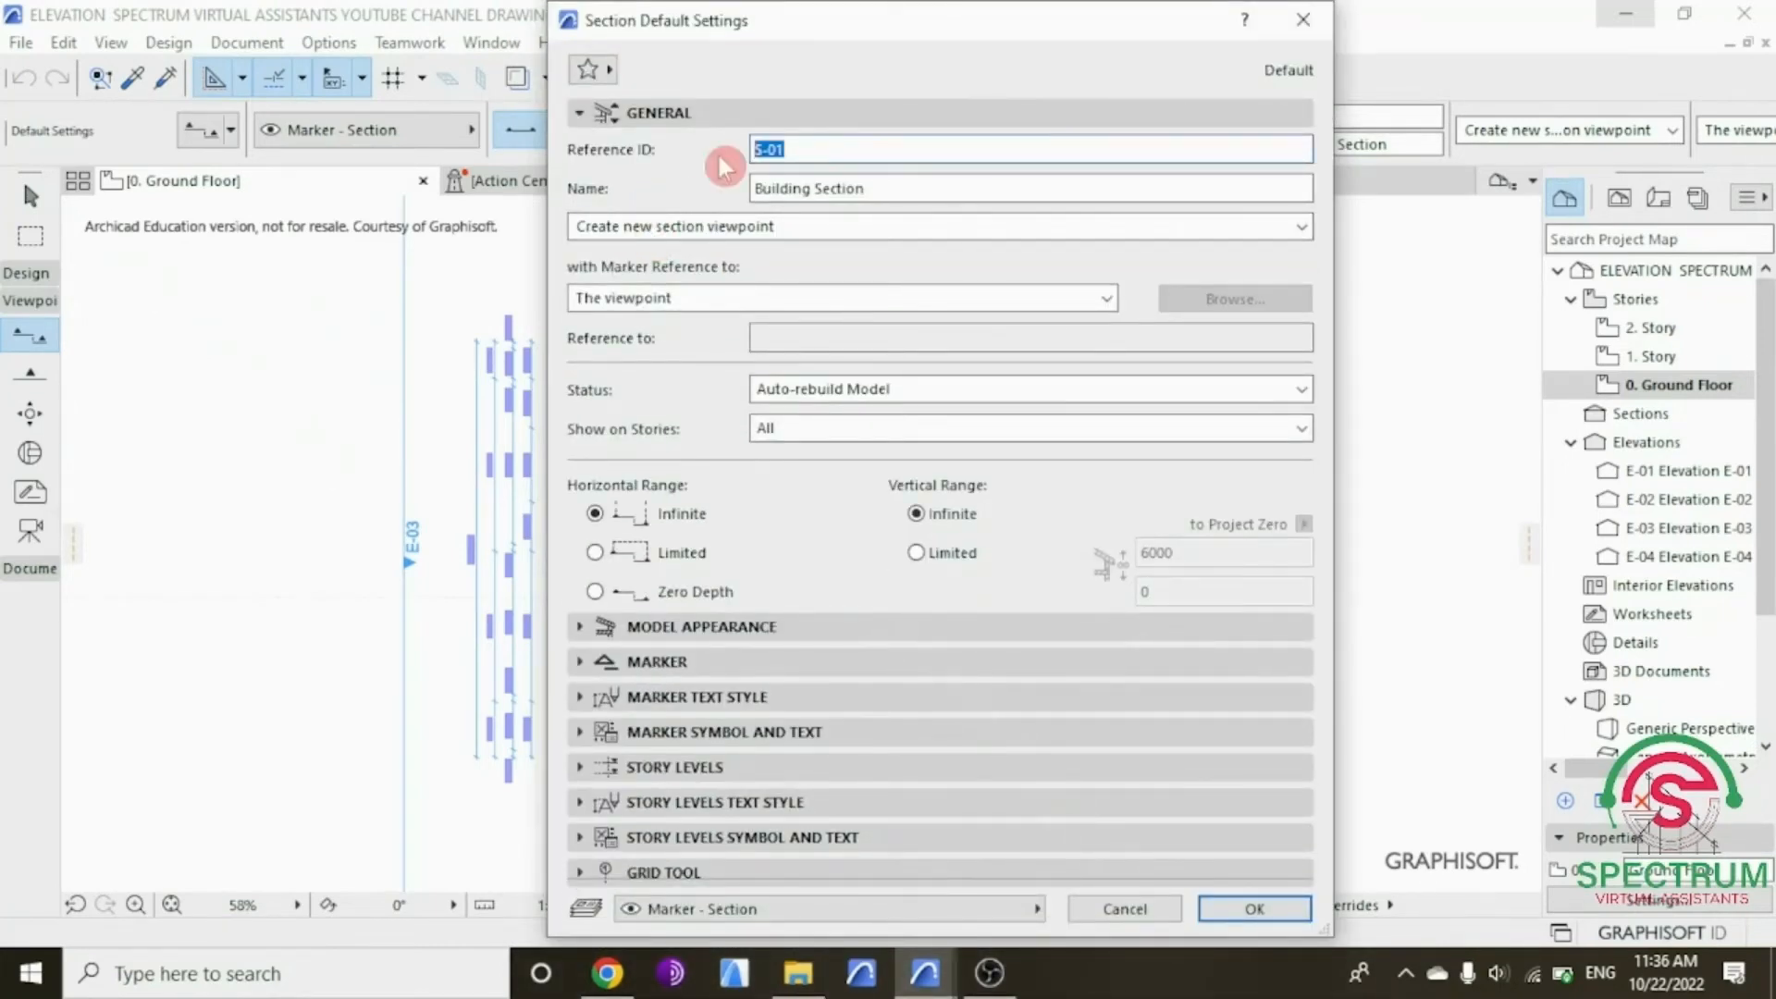
pyautogui.write('S')
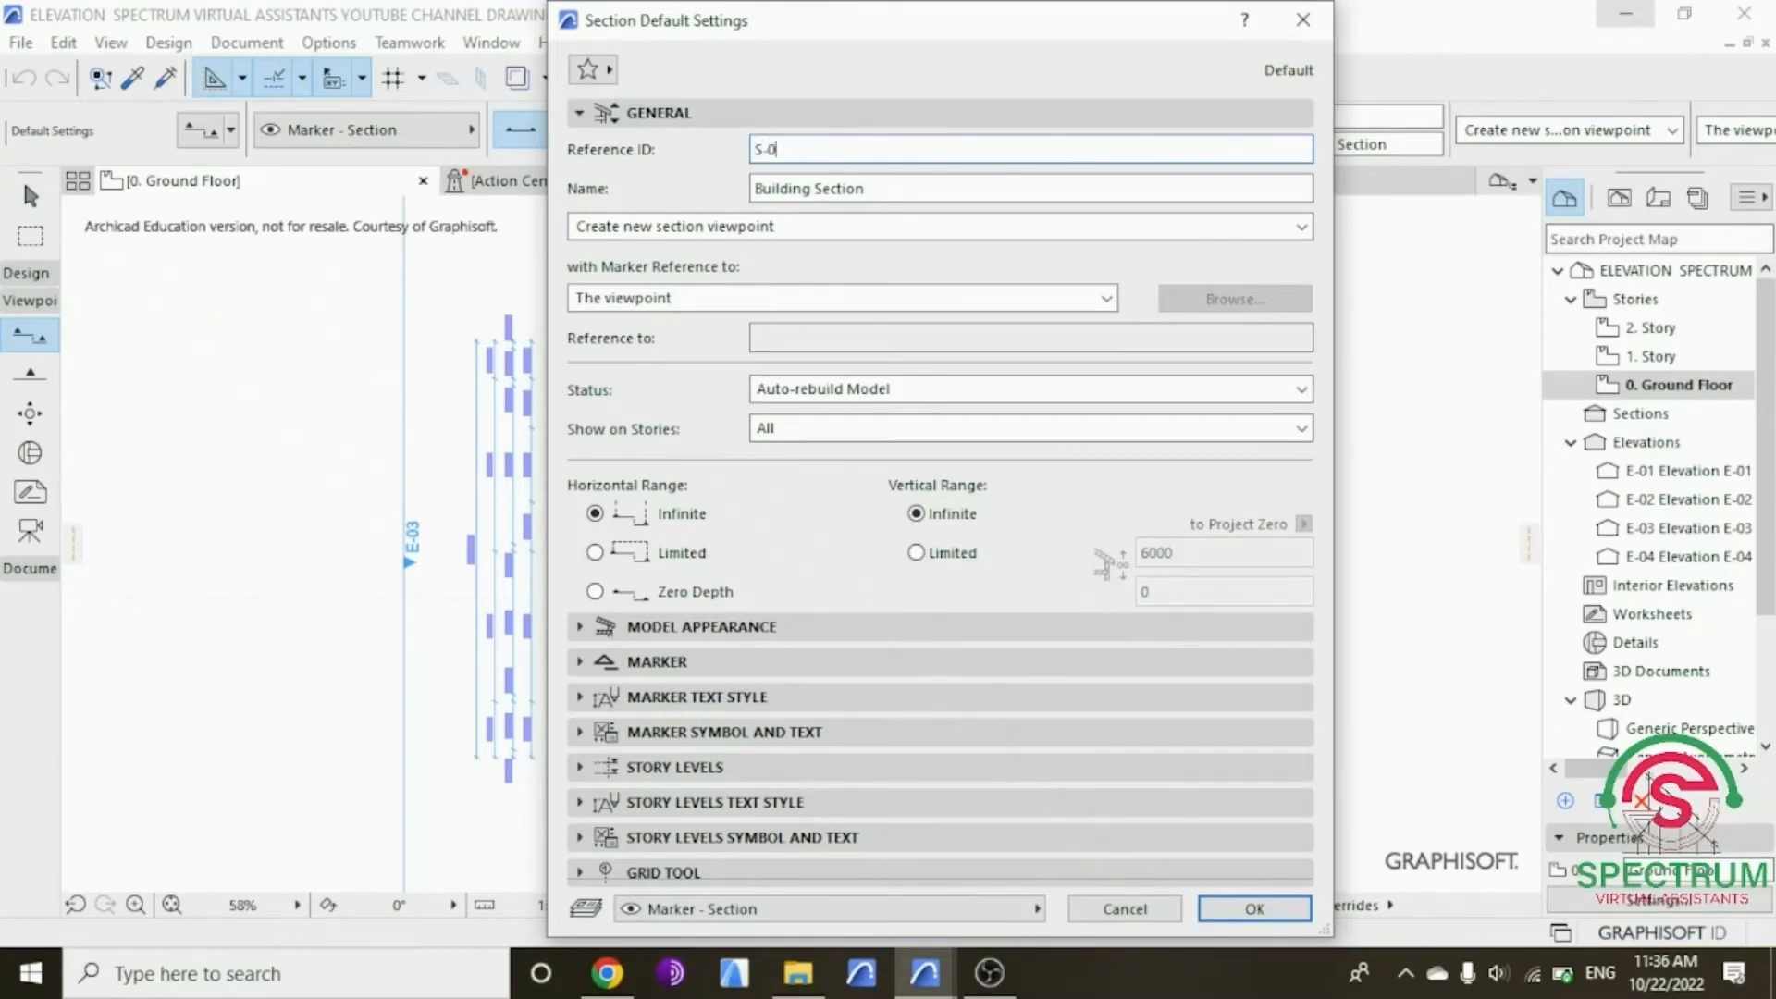
pyautogui.click(829, 185)
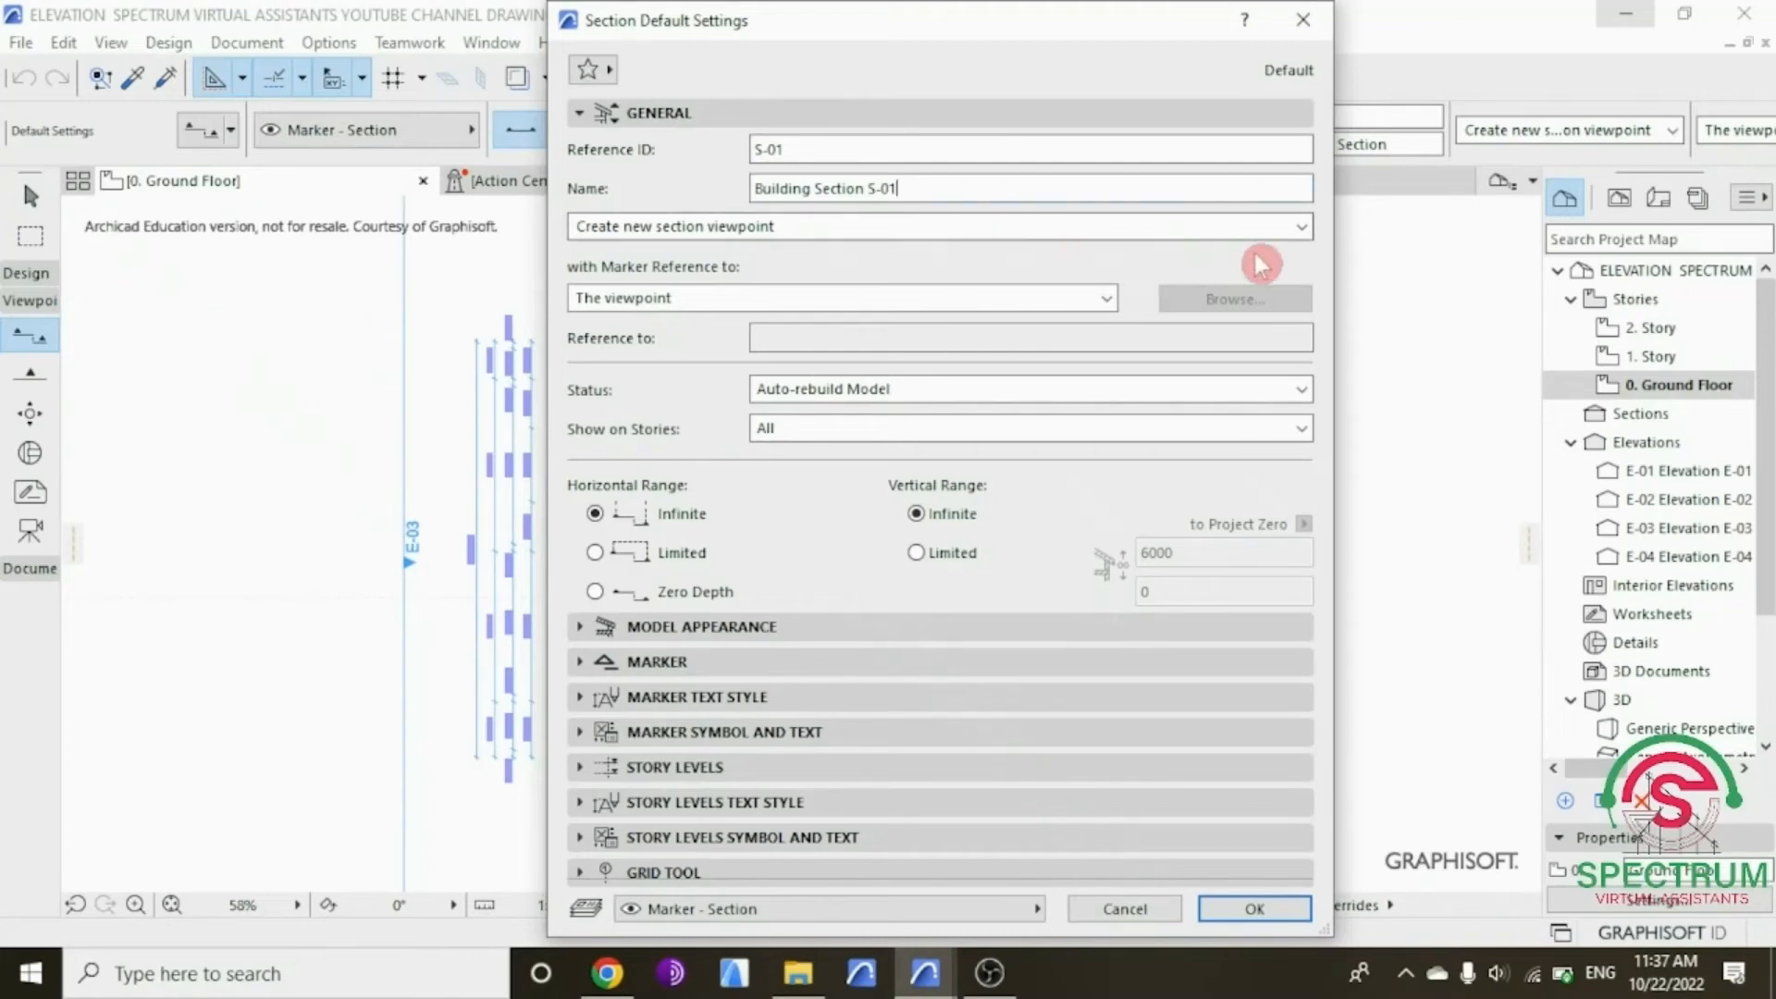
# Step: Choose Create new section viewpoint with marker reference to The viewpoint, status Auto-rebuild Model, shown on All stories
pyautogui.click(1299, 232)
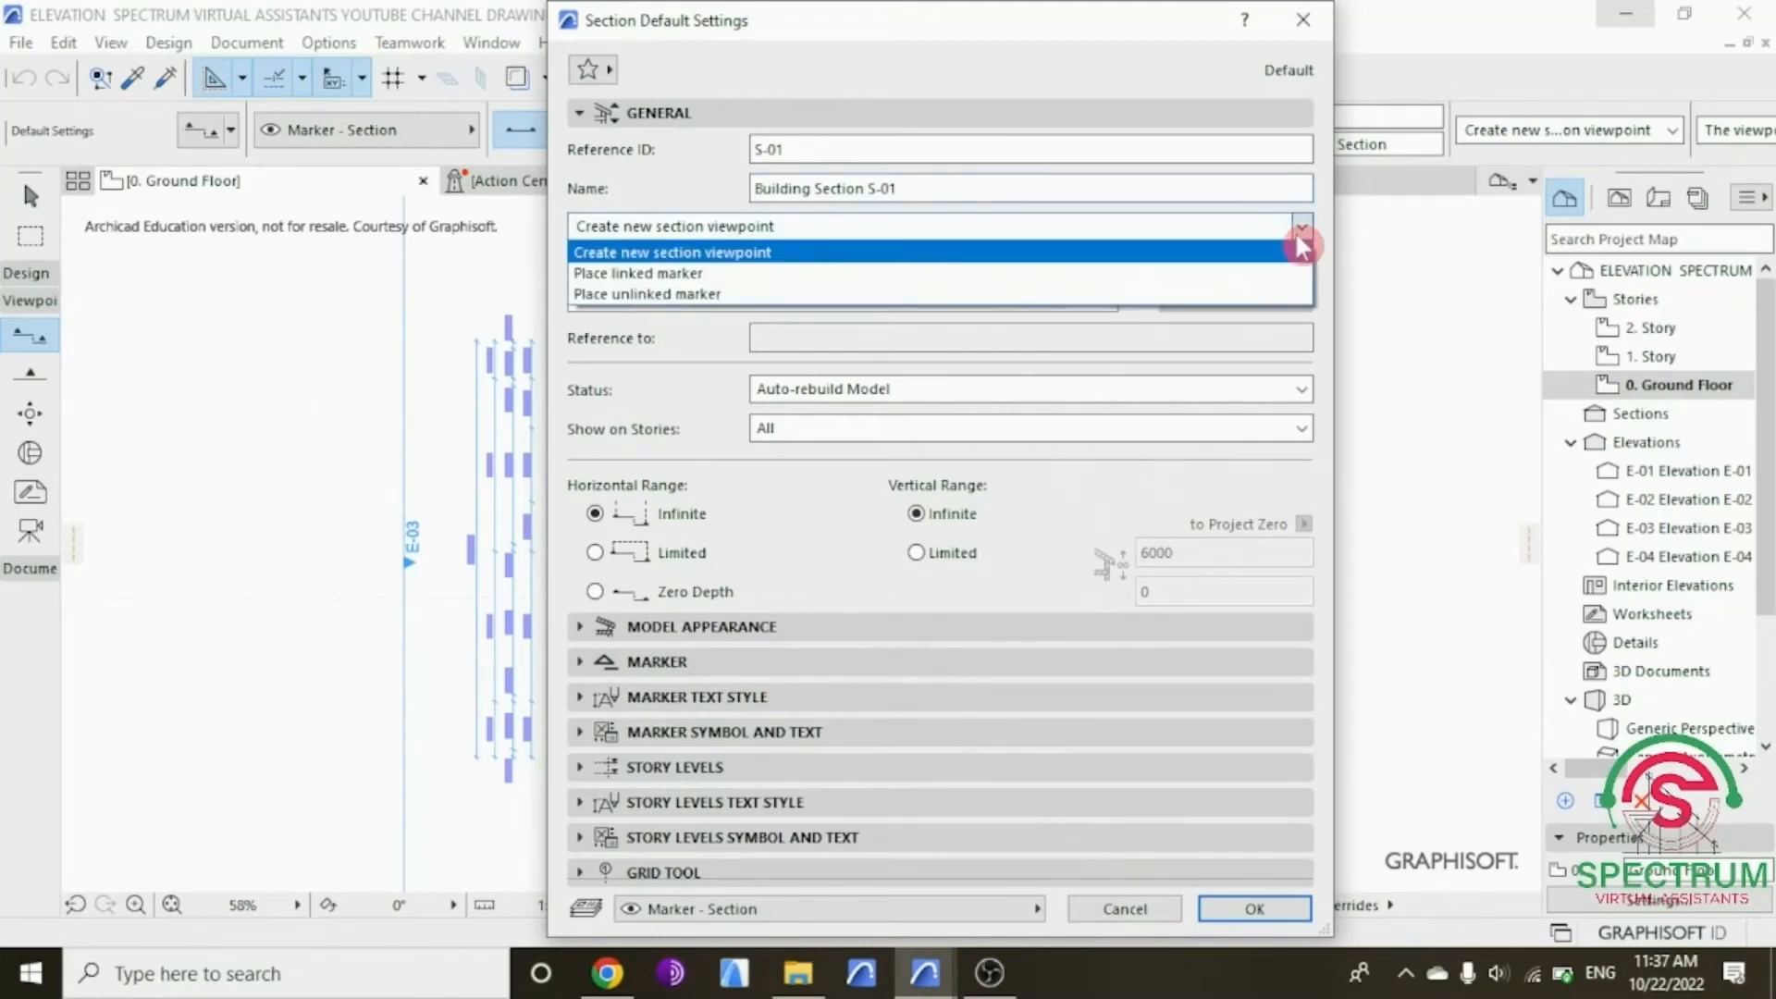
pyautogui.click(817, 252)
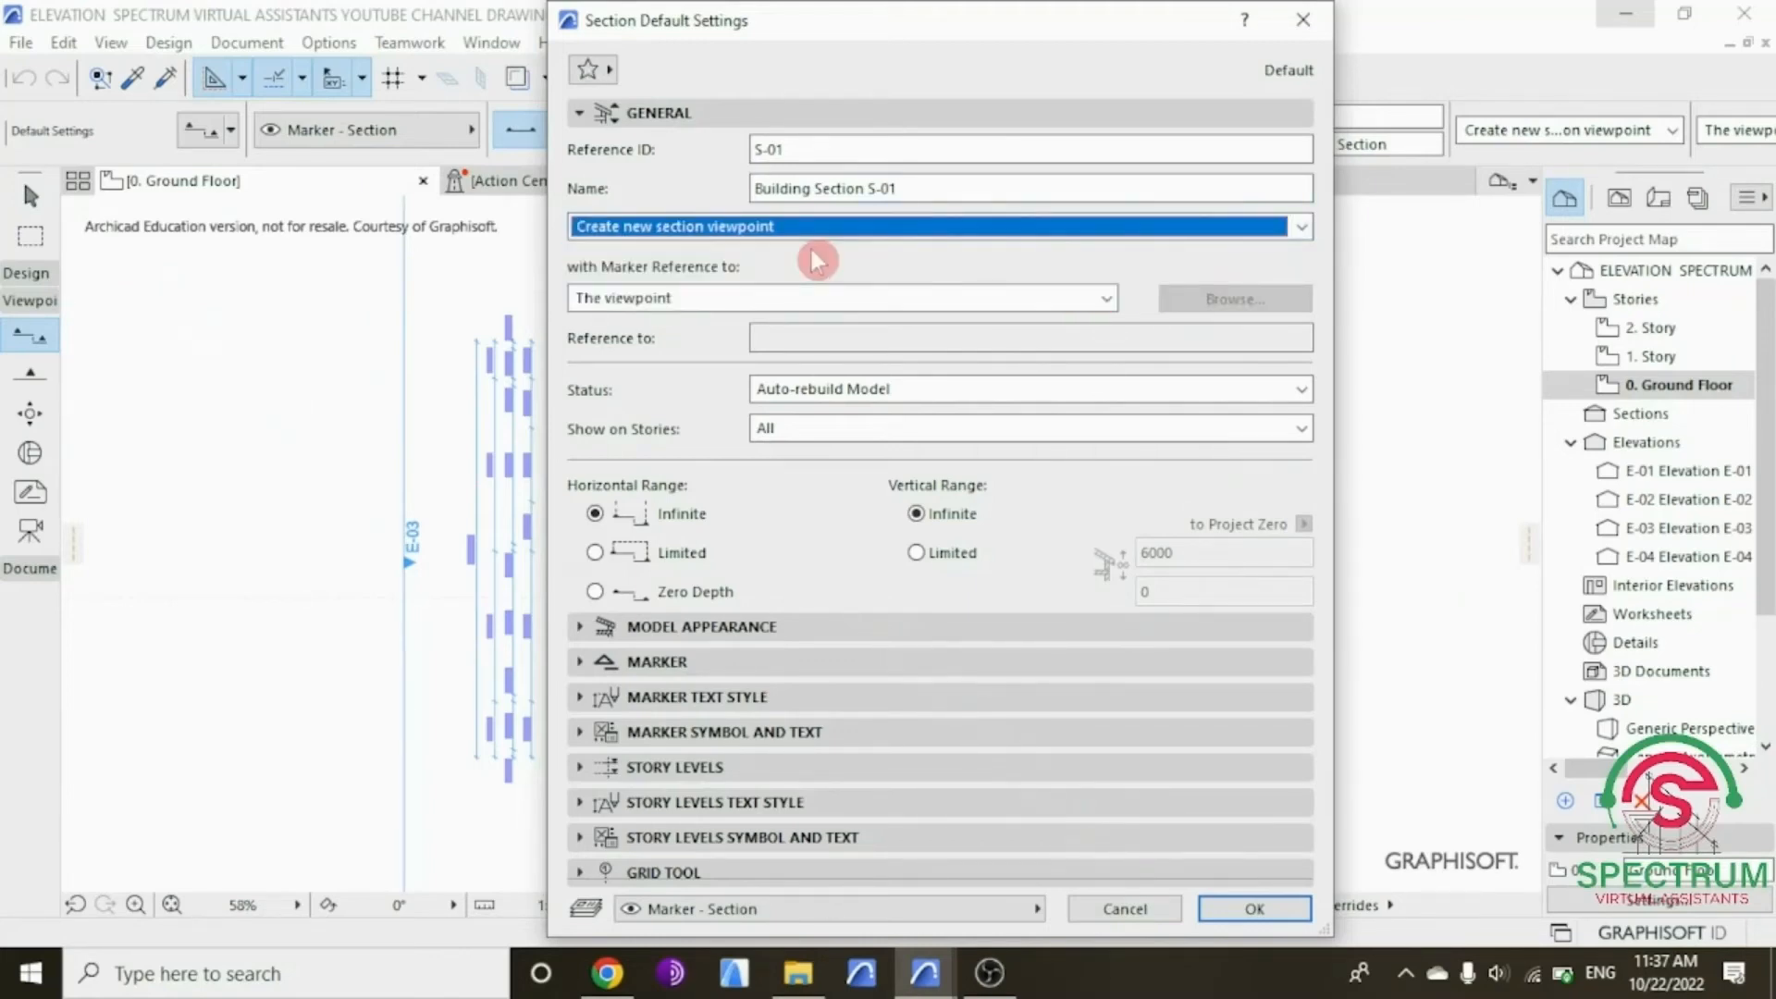
pyautogui.click(1106, 298)
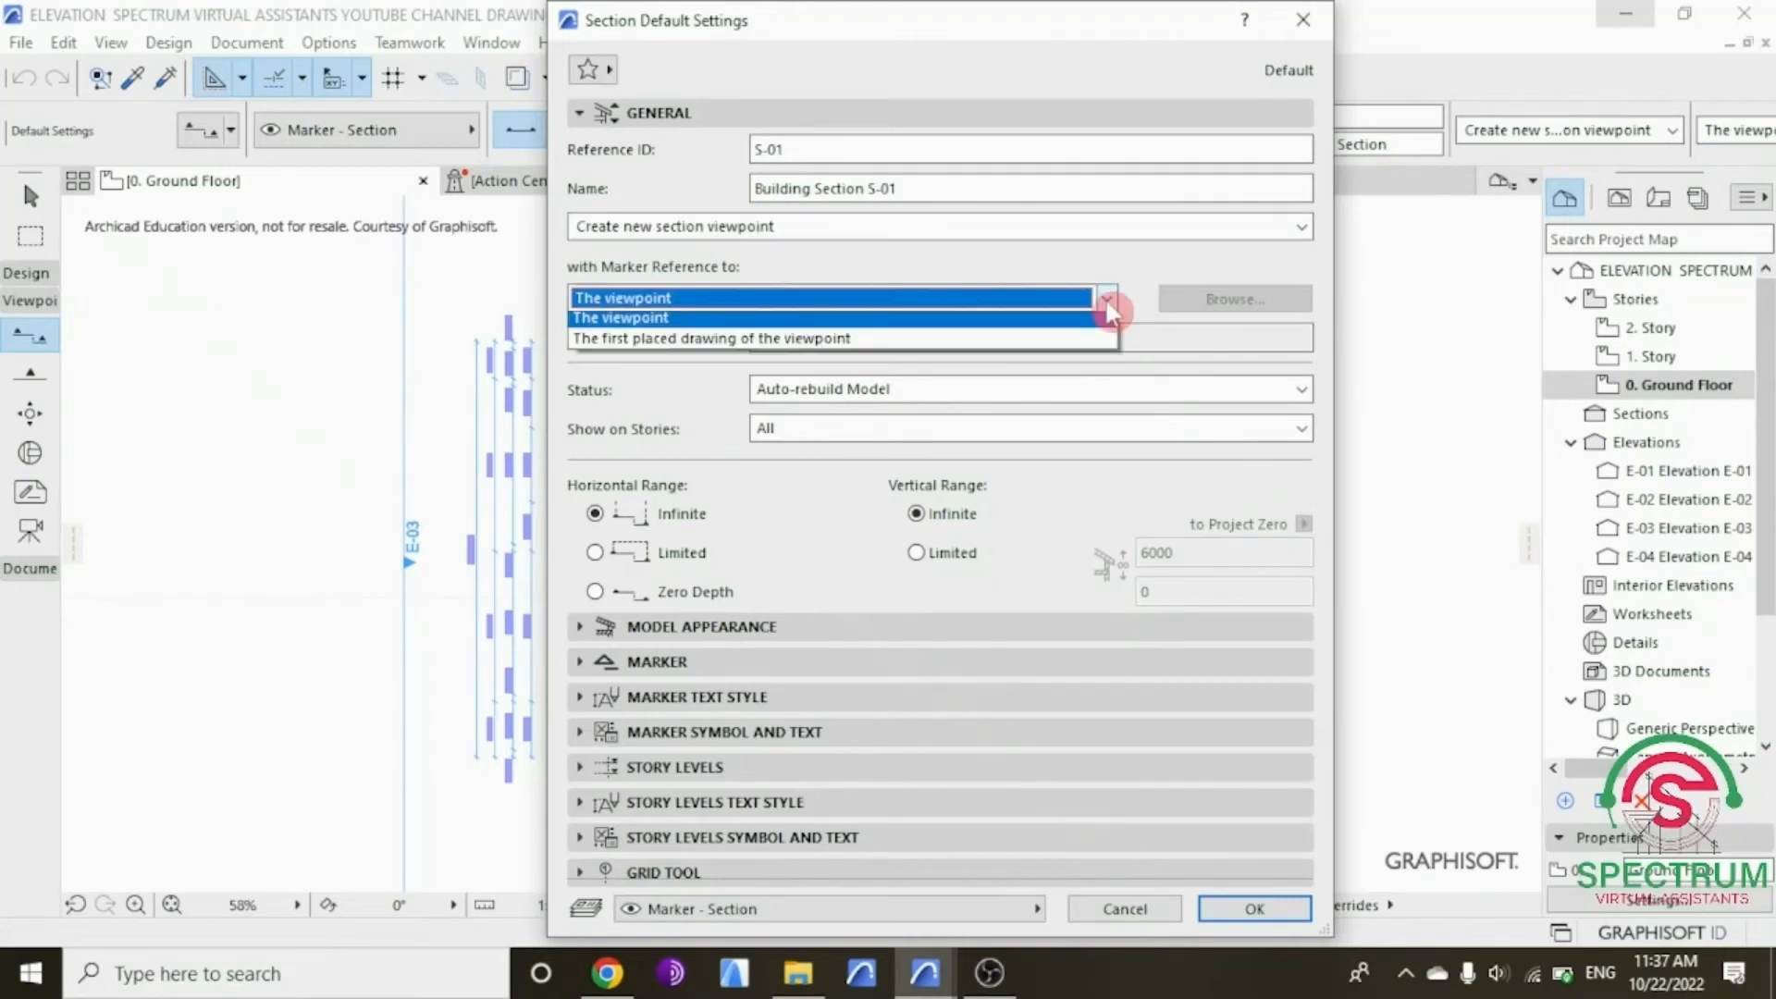
pyautogui.click(711, 325)
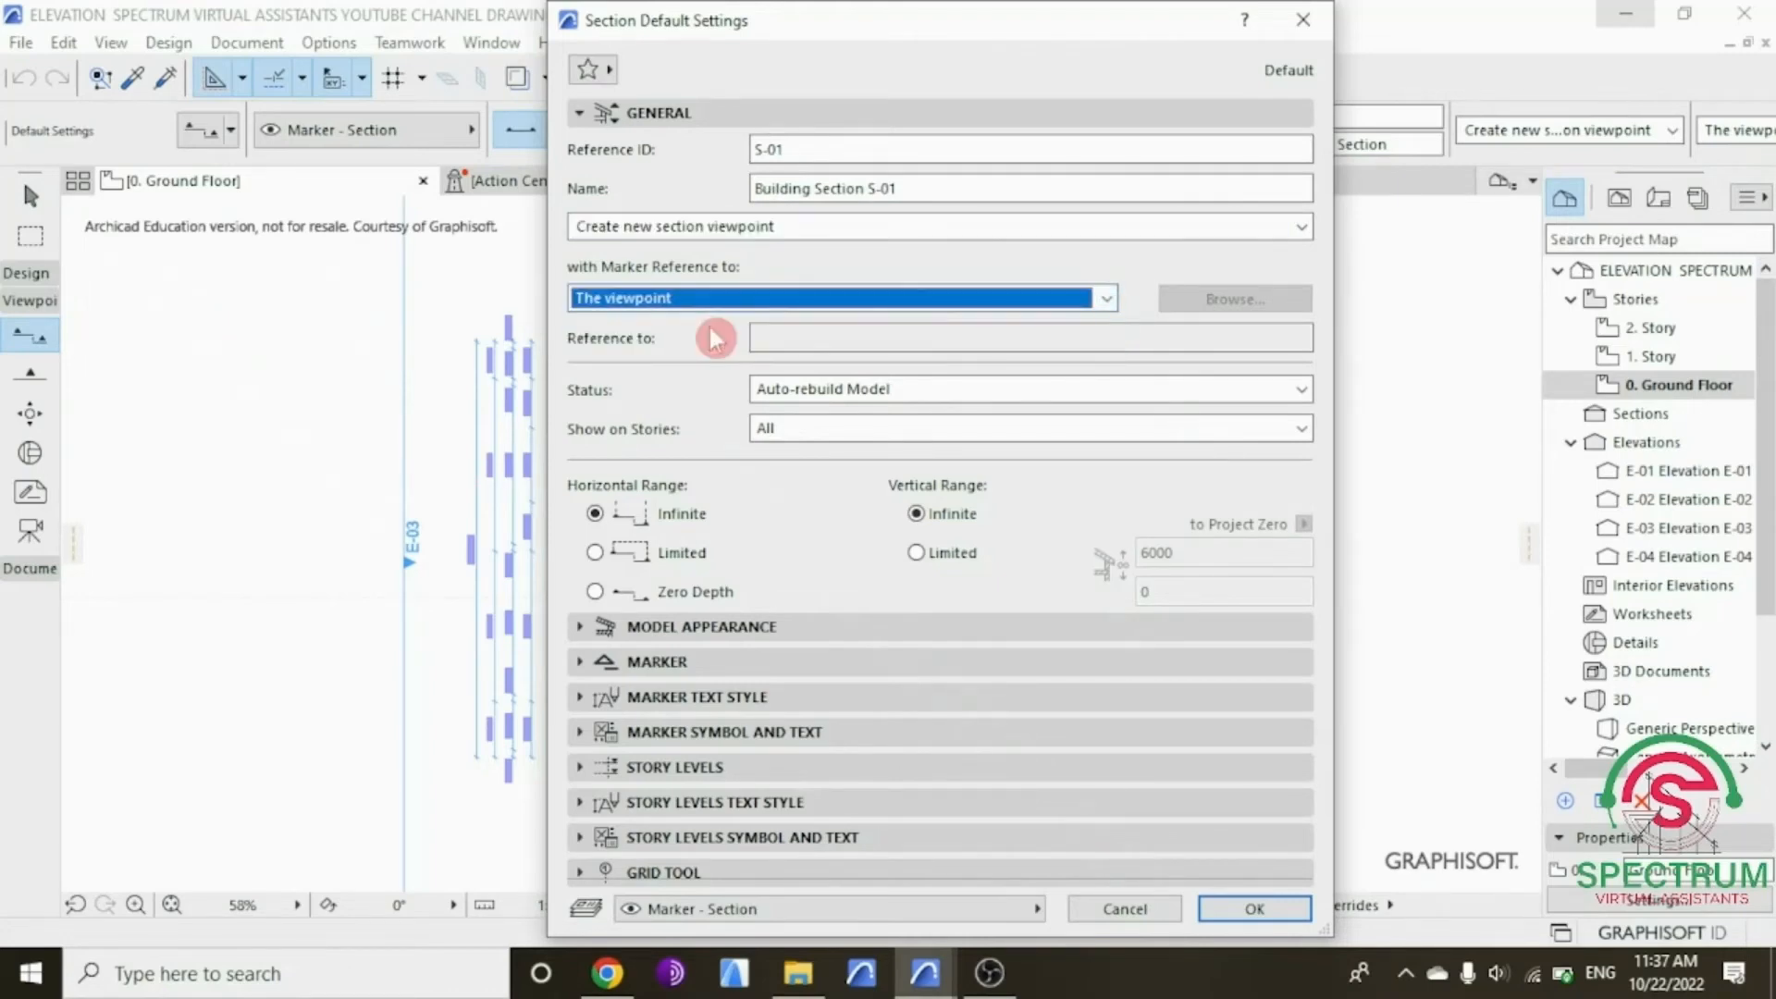
pyautogui.click(1294, 388)
pyautogui.click(1078, 416)
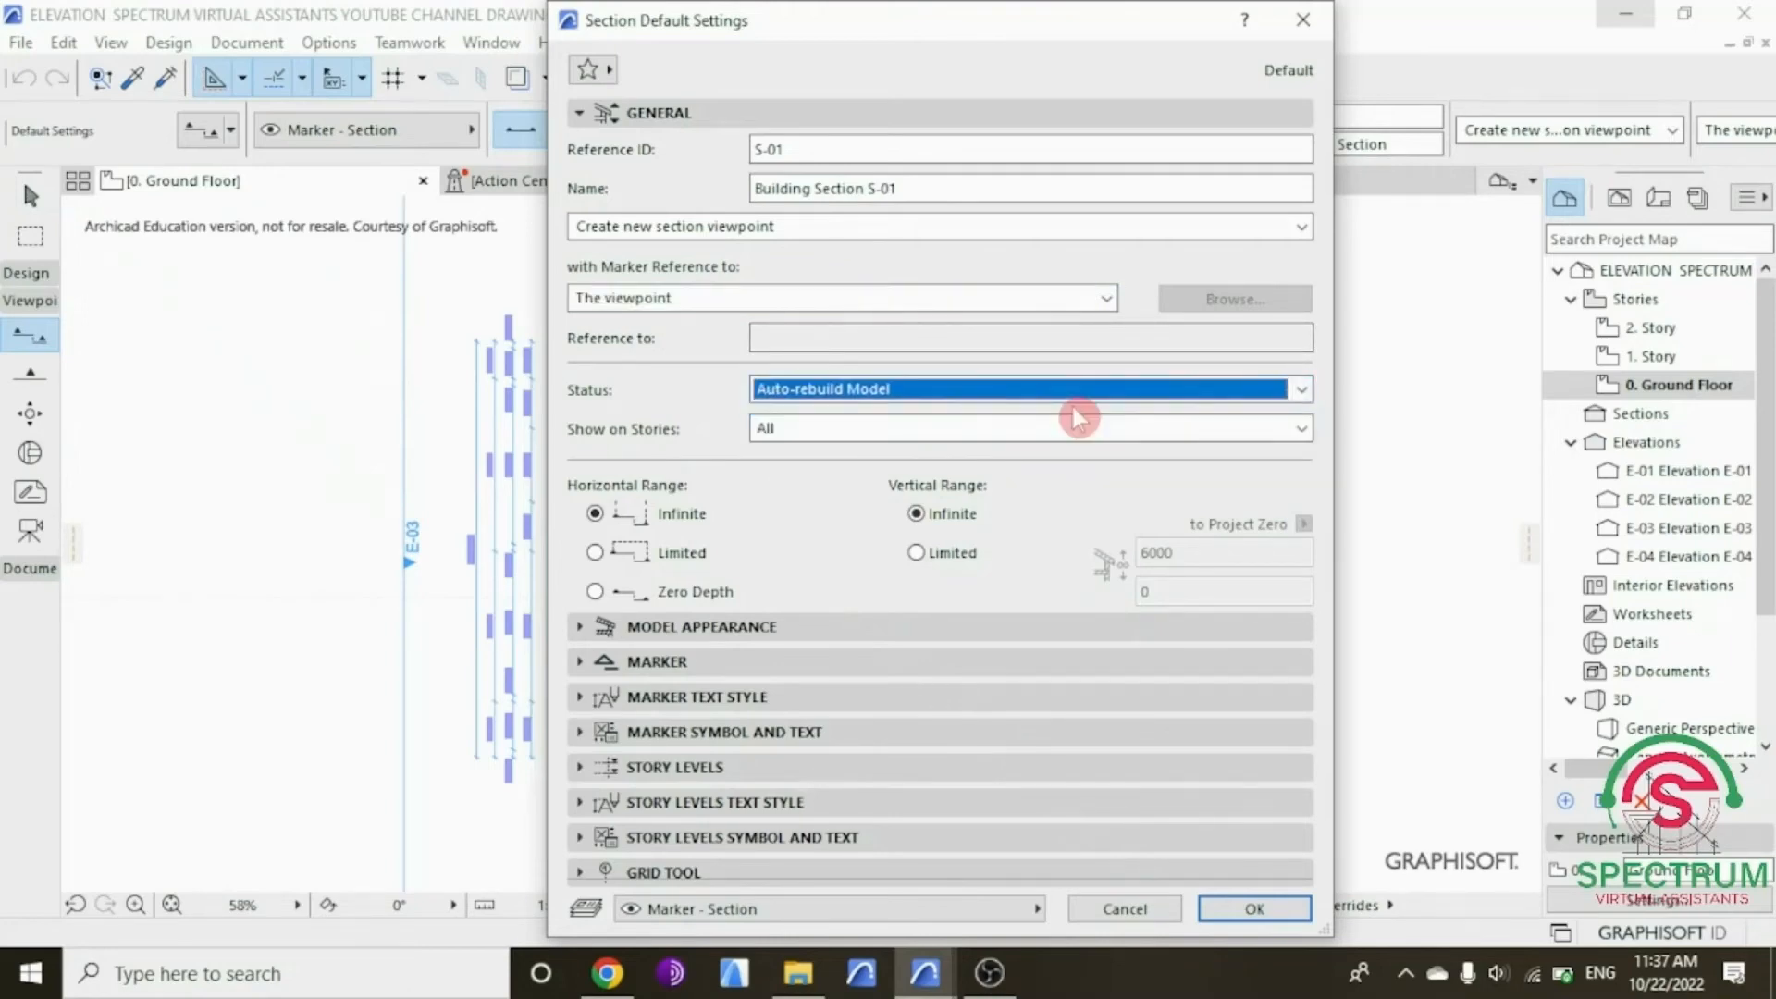
pyautogui.click(1299, 428)
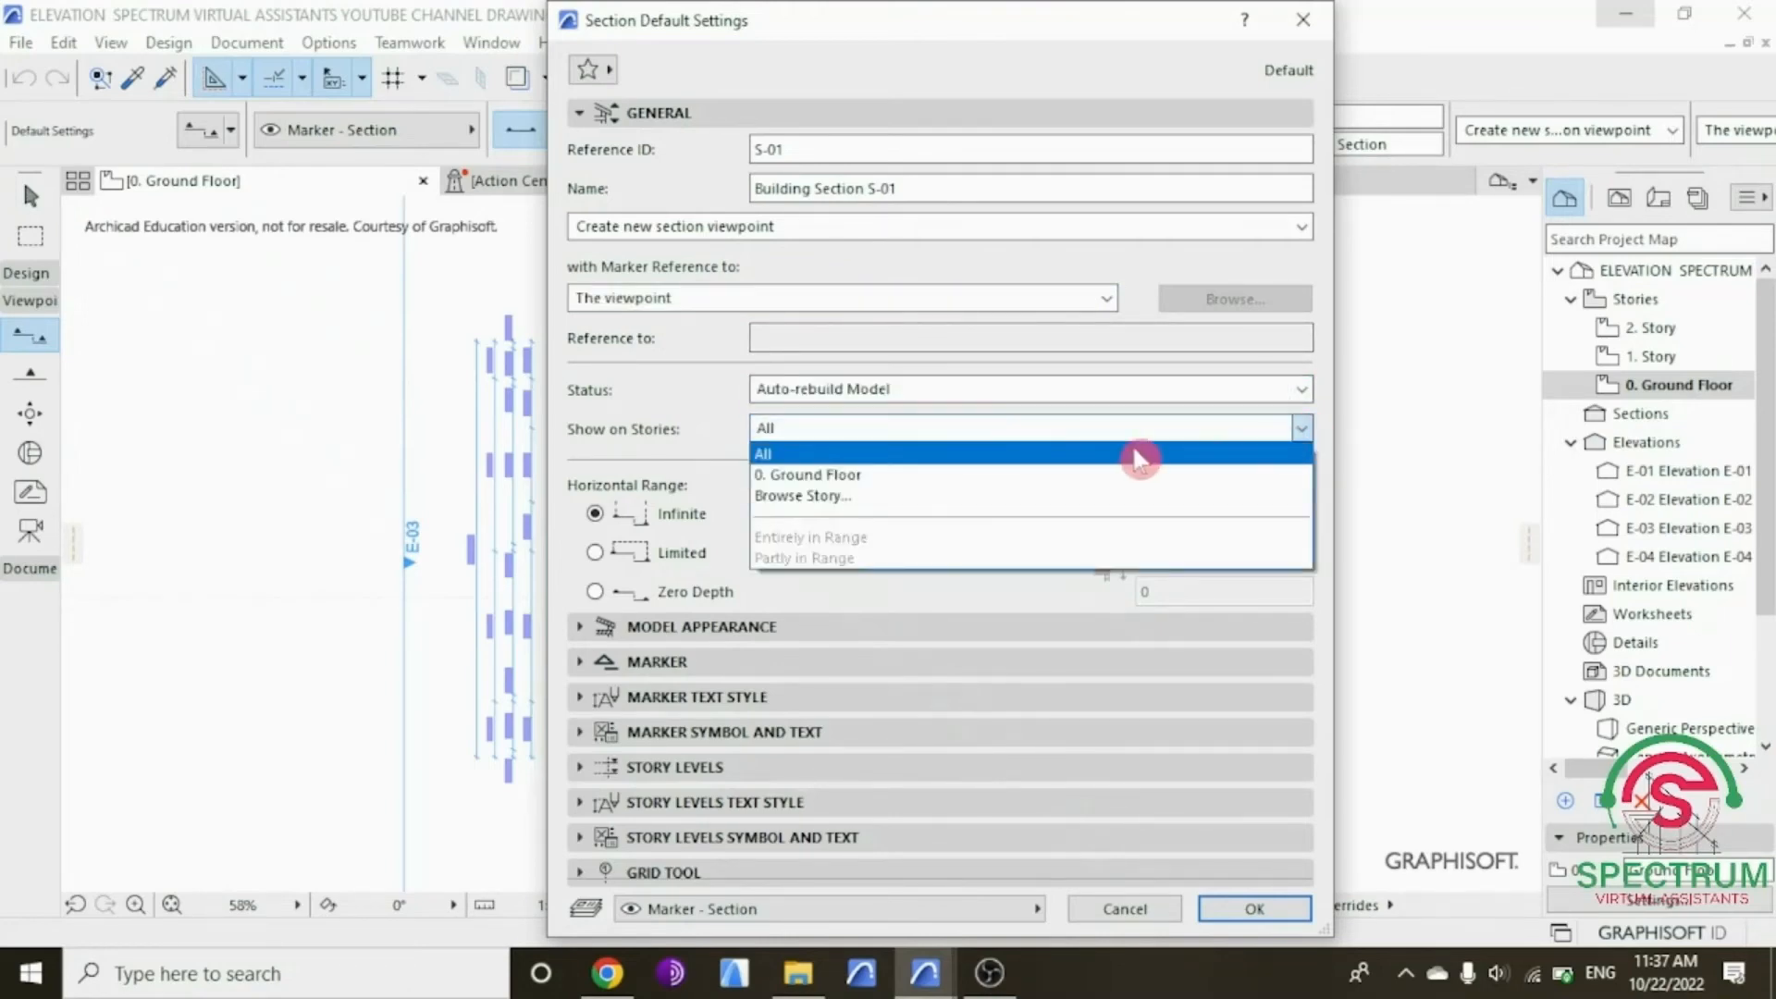
pyautogui.click(992, 451)
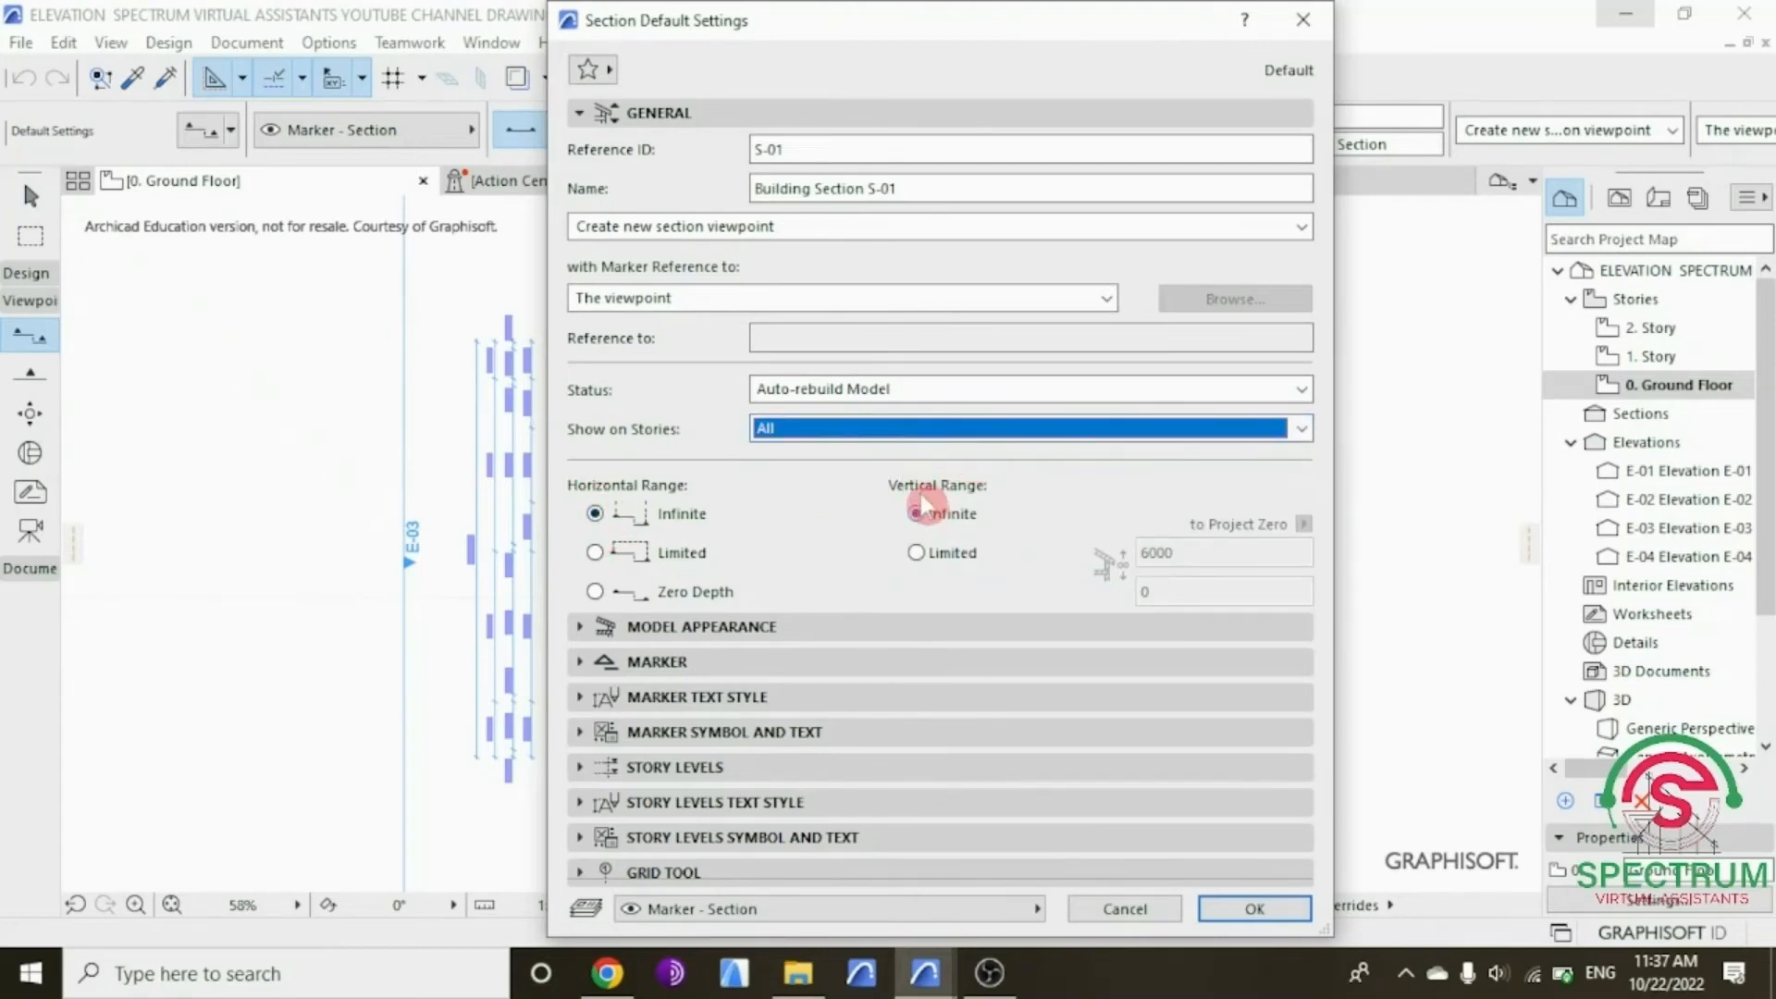
# Step: Check the model appearance options, then set the section marker to a Dot & Dashed line with pen 85 and the Built-in Section Marker
pyautogui.click(686, 113)
pyautogui.click(583, 150)
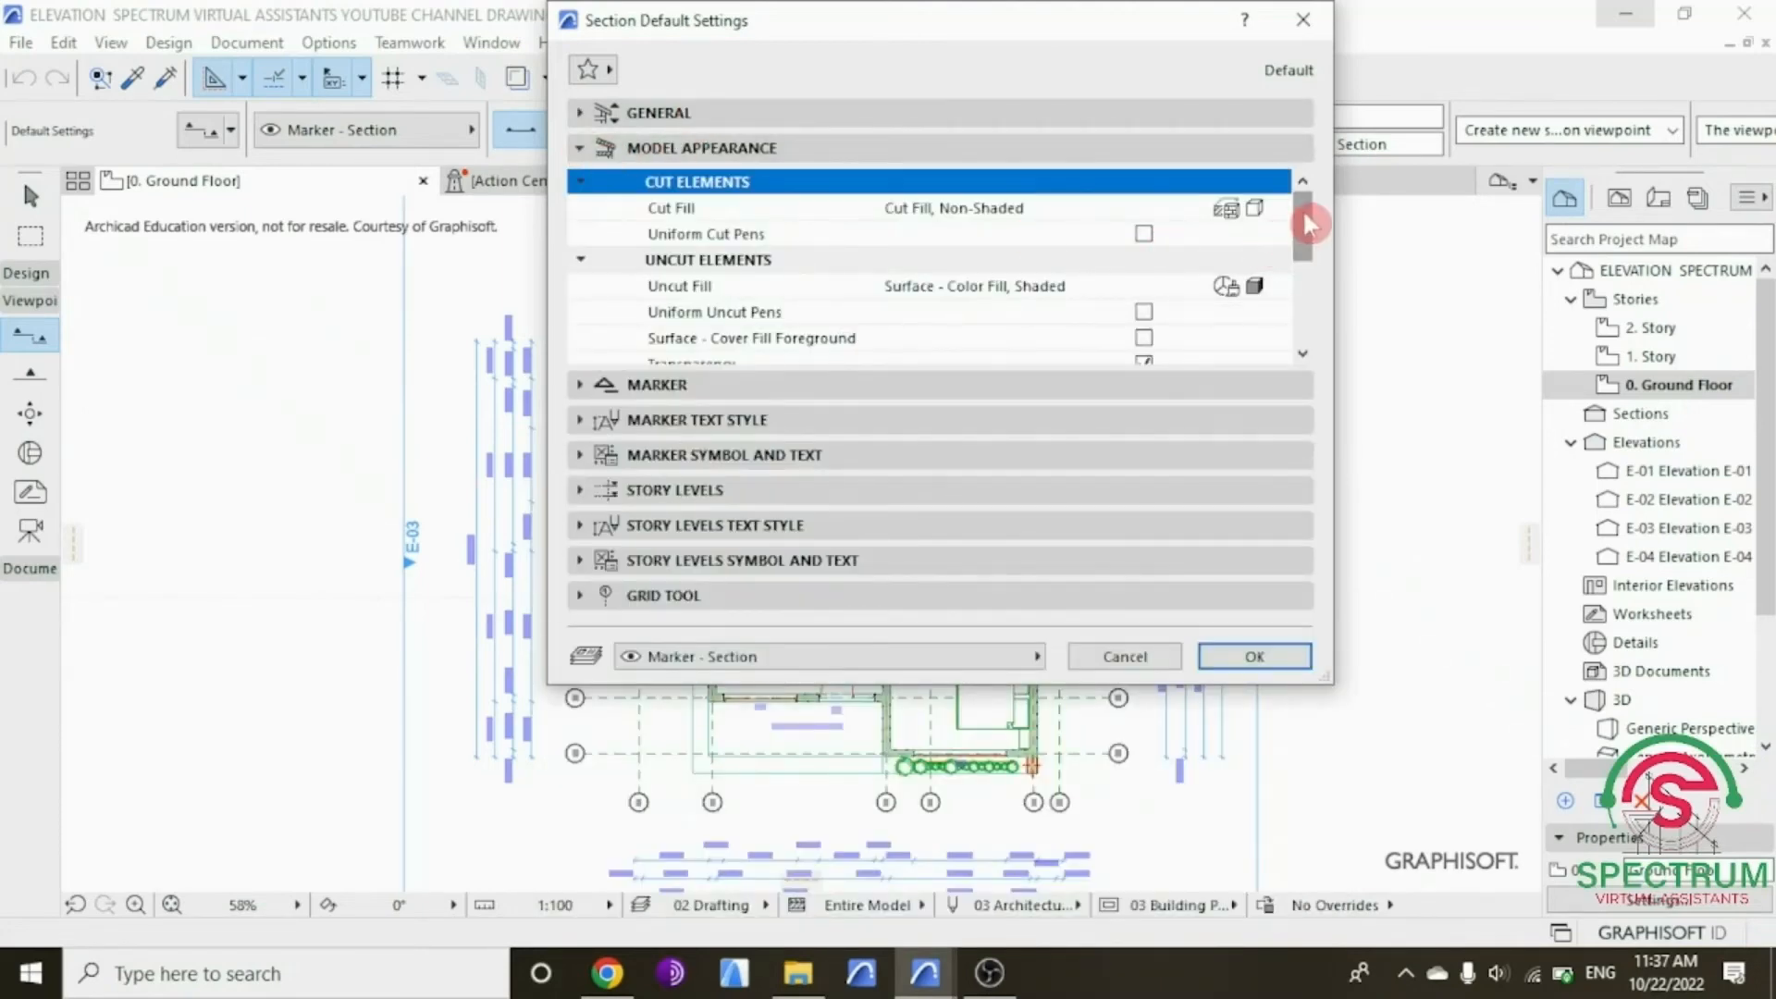
pyautogui.moveTo(1302, 208); pyautogui.dragTo(1310, 311)
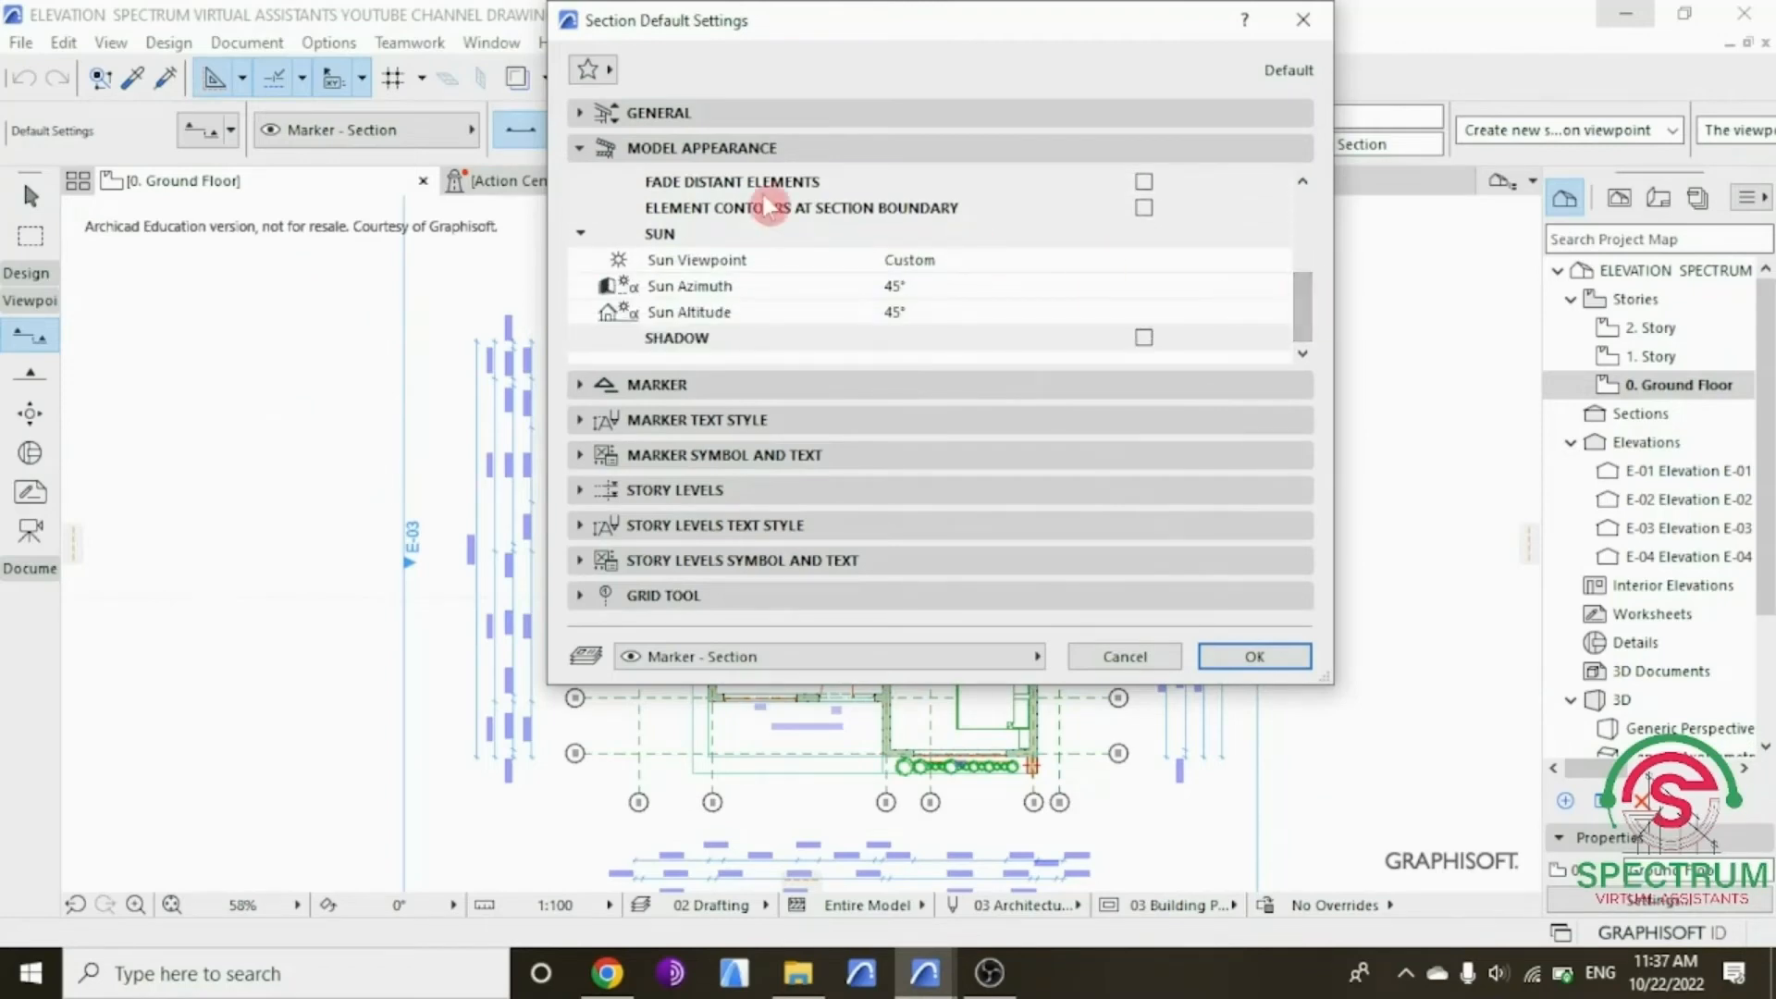
pyautogui.click(581, 148)
pyautogui.click(580, 183)
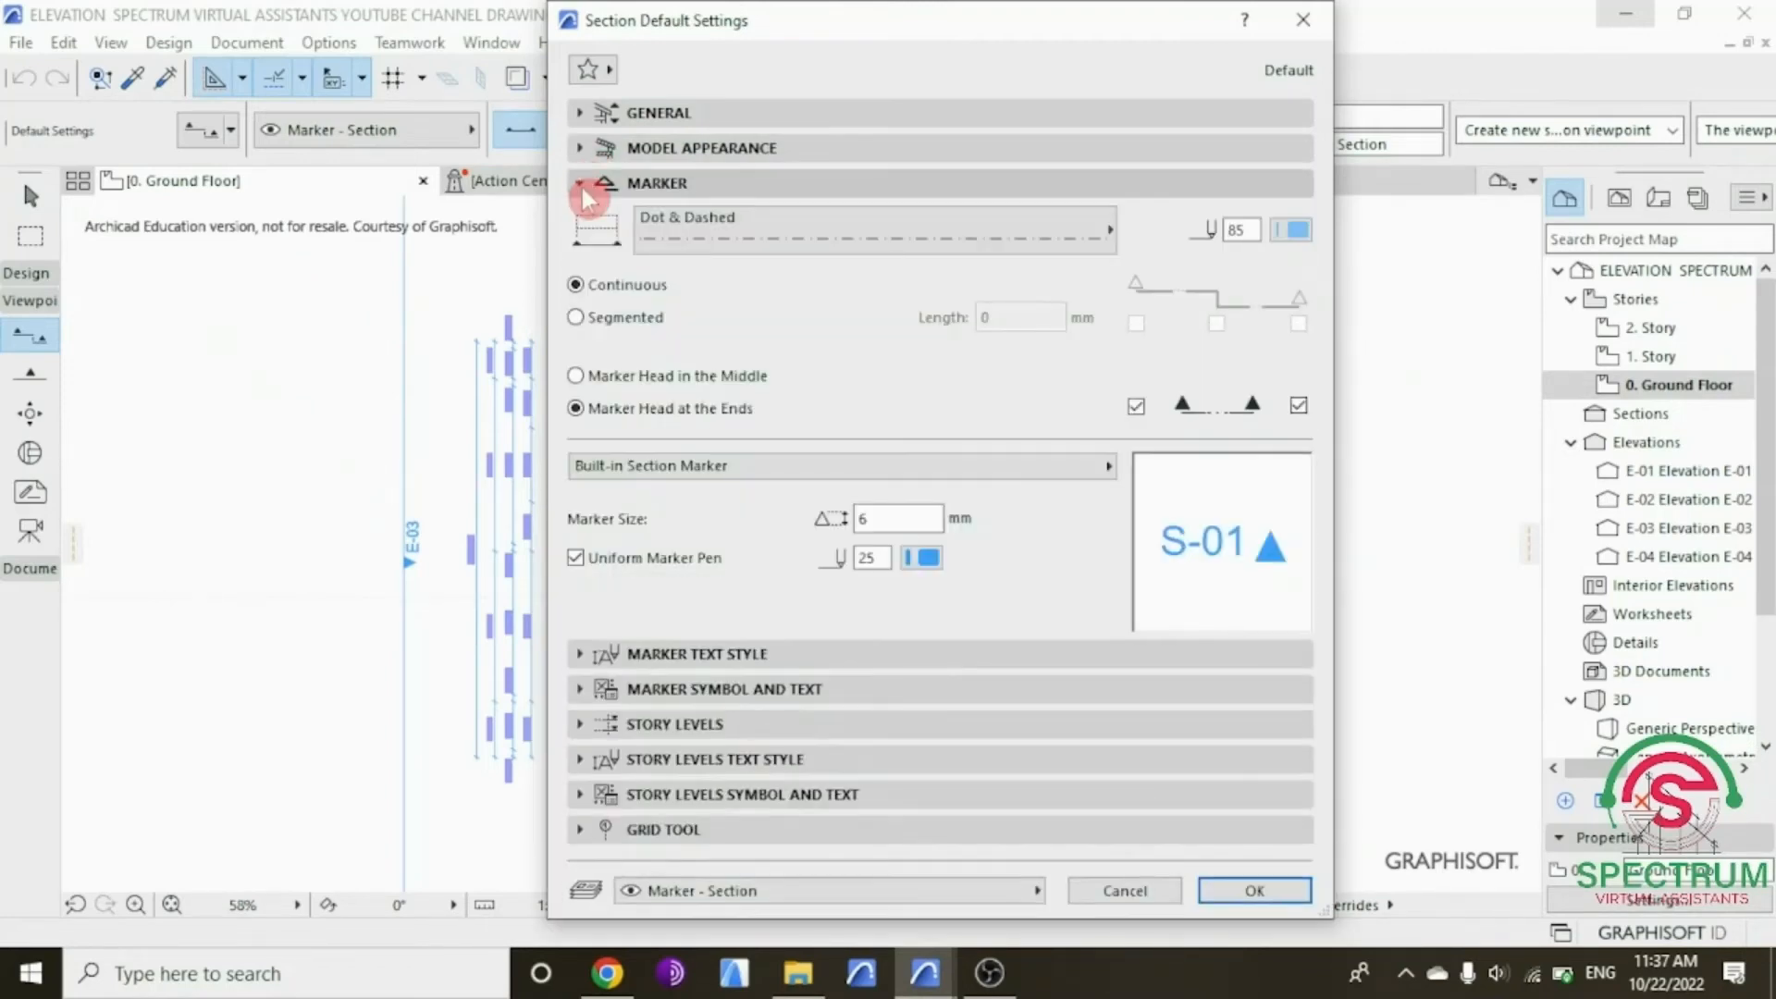
pyautogui.click(714, 239)
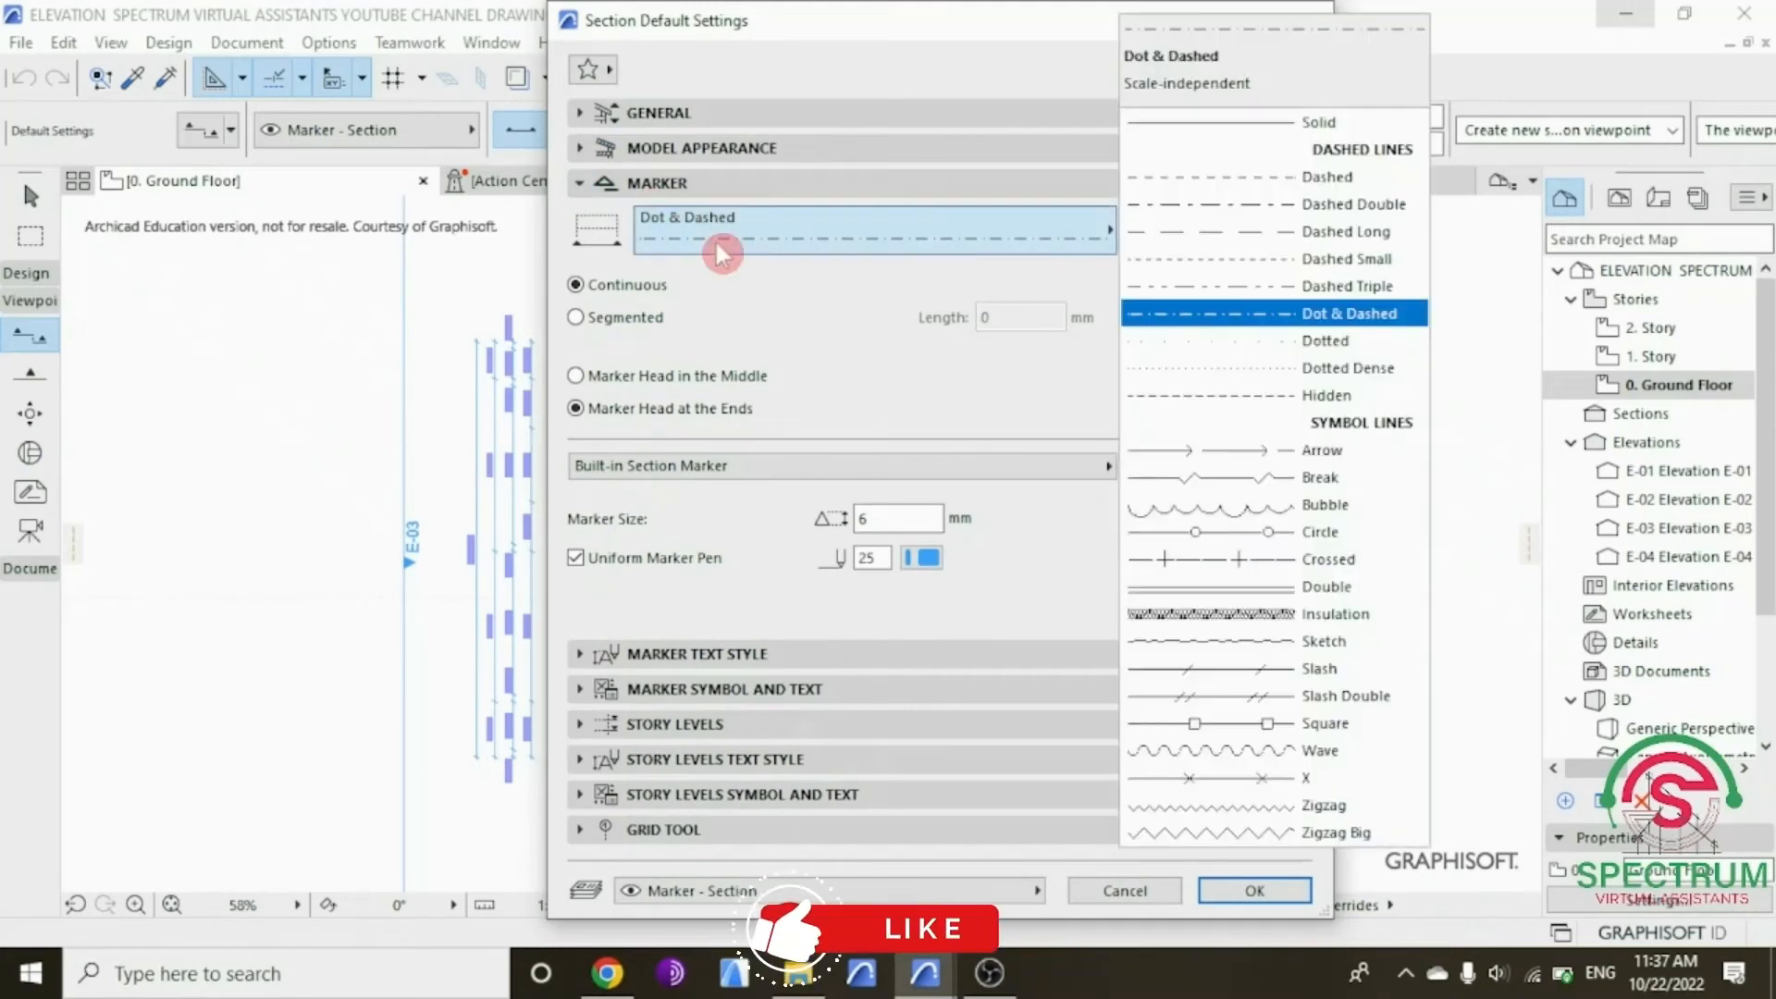
pyautogui.click(1144, 315)
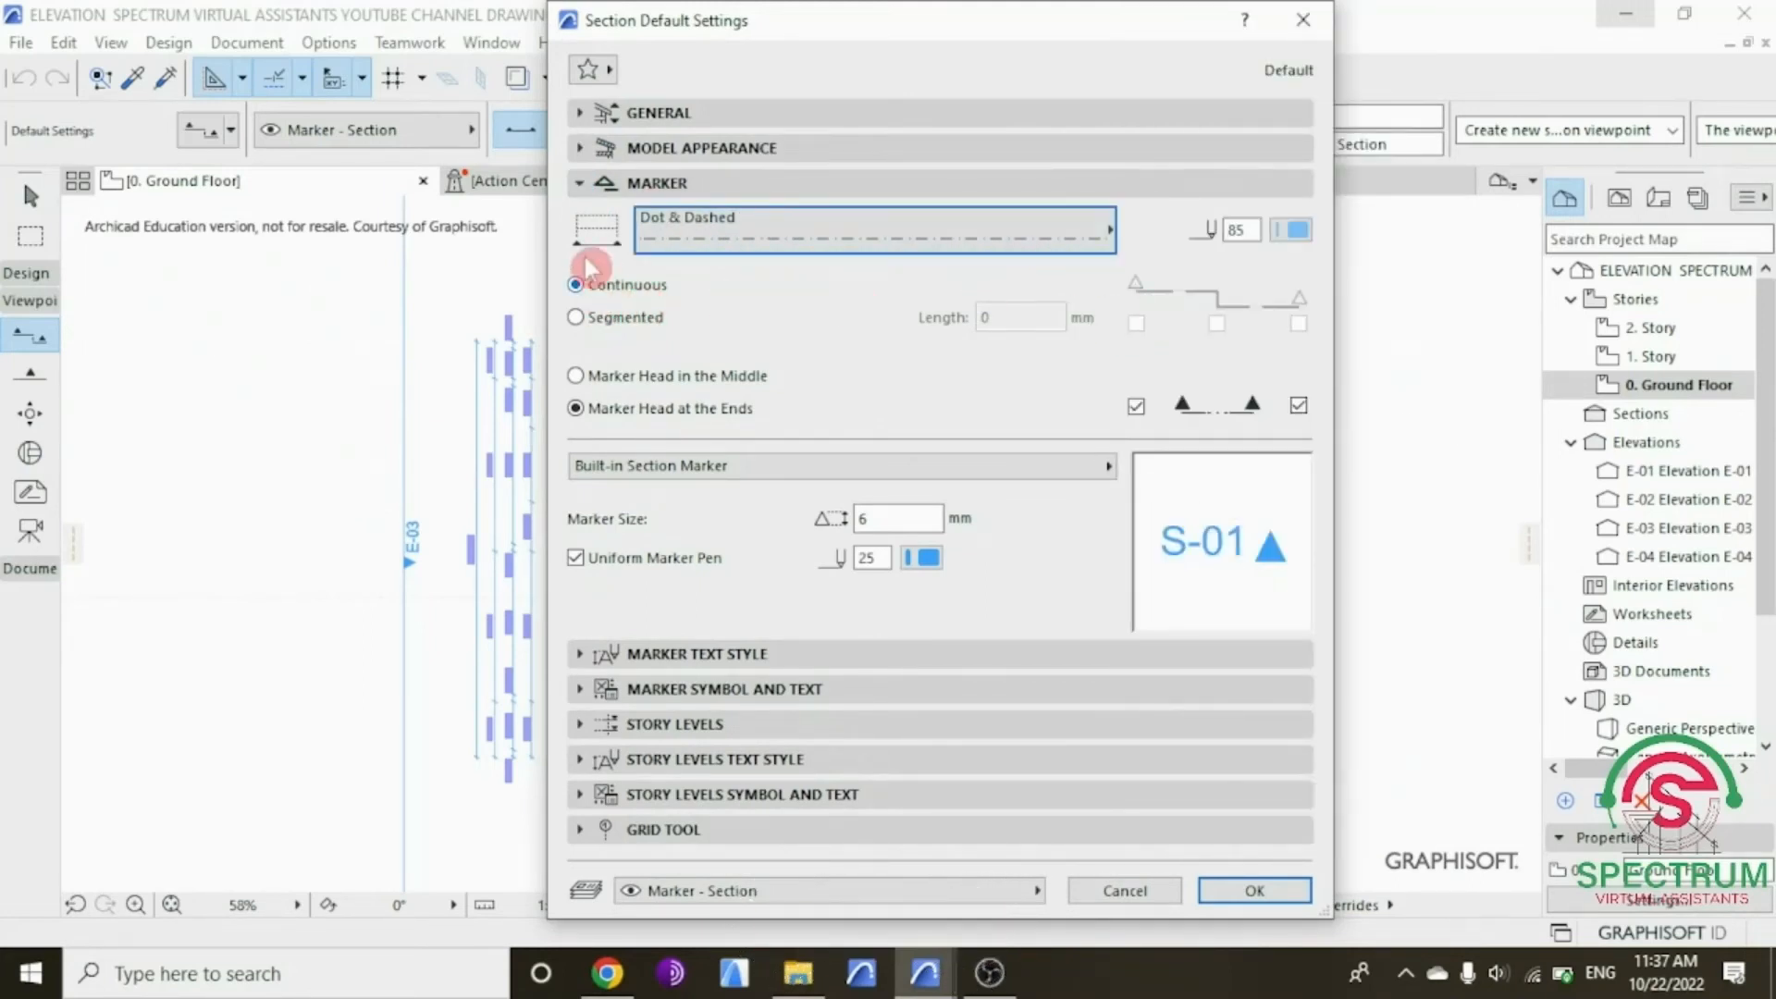
pyautogui.click(1293, 229)
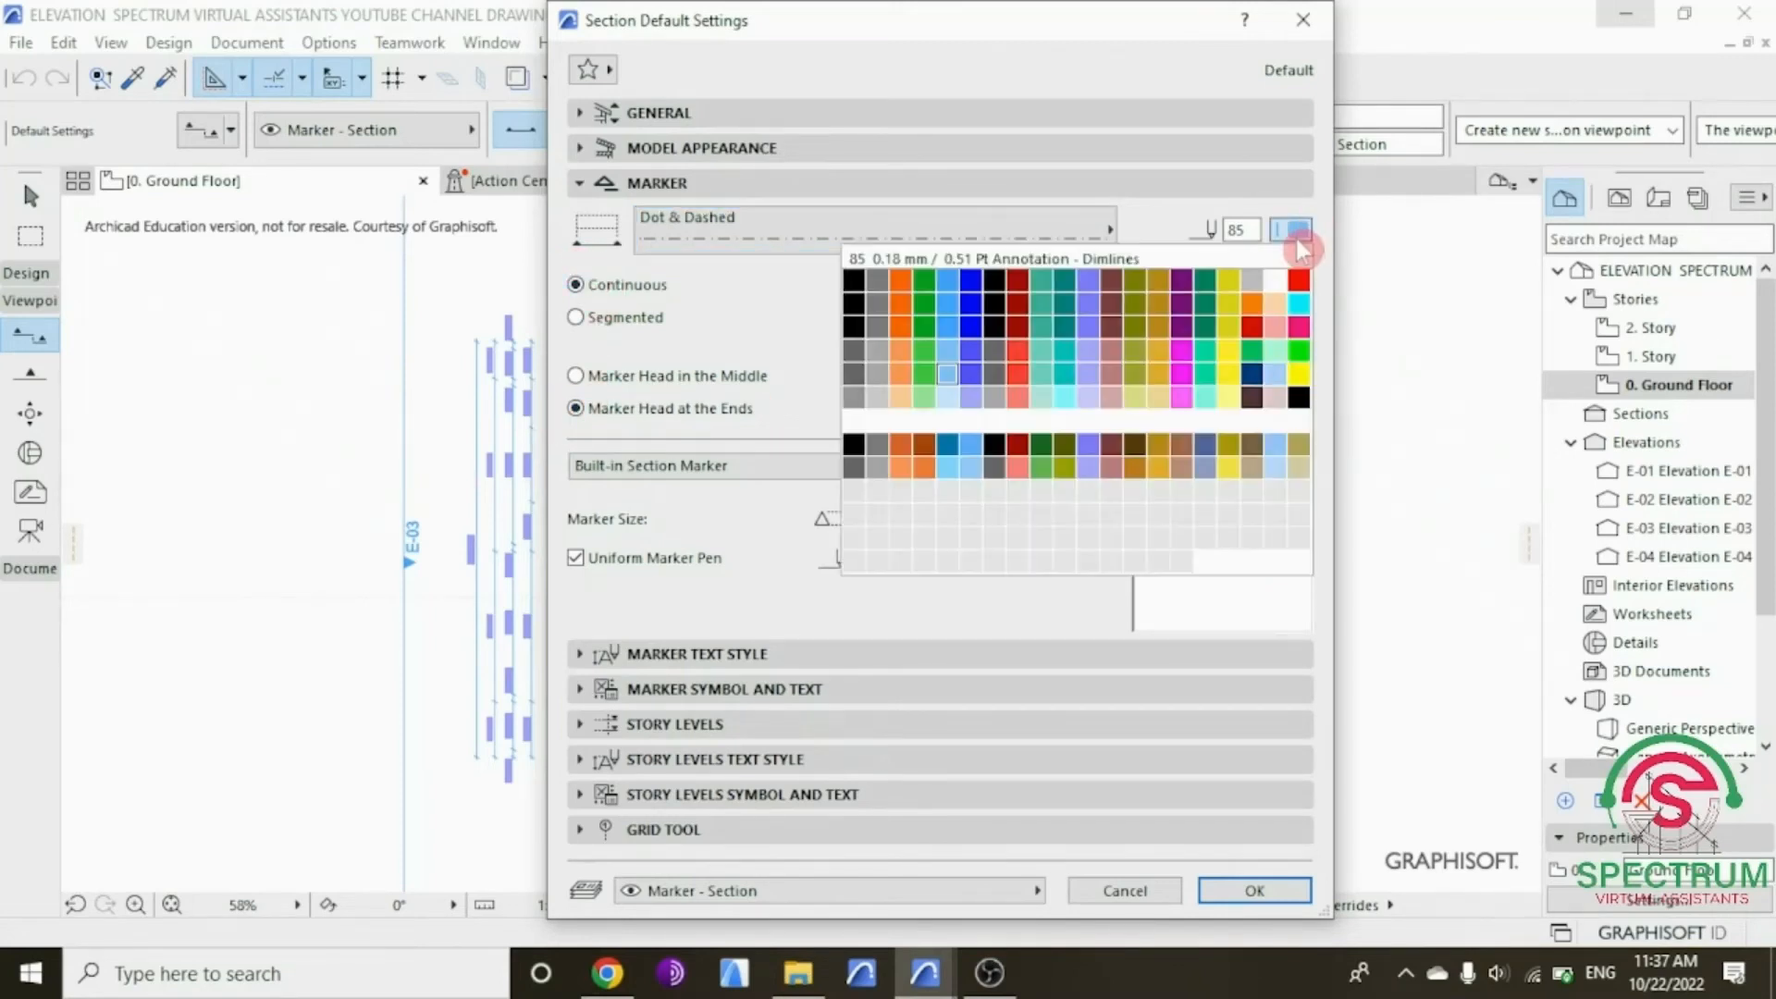
pyautogui.click(945, 373)
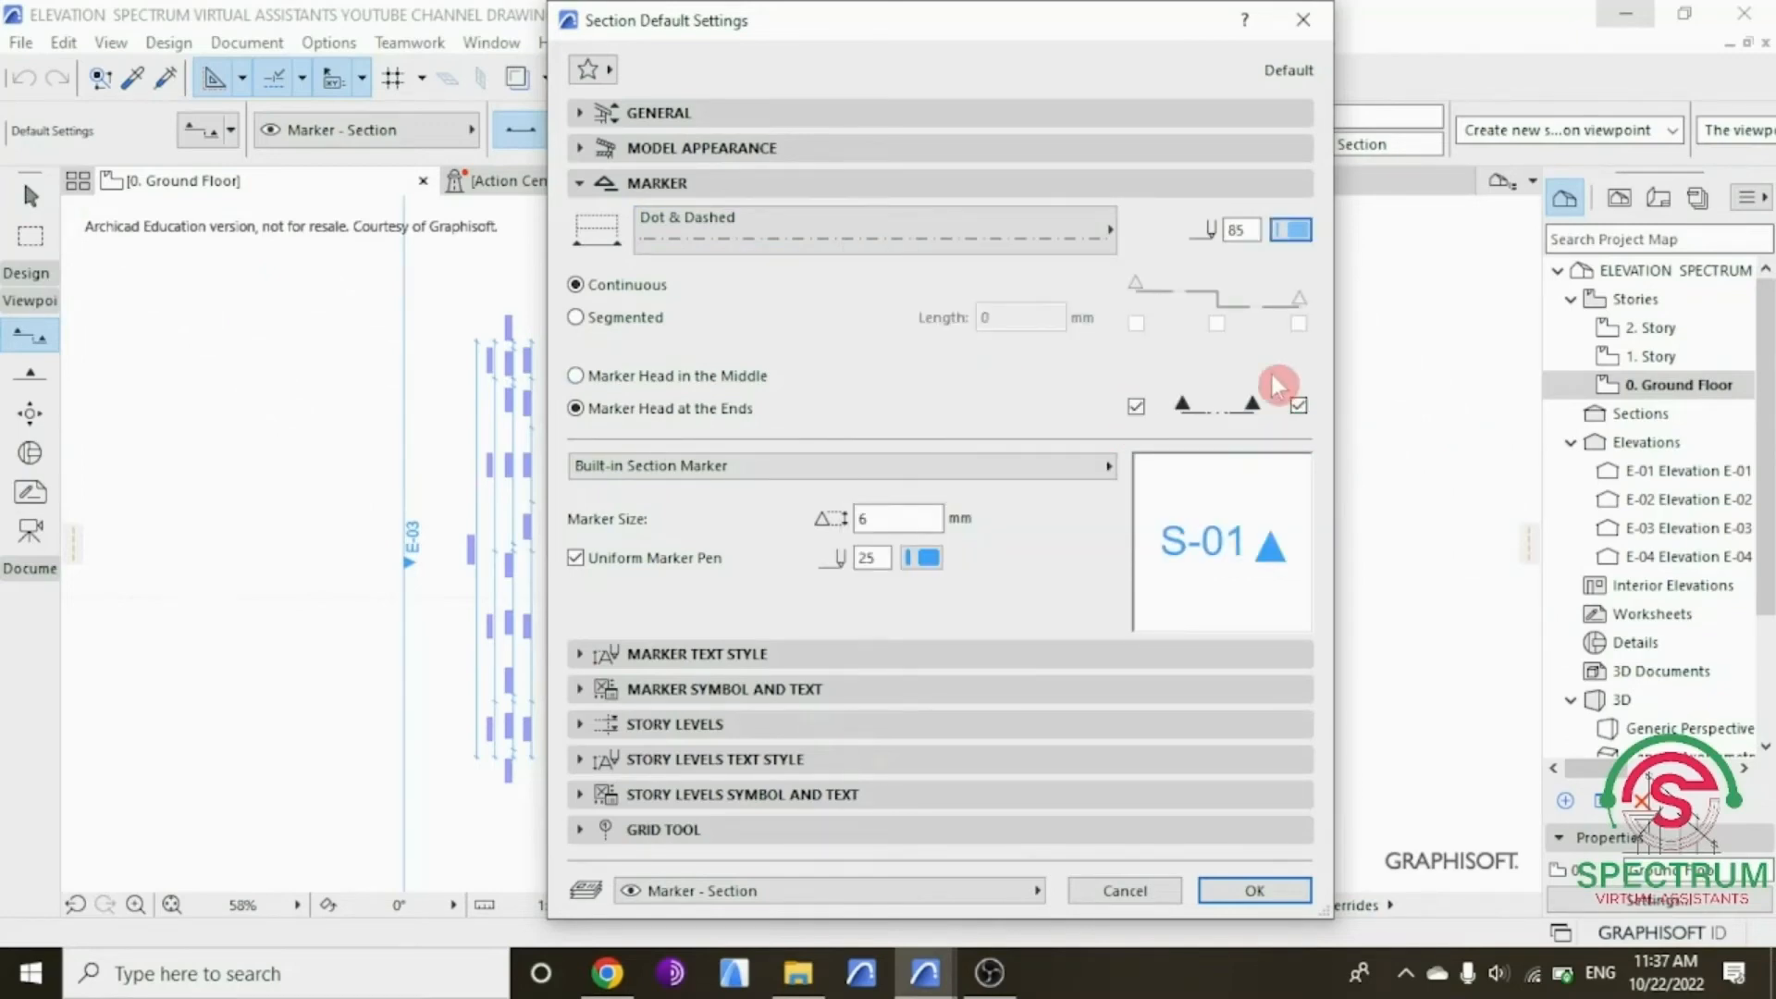
pyautogui.click(1058, 467)
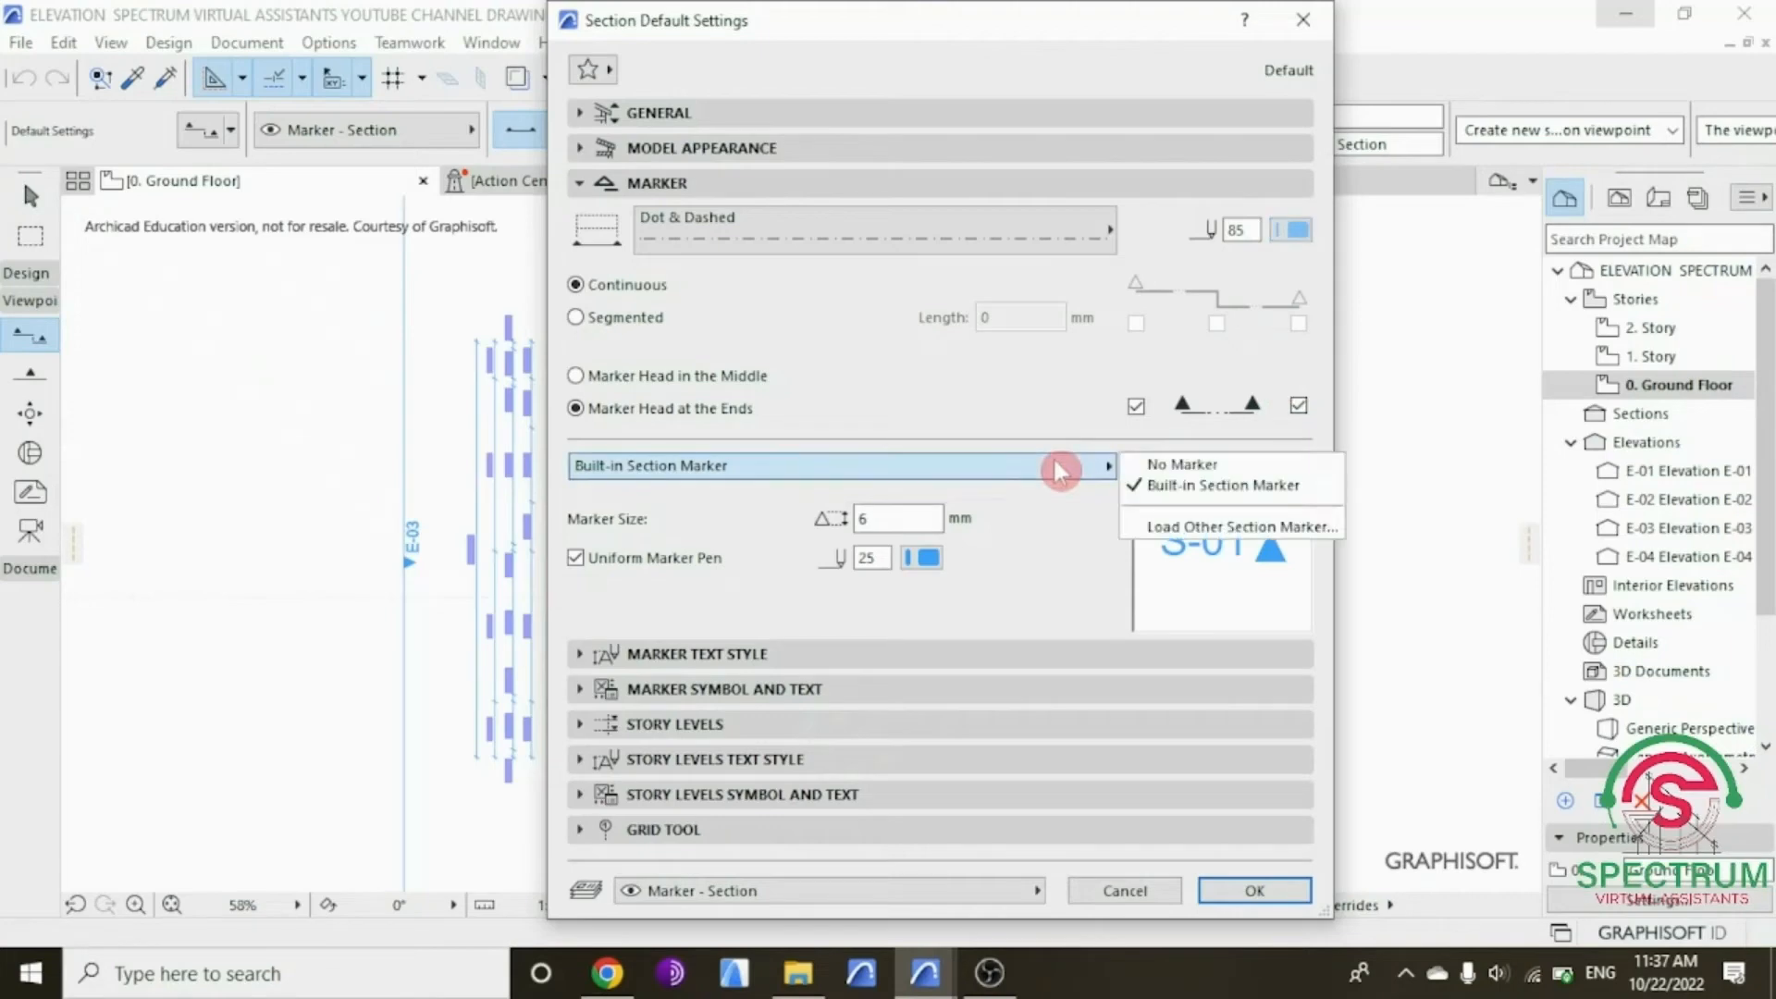
pyautogui.click(1151, 483)
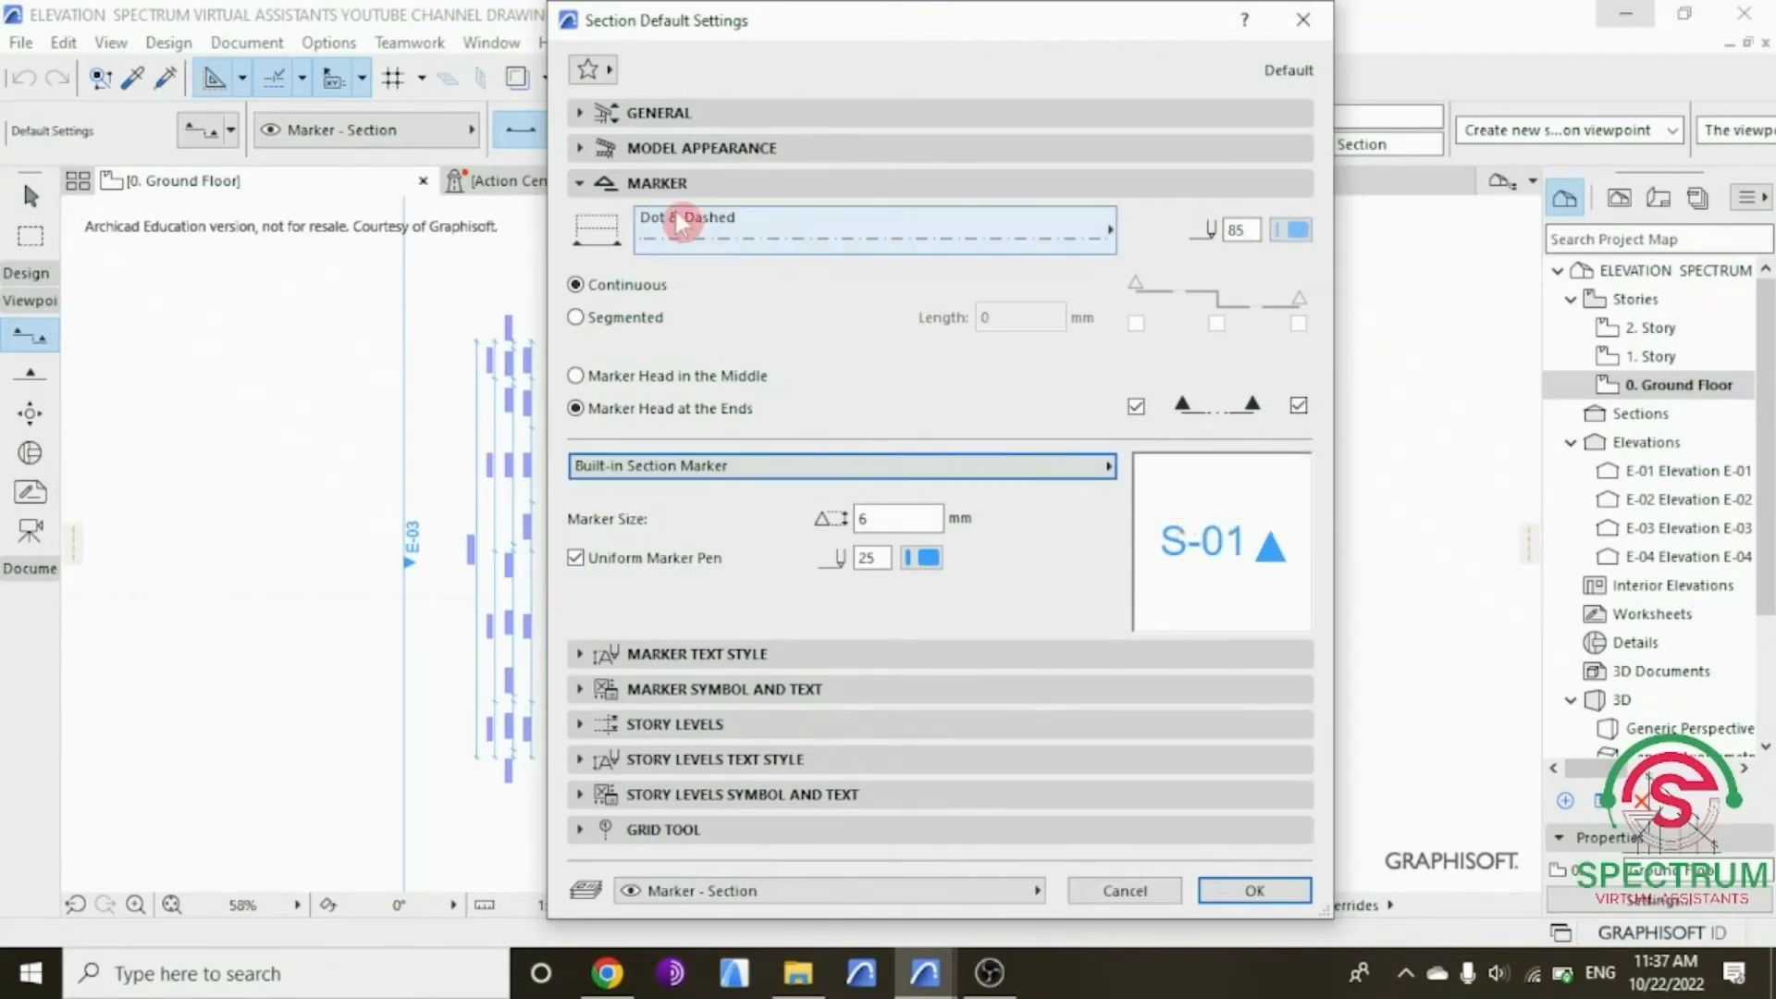
pyautogui.click(580, 184)
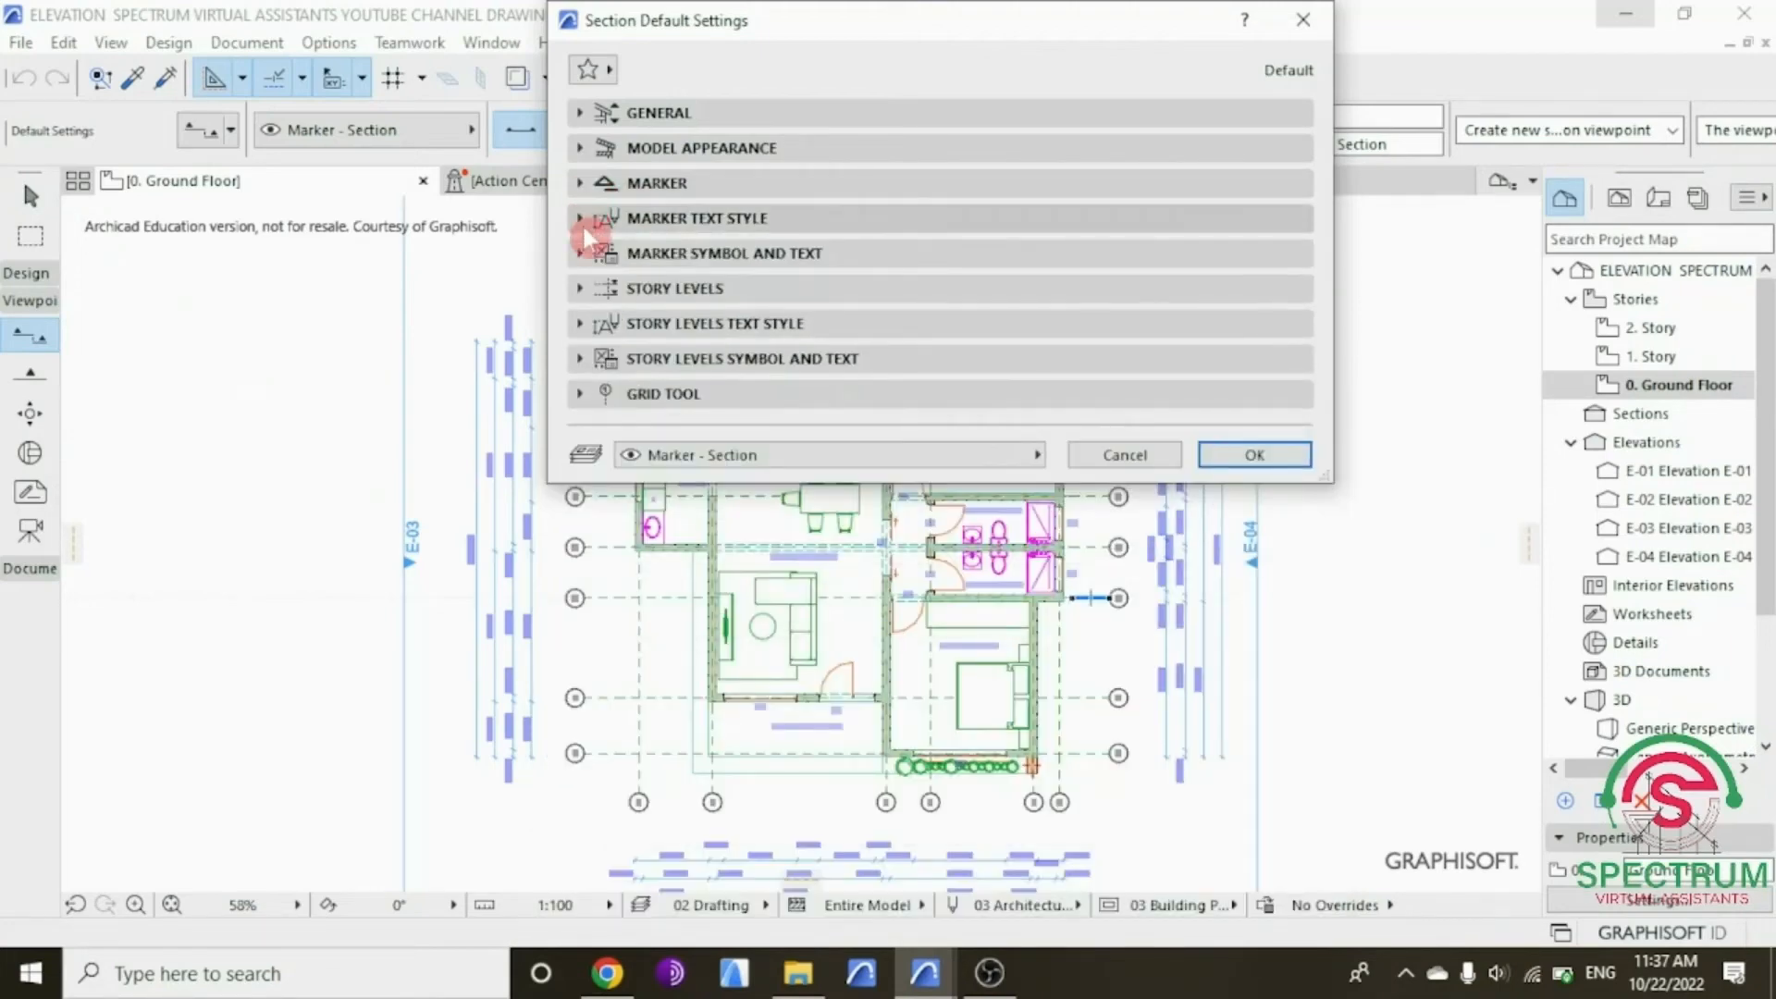
# Step: Set the marker text font to Arial with the Western script
pyautogui.click(581, 222)
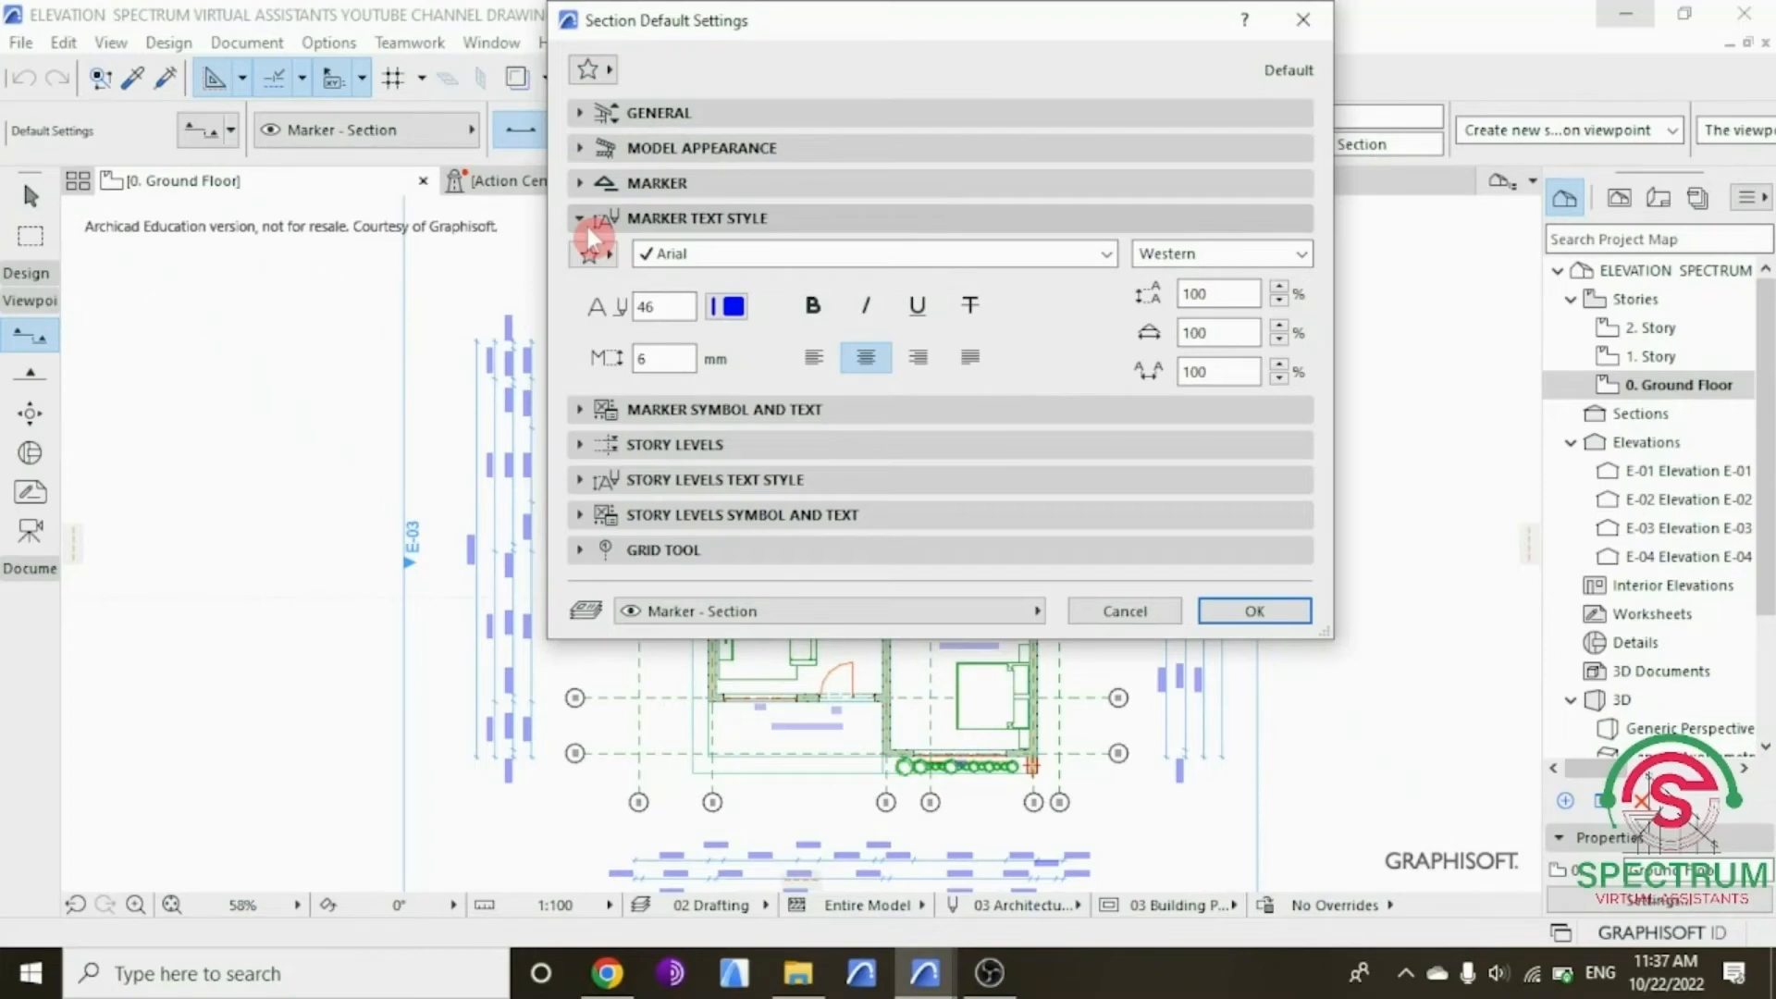
pyautogui.click(1105, 262)
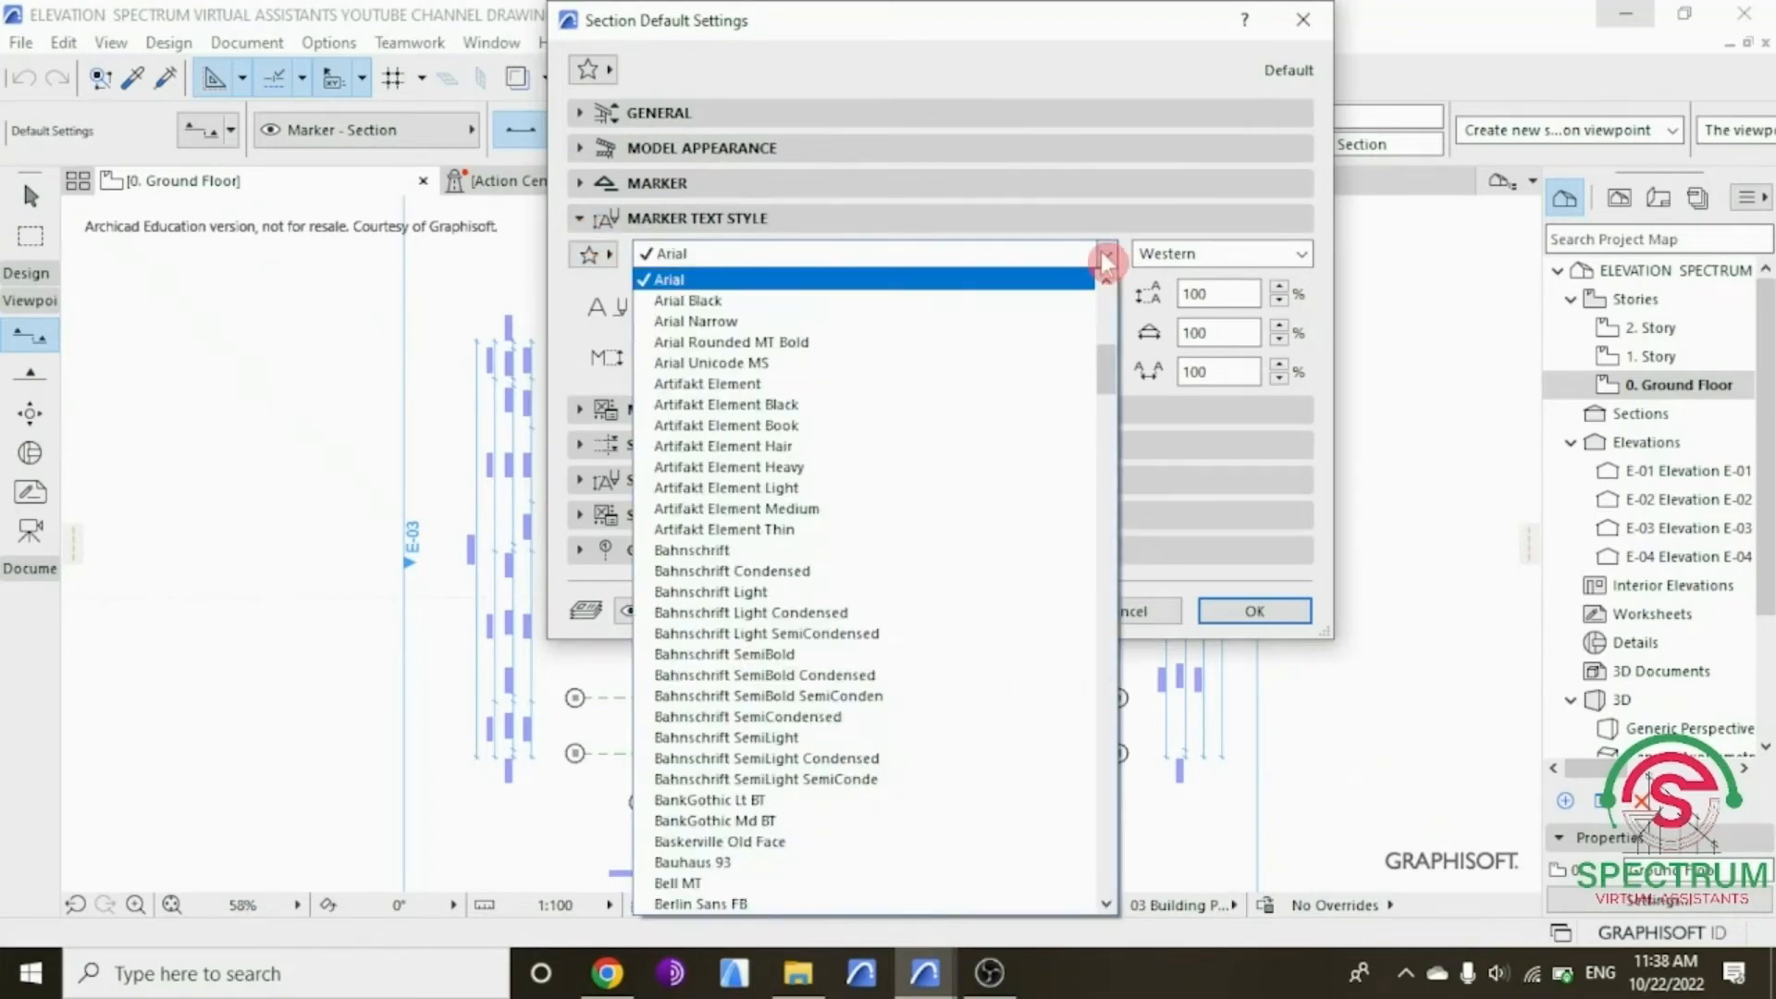
pyautogui.click(1055, 279)
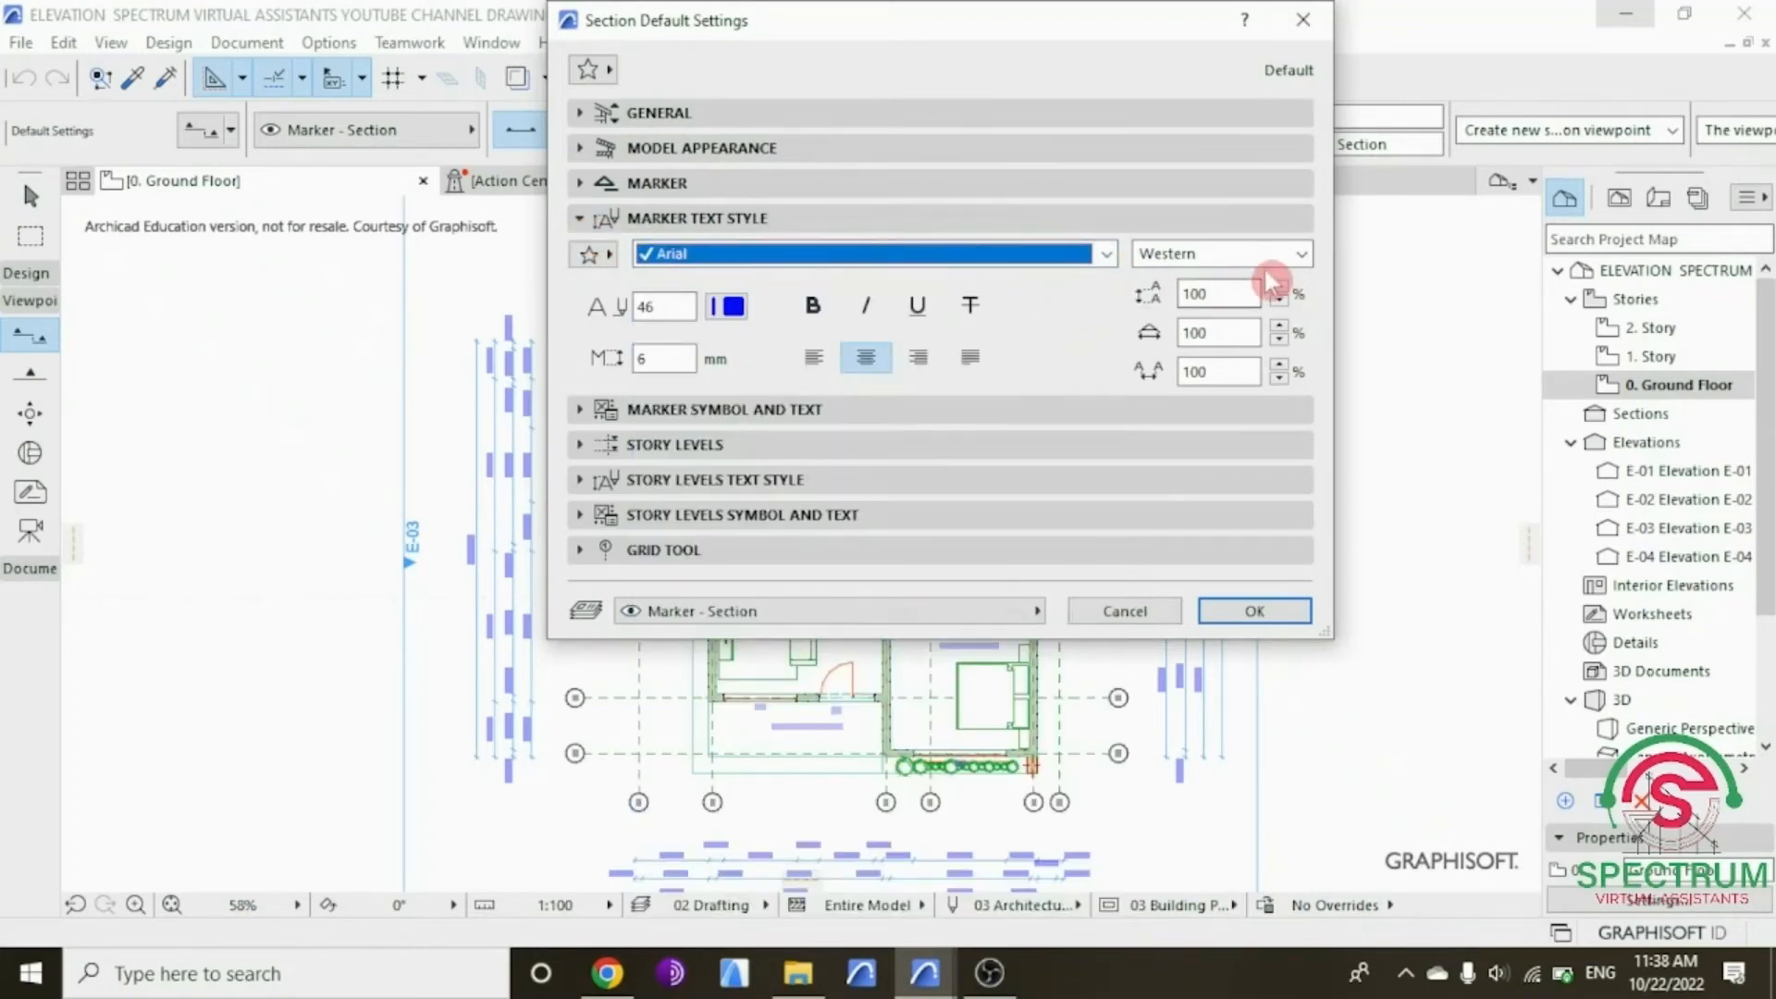
pyautogui.click(1296, 258)
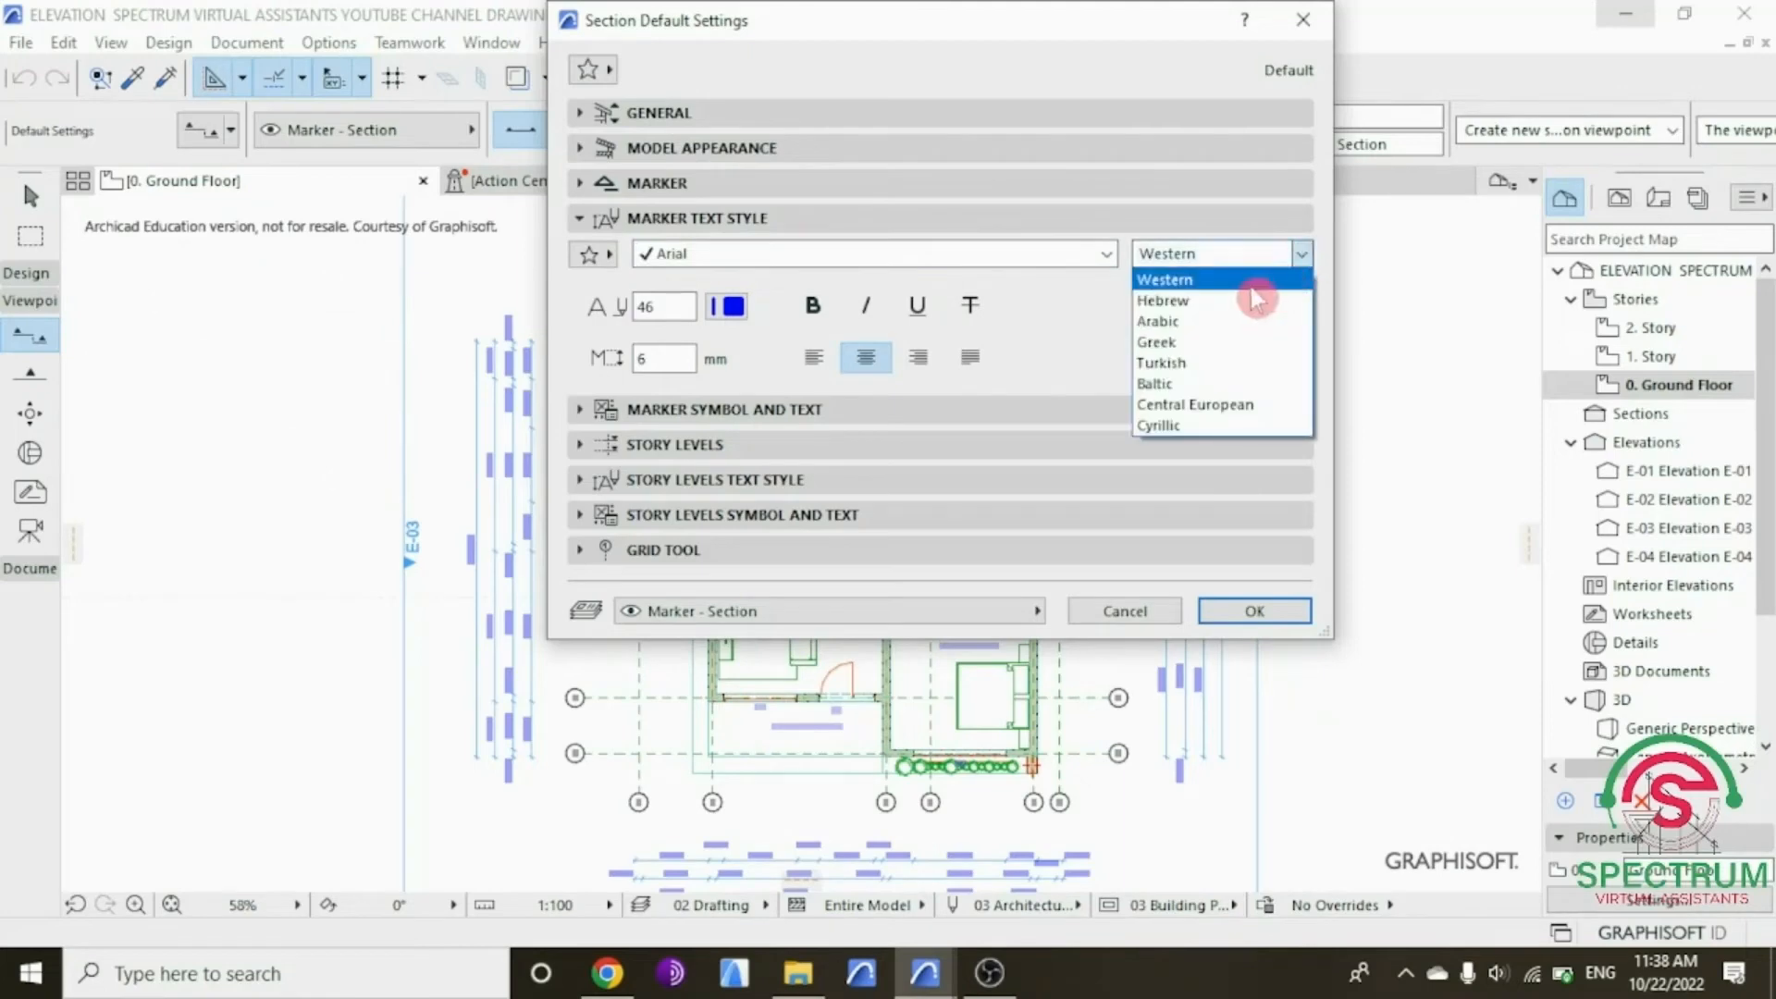
pyautogui.click(1283, 281)
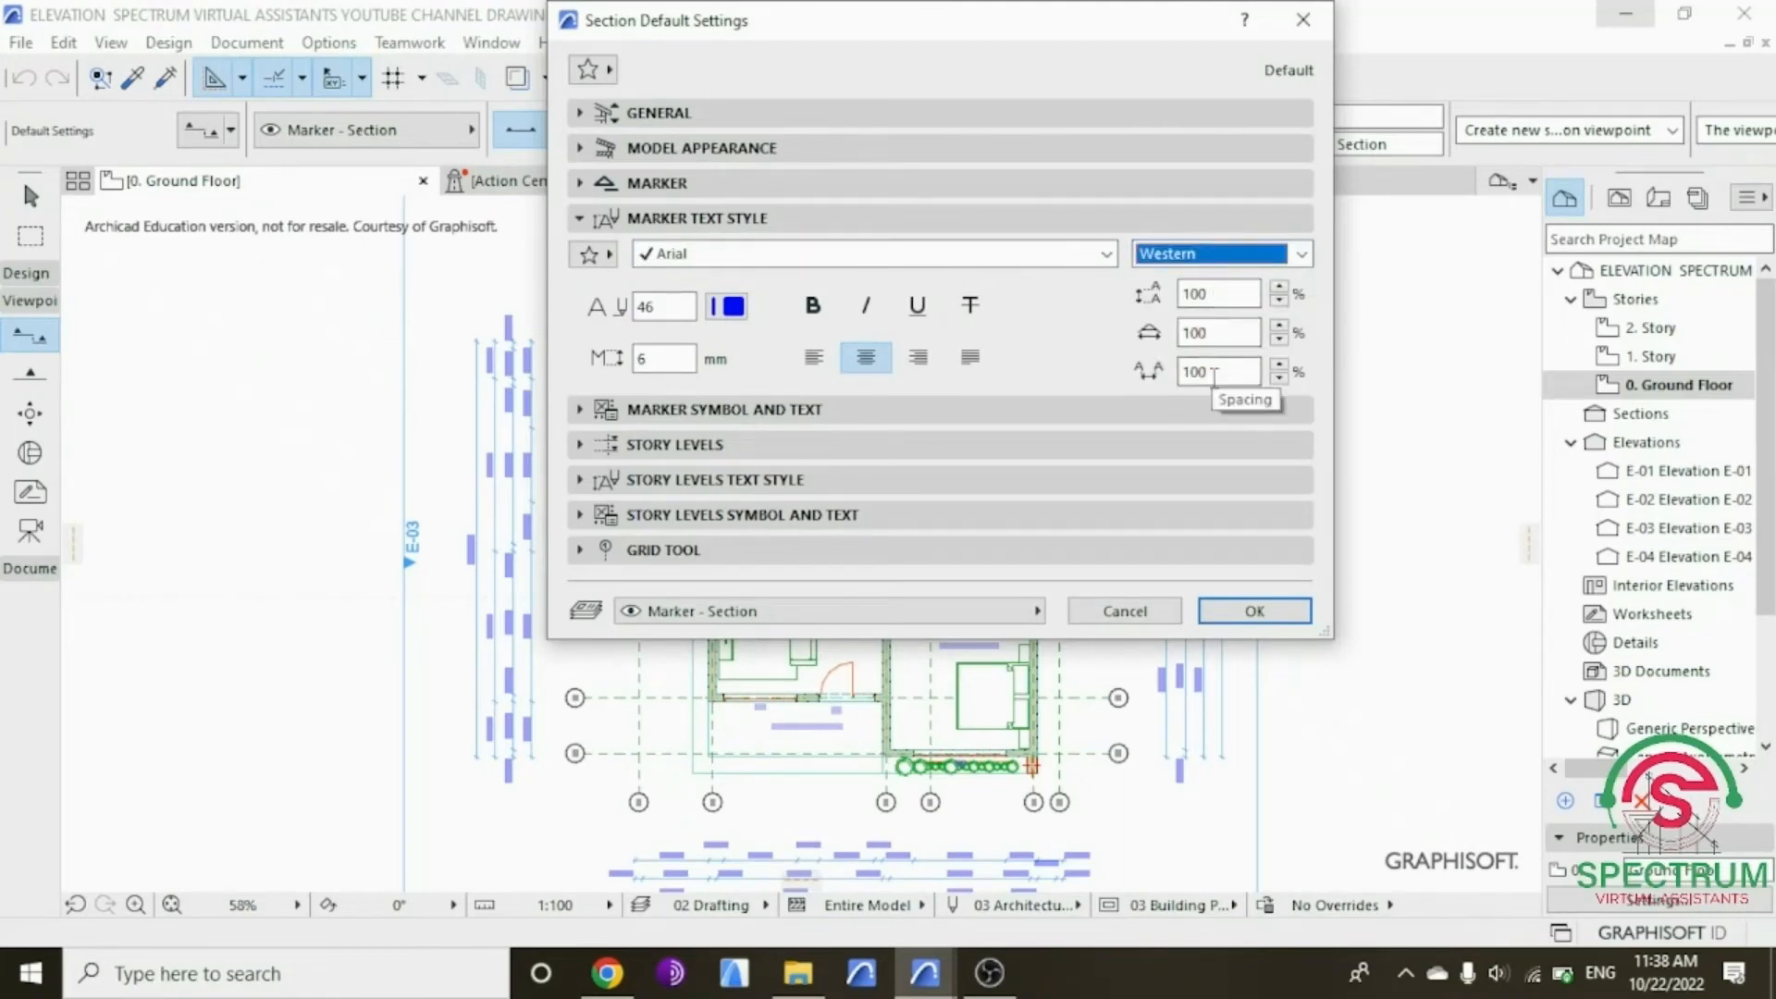
# Step: Centre-align the marker text, give it blue pen 46, and set its height to 3 mm
pyautogui.click(869, 360)
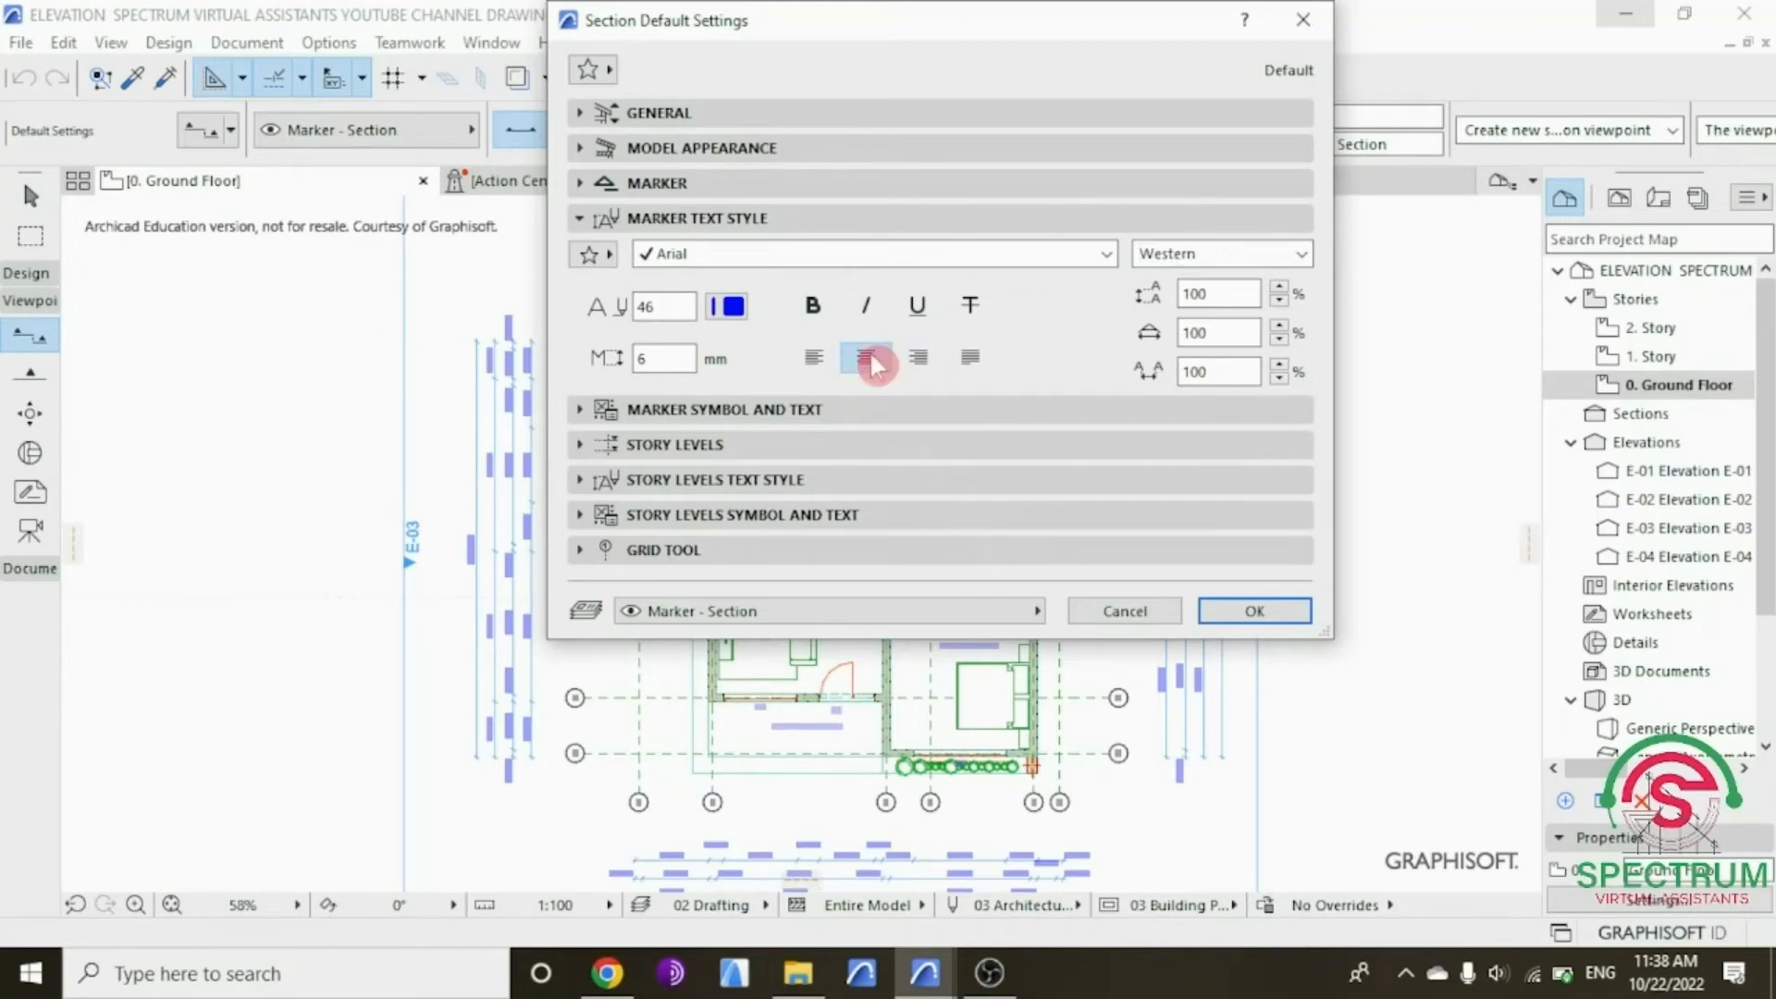
pyautogui.click(729, 307)
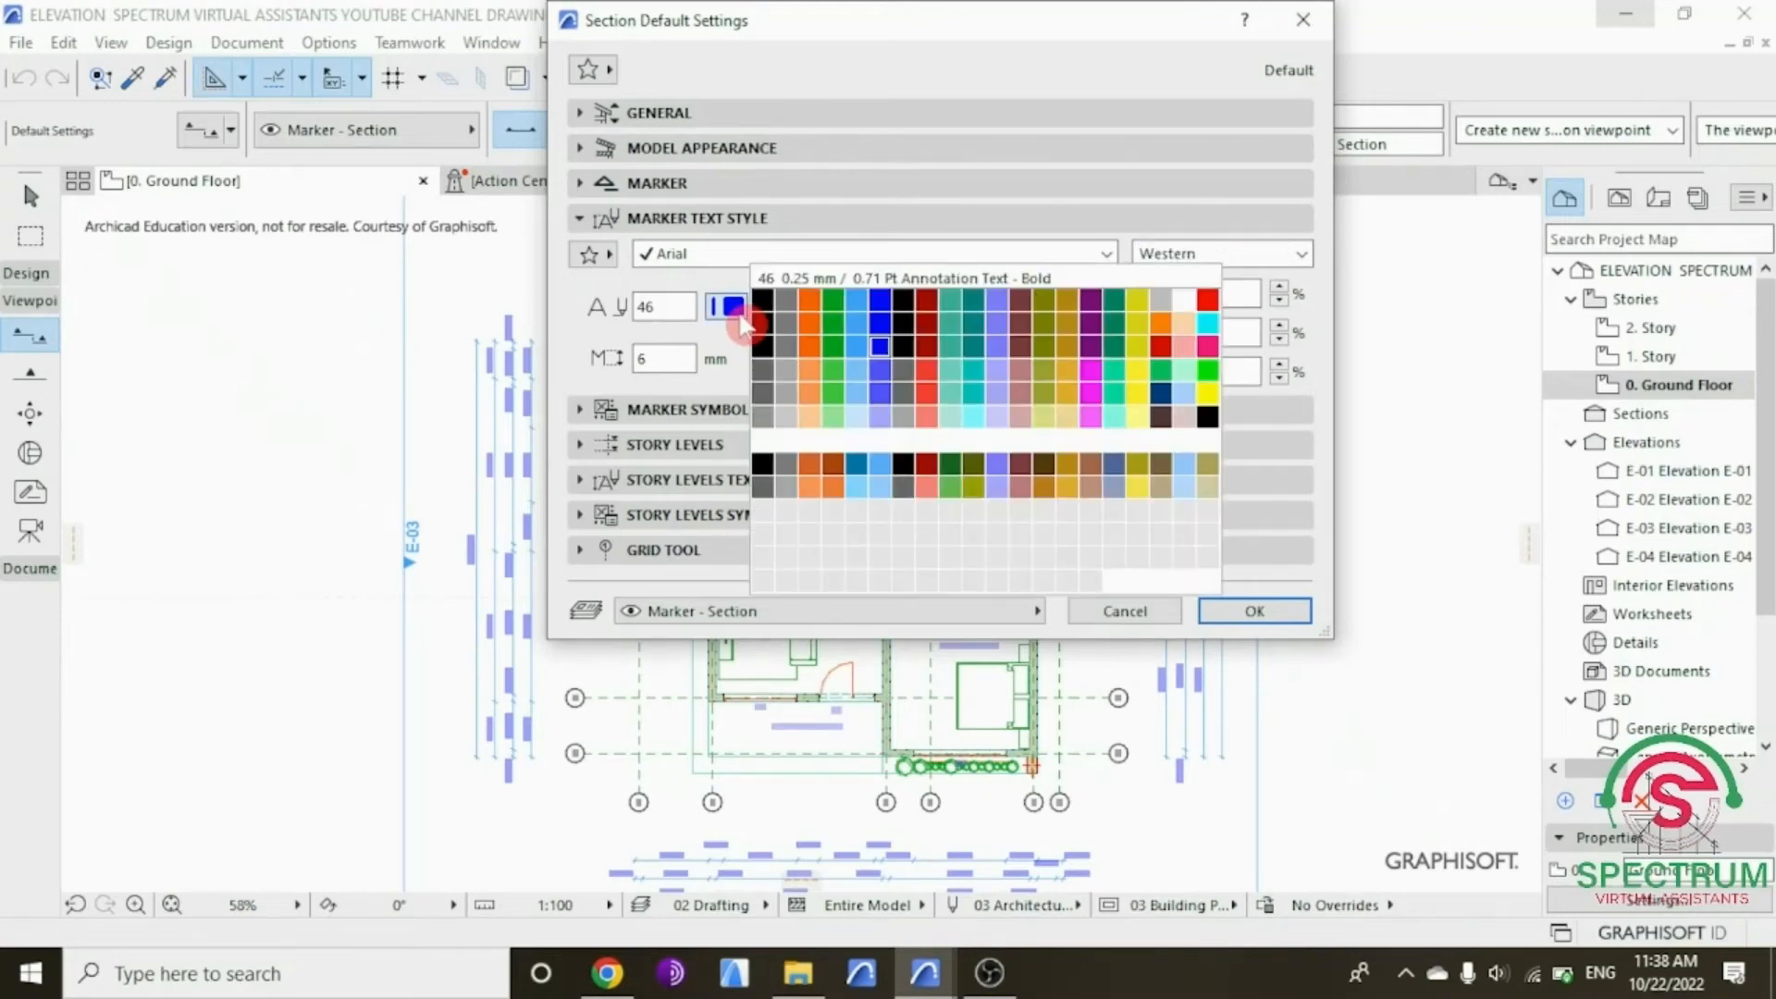
pyautogui.click(879, 349)
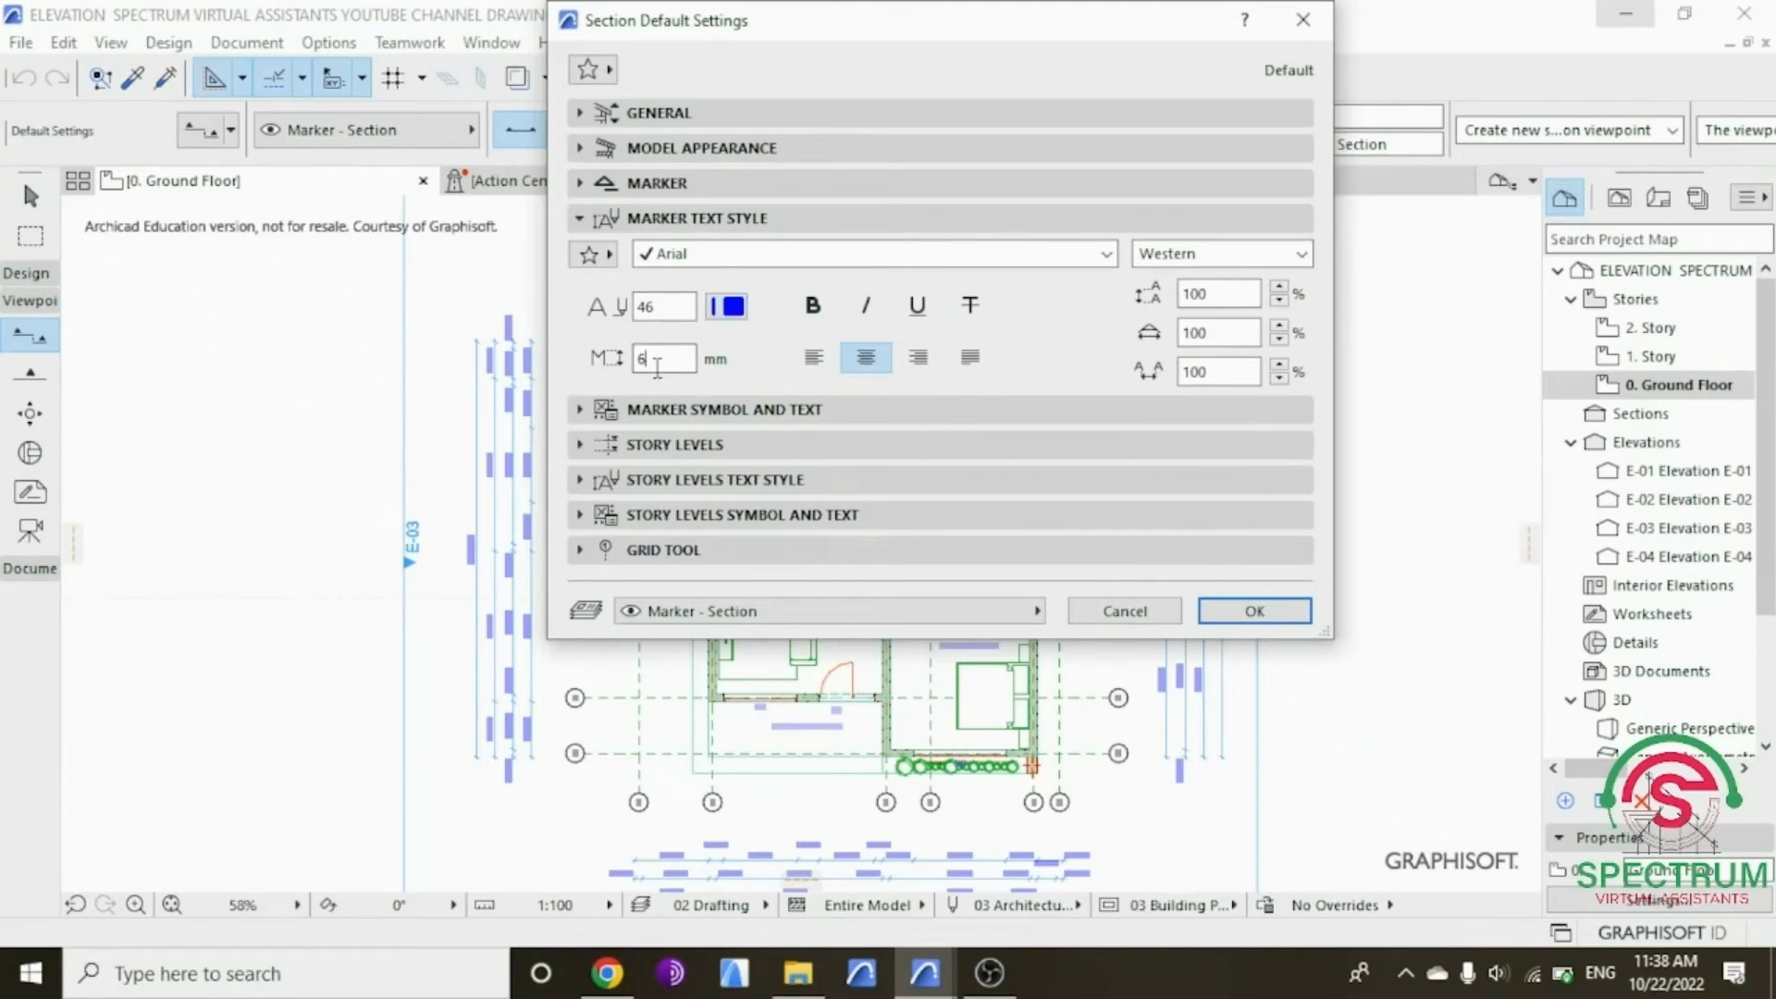
pyautogui.click(652, 360)
pyautogui.write('3')
pyautogui.click(592, 220)
# Step: Set the section marker style to Triangle 2 with text rotation Align with Section Line, and accept the section default settings
pyautogui.click(584, 254)
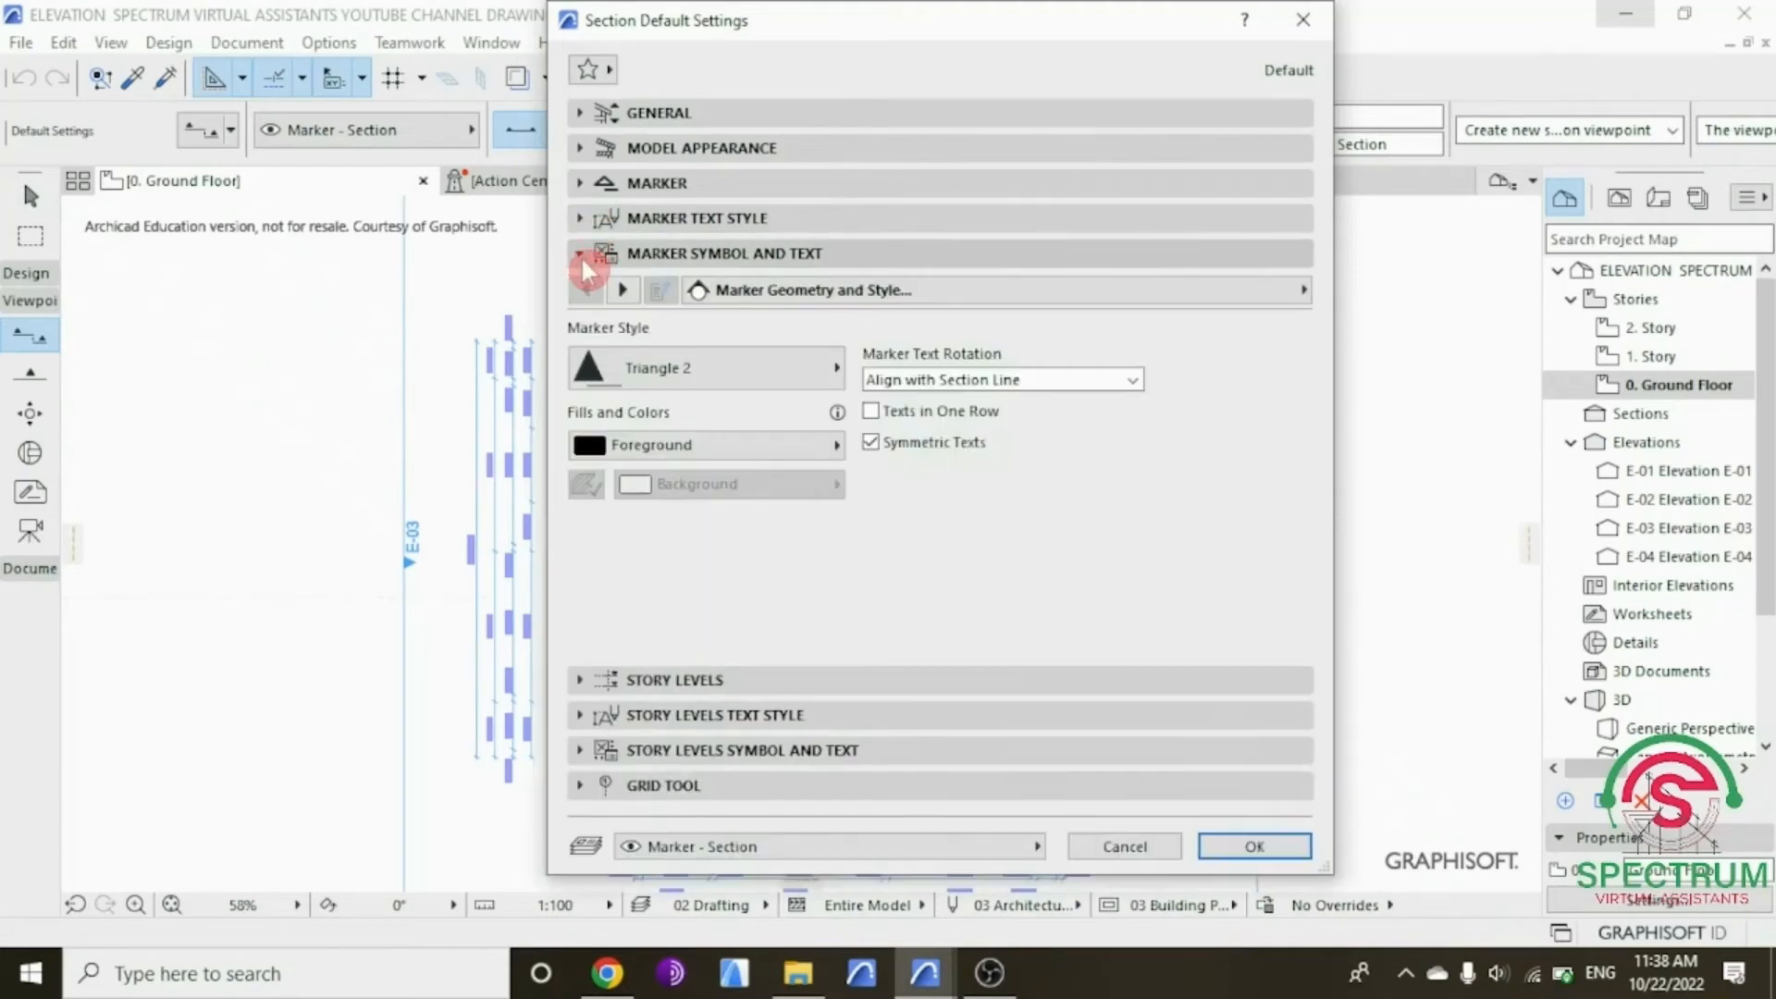
pyautogui.click(778, 305)
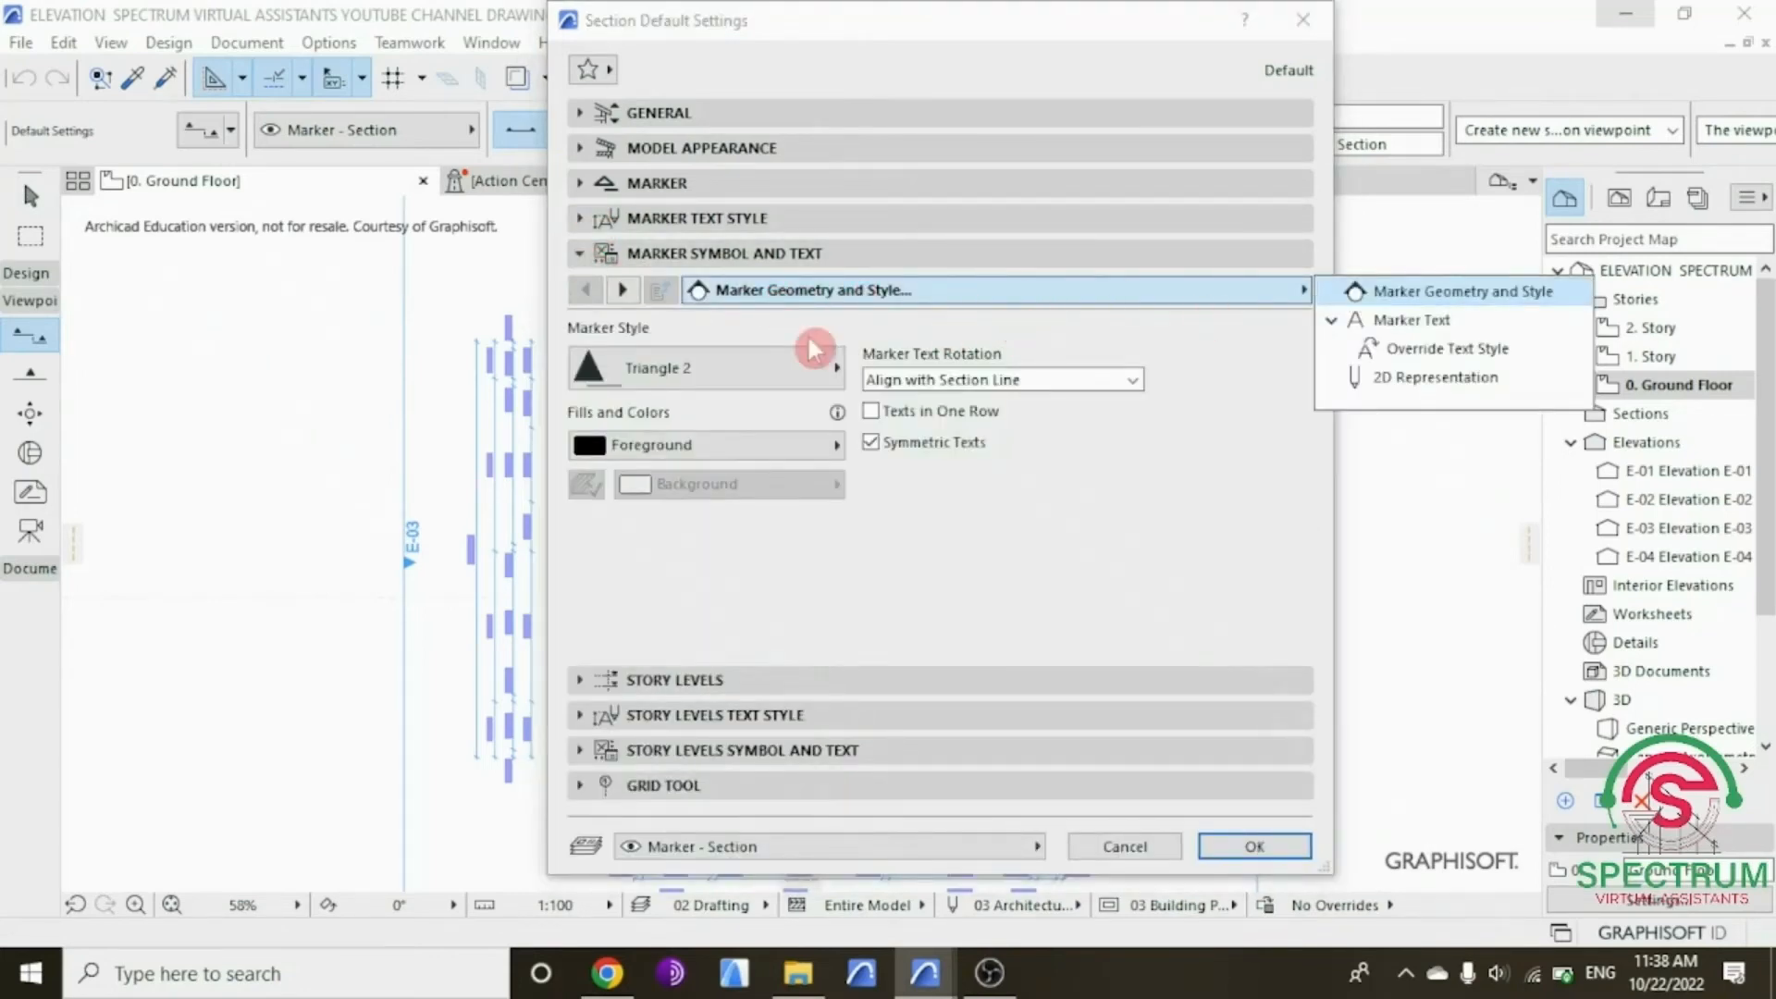
pyautogui.click(712, 372)
pyautogui.click(717, 370)
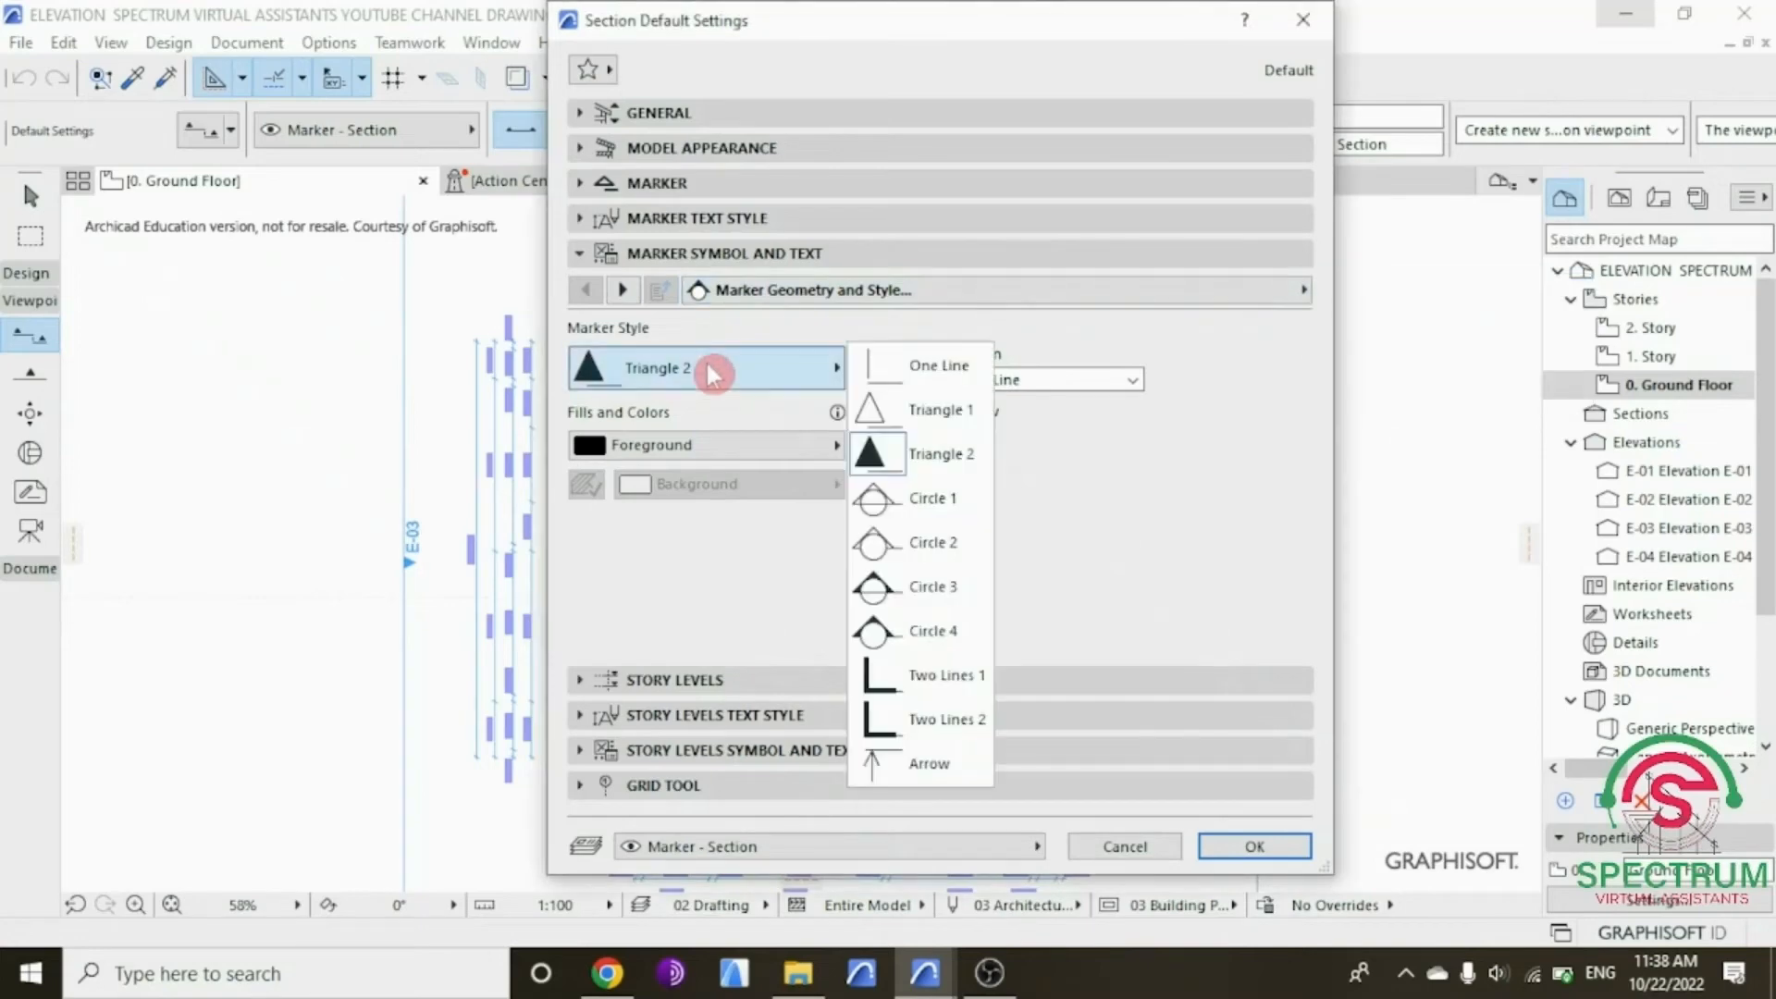
pyautogui.click(902, 455)
pyautogui.click(1131, 381)
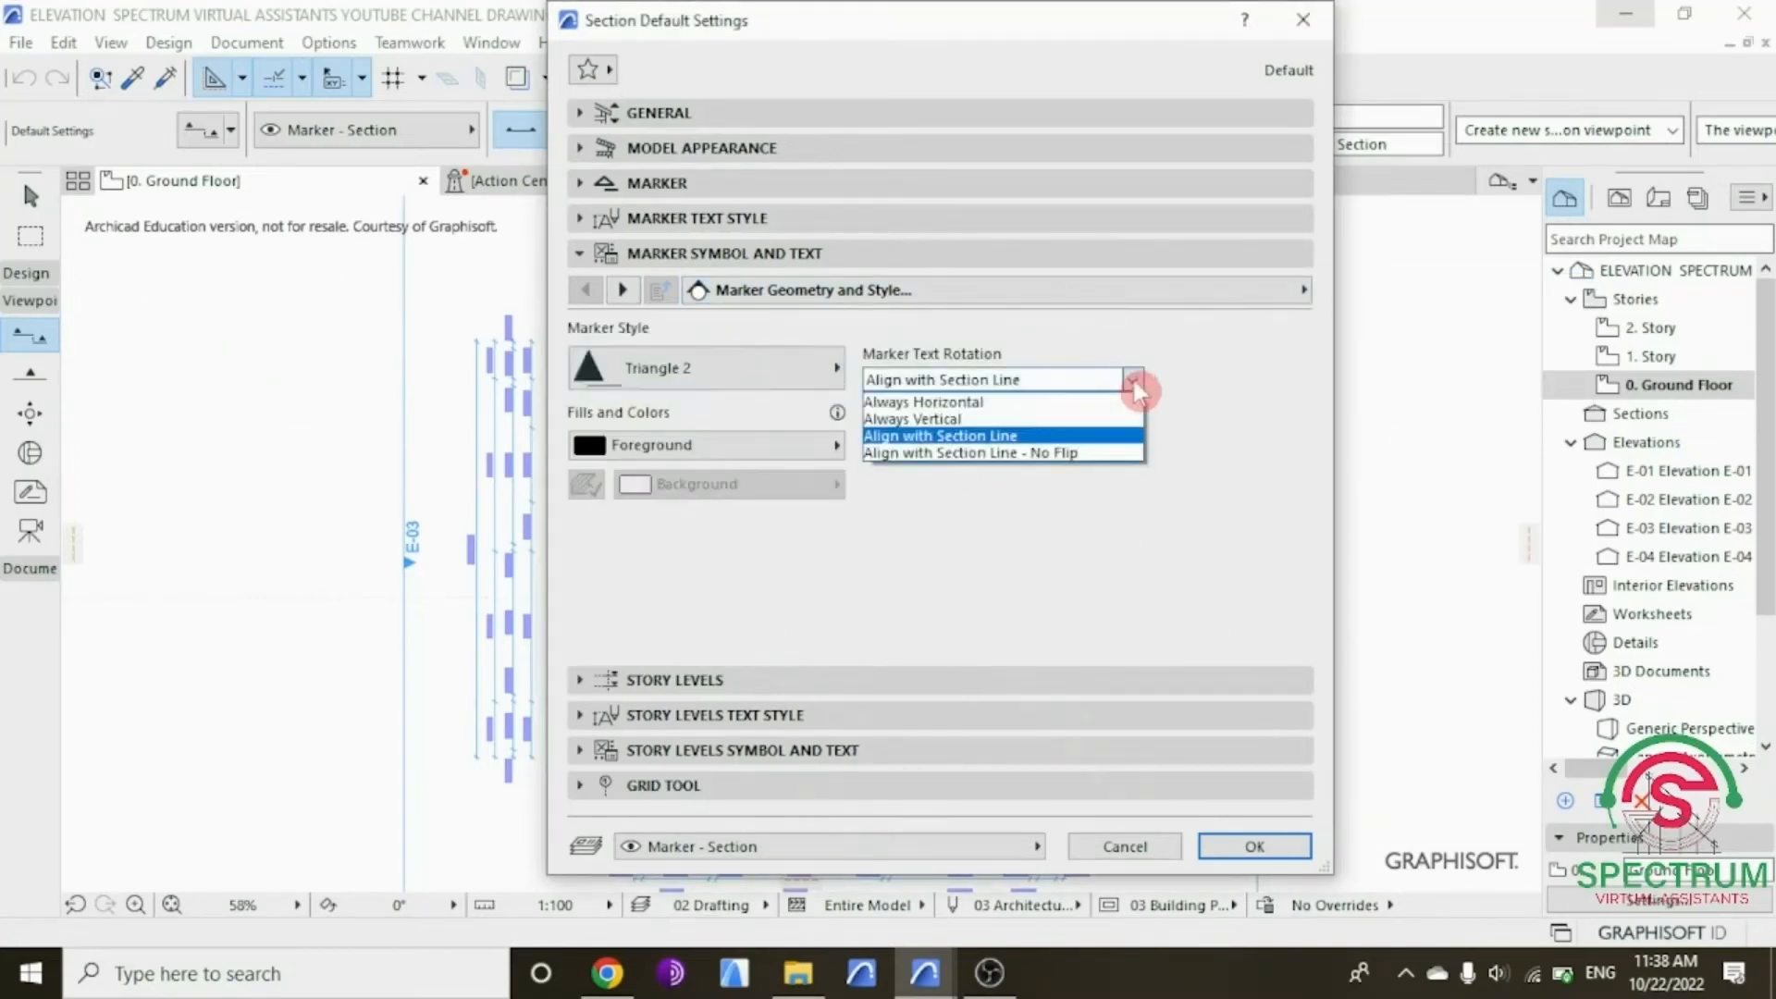
pyautogui.click(983, 439)
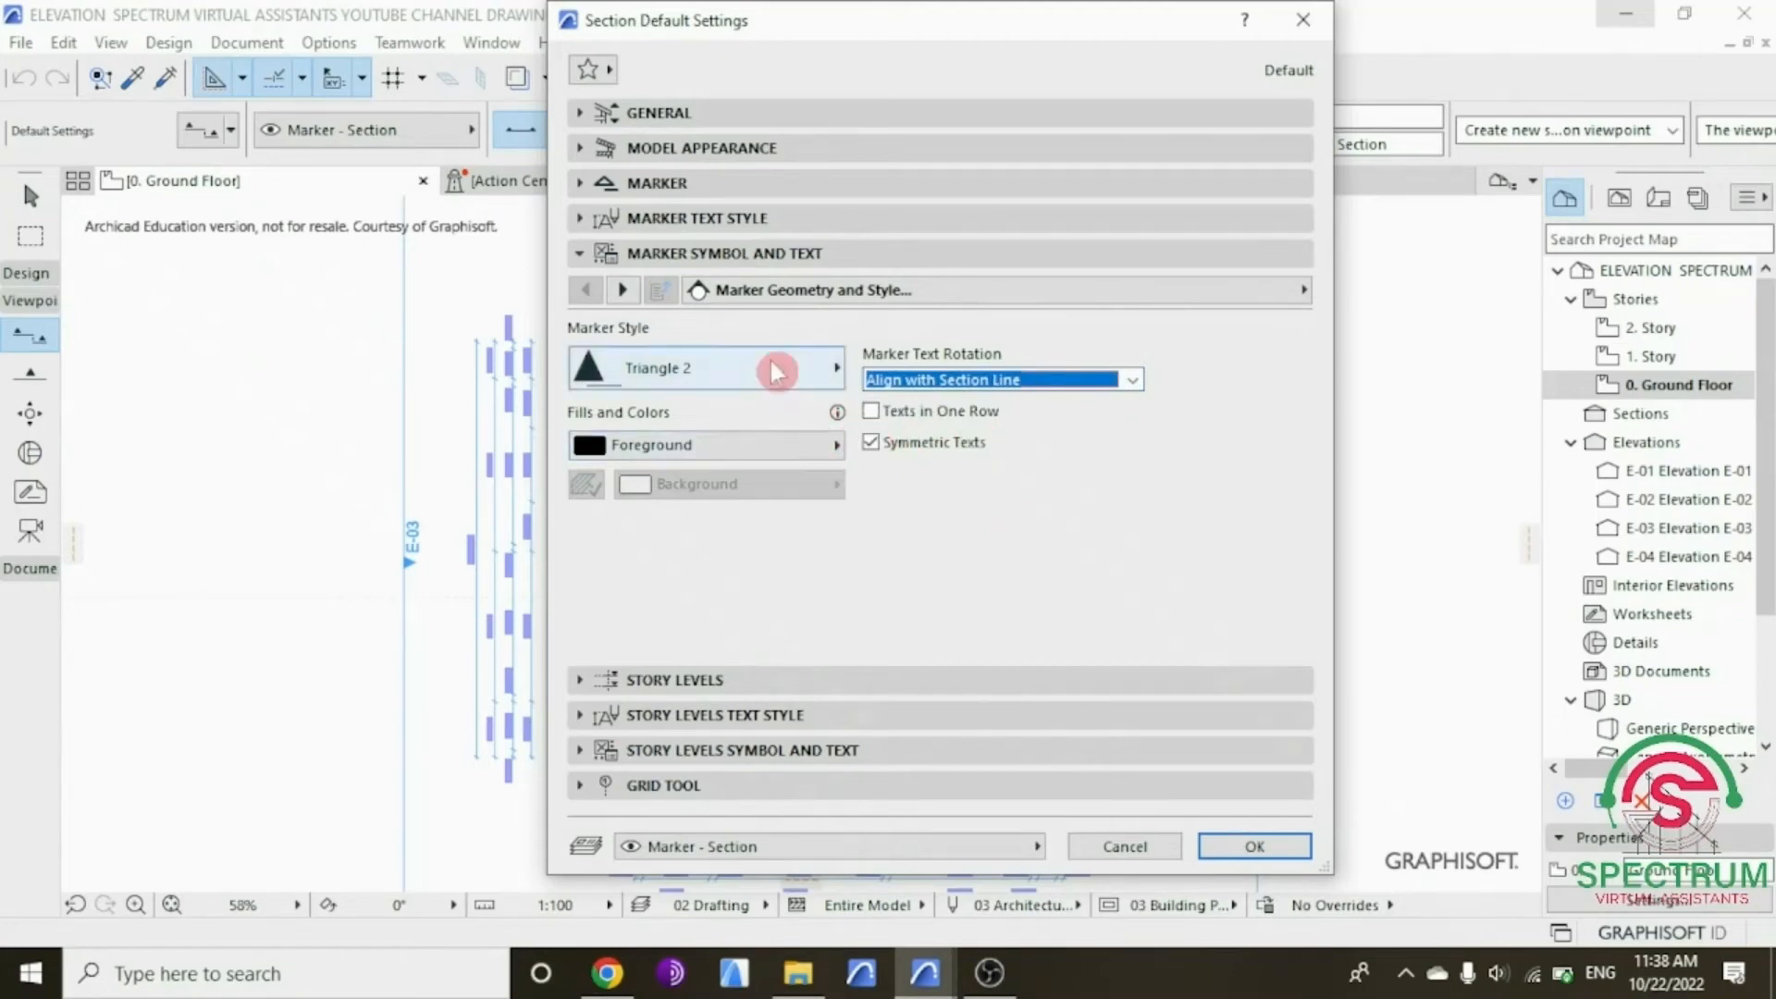
pyautogui.click(601, 255)
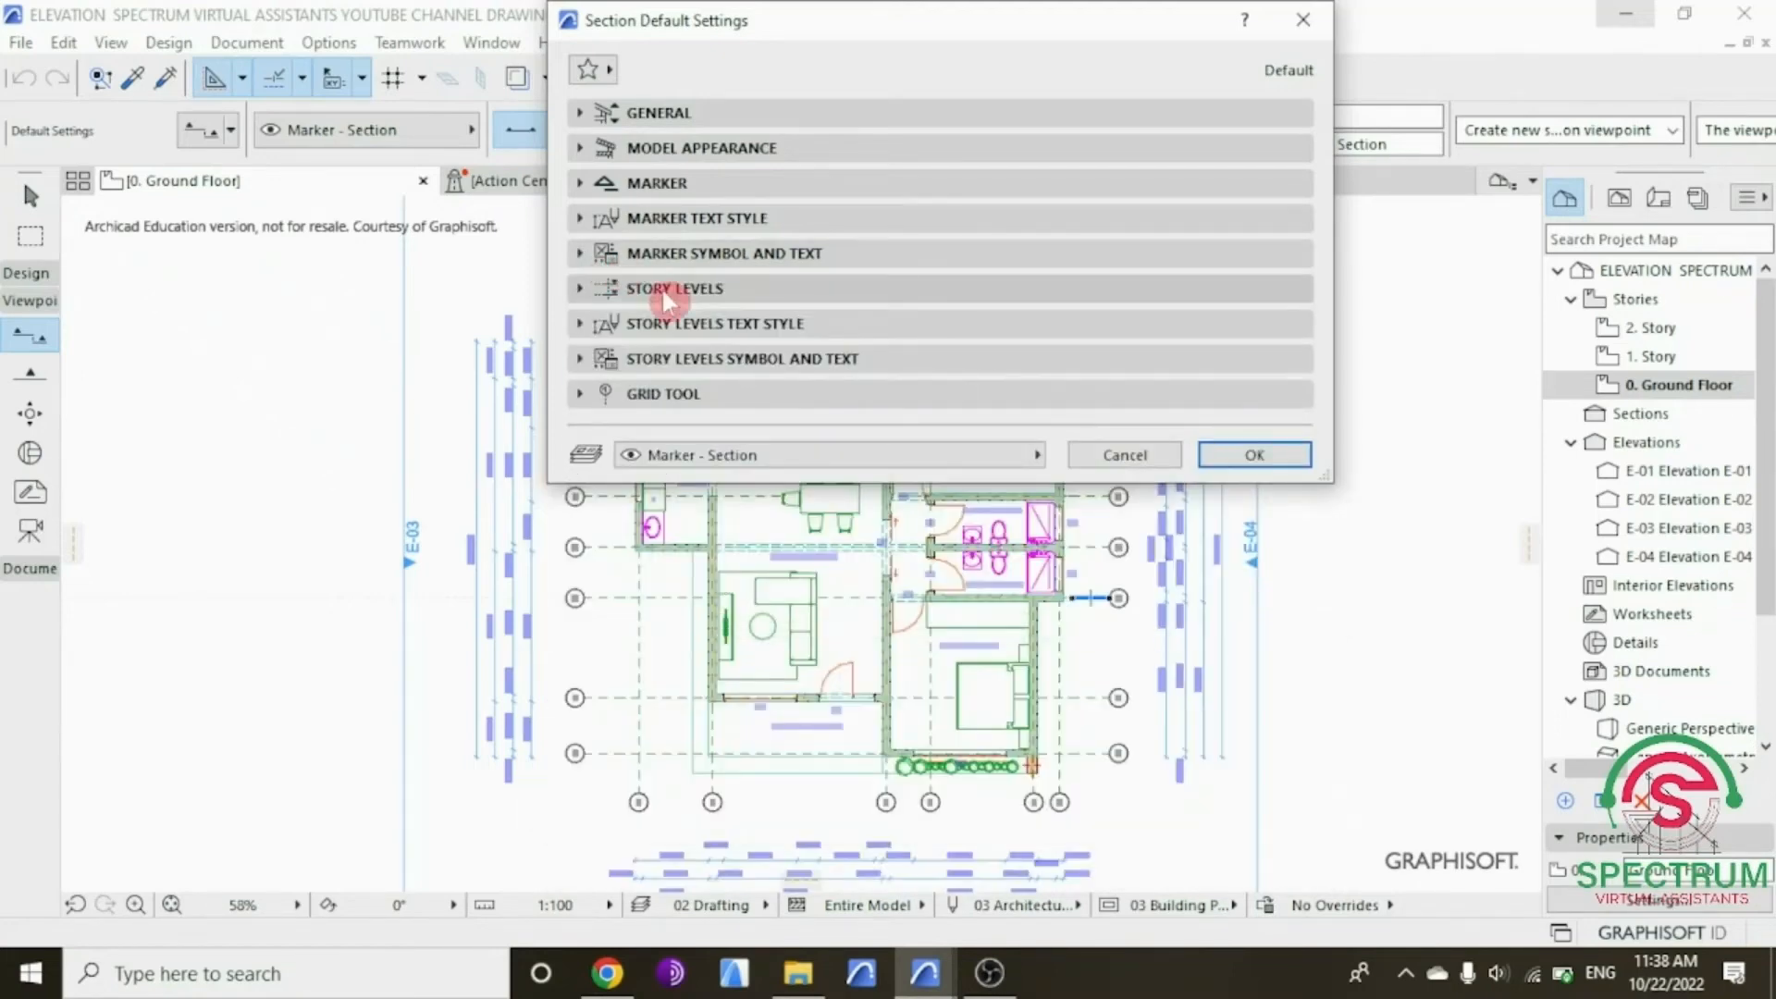
pyautogui.click(1239, 463)
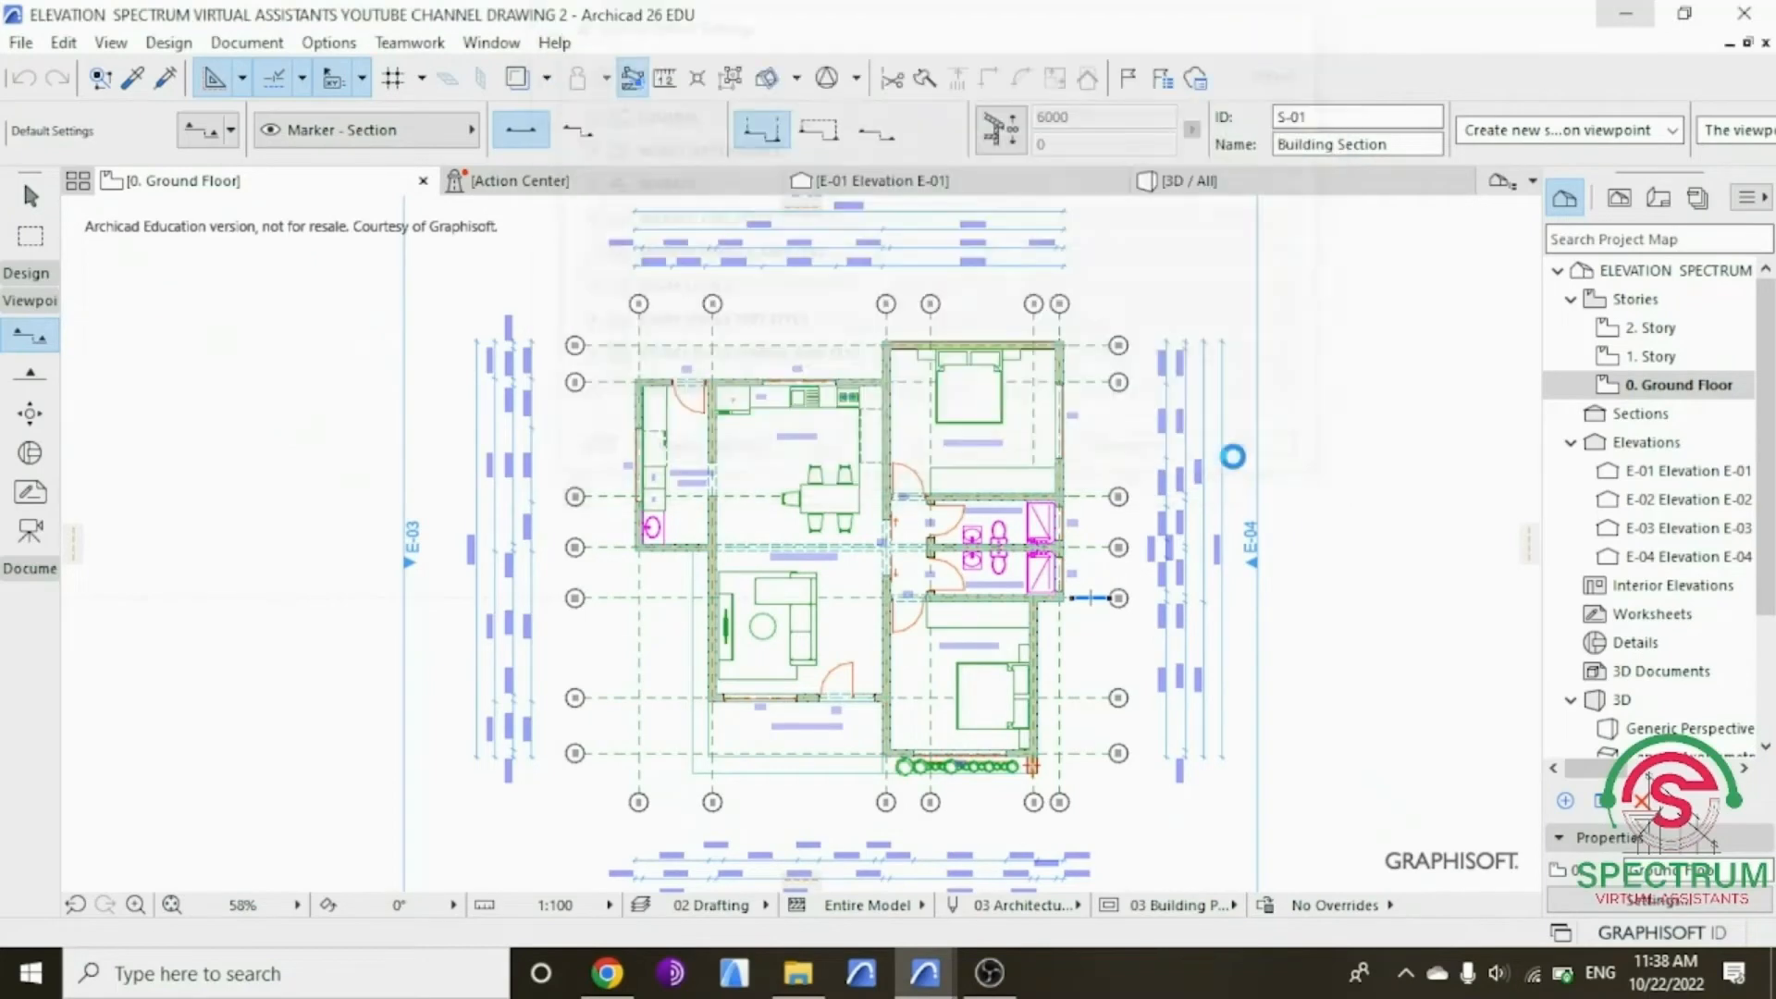
# Step: Draw a vertical section line about 13930 mm long through the kitchen, living room and entry porch, oriented towards the bedrooms
pyautogui.scroll(3, 878, 430)
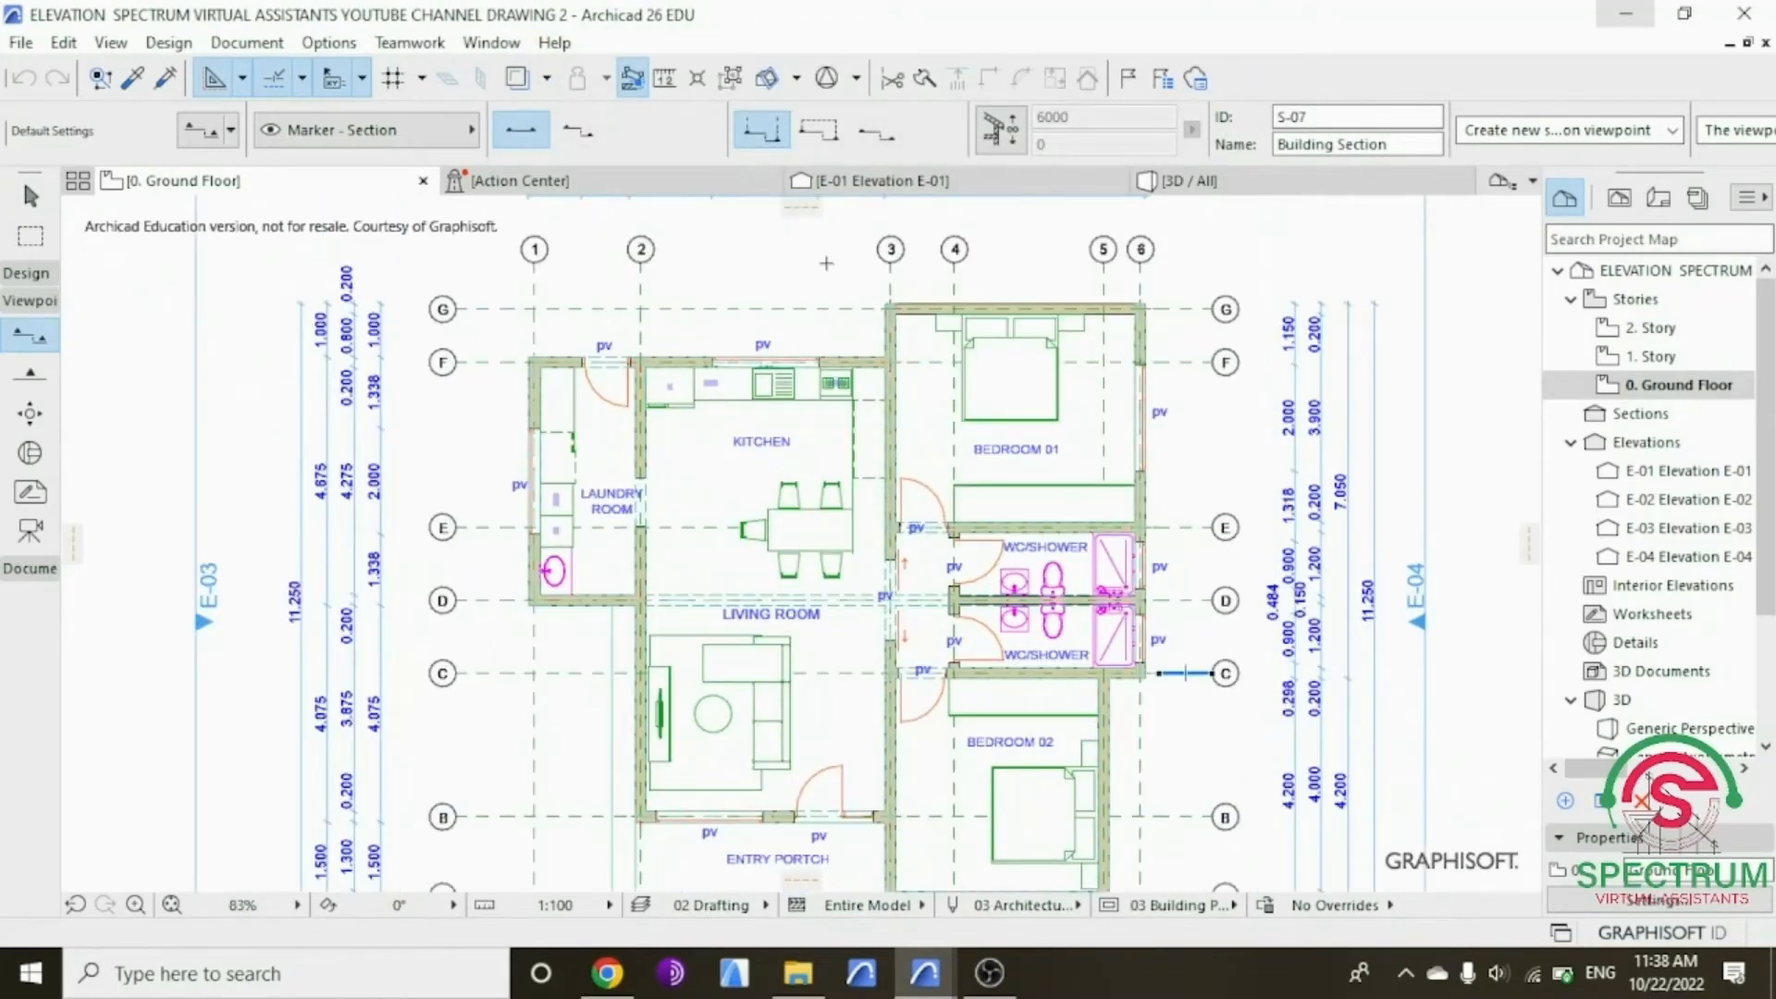
pyautogui.scroll(-3, 833, 330)
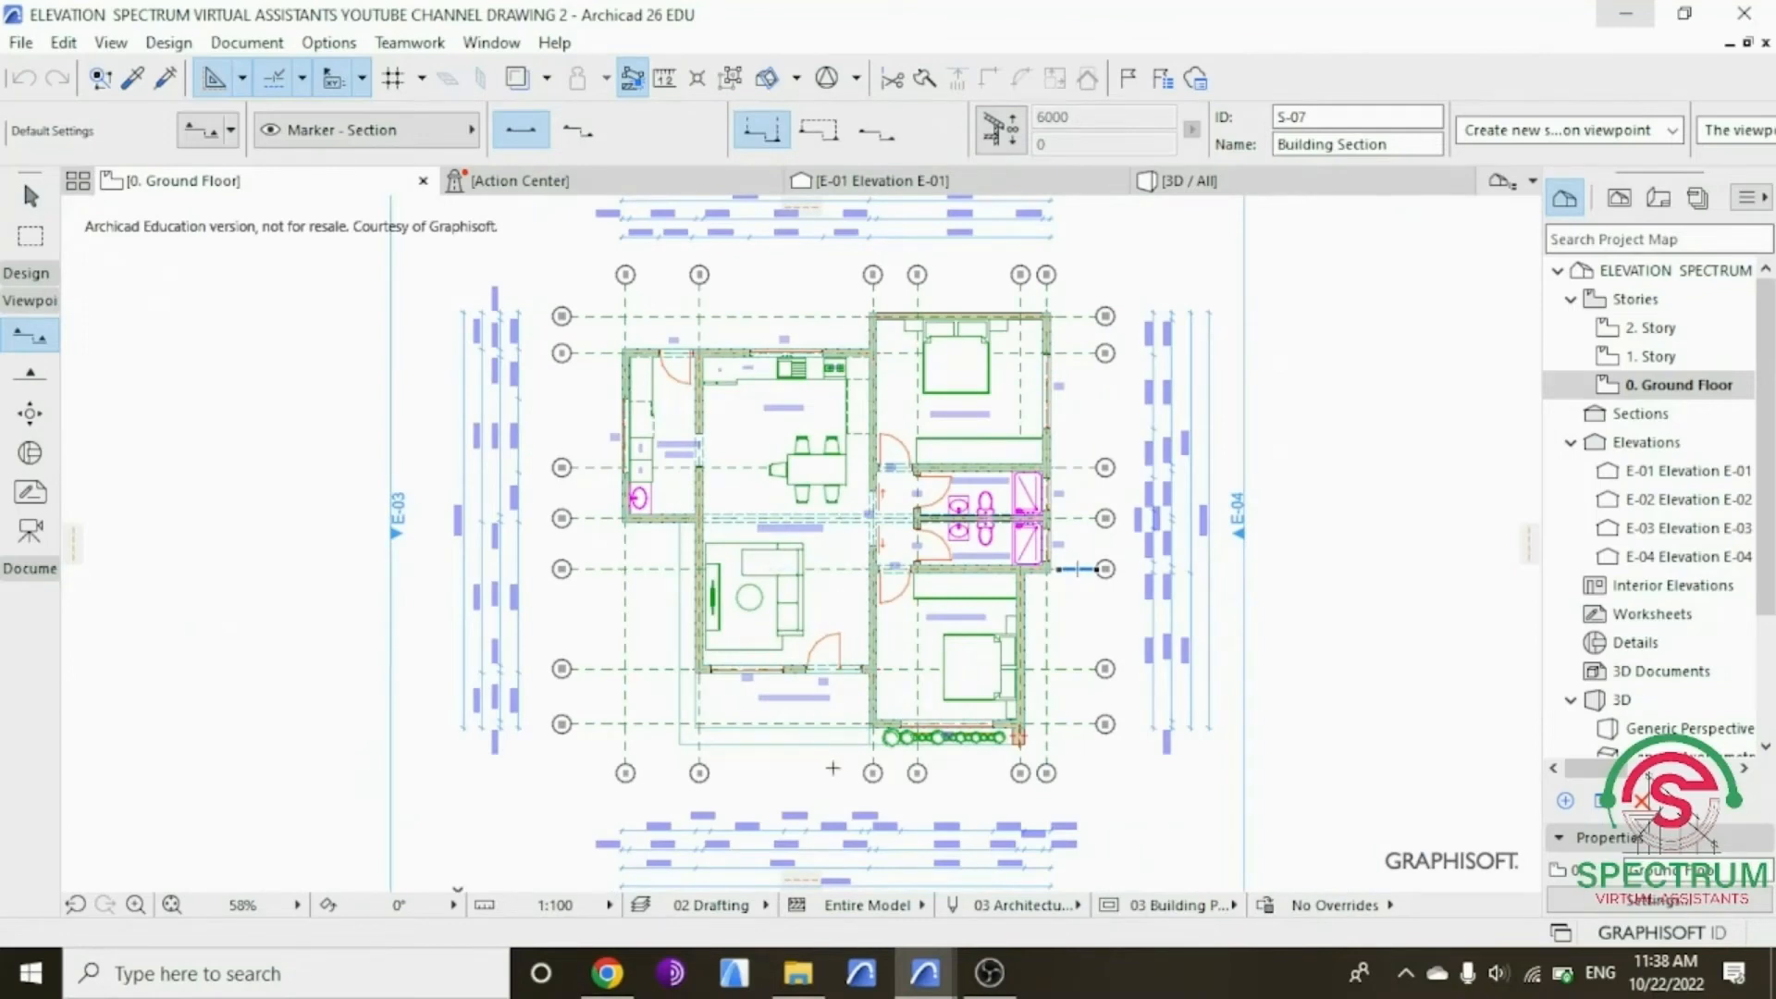
pyautogui.scroll(3, 815, 285)
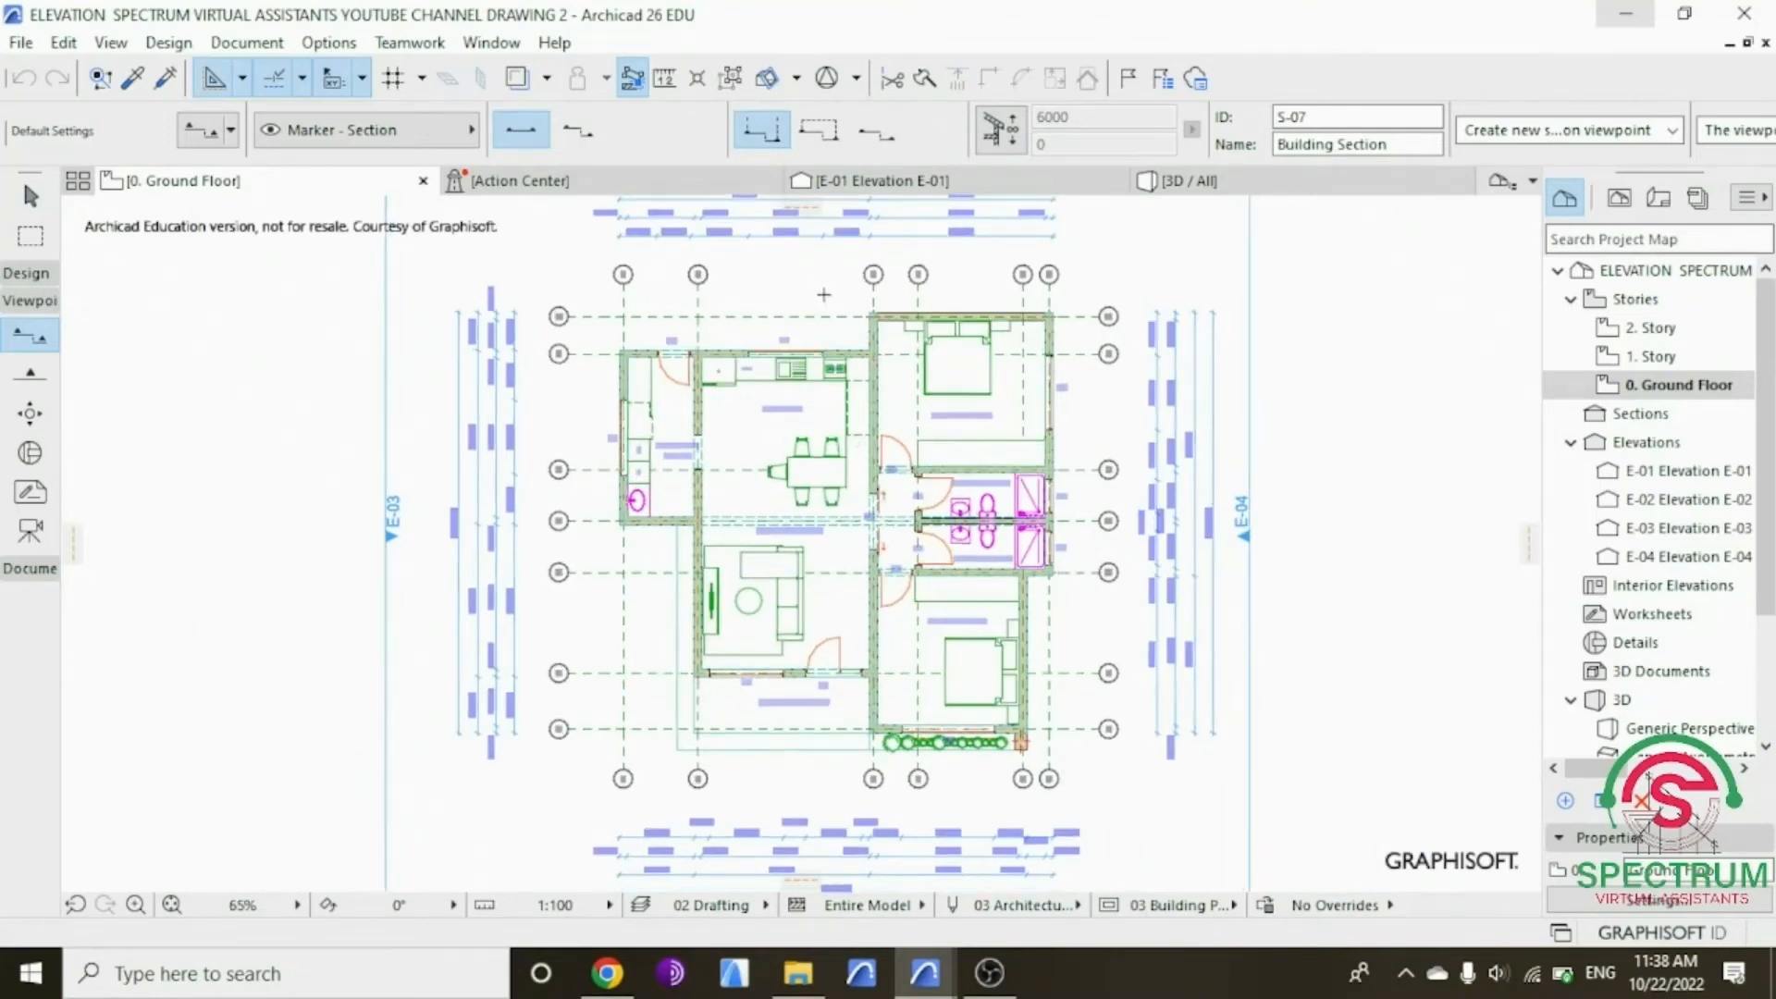
pyautogui.click(818, 274)
pyautogui.scroll(-3, 818, 274)
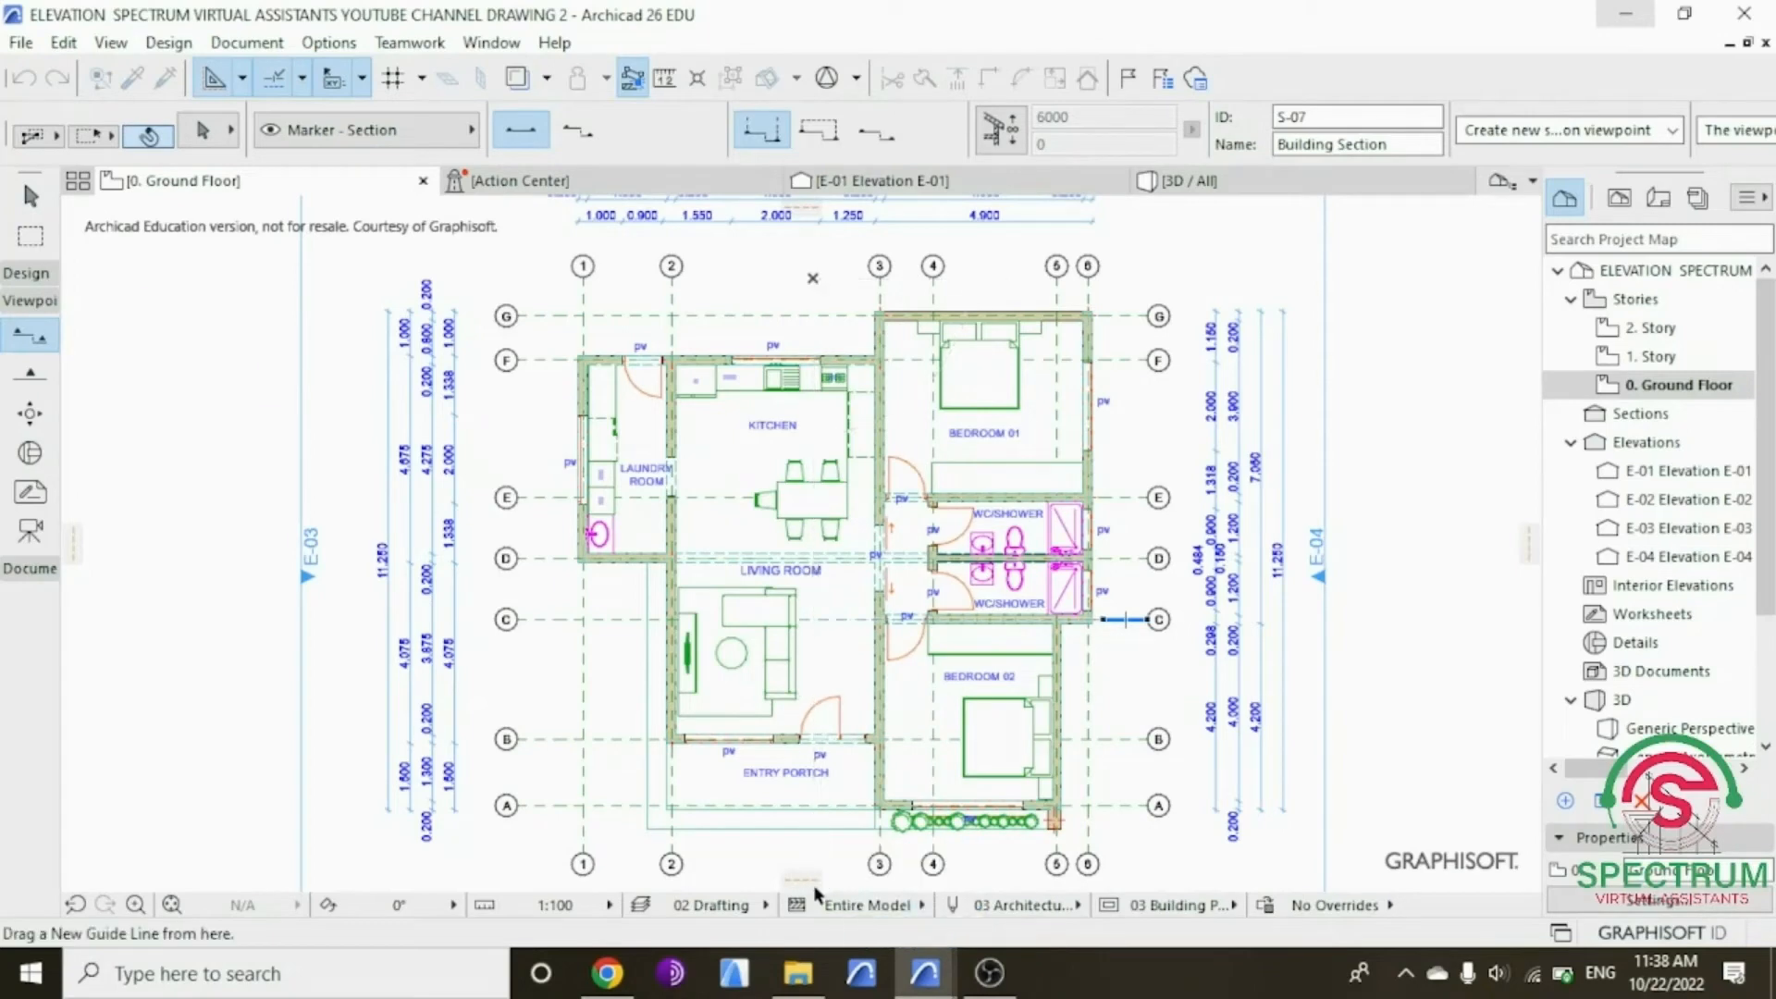
pyautogui.scroll(-3, 823, 865)
pyautogui.scroll(3, 831, 847)
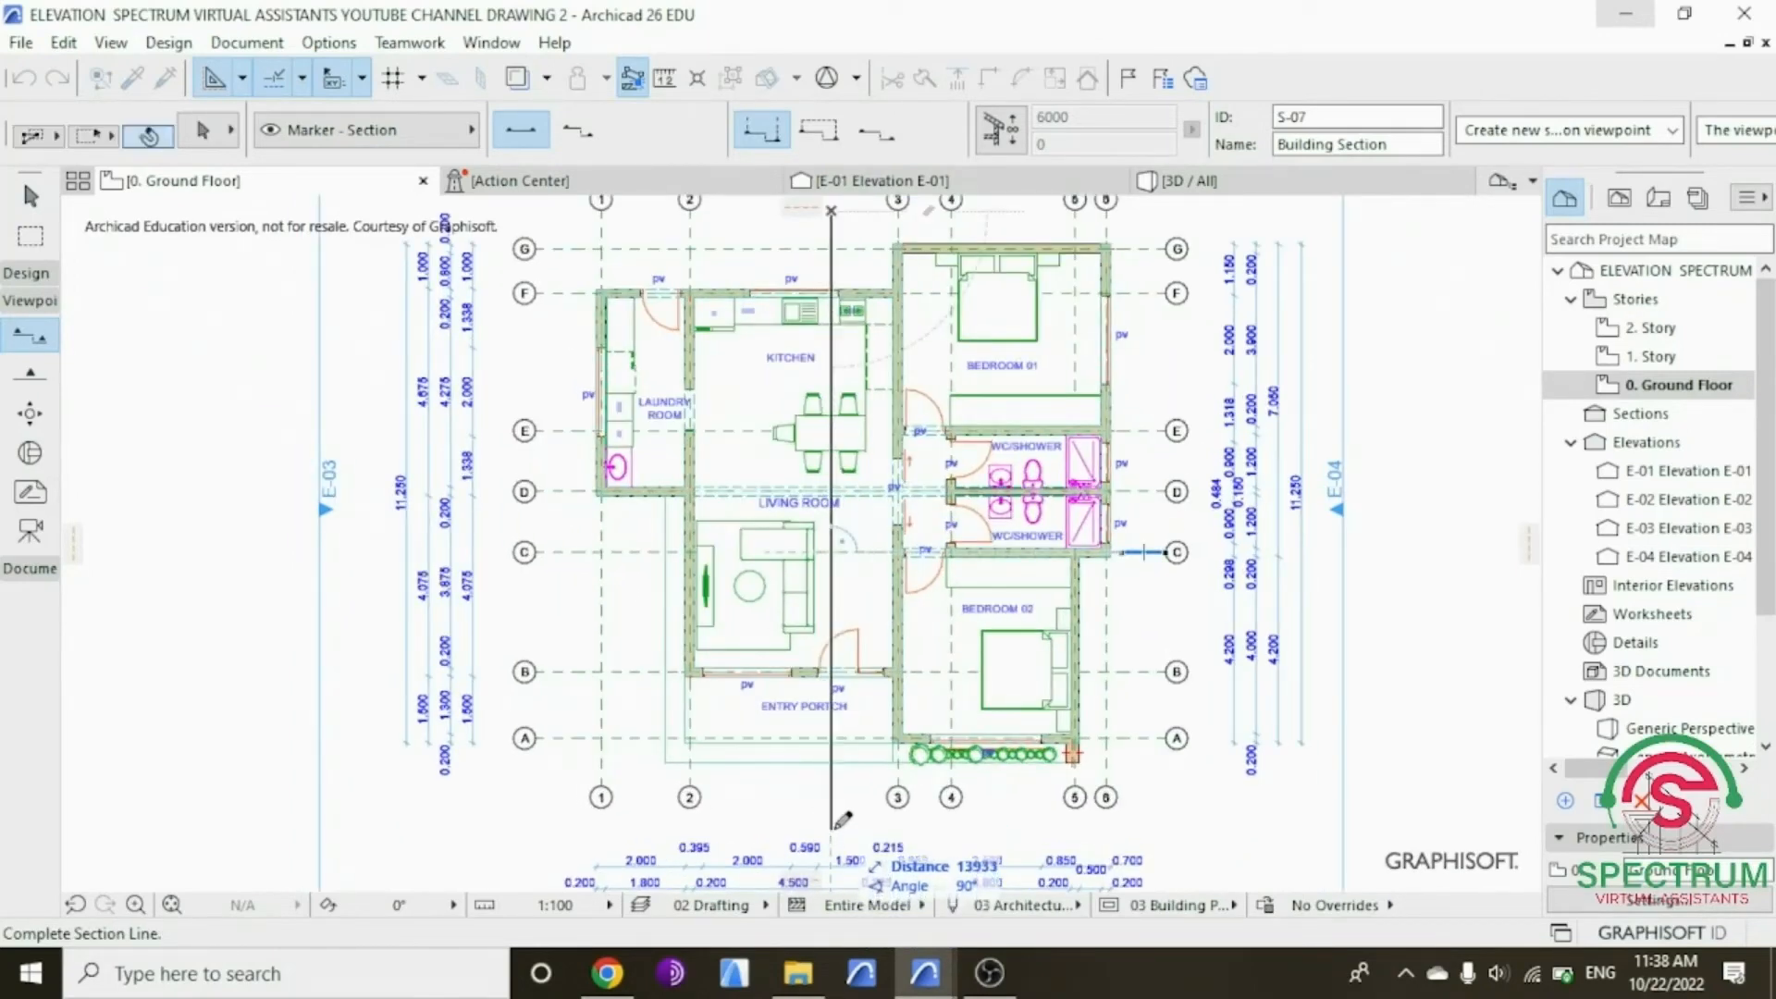
pyautogui.click(838, 823)
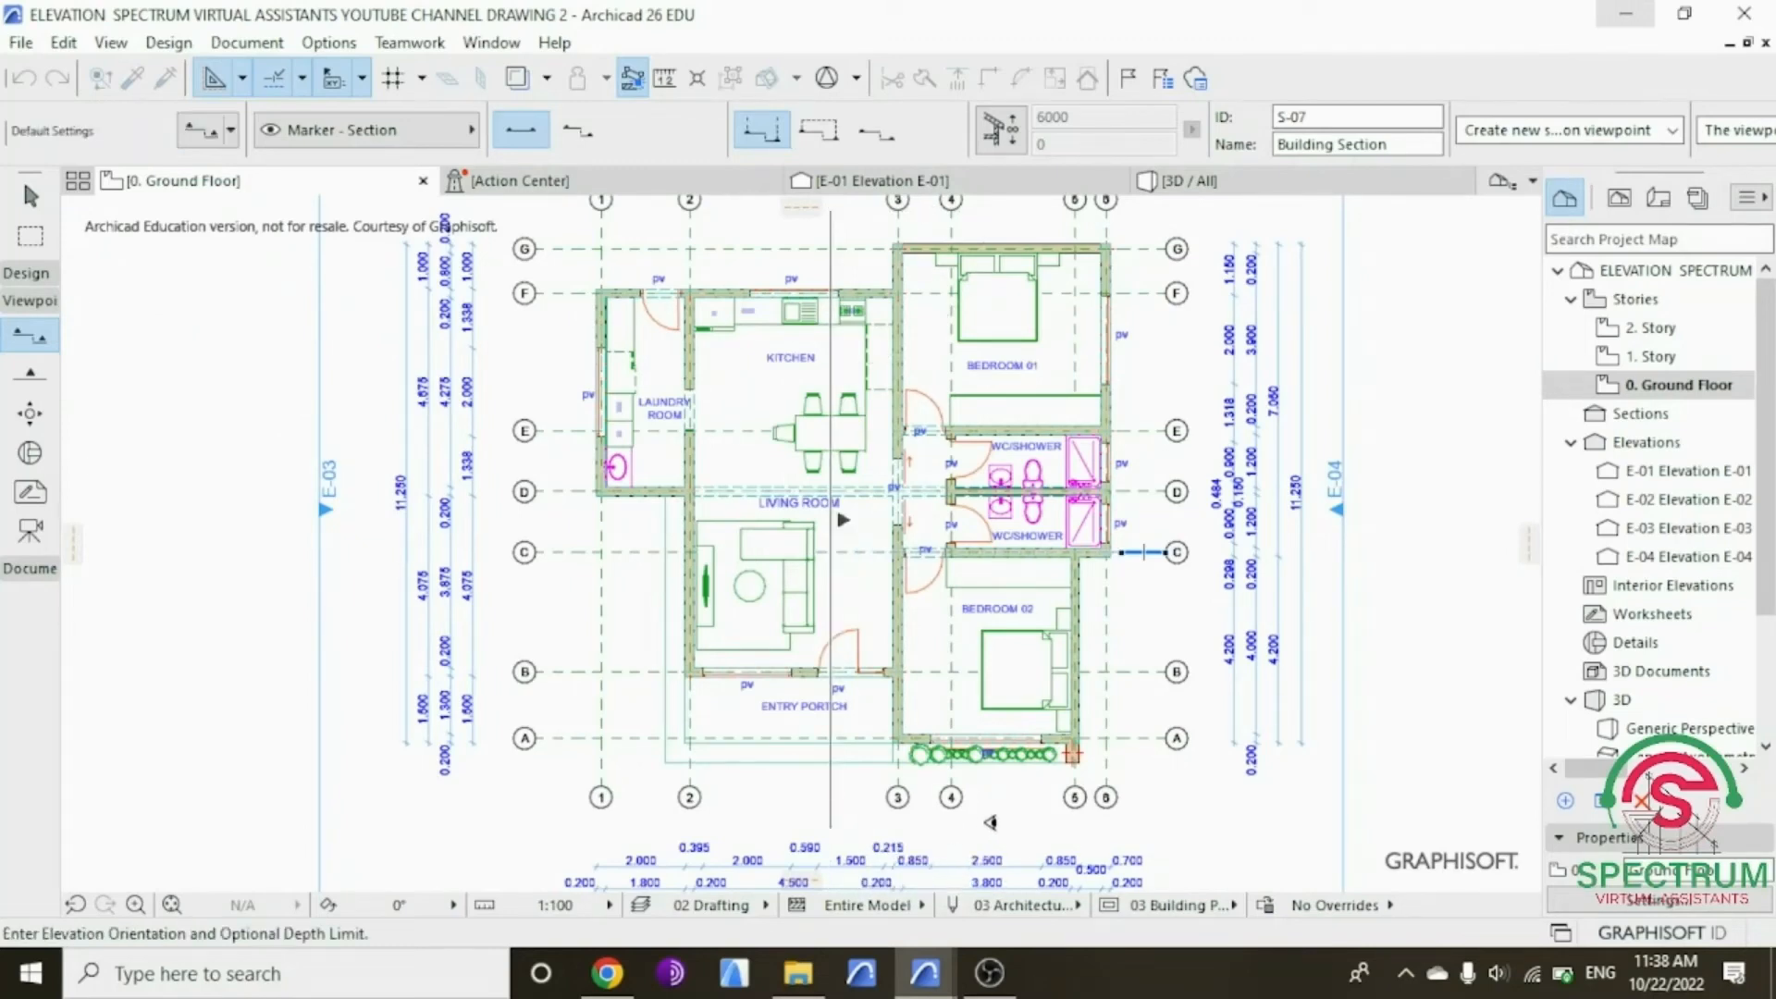
pyautogui.click(989, 822)
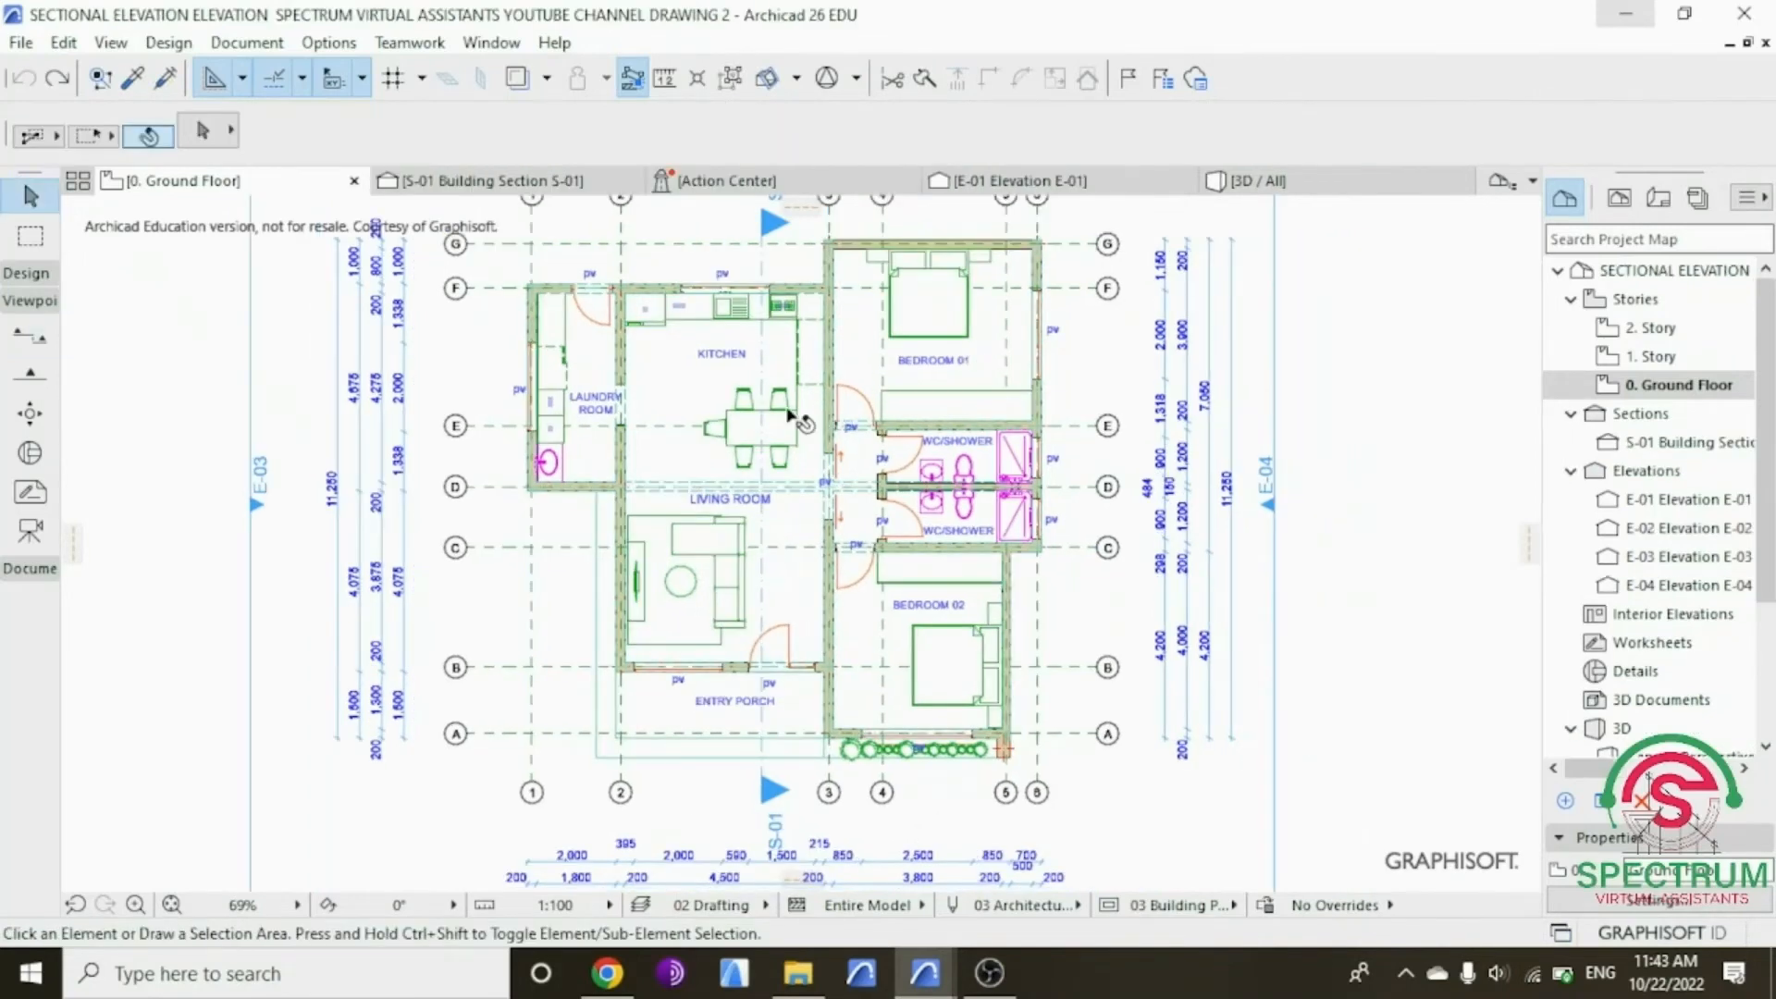
# Step: Select the S-01 section line on the ground floor plan and open its section with the current view settings
pyautogui.scroll(2, 782, 344)
pyautogui.scroll(2, 777, 356)
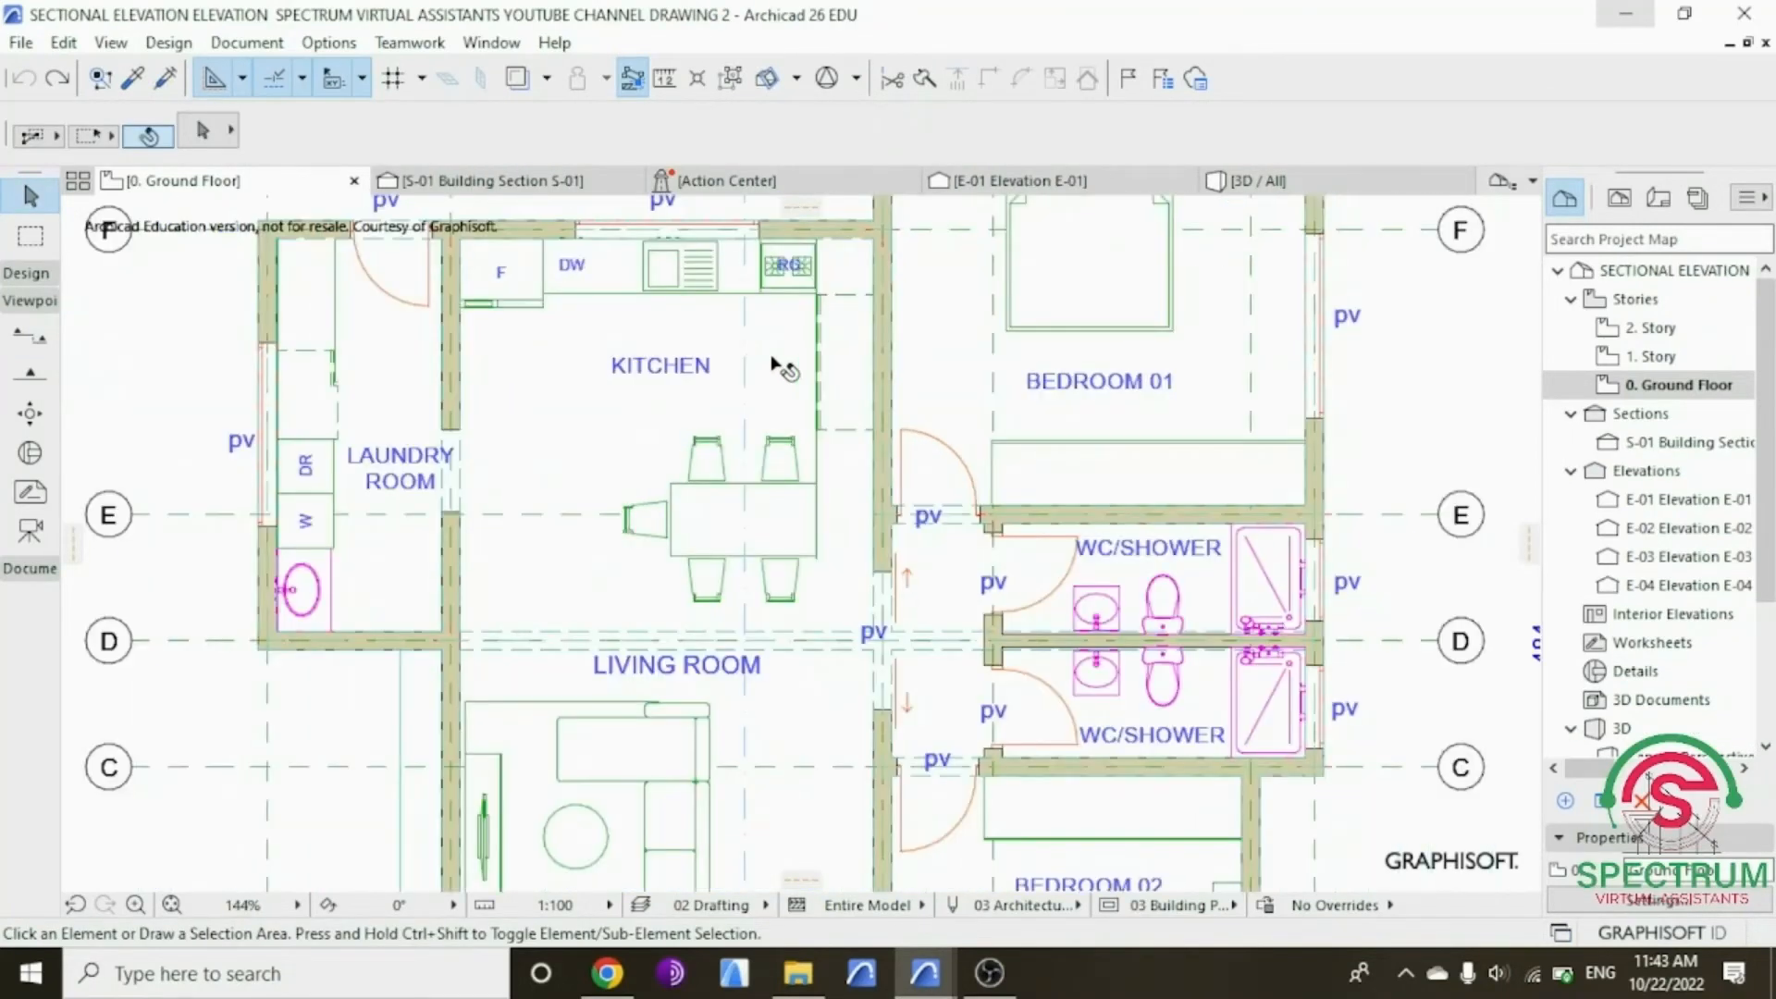
pyautogui.click(749, 363)
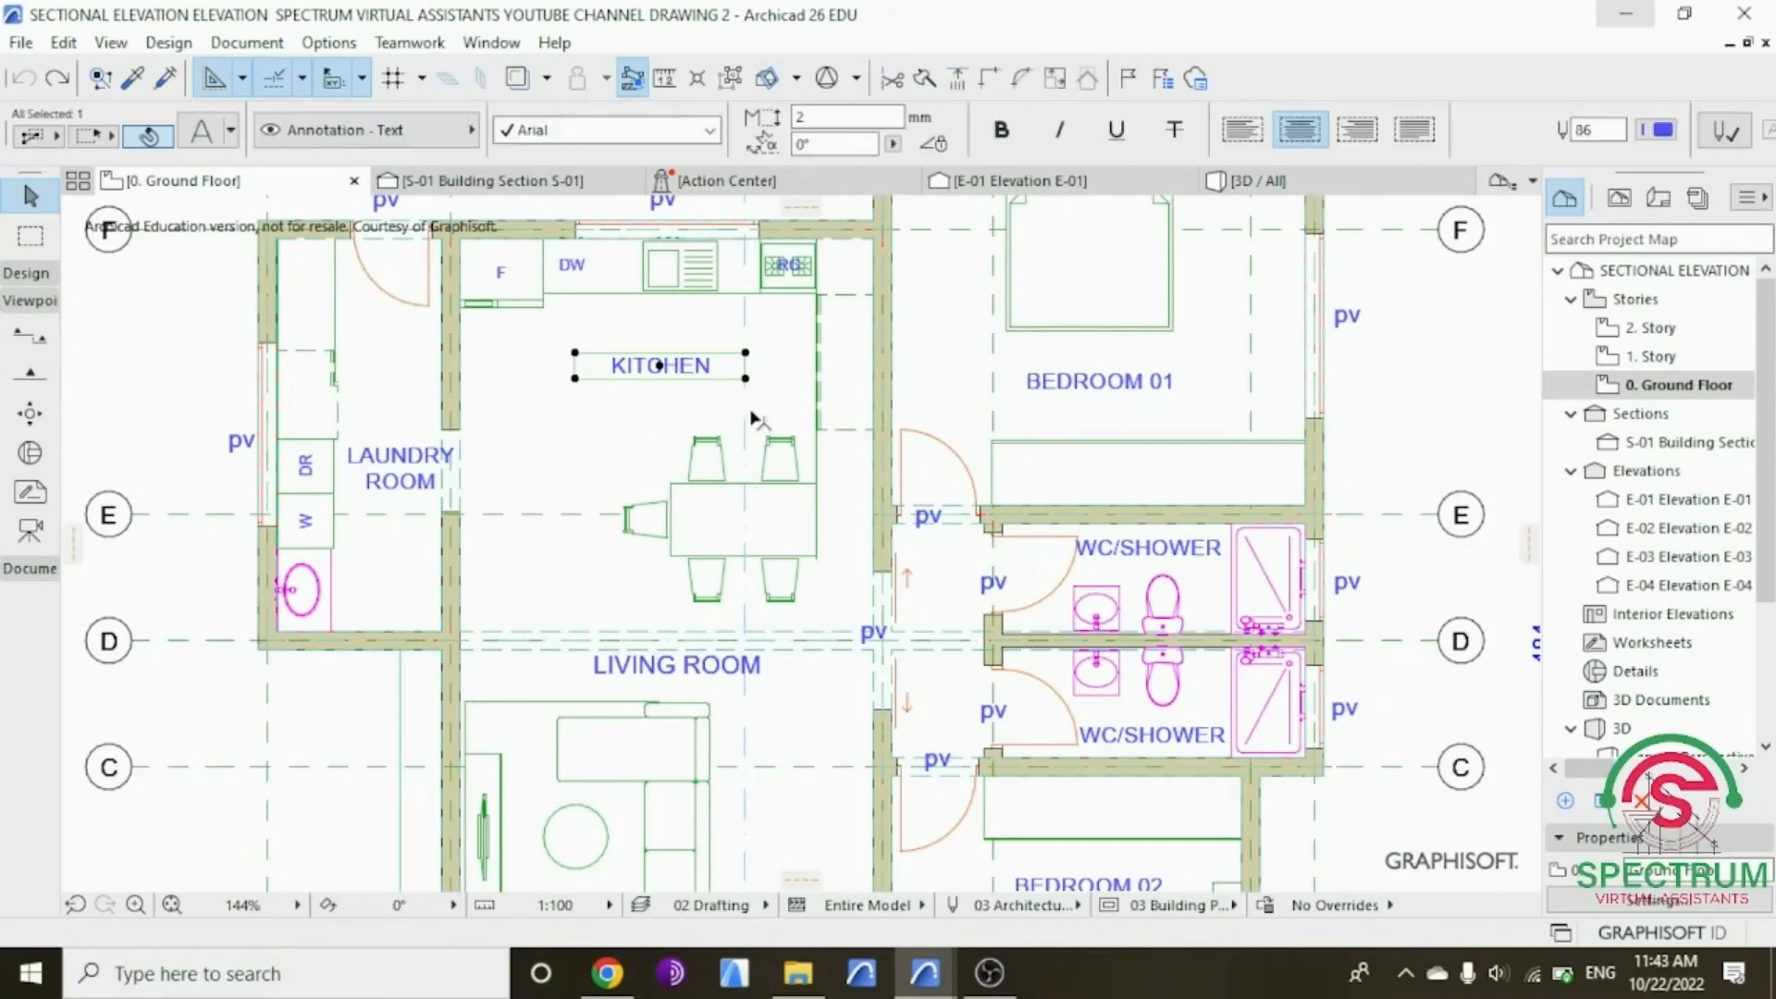
pyautogui.click(754, 541)
pyautogui.scroll(-3, 753, 541)
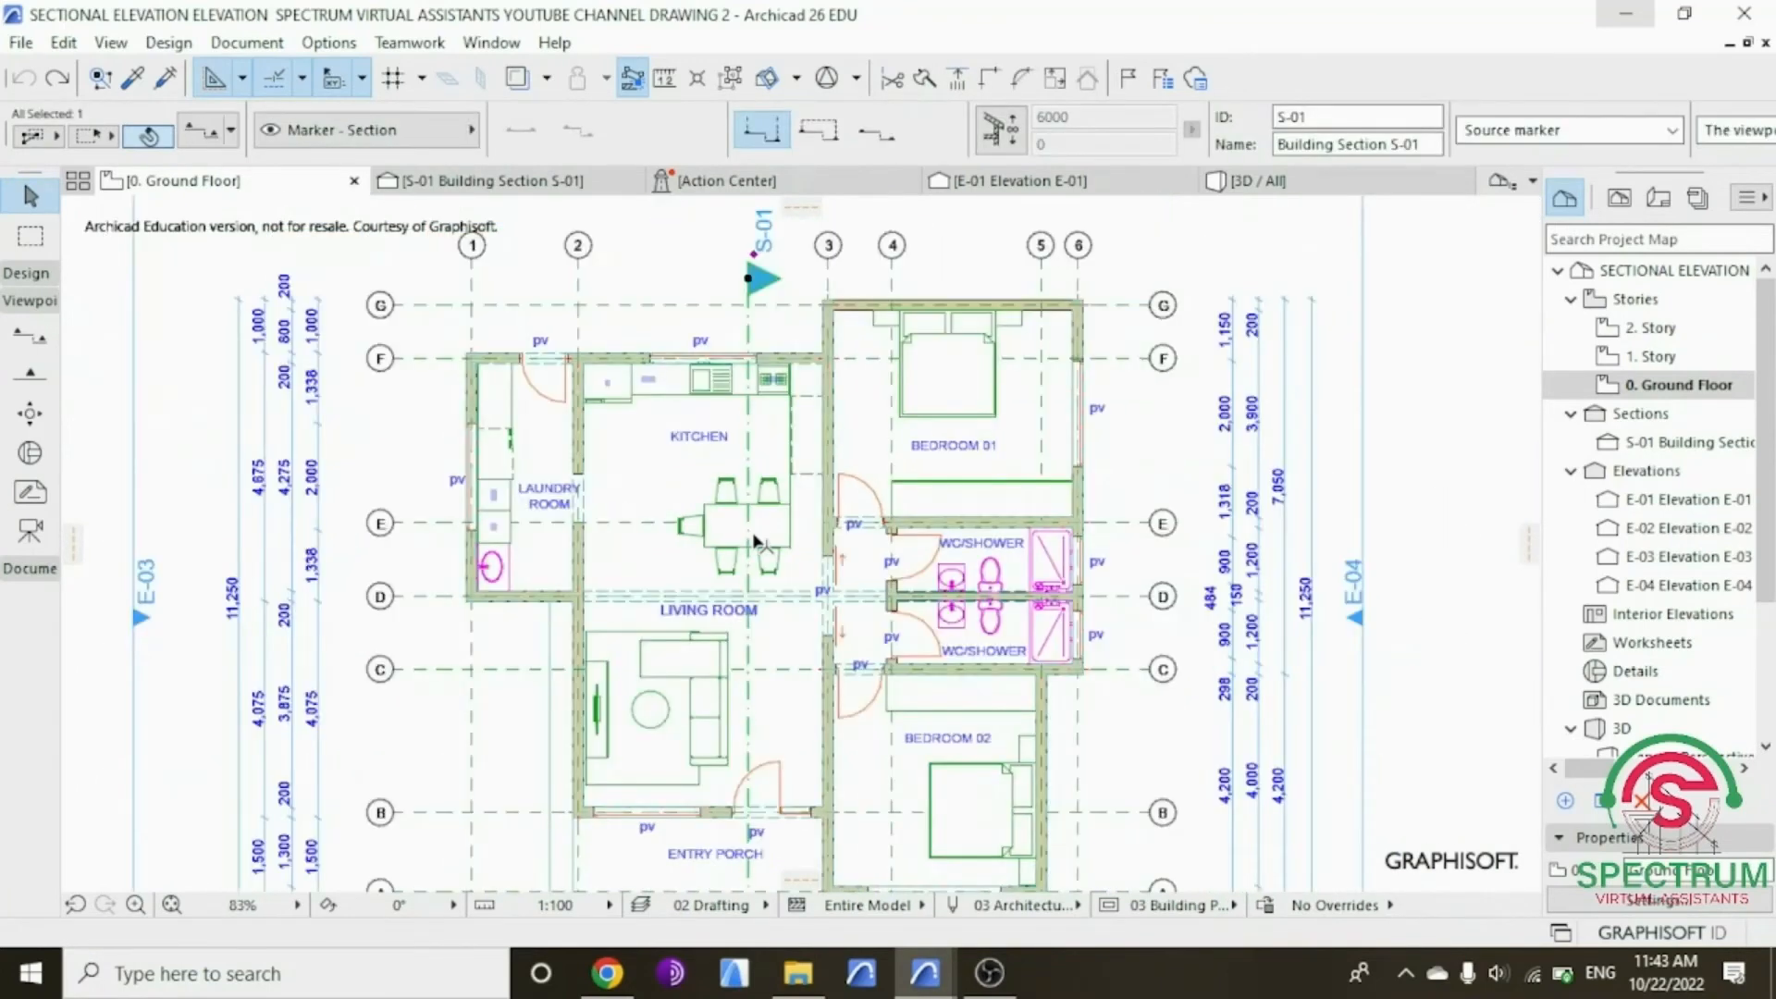
pyautogui.rightClick(1190, 243)
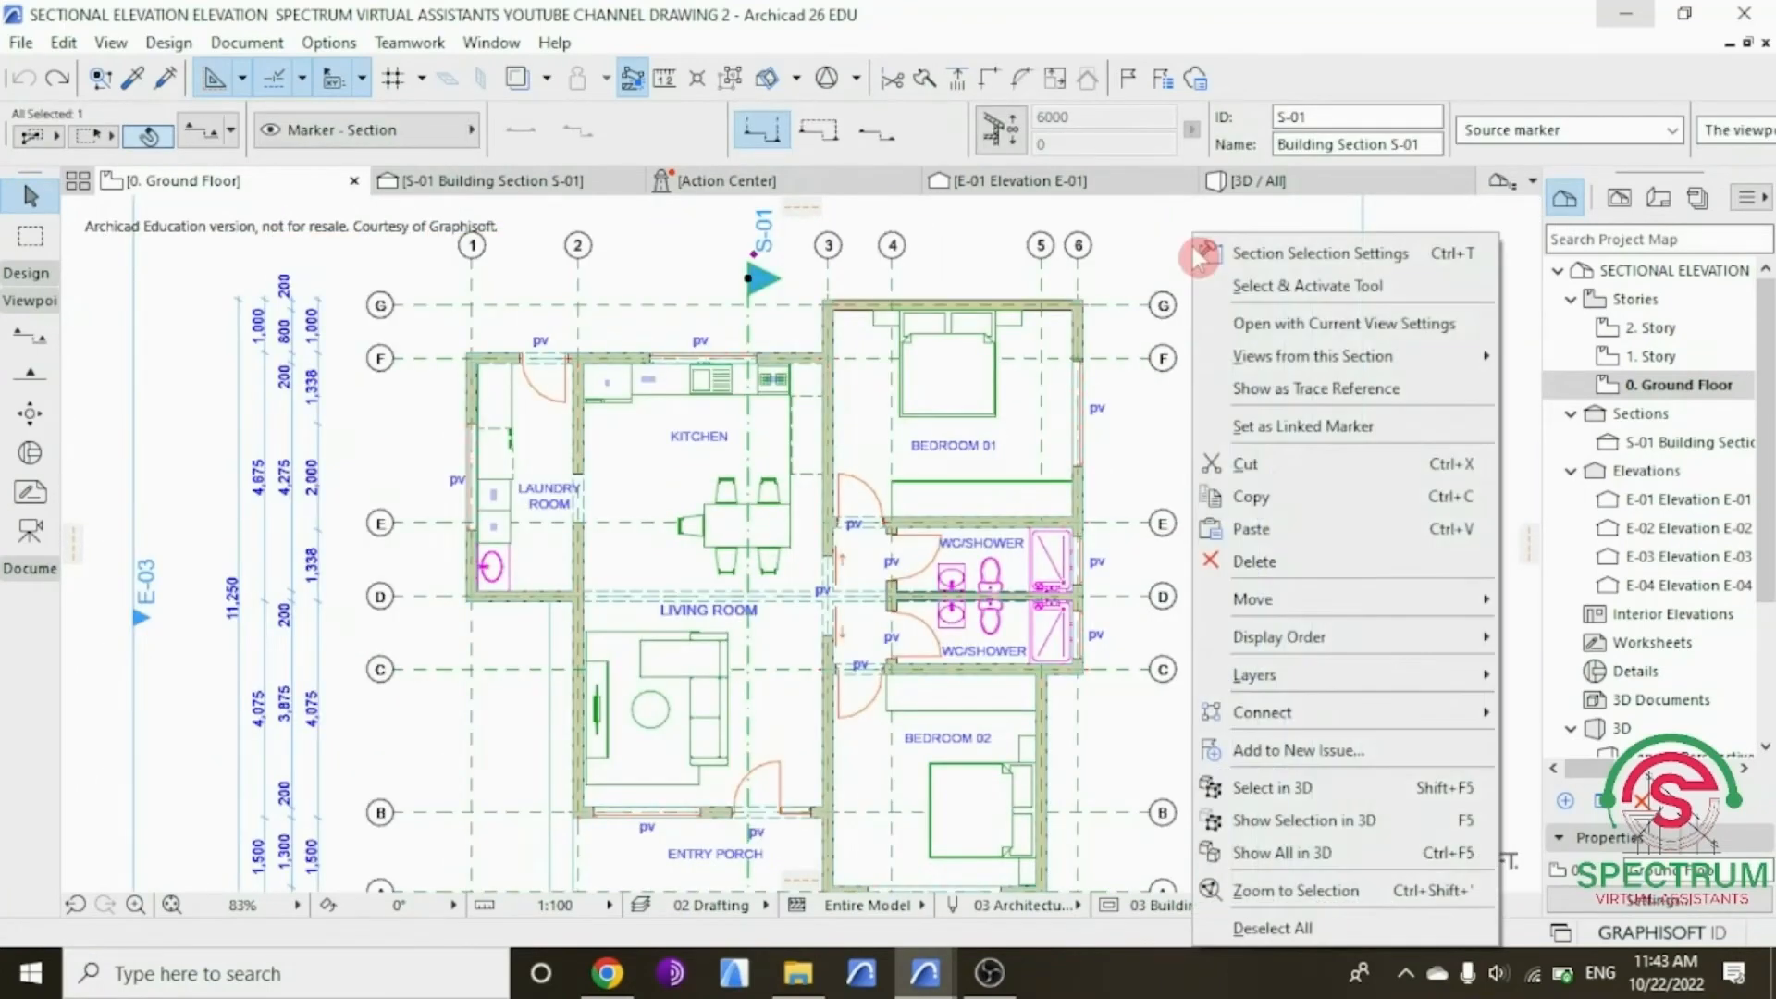
pyautogui.click(1283, 324)
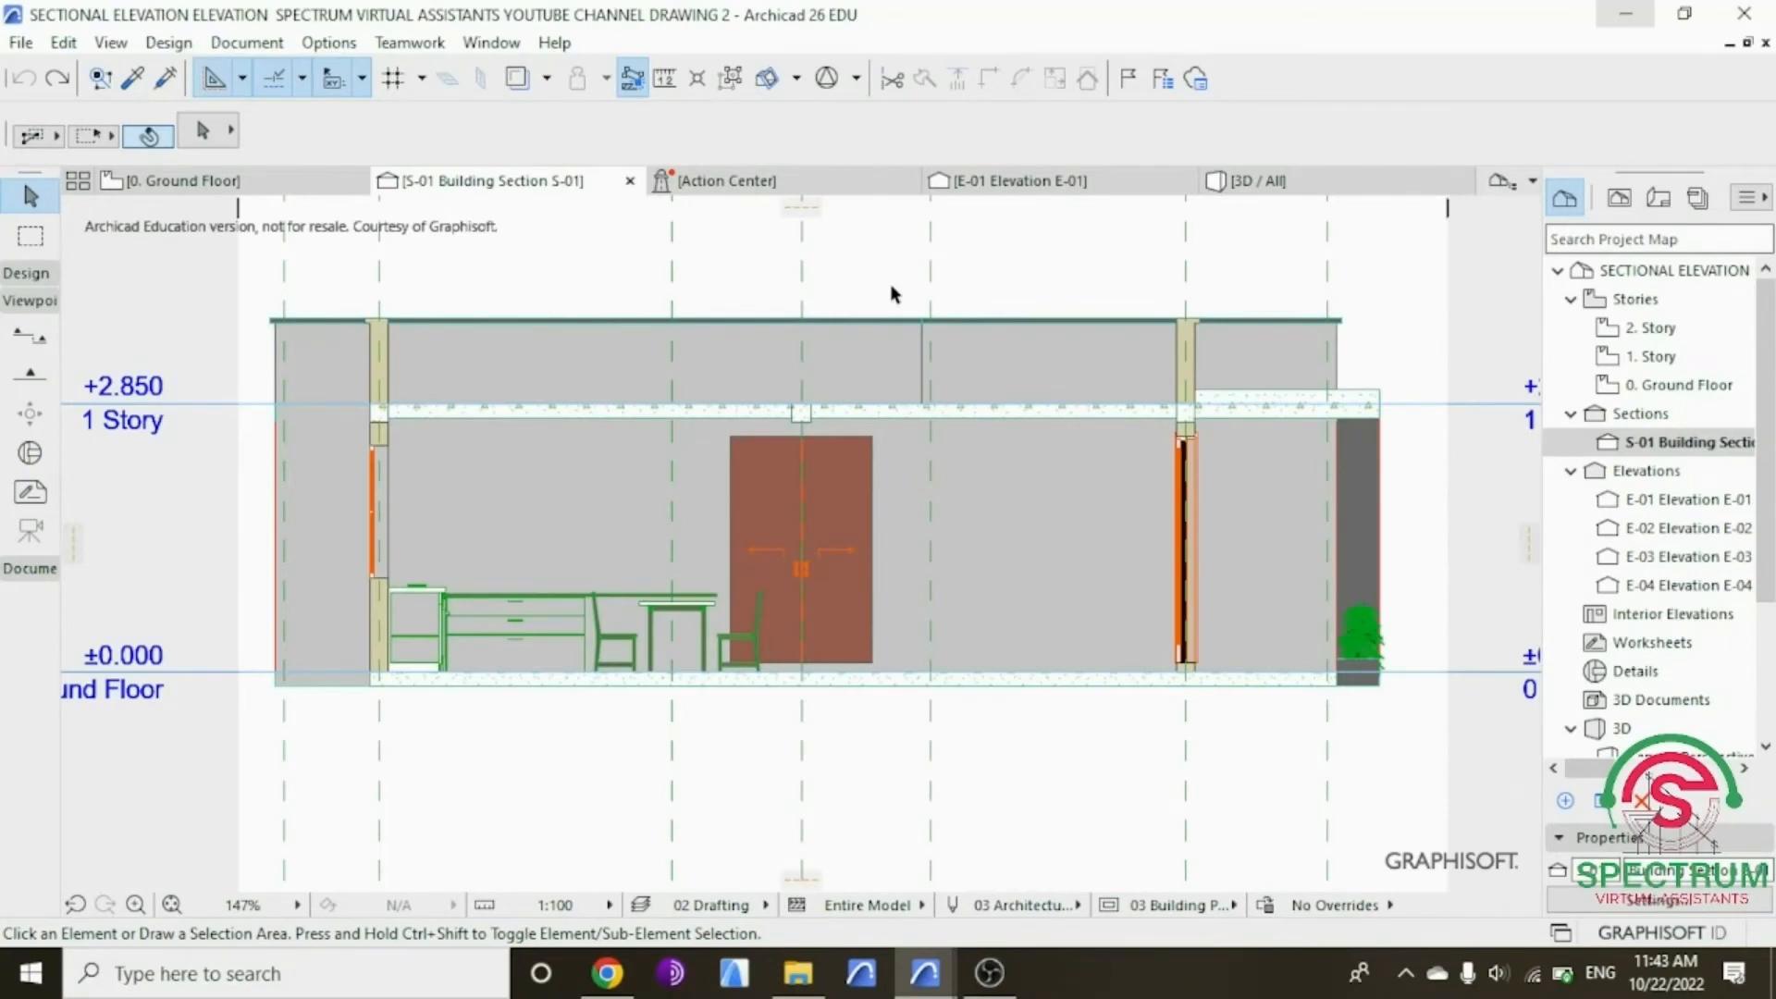
# Step: Set up the Line tool in the building section for single solid drafting lines with black pen 1
pyautogui.scroll(-2, 747, 550)
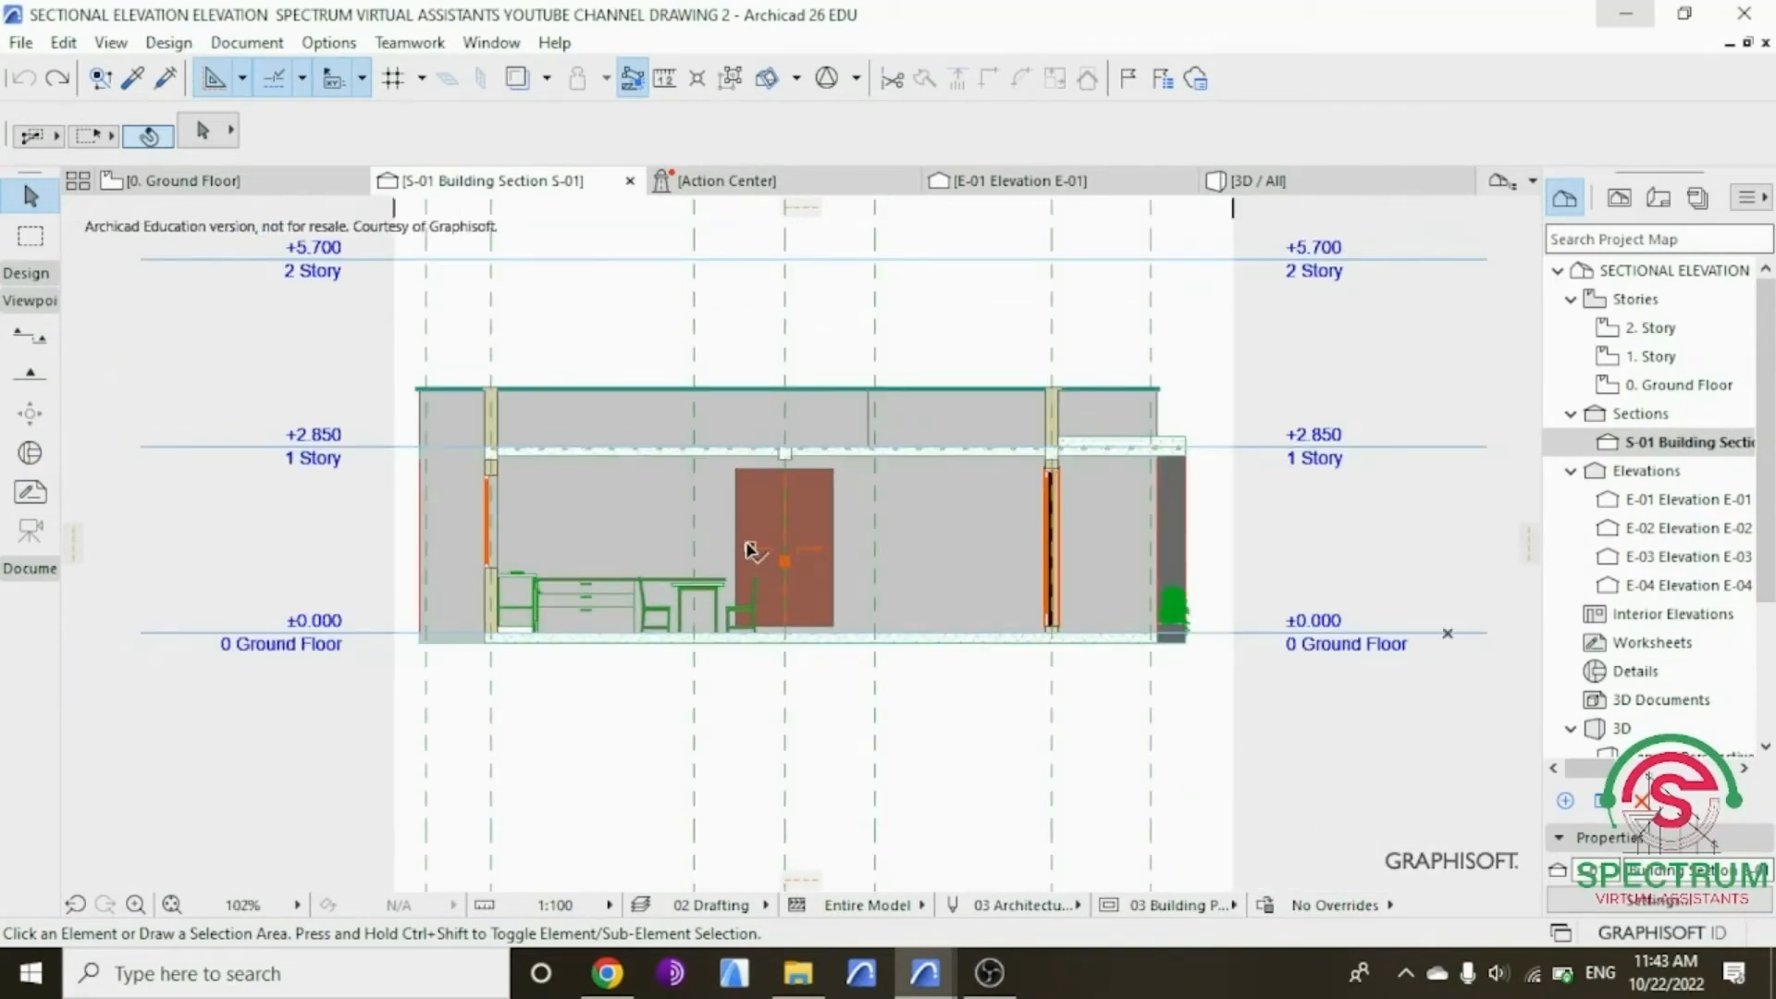
pyautogui.scroll(2, 607, 367)
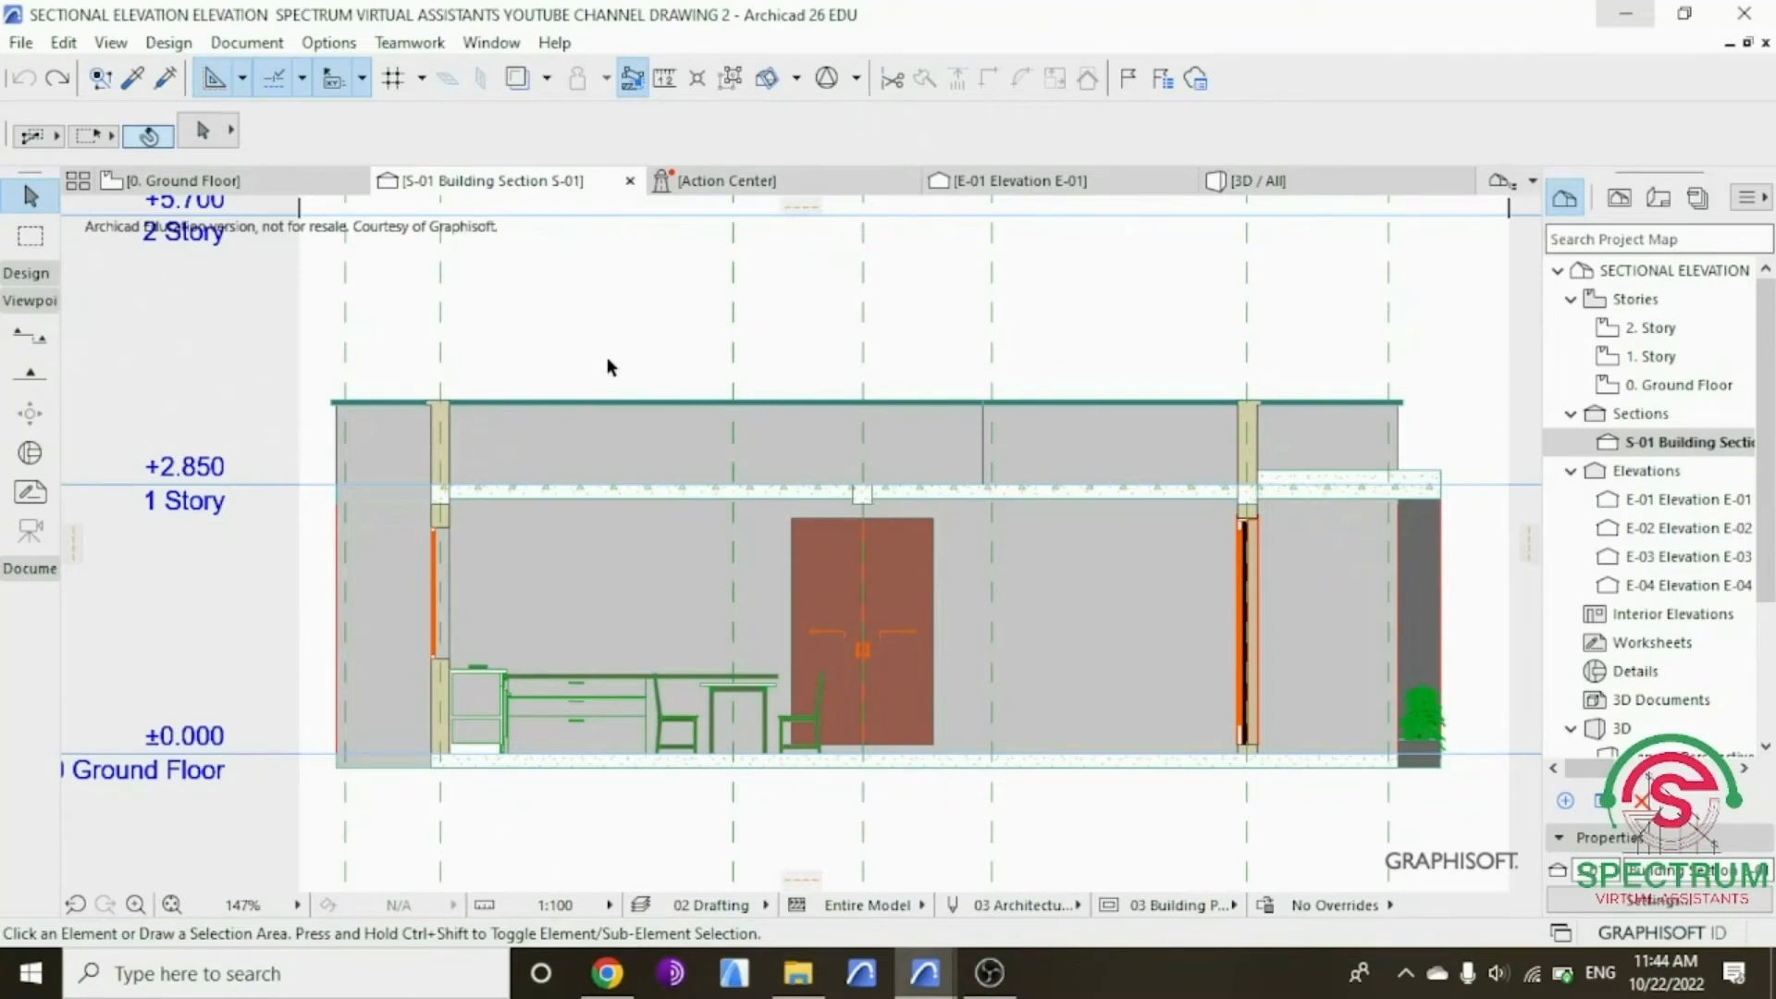
pyautogui.scroll(-2, 607, 360)
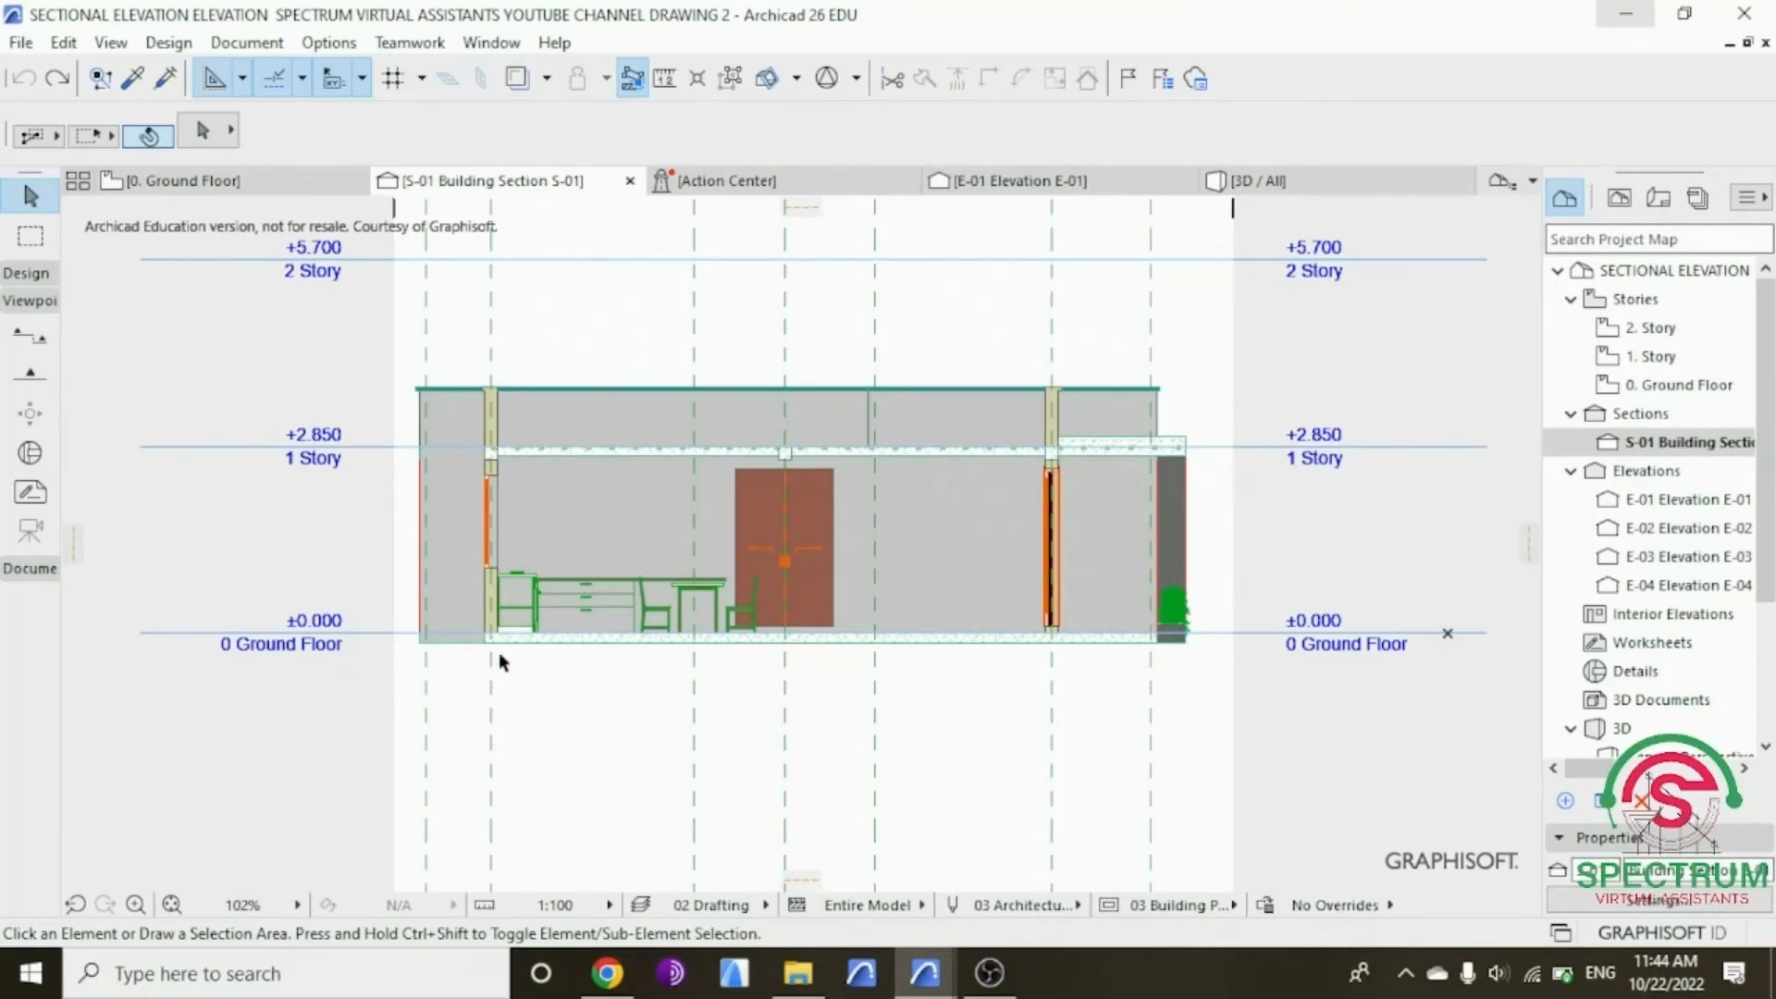
pyautogui.scroll(3, 498, 652)
pyautogui.click(25, 275)
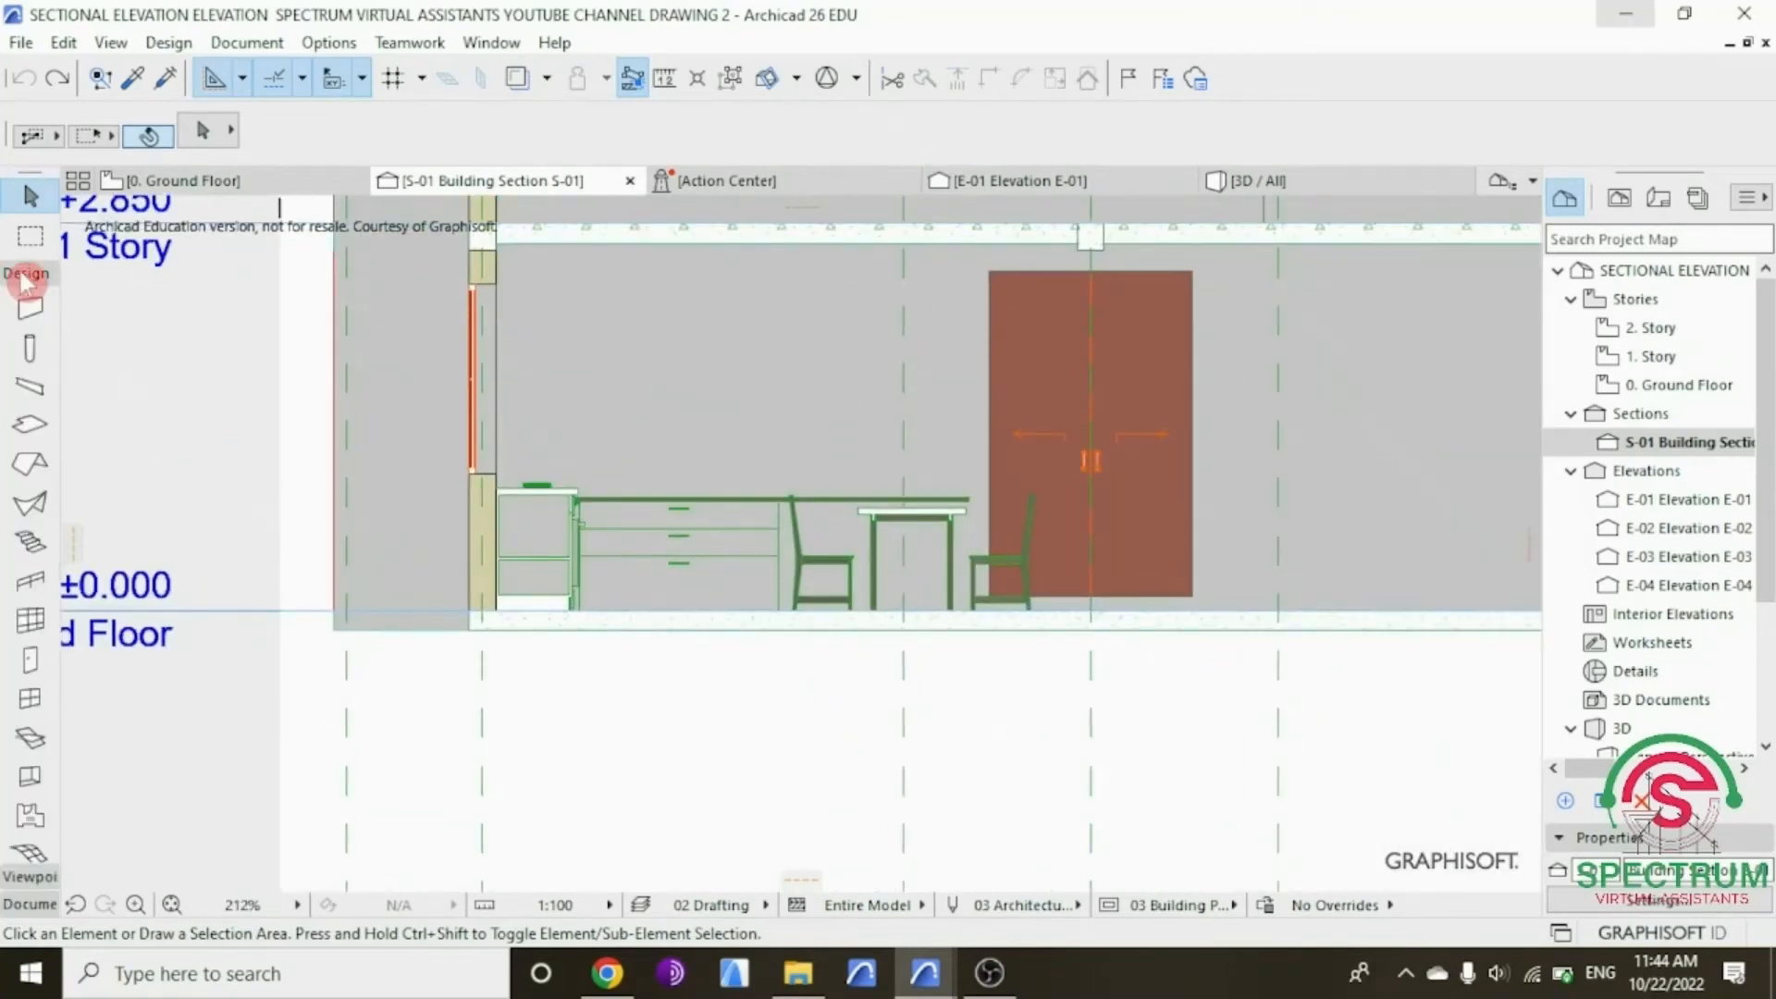
pyautogui.click(26, 307)
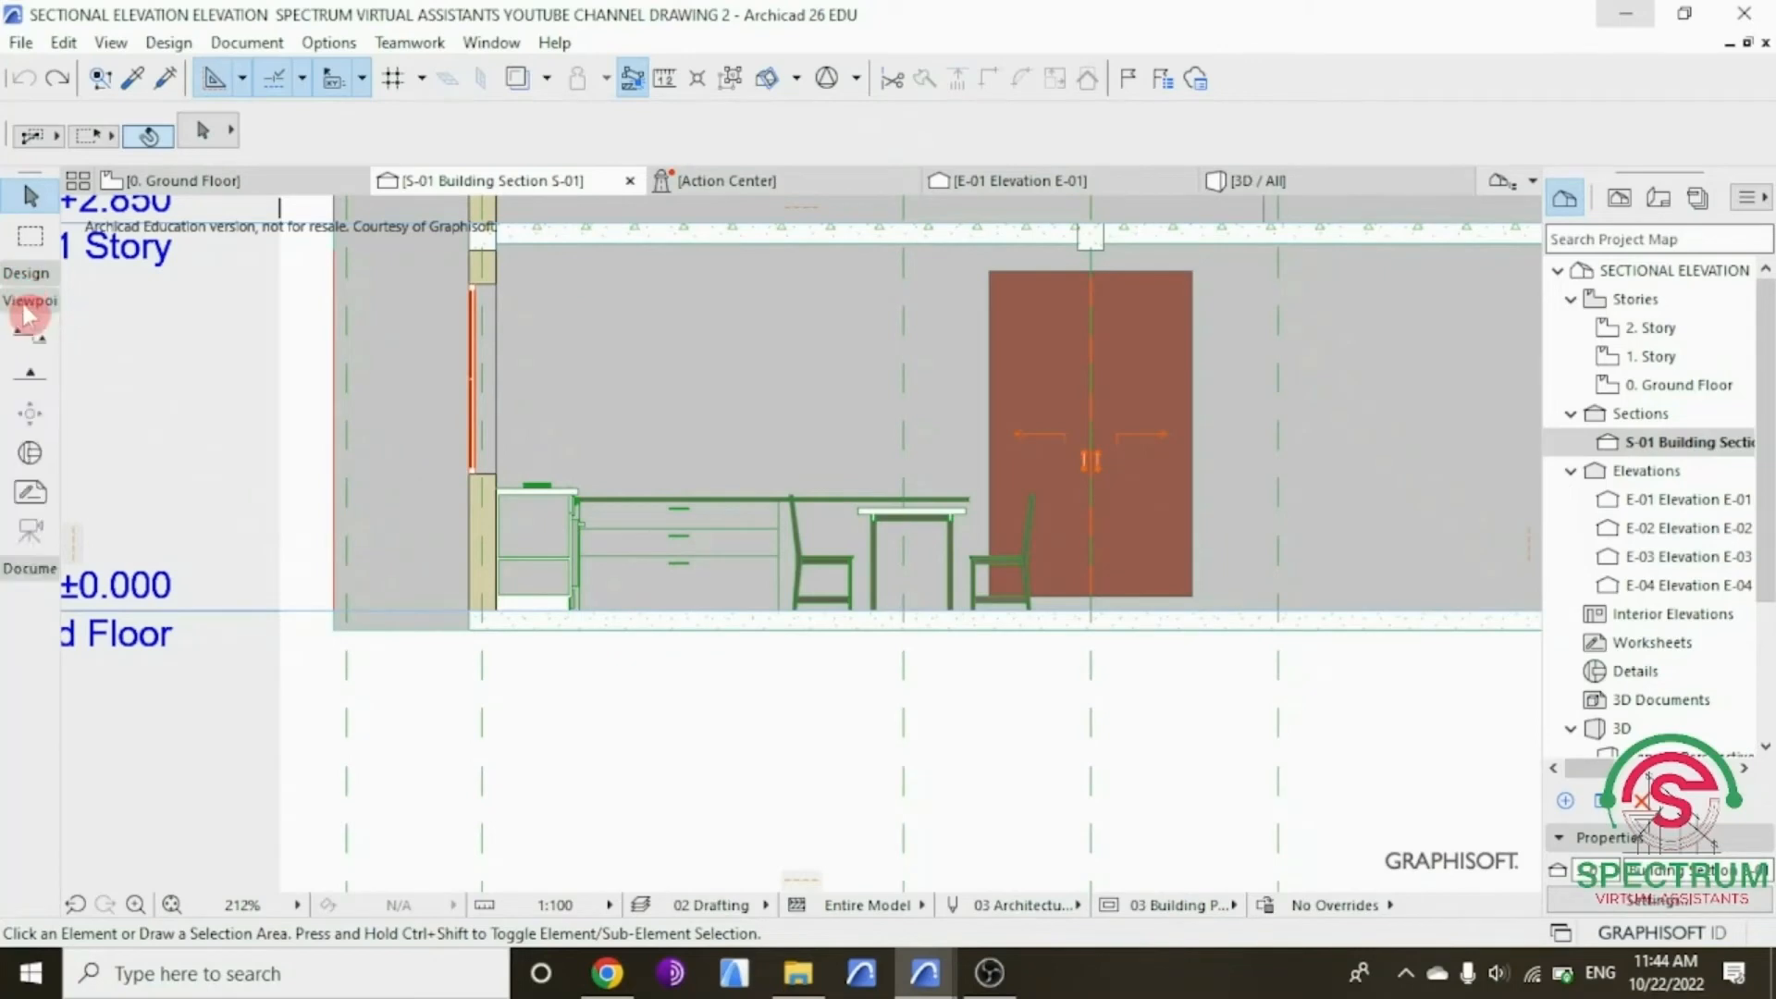
pyautogui.click(26, 314)
pyautogui.click(29, 329)
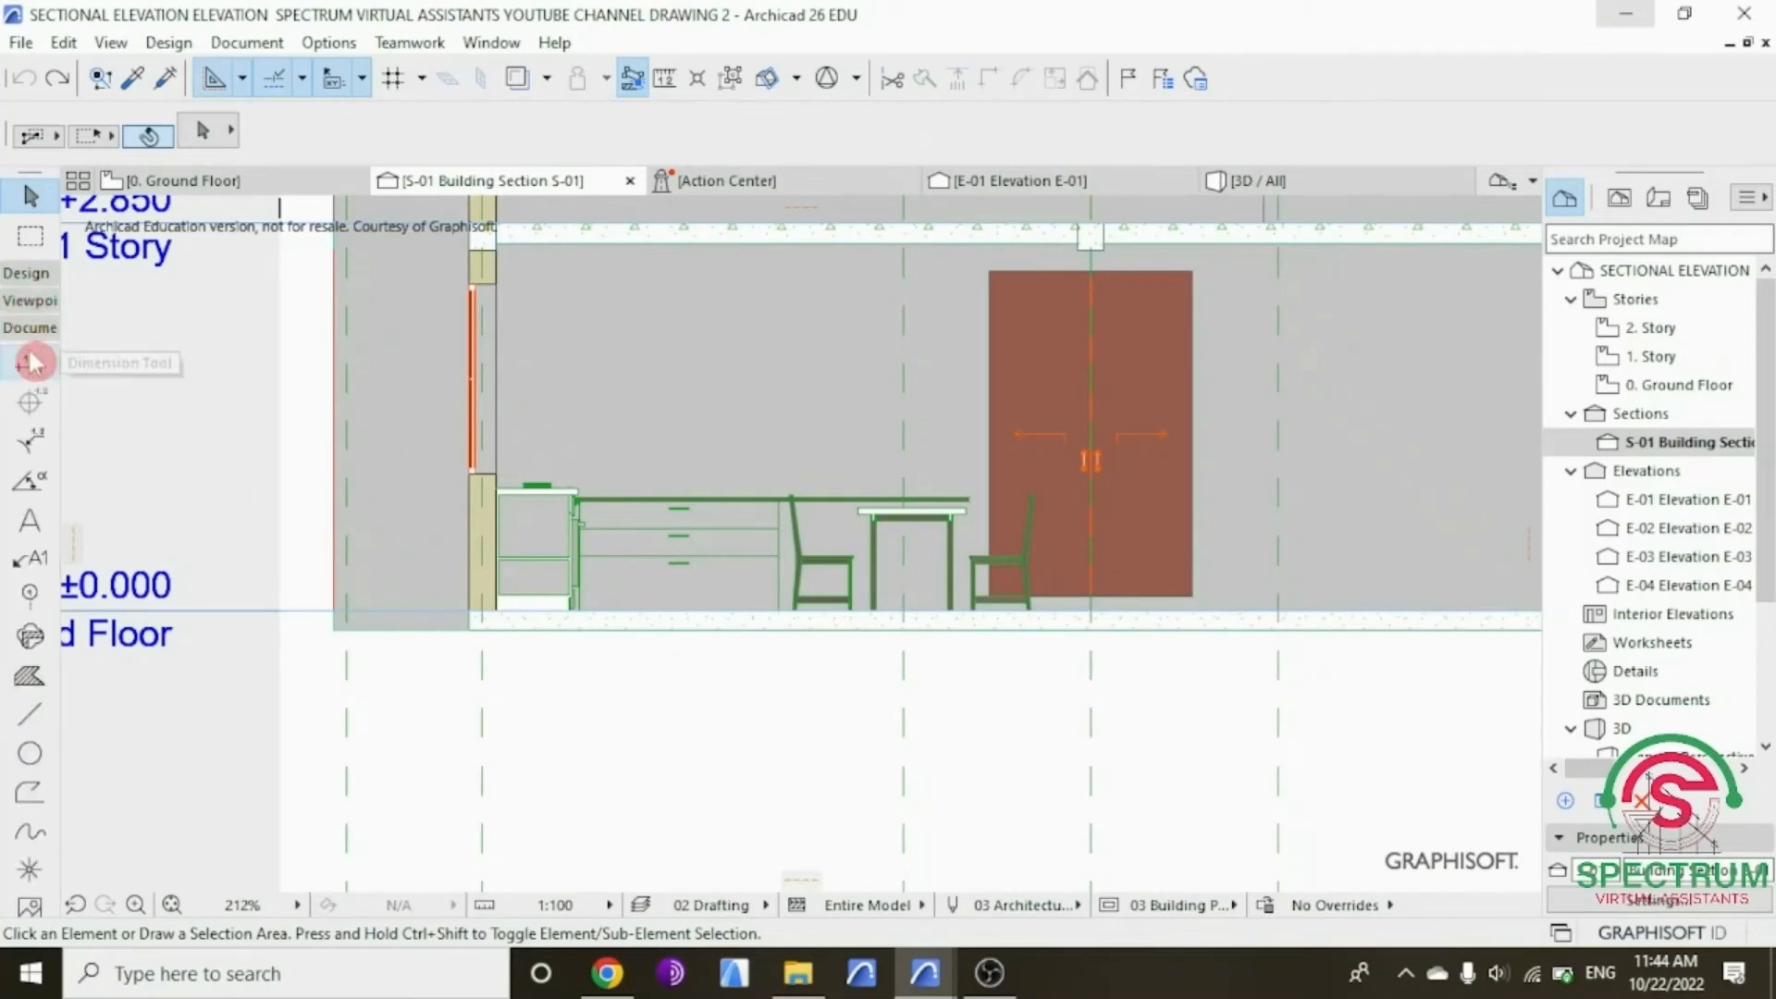
pyautogui.click(31, 714)
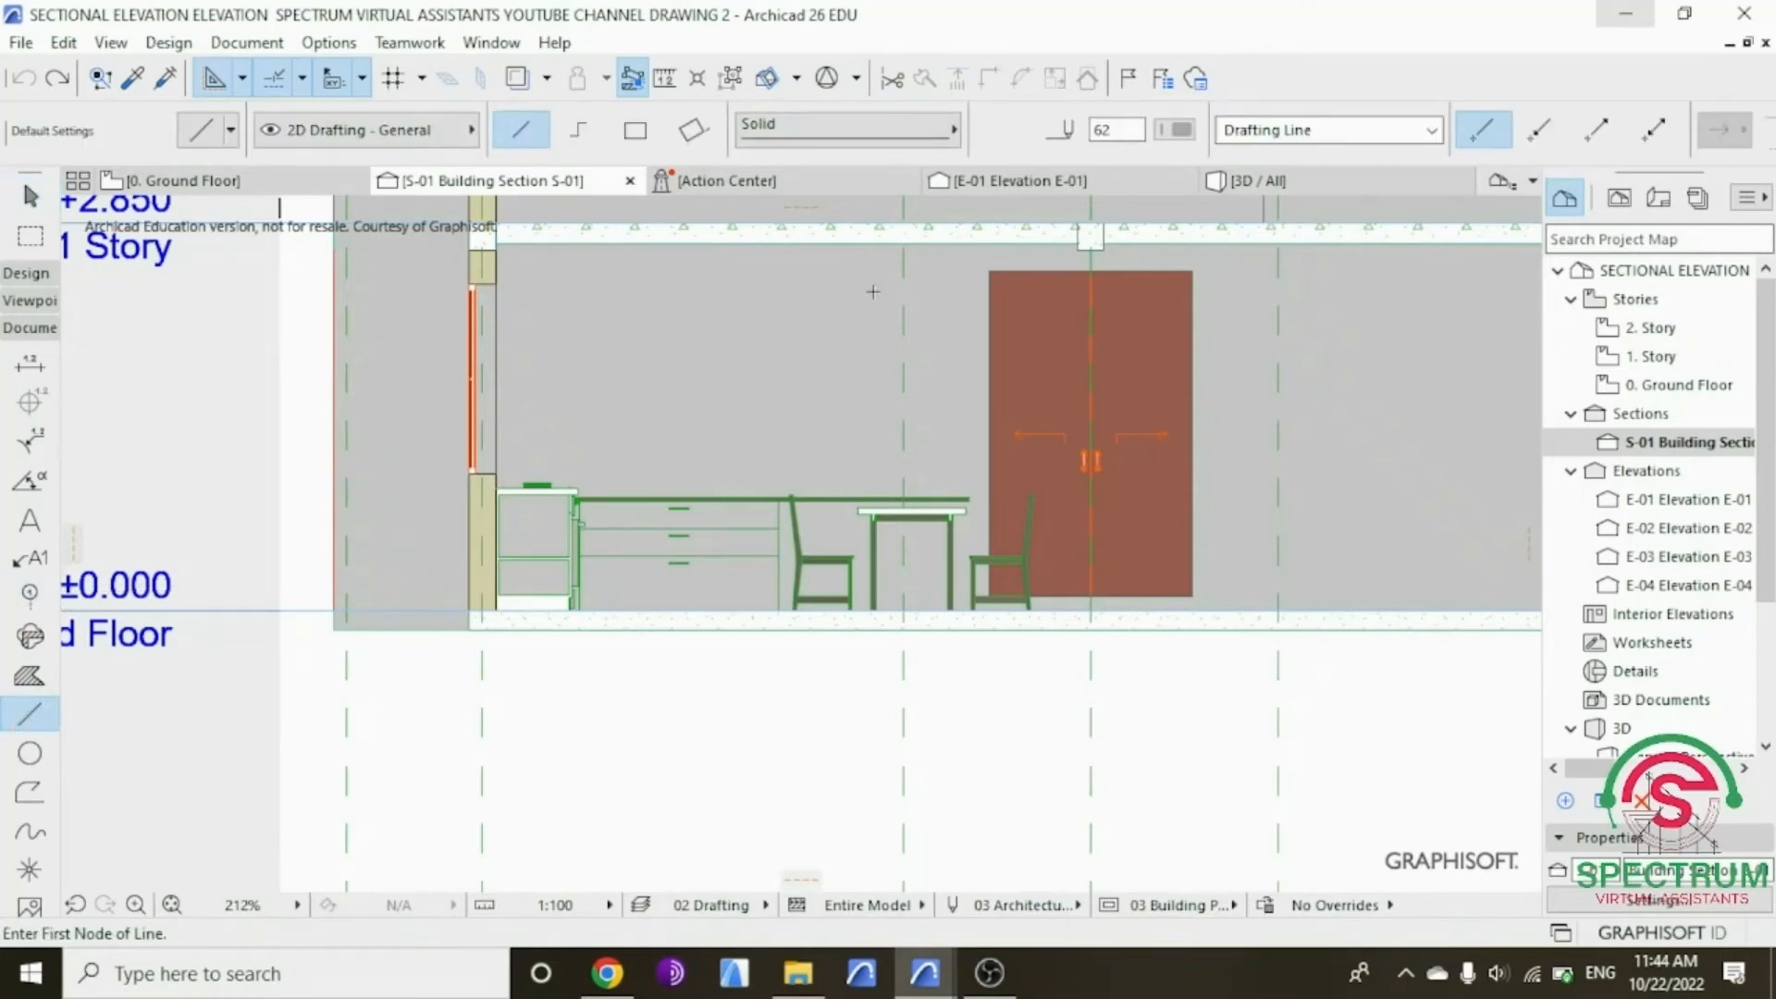
pyautogui.click(1172, 134)
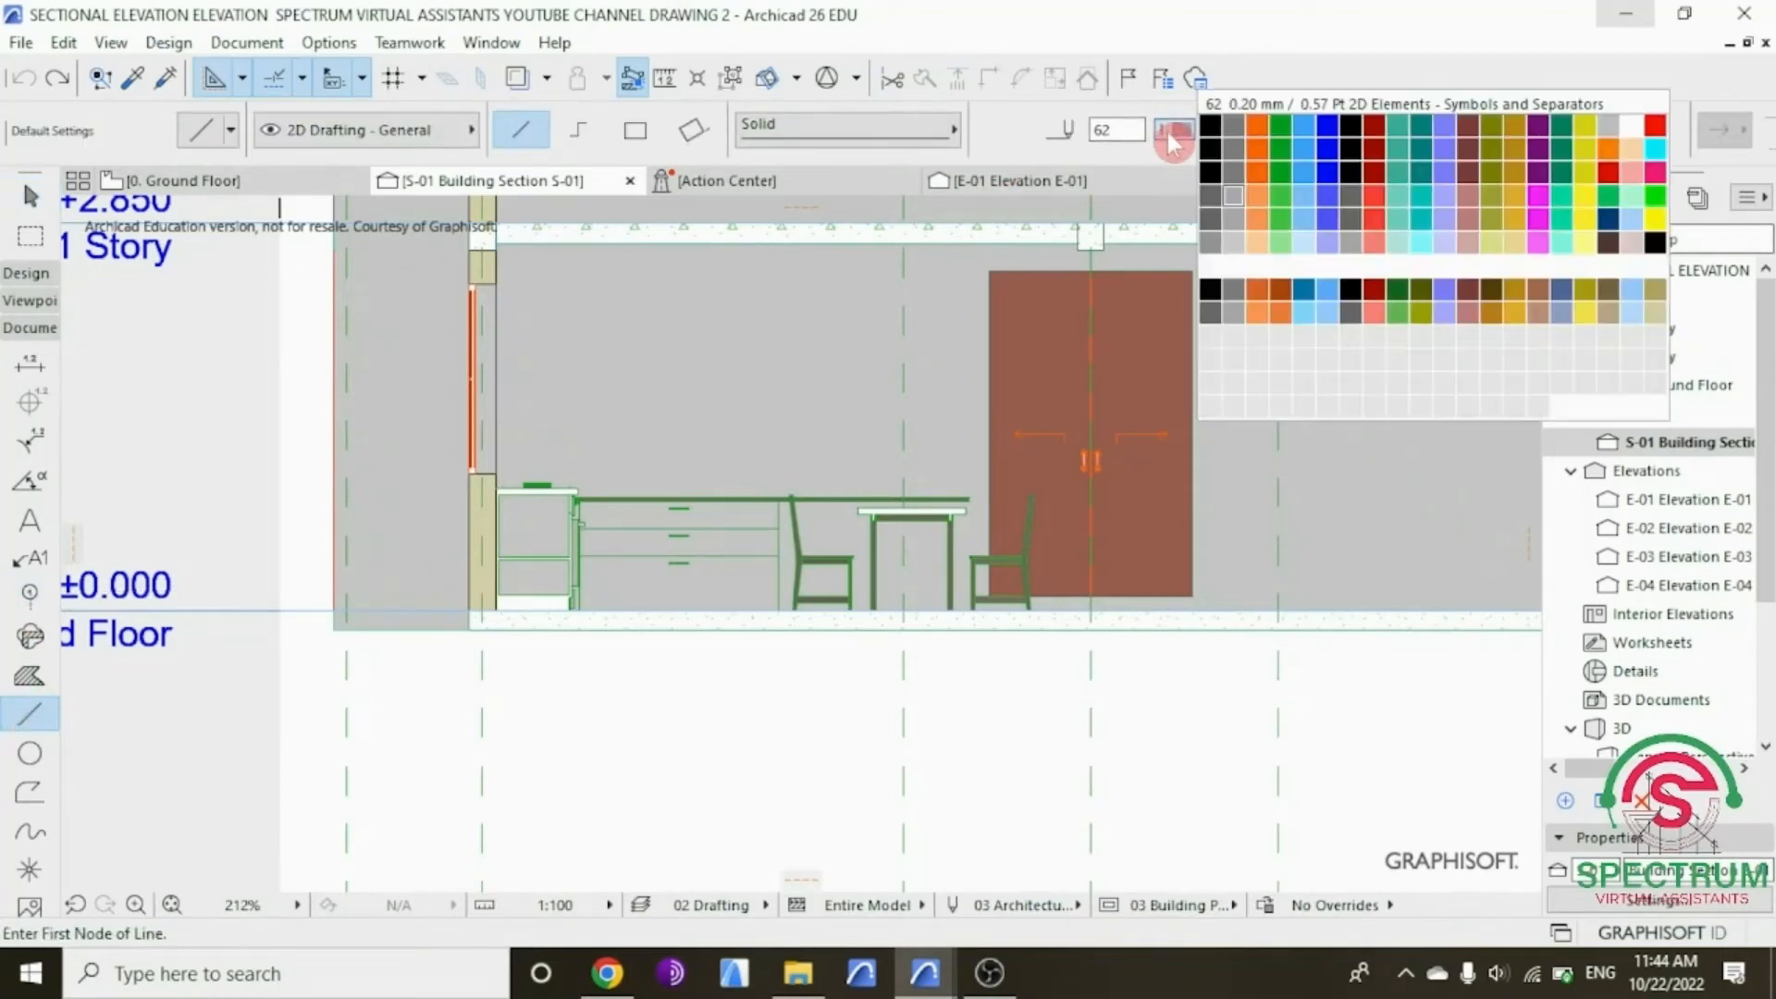
pyautogui.click(1210, 124)
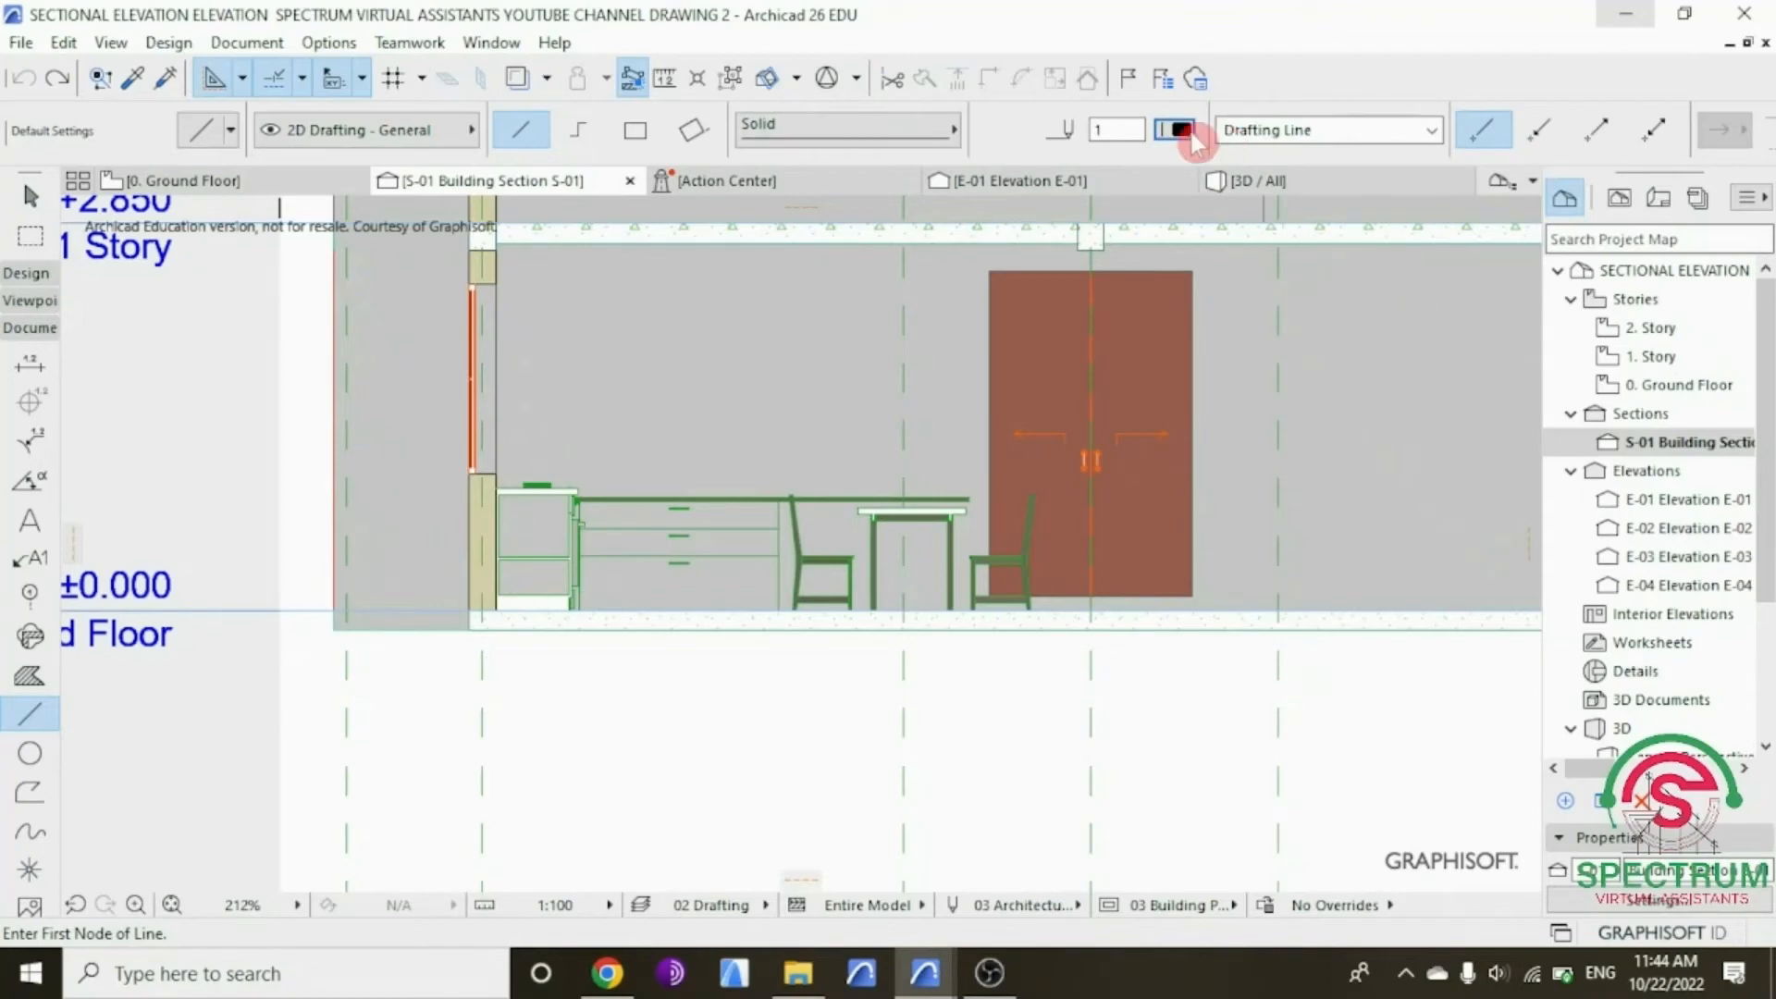
pyautogui.click(534, 135)
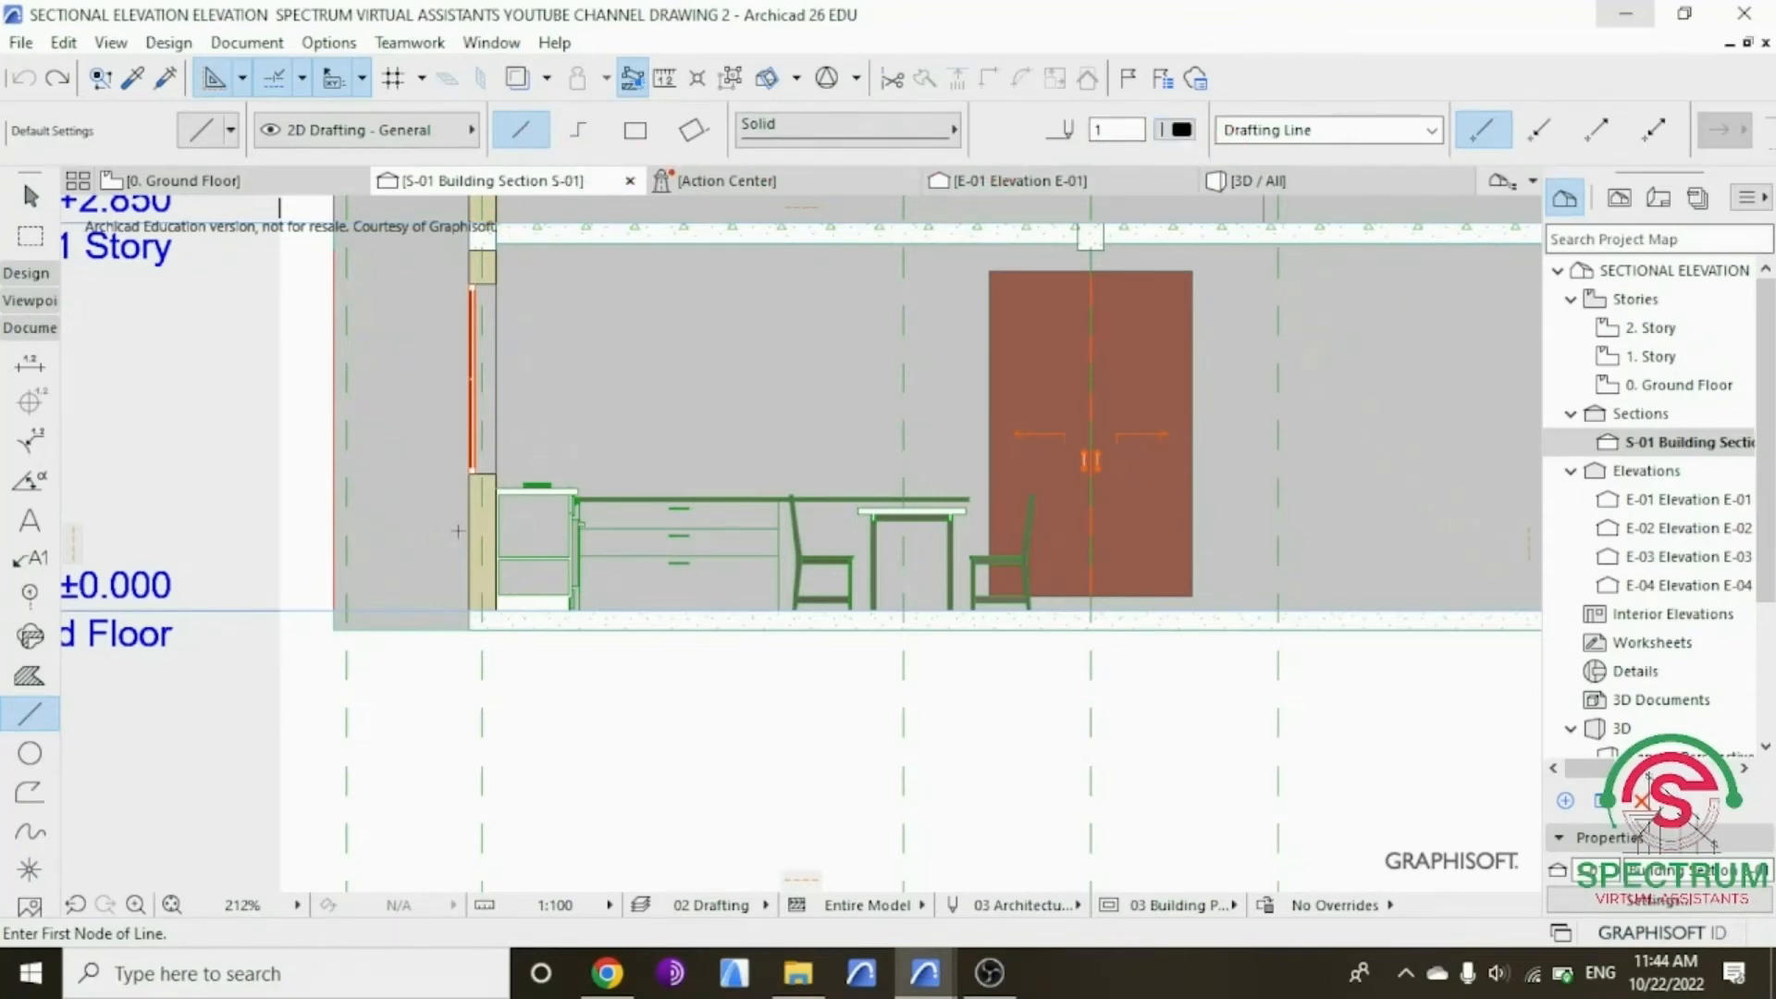
# Step: Draw a 1200 mm vertical line downwards from the floor slab's bottom corner at the kitchen's exterior wall
pyautogui.scroll(1, 456, 654)
pyautogui.scroll(3, 457, 654)
pyautogui.click(484, 608)
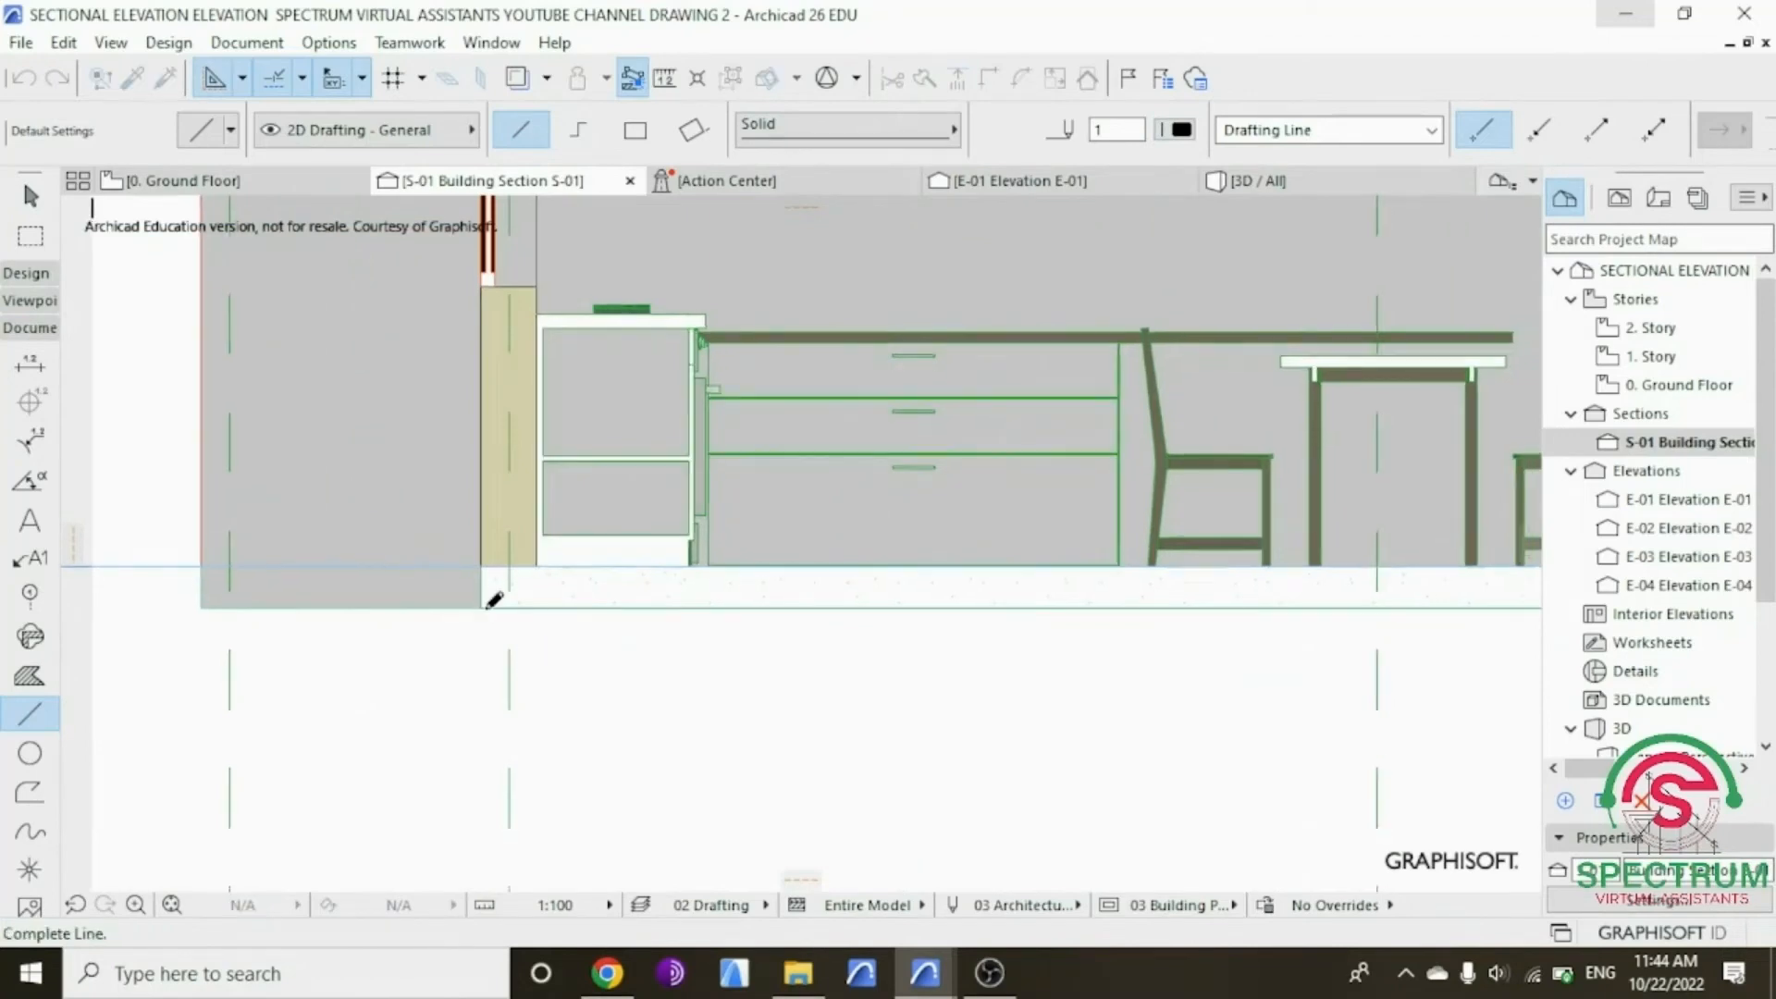
pyautogui.scroll(-4, 484, 608)
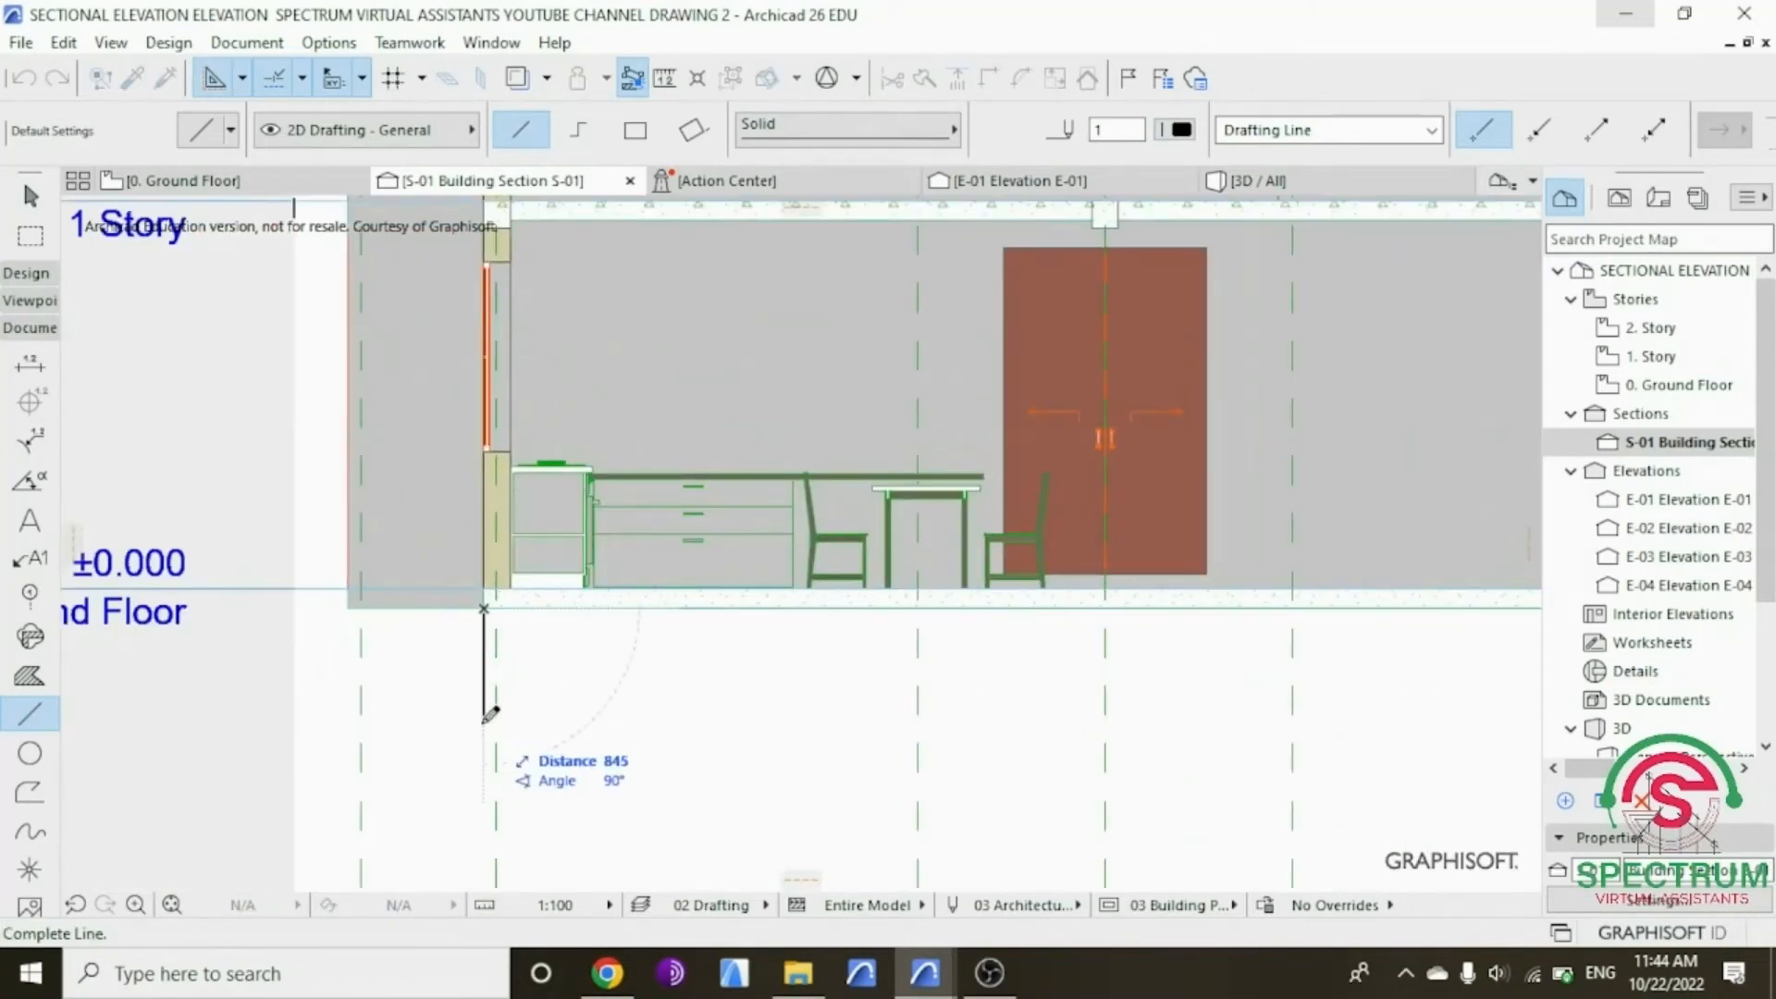
pyautogui.write('12')
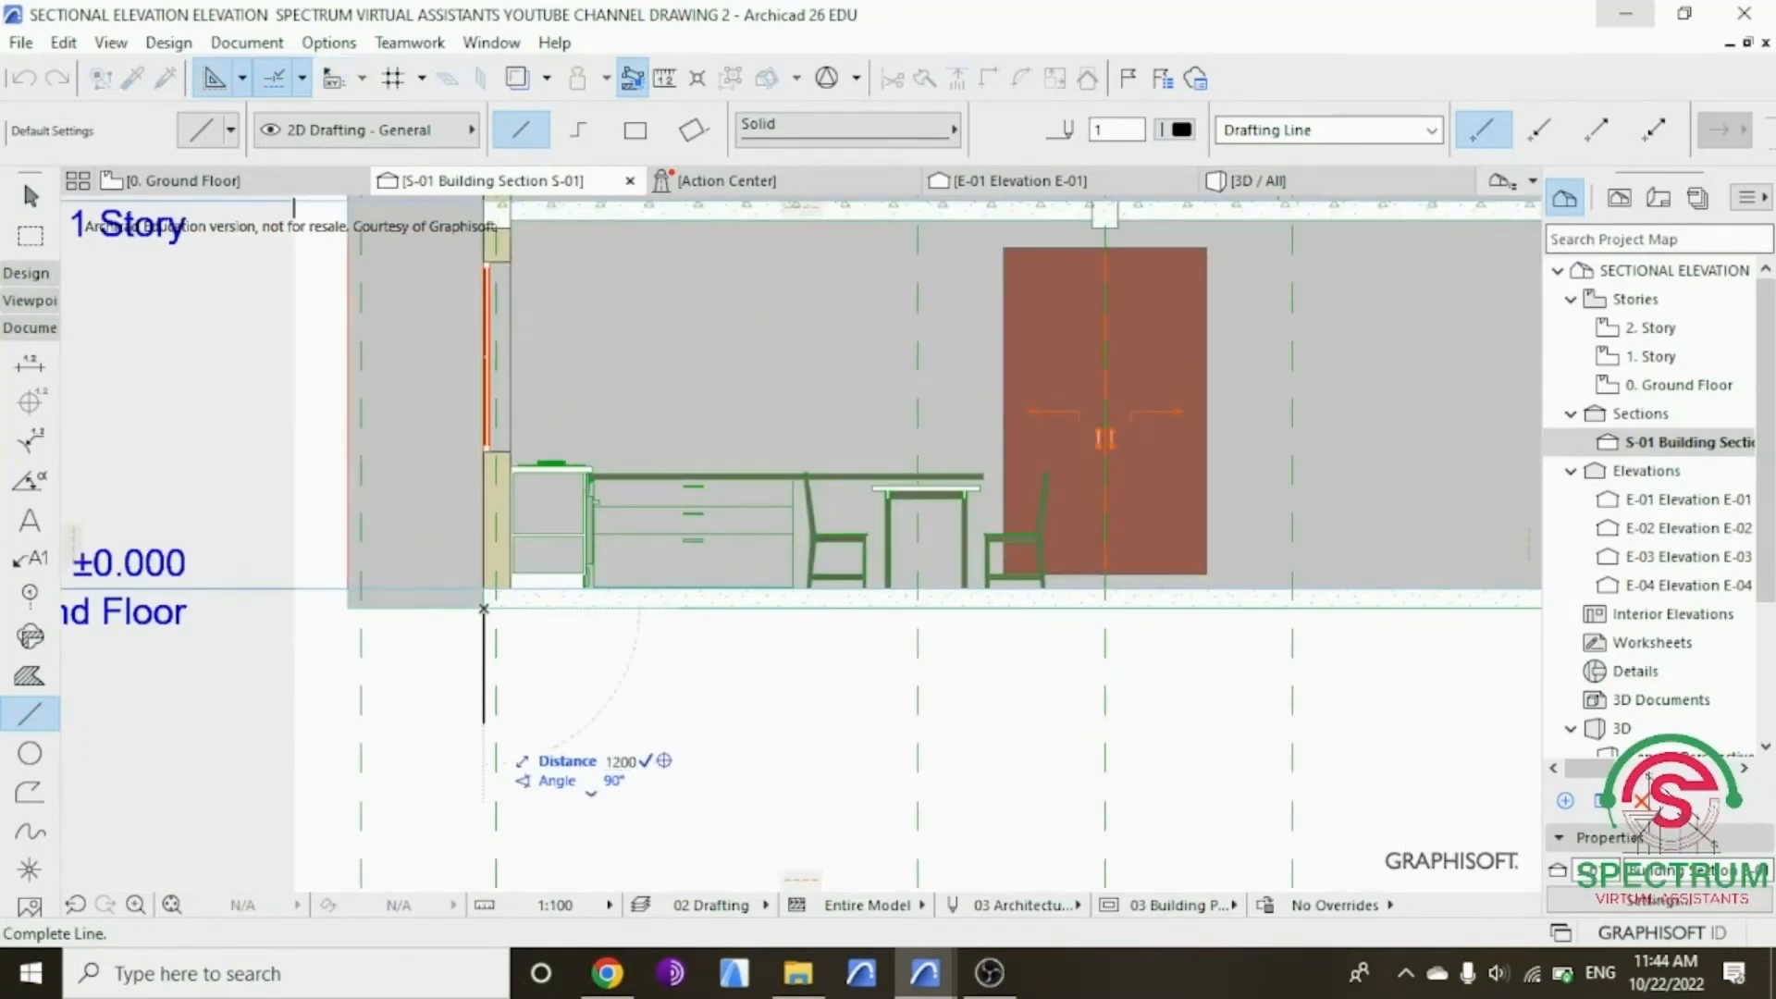
pyautogui.write('00')
pyautogui.press('Return')
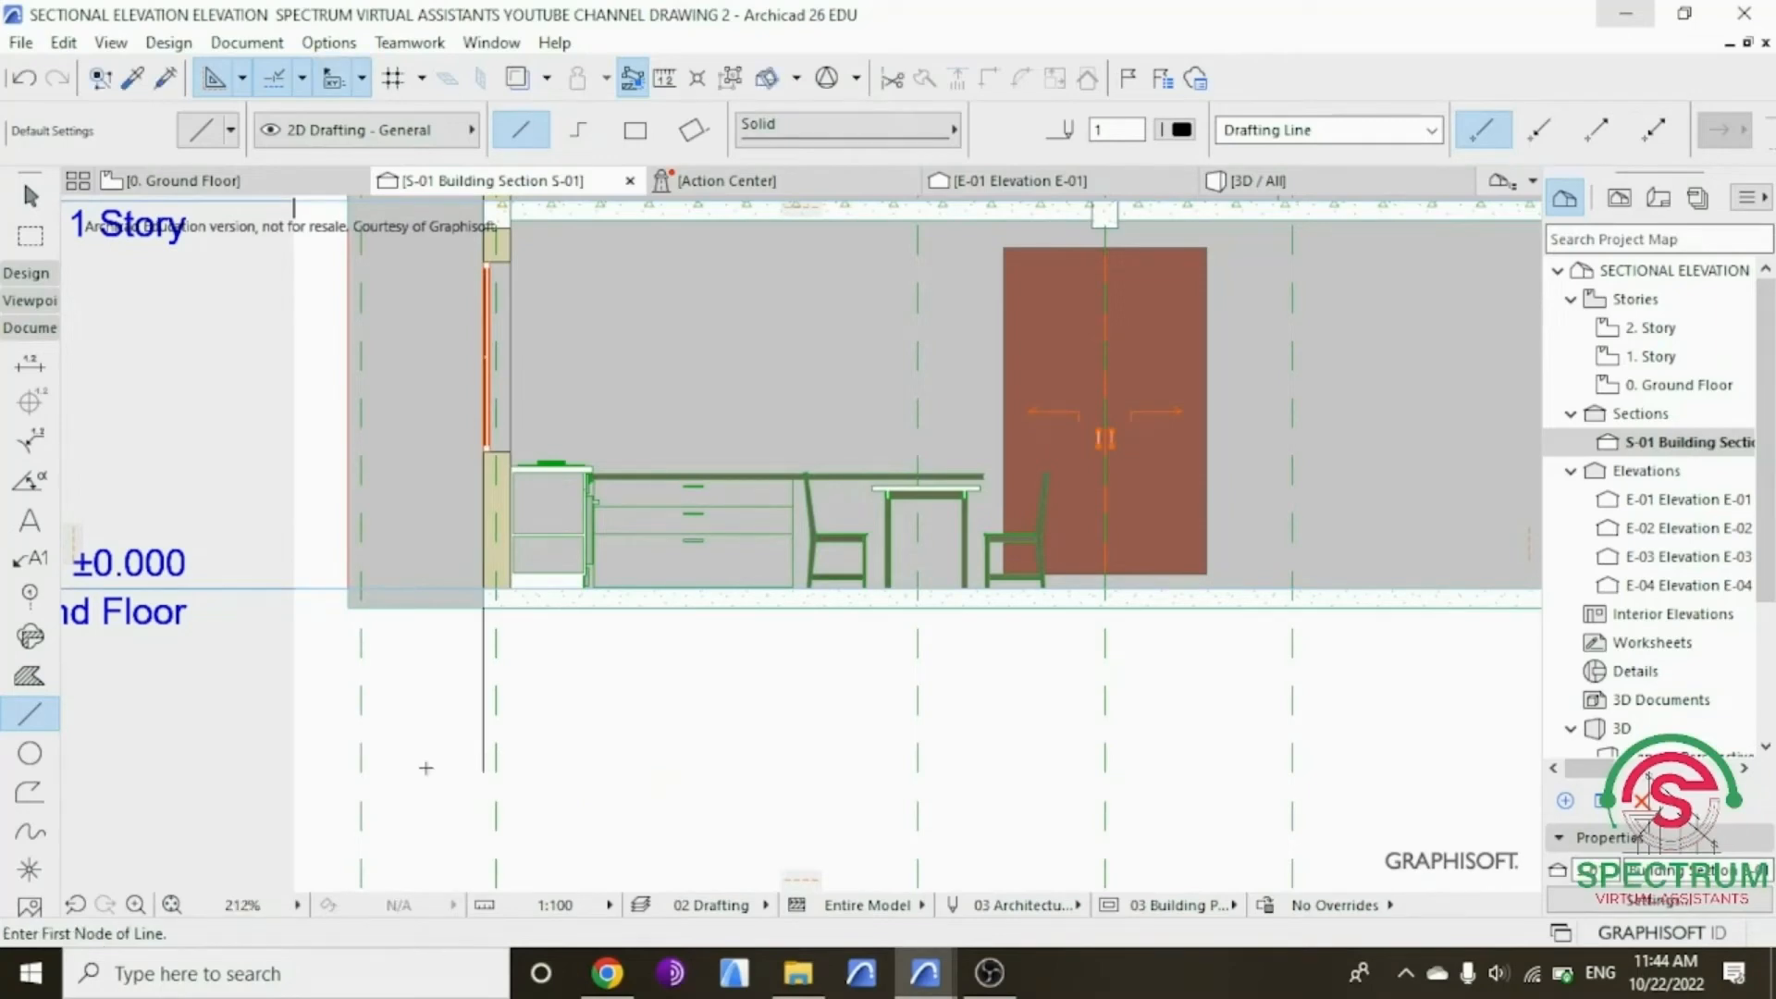
# Step: From the lower end of the 1200 mm foundation line, draw a 200 mm line outwards and a 200 mm line downwards
pyautogui.scroll(4, 482, 767)
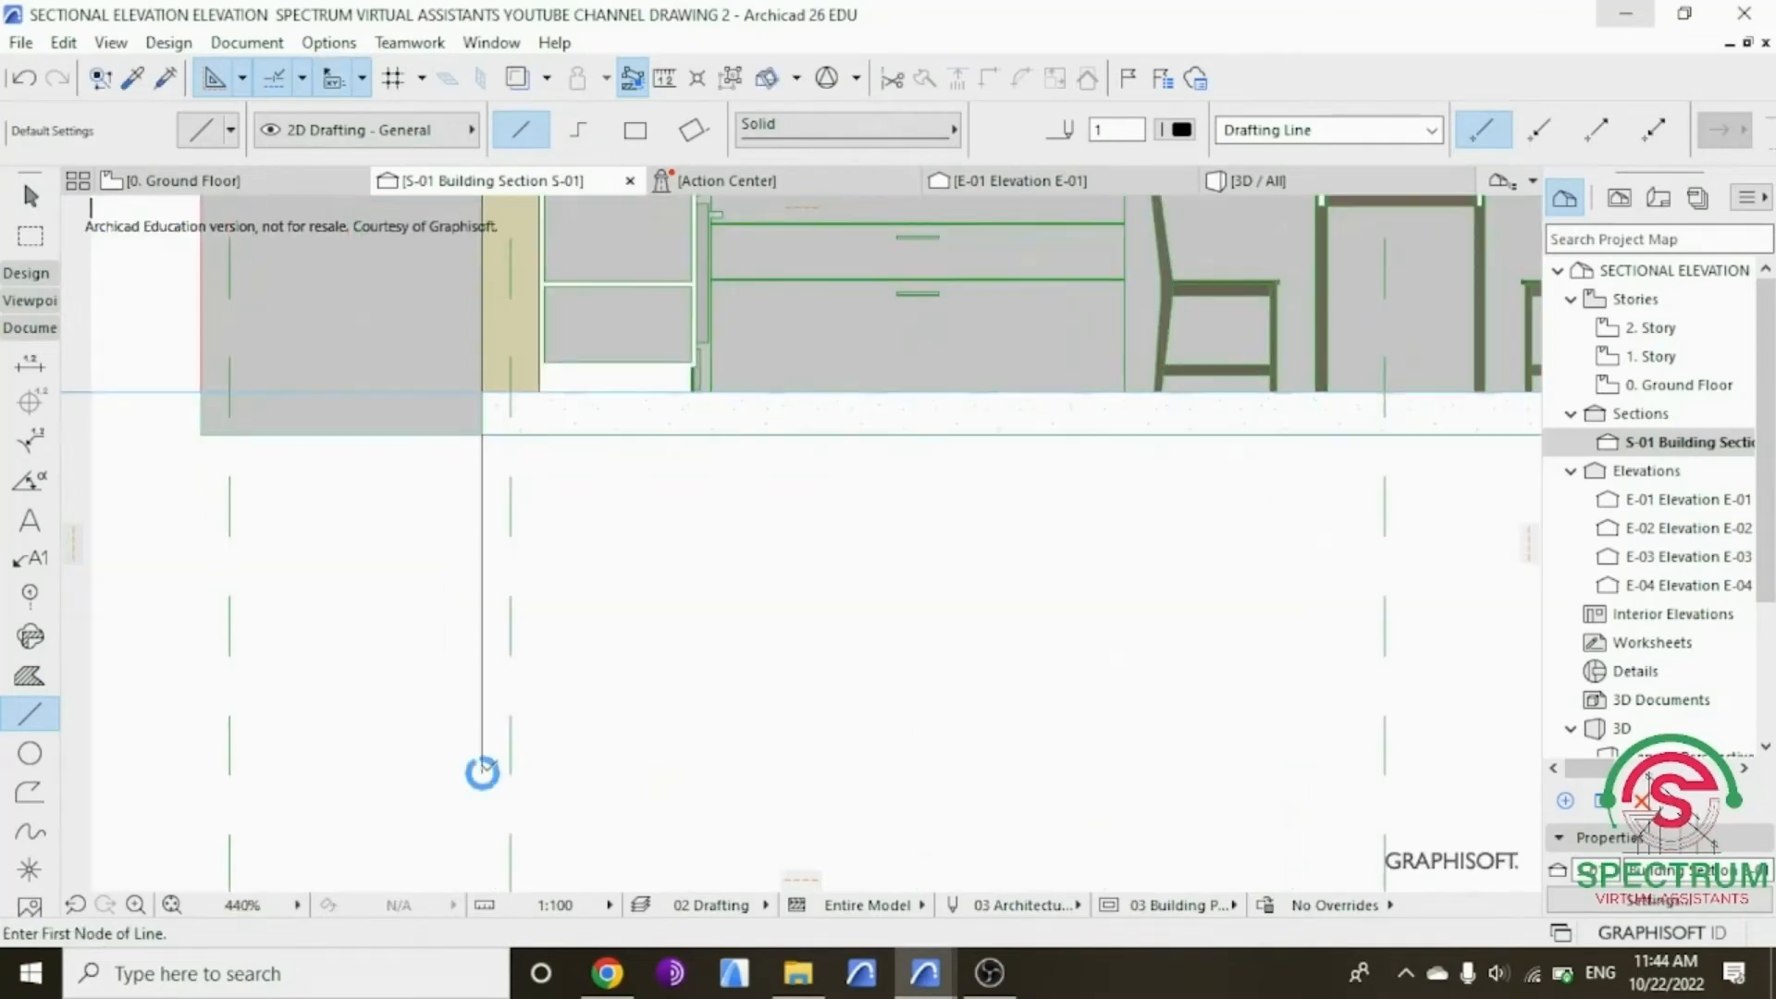
pyautogui.click(481, 771)
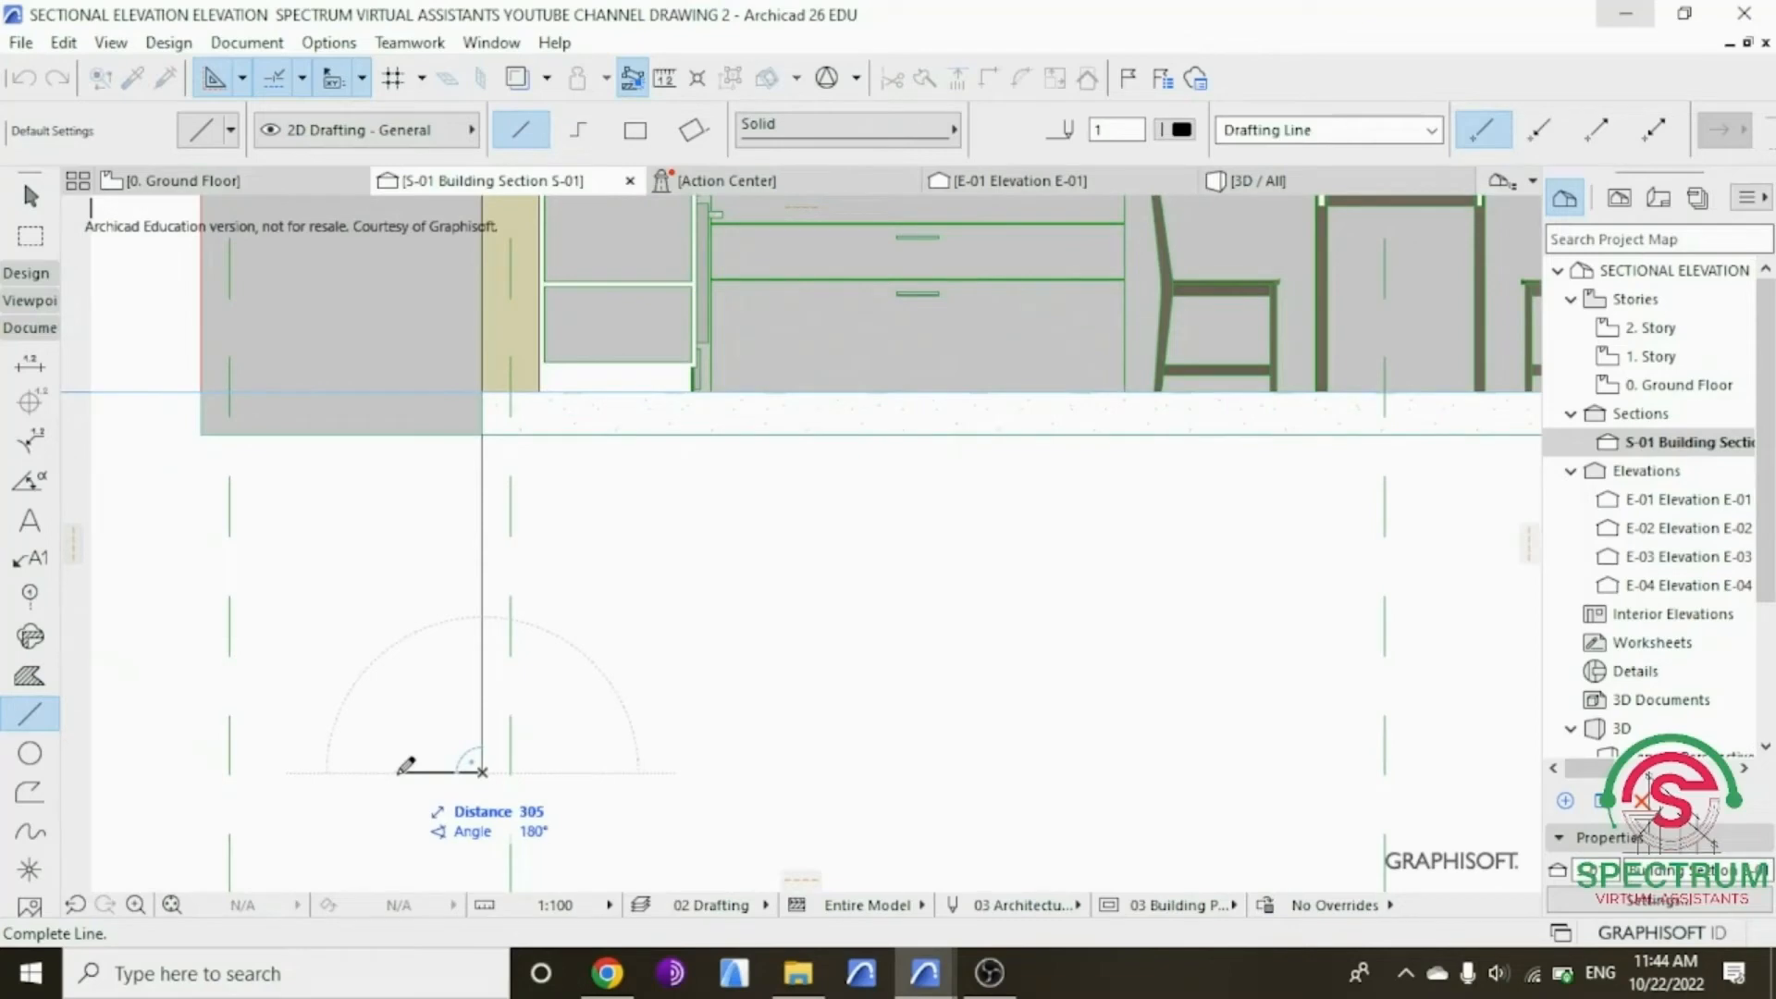
pyautogui.write('200')
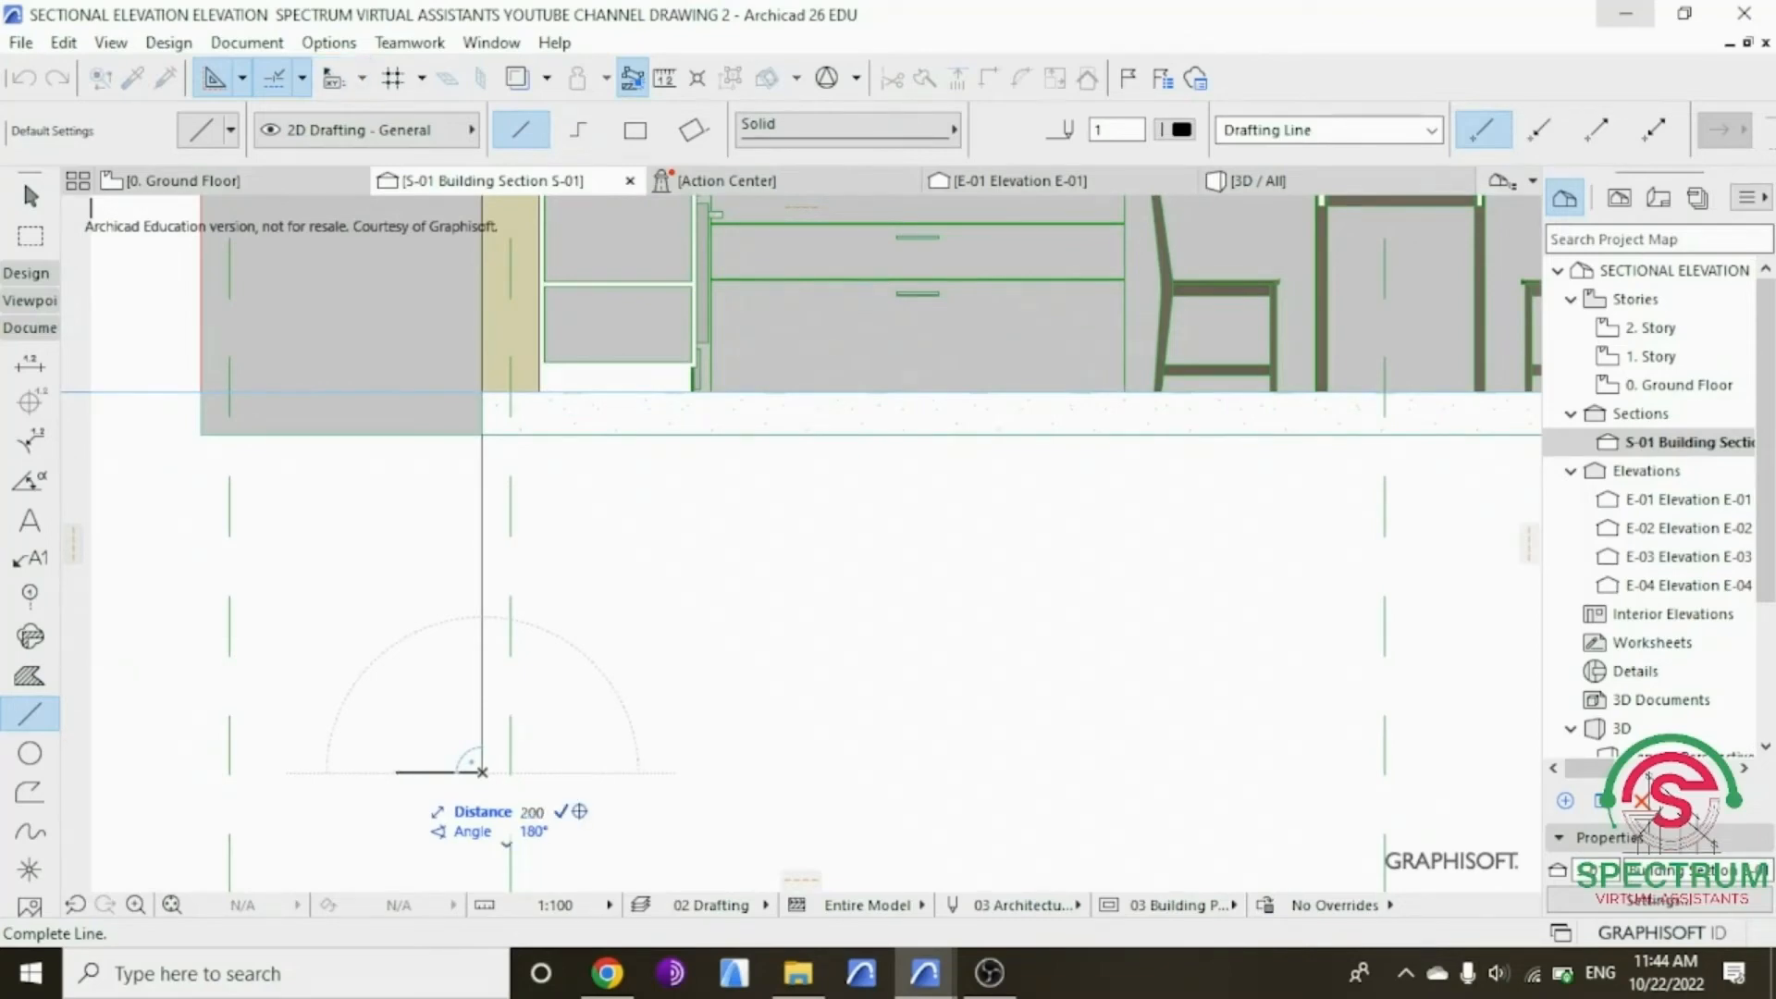
pyautogui.press('Return')
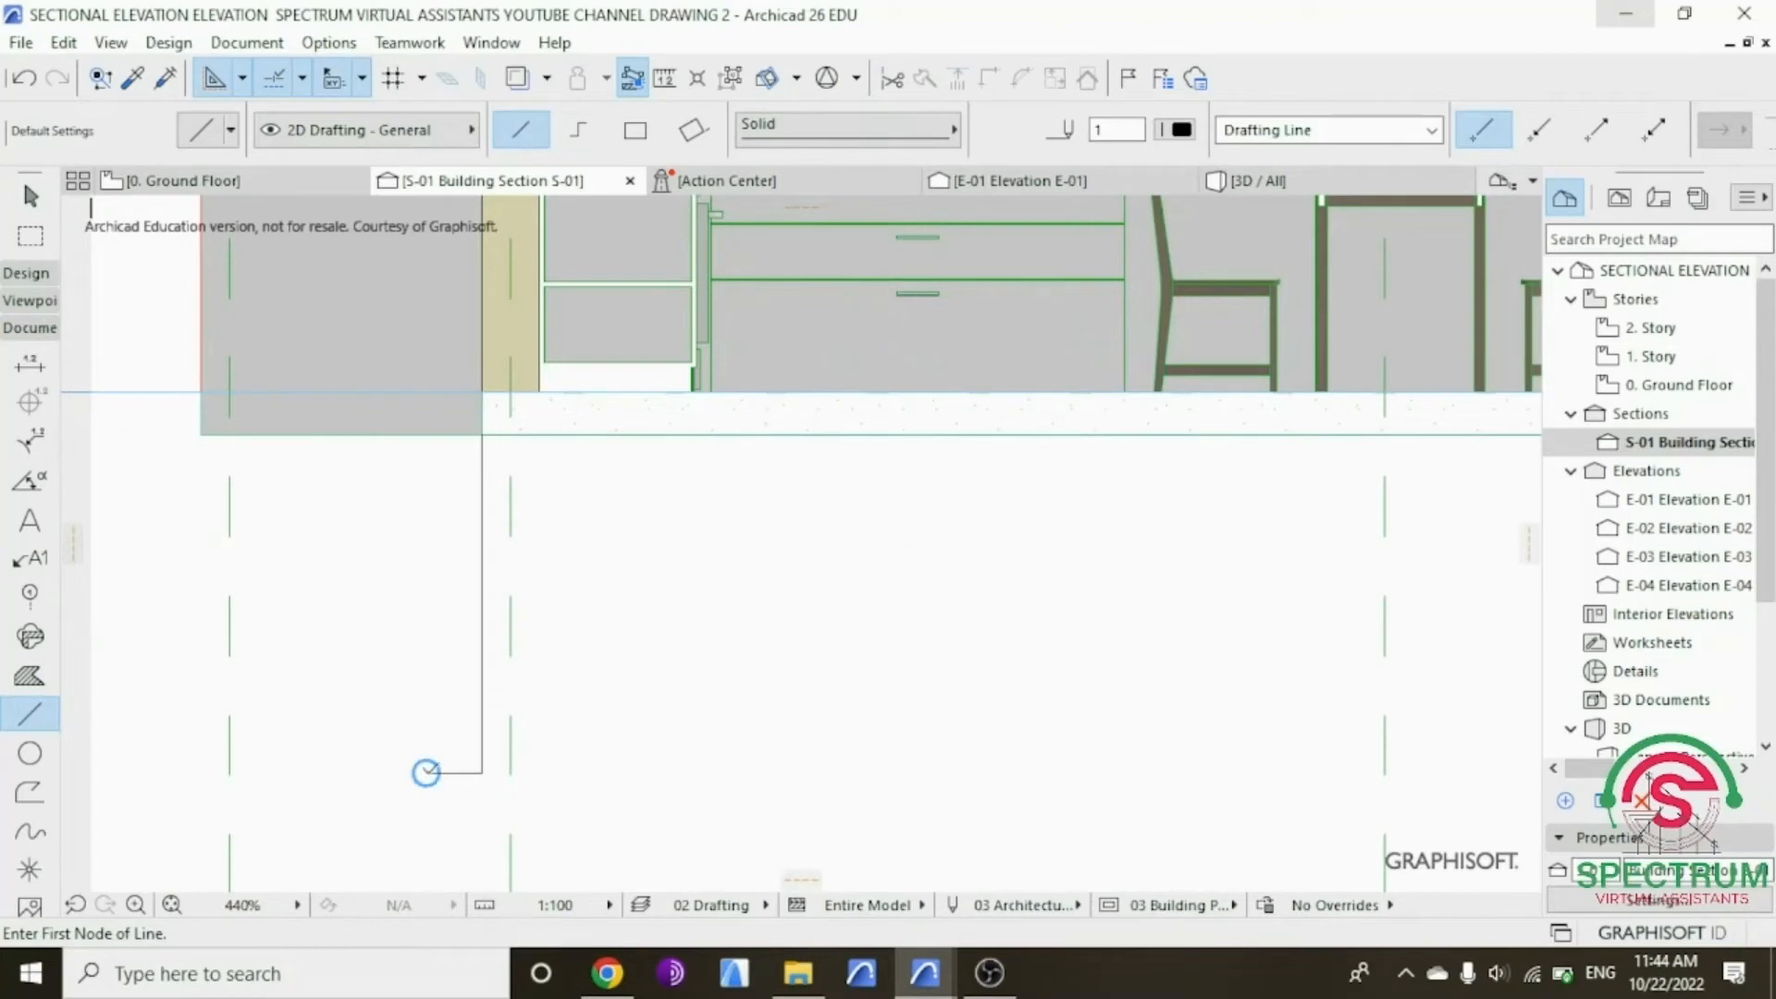
pyautogui.click(426, 772)
pyautogui.write('200')
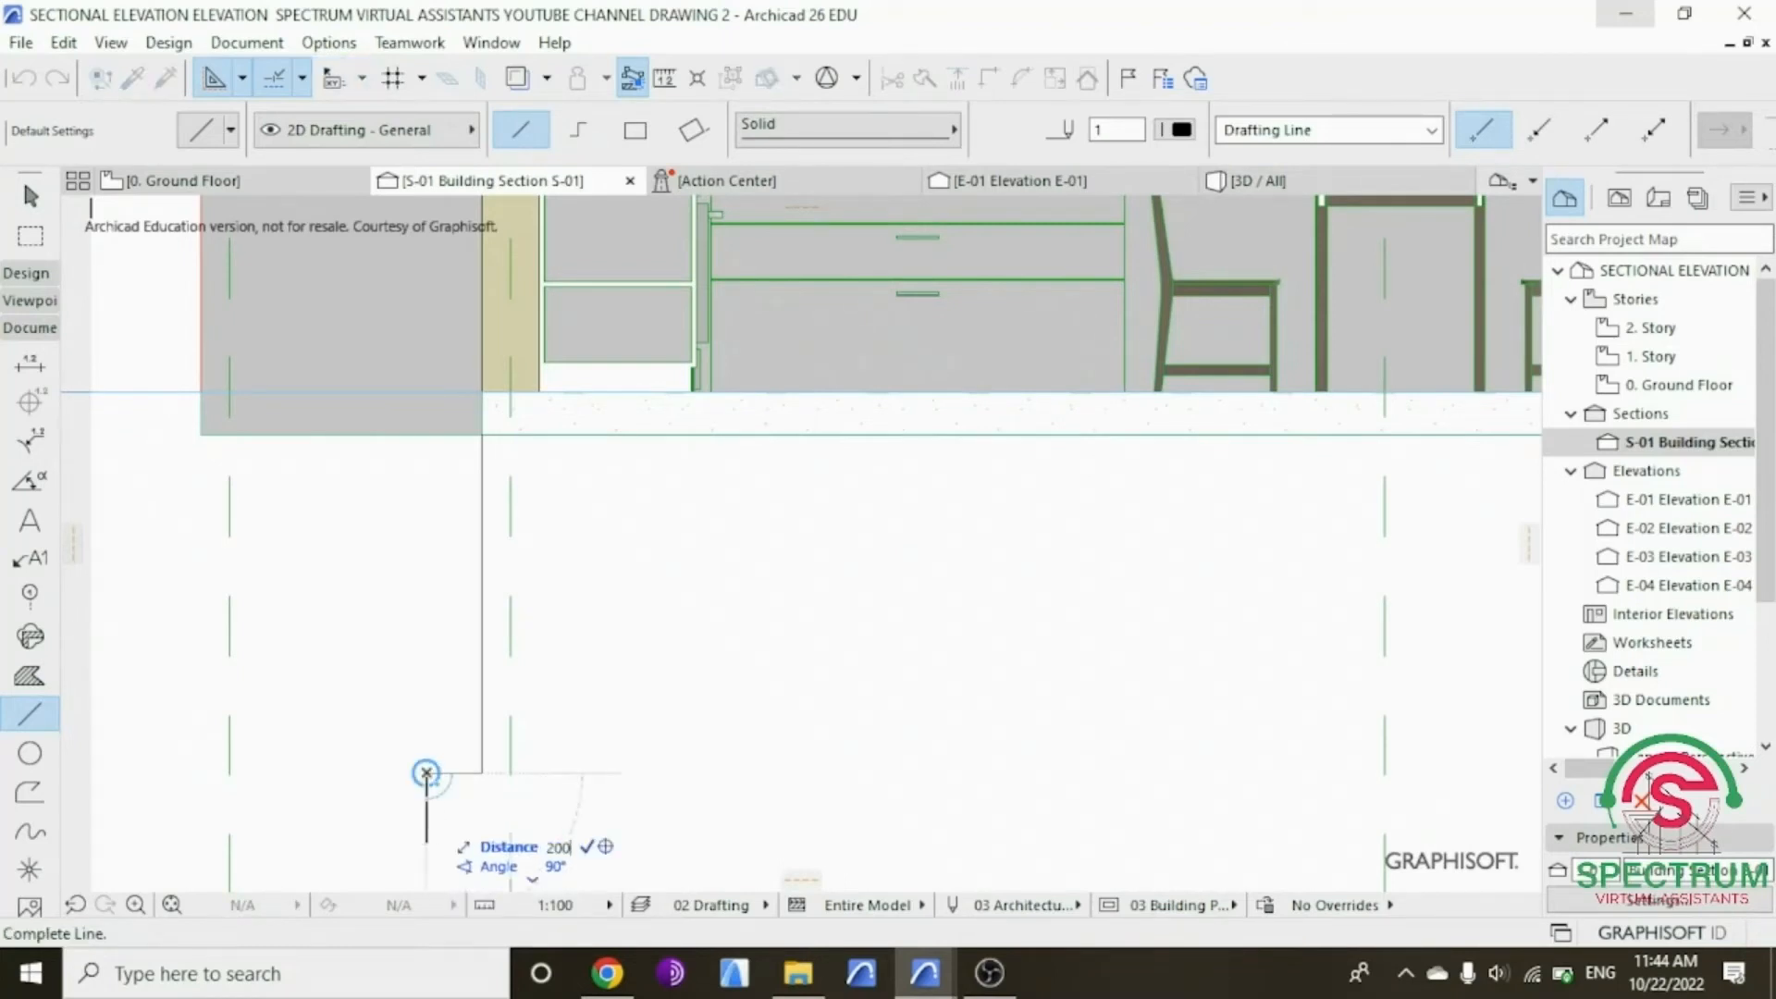
pyautogui.press('Return')
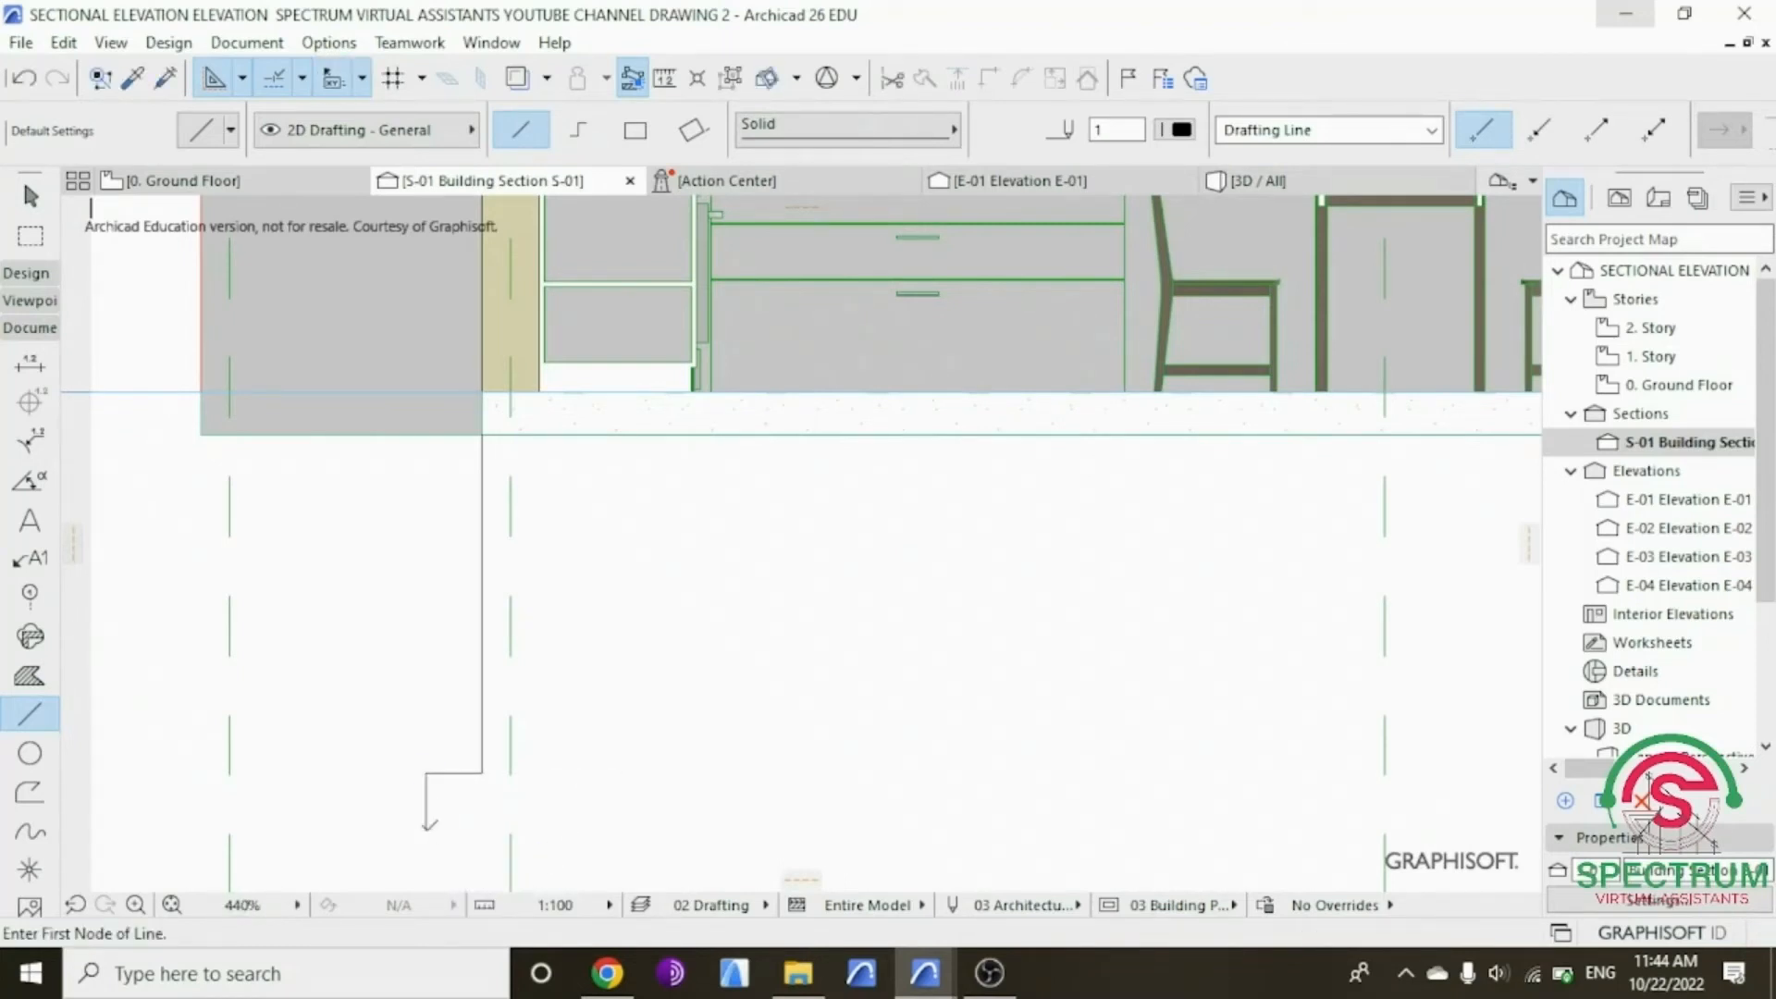
# Step: Draw the footing's 600 mm horizontal base line and a 200 mm vertical line up from its inner end
pyautogui.click(427, 828)
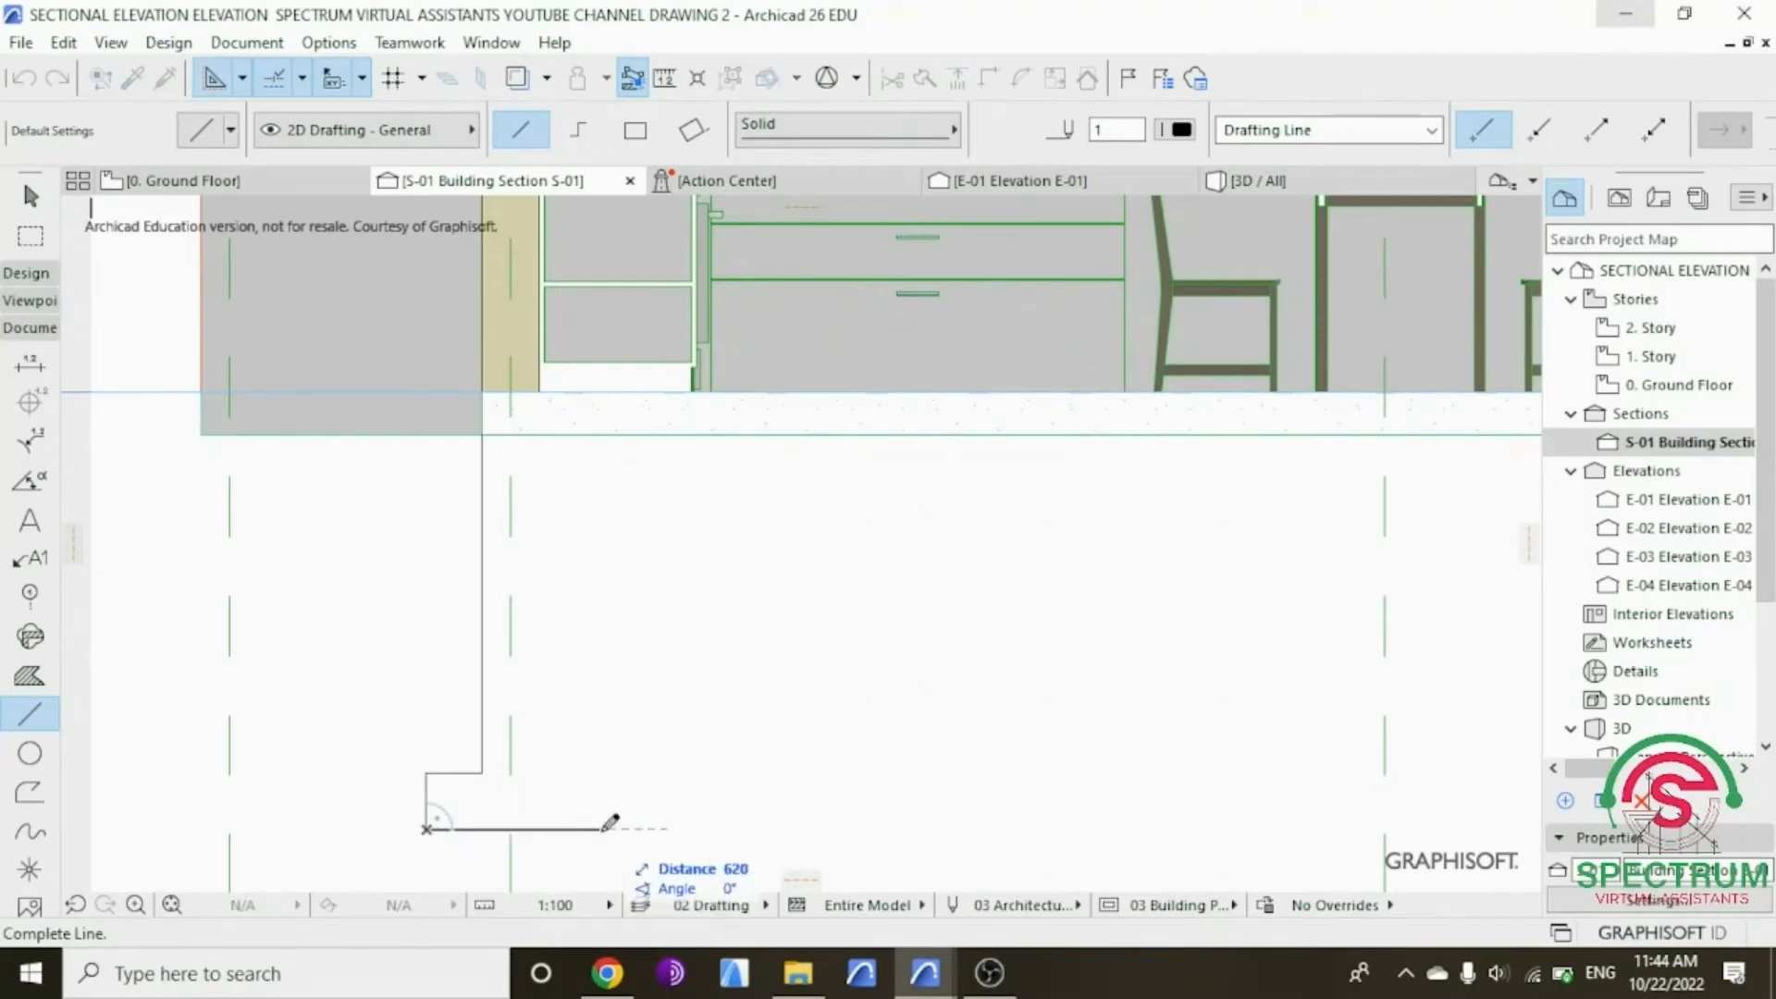
pyautogui.write('600')
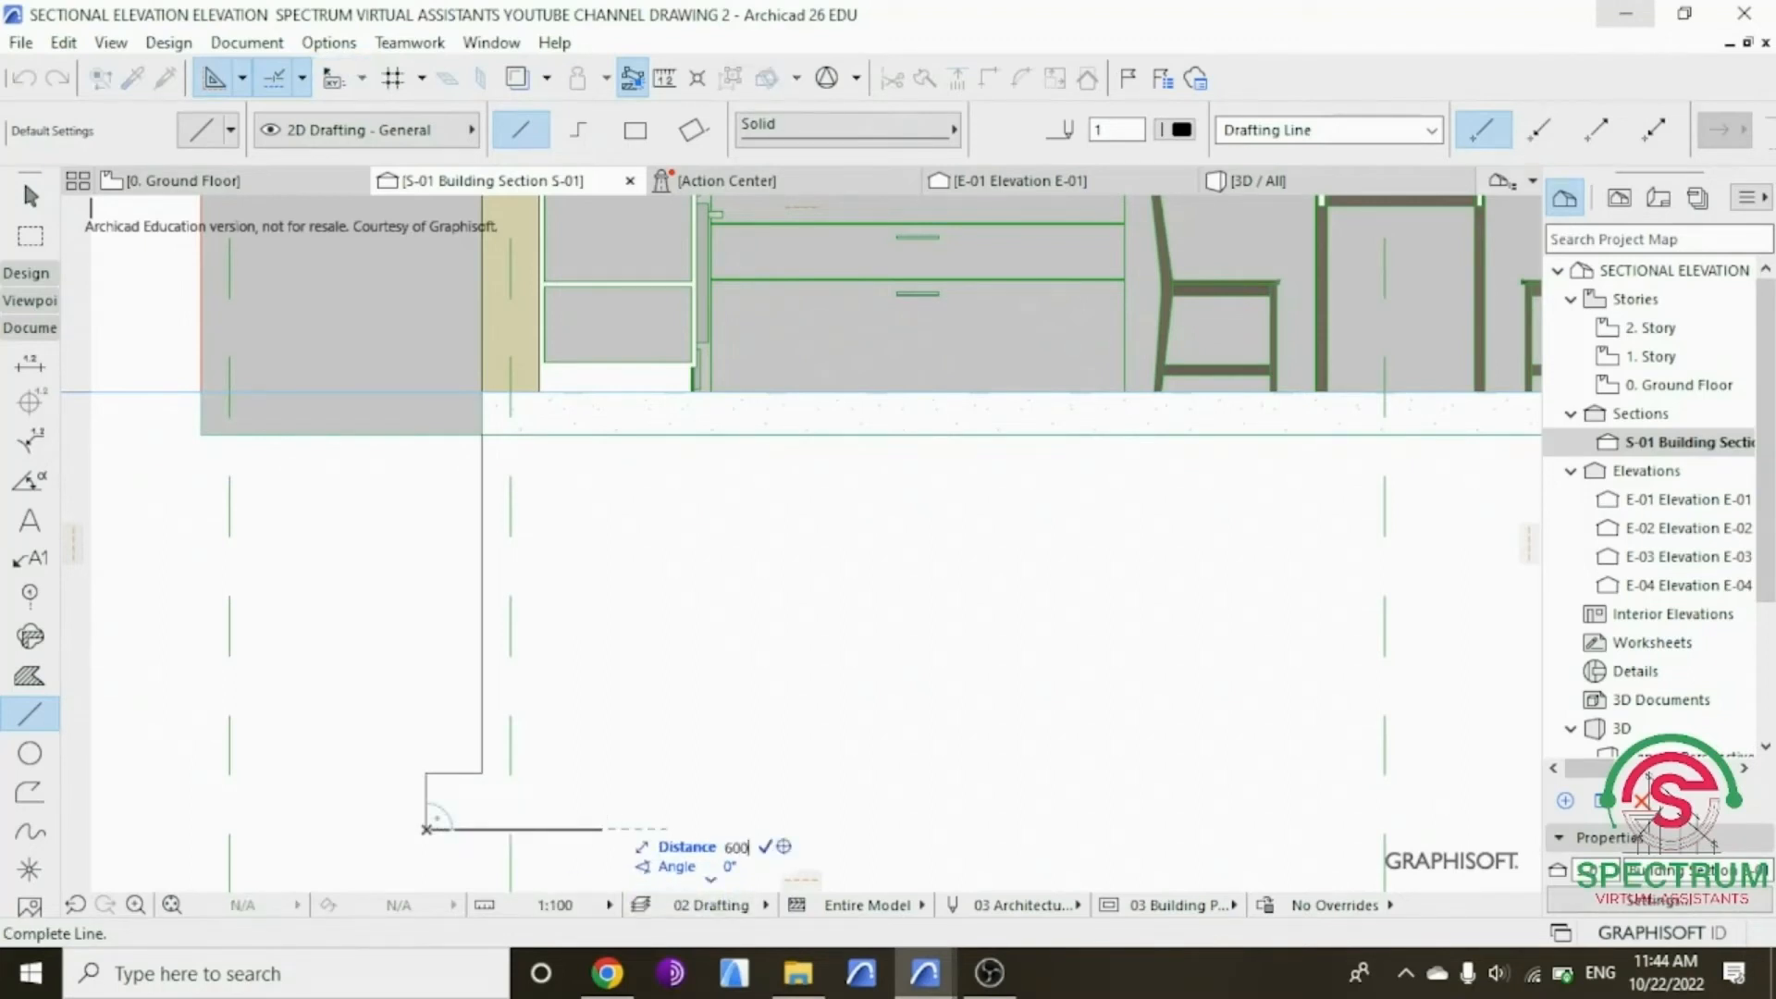
pyautogui.press('Return')
pyautogui.click(596, 827)
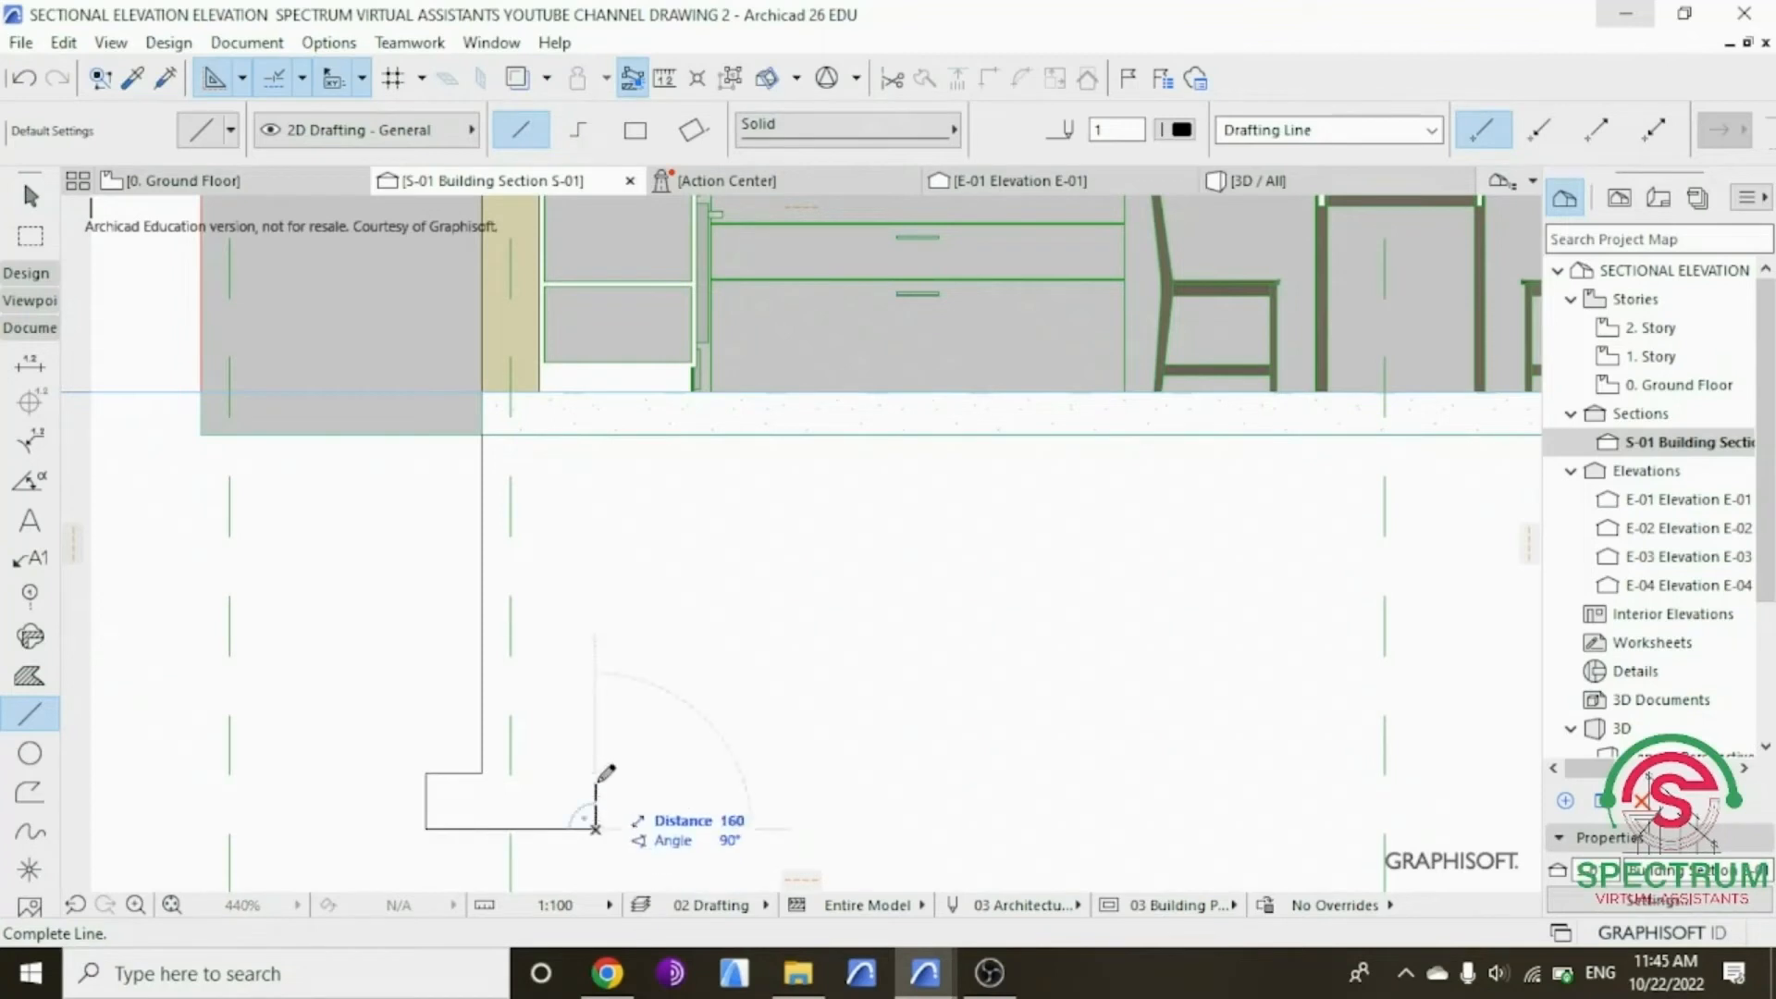
pyautogui.write('2')
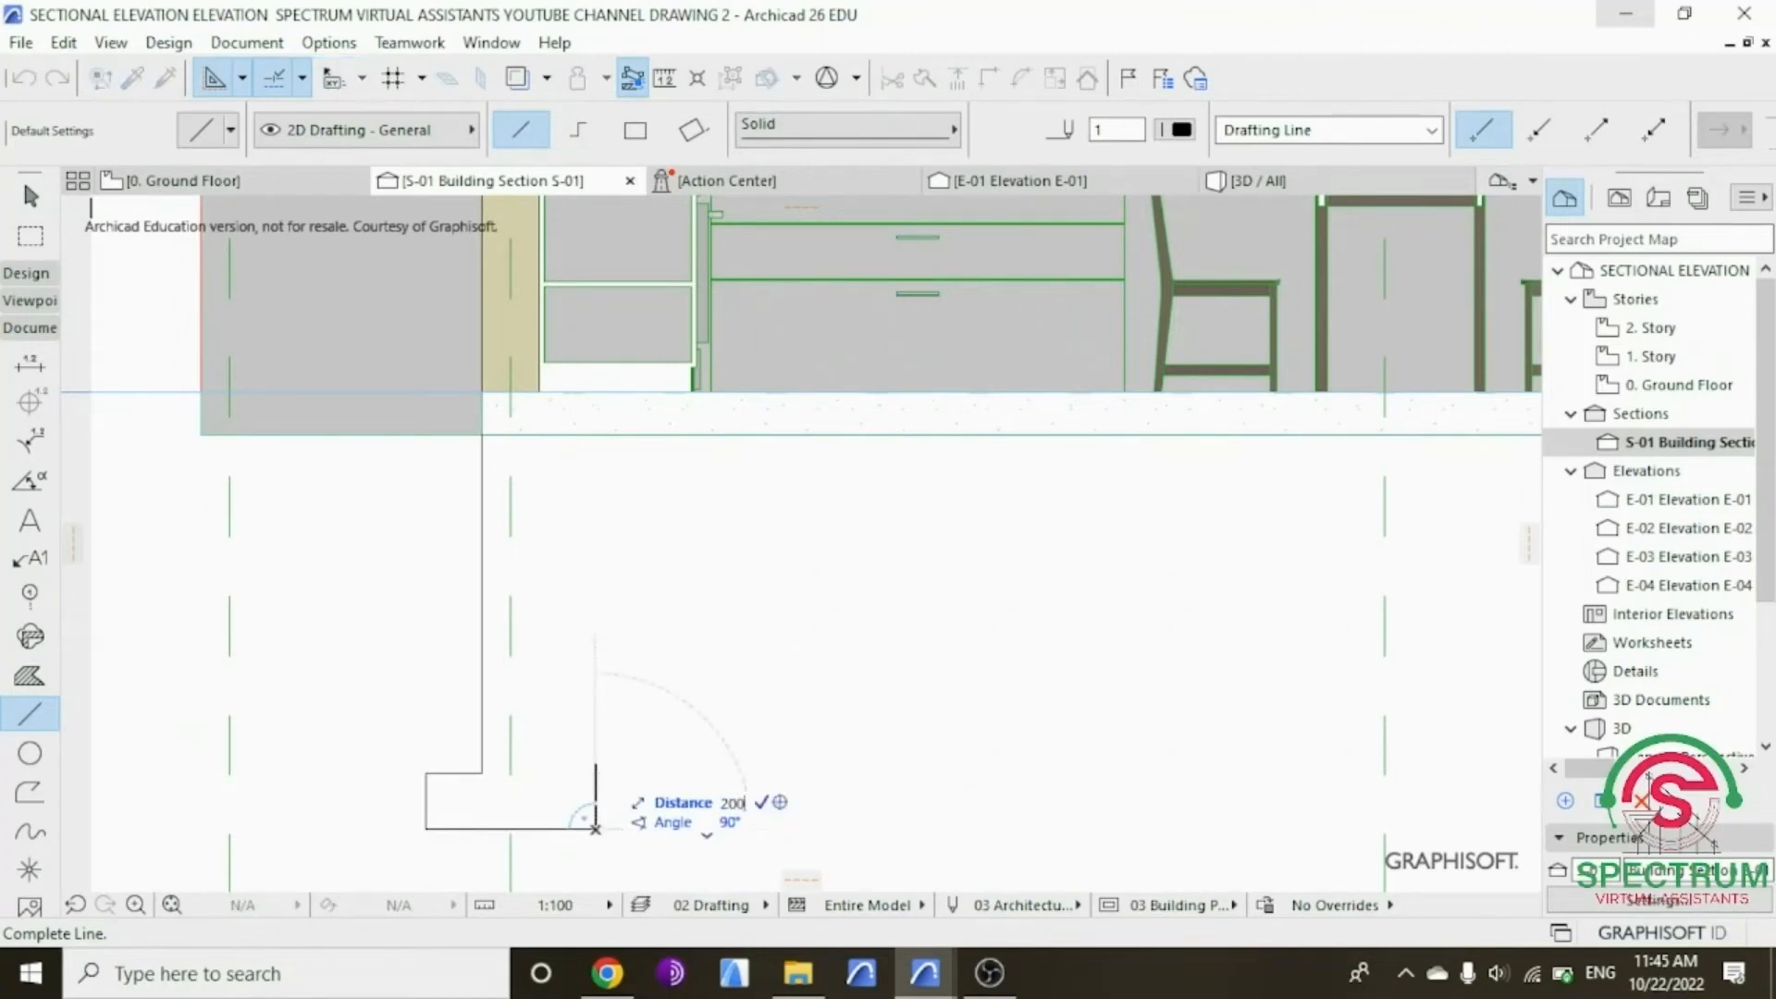
pyautogui.write('00')
pyautogui.press('Return')
# Step: Draw a 200 mm line back along the footing's top and a vertical line from its end up to the slab's underside
pyautogui.click(595, 772)
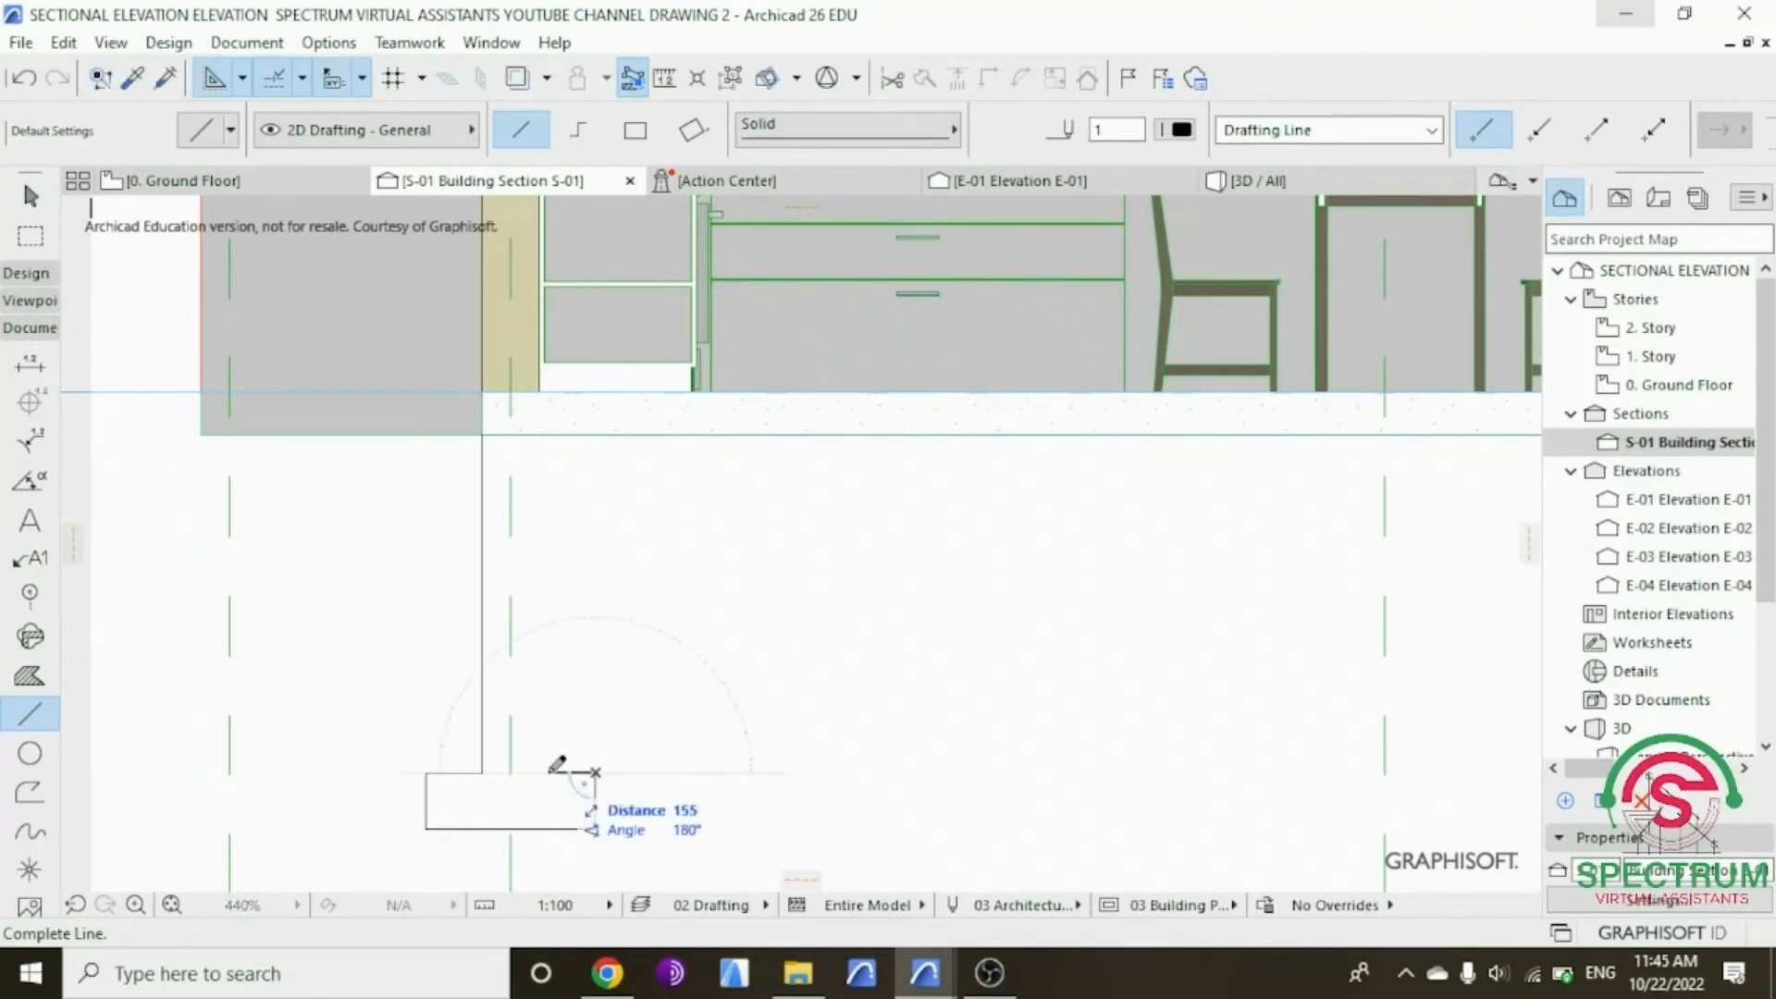
pyautogui.write('200')
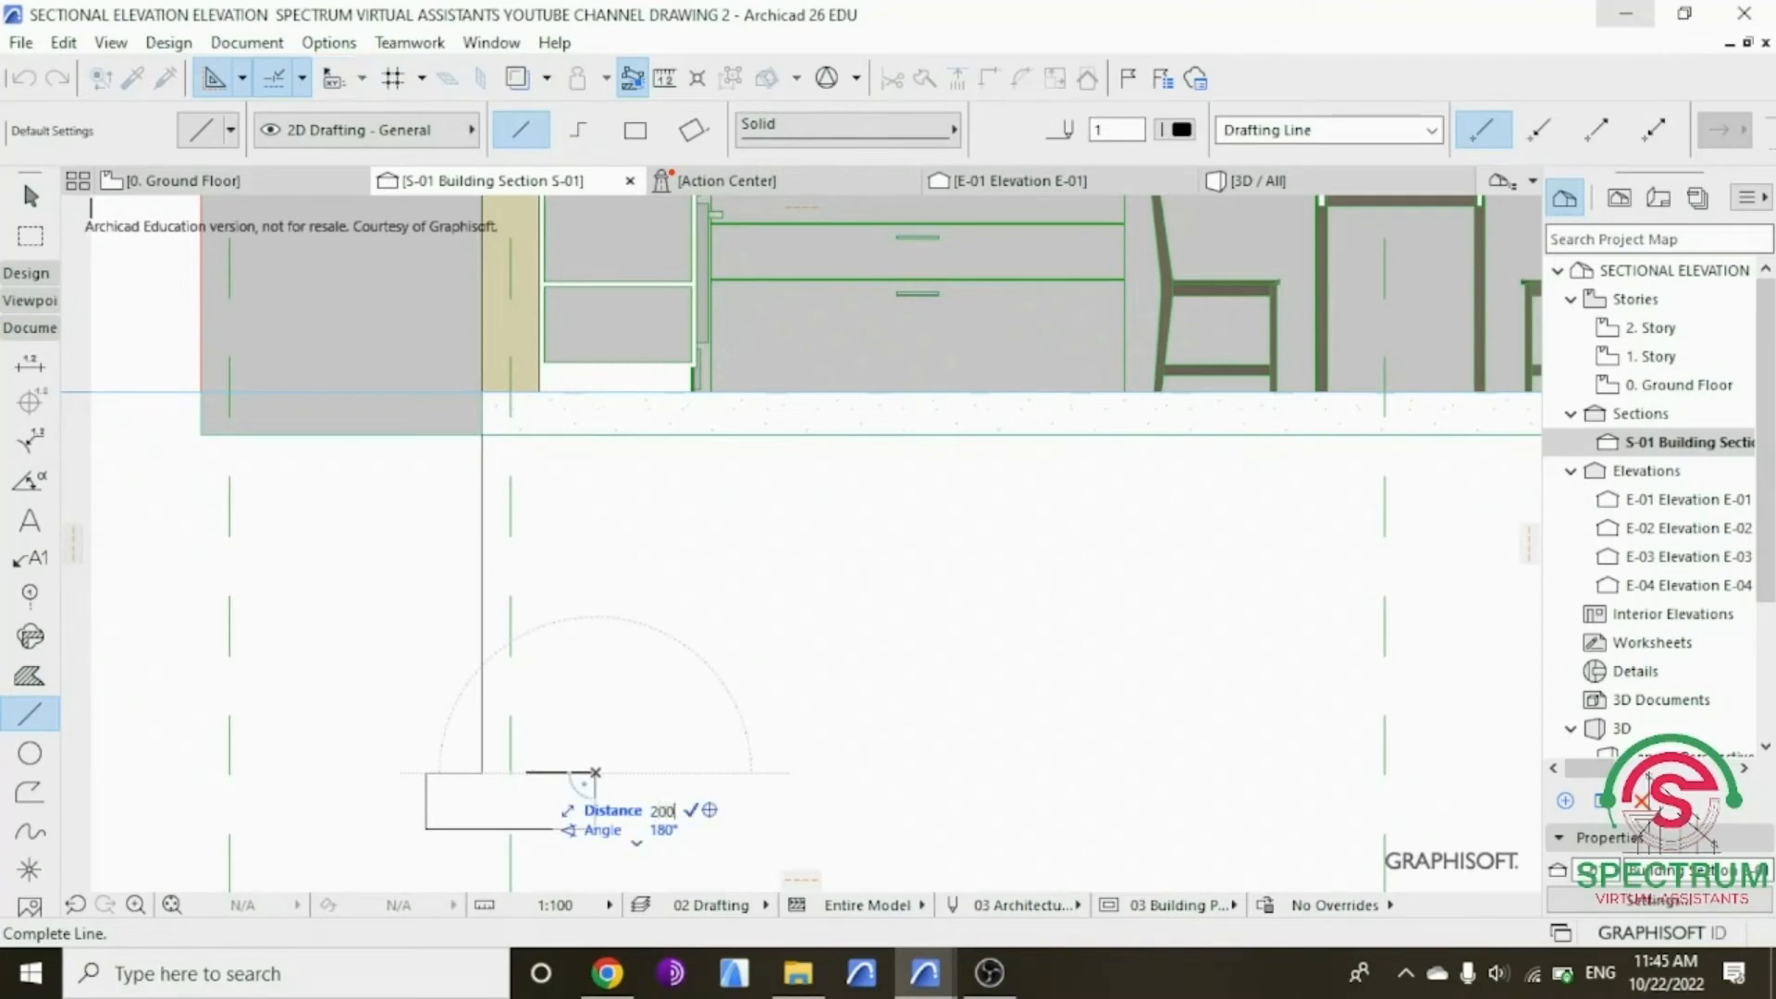
pyautogui.press('Return')
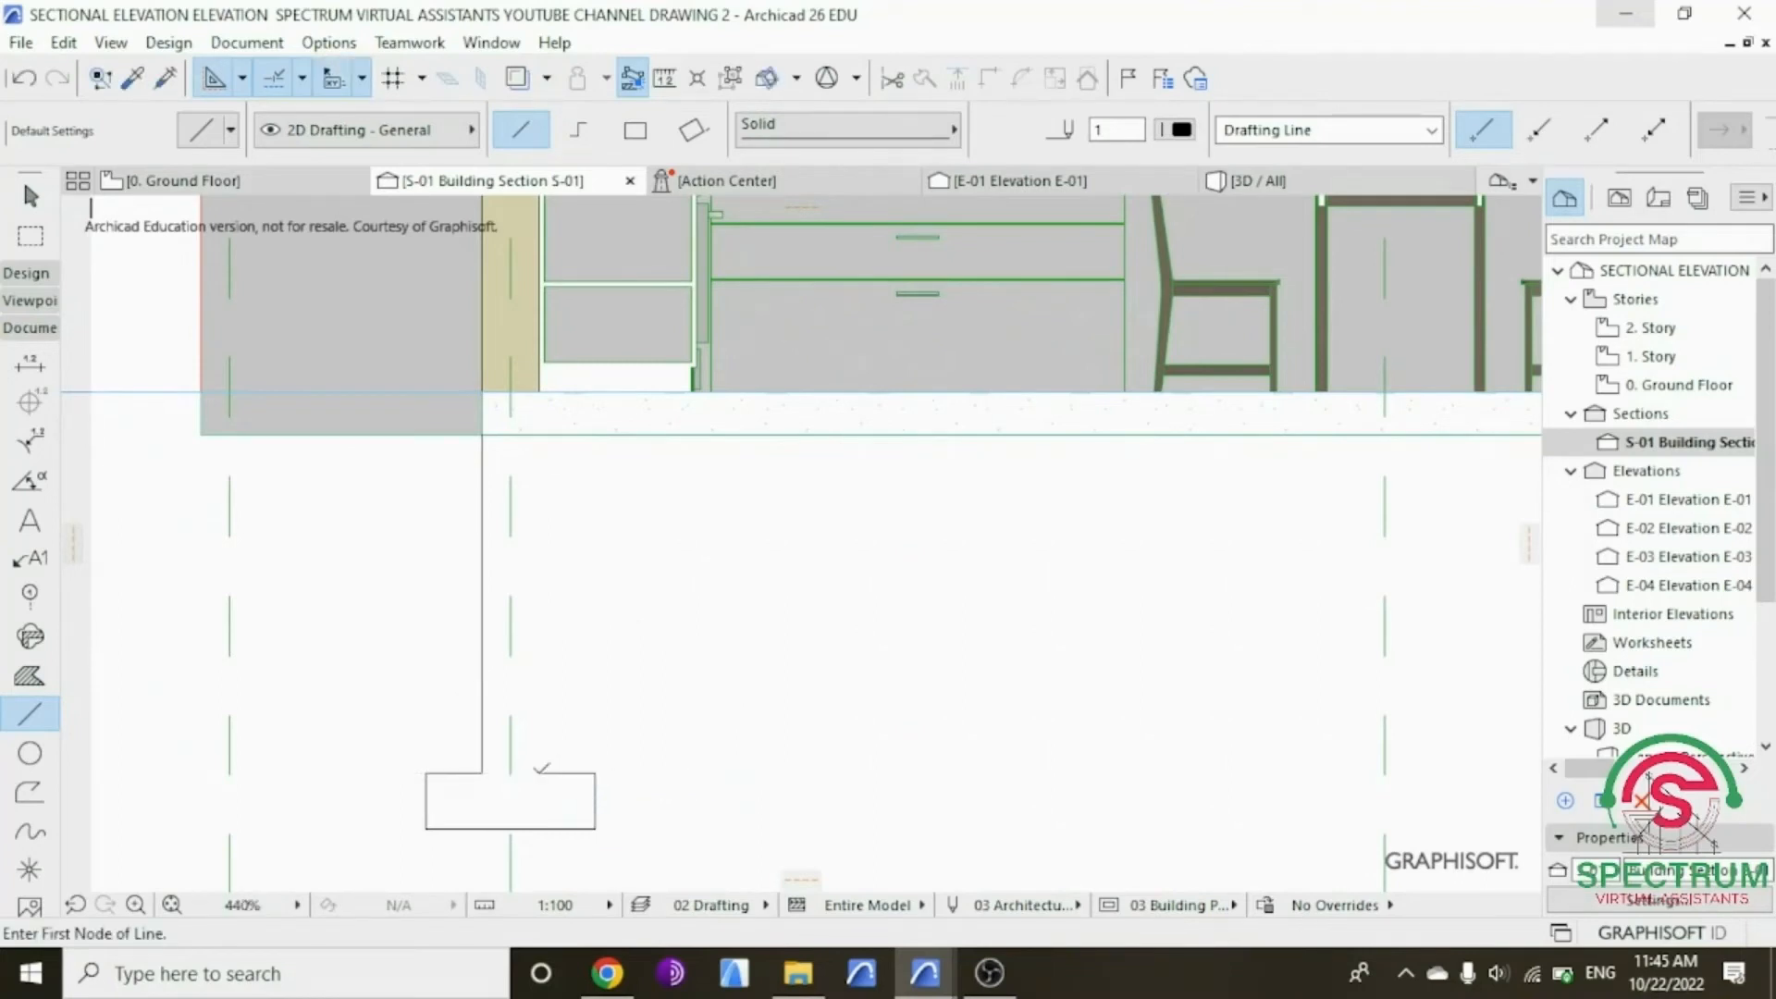
pyautogui.click(538, 772)
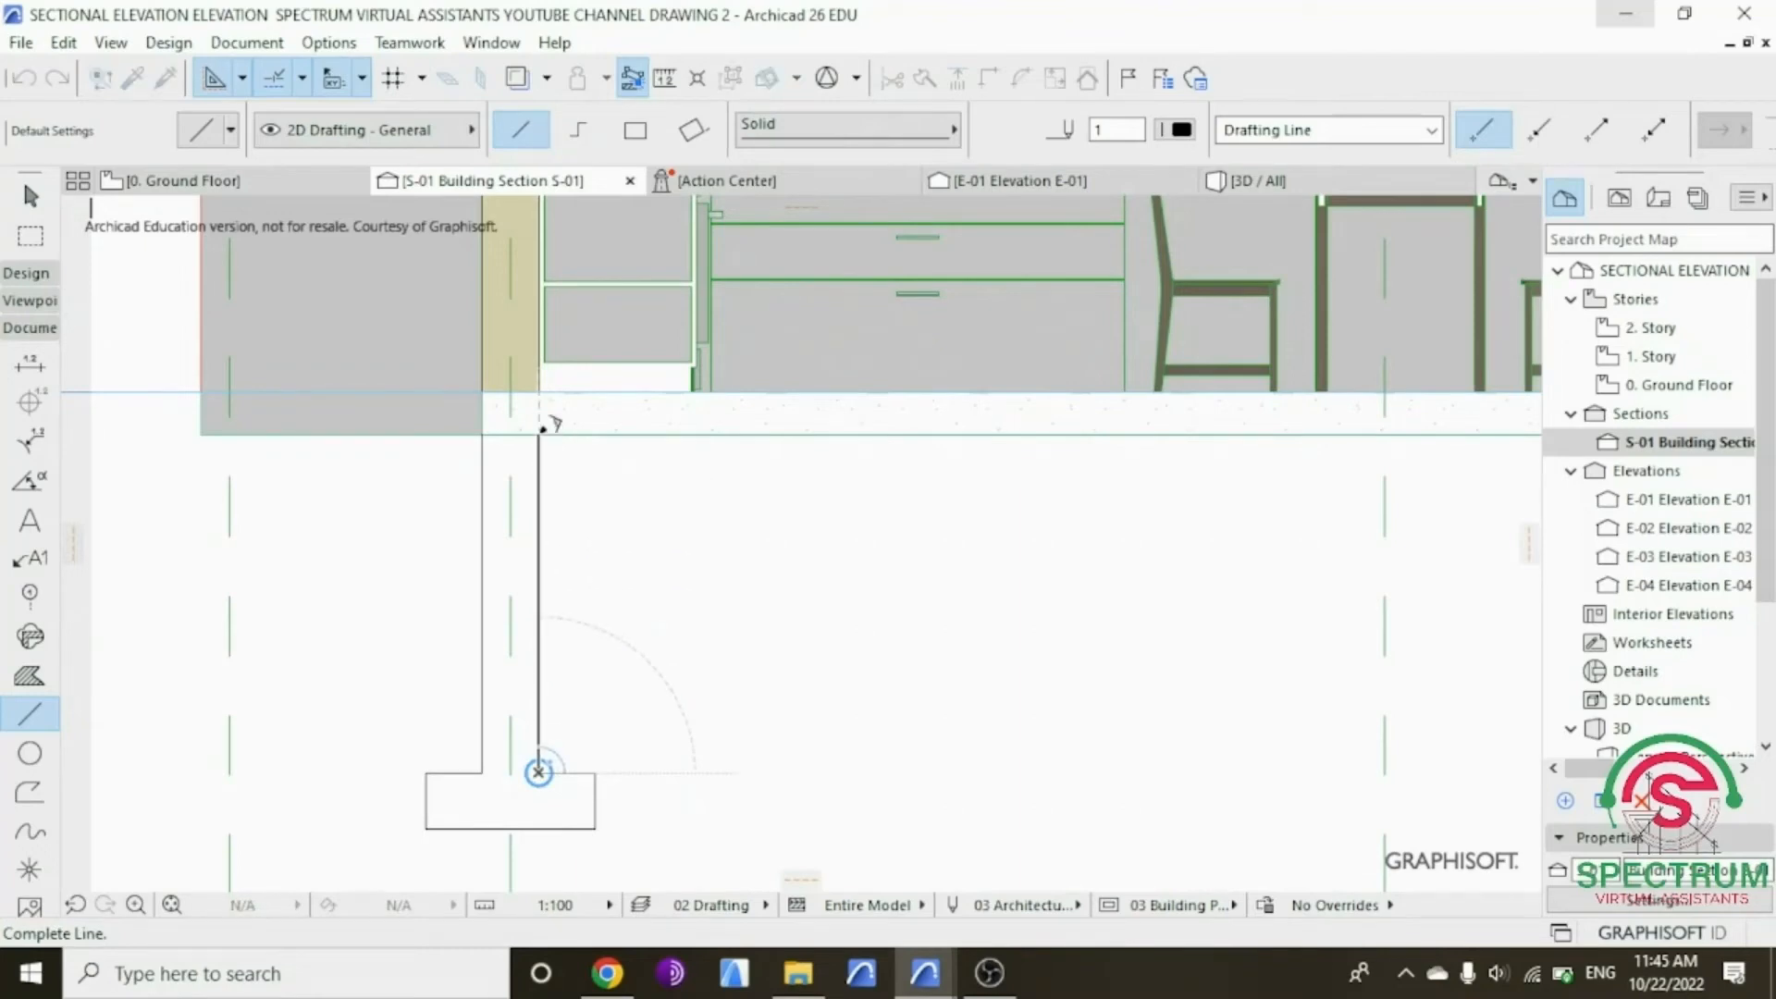
pyautogui.click(543, 430)
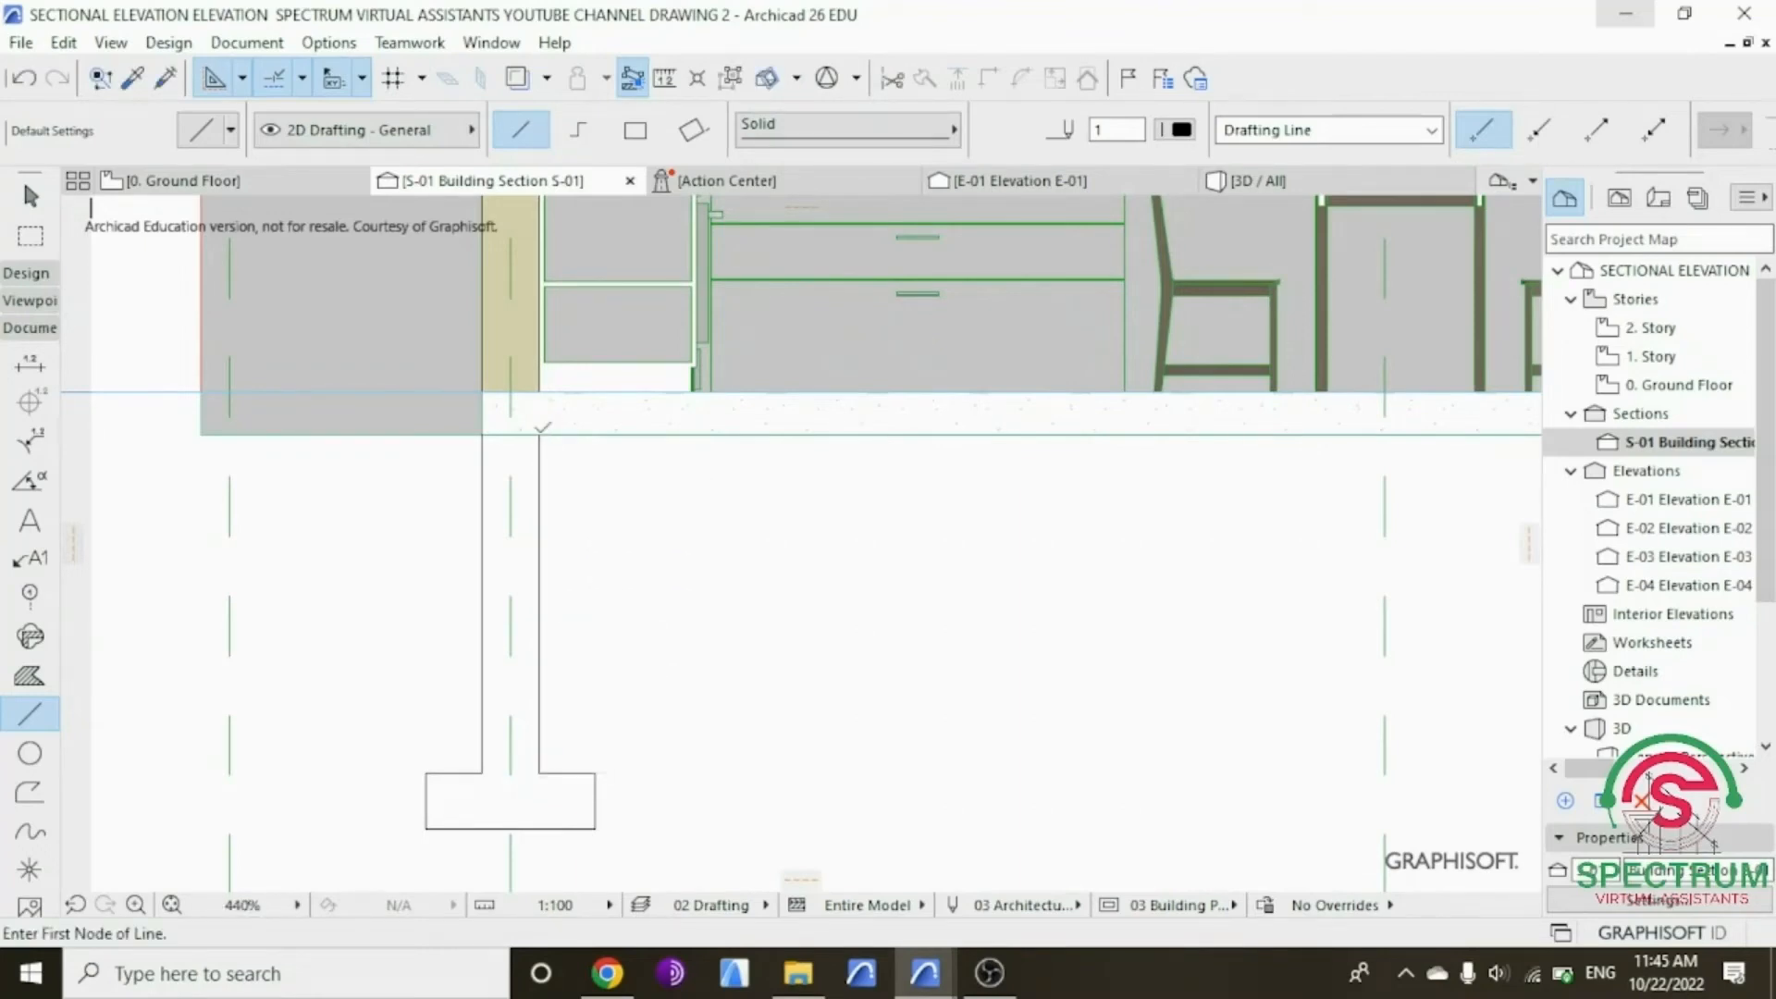
pyautogui.press('Escape')
# Step: Delete the footing's outer top line, stretch the inner one across the full 600 mm width, and intersect the four footing lines
pyautogui.click(574, 773)
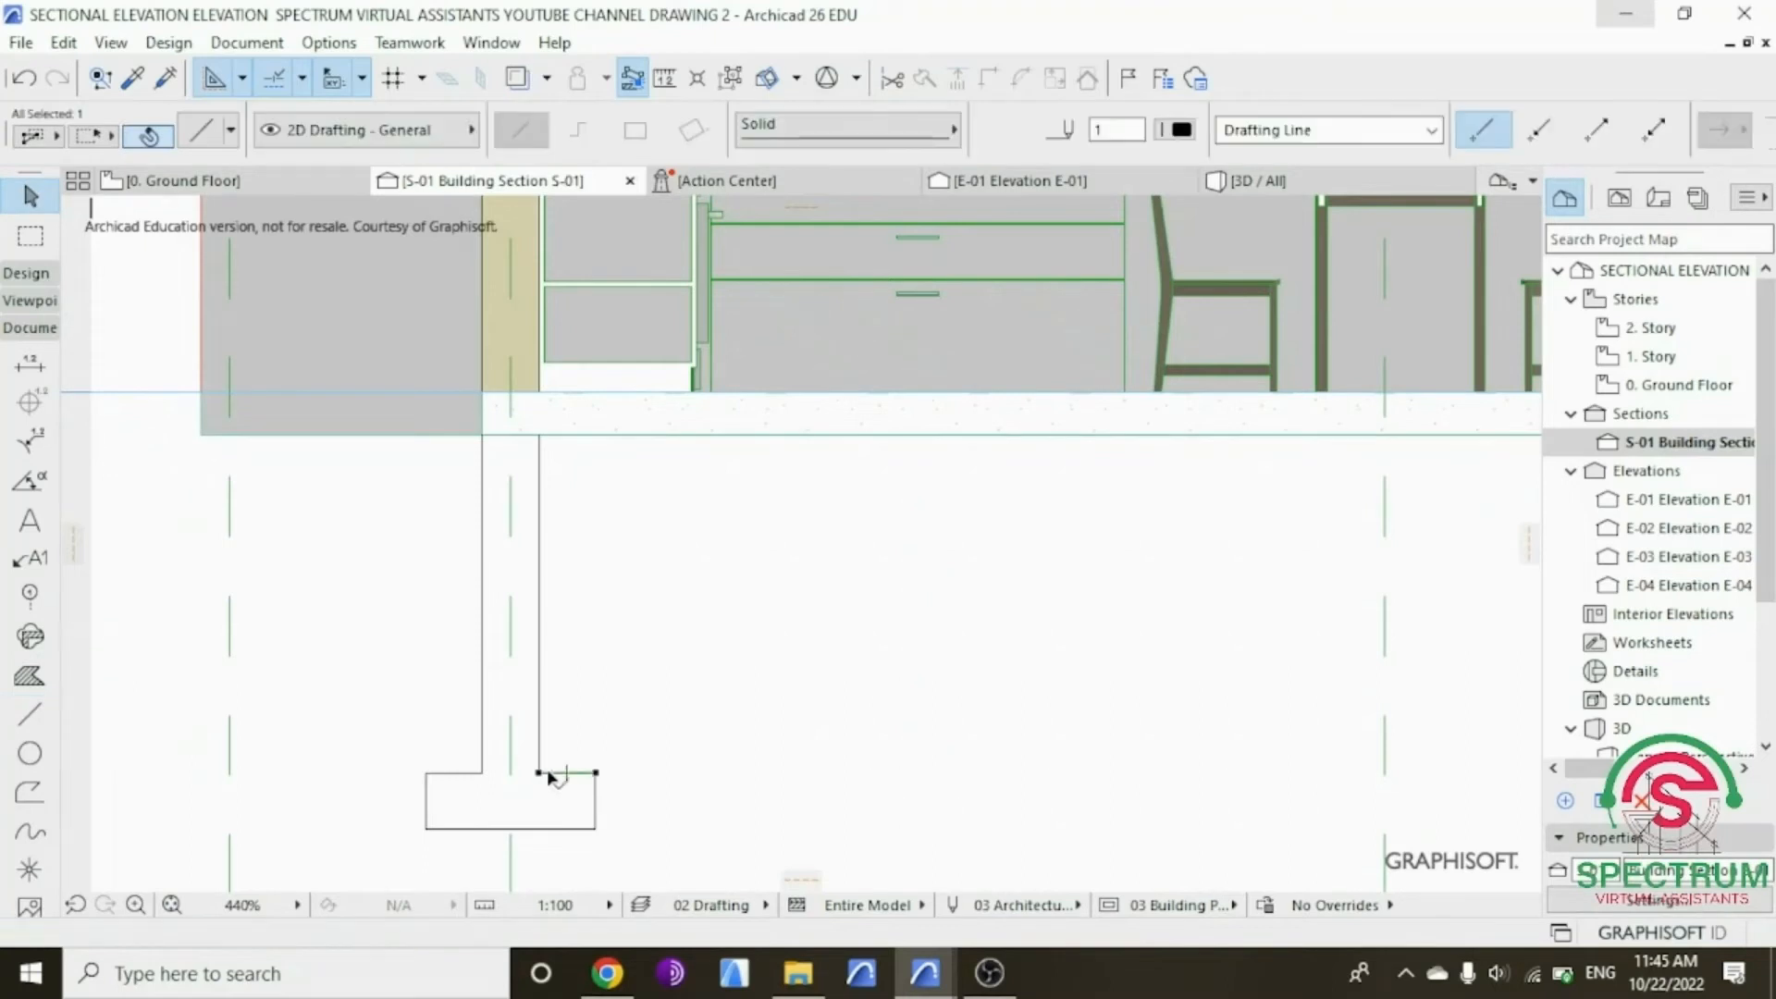
pyautogui.press('Delete')
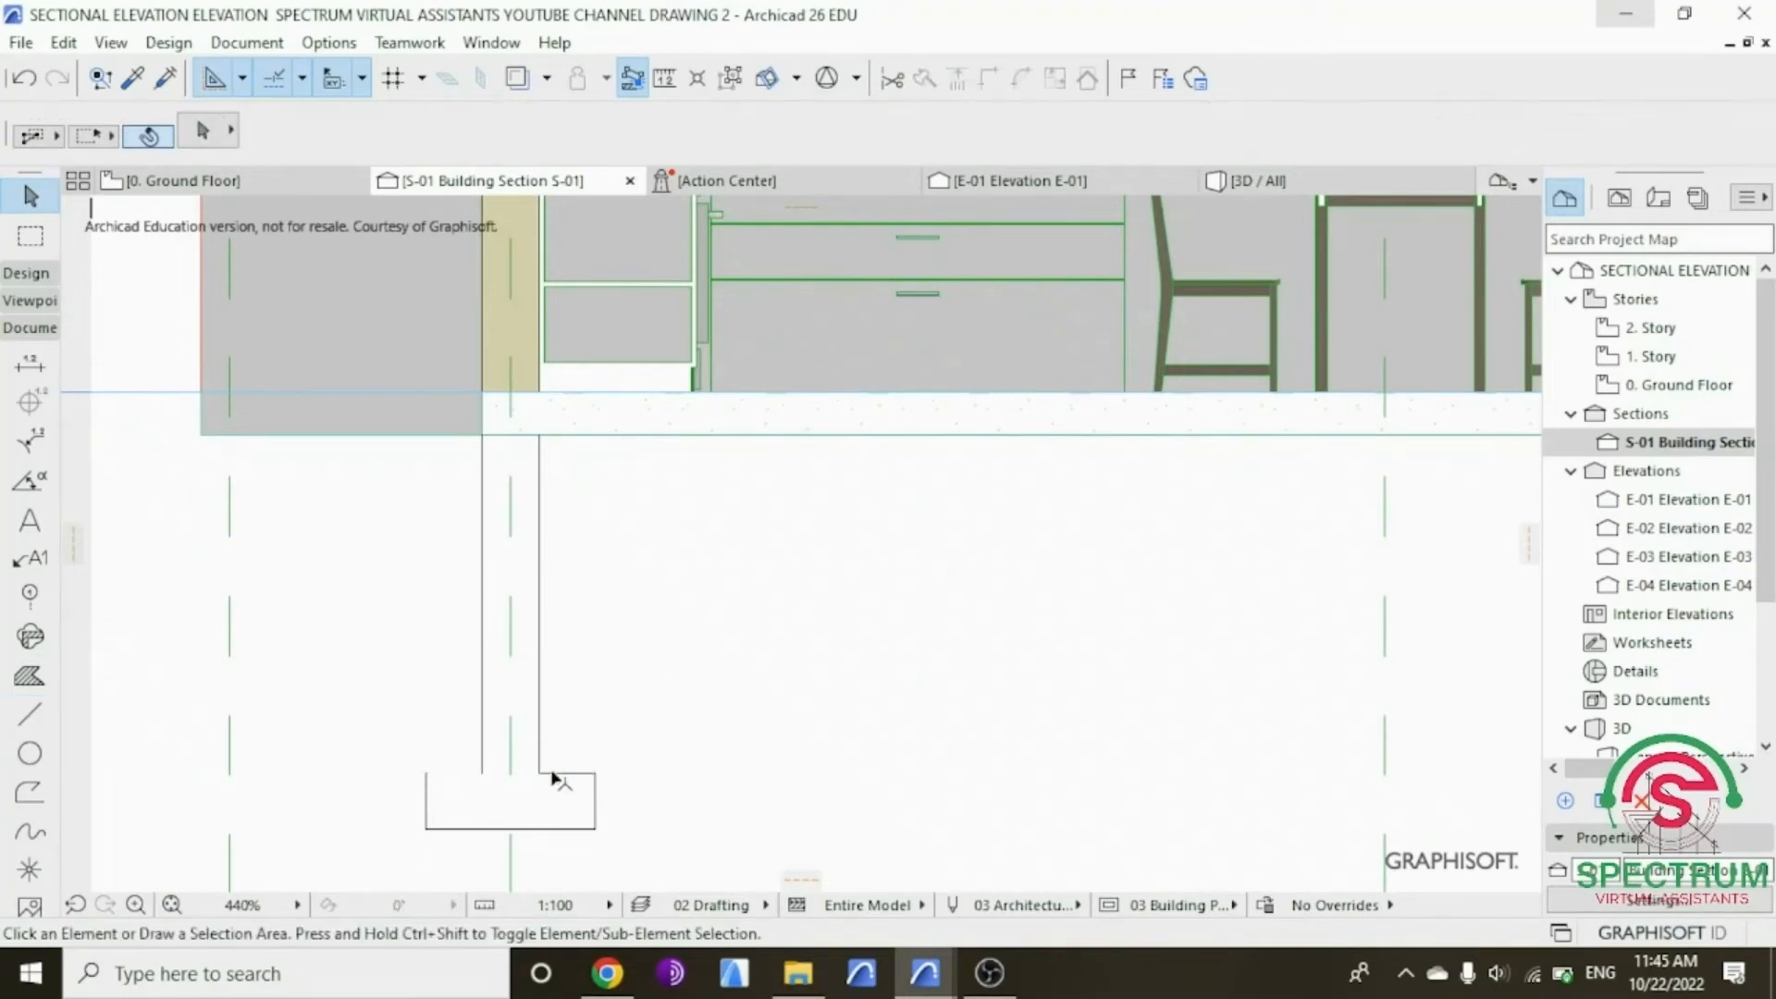
pyautogui.click(555, 775)
pyautogui.click(539, 772)
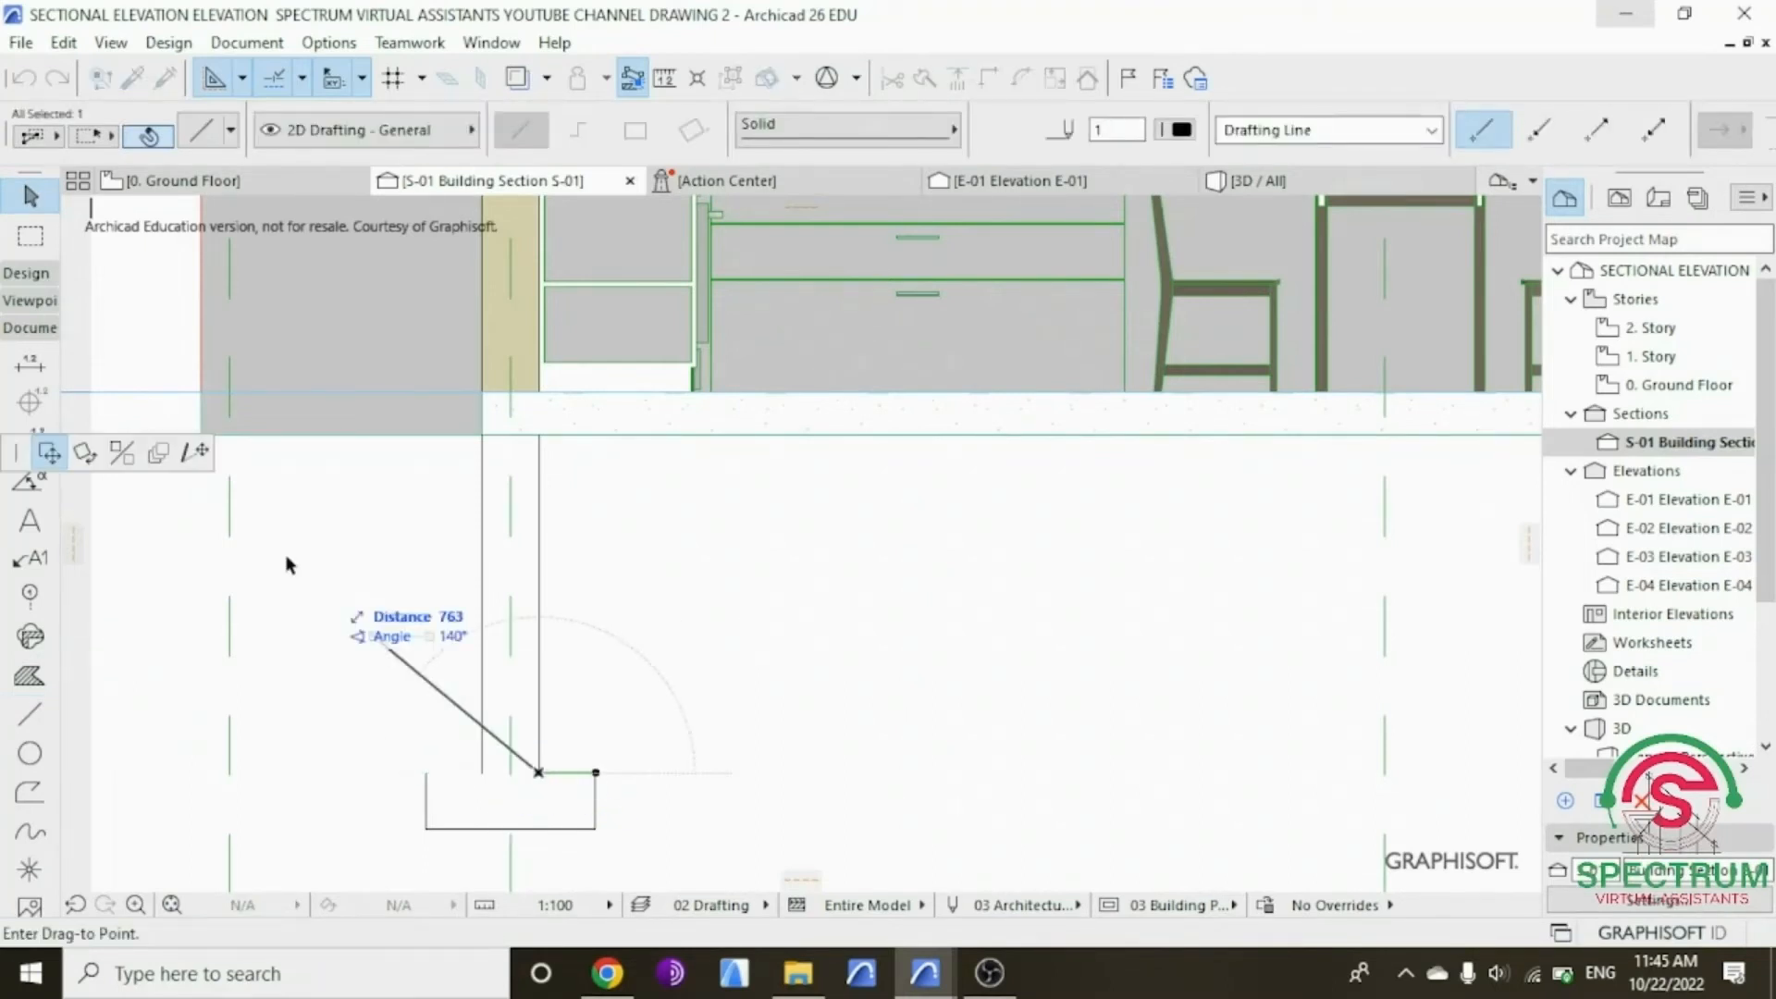
pyautogui.click(195, 451)
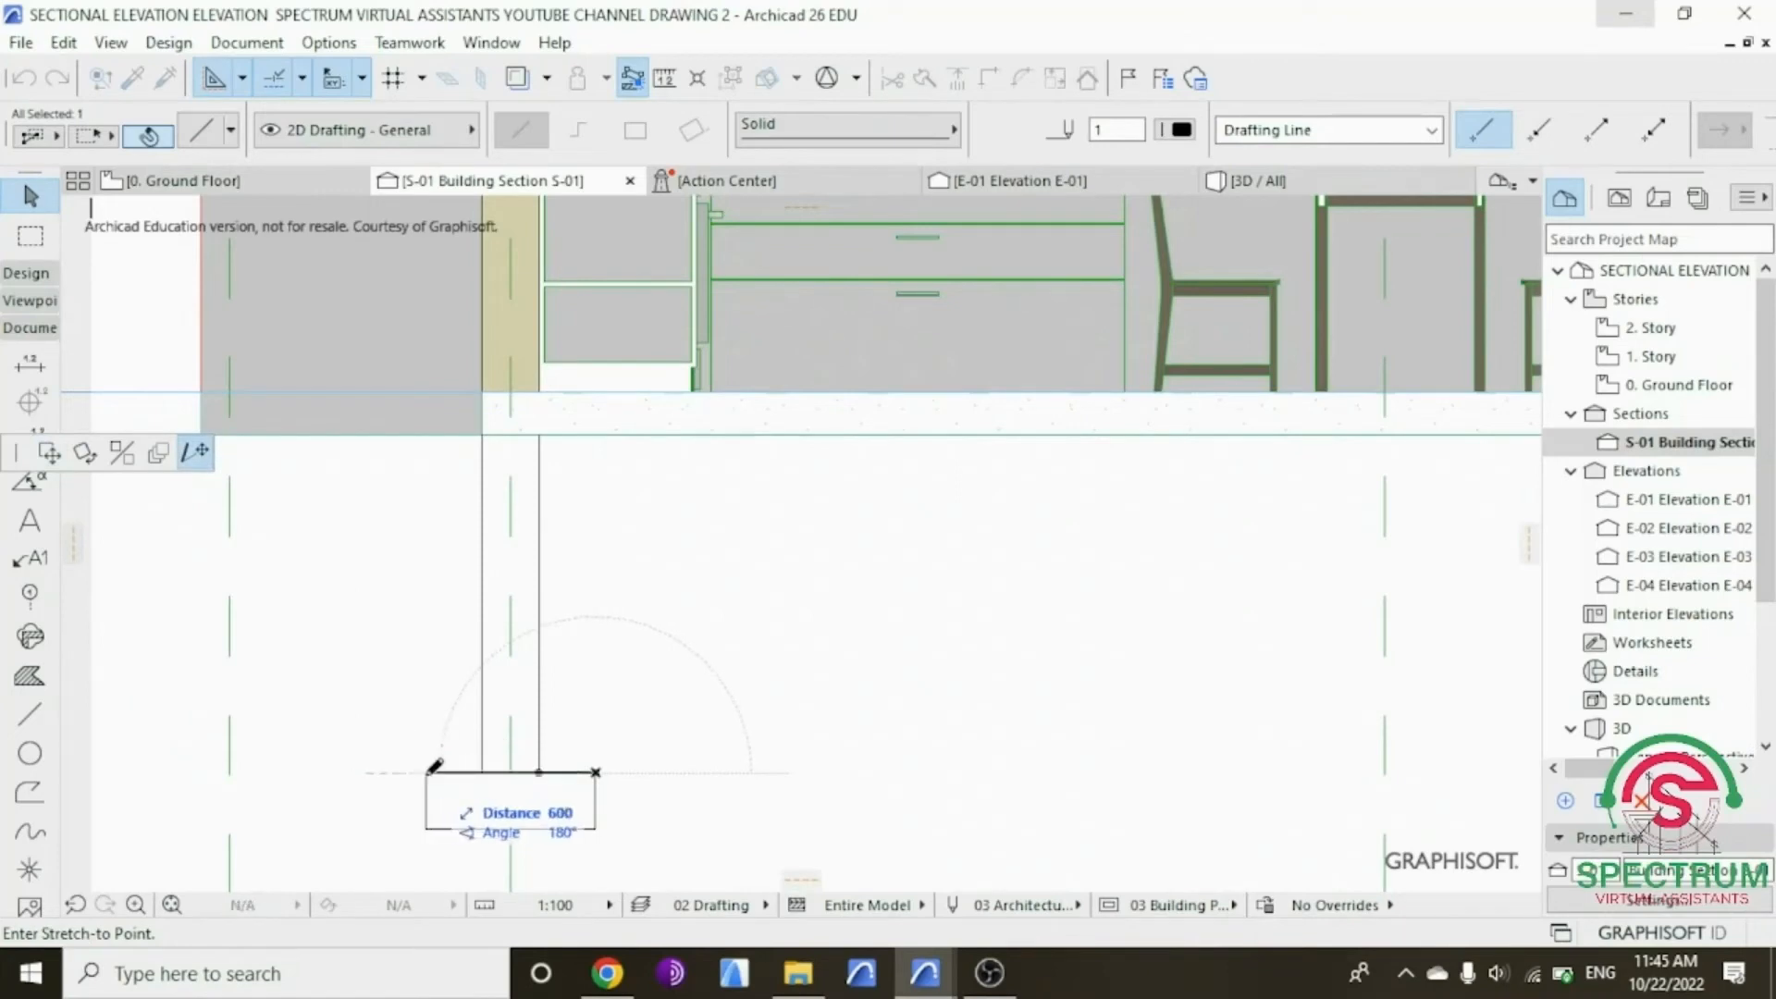
pyautogui.click(426, 772)
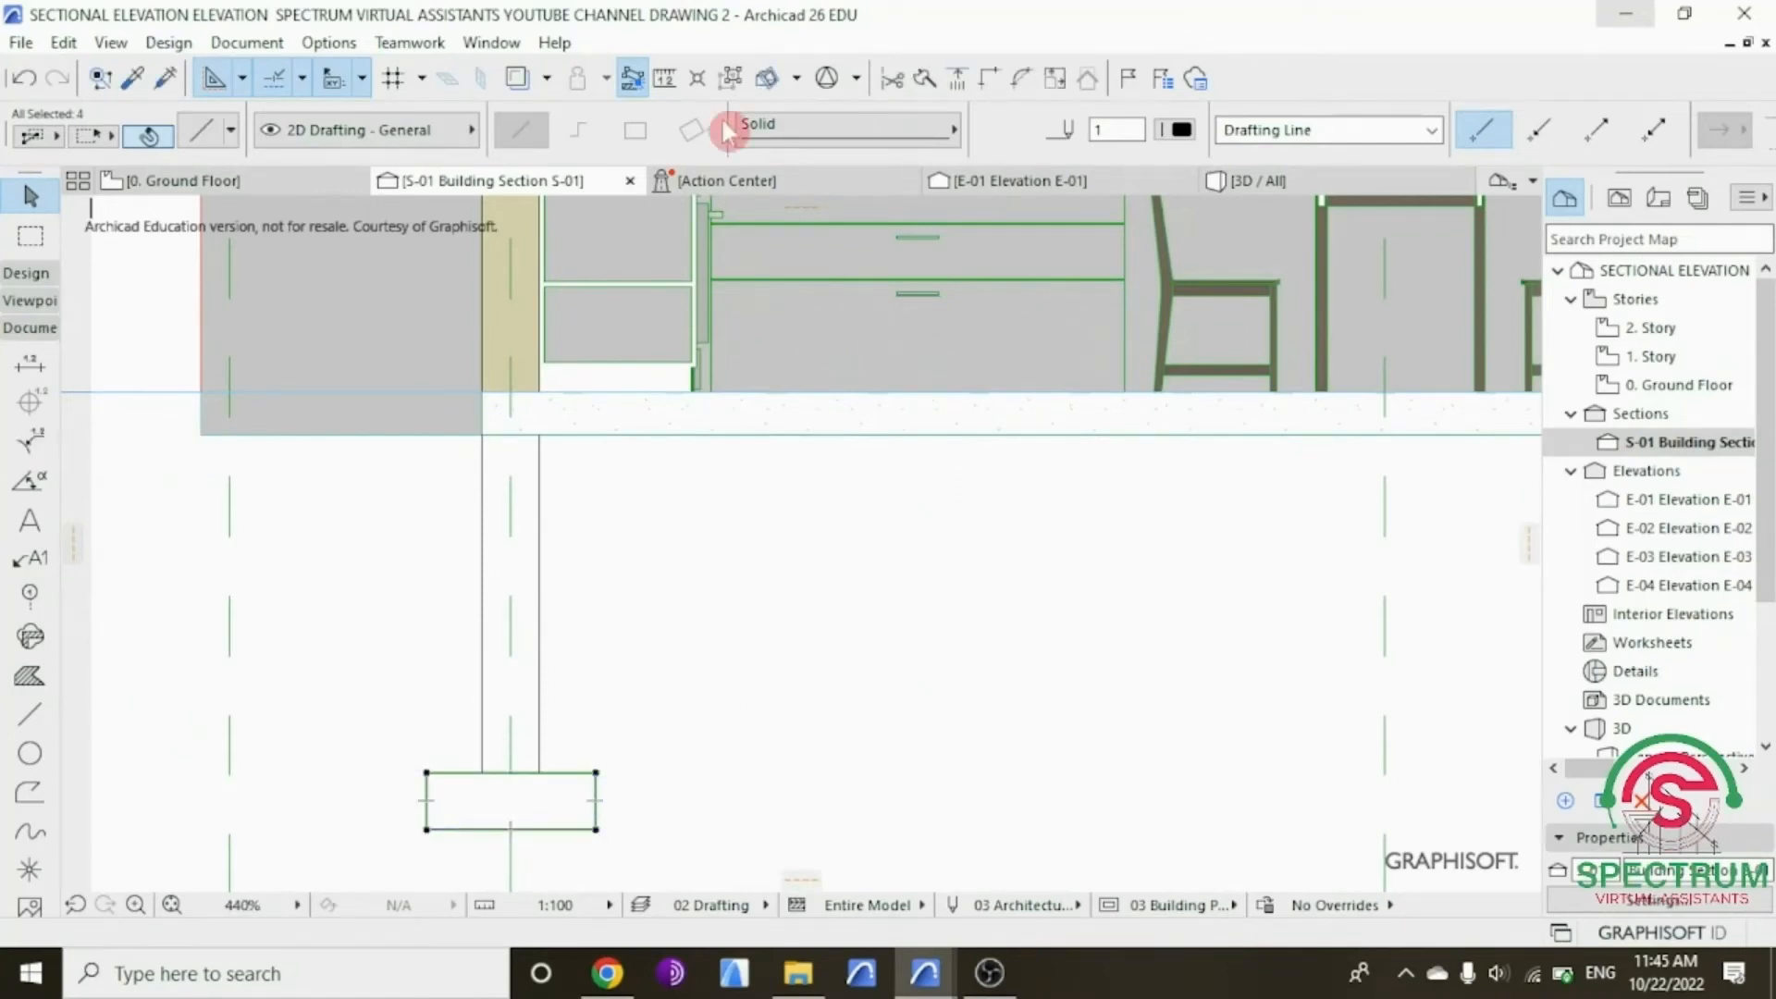
pyautogui.click(988, 81)
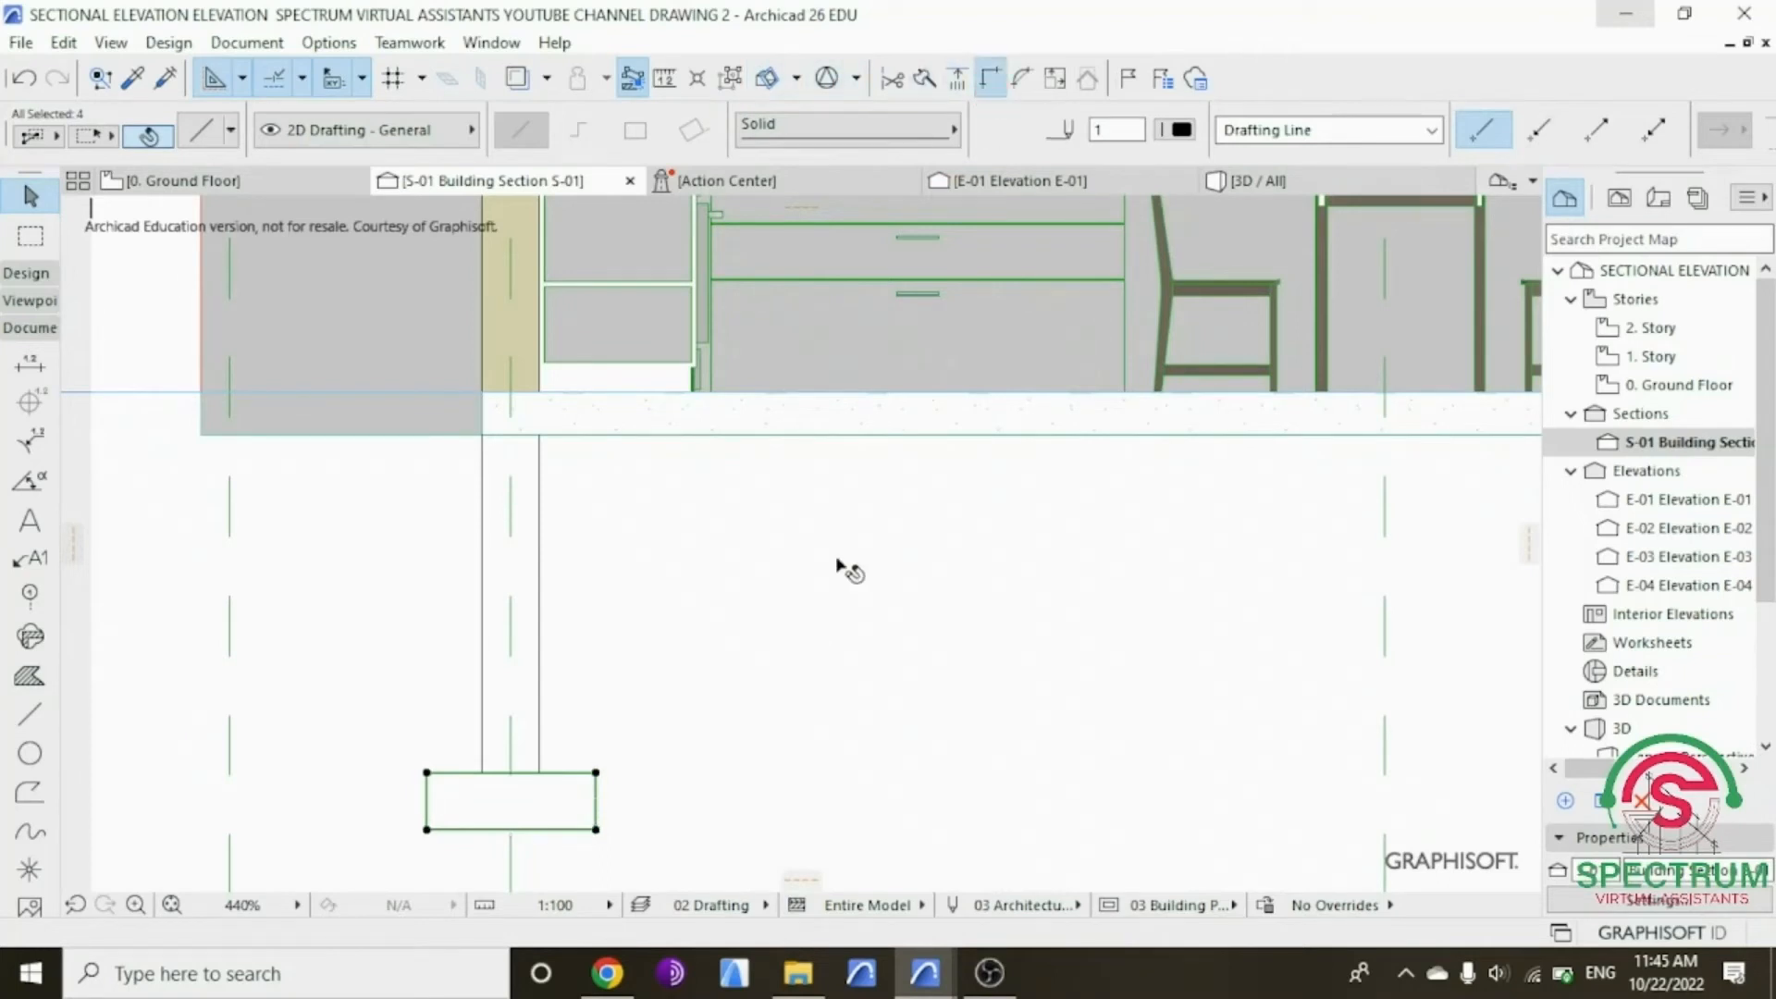
pyautogui.click(764, 629)
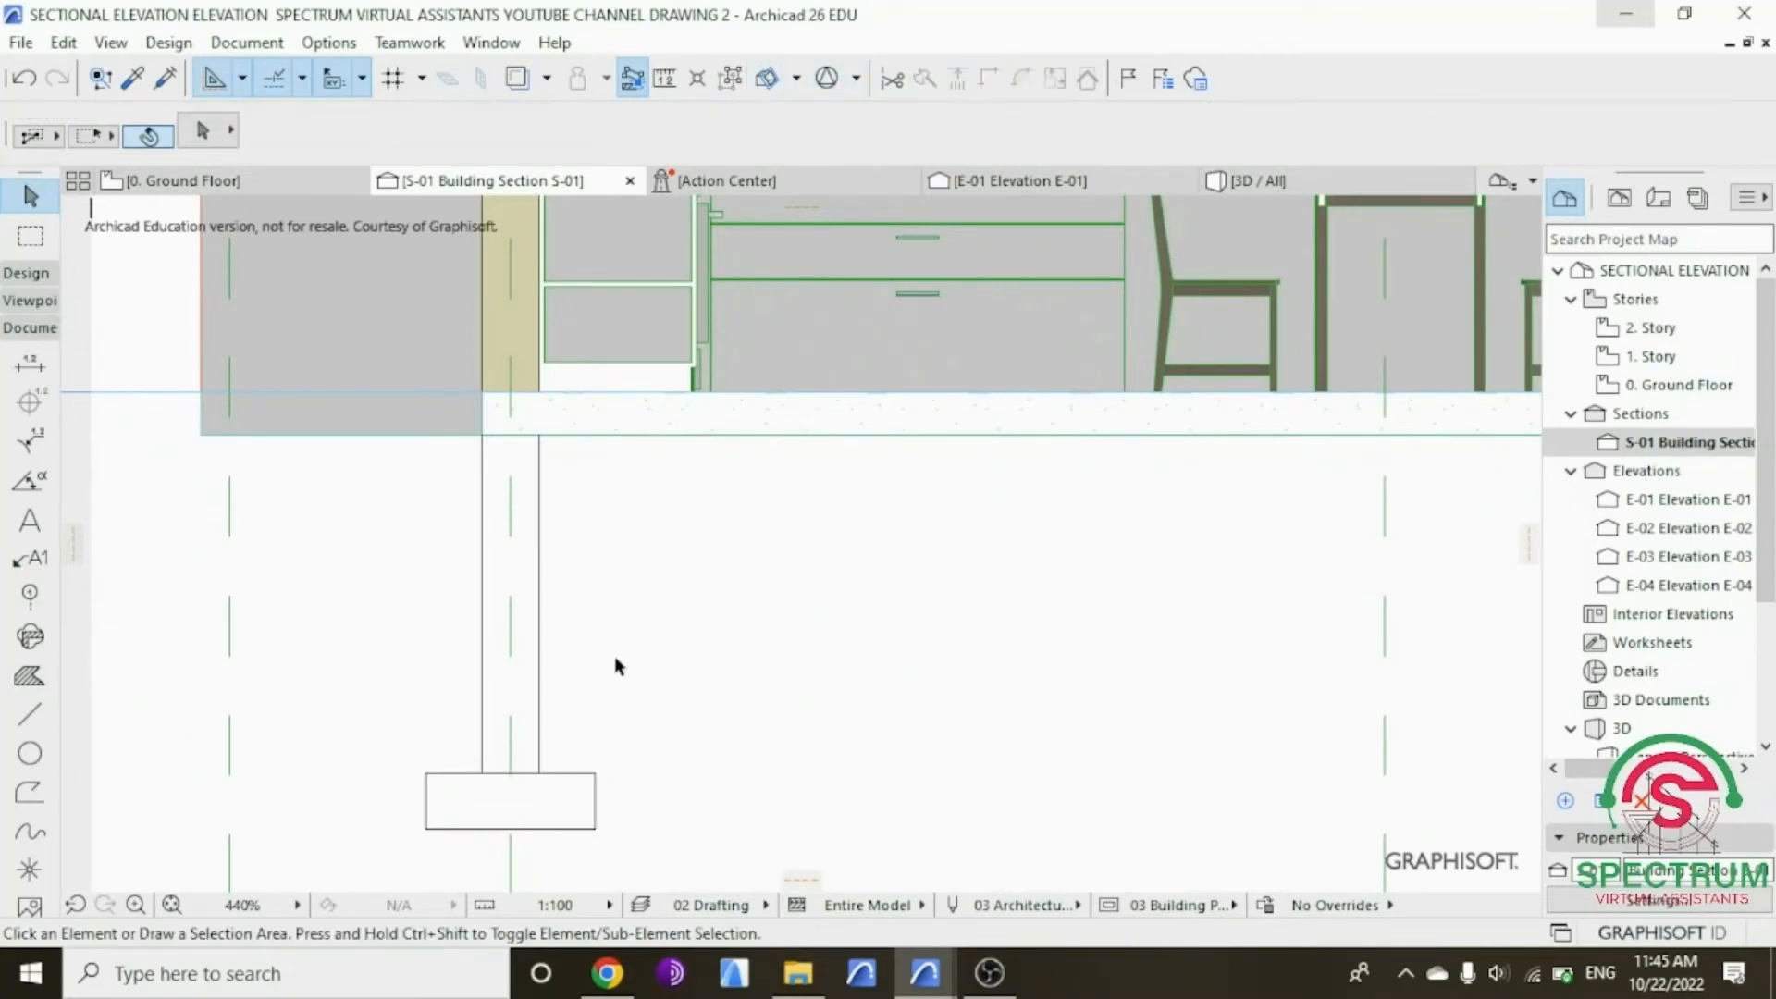
# Step: Drag a copy of the six foundation lines 8550 mm horizontally to beneath the exterior wall beside the entry porch
pyautogui.scroll(-4, 615, 657)
pyautogui.scroll(-1, 606, 653)
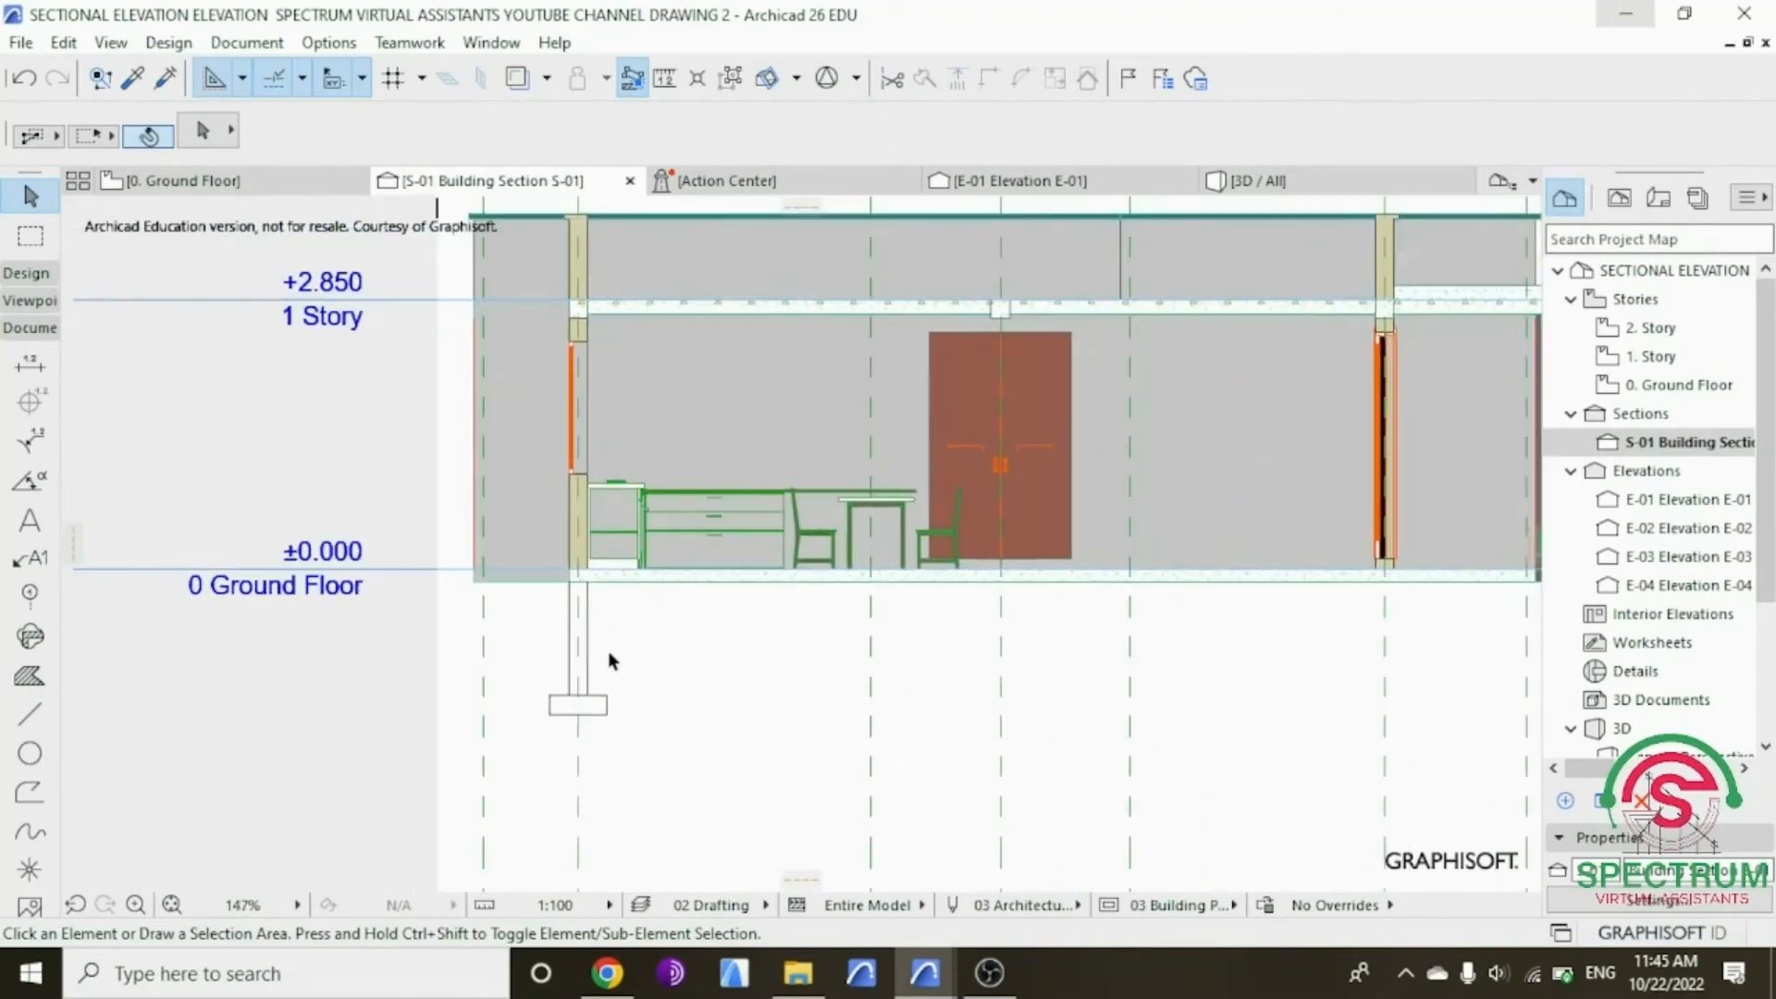
pyautogui.scroll(-1, 1031, 607)
pyautogui.scroll(3, 1211, 615)
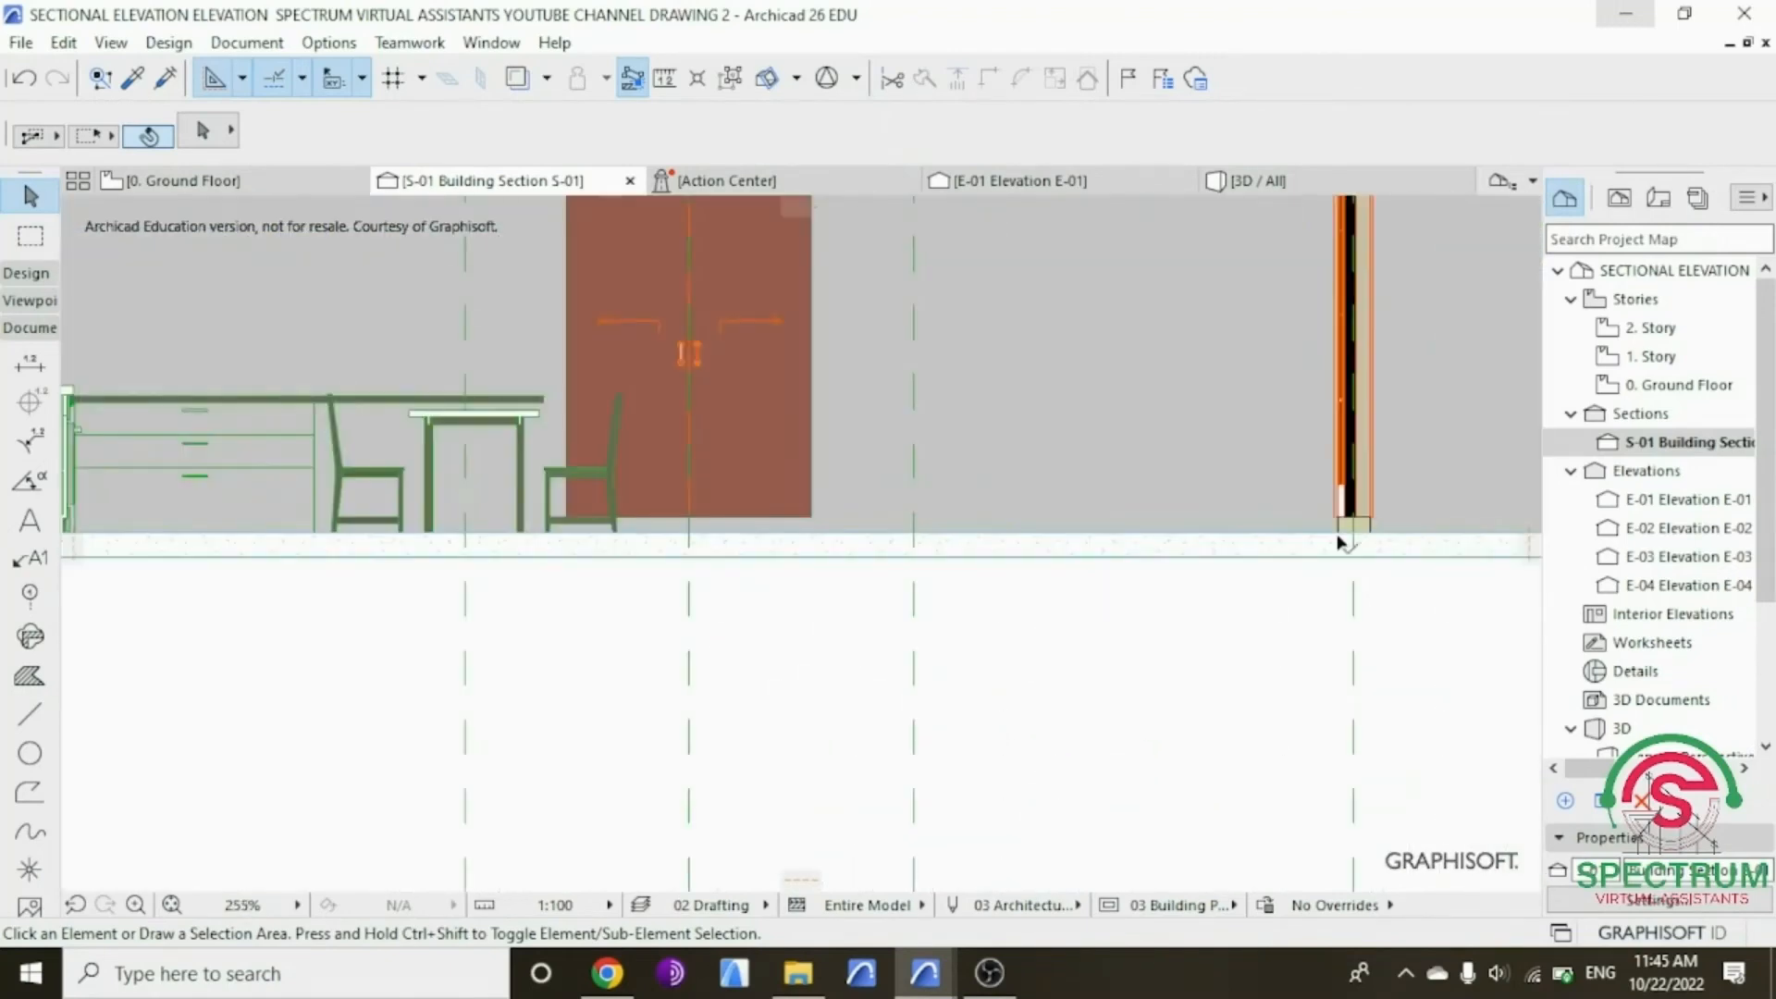
pyautogui.scroll(-2, 1355, 597)
pyautogui.scroll(4, 586, 685)
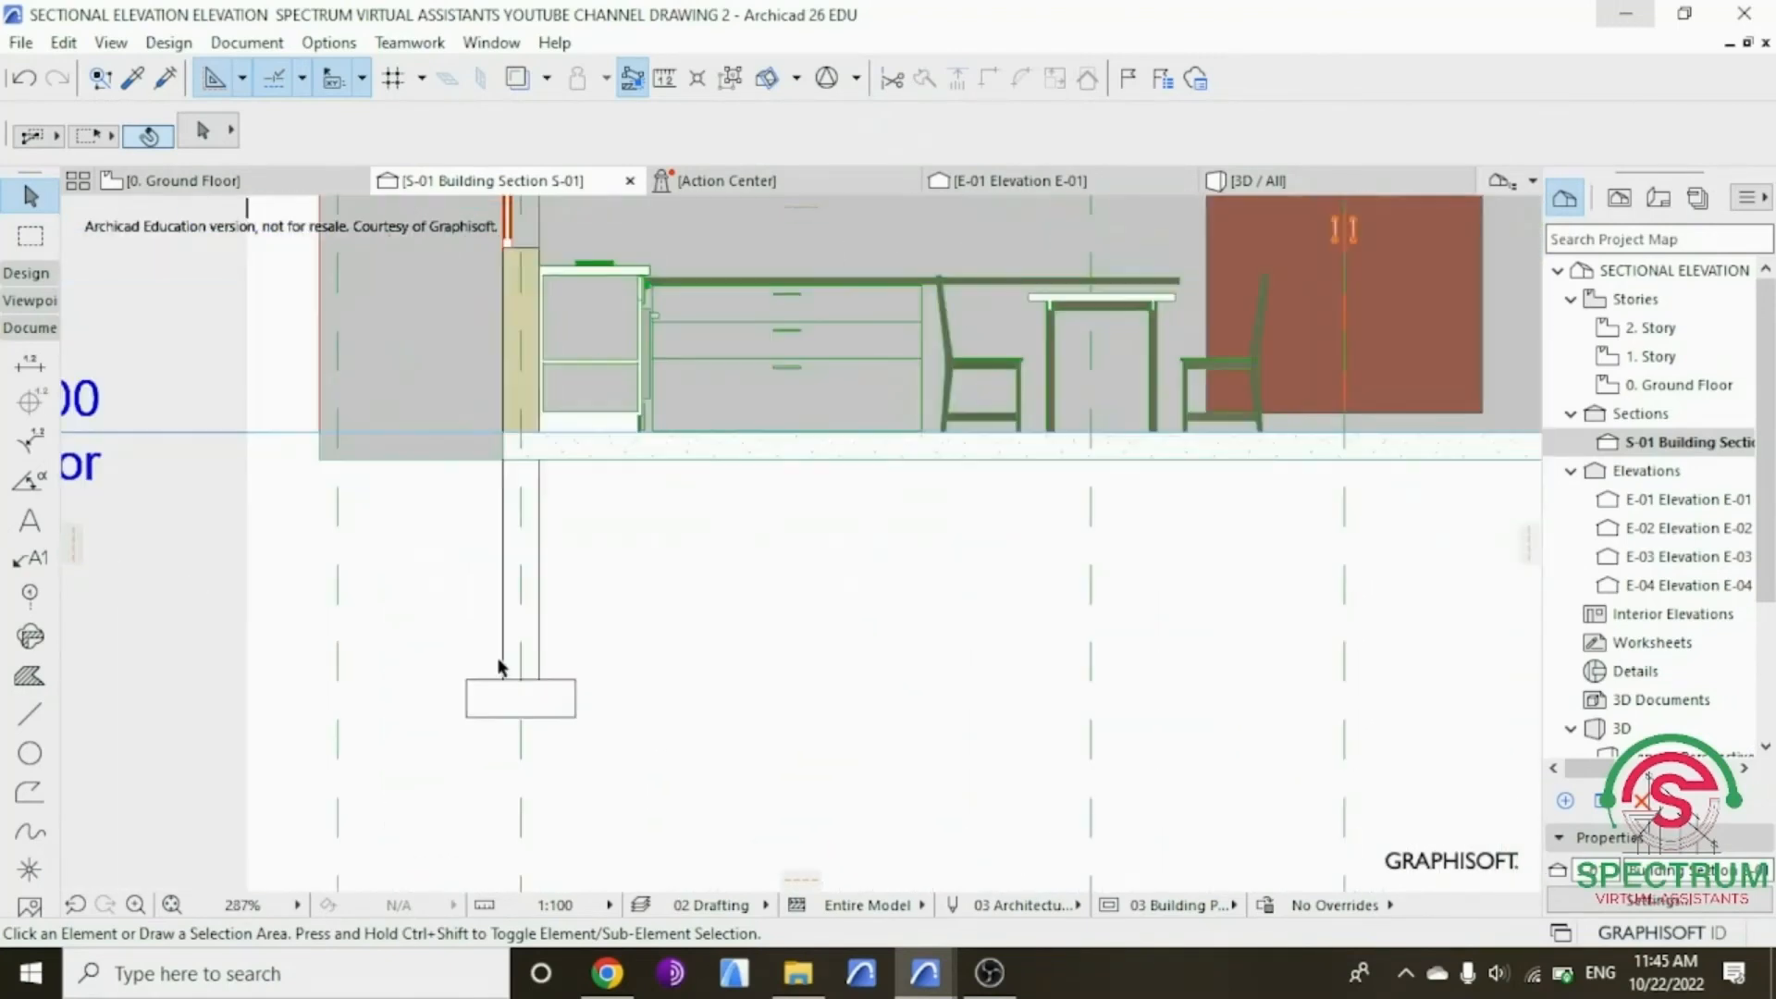
pyautogui.moveTo(430, 527); pyautogui.dragTo(602, 766)
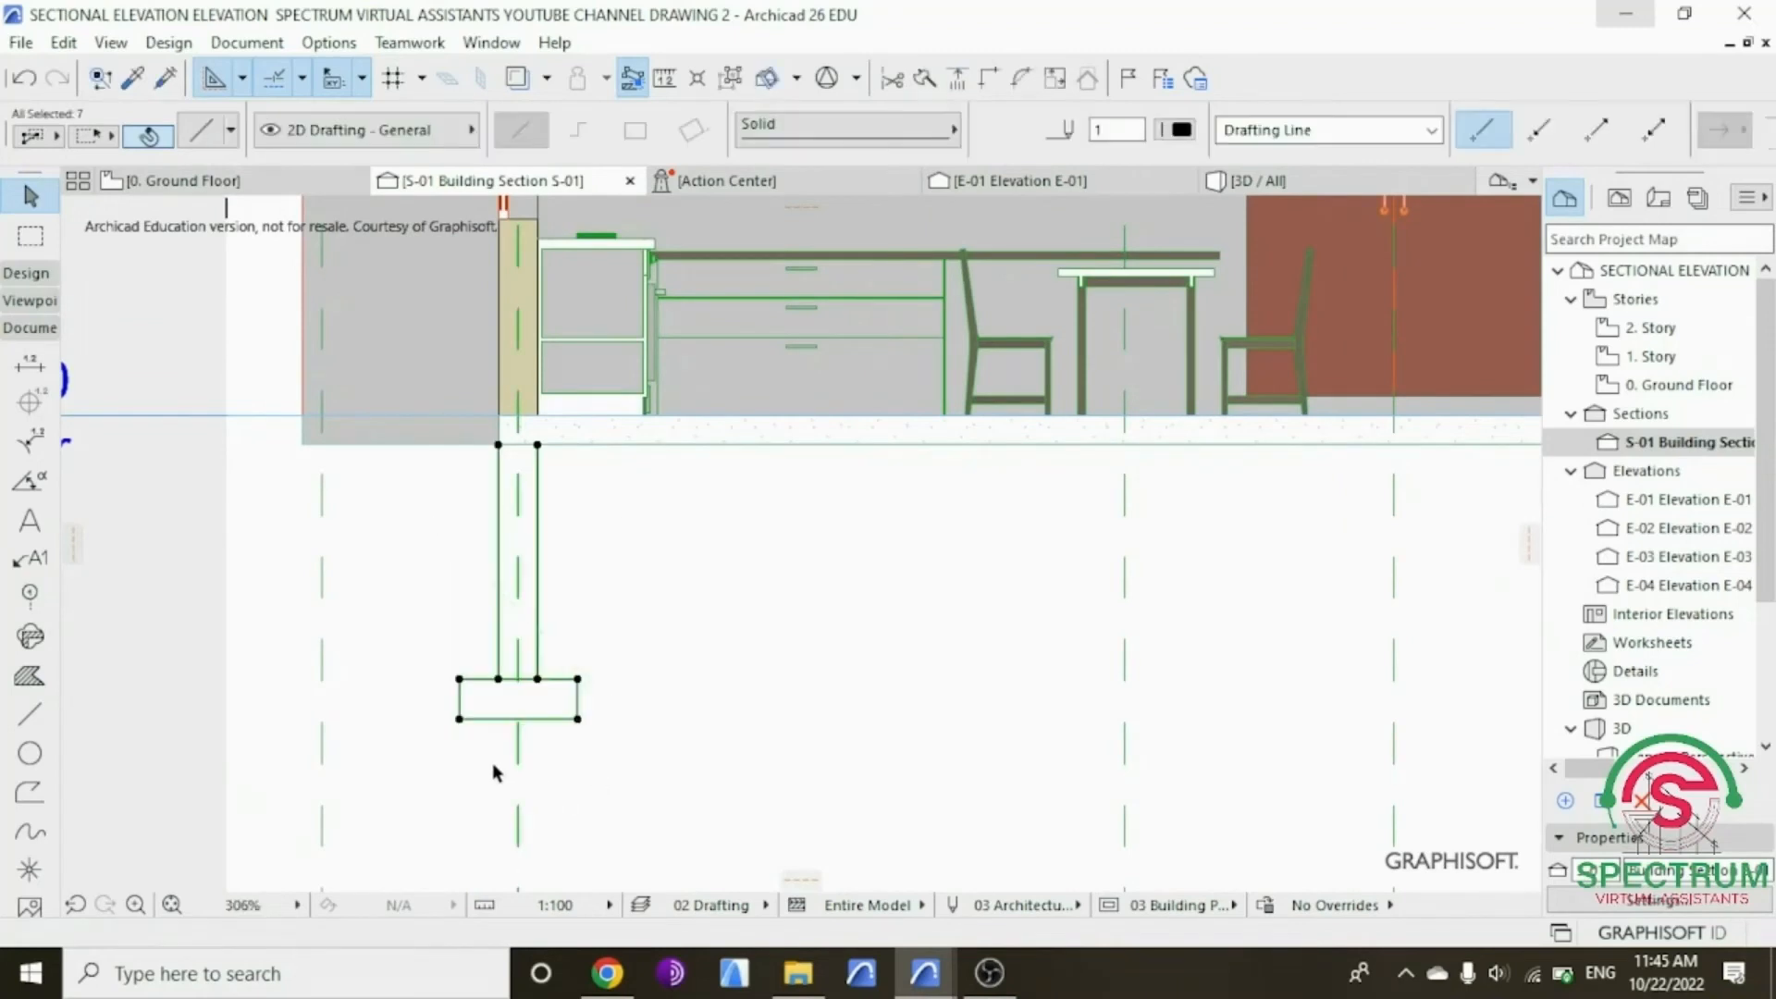
pyautogui.rightClick(624, 523)
pyautogui.moveTo(722, 567)
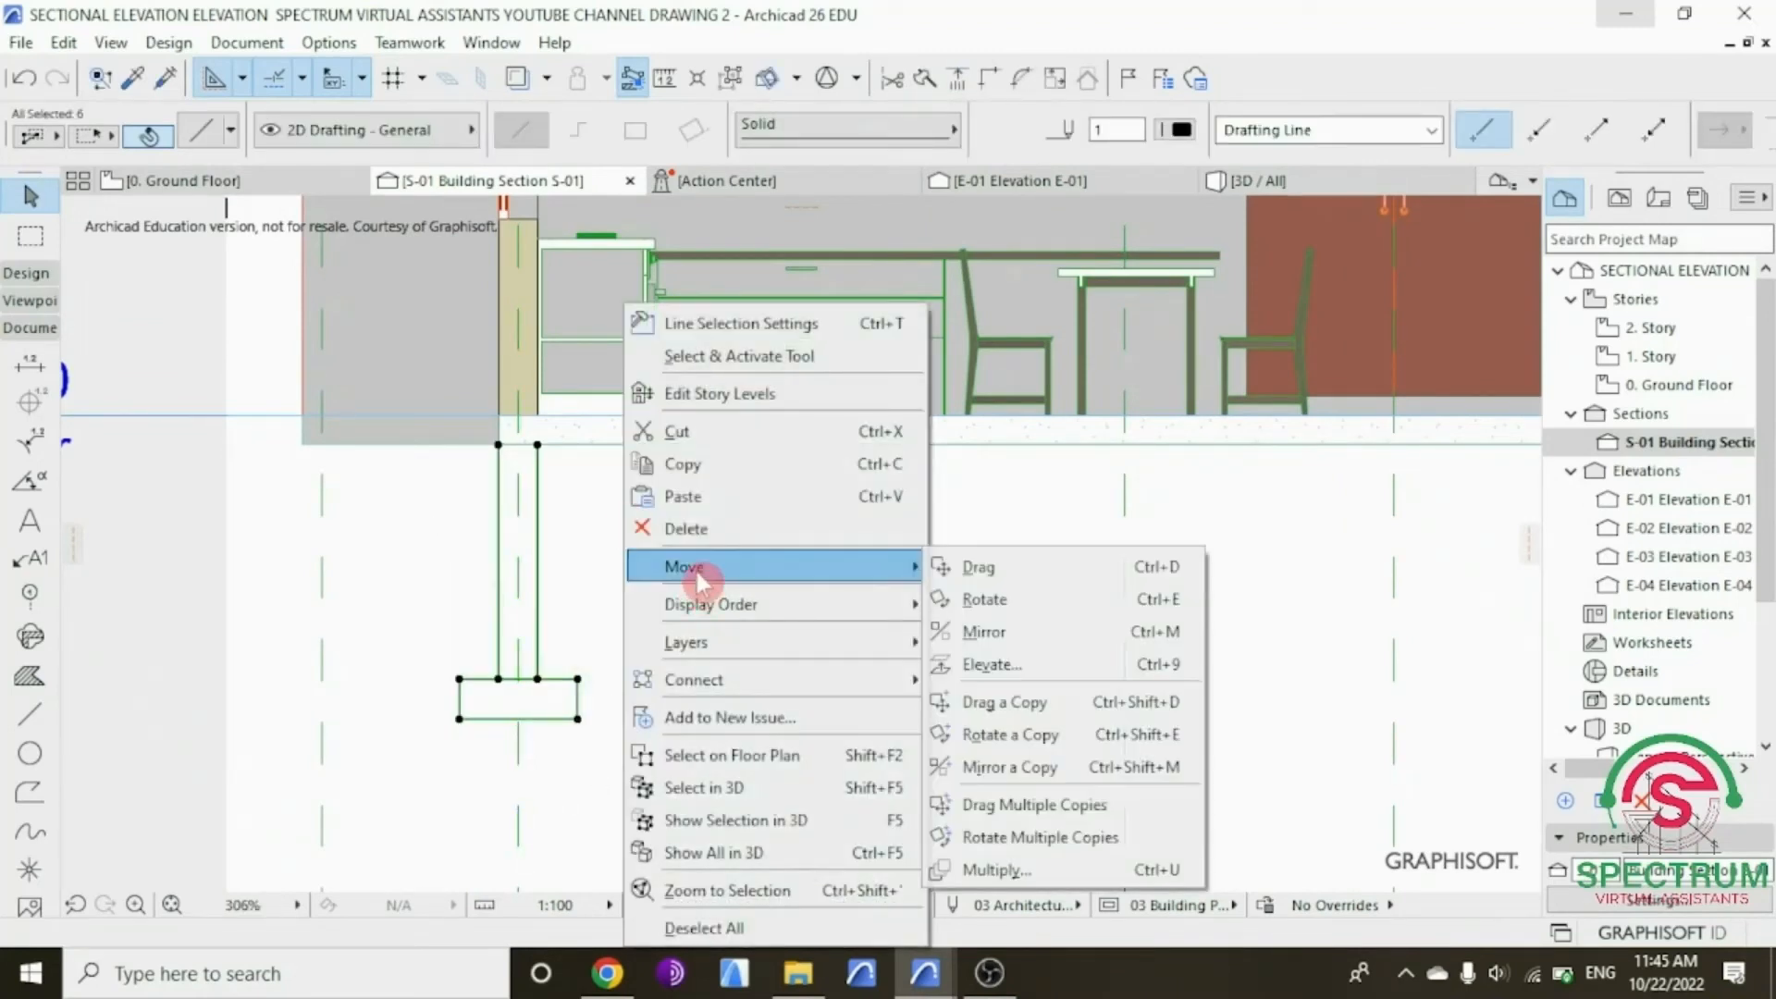
pyautogui.click(1017, 710)
pyautogui.click(498, 445)
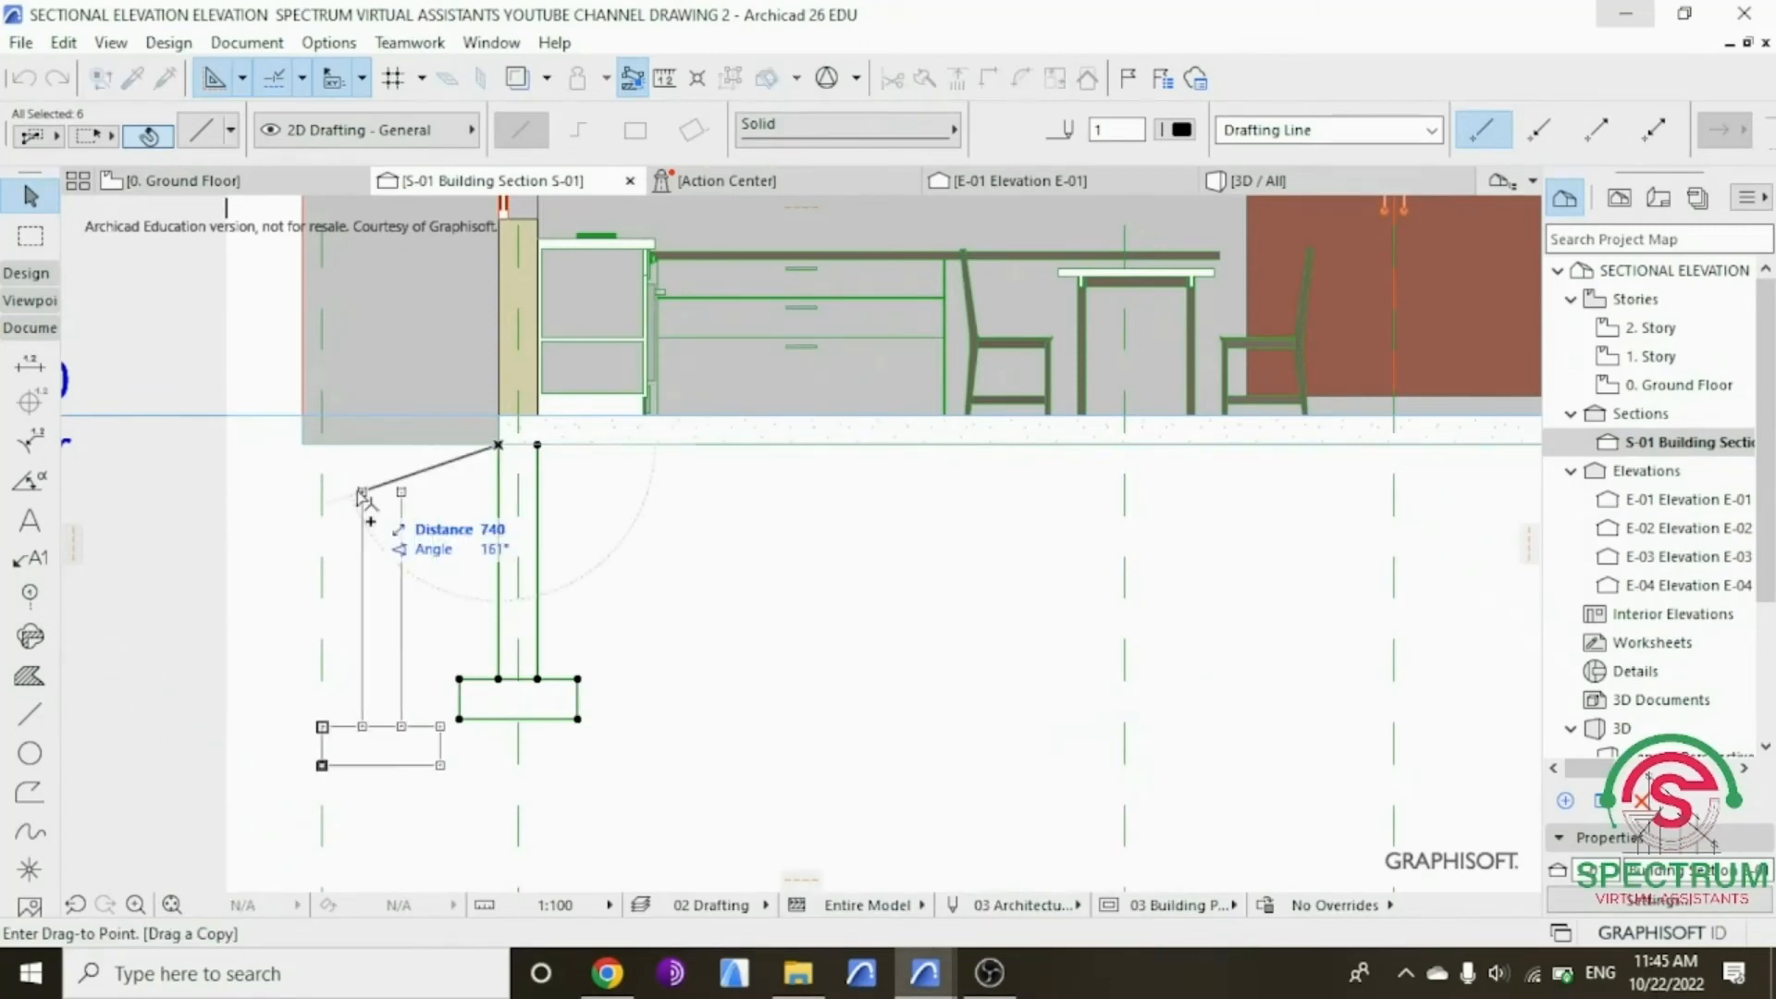
pyautogui.scroll(-5, 353, 490)
pyautogui.scroll(6, 1087, 476)
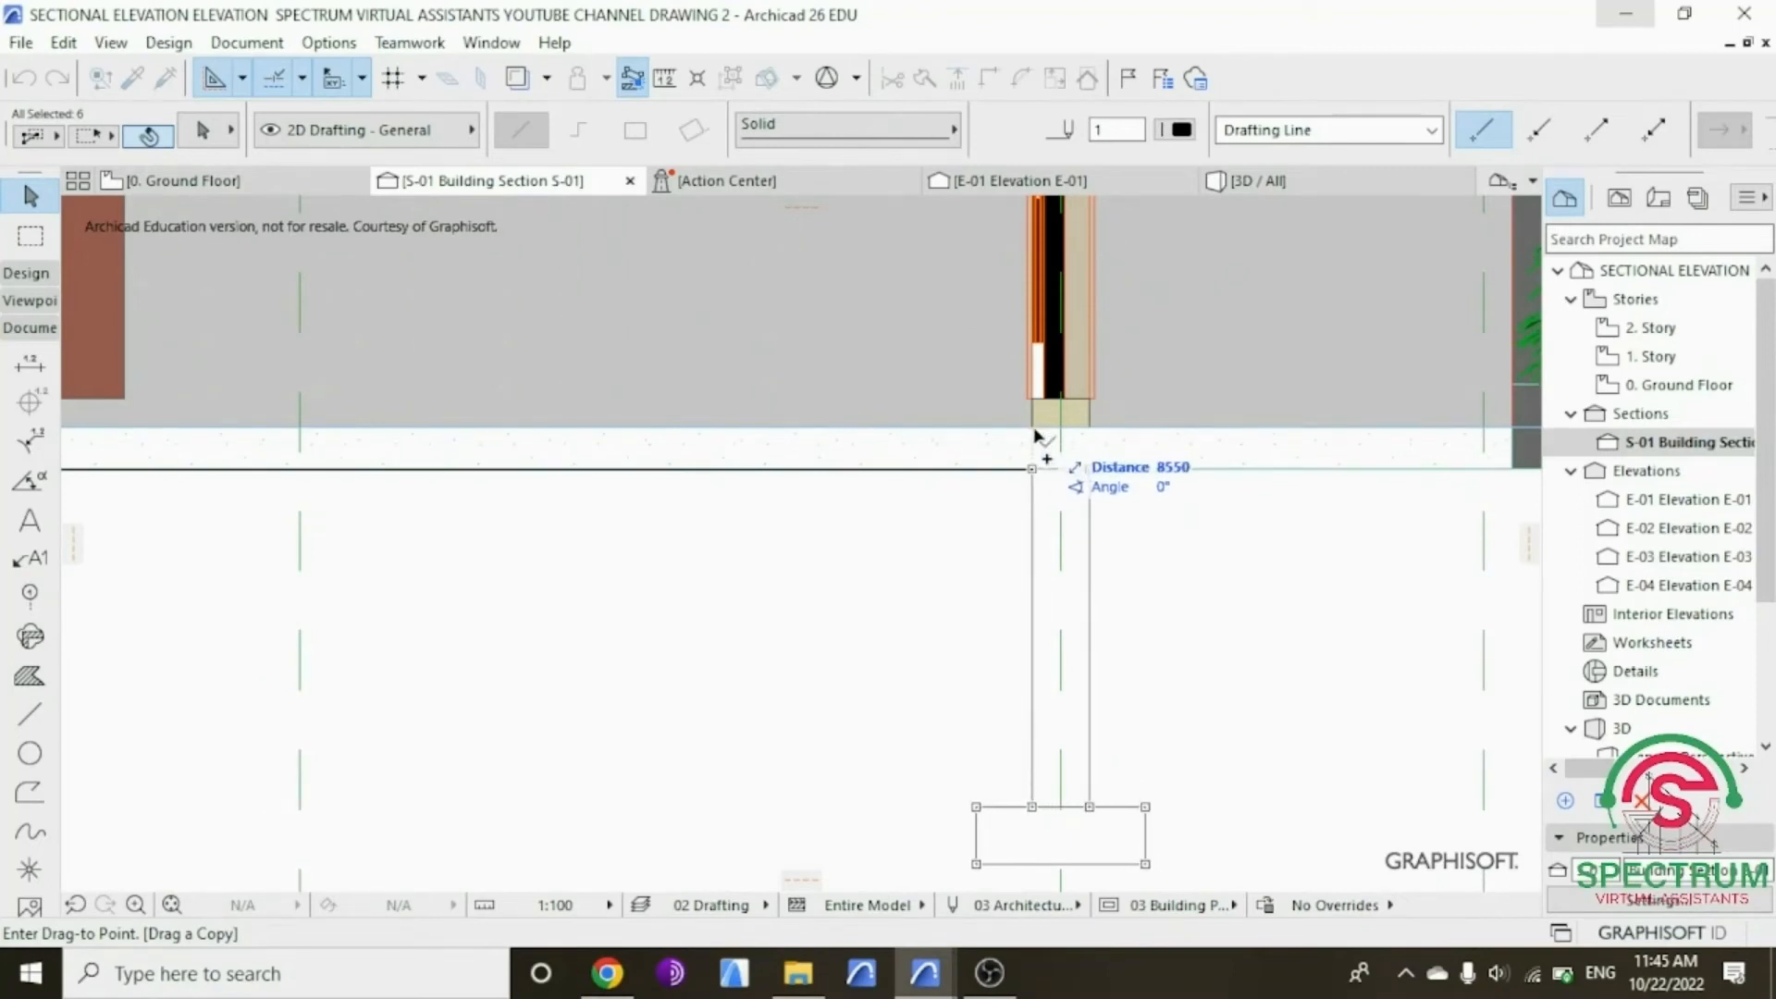
pyautogui.scroll(3, 1036, 432)
pyautogui.click(1033, 431)
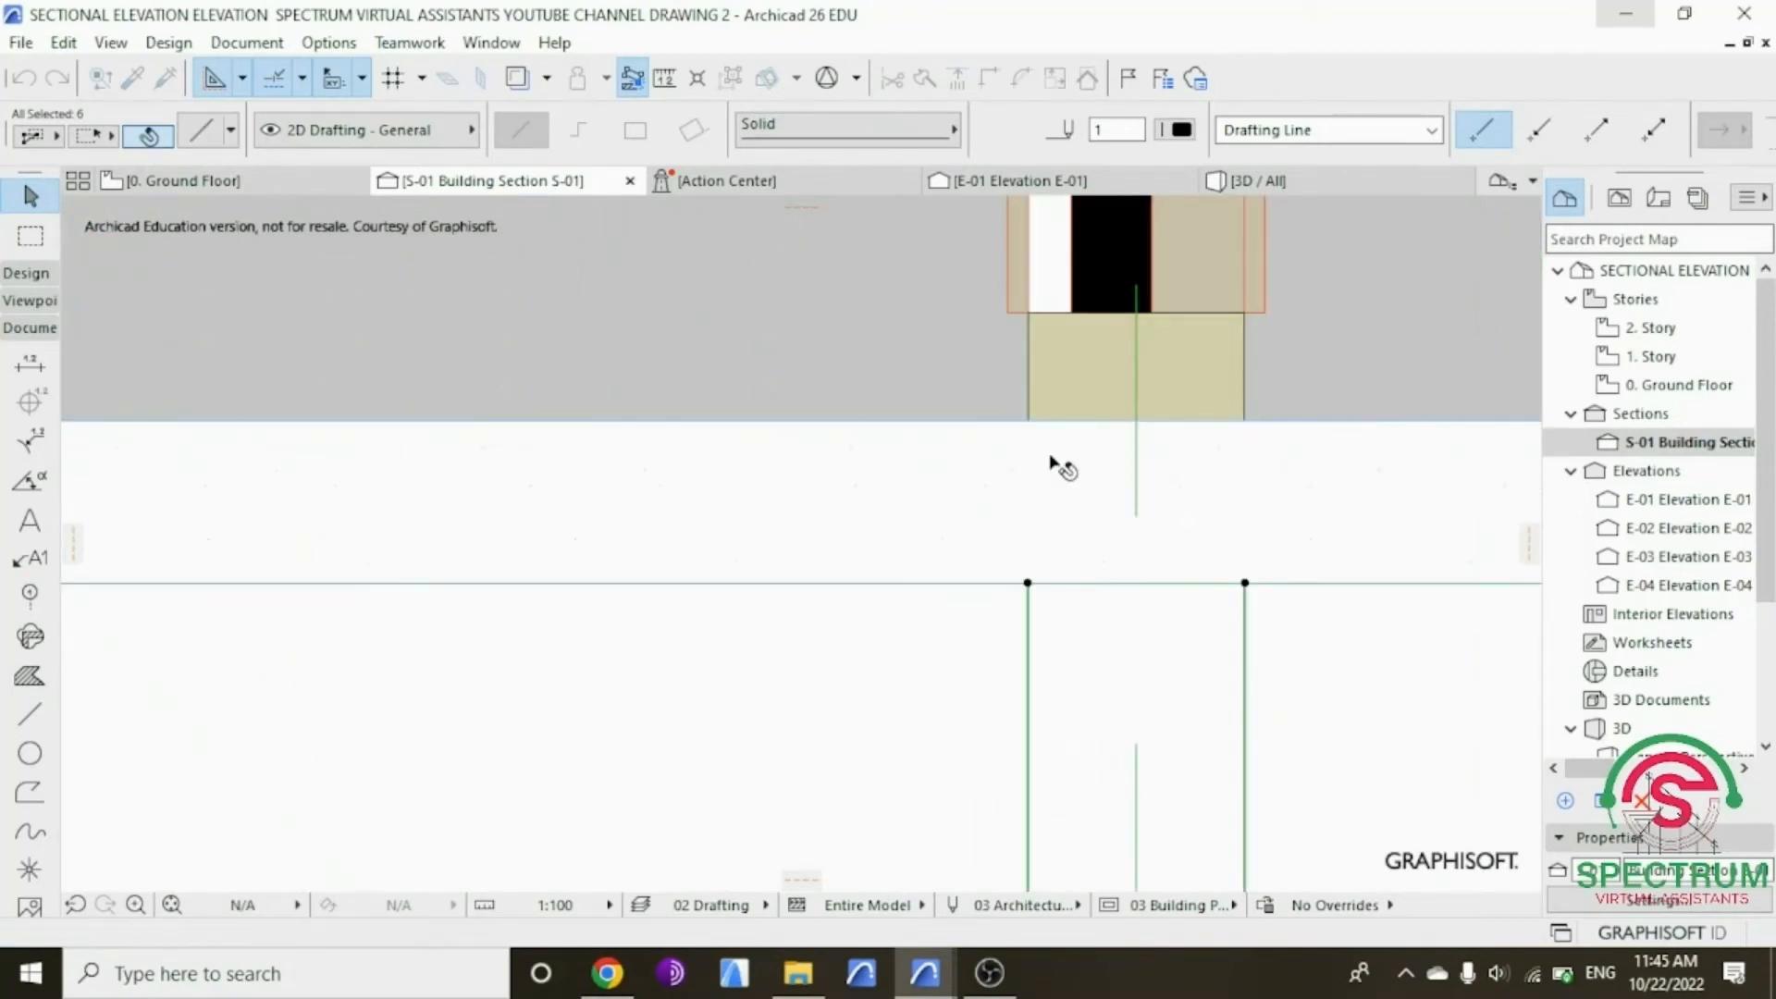
pyautogui.scroll(-6, 1119, 535)
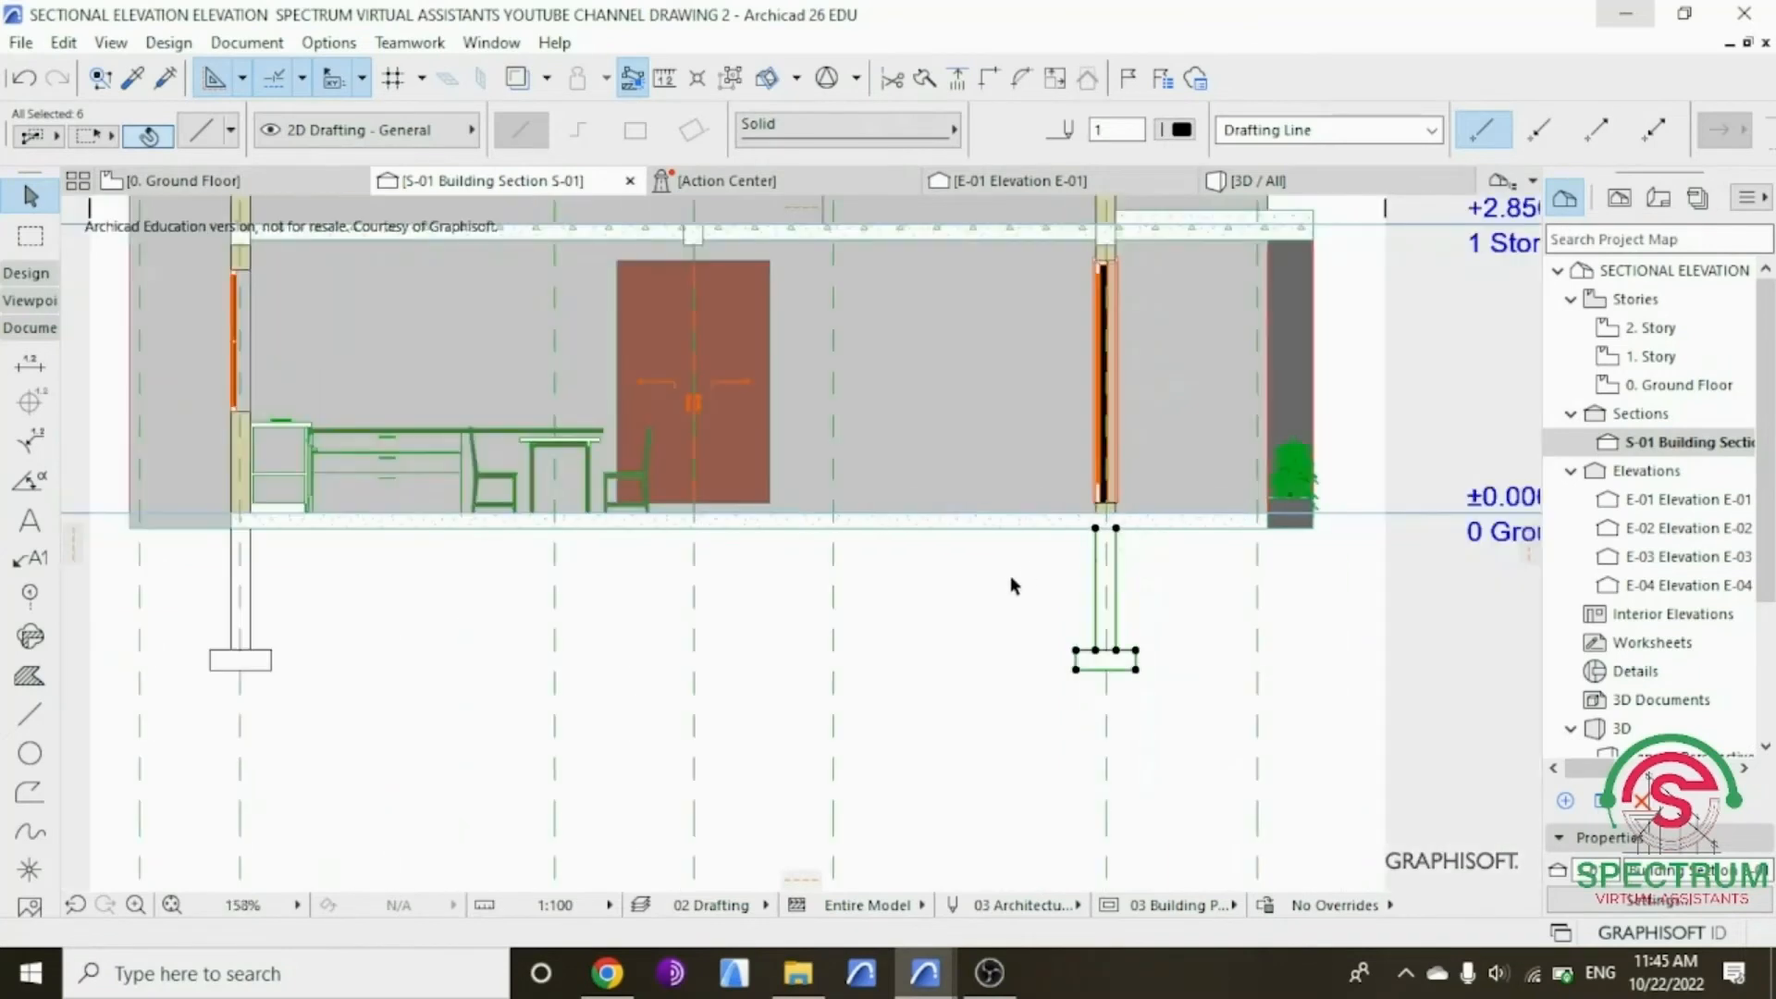
pyautogui.press('Escape')
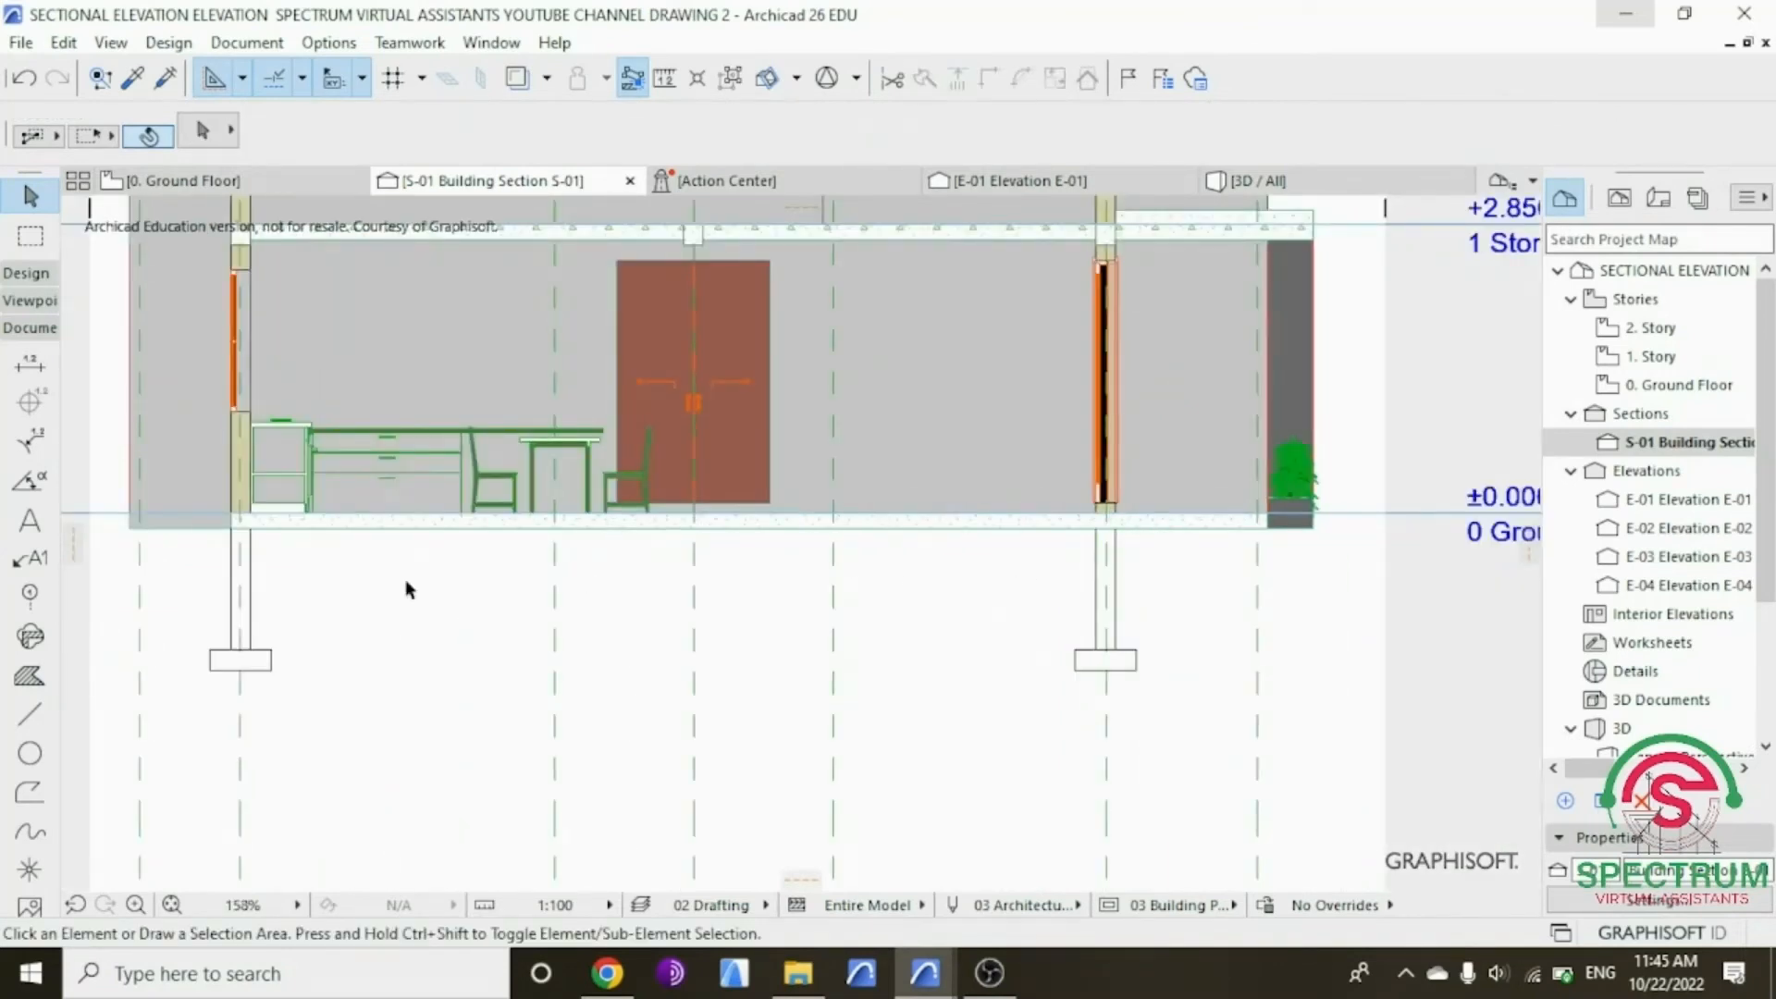
# Step: Draw a short horizontal line along the slab's underside, starting at the inner face of the kitchen-side foundation wall
pyautogui.scroll(3, 222, 572)
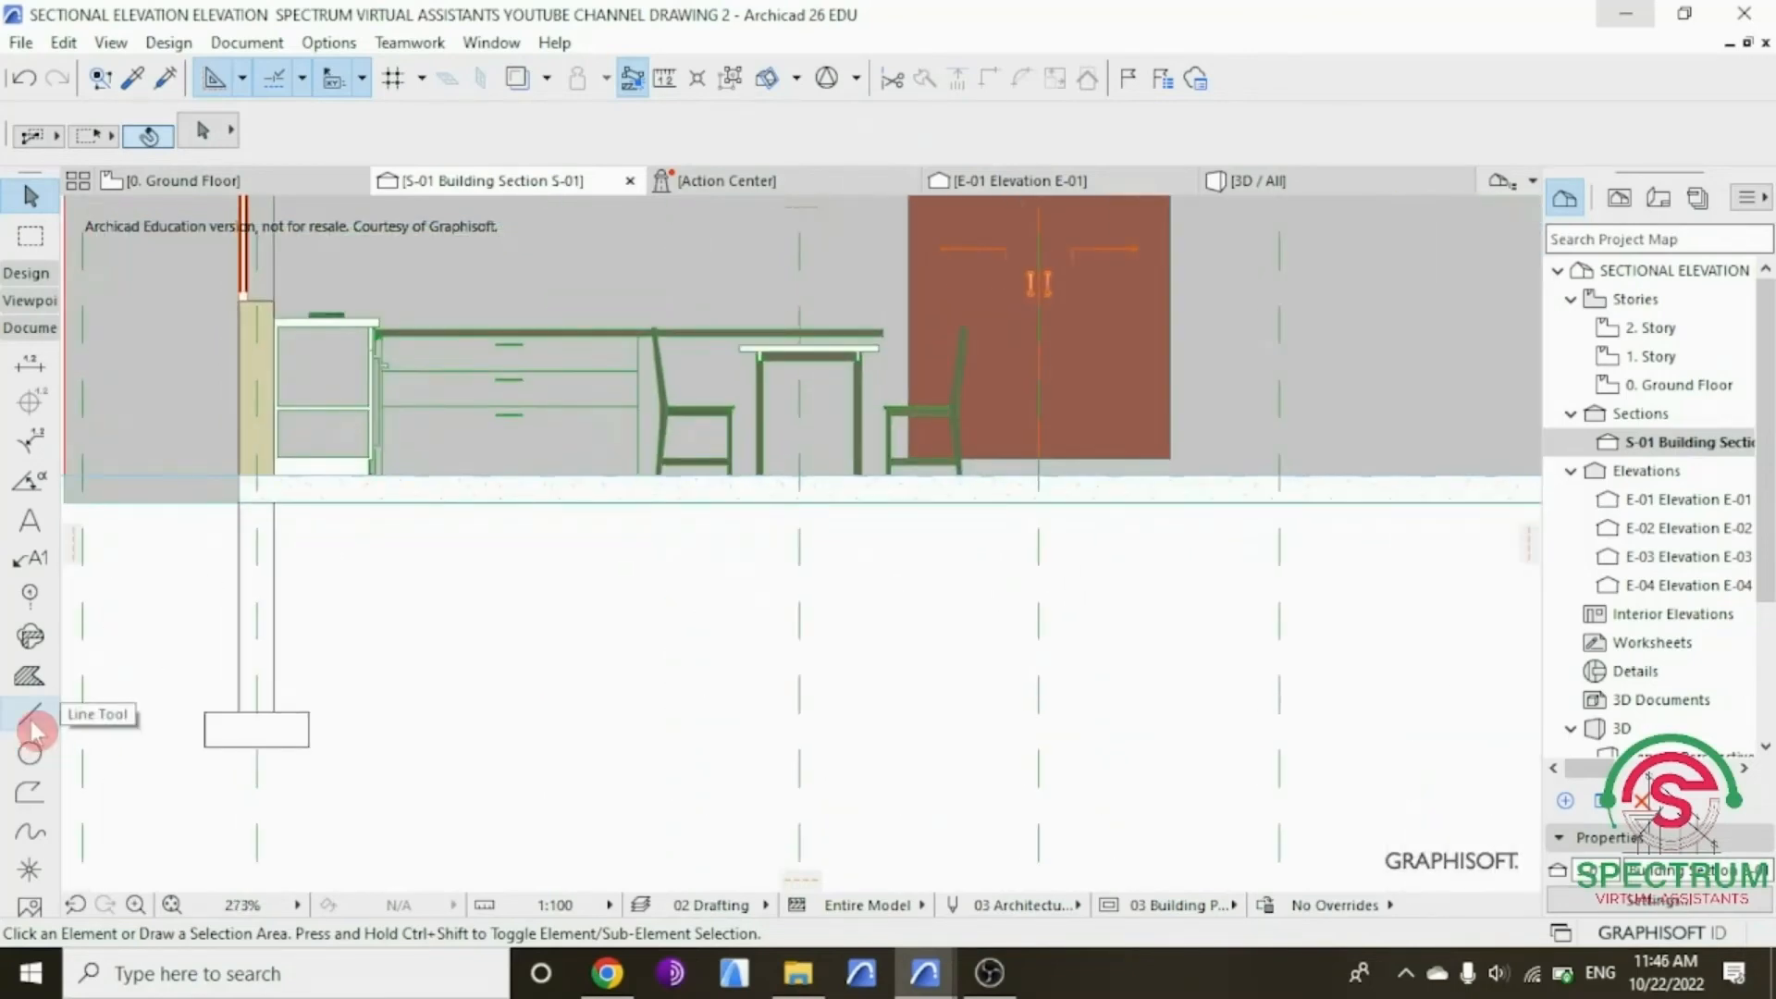
pyautogui.click(29, 713)
pyautogui.scroll(4, 250, 515)
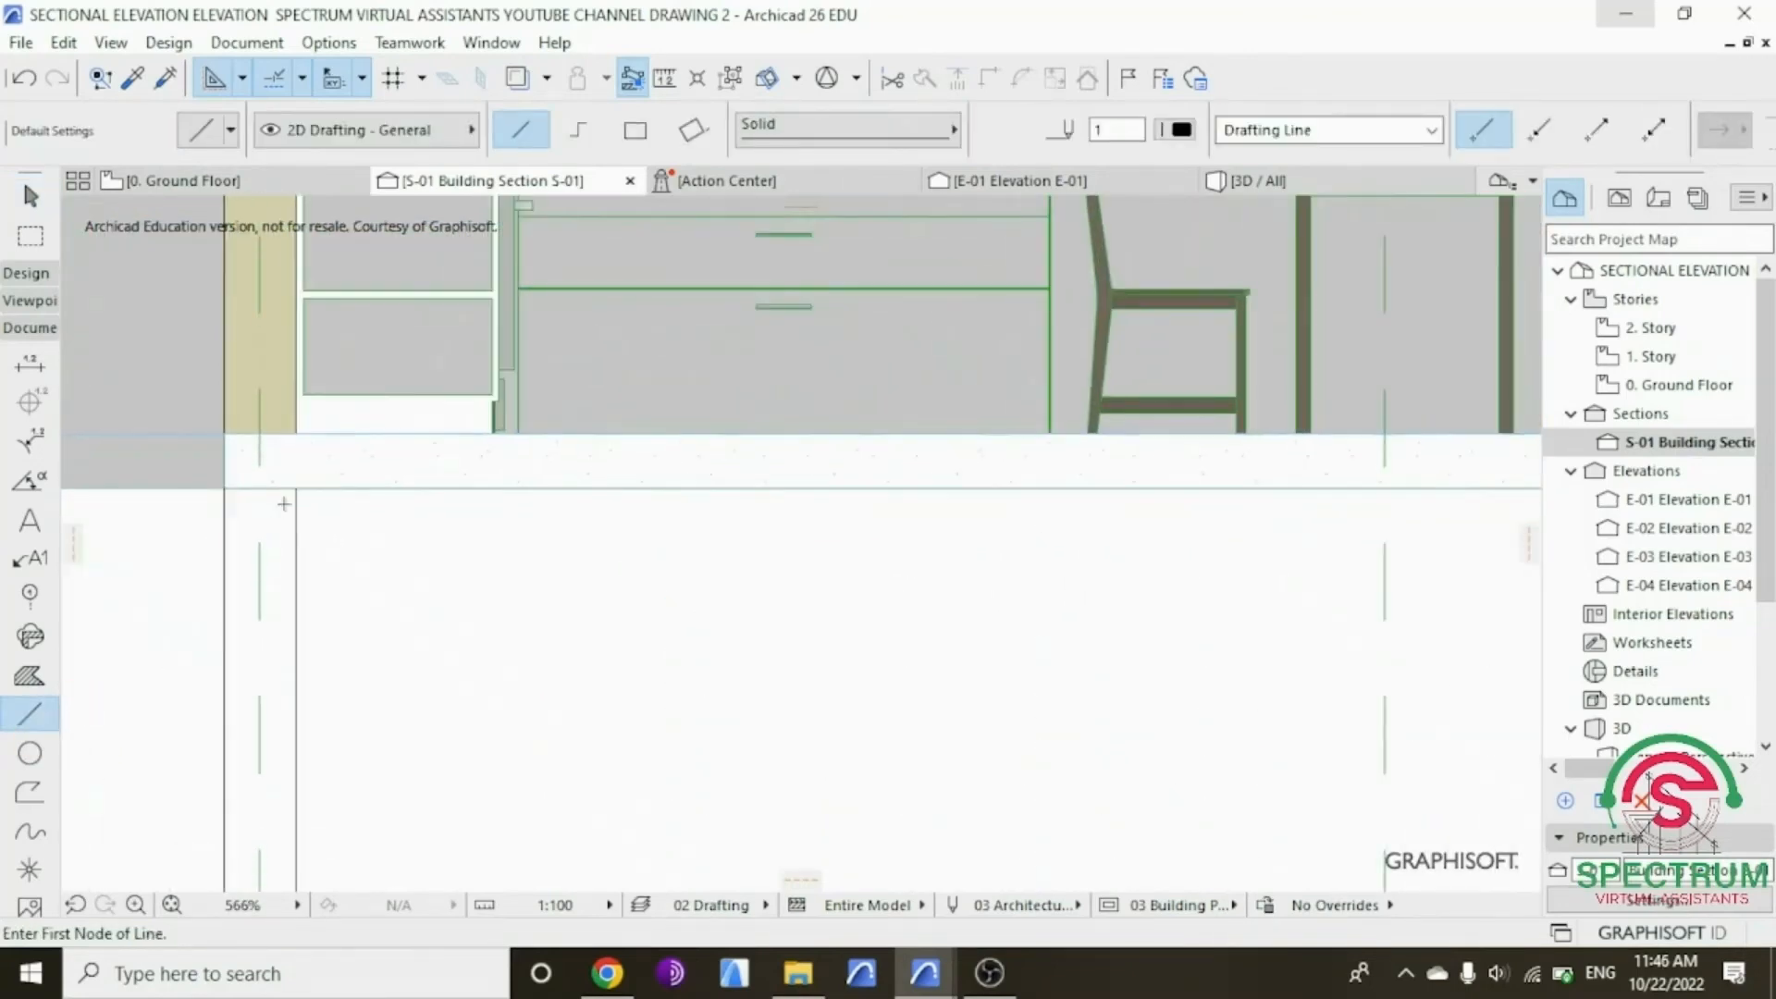
pyautogui.scroll(-3, 296, 704)
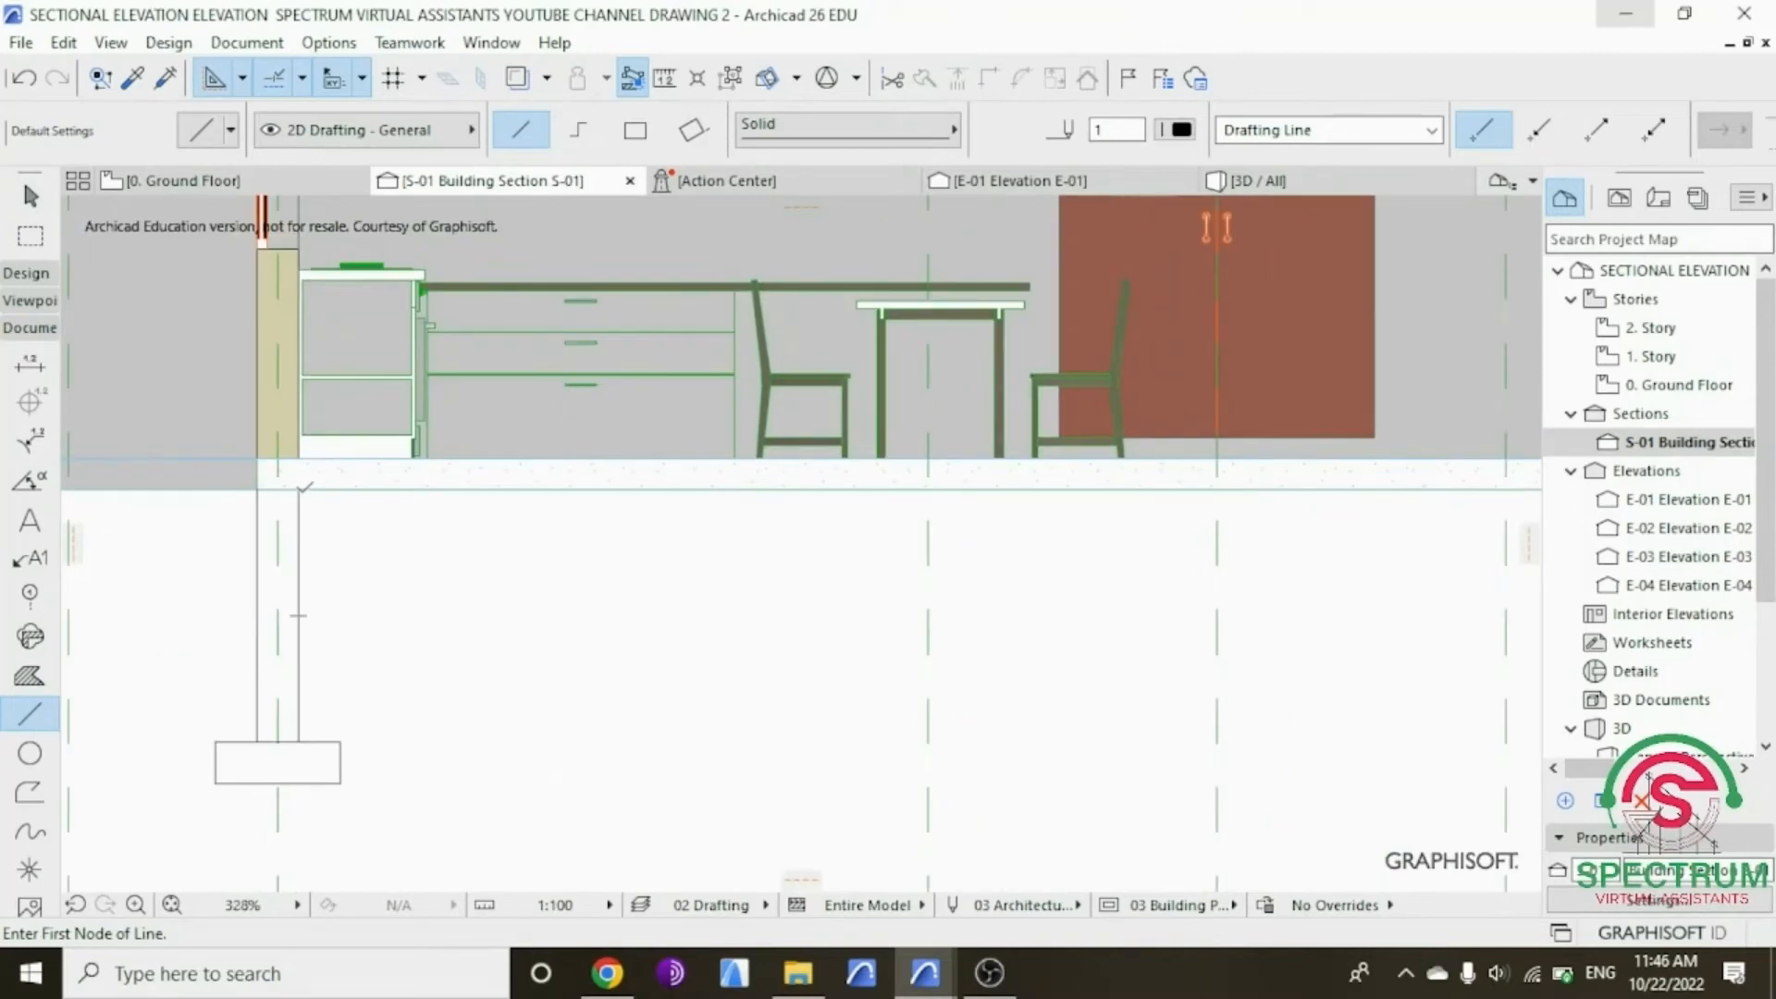
pyautogui.scroll(1, 298, 491)
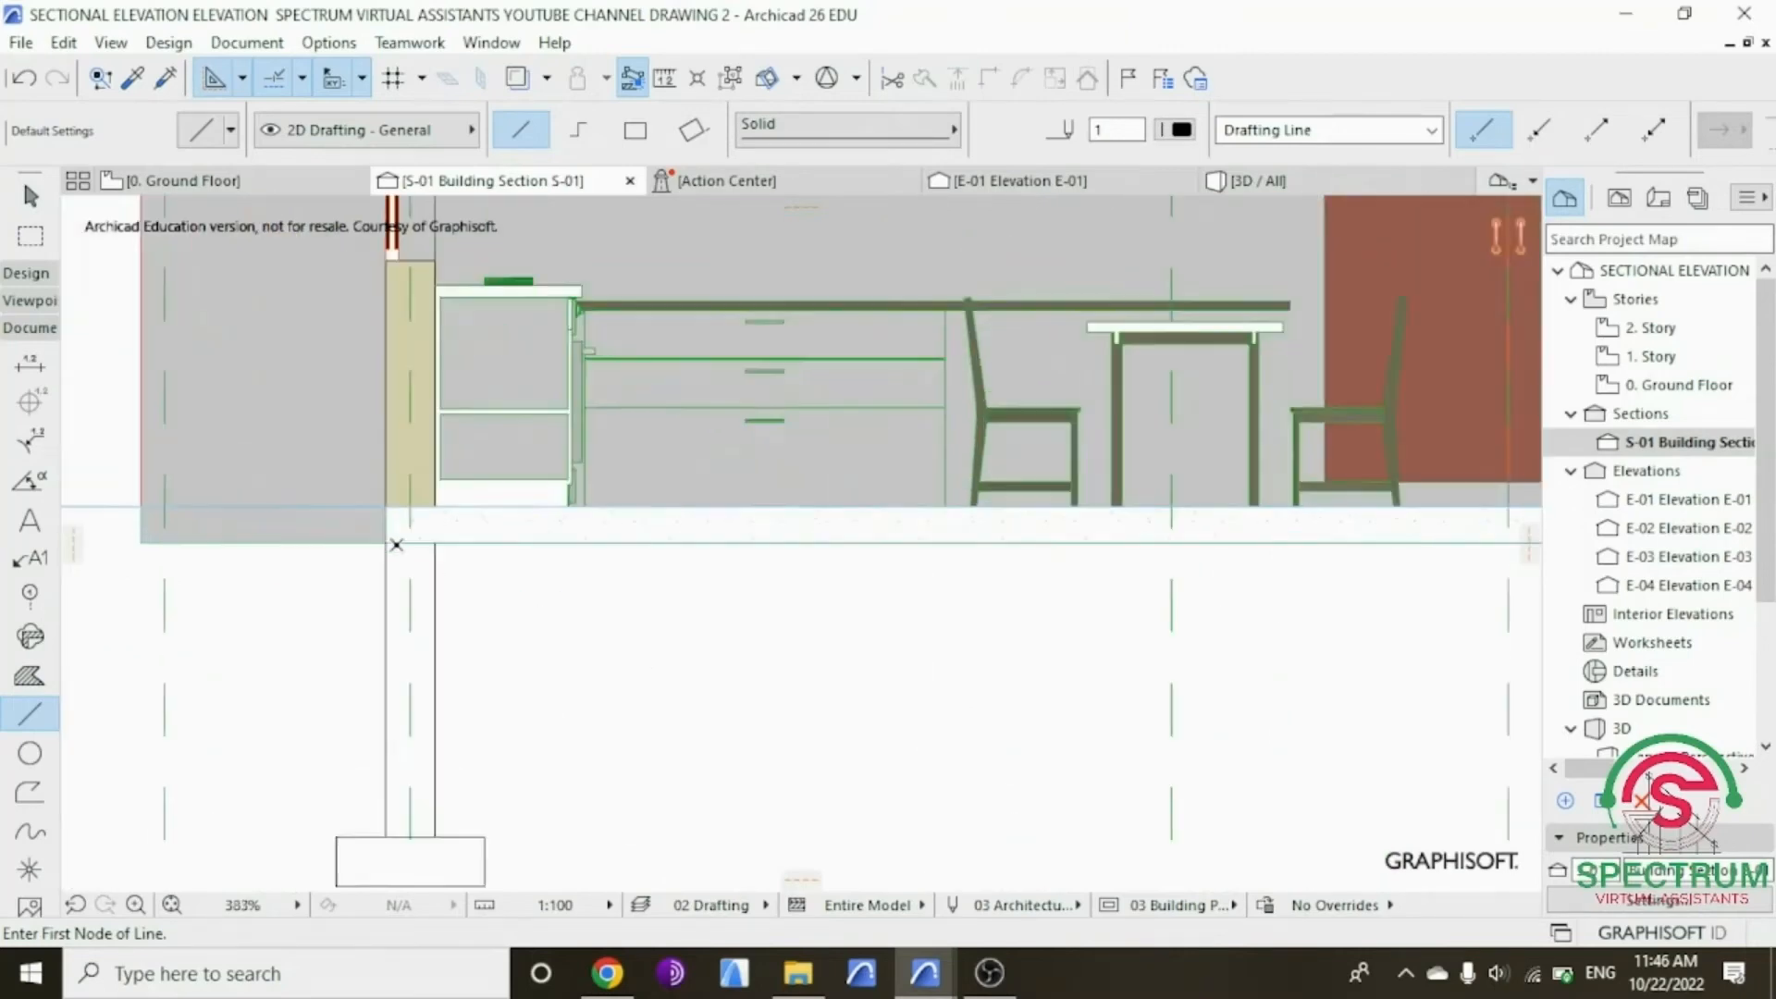
pyautogui.click(435, 543)
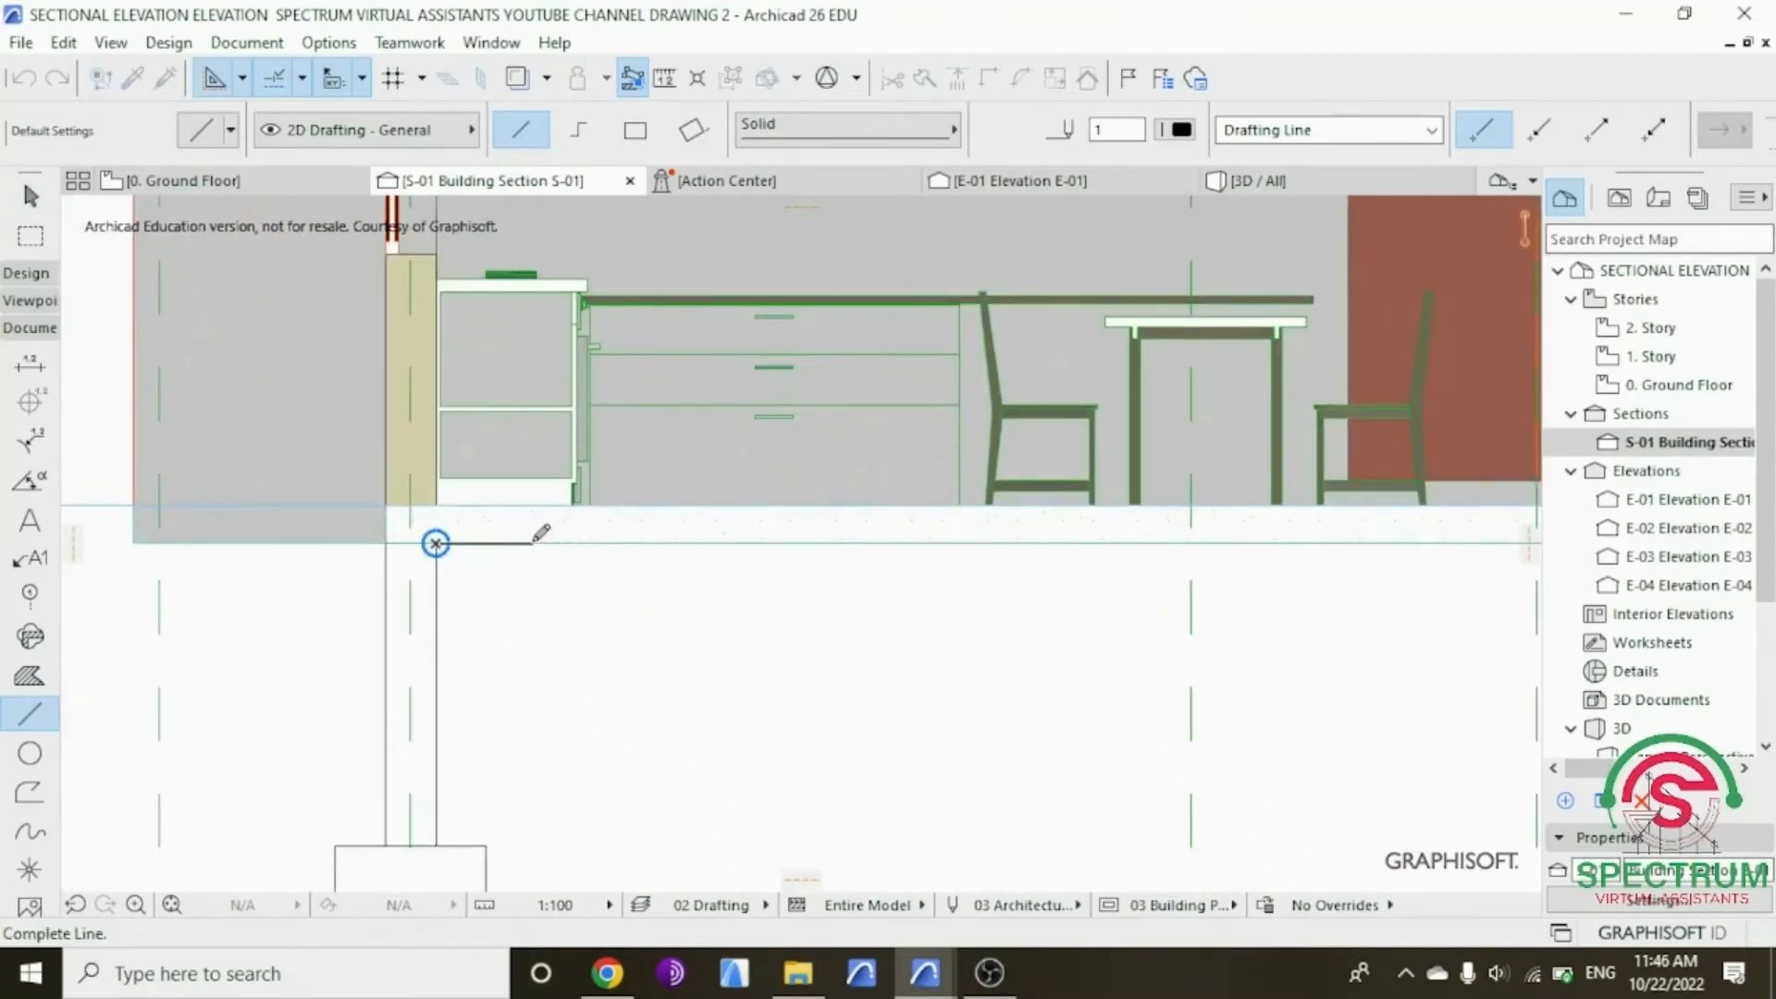
pyautogui.click(524, 543)
pyautogui.scroll(1, 498, 553)
pyautogui.press('Escape')
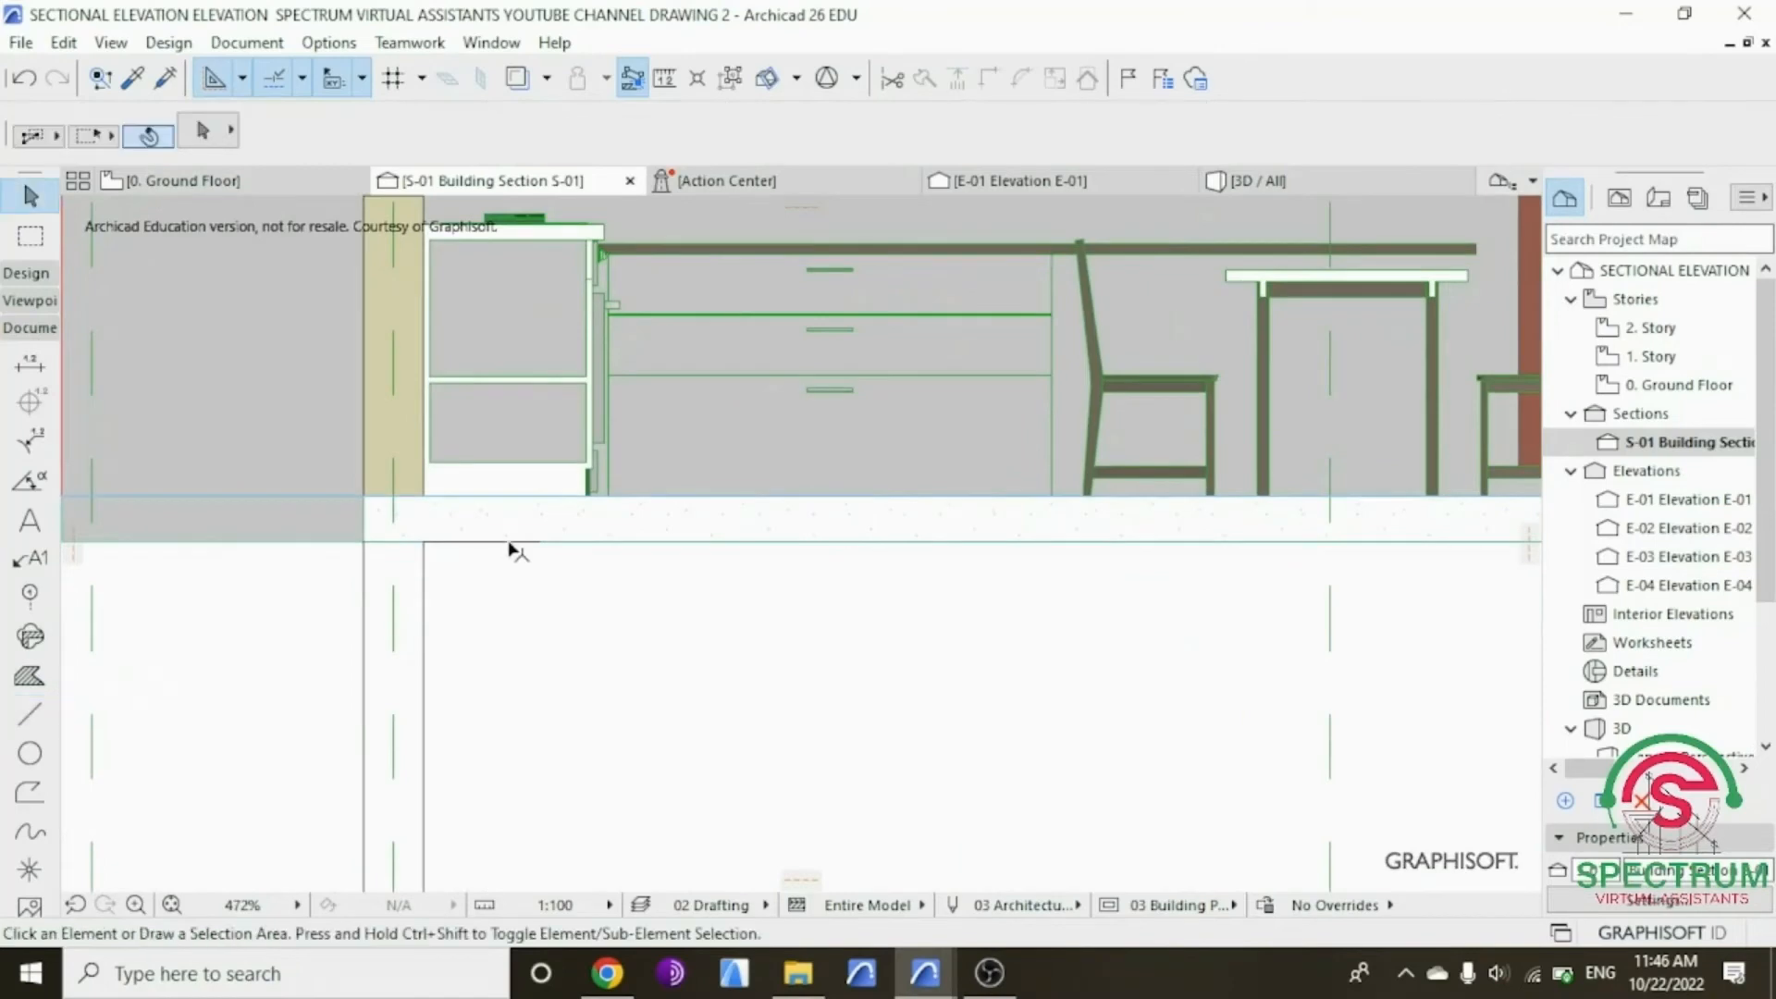
# Step: Move the short line slightly below the slab and stretch it to the inner face of the porch-side foundation wall
pyautogui.click(508, 542)
pyautogui.moveTo(509, 542); pyautogui.dragTo(510, 583)
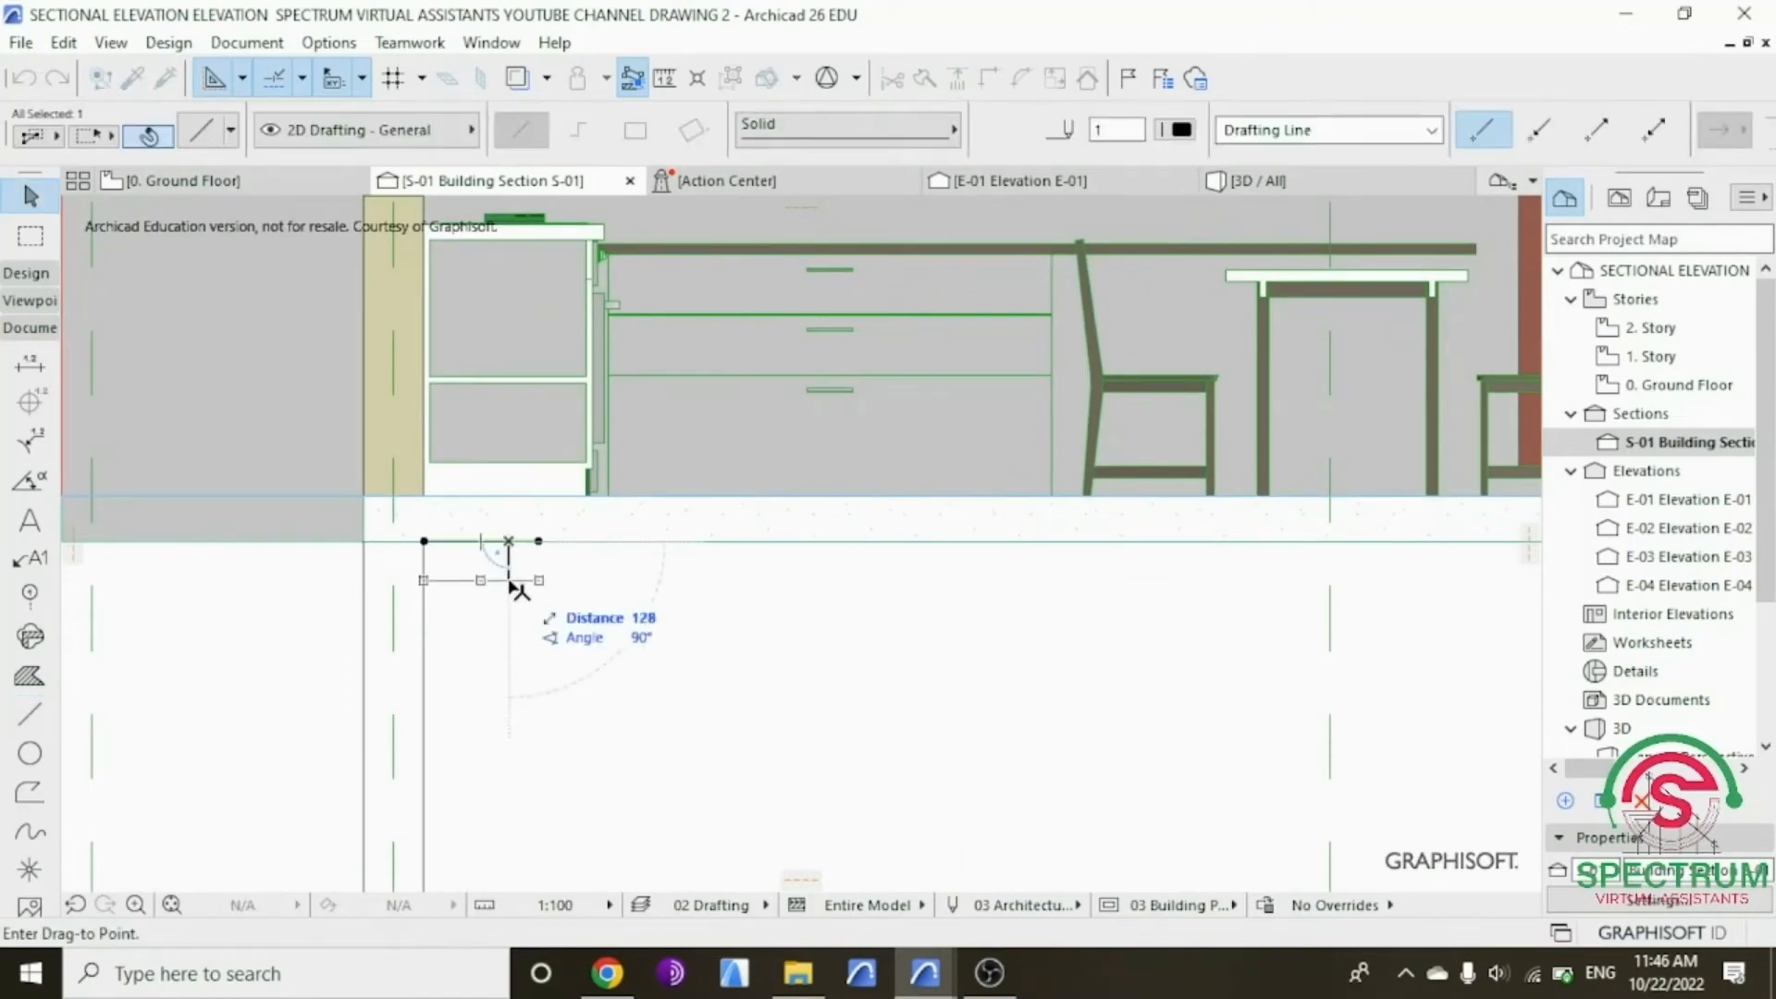
pyautogui.click(499, 556)
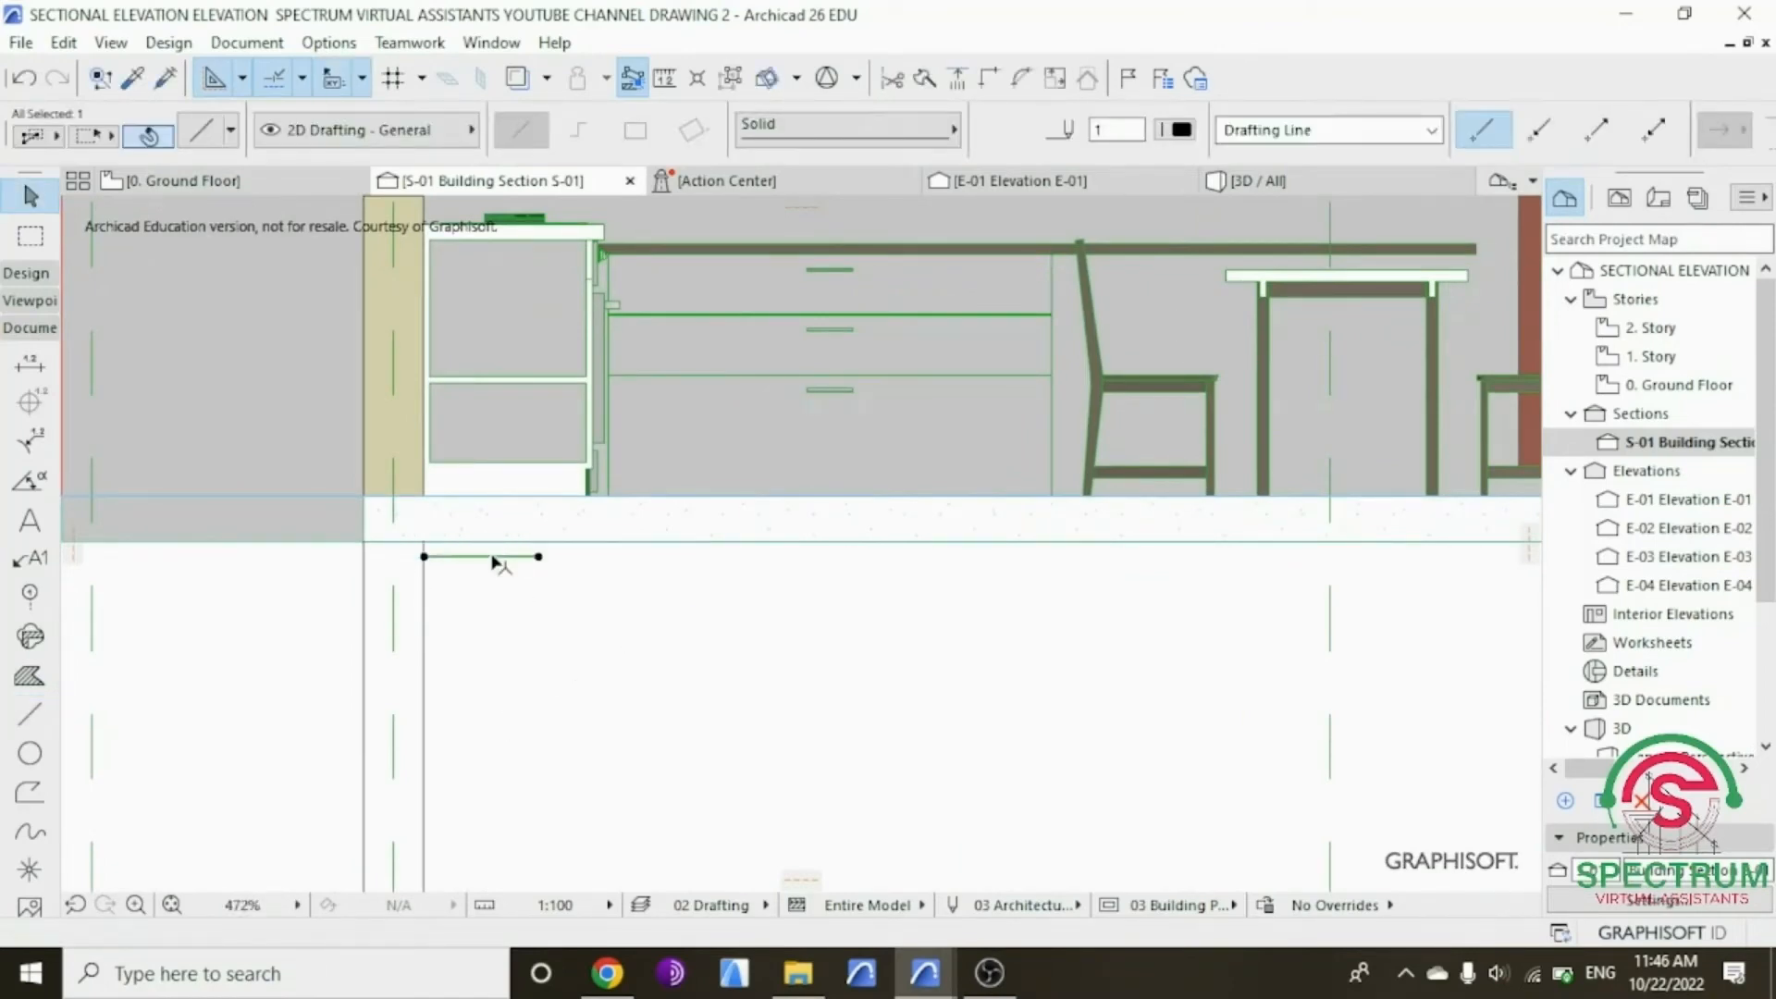
pyautogui.scroll(-3, 462, 575)
pyautogui.click(503, 559)
pyautogui.scroll(-3, 507, 558)
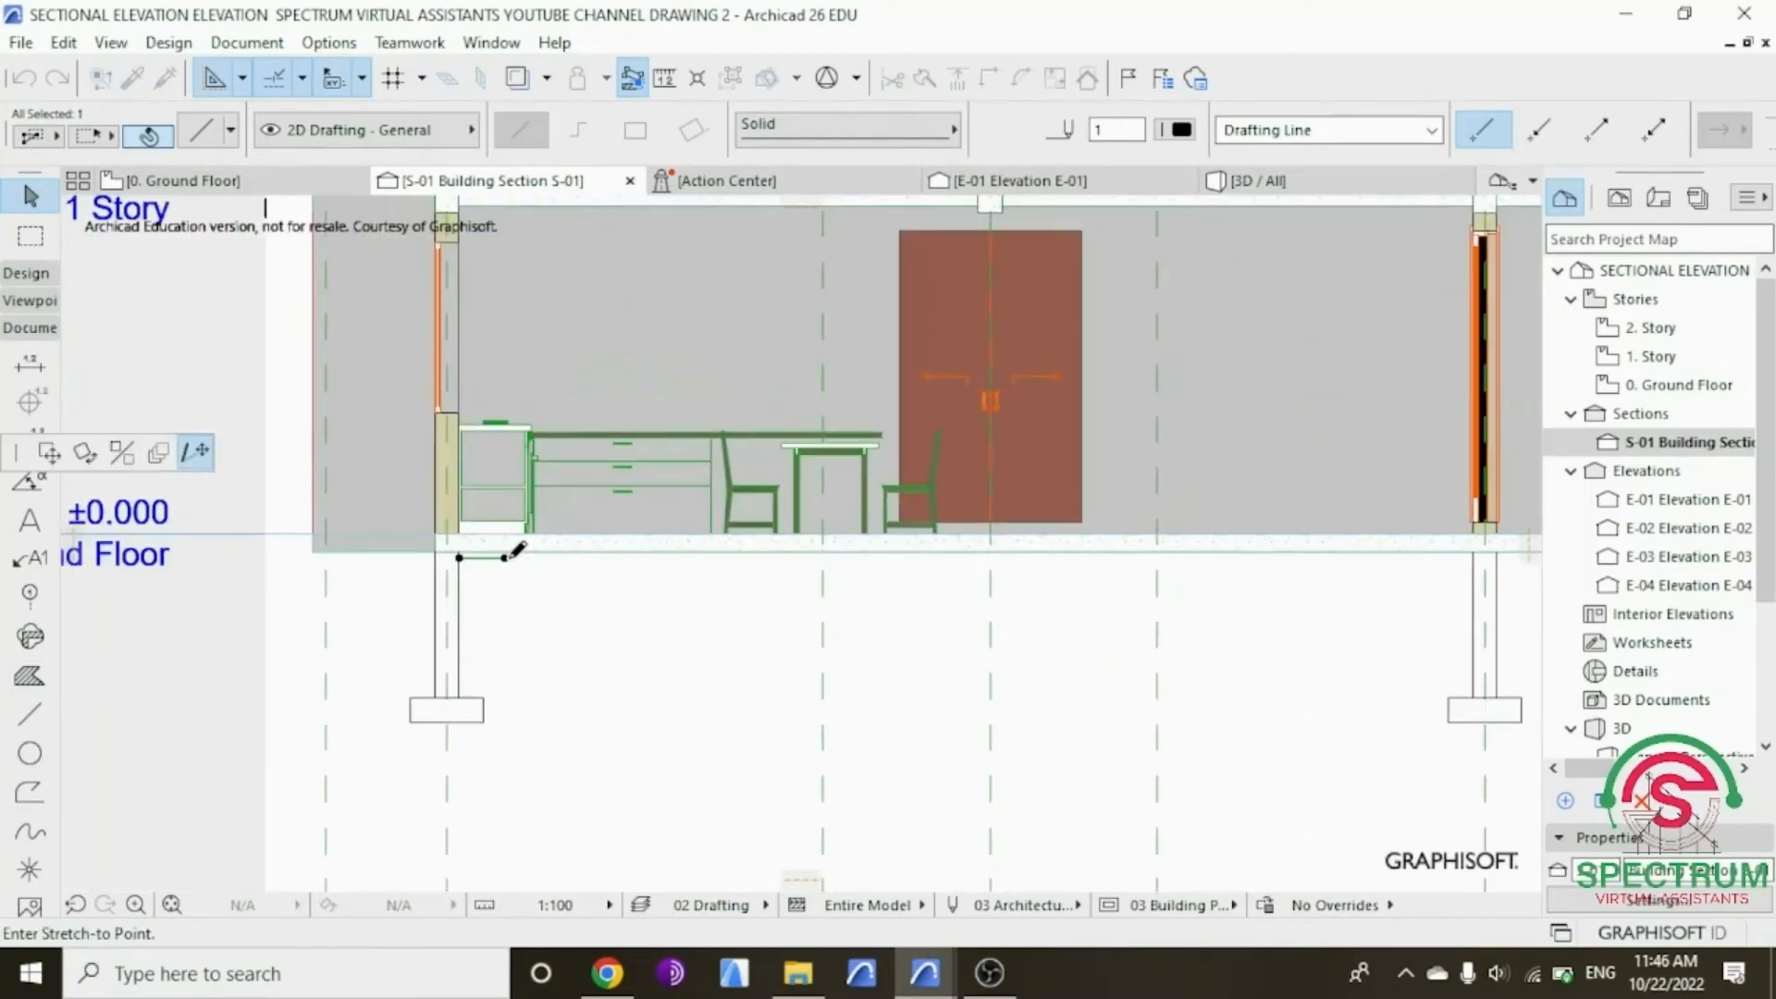
pyautogui.click(1329, 555)
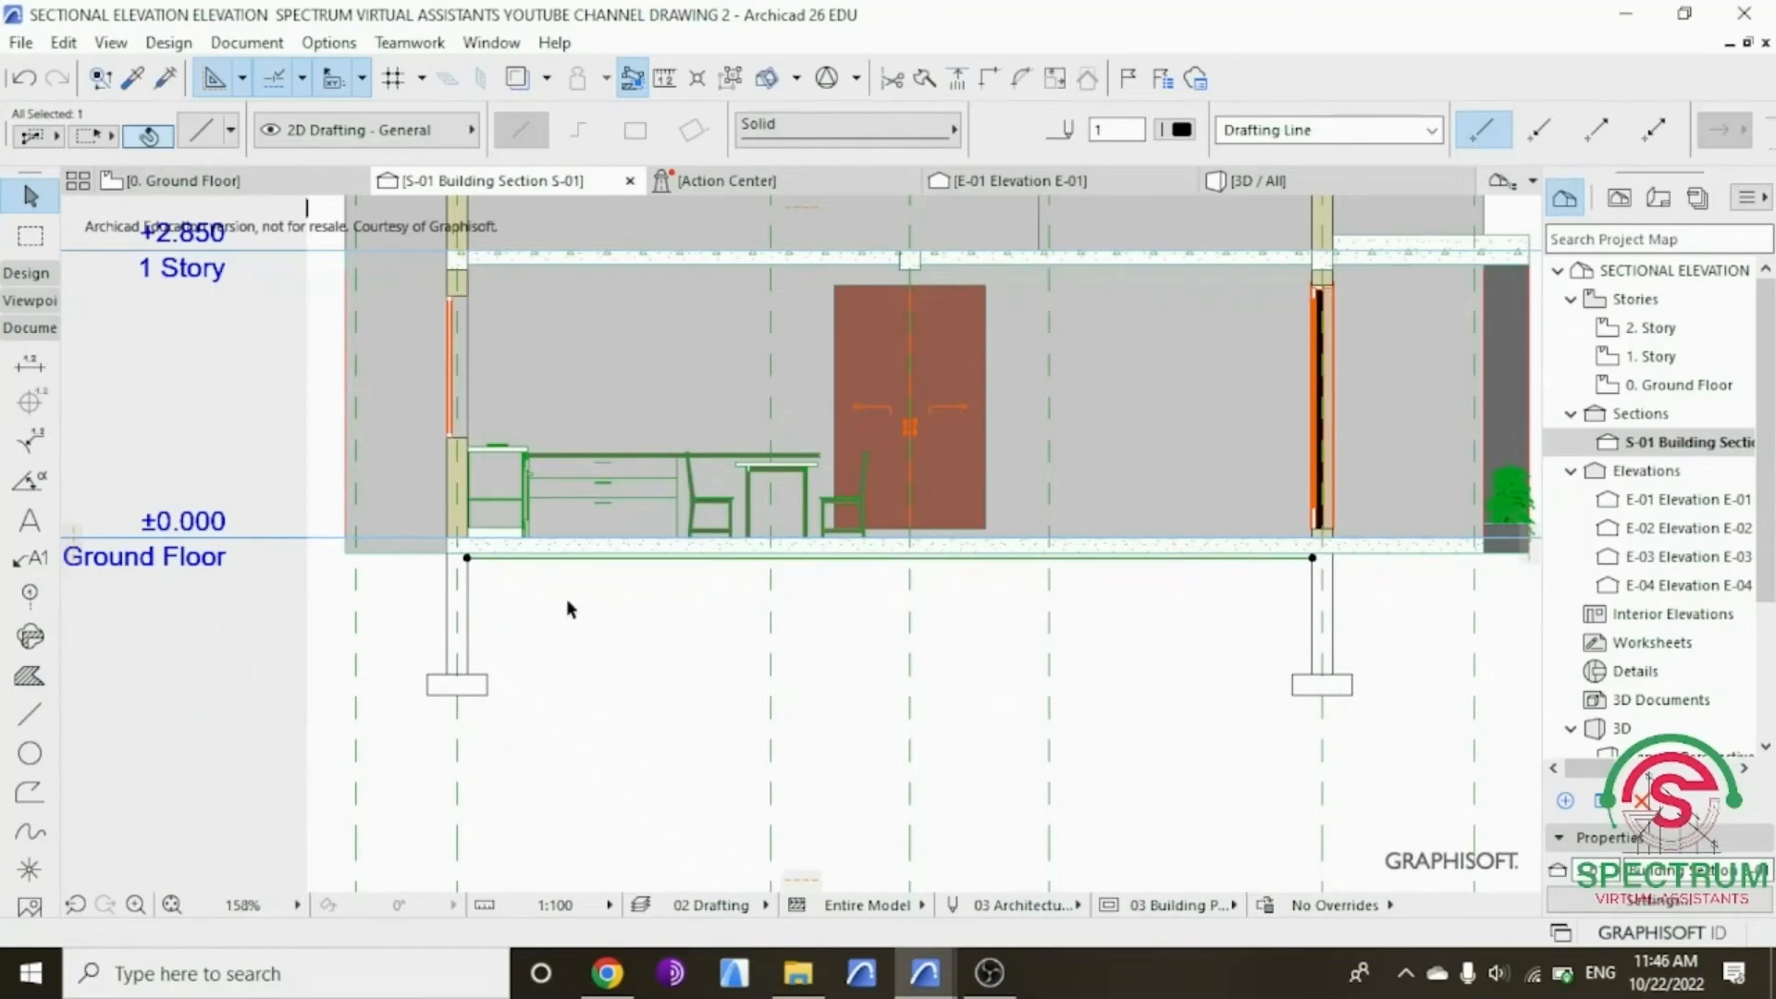
# Step: Drag a copy of the long line below the slab 300 mm straight down
pyautogui.scroll(2, 471, 578)
pyautogui.scroll(2, 469, 576)
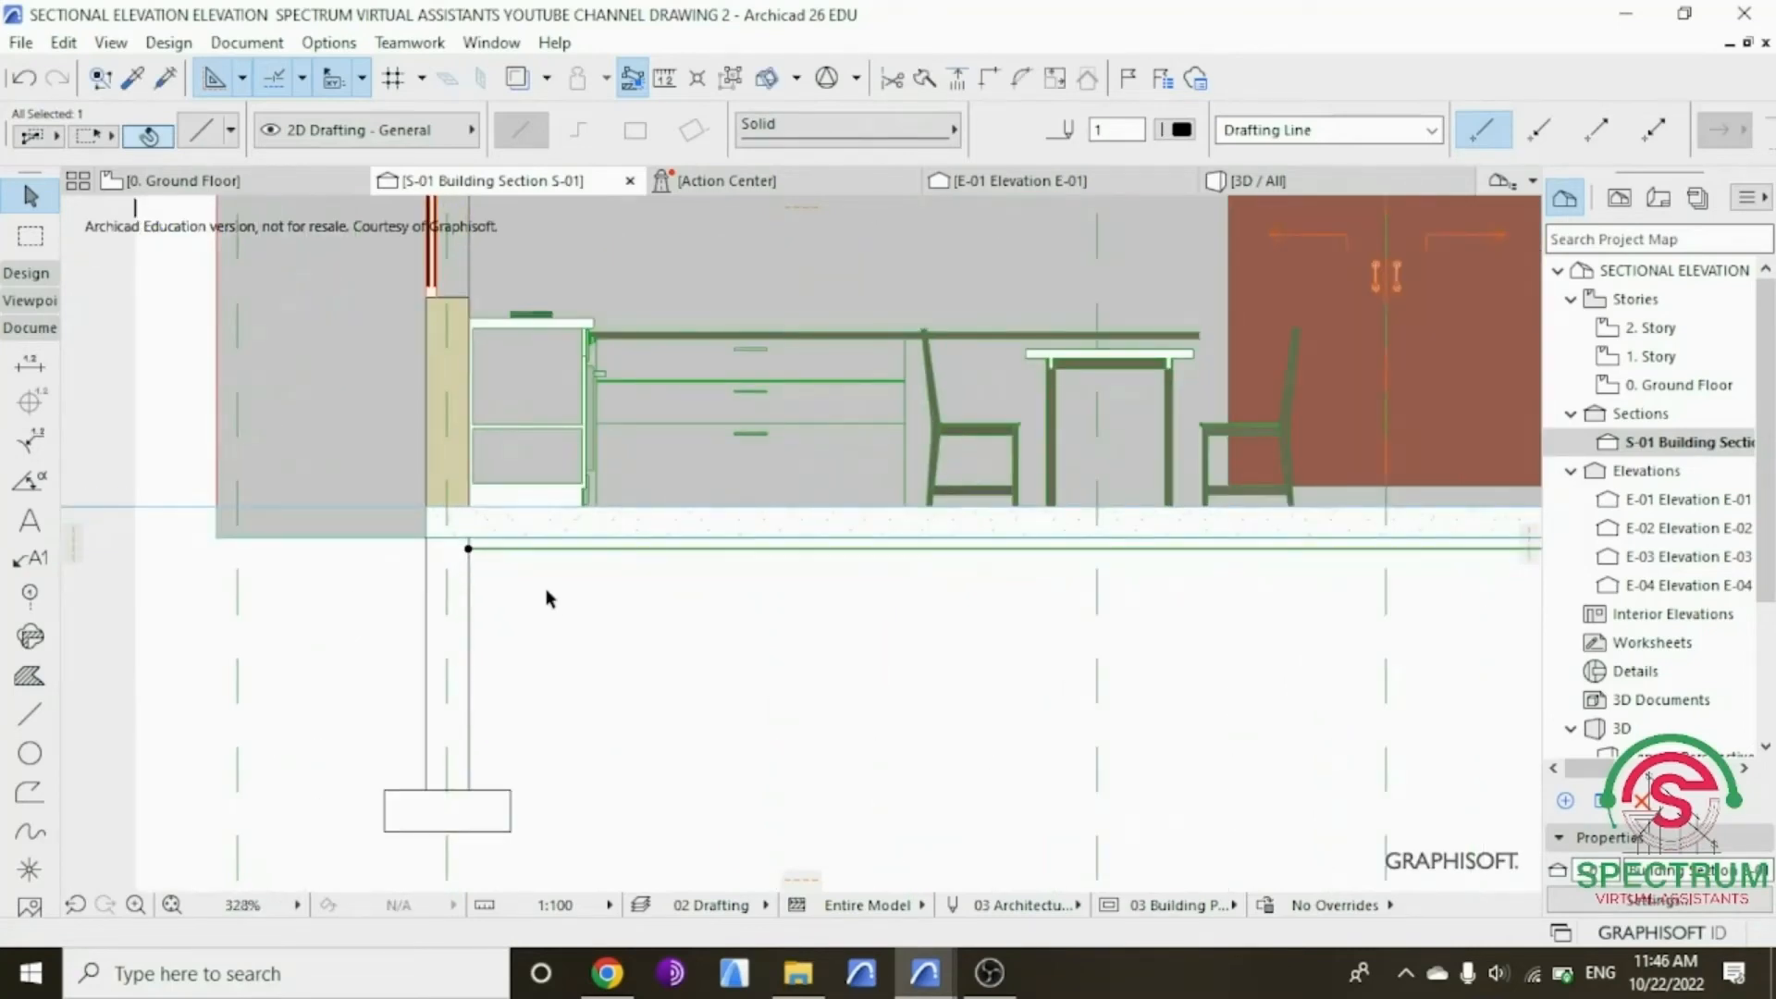
pyautogui.rightClick(543, 595)
pyautogui.moveTo(633, 568)
pyautogui.click(935, 703)
pyautogui.rightClick(543, 594)
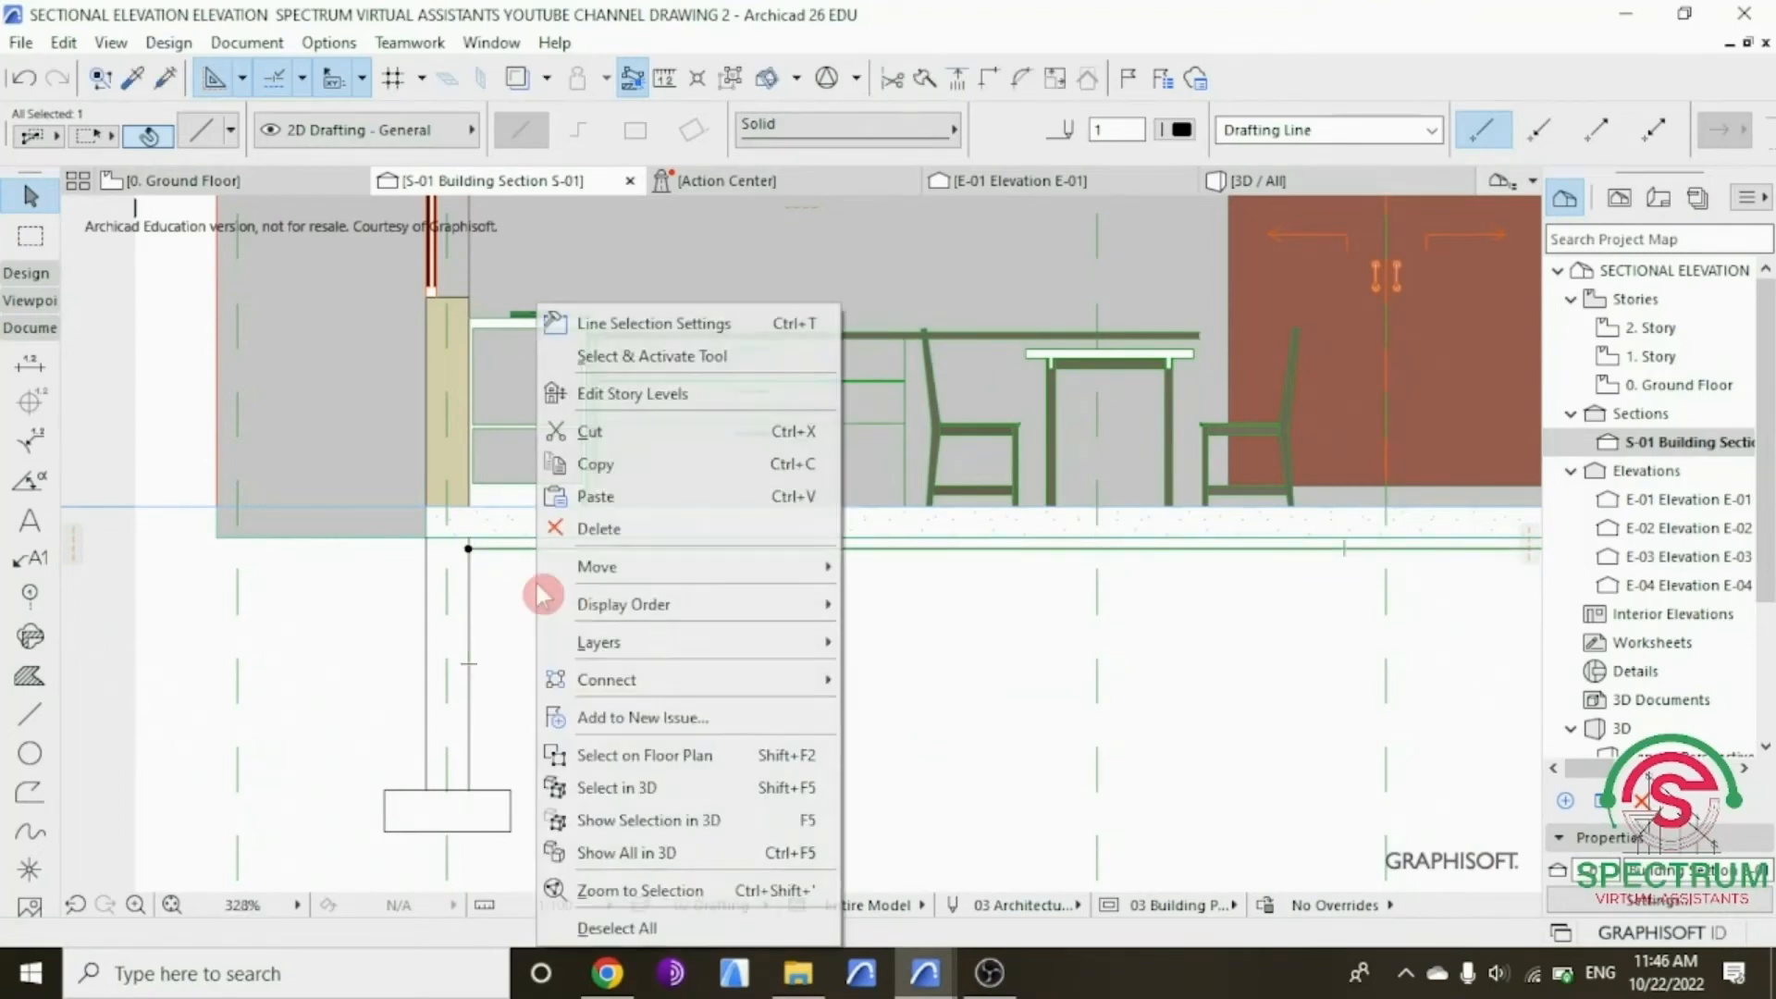
pyautogui.moveTo(602, 567)
pyautogui.click(969, 712)
pyautogui.click(722, 550)
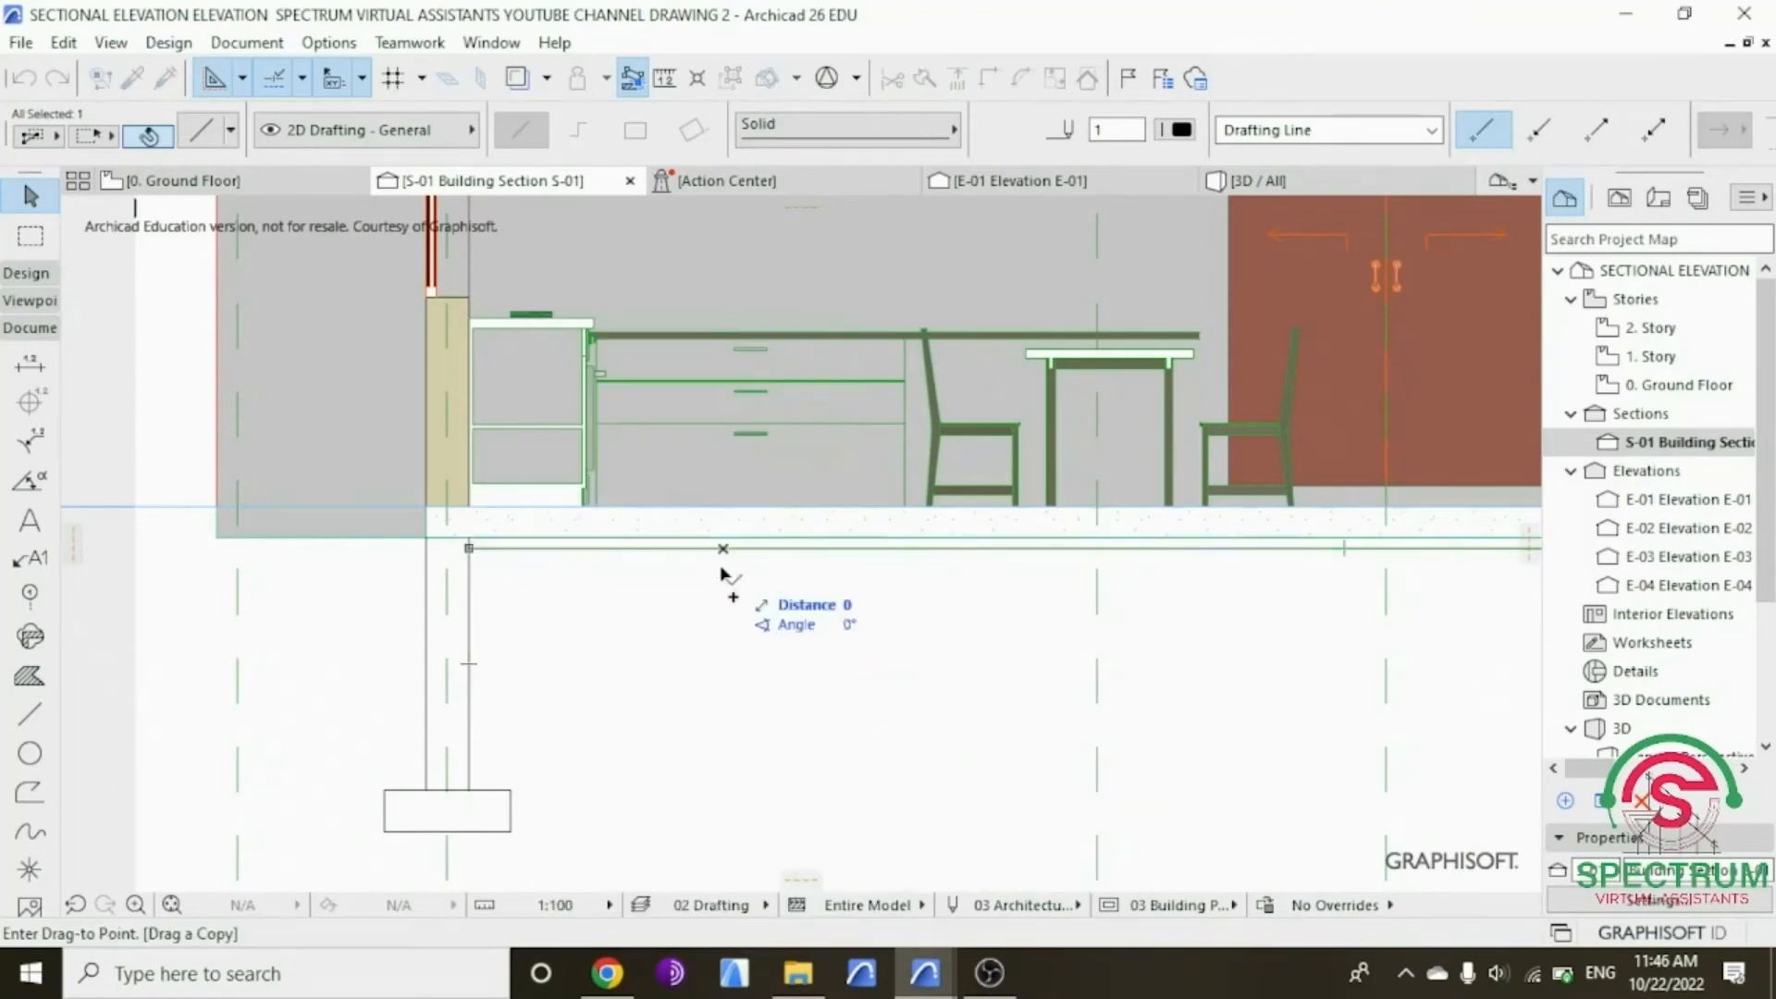
pyautogui.write('300')
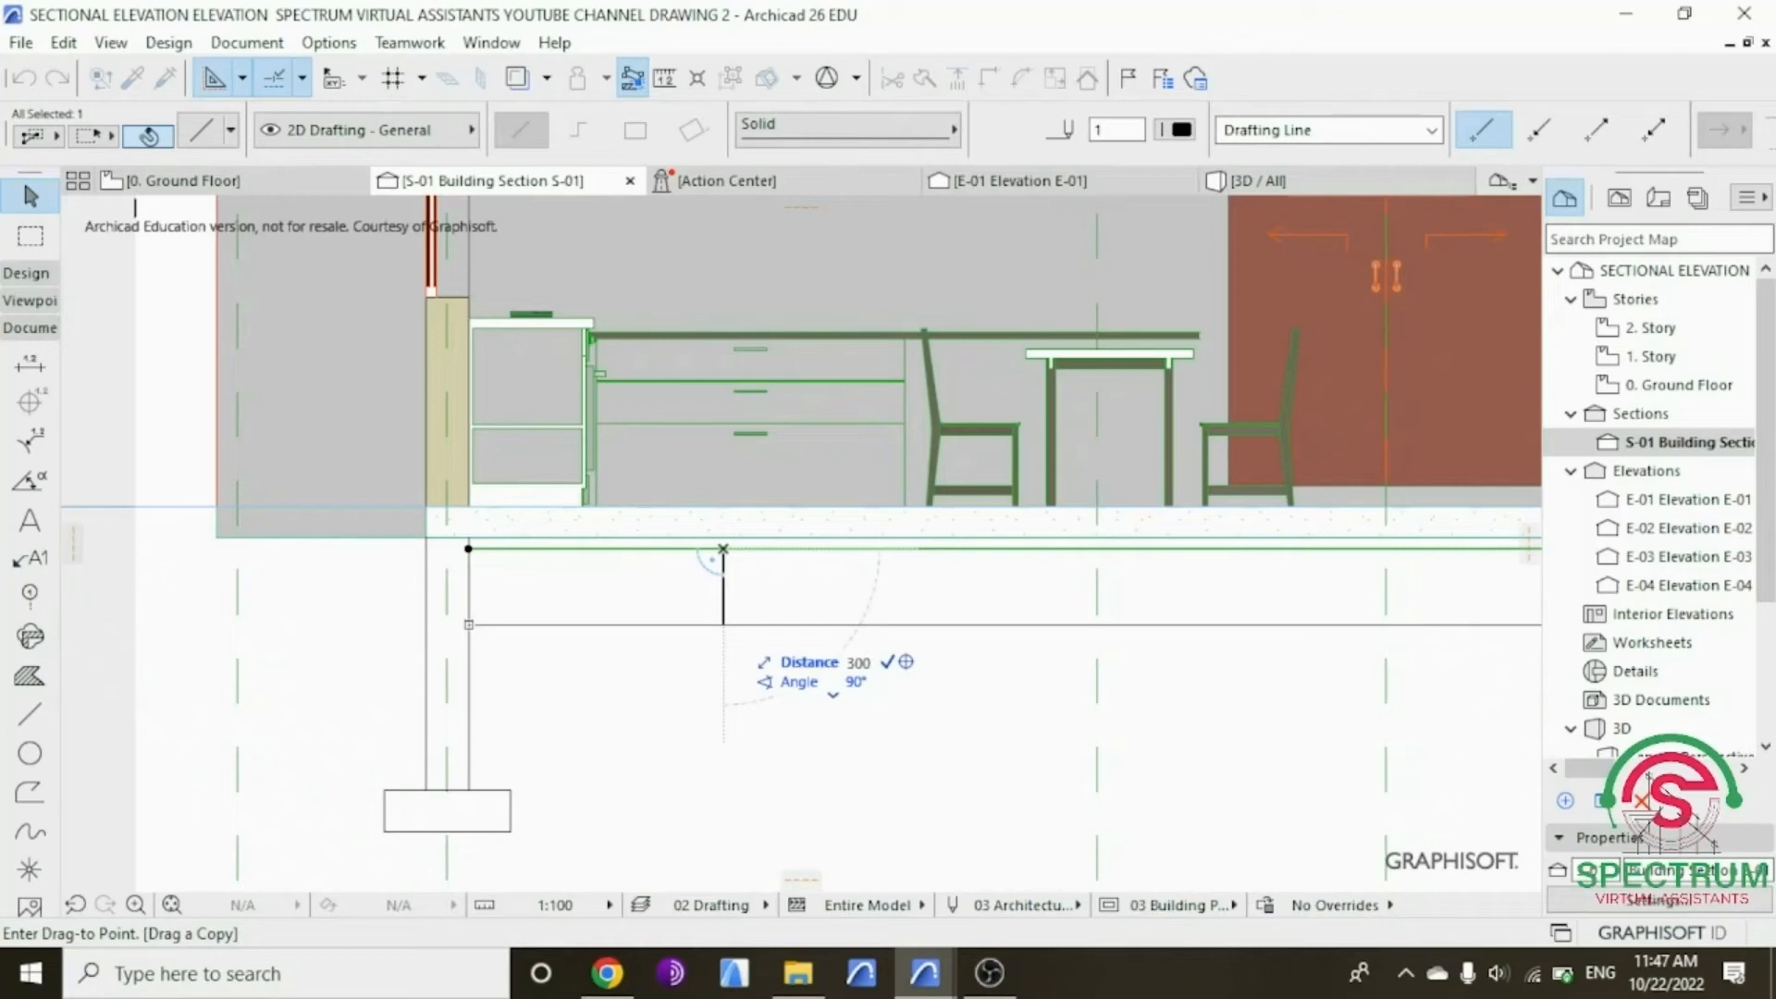
pyautogui.press('Return')
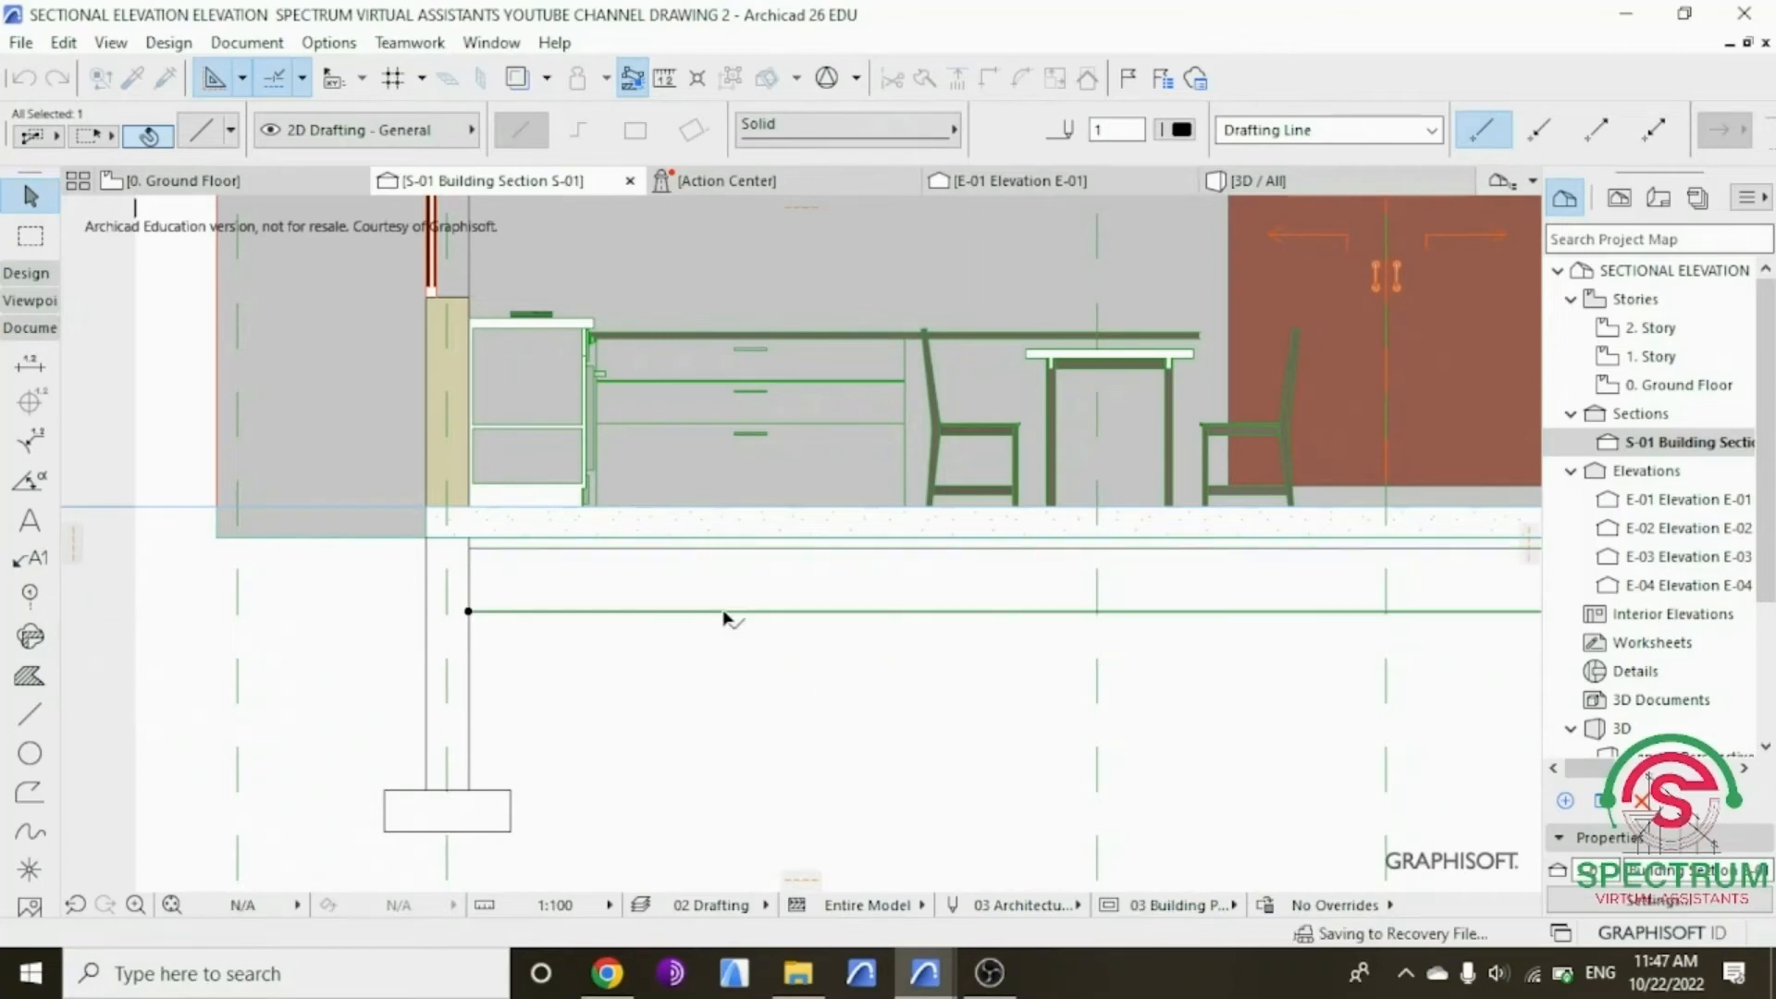
# Step: Draw a 45° line from the kitchen-side footing's inner top corner up to the lower horizontal line
pyautogui.scroll(-3, 524, 685)
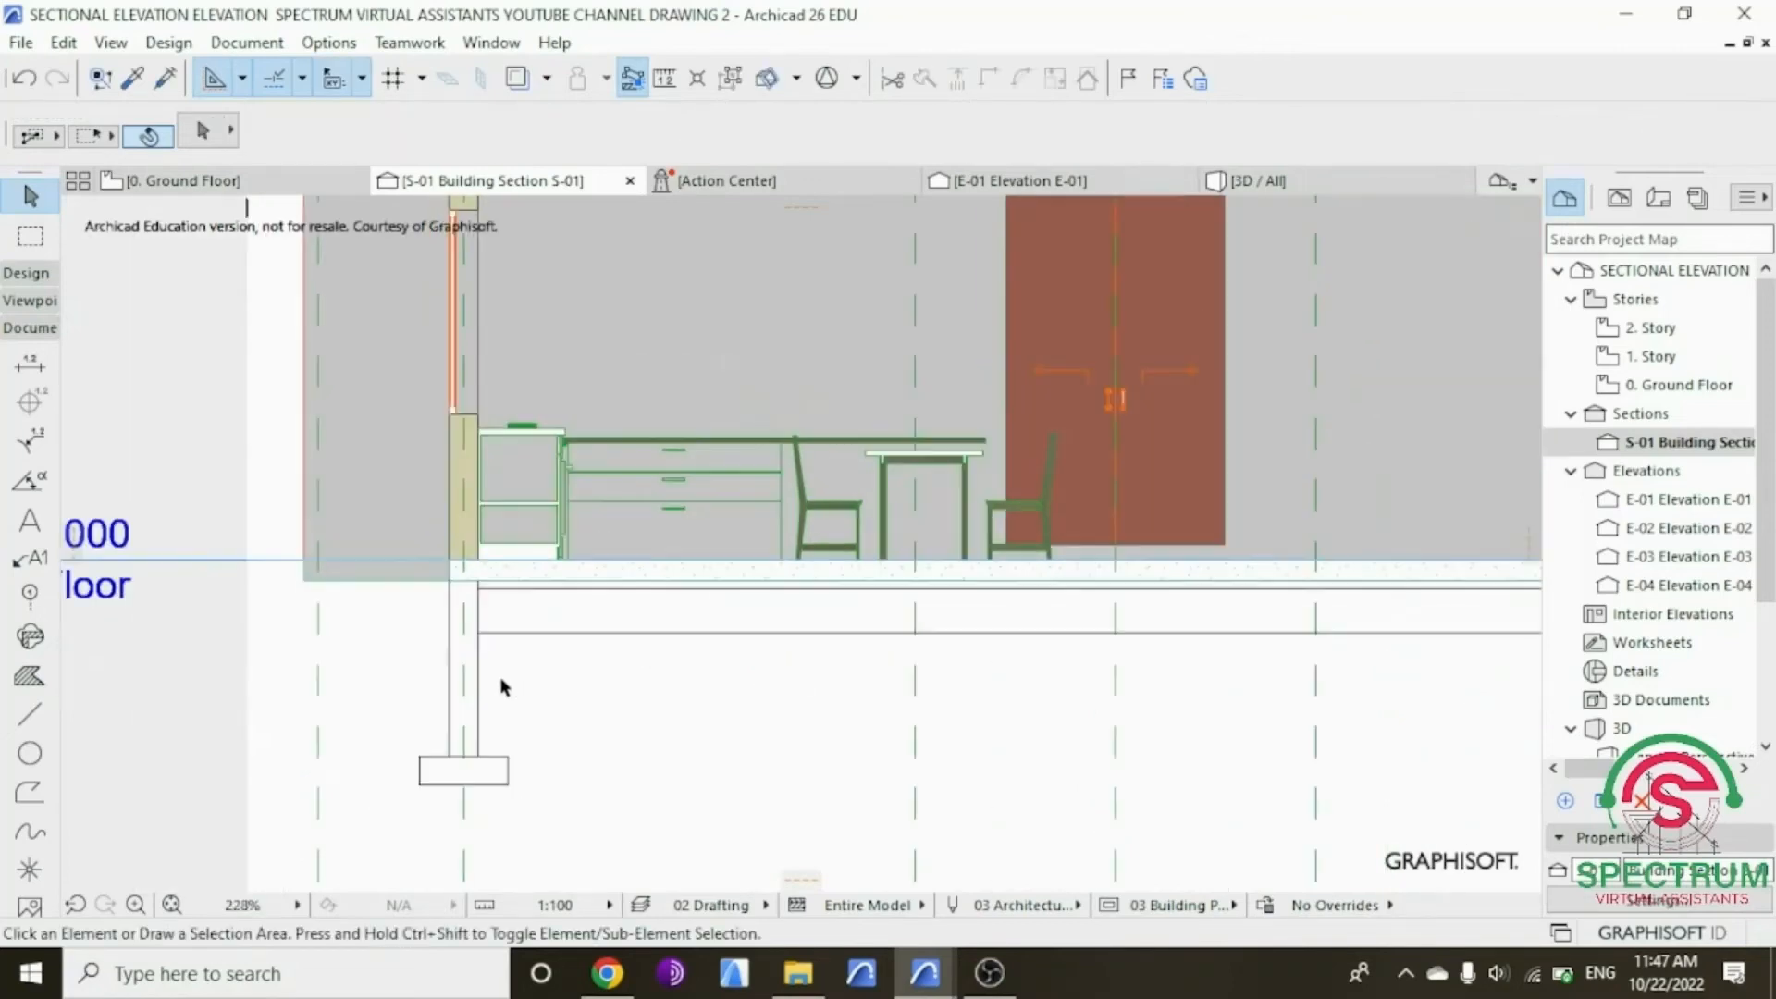
pyautogui.click(30, 714)
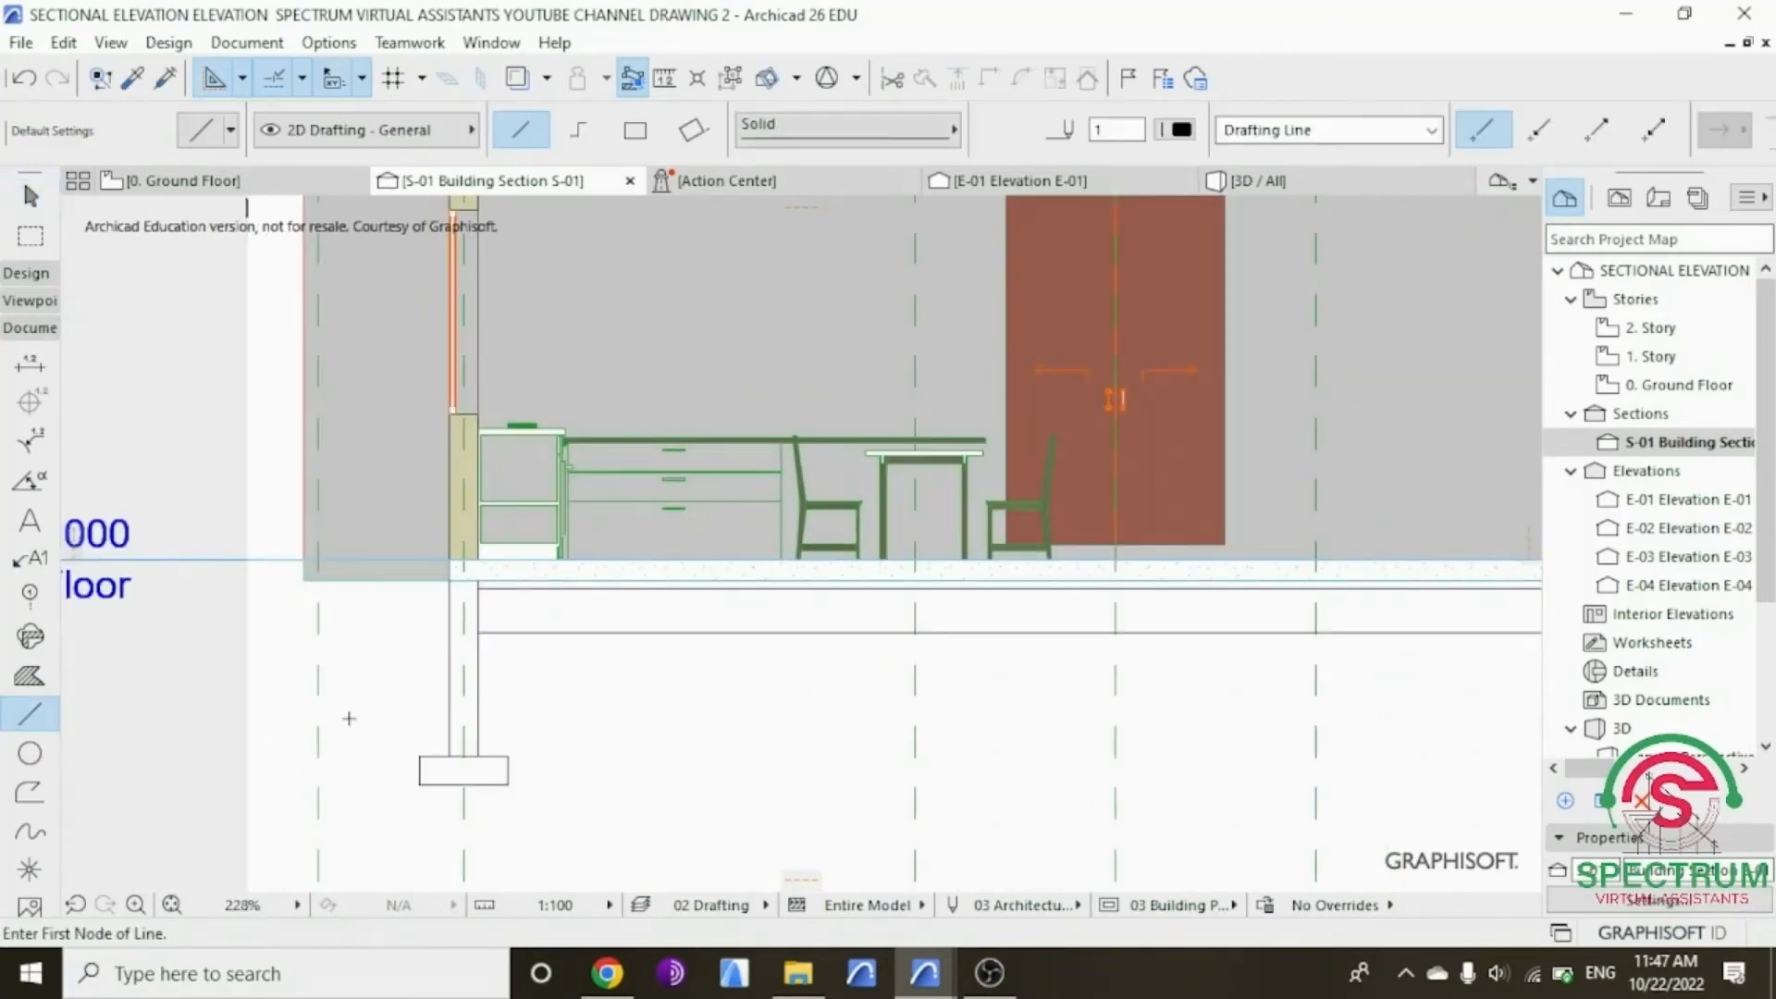
pyautogui.scroll(5, 476, 717)
pyautogui.click(536, 798)
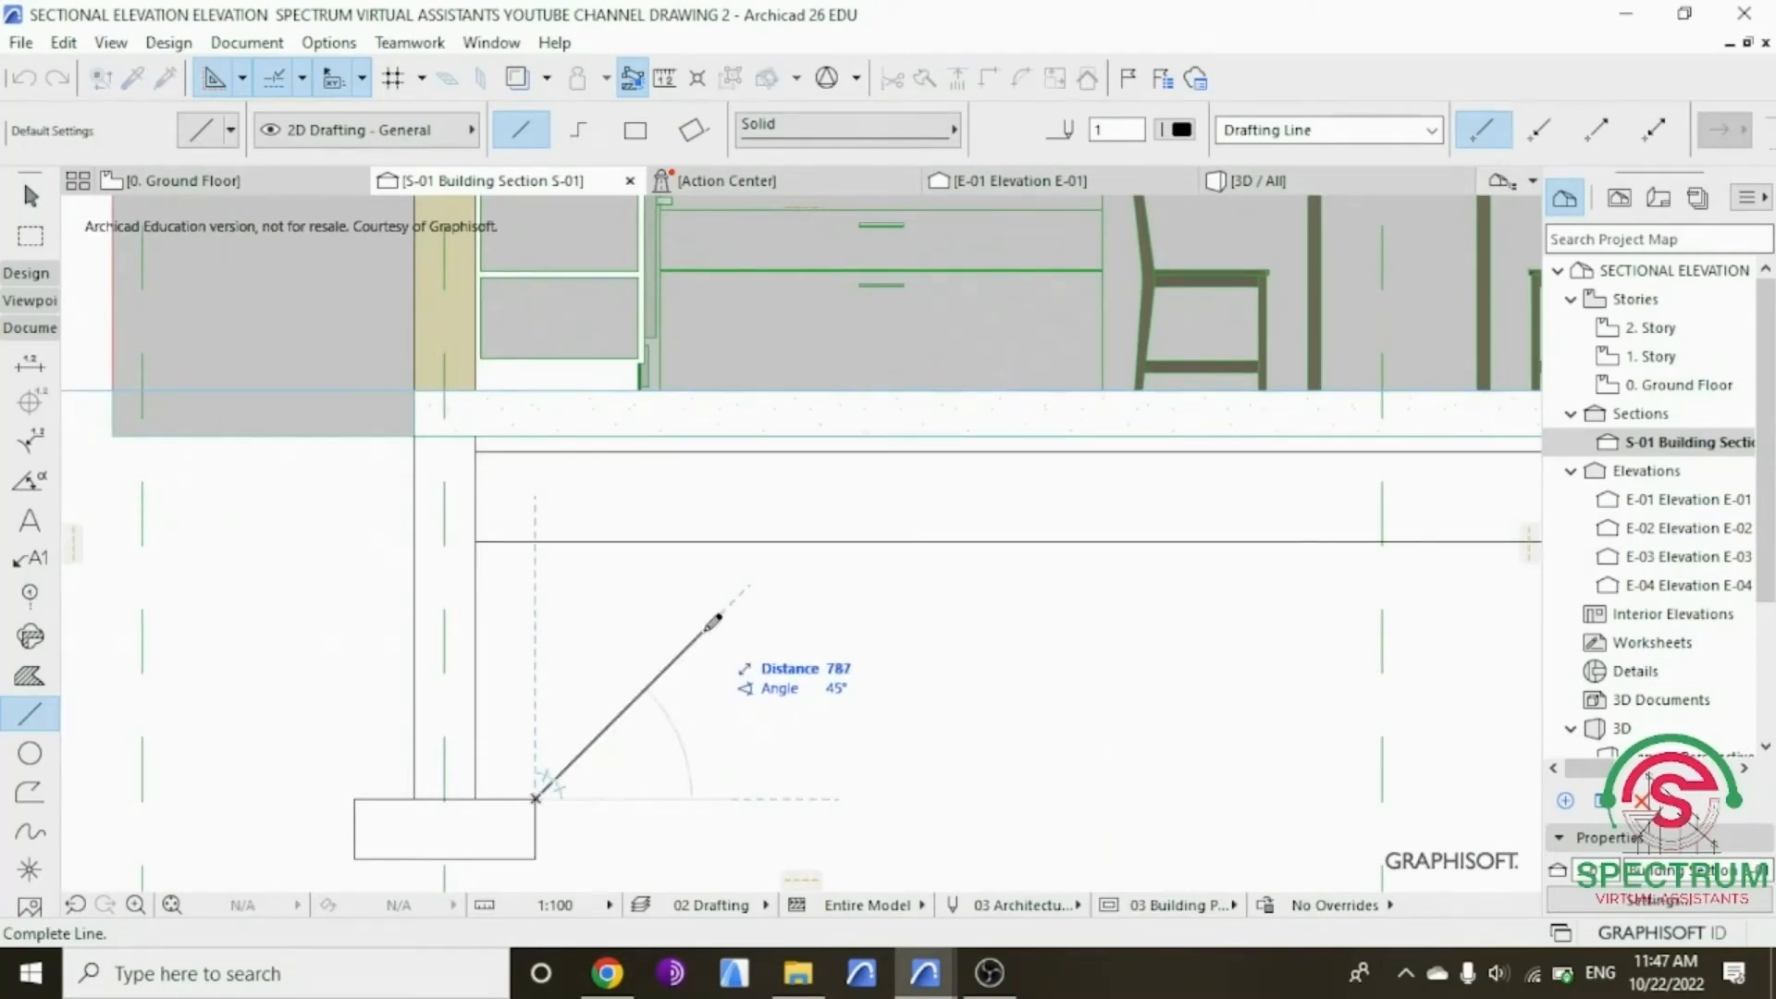
pyautogui.click(812, 527)
pyautogui.scroll(-5, 525, 592)
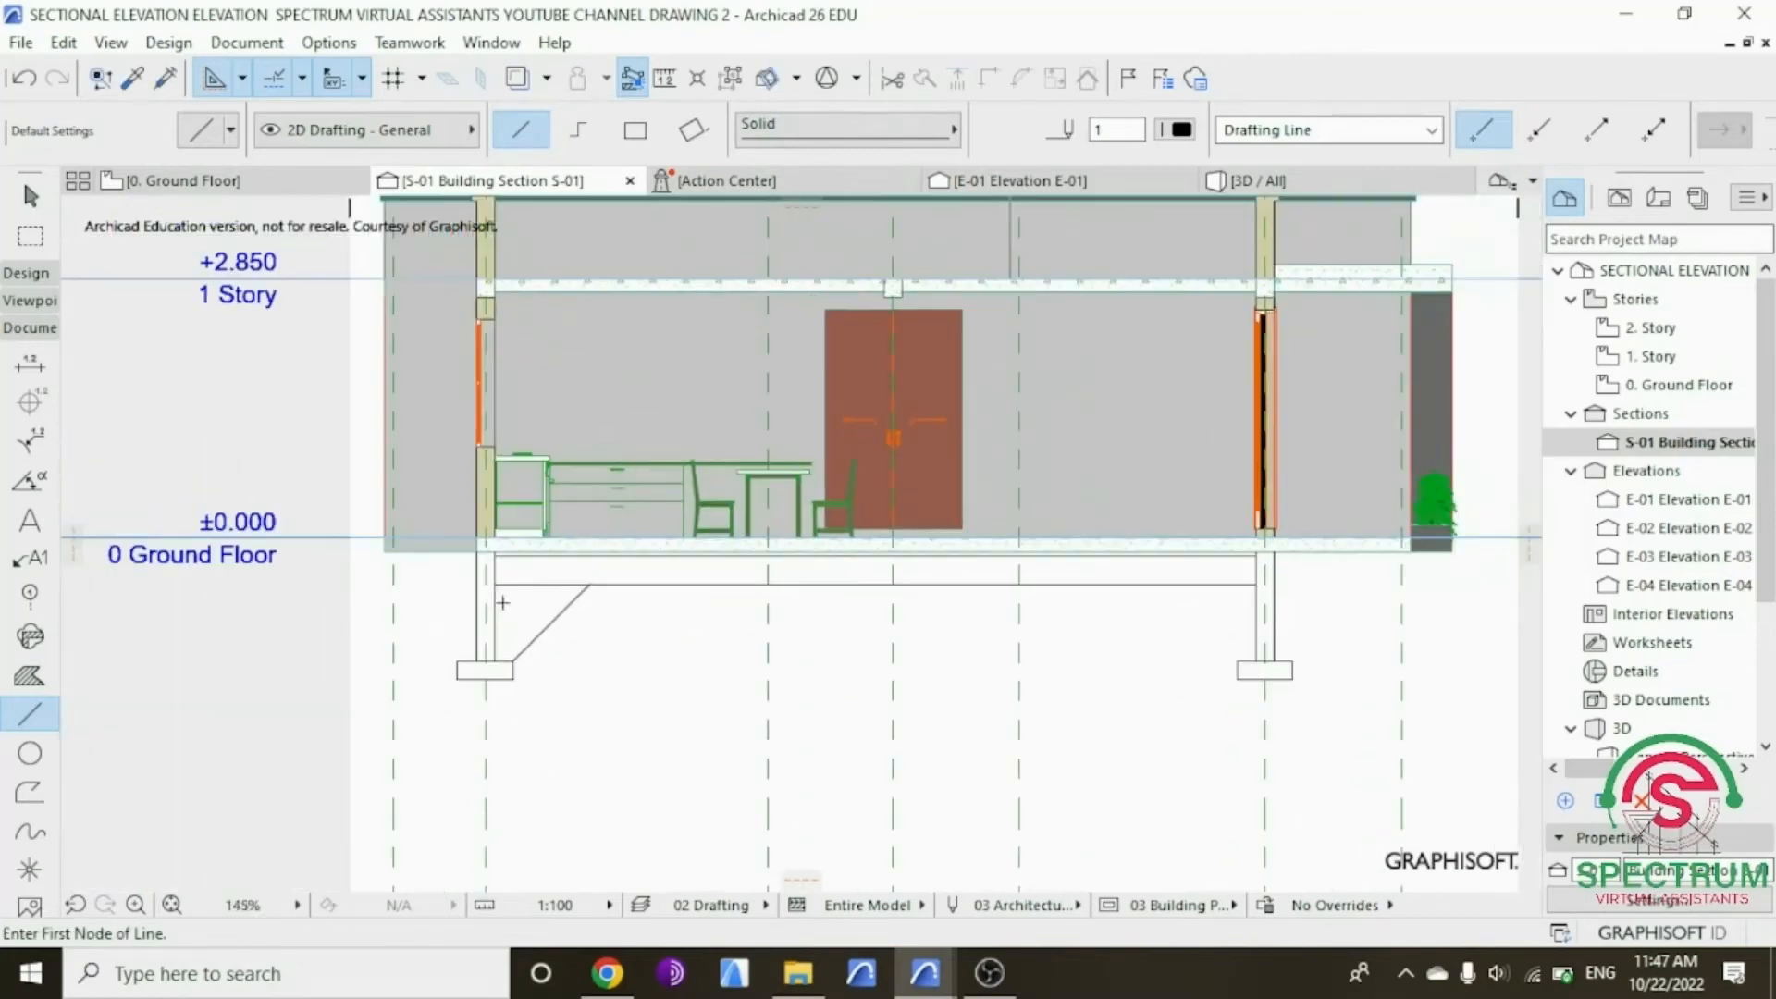
# Step: Draw a mirrored 45° line from the porch-side footing's inner top corner up to the lower horizontal line
pyautogui.scroll(4, 1167, 652)
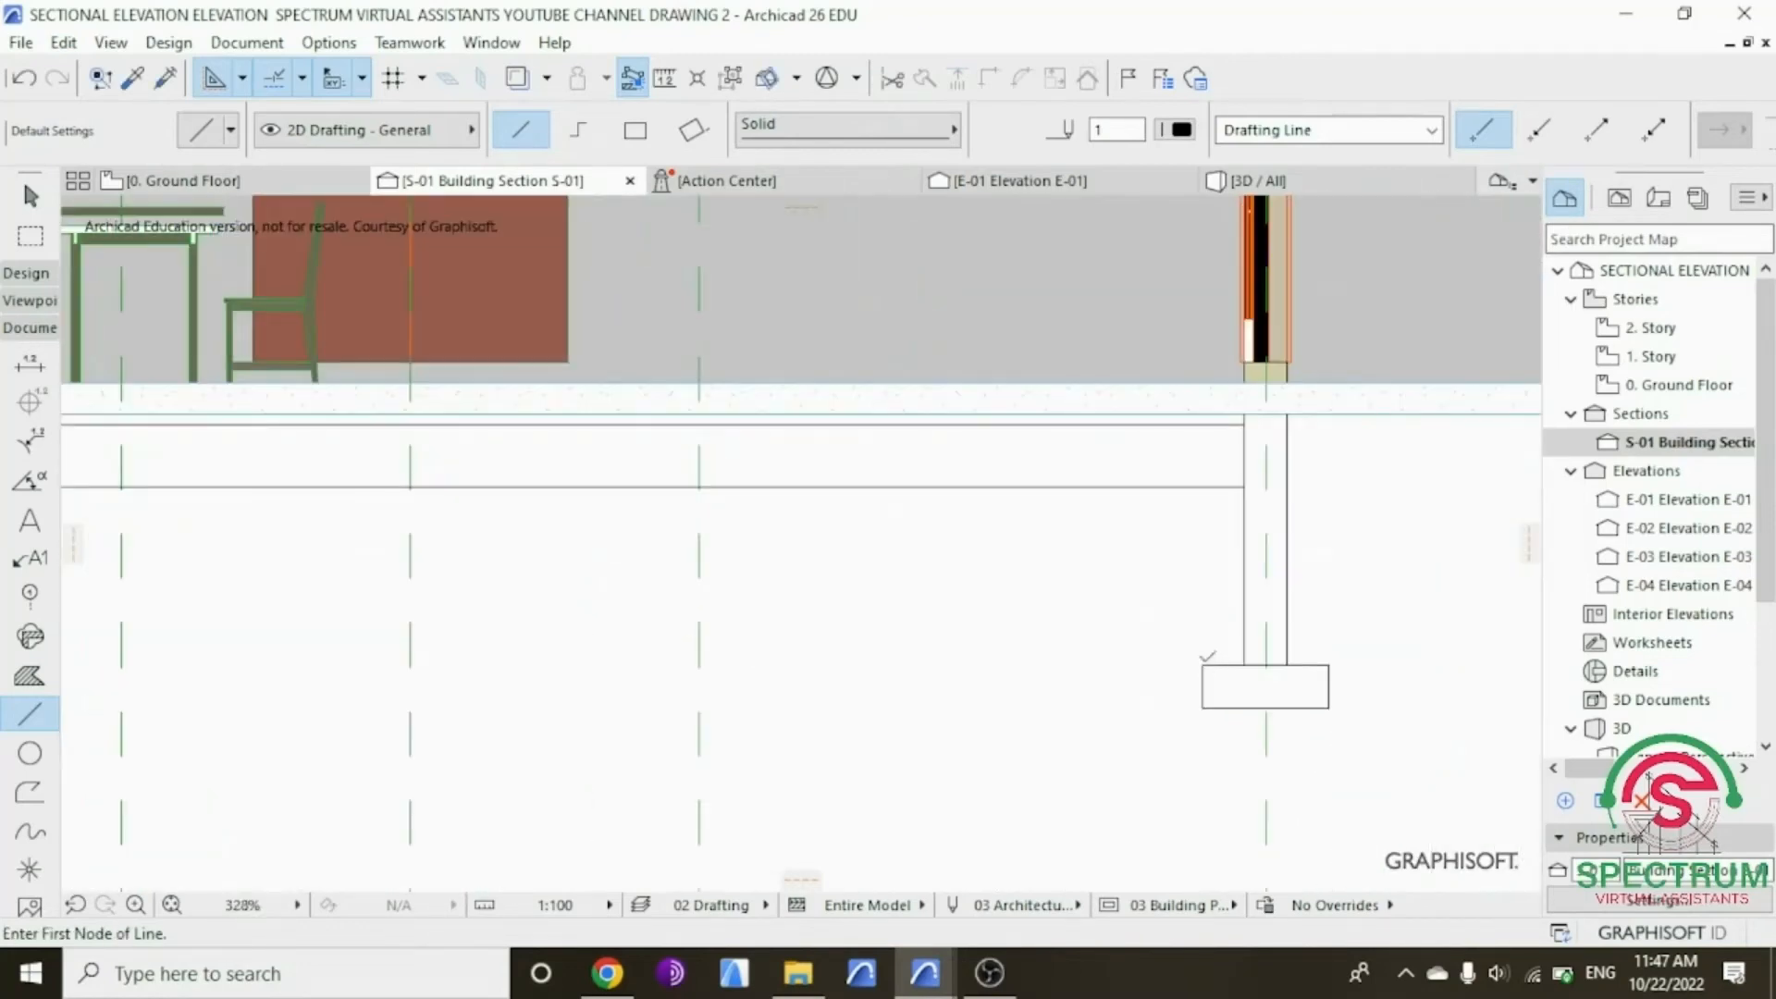
pyautogui.click(1202, 665)
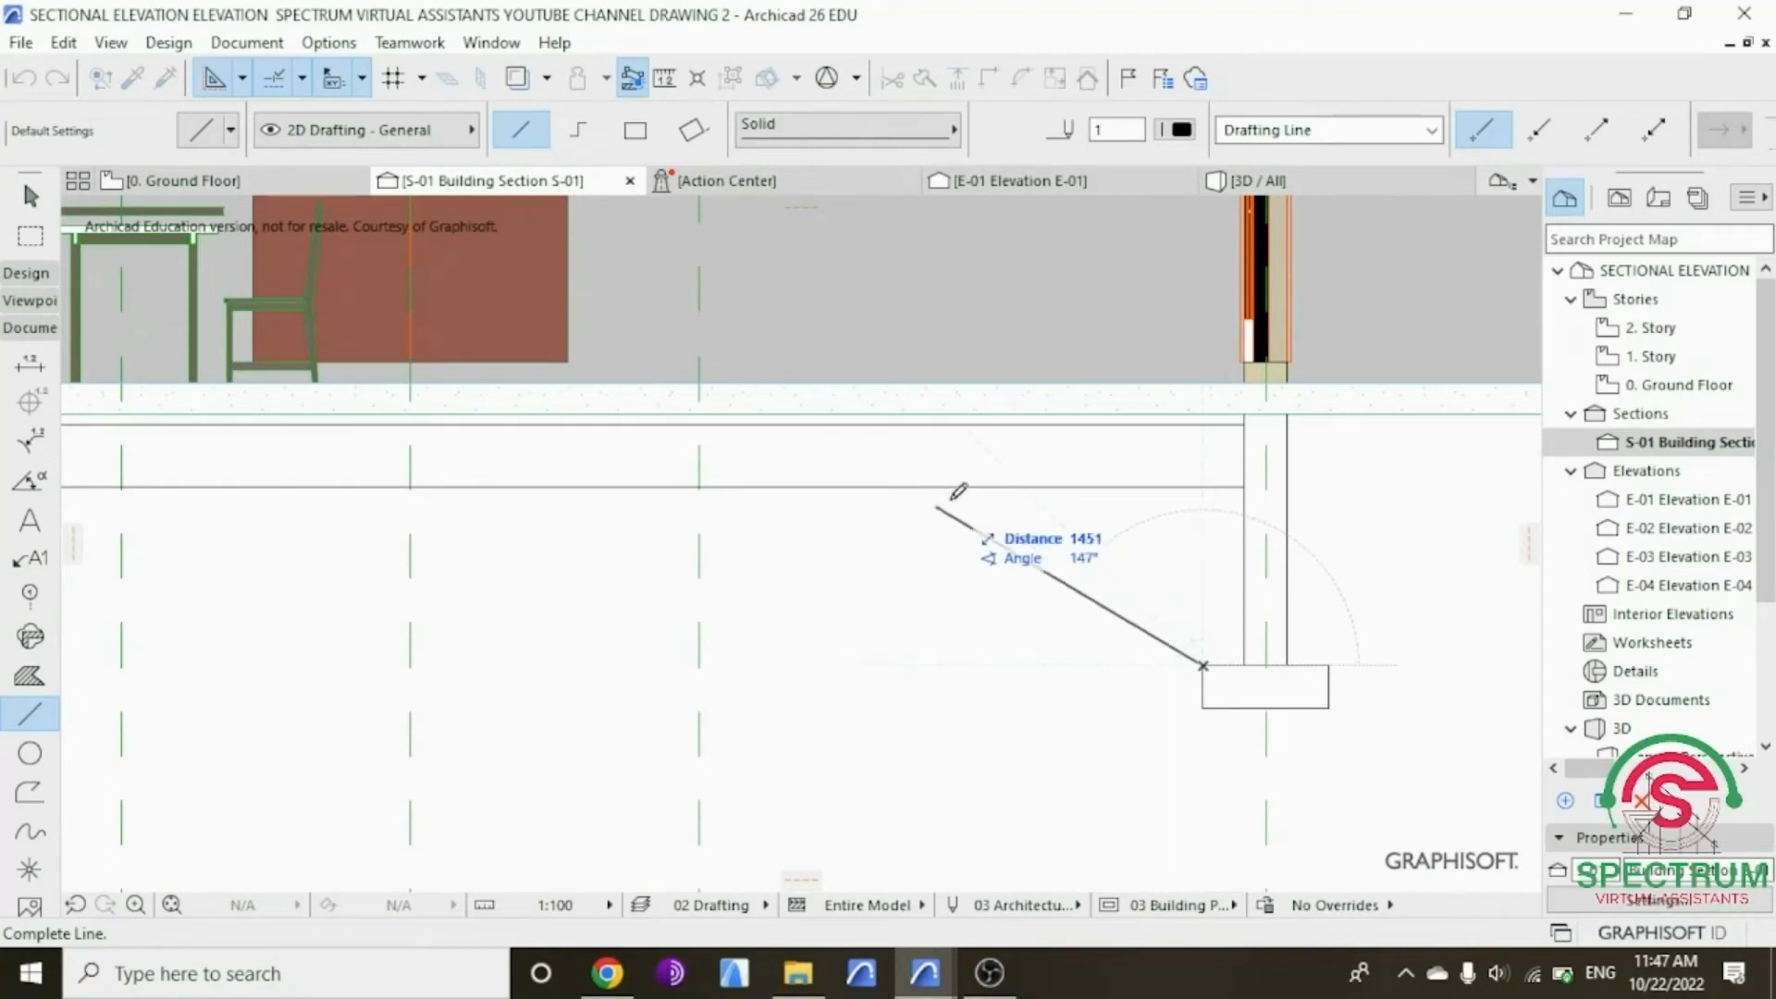
pyautogui.click(1026, 480)
pyautogui.scroll(-3, 1141, 519)
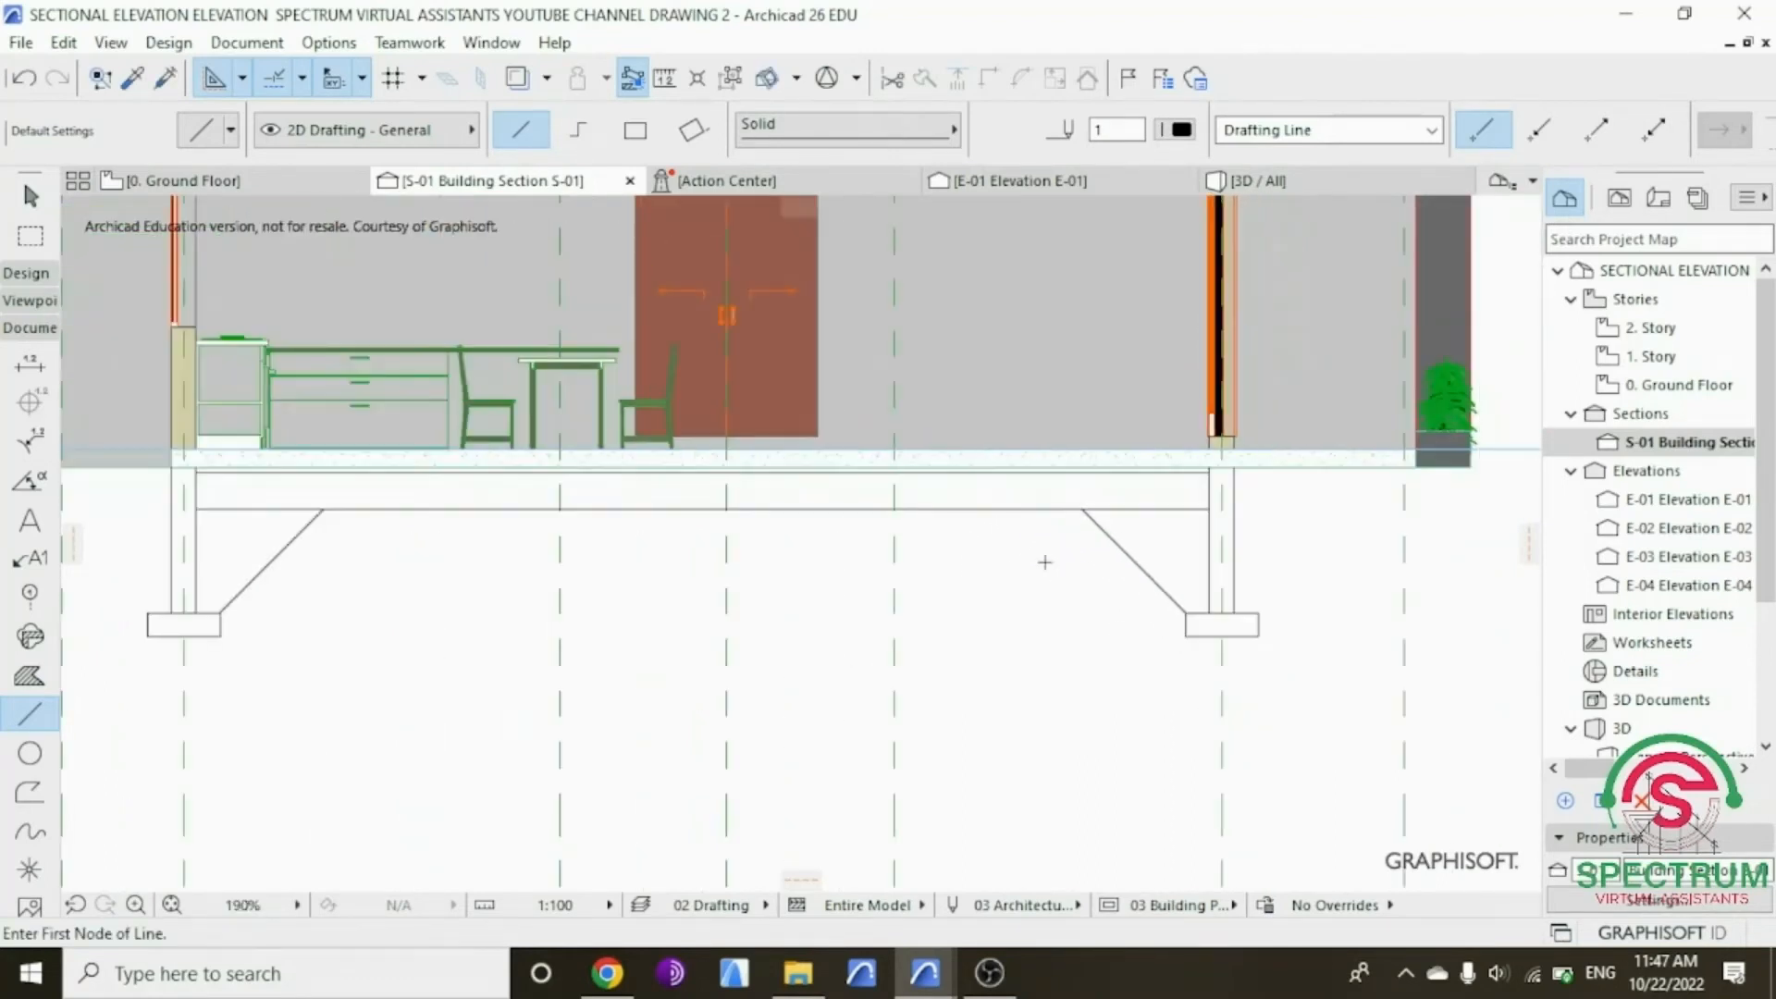
# Step: Trim off both ends of the lower horizontal line between the sloping lines and the foundation walls
pyautogui.scroll(3, 231, 524)
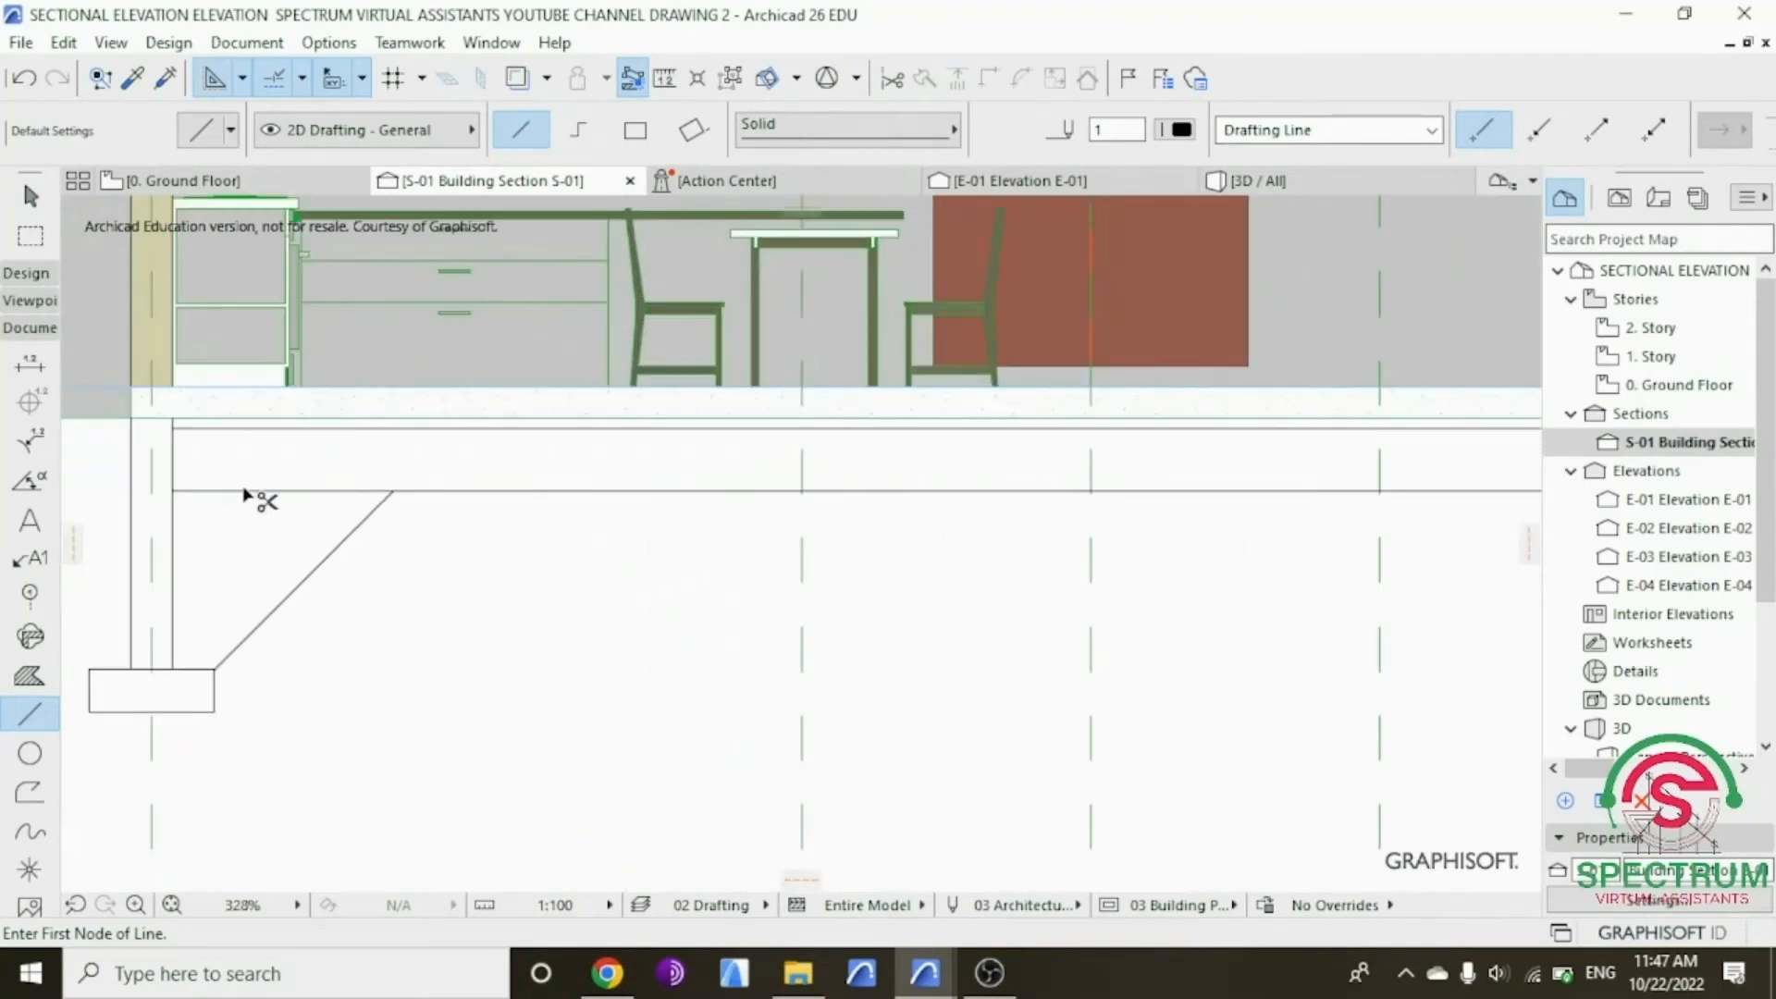
pyautogui.scroll(-2, 231, 559)
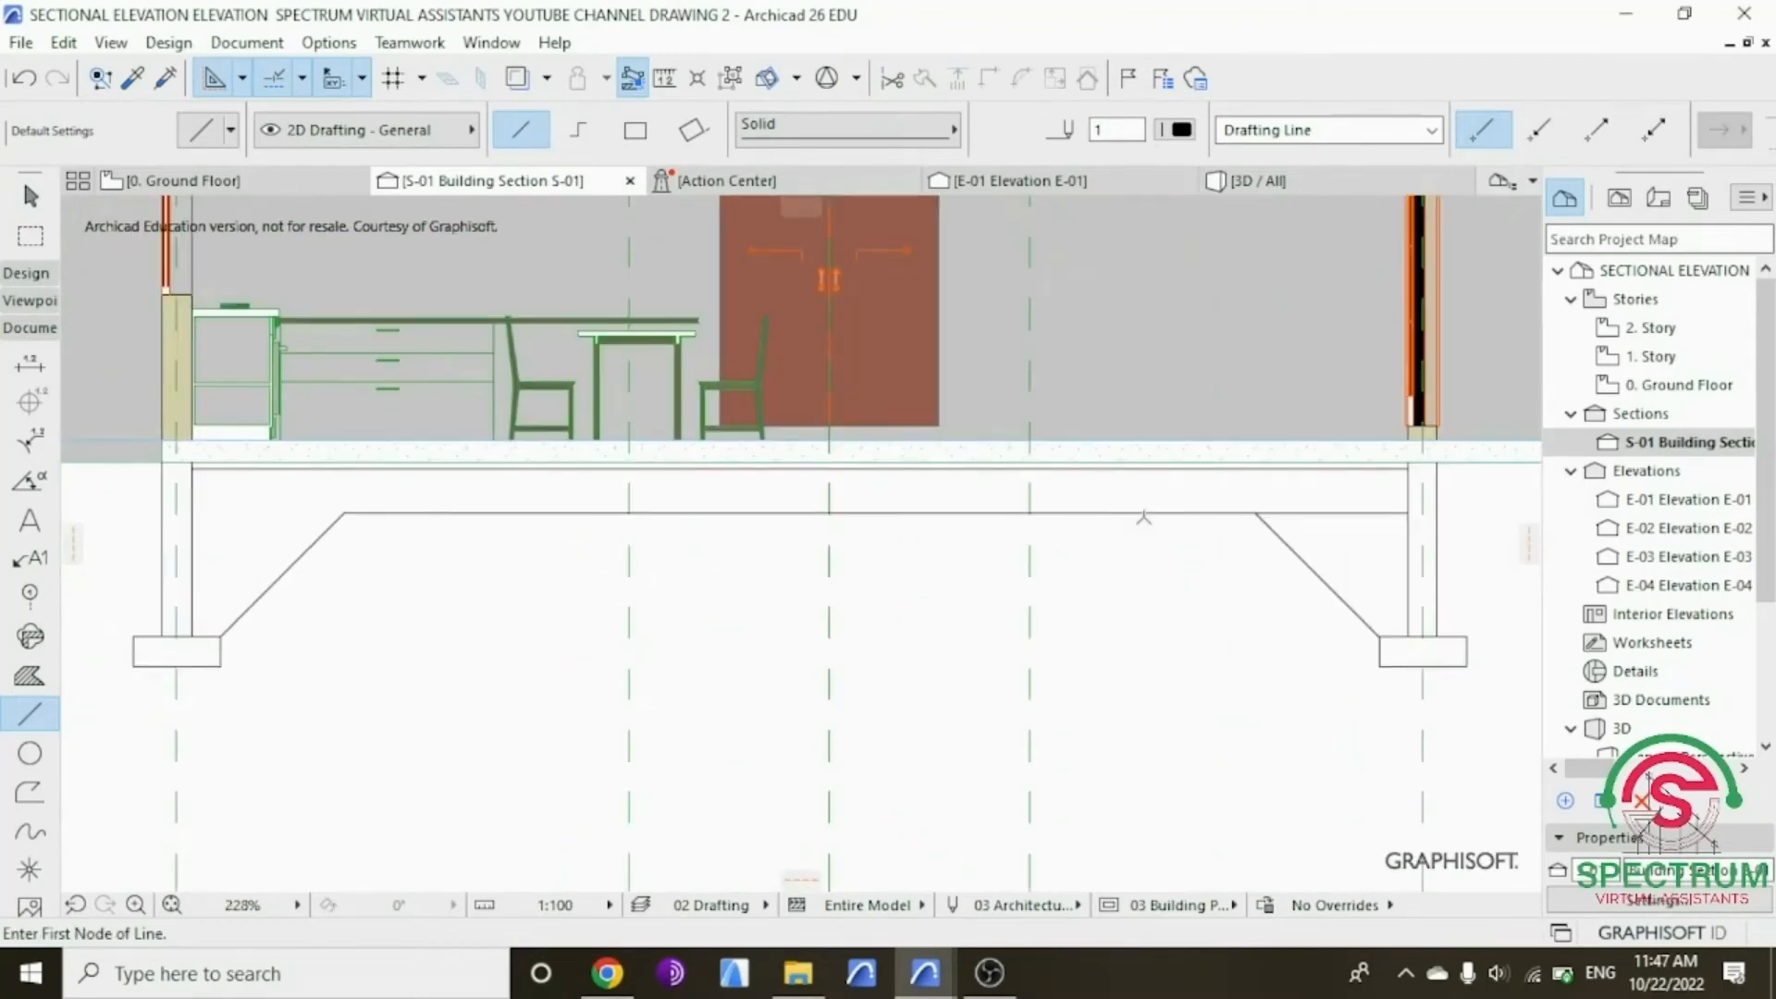
pyautogui.keyDown('shift'); pyautogui.click(1311, 513); pyautogui.keyUp('shift')
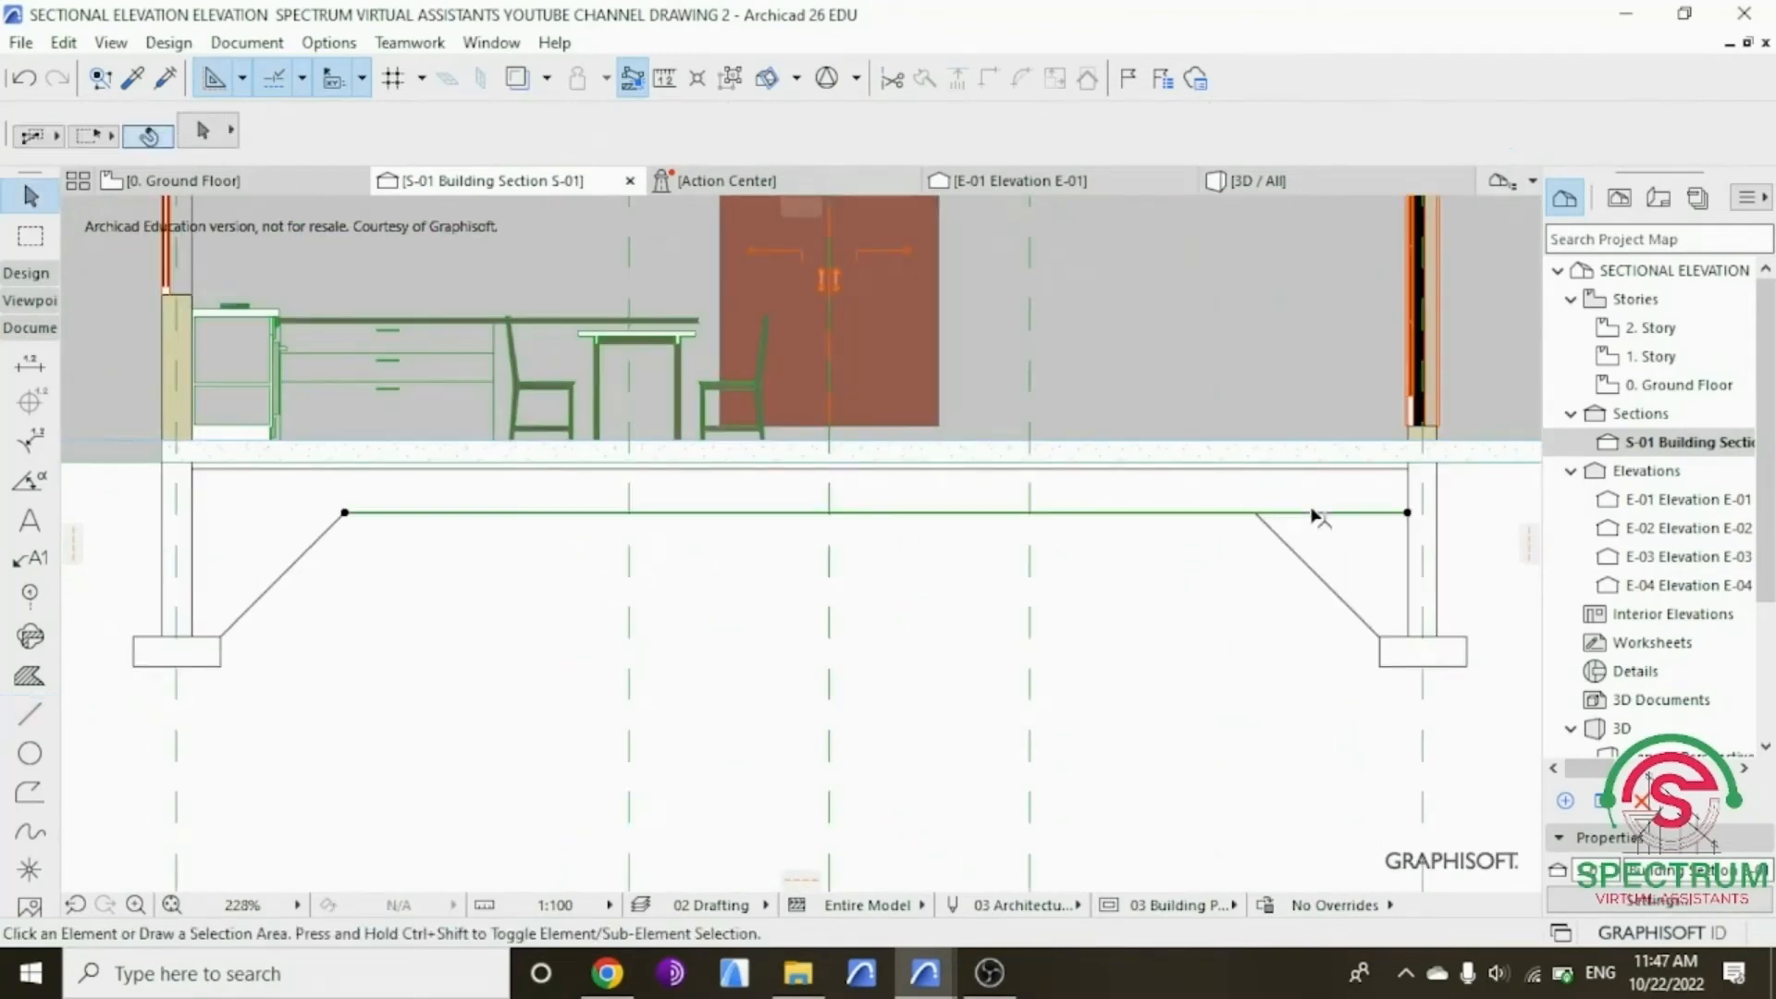
pyautogui.click(891, 79)
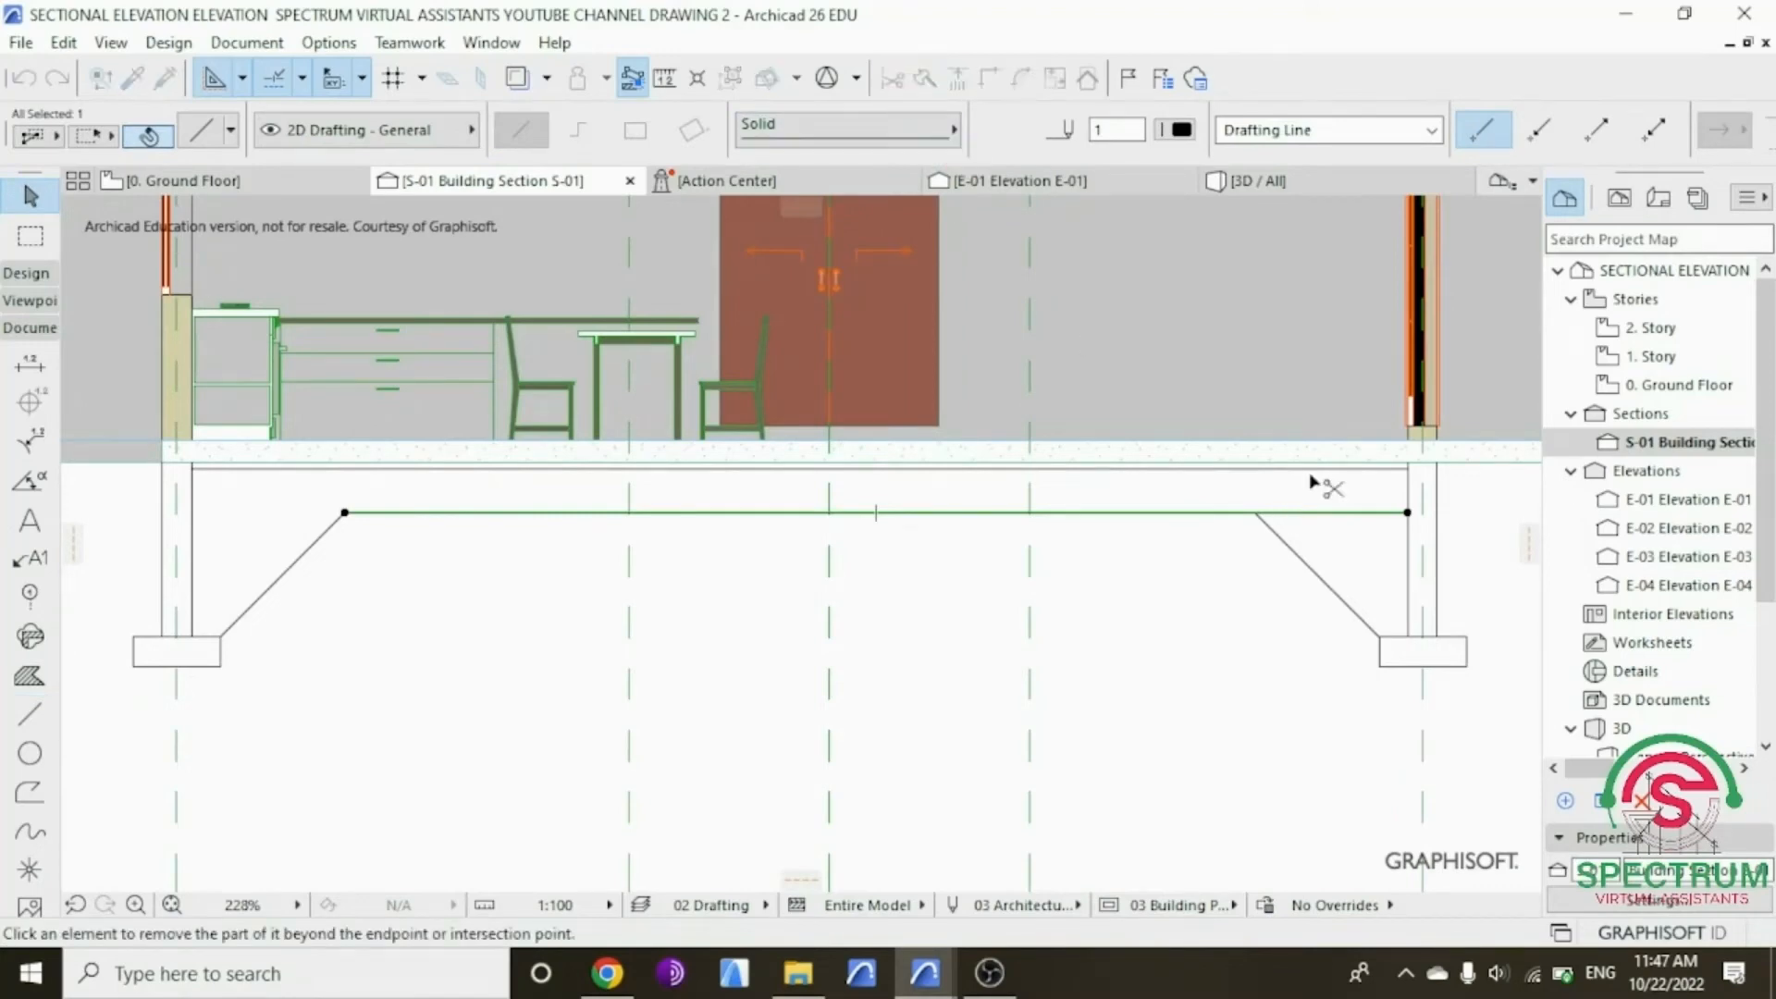
pyautogui.click(1325, 514)
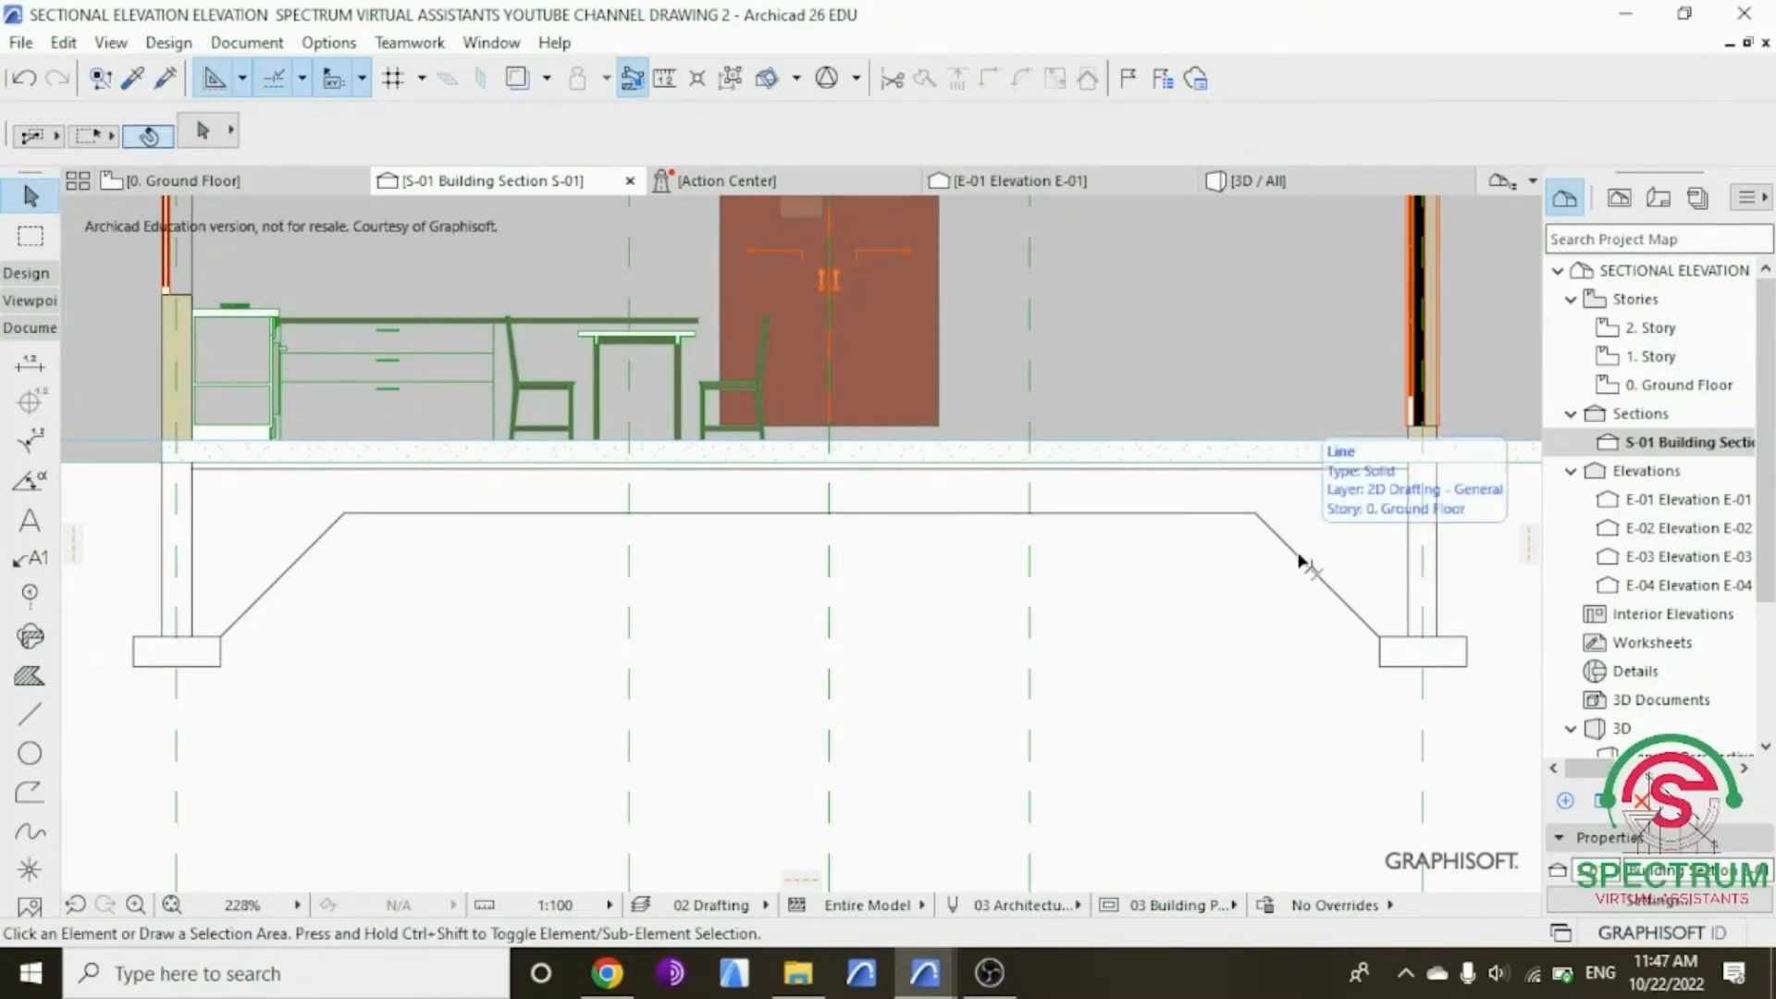
# Step: Draw a short ground line outward from the building's kitchen-side bottom corner and a sloping line up to it from the footing's outer top corner
pyautogui.scroll(-2, 1285, 564)
pyautogui.scroll(3, 479, 565)
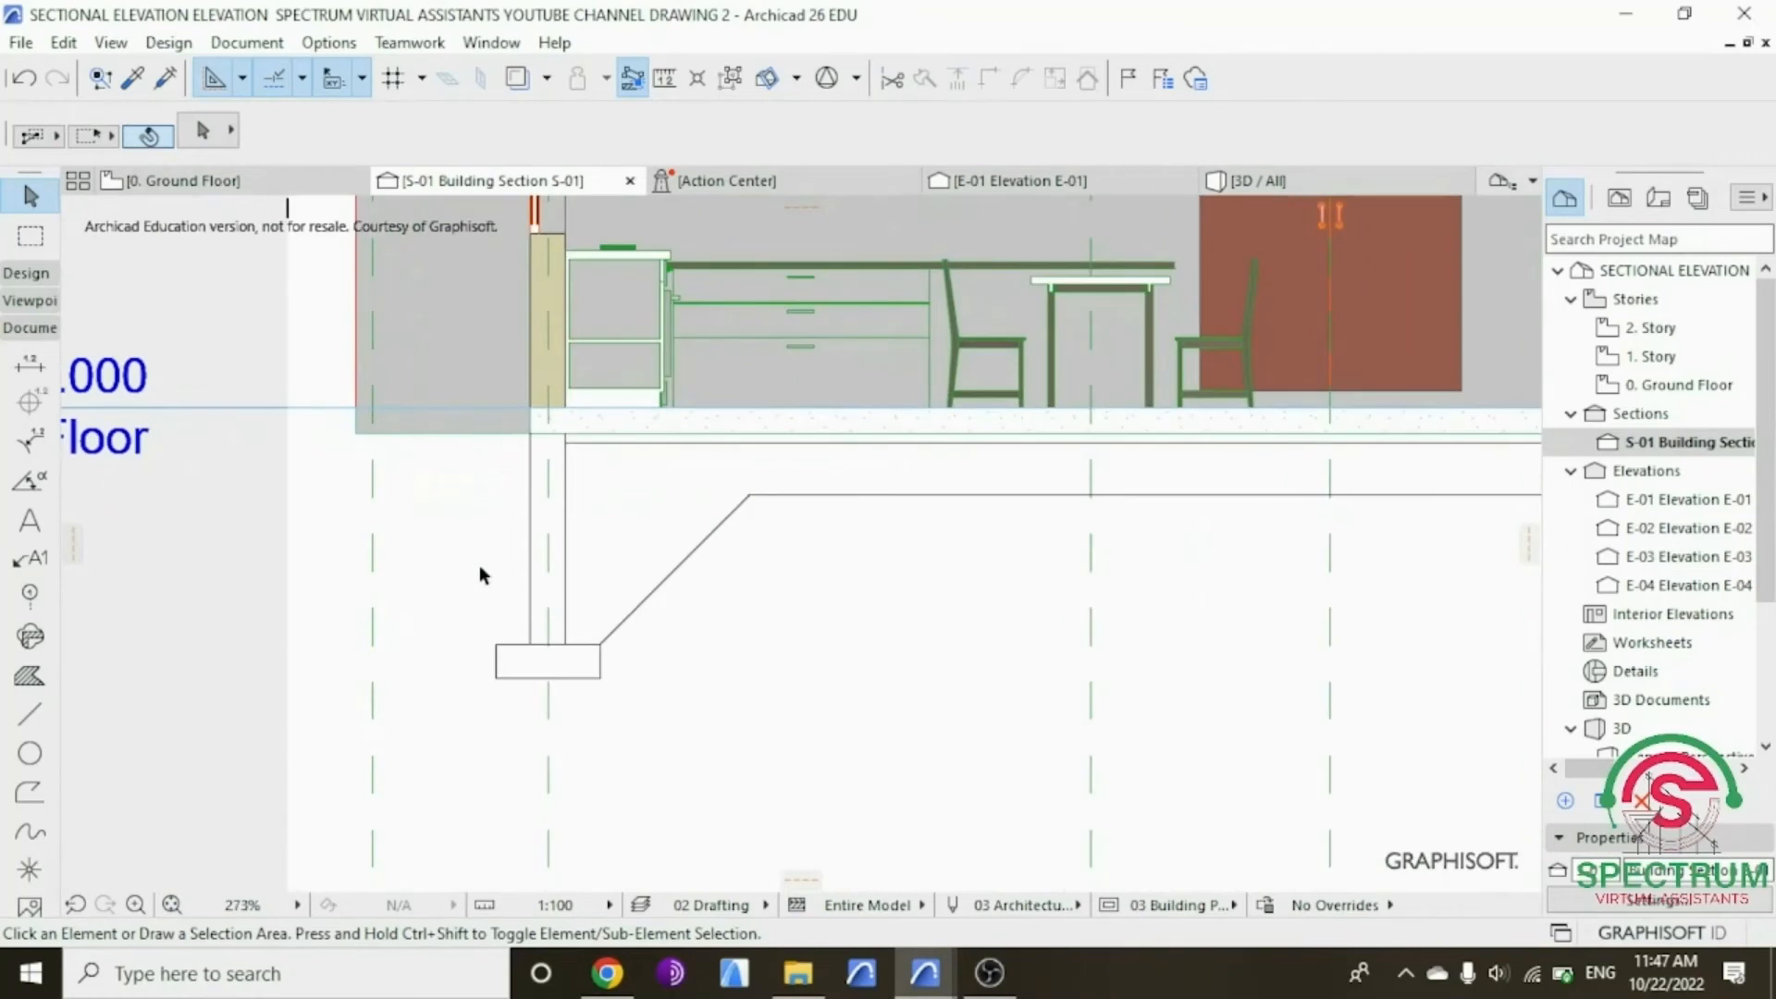
pyautogui.click(29, 713)
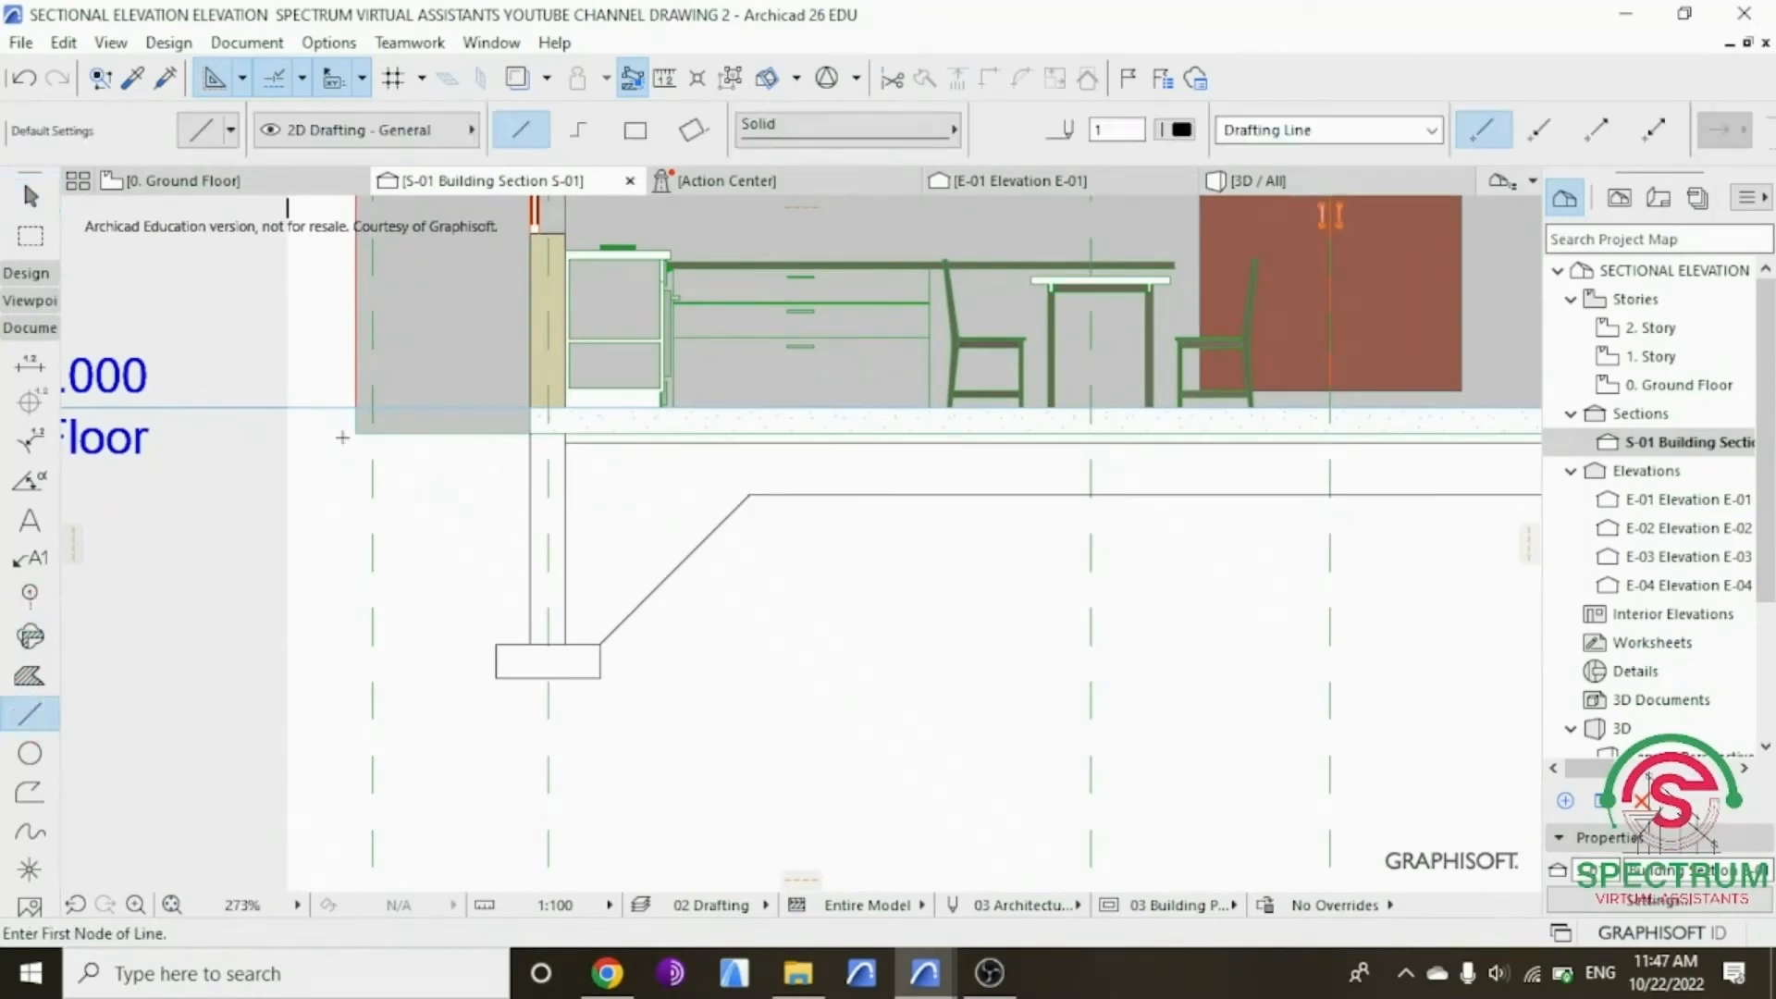
pyautogui.click(357, 432)
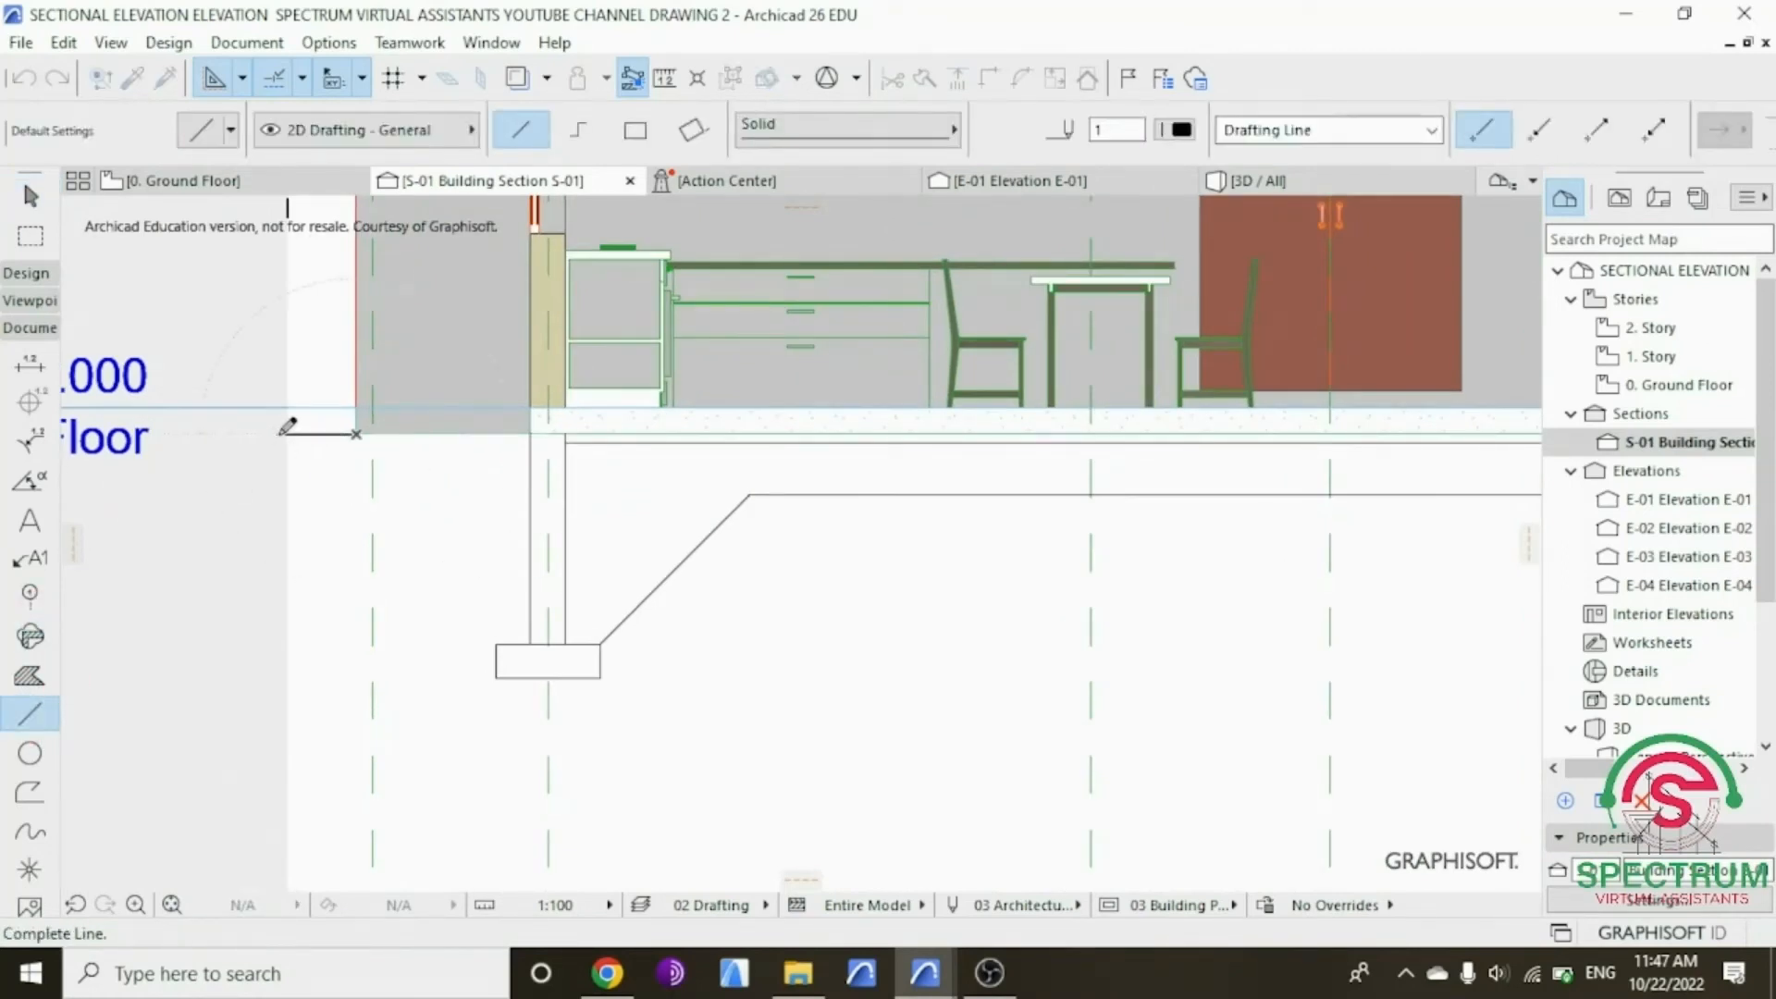
pyautogui.click(279, 432)
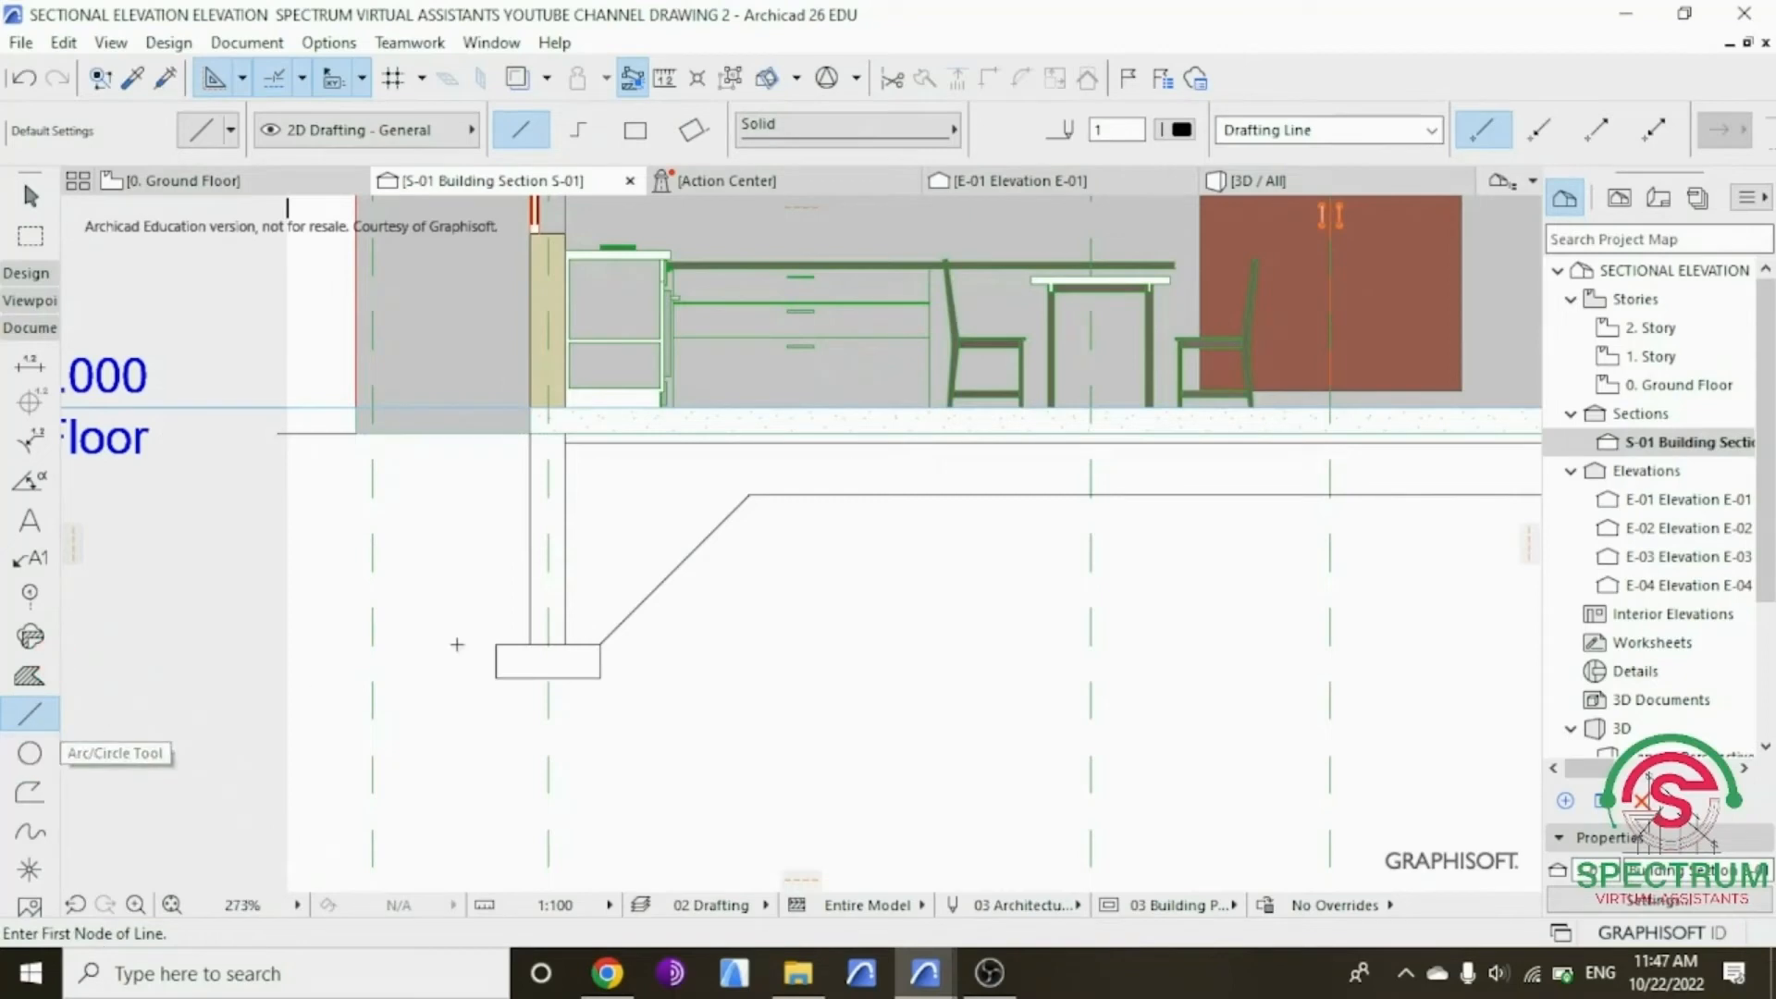
pyautogui.click(496, 643)
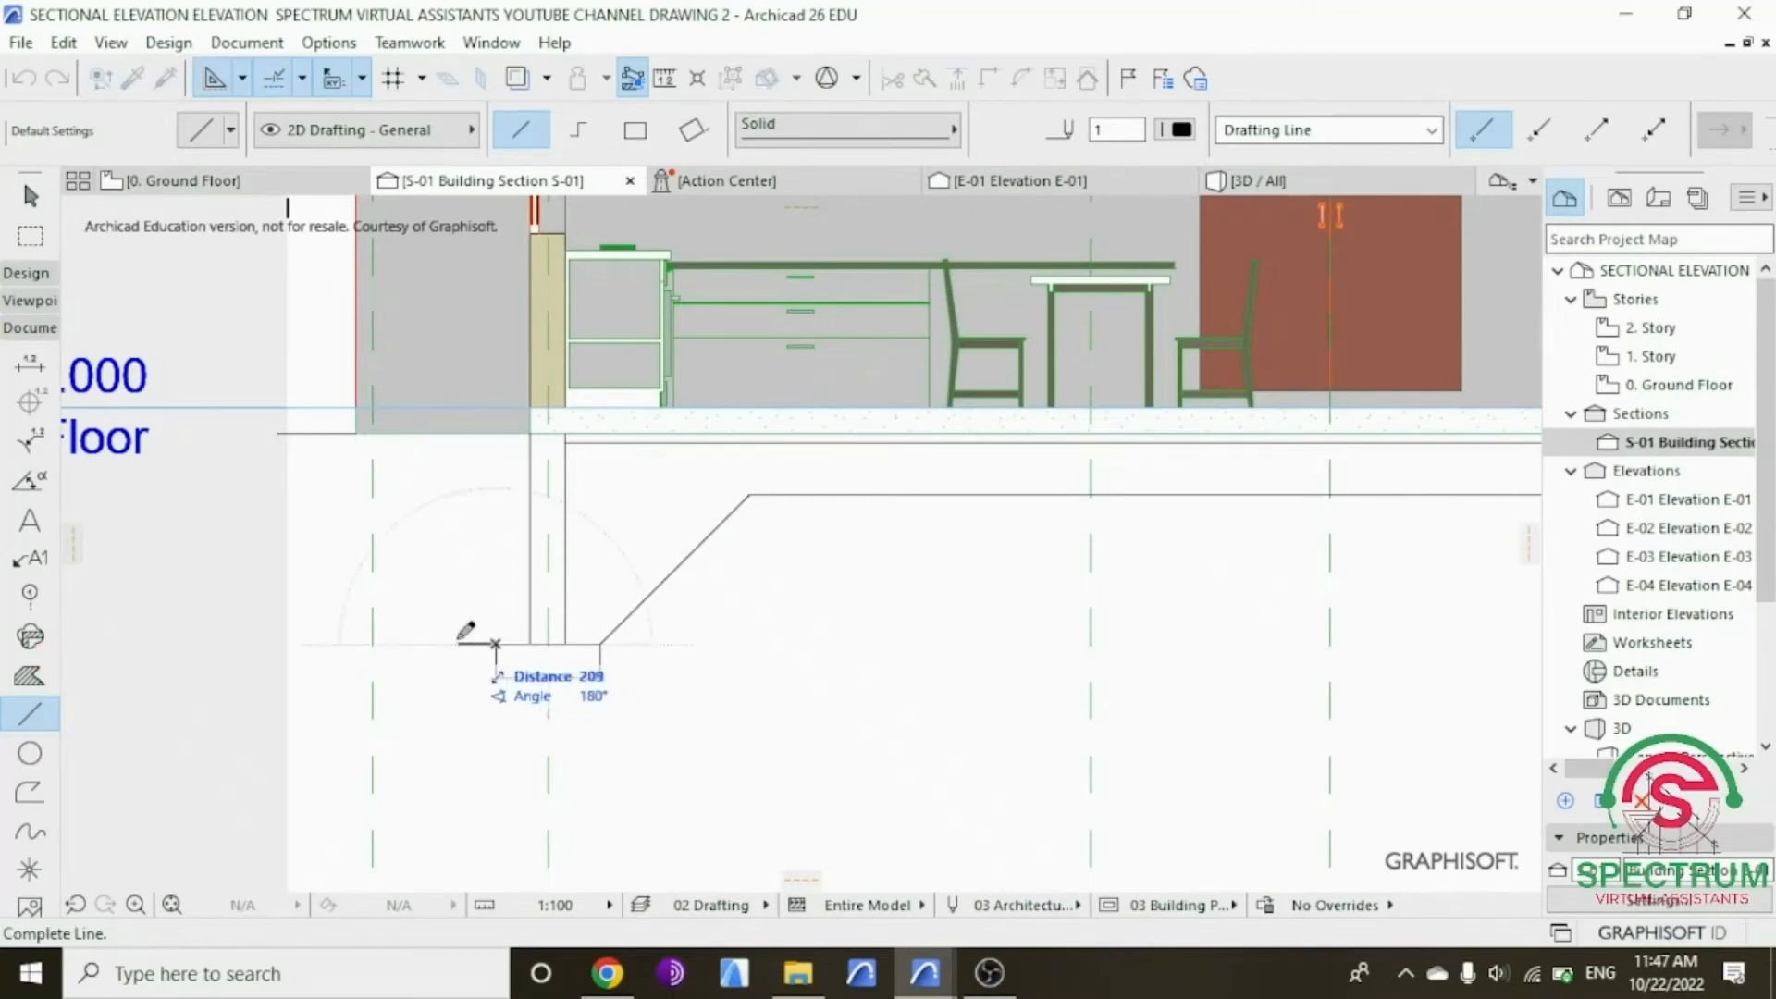
pyautogui.click(305, 431)
# Step: Draw a sloping line from the porch-side footing's outer top corner up to the slab underside, and a horizontal ground line outward past the porch
pyautogui.scroll(-5, 305, 480)
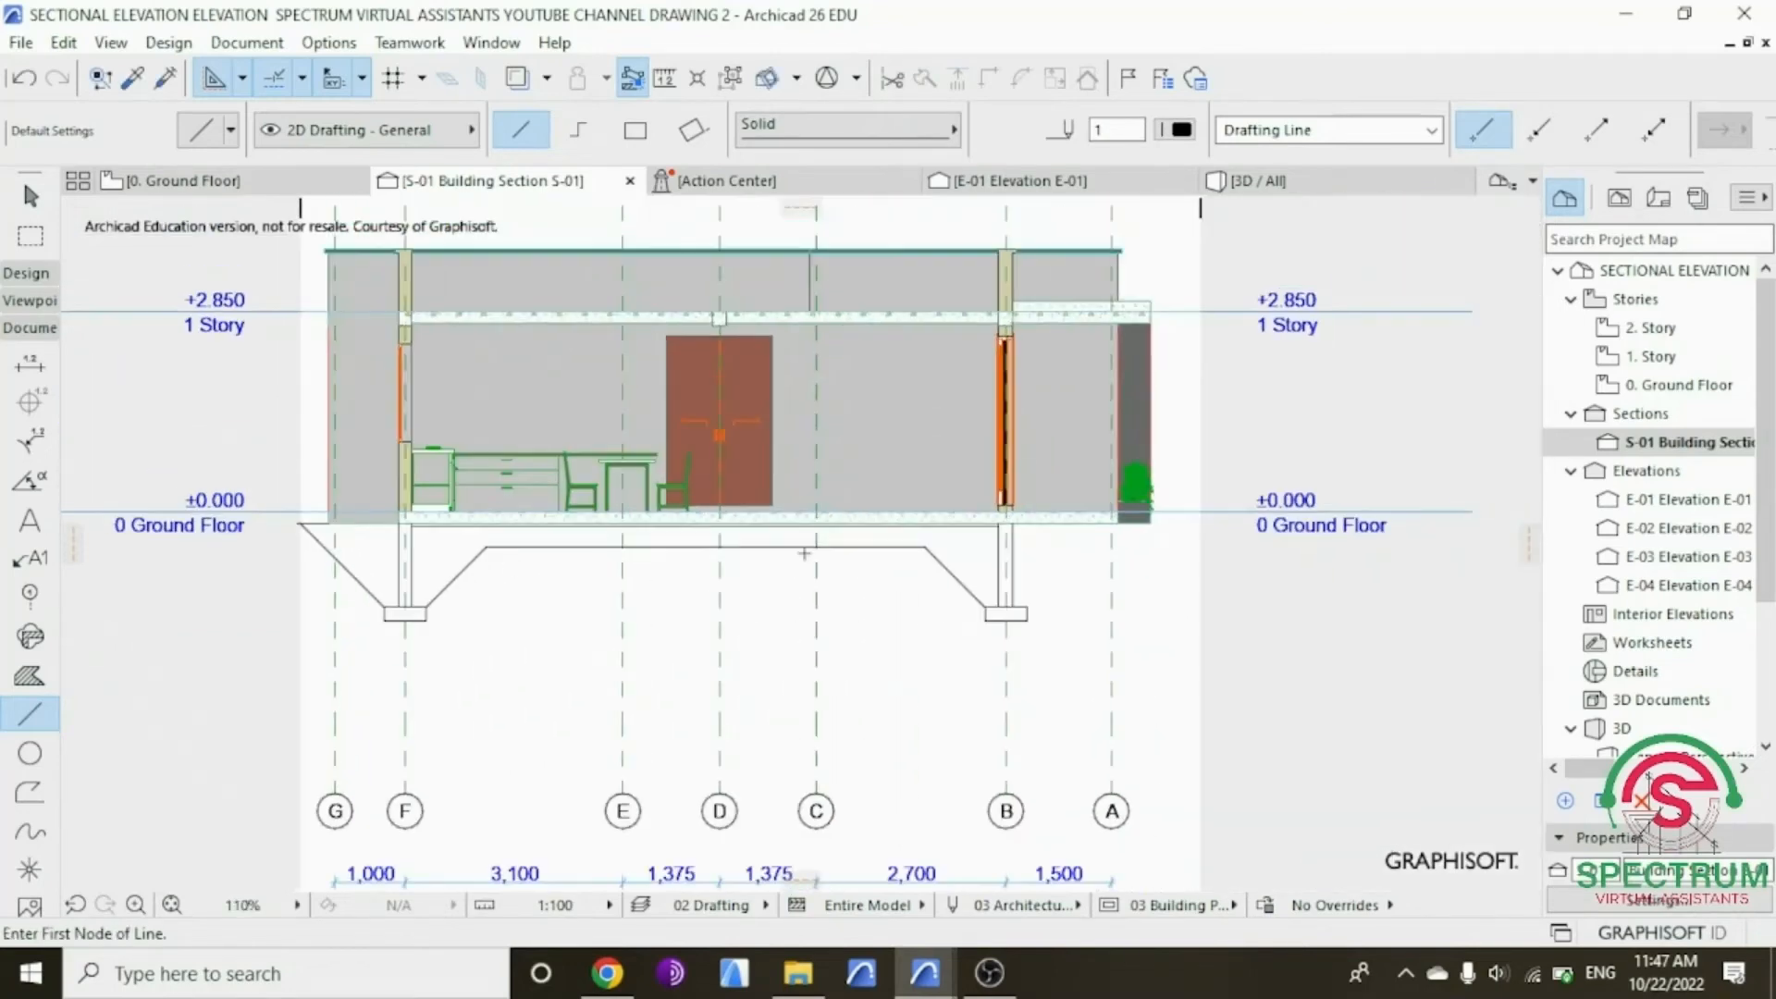
pyautogui.scroll(2, 998, 563)
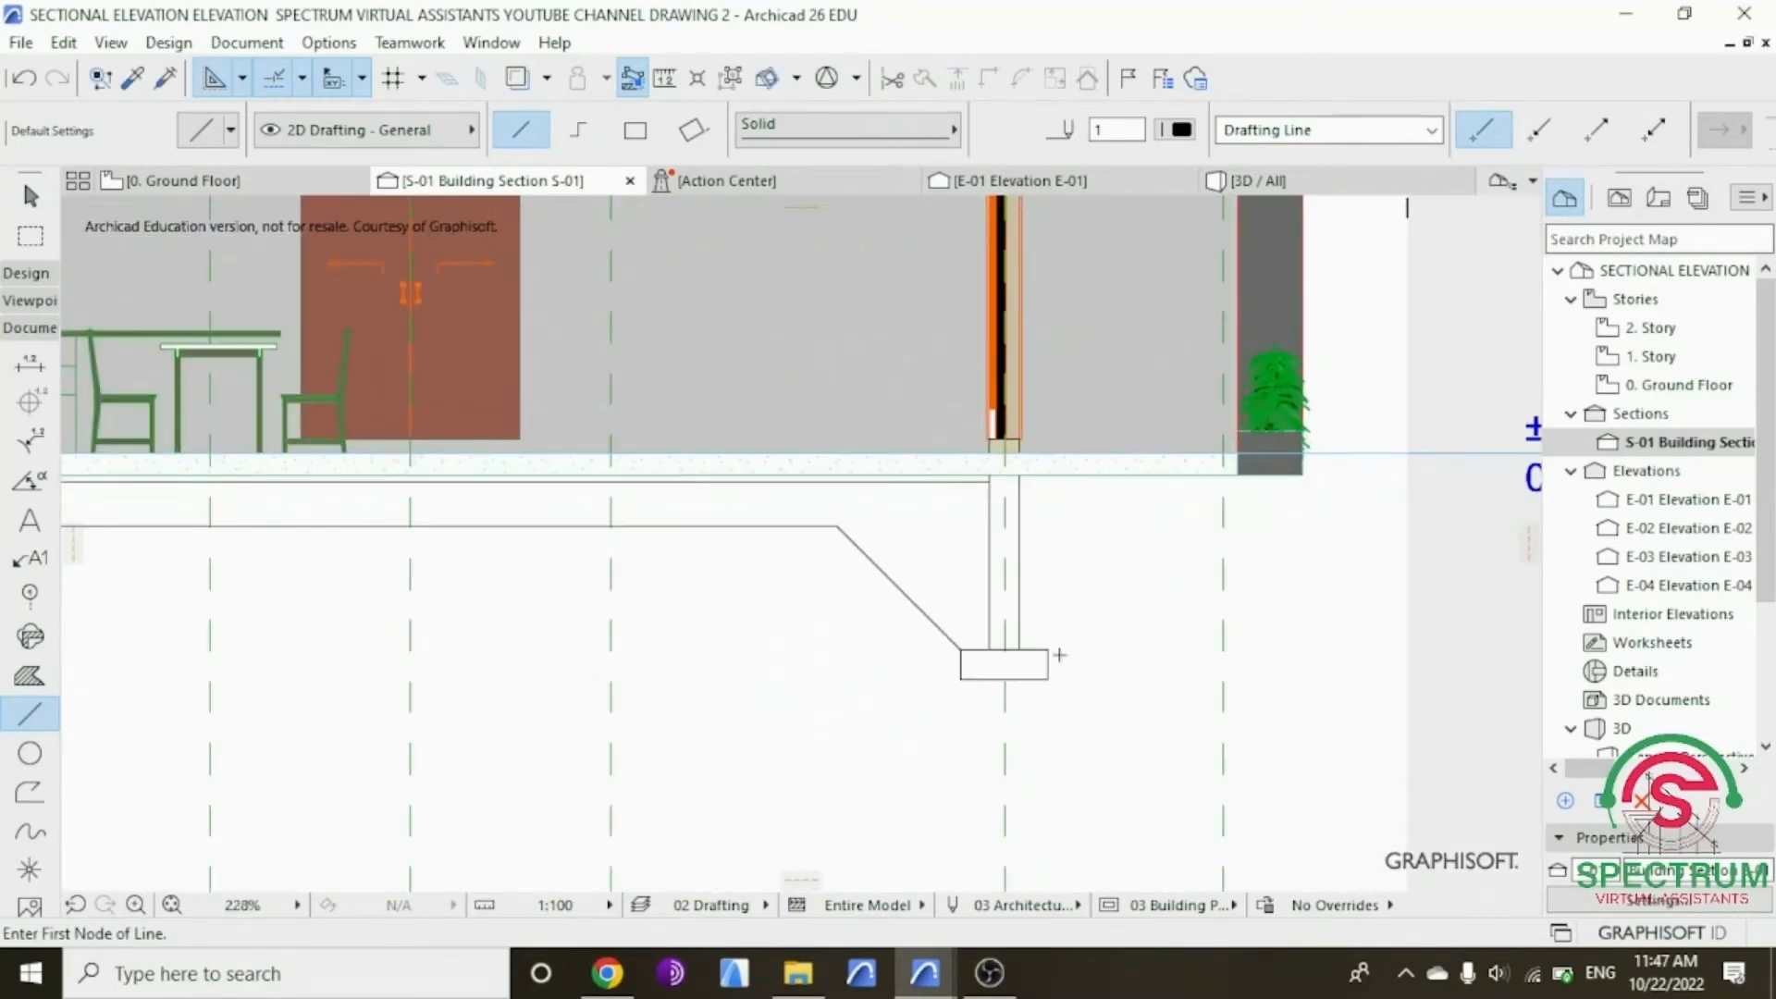
pyautogui.click(1048, 650)
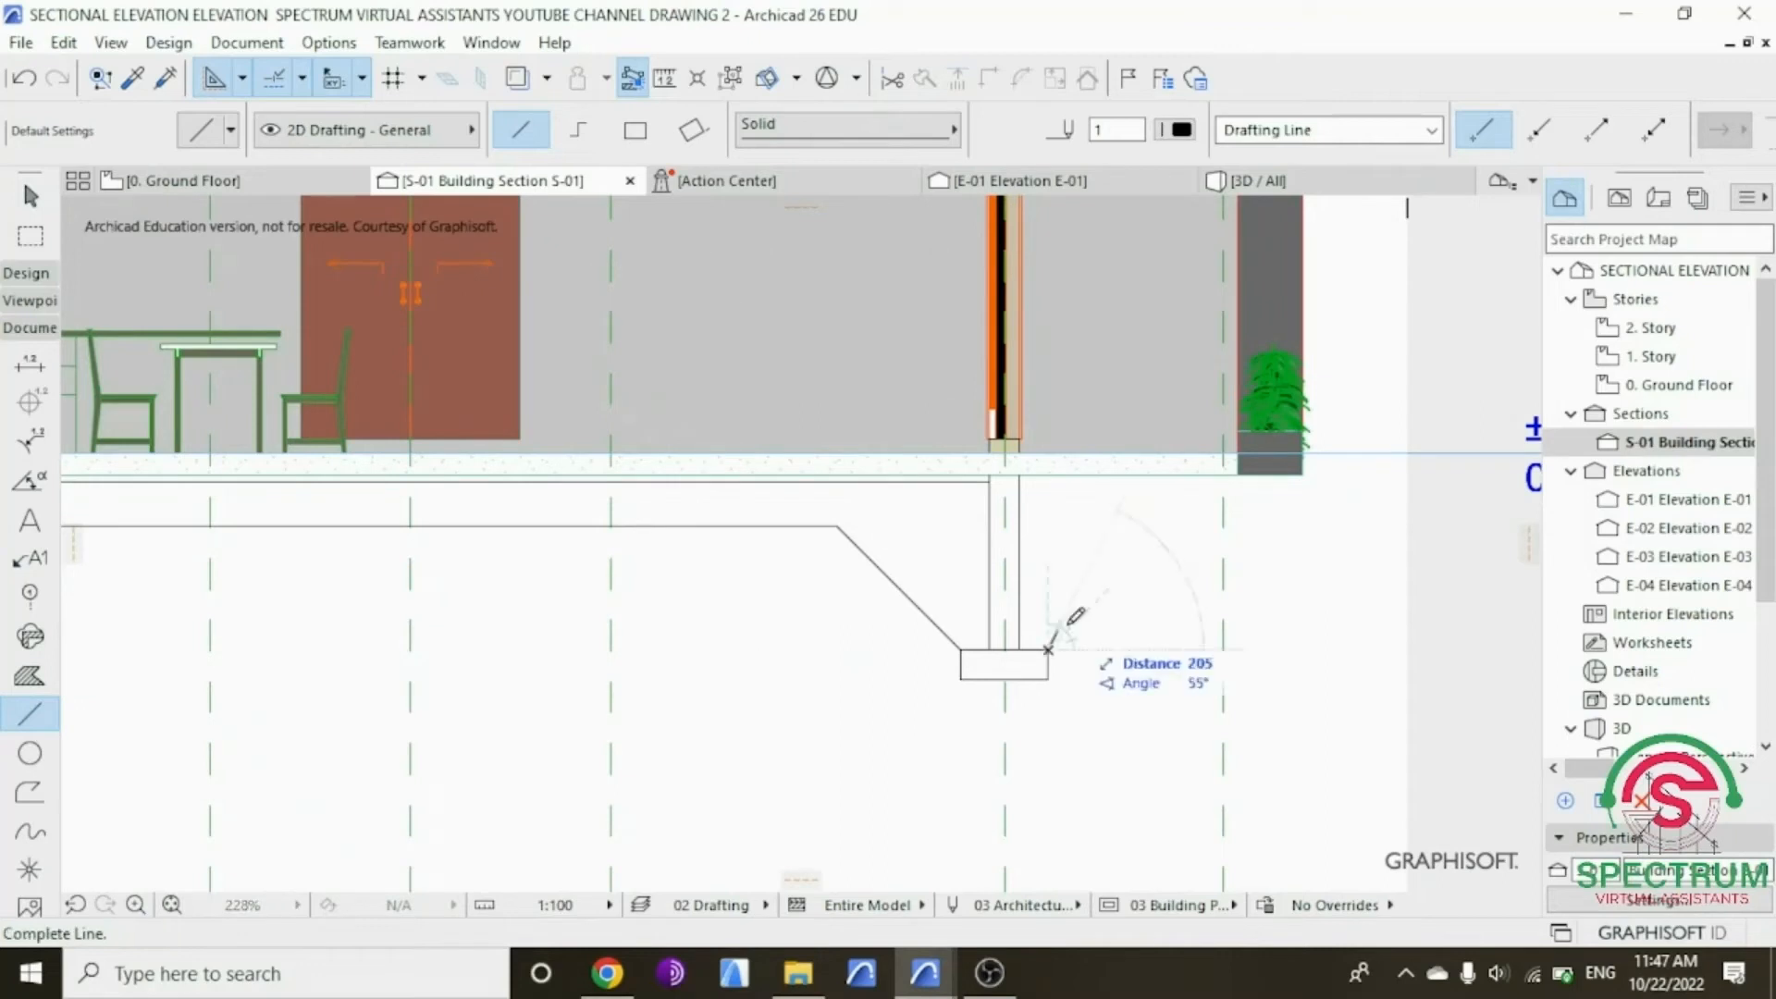
pyautogui.click(1224, 472)
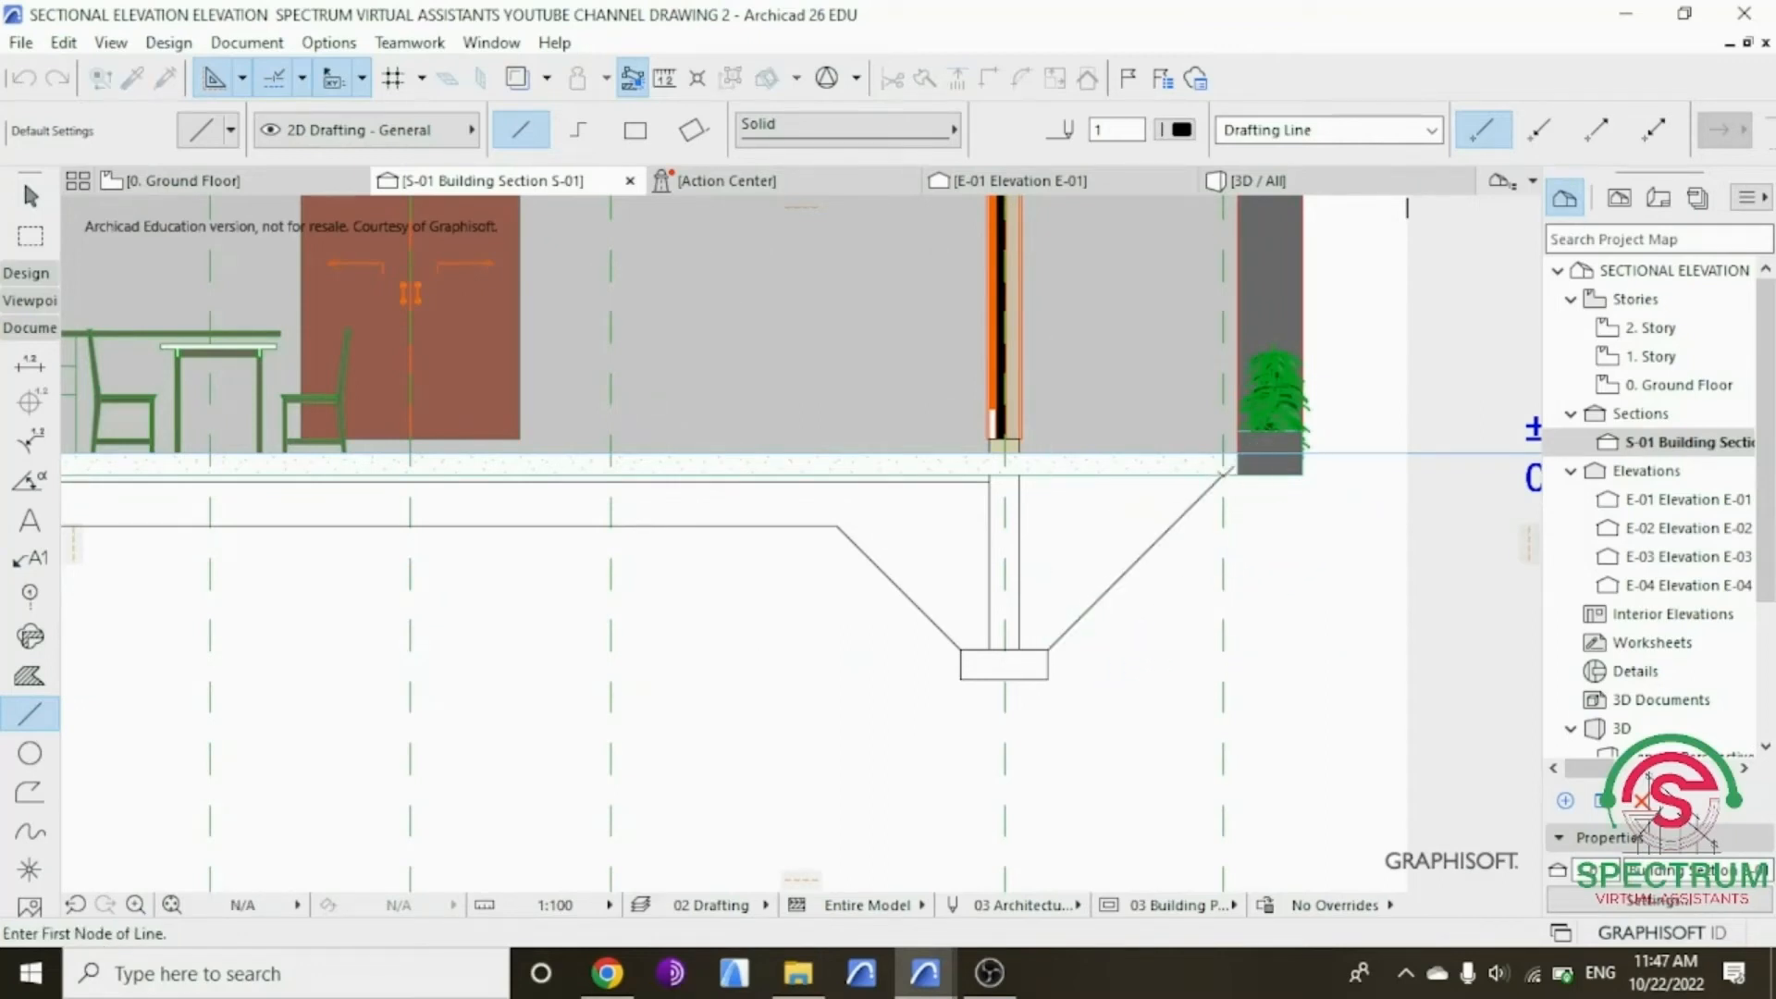
pyautogui.click(1223, 474)
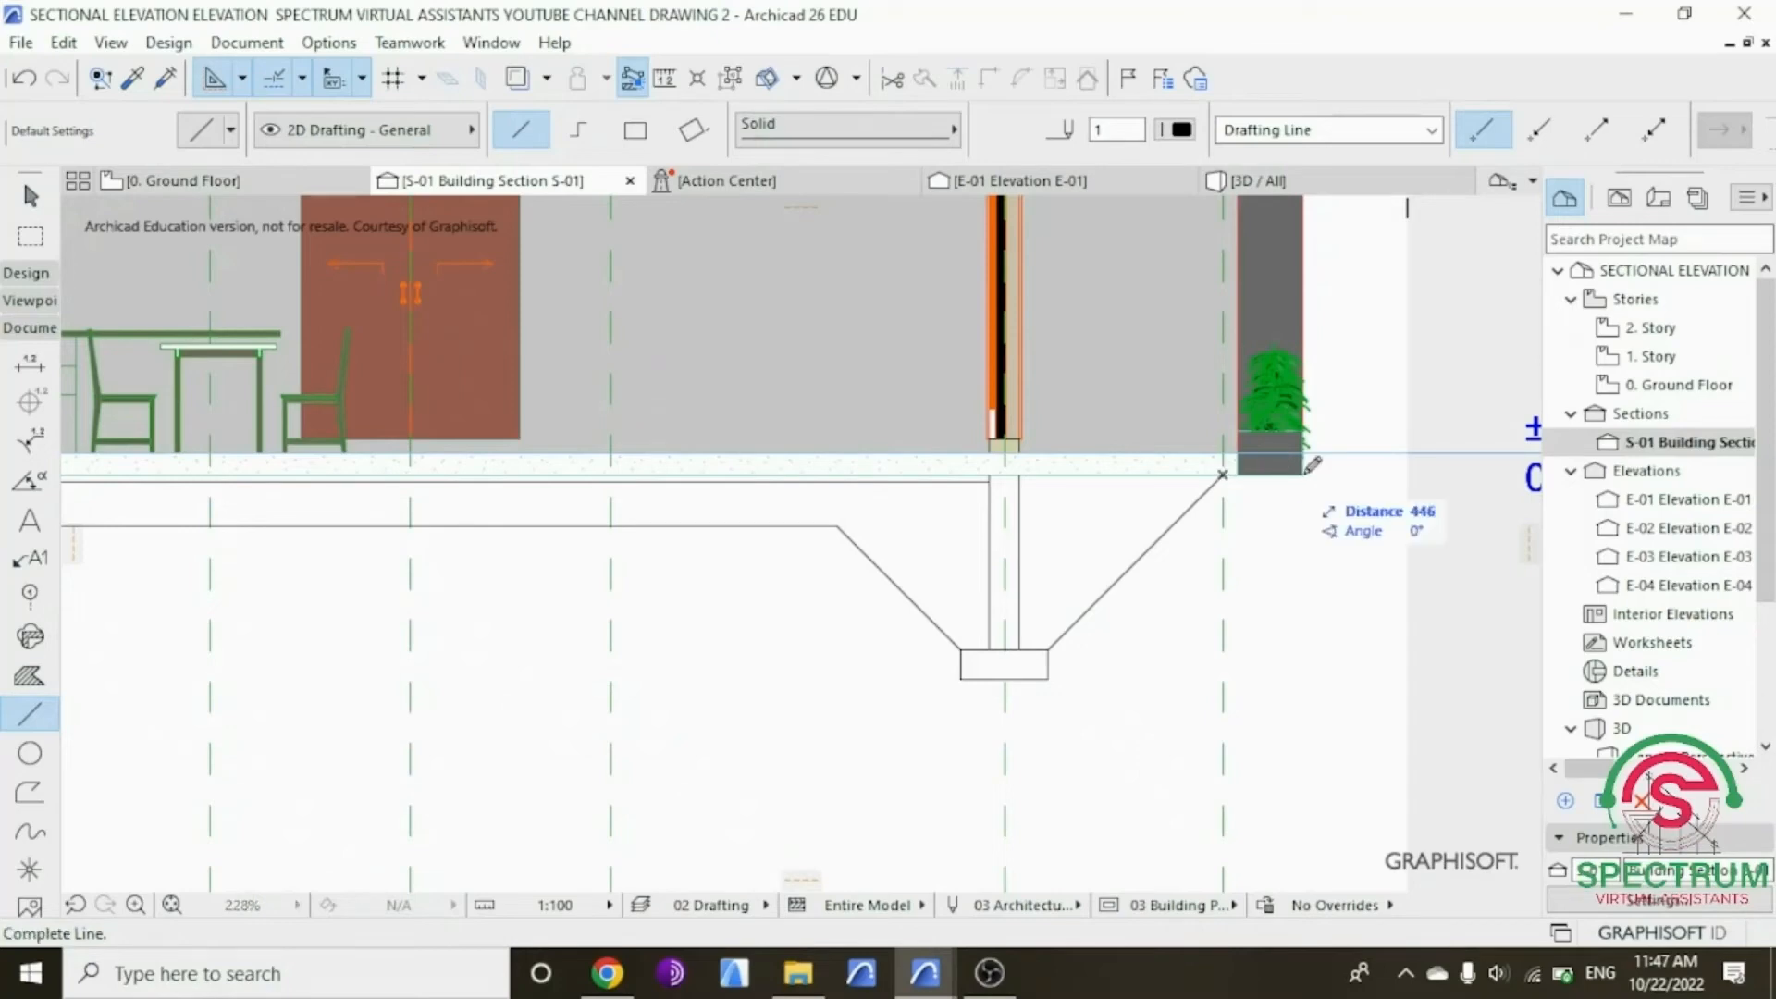
pyautogui.click(1390, 474)
pyautogui.scroll(-3, 1312, 503)
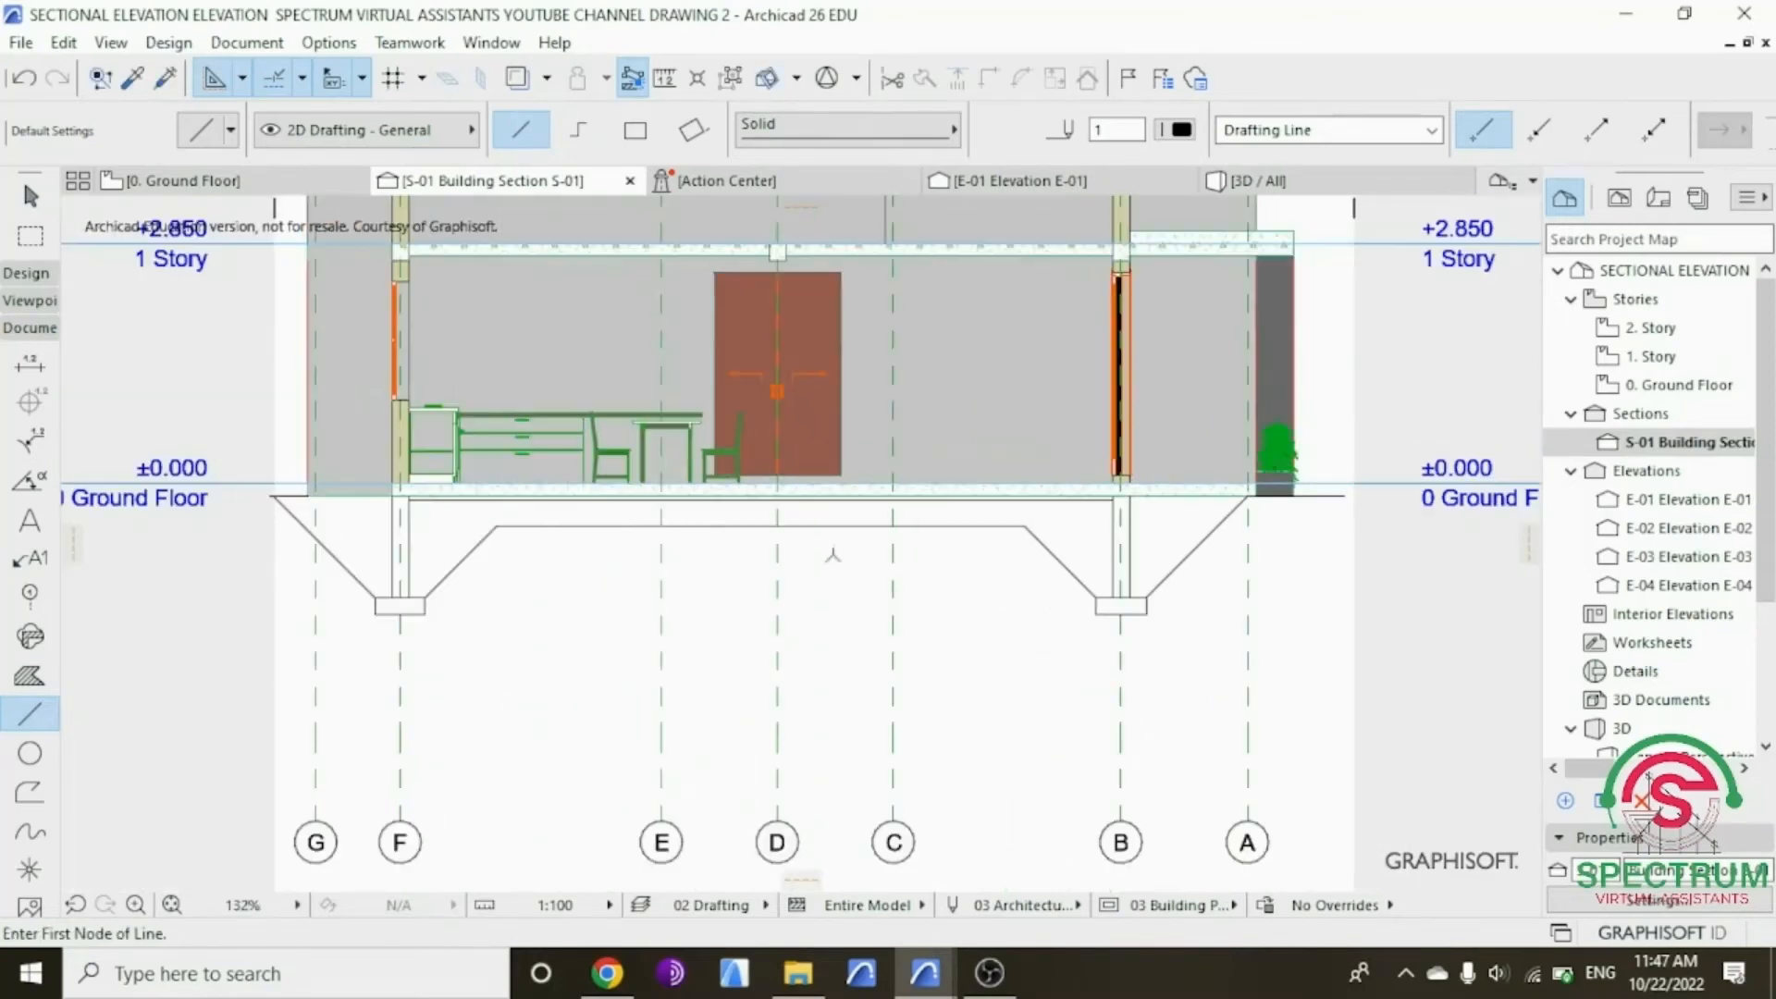
pyautogui.scroll(1, 564, 601)
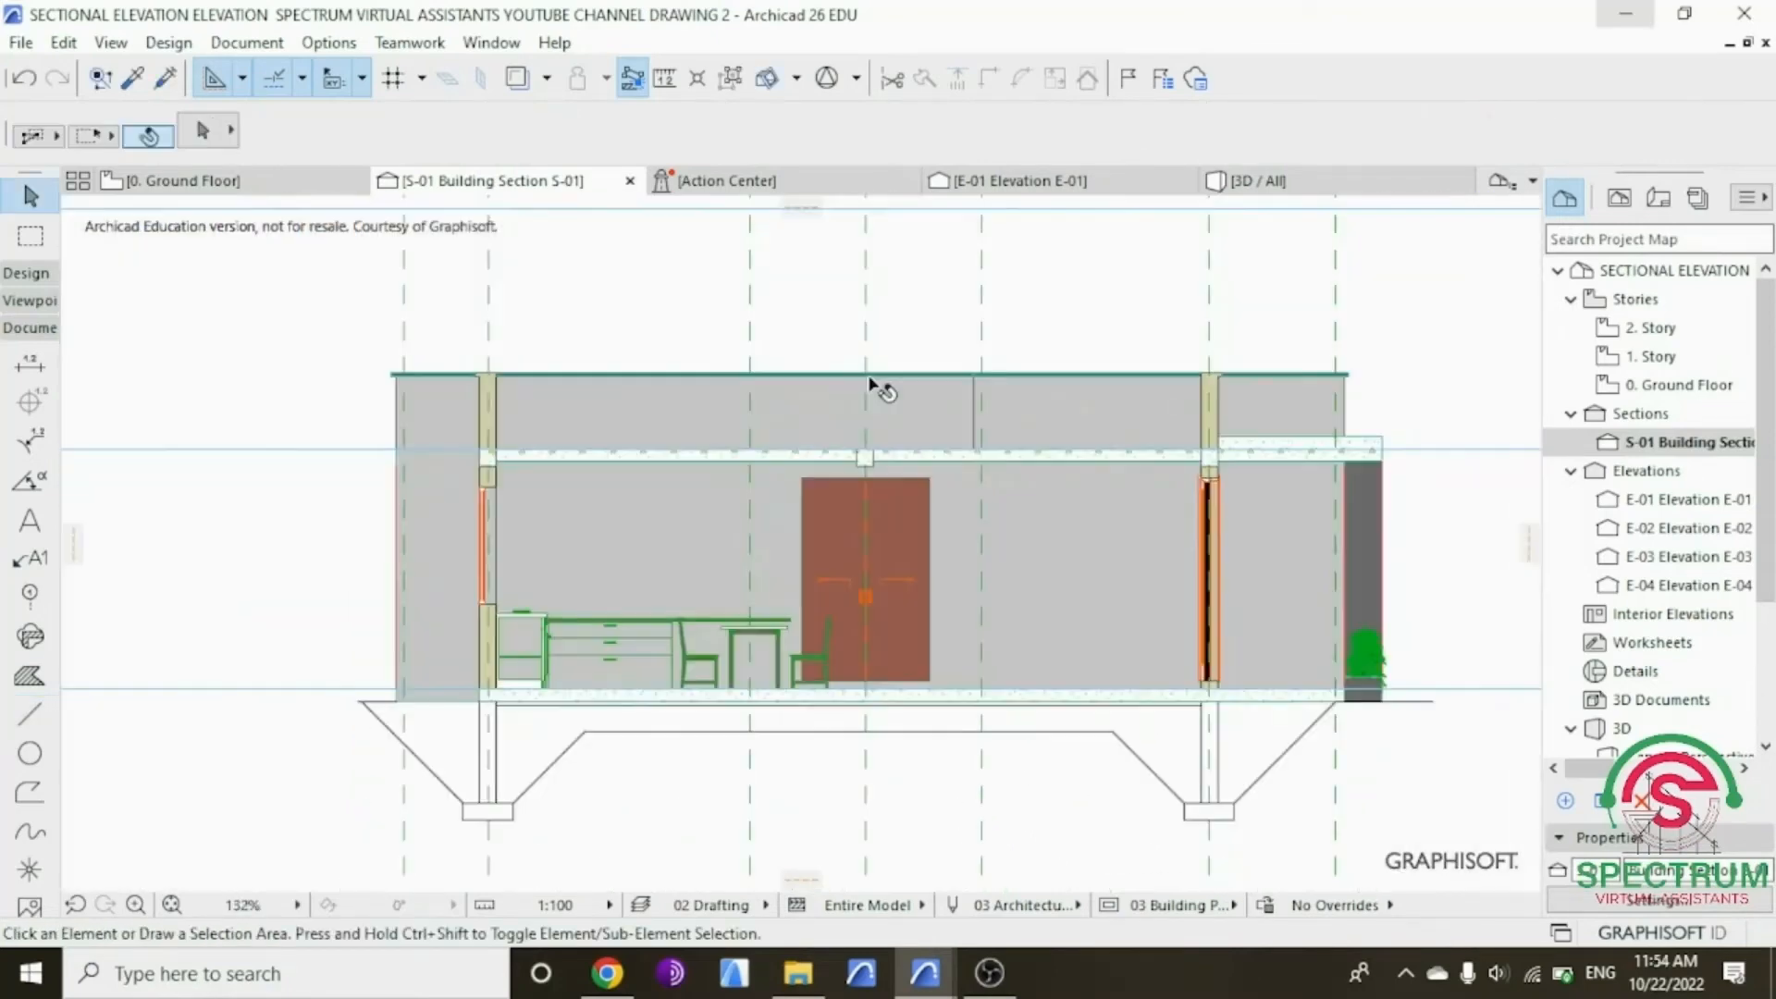
pyautogui.scroll(-1, 646, 307)
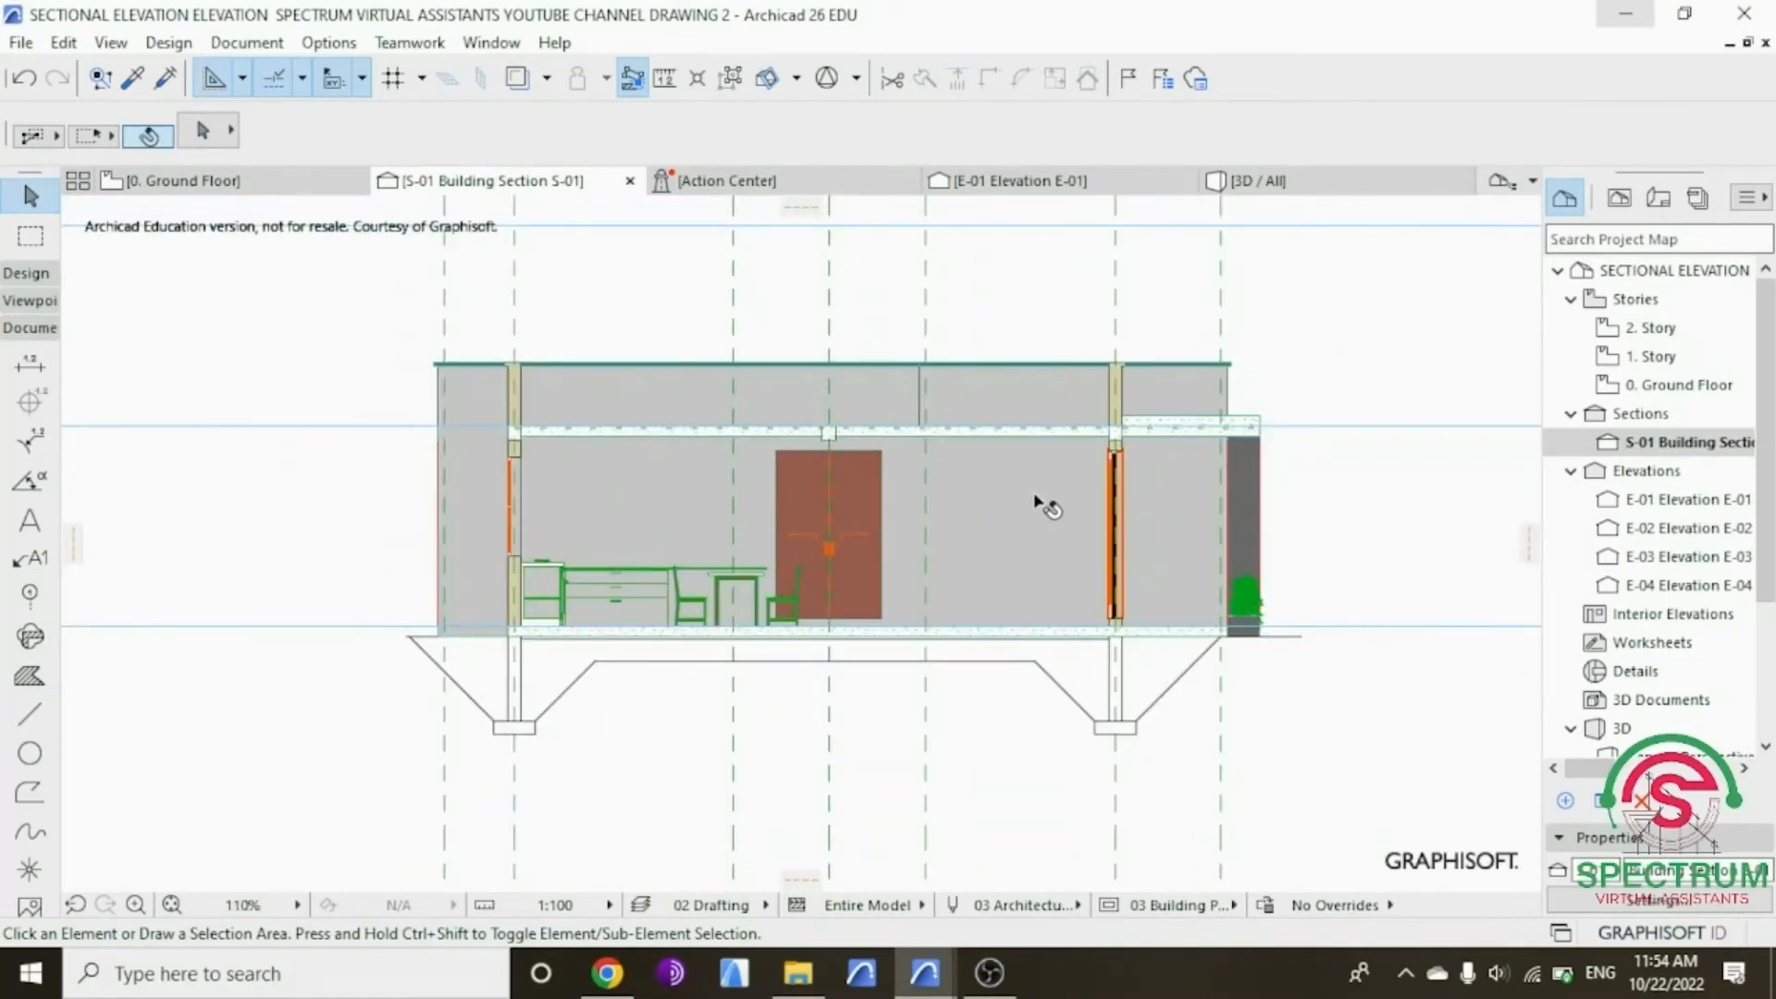
pyautogui.scroll(1, 1037, 499)
pyautogui.scroll(1, 1037, 500)
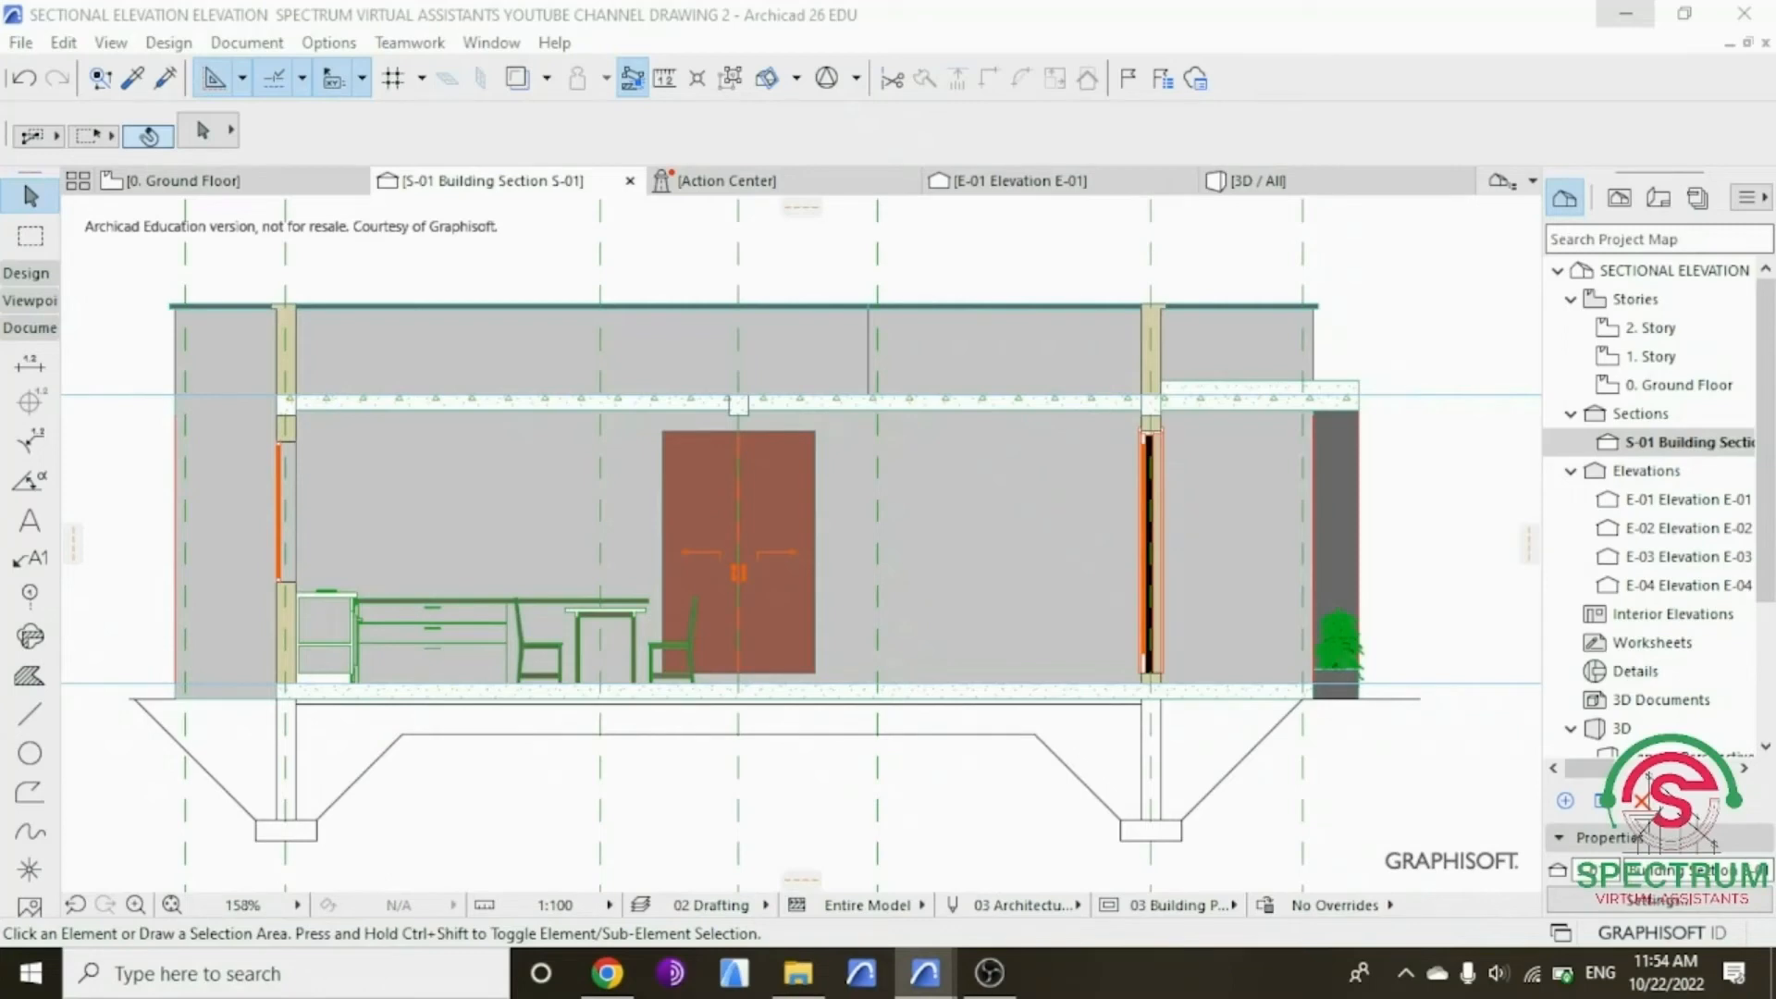
pyautogui.scroll(-2, 685, 410)
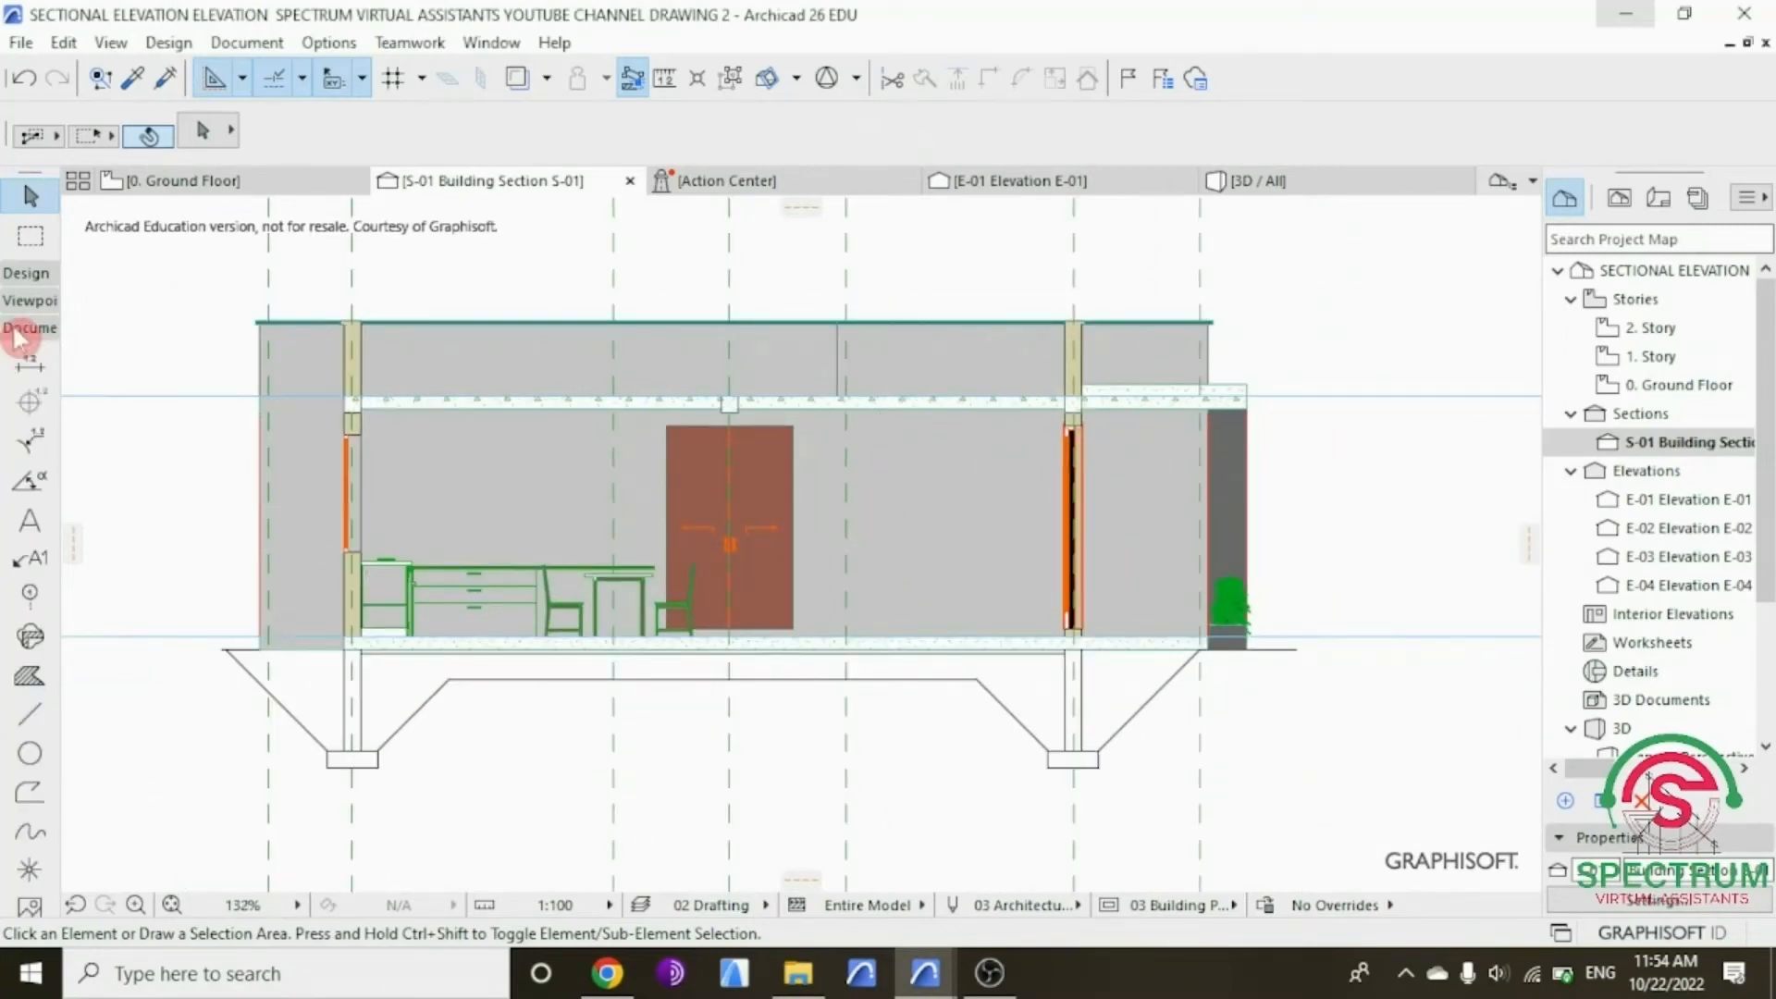
# Step: Configure the default fill settings with a Solid contour line and the Structural Concrete fill pattern
pyautogui.doubleClick(28, 680)
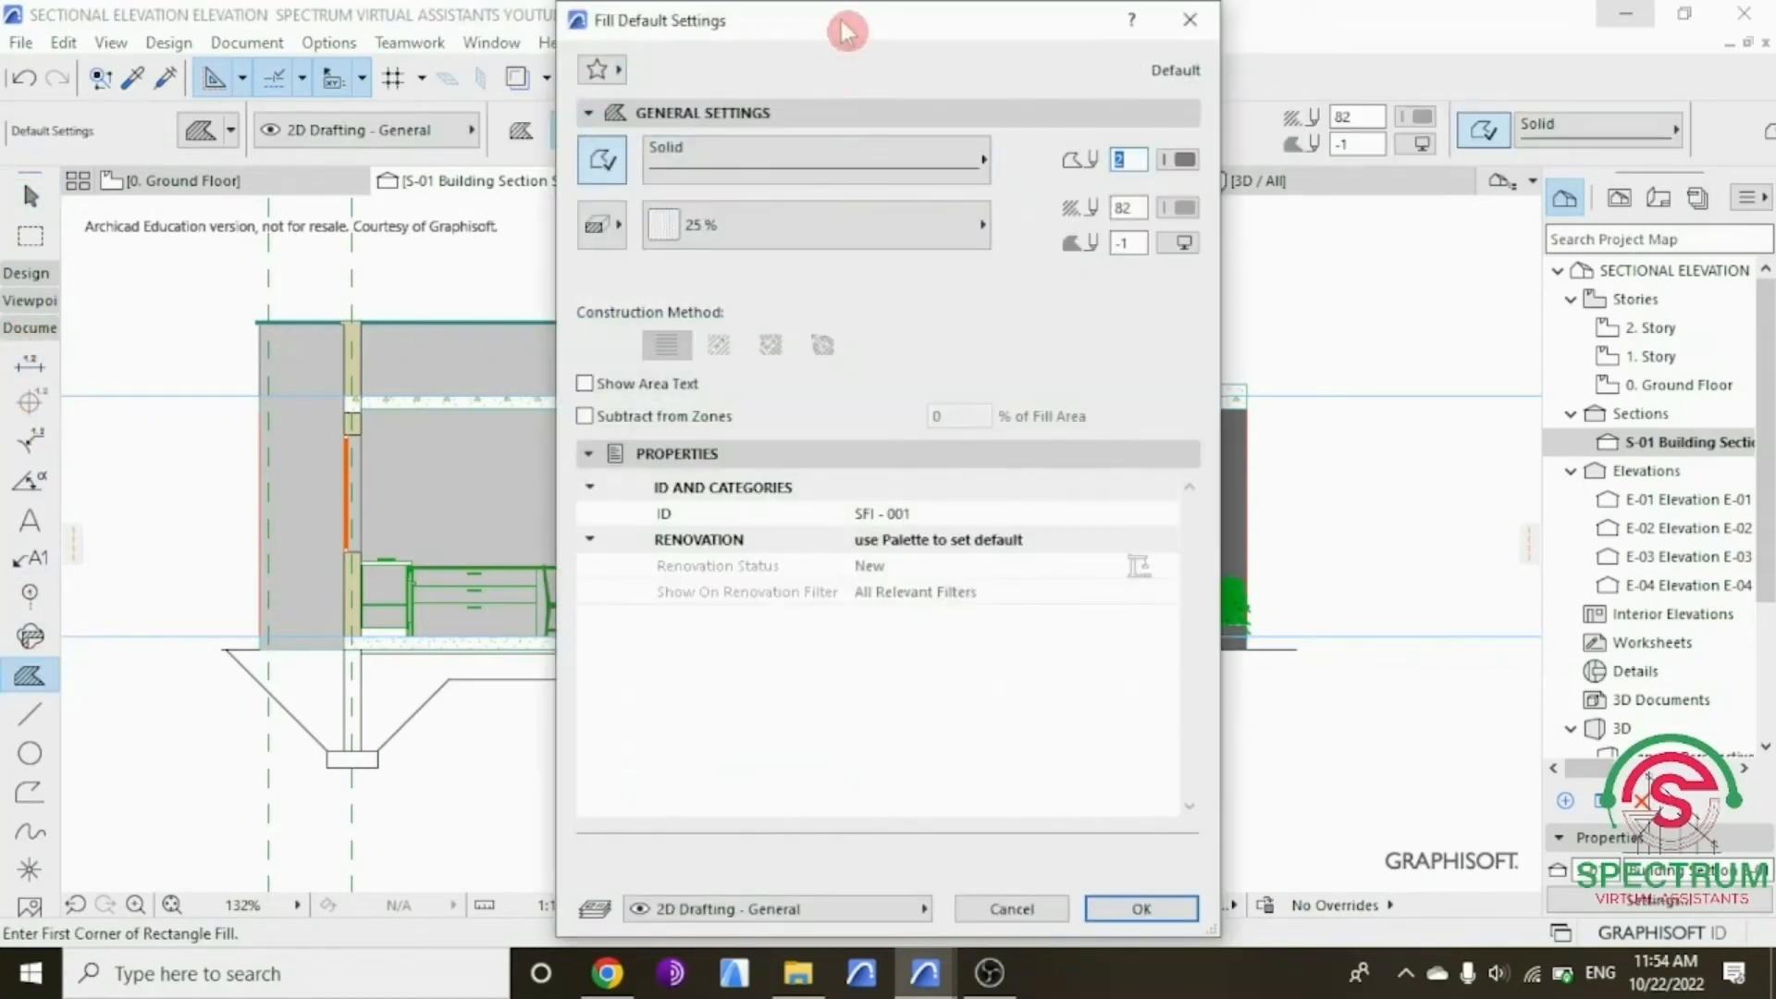
pyautogui.moveTo(844, 28); pyautogui.dragTo(830, 84)
pyautogui.click(573, 165)
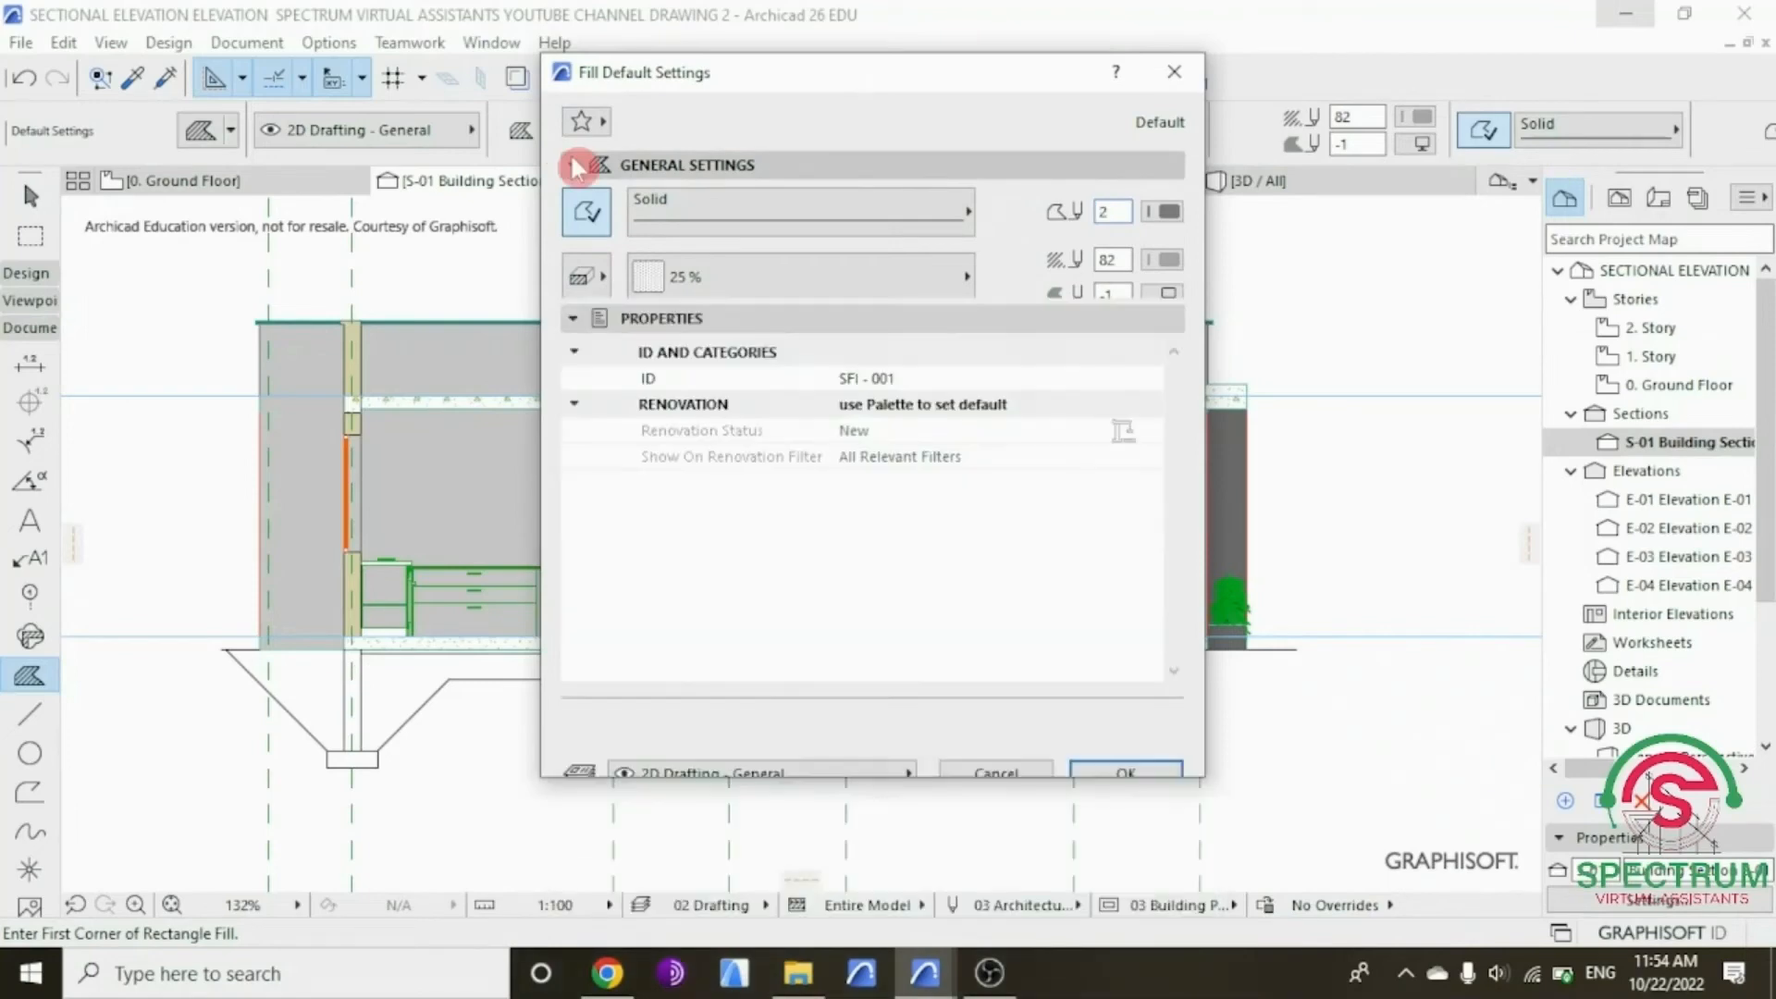
pyautogui.click(574, 164)
pyautogui.click(681, 165)
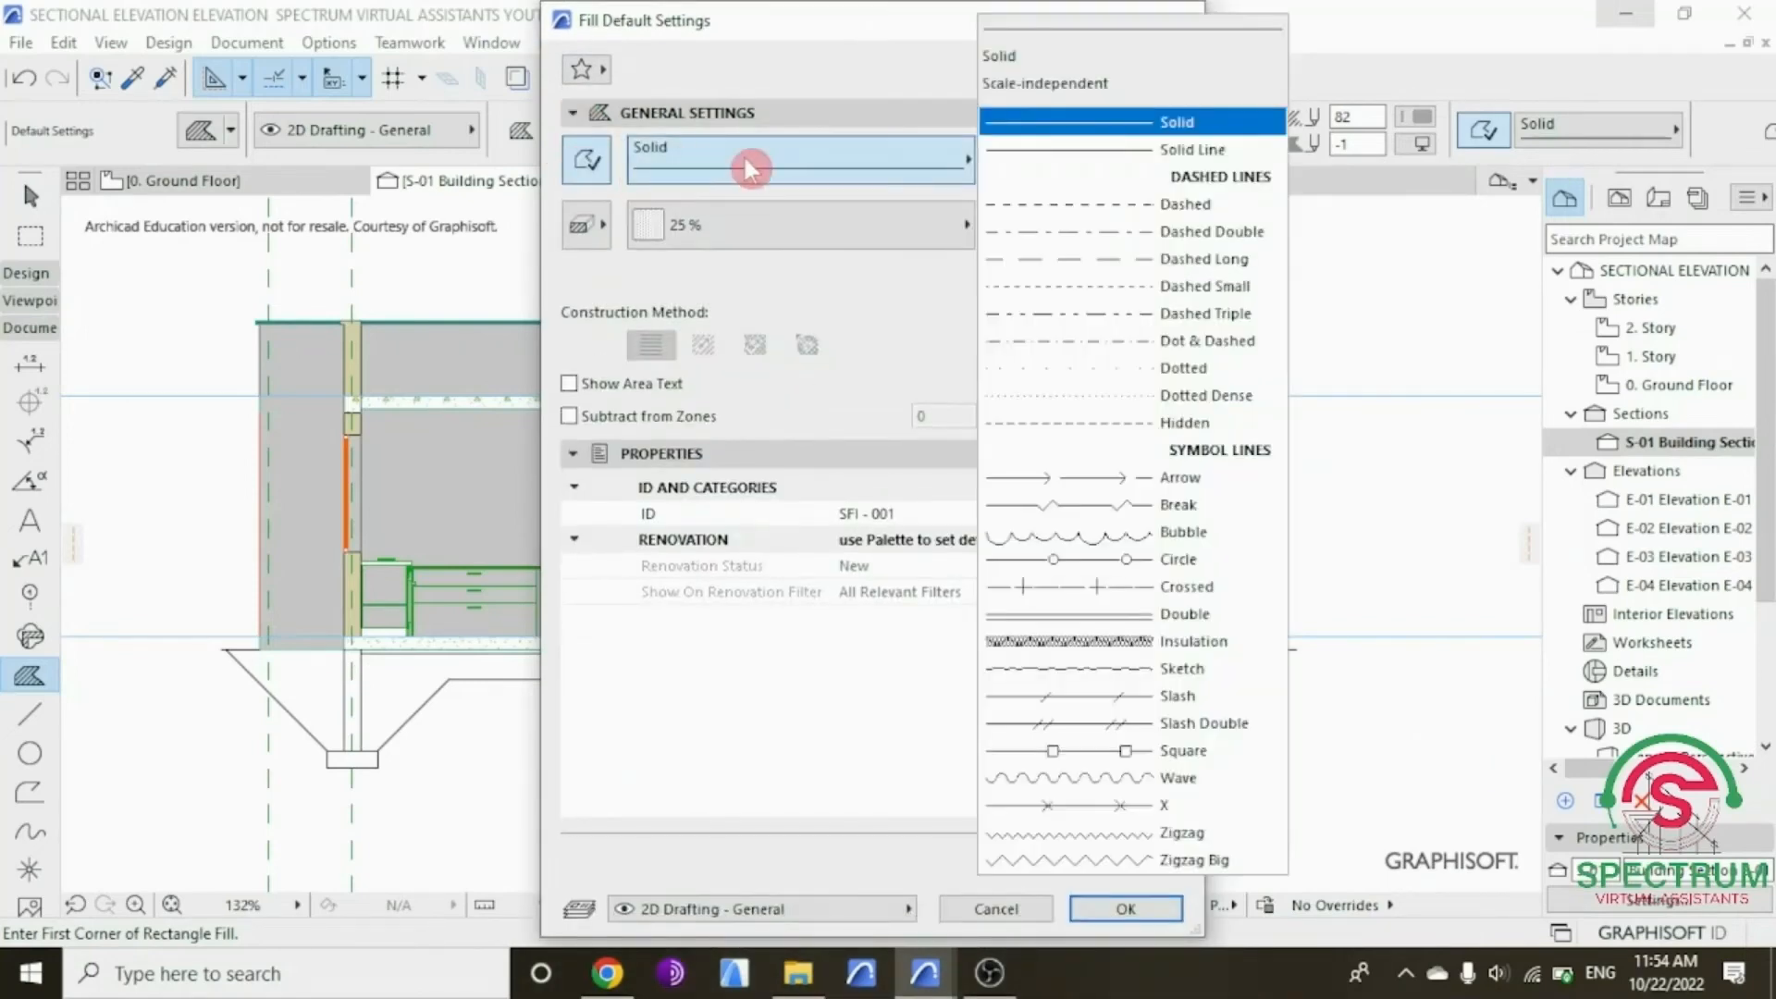
pyautogui.click(1023, 127)
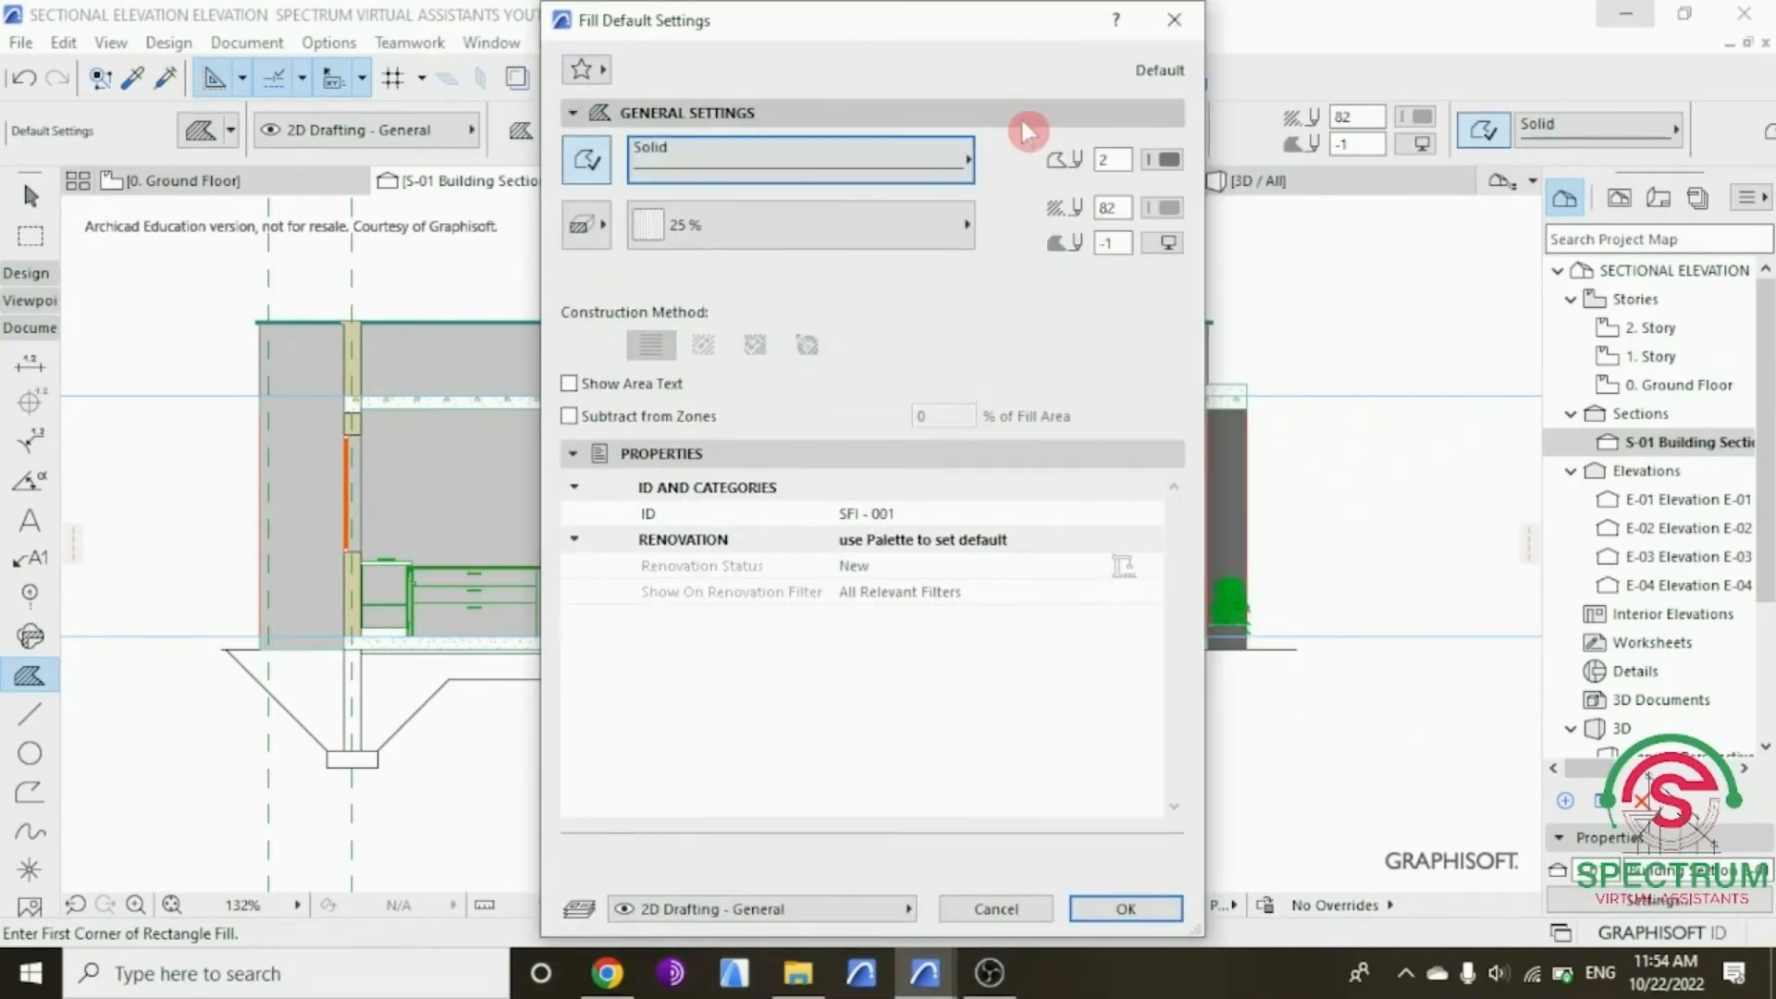
pyautogui.click(1168, 165)
pyautogui.click(1220, 171)
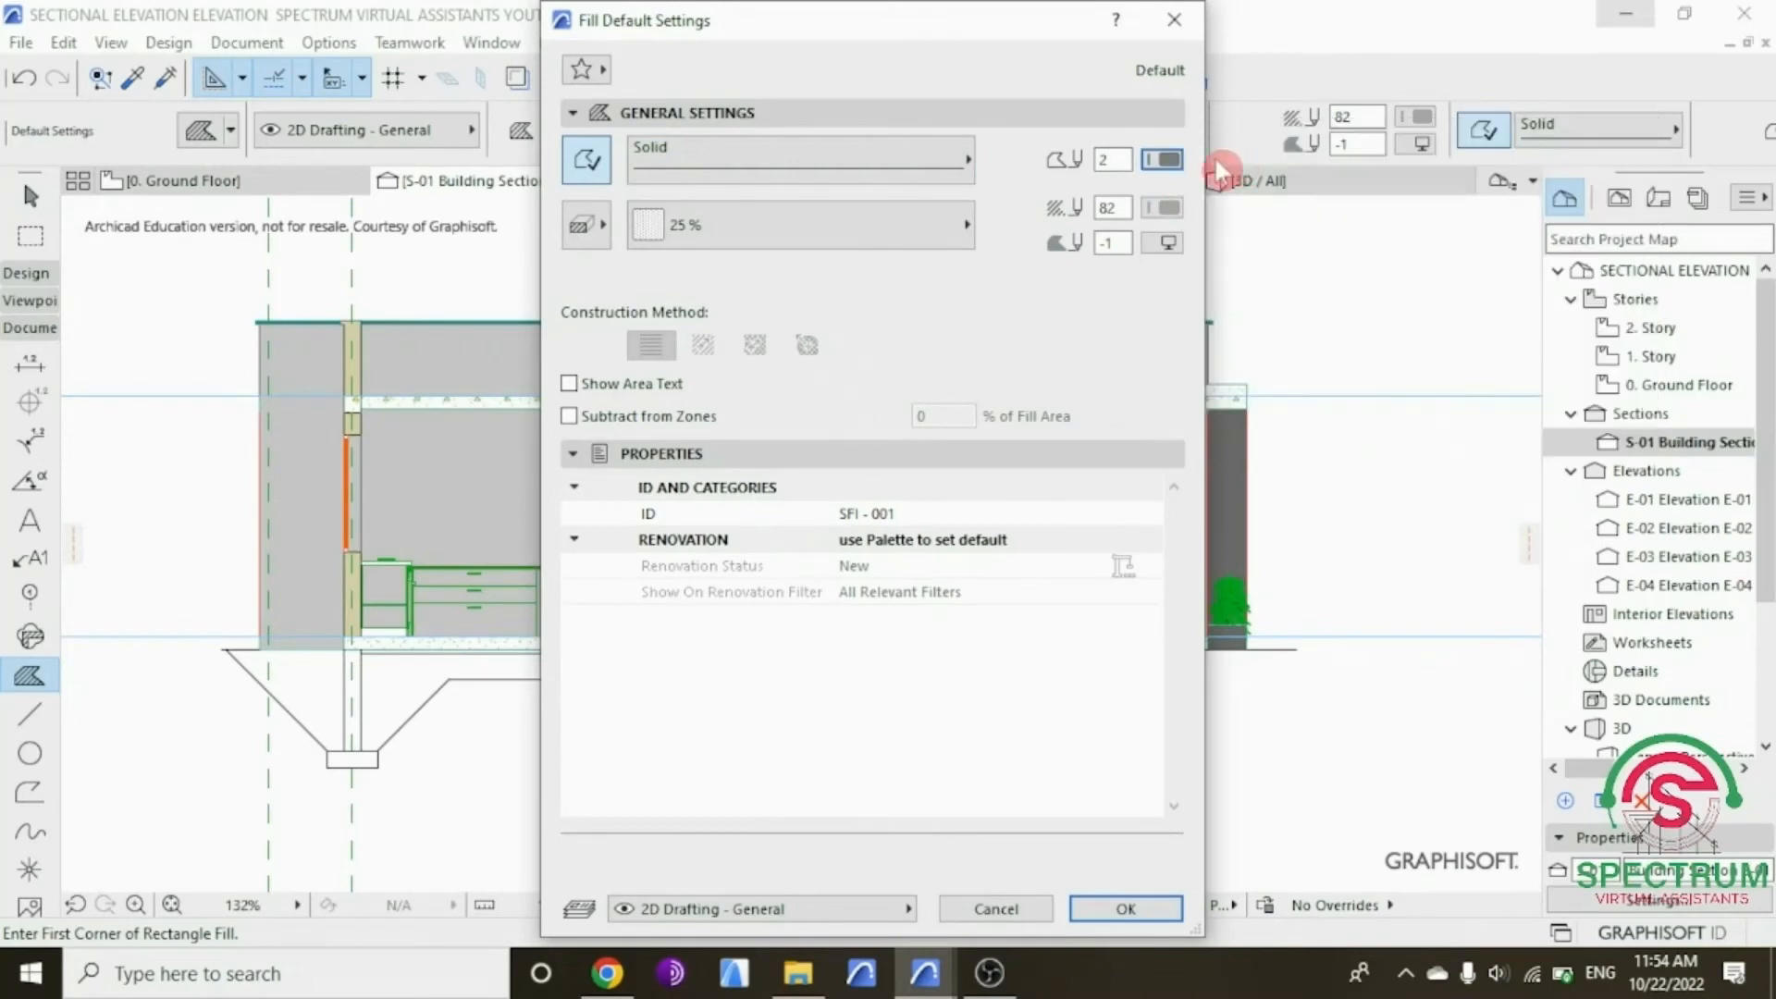
pyautogui.click(842, 225)
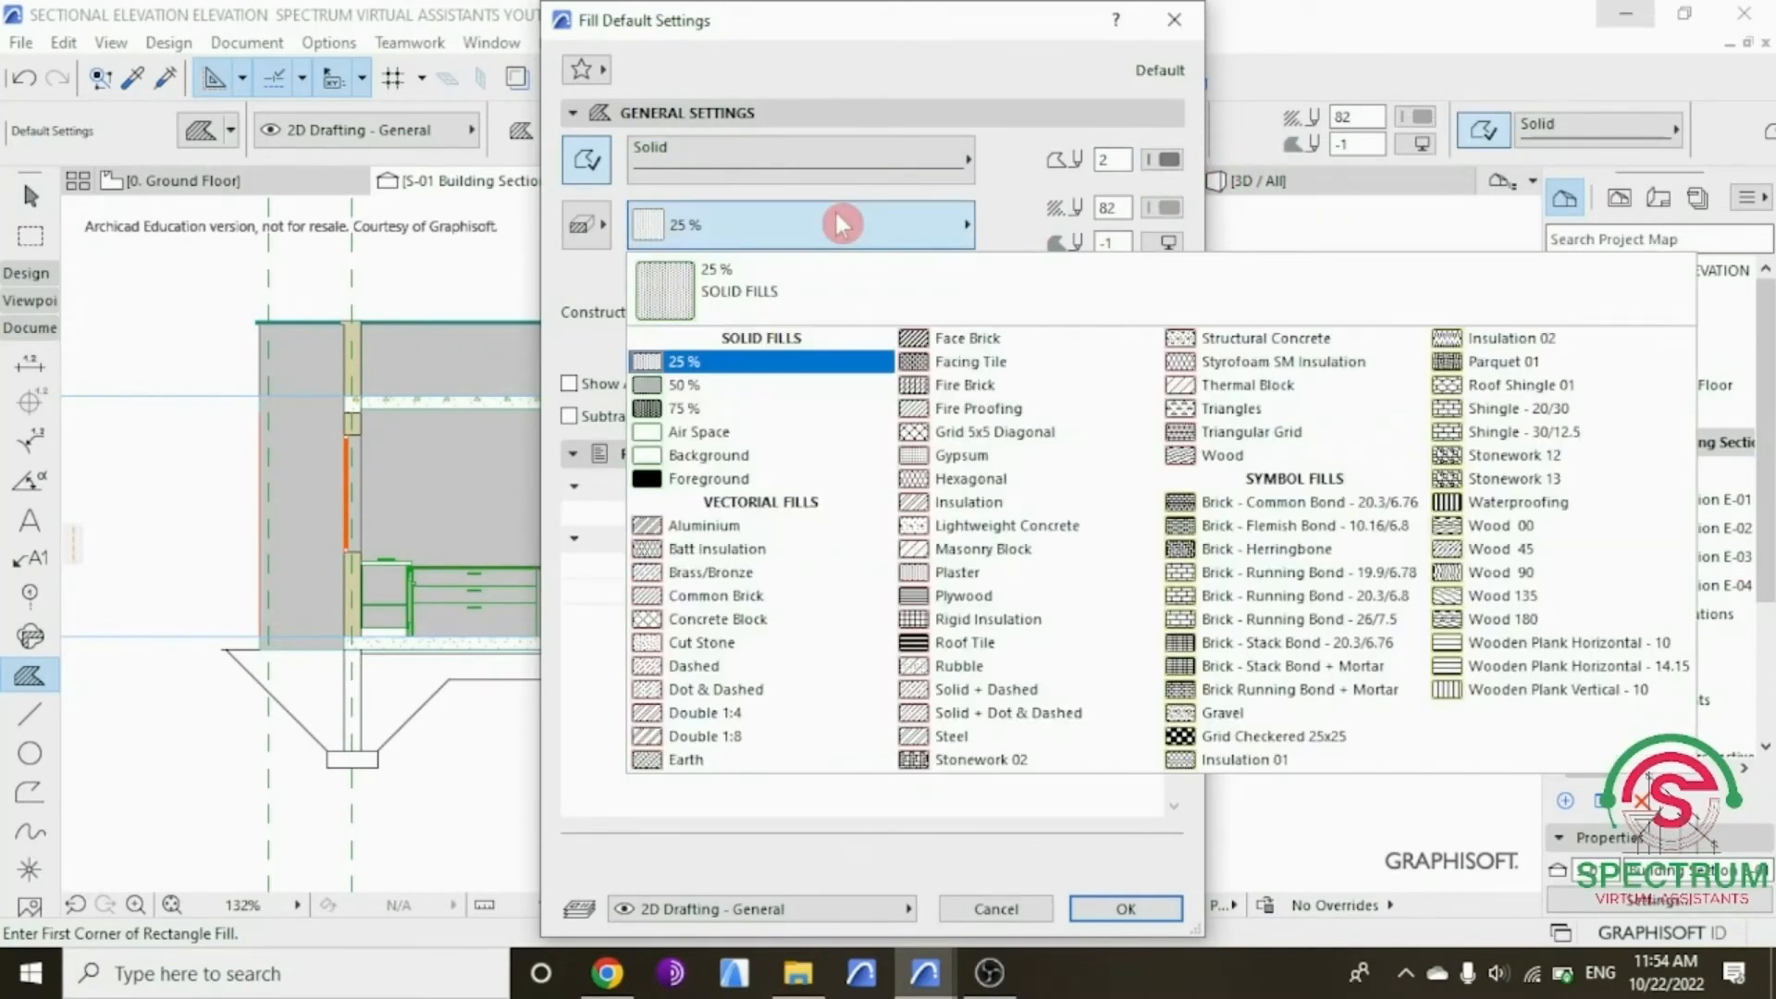
pyautogui.click(1202, 342)
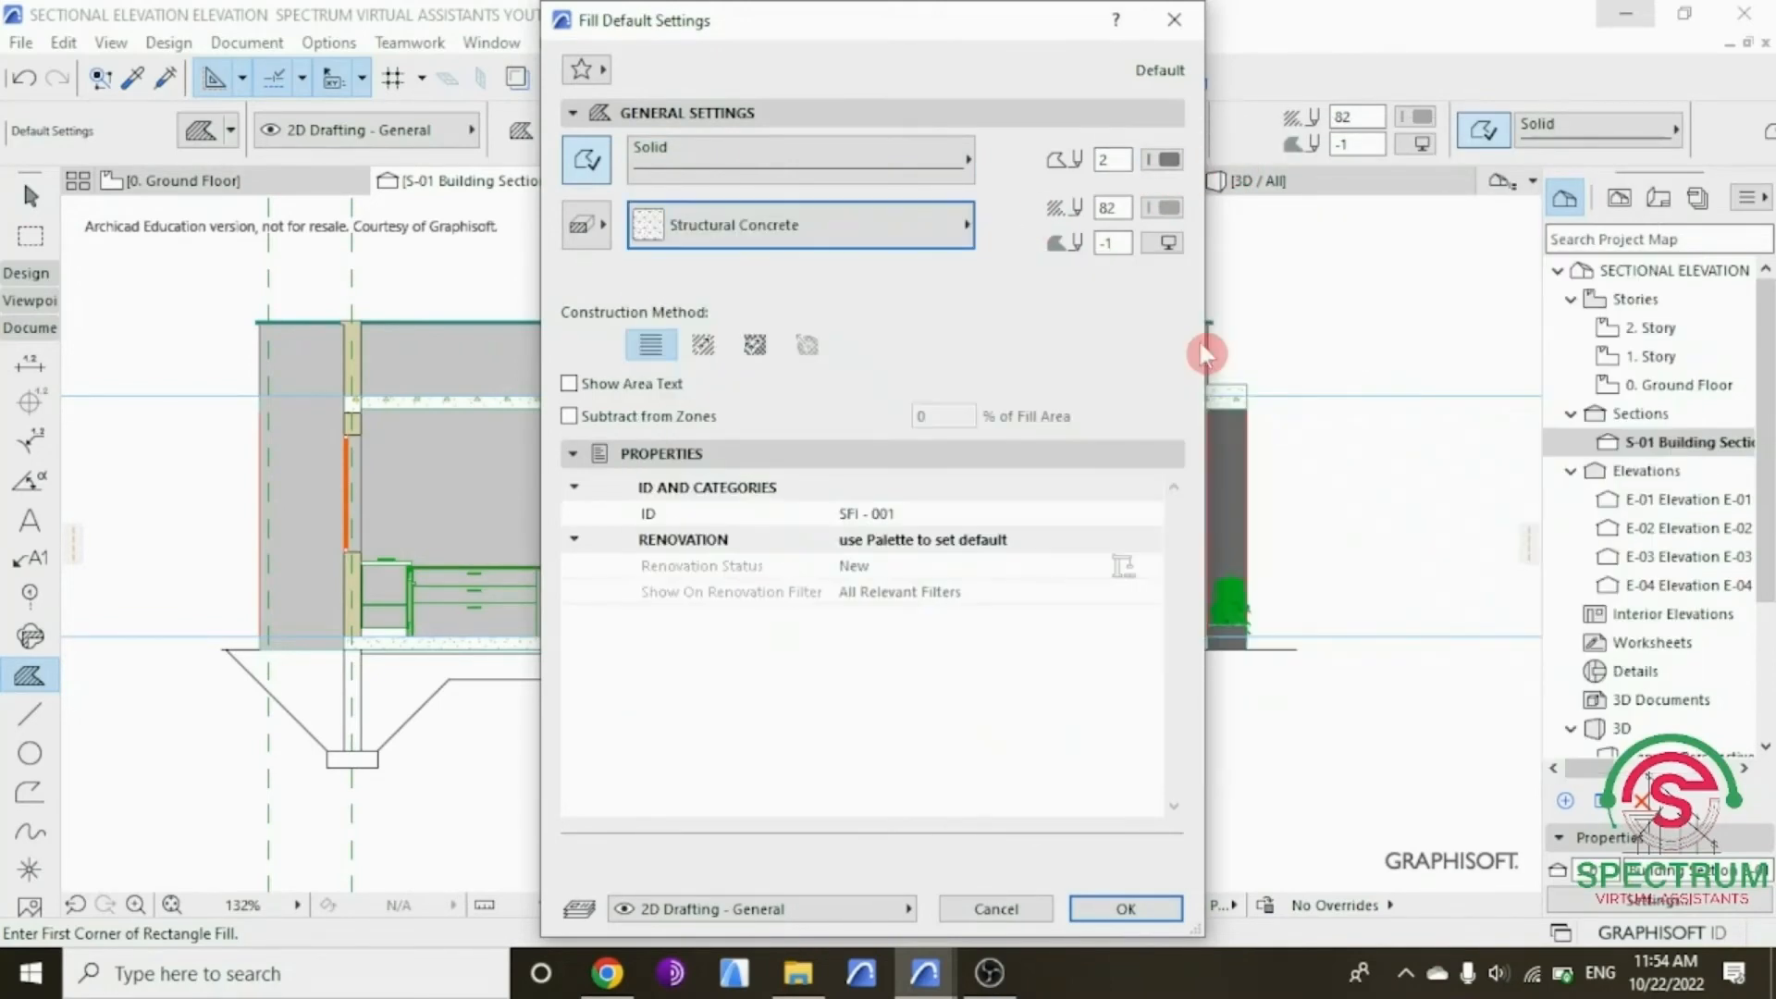
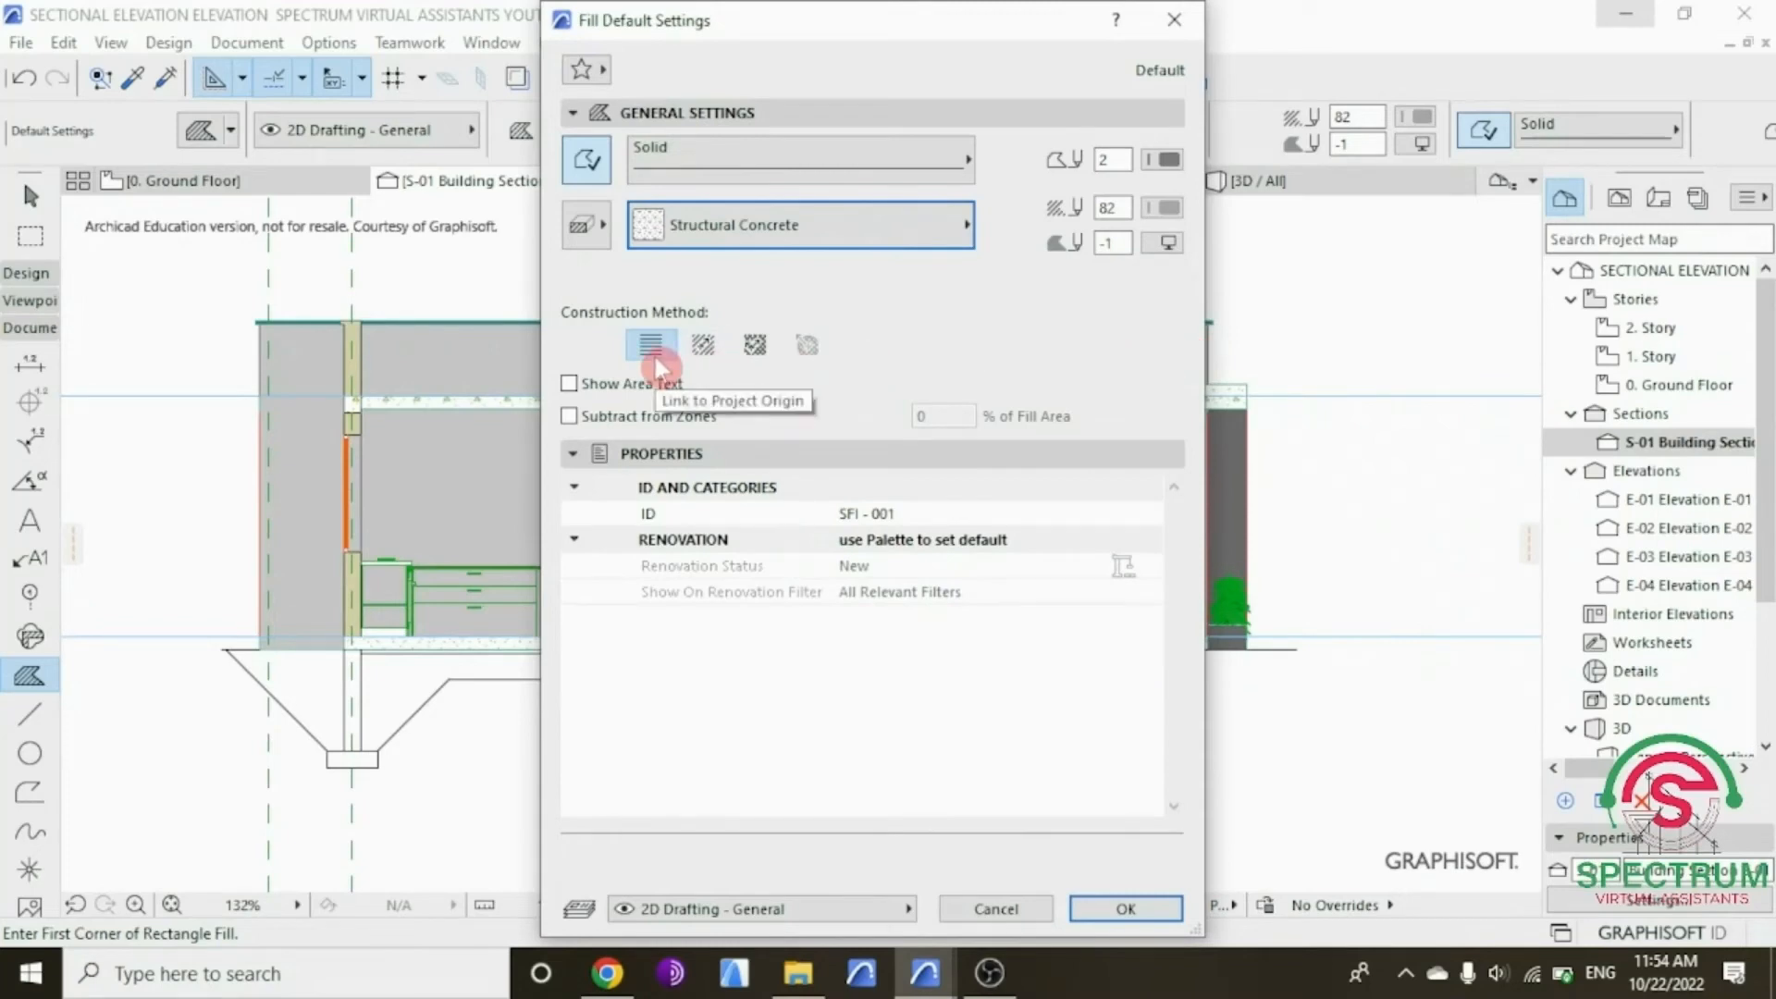
pyautogui.click(1126, 909)
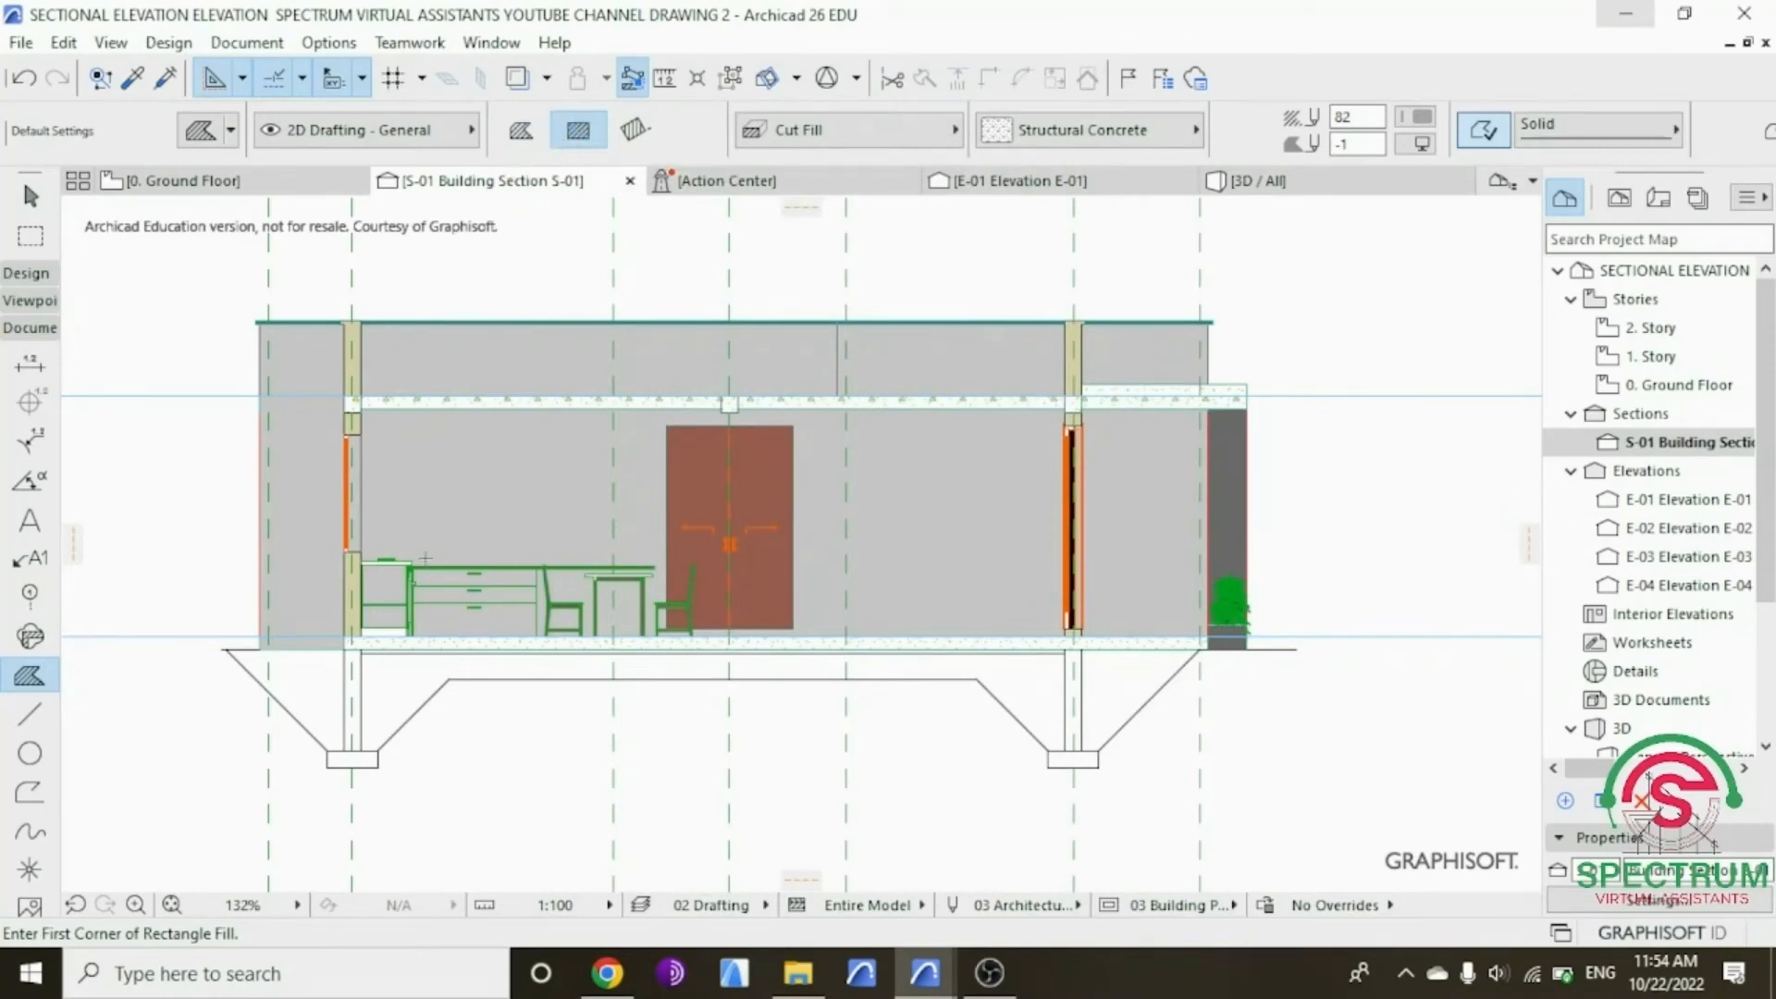
# Step: Draw a rectangular Structural Concrete fill over the kitchen-side footing between its opposite corners
pyautogui.scroll(5, 323, 780)
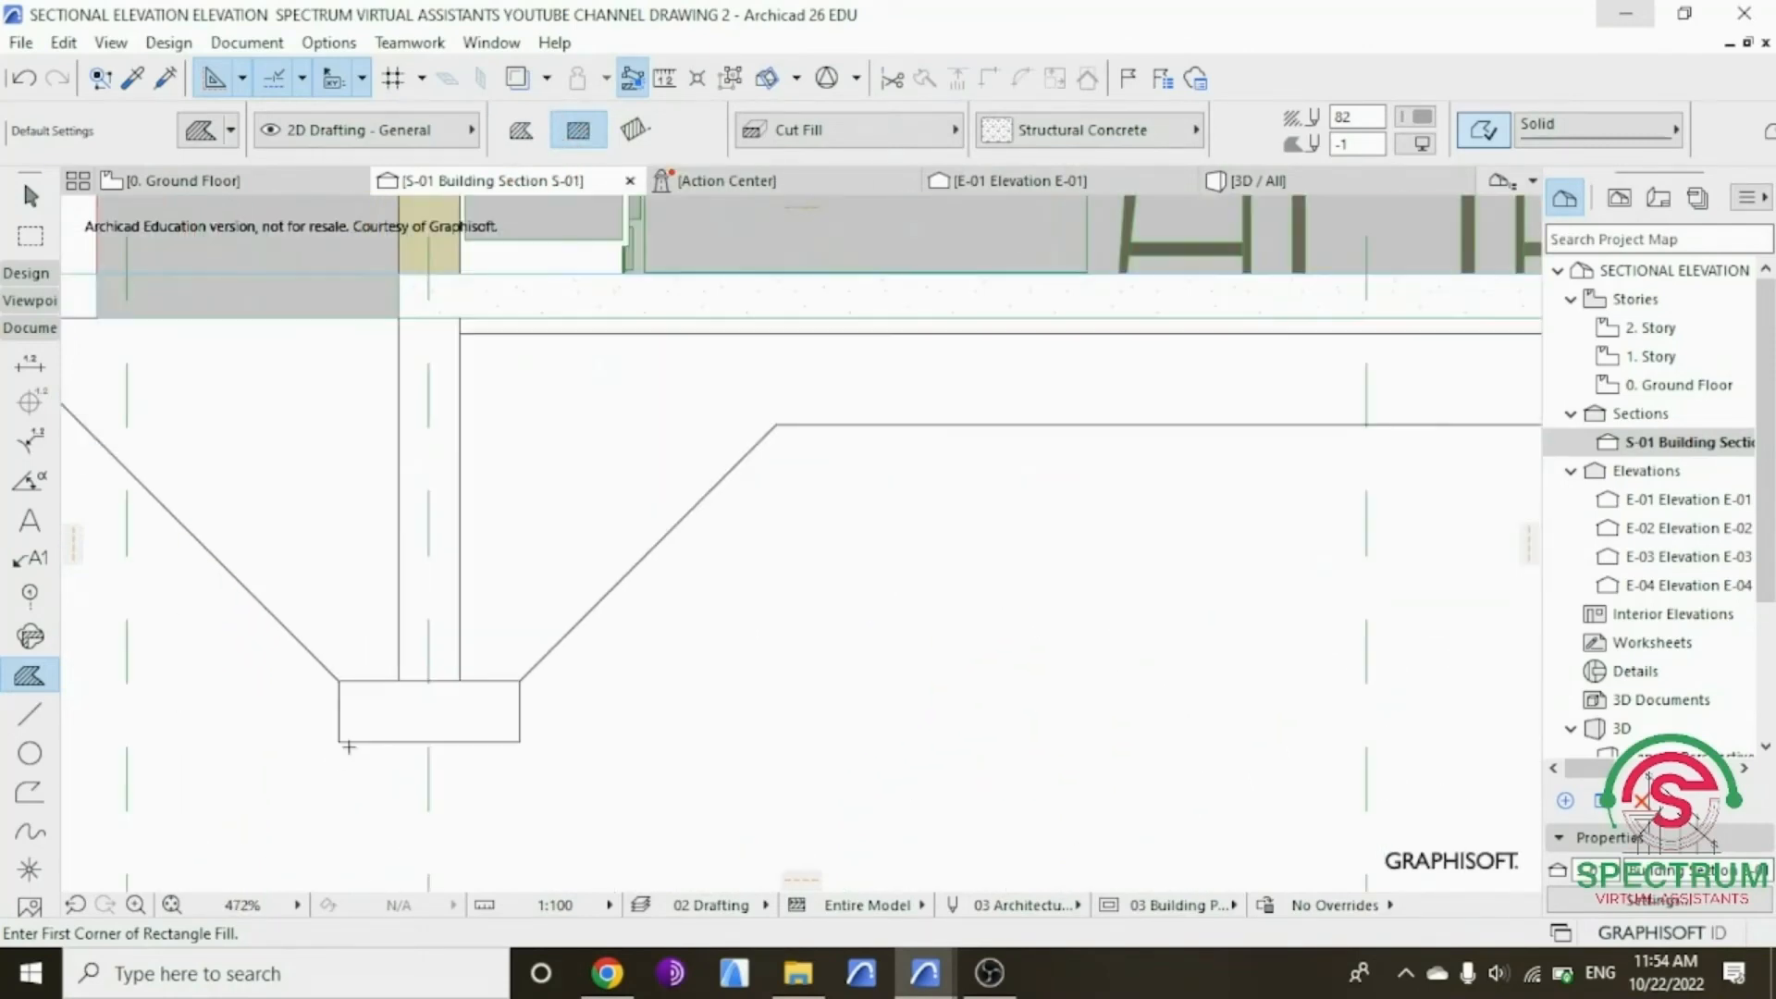
pyautogui.click(338, 739)
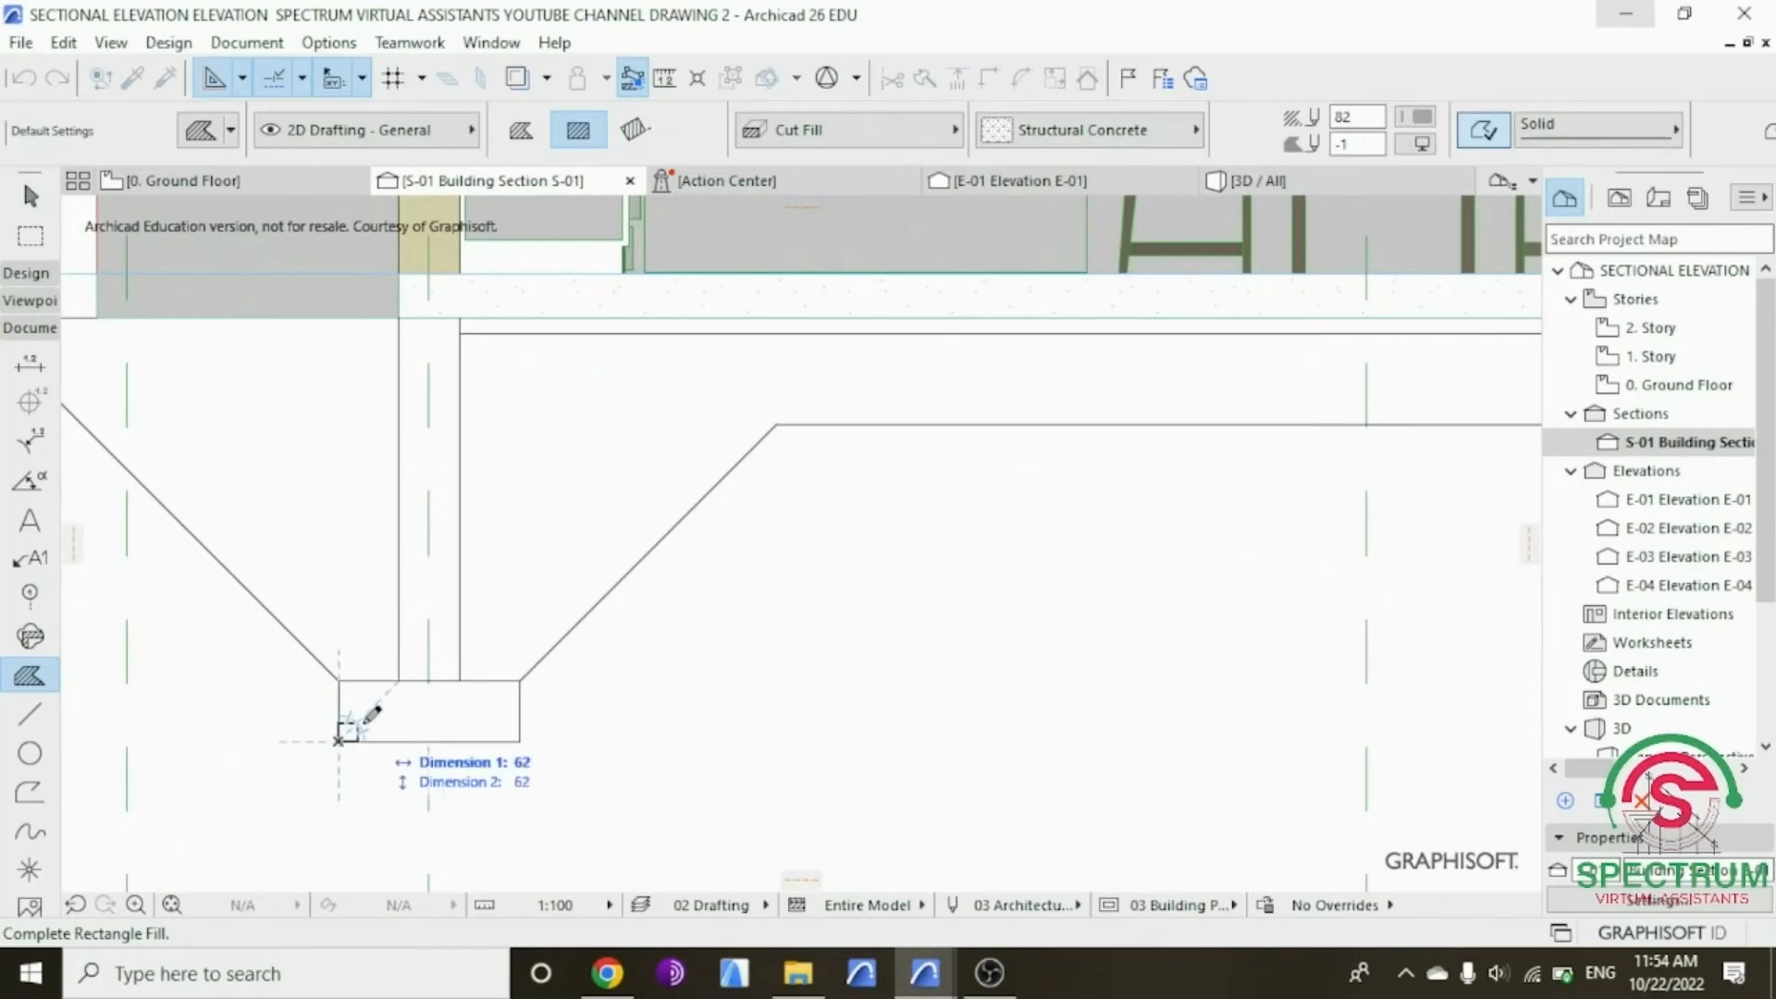
pyautogui.click(522, 681)
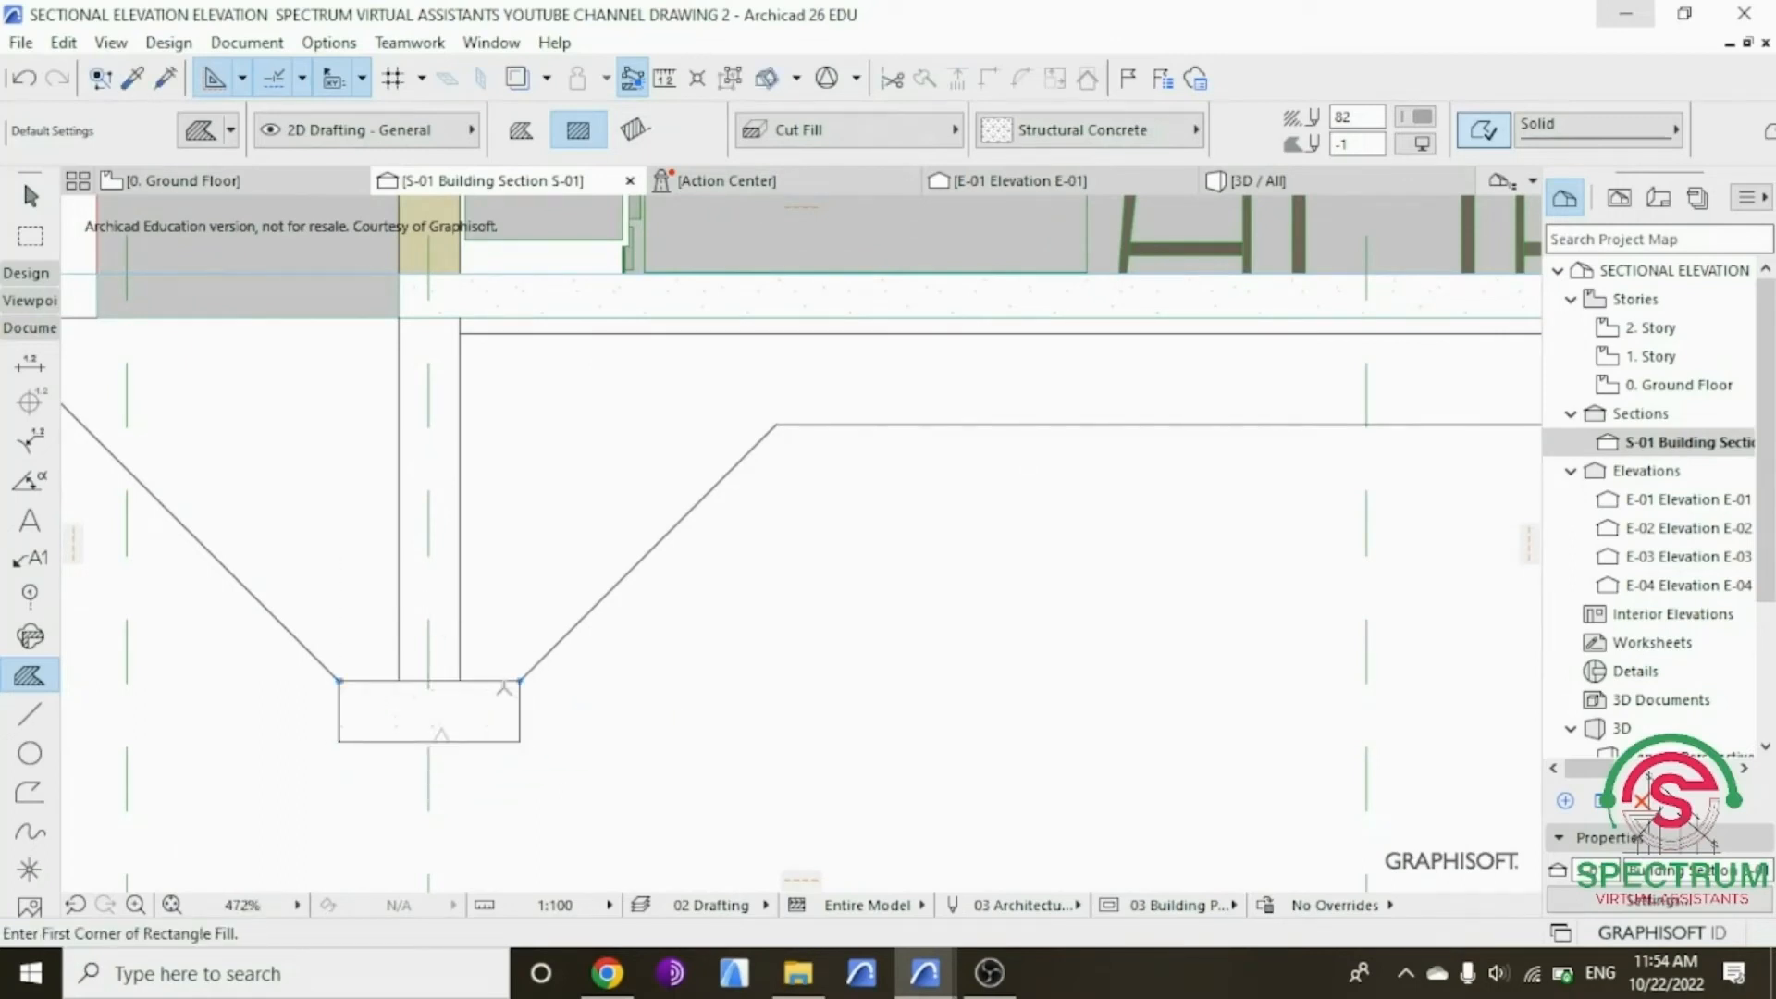
pyautogui.press('Escape')
# Step: Change the kitchen-side footing fill's foreground pen to black pen 1
pyautogui.click(496, 718)
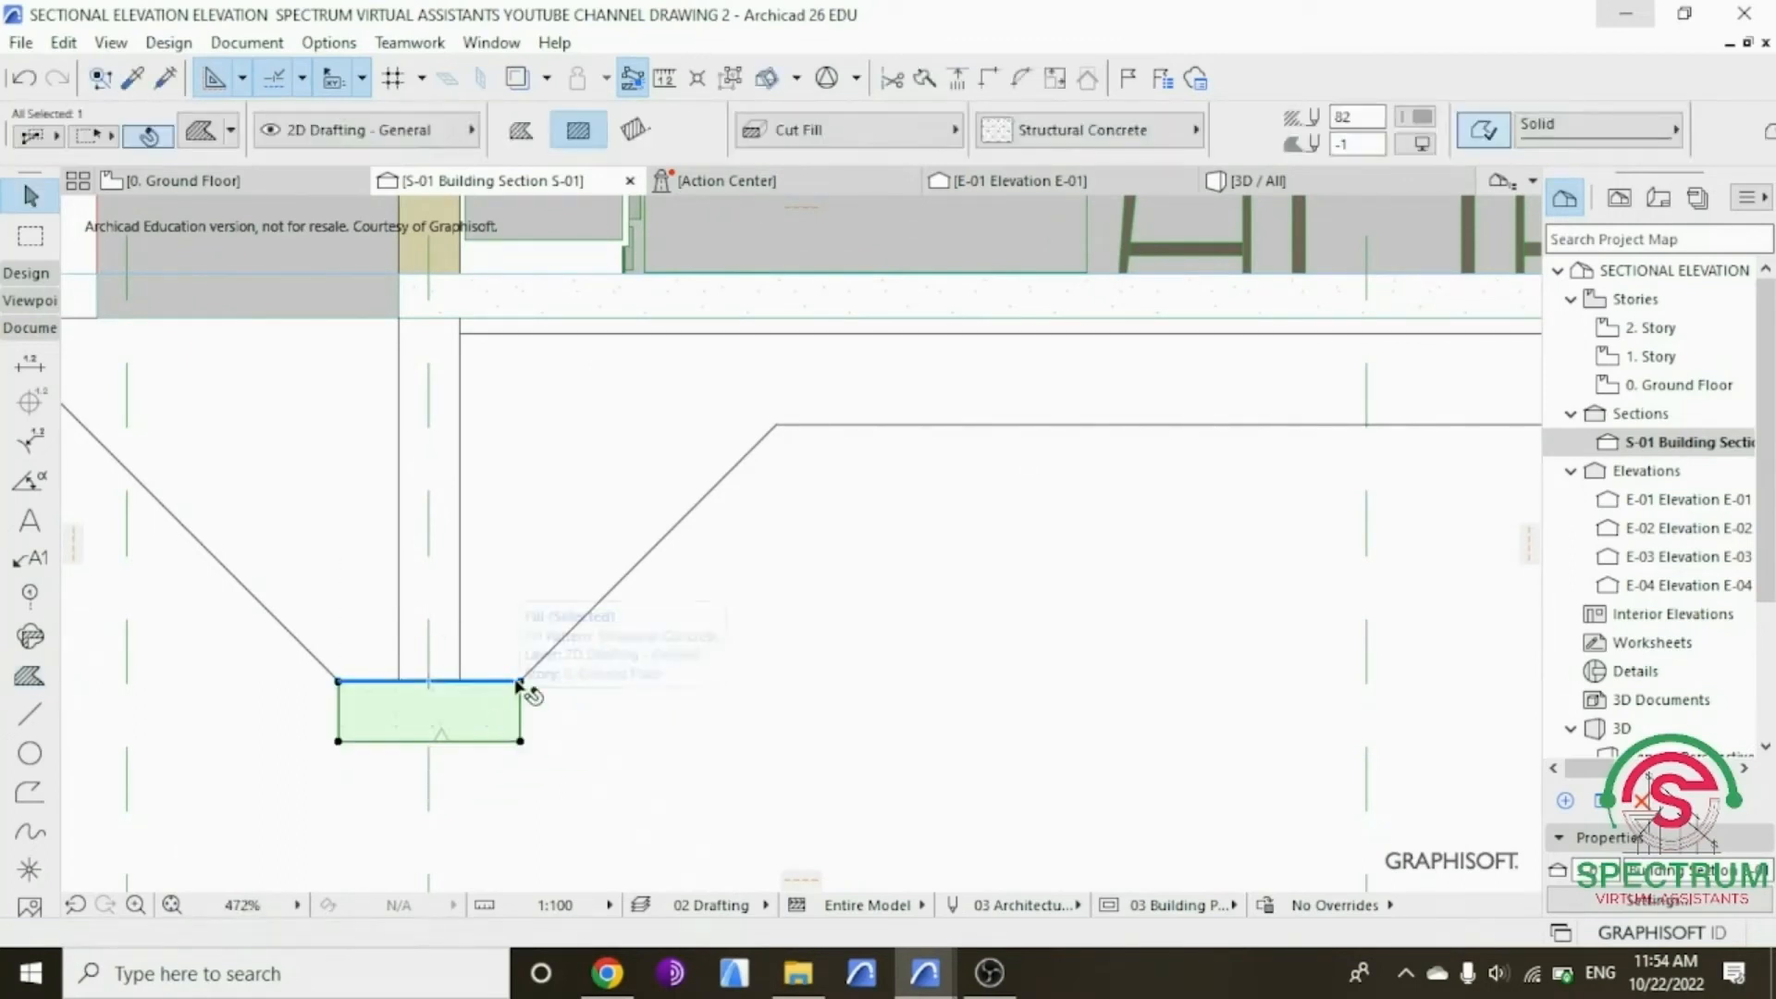
pyautogui.click(1422, 121)
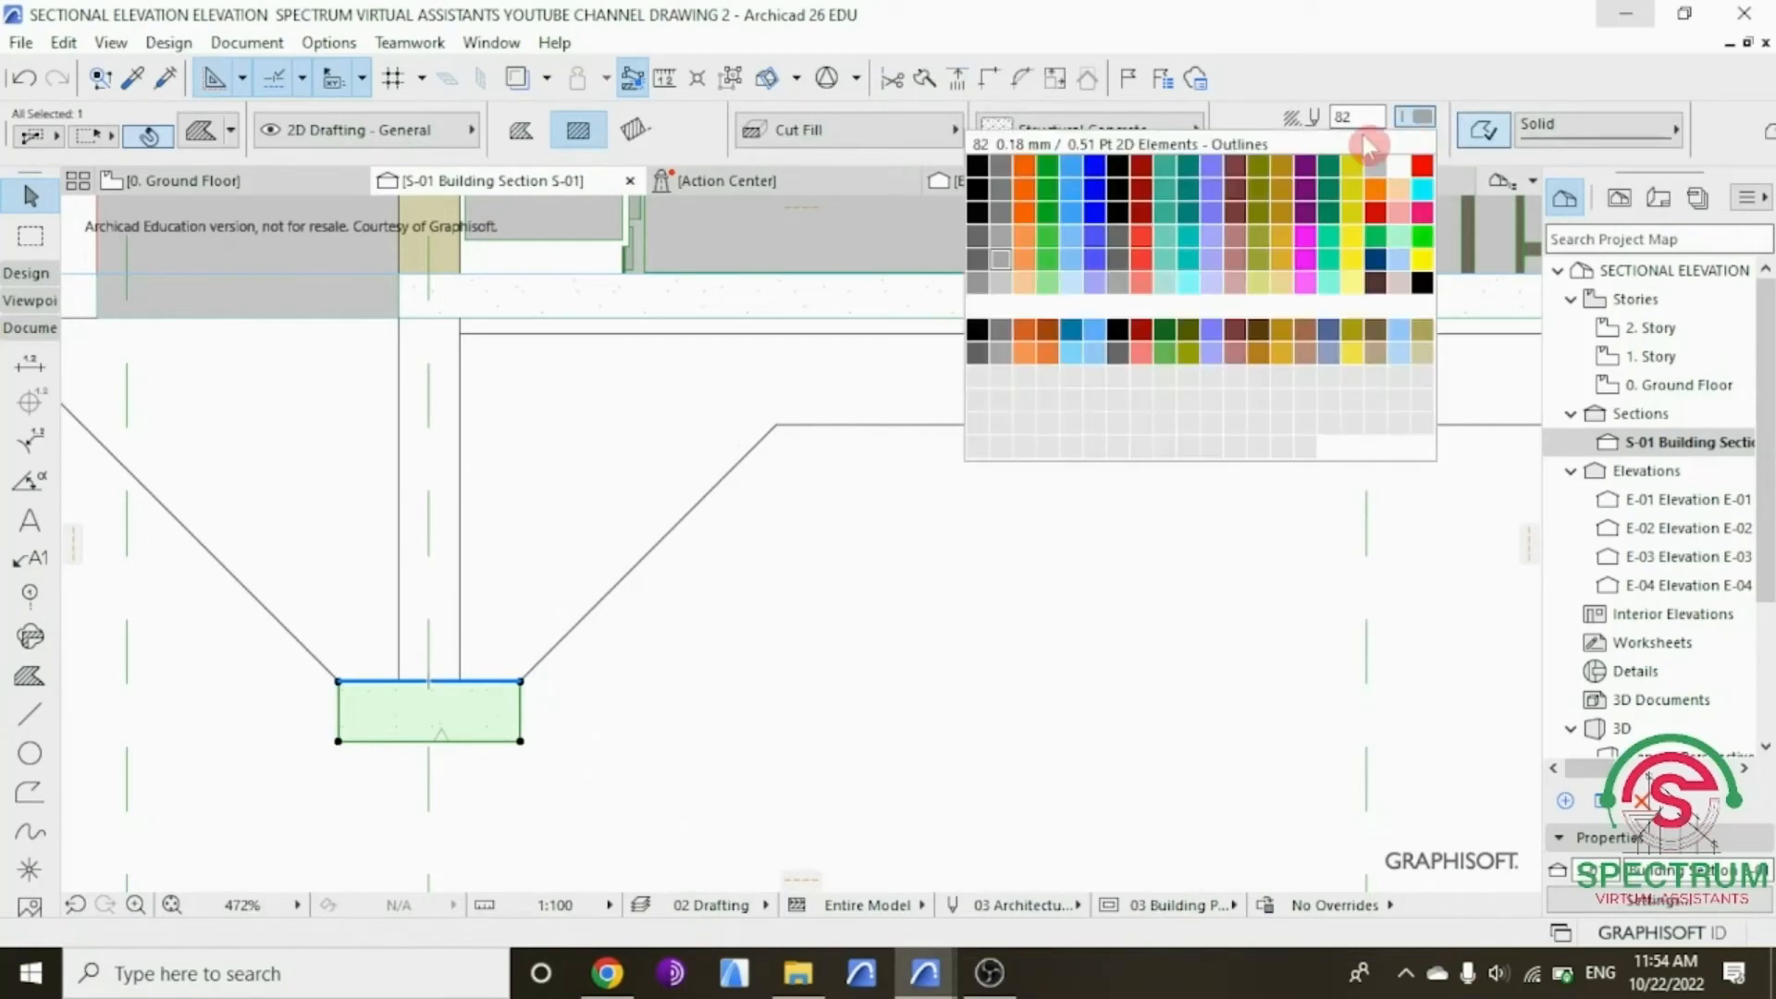
pyautogui.click(983, 176)
pyautogui.click(542, 548)
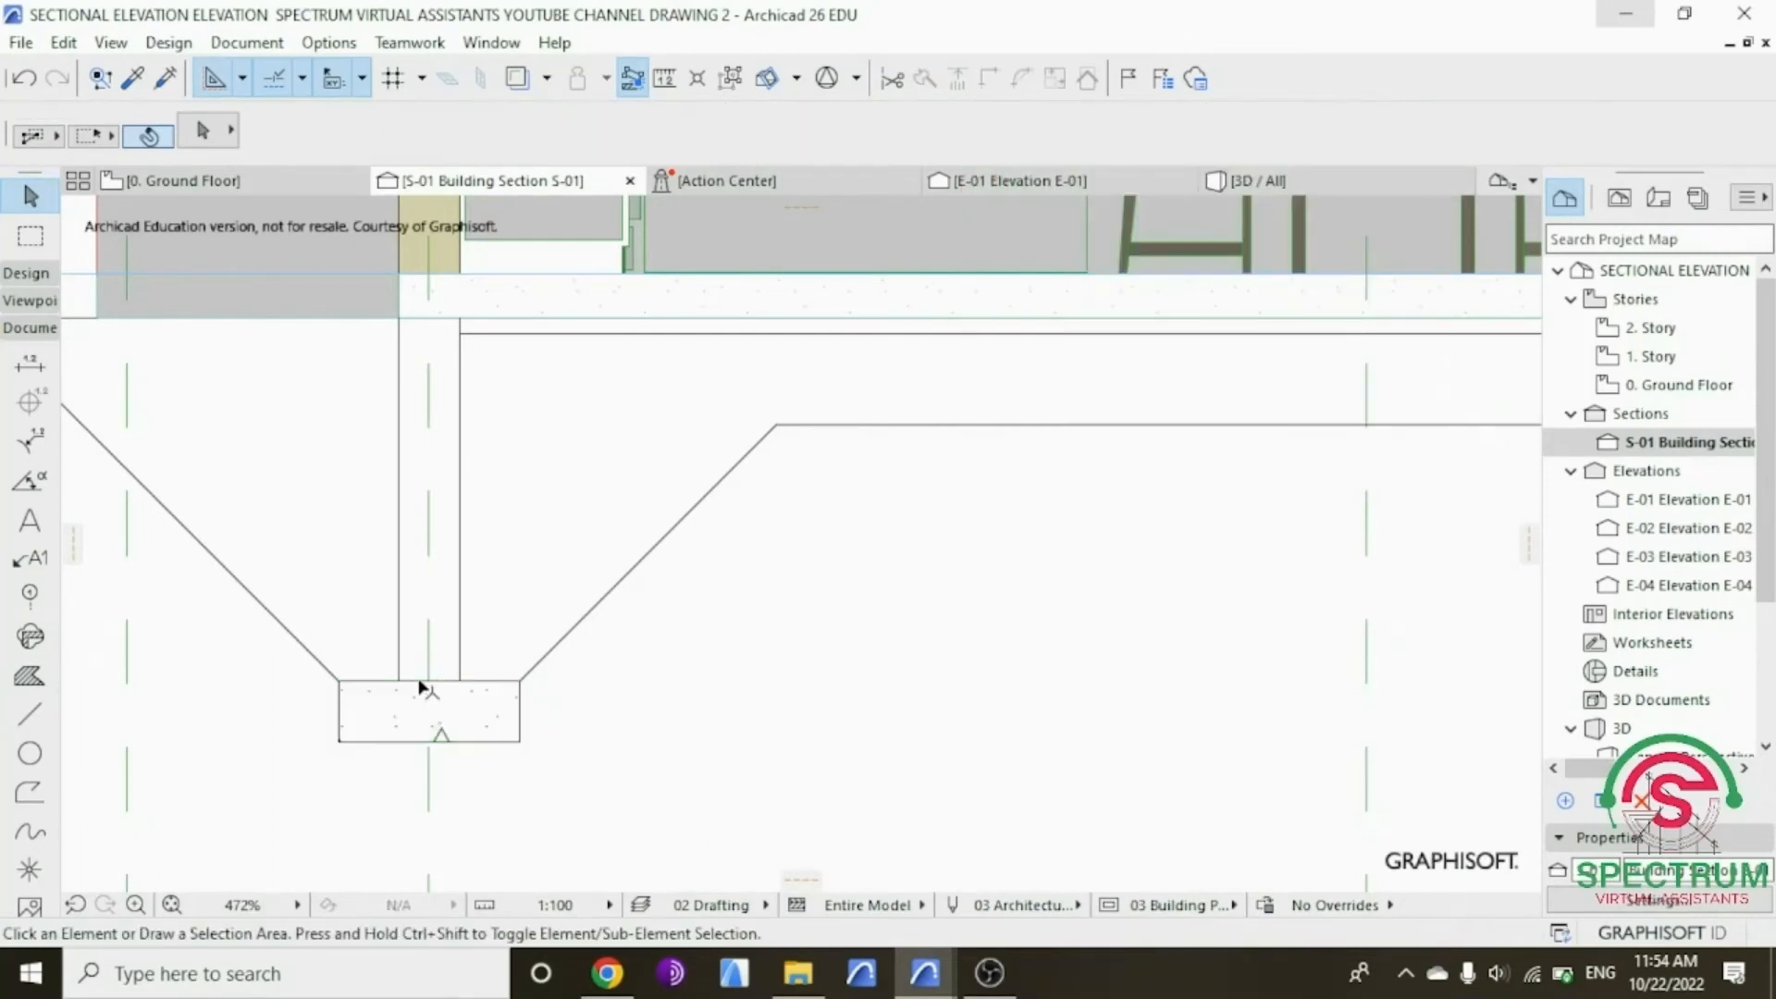
# Step: Drag a copy of the kitchen-side footing's concrete fill onto the porch-side footing, aligning their outlines corner to corner
pyautogui.scroll(-5, 424, 685)
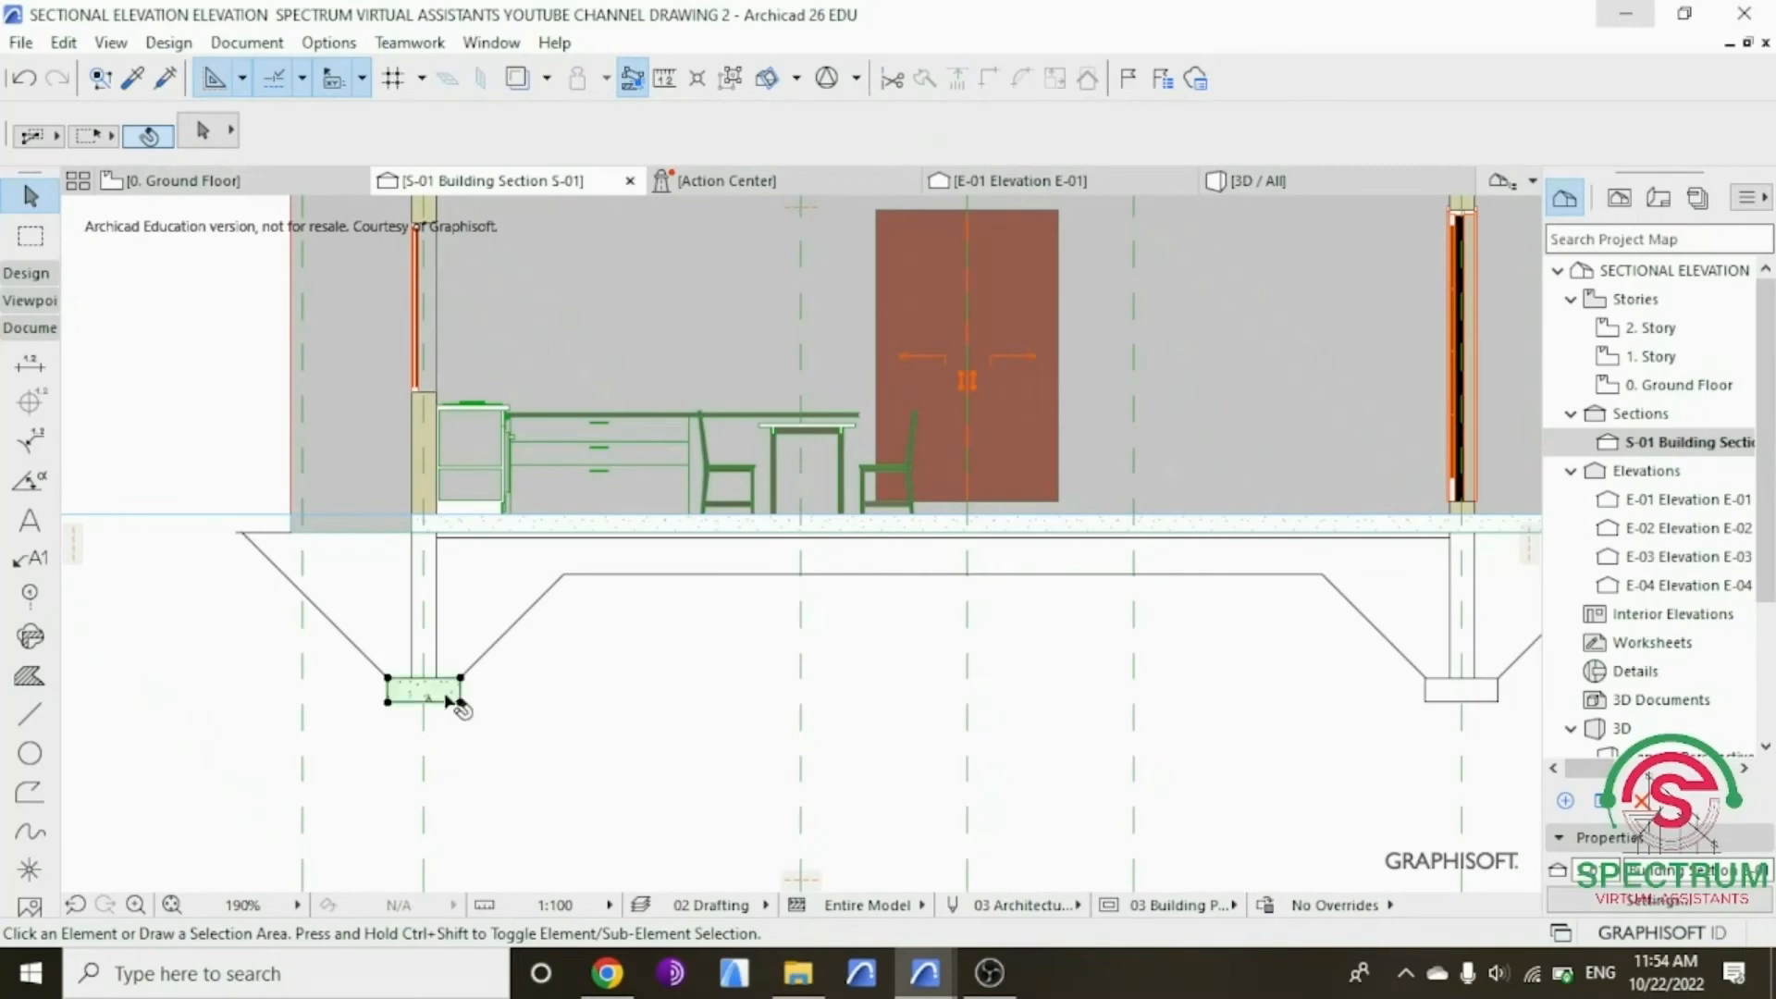
pyautogui.click(460, 705)
pyautogui.rightClick(516, 689)
pyautogui.moveTo(674, 309)
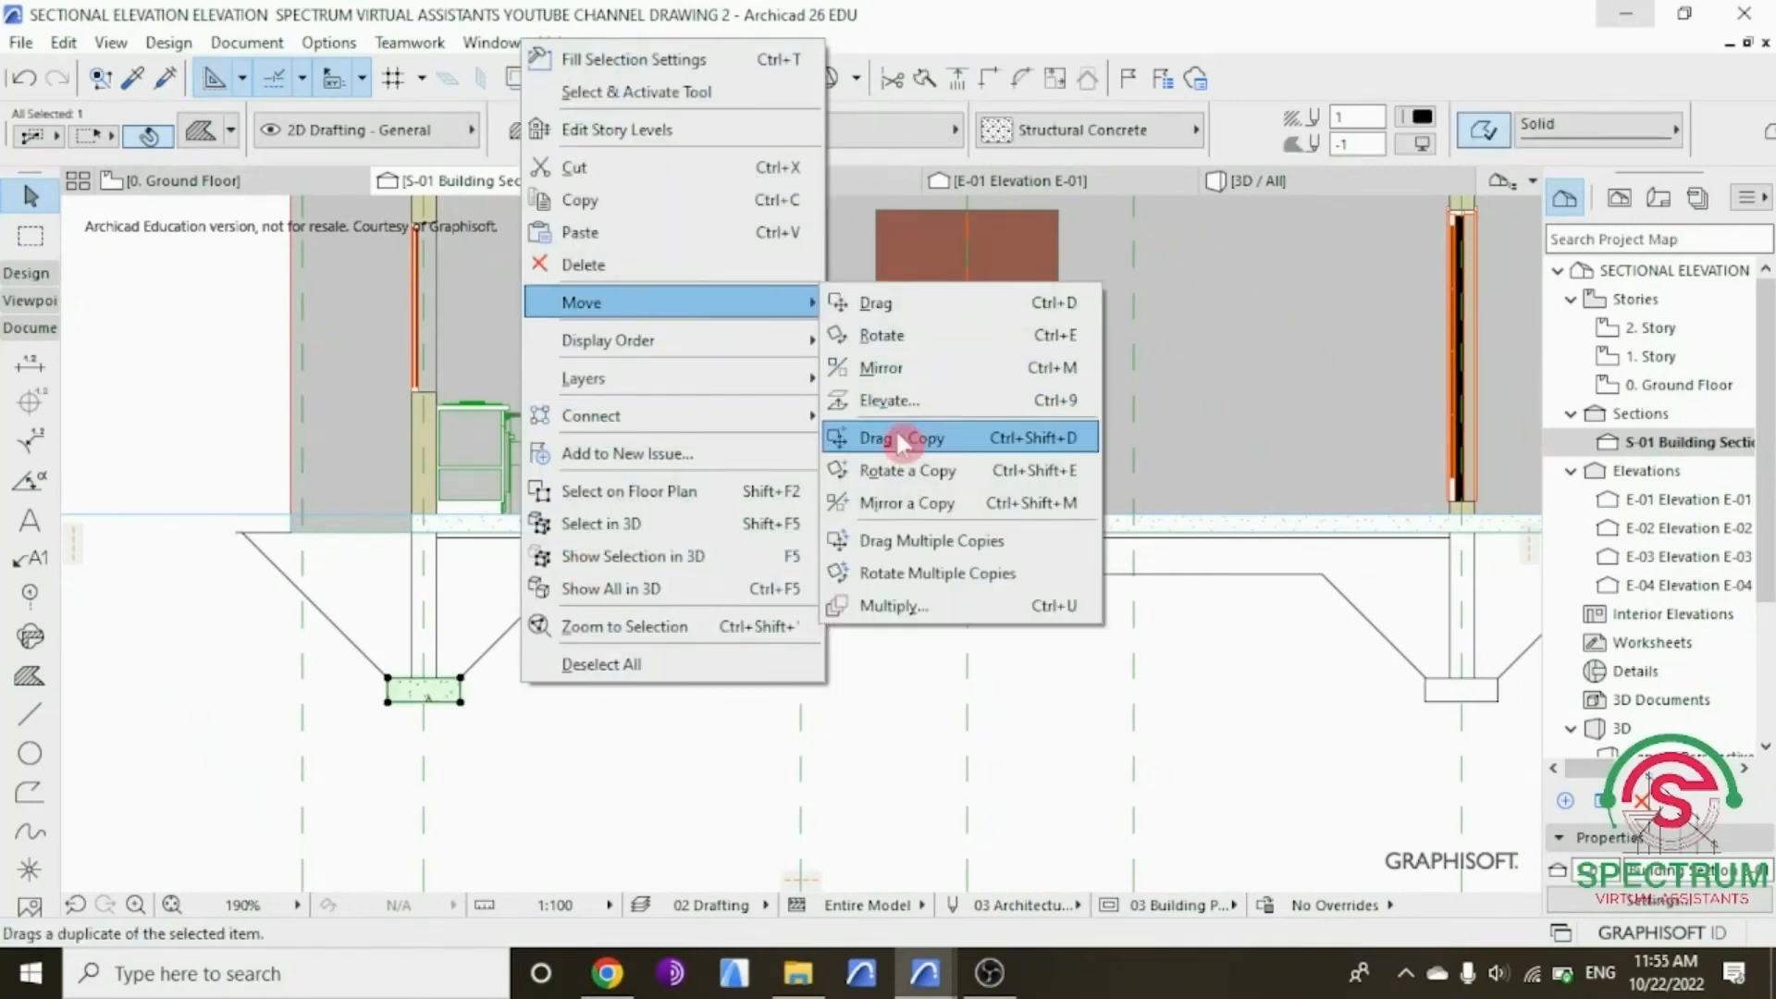
pyautogui.click(902, 441)
pyautogui.click(461, 702)
pyautogui.scroll(-3, 460, 705)
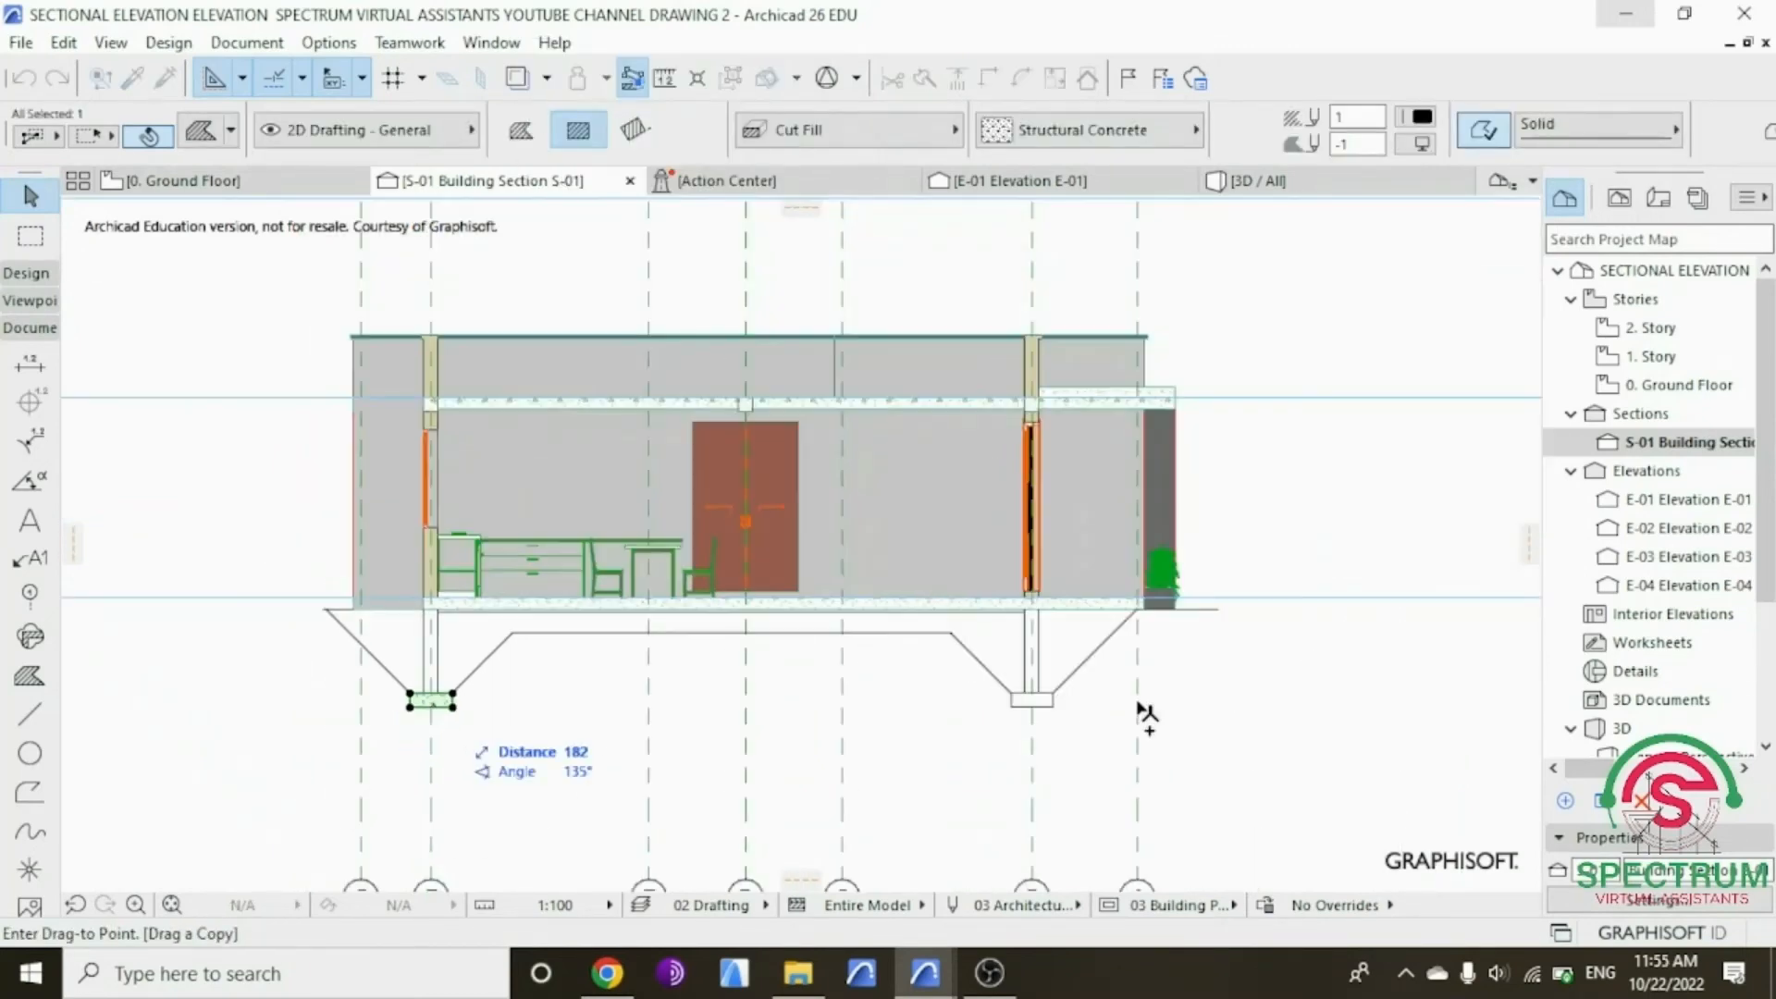
pyautogui.scroll(5, 1141, 713)
pyautogui.scroll(2, 1055, 721)
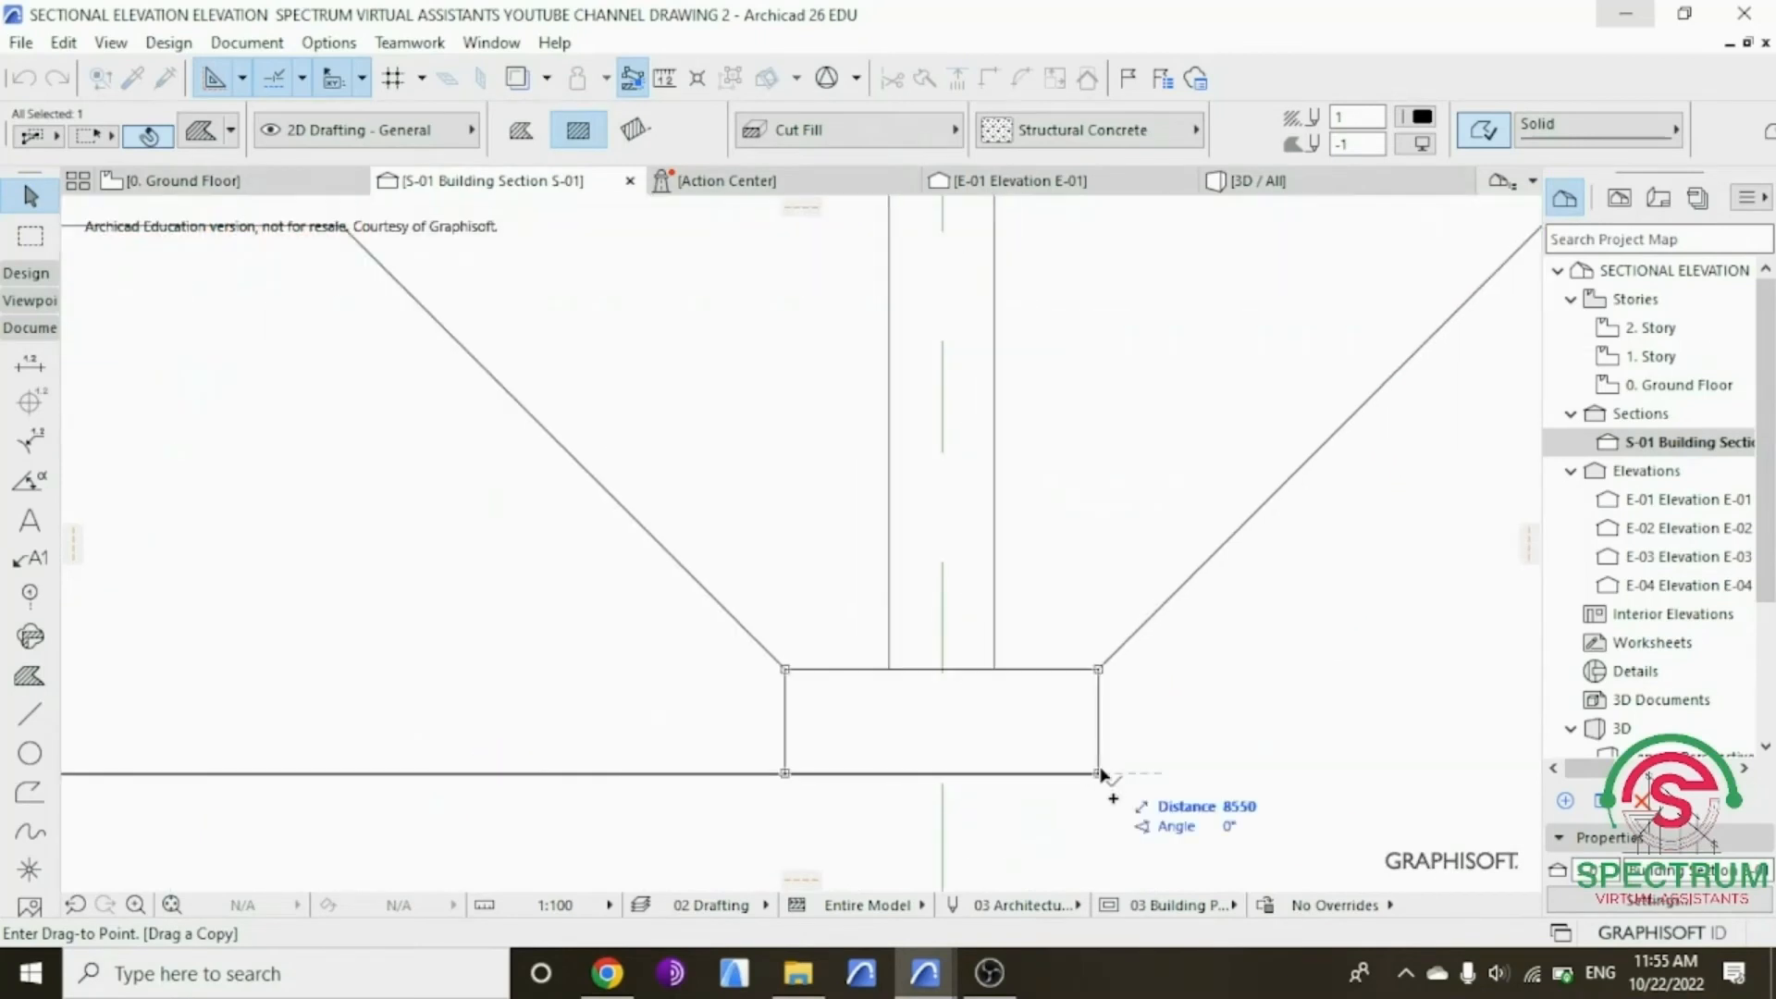
pyautogui.click(1100, 773)
pyautogui.scroll(-5, 1197, 742)
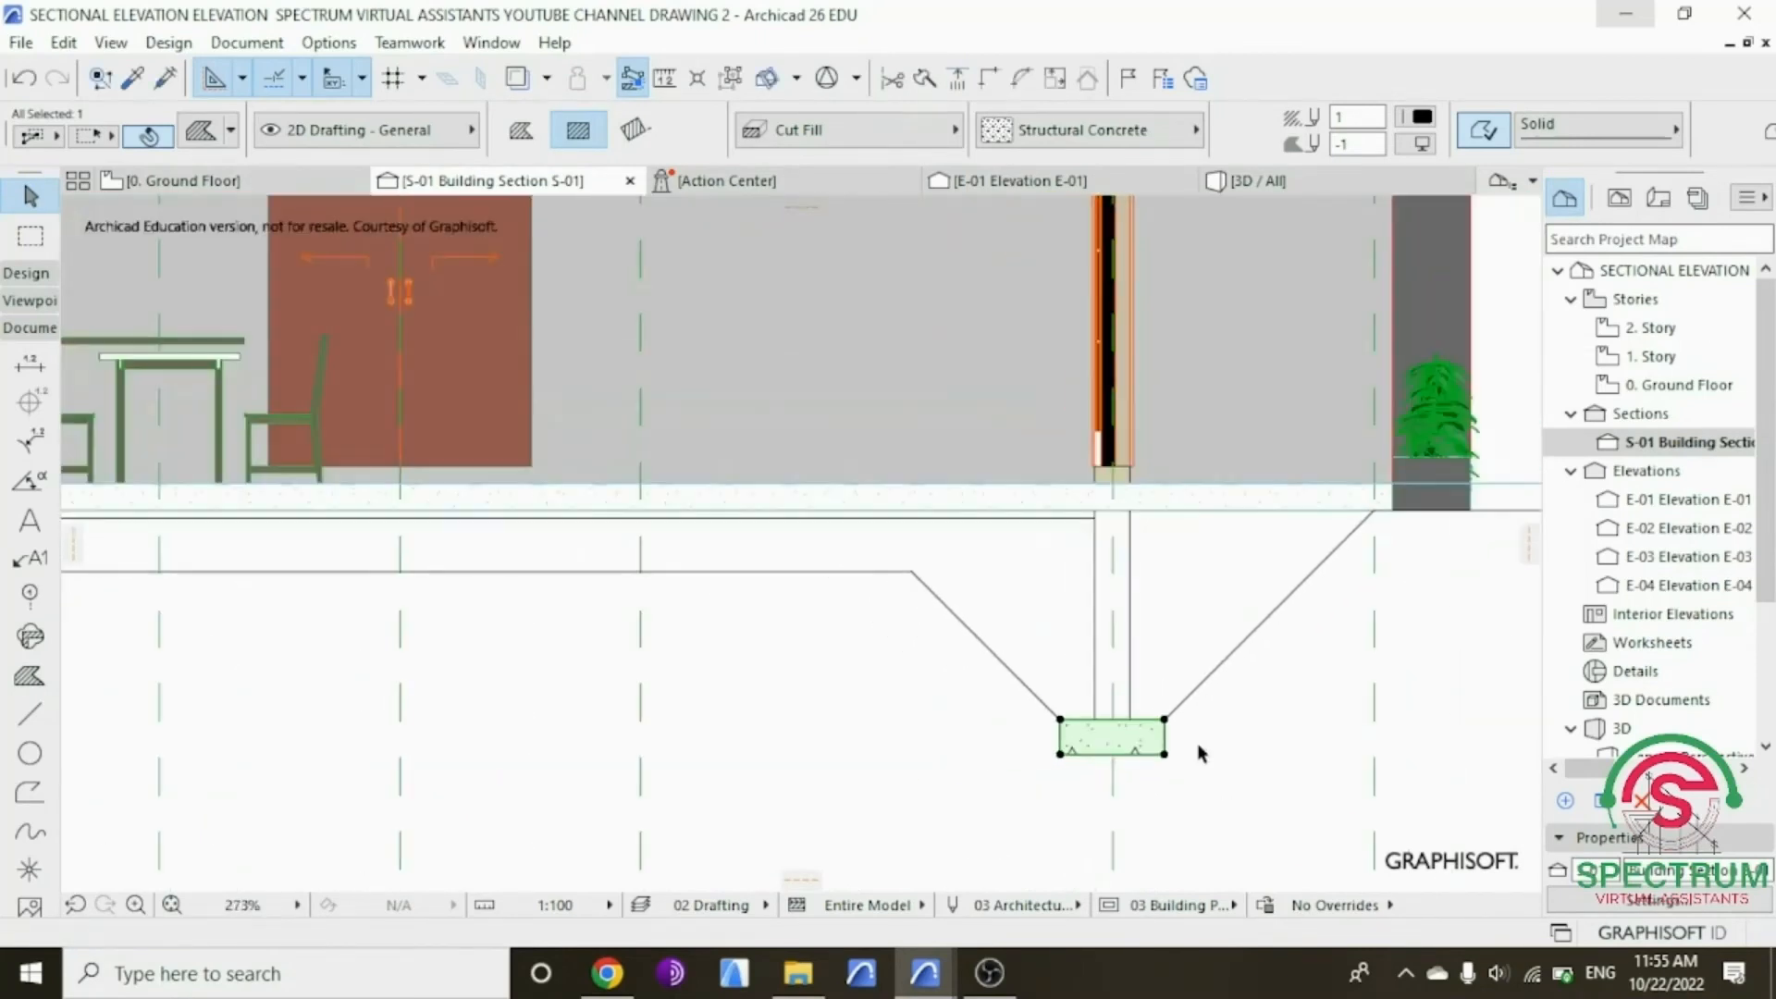
pyautogui.scroll(-3, 939, 674)
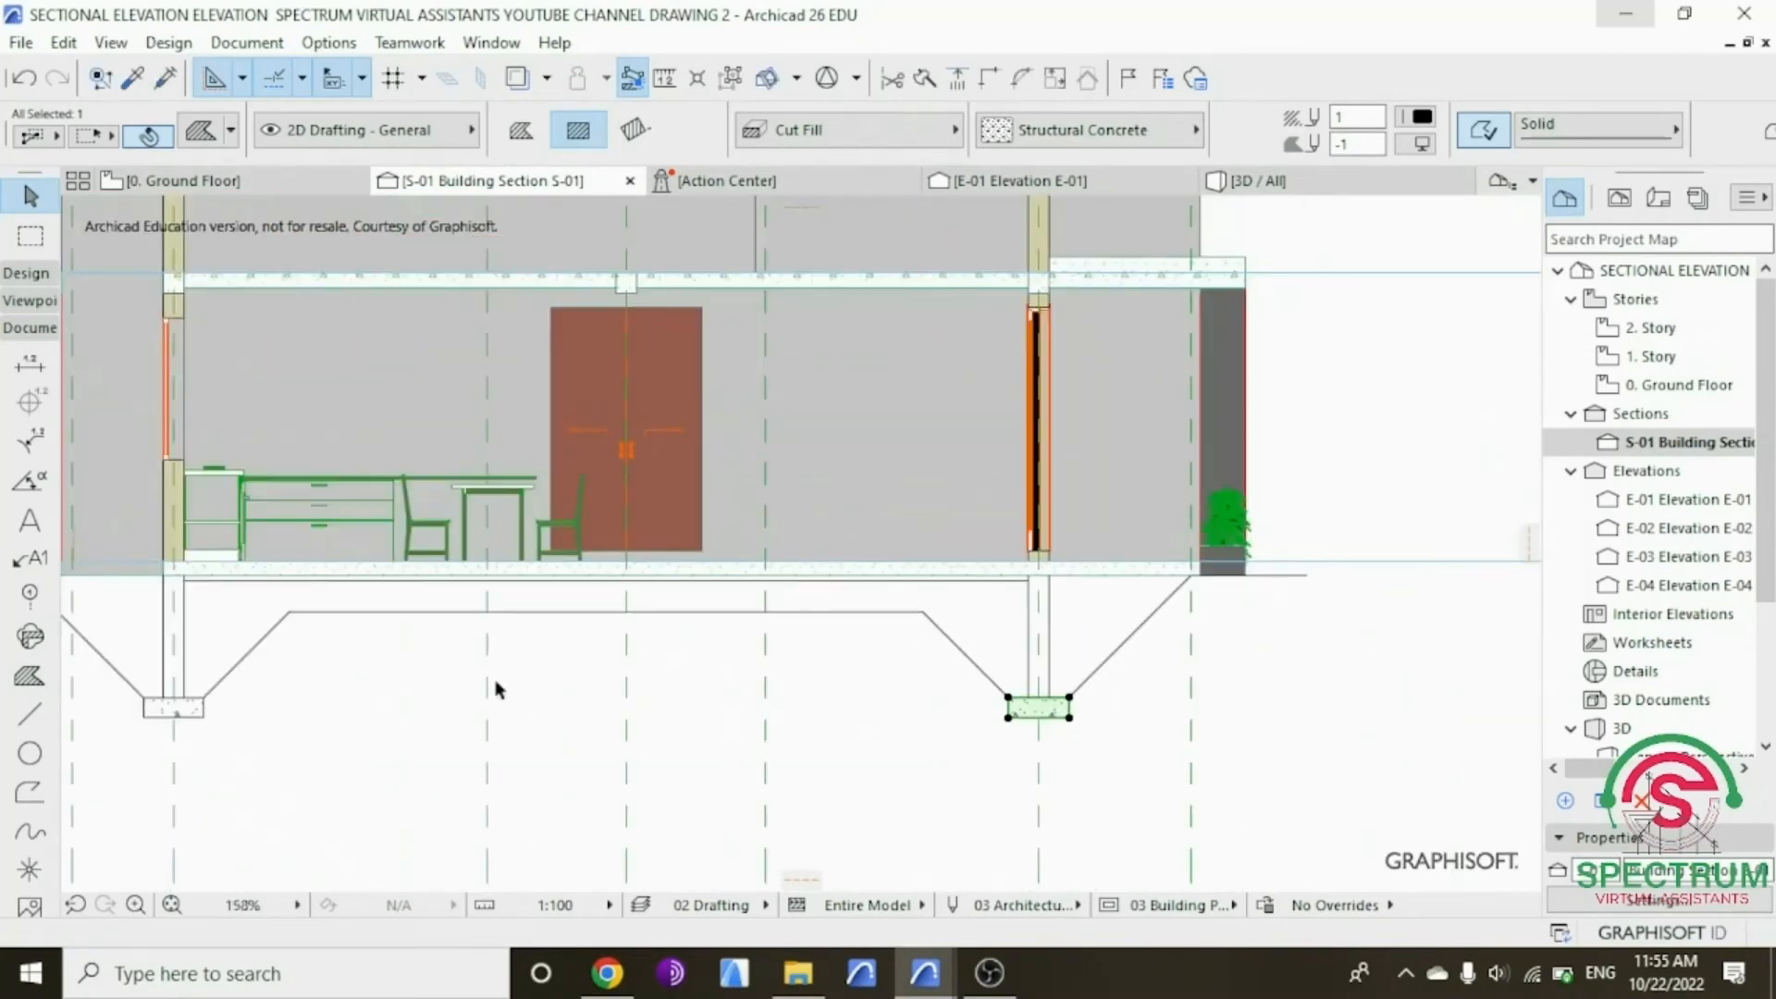
# Step: Configure the default fill settings with the Masonry Block pattern and foreground pen 1
pyautogui.scroll(3, 230, 674)
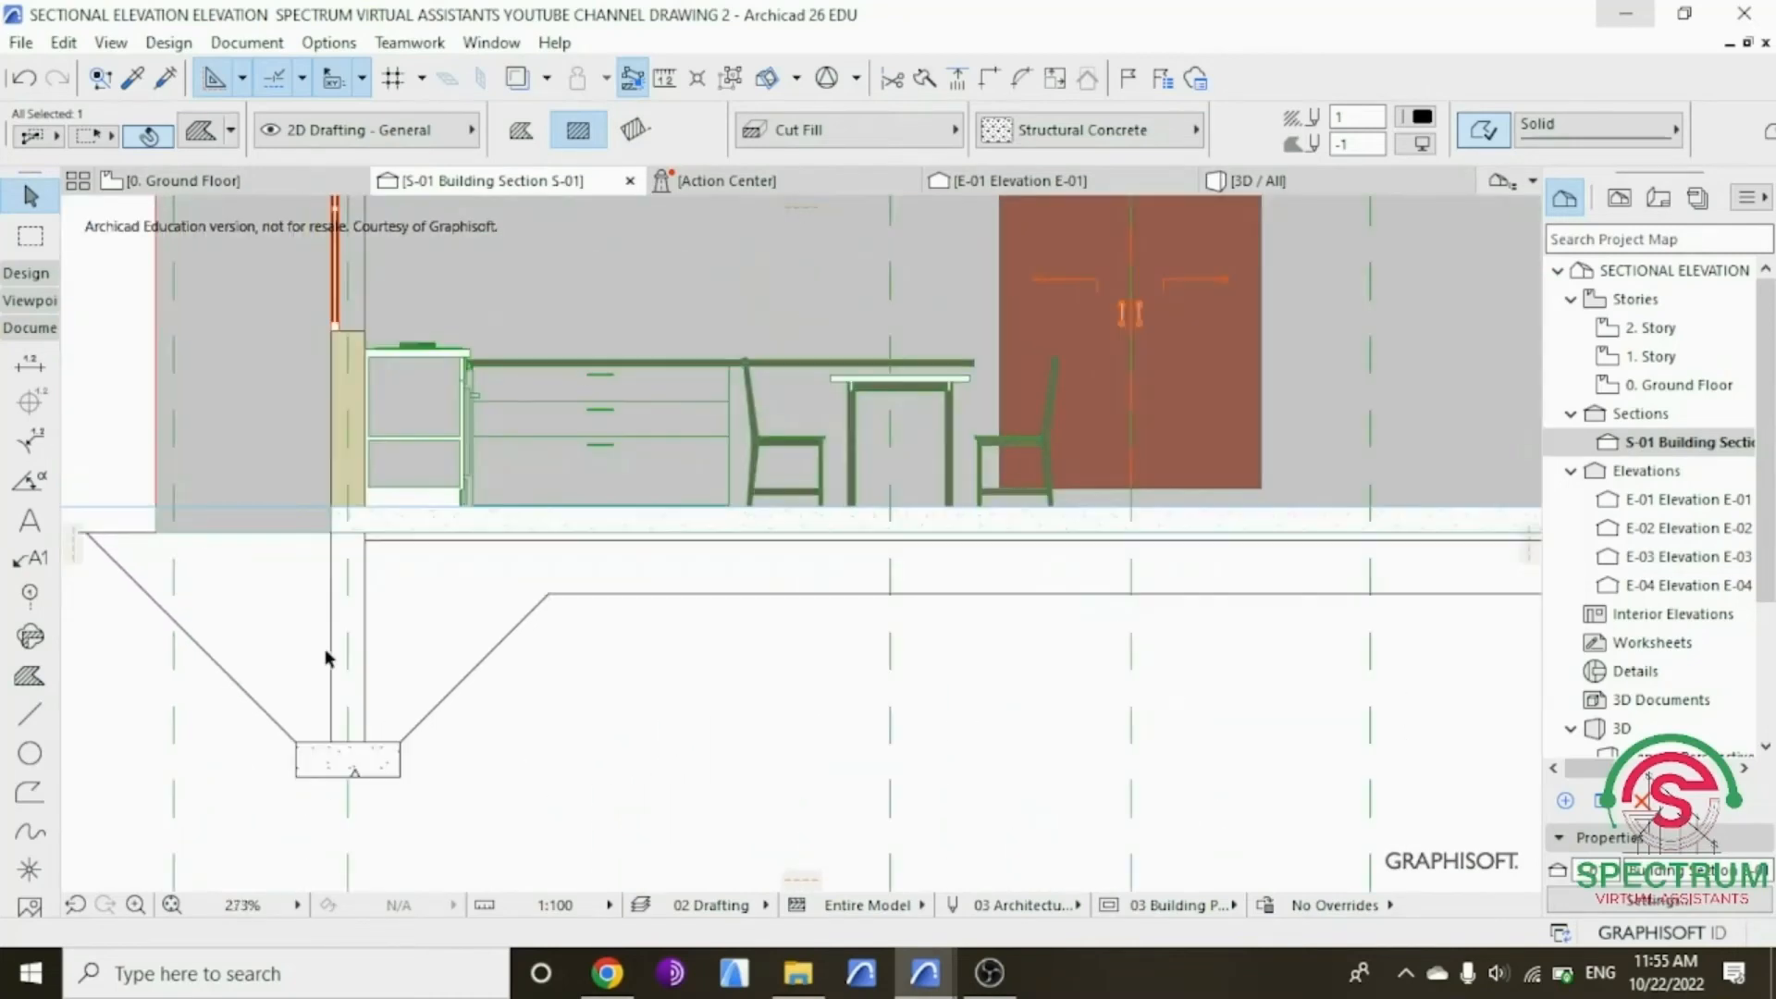
pyautogui.press('Escape')
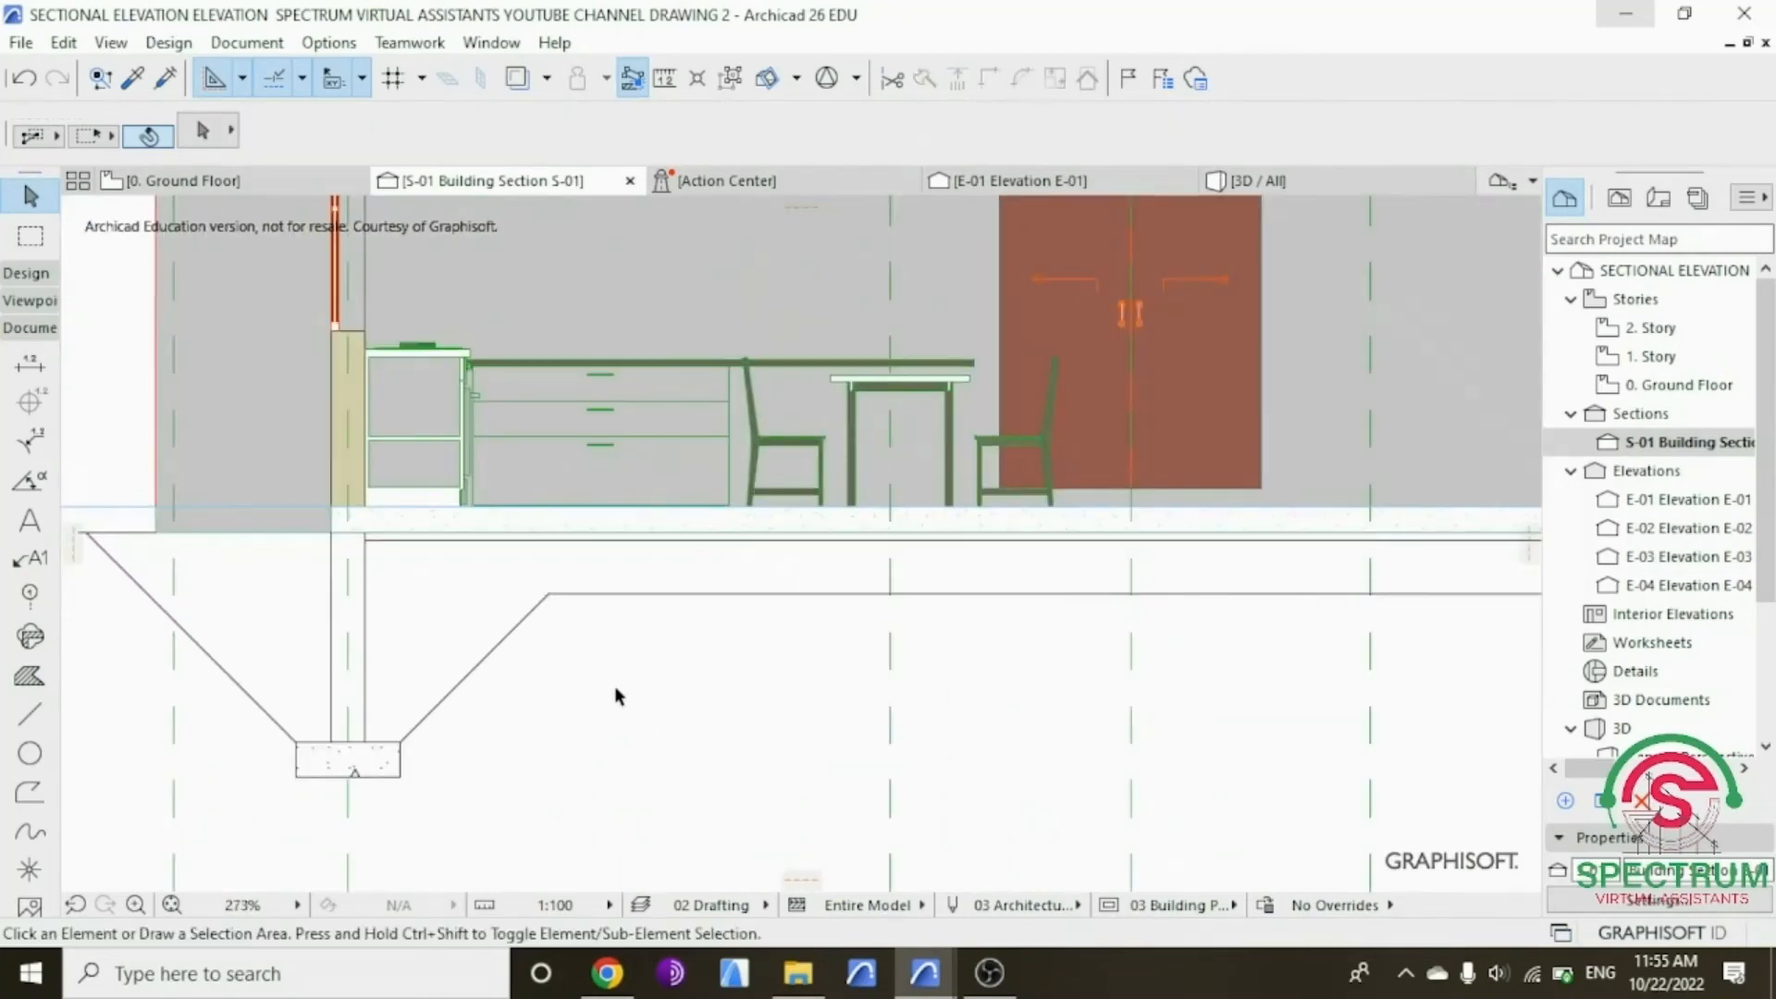
pyautogui.click(30, 680)
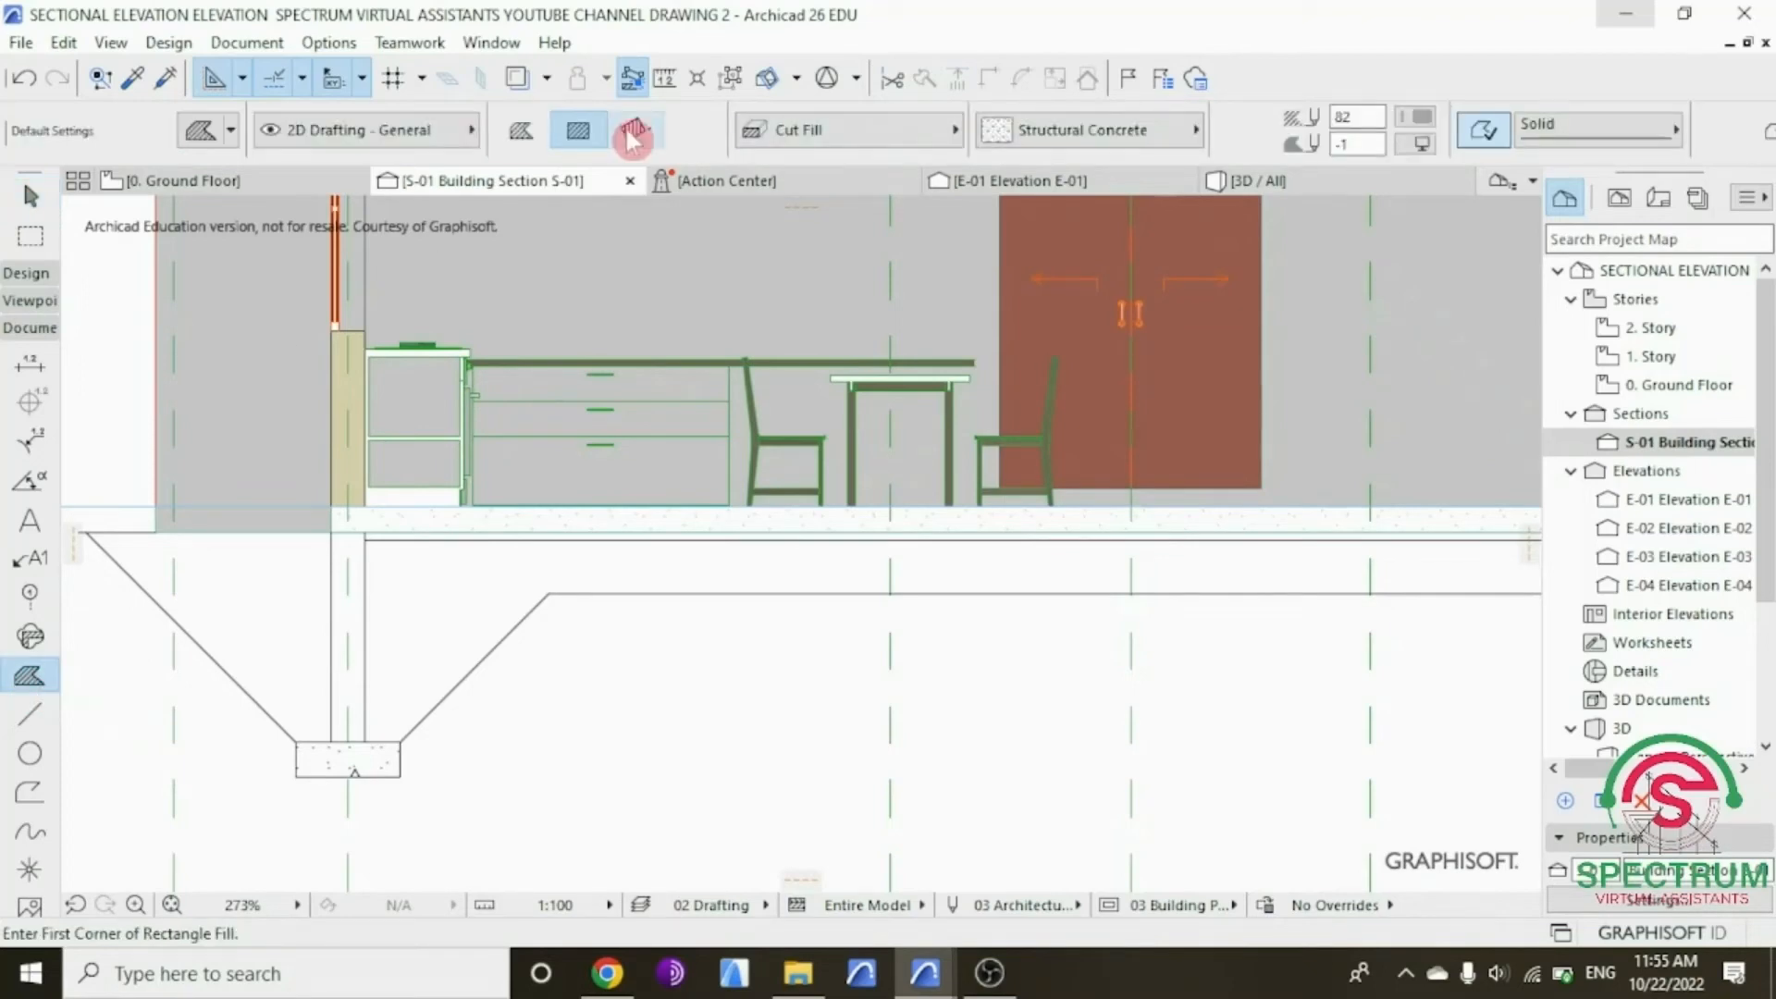
pyautogui.click(1118, 134)
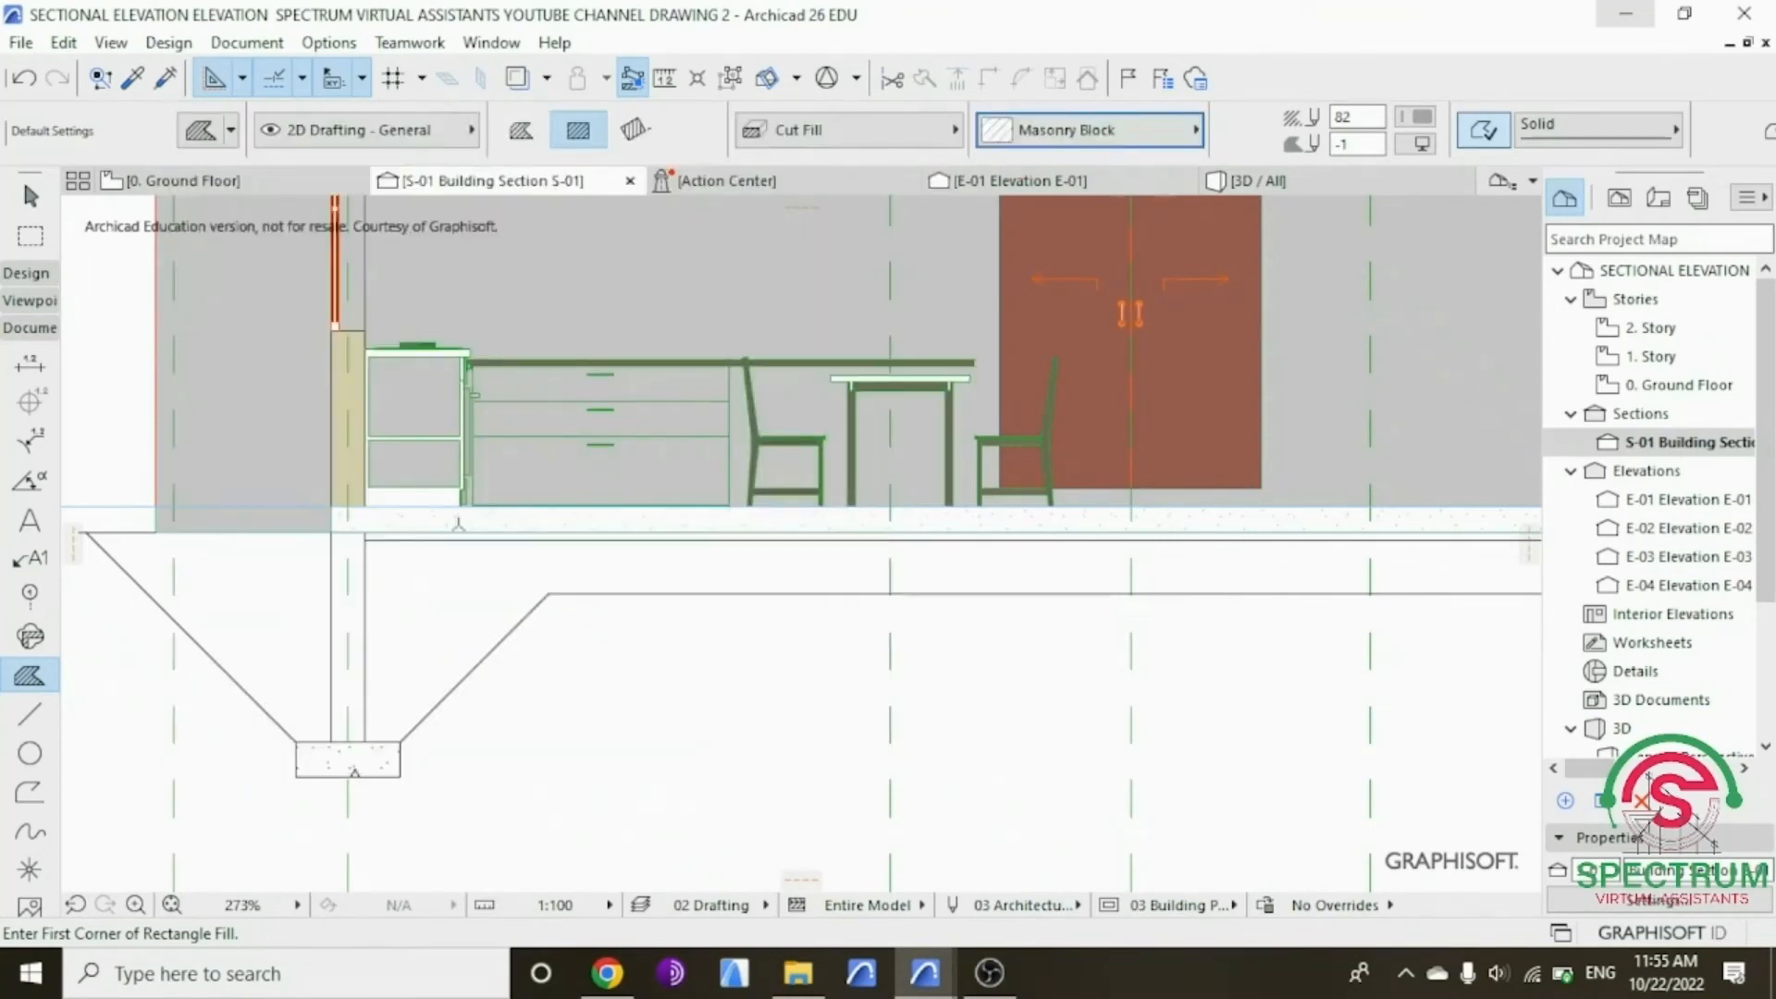
pyautogui.scroll(5, 301, 754)
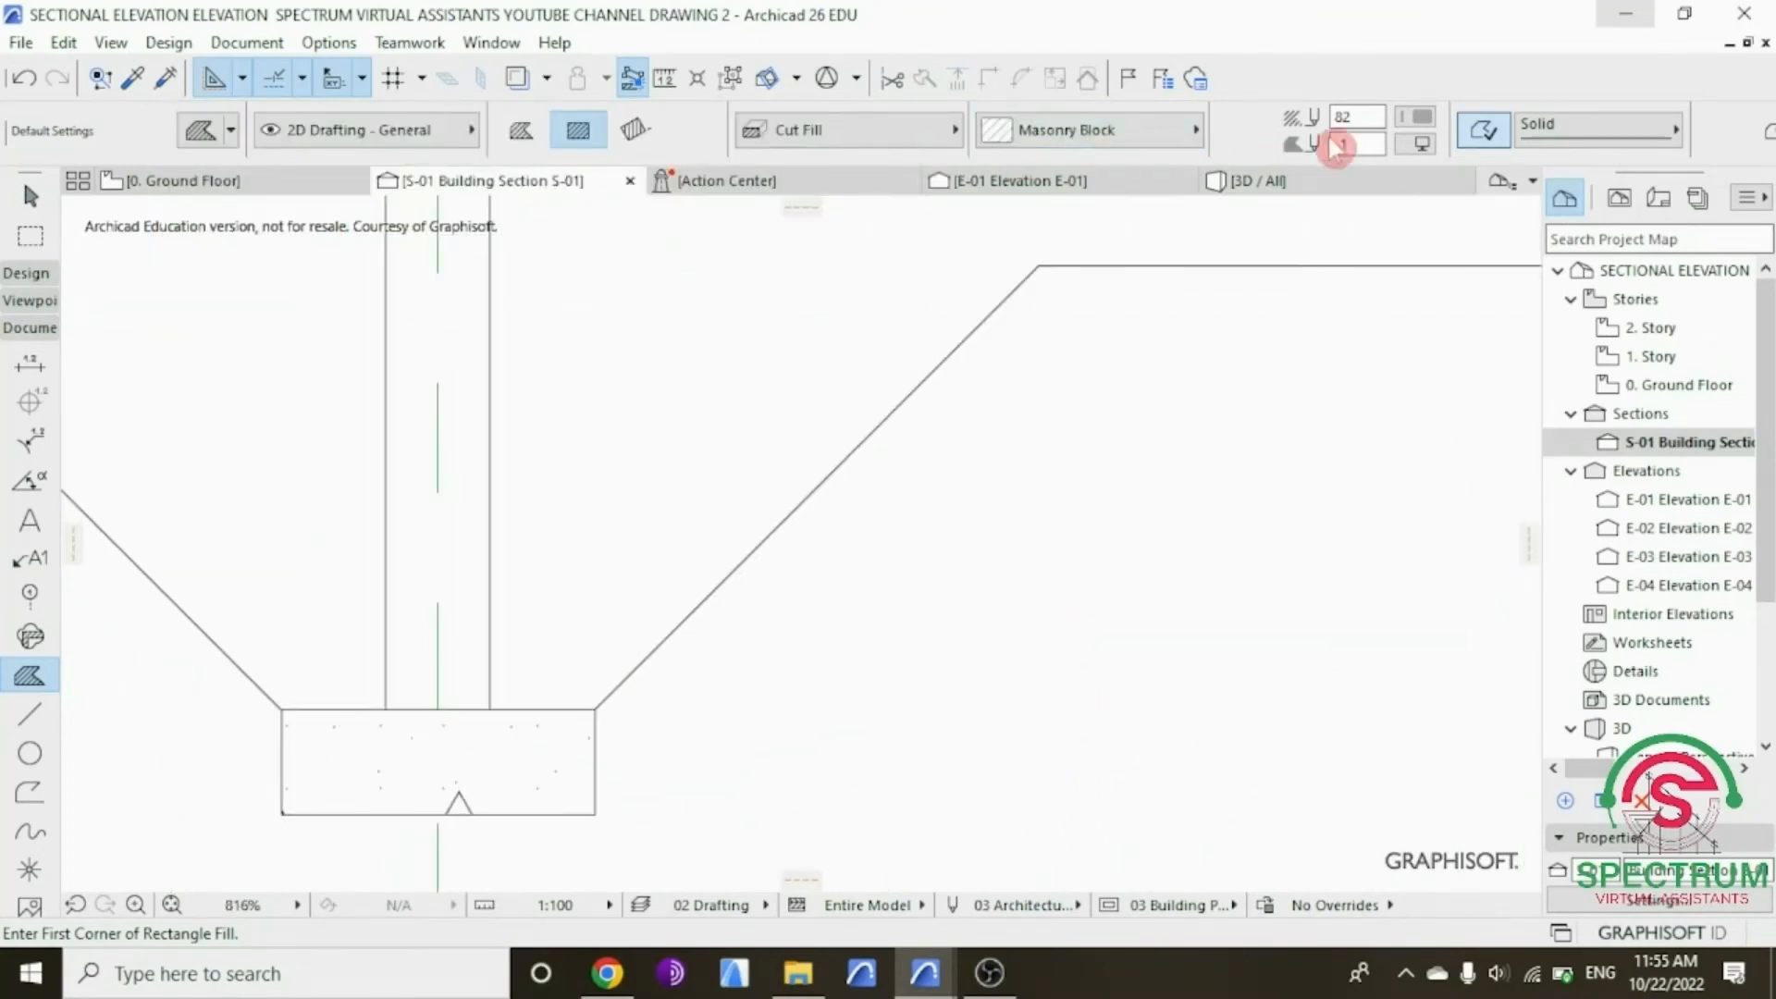
pyautogui.click(1414, 128)
pyautogui.click(980, 167)
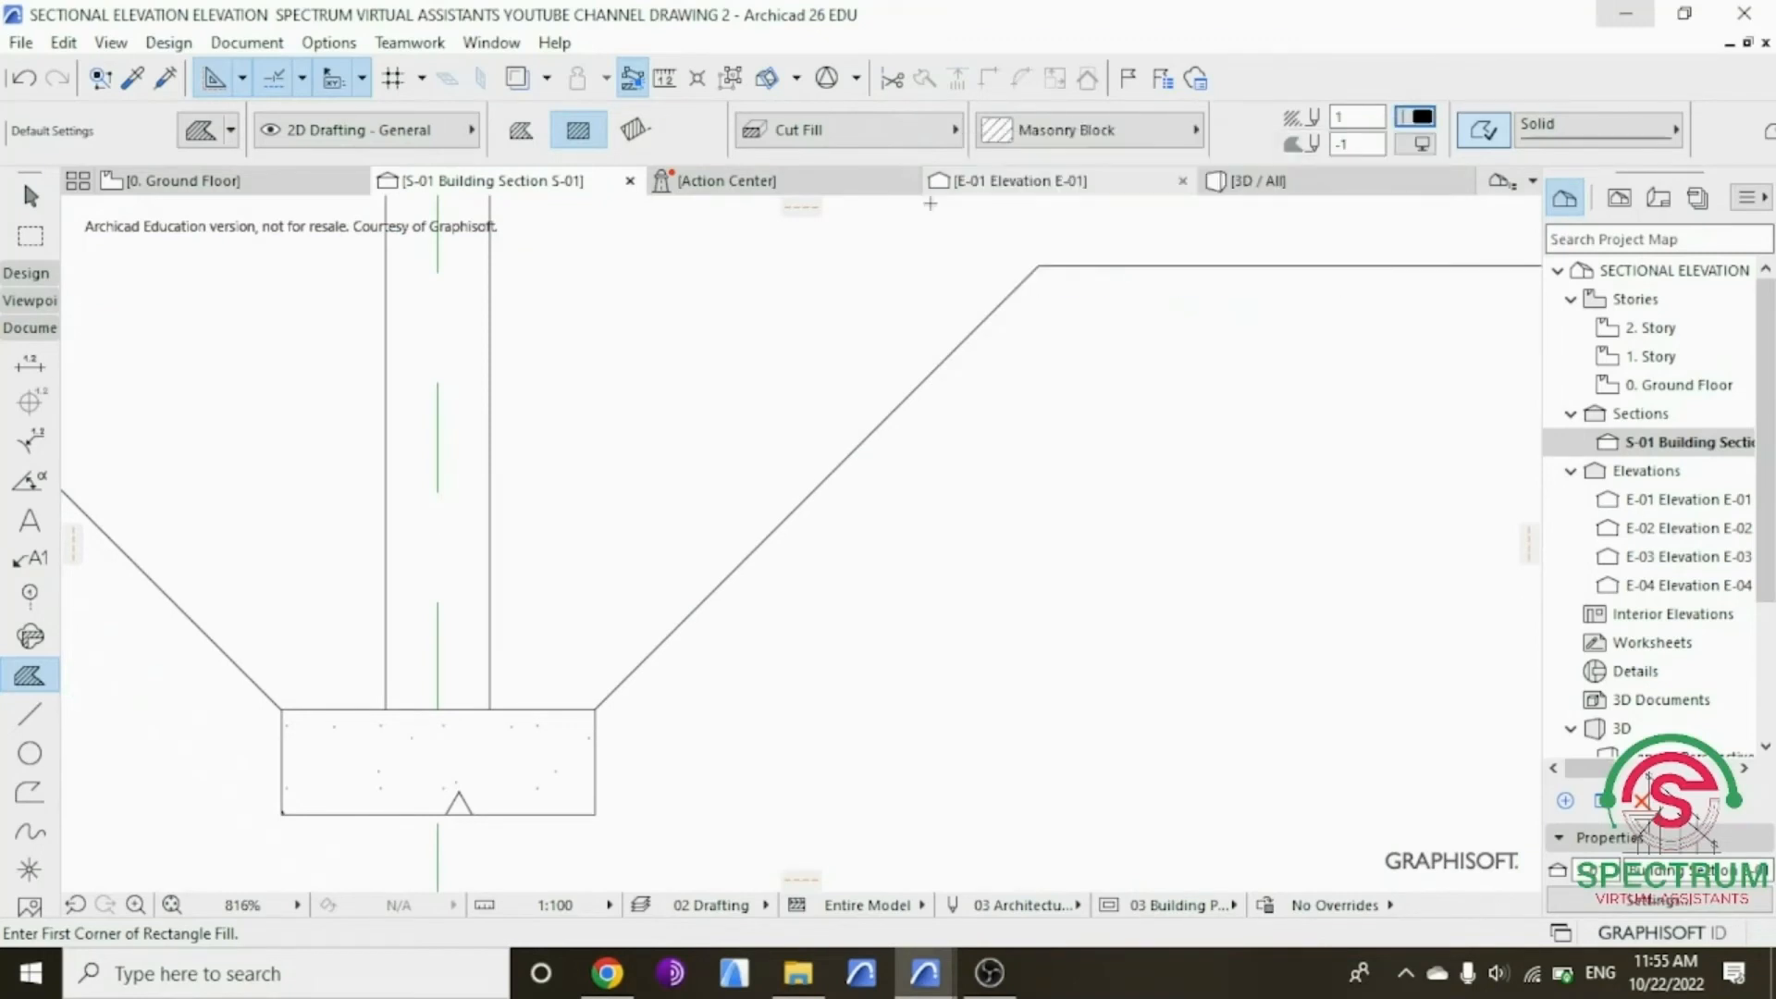
# Step: Draw a rectangular Masonry Block fill over the kitchen-side foundation wall, from the footing up to the floor slab's underside
pyautogui.click(488, 710)
pyautogui.scroll(-4, 541, 791)
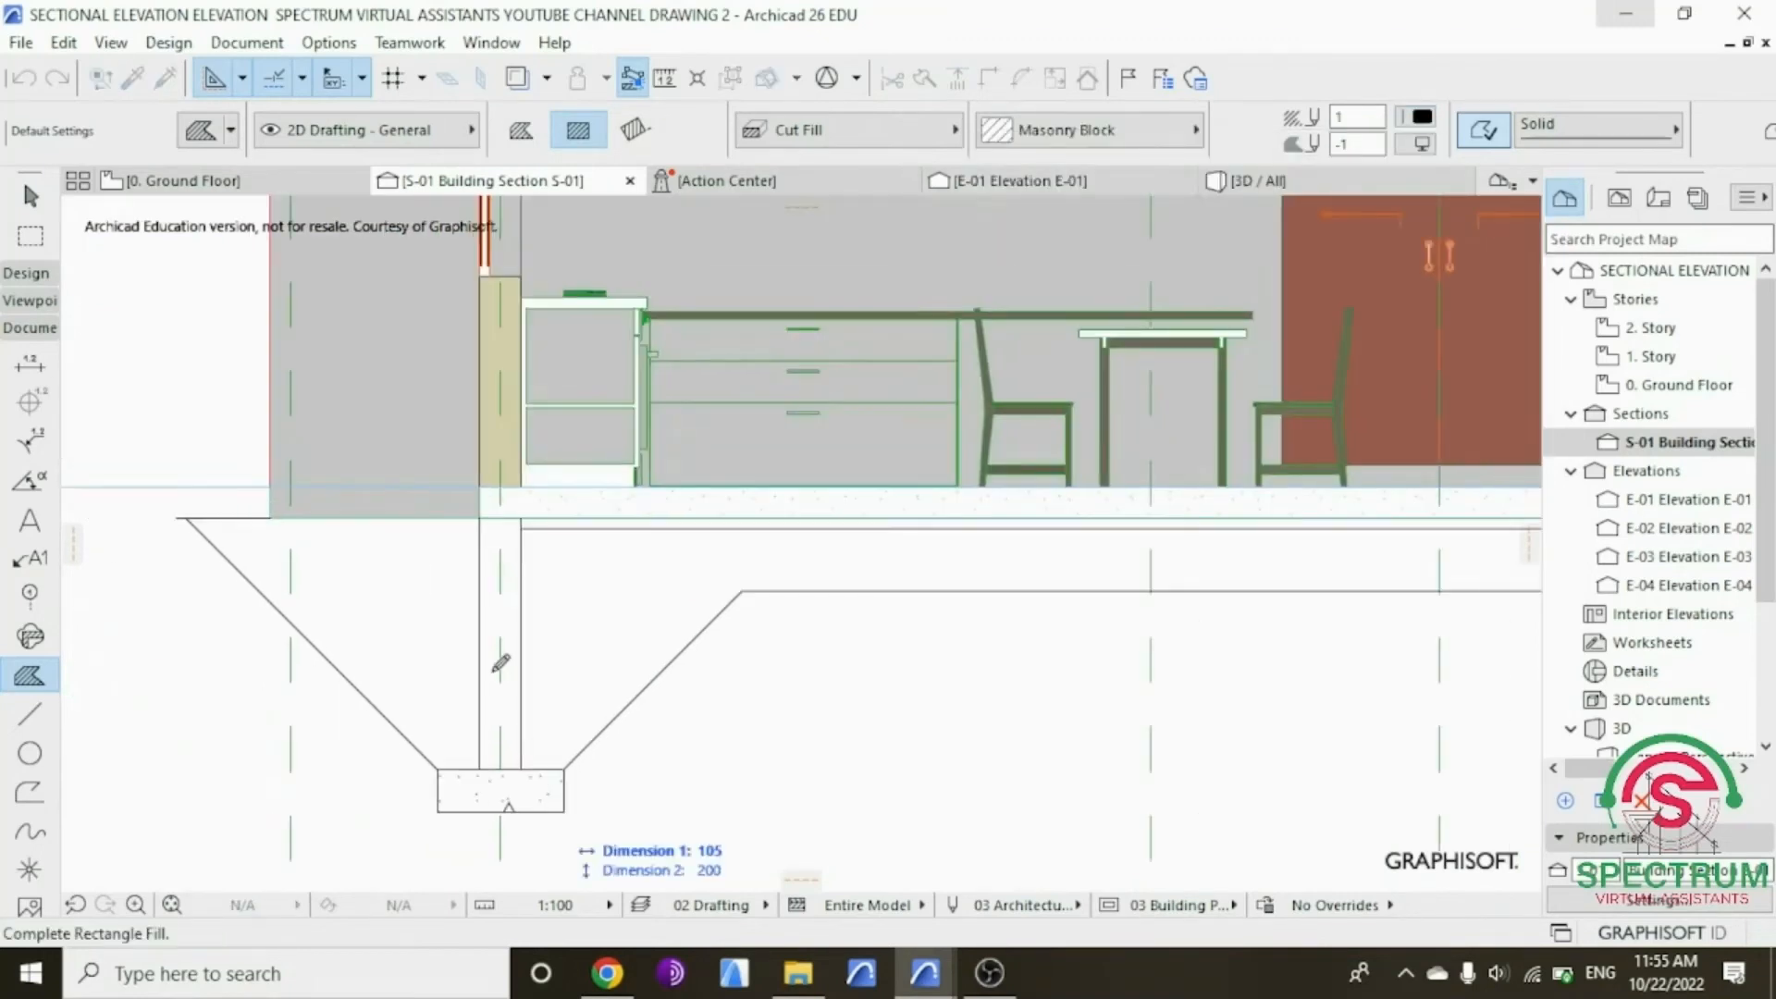
pyautogui.click(488, 518)
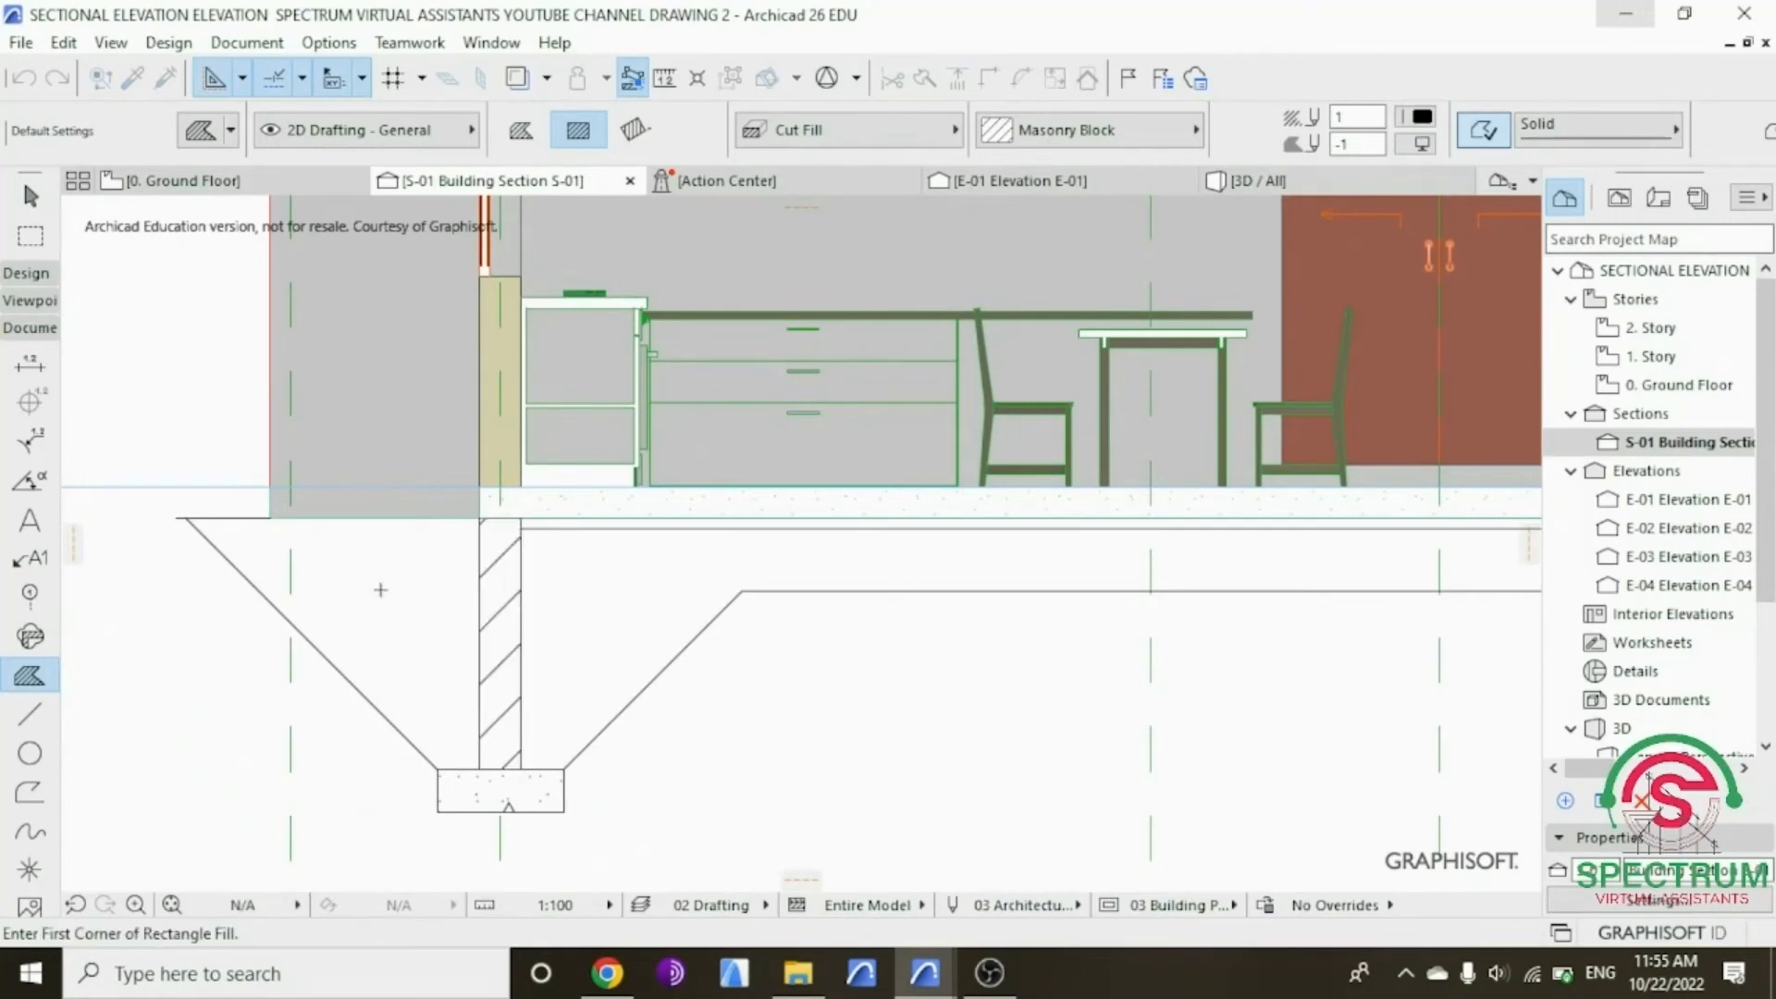
# Step: Fill the porch-side foundation wall with a Masonry Block rectangle between the footing and the floor slab's underside
pyautogui.scroll(-3, 380, 585)
pyautogui.scroll(4, 1295, 647)
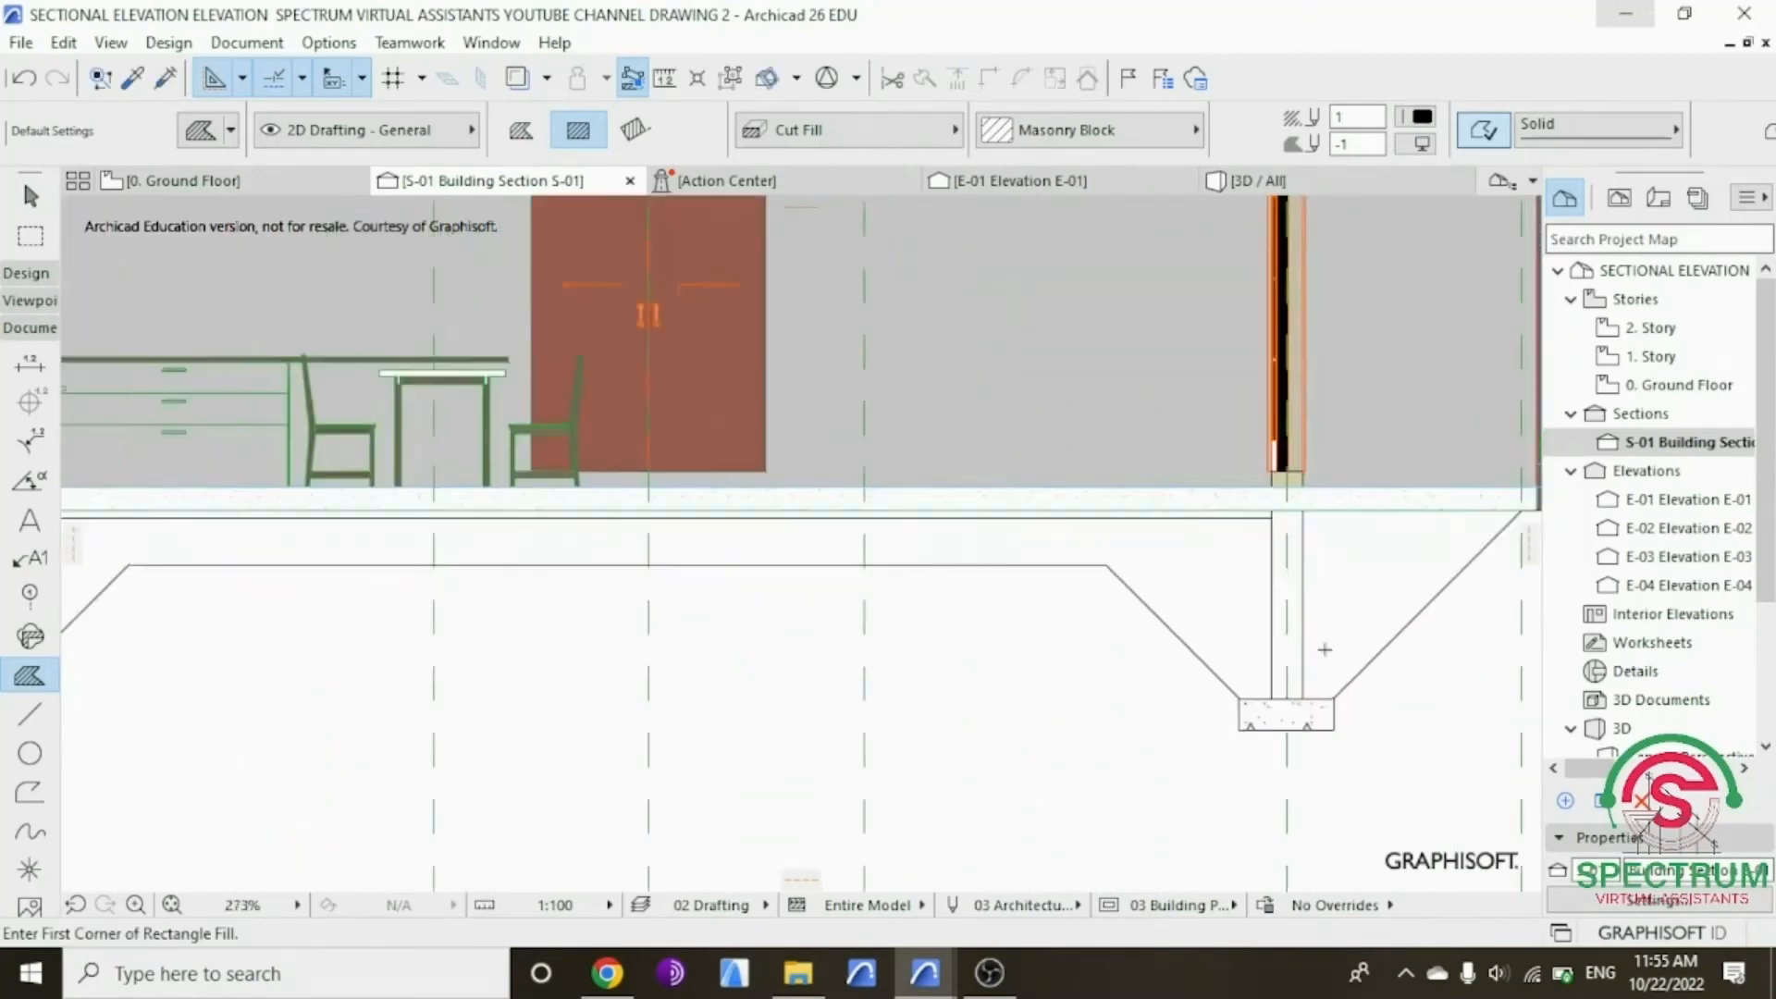
pyautogui.click(1294, 714)
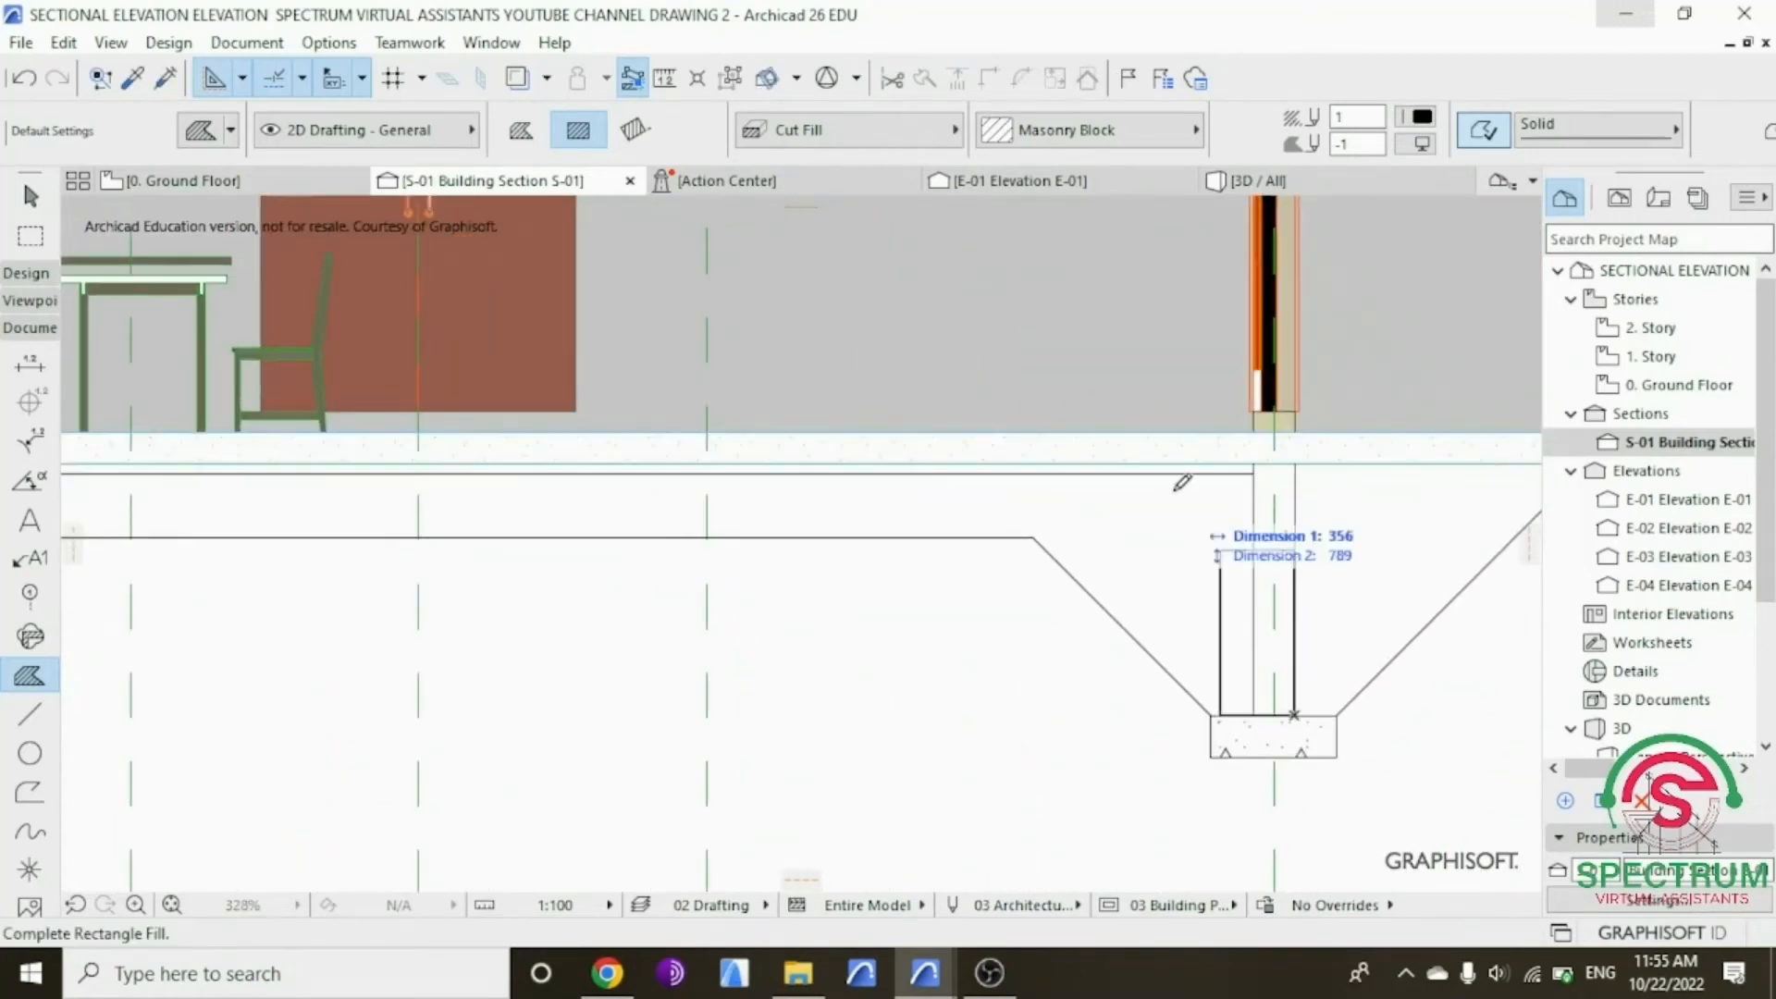
pyautogui.click(1254, 465)
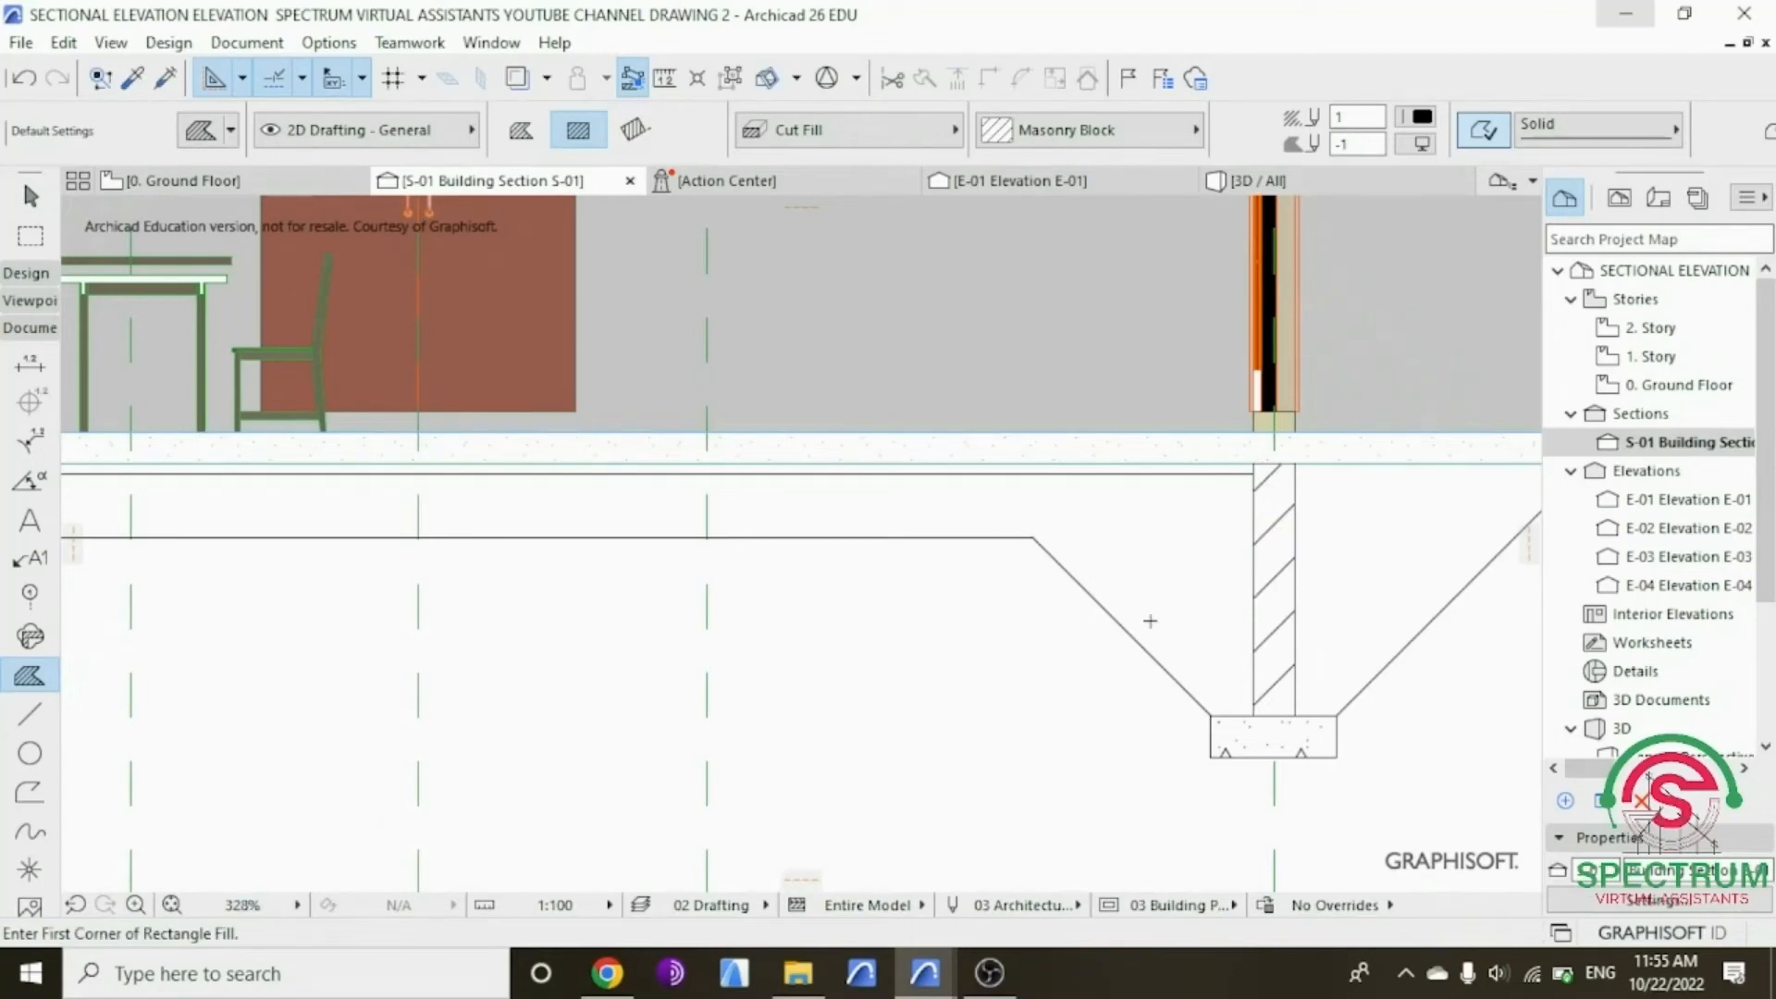
pyautogui.scroll(-4, 1150, 621)
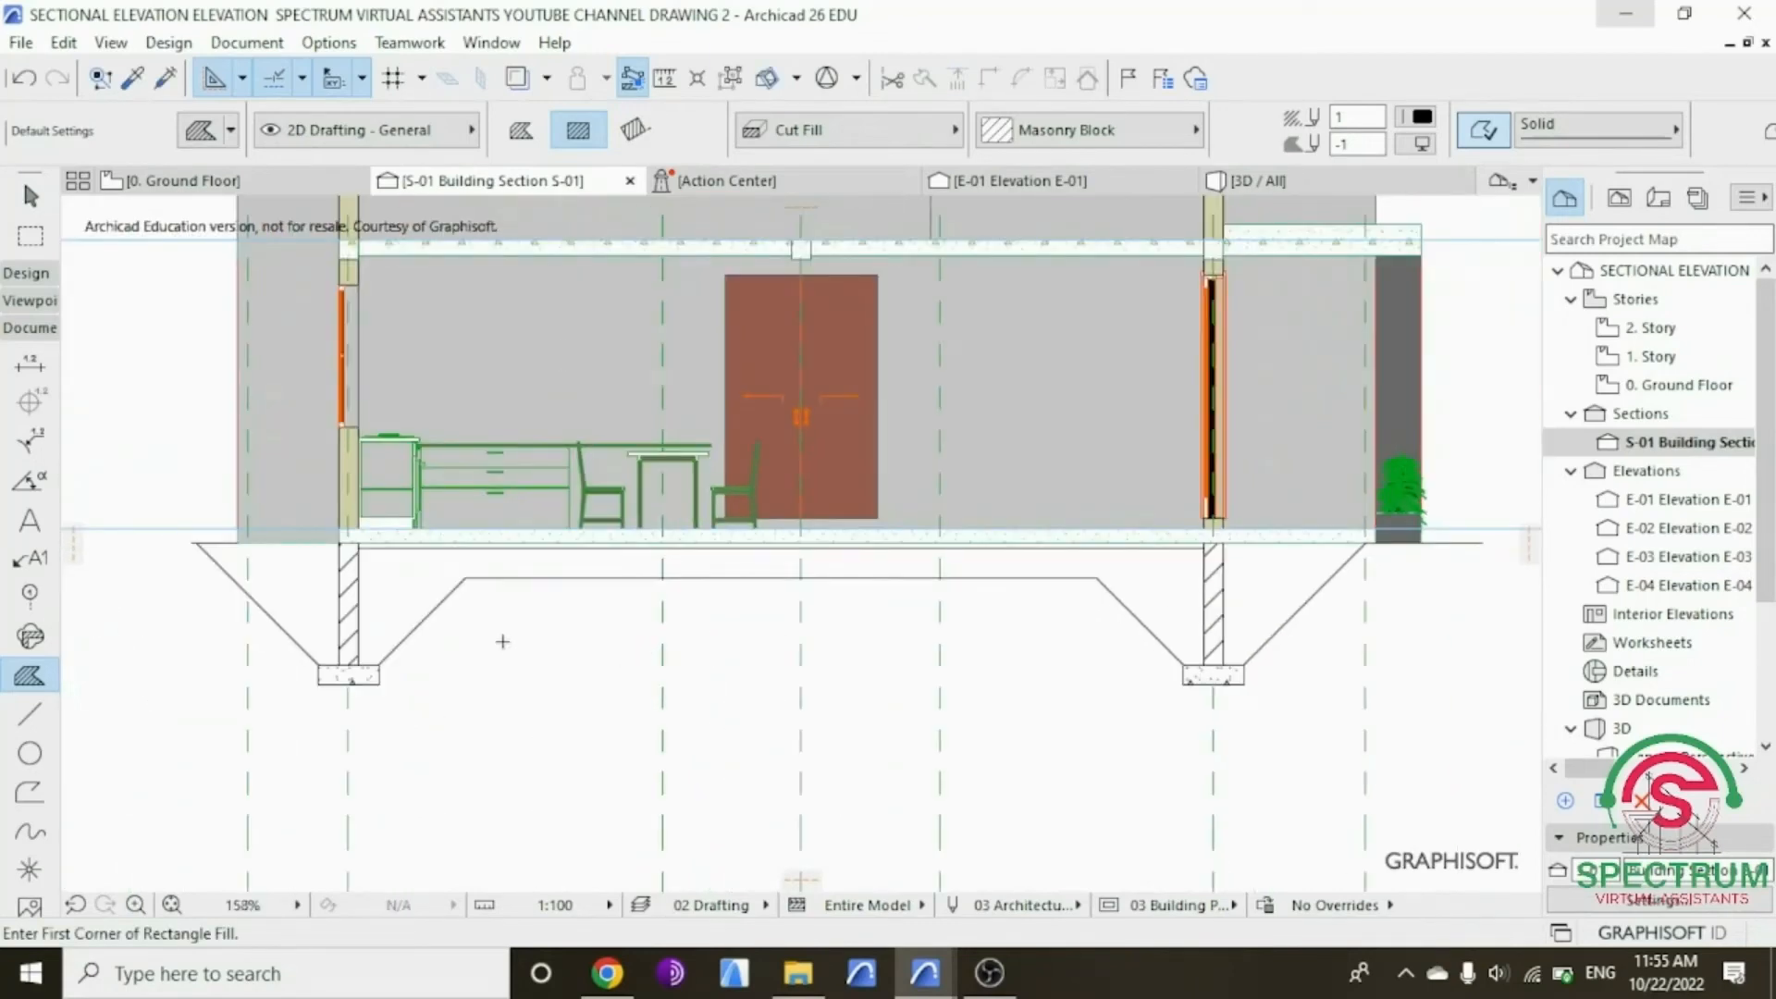
# Step: Select the backfill outside the porch-side foundation wall and apply the Fieldstone 01 pattern in its fill settings
pyautogui.scroll(4, 503, 641)
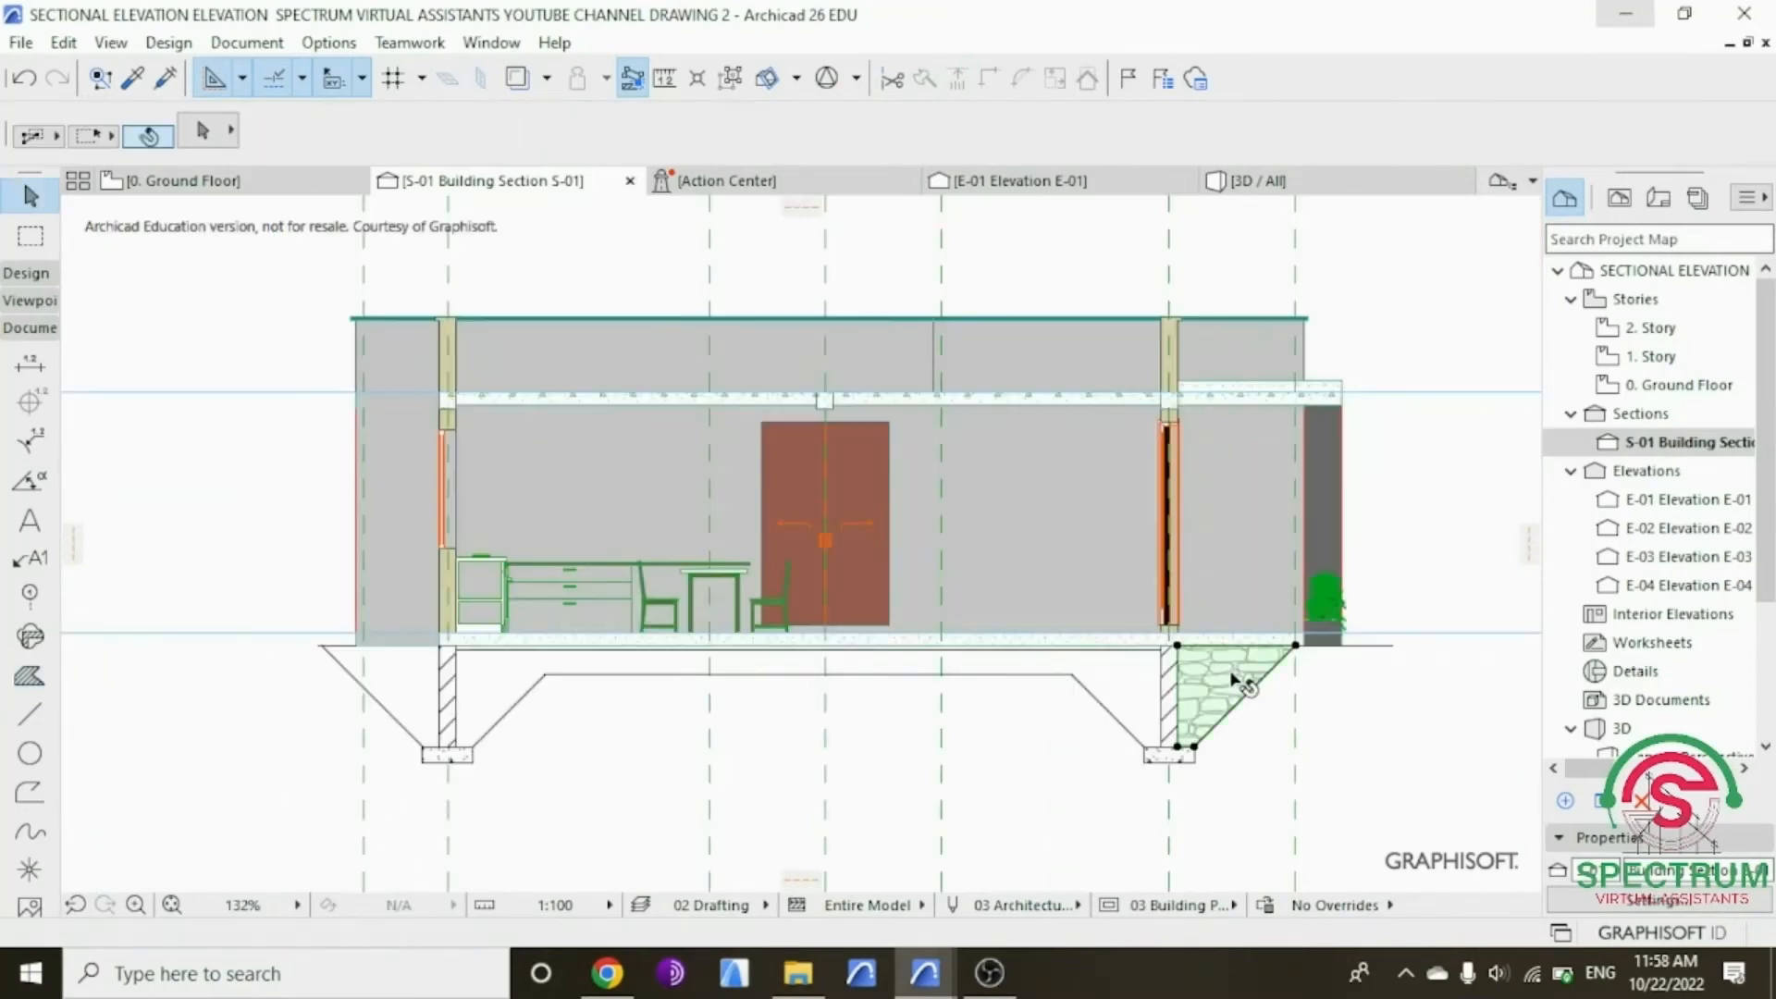
pyautogui.click(1237, 684)
pyautogui.rightClick(1378, 291)
pyautogui.click(1427, 306)
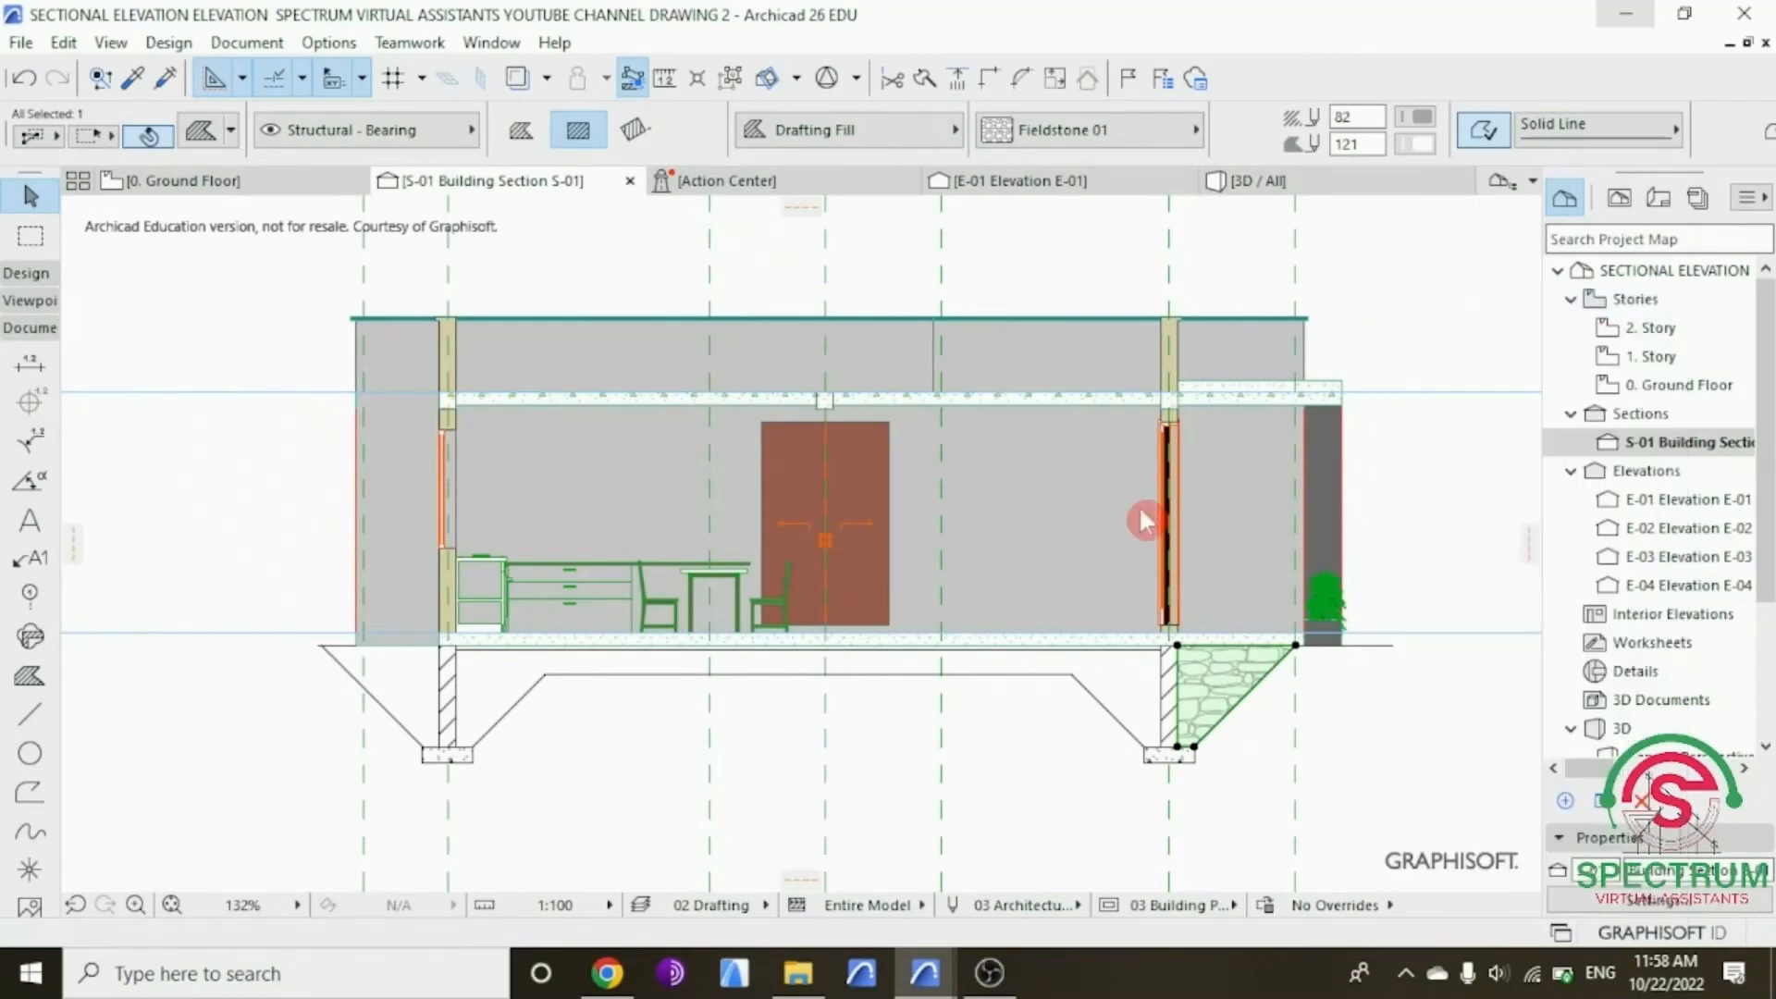
pyautogui.click(730, 227)
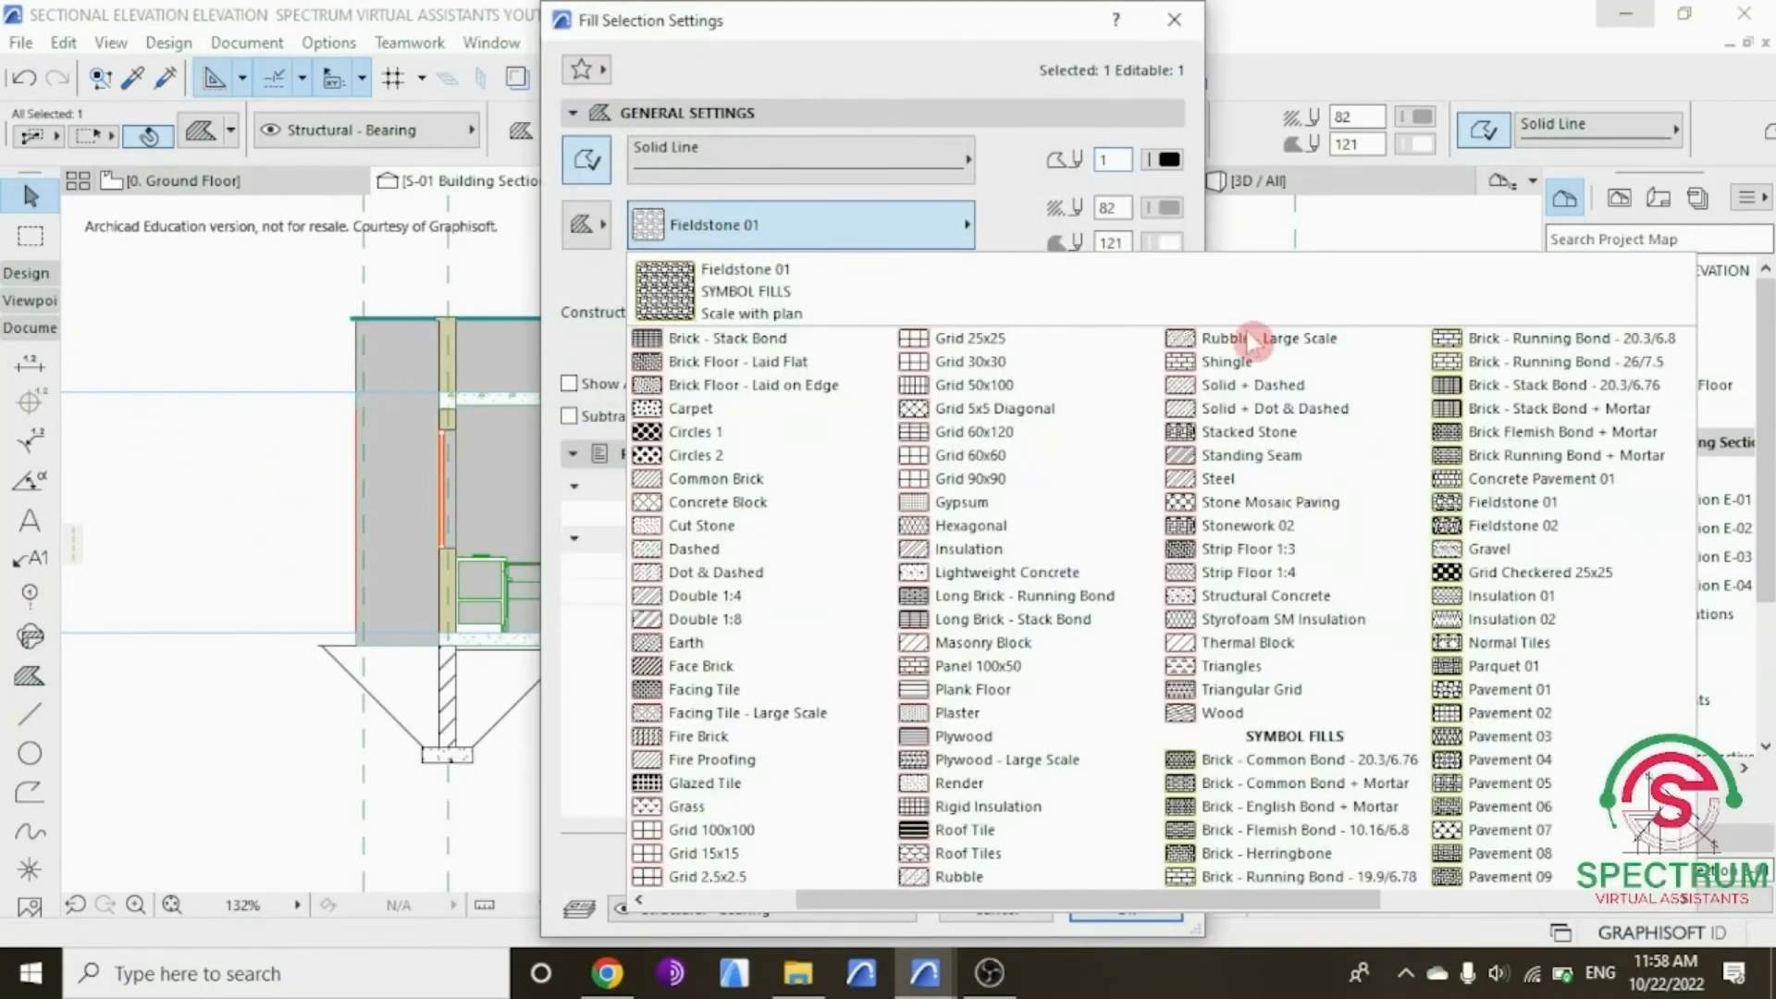
pyautogui.click(1500, 502)
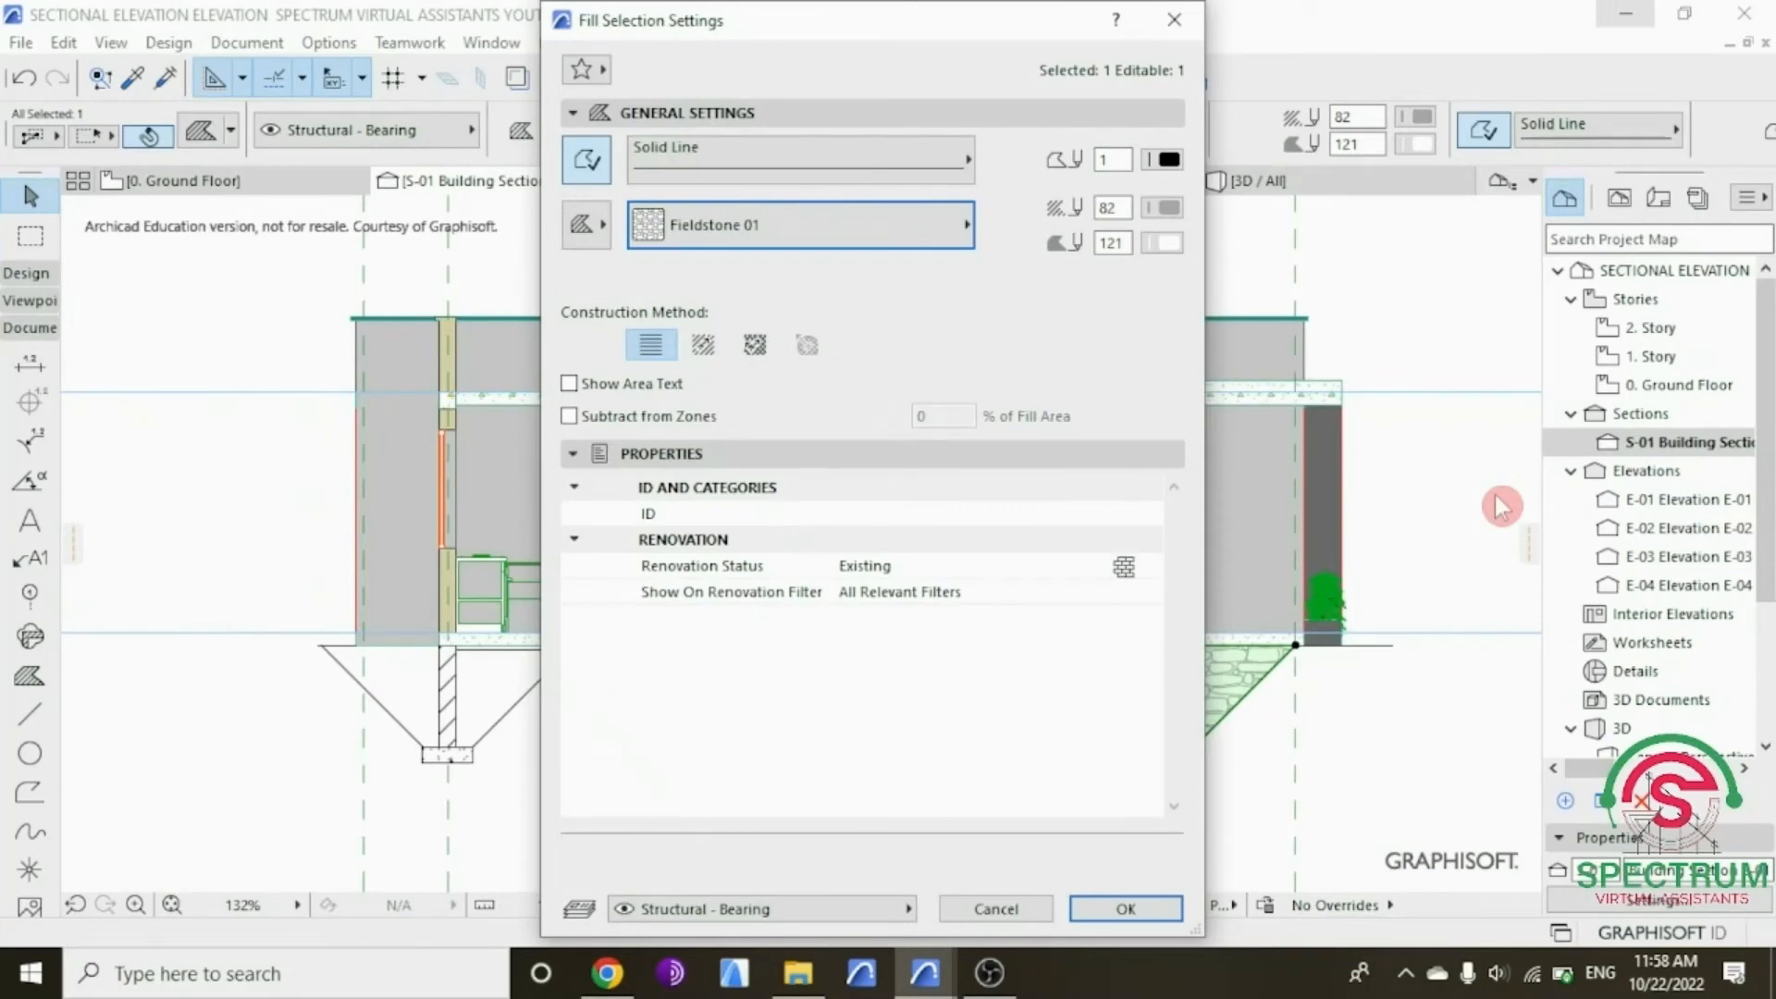
pyautogui.click(1121, 911)
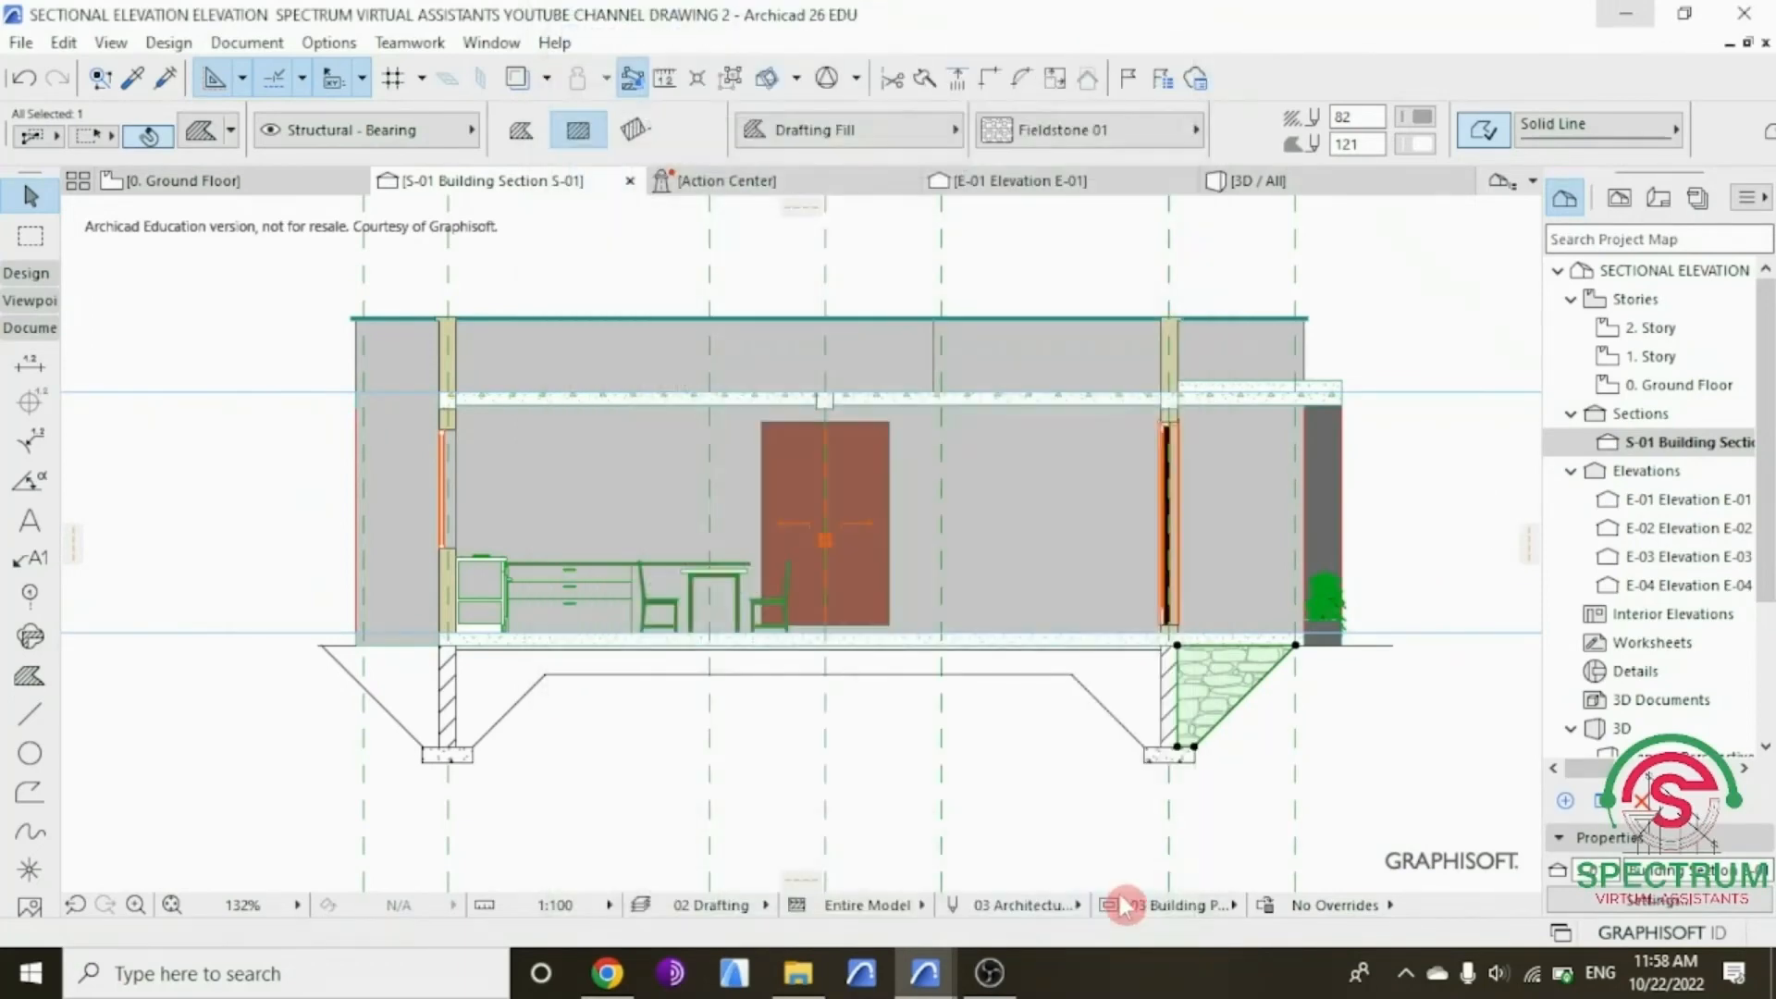
# Step: Drag a copy of the porch-side fieldstone fill over to the kitchen-side foundation wall
pyautogui.rightClick(1377, 318)
pyautogui.click(1470, 567)
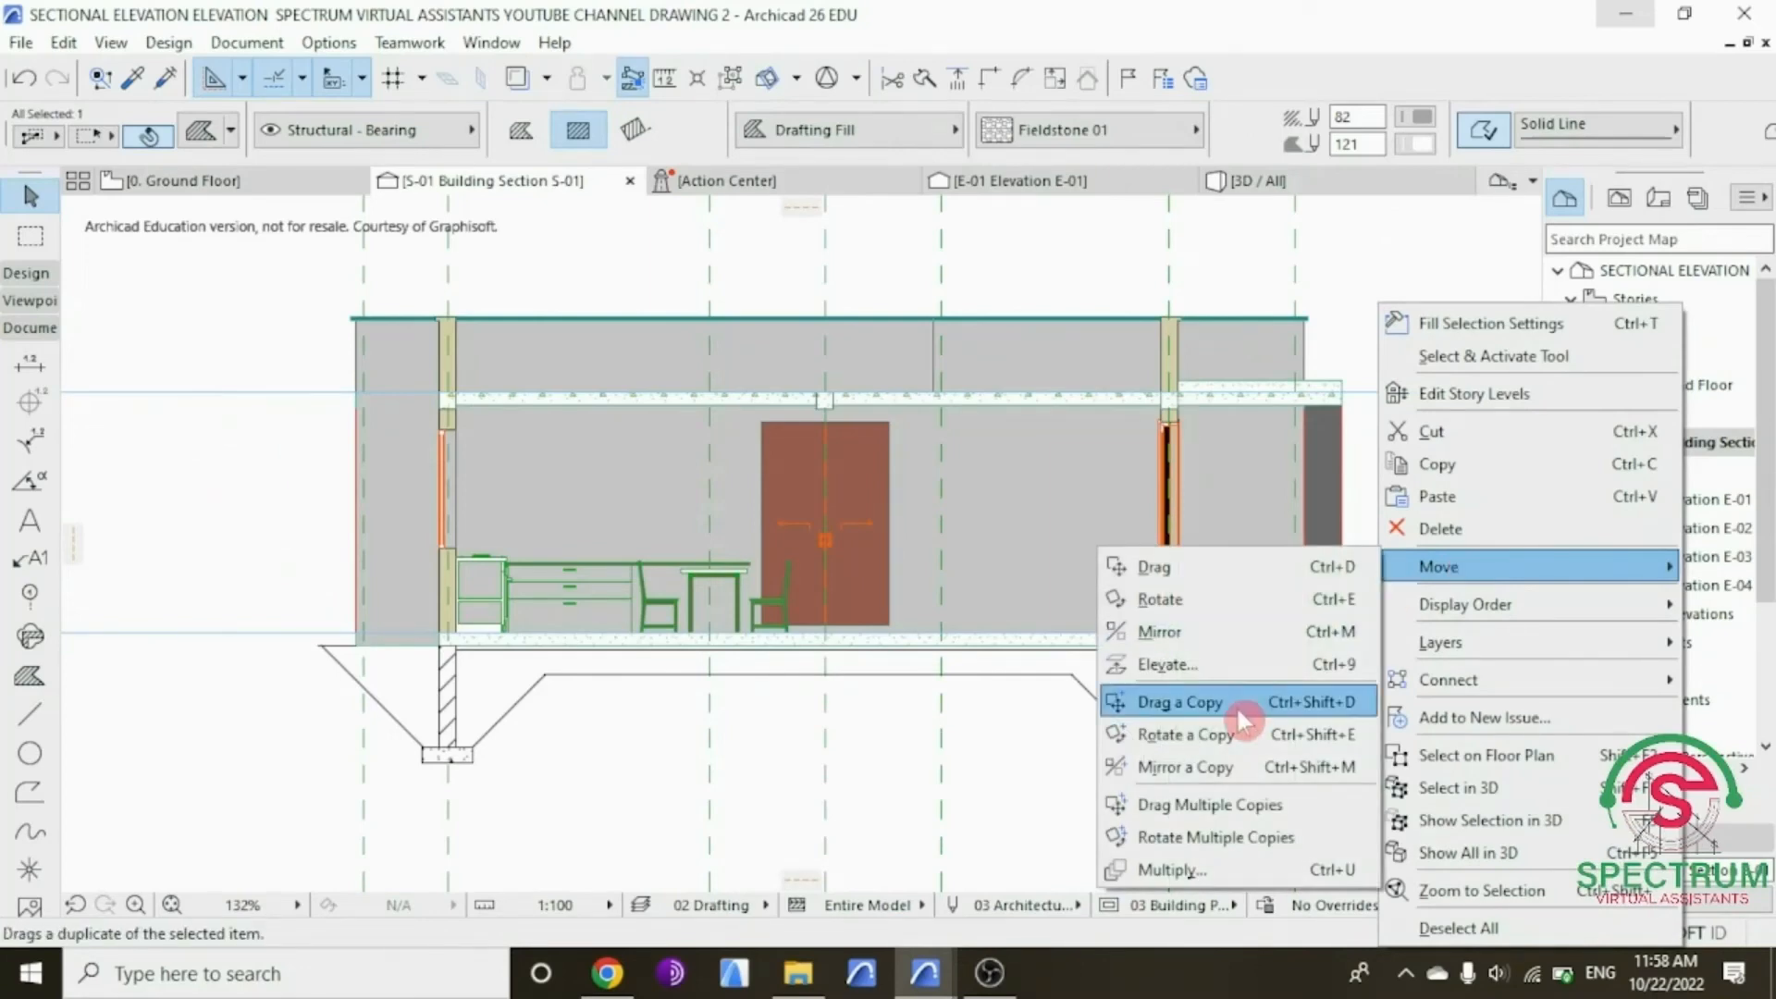
pyautogui.click(1240, 719)
pyautogui.click(1181, 746)
pyautogui.scroll(2, 393, 749)
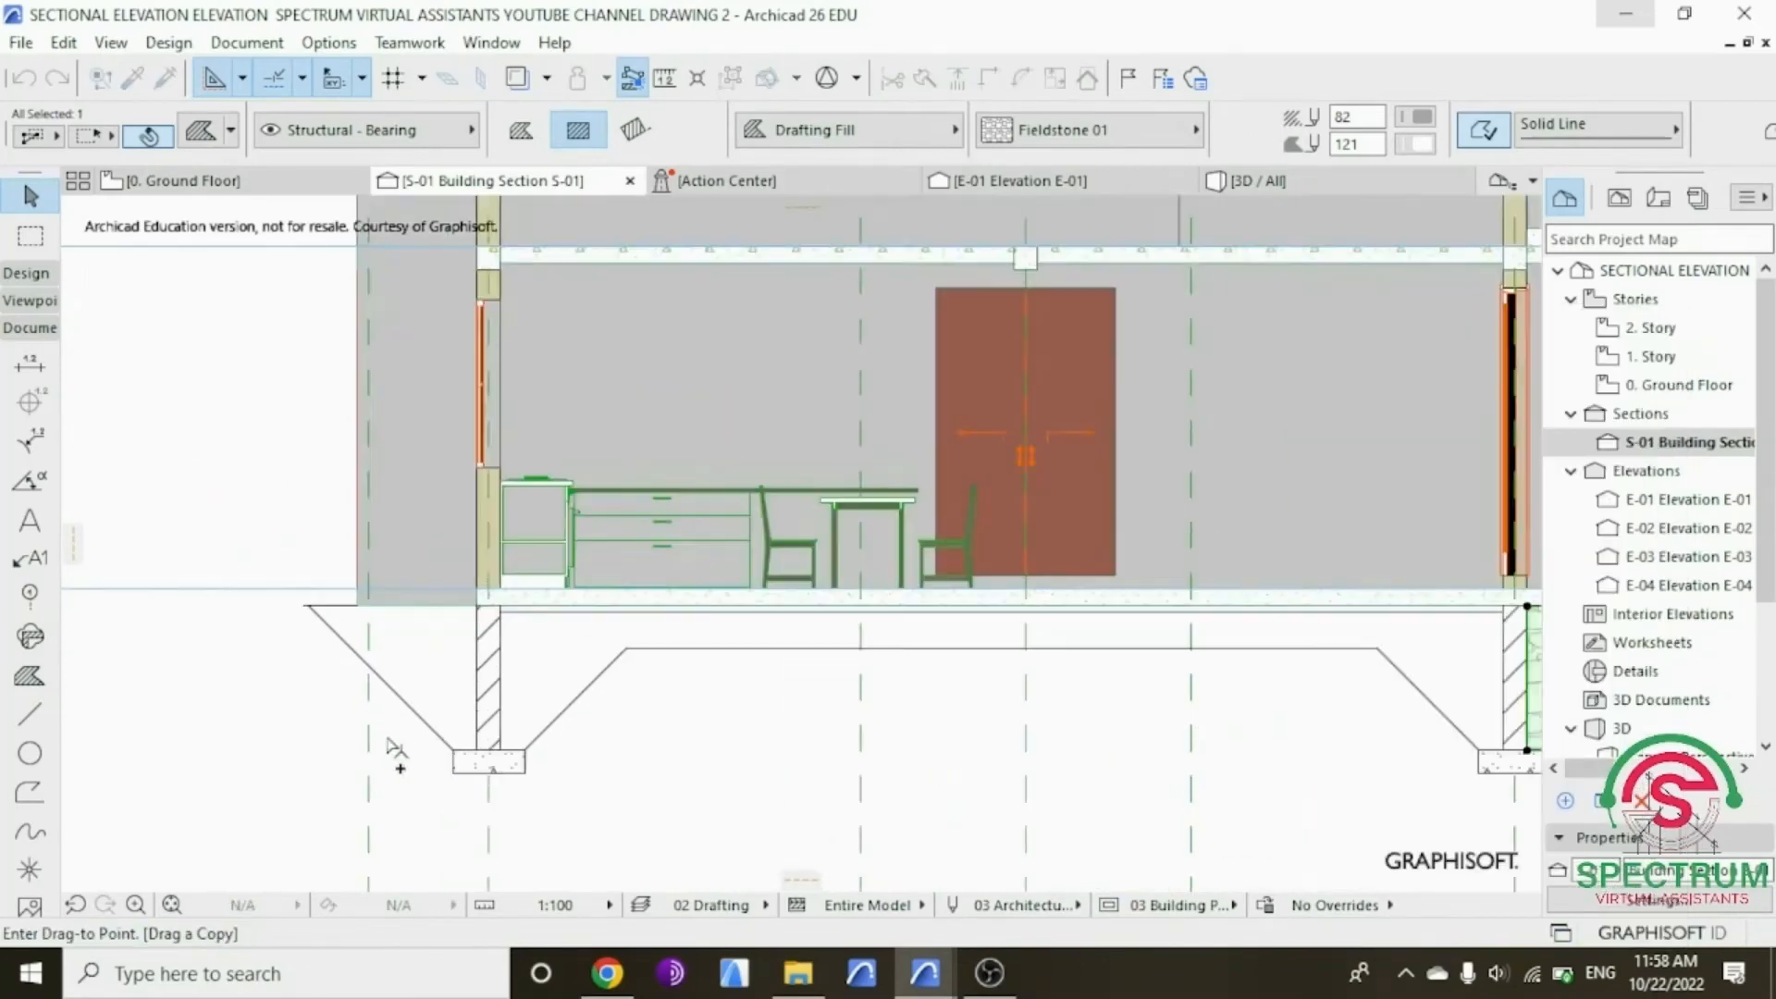
pyautogui.scroll(2, 393, 749)
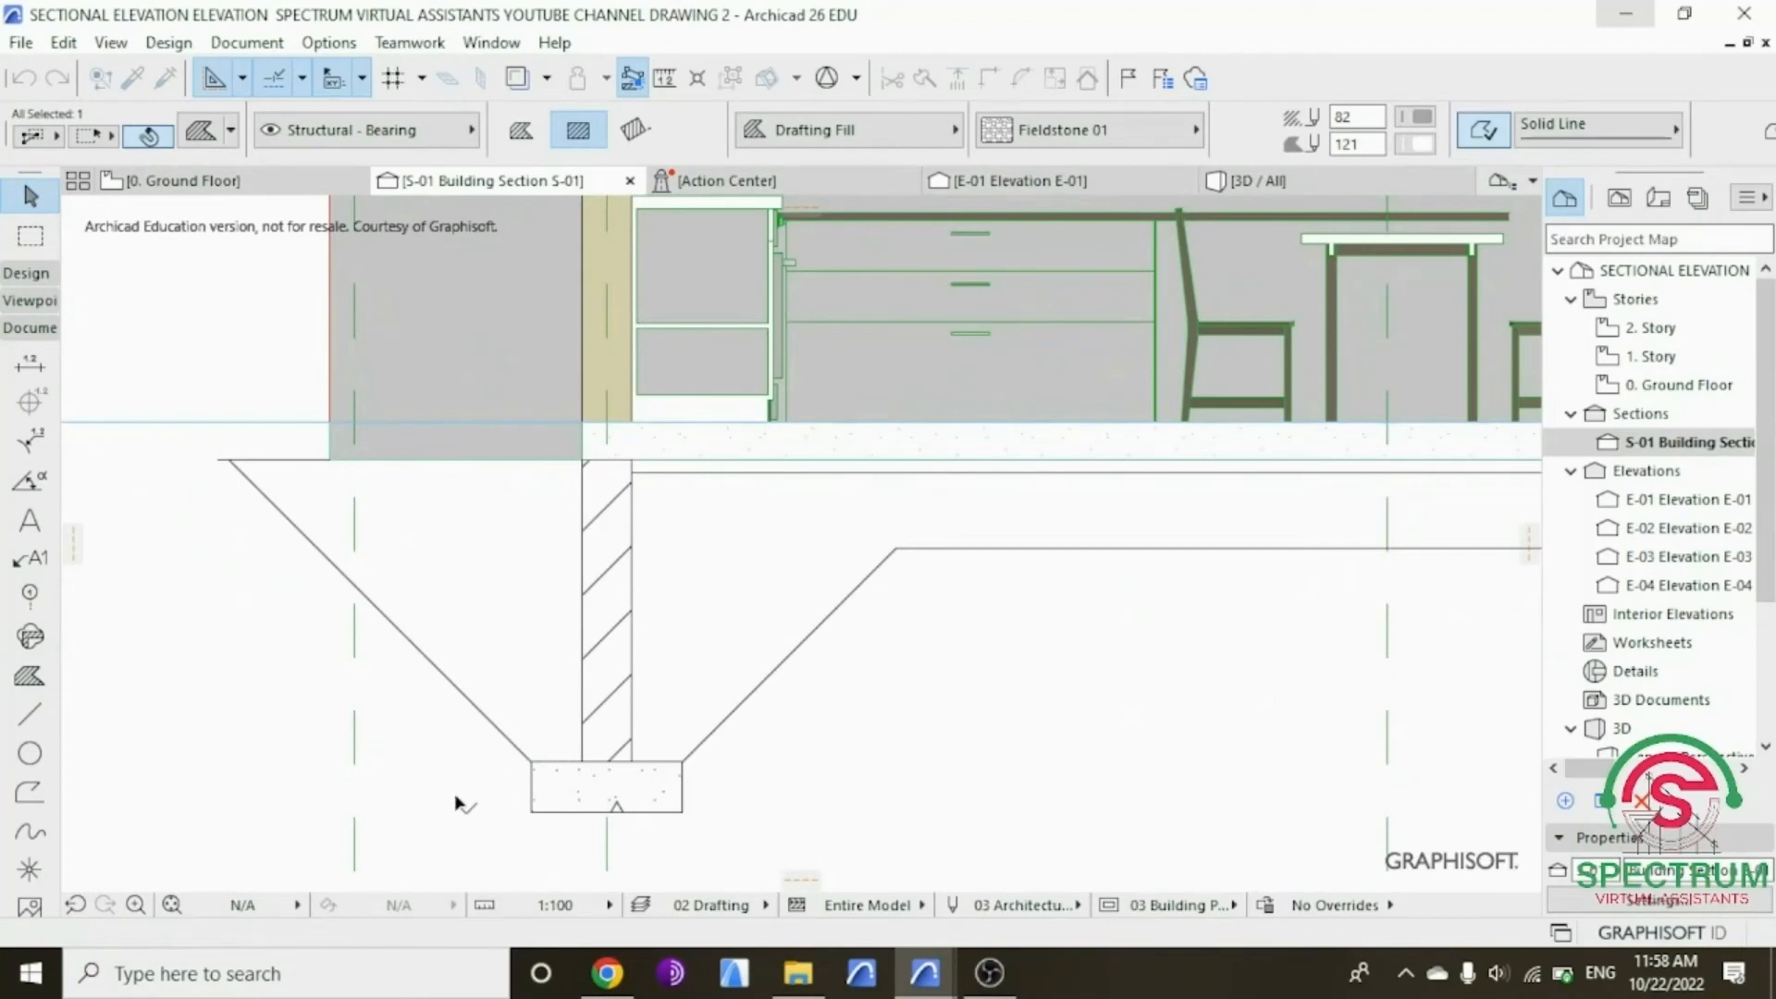
pyautogui.click(463, 788)
# Step: Mirror the copied fieldstone fill about a vertical axis along the kitchen-side foundation wall's outer face
pyautogui.rightClick(476, 775)
pyautogui.moveTo(603, 388)
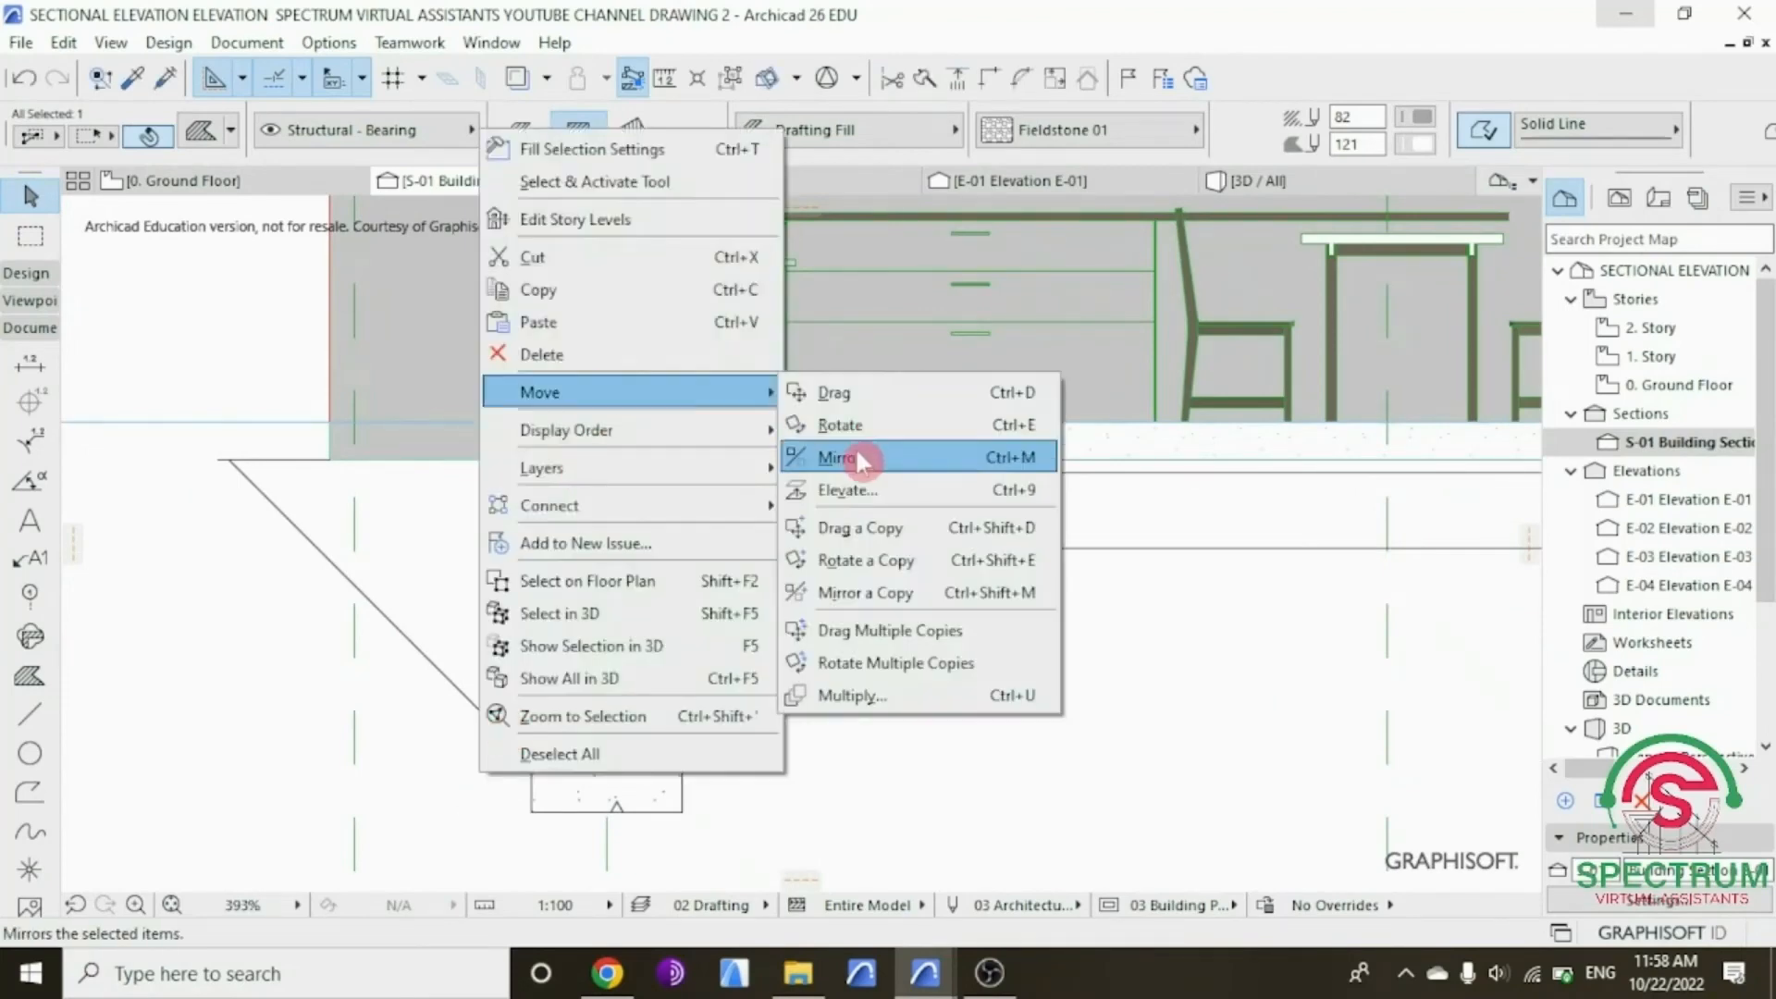
pyautogui.click(854, 457)
pyautogui.click(585, 462)
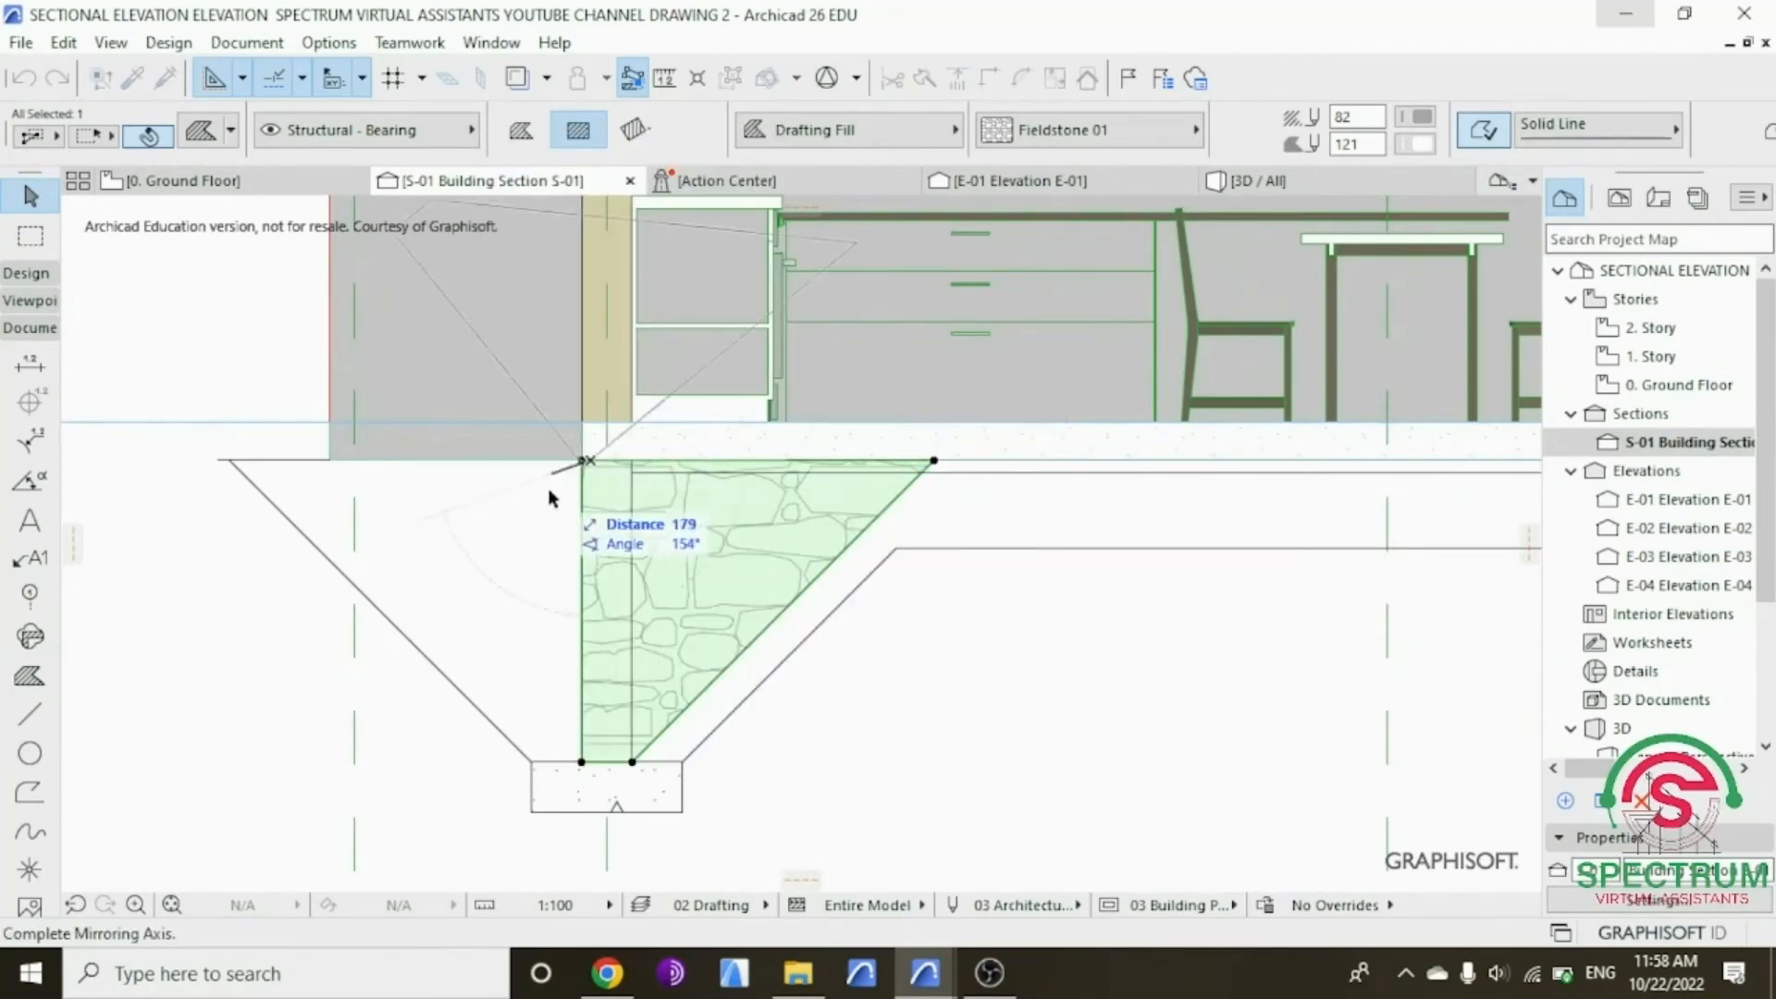
pyautogui.click(592, 686)
# Step: Drag the mirrored fieldstone fill away from the building towards the kitchen-side wall's outer face
pyautogui.rightClick(813, 745)
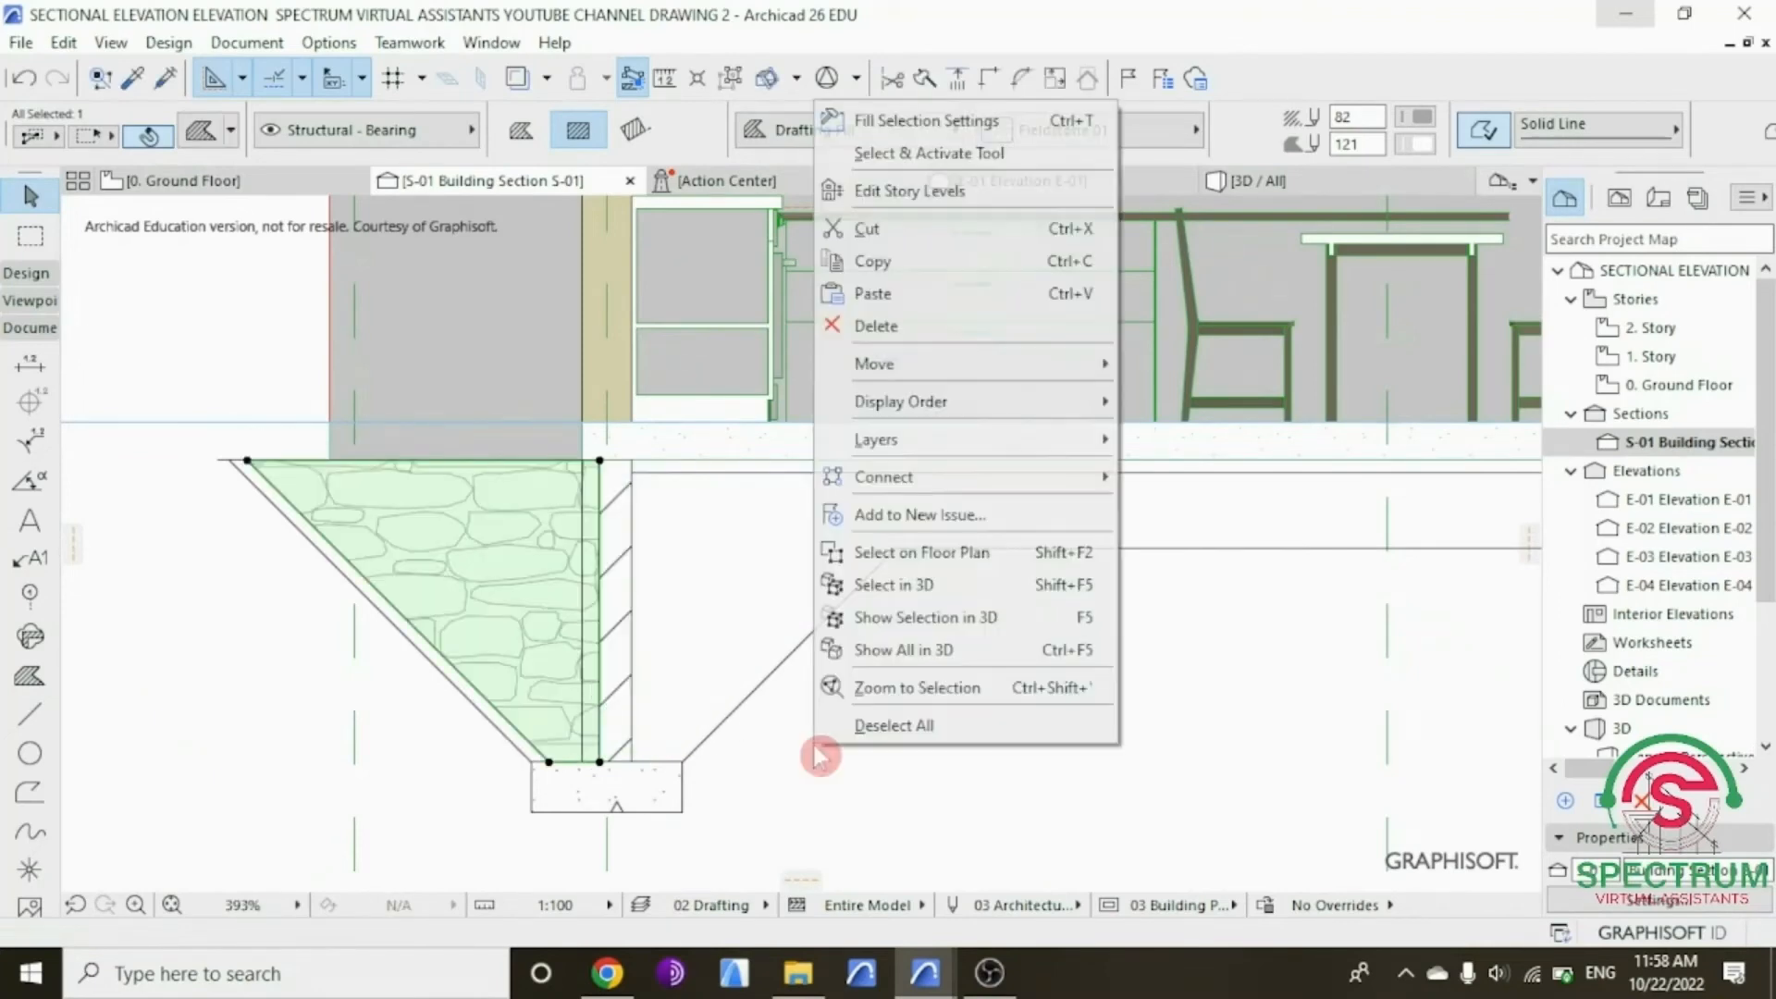
pyautogui.moveTo(957, 384)
pyautogui.click(1170, 363)
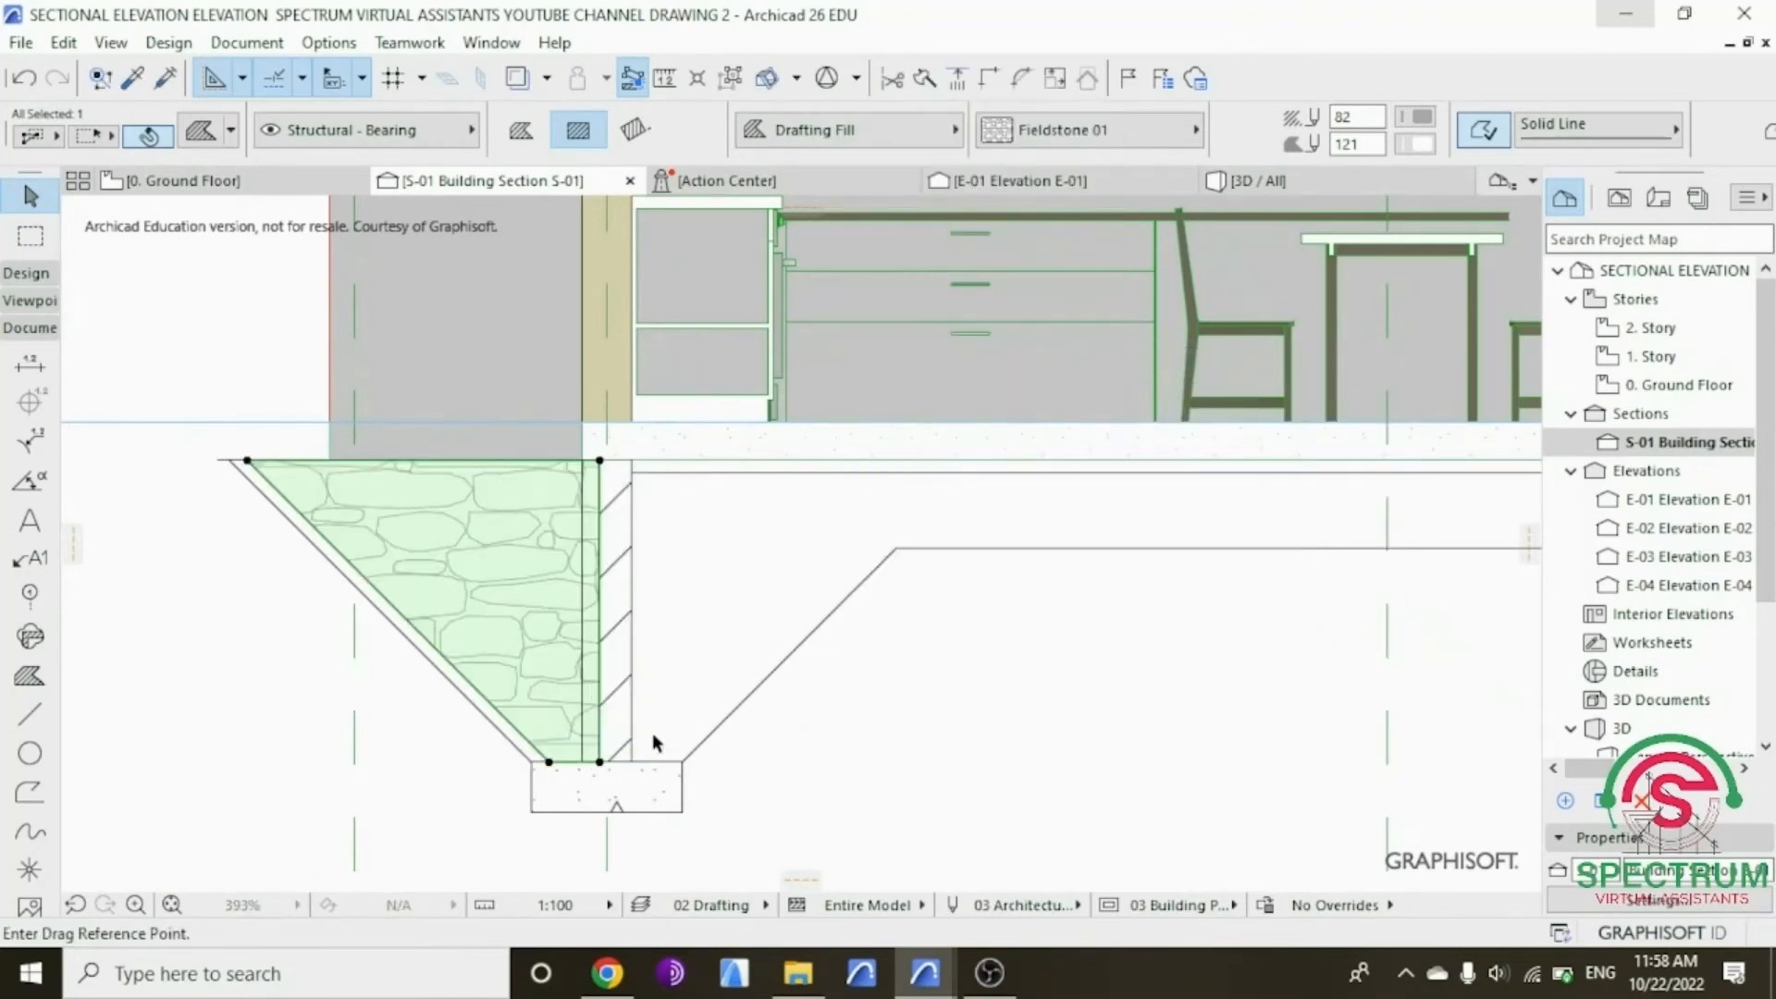
pyautogui.click(599, 761)
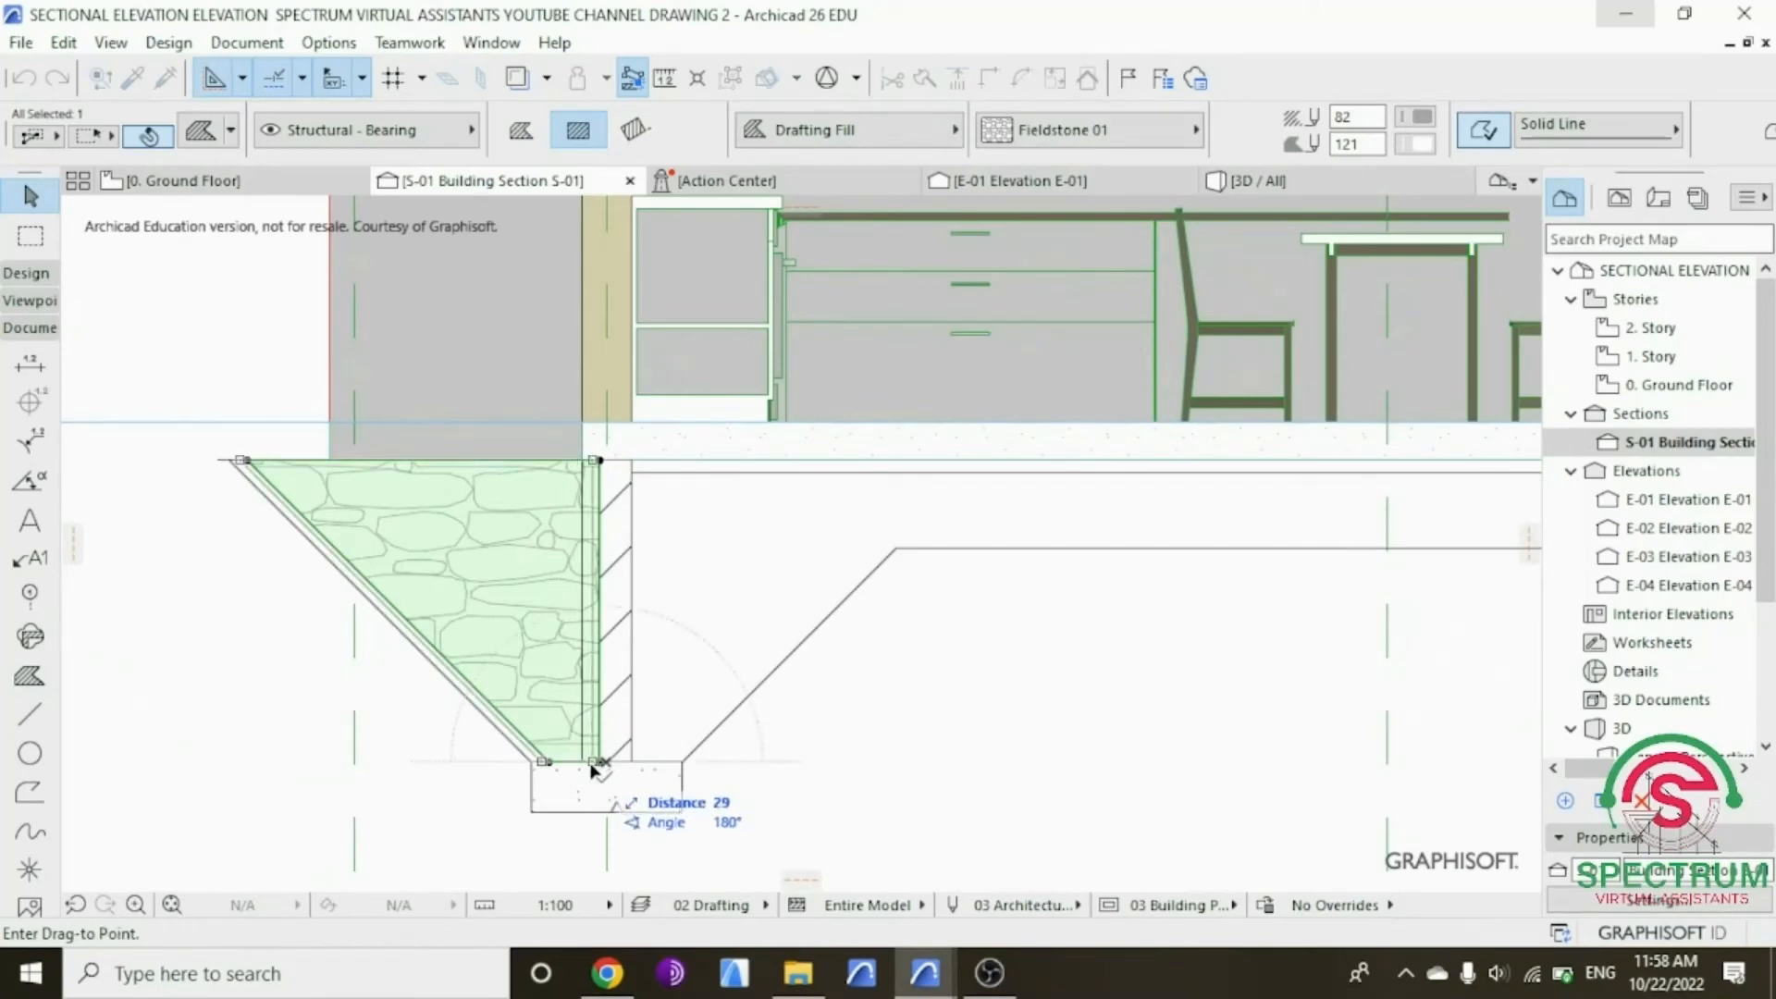
pyautogui.click(596, 764)
# Step: Drag the fieldstone fill's lower inner corner back to where the kitchen-side wall's outer face meets the footing
pyautogui.scroll(5, 597, 757)
pyautogui.rightClick(340, 788)
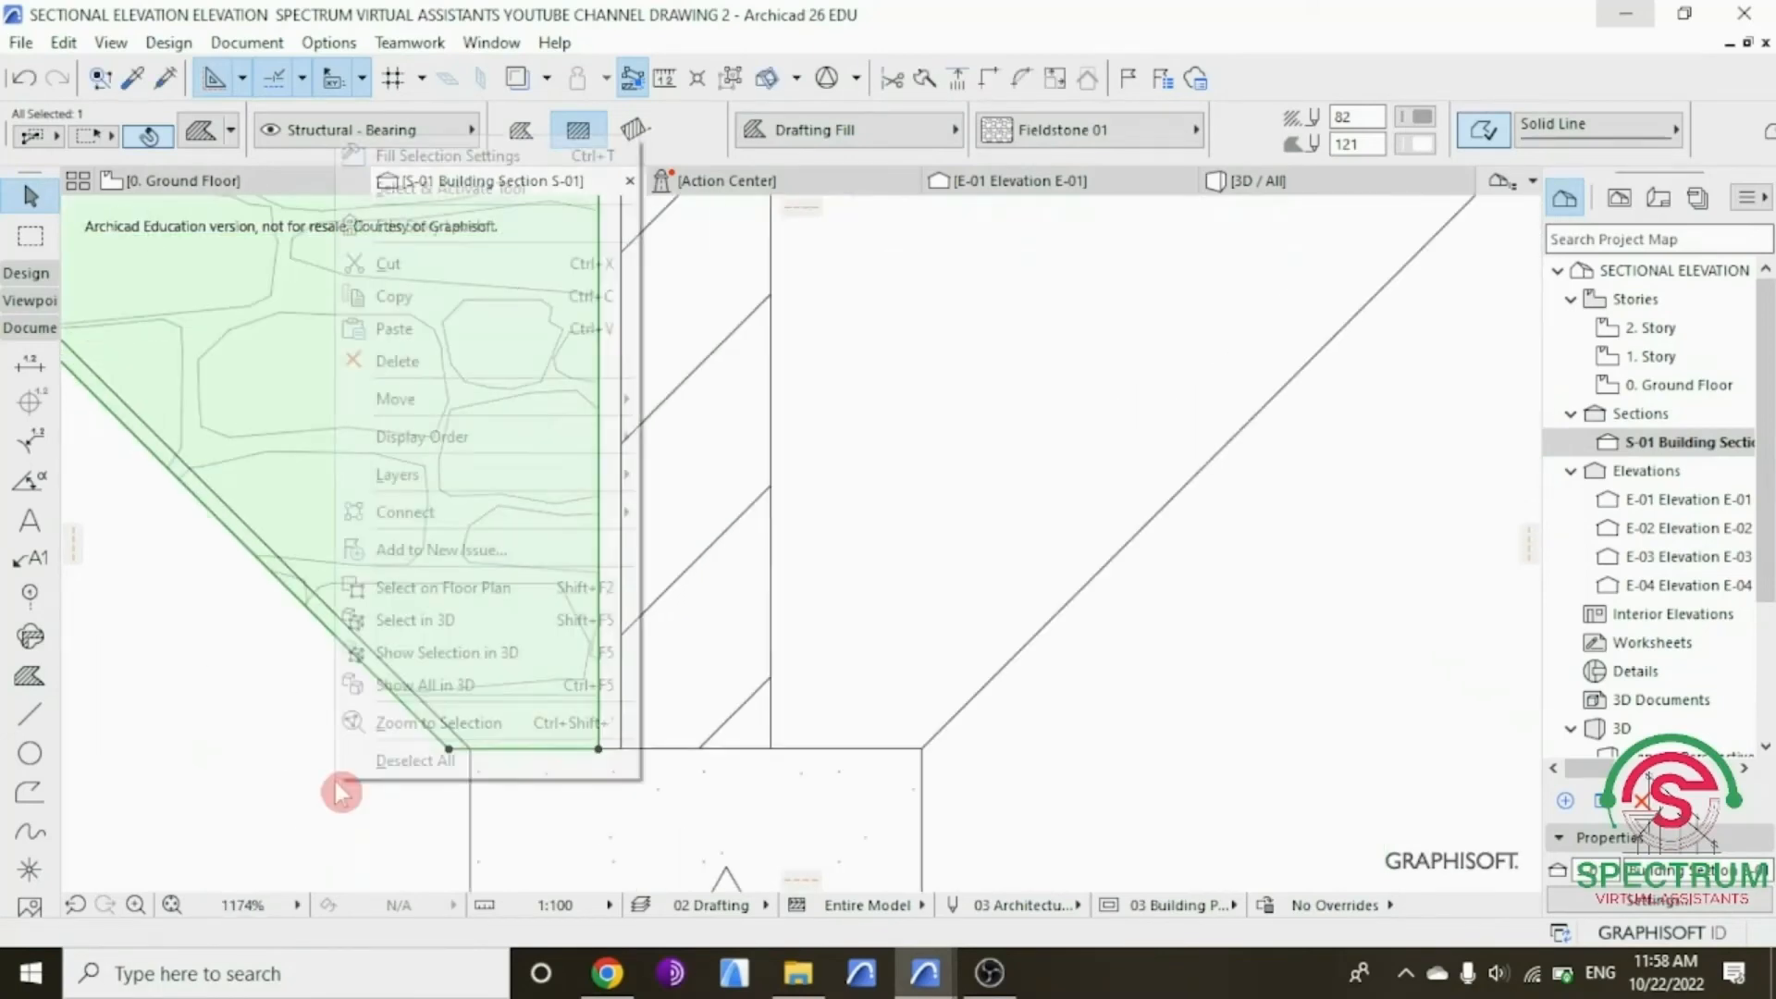
pyautogui.moveTo(592, 399)
pyautogui.click(689, 399)
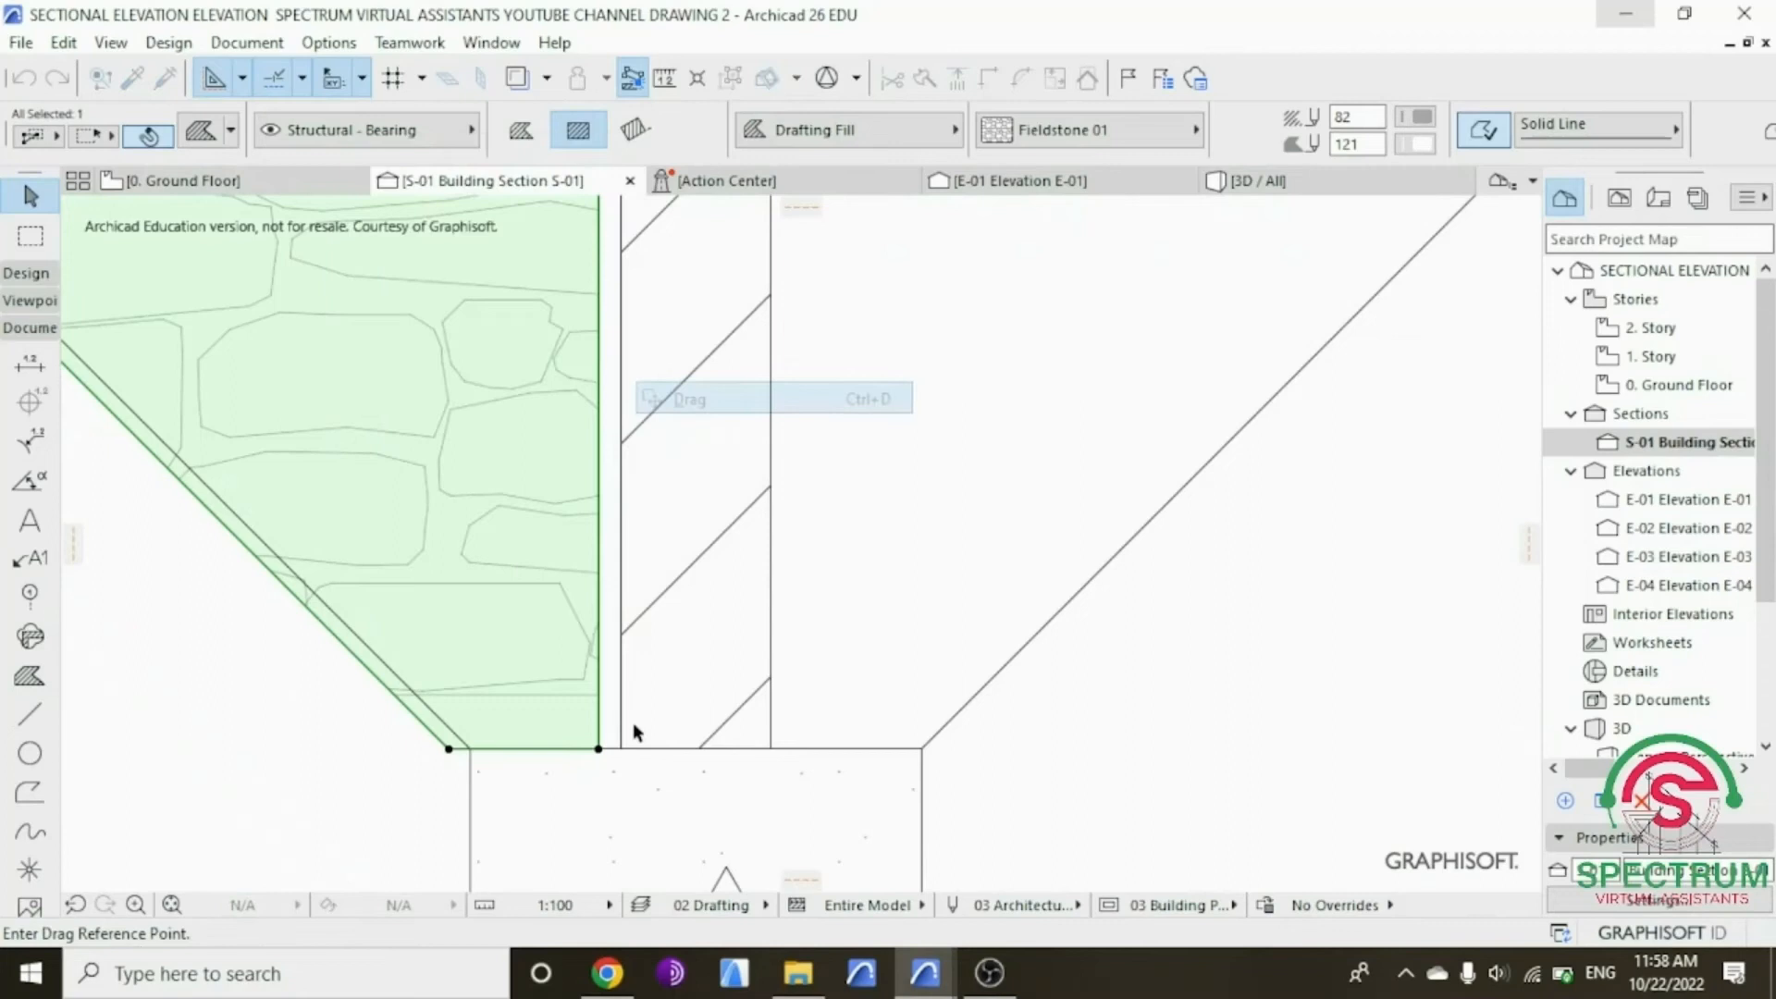
pyautogui.click(596, 753)
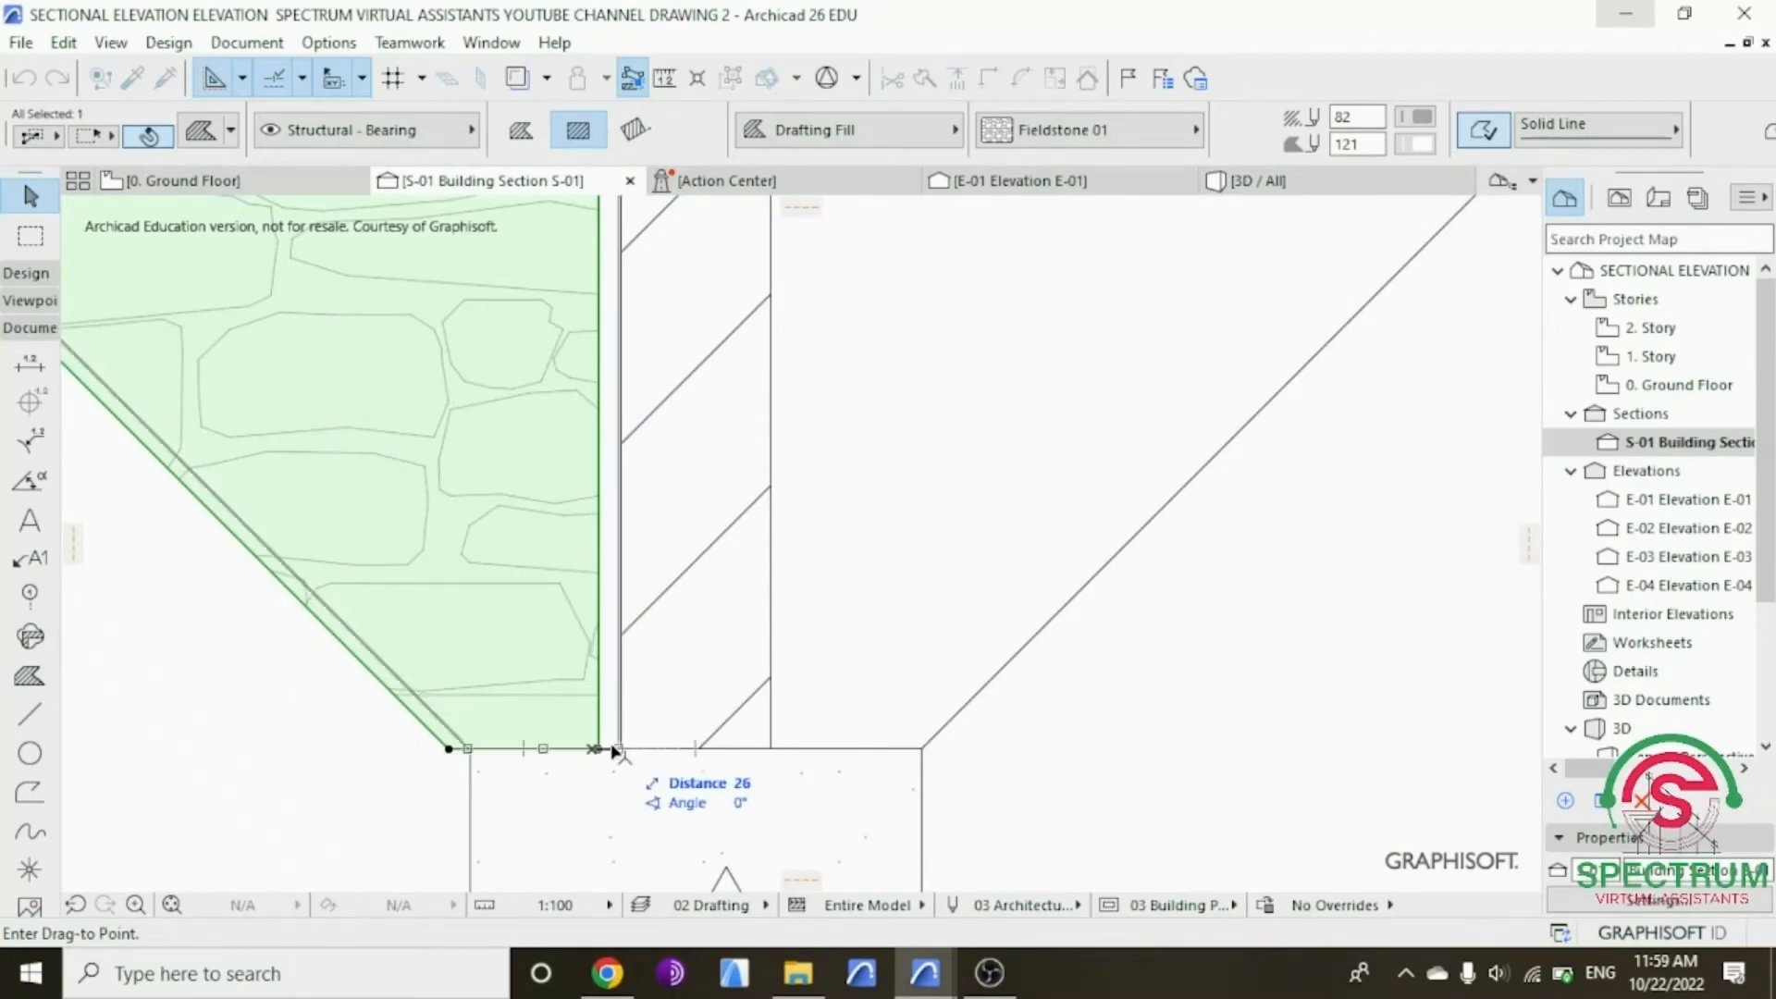
pyautogui.click(618, 749)
# Step: Nudge the kitchen-side fieldstone fill from its lower inner corner to close the remaining gap against the wall
pyautogui.rightClick(401, 801)
pyautogui.moveTo(456, 407)
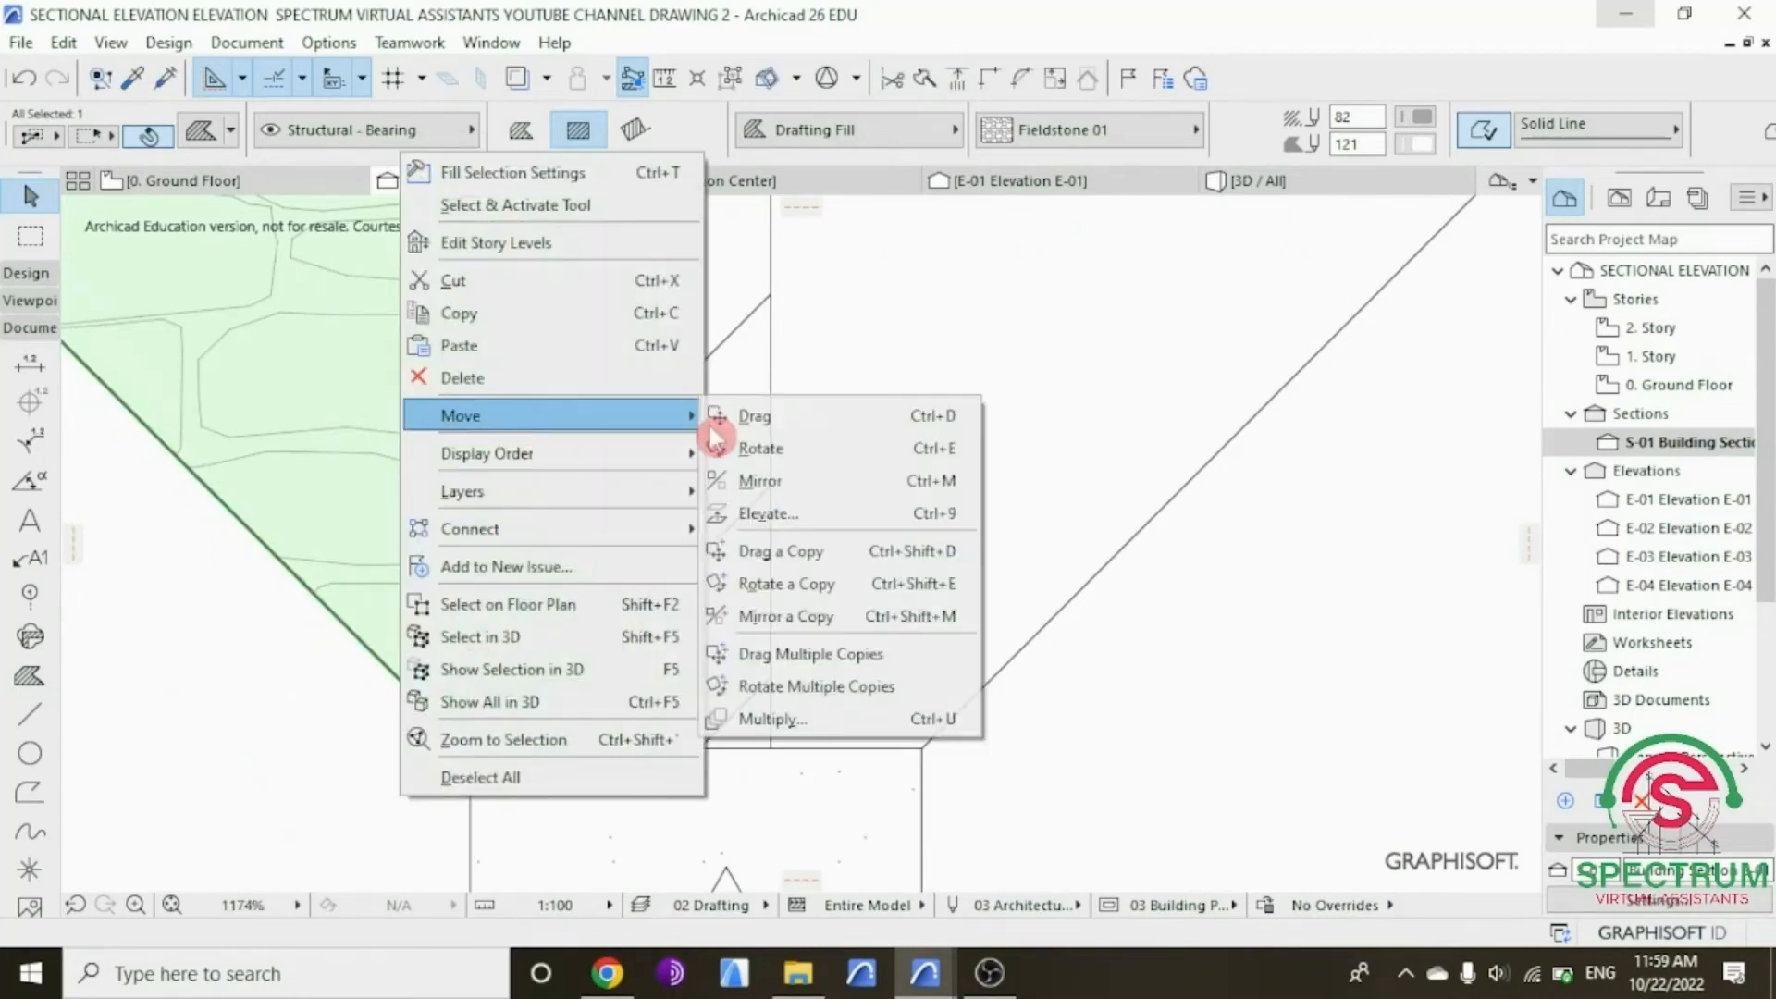
pyautogui.click(730, 408)
pyautogui.scroll(3, 547, 702)
pyautogui.scroll(3, 625, 748)
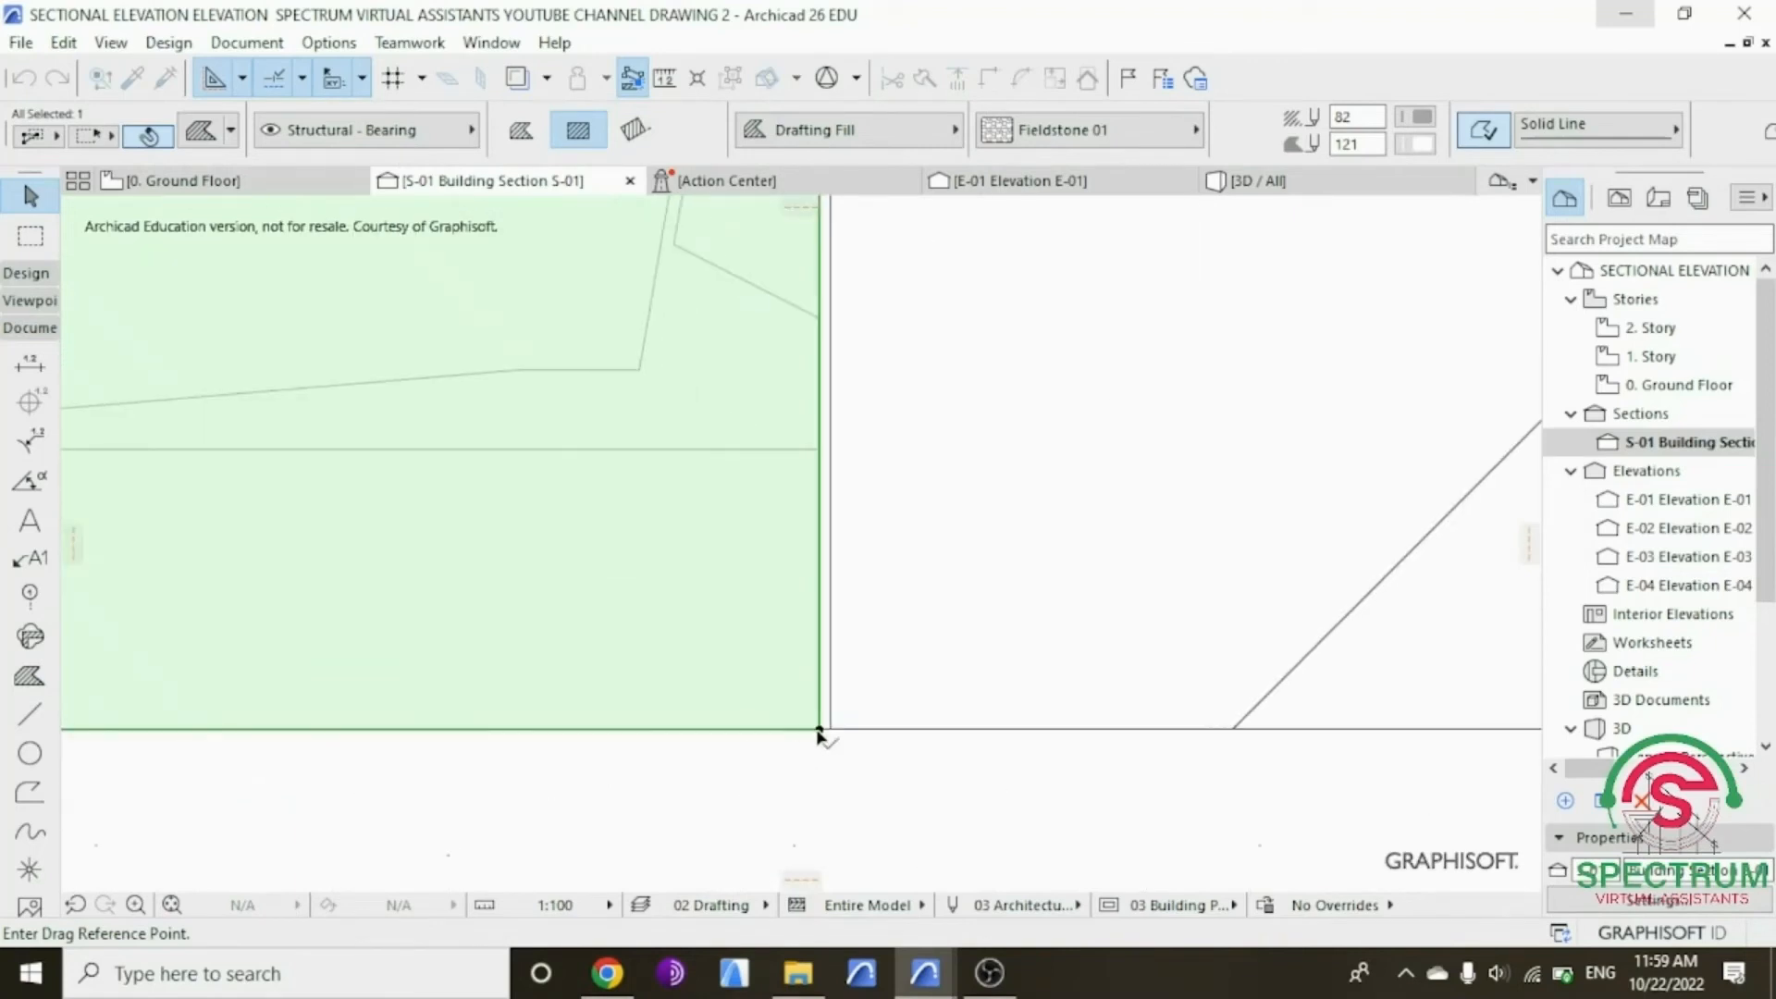
pyautogui.click(822, 729)
pyautogui.scroll(-12, 556, 758)
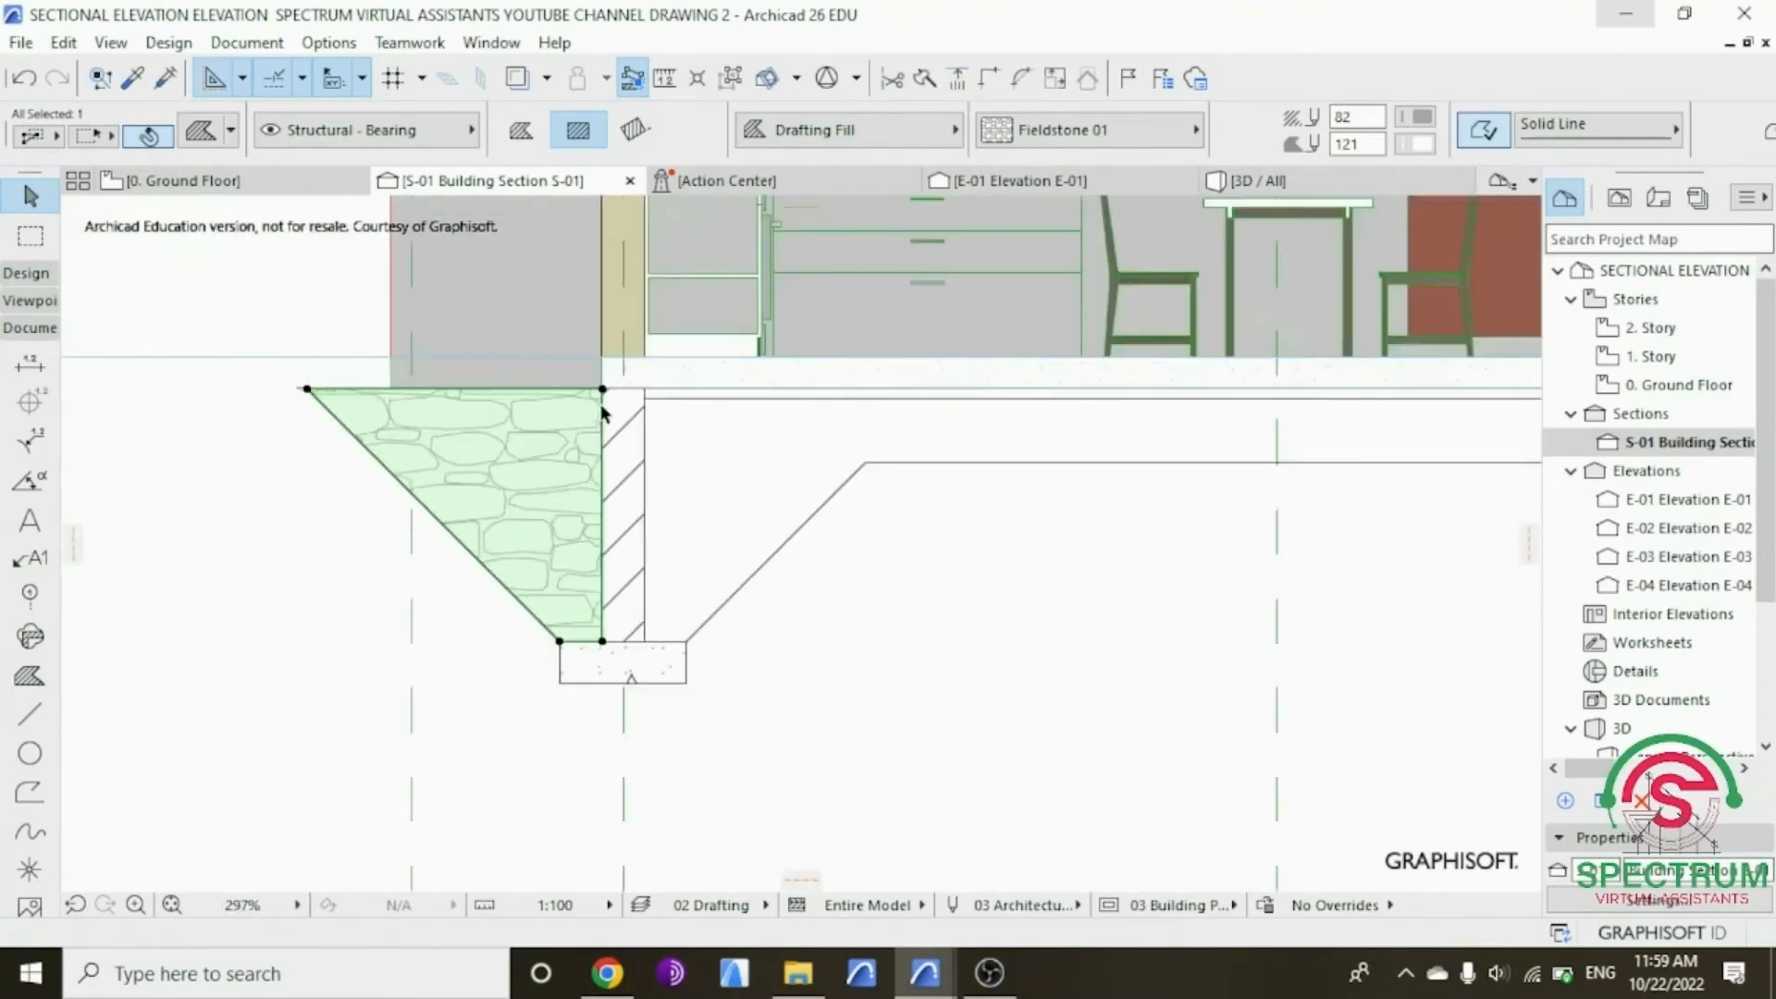
pyautogui.scroll(-2, 606, 610)
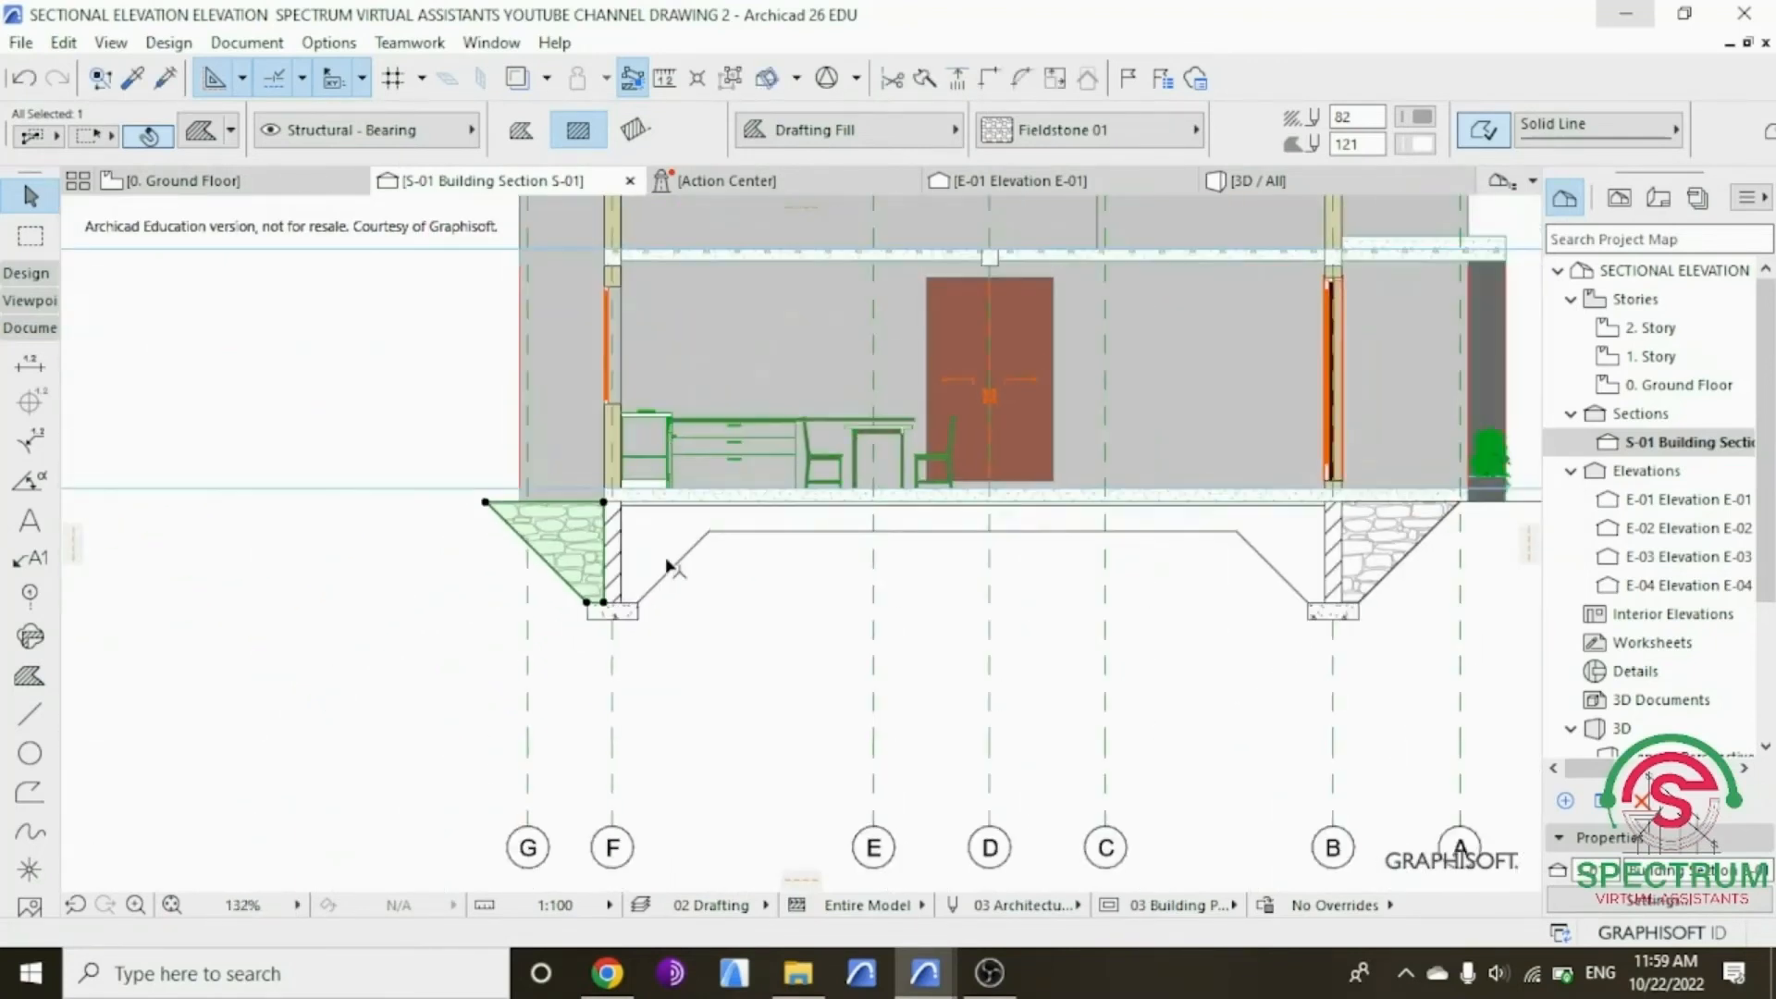
# Step: Drag a copy of the kitchen-side fieldstone fill against the inner face of the porch-side foundation wall, using matching footing points
pyautogui.rightClick(339, 432)
pyautogui.moveTo(436, 566)
pyautogui.click(725, 697)
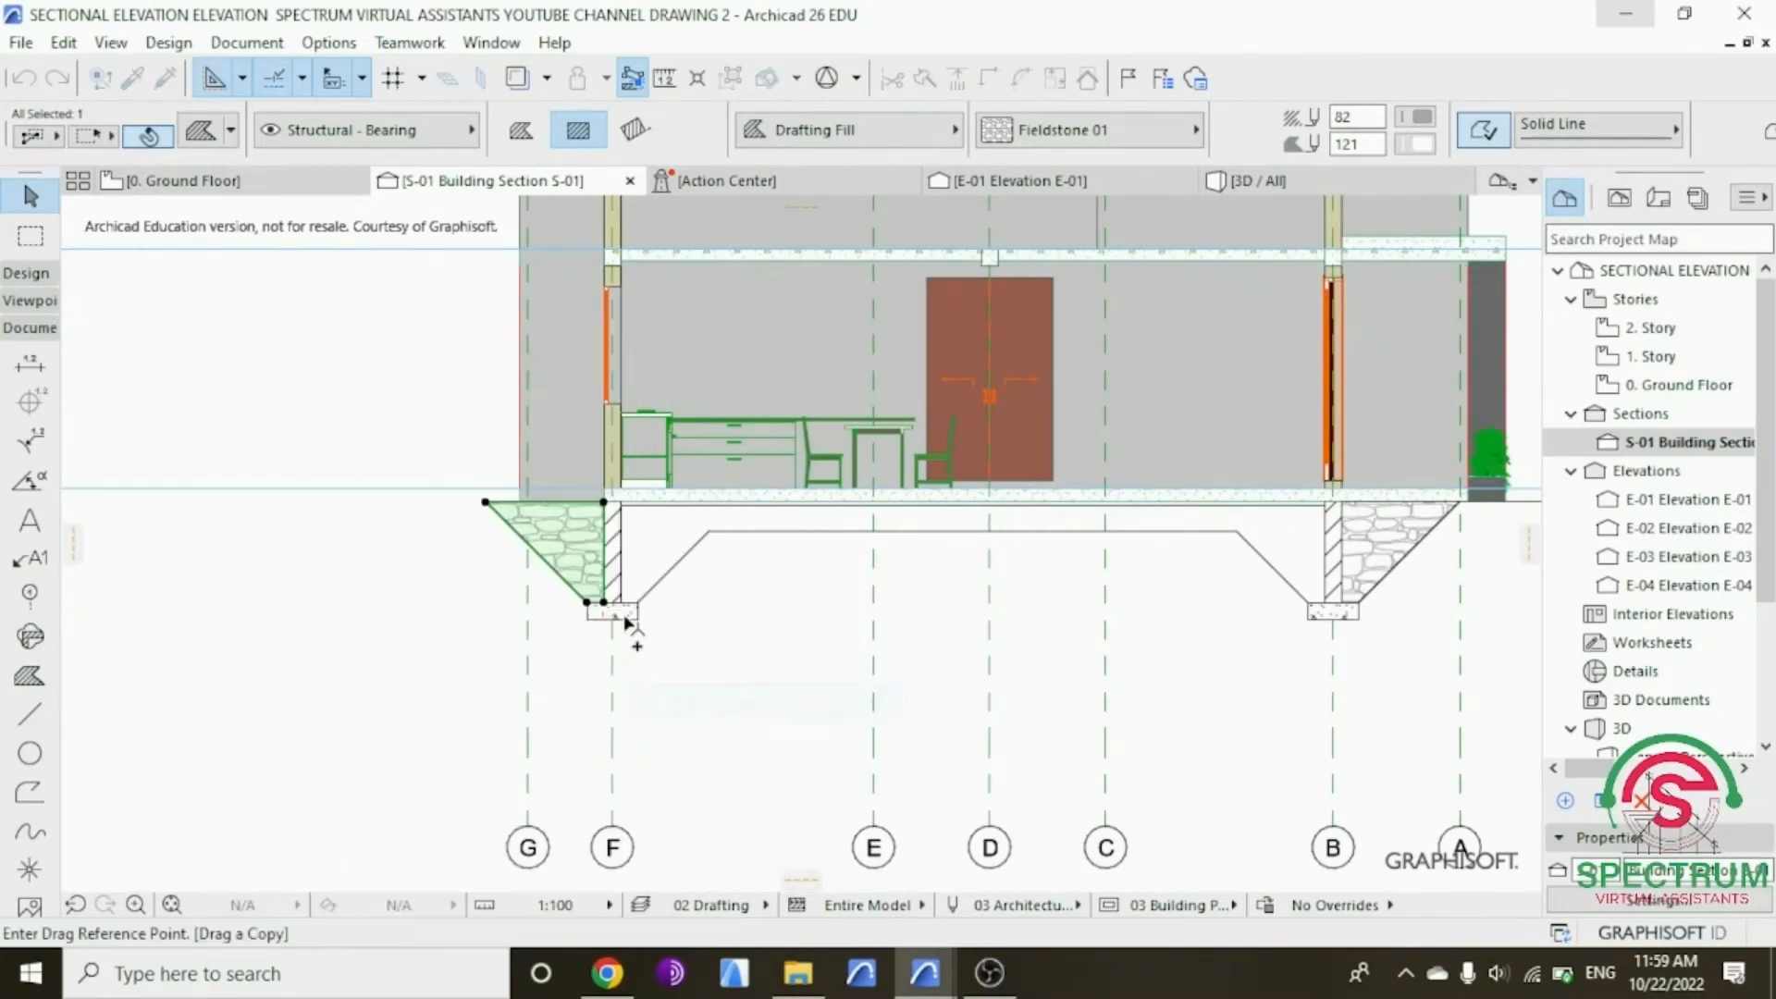
pyautogui.click(625, 620)
pyautogui.click(1322, 604)
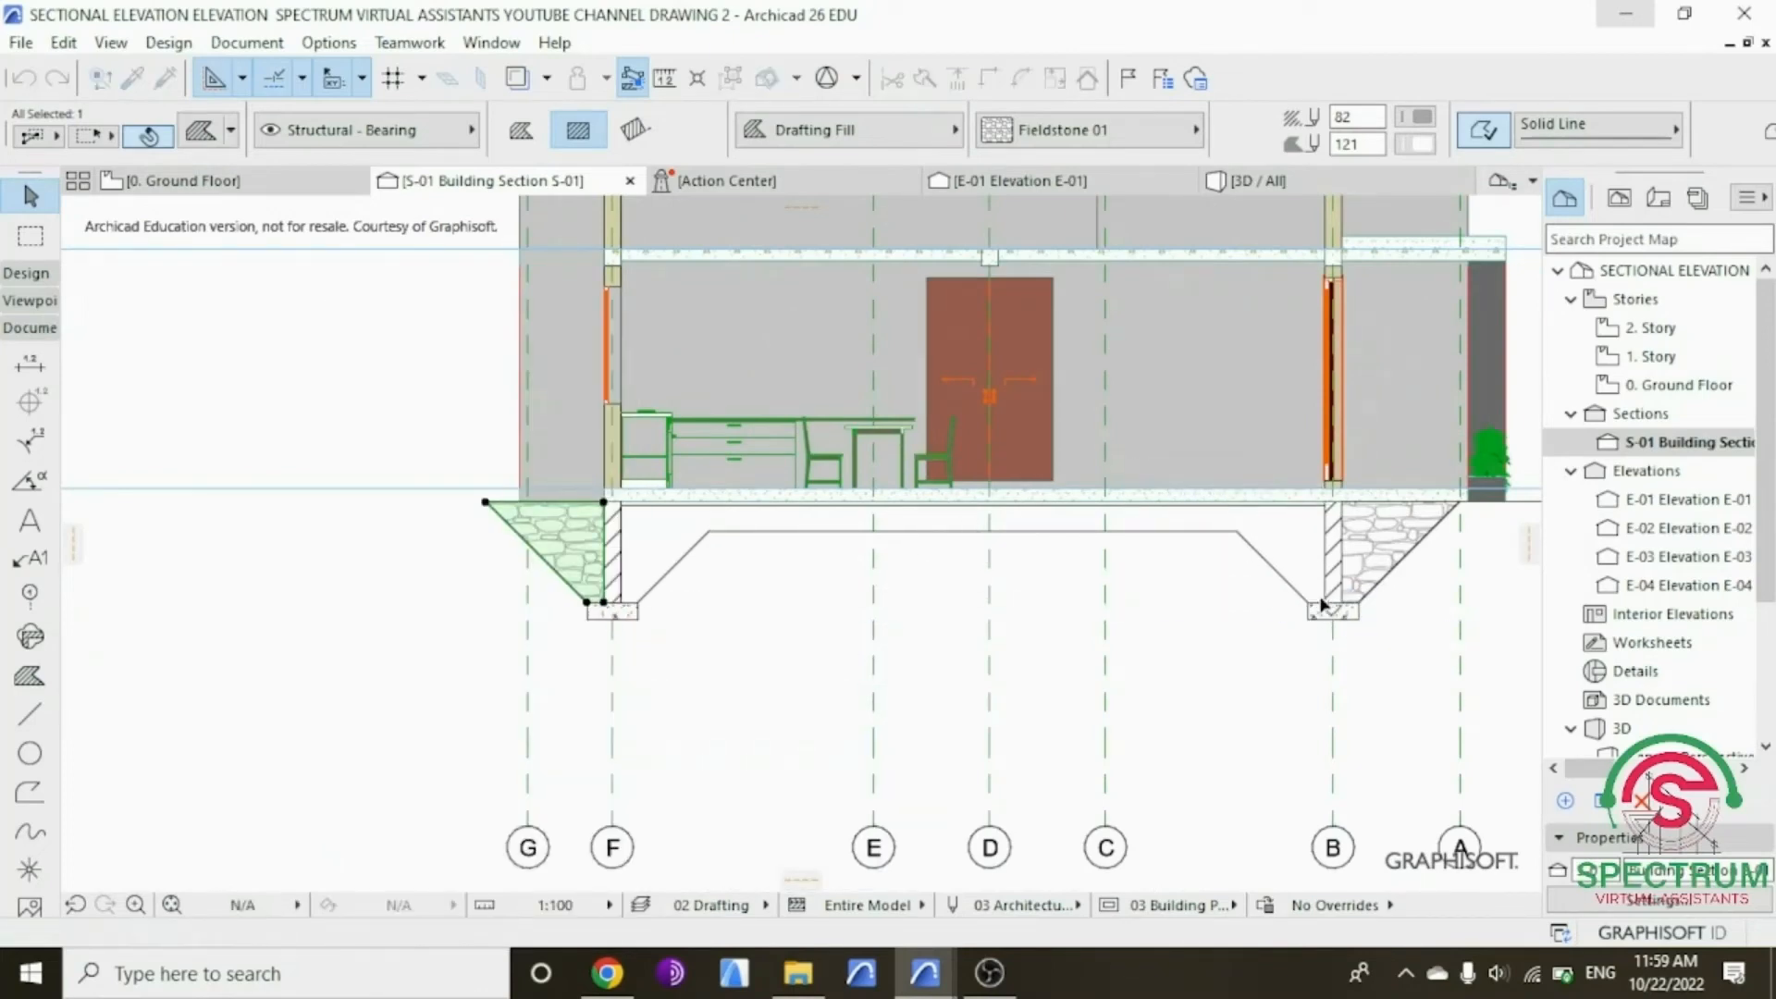
pyautogui.scroll(5, 1346, 506)
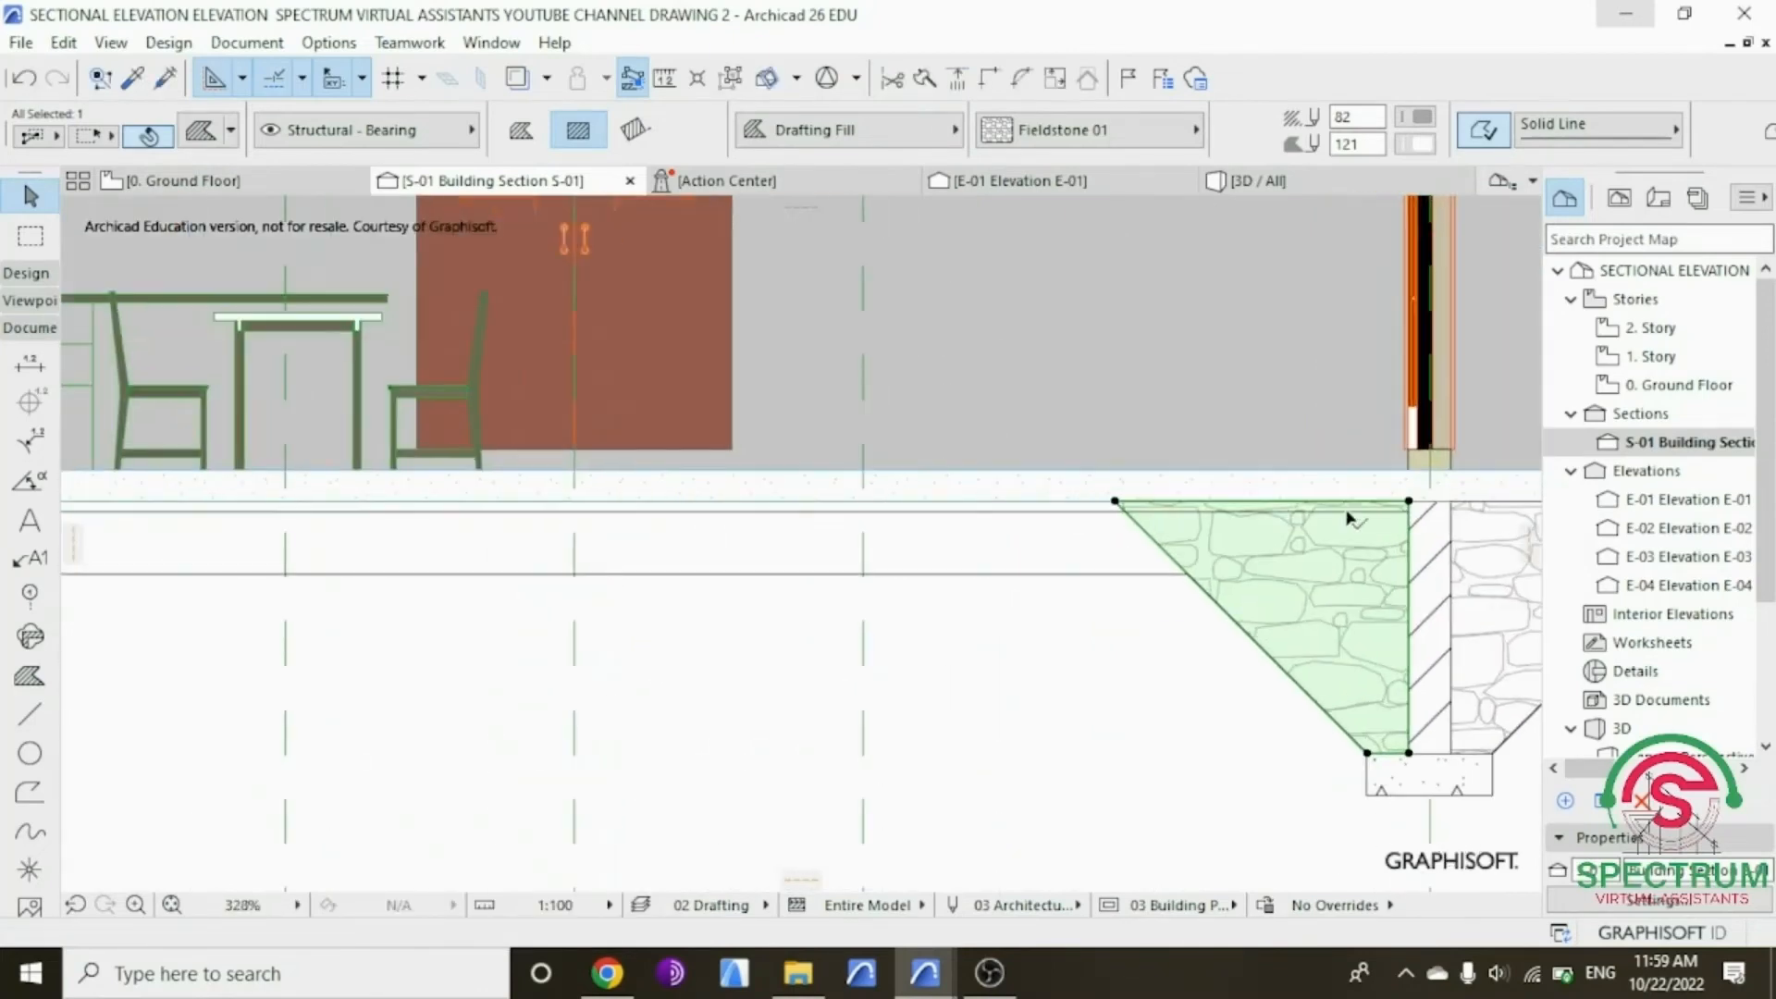
# Step: Lower both upper corners of the fieldstone fill inside the porch-side wall onto the line just beneath the floor slab
pyautogui.click(1408, 501)
pyautogui.click(1409, 511)
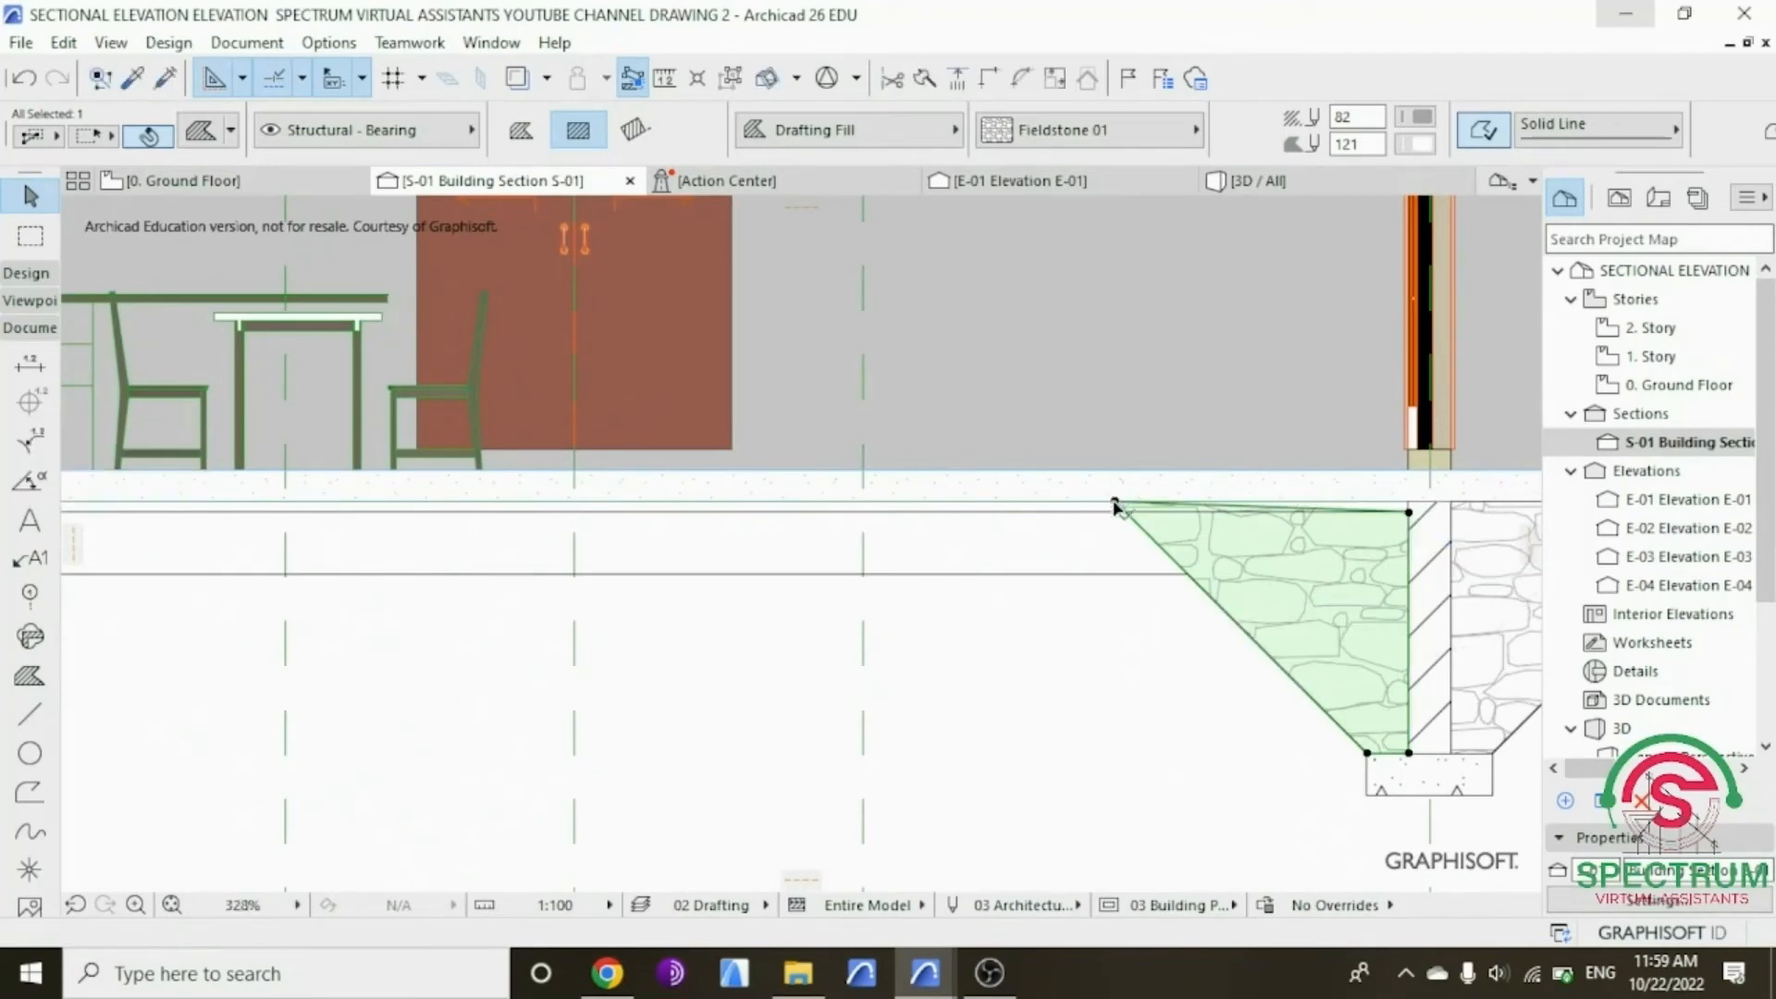
pyautogui.click(1115, 502)
pyautogui.click(1125, 512)
# Step: Stretch the inner fieldstone fill's far upper corner across to the kitchen-side foundation wall's inner face, just beneath the floor slab
pyautogui.scroll(-3, 1260, 552)
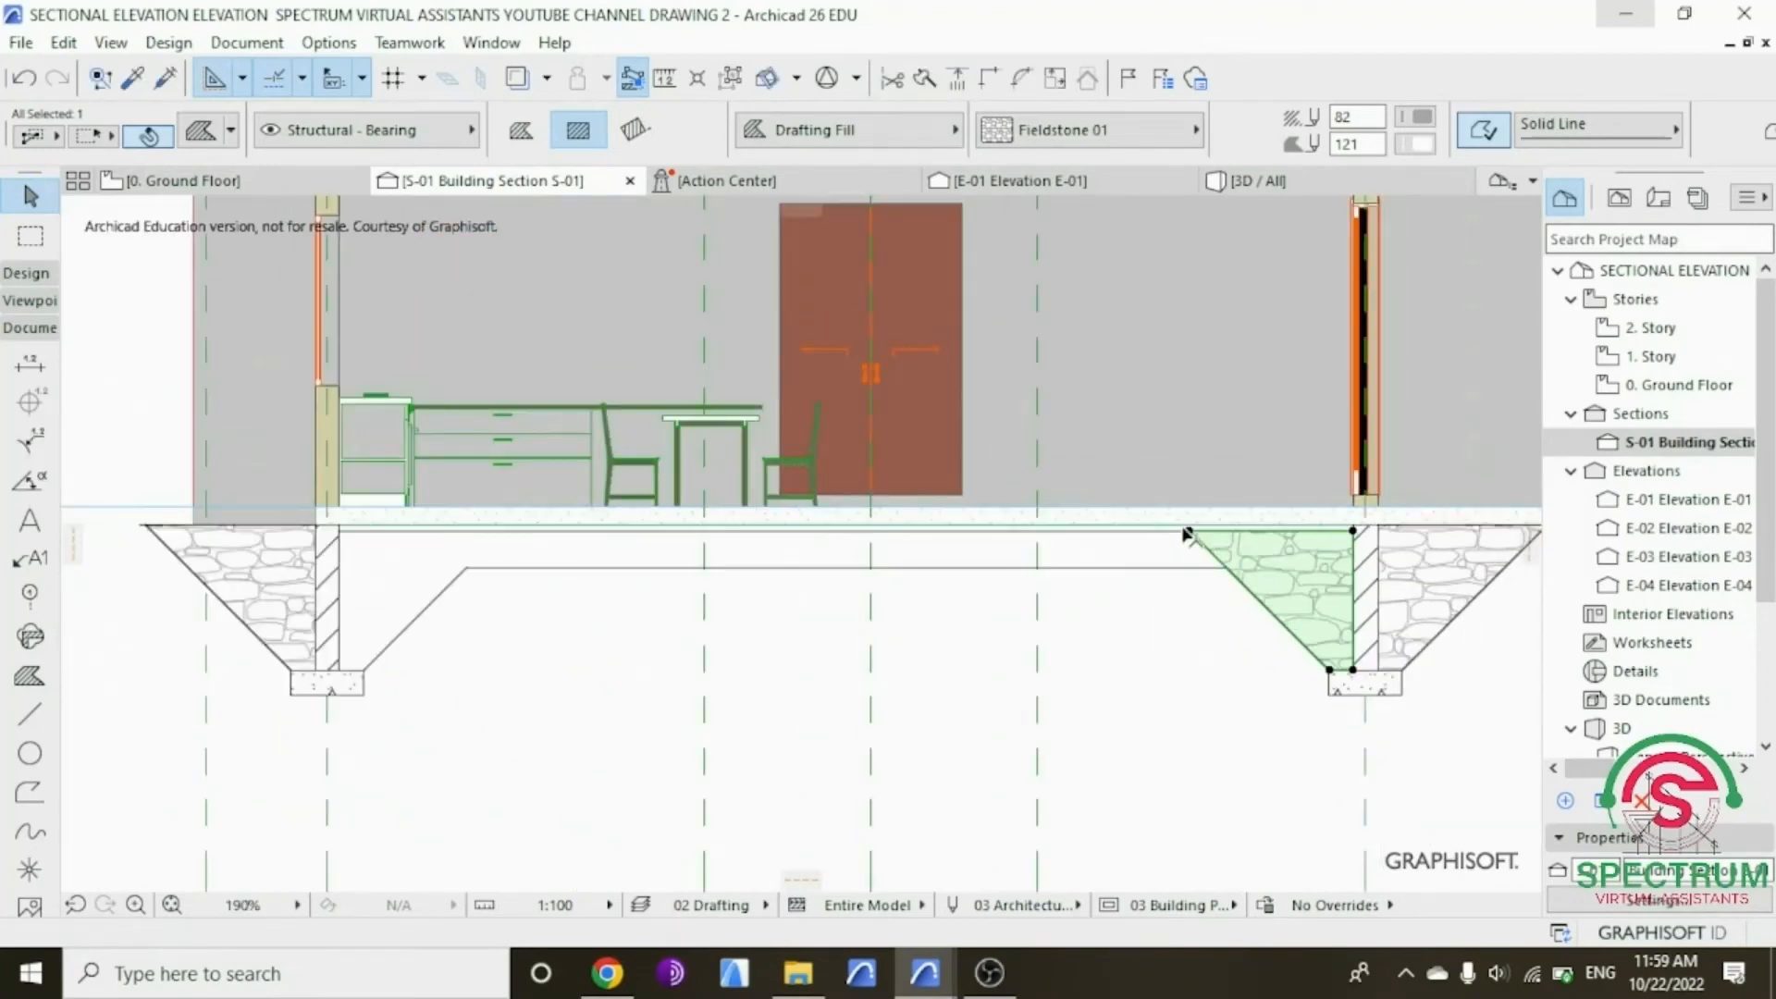
pyautogui.click(1189, 534)
pyautogui.scroll(4, 337, 537)
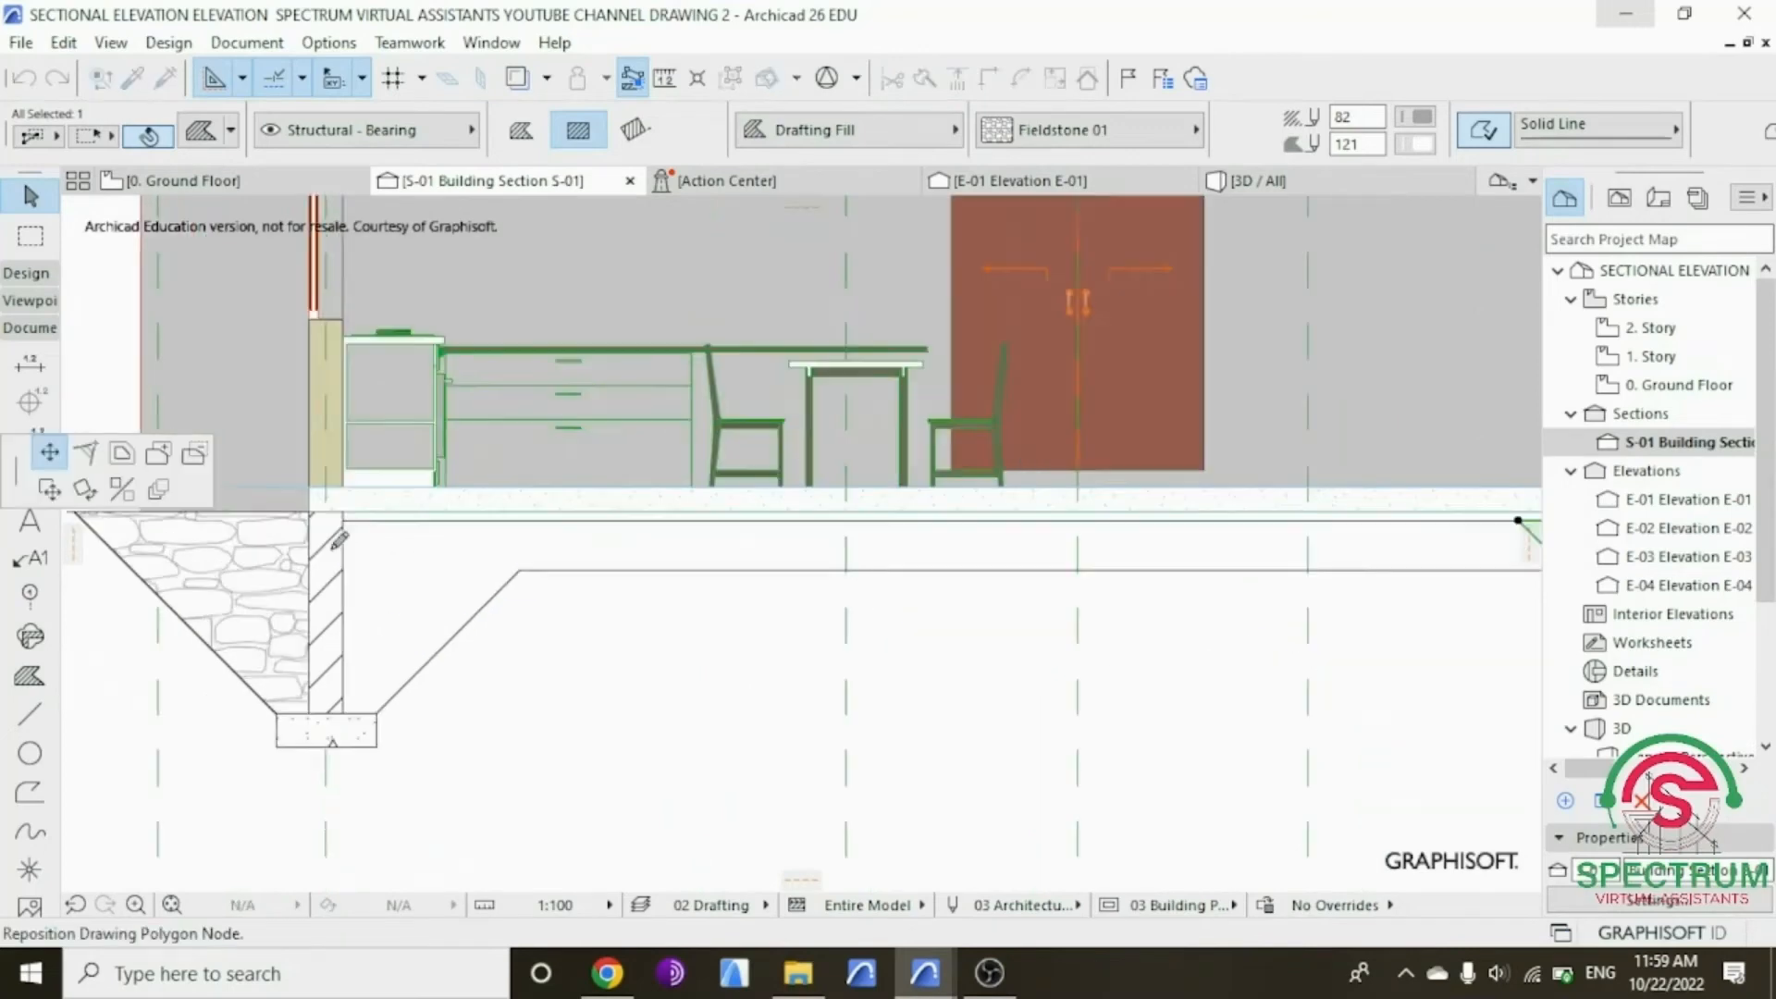
pyautogui.click(350, 502)
# Step: Add a node to the fieldstone fill's sloping edge and place it where the kitchen-side wall's inner face meets the footing
pyautogui.click(652, 544)
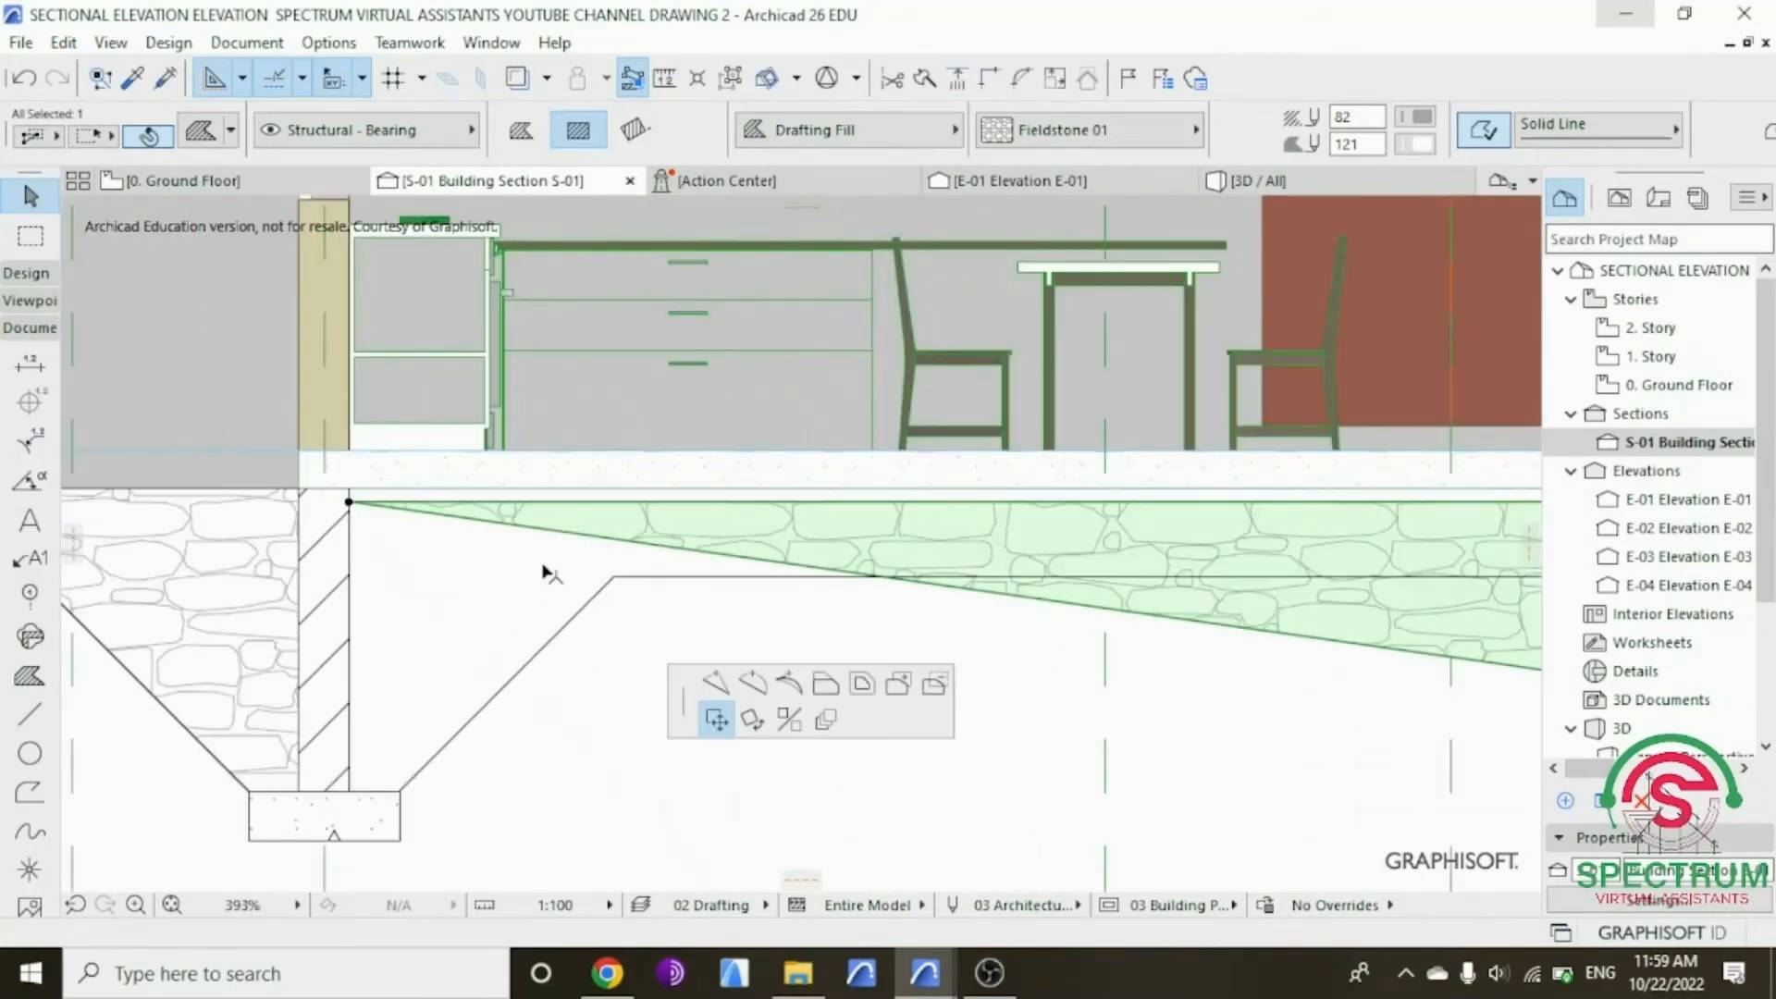
pyautogui.click(49, 452)
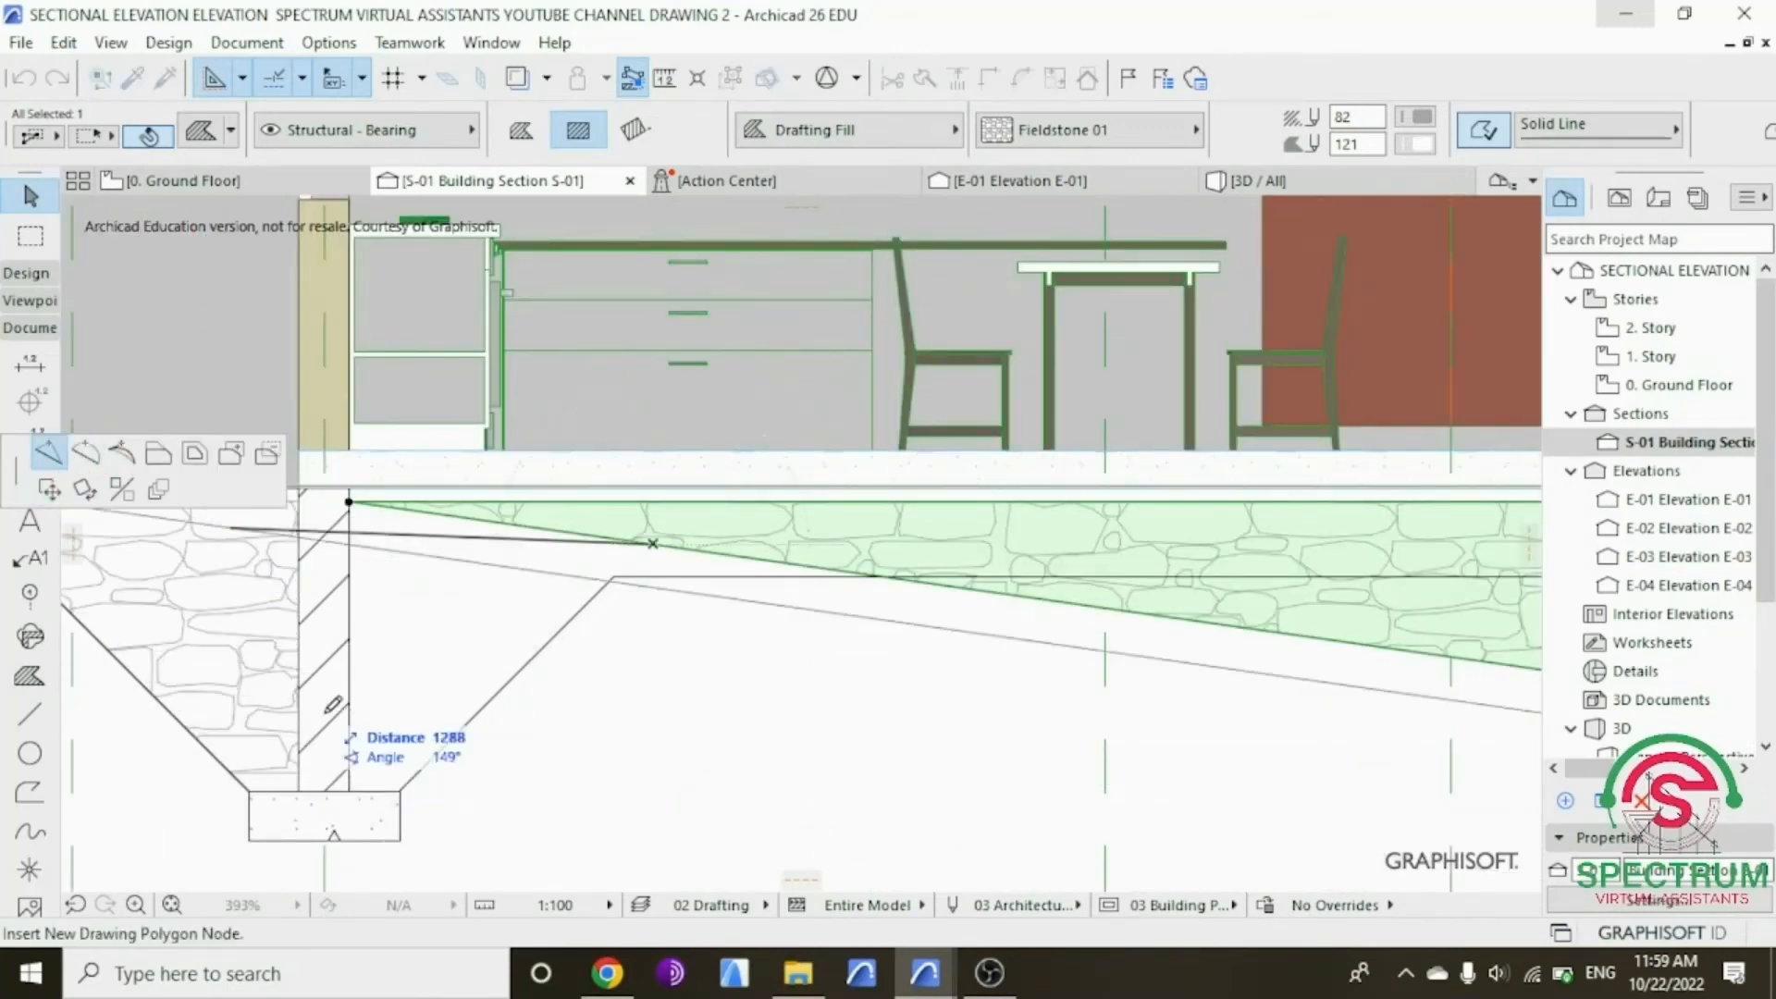
pyautogui.click(356, 790)
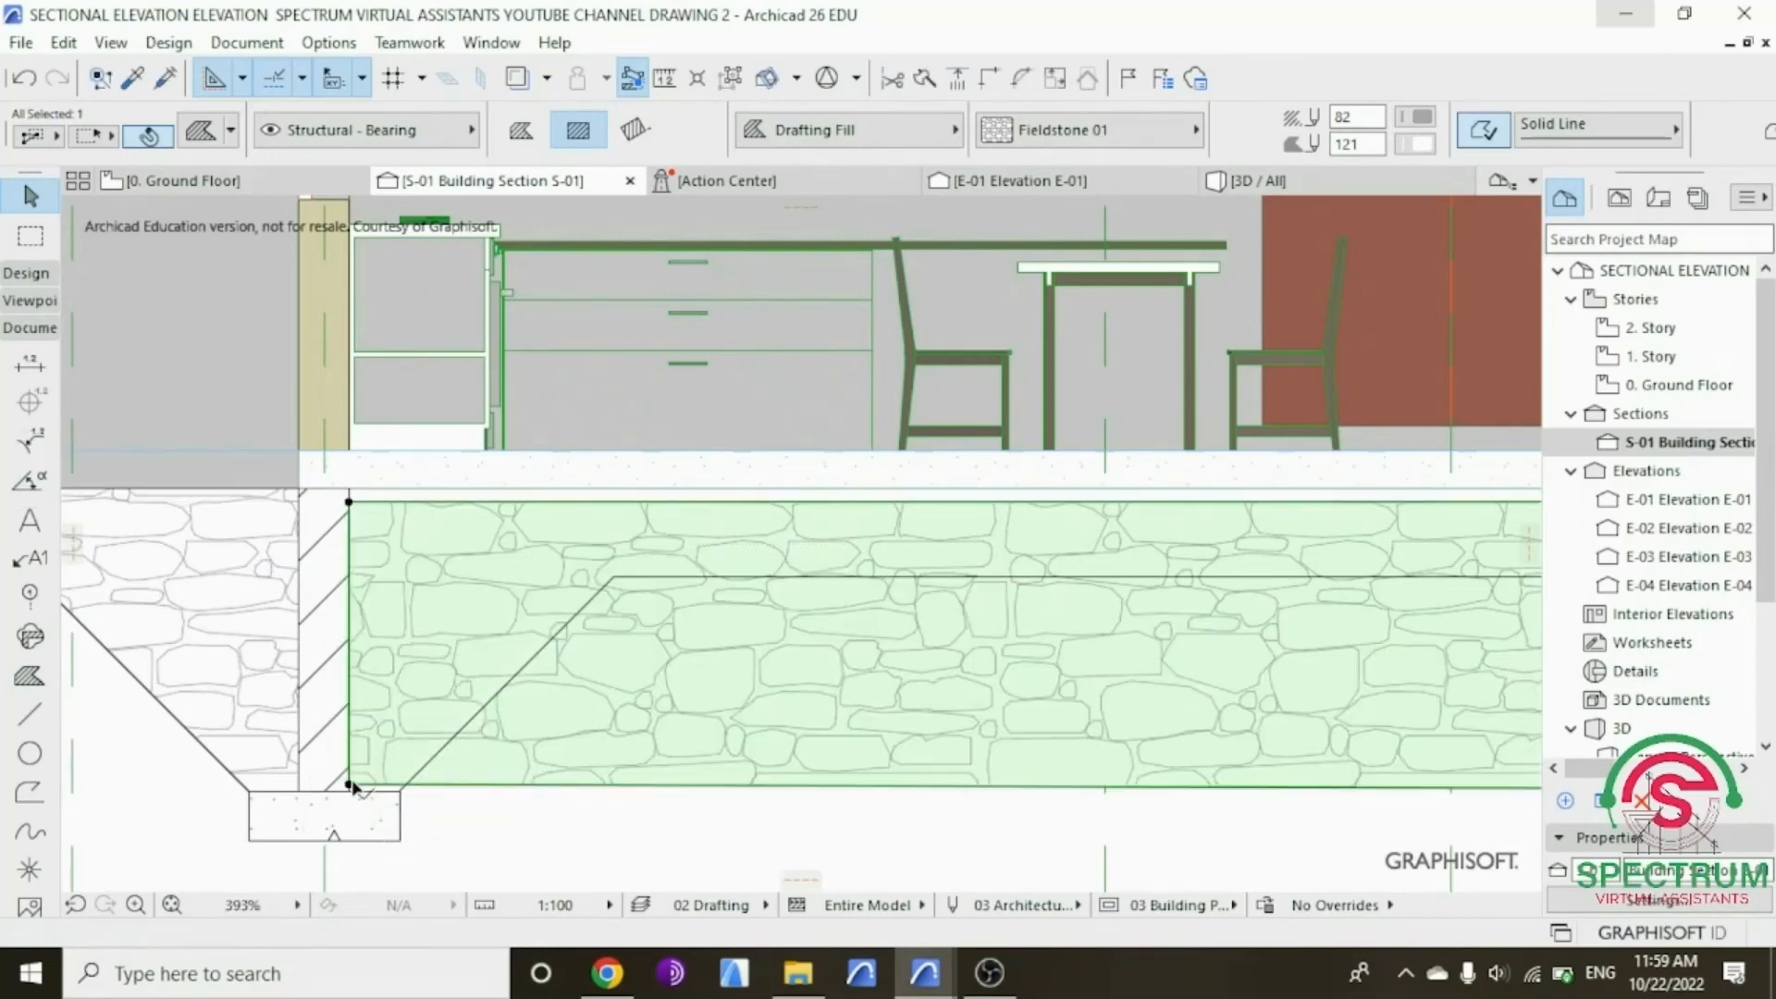
pyautogui.click(355, 790)
pyautogui.click(350, 791)
# Step: Add fill nodes at the kitchen-side excavation's upper bend and the footing's inner corner so the edge follows the excavation slope
pyautogui.click(629, 791)
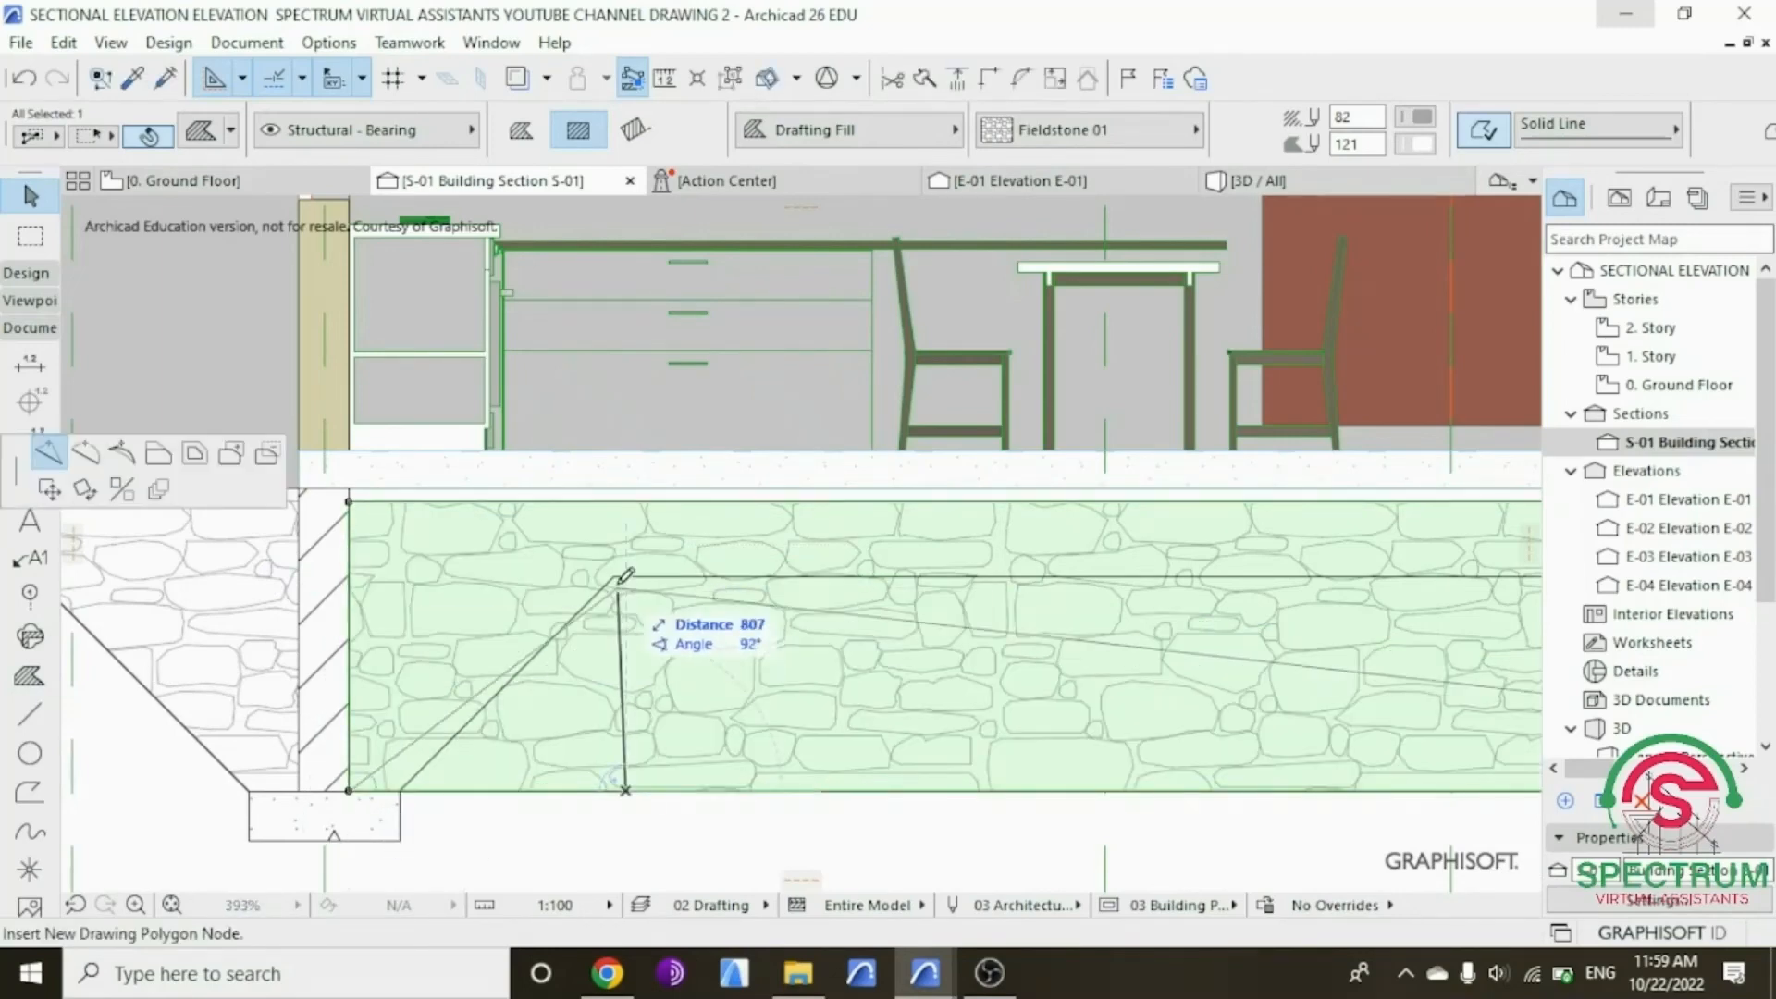
pyautogui.click(613, 578)
pyautogui.click(393, 760)
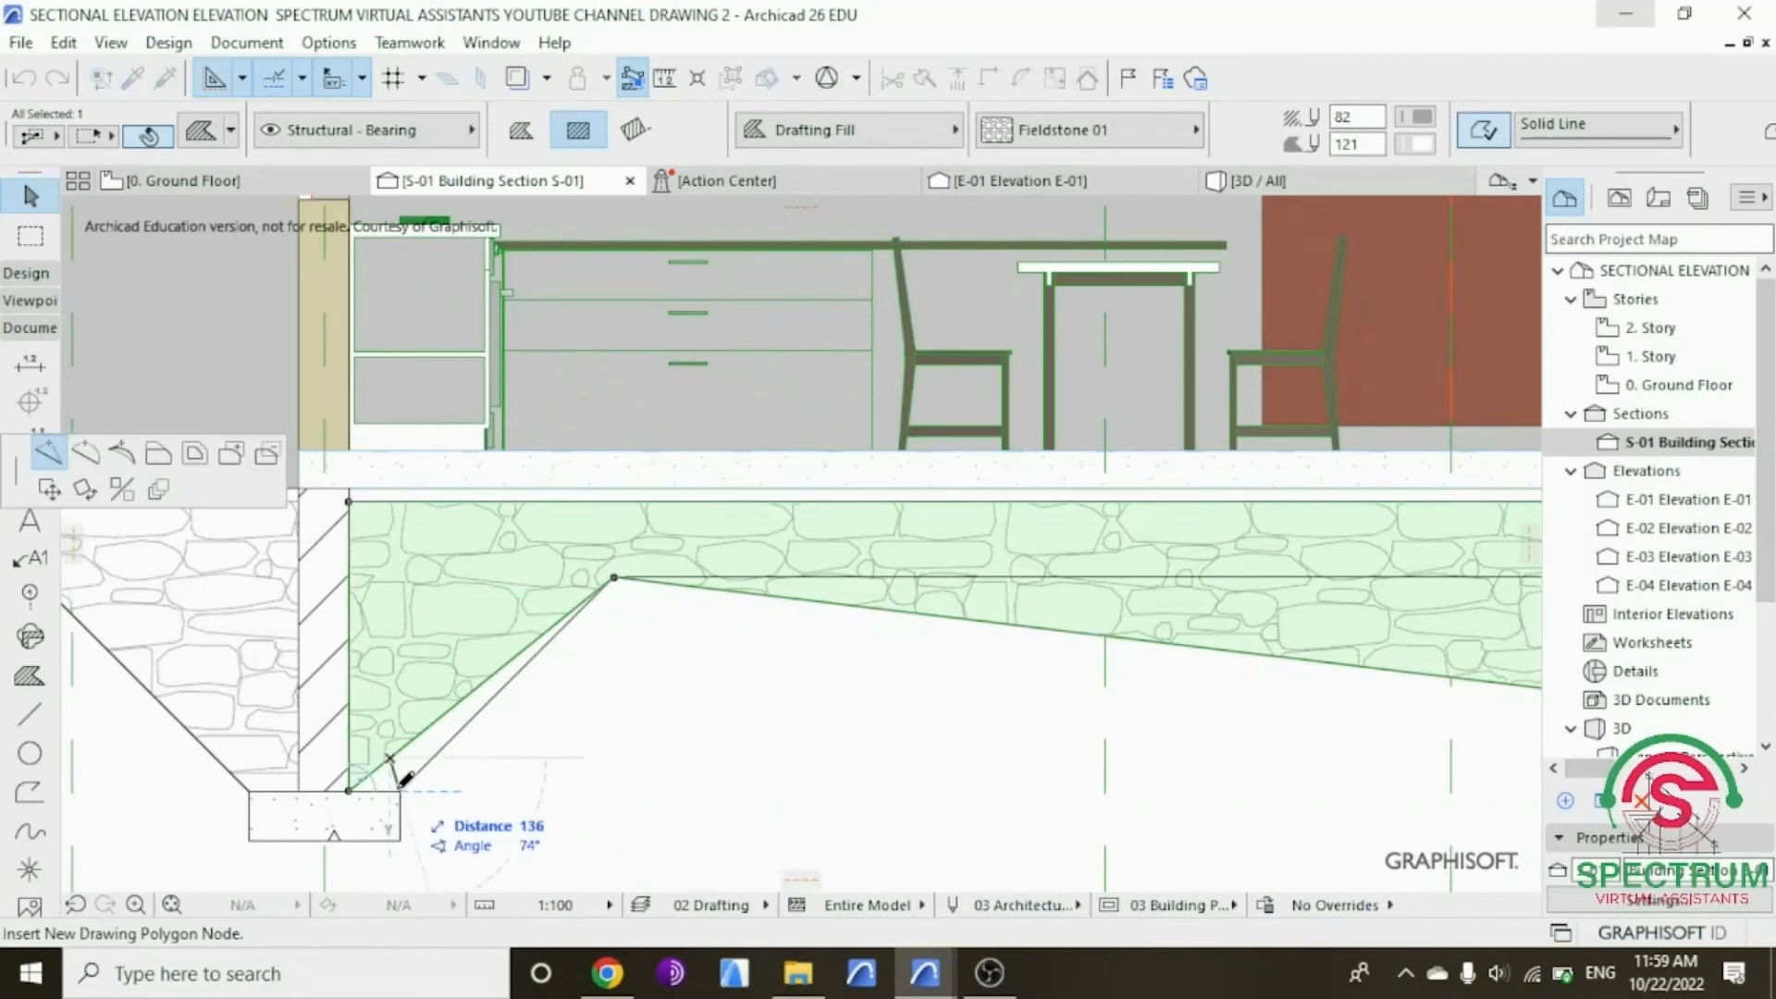
pyautogui.click(399, 791)
# Step: Add a fill node at the porch-side excavation's upper bend to fit the fieldstone to the excavation outline, and deselect the fill
pyautogui.scroll(-5, 356, 745)
pyautogui.scroll(5, 944, 751)
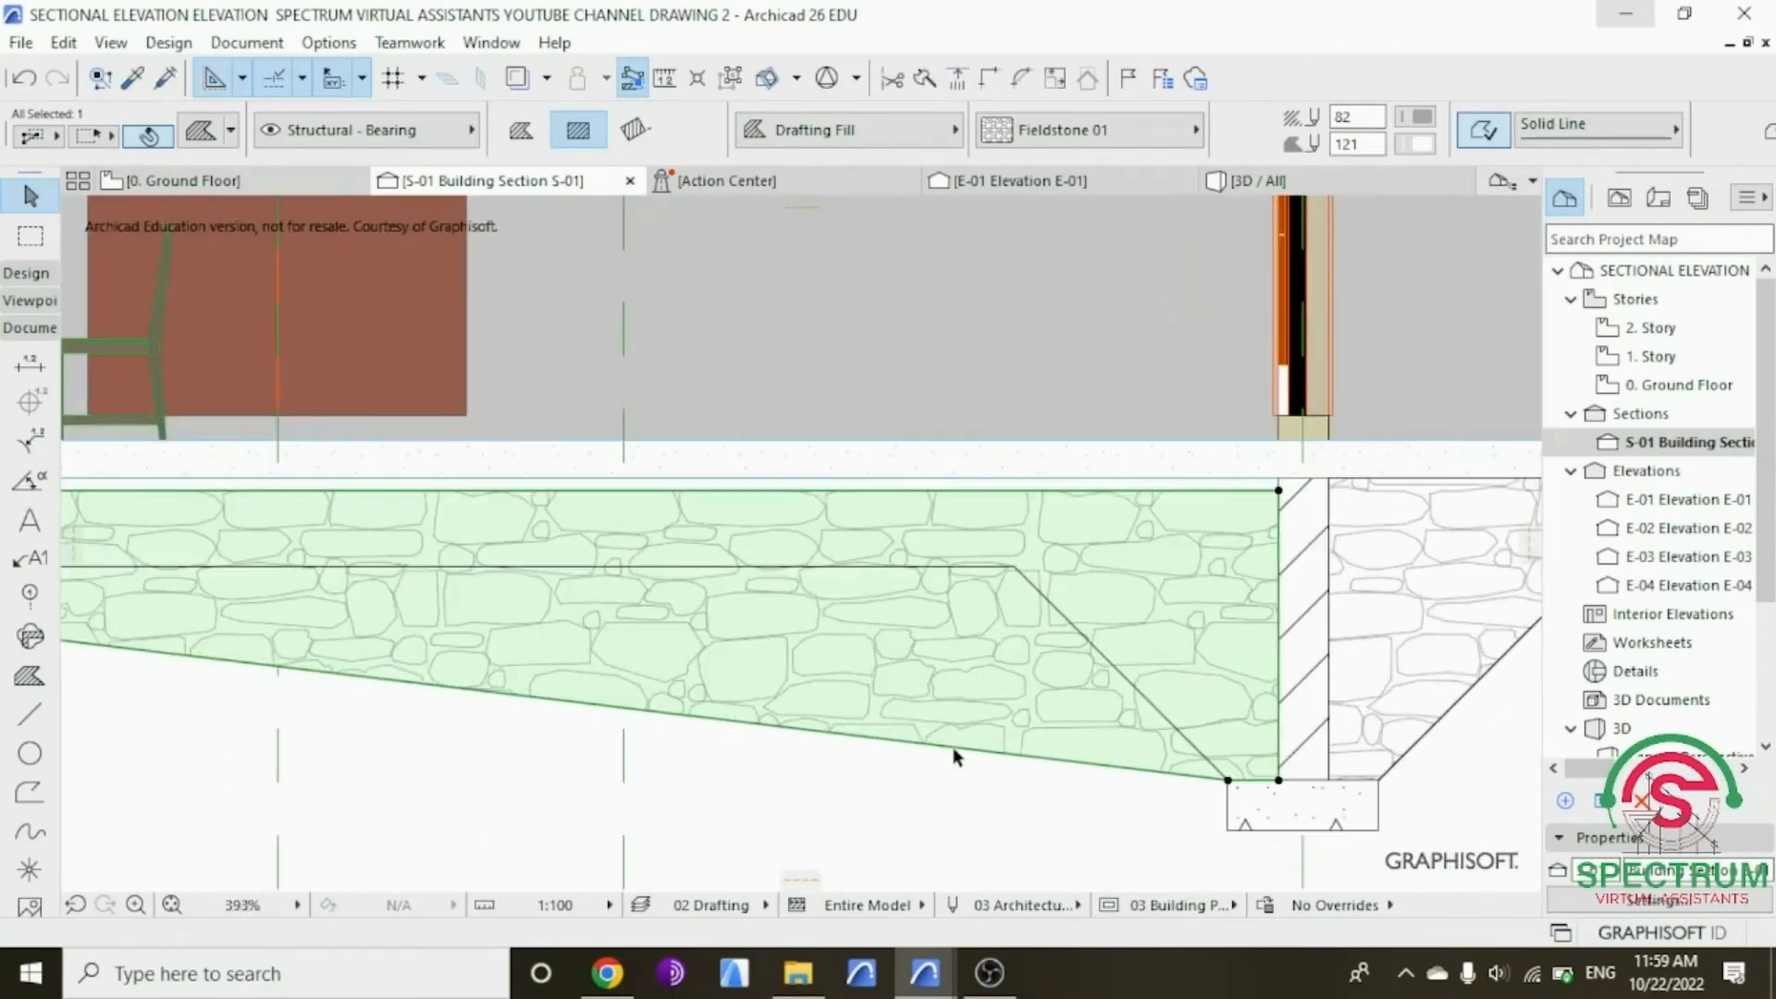
pyautogui.click(953, 746)
pyautogui.click(1014, 566)
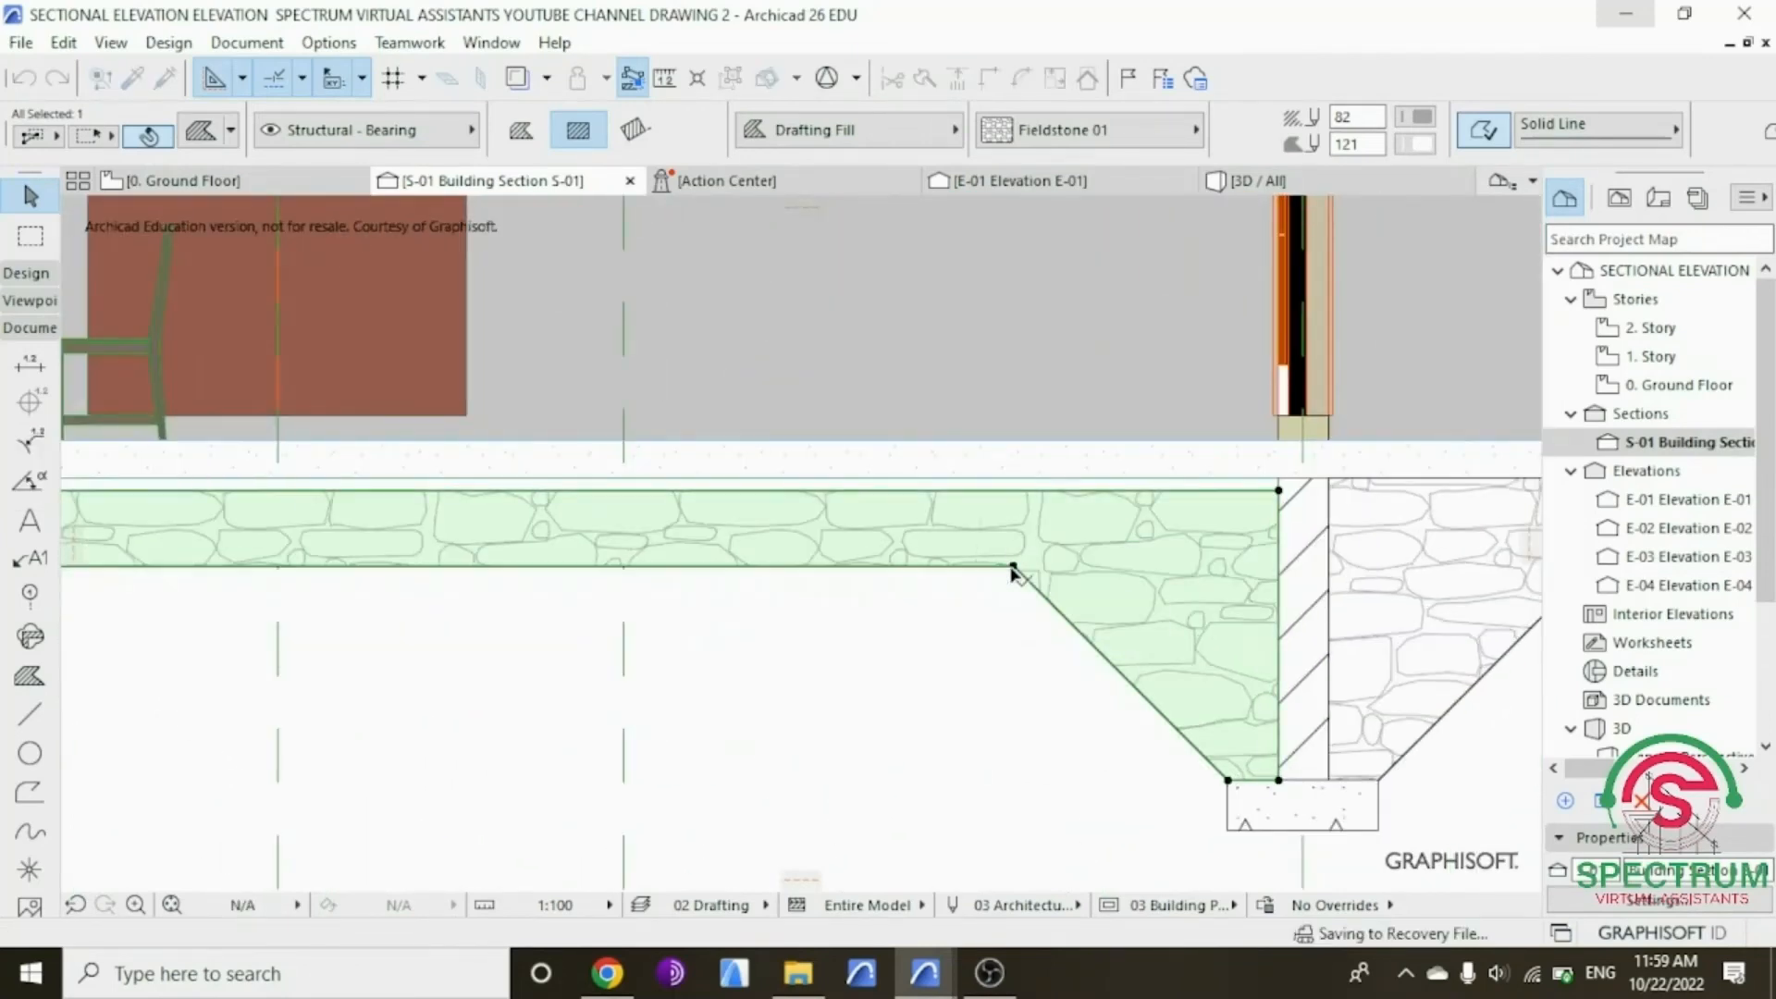
pyautogui.click(1049, 701)
pyautogui.scroll(-7, 1102, 768)
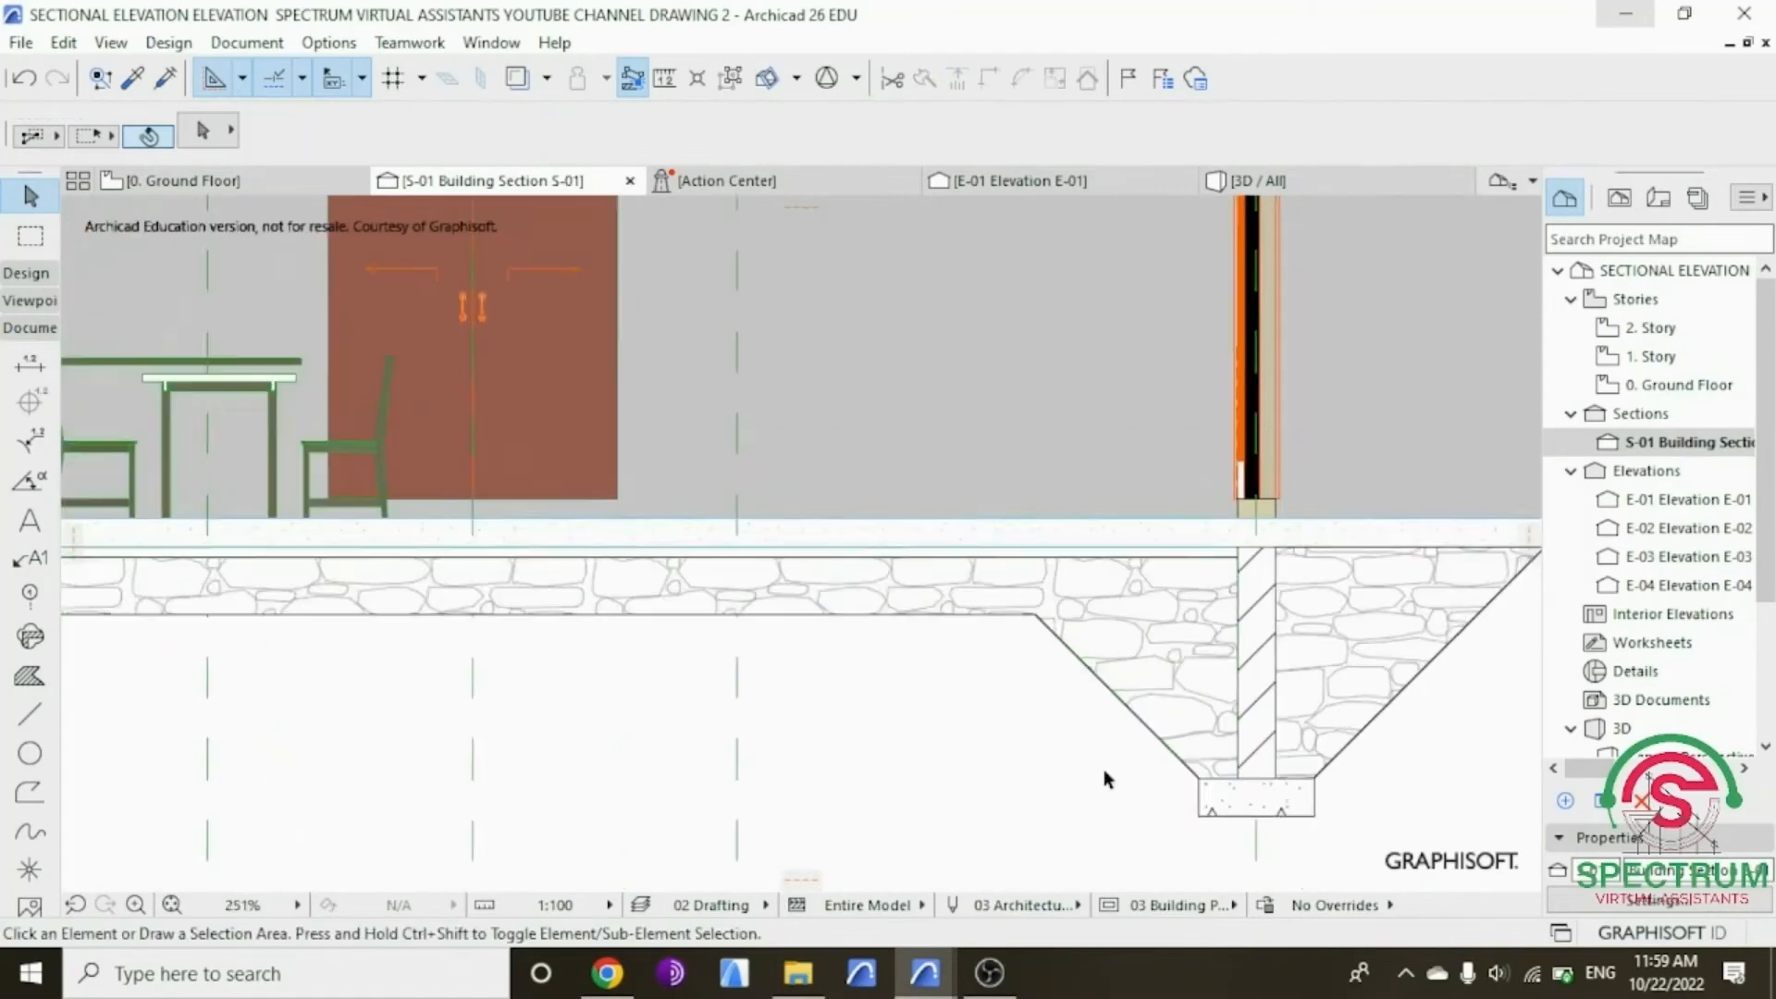
pyautogui.scroll(2, 885, 560)
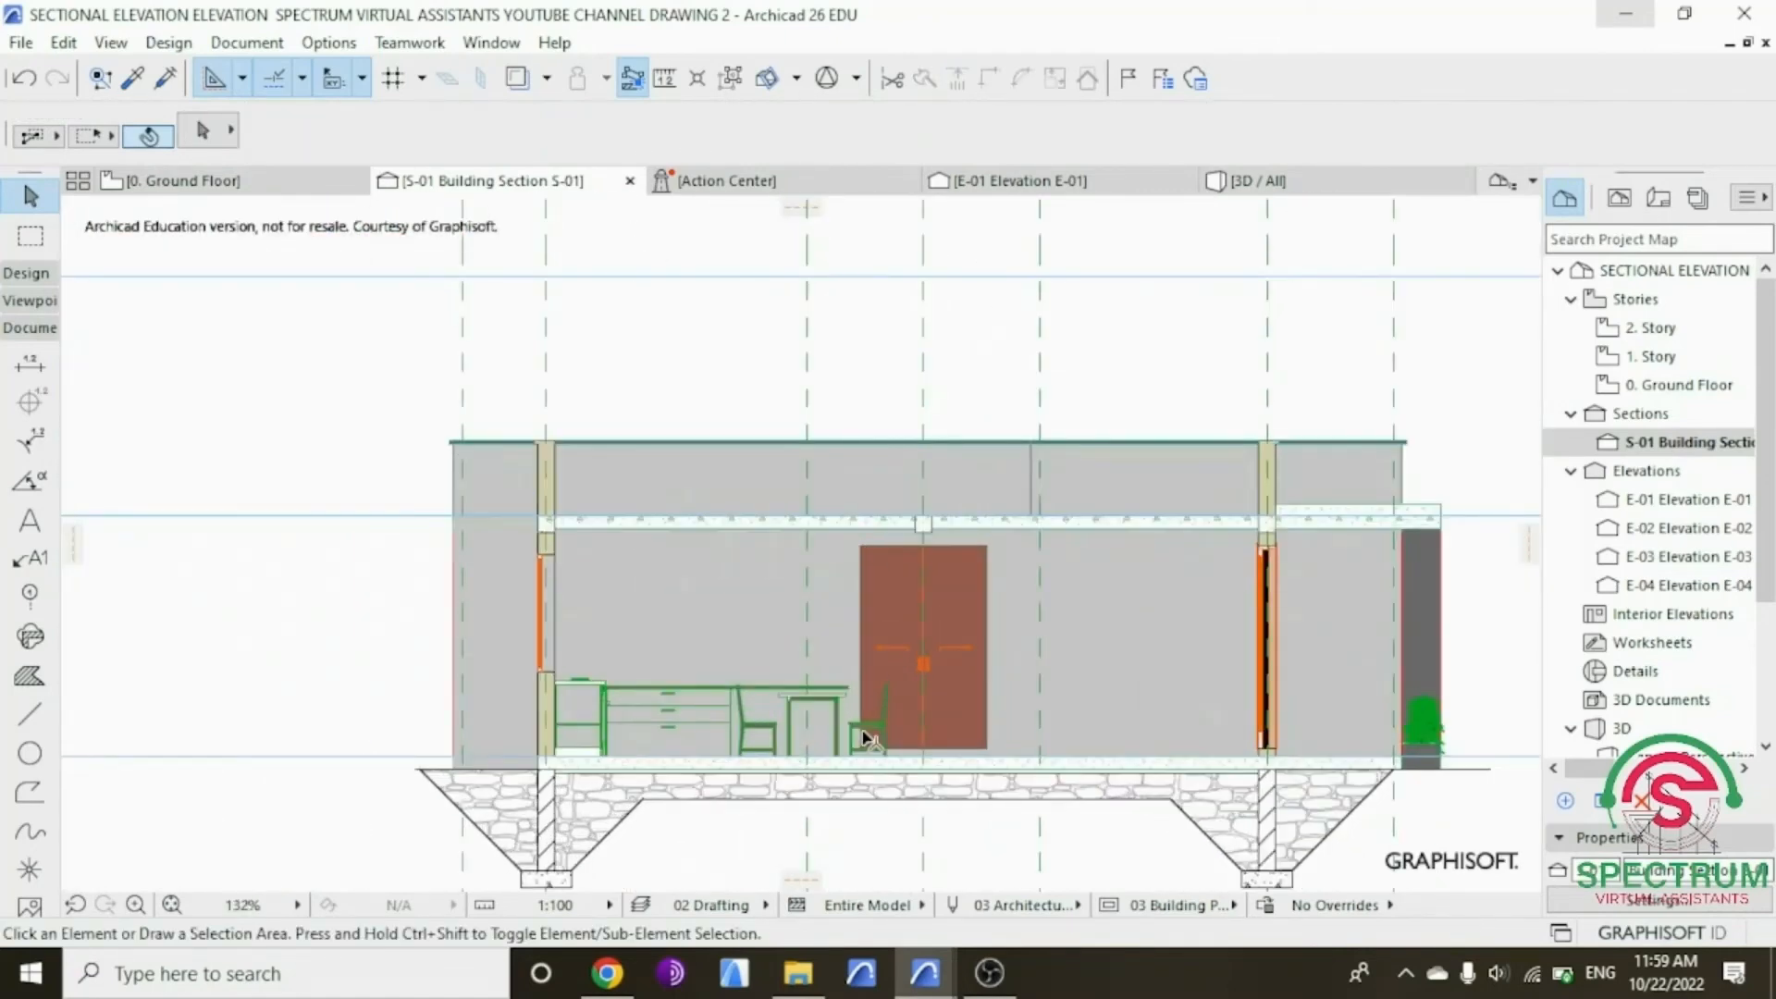
pyautogui.scroll(1, 893, 834)
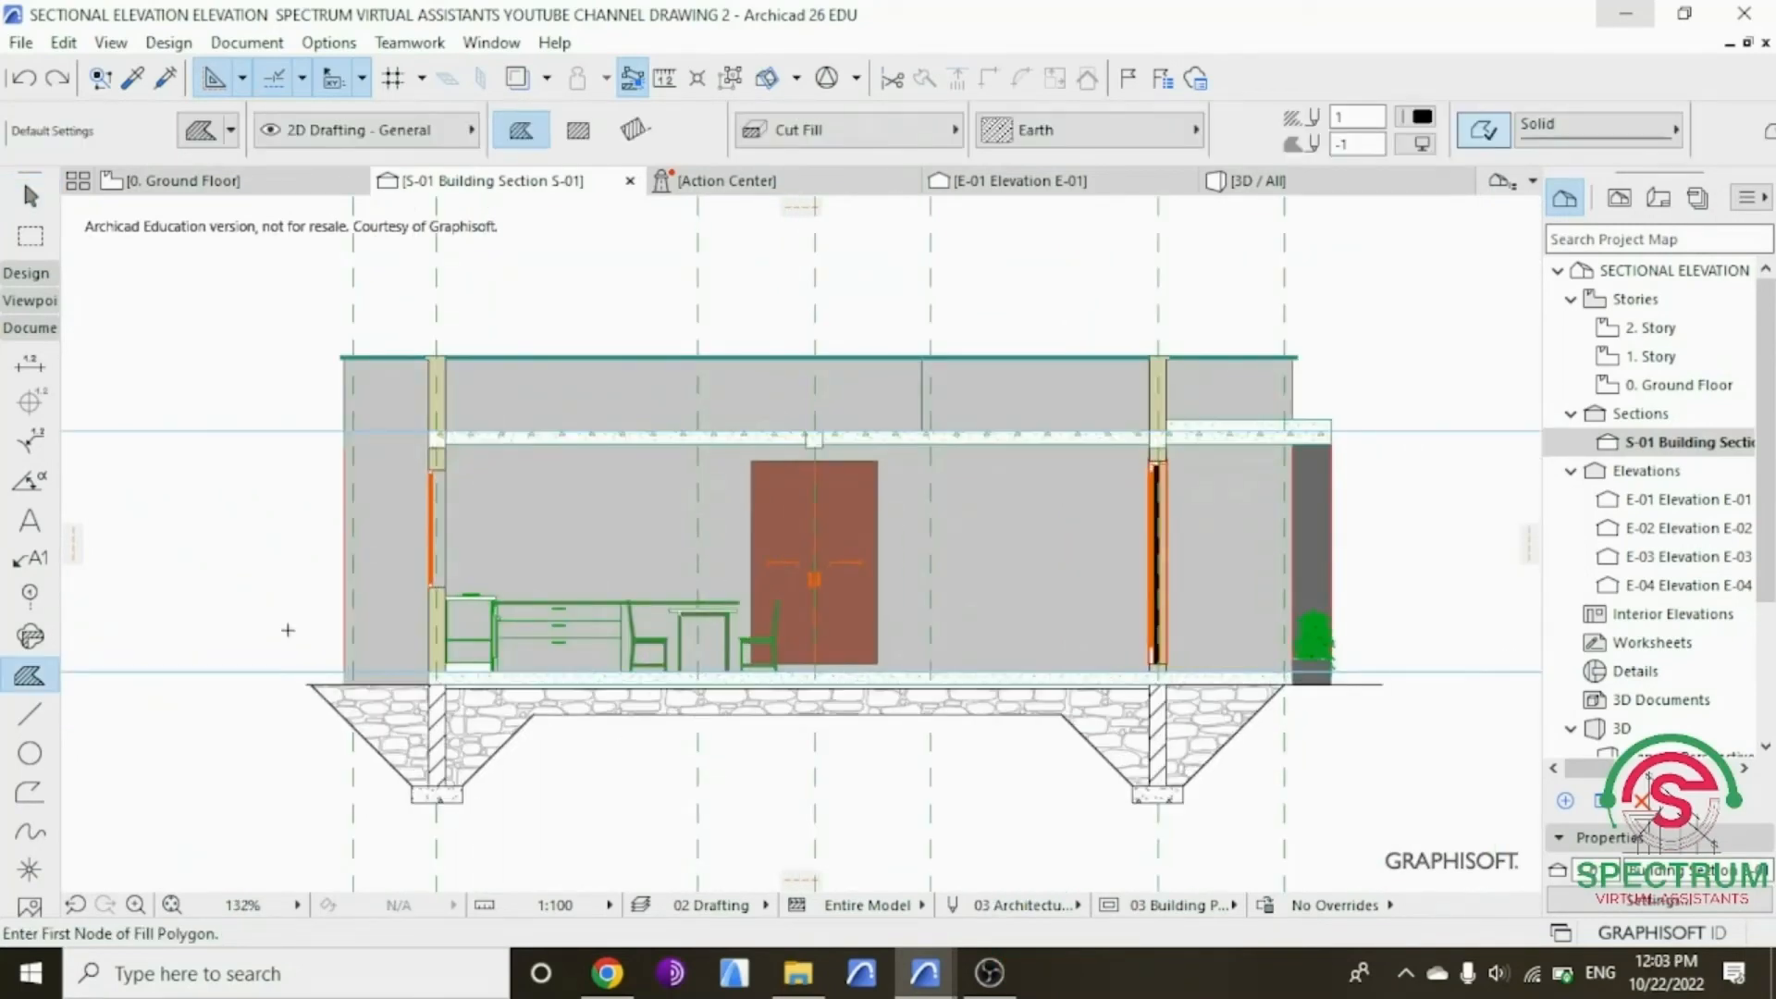
# Step: Set the Fill tool defaults to an Earth cut fill with foreground pen 101
pyautogui.click(34, 335)
pyautogui.click(37, 688)
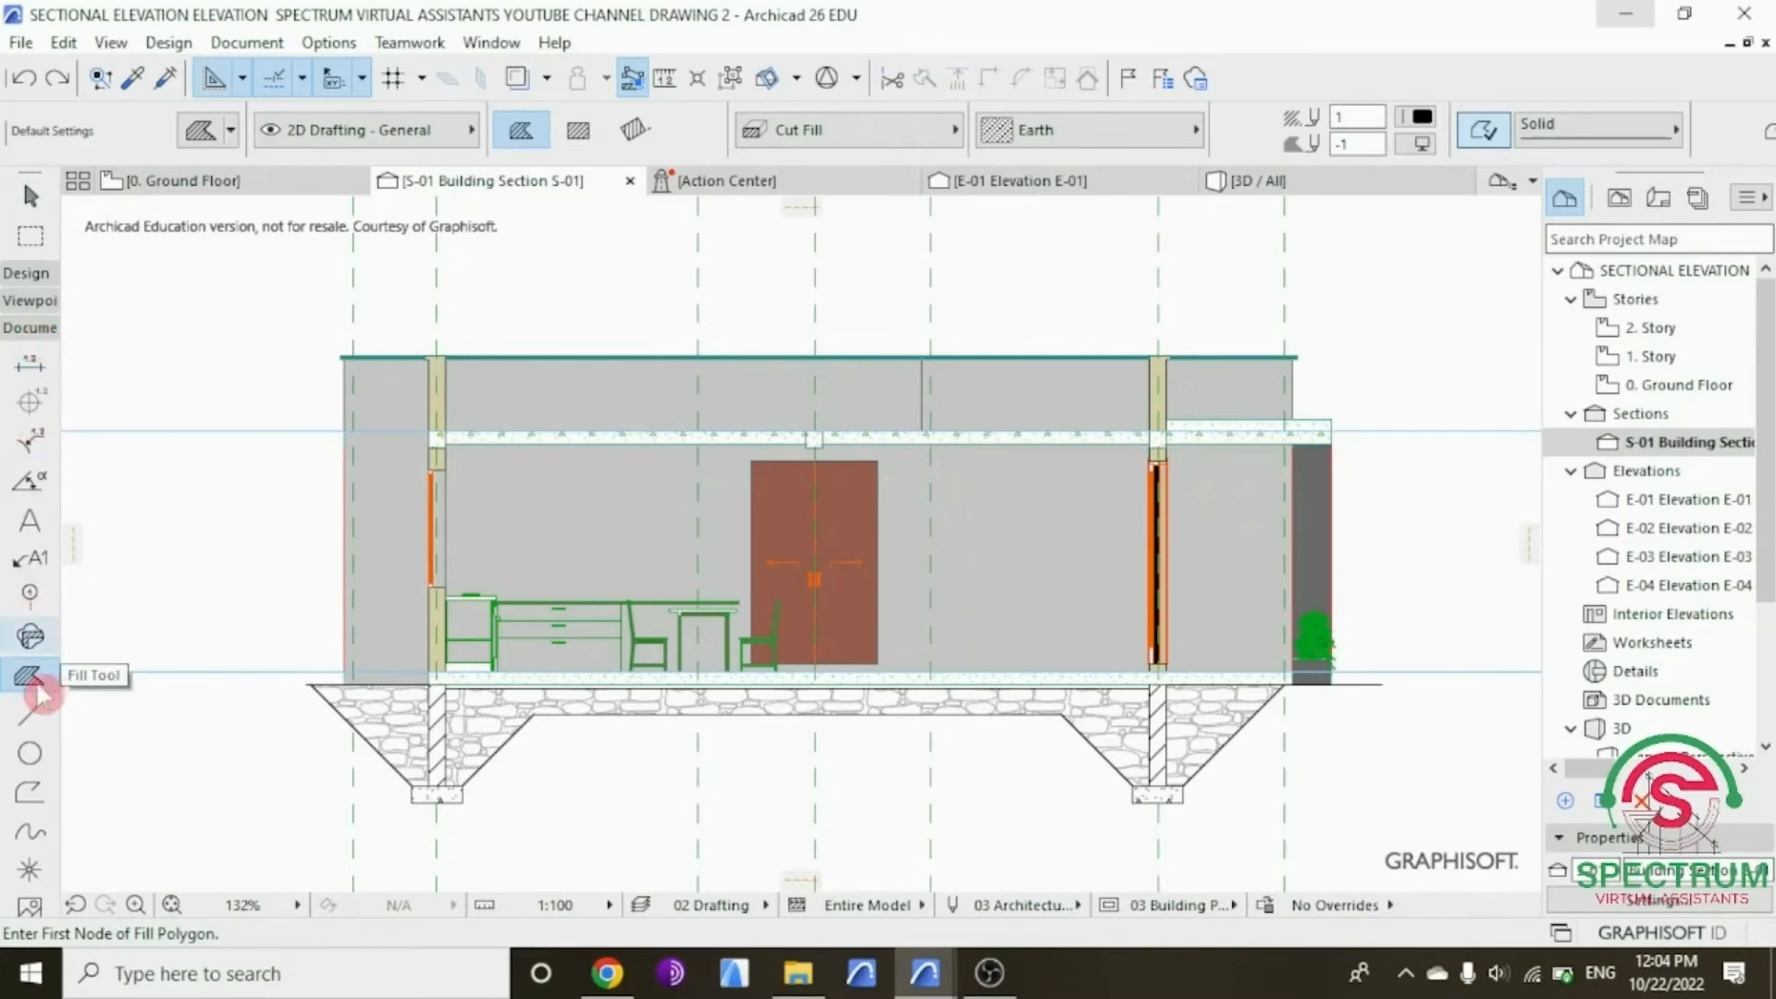
pyautogui.doubleClick(45, 688)
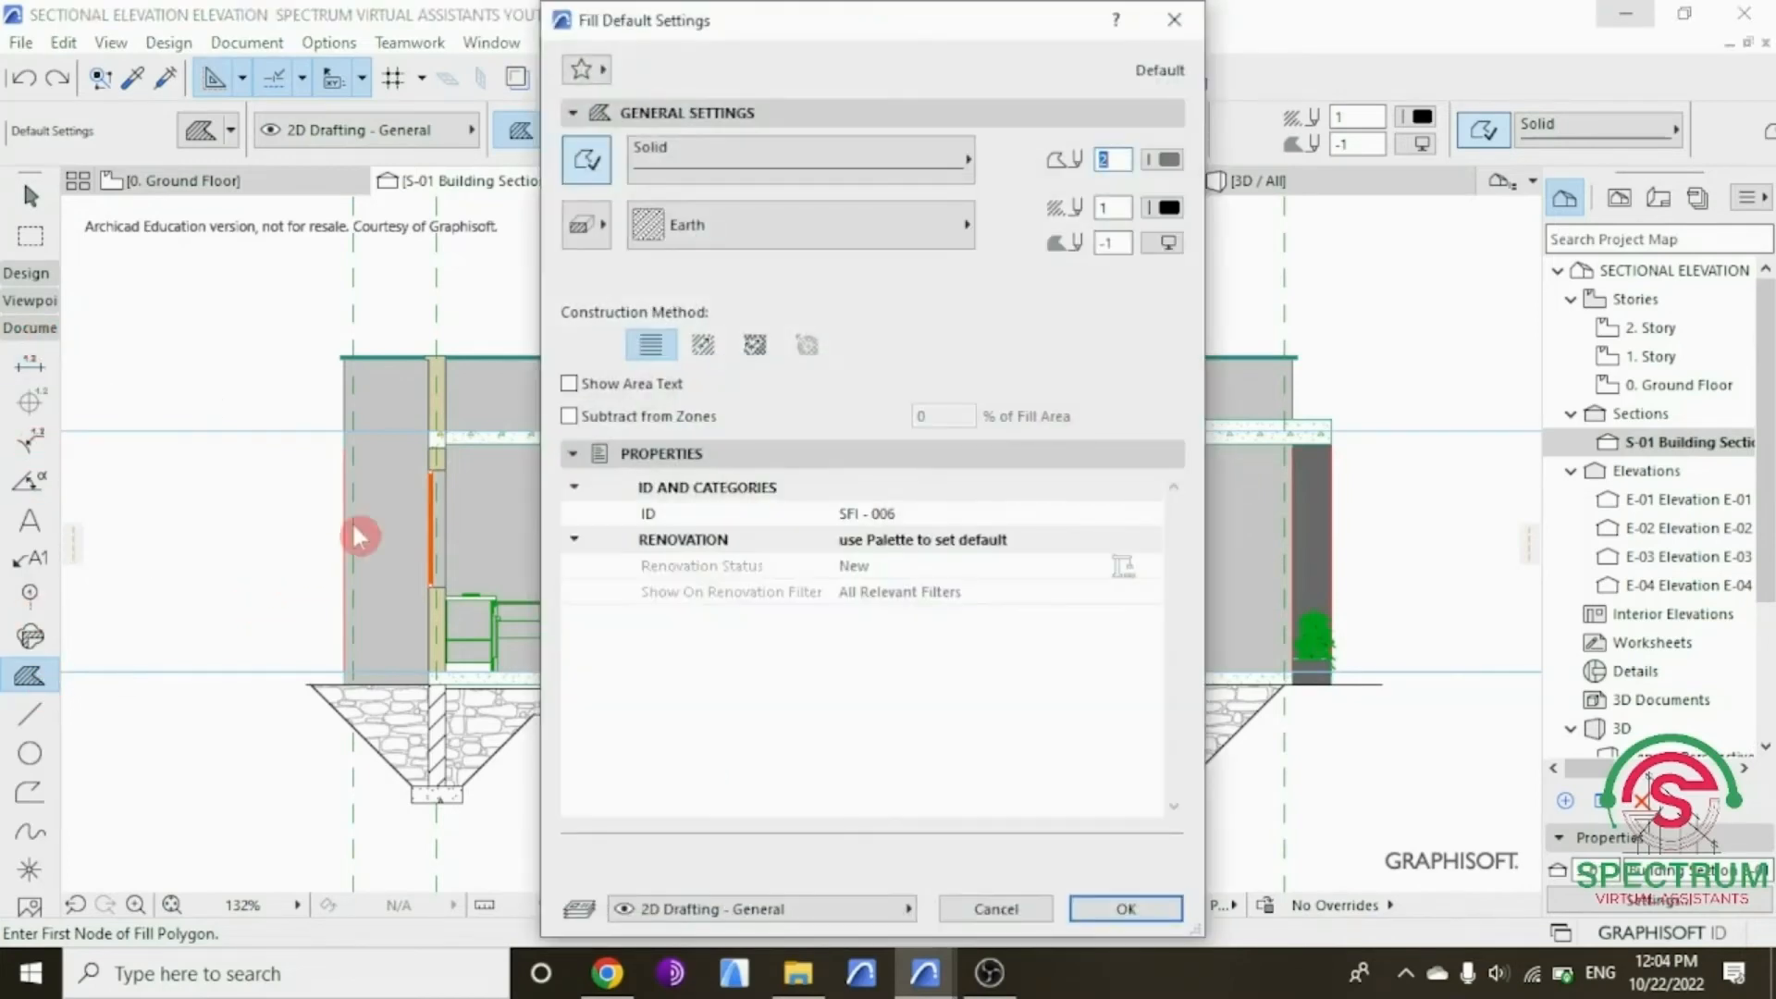
pyautogui.click(724, 237)
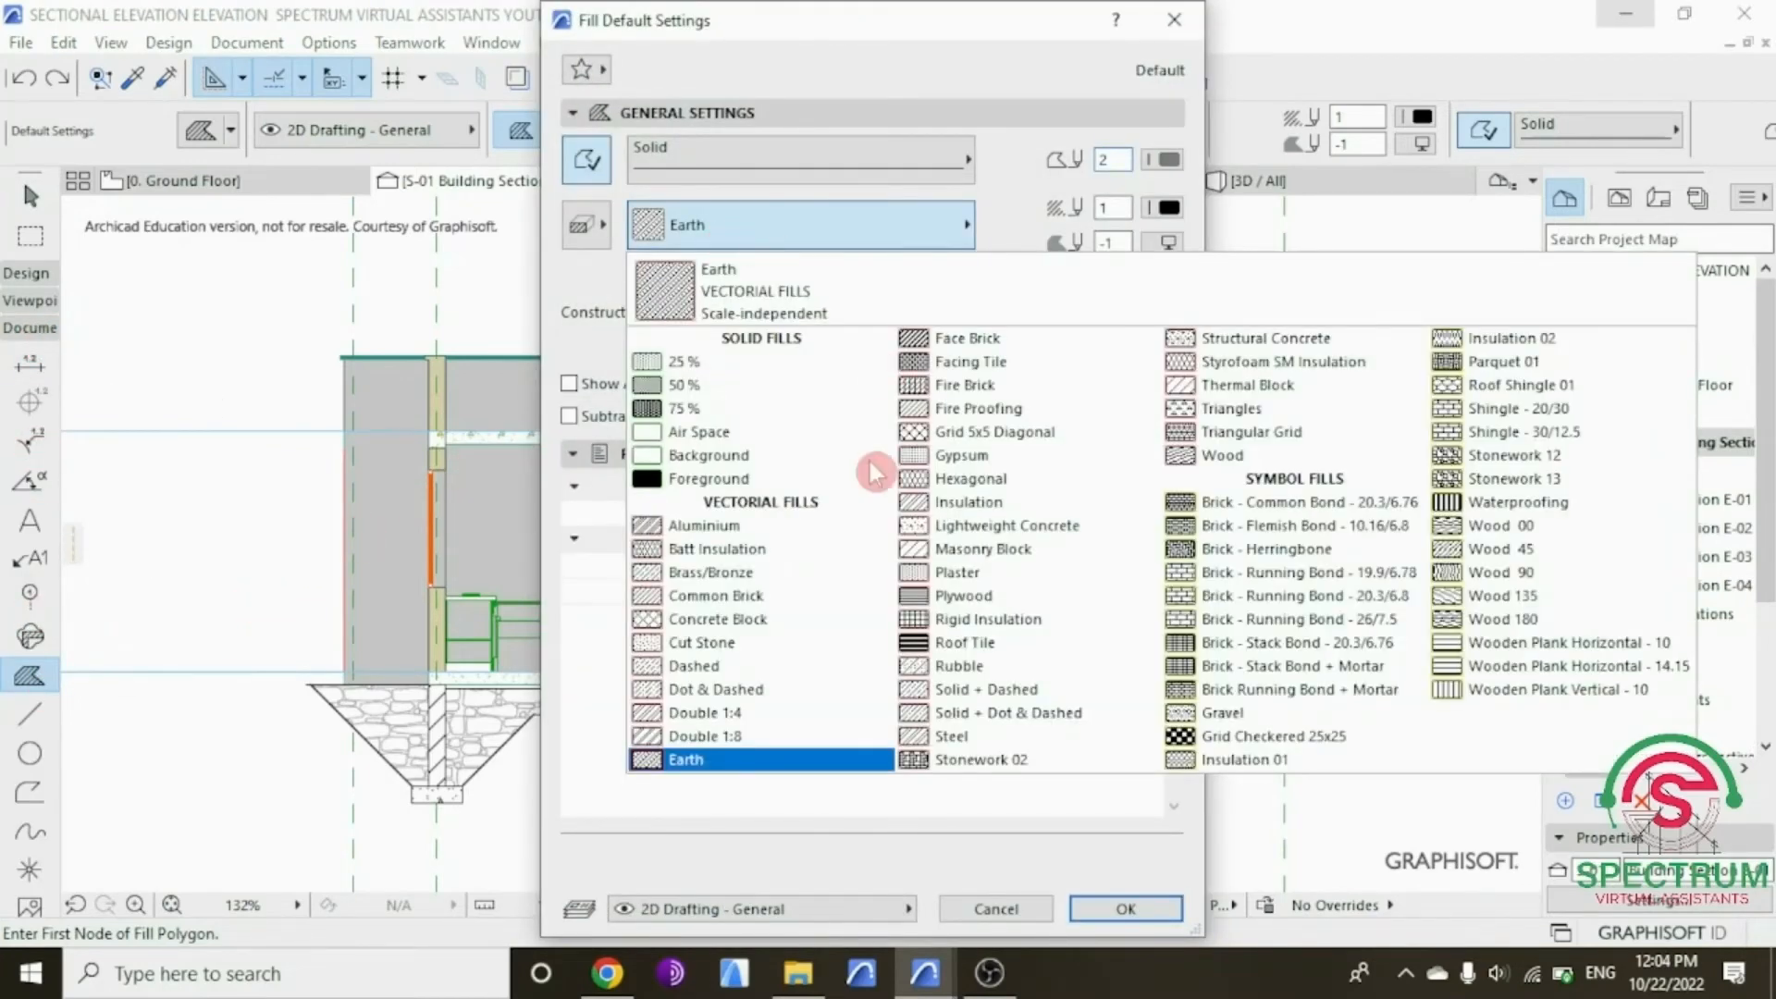
pyautogui.click(694, 759)
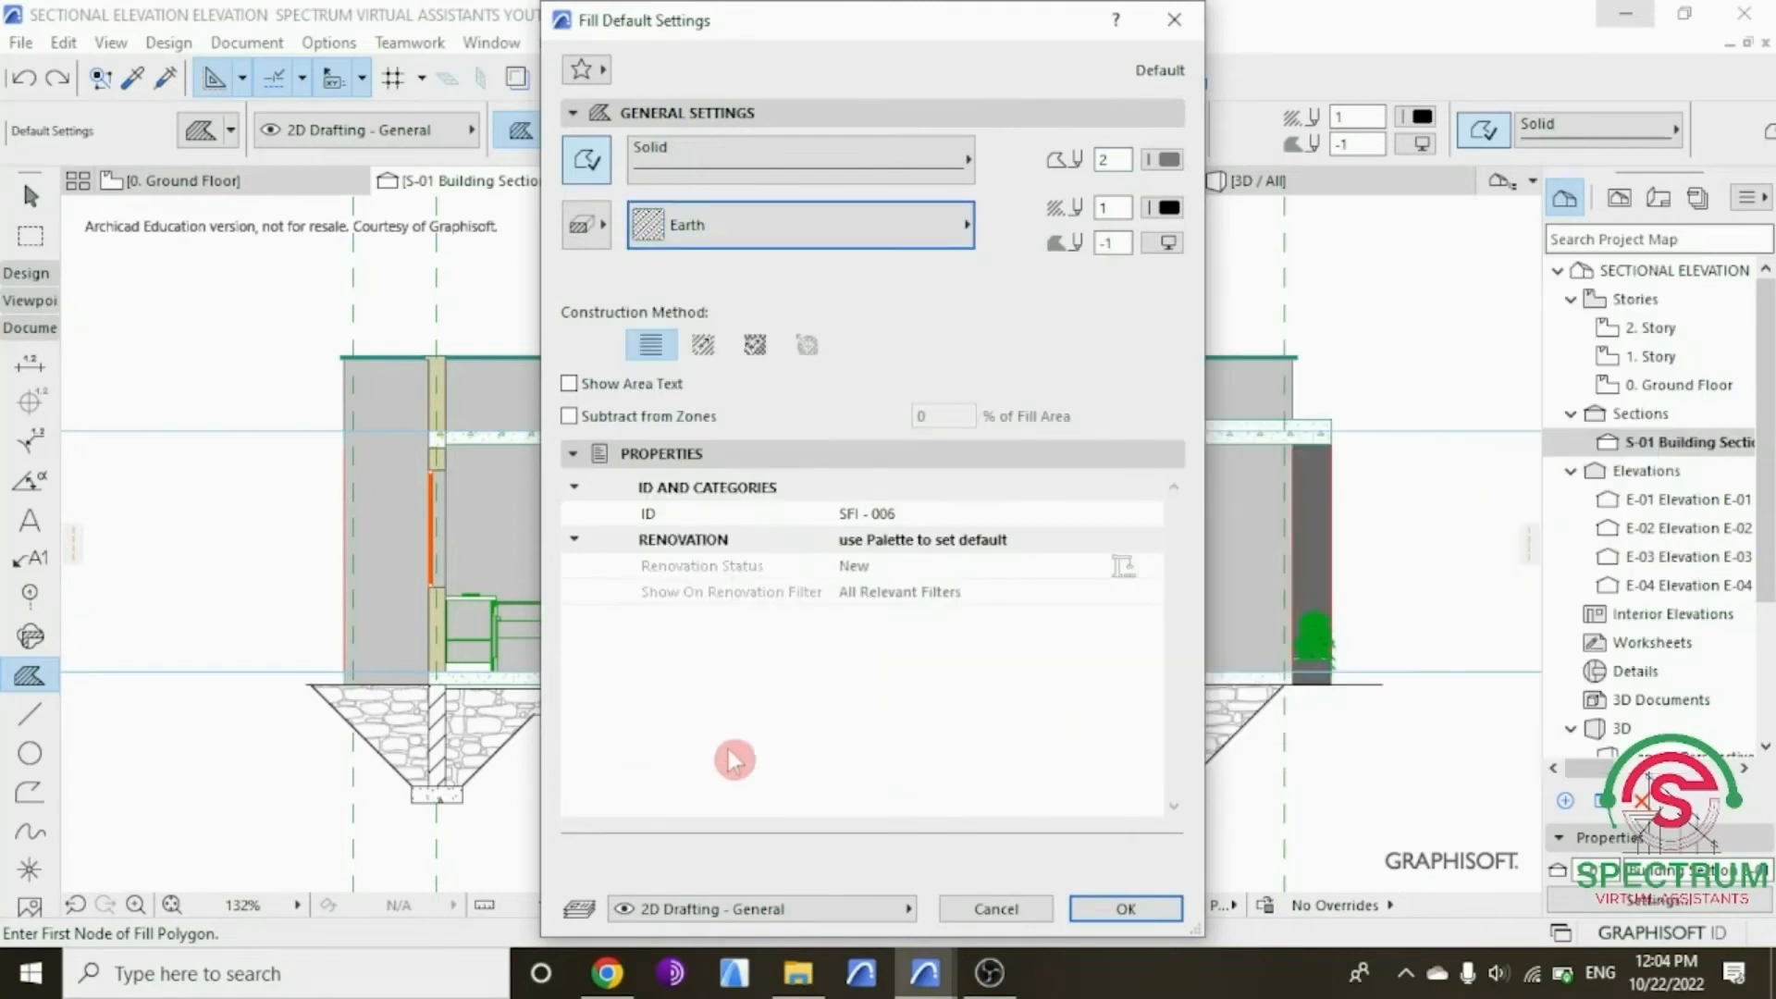
pyautogui.click(1124, 910)
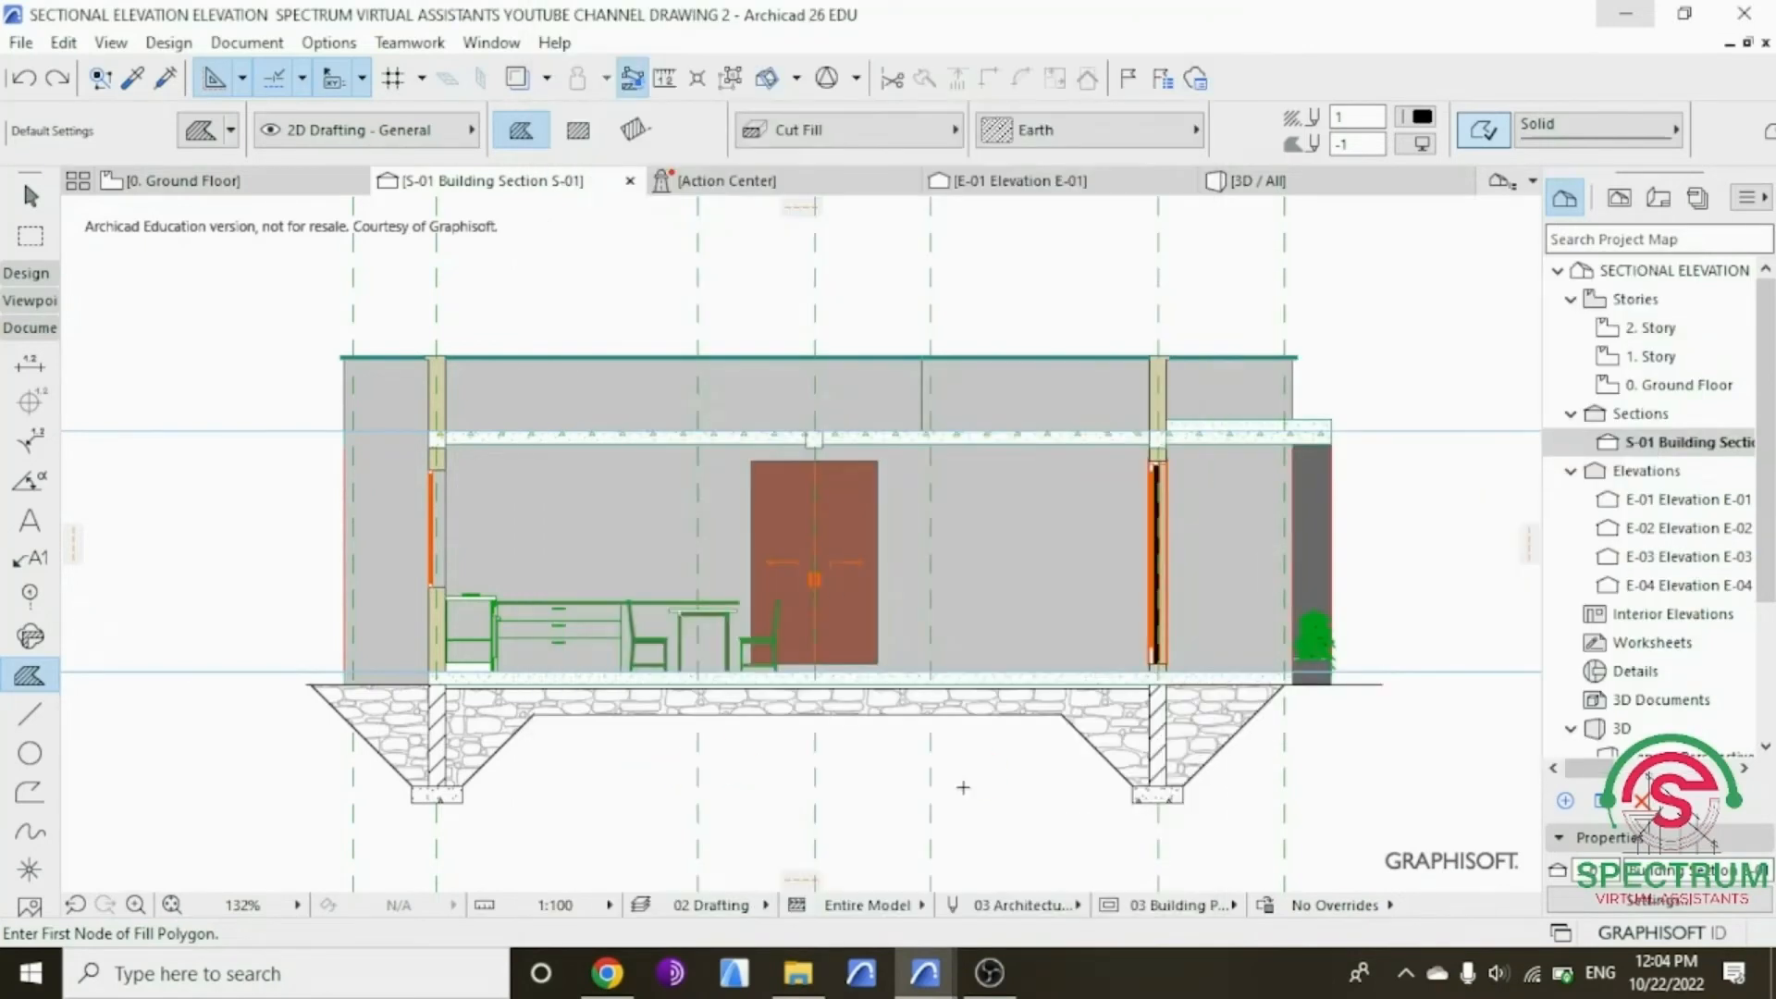
pyautogui.click(1421, 117)
pyautogui.click(1008, 287)
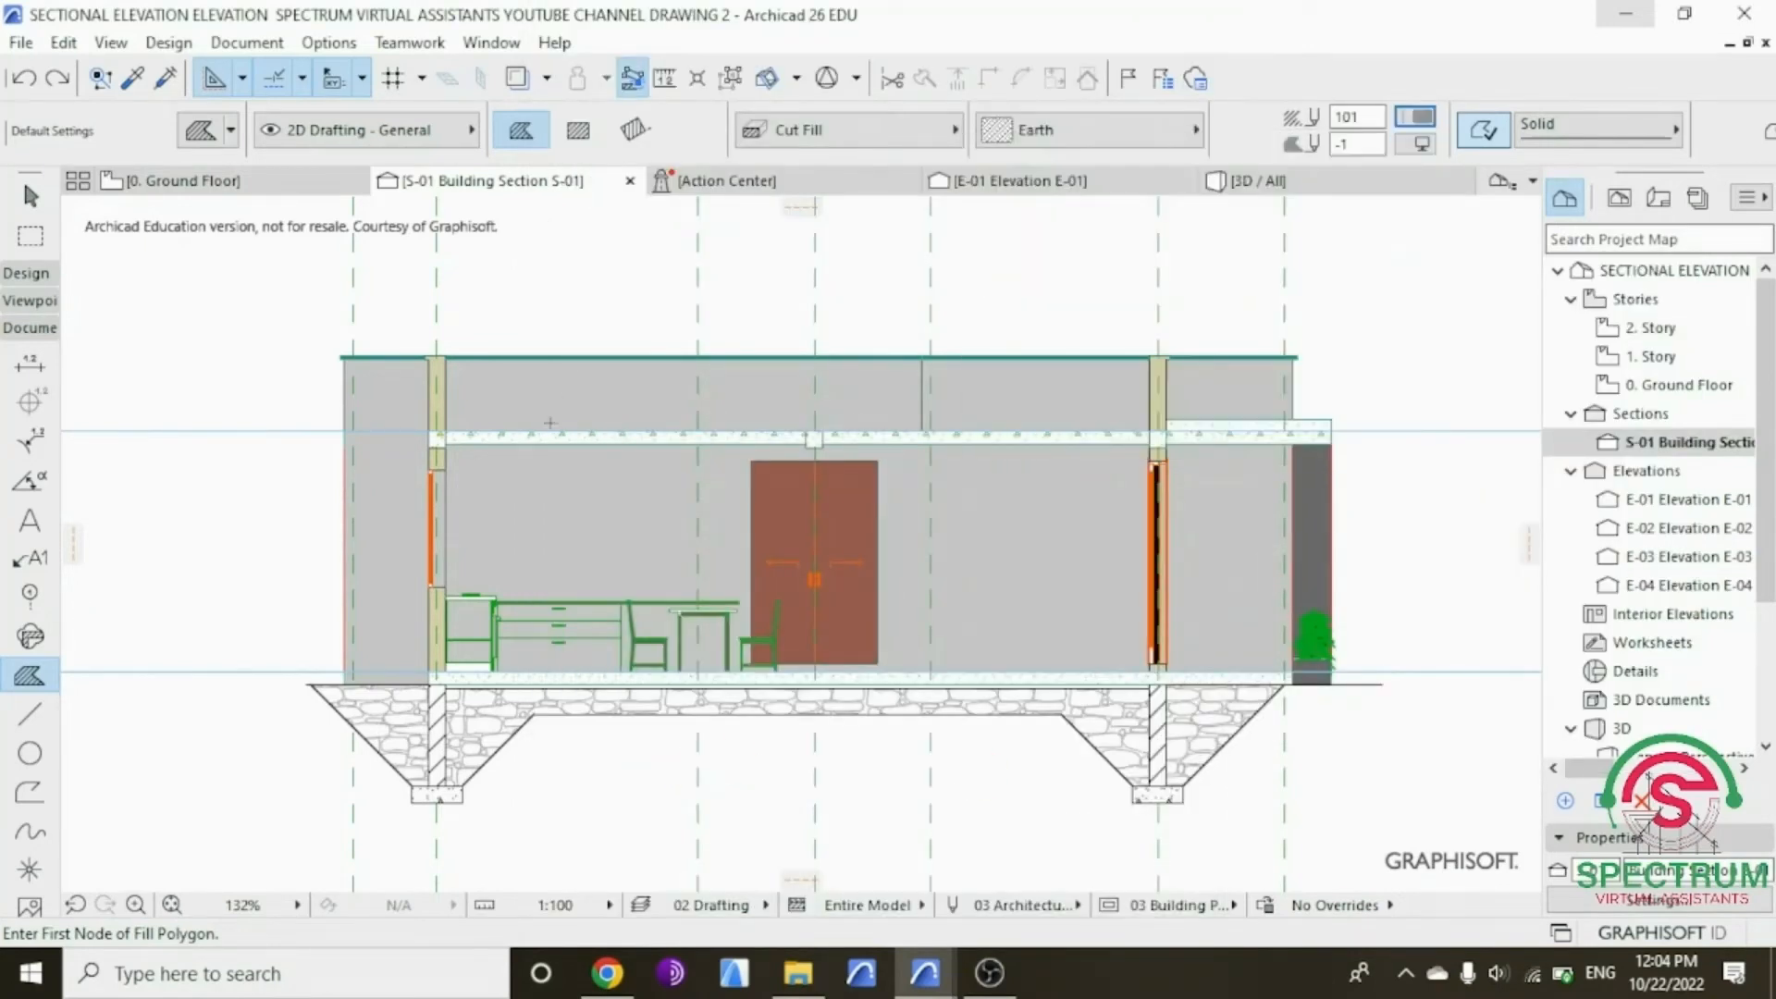
# Step: Draw an irregular Earth fill around and below both foundations, closing it along the ground line from the porch side to the kitchen side
pyautogui.scroll(-2, 549, 423)
pyautogui.scroll(5, 376, 646)
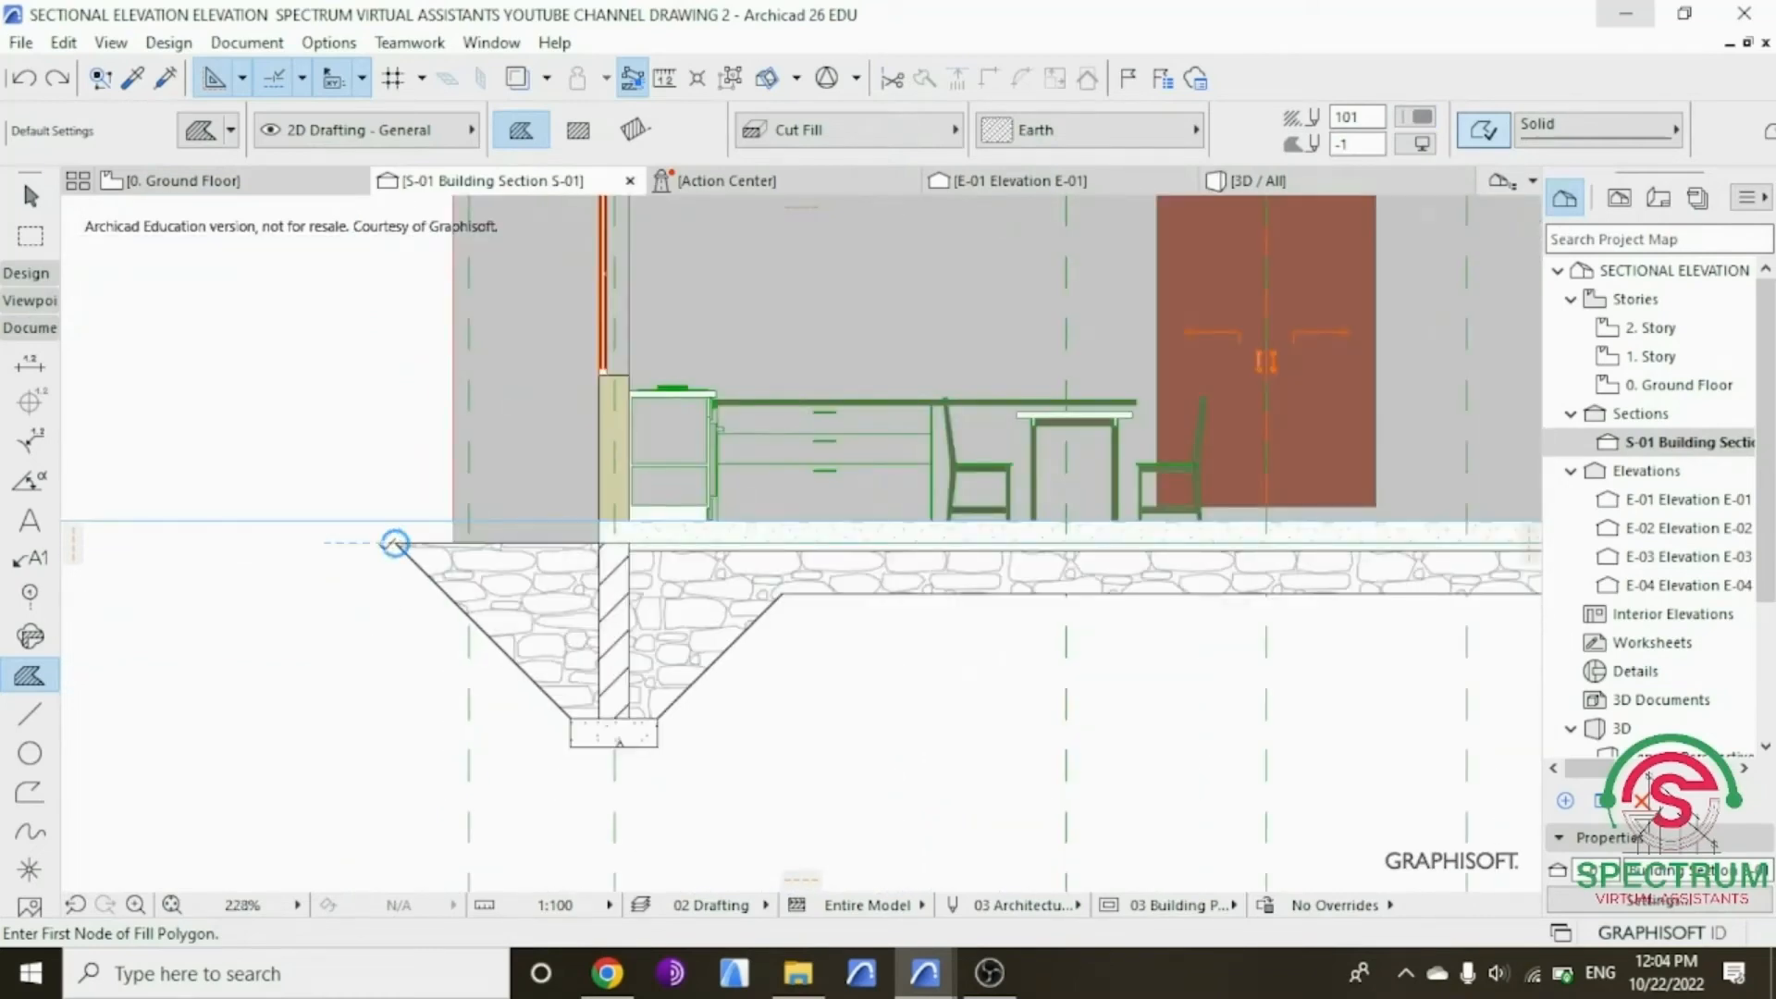
pyautogui.click(383, 543)
pyautogui.click(375, 629)
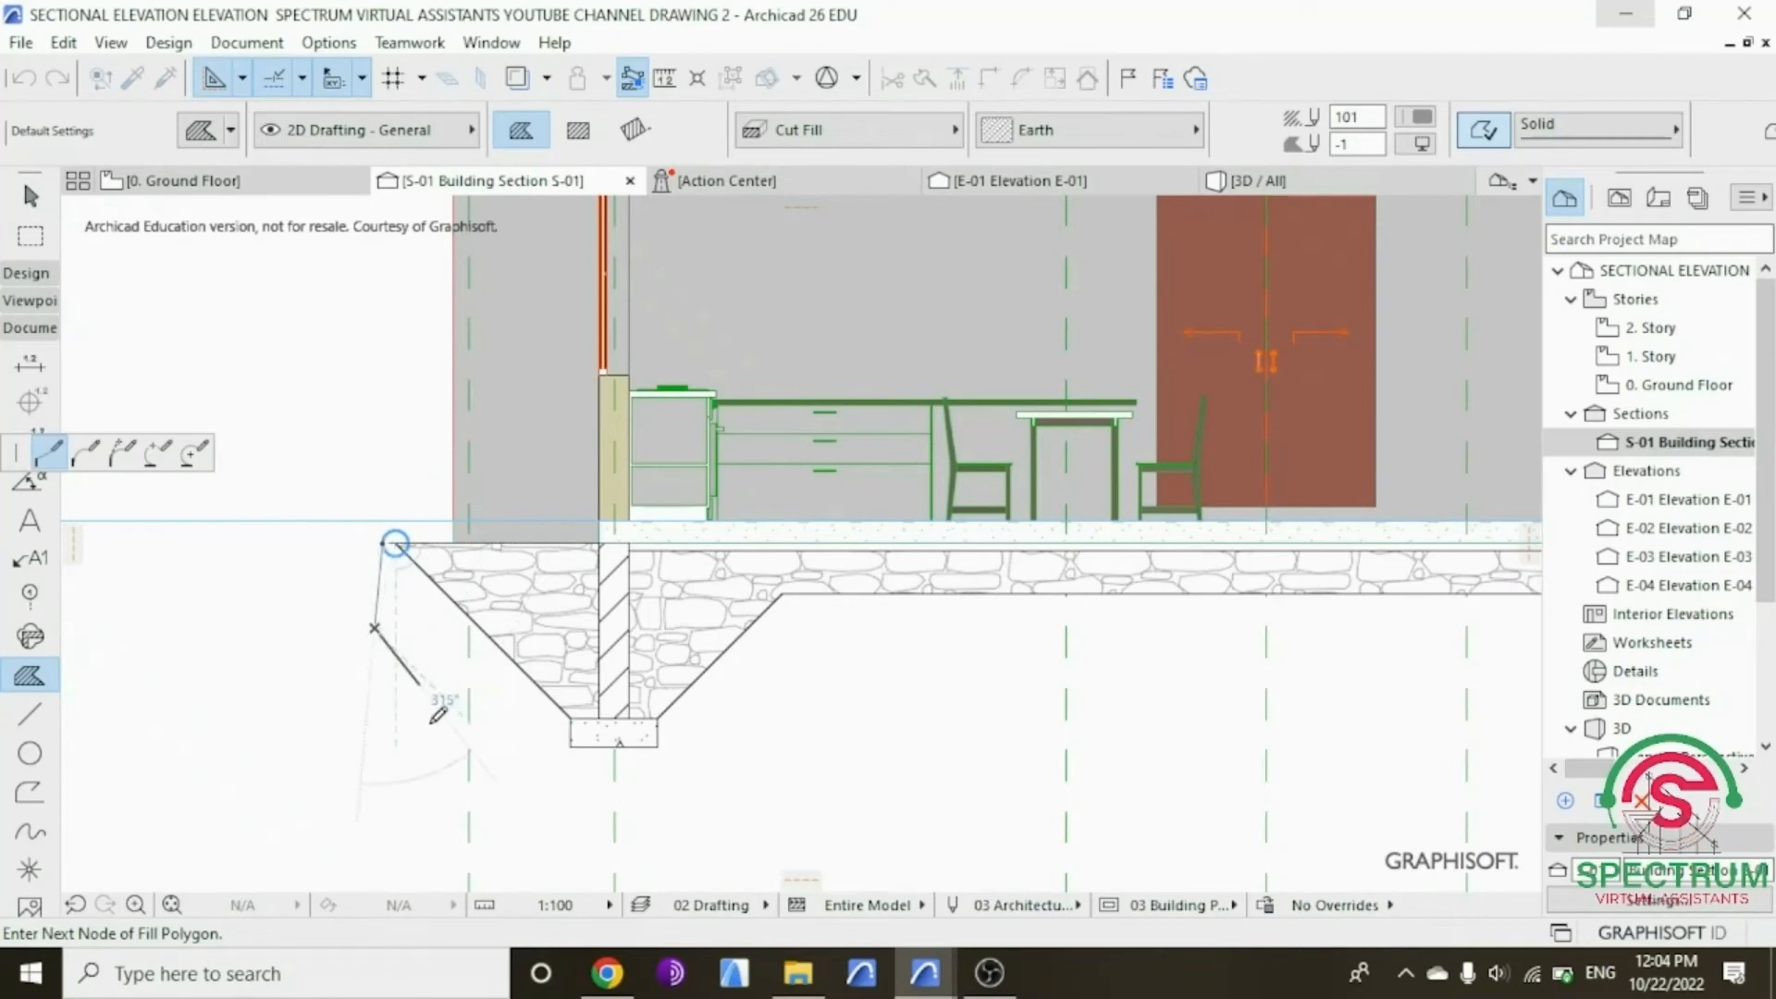
pyautogui.click(422, 686)
pyautogui.click(468, 819)
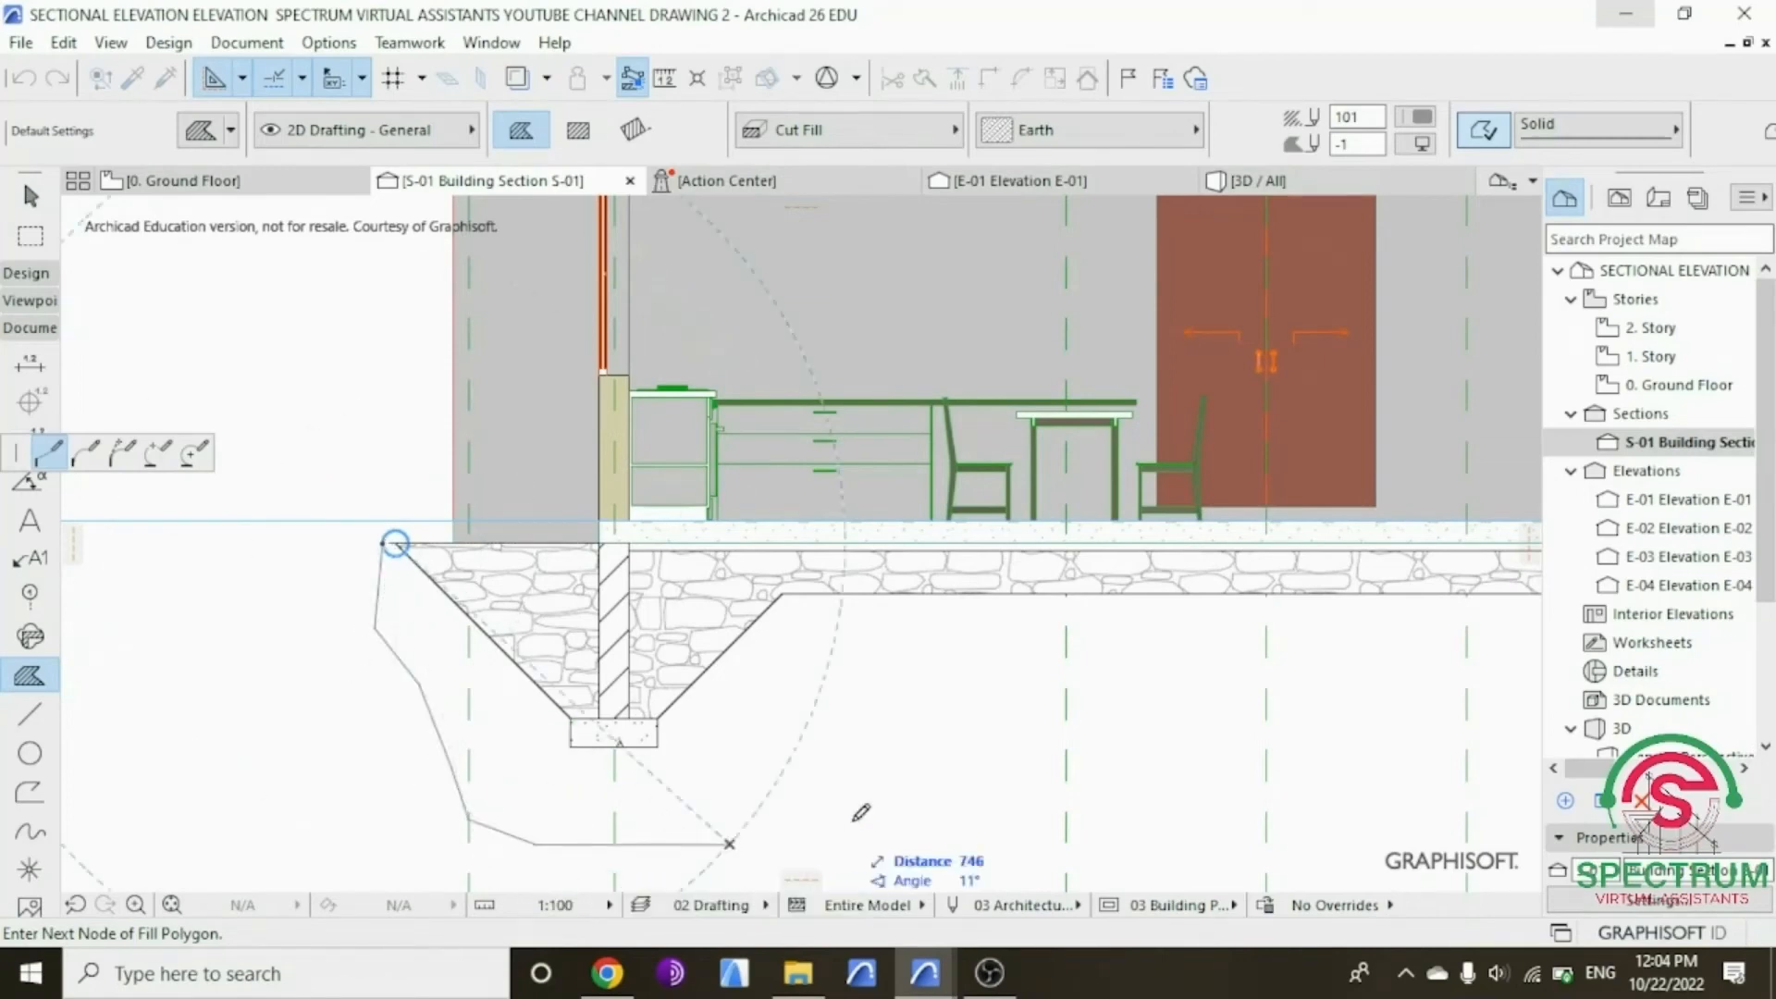
pyautogui.scroll(-2, 1023, 776)
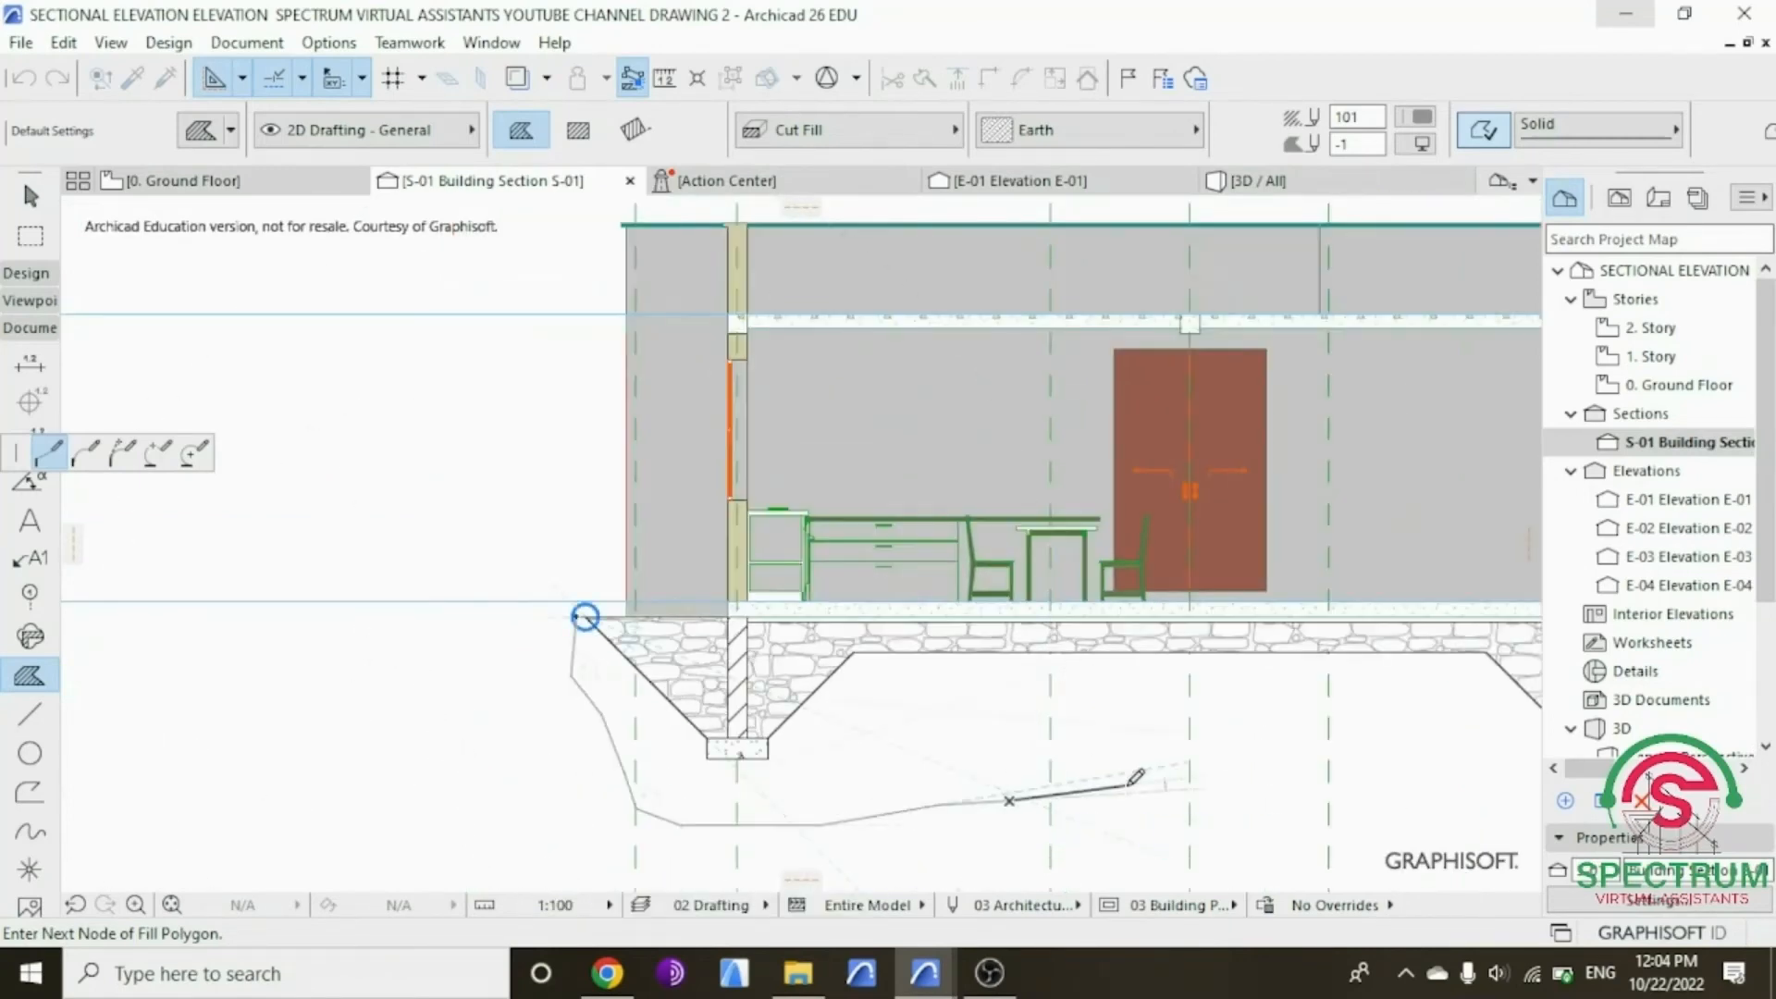
pyautogui.scroll(-2, 1084, 660)
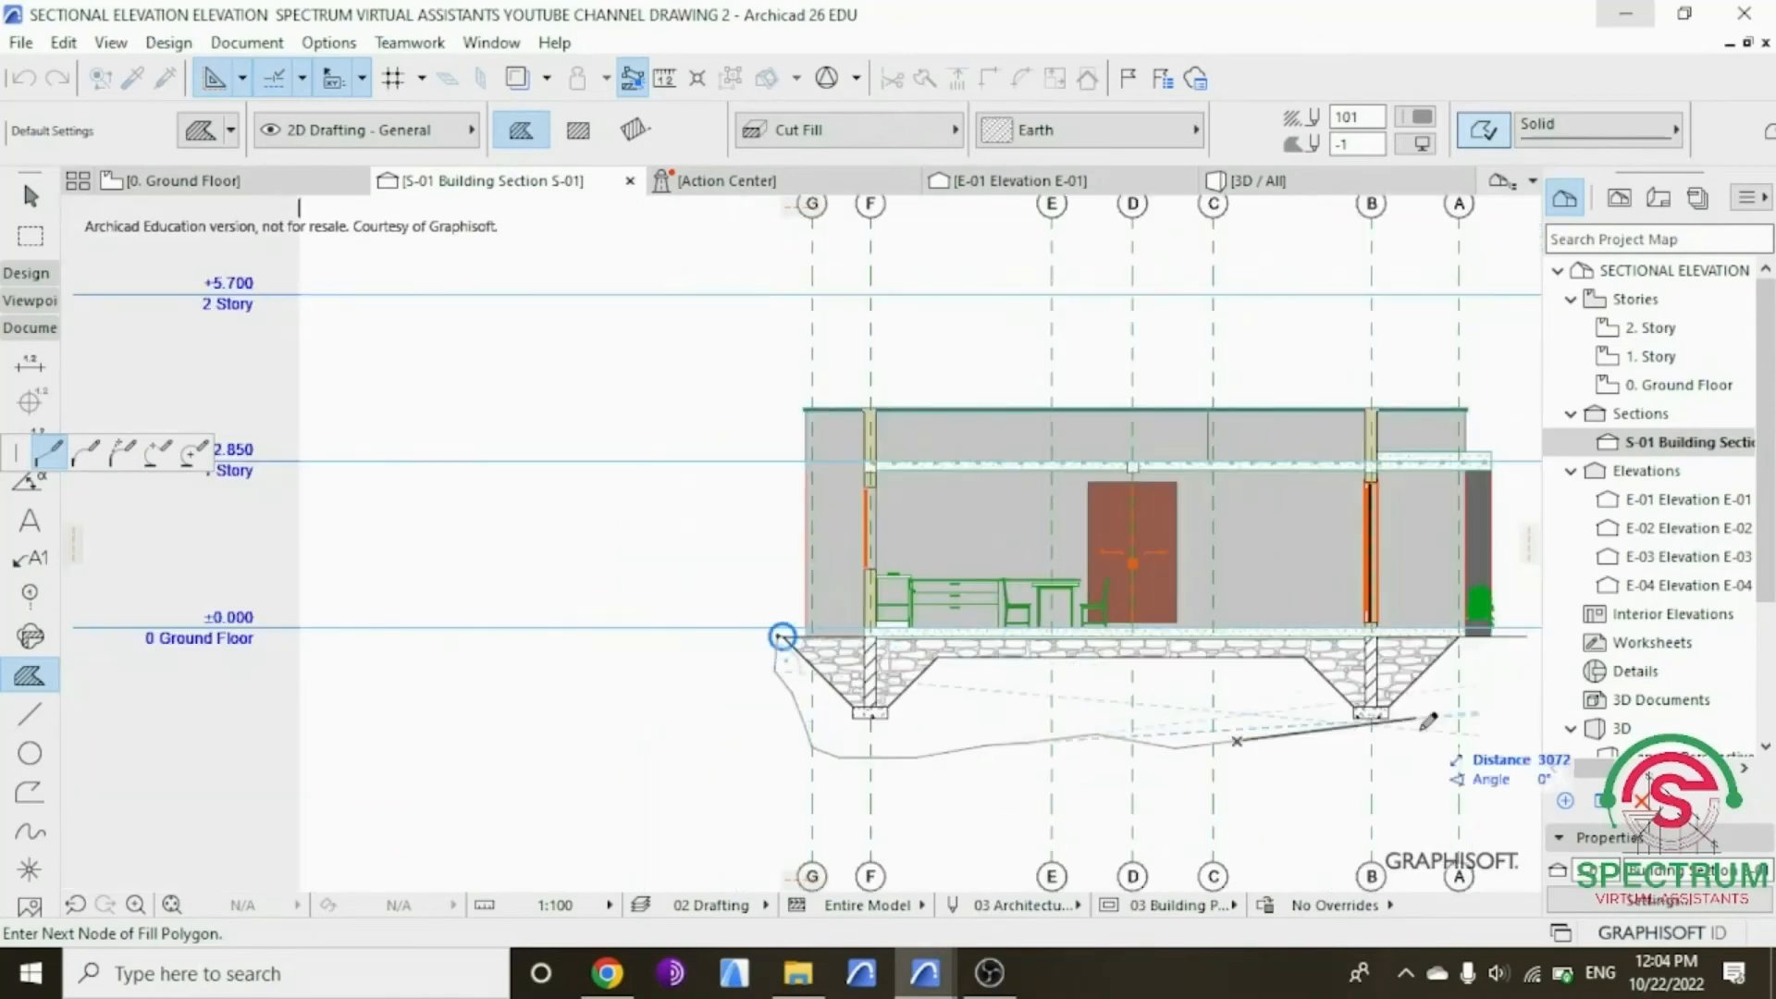
pyautogui.scroll(3, 1434, 754)
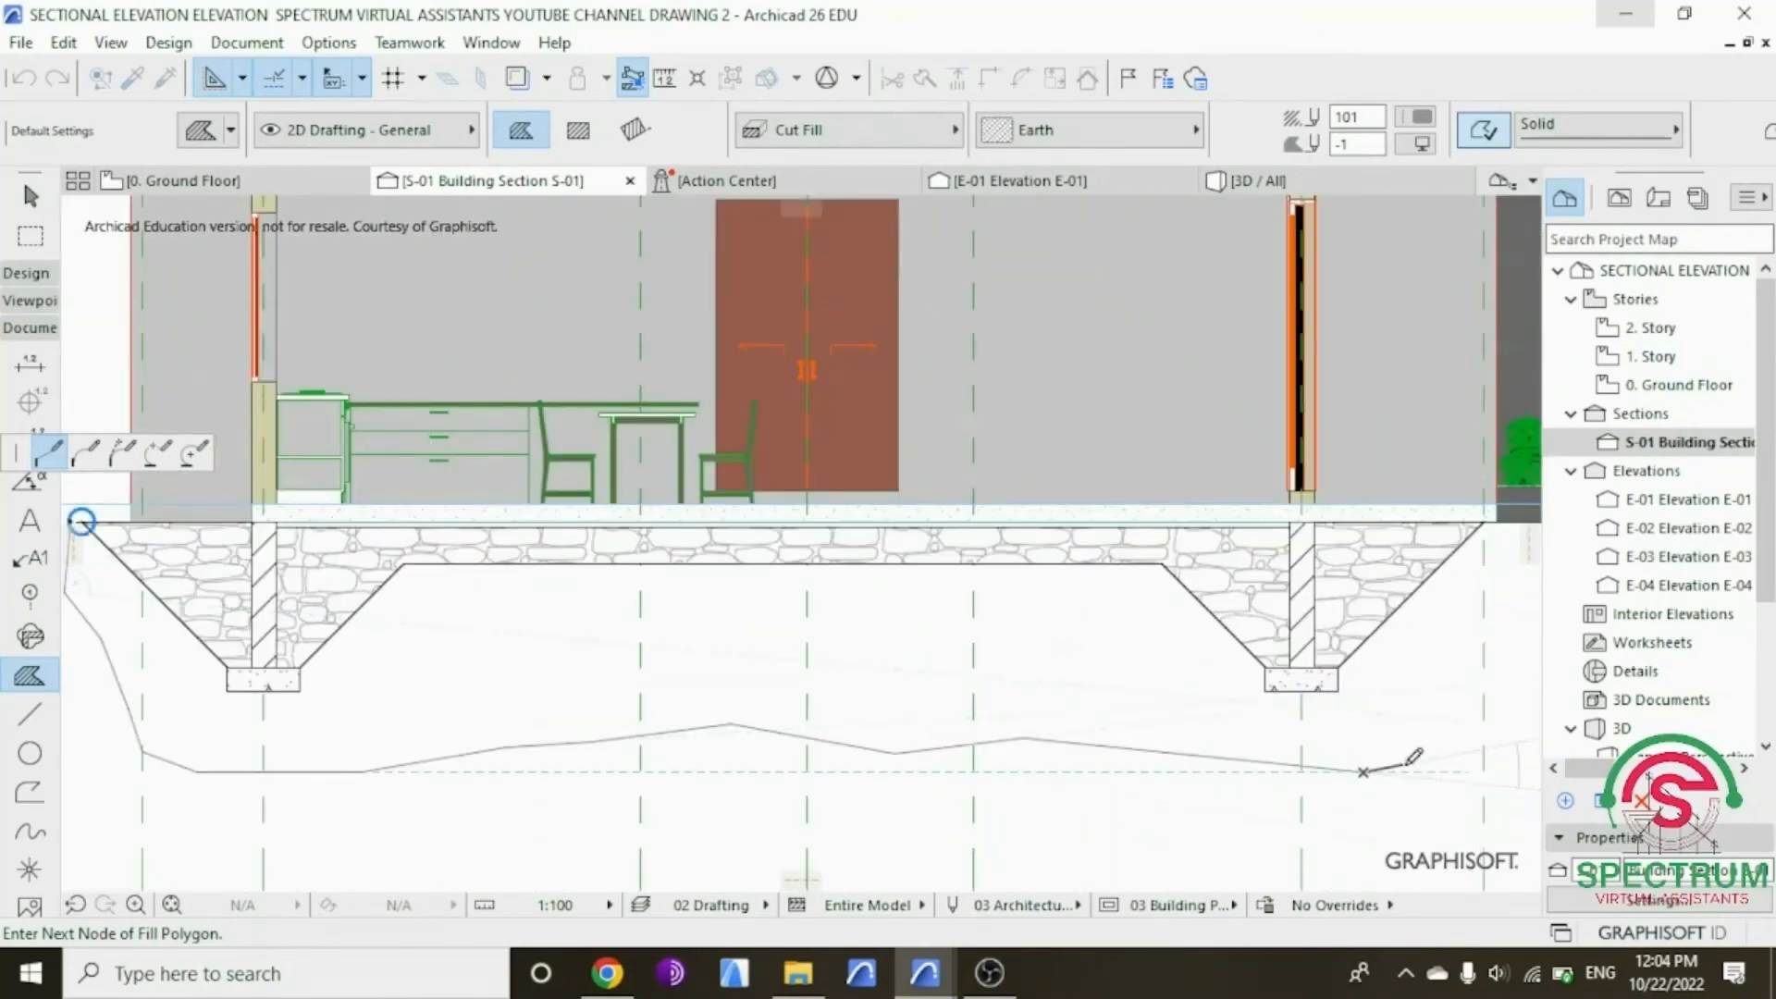
pyautogui.scroll(-3, 1443, 754)
pyautogui.scroll(3, 1425, 726)
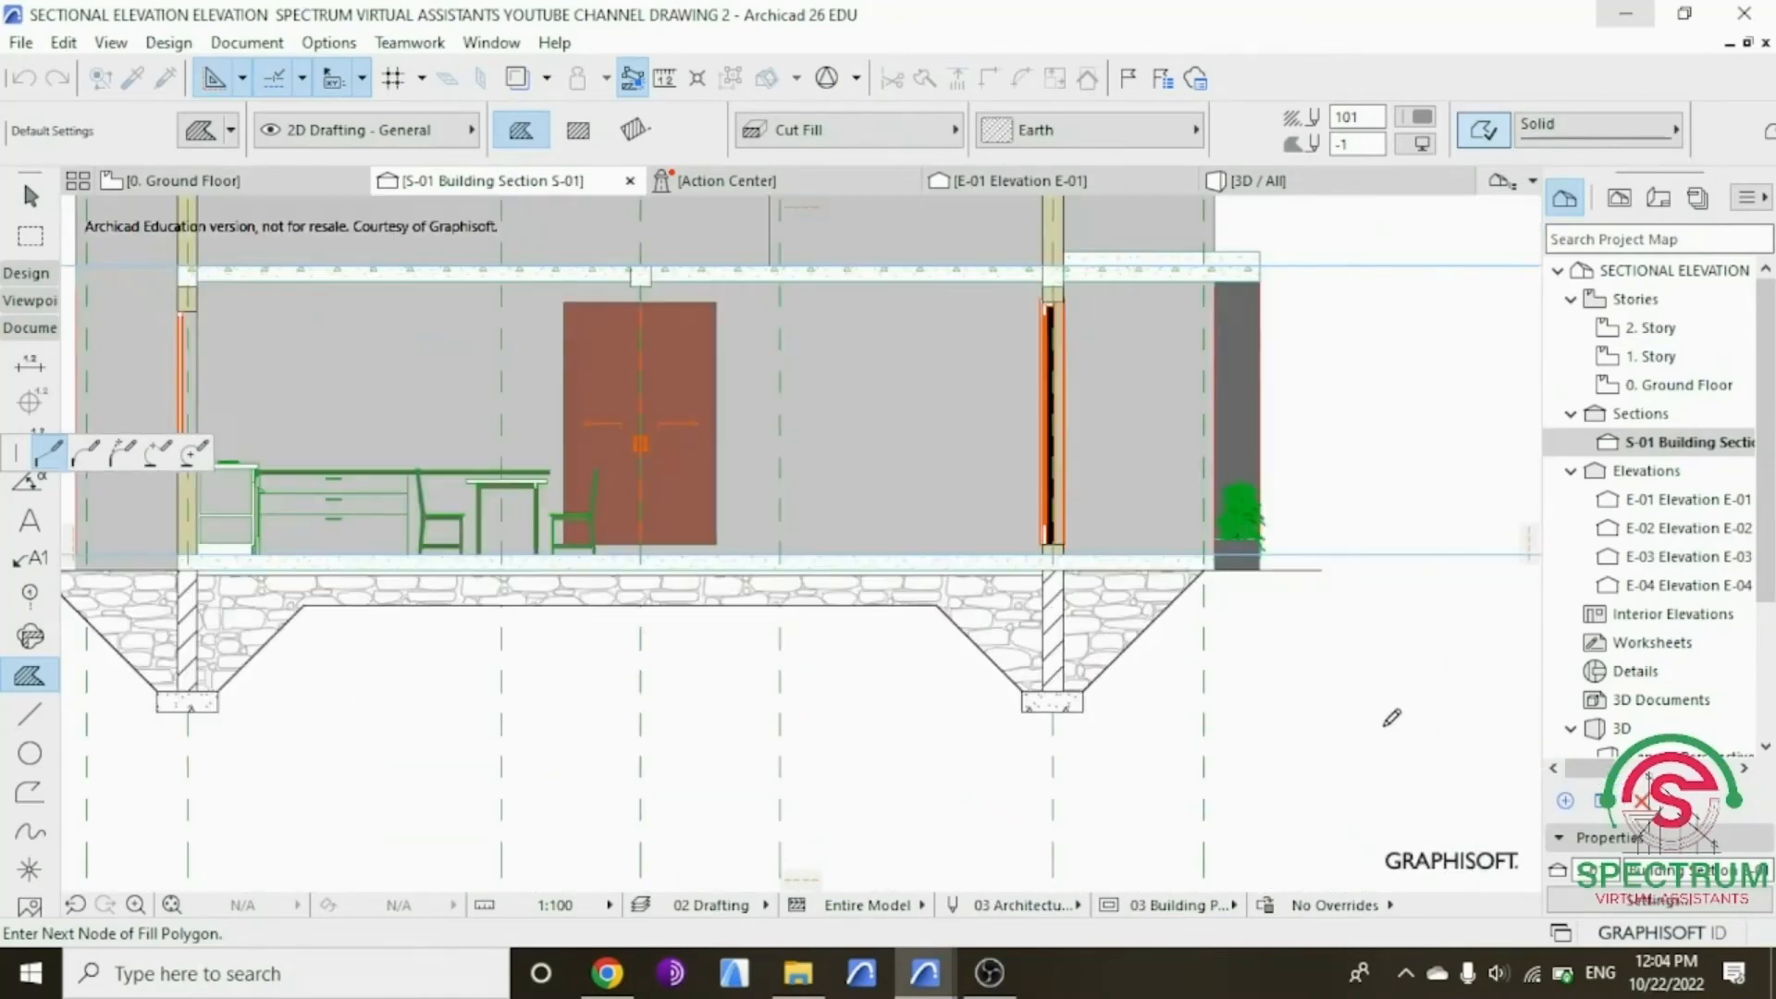
pyautogui.click(1310, 700)
pyautogui.click(1329, 615)
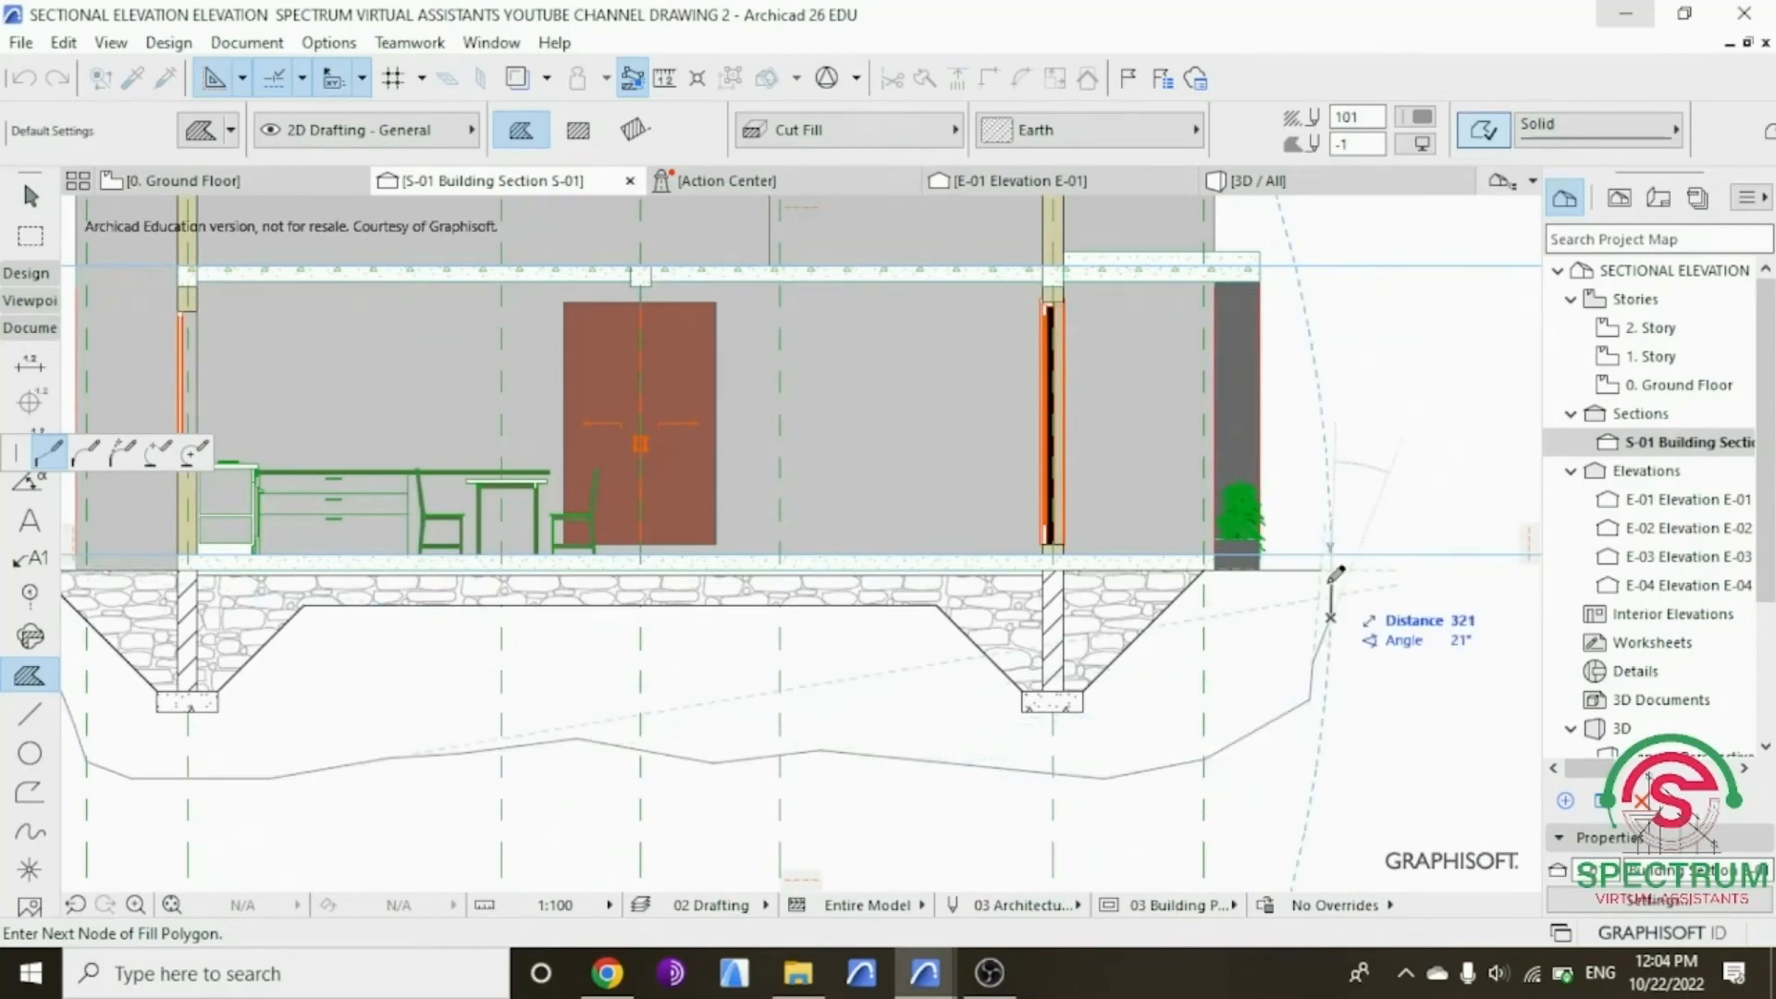
pyautogui.scroll(-1, 1322, 570)
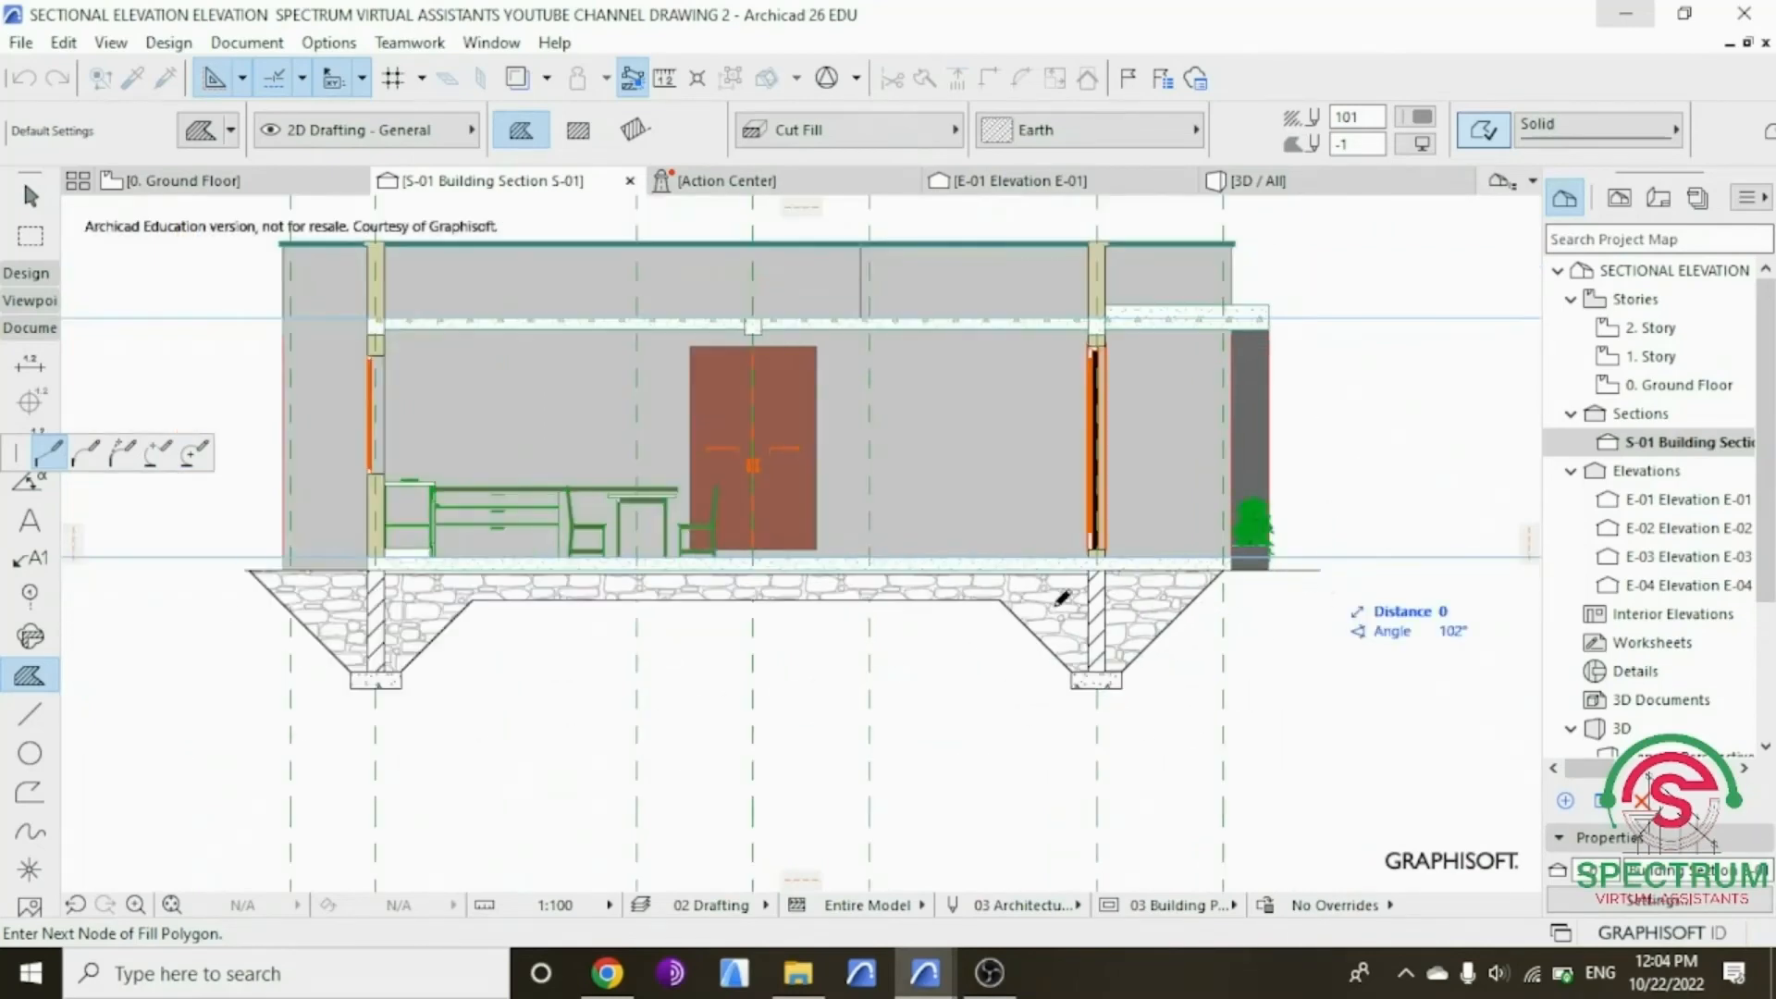
pyautogui.scroll(1, 255, 583)
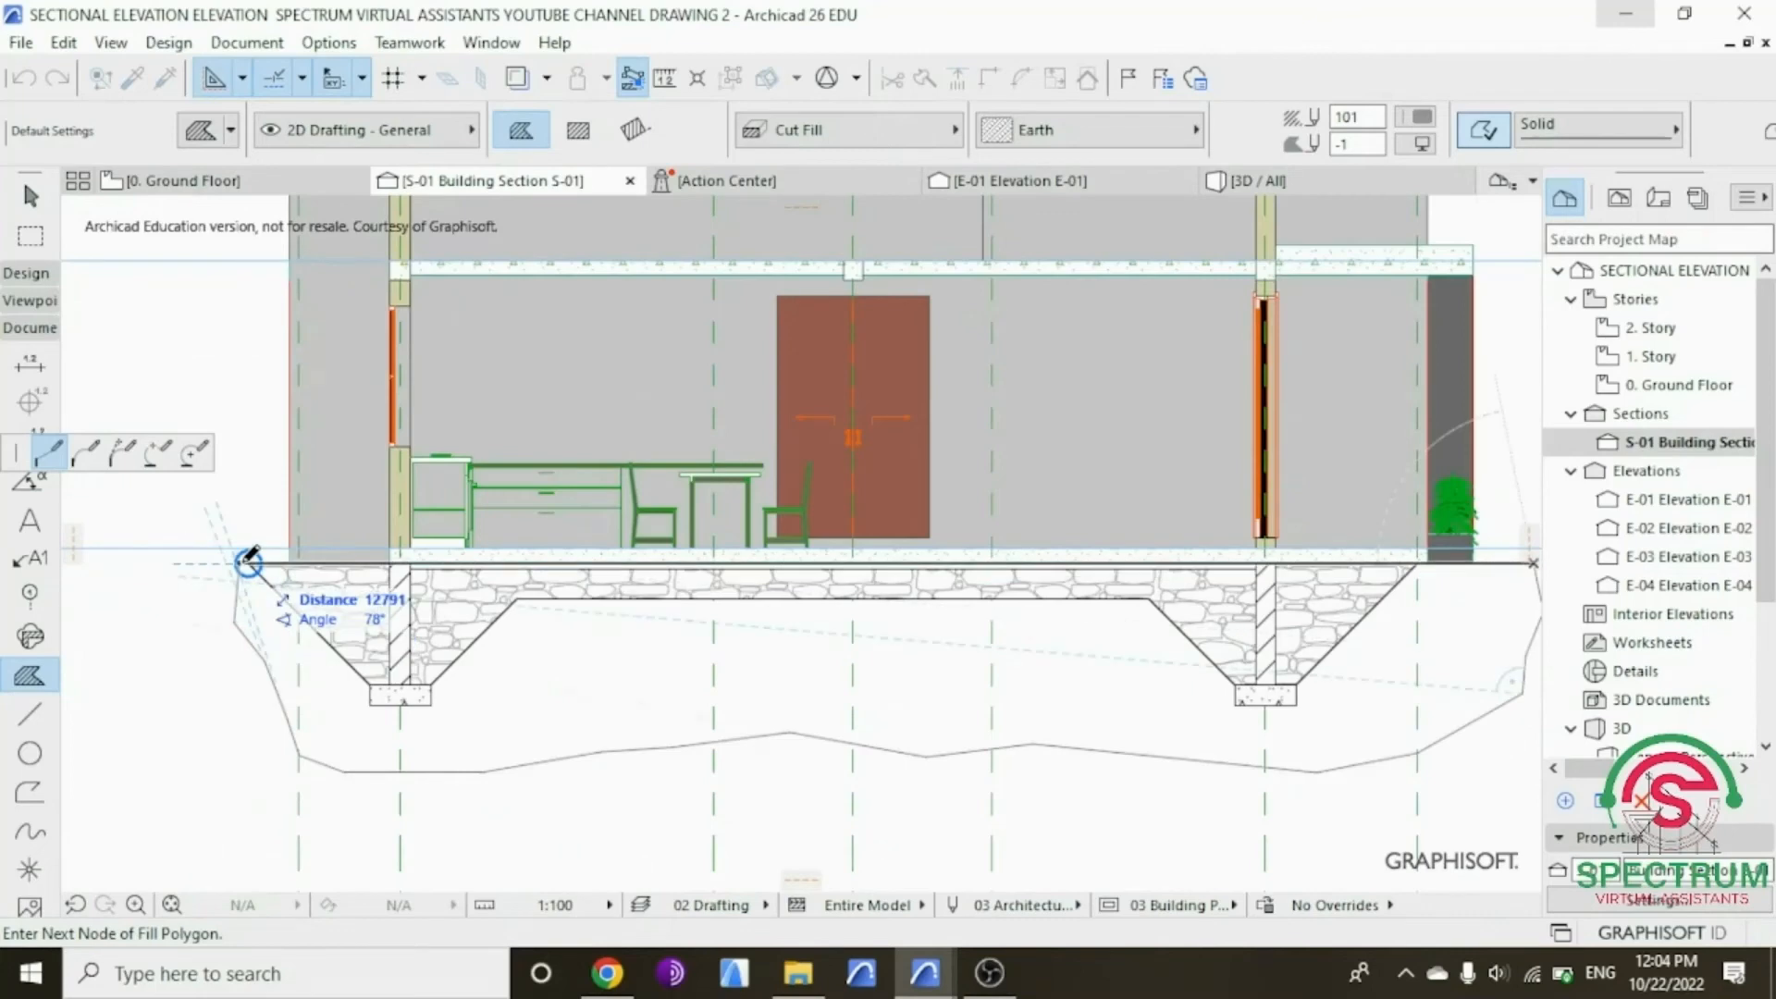
pyautogui.click(247, 561)
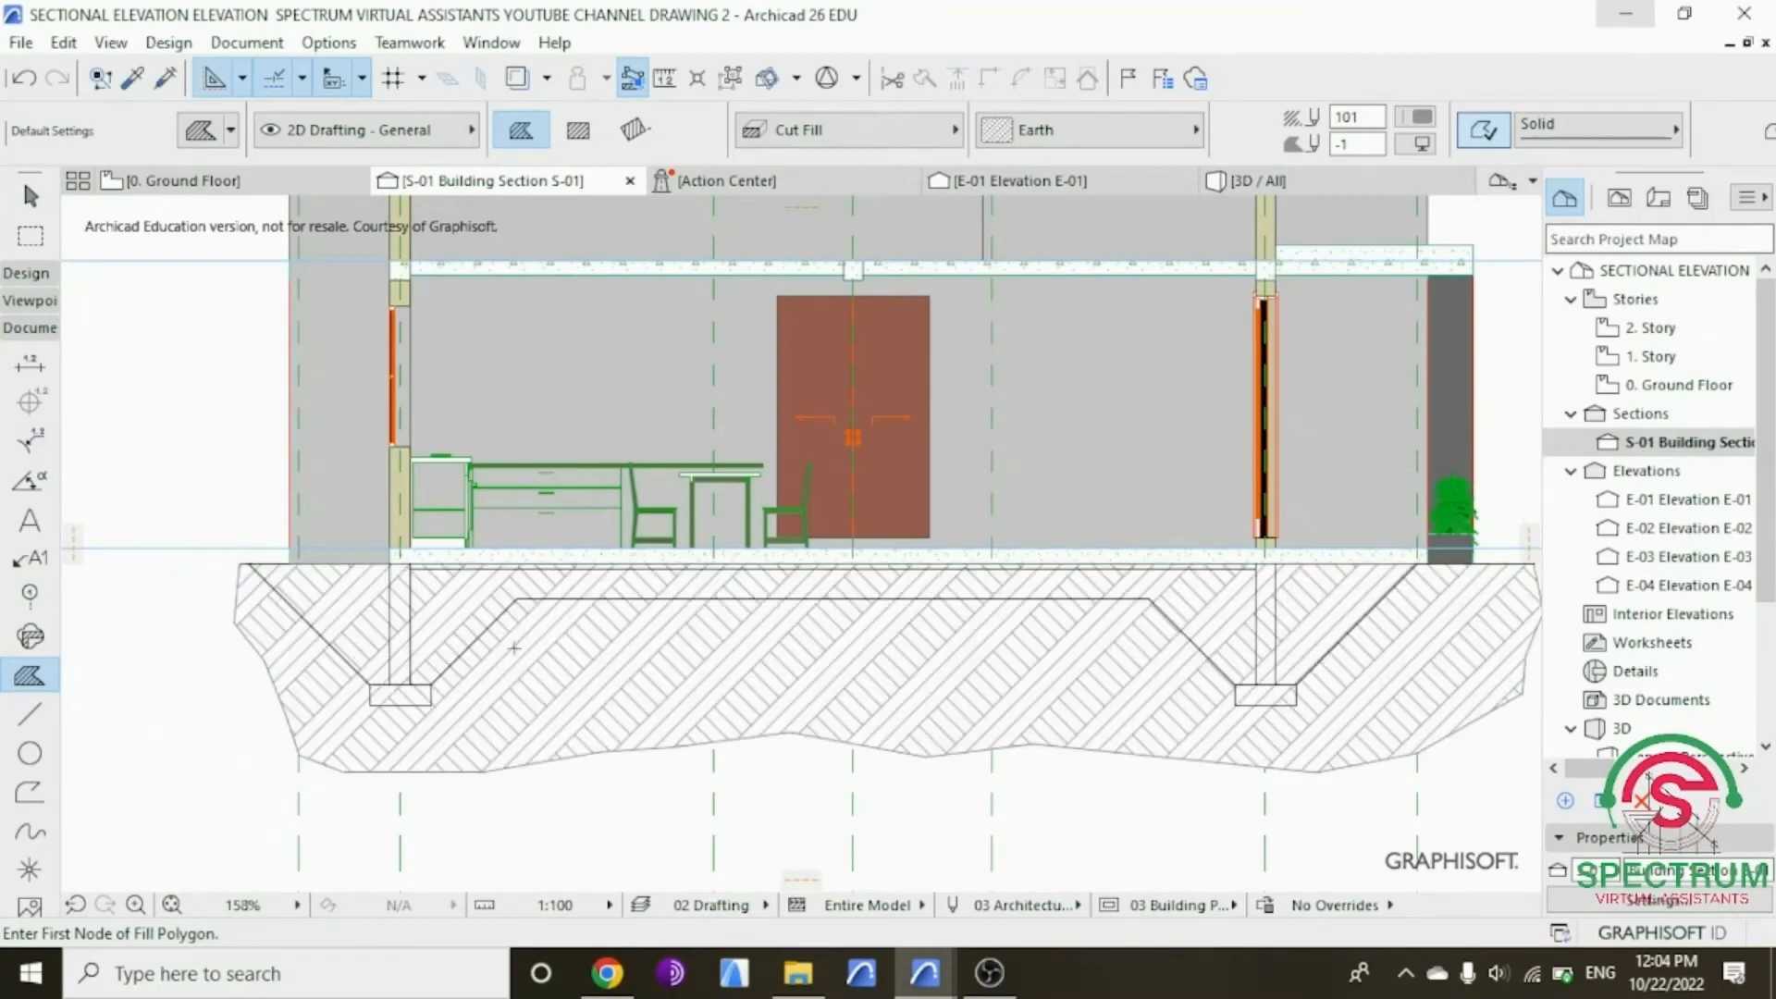
# Step: Send the Earth fill behind the fieldstone, masonry and concrete foundation fills in the display order, and deselect it
pyautogui.press('Escape')
pyautogui.click(614, 666)
pyautogui.rightClick(562, 673)
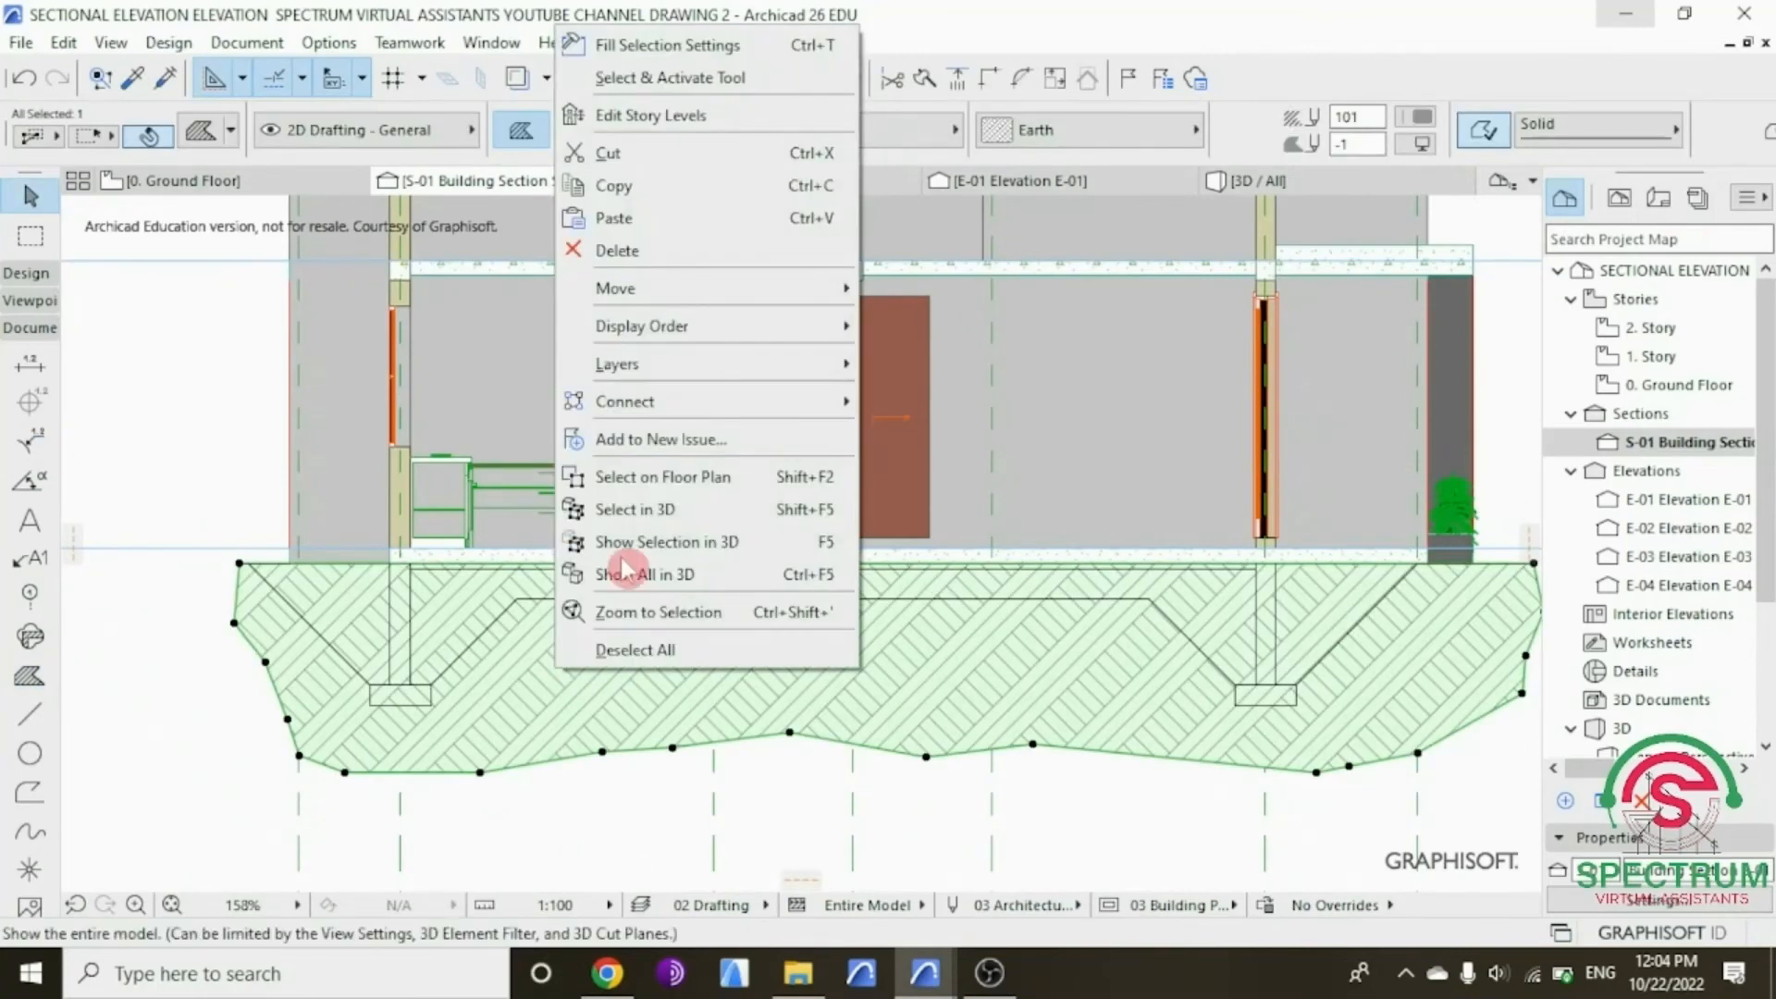
pyautogui.moveTo(731, 325)
pyautogui.click(943, 427)
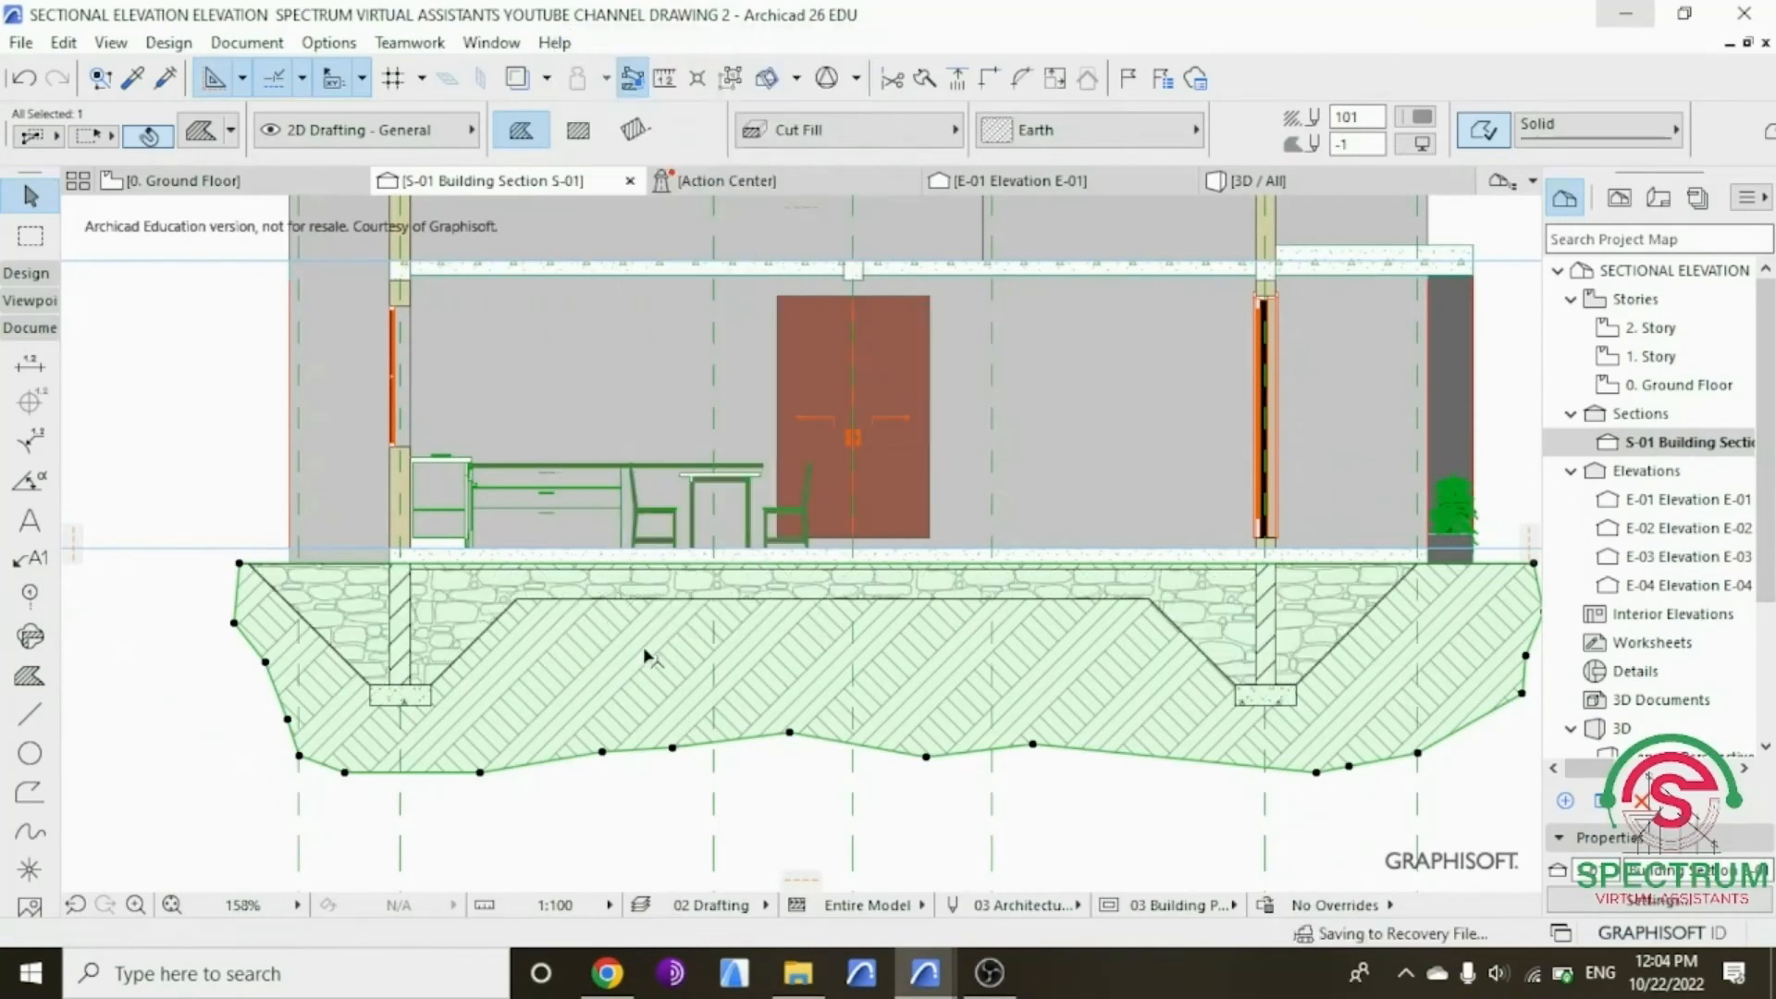
pyautogui.press('Escape')
pyautogui.scroll(-3, 407, 613)
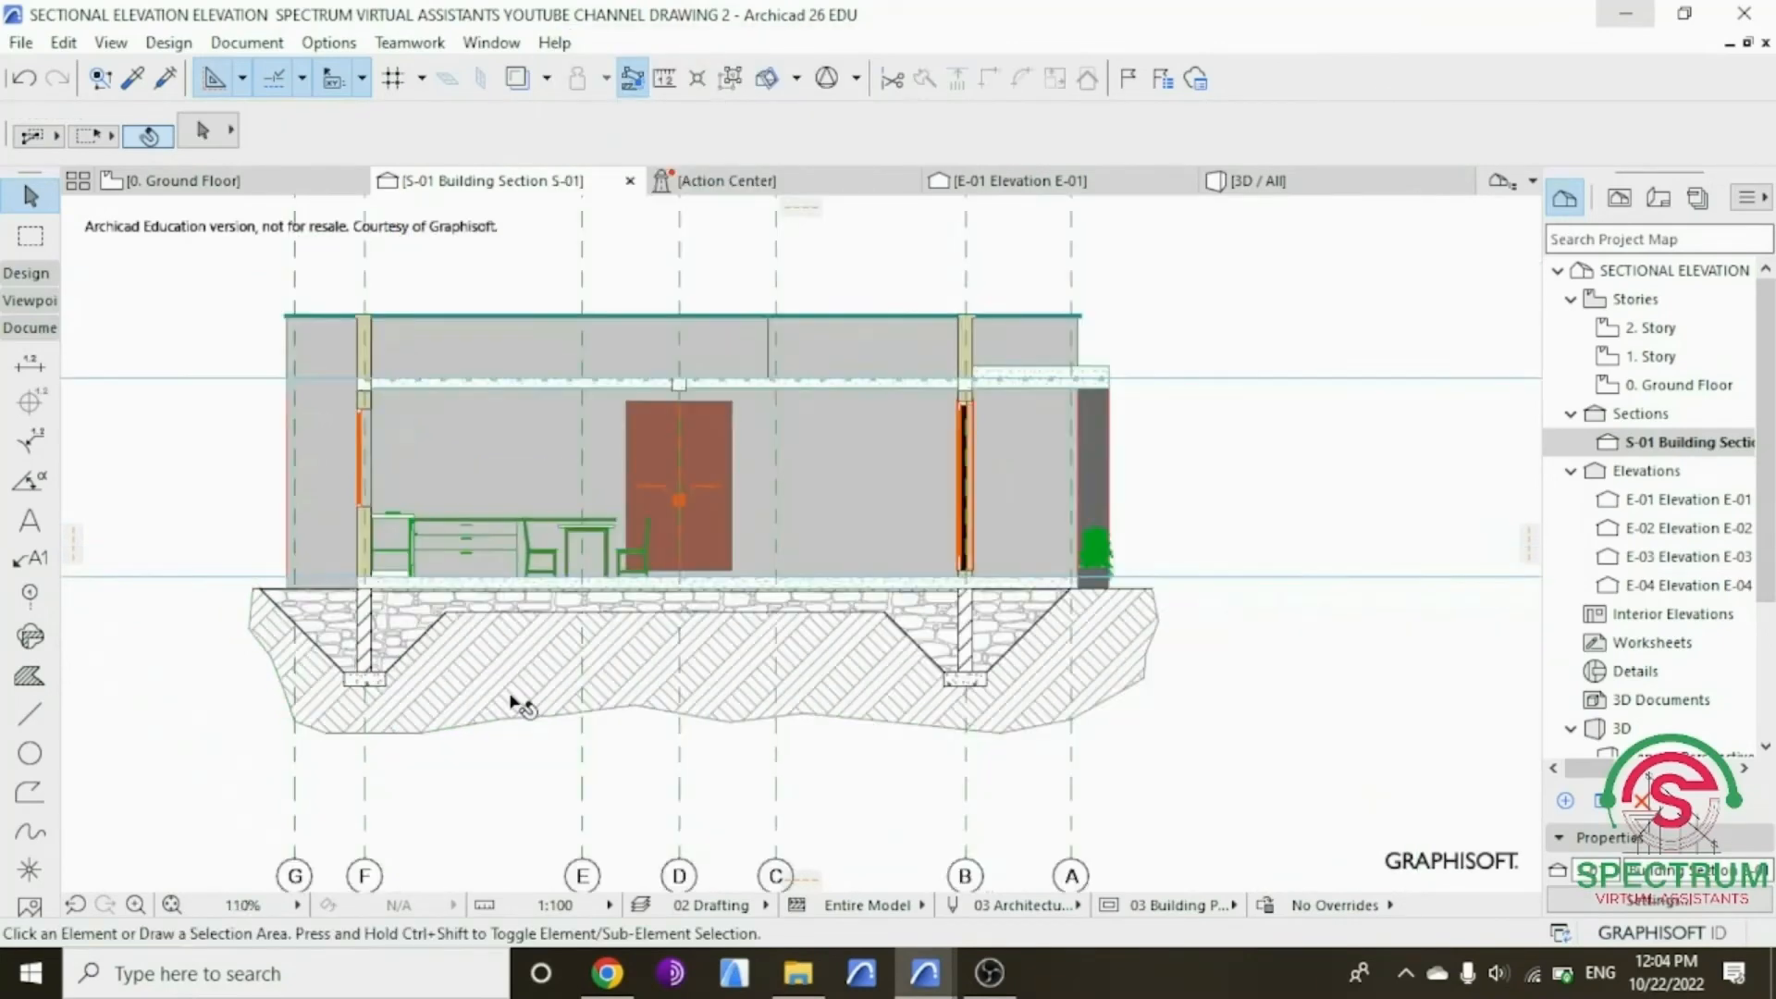
# Step: Review the Label tool's default type and text style, keeping Text / Autotext with the Arial font and Western script
pyautogui.scroll(2, 370, 592)
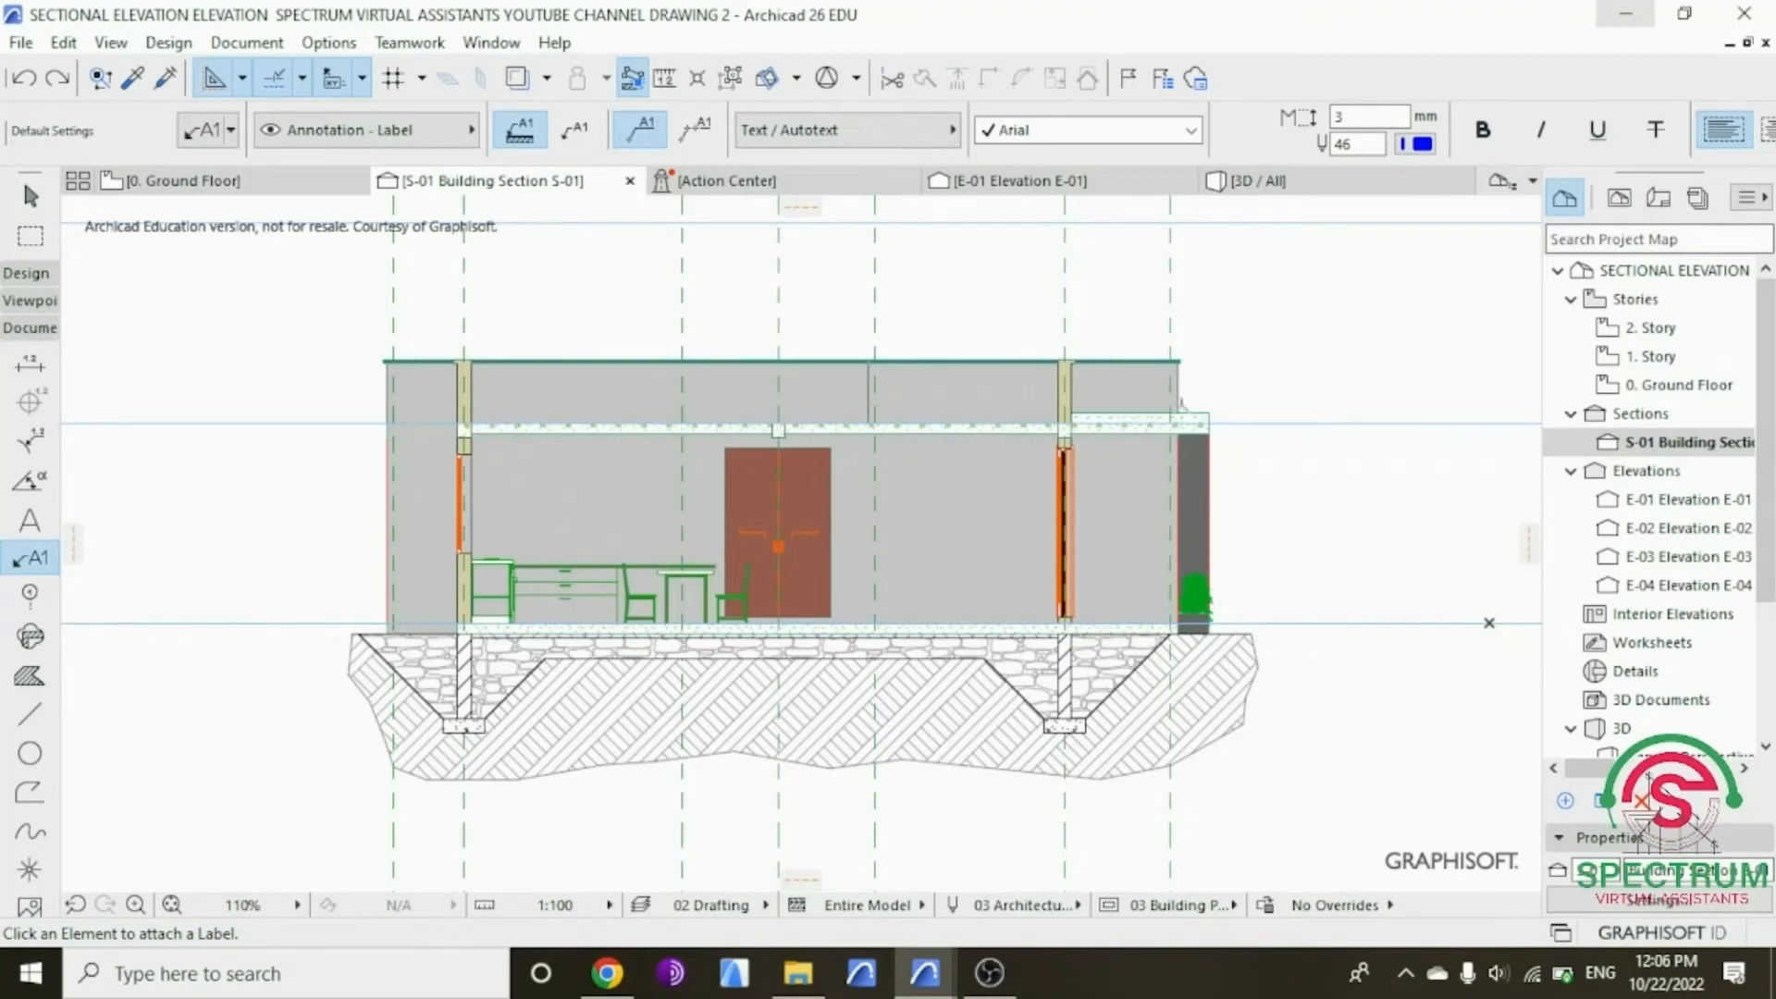
pyautogui.scroll(1, 958, 507)
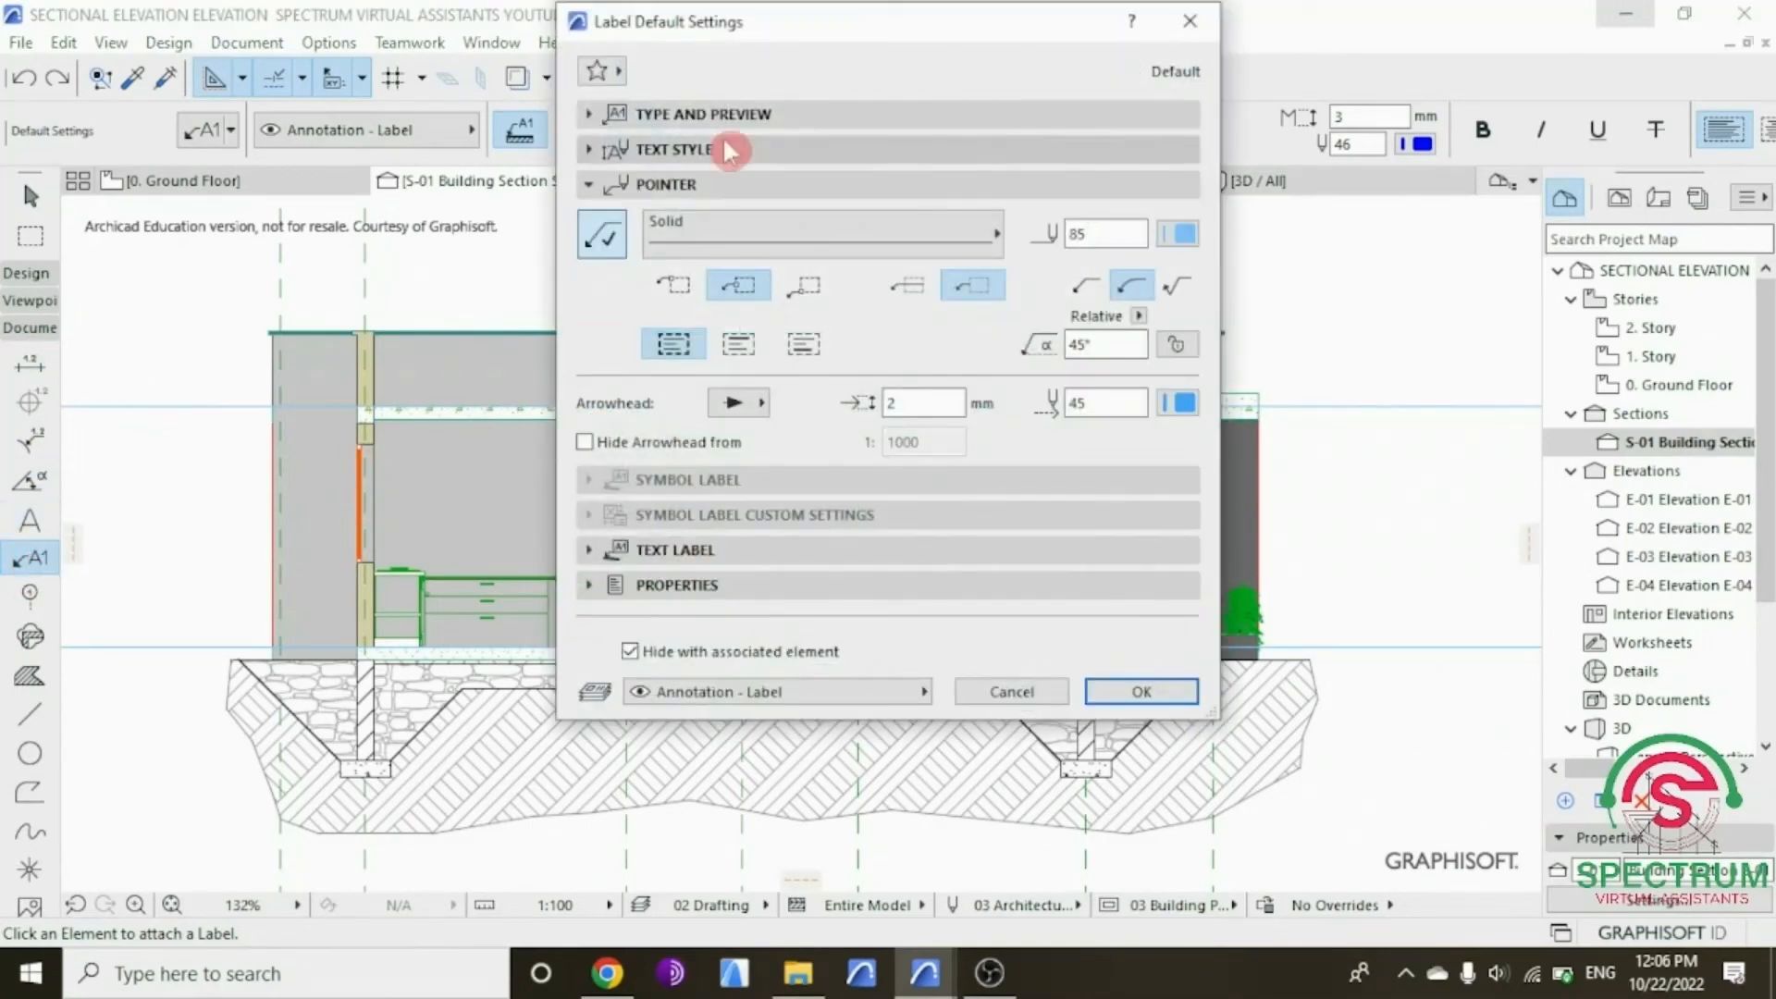
pyautogui.moveTo(793, 21); pyautogui.dragTo(762, 103)
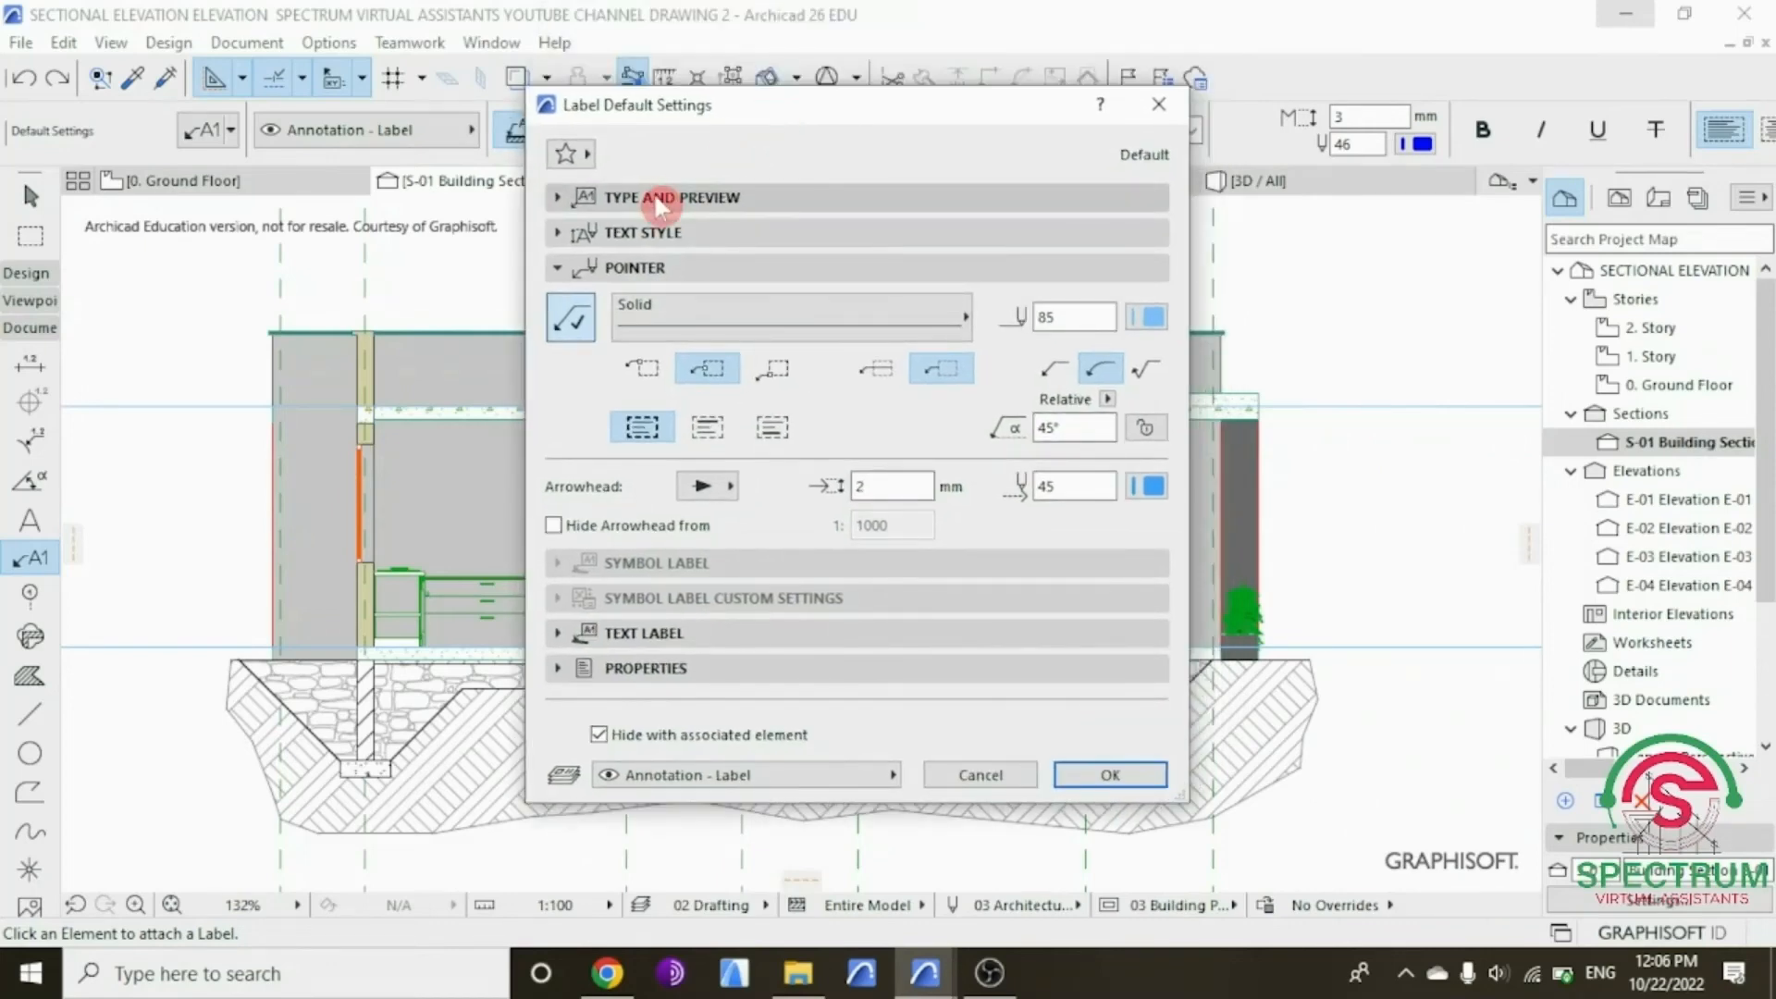
pyautogui.click(661, 206)
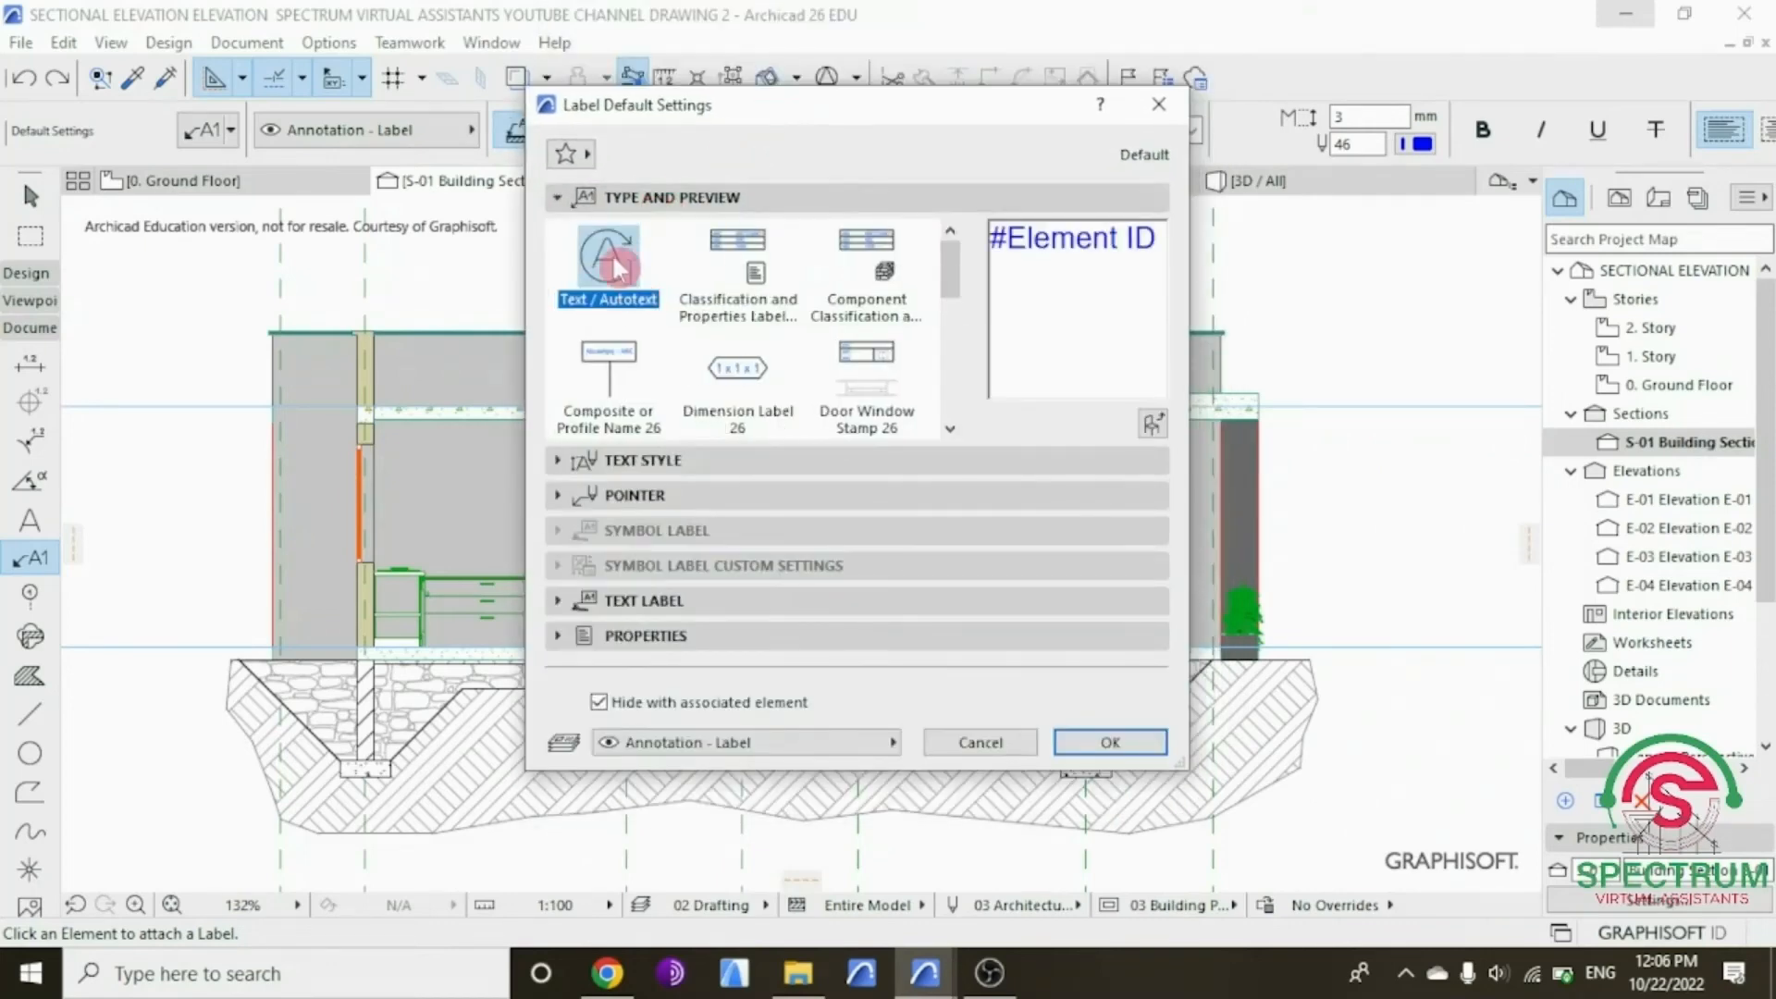
pyautogui.click(594, 459)
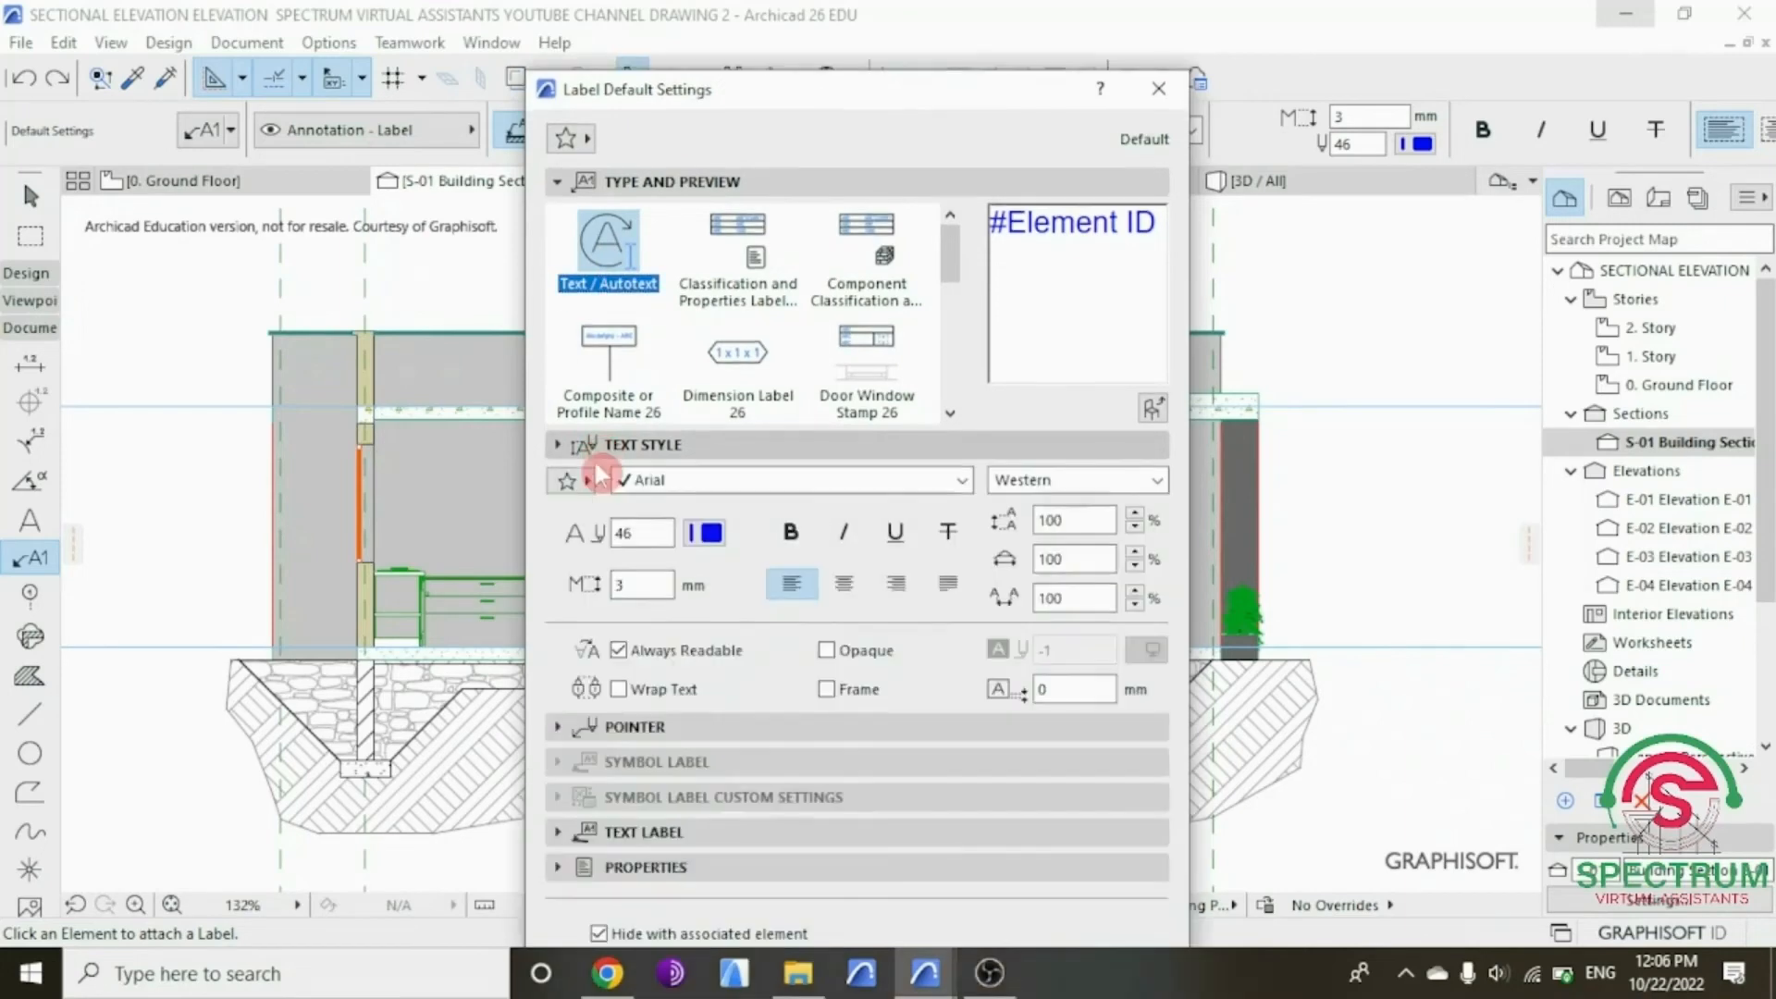
pyautogui.click(948, 418)
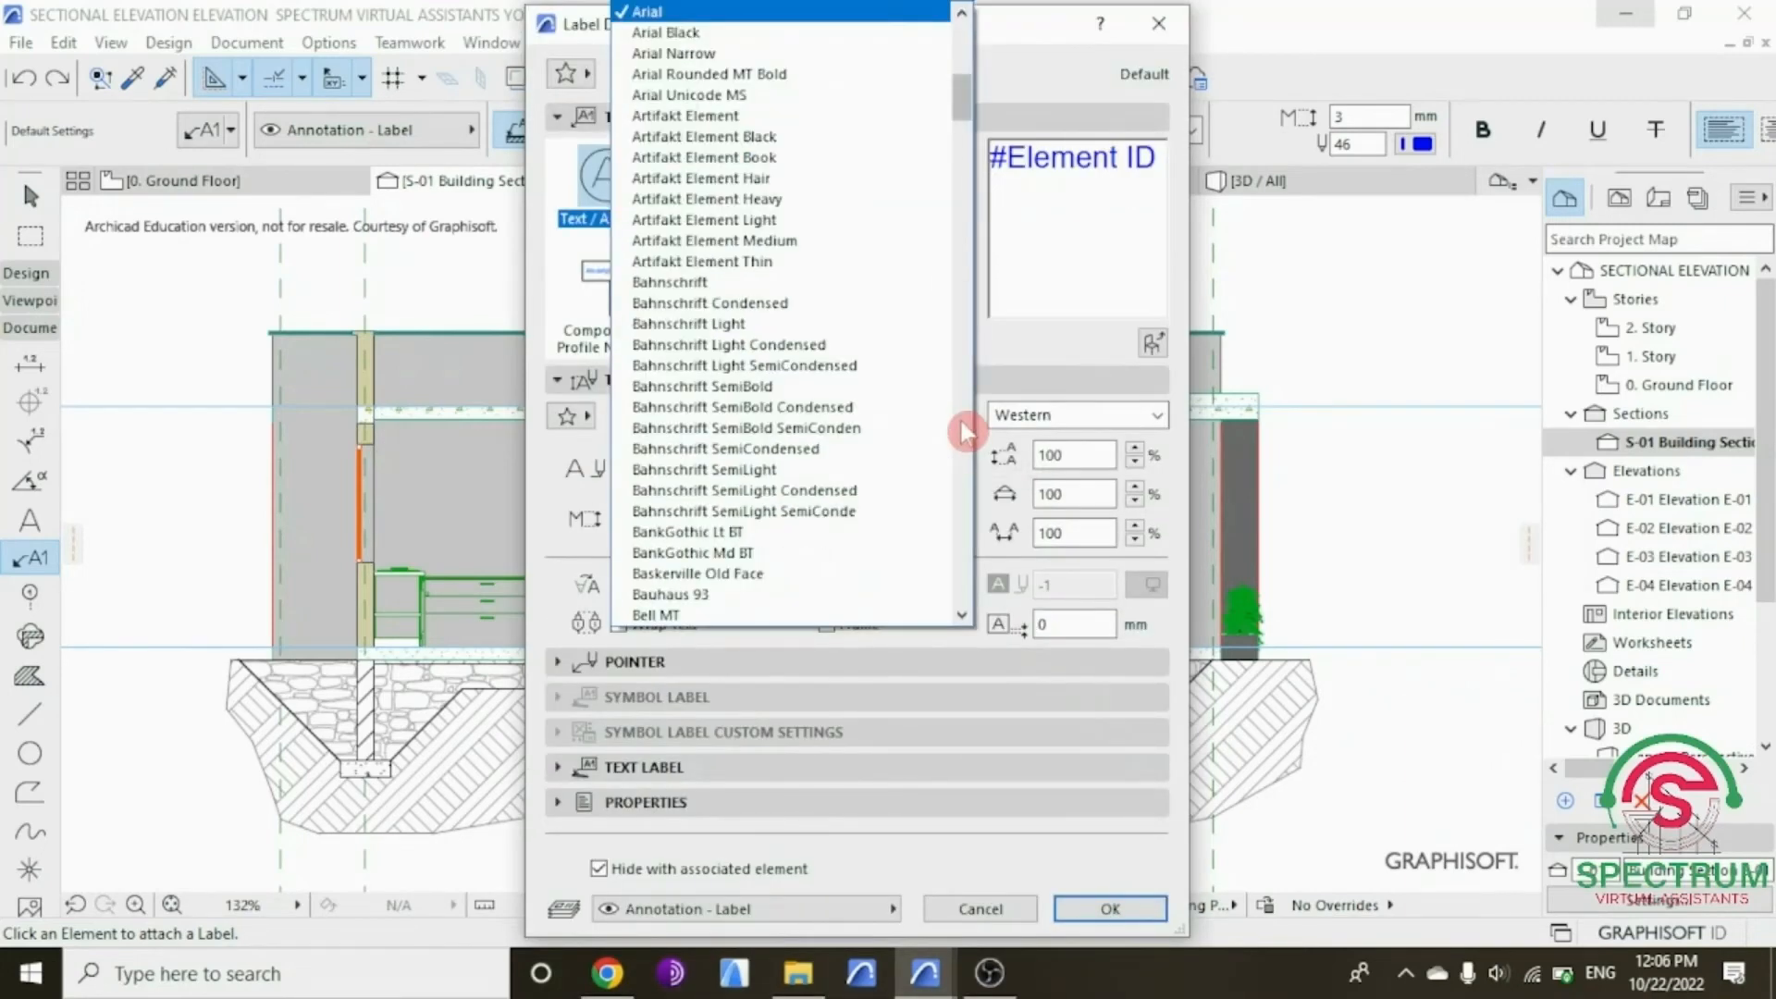
pyautogui.click(852, 11)
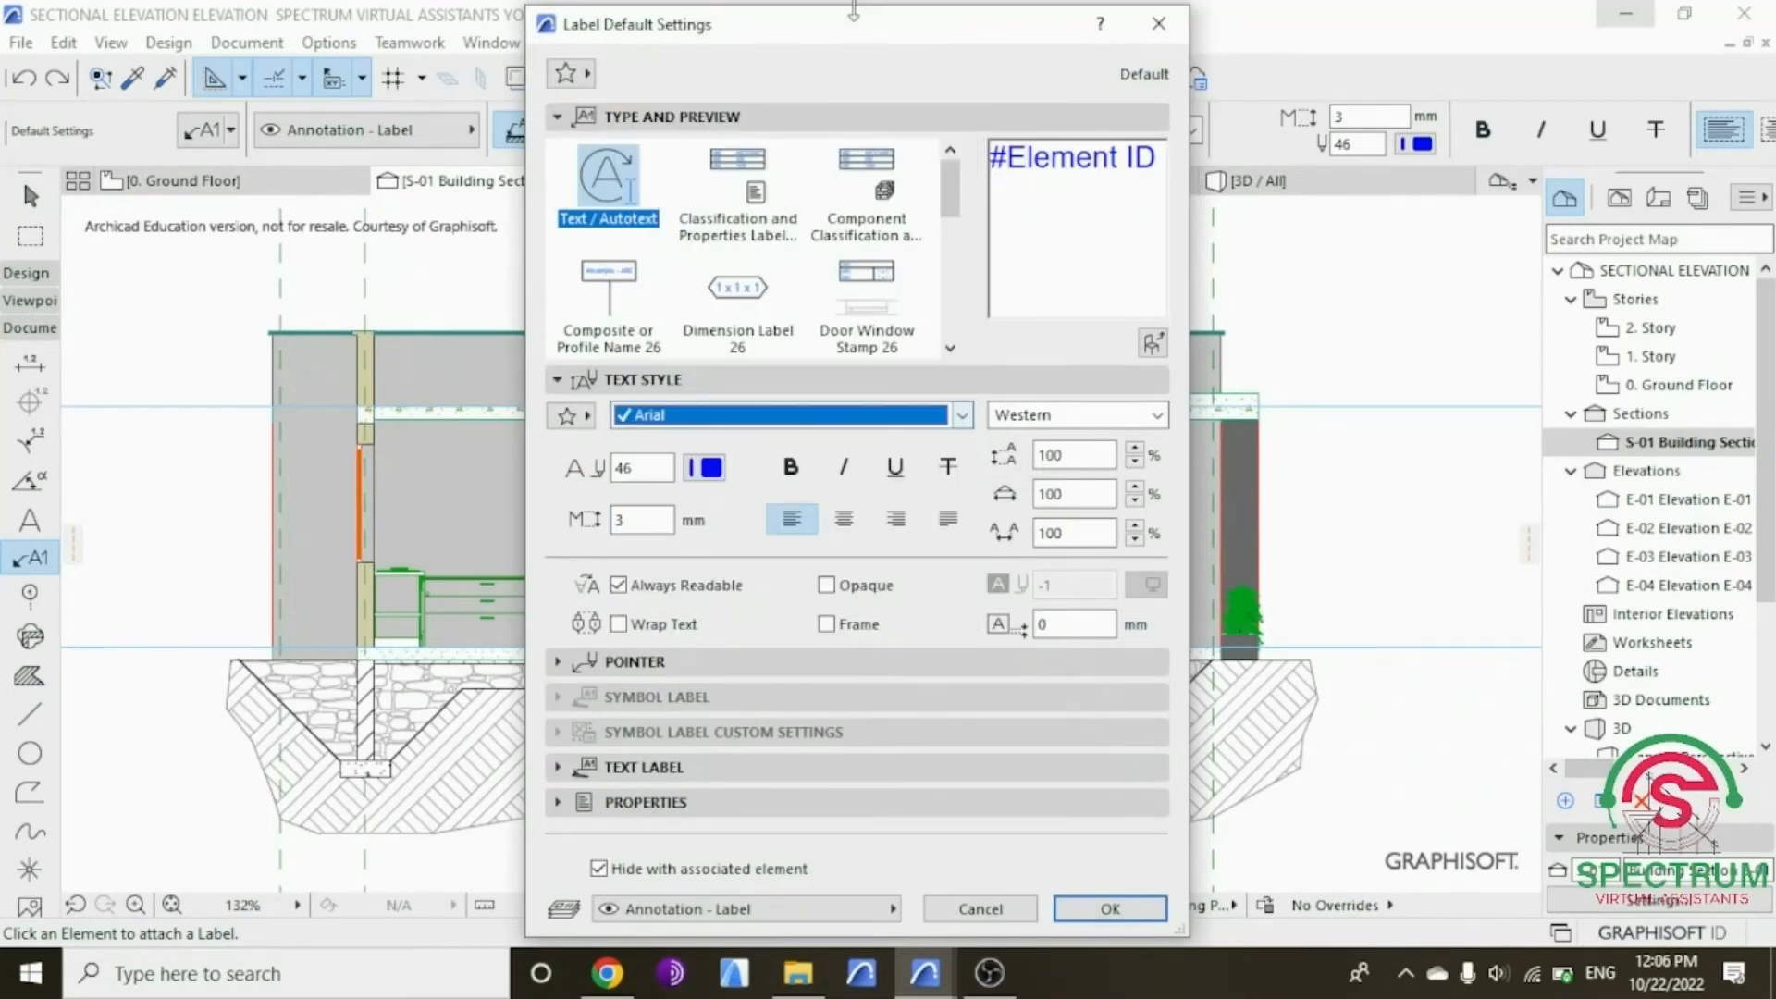
pyautogui.click(1158, 414)
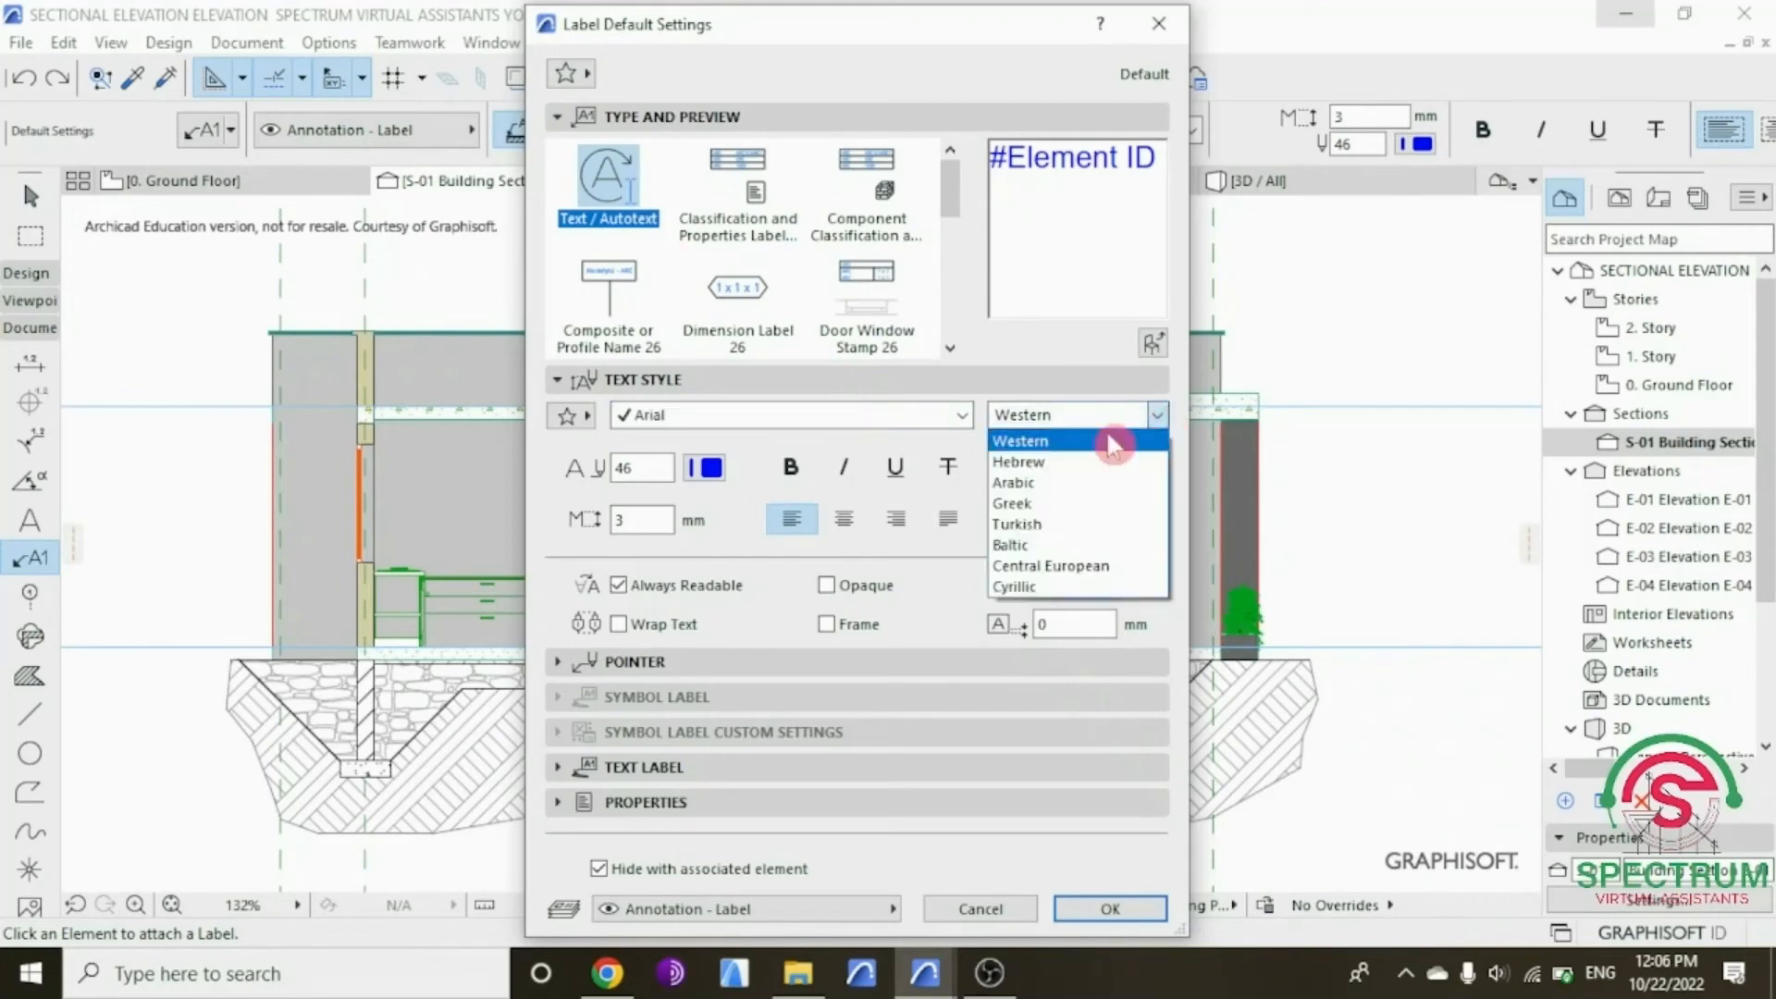
pyautogui.click(1122, 435)
pyautogui.click(1055, 453)
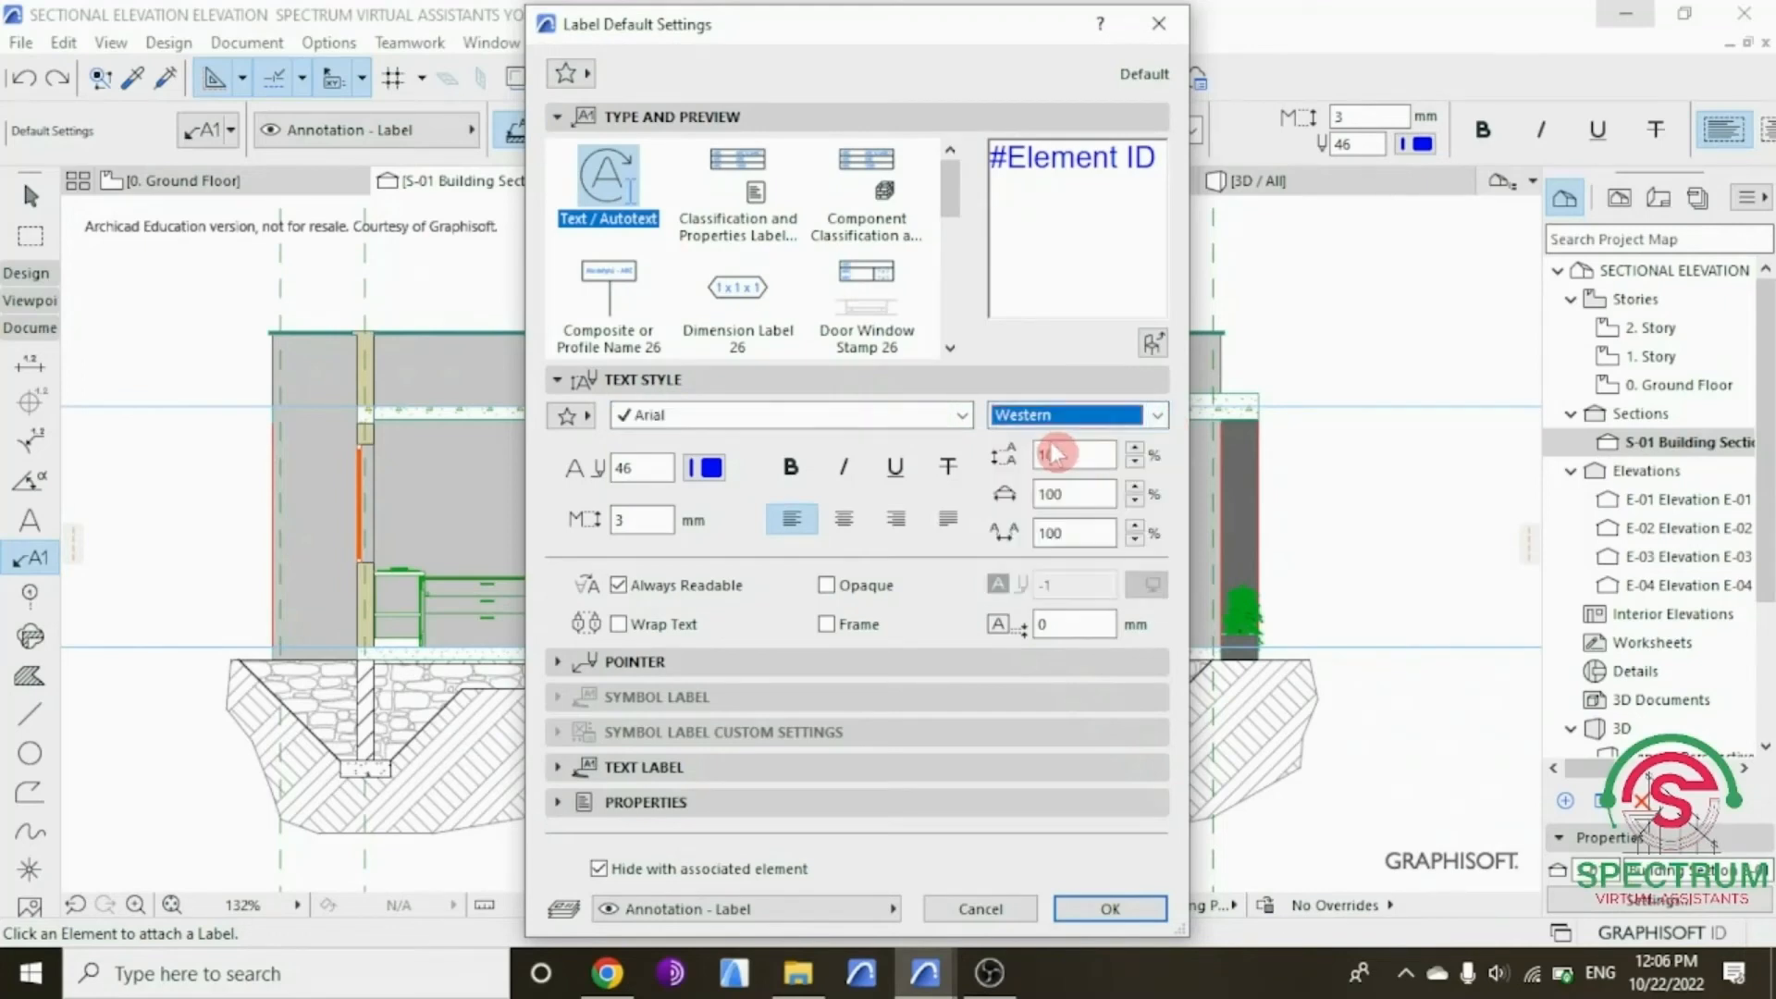
pyautogui.click(708, 469)
pyautogui.click(853, 507)
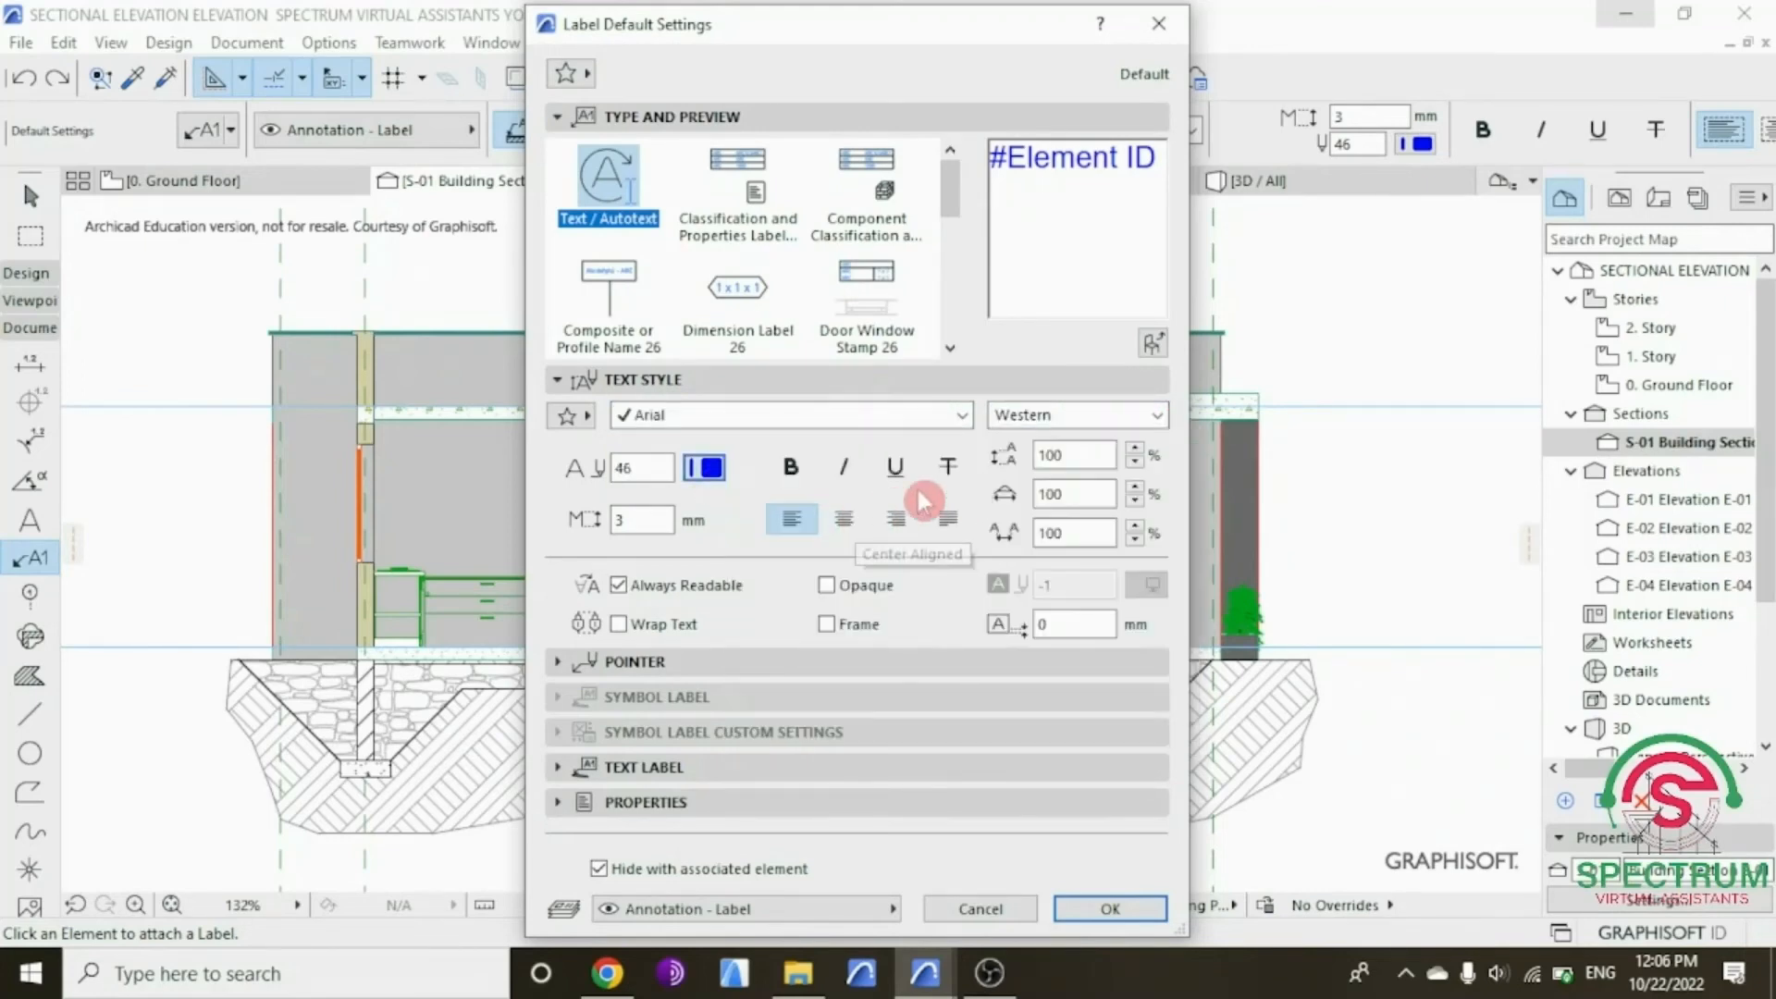
pyautogui.click(791, 533)
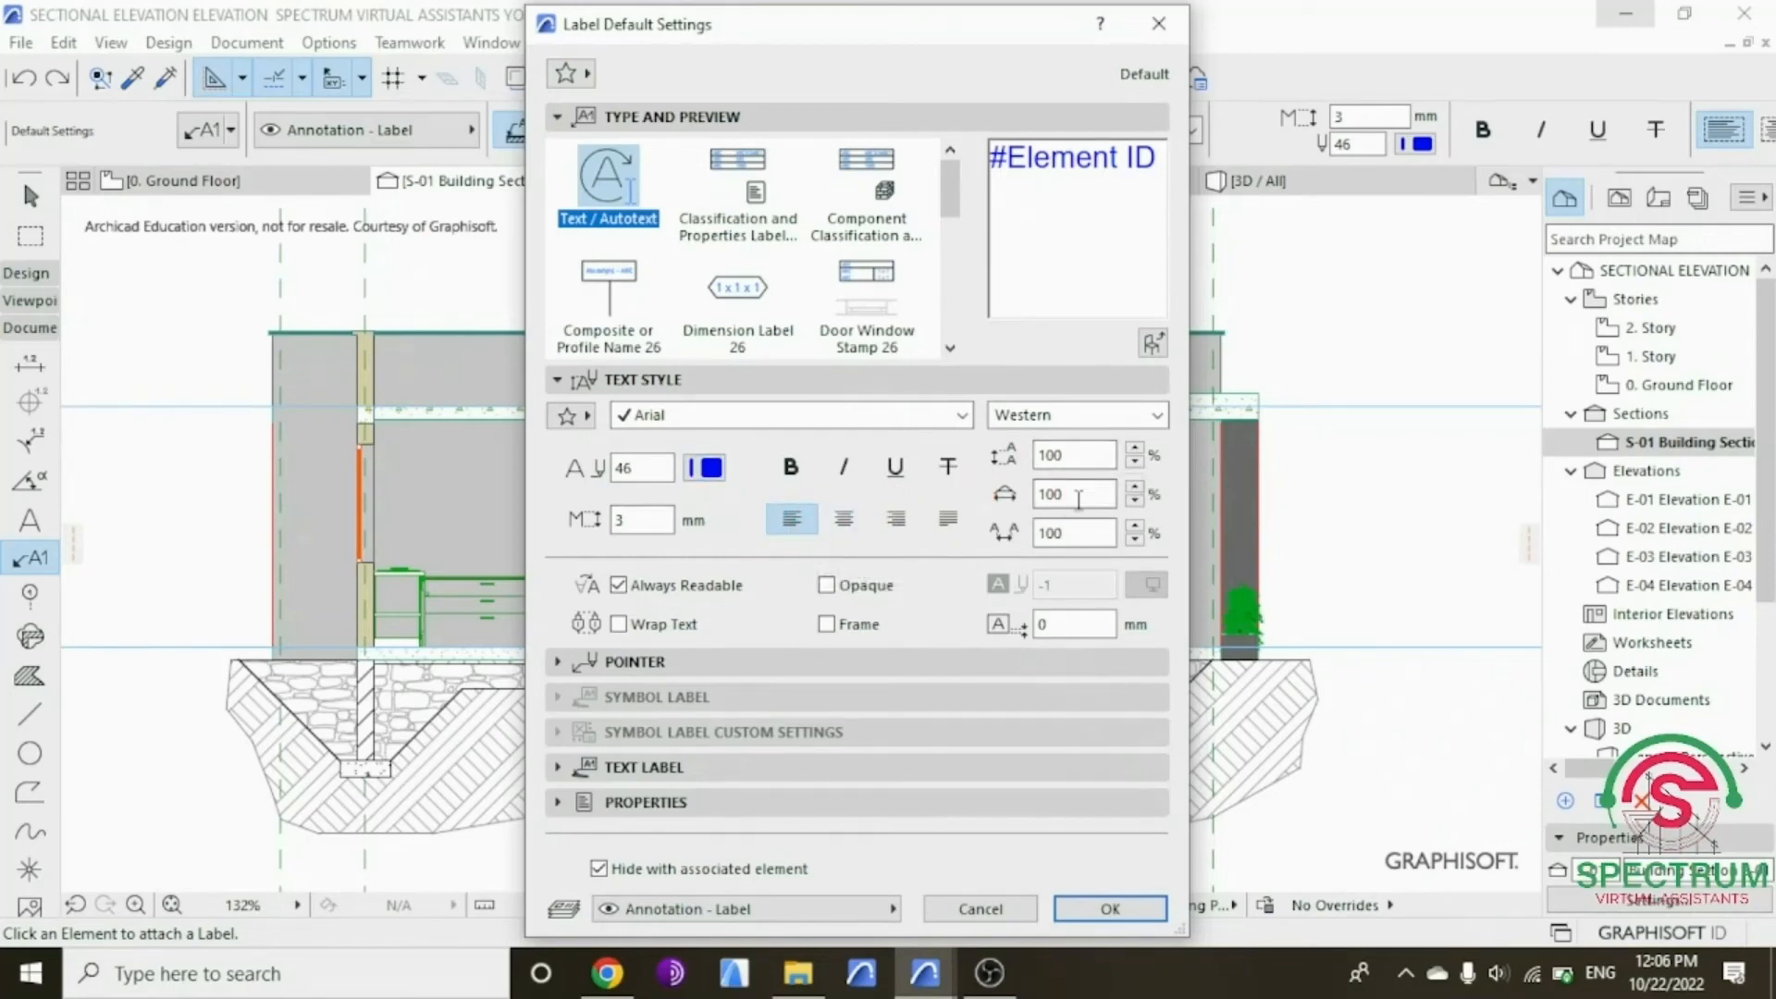
# Step: Set the default label pointer to a straight segmented line and accept the label settings
pyautogui.click(558, 379)
pyautogui.click(558, 418)
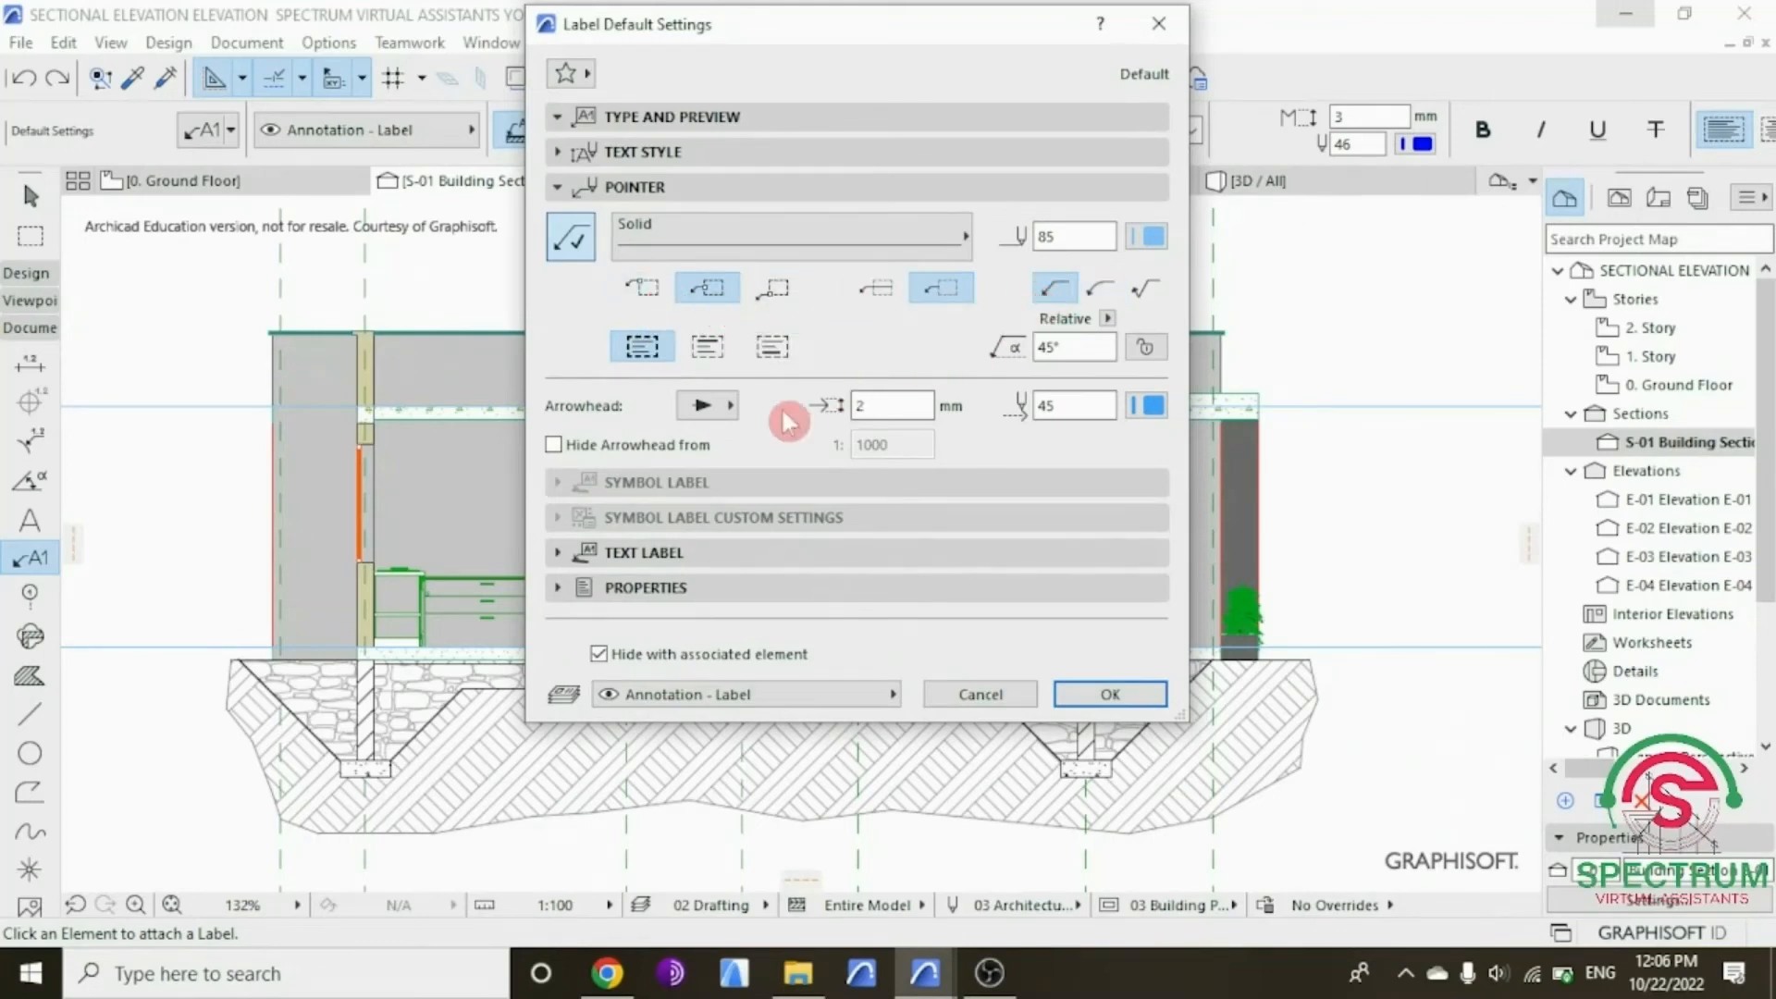
pyautogui.click(1106, 695)
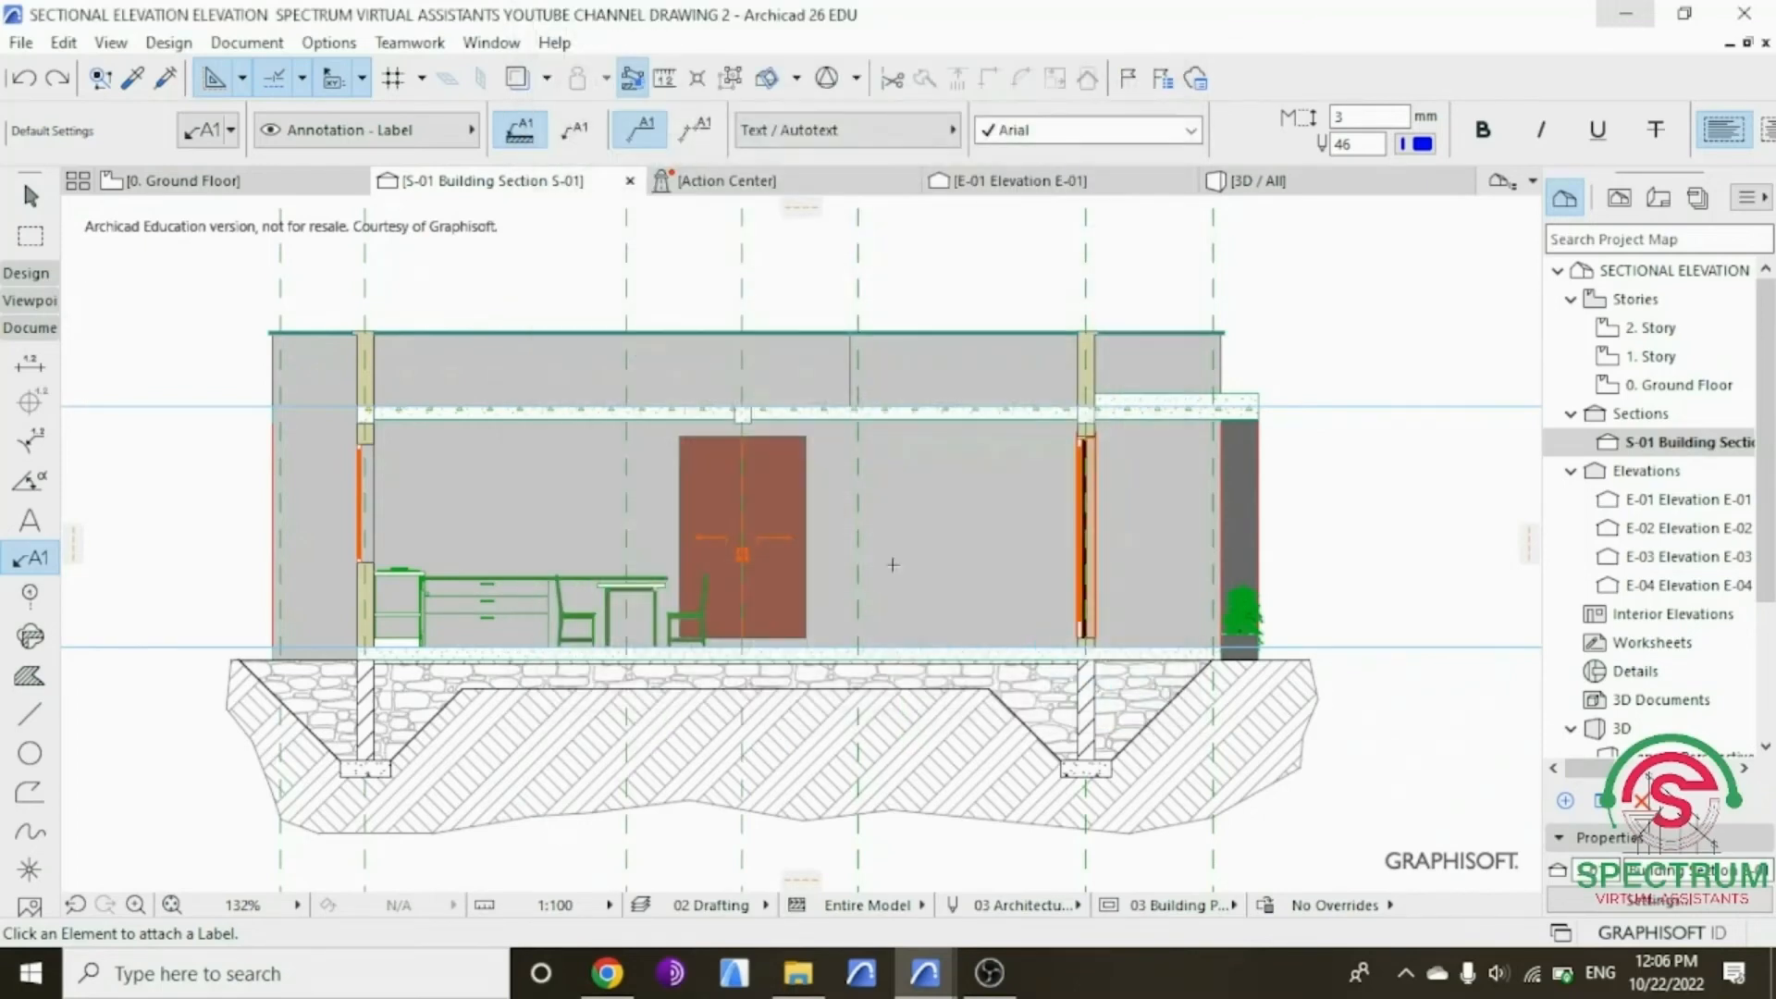
# Step: Place an associated label with its arrowhead on the porch-side foundation's masonry wall, and leave the Label tool
pyautogui.scroll(-2, 835, 521)
pyautogui.scroll(-1, 835, 521)
pyautogui.scroll(4, 1060, 635)
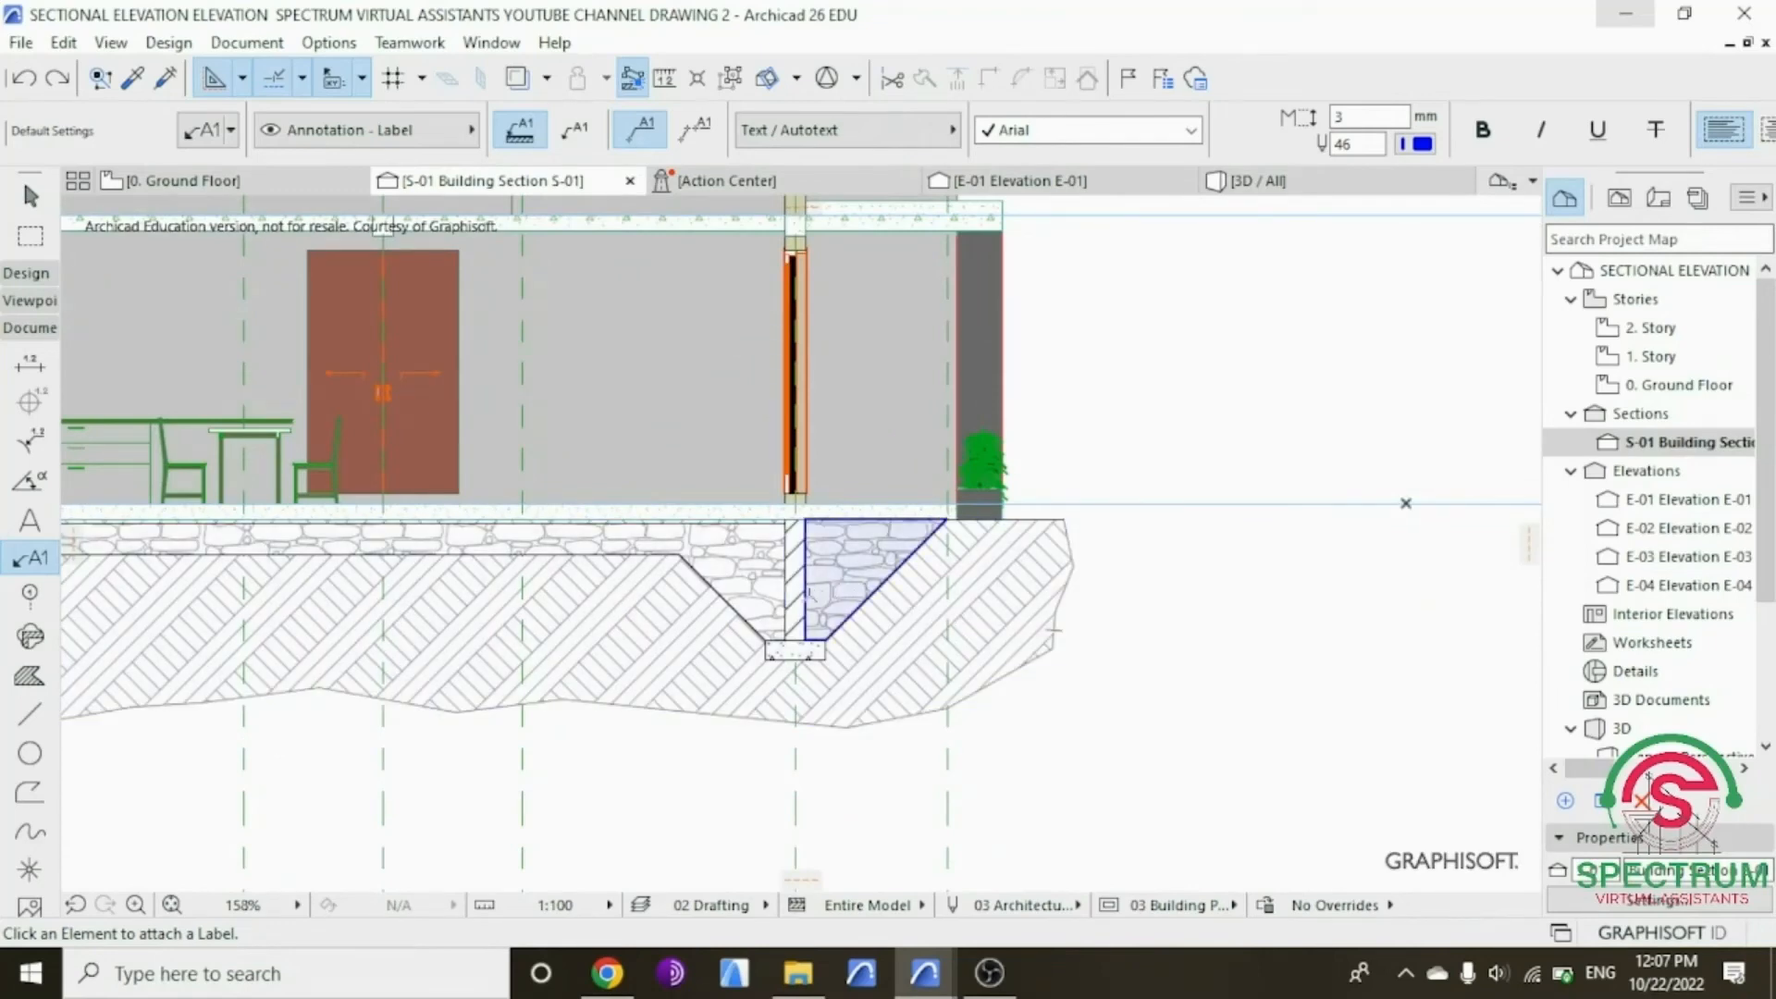
pyautogui.click(805, 579)
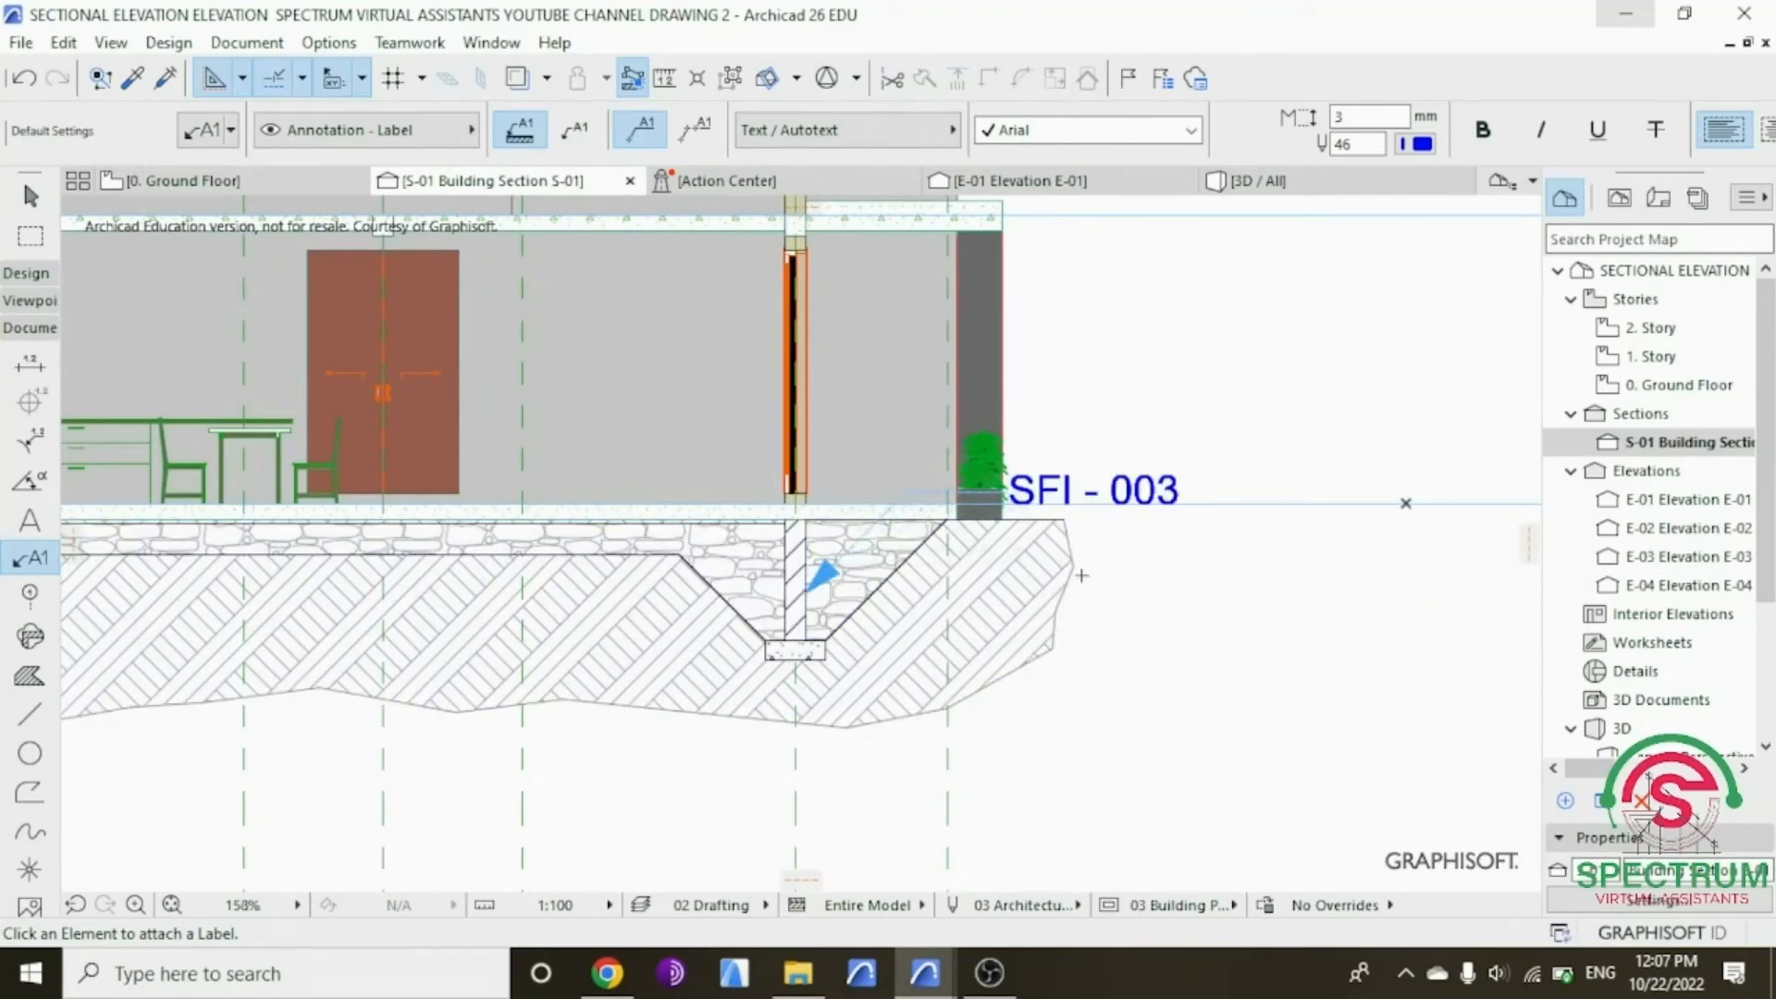
pyautogui.scroll(2, 1081, 575)
pyautogui.press('Escape')
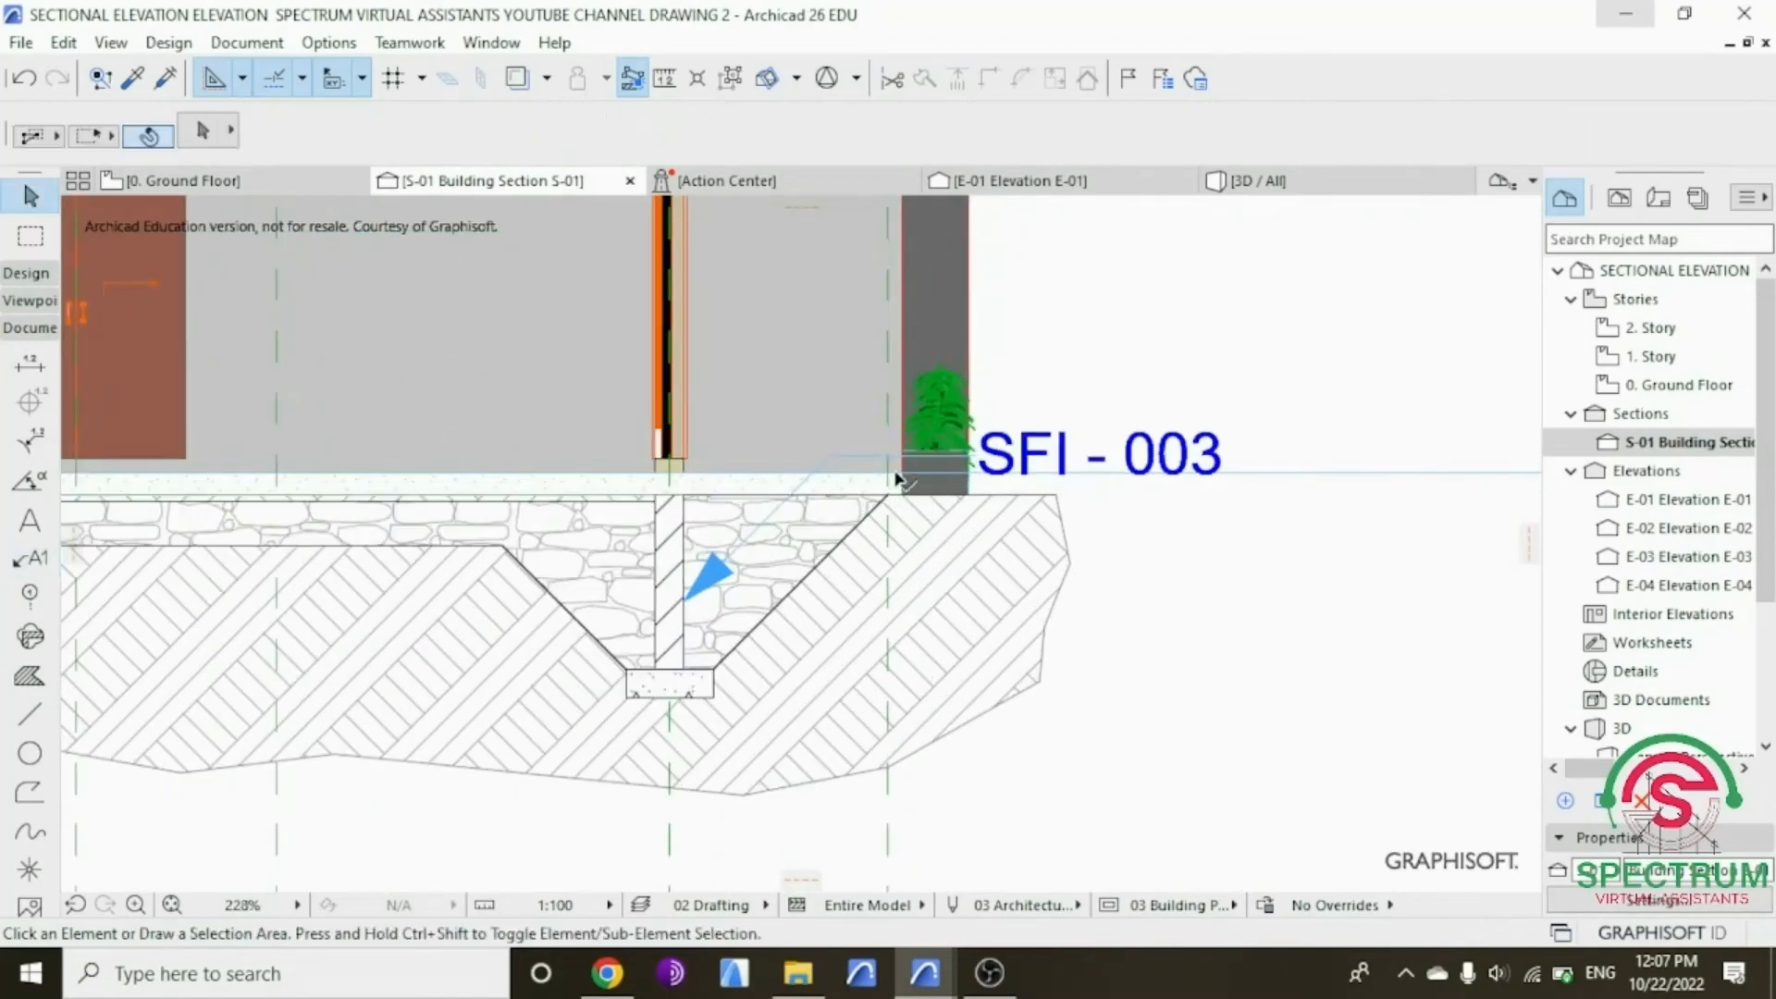
# Step: Move the foundation label's pointer bend outside the earth fill, level with the arrowhead, so the leader runs horizontally, and deselect the label
pyautogui.click(829, 459)
pyautogui.click(830, 455)
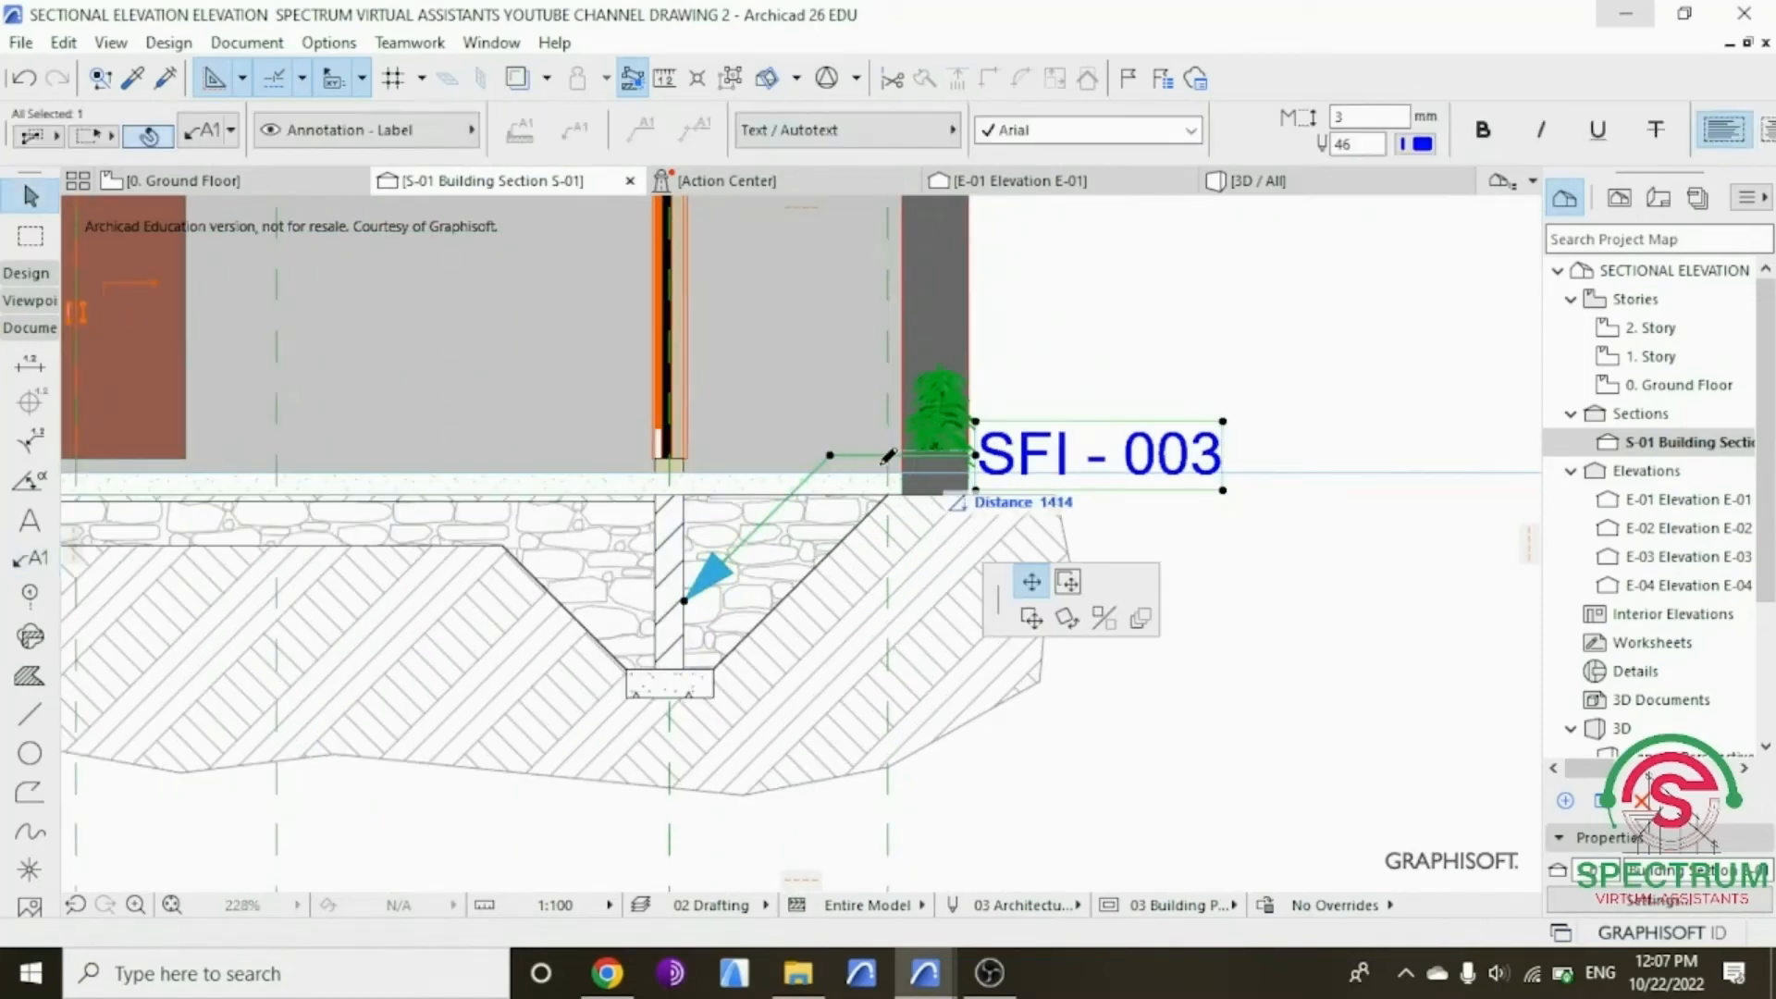
pyautogui.scroll(-2, 1077, 442)
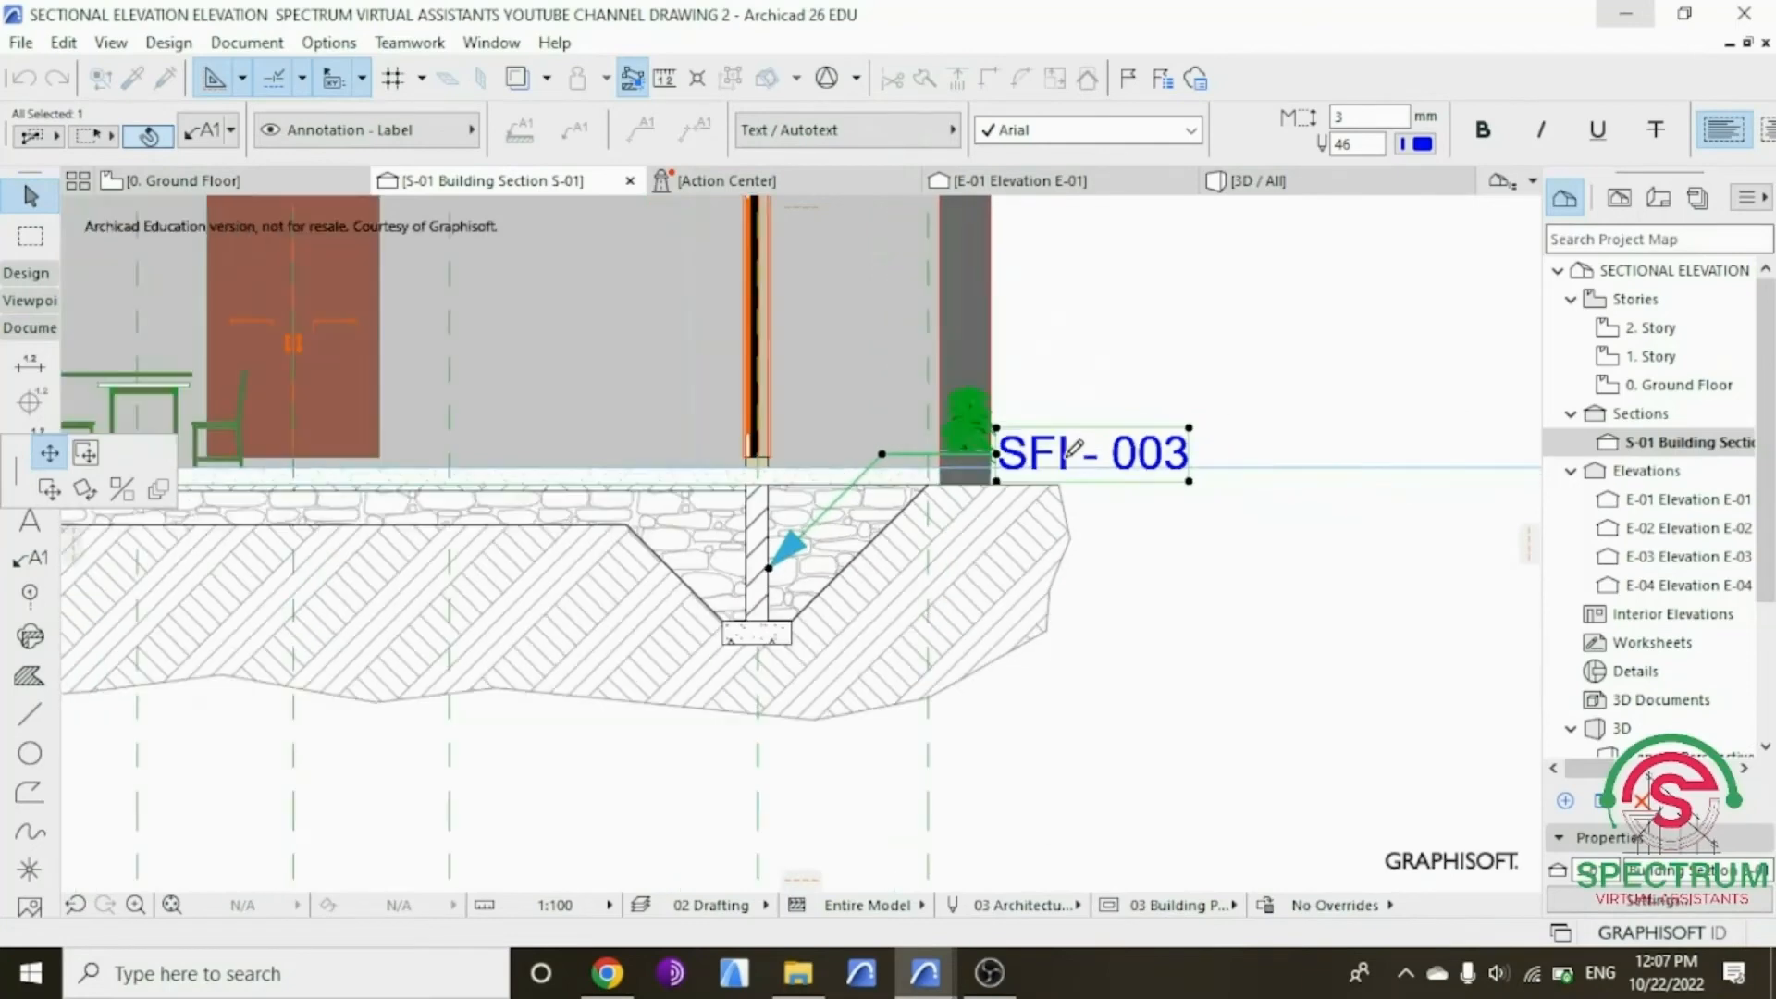
pyautogui.click(1093, 557)
pyautogui.click(1093, 557)
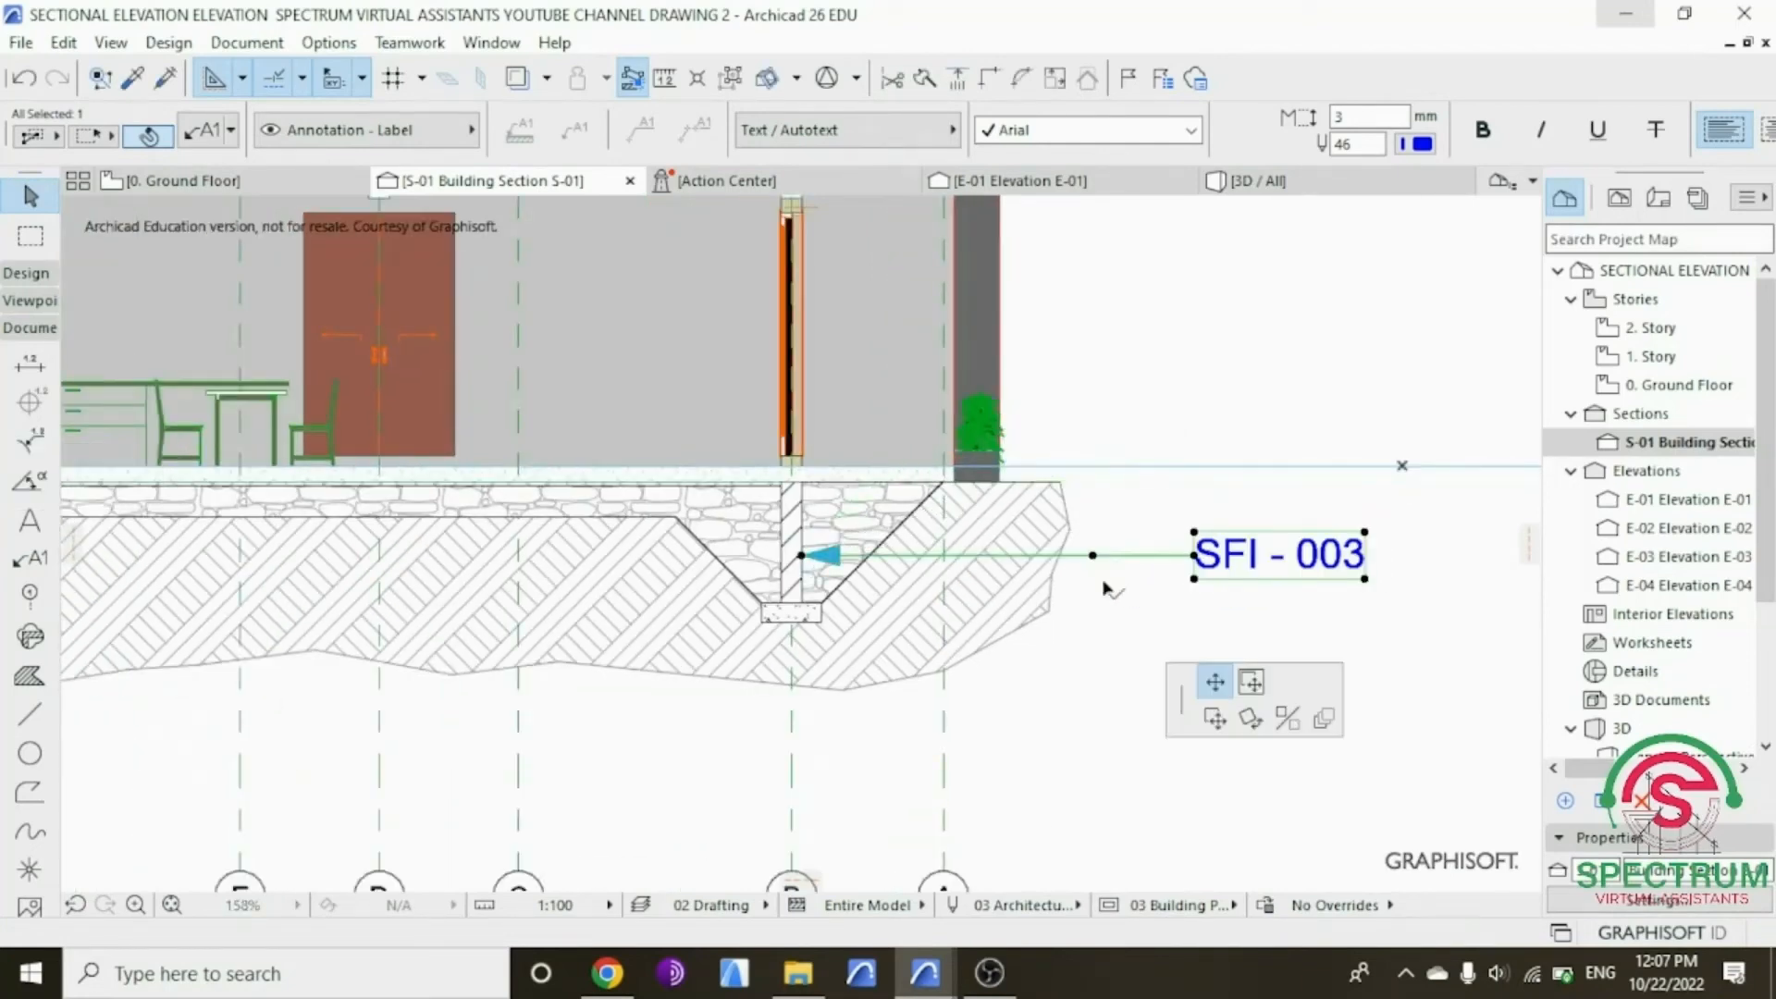
pyautogui.click(1111, 638)
pyautogui.click(1110, 638)
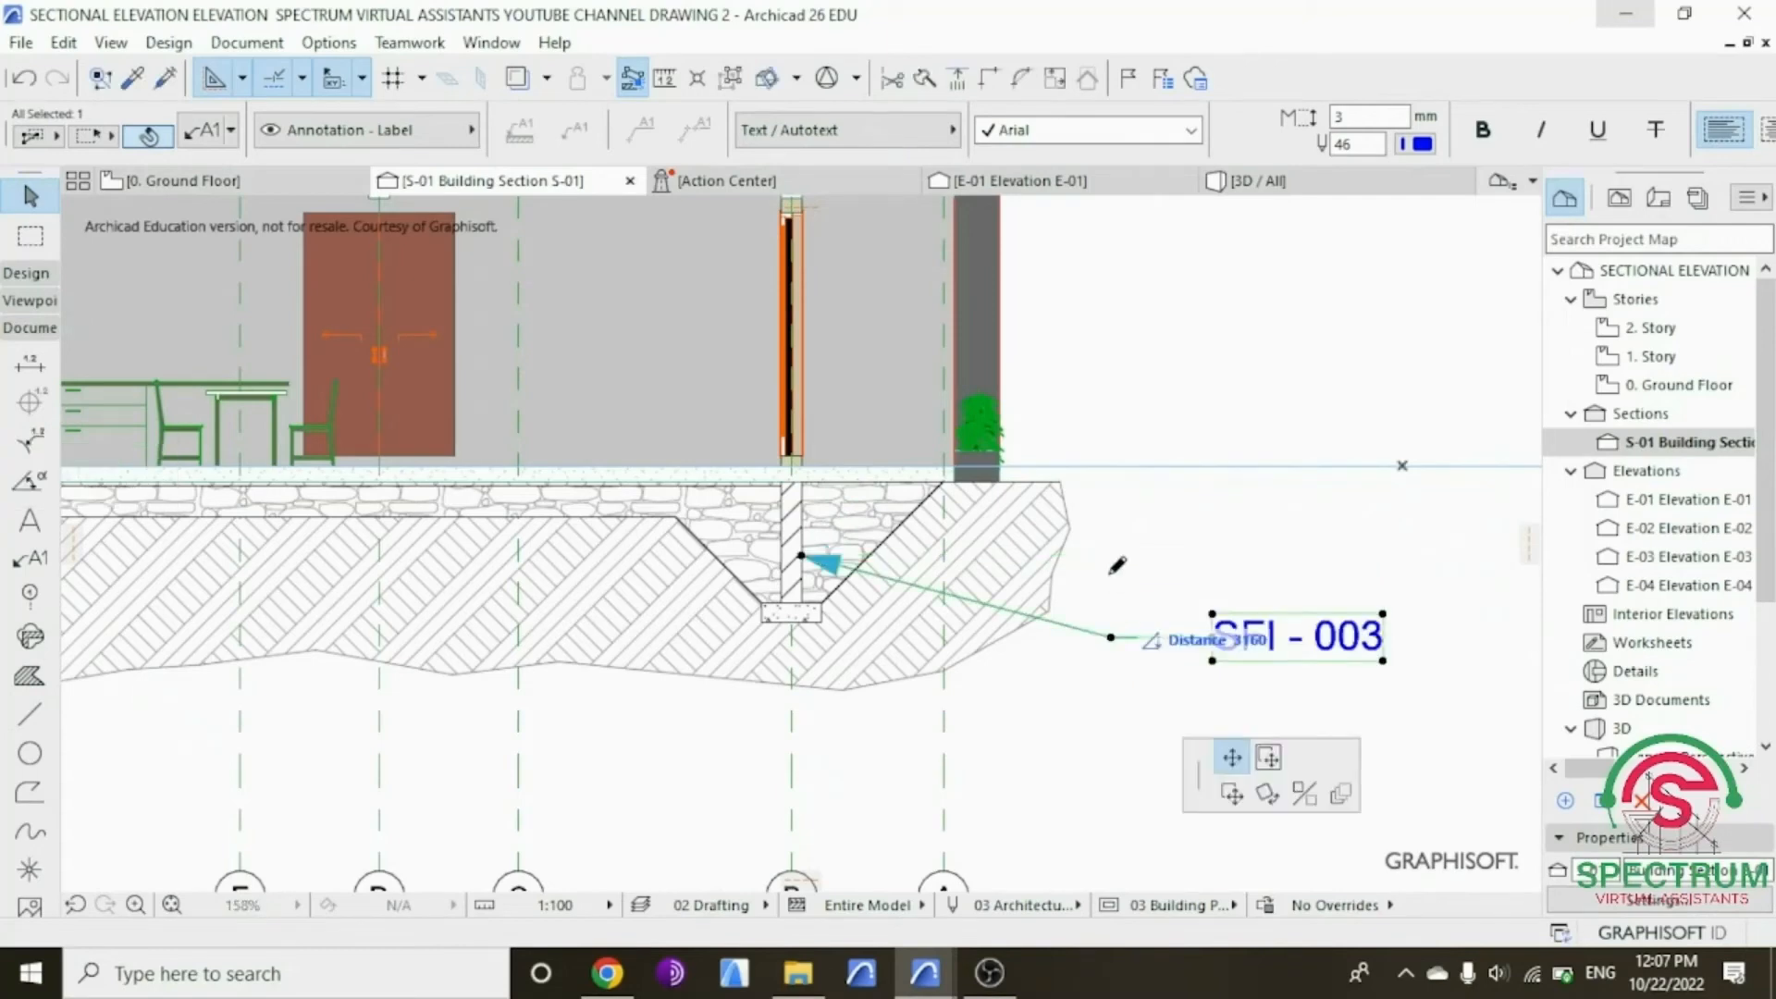
pyautogui.click(1108, 555)
pyautogui.click(1135, 613)
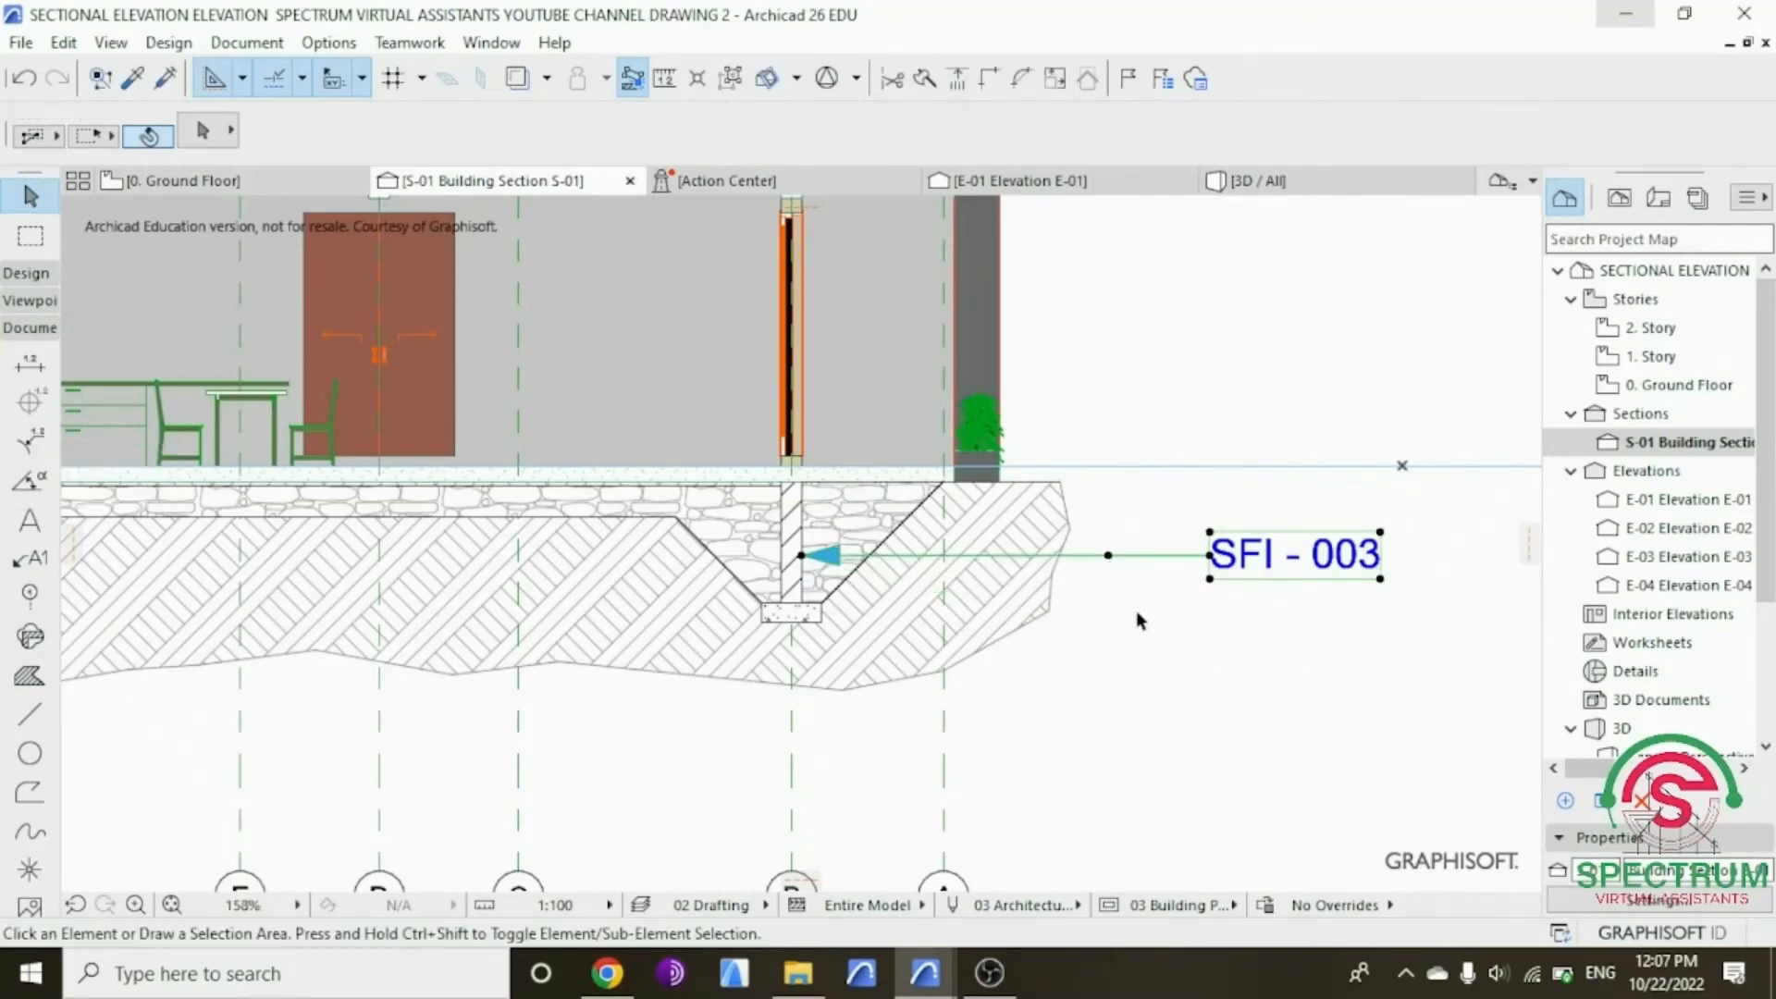
# Step: Replace the foundation label's text with the copied FOUNDATION SPECIFICATONS note describing the 600 X 200mm concrete strip foundation
pyautogui.scroll(-2, 1134, 613)
pyautogui.scroll(1, 1151, 609)
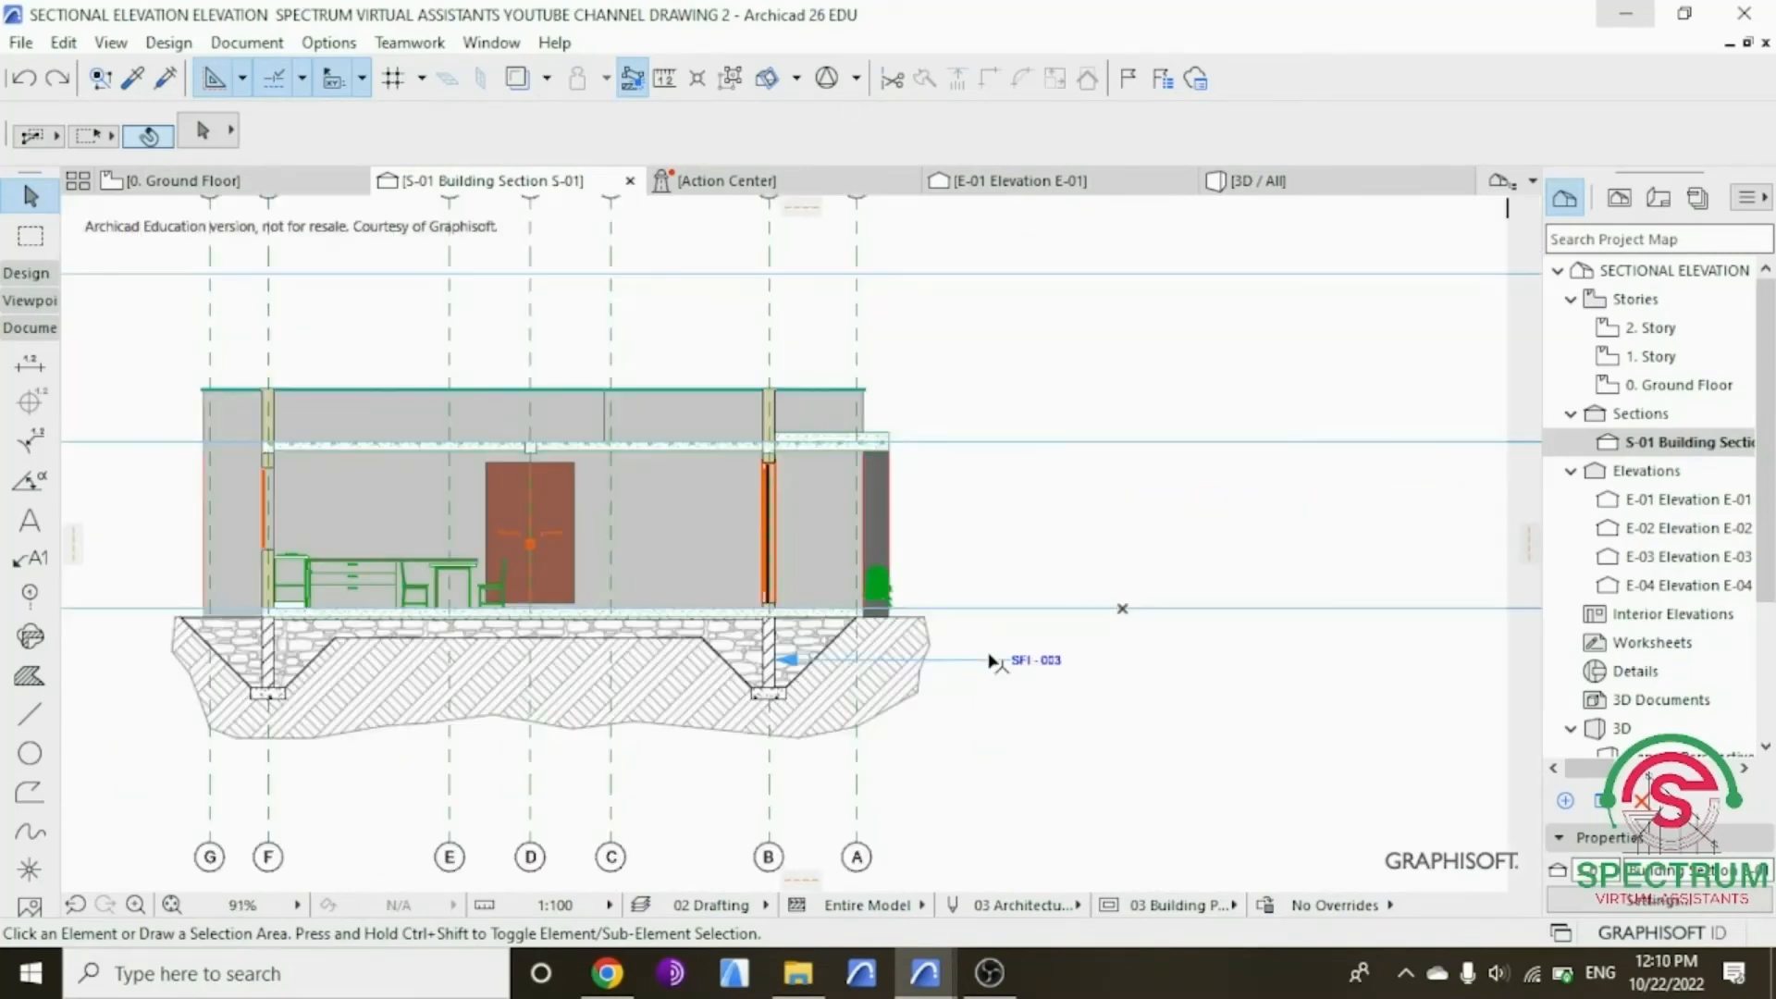
pyautogui.scroll(2, 930, 705)
pyautogui.scroll(3, 1147, 659)
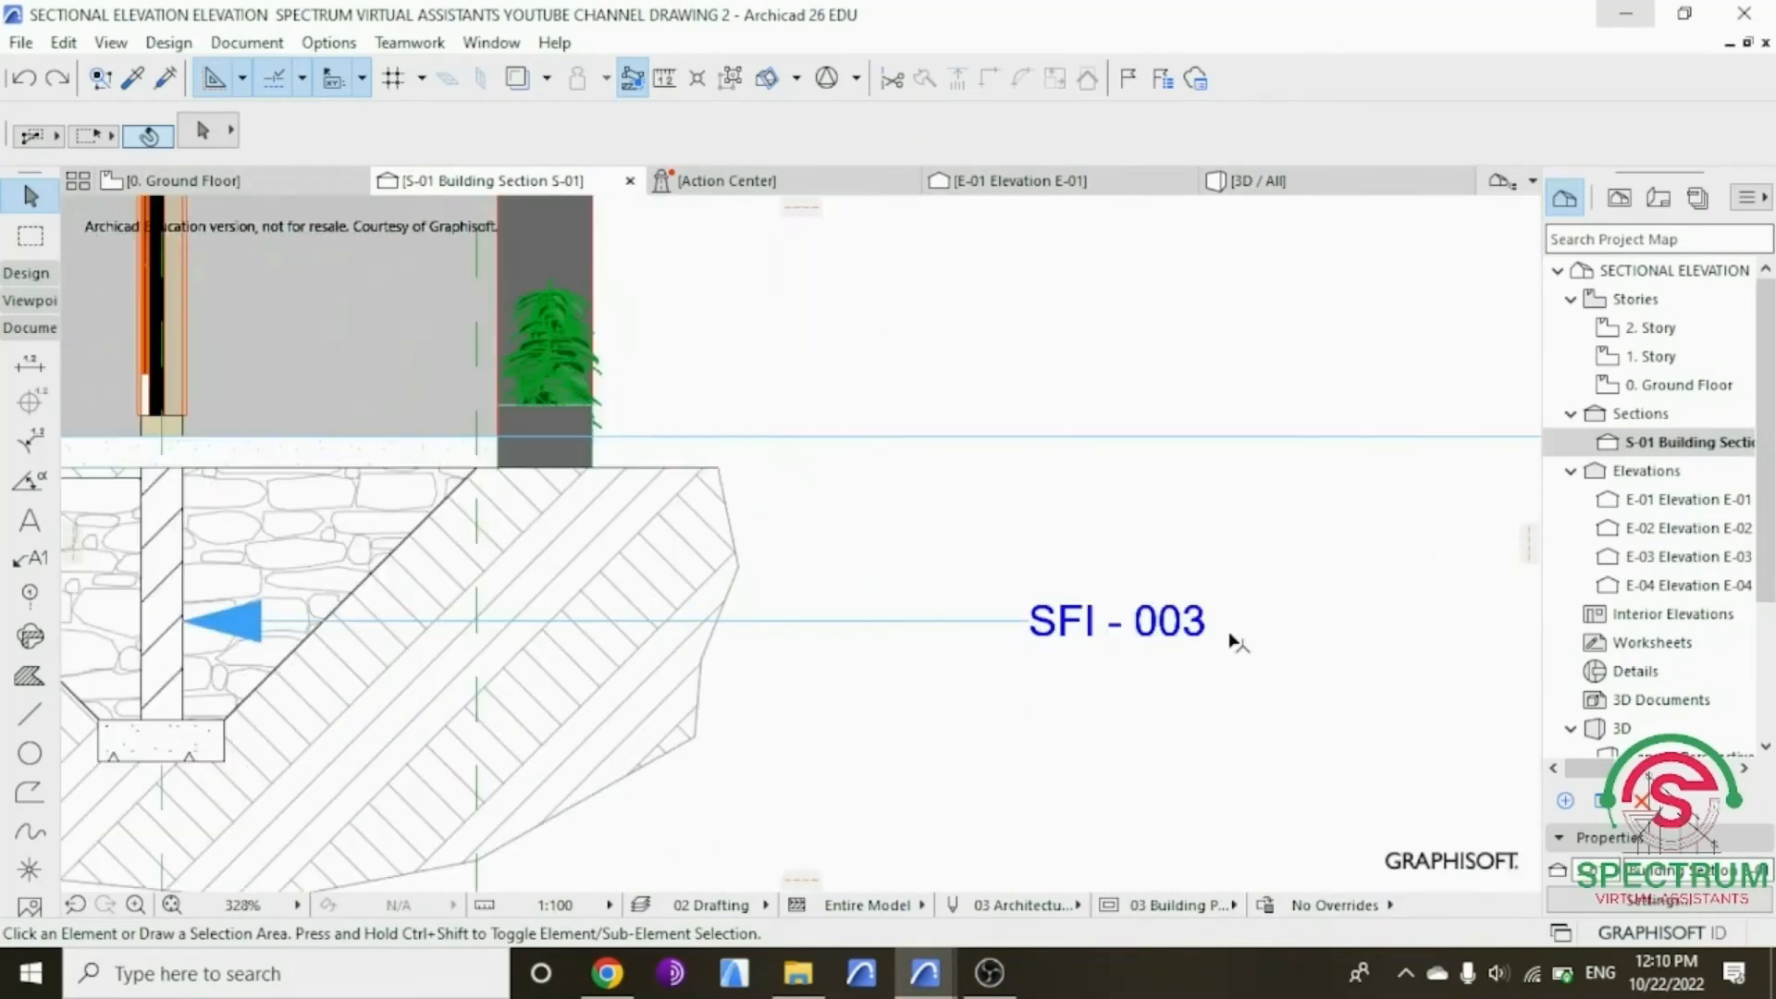
pyautogui.click(1205, 627)
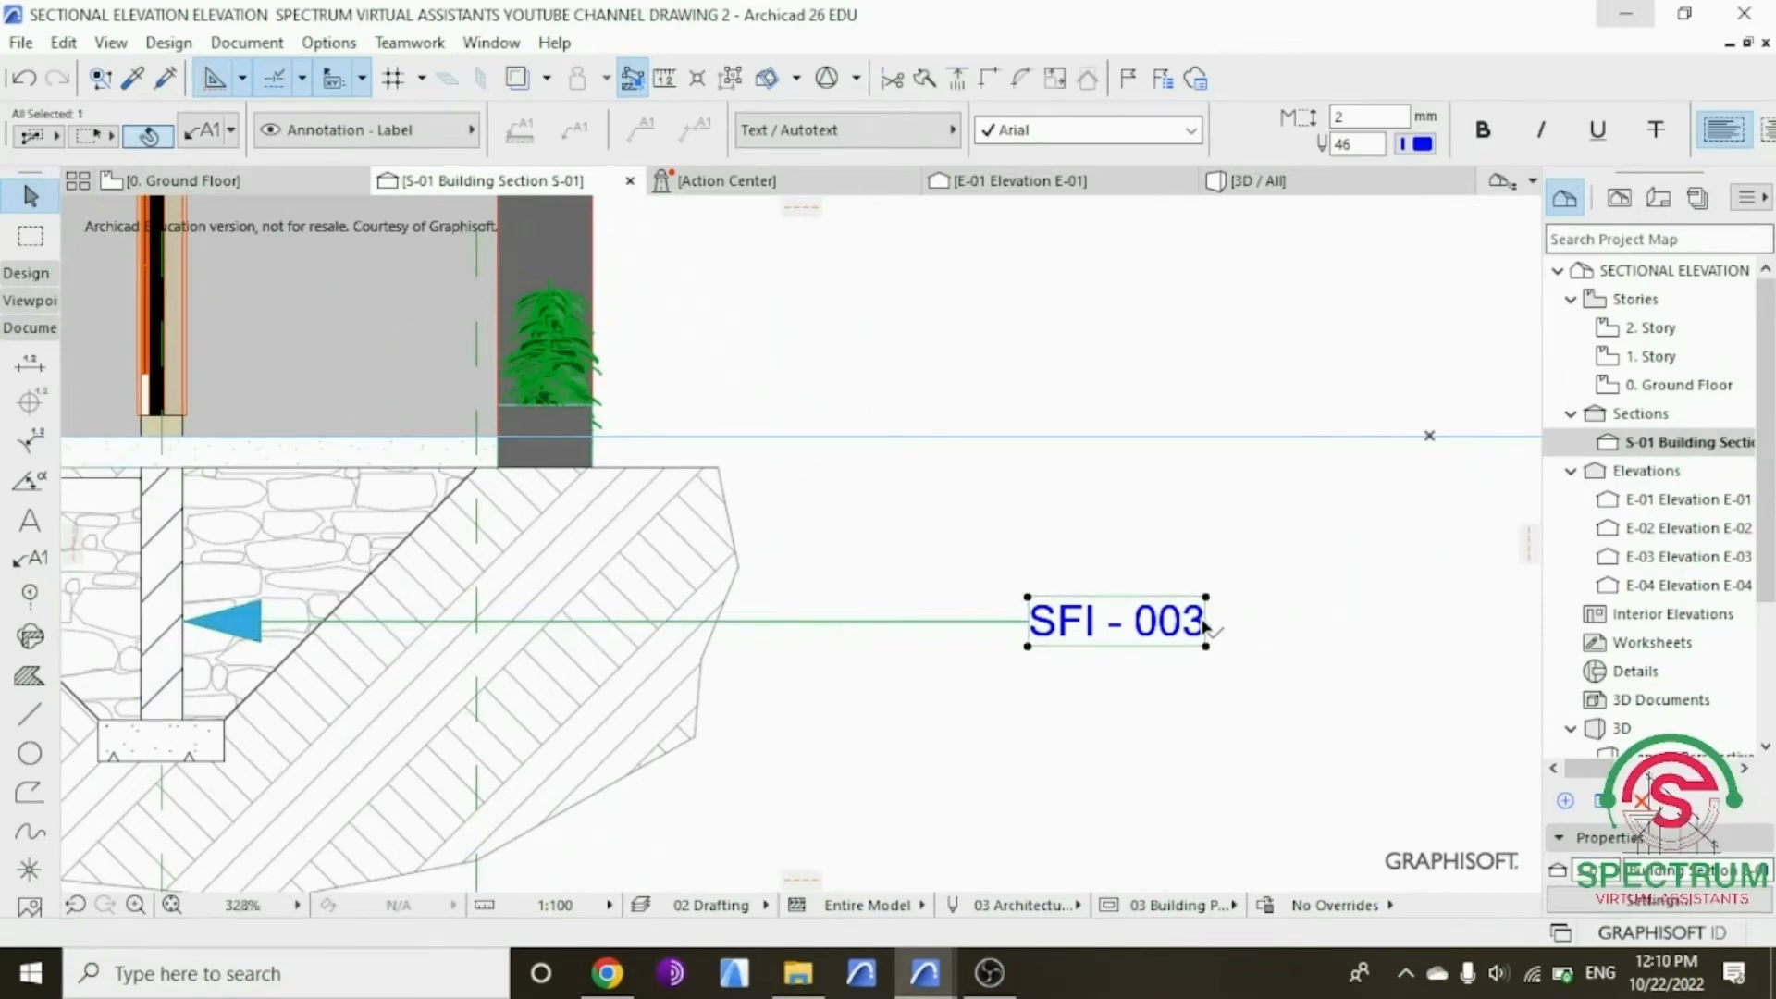
pyautogui.press('Escape')
pyautogui.click(1182, 631)
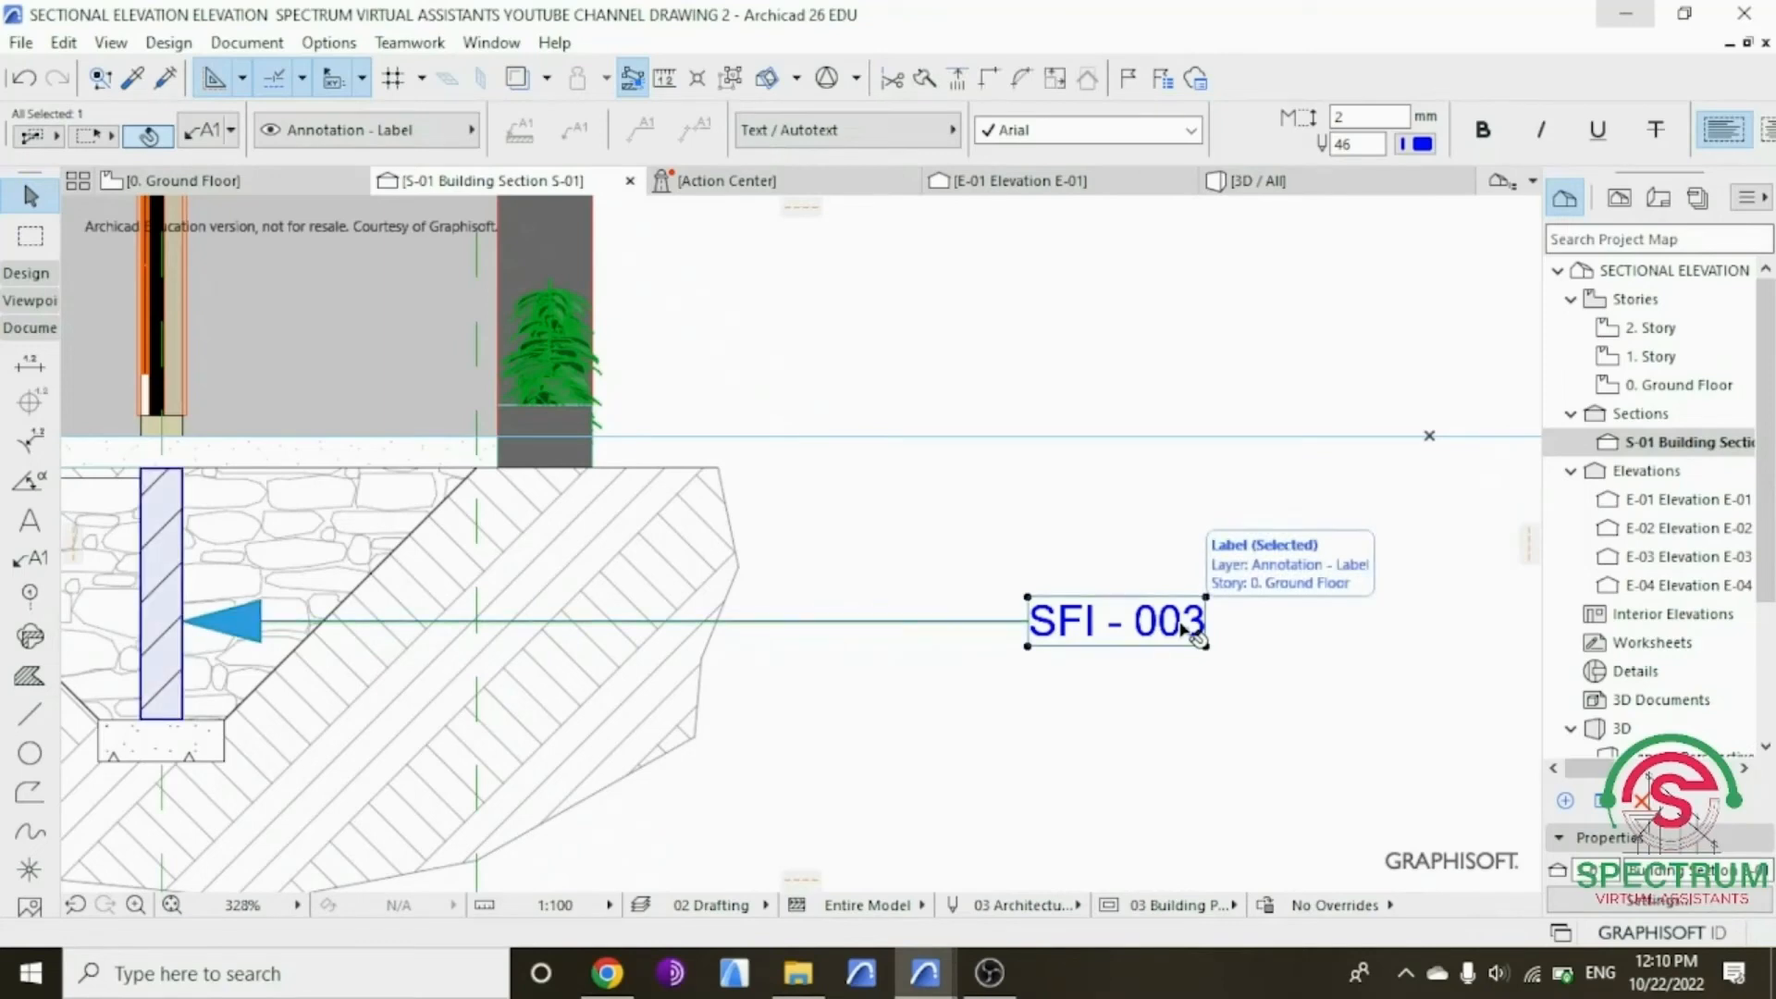
pyautogui.doubleClick(1184, 629)
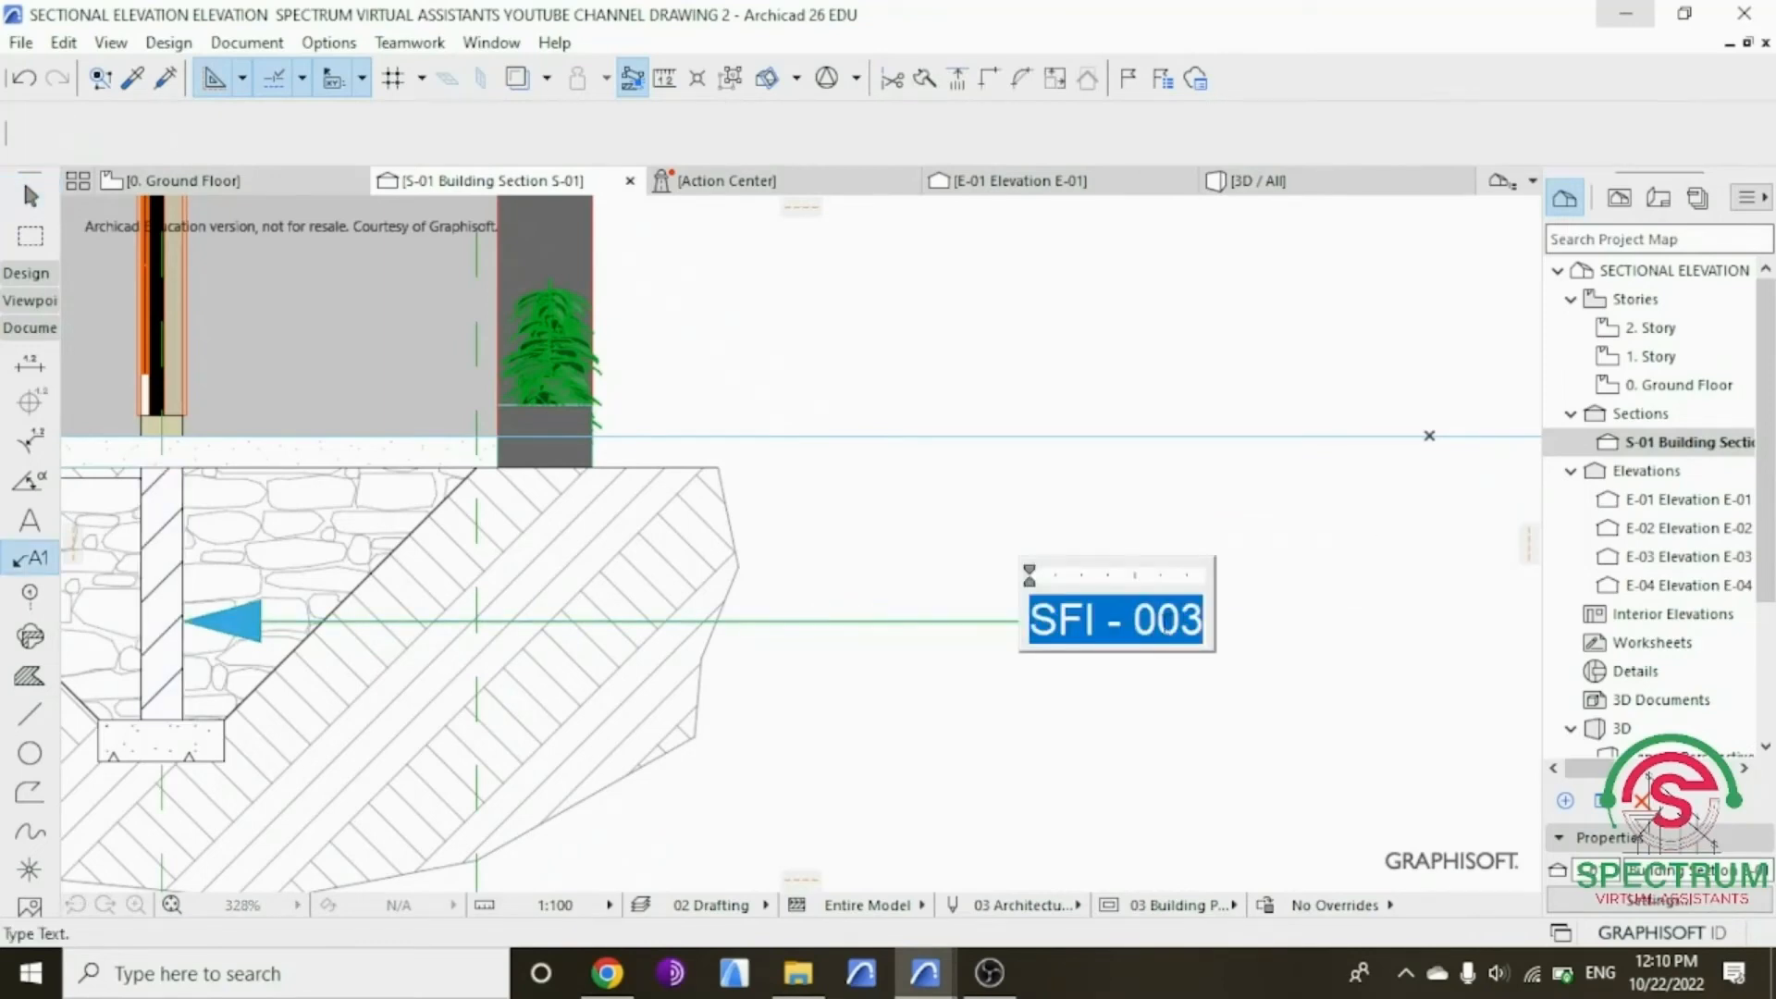
pyautogui.click(1064, 626)
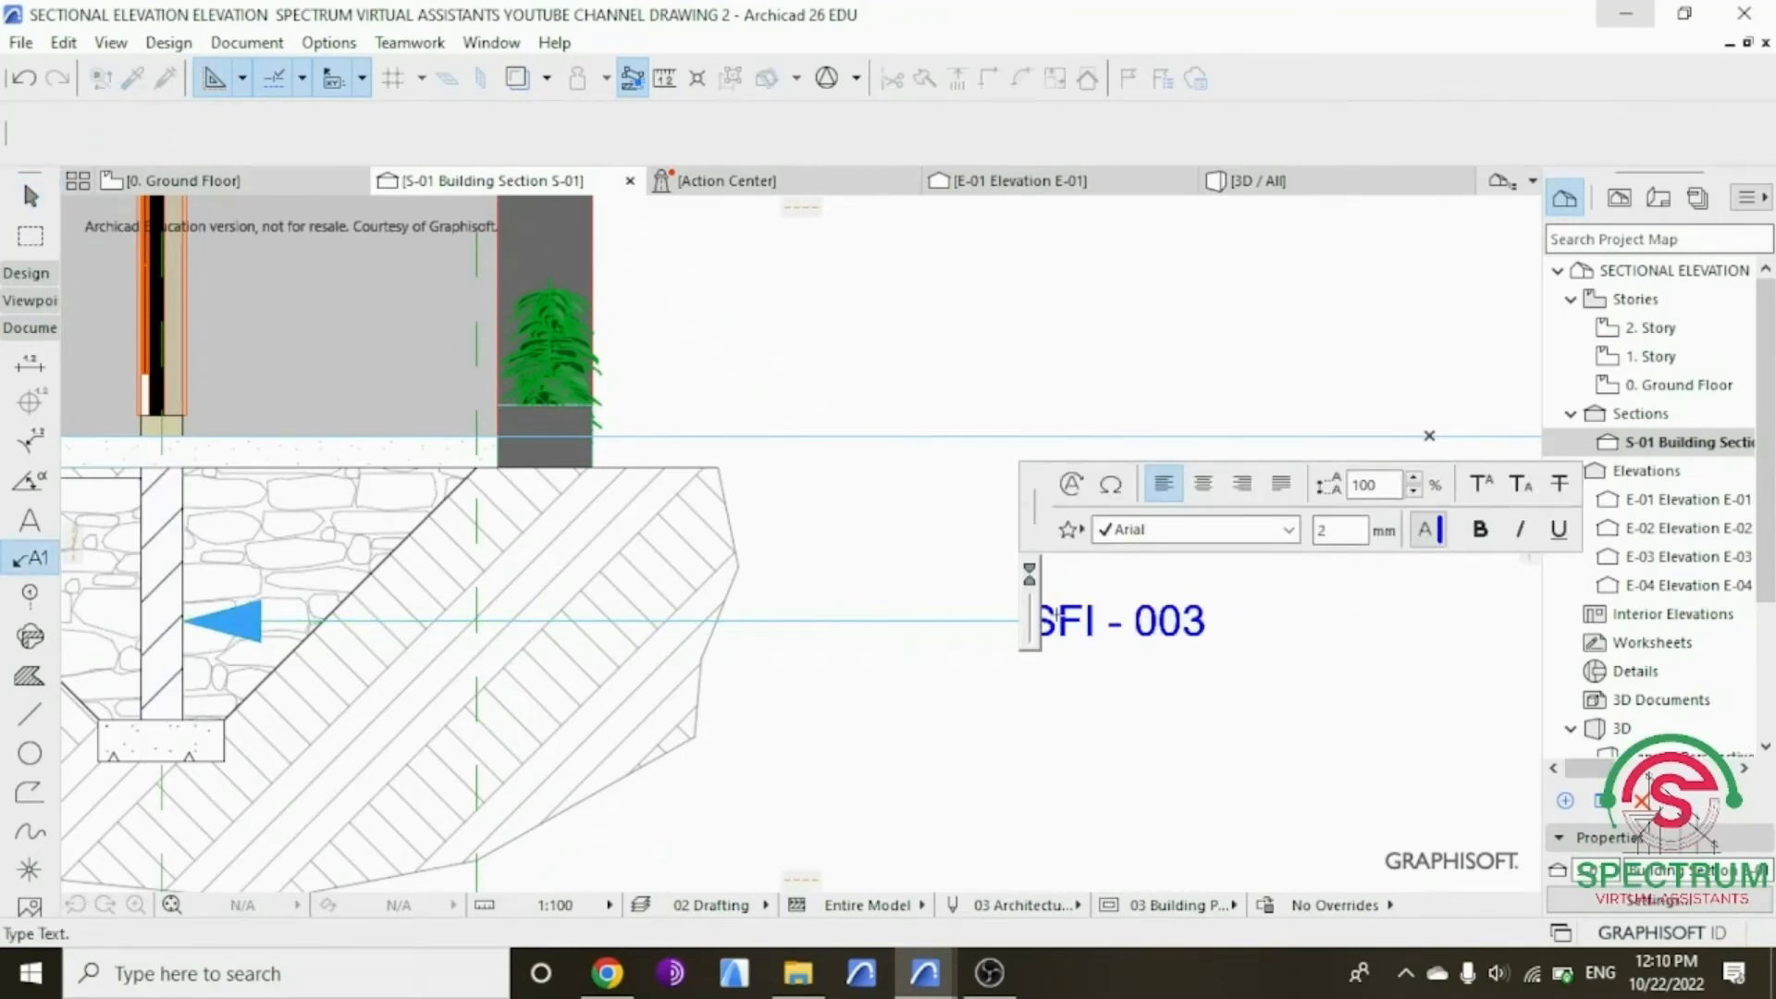
pyautogui.hotkey('ctrl', 'v')
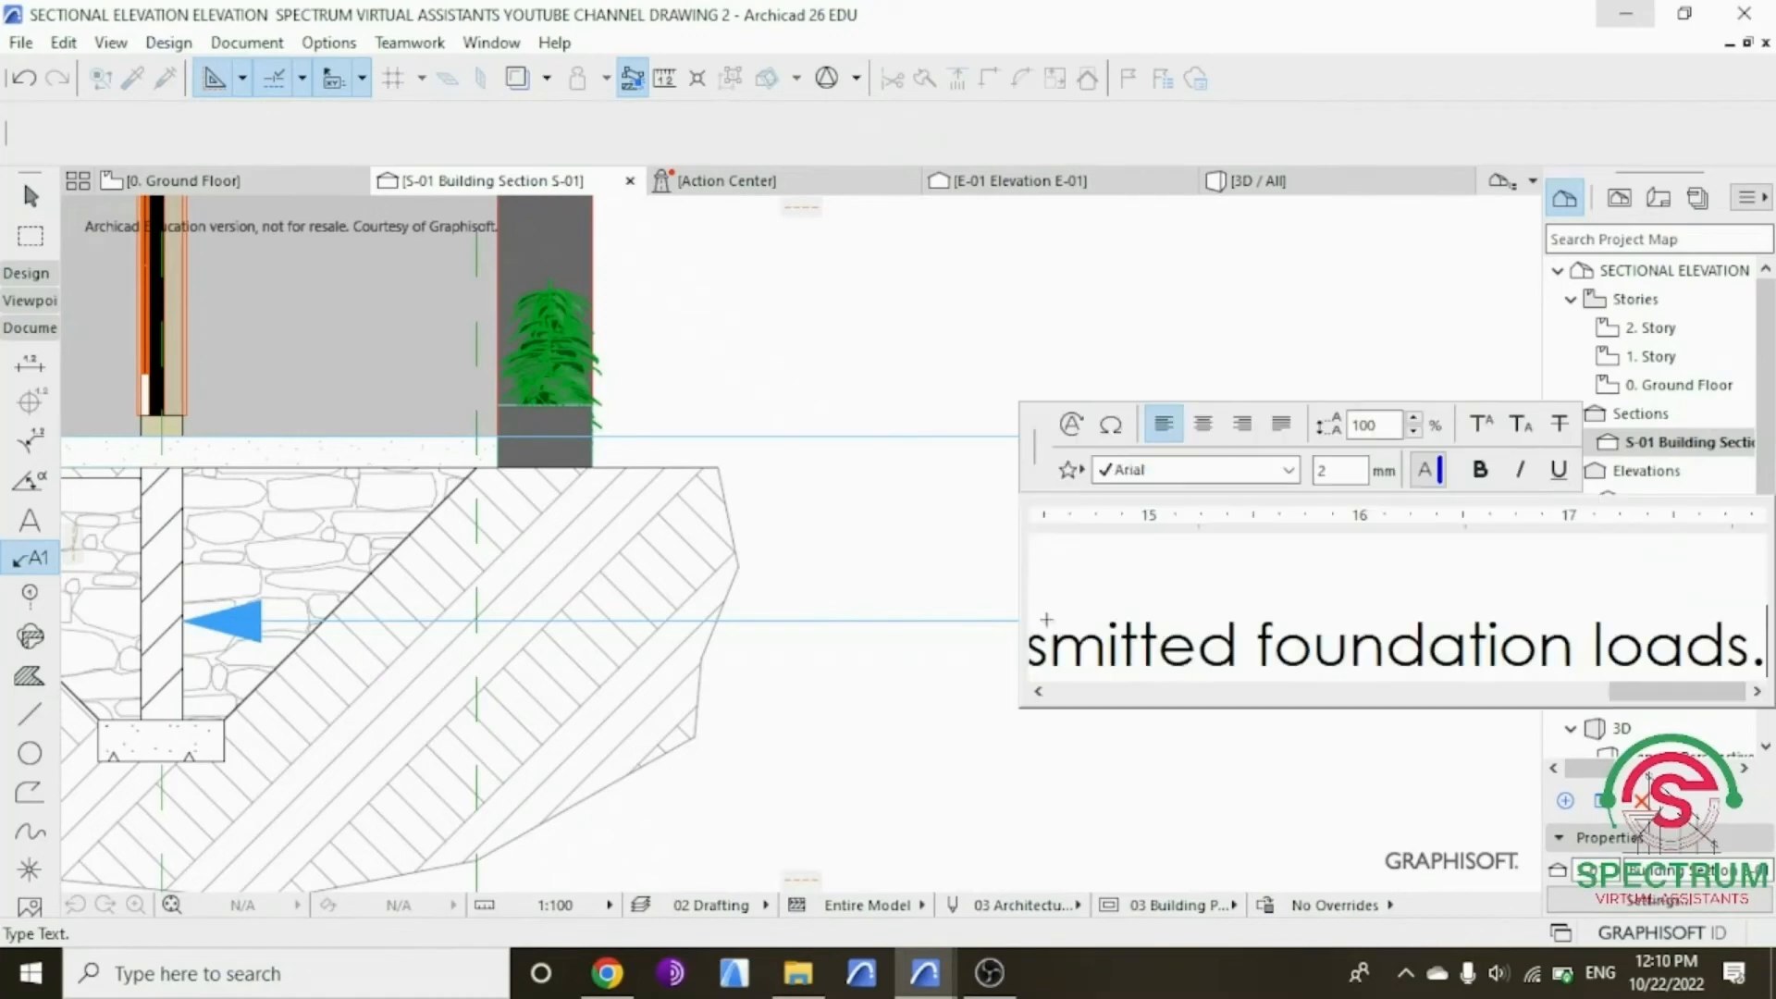
pyautogui.click(919, 540)
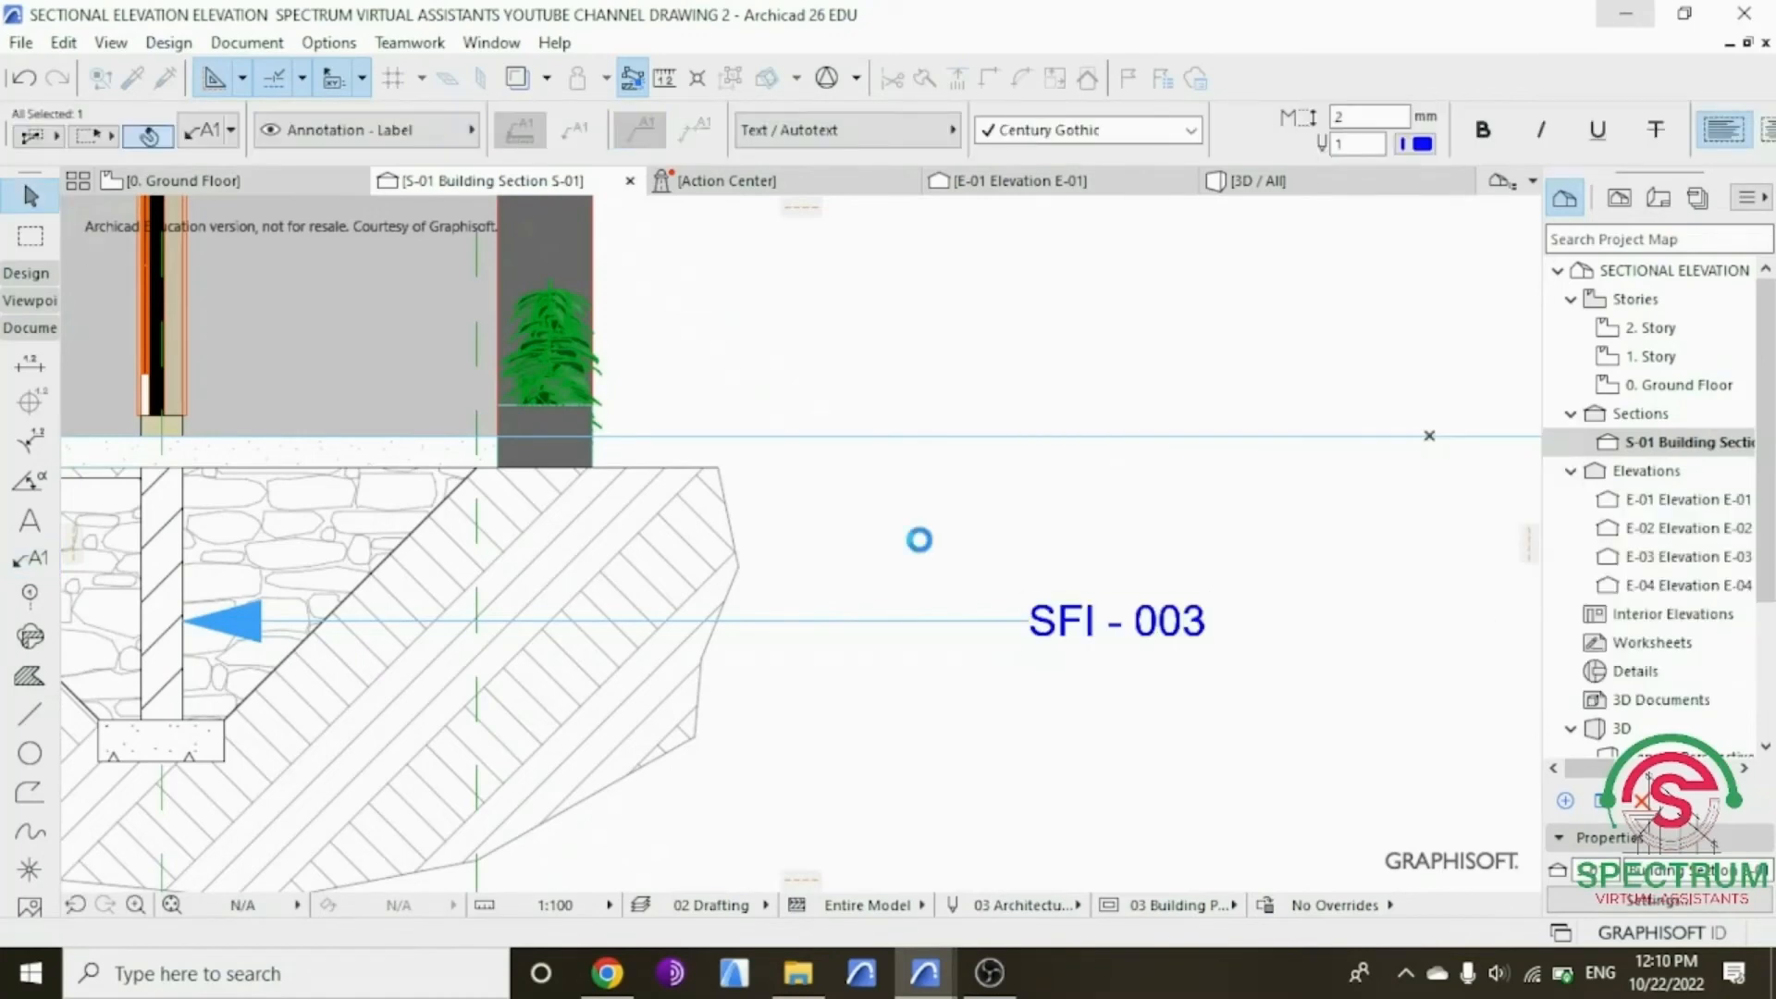
# Step: Narrow the foundation note's text box to about 3513 mm so the text wraps beside the section
pyautogui.scroll(-3, 718, 602)
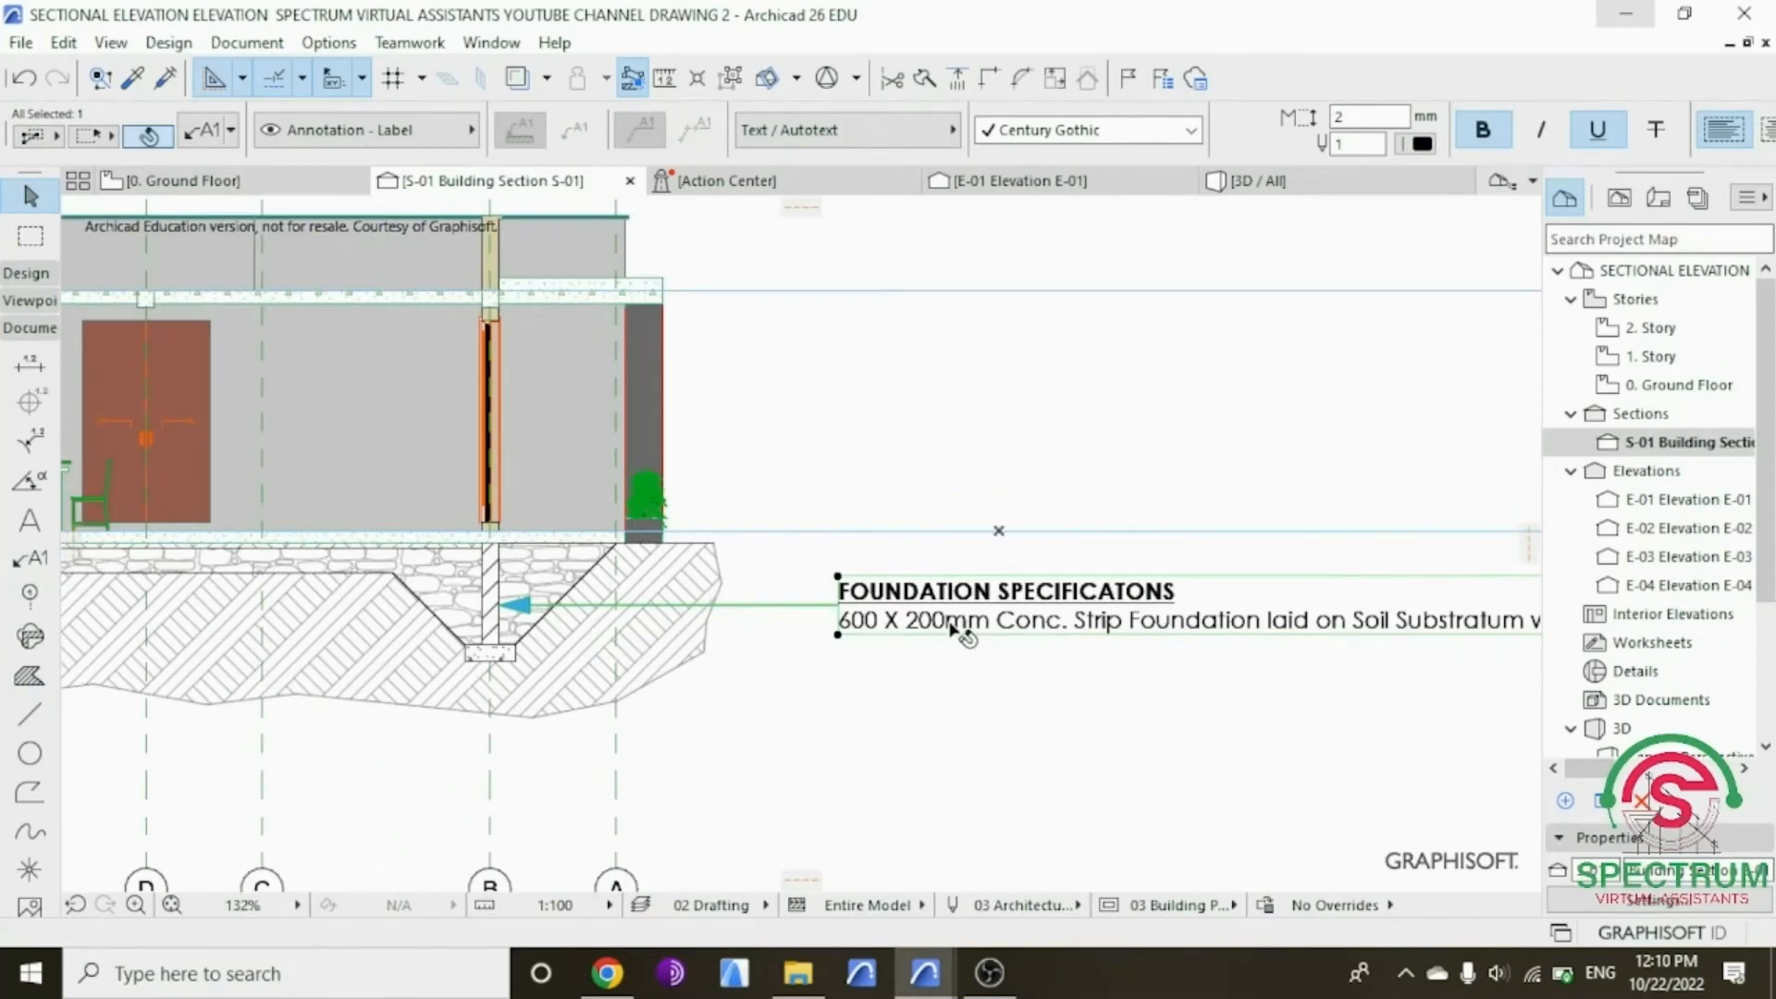
pyautogui.scroll(-4, 967, 629)
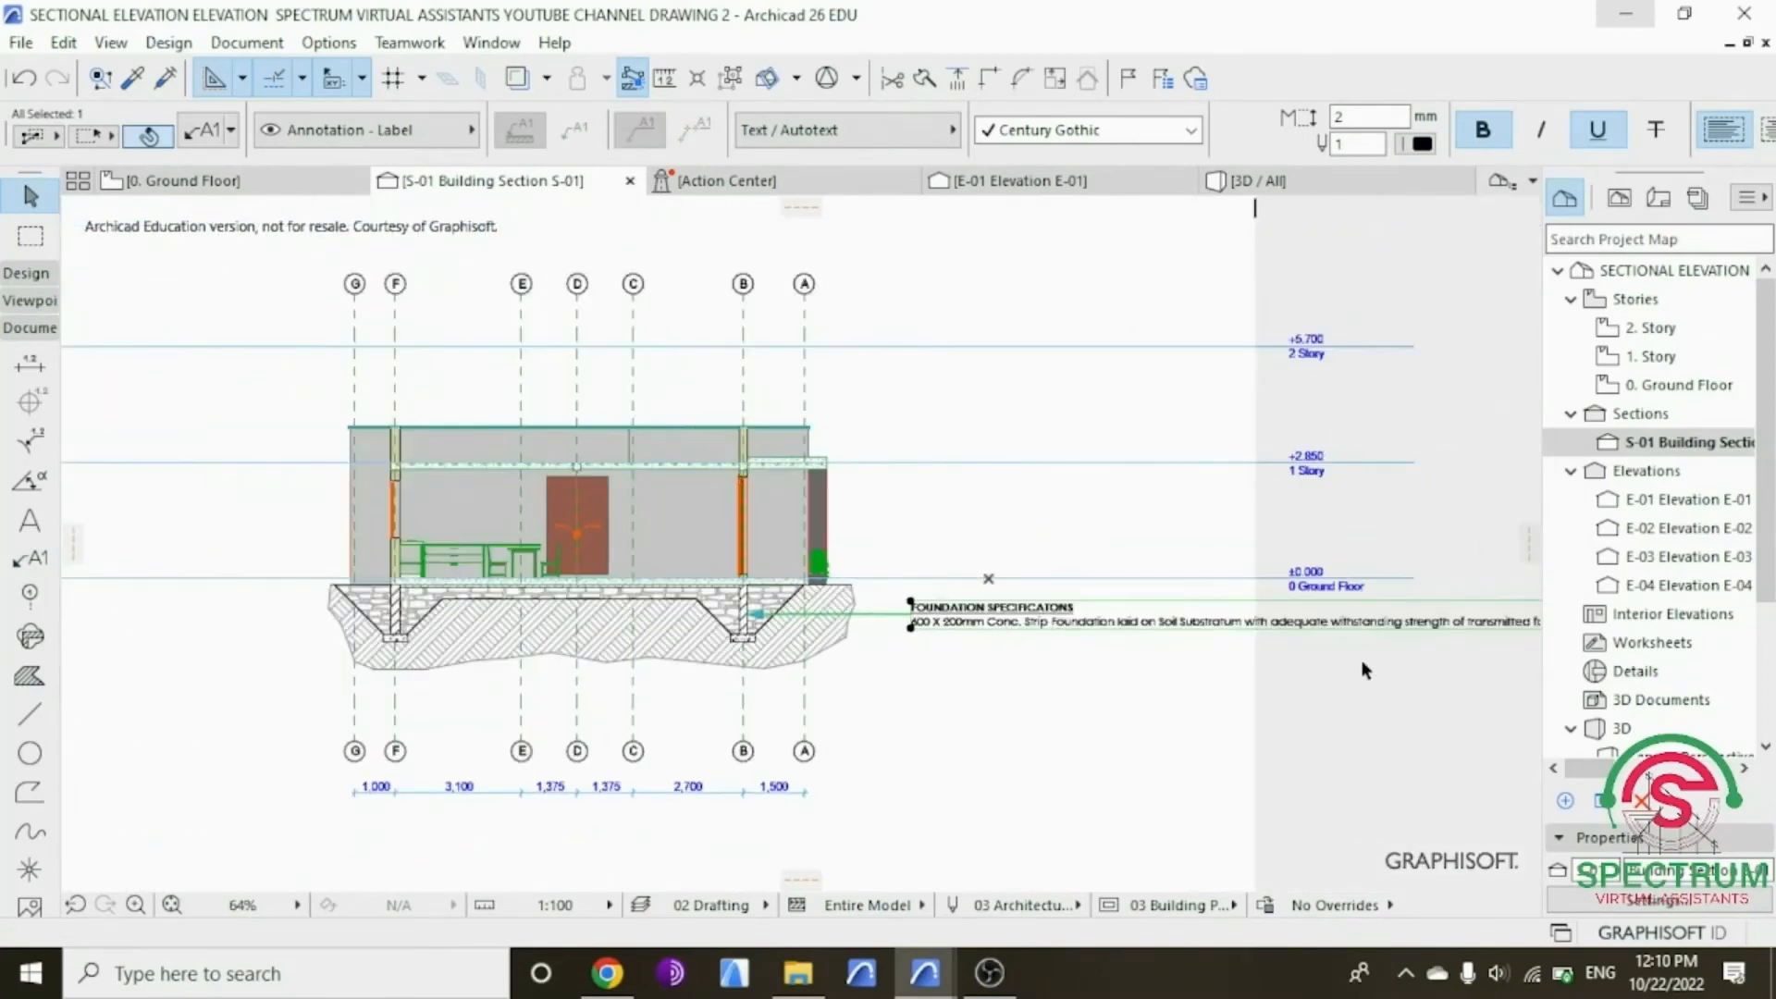
pyautogui.scroll(-1, 1164, 630)
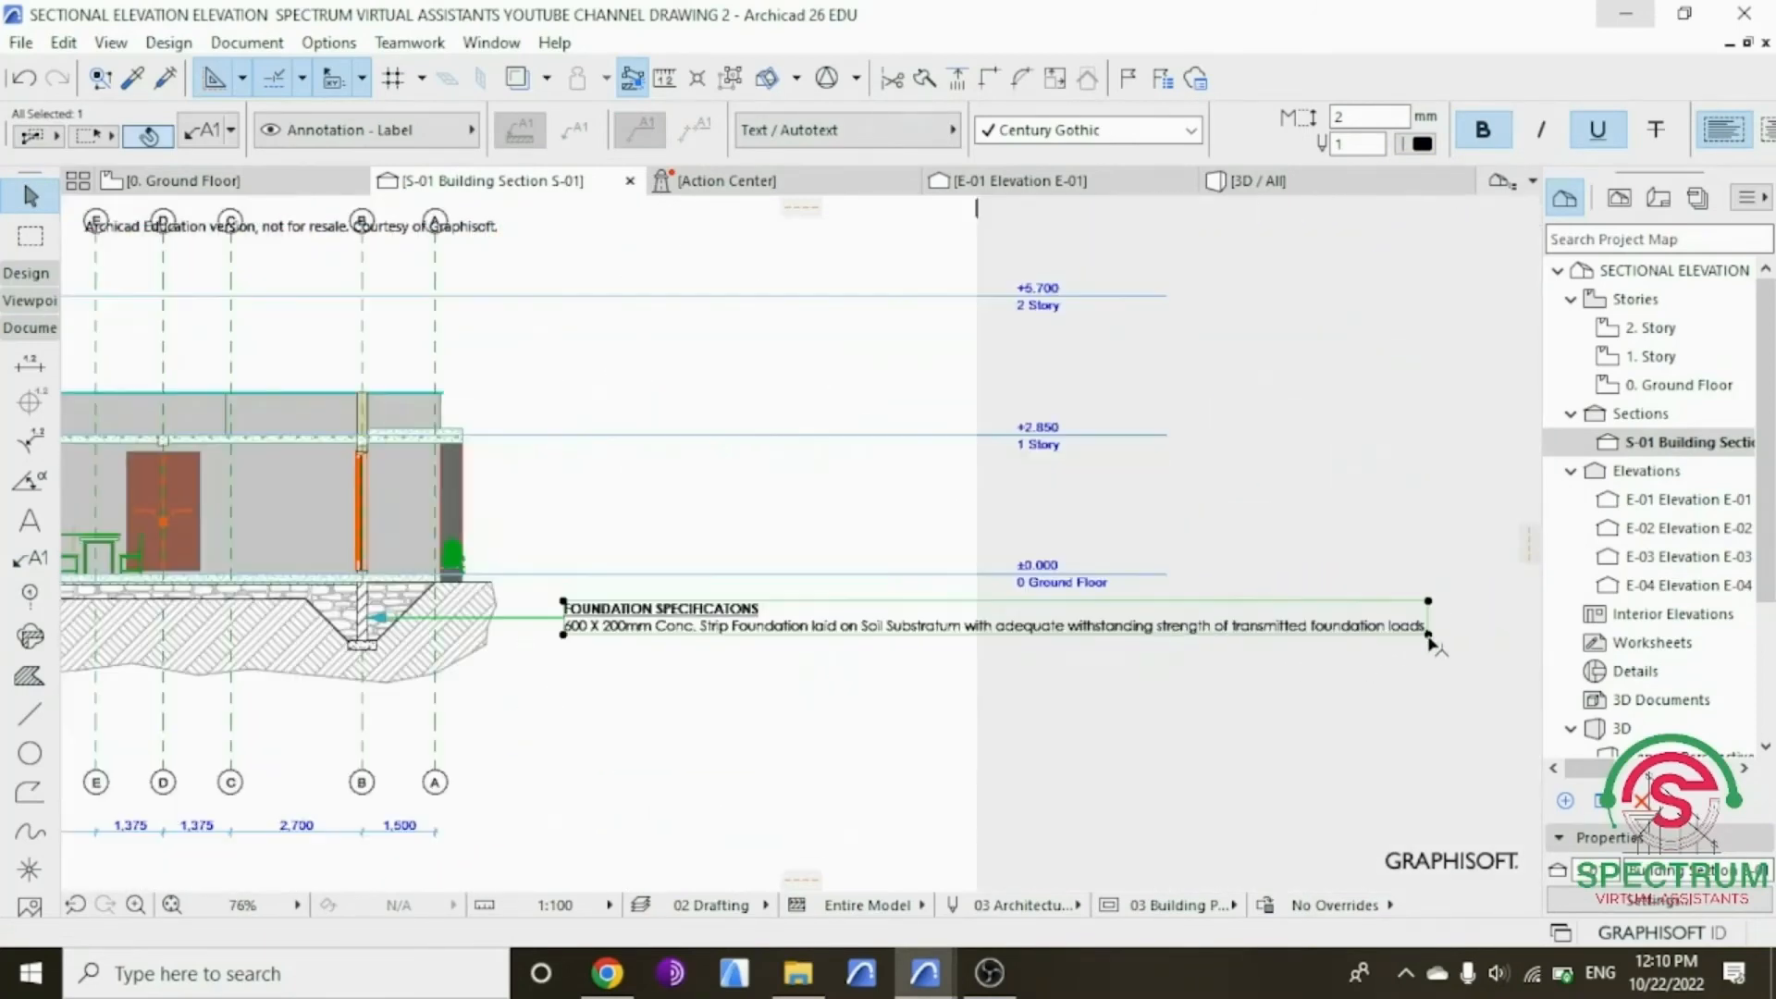
pyautogui.scroll(2, 1432, 639)
pyautogui.click(1427, 635)
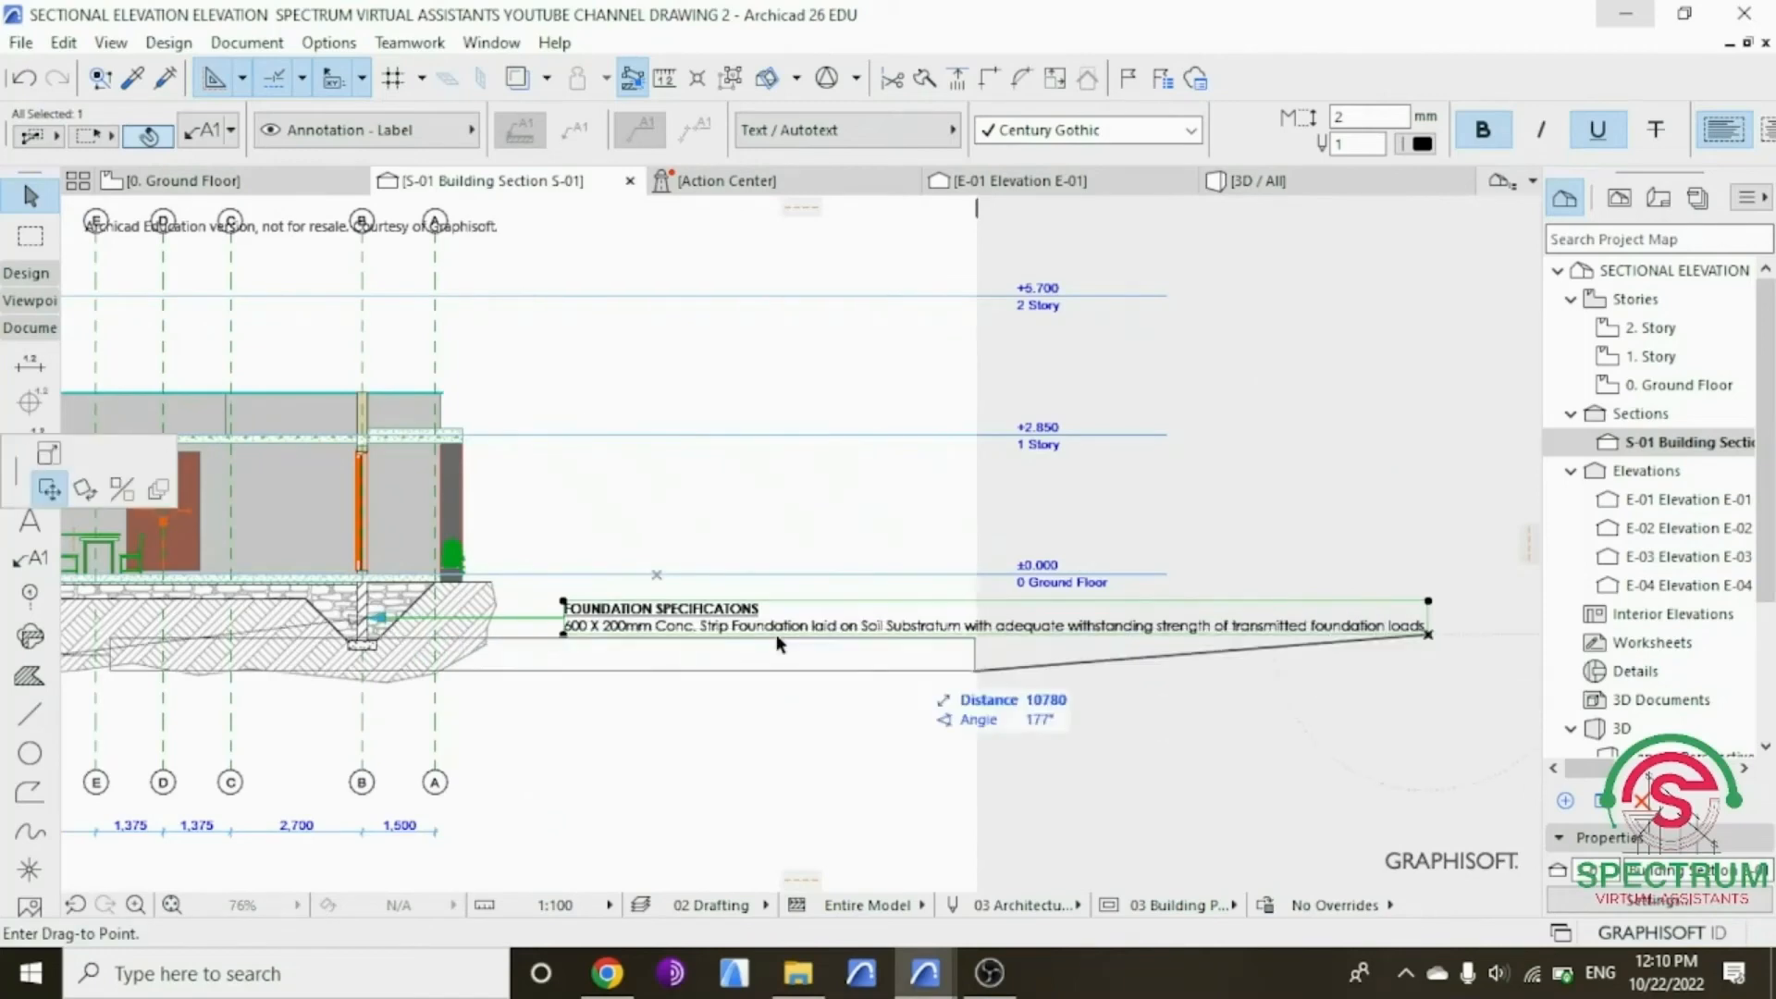
pyautogui.click(107, 496)
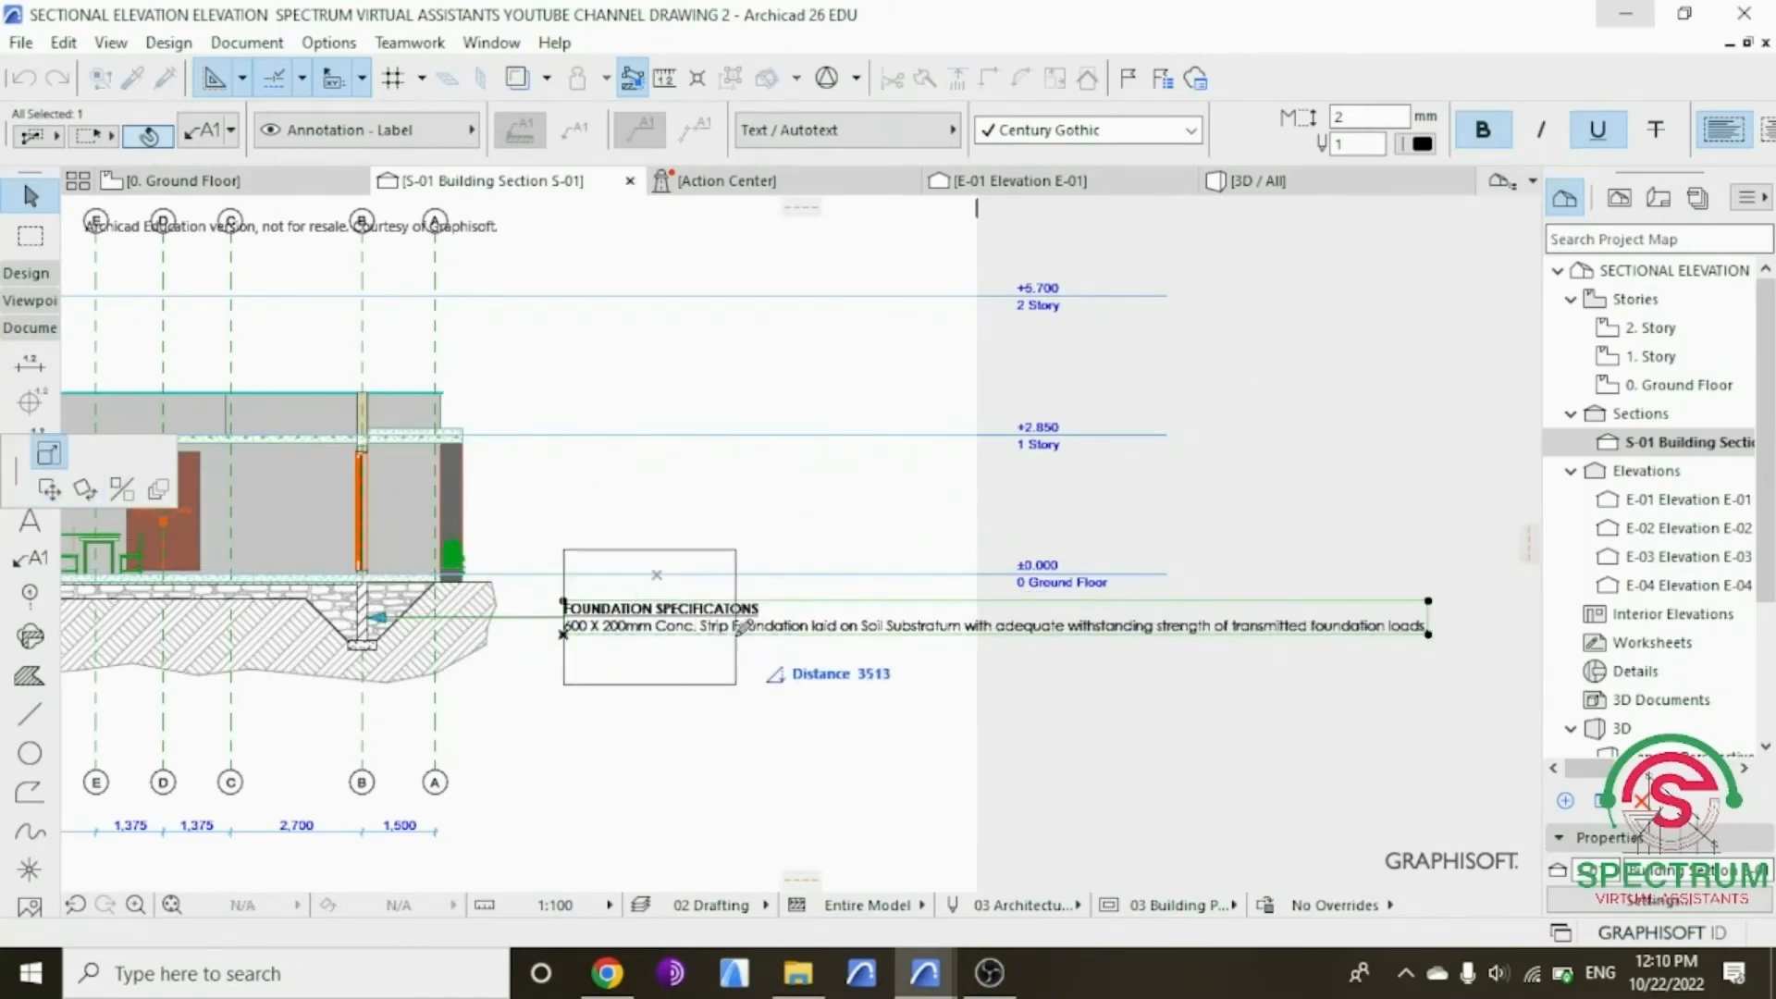
pyautogui.click(734, 685)
pyautogui.scroll(4, 539, 638)
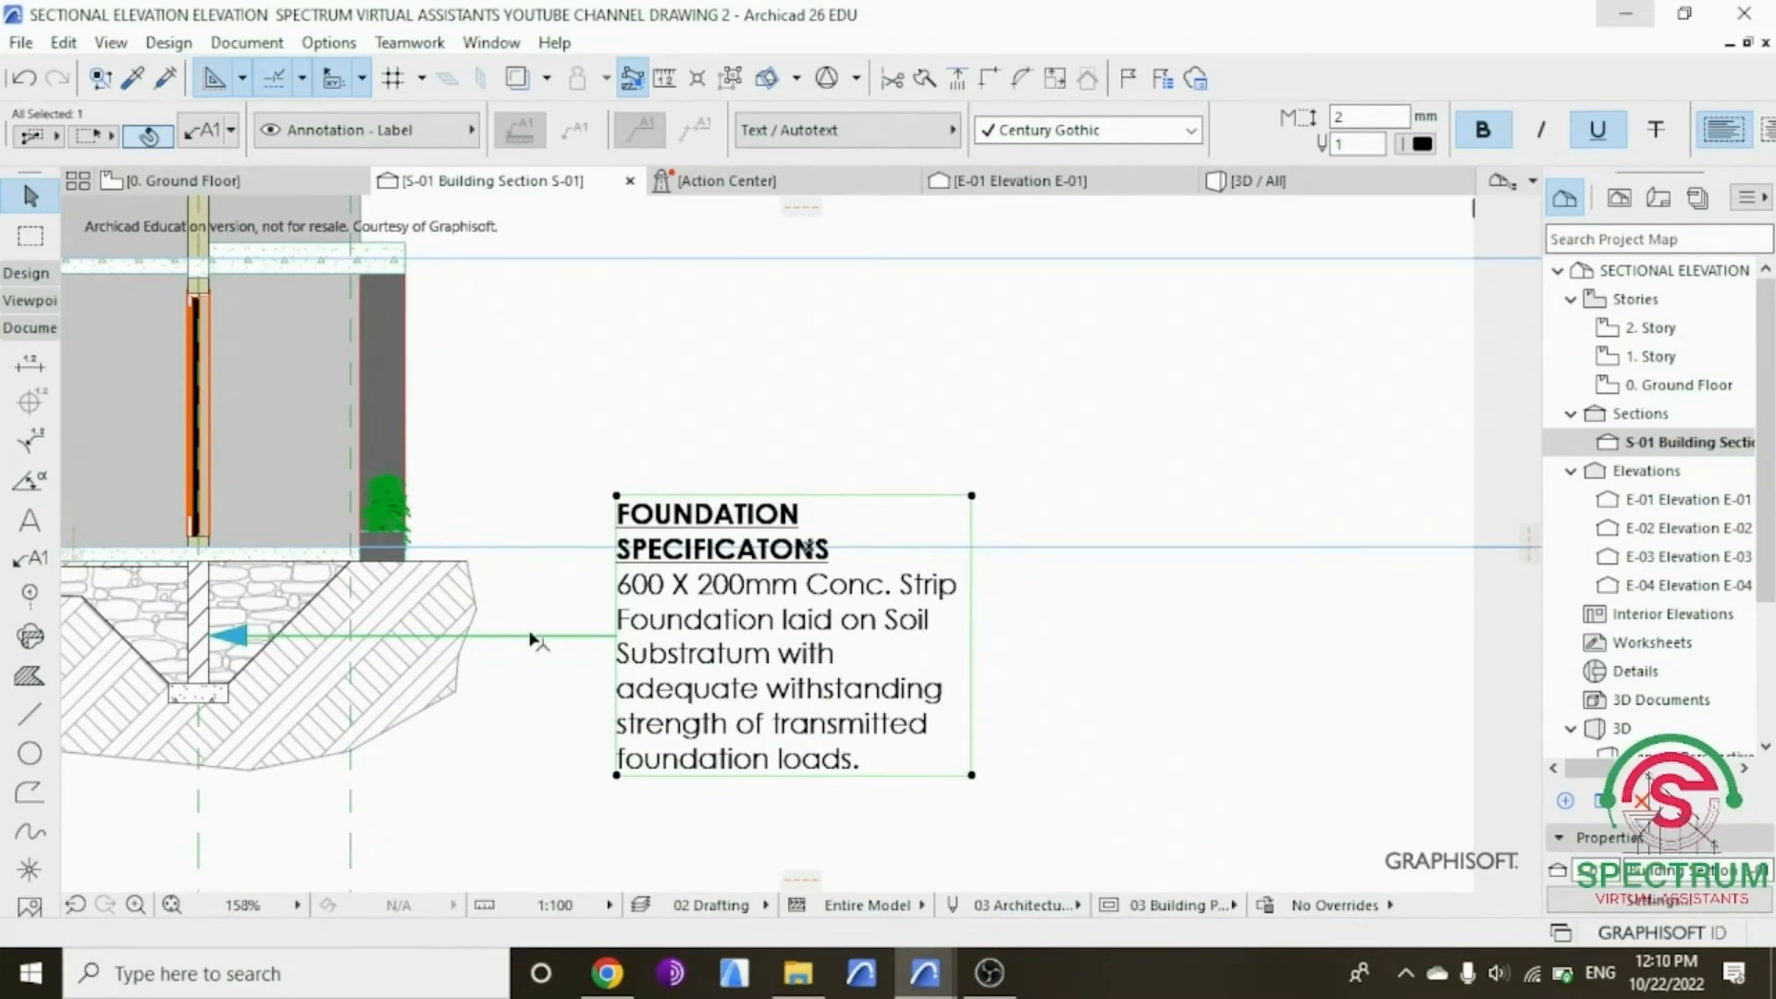
# Step: Move the whole foundation label down so its arrowhead points at the edge of the concrete strip footing, and deselect it
pyautogui.click(559, 692)
pyautogui.click(524, 636)
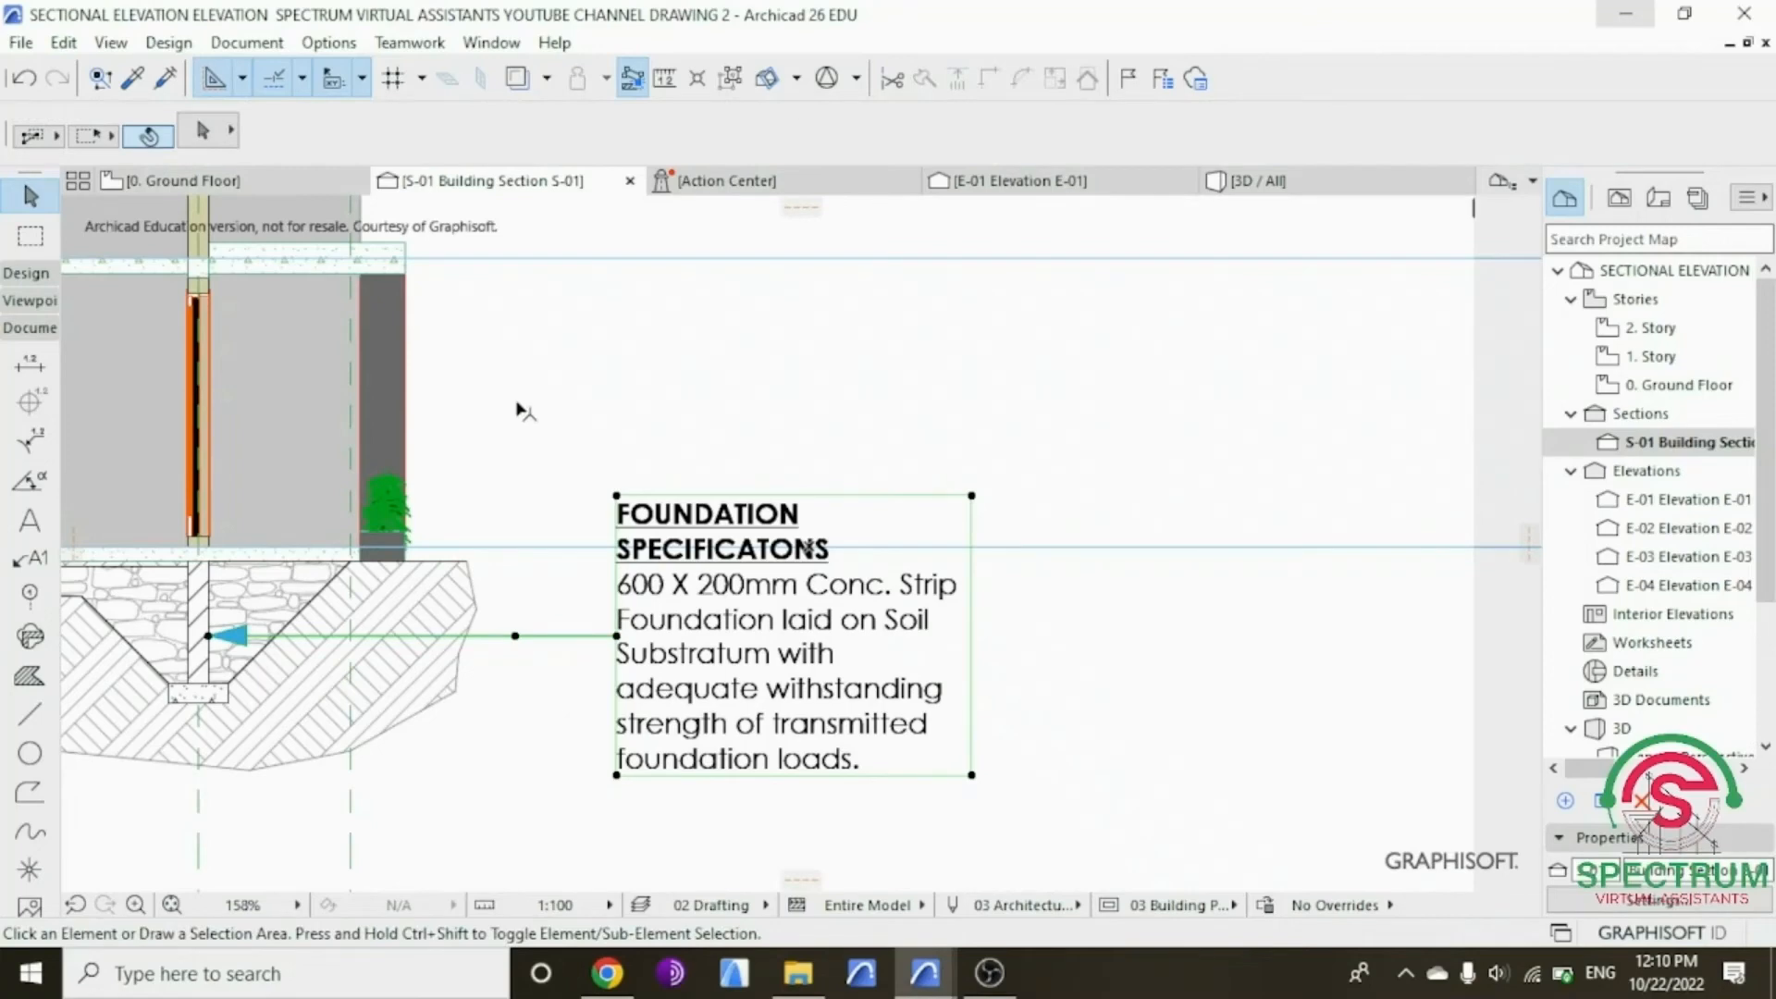
pyautogui.rightClick(513, 435)
pyautogui.moveTo(777, 528)
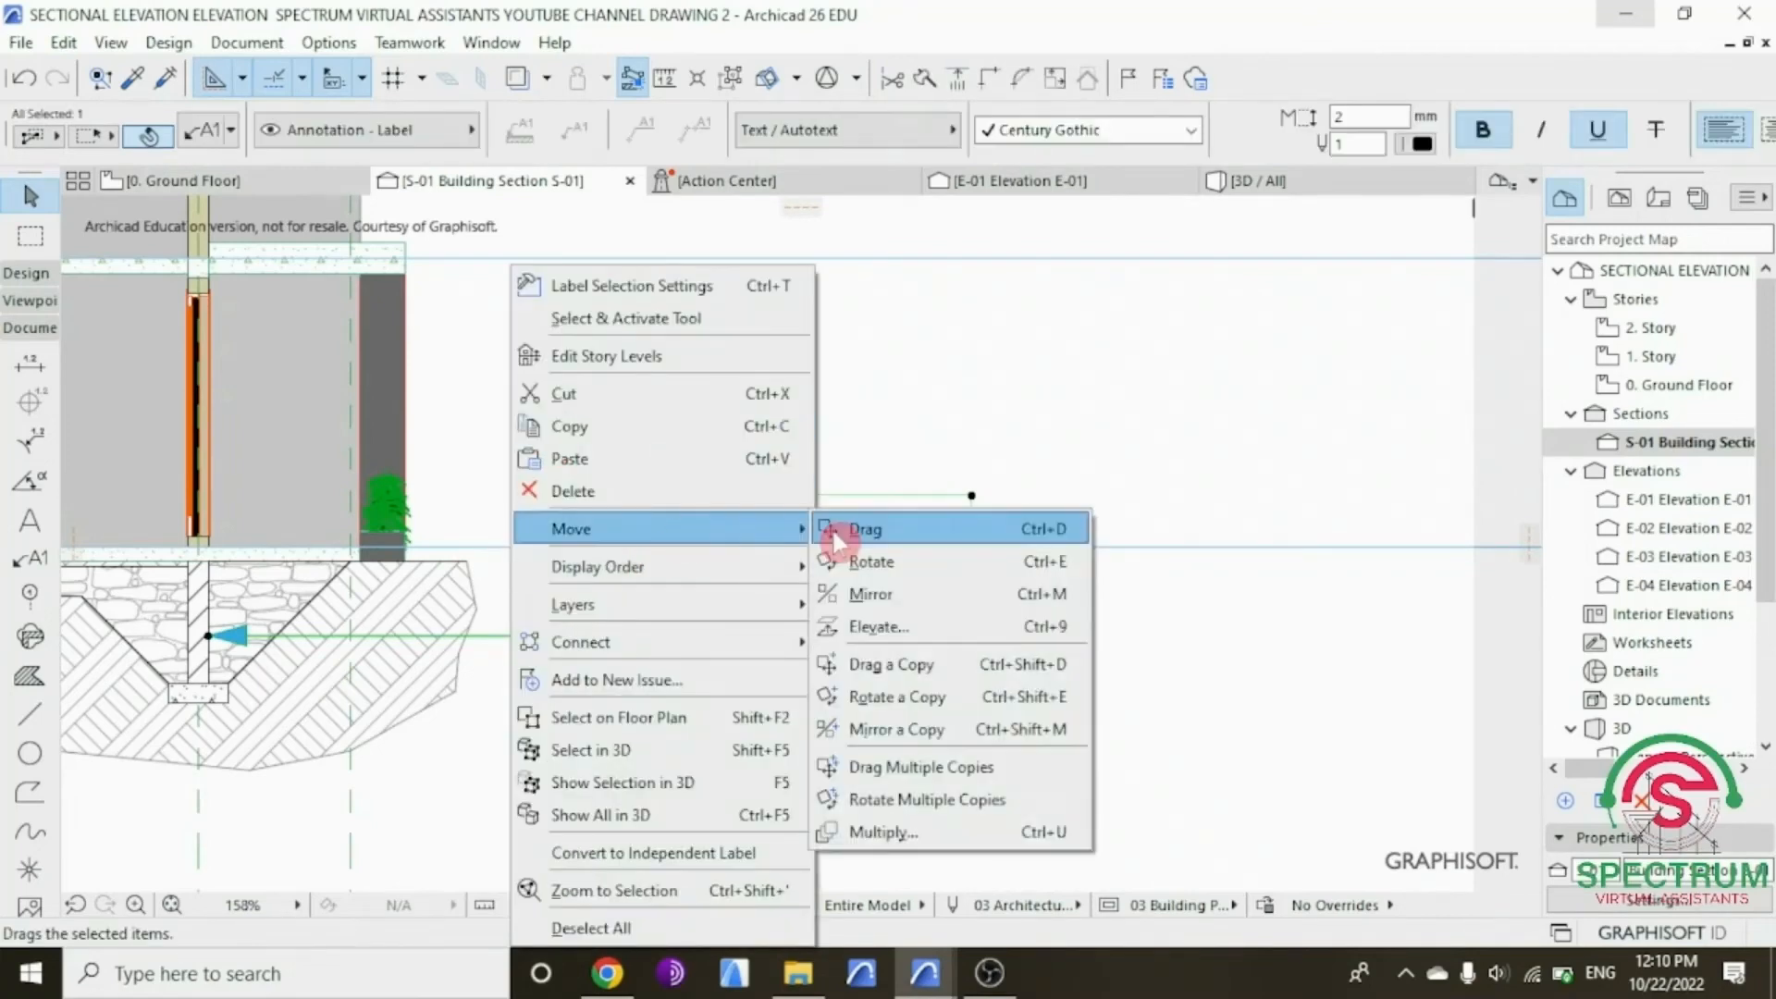
pyautogui.click(831, 527)
pyautogui.click(208, 636)
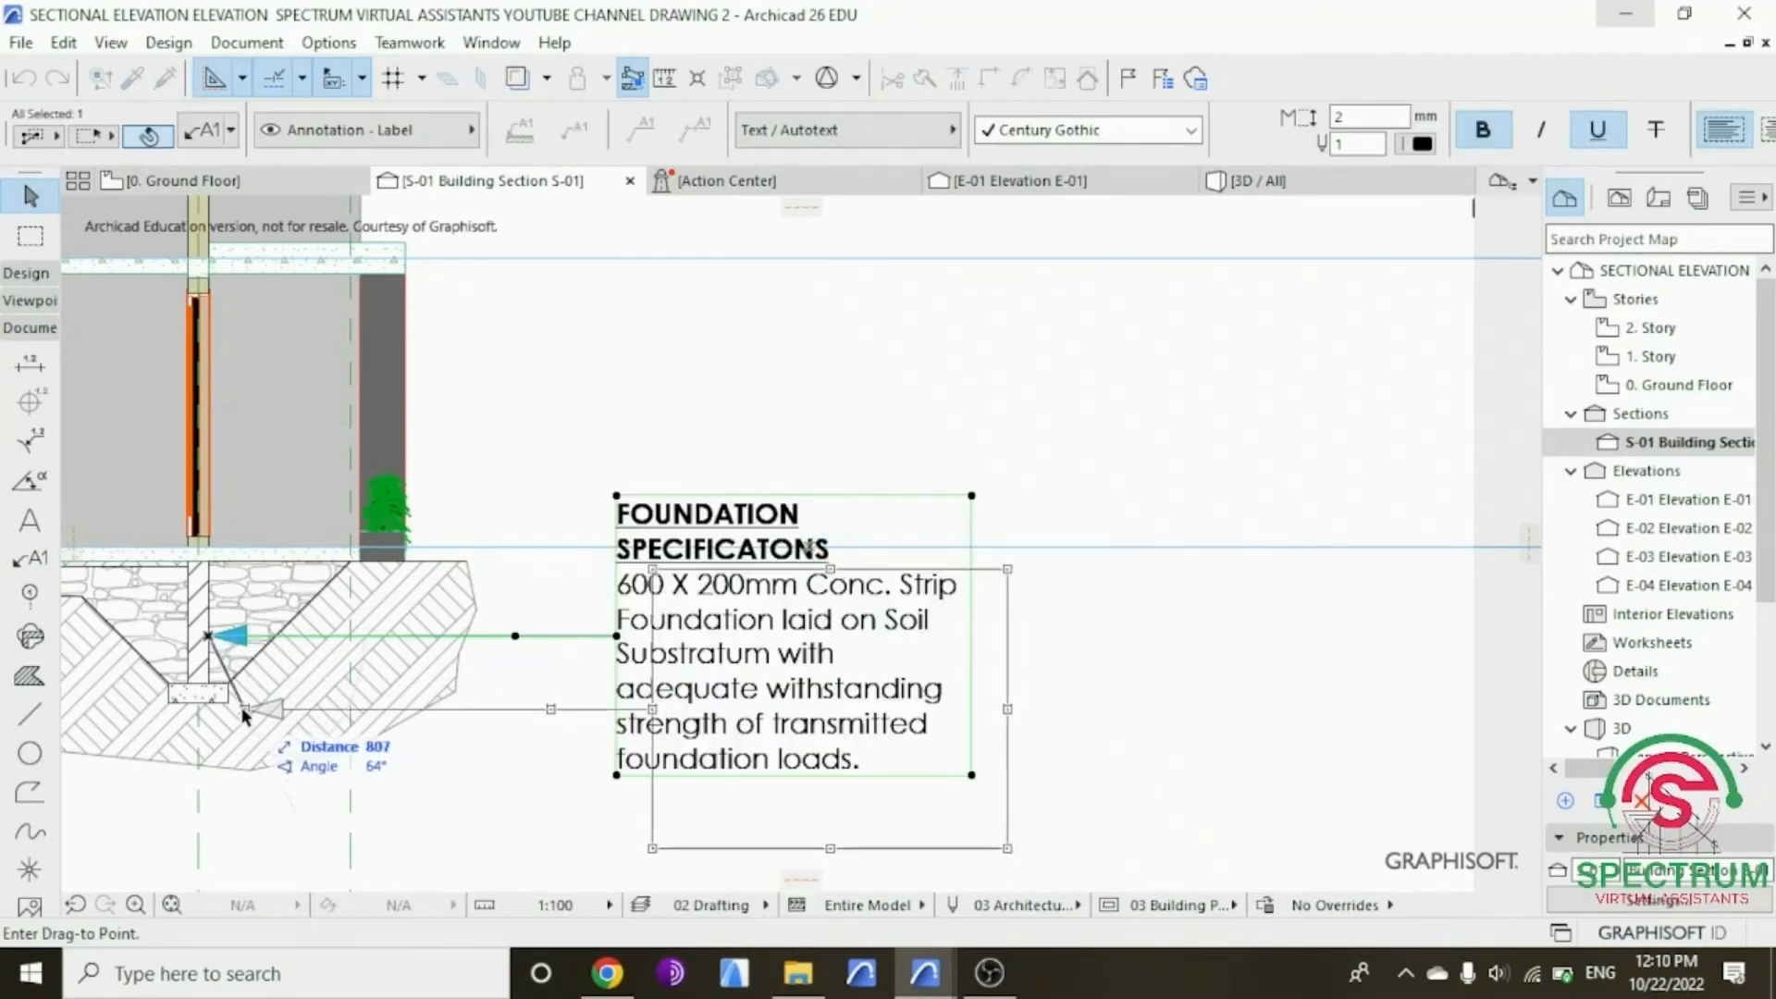
pyautogui.click(233, 703)
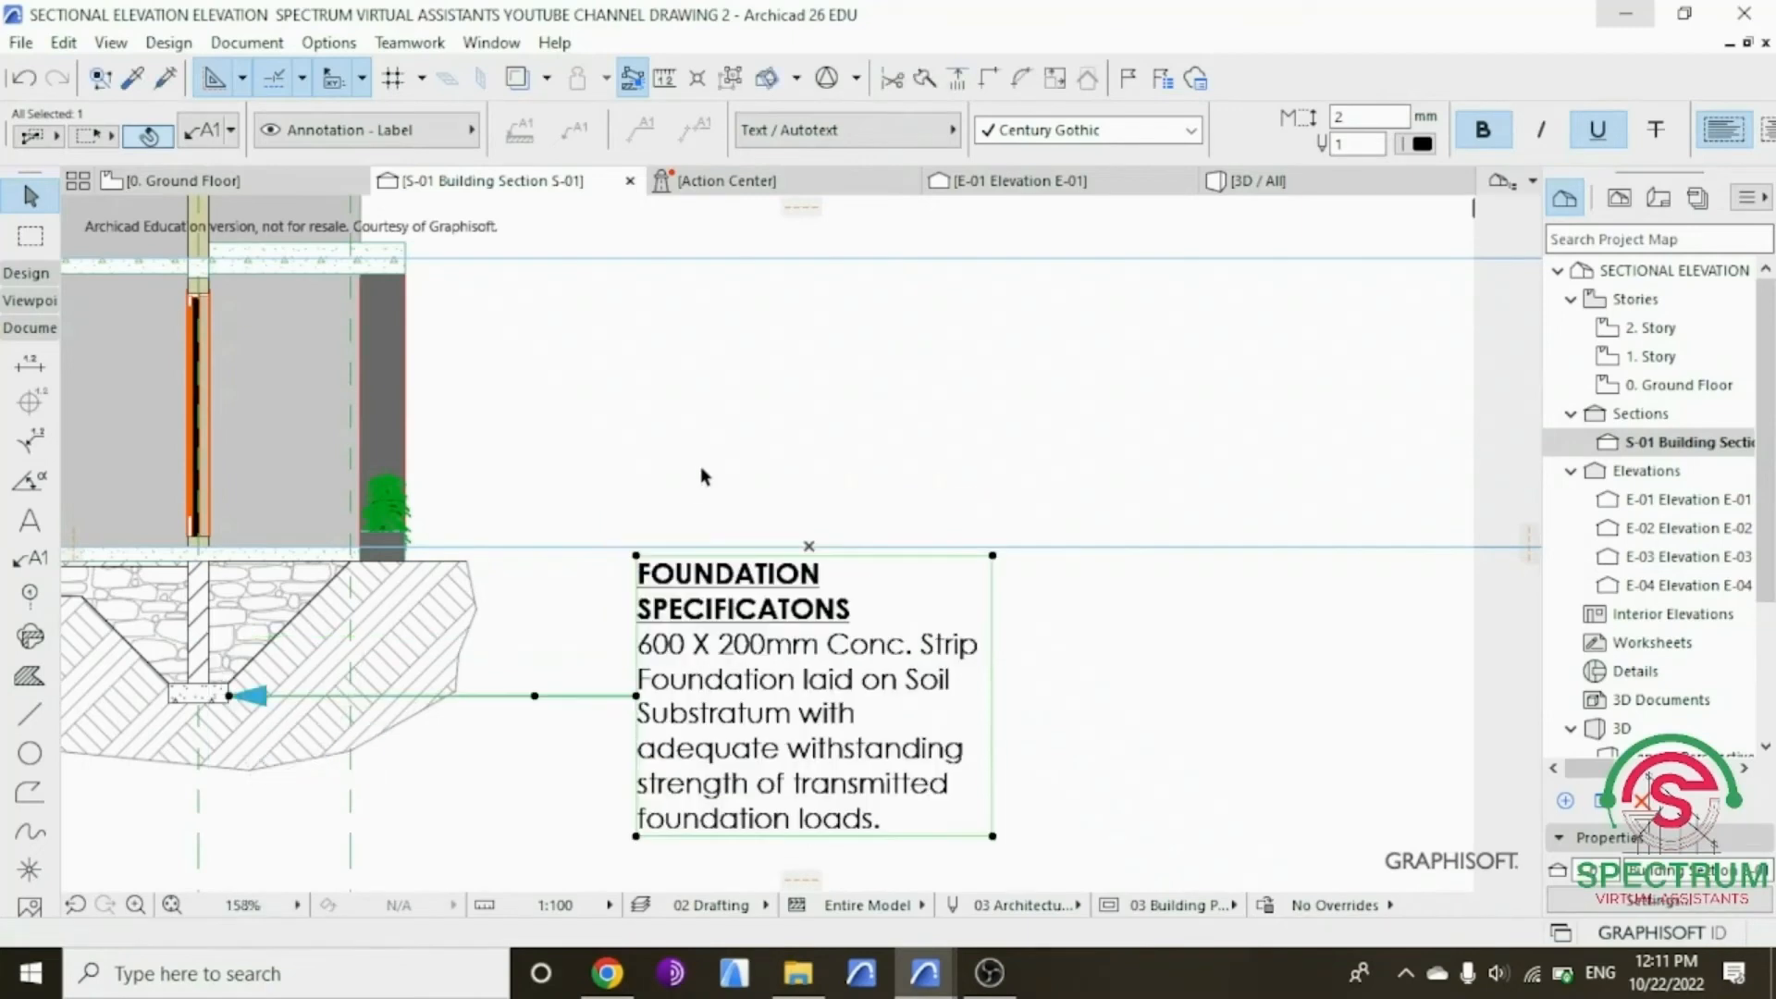
pyautogui.click(877, 421)
pyautogui.scroll(2, 906, 459)
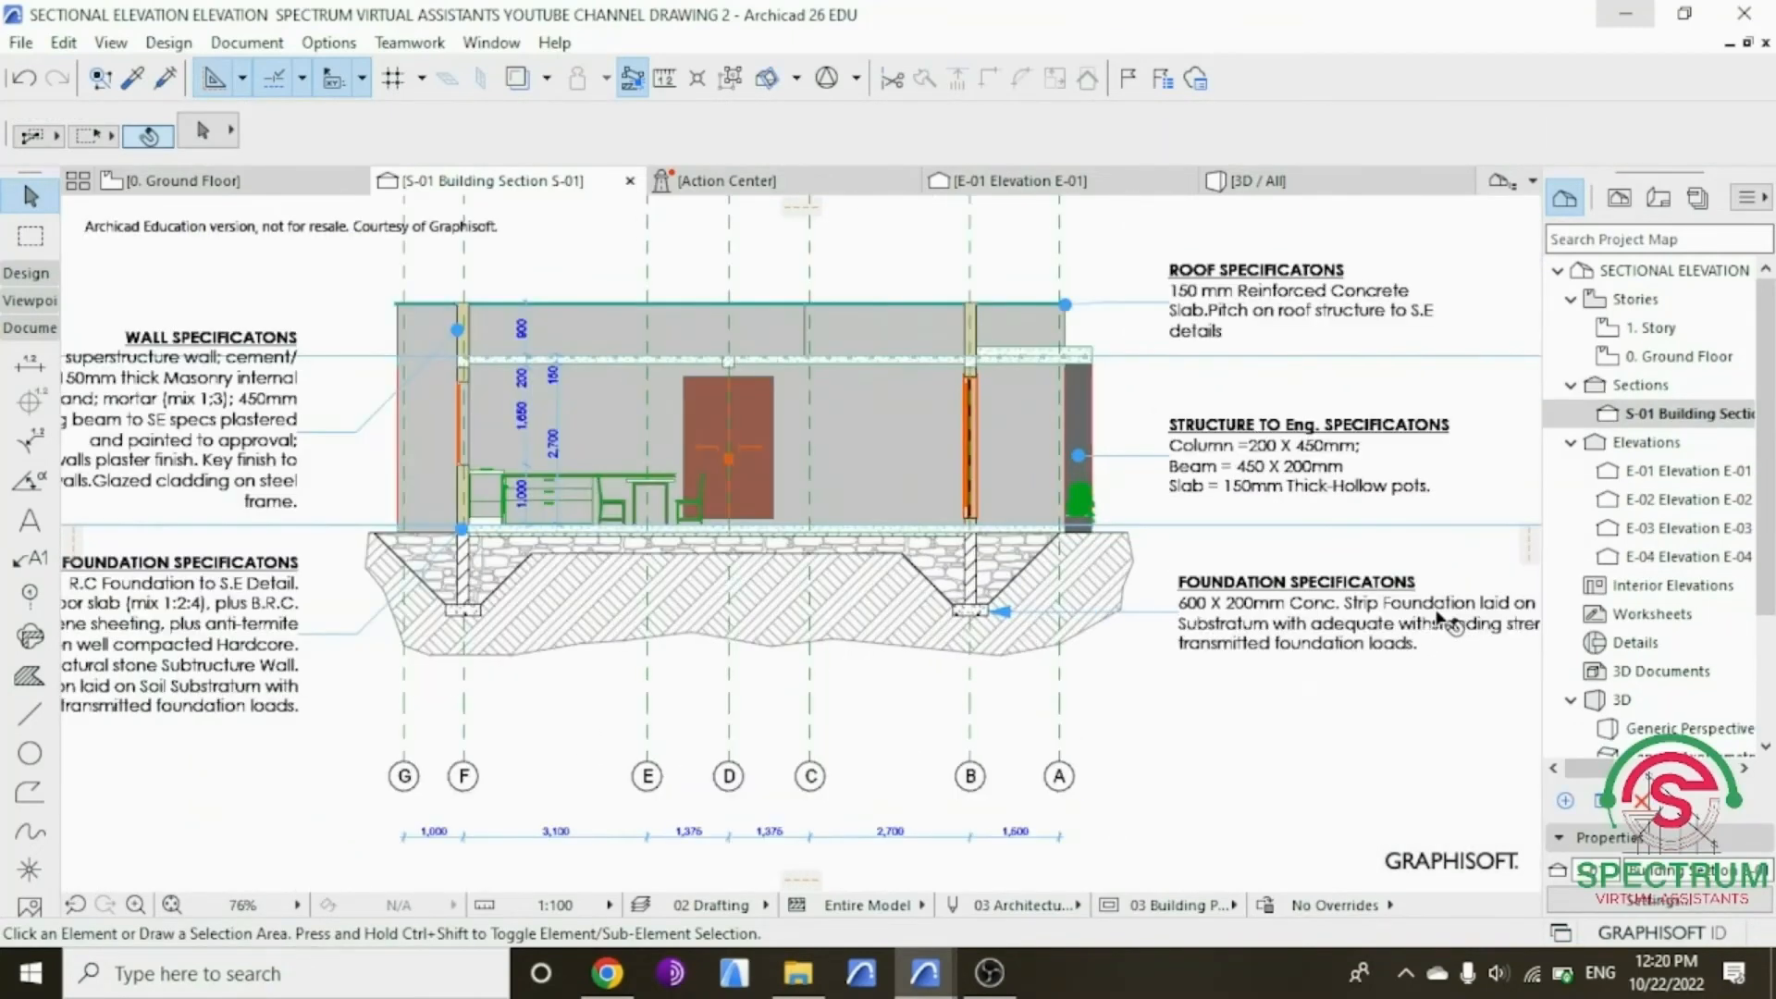
pyautogui.scroll(1, 1436, 611)
pyautogui.scroll(-1, 1237, 660)
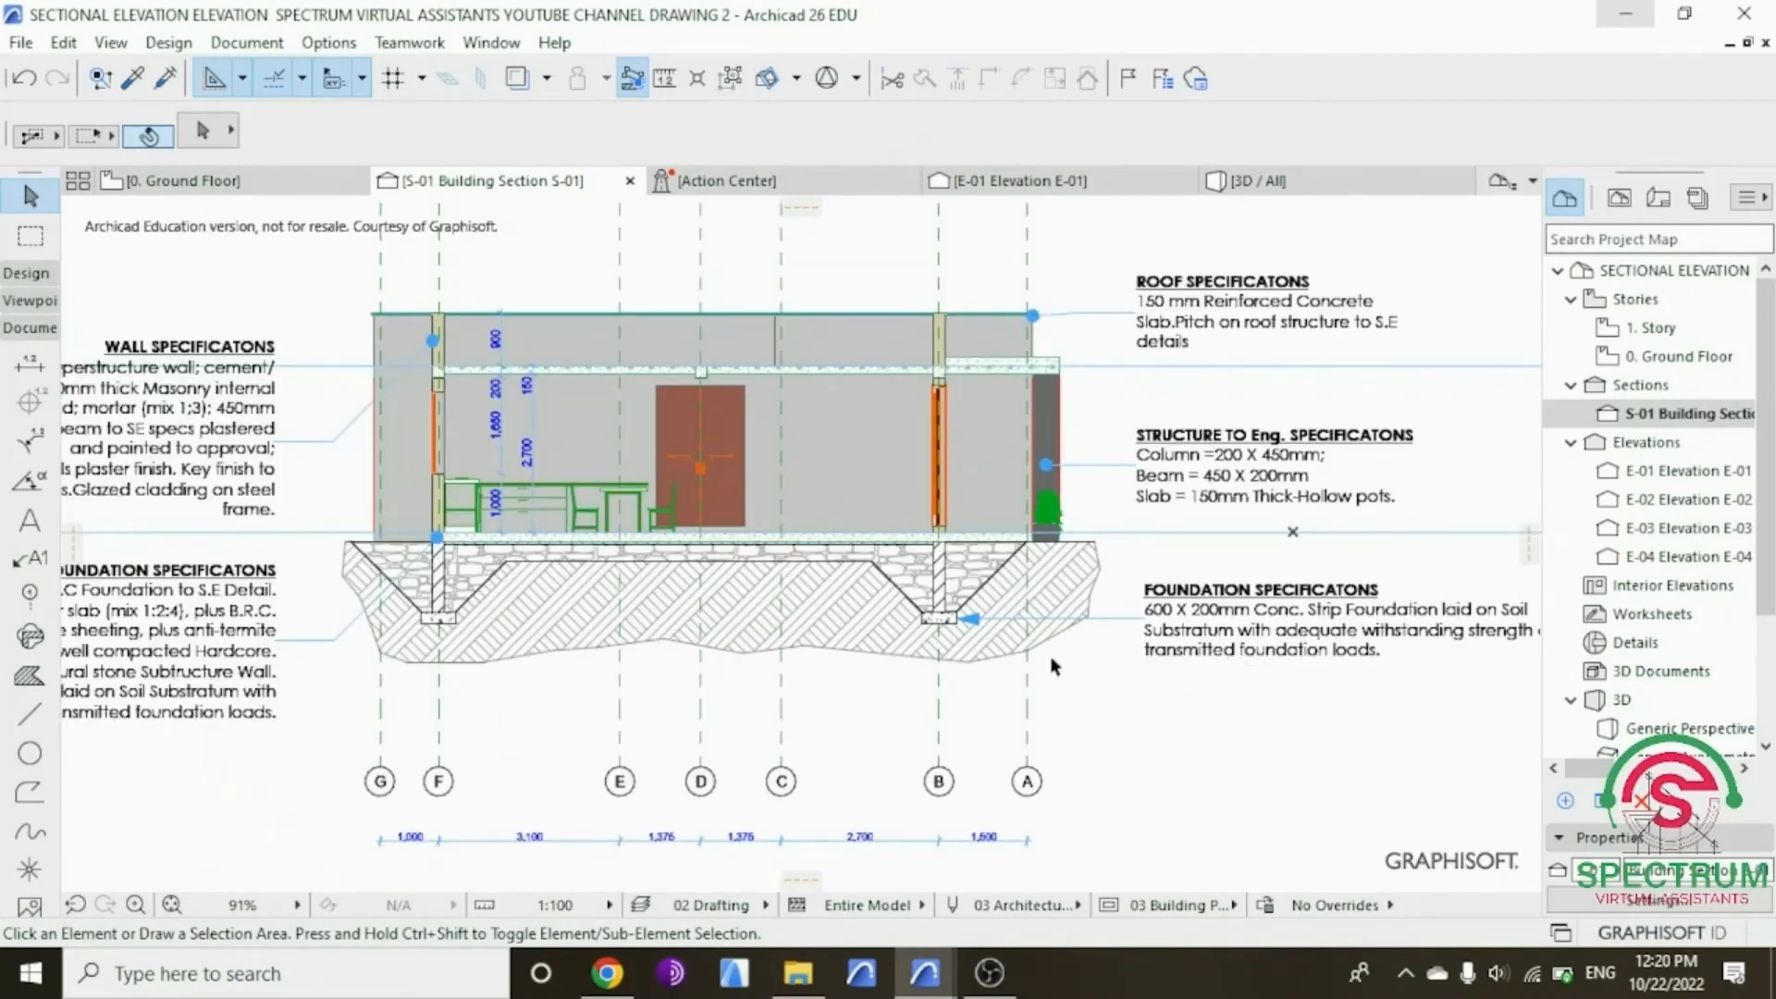
pyautogui.scroll(1, 307, 500)
pyautogui.scroll(-1, 307, 501)
pyautogui.scroll(1, 326, 412)
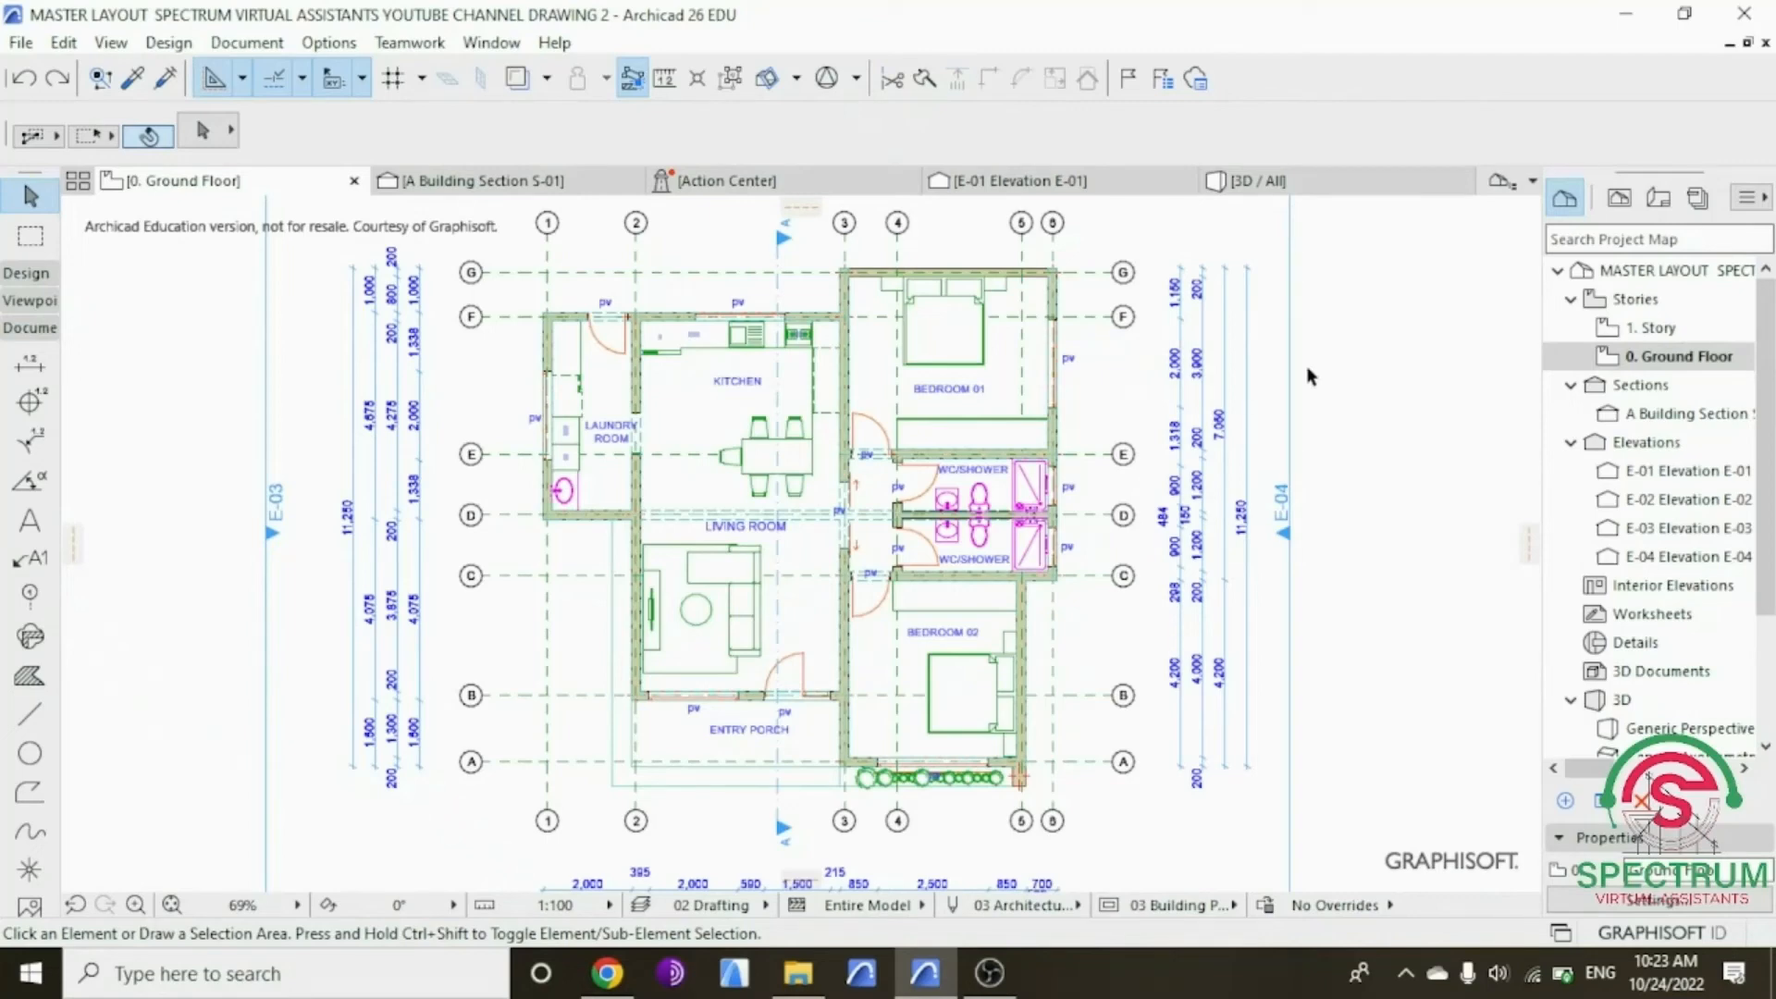
# Step: Display the Layouts and Drawings toolbar and dock it above the standard toolbar
pyautogui.click(482, 44)
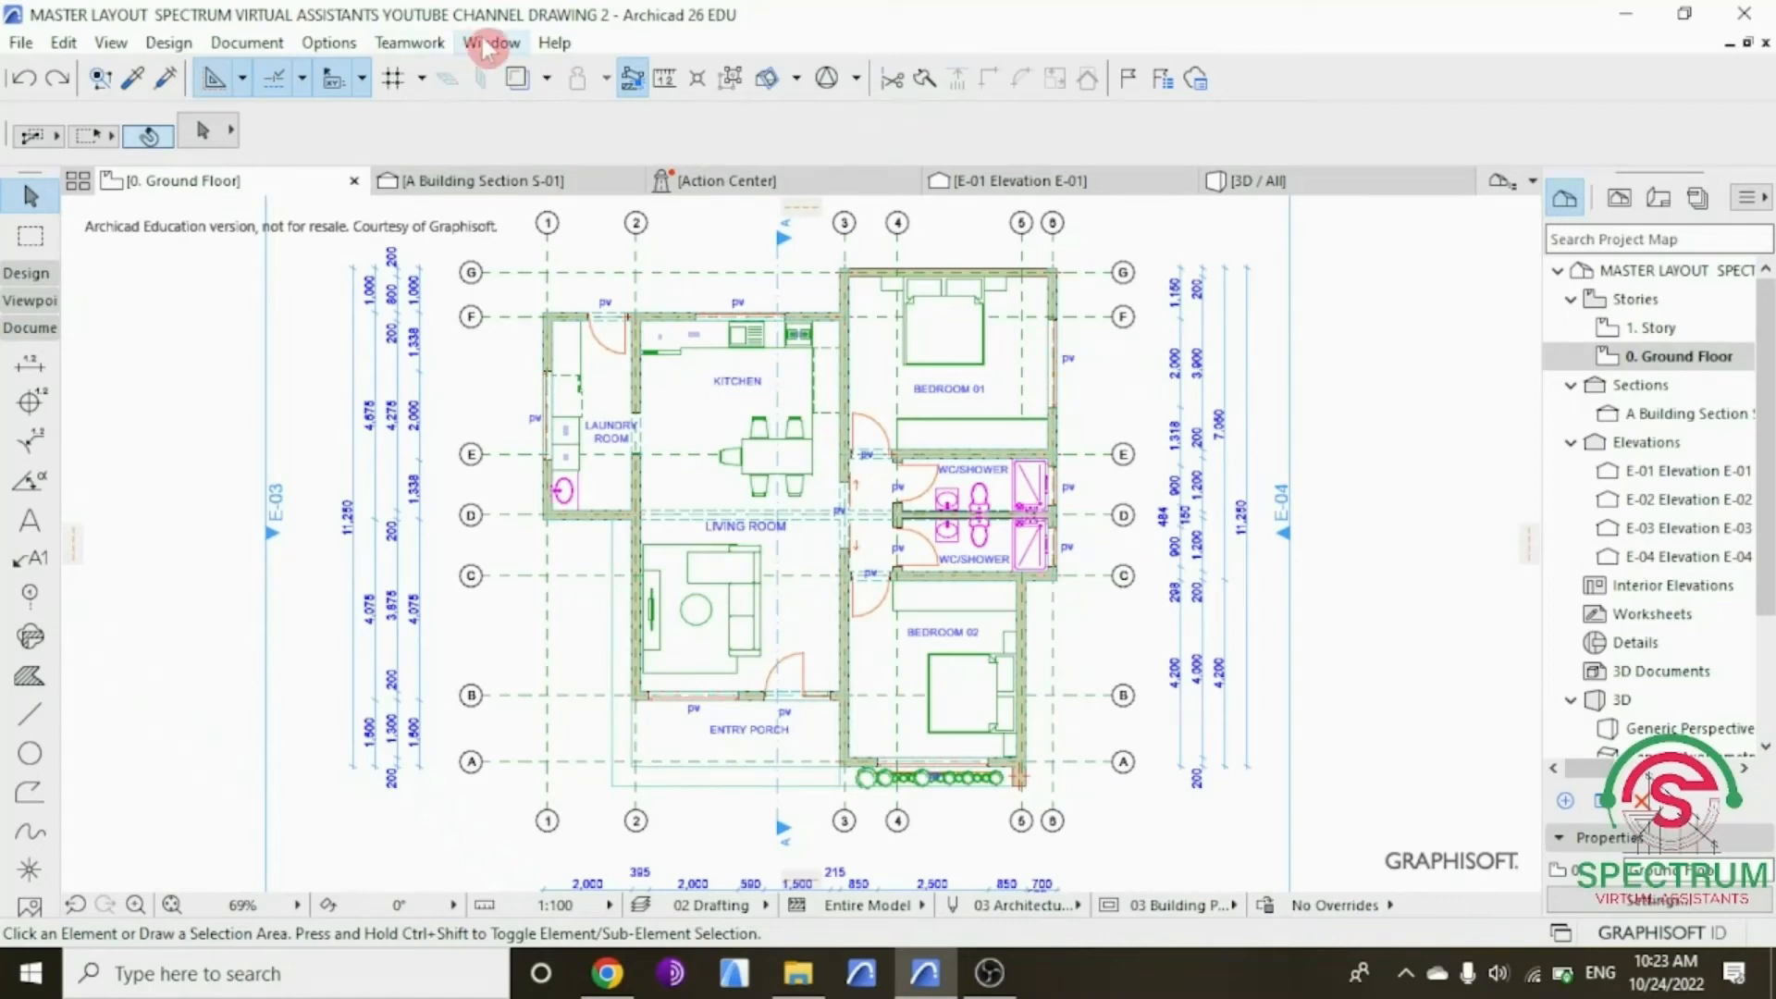
pyautogui.click(488, 46)
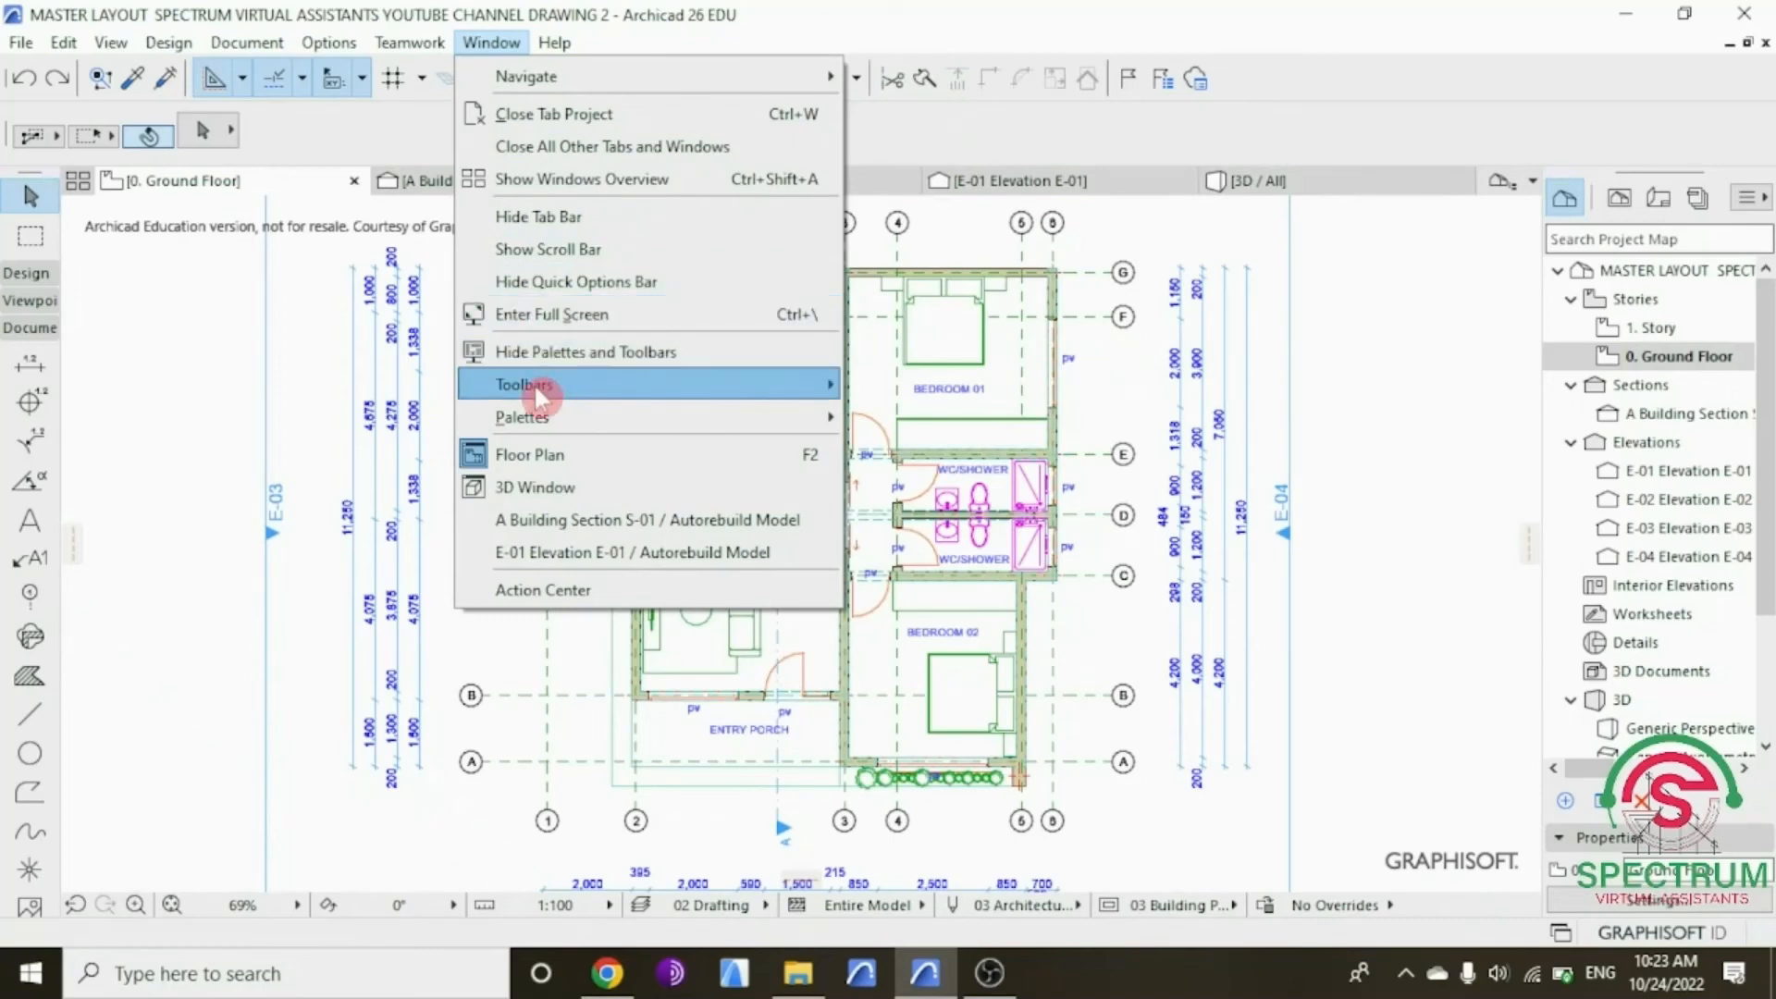
pyautogui.moveTo(573, 400)
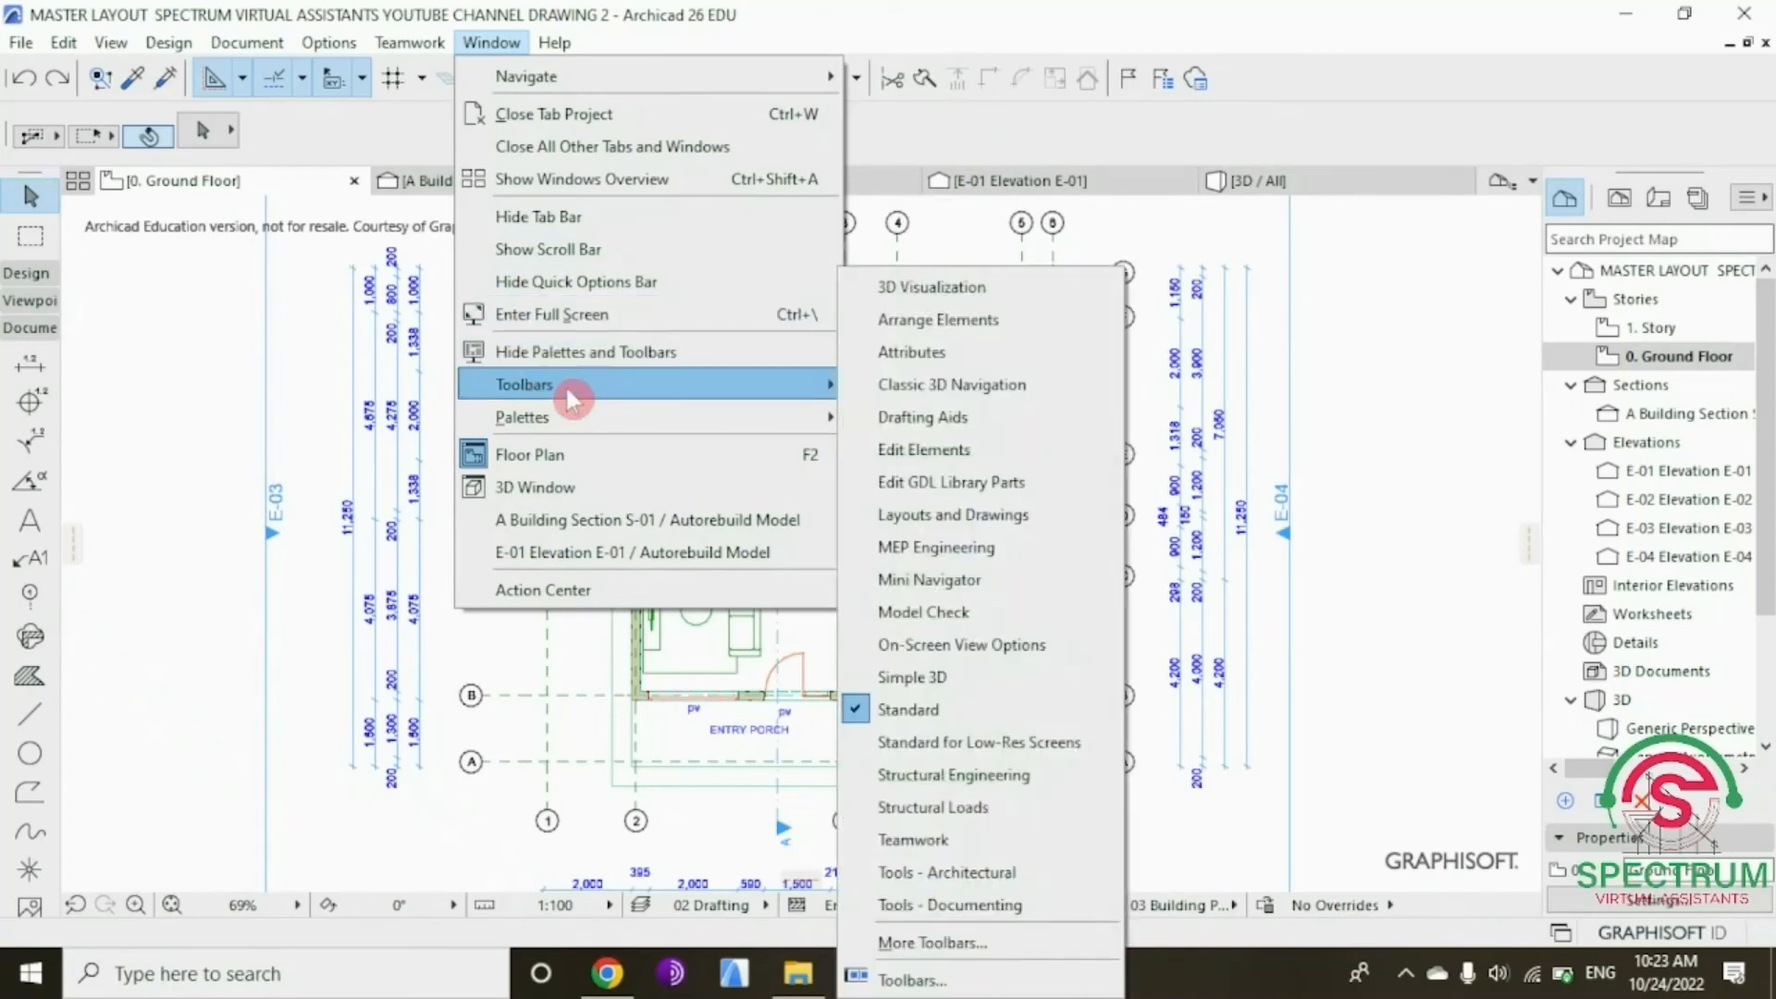
pyautogui.click(940, 516)
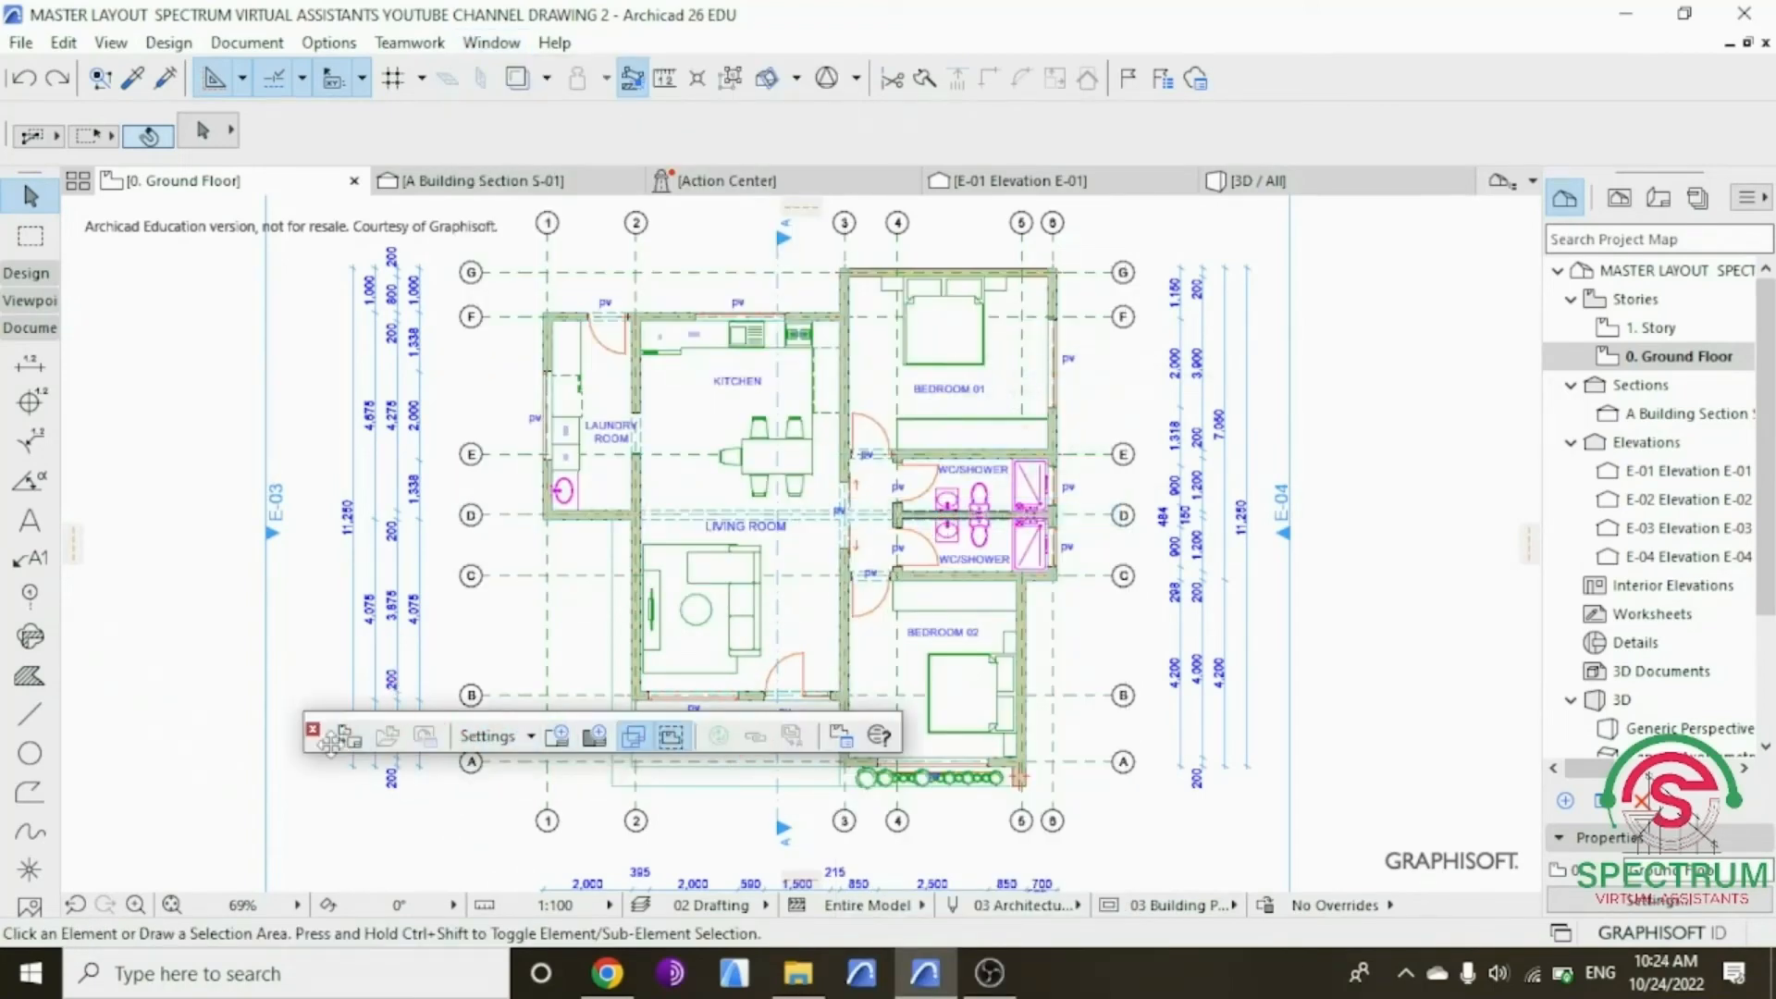
pyautogui.moveTo(330, 739); pyautogui.dragTo(533, 74)
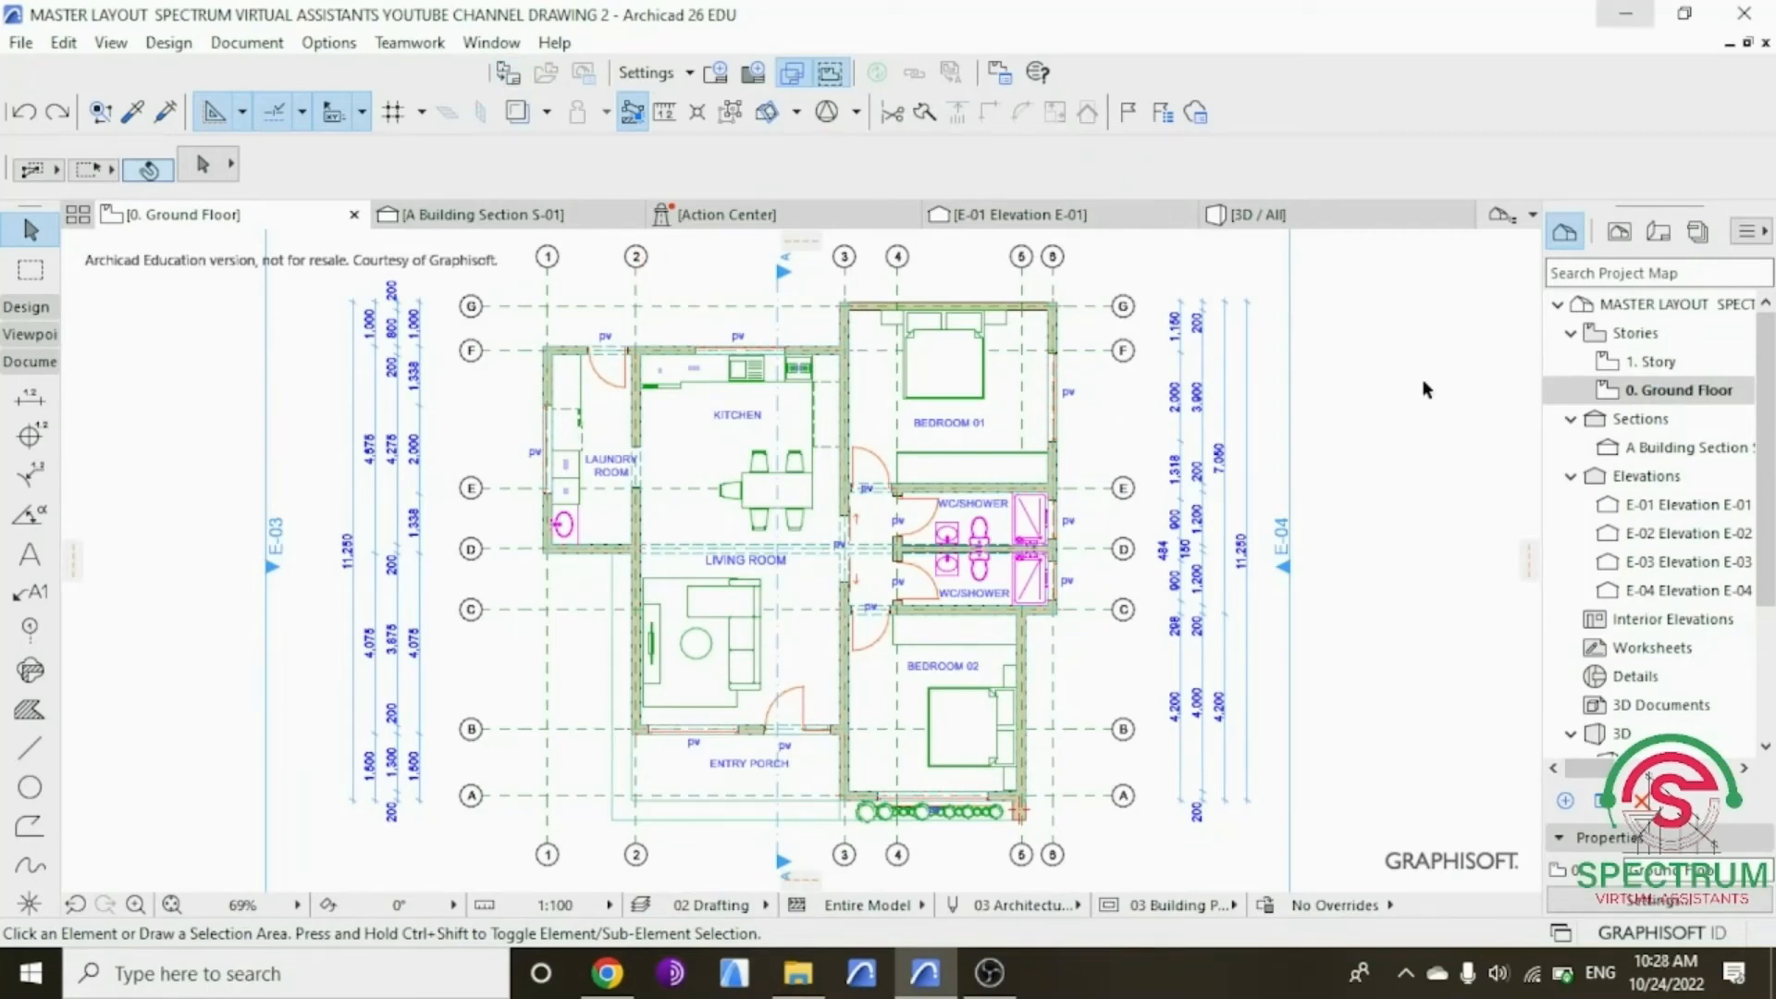
# Step: Start a new master layout and name it "Spectrum Virtual Assitants Master Layout"
pyautogui.click(756, 78)
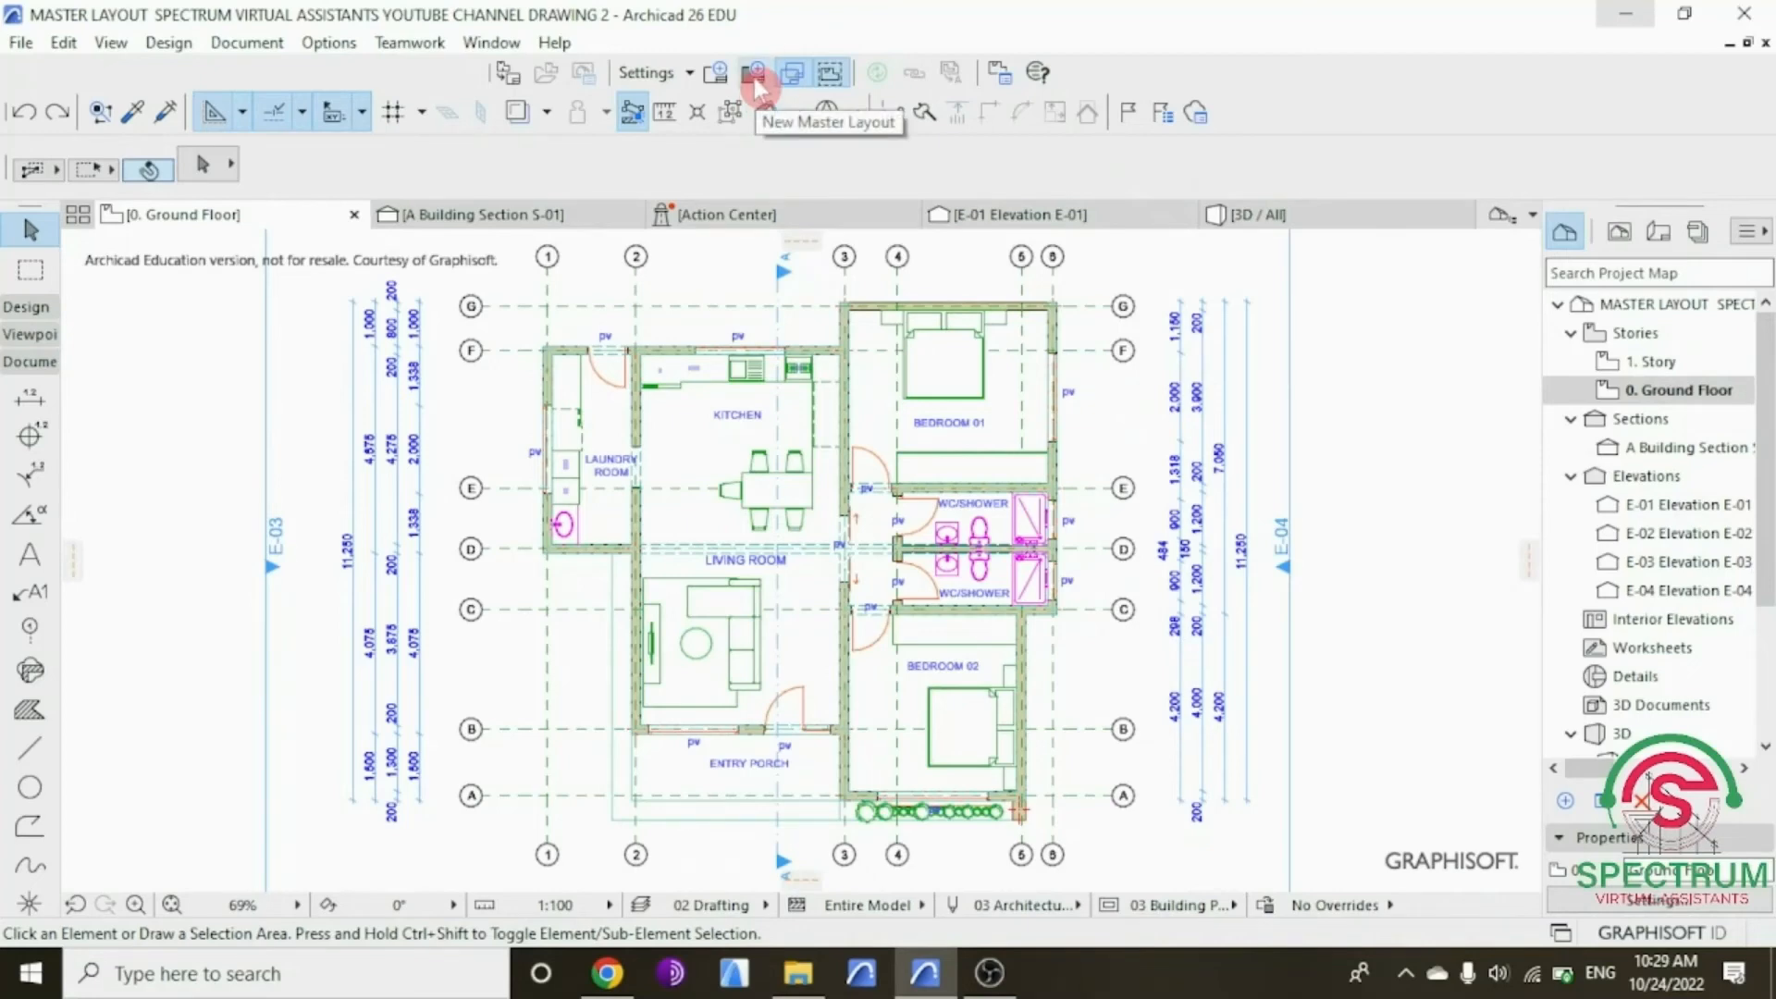
pyautogui.click(755, 78)
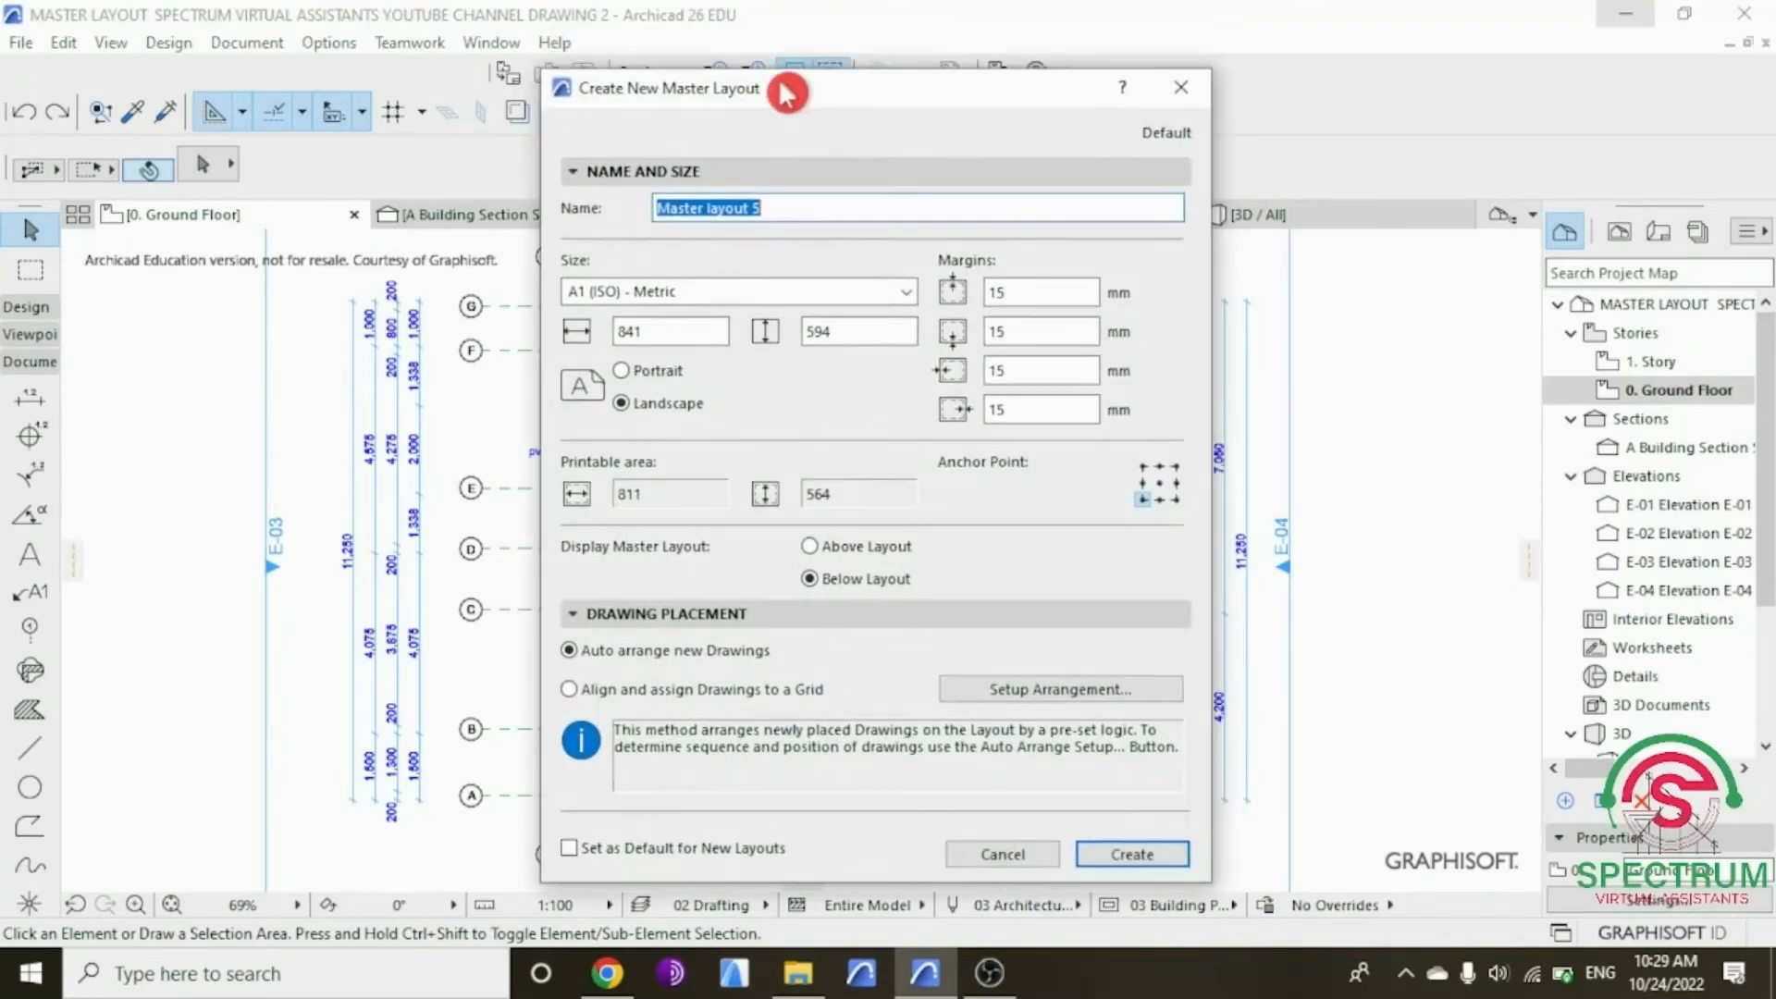
pyautogui.moveTo(787, 92); pyautogui.dragTo(761, 128)
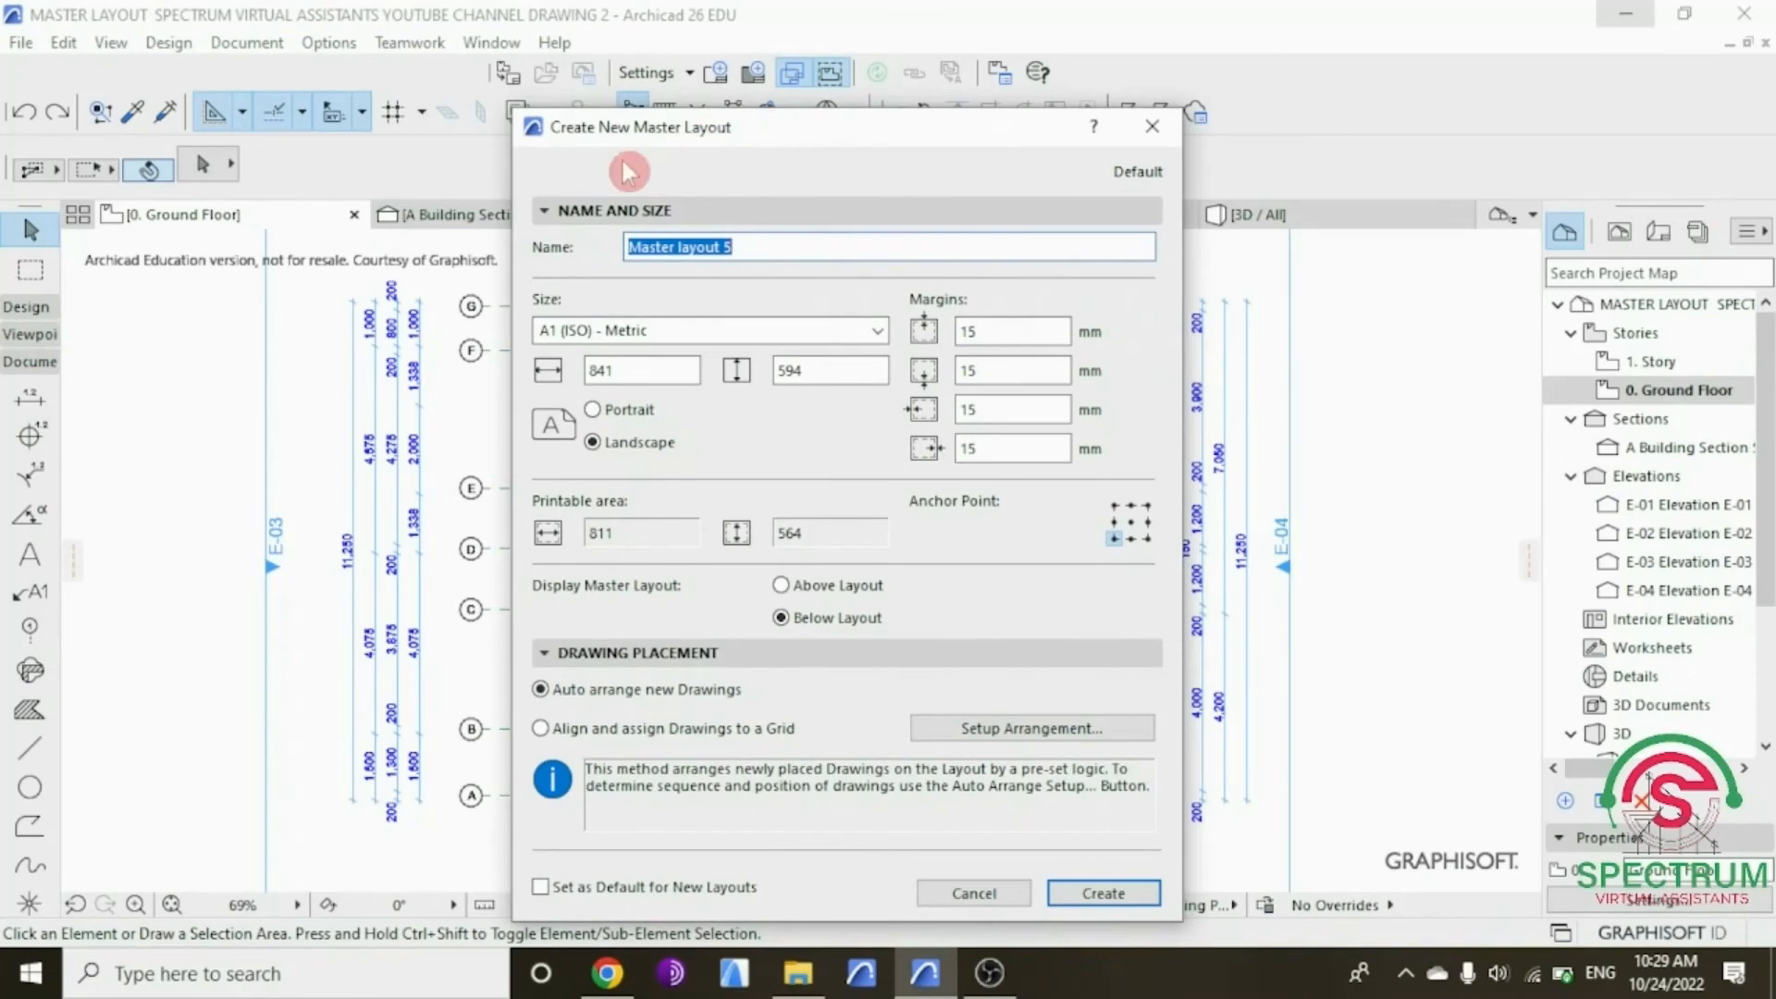
pyautogui.click(547, 212)
pyautogui.click(547, 212)
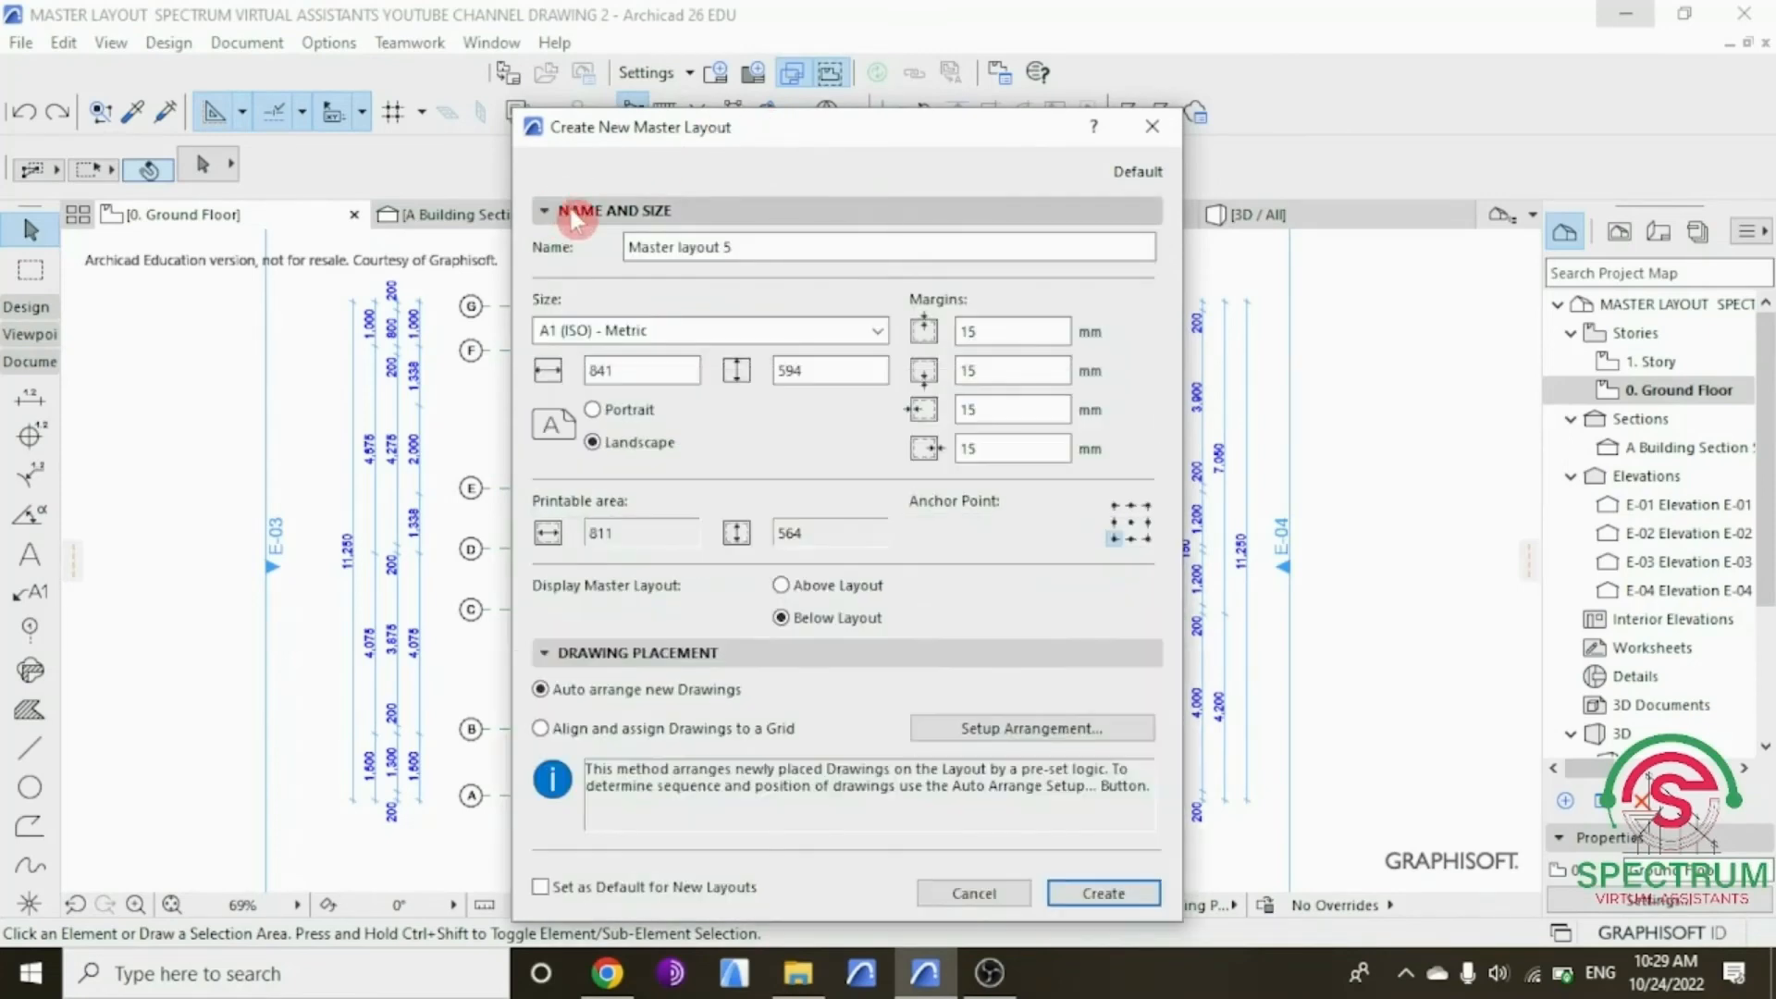
pyautogui.moveTo(767, 242); pyautogui.dragTo(626, 272)
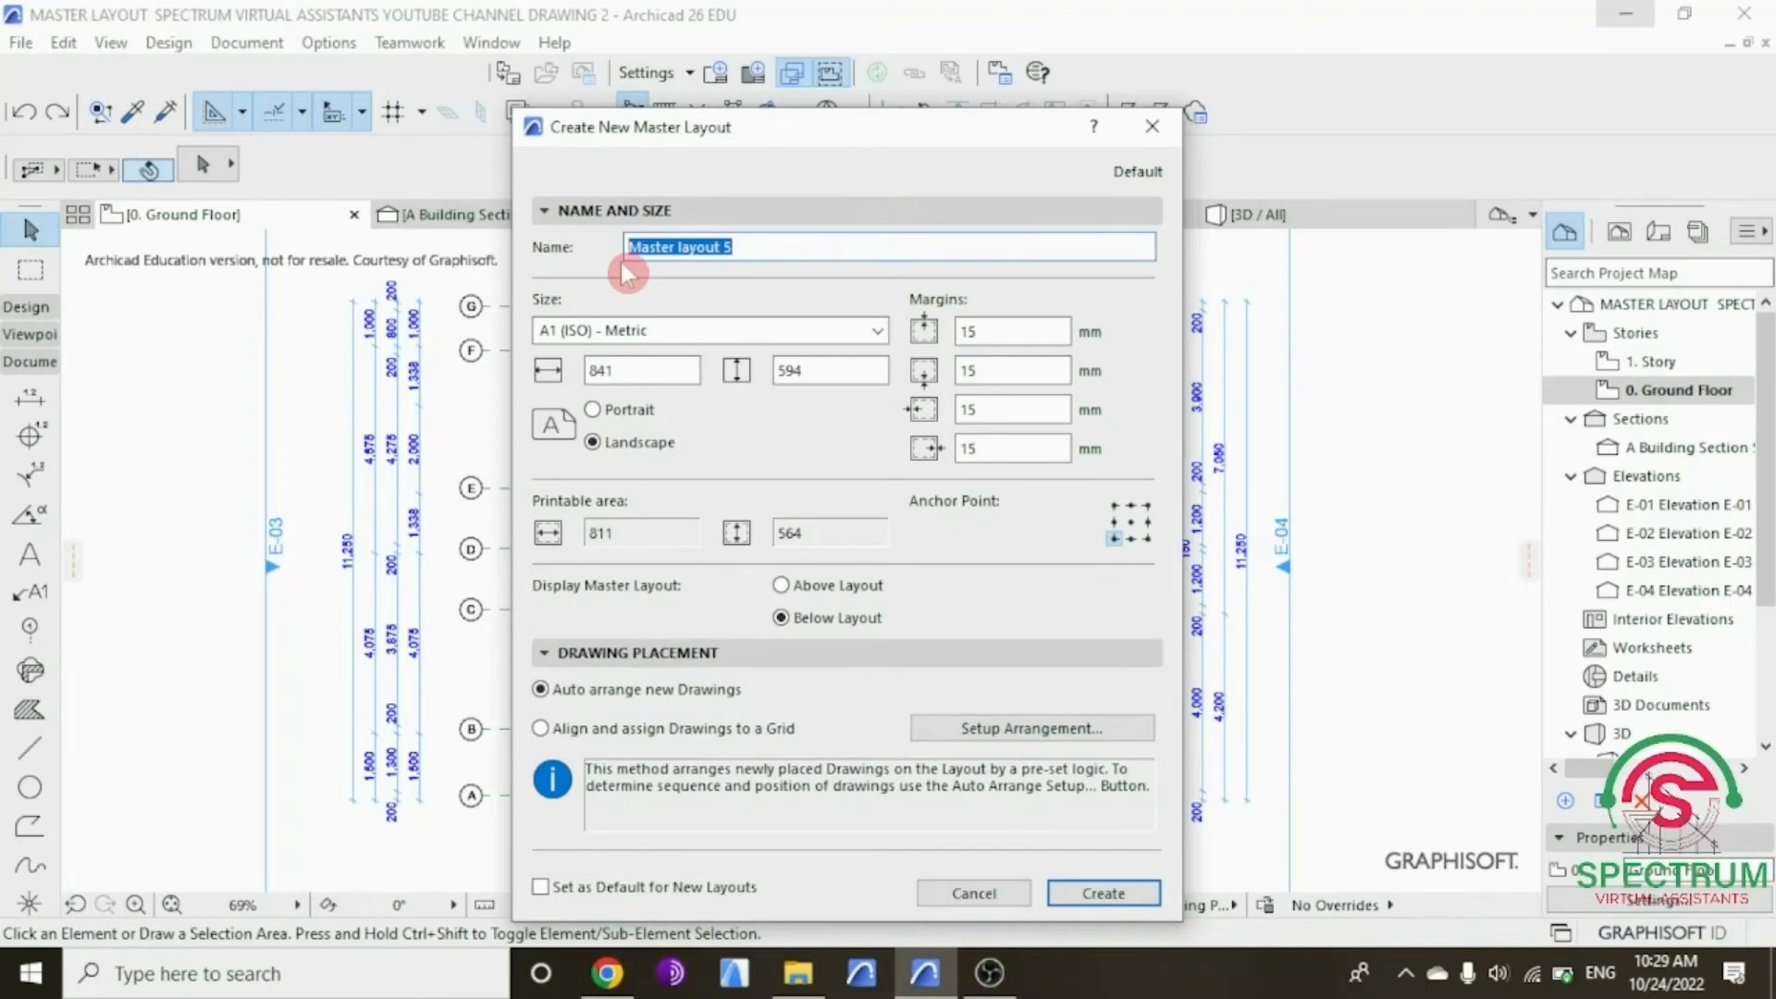
pyautogui.write('Spectrum Virtual Assitants')
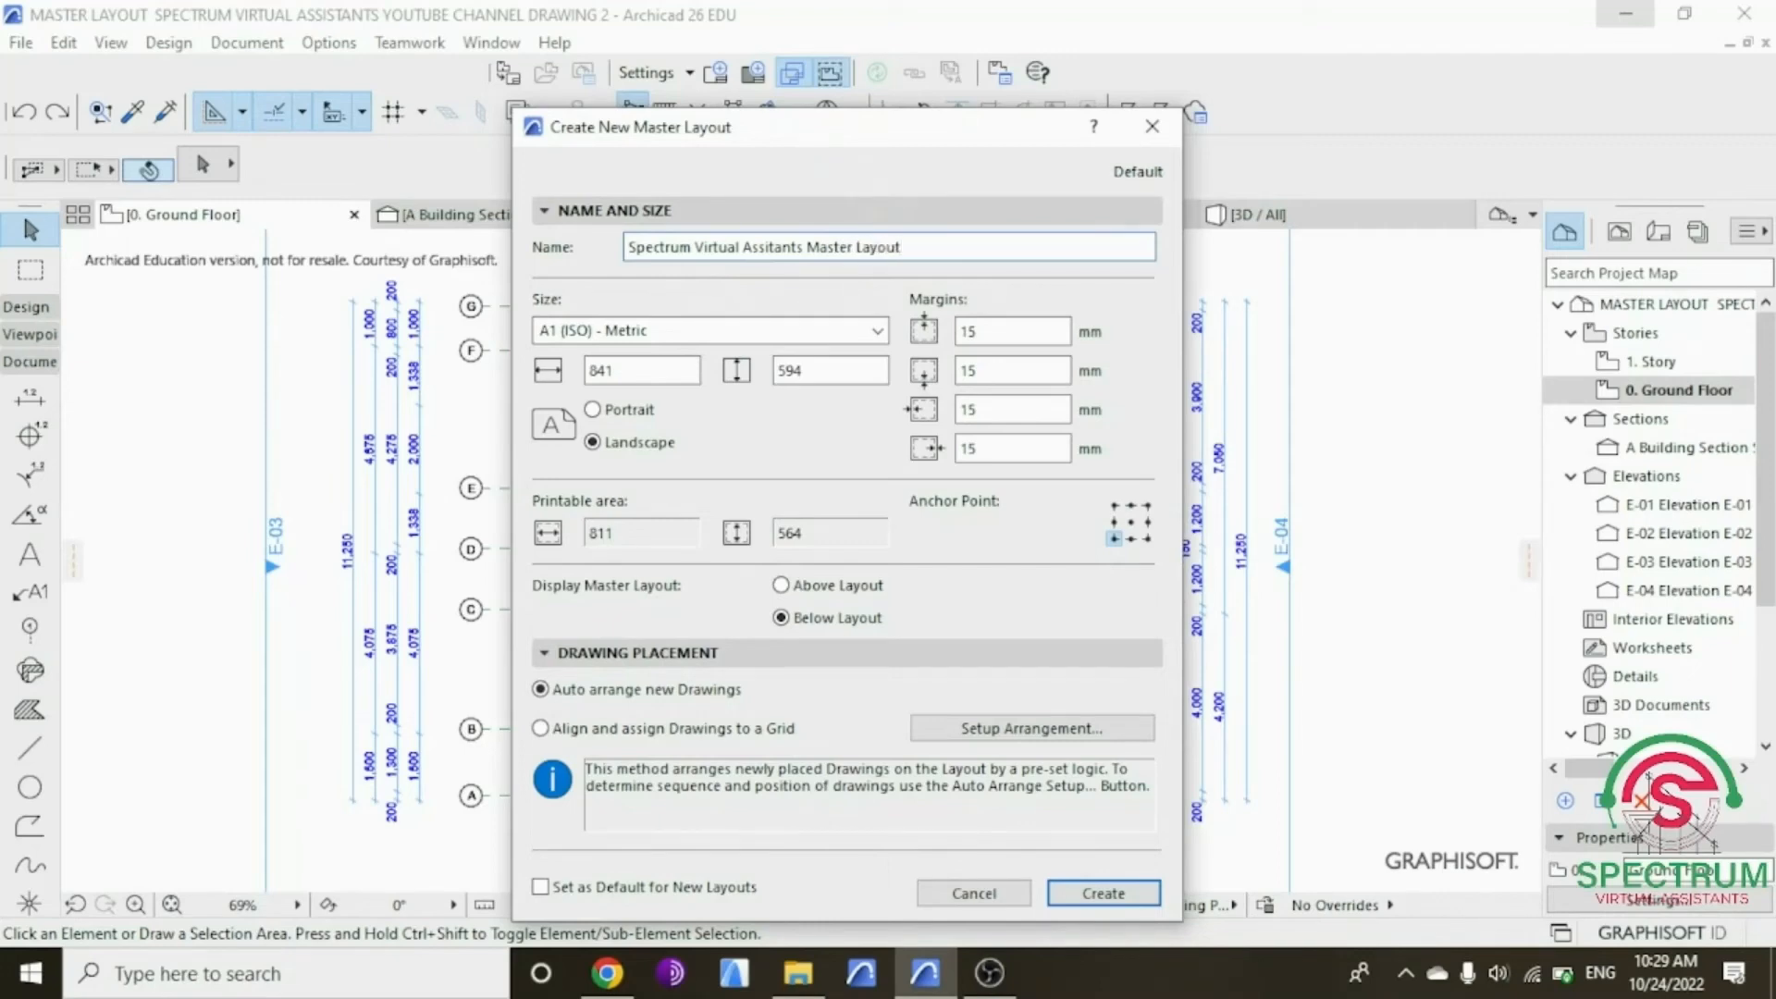
# Step: Set the master layout to A3 (ISO) - Metric, landscape, with 15 mm margins and a lower-left anchor point, and create it
pyautogui.click(703, 338)
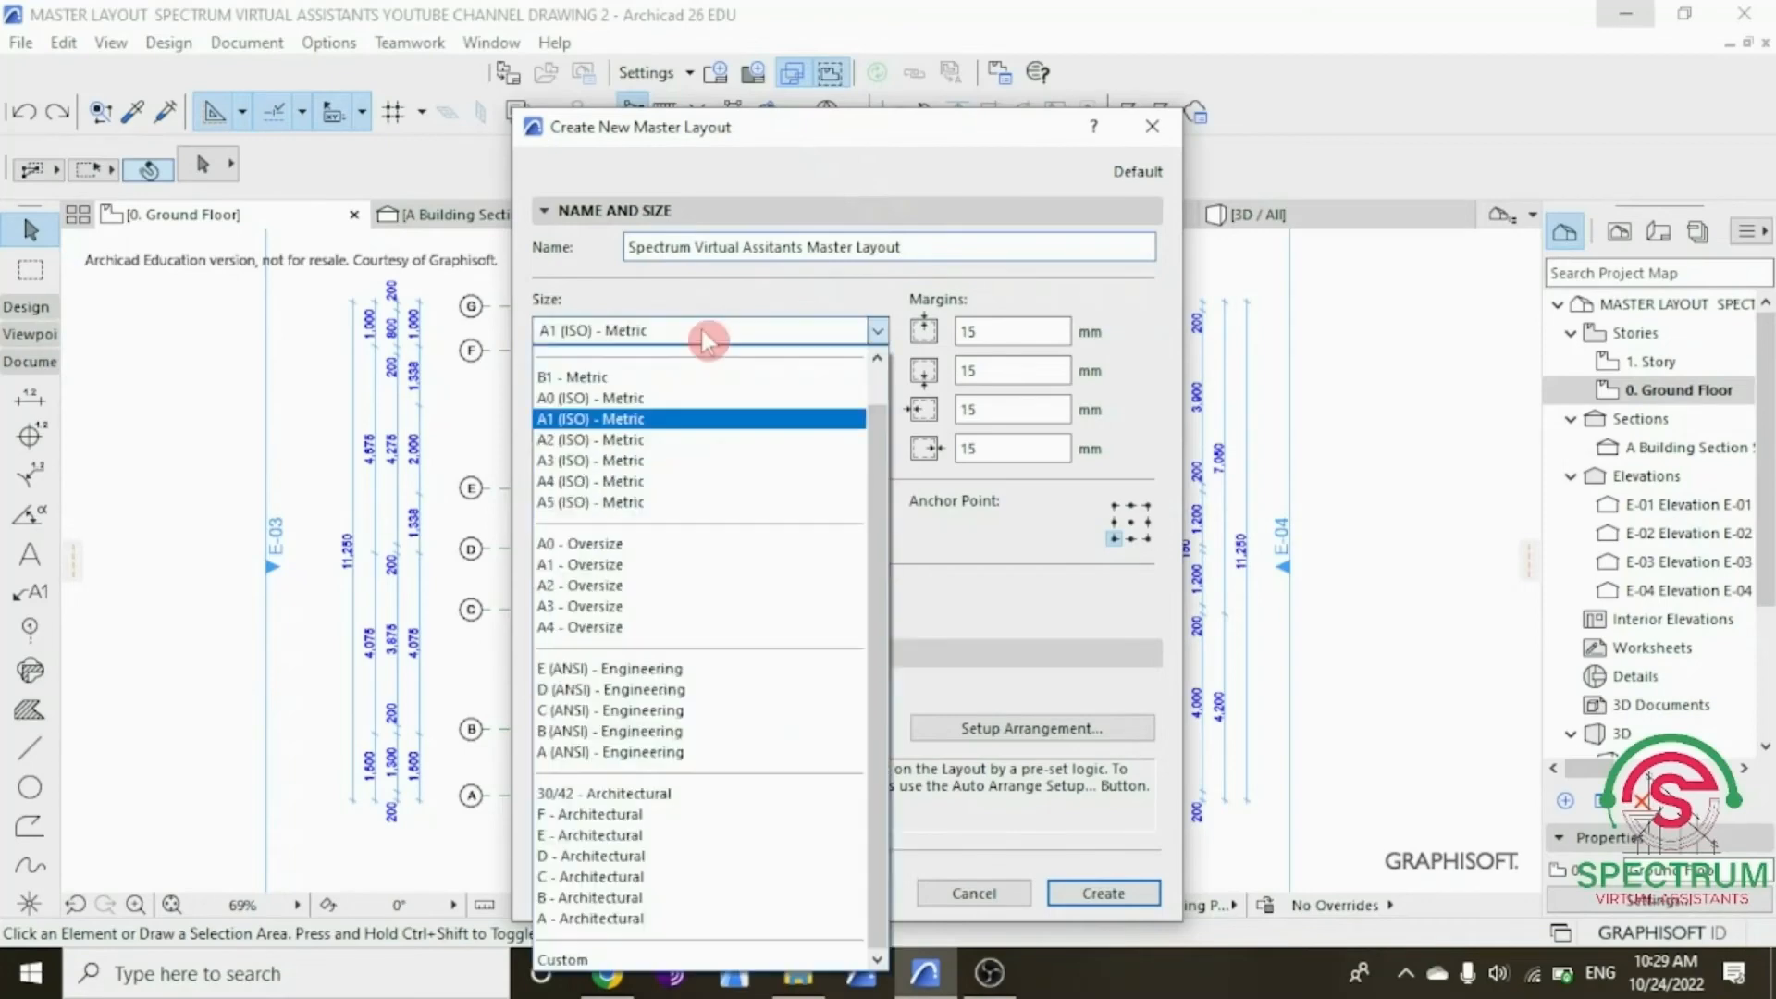
pyautogui.click(654, 461)
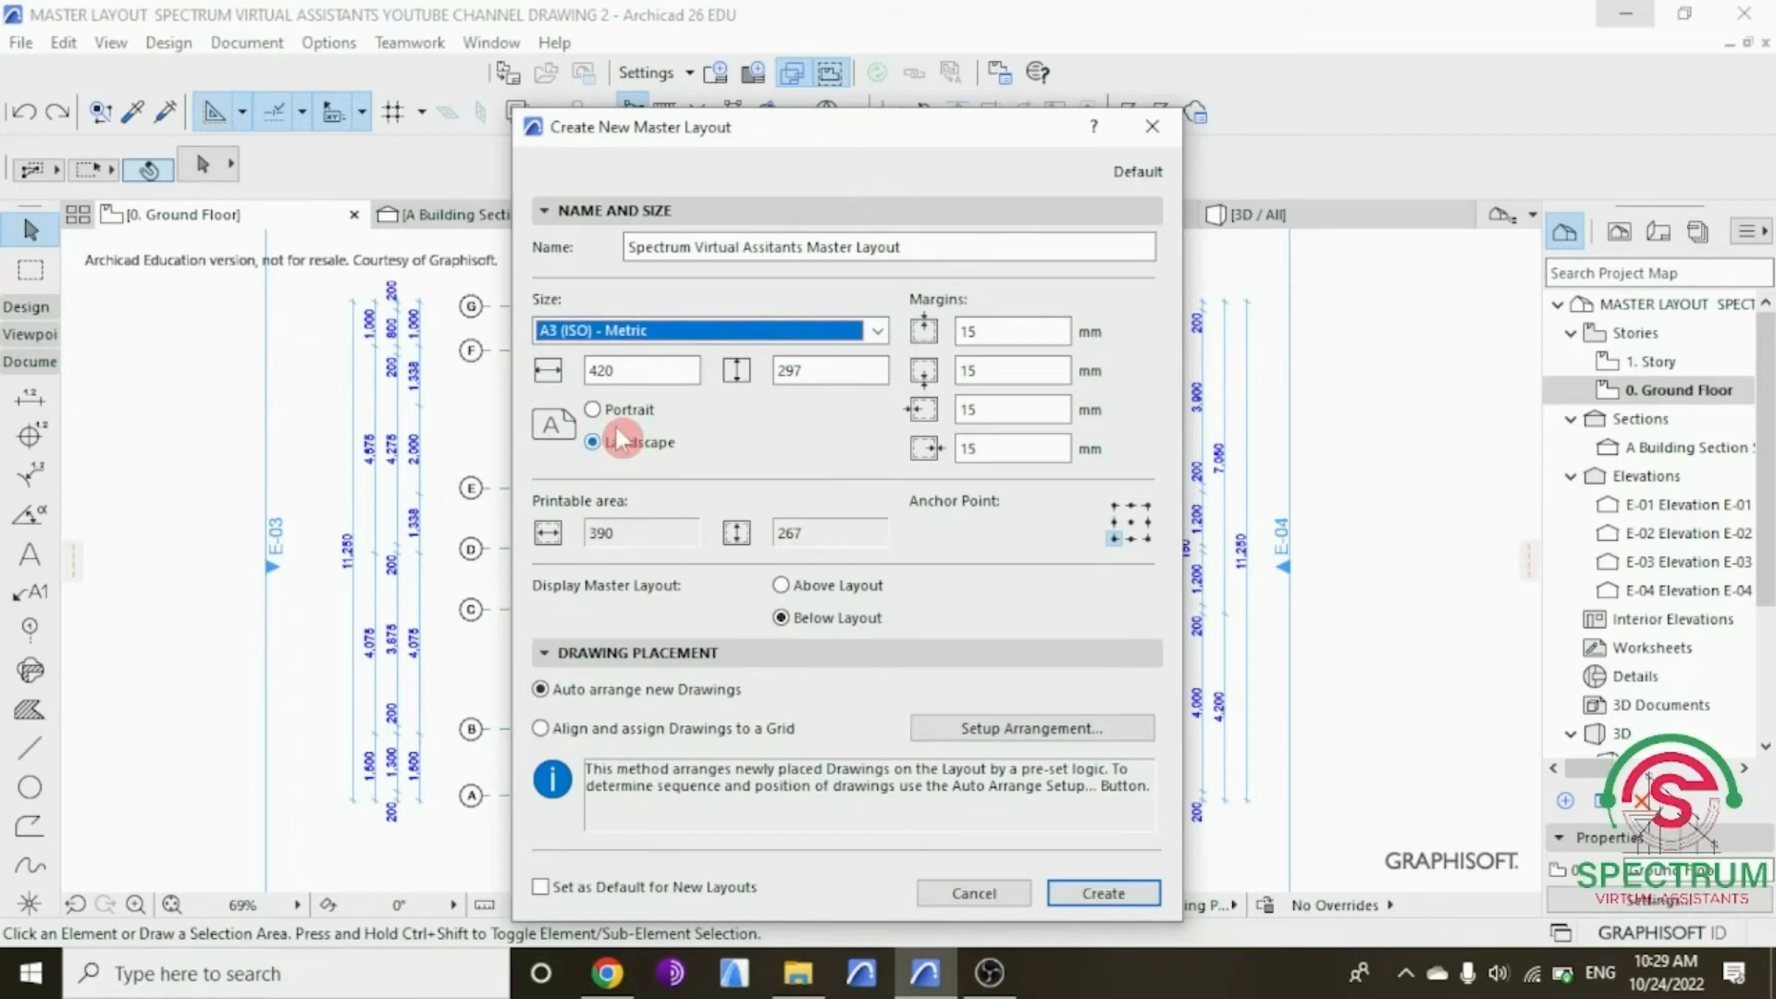
pyautogui.click(989, 338)
pyautogui.click(1001, 357)
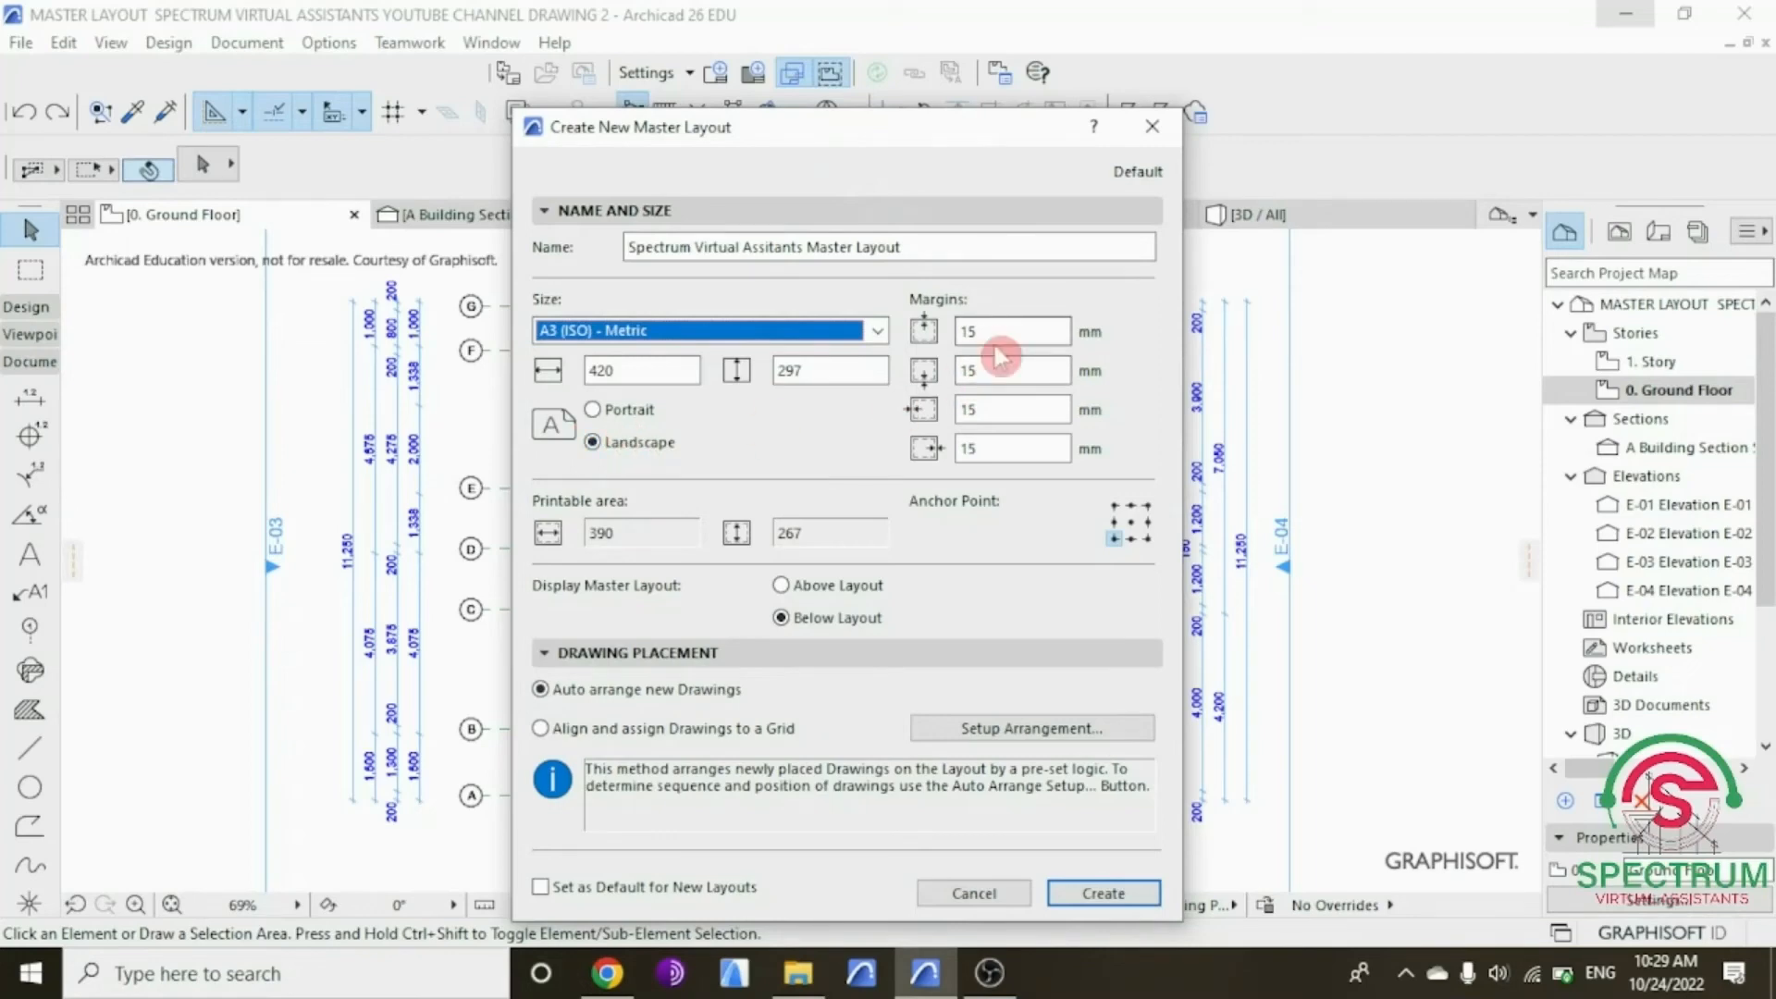
pyautogui.click(1003, 399)
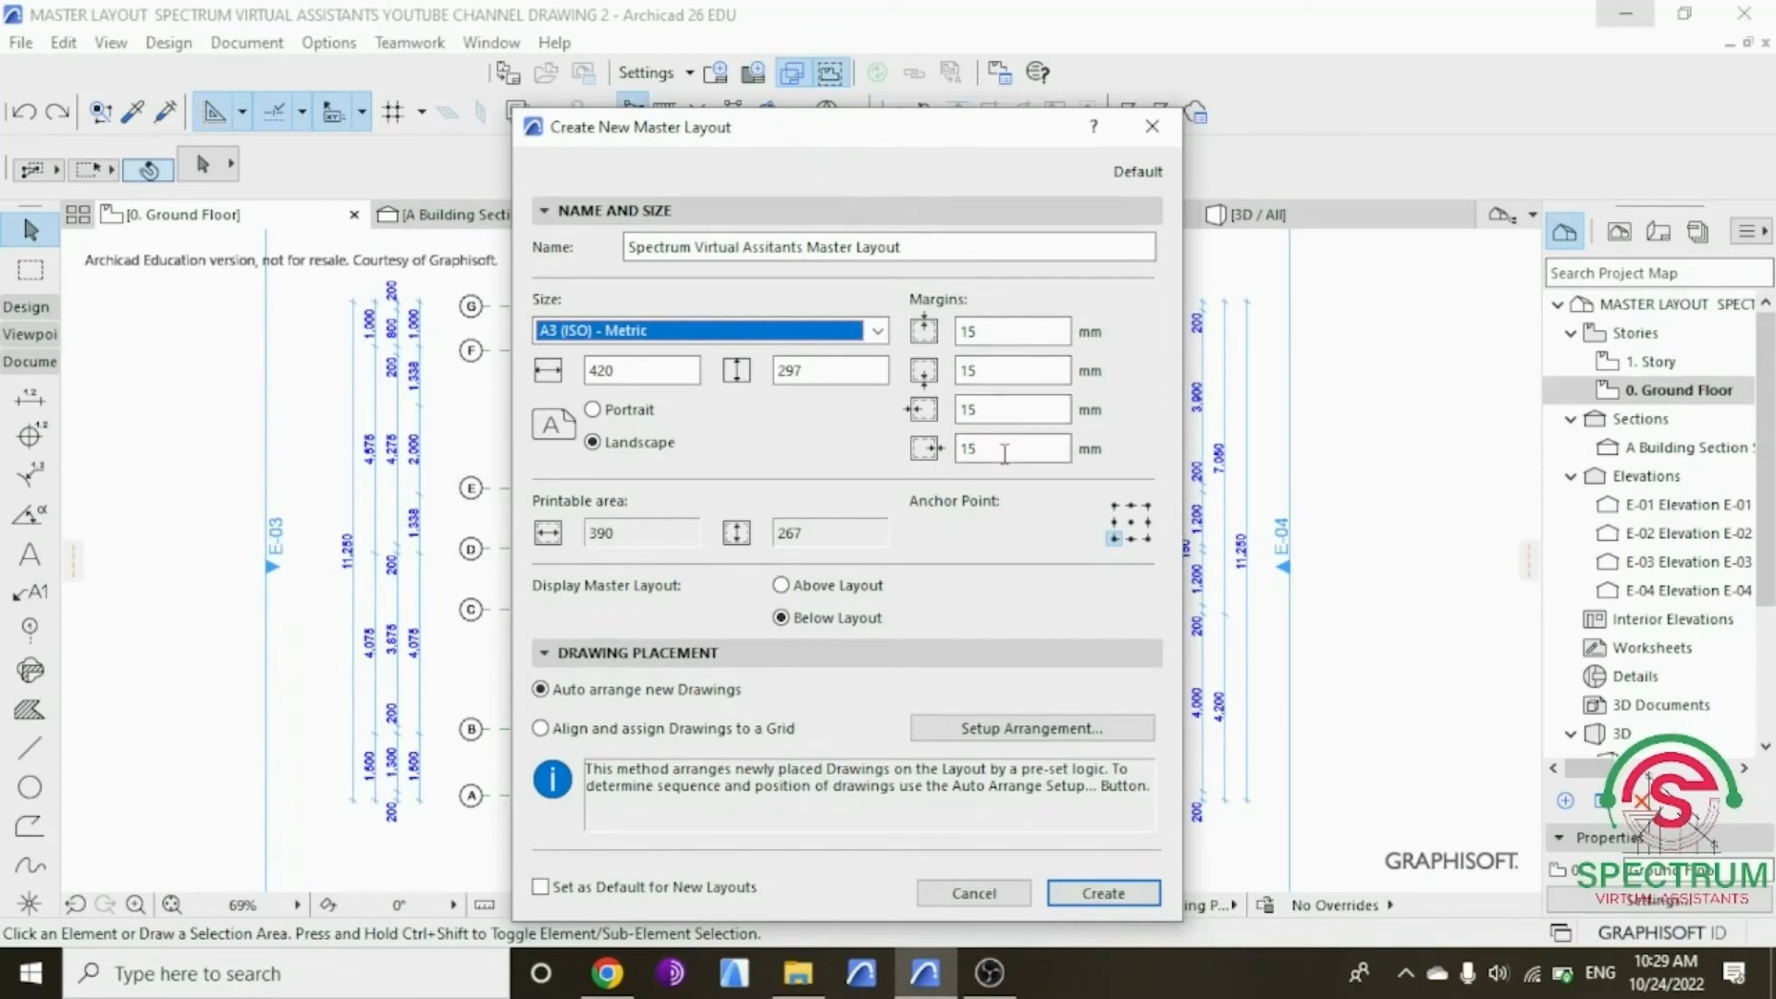
pyautogui.click(1113, 538)
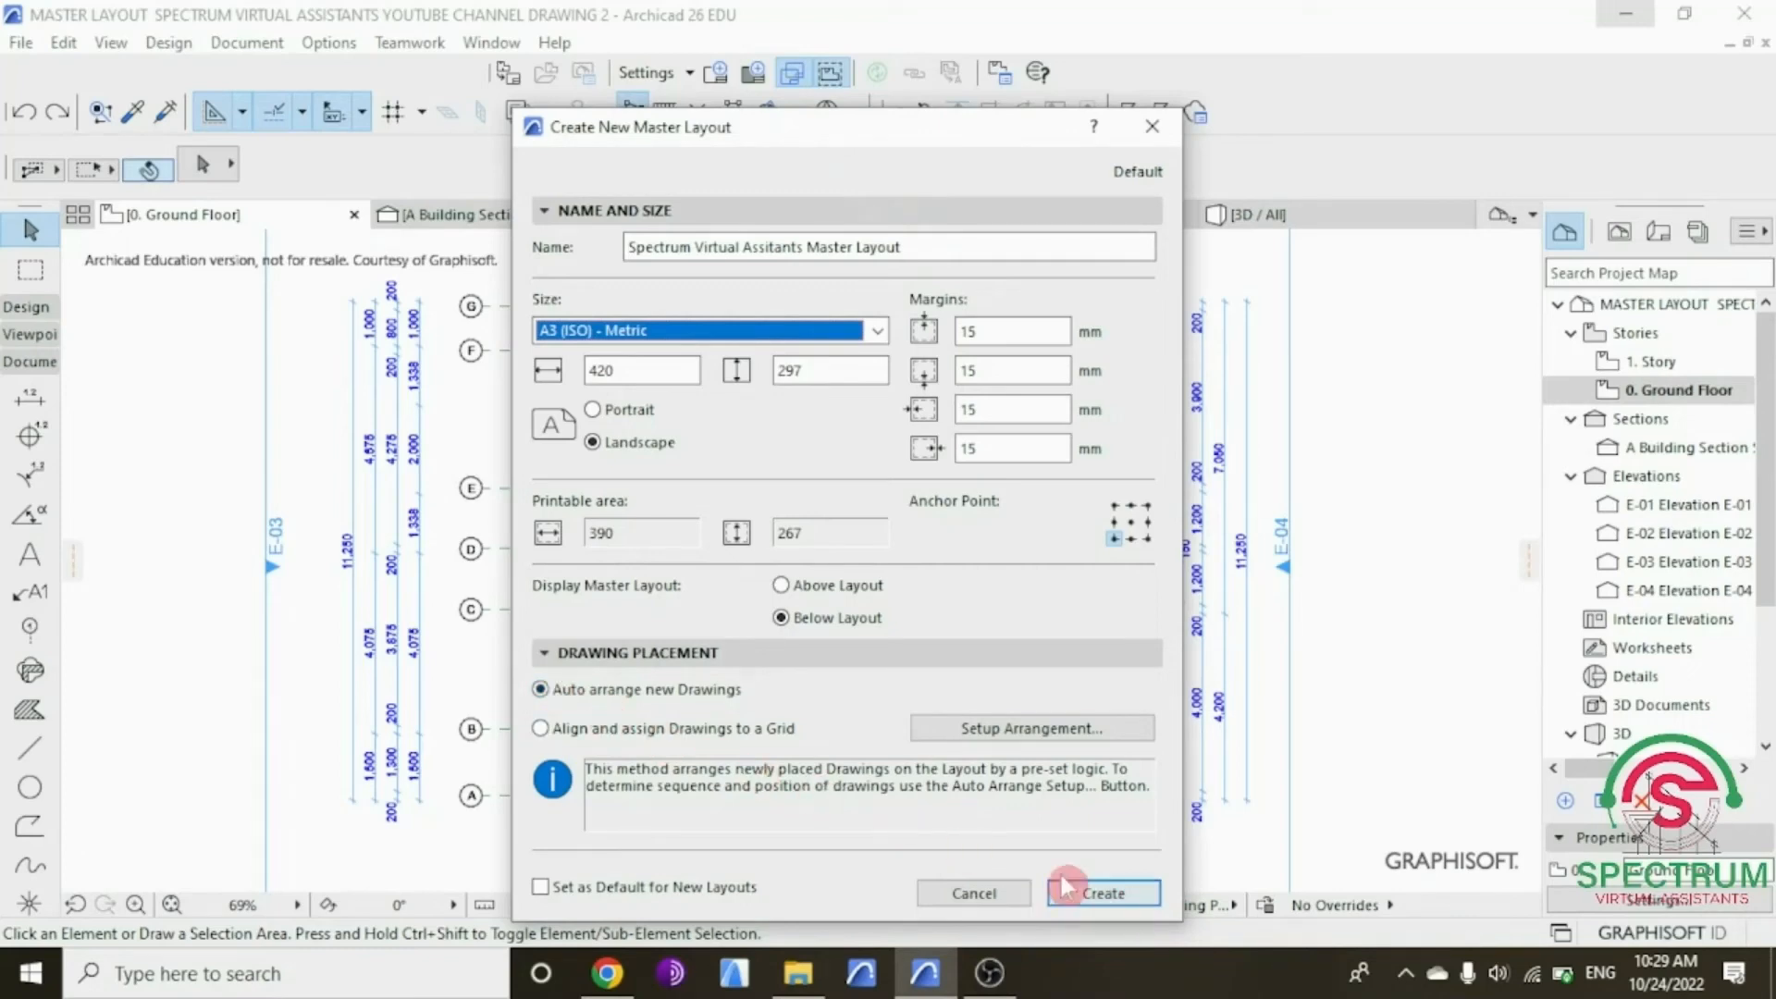
pyautogui.click(1103, 893)
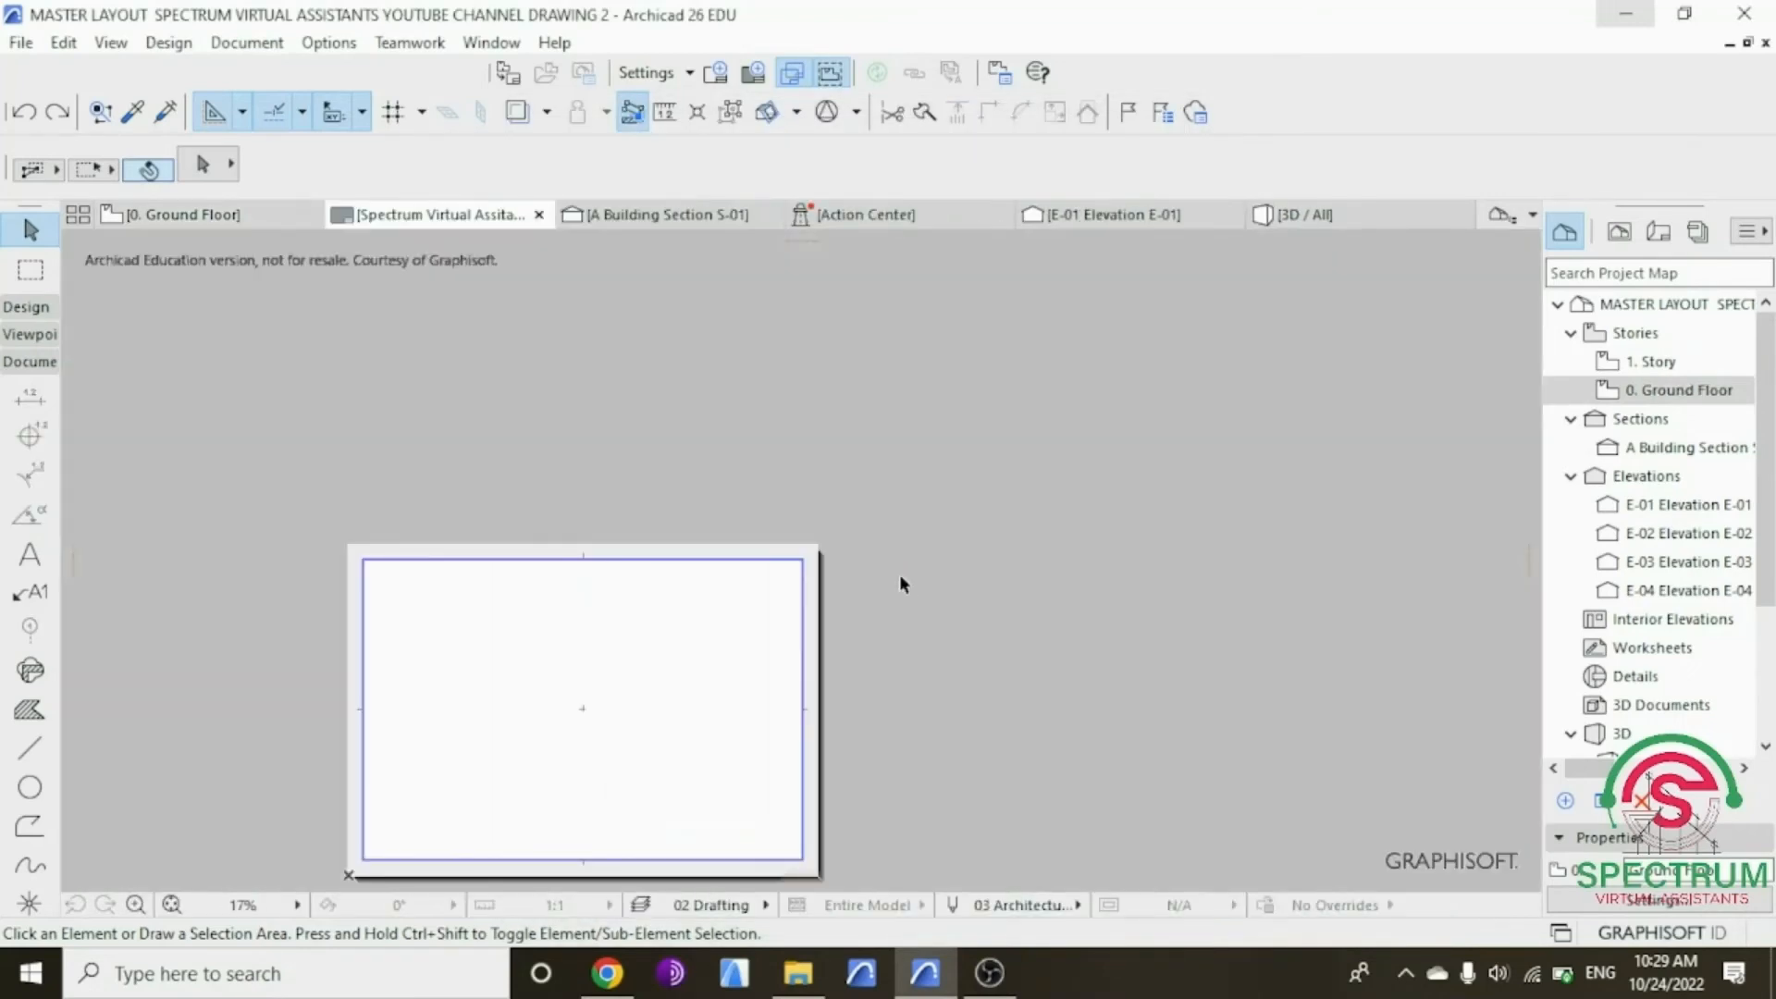
pyautogui.scroll(4, 555, 703)
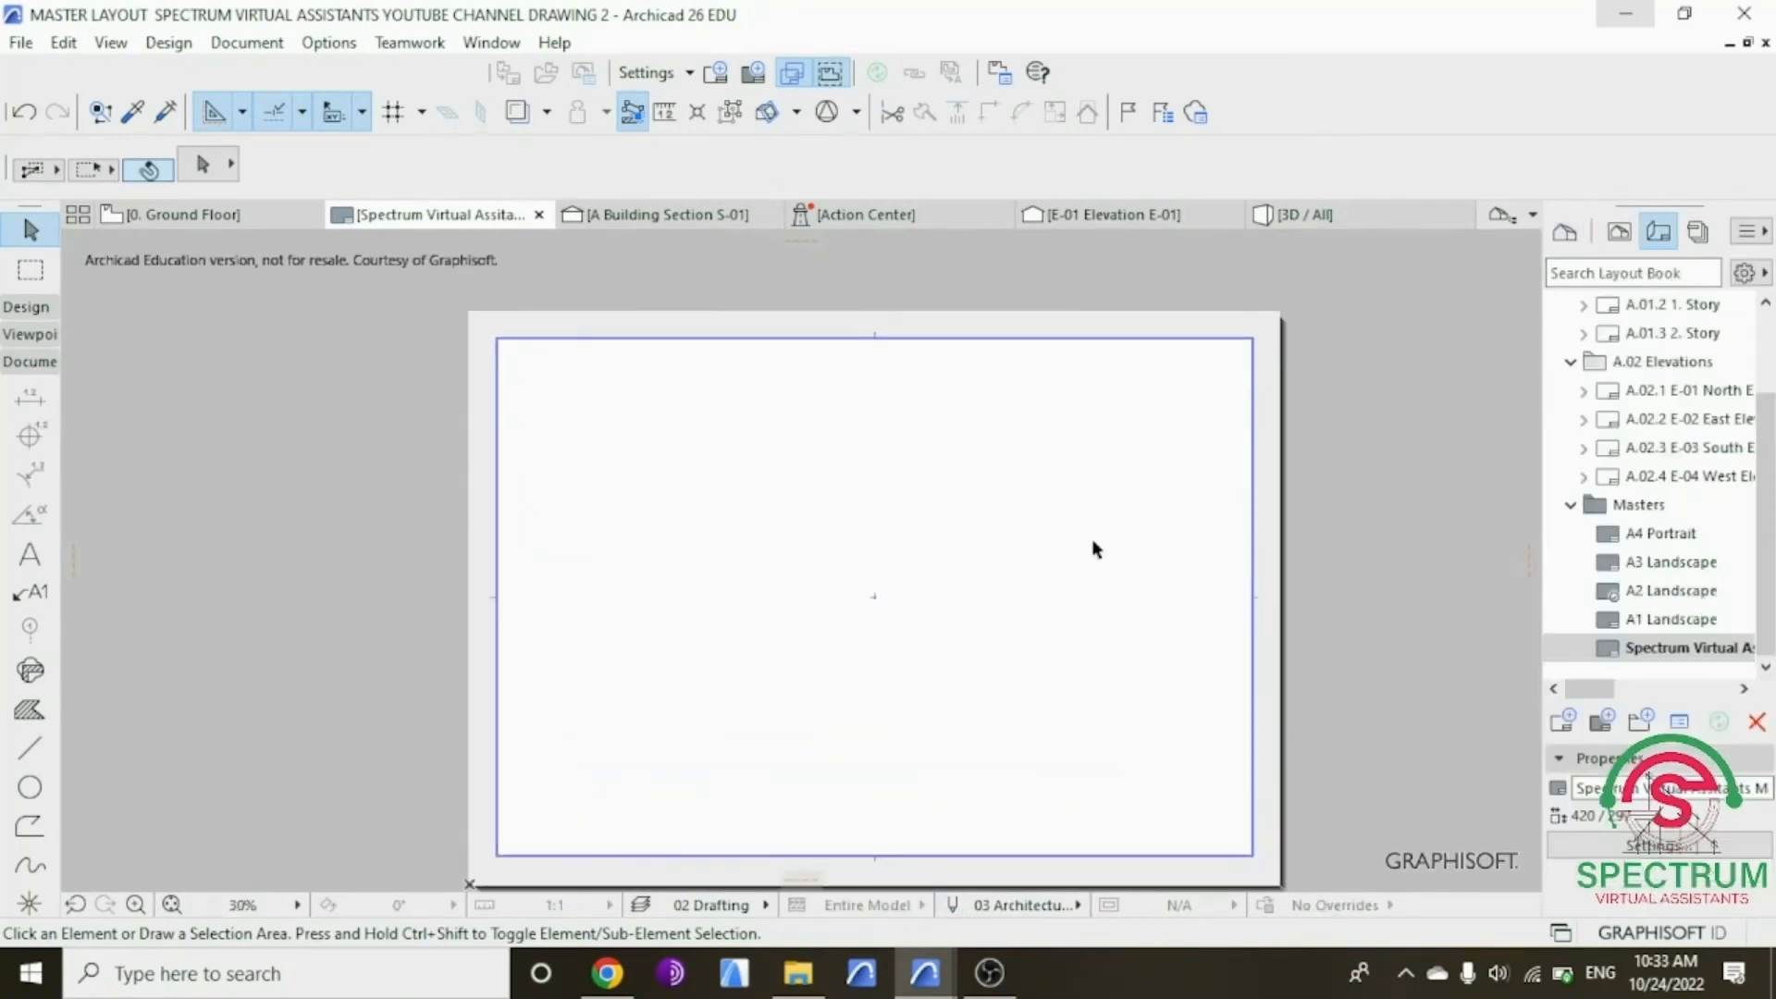
pyautogui.scroll(1, 1051, 690)
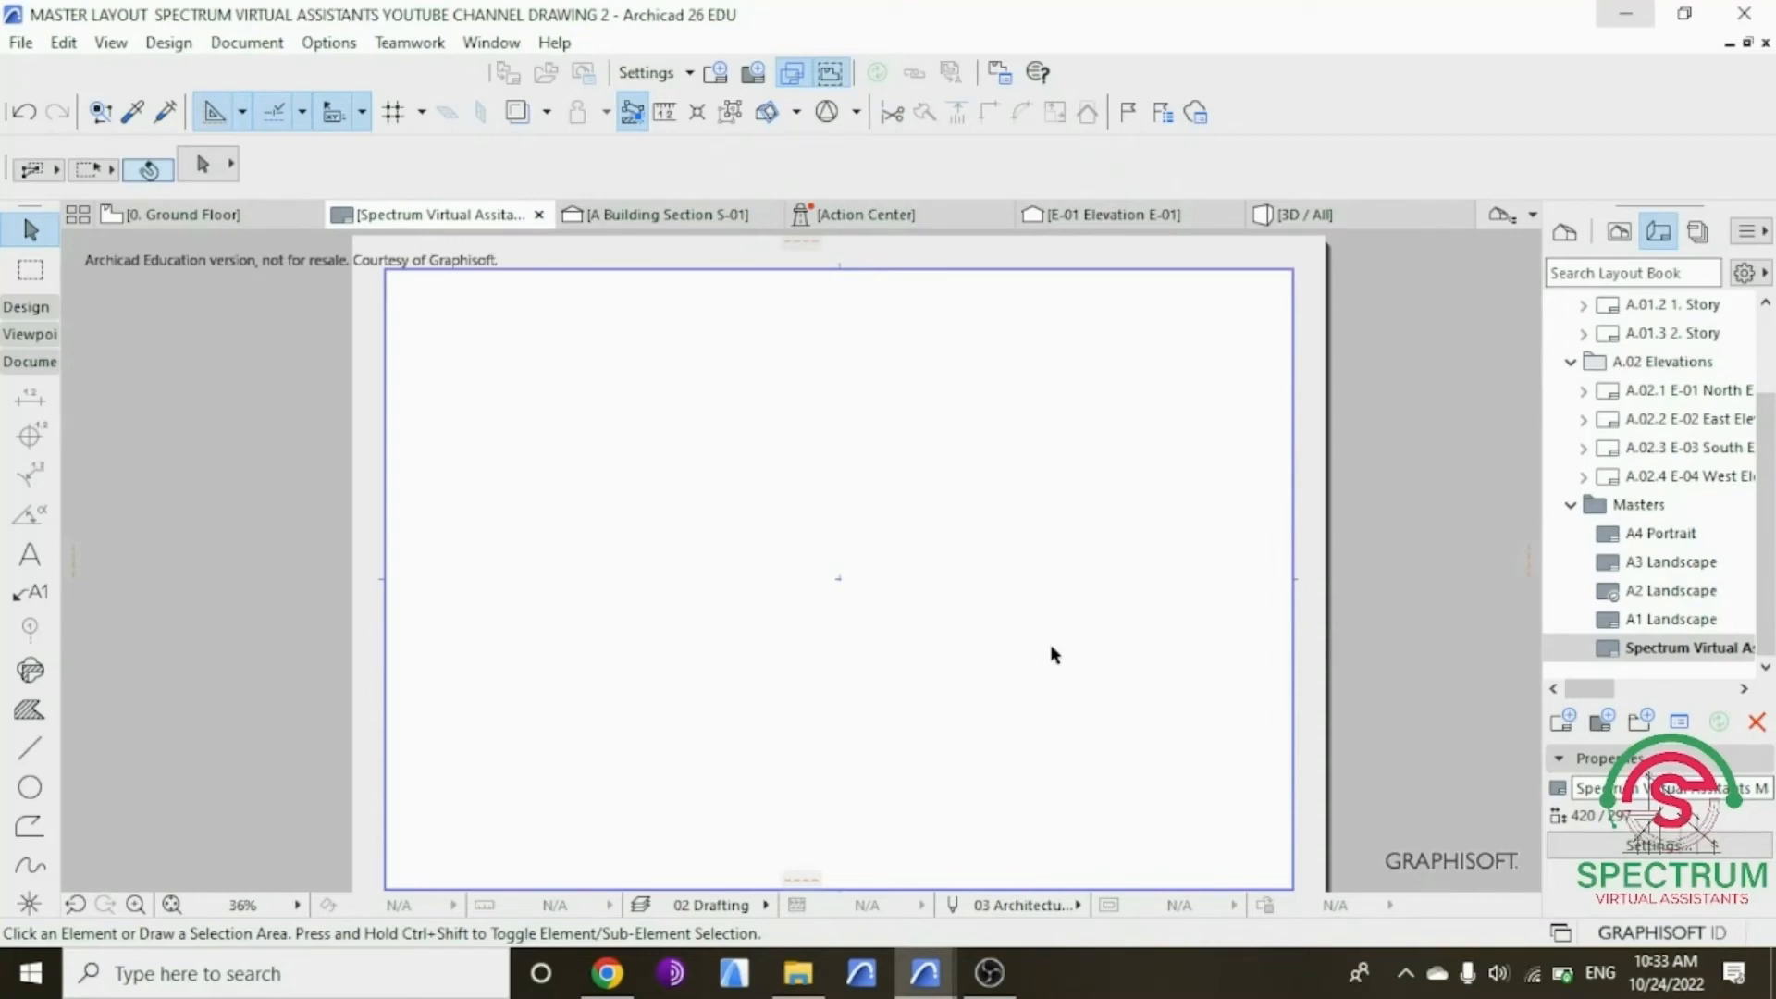
pyautogui.scroll(-1, 1046, 666)
pyautogui.scroll(-1, 952, 758)
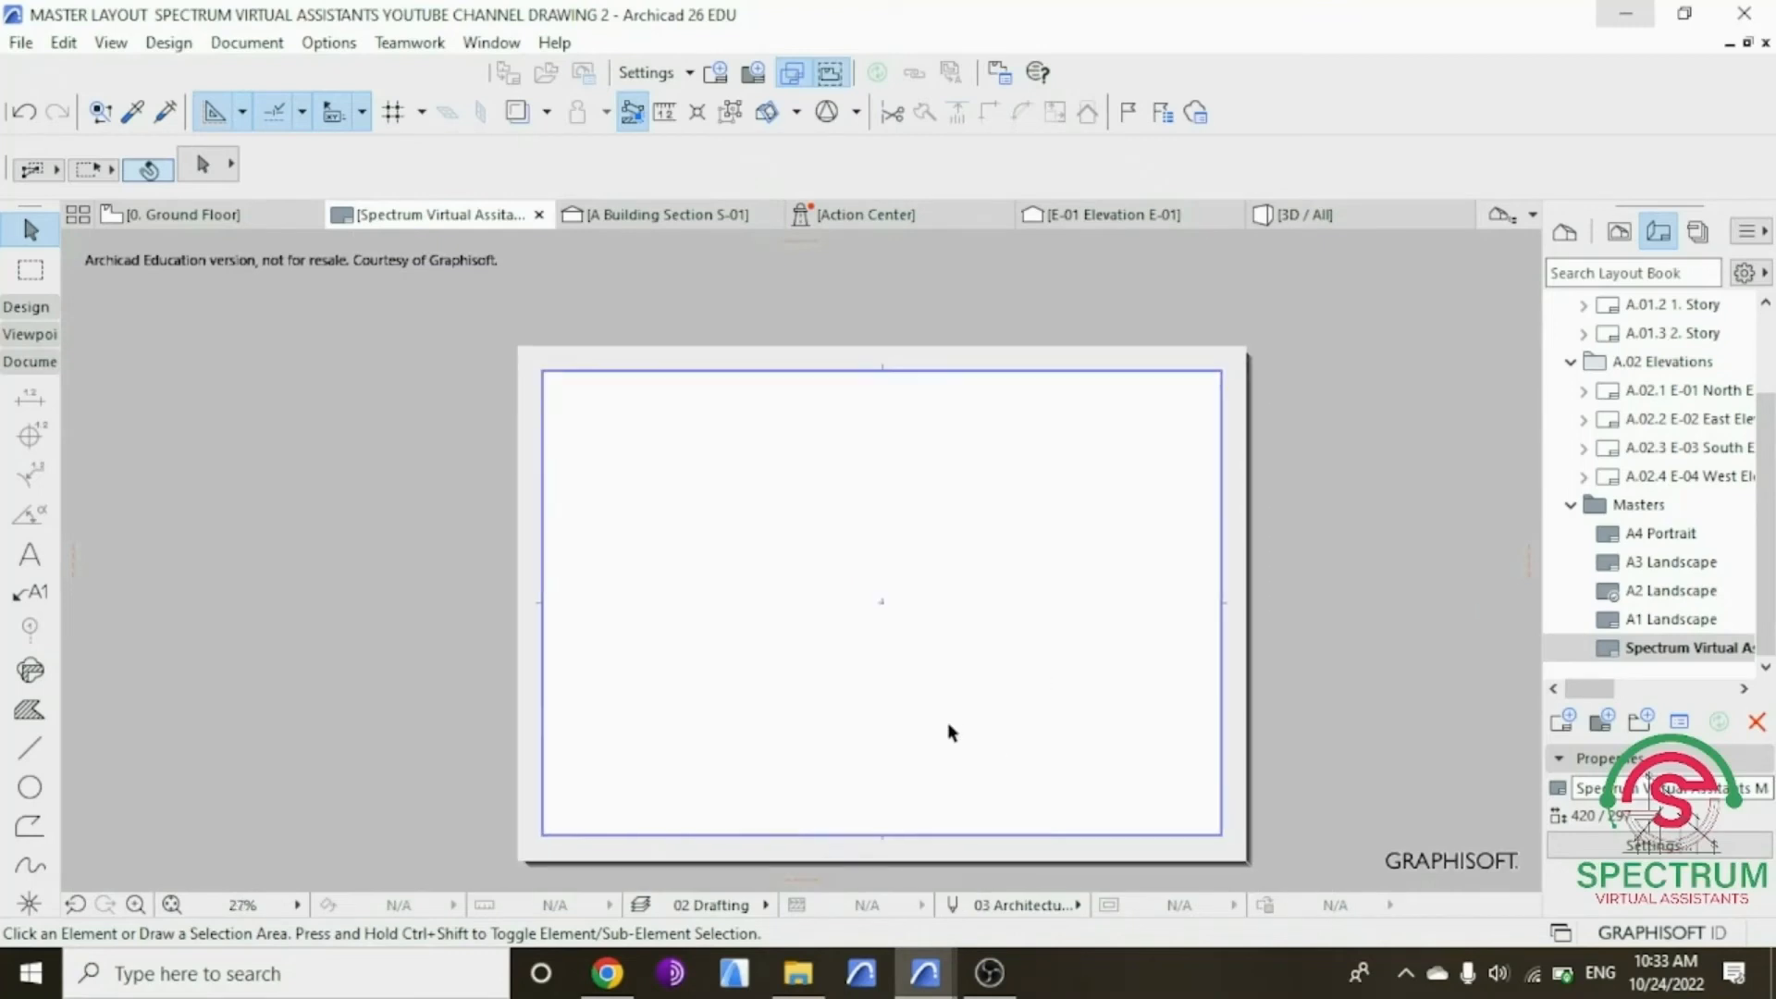
pyautogui.scroll(1, 950, 779)
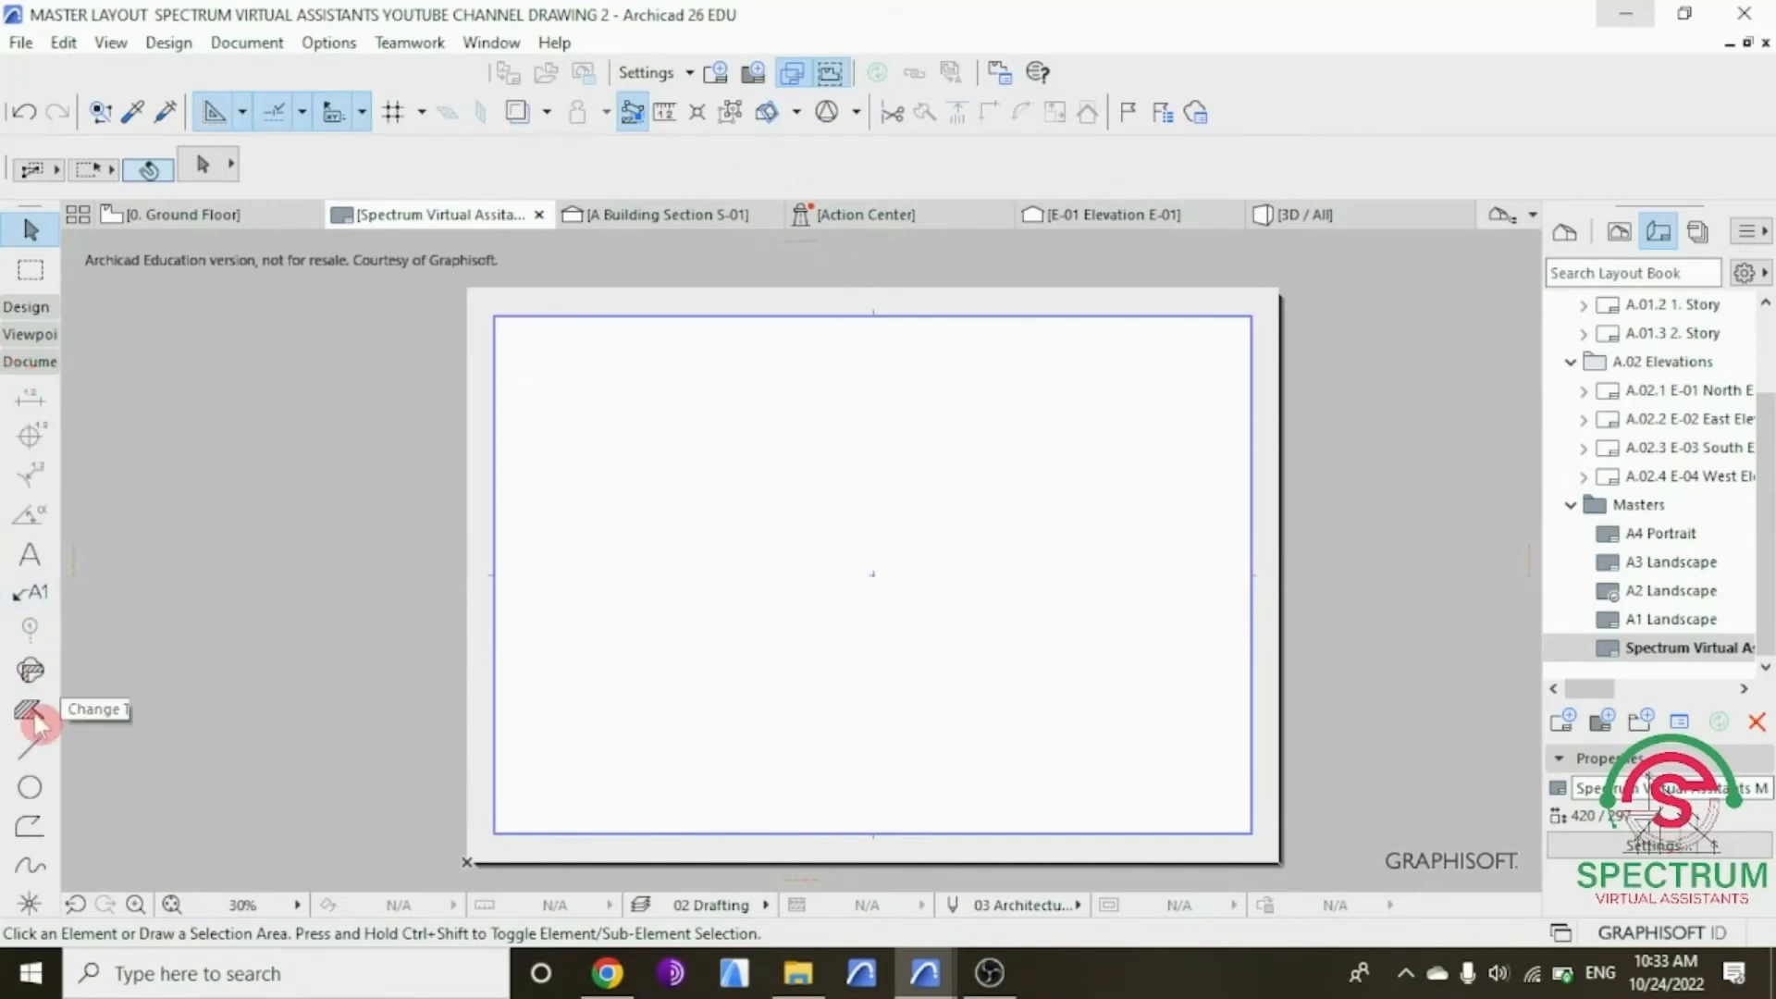
# Step: Draw a single Solid line with pen 1 from the margin frame's upper-right corner a short way down its vertical edge
pyautogui.click(30, 754)
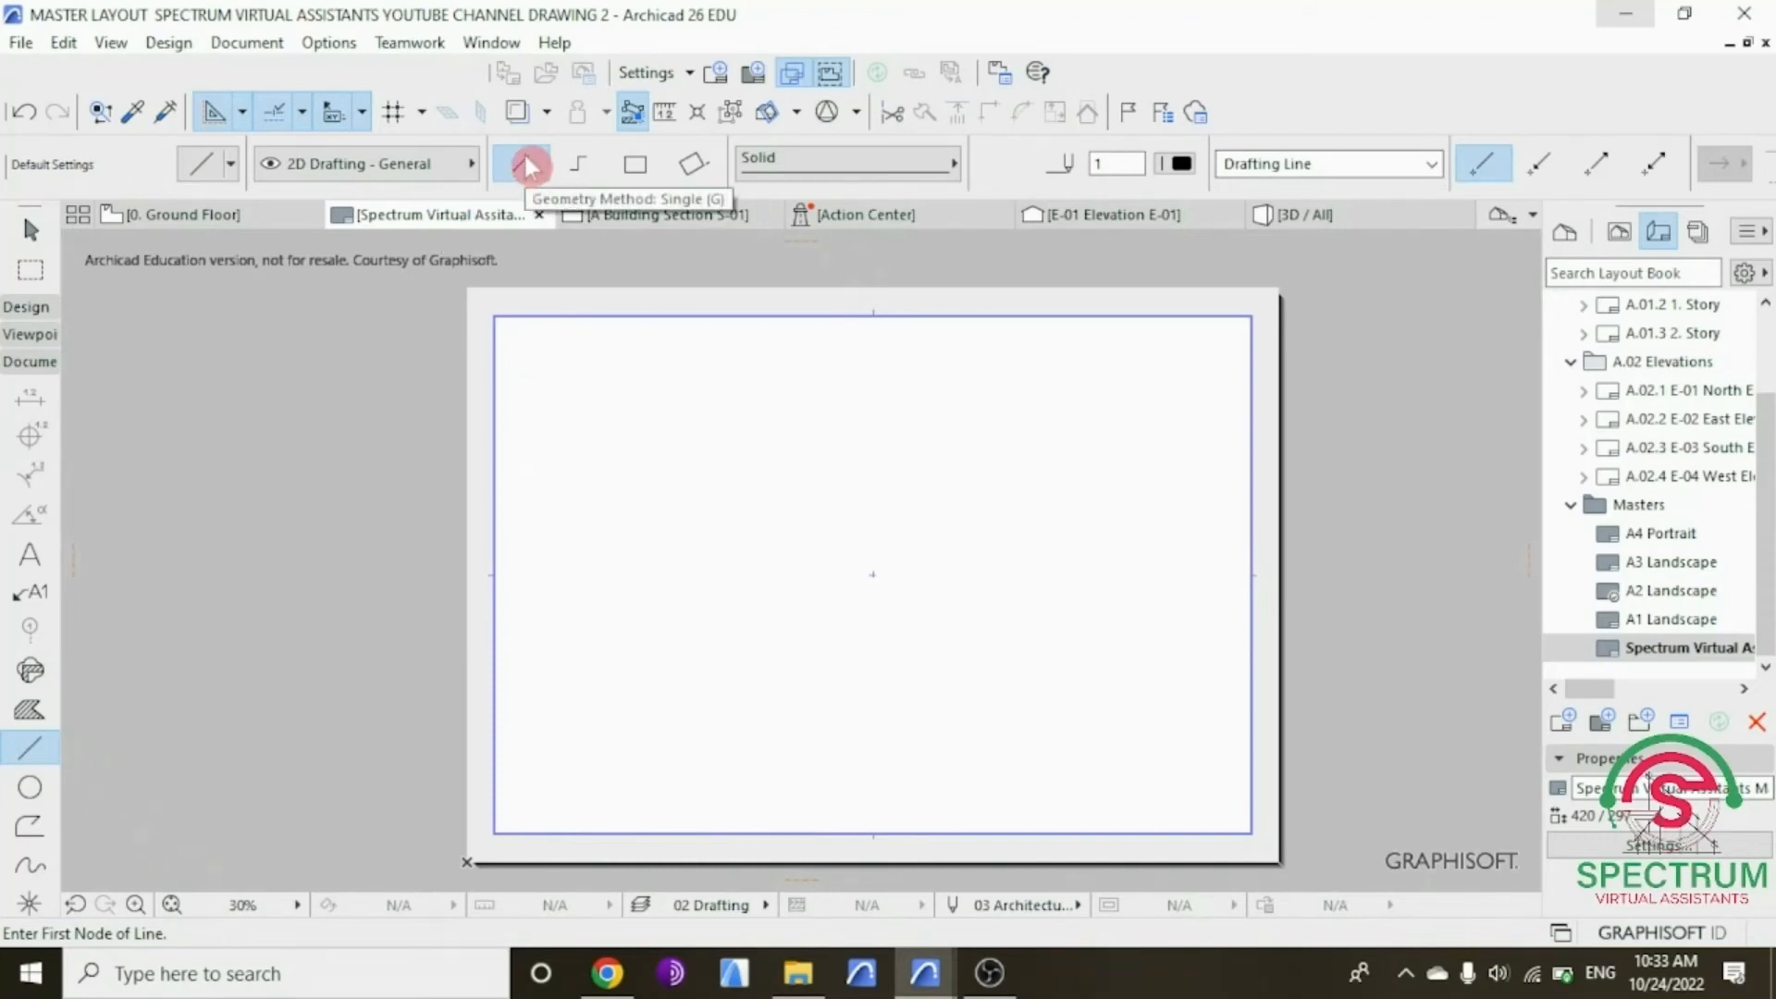
pyautogui.click(787, 160)
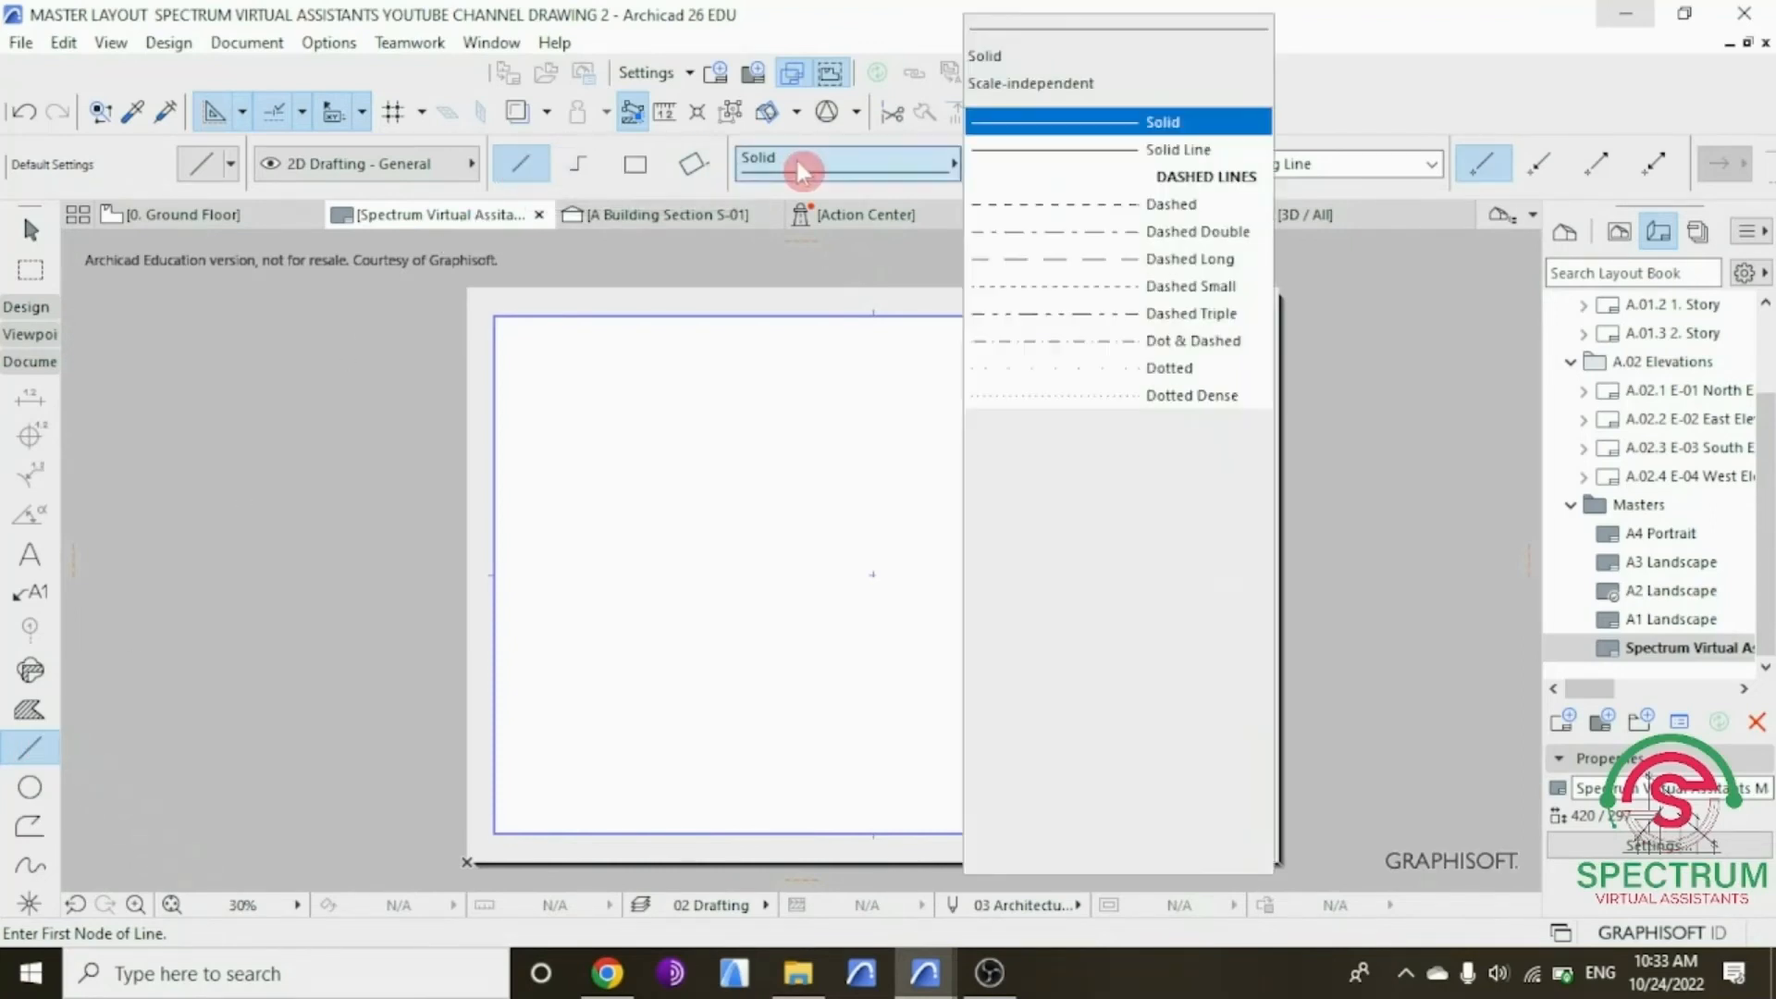
pyautogui.click(1036, 130)
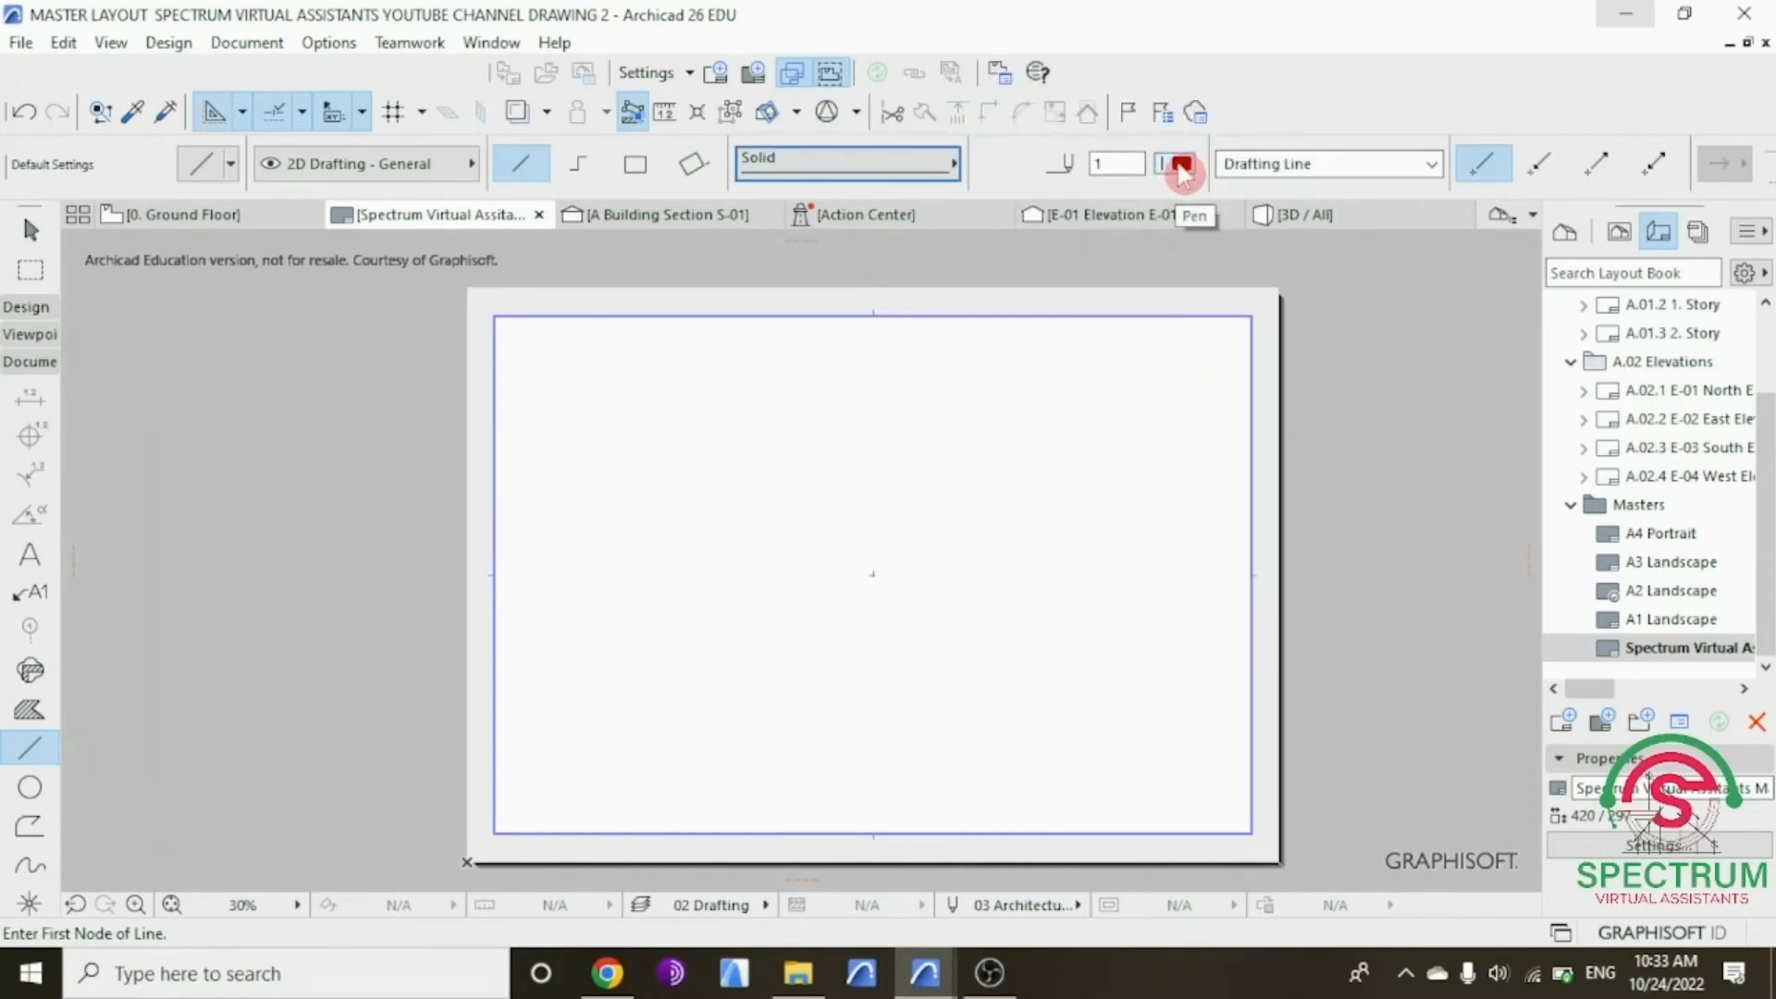
pyautogui.click(1180, 164)
pyautogui.click(1209, 163)
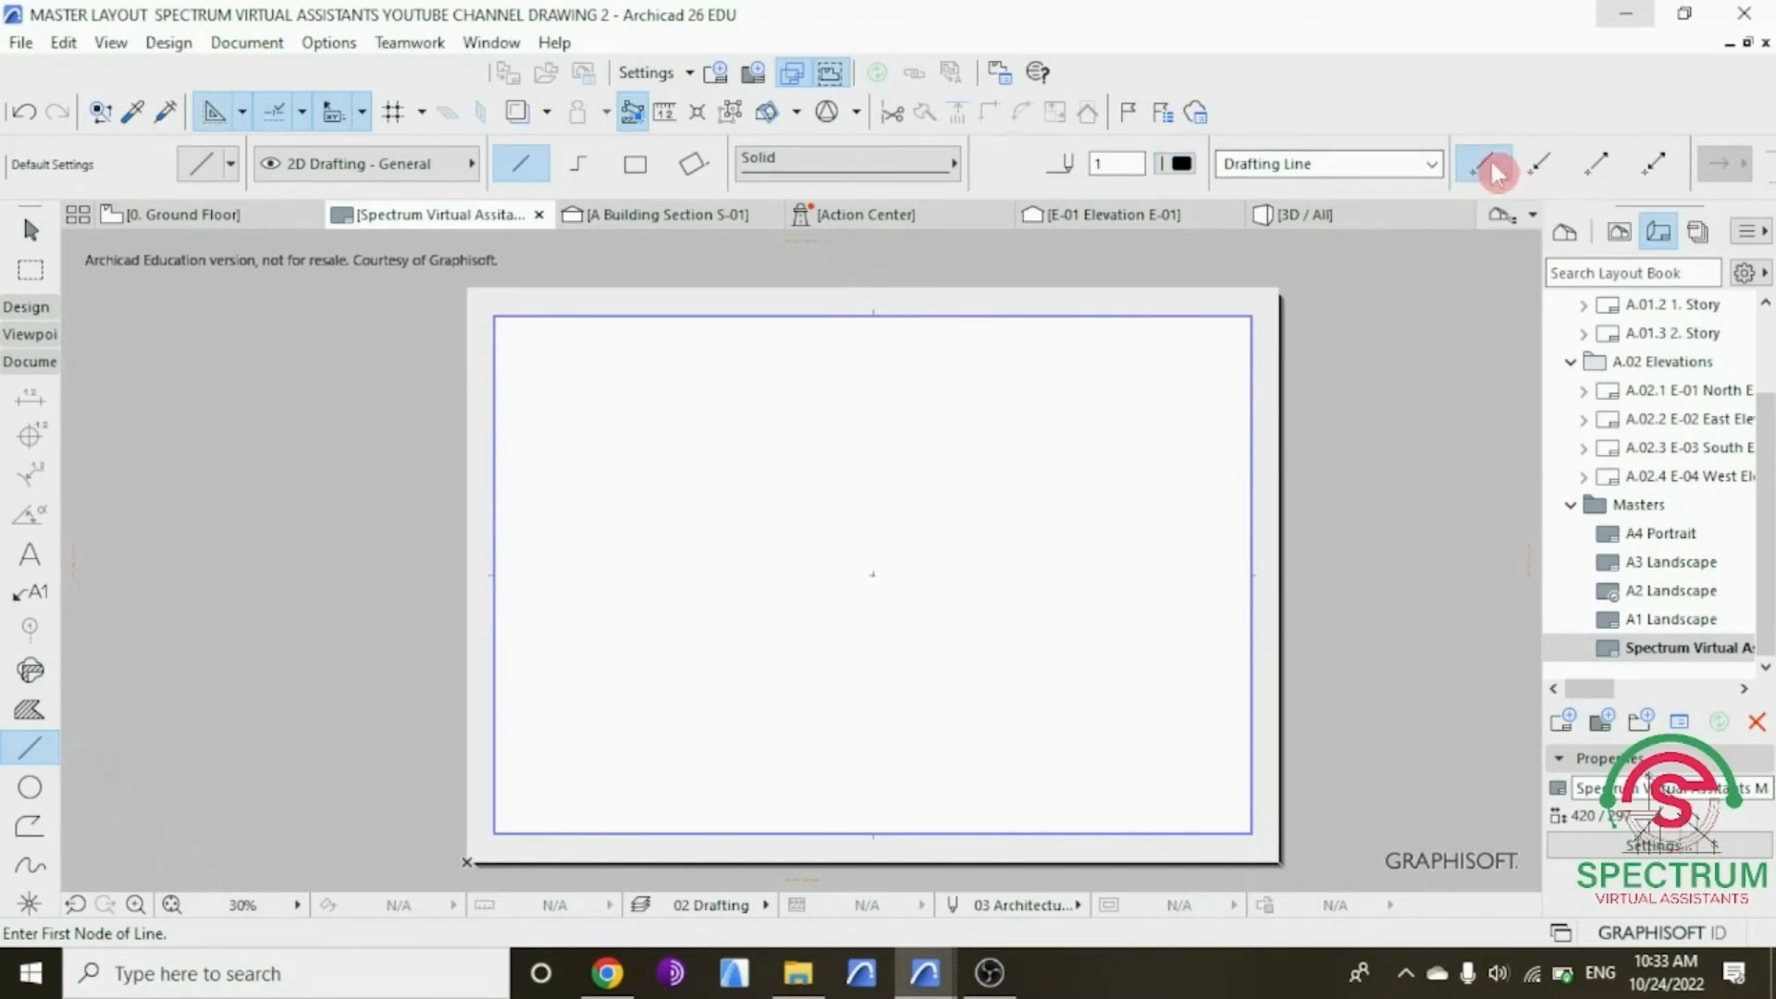
pyautogui.scroll(5, 1253, 317)
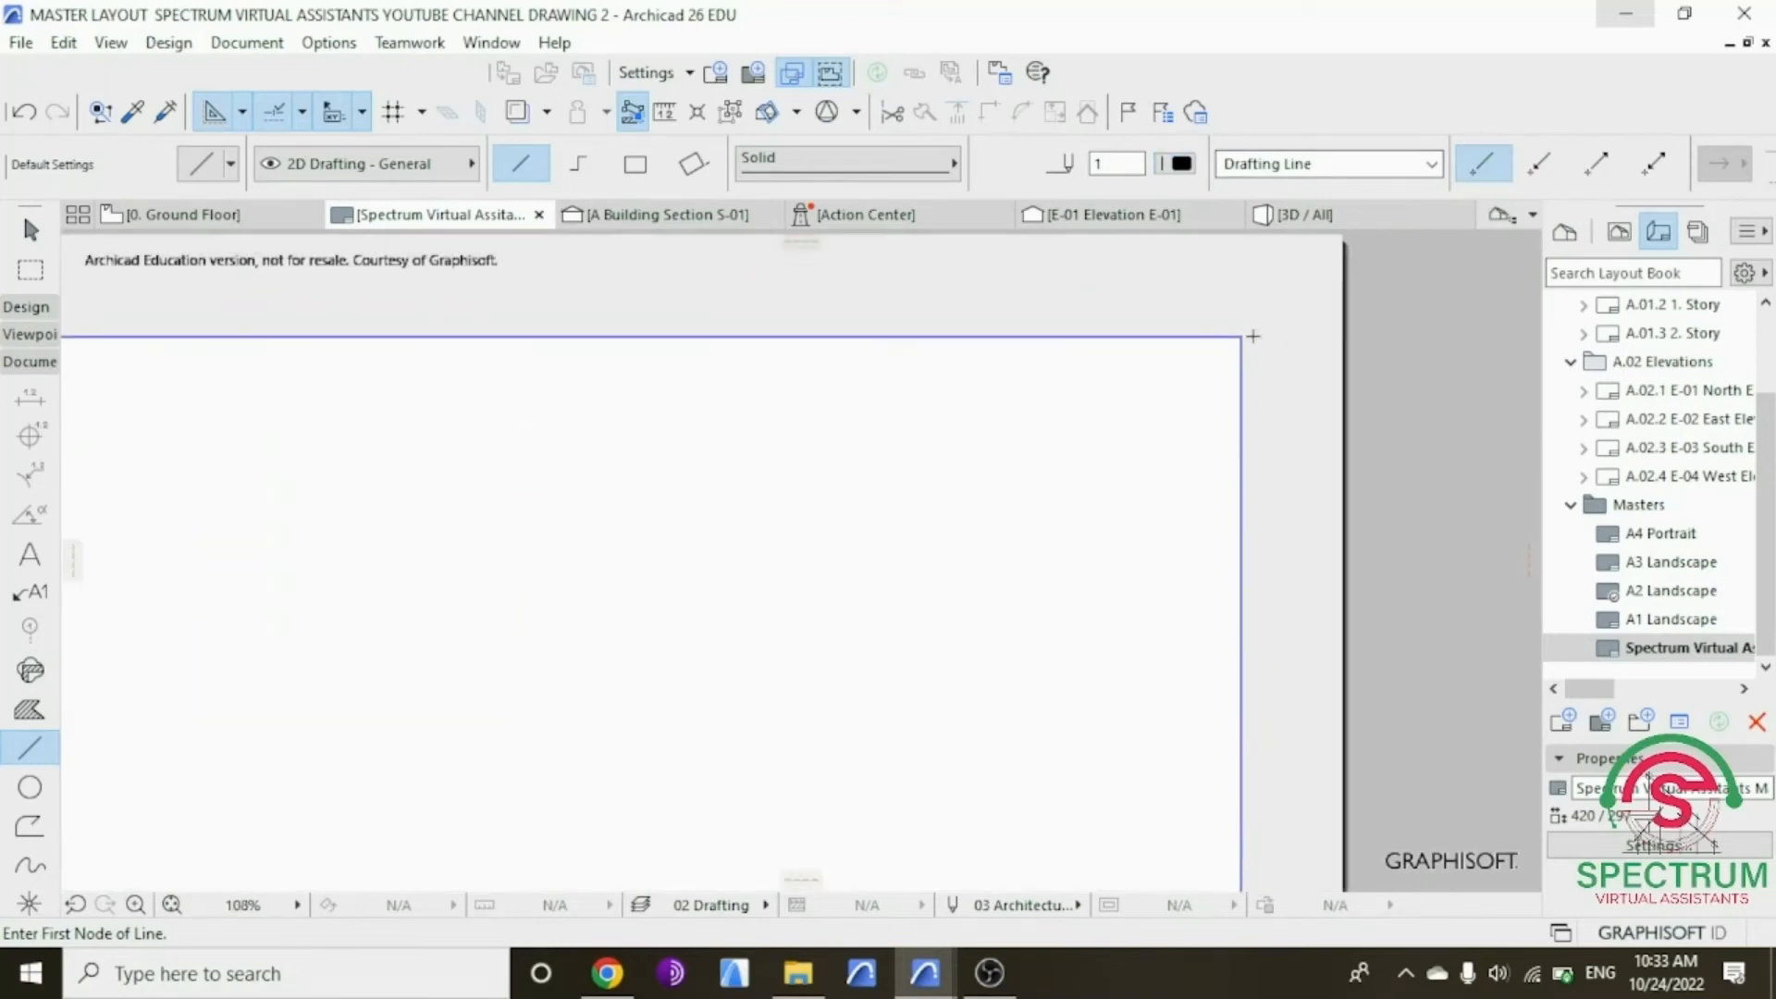
pyautogui.scroll(4, 1253, 336)
pyautogui.click(1232, 338)
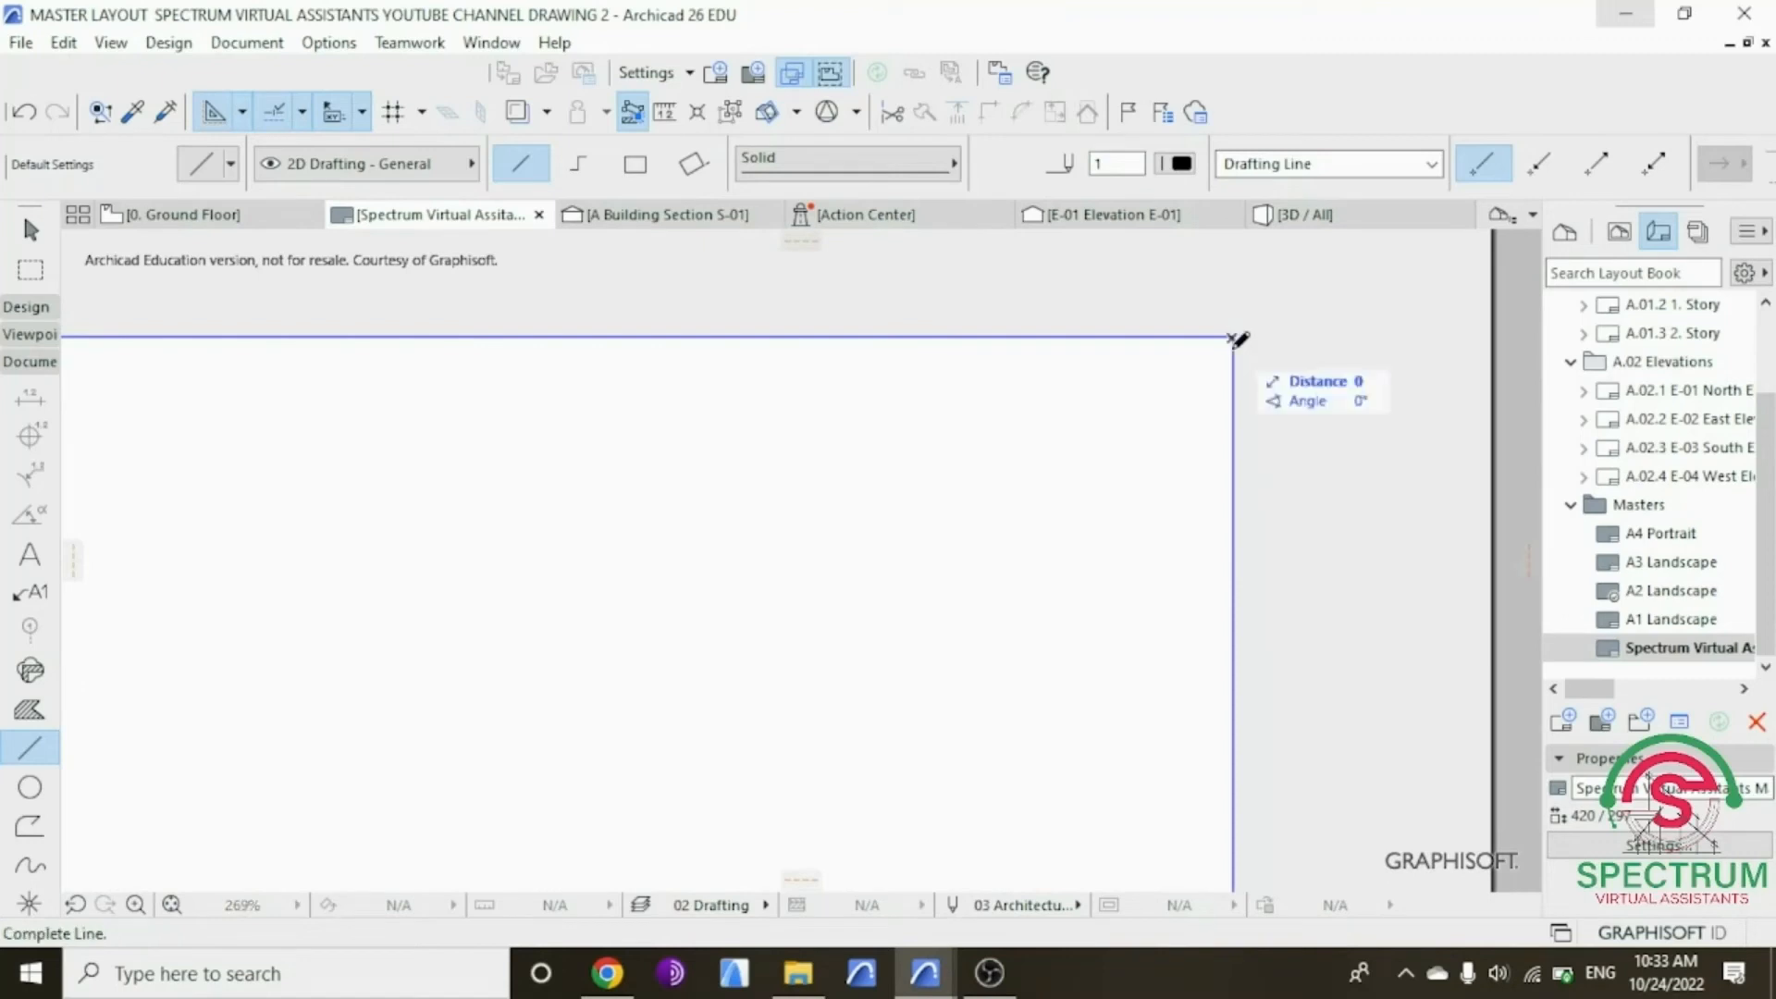
pyautogui.click(1232, 523)
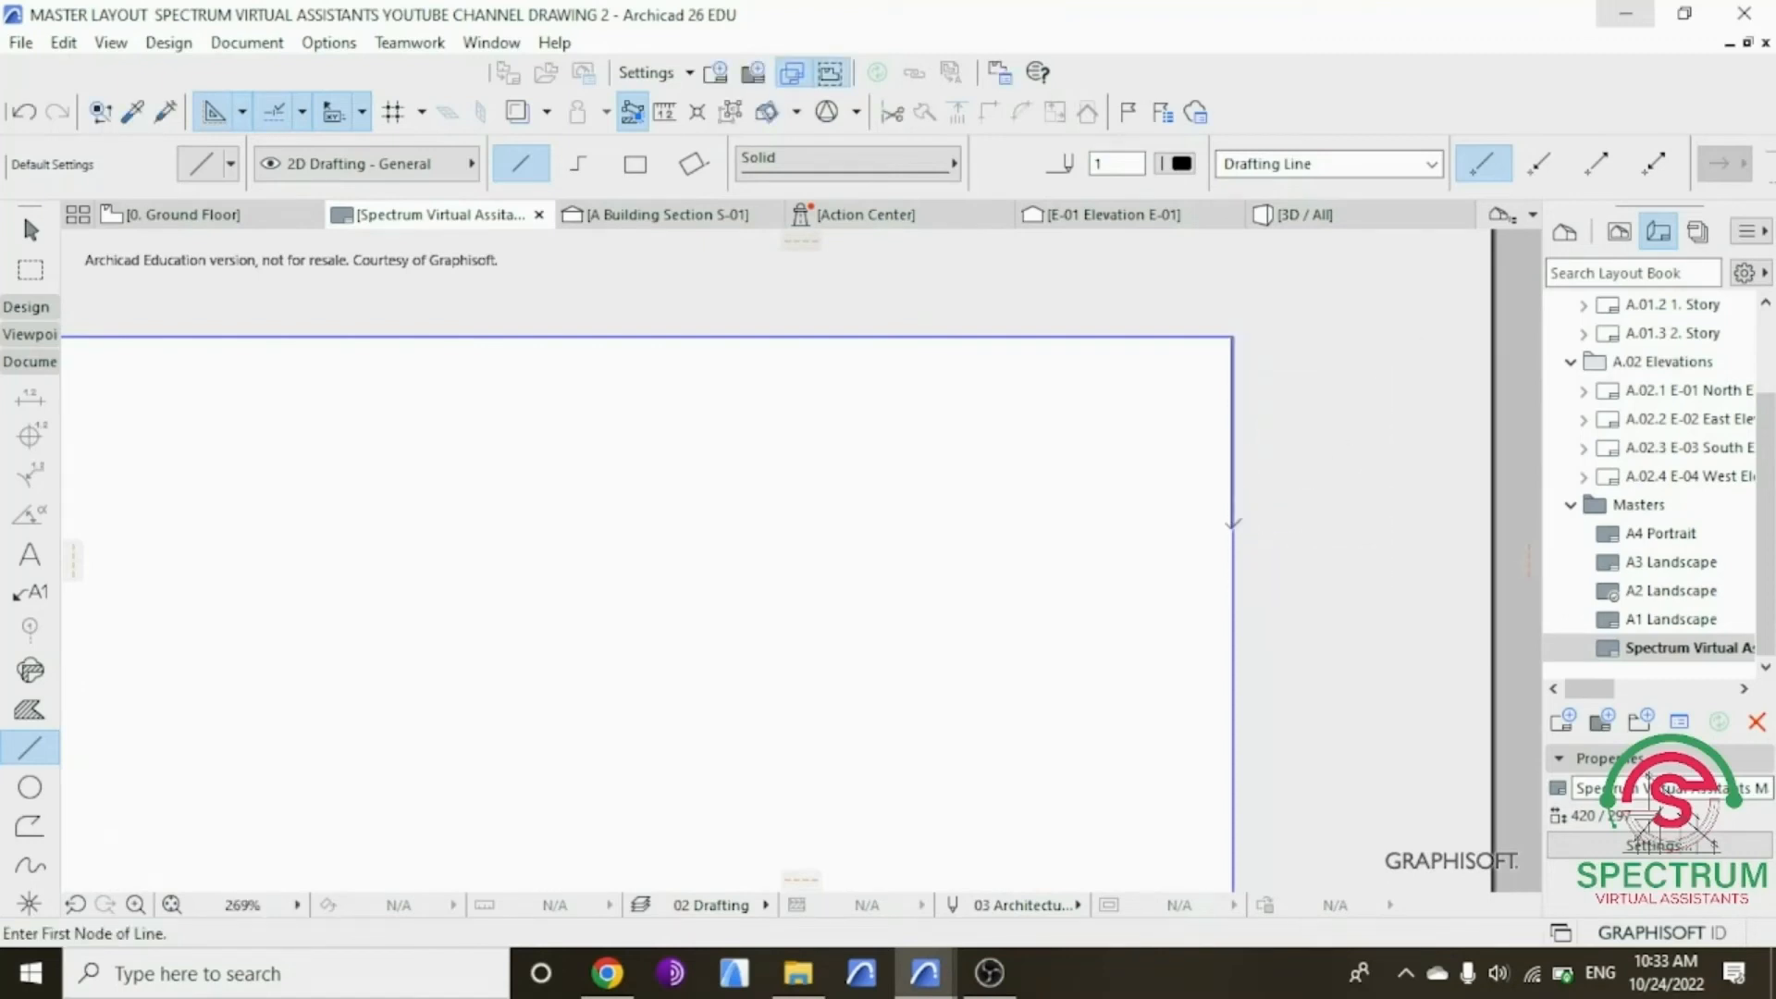
# Step: Drag a copy of the short vertical line 100 mm to the left along the margin frame's upper edge
pyautogui.press('Escape')
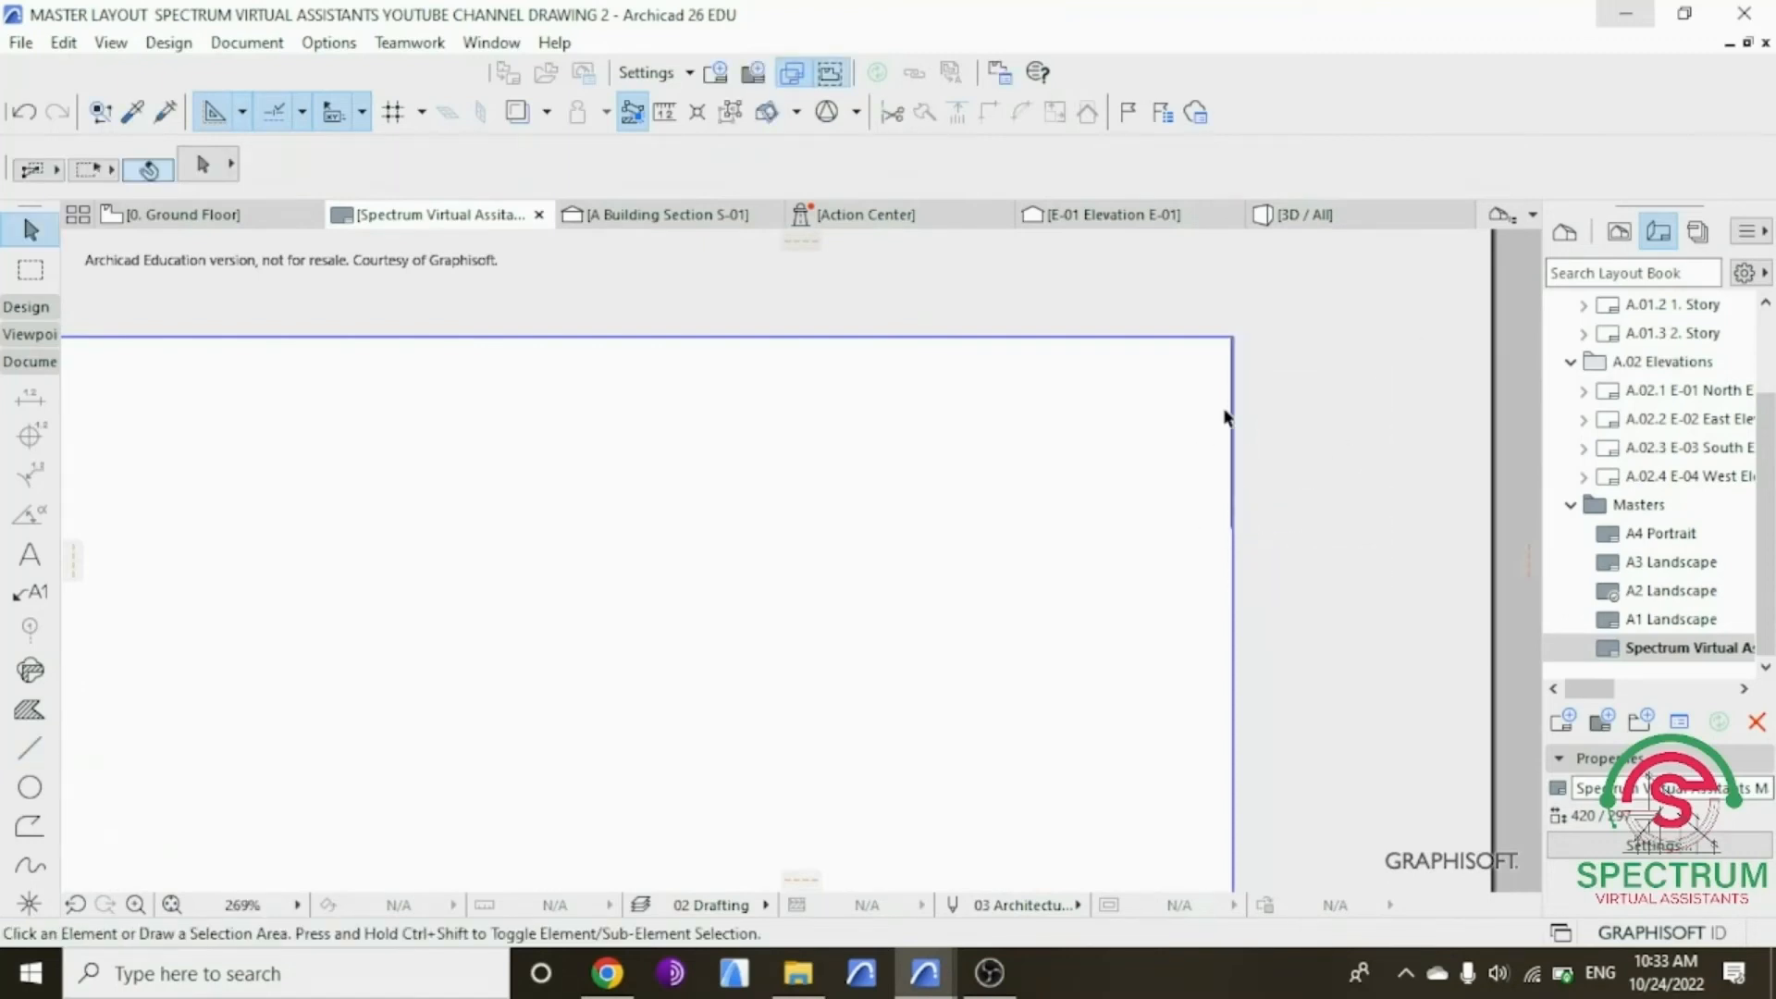
pyautogui.click(1237, 398)
pyautogui.rightClick(1158, 407)
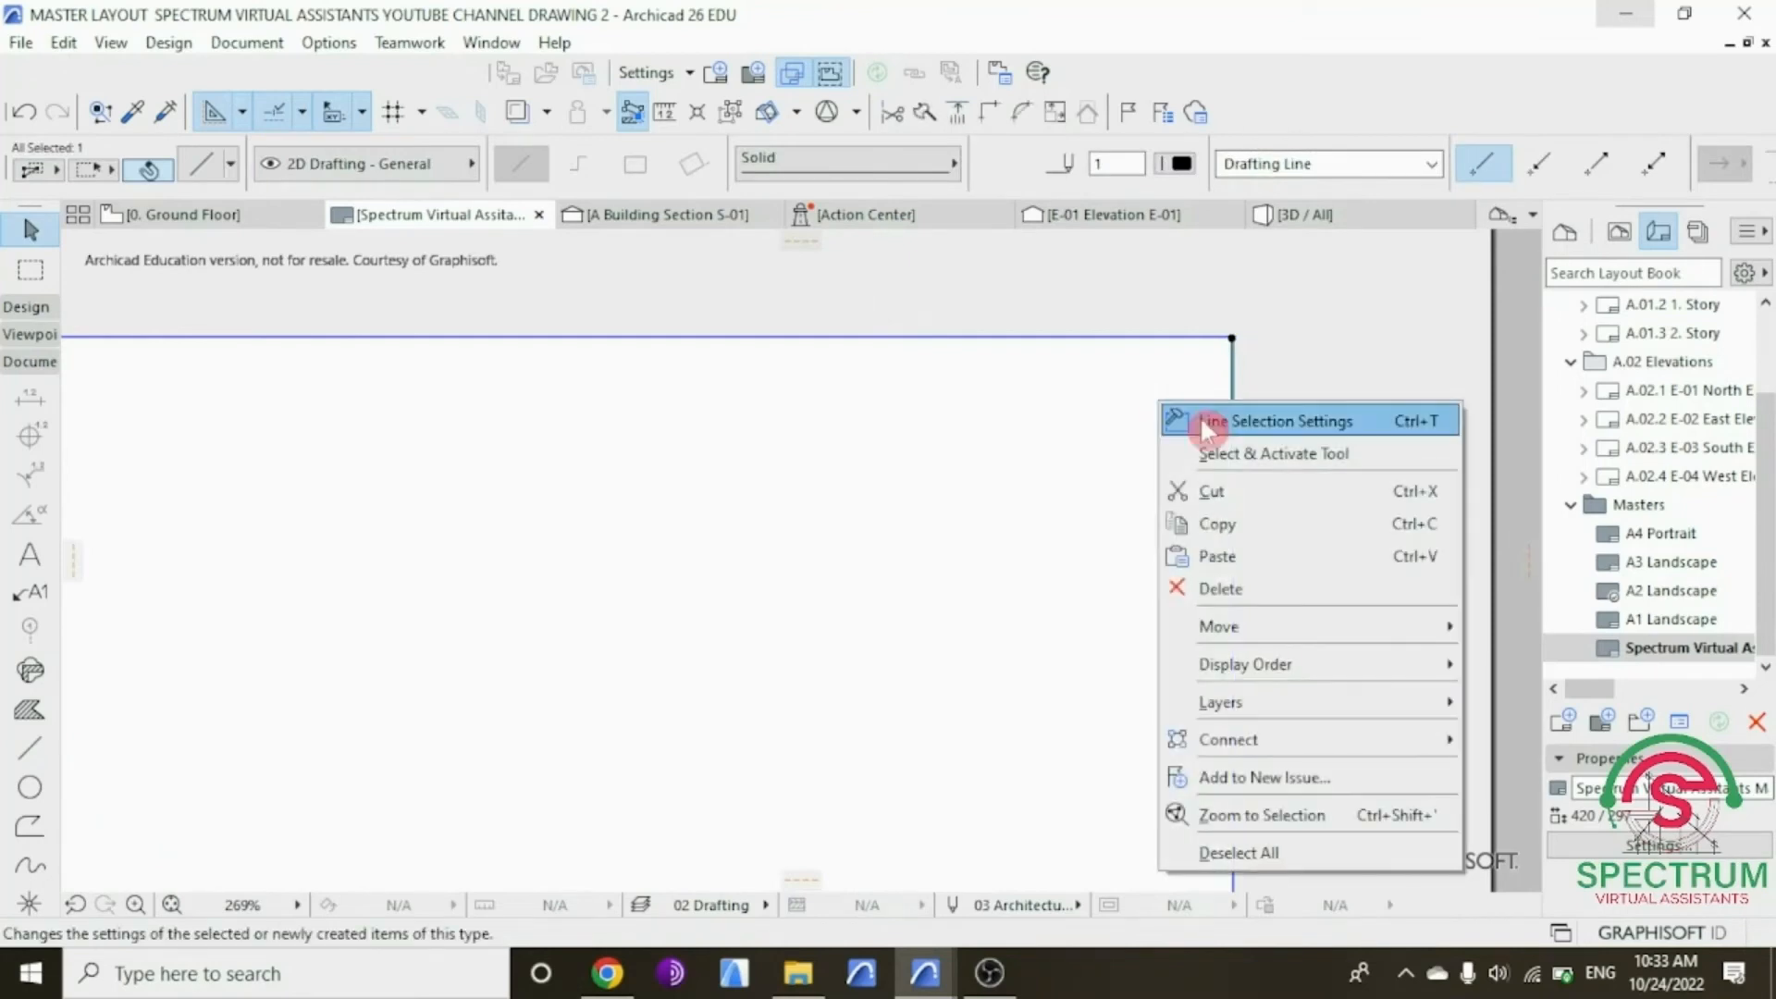
pyautogui.moveTo(1269, 623)
pyautogui.click(1517, 728)
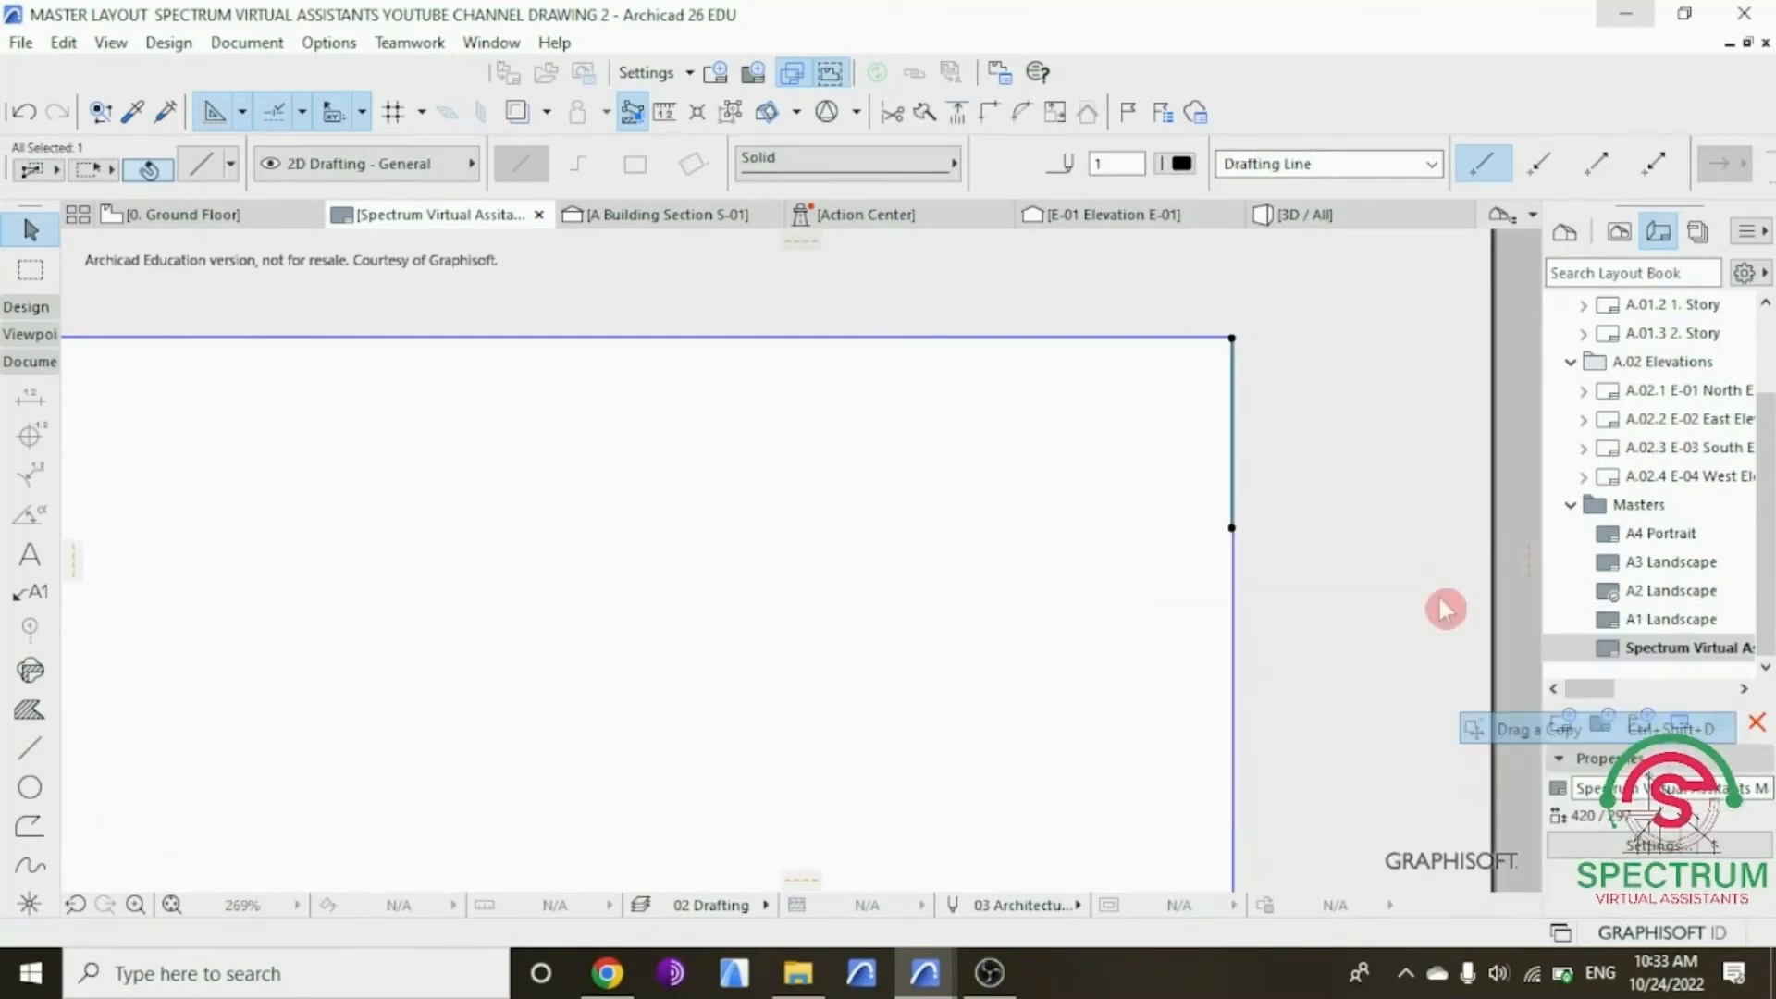
pyautogui.scroll(-2, 1296, 551)
pyautogui.click(1265, 449)
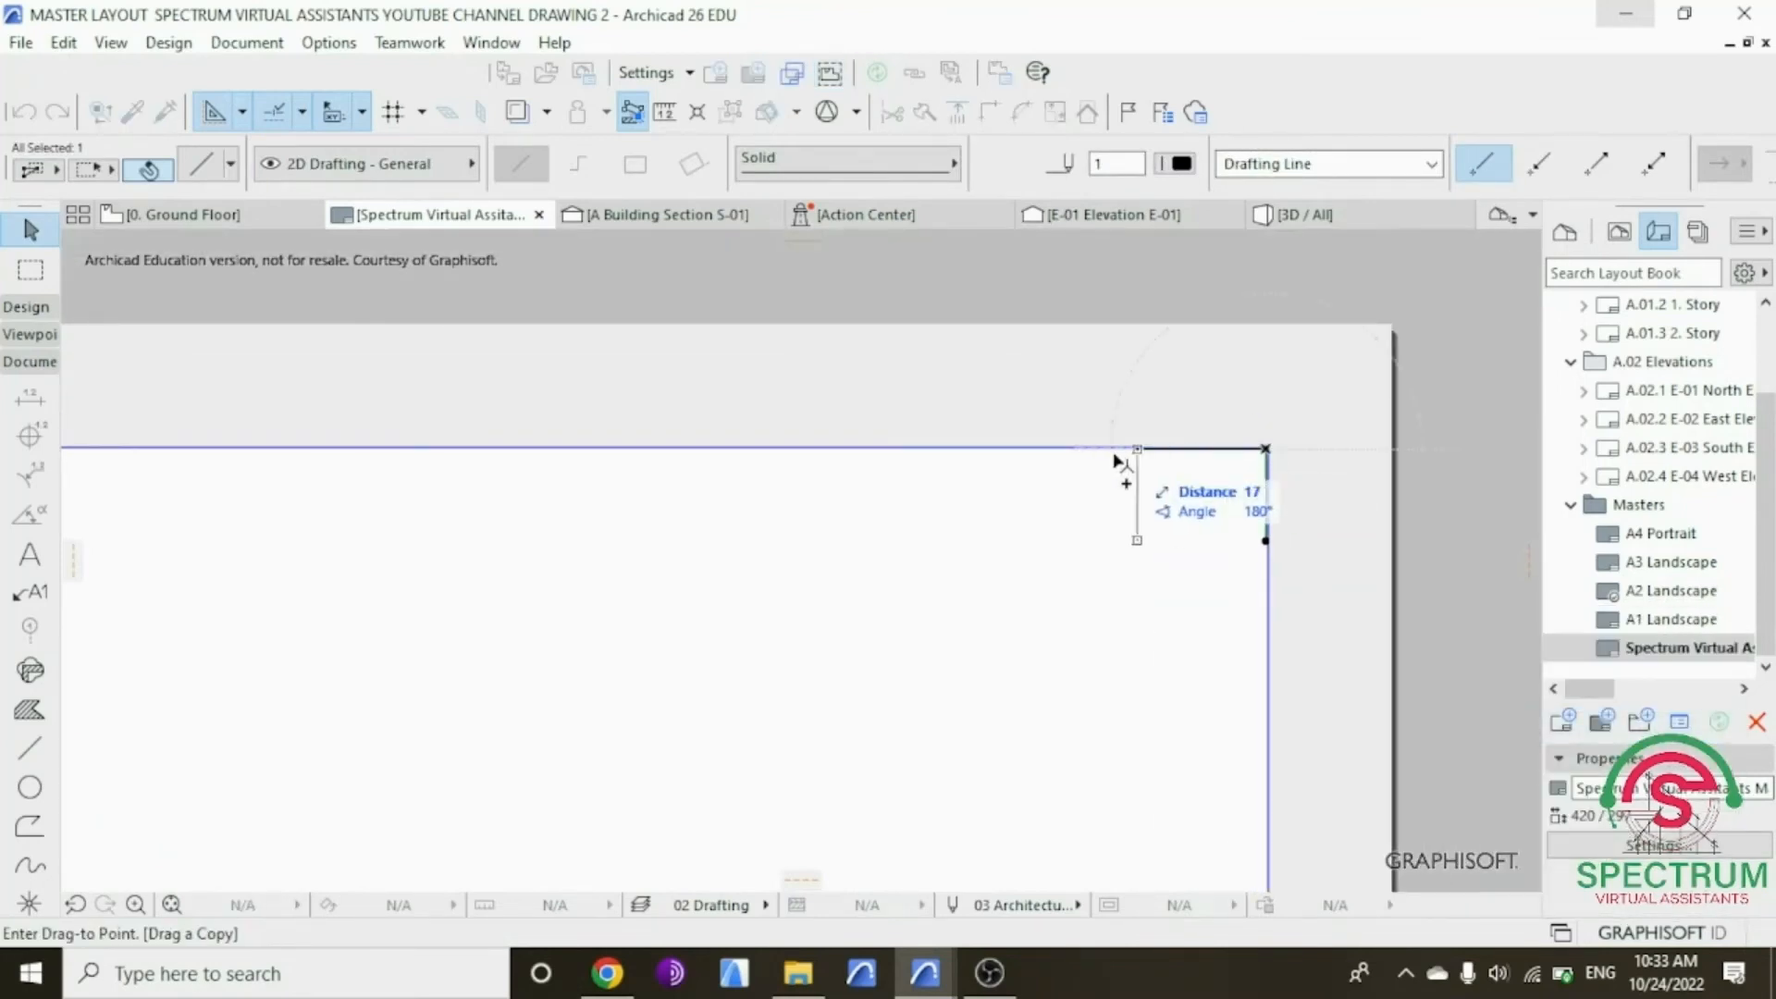
pyautogui.write('100')
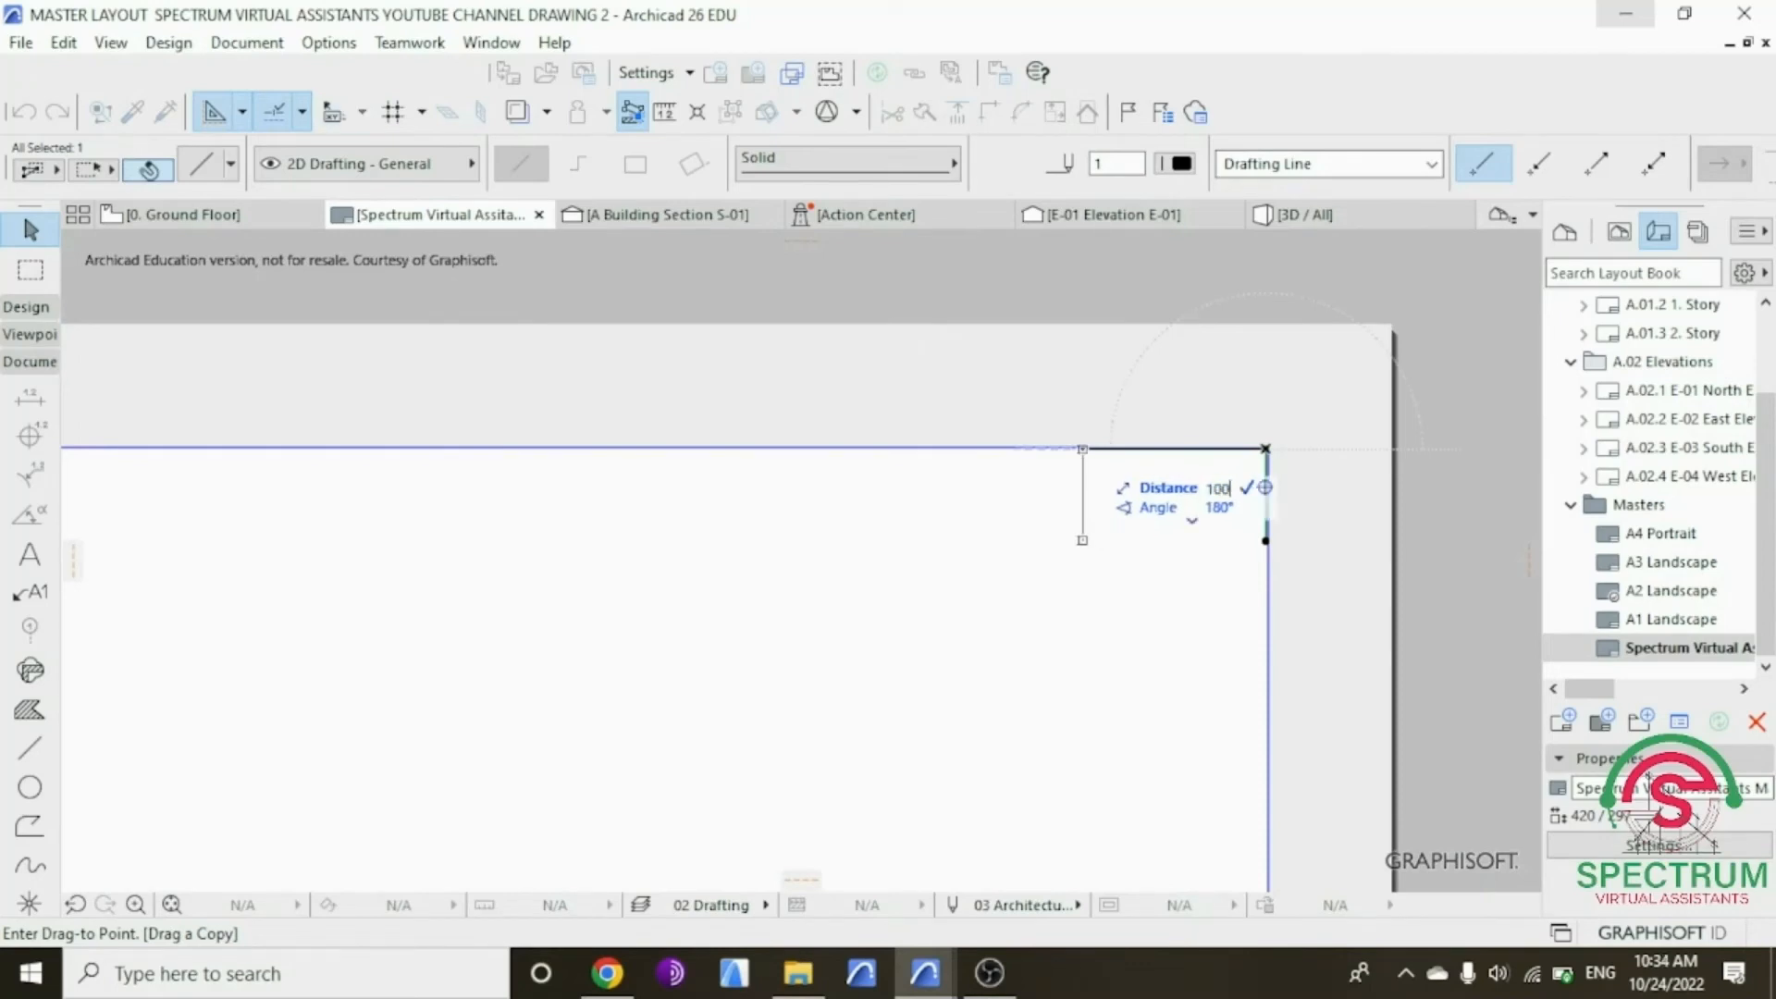
pyautogui.press('Return')
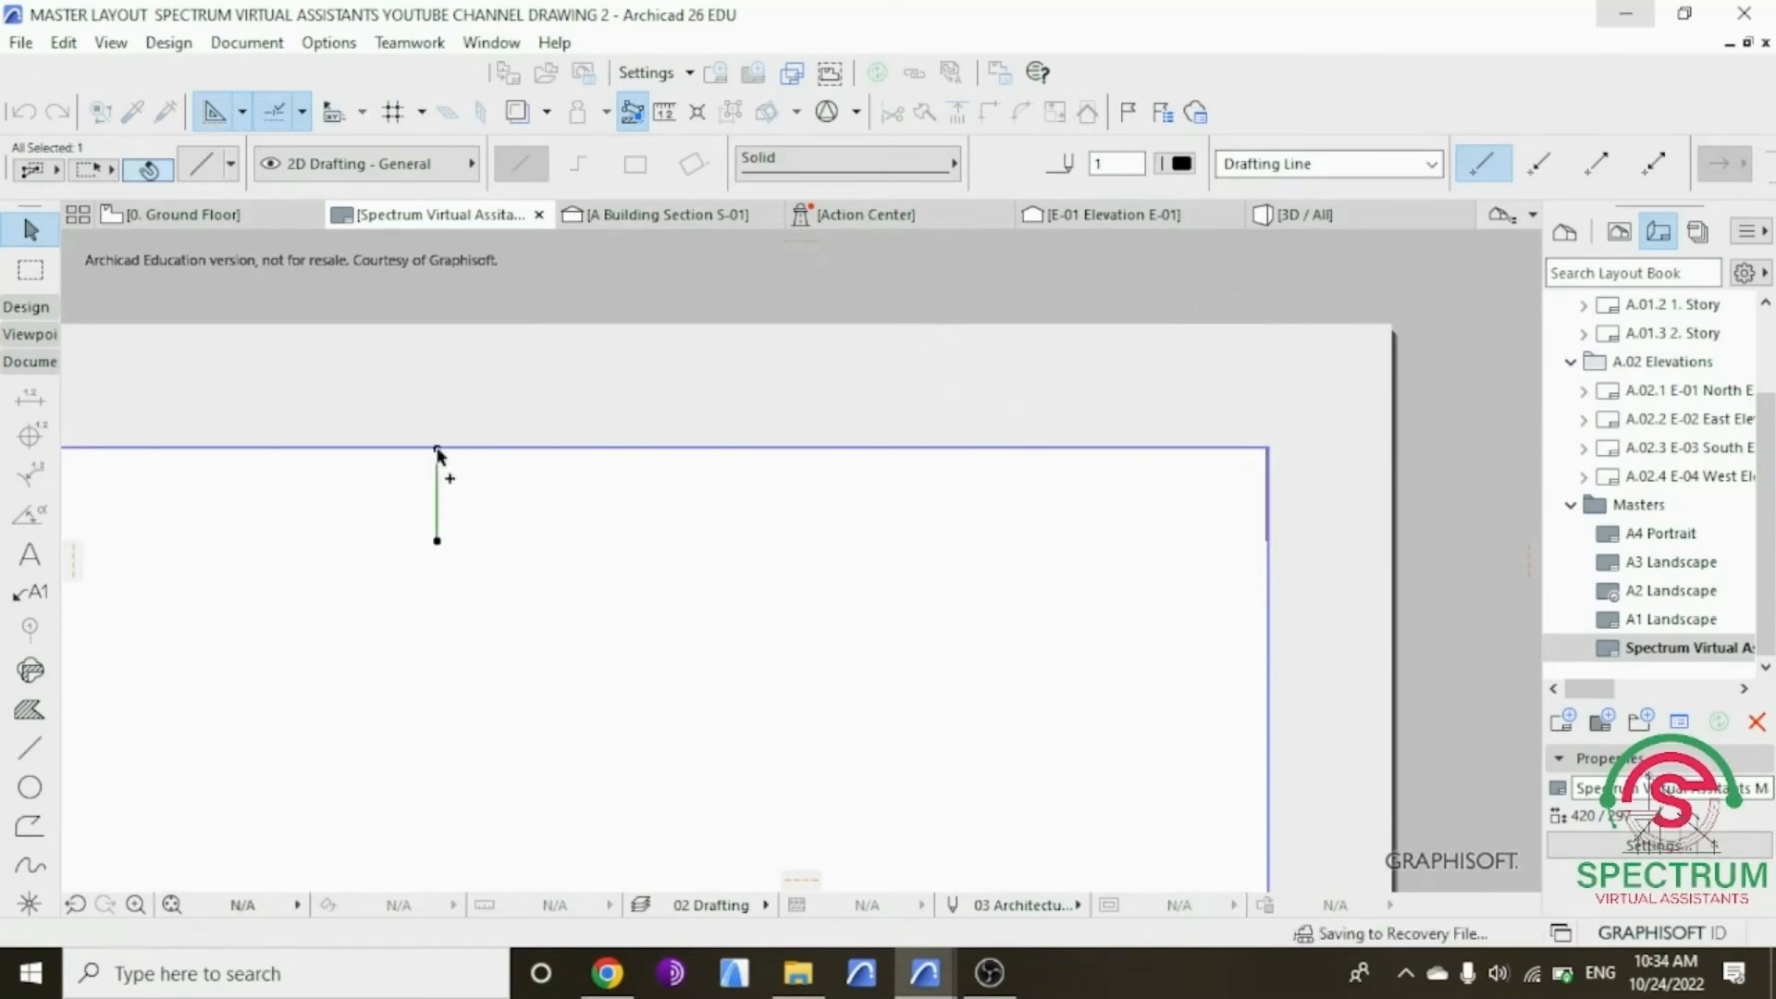
# Step: Stretch the copied line's lower end down to the margin frame's lower edge to form a full-height divider
pyautogui.scroll(-5, 755, 483)
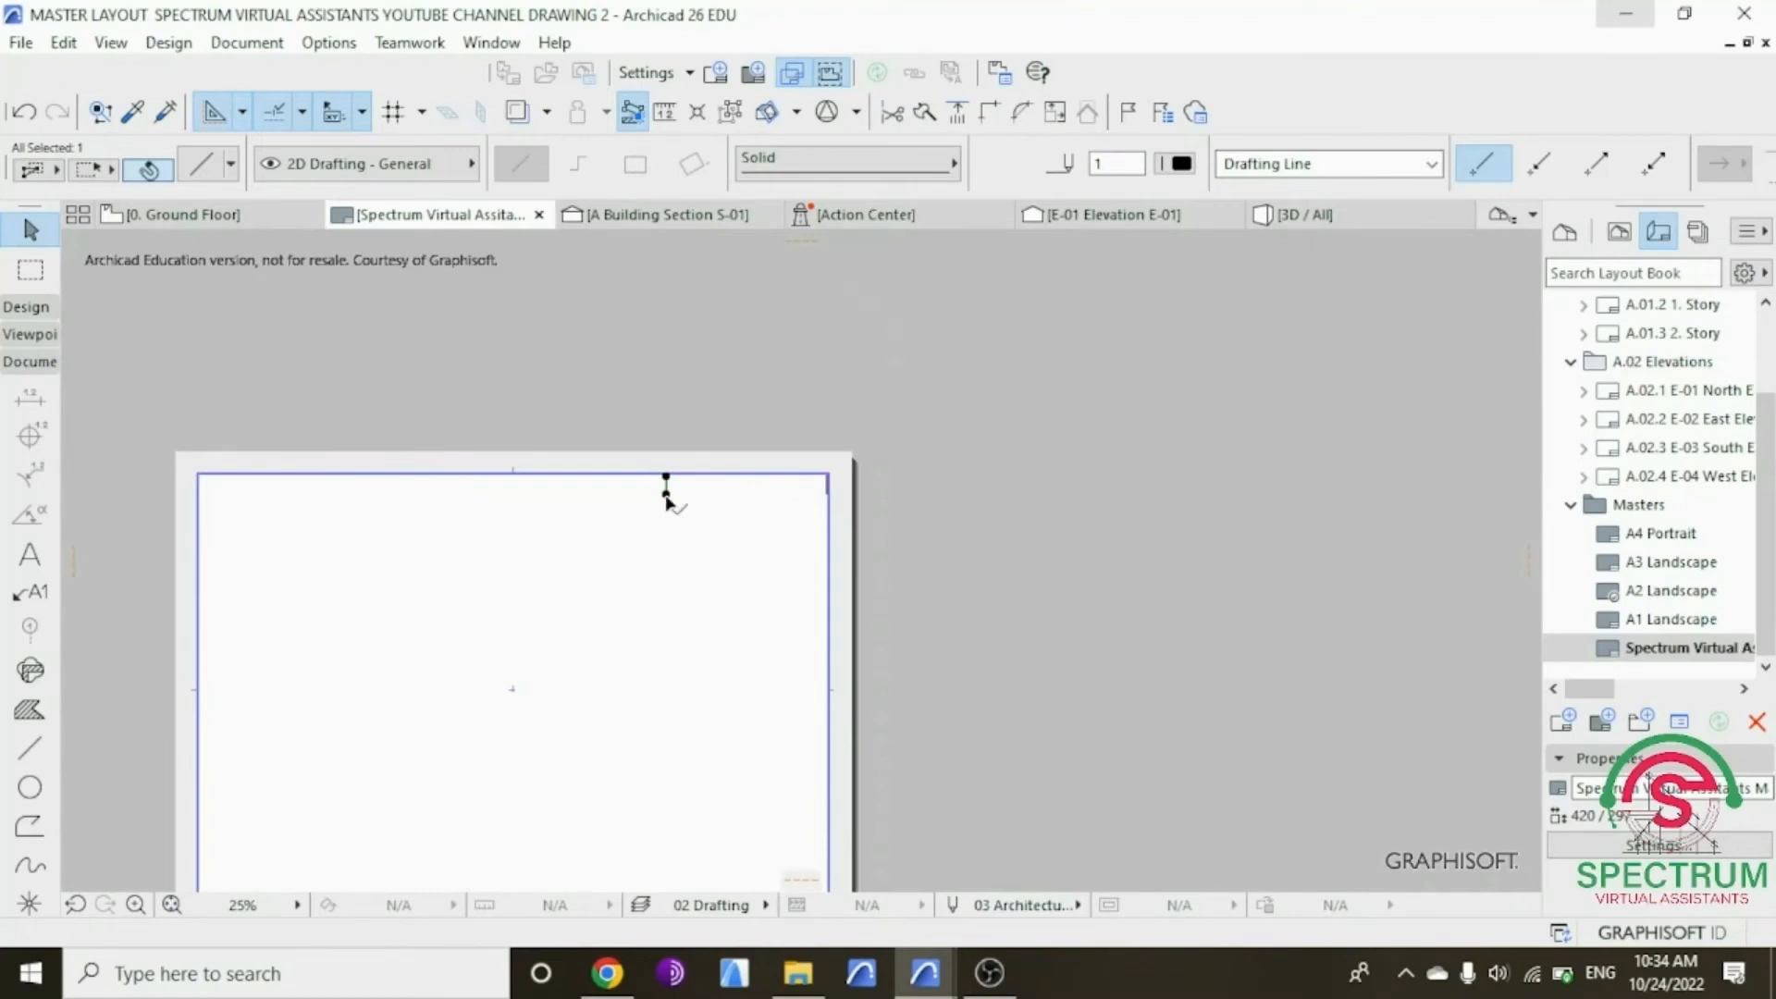
pyautogui.scroll(-2, 978, 579)
pyautogui.scroll(2, 685, 737)
pyautogui.scroll(2, 684, 744)
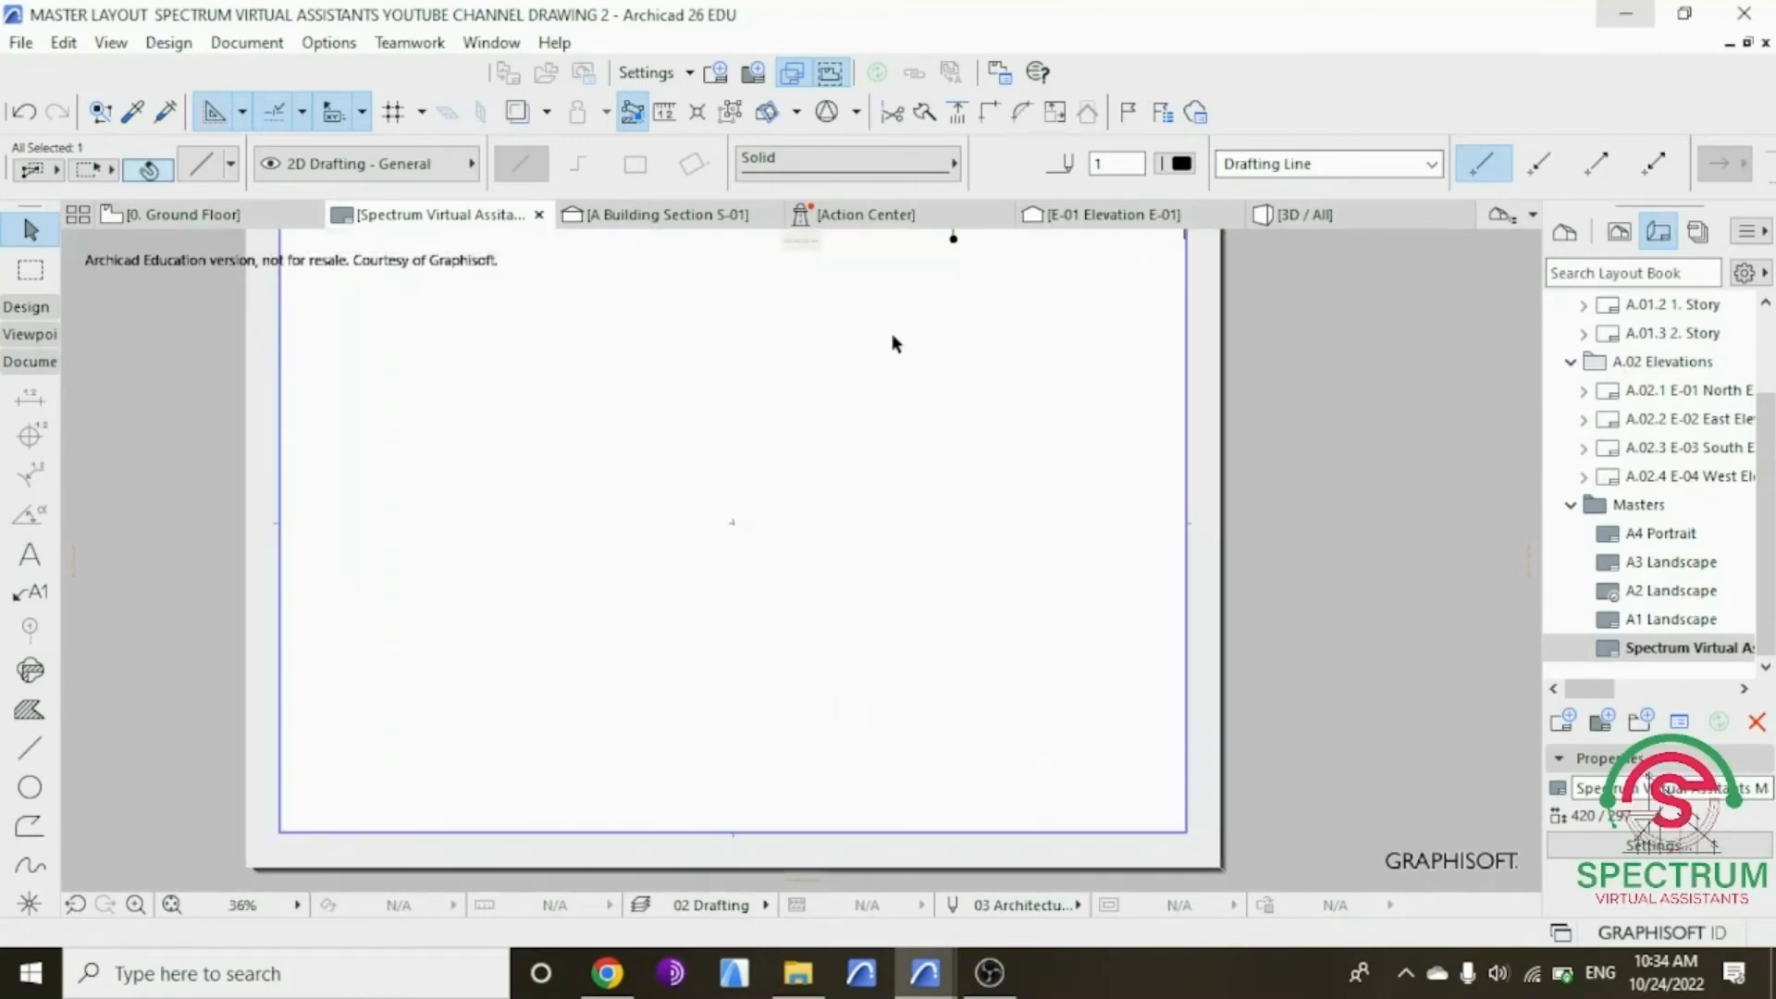
pyautogui.click(951, 237)
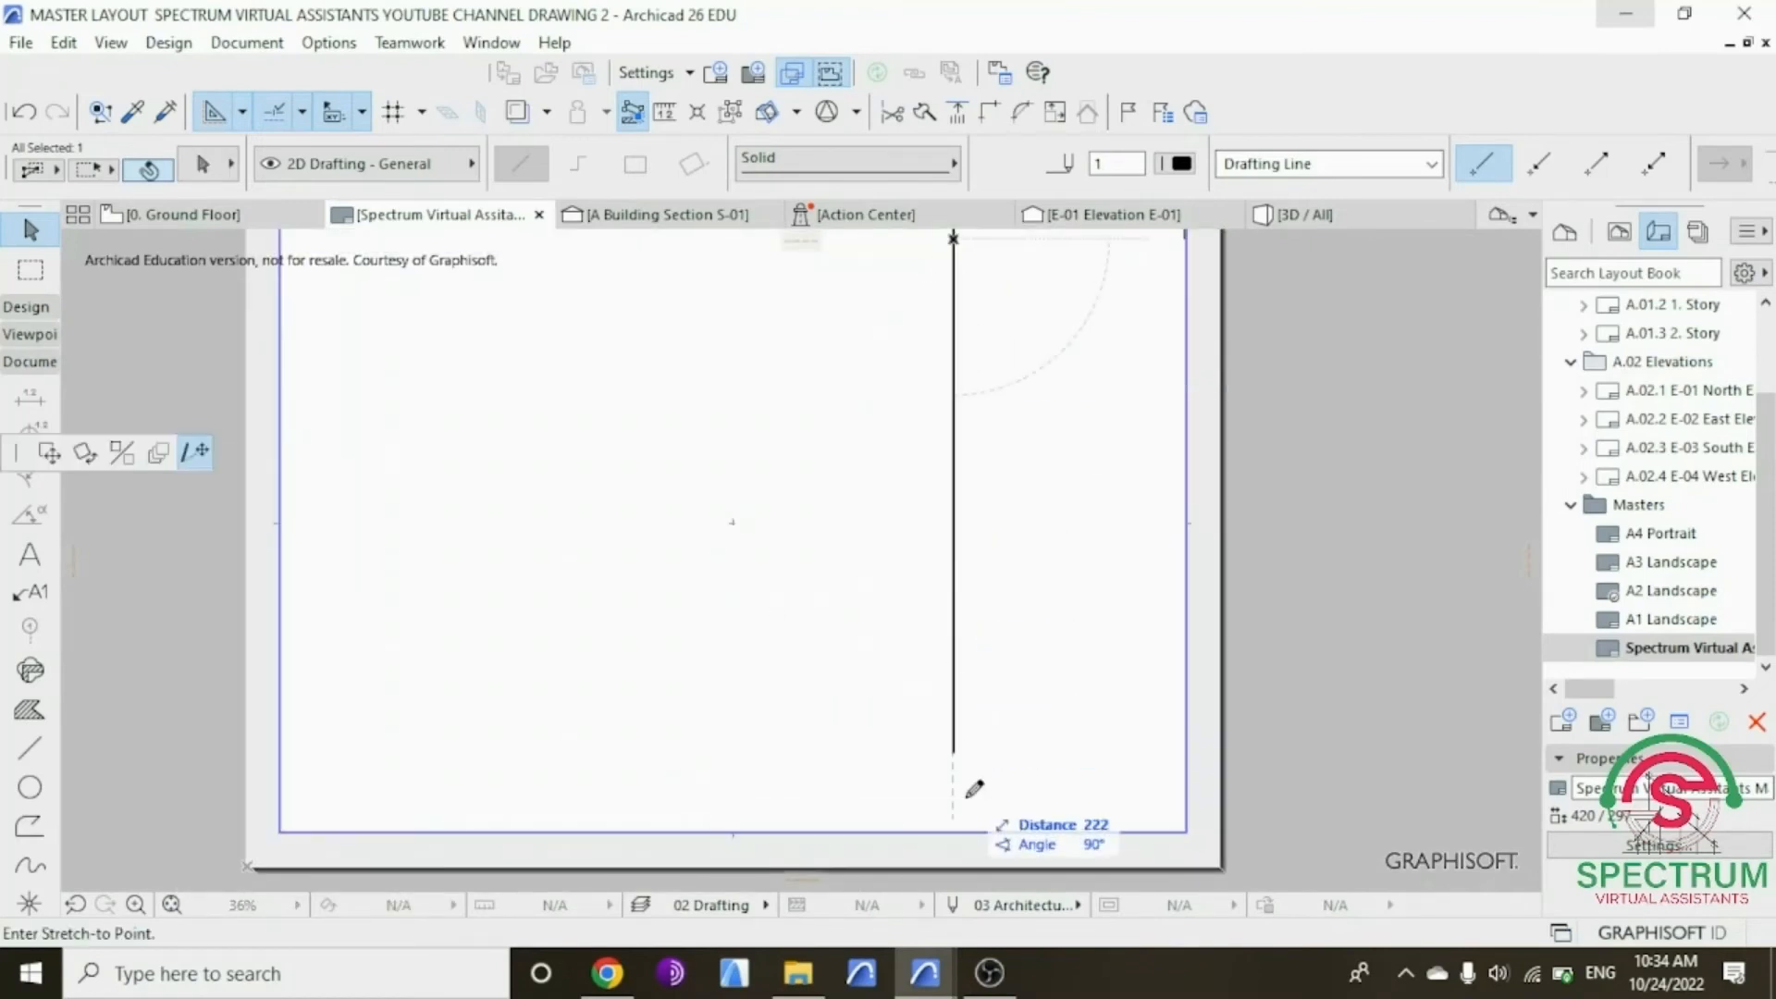
pyautogui.click(956, 831)
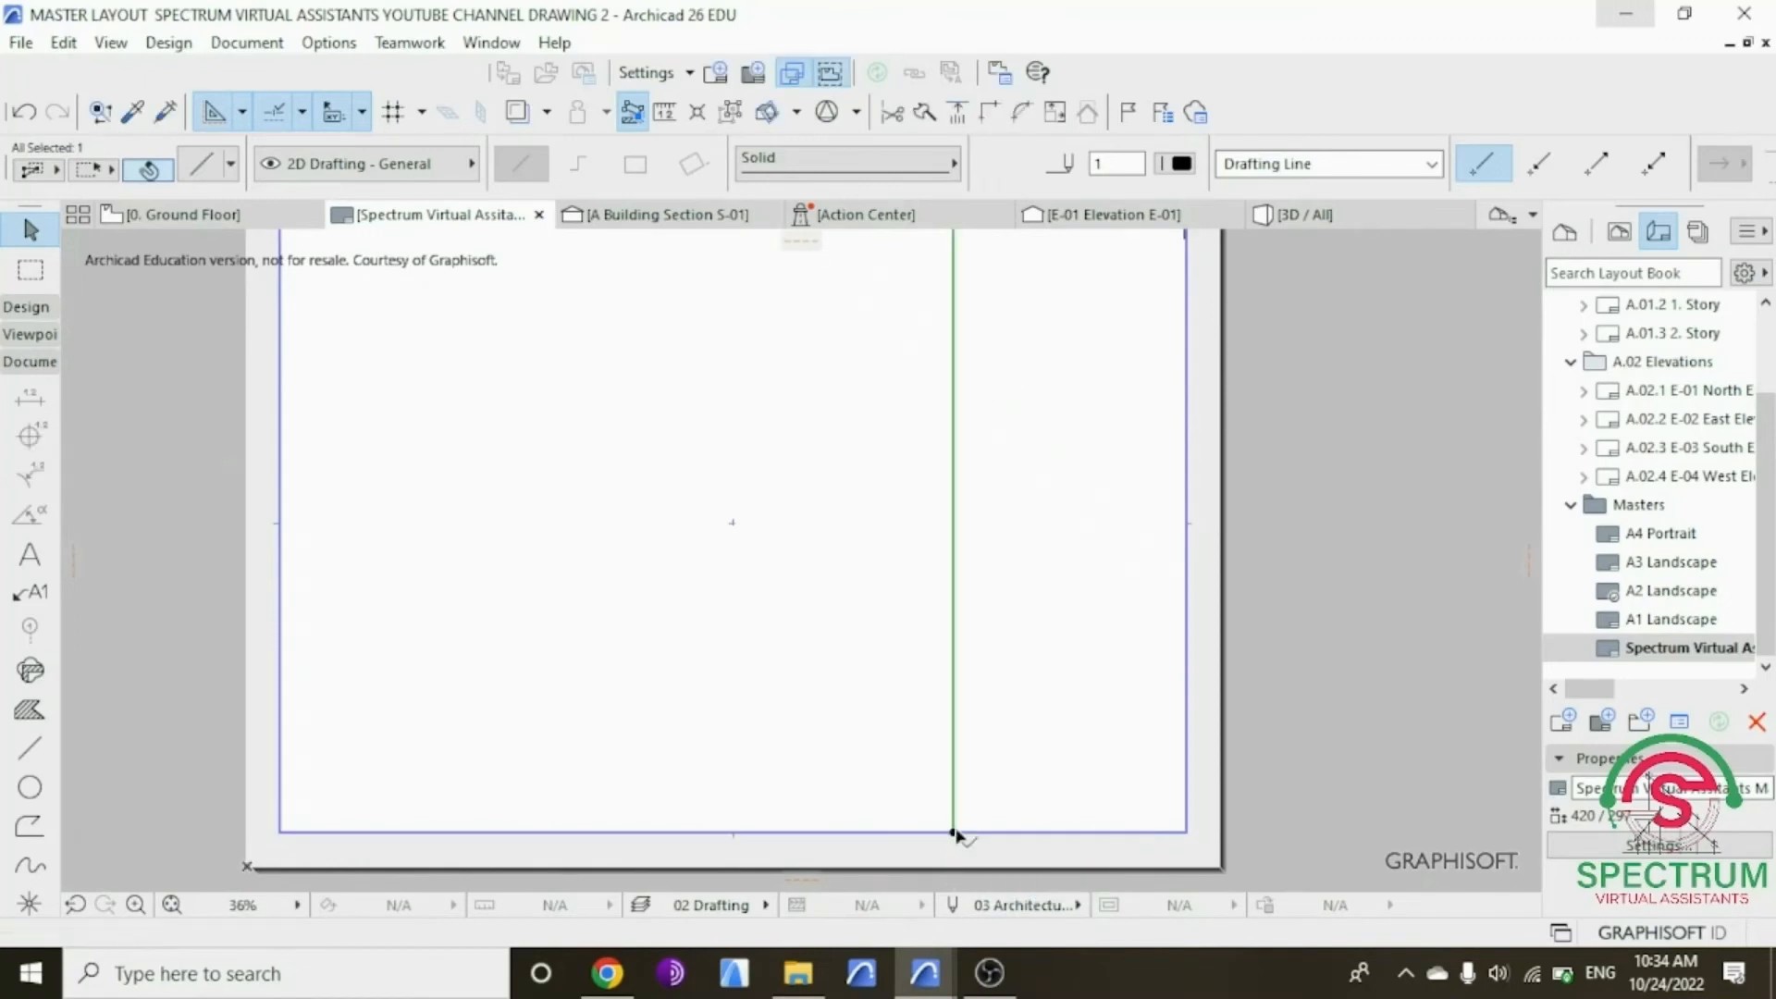
pyautogui.click(1058, 705)
pyautogui.scroll(-3, 1043, 725)
pyautogui.scroll(4, 1020, 451)
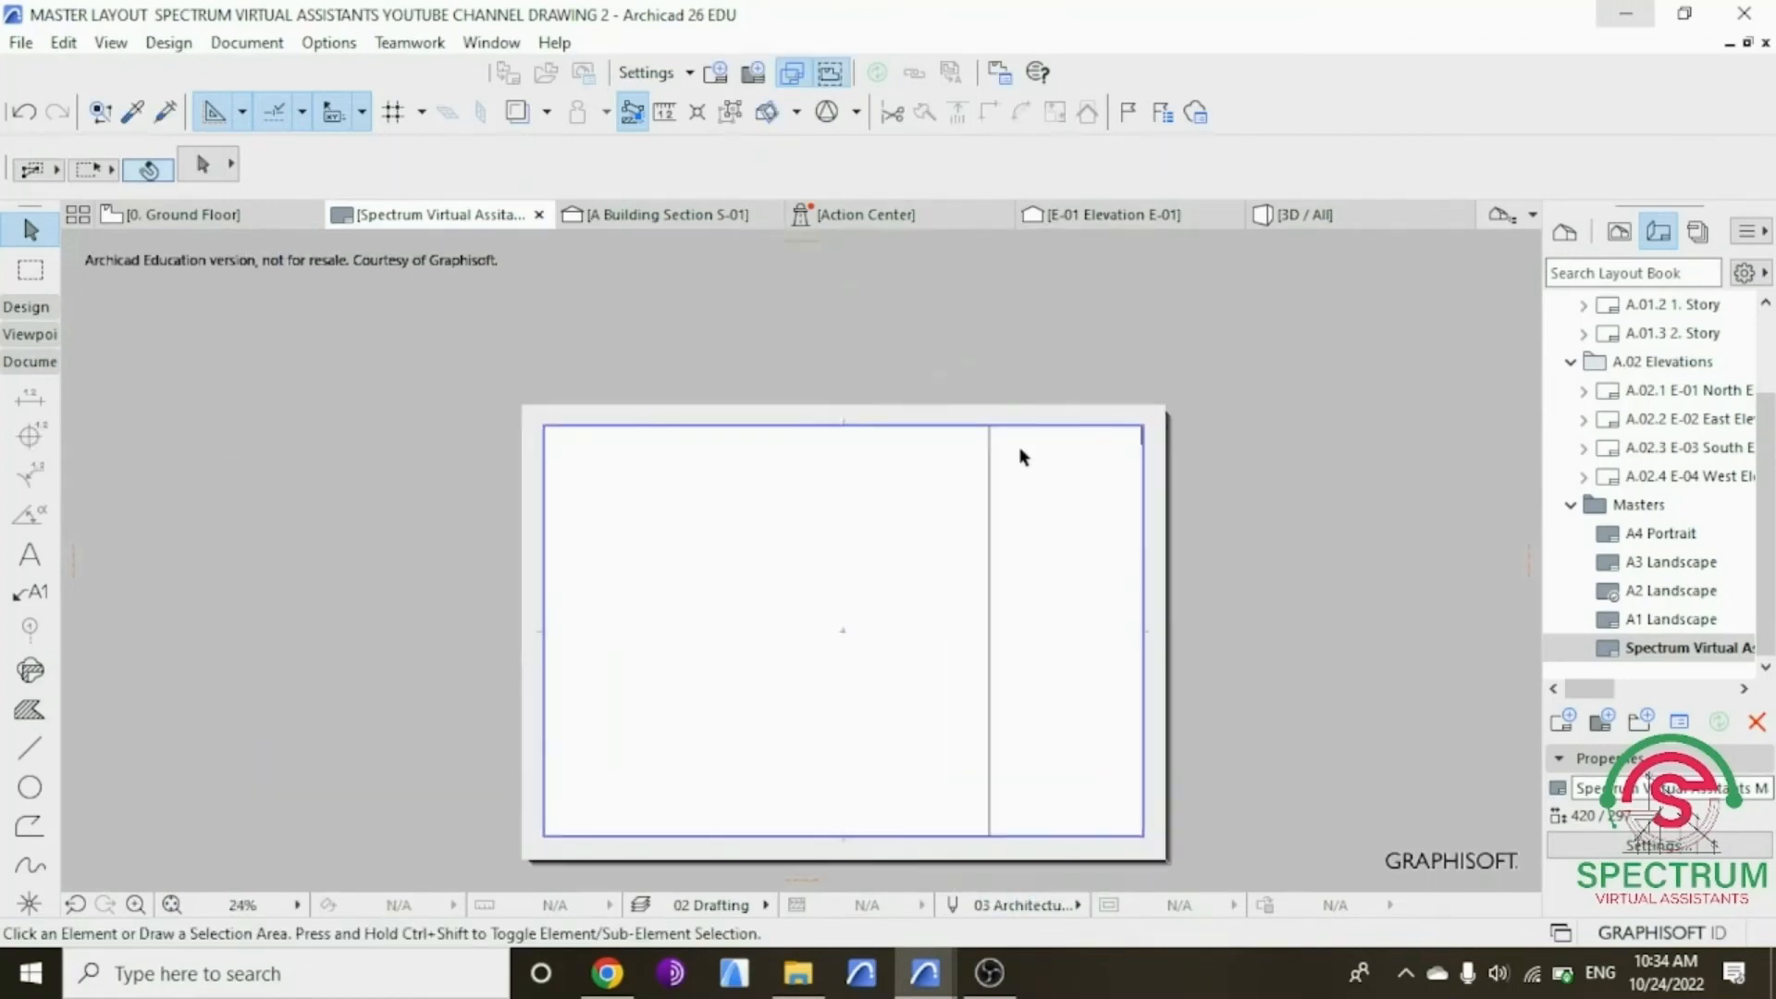
# Step: Place a centred Arial text block reading "NOTES" in pen 1 near the upper edge of the column beside the divider
pyautogui.scroll(1, 1075, 440)
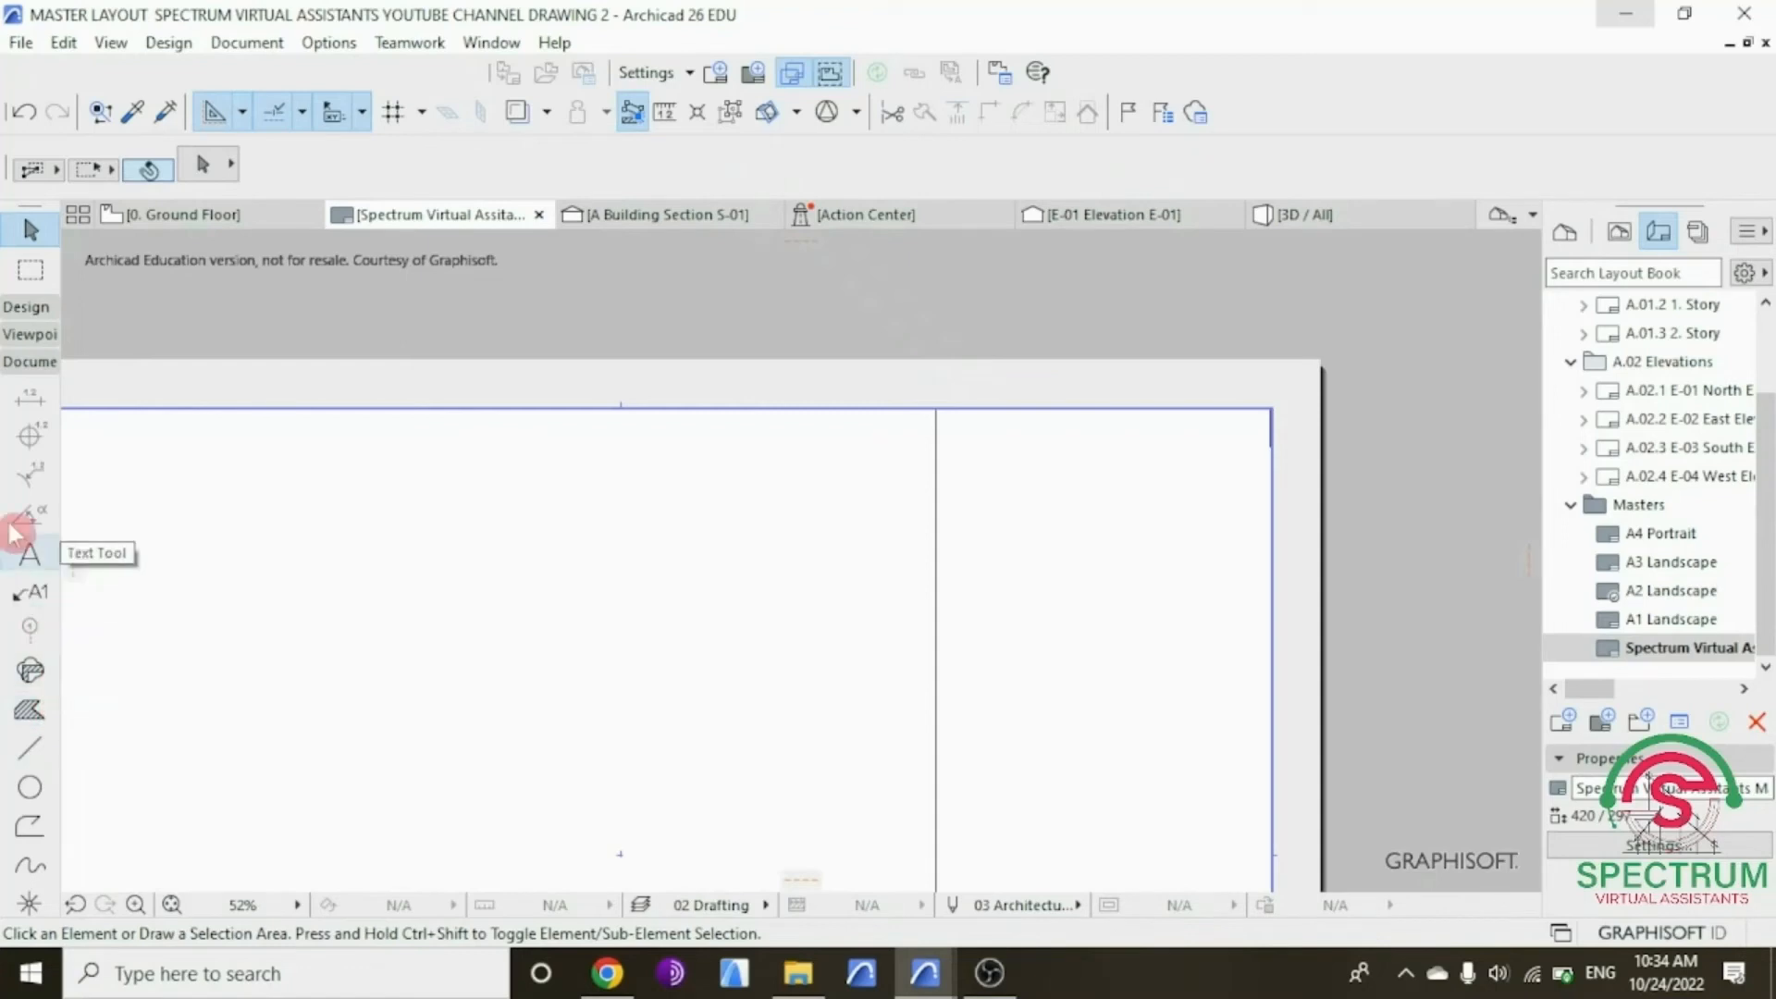
pyautogui.click(17, 315)
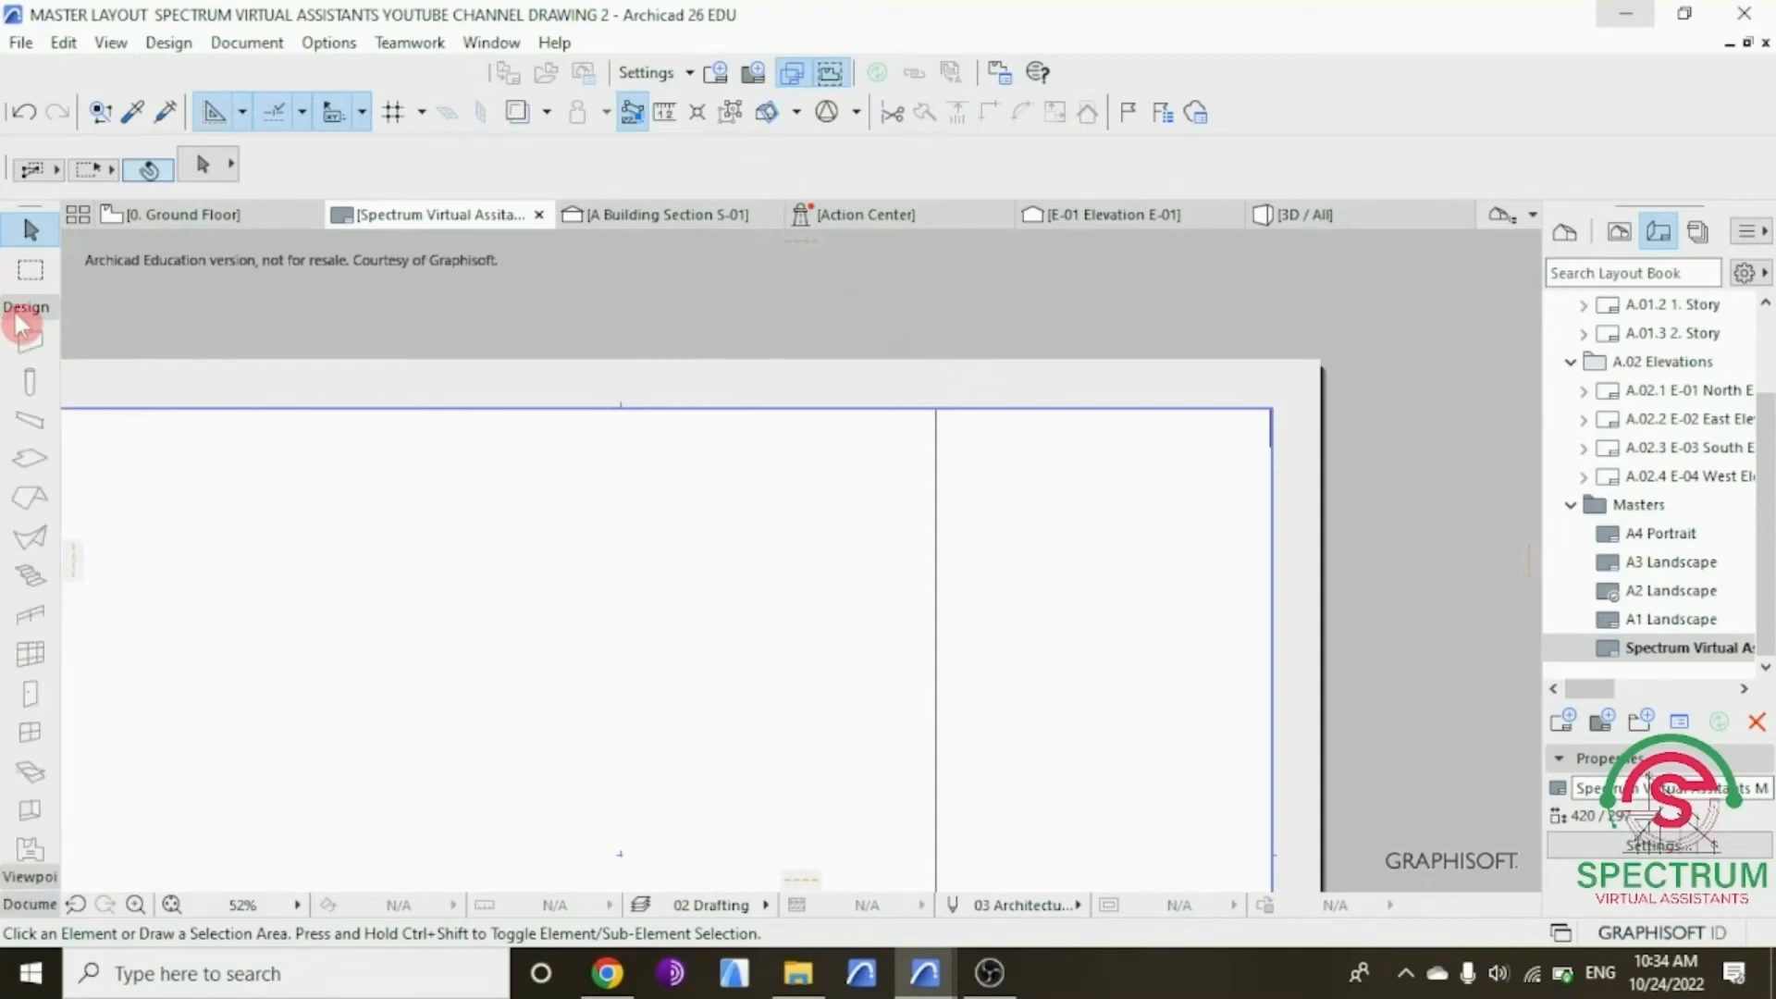
pyautogui.click(18, 311)
pyautogui.click(27, 363)
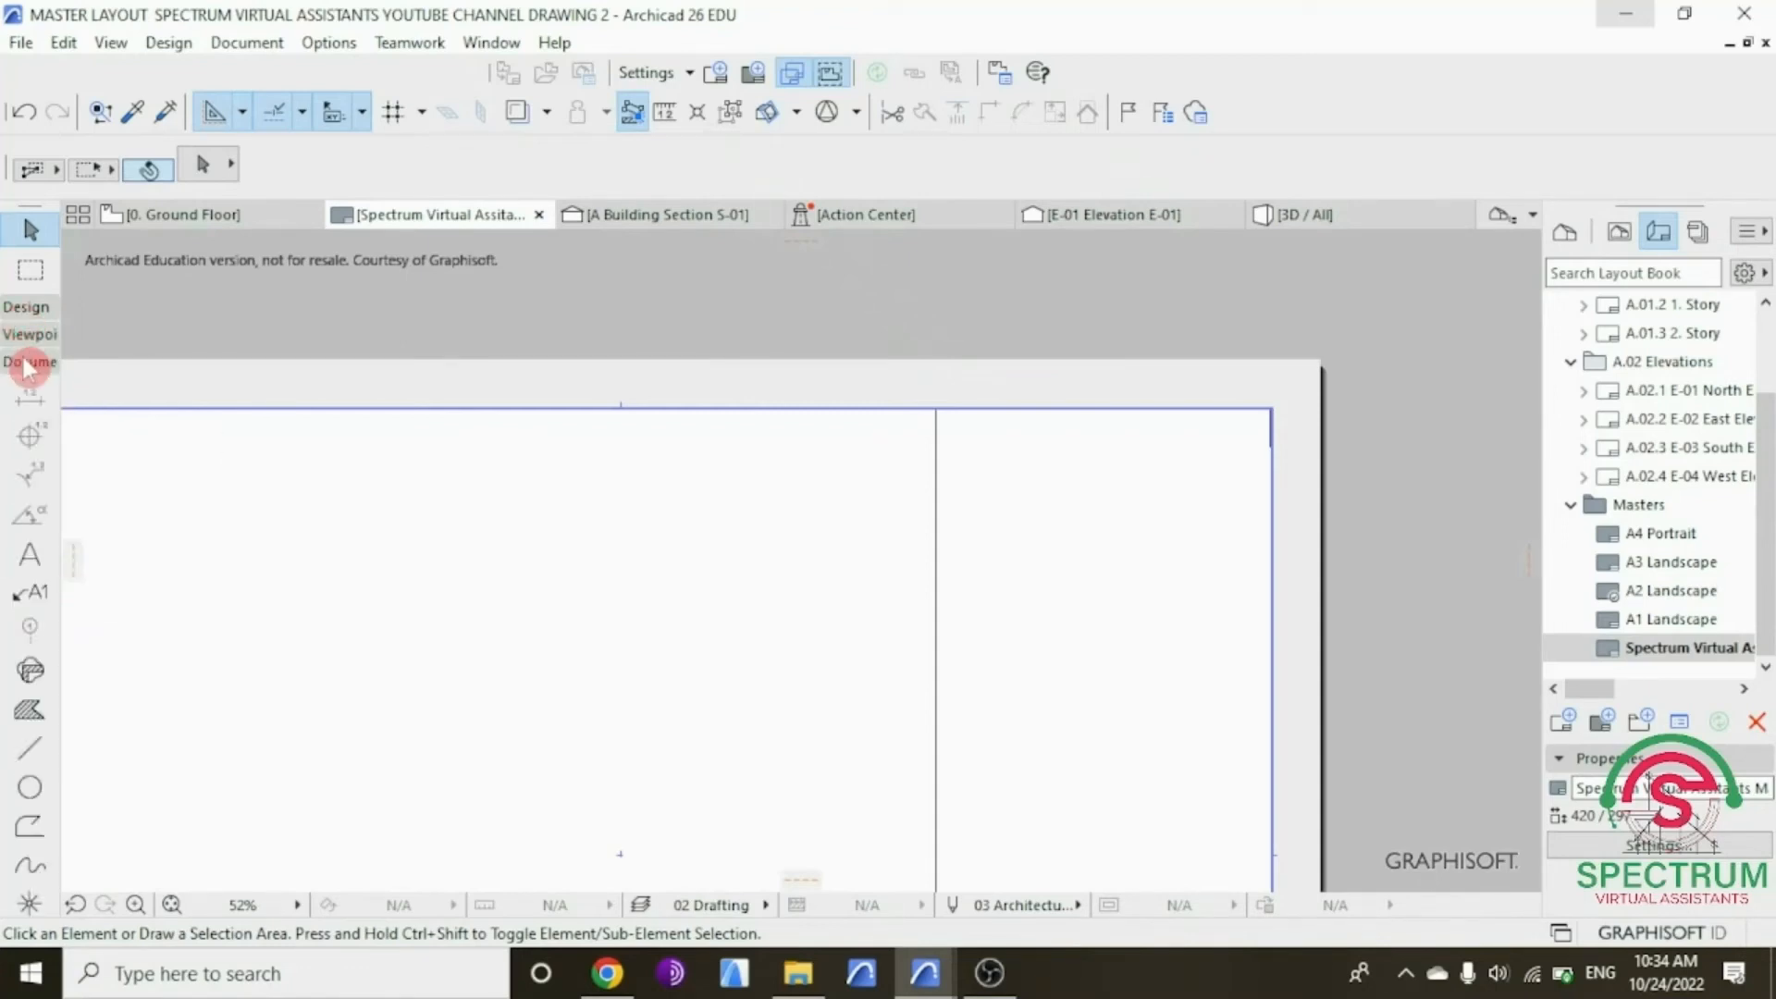
pyautogui.click(29, 559)
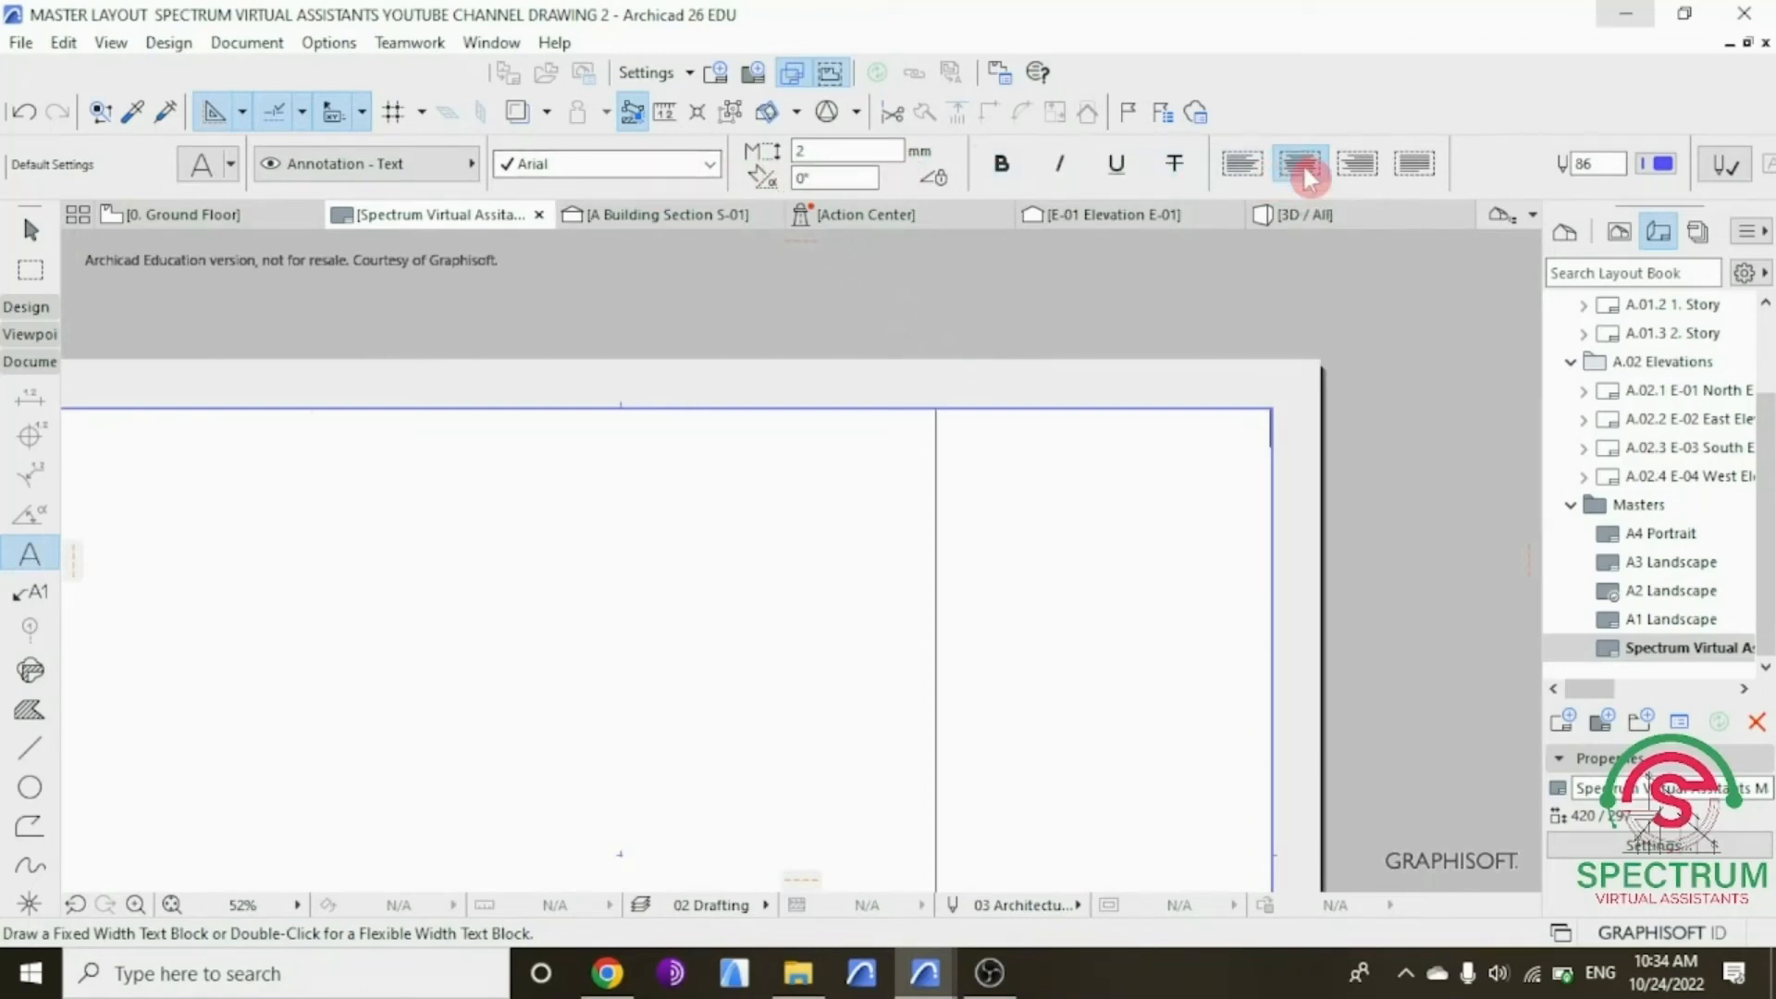
pyautogui.click(1662, 167)
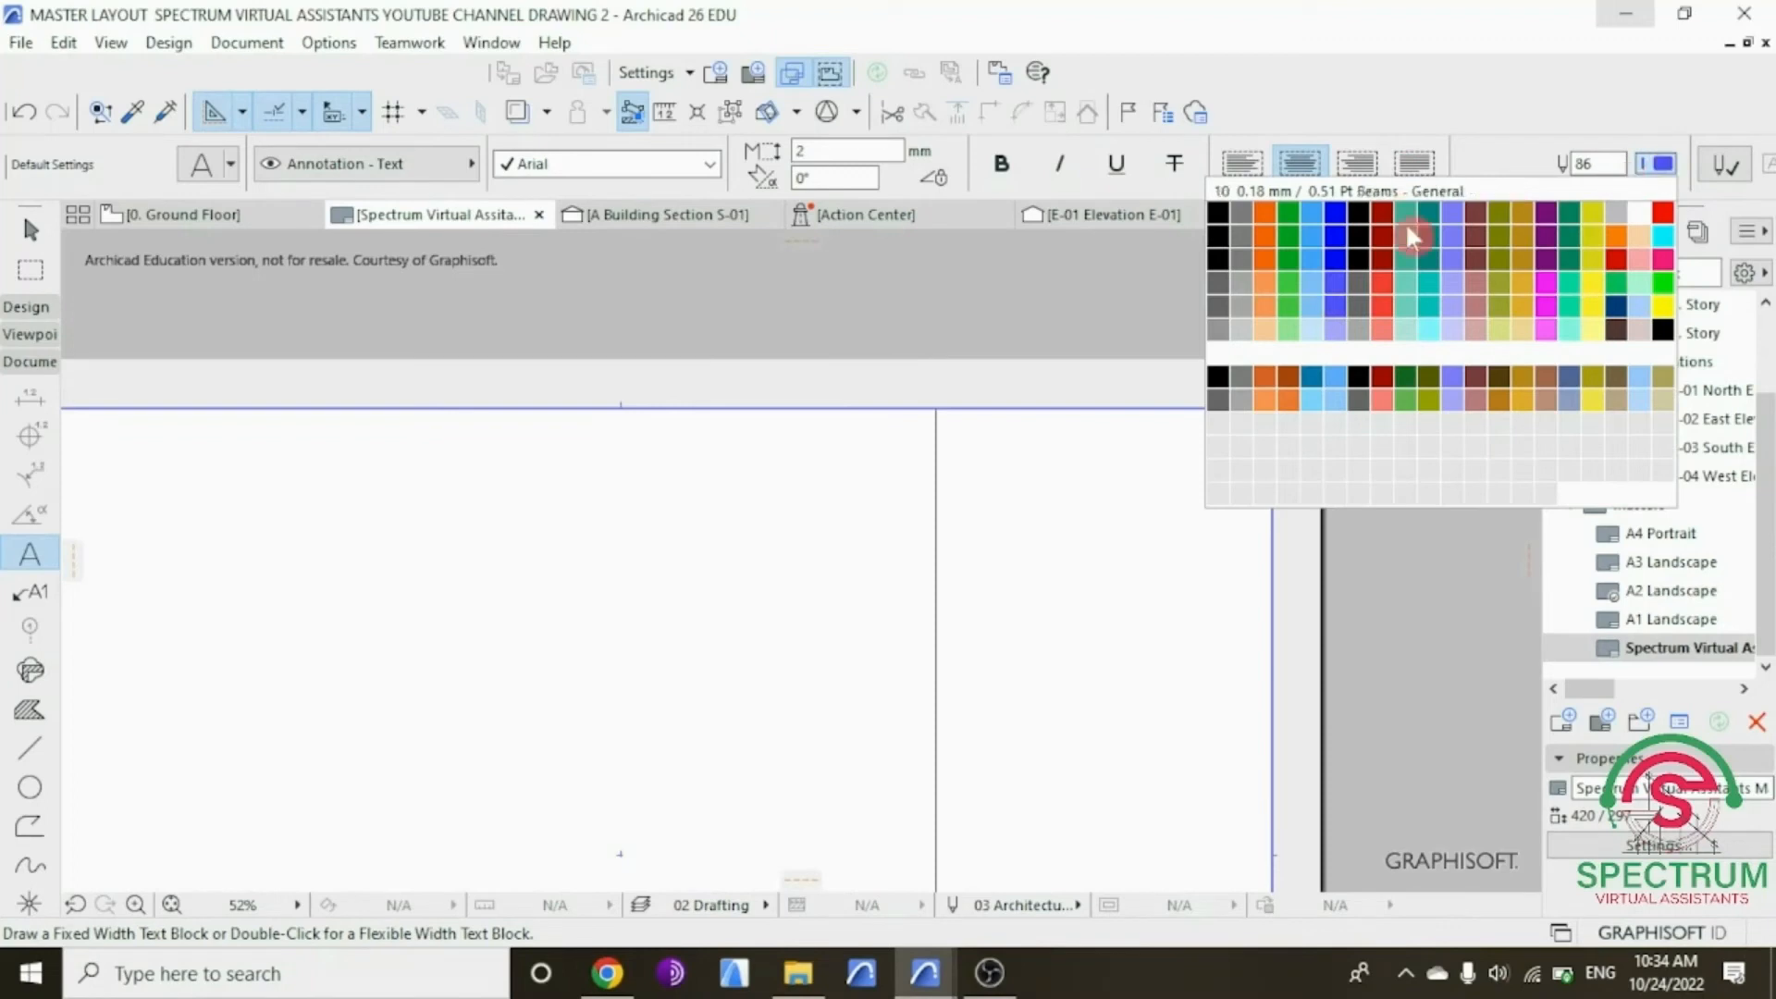
pyautogui.click(1218, 209)
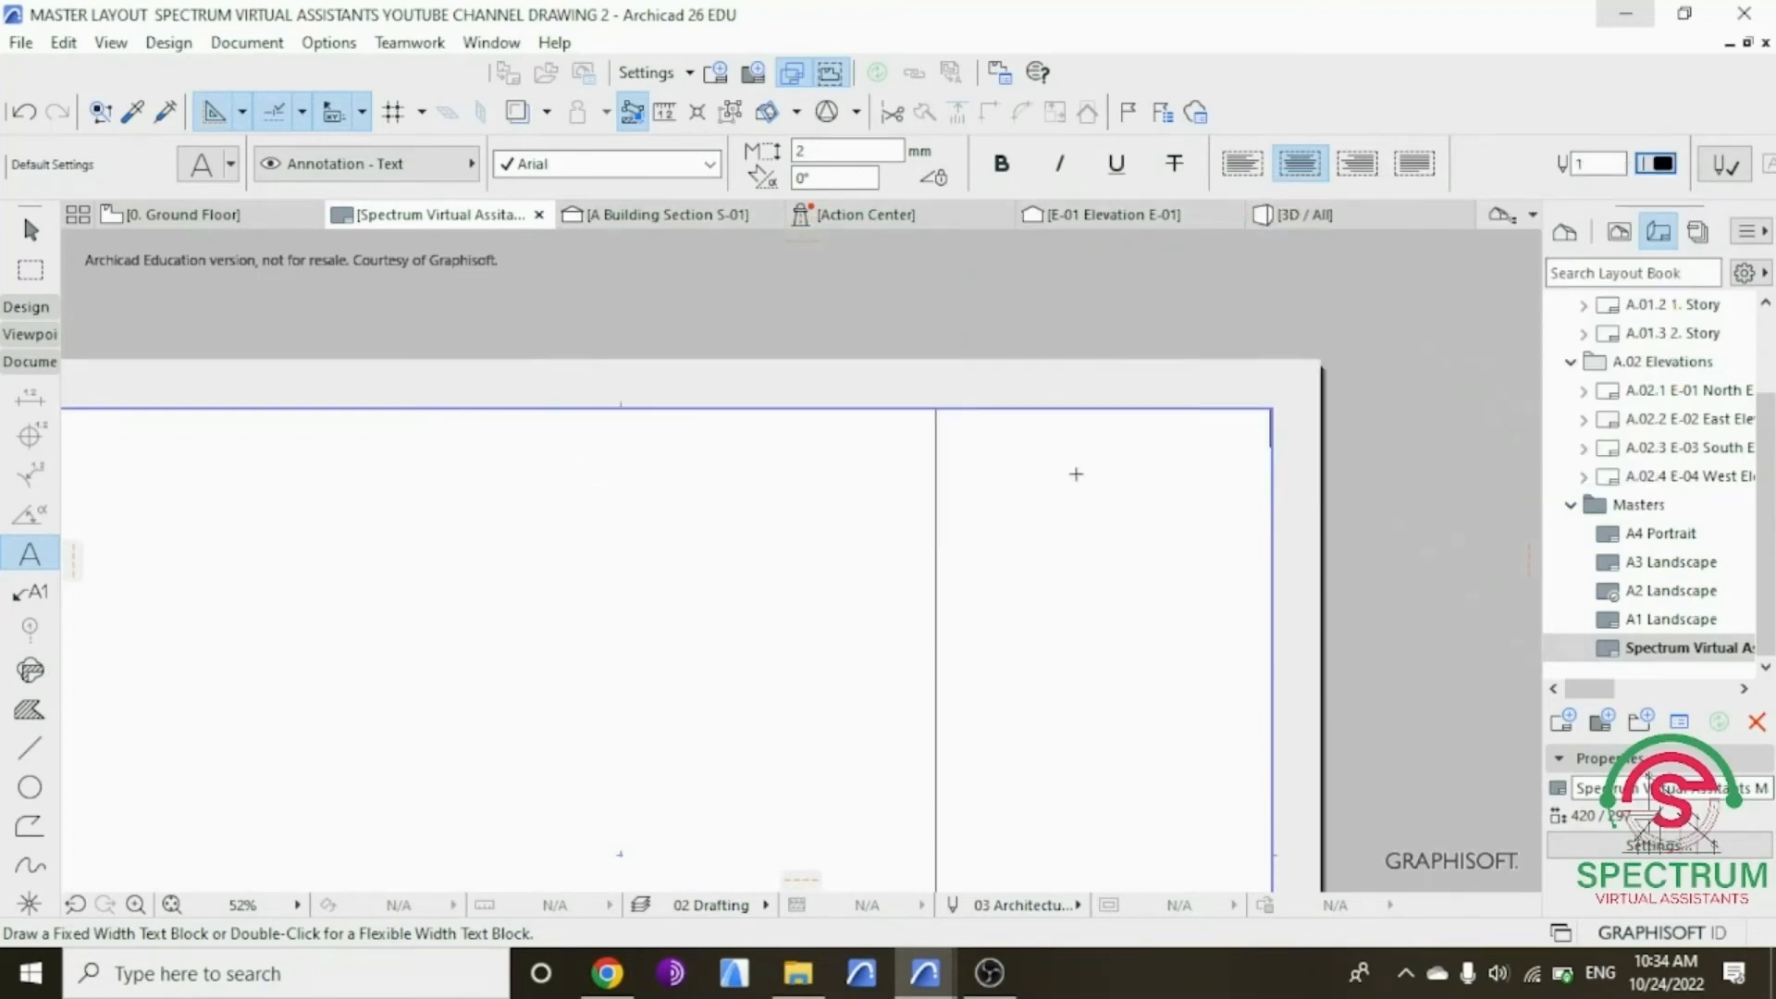
pyautogui.scroll(3, 1074, 468)
pyautogui.click(1025, 387)
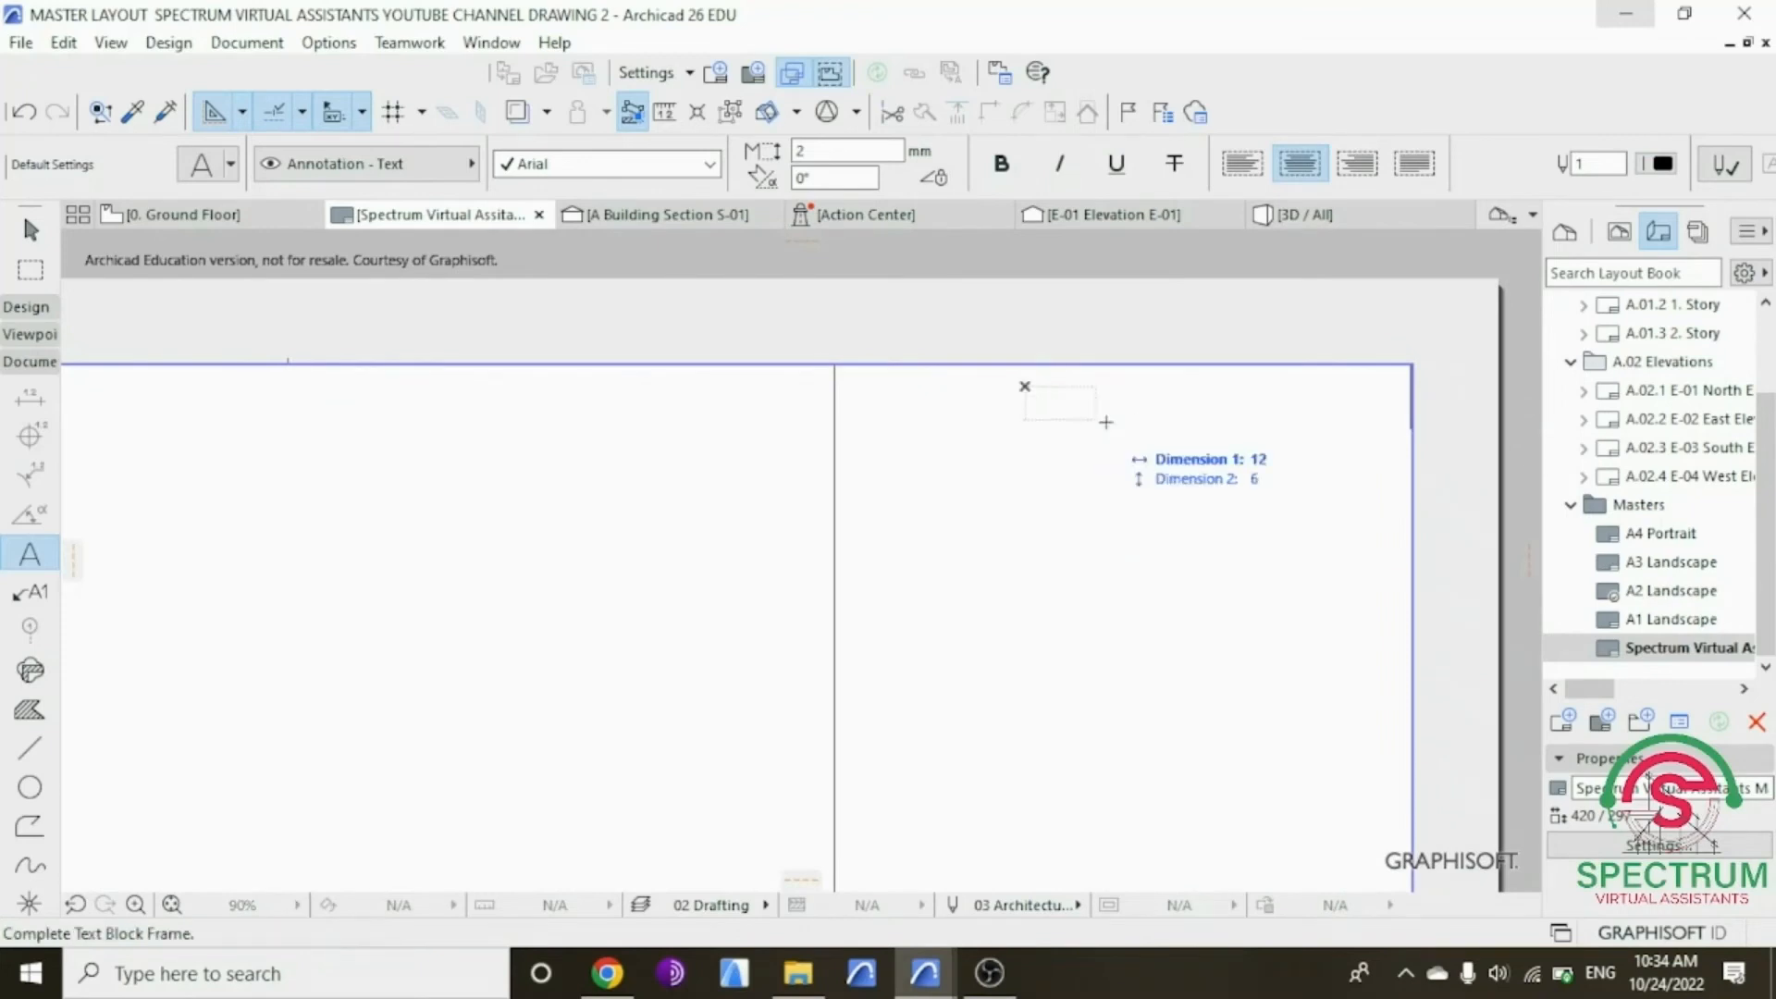
pyautogui.click(1287, 424)
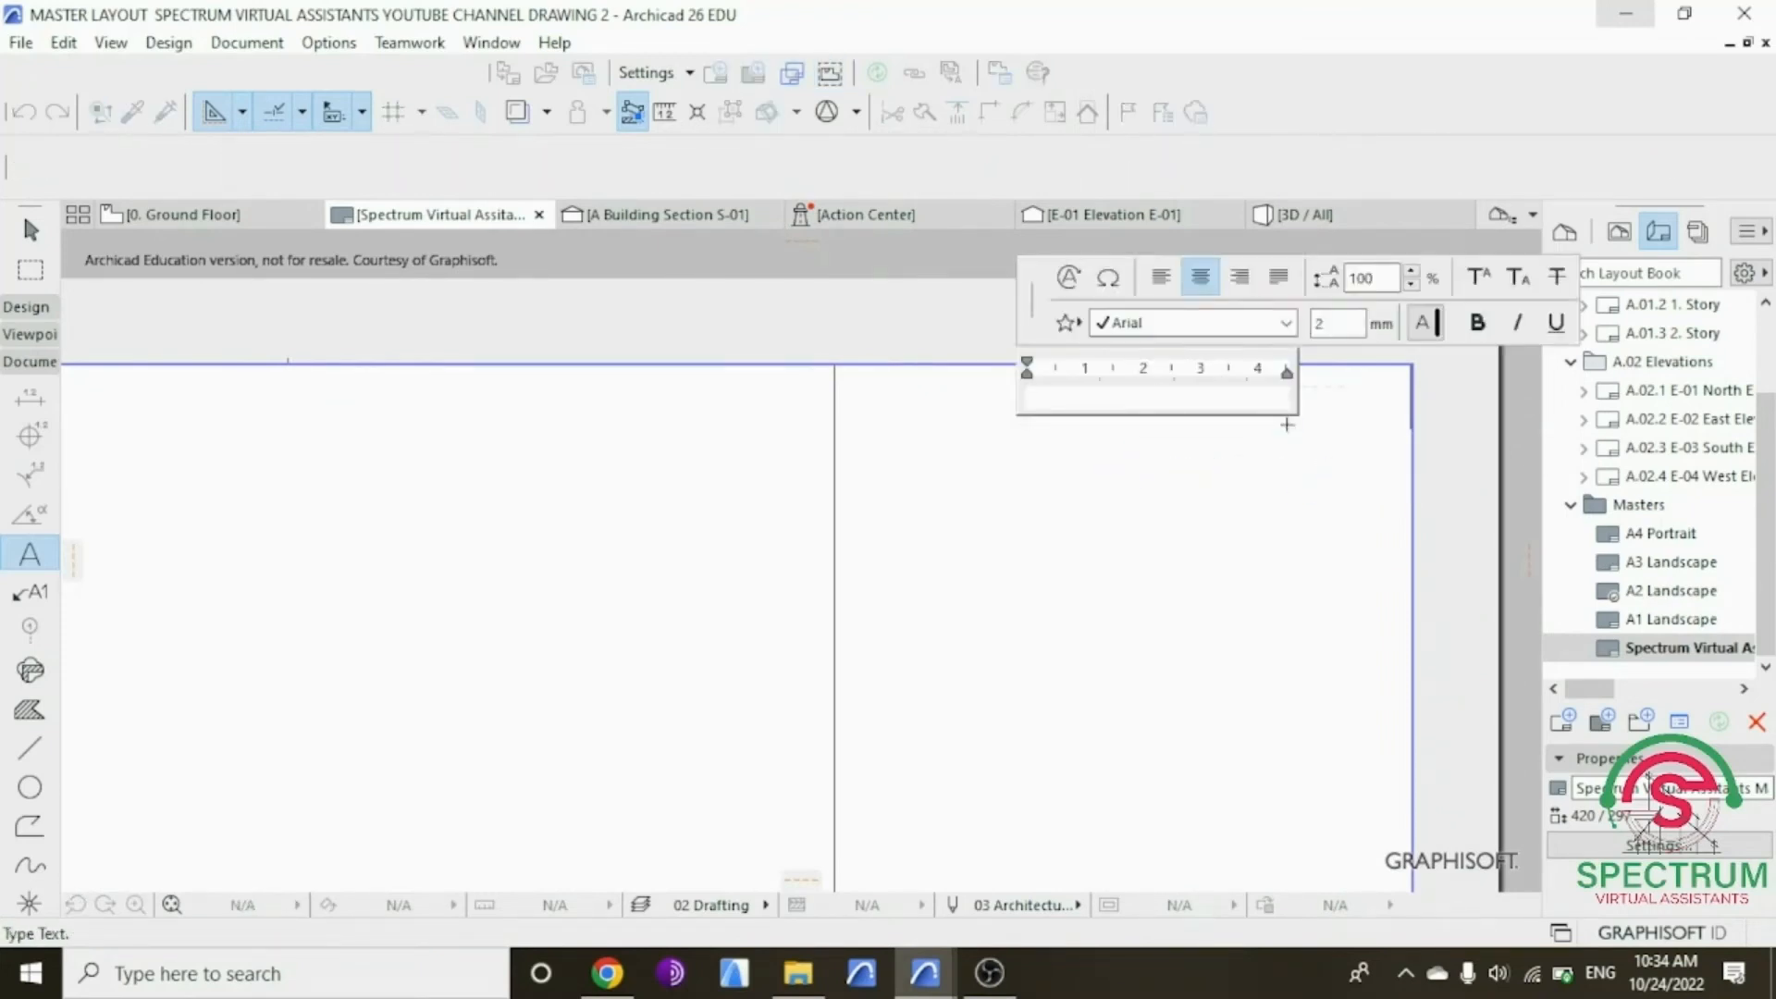
pyautogui.write('NOTES')
pyautogui.click(1477, 322)
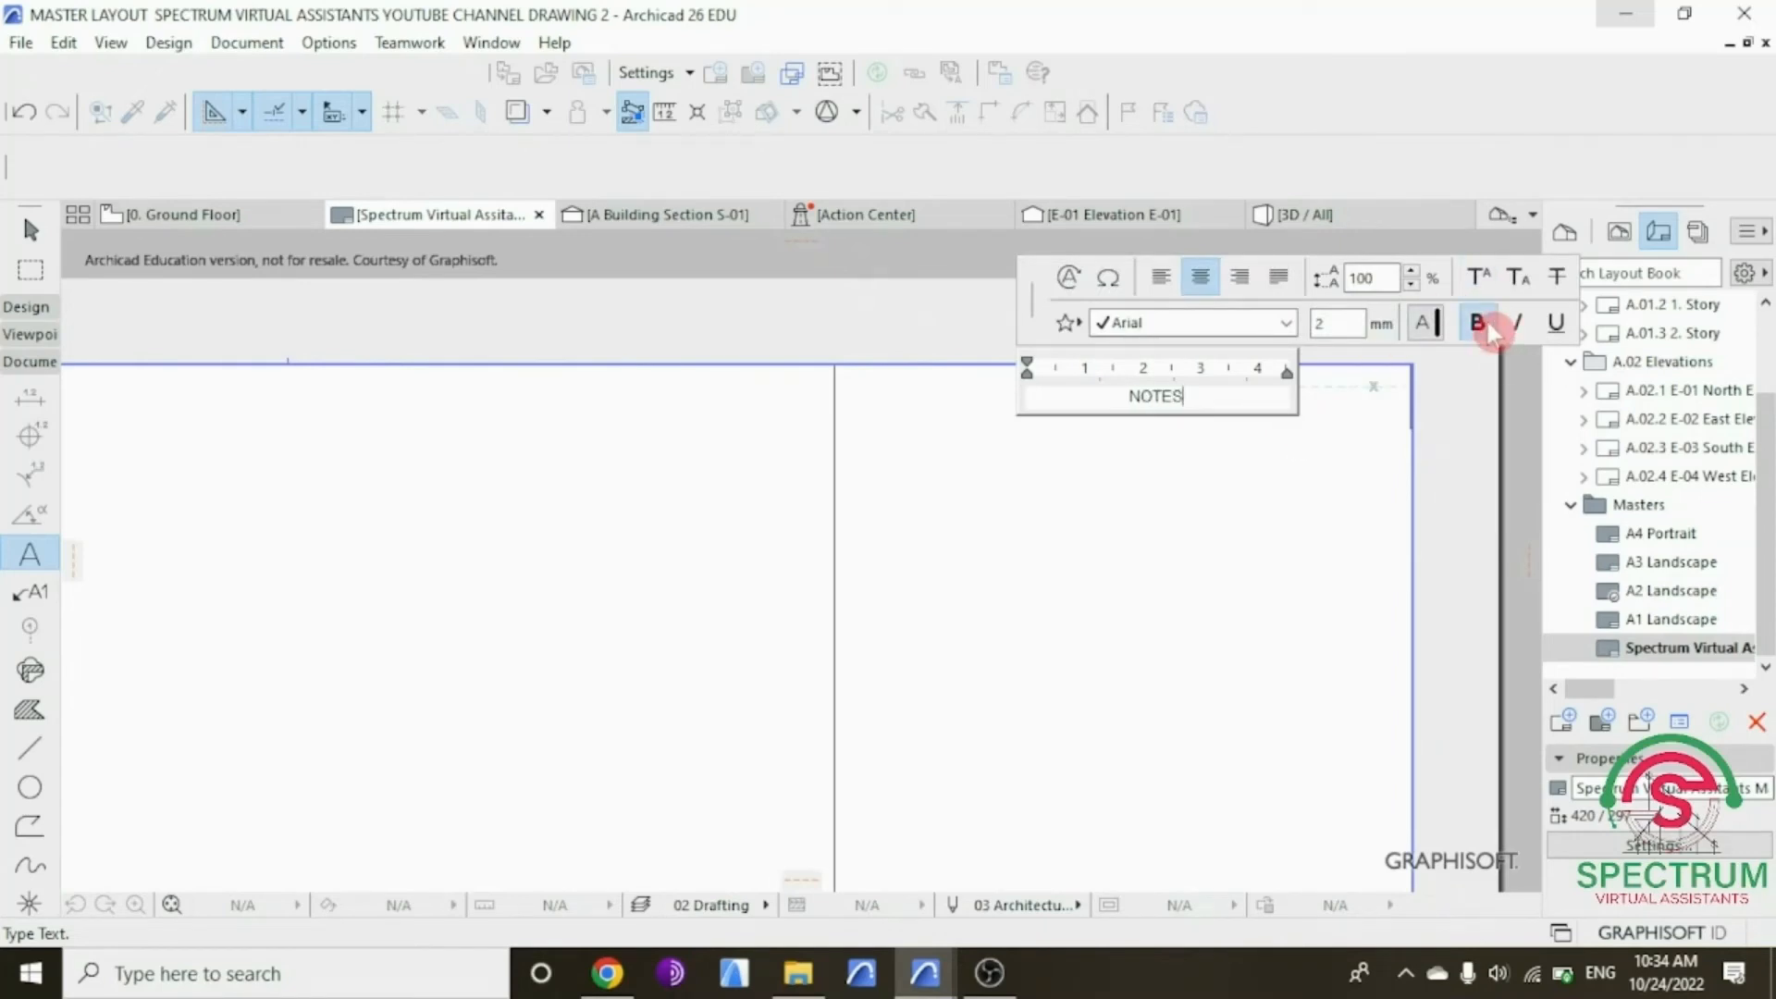
pyautogui.click(1252, 525)
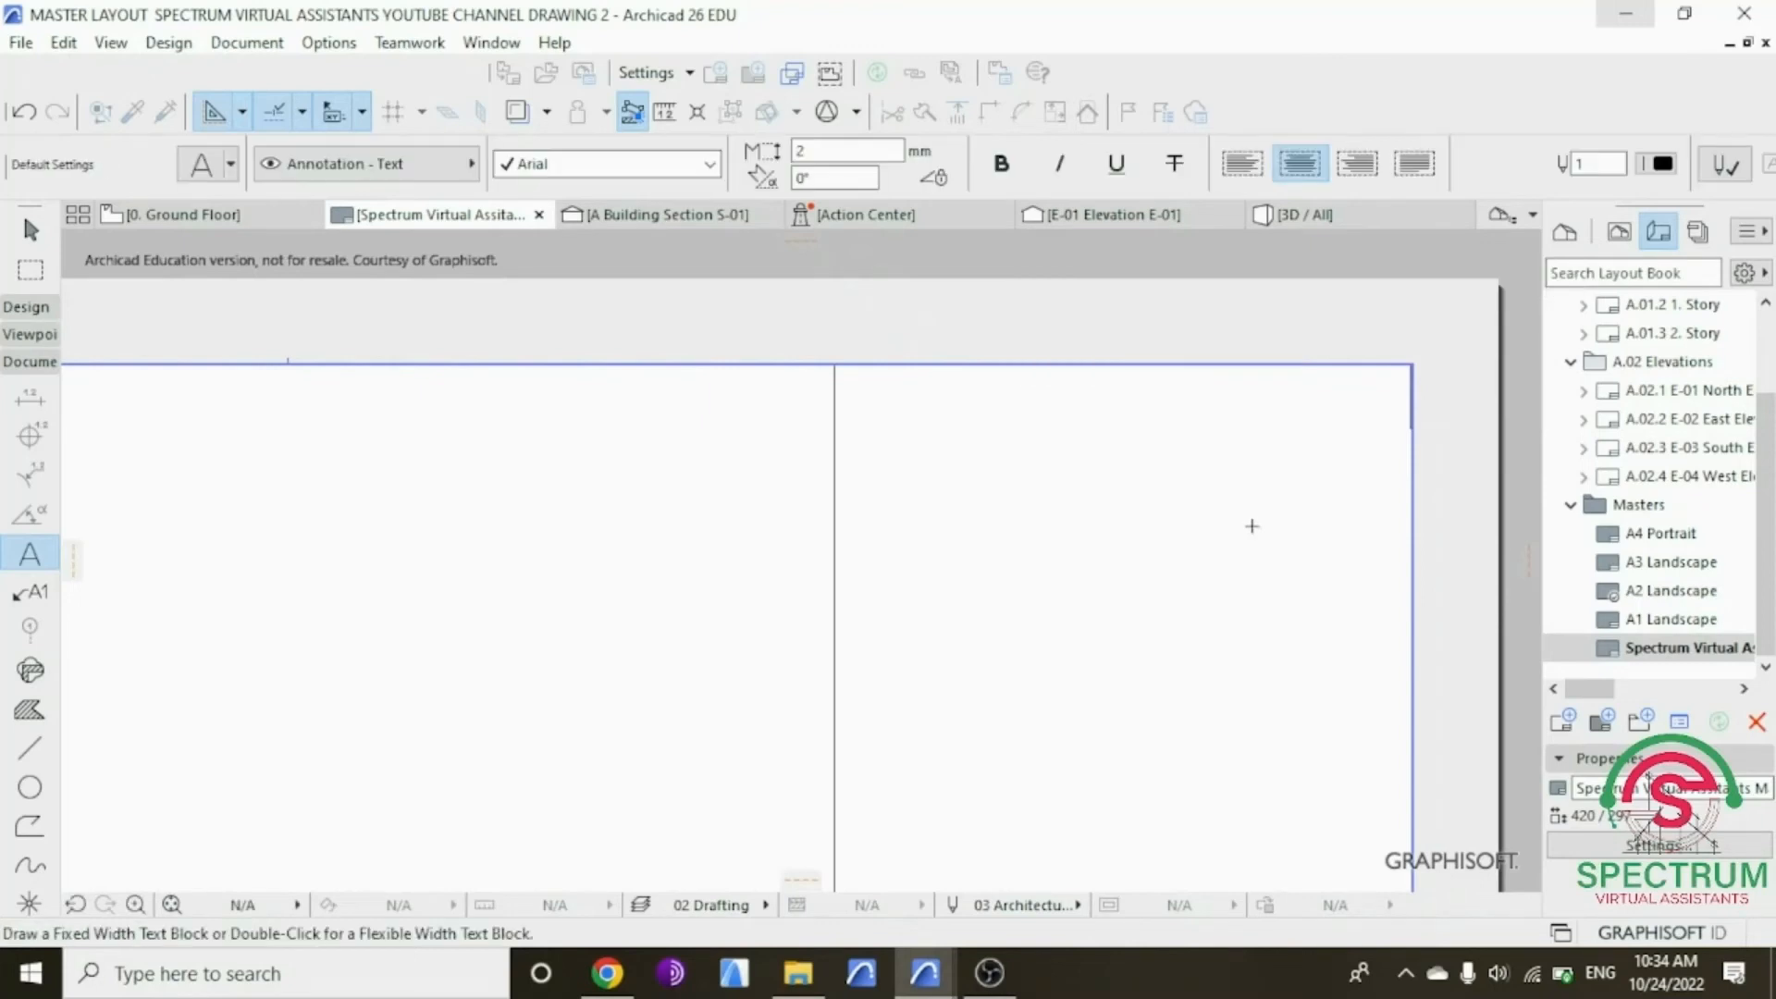
pyautogui.press('Escape')
# Step: Enlarge the NOTES heading to a text height of 5 mm and reduce it to 4 mm
pyautogui.click(1156, 397)
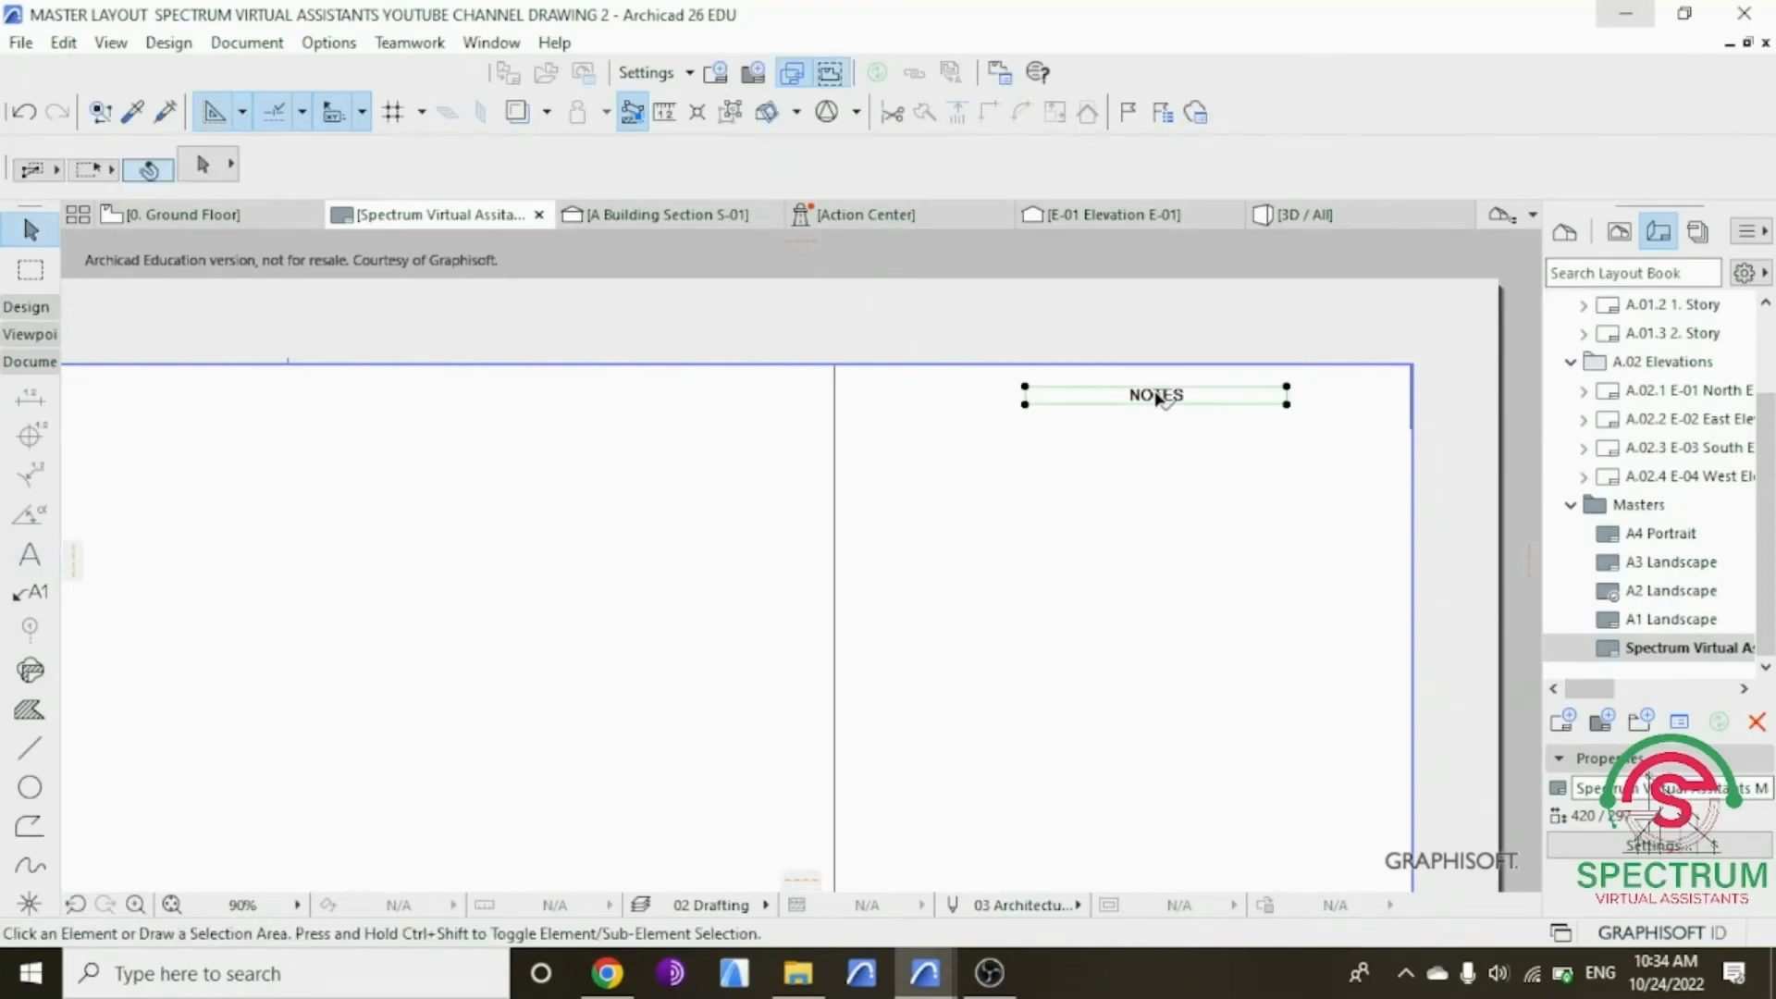
pyautogui.click(829, 149)
pyautogui.press('BackSpace')
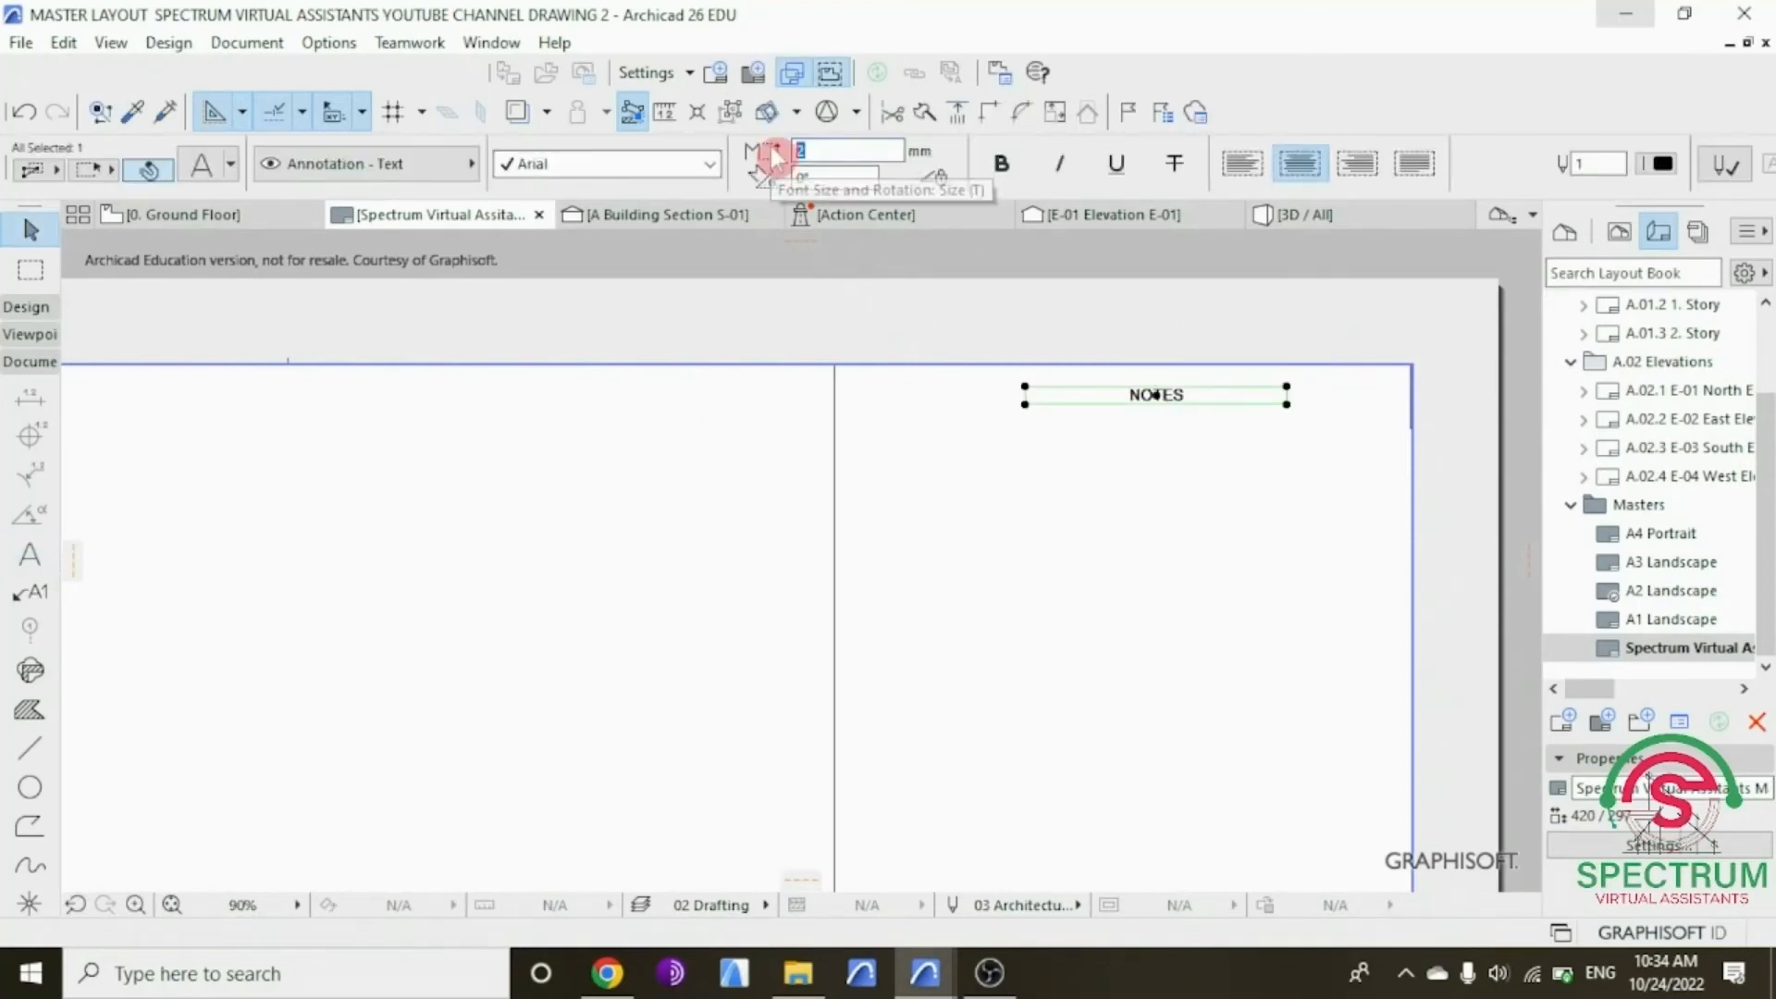
pyautogui.write('5')
pyautogui.press('Return')
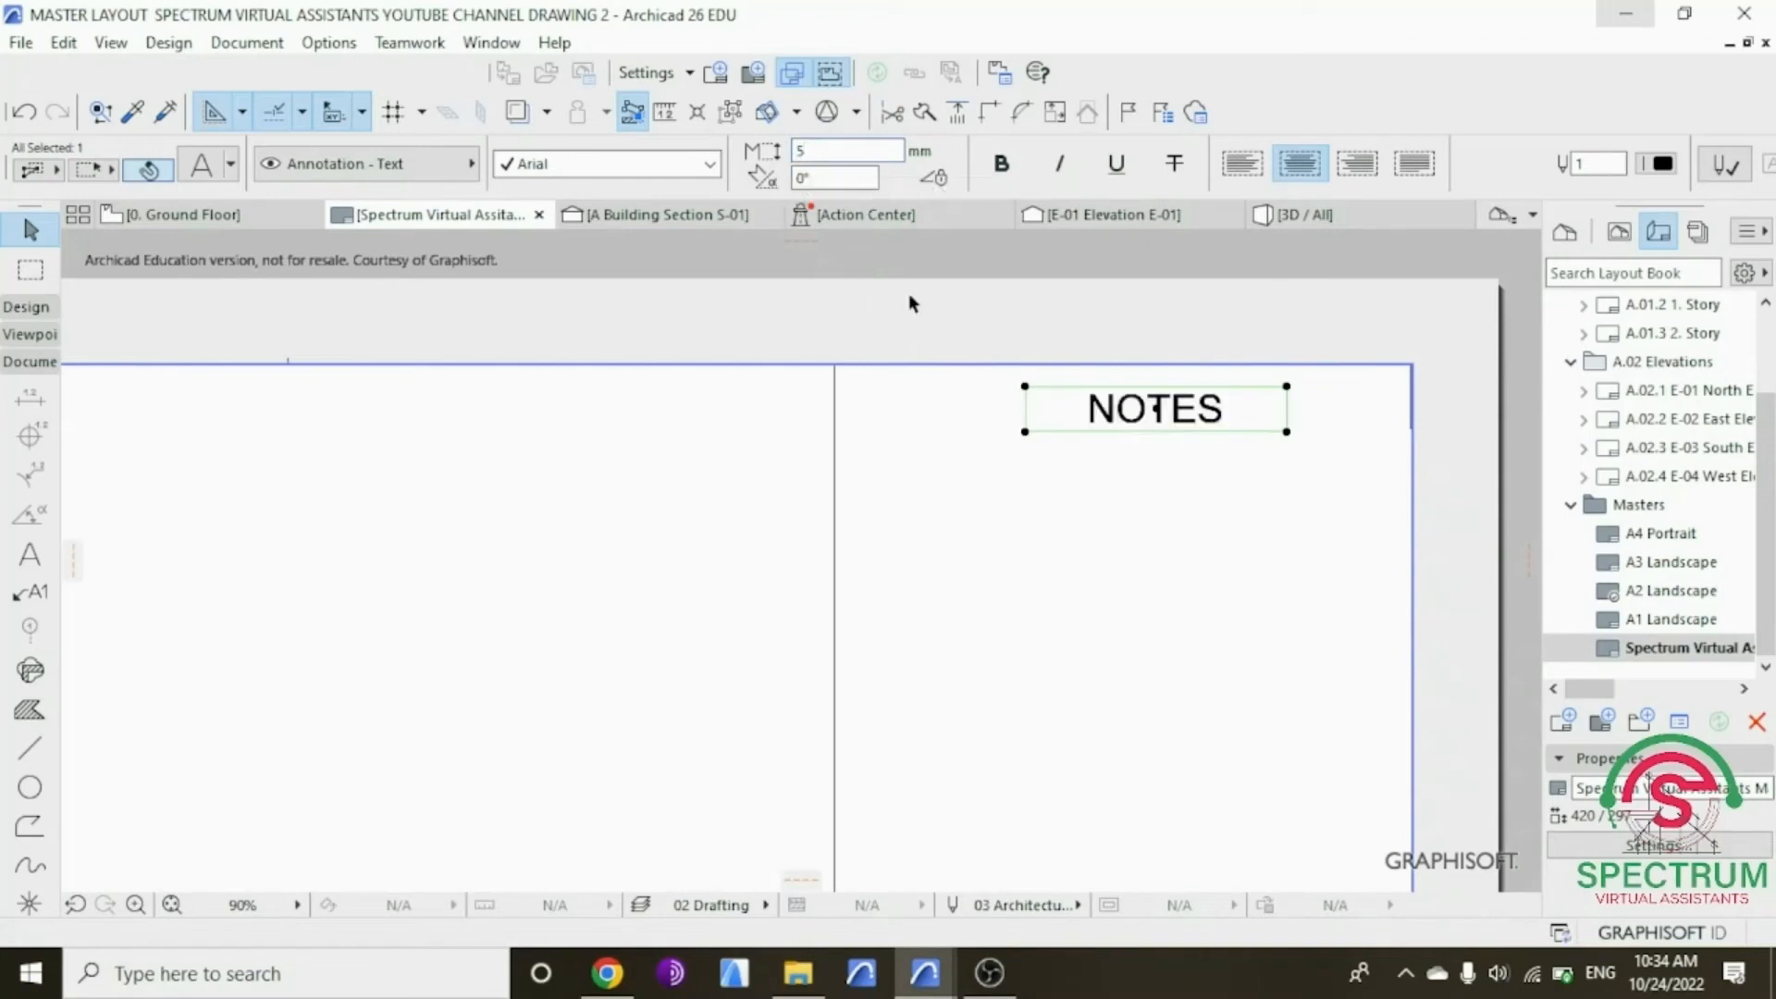
pyautogui.doubleClick(799, 155)
pyautogui.write('4')
pyautogui.press('Return')
pyautogui.click(995, 499)
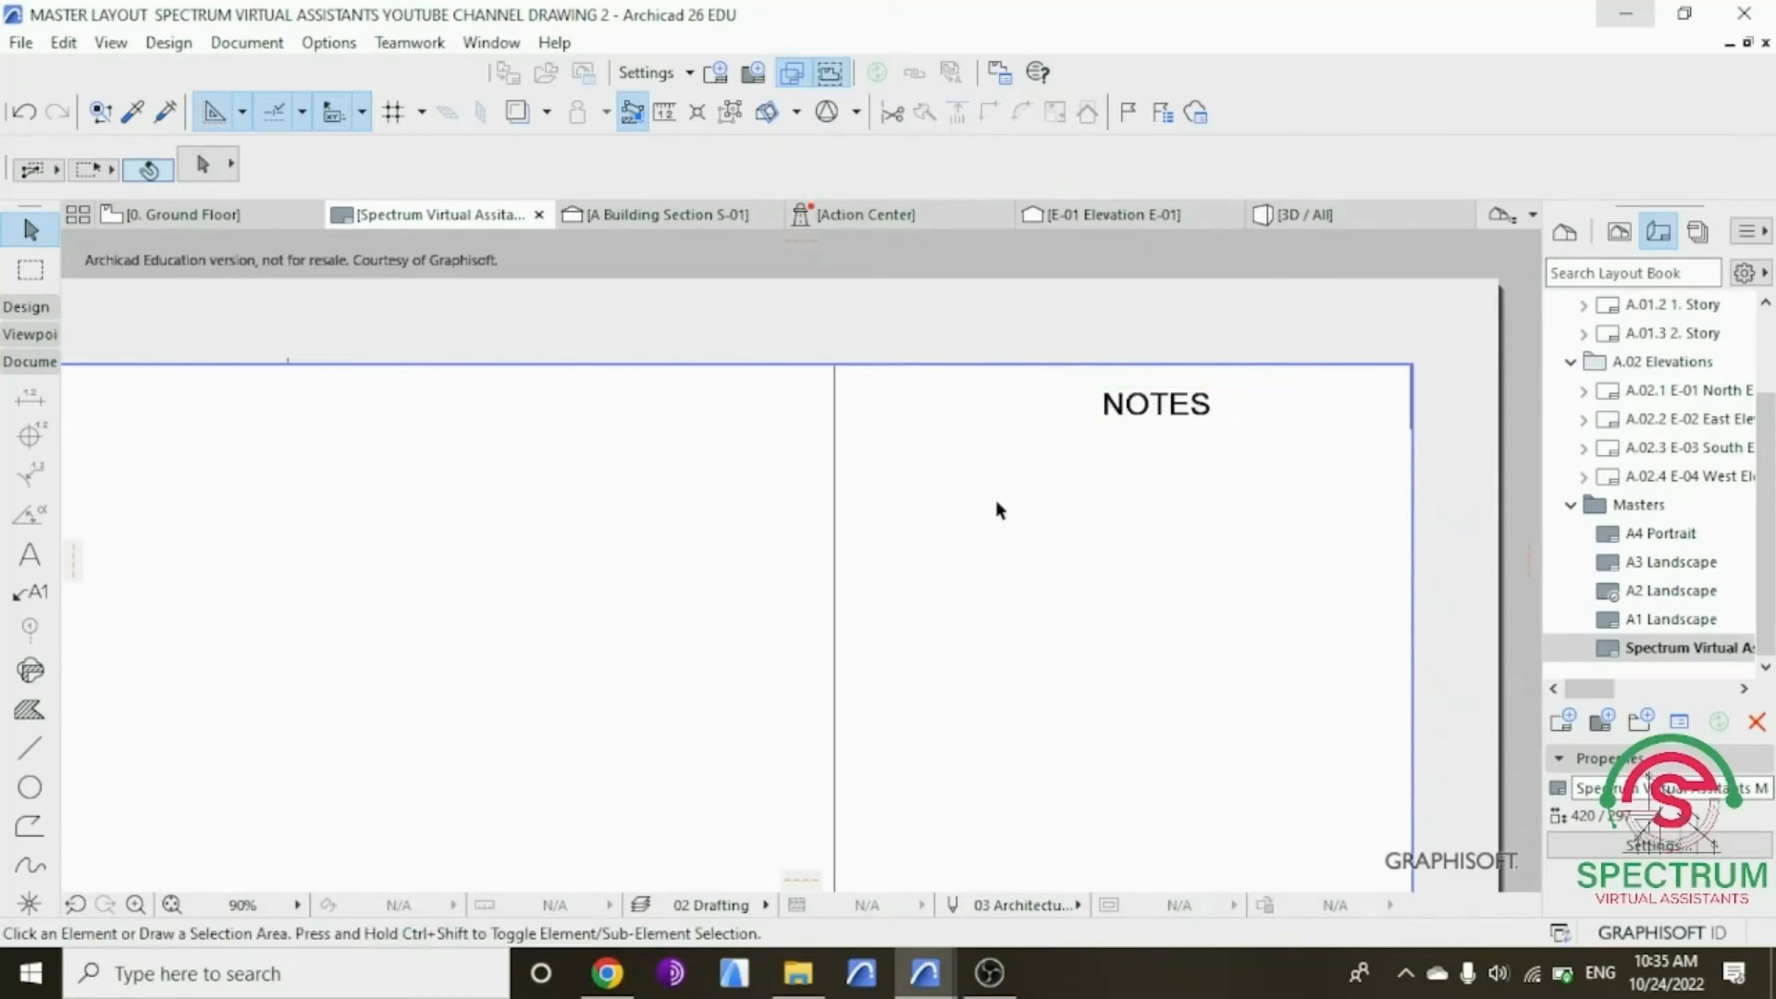
# Step: Draw a short horizontal line from the divider's upper end leftward along the margin frame's upper edge
pyautogui.scroll(-2, 995, 470)
pyautogui.scroll(-1, 971, 430)
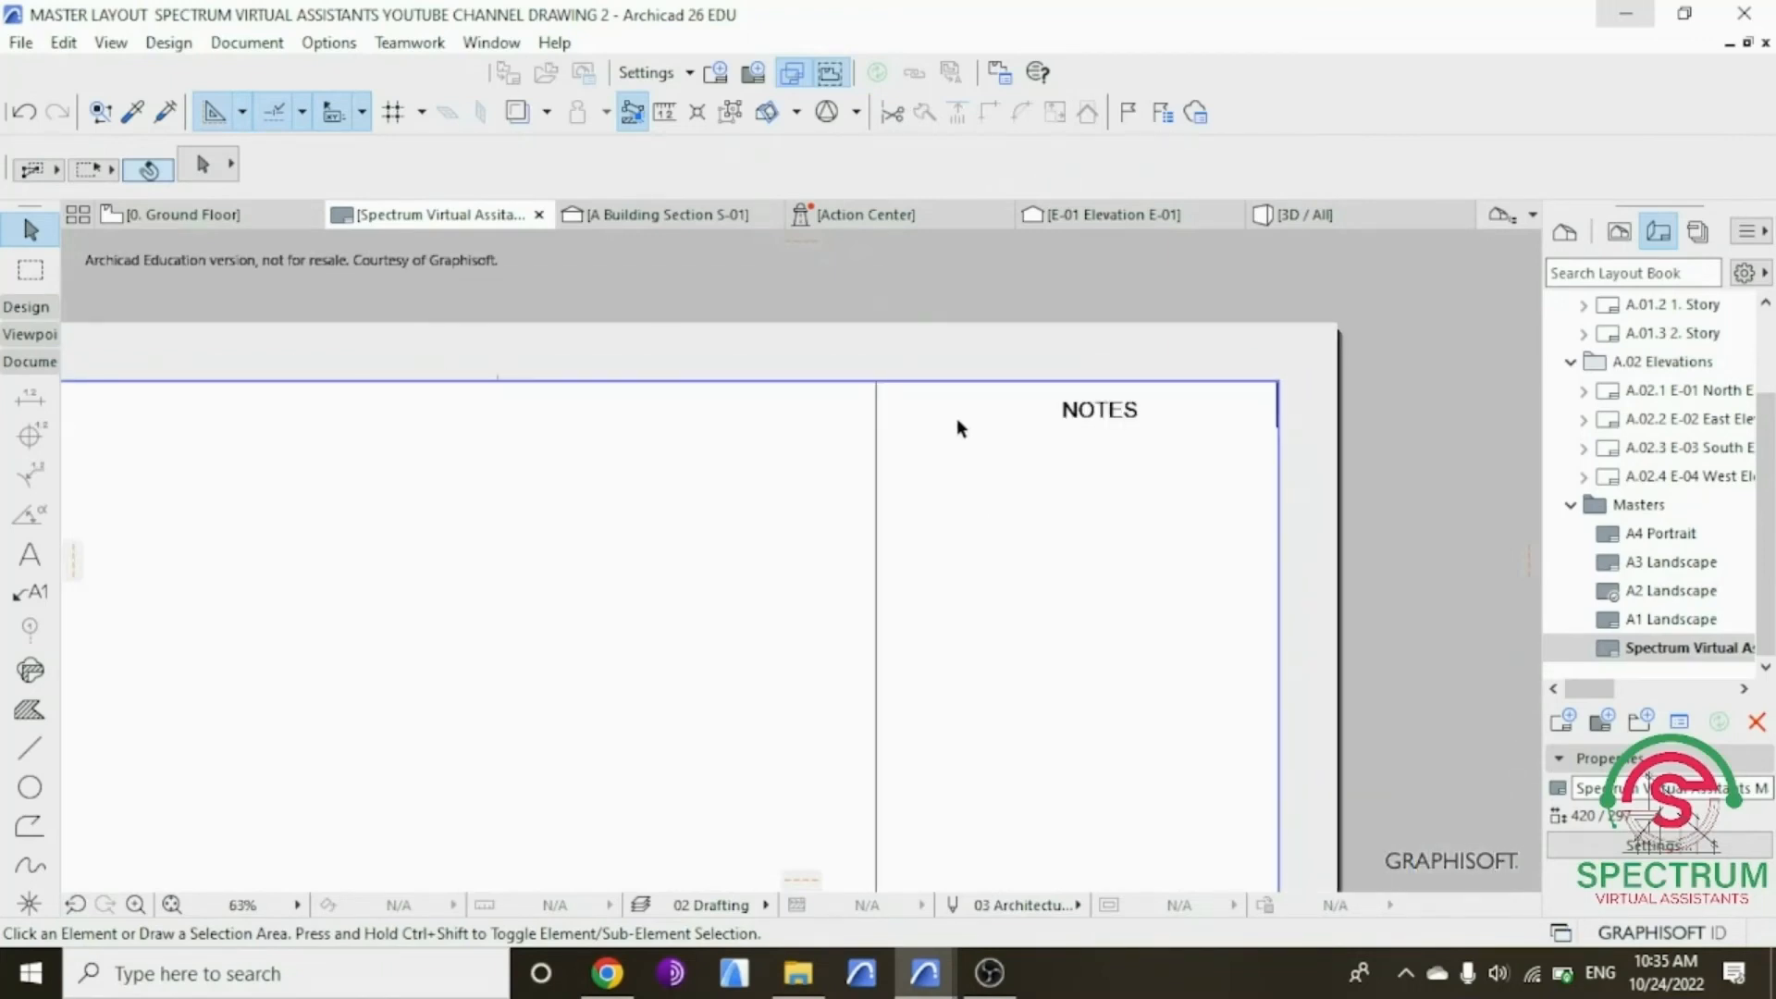
pyautogui.click(29, 747)
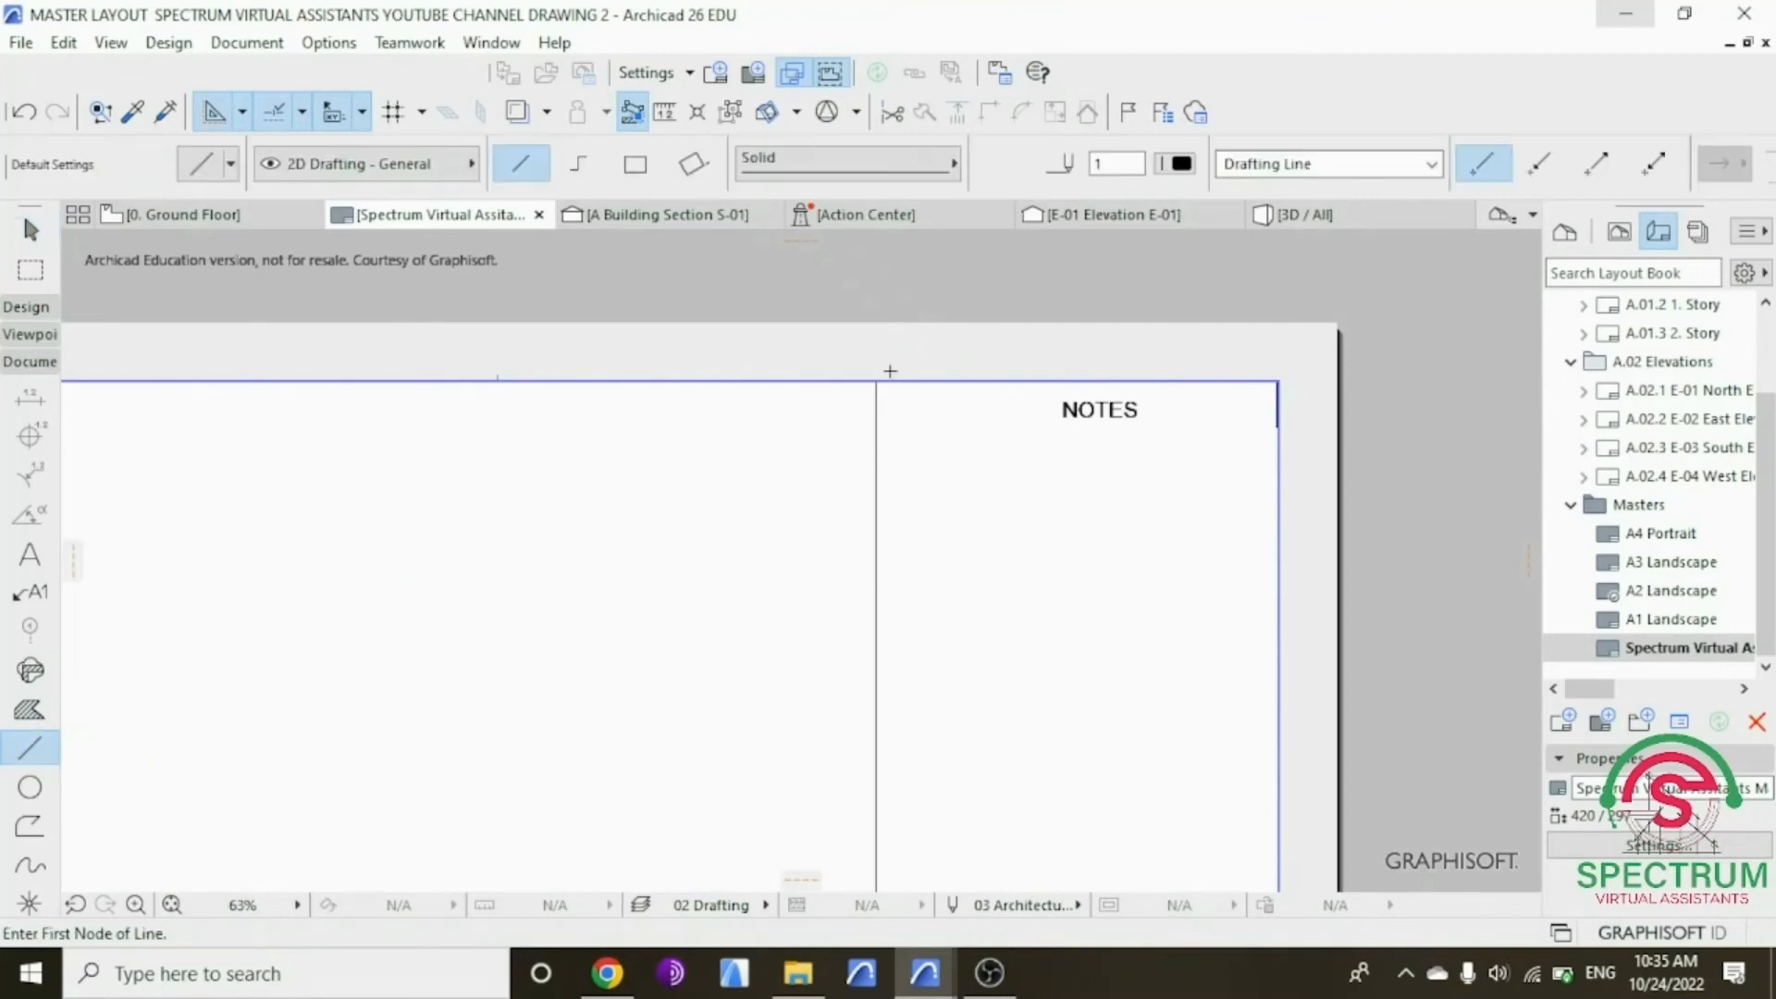
pyautogui.scroll(5, 888, 375)
pyautogui.click(841, 400)
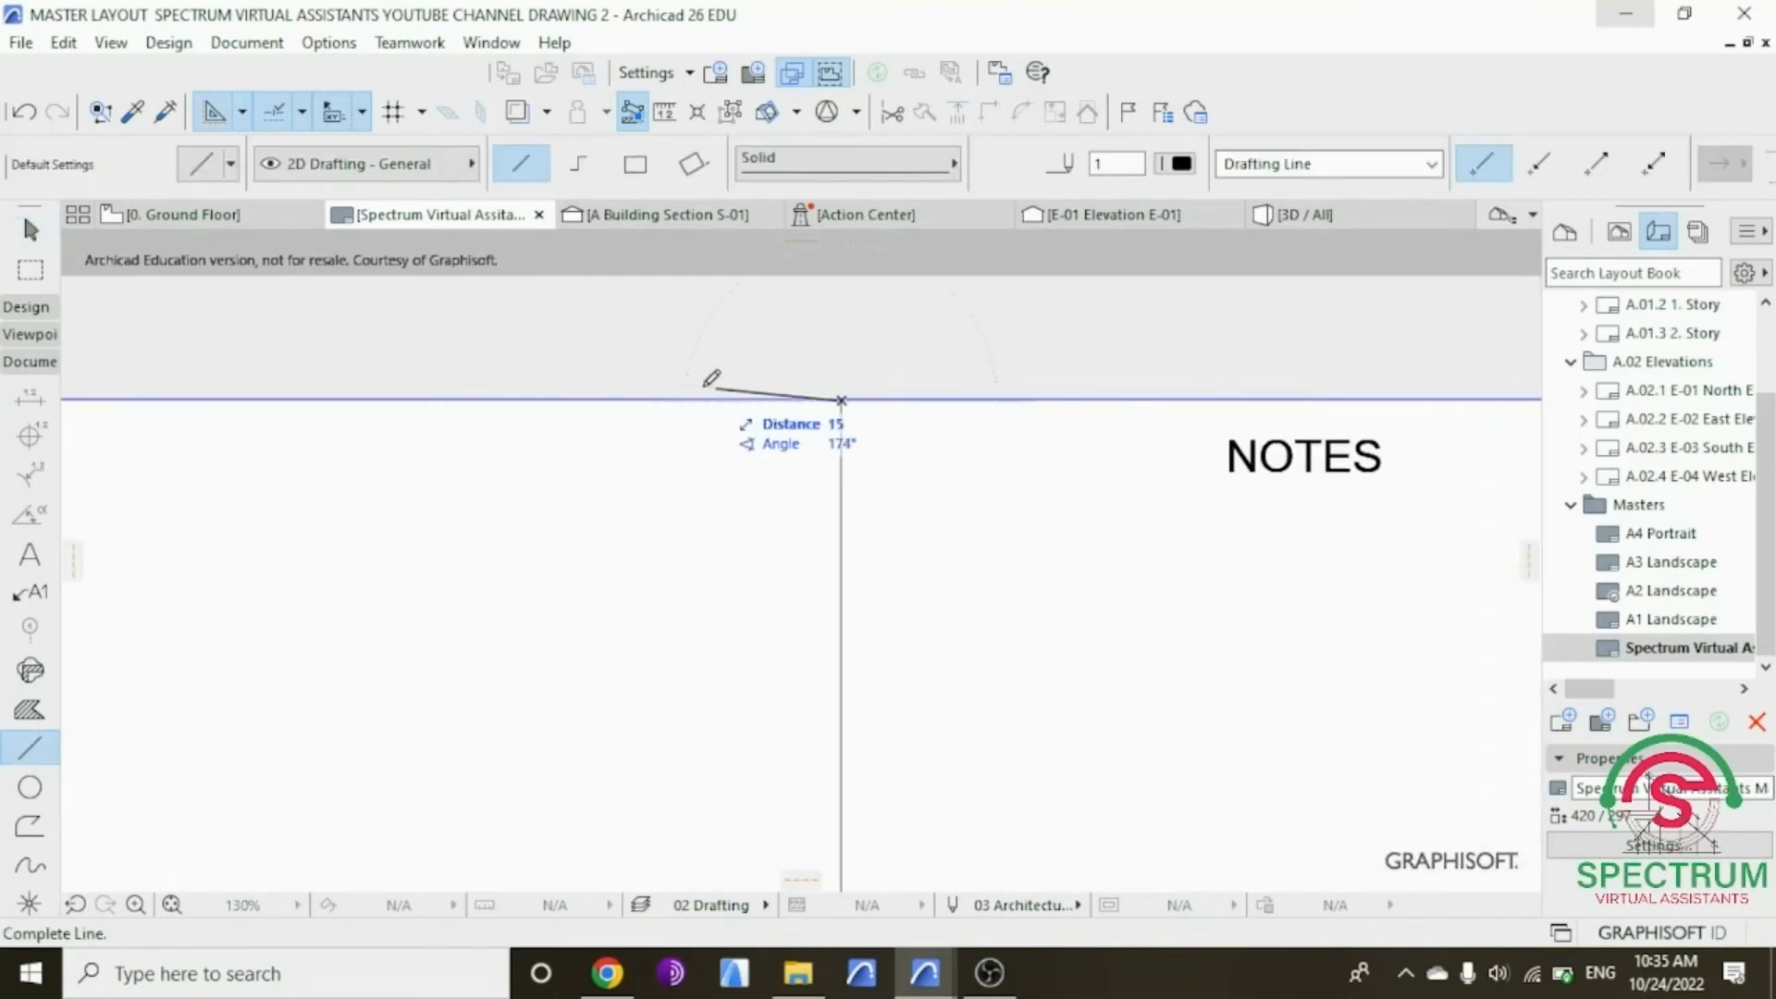
pyautogui.click(657, 398)
pyautogui.press('Escape')
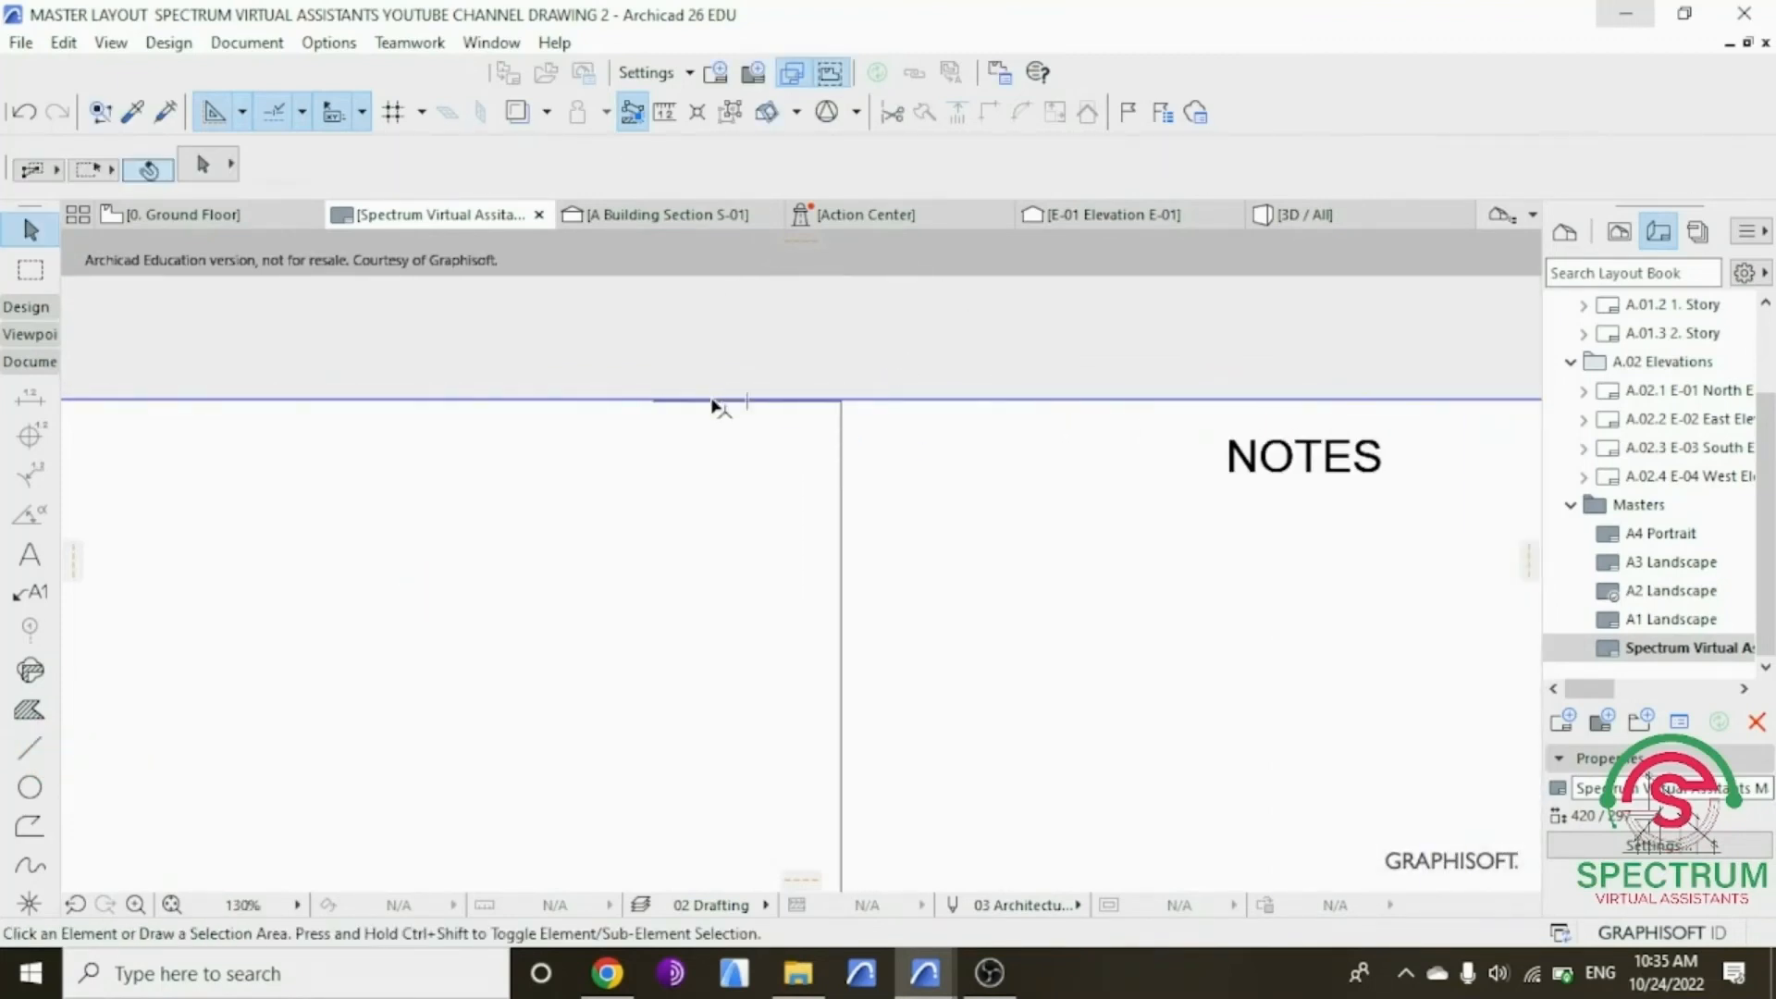
# Step: Move the short horizontal line 10 mm down along the divider, using its right endpoint as the reference
pyautogui.click(716, 401)
pyautogui.rightClick(765, 438)
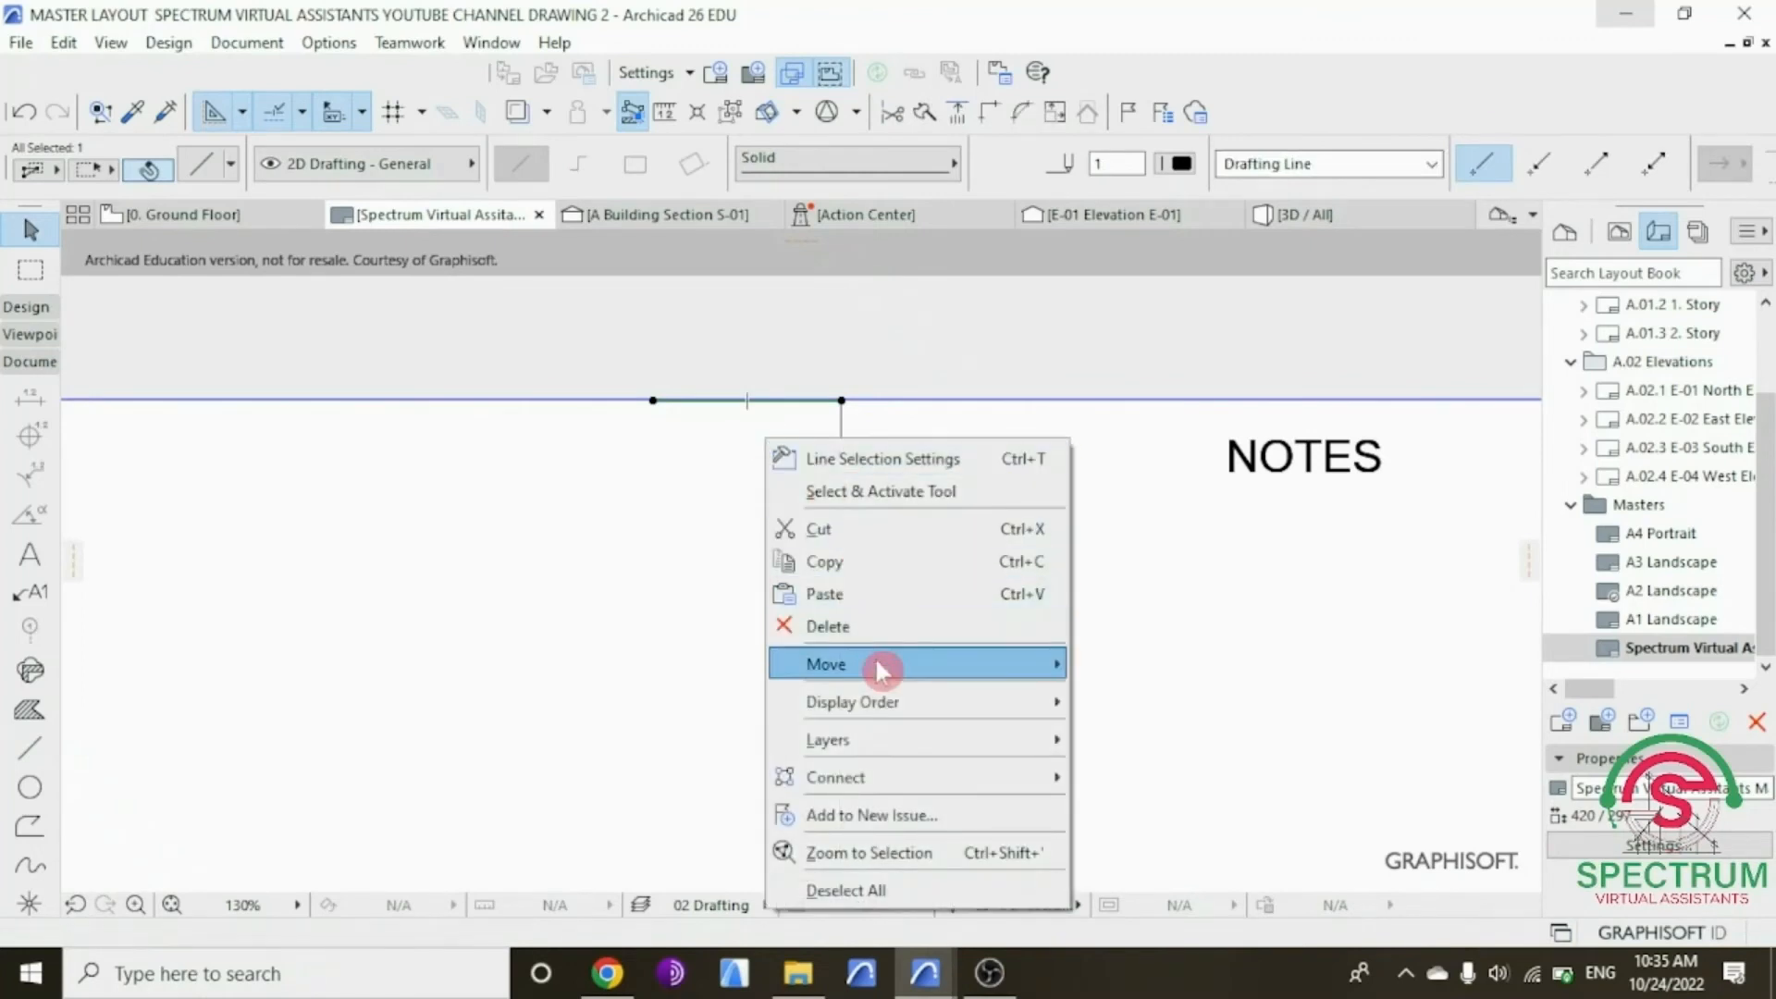
pyautogui.moveTo(892, 666)
pyautogui.click(1122, 666)
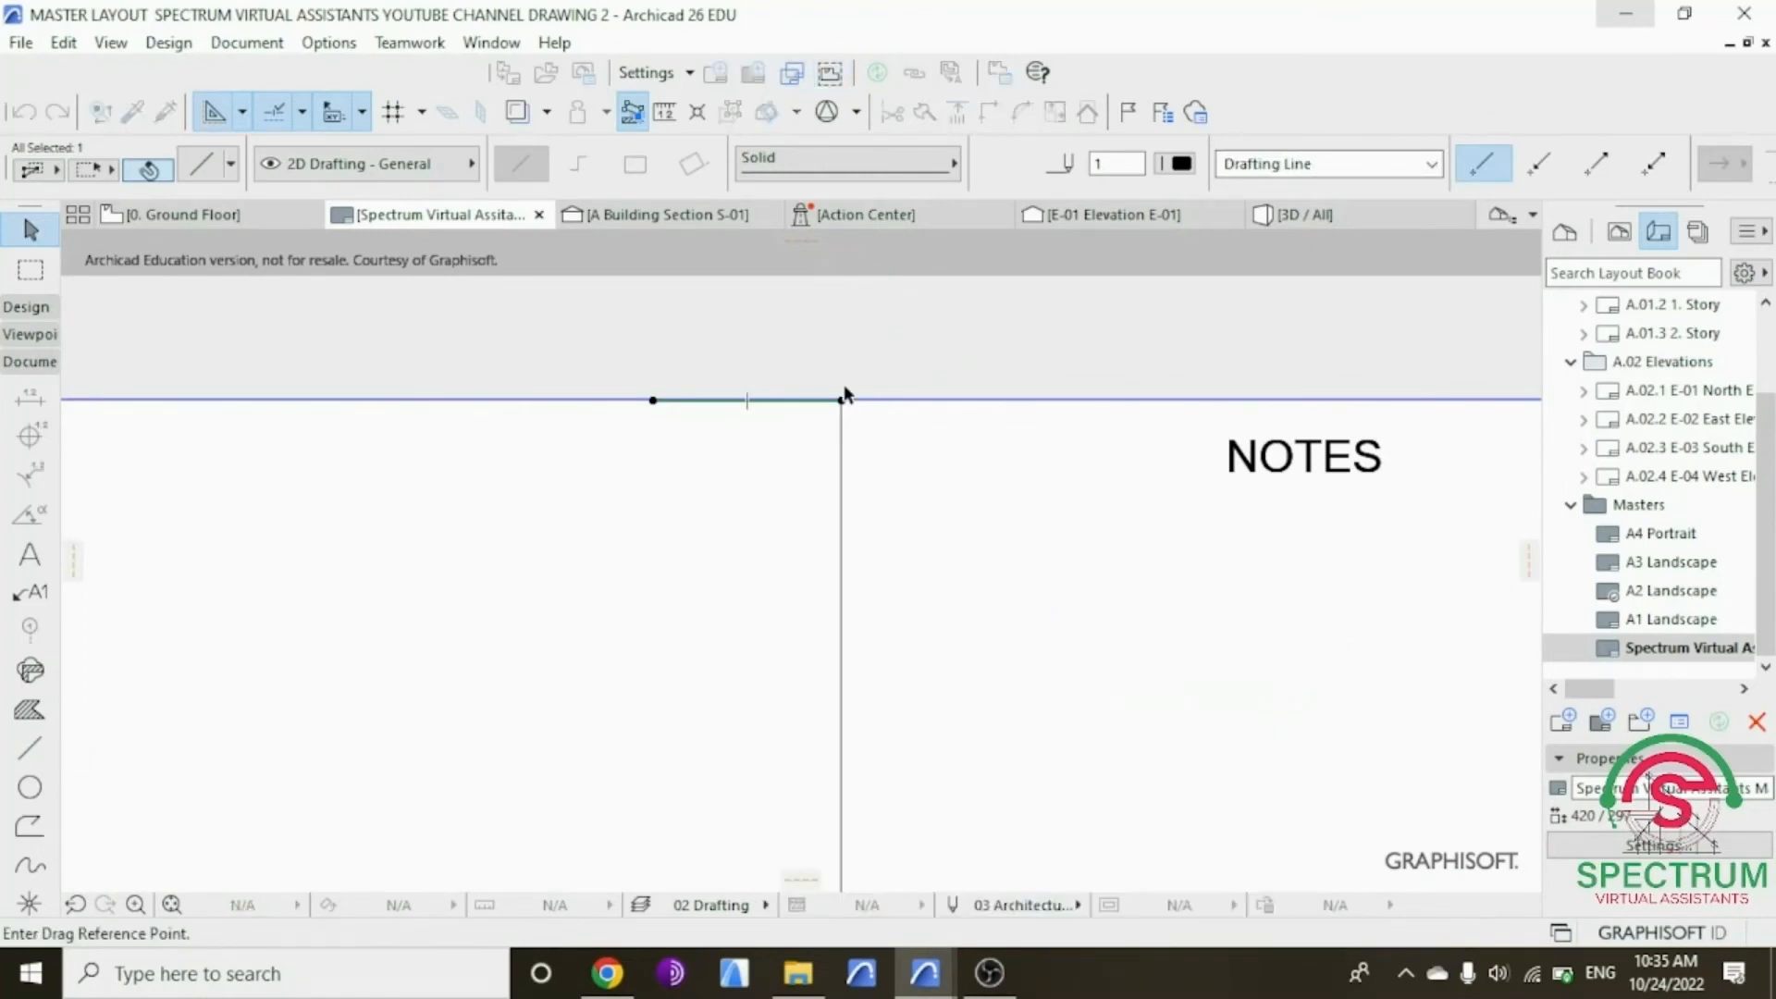
pyautogui.click(841, 400)
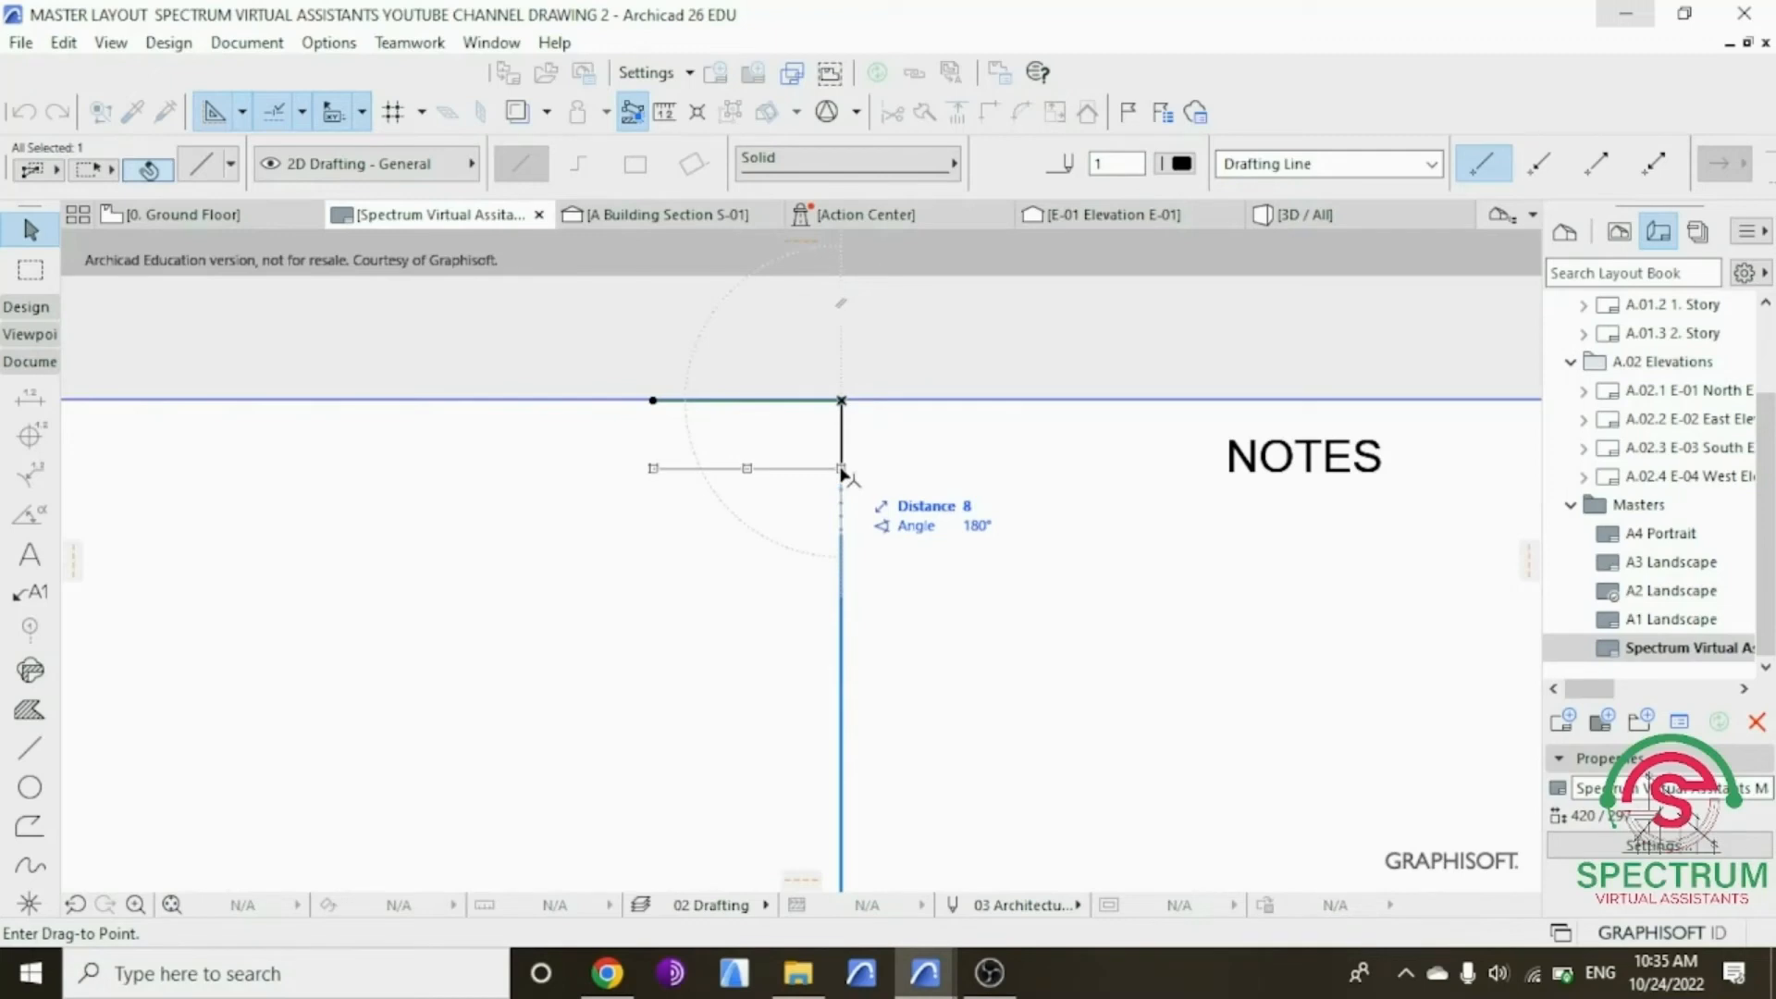
pyautogui.write('10')
pyautogui.press('Return')
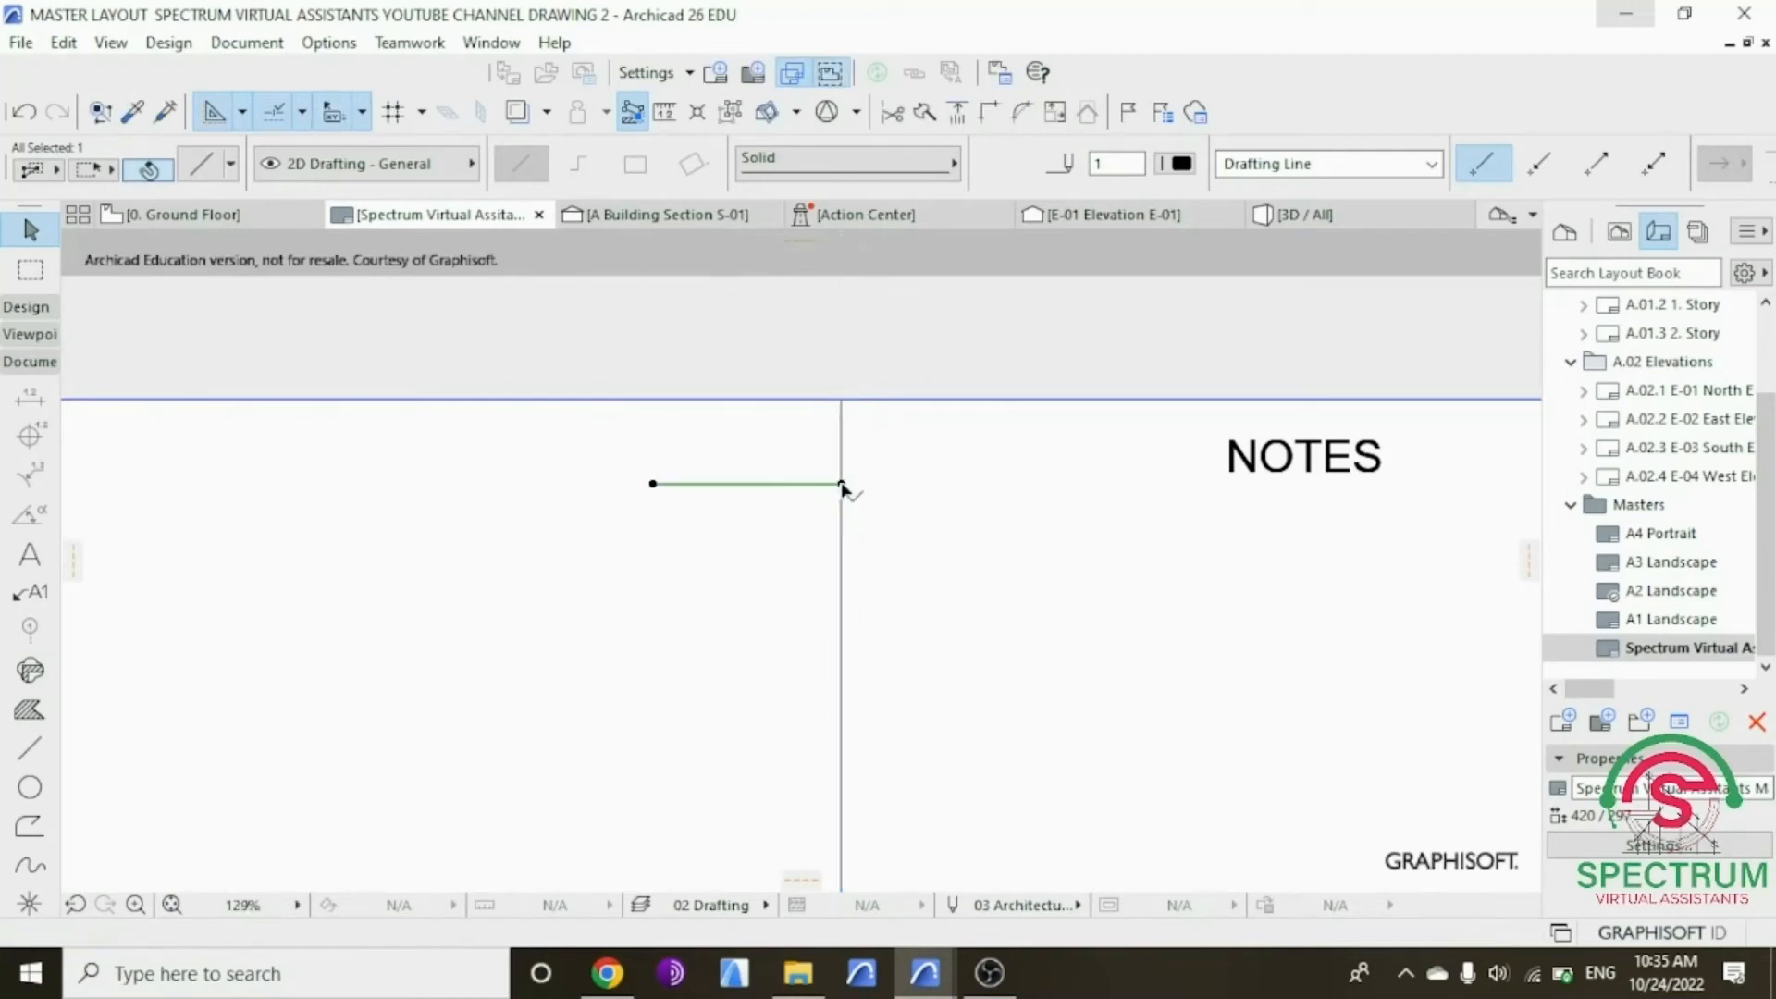
# Step: Stretch the horizontal line's right end beneath the NOTES heading to the margin frame's right edge
pyautogui.scroll(-1, 847, 479)
pyautogui.click(841, 482)
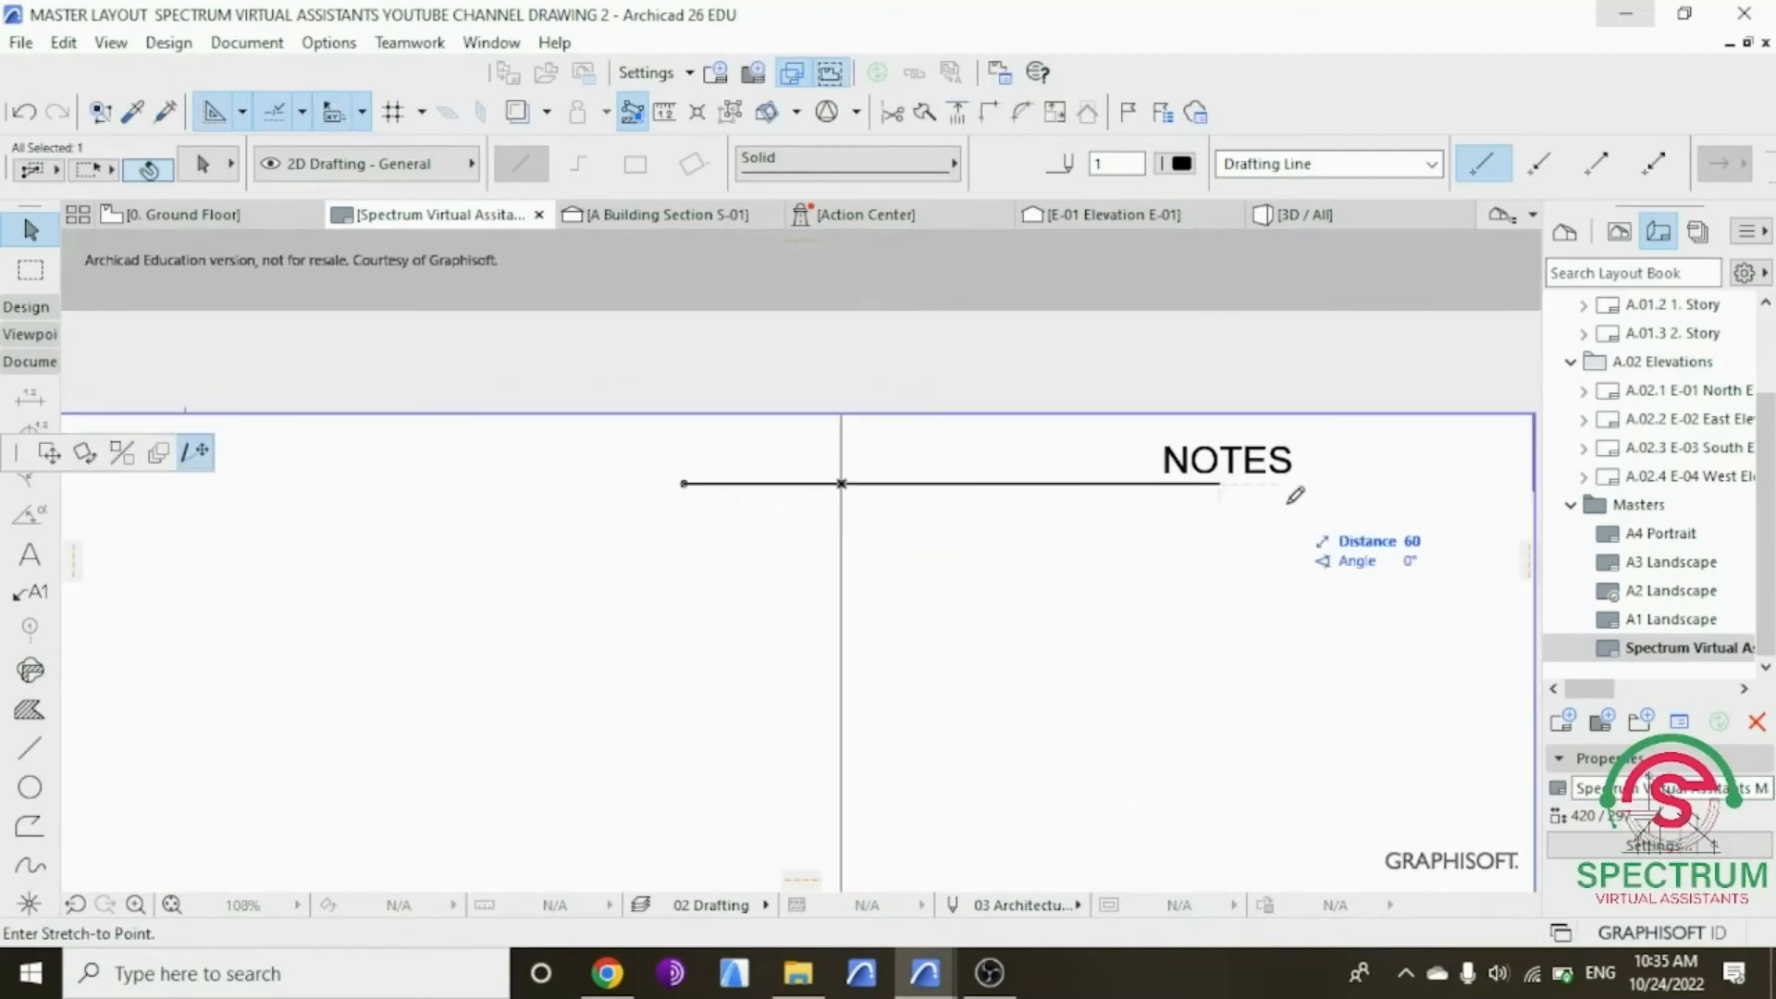
pyautogui.click(1533, 482)
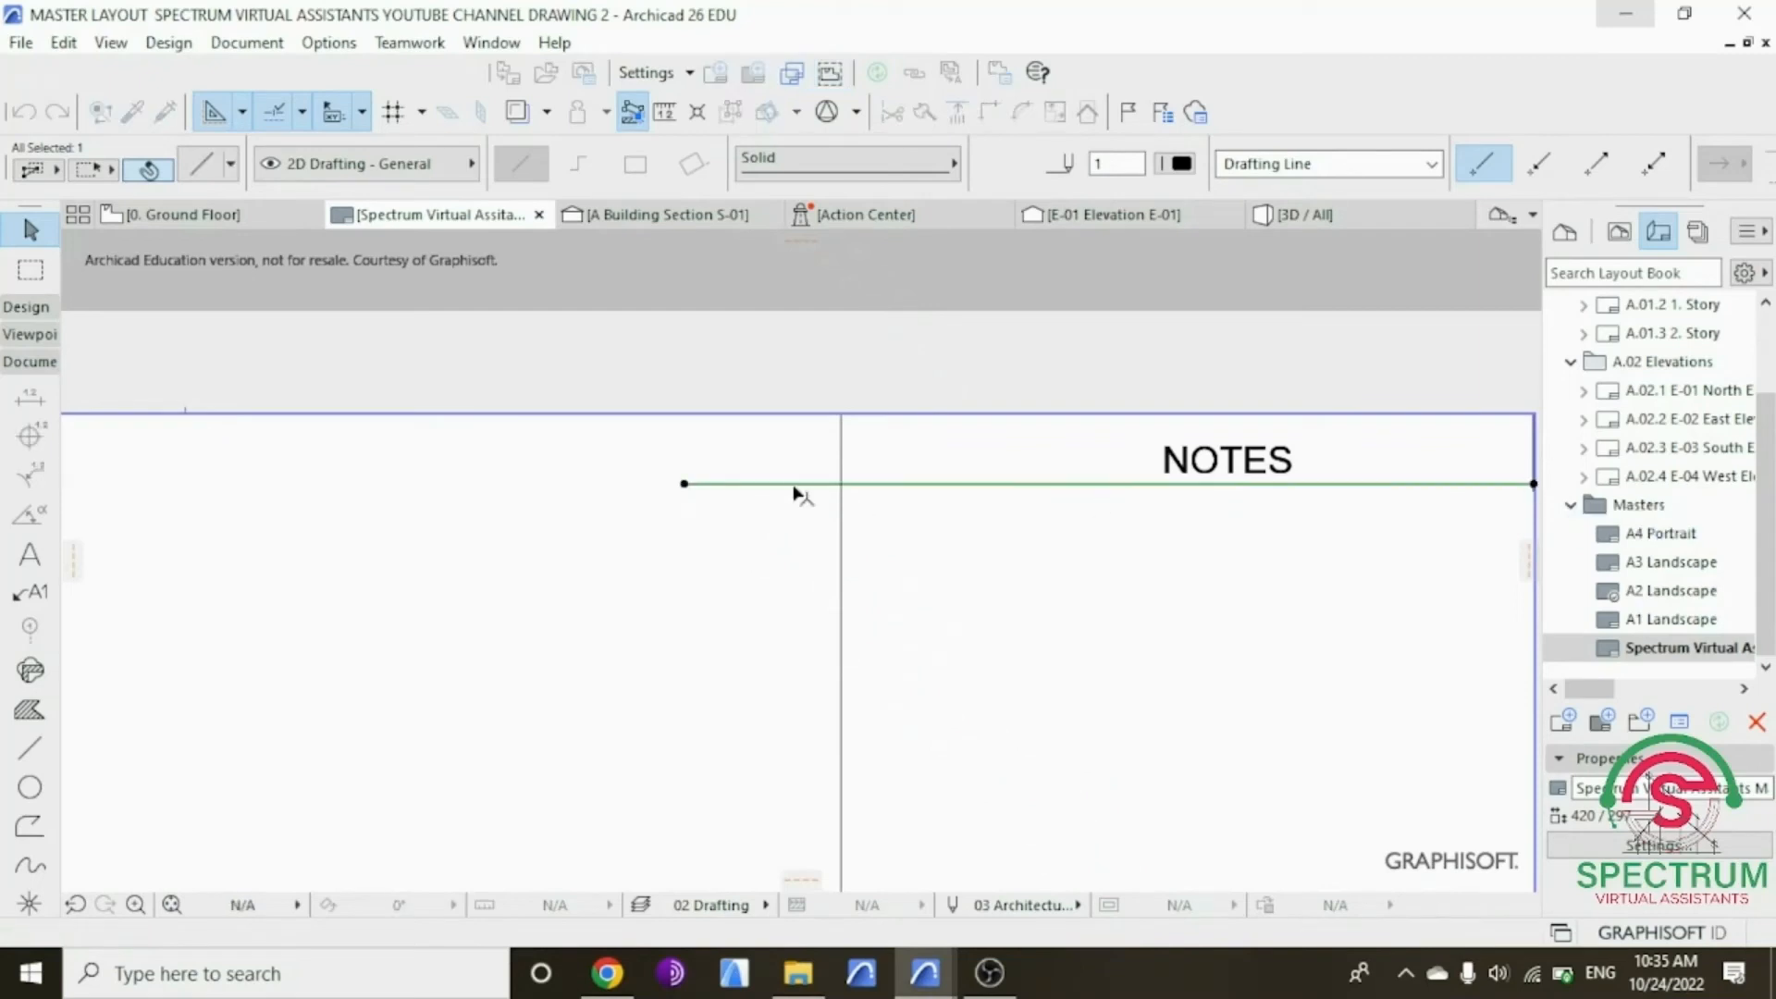
# Step: Shorten the horizontal line beneath the NOTES heading so its left end meets the vertical divider
pyautogui.click(722, 484)
pyautogui.click(840, 483)
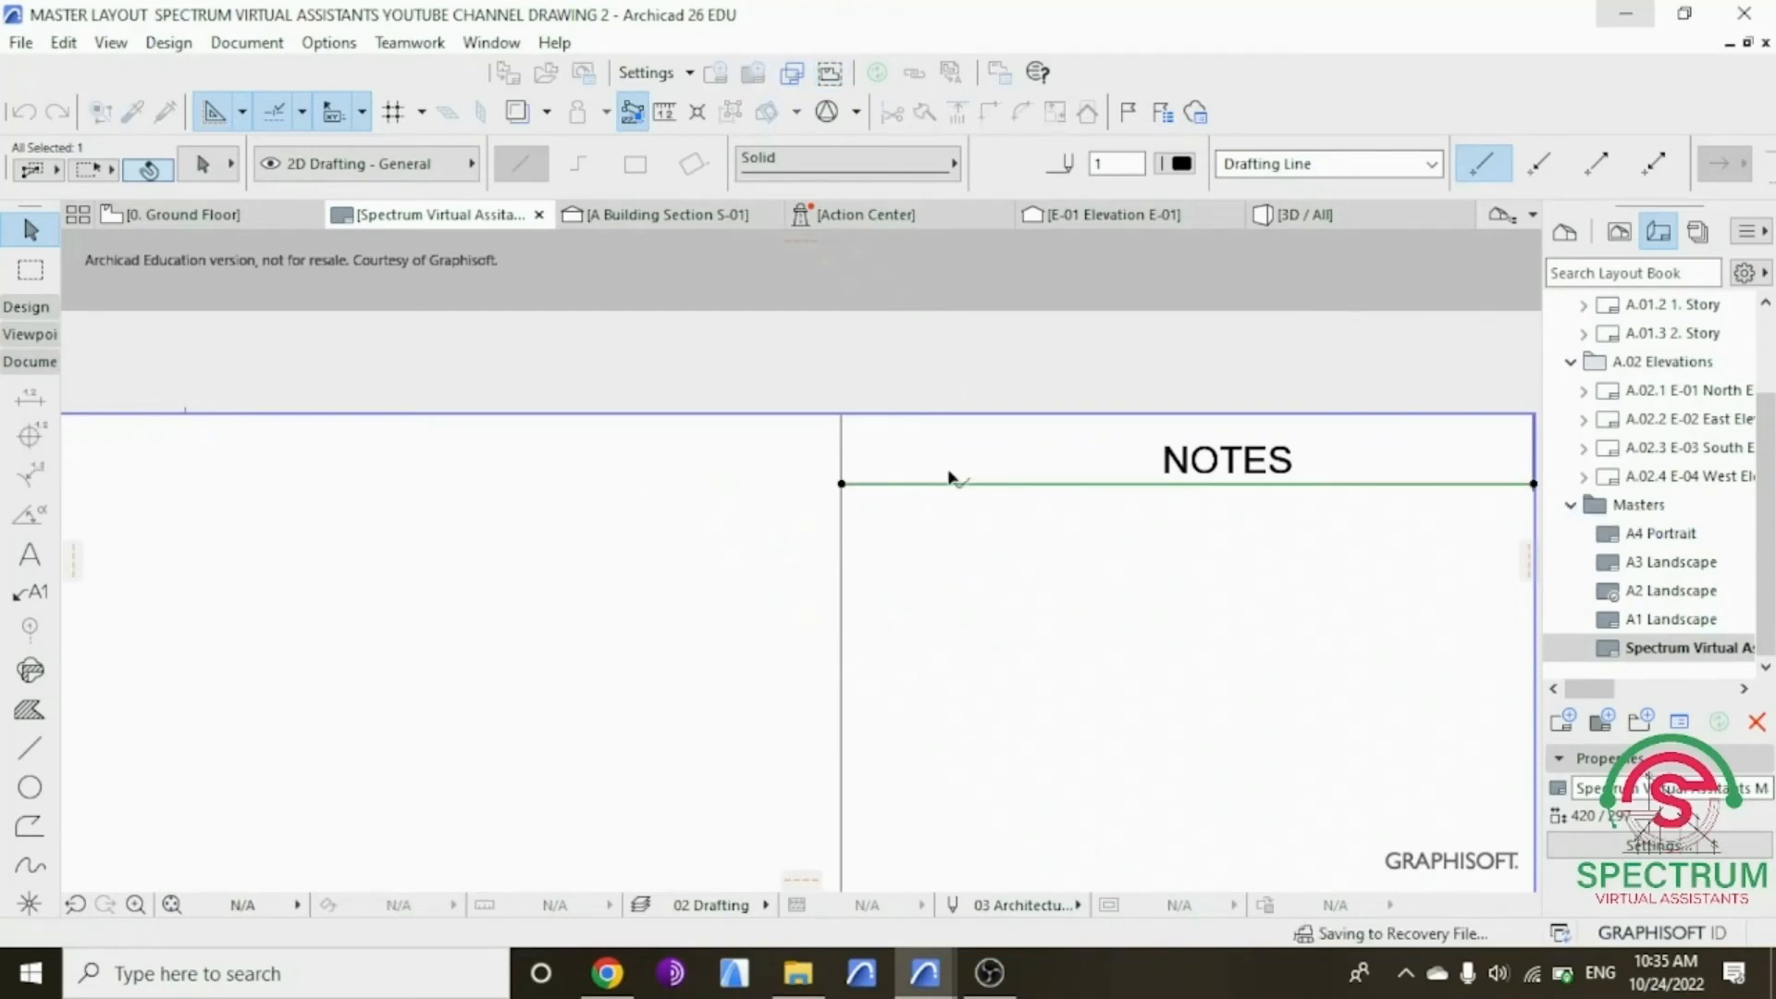
# Step: Move the NOTES heading up and left to centre it in the box above the horizontal line
pyautogui.click(1219, 481)
pyautogui.click(1229, 460)
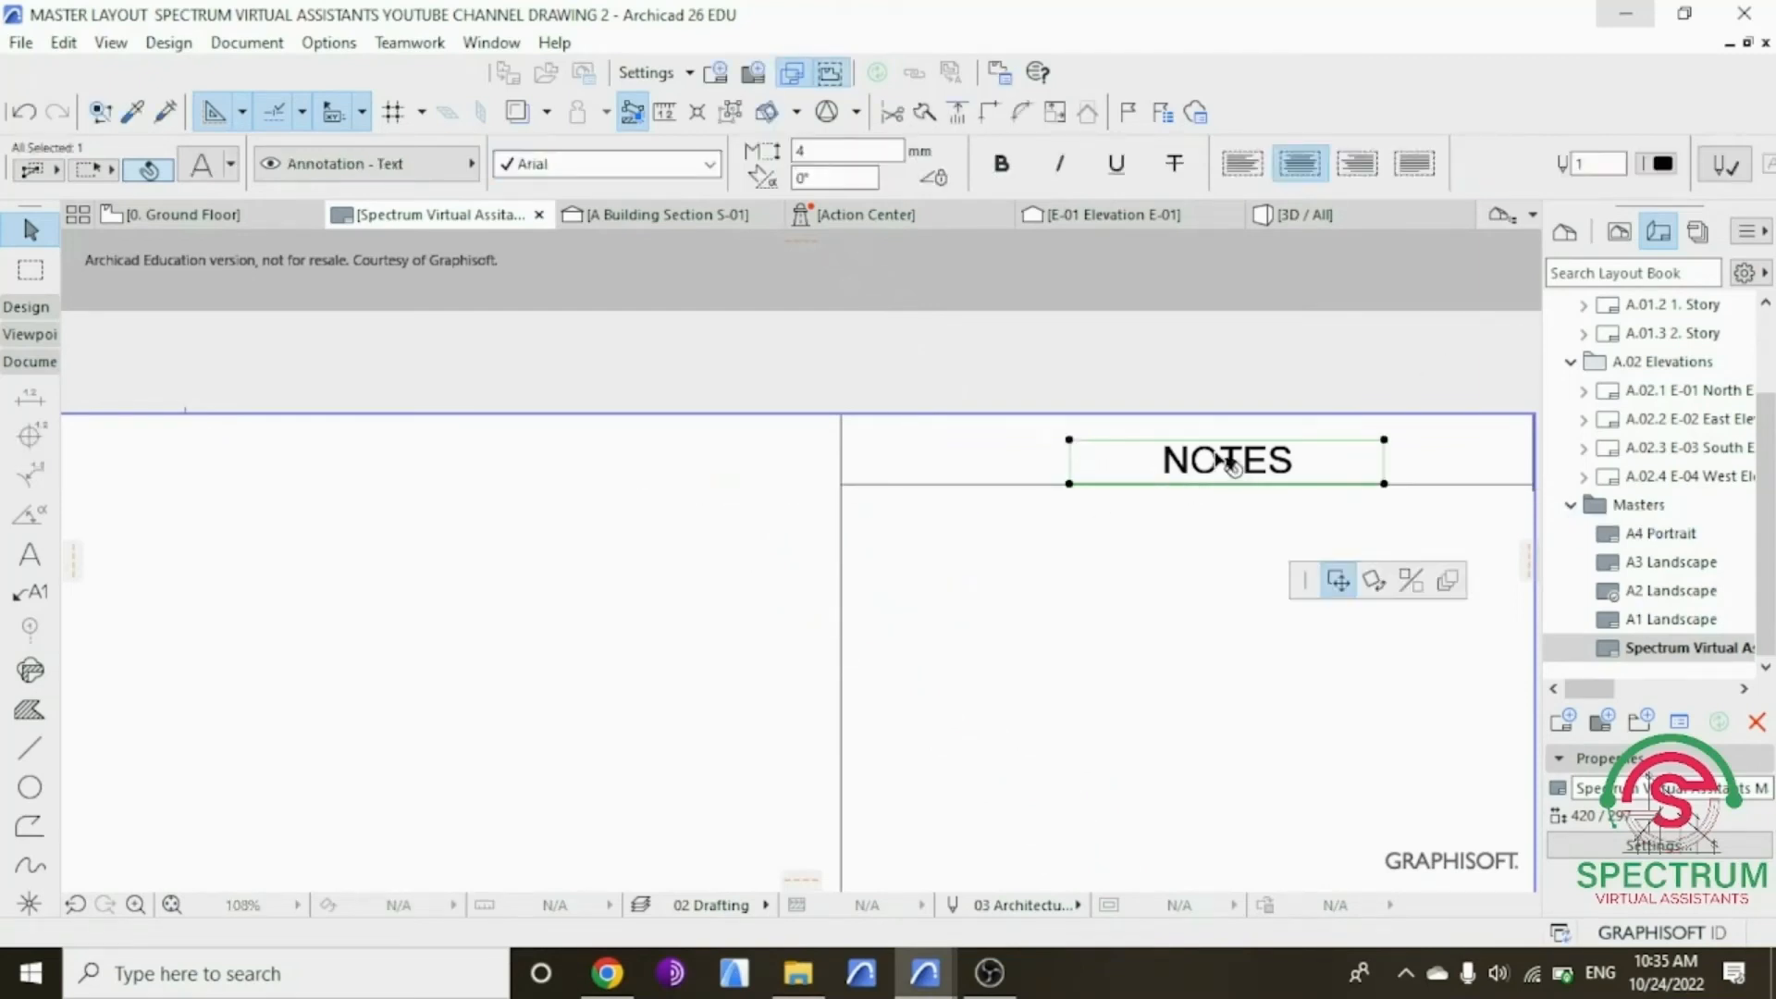
pyautogui.click(1209, 444)
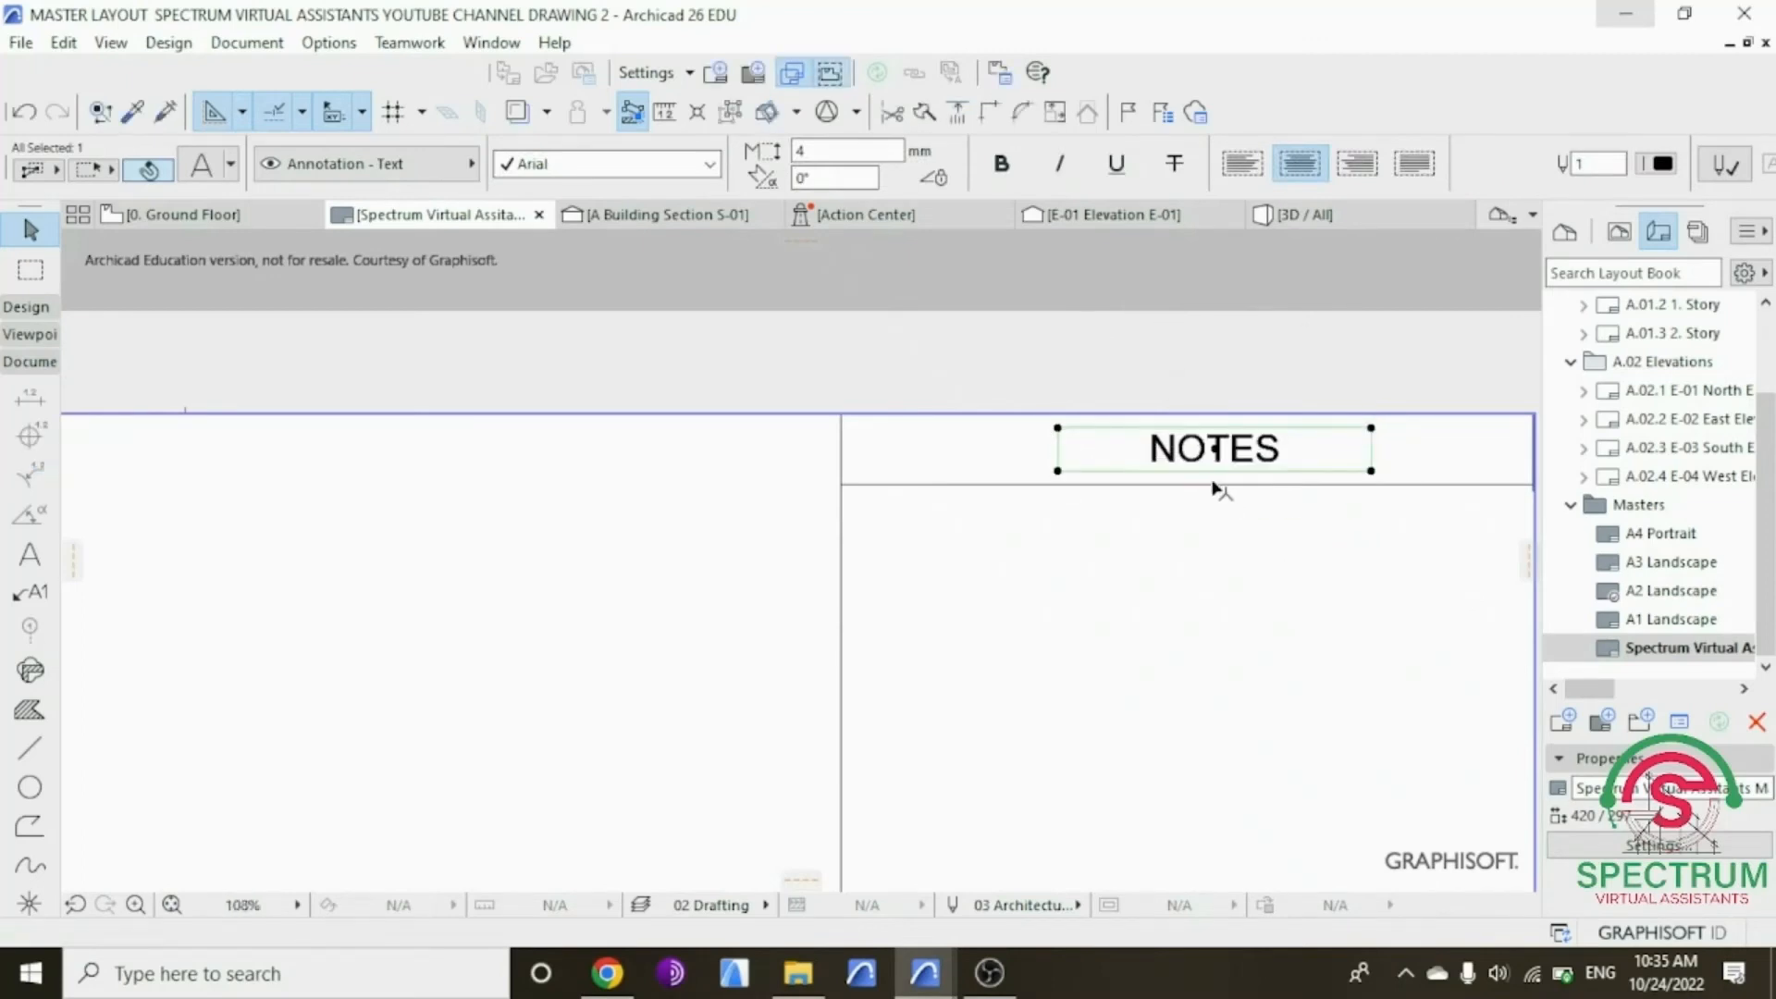
pyautogui.click(1214, 453)
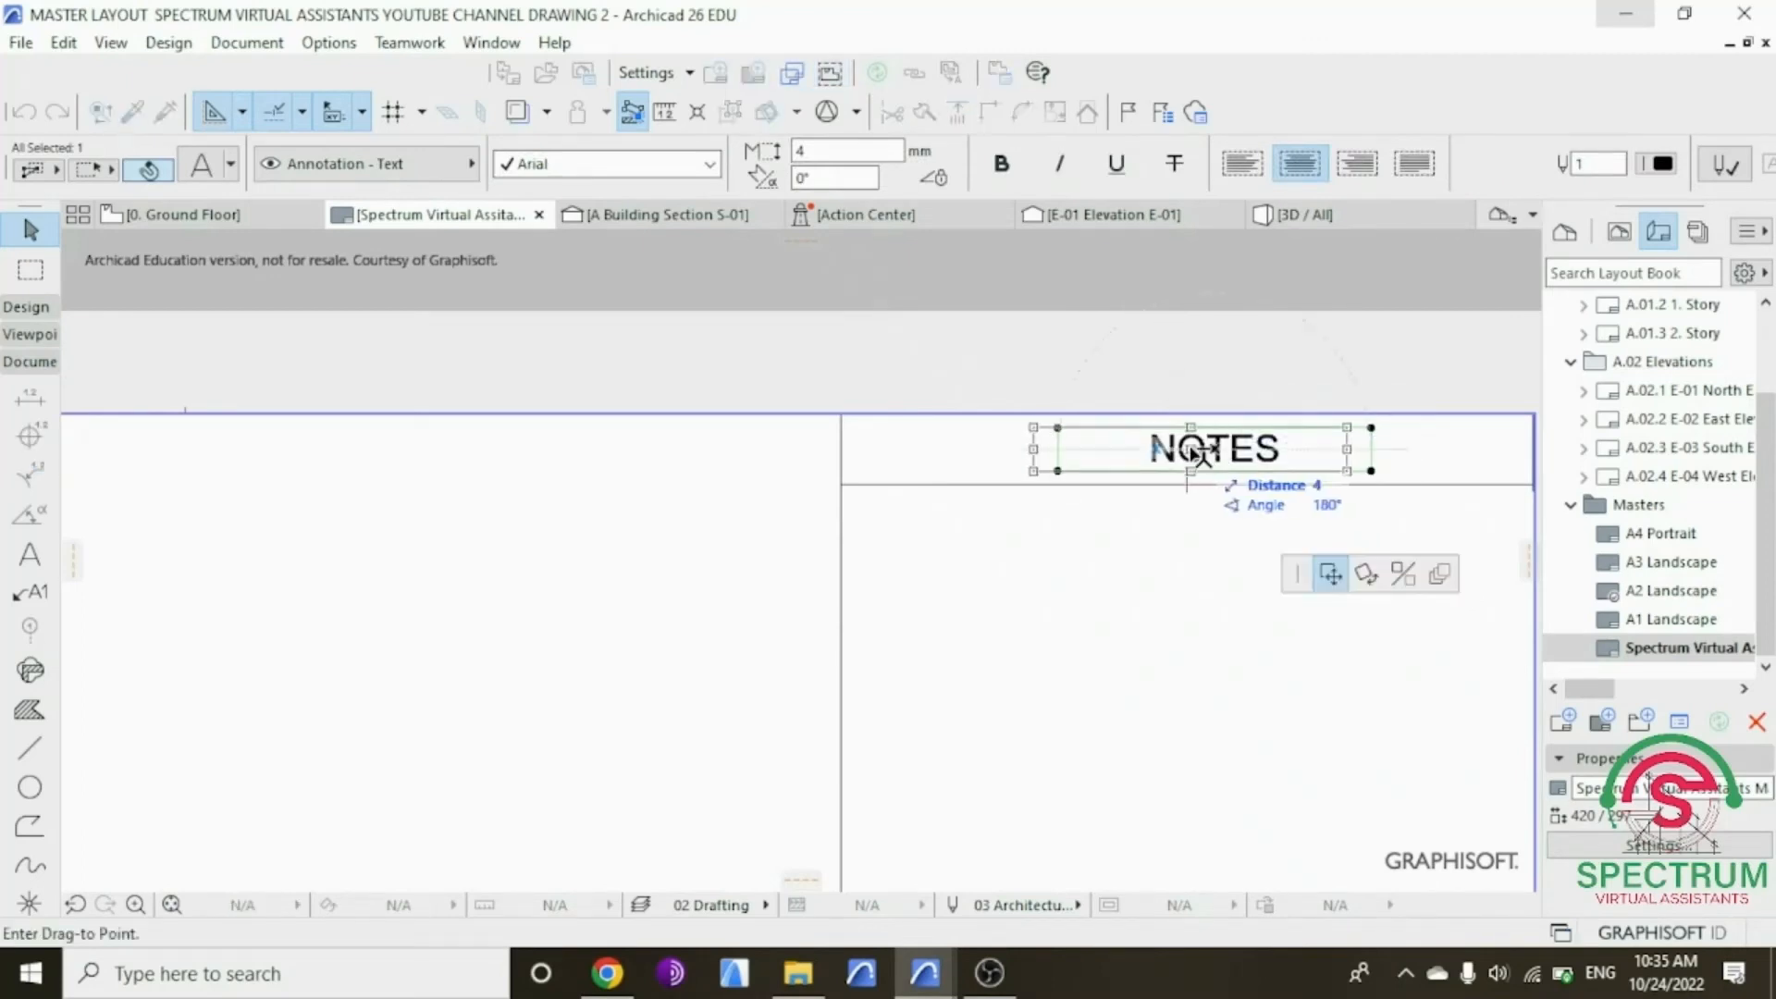
pyautogui.click(1184, 453)
pyautogui.click(1173, 541)
# Step: Create a fixed-width text block across the title column beneath the NOTES heading and paste the 13 numbered construction notes into it
pyautogui.scroll(-3, 1073, 538)
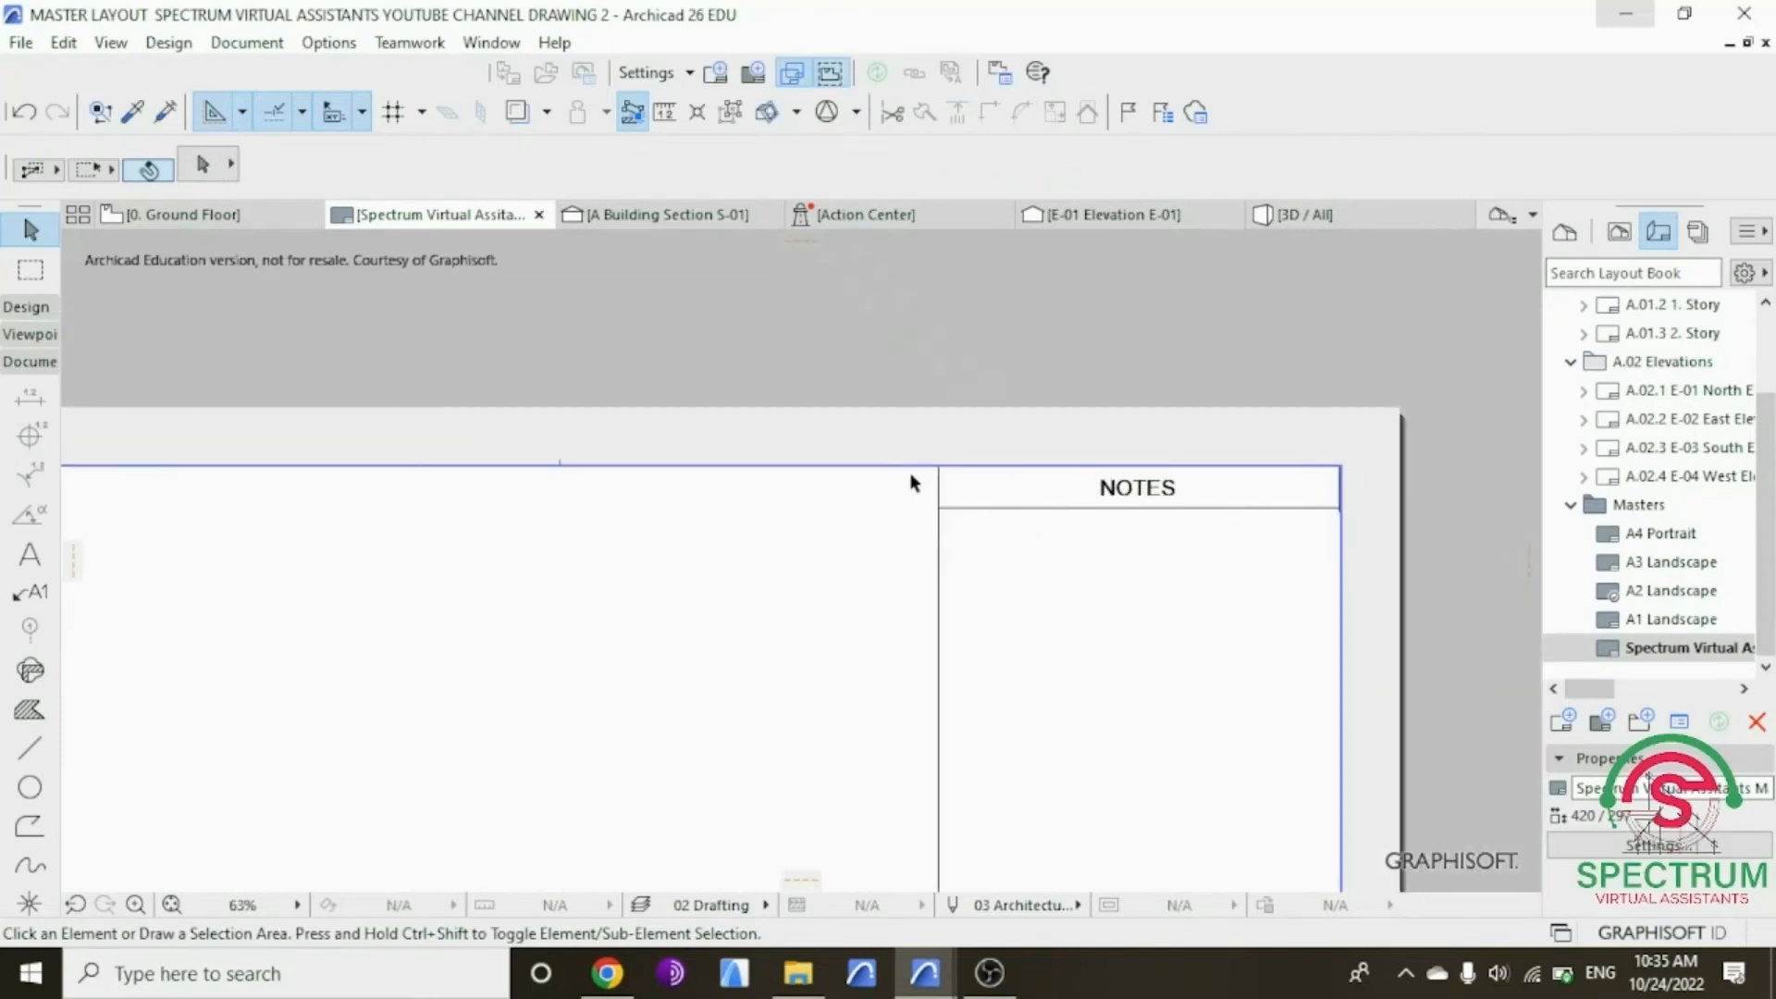
pyautogui.scroll(-2, 941, 469)
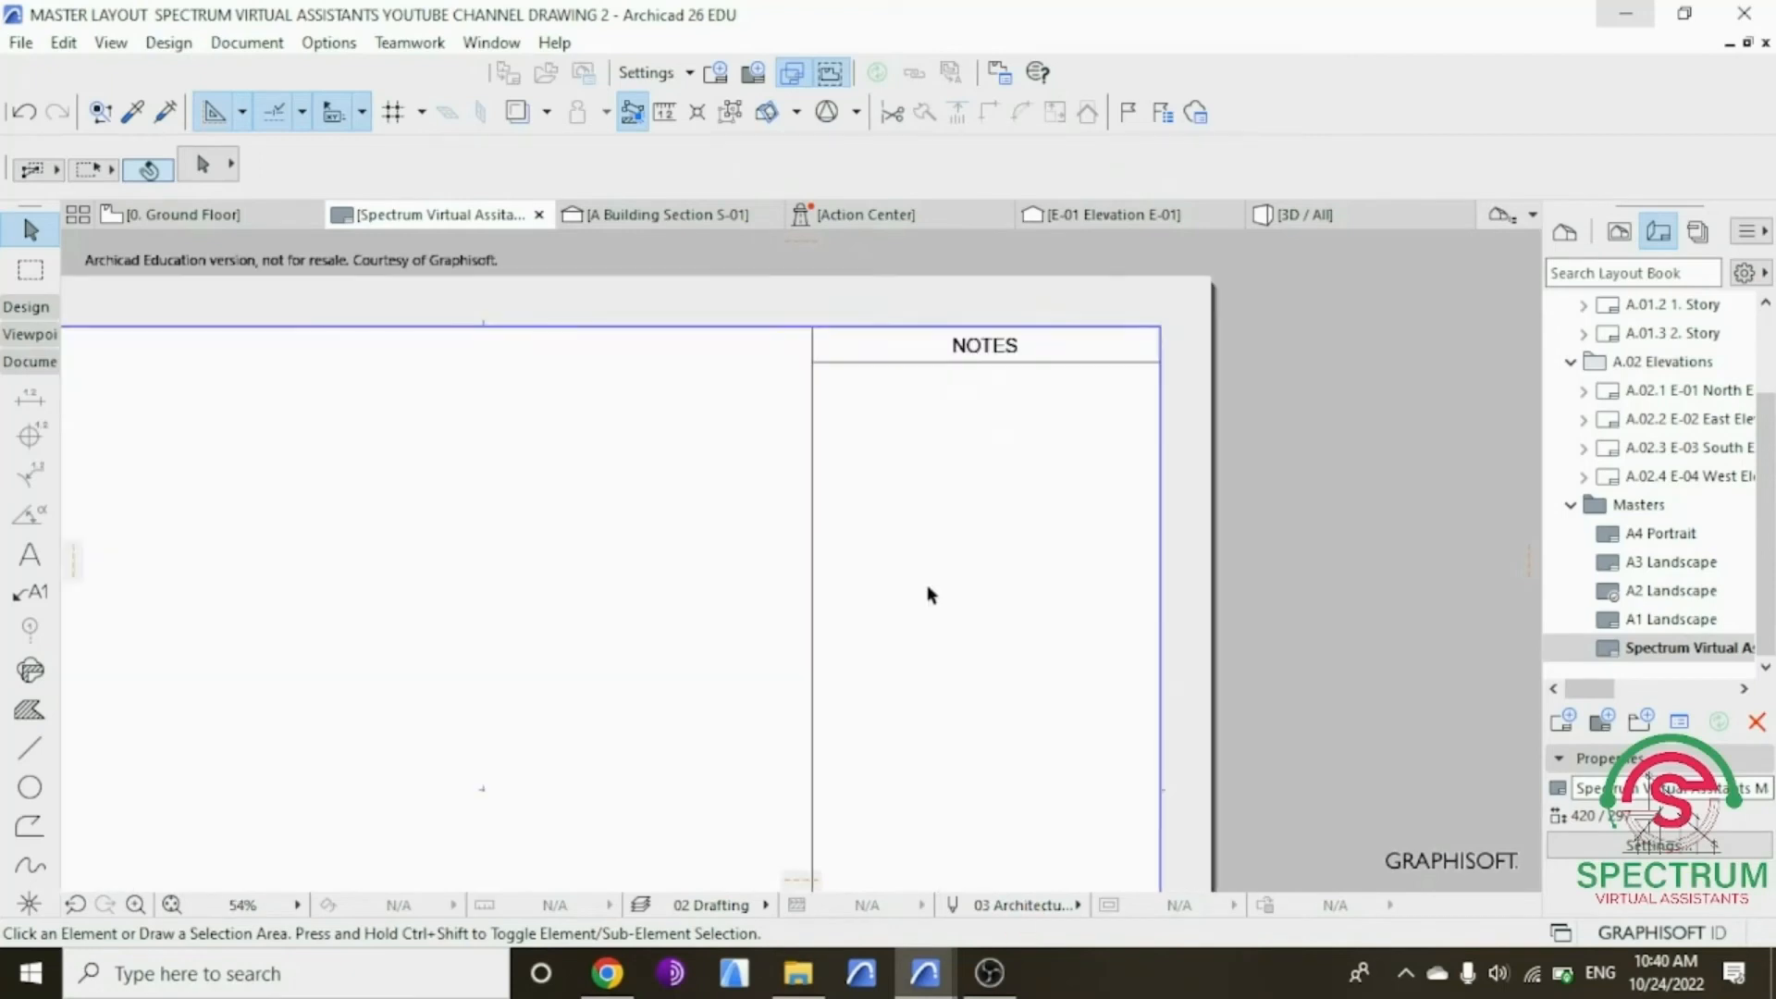
pyautogui.scroll(1, 882, 385)
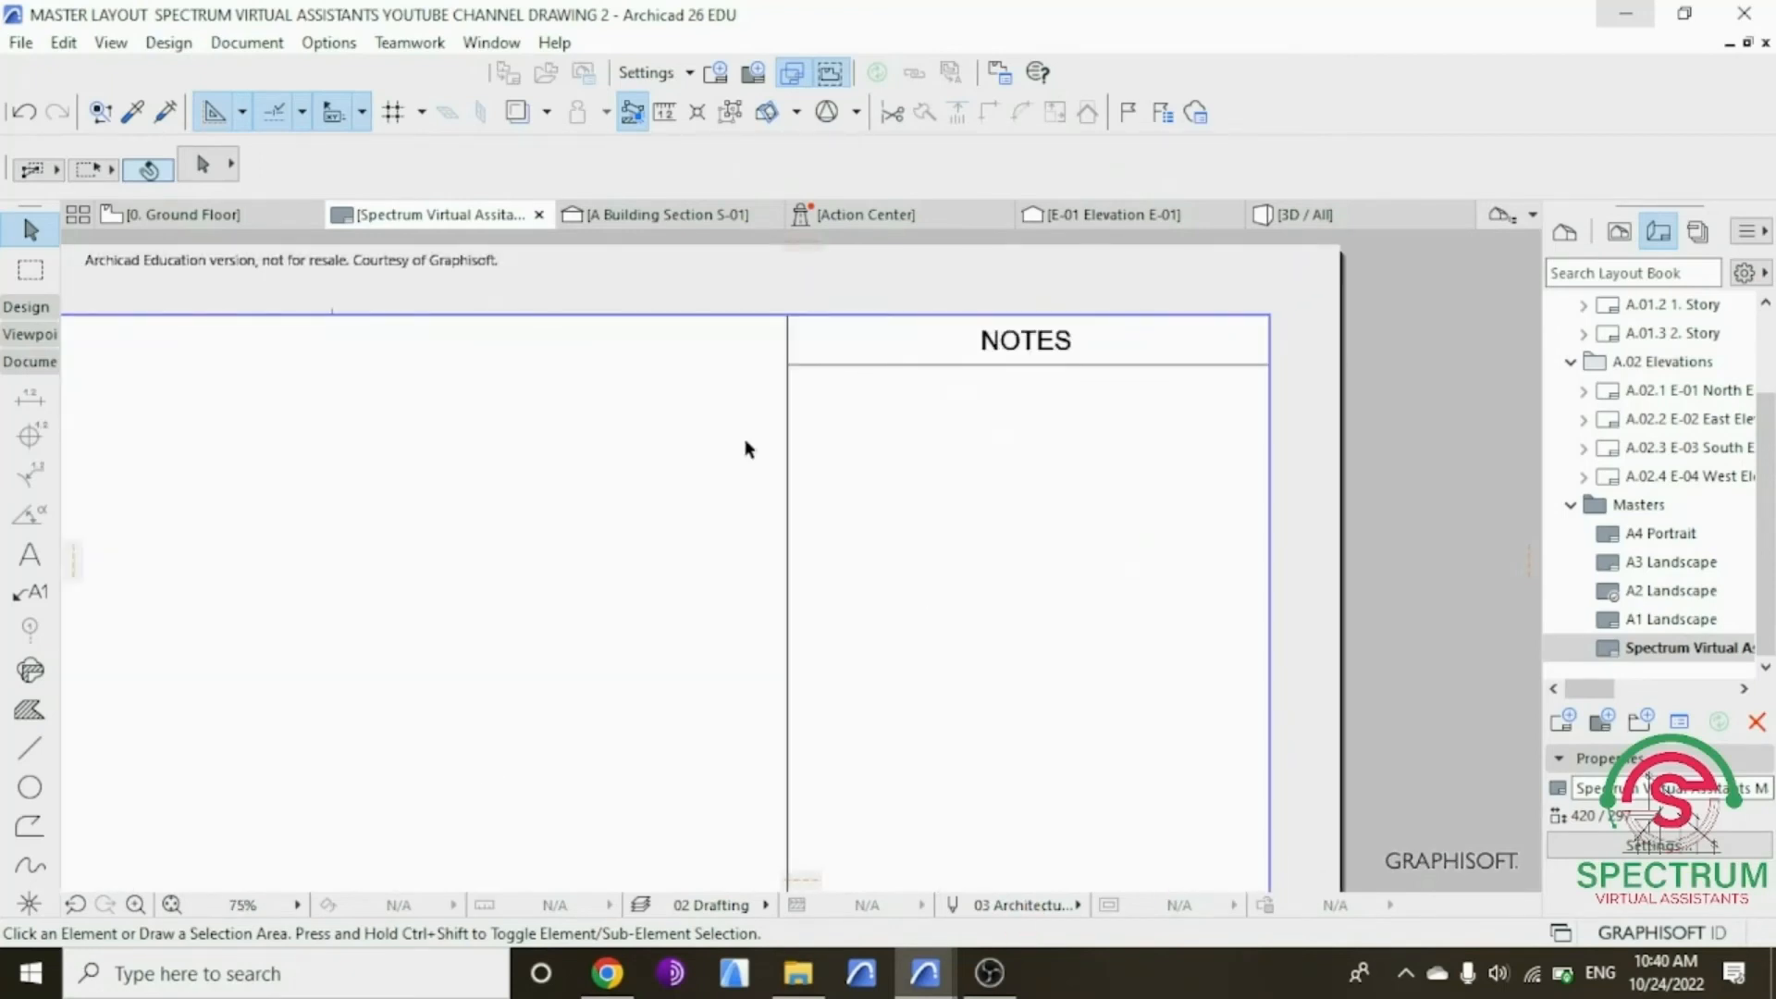
pyautogui.click(21, 361)
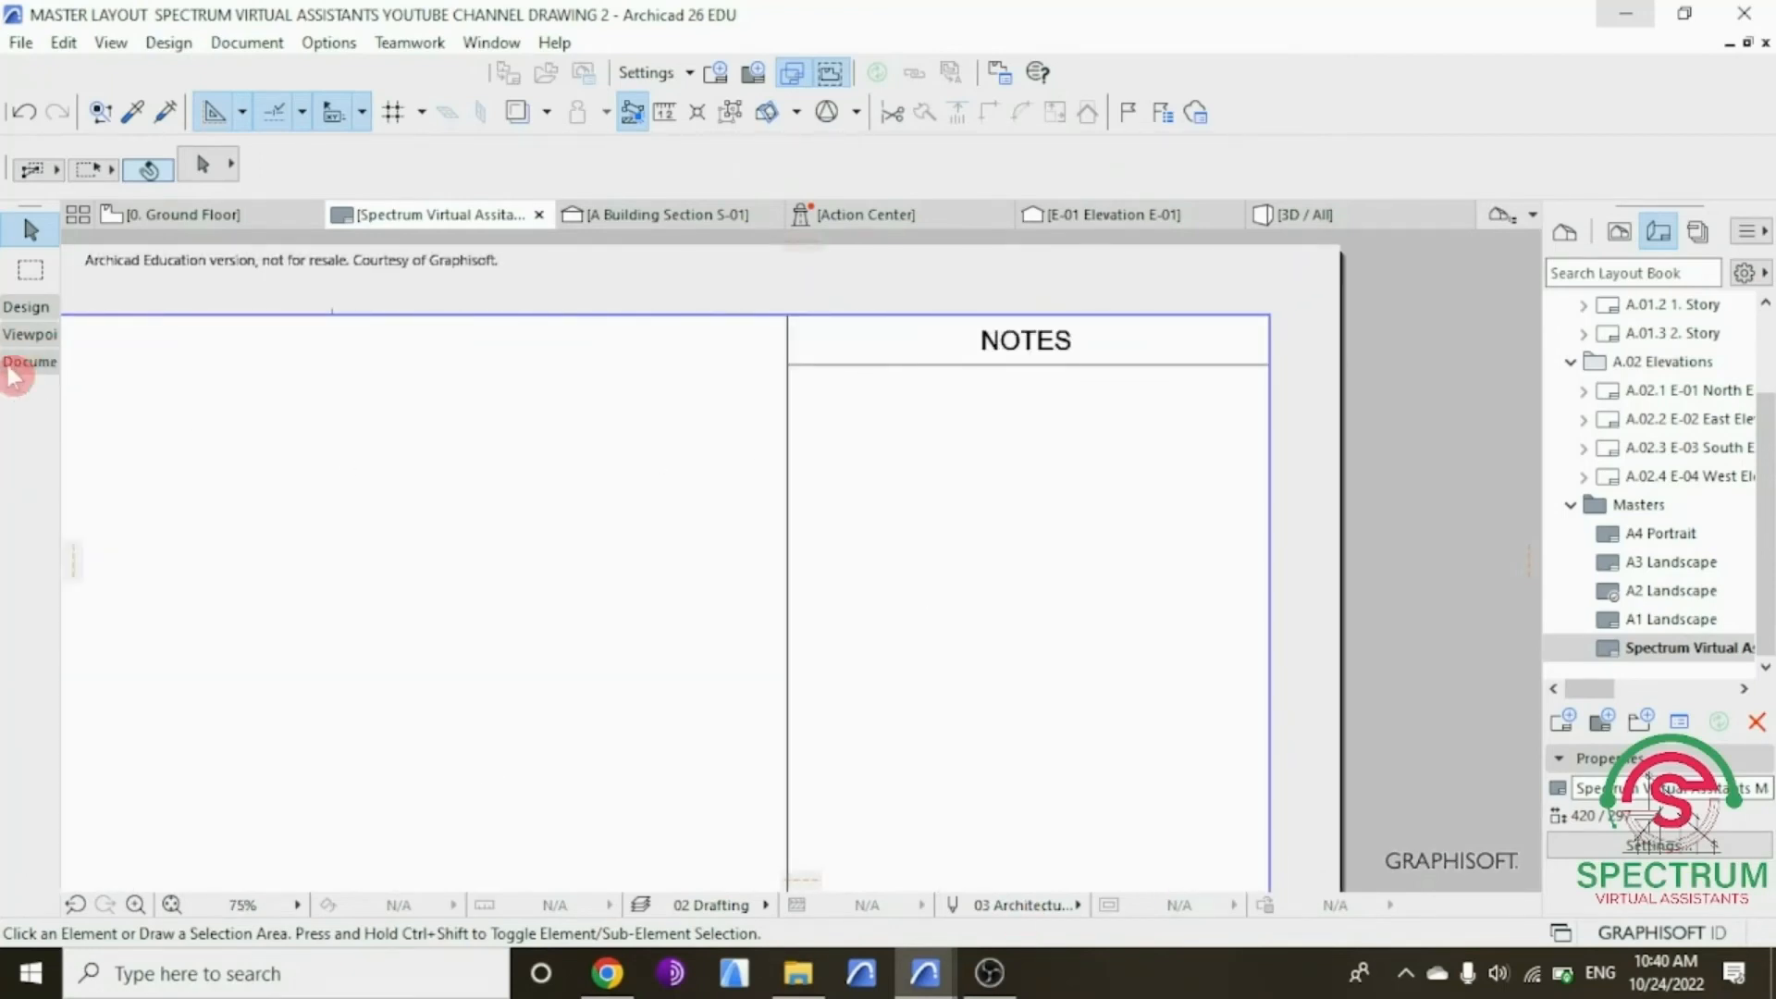
pyautogui.click(13, 368)
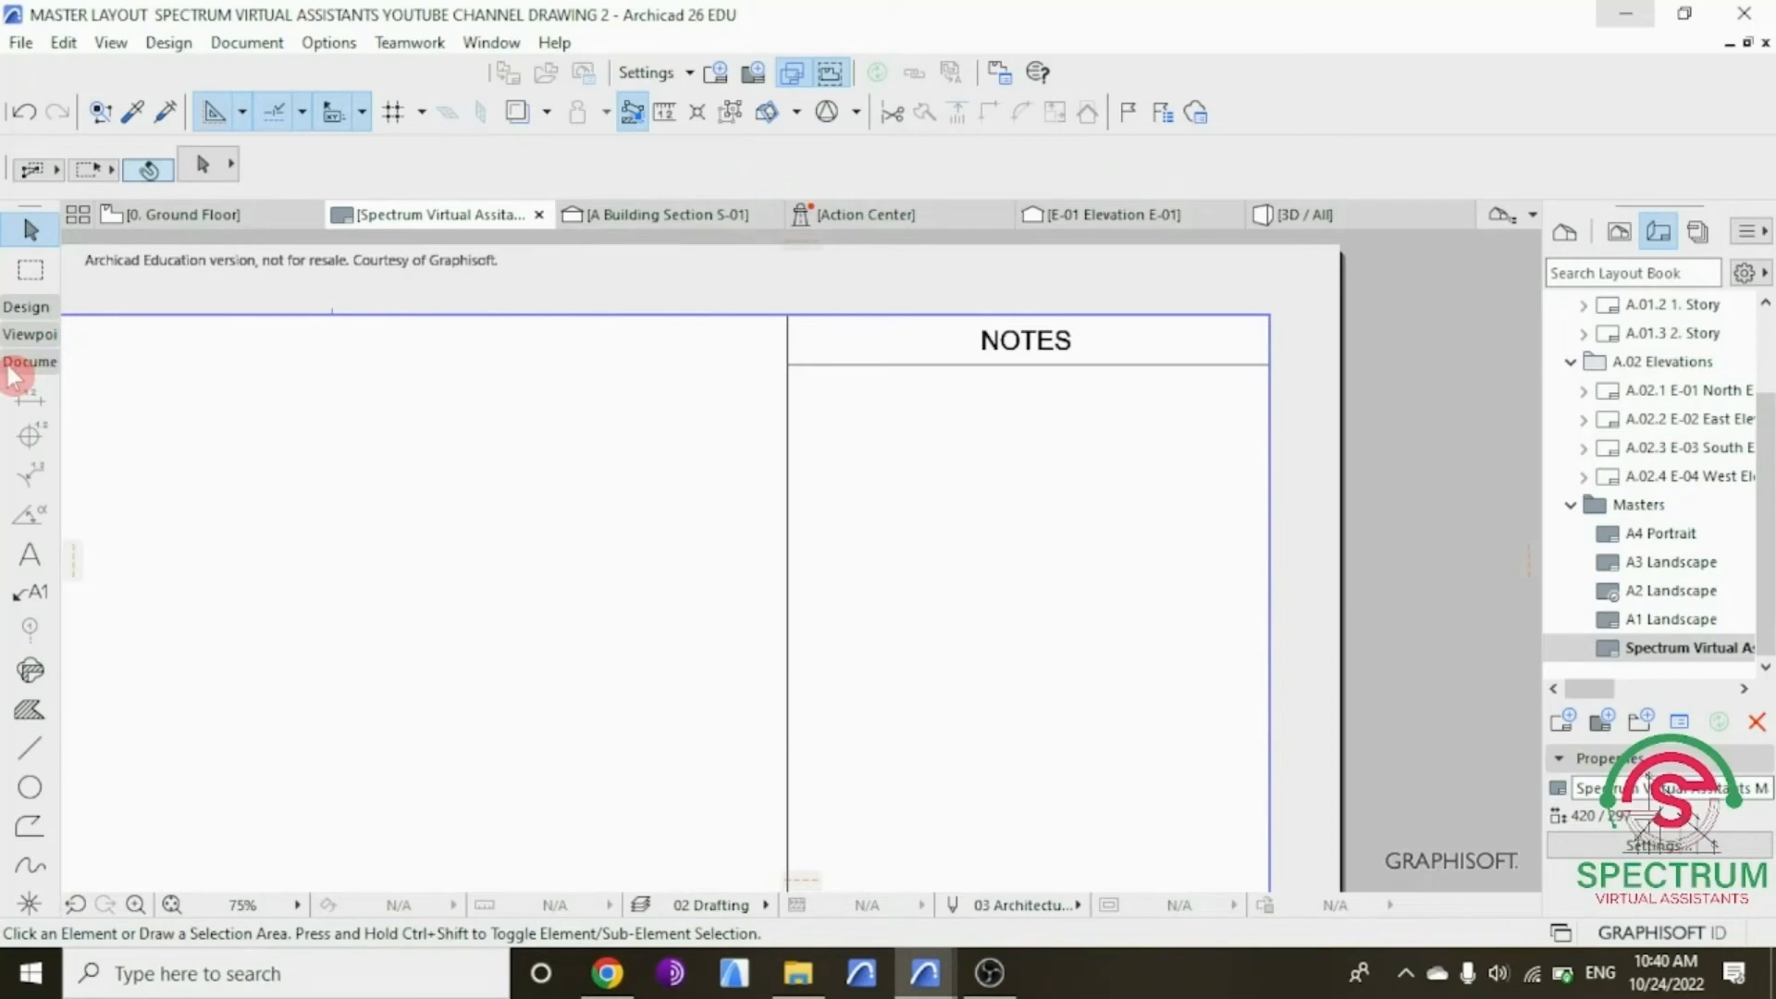
pyautogui.click(18, 563)
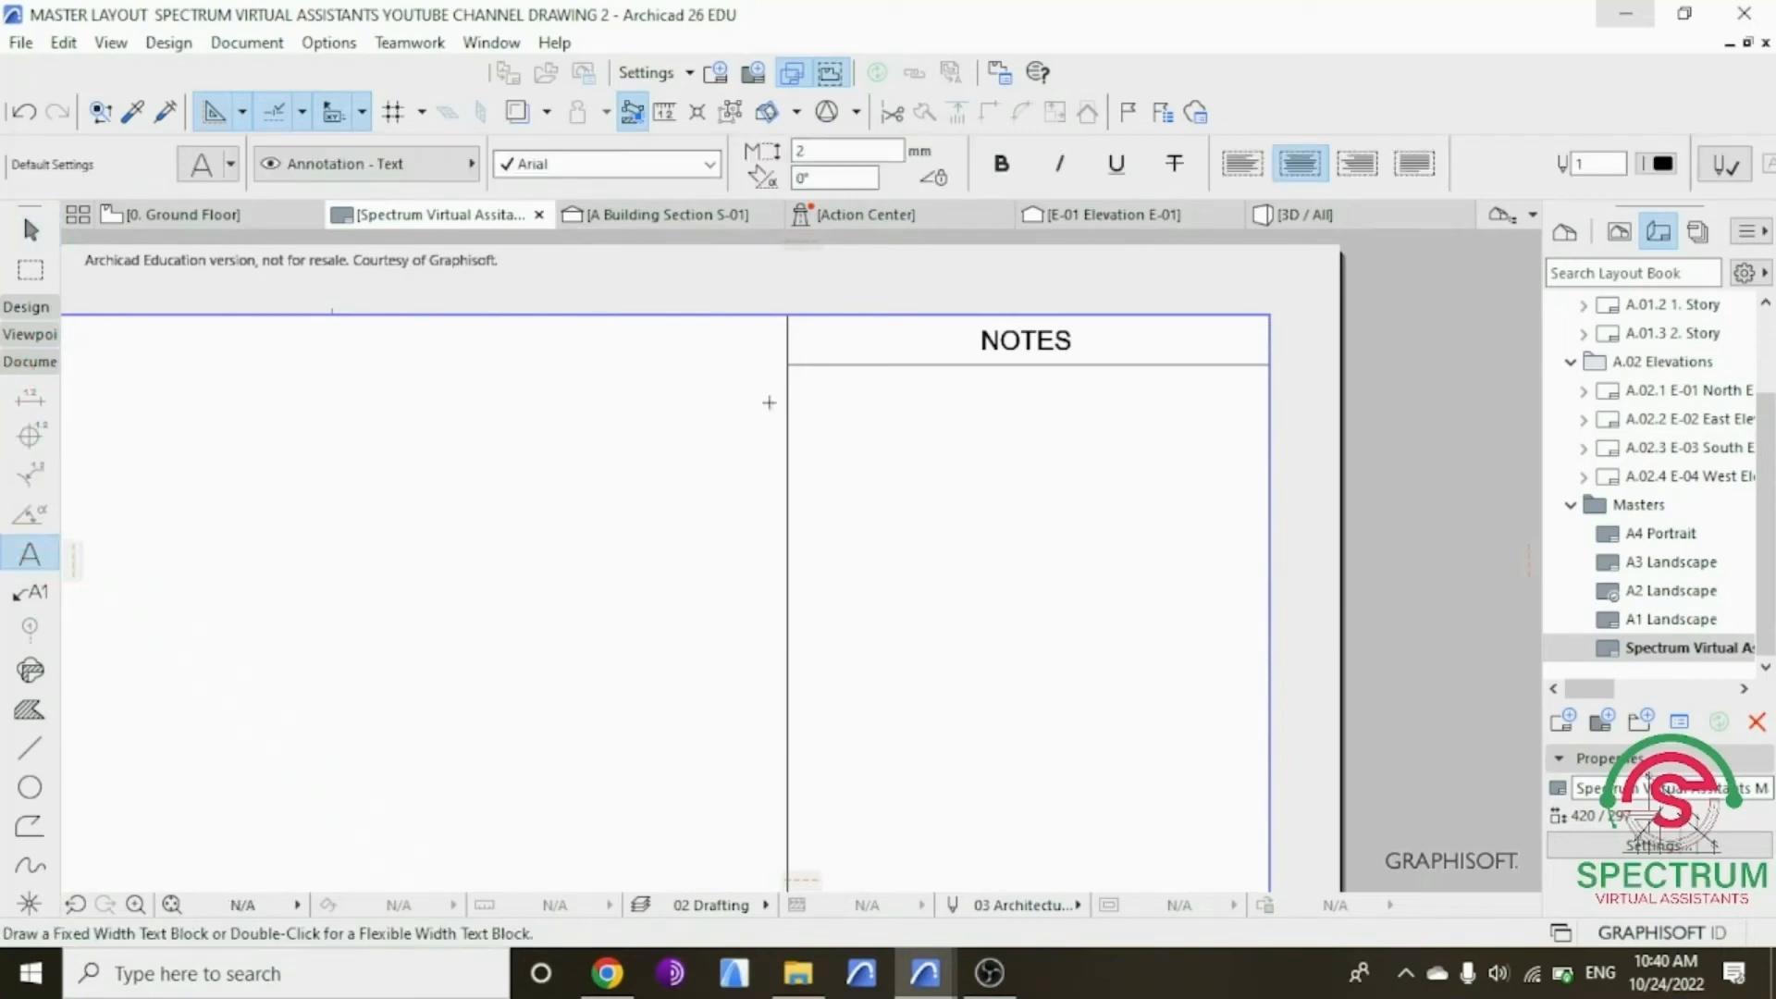
pyautogui.click(797, 371)
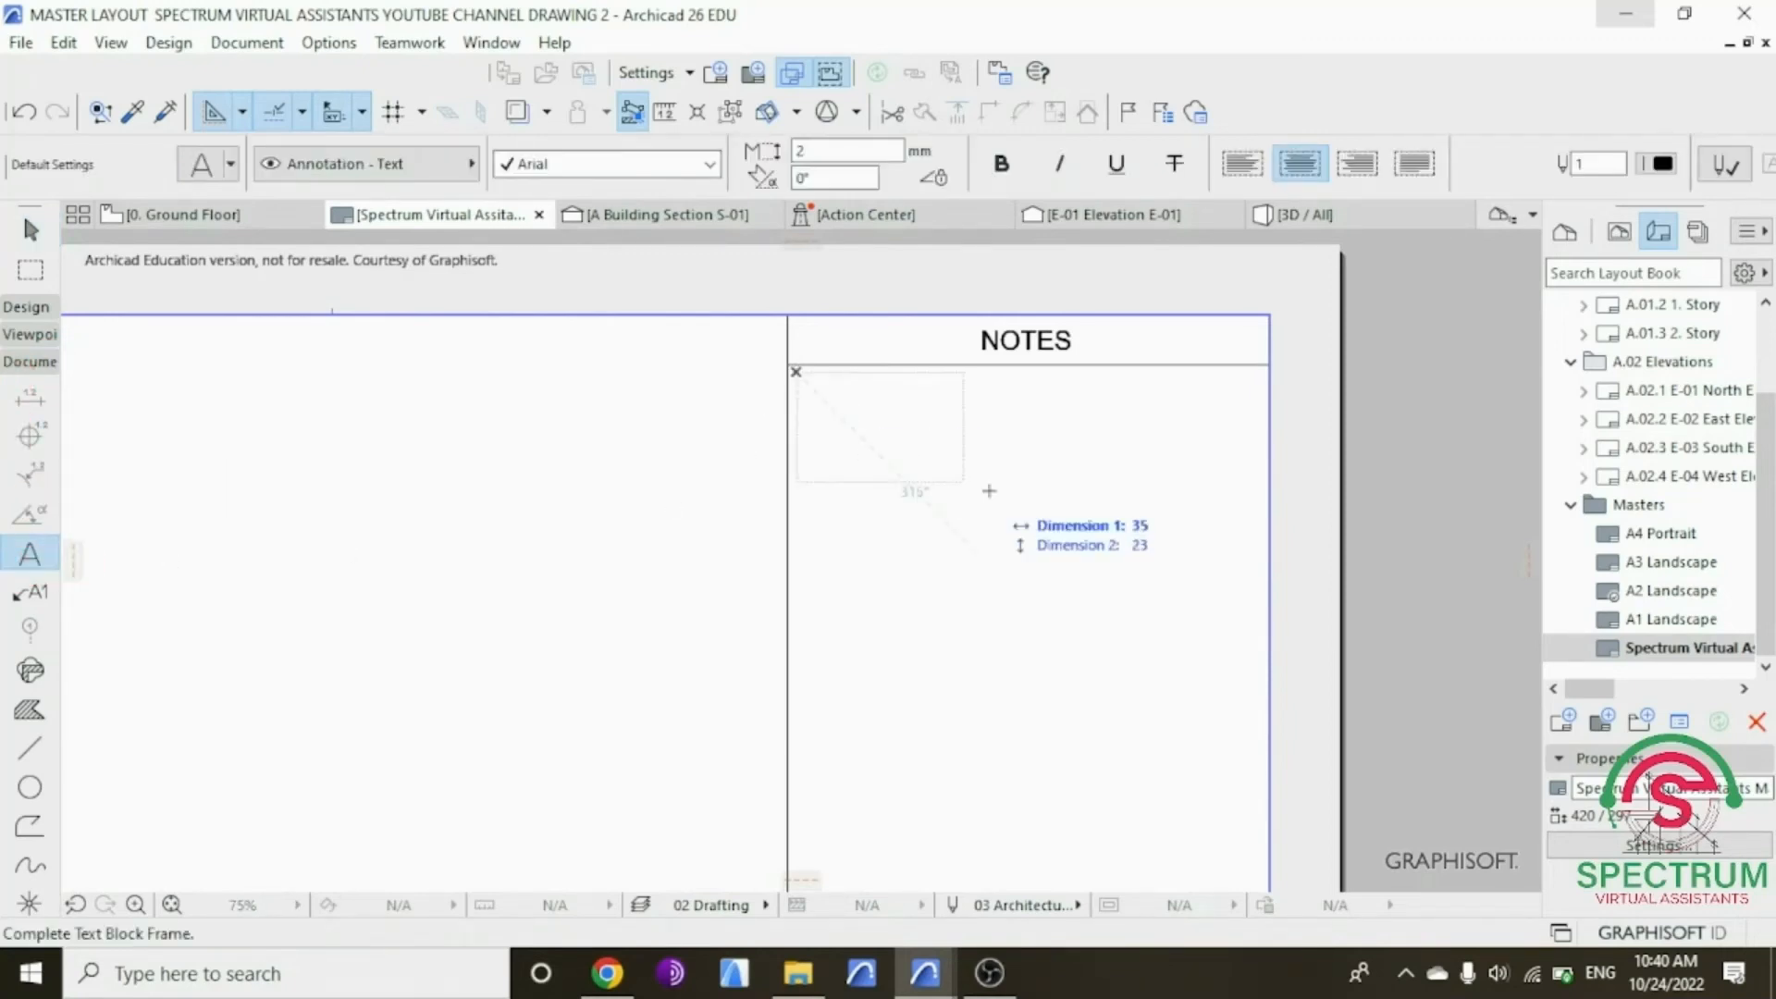
pyautogui.click(1258, 546)
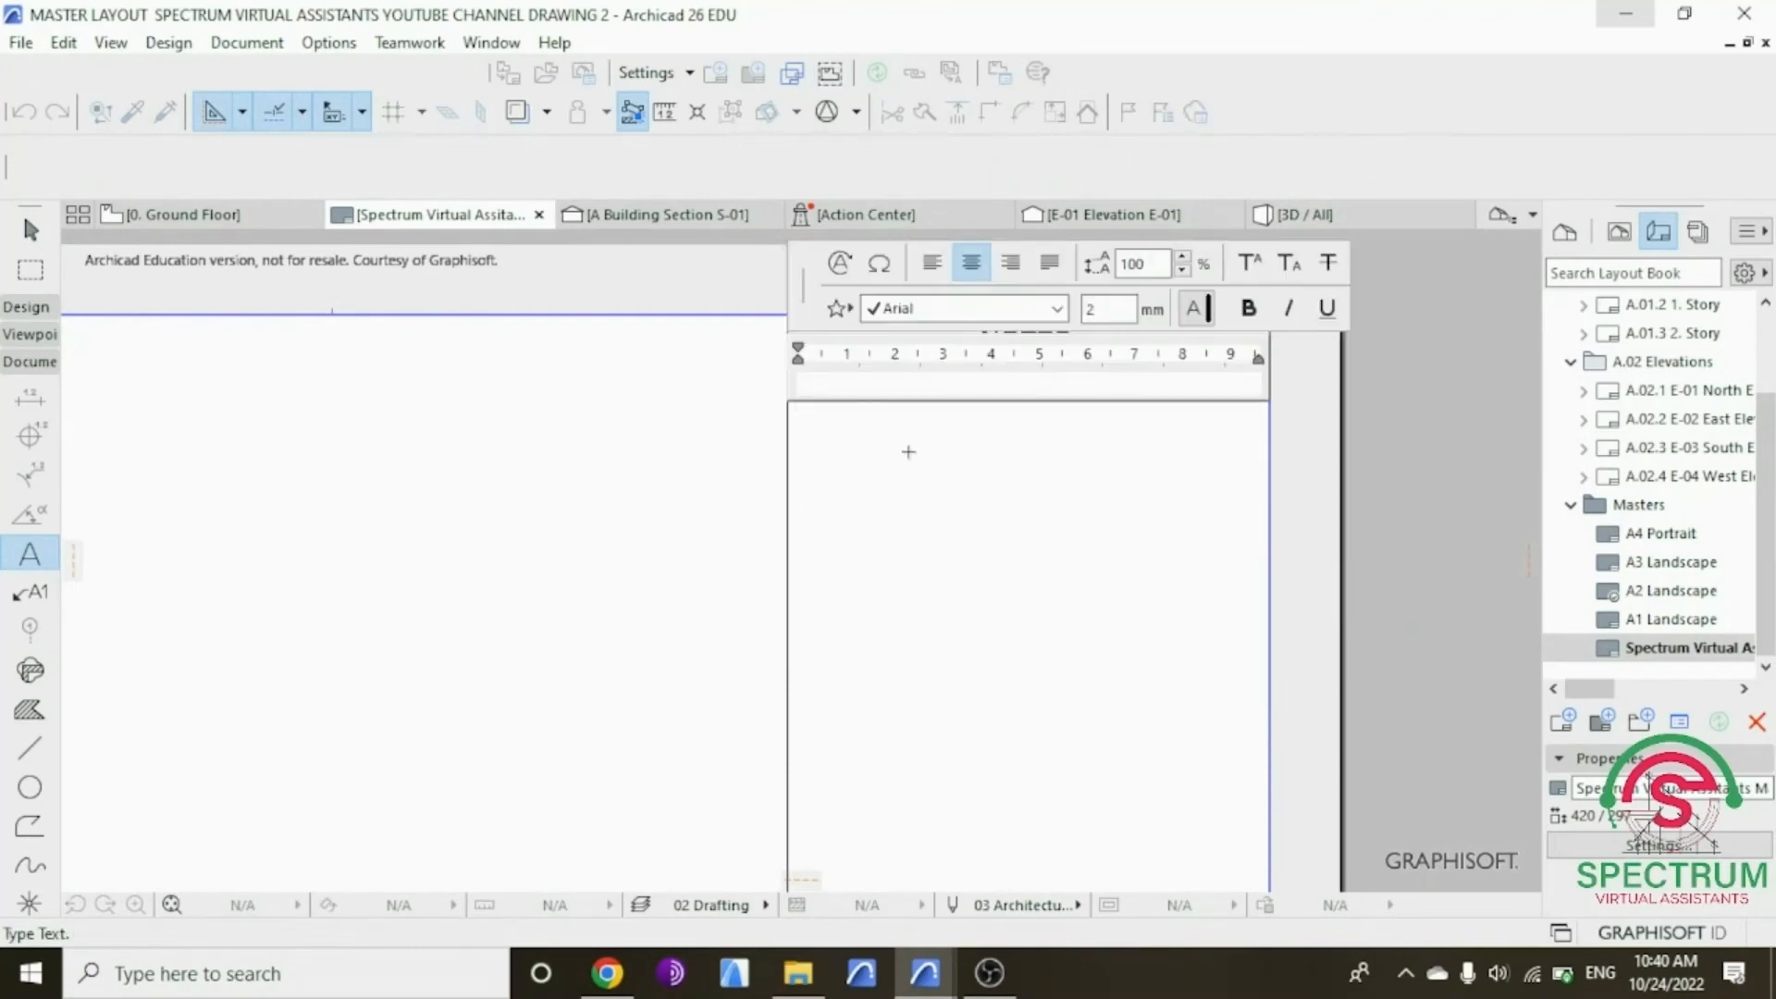
pyautogui.hotkey('ctrl', 'v')
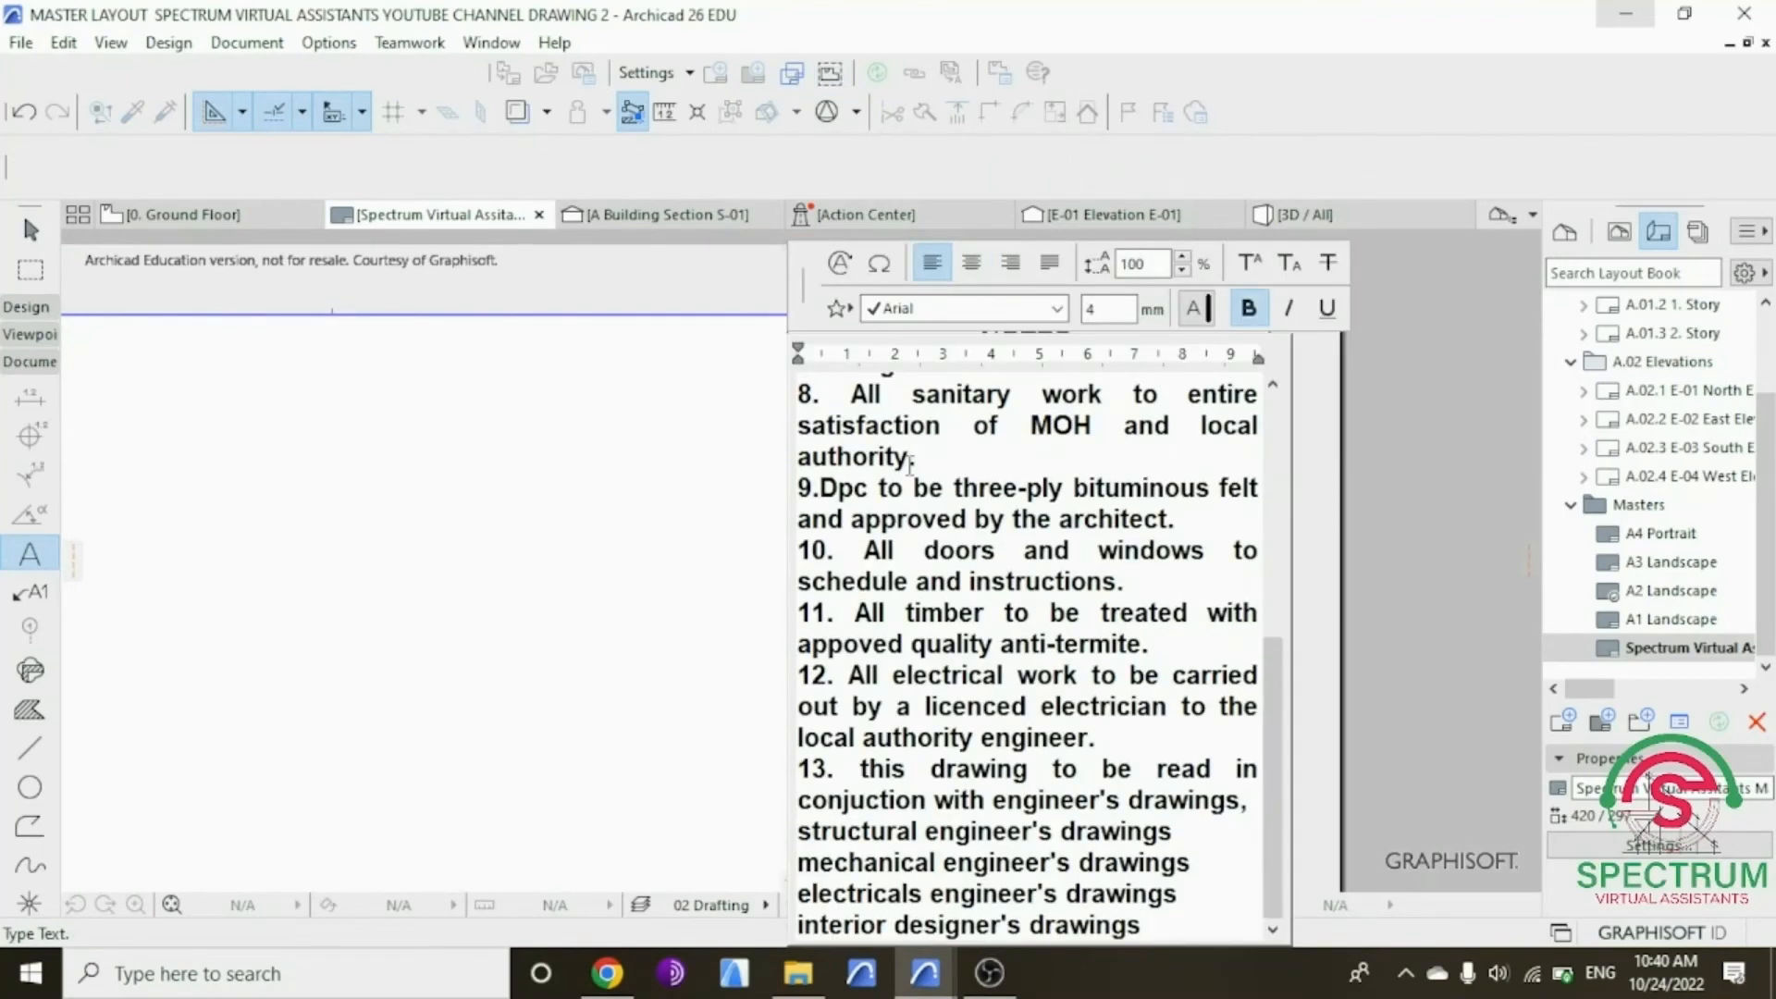
# Step: Capitalise the first word of note 13 to "This" and finish editing the notes text
pyautogui.click(873, 773)
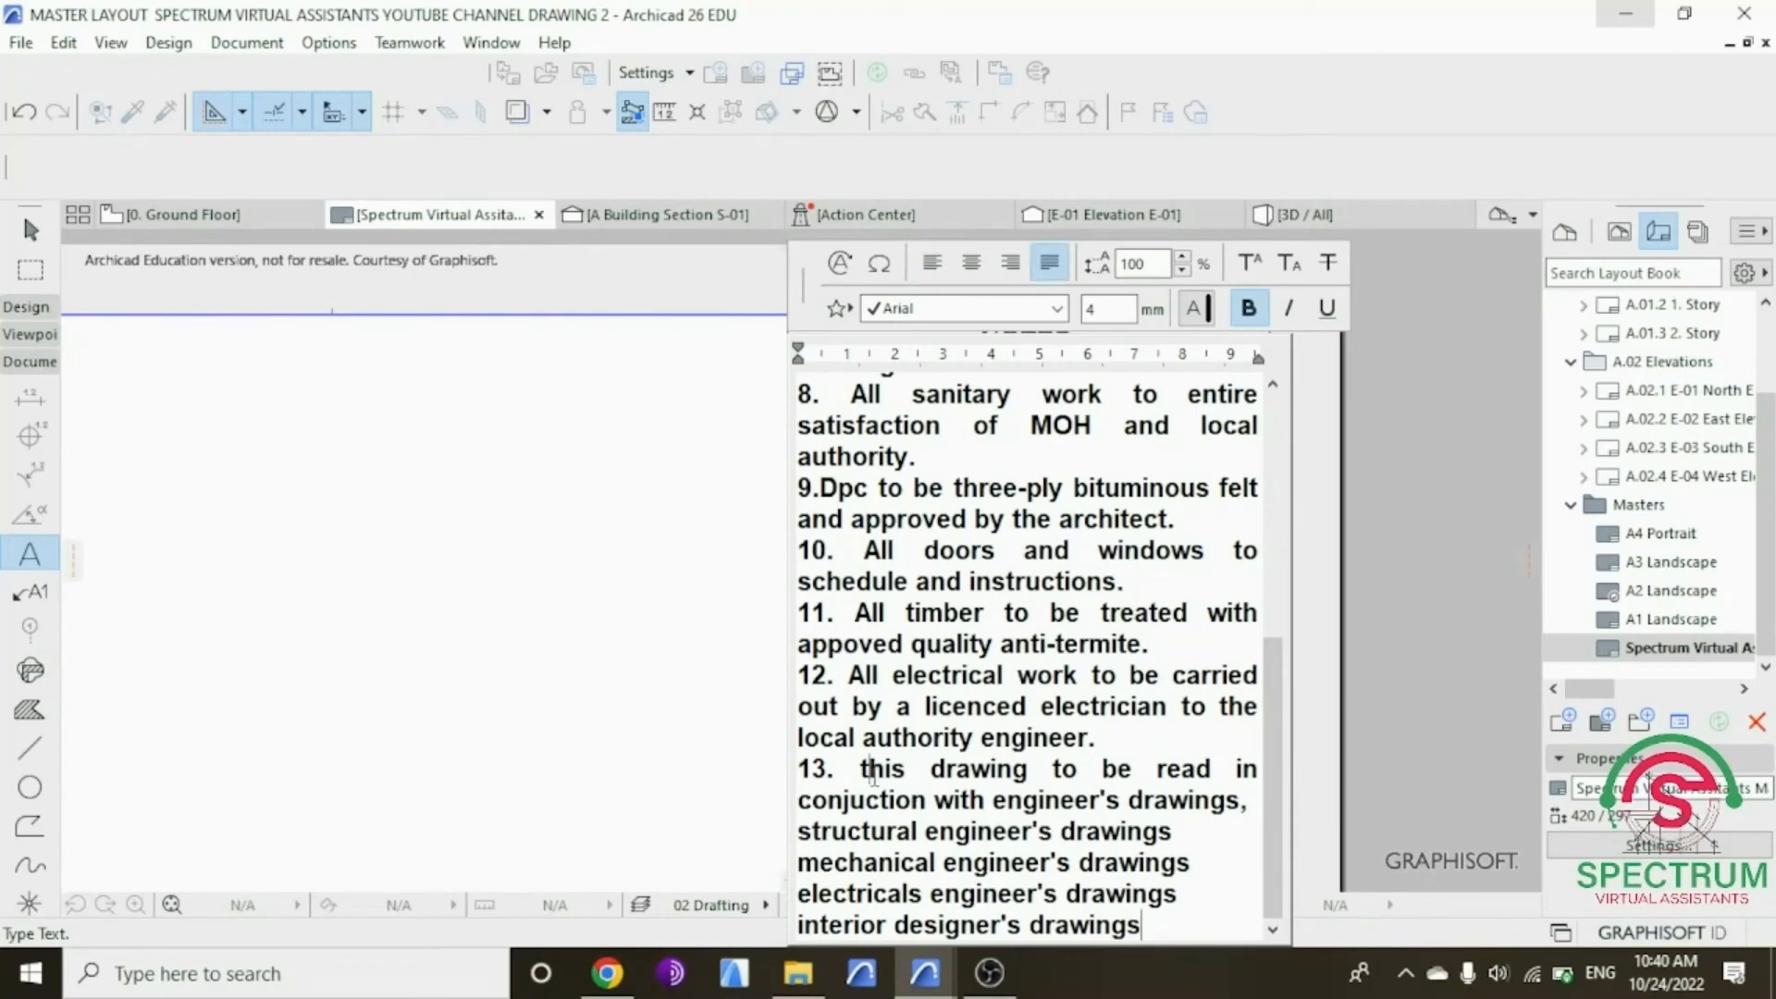
pyautogui.press('BackSpace')
pyautogui.write('T')
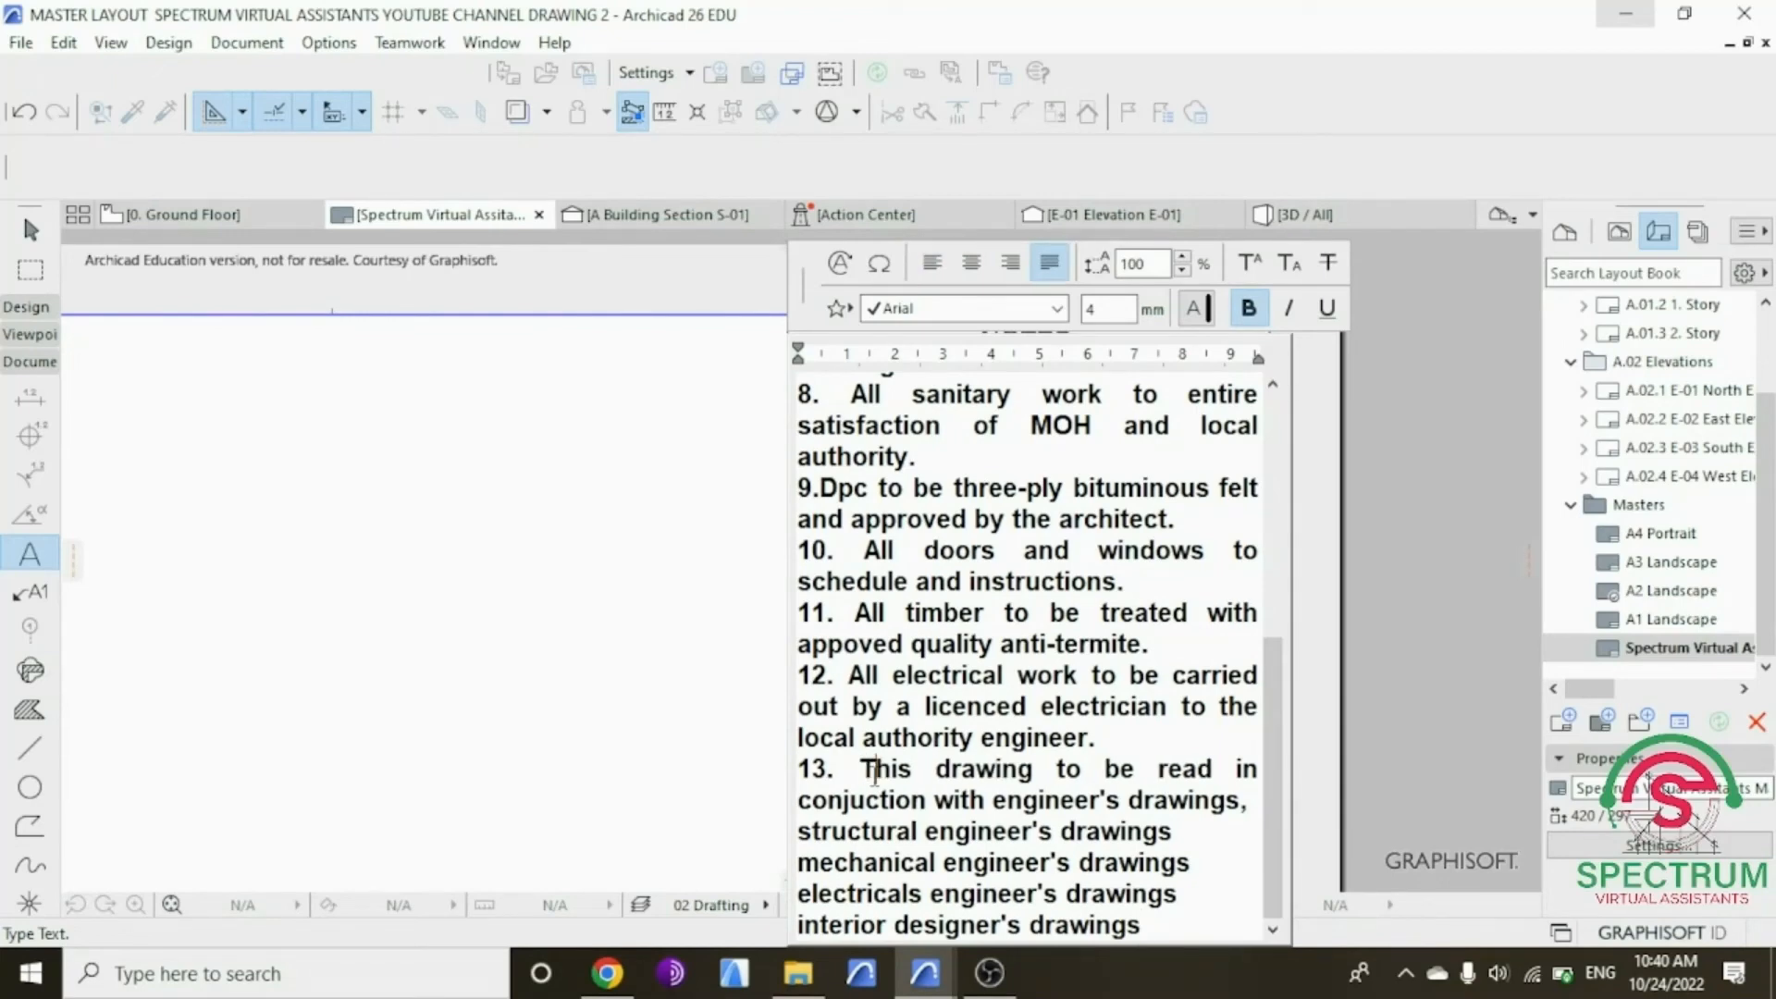
pyautogui.click(655, 652)
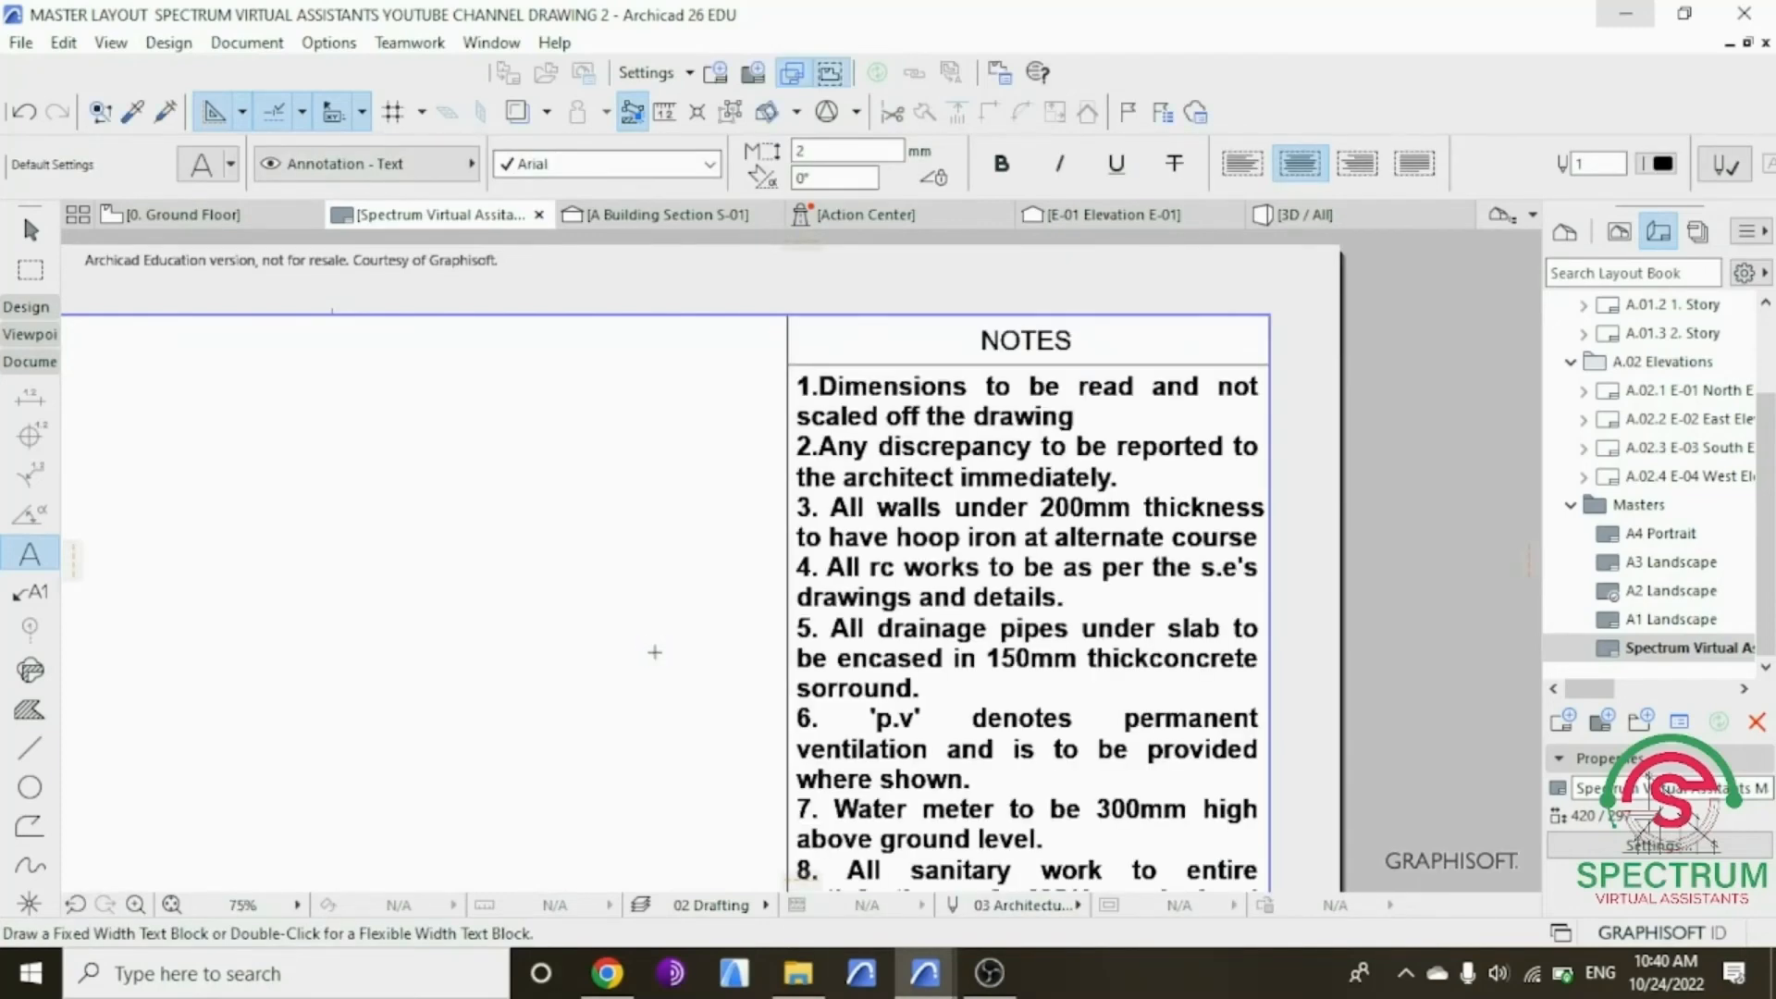
# Step: Set the text height of the numbered notes block to 2 mm
pyautogui.press('Escape')
pyautogui.click(945, 579)
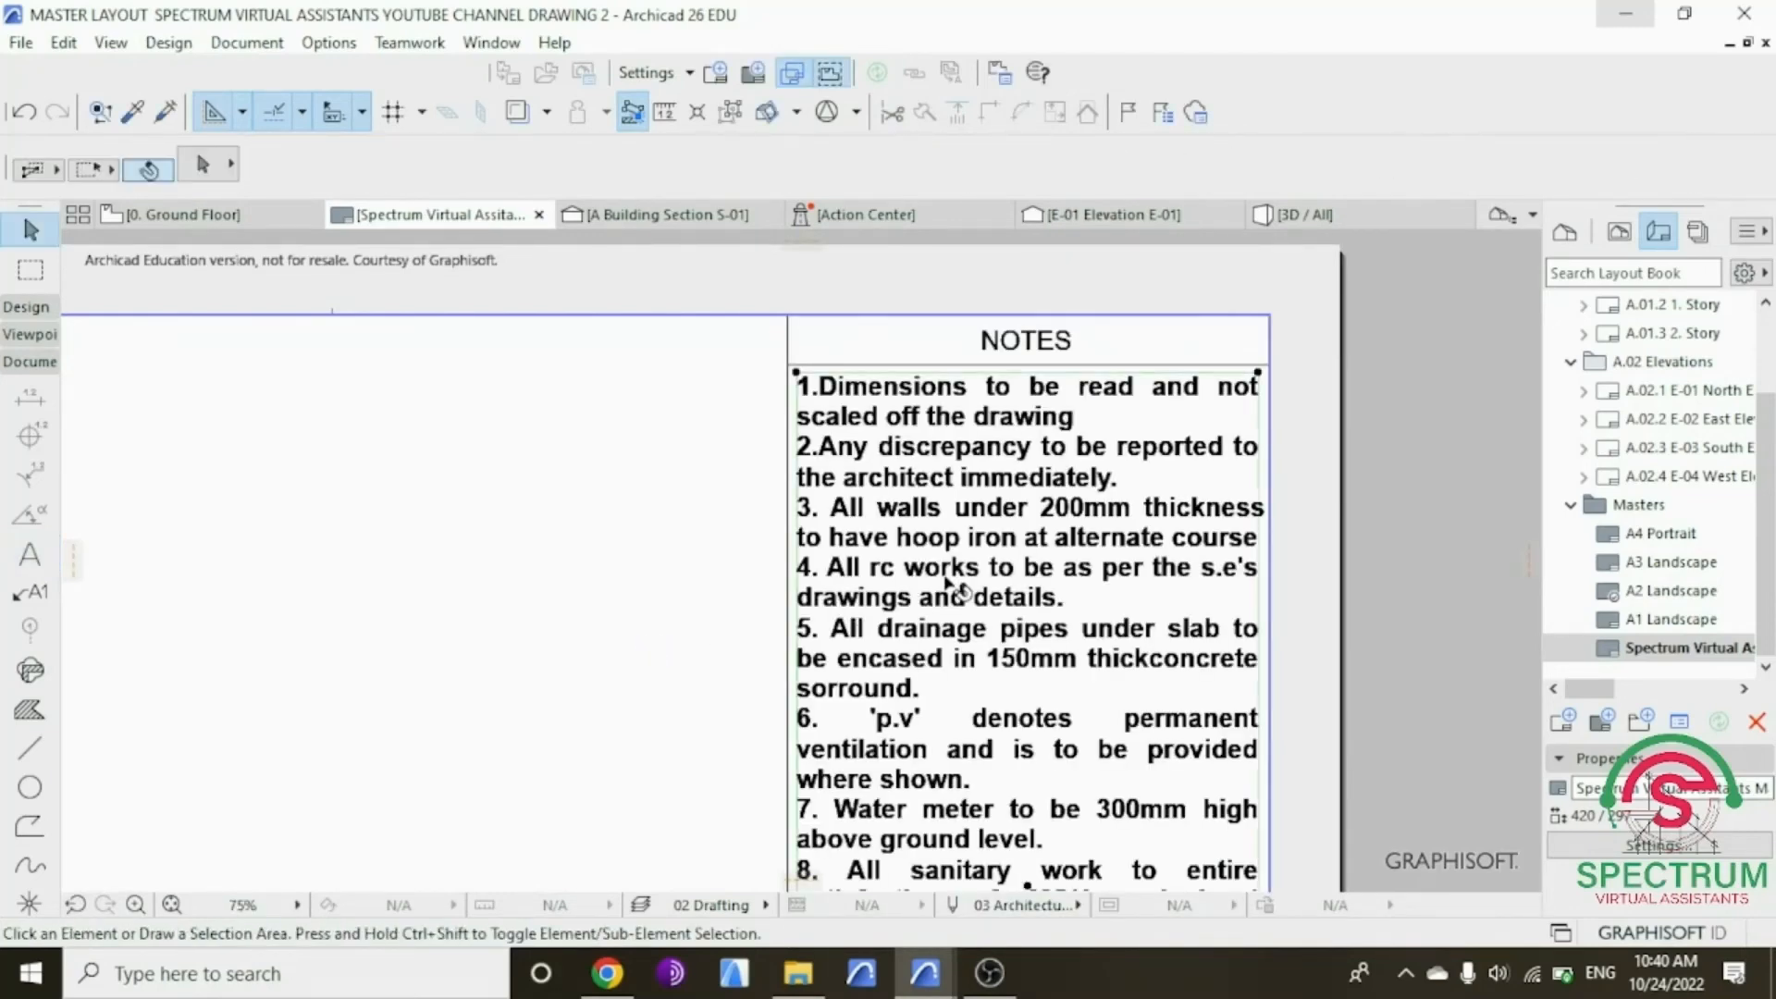
pyautogui.moveTo(819, 150); pyautogui.dragTo(770, 150)
pyautogui.write('2')
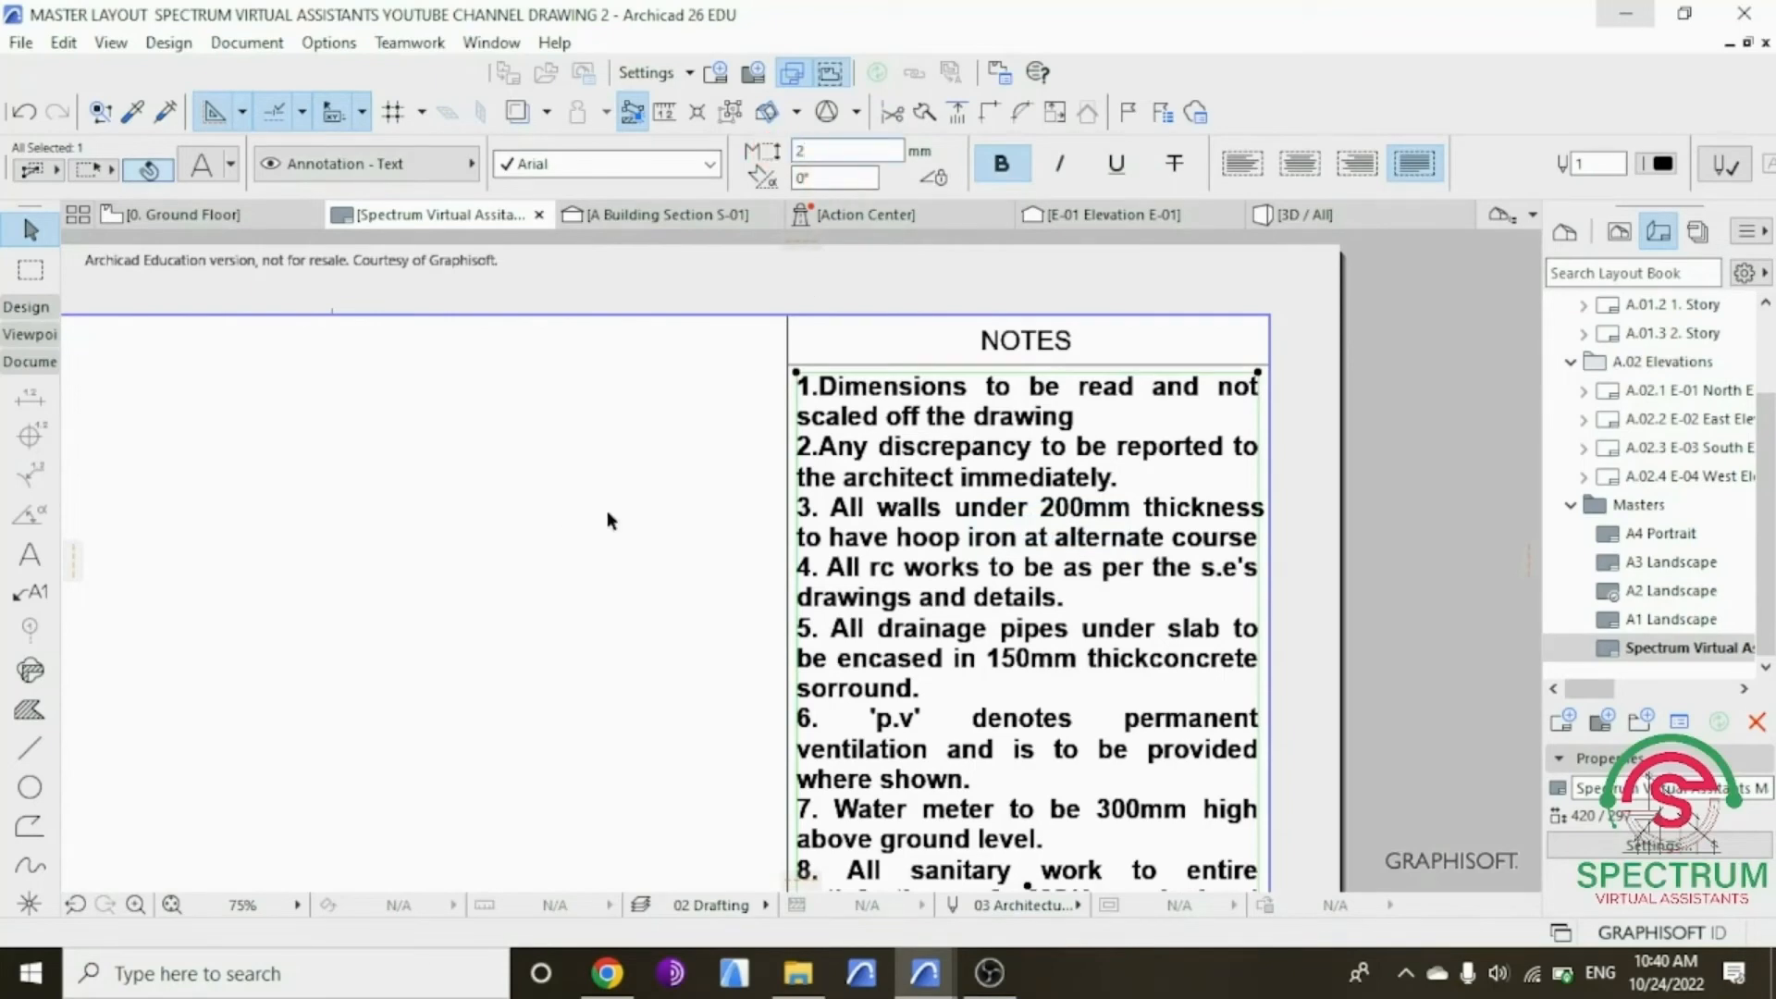
pyautogui.click(606, 511)
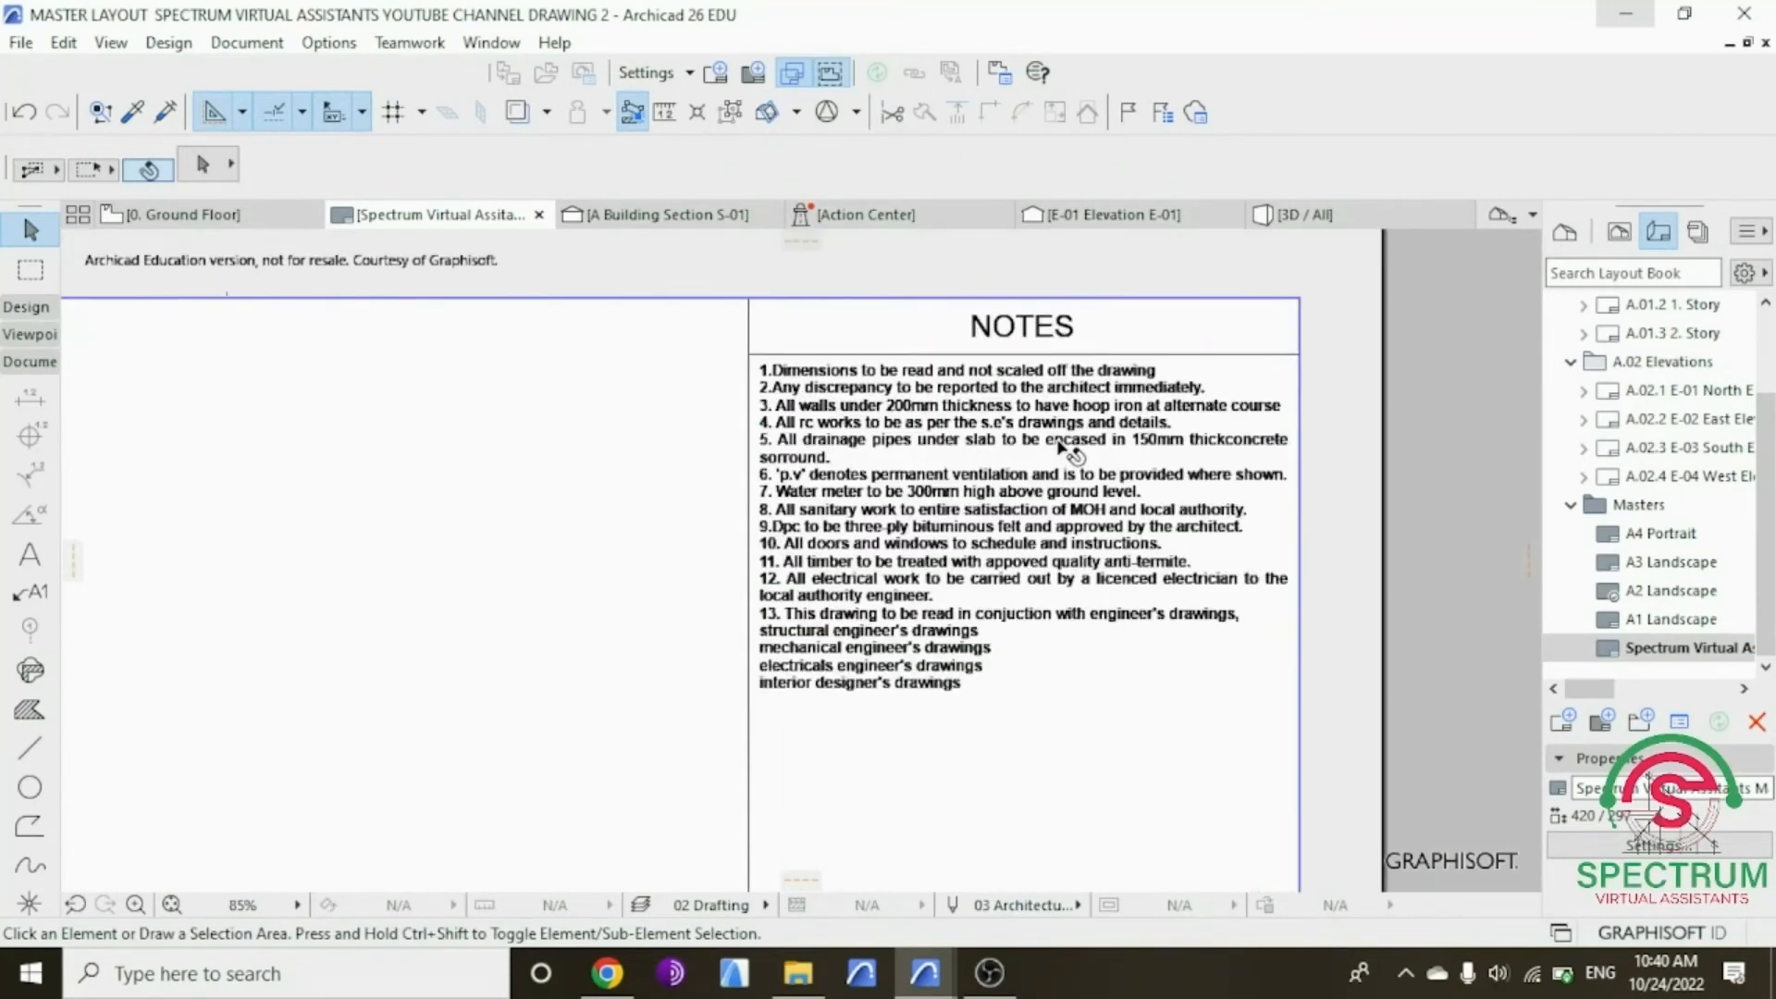
# Step: Draw a horizontal line just below the last note, from the vertical divider to the margin frame's right edge
pyautogui.scroll(3, 1040, 444)
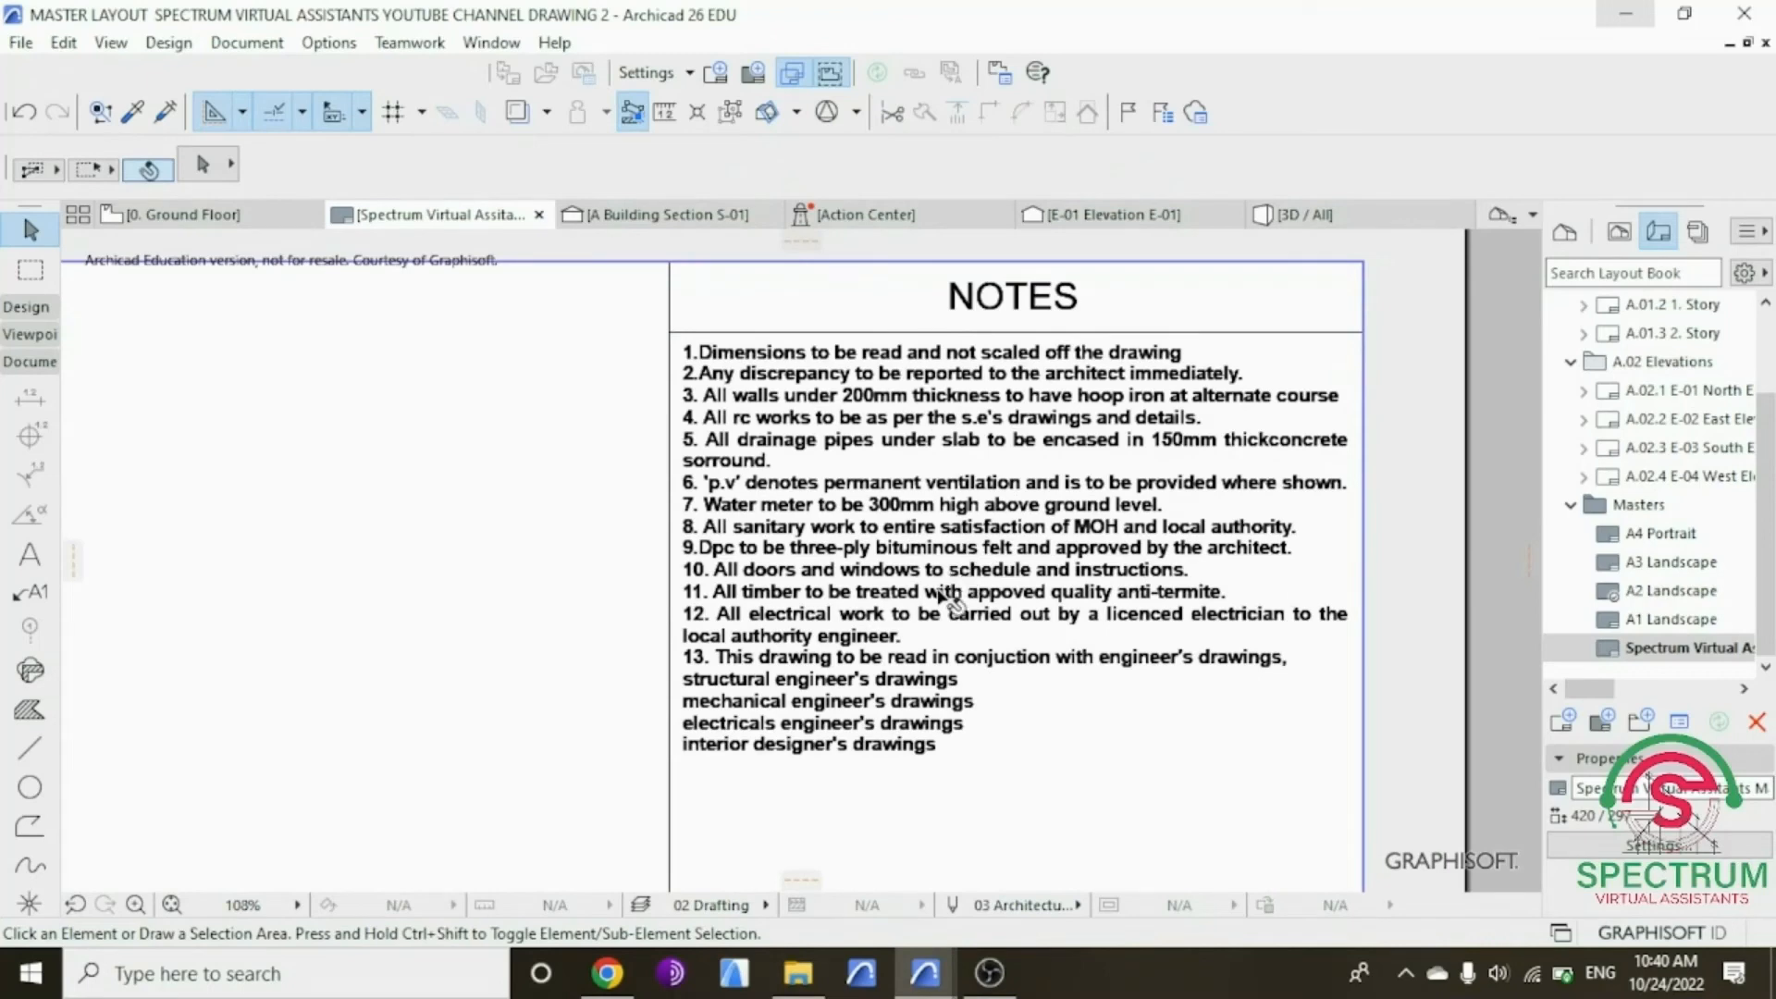
pyautogui.scroll(-5, 937, 615)
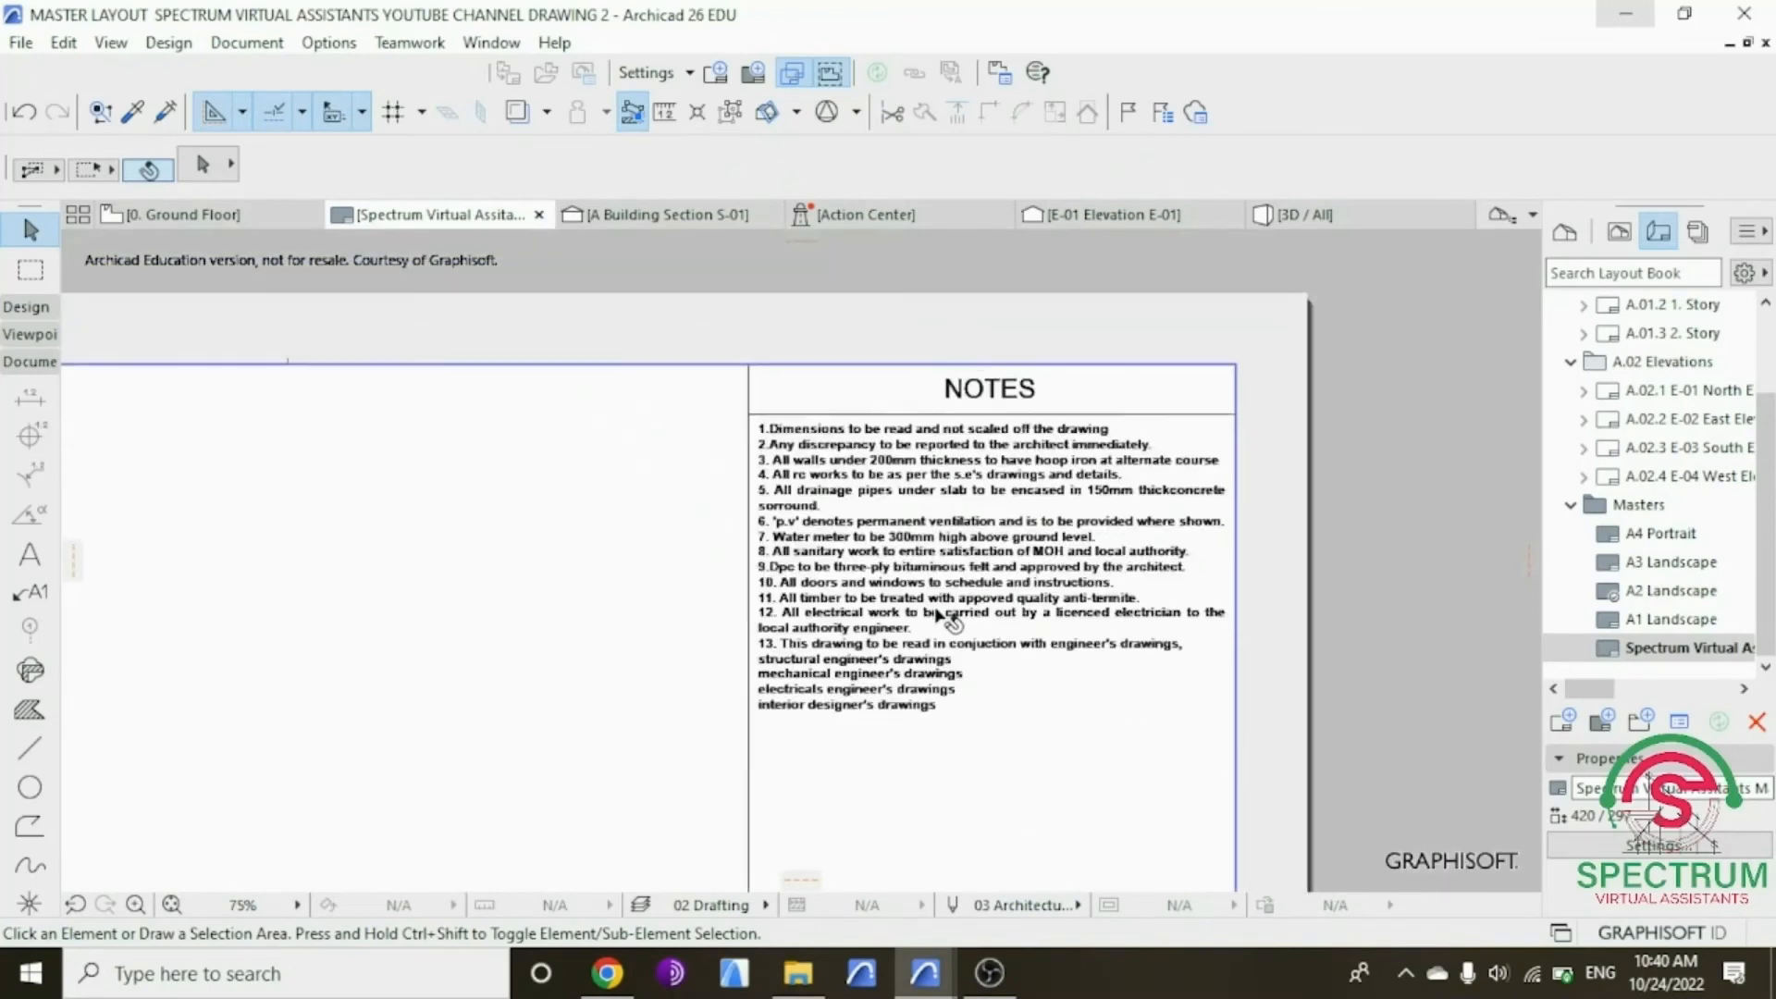
pyautogui.scroll(5, 927, 768)
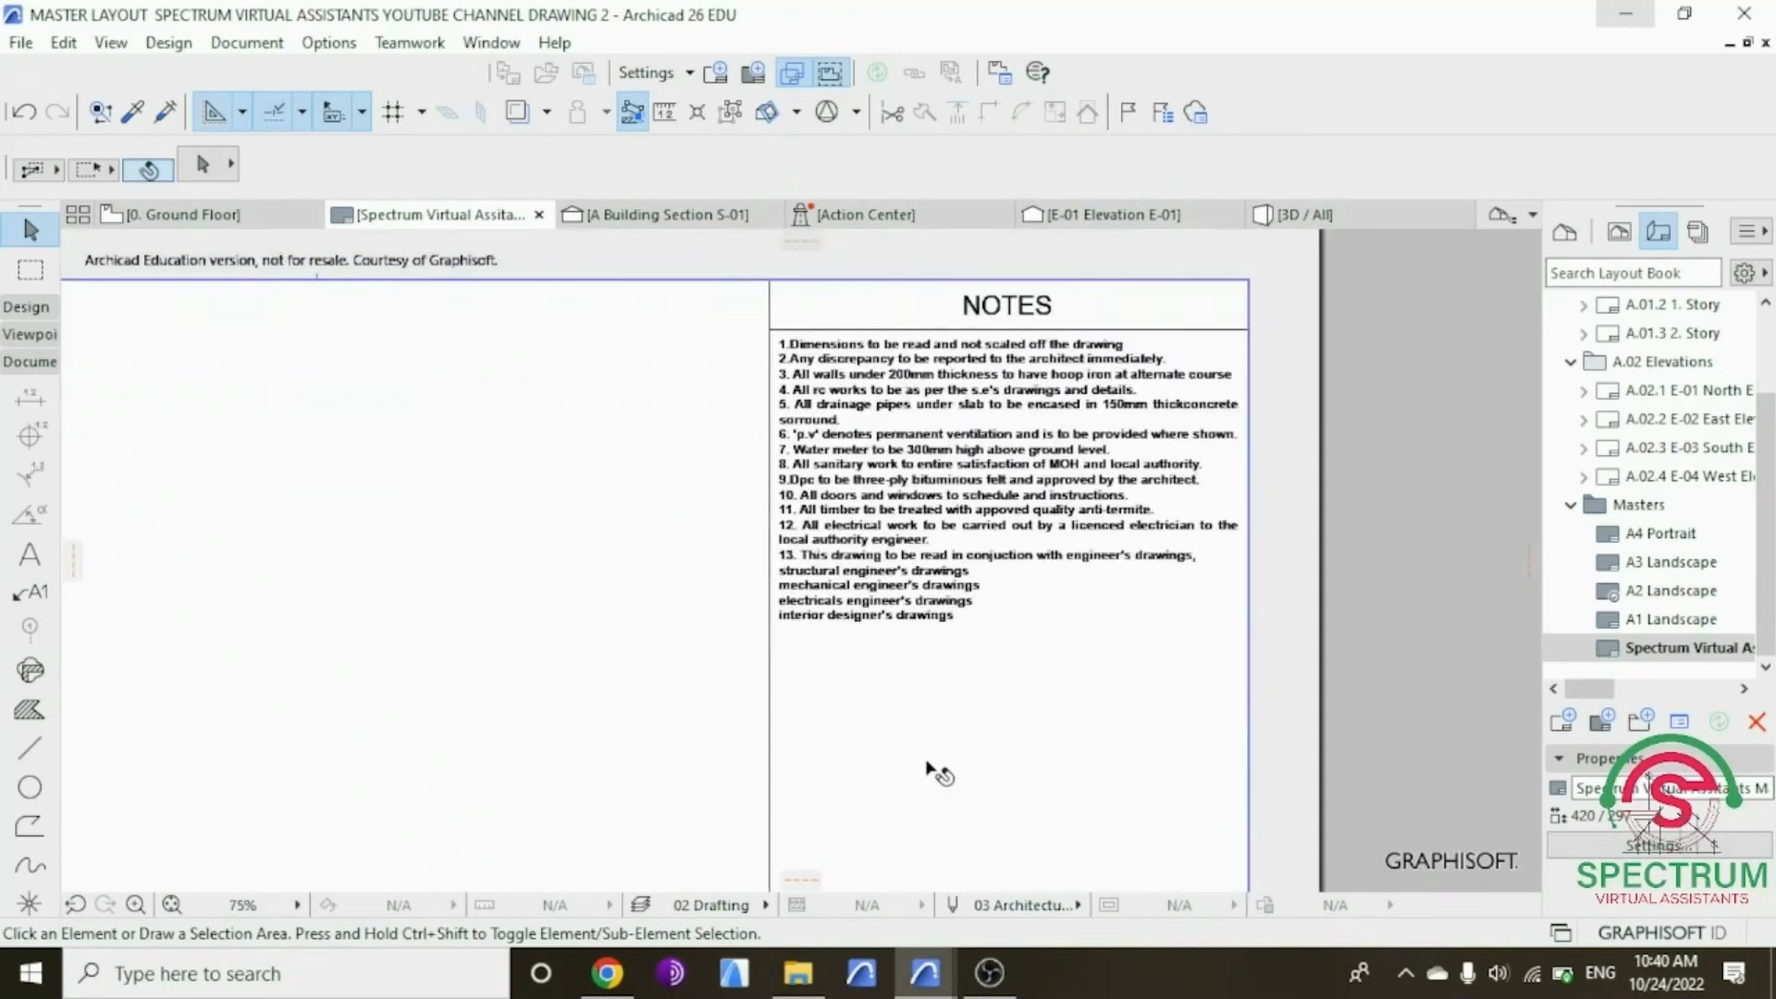
pyautogui.click(587, 521)
pyautogui.click(587, 521)
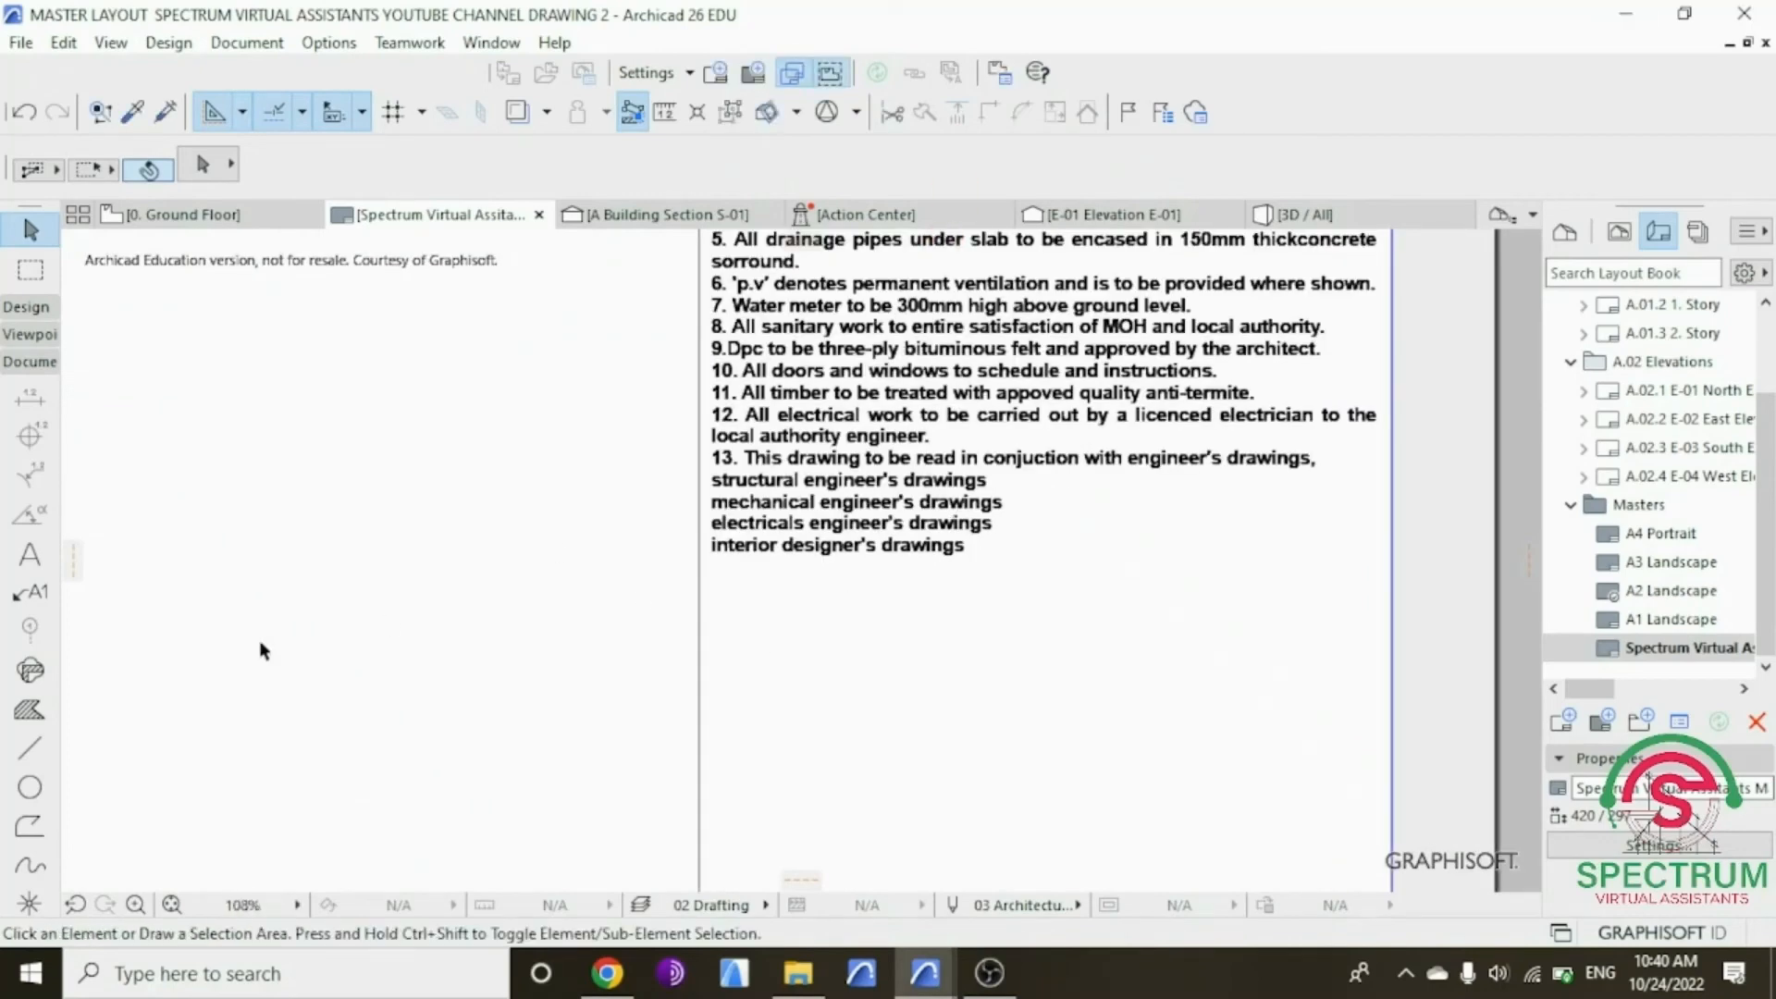
pyautogui.click(39, 749)
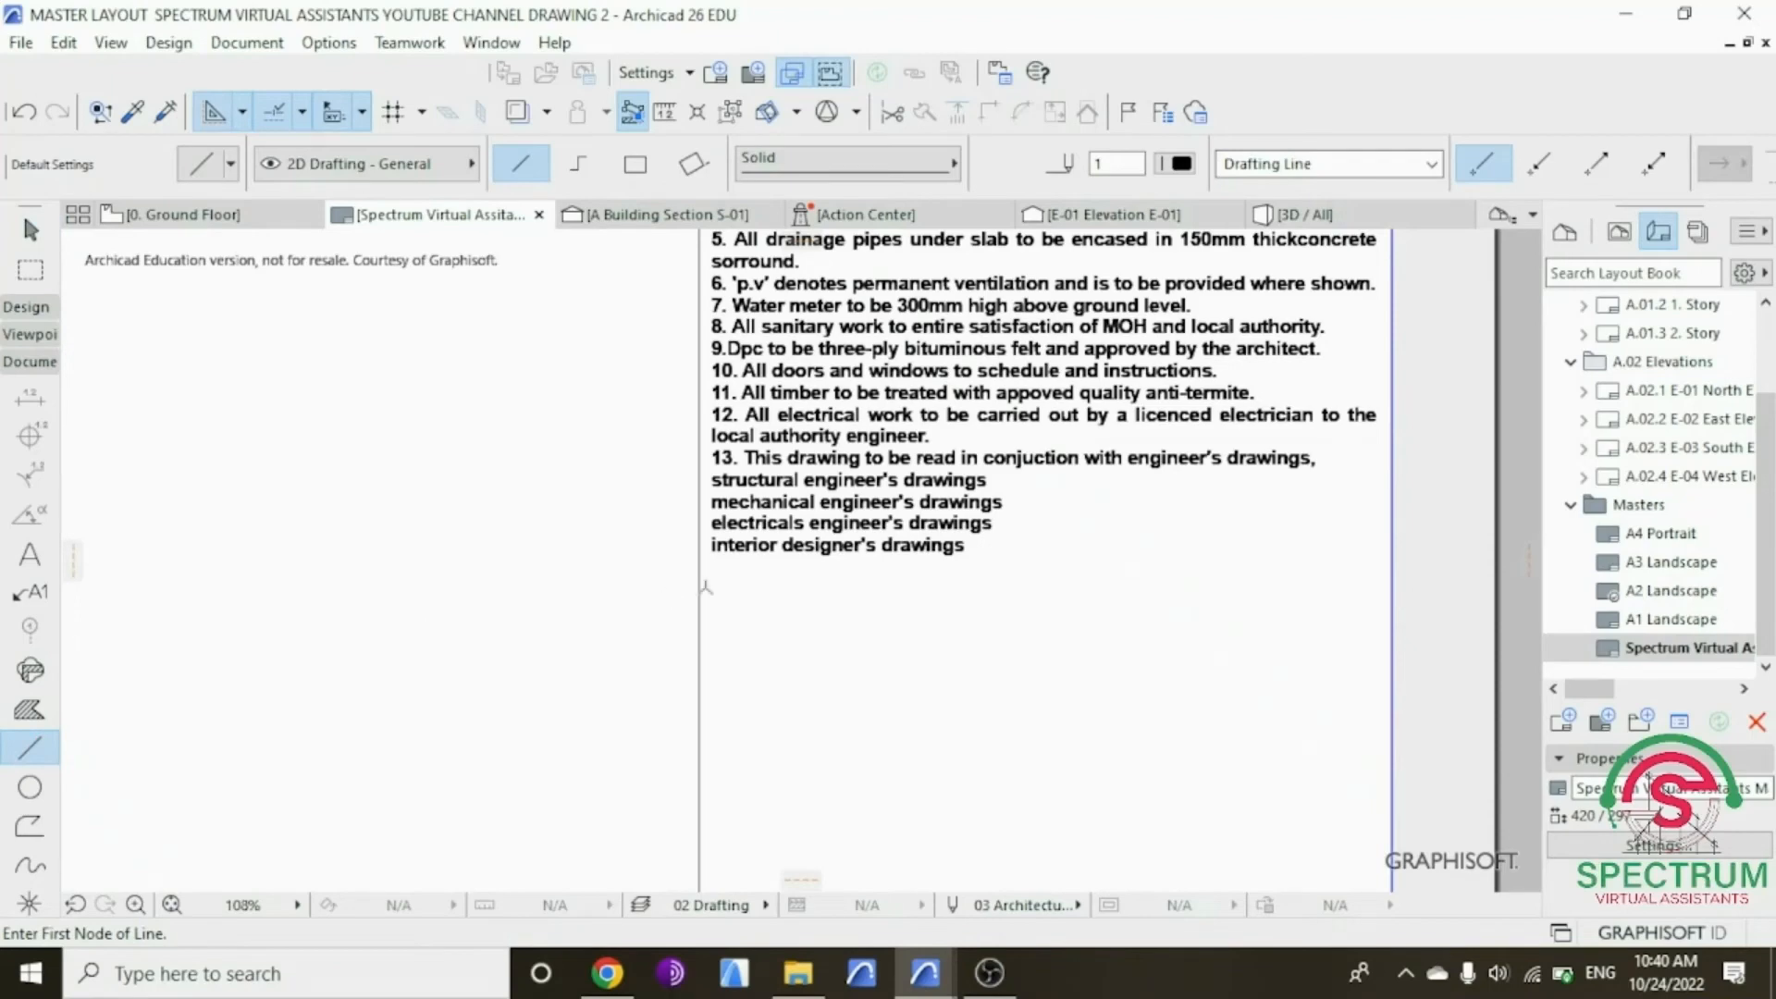
pyautogui.scroll(2, 705, 588)
pyautogui.click(695, 558)
pyautogui.scroll(-1, 638, 627)
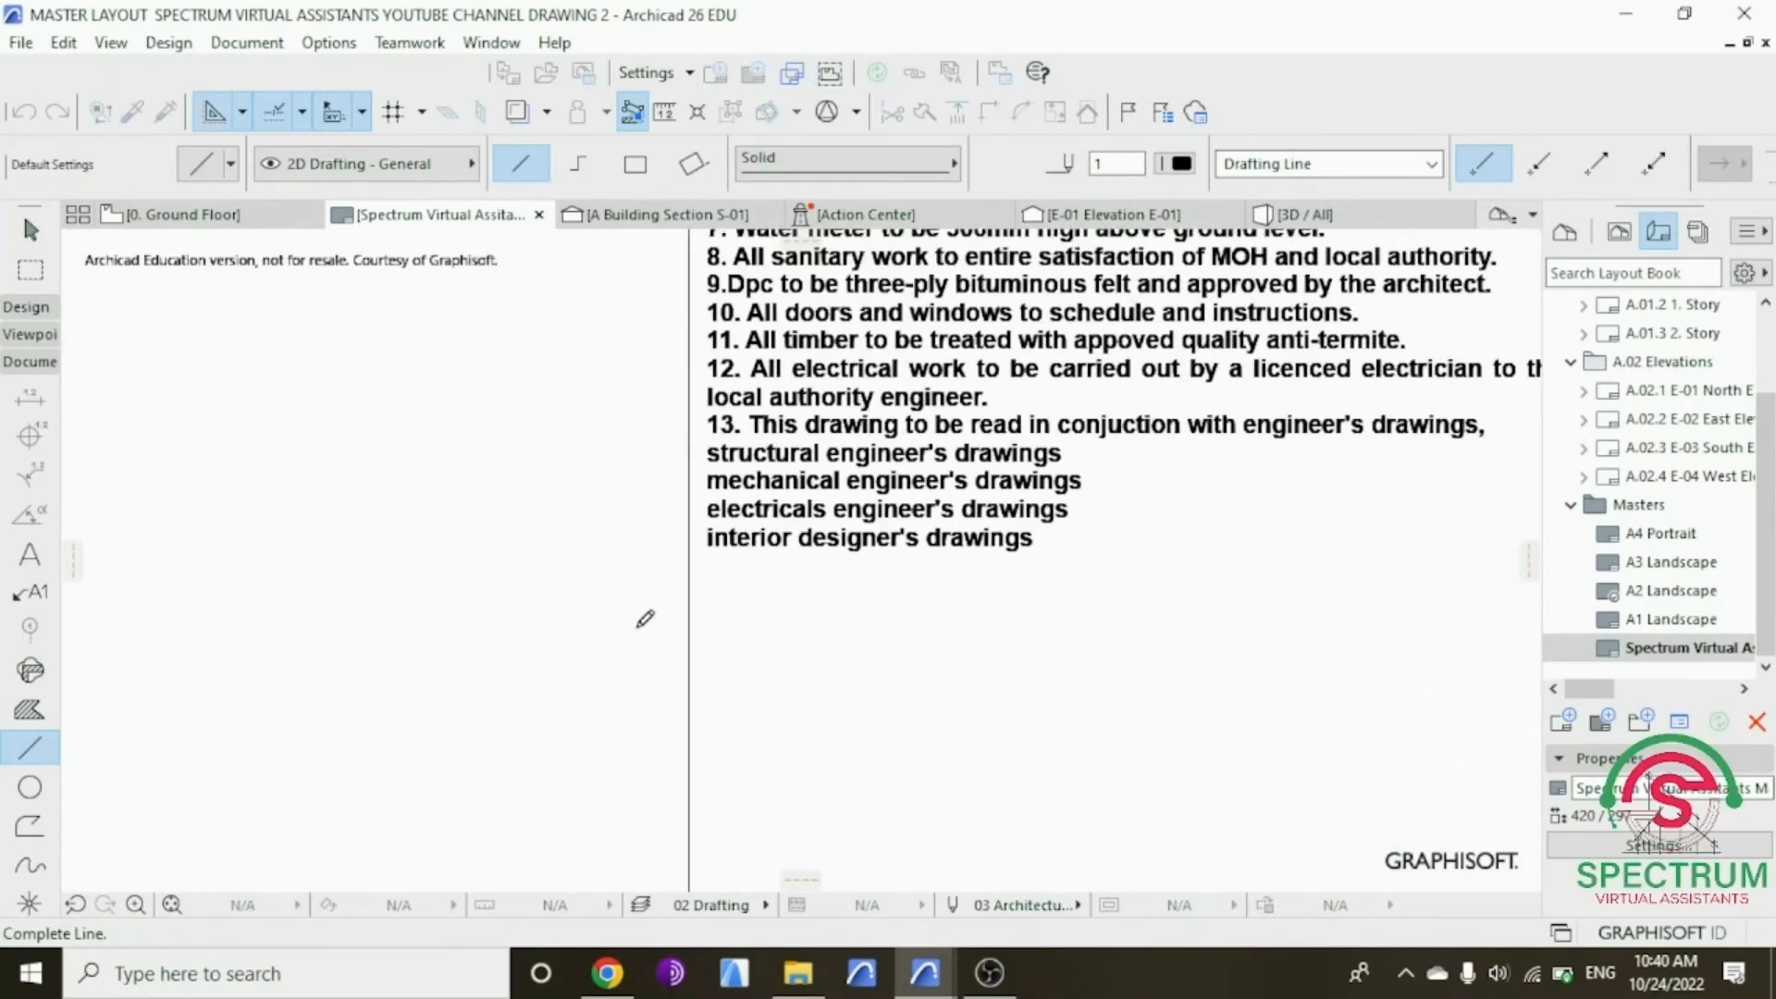
pyautogui.scroll(-1, 644, 618)
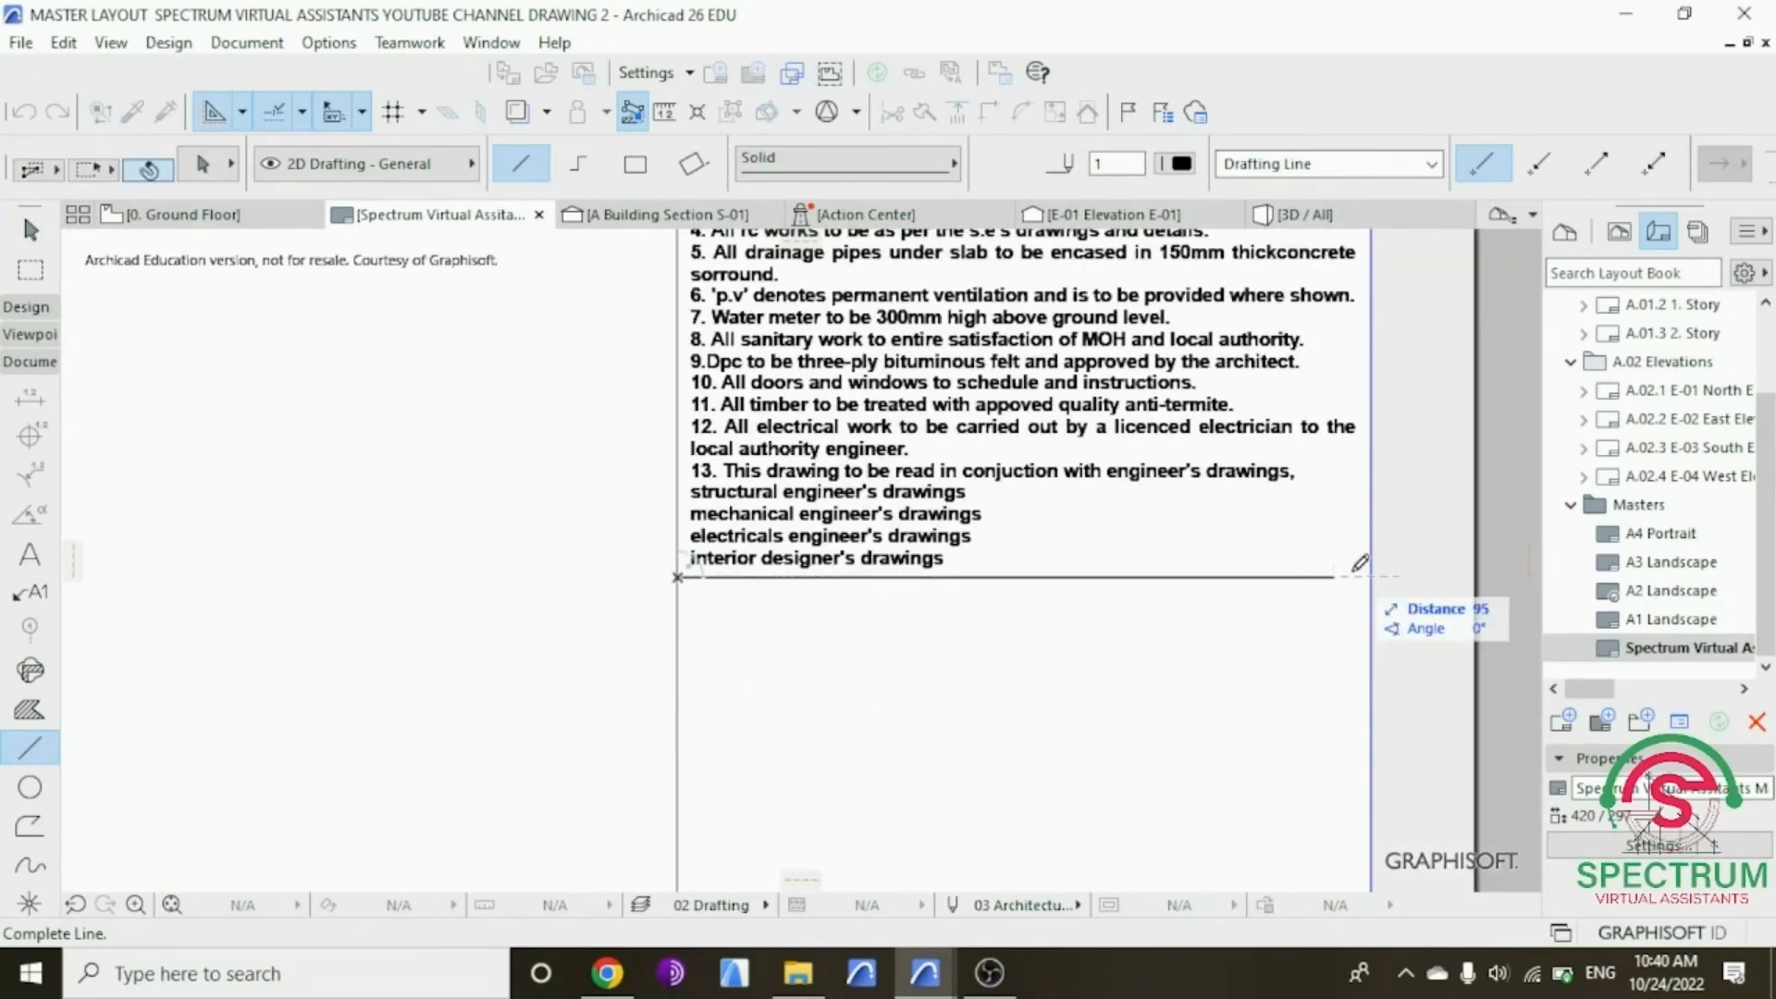
# Step: Finish the horizontal divider line, about 95 mm long, beneath the notes text and place a copy of it 22 mm below
pyautogui.click(1388, 564)
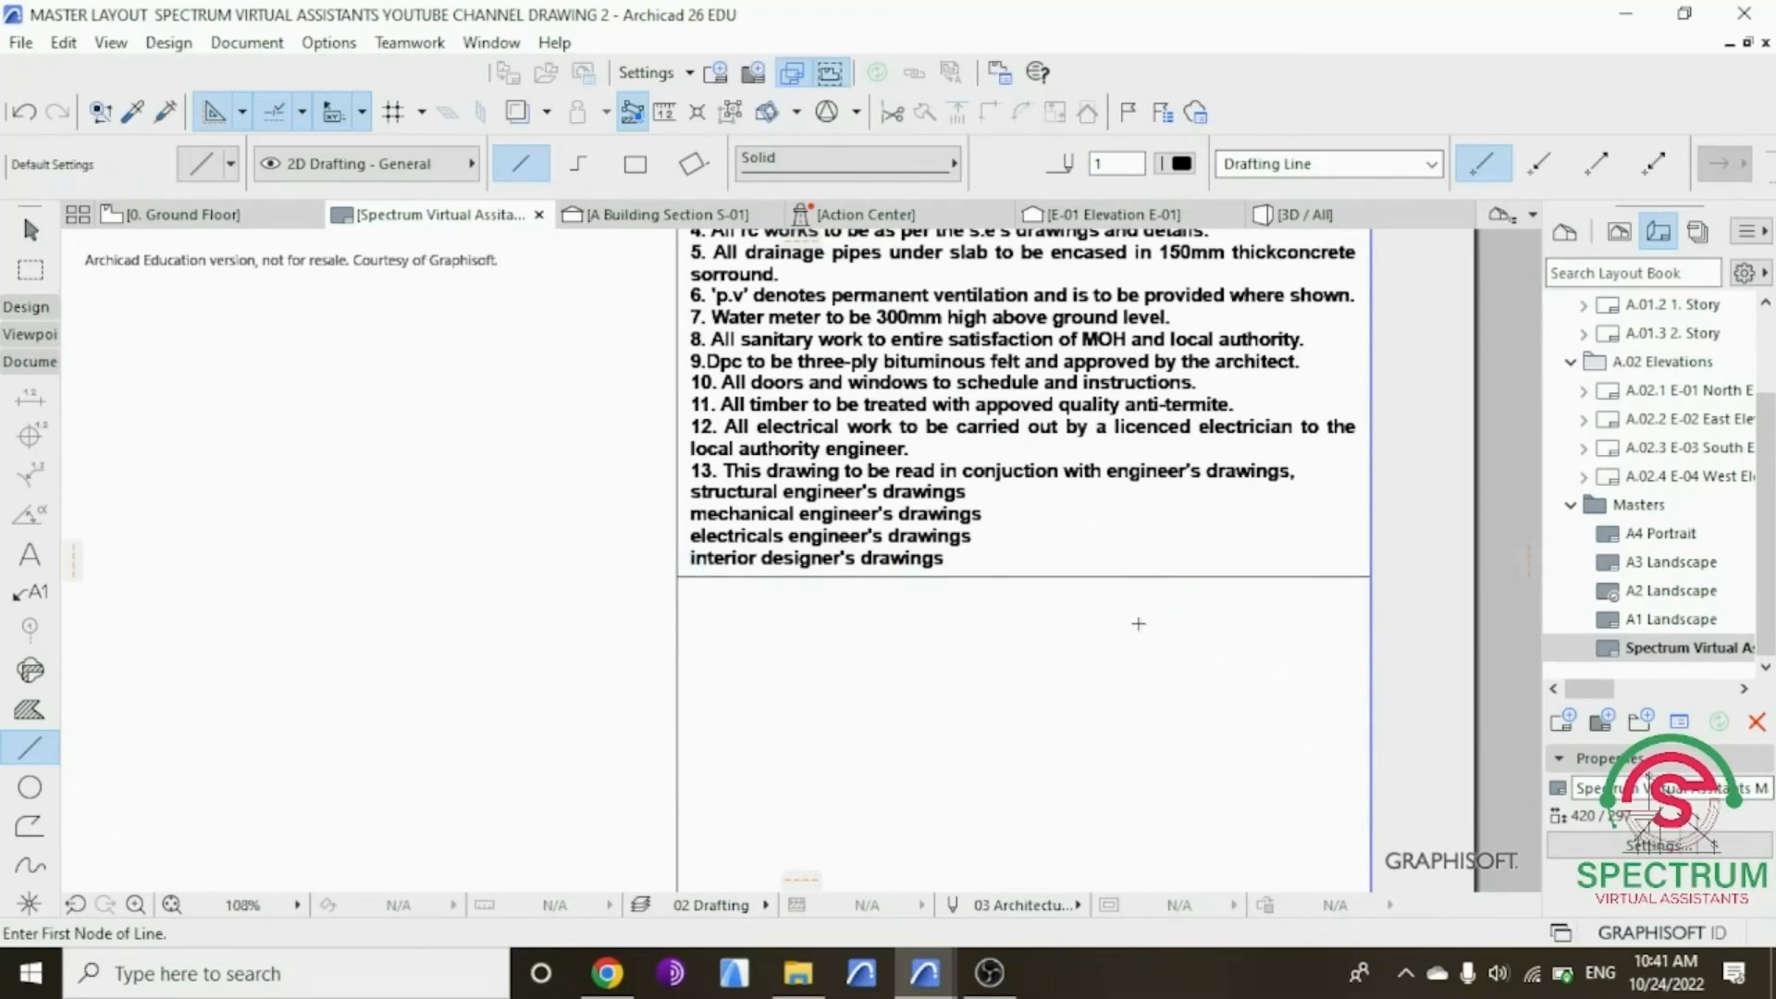
pyautogui.press('Escape')
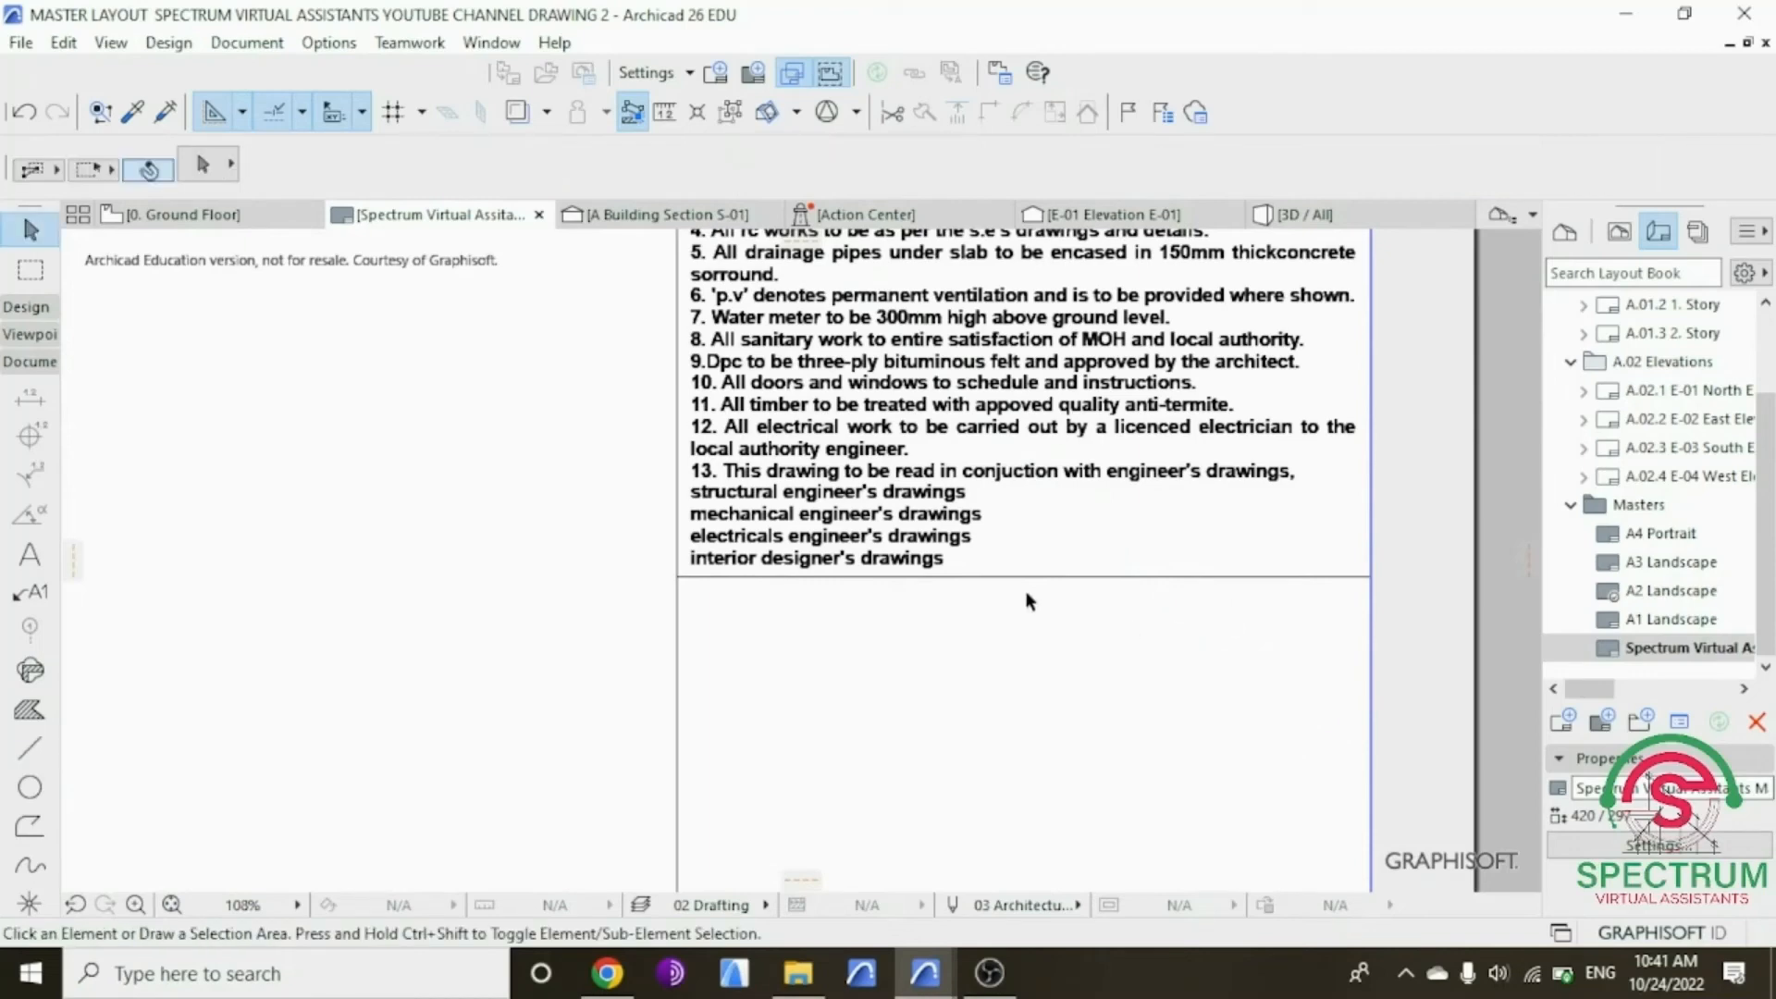
pyautogui.click(978, 581)
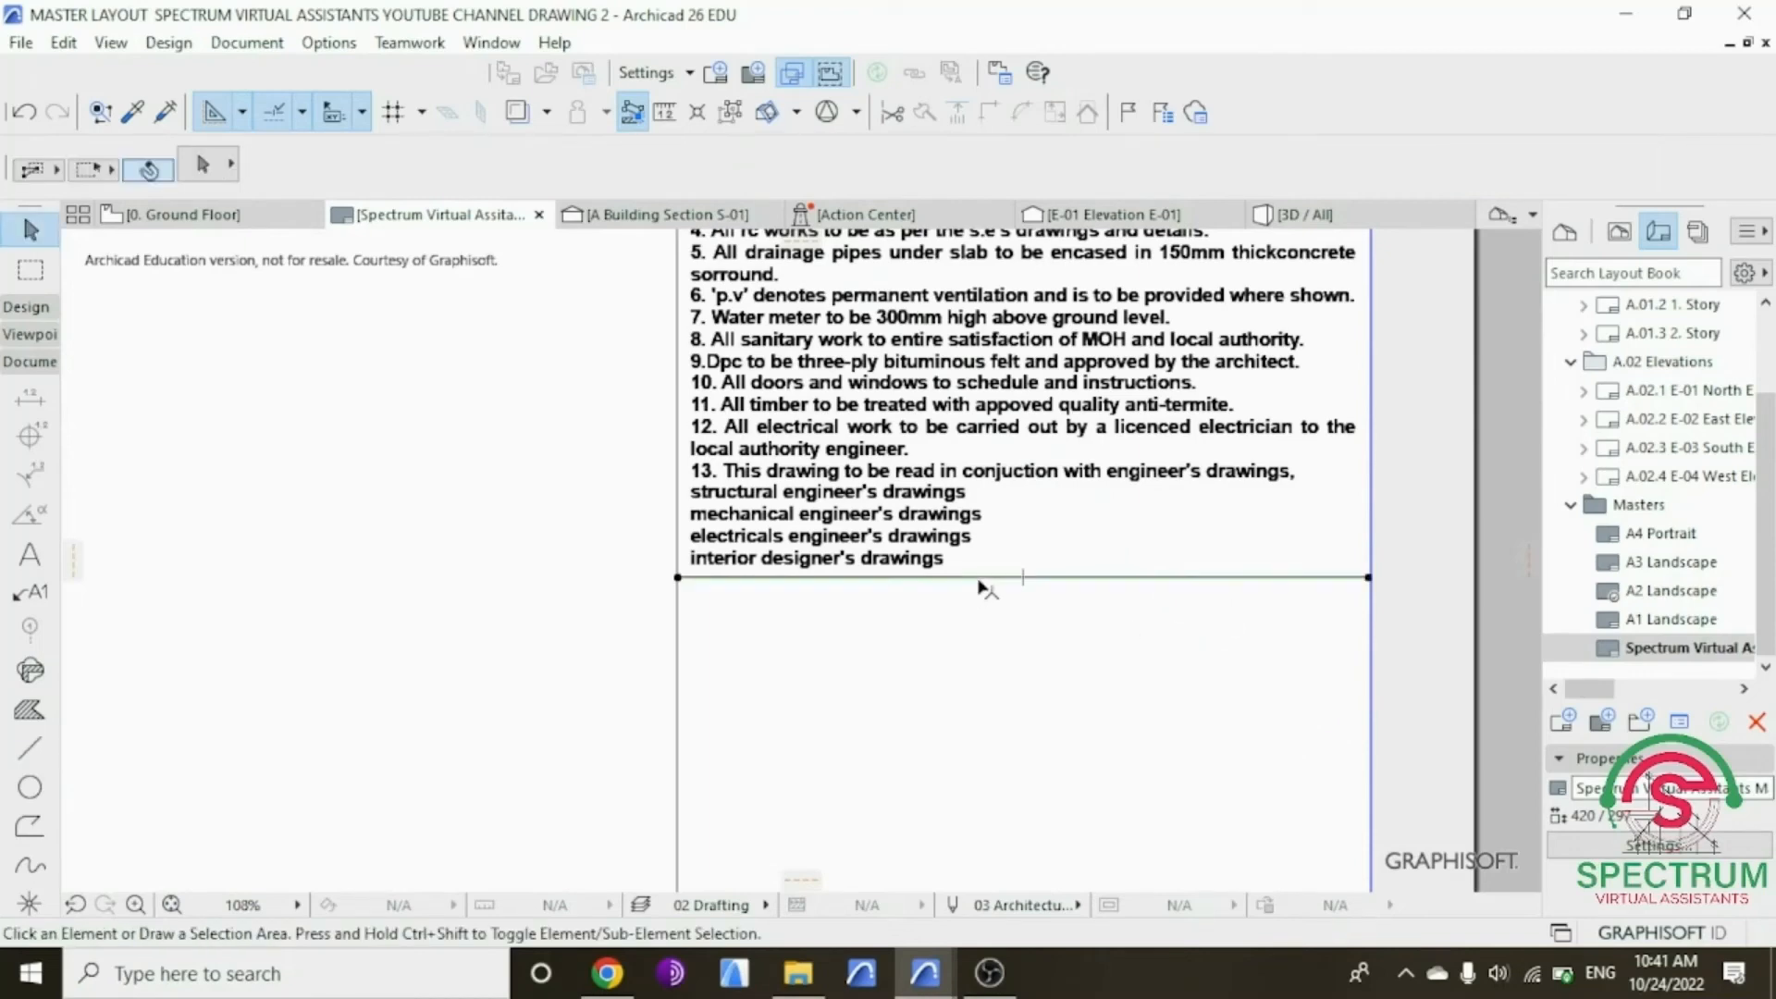
pyautogui.rightClick(524, 472)
pyautogui.moveTo(795, 694)
pyautogui.click(895, 796)
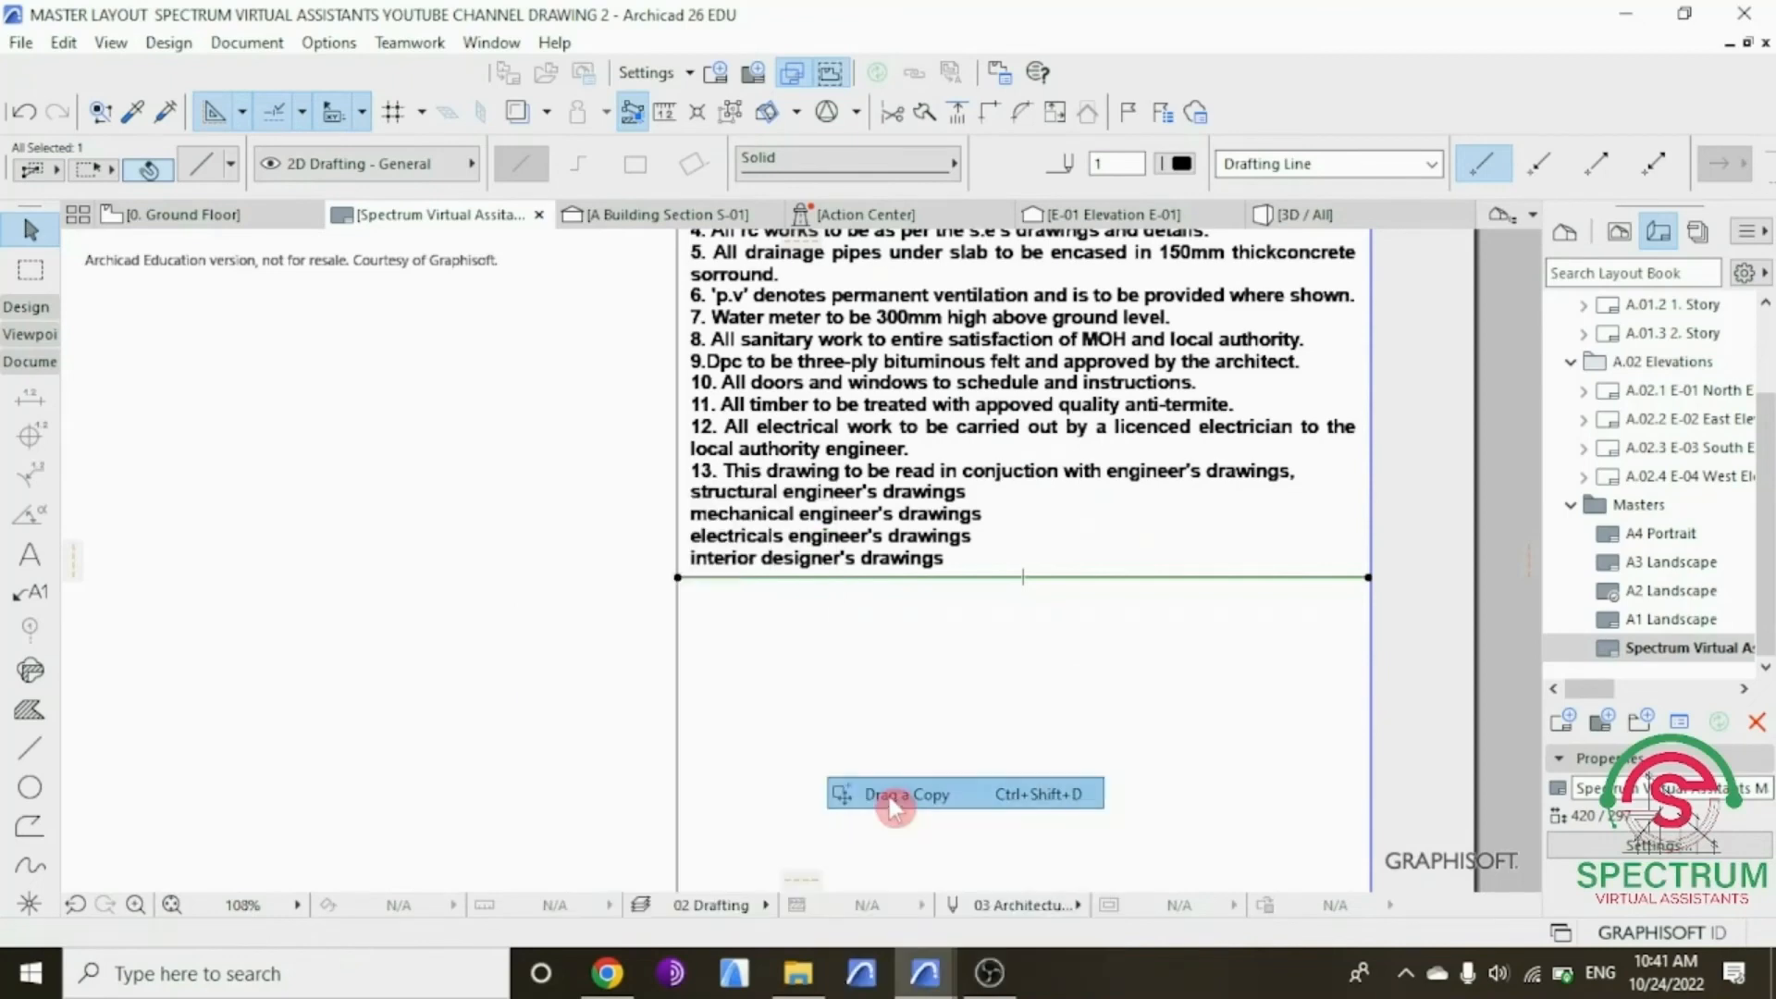
pyautogui.click(938, 578)
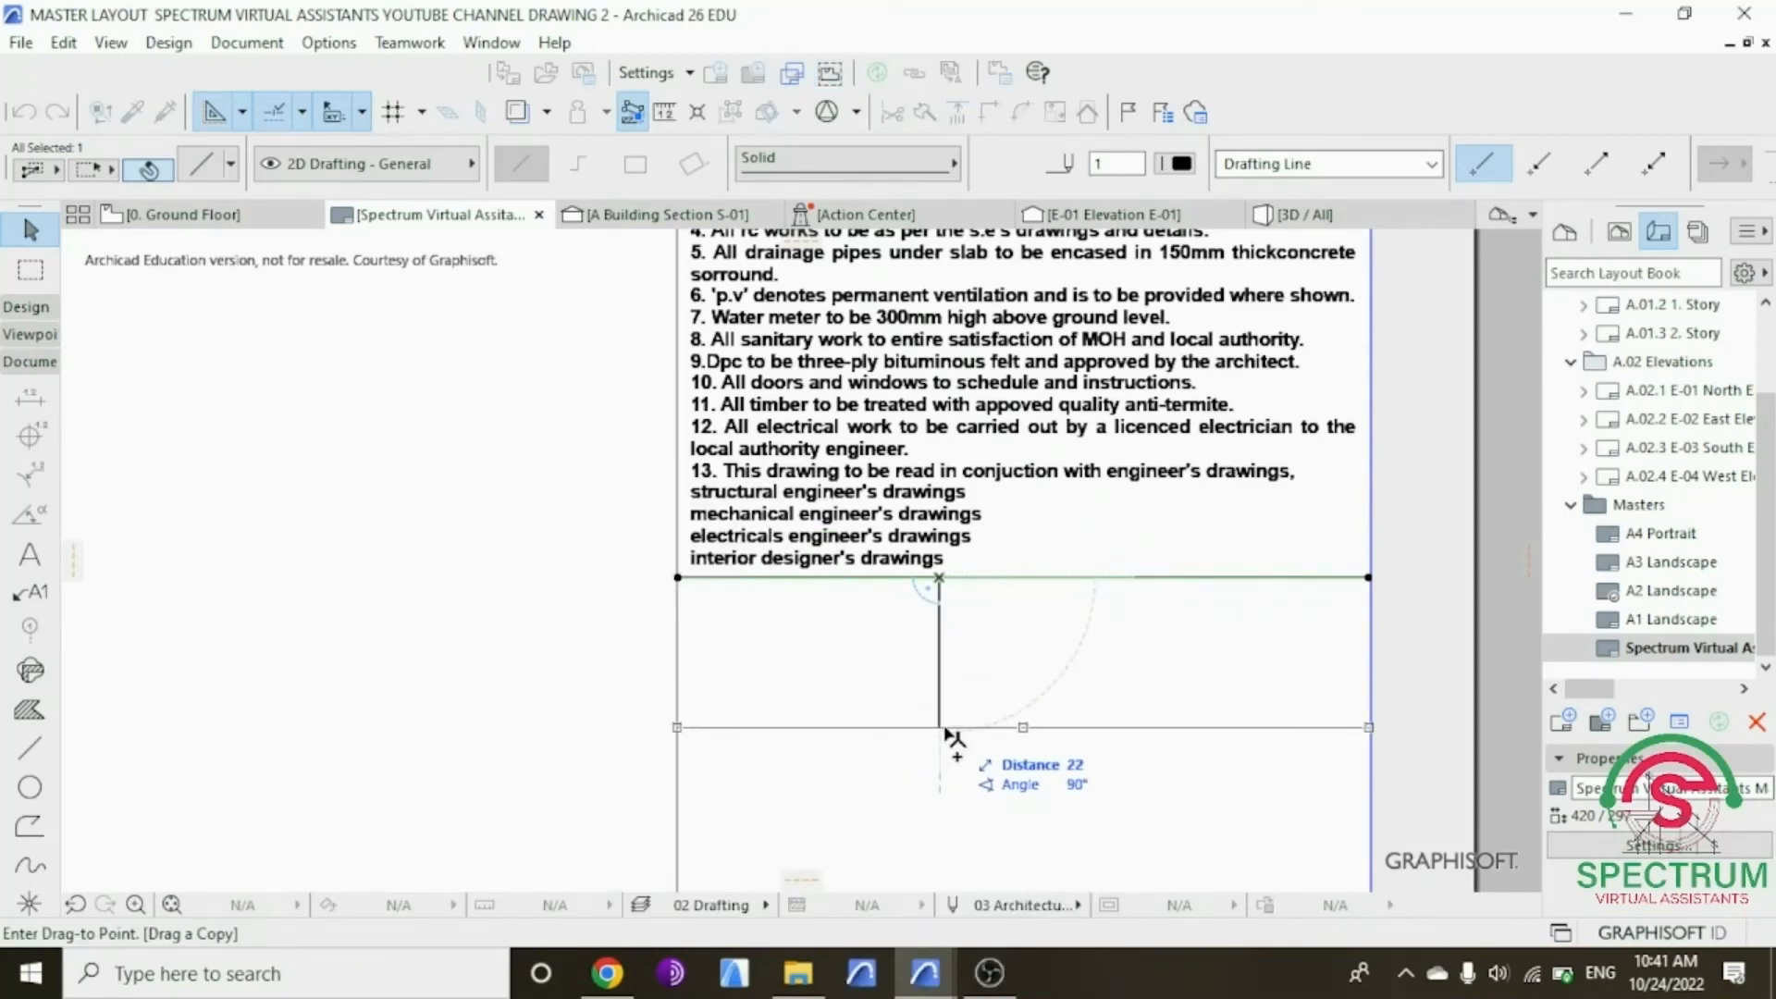
pyautogui.write('22')
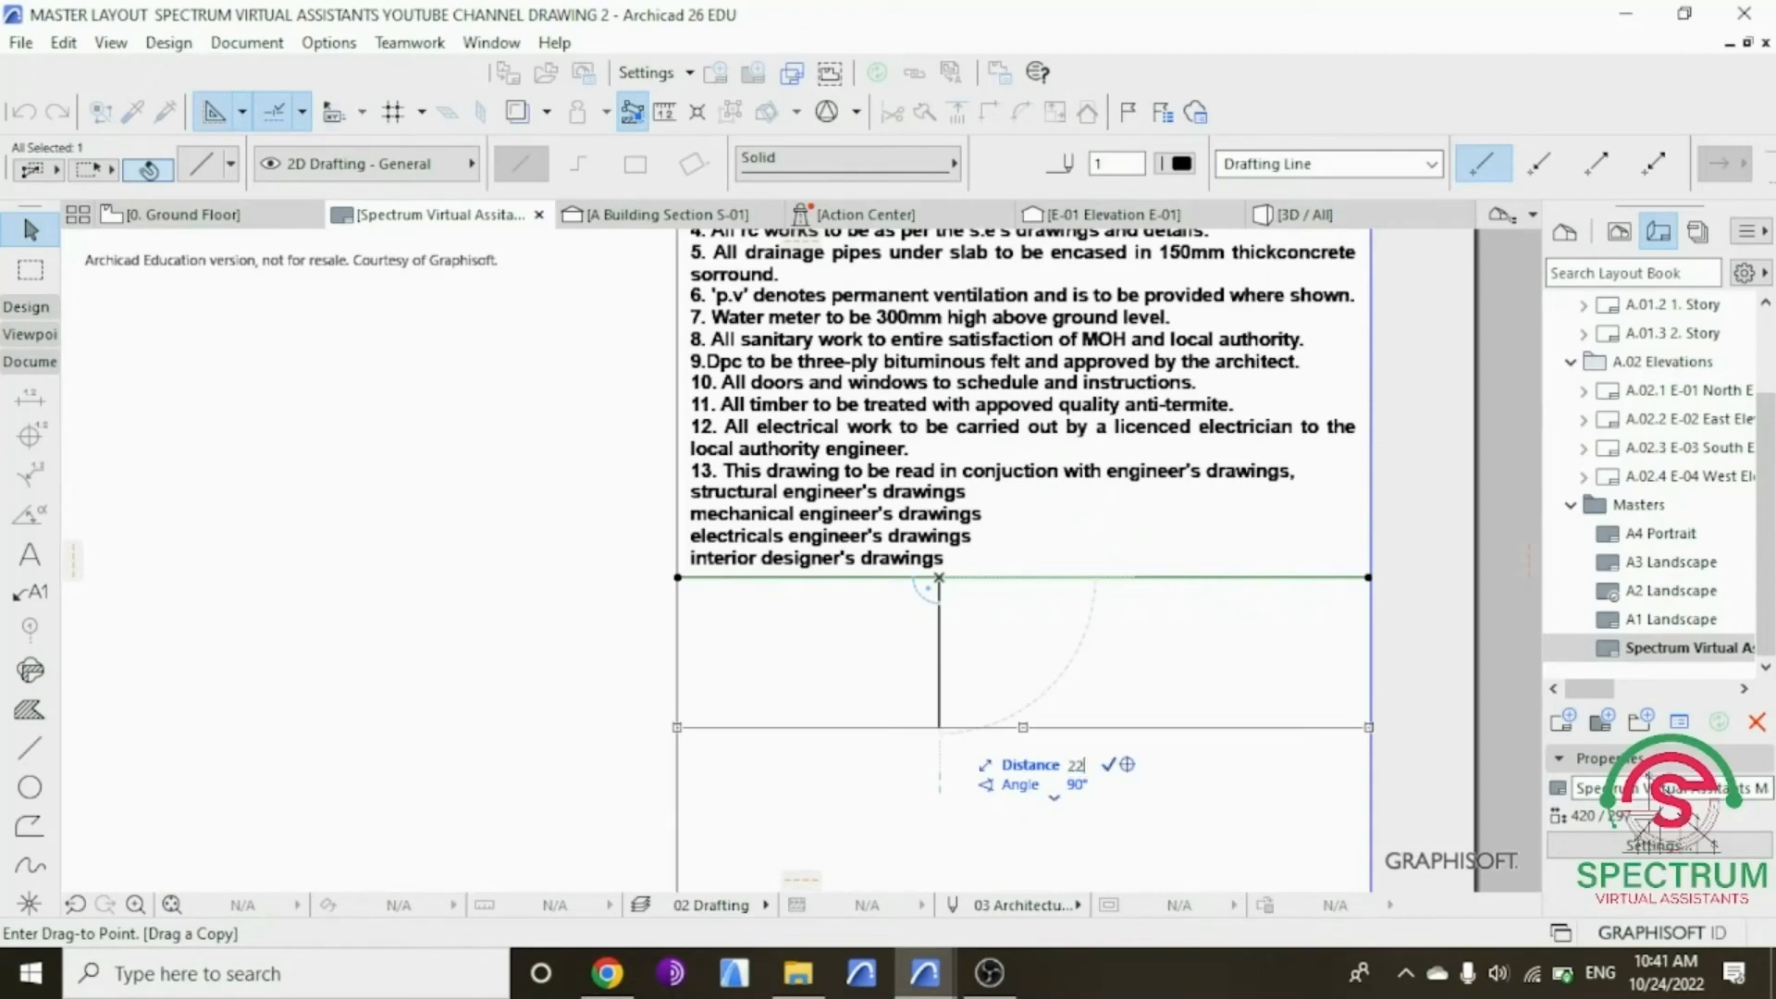
pyautogui.press('Return')
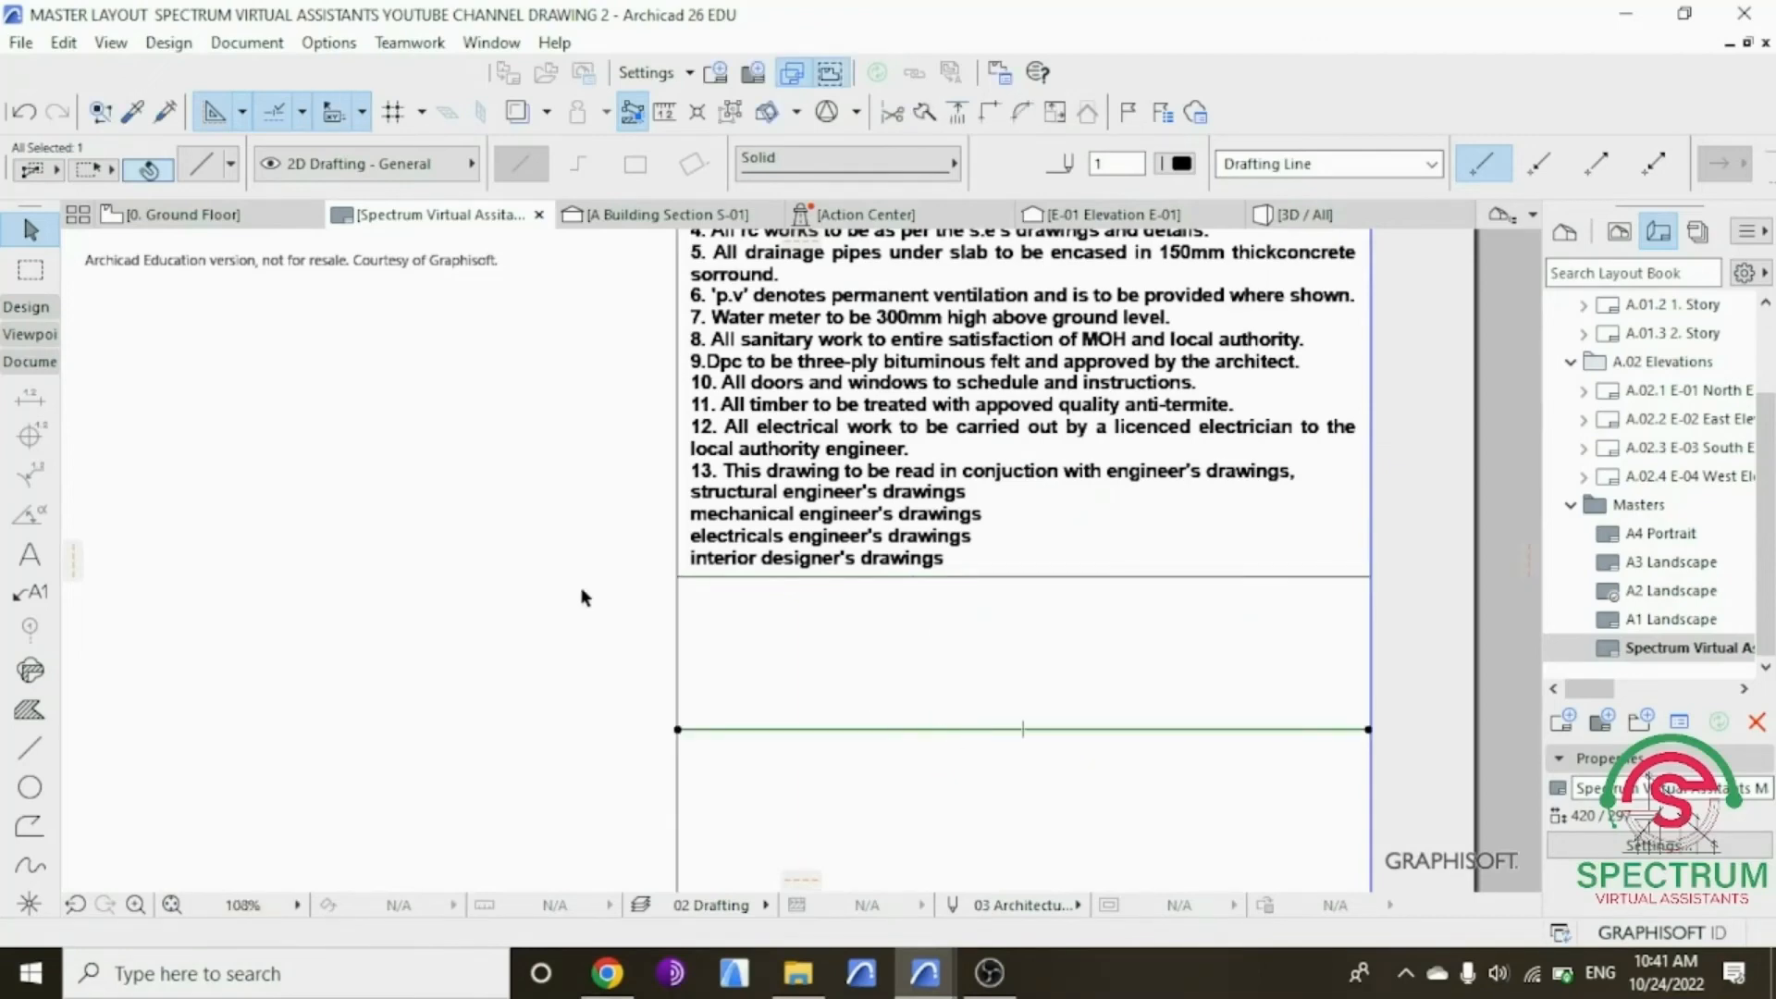
pyautogui.press('Escape')
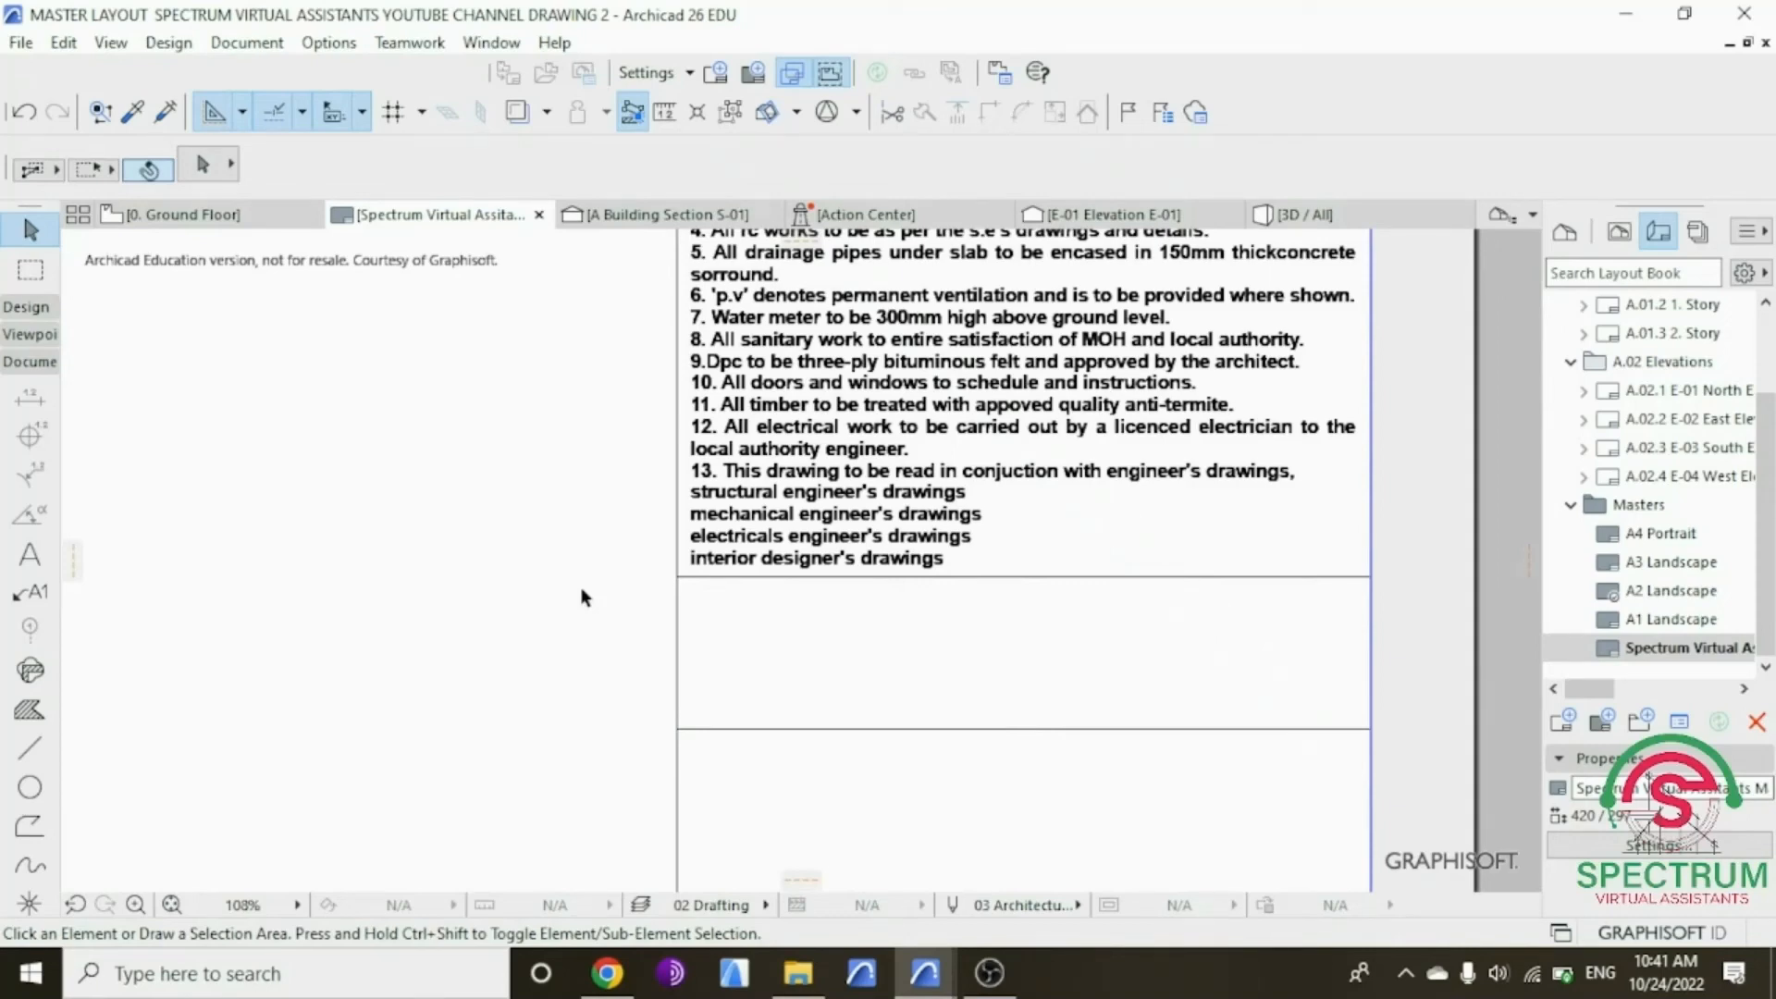
# Step: Copy the NOTES heading straight down into the empty box just beneath the list of general notes
pyautogui.scroll(-3, 619, 642)
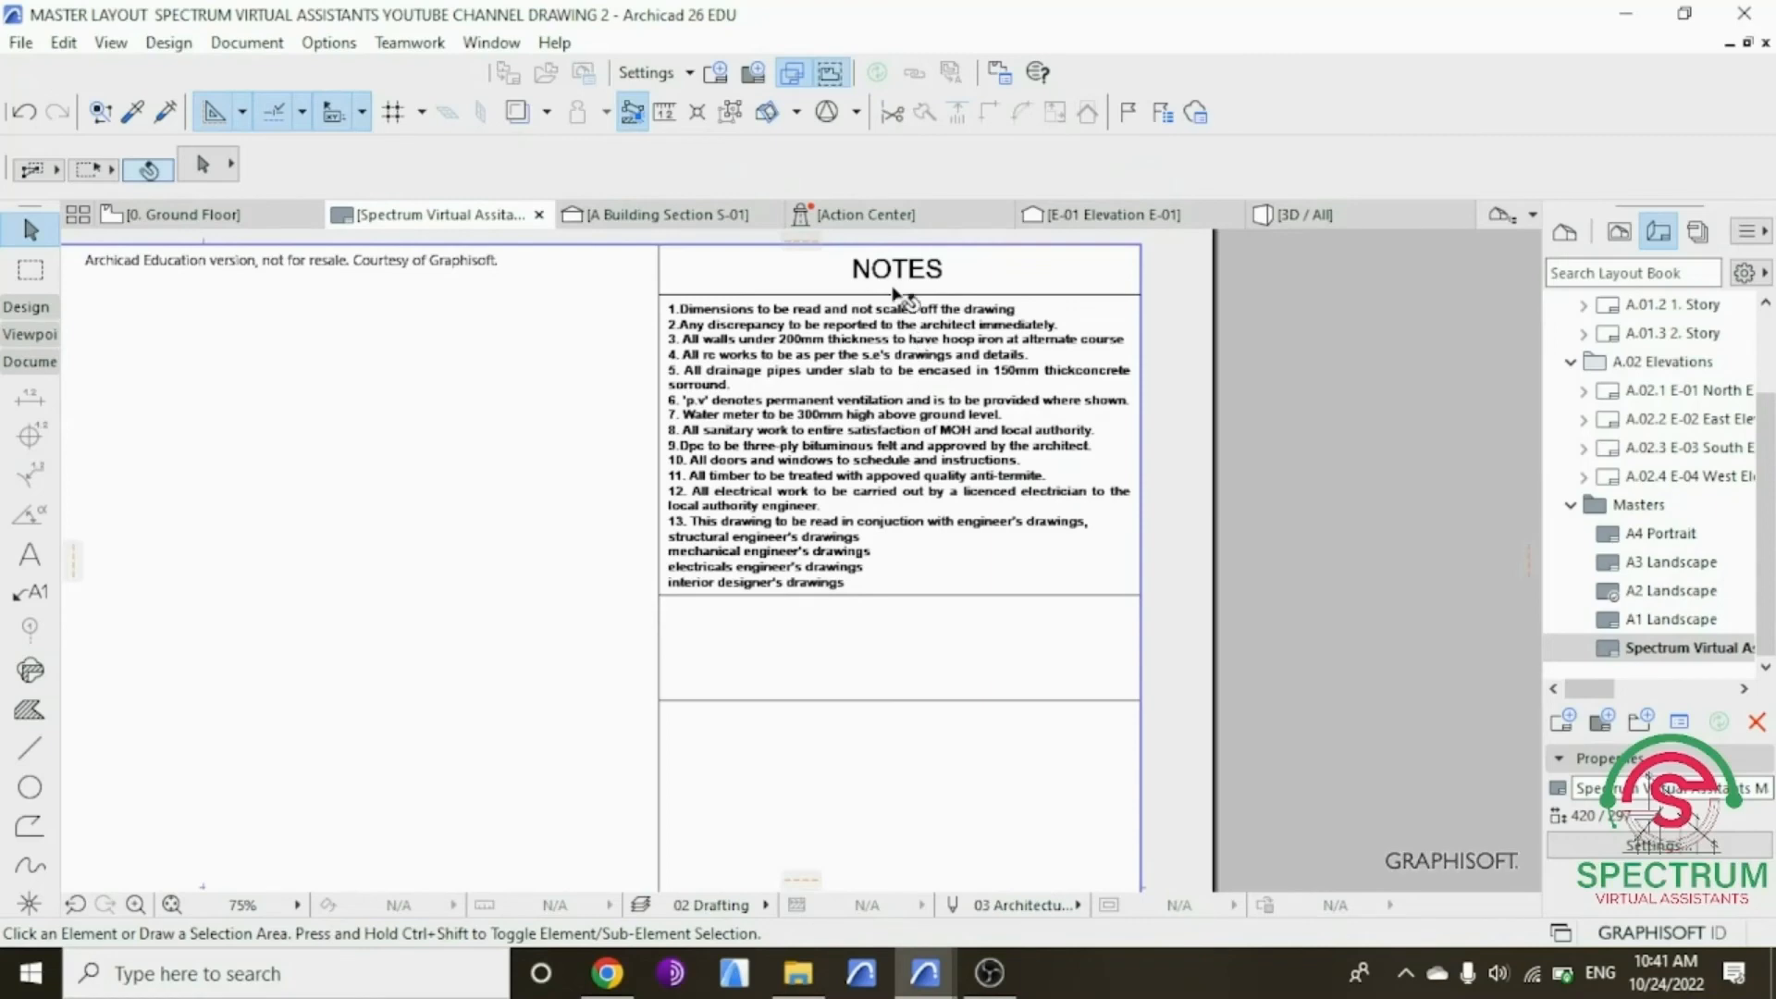
pyautogui.click(895, 277)
pyautogui.rightClick(542, 418)
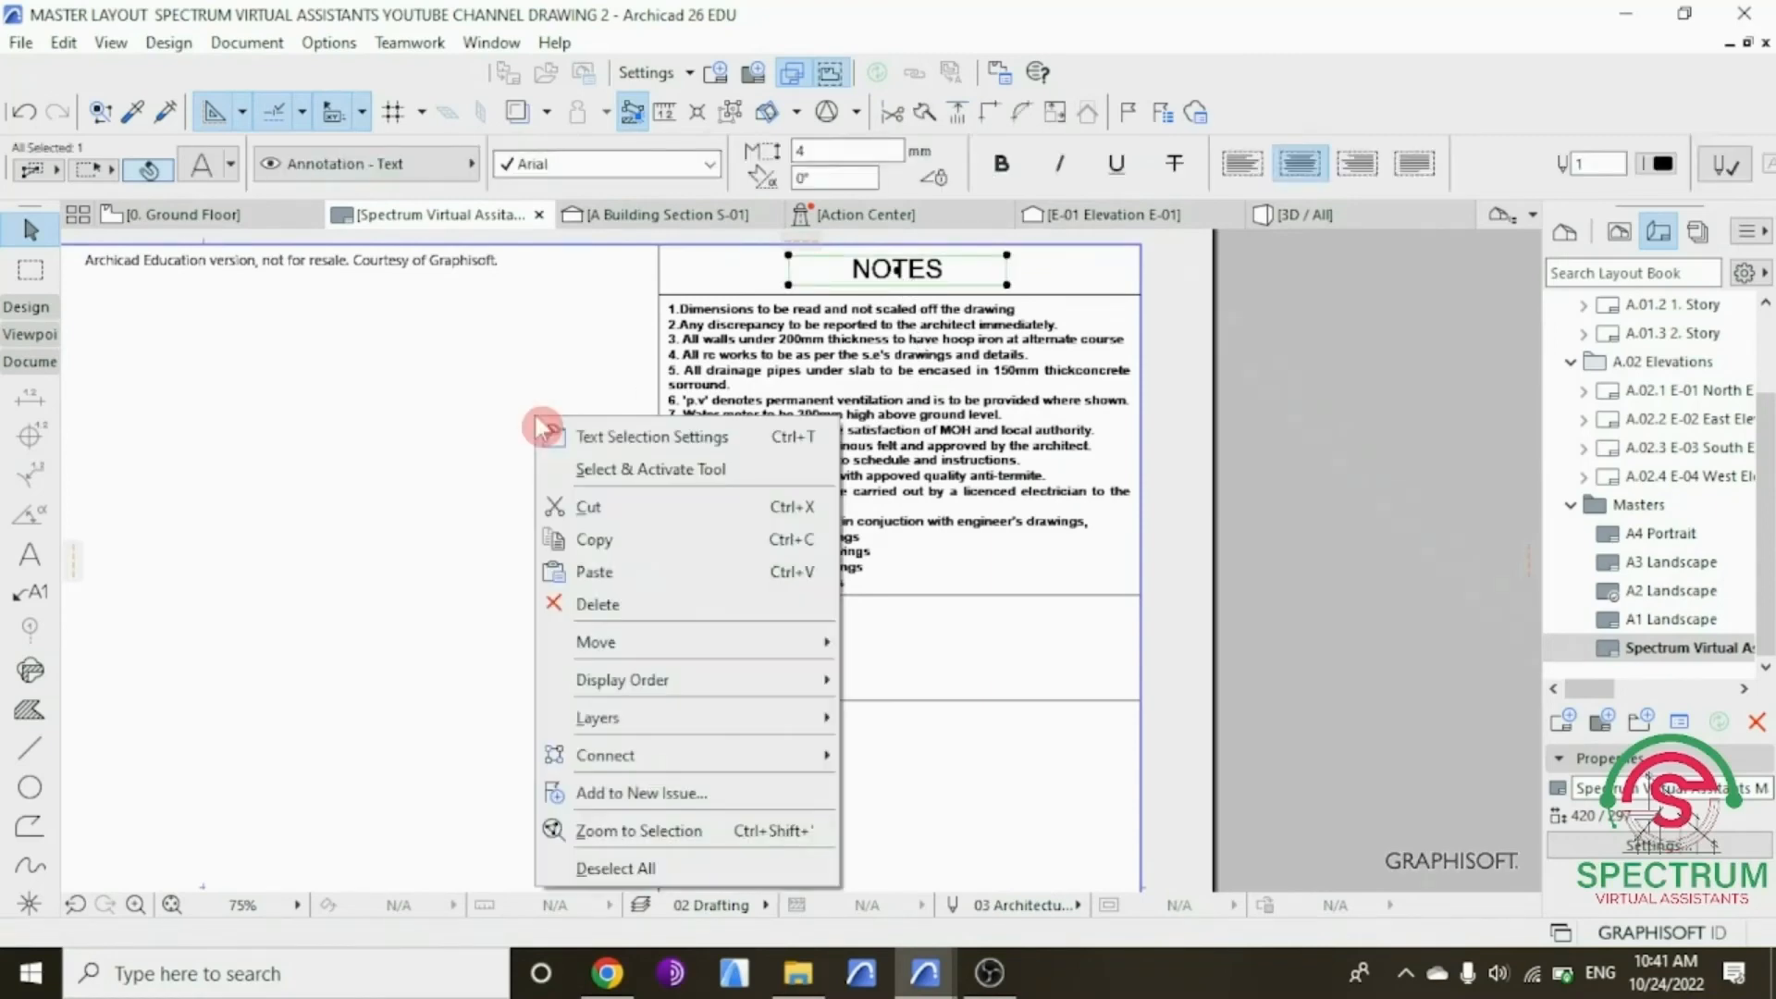
pyautogui.moveTo(624, 646)
pyautogui.click(951, 741)
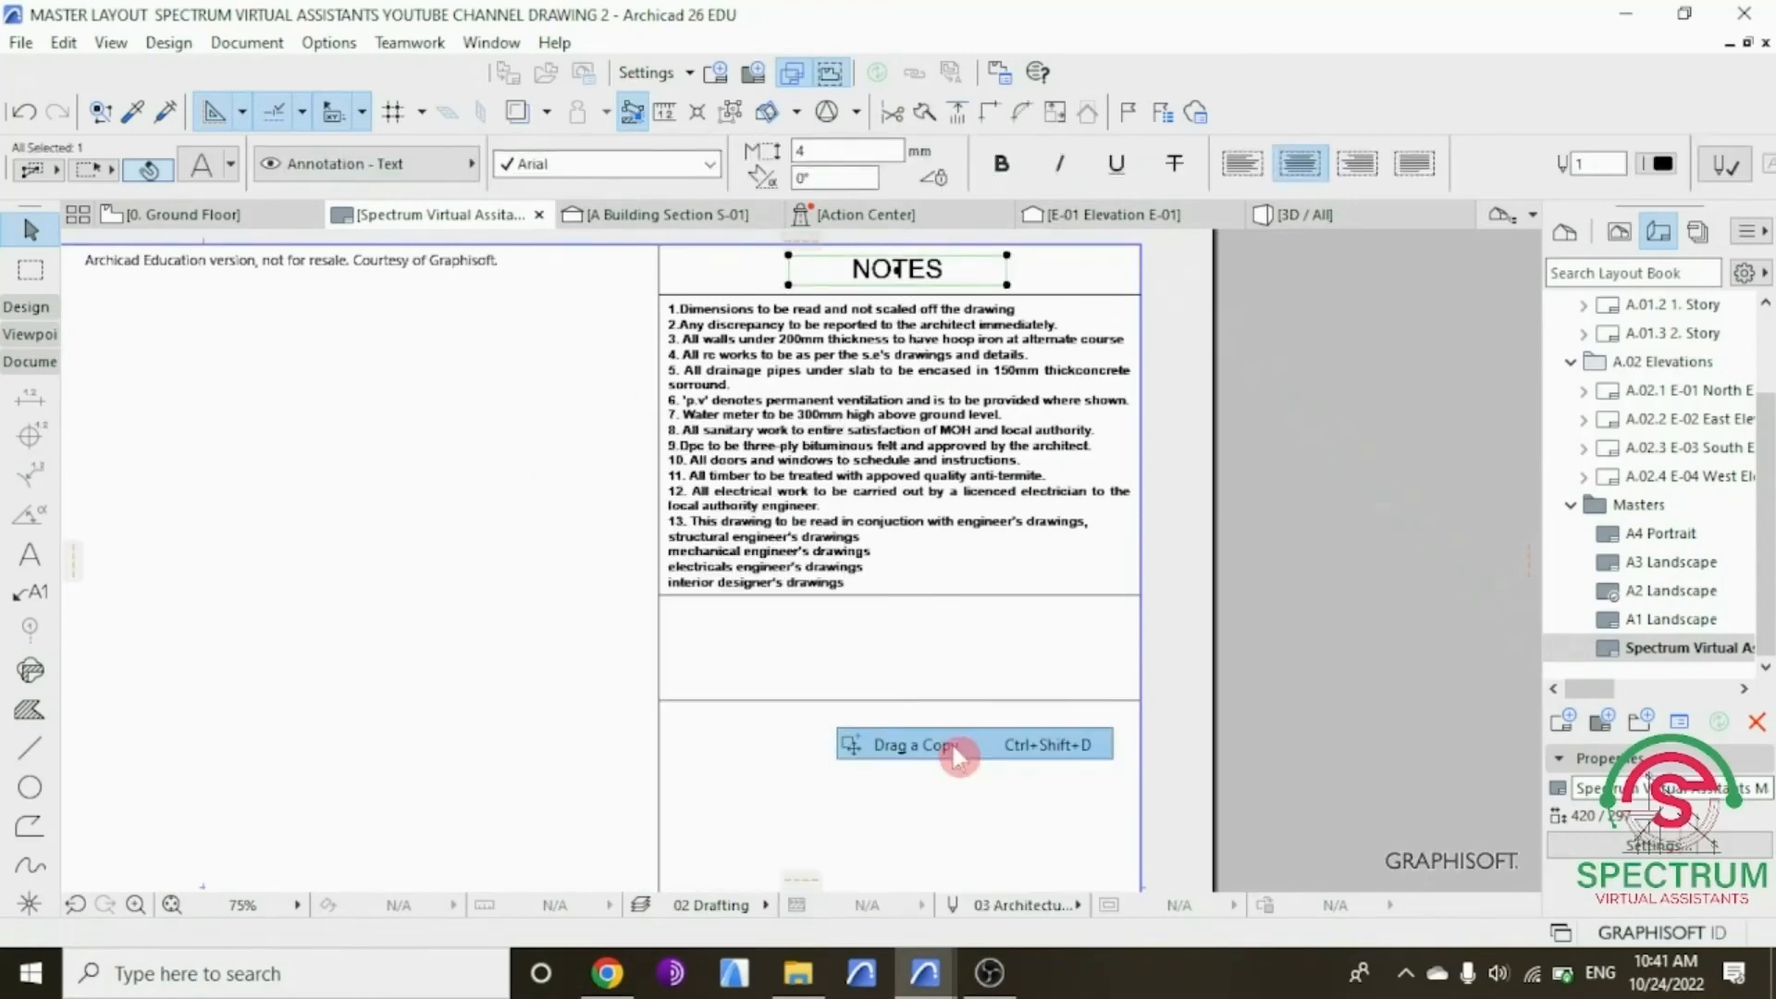
pyautogui.click(917, 268)
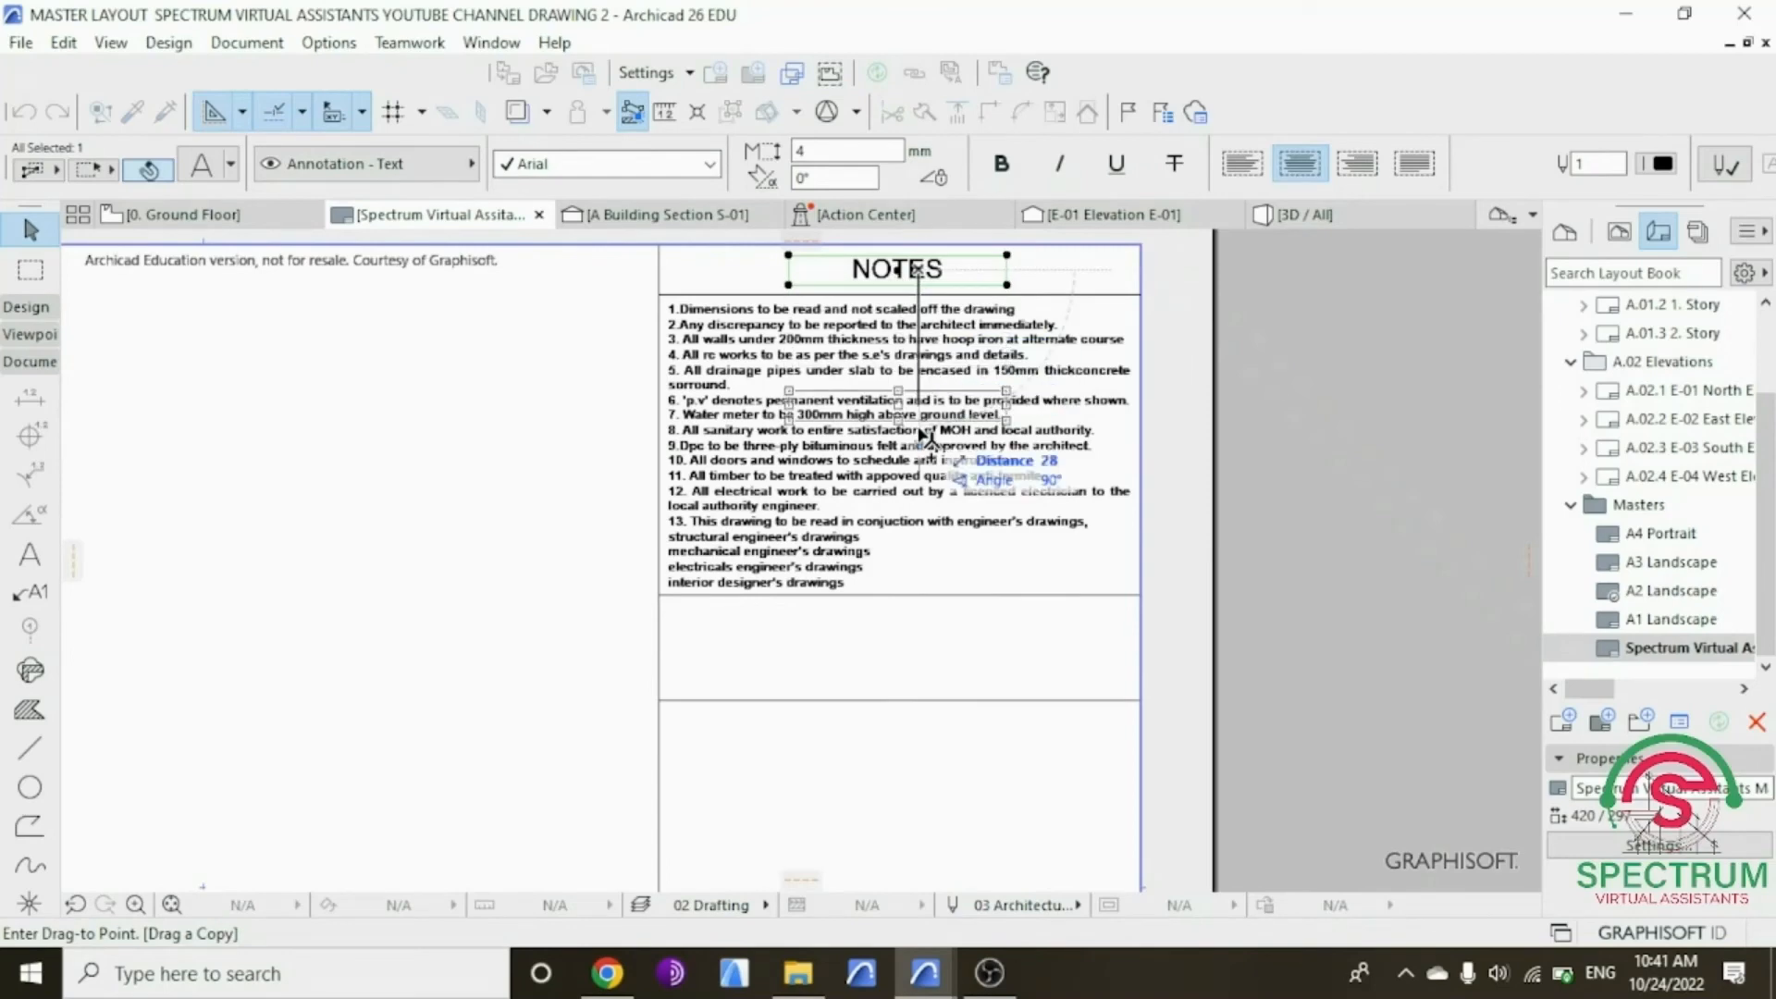
pyautogui.click(918, 619)
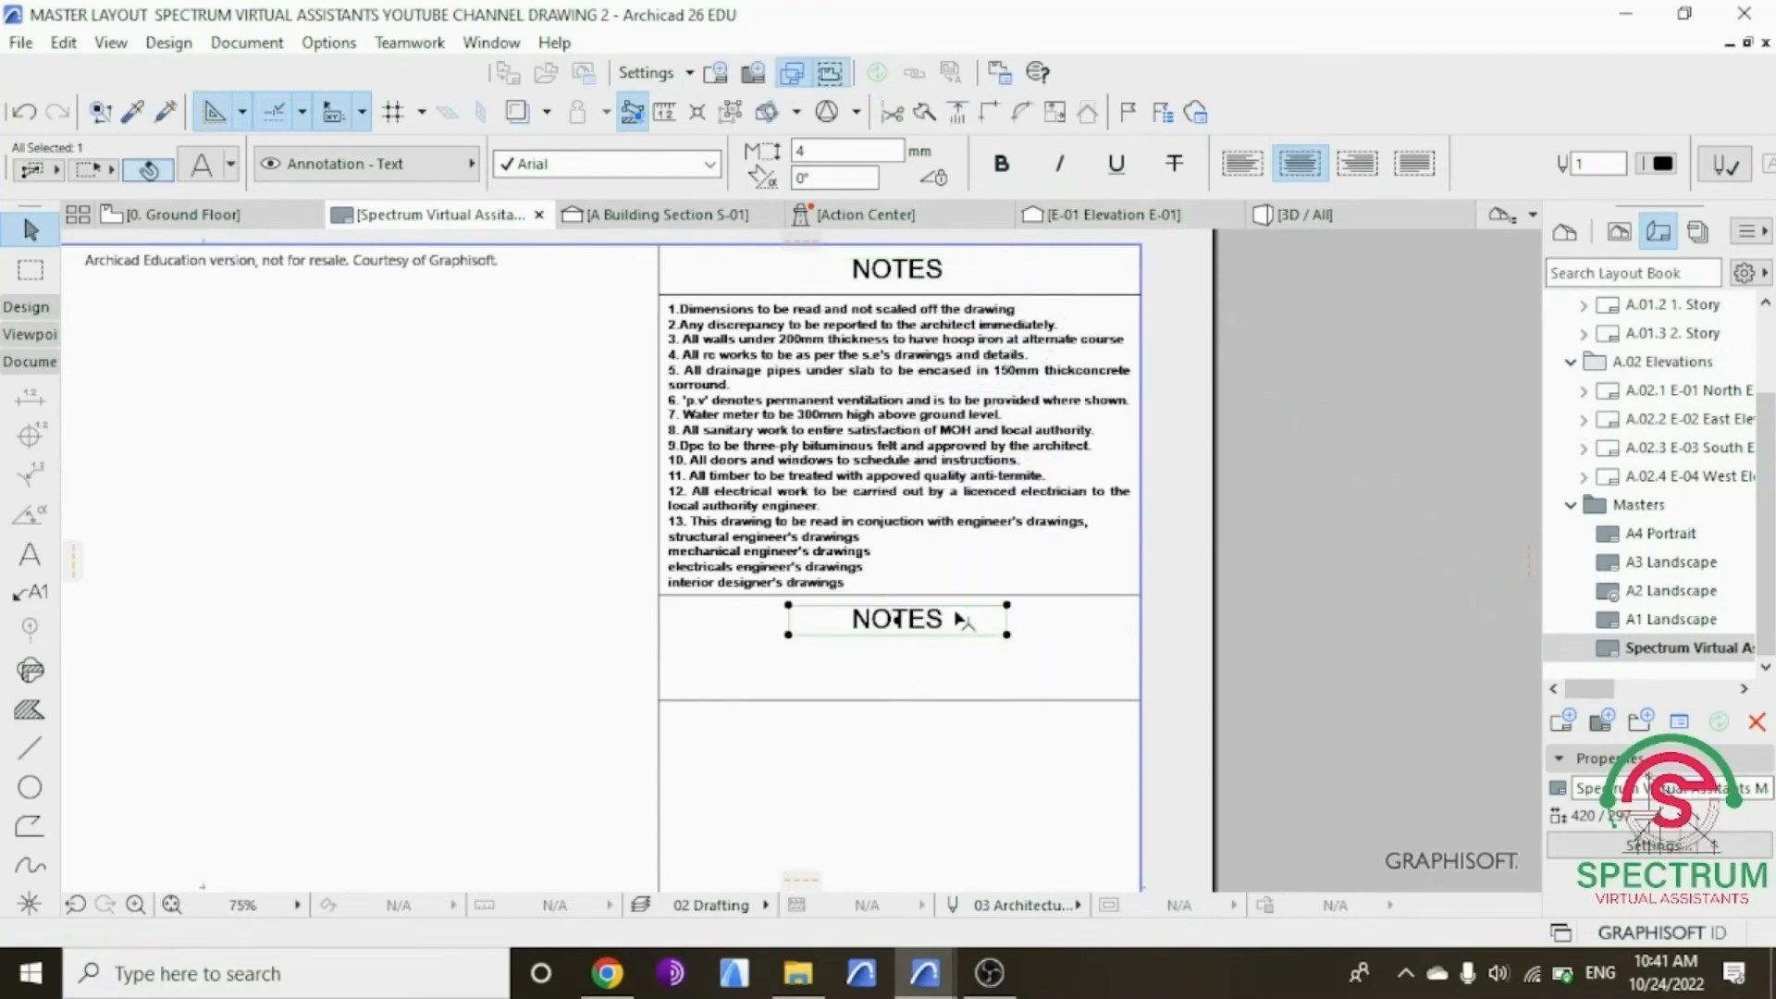
# Step: Change the text of the copied heading to FIRE NOTES
pyautogui.doubleClick(960, 622)
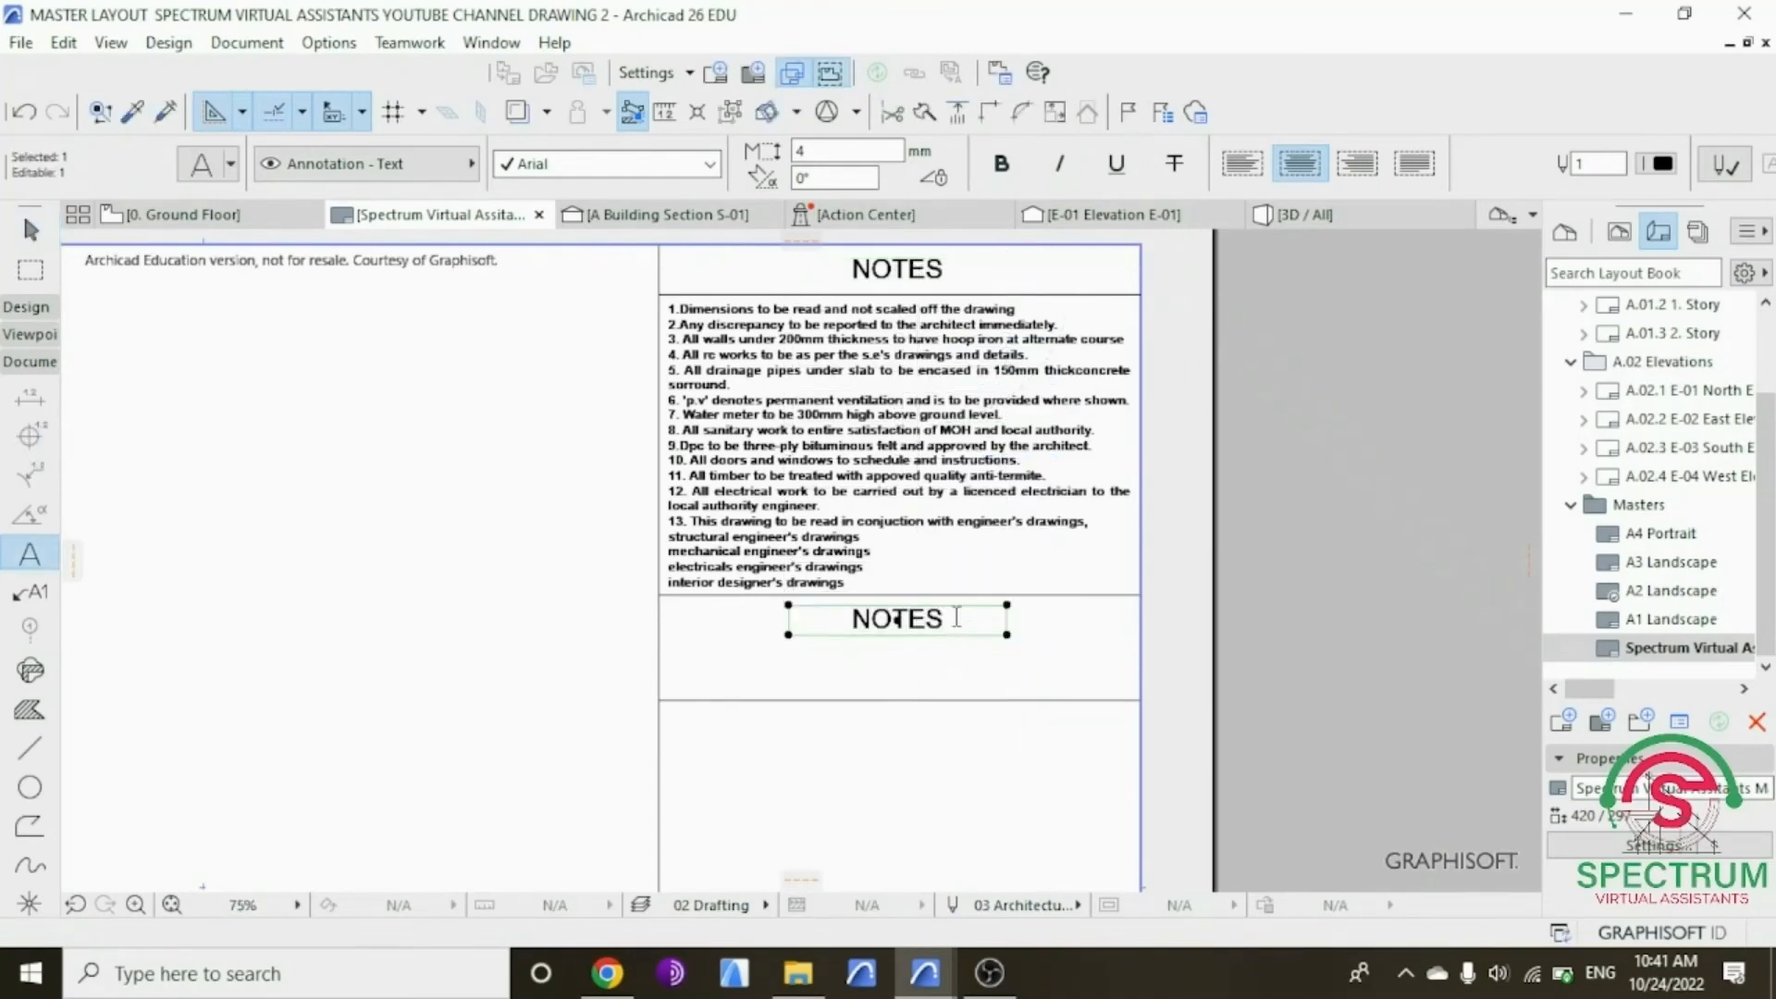
pyautogui.moveTo(945, 619); pyautogui.dragTo(834, 621)
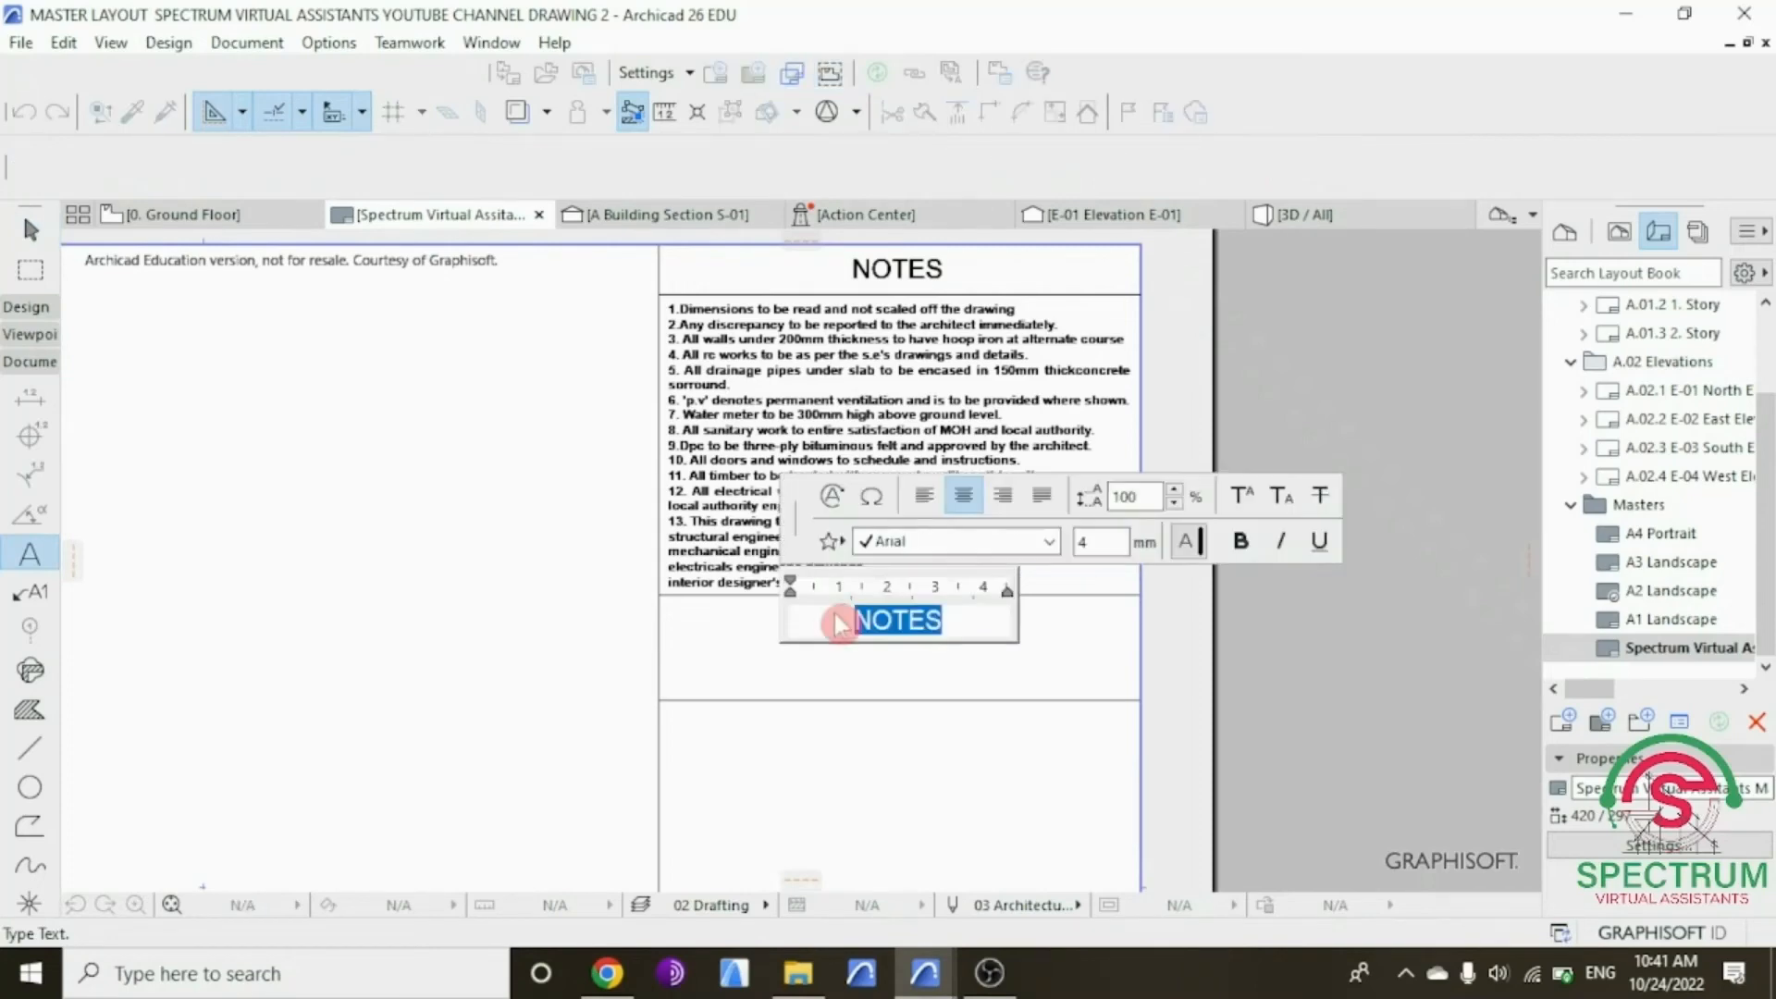
pyautogui.write('F')
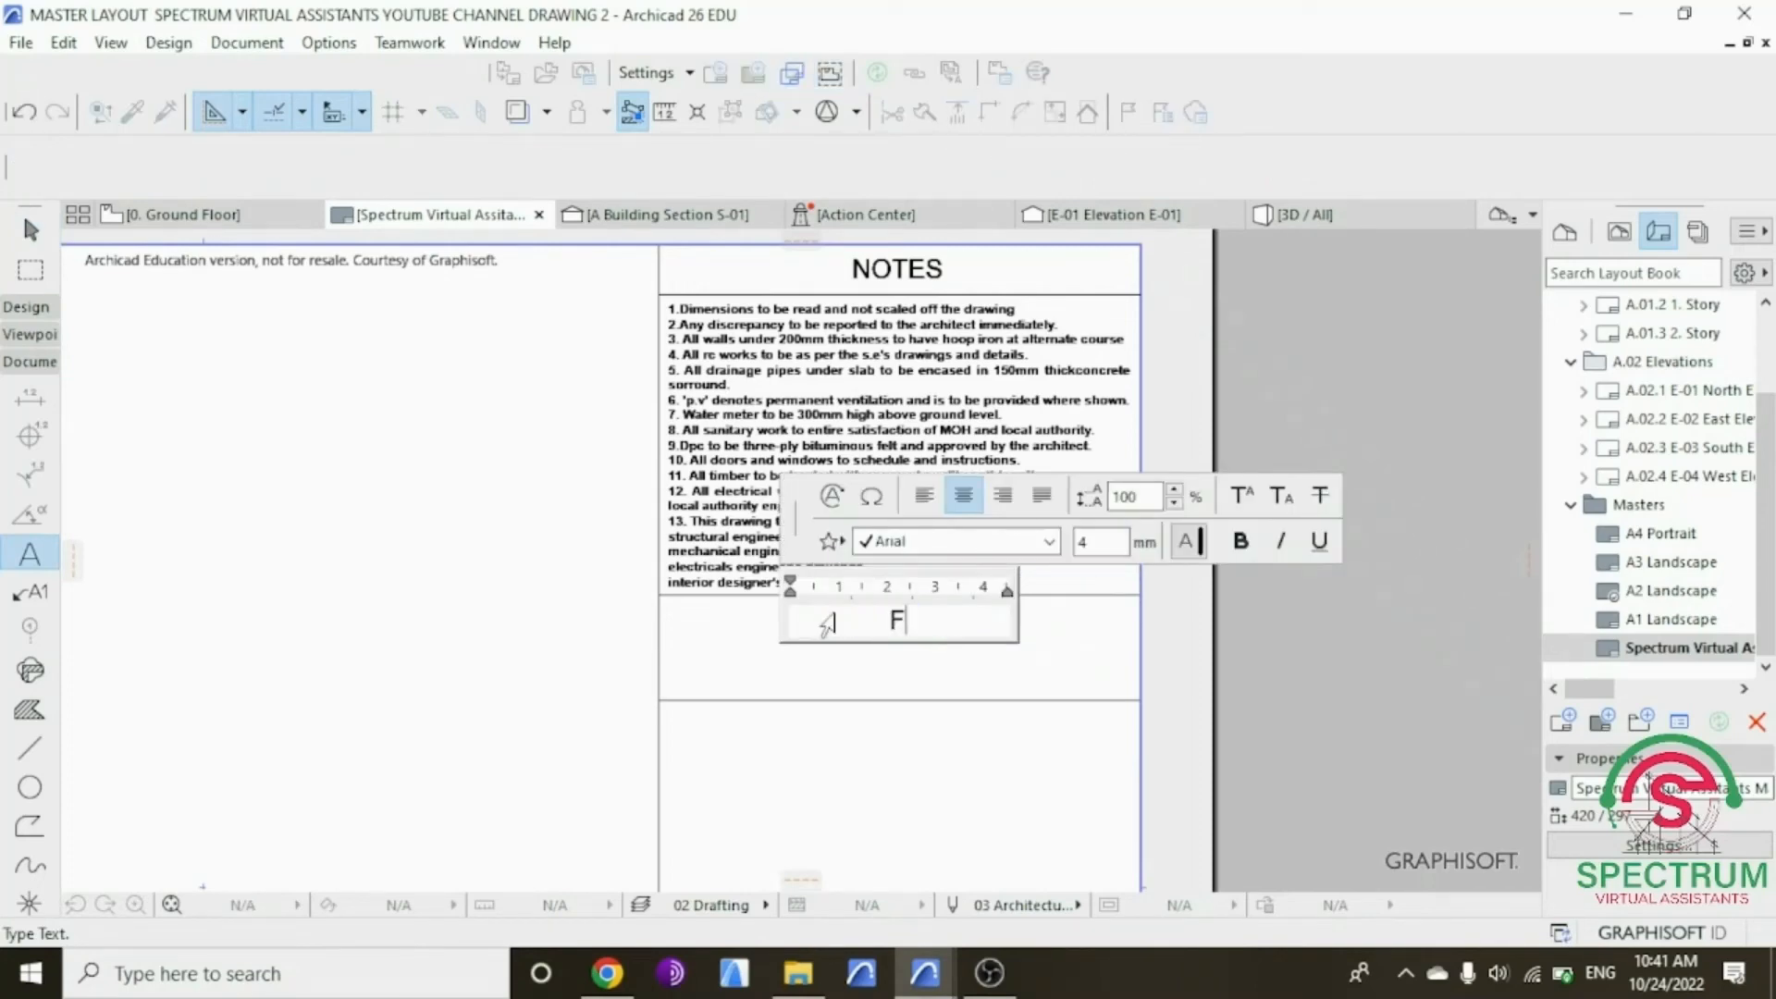
pyautogui.write('IRE NOTES')
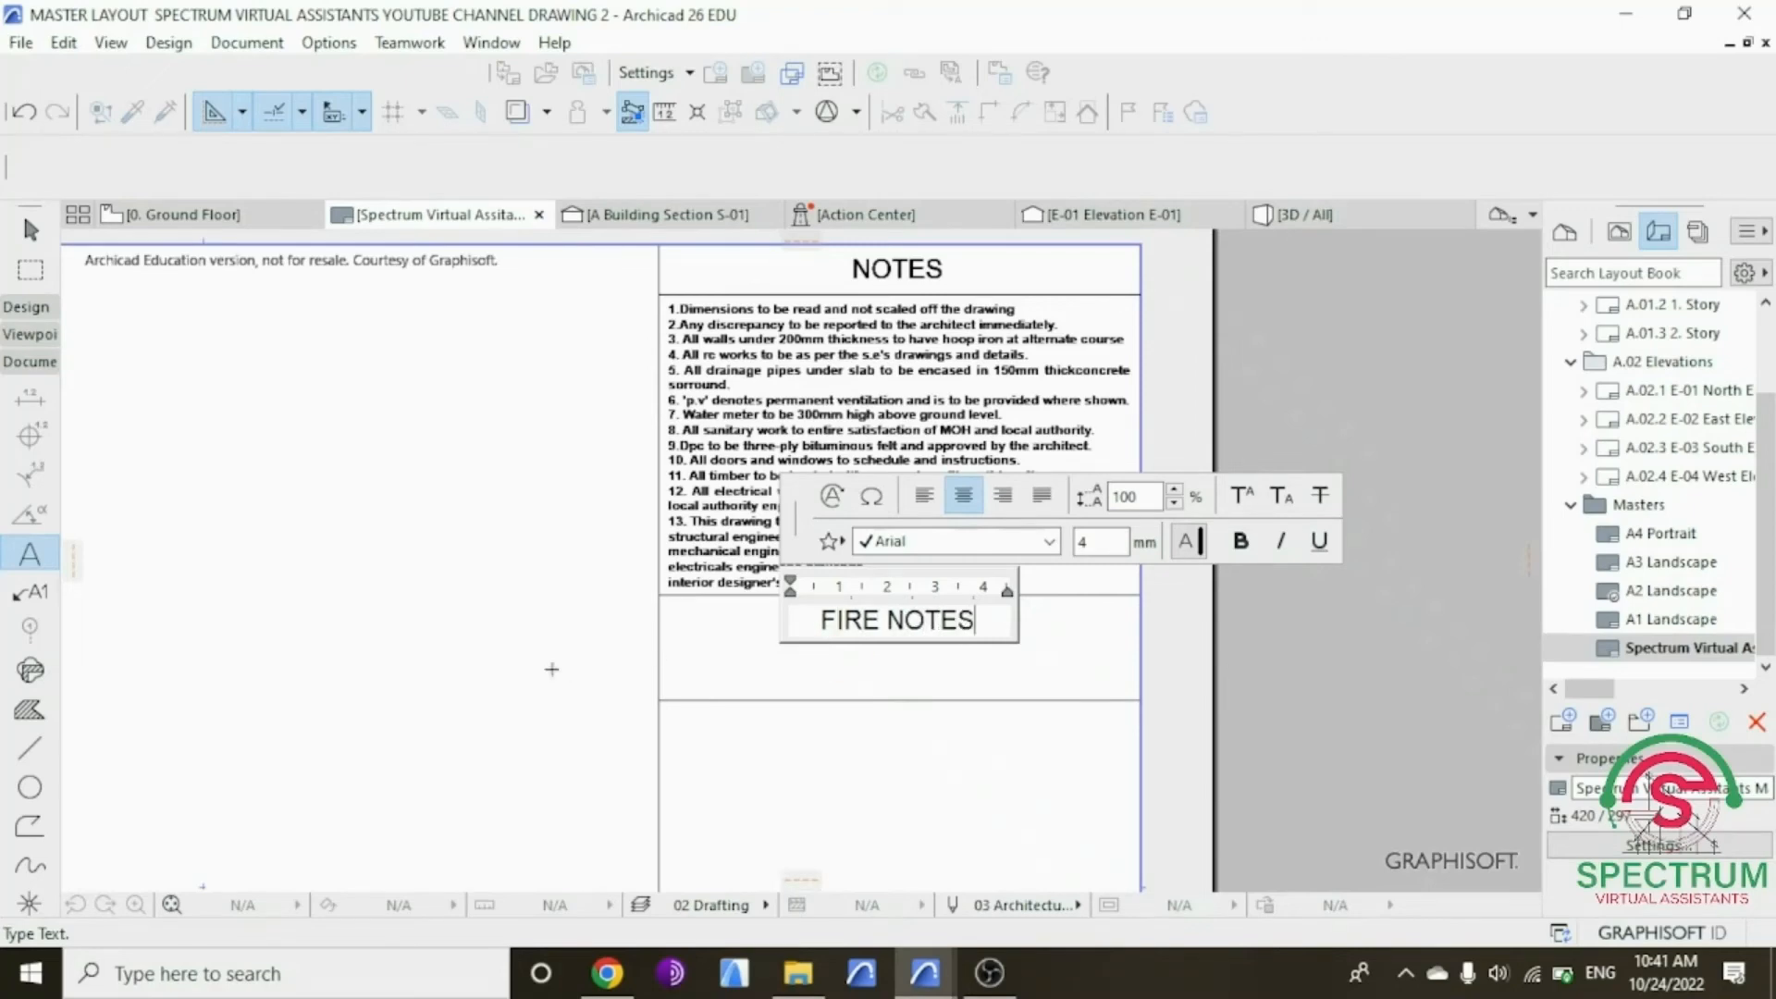
pyautogui.click(552, 669)
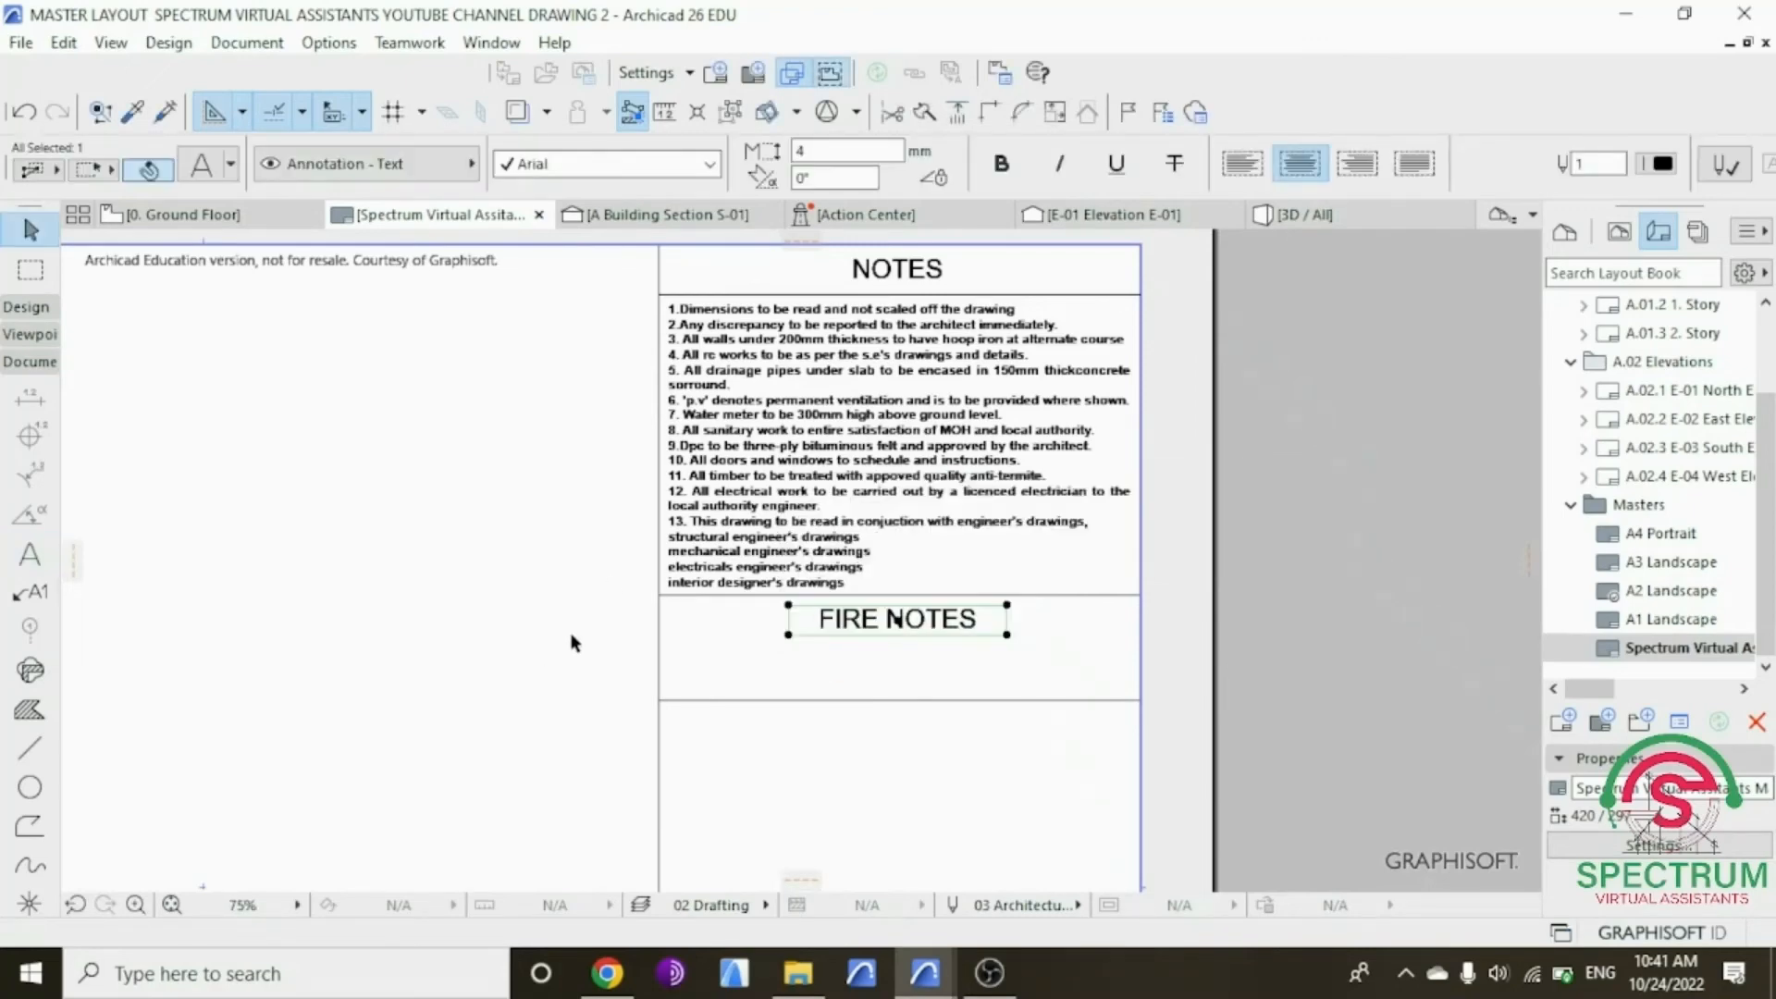
# Step: Set the text height of both the NOTES and FIRE NOTES headings to 3 mm
pyautogui.keyDown('shift'); pyautogui.click(897, 273); pyautogui.keyUp('shift')
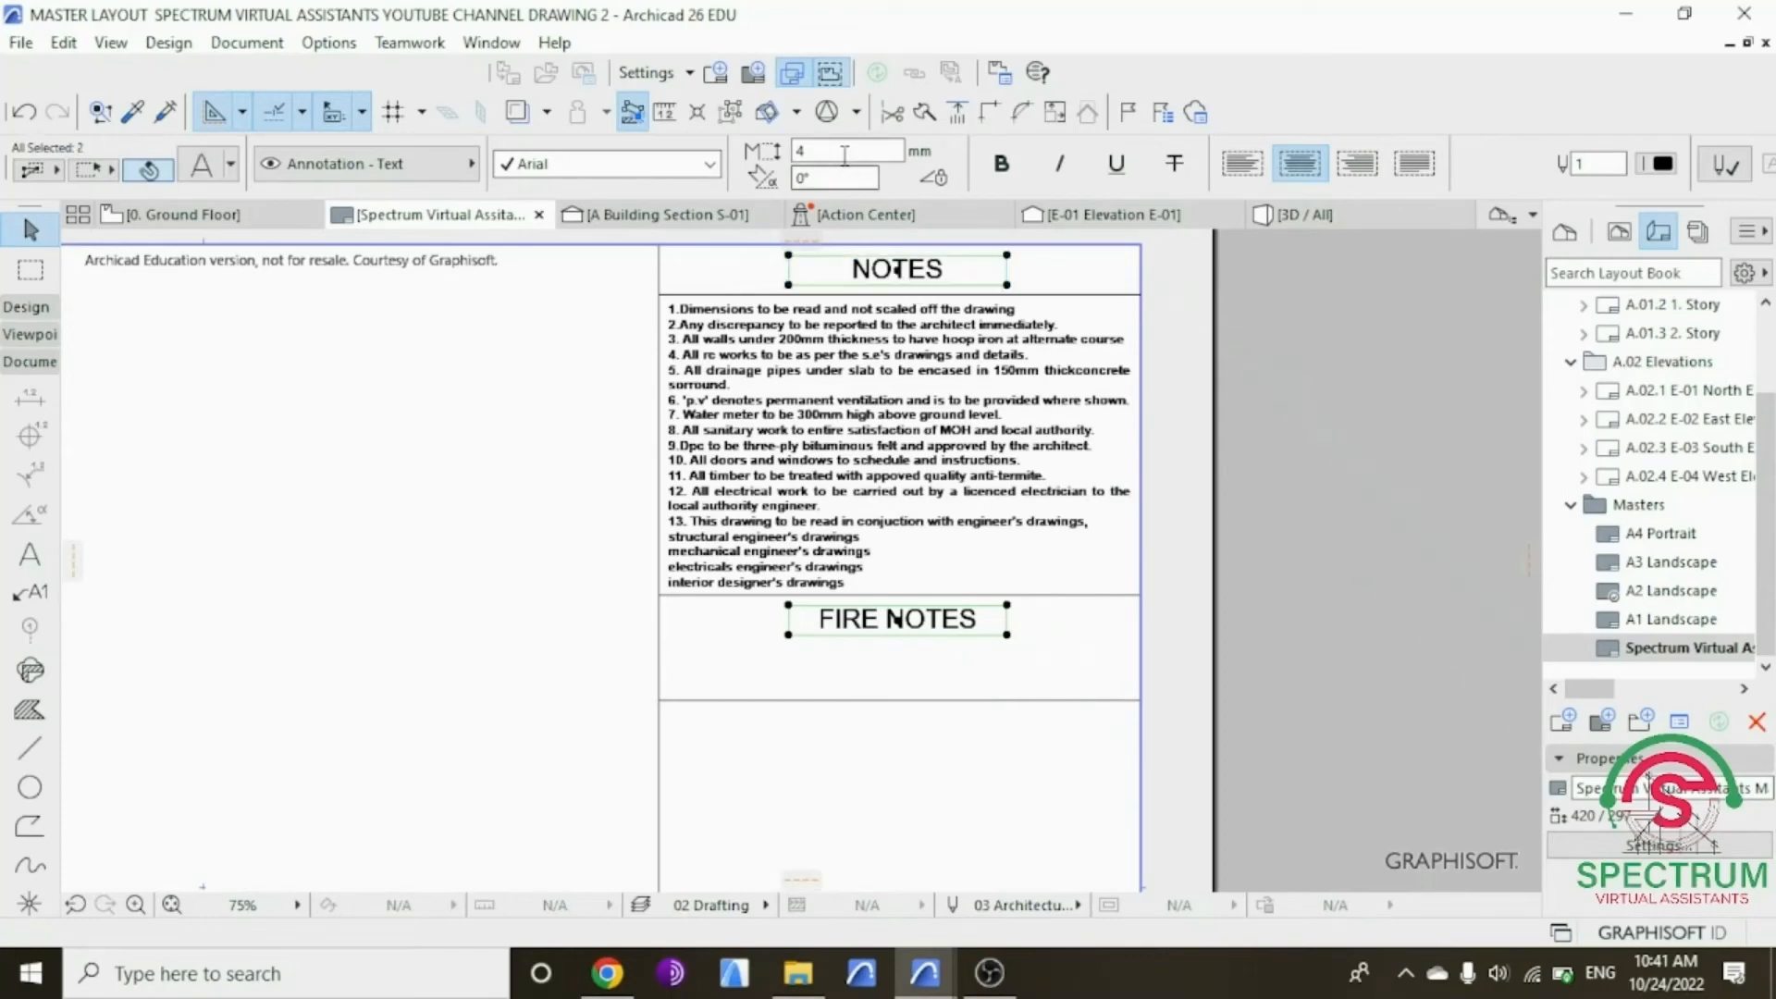
pyautogui.moveTo(845, 154); pyautogui.dragTo(741, 158)
pyautogui.write('3')
pyautogui.press('Return')
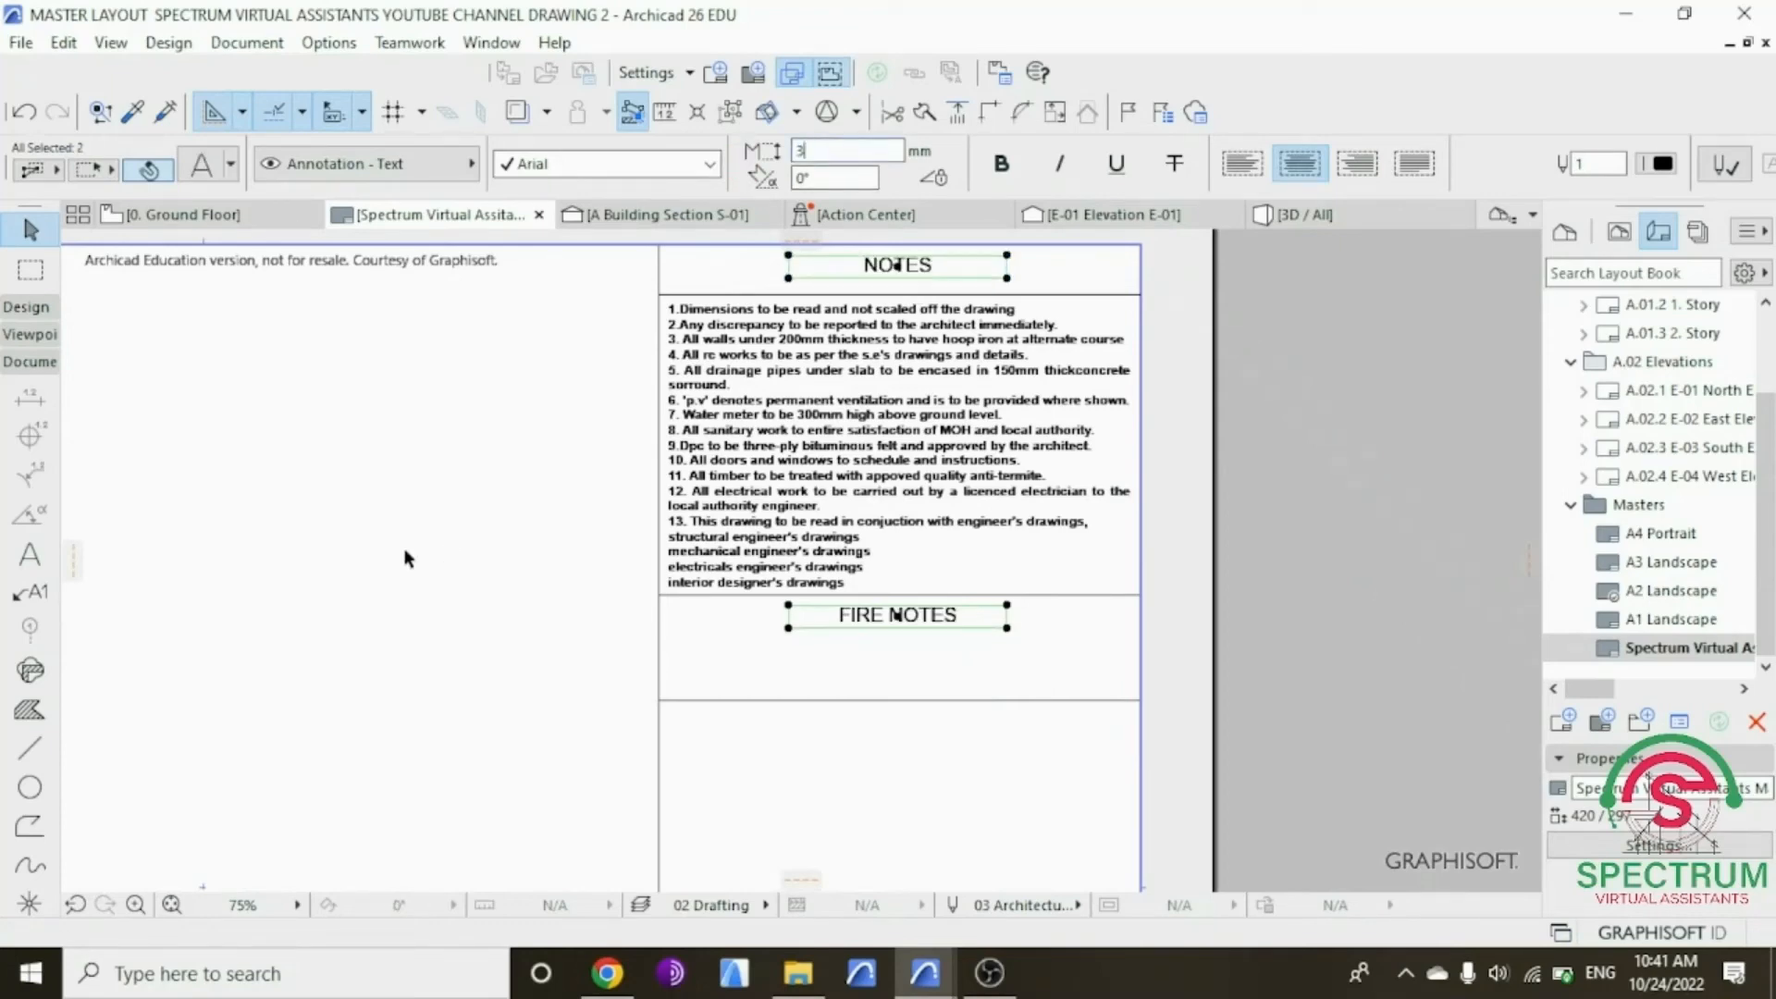
pyautogui.click(404, 550)
# Step: Move the FIRE NOTES heading slightly up, closer to the divider line above it
pyautogui.scroll(4, 762, 622)
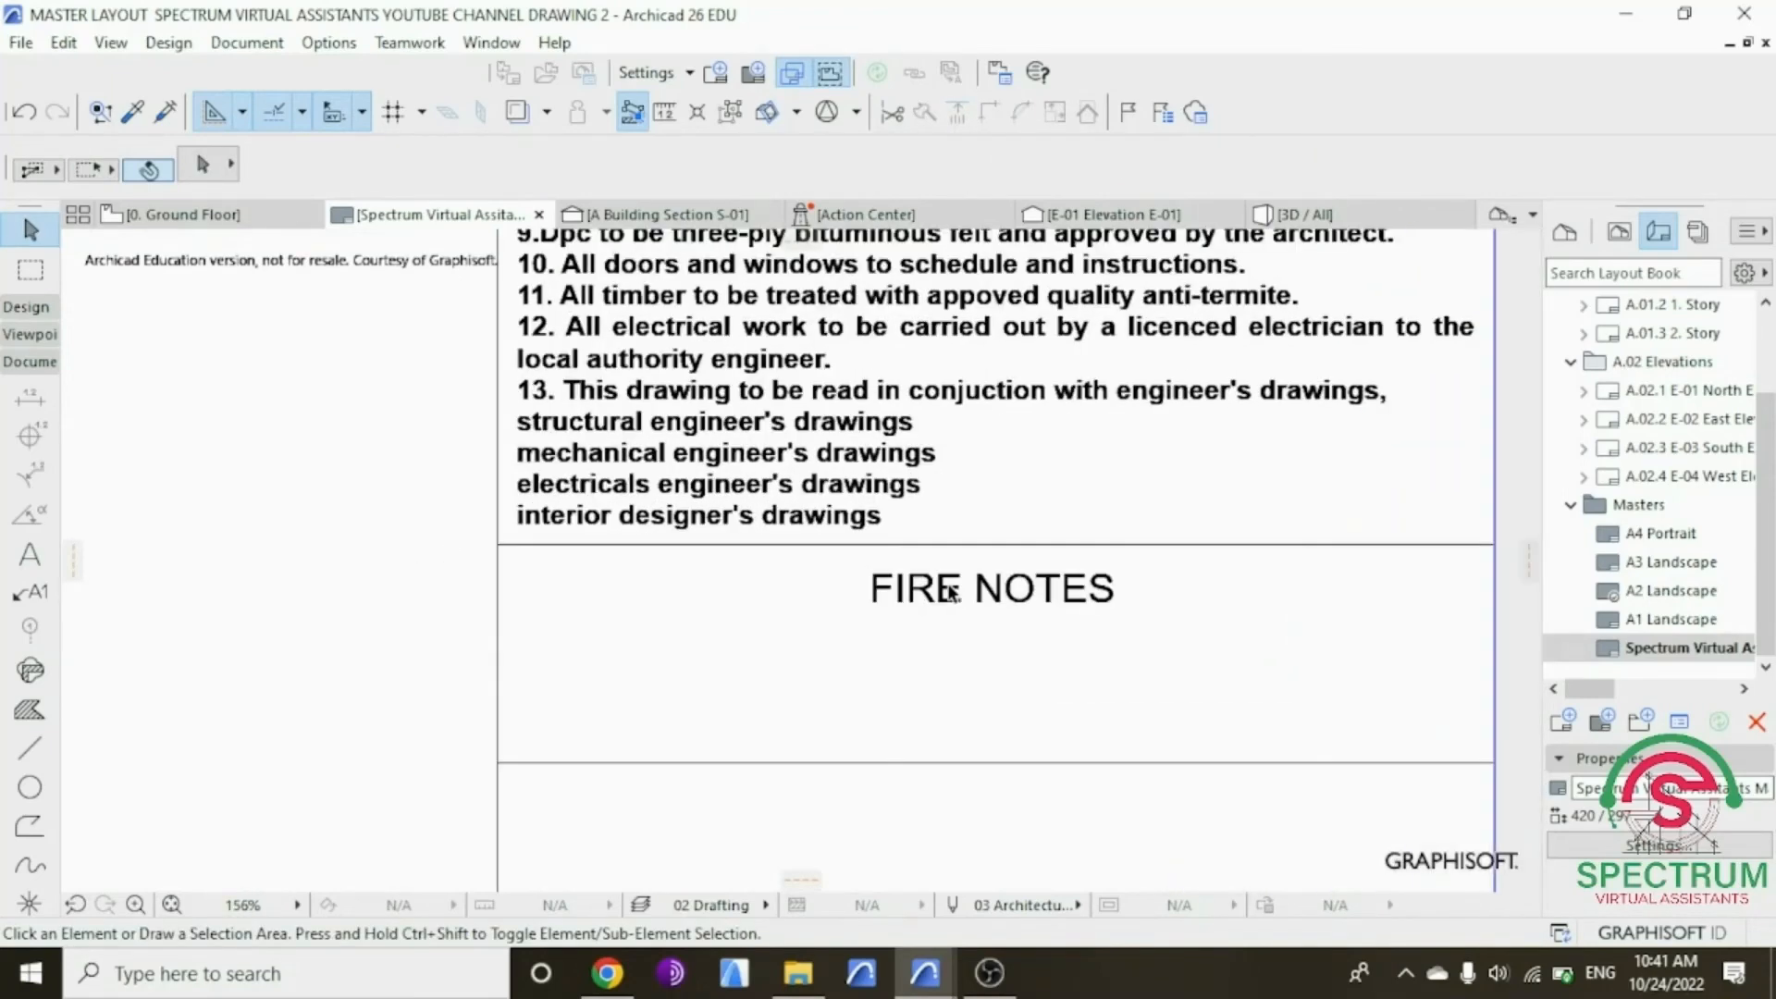
pyautogui.click(986, 594)
pyautogui.moveTo(986, 595); pyautogui.dragTo(983, 581)
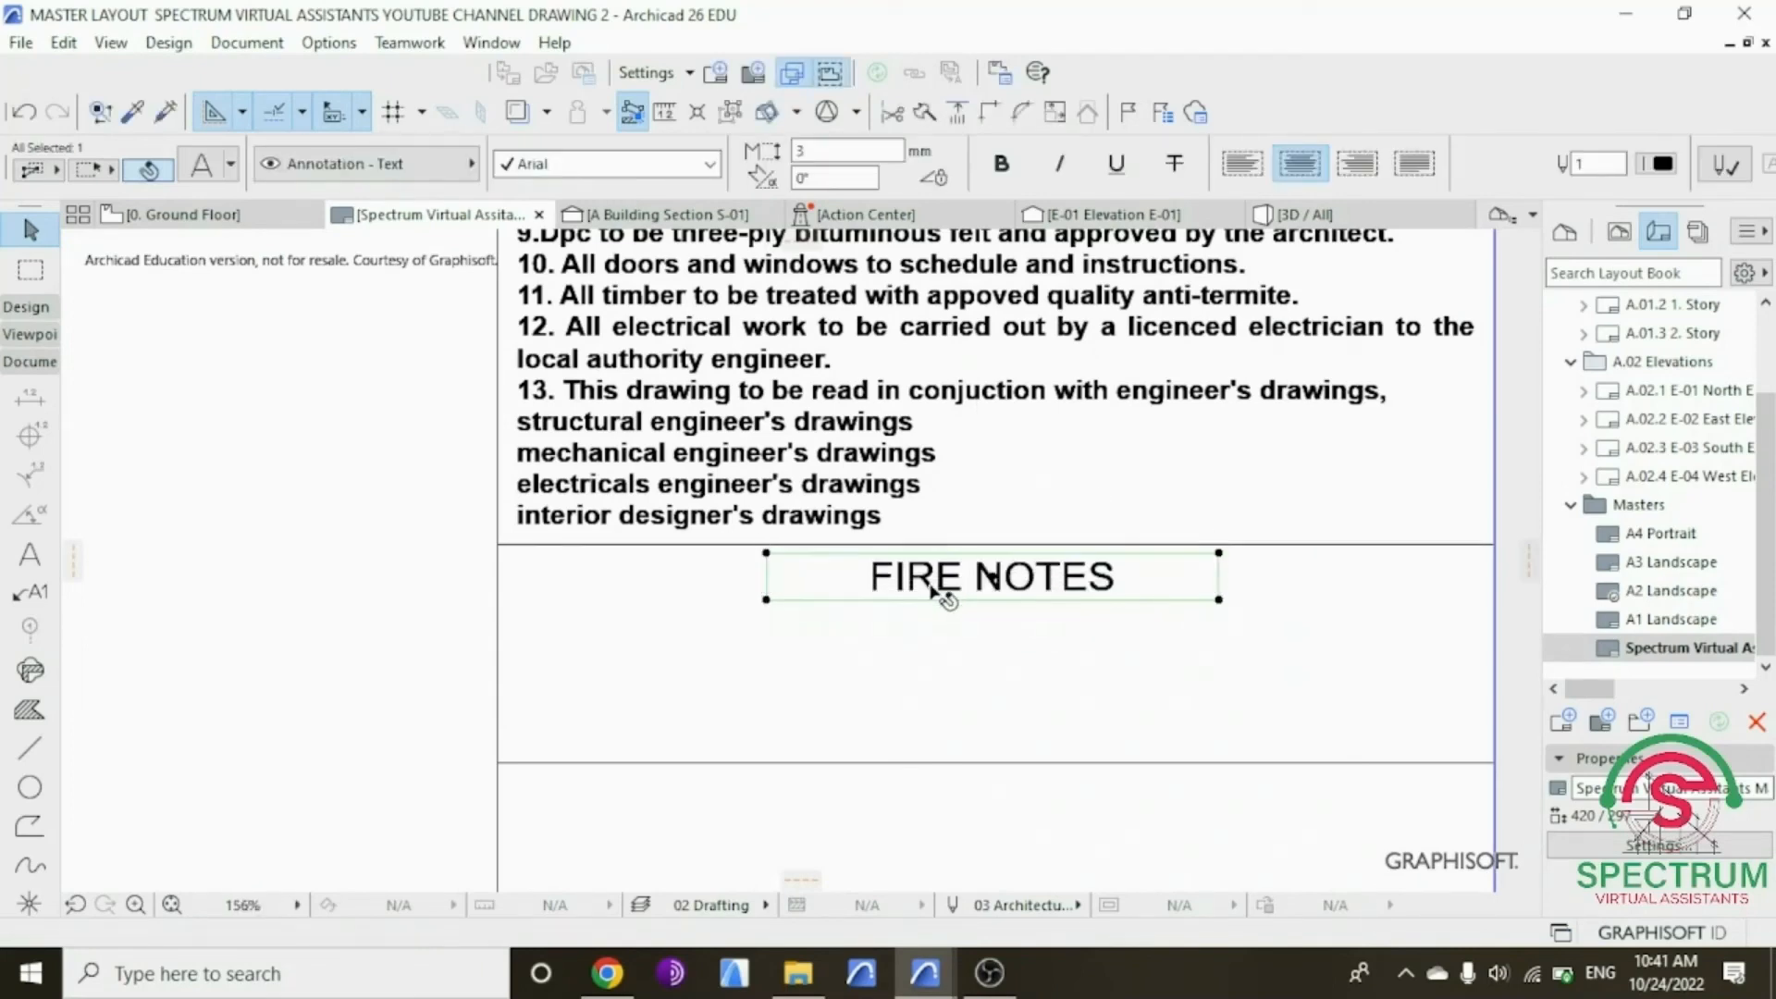
# Step: Copy the divider line above the FIRE NOTES heading 5 mm downward
pyautogui.click(633, 545)
pyautogui.rightClick(360, 456)
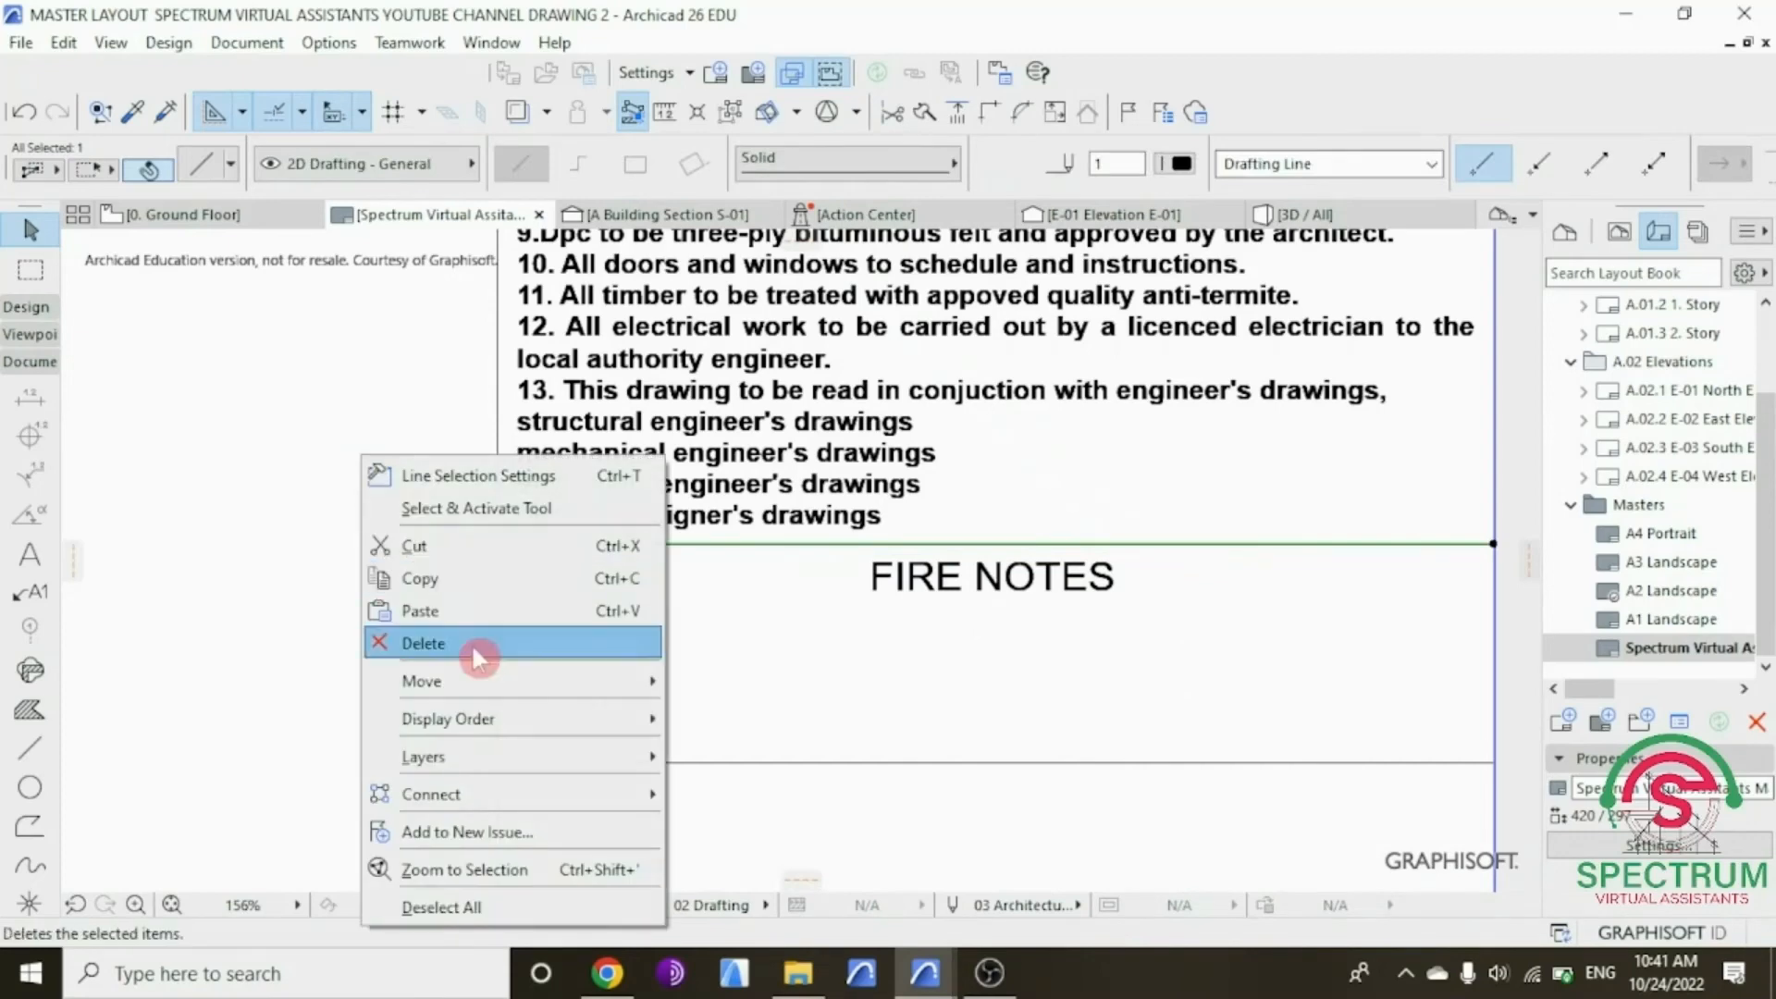
pyautogui.moveTo(554, 680)
pyautogui.click(730, 784)
pyautogui.click(497, 544)
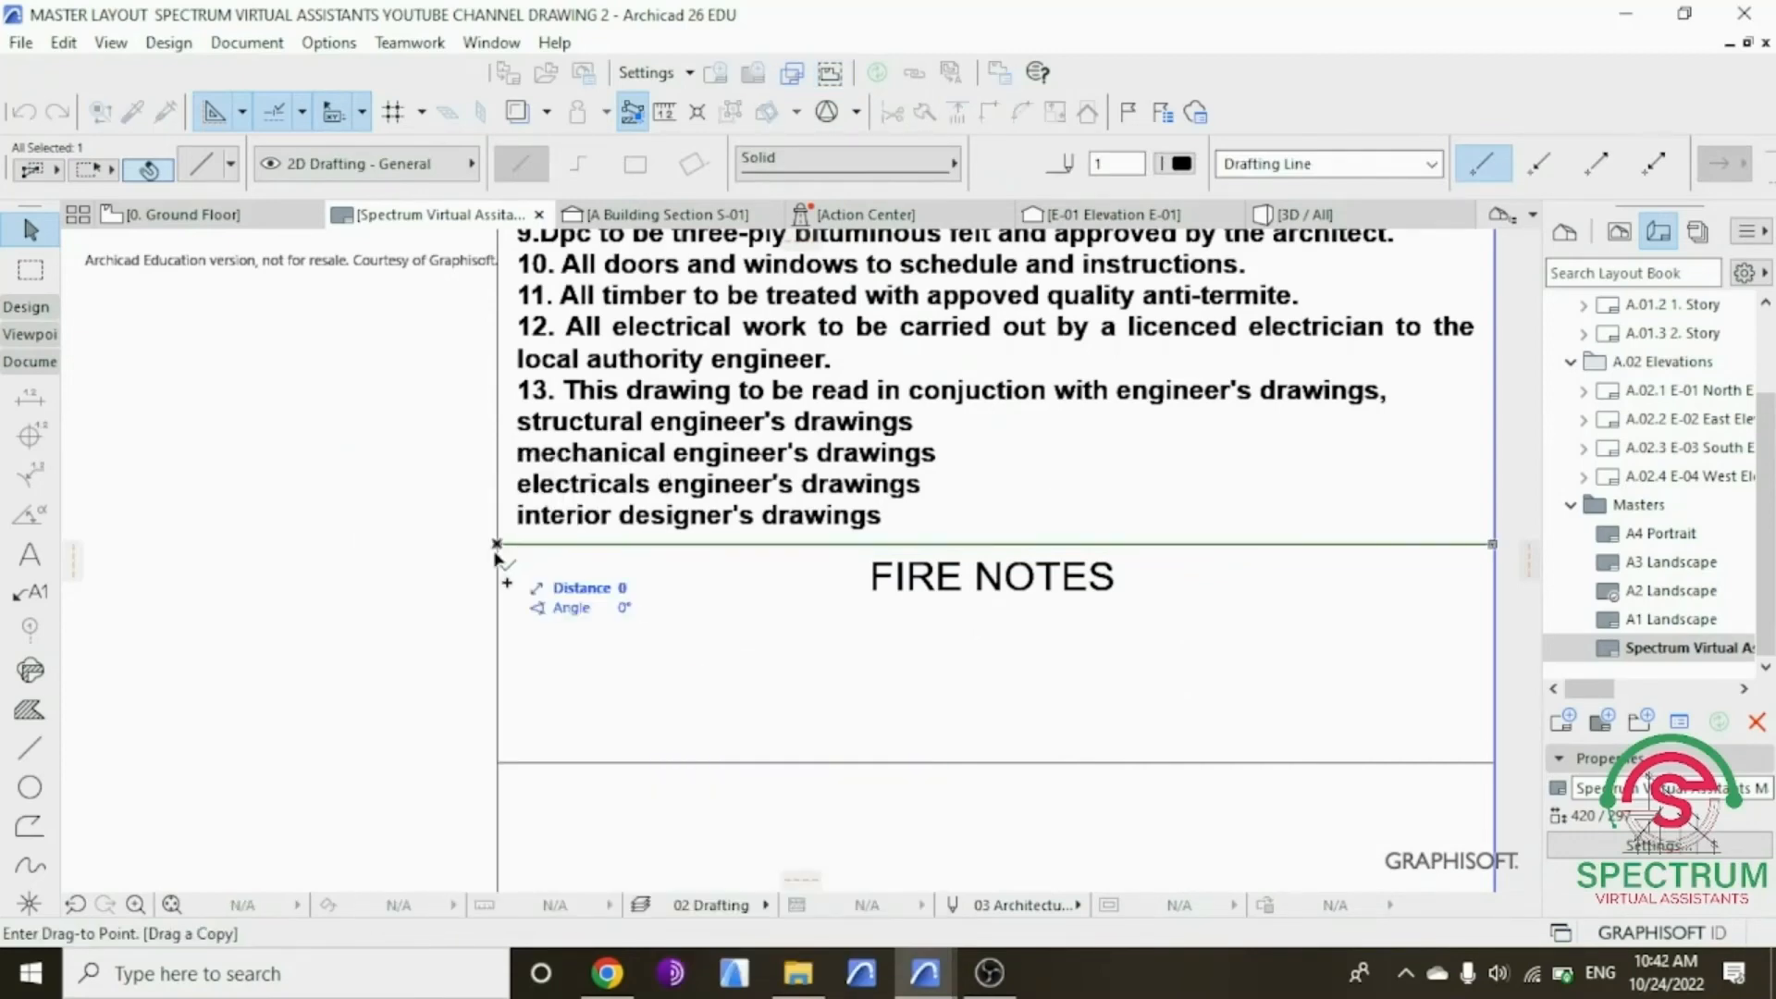
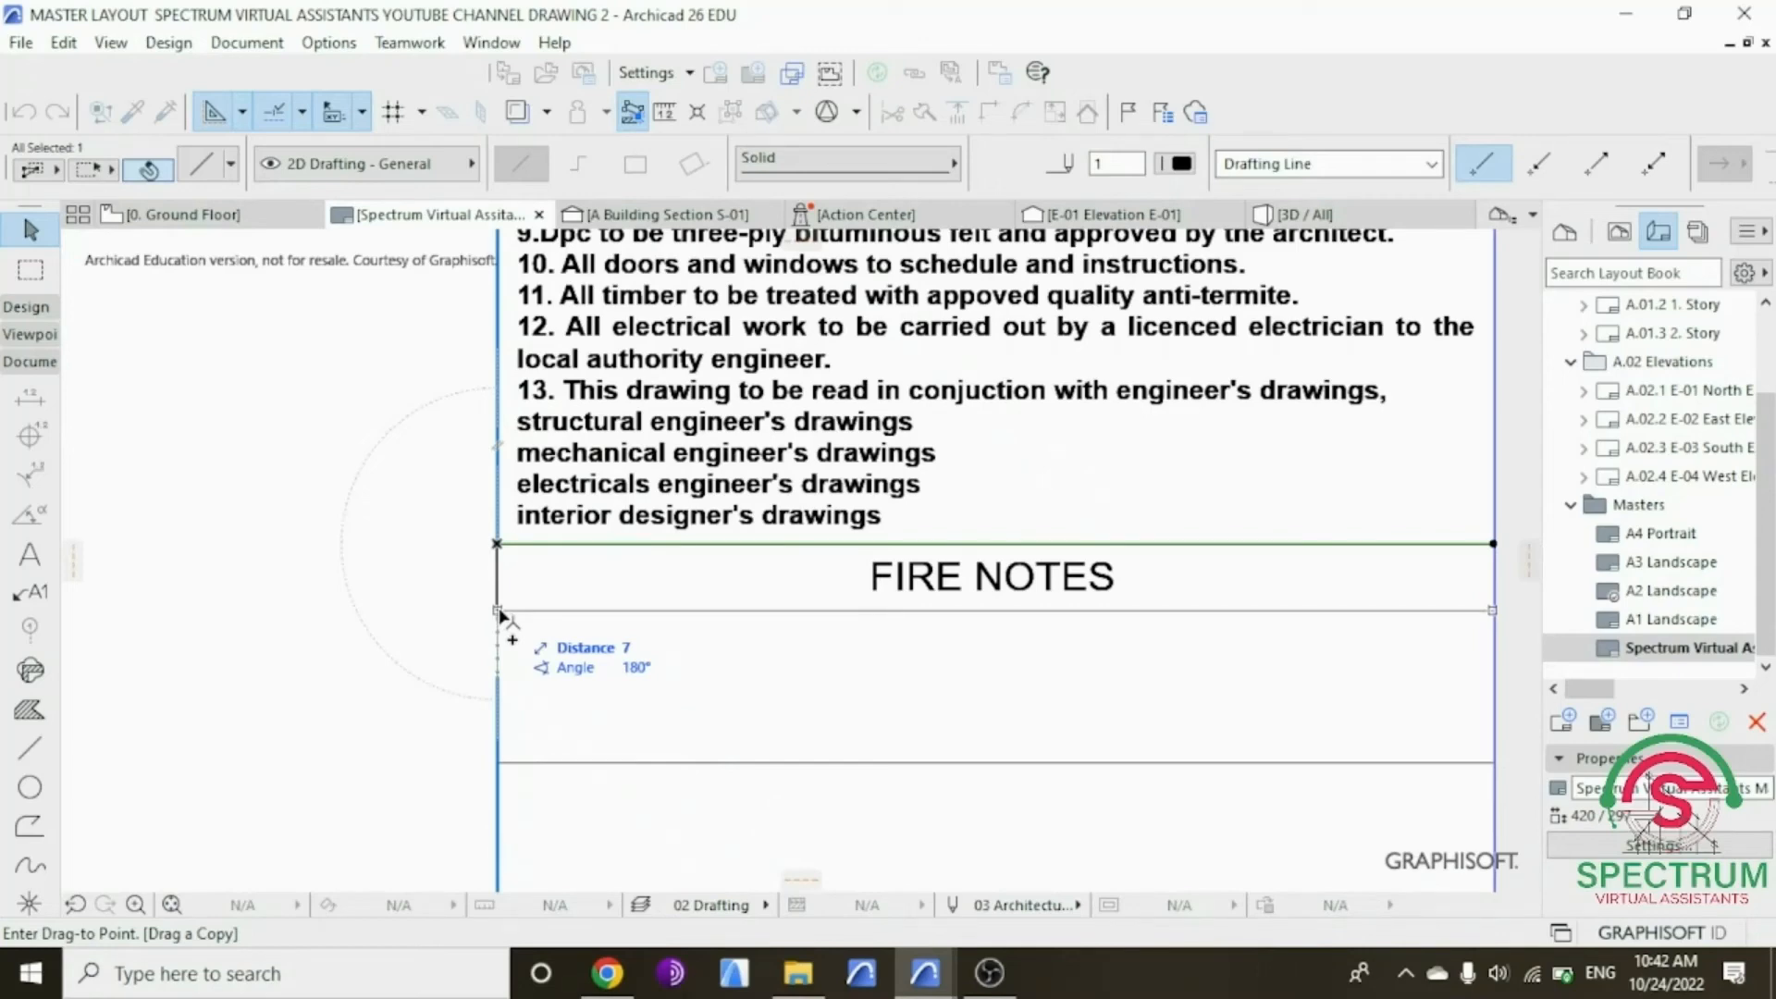
pyautogui.write('5')
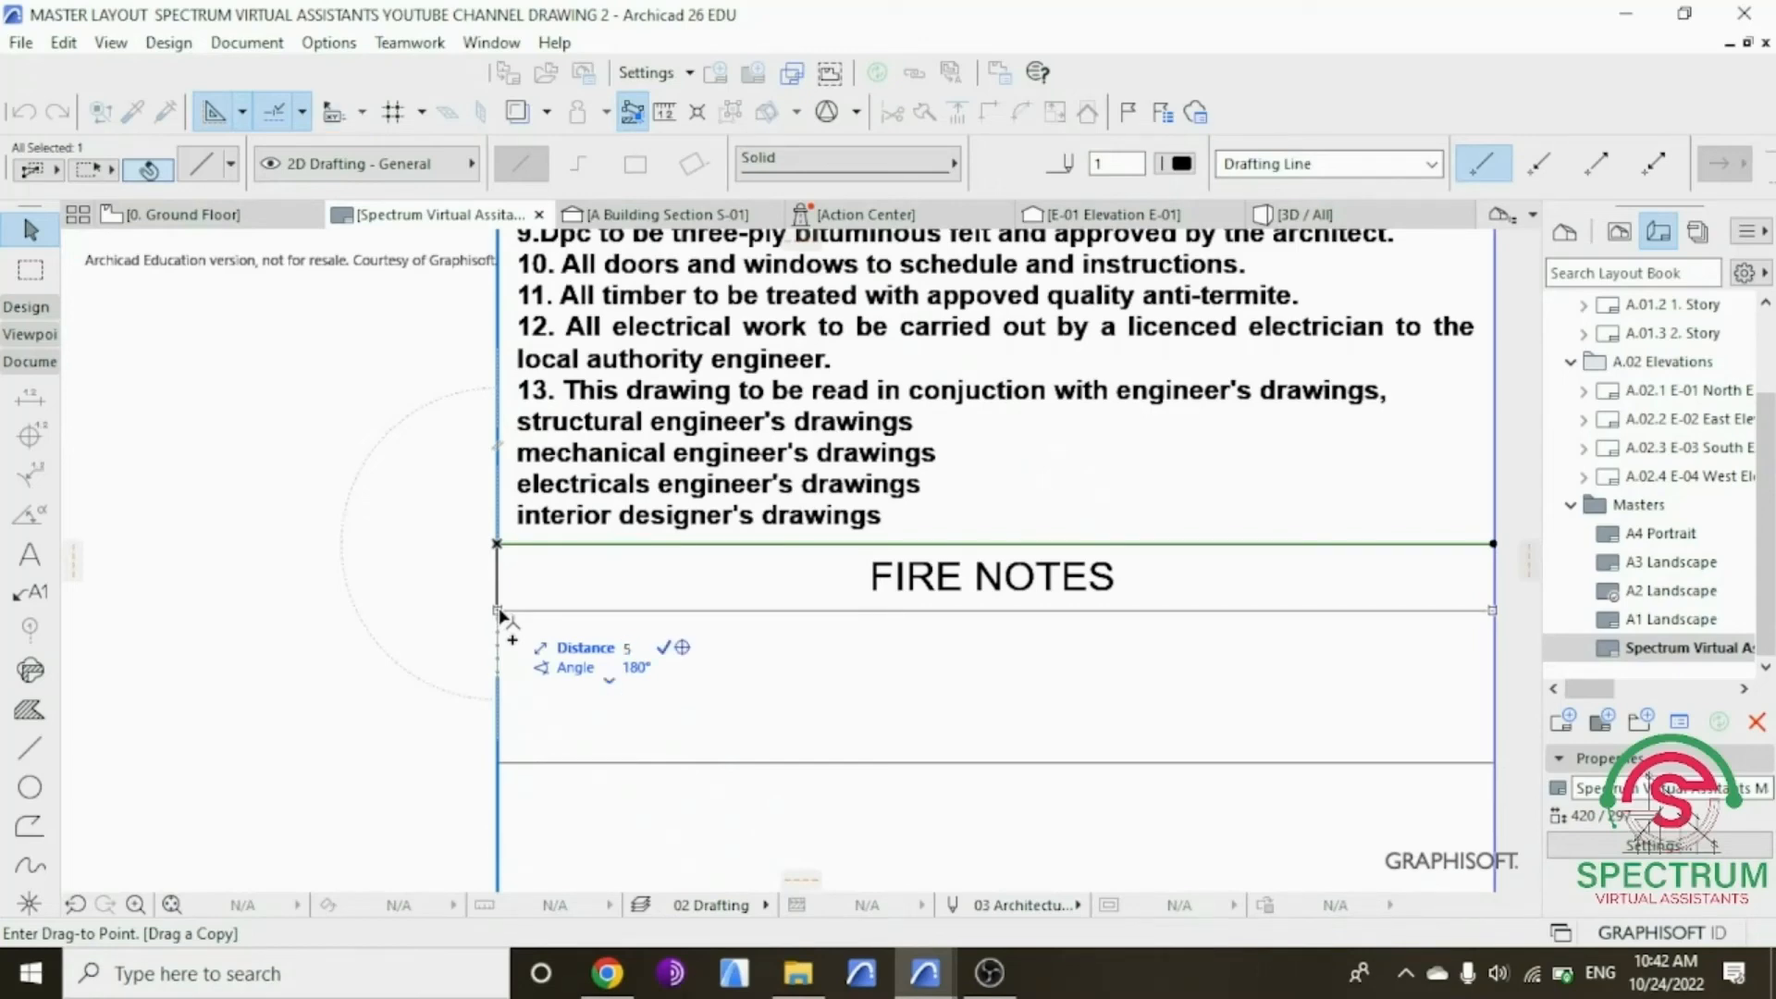
pyautogui.press('Return')
# Step: Move the FIRE NOTES heading up so its text box fits between the two closely spaced divider lines
pyautogui.scroll(3, 971, 581)
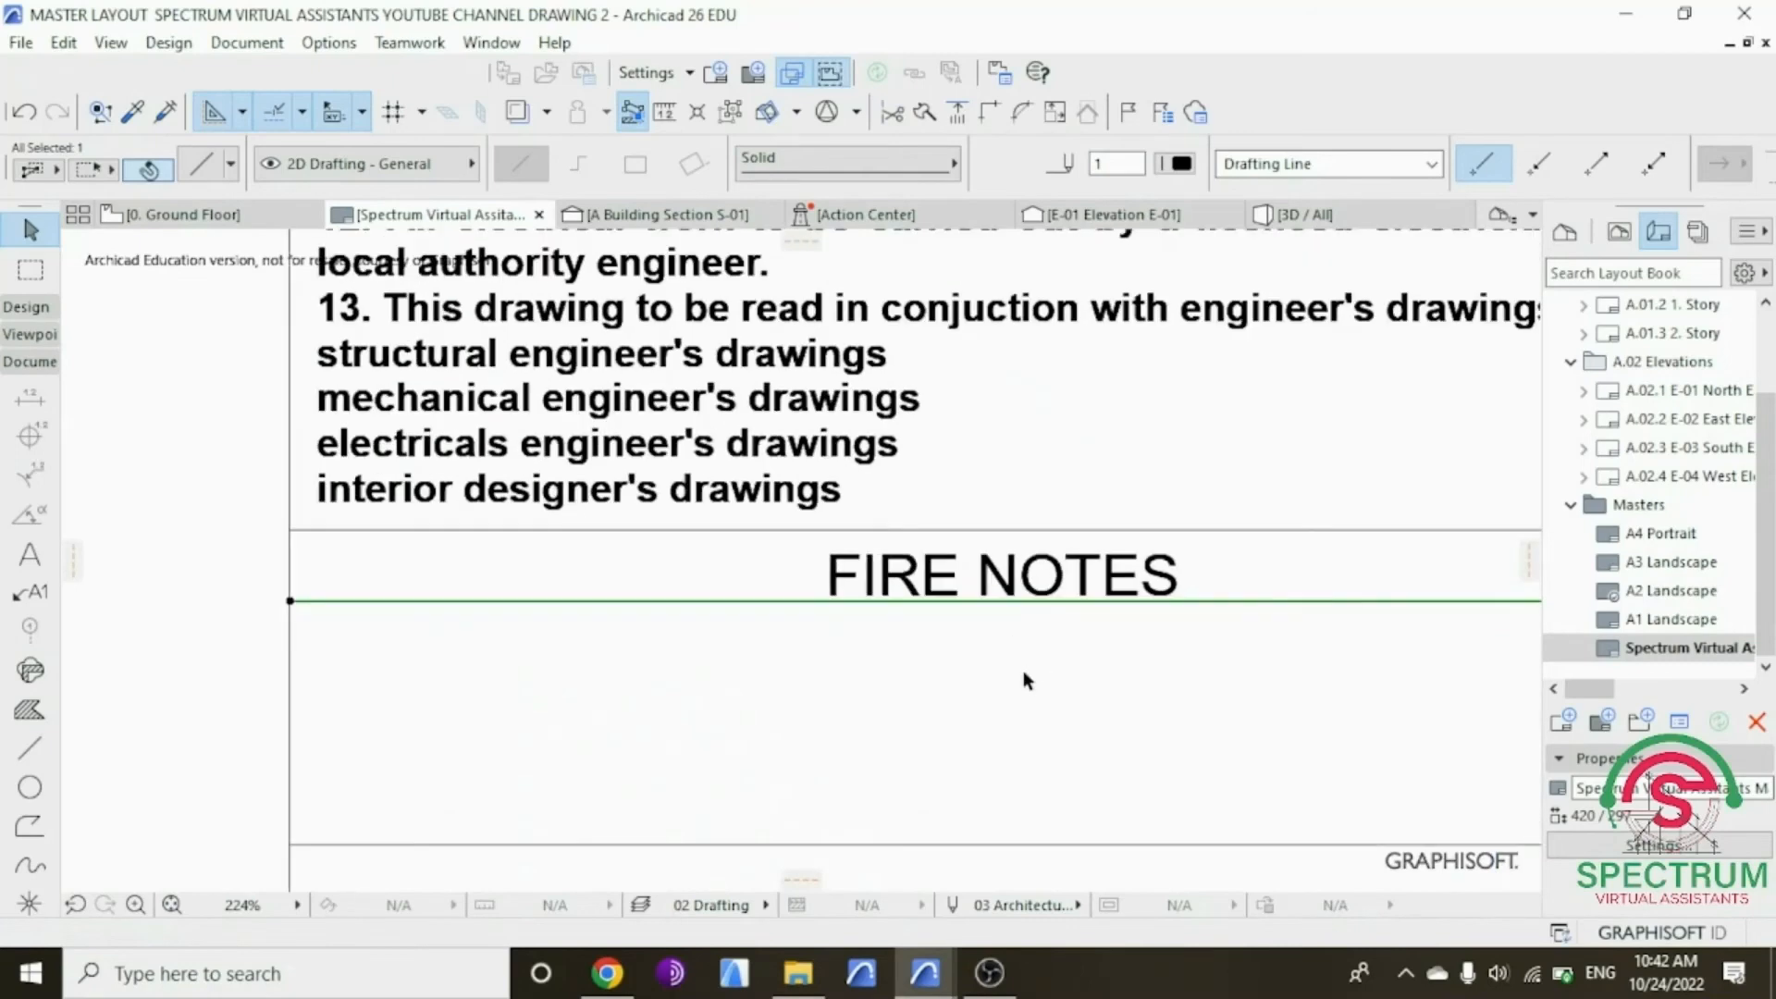
pyautogui.click(1031, 572)
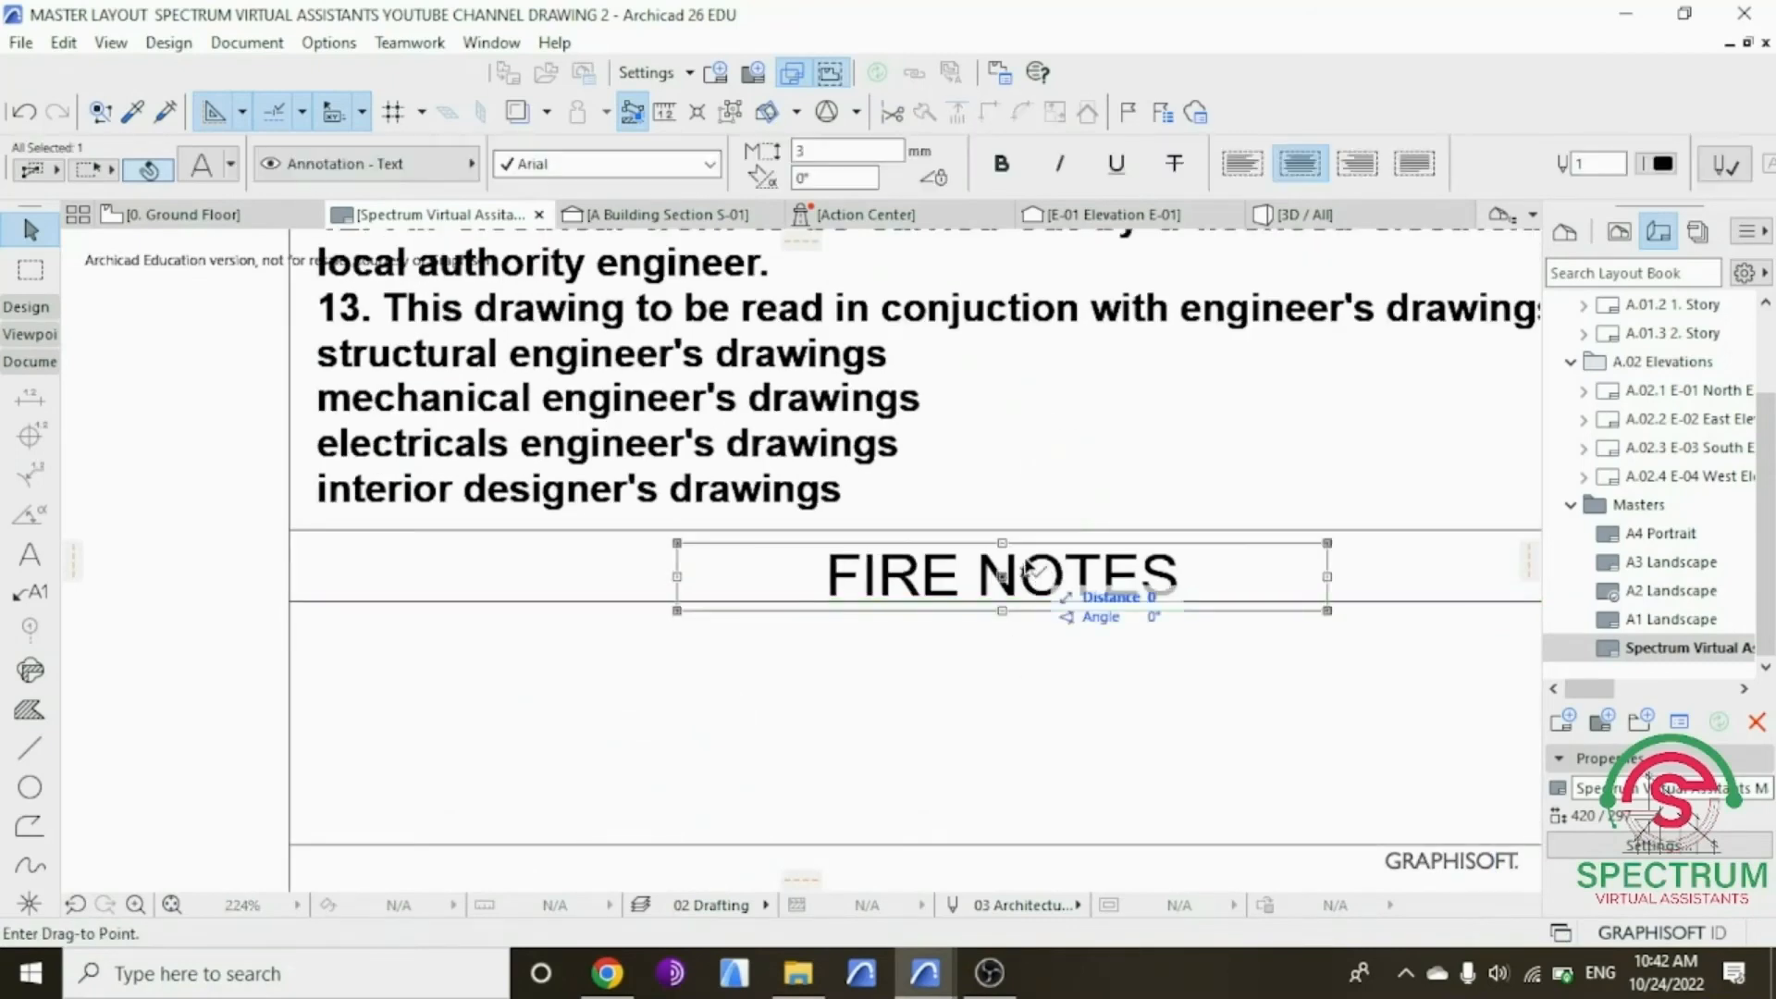
pyautogui.scroll(1, 1031, 572)
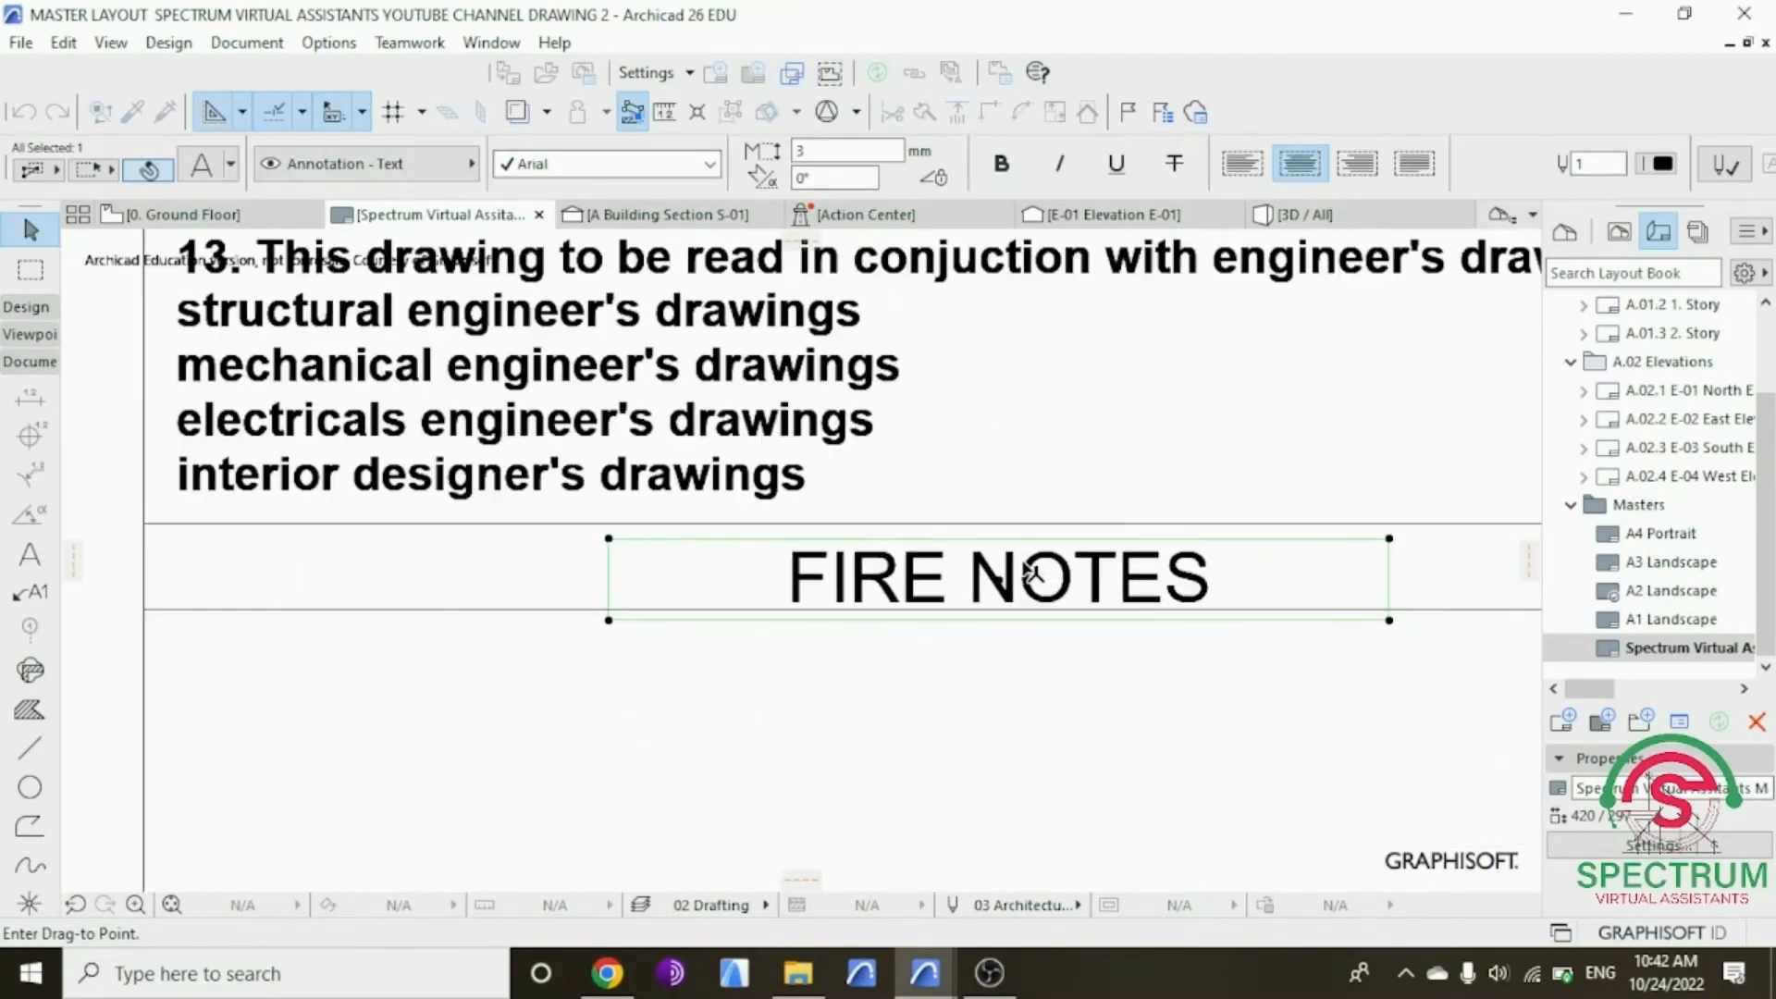
pyautogui.click(1029, 571)
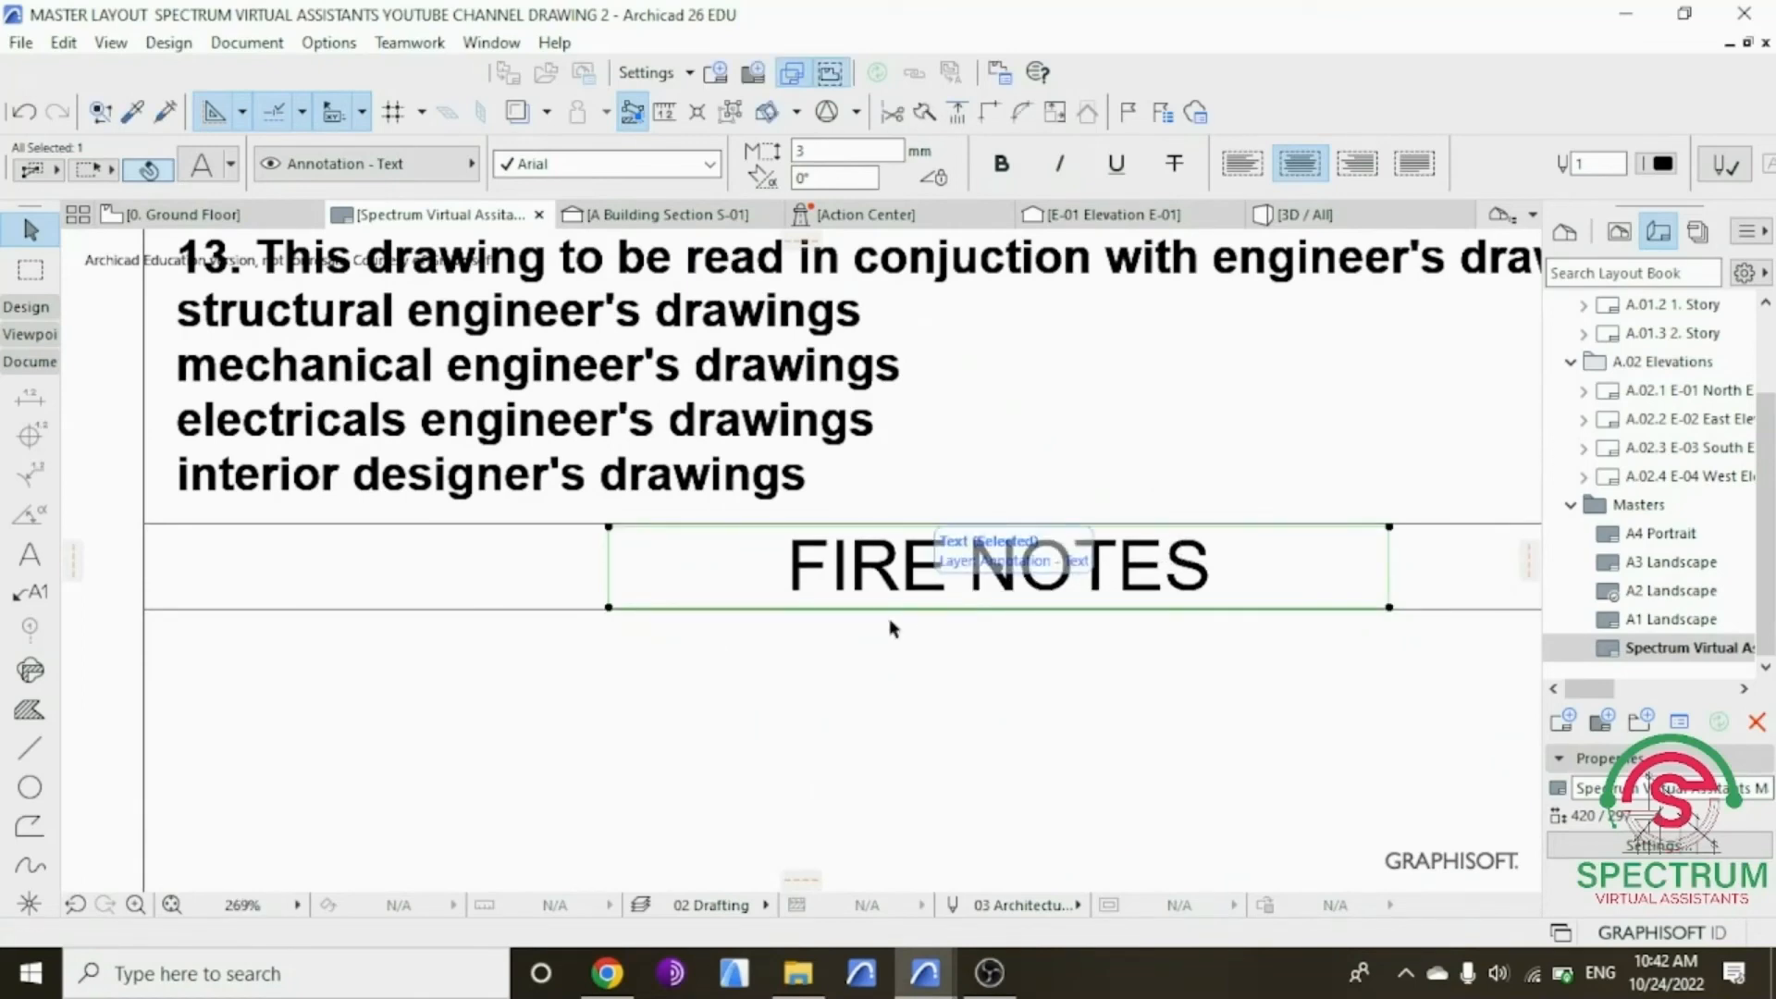
pyautogui.click(751, 684)
pyautogui.scroll(-2, 648, 610)
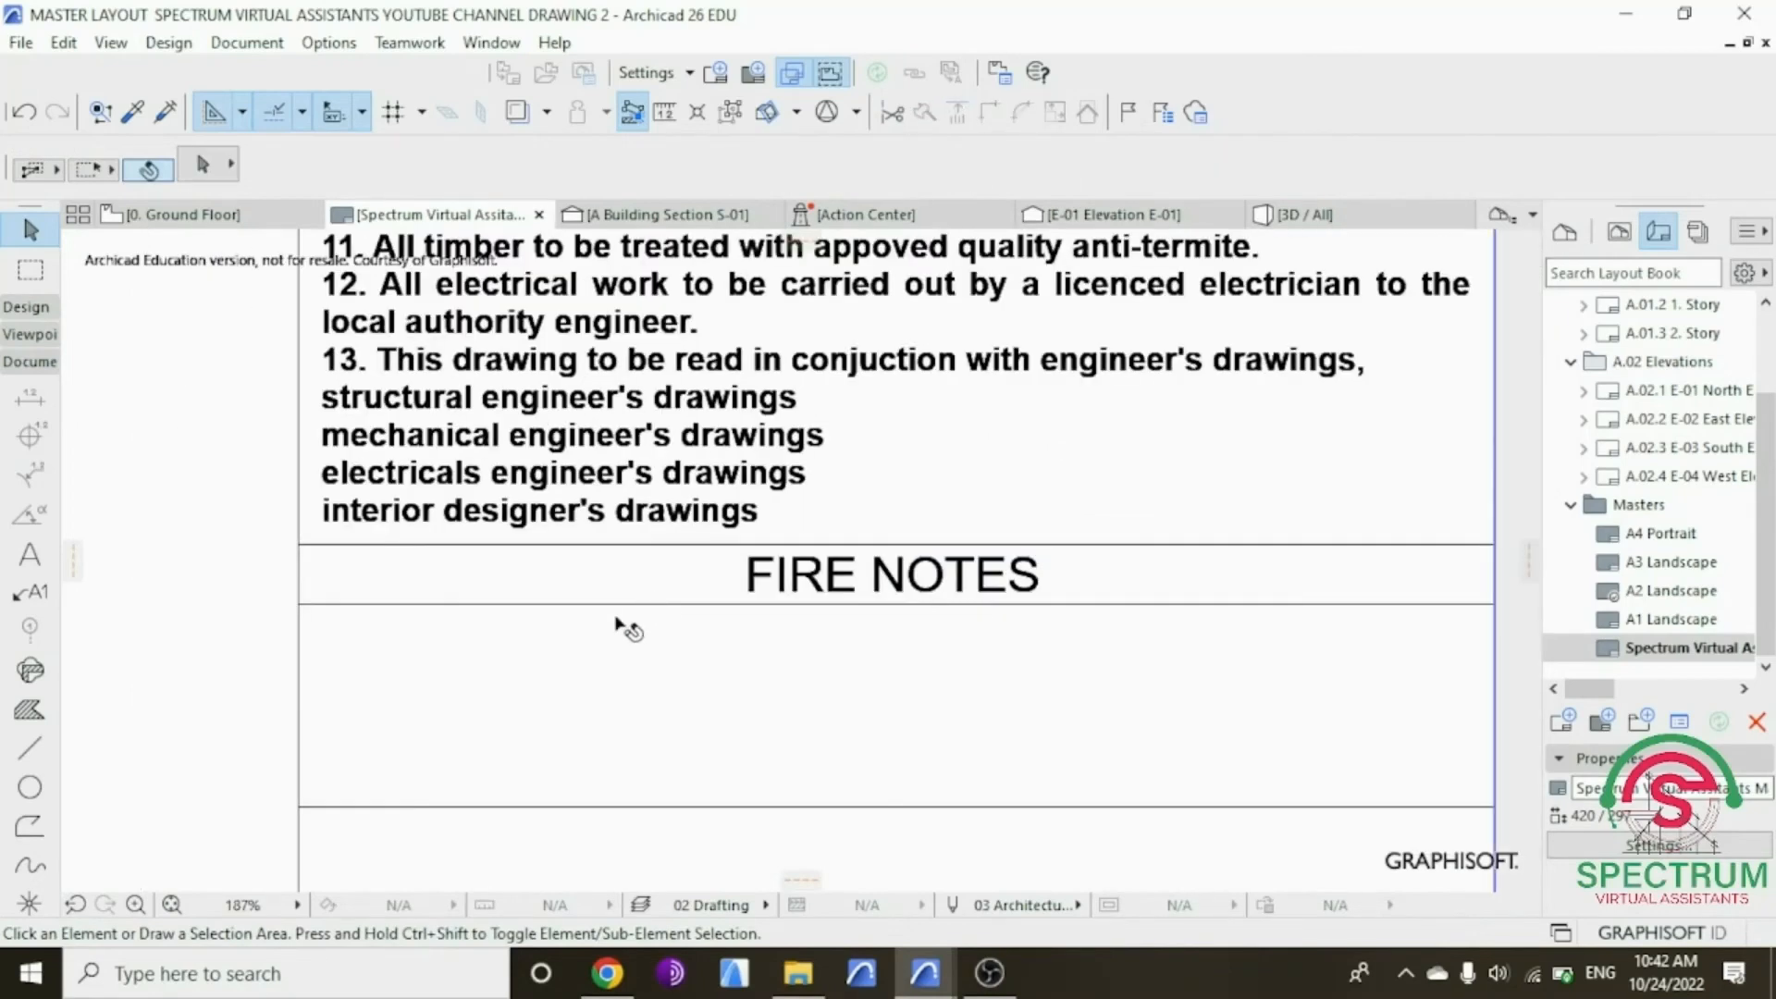
pyautogui.click(428, 605)
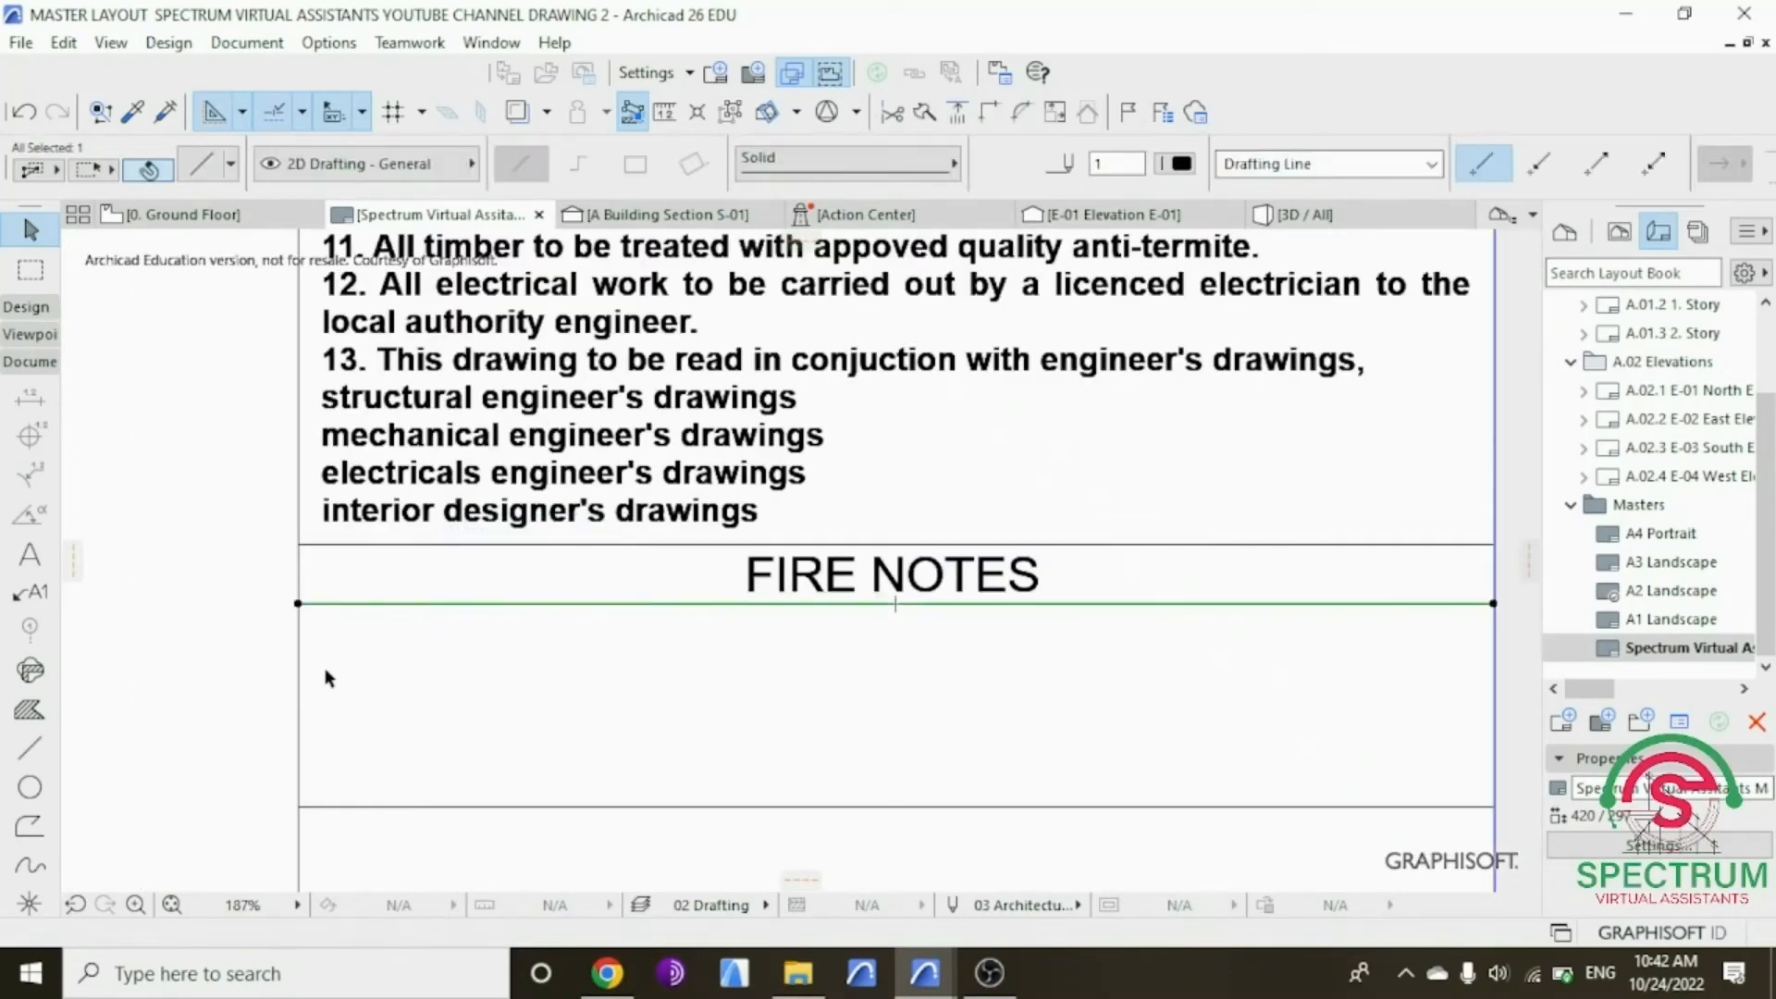
pyautogui.click(275, 652)
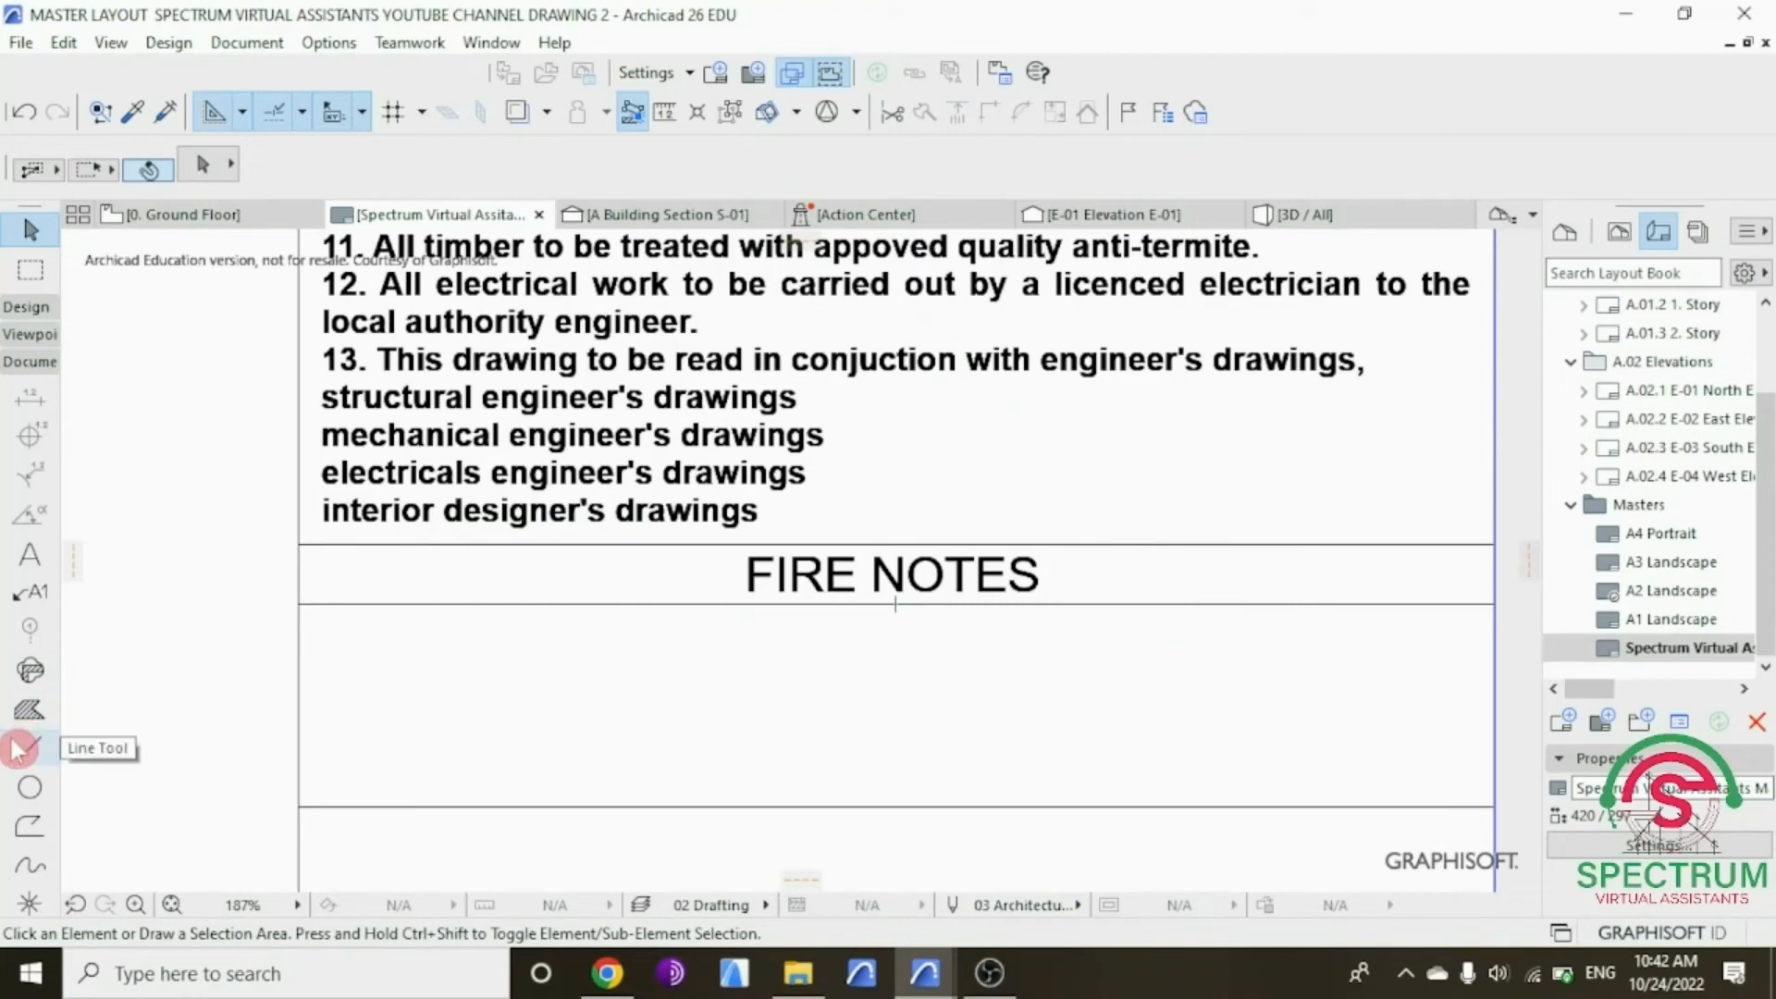
pyautogui.click(60, 742)
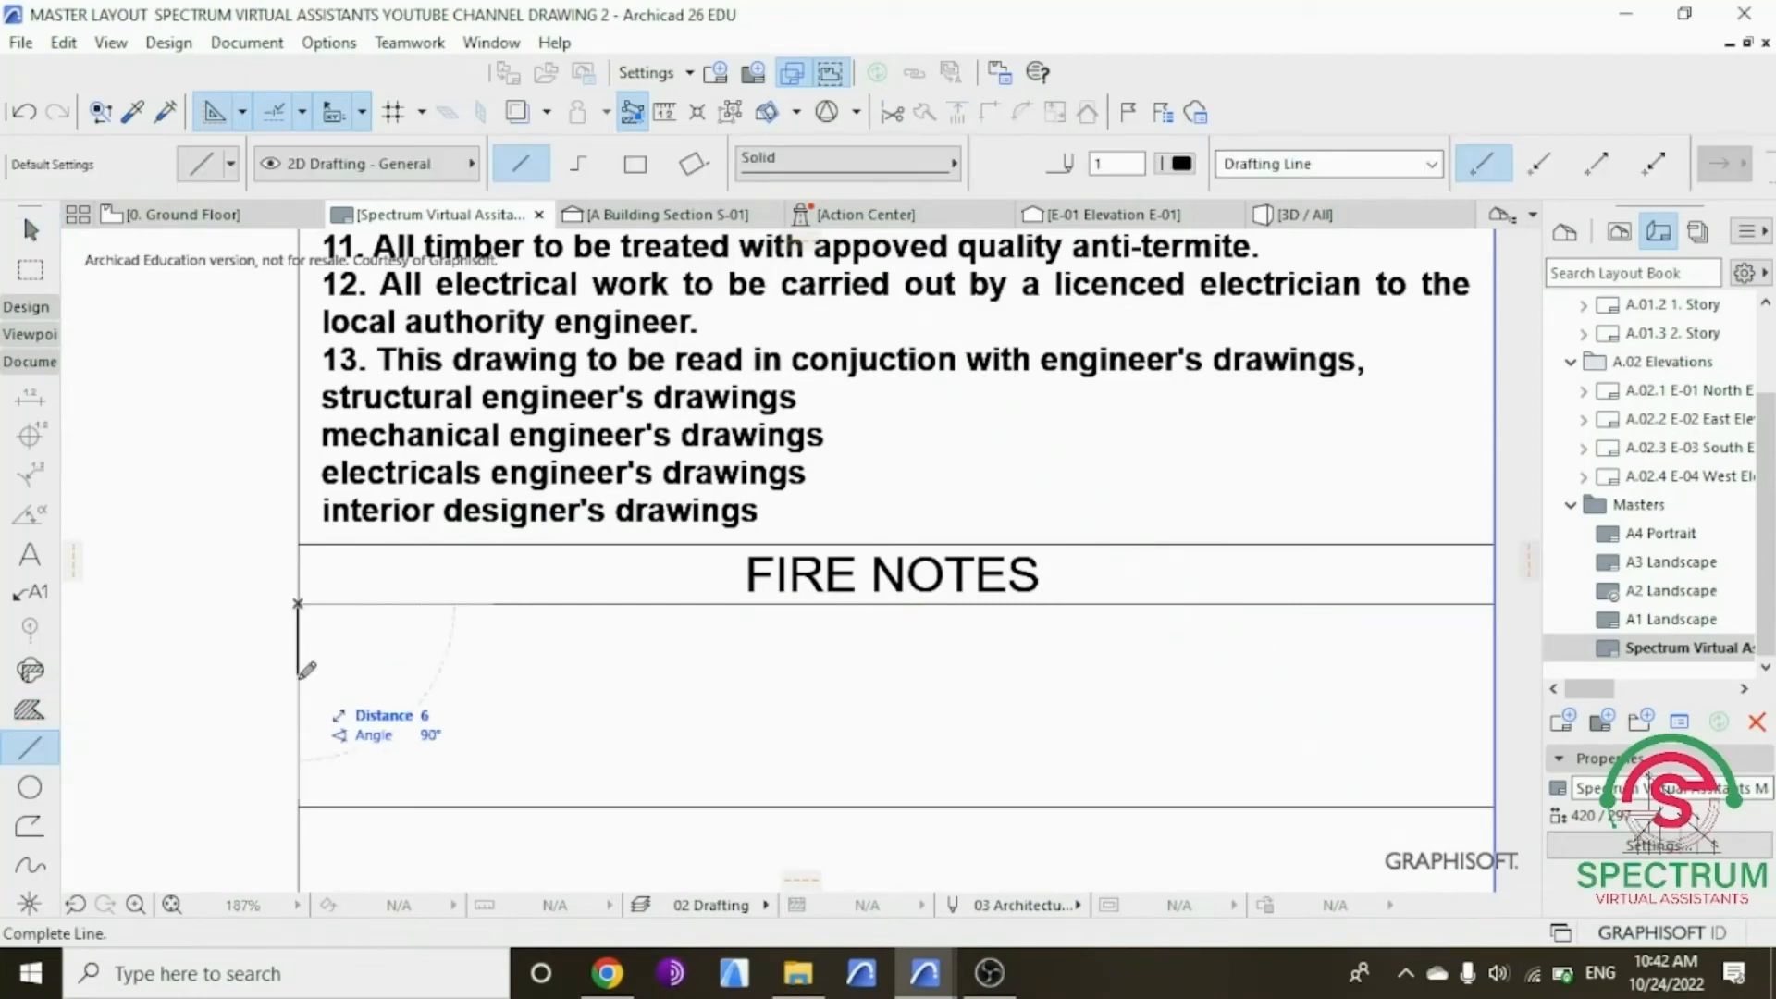
pyautogui.keyDown('shift'); pyautogui.click(298, 635); pyautogui.keyUp('shift')
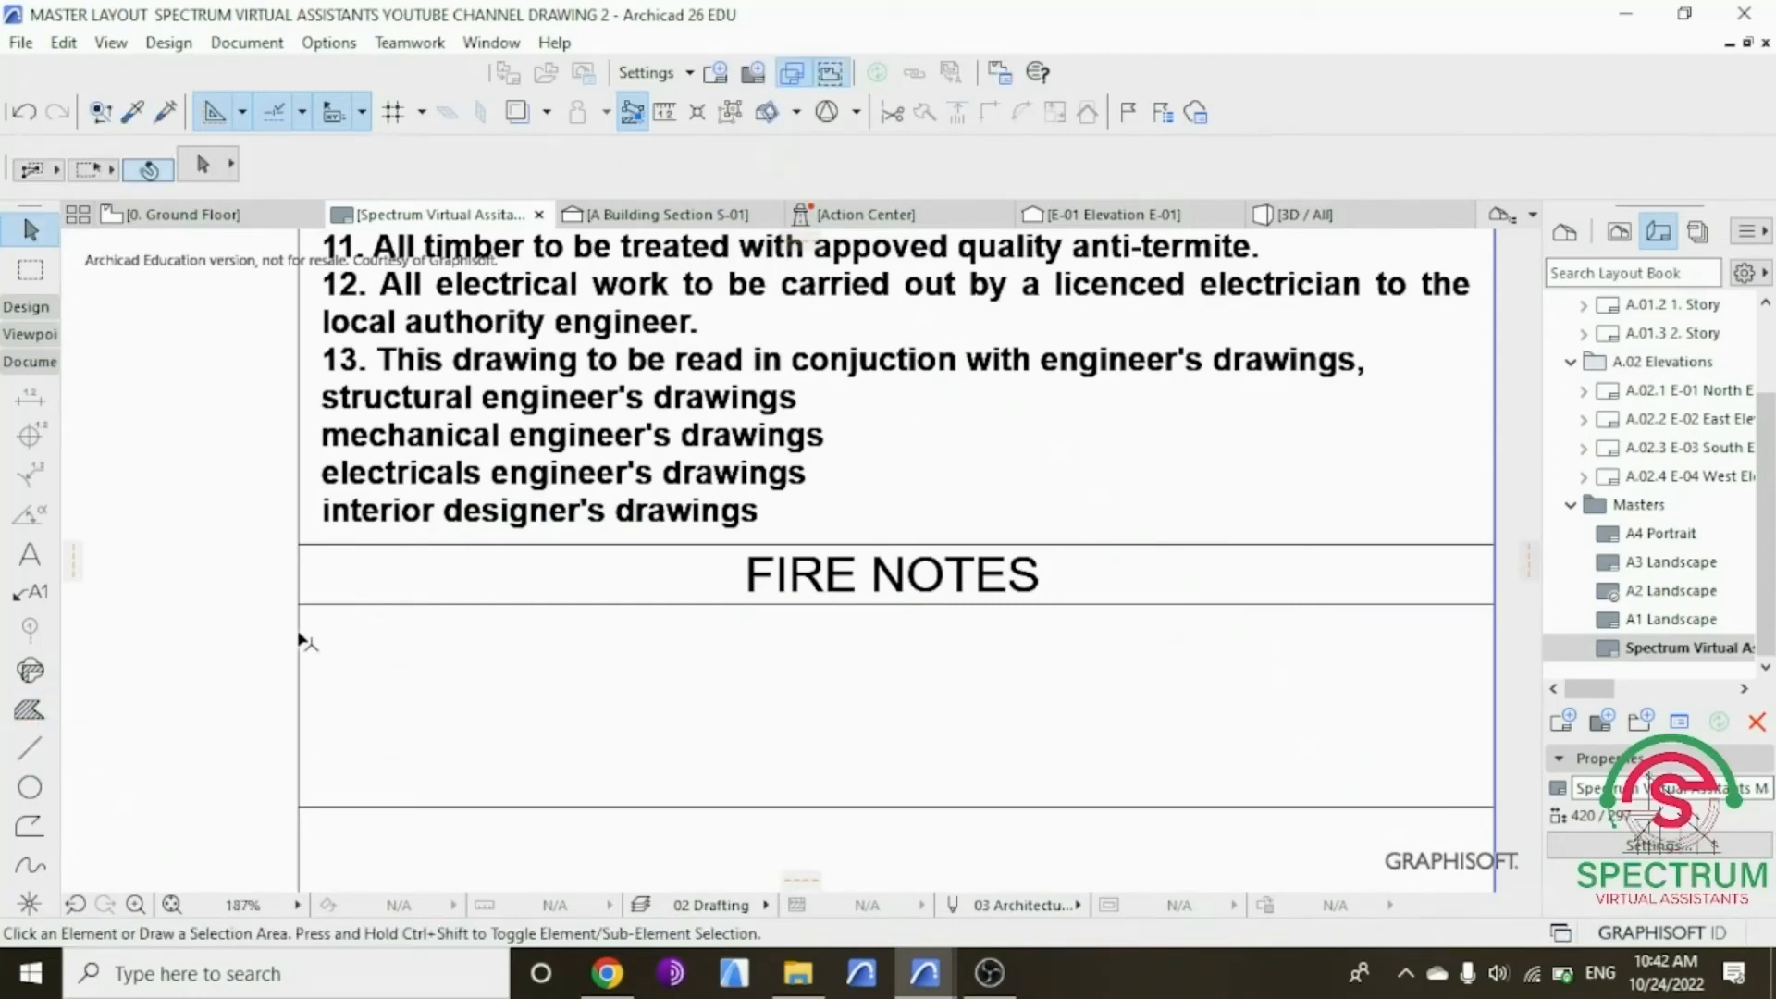
# Step: Move the short vertical line below FIRE NOTES 1 mm inward from the column's left edge and stretch it down to the lower divider line
pyautogui.rightClick(229, 626)
pyautogui.moveTo(334, 381)
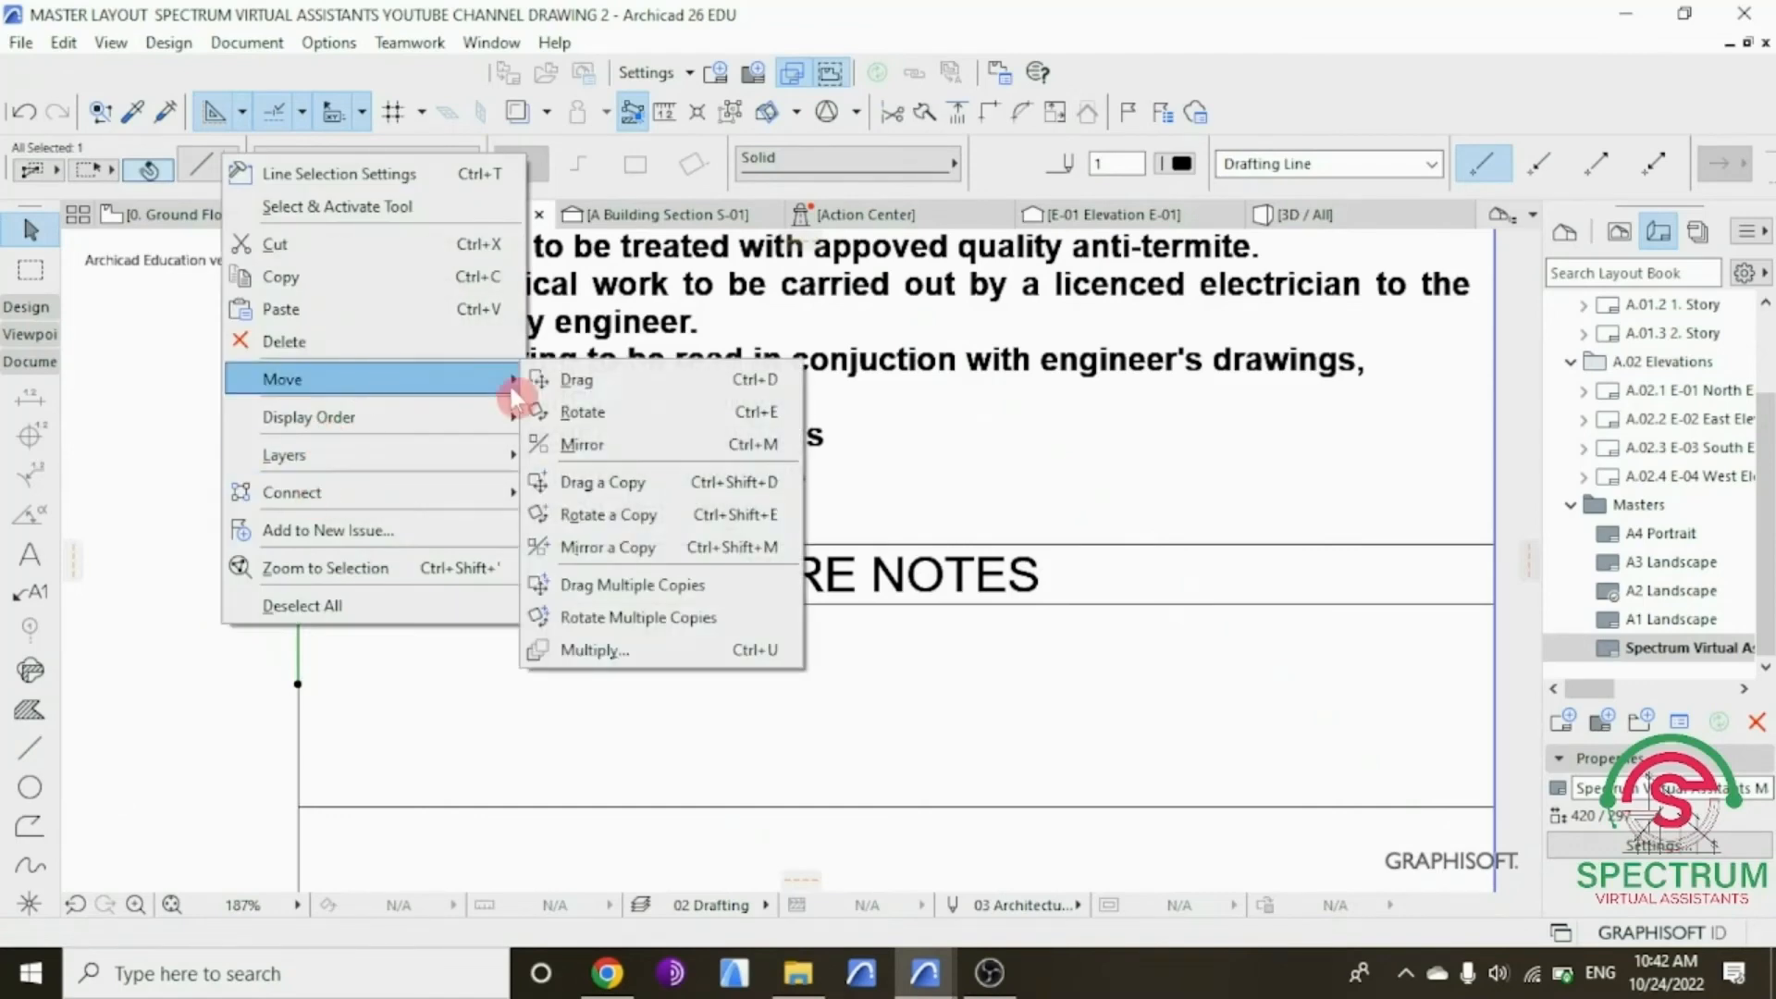
pyautogui.click(559, 380)
pyautogui.click(297, 603)
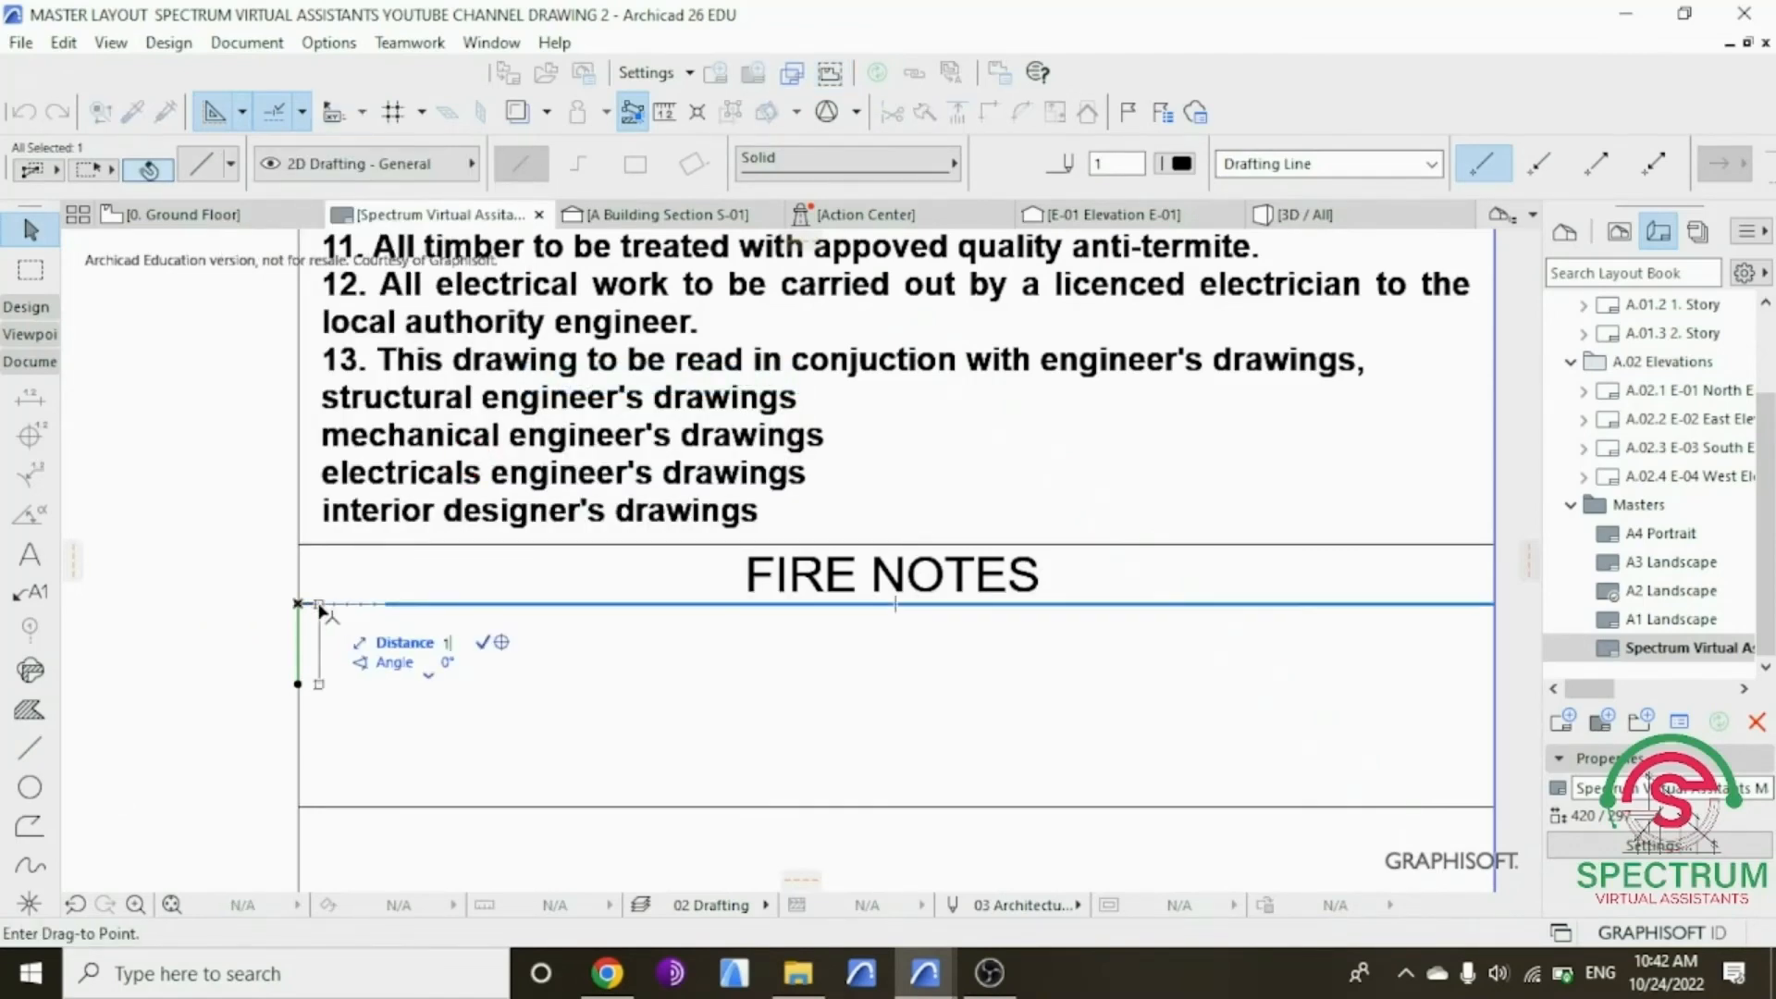
pyautogui.click(311, 604)
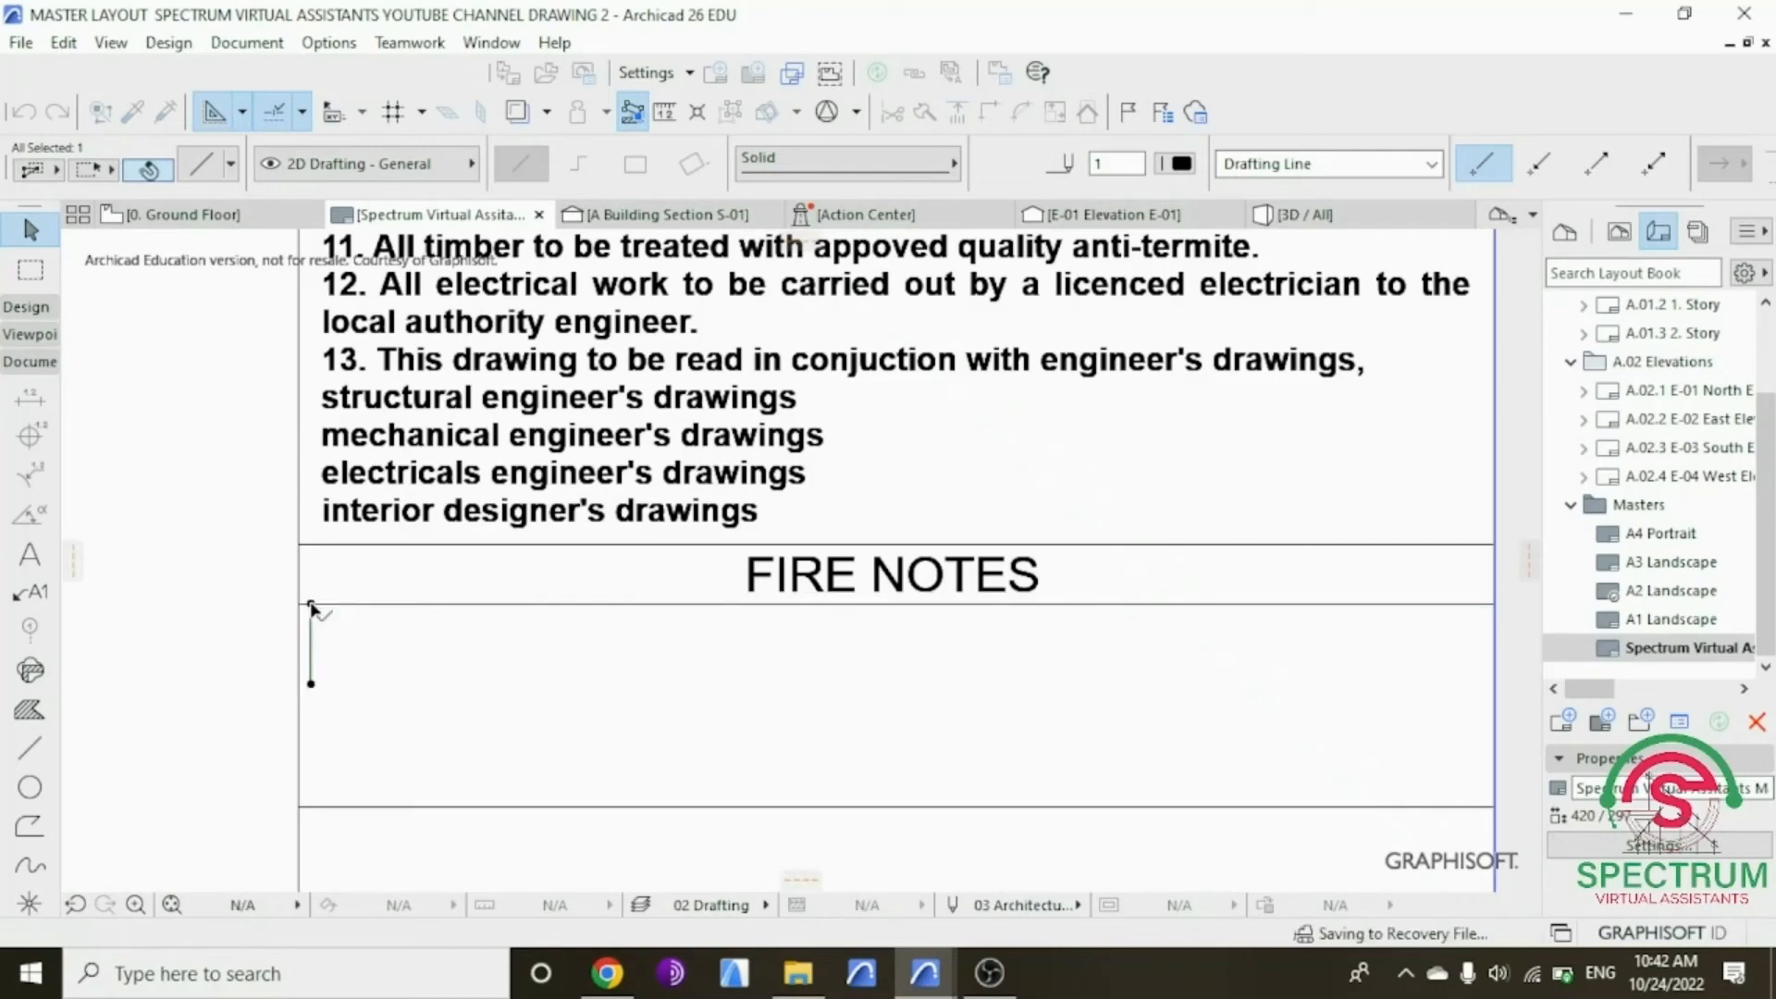
pyautogui.click(311, 685)
pyautogui.click(312, 805)
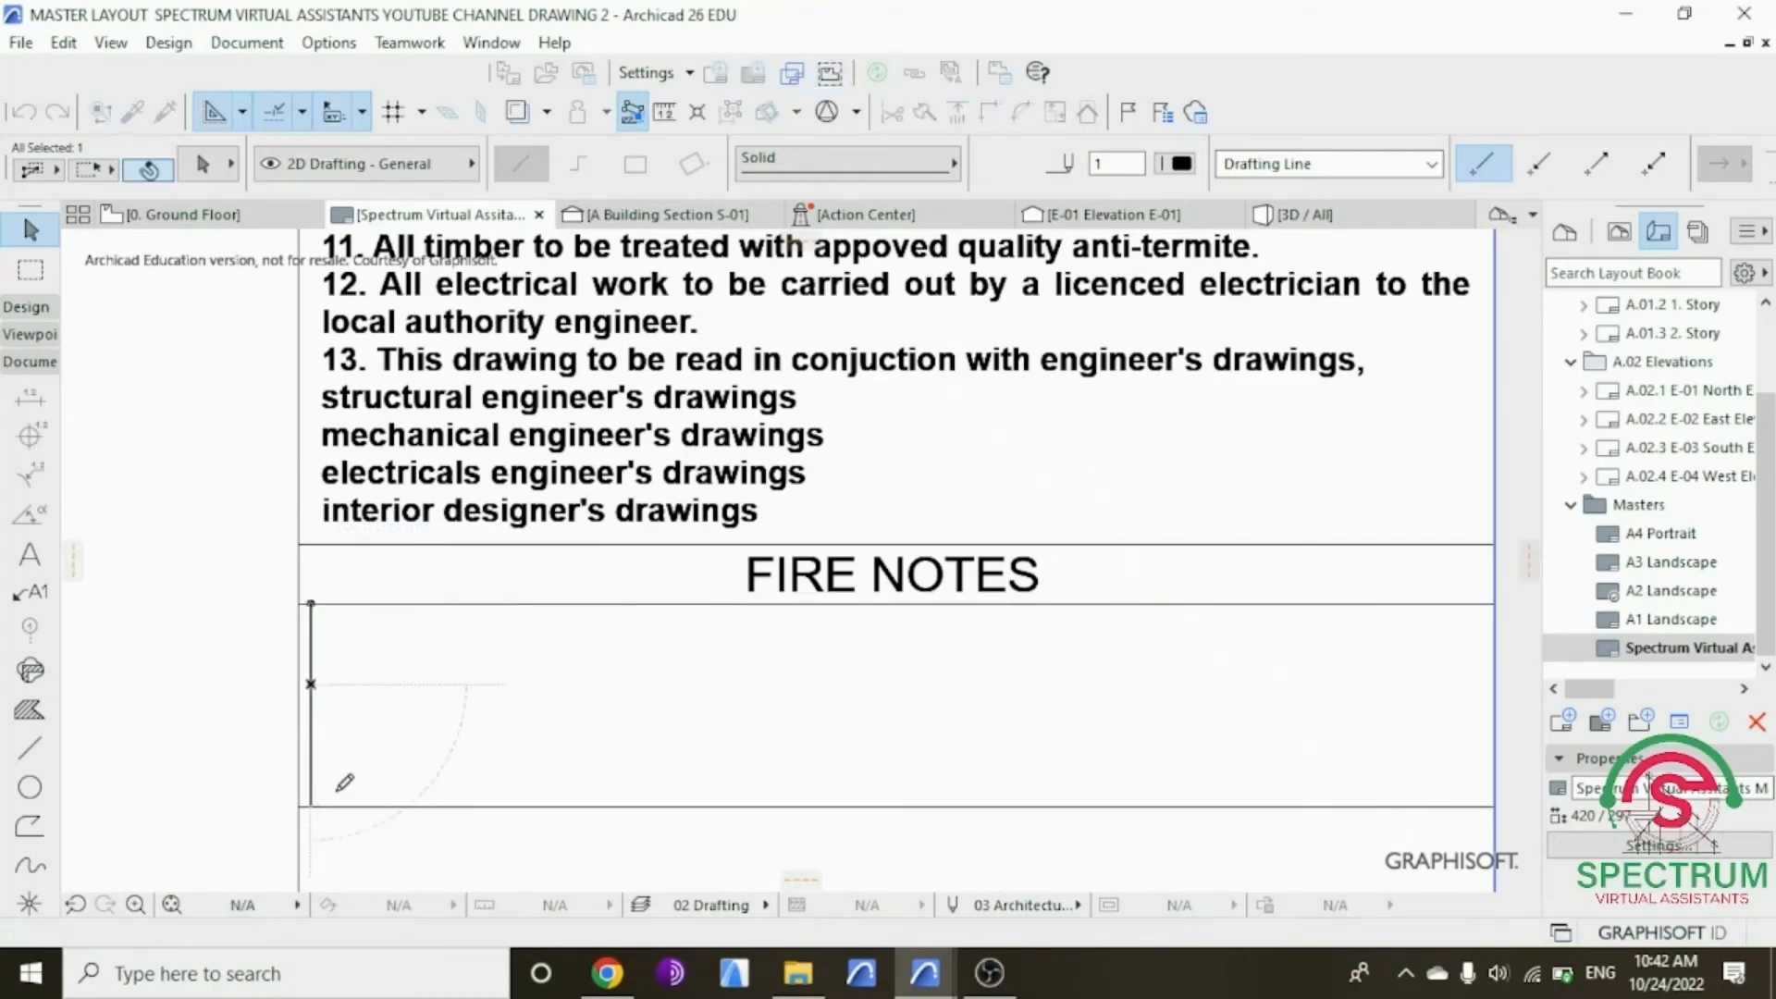
# Step: Copy the lower divider line of the FIRE NOTES section 1 mm upward
pyautogui.click(401, 807)
pyautogui.rightClick(398, 730)
pyautogui.moveTo(476, 478)
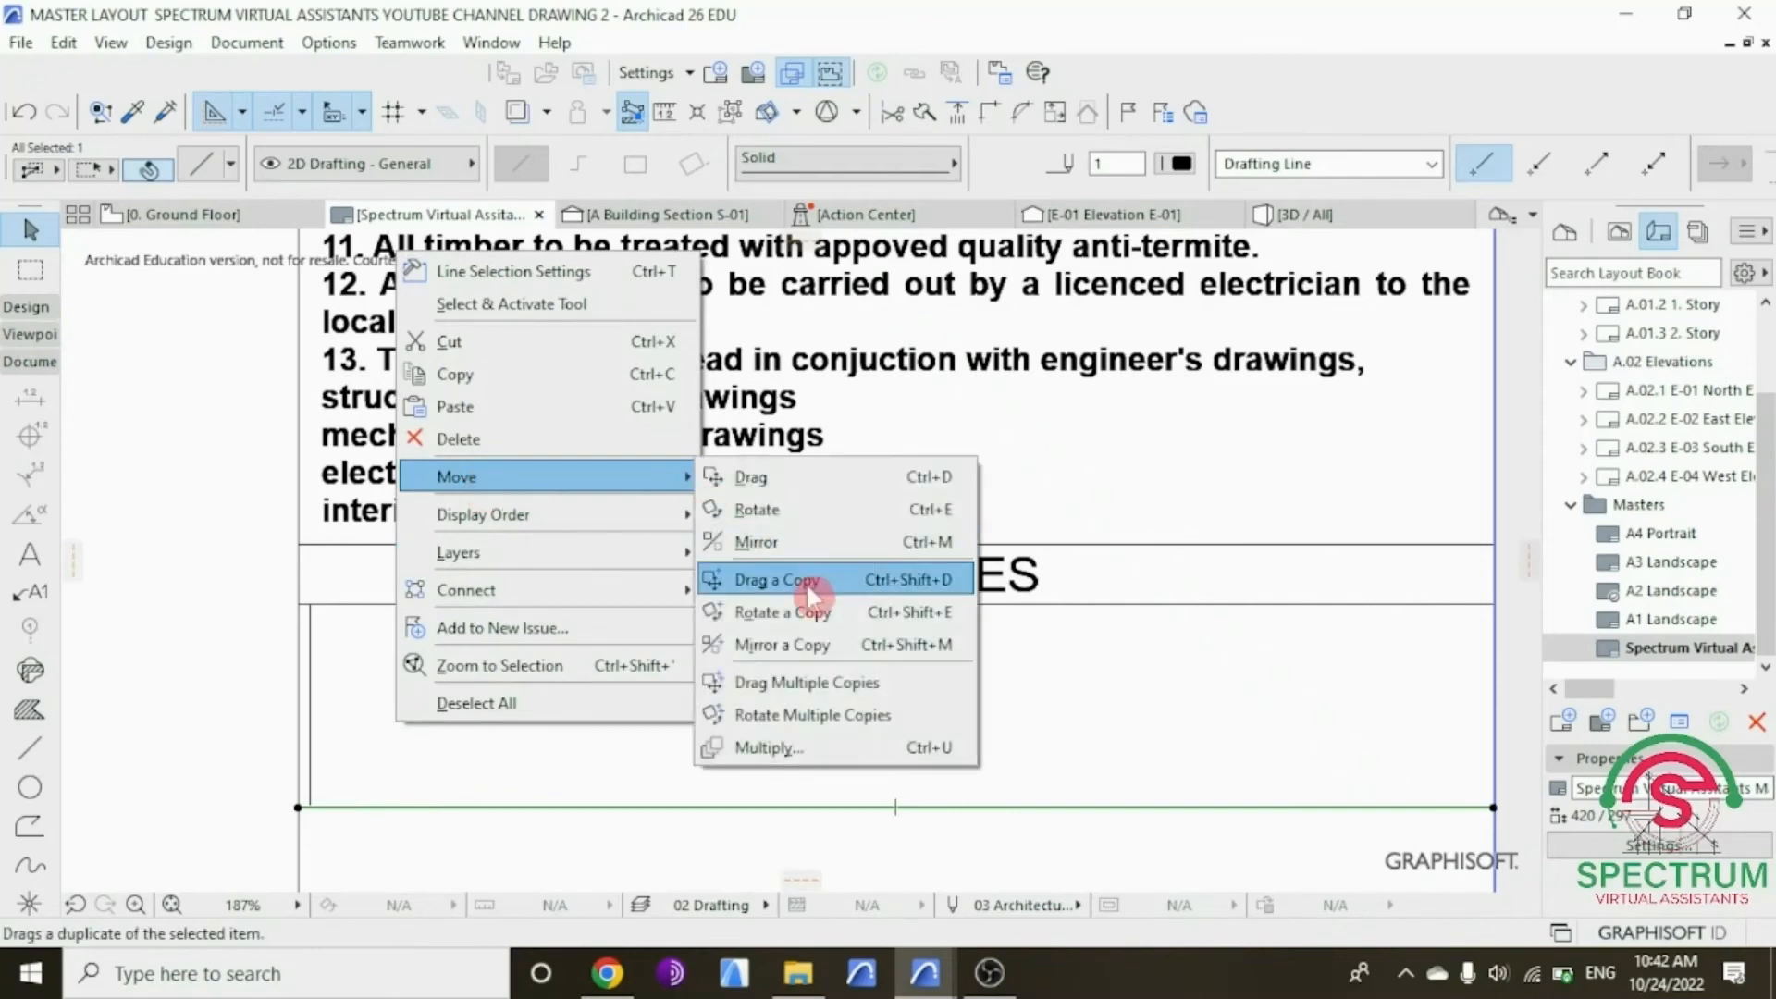
pyautogui.click(813, 586)
pyautogui.click(491, 808)
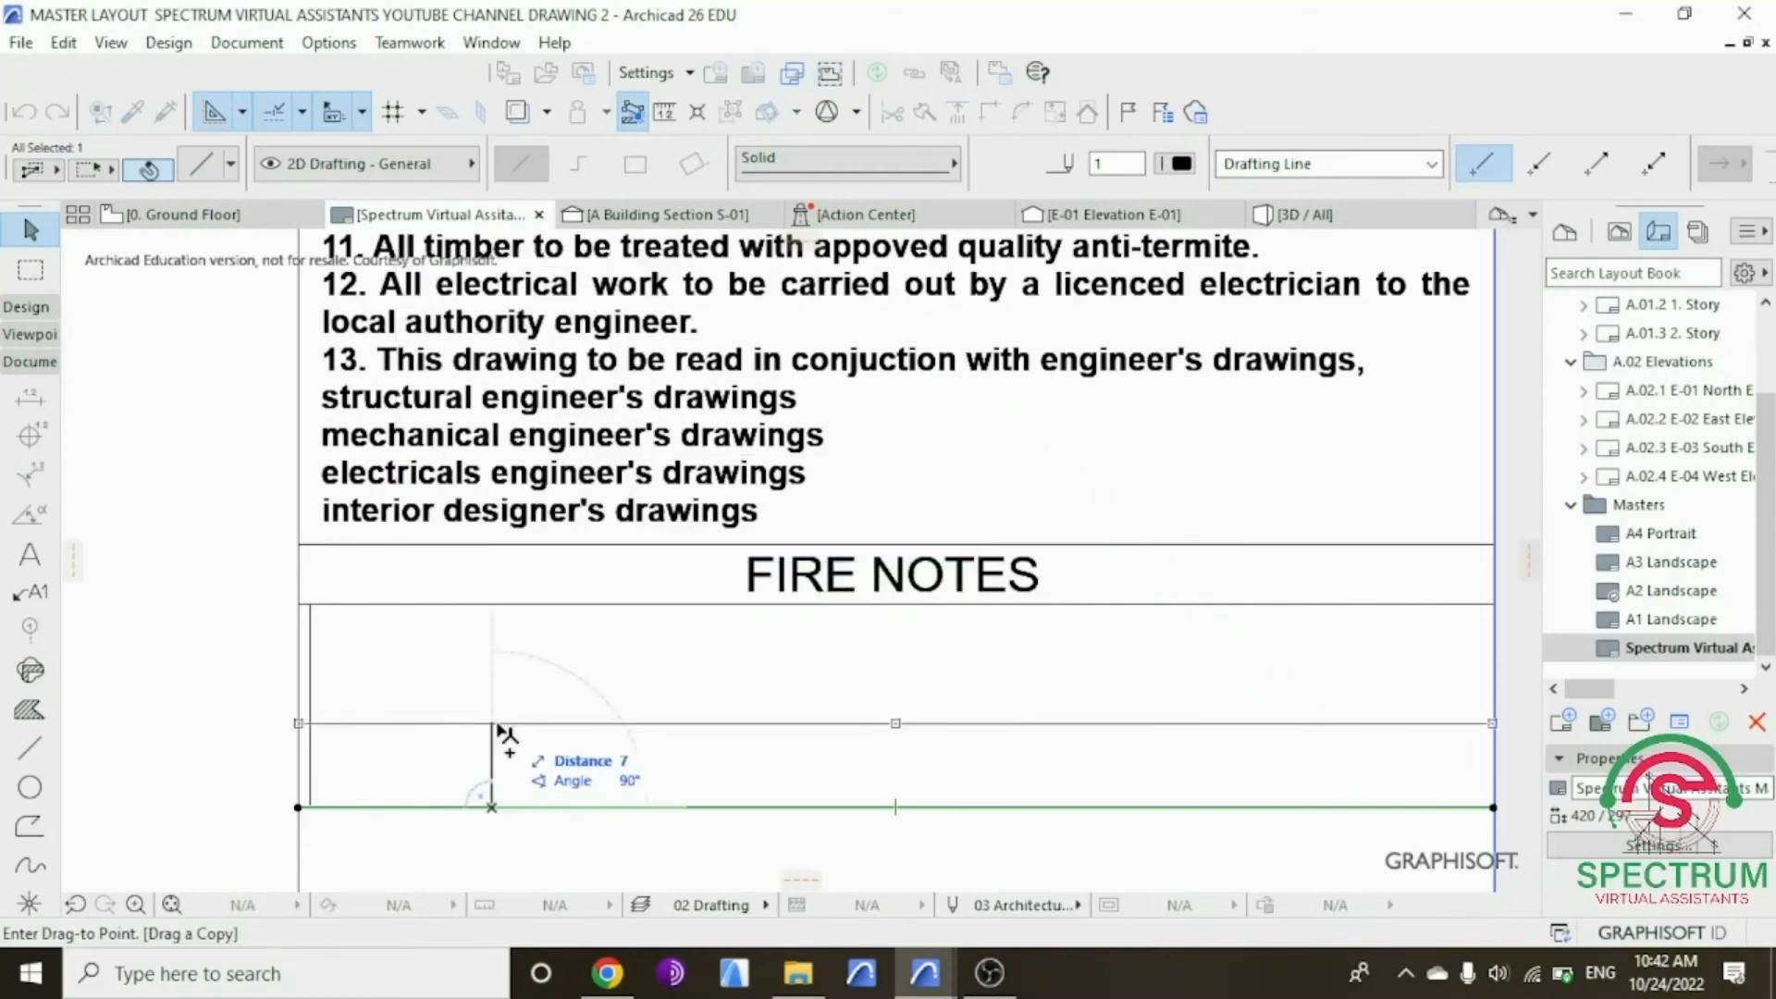
pyautogui.write('1')
pyautogui.press('Return')
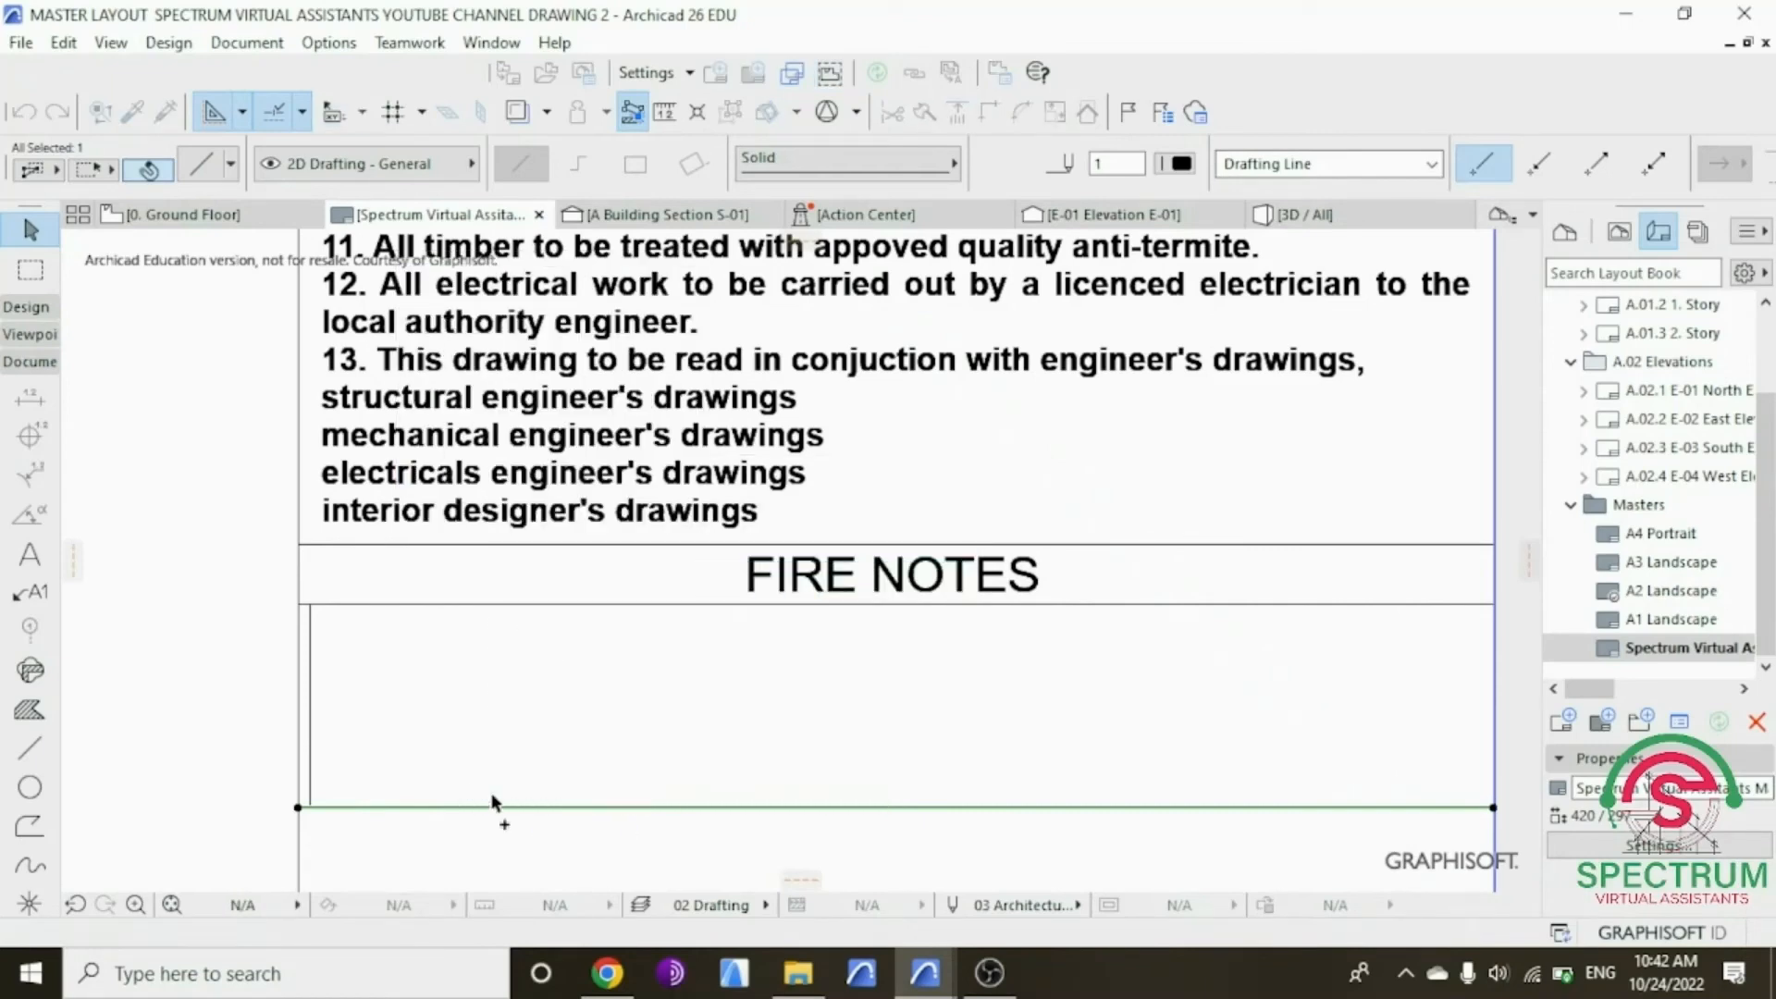
pyautogui.click(376, 710)
# Step: Mirror a copy of the inset vertical line about the left edge of the title block column
pyautogui.click(311, 641)
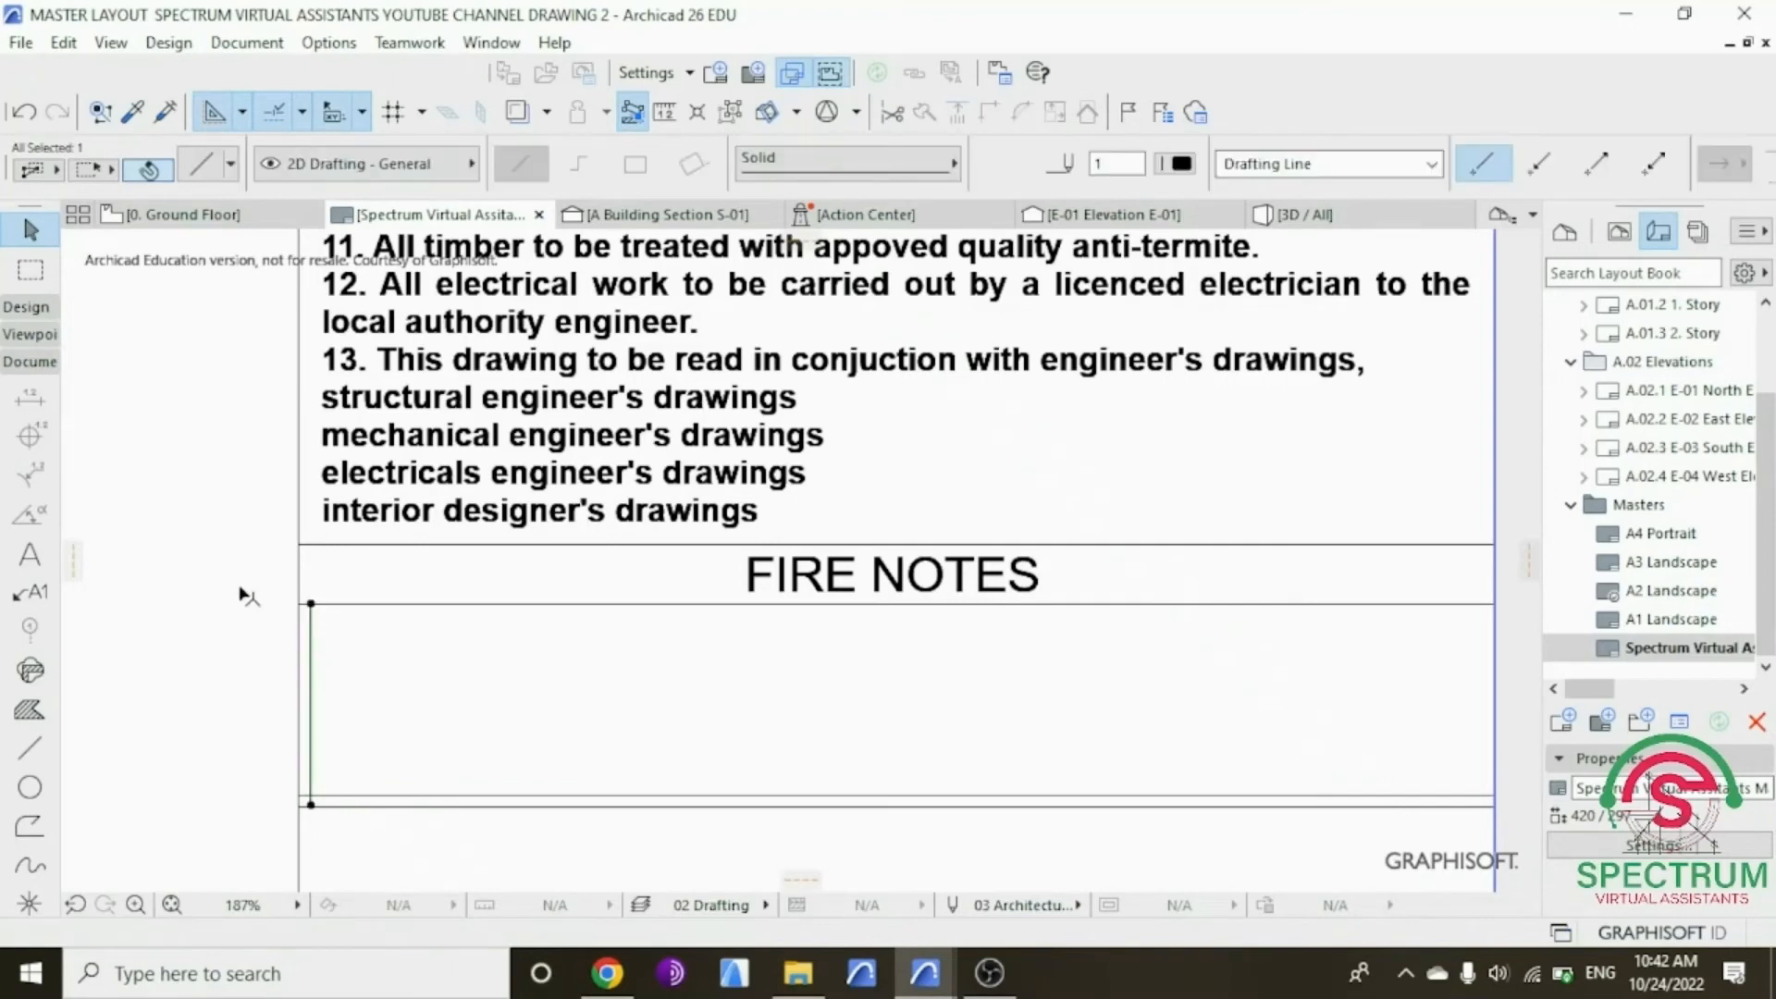
pyautogui.rightClick(243, 592)
pyautogui.moveTo(333, 344)
pyautogui.click(624, 510)
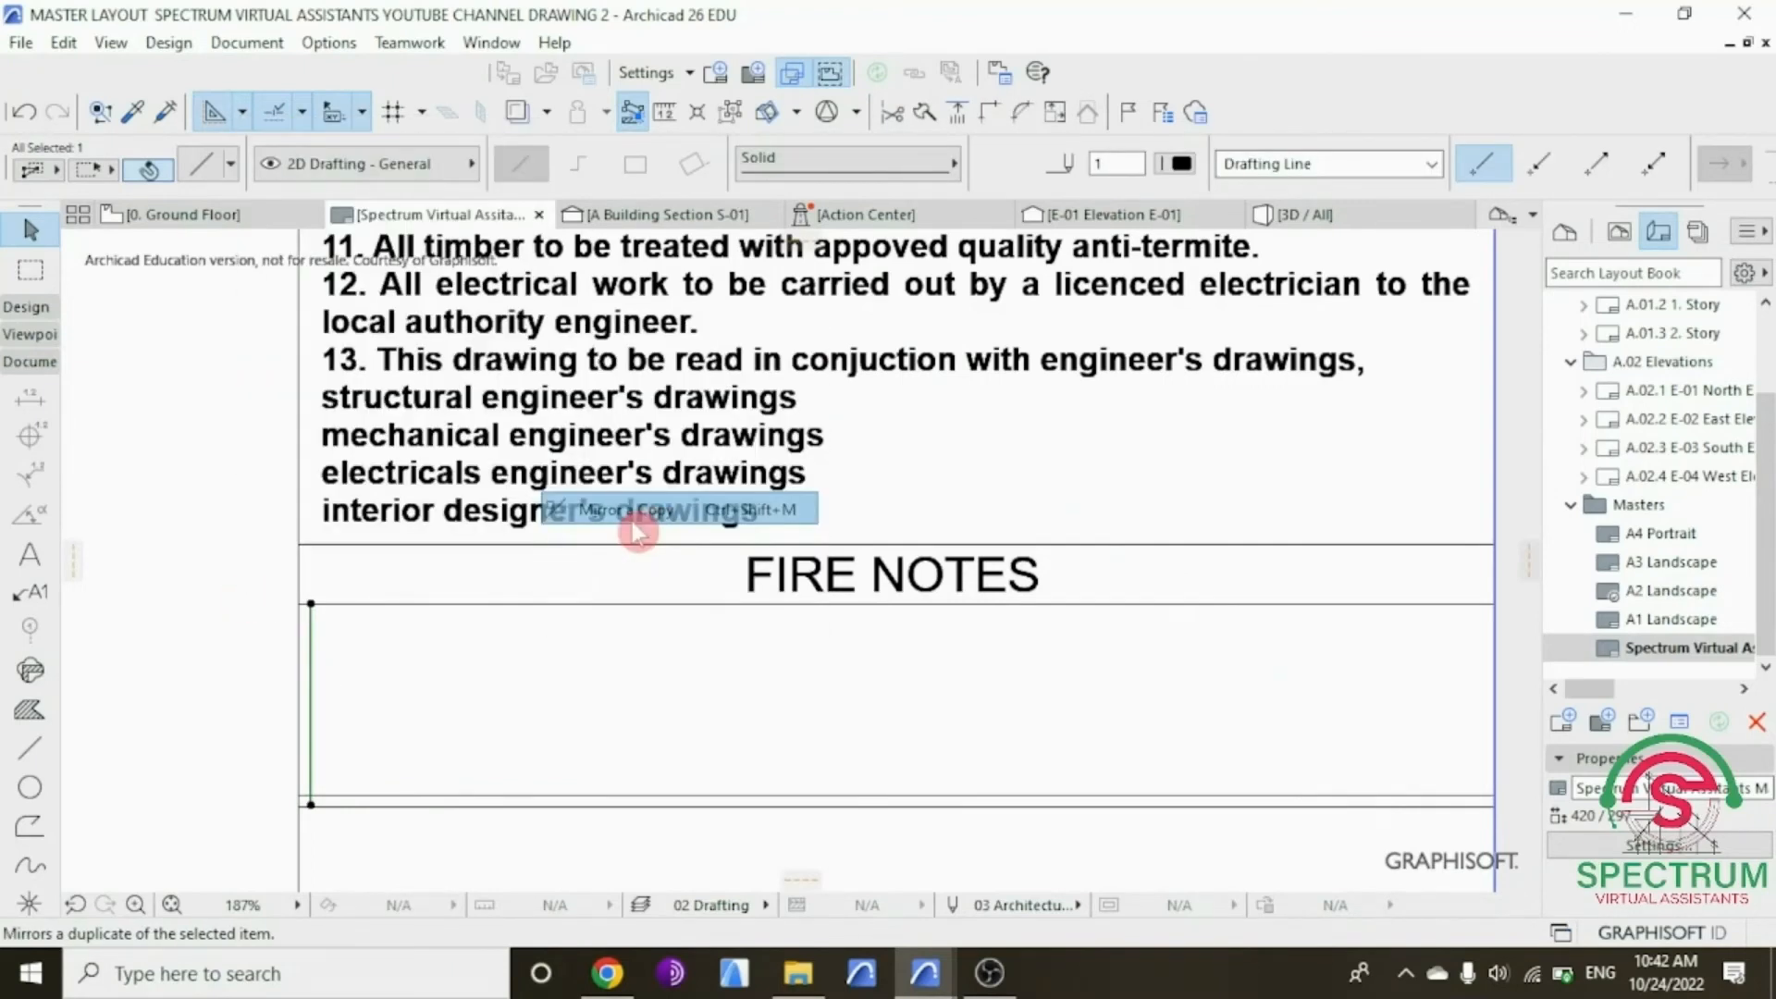
pyautogui.scroll(3, 306, 609)
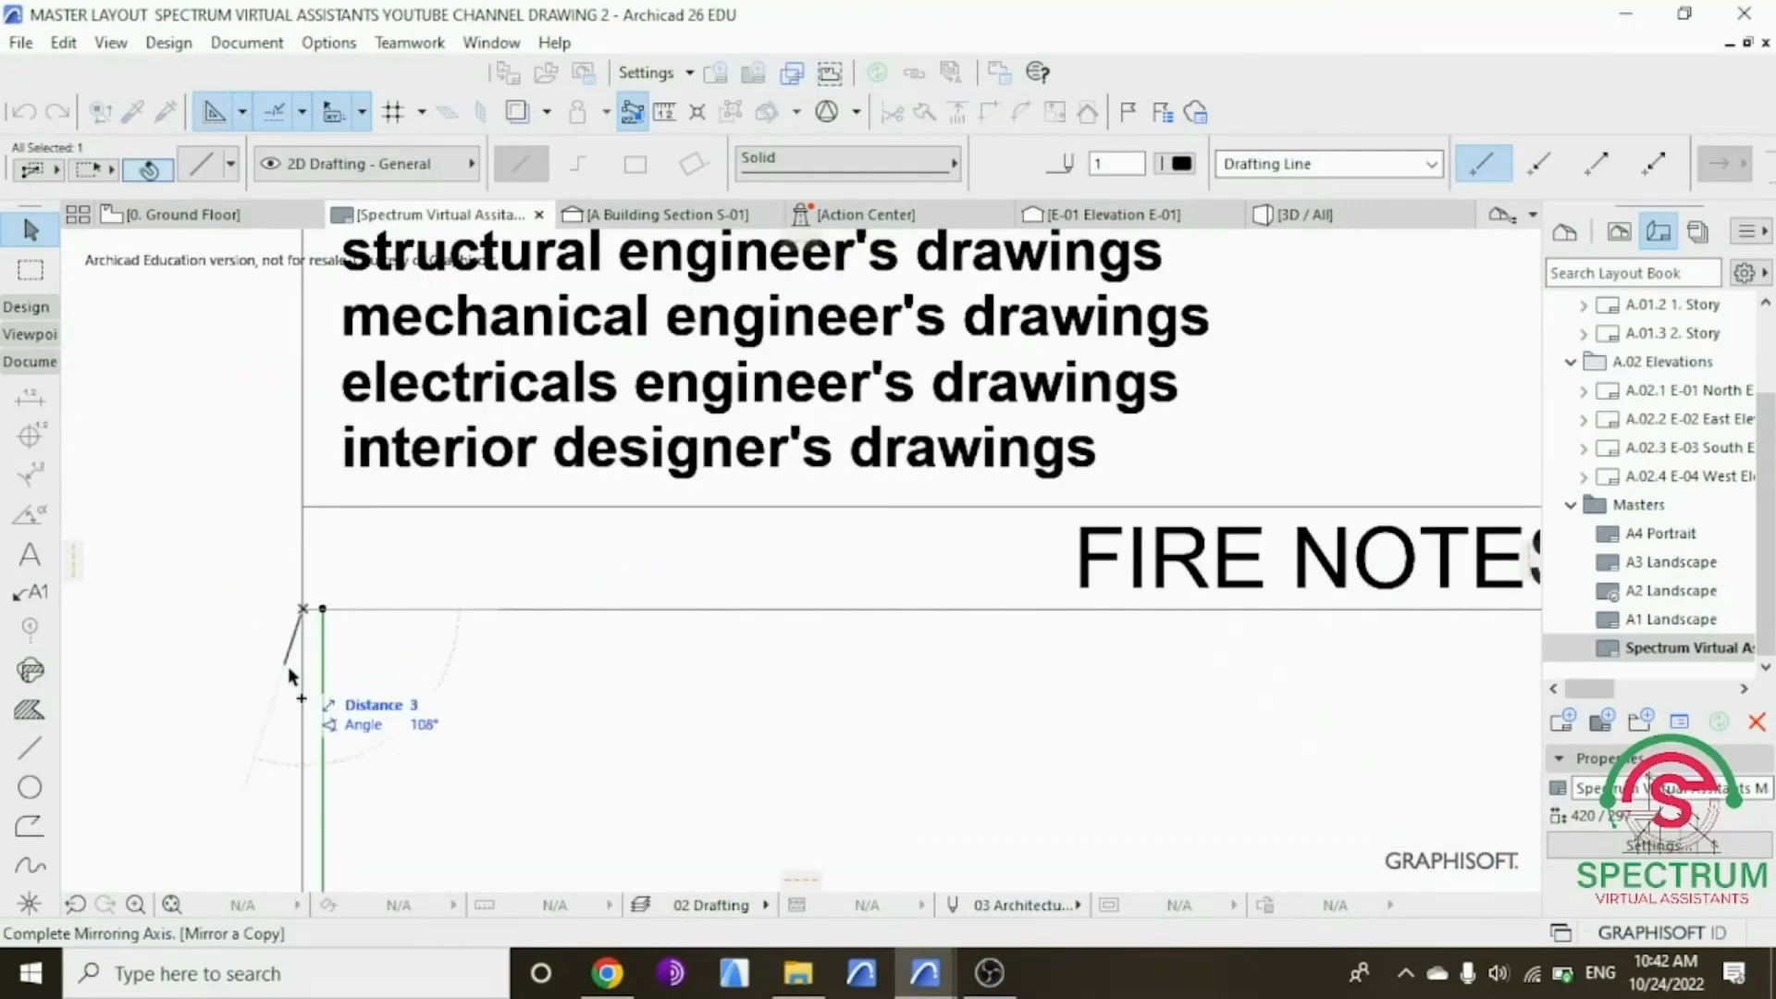
pyautogui.click(303, 699)
# Step: Move the mirrored vertical line across to the column's right side, using the two column edges as reference points
pyautogui.rightClick(209, 546)
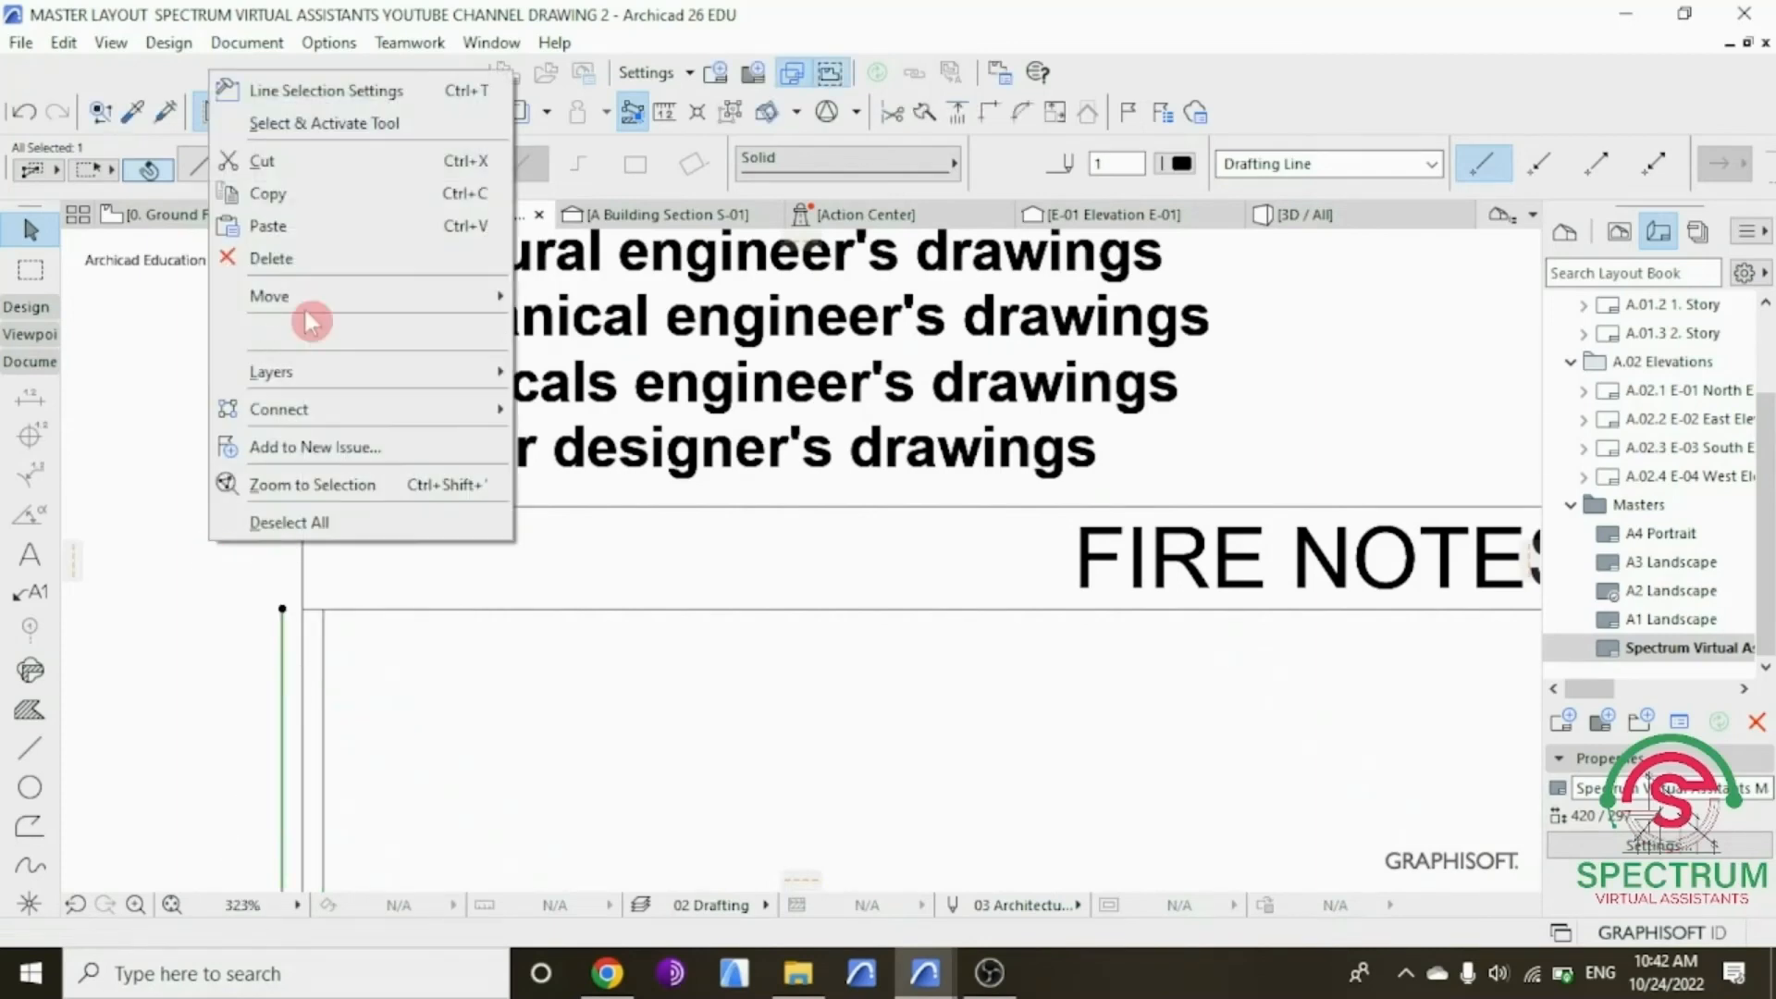
pyautogui.moveTo(309, 314)
pyautogui.click(555, 293)
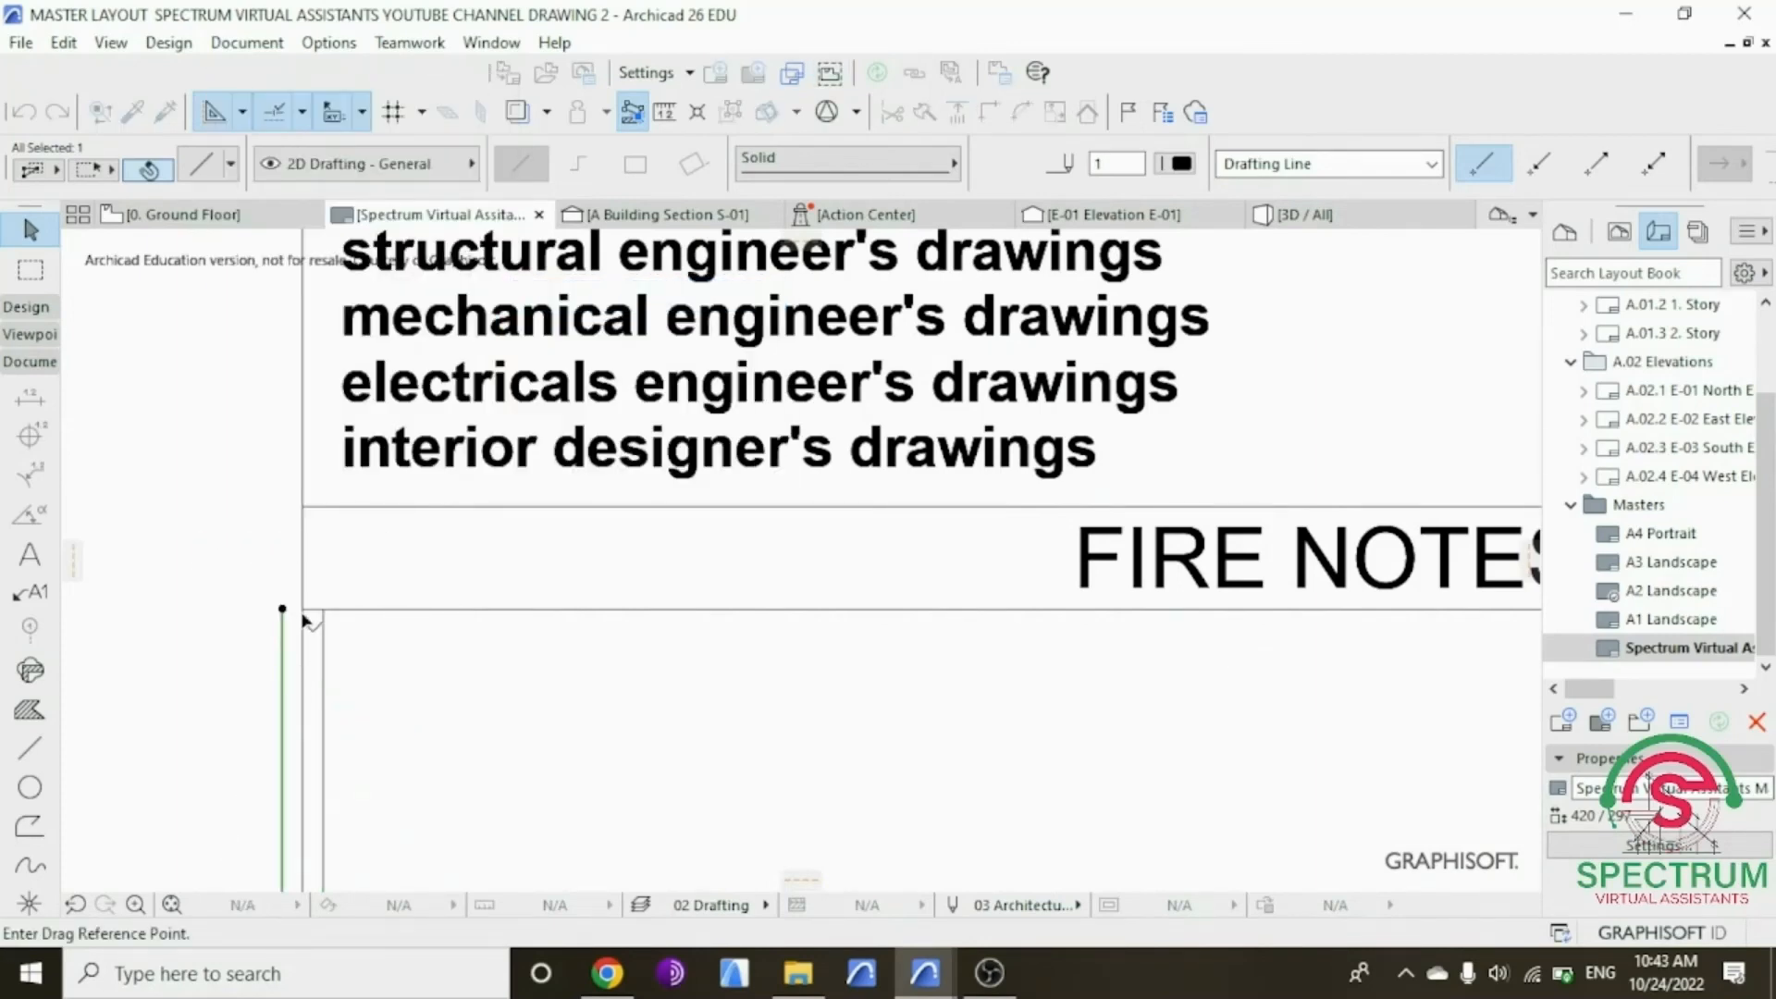
pyautogui.click(303, 609)
pyautogui.scroll(-3, 219, 543)
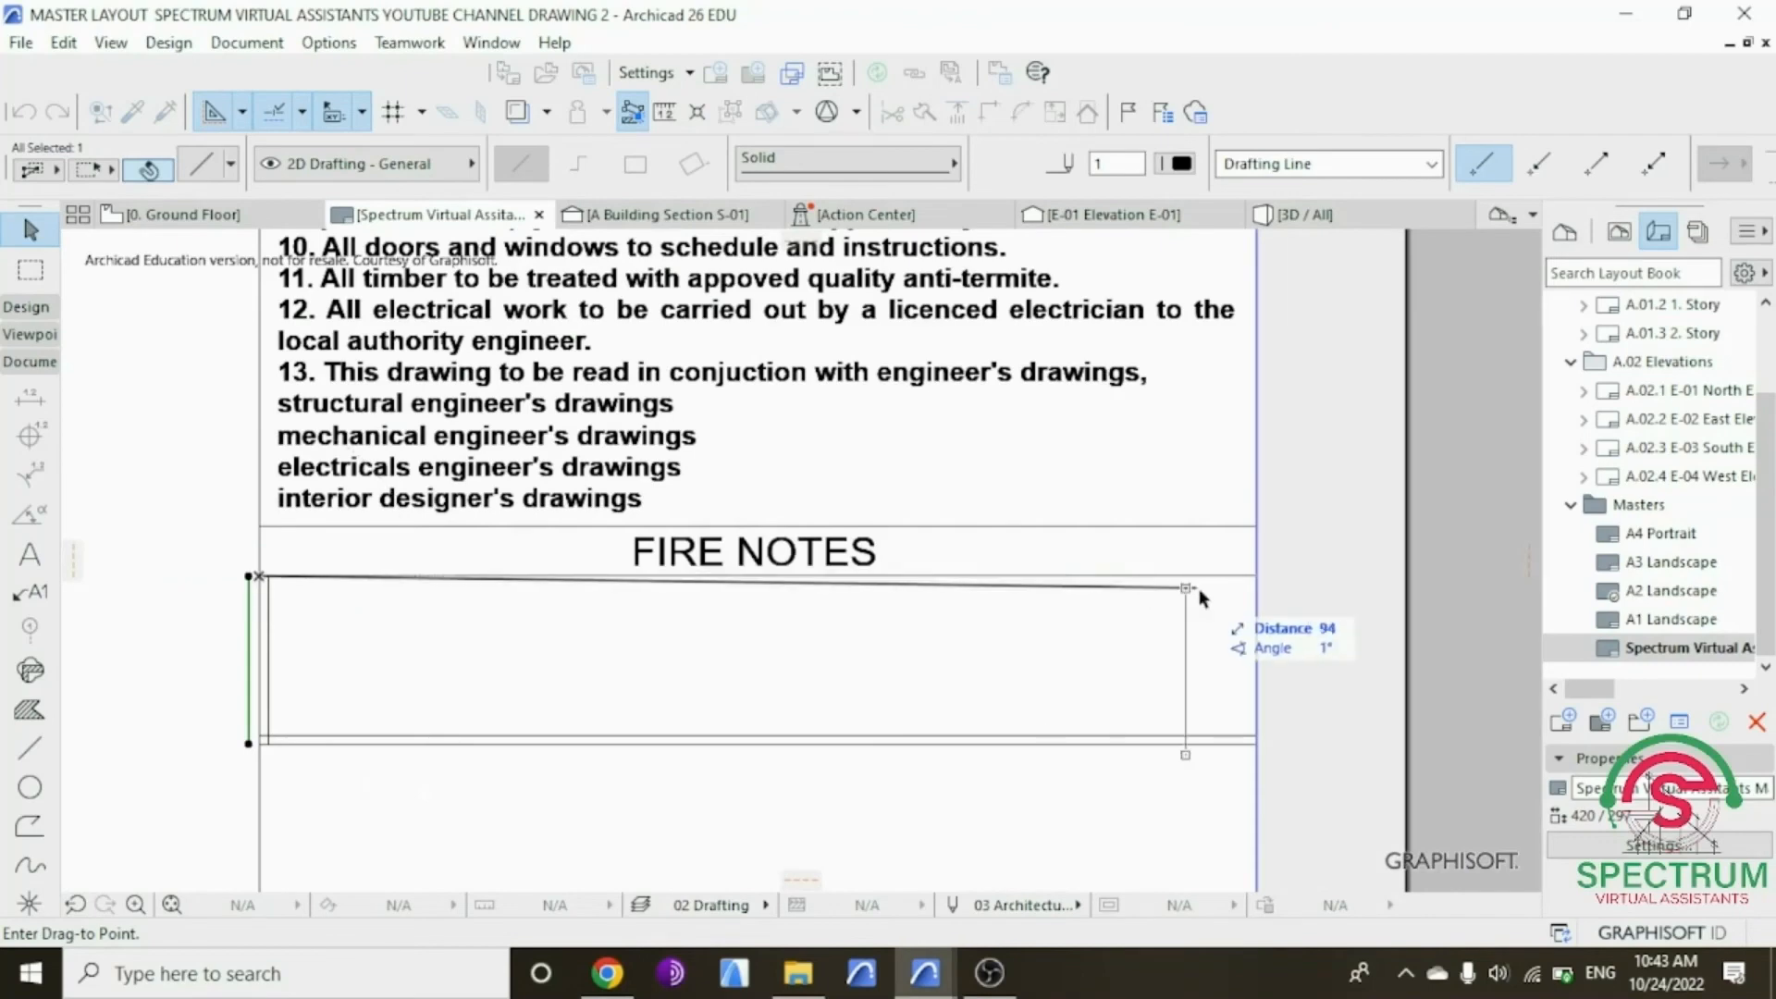
pyautogui.scroll(3, 1198, 588)
pyautogui.click(1277, 565)
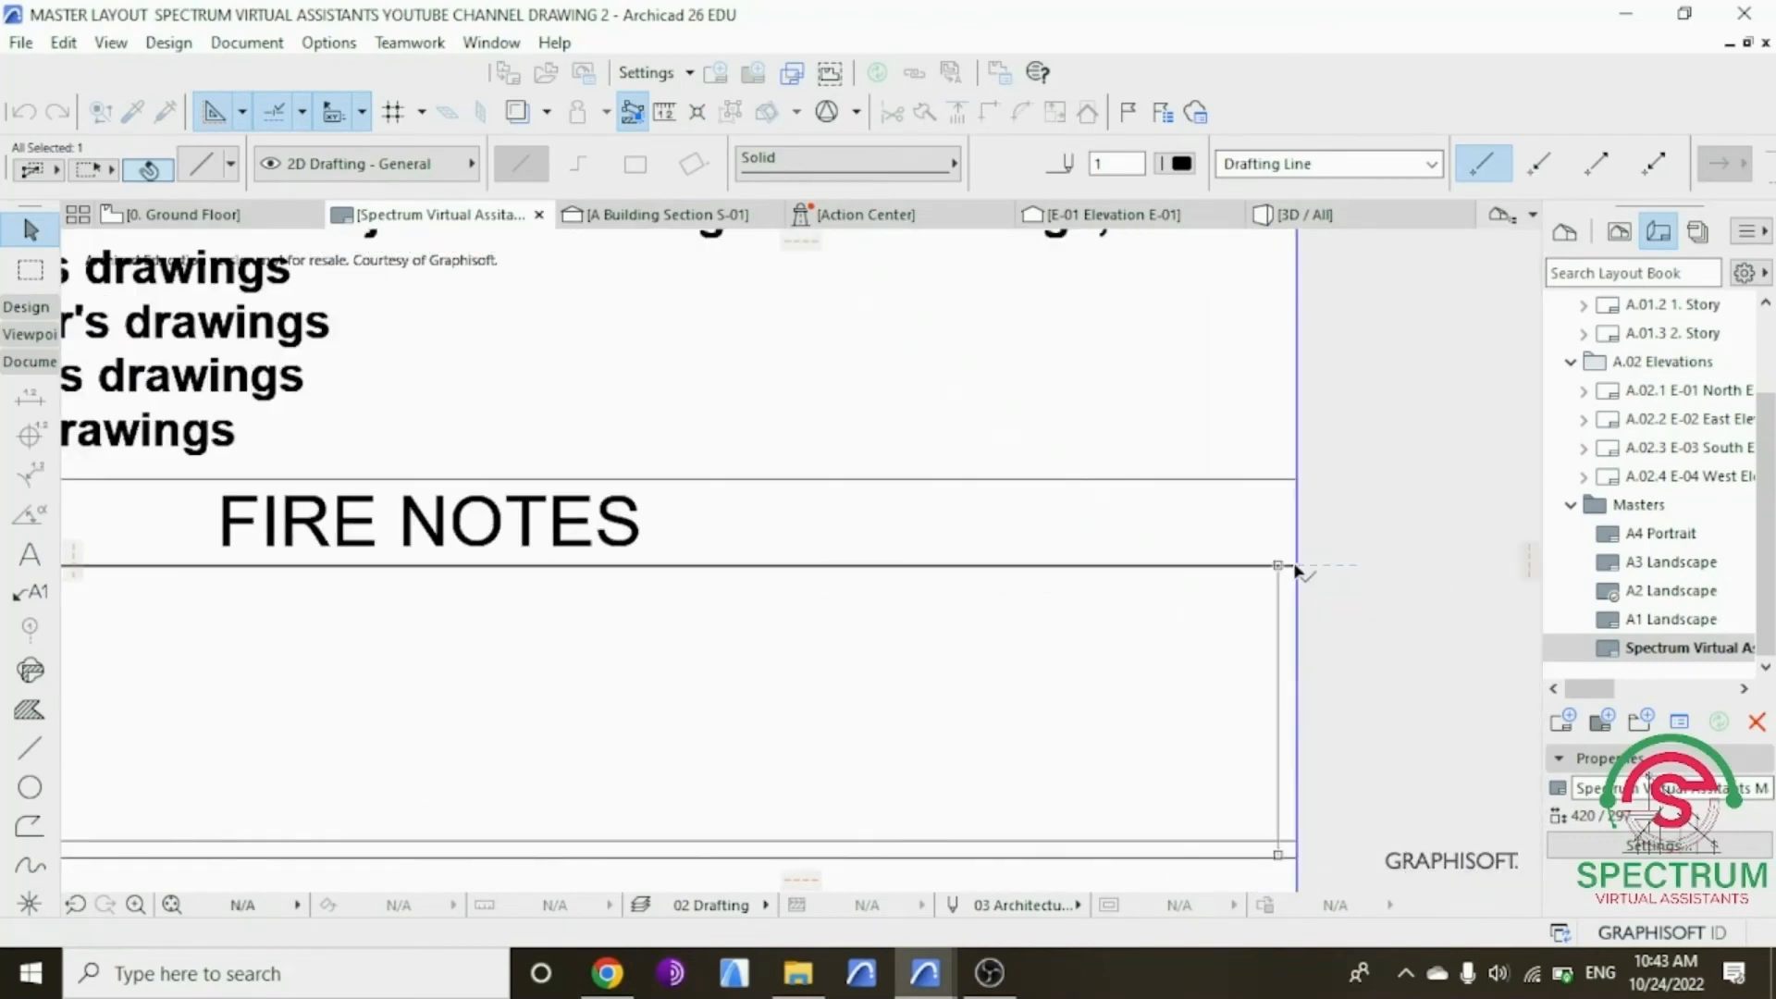
pyautogui.click(1230, 632)
# Step: Trim the overhanging line ends at the upper and lower right corners of the inner box below FIRE NOTES
pyautogui.scroll(2, 1297, 859)
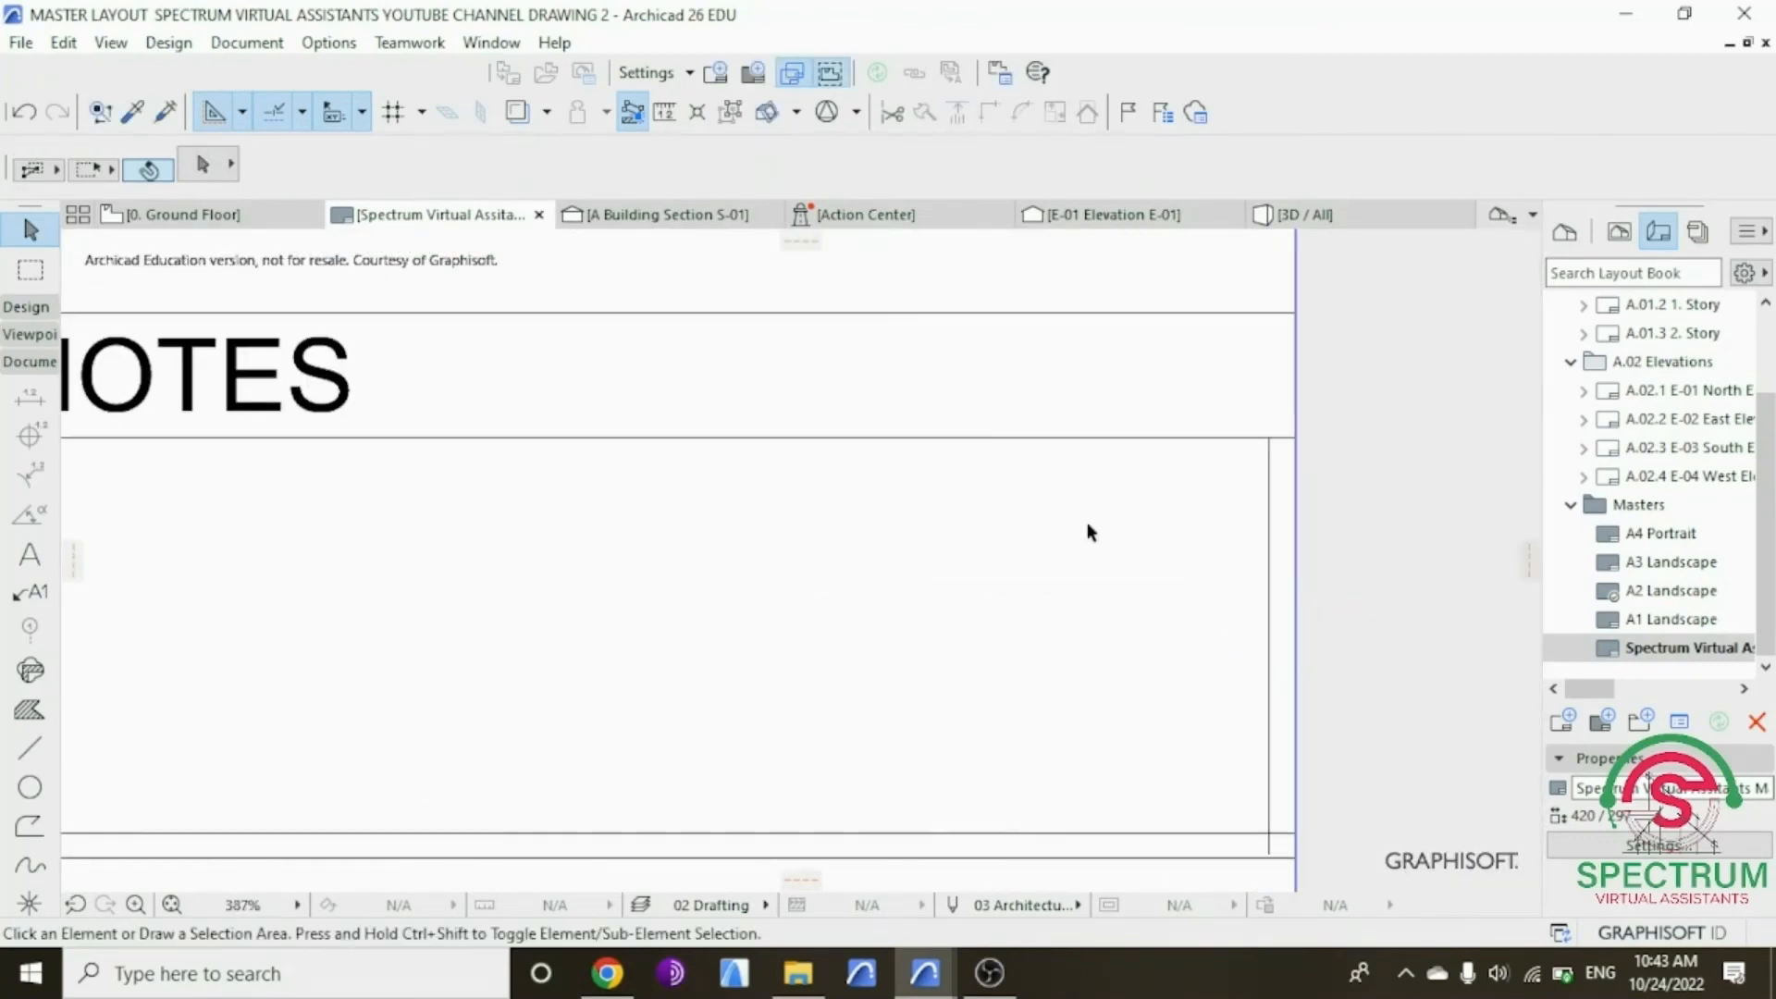
pyautogui.moveTo(1169, 390); pyautogui.dragTo(1273, 830)
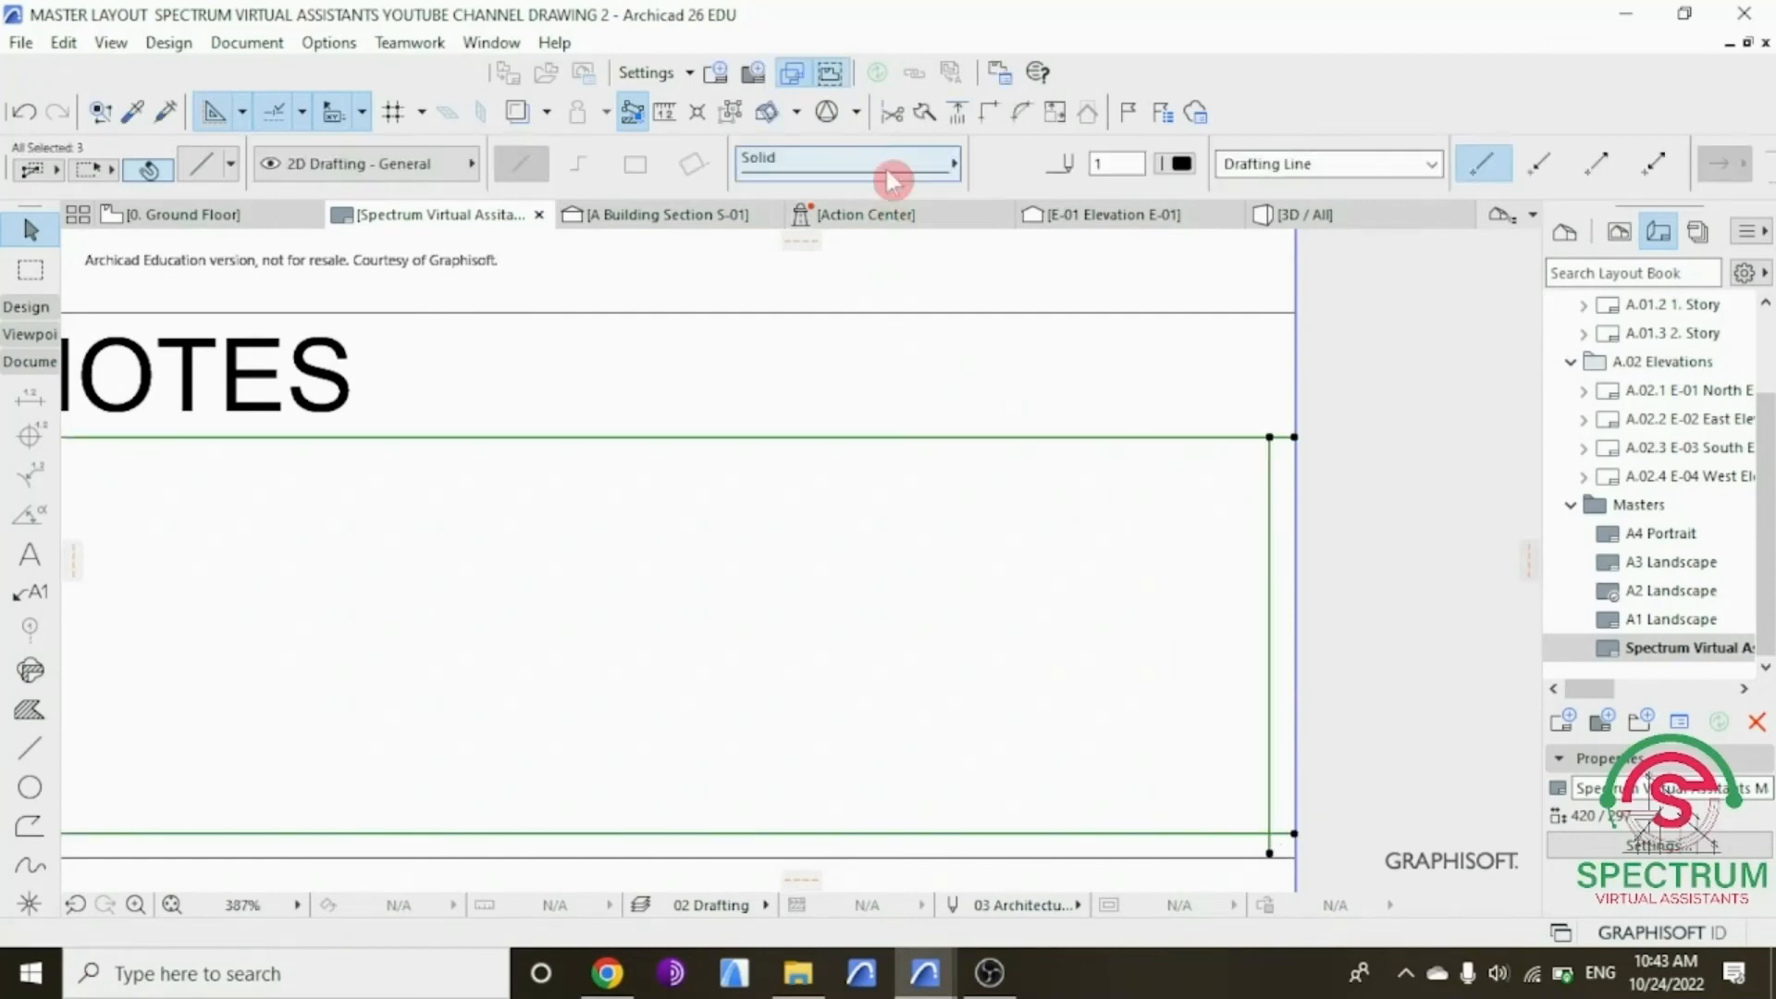
pyautogui.click(893, 114)
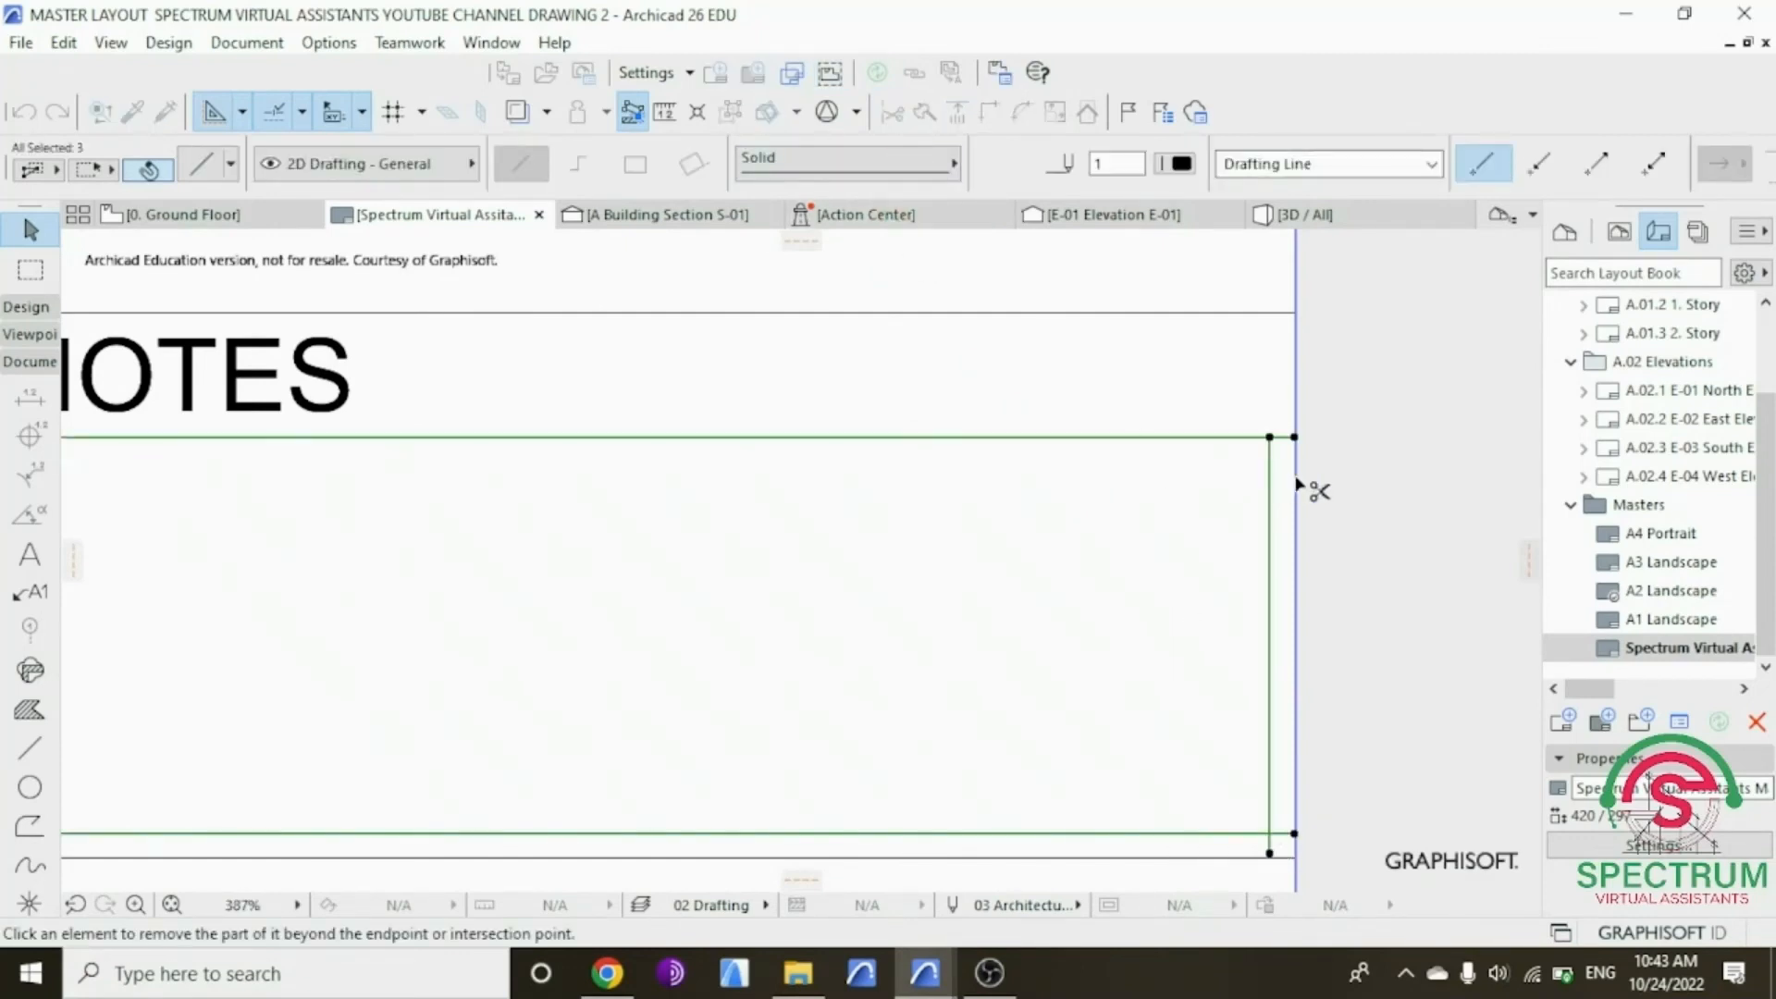
pyautogui.scroll(2, 1292, 432)
pyautogui.click(1275, 422)
pyautogui.scroll(-3, 1232, 355)
pyautogui.scroll(2, 1258, 743)
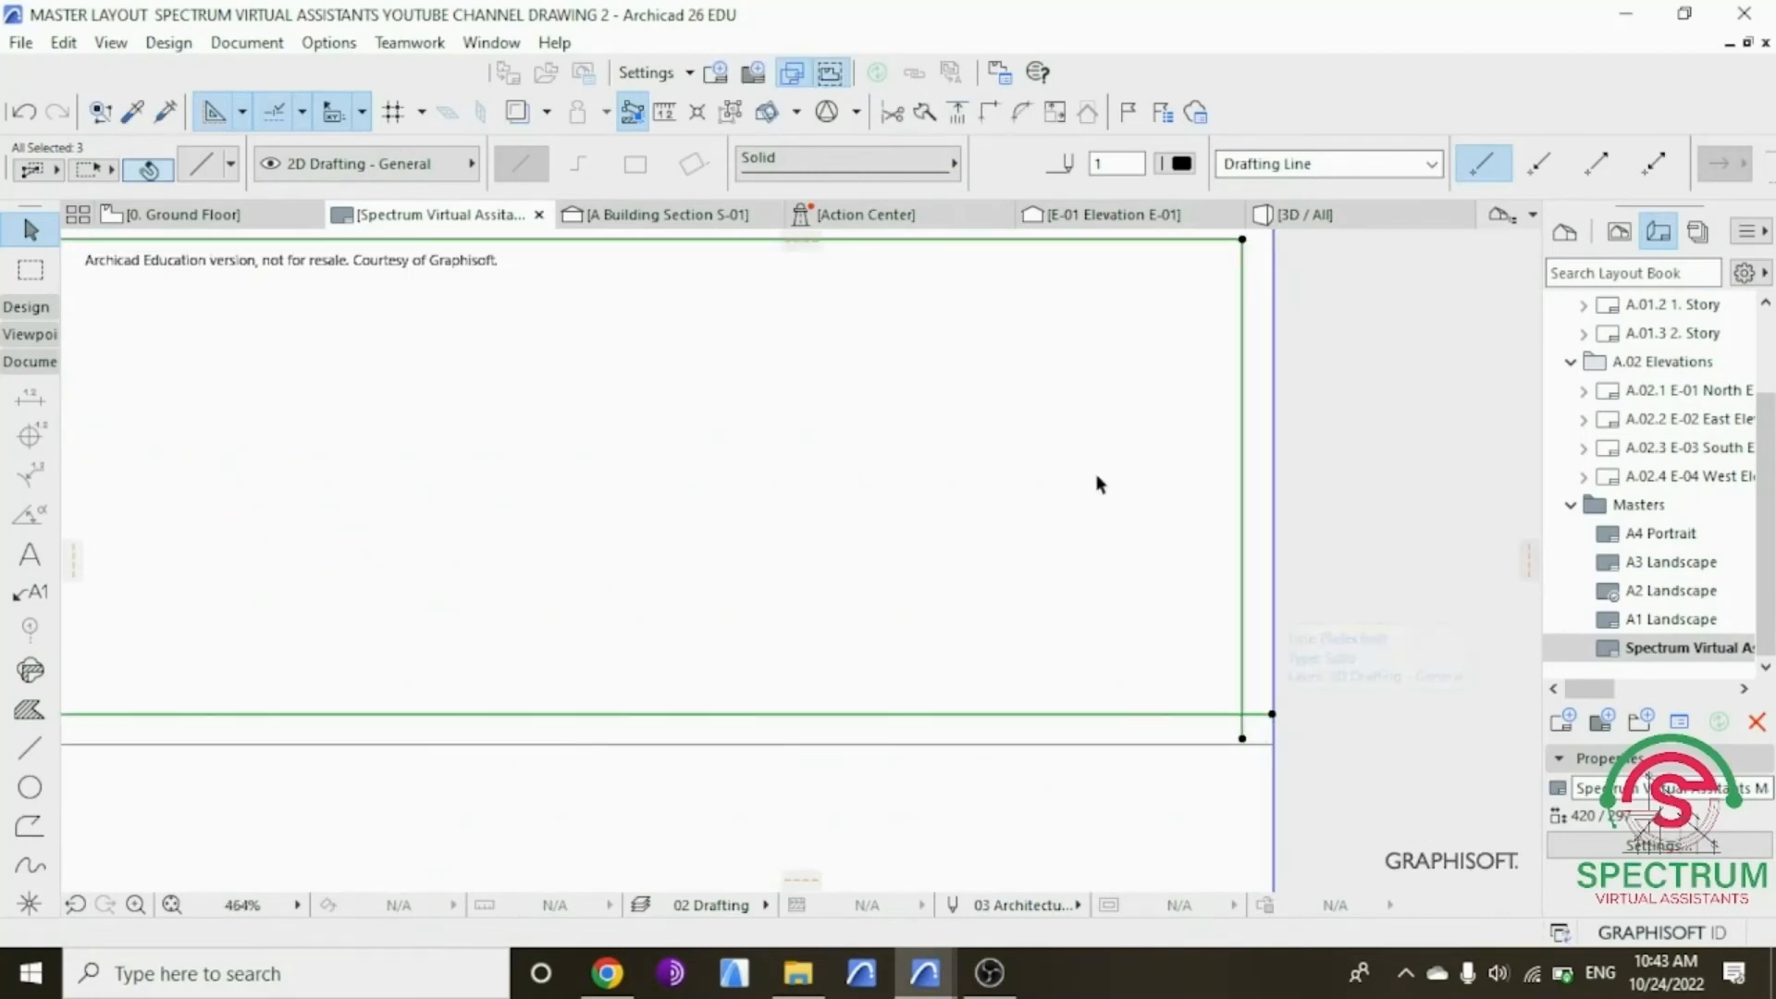
pyautogui.click(894, 113)
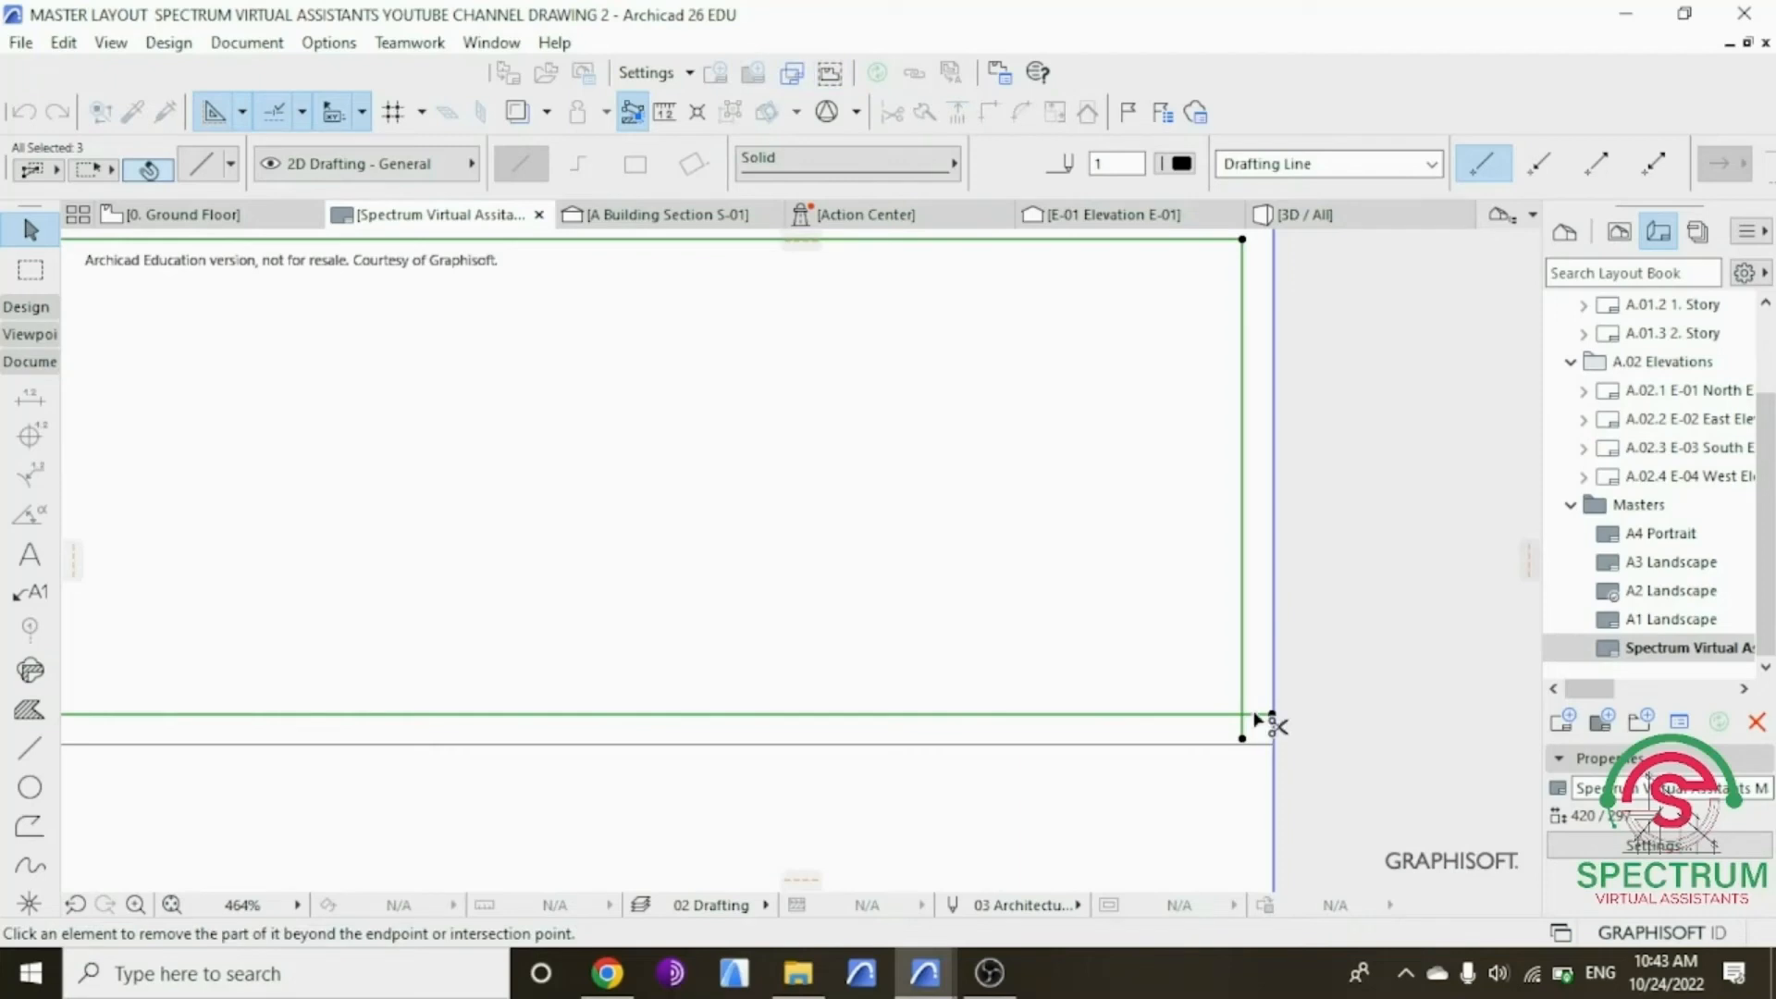
pyautogui.click(1258, 714)
pyautogui.click(894, 113)
# Step: Trim the overhanging line ends at the left corners of the inner box below FIRE NOTES, undoing any wrong cut
pyautogui.scroll(-4, 1389, 729)
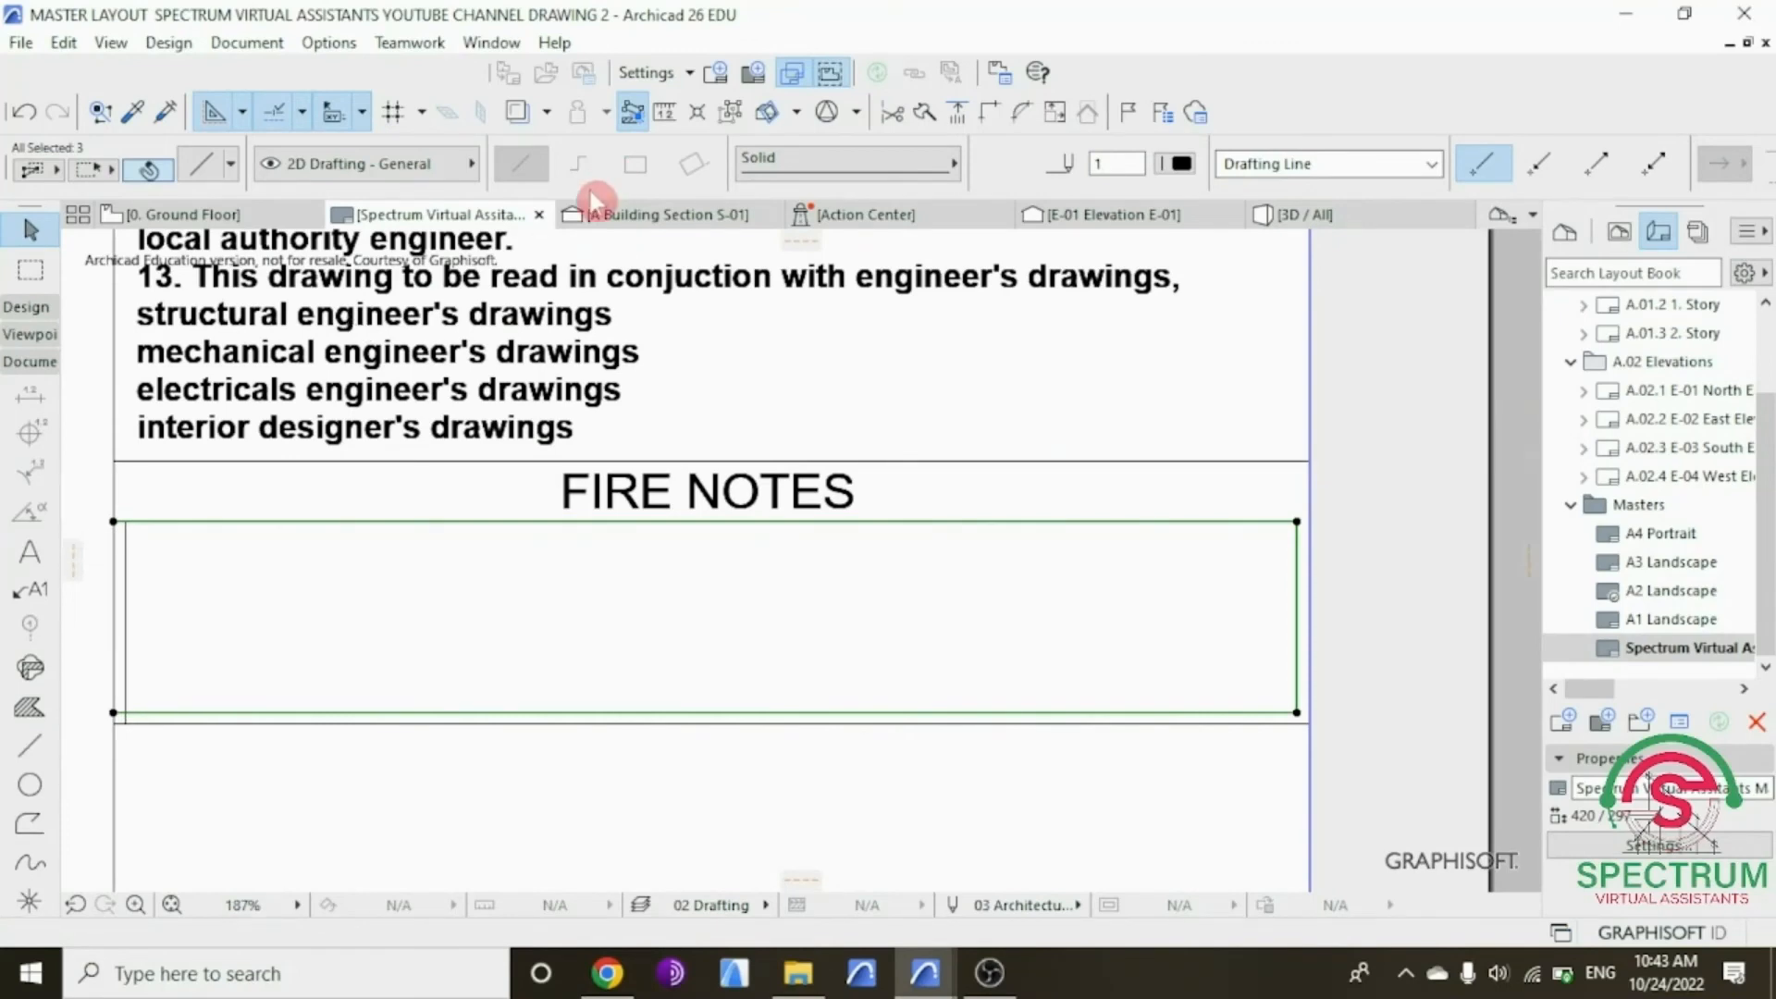
pyautogui.scroll(4, 102, 528)
pyautogui.scroll(1, 120, 531)
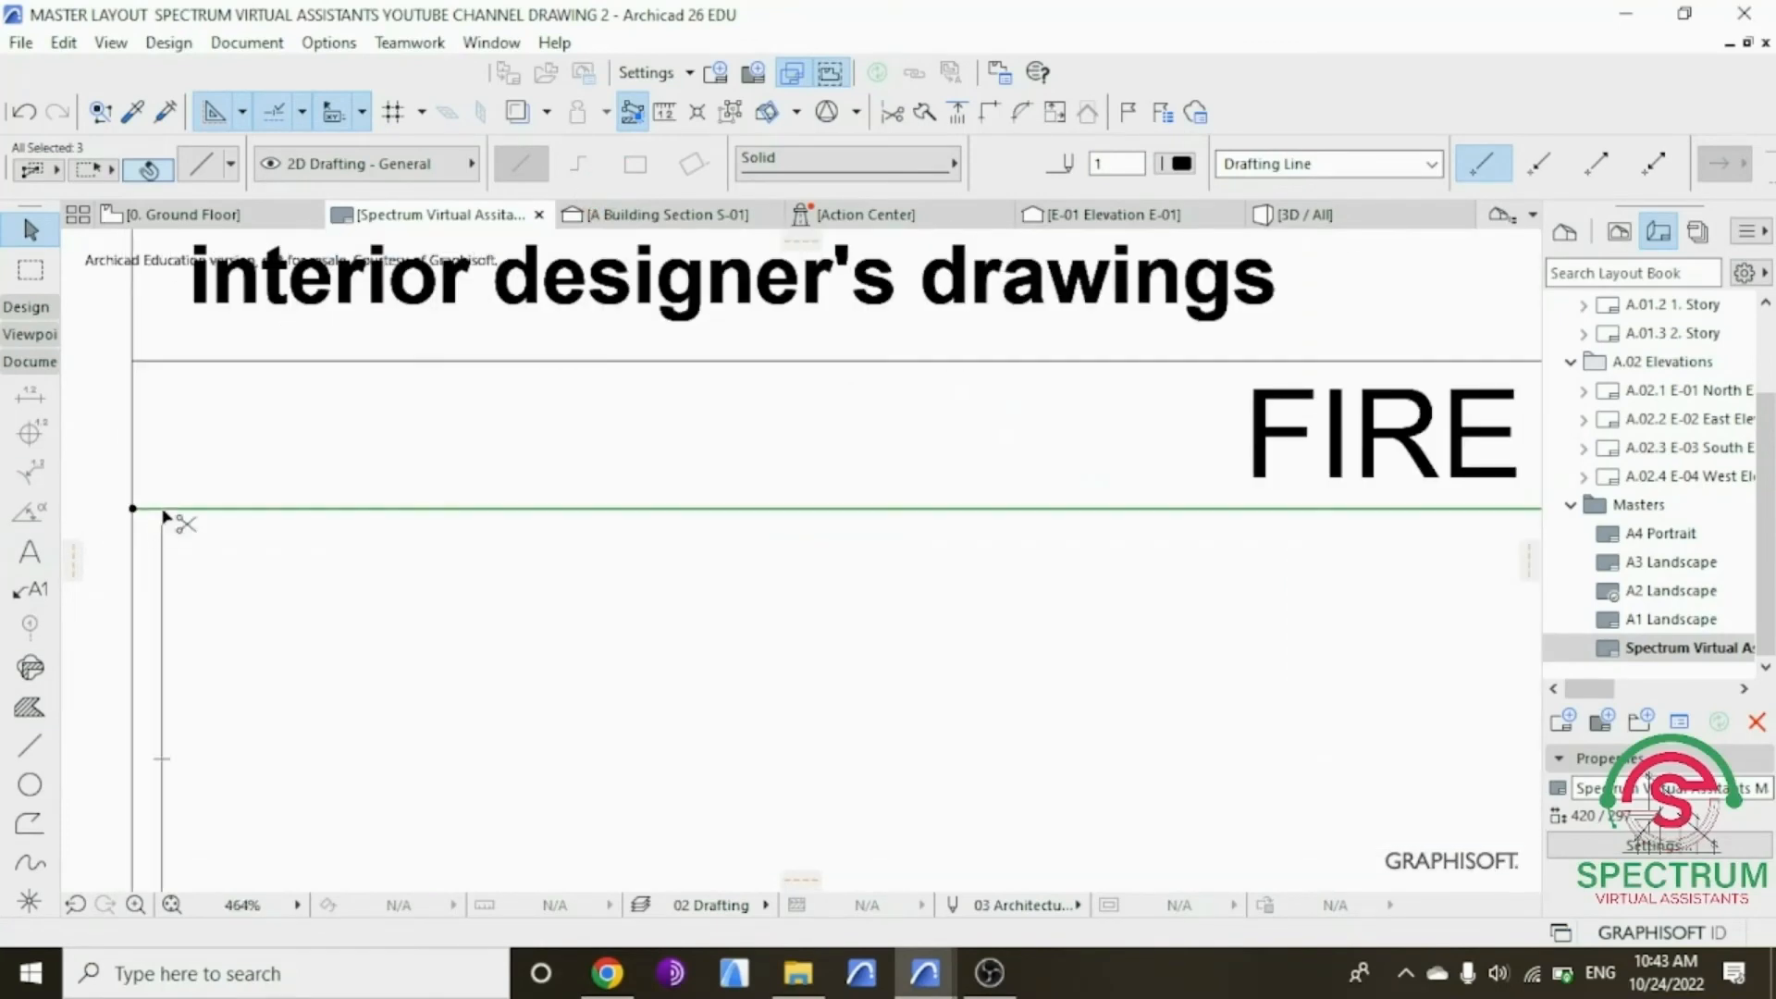
pyautogui.keyDown('ctrl'); pyautogui.click(167, 514); pyautogui.keyUp('ctrl')
pyautogui.click(25, 112)
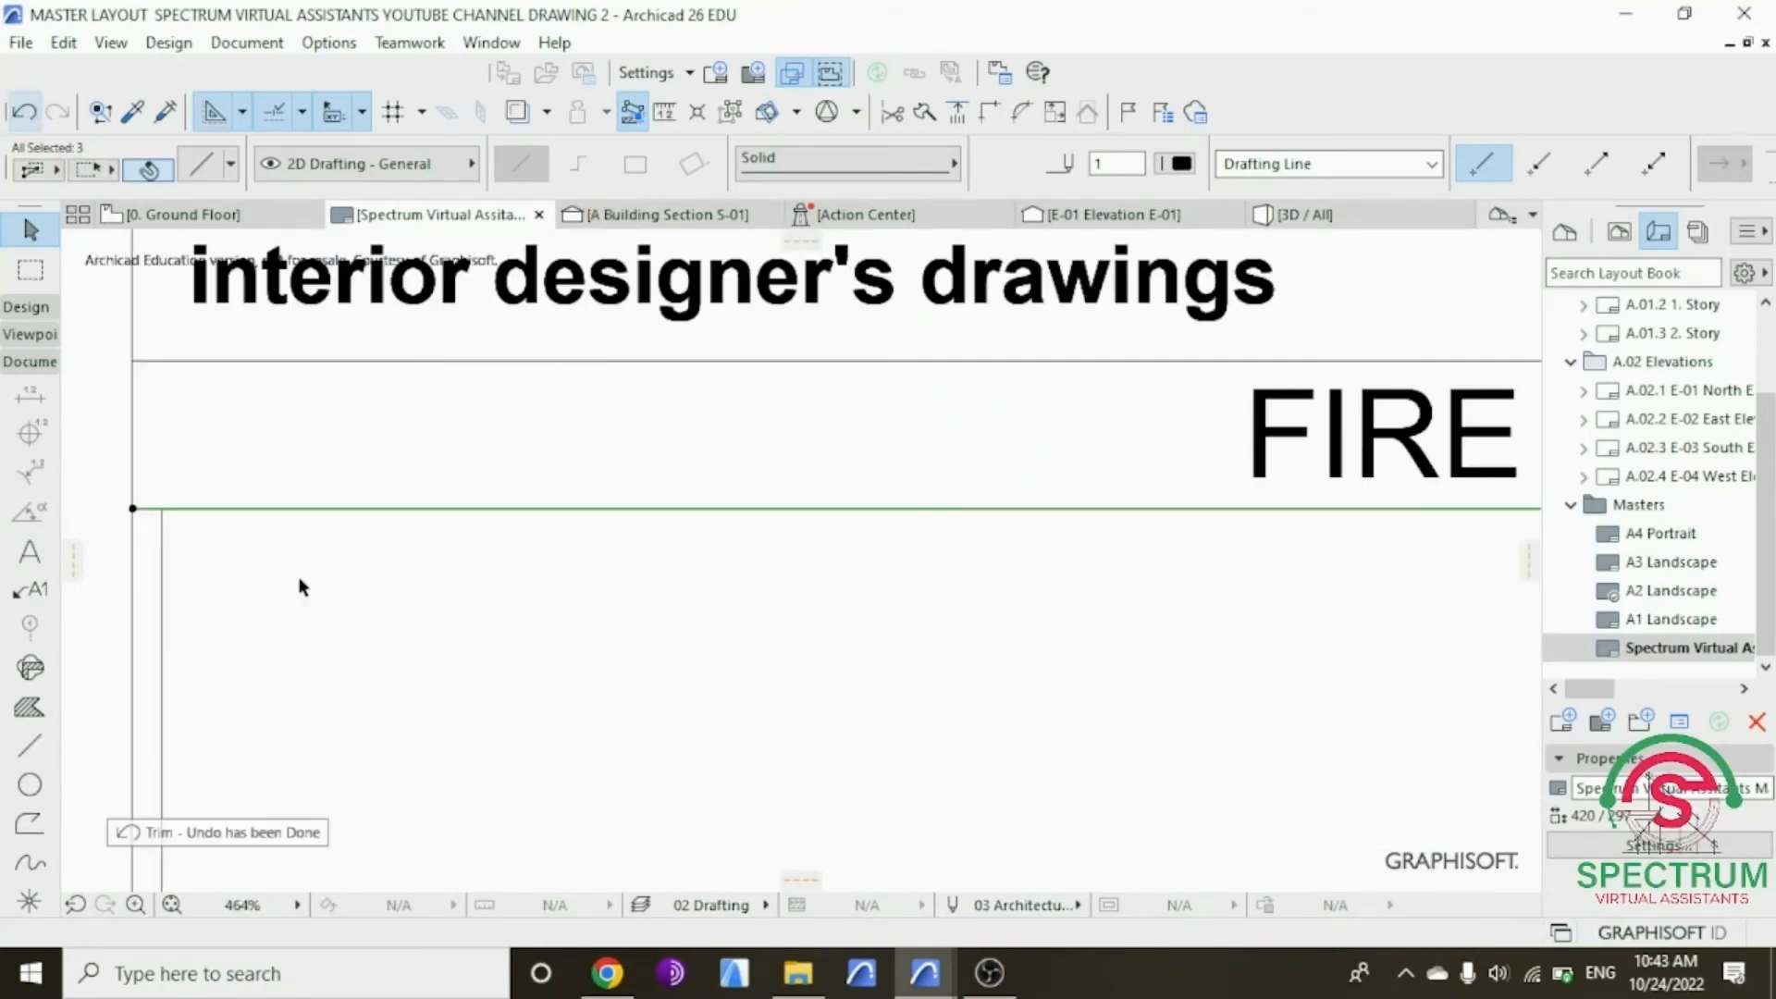
pyautogui.scroll(-6, 175, 592)
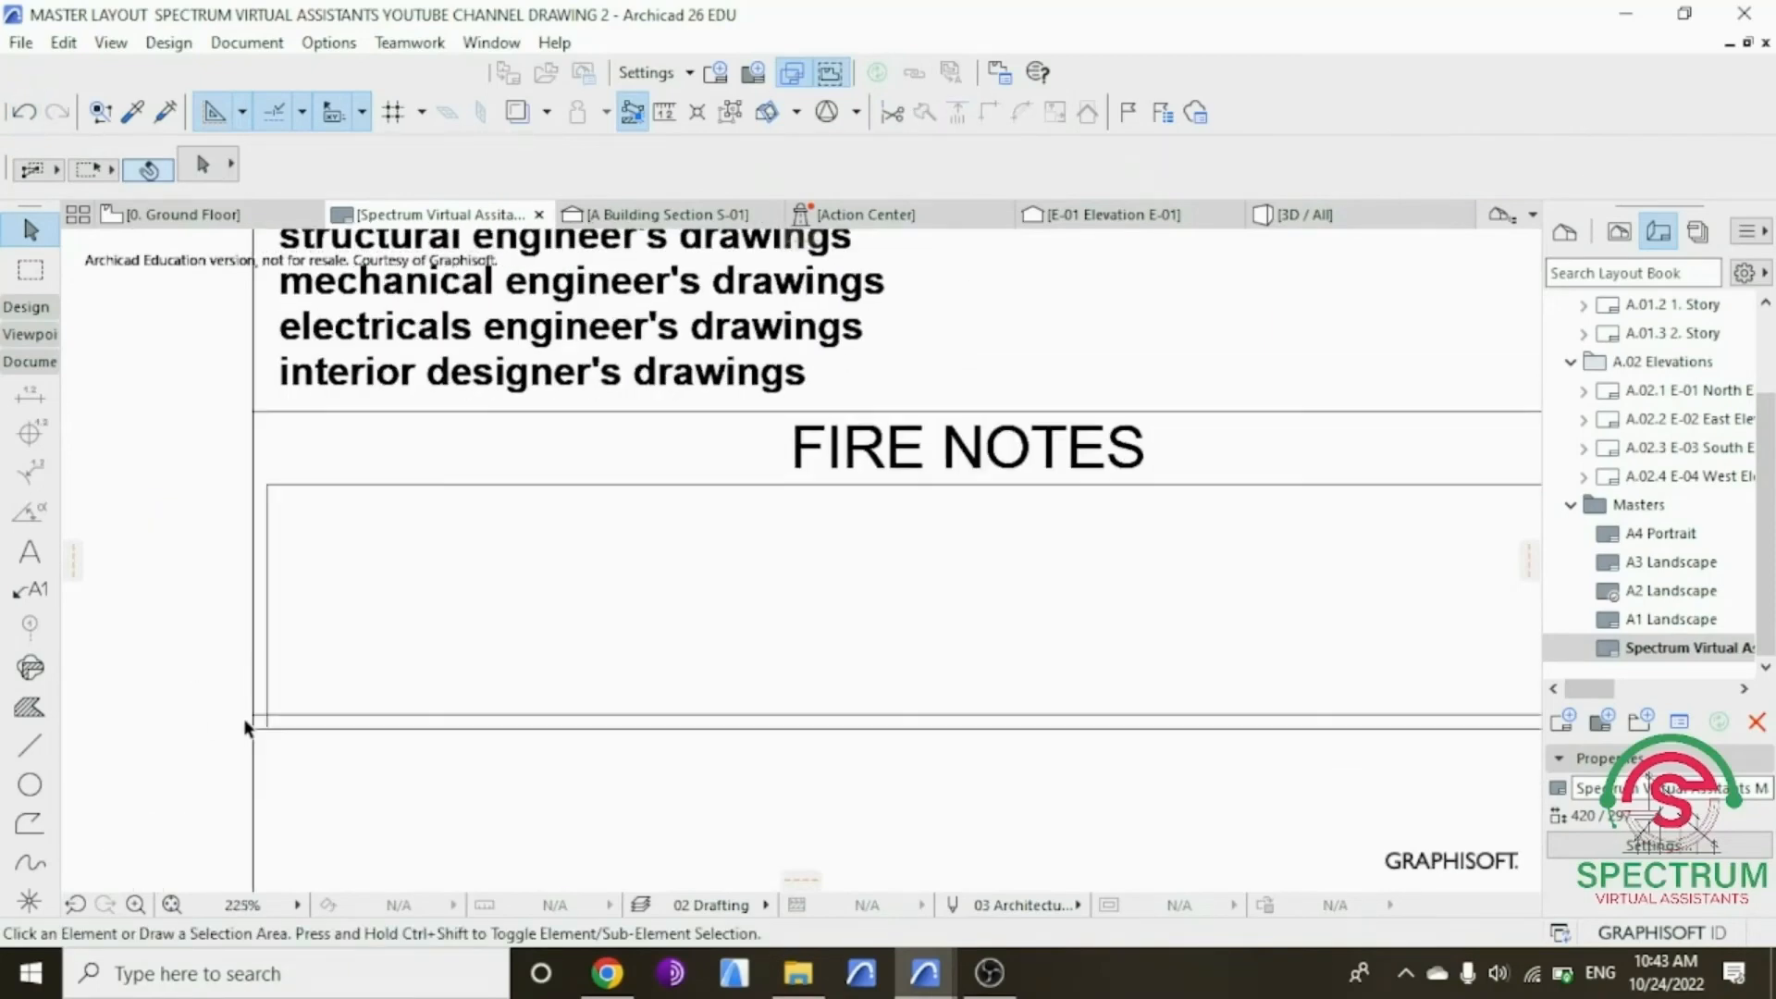
pyautogui.scroll(9, 264, 703)
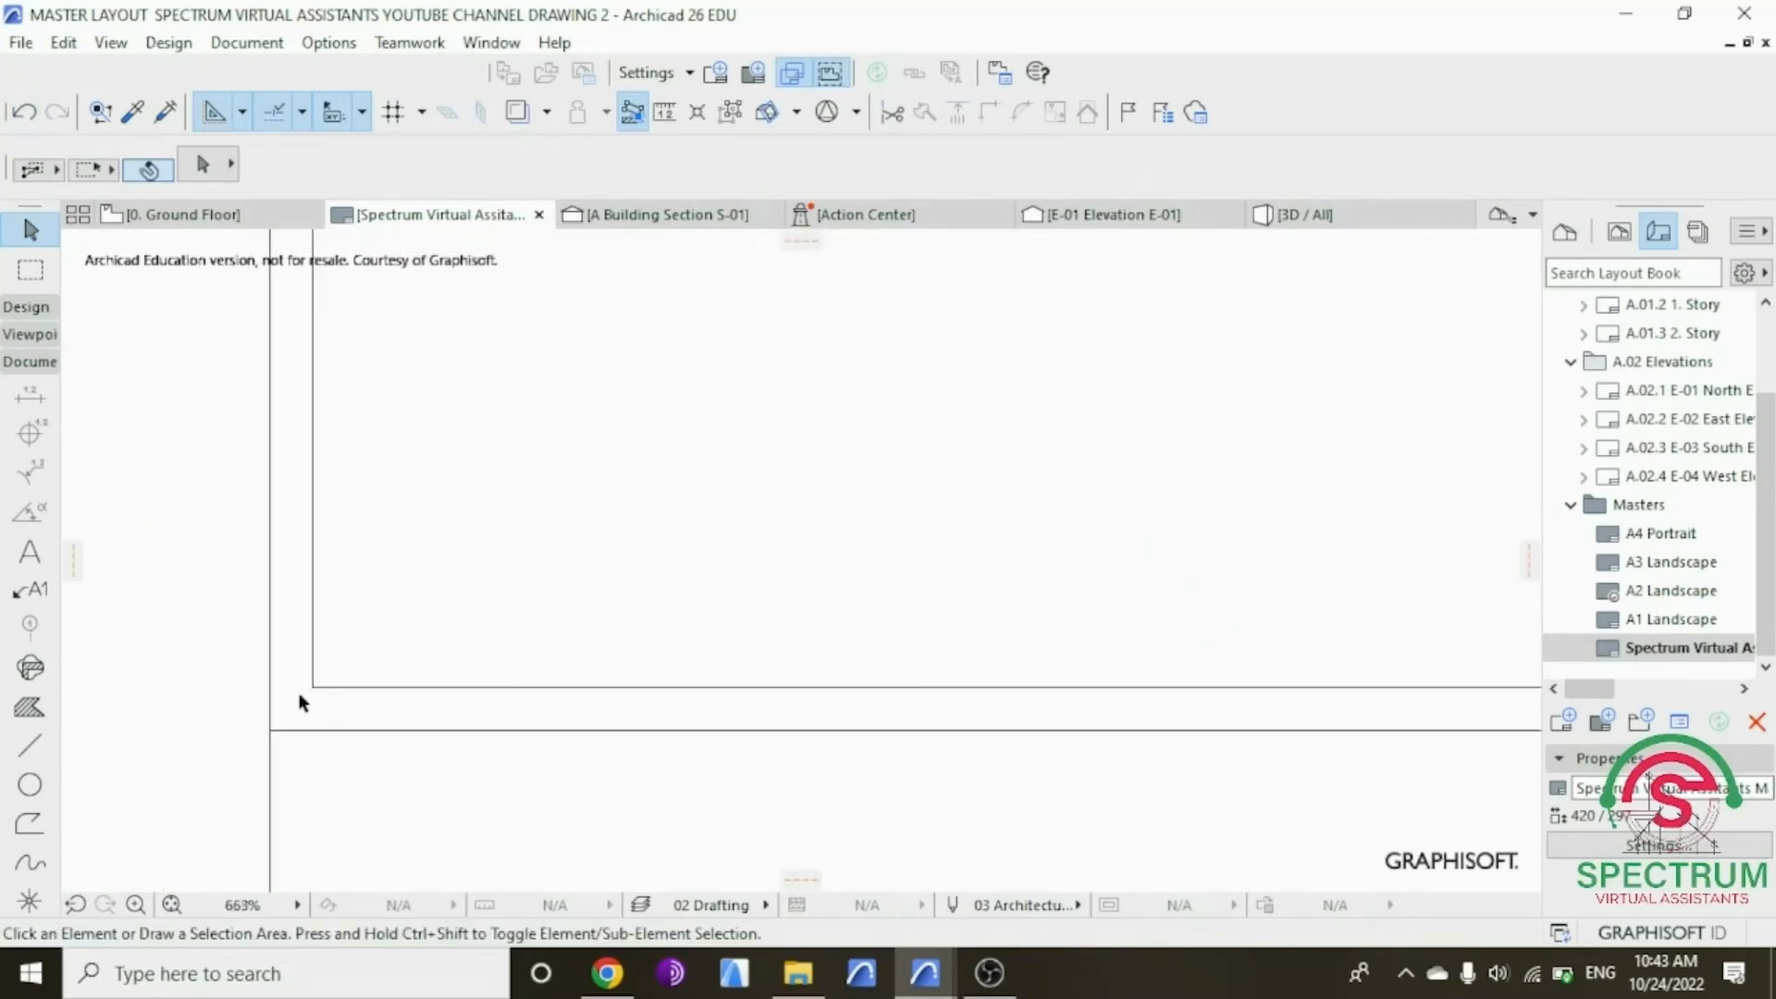
pyautogui.scroll(-5, 315, 694)
# Step: Select the FIRE NOTES section by enclosing its heading, divider lines and inner box lines in a selection rectangle
pyautogui.scroll(-5, 353, 686)
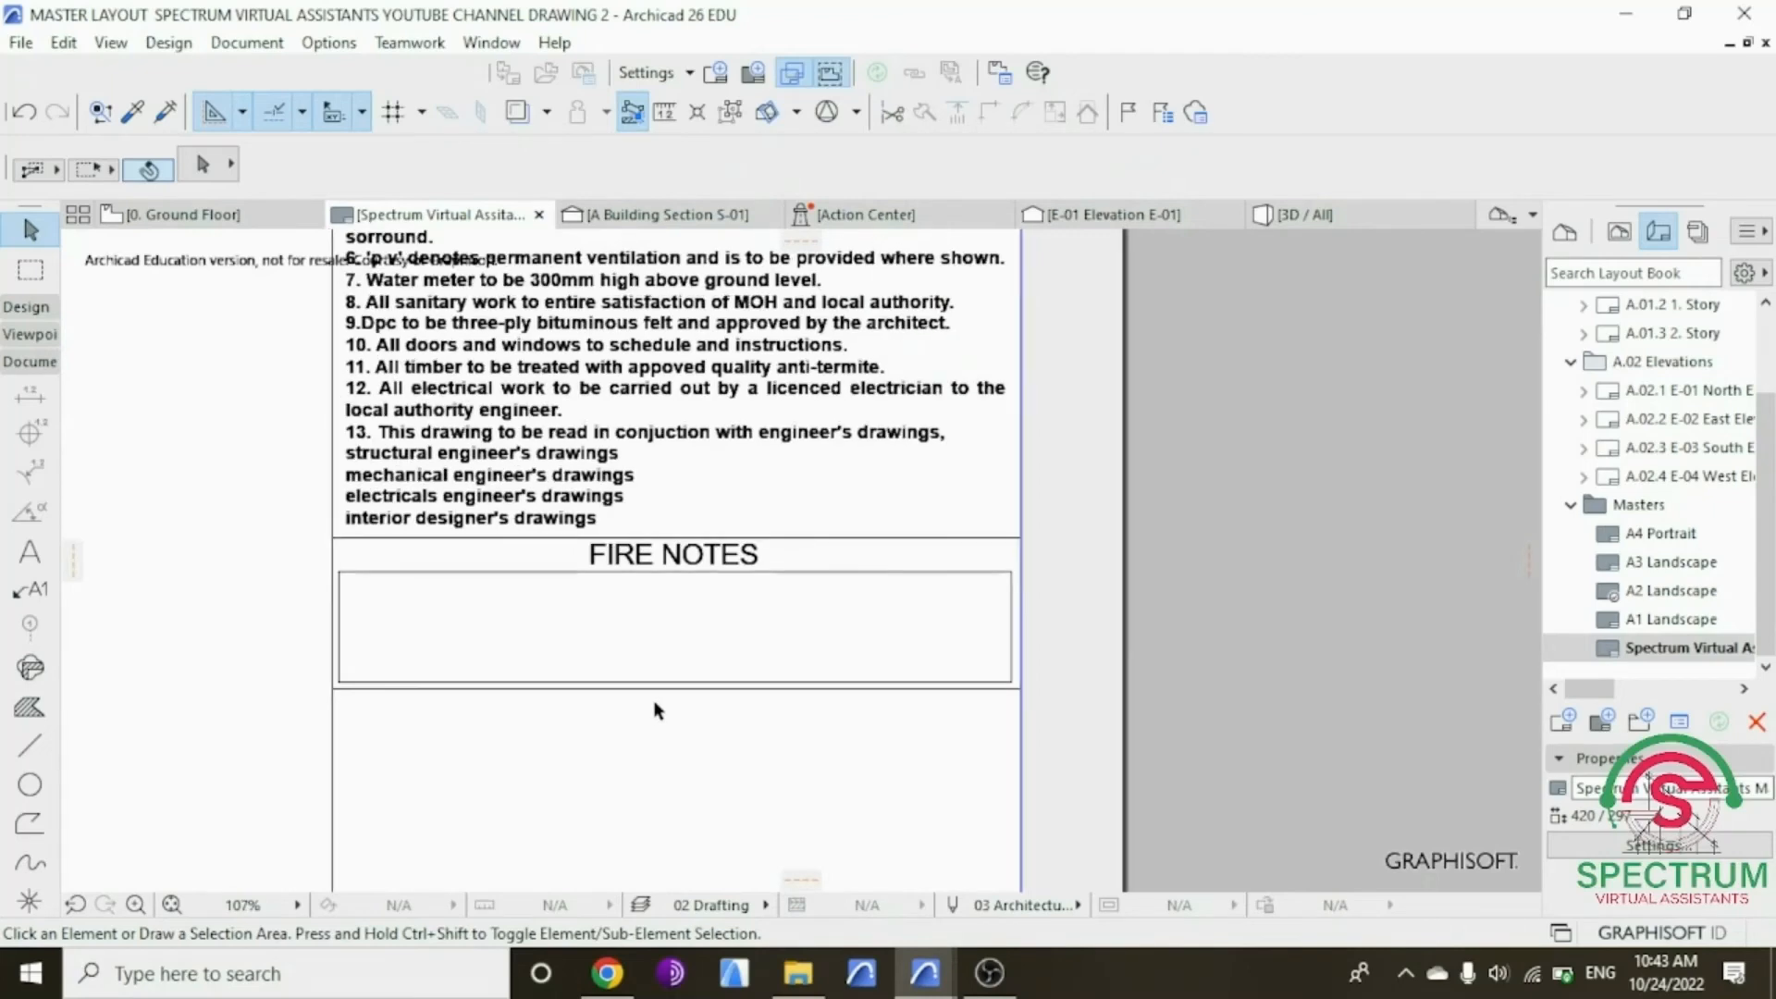
pyautogui.scroll(-2, 657, 709)
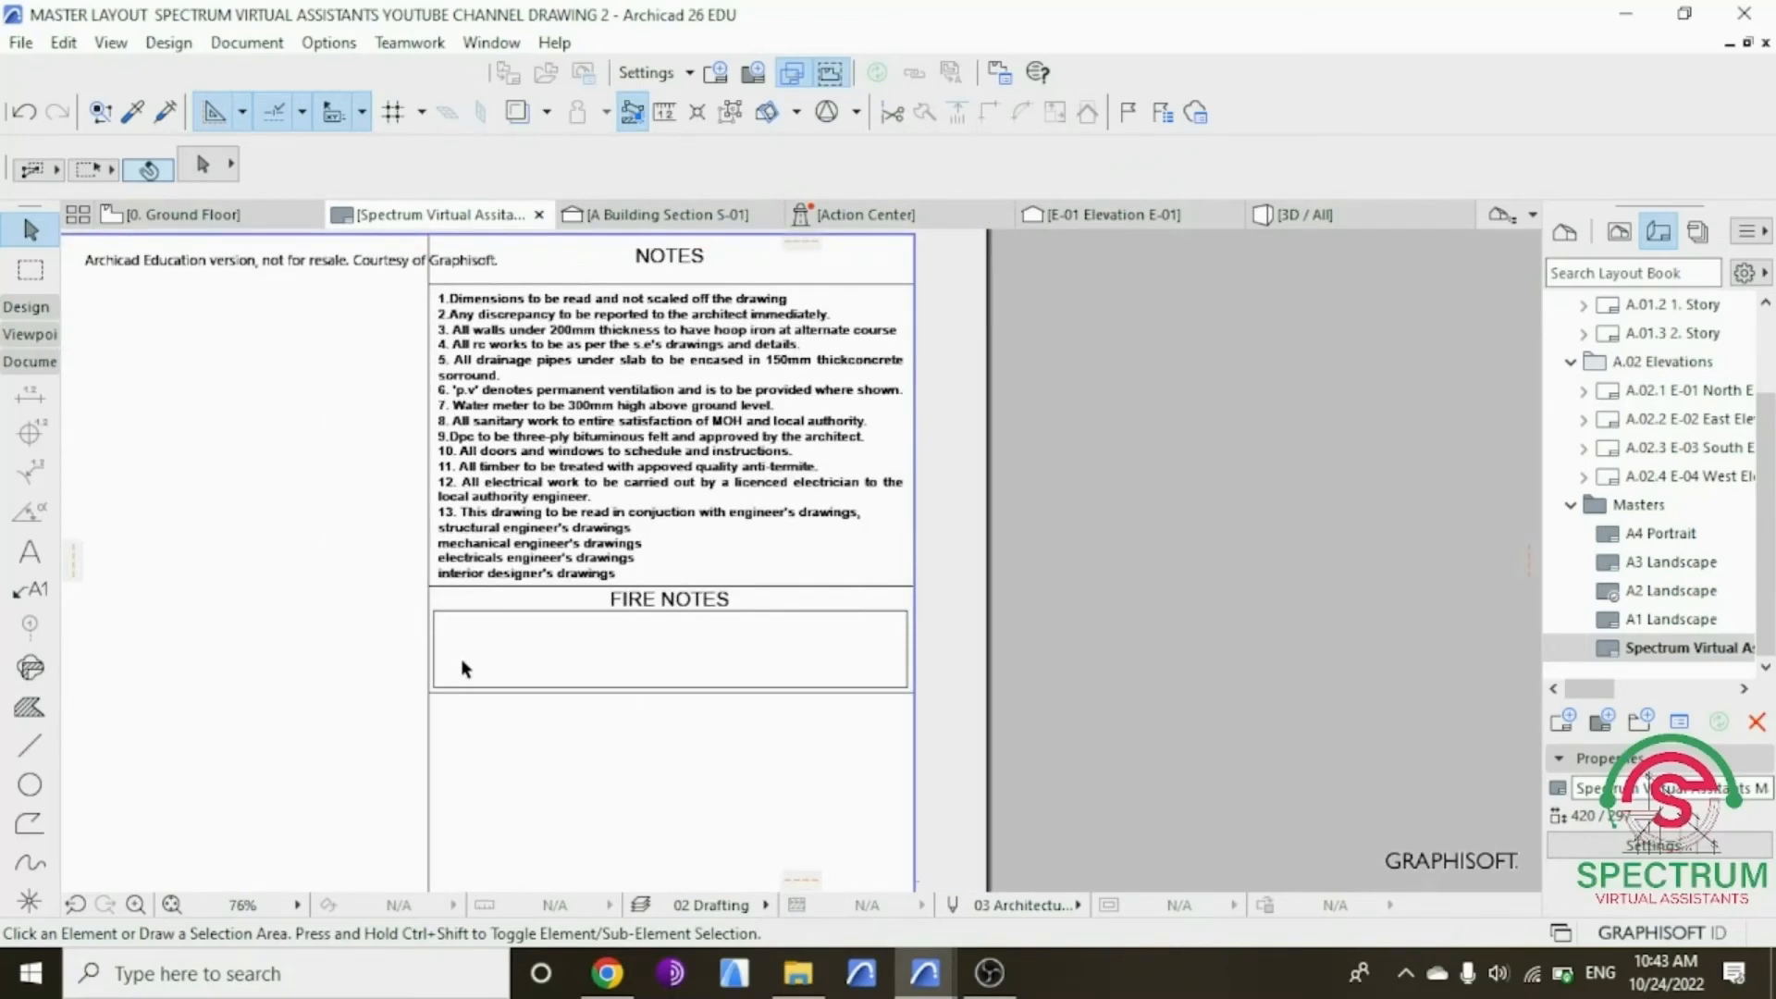
pyautogui.scroll(5, 461, 666)
pyautogui.scroll(-5, 524, 700)
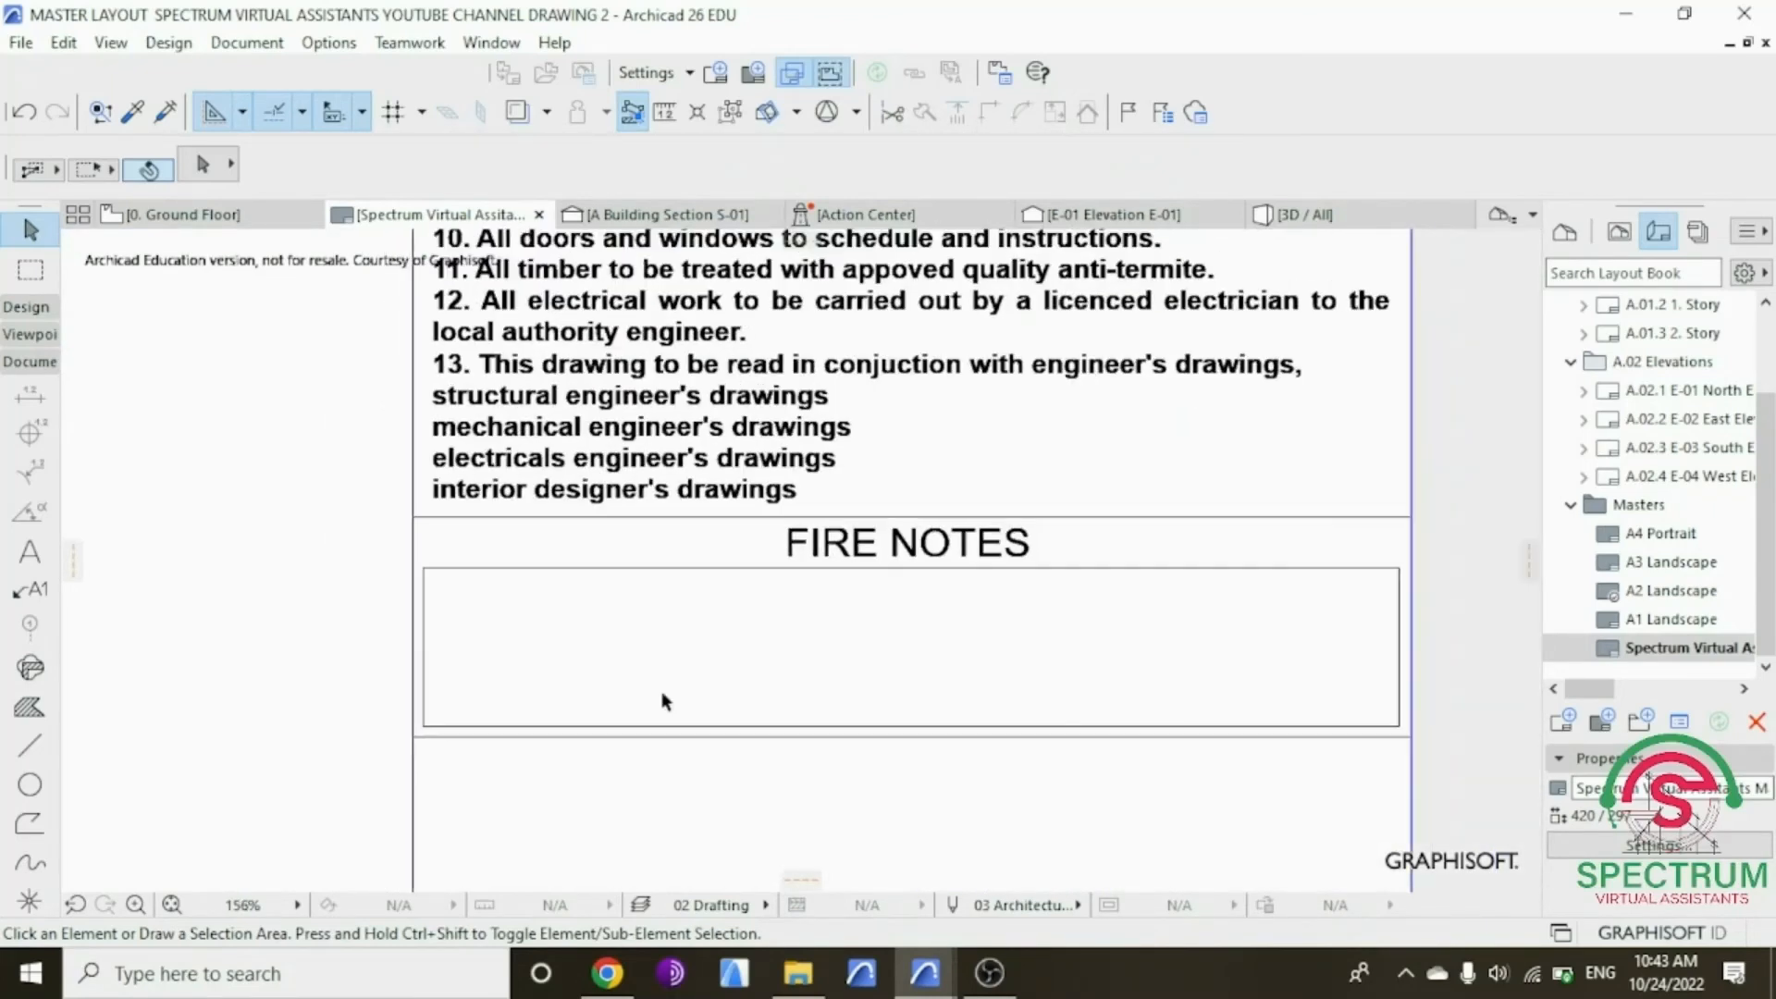
pyautogui.scroll(5, 1392, 759)
pyautogui.click(1406, 745)
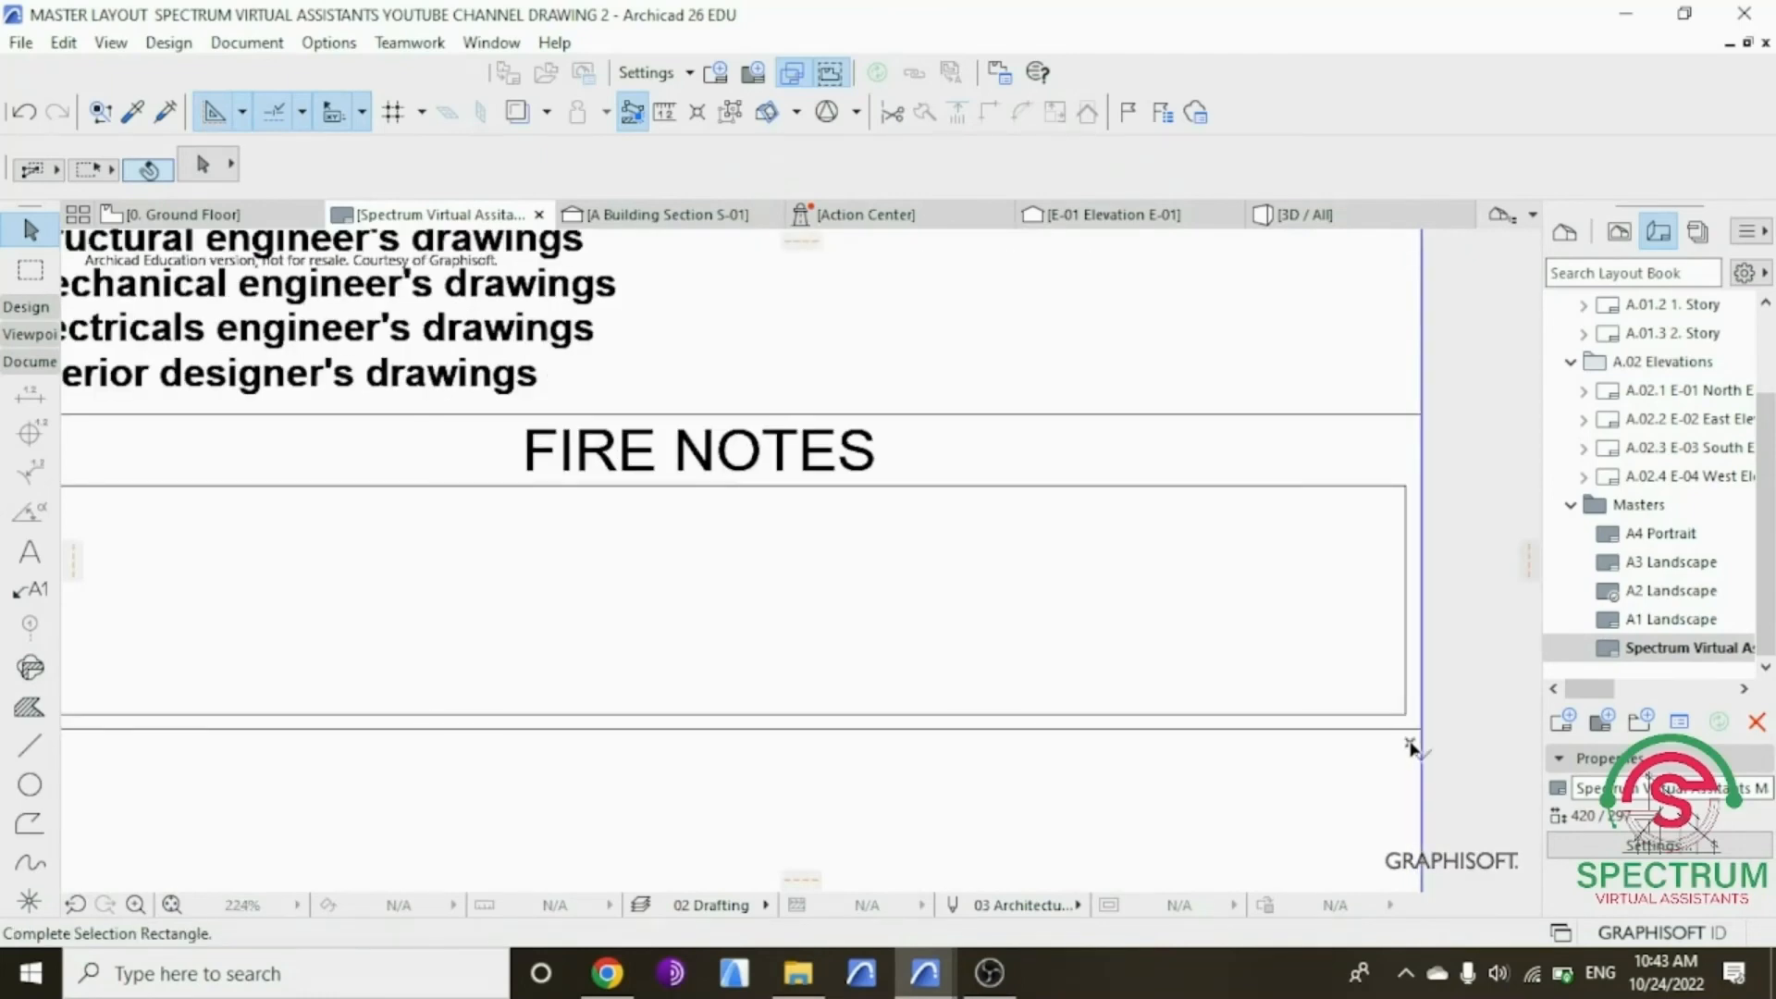
pyautogui.scroll(-2, 1377, 737)
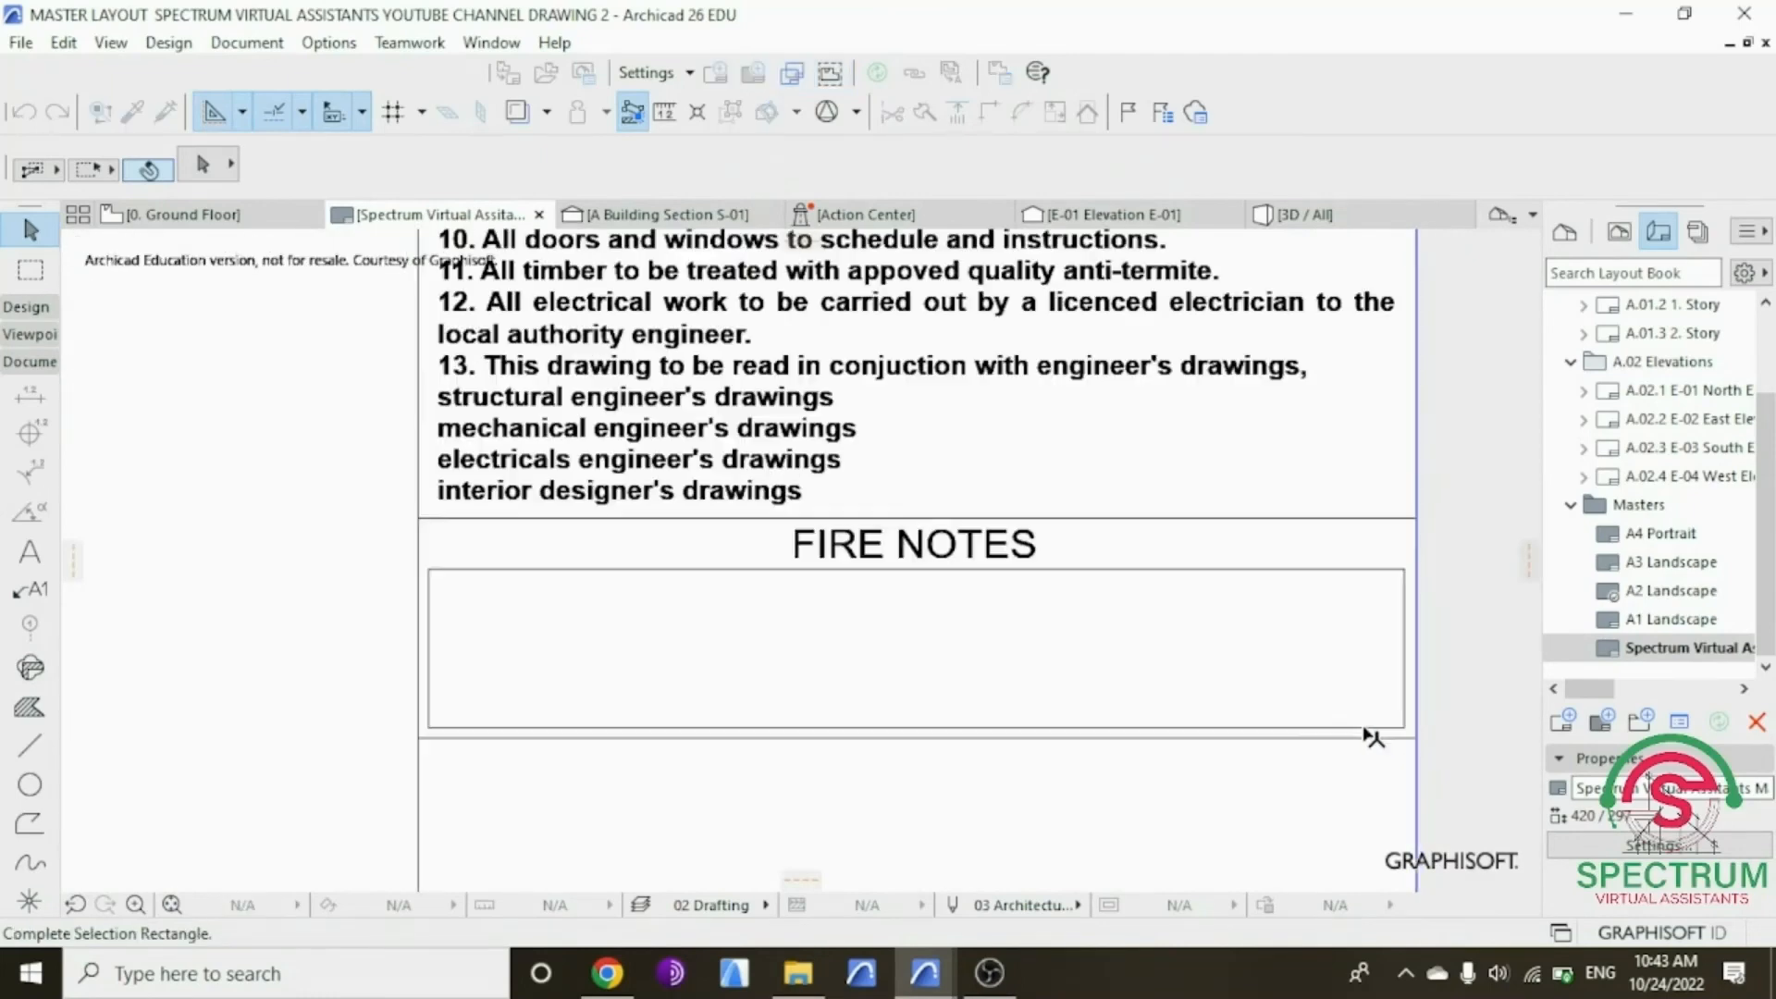
pyautogui.click(443, 525)
pyautogui.scroll(-2, 730, 574)
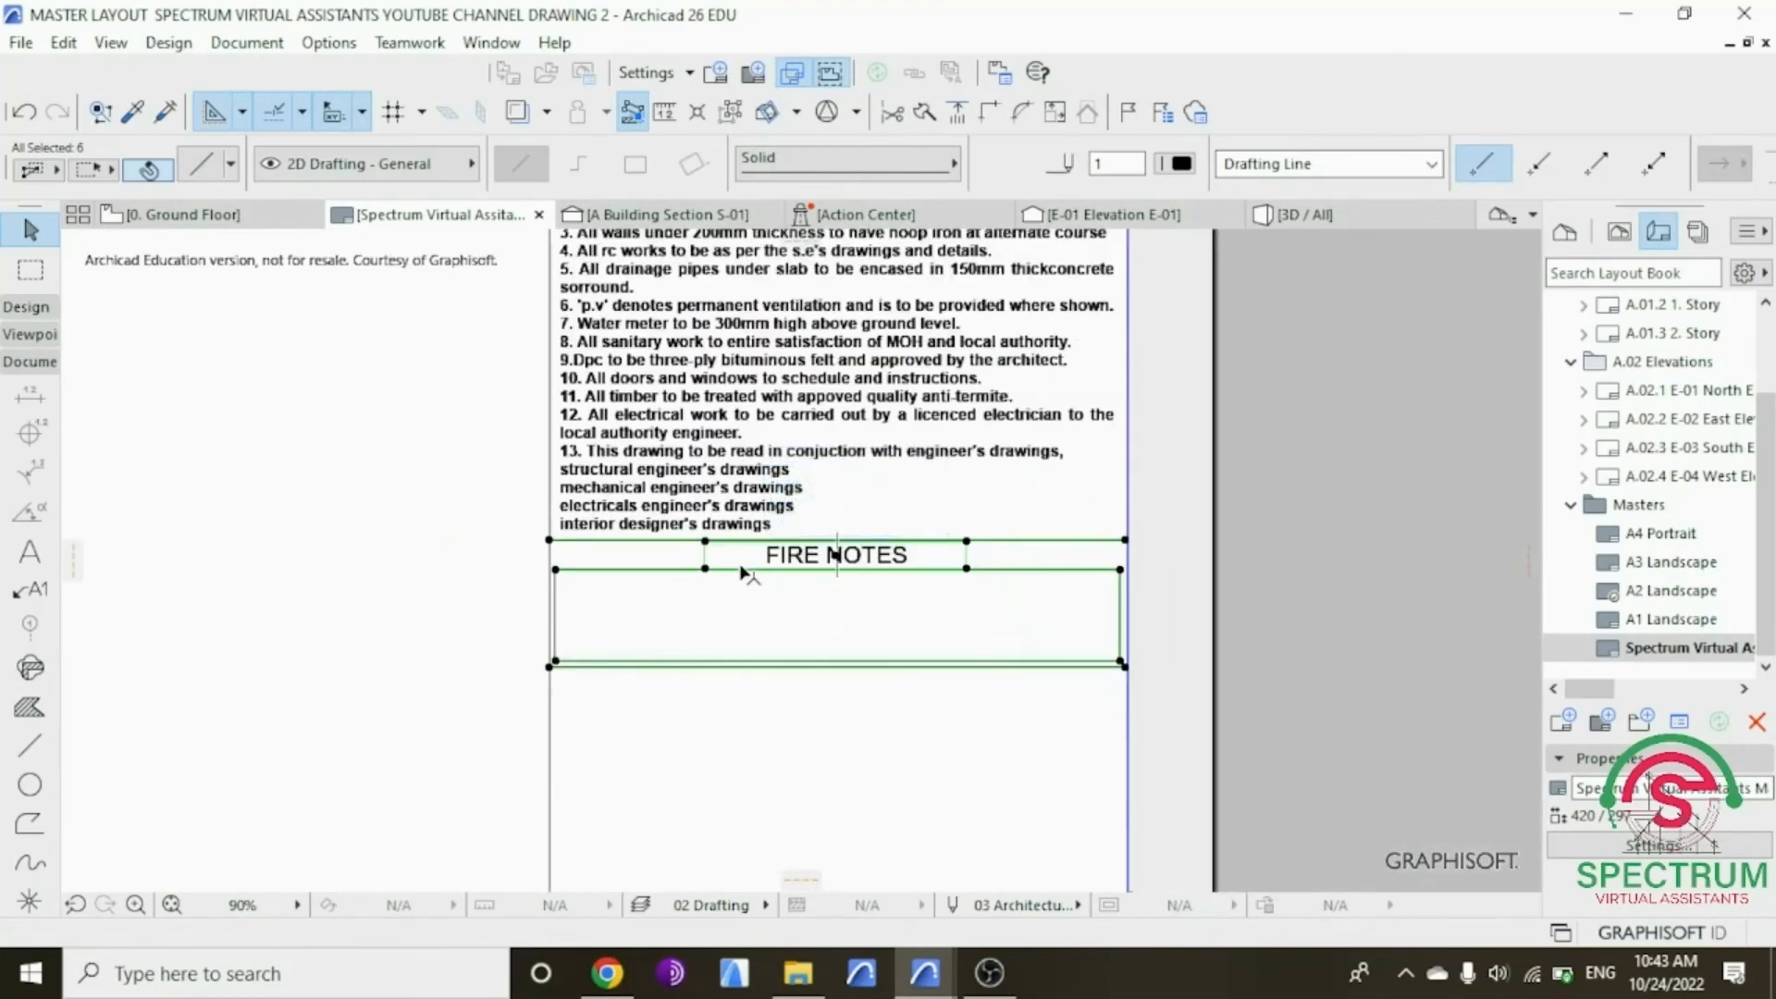
pyautogui.rightClick(367, 477)
pyautogui.moveTo(503, 697)
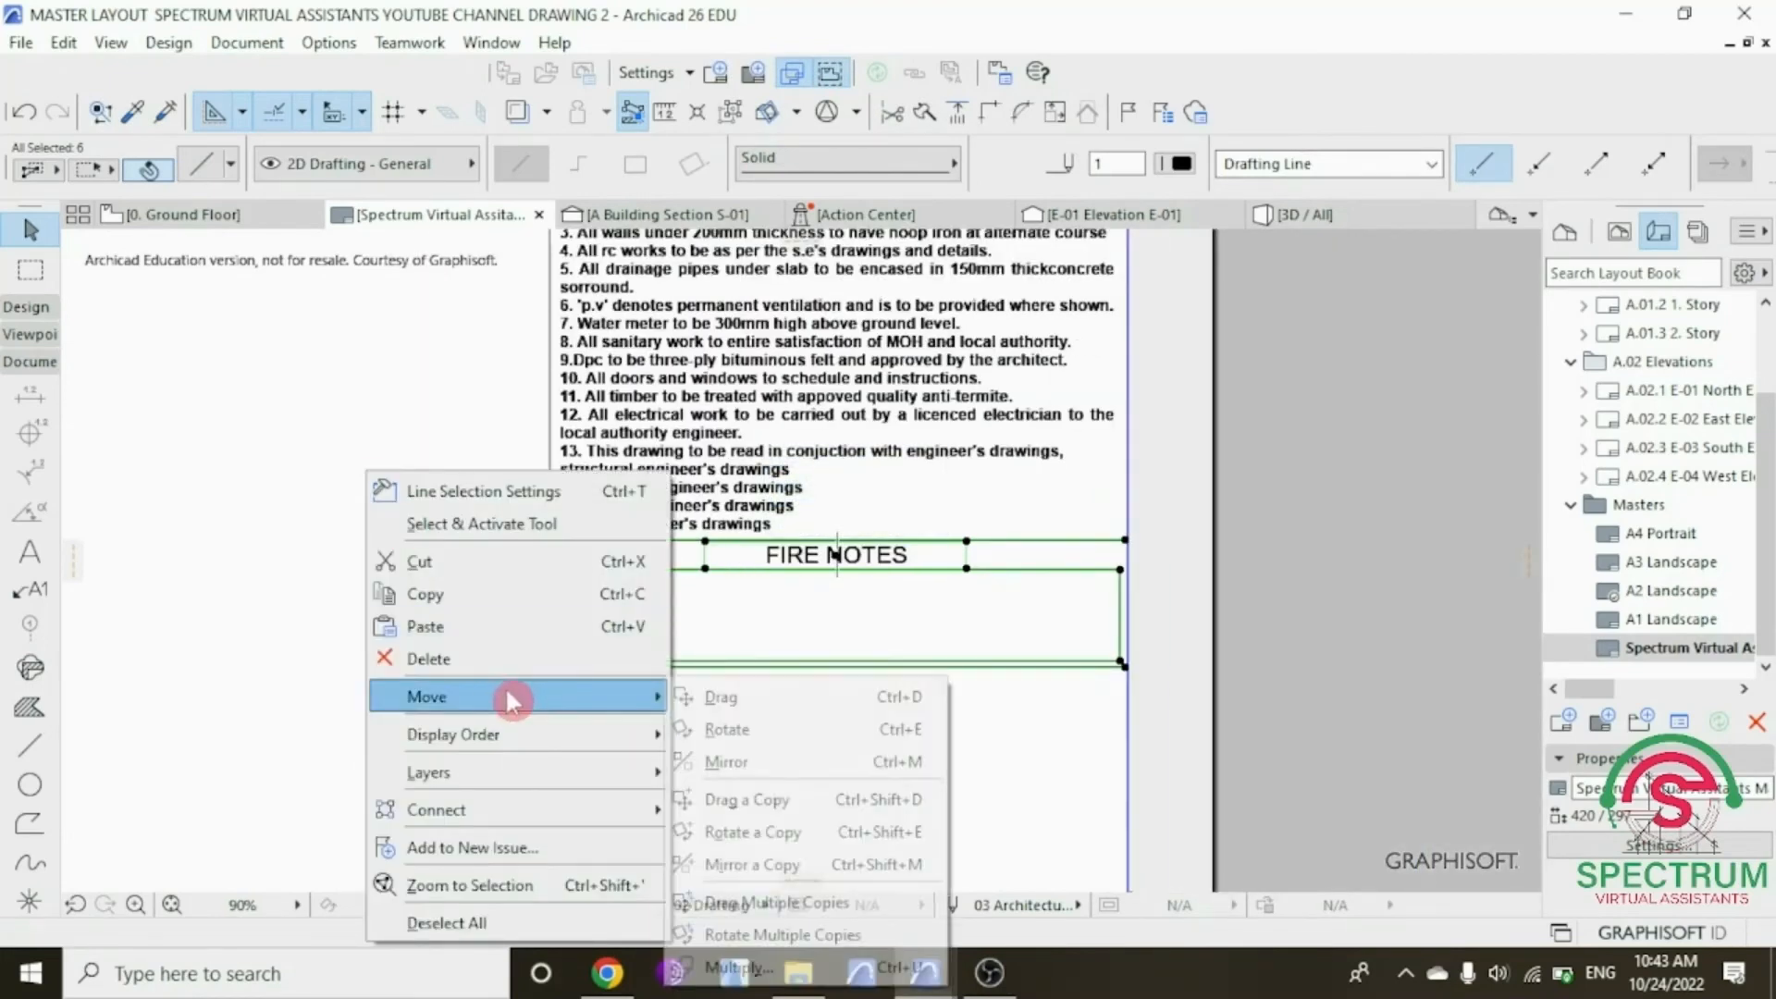
pyautogui.click(801, 902)
pyautogui.scroll(-2, 706, 603)
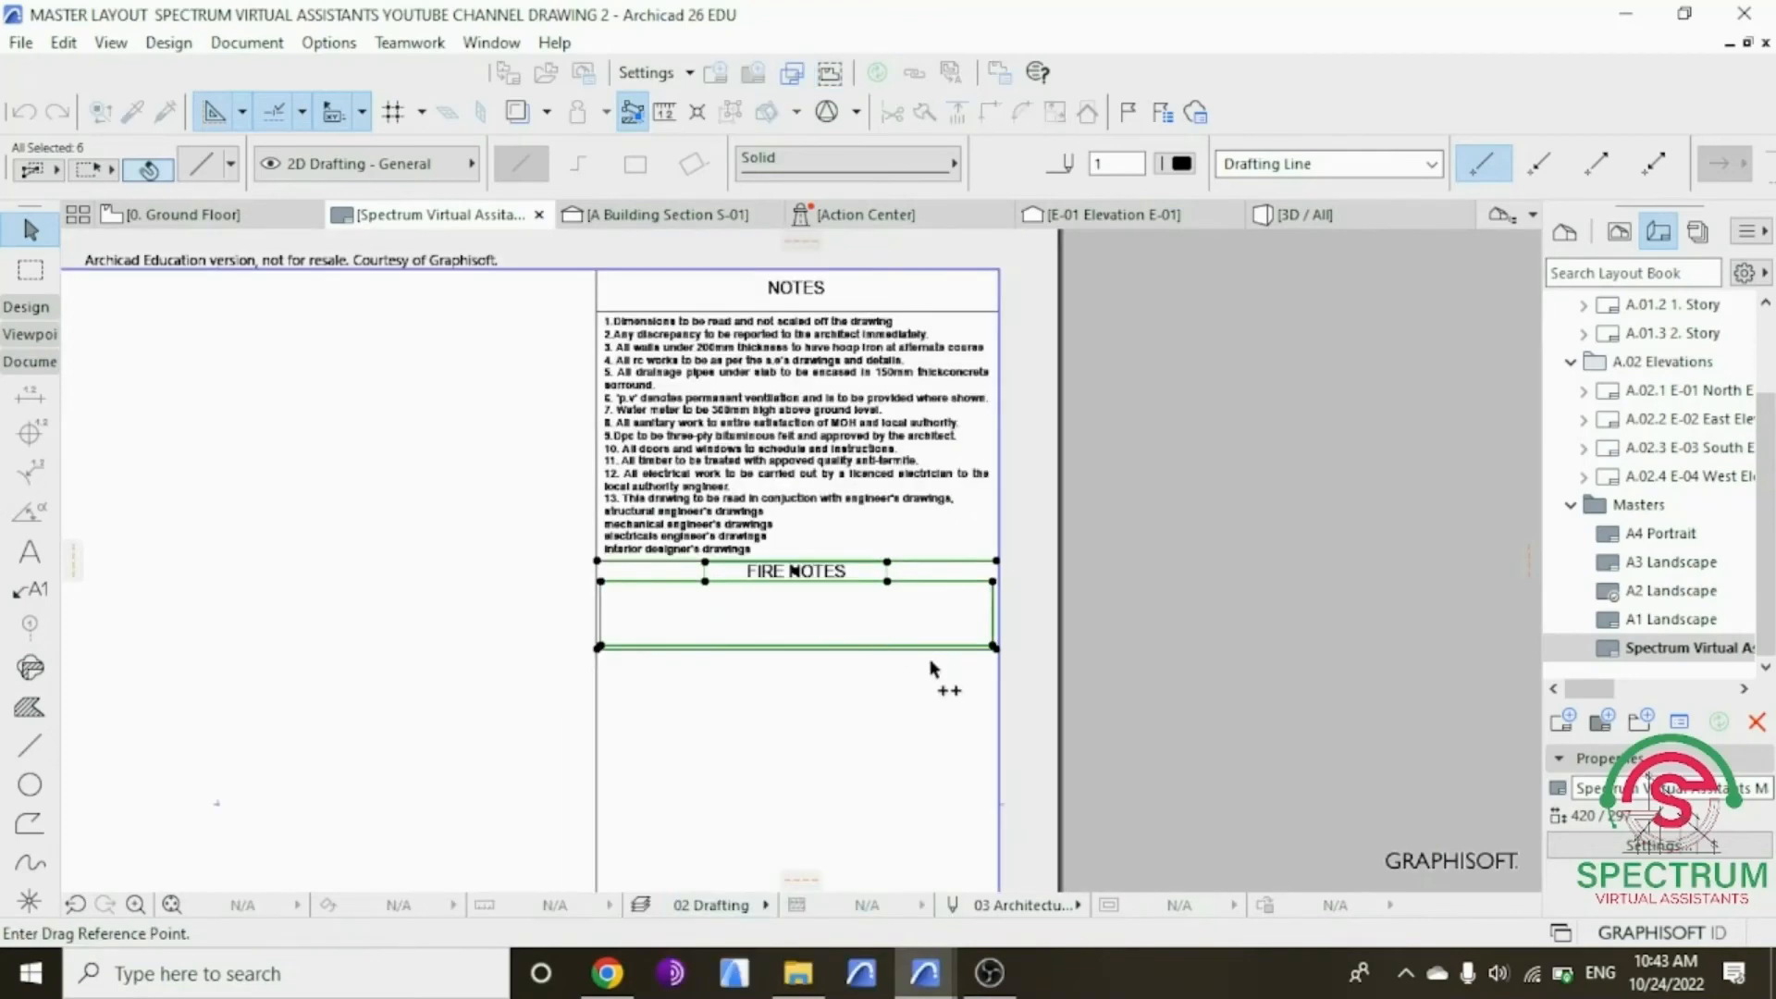
pyautogui.scroll(2, 752, 740)
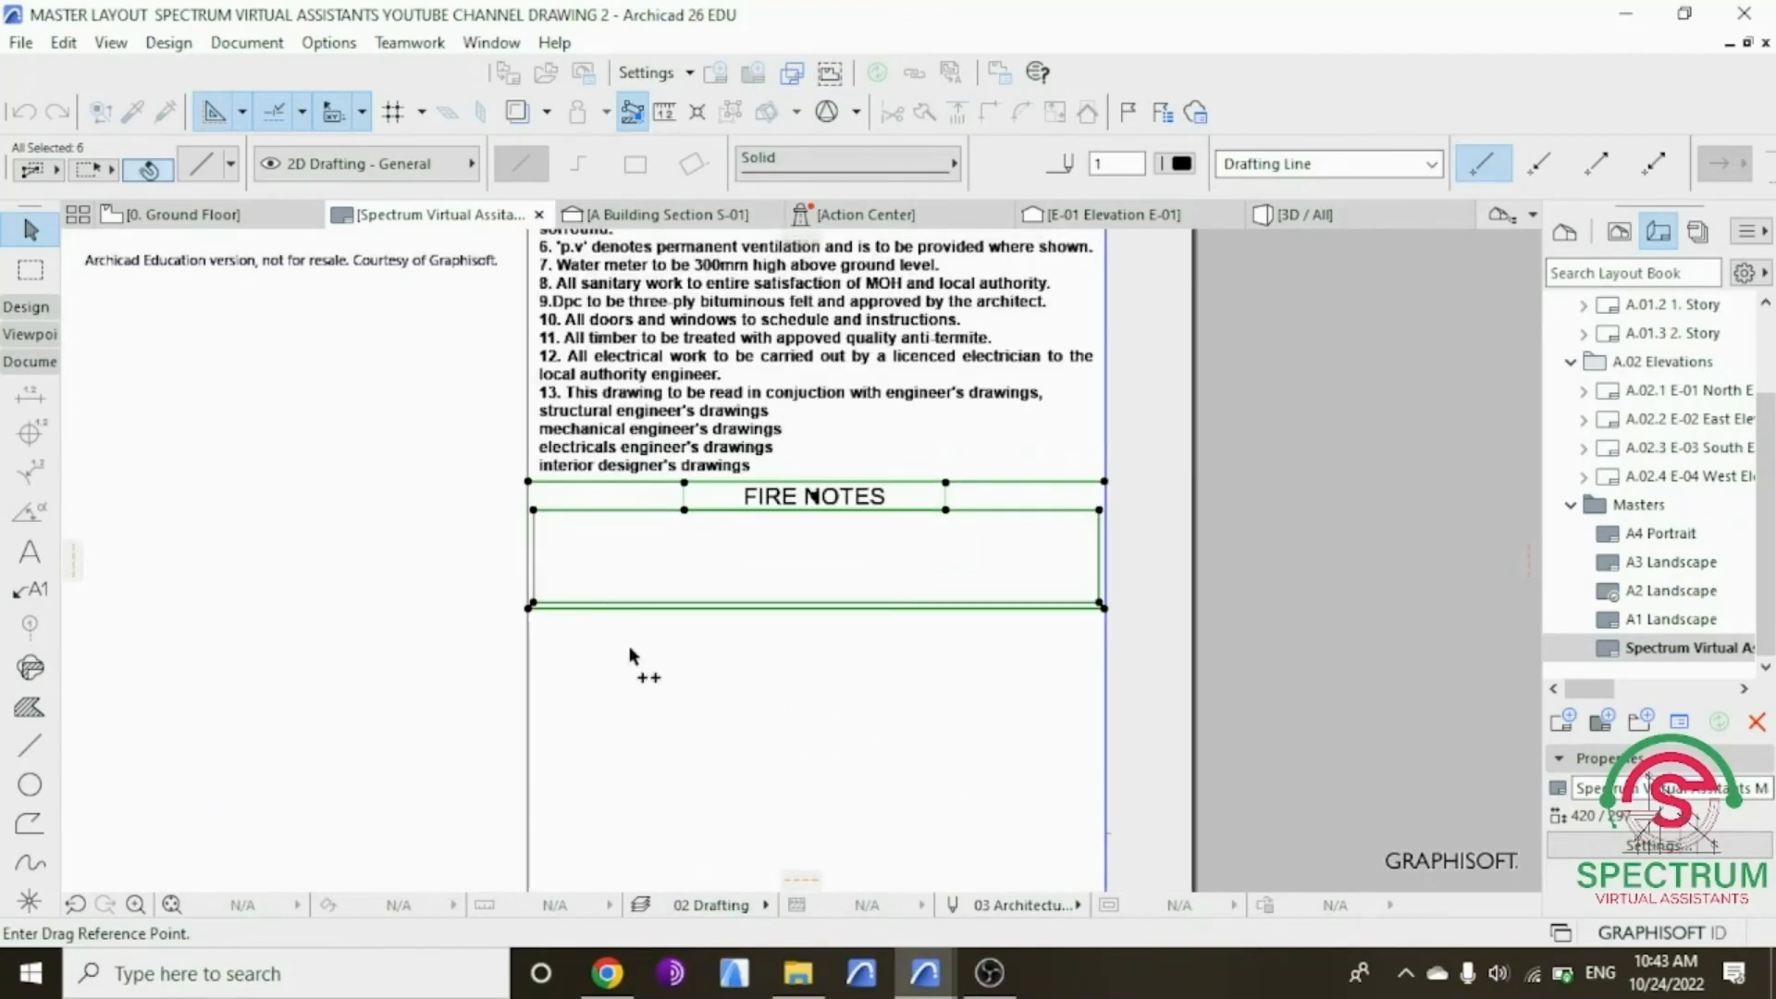
# Step: Place a copy of the selected FIRE NOTES section directly below the original, using its upper-left and lower-left corners as reference points
pyautogui.scroll(2, 543, 578)
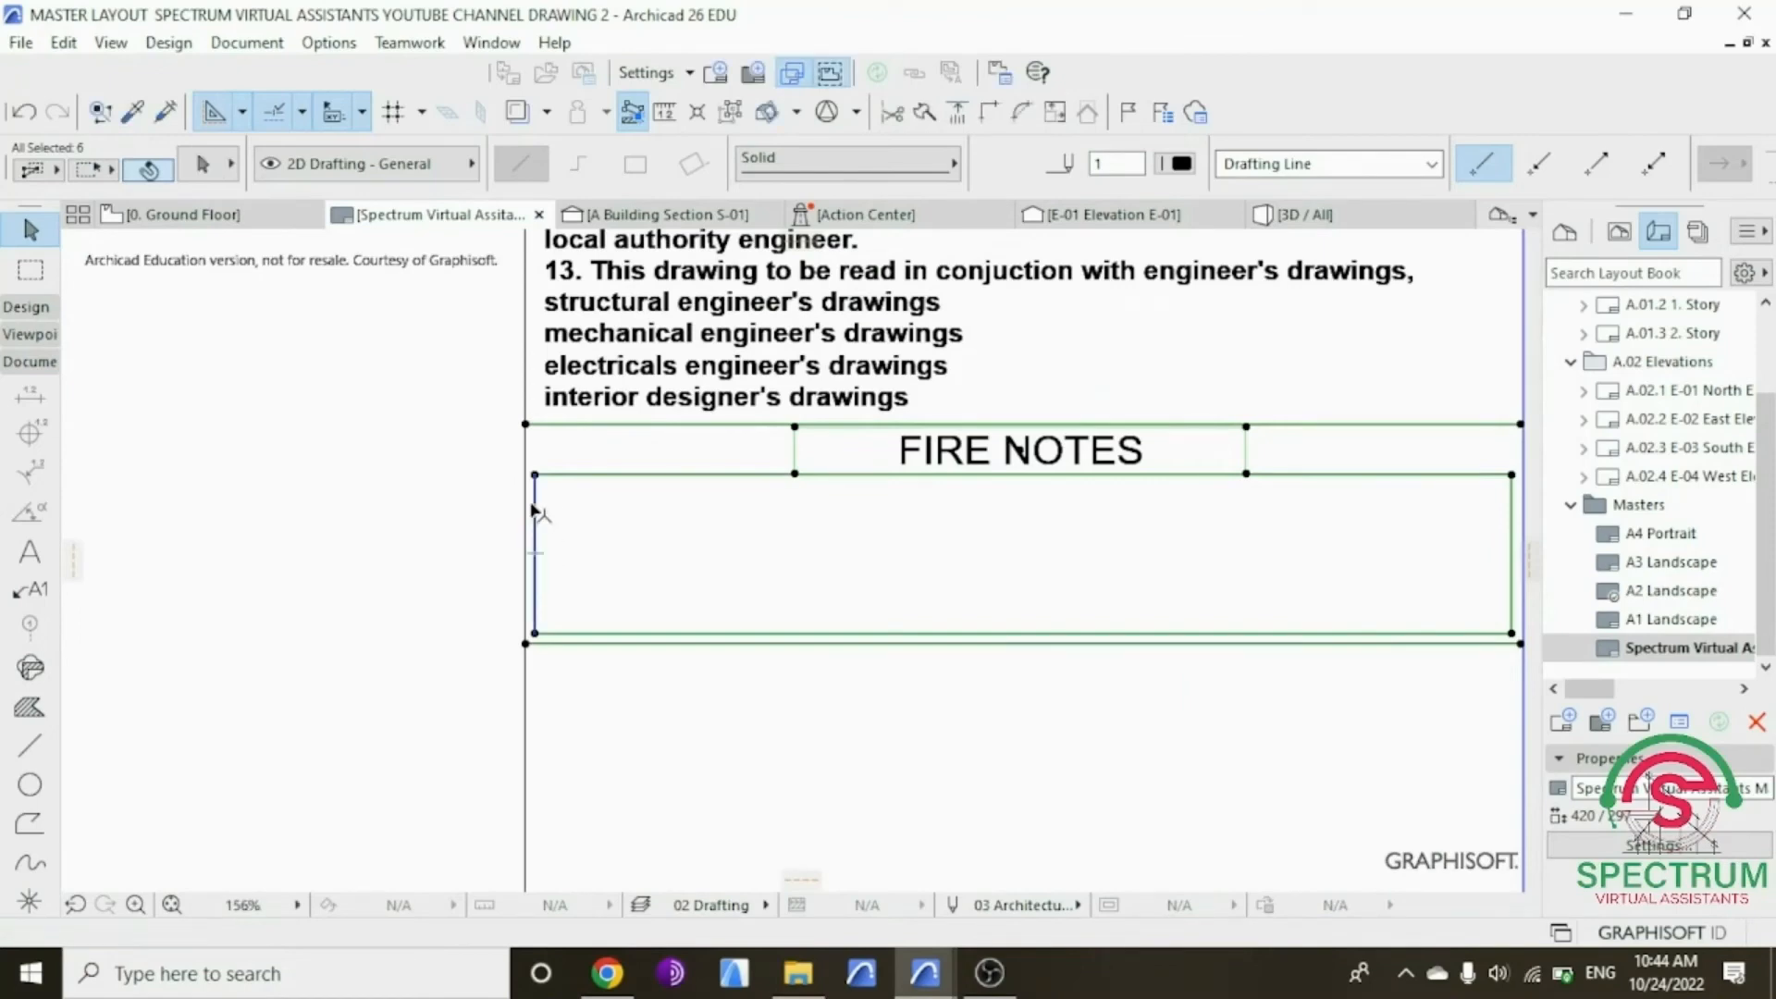
pyautogui.rightClick(425, 444)
pyautogui.moveTo(516, 682)
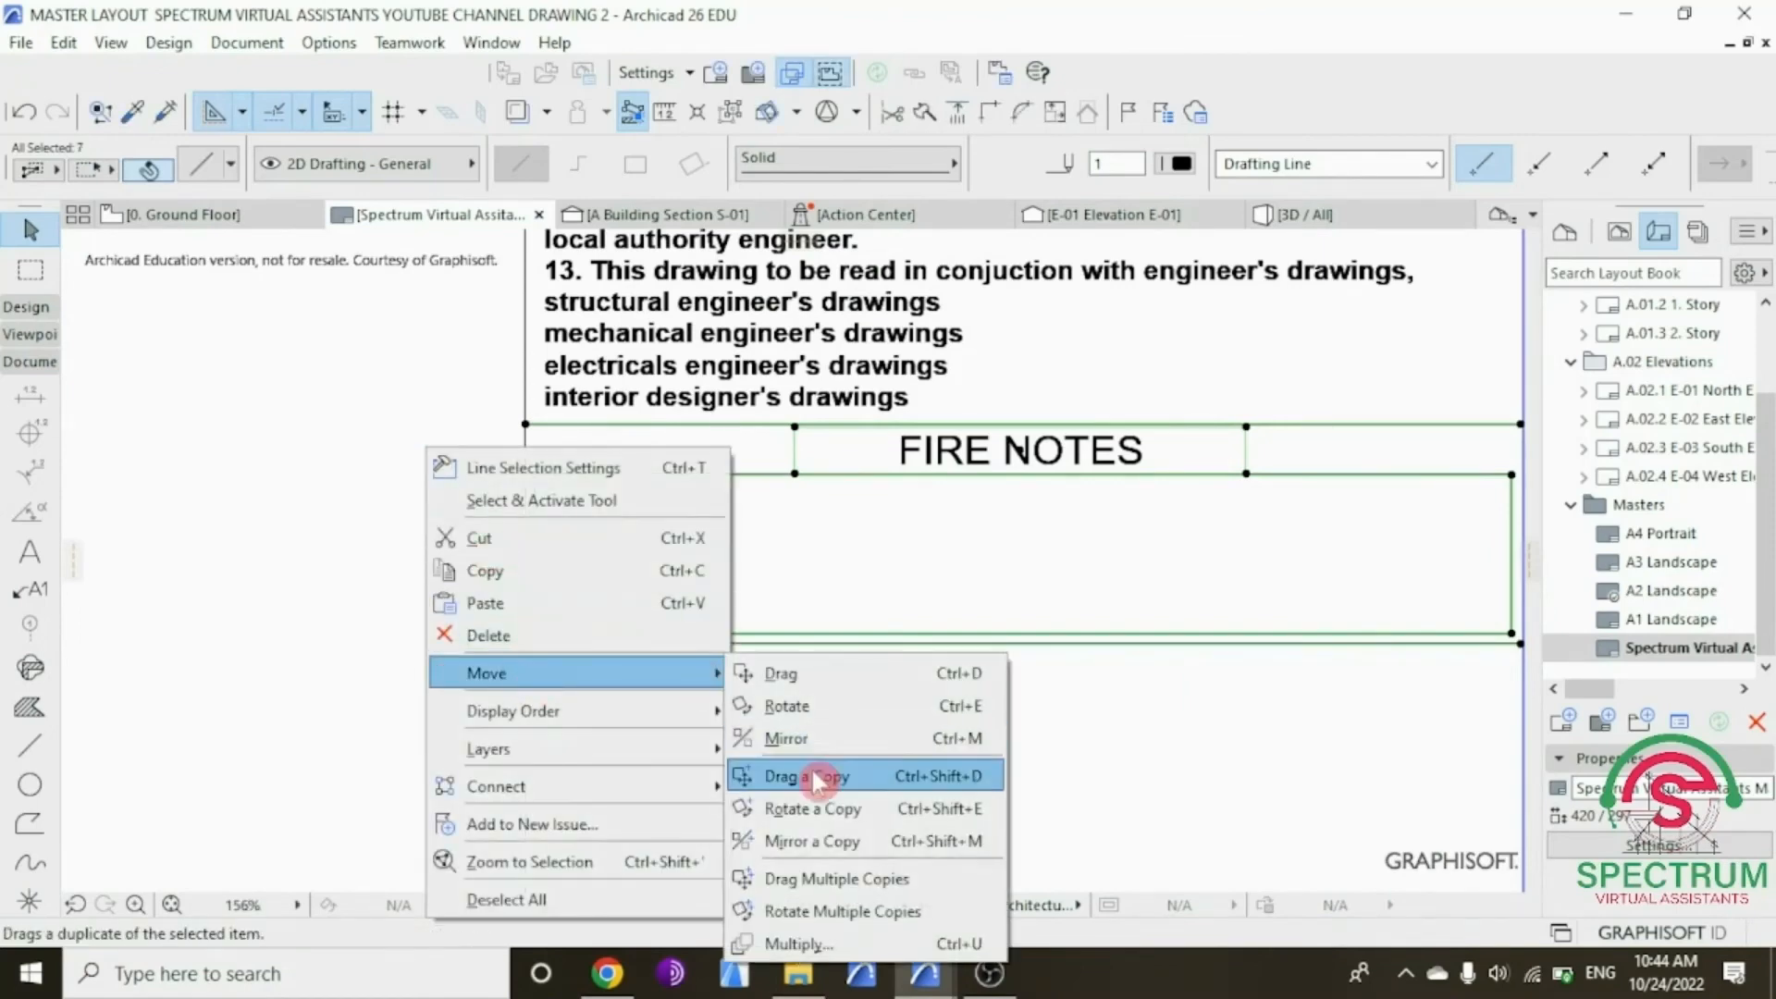
pyautogui.click(809, 768)
pyautogui.click(525, 424)
pyautogui.scroll(2, 529, 638)
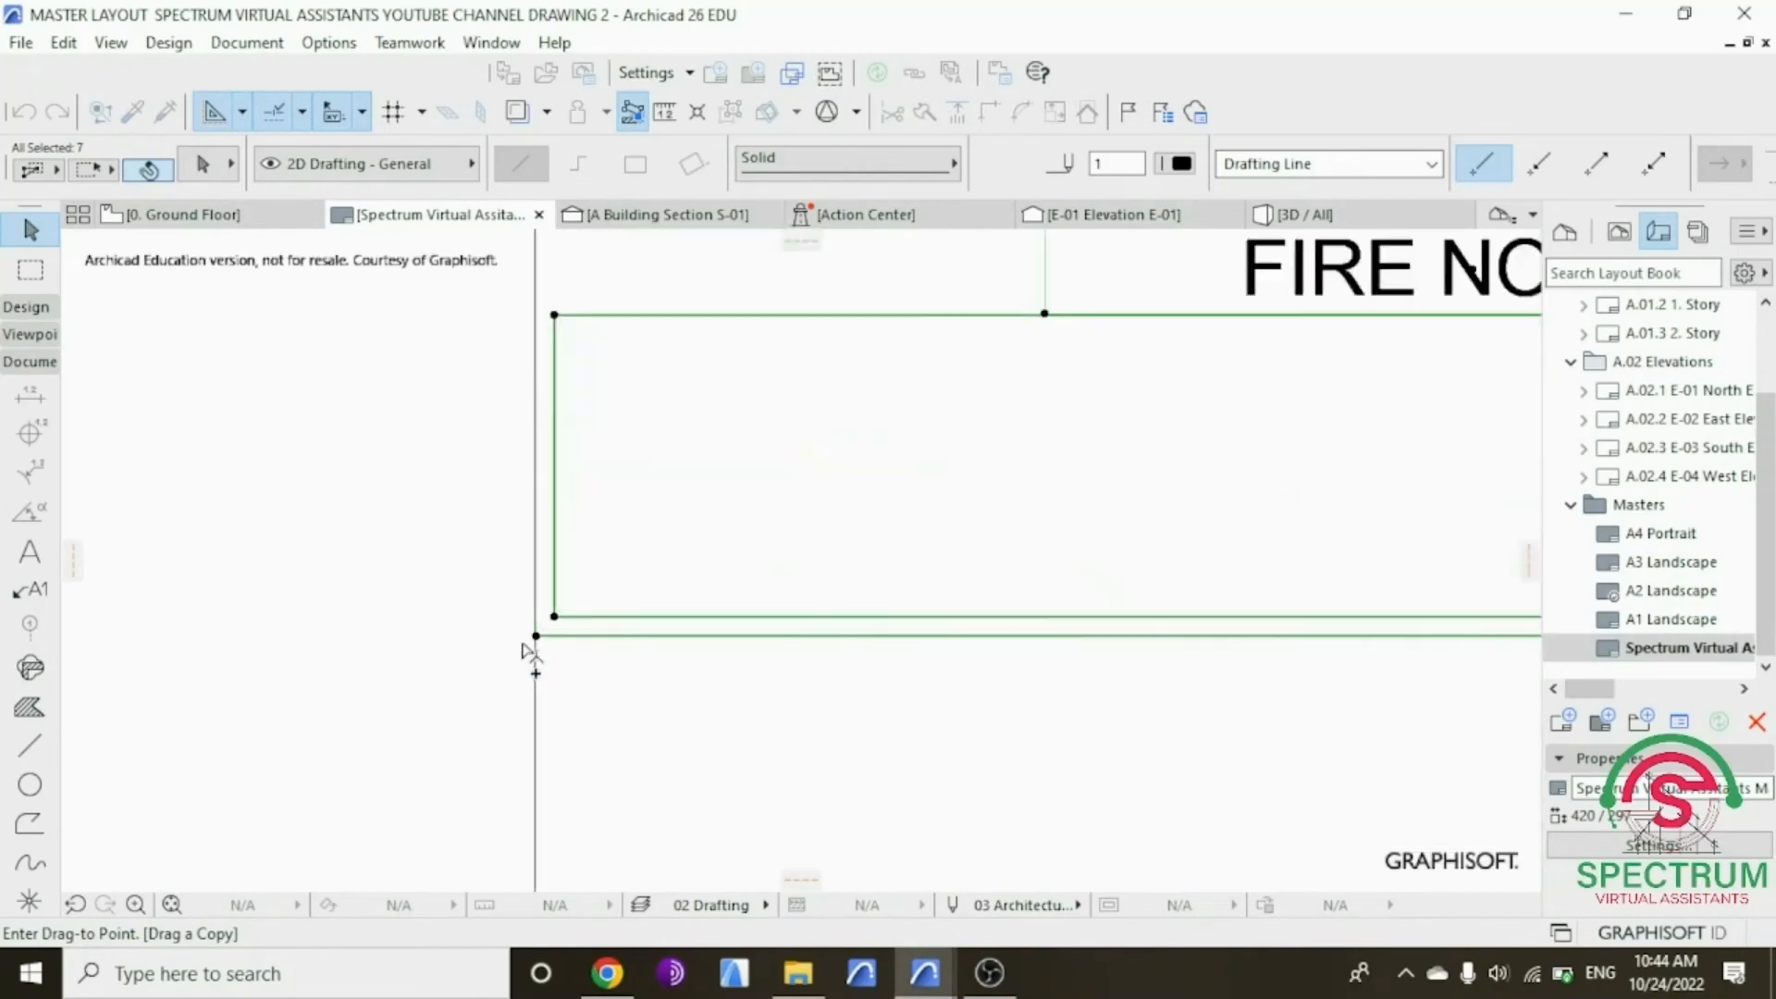
pyautogui.click(536, 636)
pyautogui.scroll(-5, 541, 537)
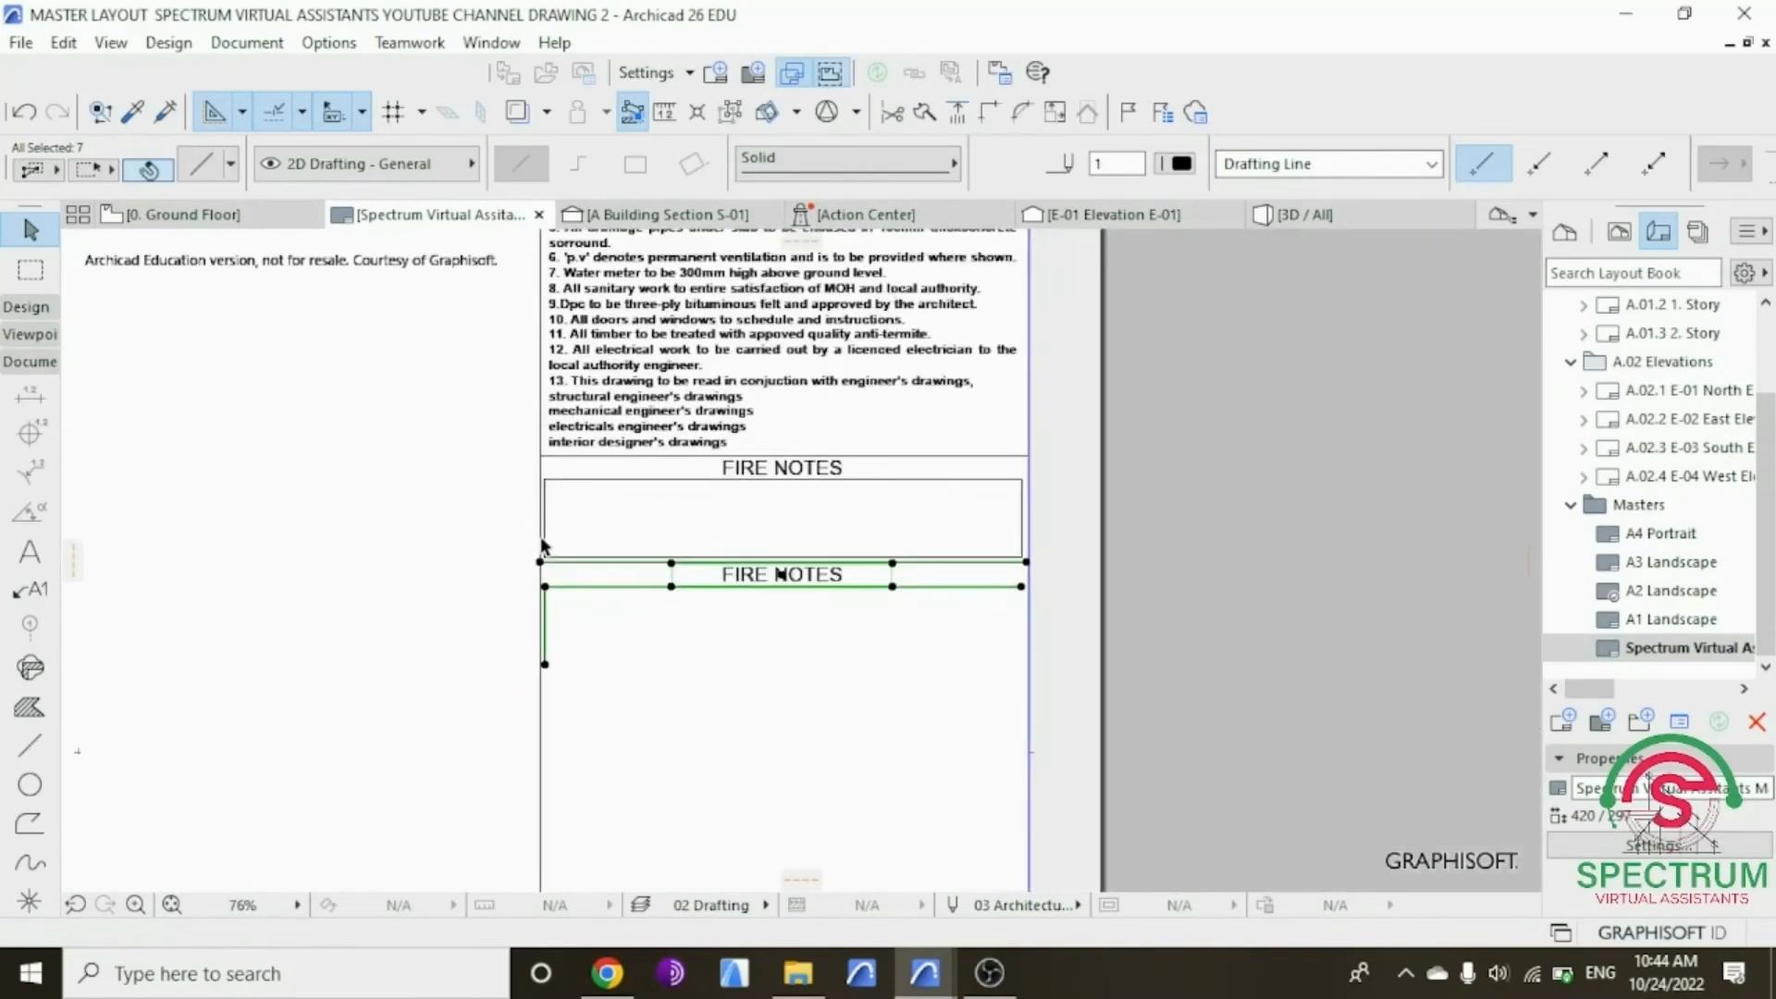
# Step: Add two more copies of the FIRE NOTES section stacked below with Drag Multiple Copies, aligned corner to corner, and deselect them
pyautogui.rightClick(450, 508)
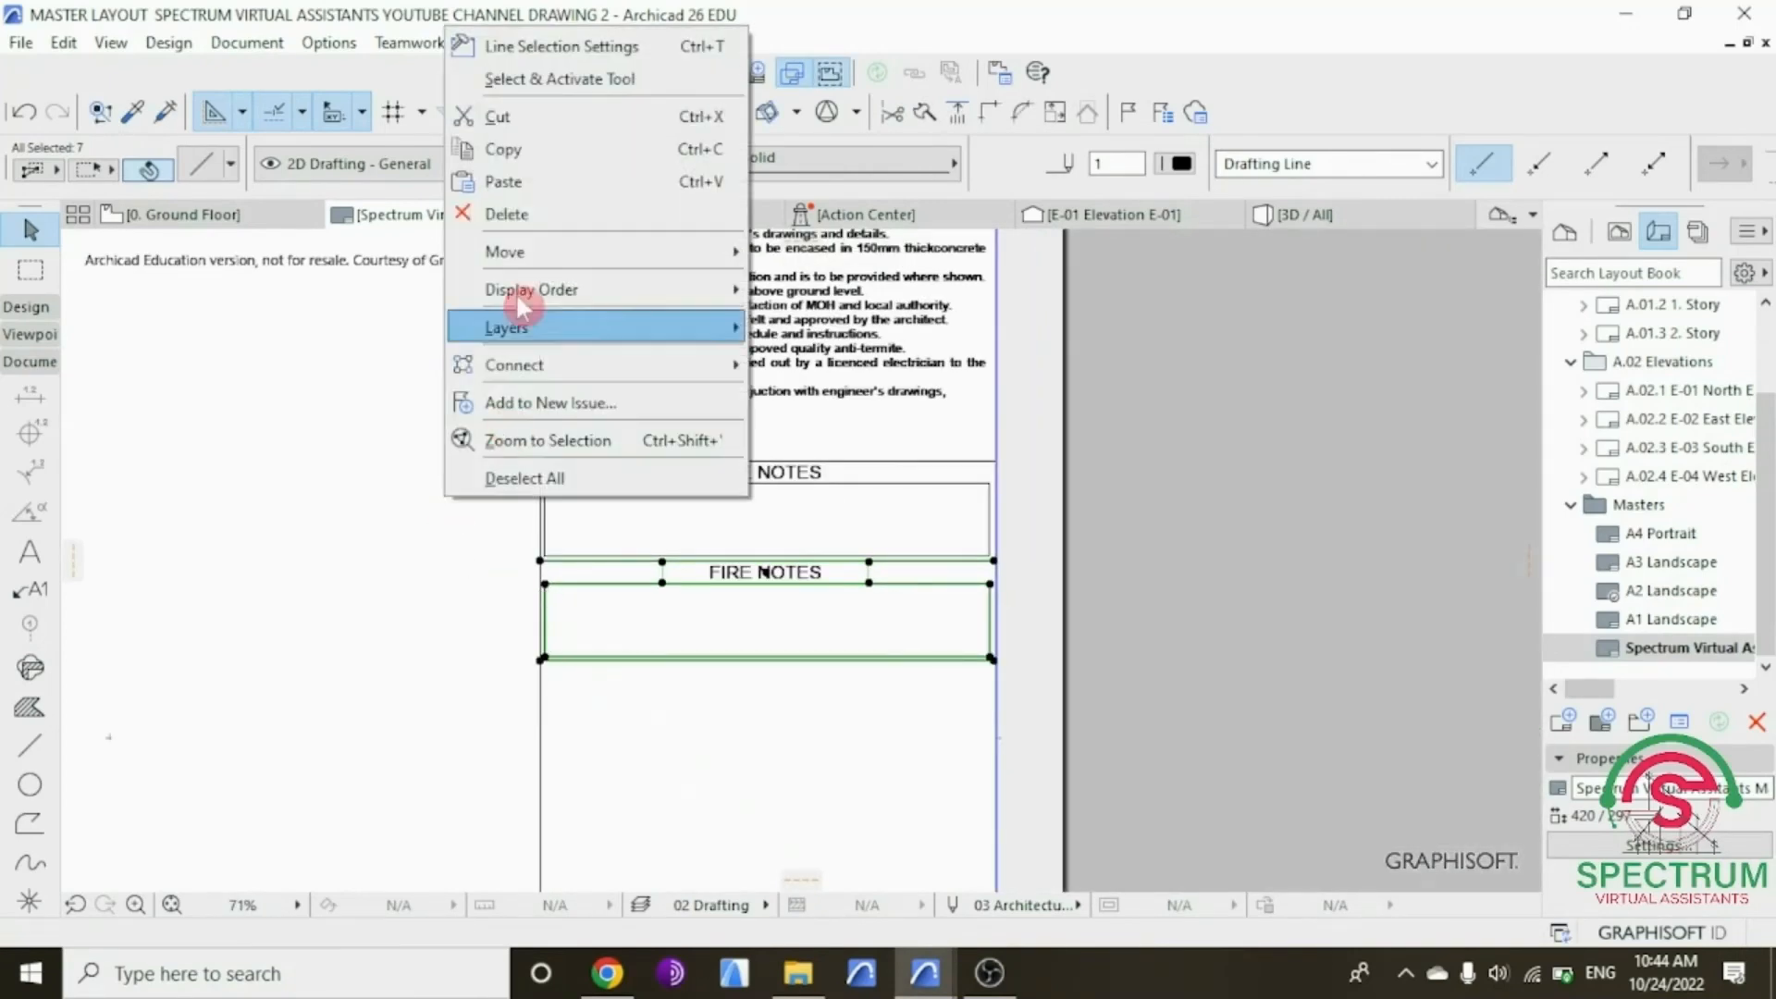
pyautogui.moveTo(518, 252)
pyautogui.click(824, 456)
pyautogui.scroll(2, 553, 590)
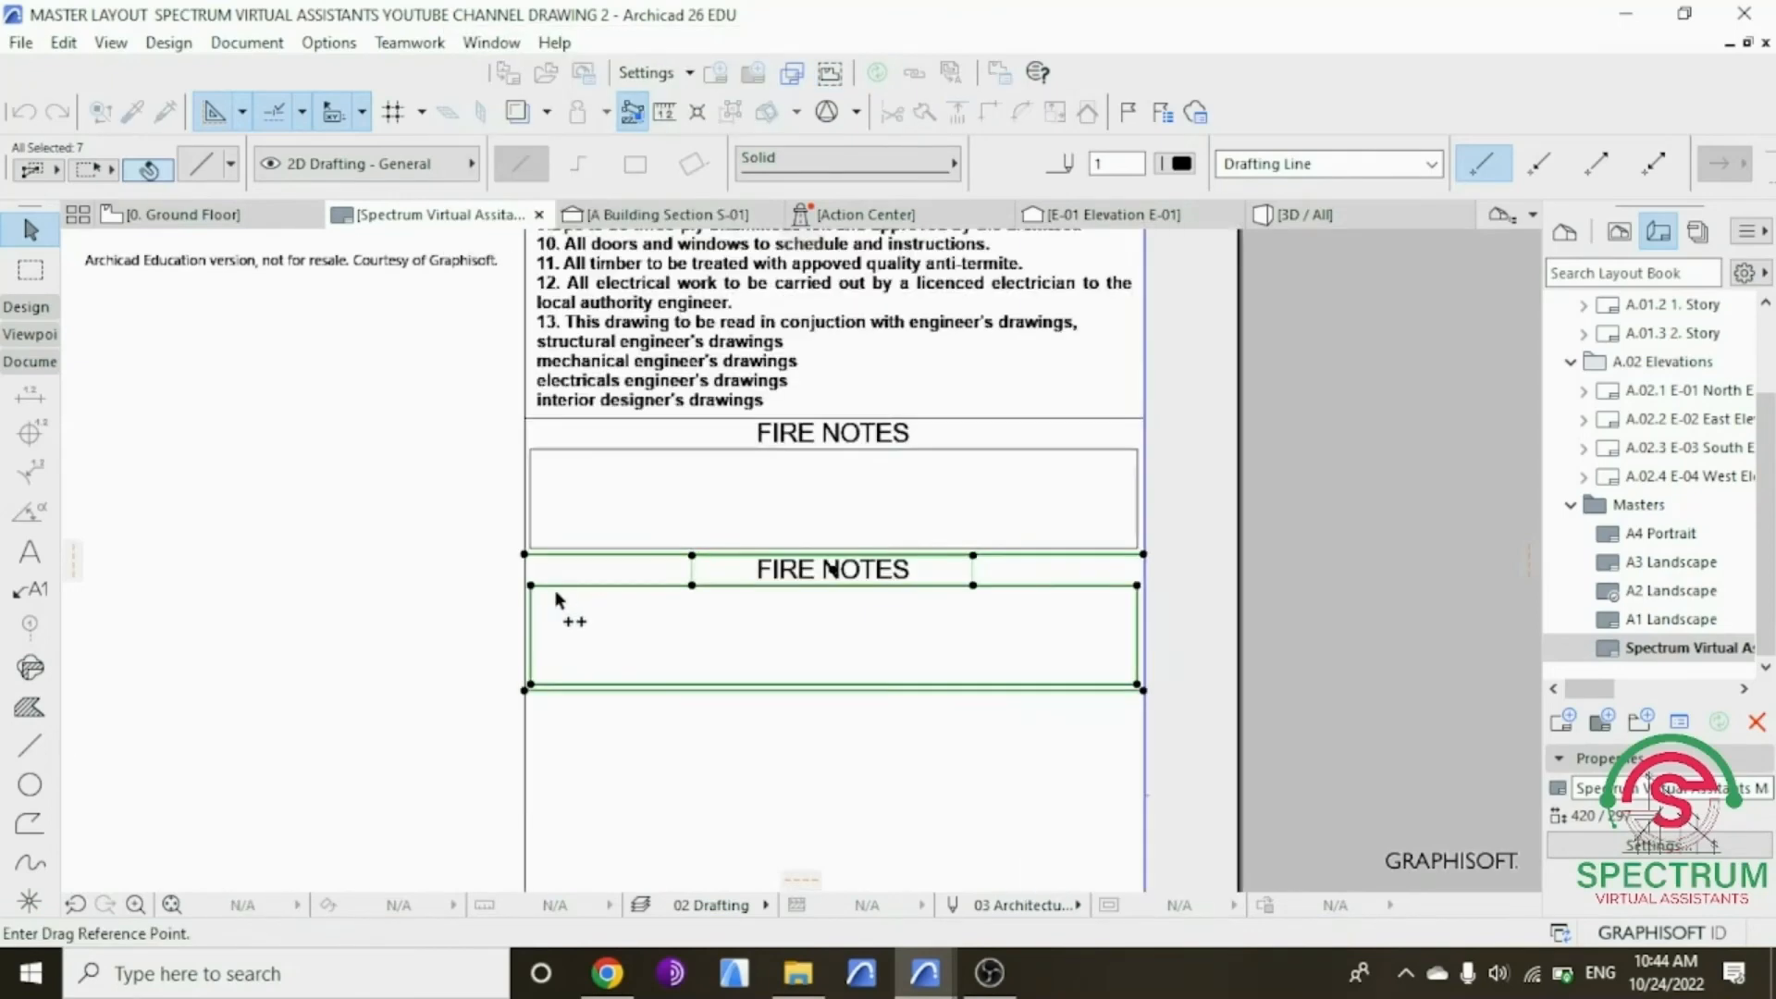
pyautogui.scroll(3, 523, 711)
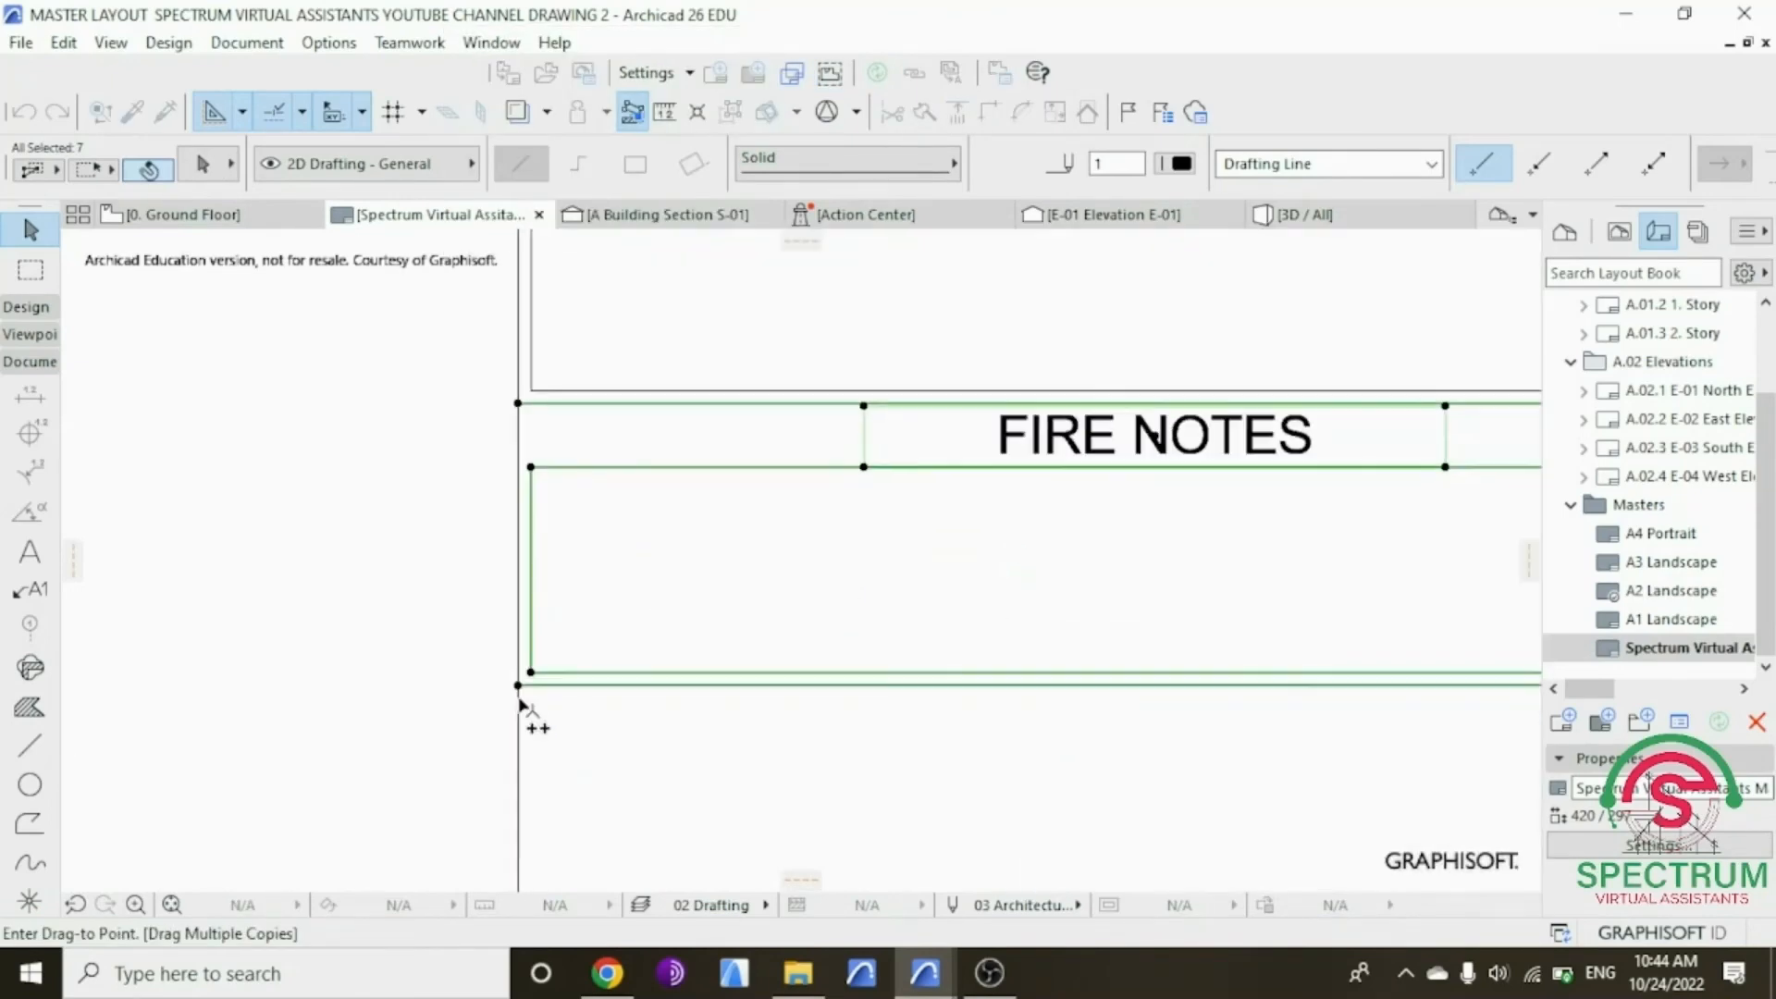
pyautogui.click(518, 686)
pyautogui.scroll(-5, 564, 569)
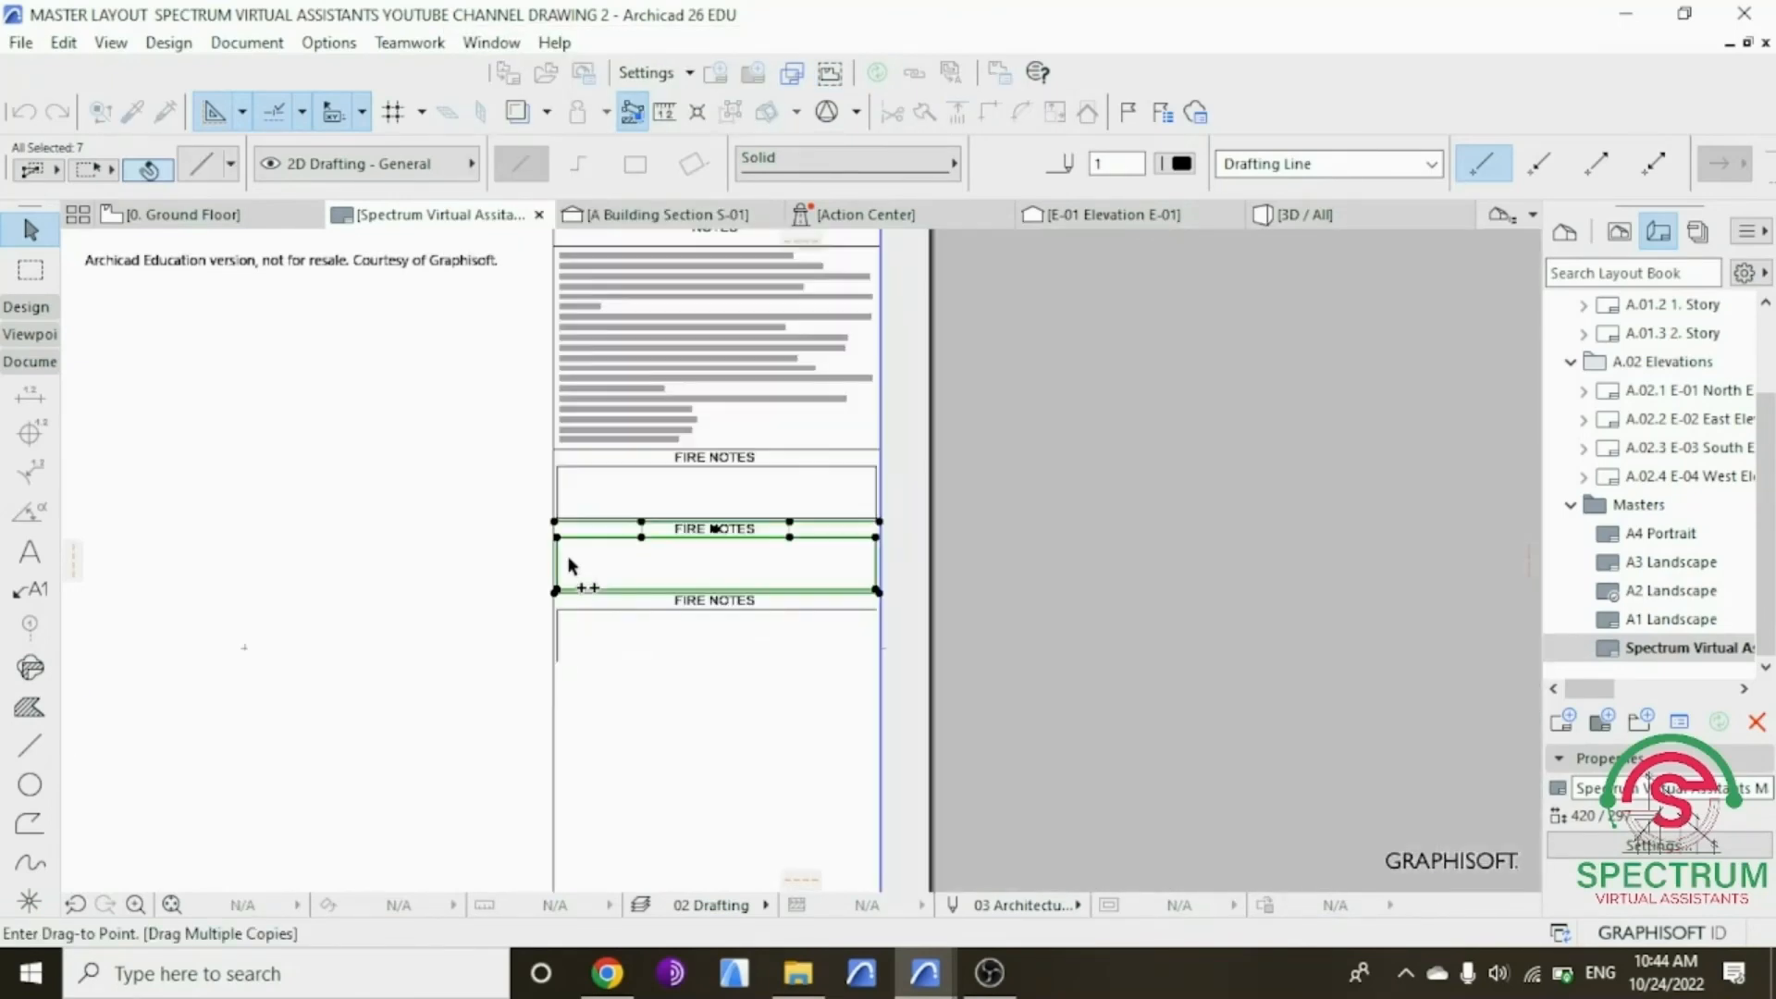
pyautogui.scroll(2, 556, 674)
pyautogui.scroll(2, 555, 674)
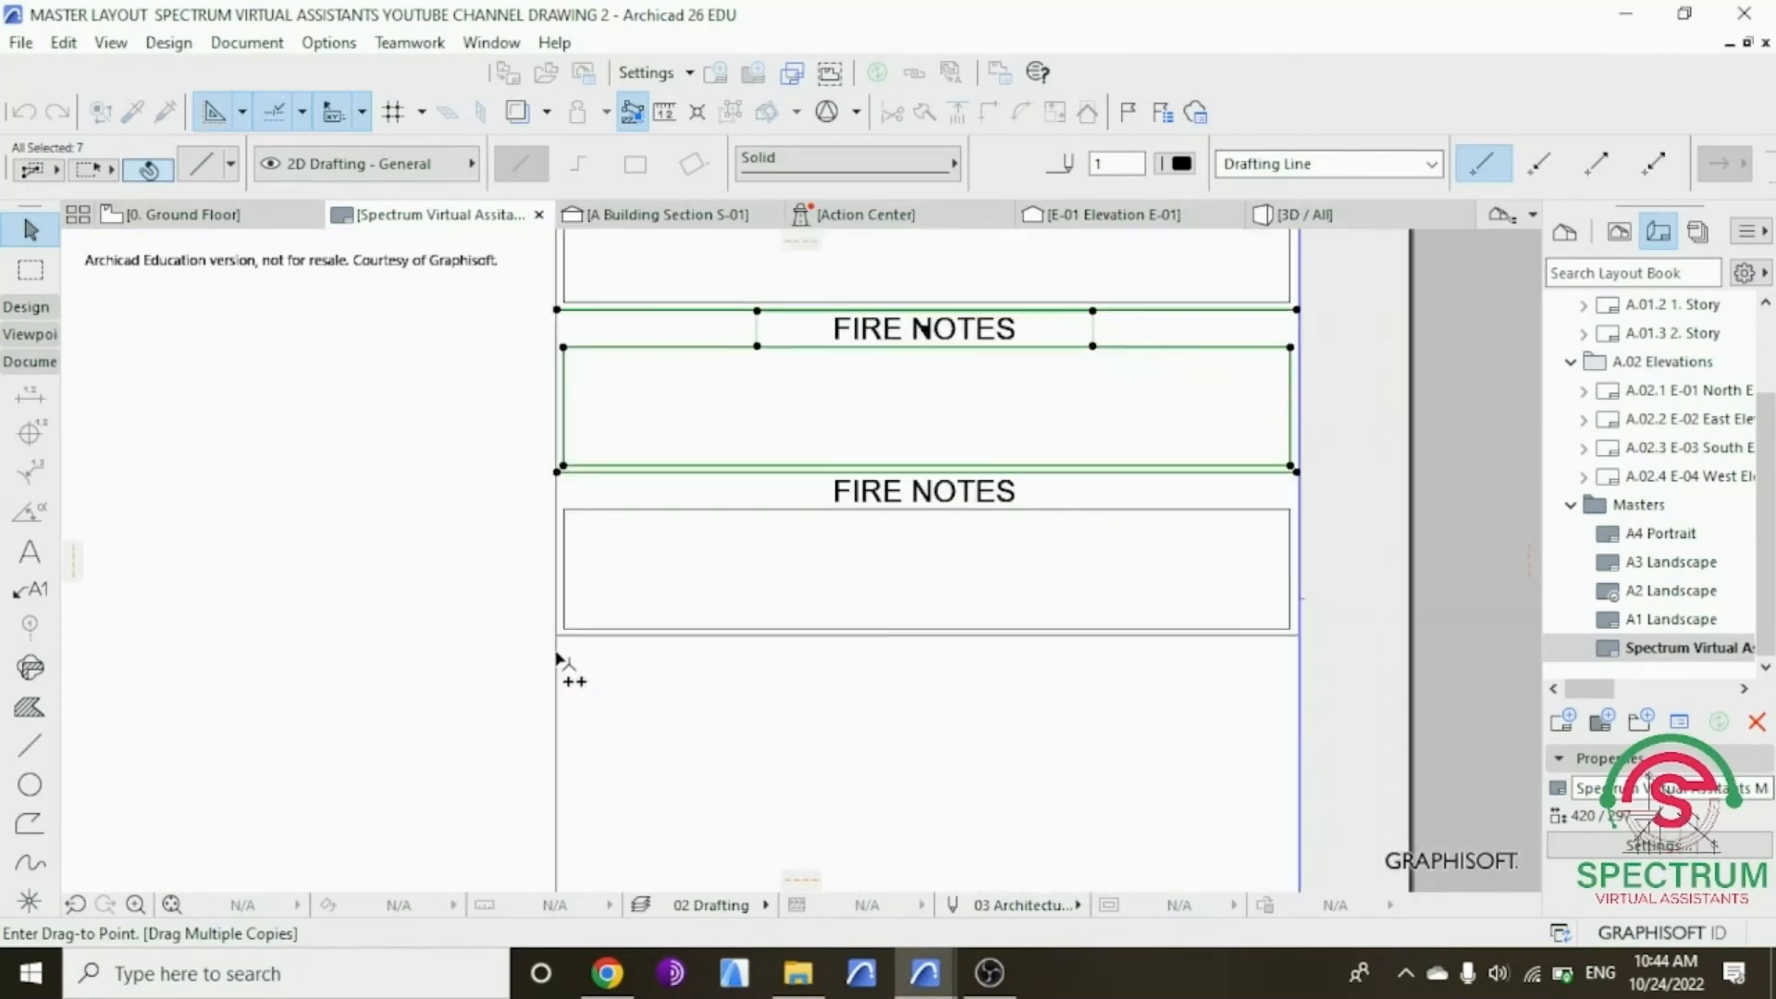
pyautogui.doubleClick(558, 636)
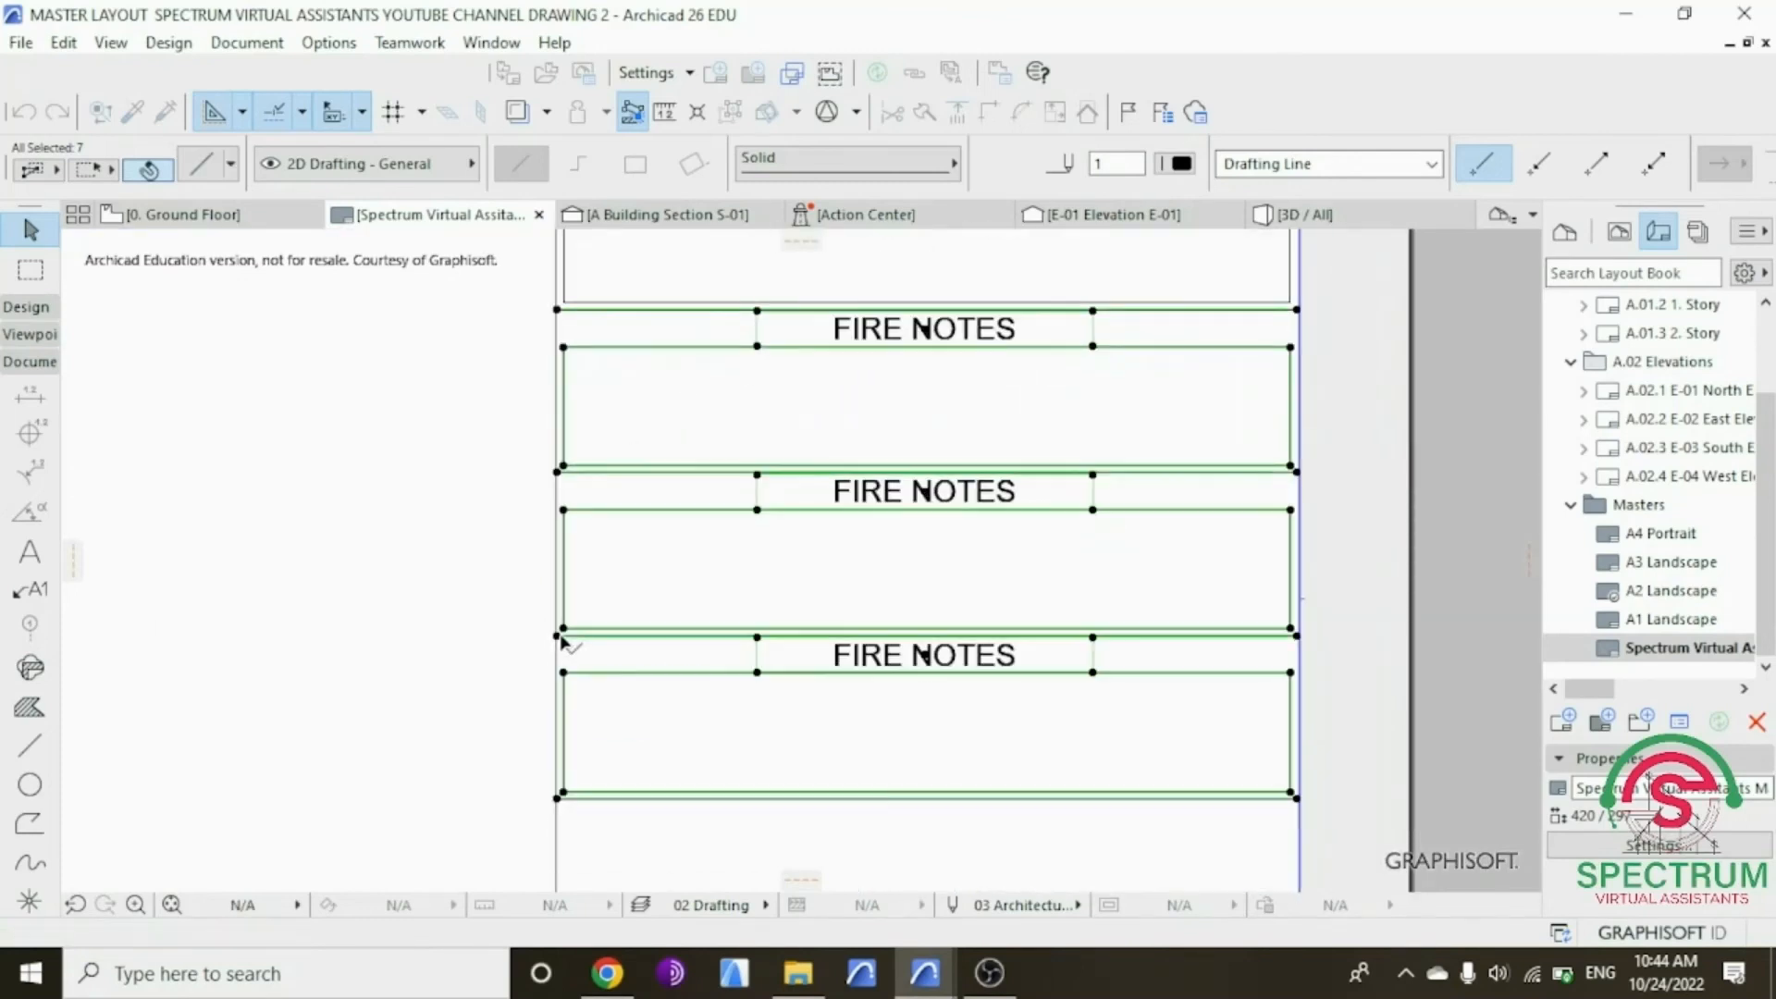
pyautogui.click(459, 580)
# Step: Replace the heading text of the second FIRE NOTES section with PROJECT TITLE
pyautogui.scroll(-4, 749, 642)
pyautogui.scroll(-4, 752, 636)
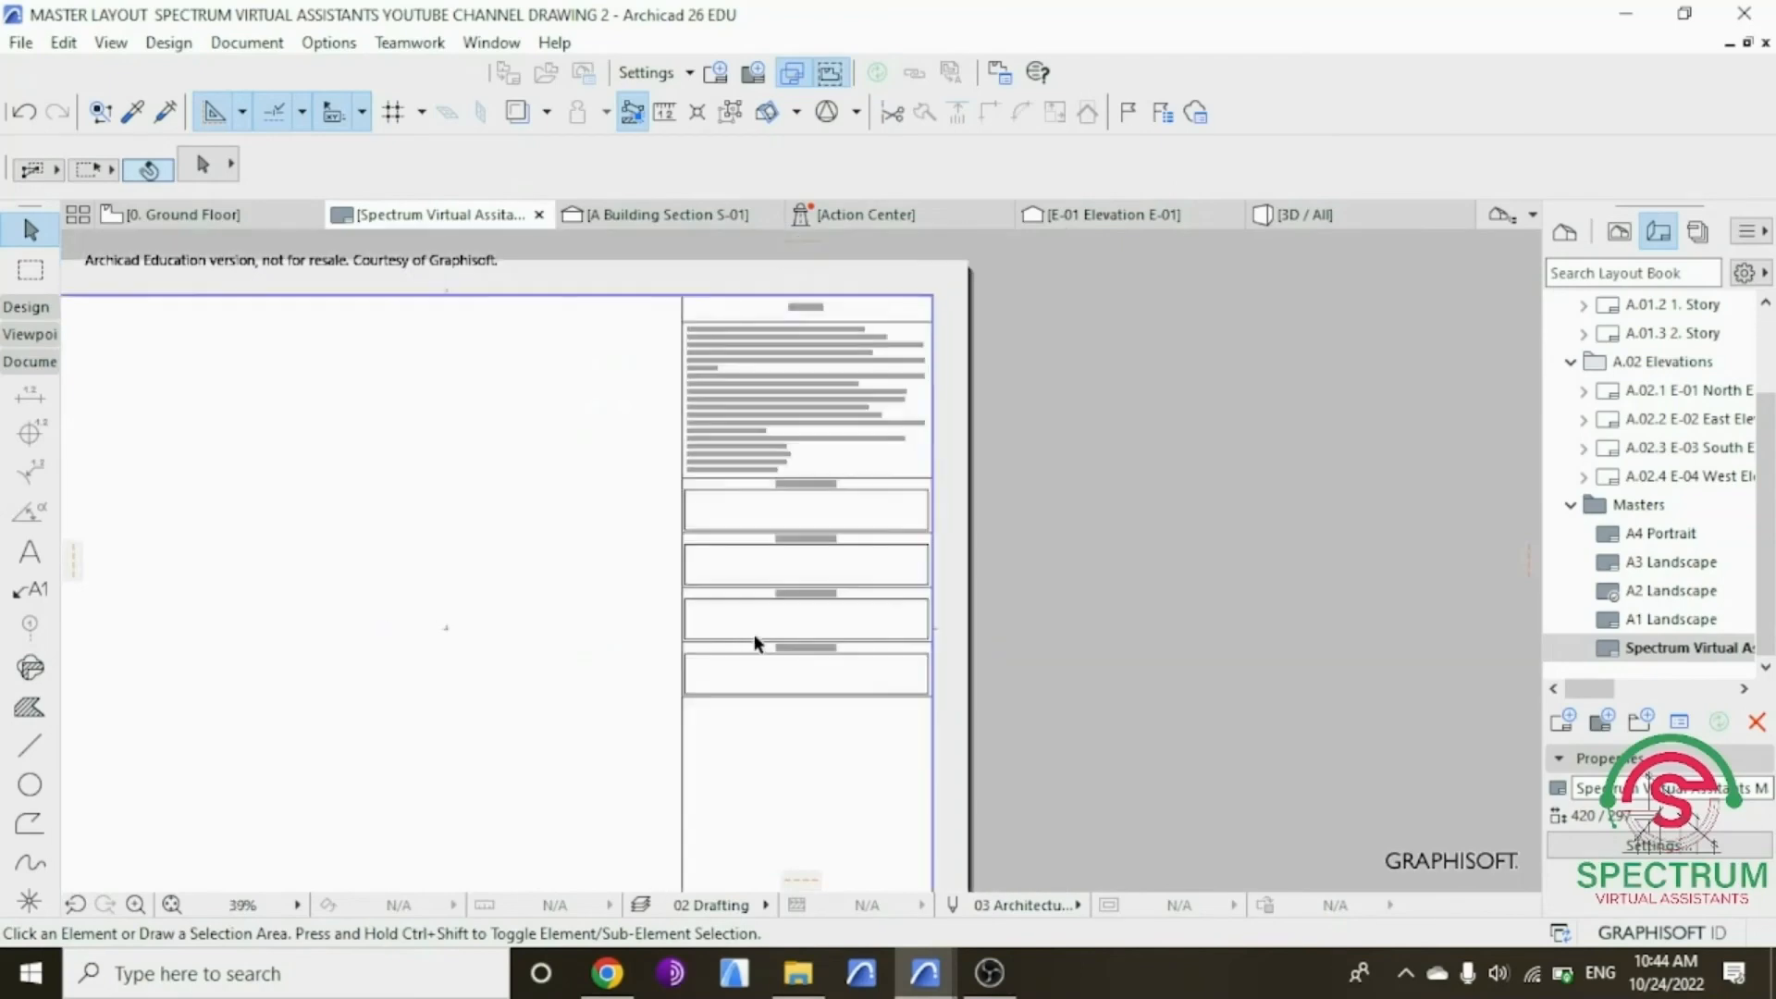
pyautogui.scroll(5, 752, 635)
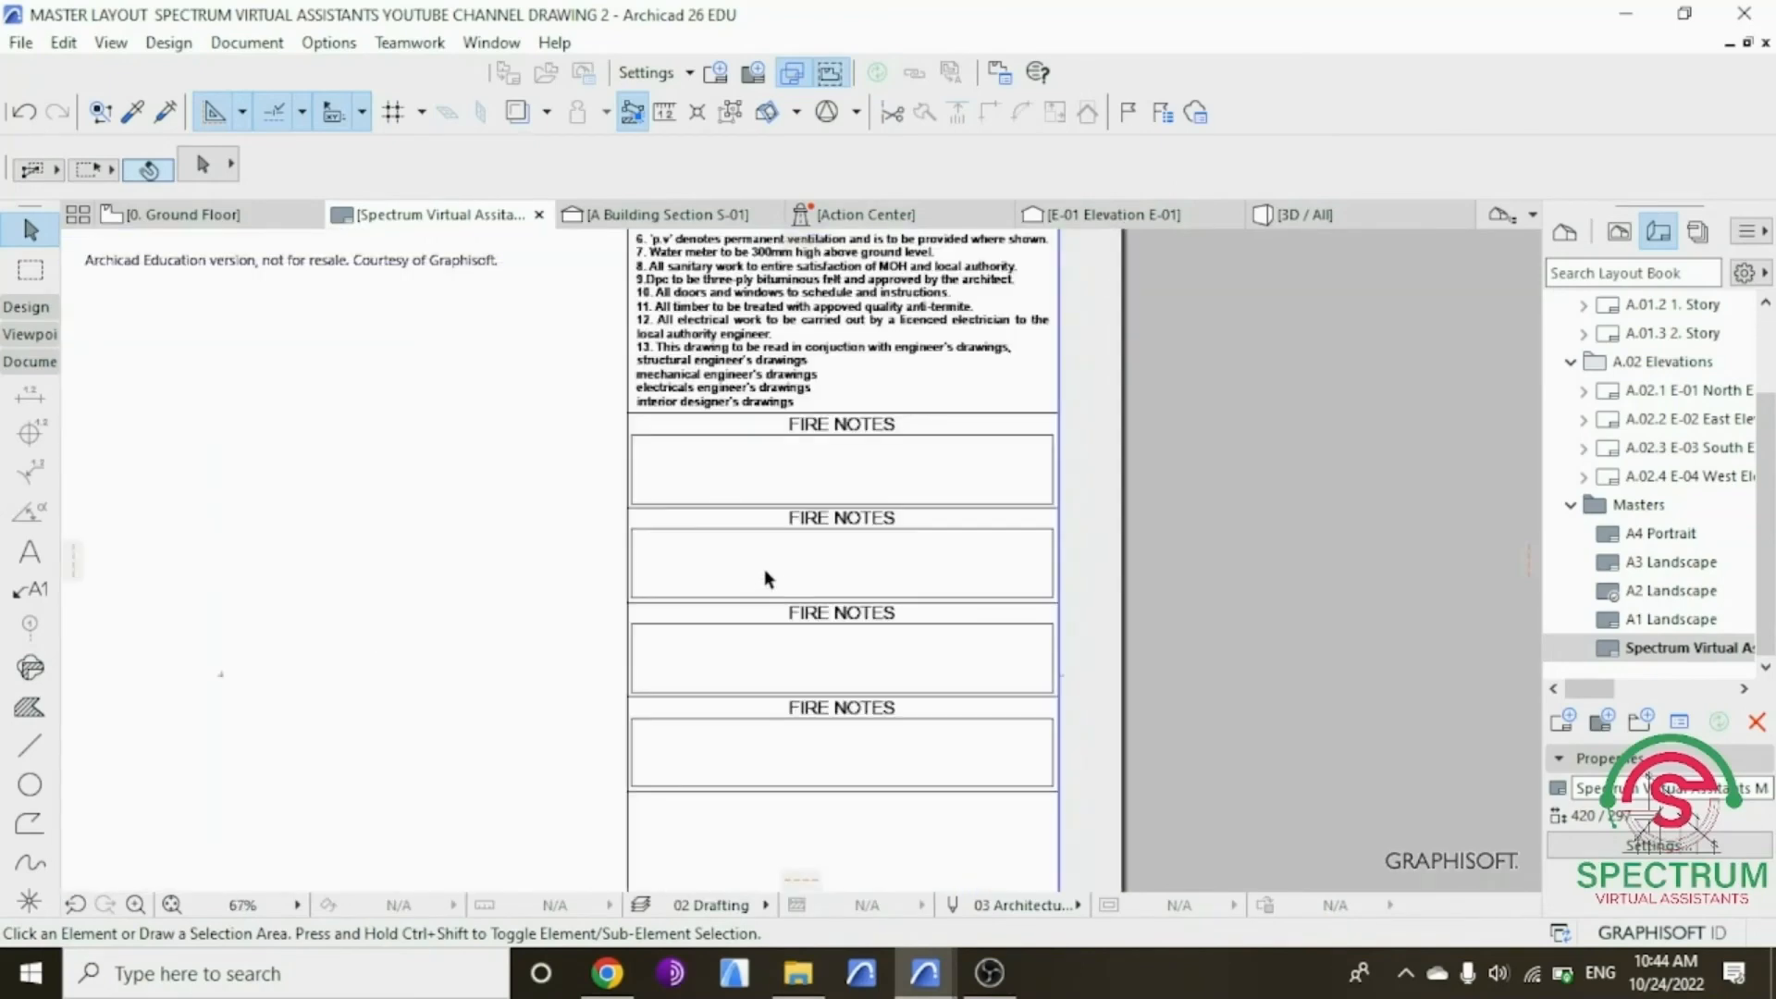
pyautogui.scroll(1, 766, 578)
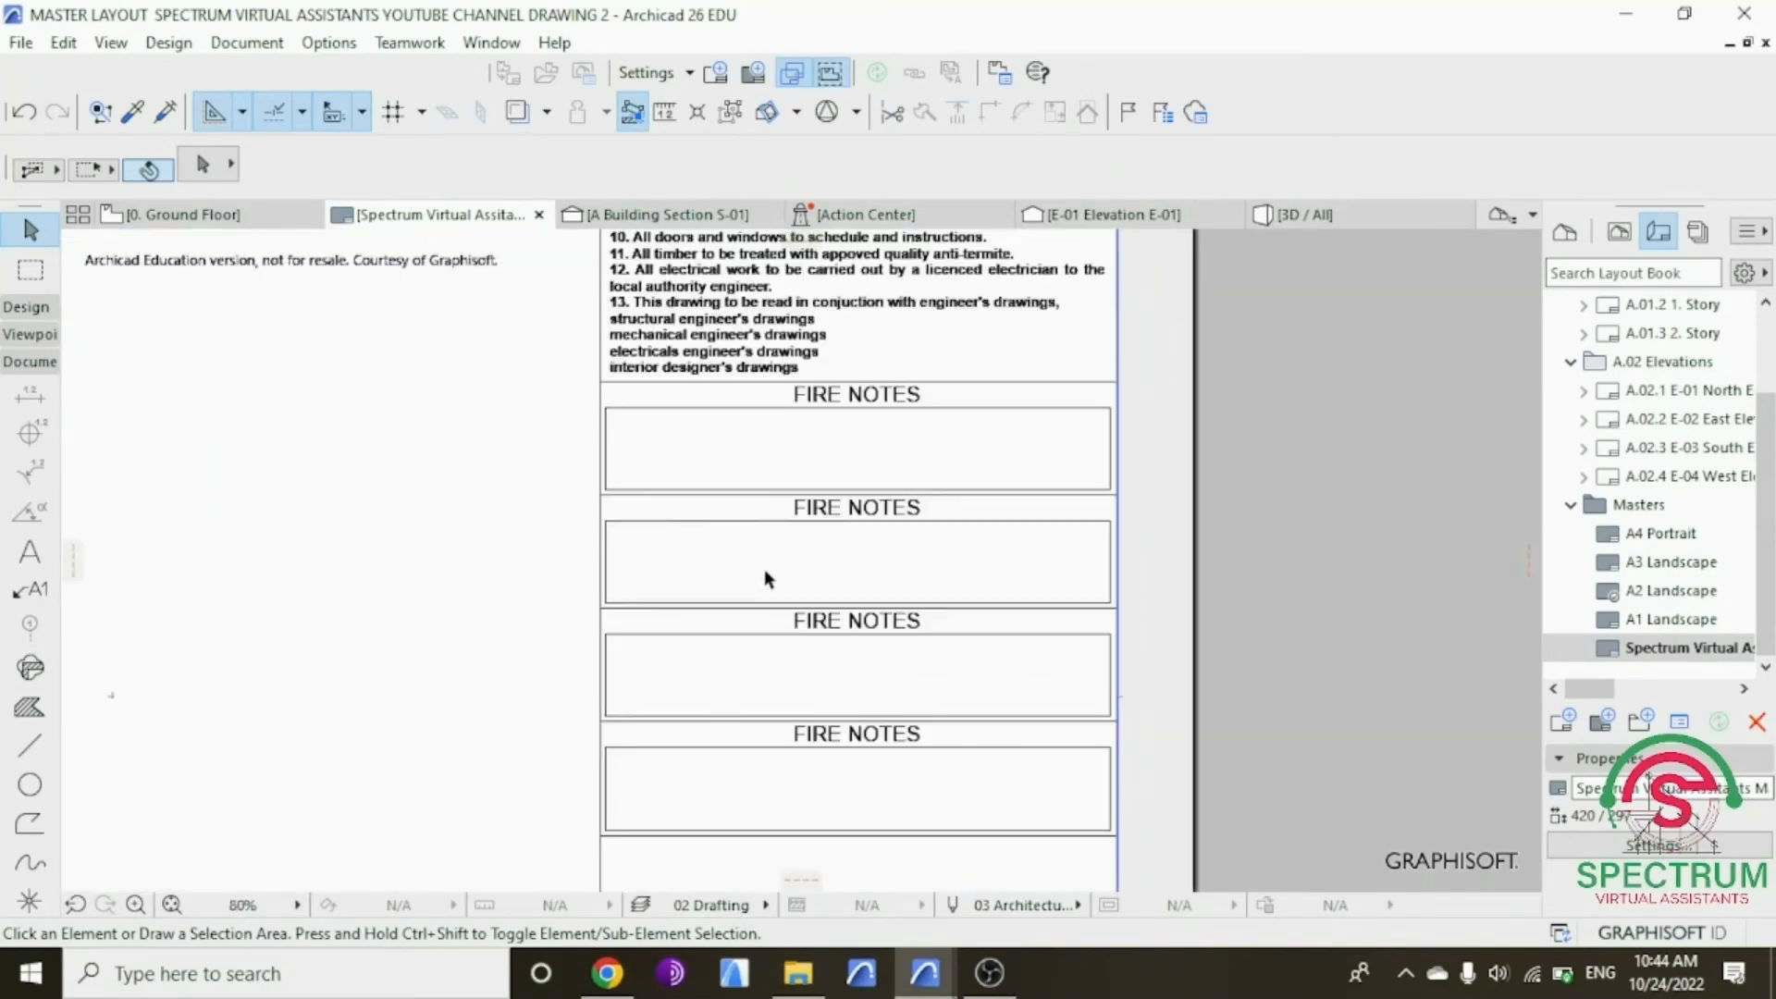
pyautogui.scroll(2, 914, 509)
pyautogui.click(911, 504)
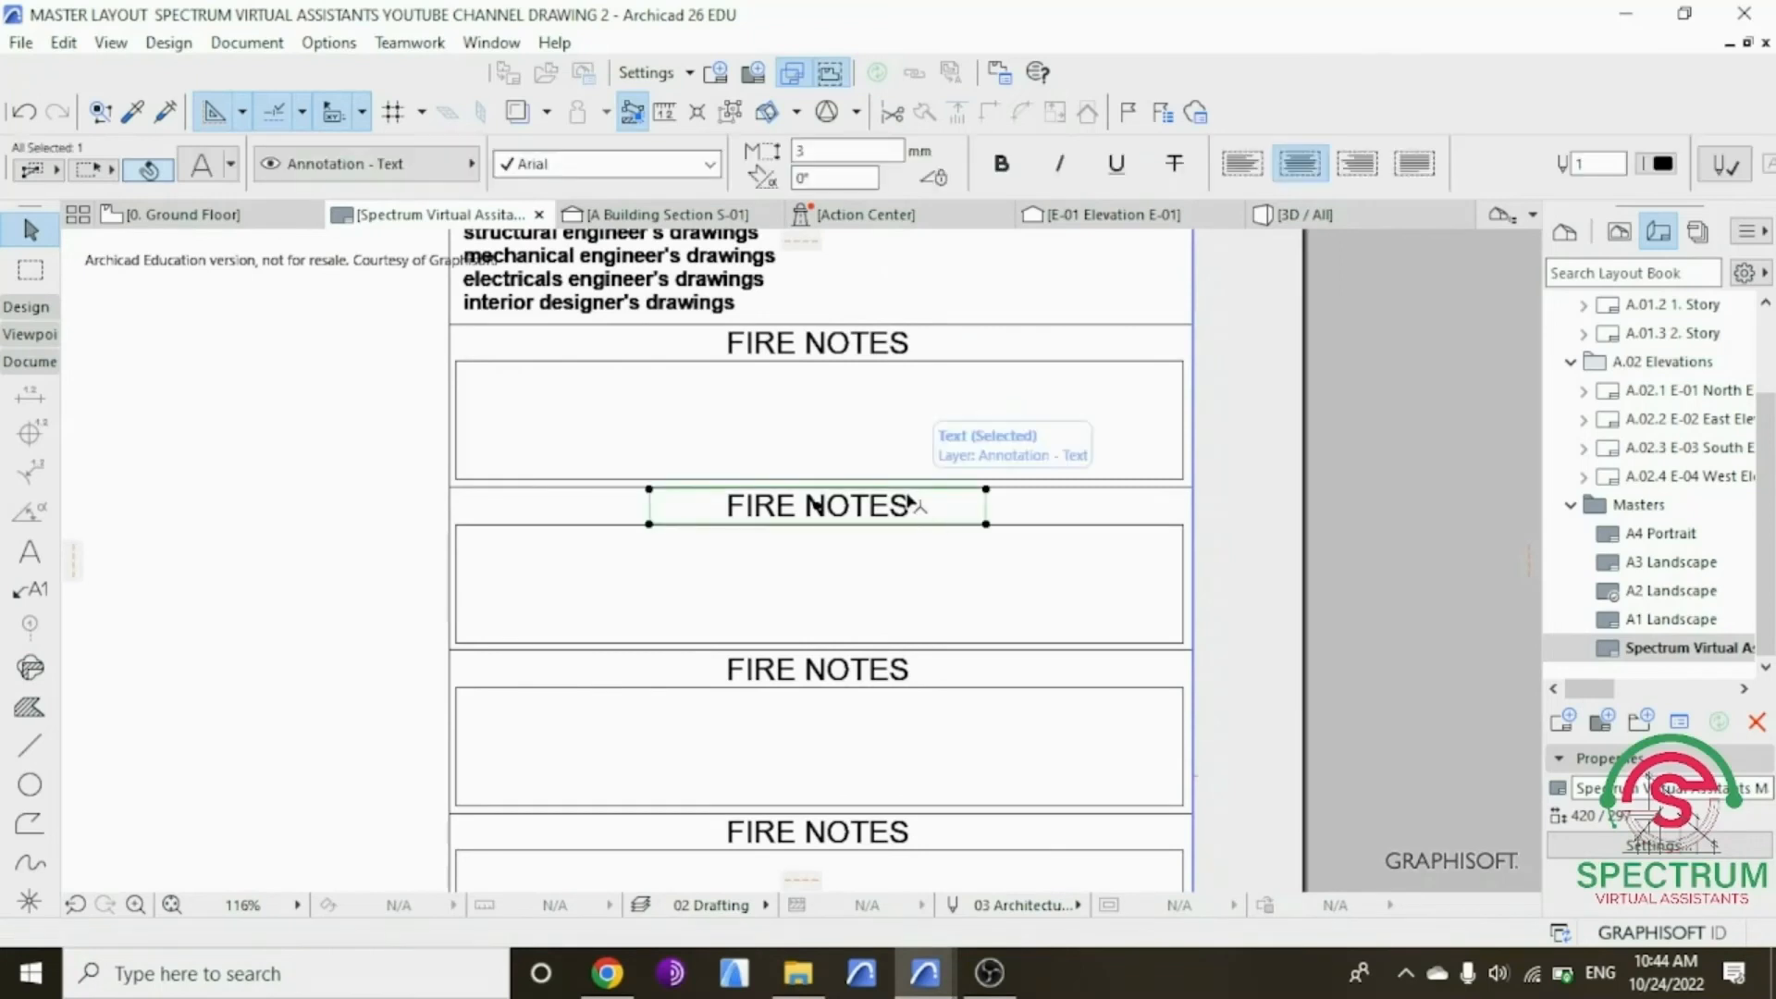
pyautogui.click(908, 502)
pyautogui.press('Escape')
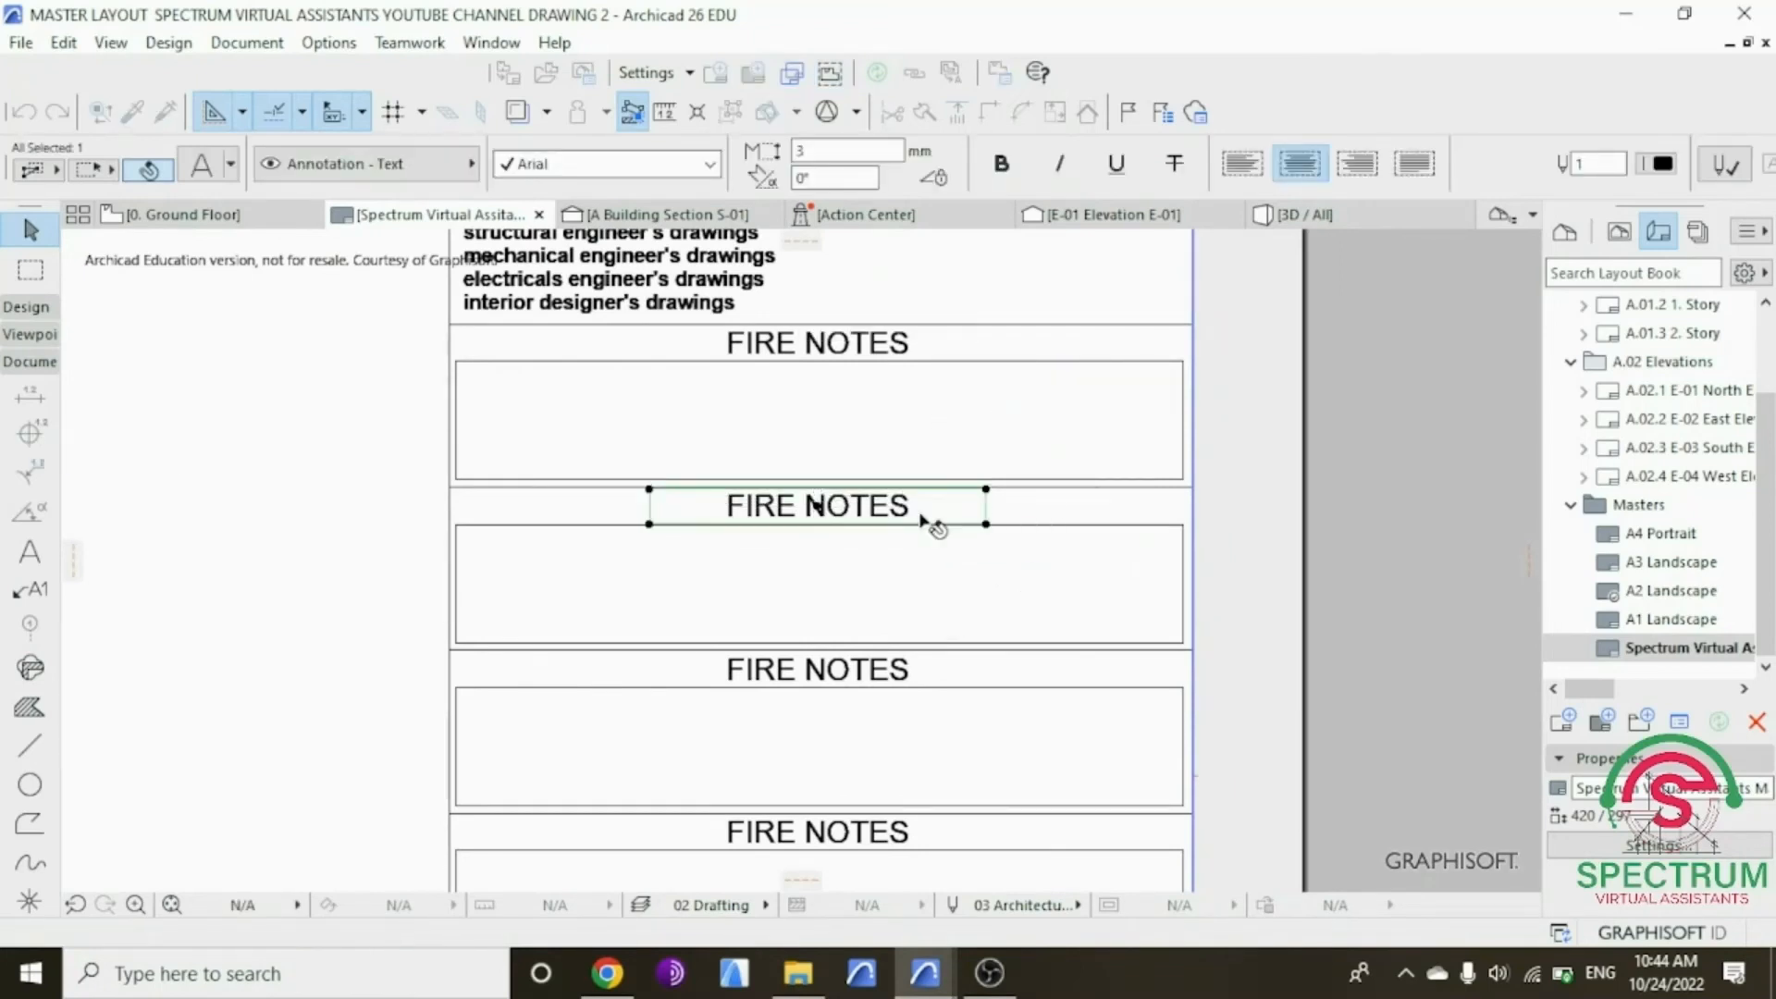
pyautogui.doubleClick(814, 505)
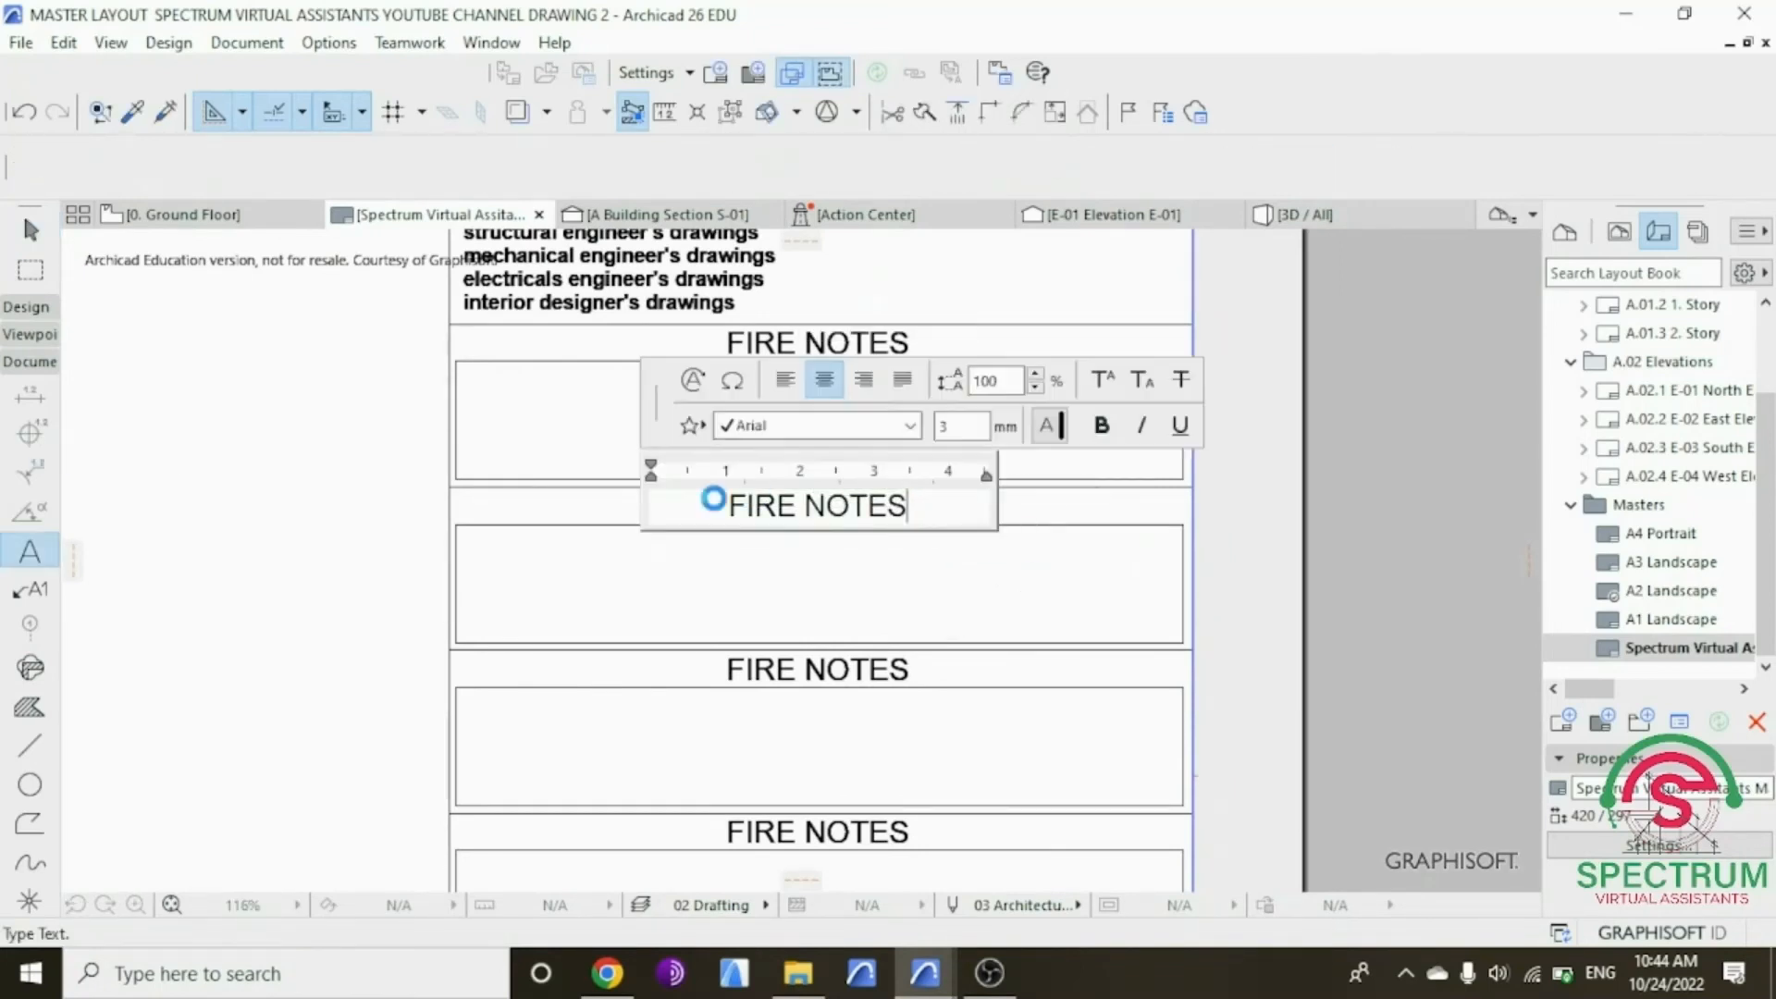
pyautogui.moveTo(910, 507); pyautogui.dragTo(714, 501)
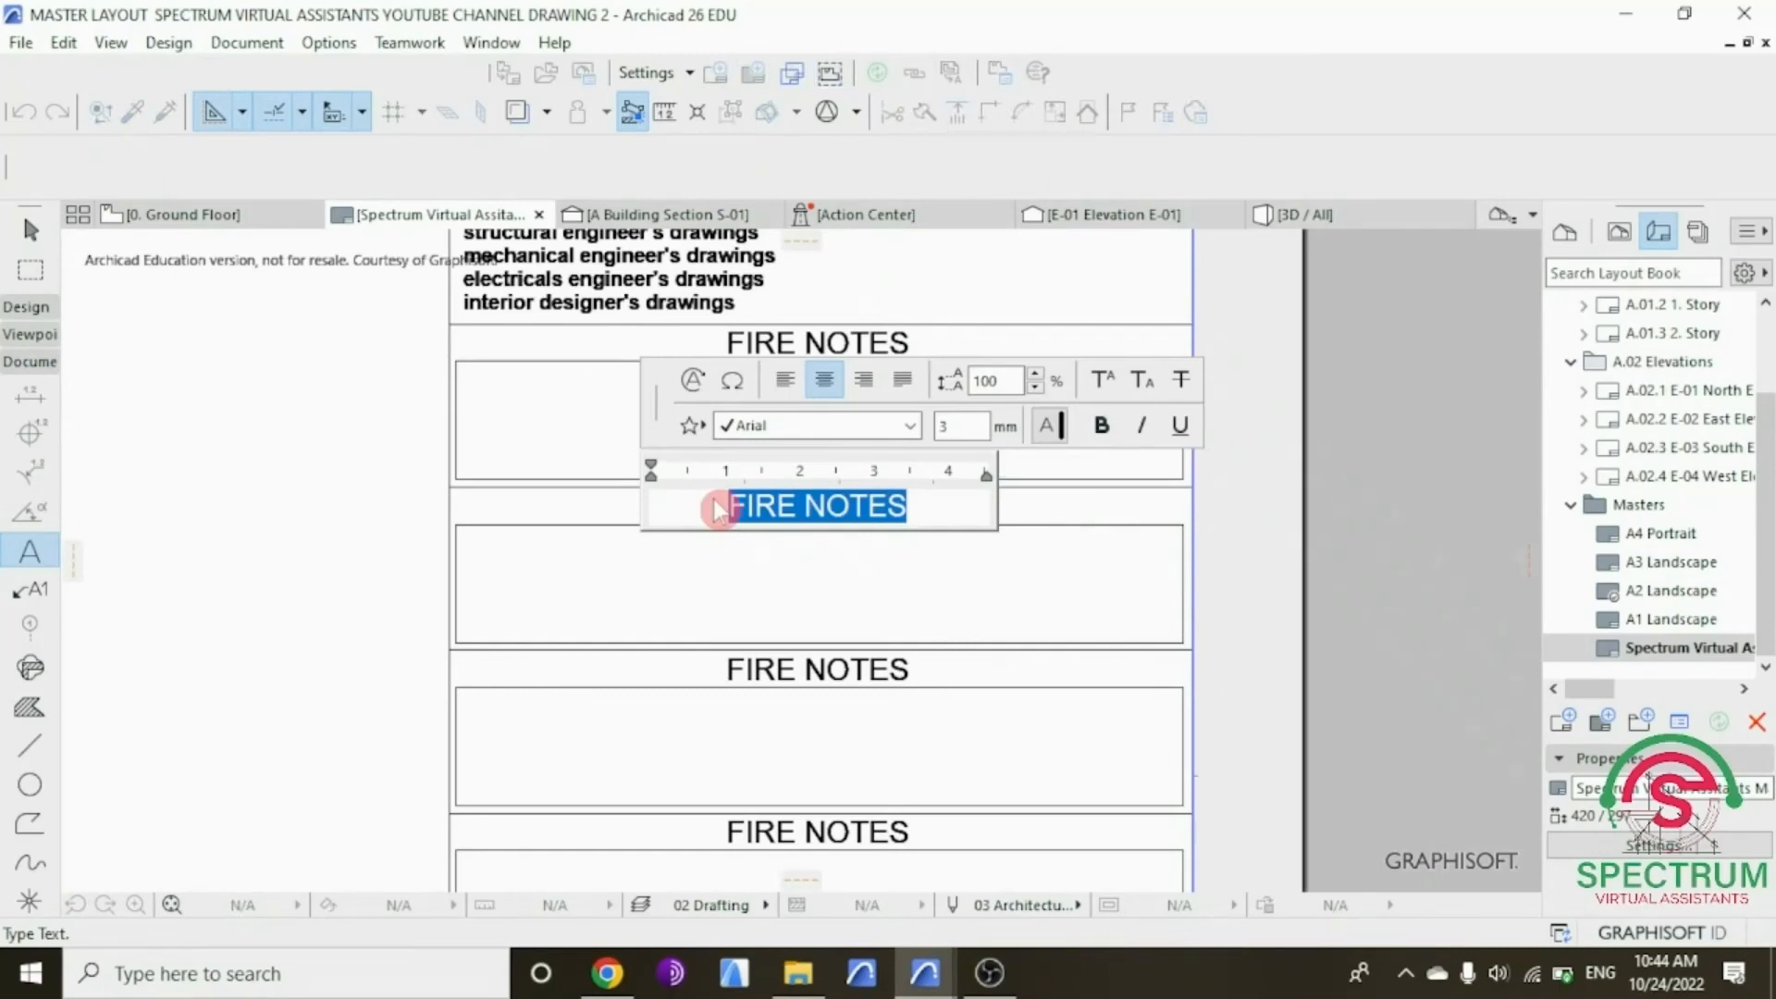
pyautogui.write('pr')
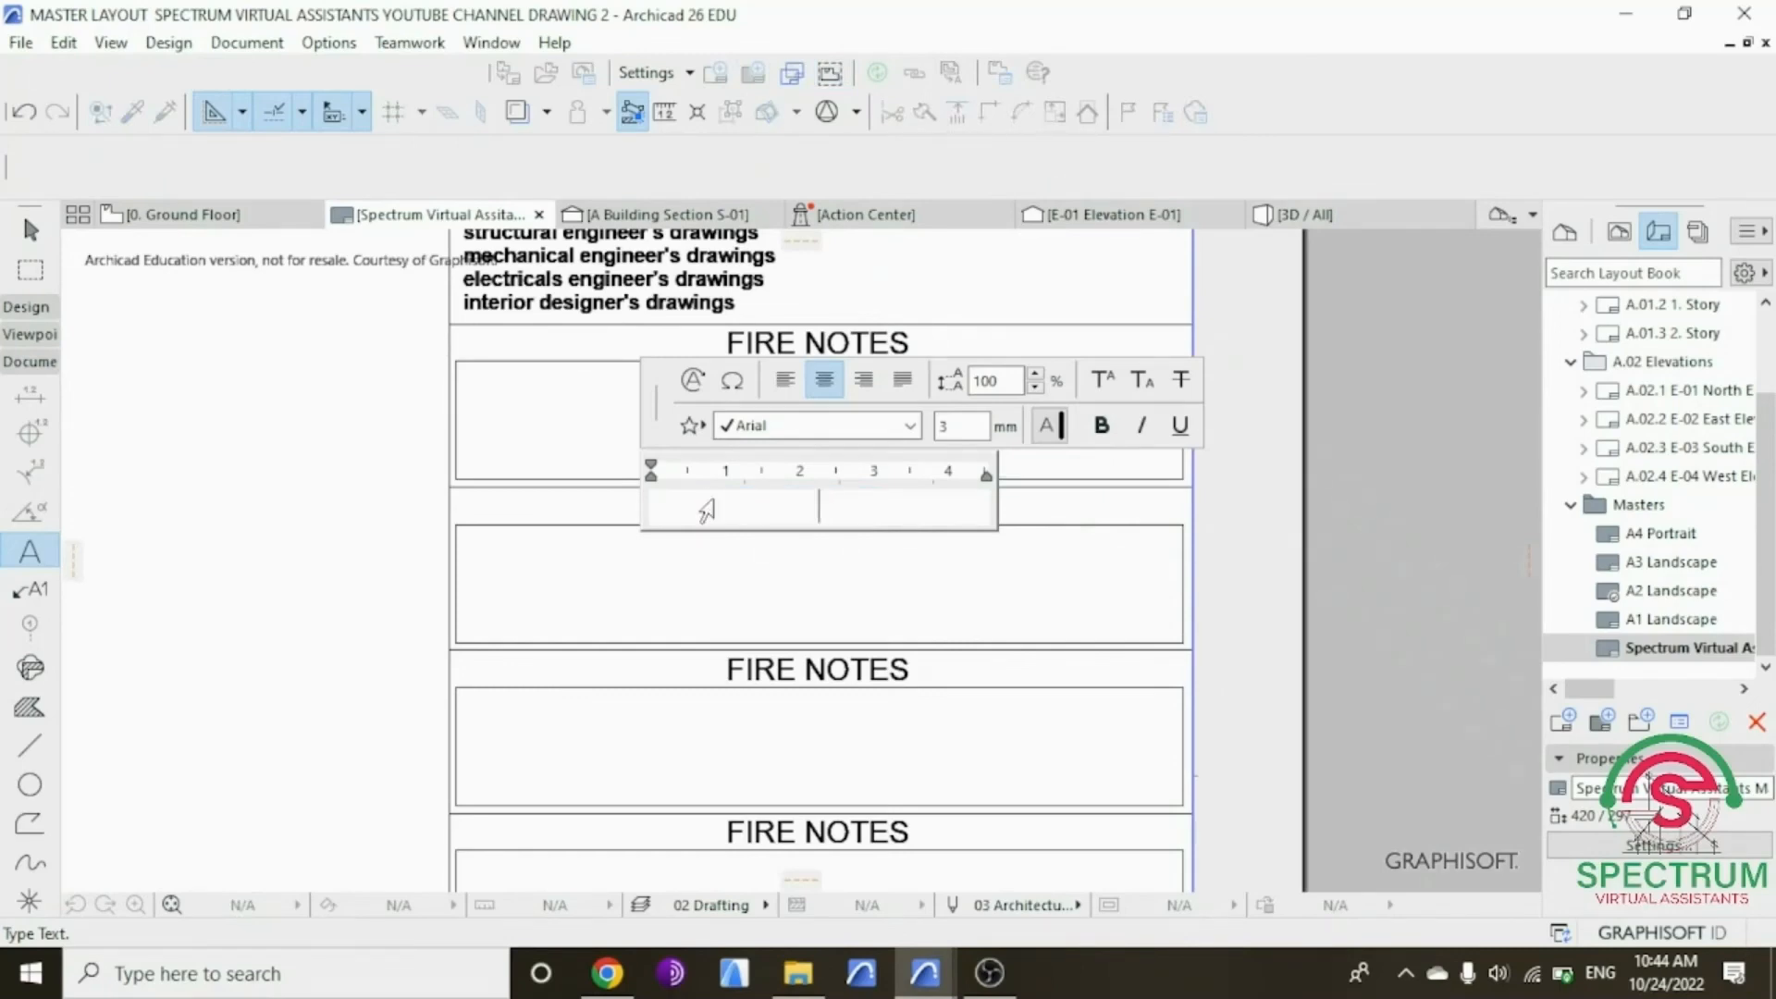
pyautogui.write('ROJECT')
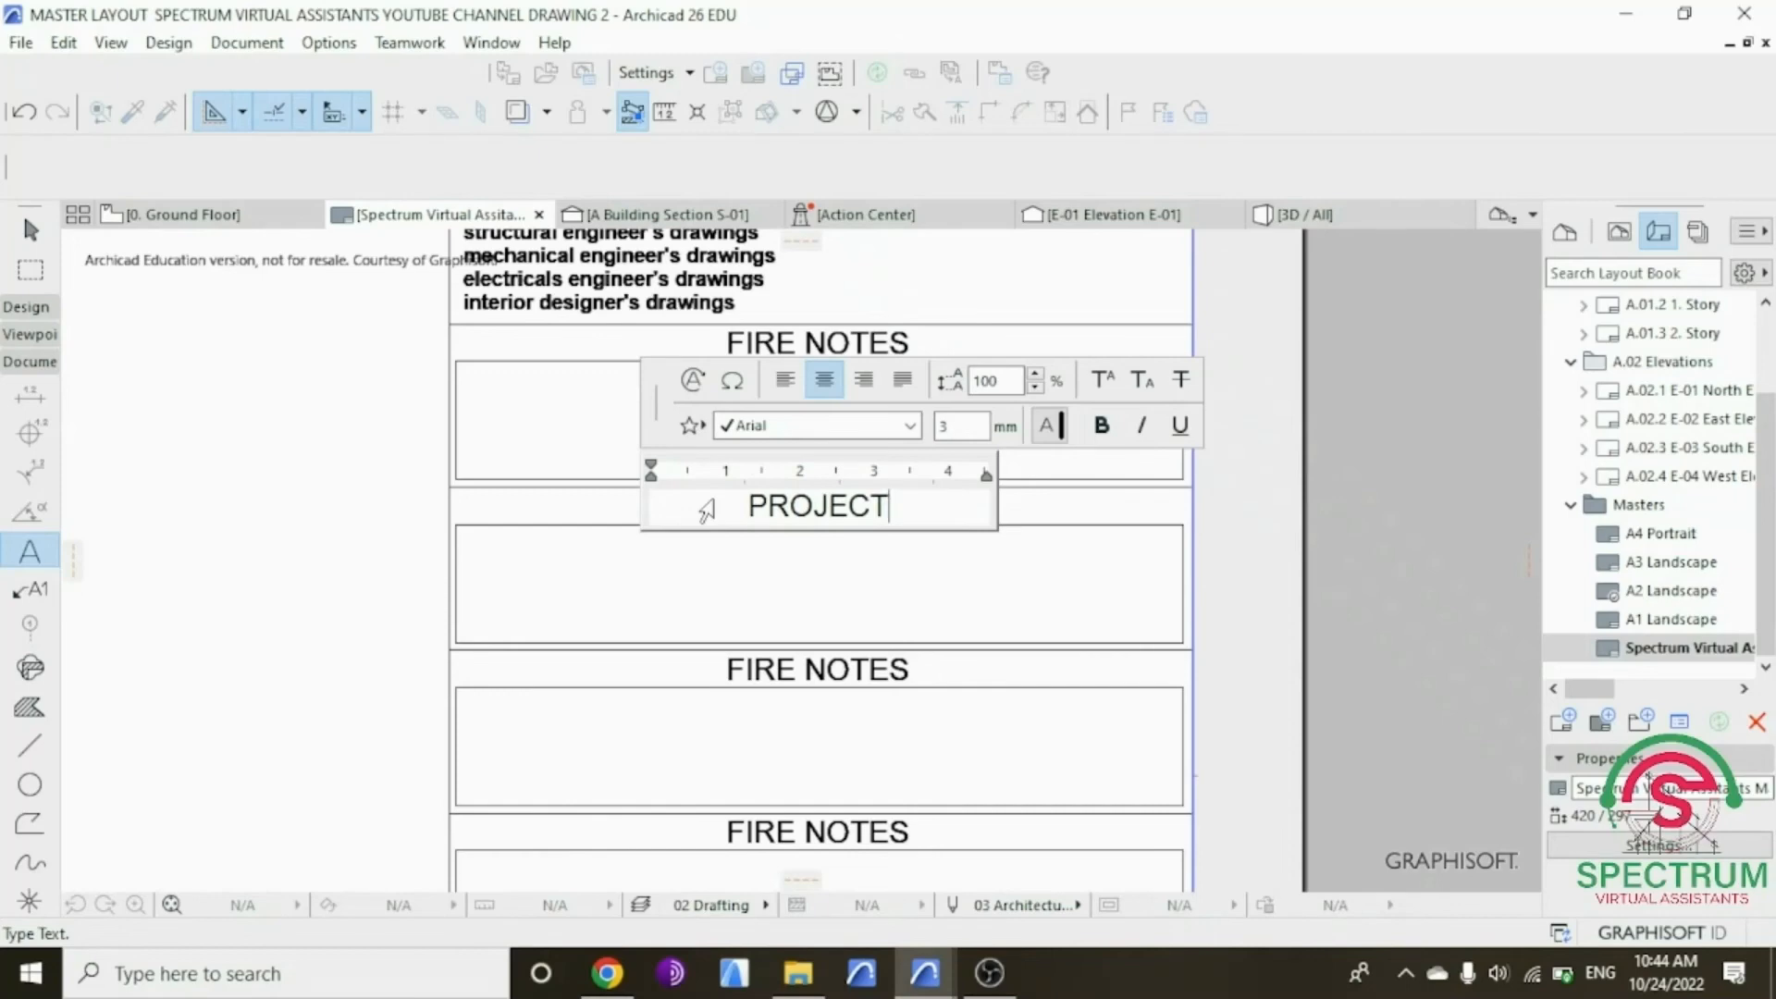
pyautogui.write(' TITLE')
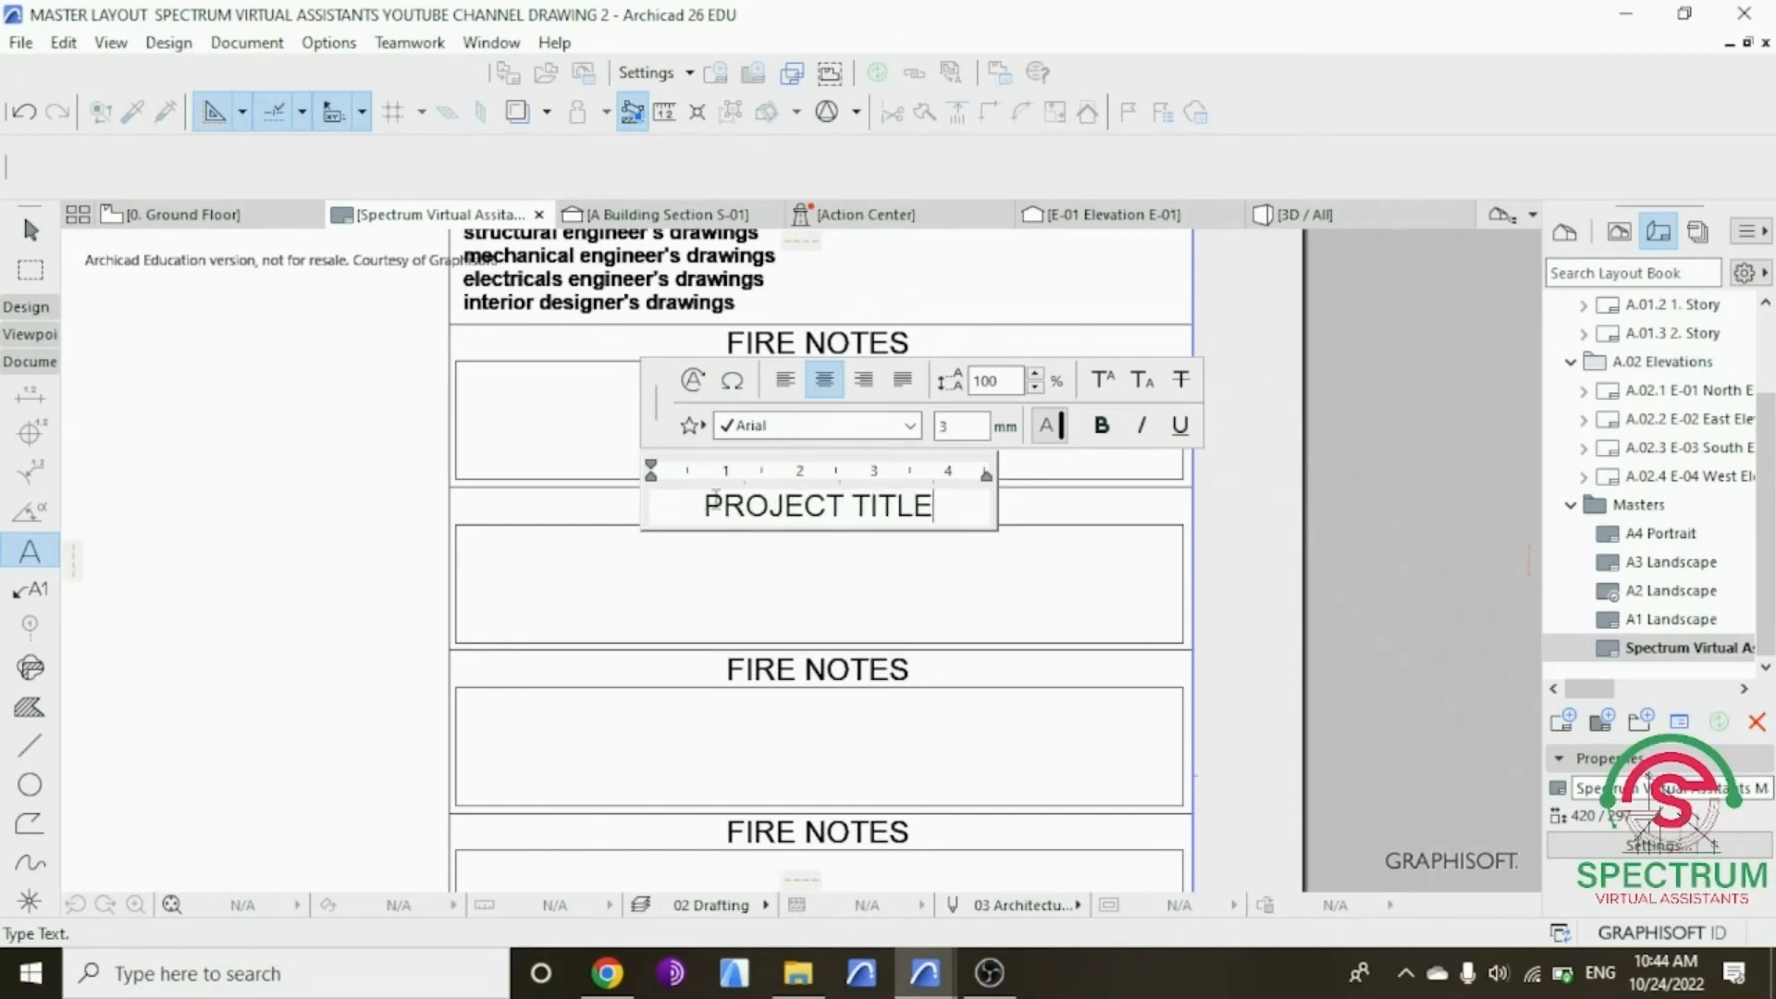
pyautogui.click(342, 584)
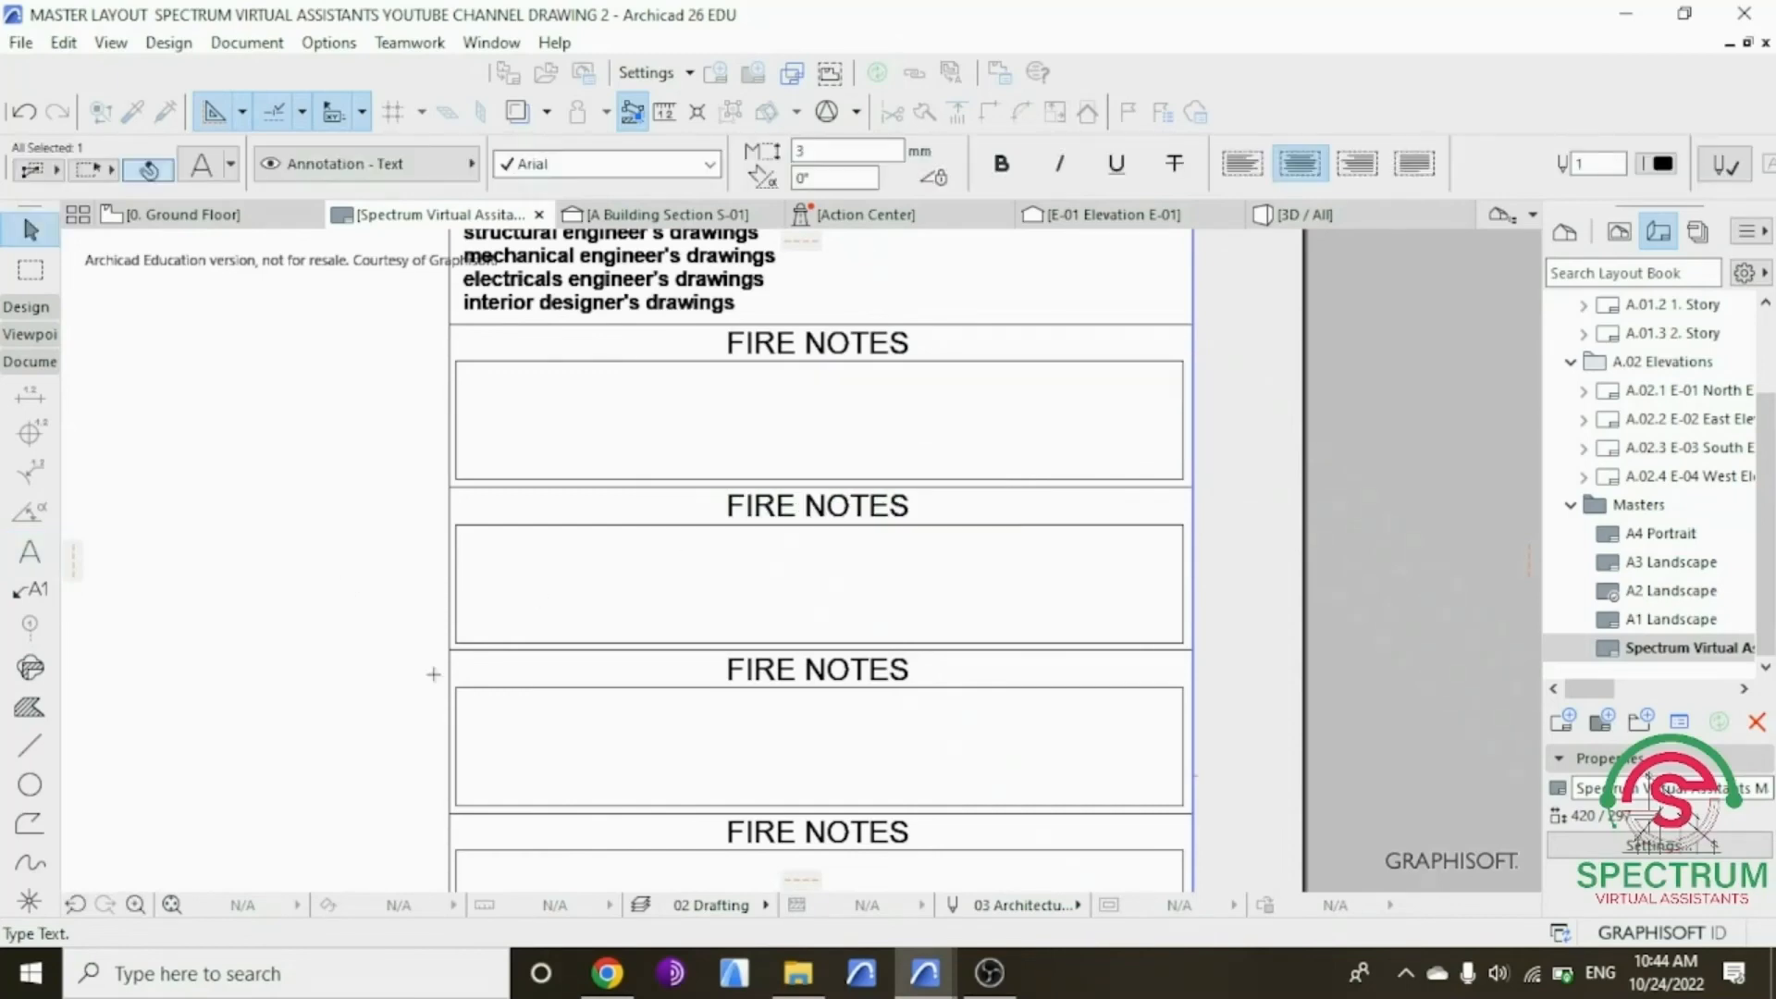
# Step: Replace the heading text of the section below PROJECT TITLE with WORKING DRAWINGS
pyautogui.click(913, 673)
pyautogui.doubleClick(925, 680)
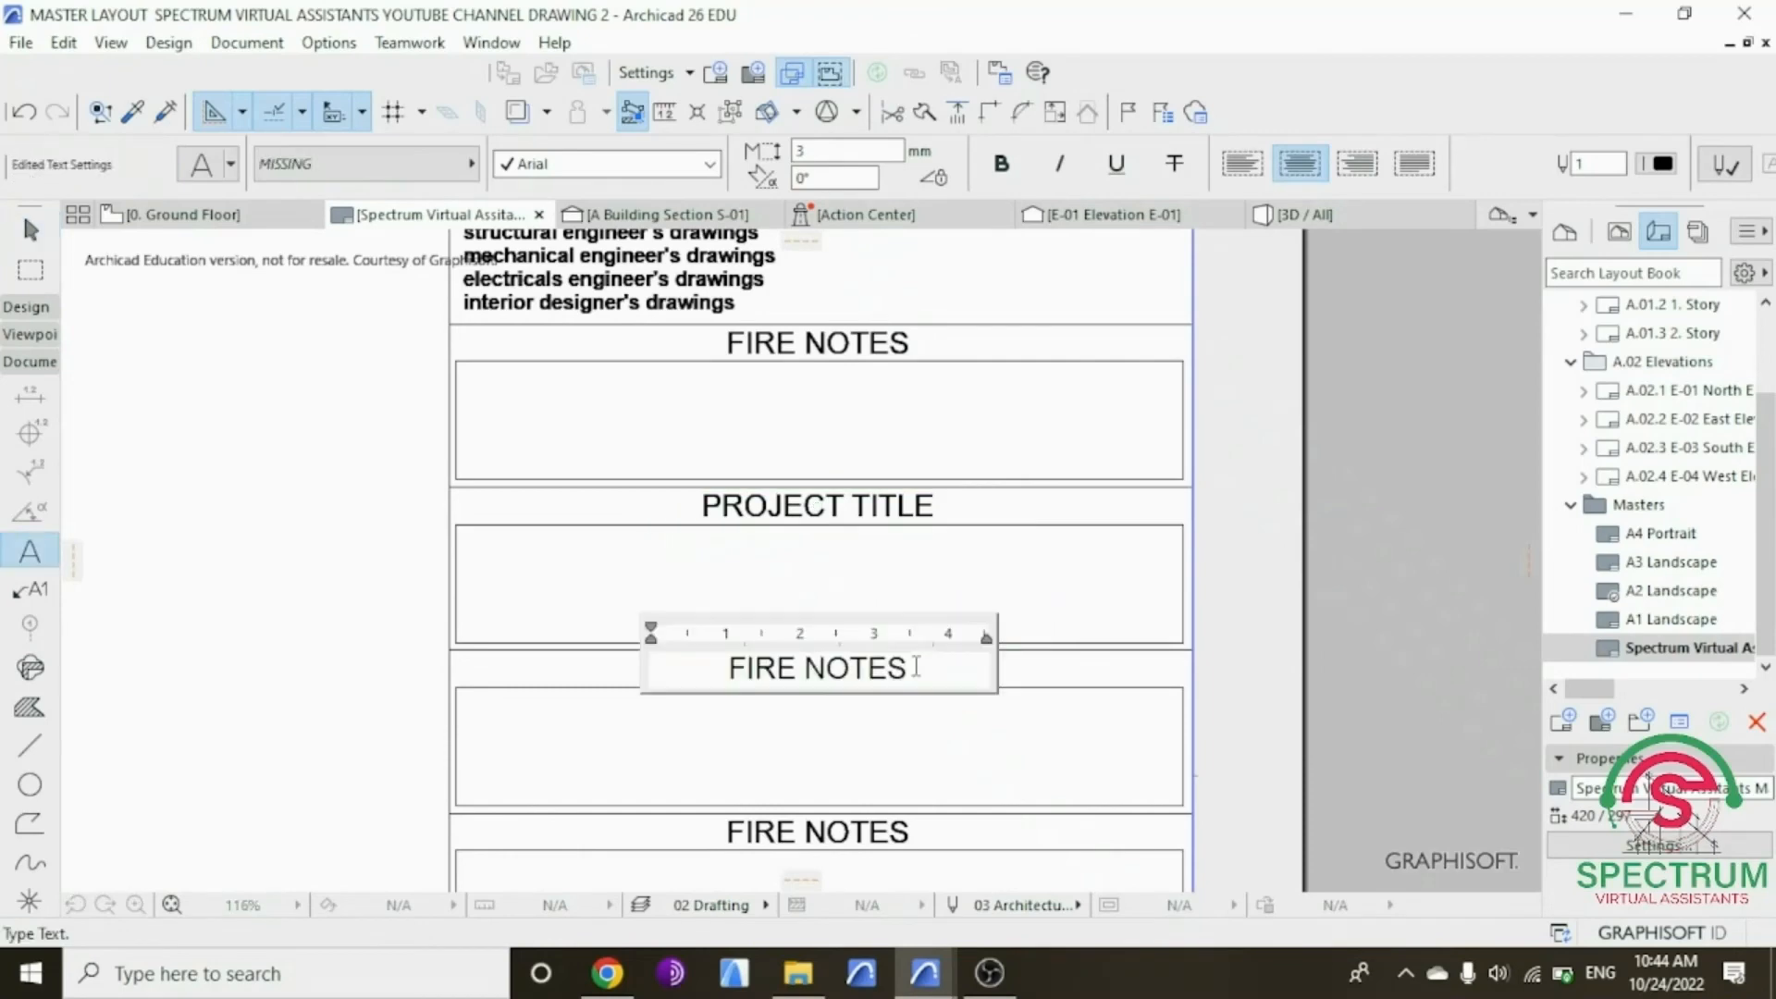
pyautogui.moveTo(911, 669); pyautogui.dragTo(695, 683)
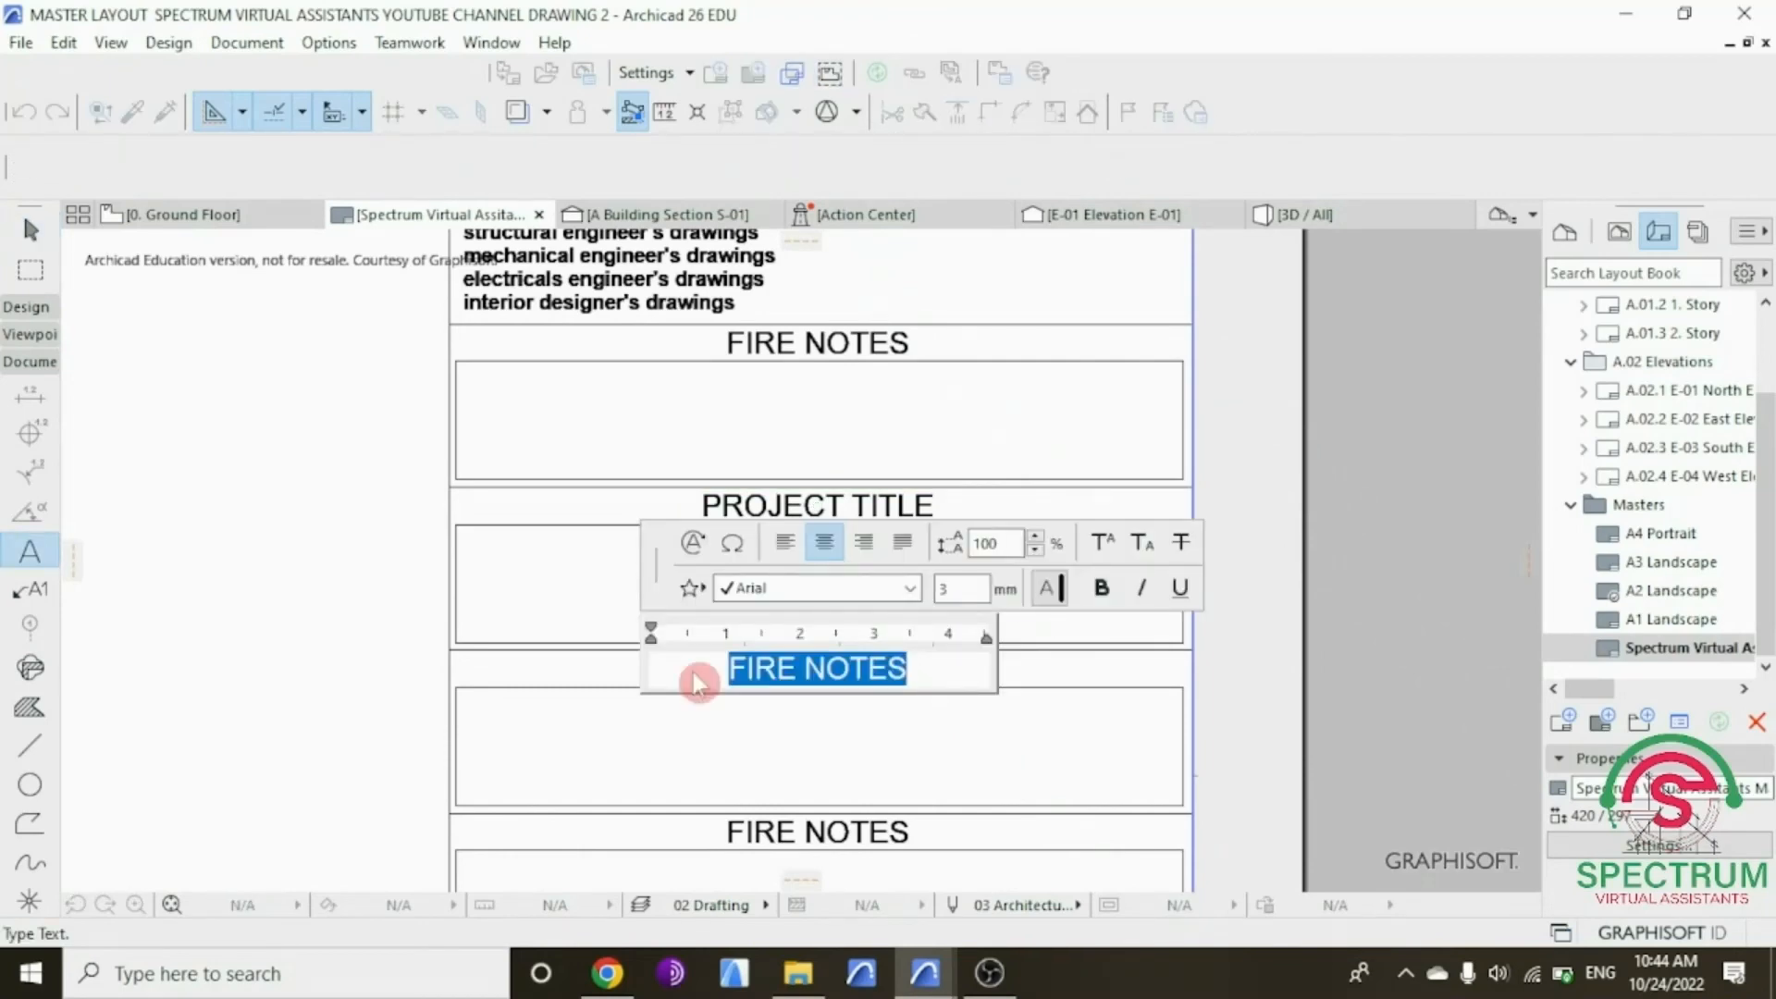
pyautogui.write('WORKING')
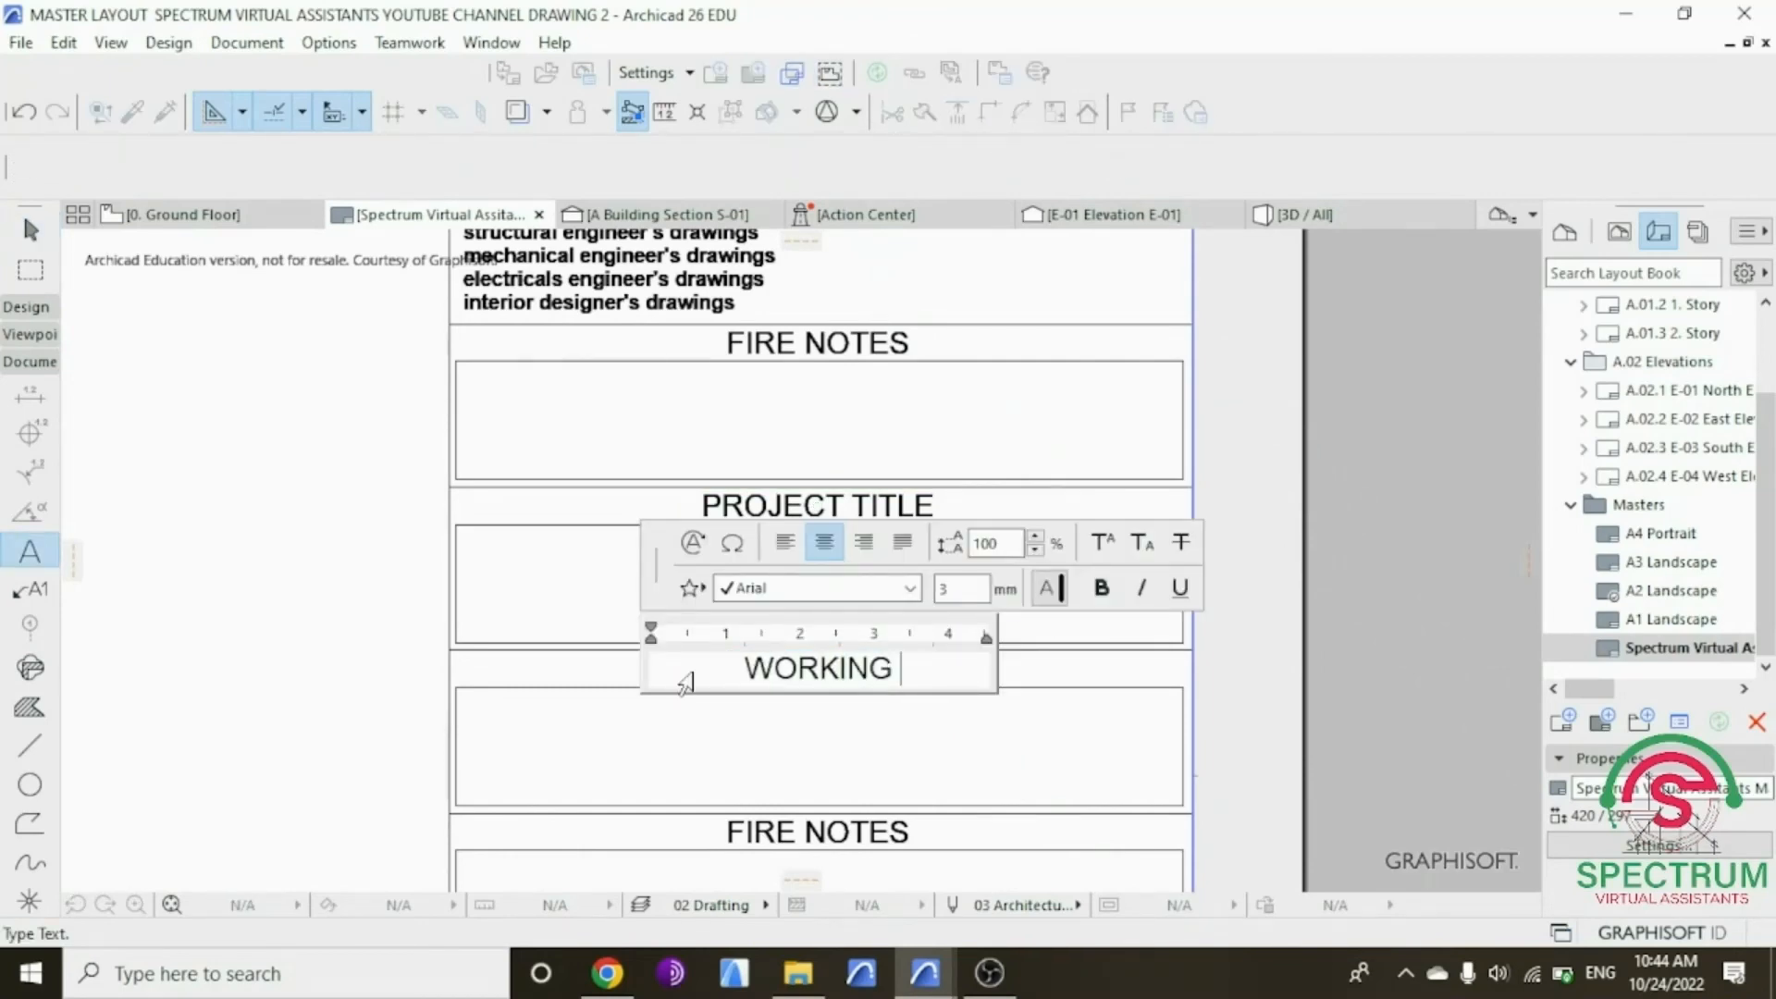
pyautogui.write(' DRAWING')
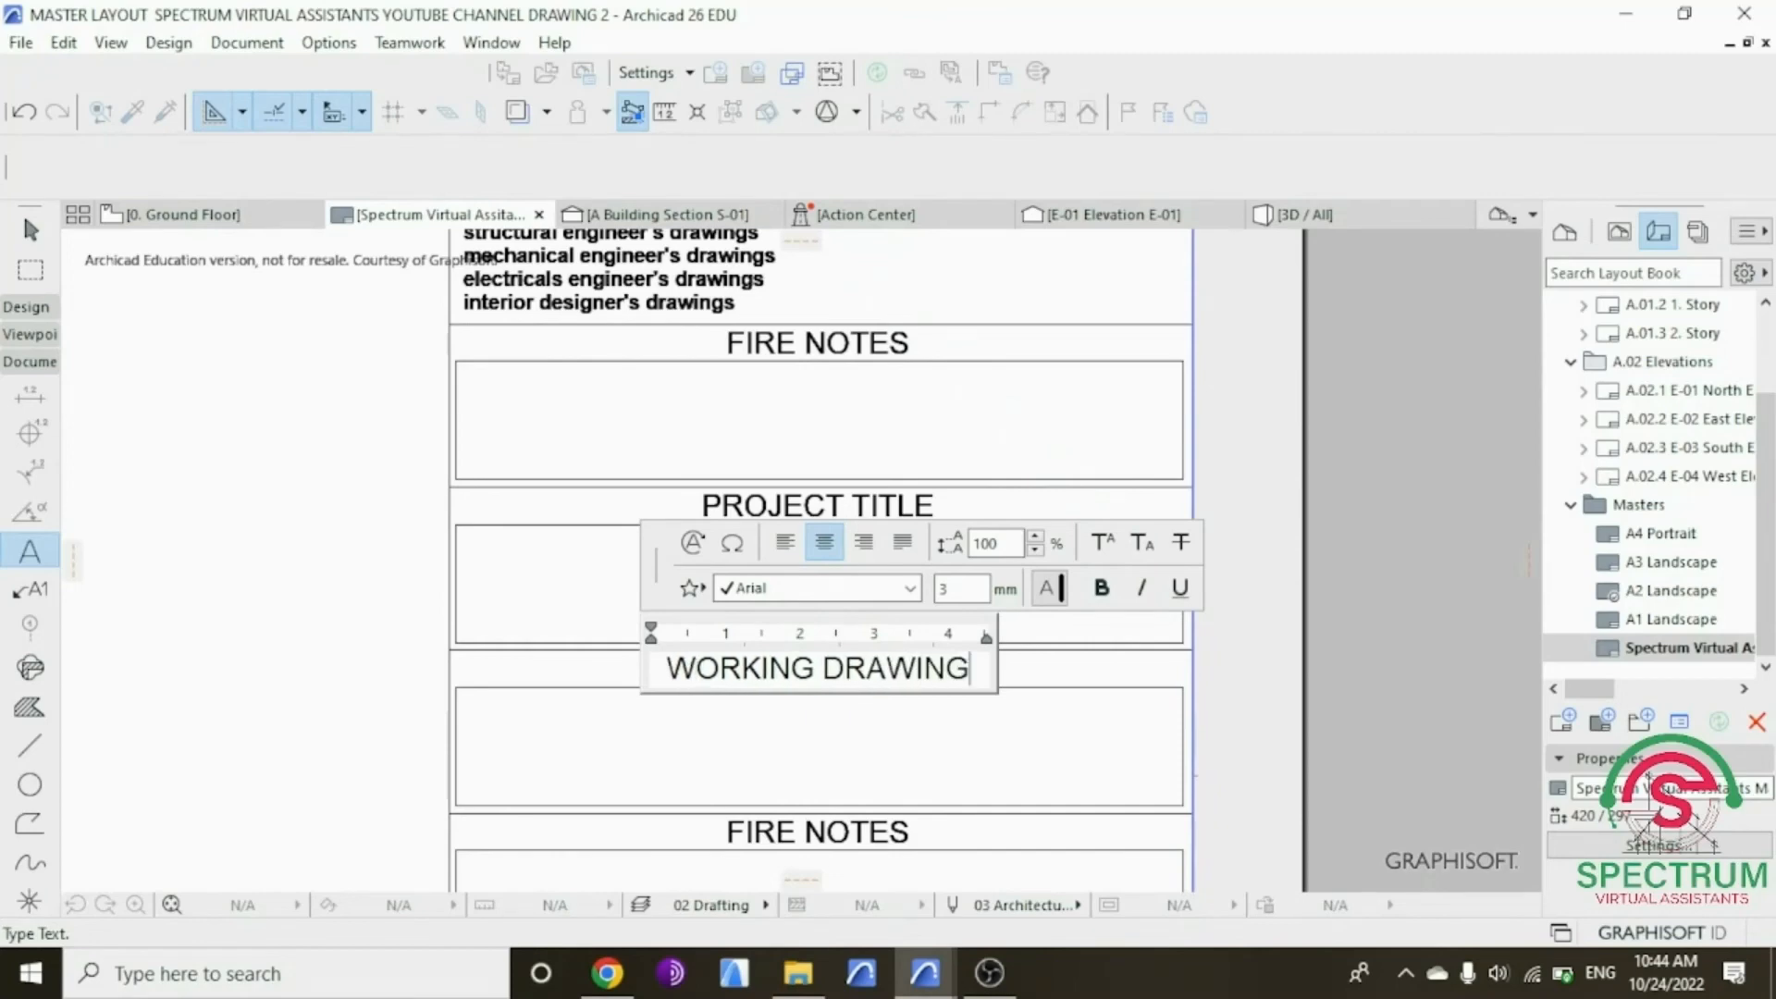
pyautogui.write('D')
pyautogui.press('BackSpace')
pyautogui.write('S')
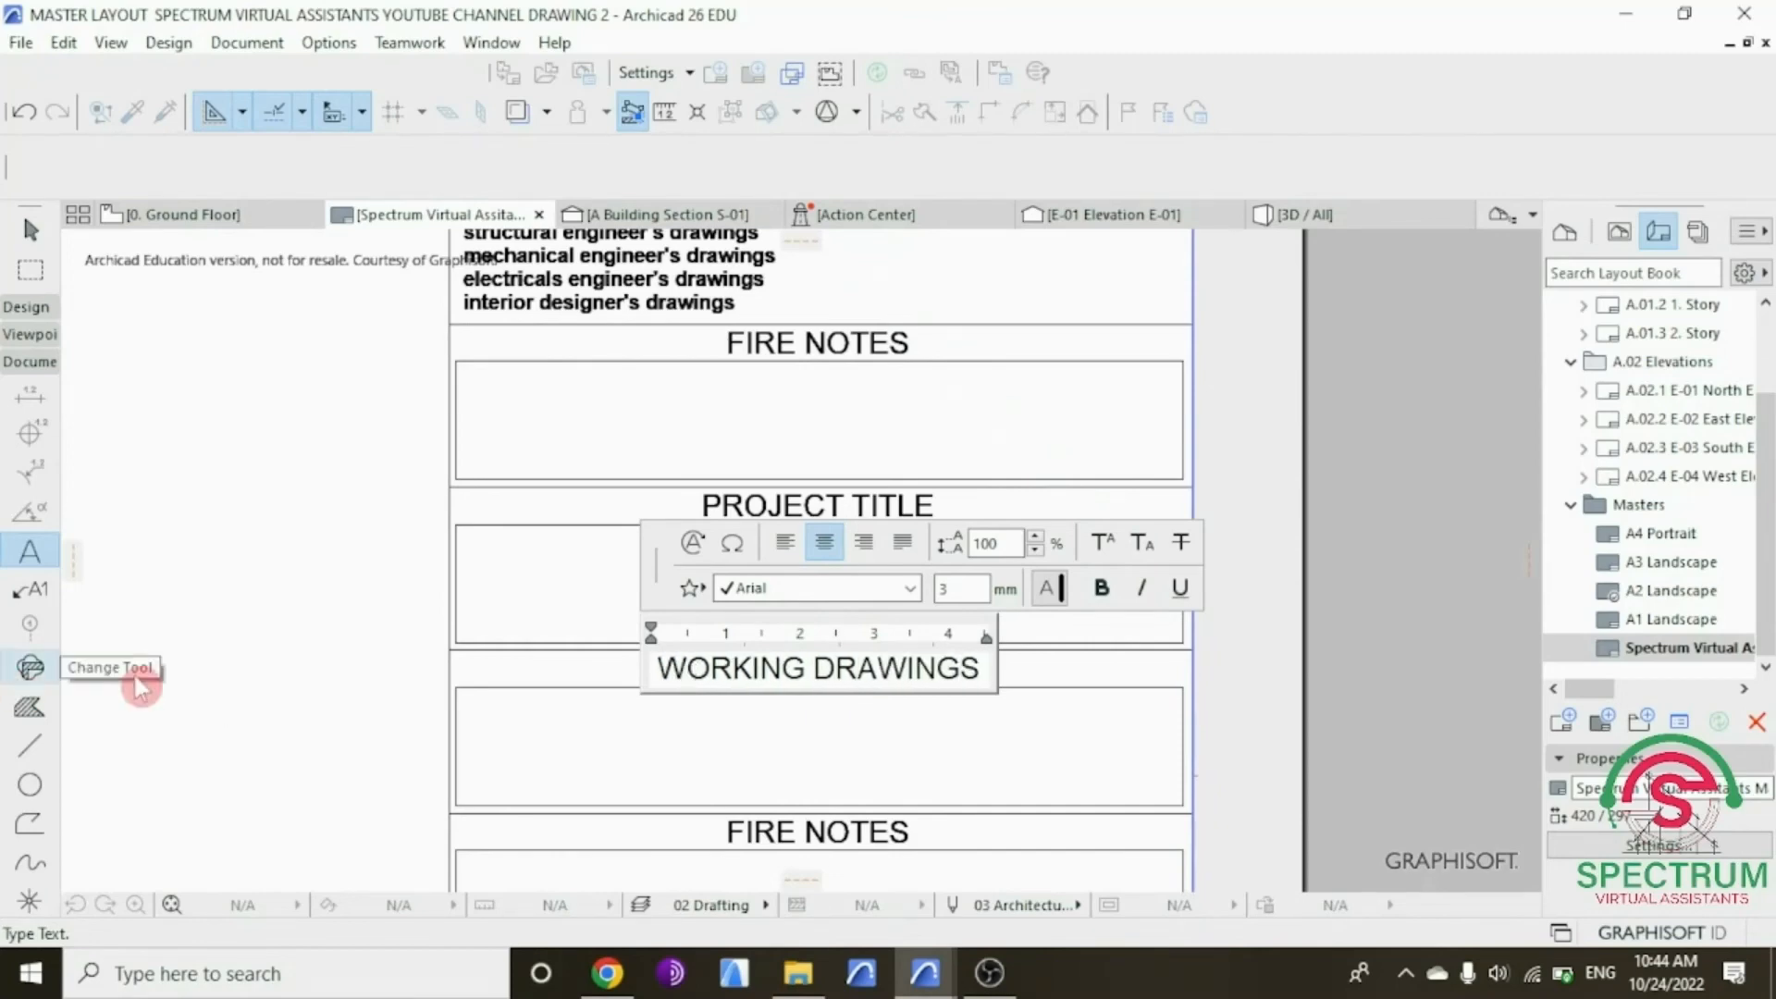
pyautogui.click(289, 610)
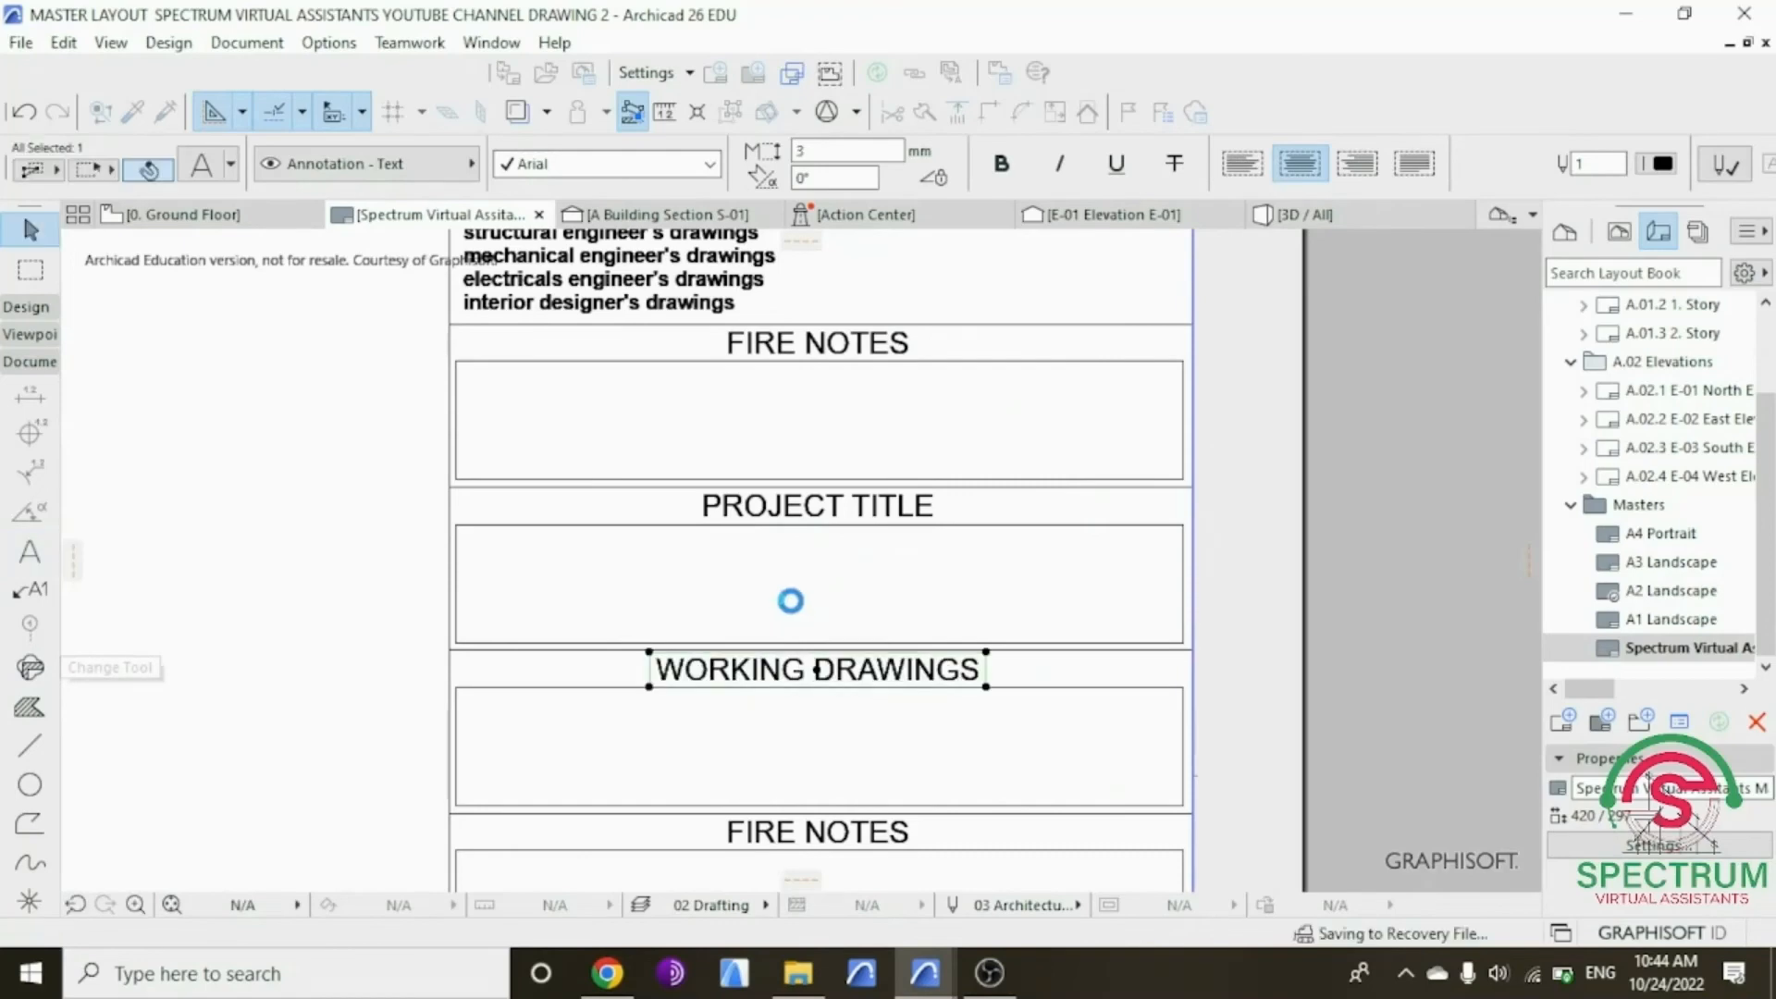
# Step: Replace the heading text of the section below WORKING DRAWINGS with CLIENT DETAILS
pyautogui.scroll(-3, 803, 635)
pyautogui.scroll(1, 828, 751)
pyautogui.scroll(5, 826, 750)
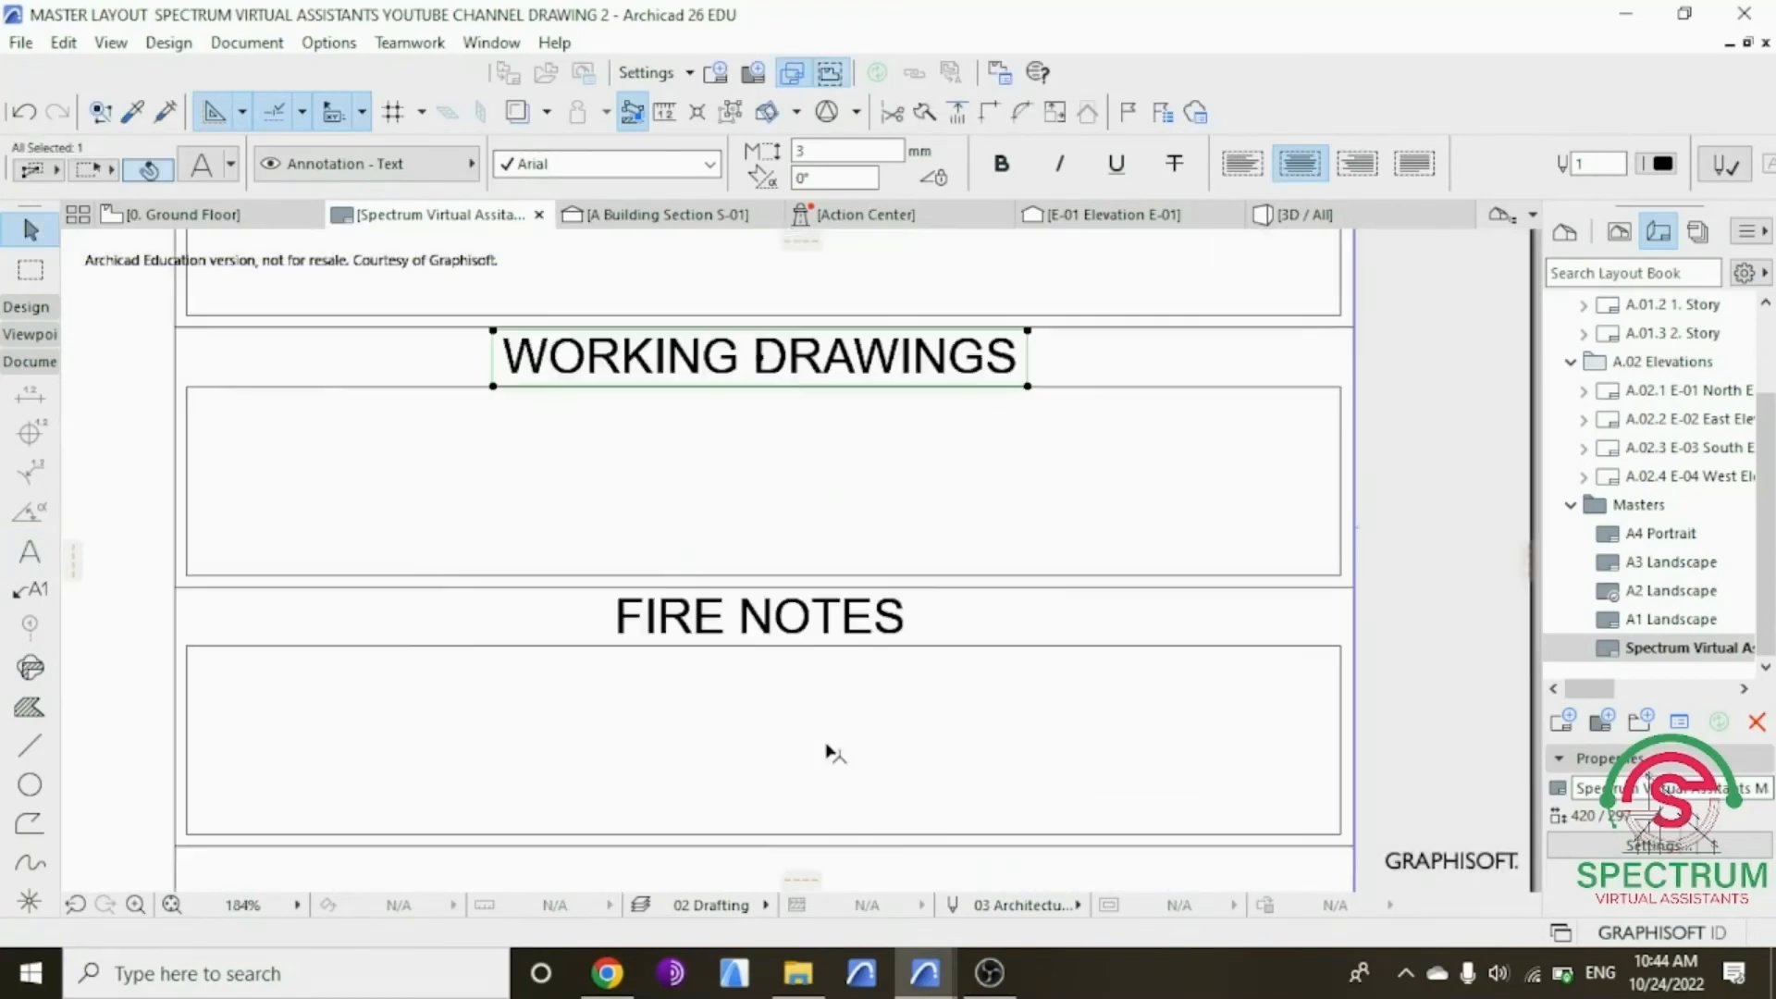
pyautogui.click(916, 607)
pyautogui.doubleClick(930, 615)
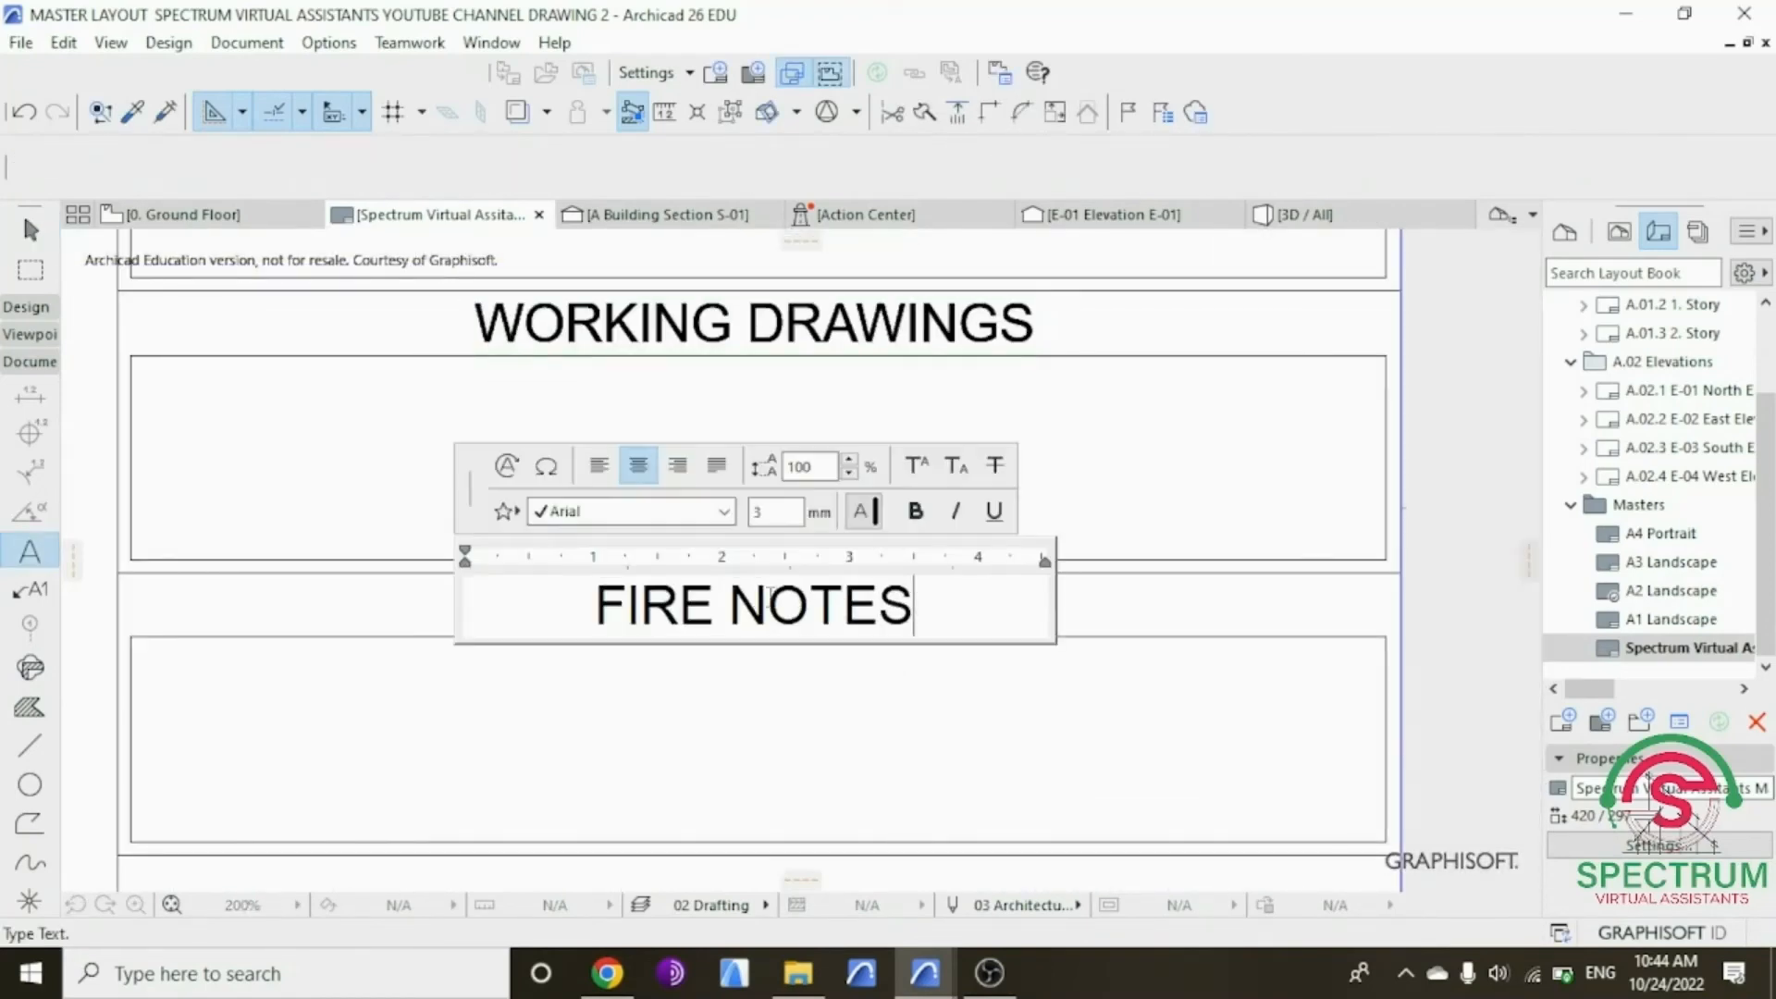
pyautogui.moveTo(917, 613); pyautogui.dragTo(608, 613)
pyautogui.write('CLIENTS')
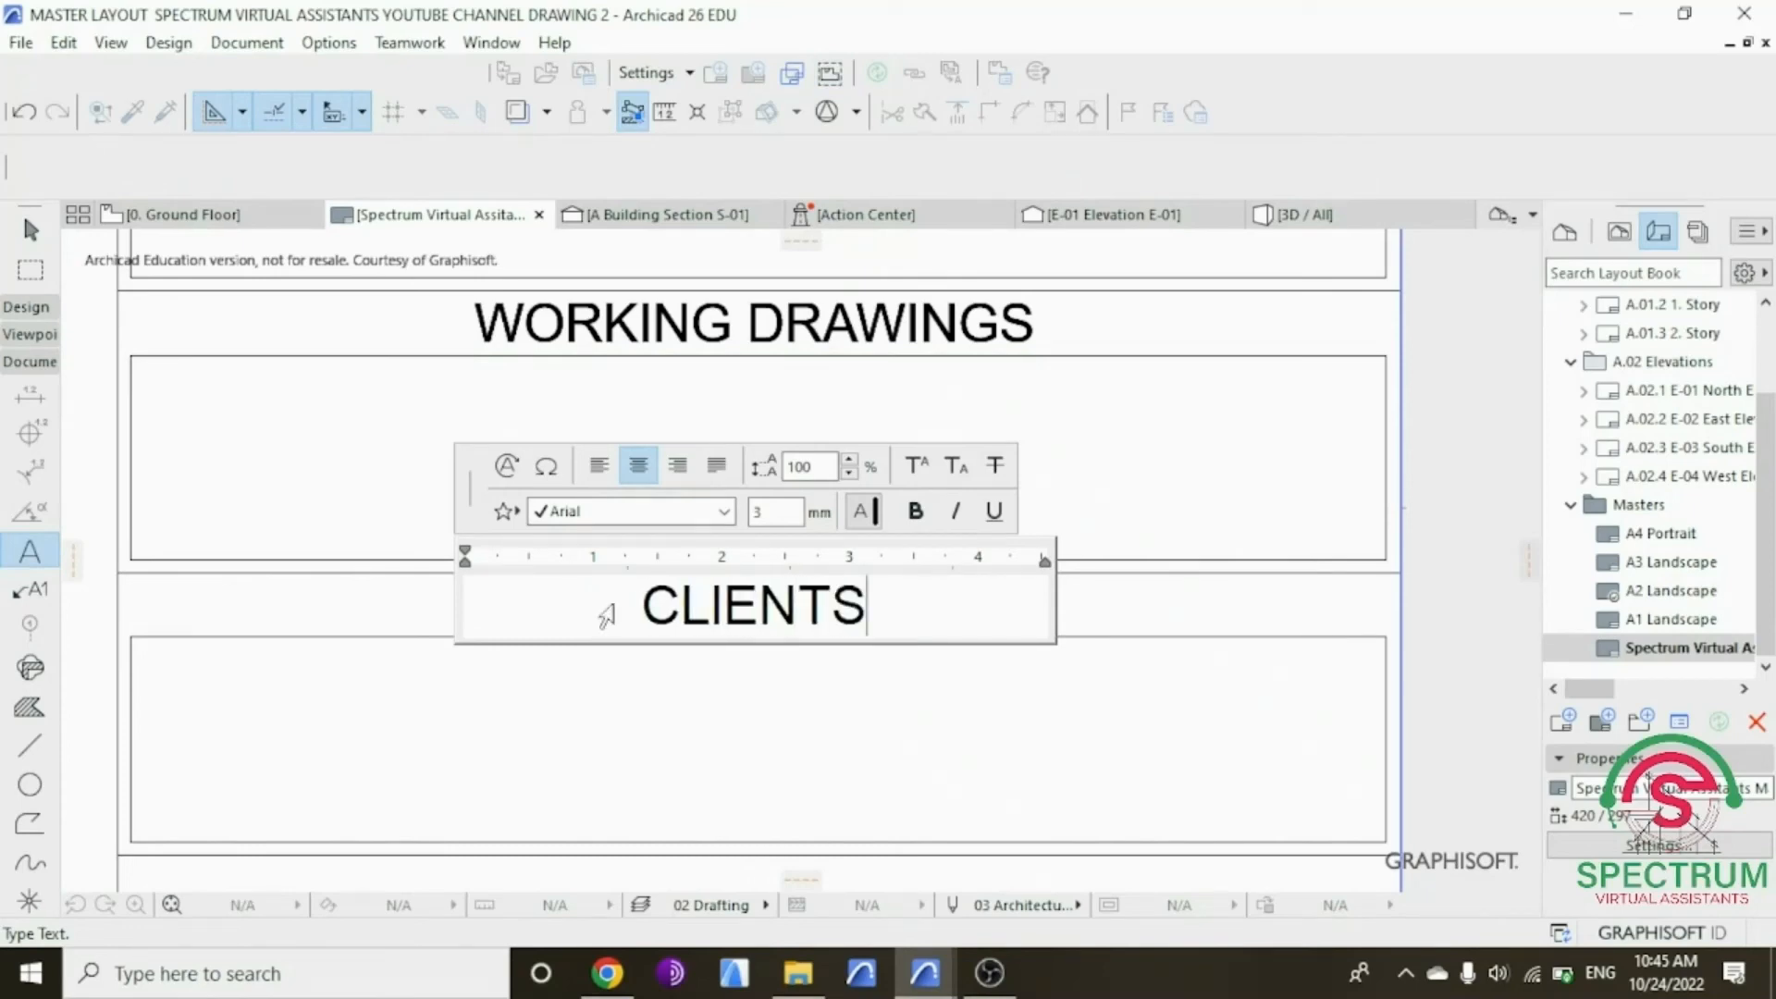
pyautogui.press('BackSpace')
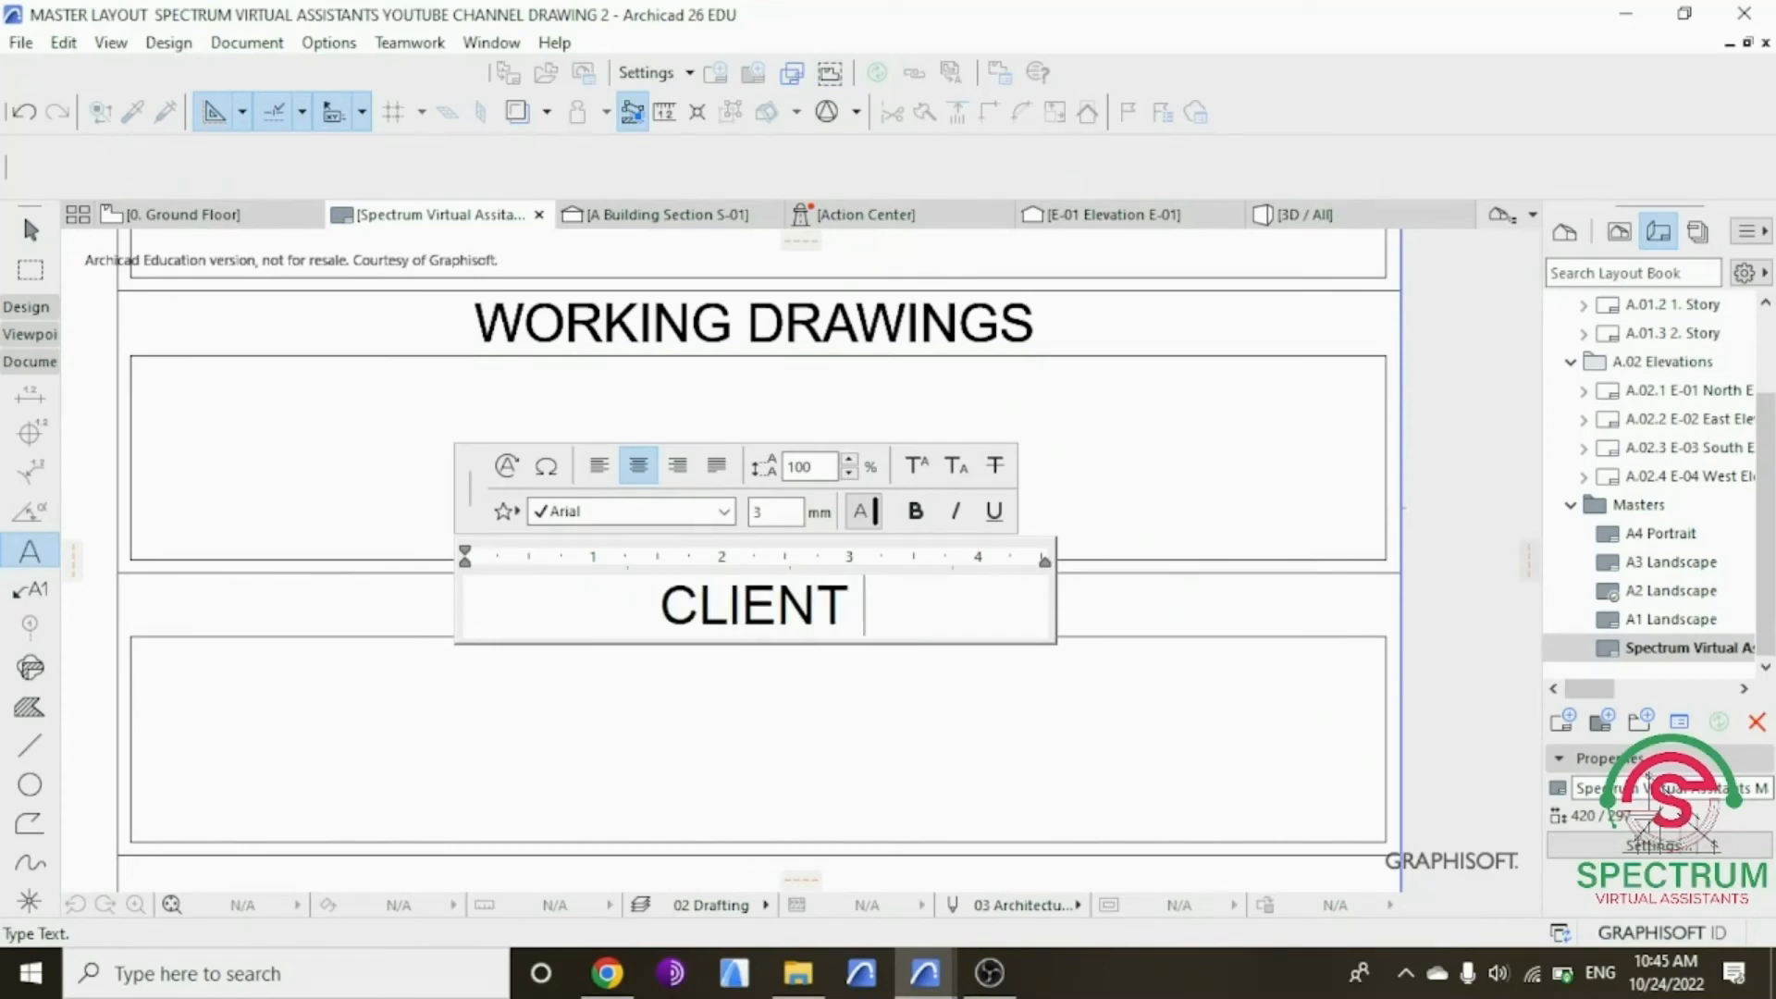
pyautogui.write('DETAILS')
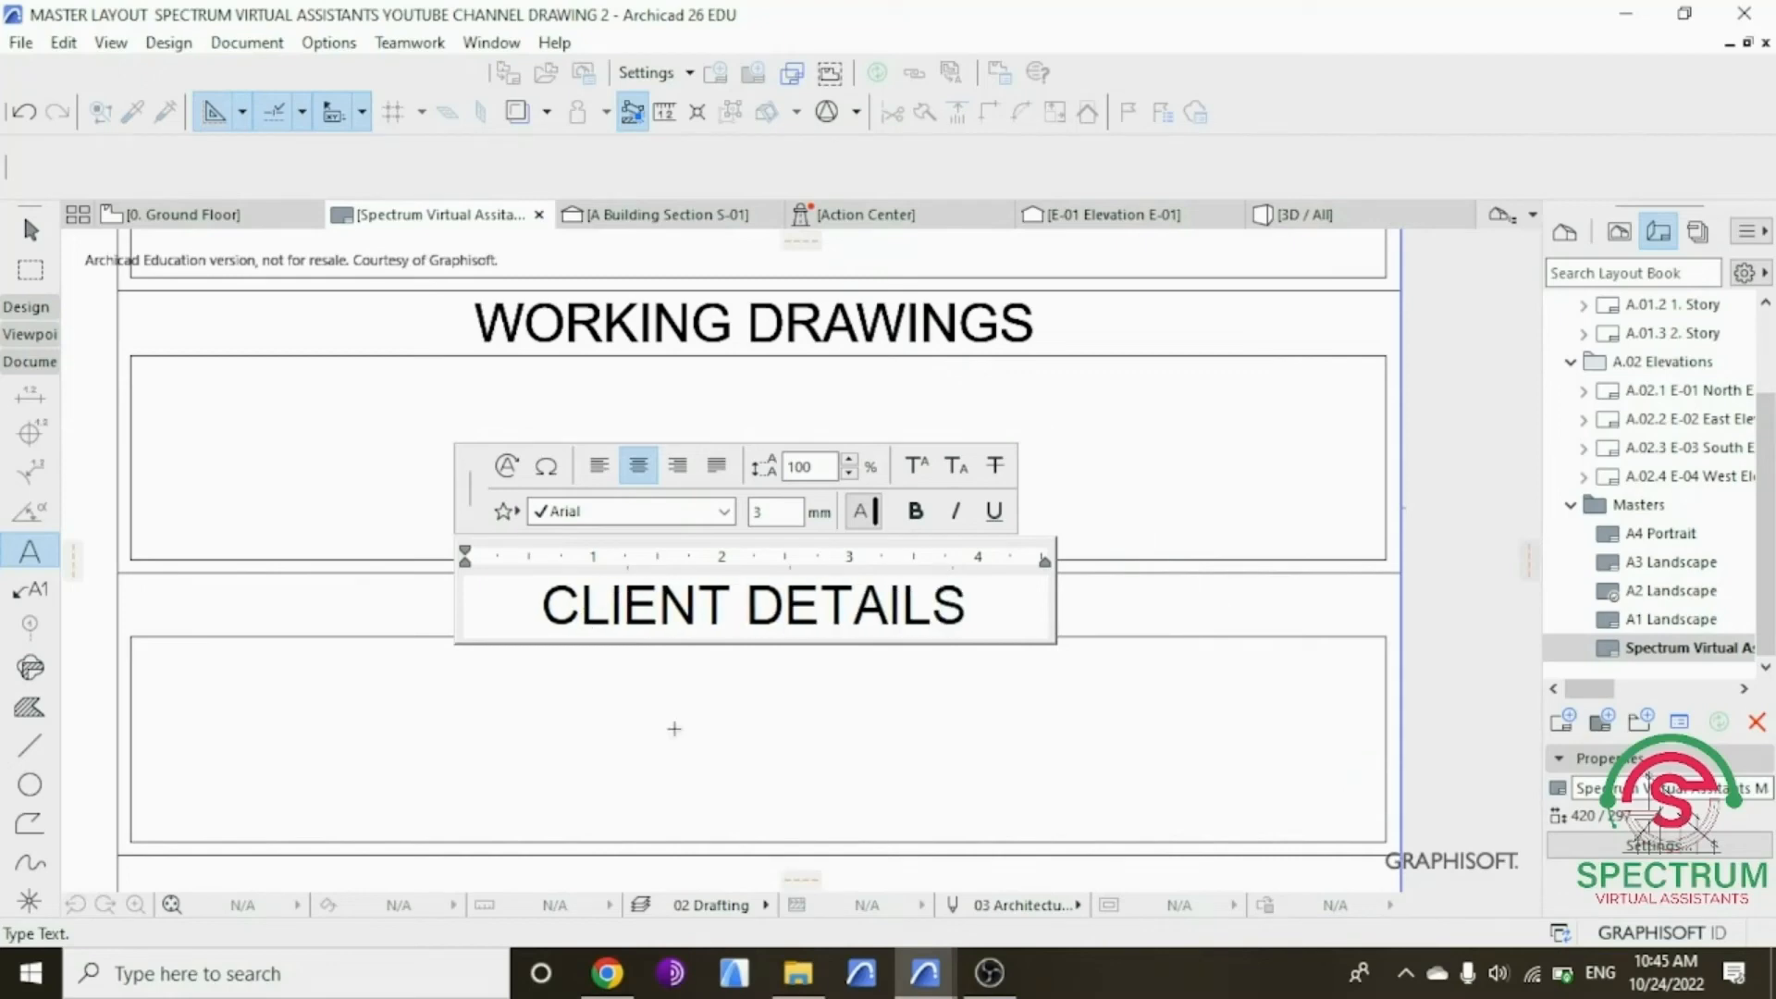
pyautogui.click(682, 711)
pyautogui.scroll(-3, 914, 477)
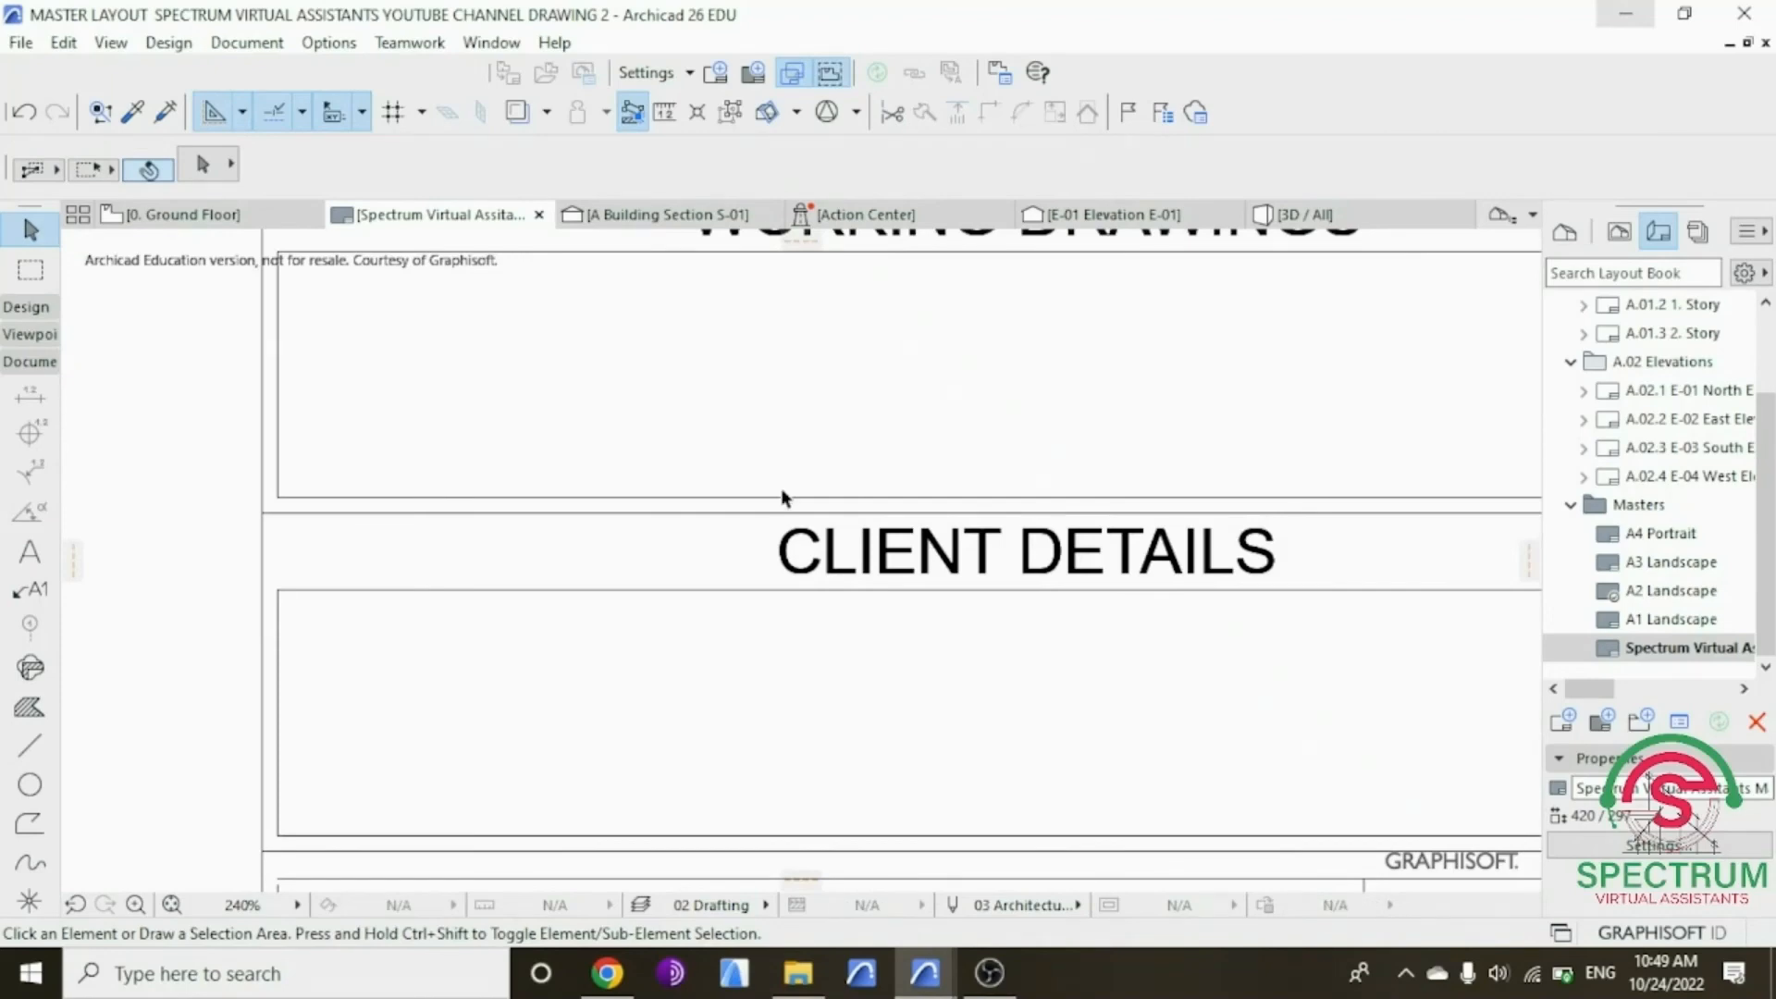
pyautogui.scroll(-2, 647, 437)
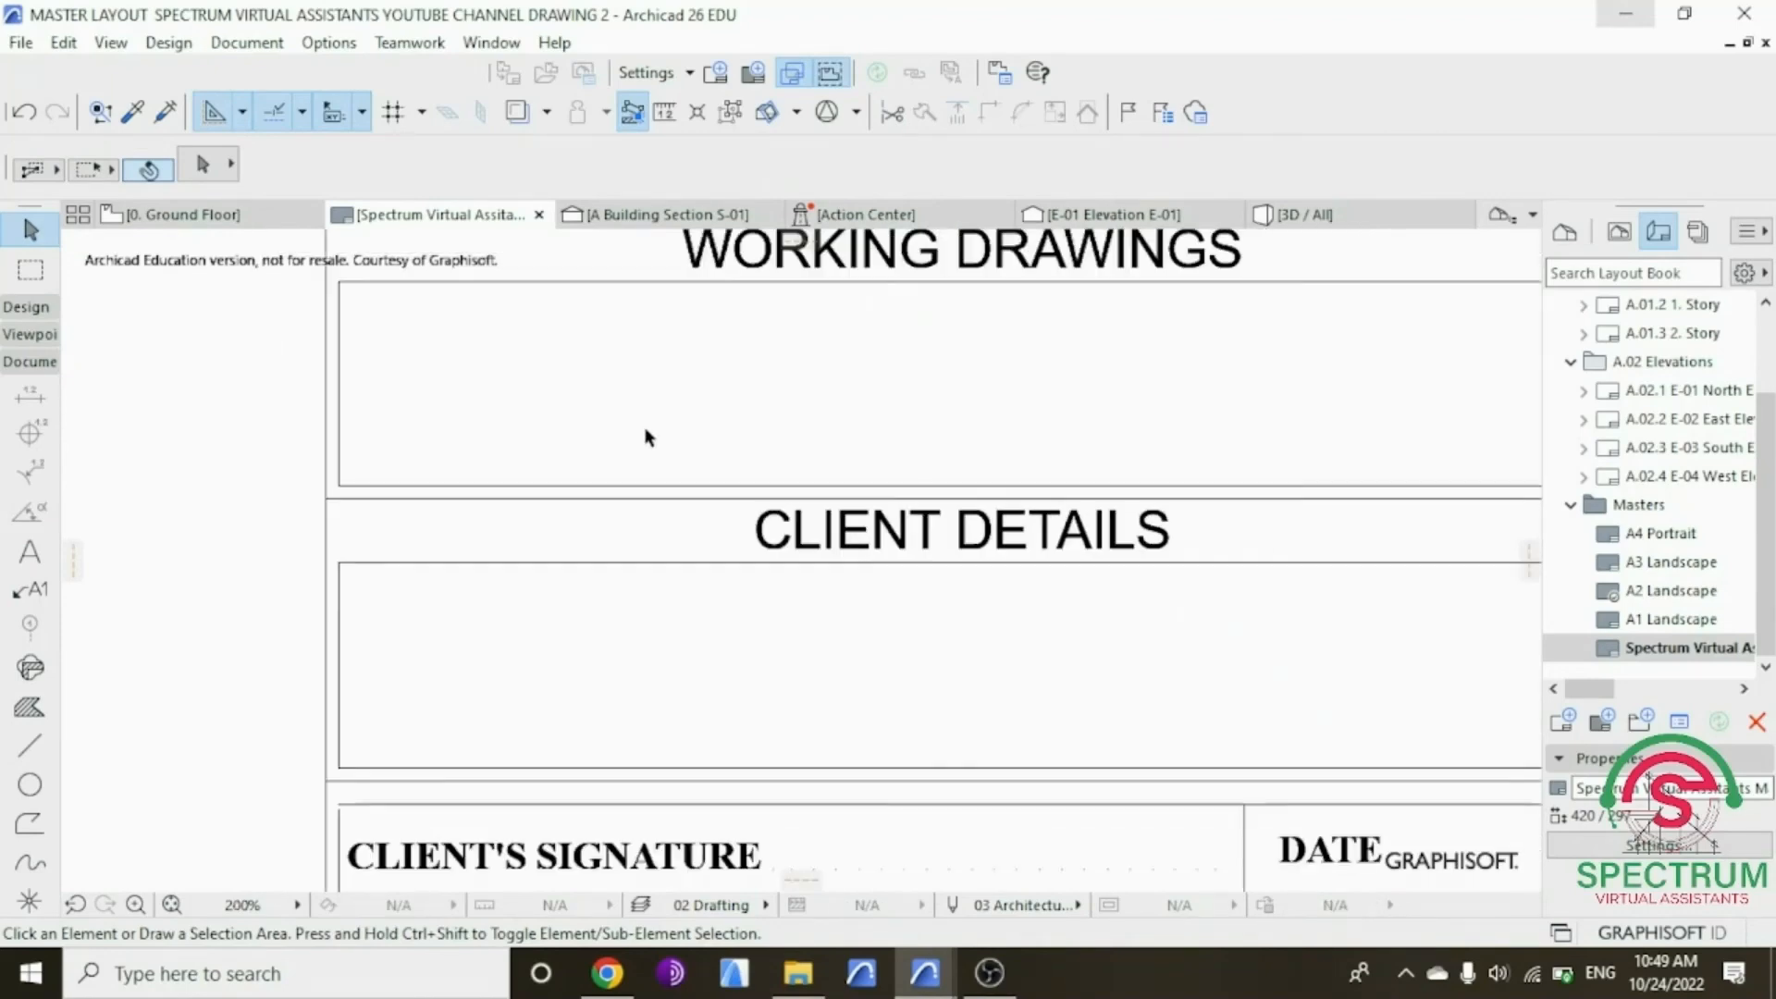
pyautogui.scroll(-3, 646, 436)
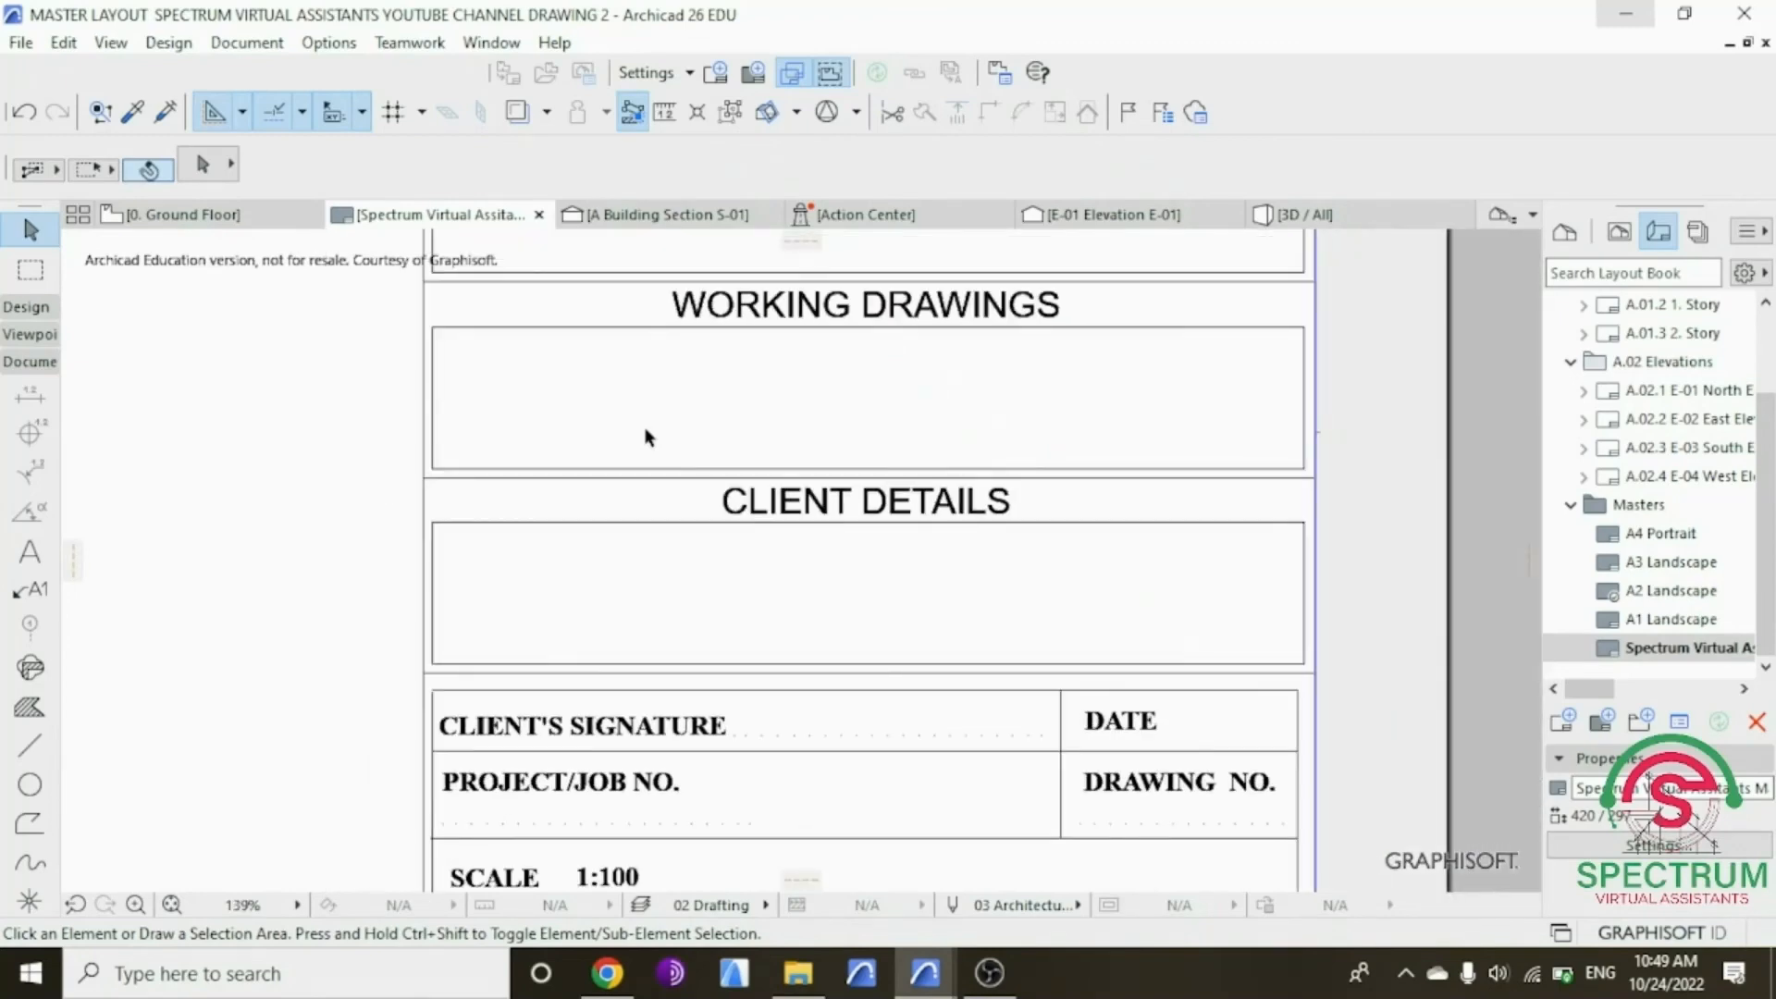
pyautogui.scroll(-1, 646, 436)
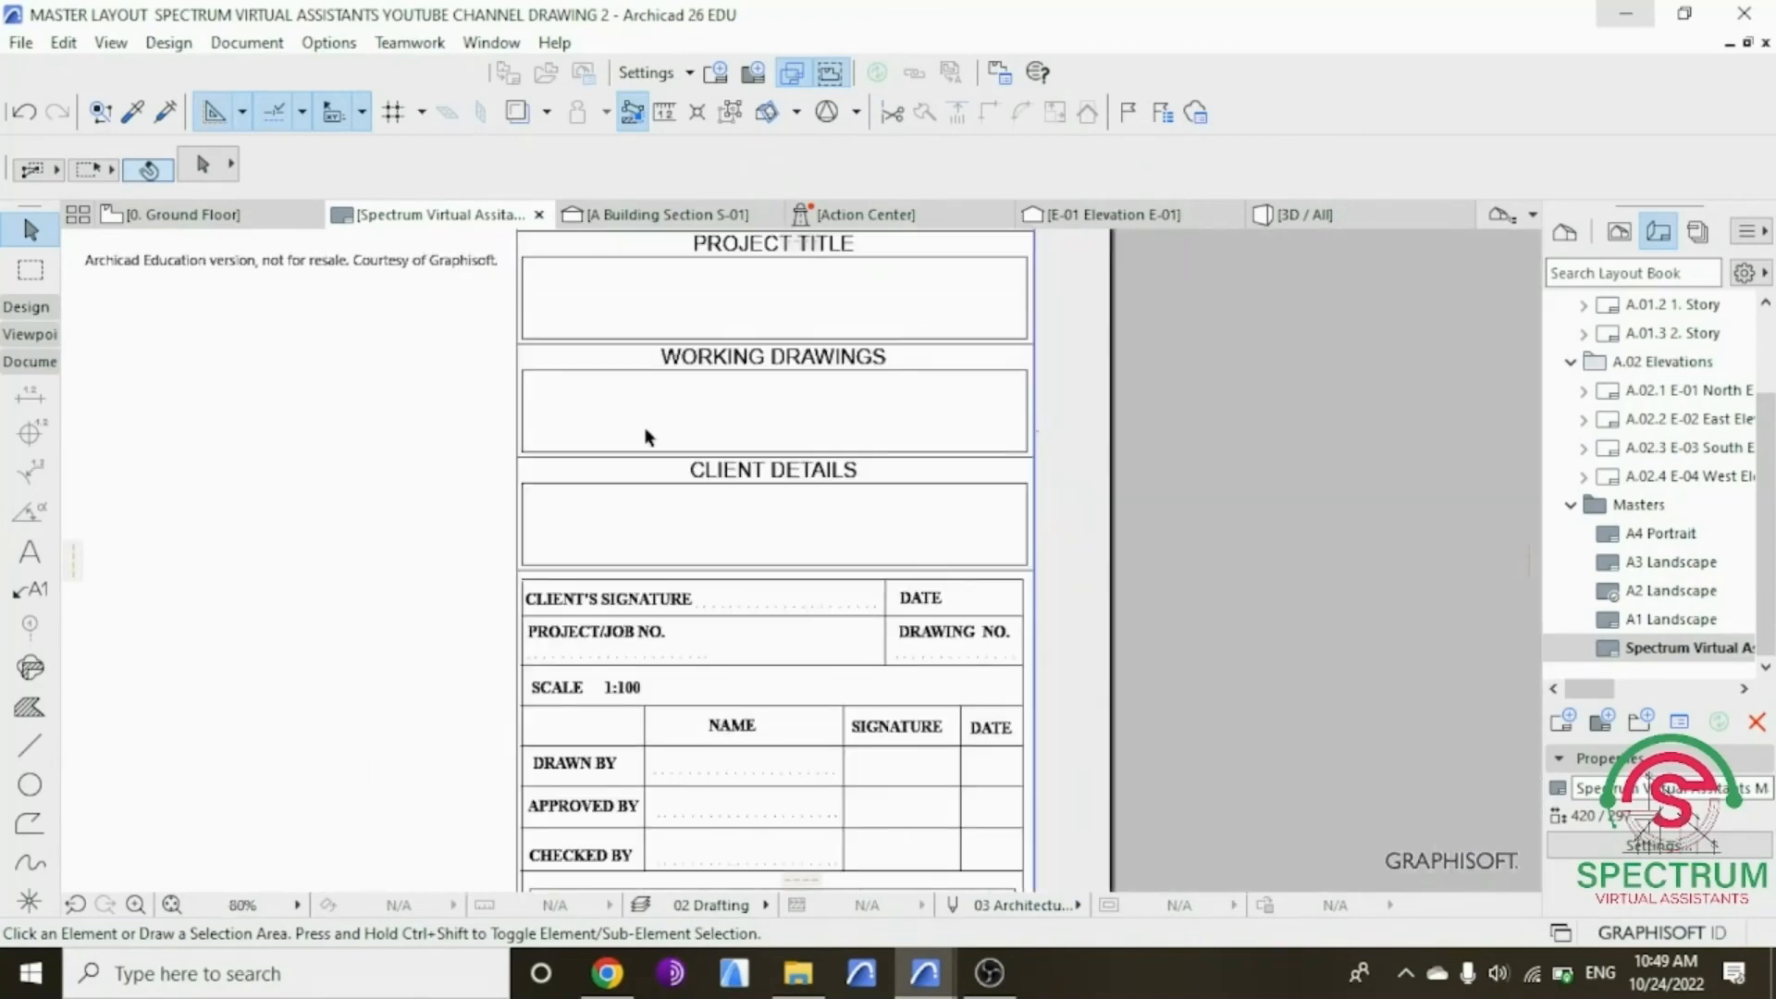
pyautogui.scroll(-3, 648, 434)
pyautogui.scroll(3, 609, 745)
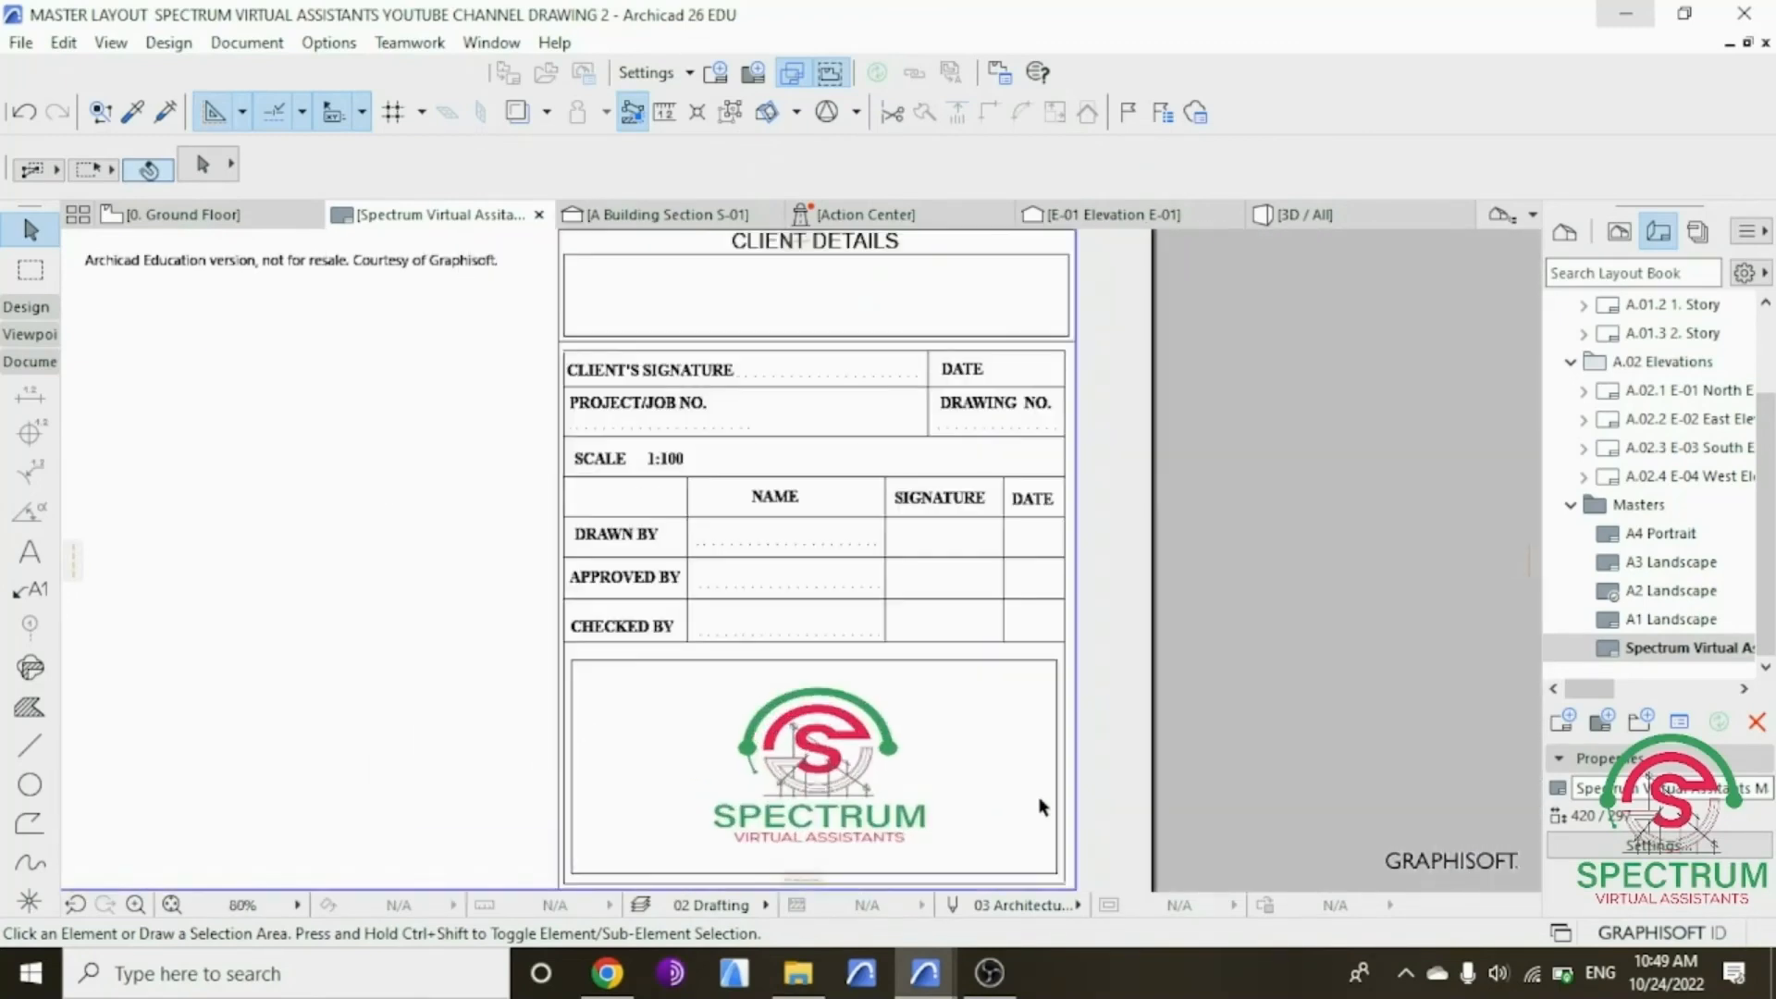
pyautogui.scroll(-6, 1042, 806)
pyautogui.scroll(4, 728, 703)
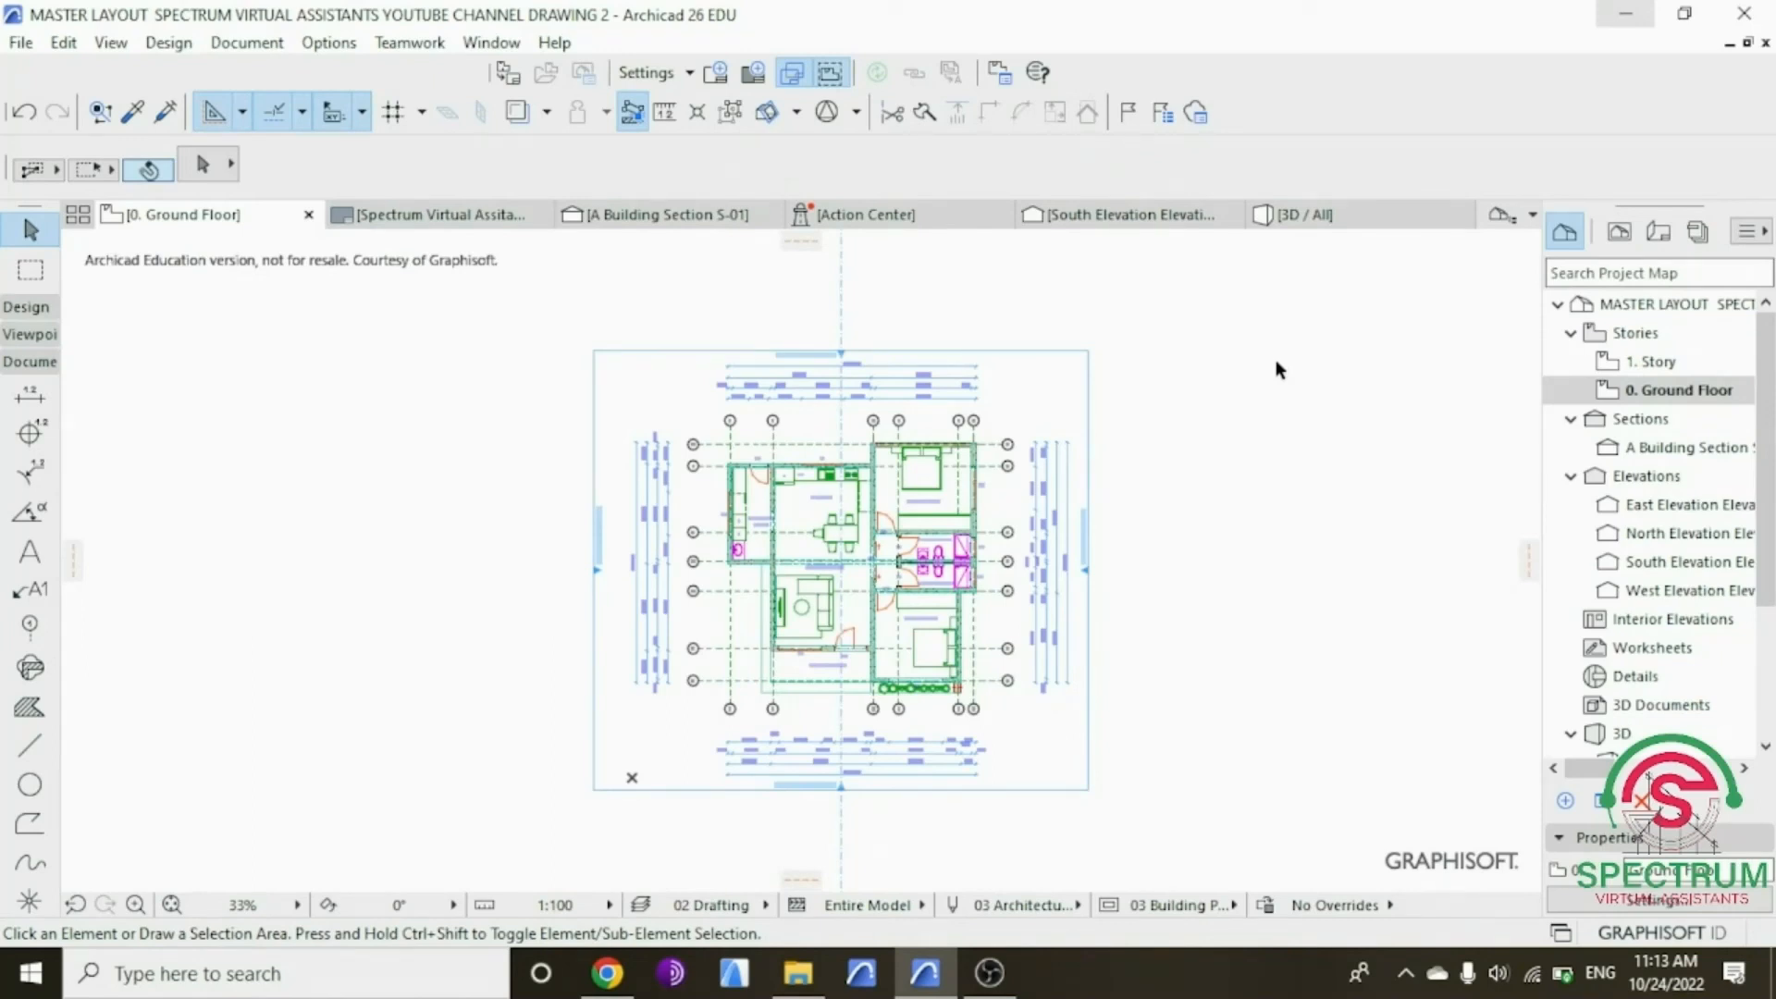
# Step: Create a new layout named FLOOR PLAN LAYOUT based on the Spectrum Virtual Assitants Master Layout
pyautogui.scroll(1, 1025, 401)
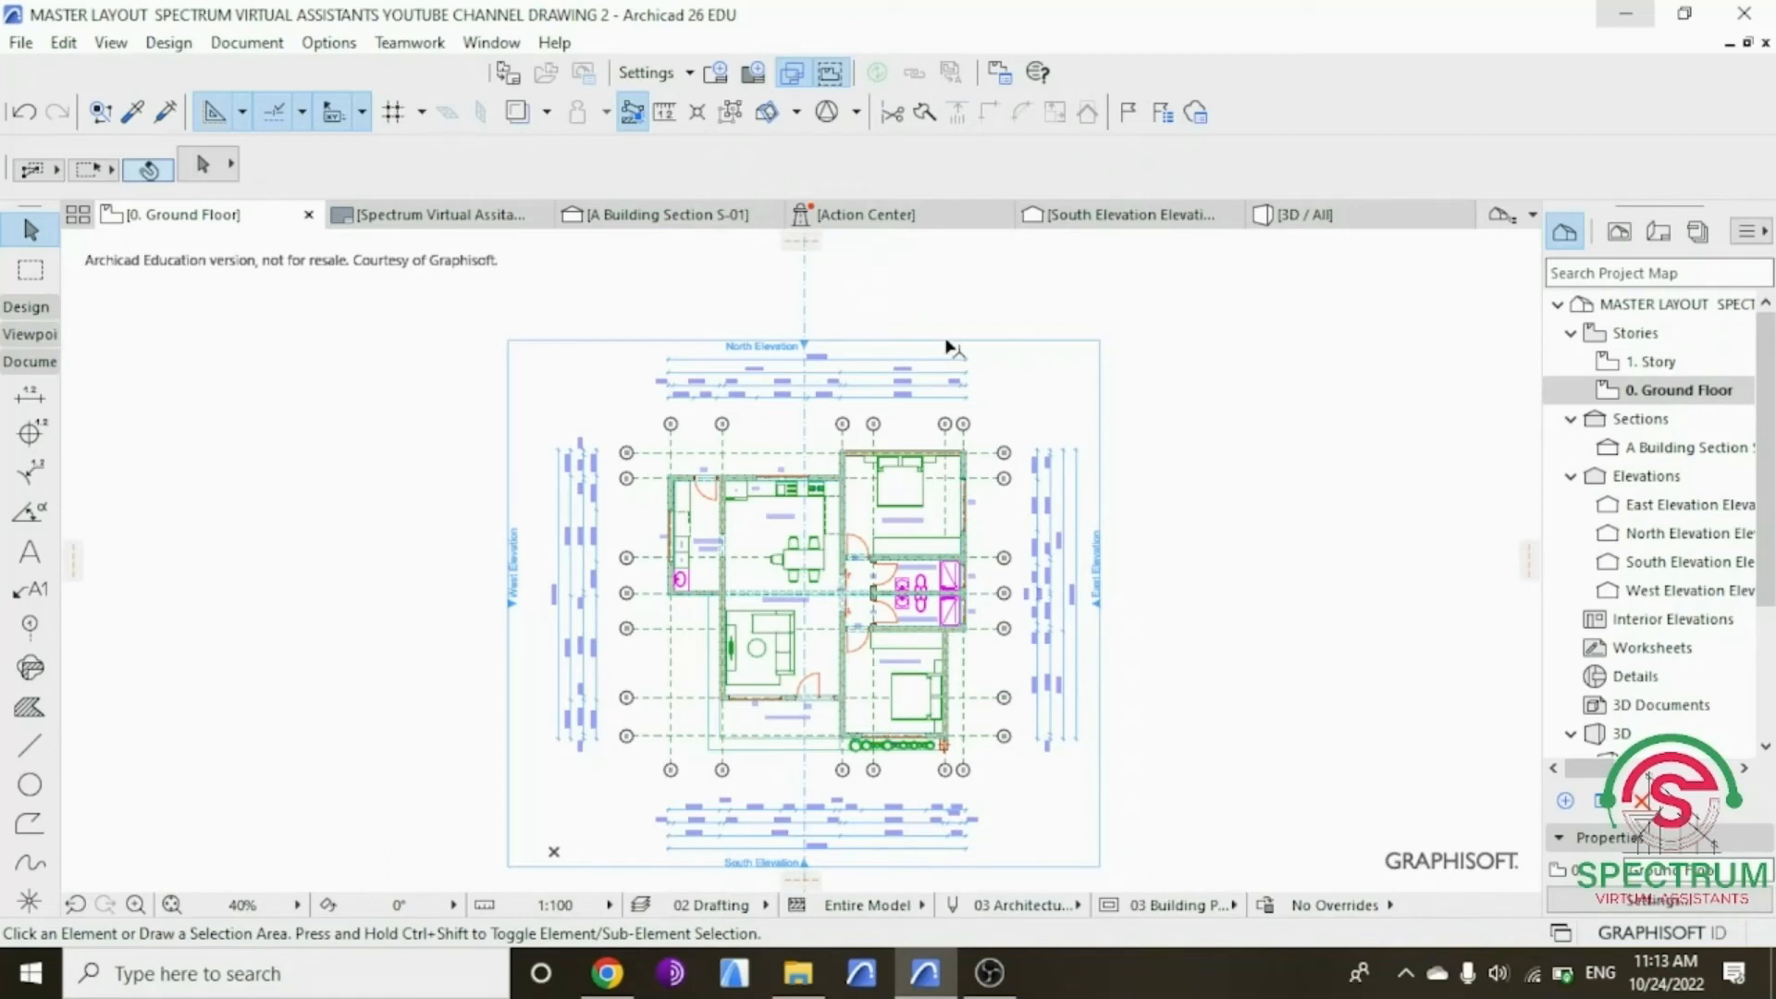
pyautogui.click(720, 83)
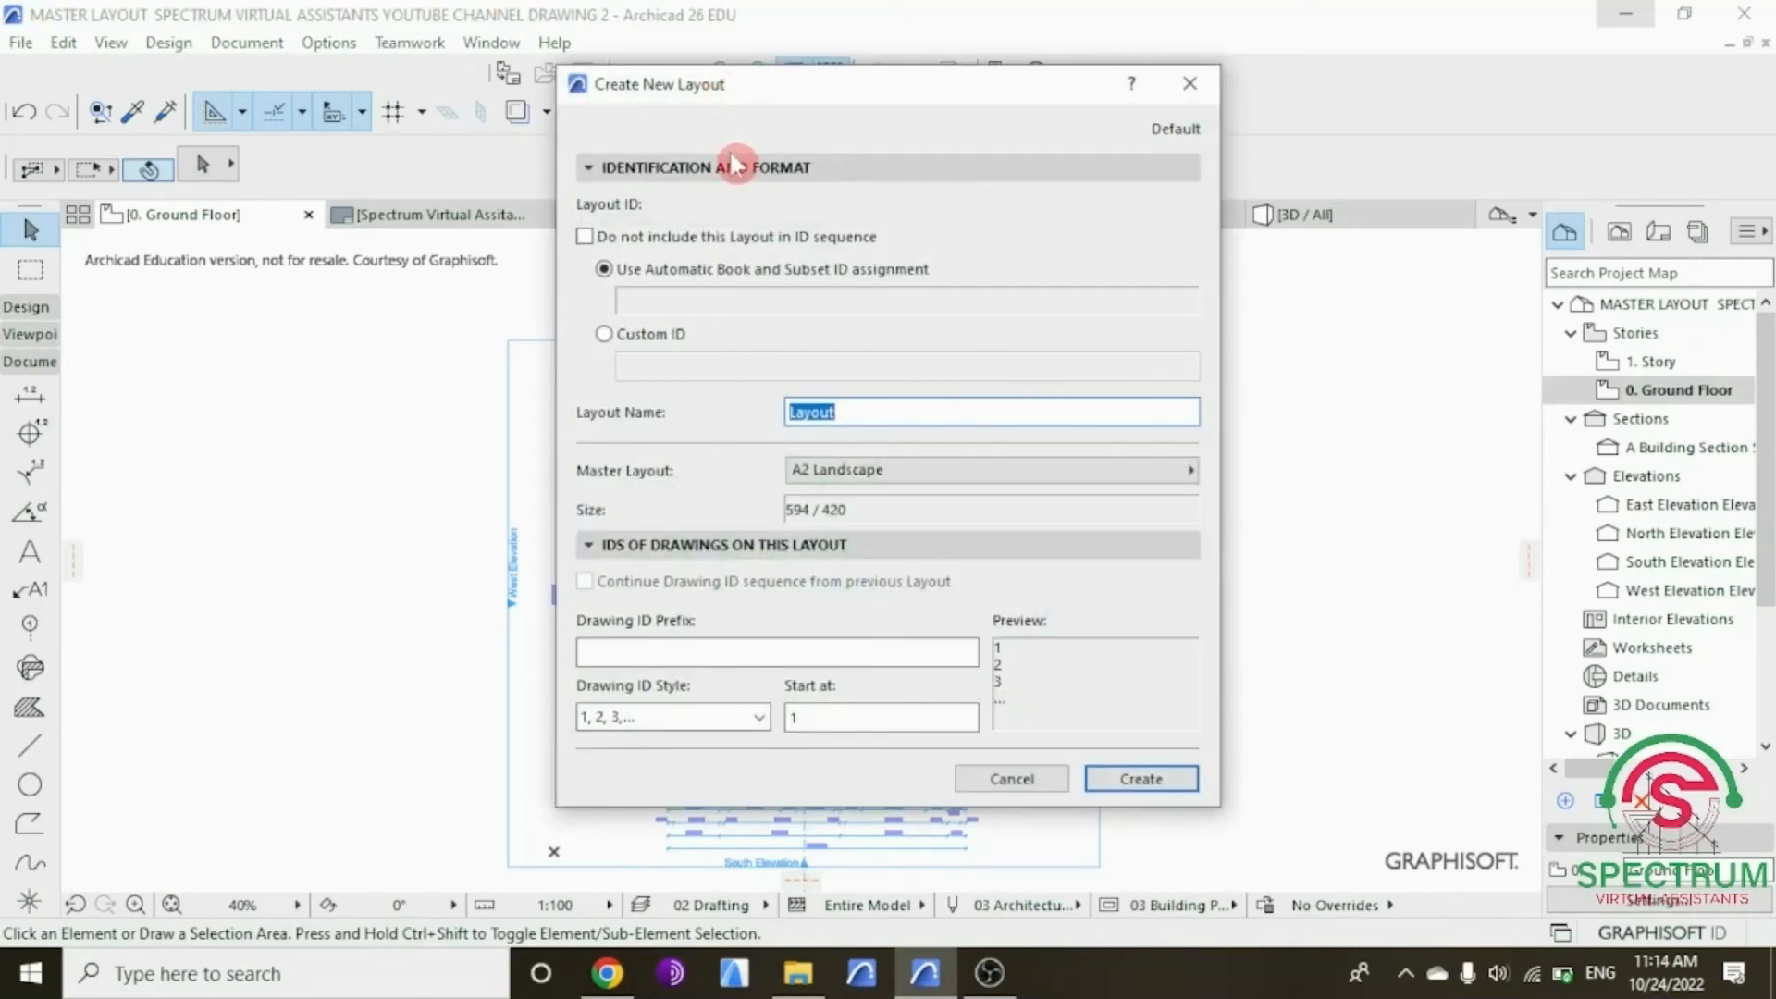
pyautogui.click(590, 167)
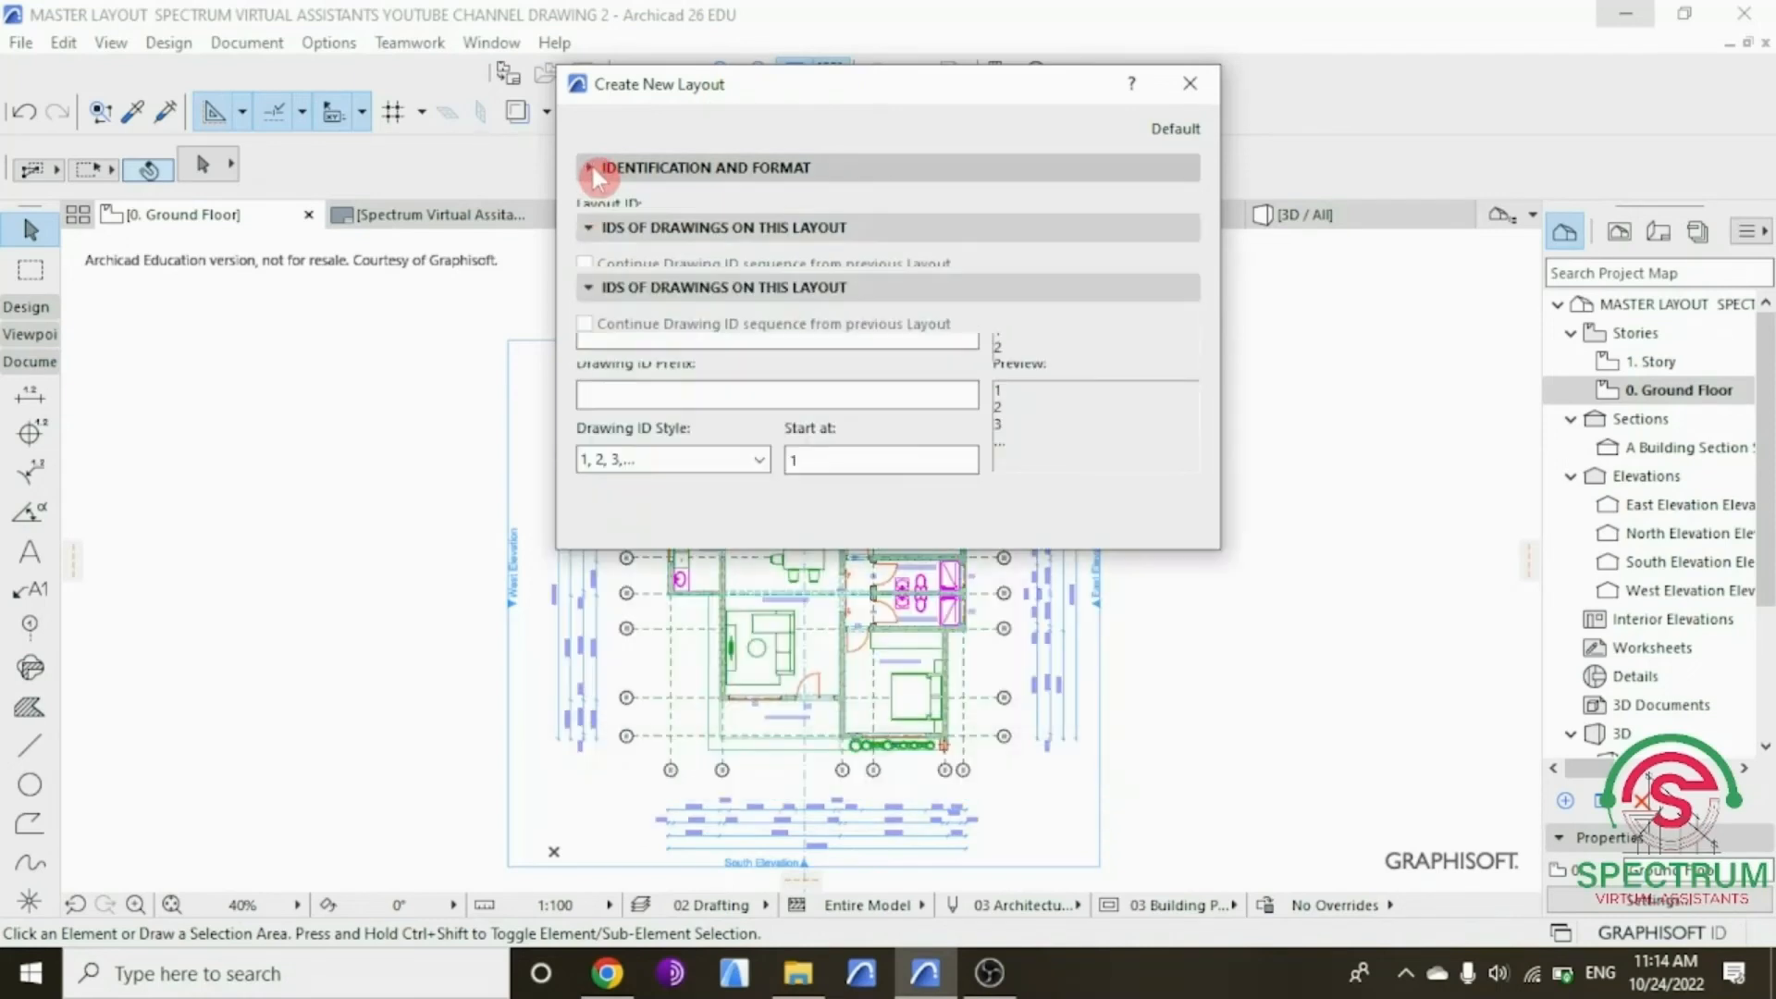
pyautogui.click(589, 166)
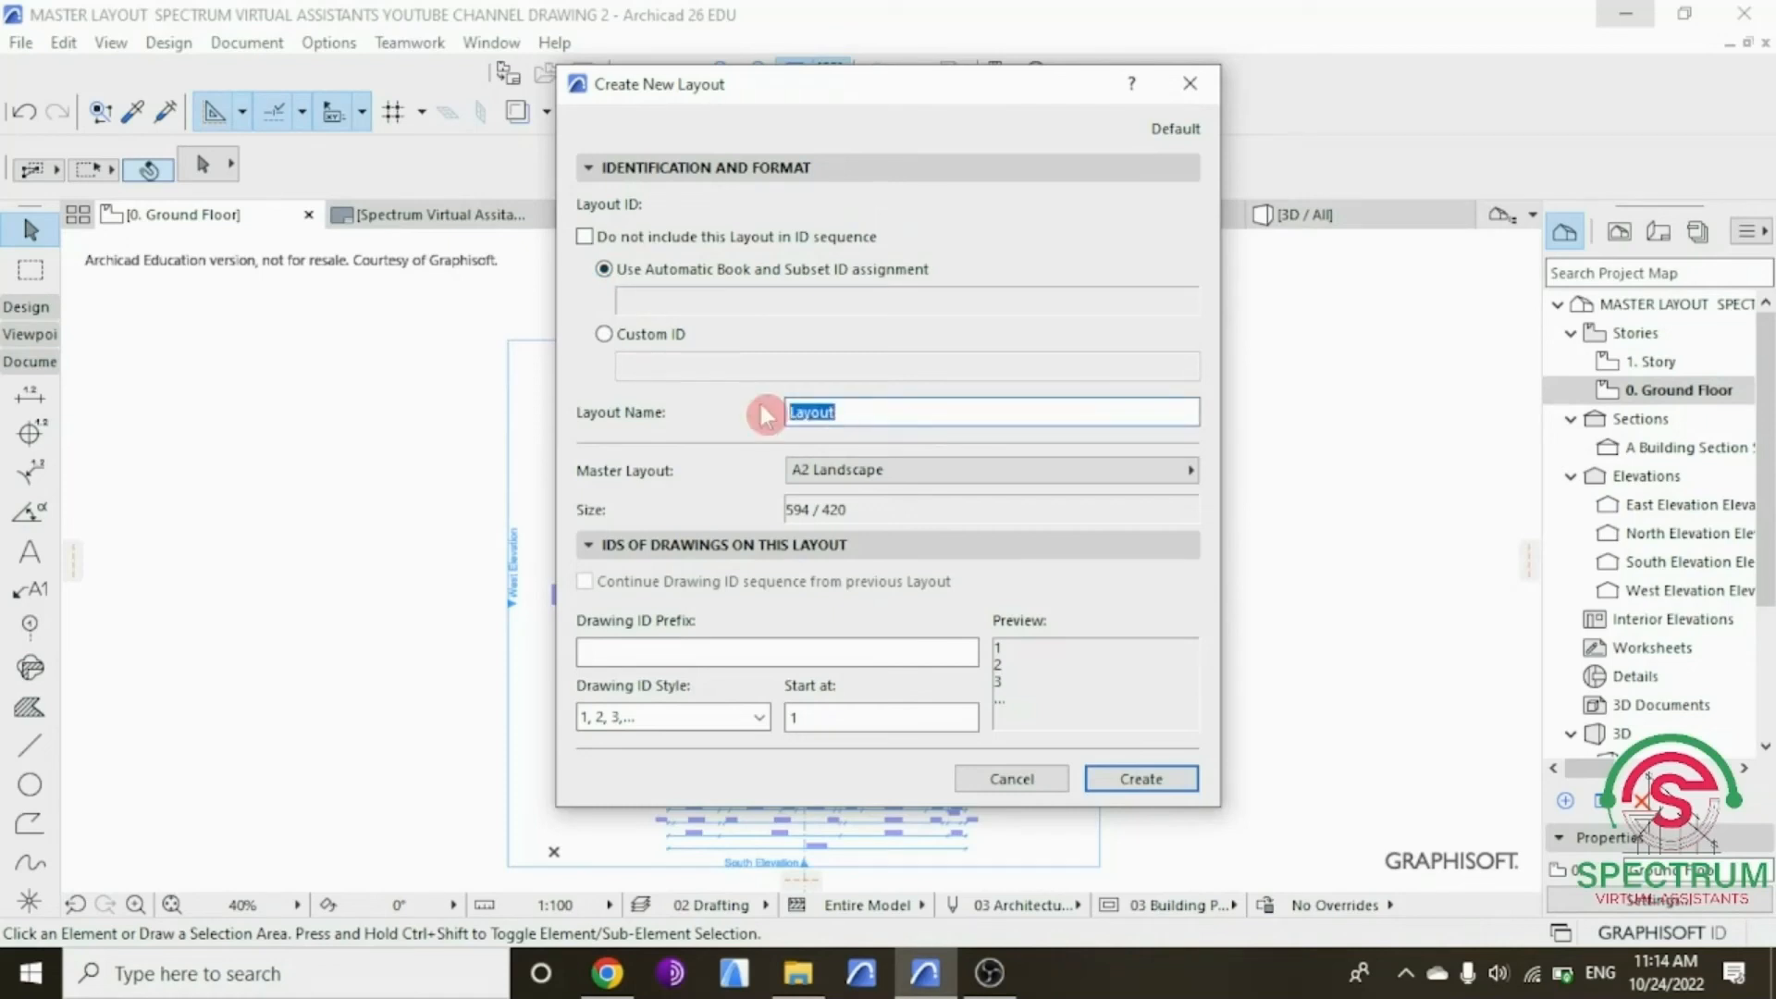
pyautogui.write('Fl')
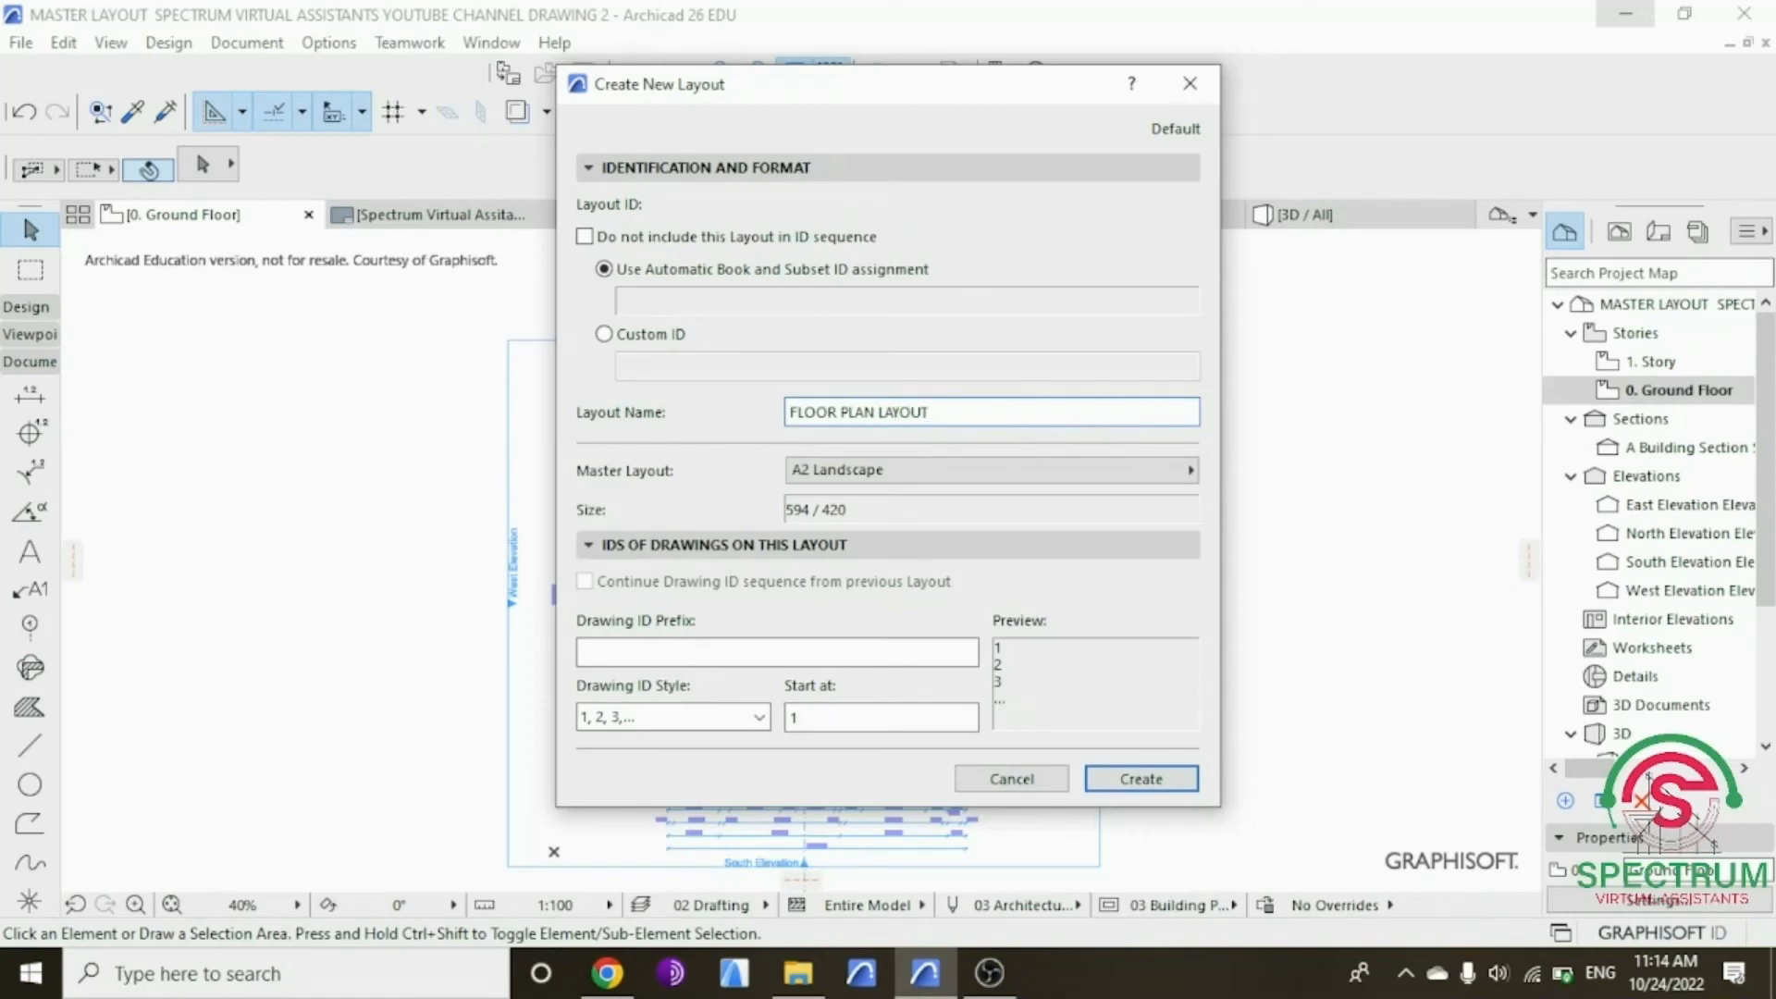
pyautogui.click(920, 481)
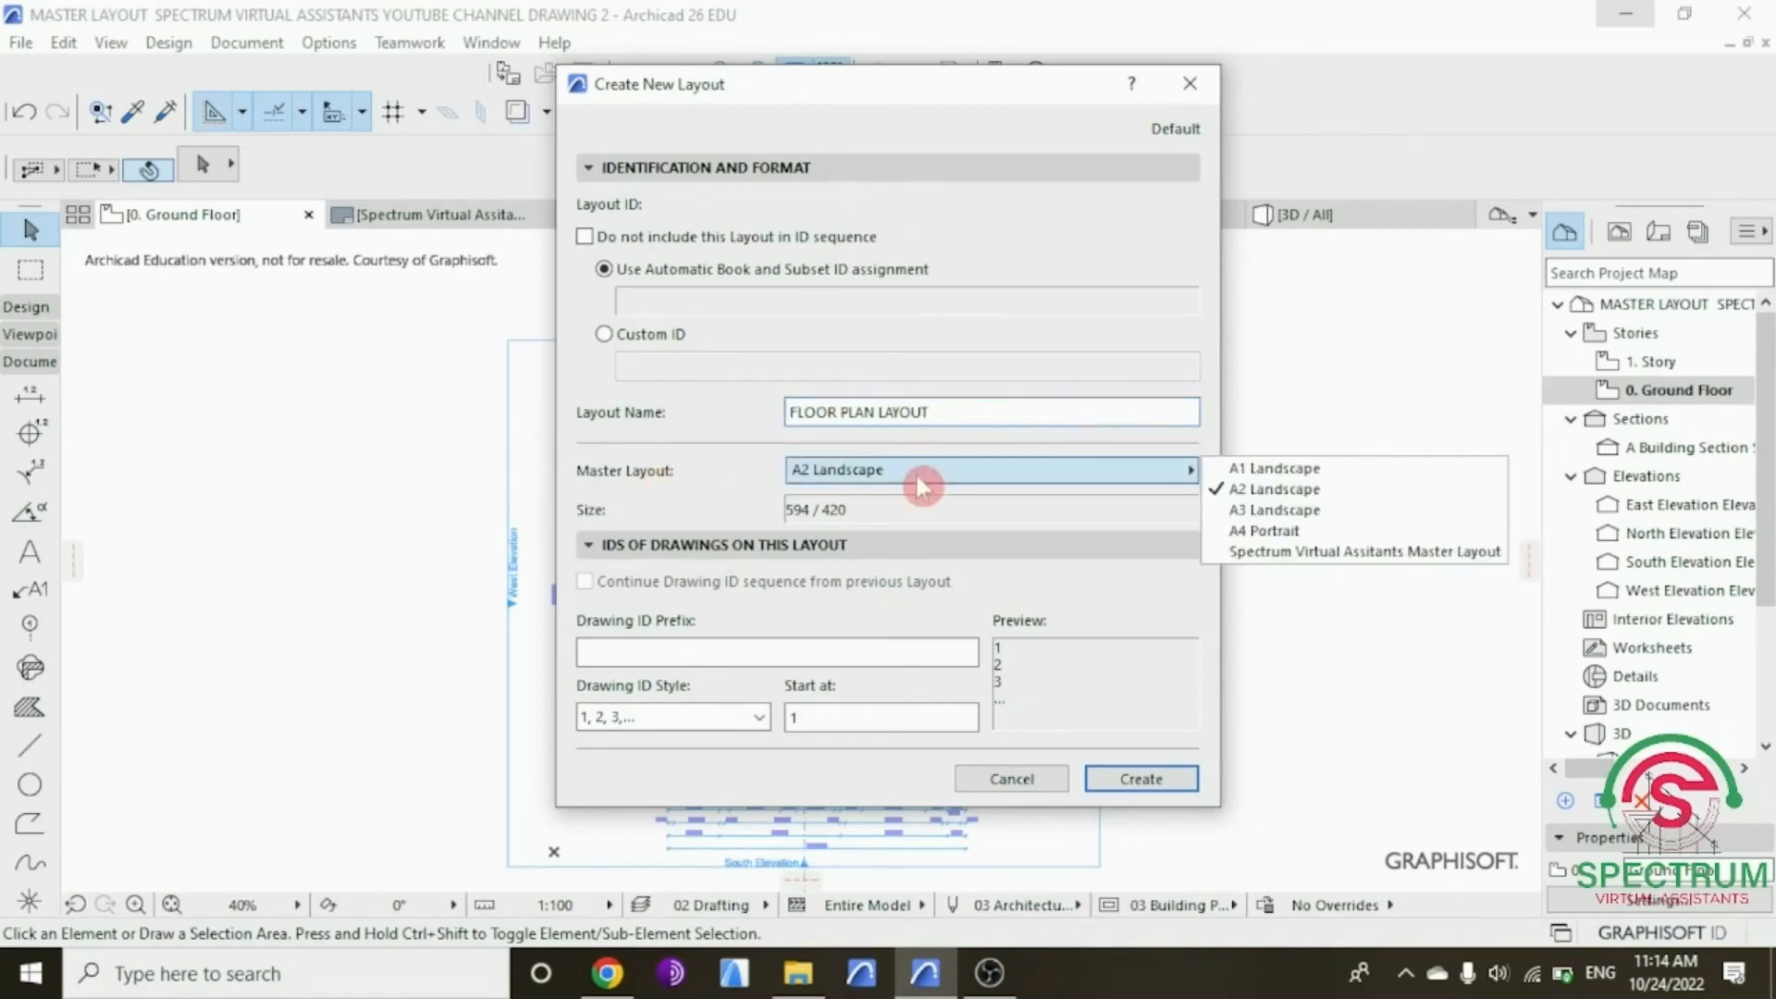
pyautogui.click(1299, 553)
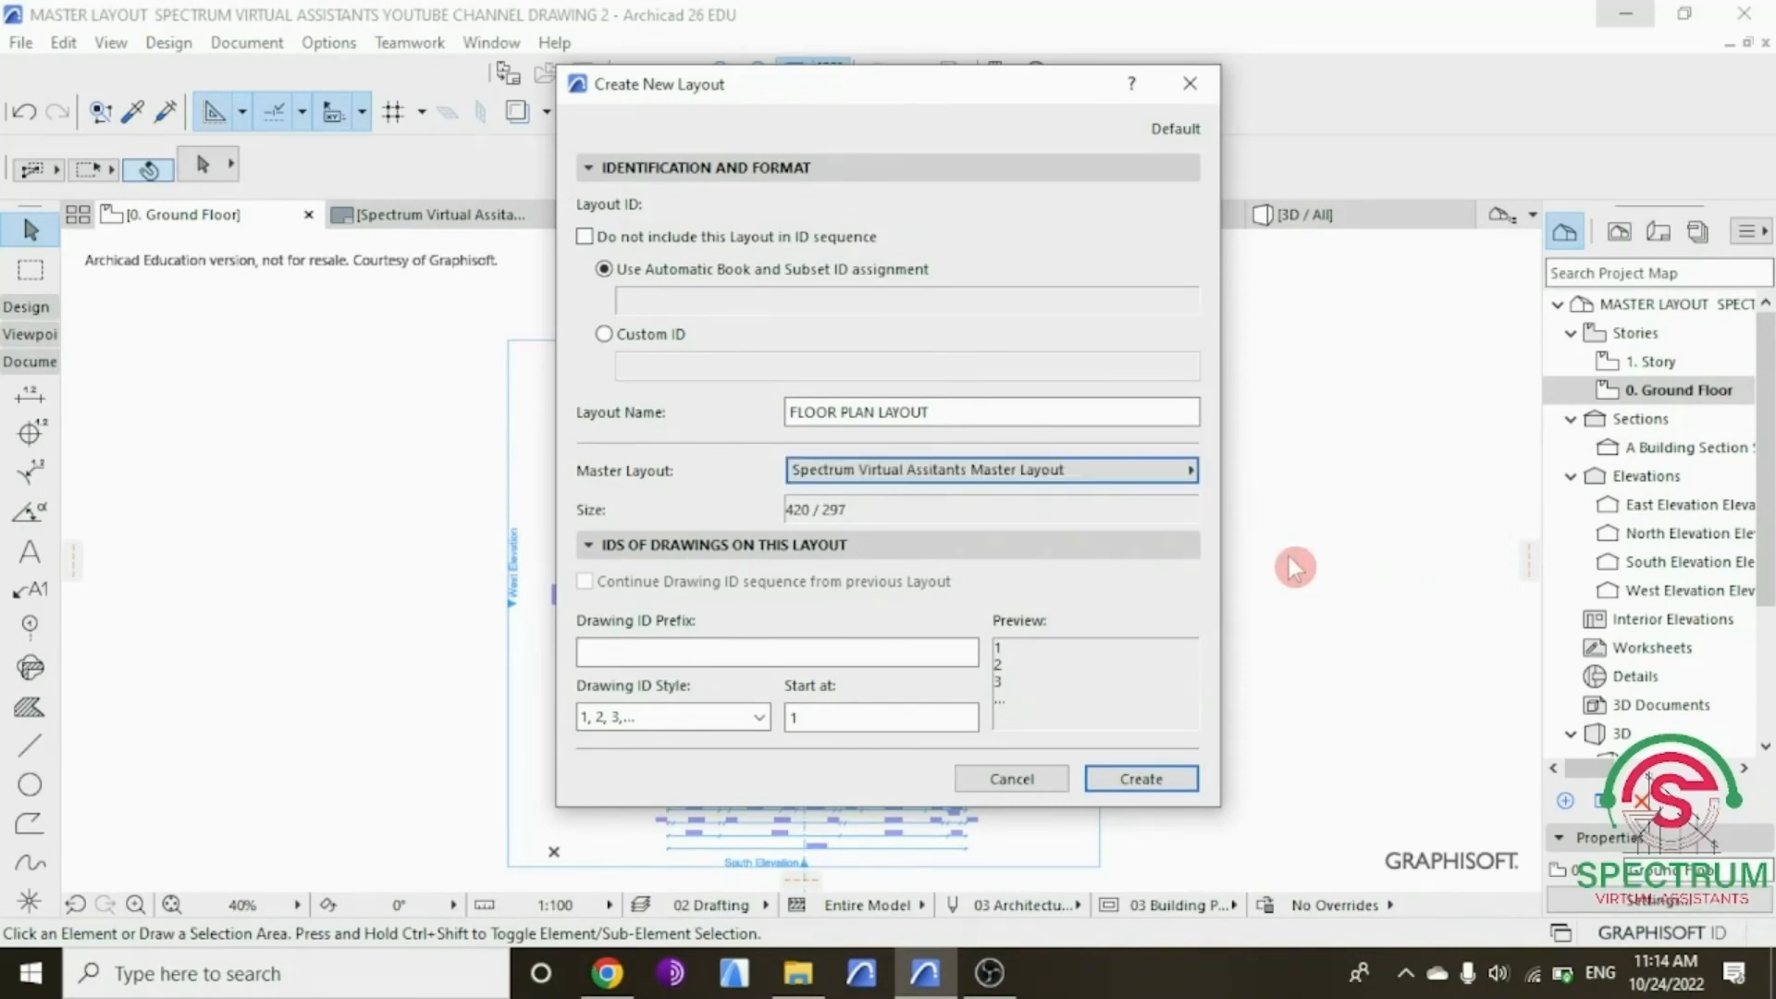
pyautogui.click(1139, 782)
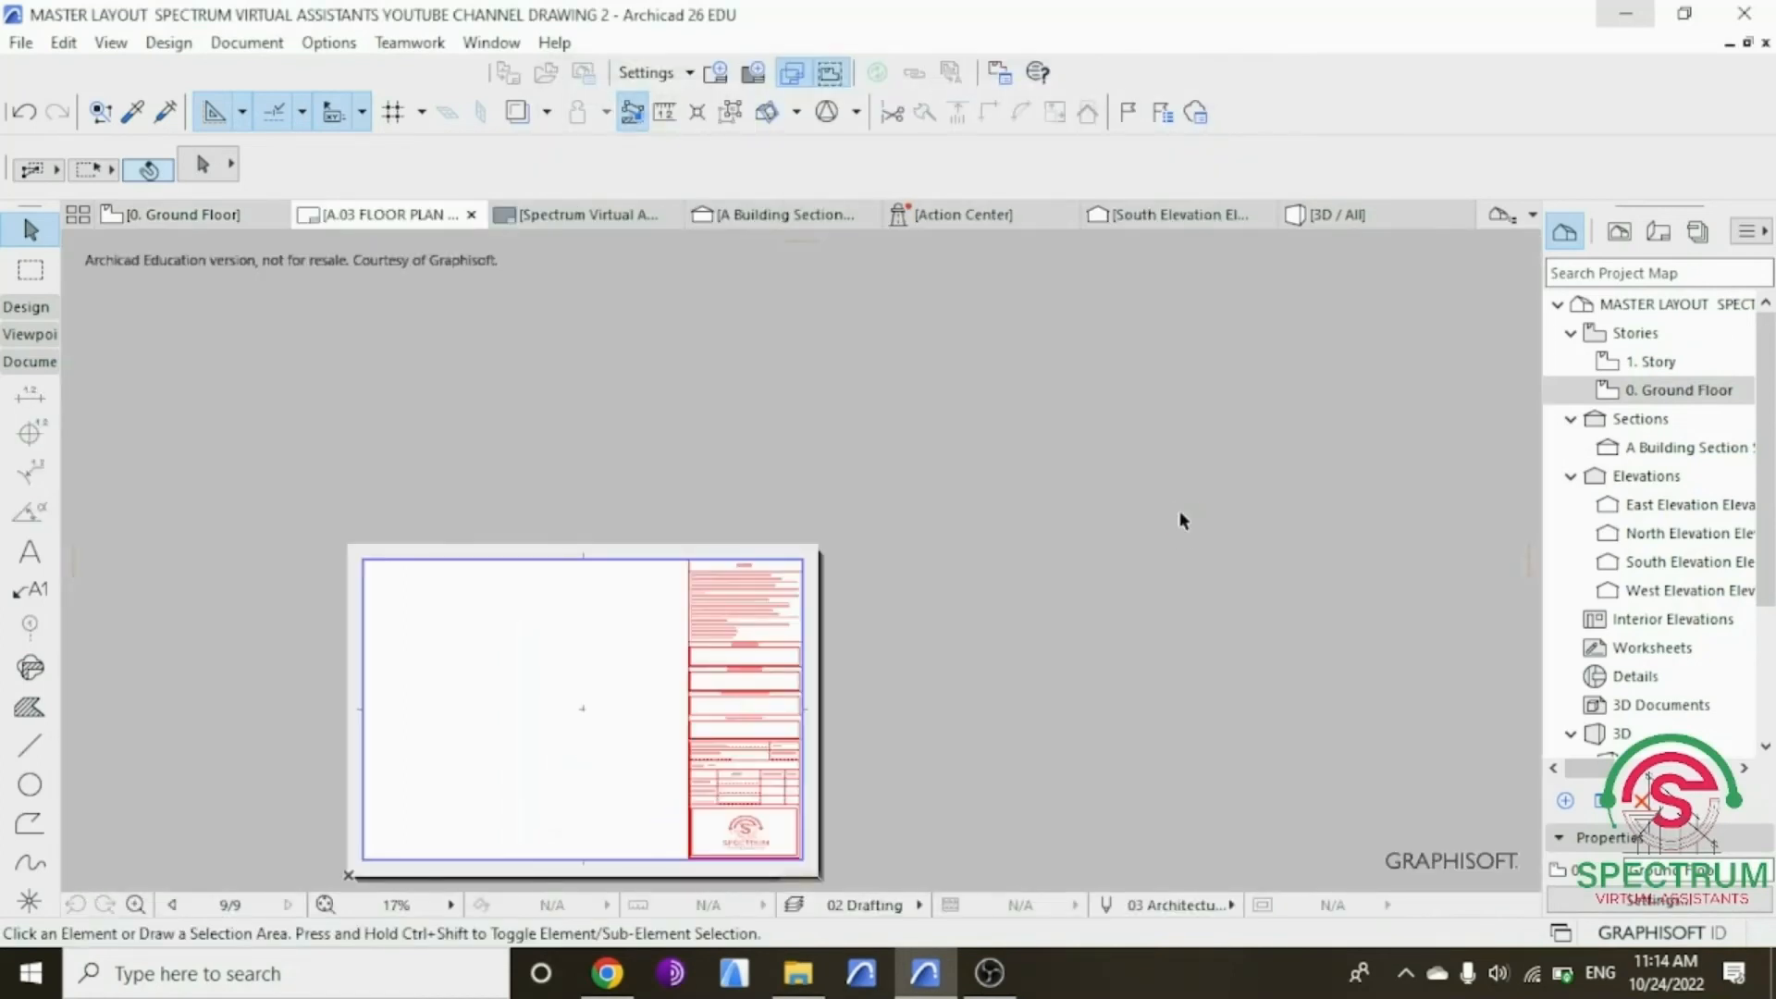
# Step: Save the Ground Floor plan as a view and place it in the empty drawing area of the floor plan layout
pyautogui.scroll(-1, 1167, 527)
pyautogui.scroll(2, 701, 689)
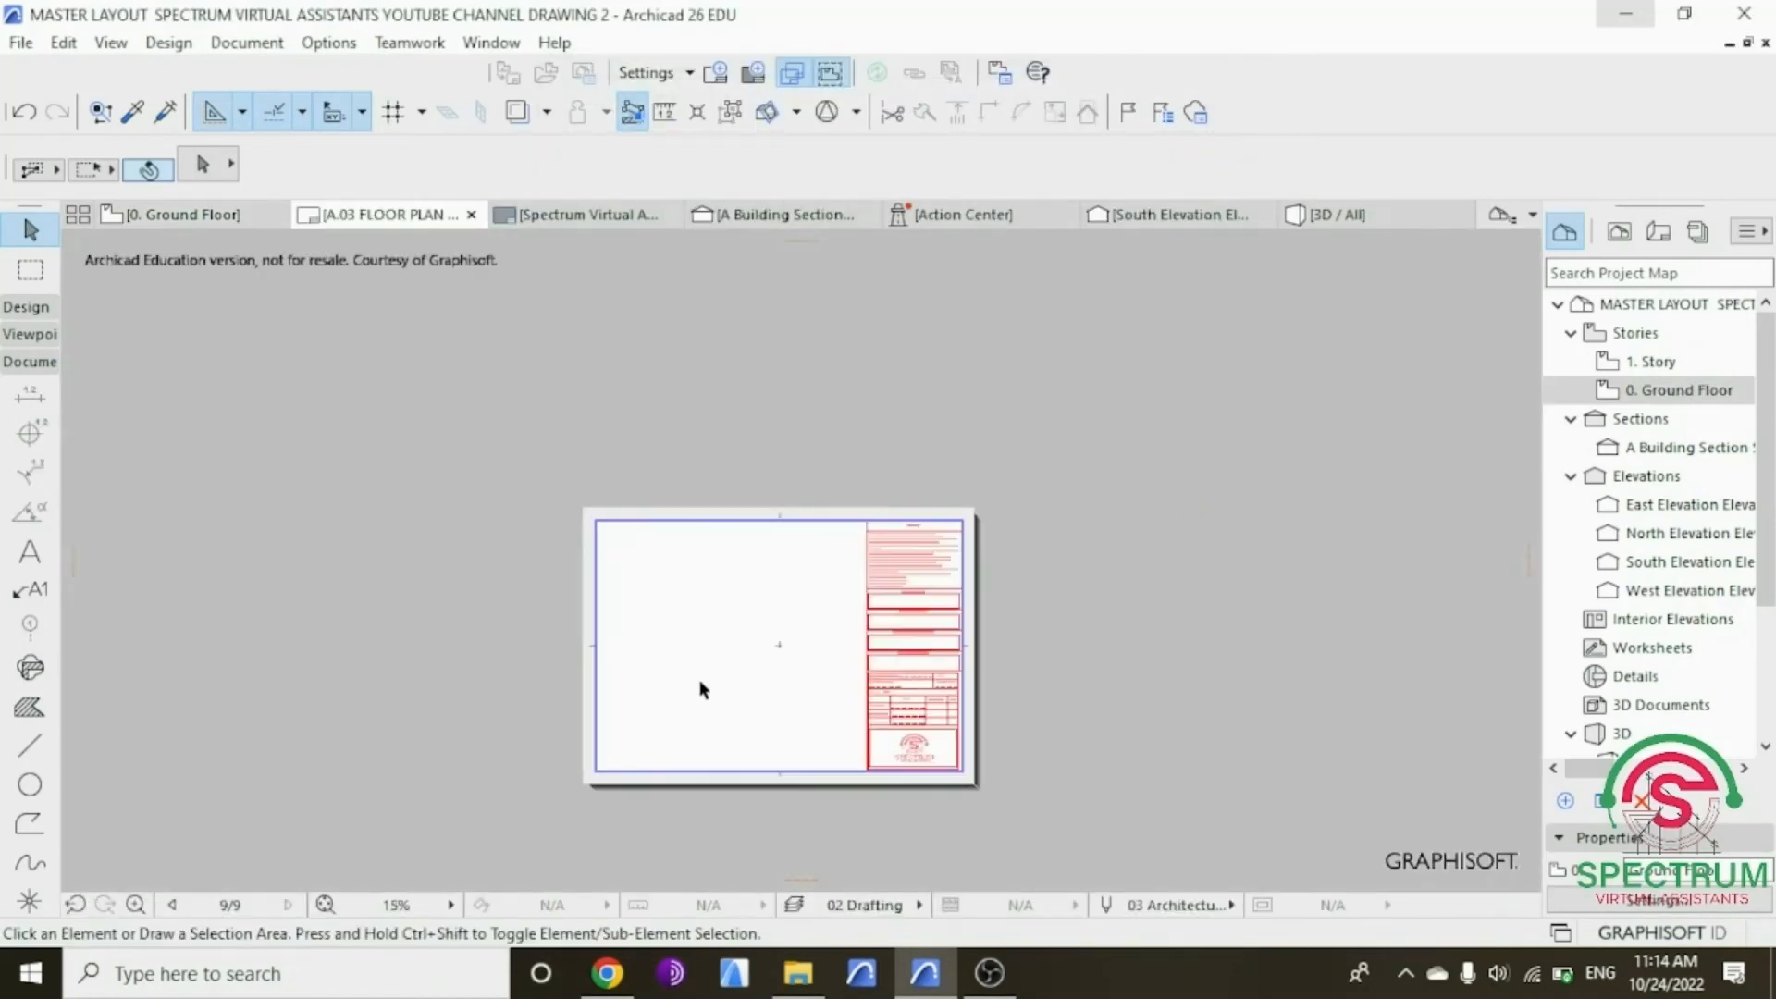
pyautogui.scroll(1, 701, 690)
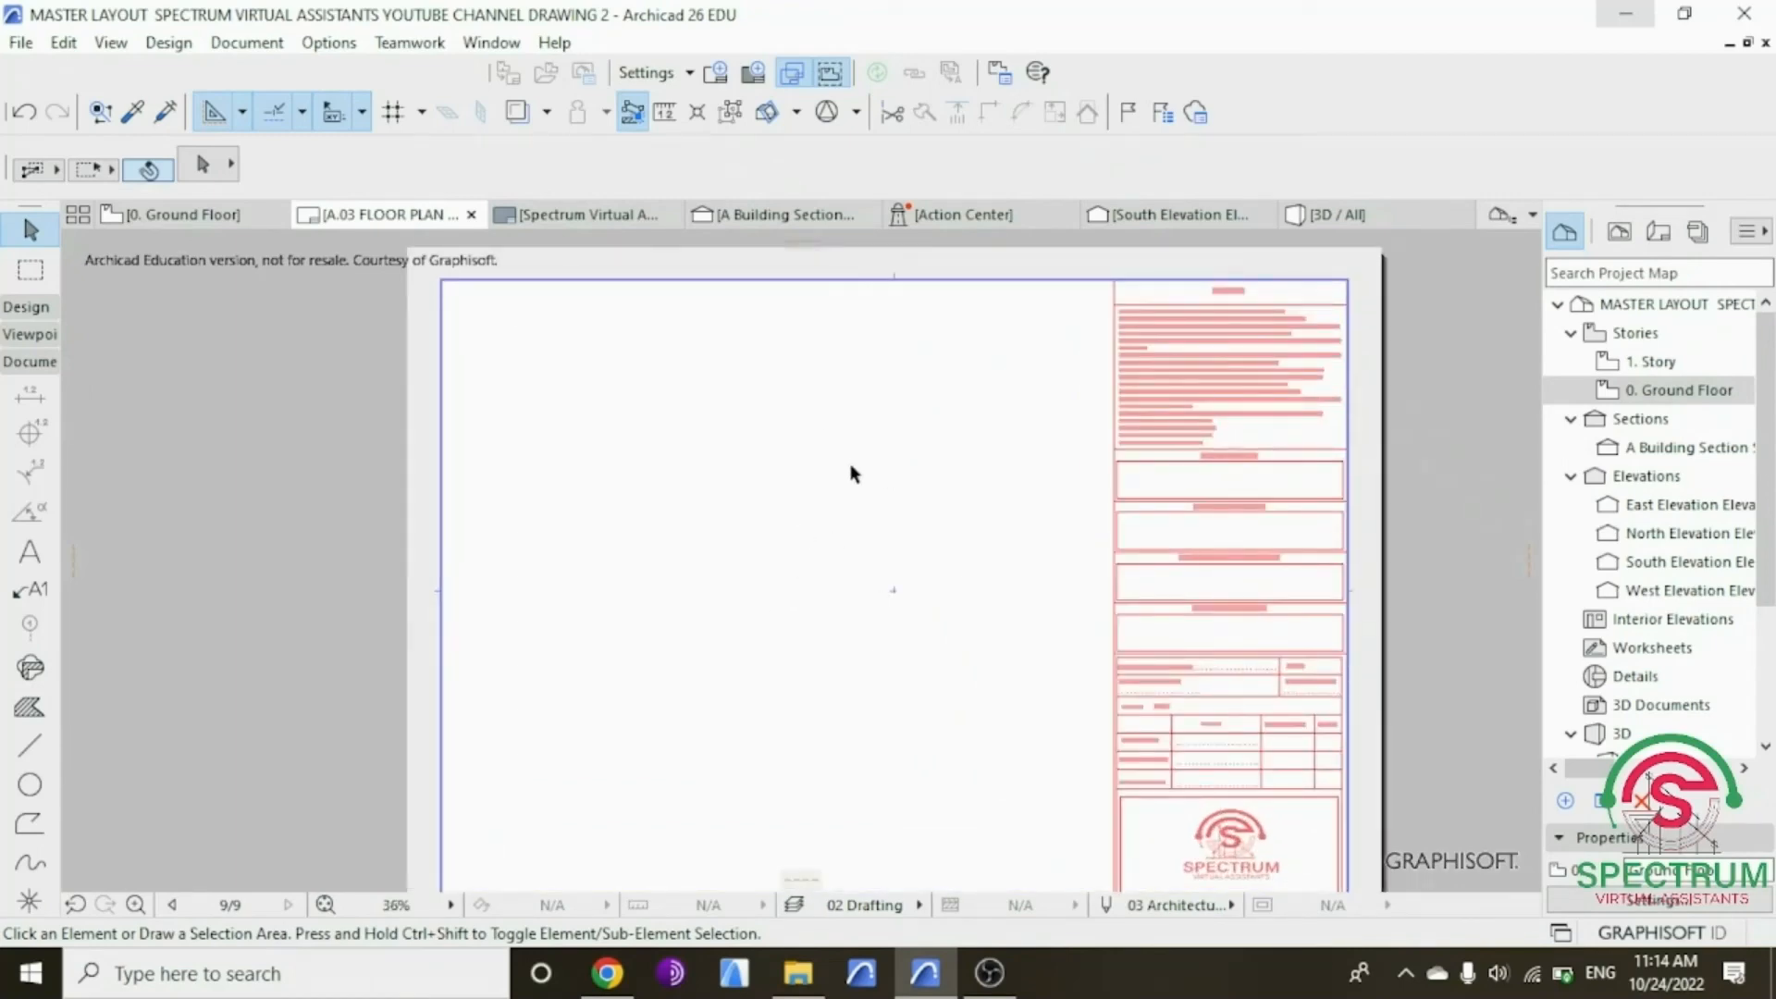
pyautogui.doubleClick(1655, 391)
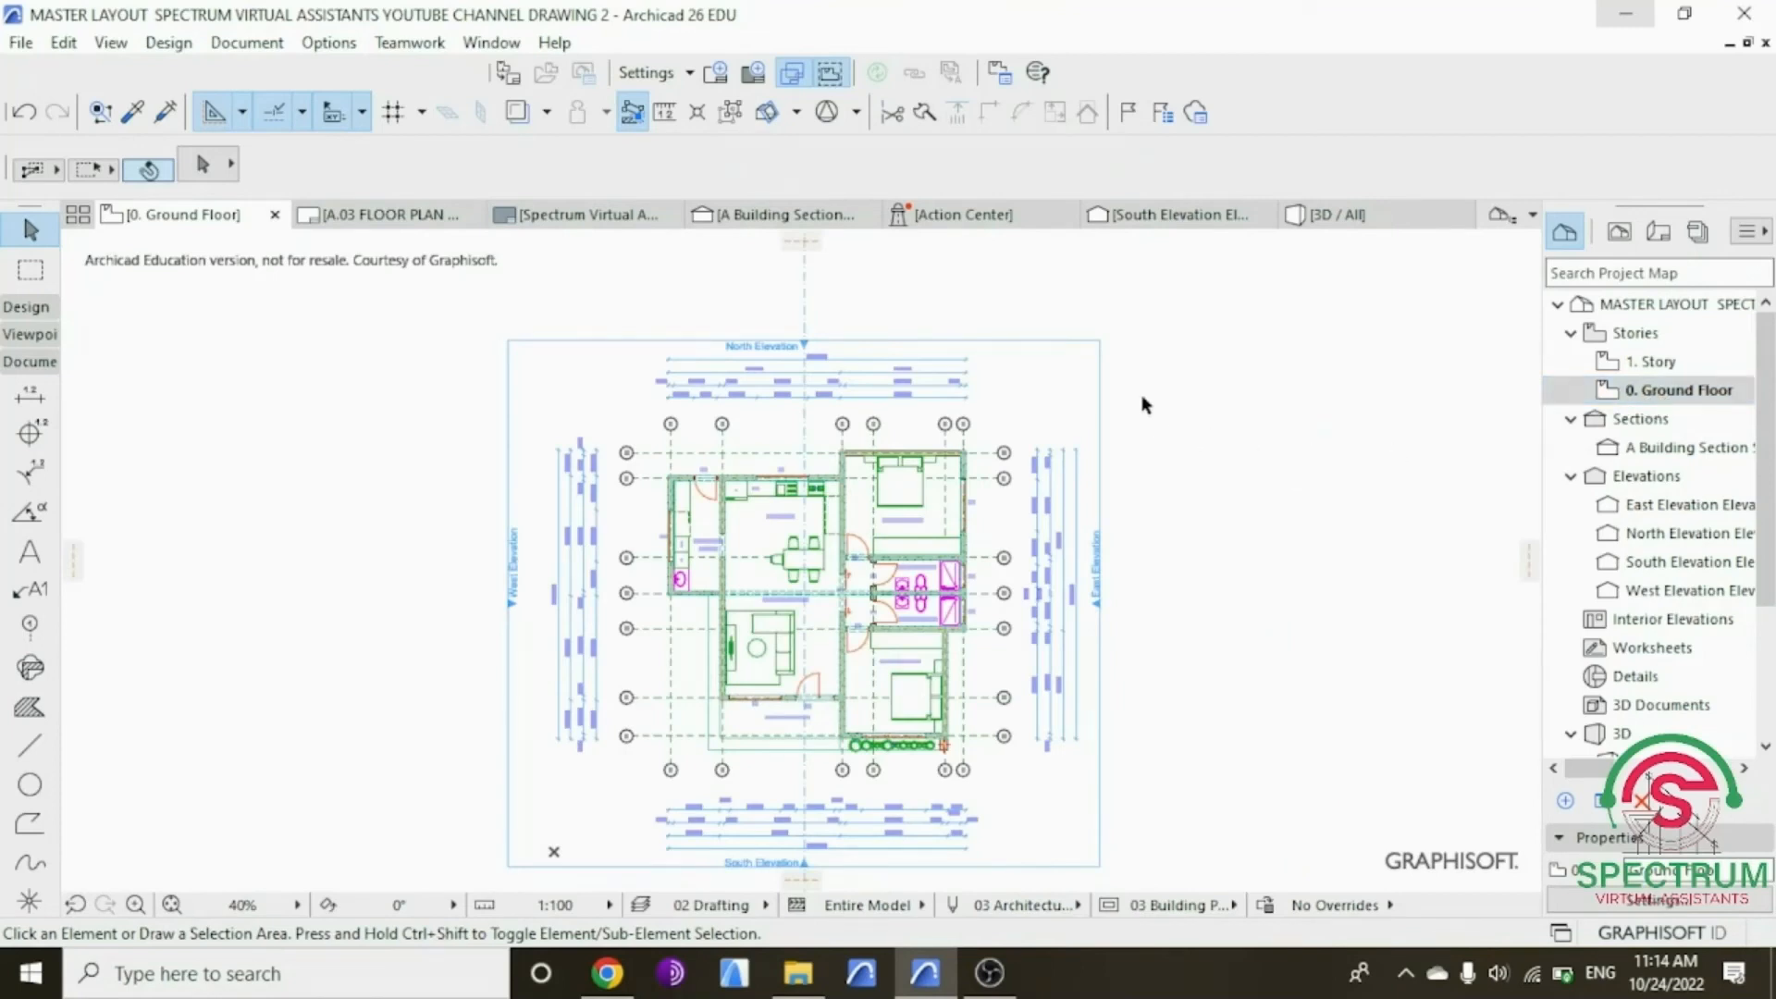
pyautogui.rightClick(1136, 350)
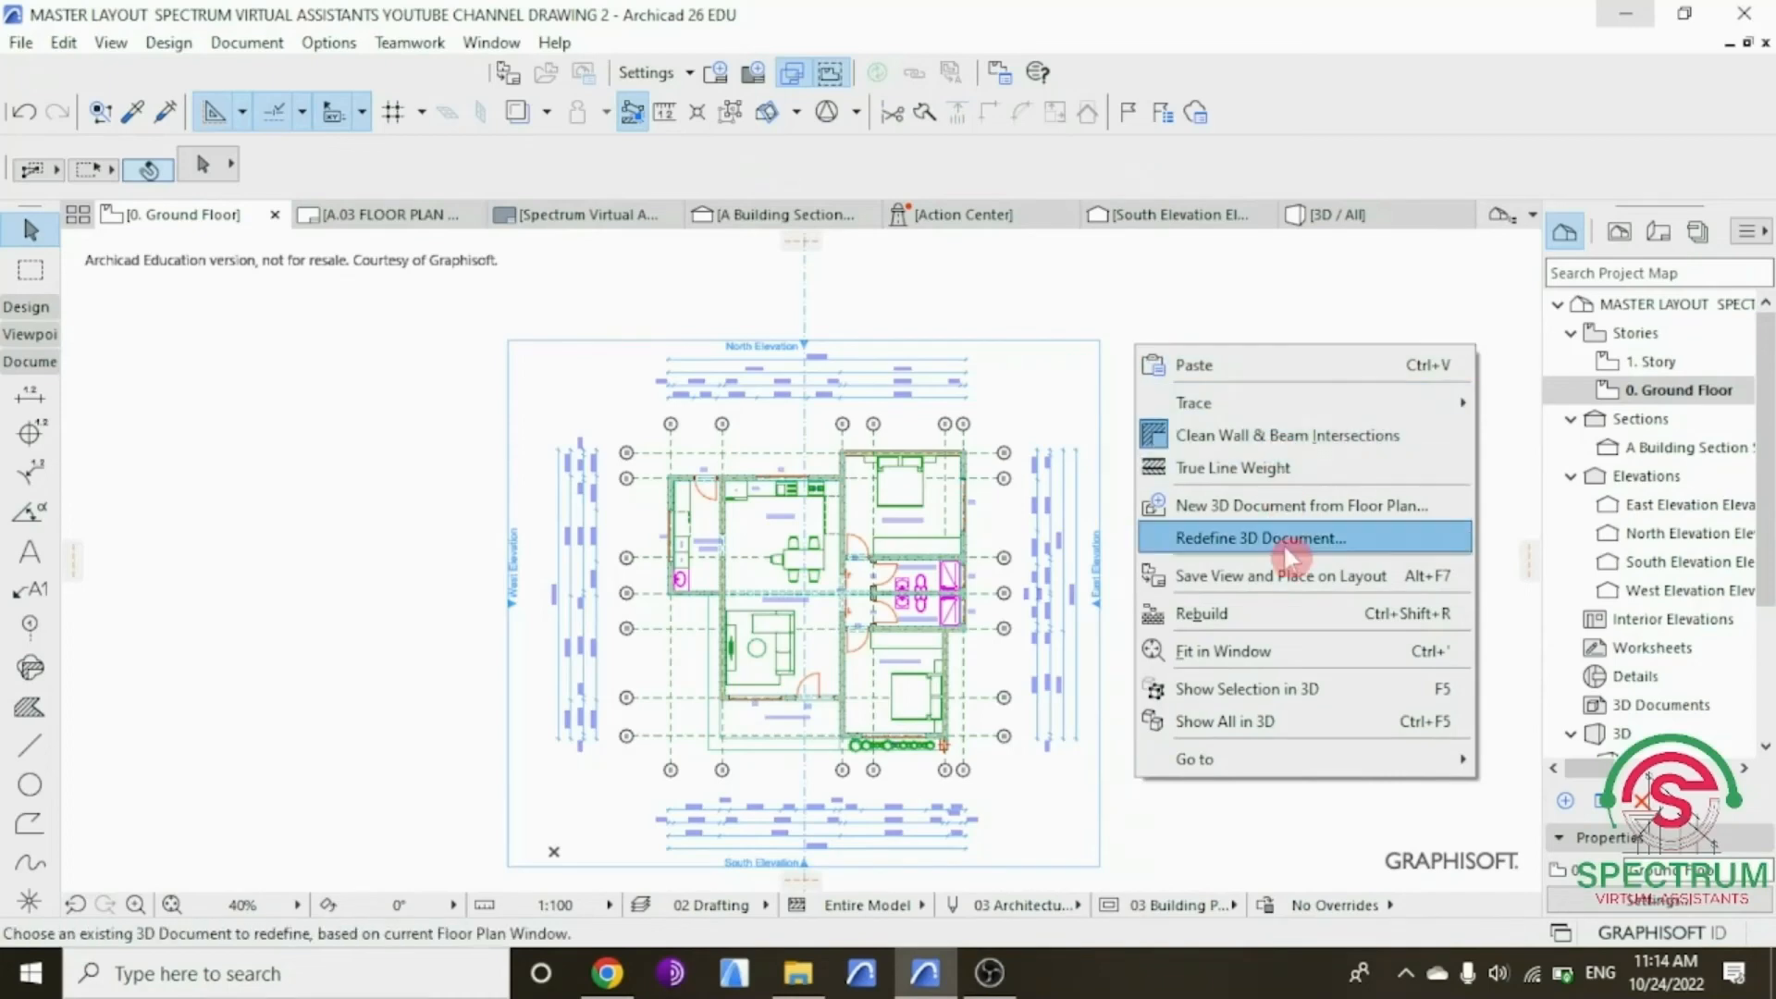
pyautogui.click(1236, 581)
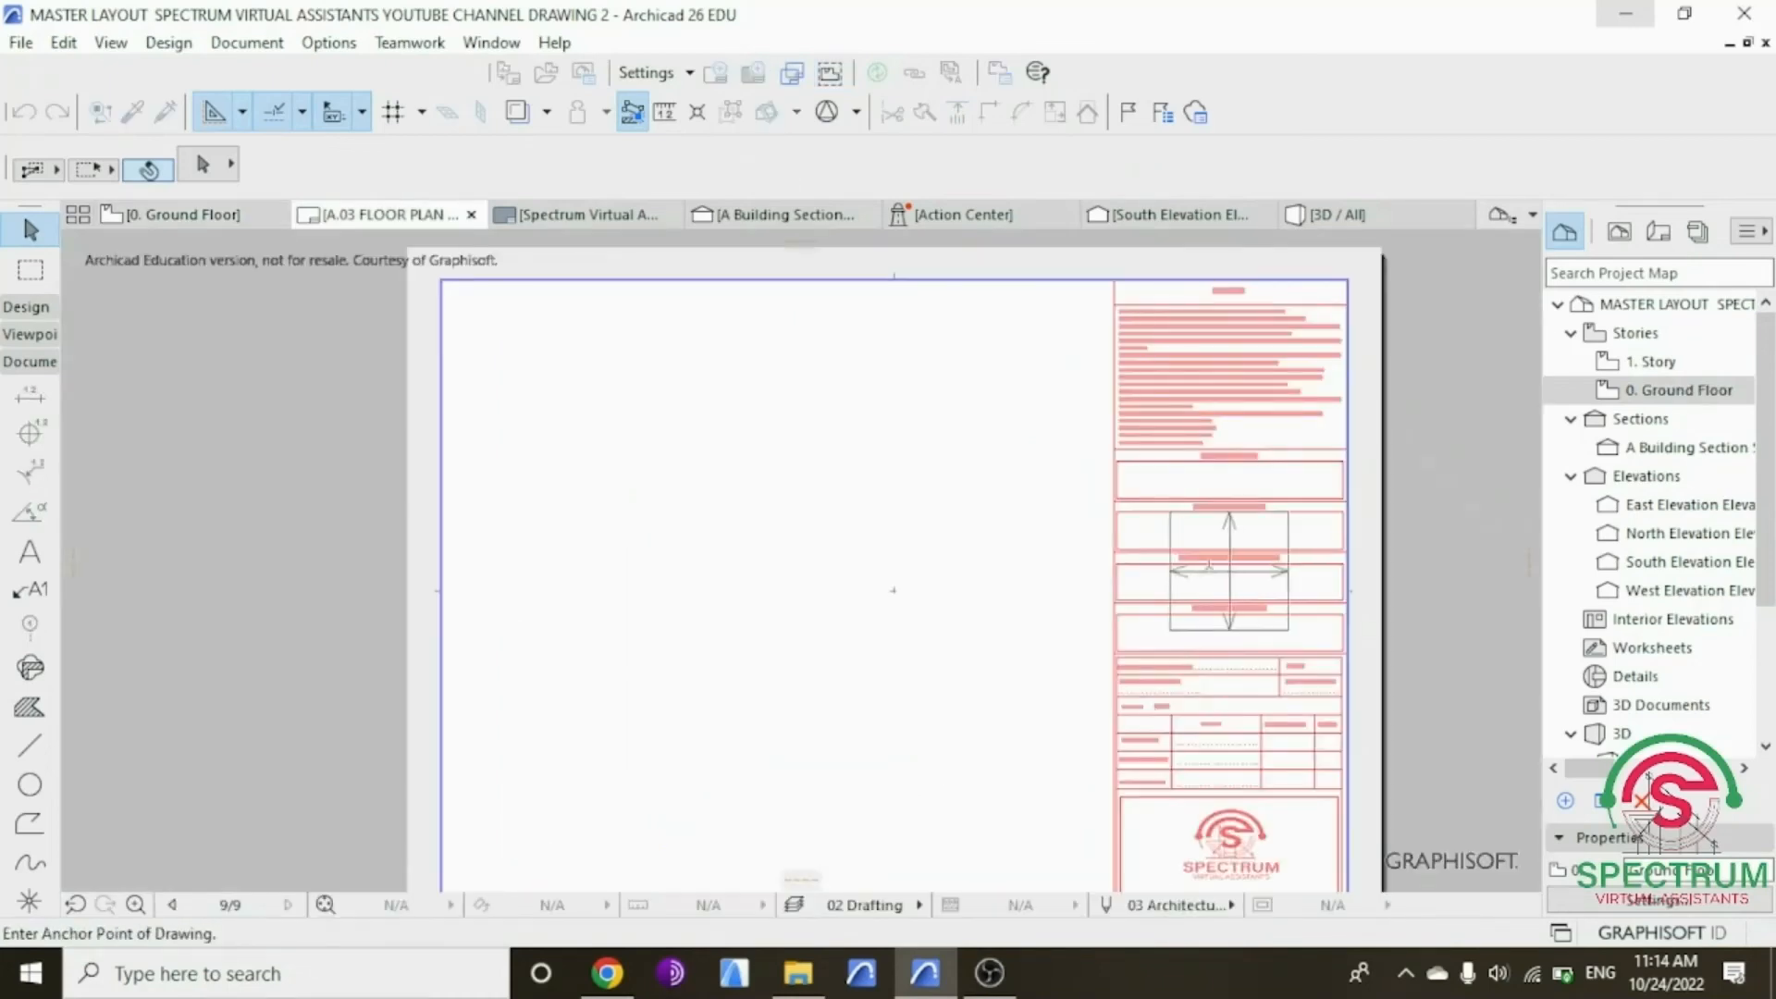
pyautogui.scroll(-1, 1070, 487)
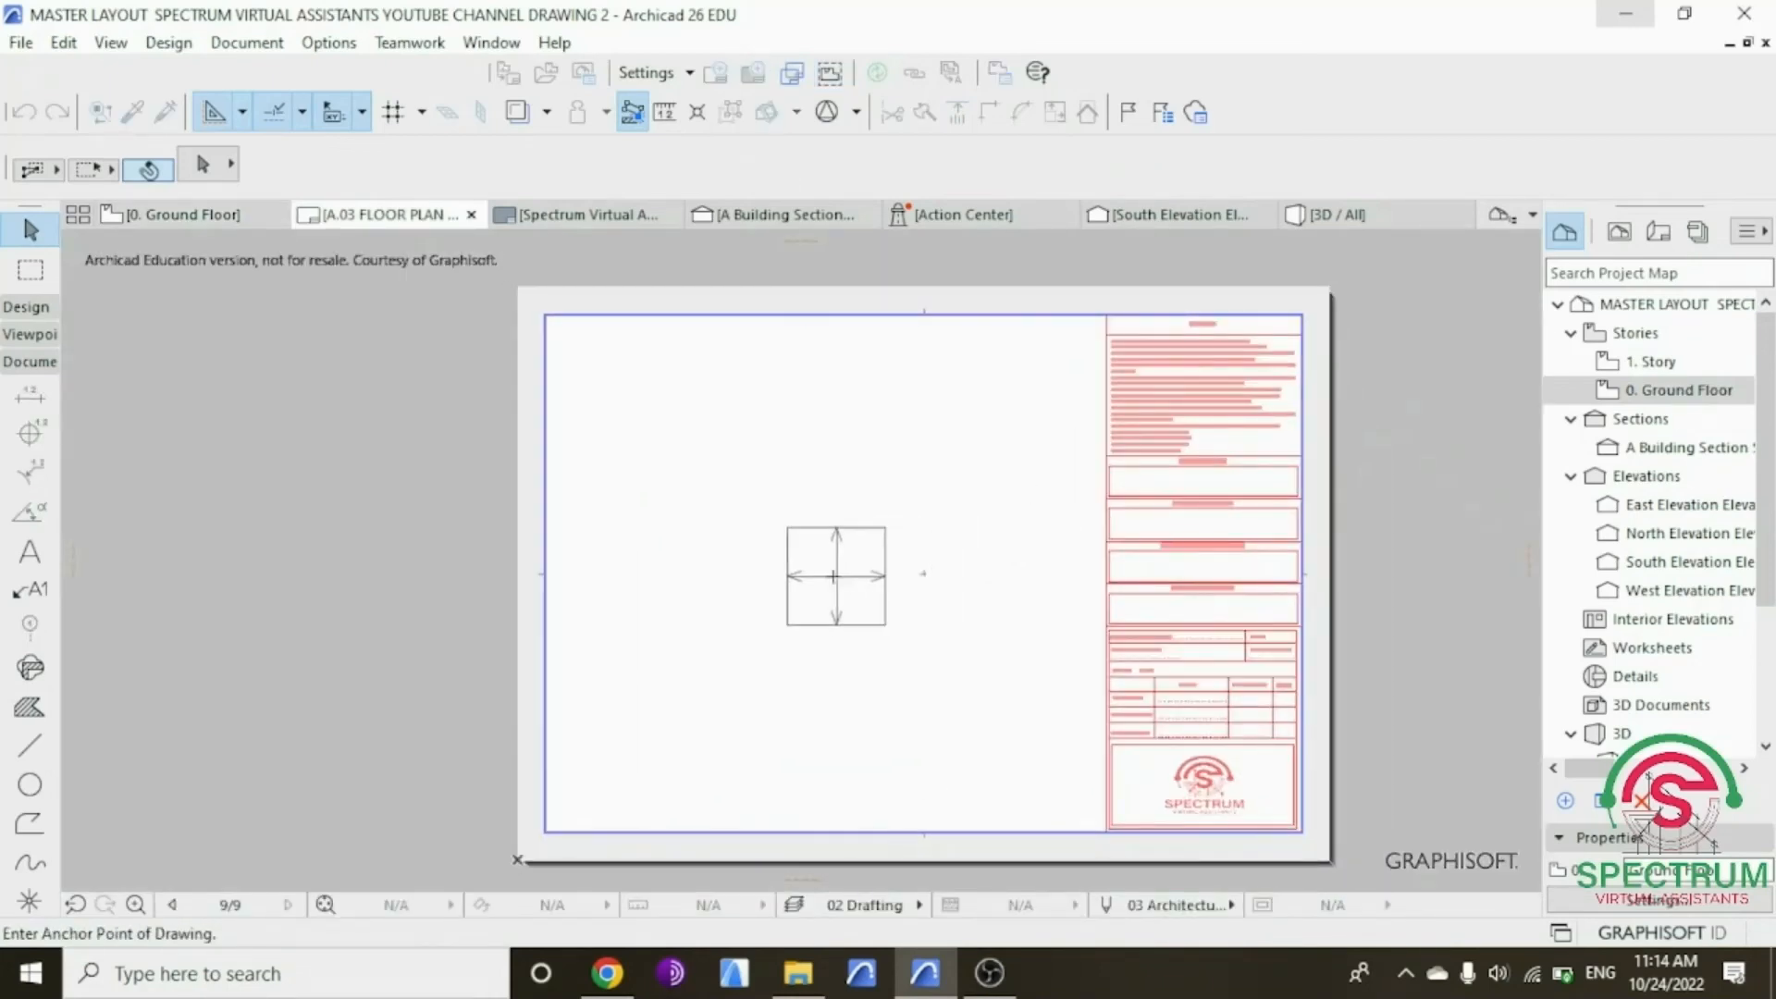
pyautogui.click(833, 575)
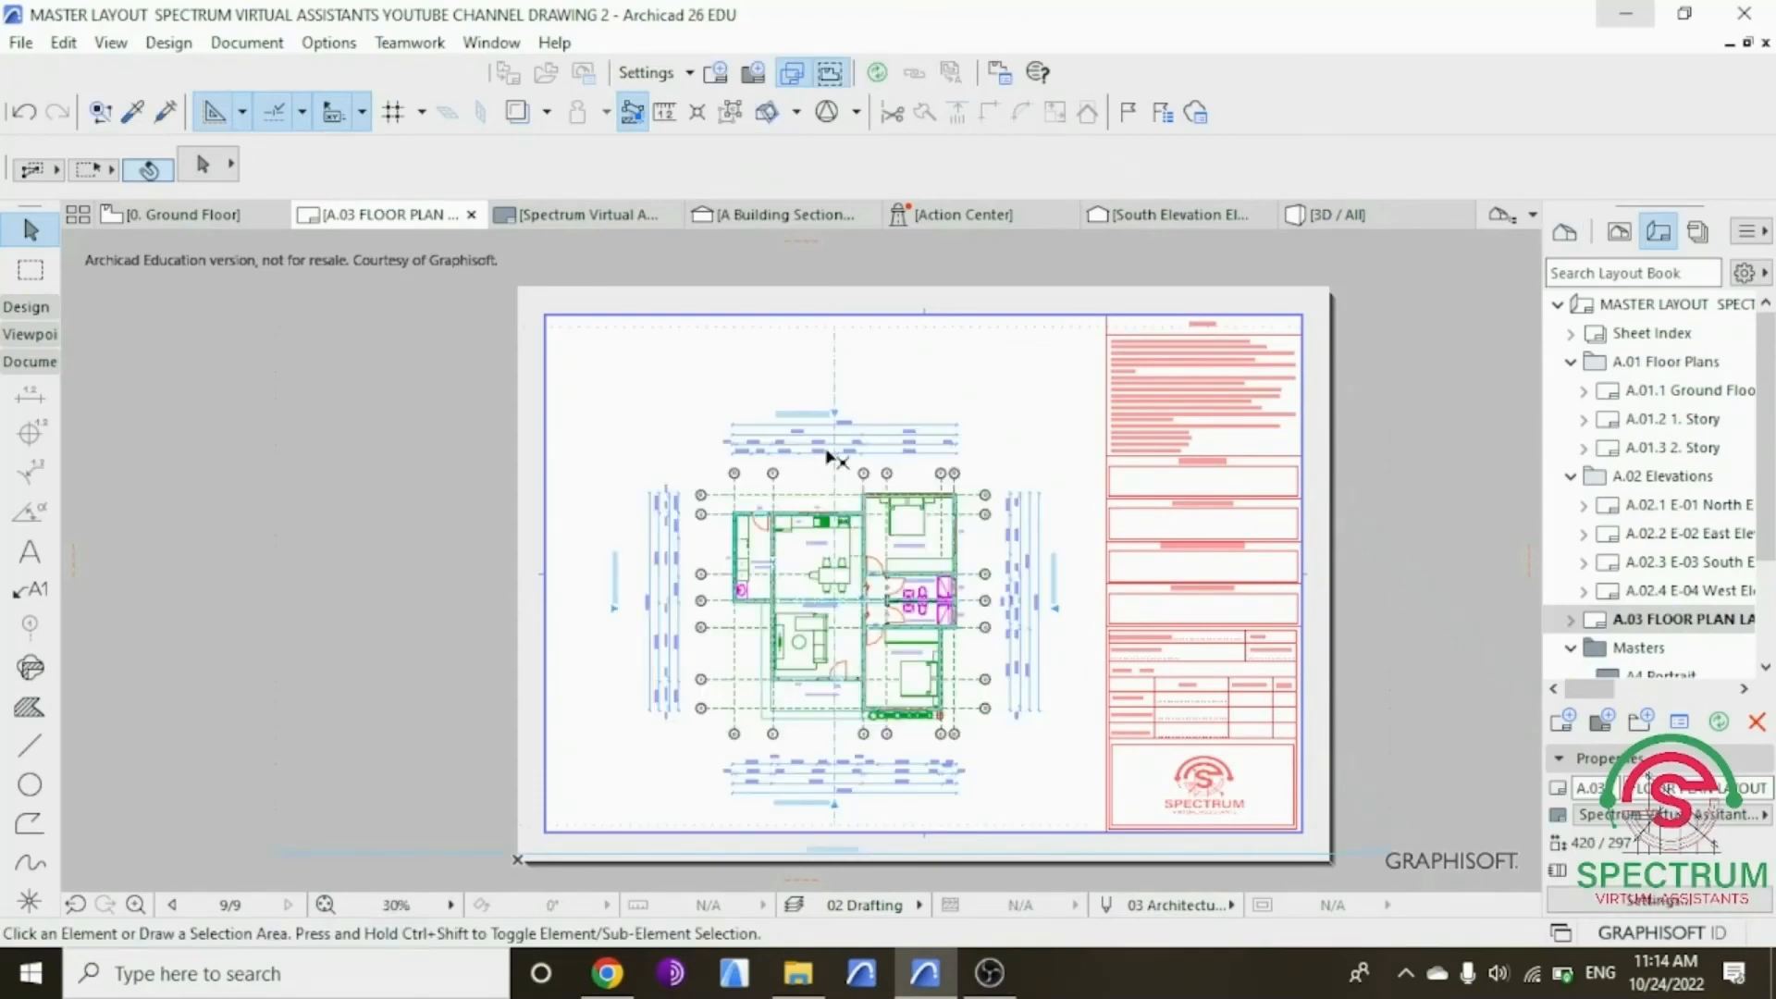
# Step: Nudge the placed floor plan upward and crop its frame sideways to the title block edge and the layout's opposite border
pyautogui.click(851, 597)
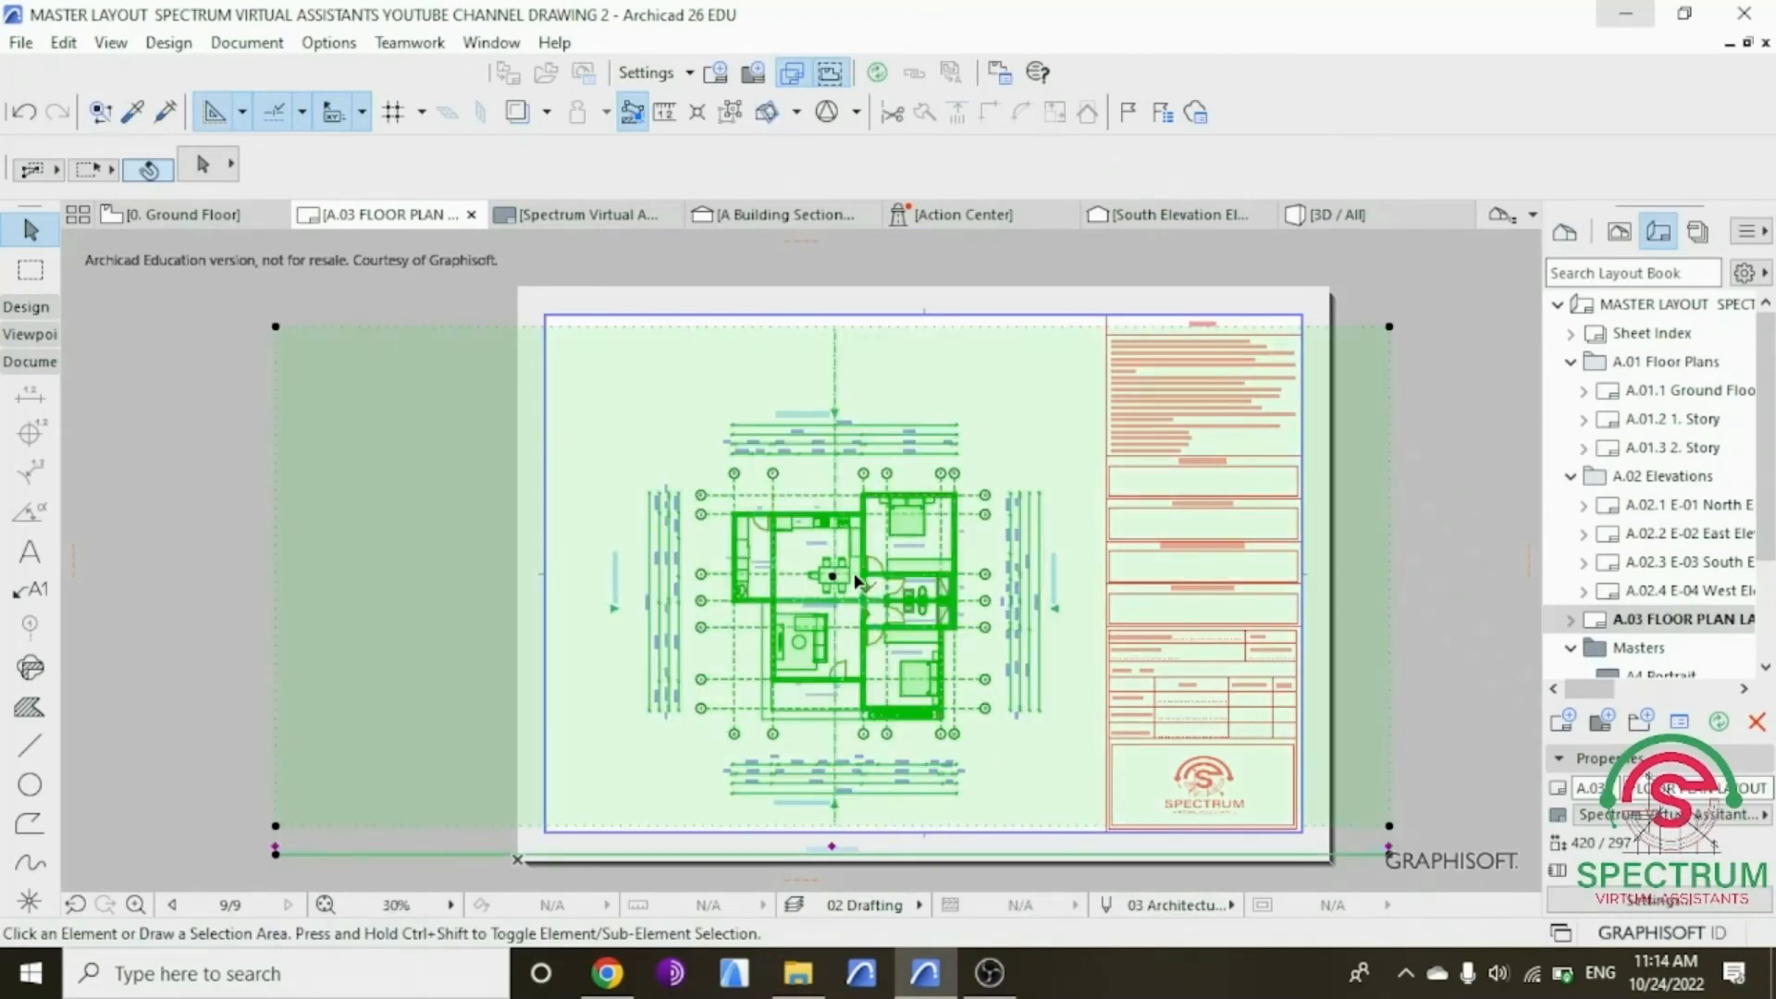
pyautogui.moveTo(857, 580); pyautogui.dragTo(851, 590)
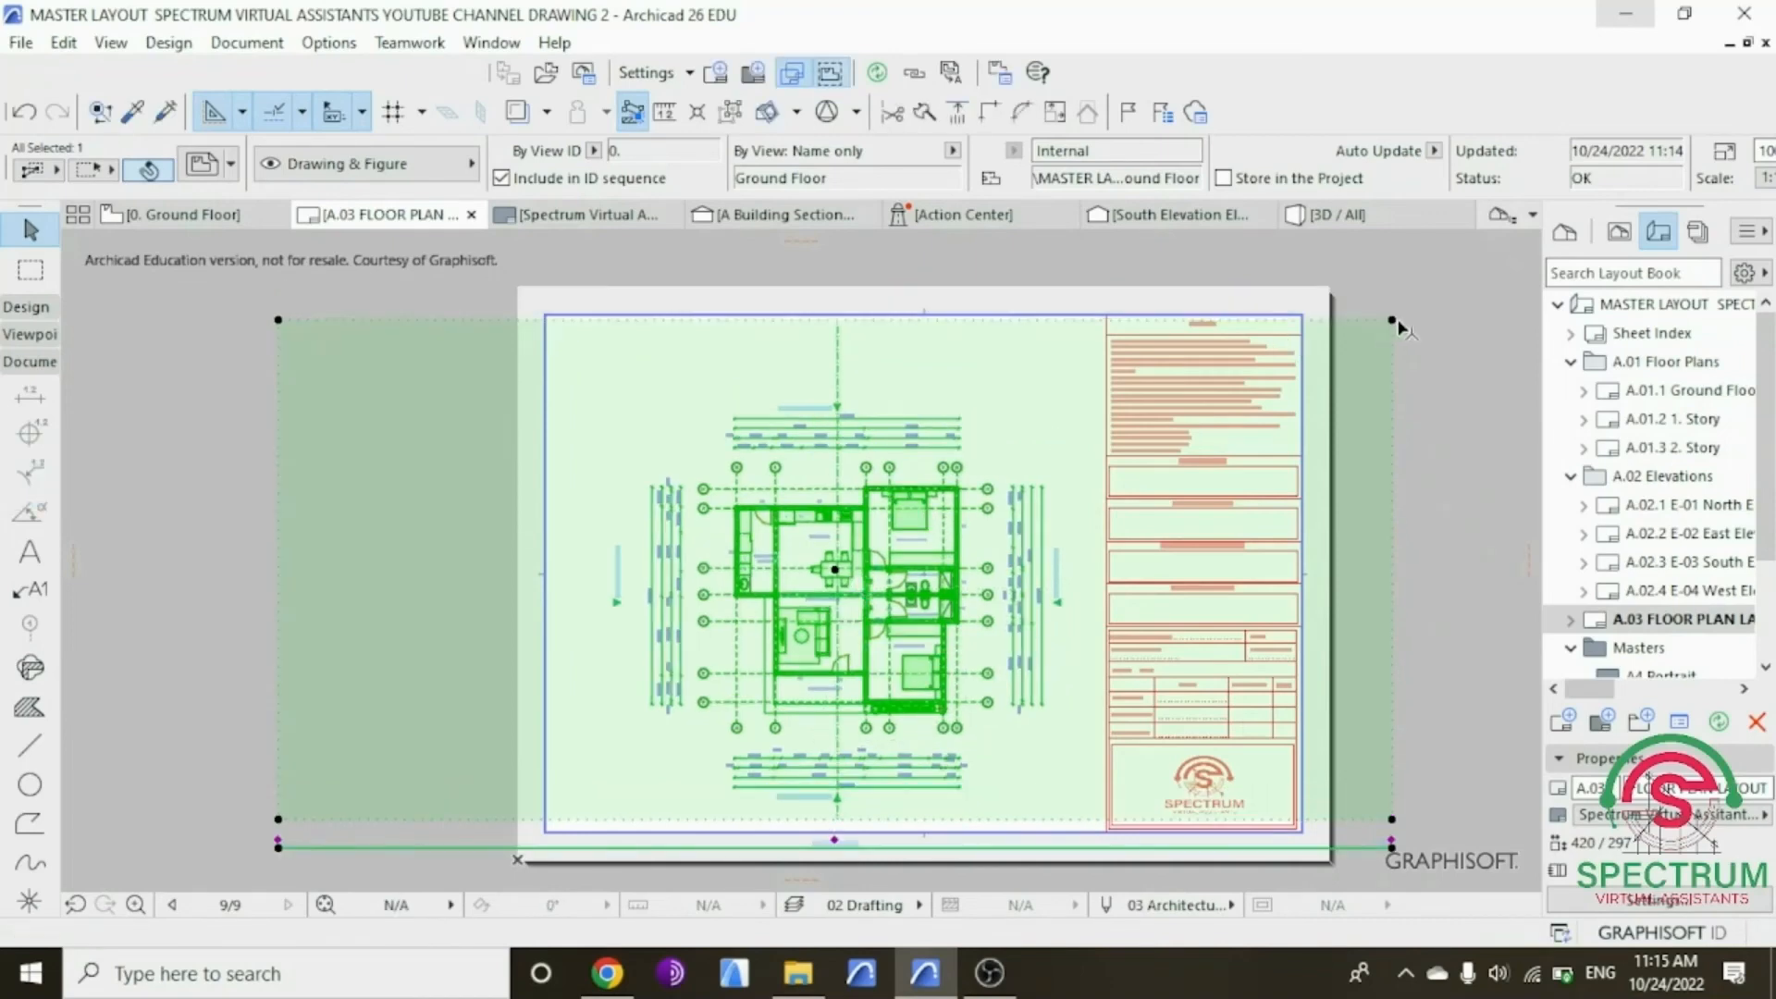
pyautogui.click(1393, 321)
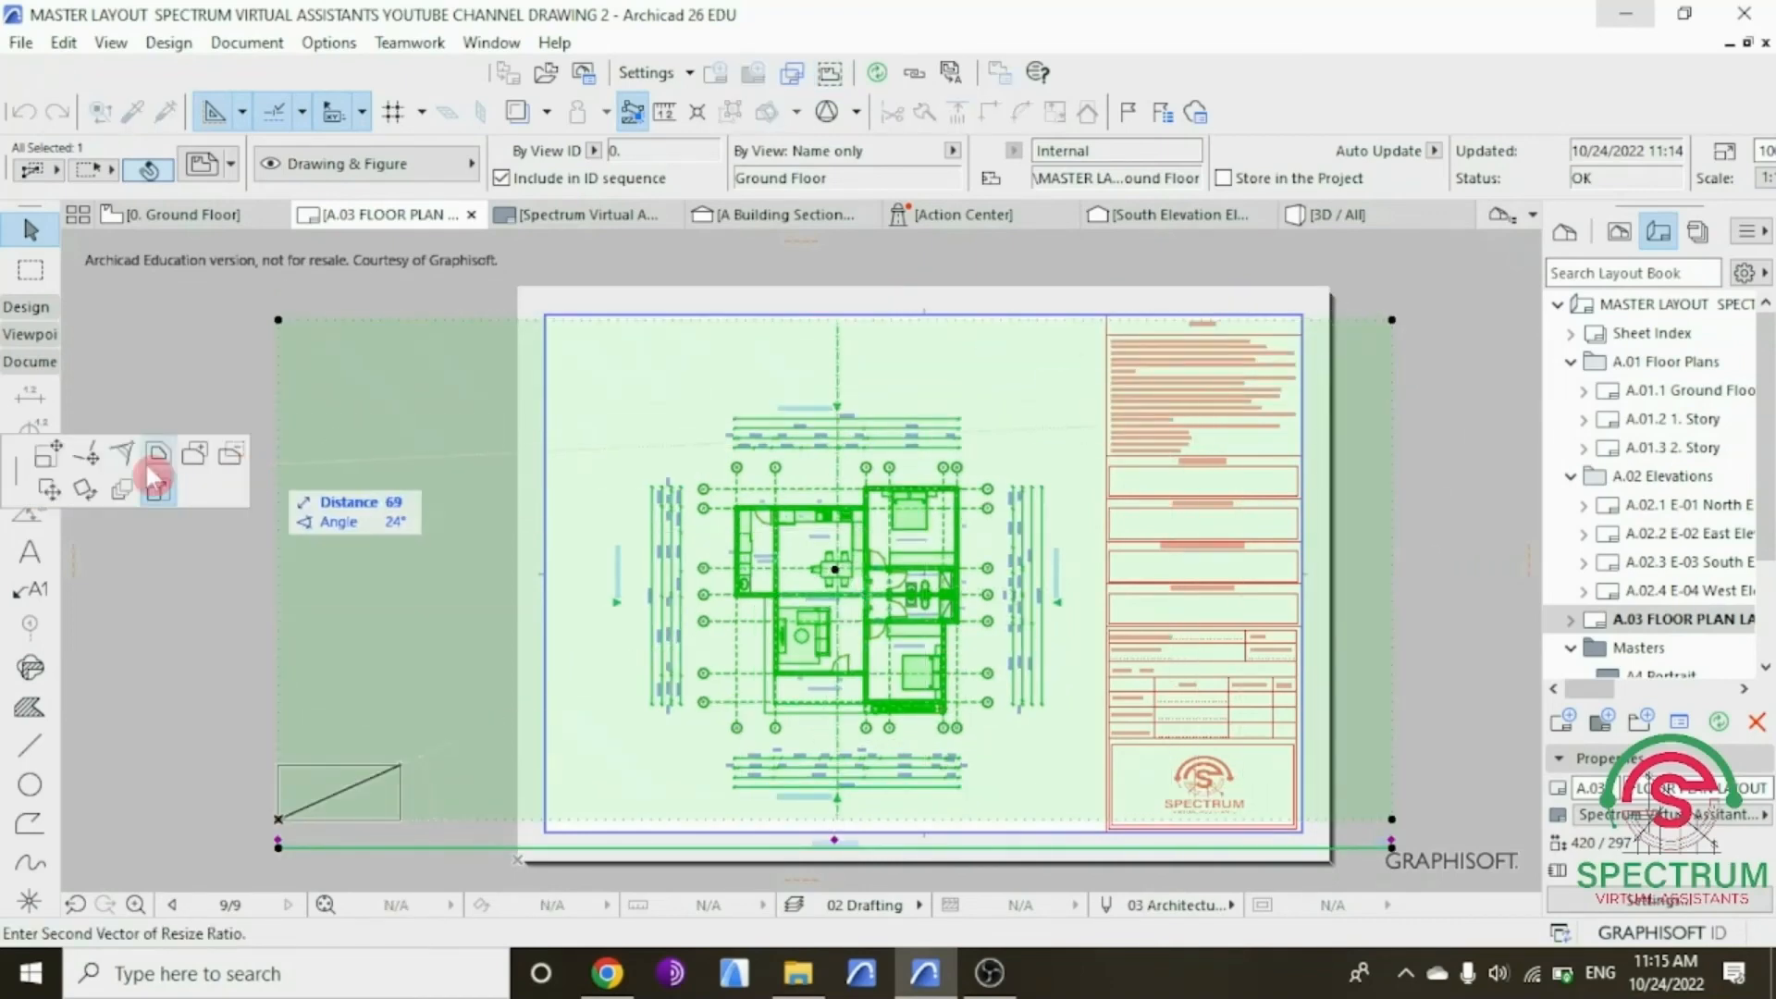
pyautogui.click(46, 453)
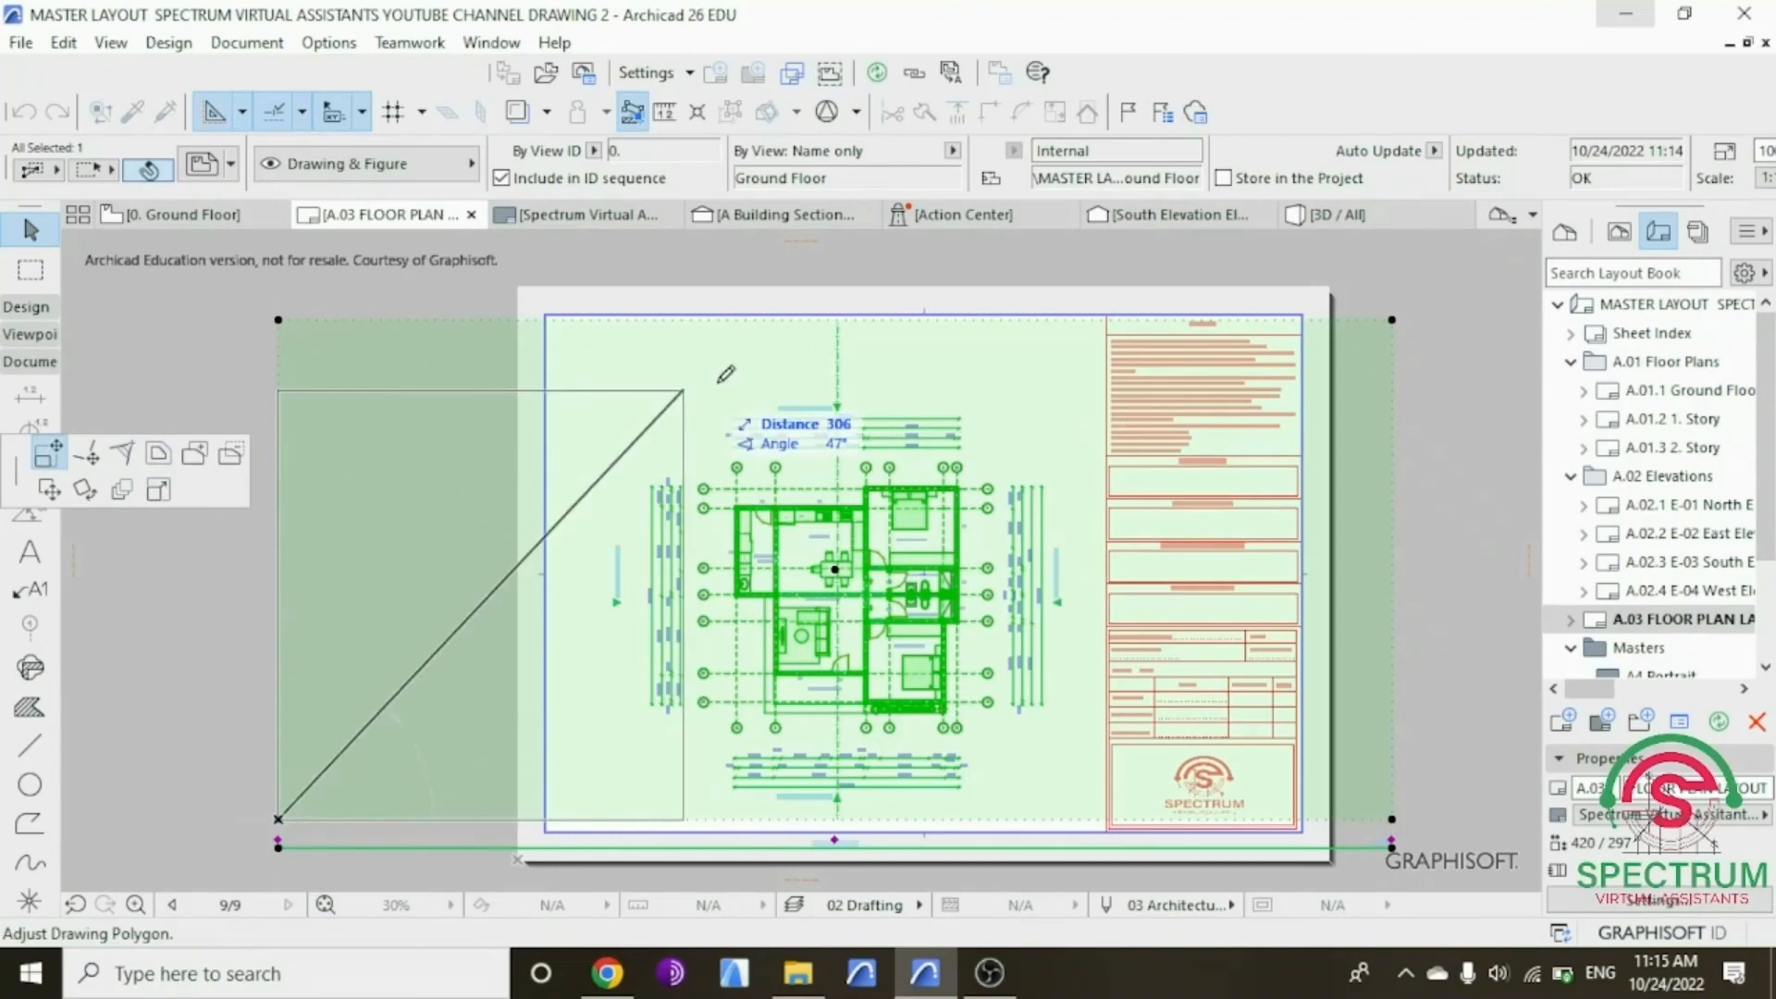
pyautogui.click(1107, 316)
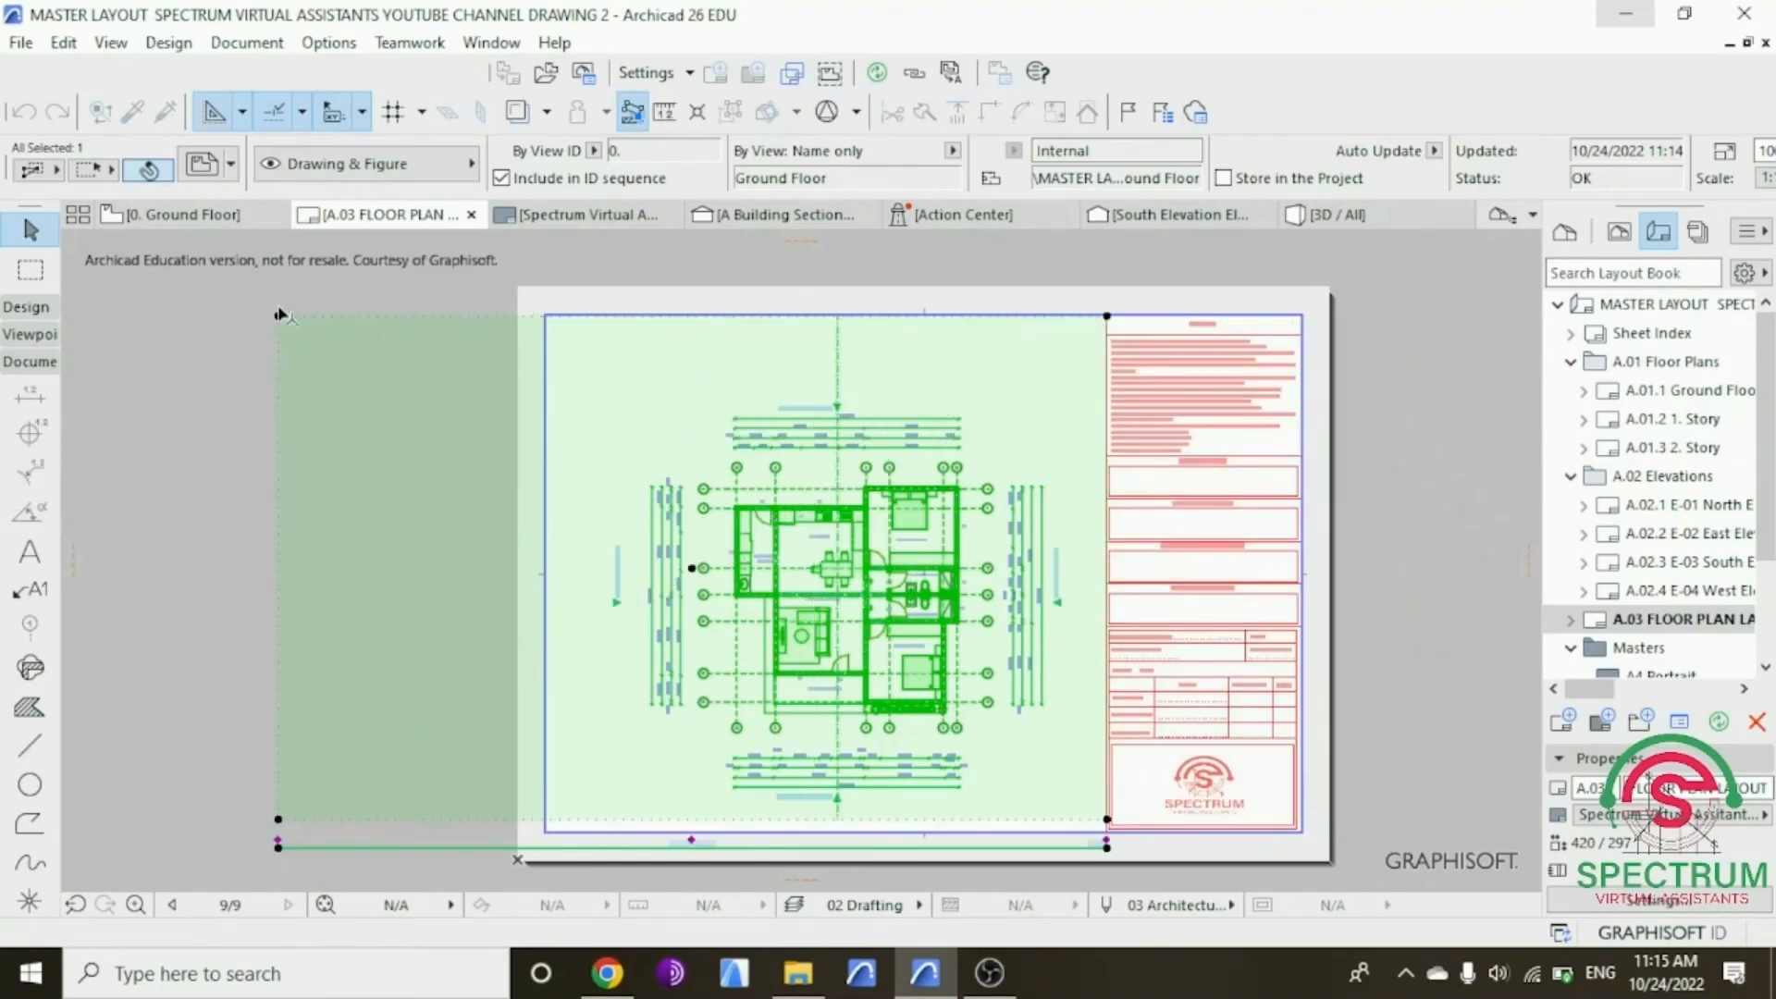
pyautogui.click(522, 319)
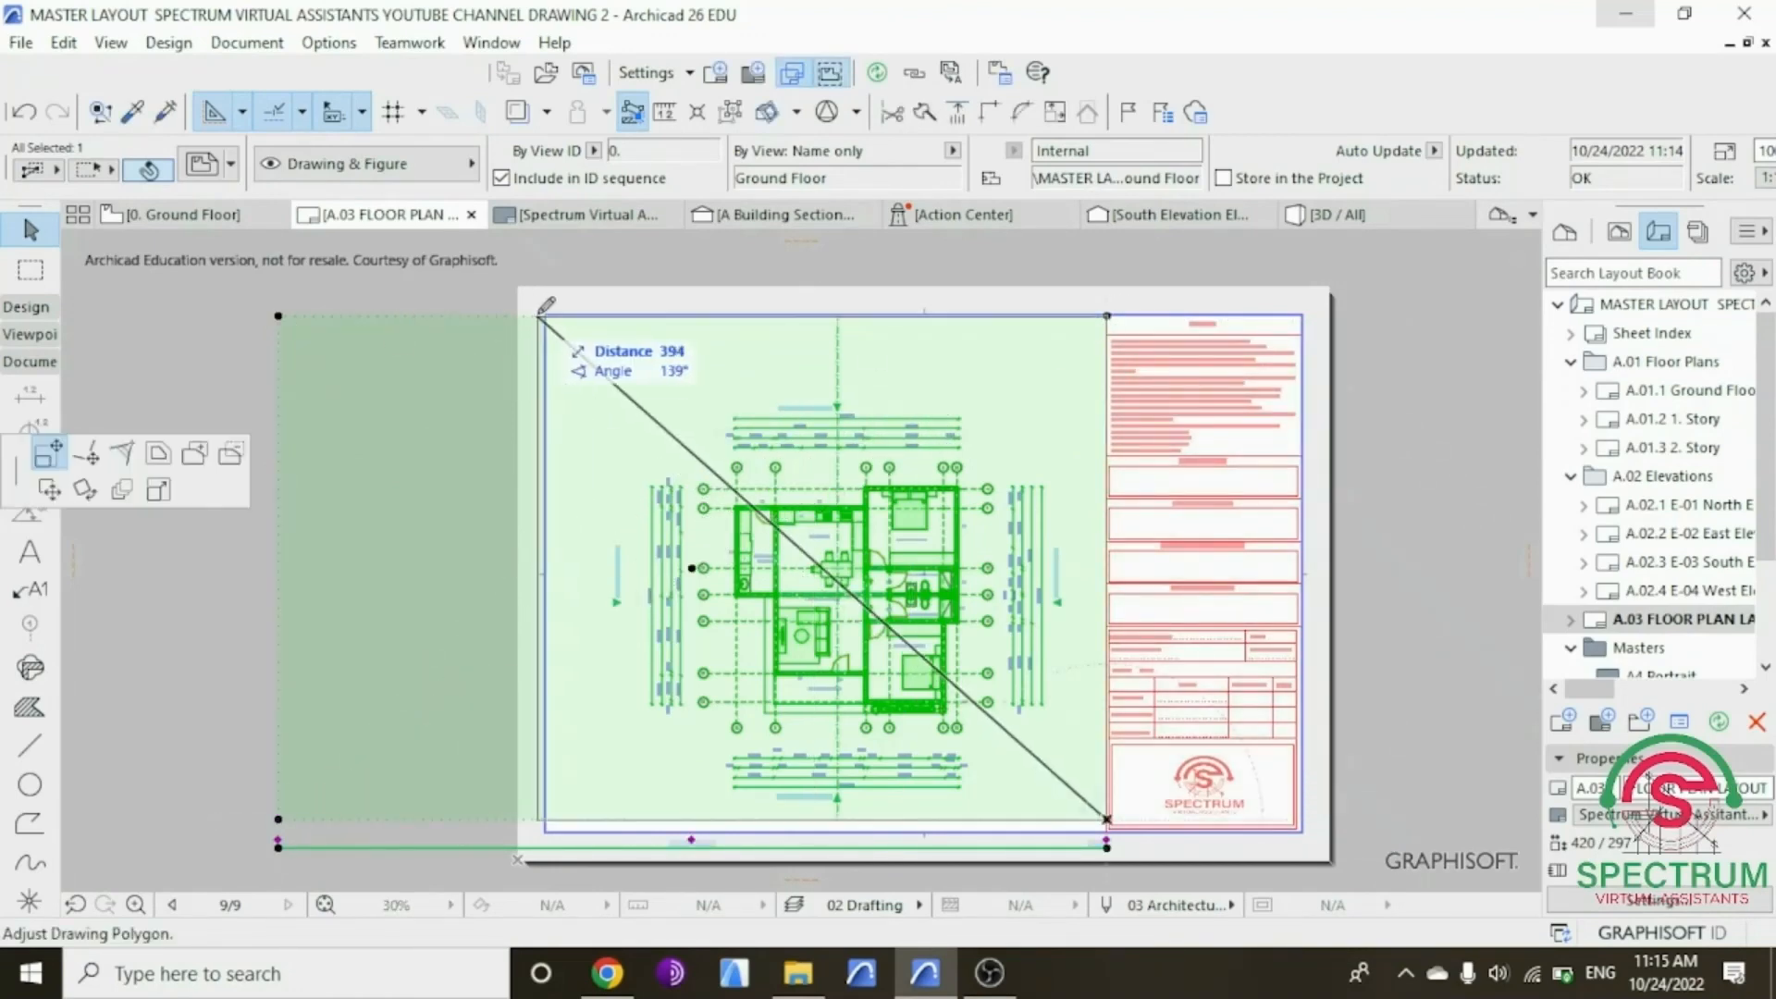
pyautogui.click(546, 317)
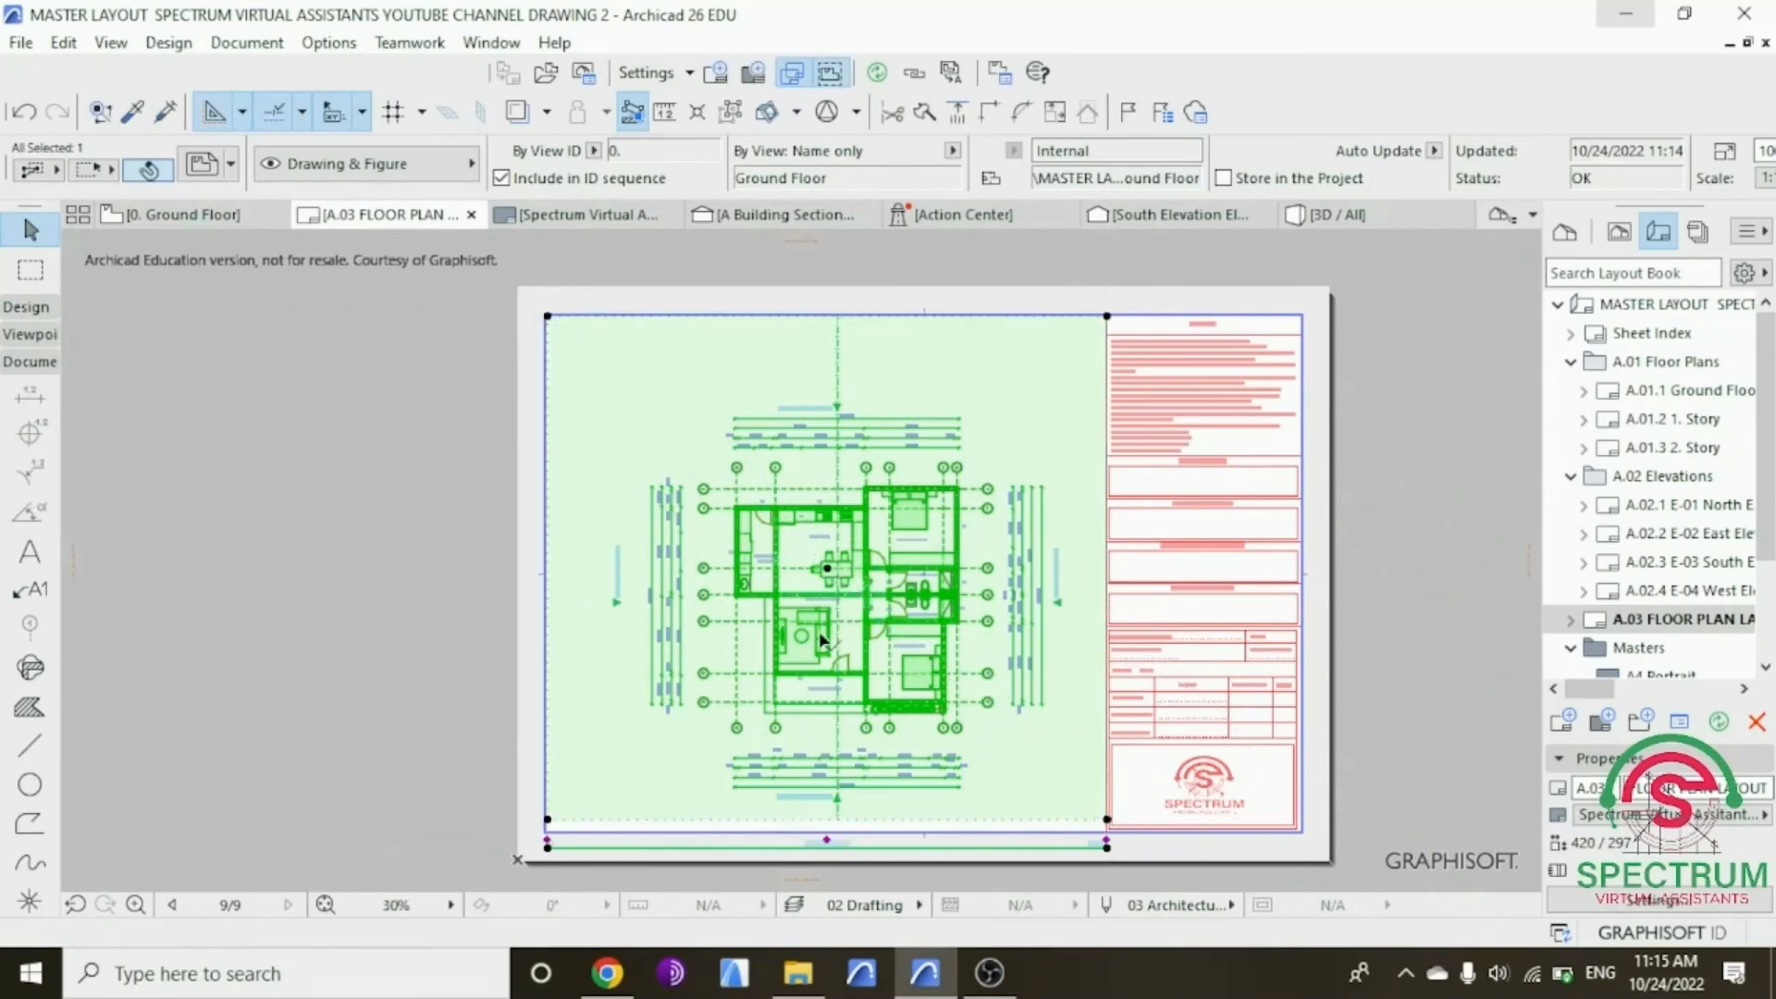
# Step: Move the Ground Floor drawing title inside the drawing frame, centred just below the South Elevation marker
pyautogui.scroll(5, 897, 842)
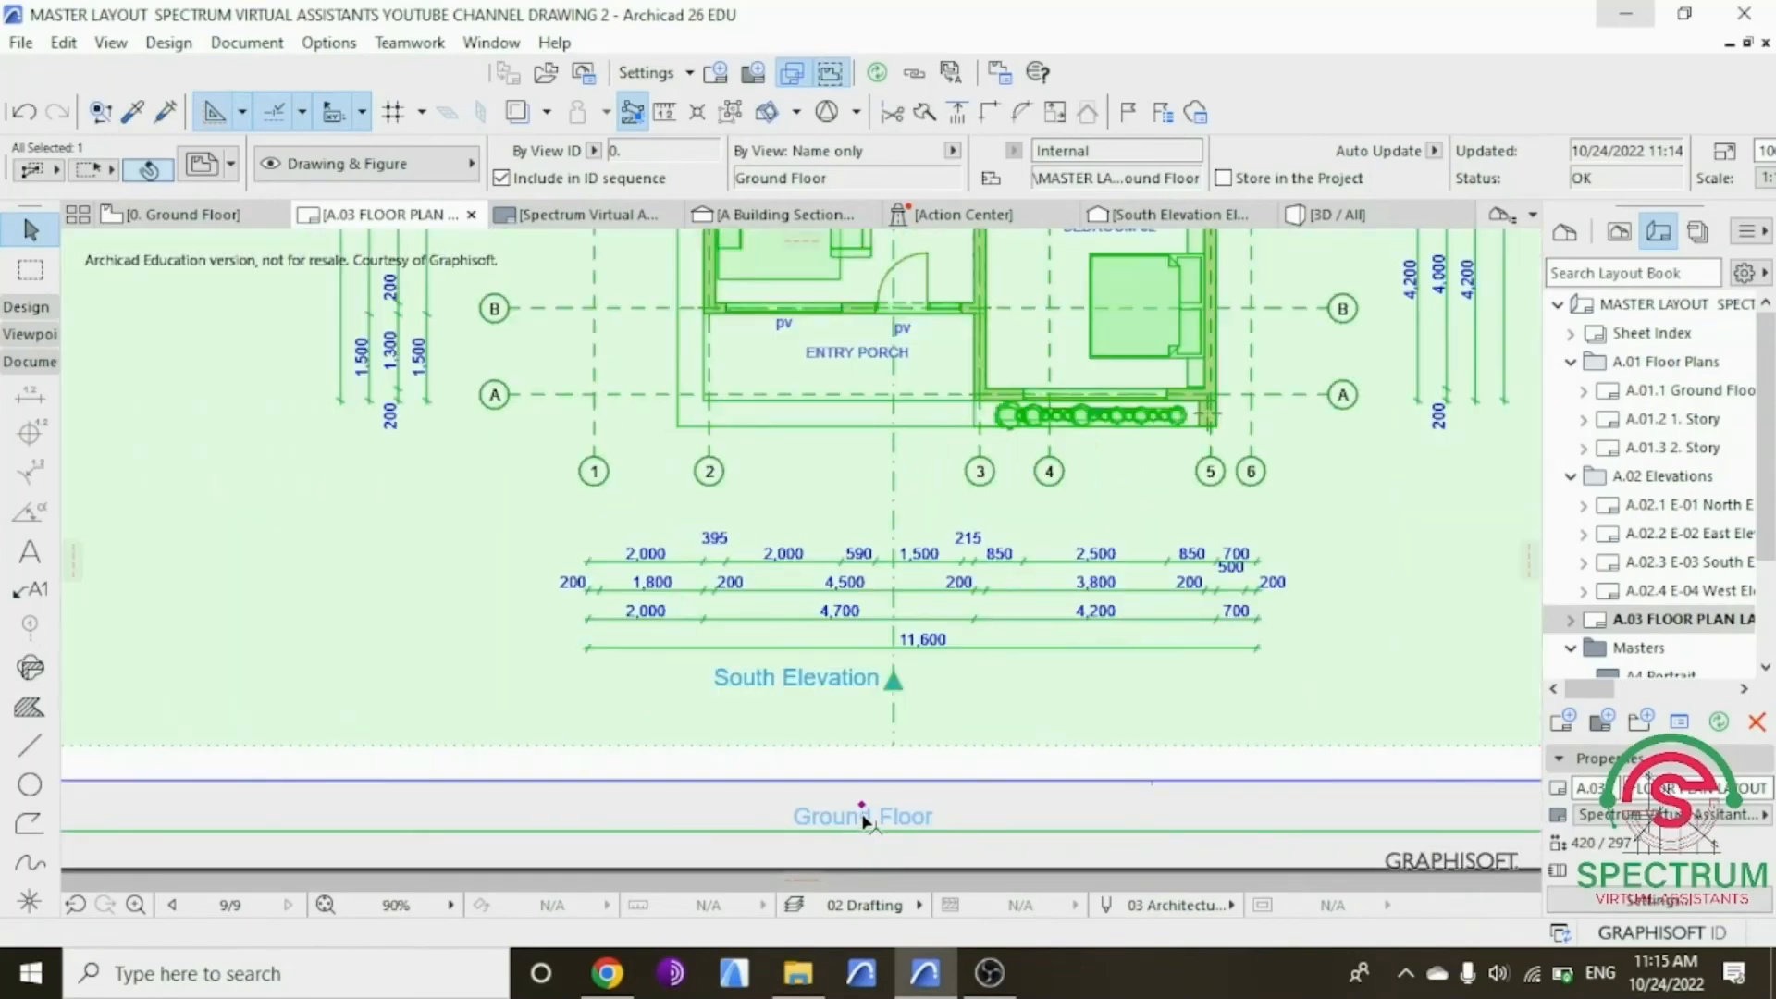
pyautogui.click(863, 809)
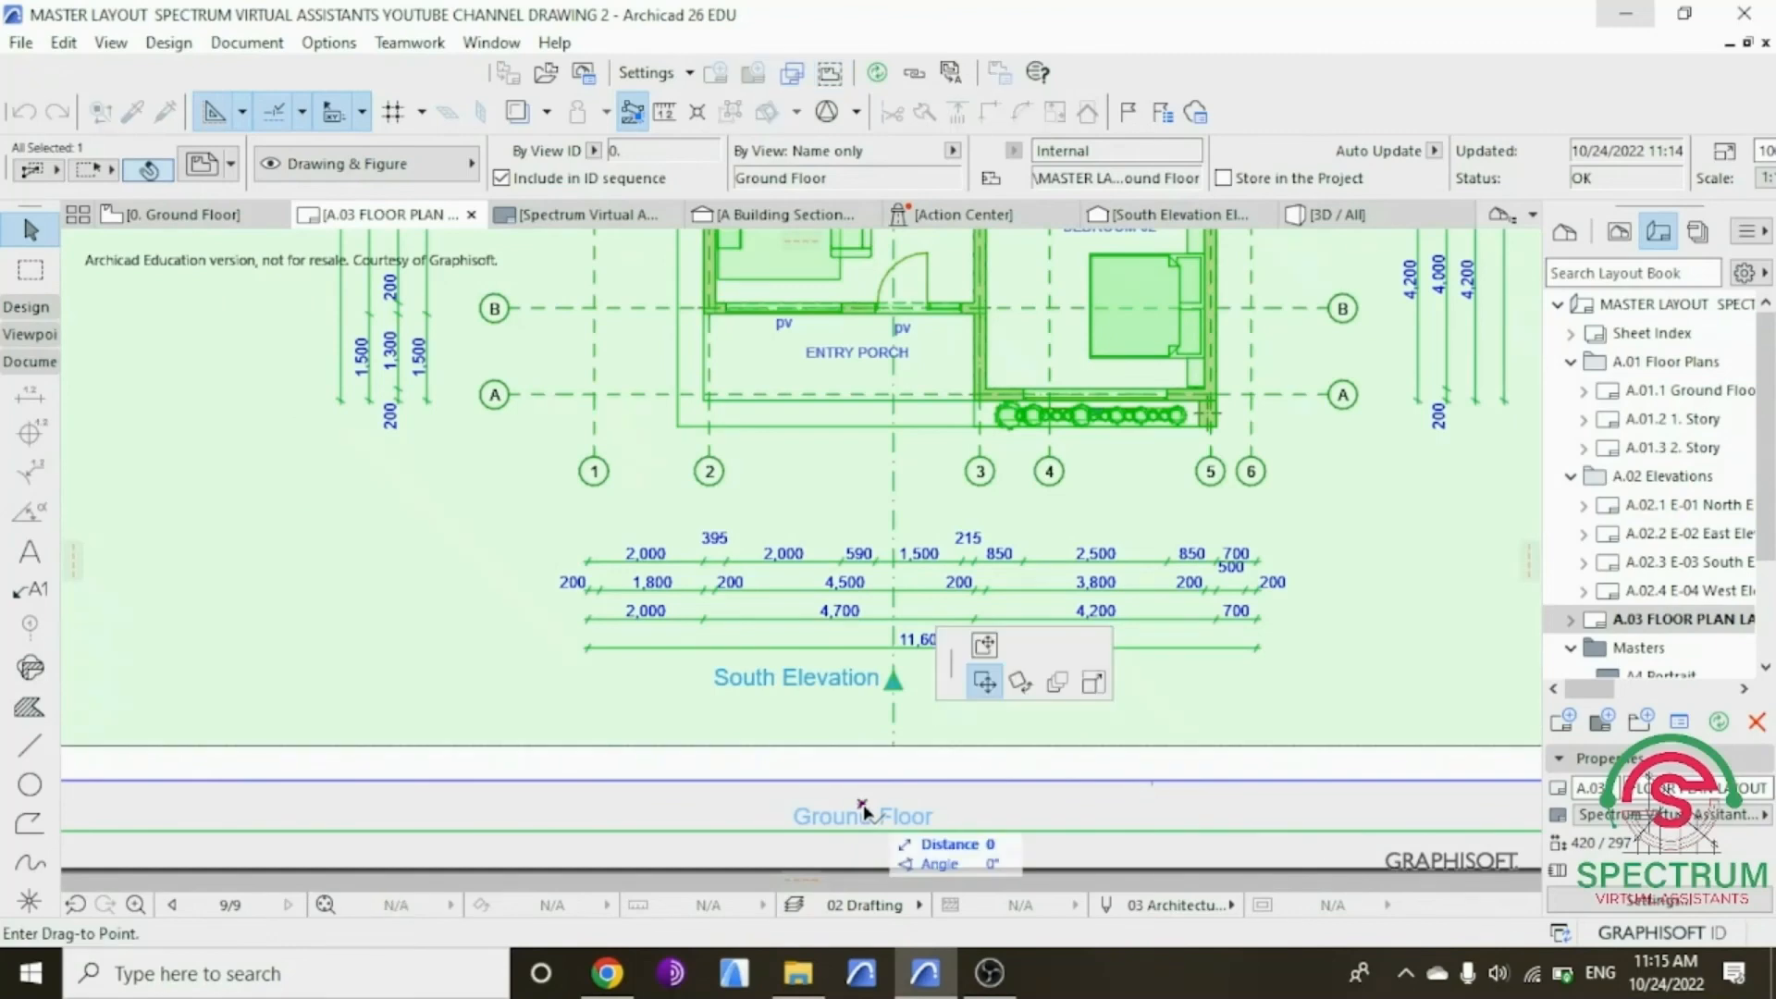
pyautogui.click(1078, 668)
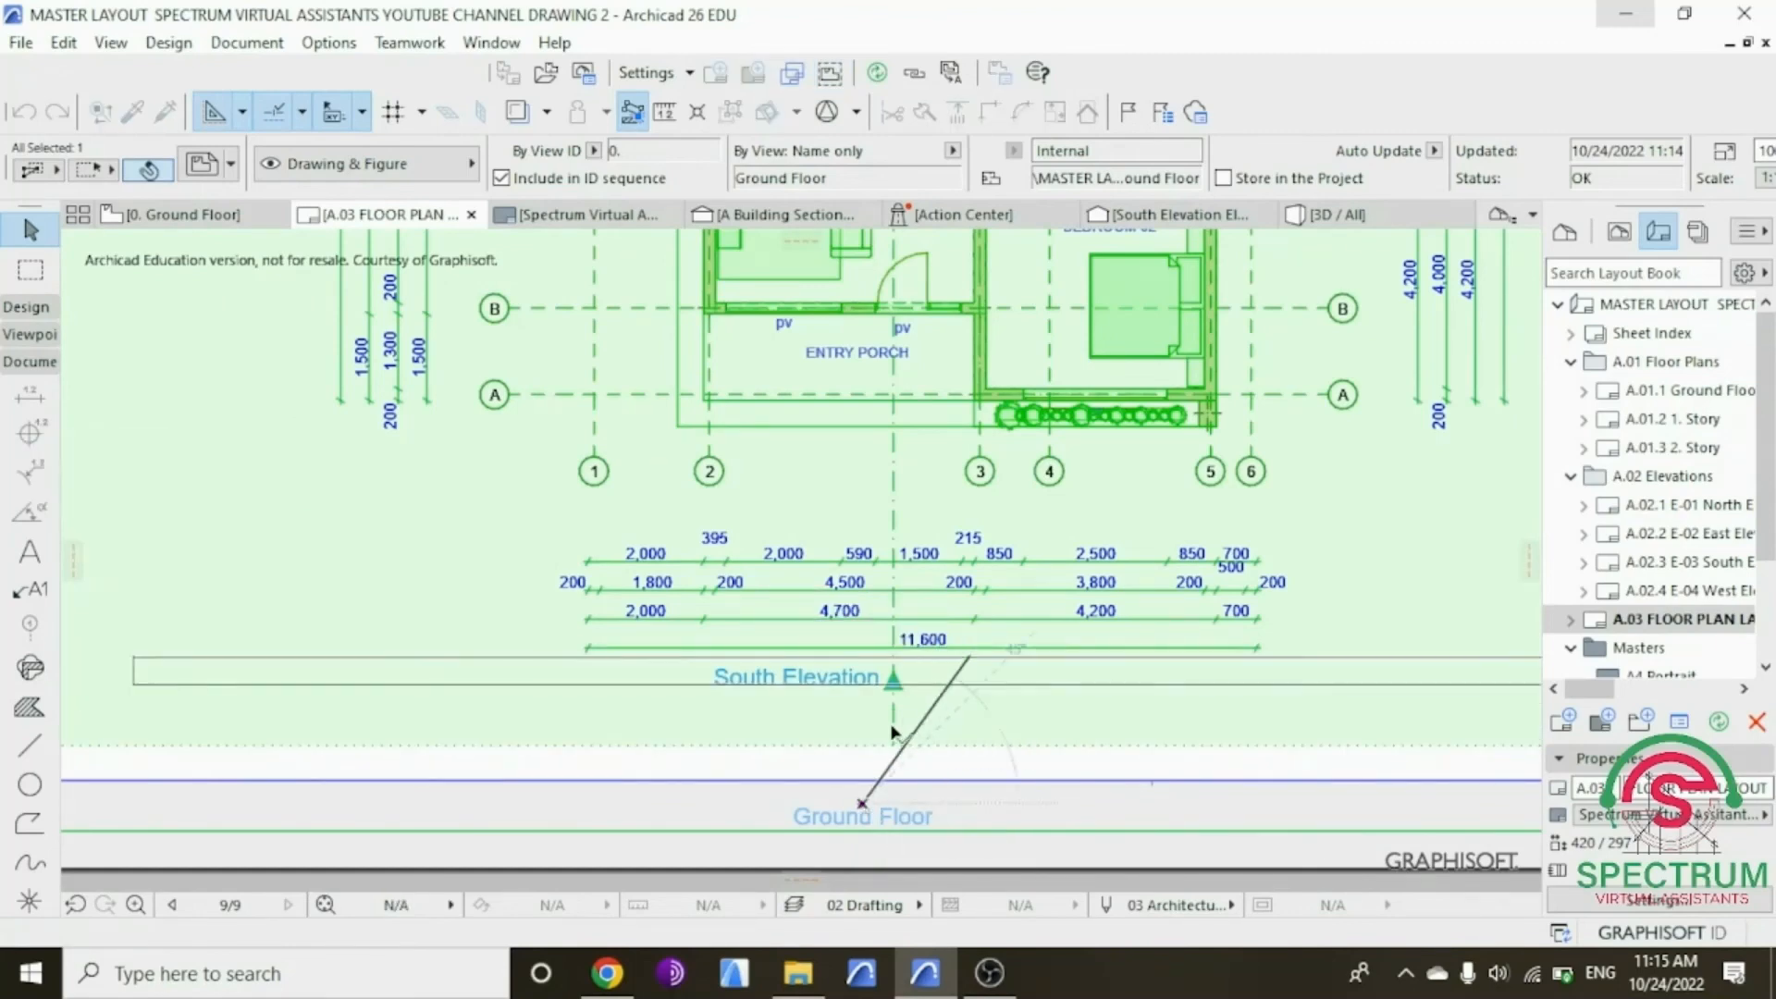
pyautogui.click(968, 657)
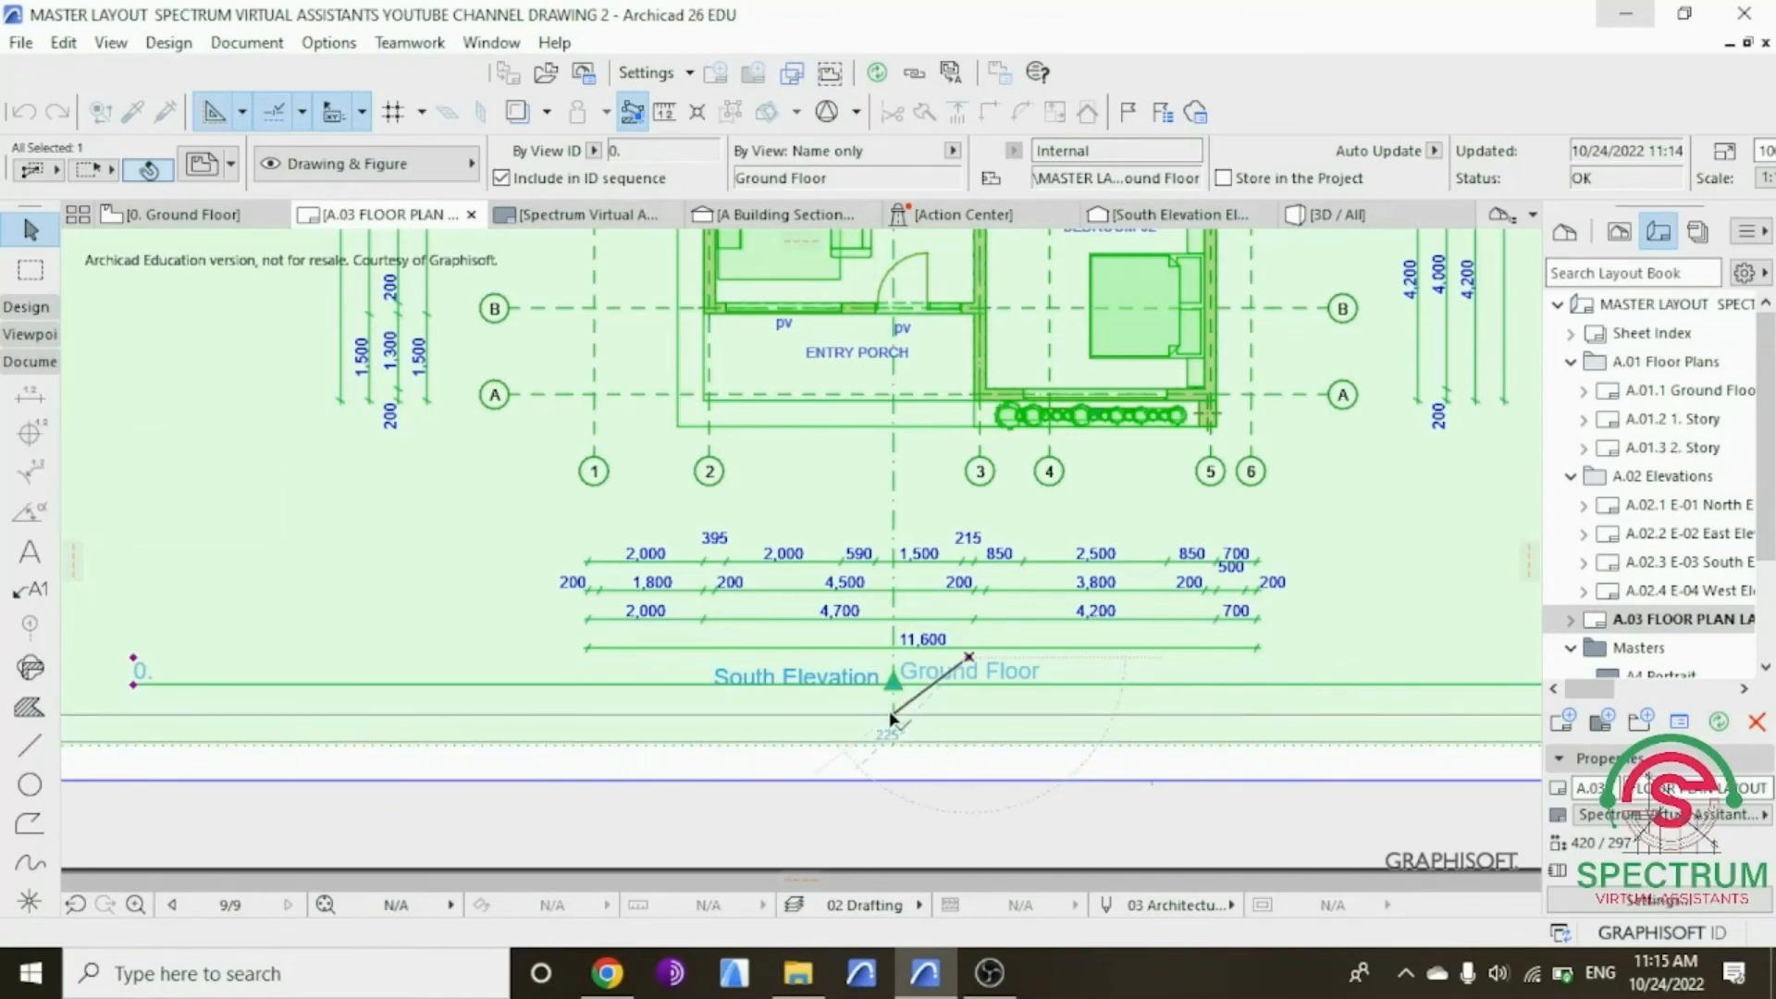
pyautogui.click(893, 714)
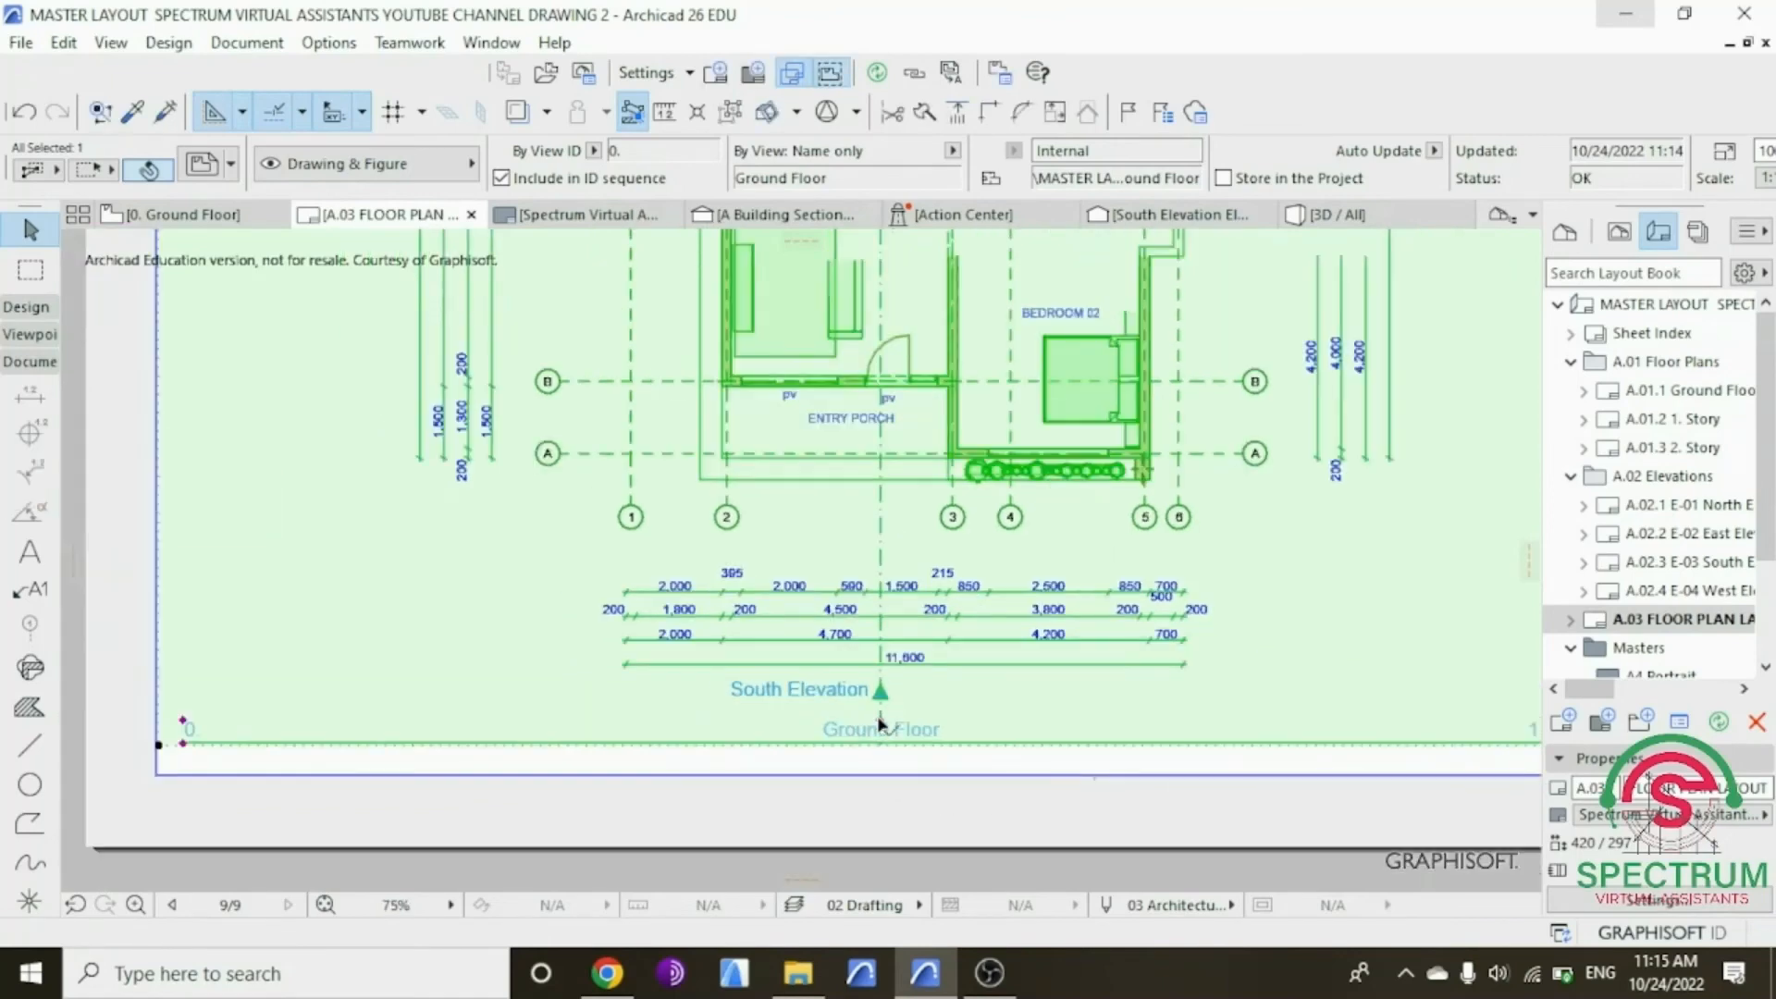
pyautogui.scroll(3, 883, 721)
pyautogui.click(879, 722)
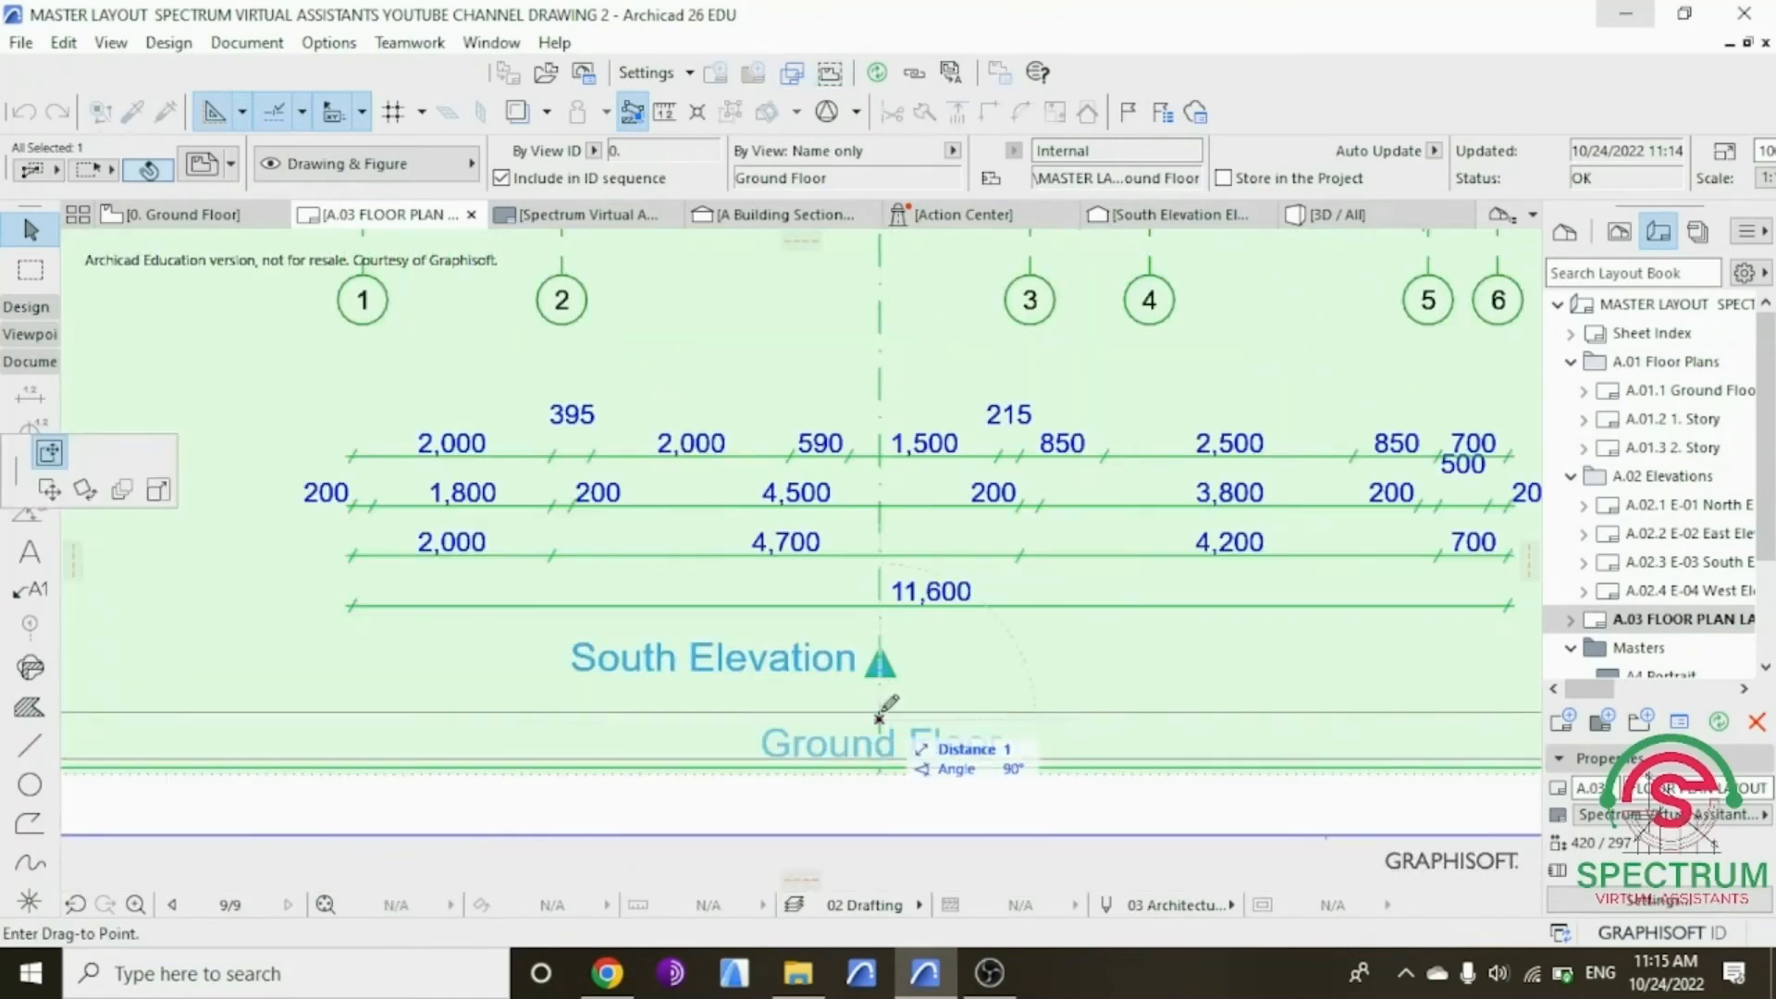
pyautogui.click(879, 702)
# Step: Try to pull the scale end of the Ground Floor drawing title back inside the drawing frame beside the title block
pyautogui.scroll(-5, 843, 733)
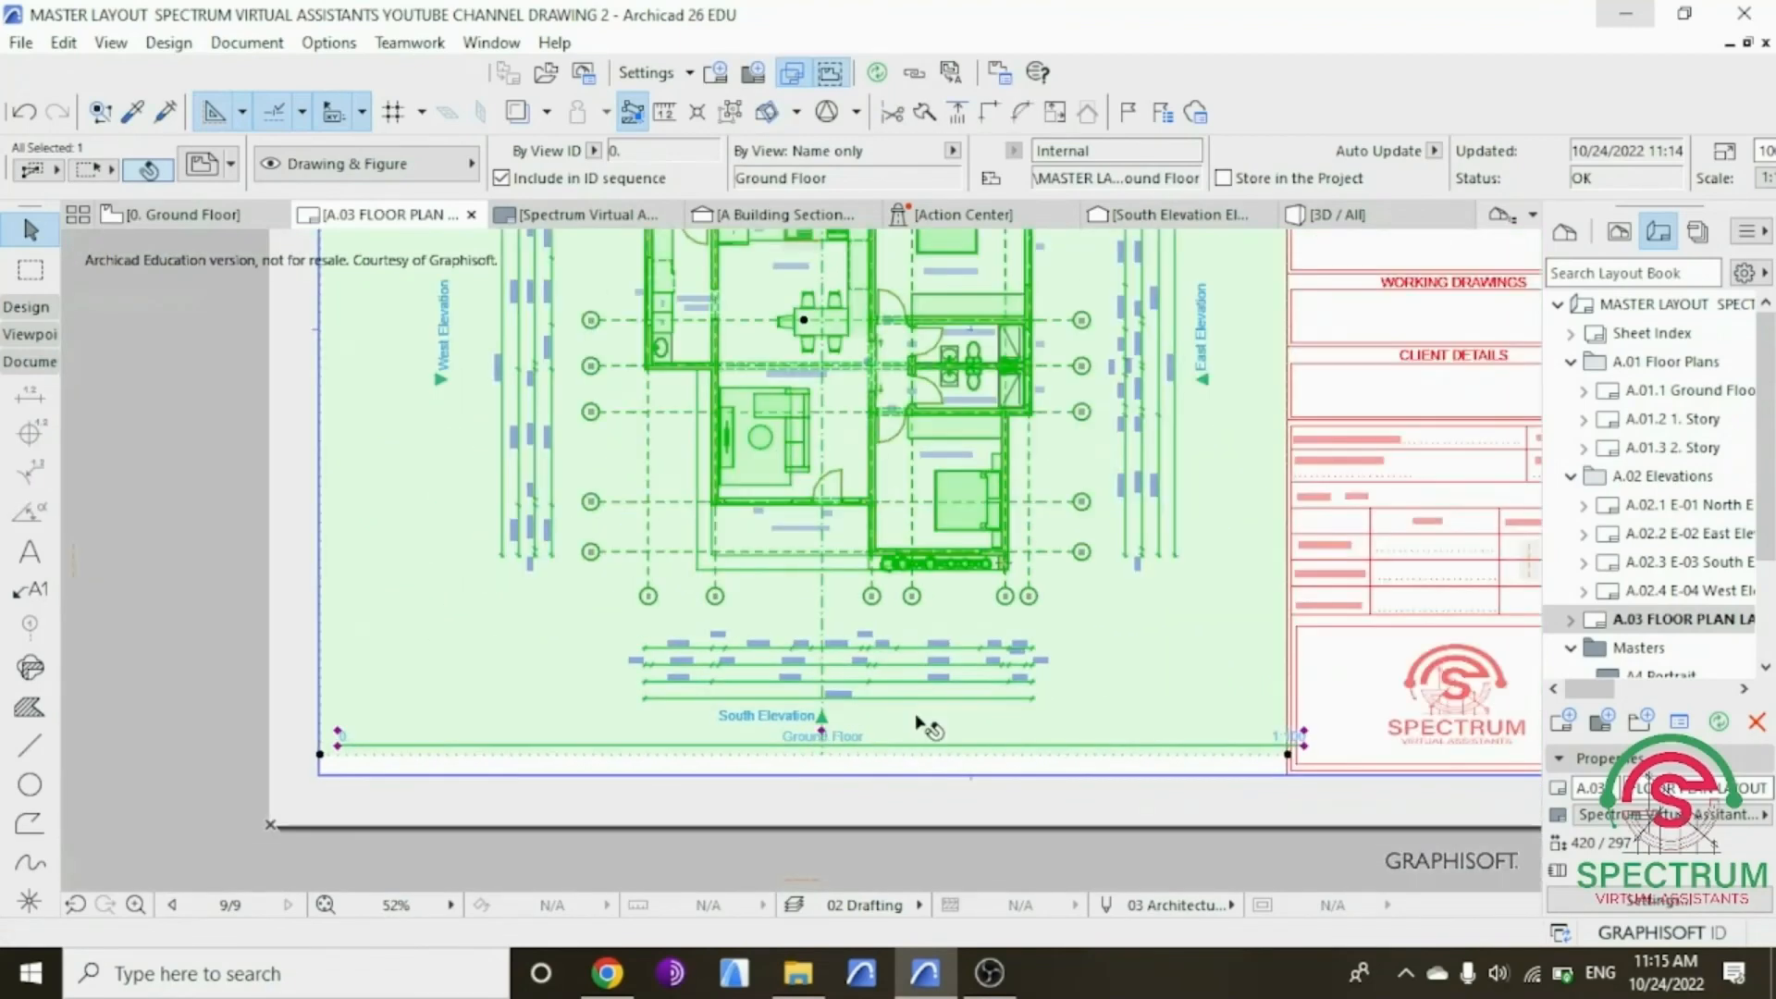
pyautogui.scroll(-2, 624, 759)
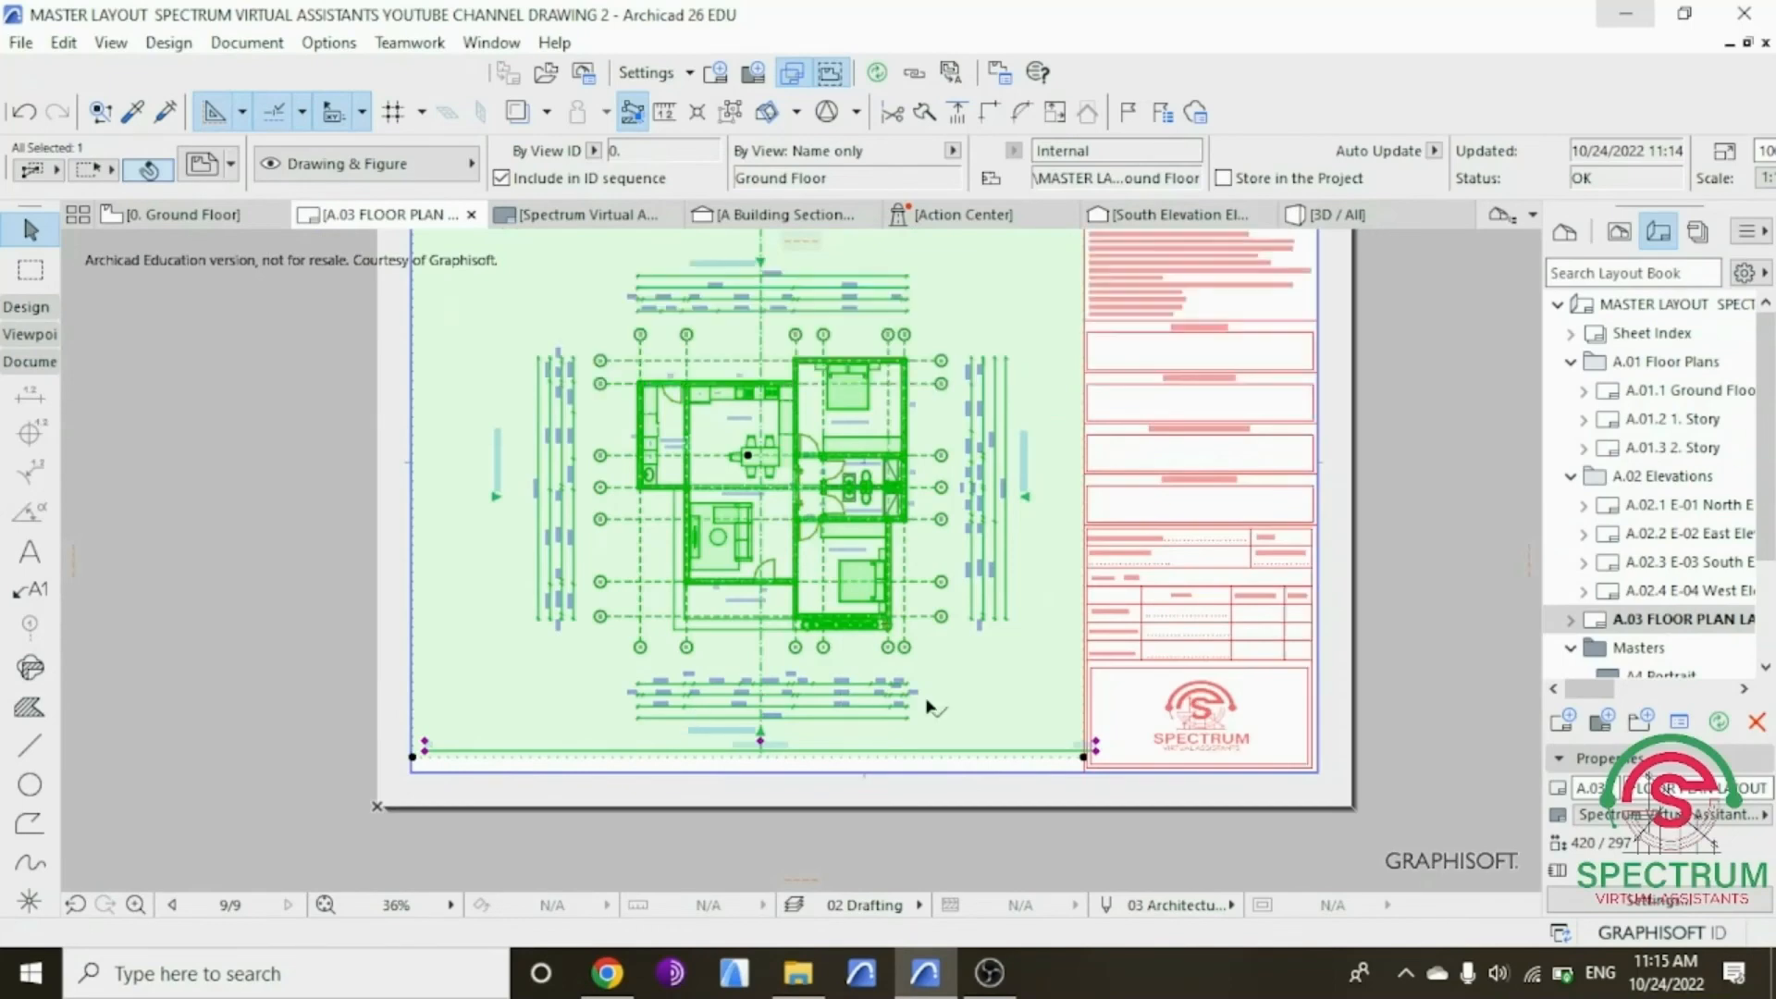
pyautogui.scroll(3, 1091, 745)
pyautogui.scroll(5, 1091, 744)
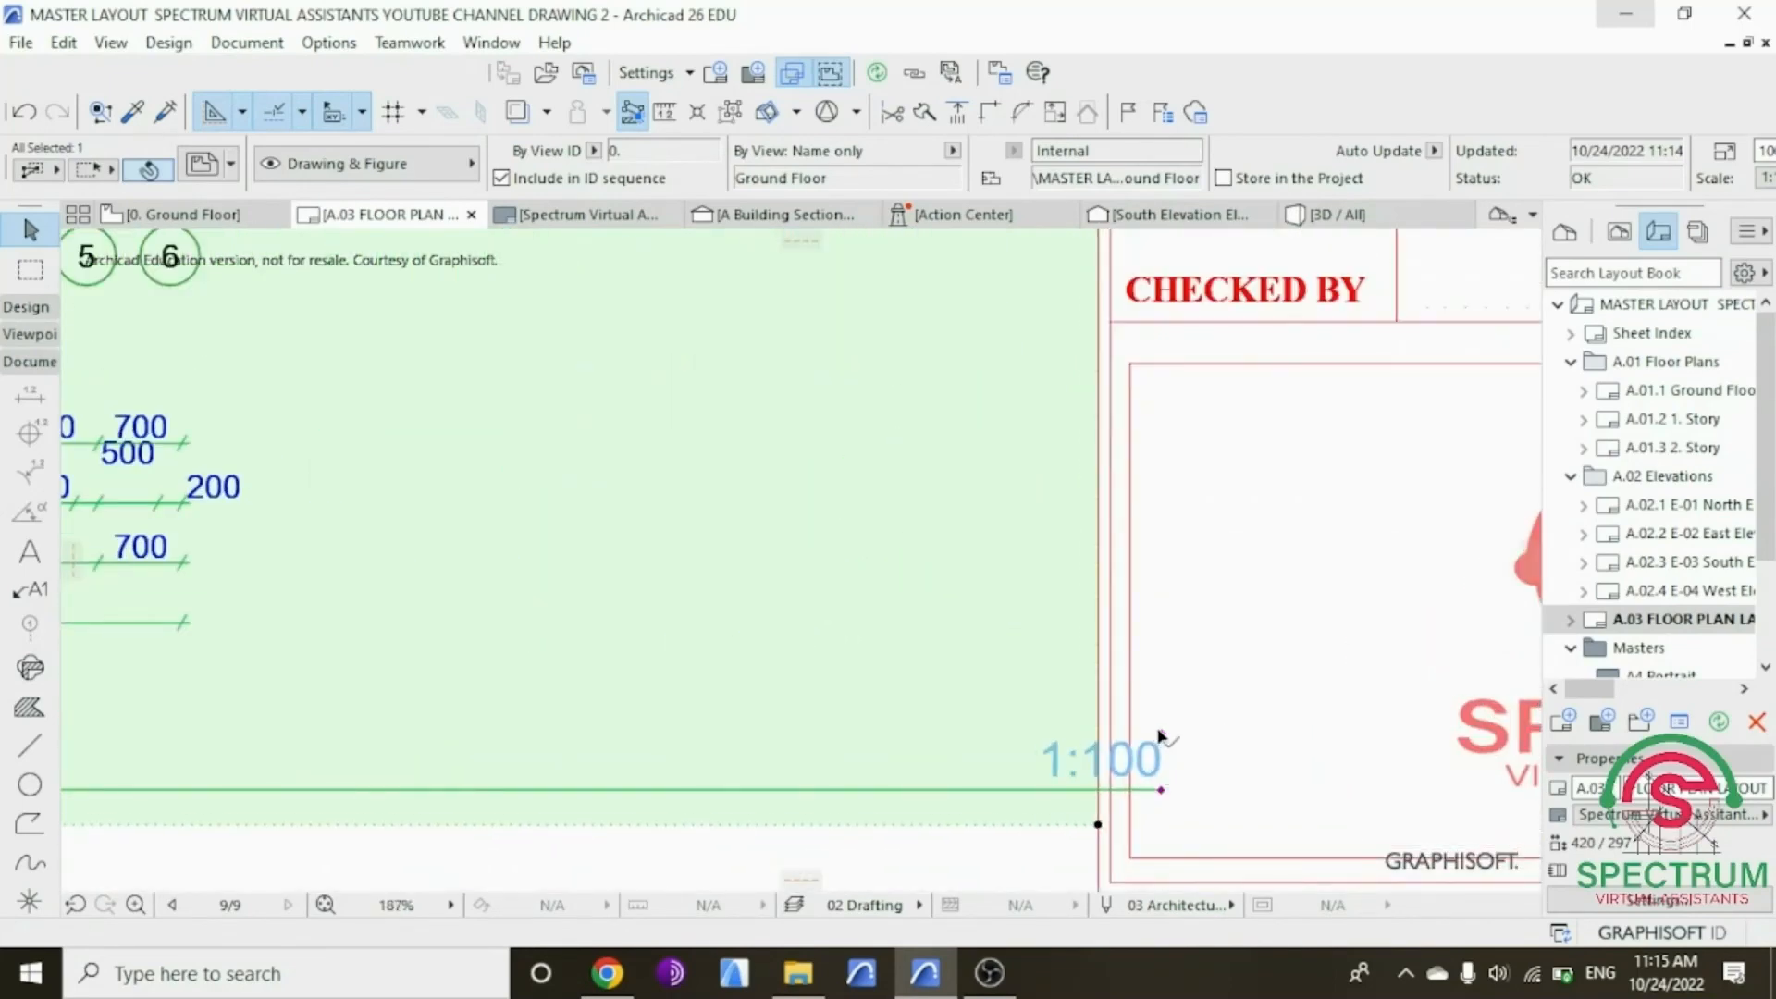
pyautogui.click(1161, 735)
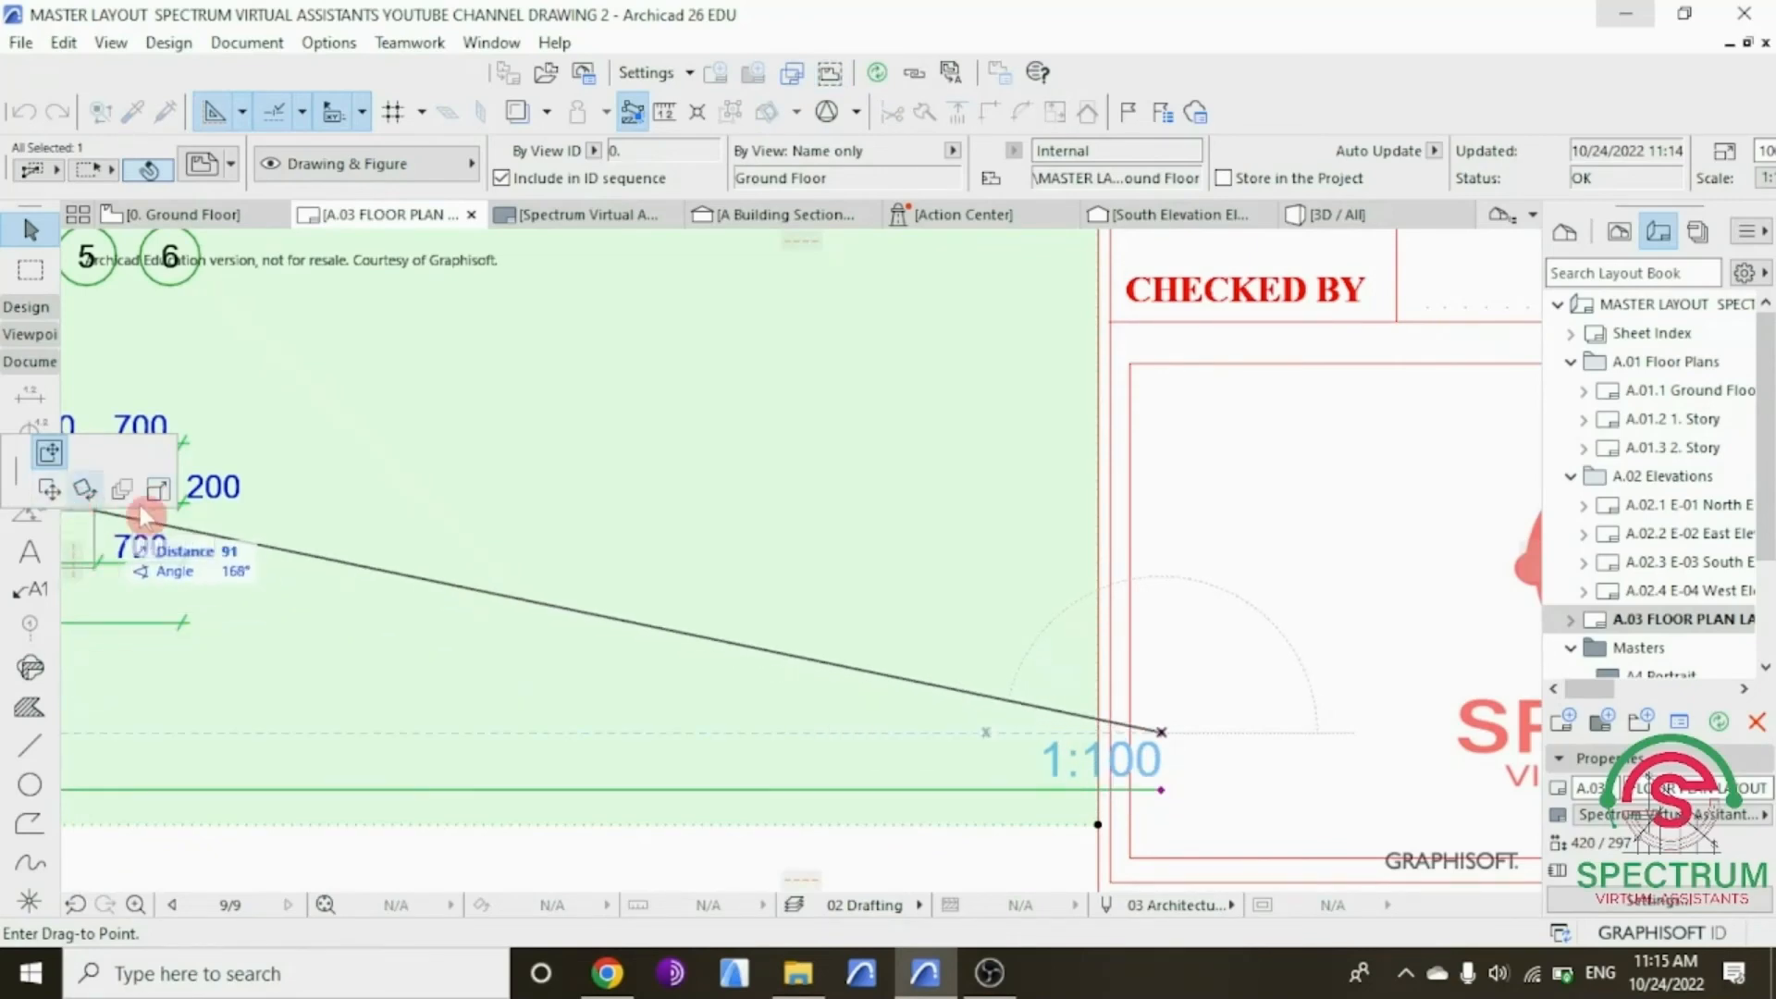
pyautogui.scroll(-1, 879, 628)
pyautogui.scroll(-5, 887, 618)
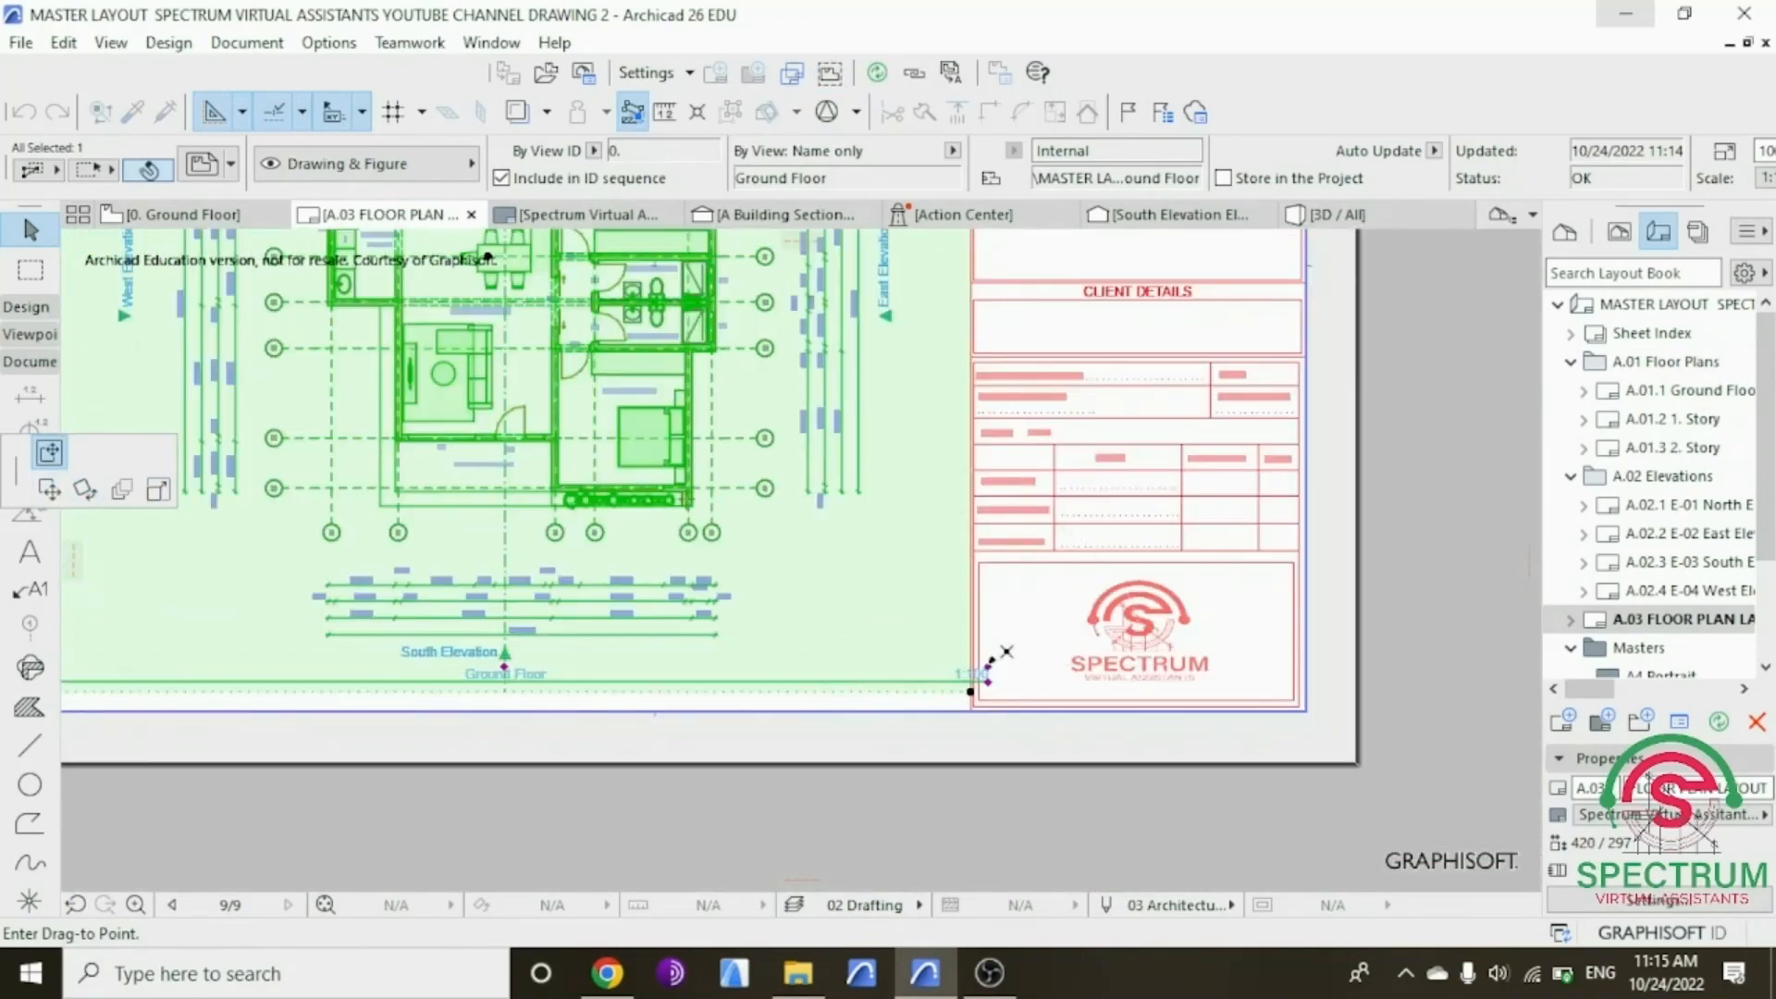
pyautogui.click(50, 490)
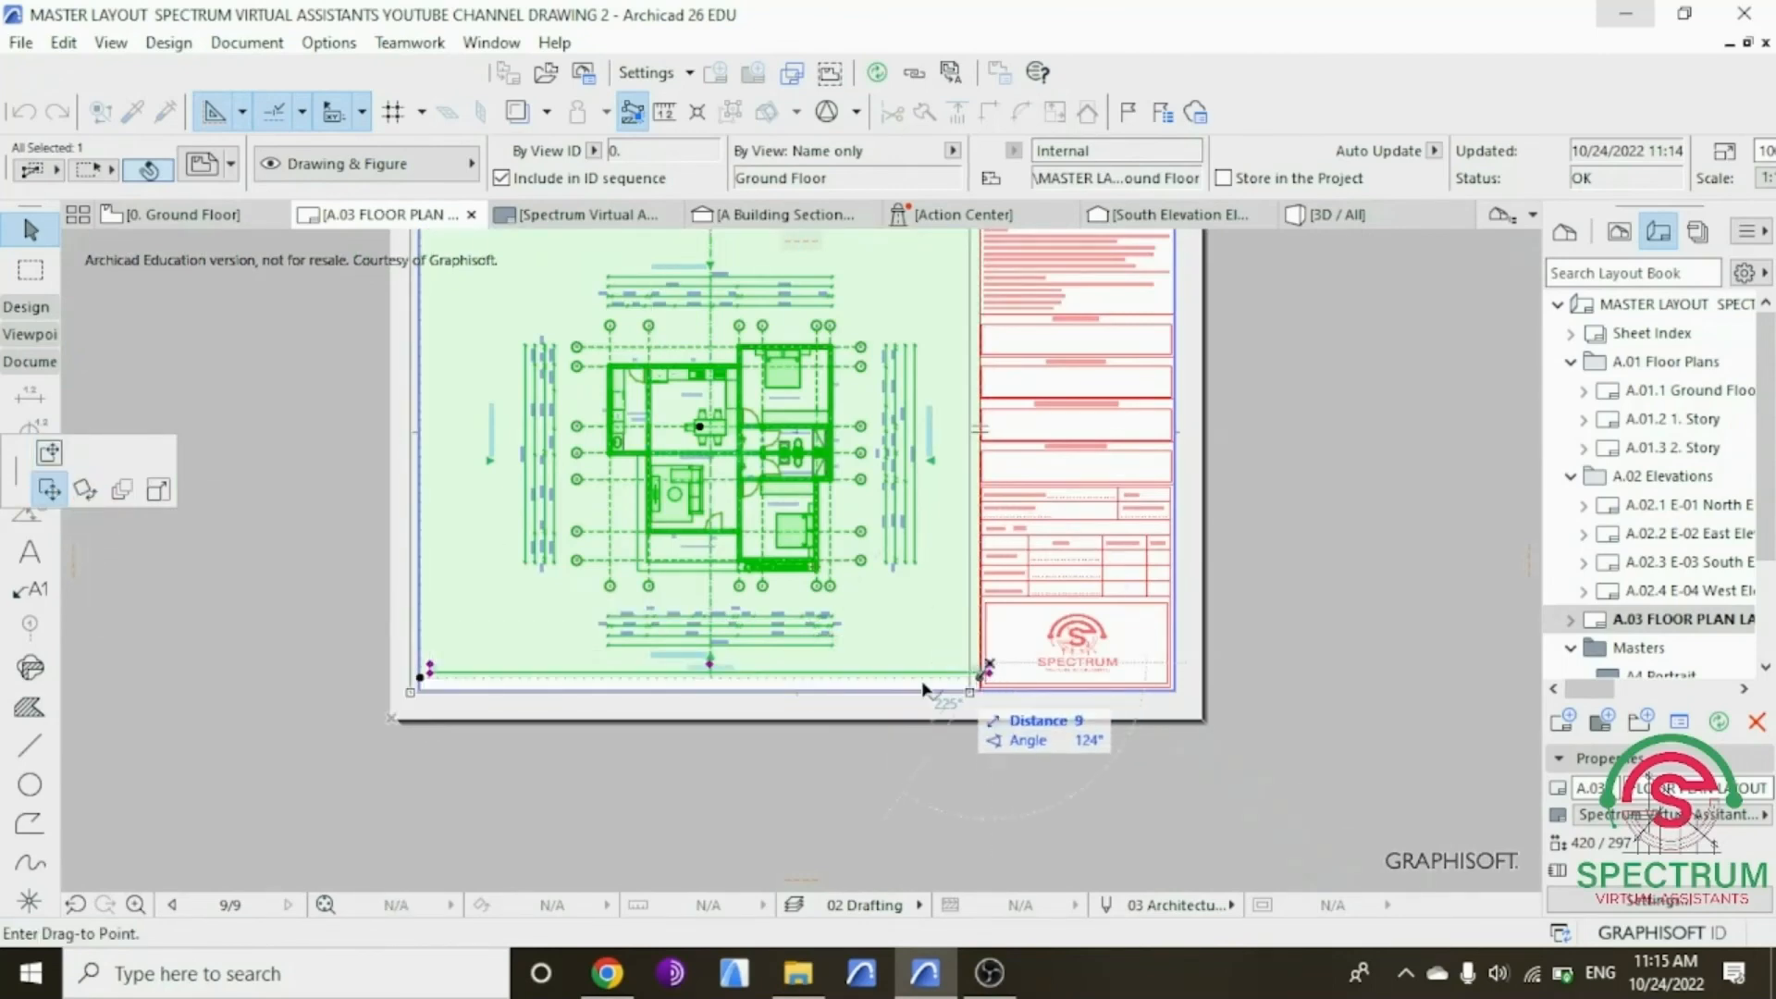
pyautogui.click(159, 491)
pyautogui.scroll(2, 979, 672)
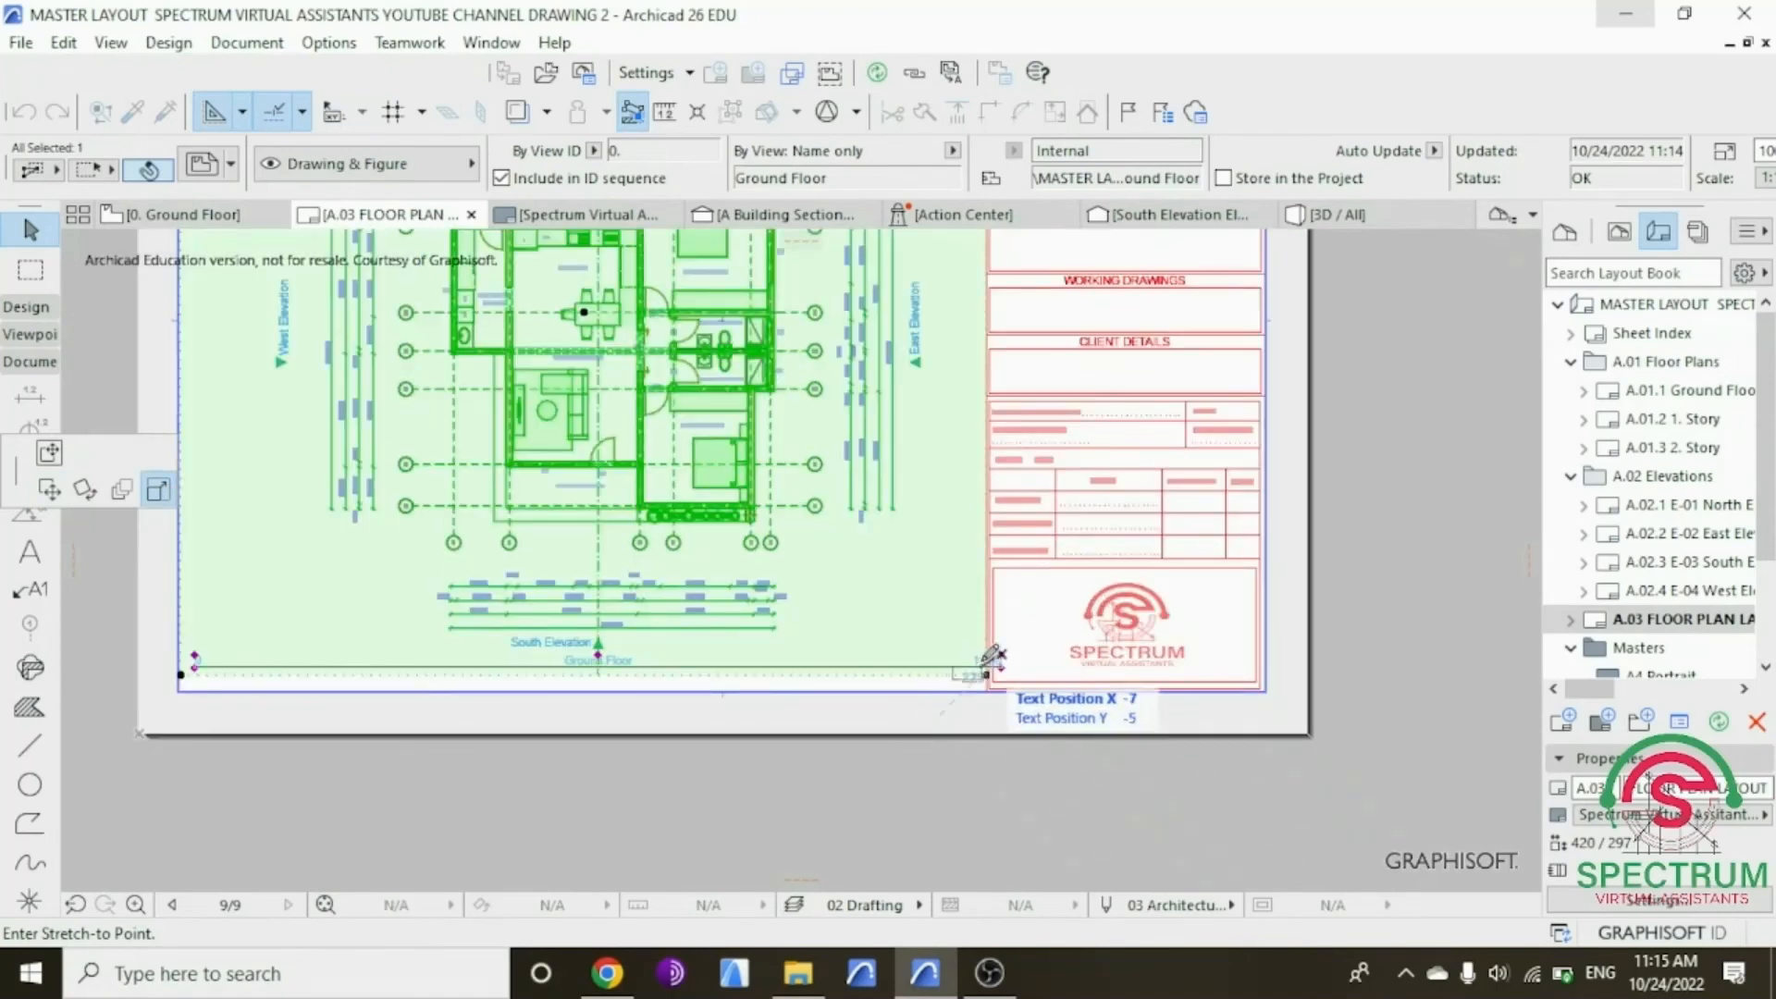
pyautogui.click(988, 662)
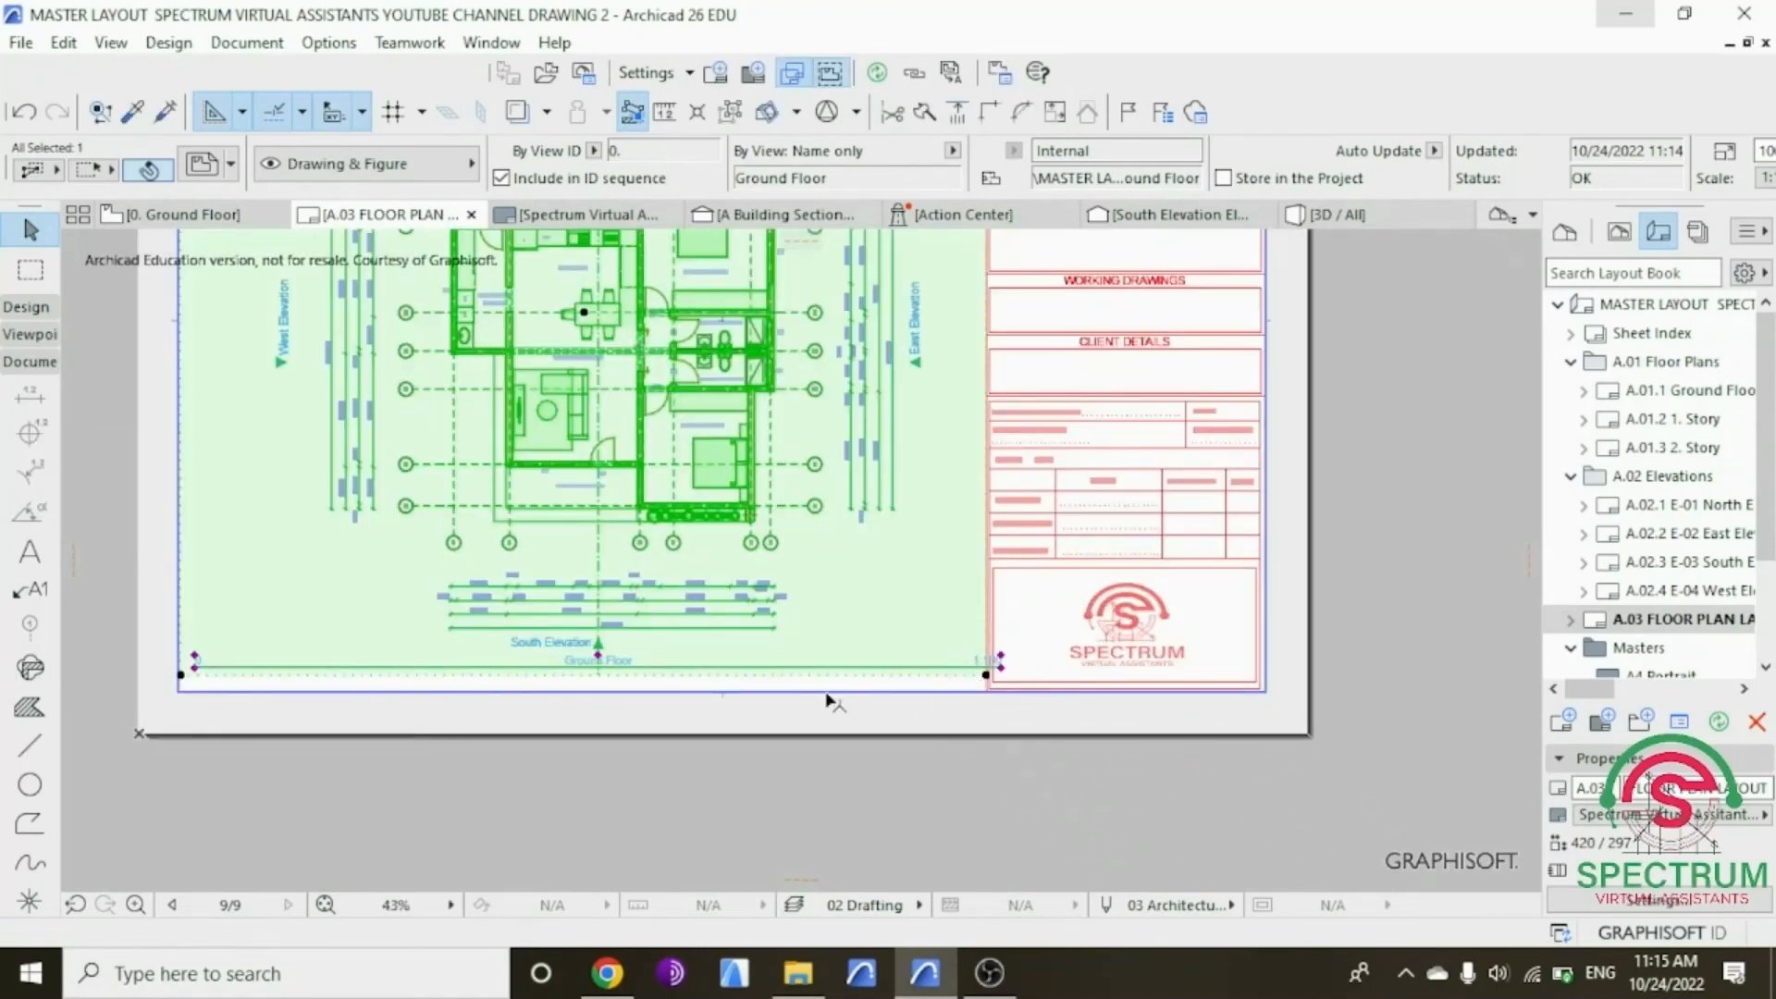
# Step: Stretch the Ground Floor title line to the outer frame edge and shorten its scale end to just inside the title block
pyautogui.scroll(2, 192, 663)
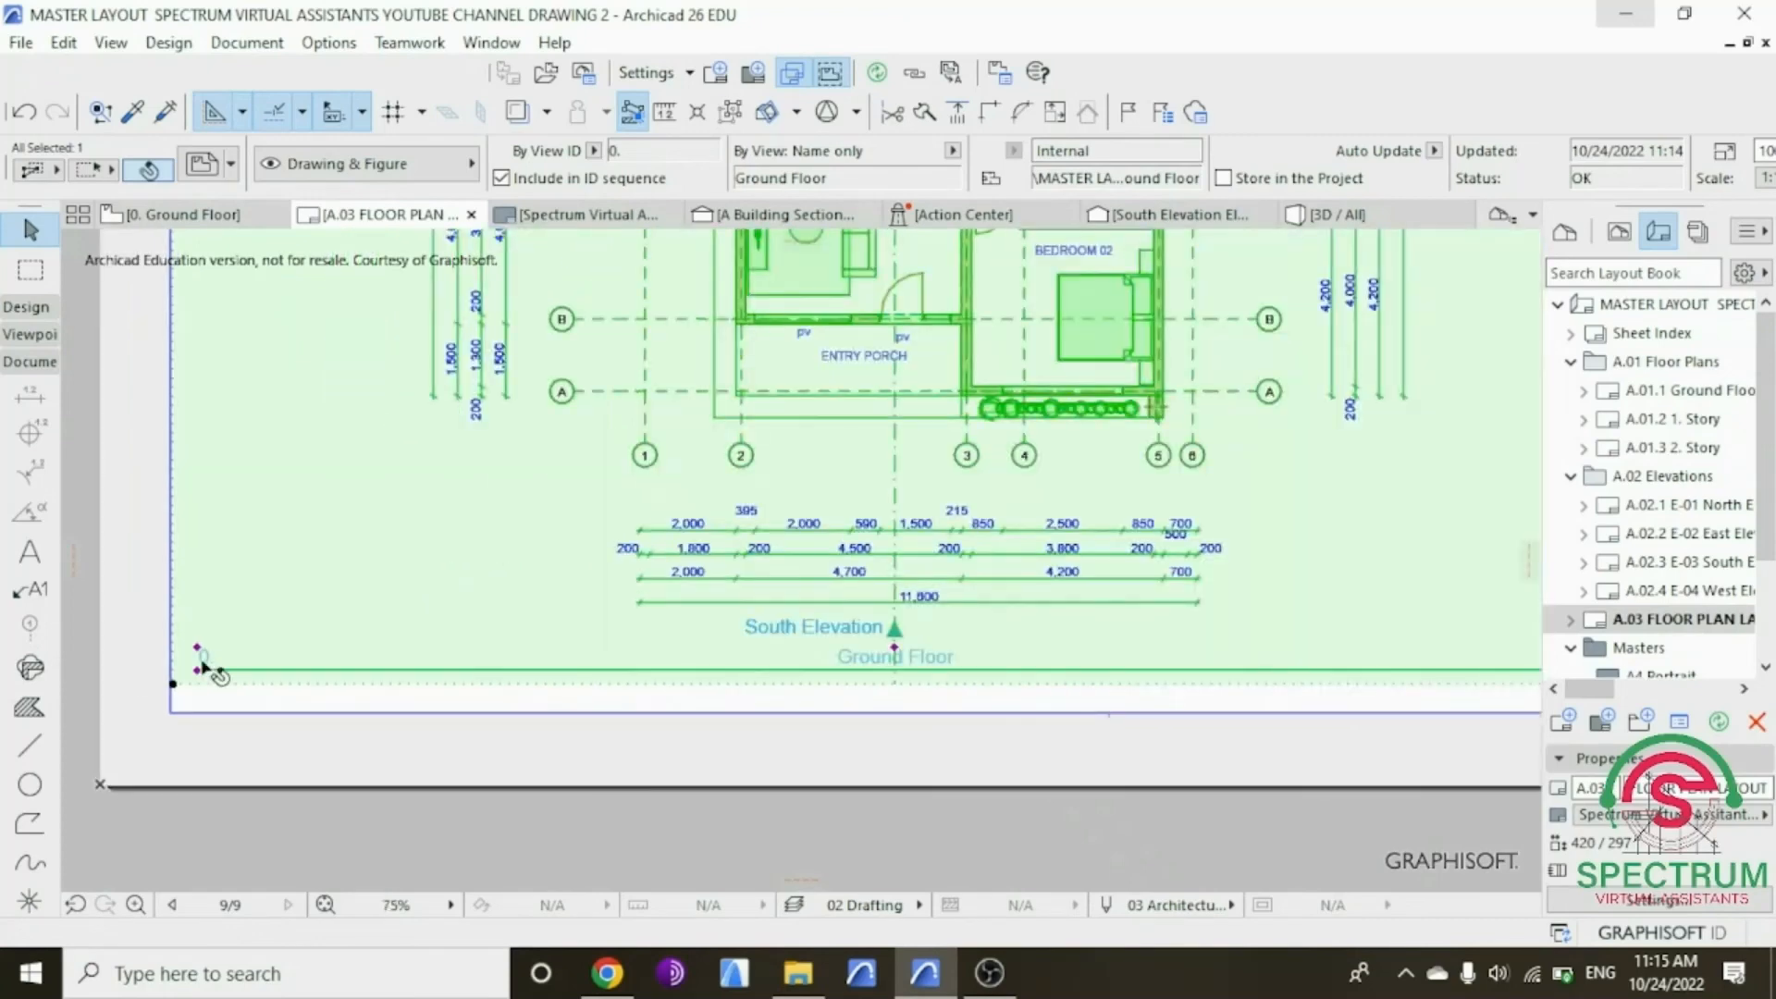
pyautogui.click(196, 678)
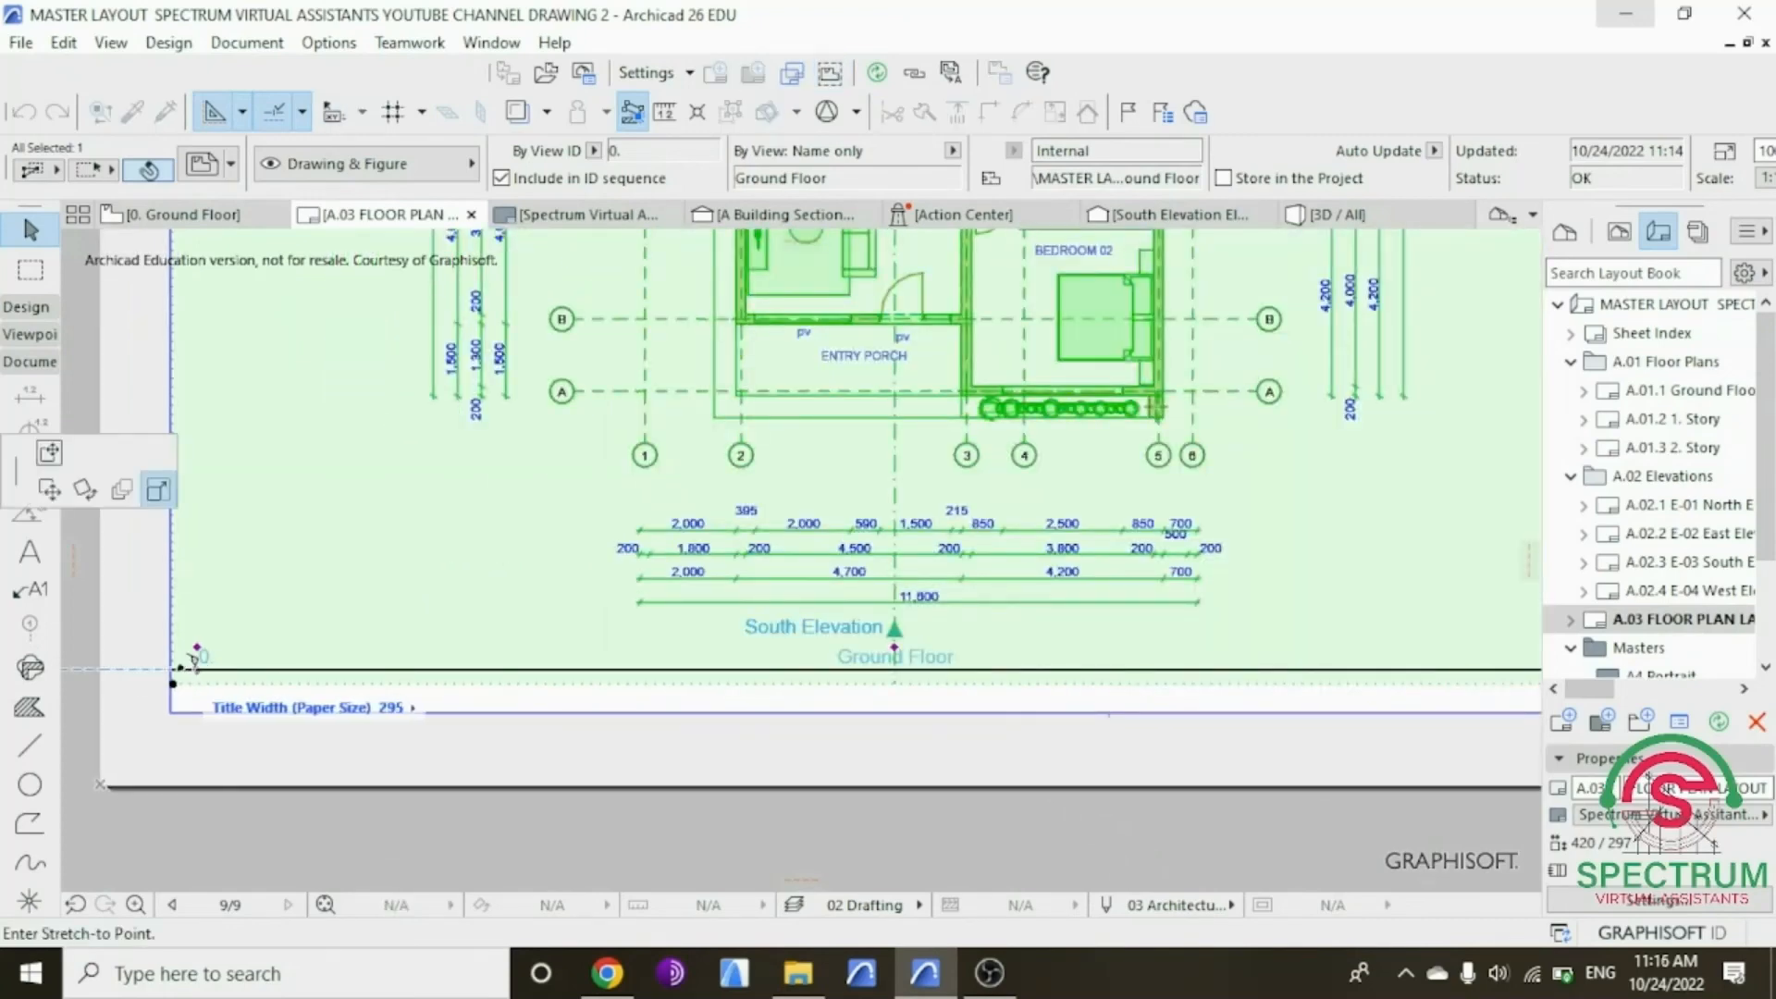
pyautogui.click(178, 678)
pyautogui.scroll(-1, 464, 750)
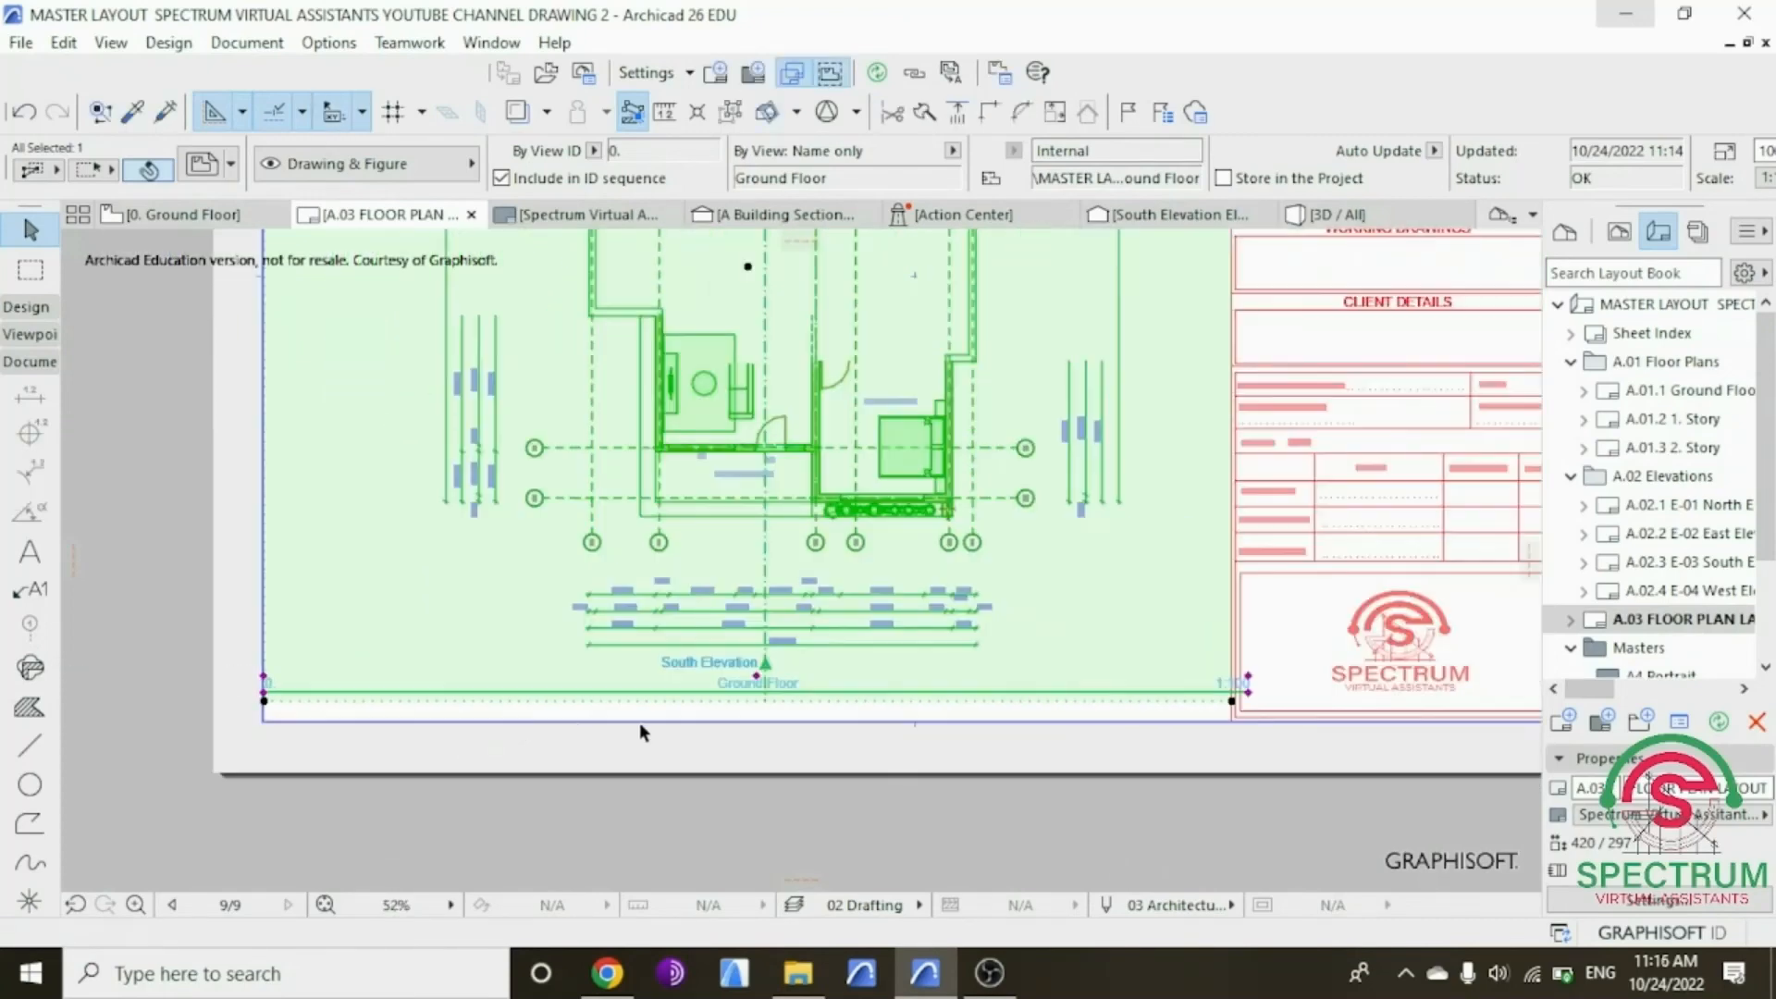
pyautogui.click(1246, 678)
pyautogui.click(1233, 684)
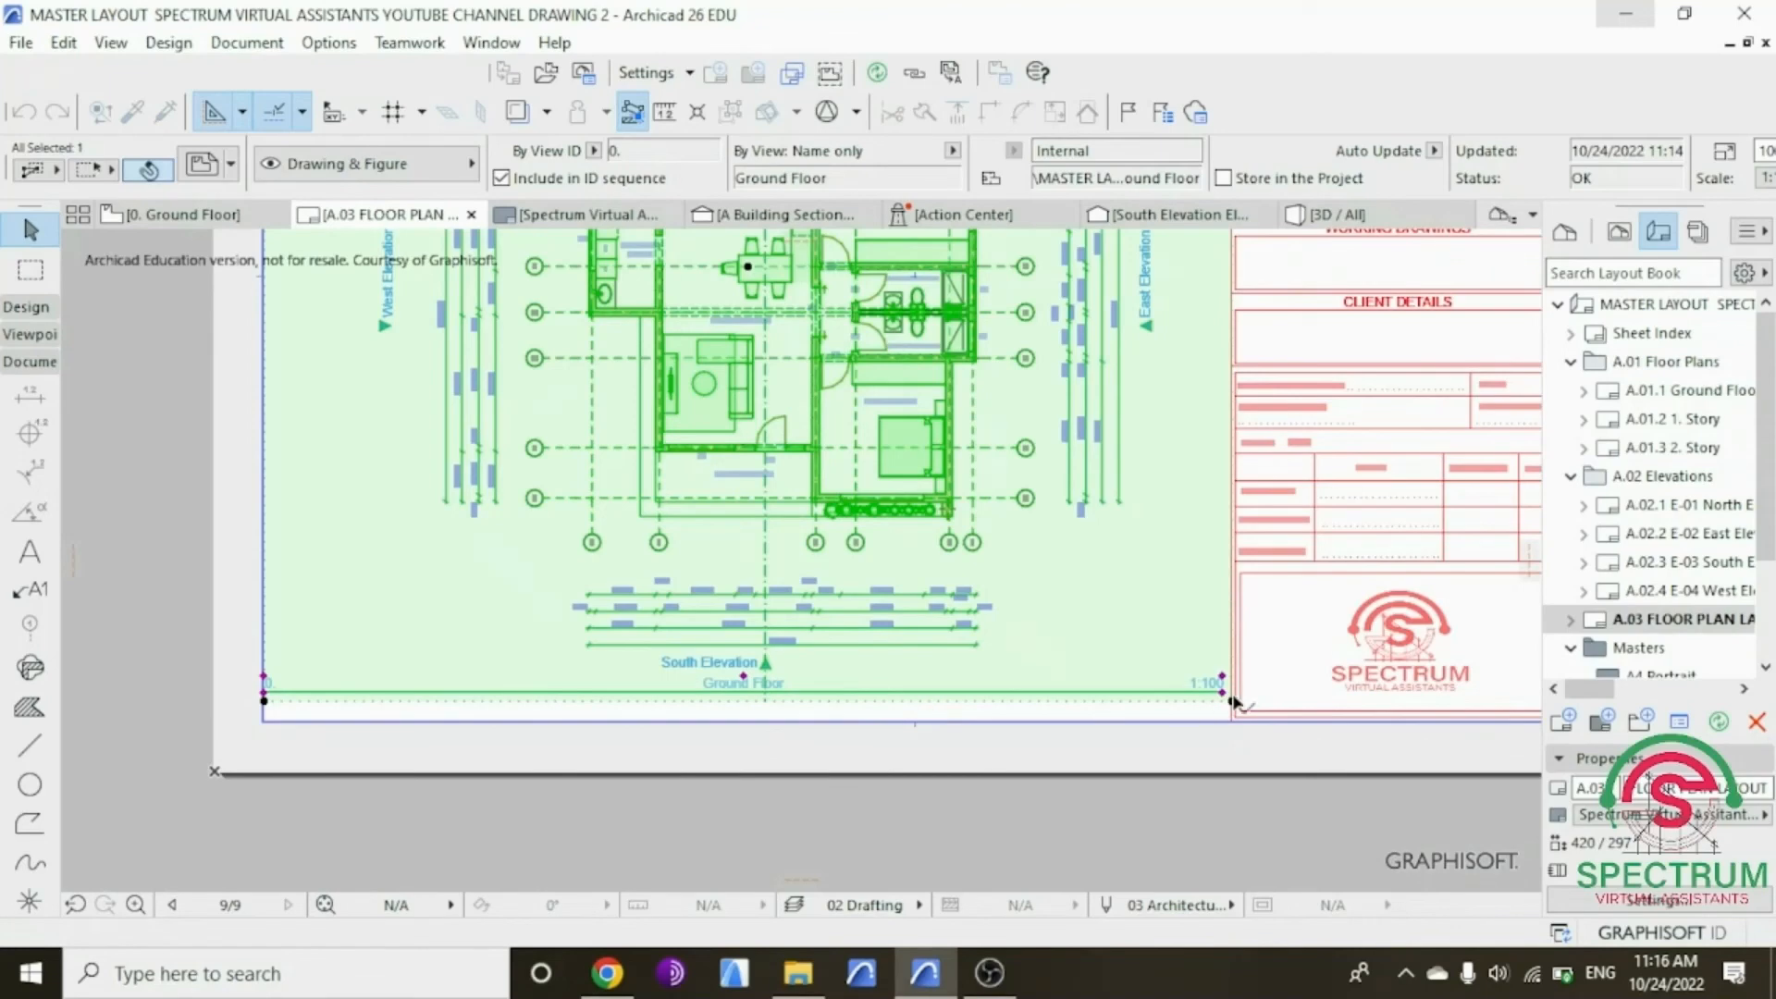
# Step: Extend the drawing frame's lower edge down to the layout border at the title block corner
pyautogui.click(1230, 714)
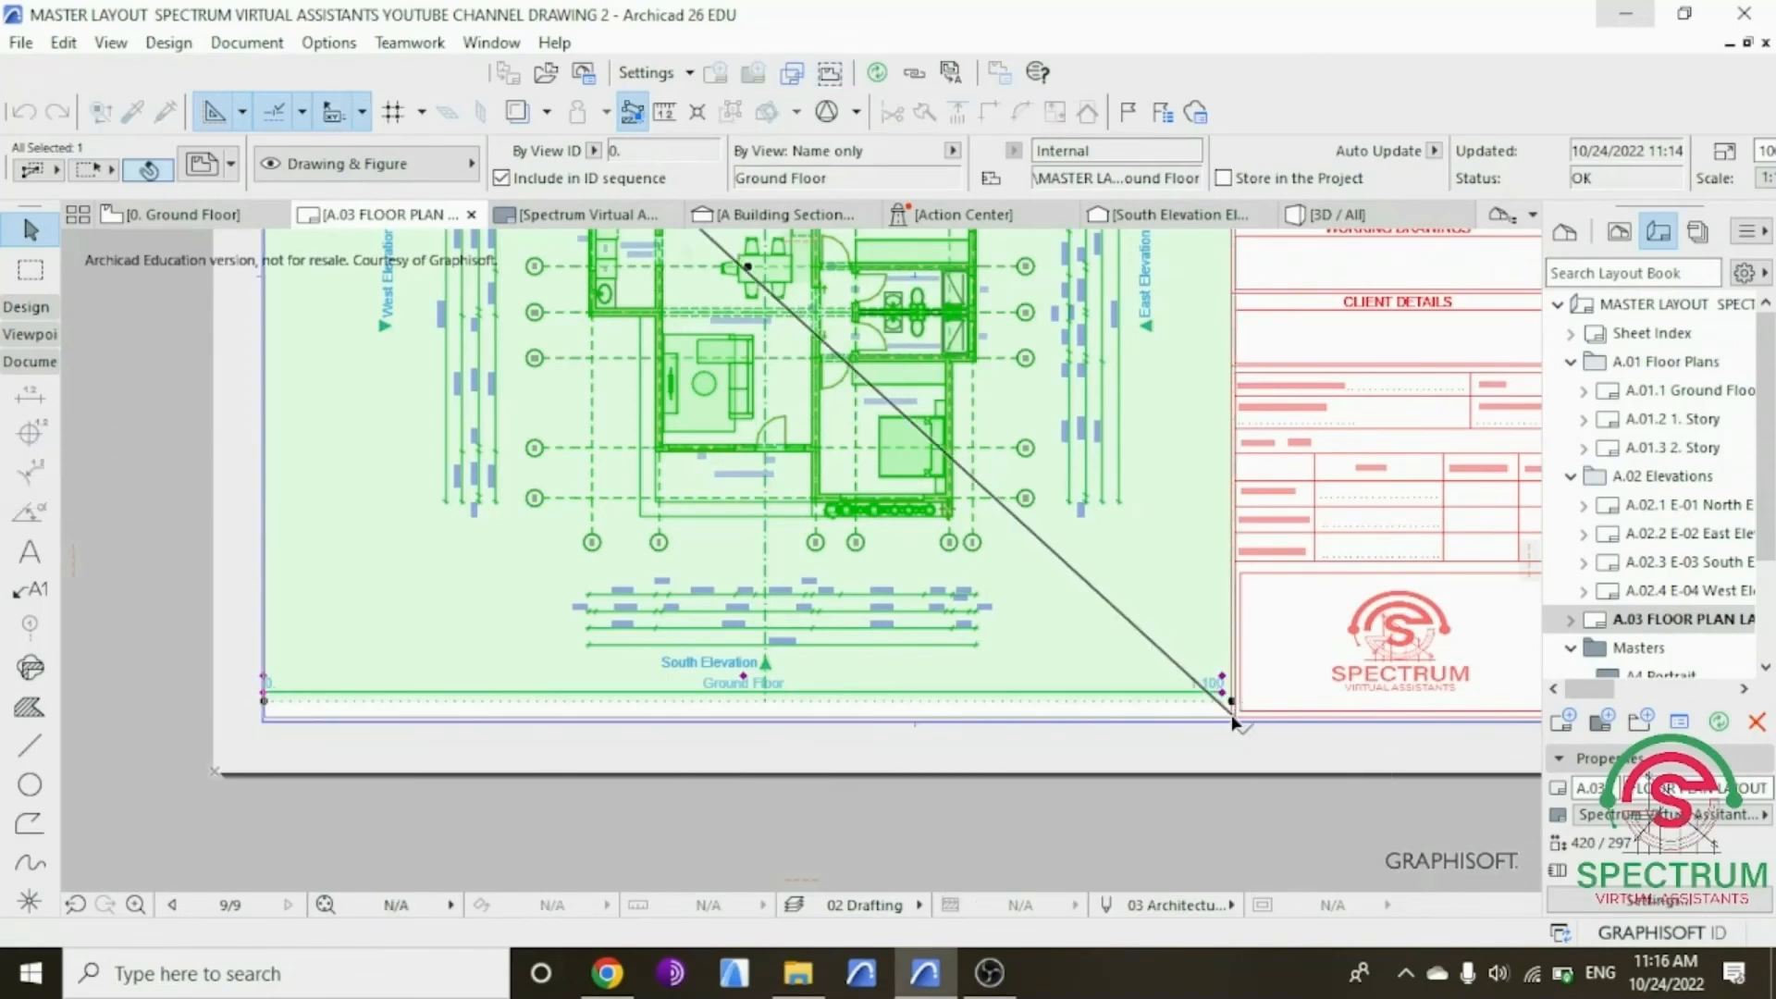
pyautogui.click(1233, 721)
pyautogui.scroll(-2, 1198, 786)
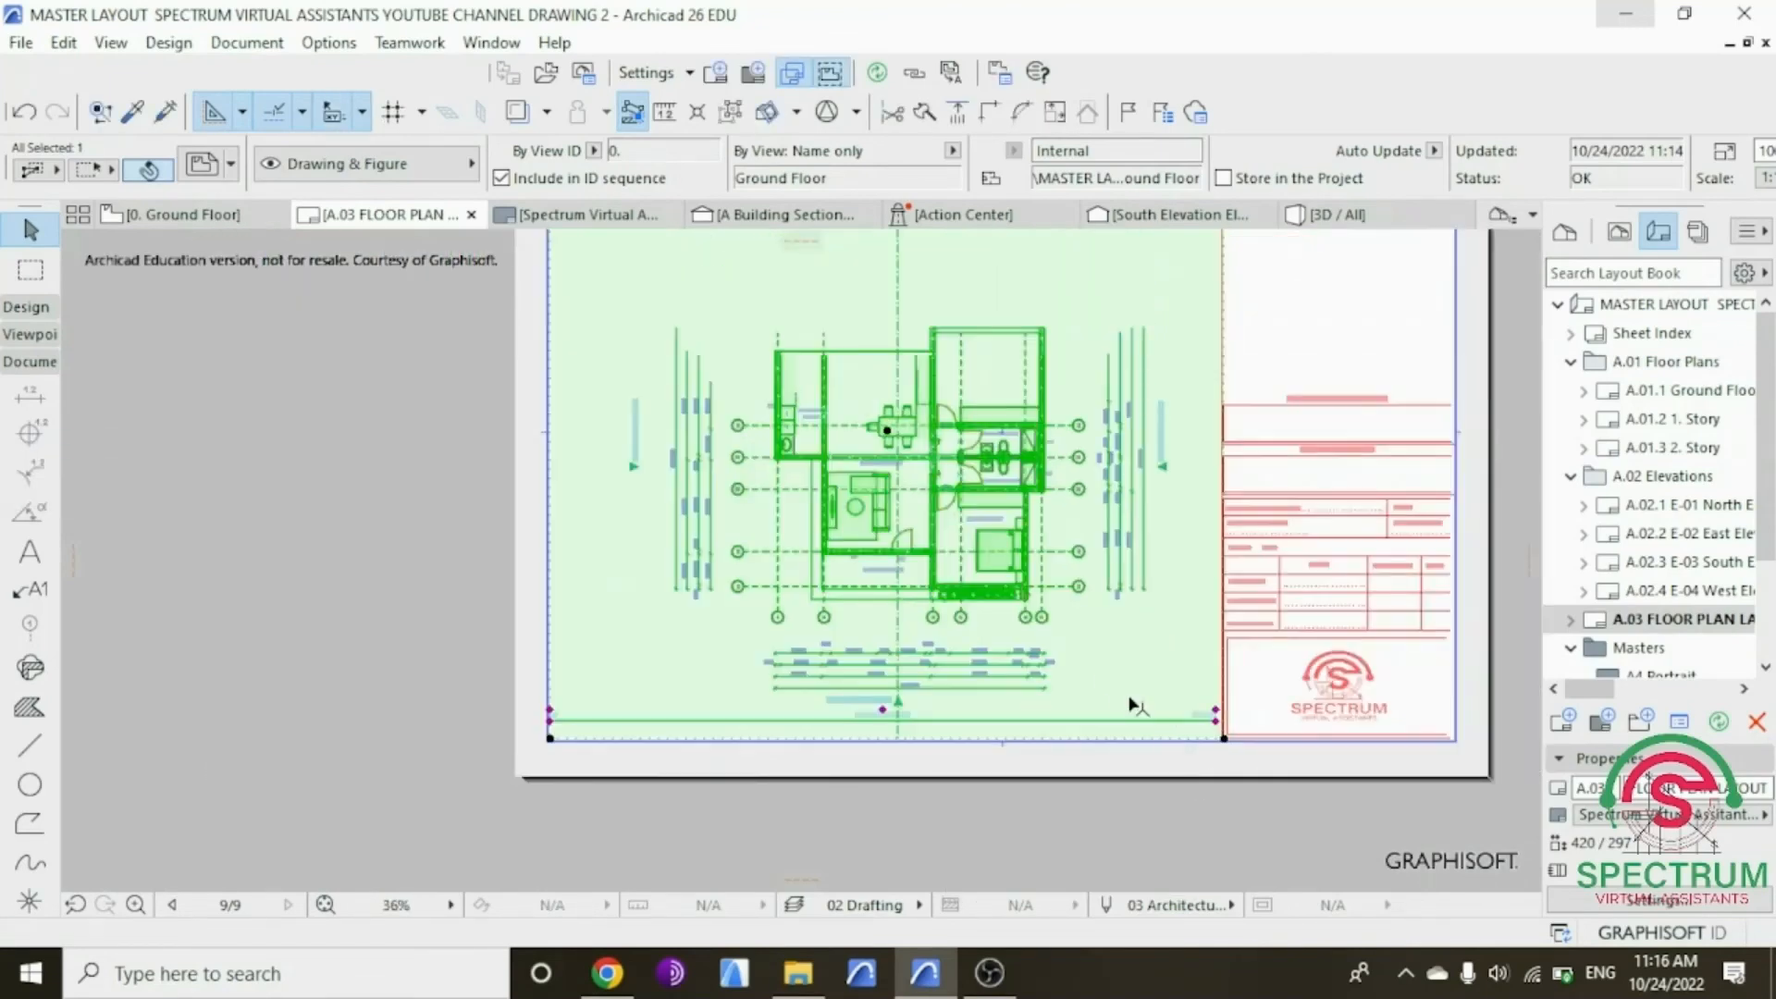
pyautogui.scroll(-2, 1099, 698)
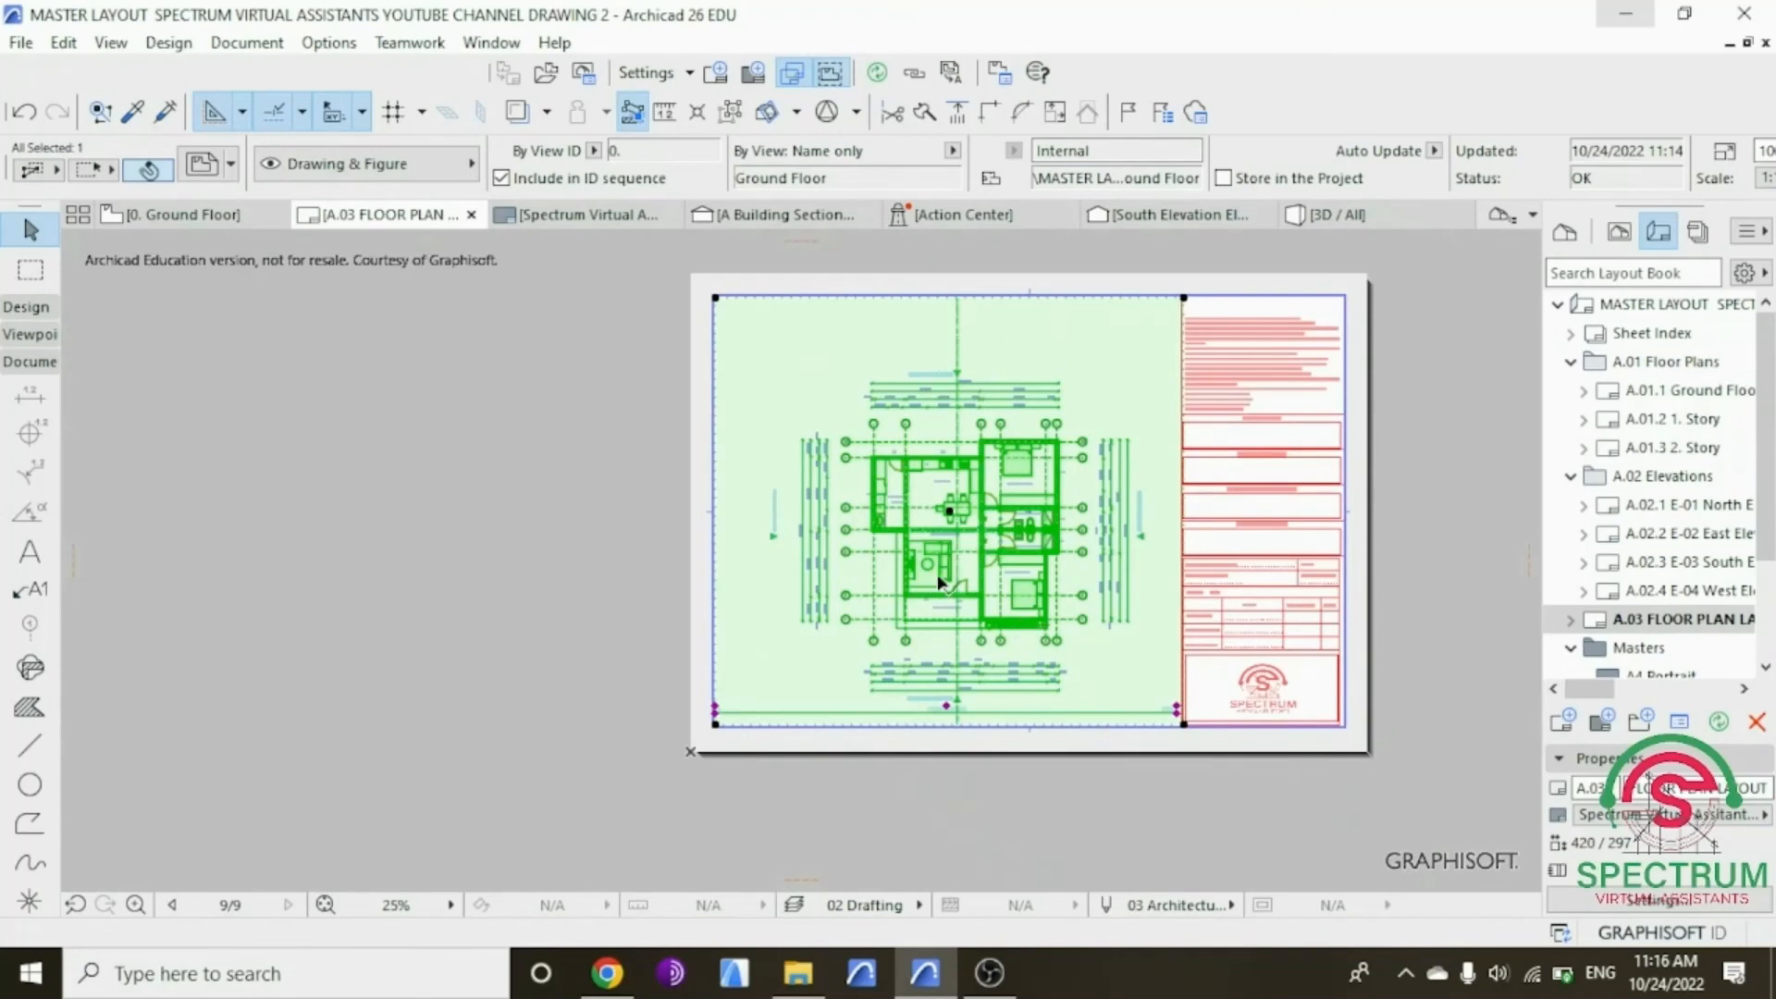
# Step: Shift the floor plan inside its drawing frame until it sits centrally in the drawing area, and clear the selection
pyautogui.scroll(2, 938, 581)
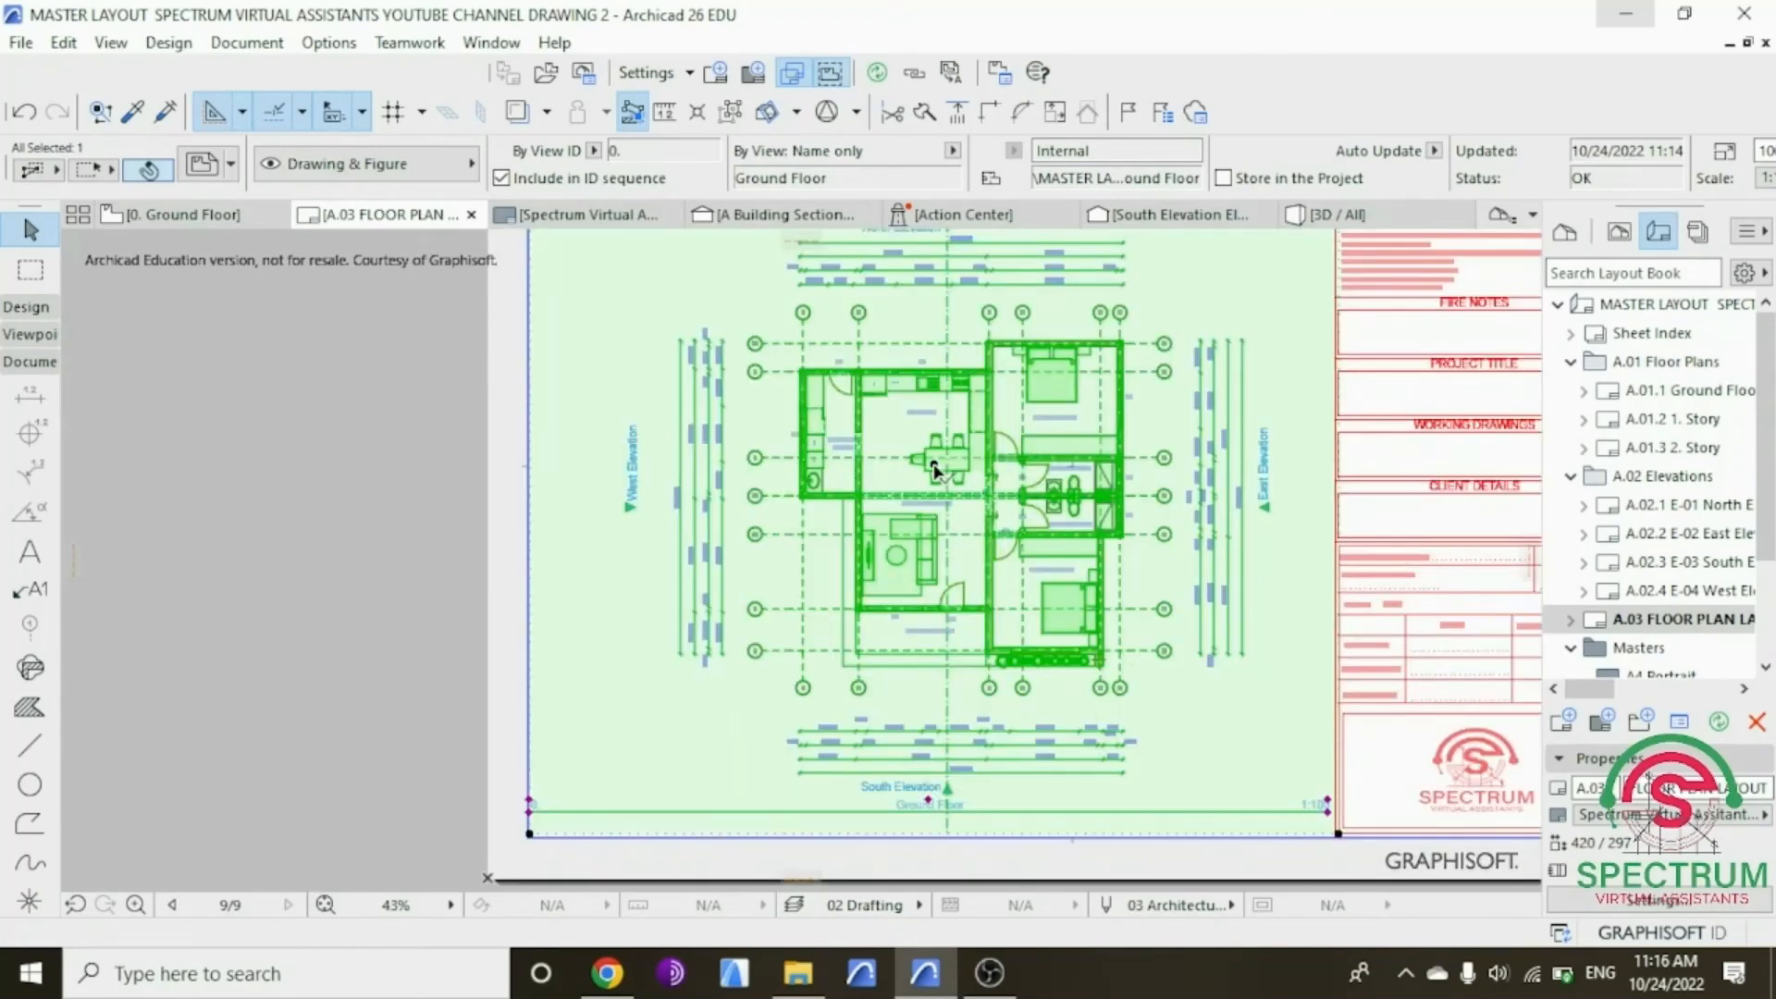
pyautogui.click(934, 470)
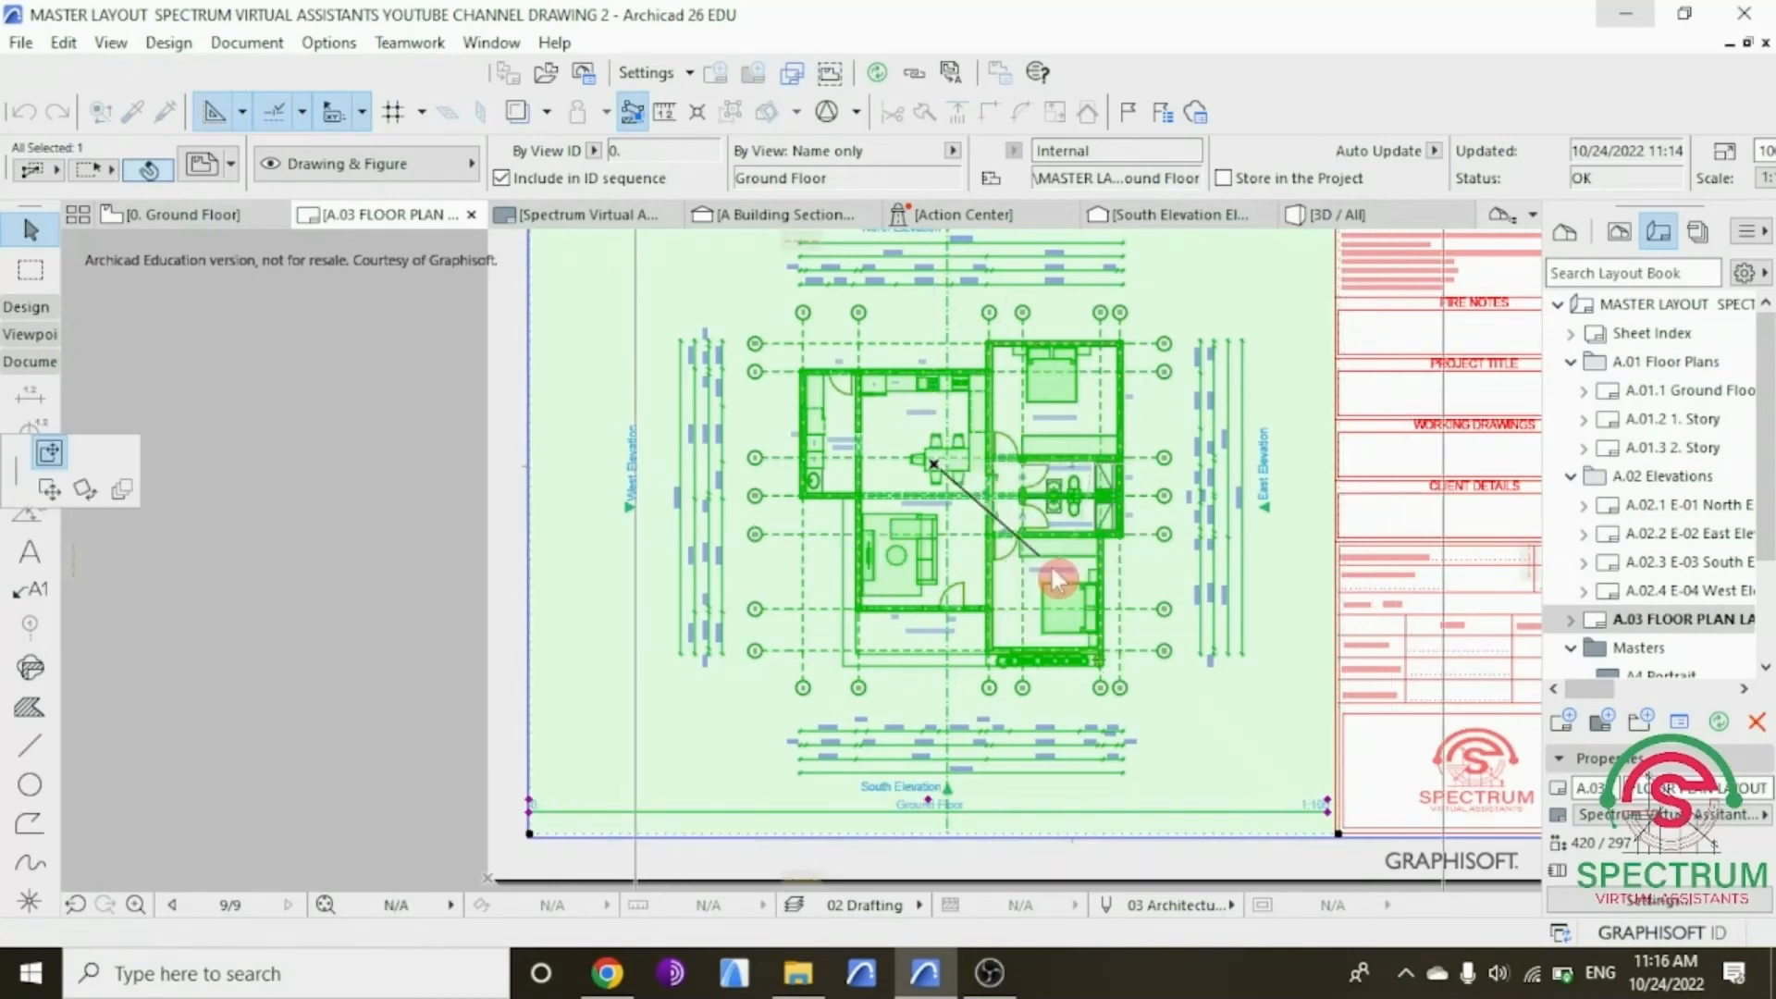
pyautogui.click(1053, 576)
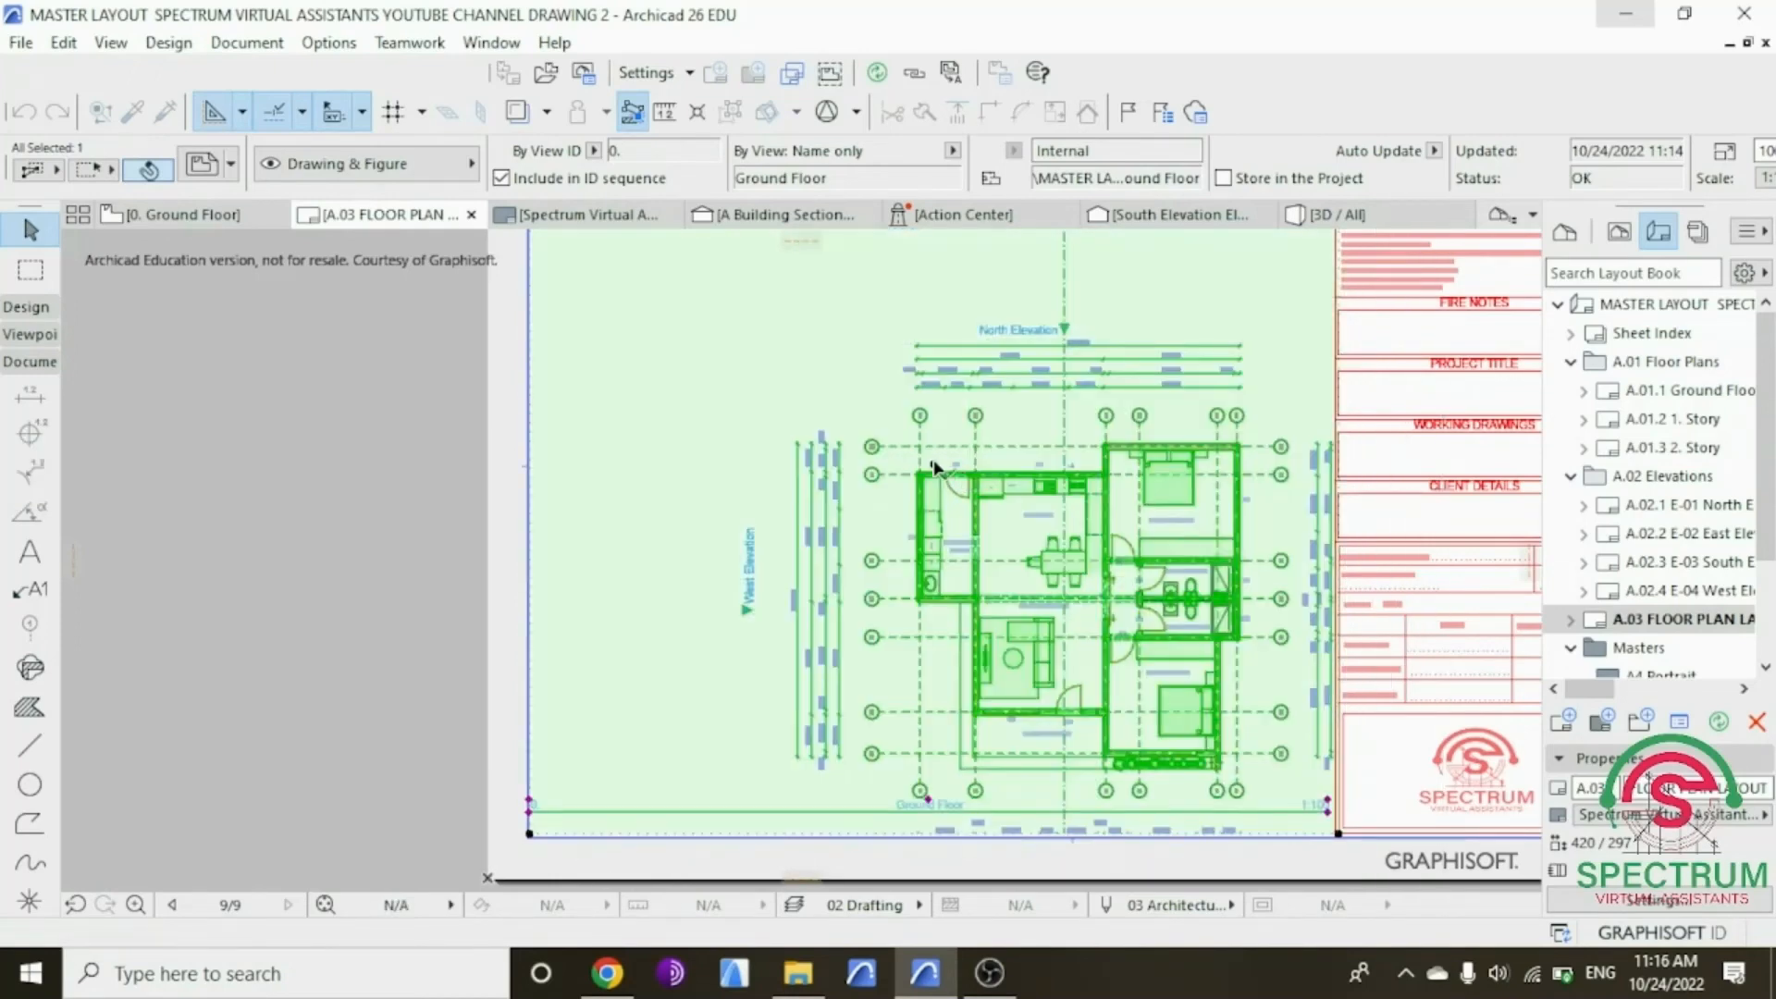
pyautogui.click(934, 467)
pyautogui.scroll(-2, 878, 434)
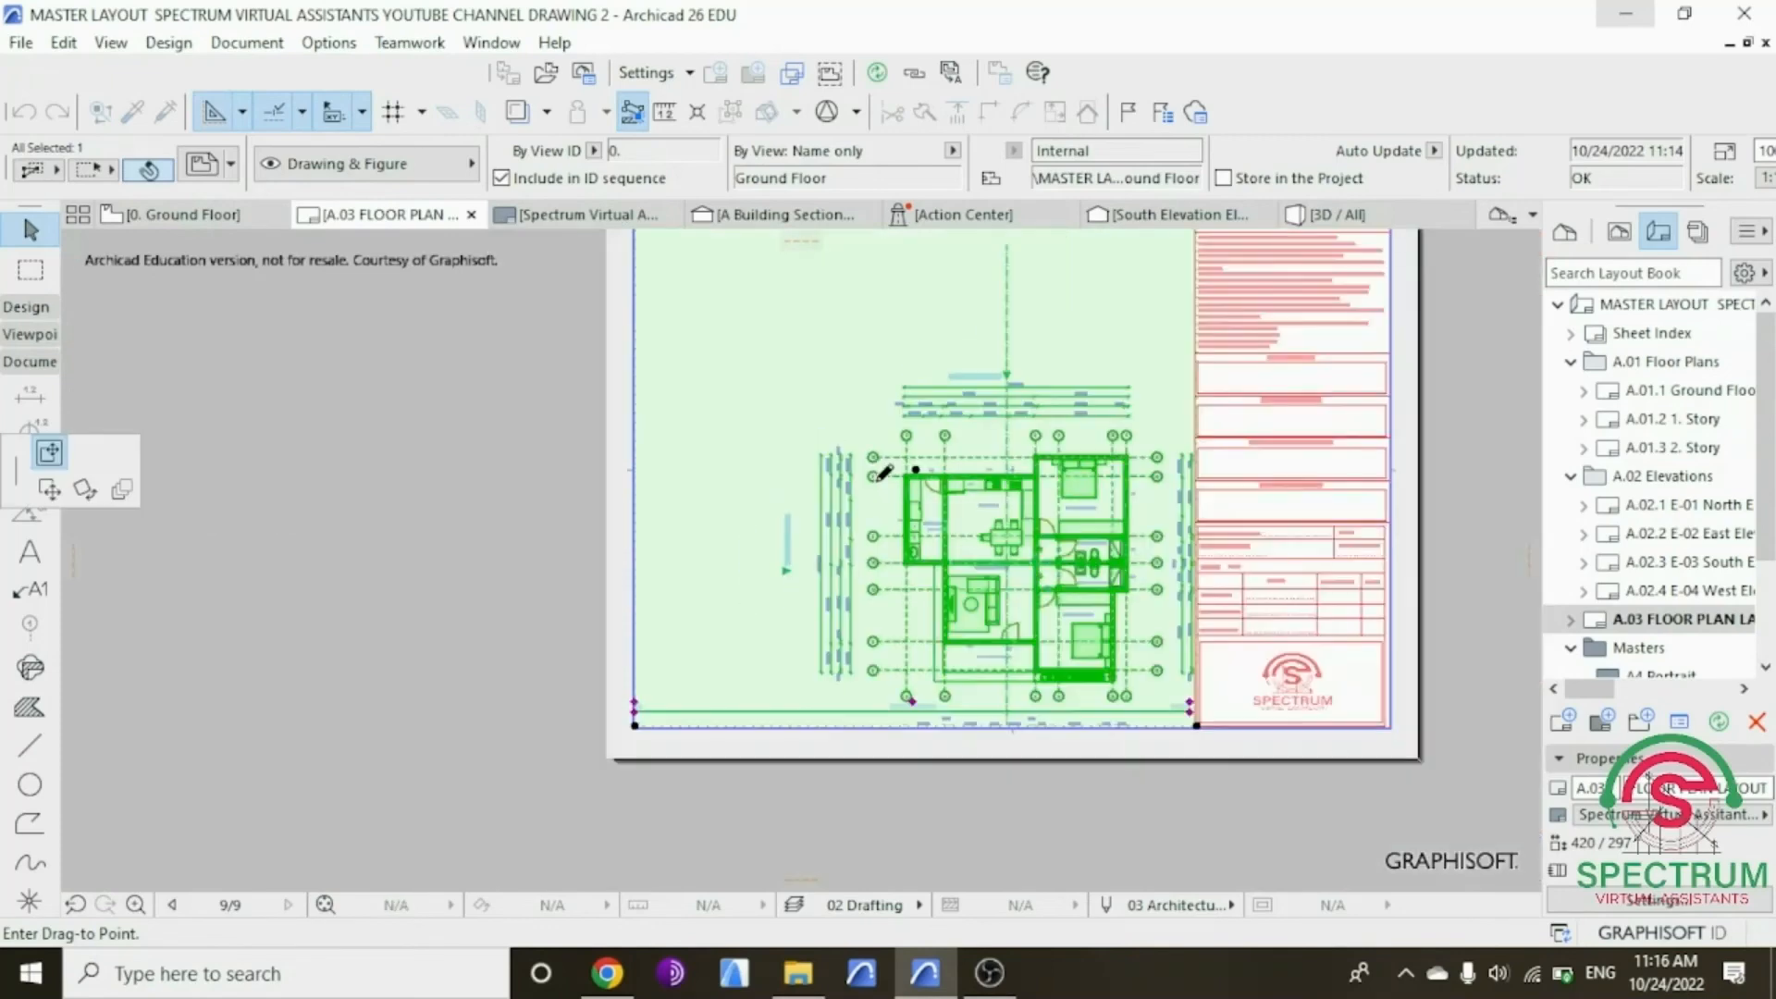
pyautogui.scroll(-2, 879, 388)
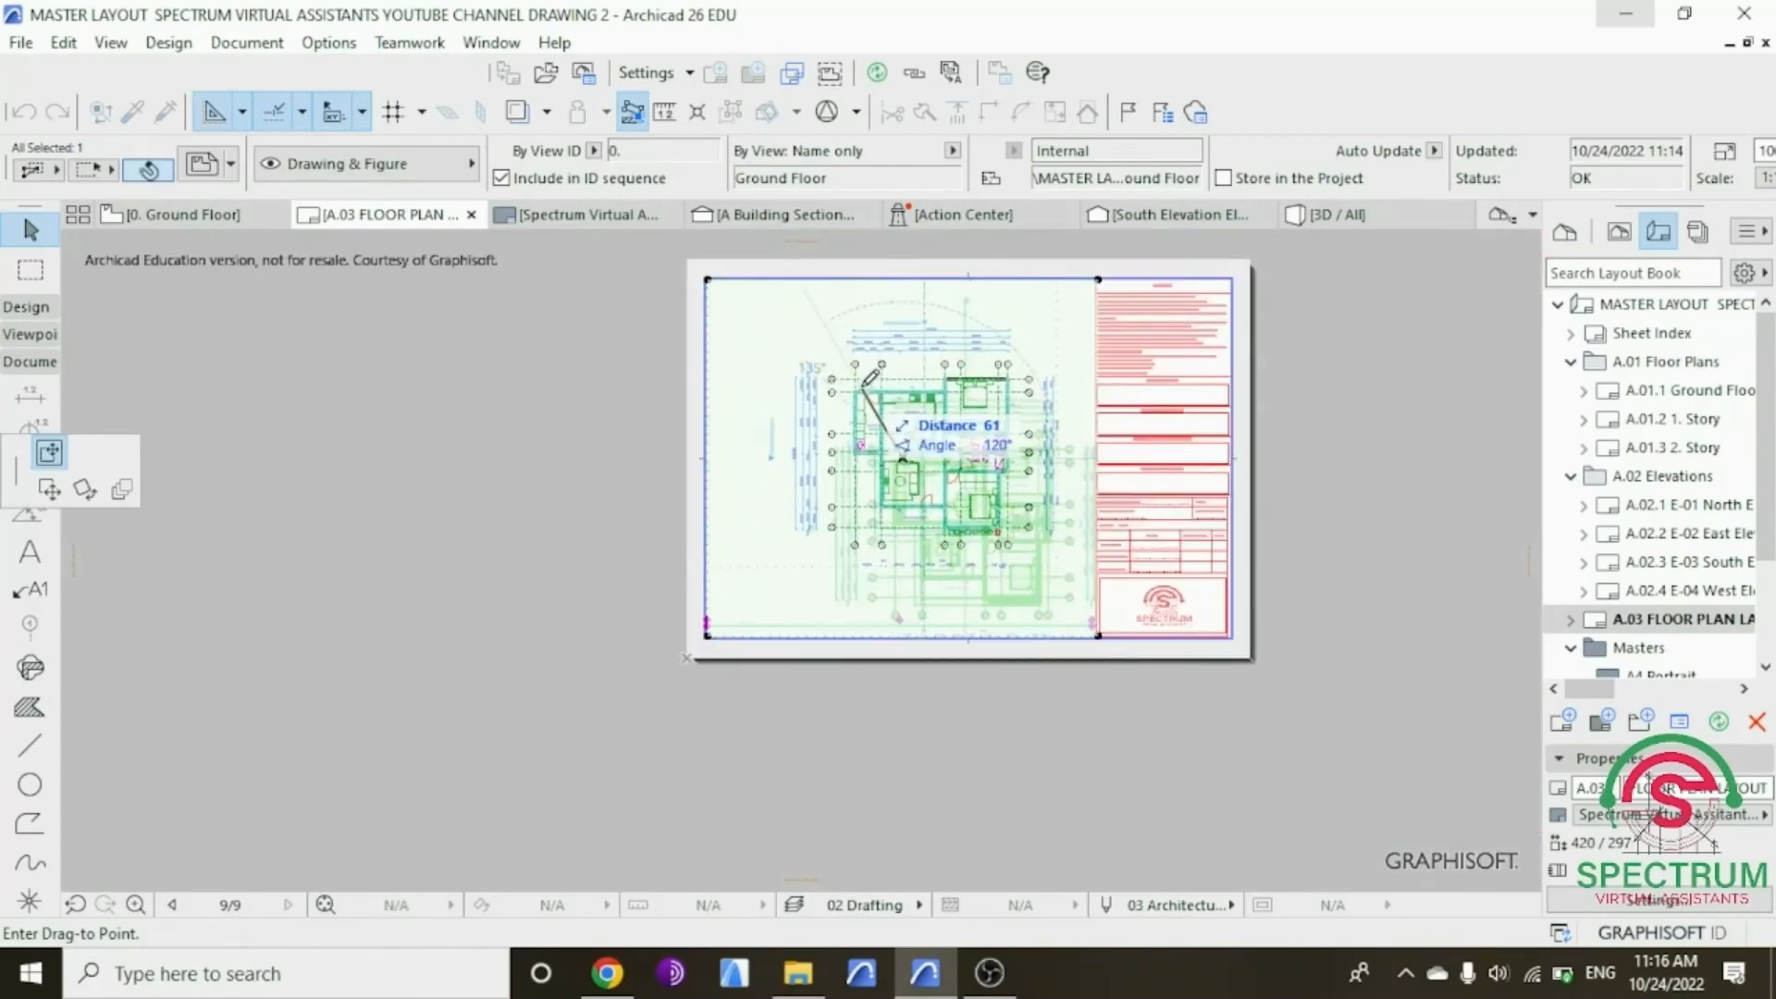
pyautogui.click(869, 377)
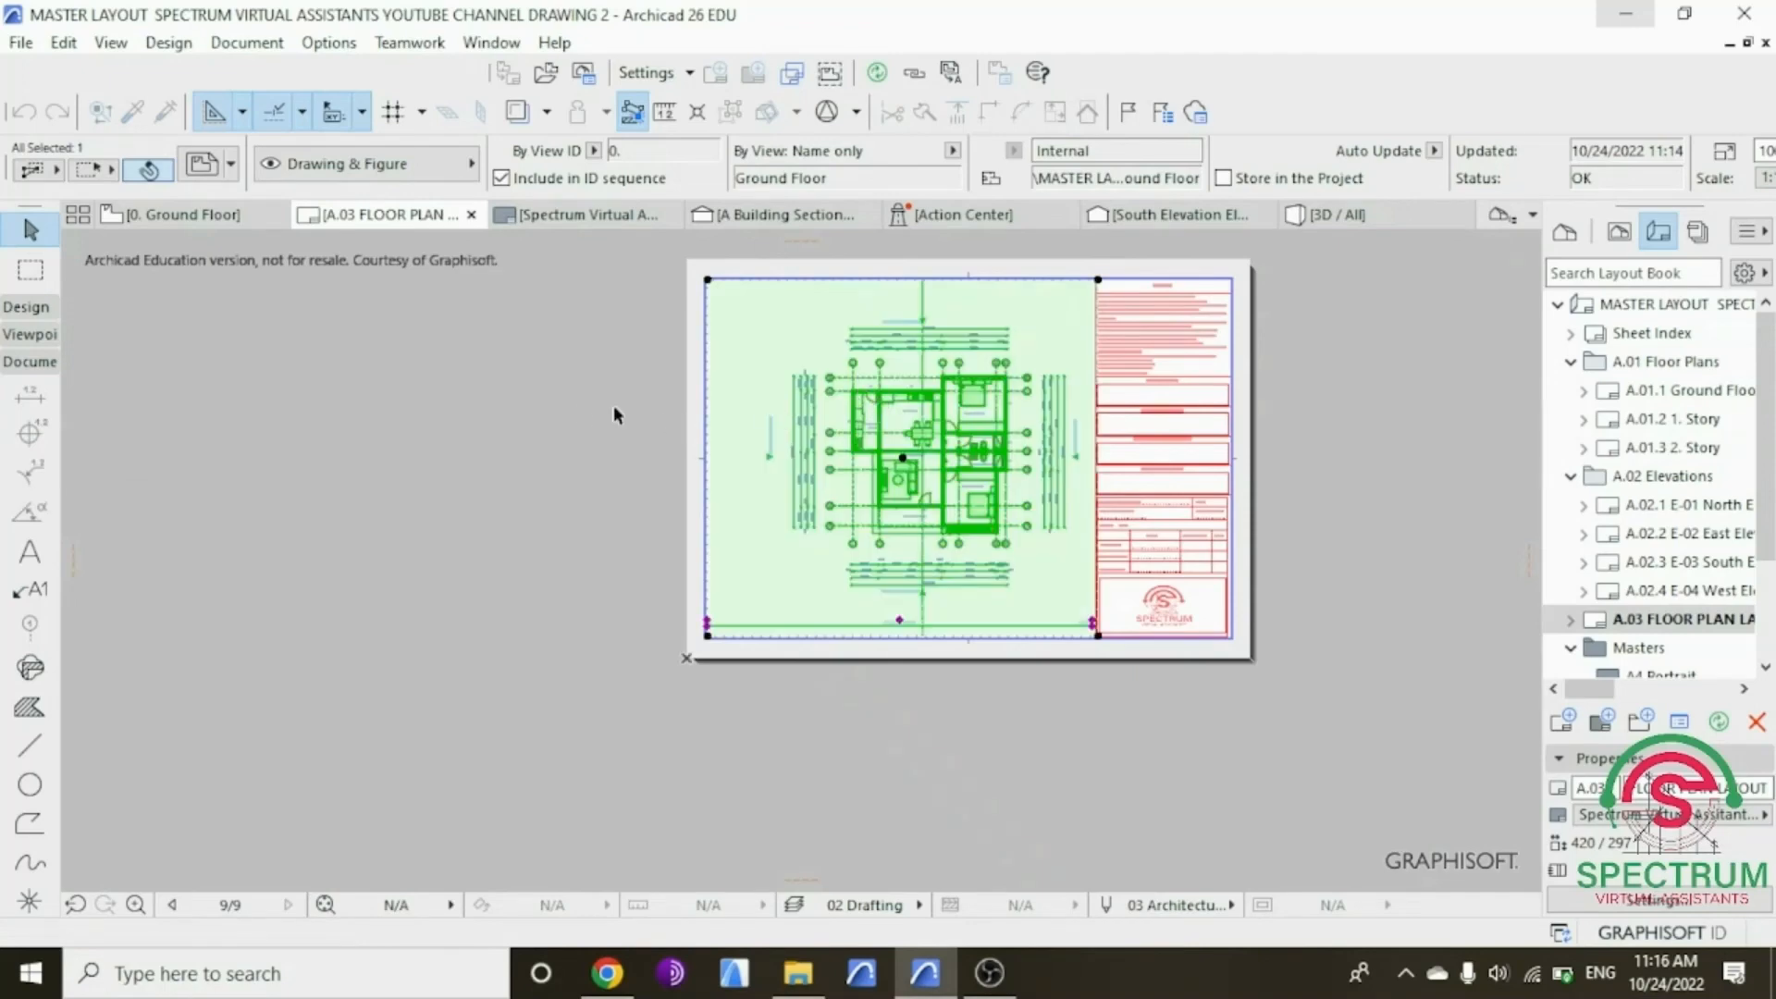
pyautogui.click(900, 456)
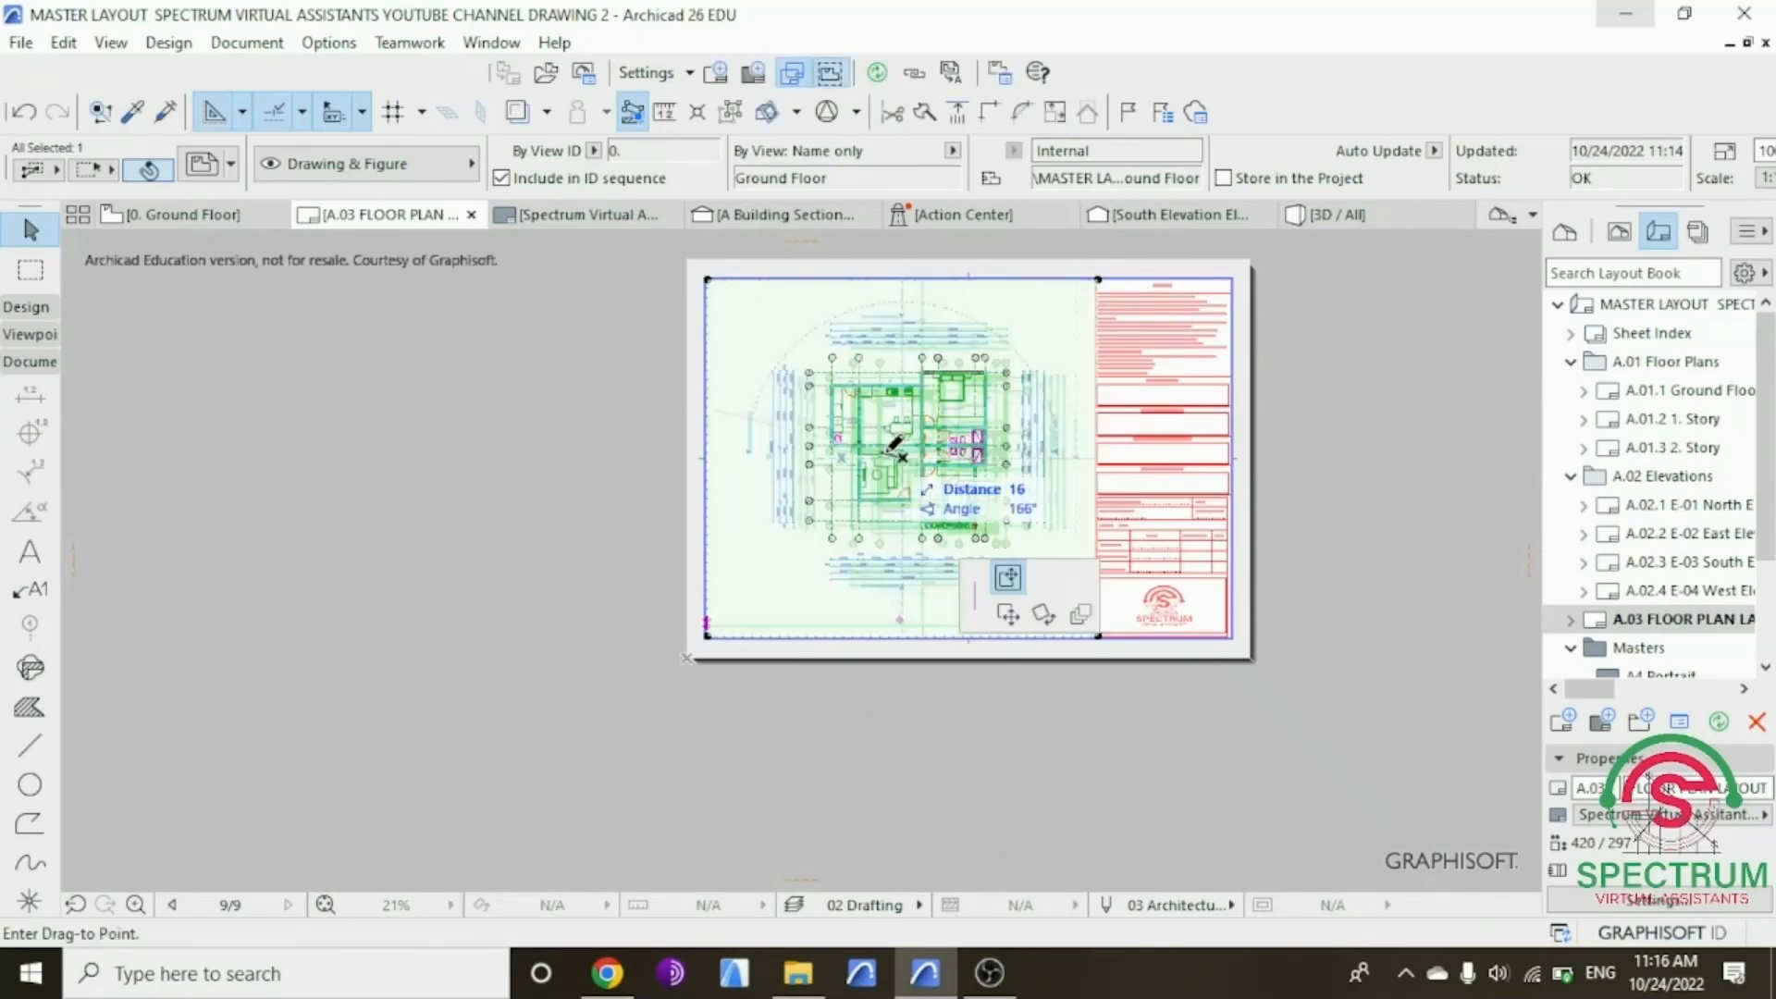
pyautogui.click(884, 453)
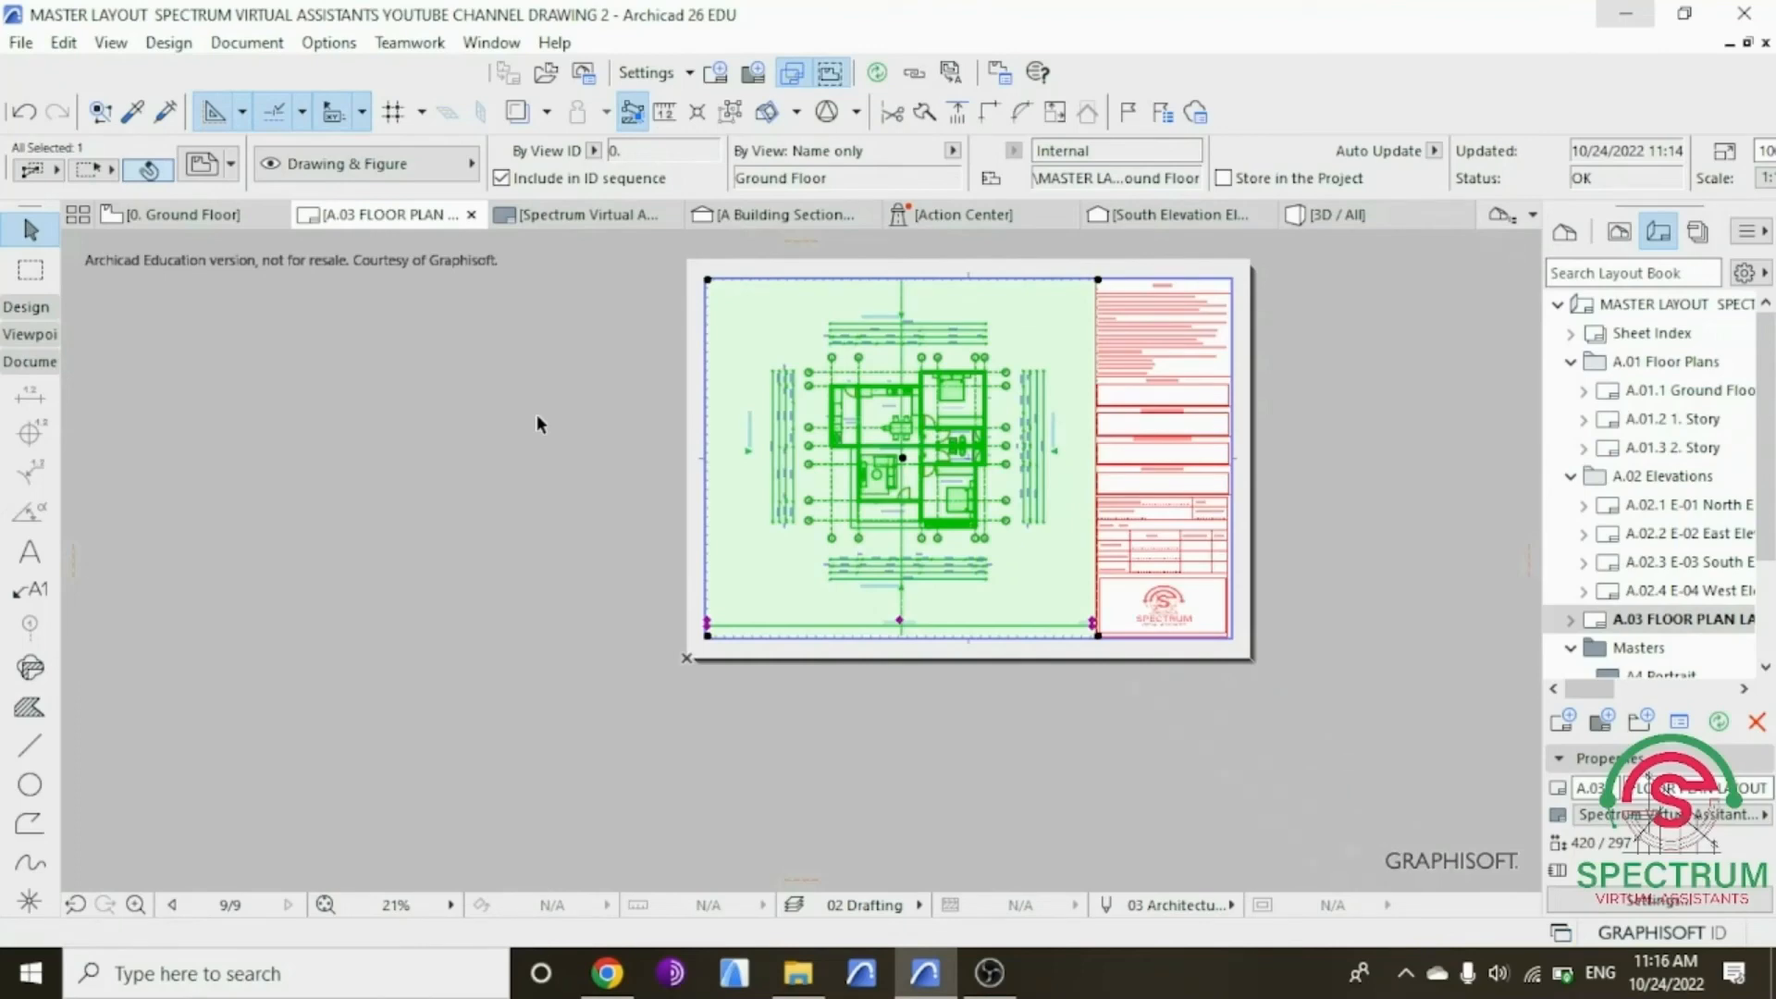
pyautogui.click(560, 435)
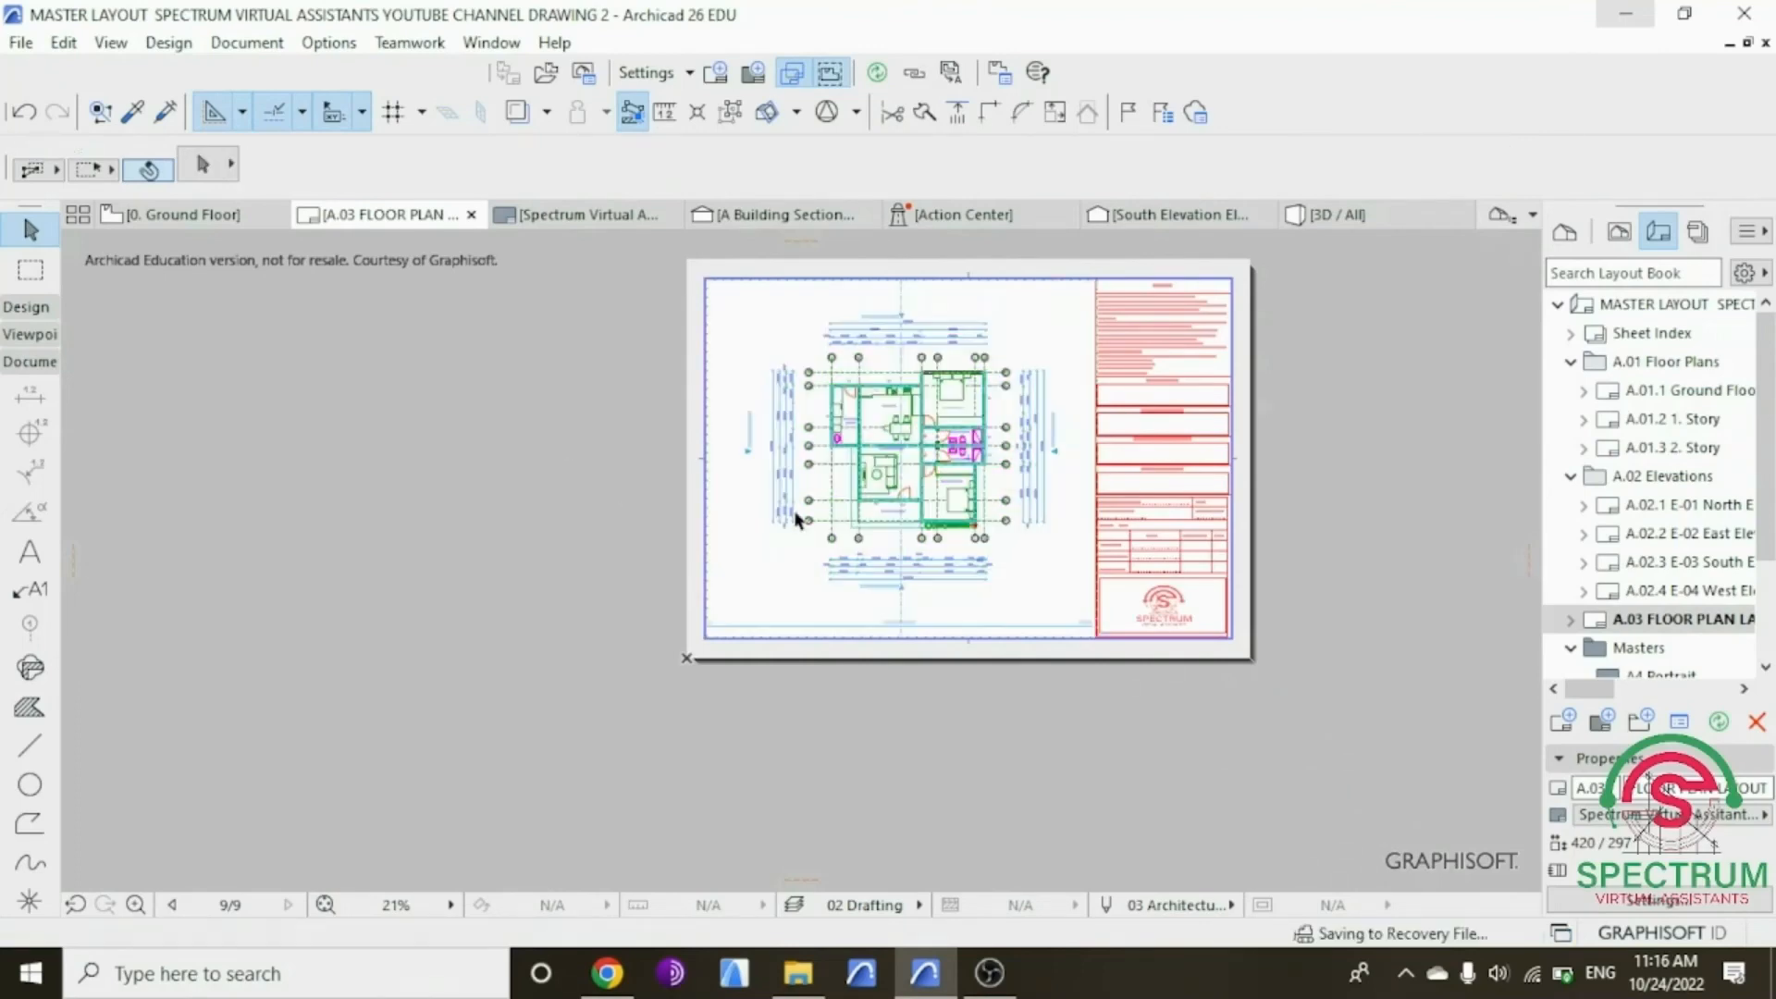
# Step: Save the project with the finished floor plan layout
pyautogui.scroll(5, 864, 413)
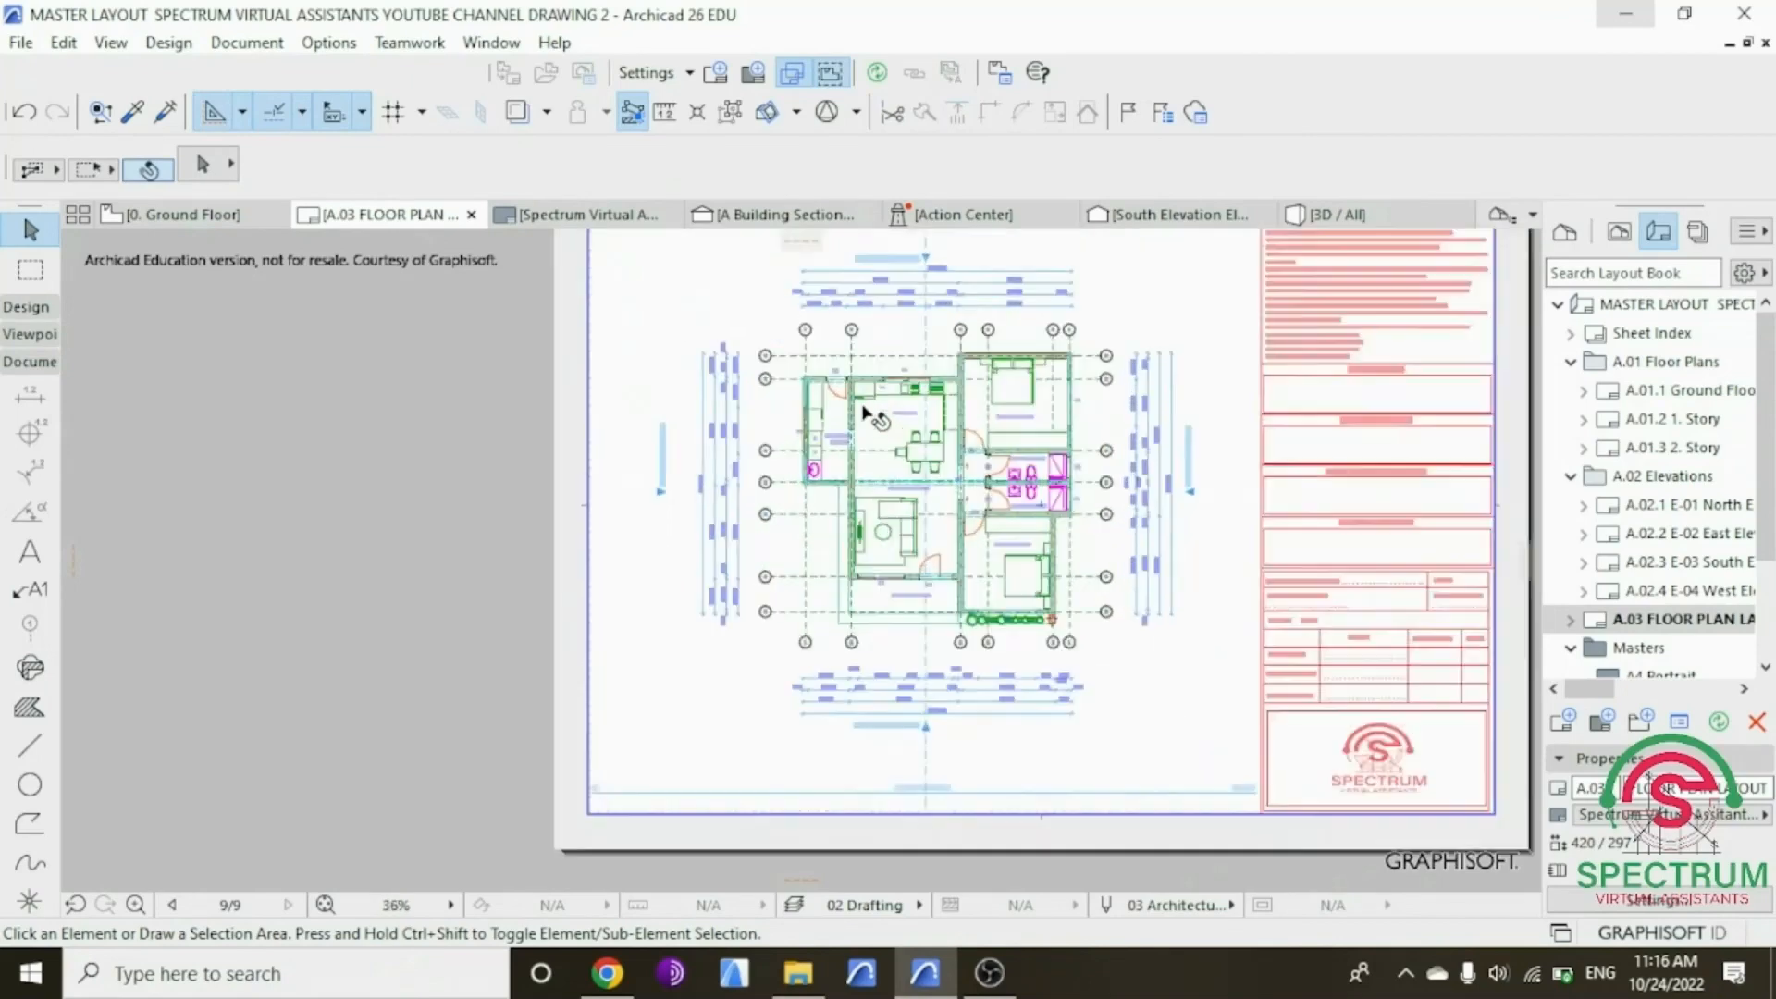
pyautogui.scroll(-3, 869, 483)
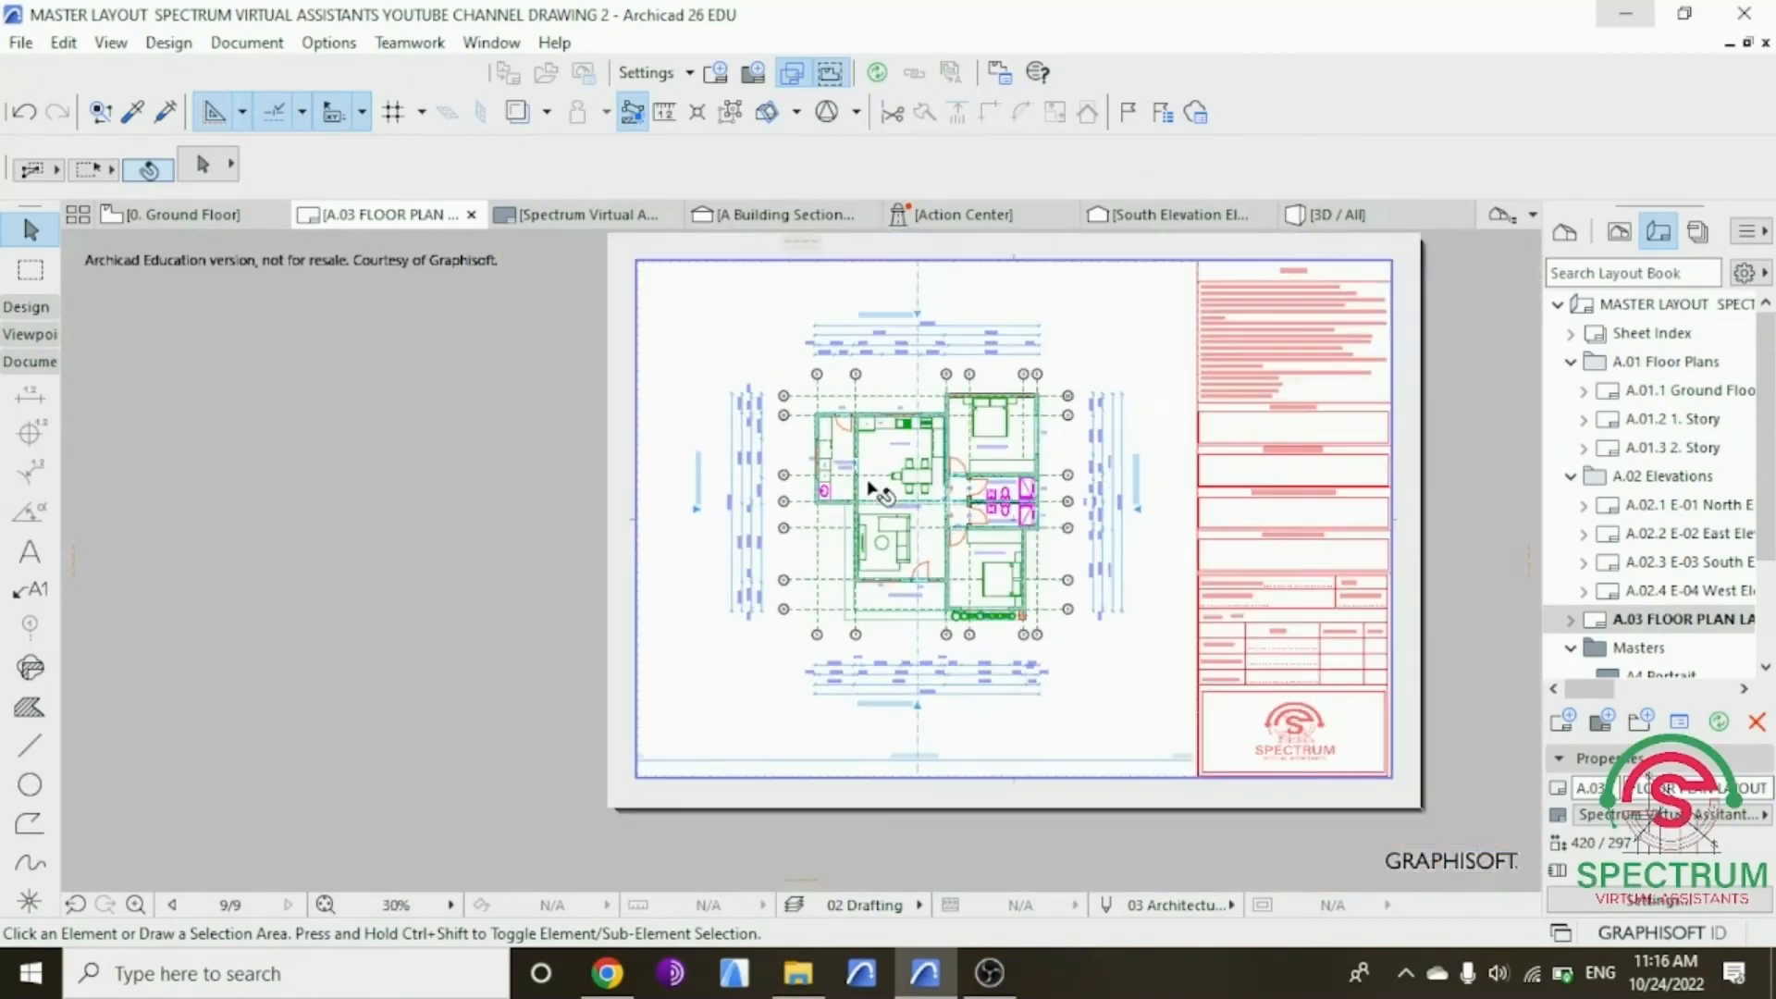
pyautogui.scroll(1, 917, 386)
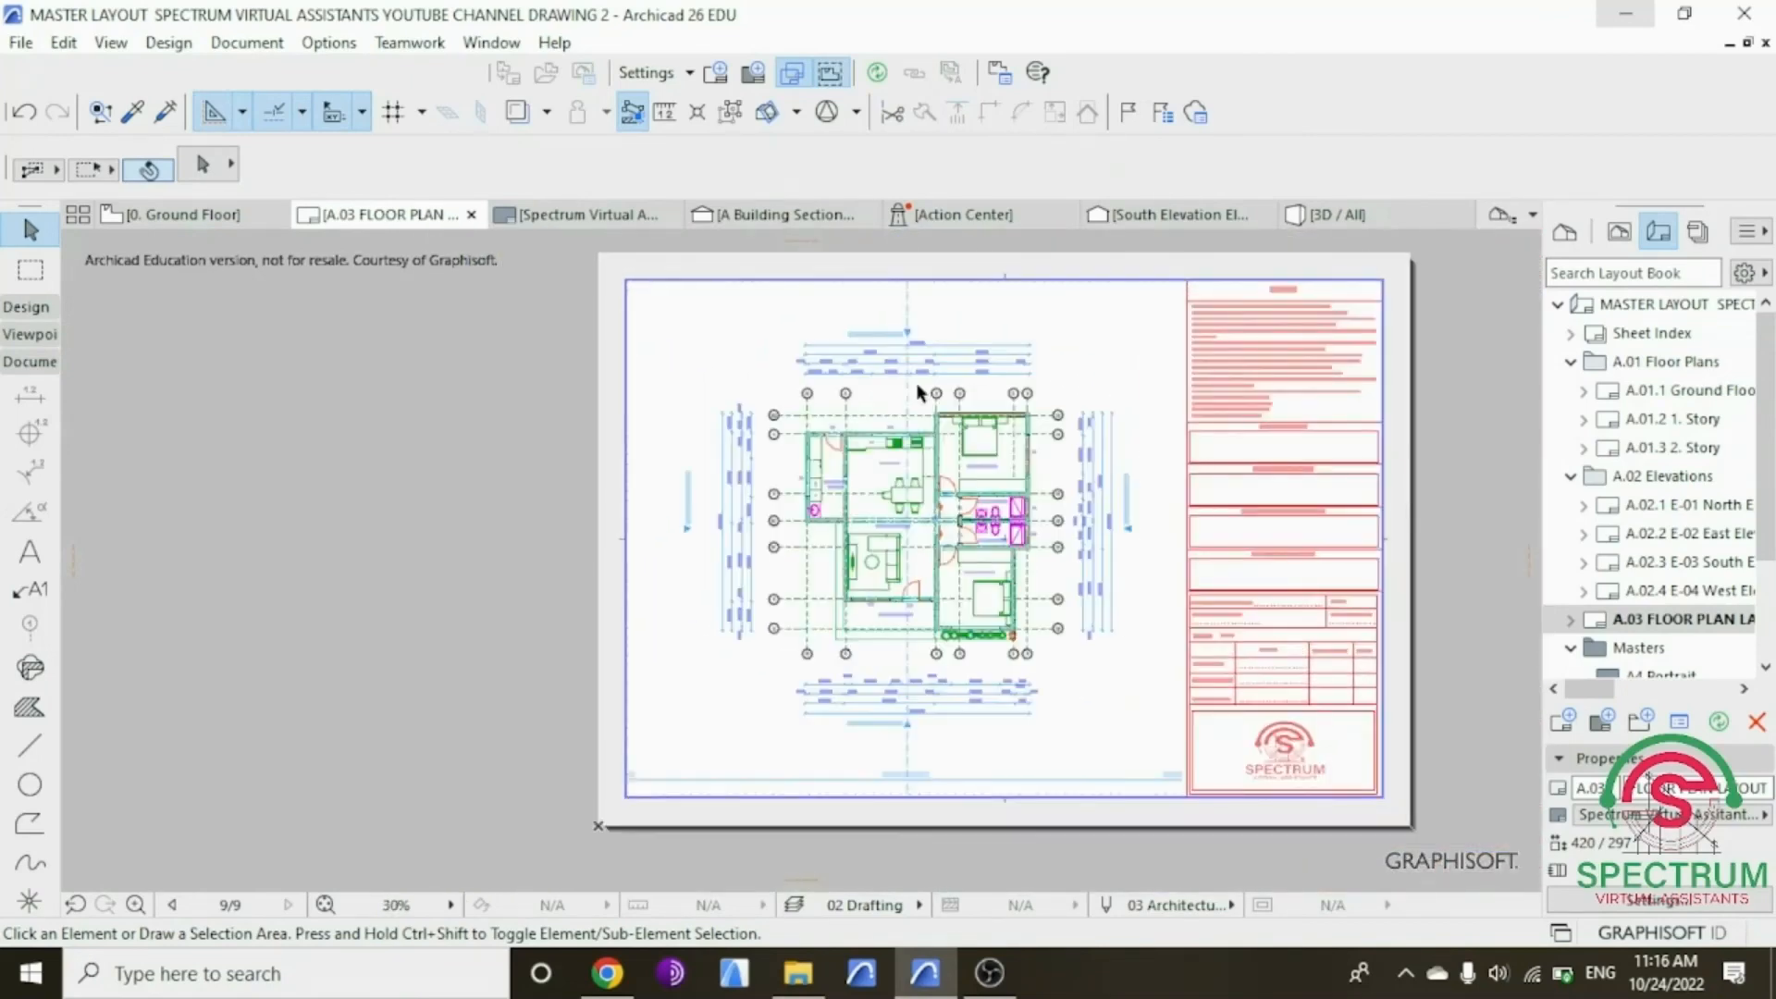
pyautogui.click(20, 43)
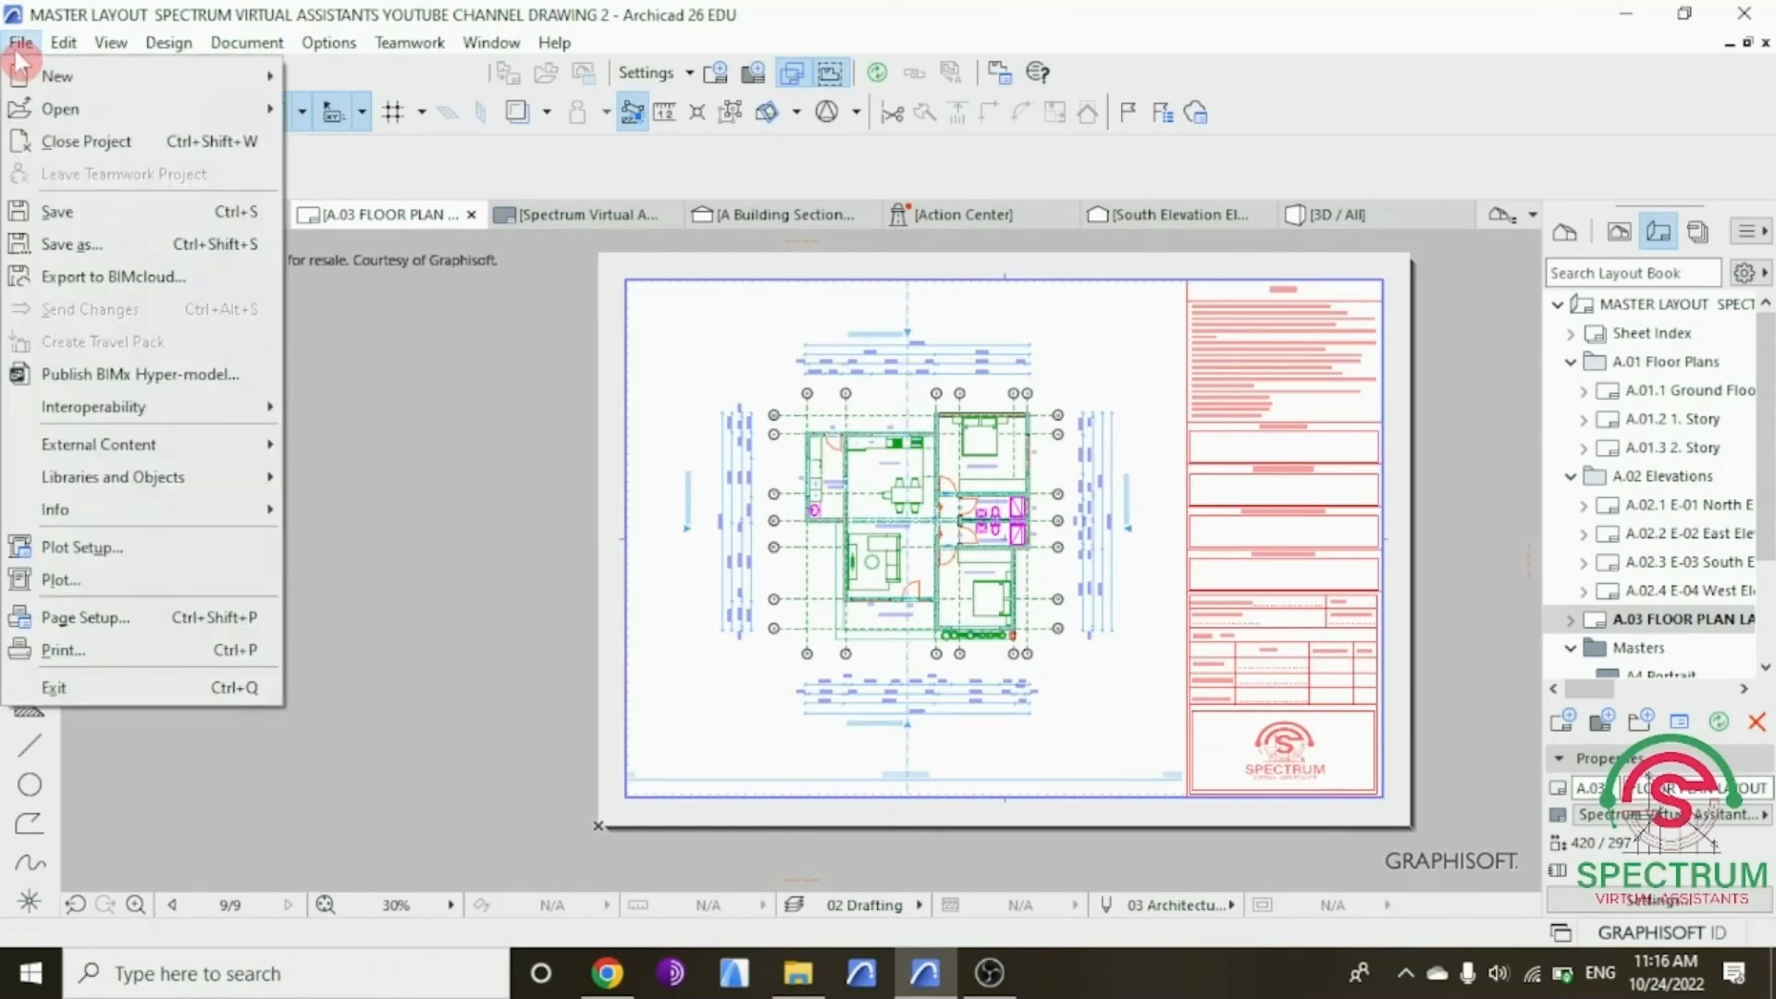
pyautogui.click(57, 211)
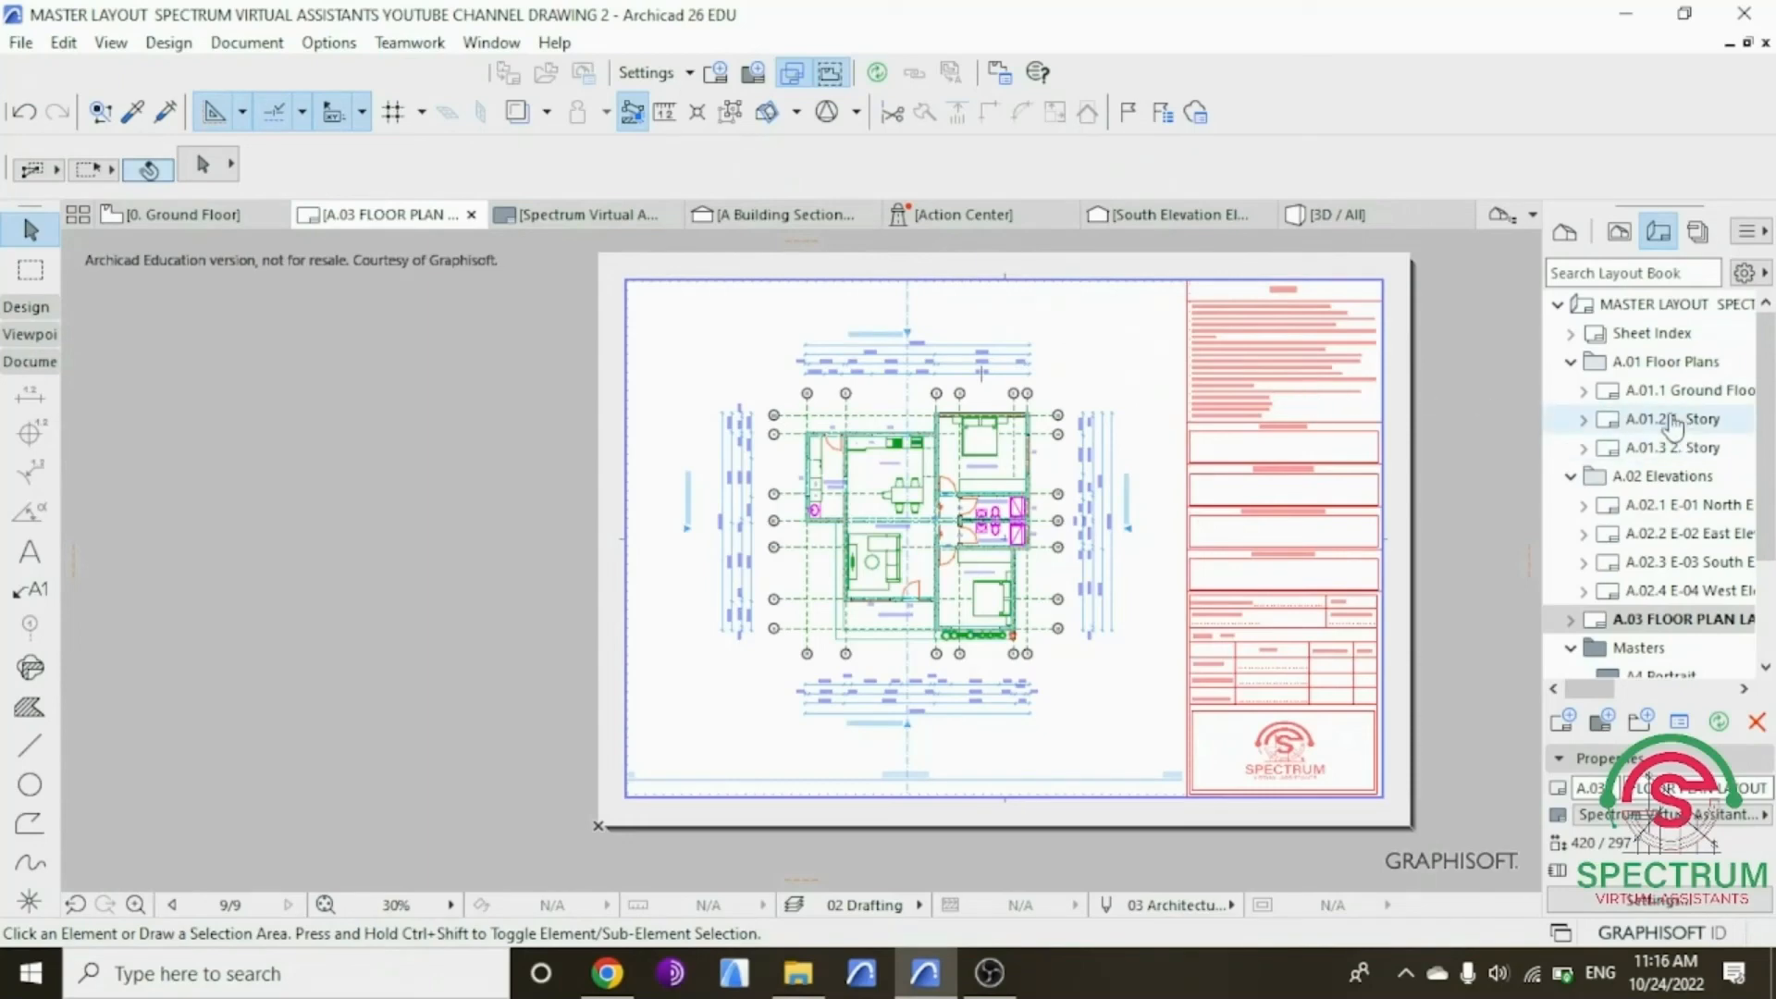
# Step: Open the A Building Section view from the project map and deselect the wall specifications label
pyautogui.click(1565, 231)
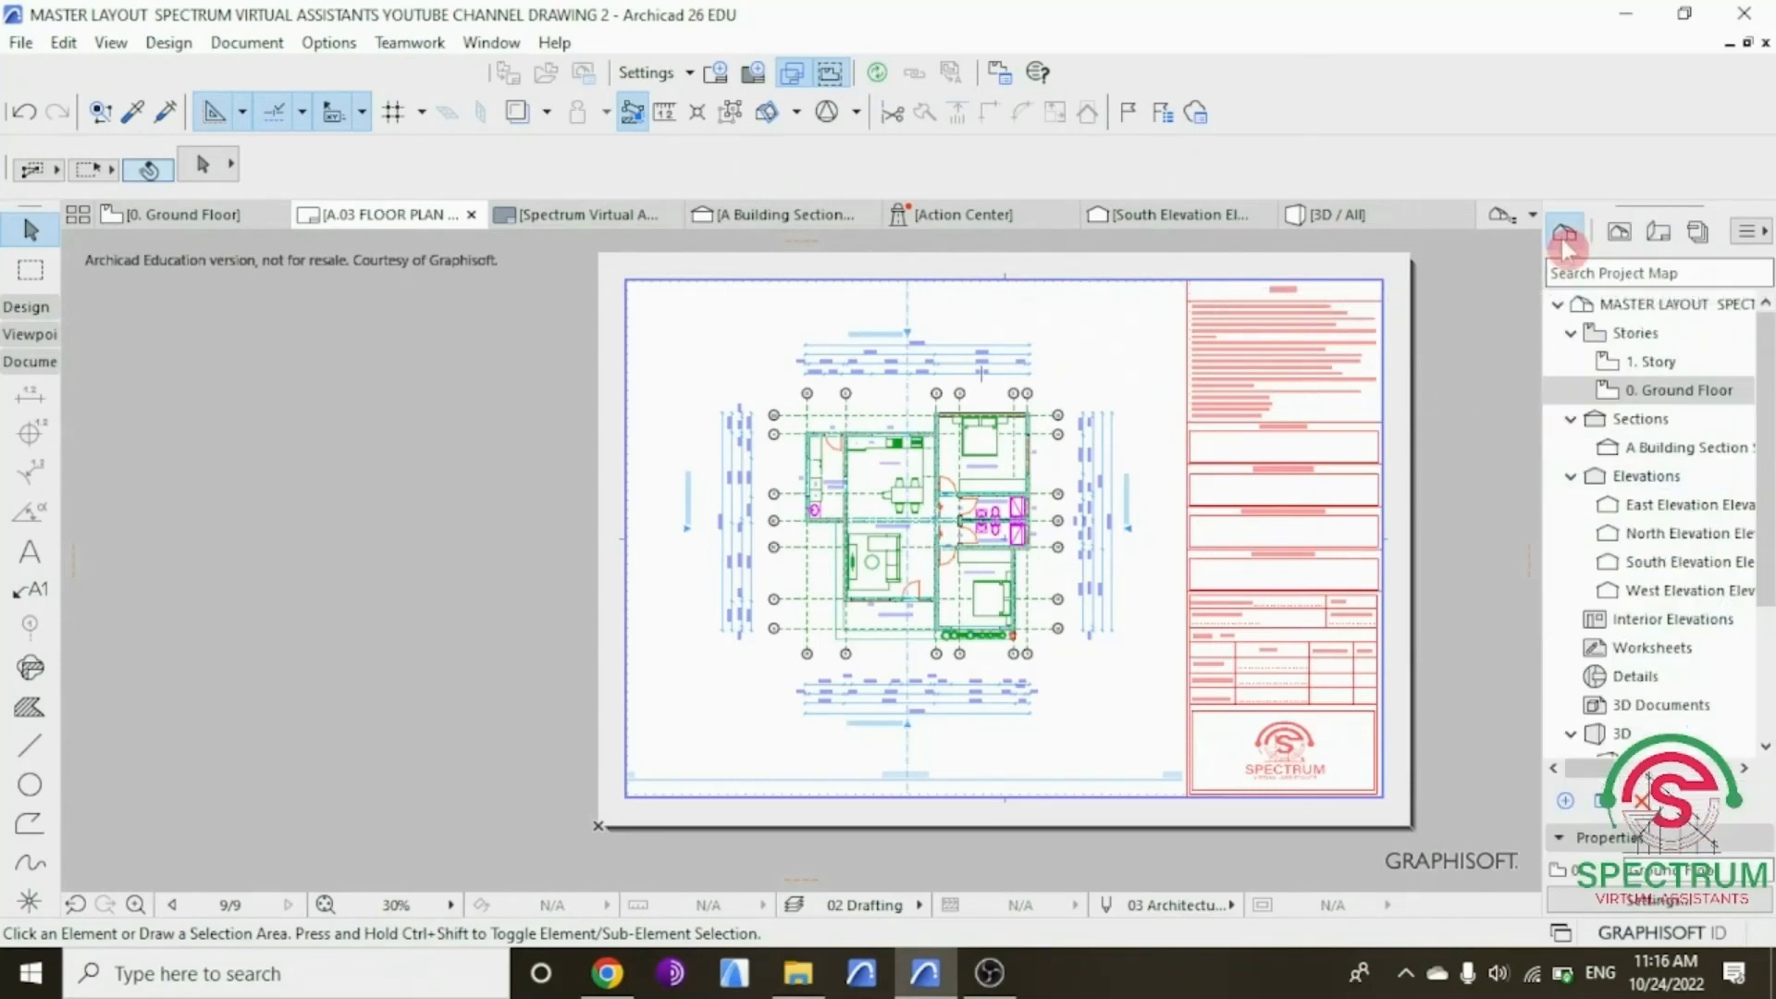
pyautogui.doubleClick(1680, 457)
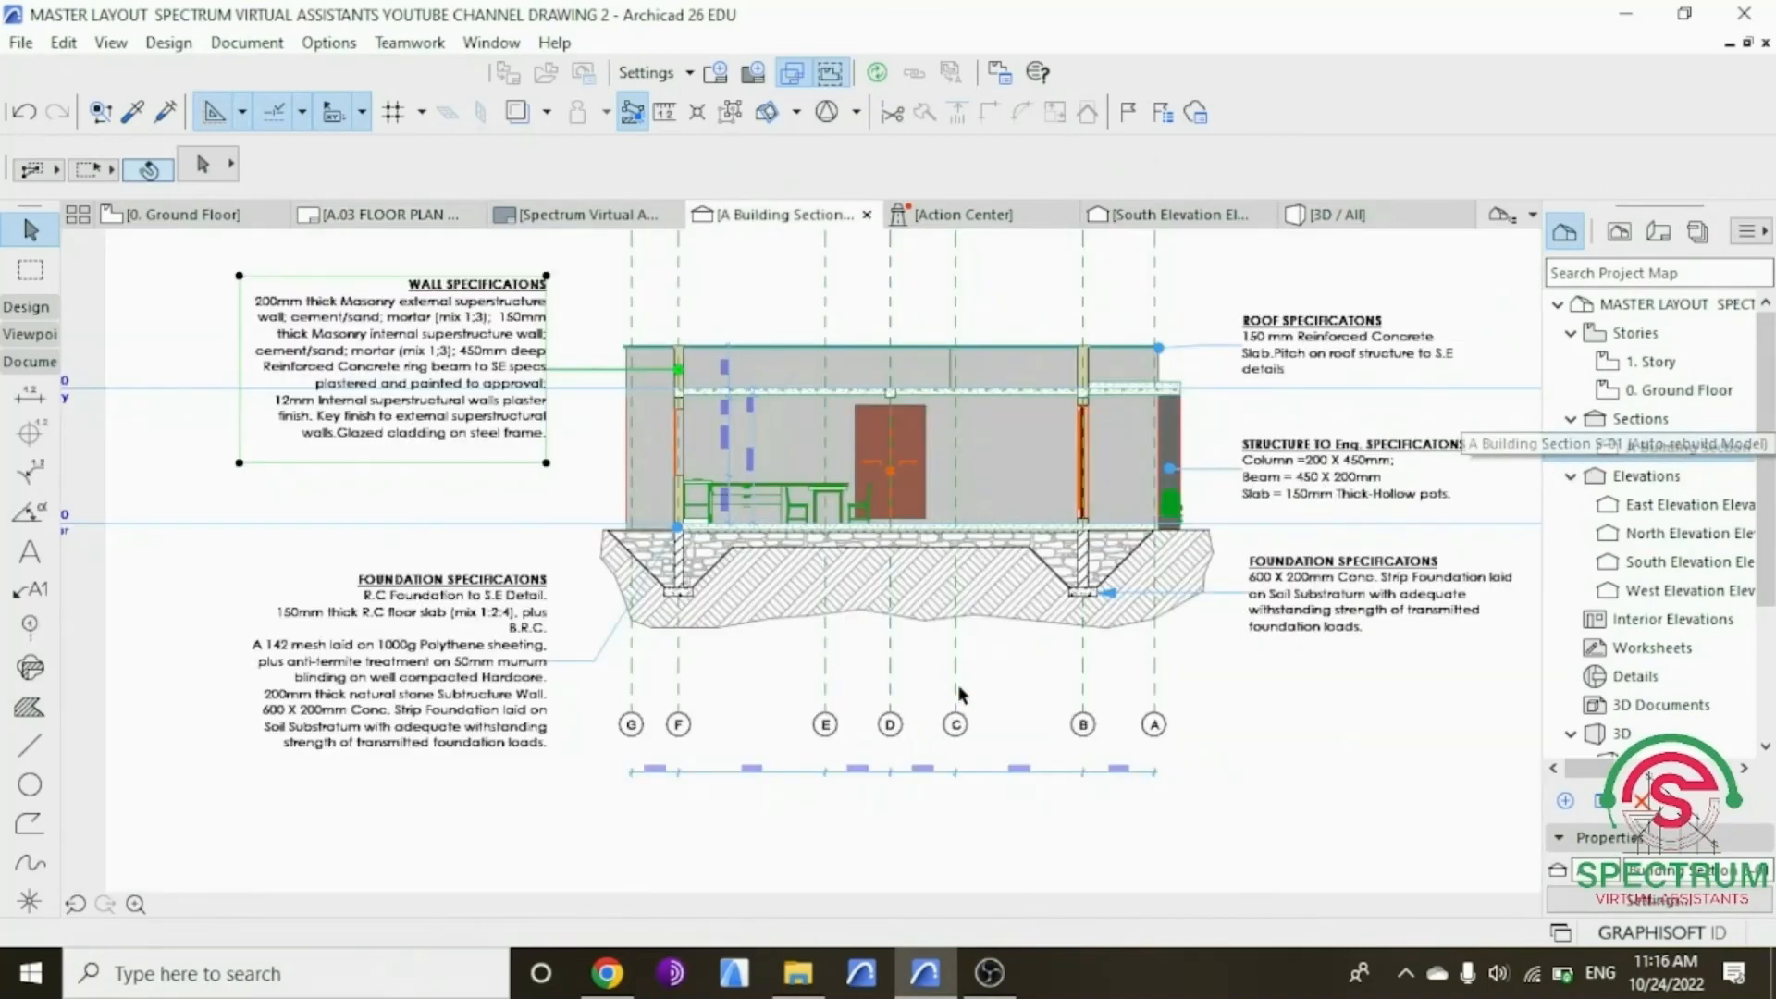
pyautogui.scroll(-3, 963, 659)
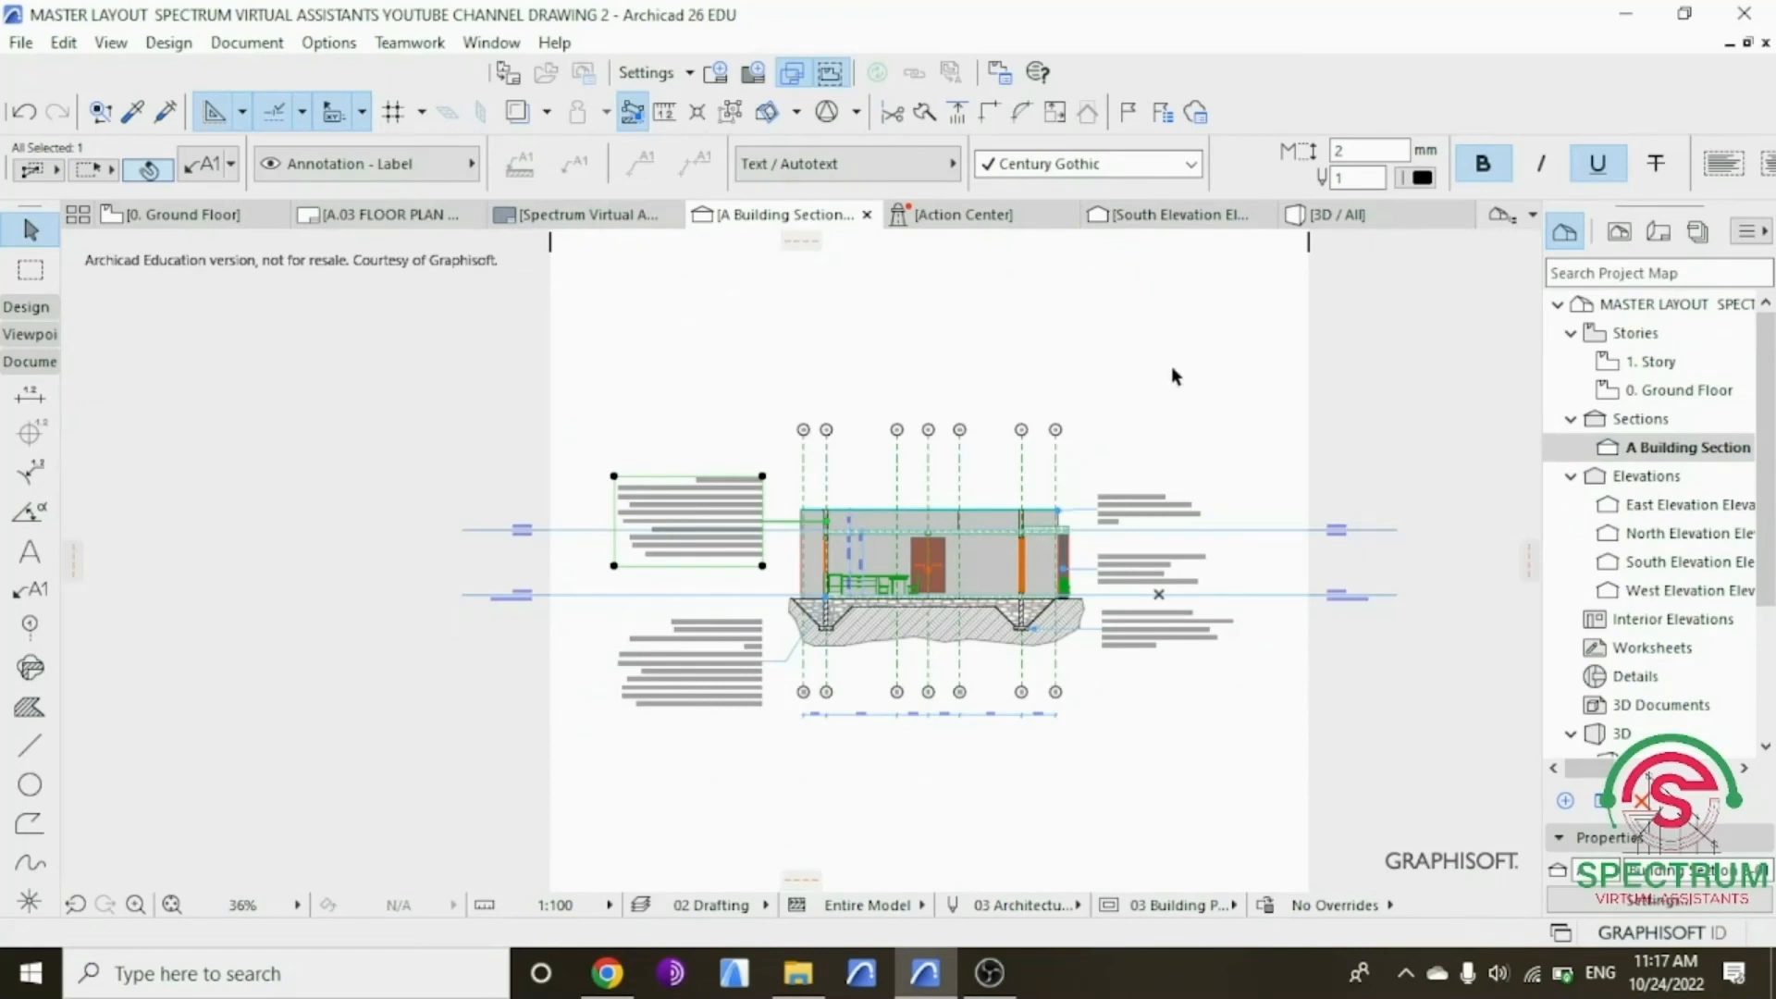
pyautogui.press('Escape')
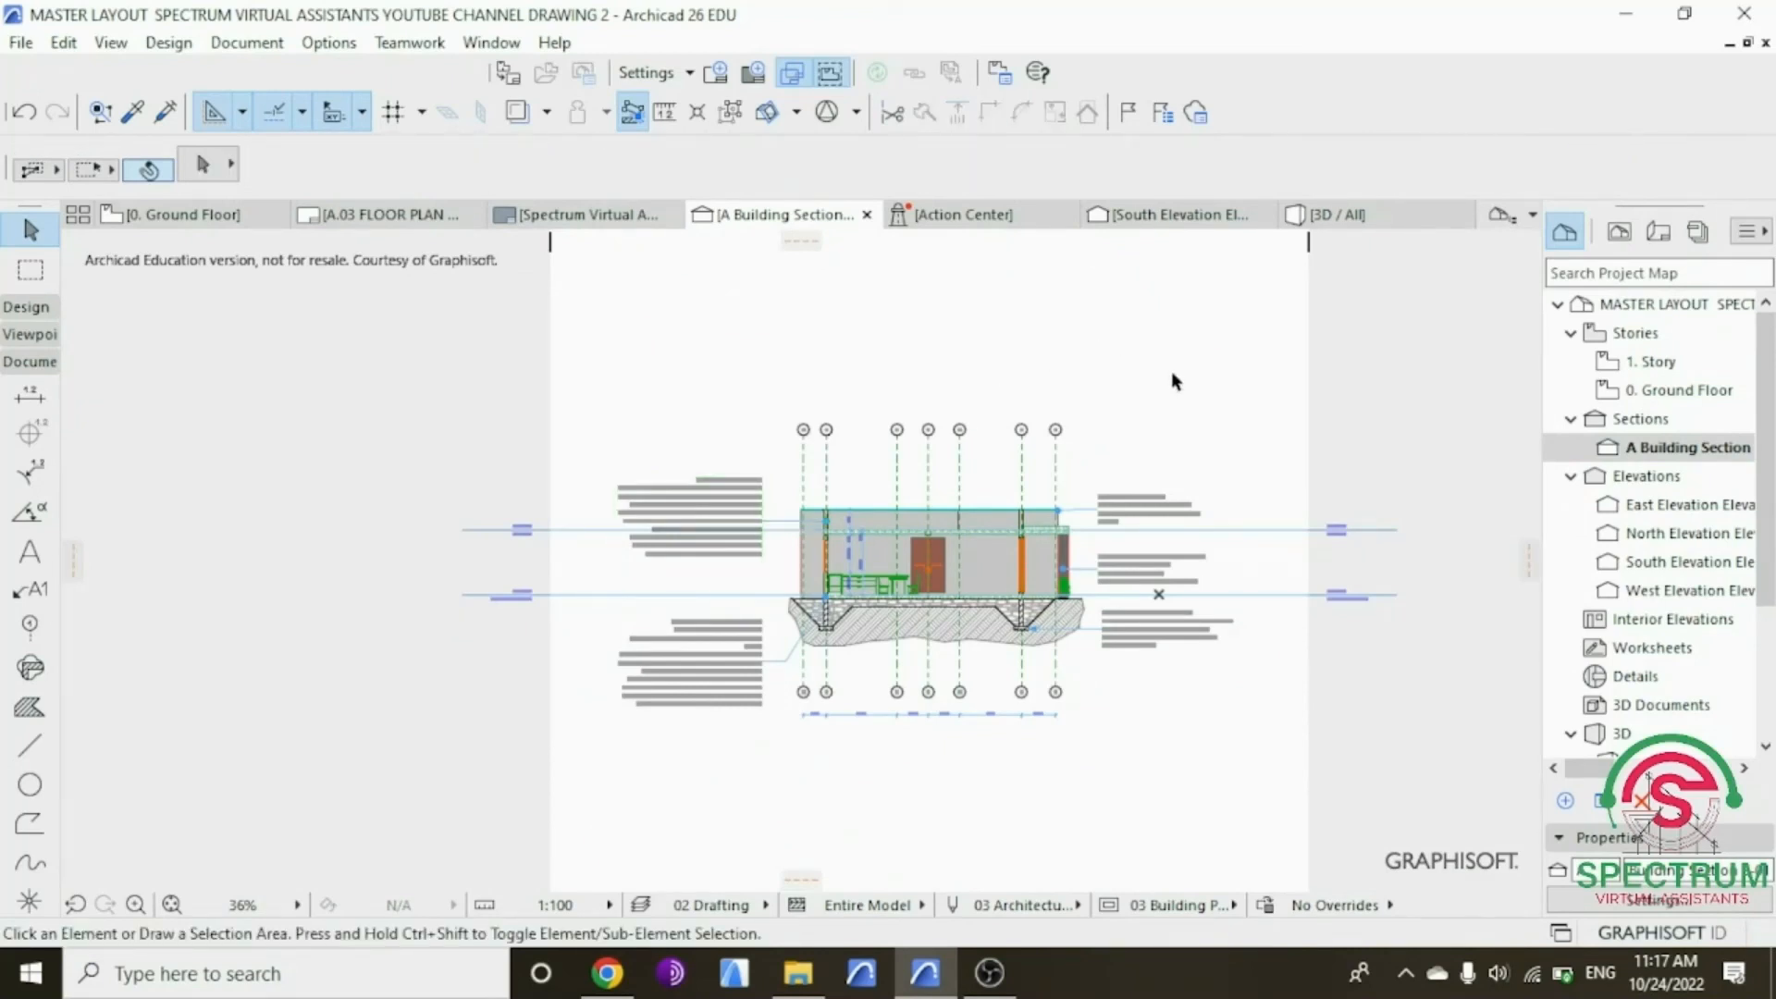
pyautogui.scroll(2, 1132, 451)
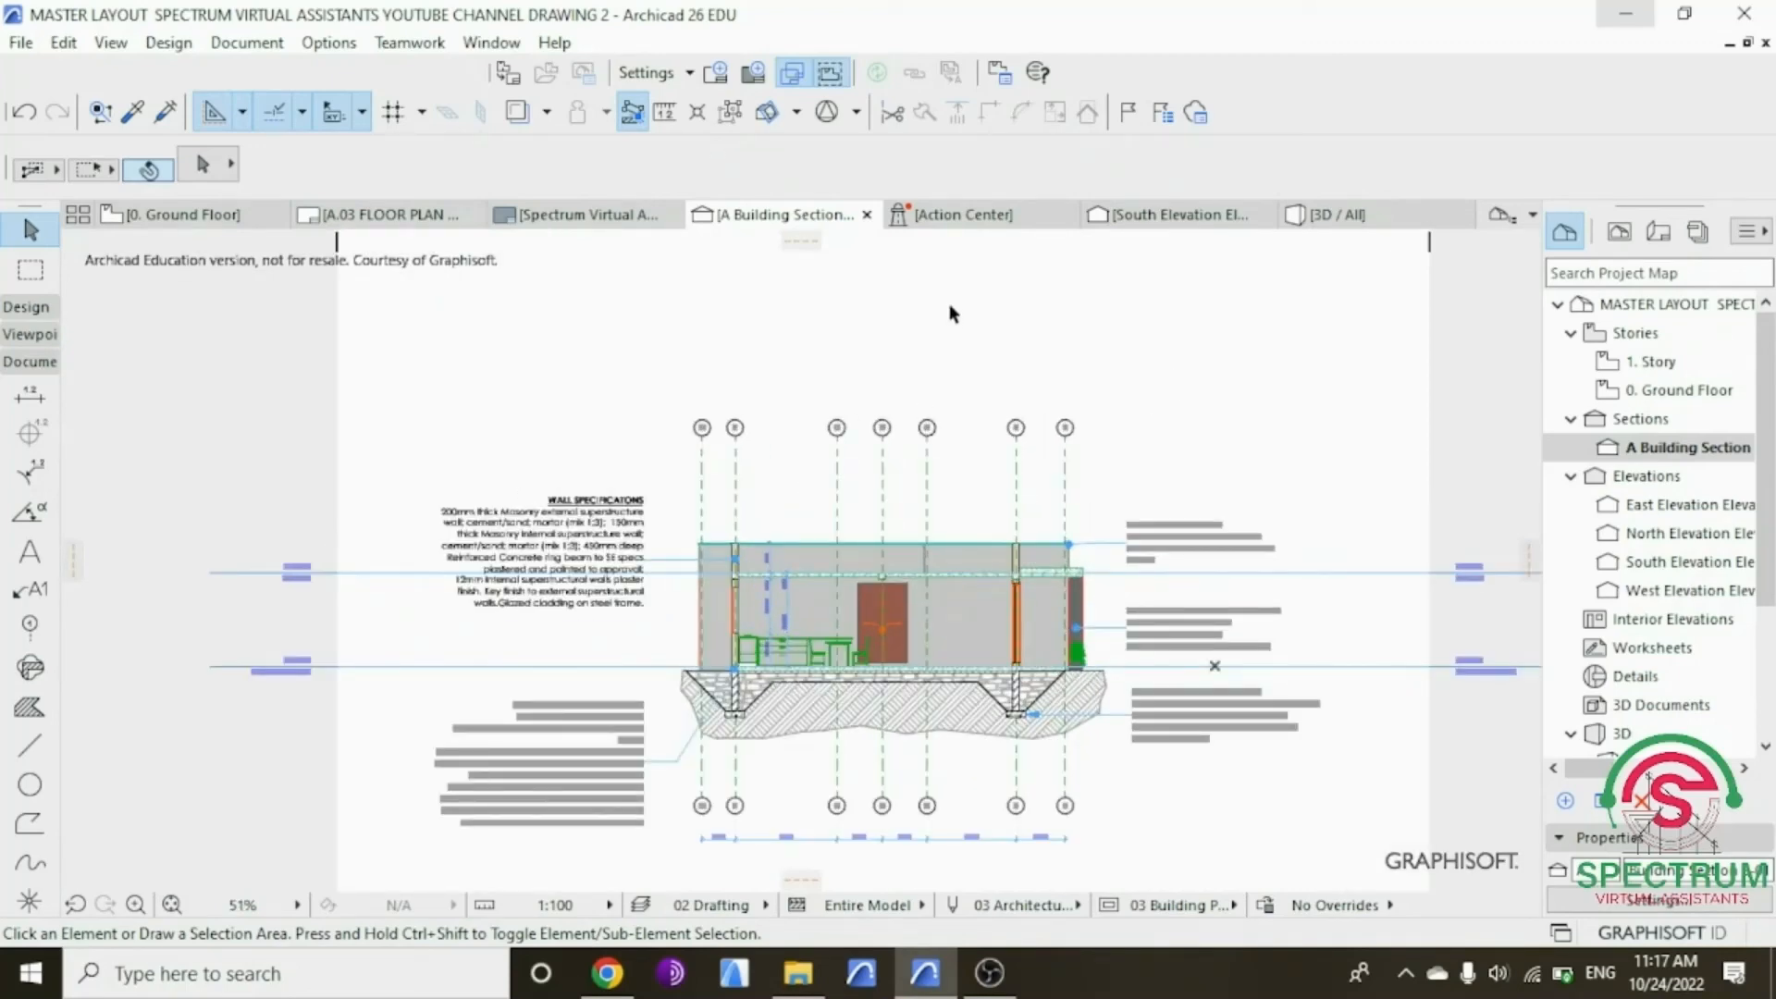
# Step: Create a new layout named SECTIONAL ELEVATION based on the Spectrum Virtual Assitants Master Layout
pyautogui.click(712, 80)
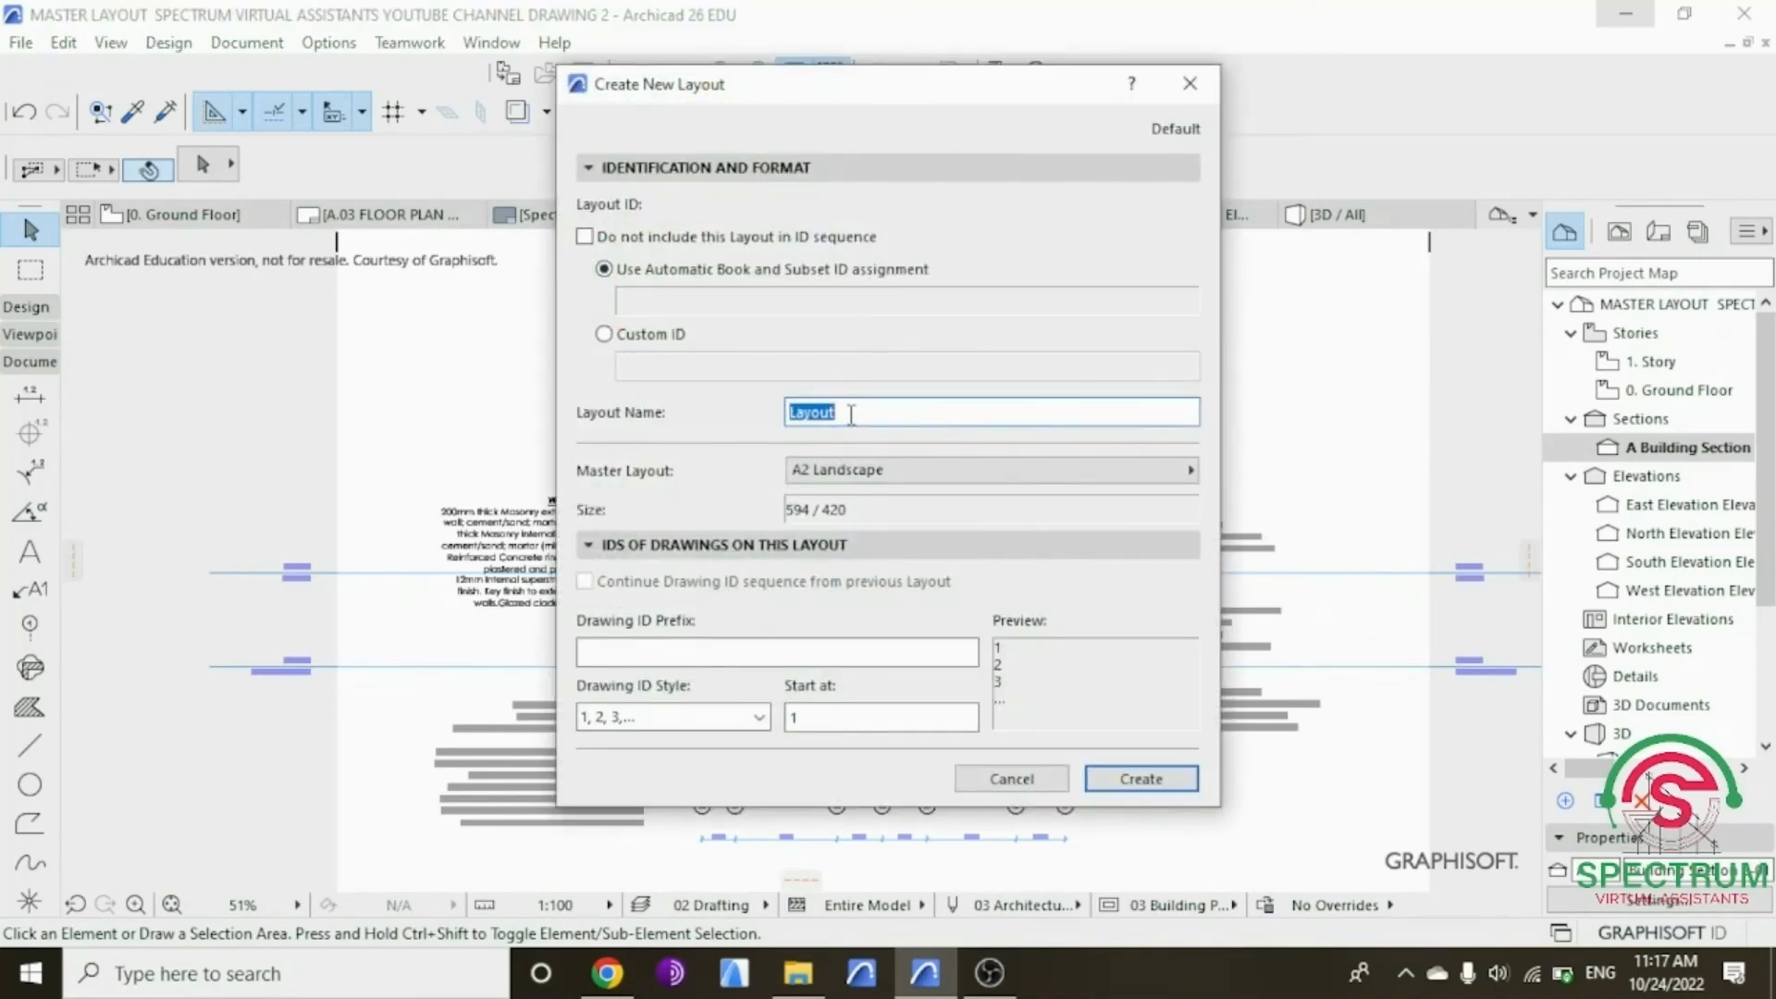
pyautogui.write('SECTIONAL ELEVATION')
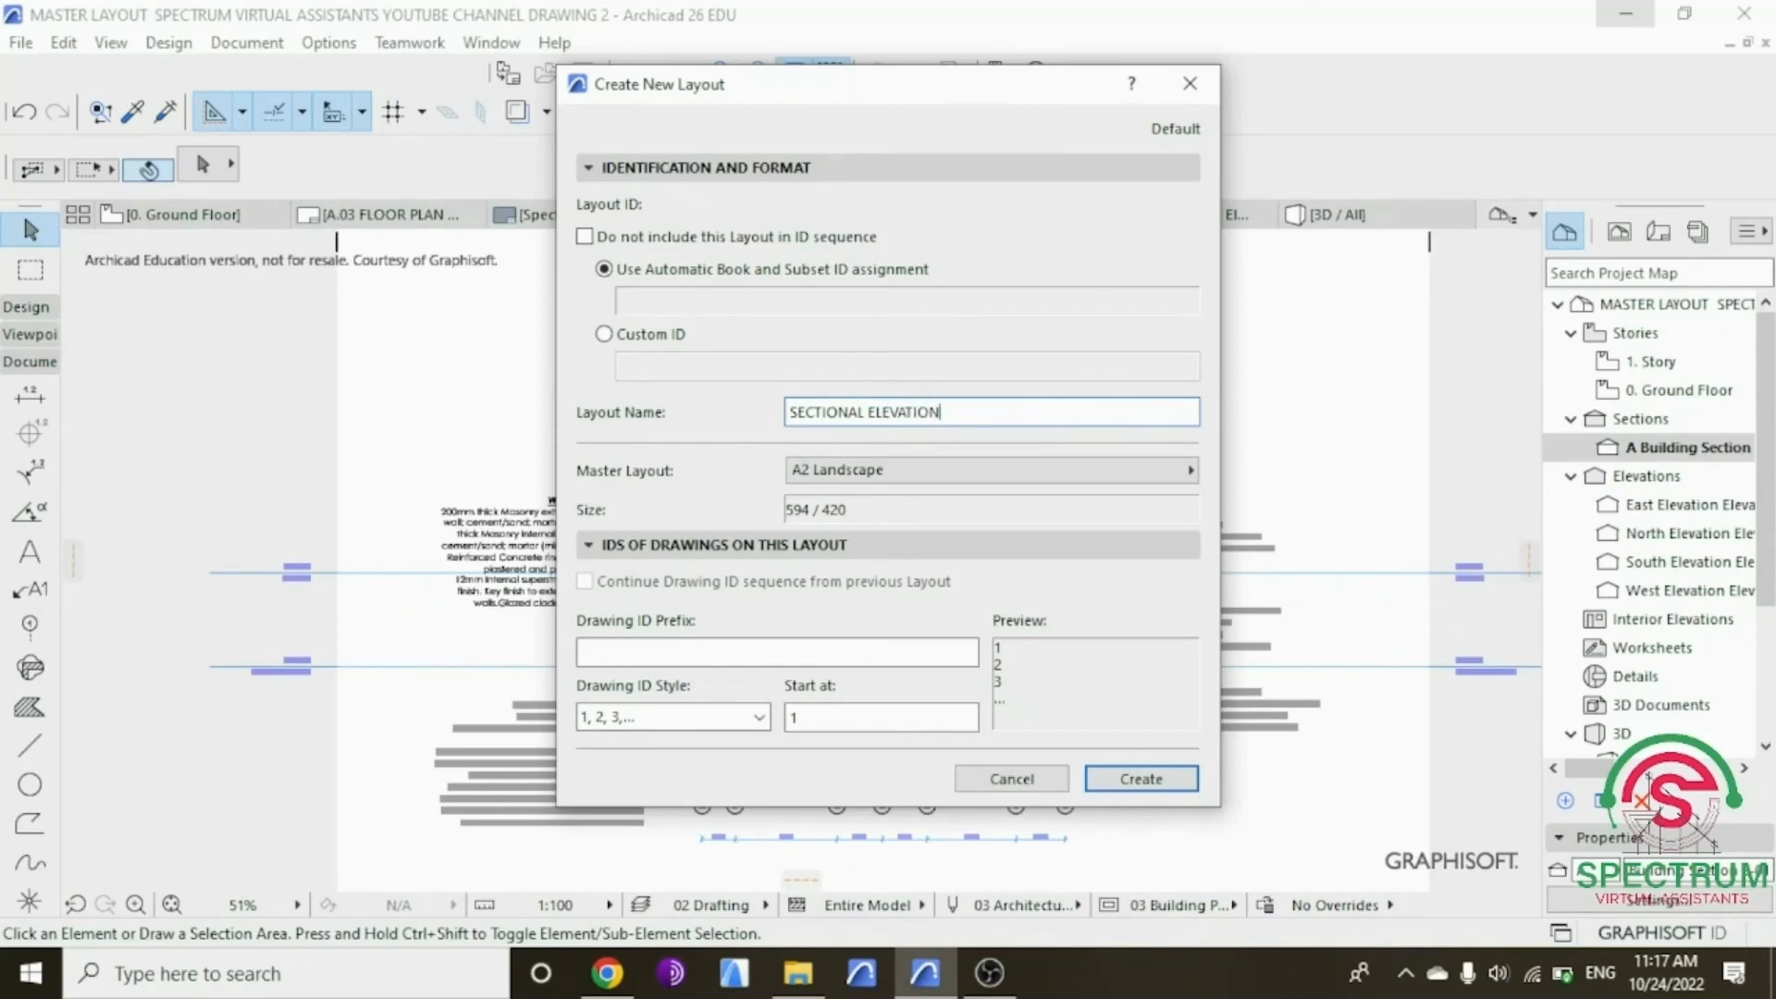
pyautogui.click(961, 471)
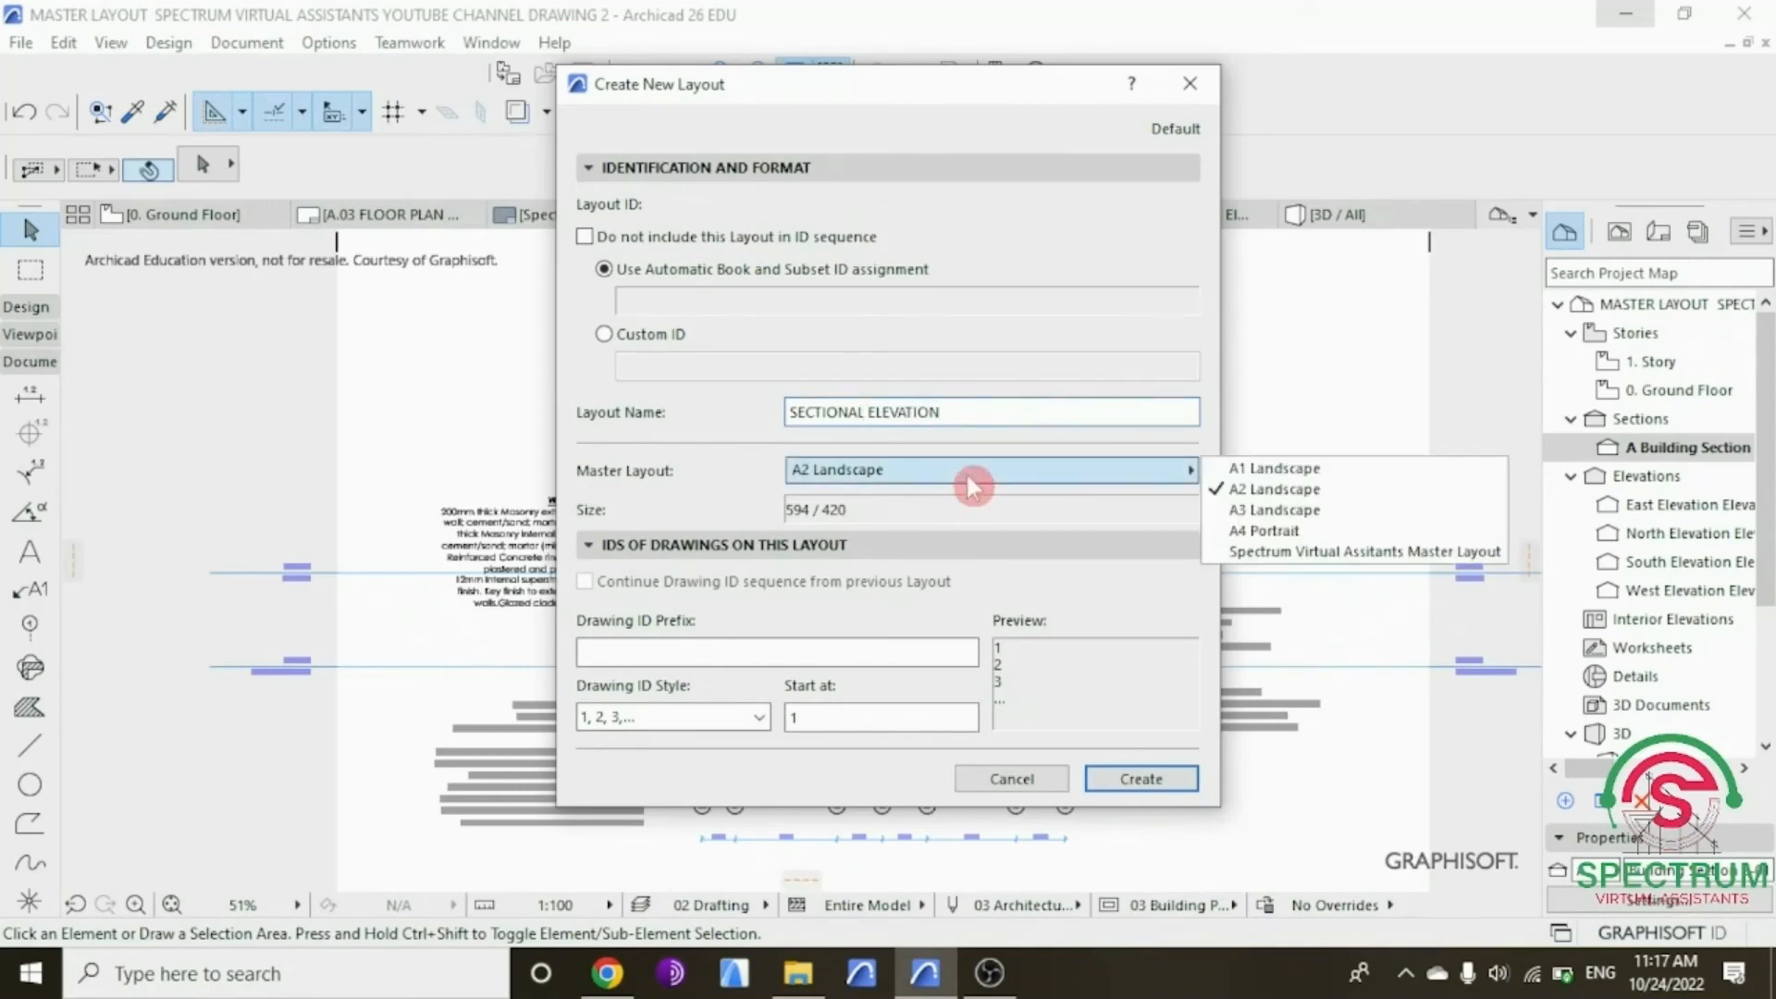
pyautogui.click(1251, 553)
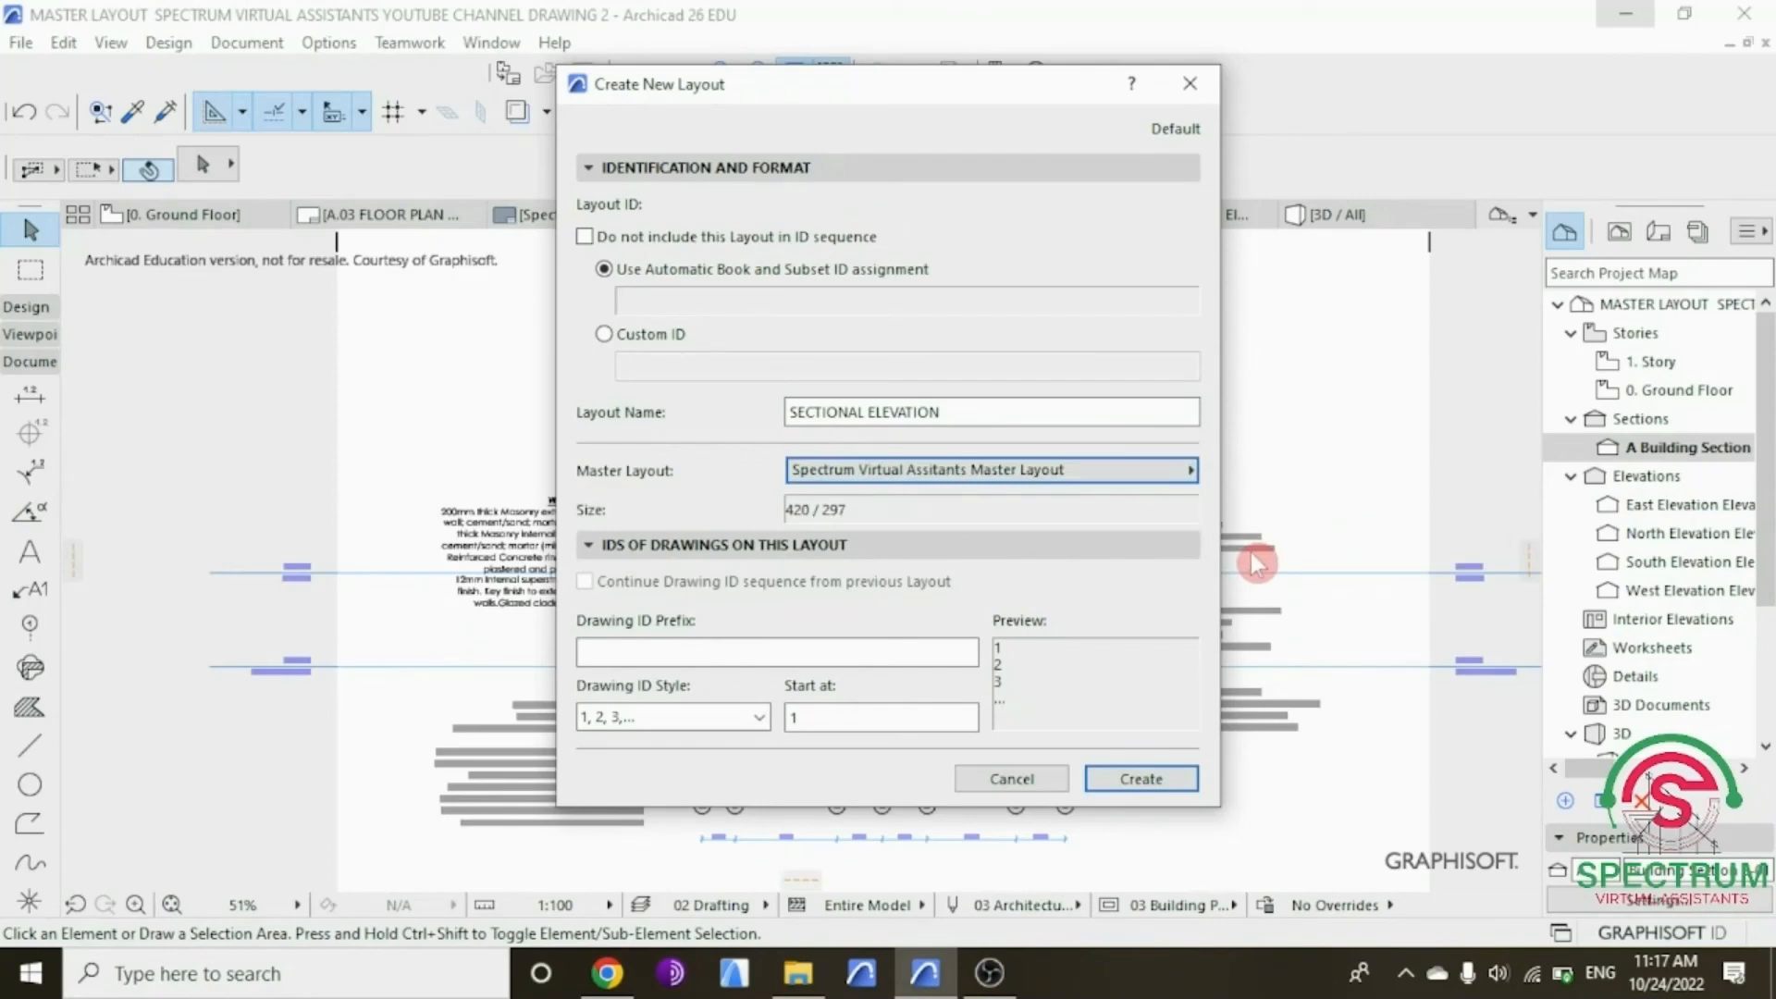
pyautogui.click(1140, 778)
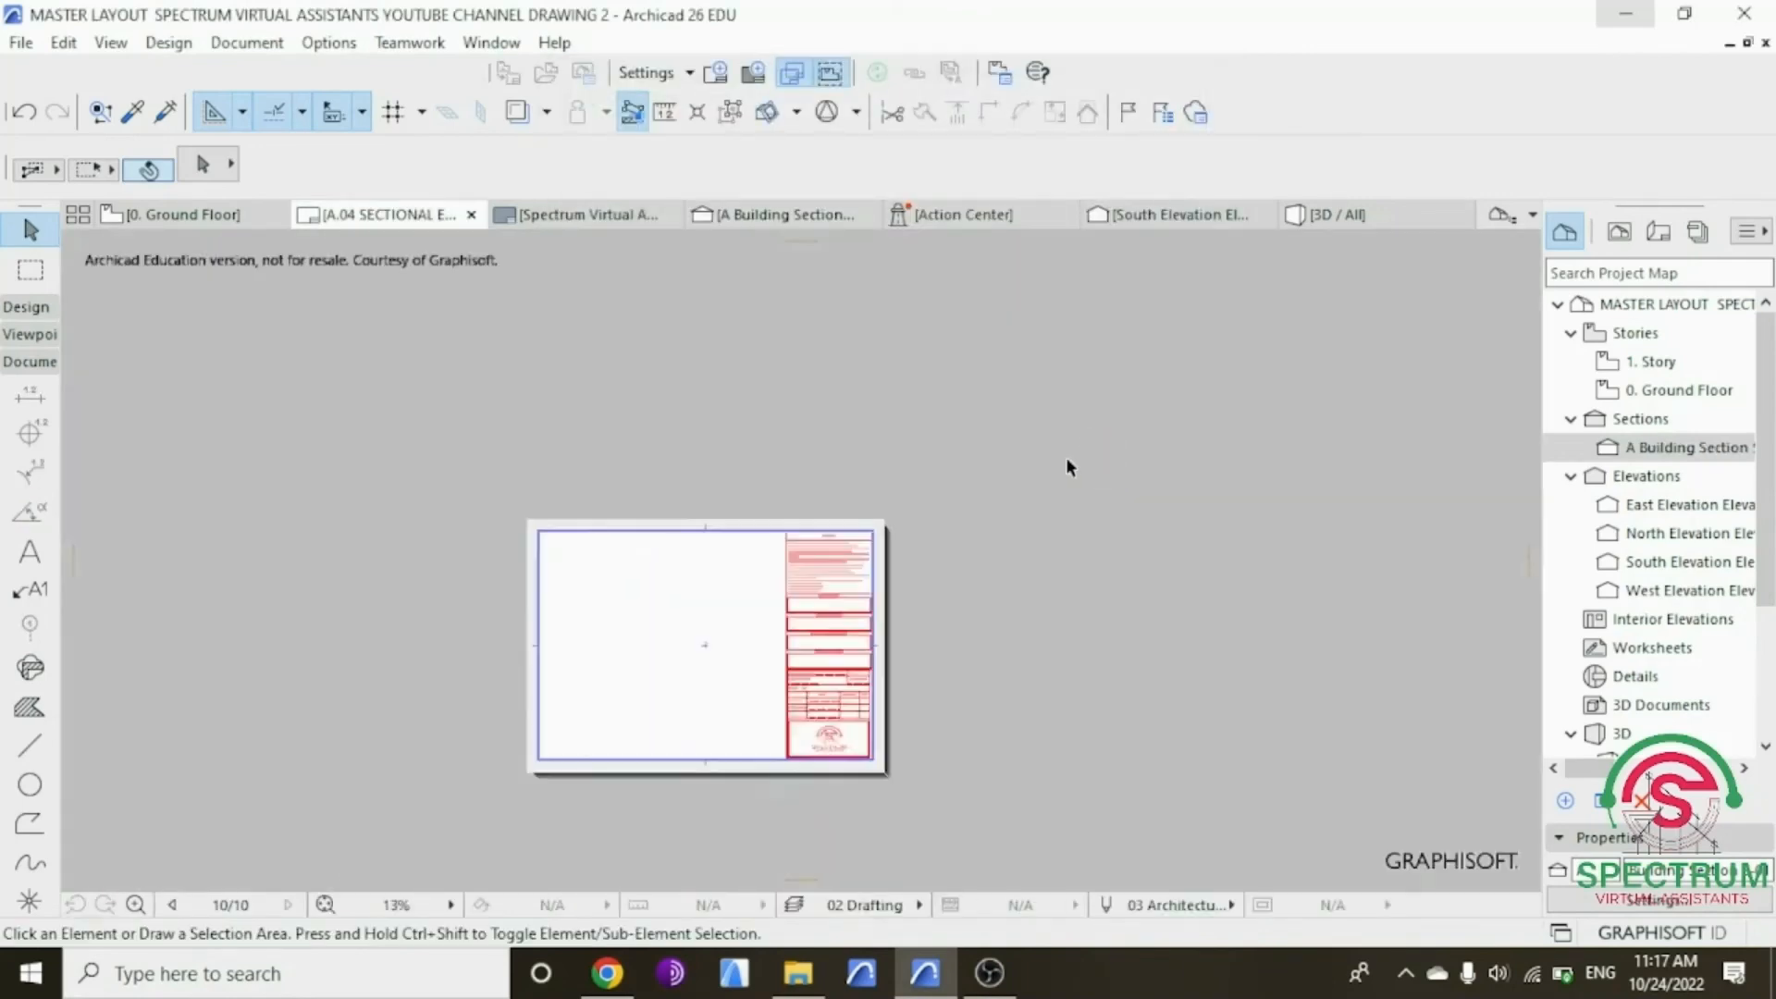
# Step: Save the A Building Section view and place it as a drawing in the empty area of the SECTIONAL ELEVATION layout
pyautogui.scroll(2, 633, 671)
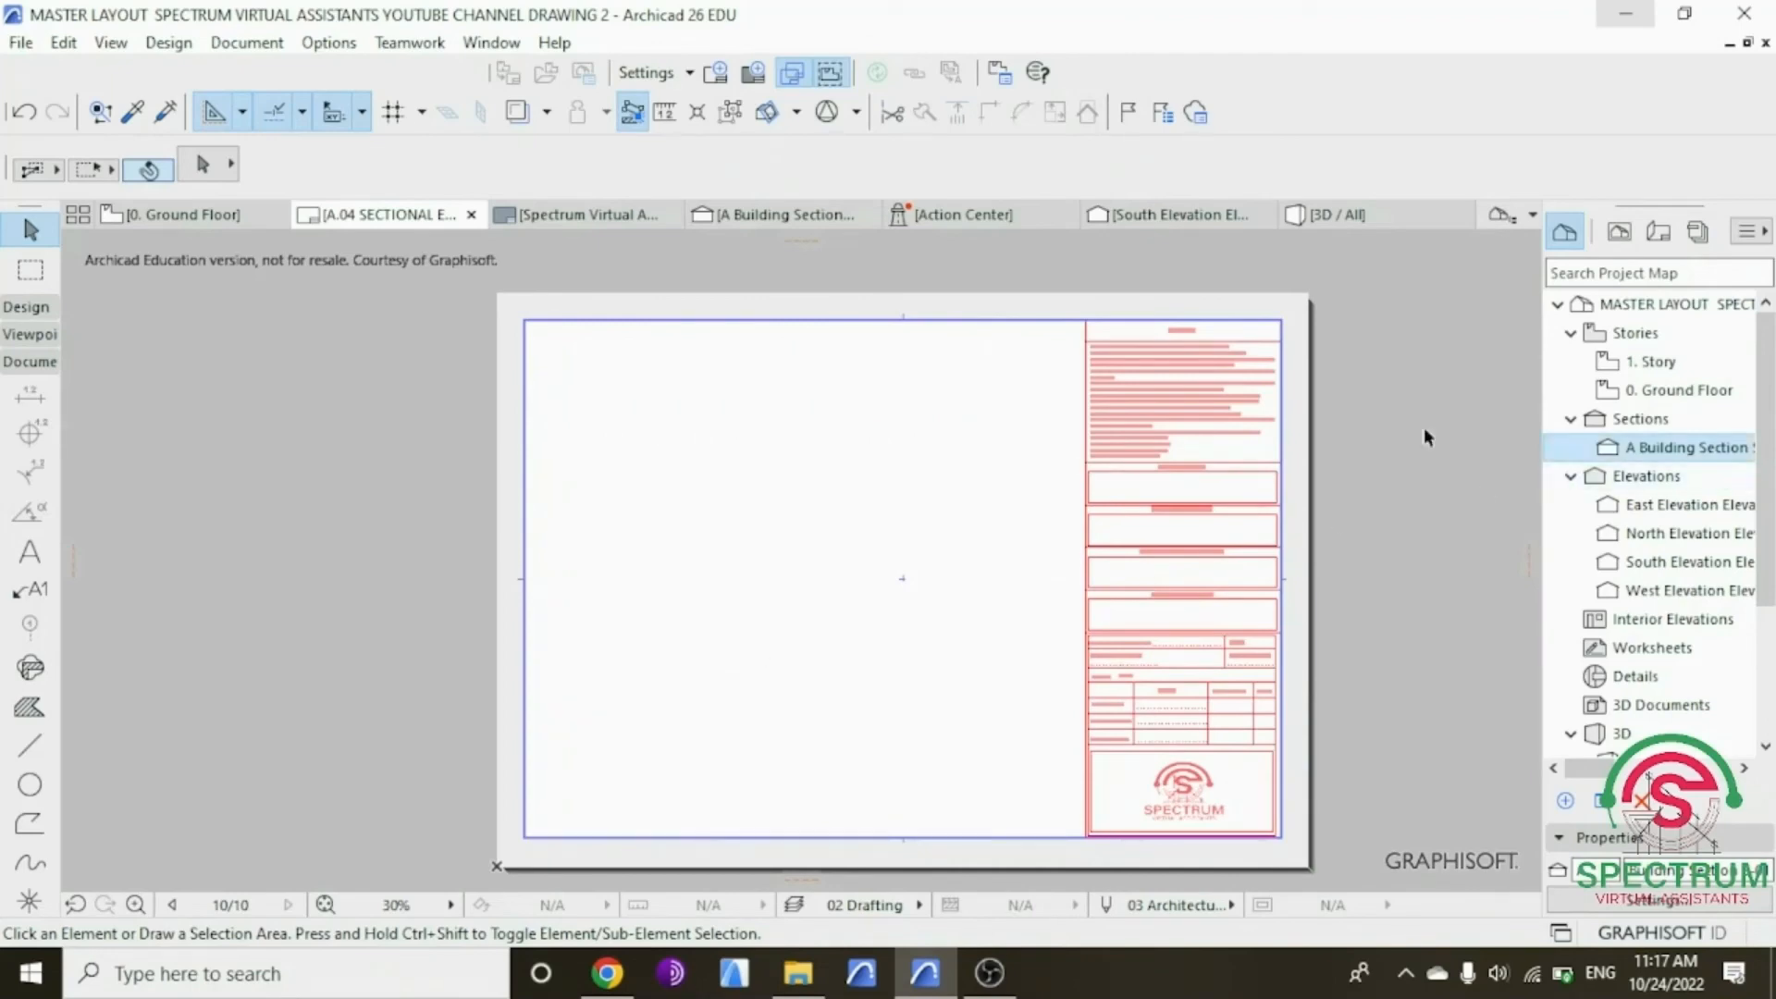
pyautogui.click(821, 220)
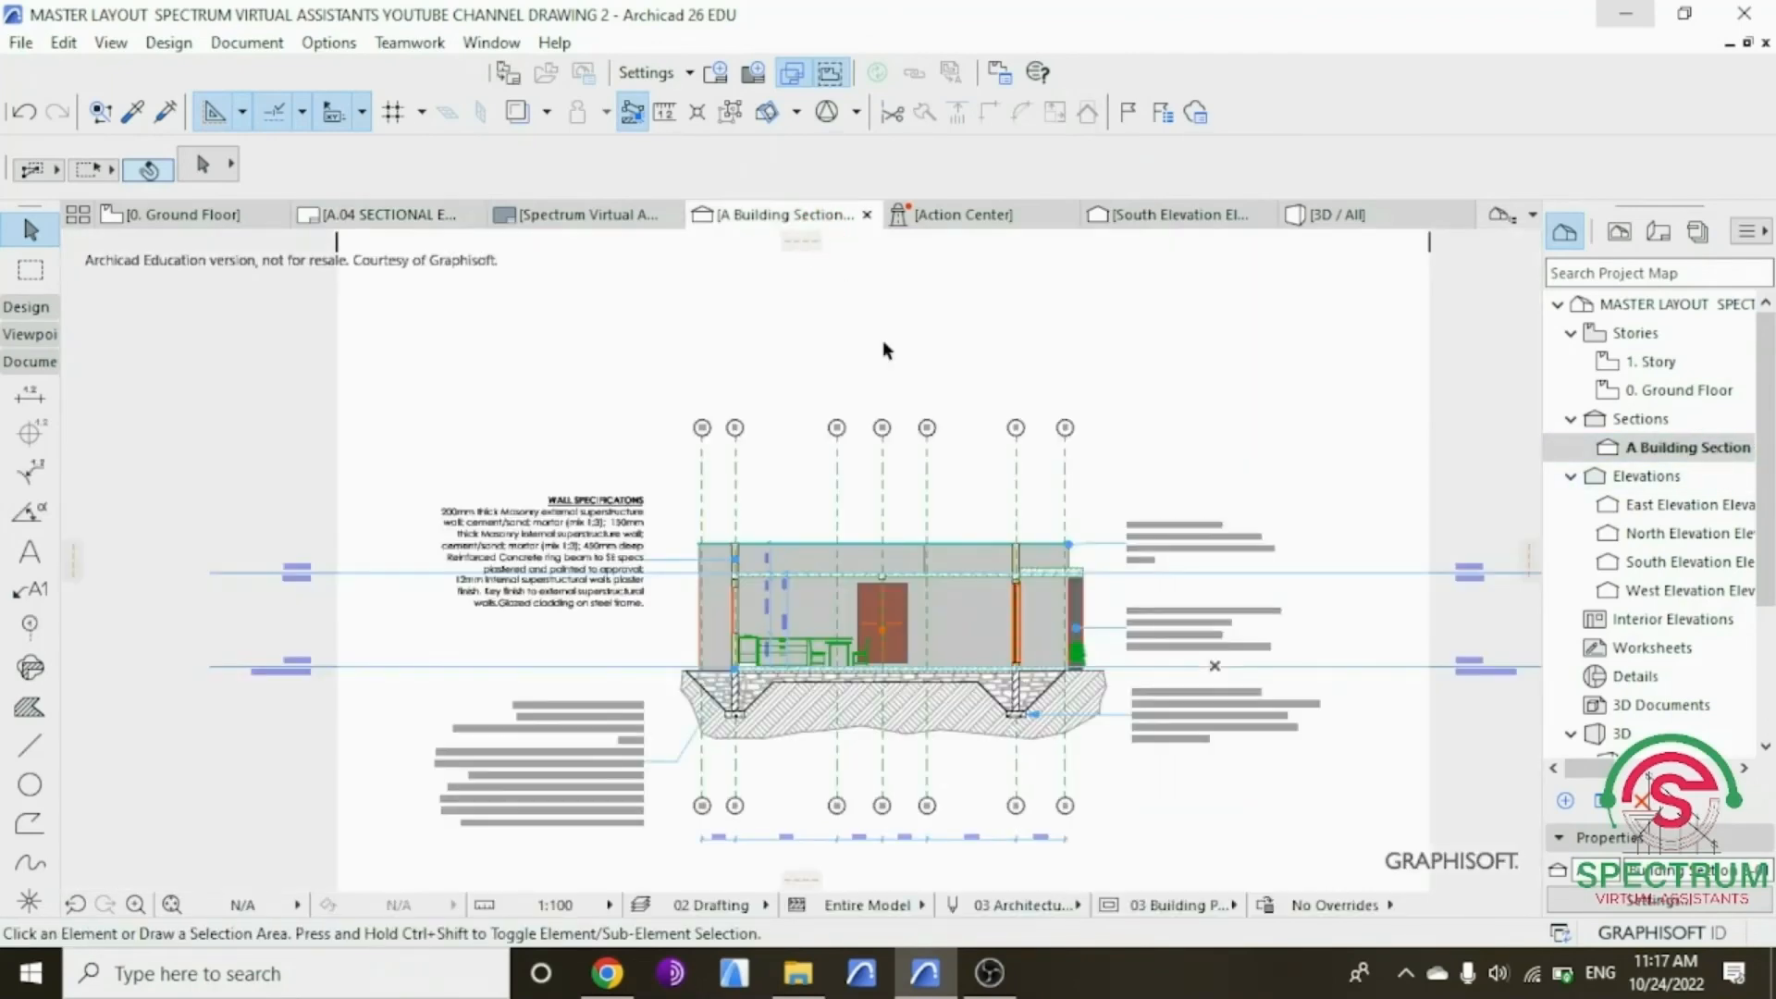
pyautogui.rightClick(1034, 289)
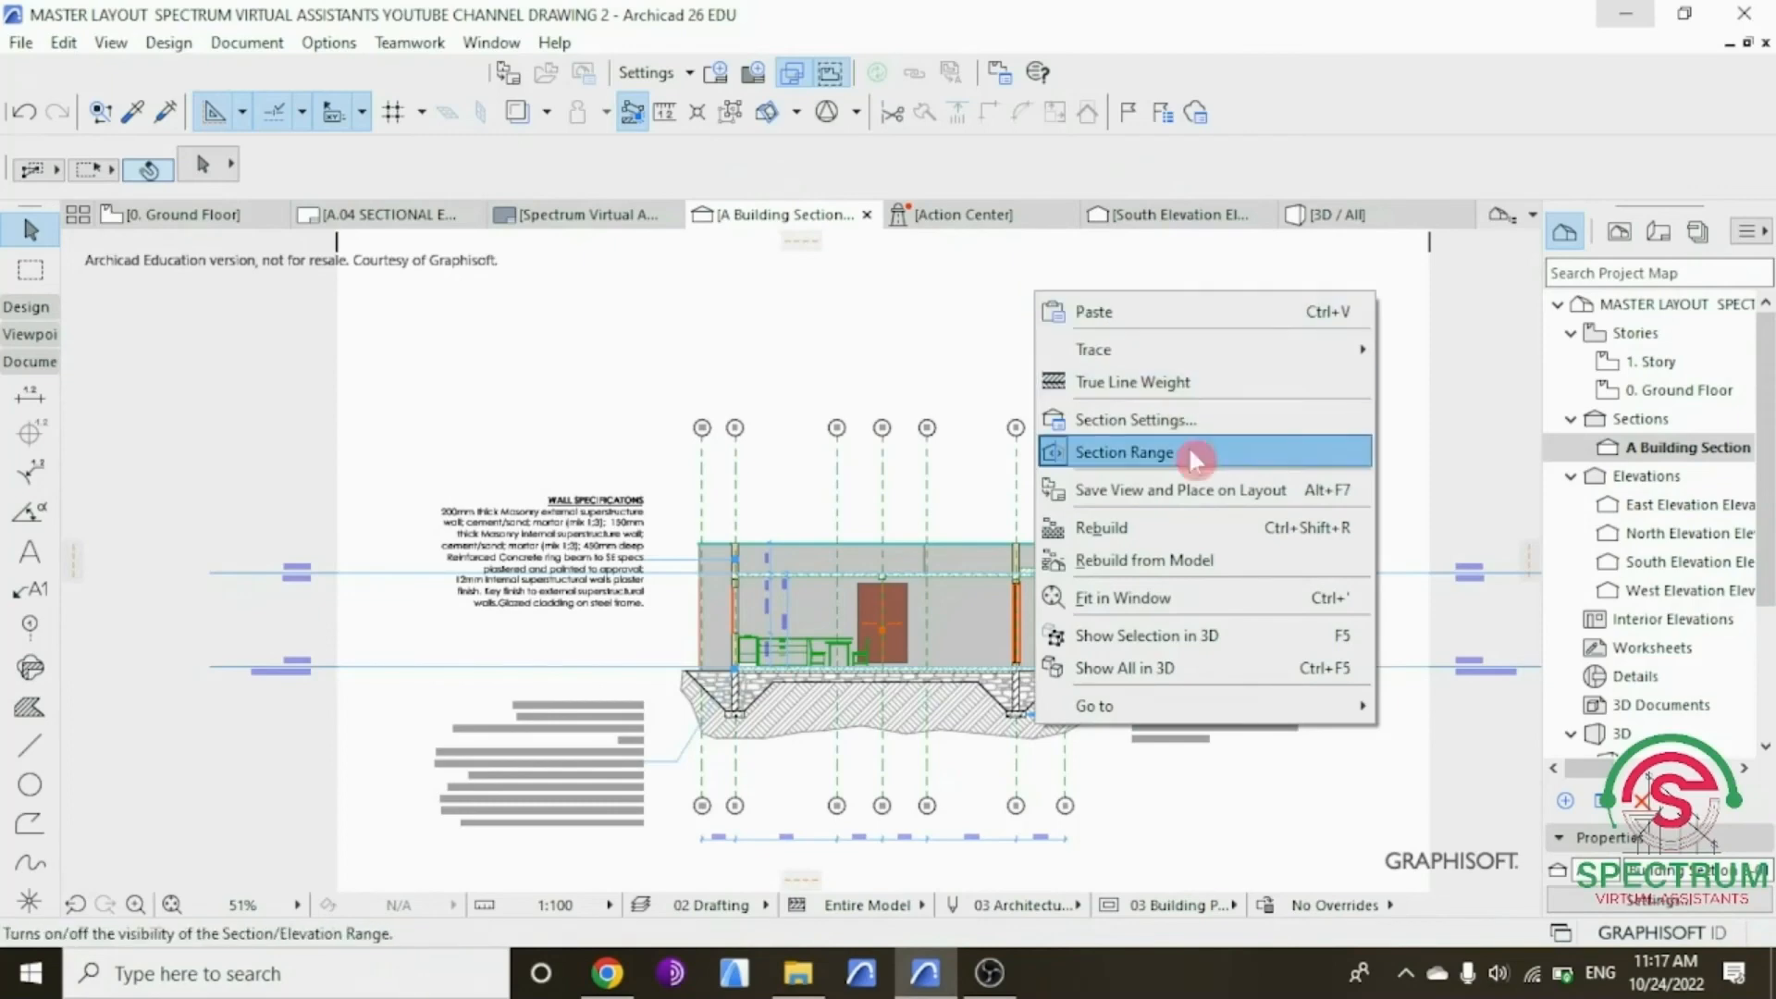
pyautogui.click(1199, 504)
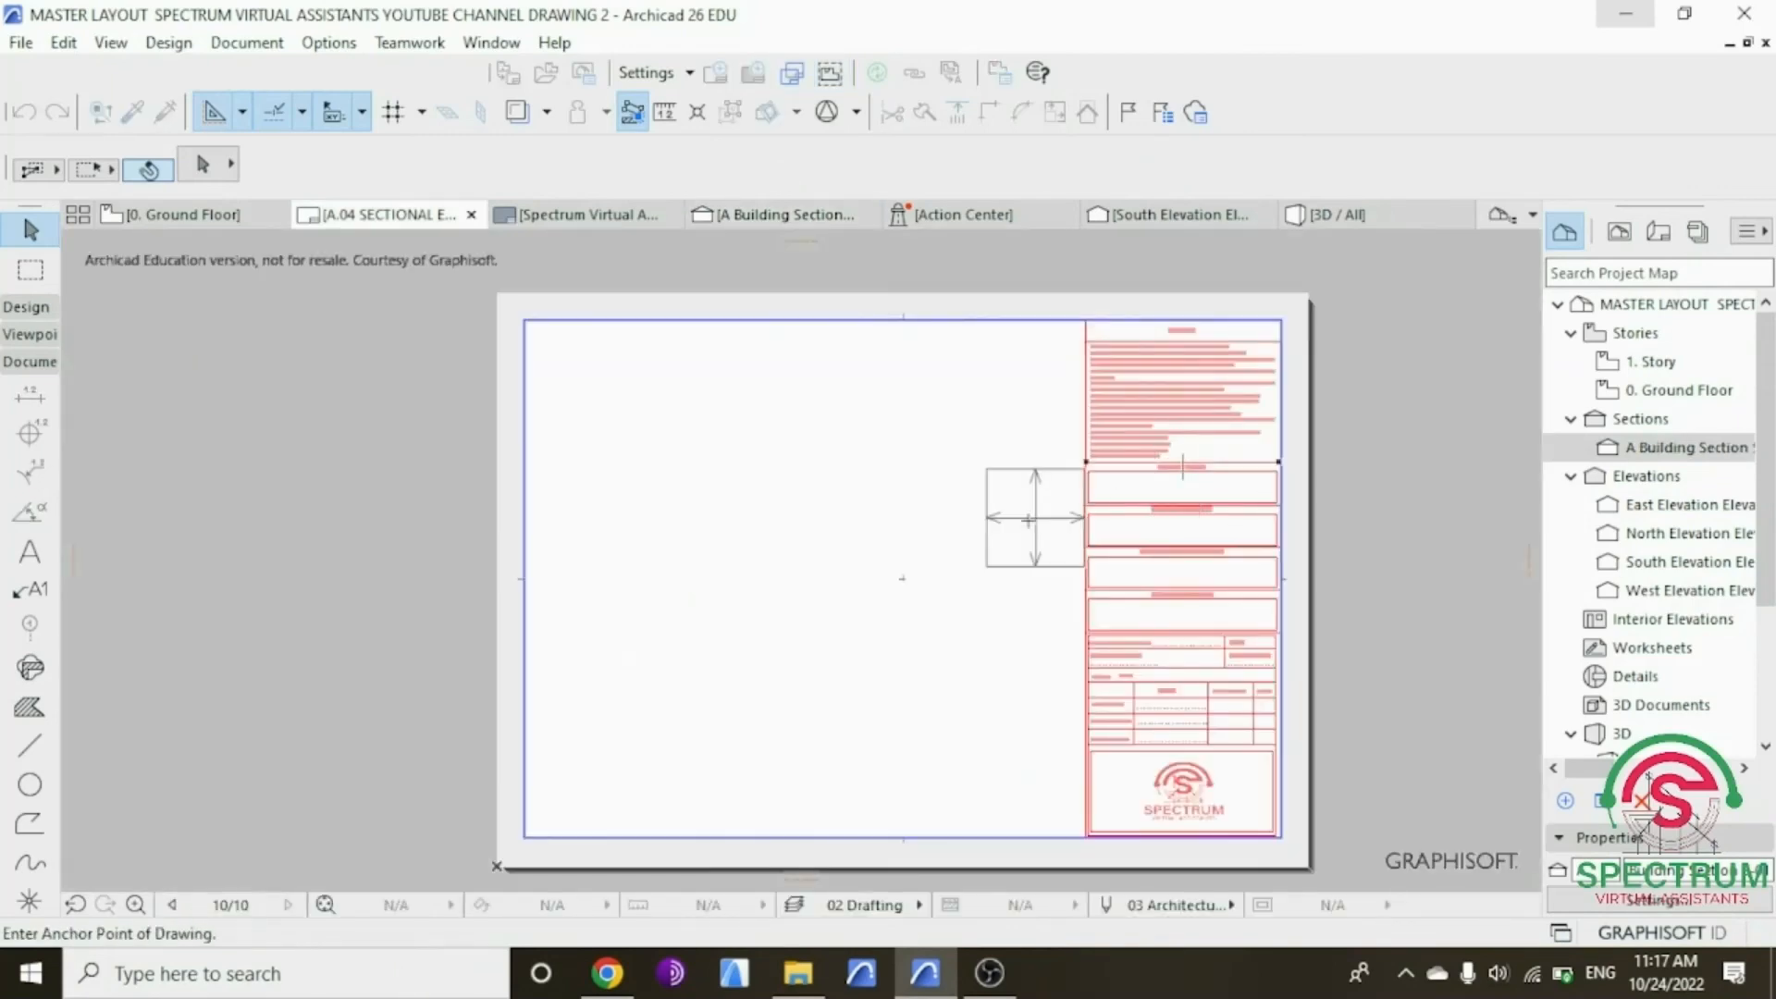
pyautogui.click(878, 585)
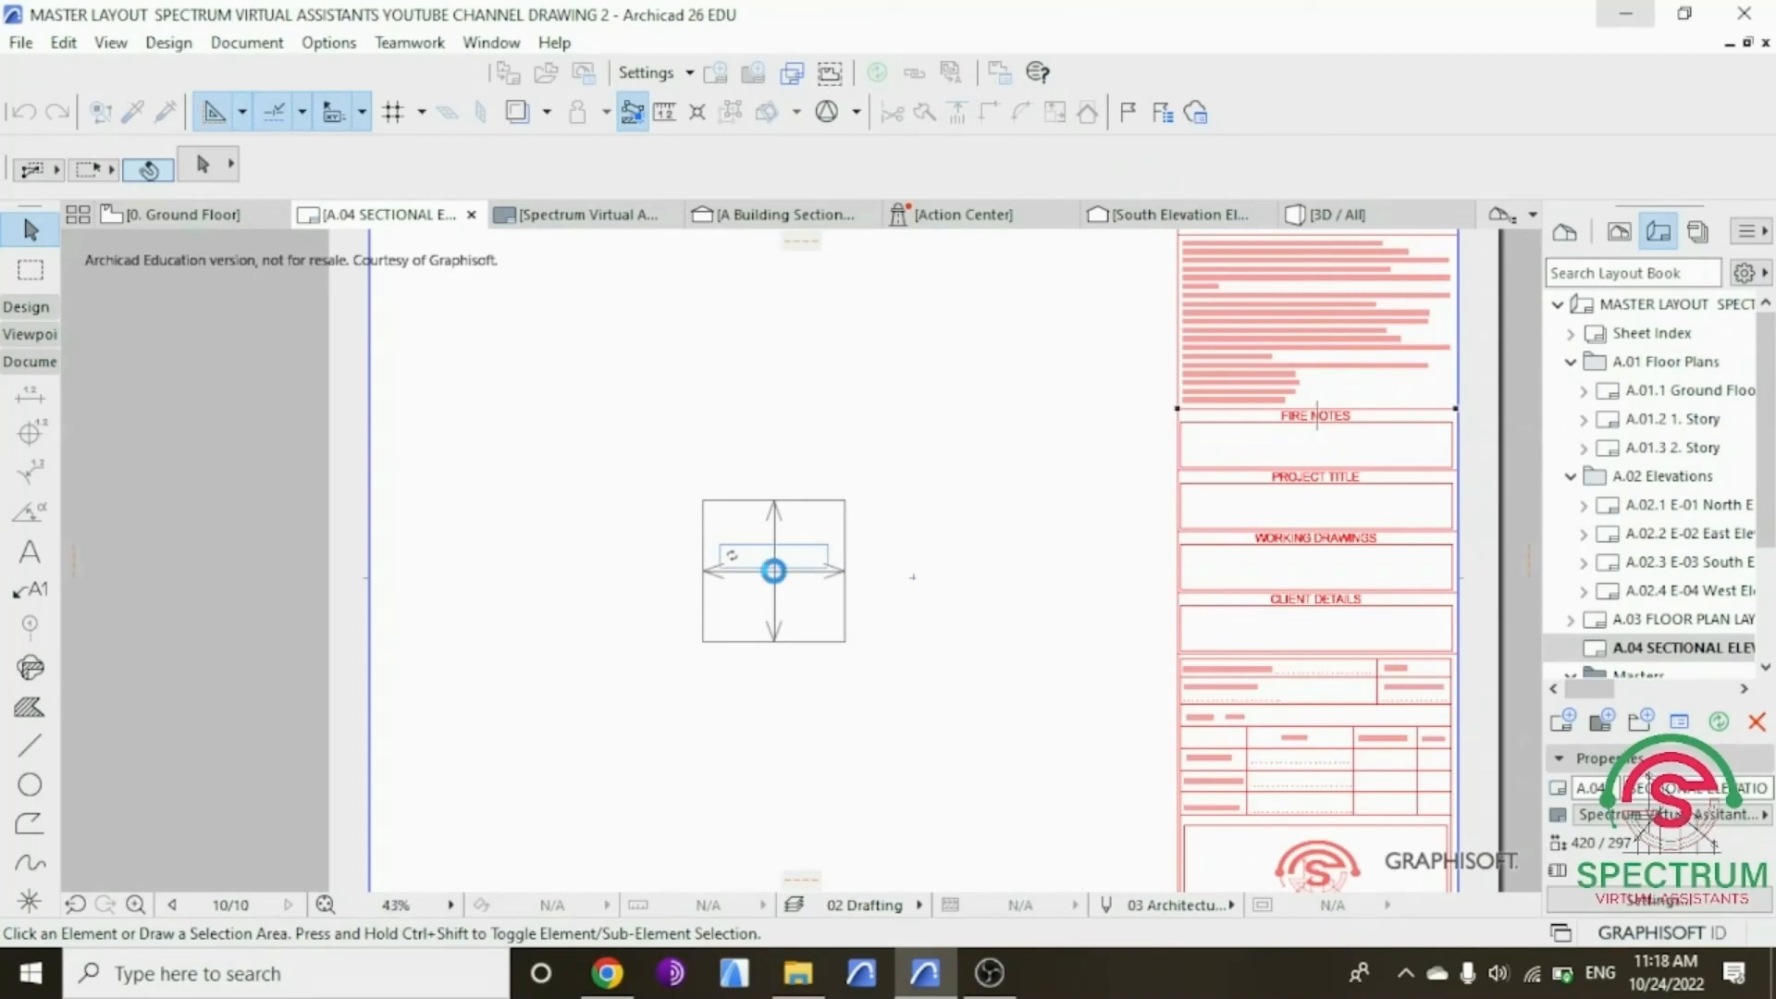
pyautogui.click(773, 571)
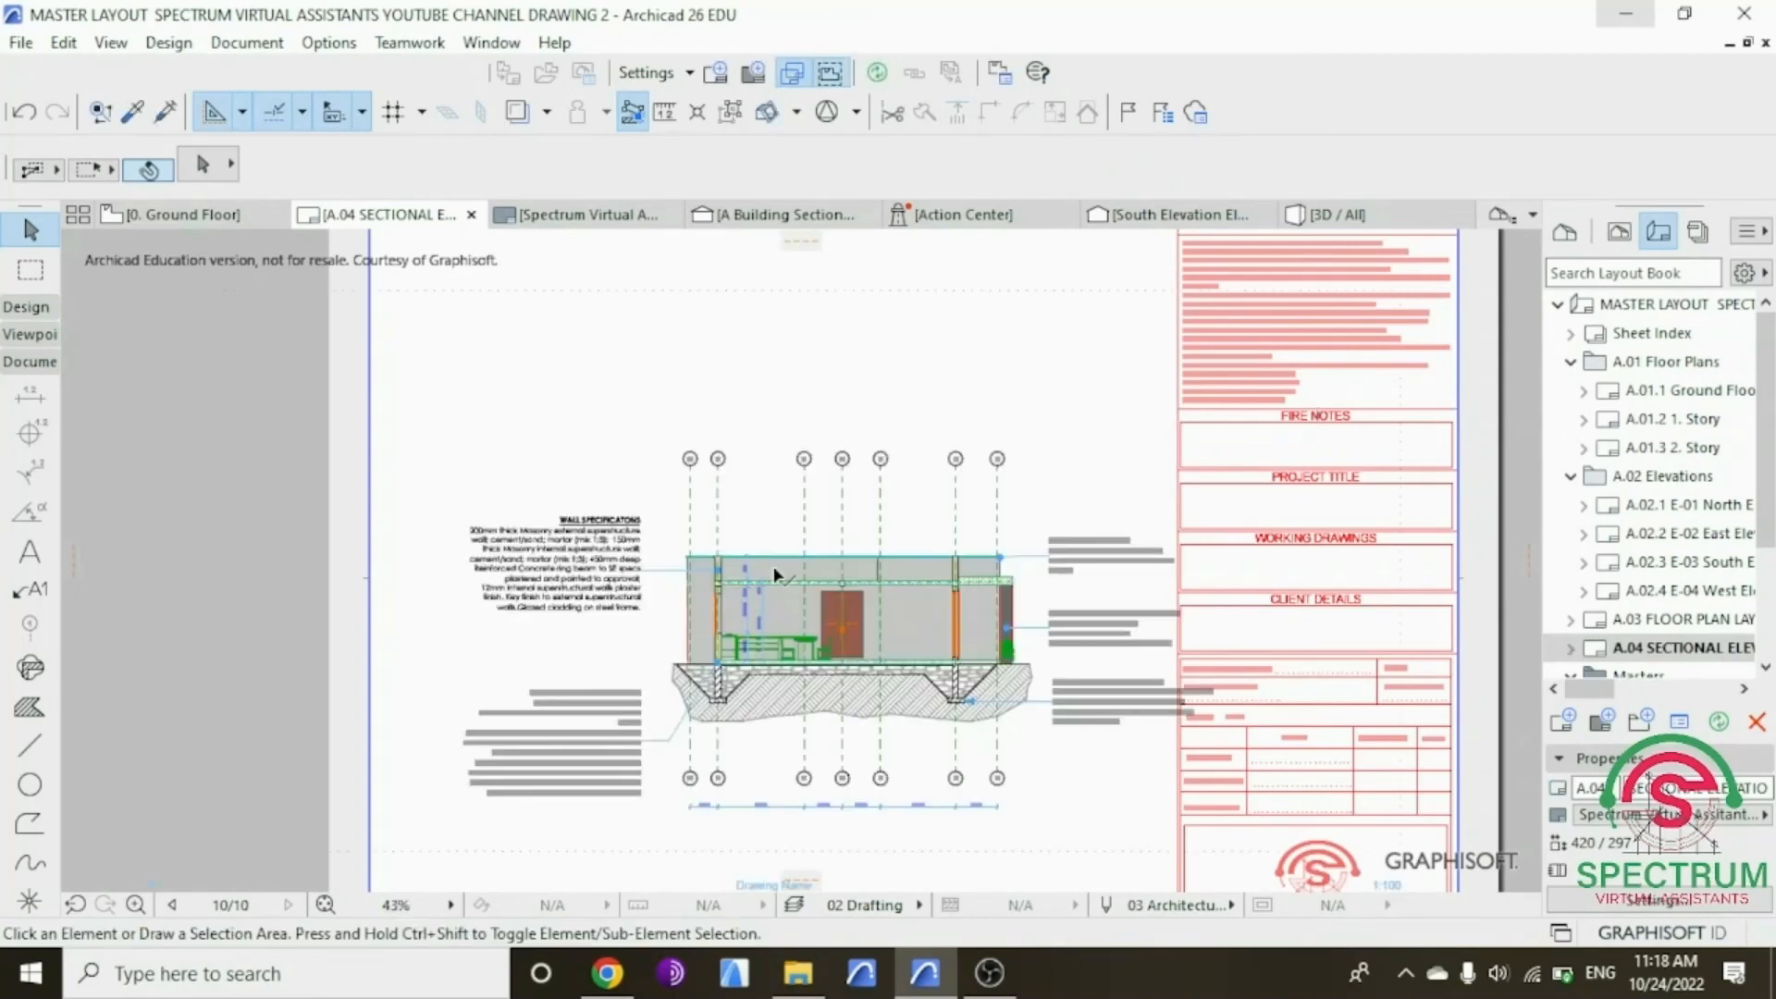
# Step: Shift the section about 44 mm up and to the left inside its drawing frame, clear of the title block
pyautogui.scroll(-3, 767, 570)
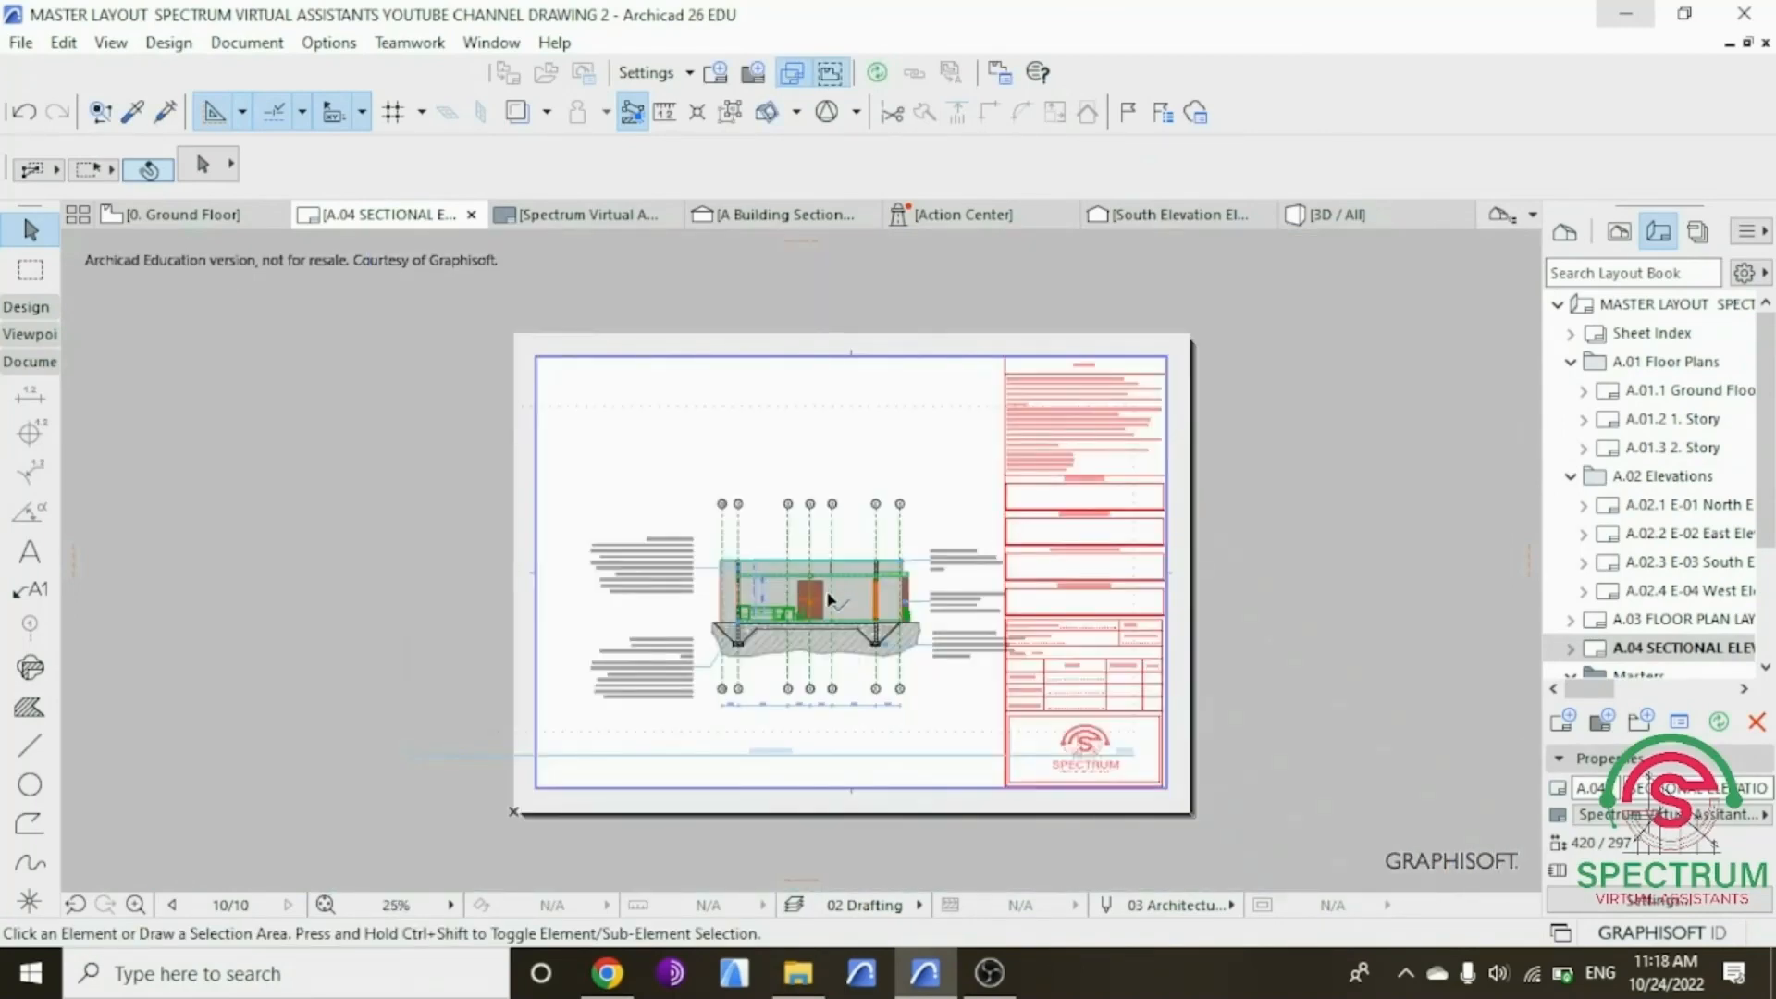
pyautogui.scroll(4, 807, 602)
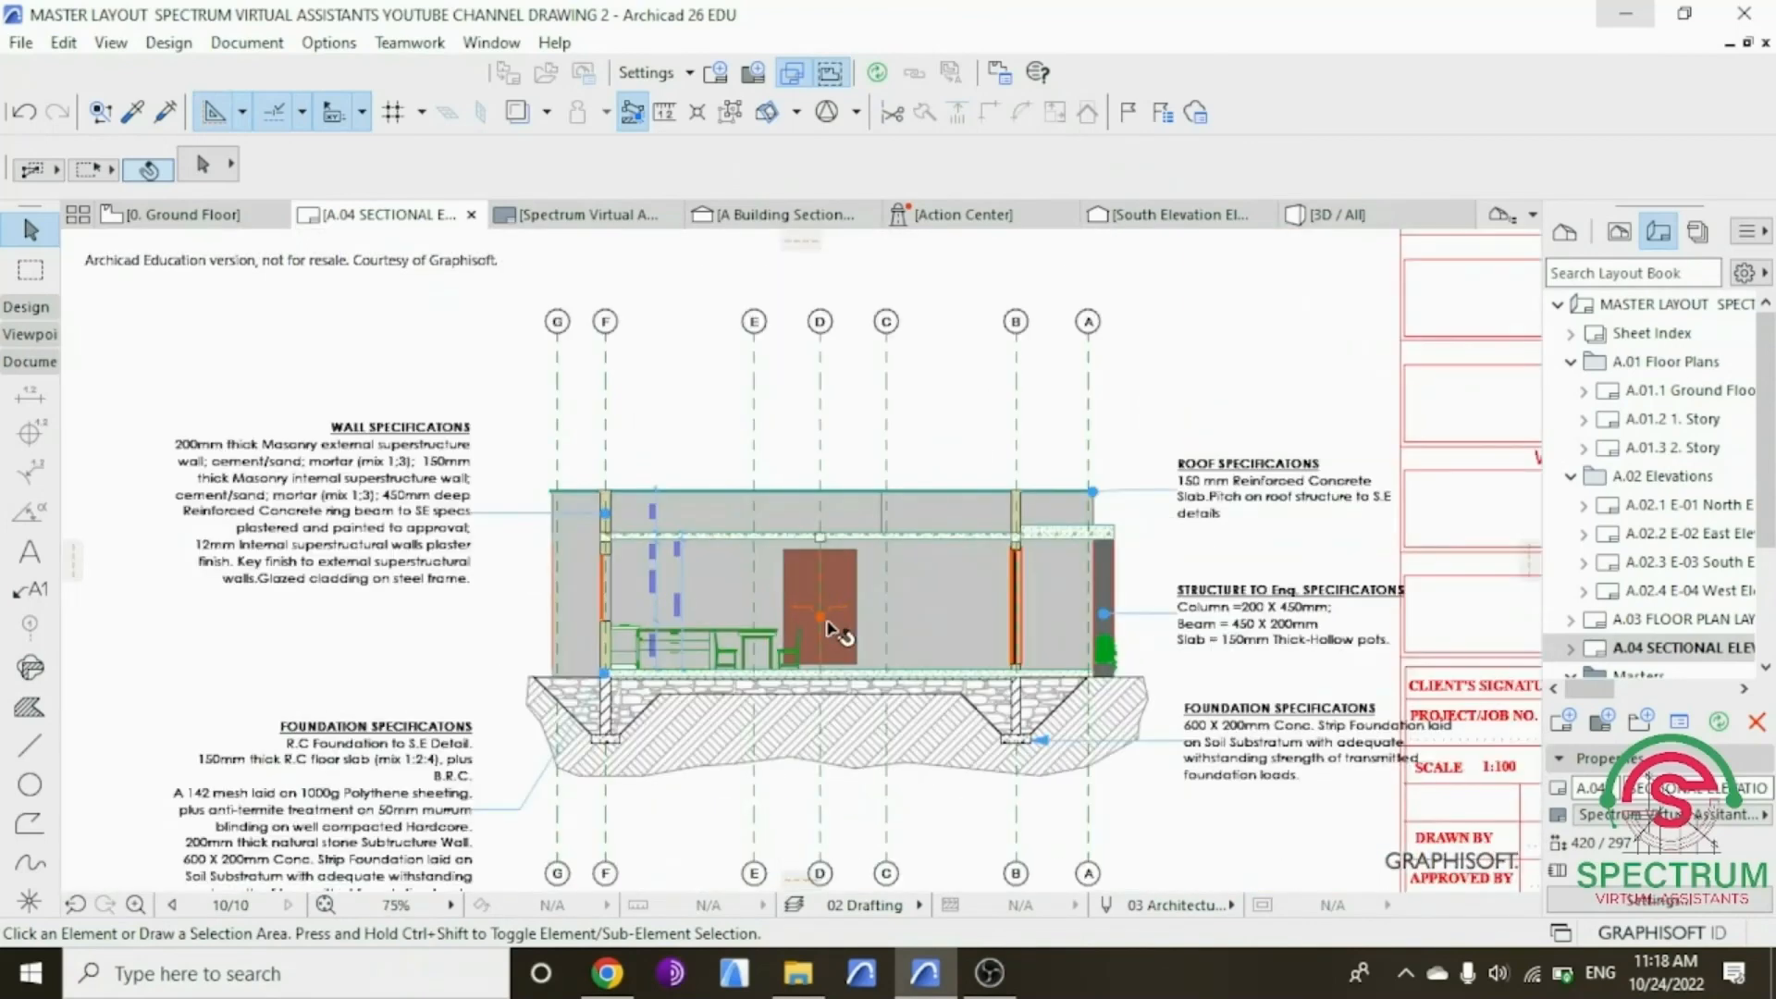
pyautogui.moveTo(814, 616); pyautogui.dragTo(802, 608)
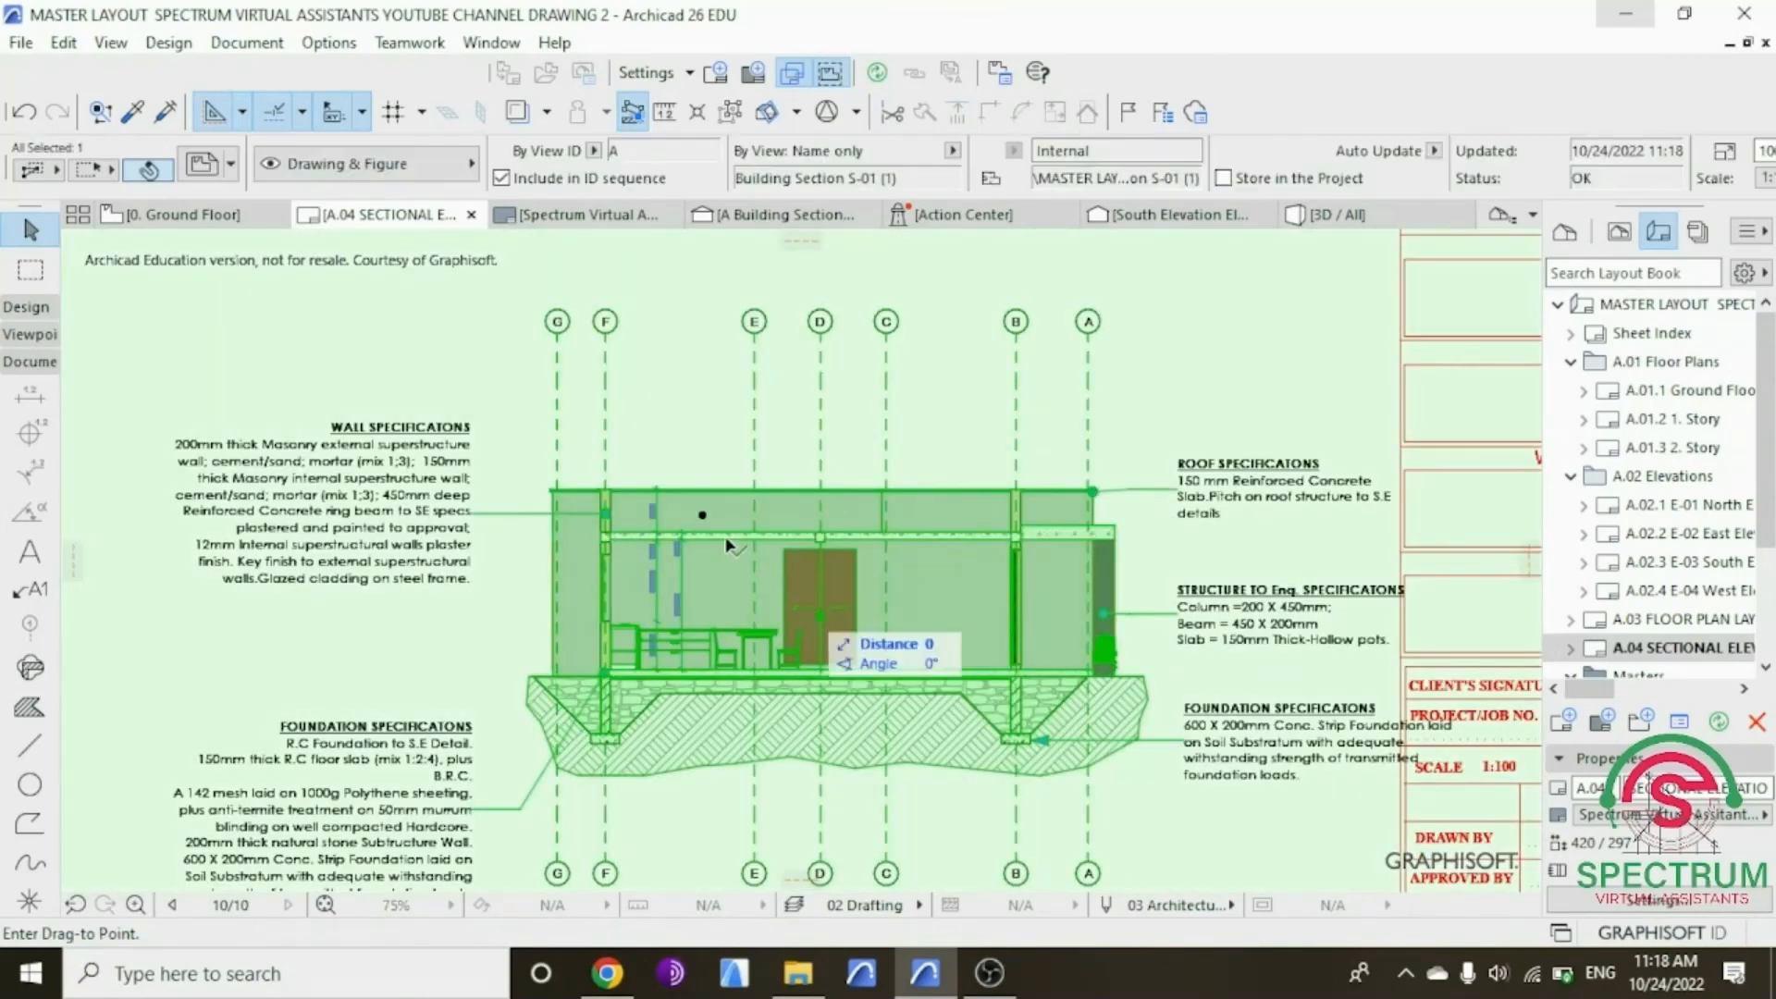
pyautogui.scroll(-2, 768, 581)
pyautogui.moveTo(751, 572); pyautogui.dragTo(740, 558)
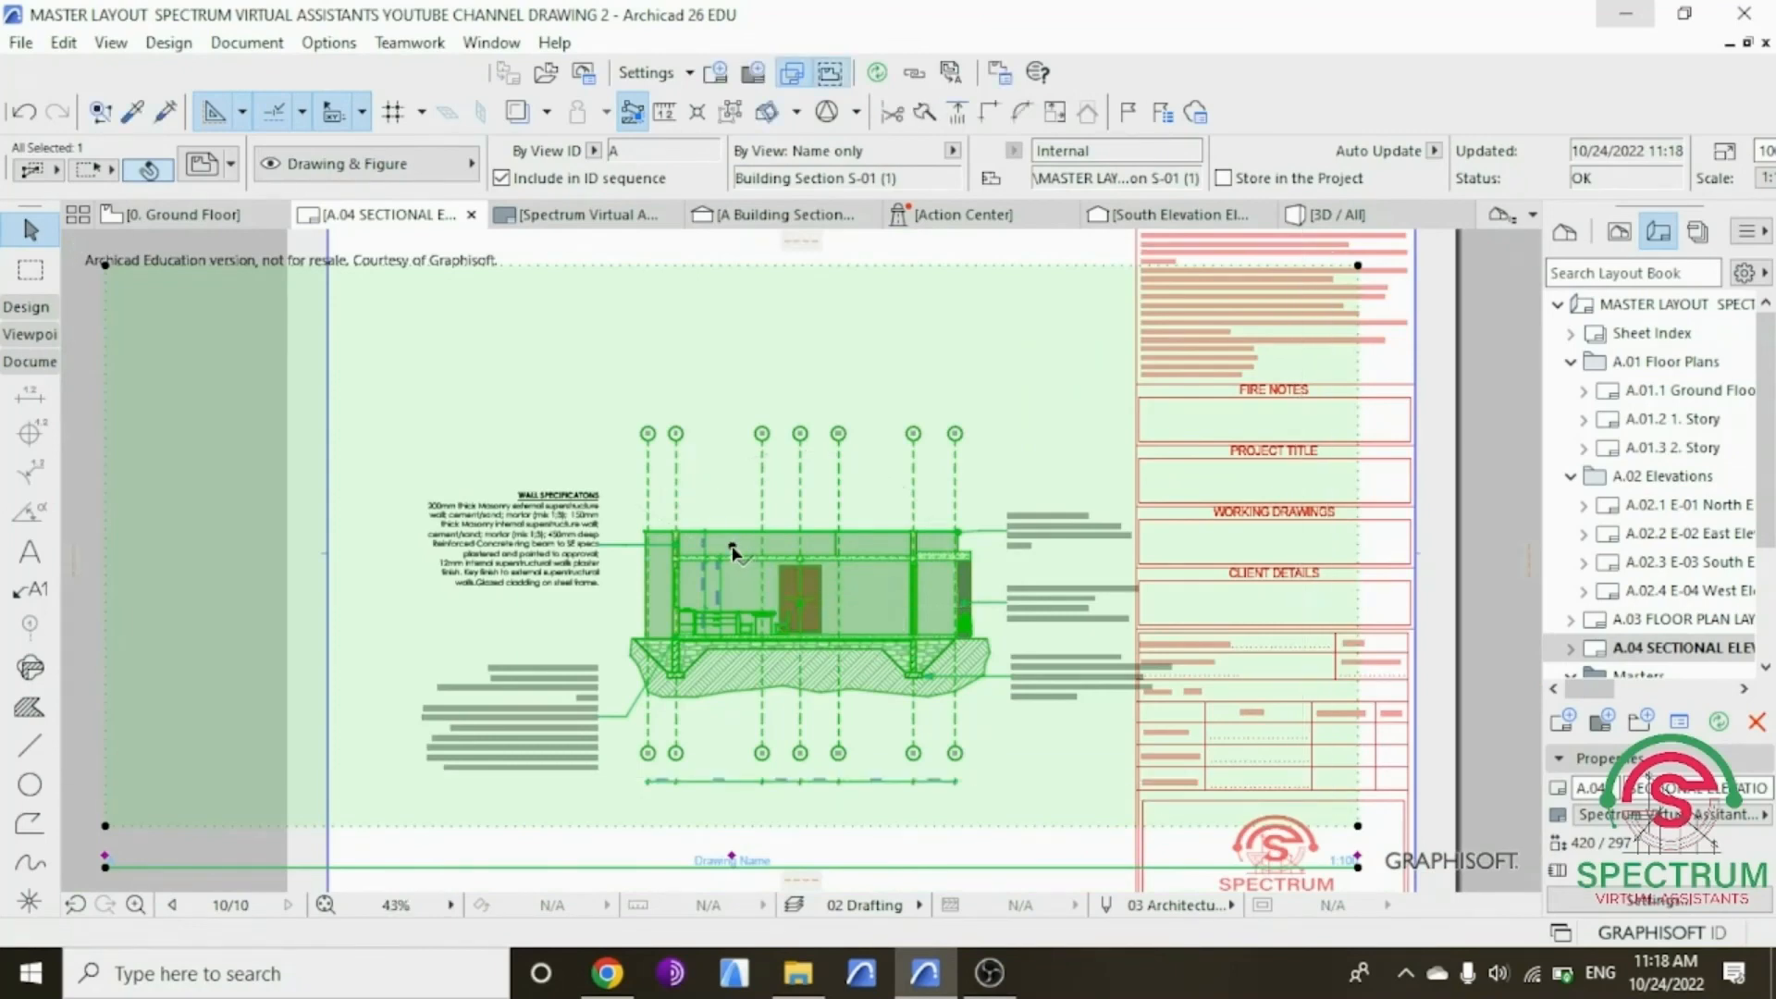
pyautogui.click(733, 546)
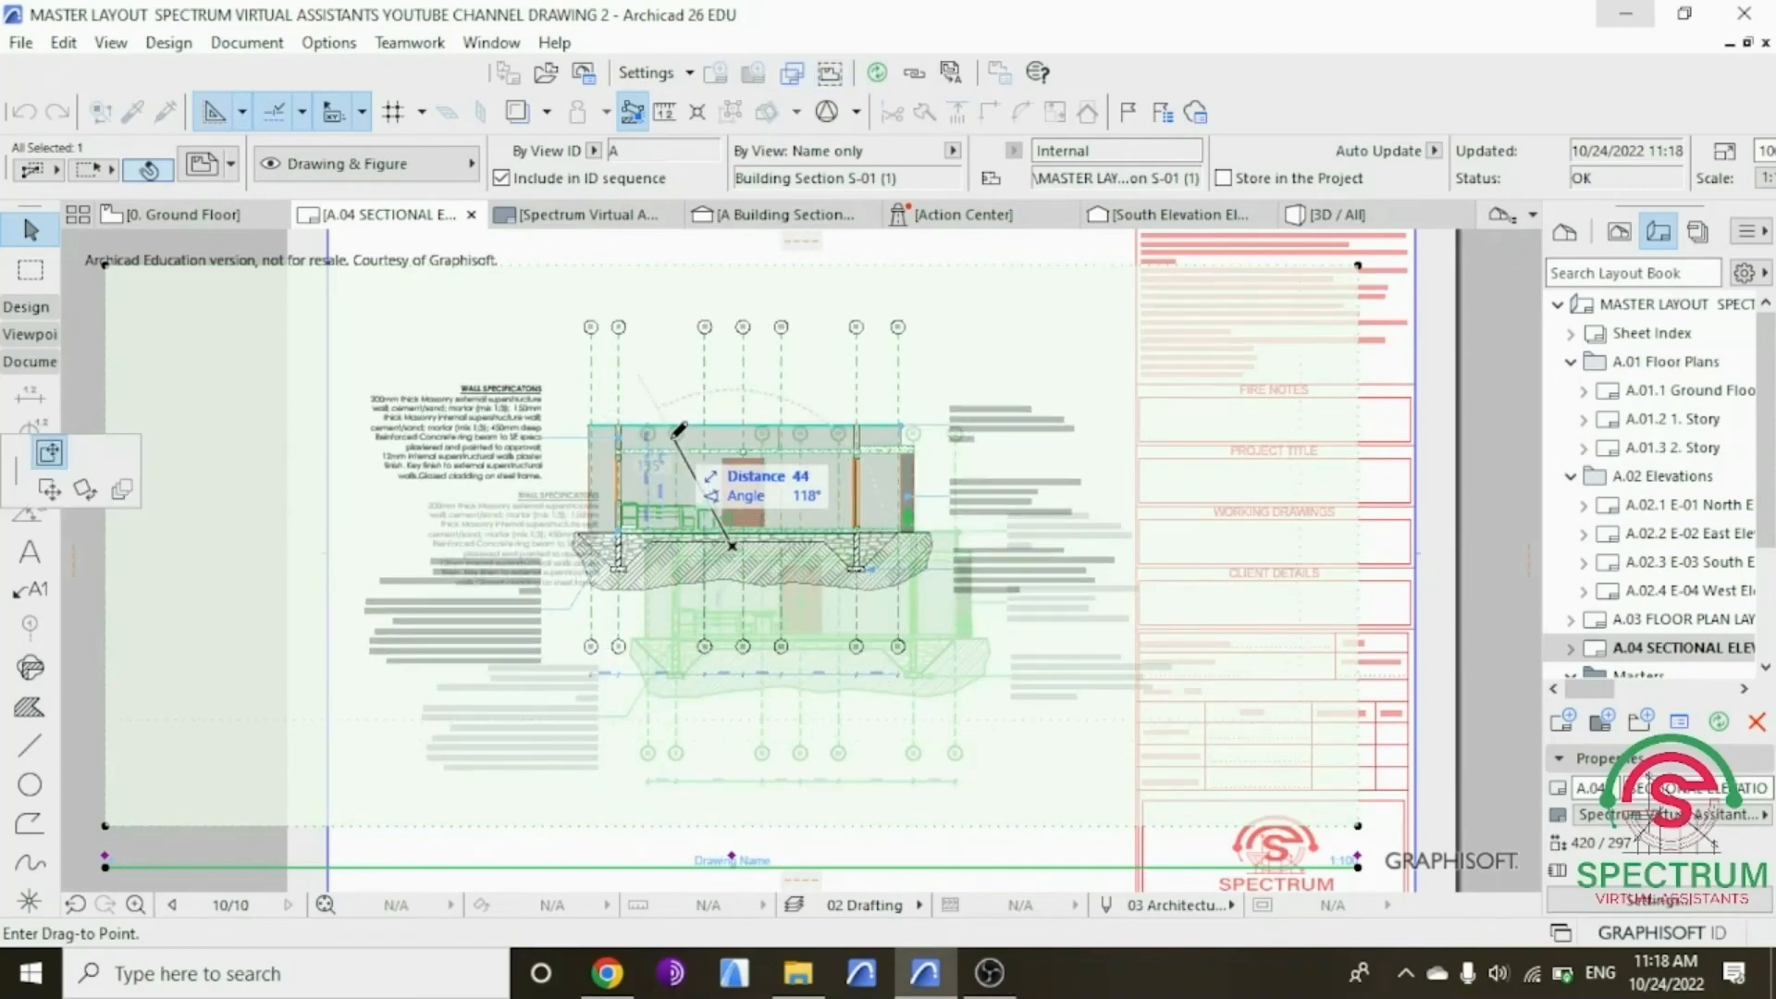
pyautogui.click(674, 438)
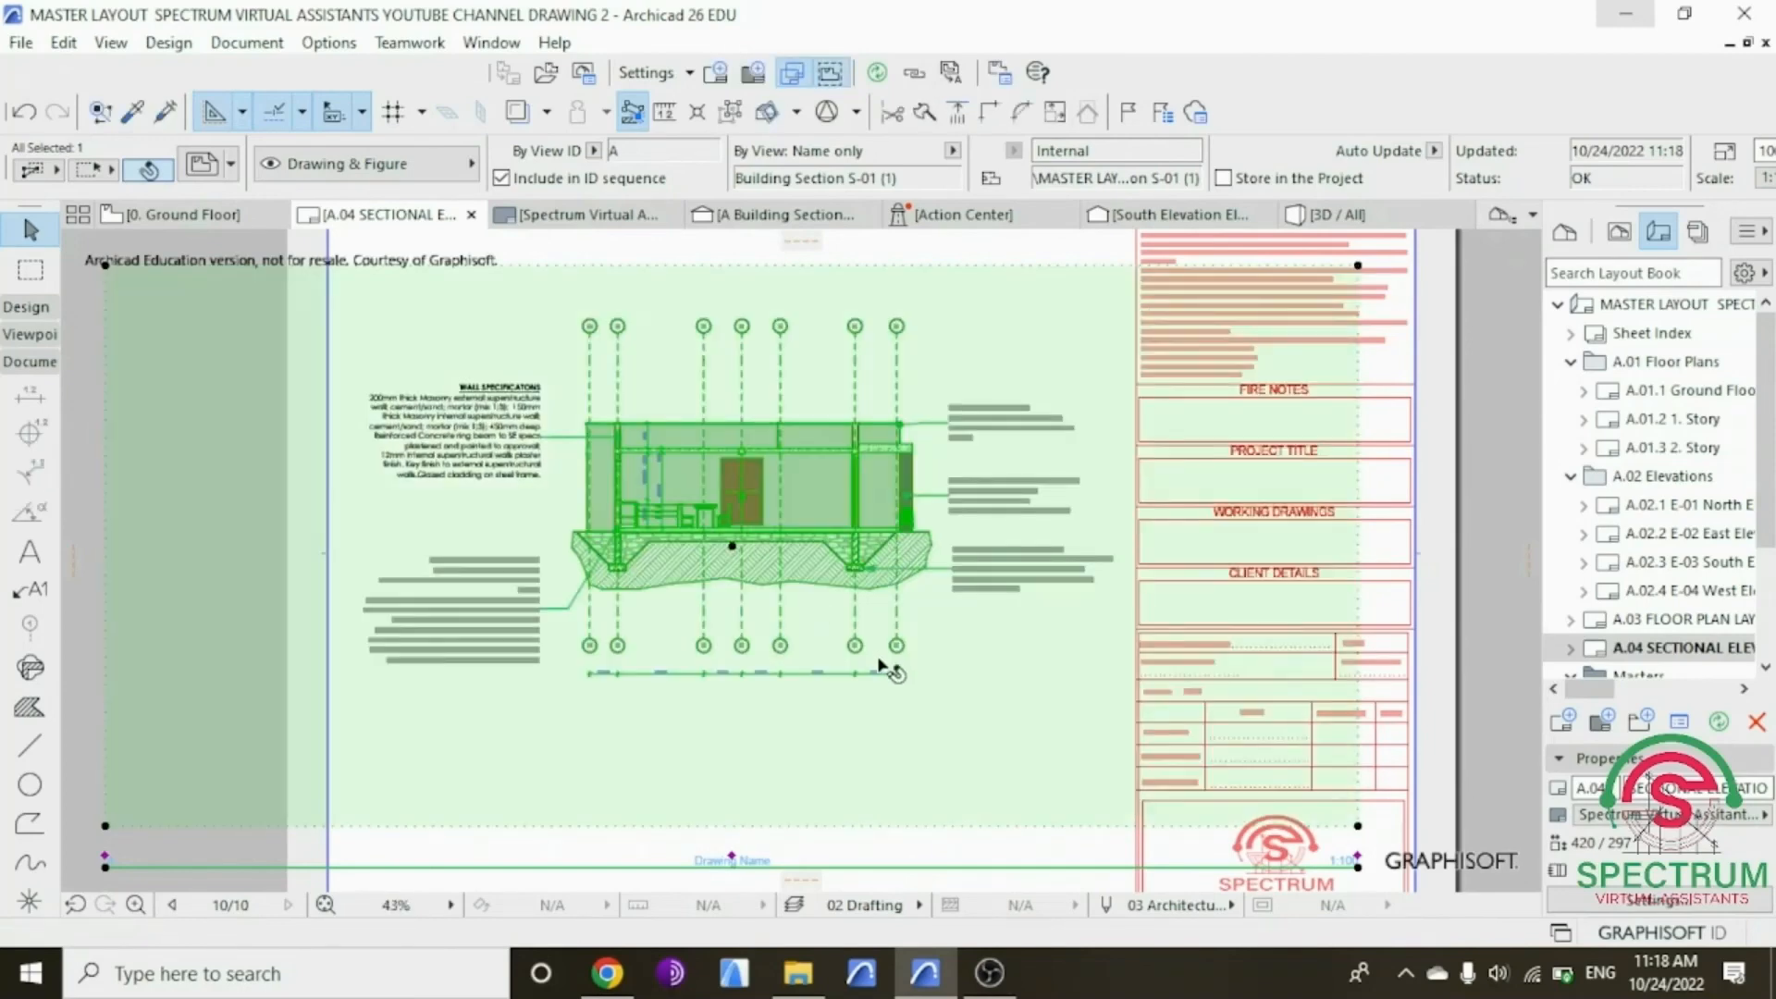
# Step: Fit the drawing frame's upper corners to the layout border and the title block's inner edge
pyautogui.scroll(-3, 888, 664)
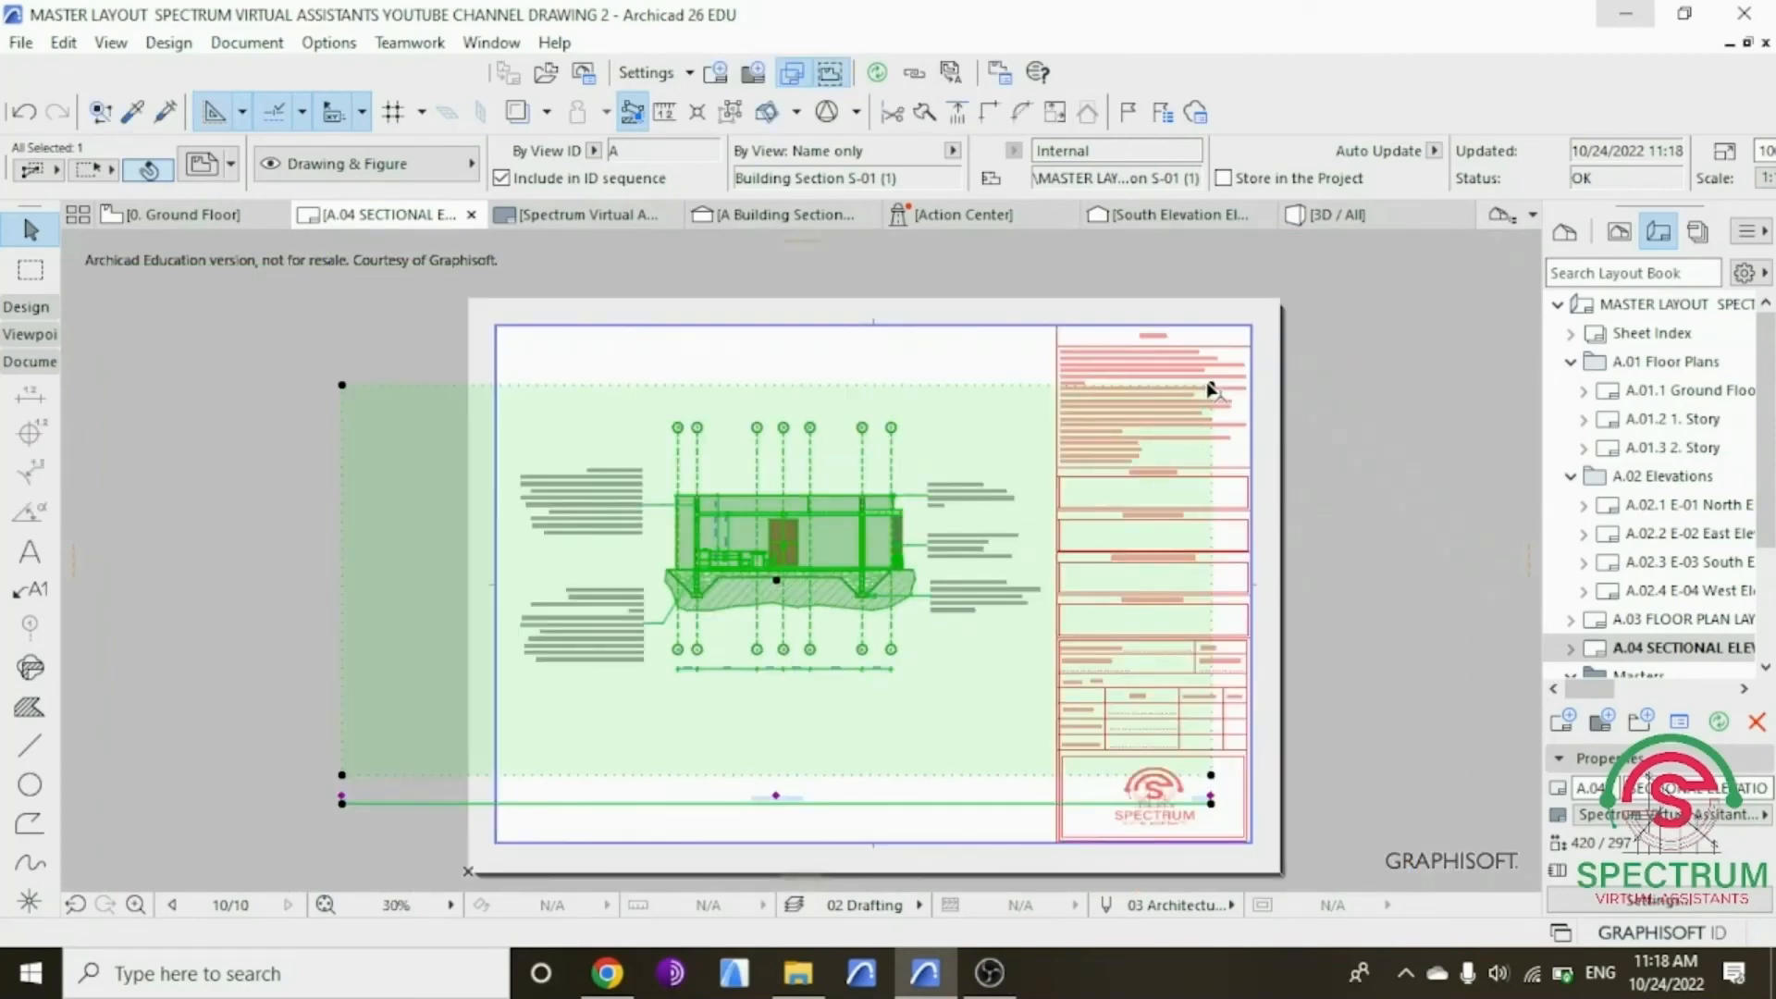
pyautogui.click(1211, 385)
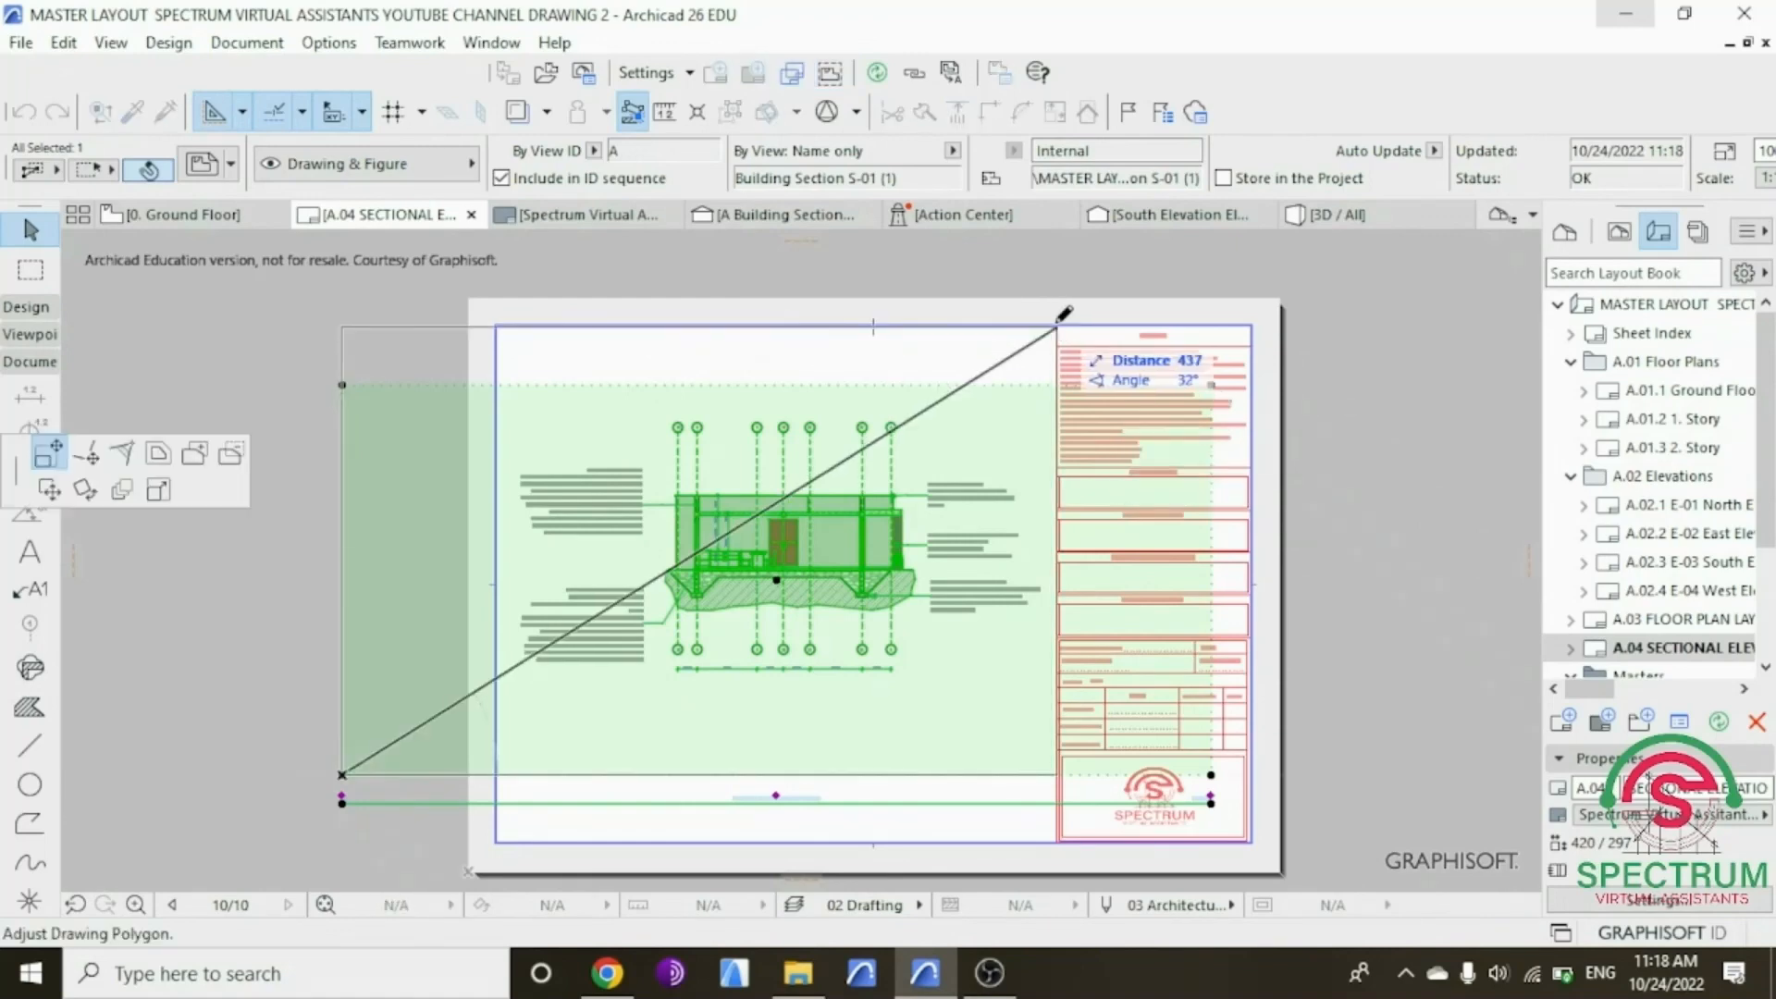
pyautogui.click(1056, 327)
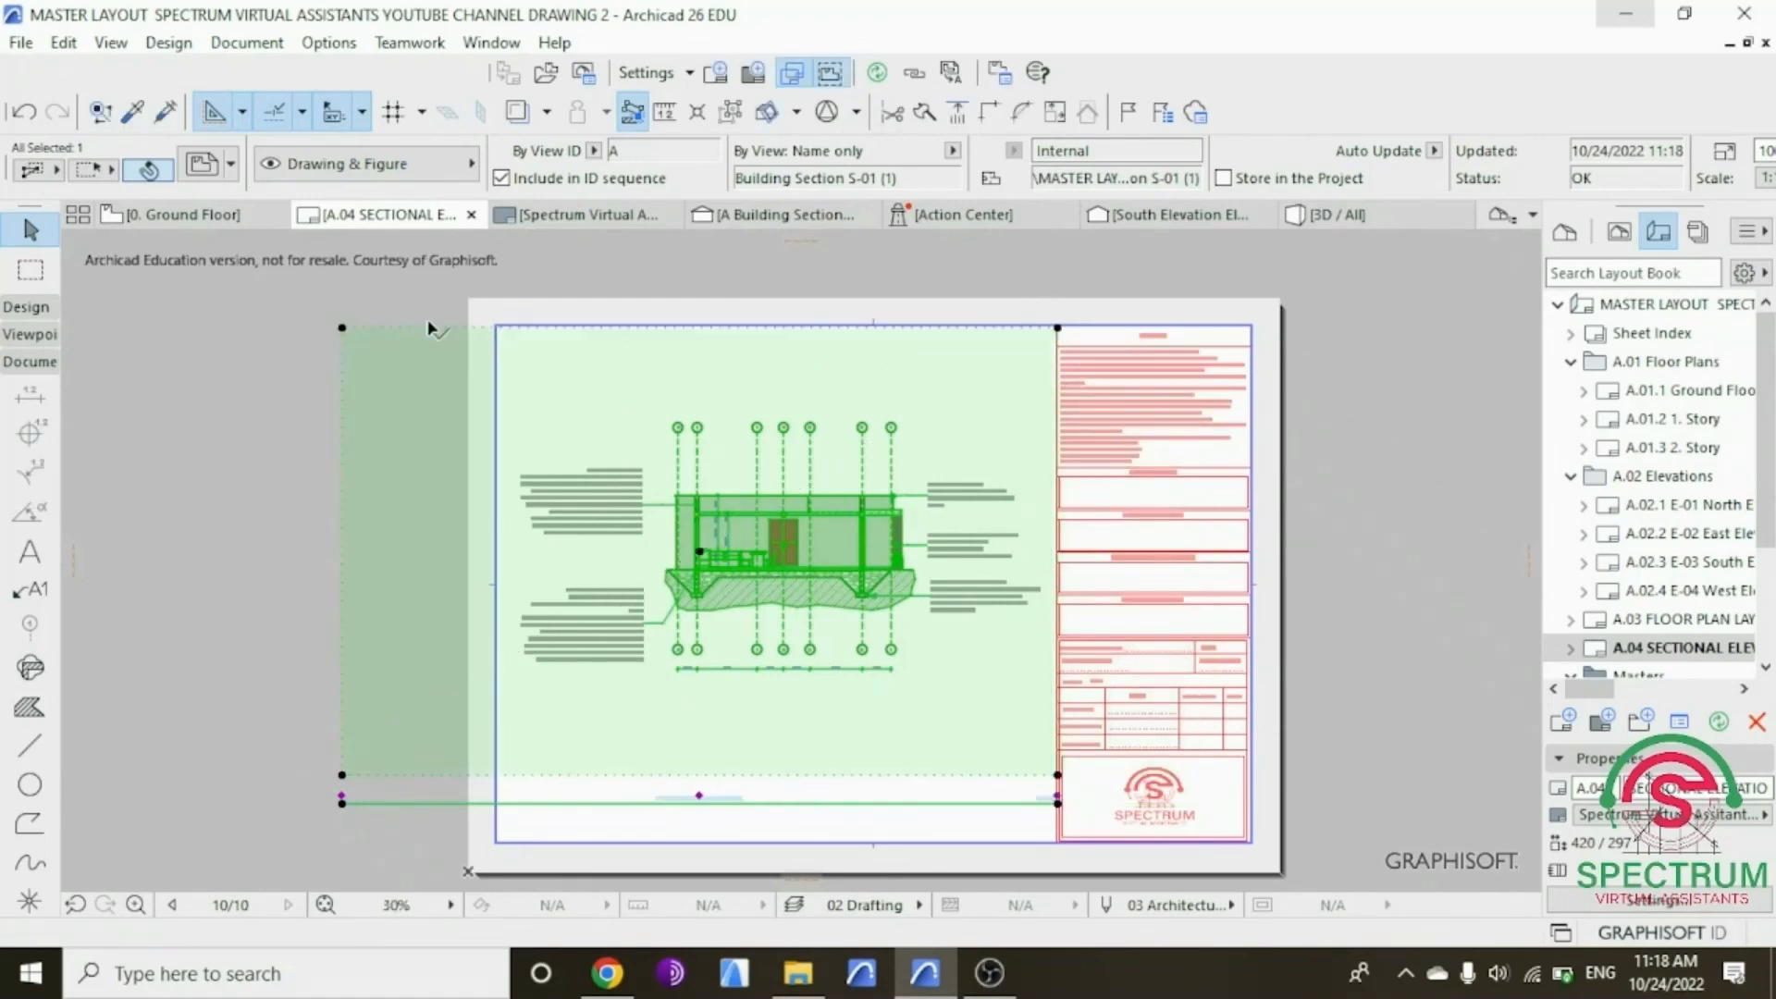
pyautogui.click(344, 328)
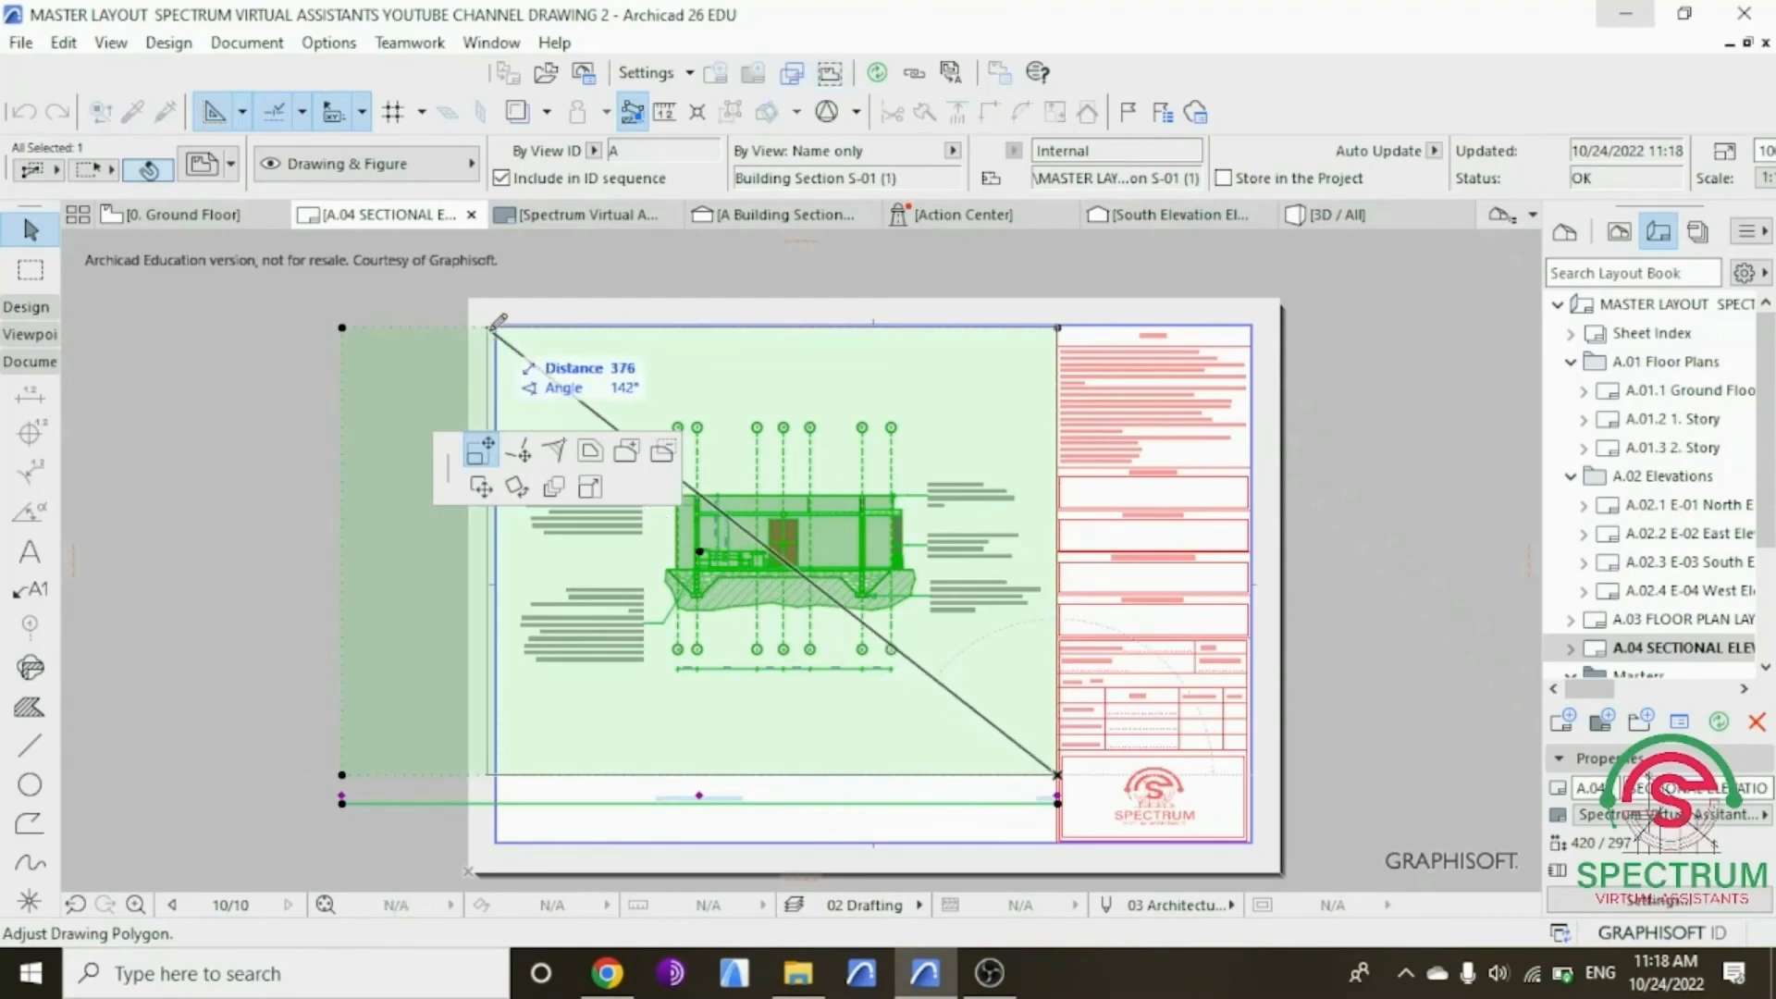
pyautogui.click(499, 326)
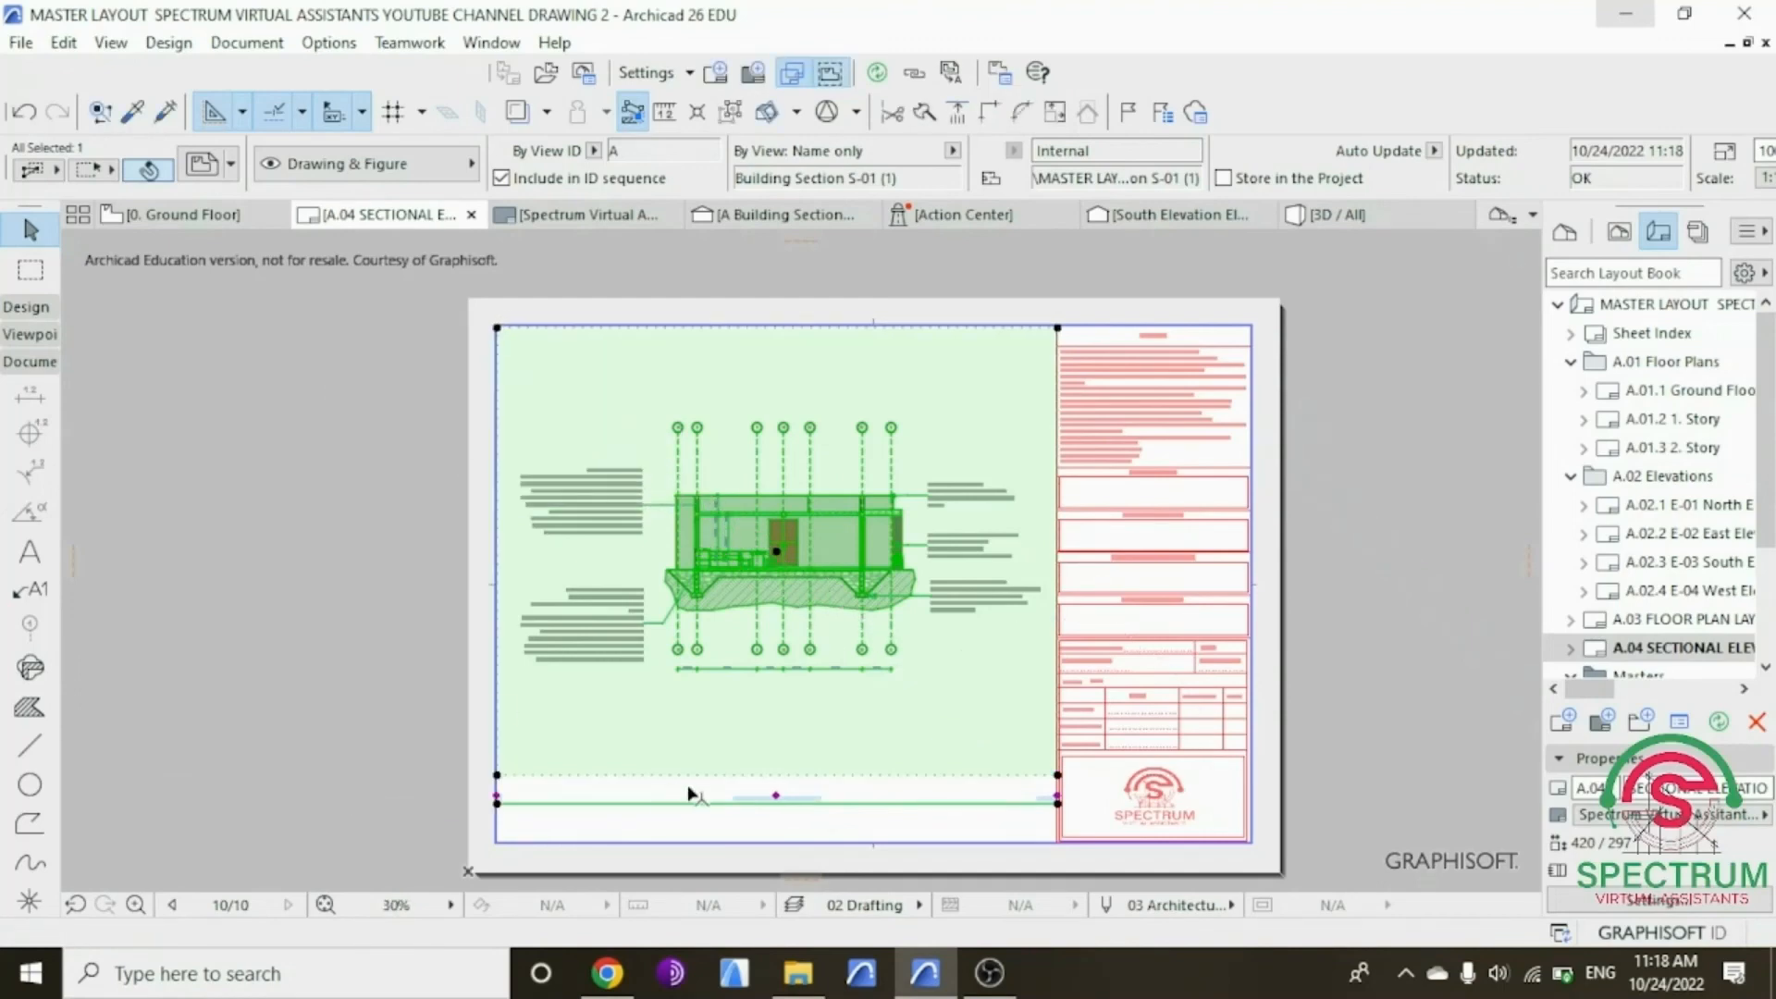
# Step: Move the whole section drawing up slightly and extend its frame's lower edge down to the layout border
pyautogui.click(1057, 804)
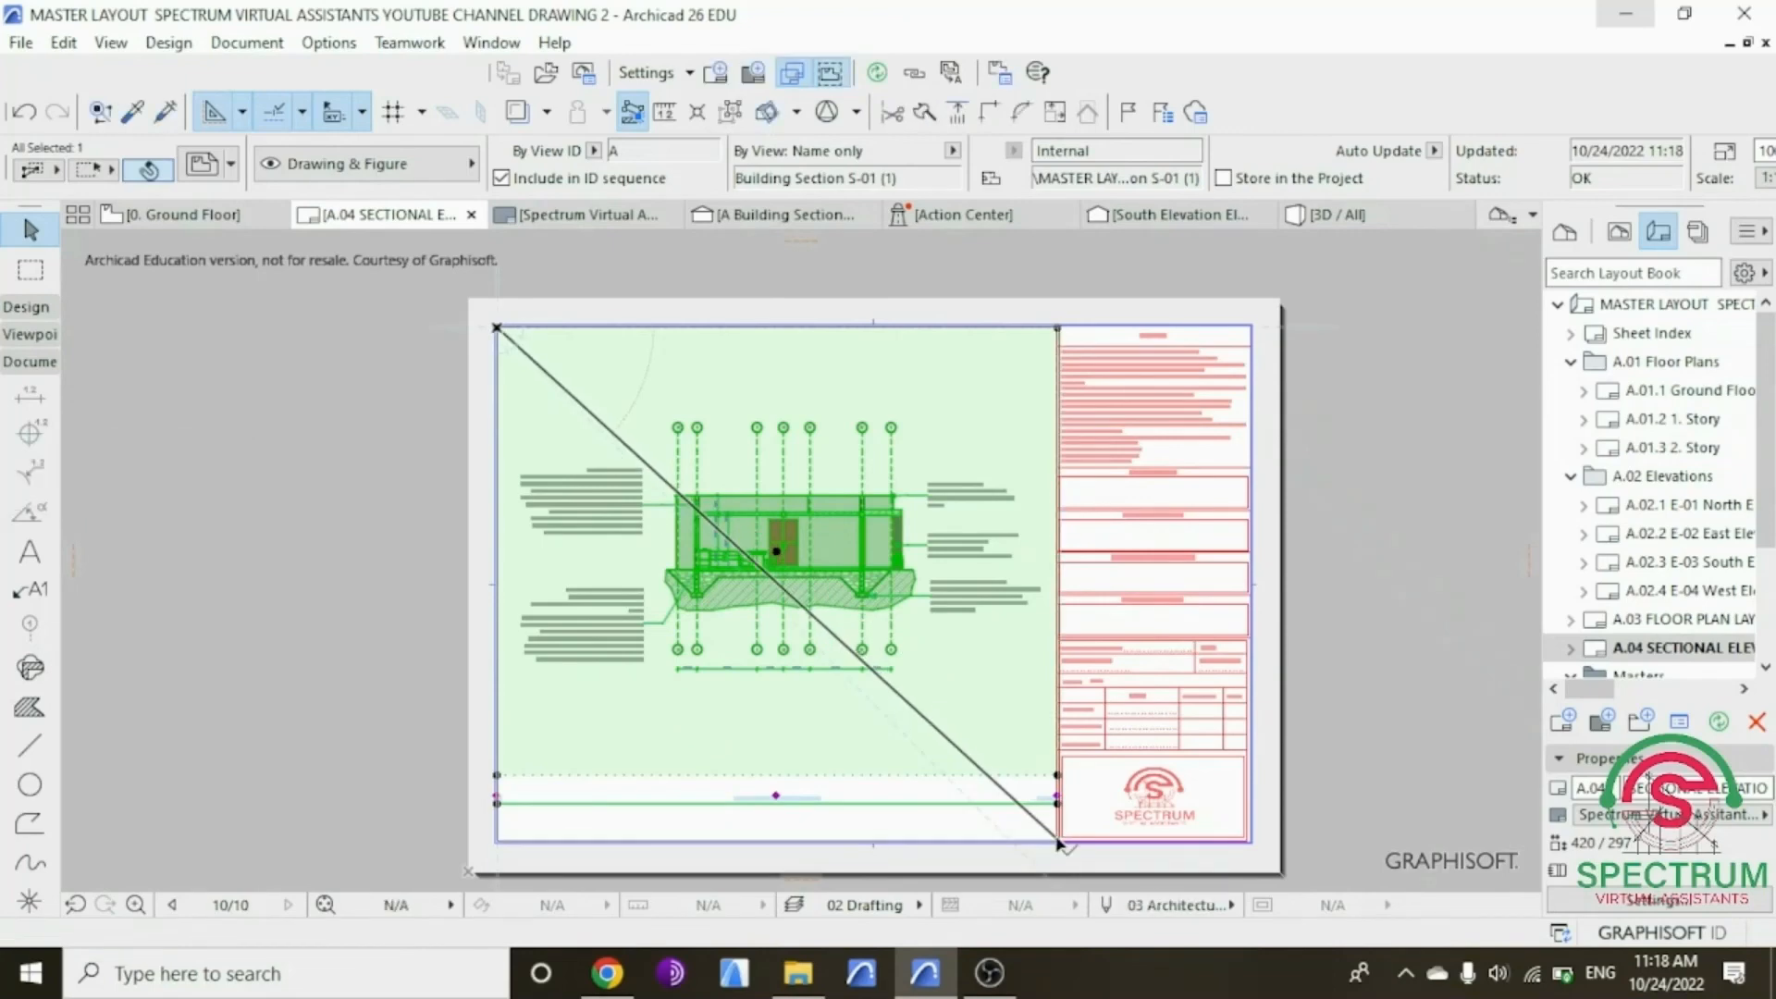
pyautogui.click(1059, 841)
pyautogui.click(1059, 864)
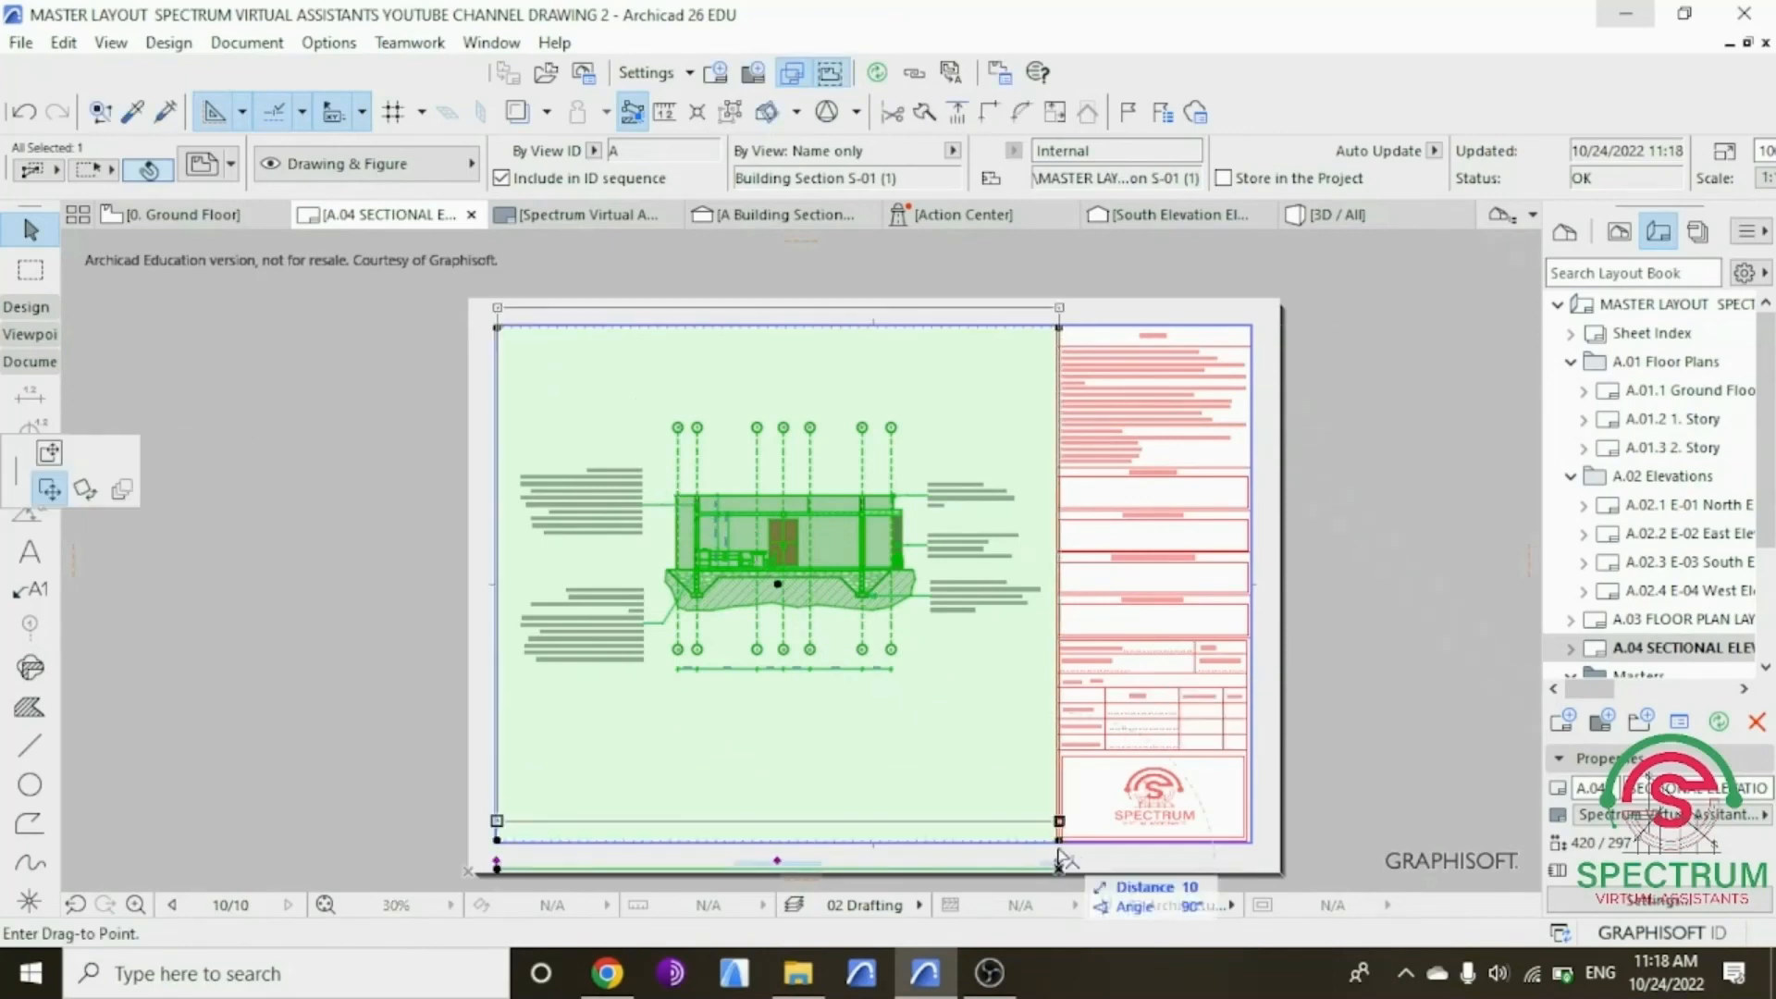
pyautogui.click(1060, 813)
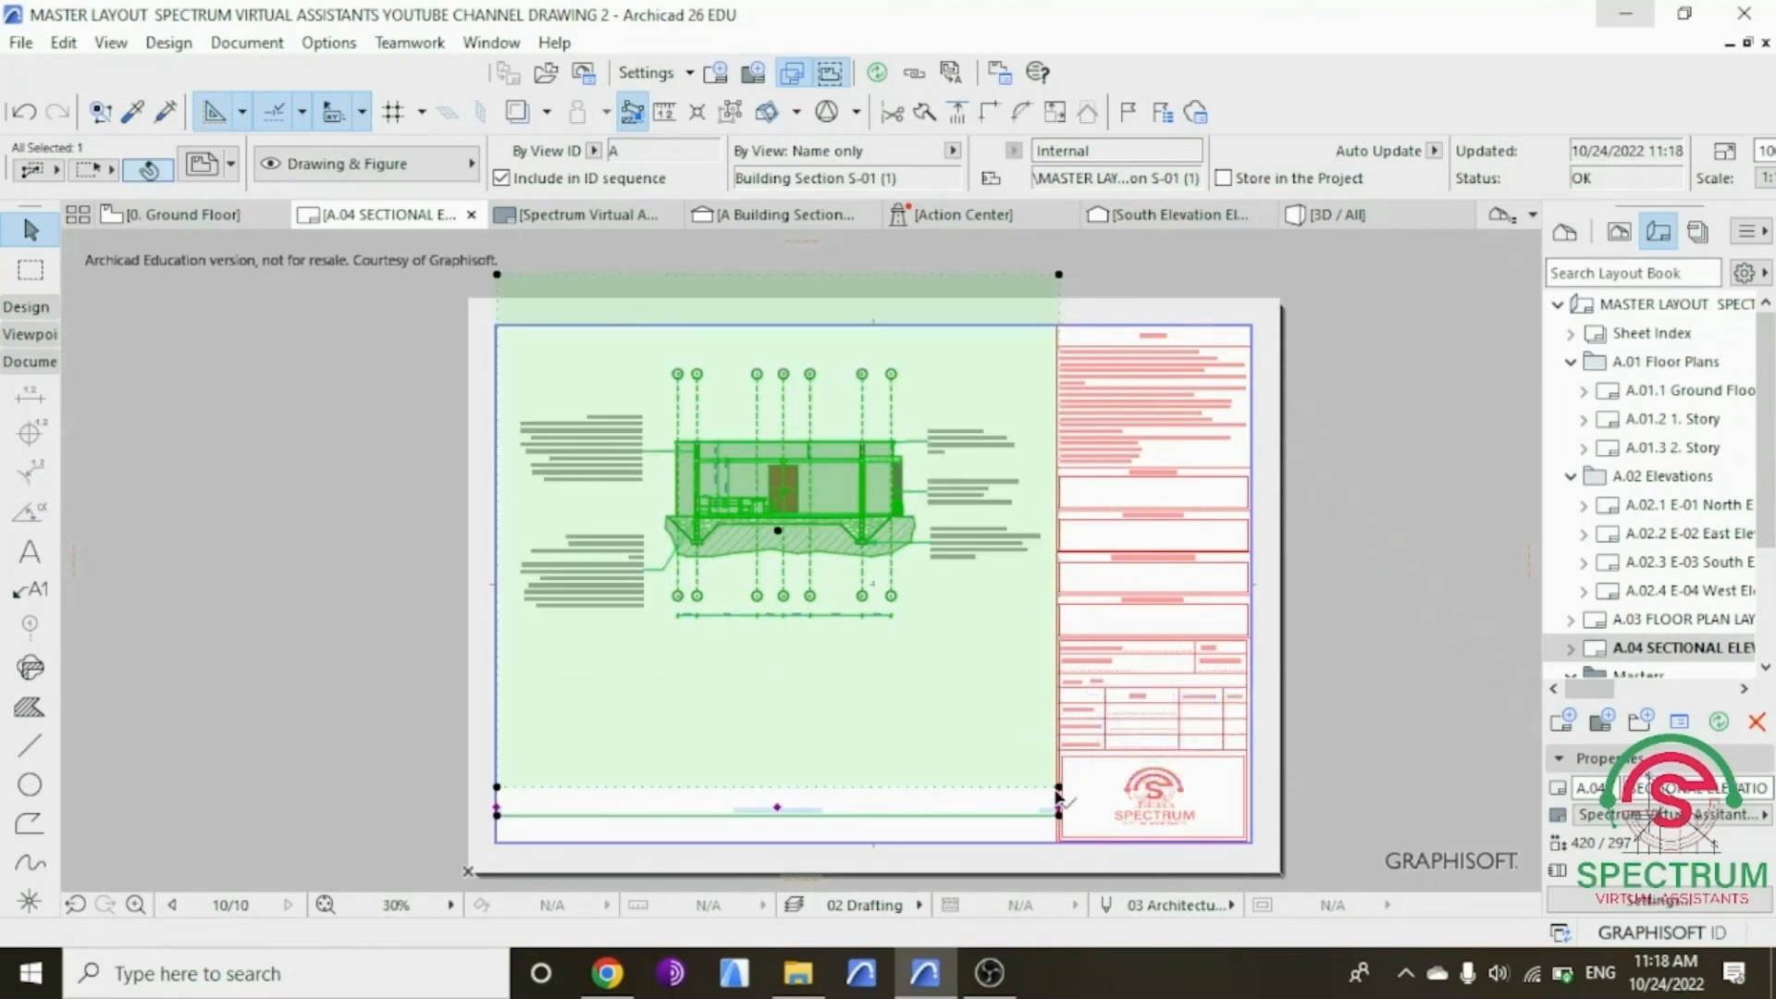
pyautogui.click(1059, 788)
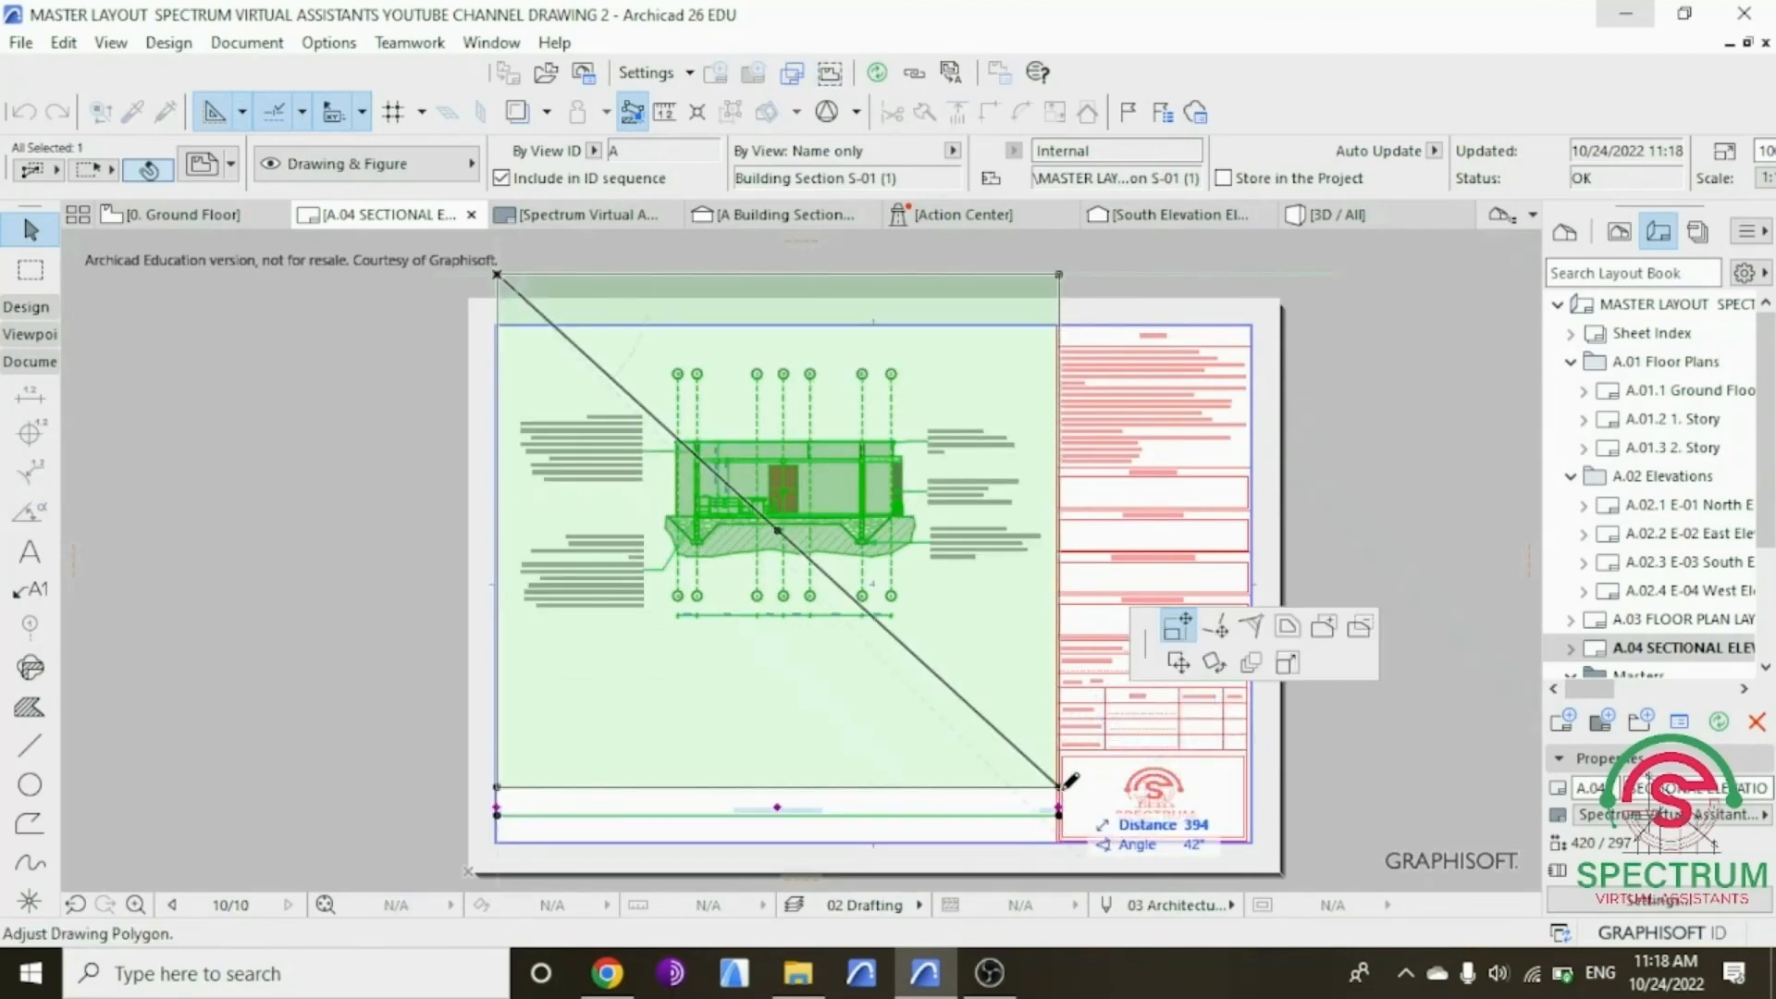
pyautogui.click(1059, 838)
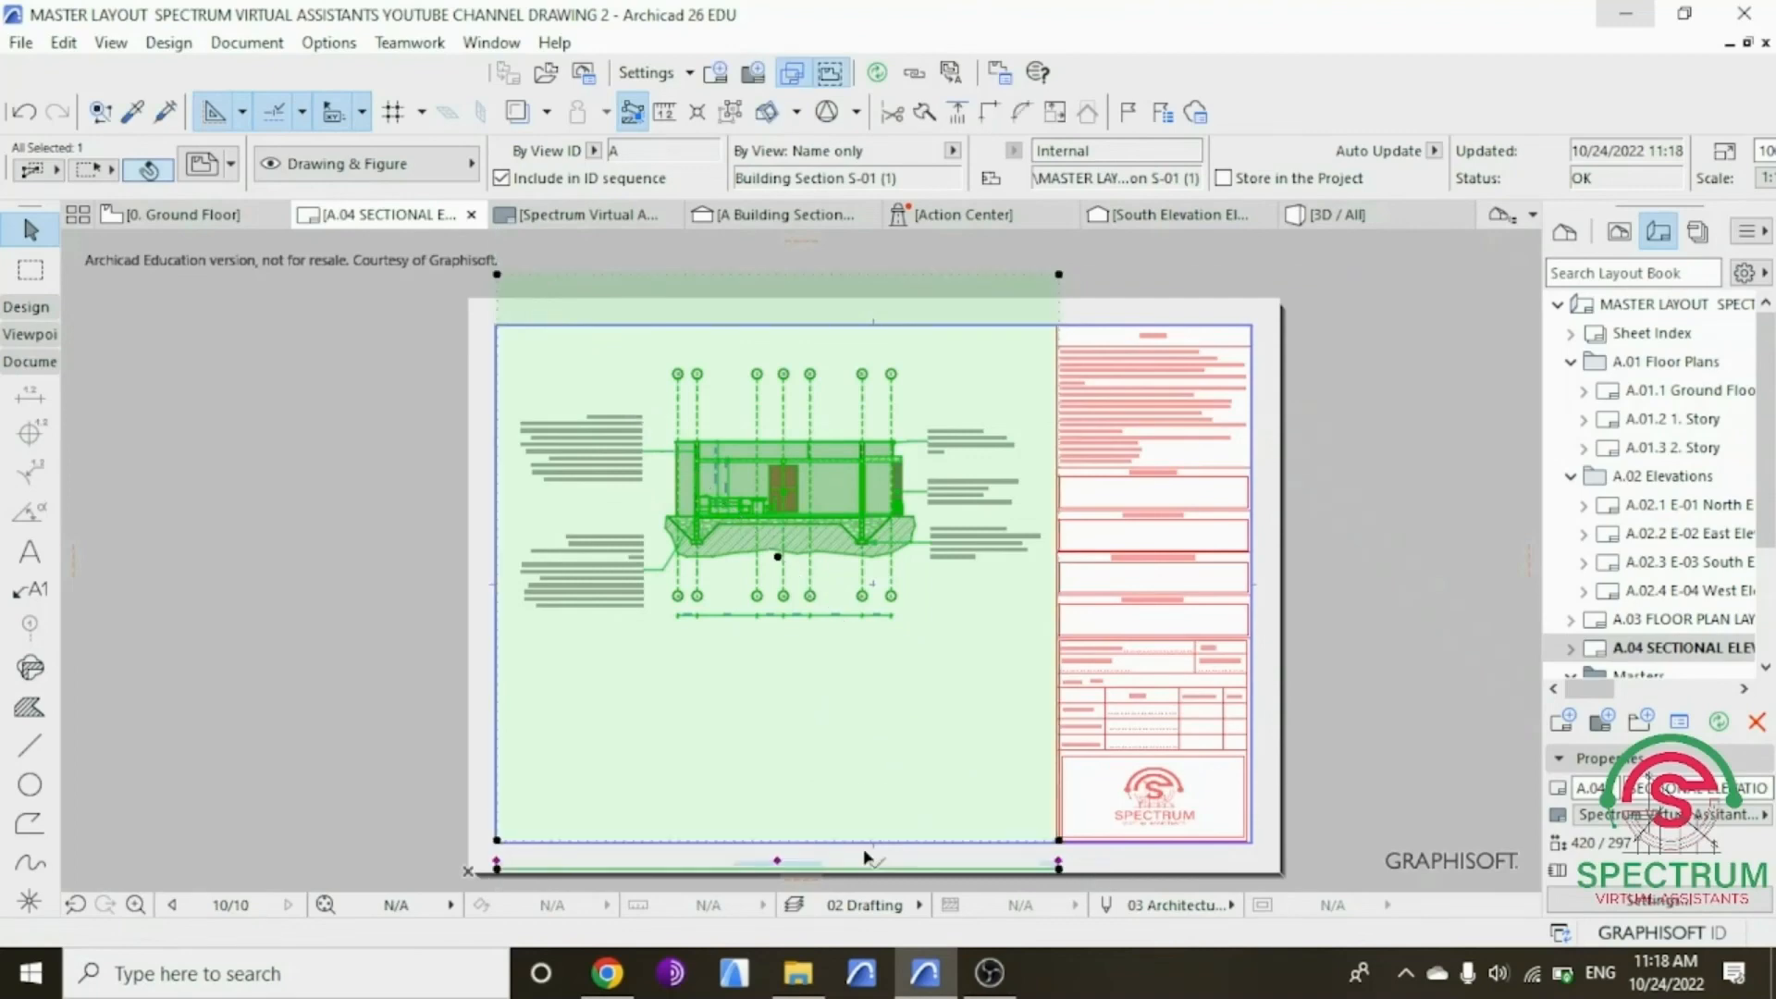
# Step: Move the drawing title from below the sheet border to inside the frame, beneath the section's dimension line
pyautogui.click(778, 863)
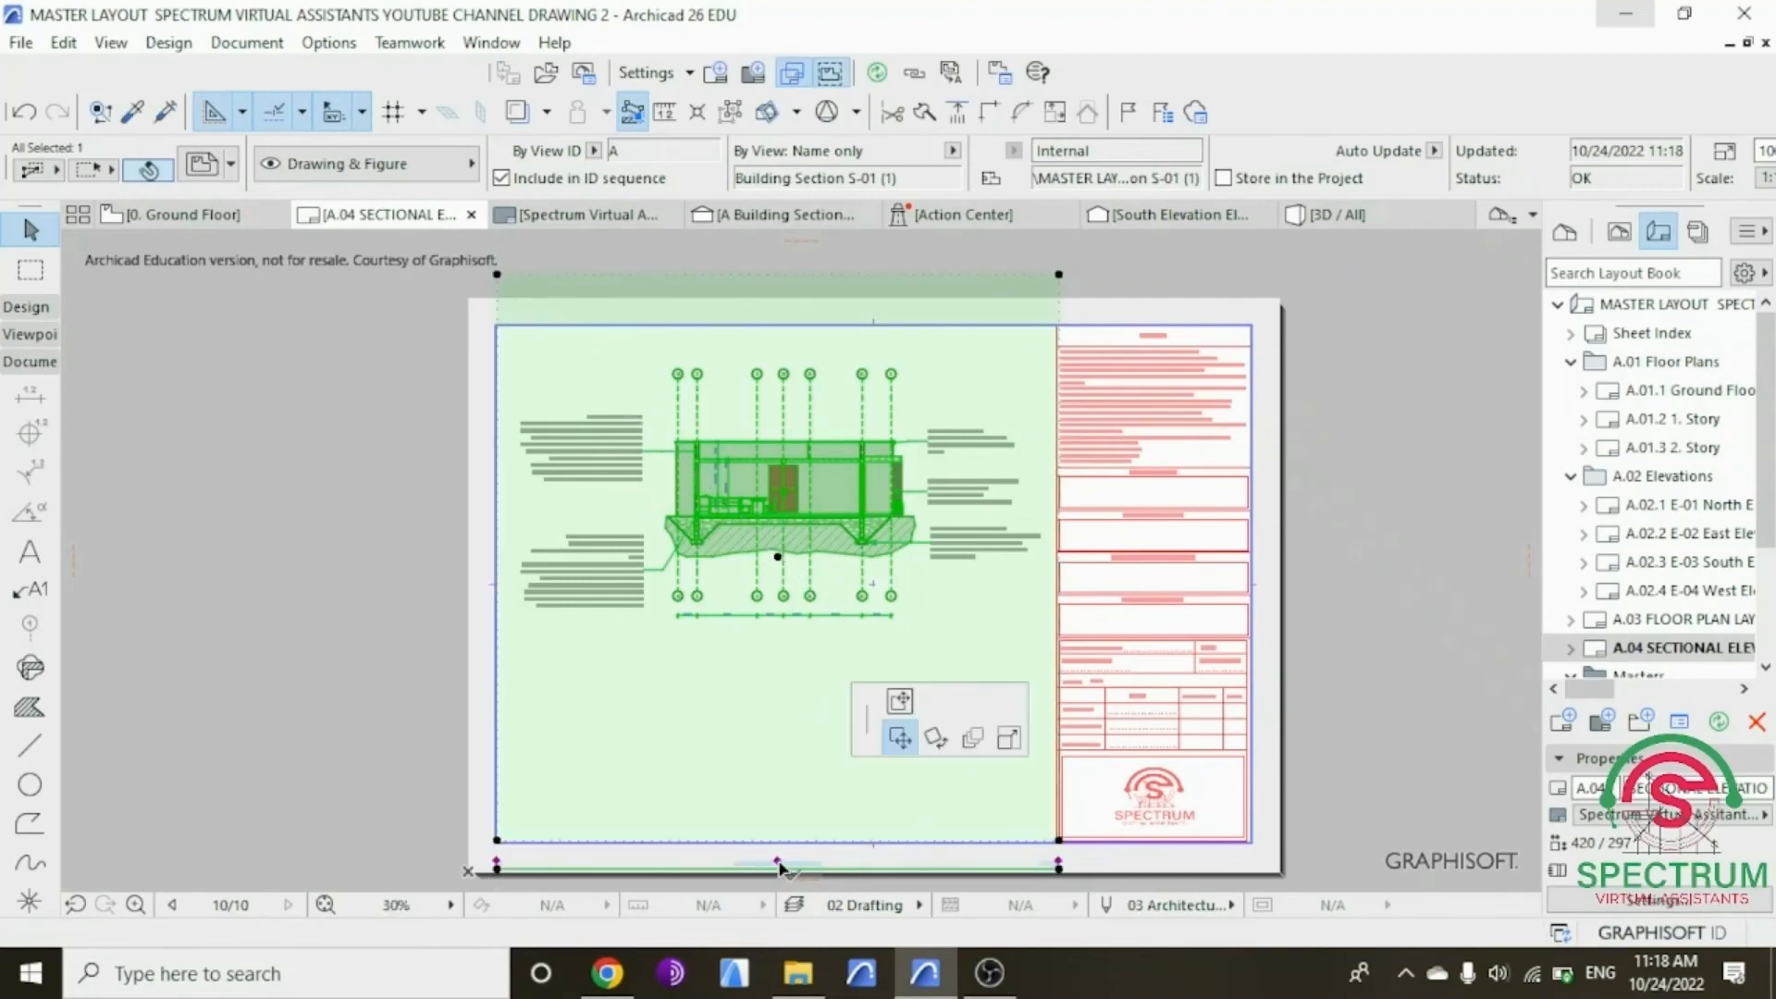
pyautogui.click(892, 706)
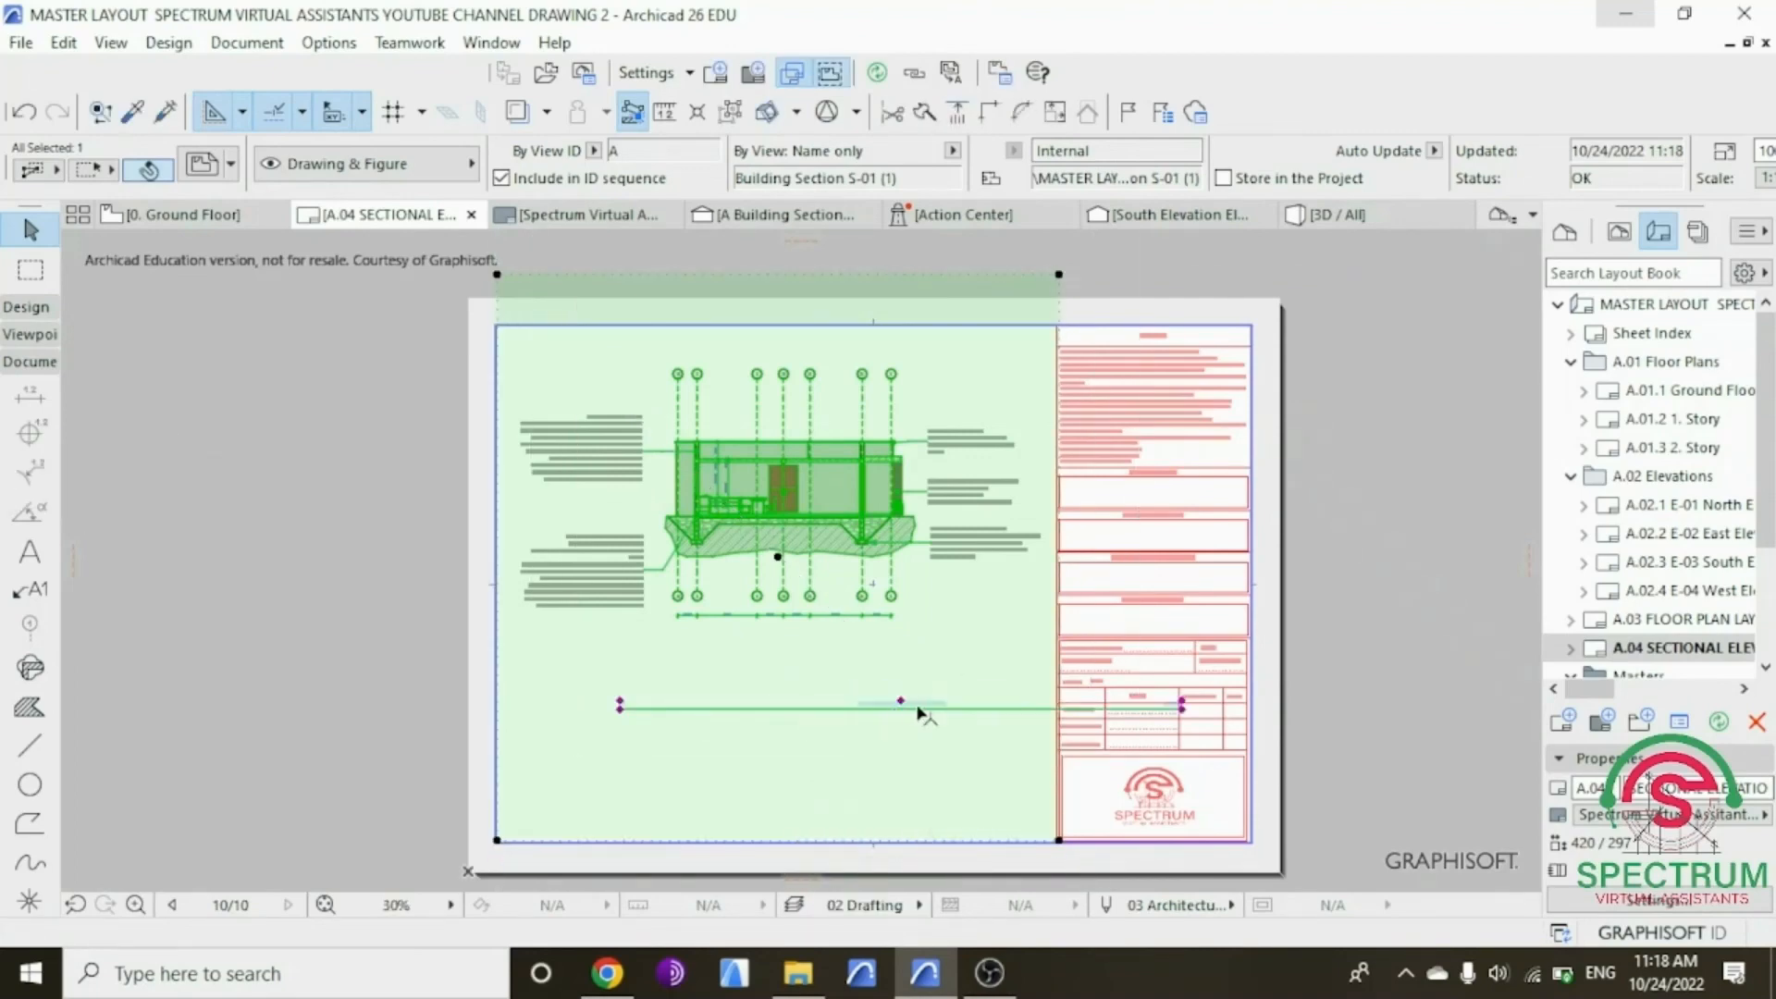
pyautogui.click(902, 707)
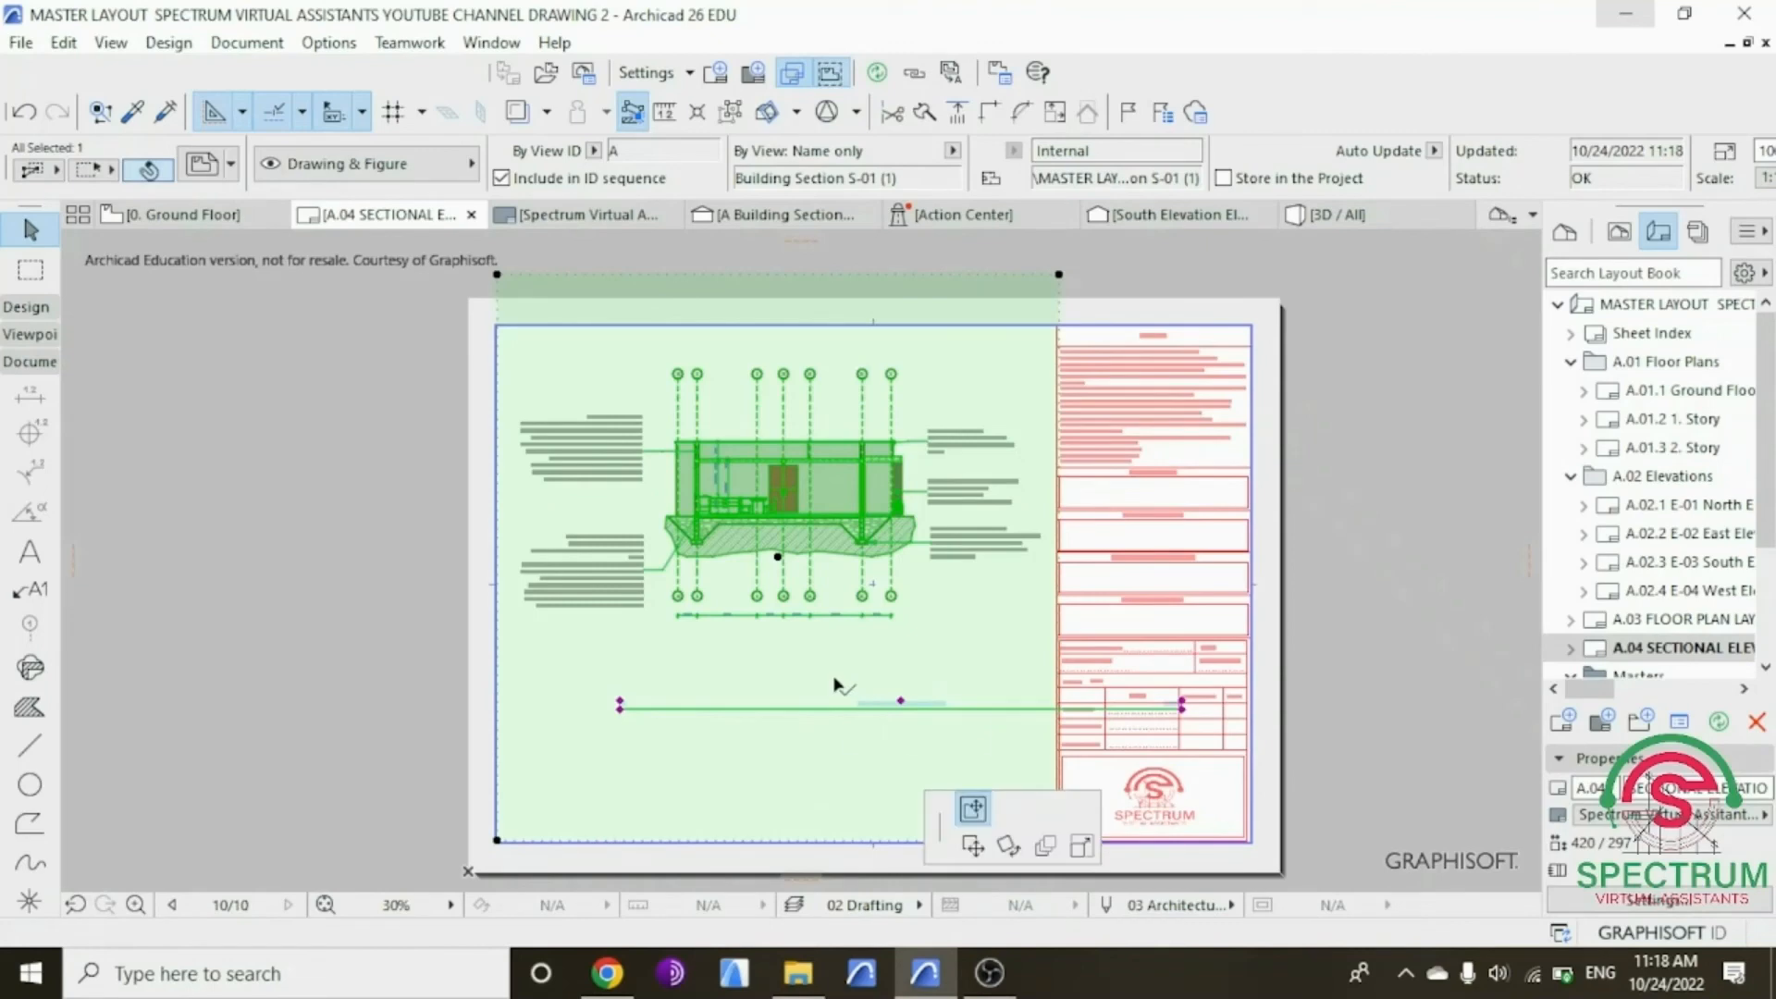
pyautogui.click(788, 690)
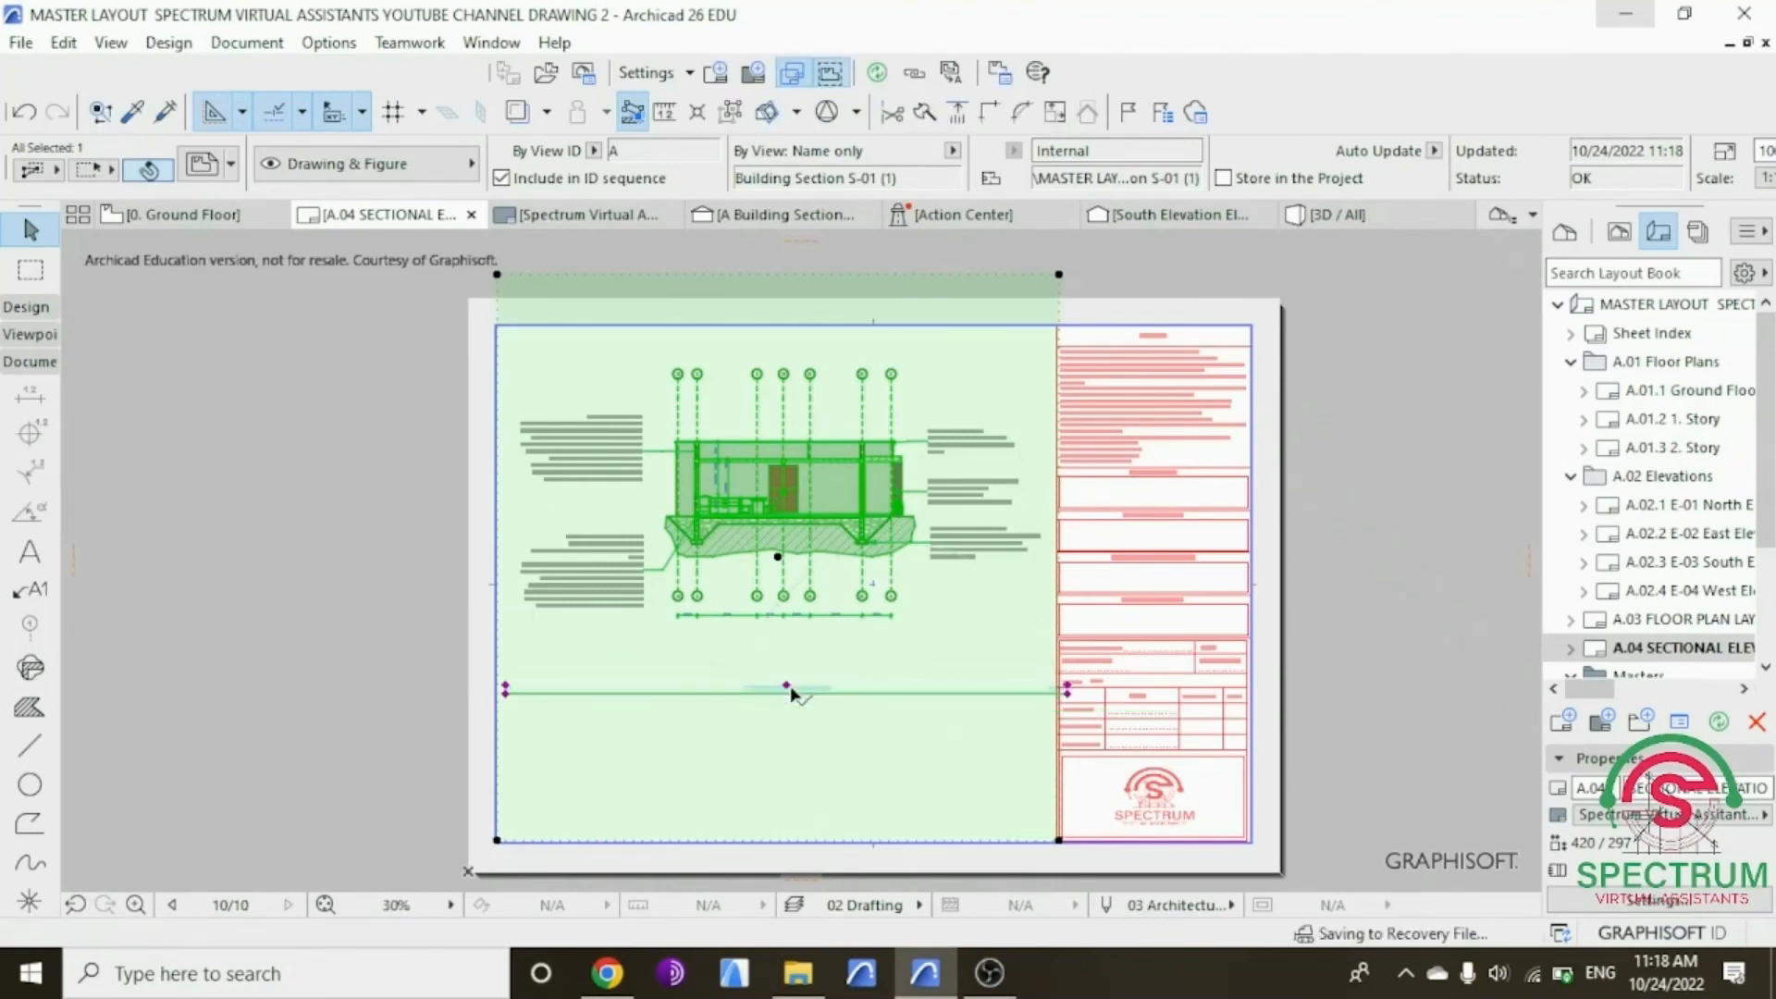
pyautogui.click(787, 688)
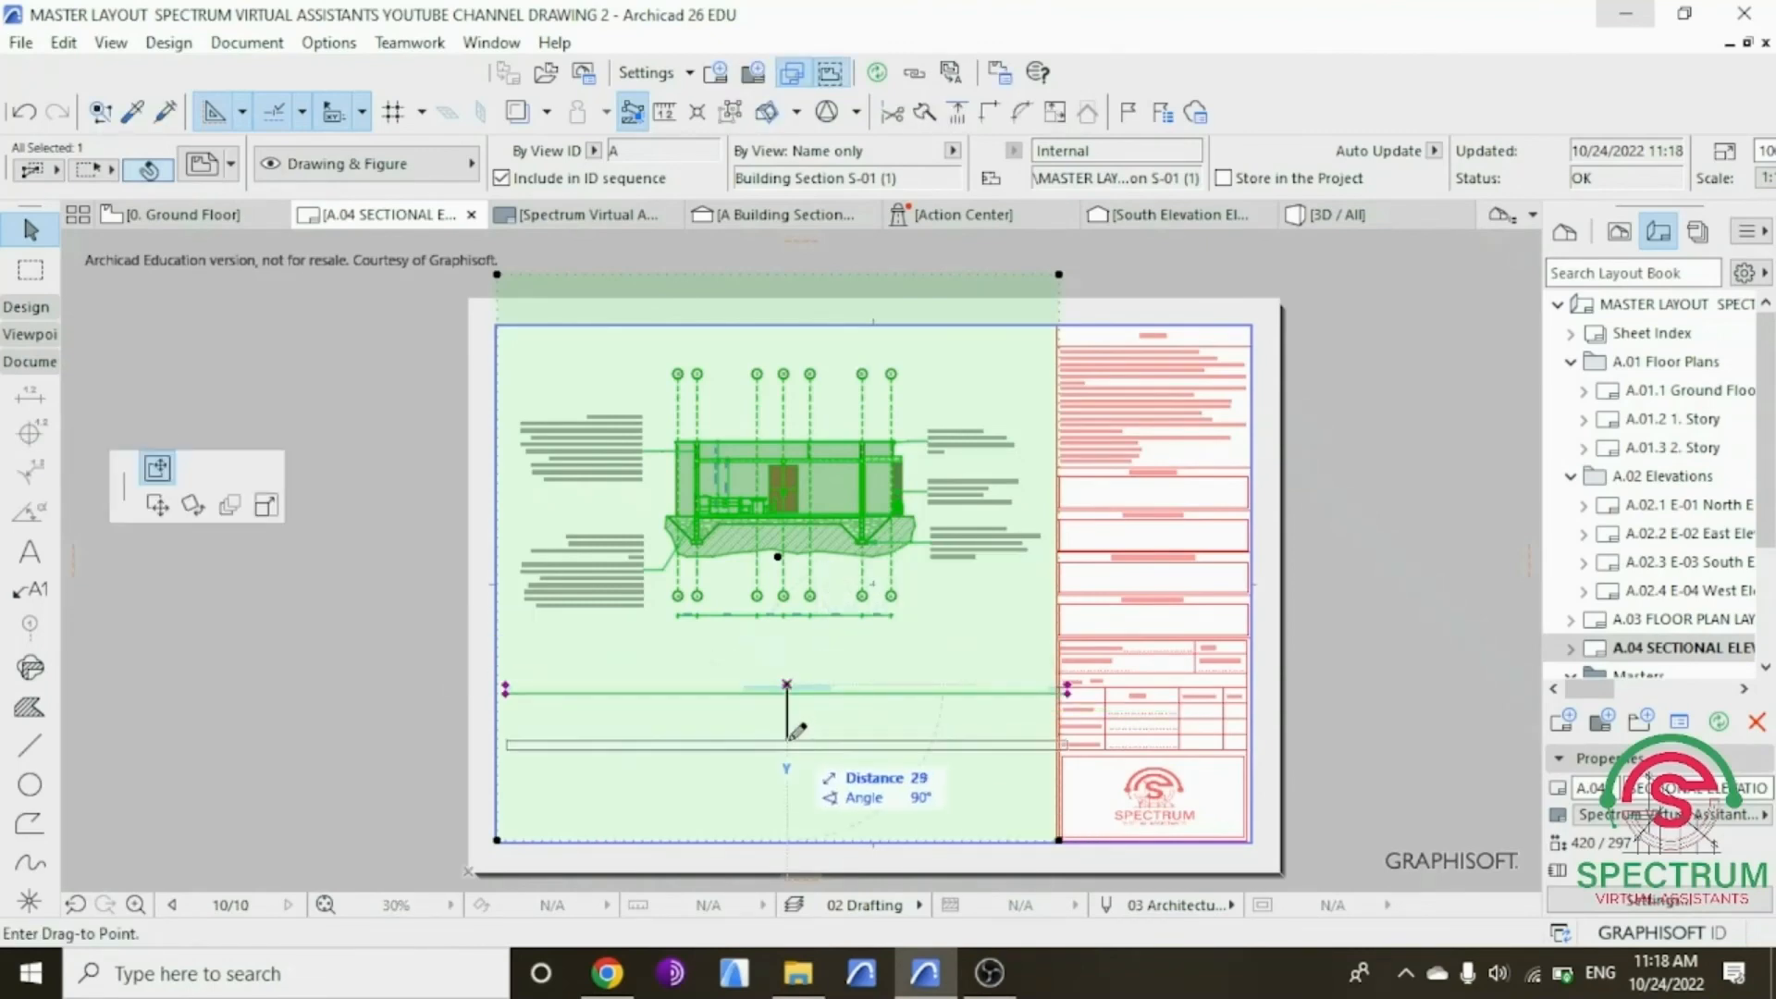
pyautogui.click(787, 741)
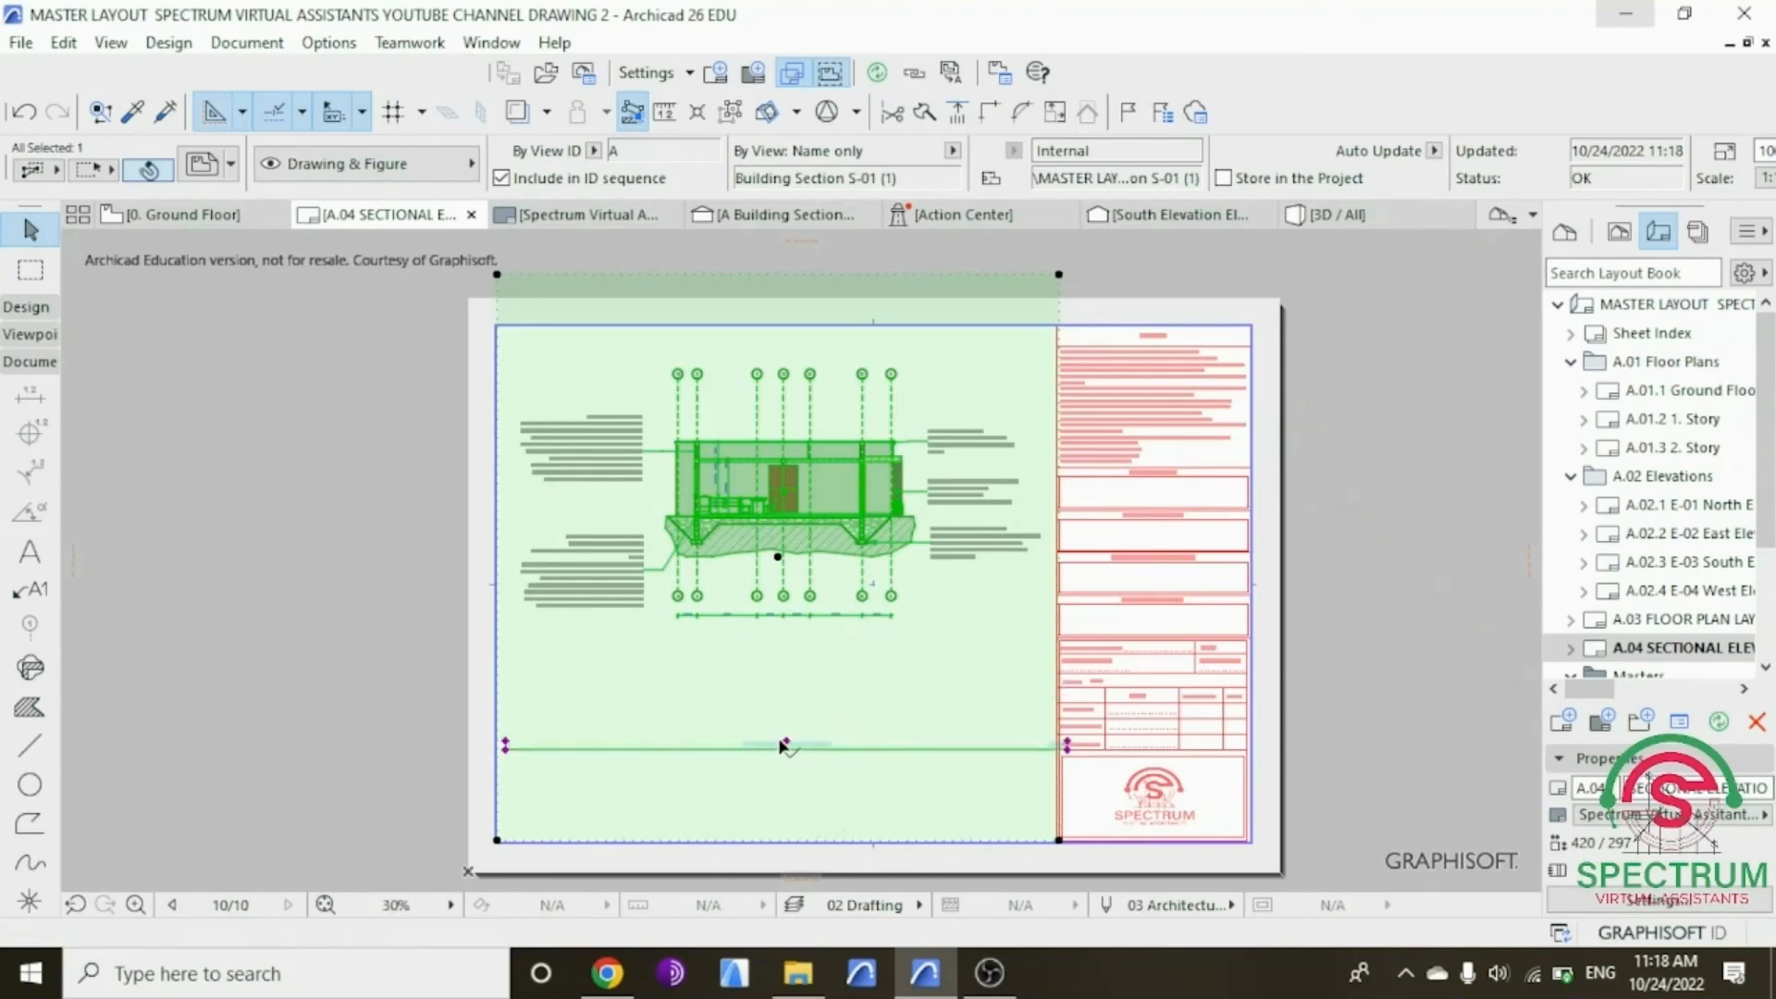
# Step: Align the drawing title with the frame's sides and shift the section about 41 mm down inside the frame
pyautogui.click(785, 741)
pyautogui.click(775, 740)
pyautogui.click(777, 558)
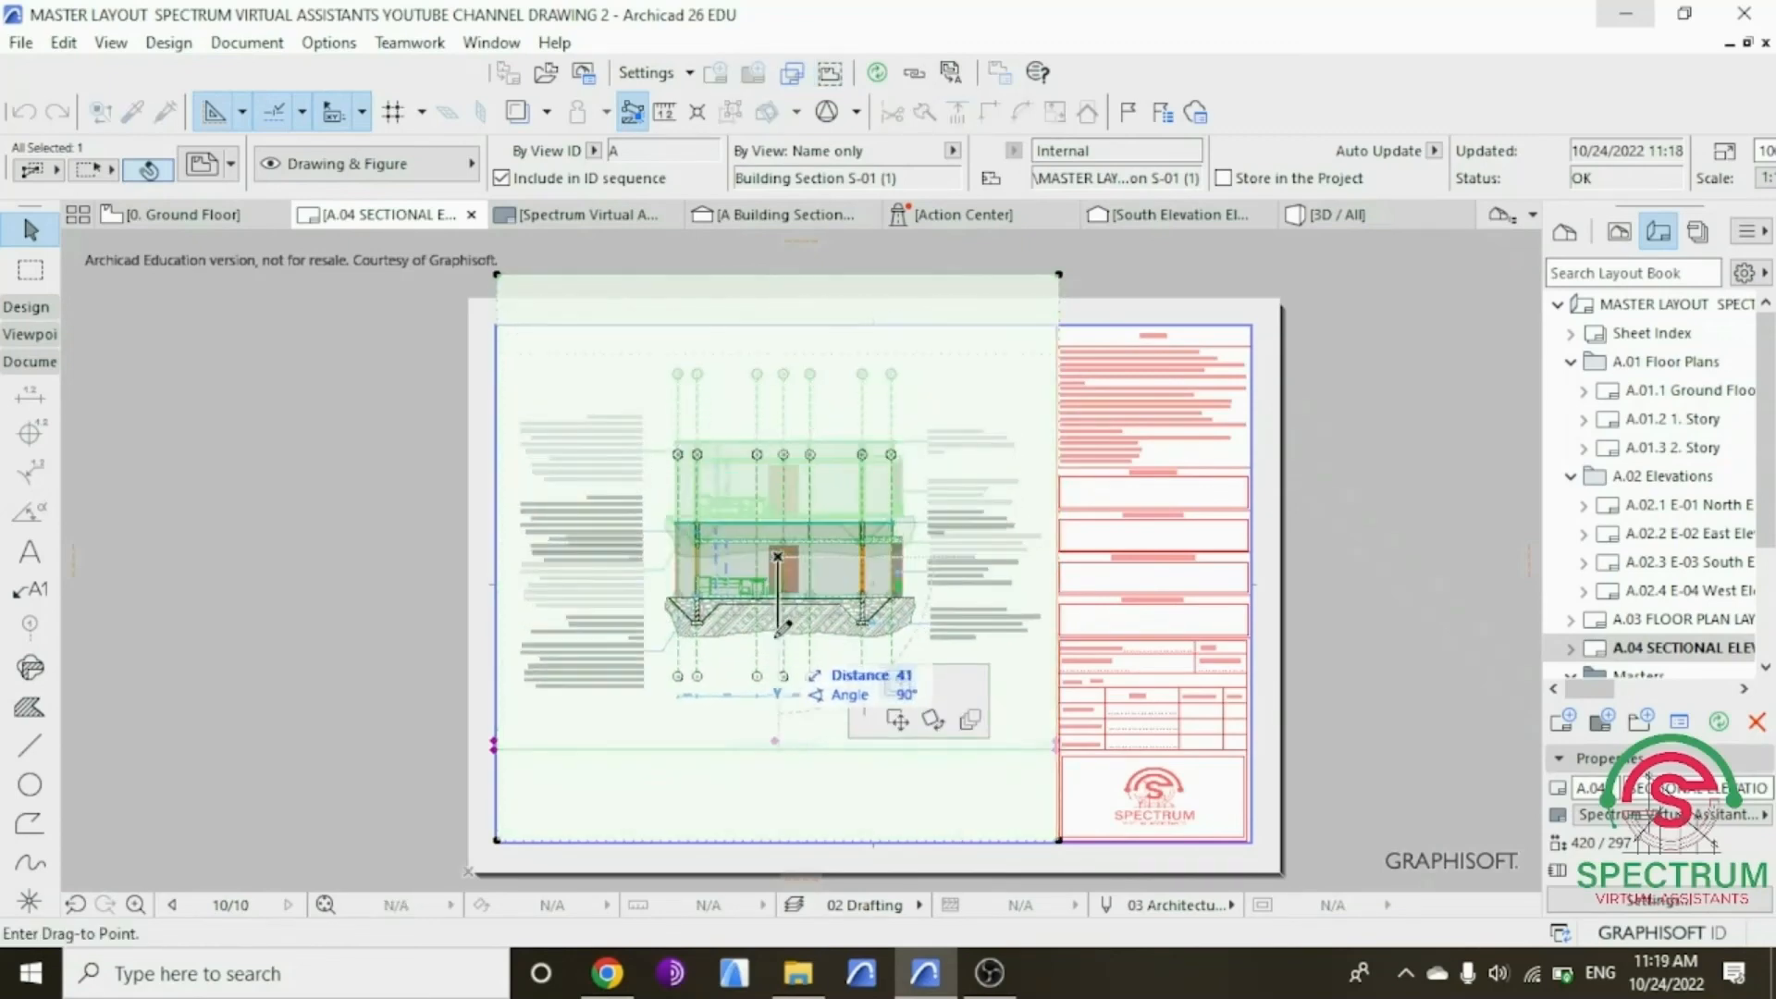
pyautogui.click(776, 638)
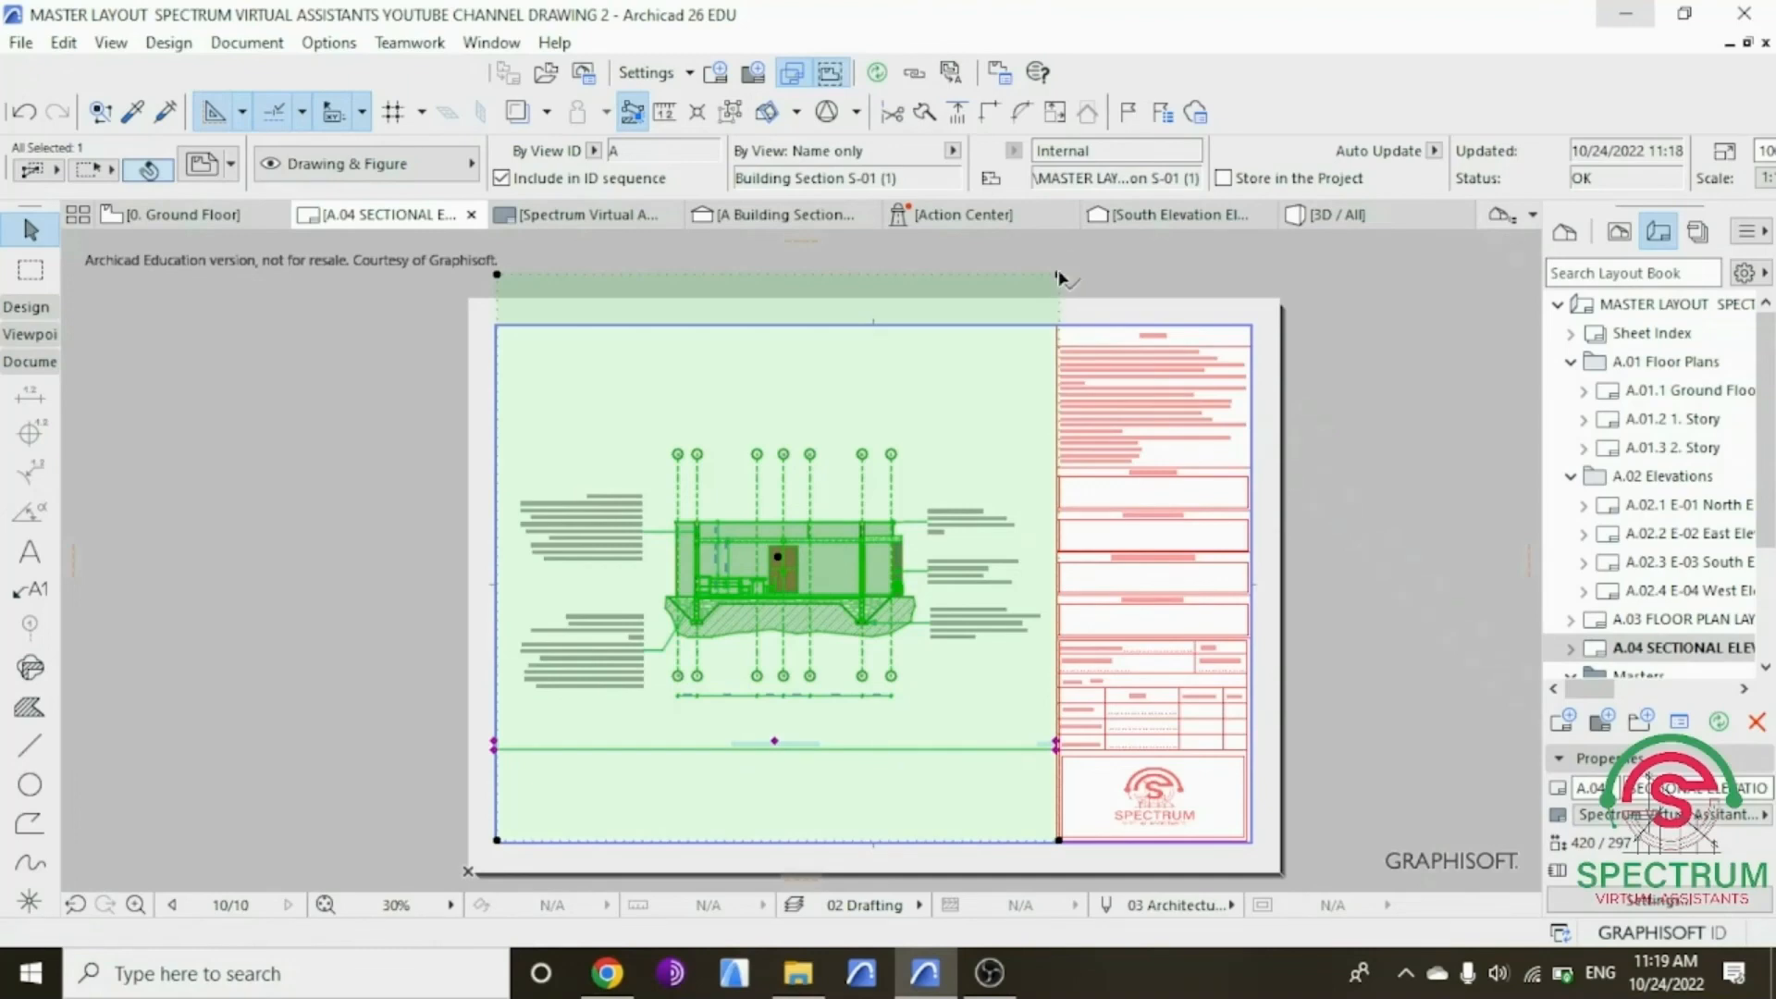
# Step: Fit the drawing frame's upper edge to the layout border and deselect the section drawing
pyautogui.click(1062, 305)
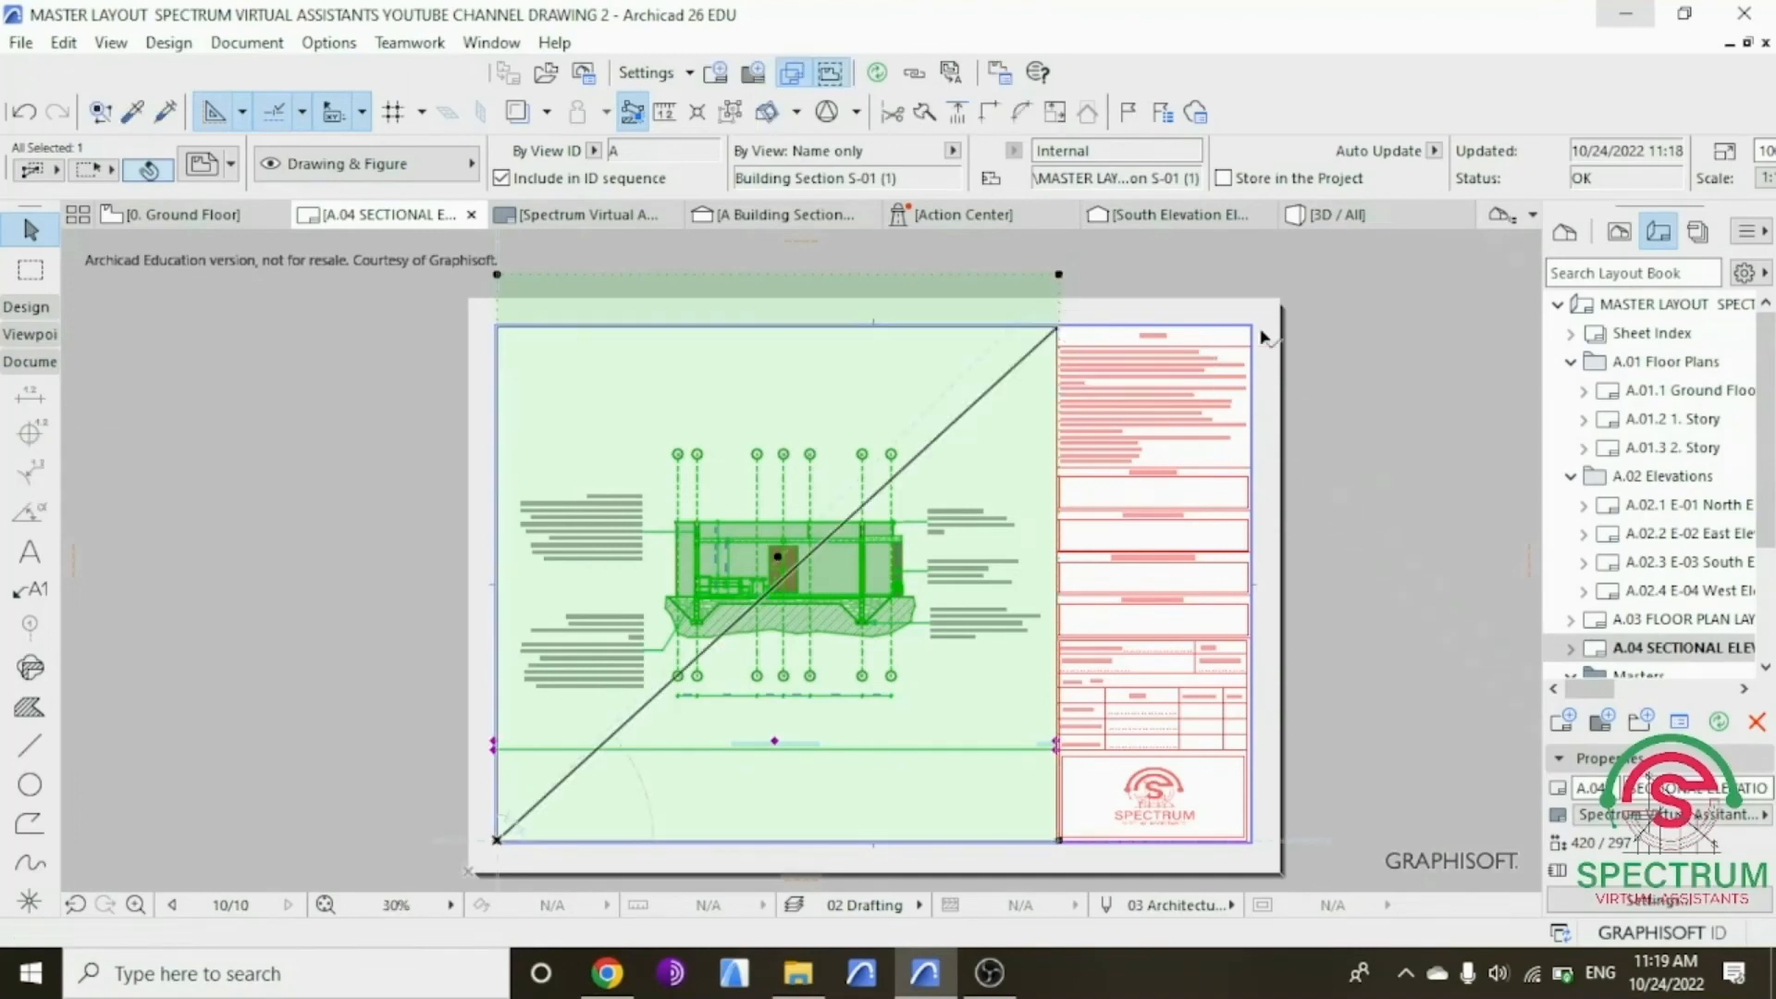
pyautogui.click(1058, 327)
pyautogui.click(1396, 357)
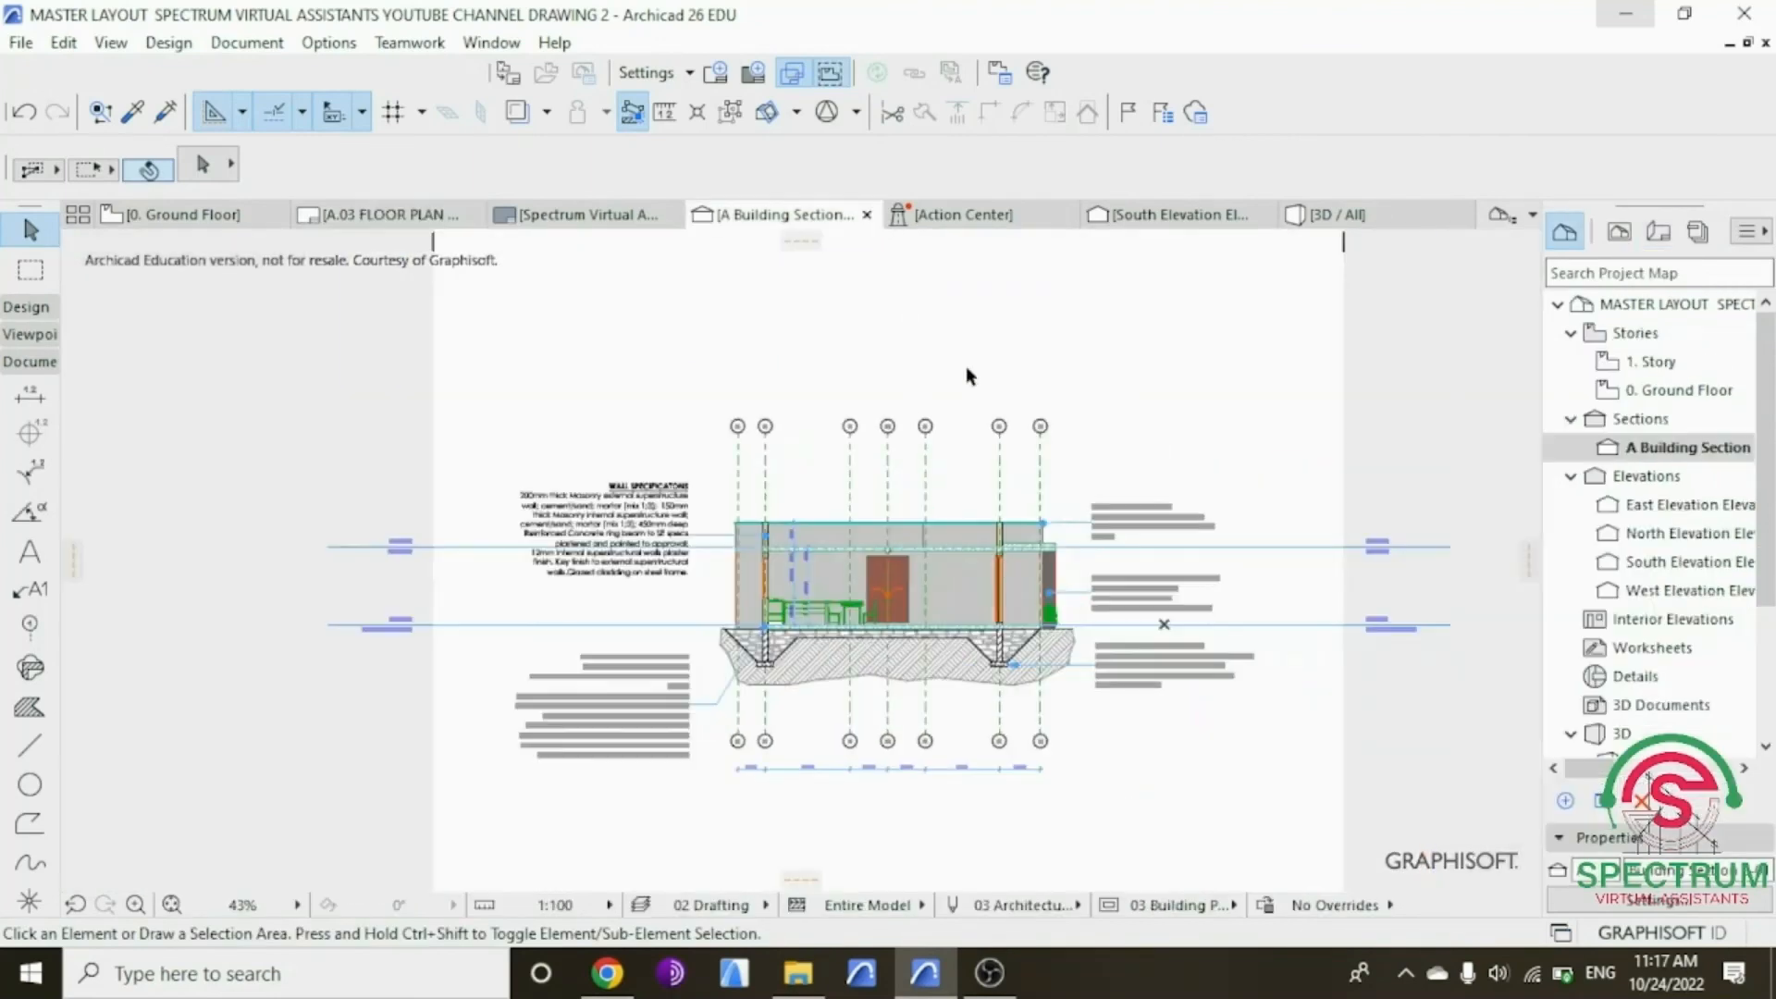
# Step: Create a layout named SECTIONAL ELEVATION from the building section, using the Spectrum Virtual Assitants Master Layout
pyautogui.scroll(1, 916, 416)
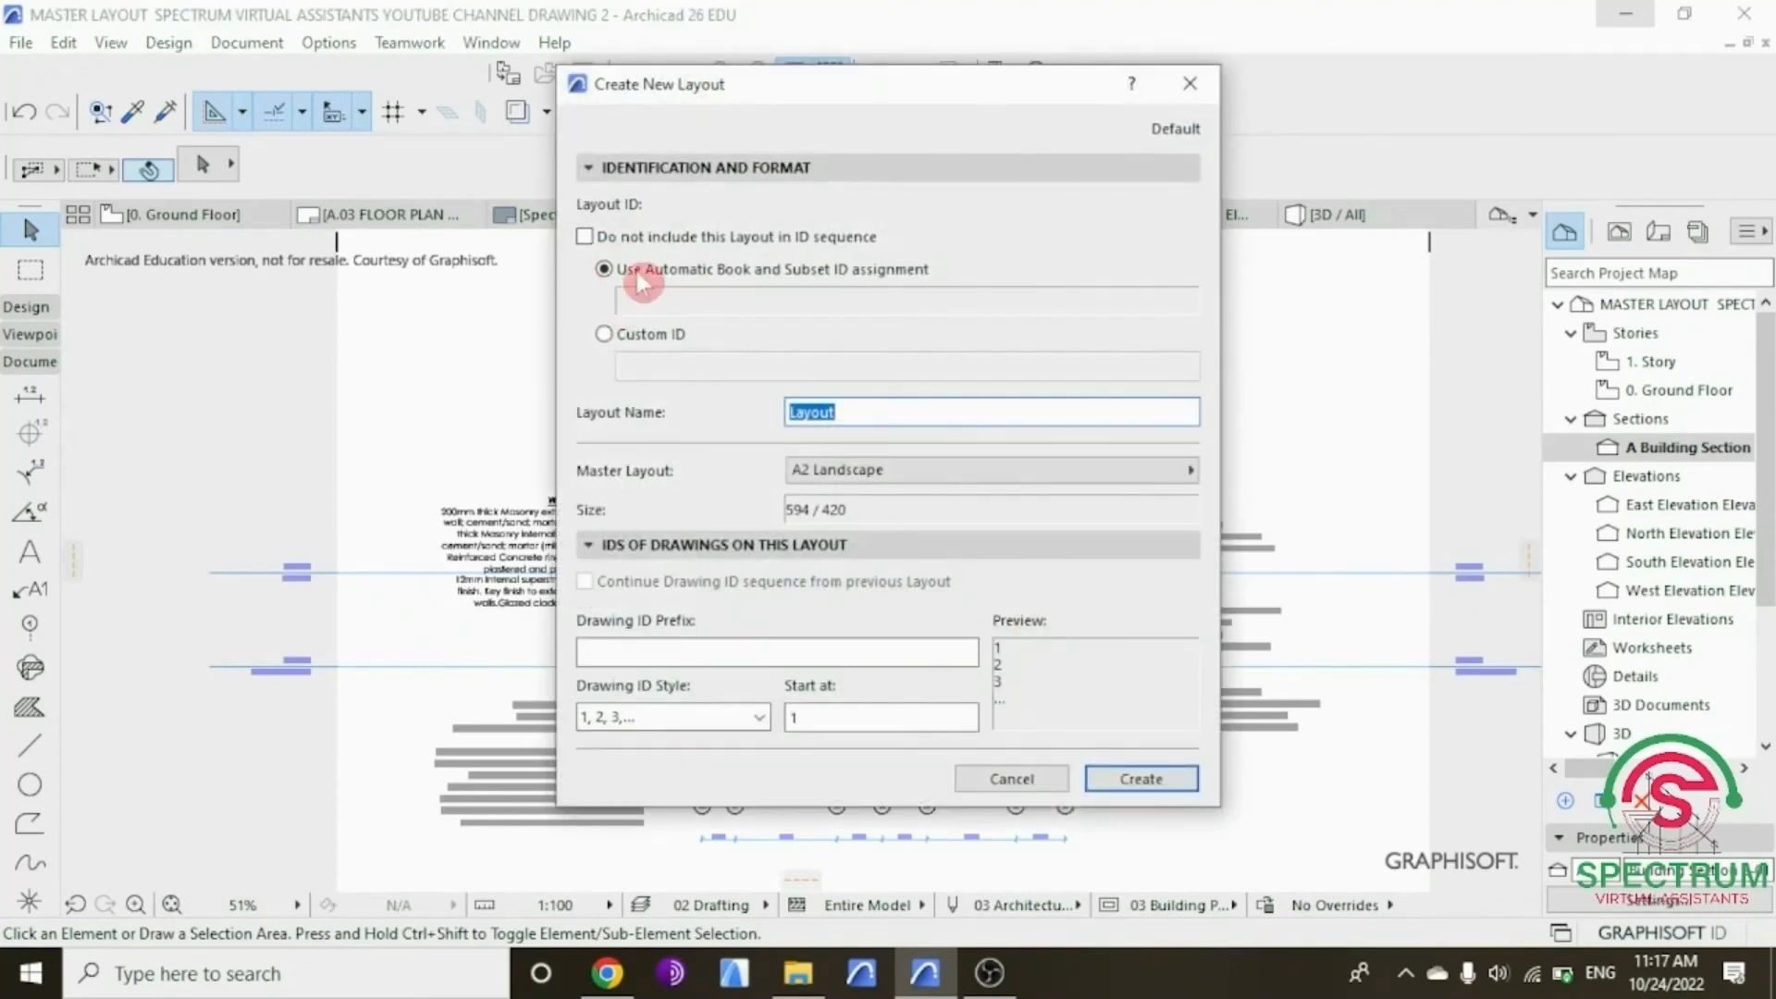
pyautogui.write('SECTIONAL ELEVATION')
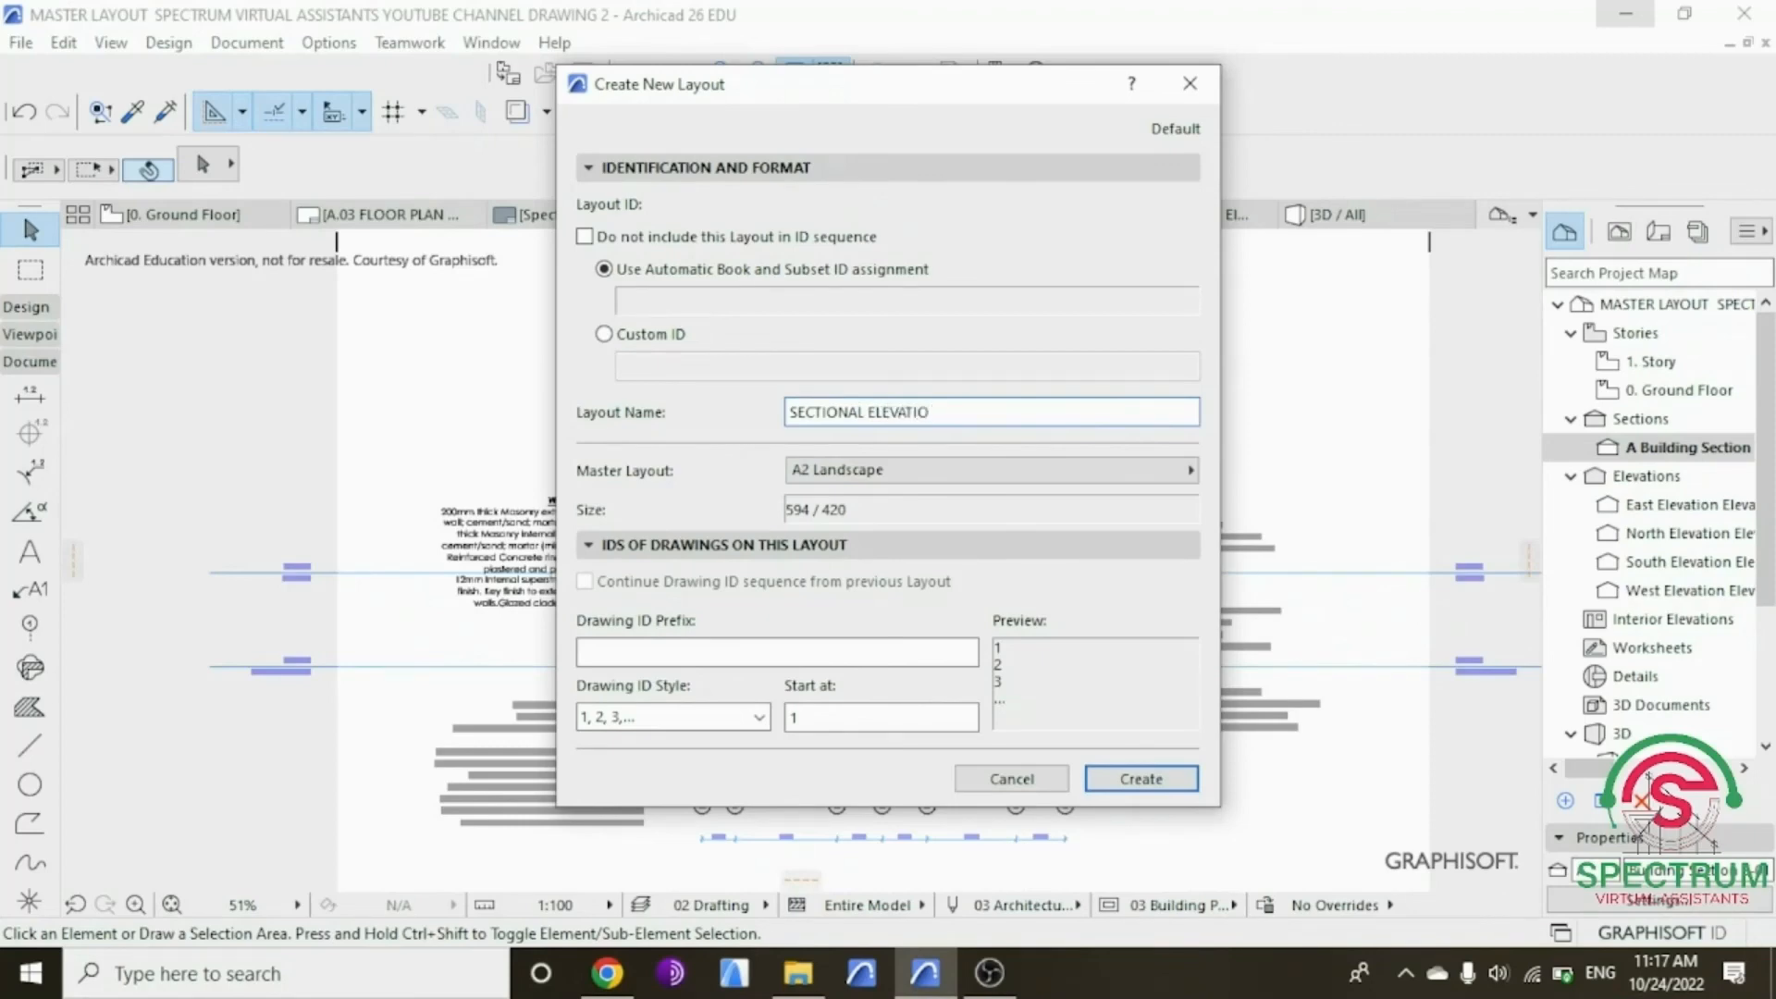
pyautogui.click(957, 474)
pyautogui.click(1251, 555)
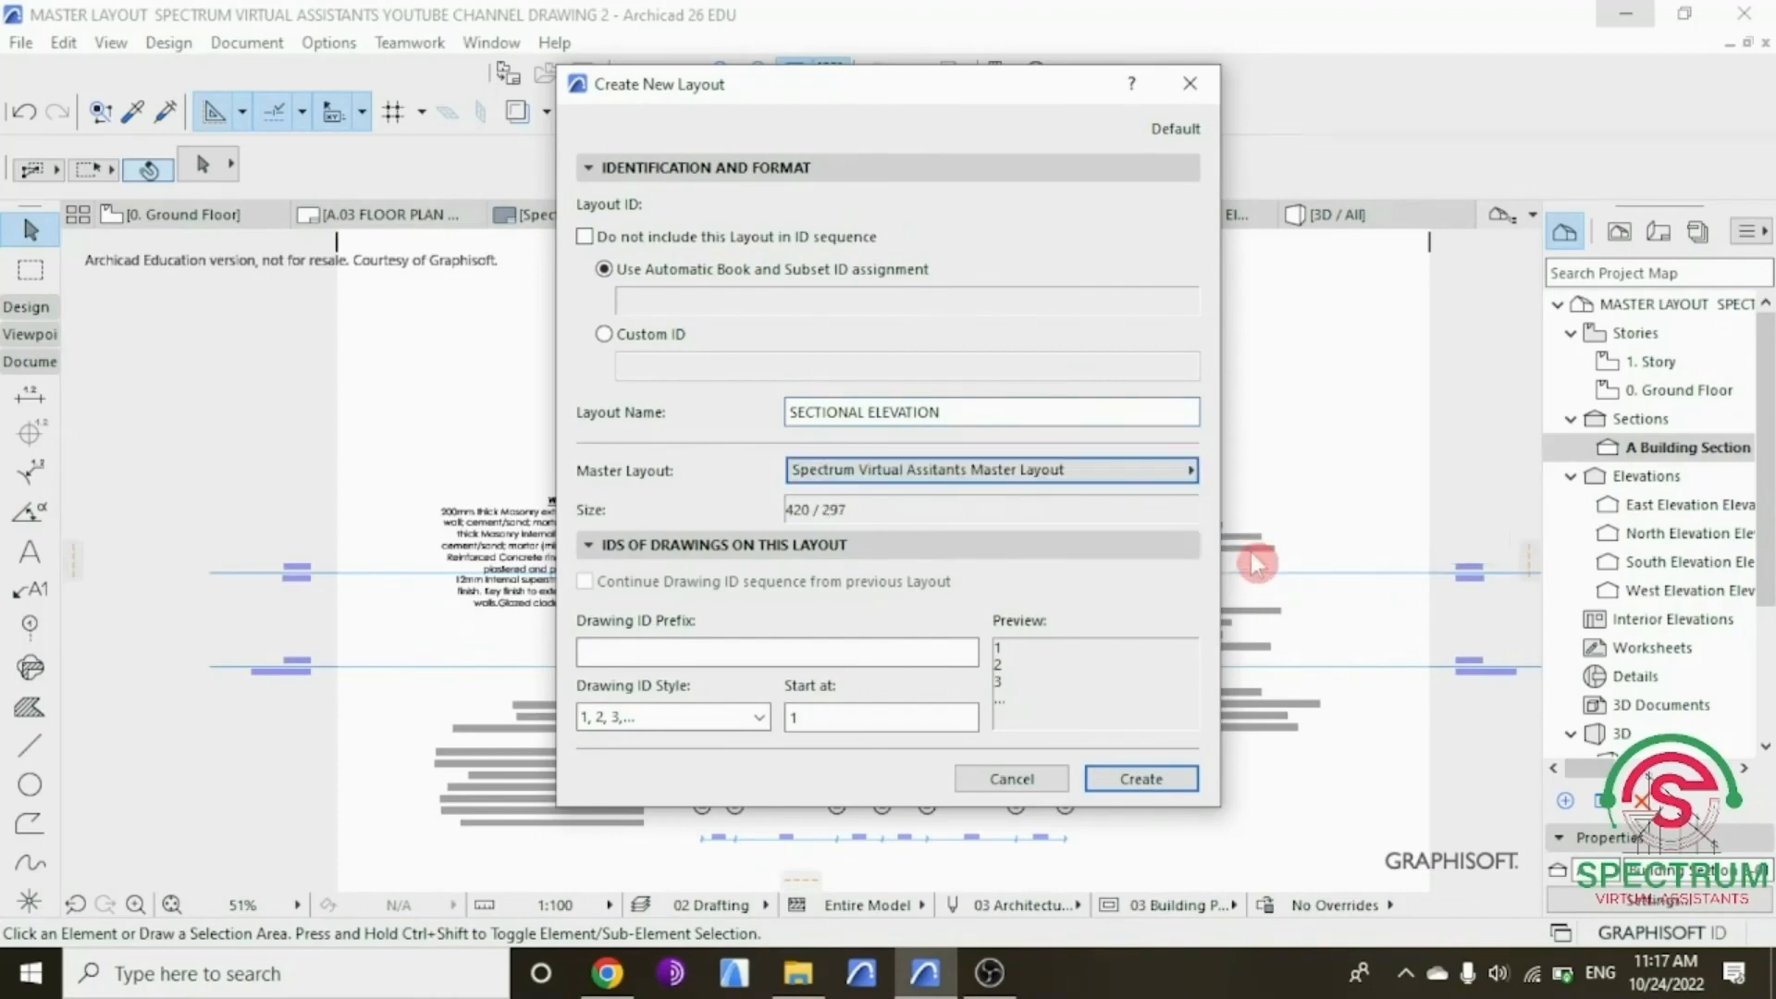
pyautogui.click(1141, 779)
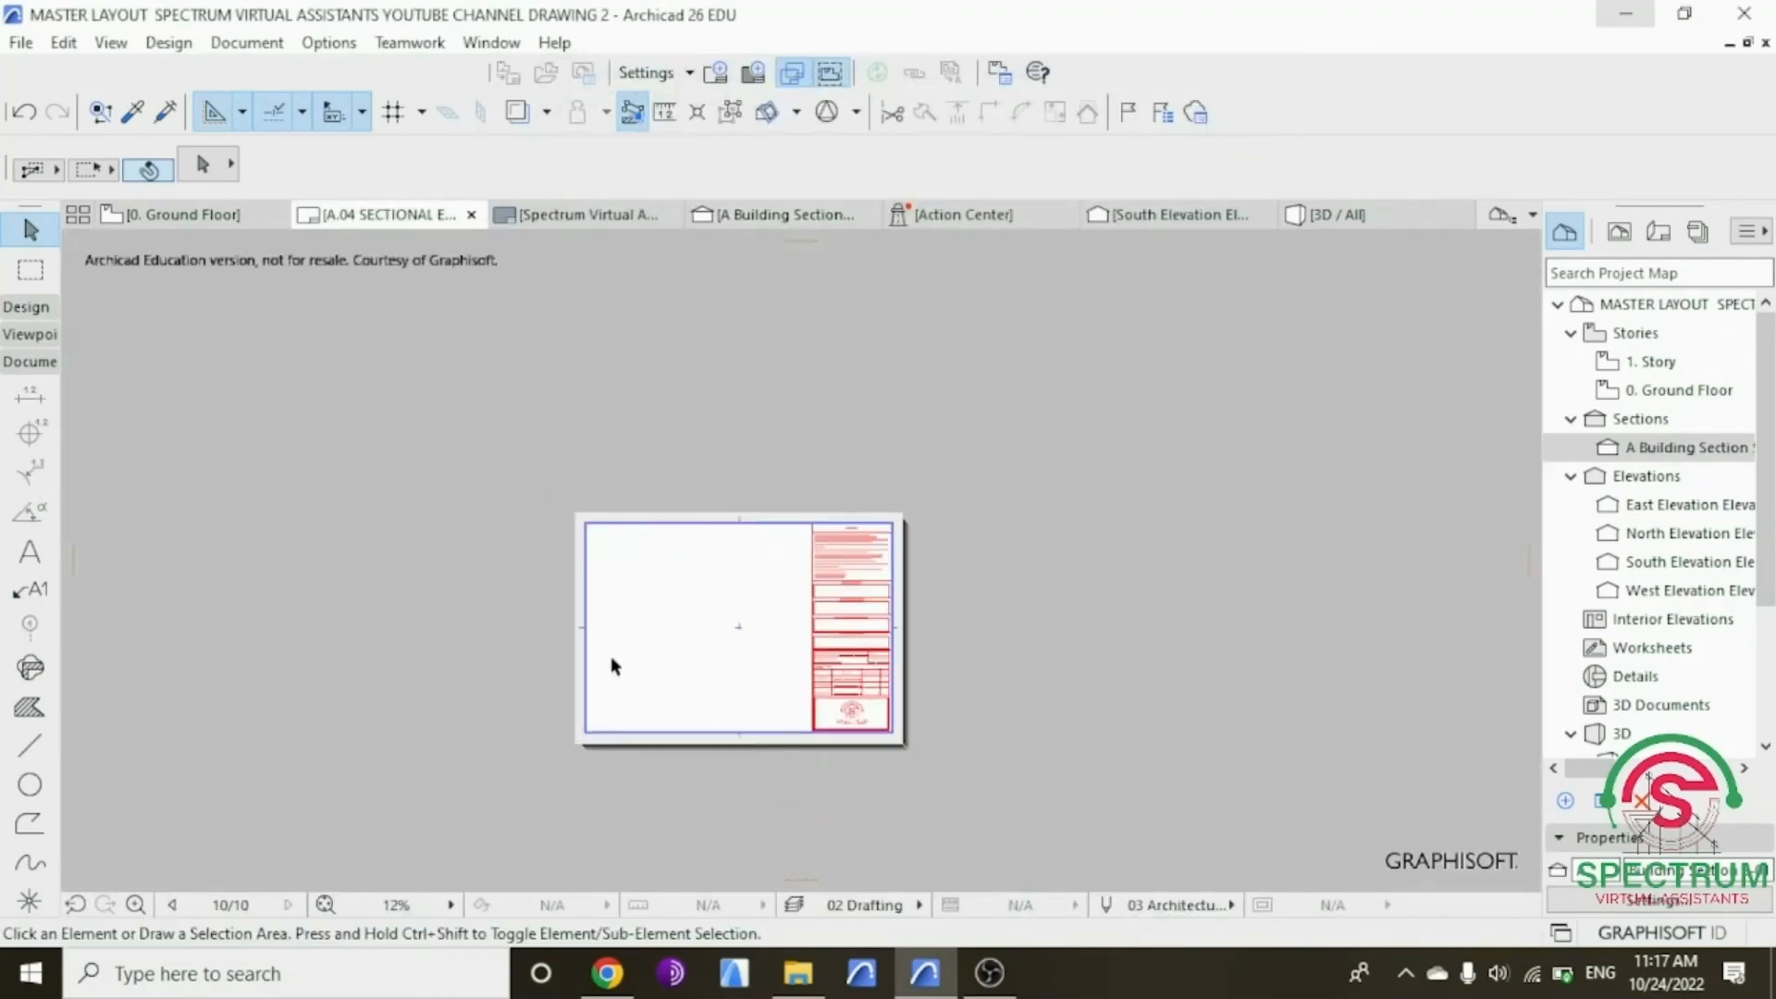
pyautogui.scroll(3, 633, 662)
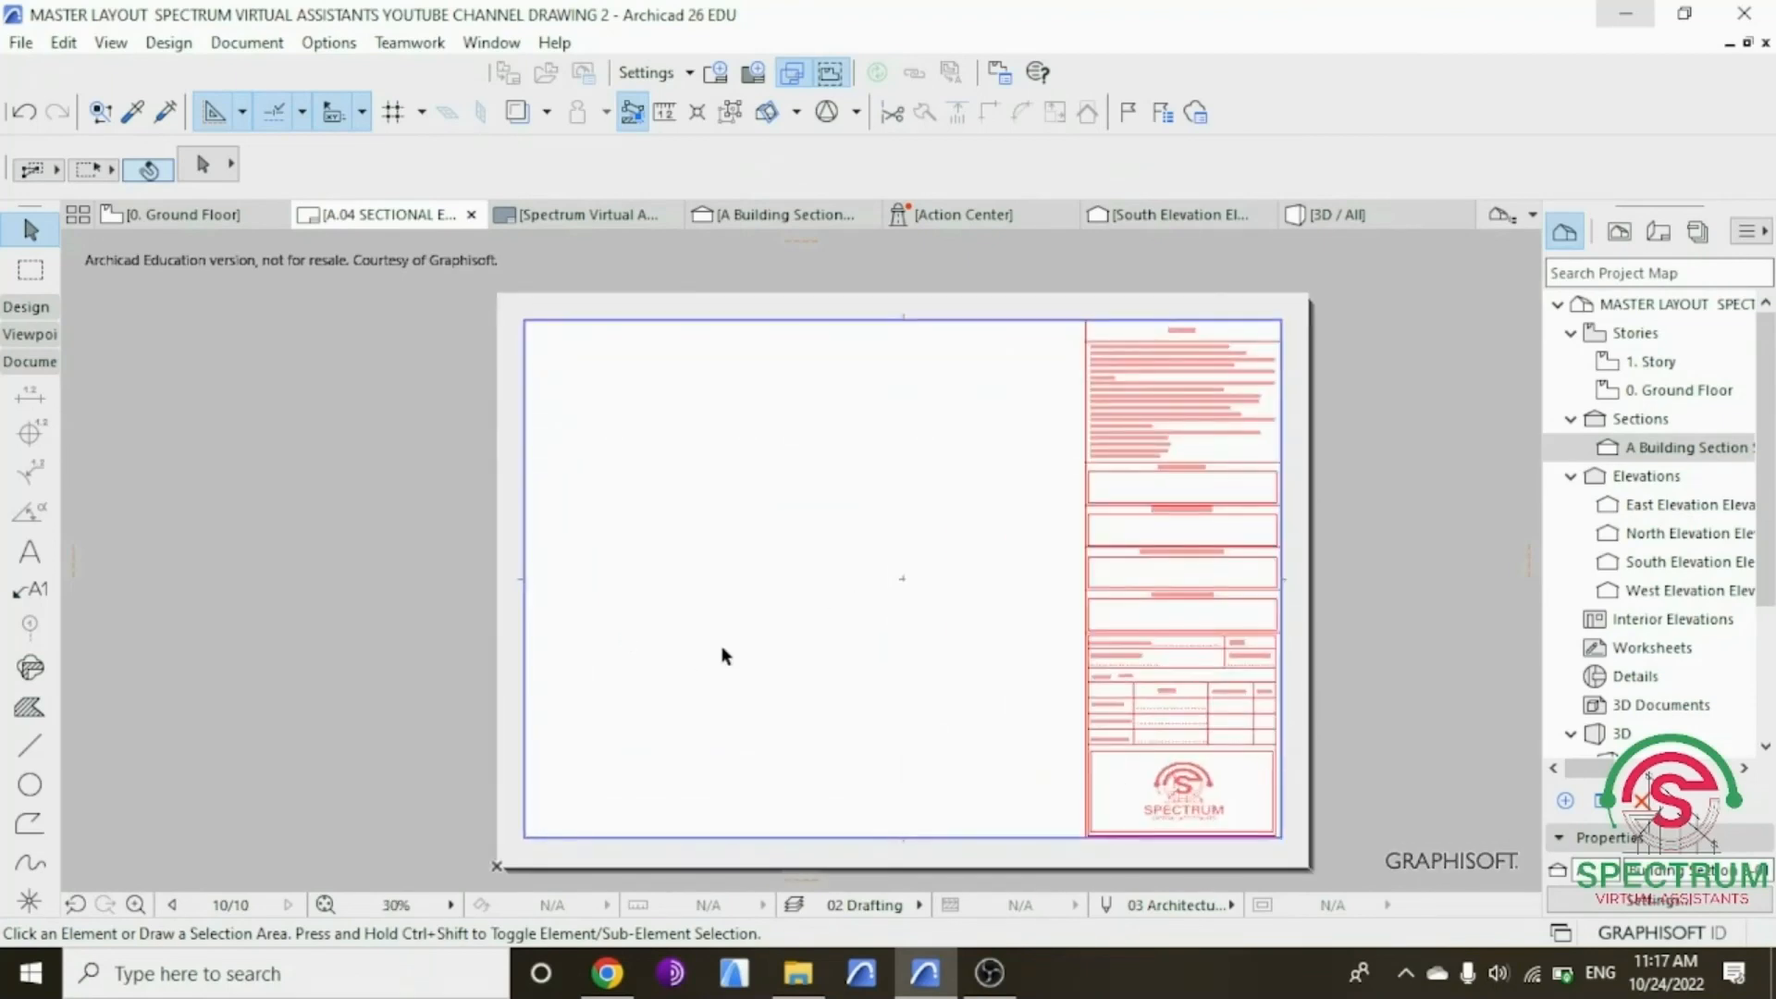
# Step: Save the building section's view and place it as a drawing on the SECTIONAL ELEVATION layout, beside the title block
pyautogui.click(819, 222)
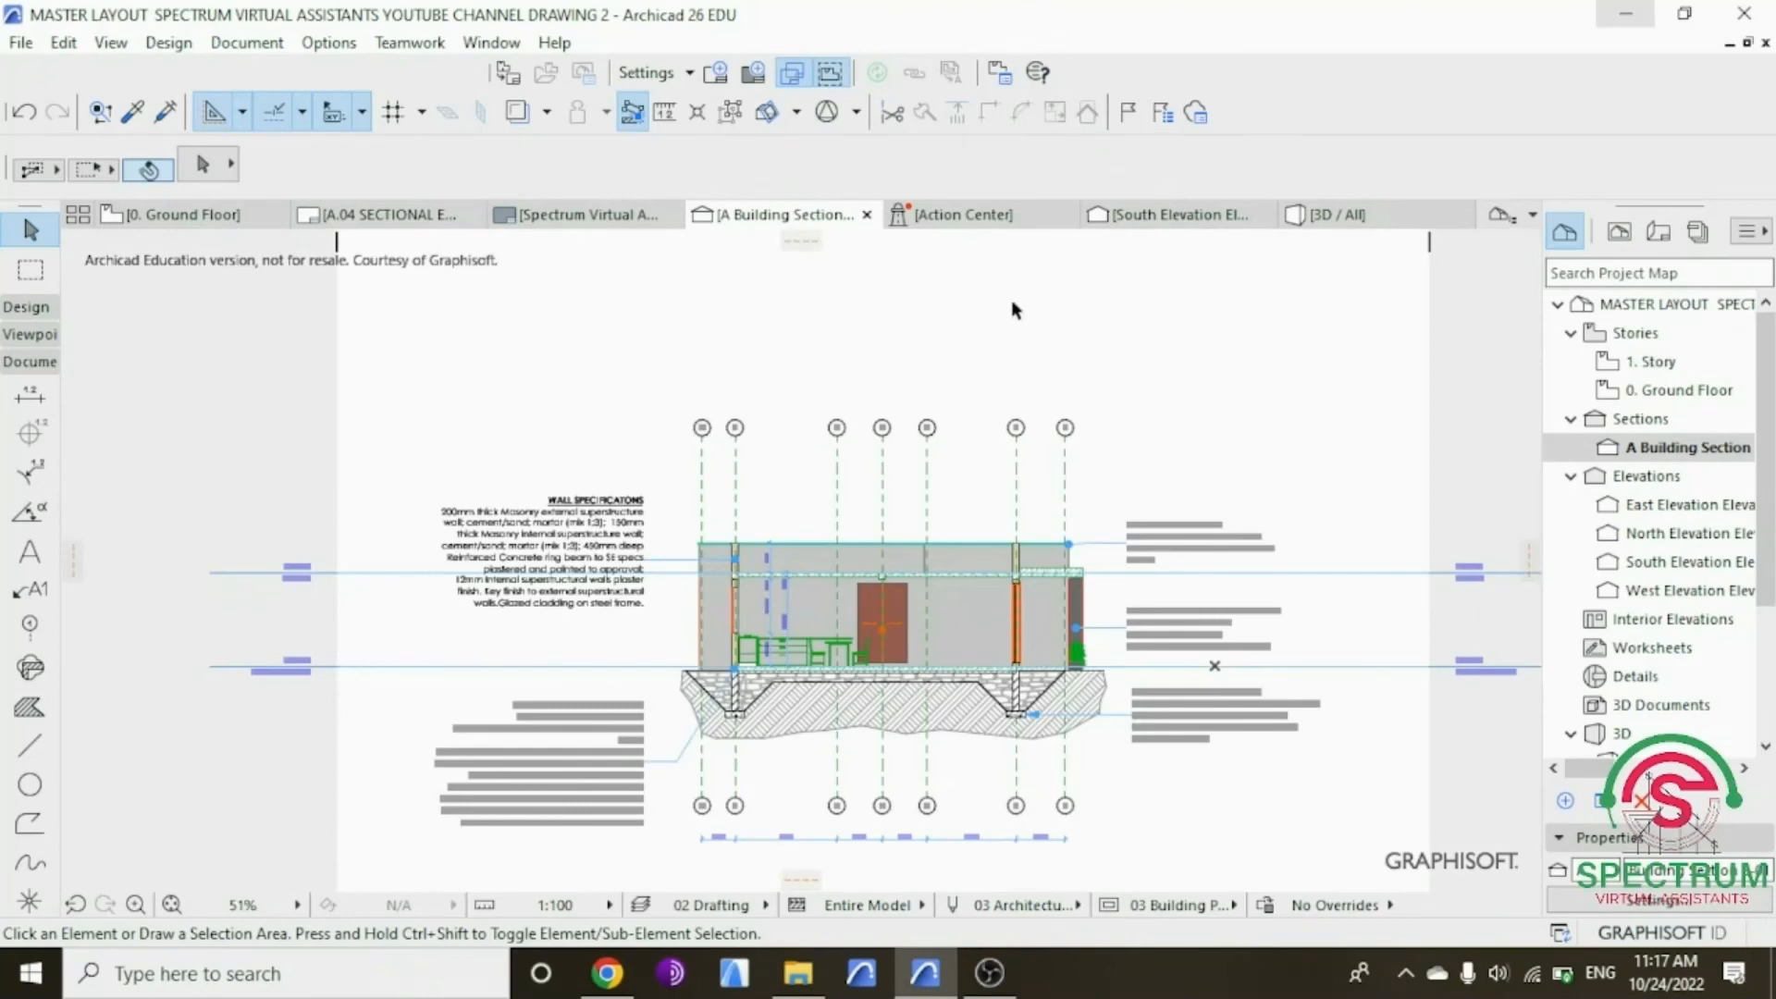
pyautogui.rightClick(1034, 288)
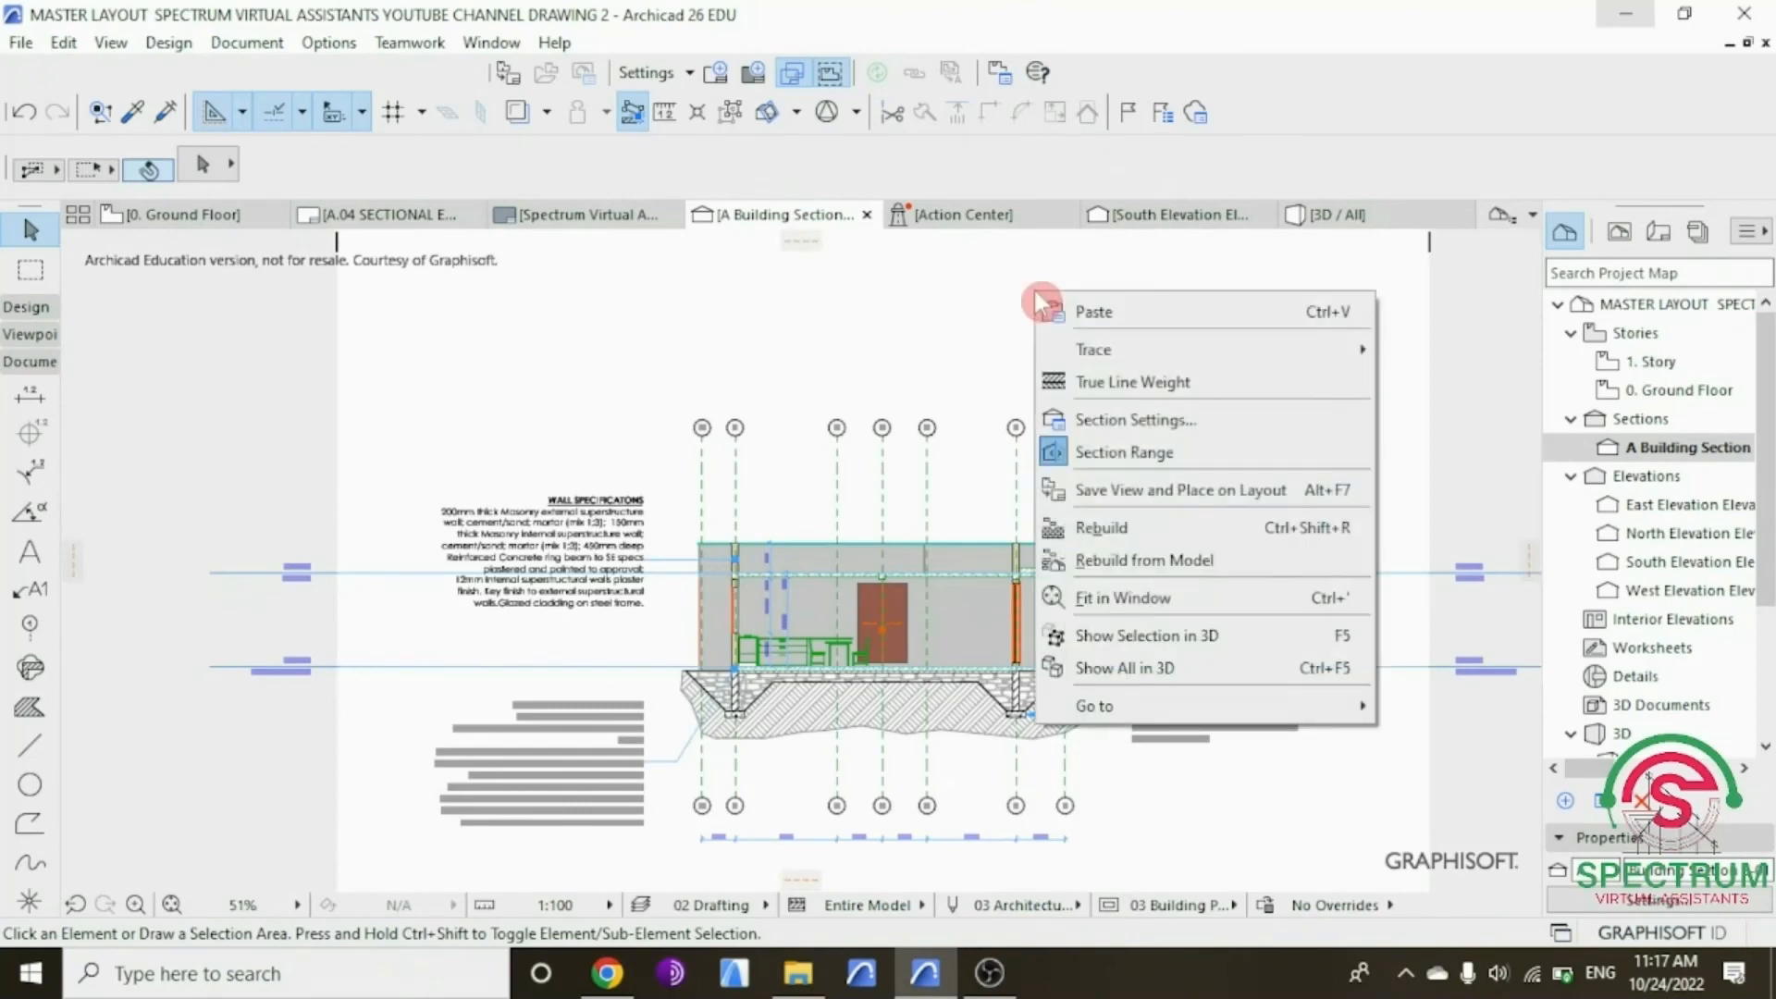
pyautogui.click(1195, 499)
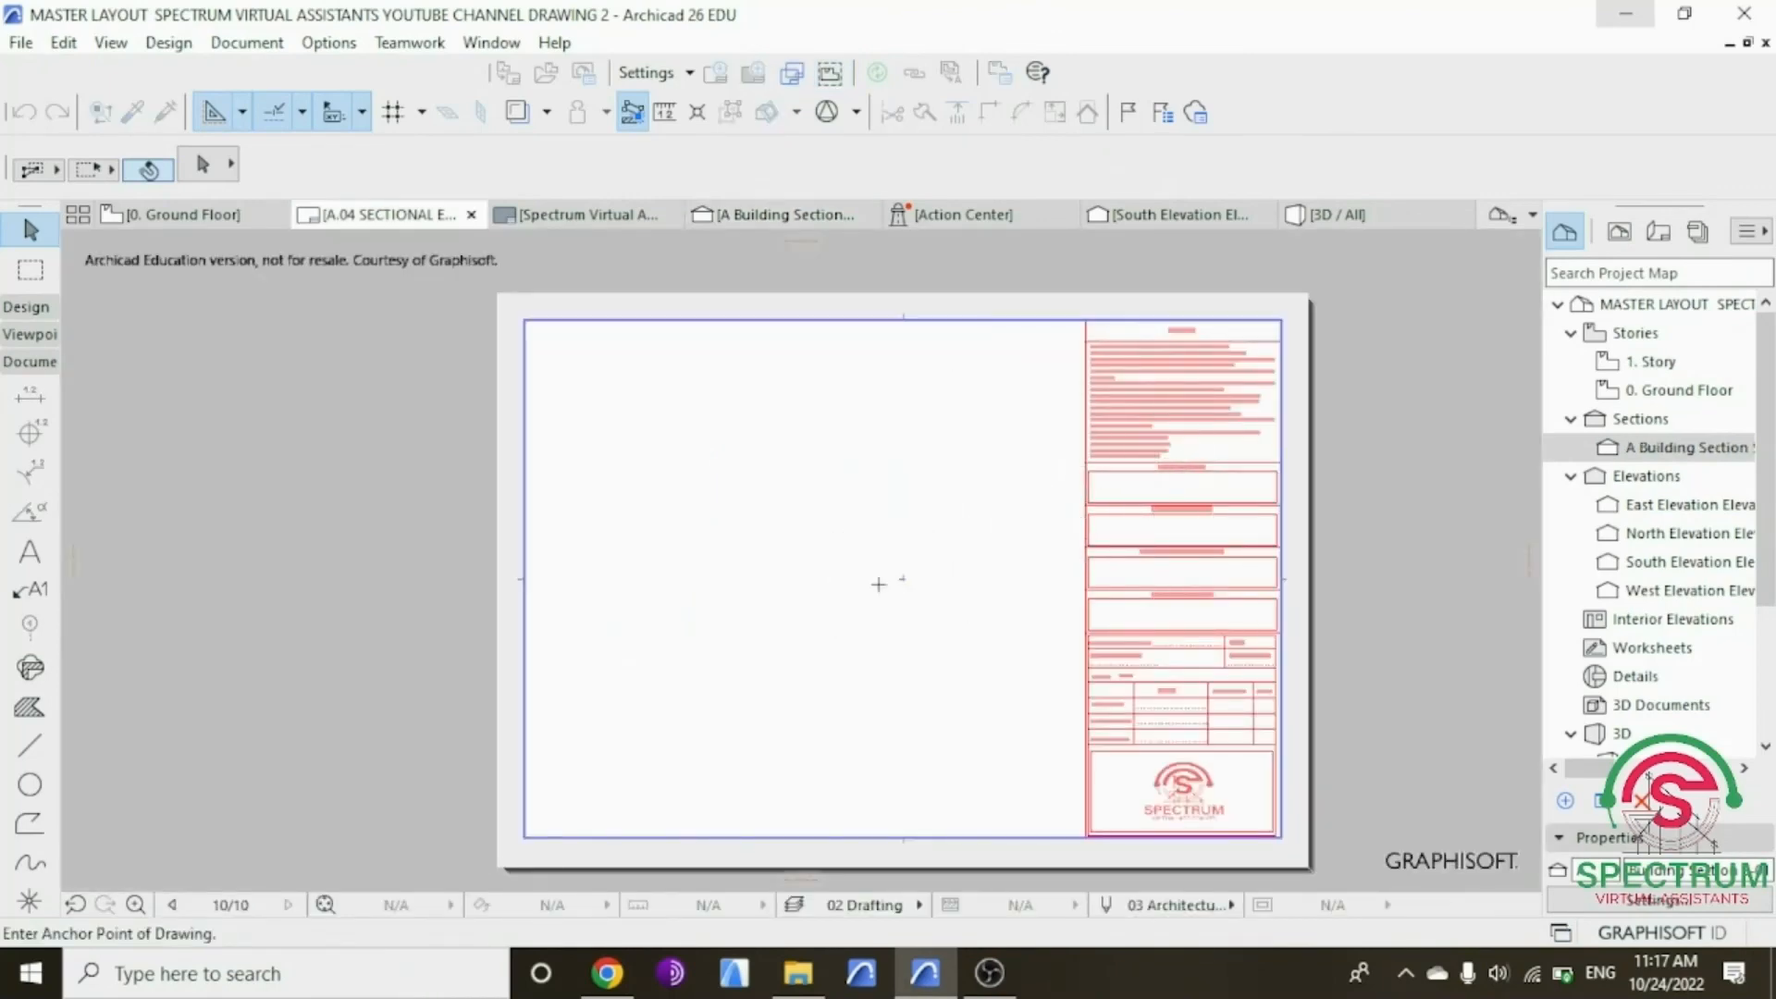
pyautogui.scroll(2, 877, 583)
pyautogui.click(774, 570)
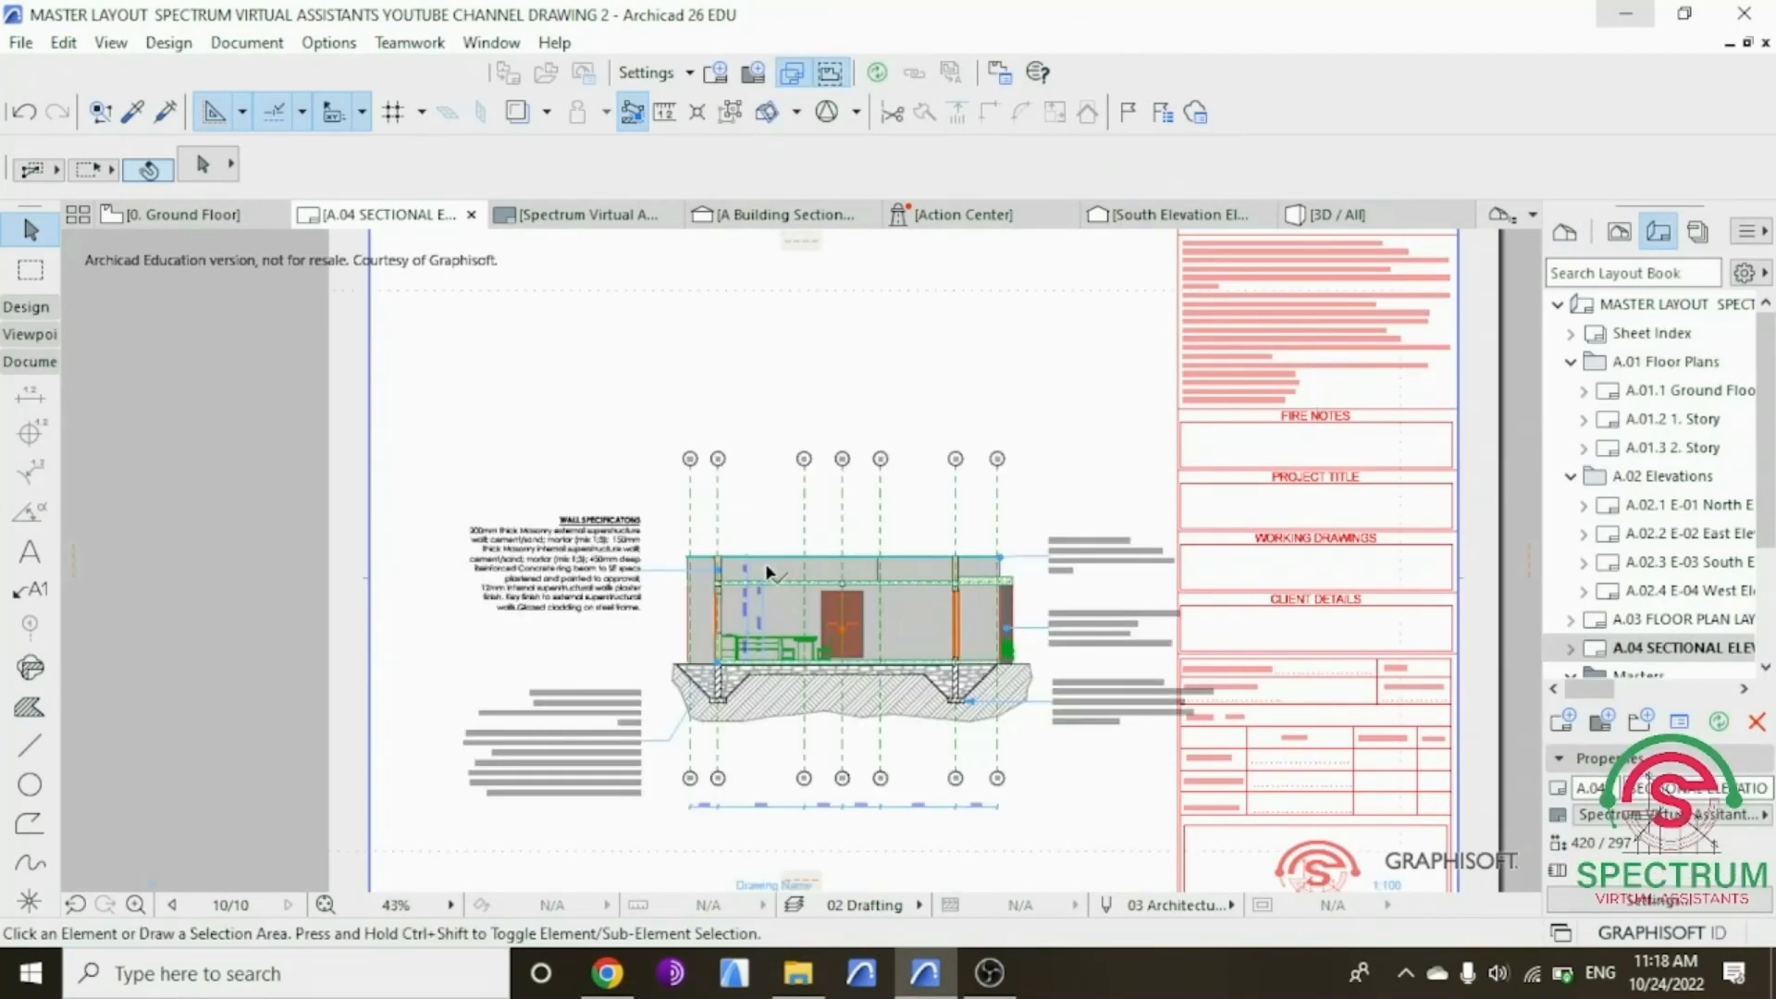
# Step: Shift the section up and left inside its drawing frame so its notes clear the title block
pyautogui.scroll(-2, 767, 570)
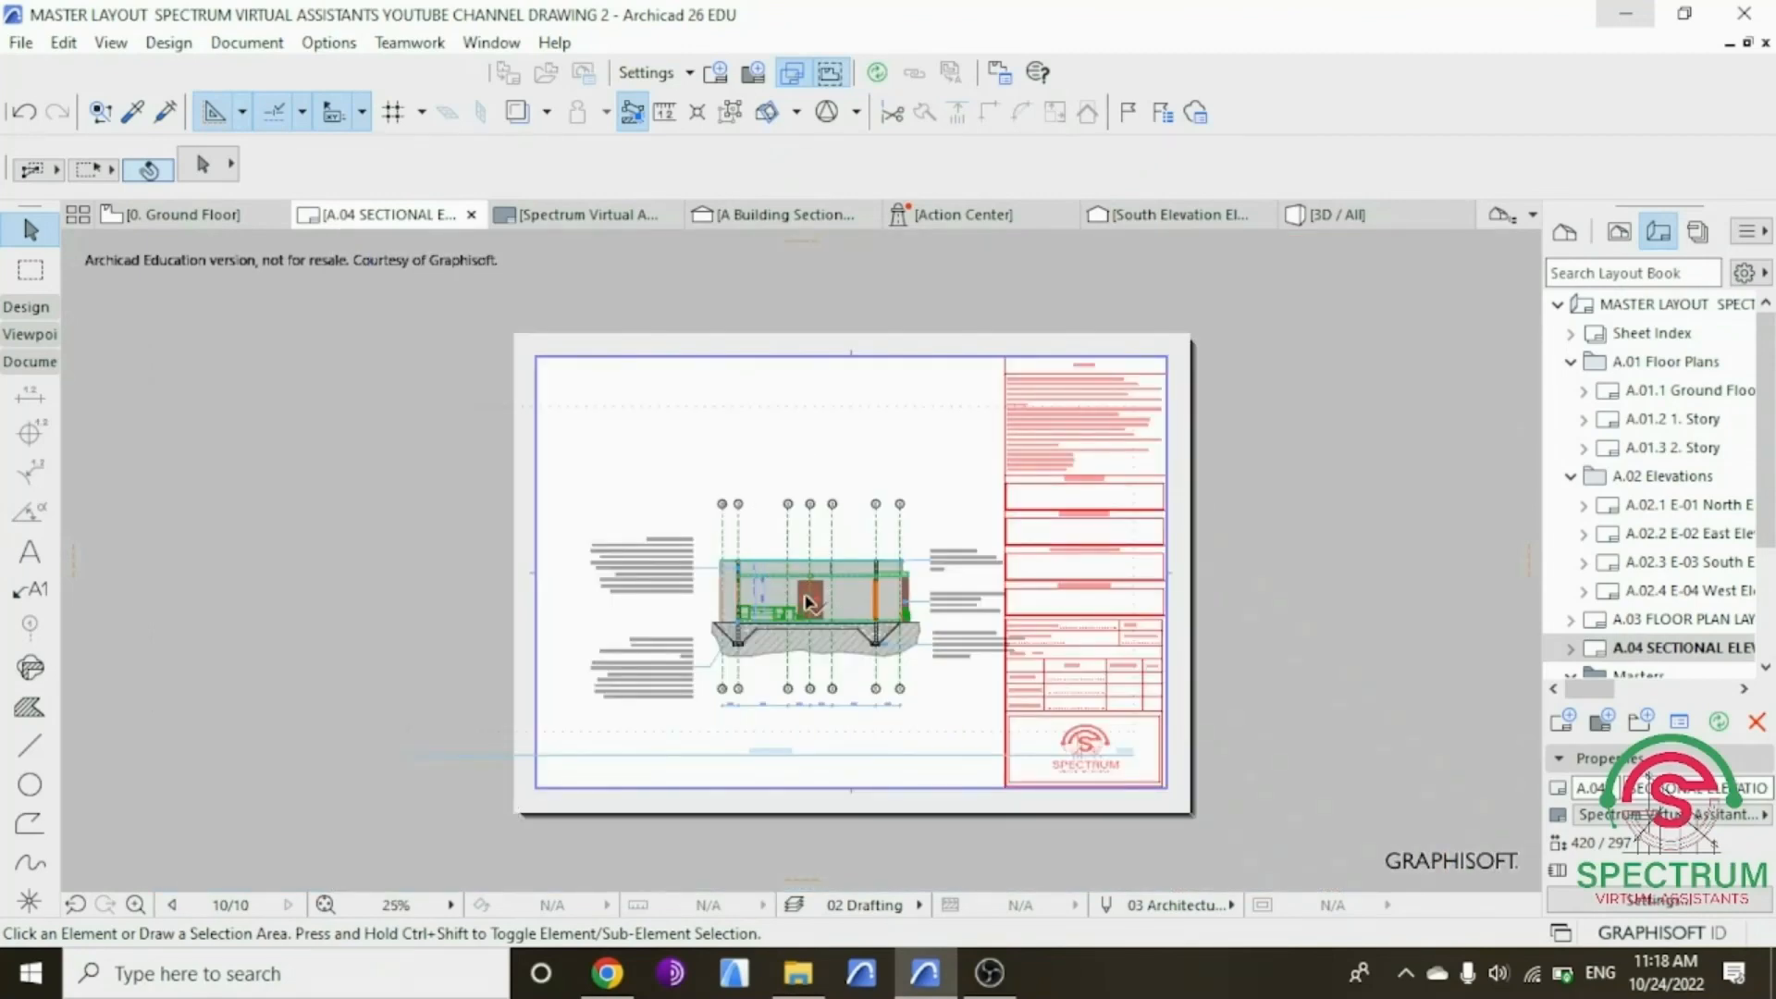
pyautogui.scroll(4, 805, 601)
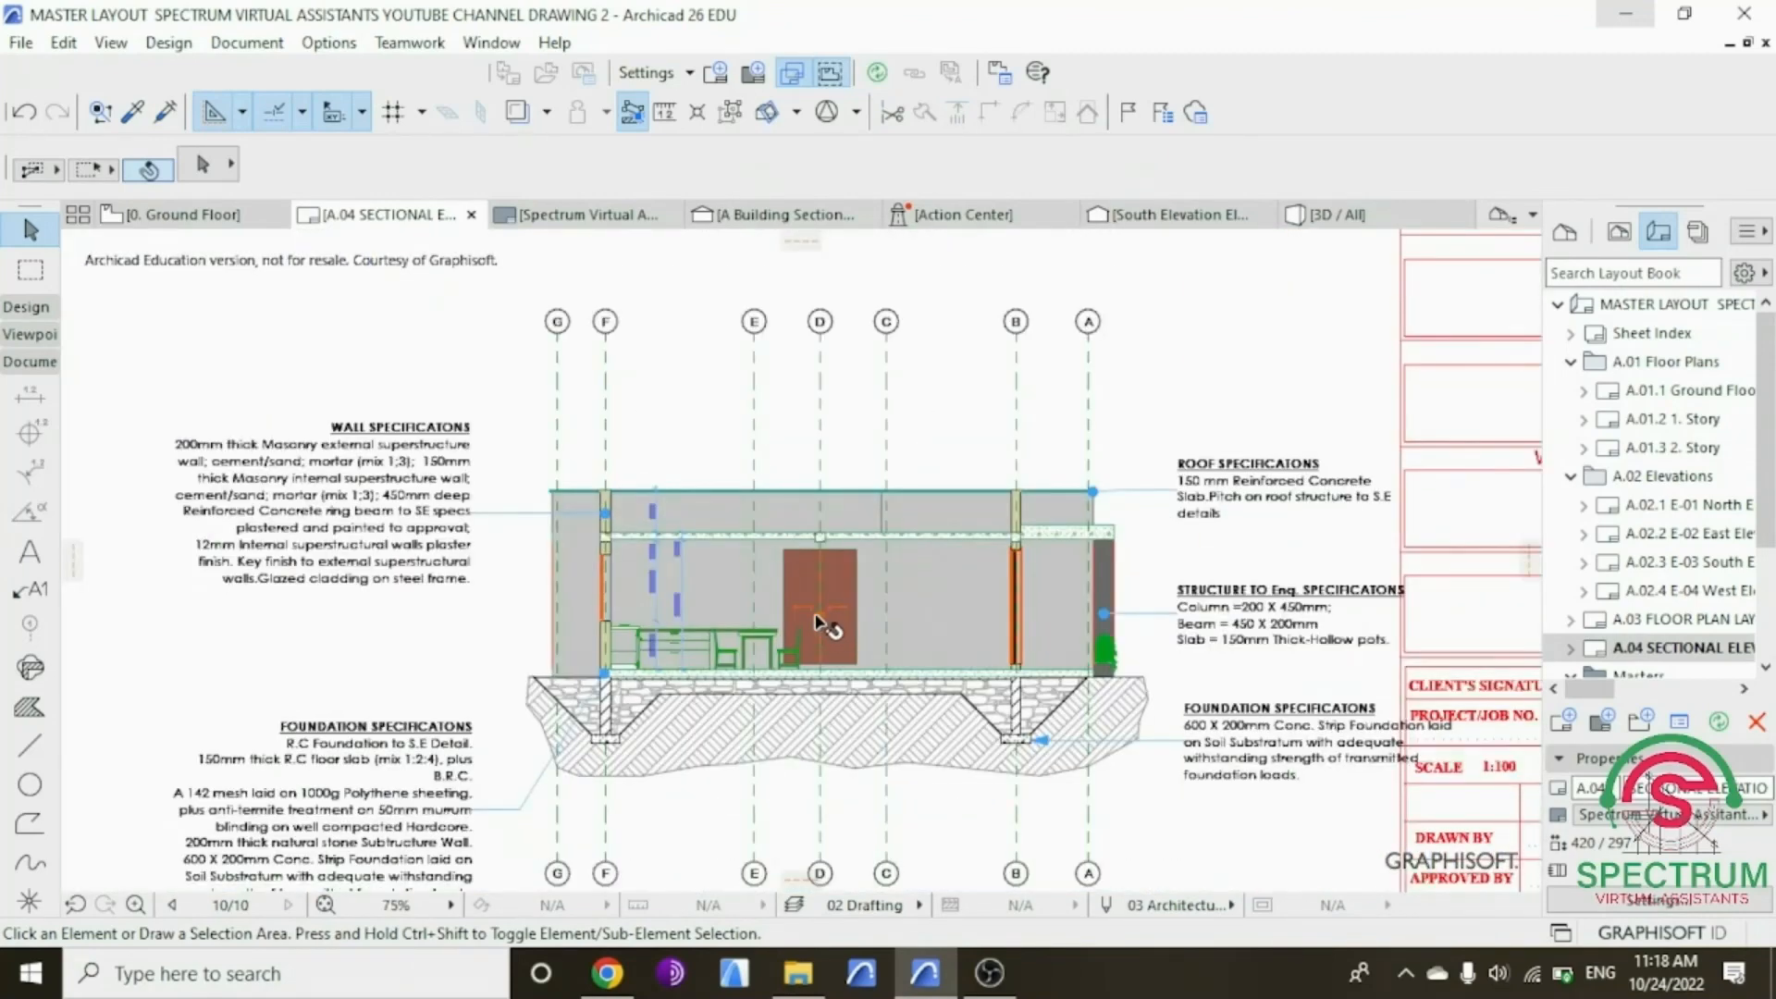
pyautogui.moveTo(817, 622); pyautogui.dragTo(803, 610)
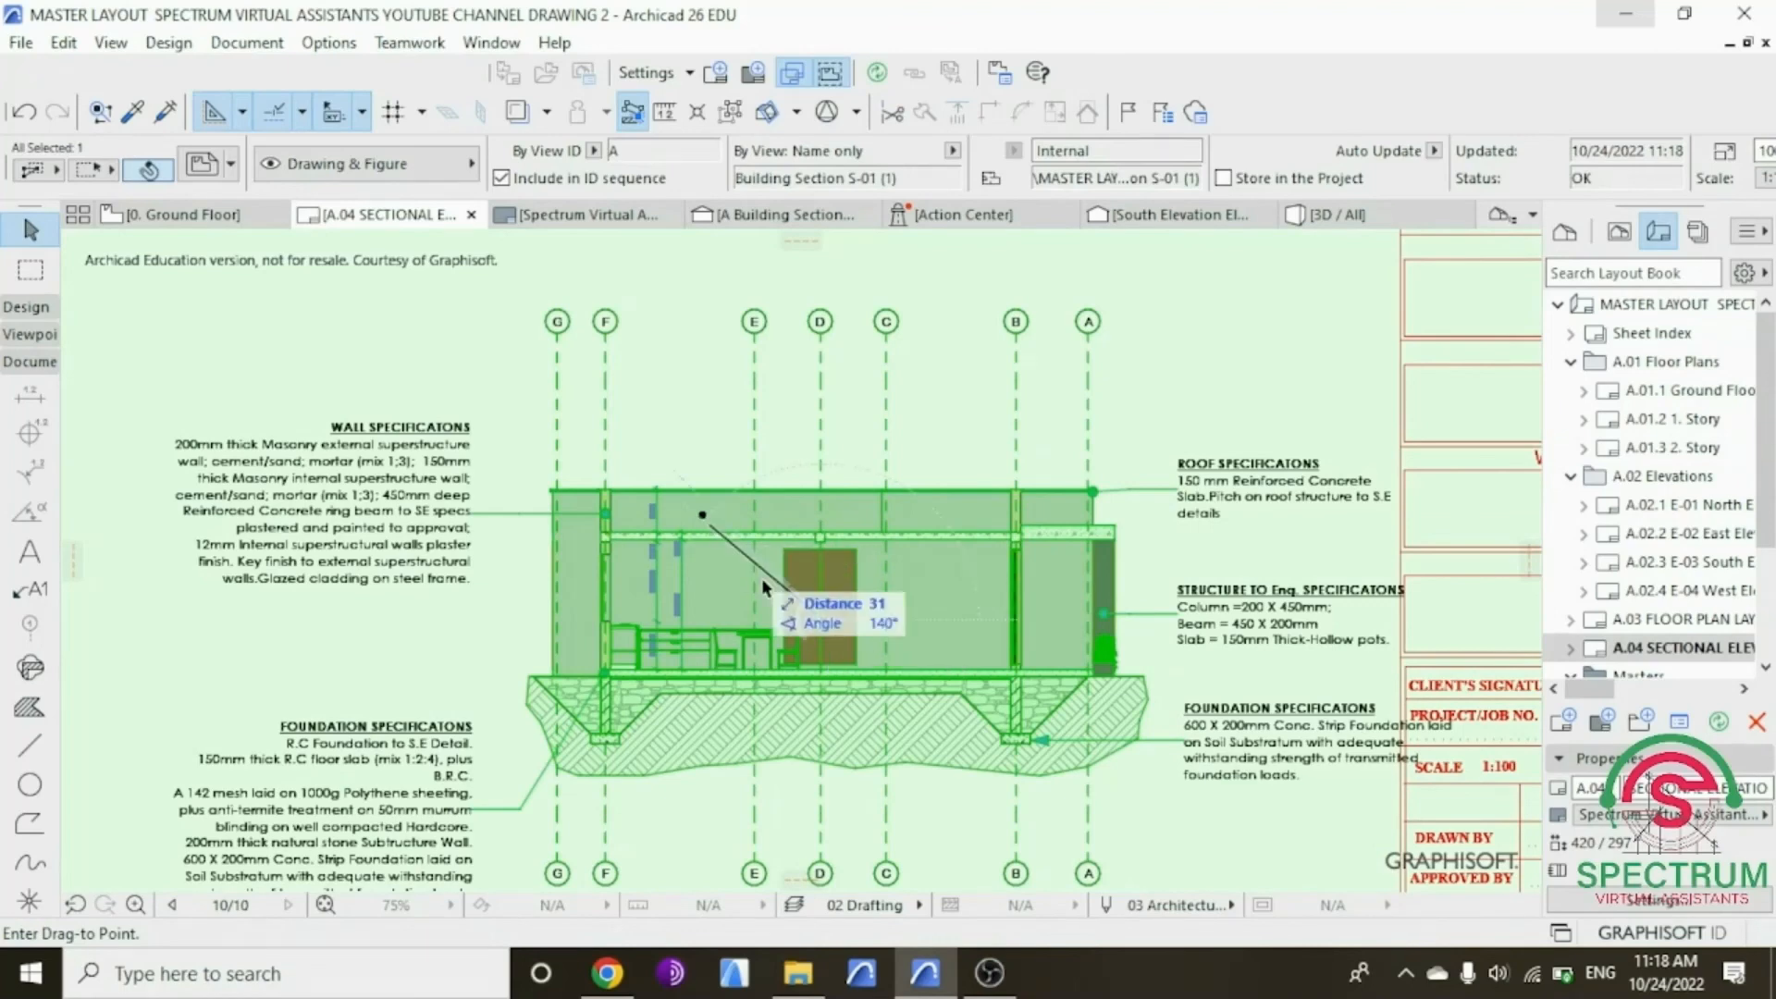
pyautogui.scroll(-2, 767, 582)
pyautogui.moveTo(752, 579); pyautogui.dragTo(737, 554)
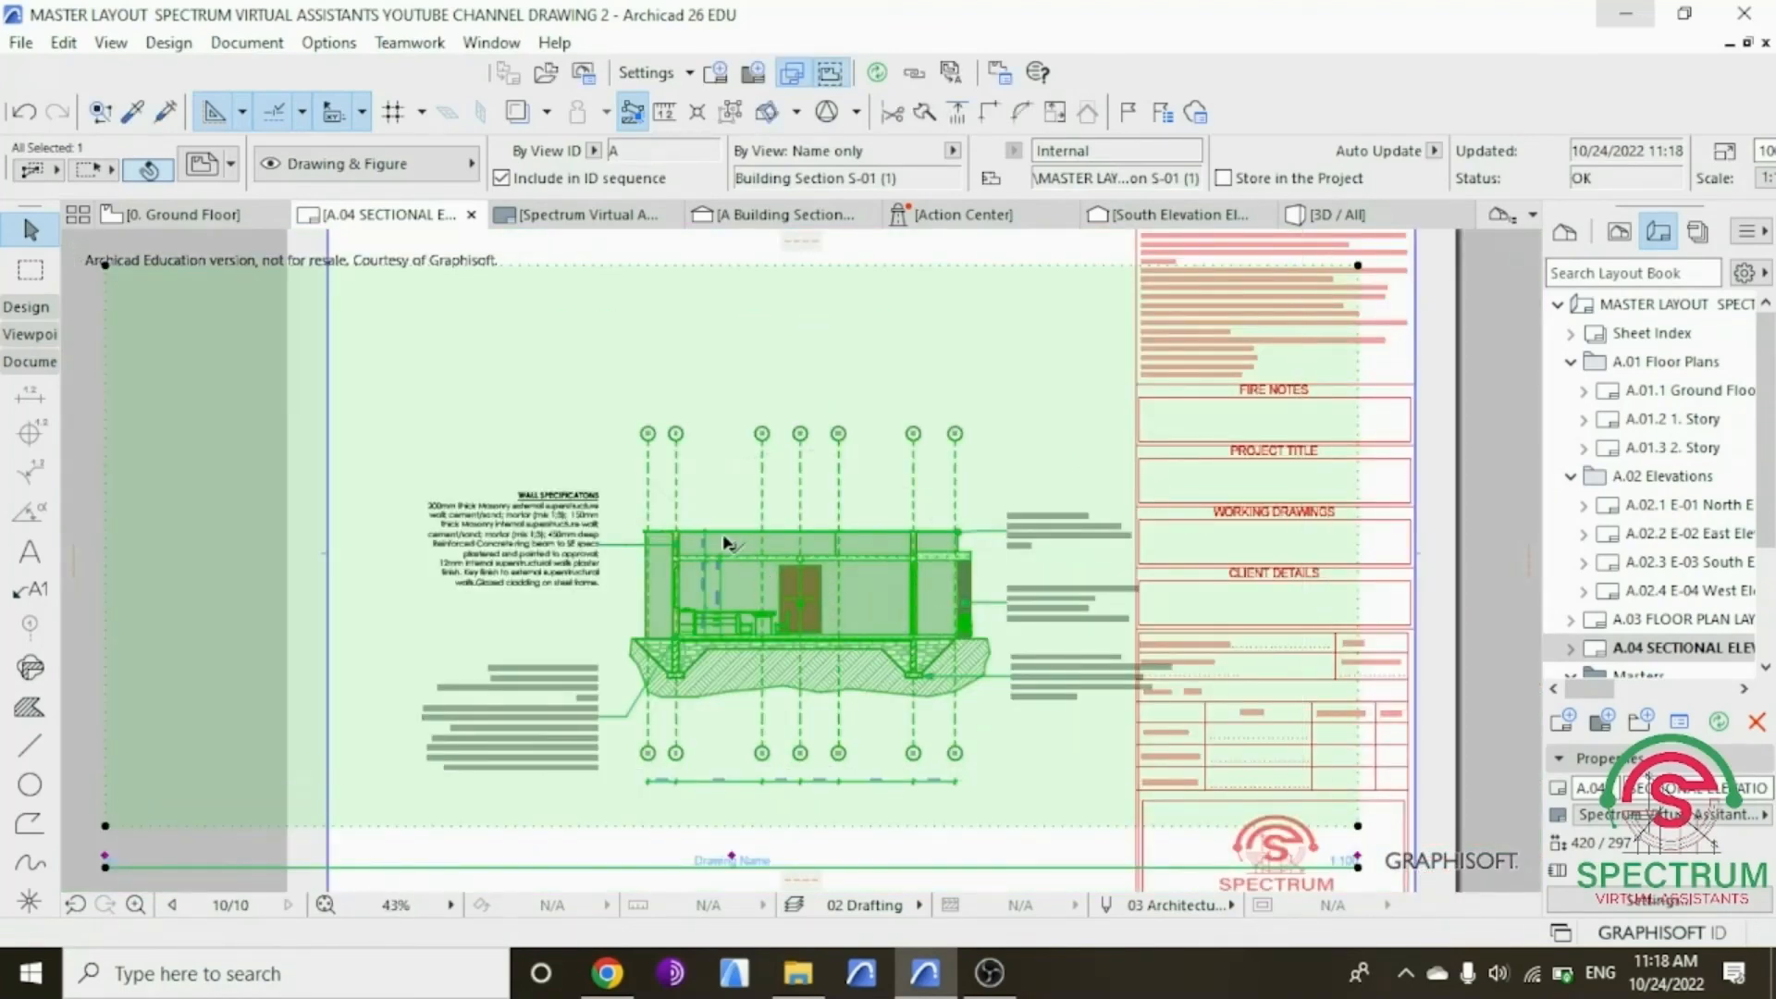
pyautogui.click(731, 546)
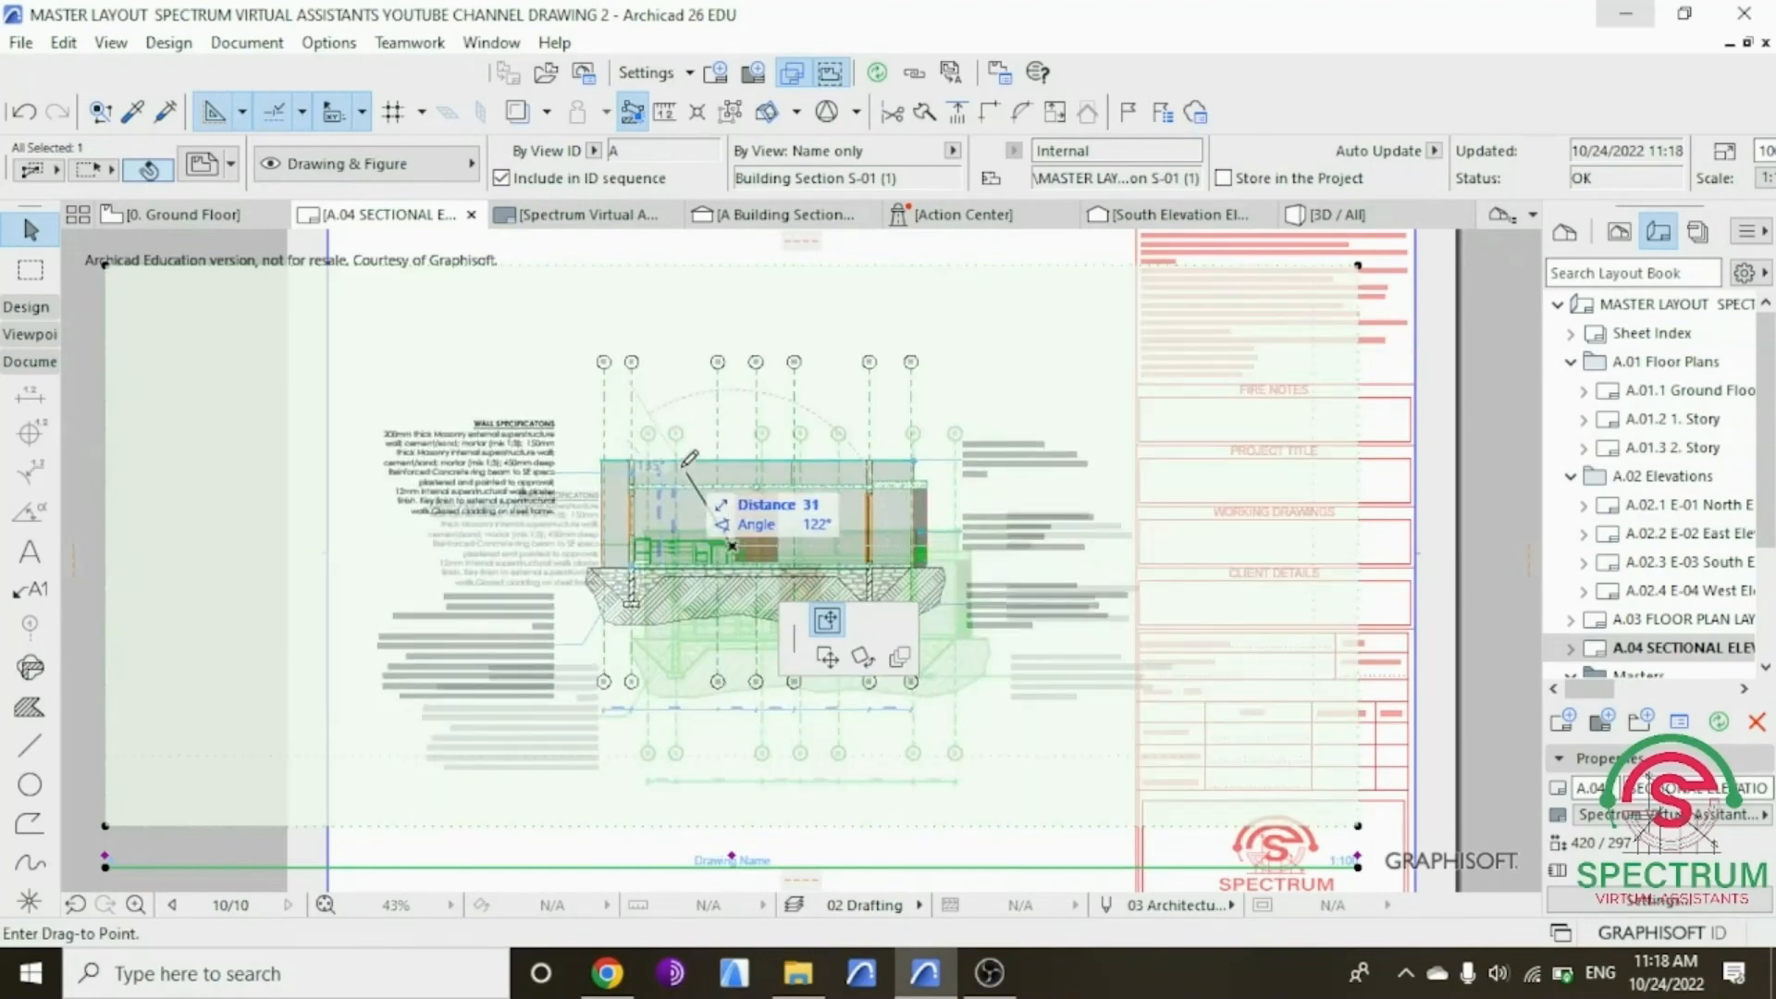
pyautogui.click(675, 438)
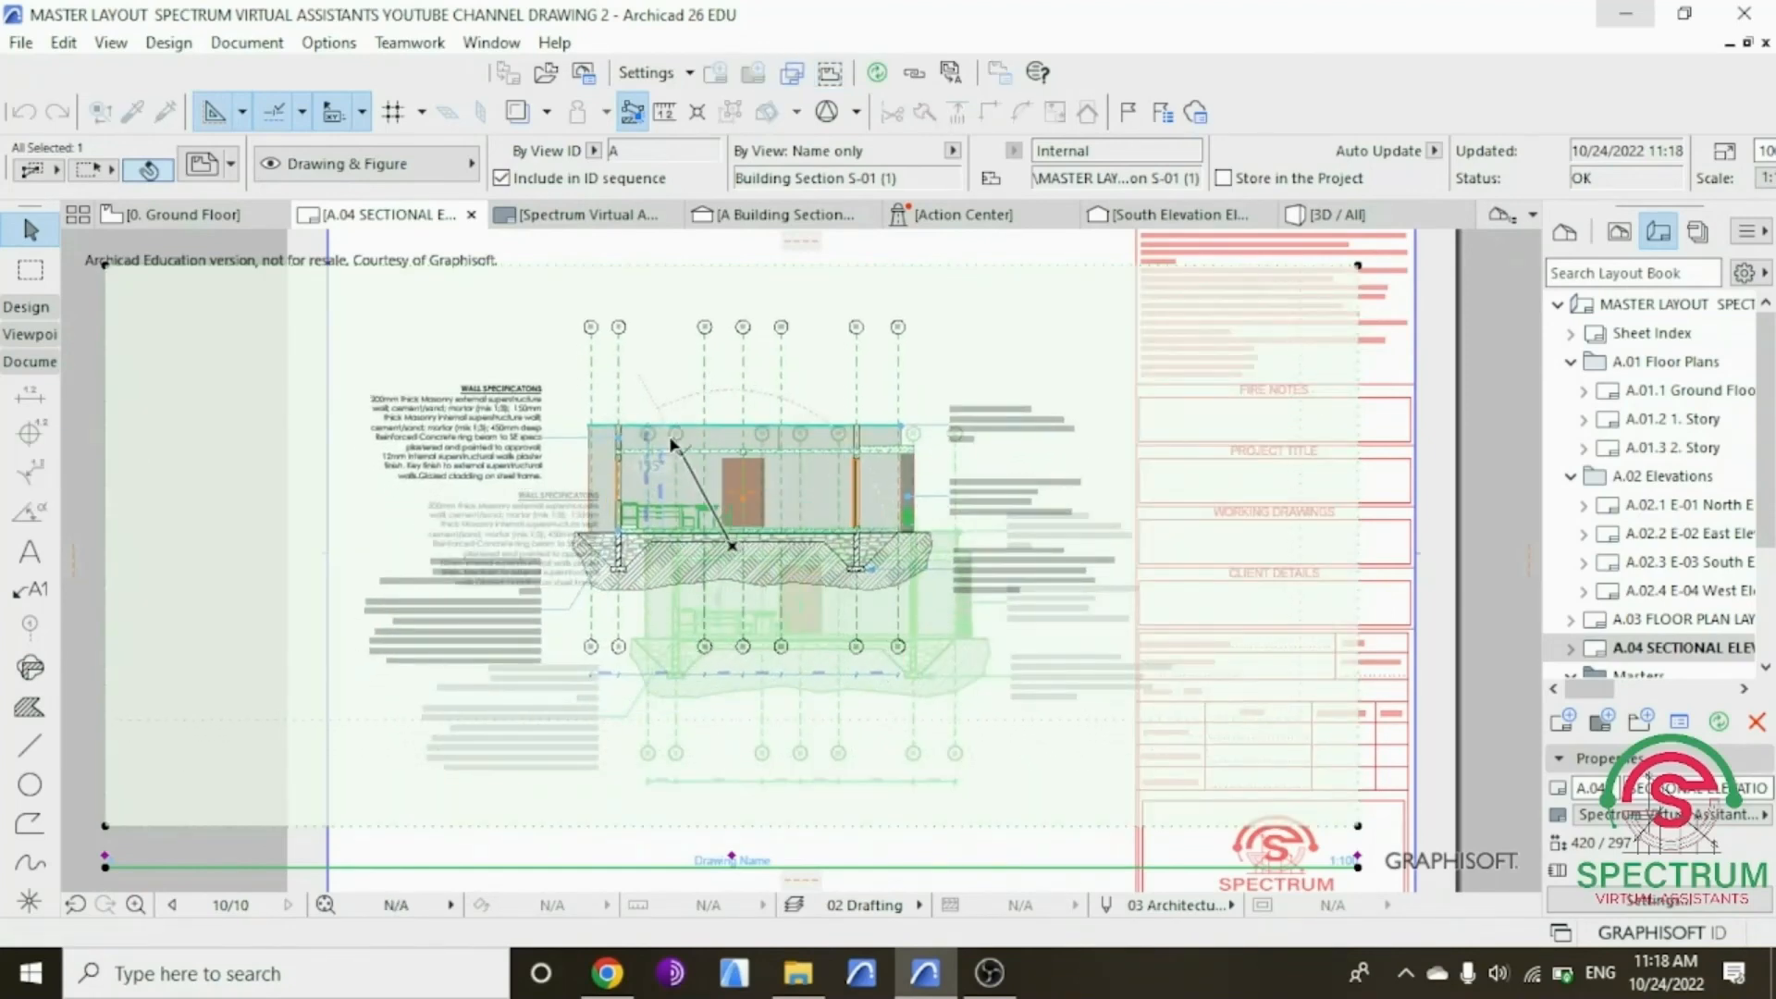
pyautogui.scroll(-2, 892, 658)
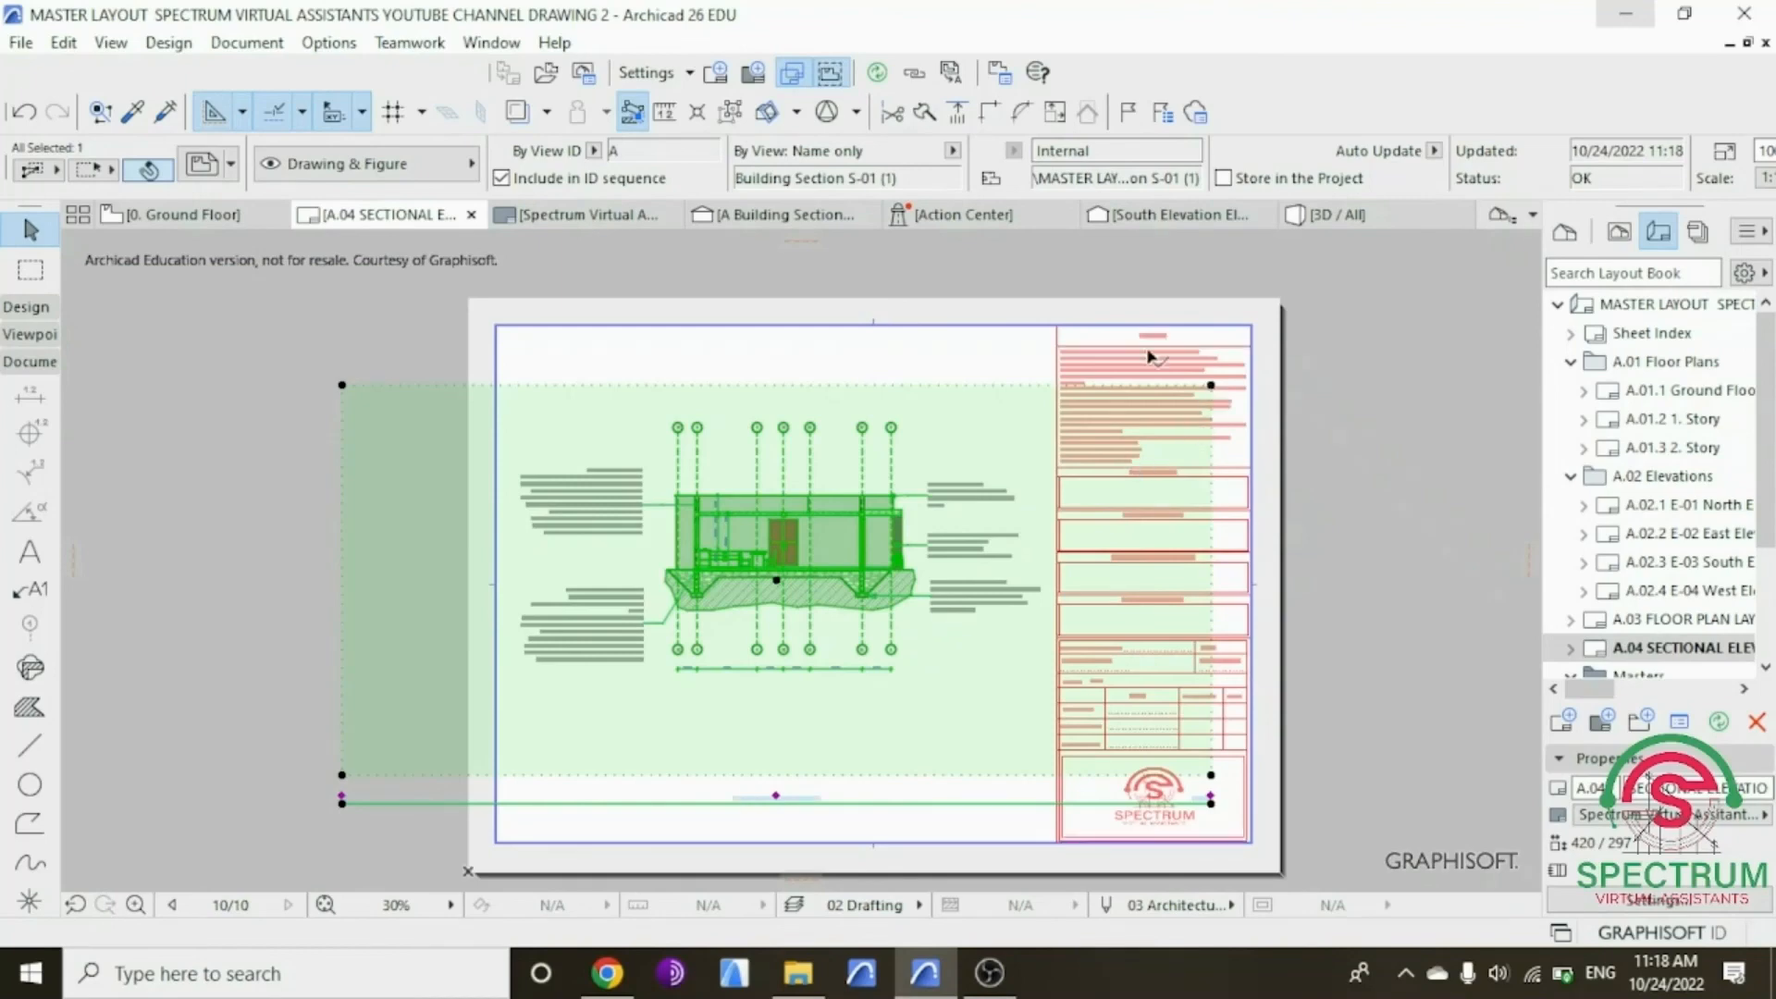
# Step: Fit the drawing frame's corners to the layout border and the title block's inner edge
pyautogui.click(1056, 327)
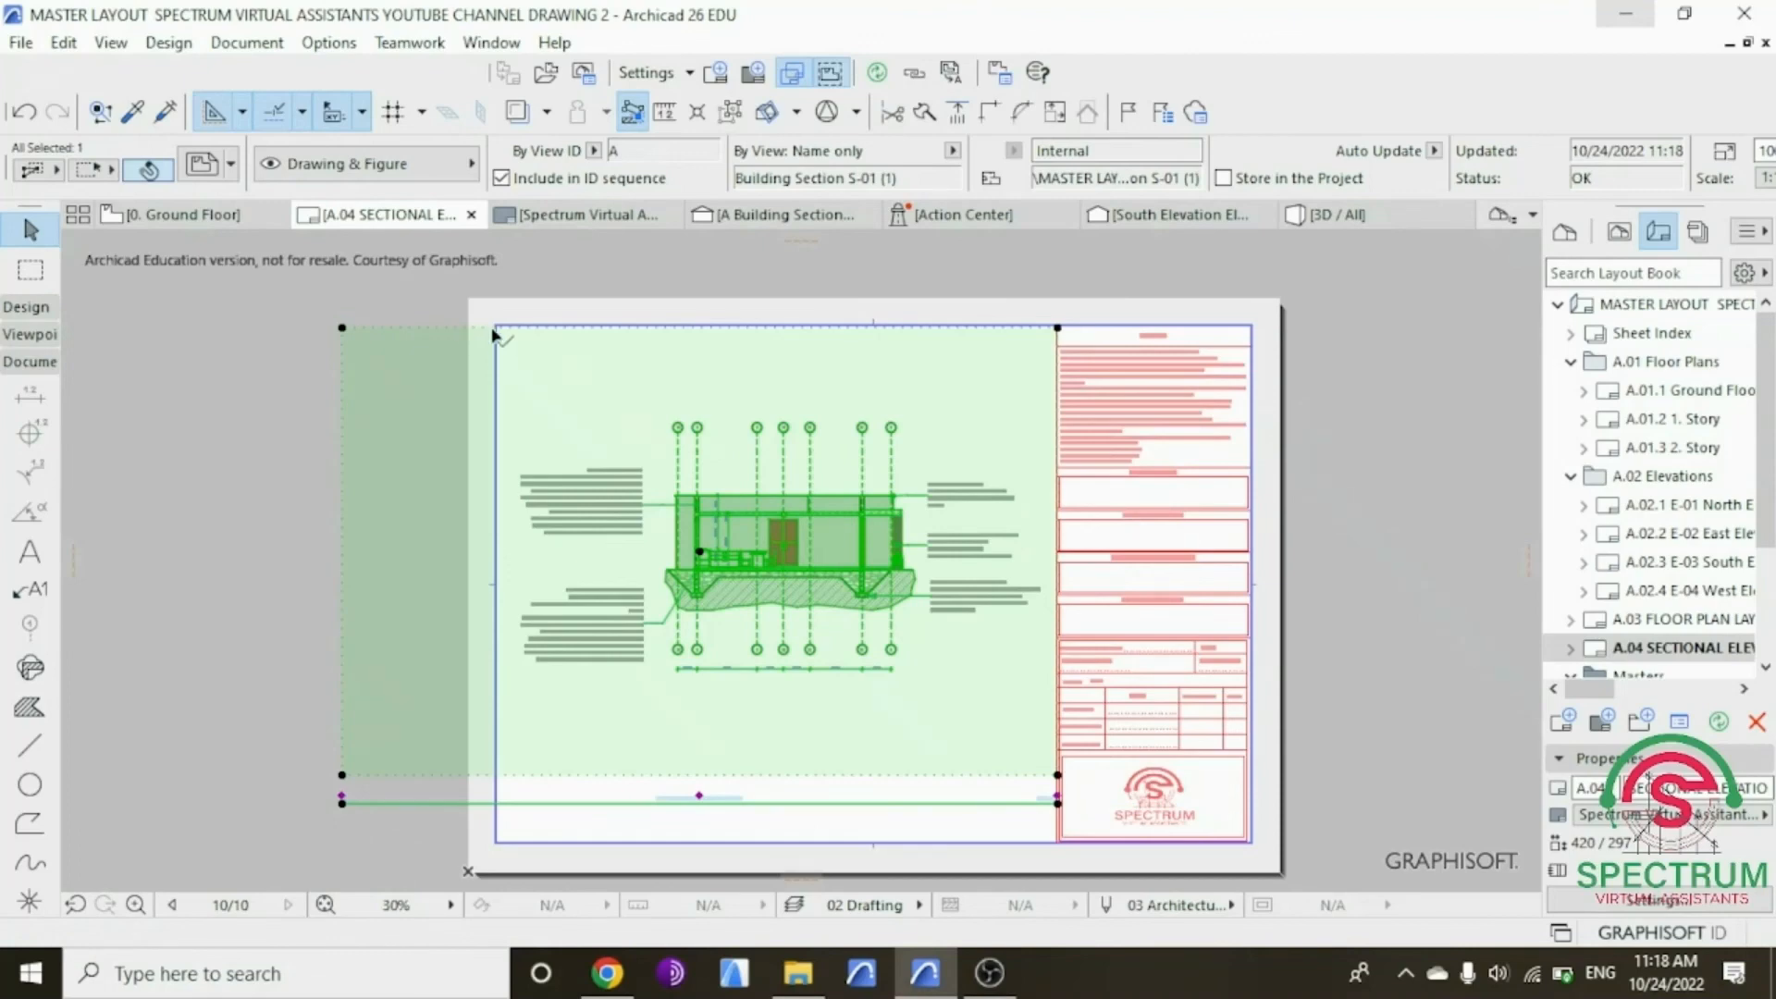
pyautogui.click(343, 327)
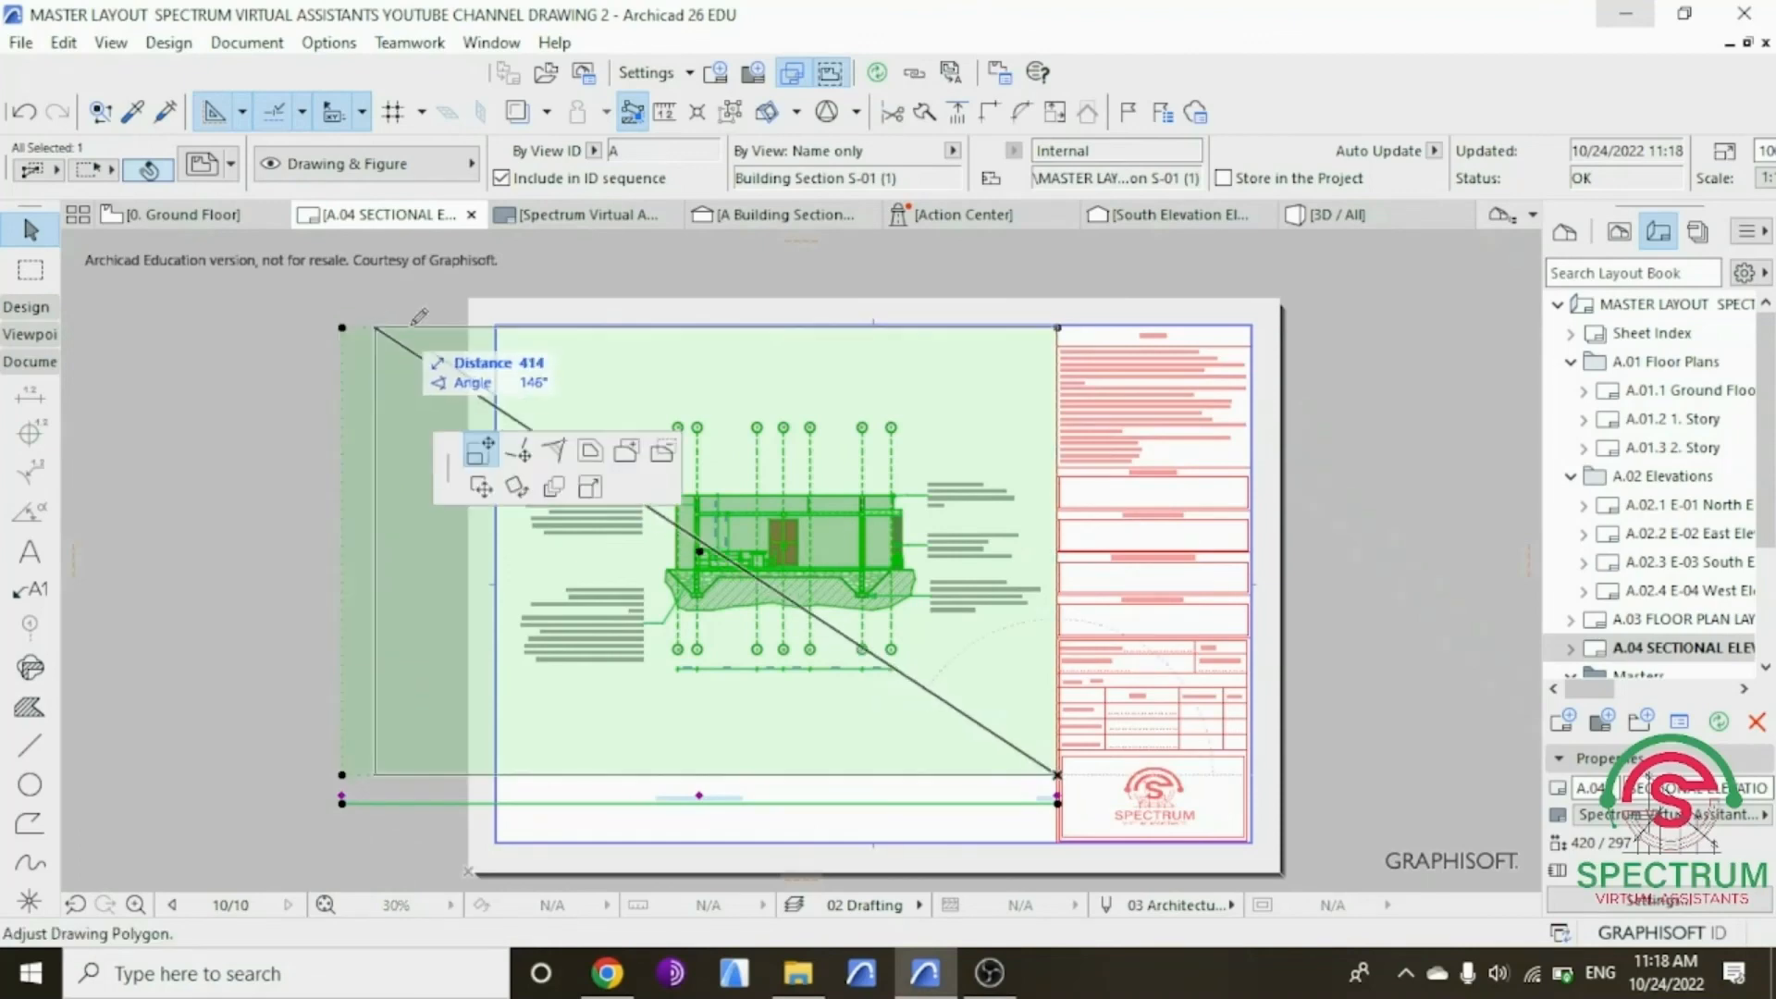
pyautogui.click(499, 327)
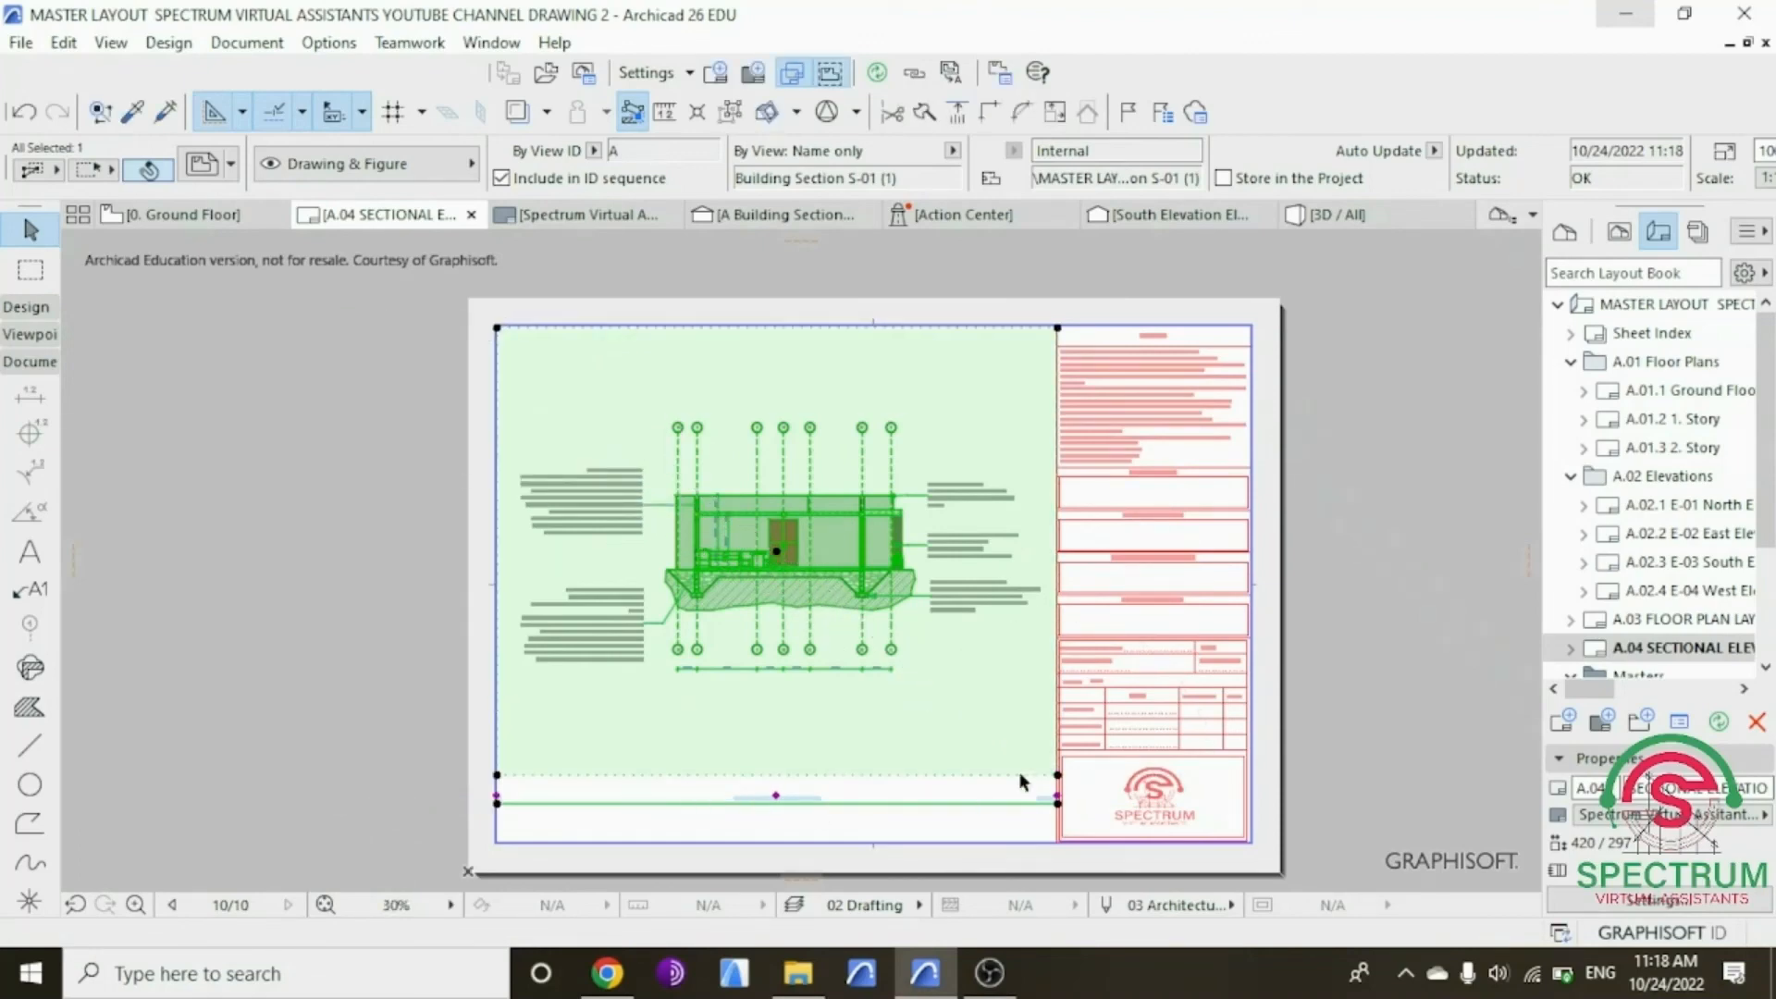
pyautogui.click(1057, 803)
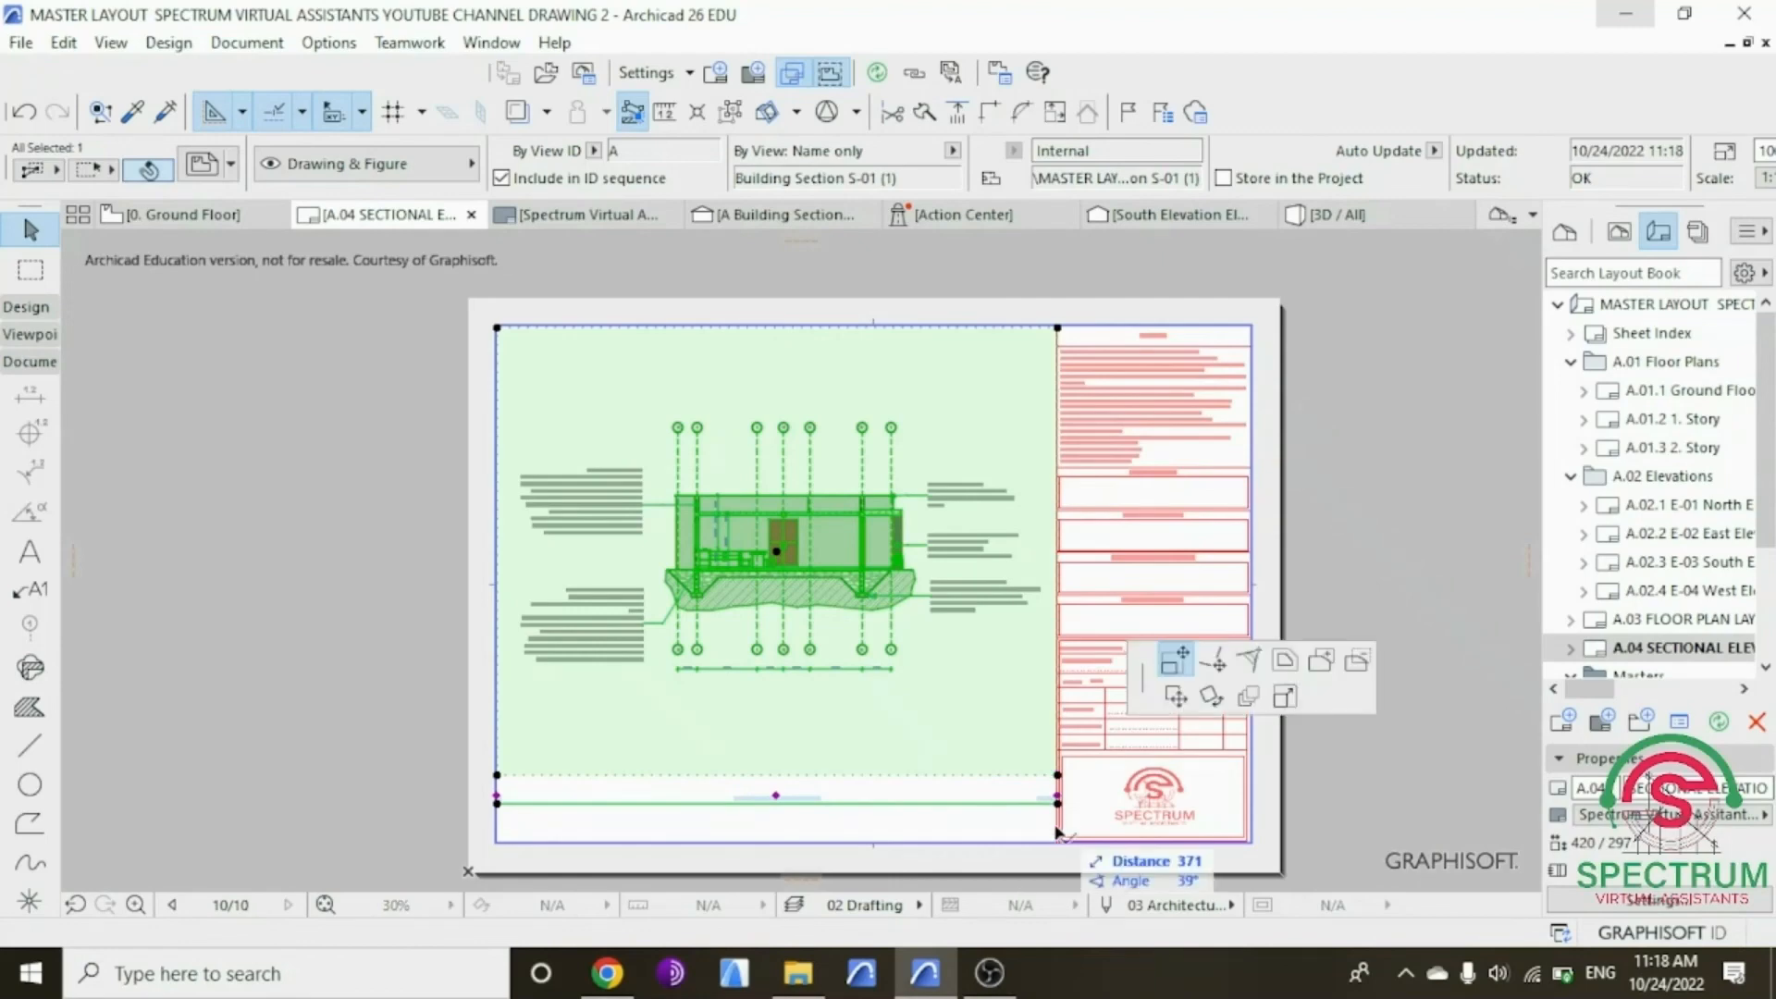
pyautogui.click(1058, 841)
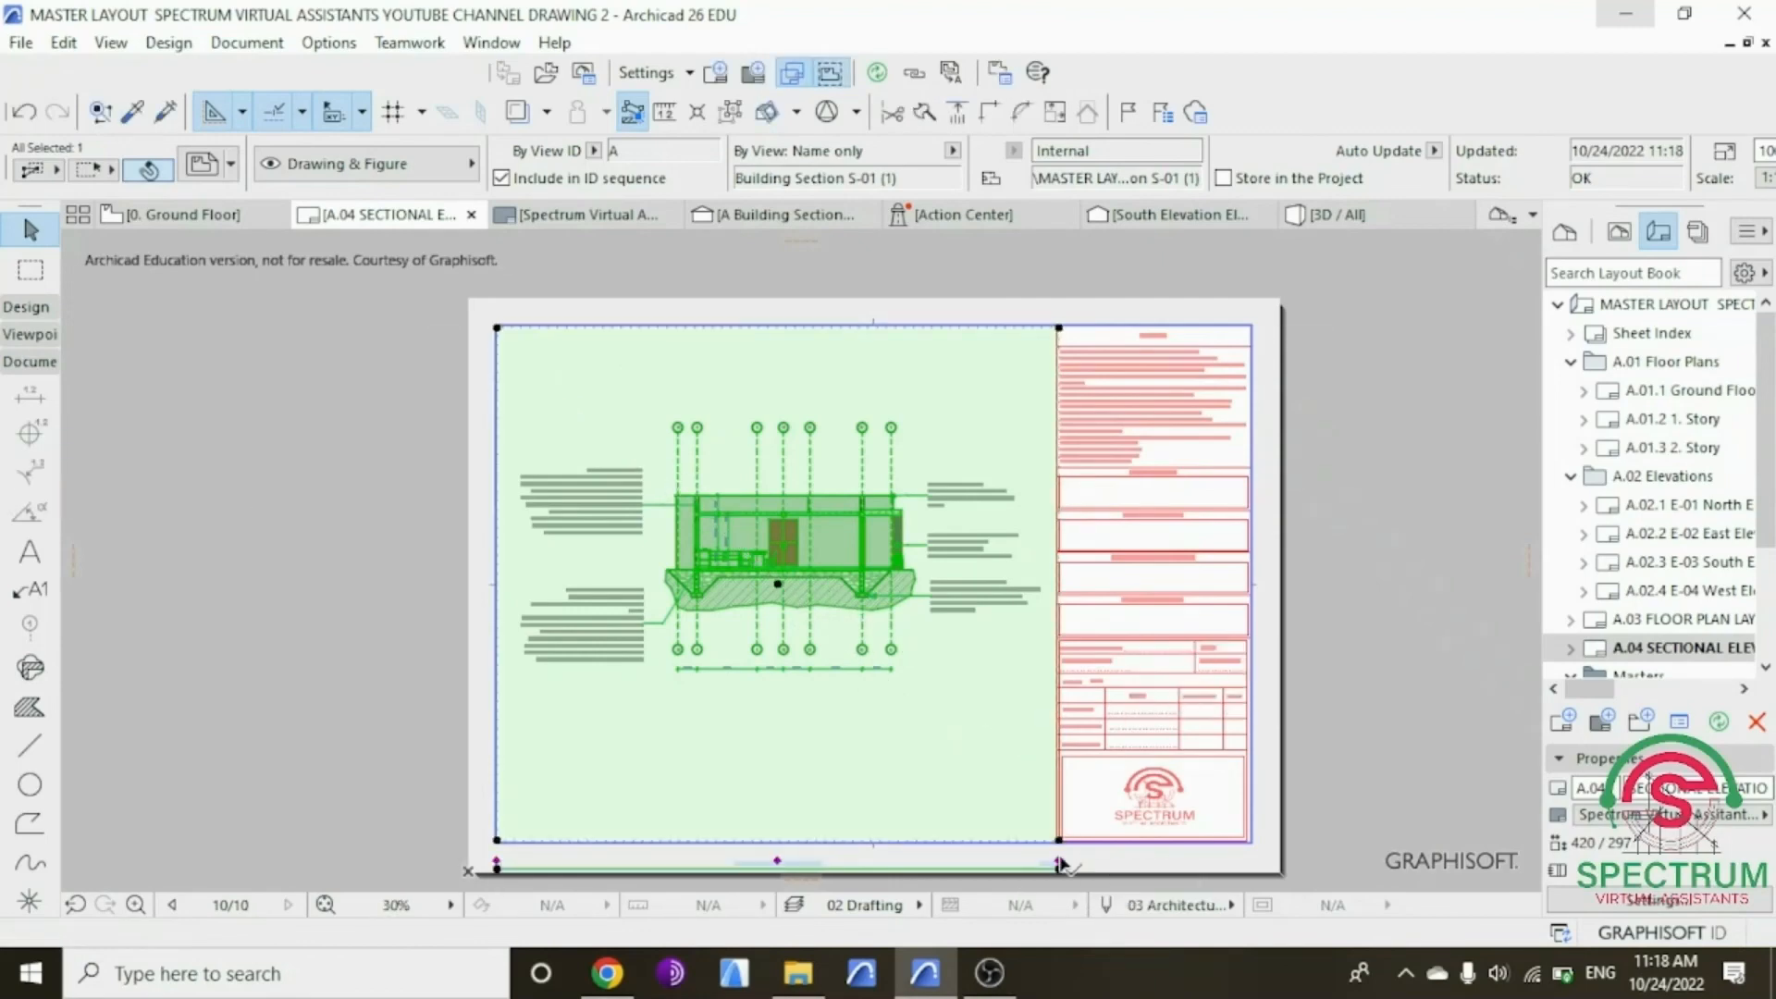
# Step: Move the whole section drawing up and stretch its frame's lower edge down to the layout border
pyautogui.click(1058, 869)
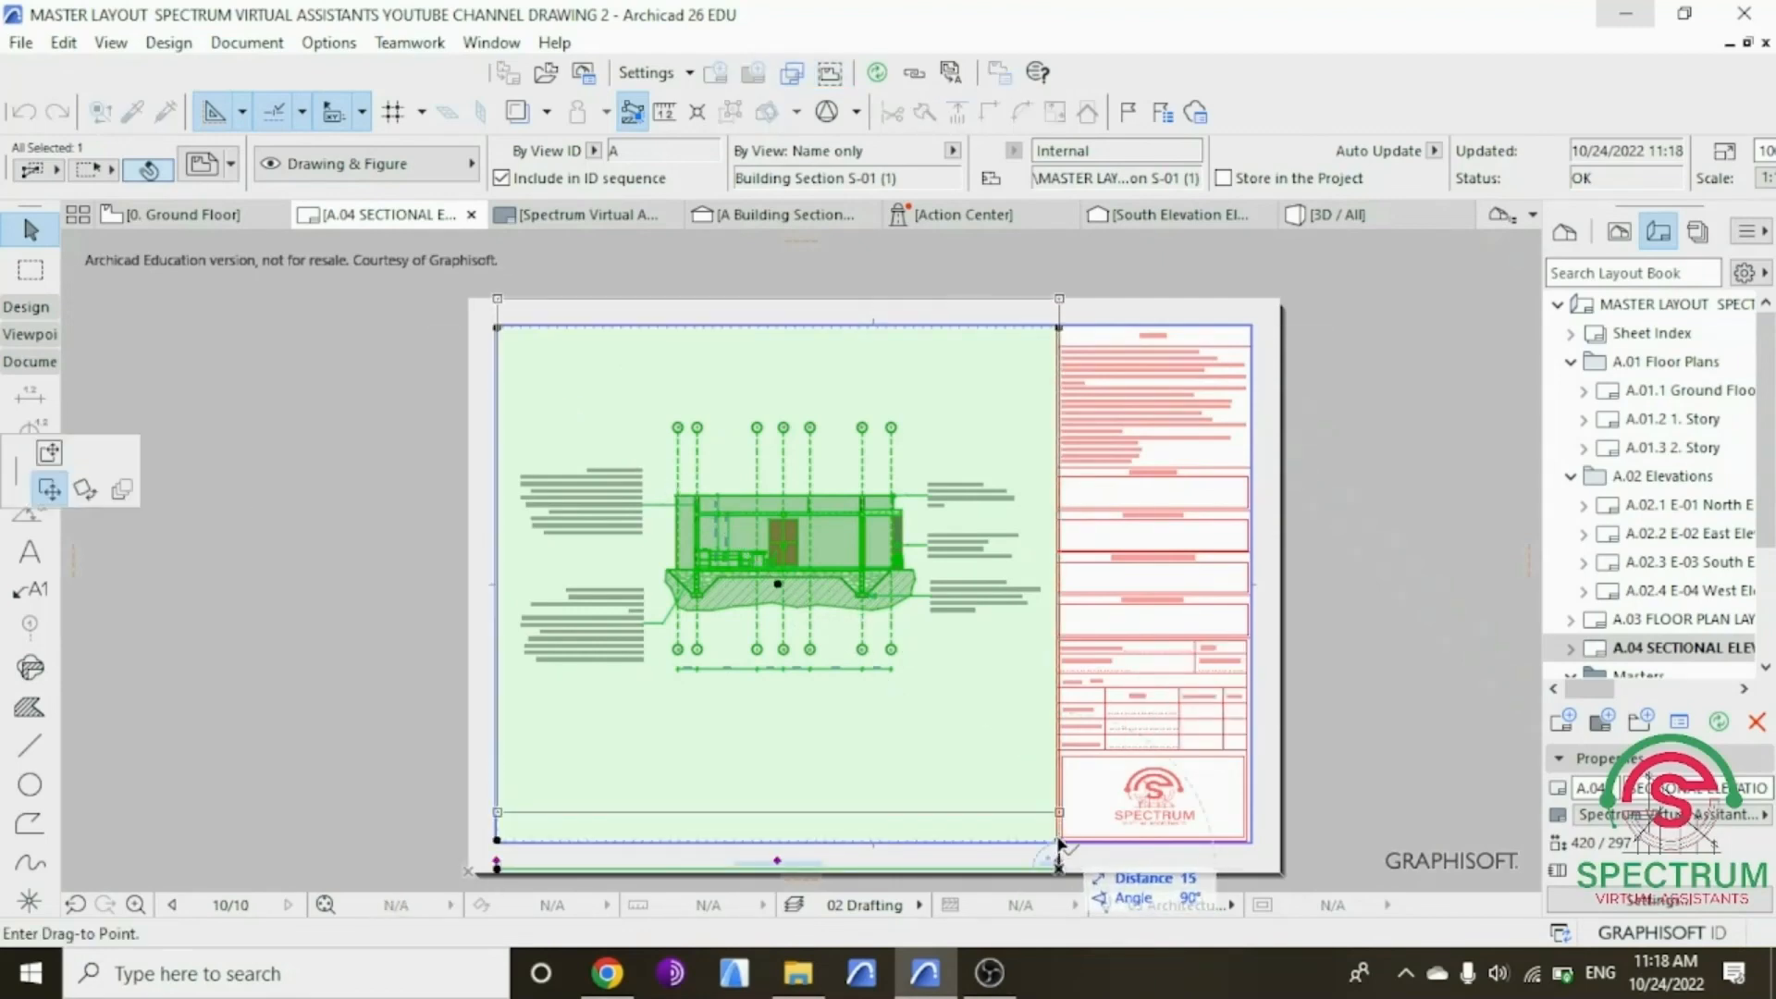
pyautogui.click(1060, 817)
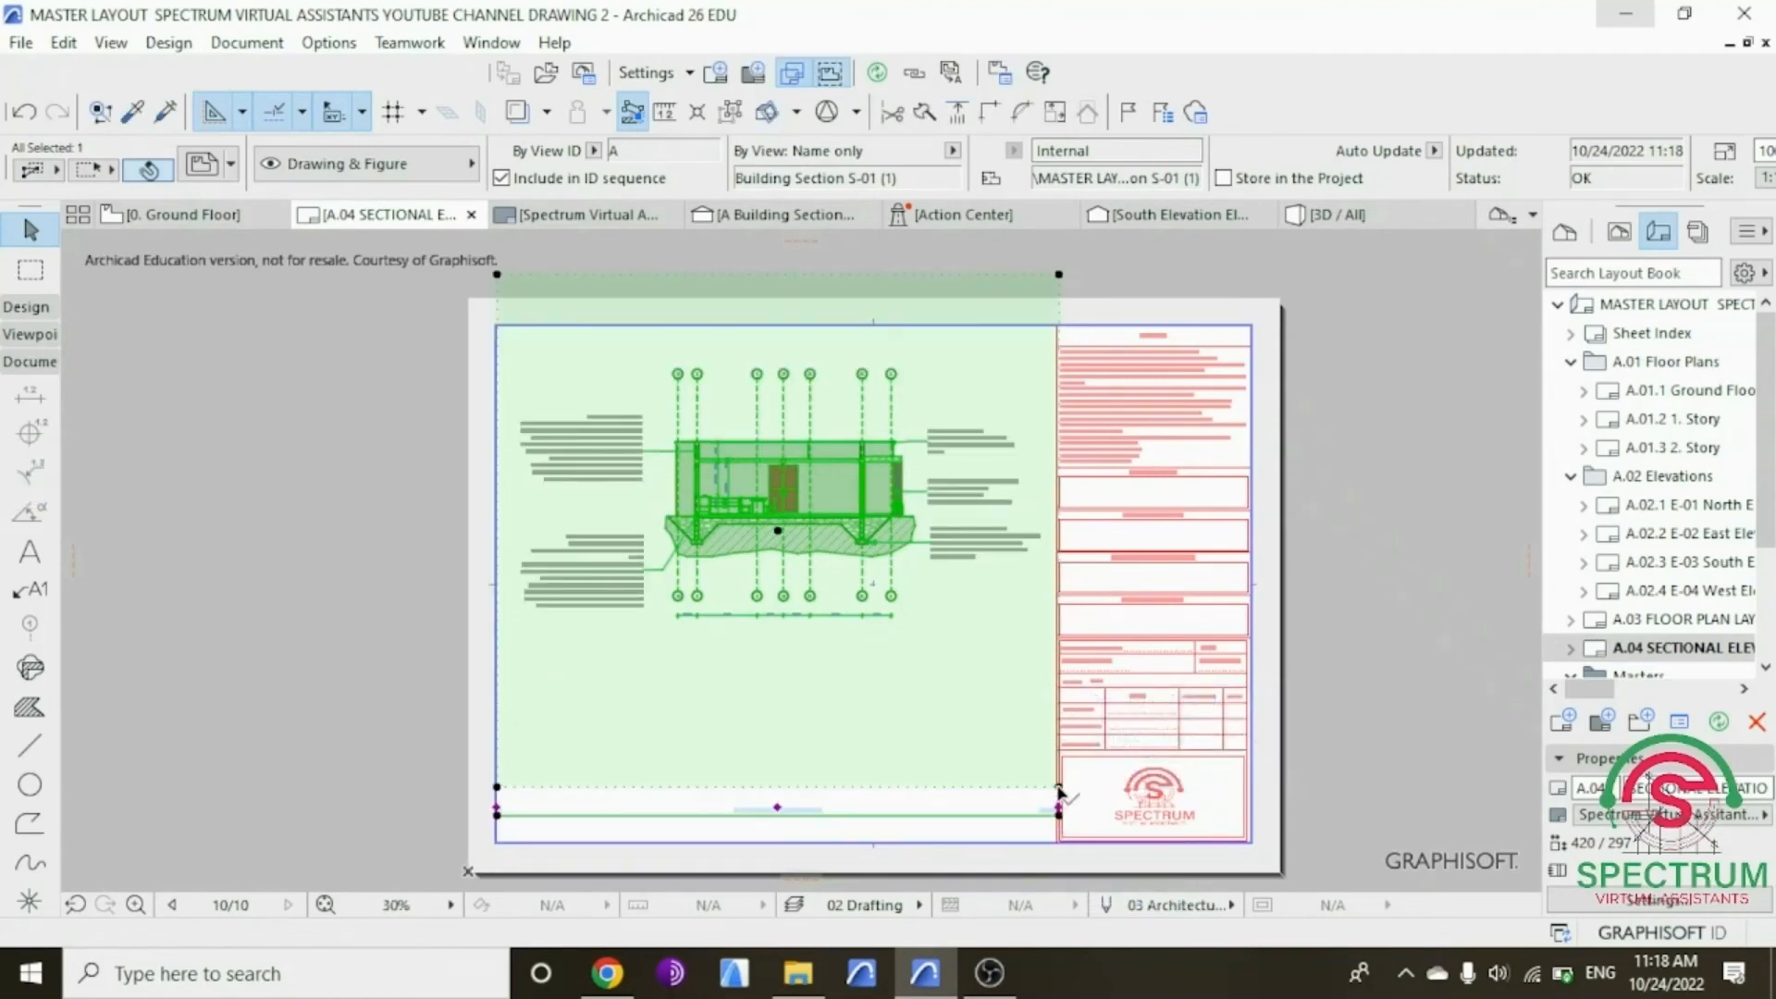
pyautogui.click(1059, 787)
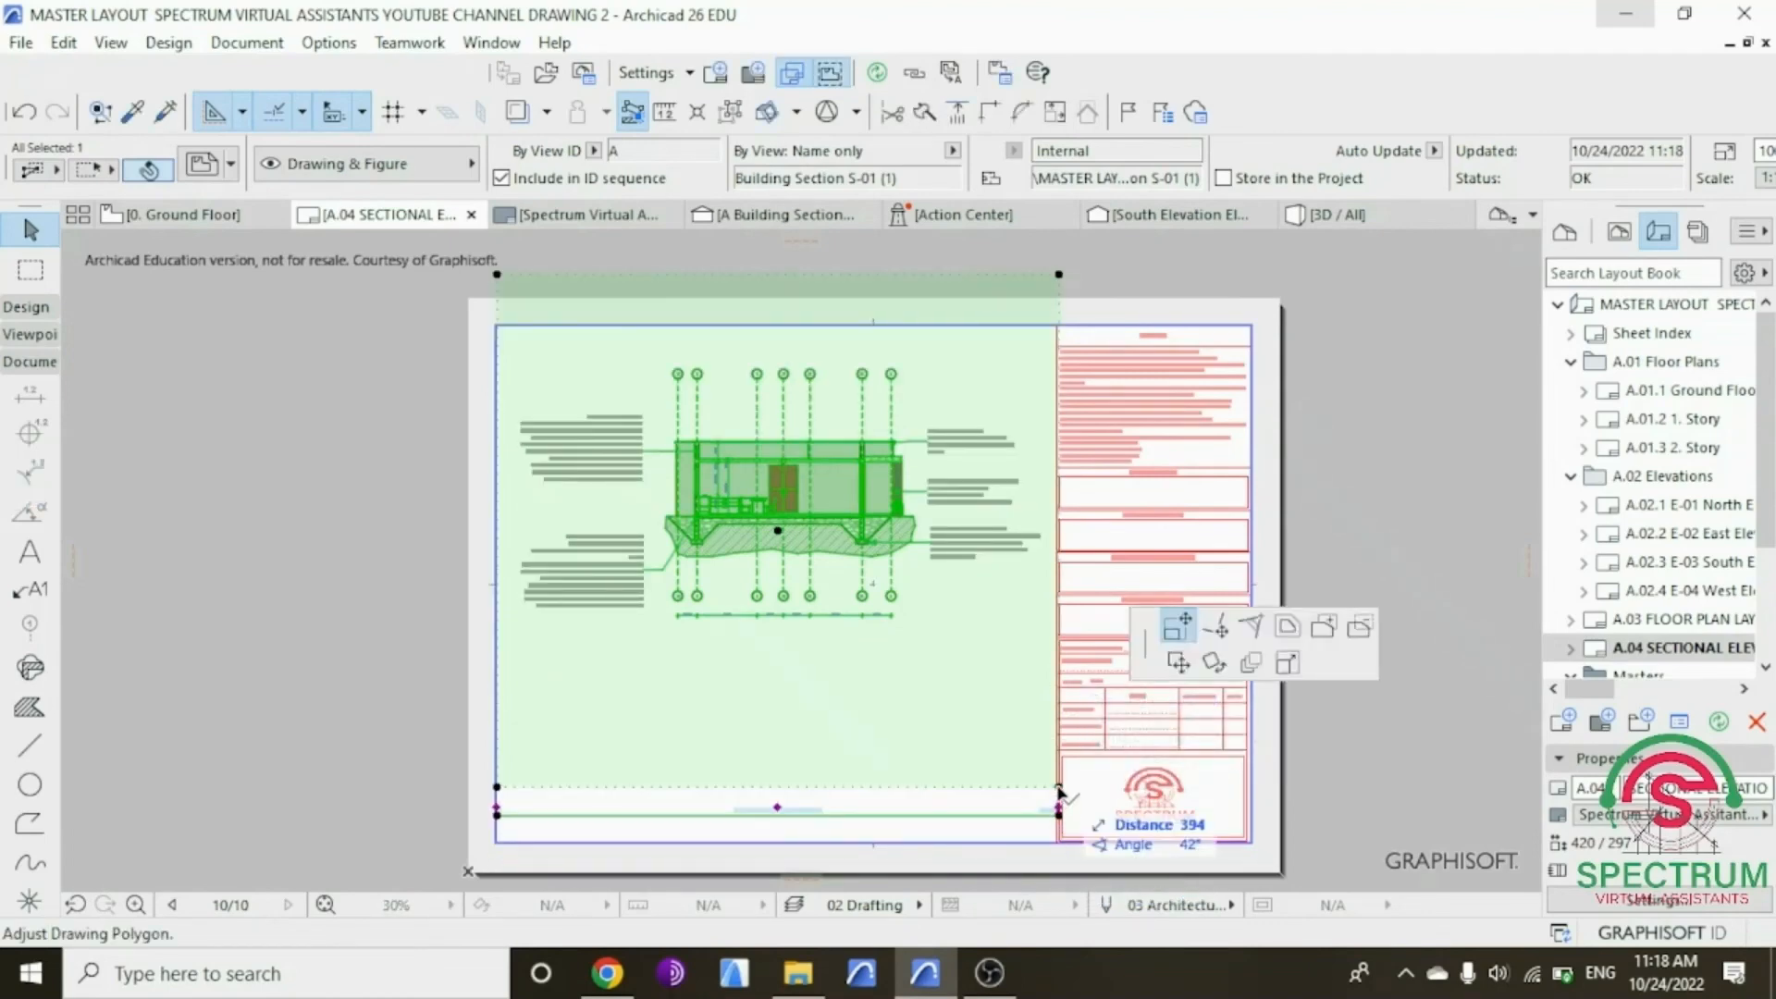
pyautogui.click(1061, 842)
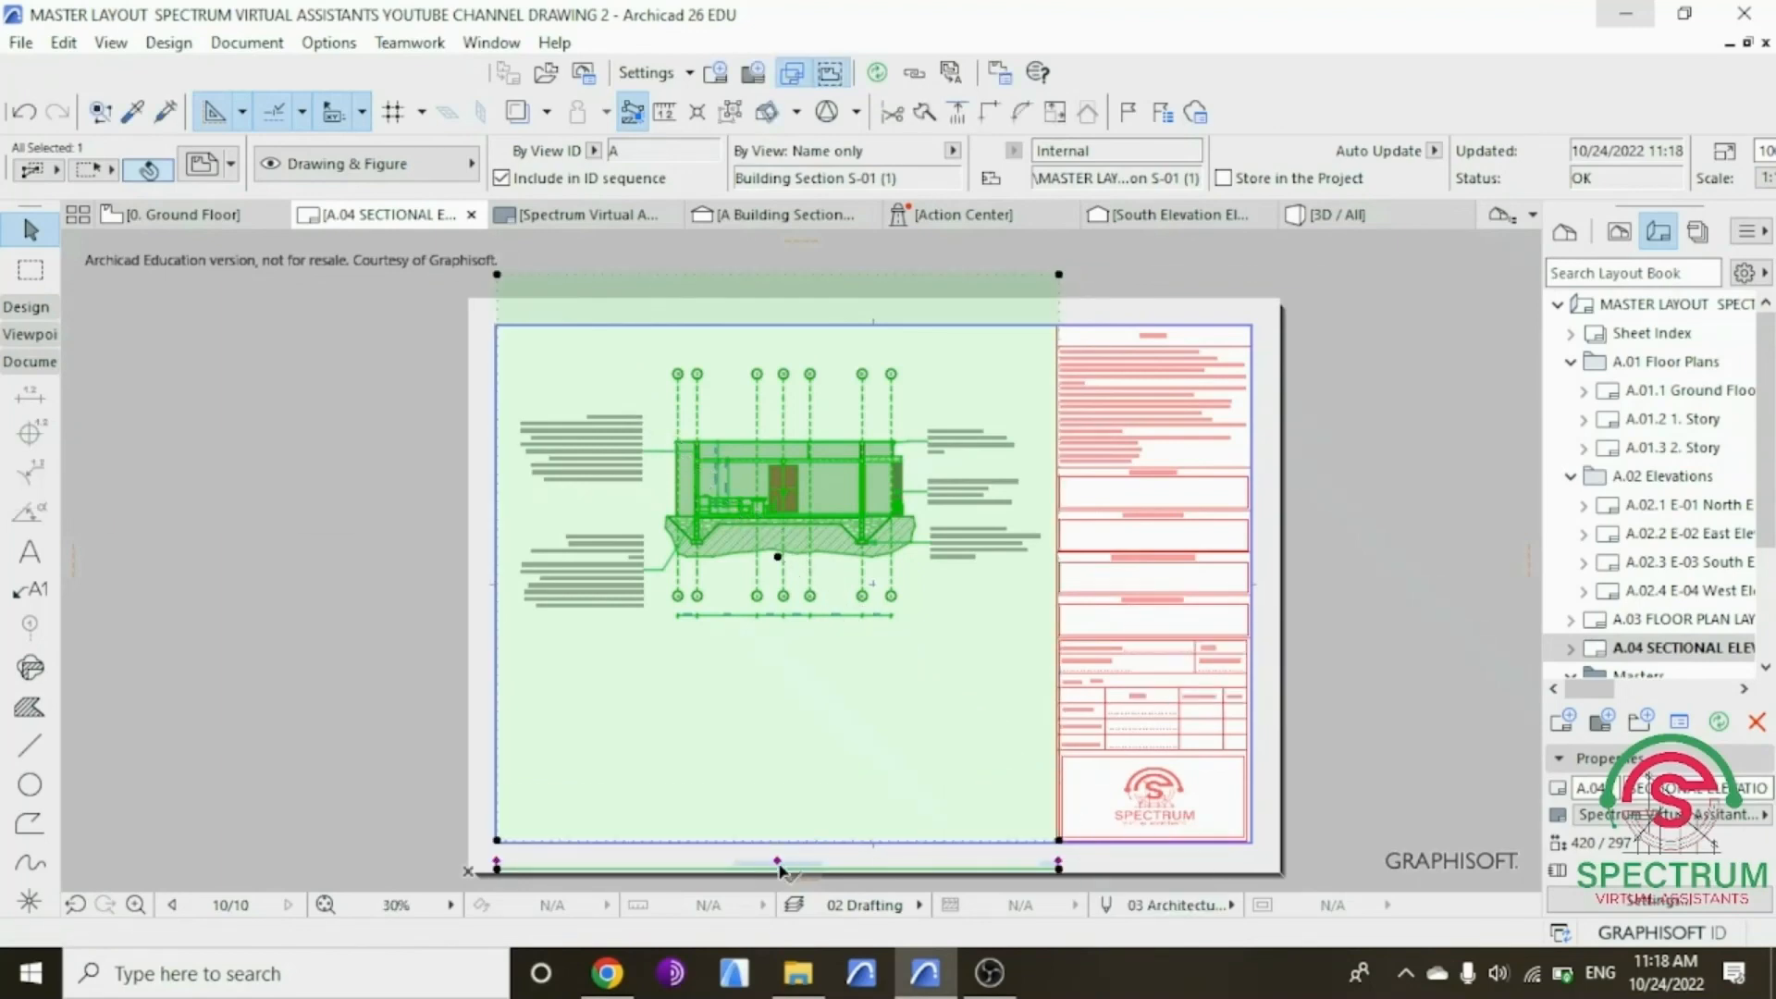
# Step: Move the drawing title from below the layout border to inside the frame, beneath the section's dimension line
pyautogui.click(778, 864)
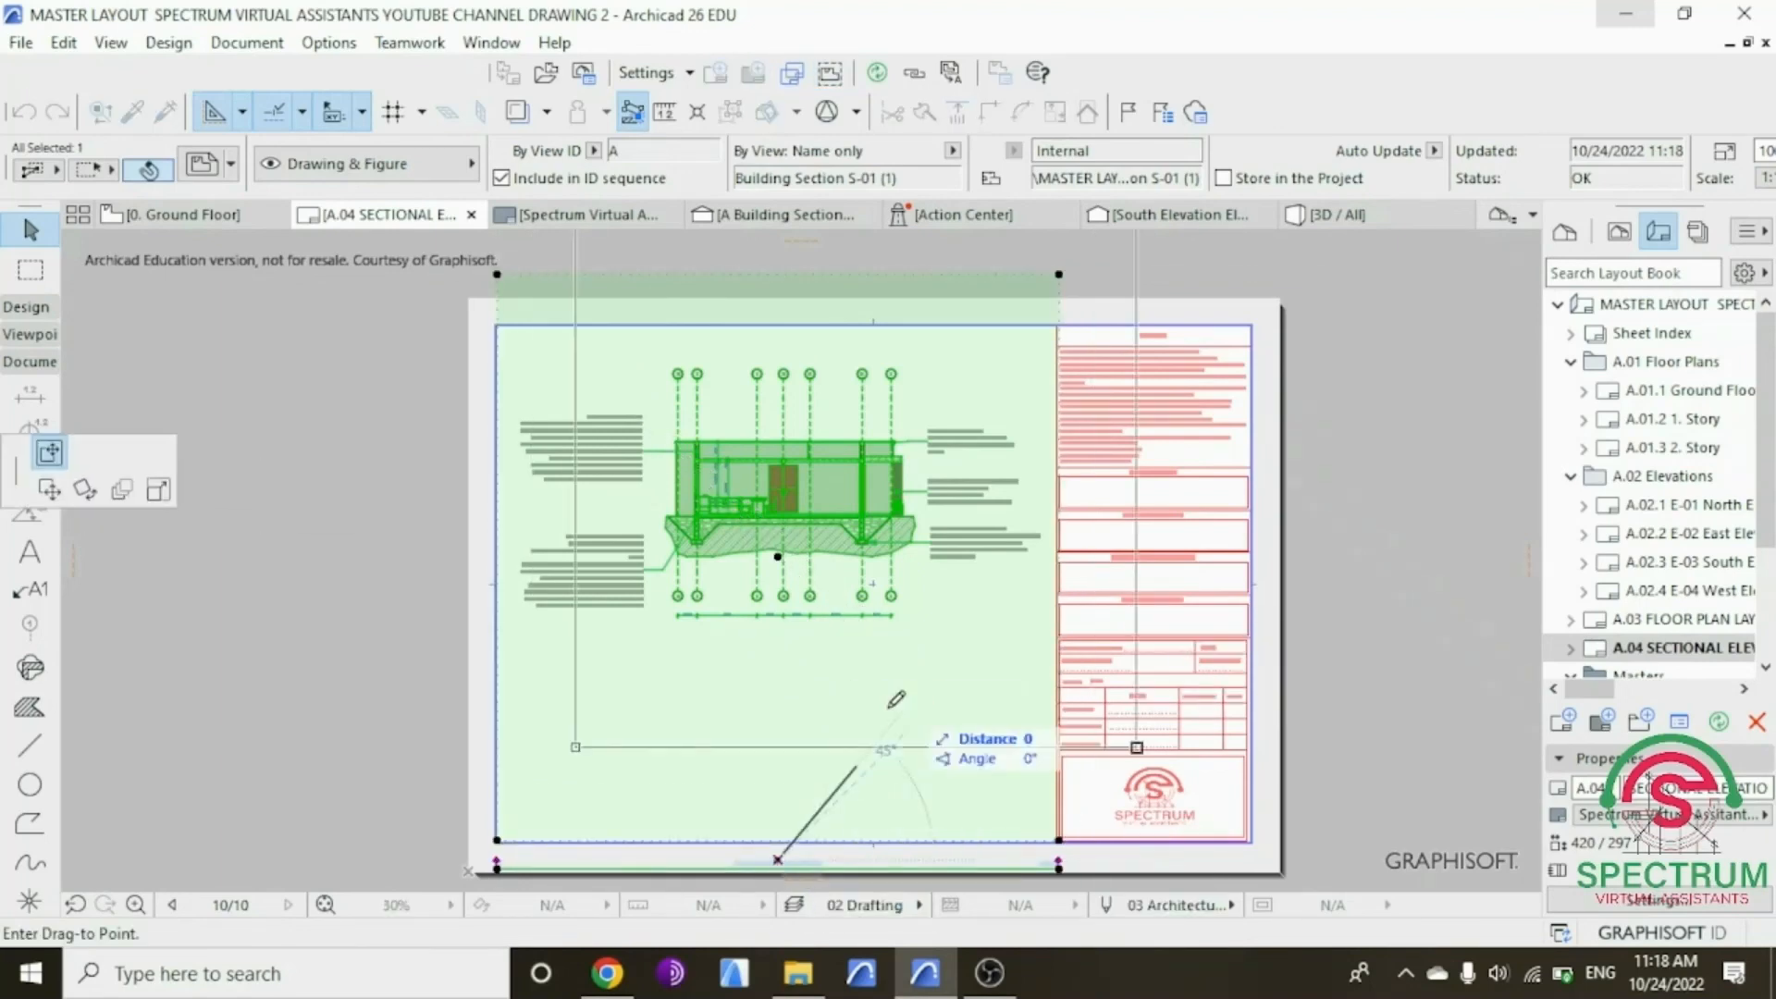
pyautogui.click(899, 704)
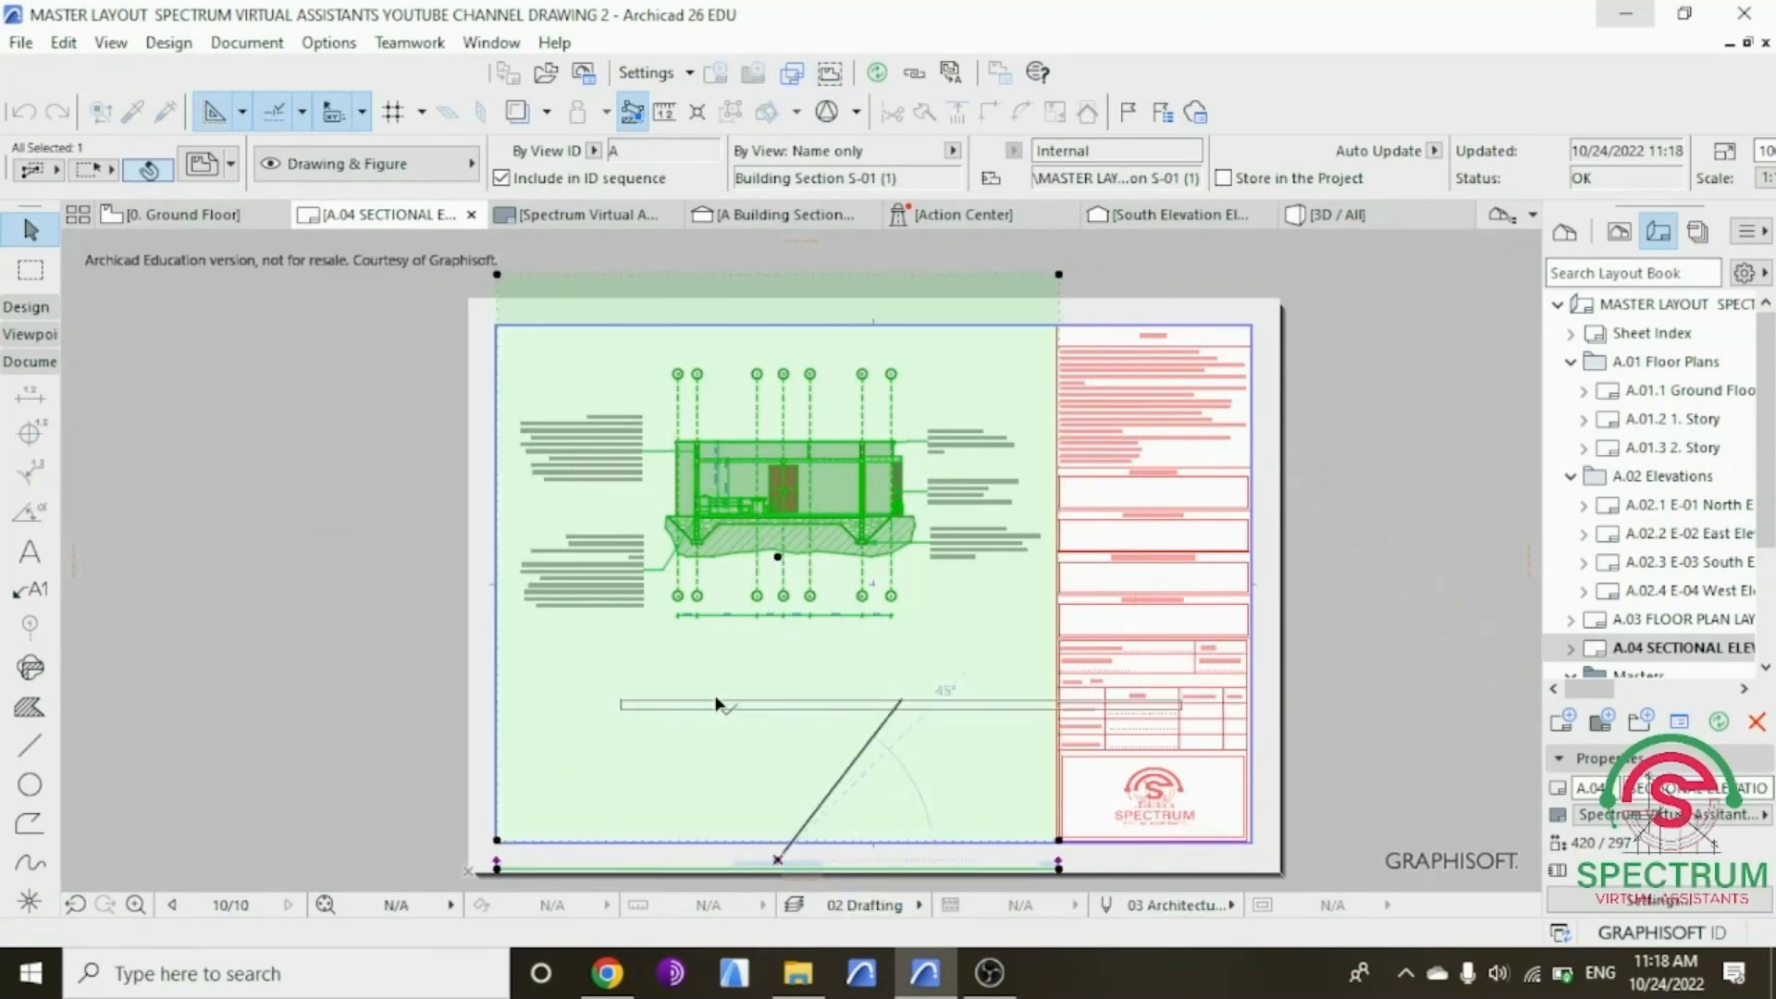
pyautogui.click(900, 703)
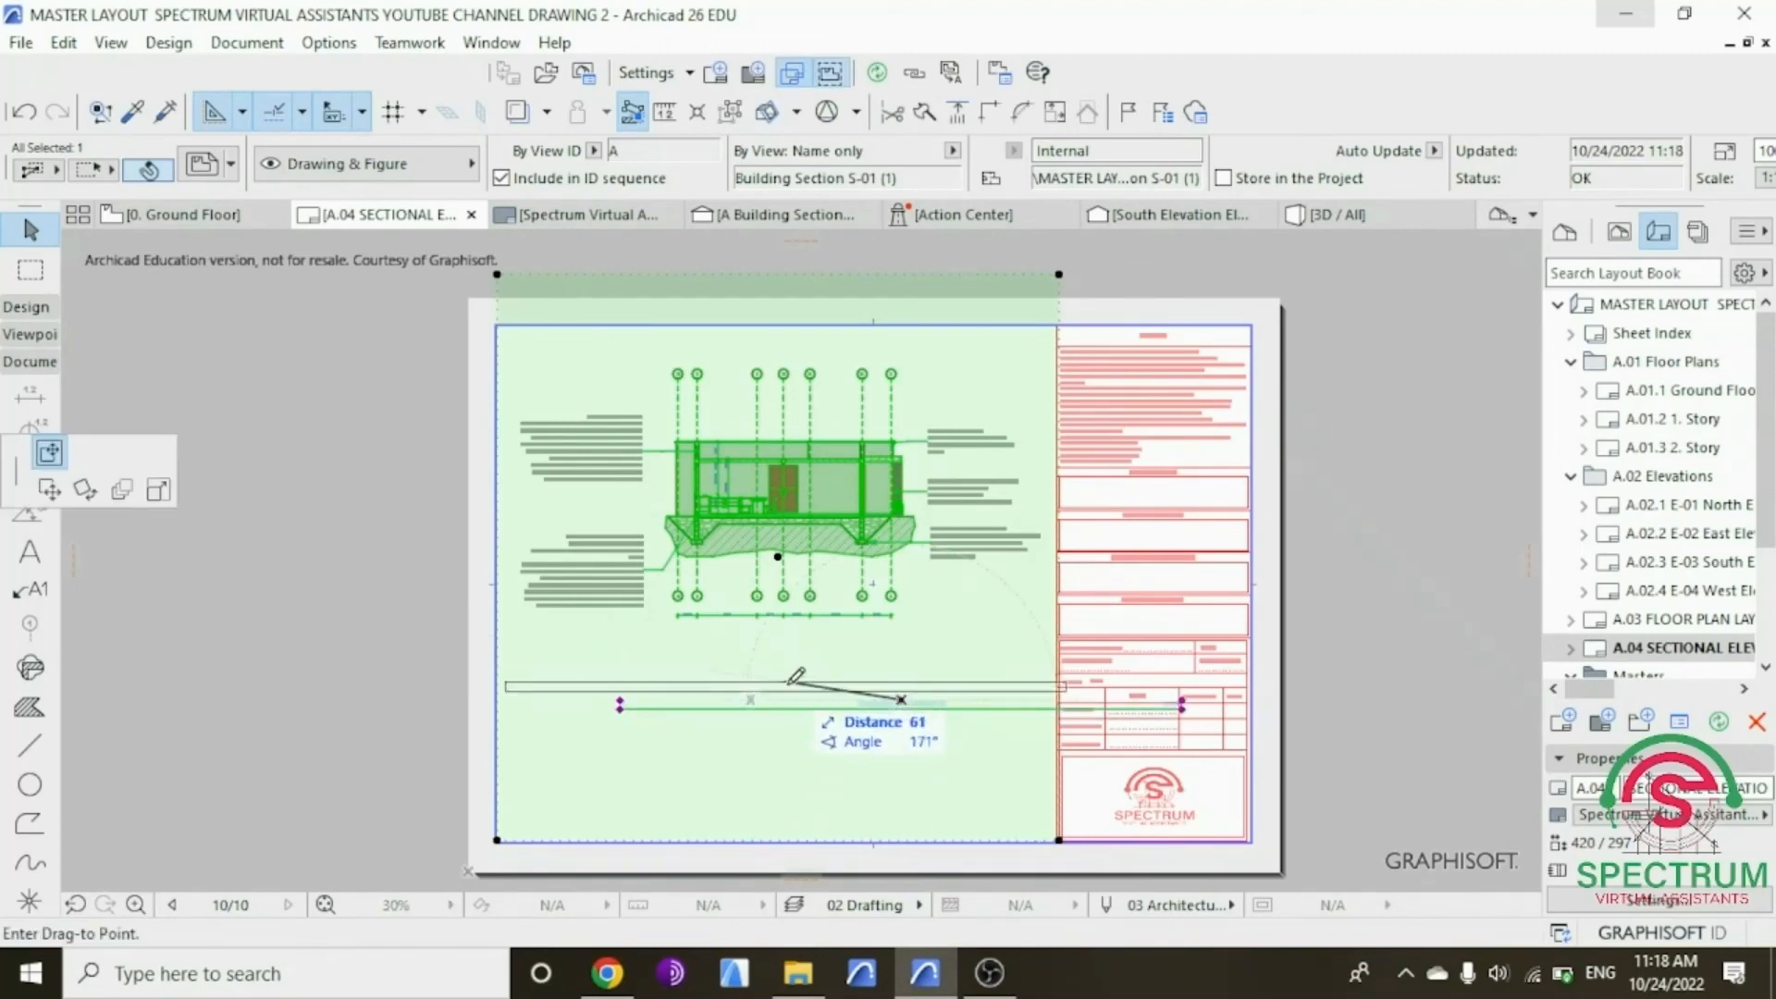
pyautogui.click(791, 684)
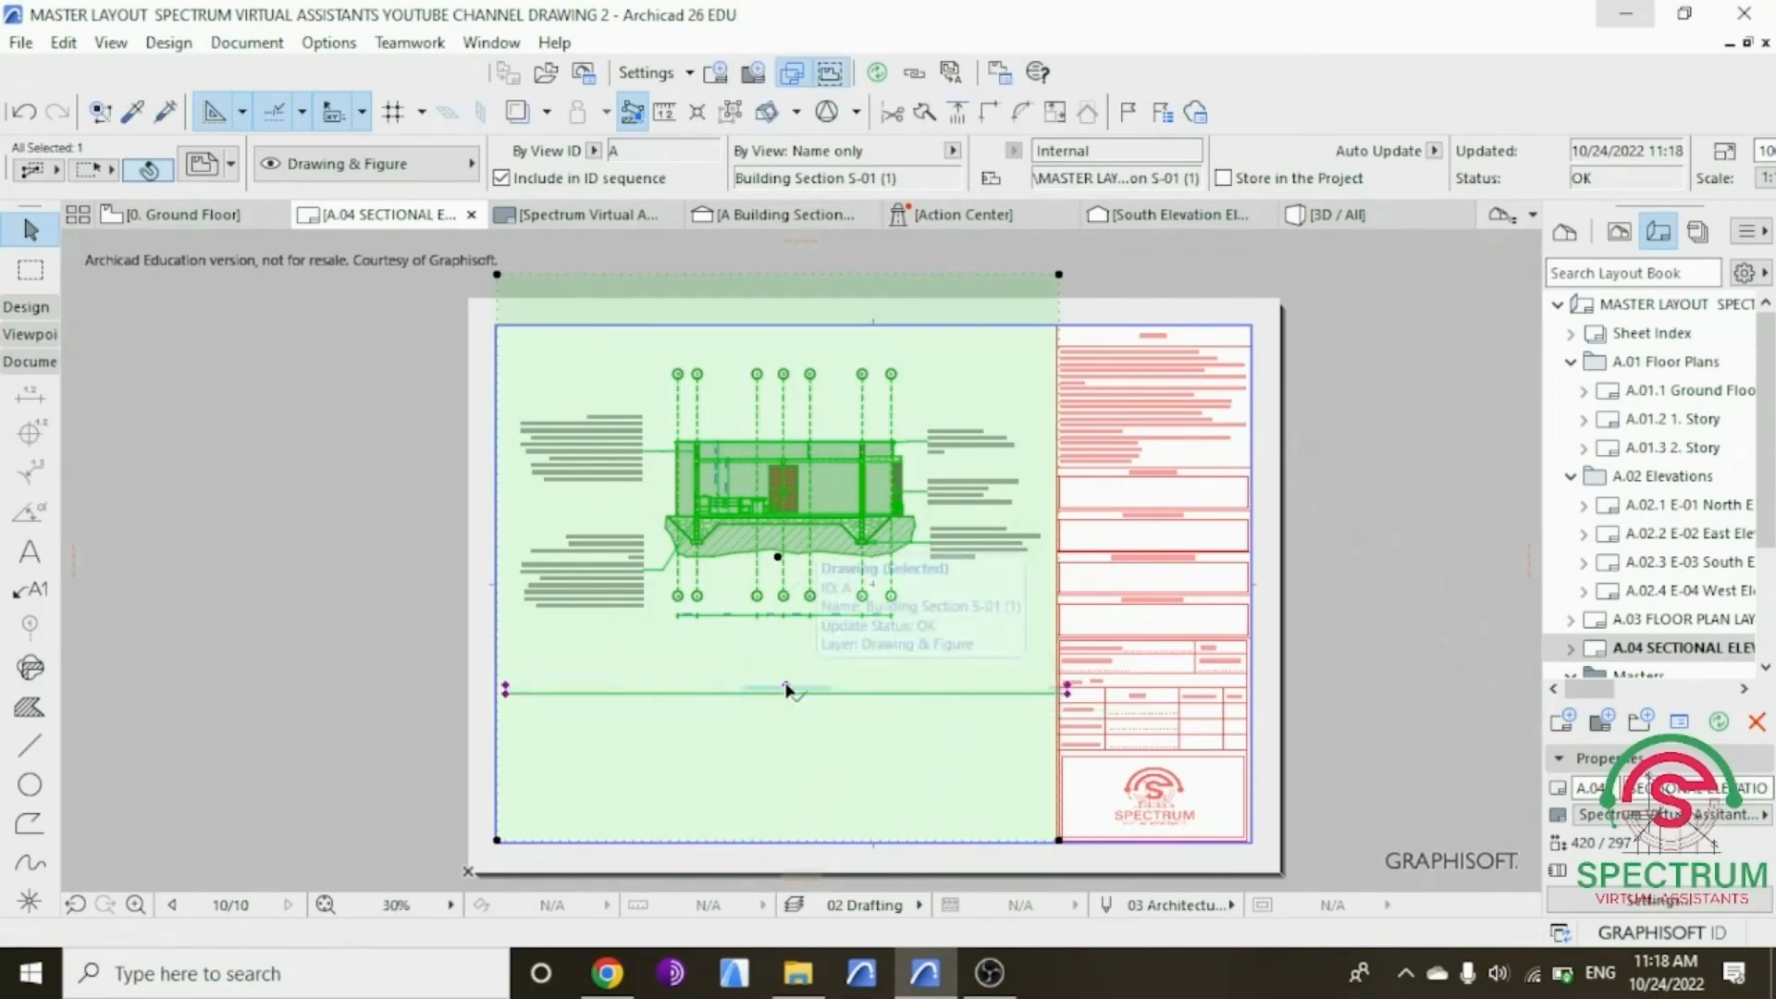
# Step: Lower the section's drawing title toward the layout's bottom border and align its line with the sides of the drawing frame
pyautogui.click(787, 691)
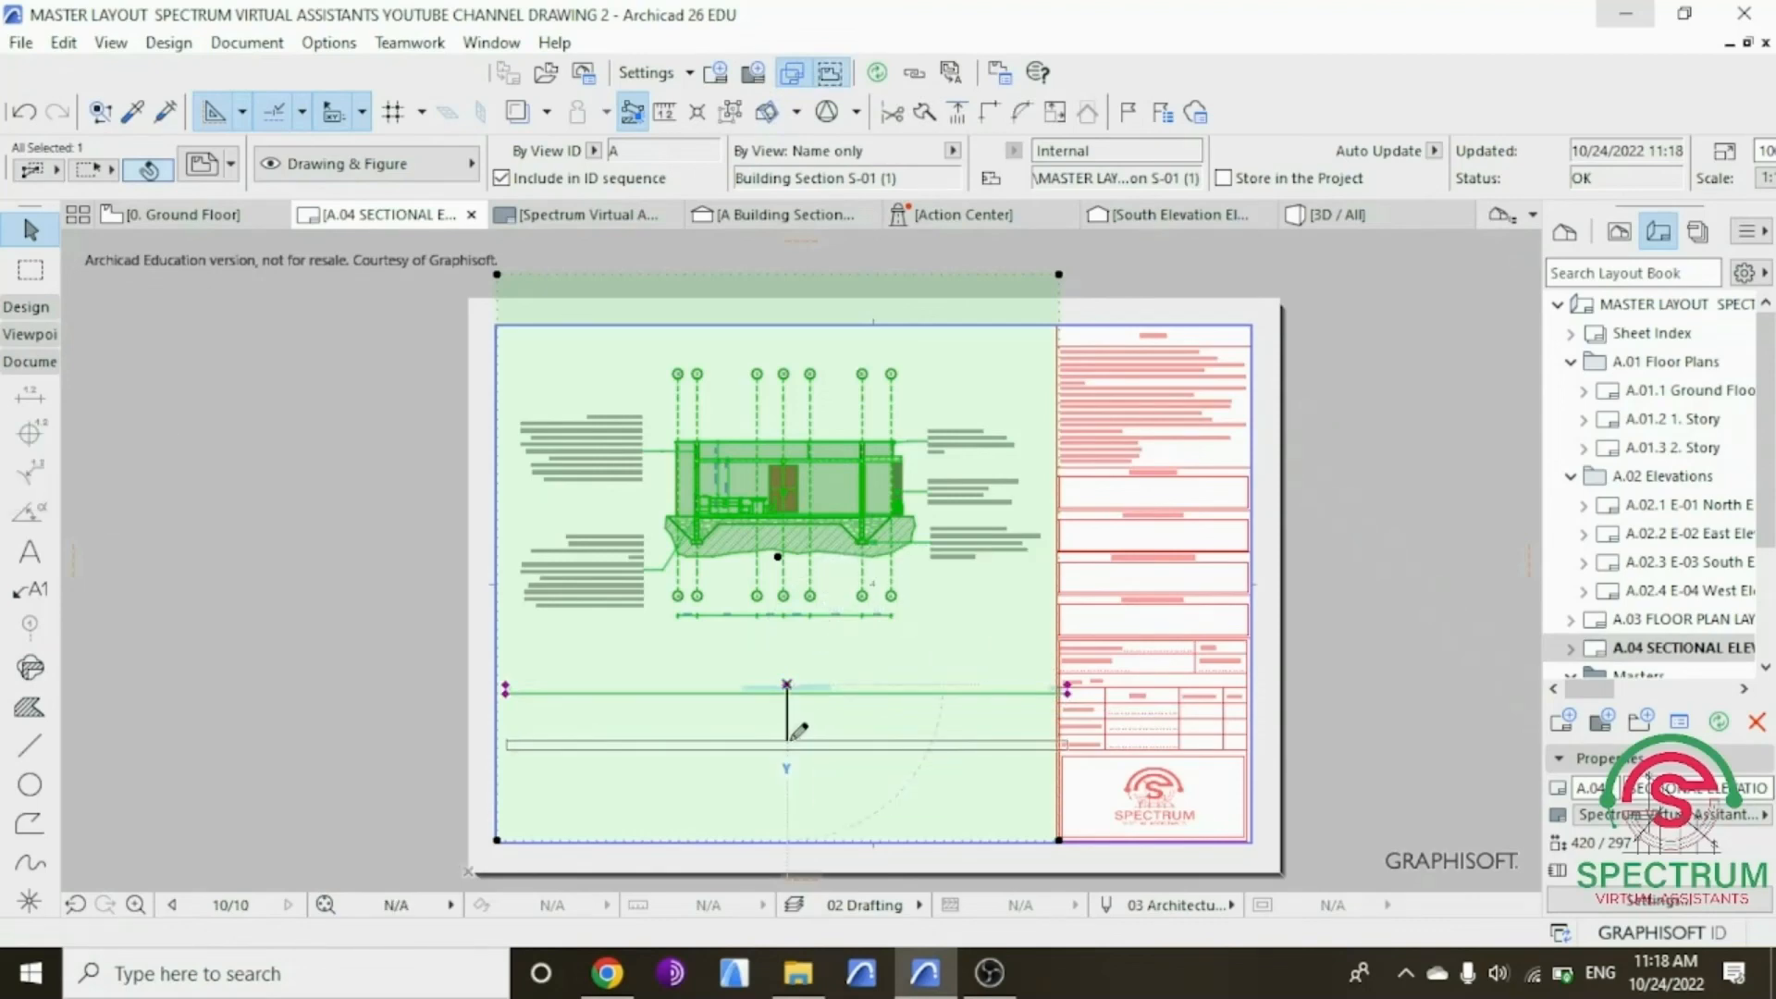
pyautogui.click(787, 741)
pyautogui.click(784, 742)
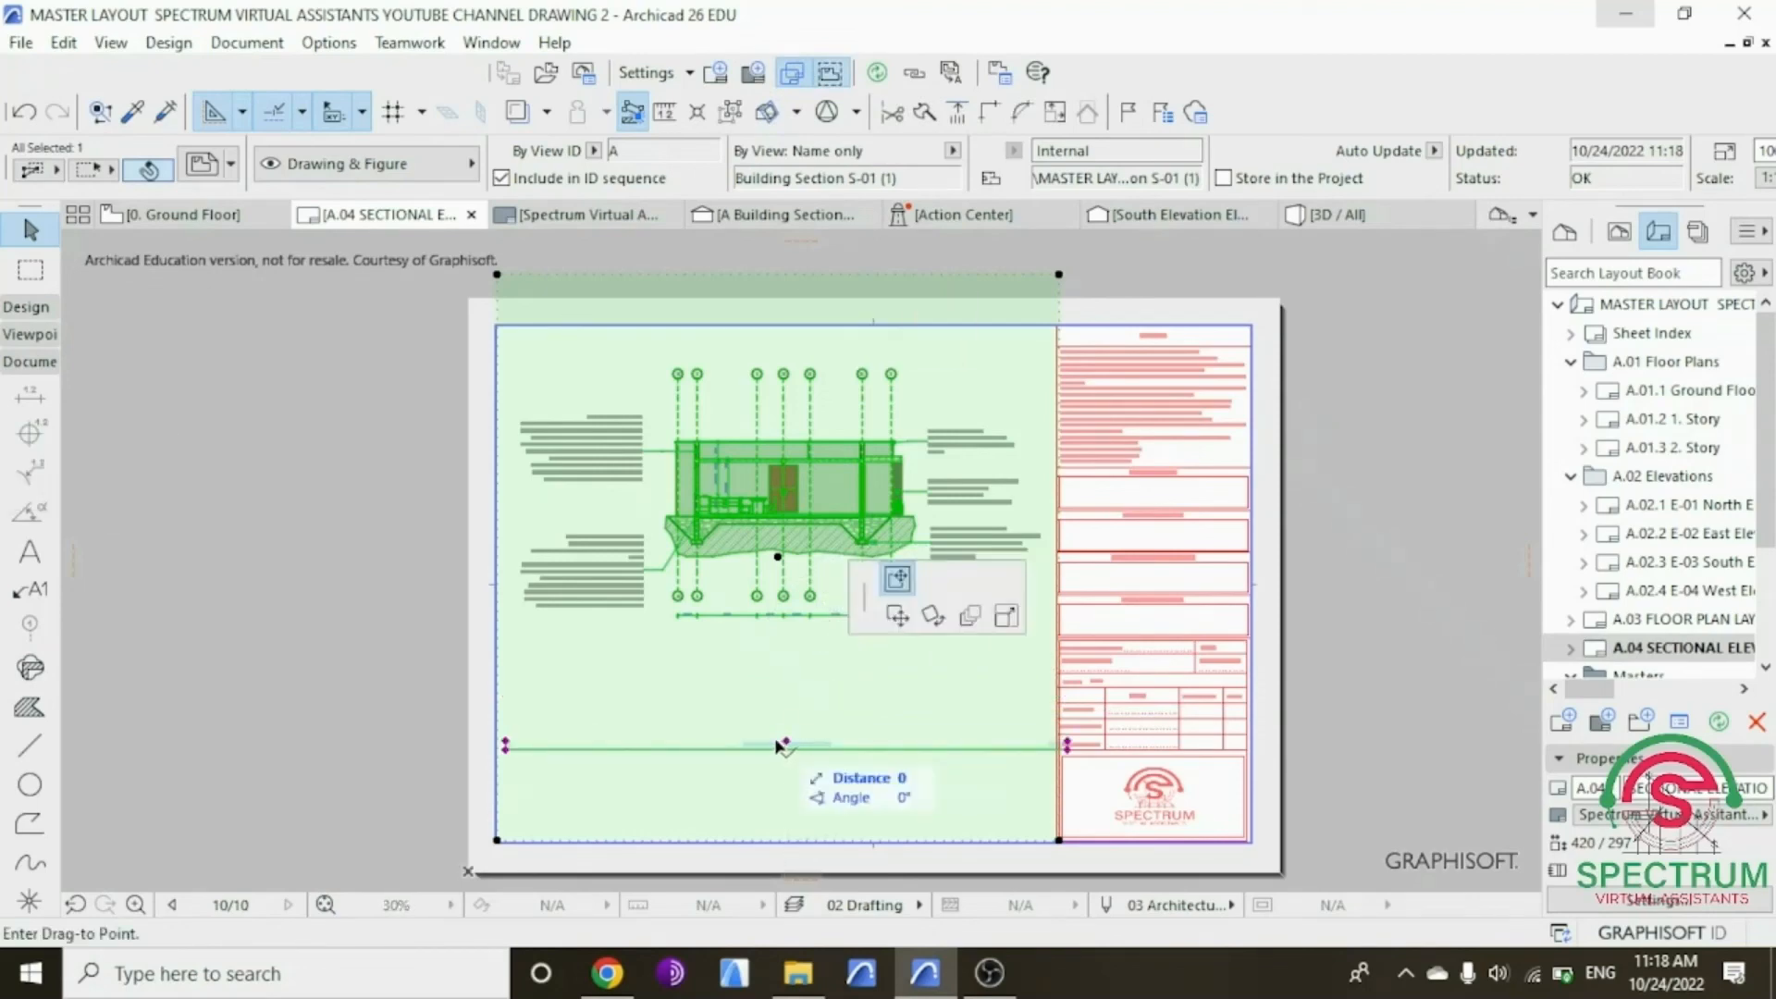
pyautogui.click(777, 742)
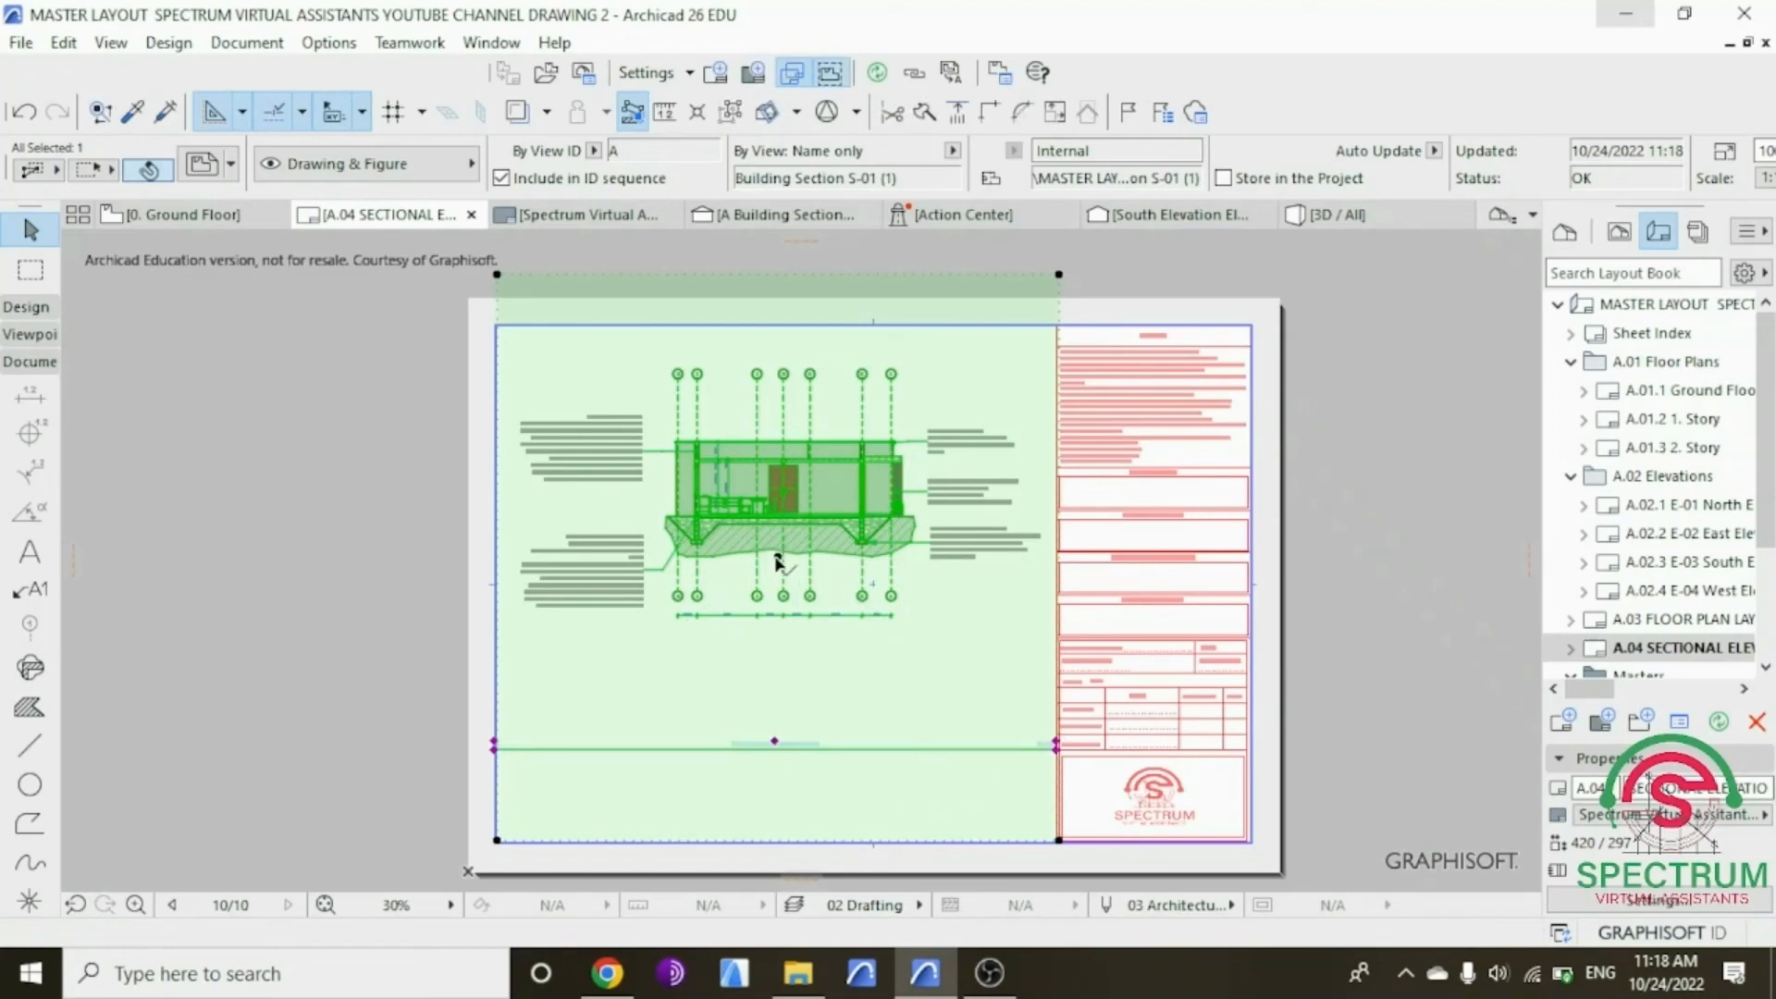
# Step: Shift the section down toward the middle of its drawing frame and trim the frame's upper edge to the layout border
pyautogui.click(777, 559)
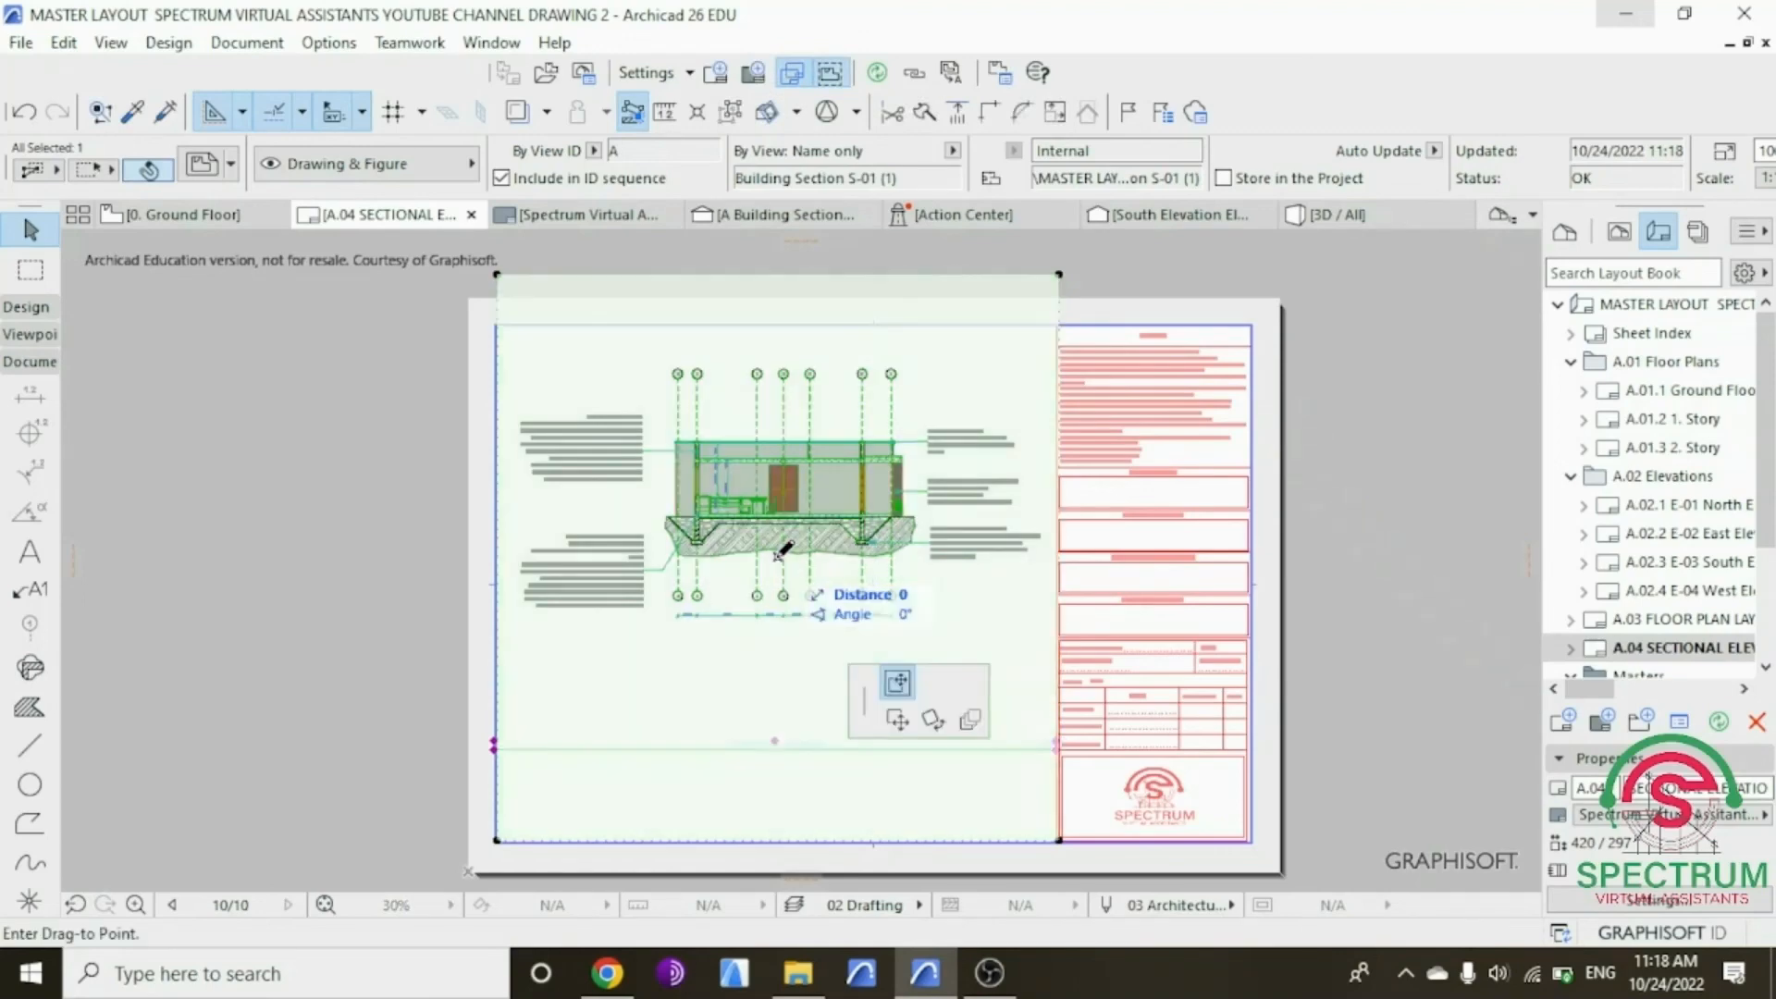
pyautogui.click(779, 640)
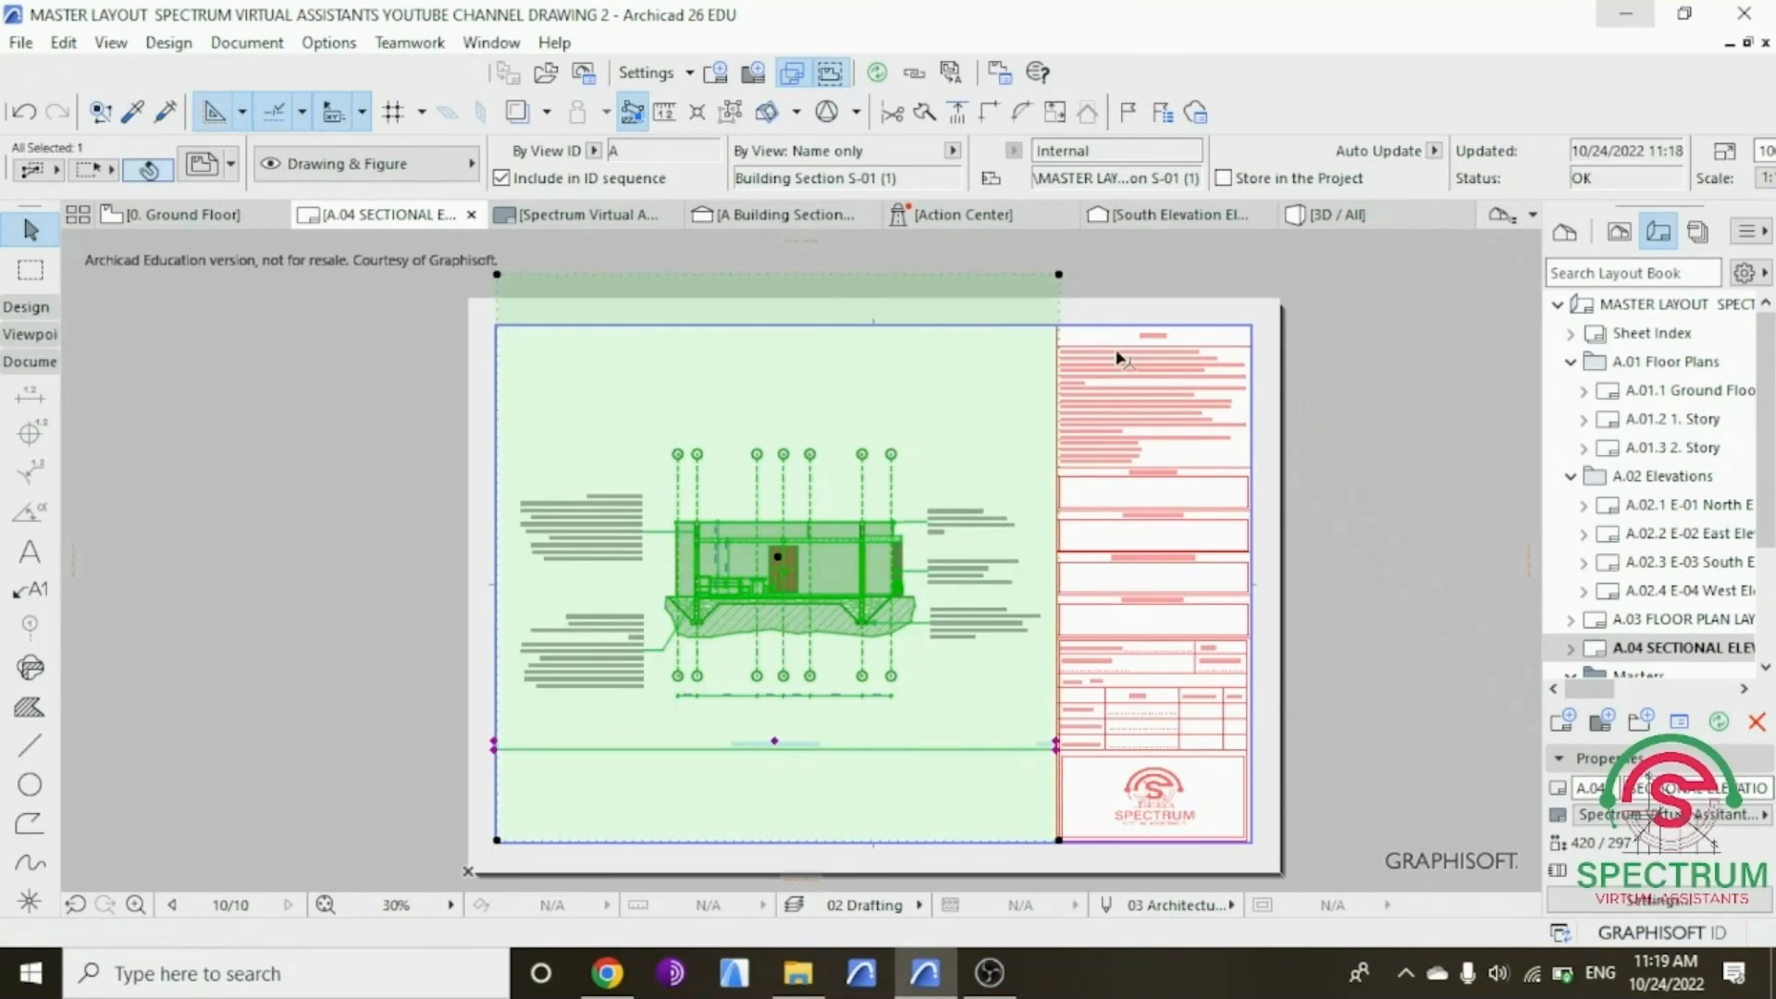
pyautogui.click(1059, 298)
pyautogui.click(1057, 327)
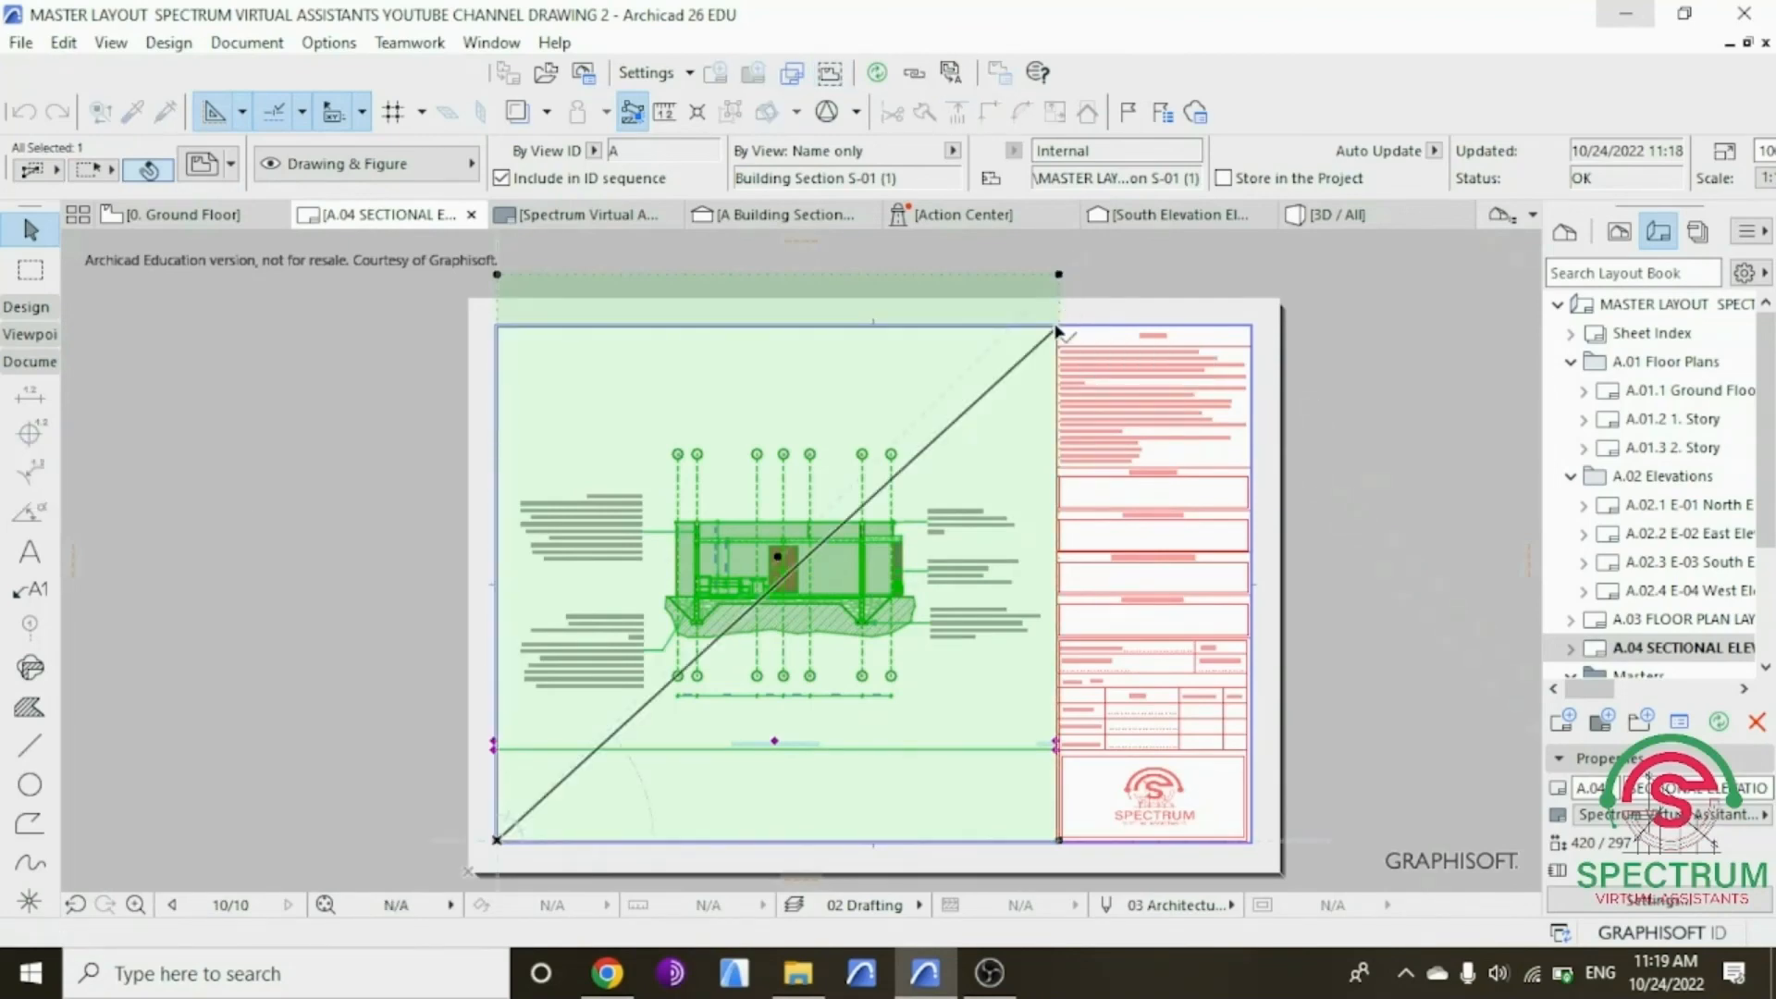
pyautogui.click(1396, 357)
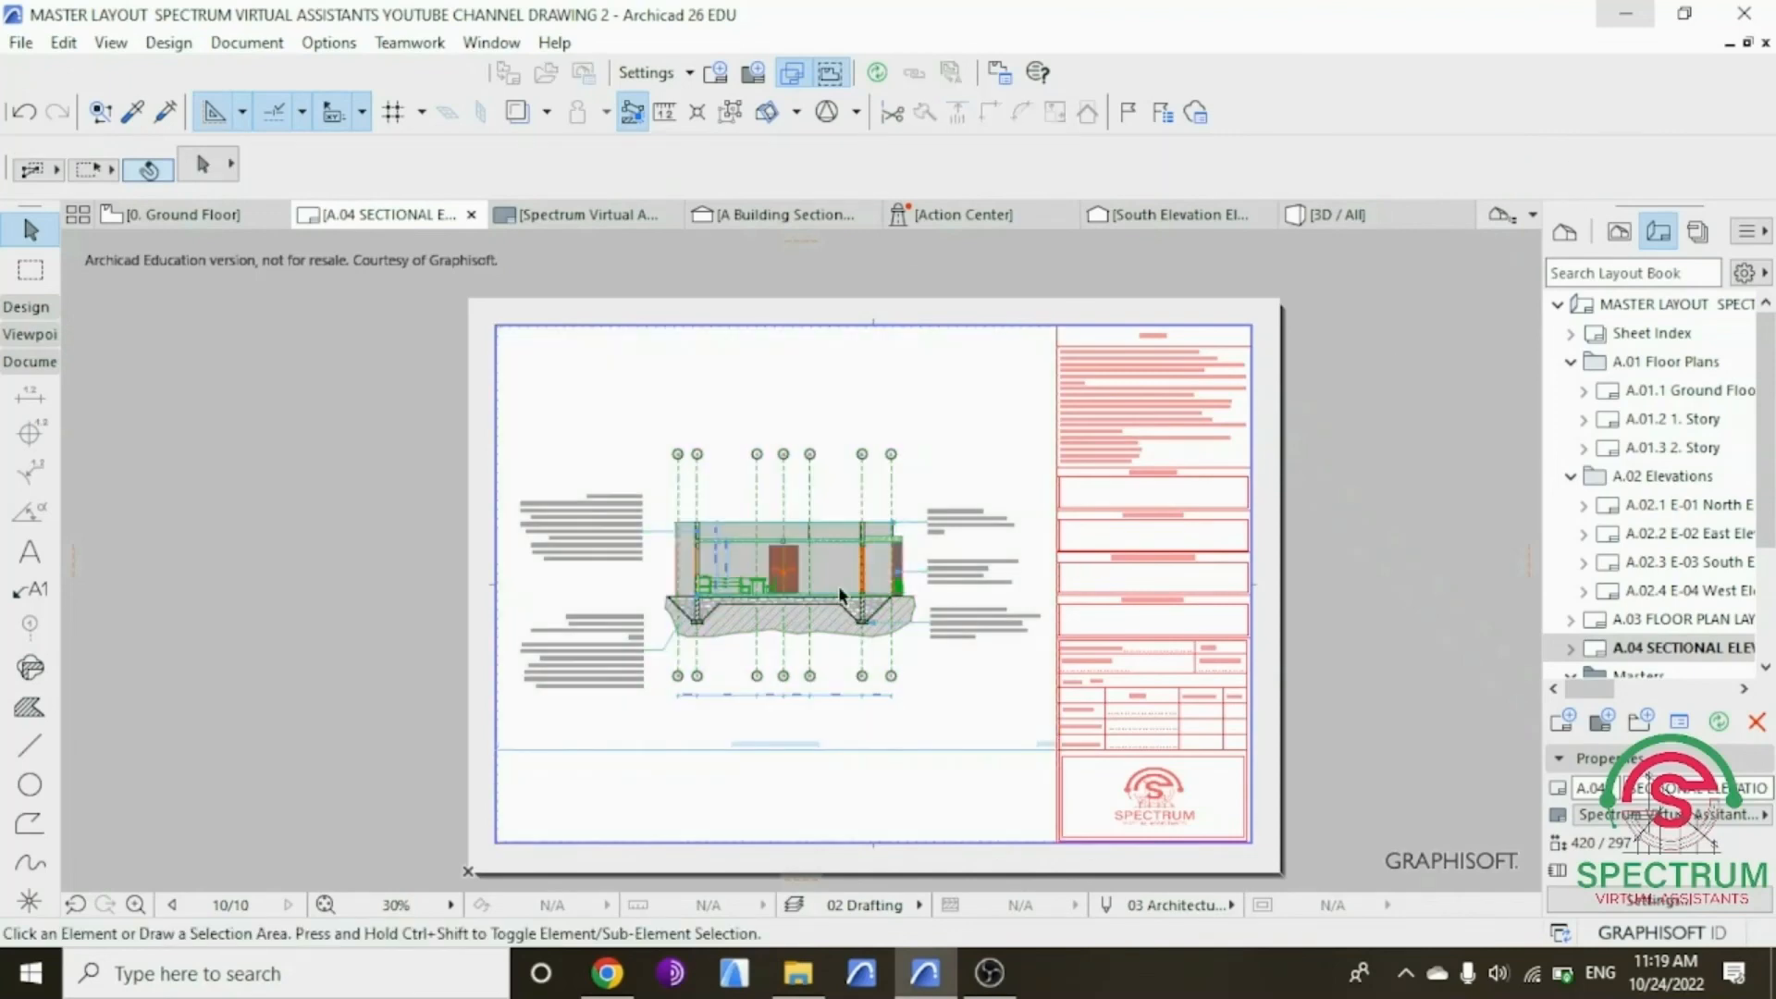
pyautogui.scroll(2, 838, 585)
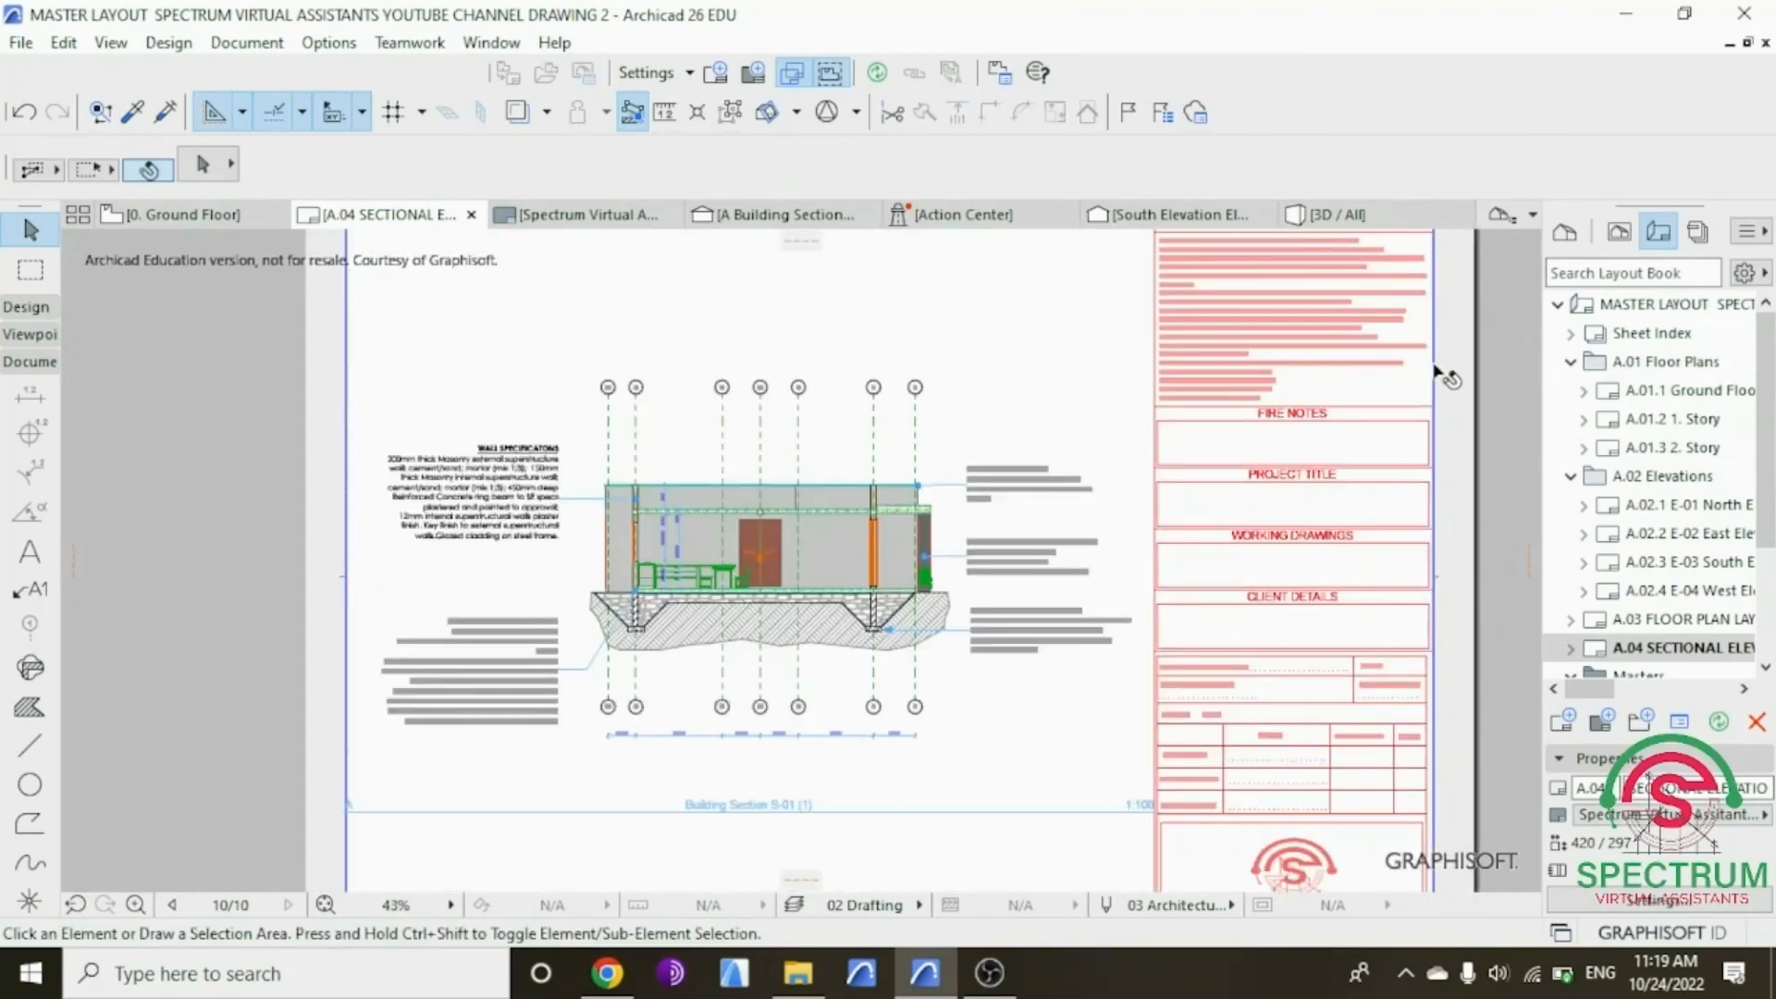
# Step: Open the South Elevation view and bring the left boundary of its elevation range closer to the building
pyautogui.click(1565, 232)
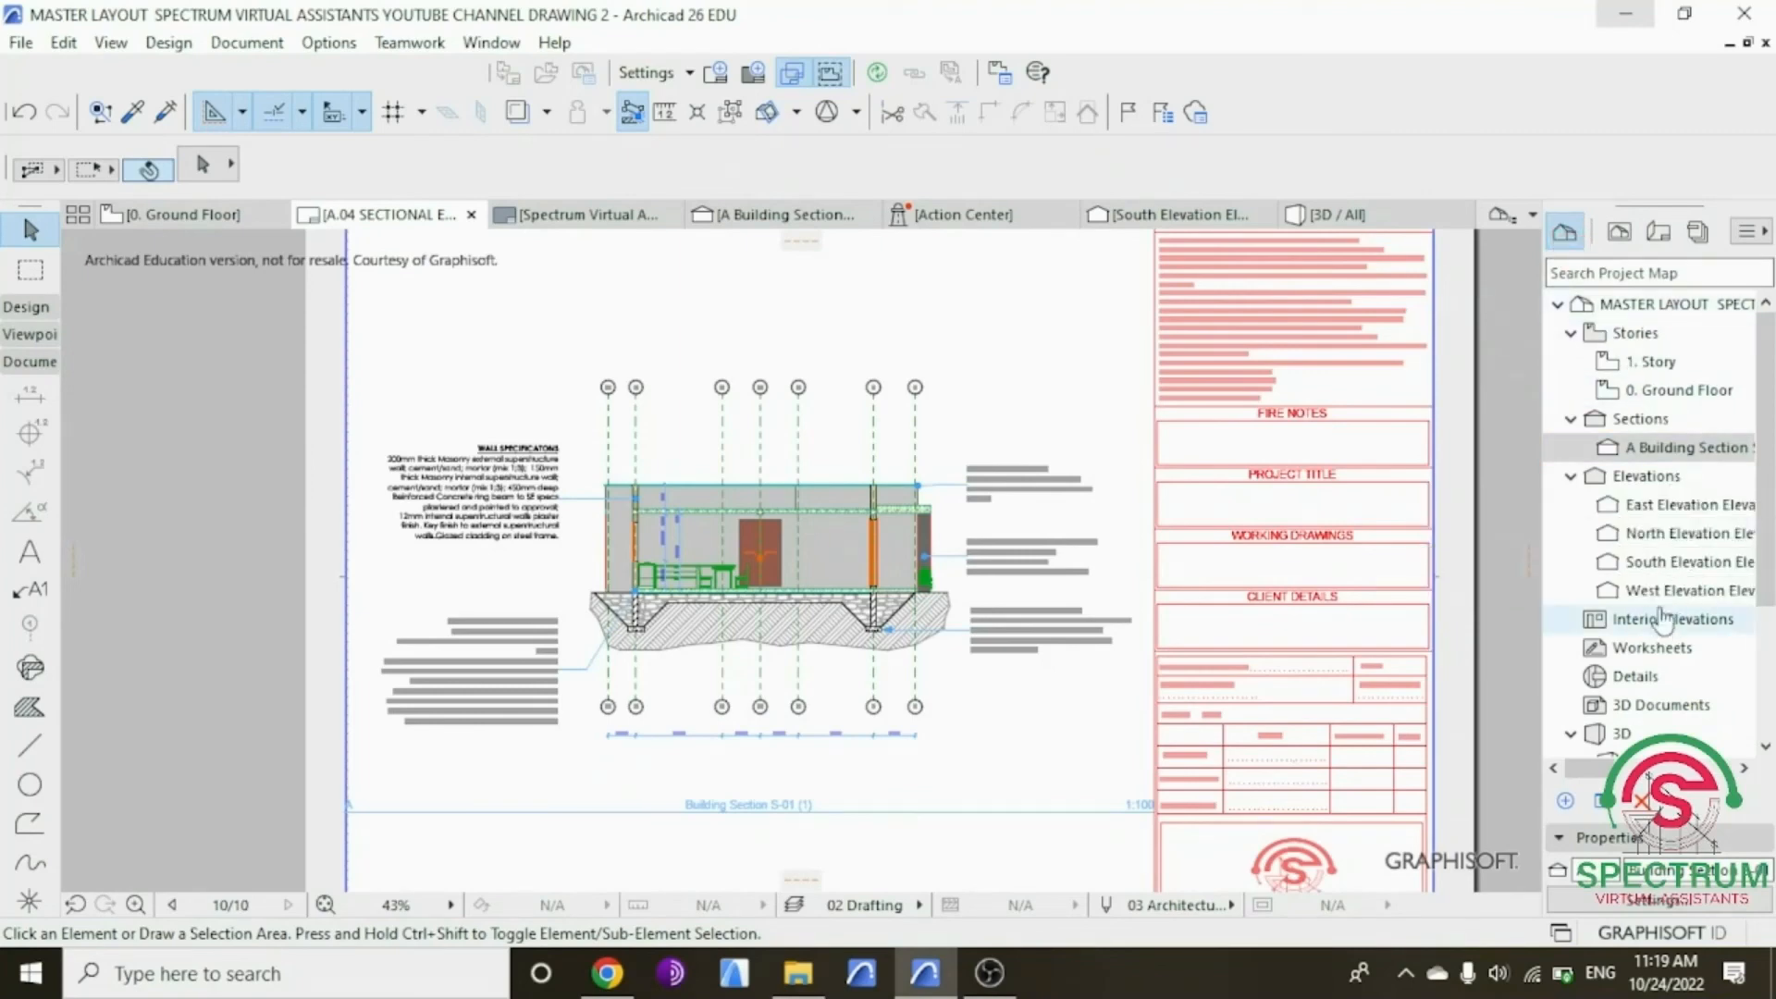
pyautogui.moveTo(1665, 561); pyautogui.dragTo(847, 459)
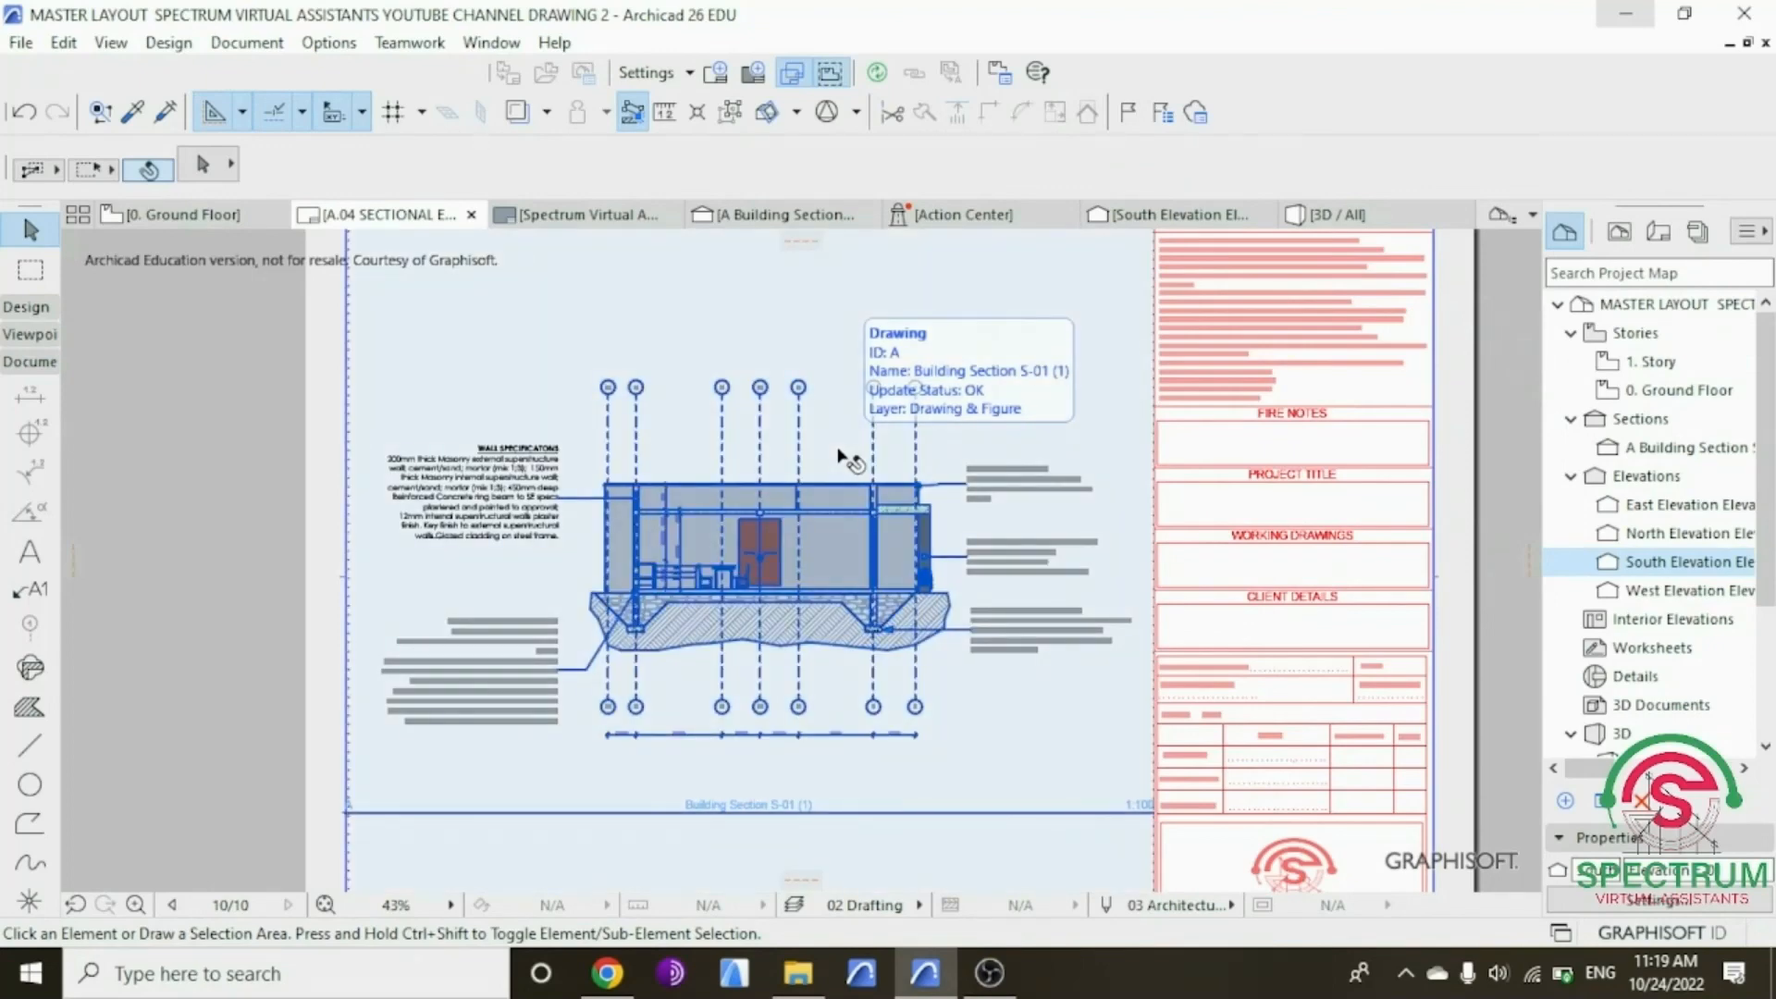
pyautogui.doubleClick(1642, 568)
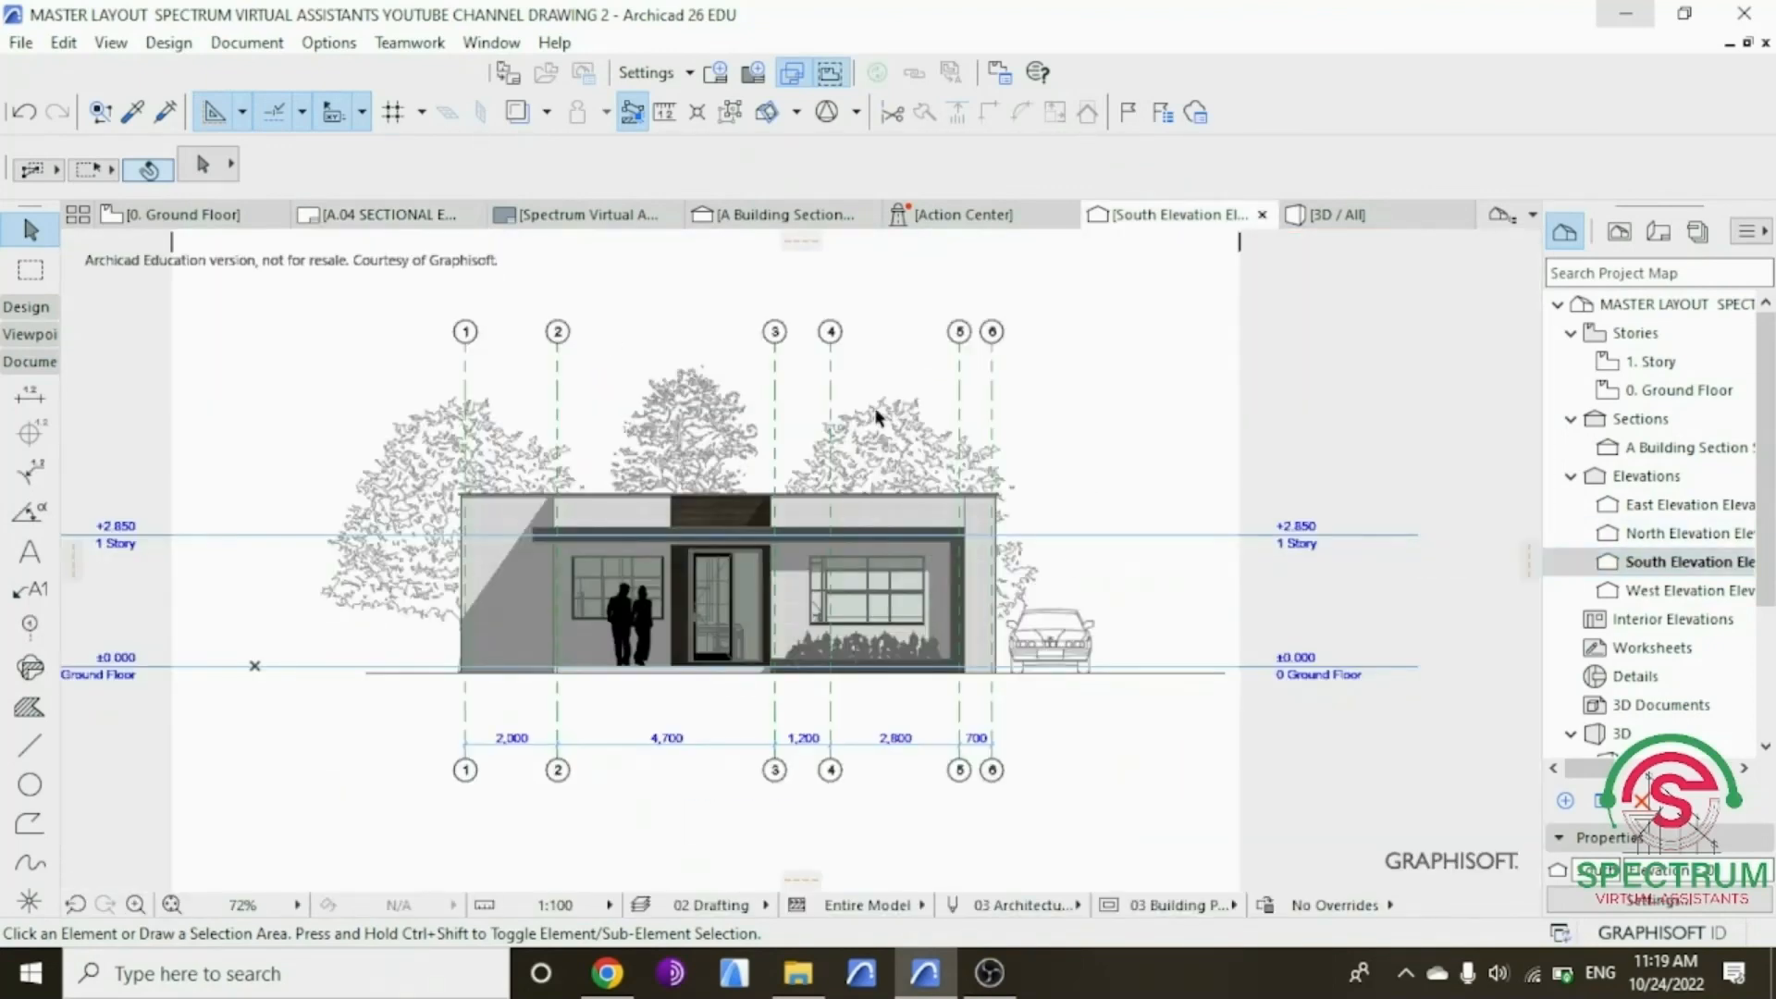
pyautogui.scroll(-1, 910, 666)
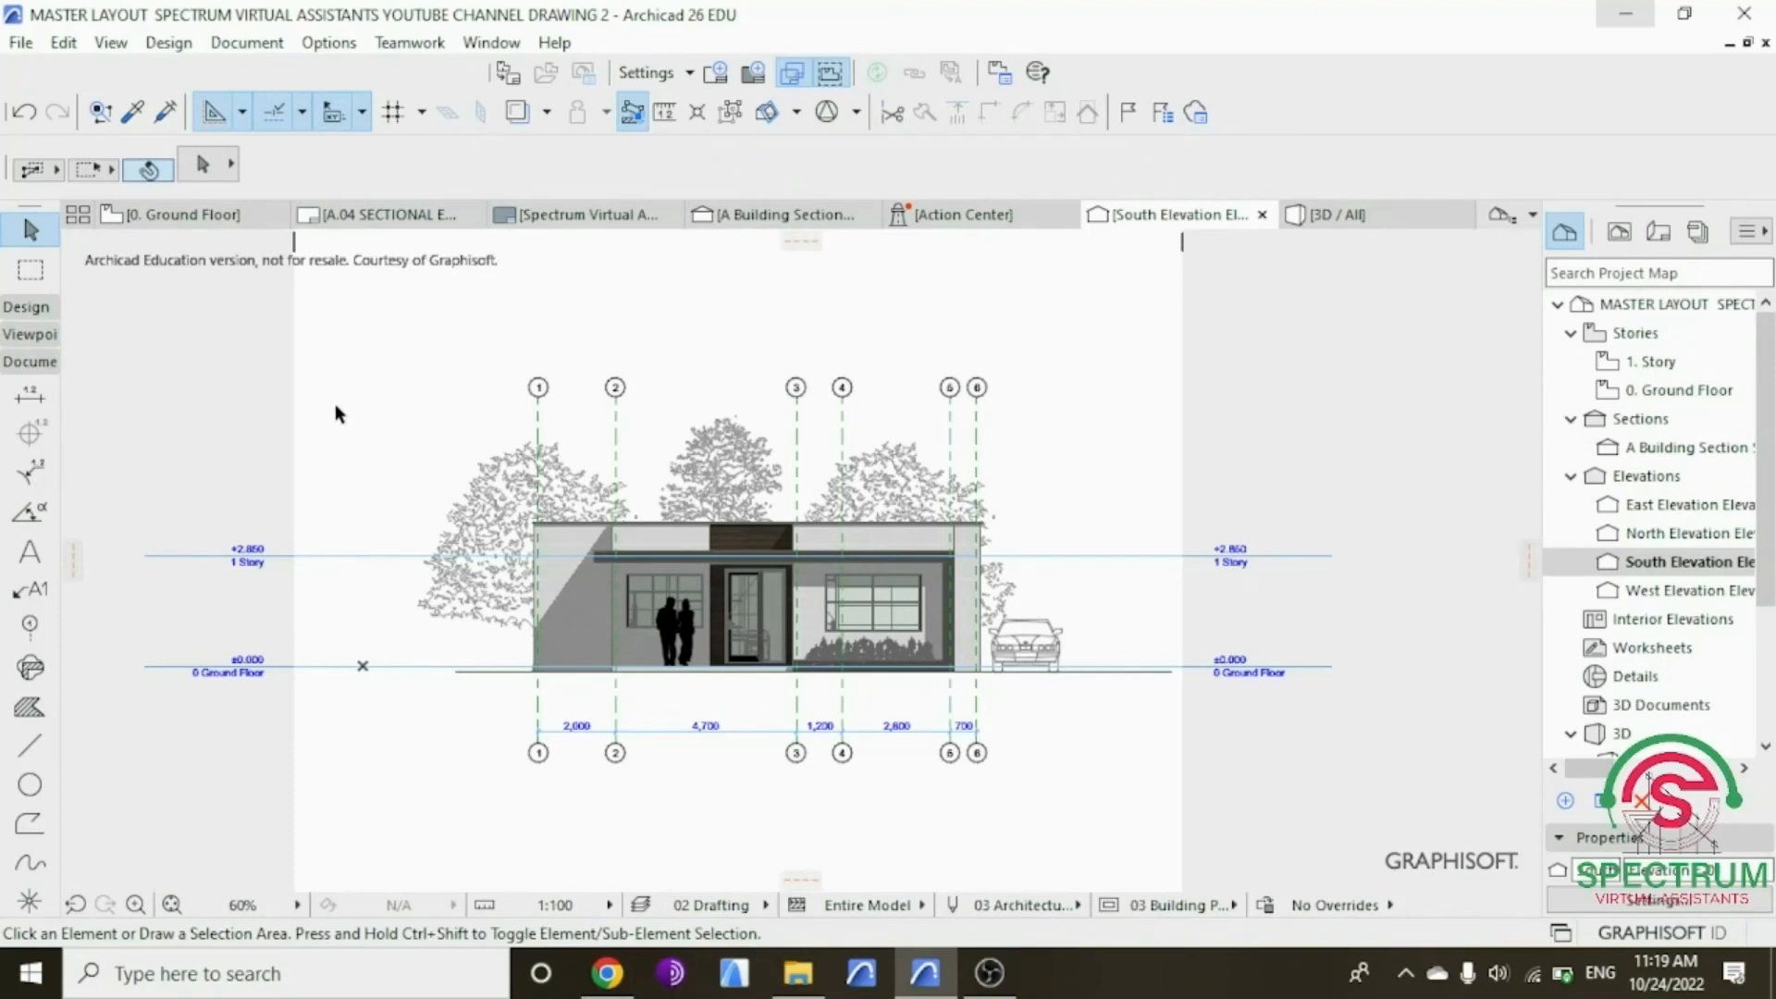
pyautogui.moveTo(296, 402); pyautogui.dragTo(366, 395)
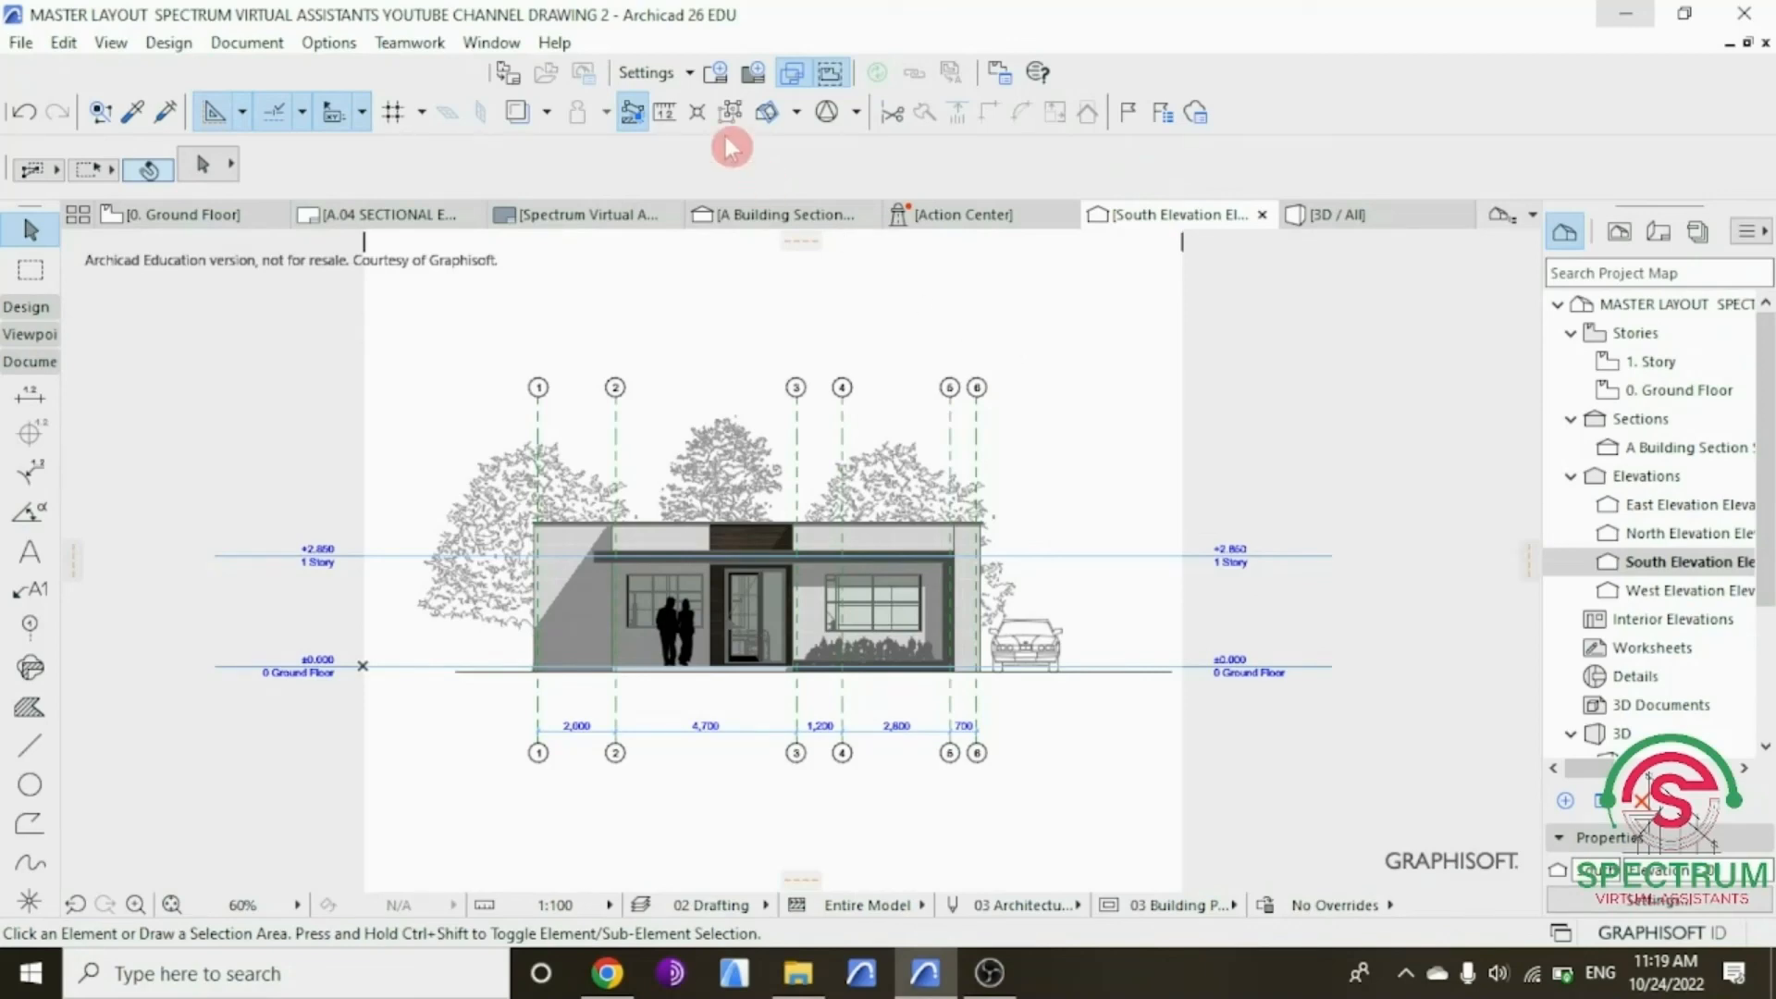
# Step: Create a new layout named SOUTH ELEVATION based on the custom Spectrum Virtual Assistants master layout
pyautogui.click(718, 74)
pyautogui.click(718, 74)
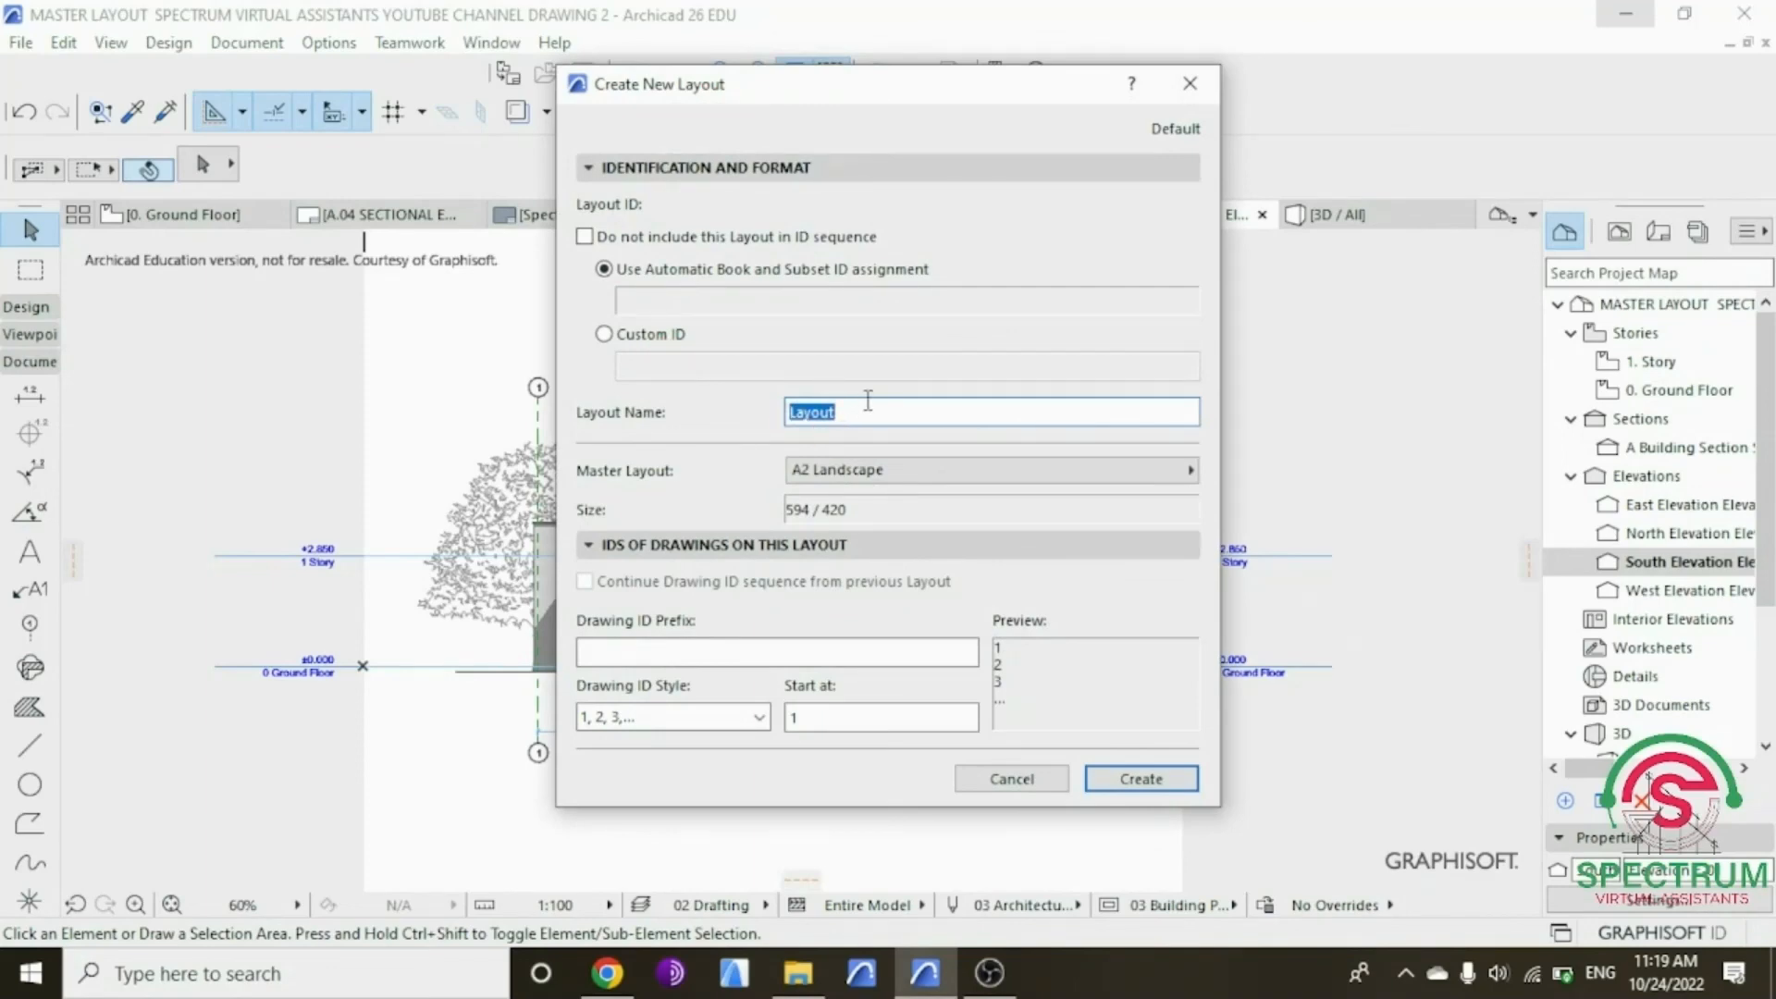
pyautogui.write('SOUTH ELEVATION')
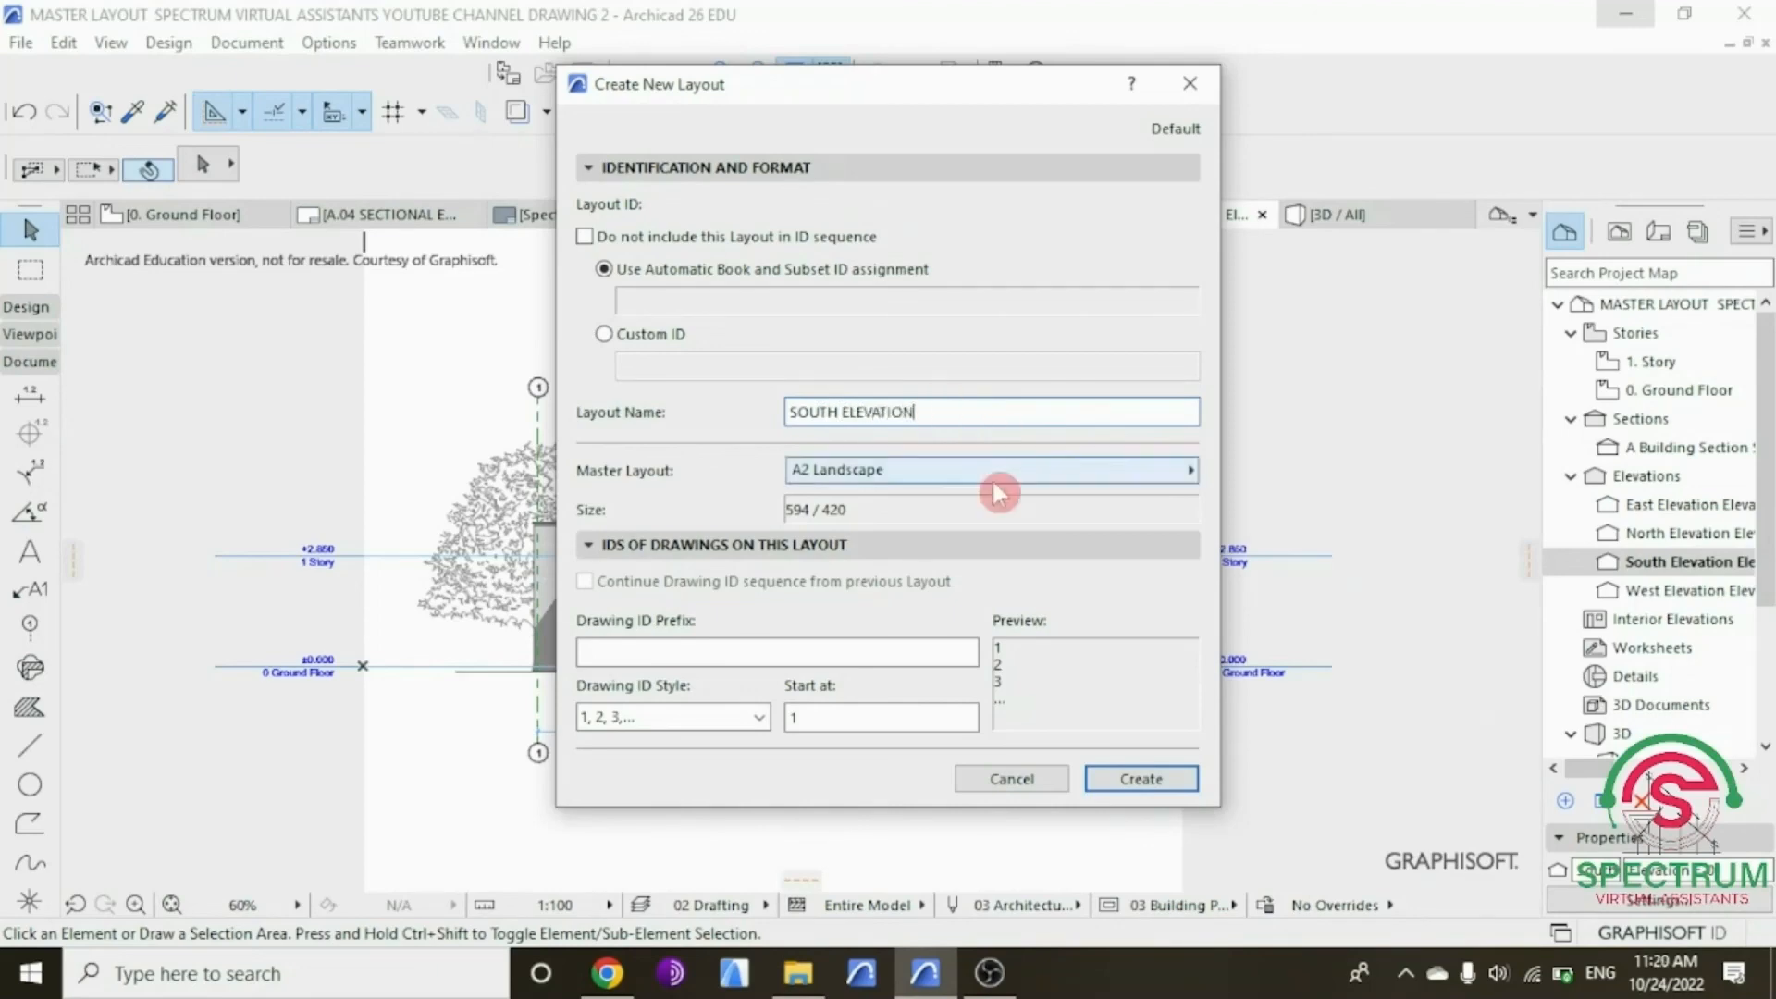
pyautogui.click(1188, 472)
pyautogui.click(1290, 553)
pyautogui.click(1141, 778)
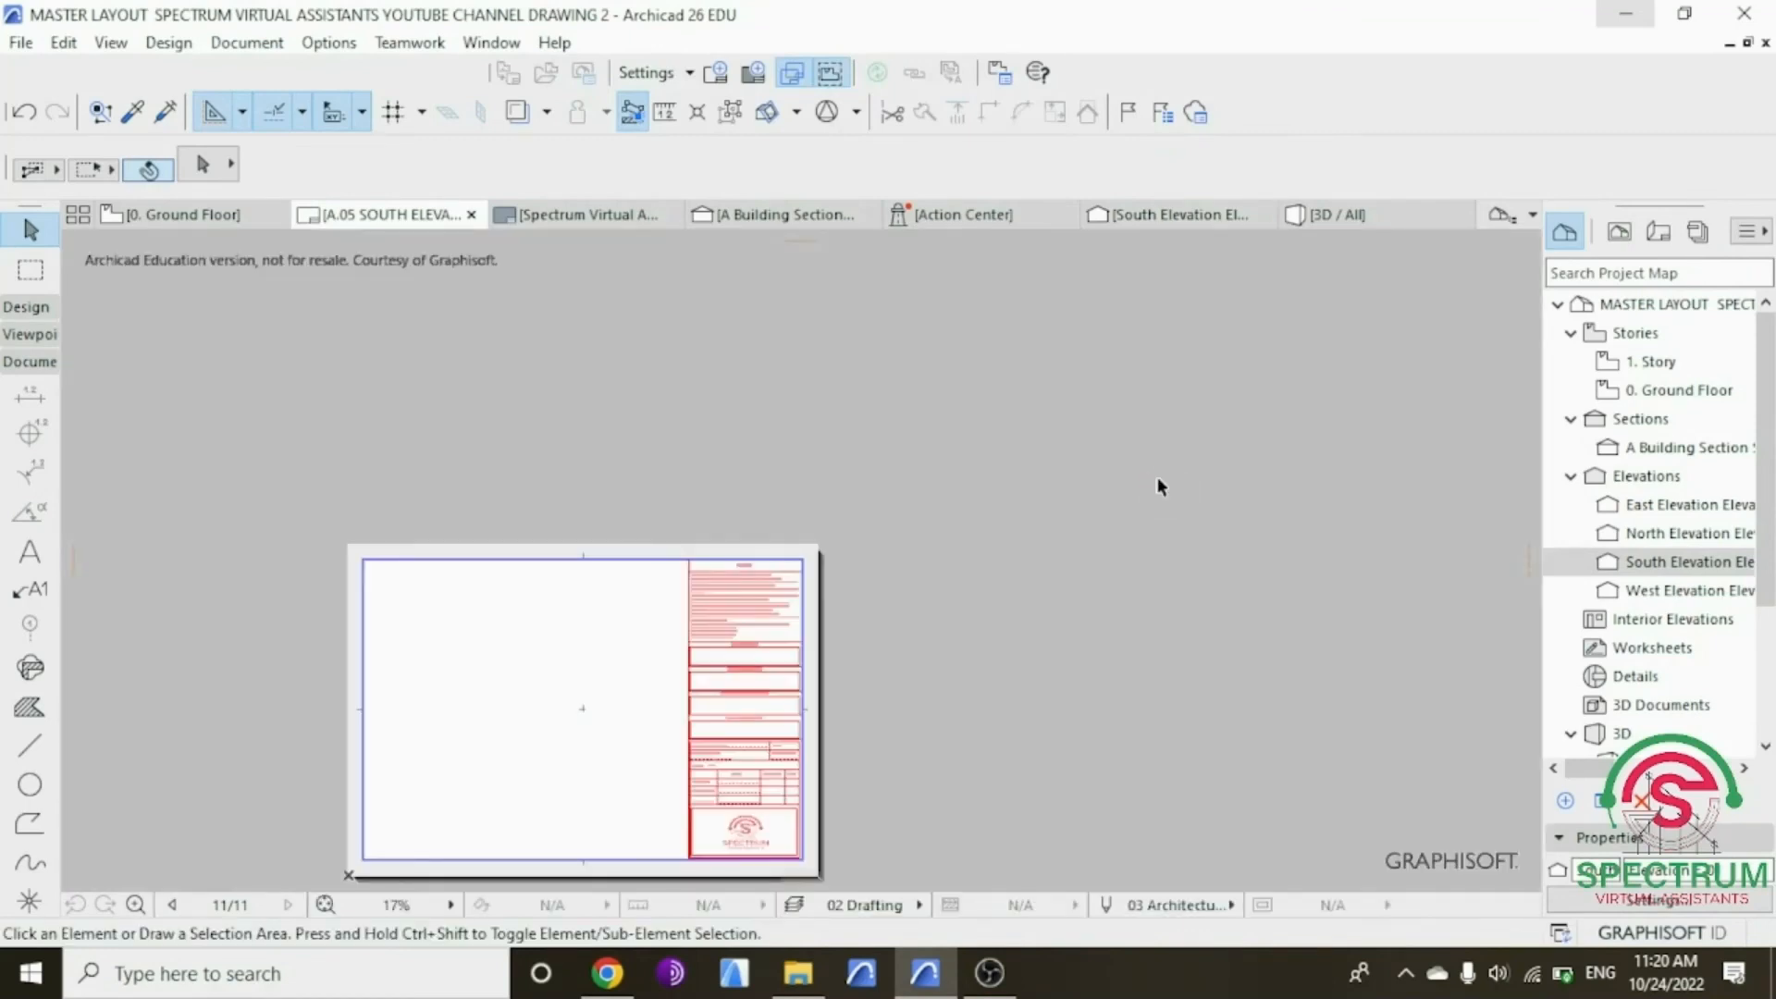
pyautogui.scroll(-2, 1117, 424)
pyautogui.scroll(2, 735, 608)
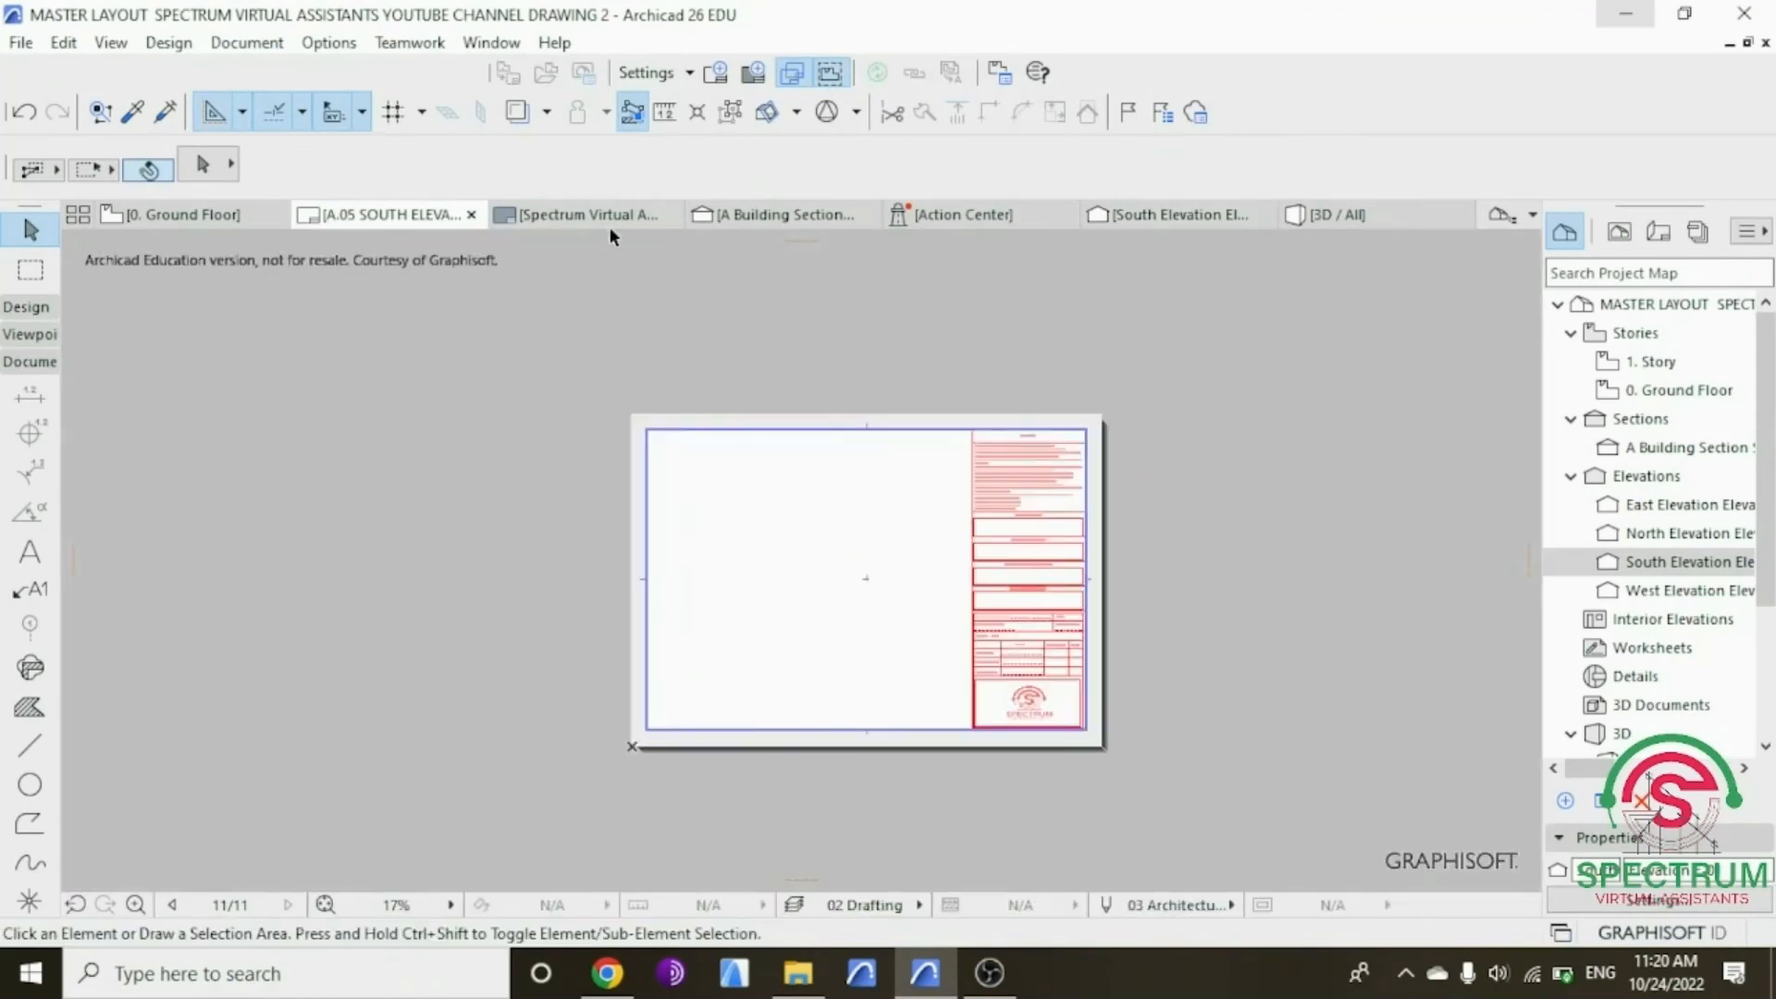
# Step: Save the South Elevation view and place it as a drawing in the empty drawing area of the SOUTH ELEVATION layout
pyautogui.click(1167, 215)
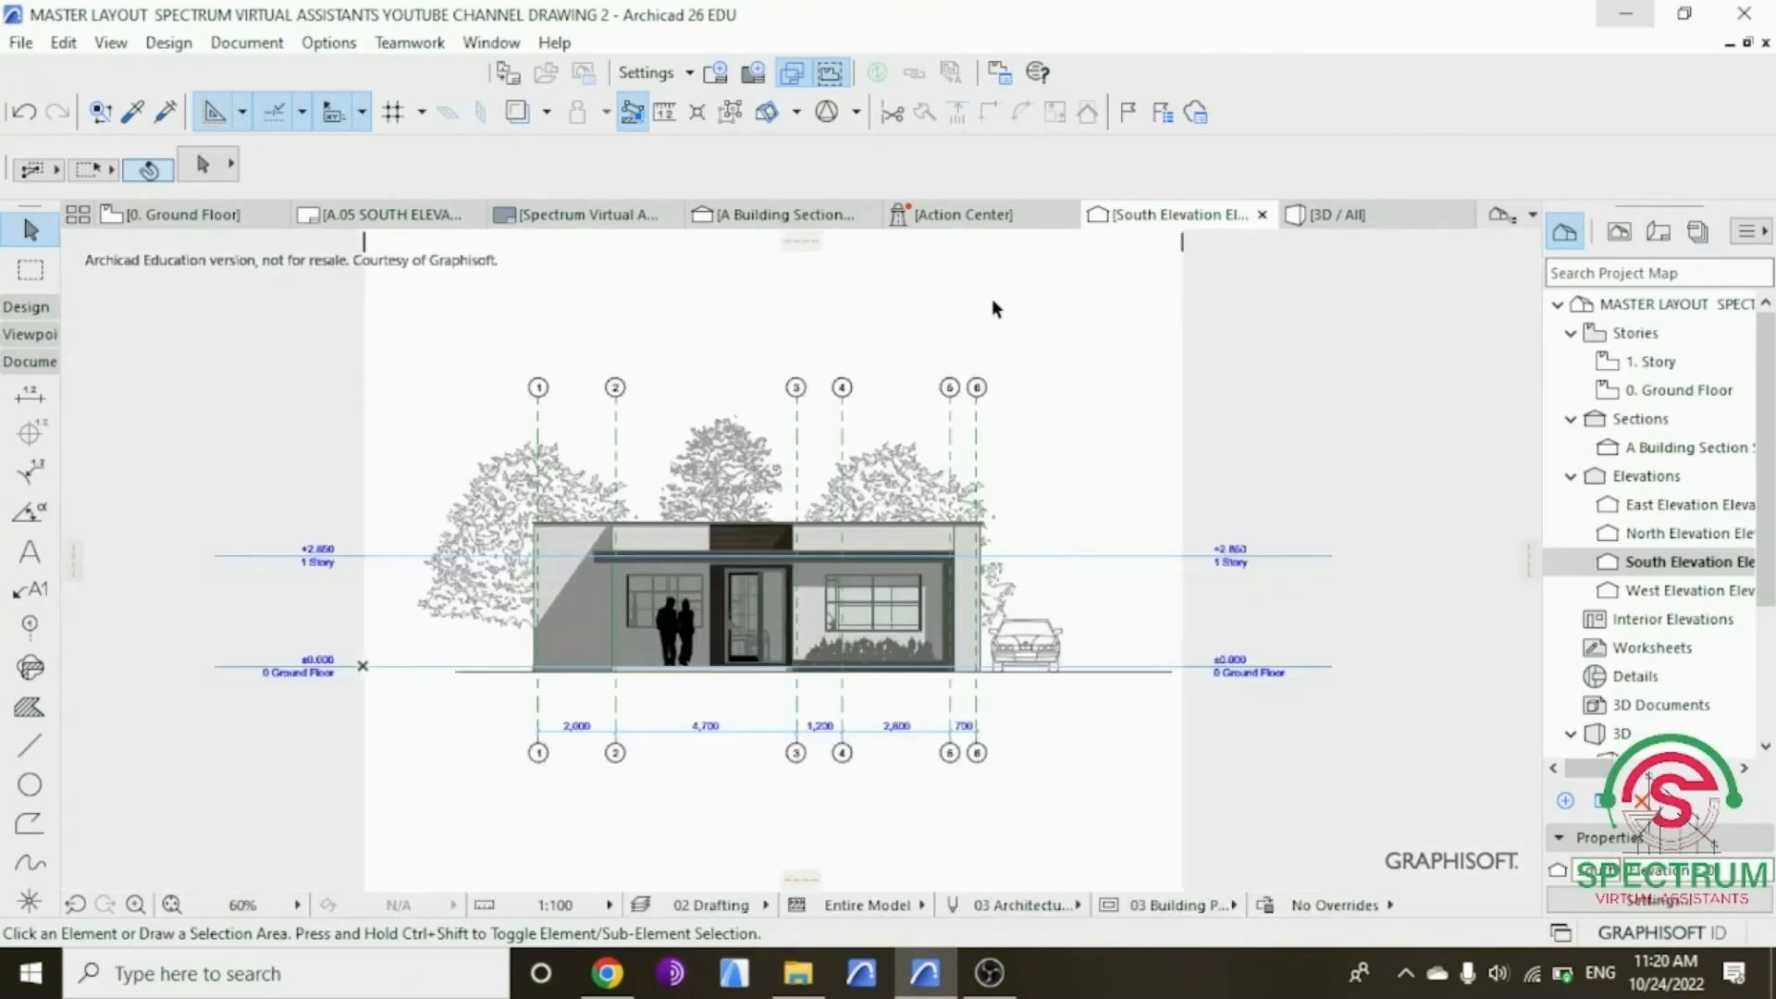
pyautogui.rightClick(1021, 309)
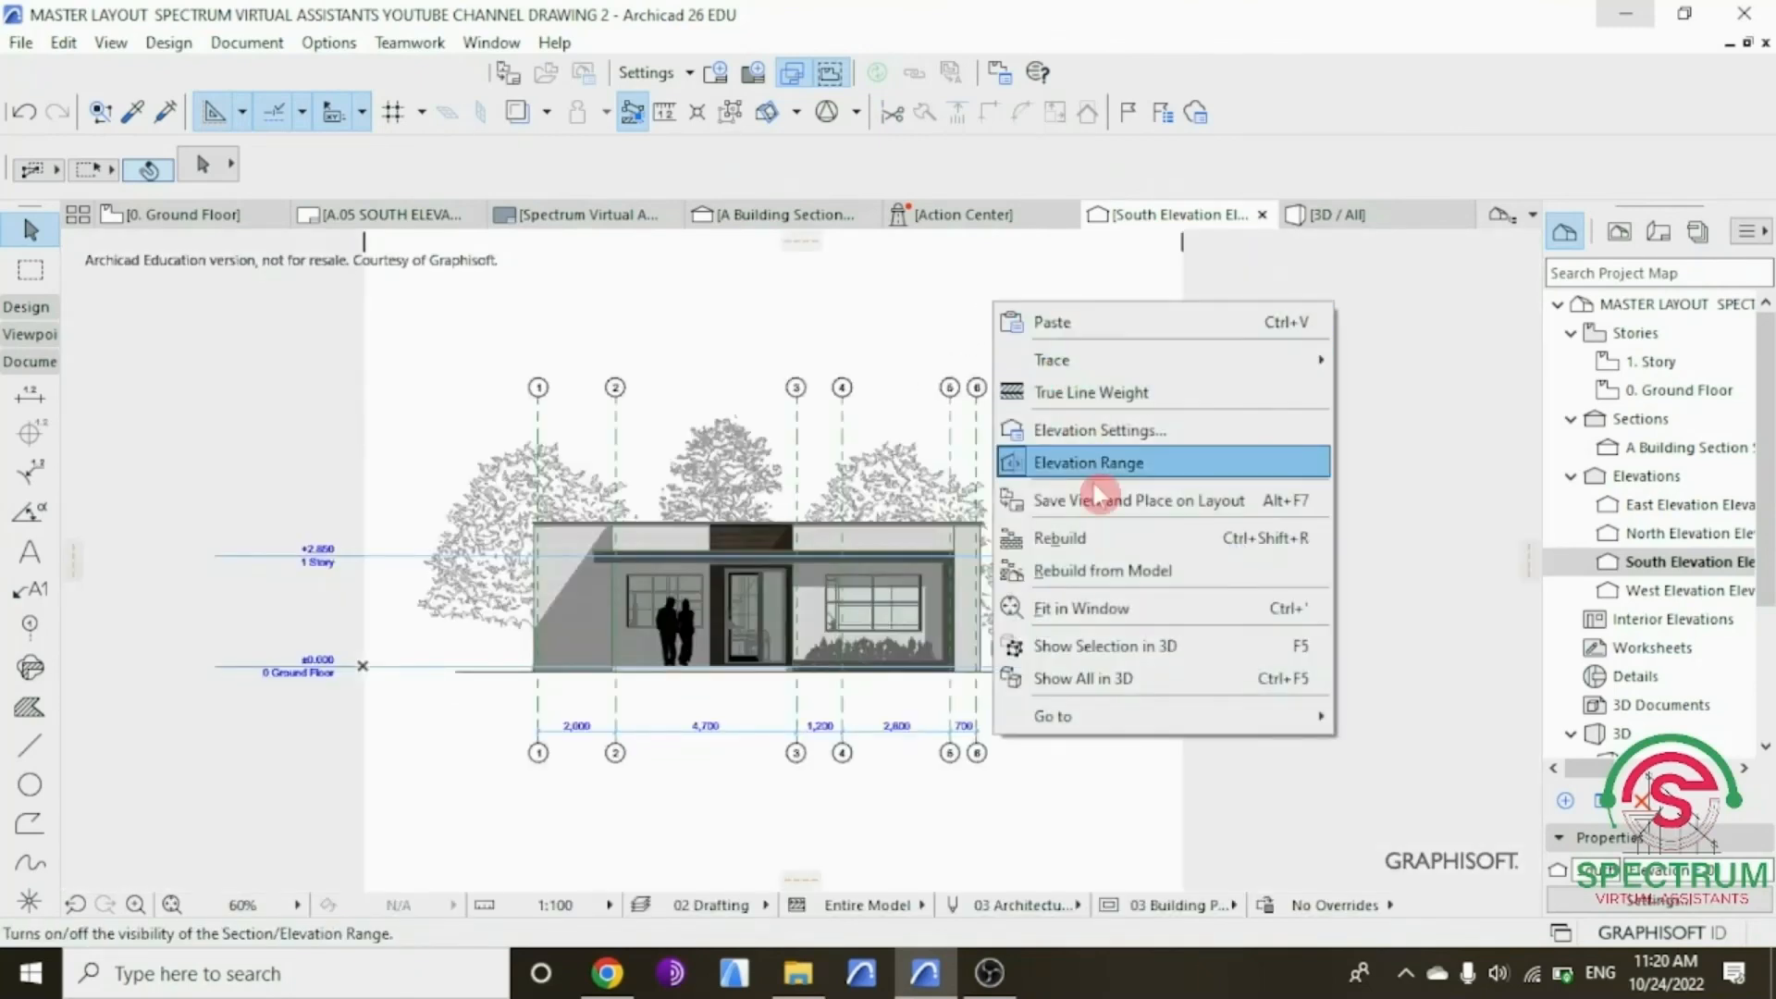
pyautogui.click(1091, 499)
pyautogui.scroll(2, 820, 592)
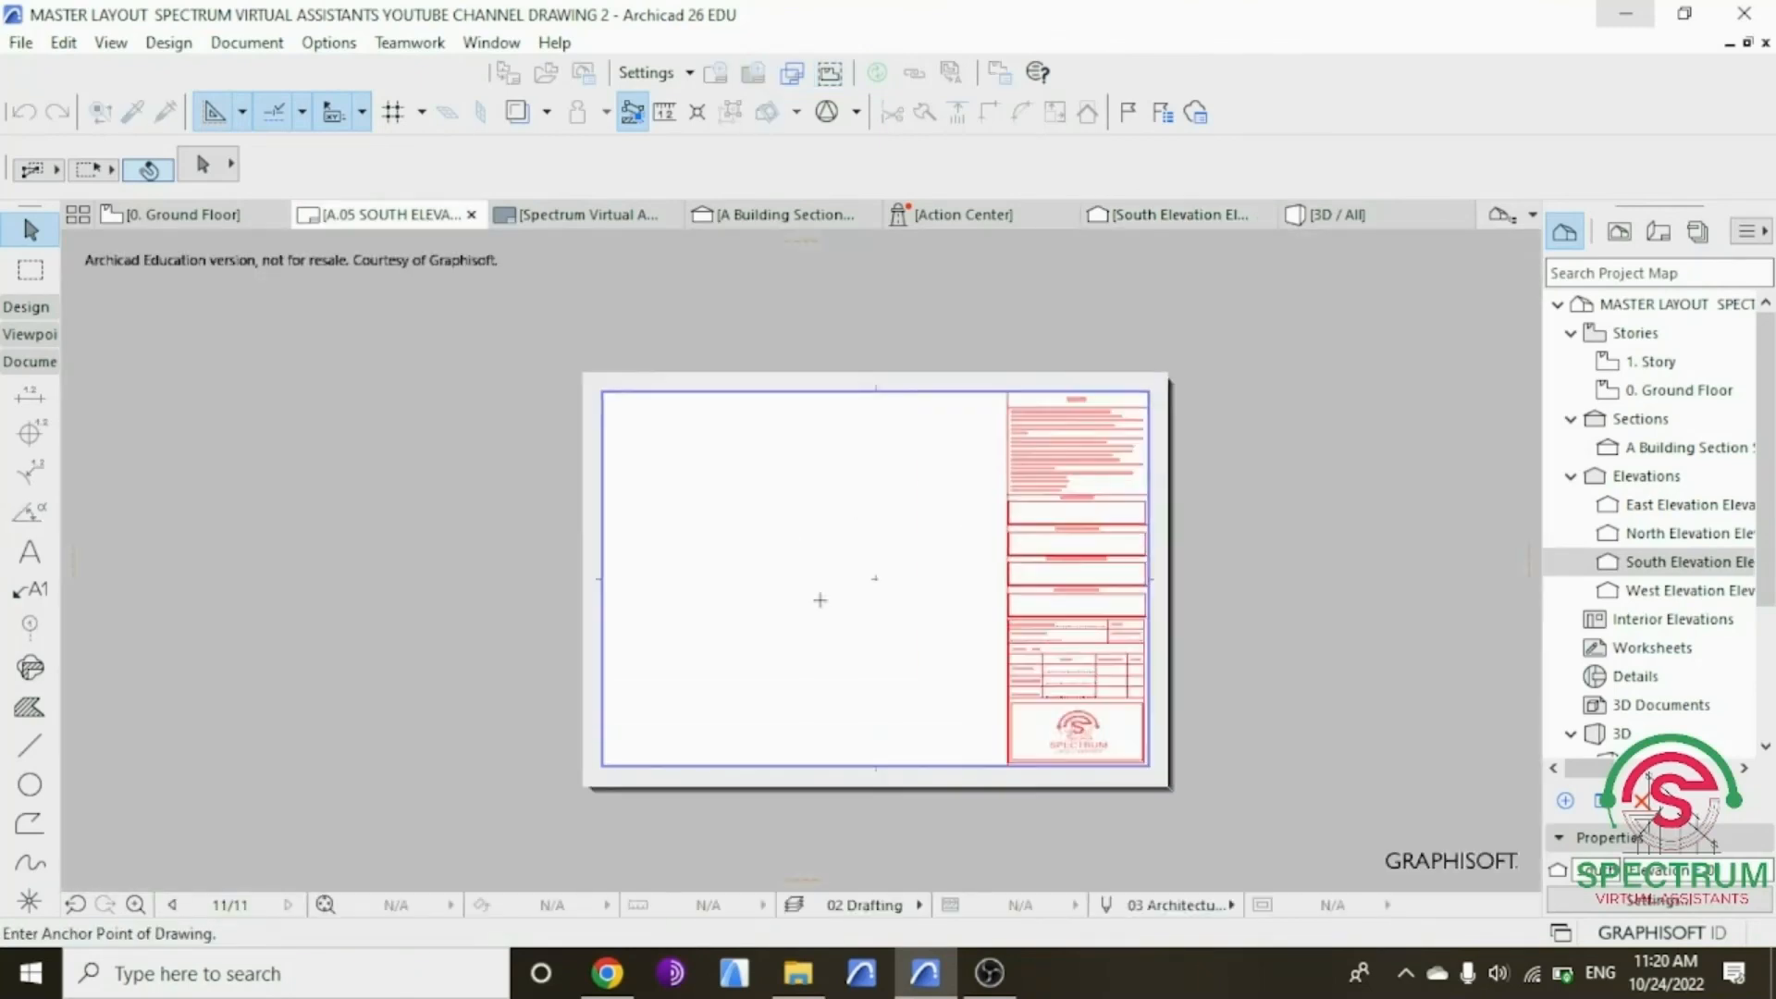
pyautogui.click(808, 584)
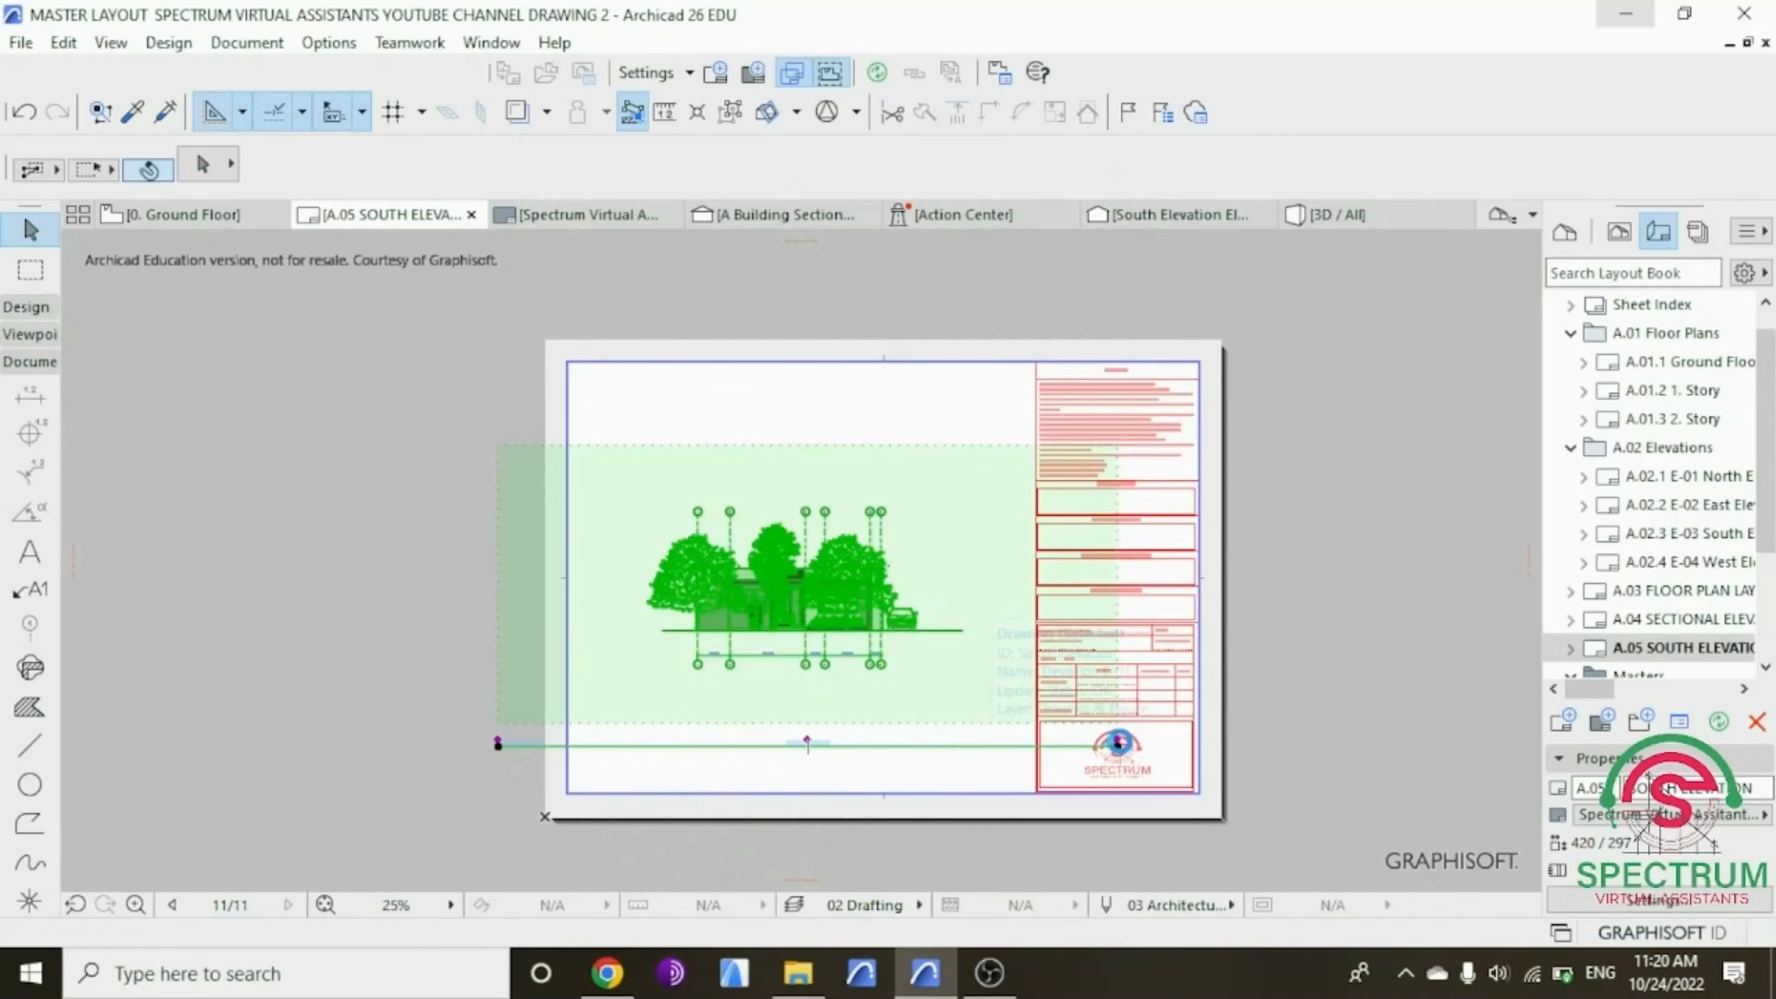
# Step: Fit the elevation drawing frame's upper corners to the title block's inner edge and the layout border's upper-left corner
pyautogui.click(1116, 747)
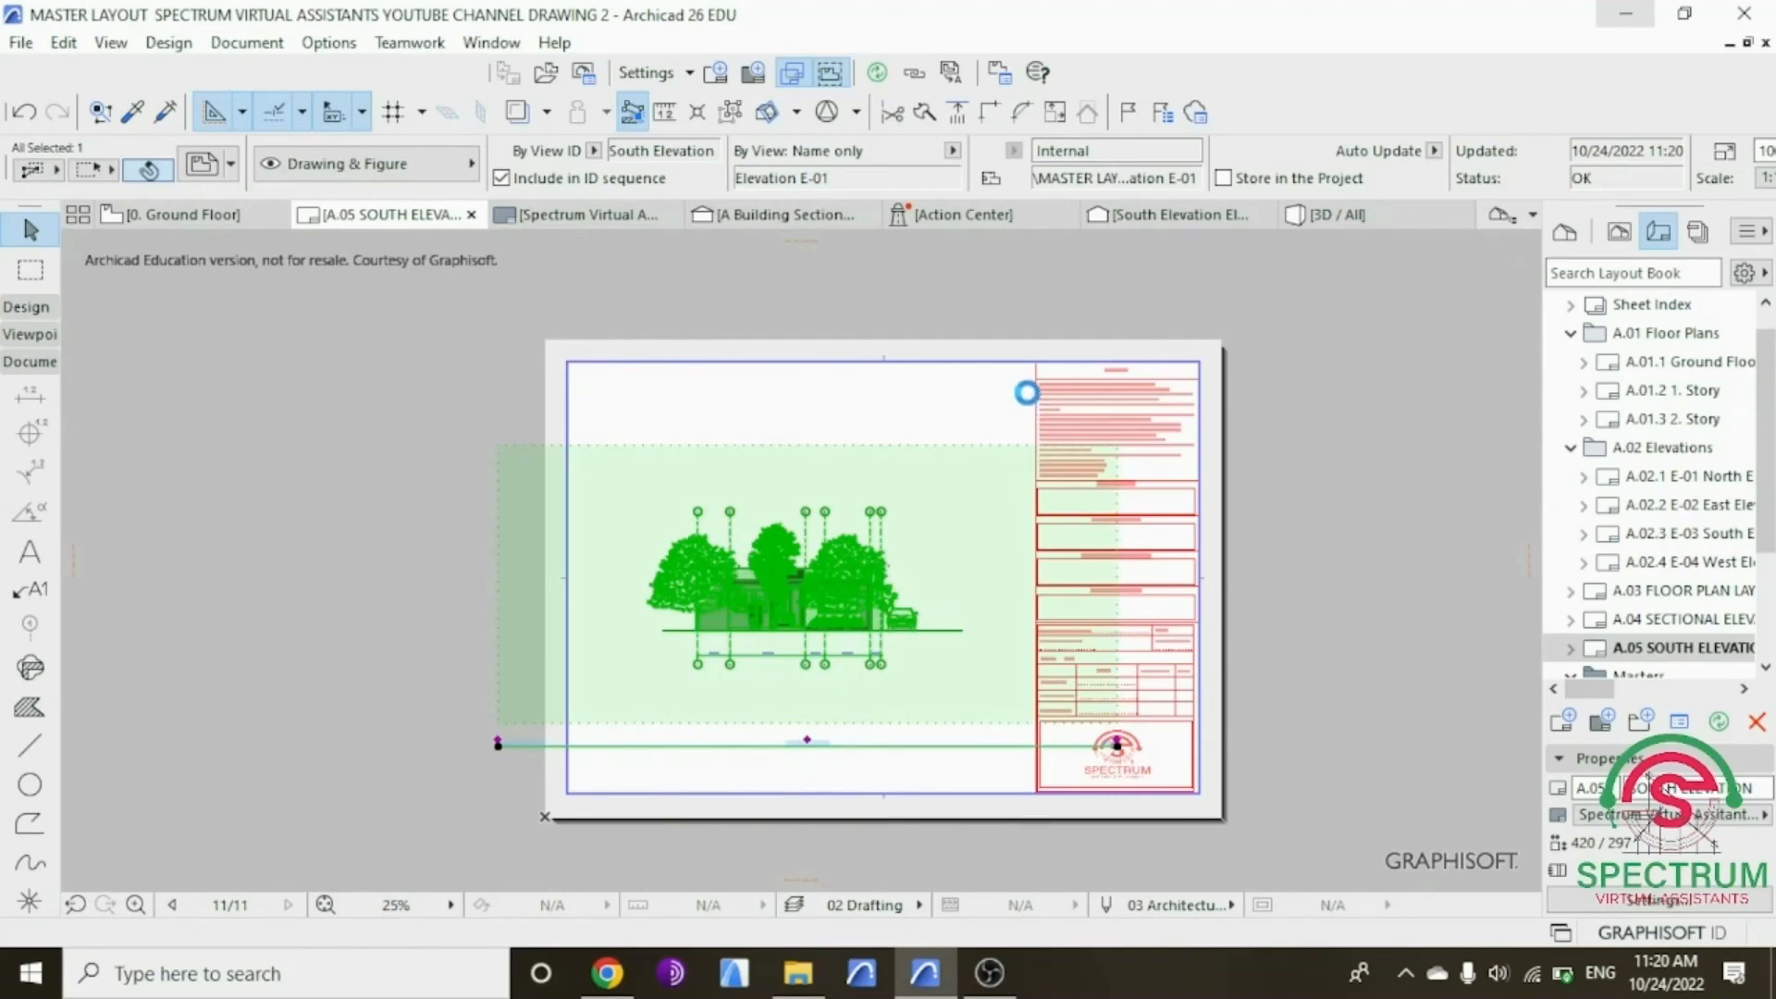
pyautogui.click(1023, 389)
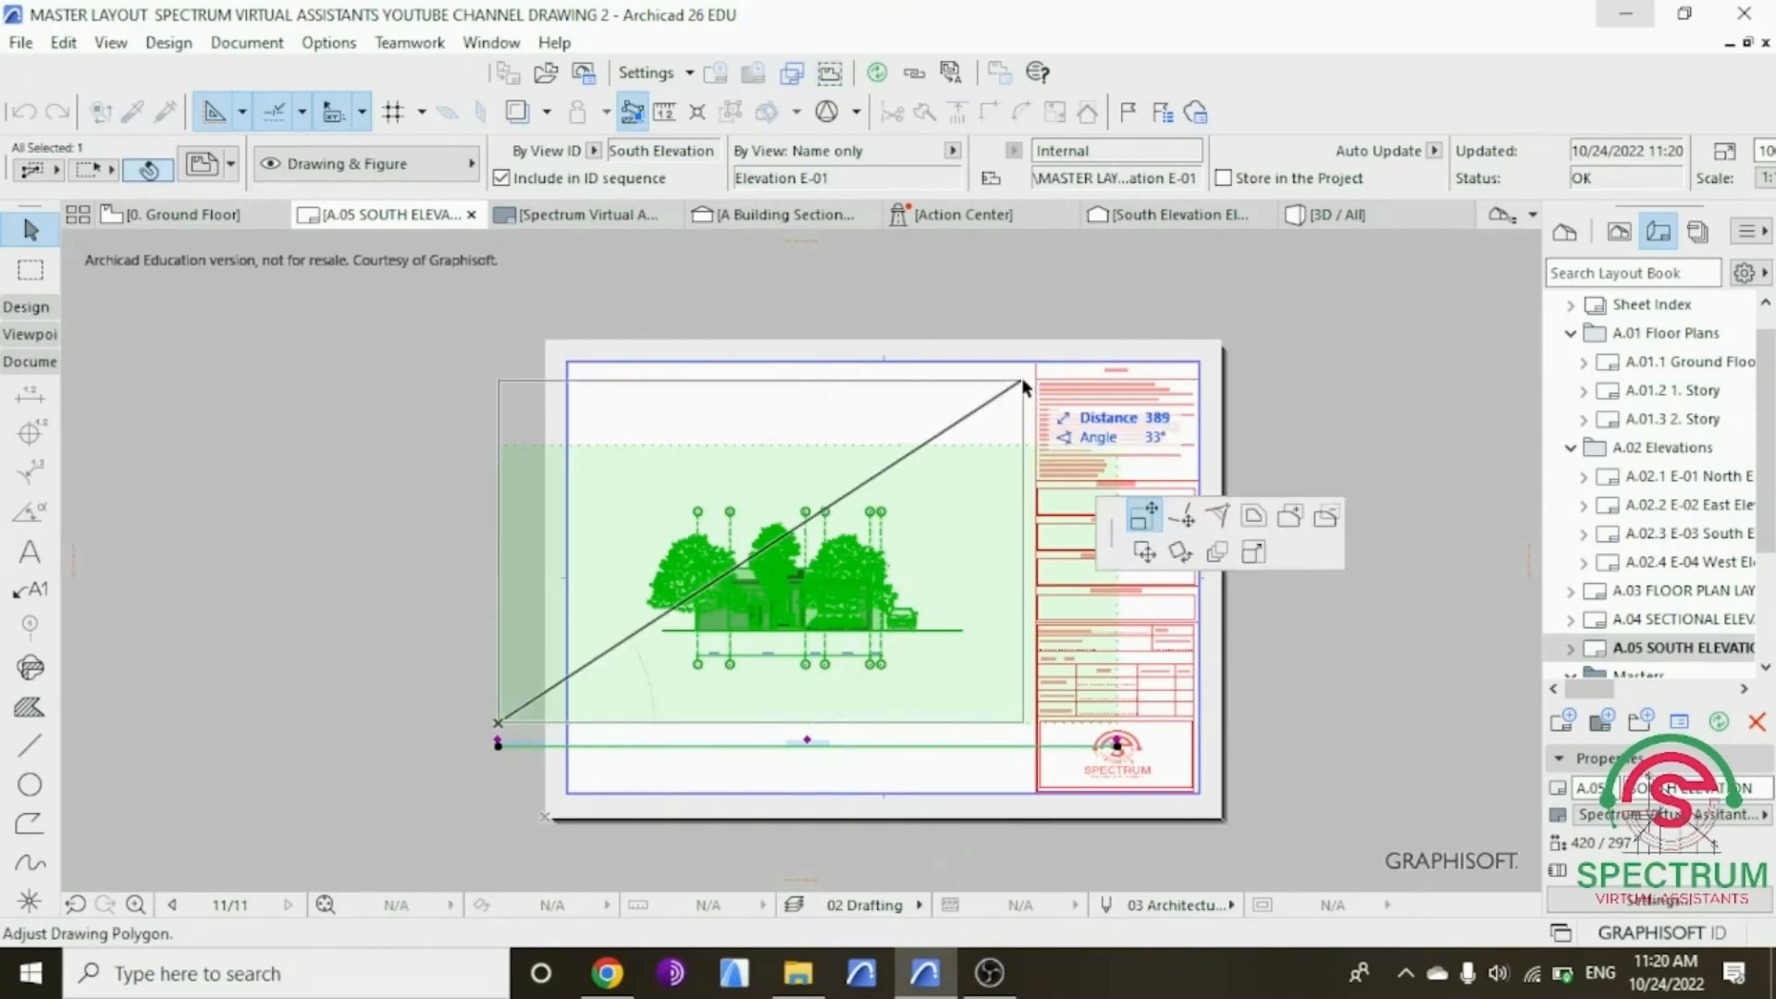
pyautogui.click(505, 365)
pyautogui.scroll(2, 538, 498)
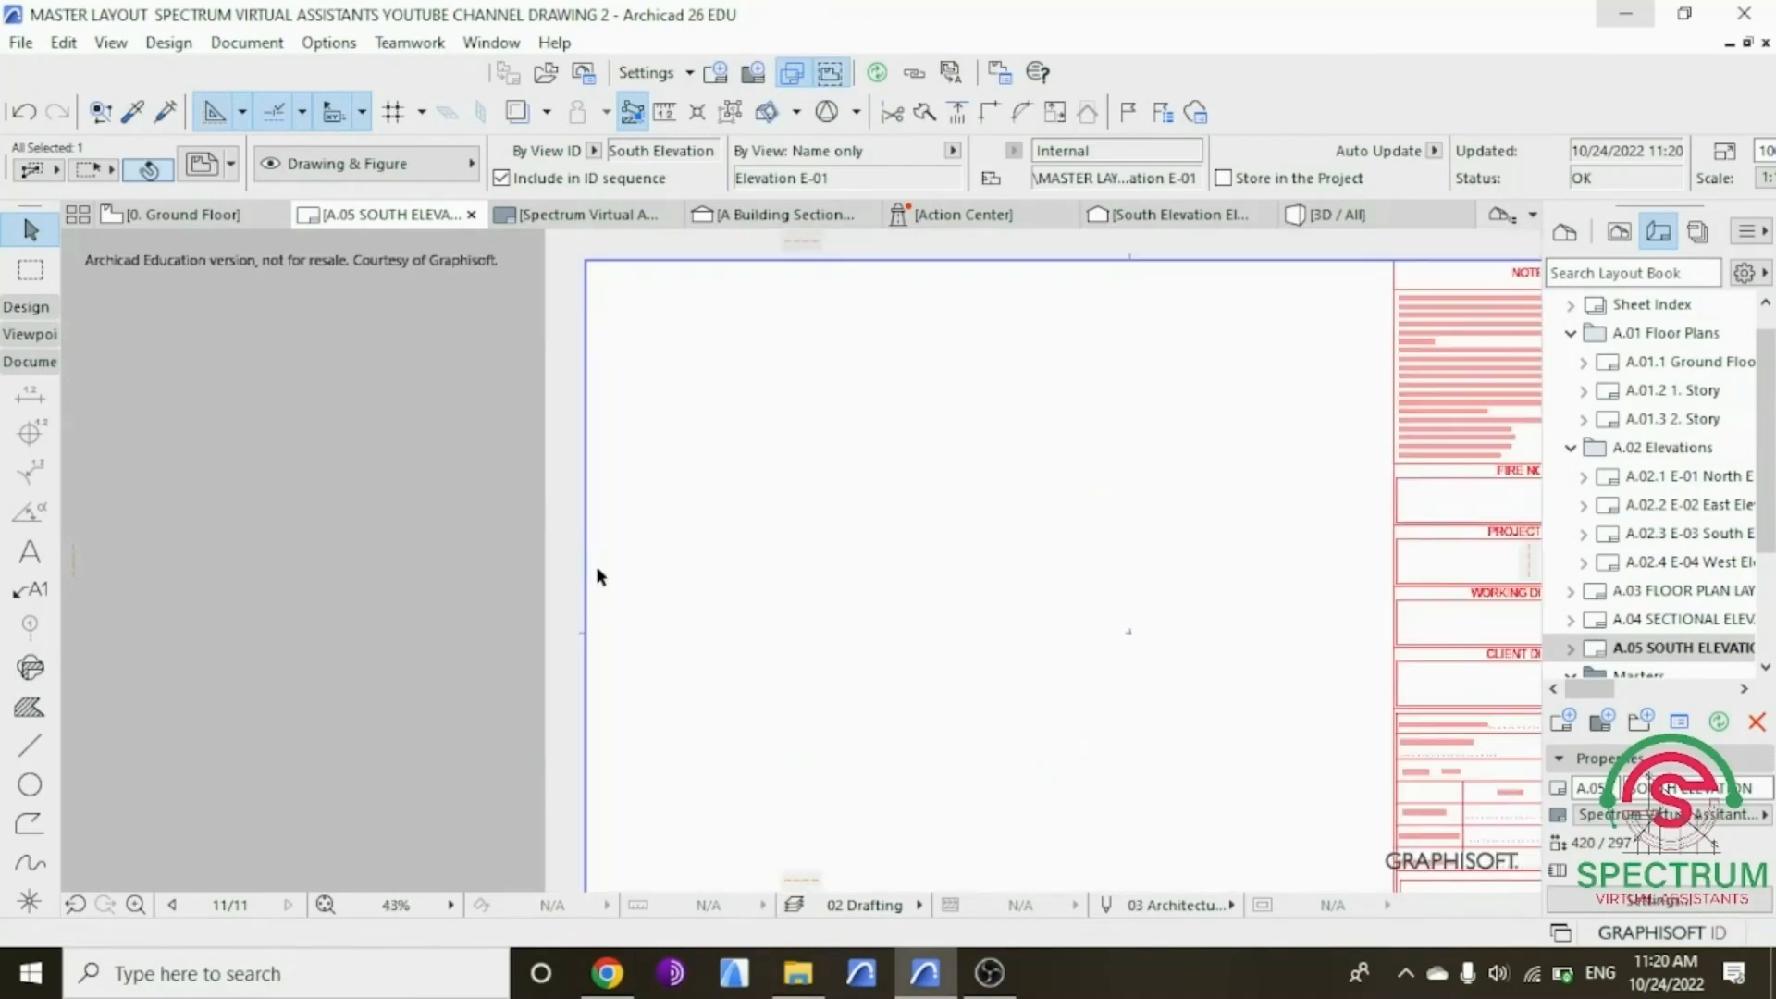
pyautogui.scroll(-1, 582, 536)
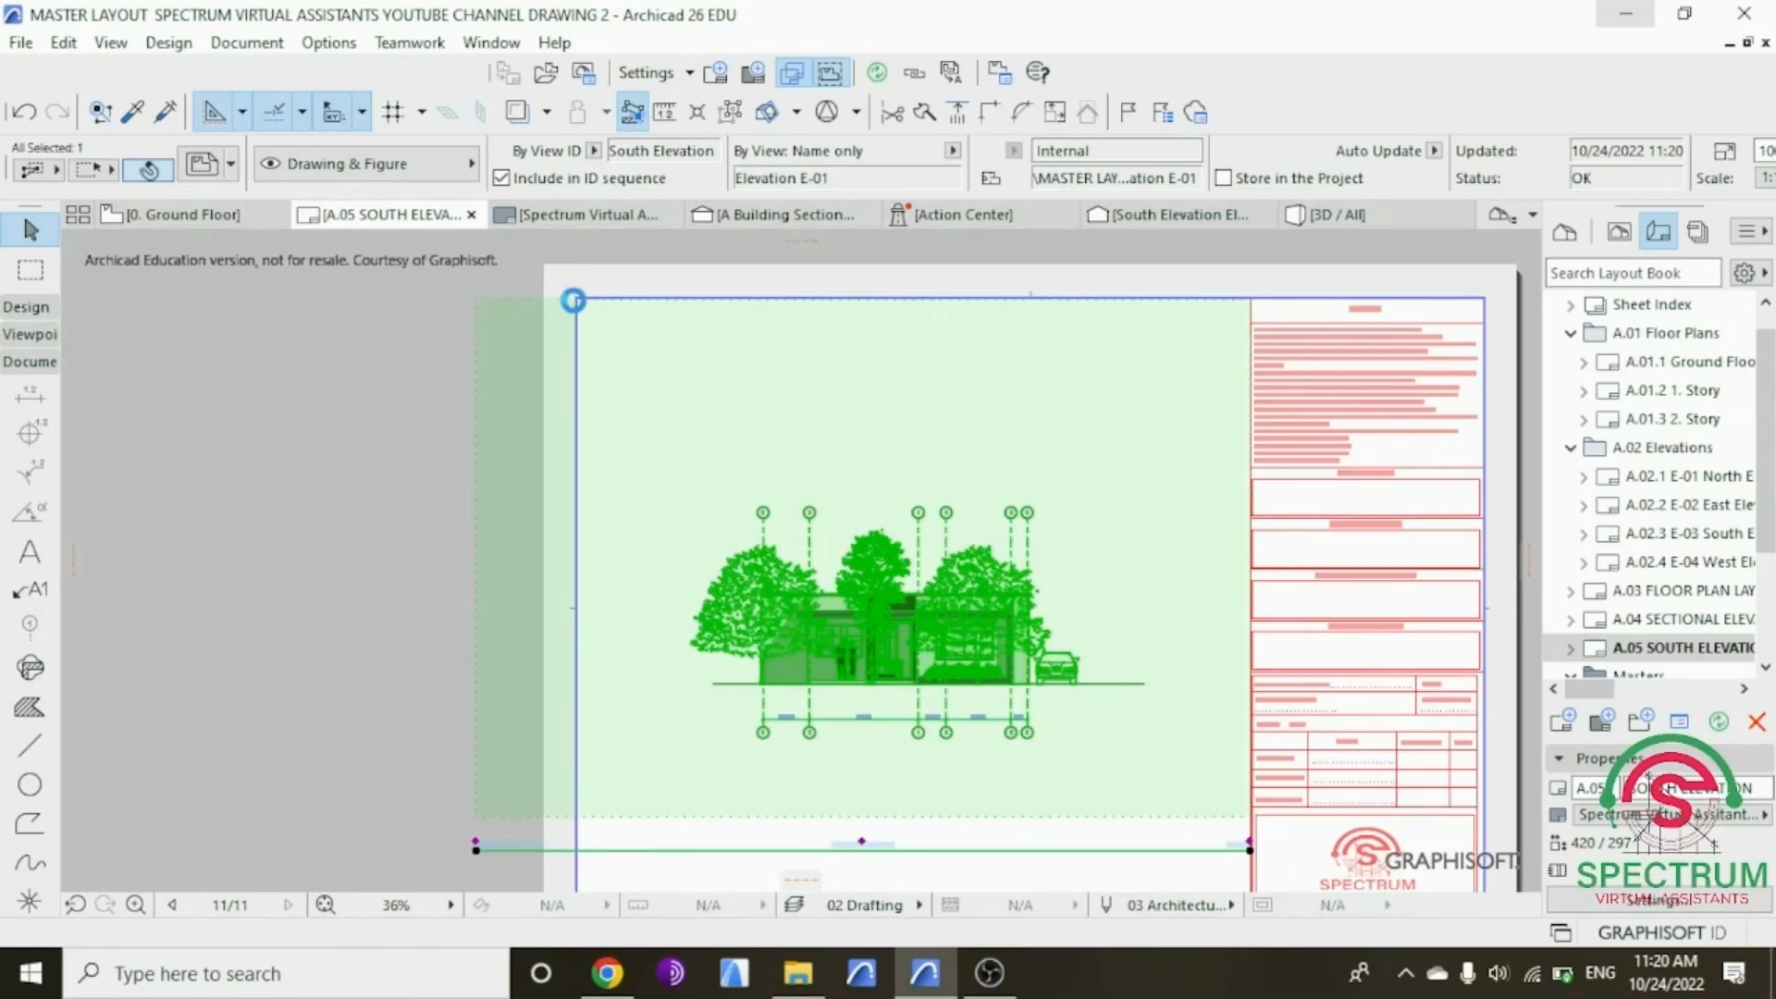
pyautogui.click(573, 300)
pyautogui.click(690, 352)
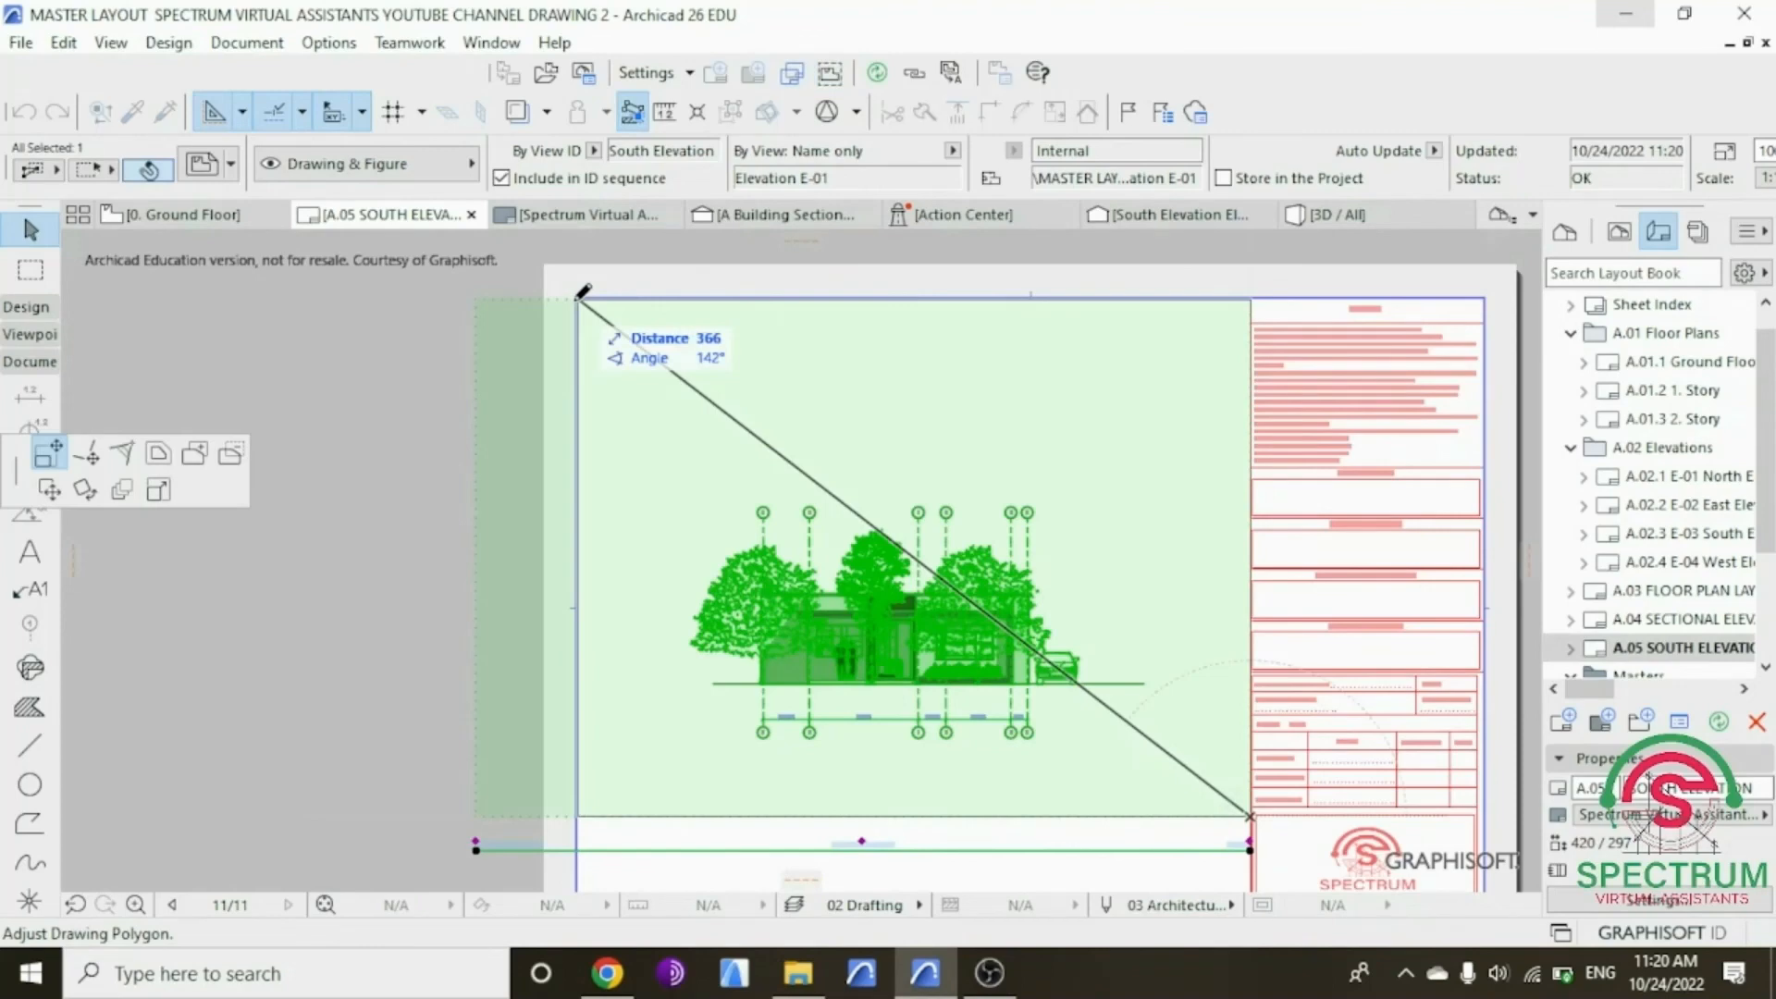
pyautogui.click(679, 372)
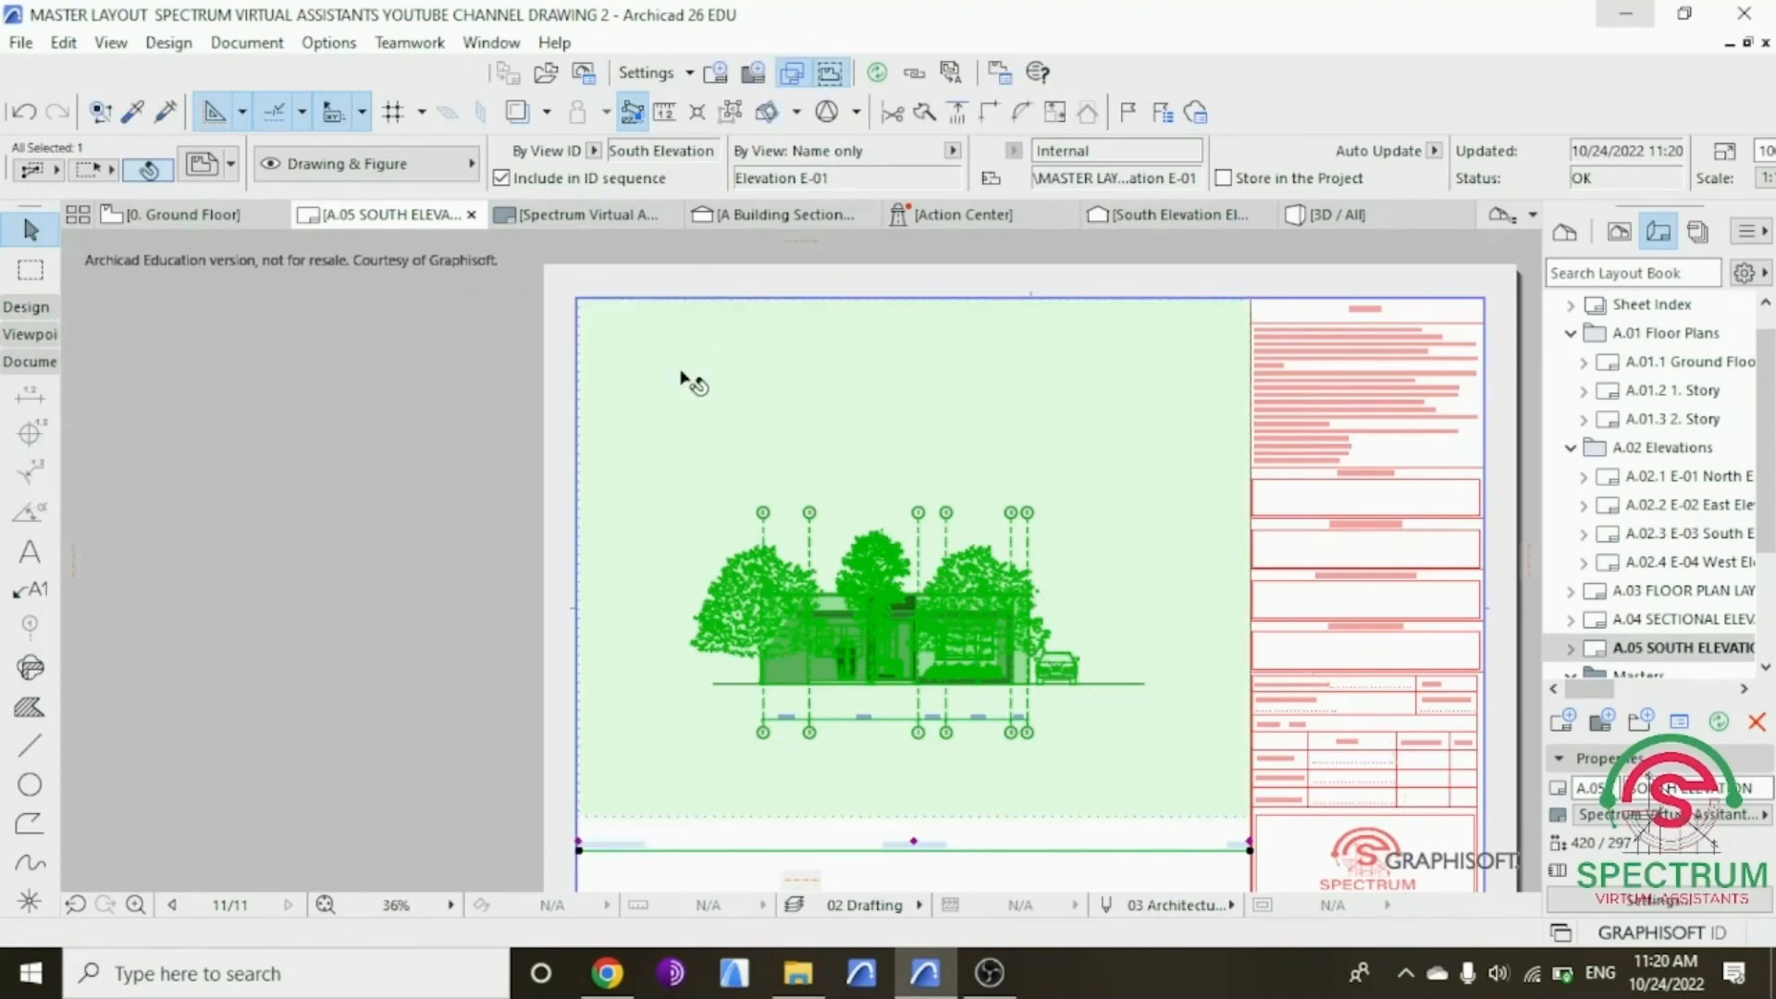
# Step: Move the elevation drawing straight down until its frame's lower edge sits just above the layout's bottom border
pyautogui.scroll(-2, 733, 423)
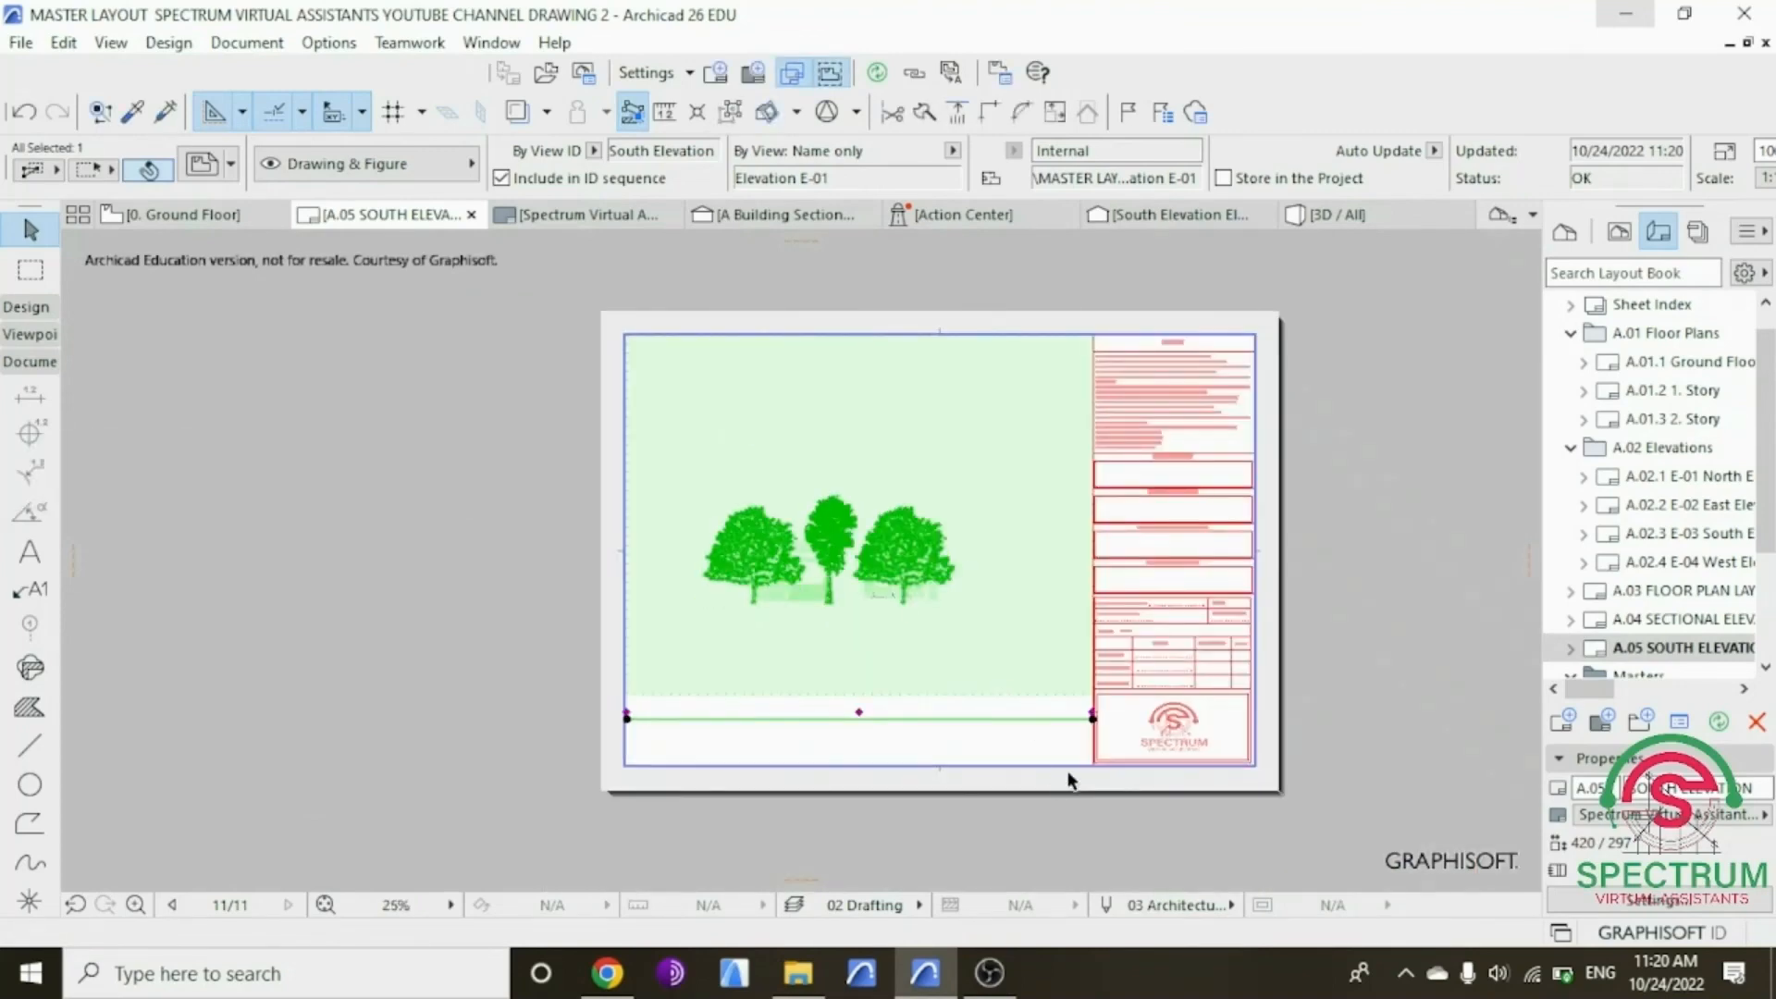
pyautogui.scroll(3, 1068, 780)
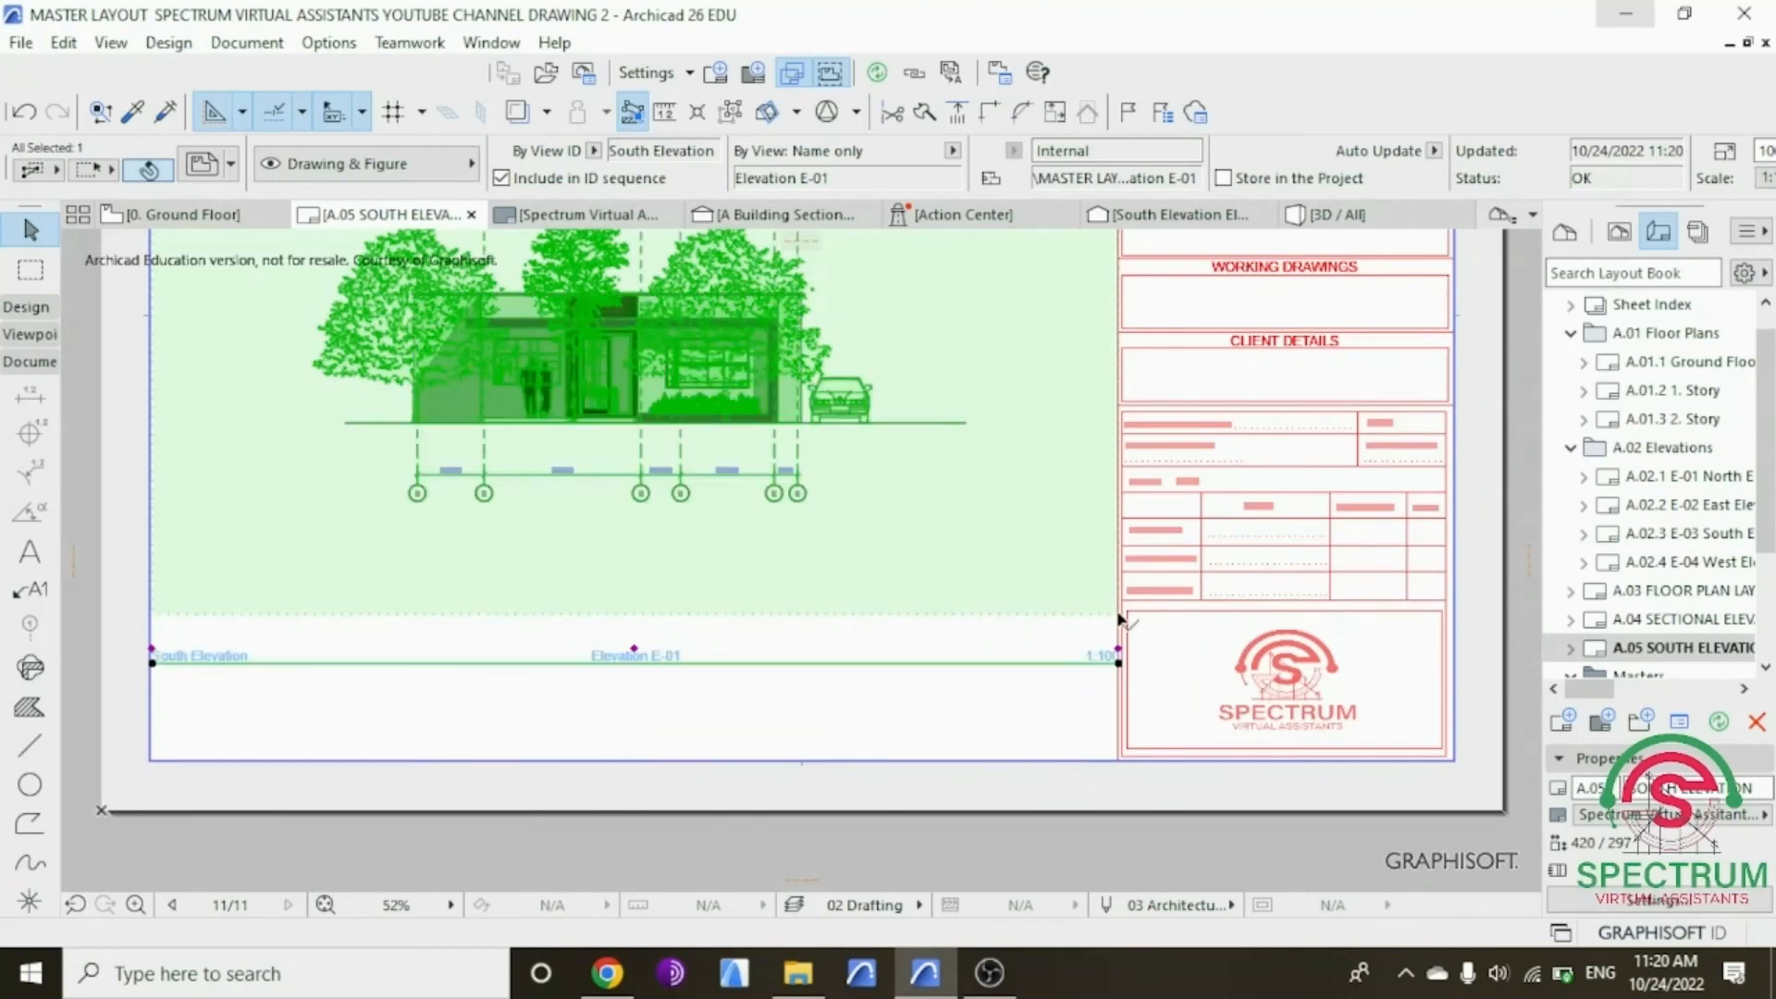
pyautogui.click(1117, 648)
pyautogui.click(1118, 708)
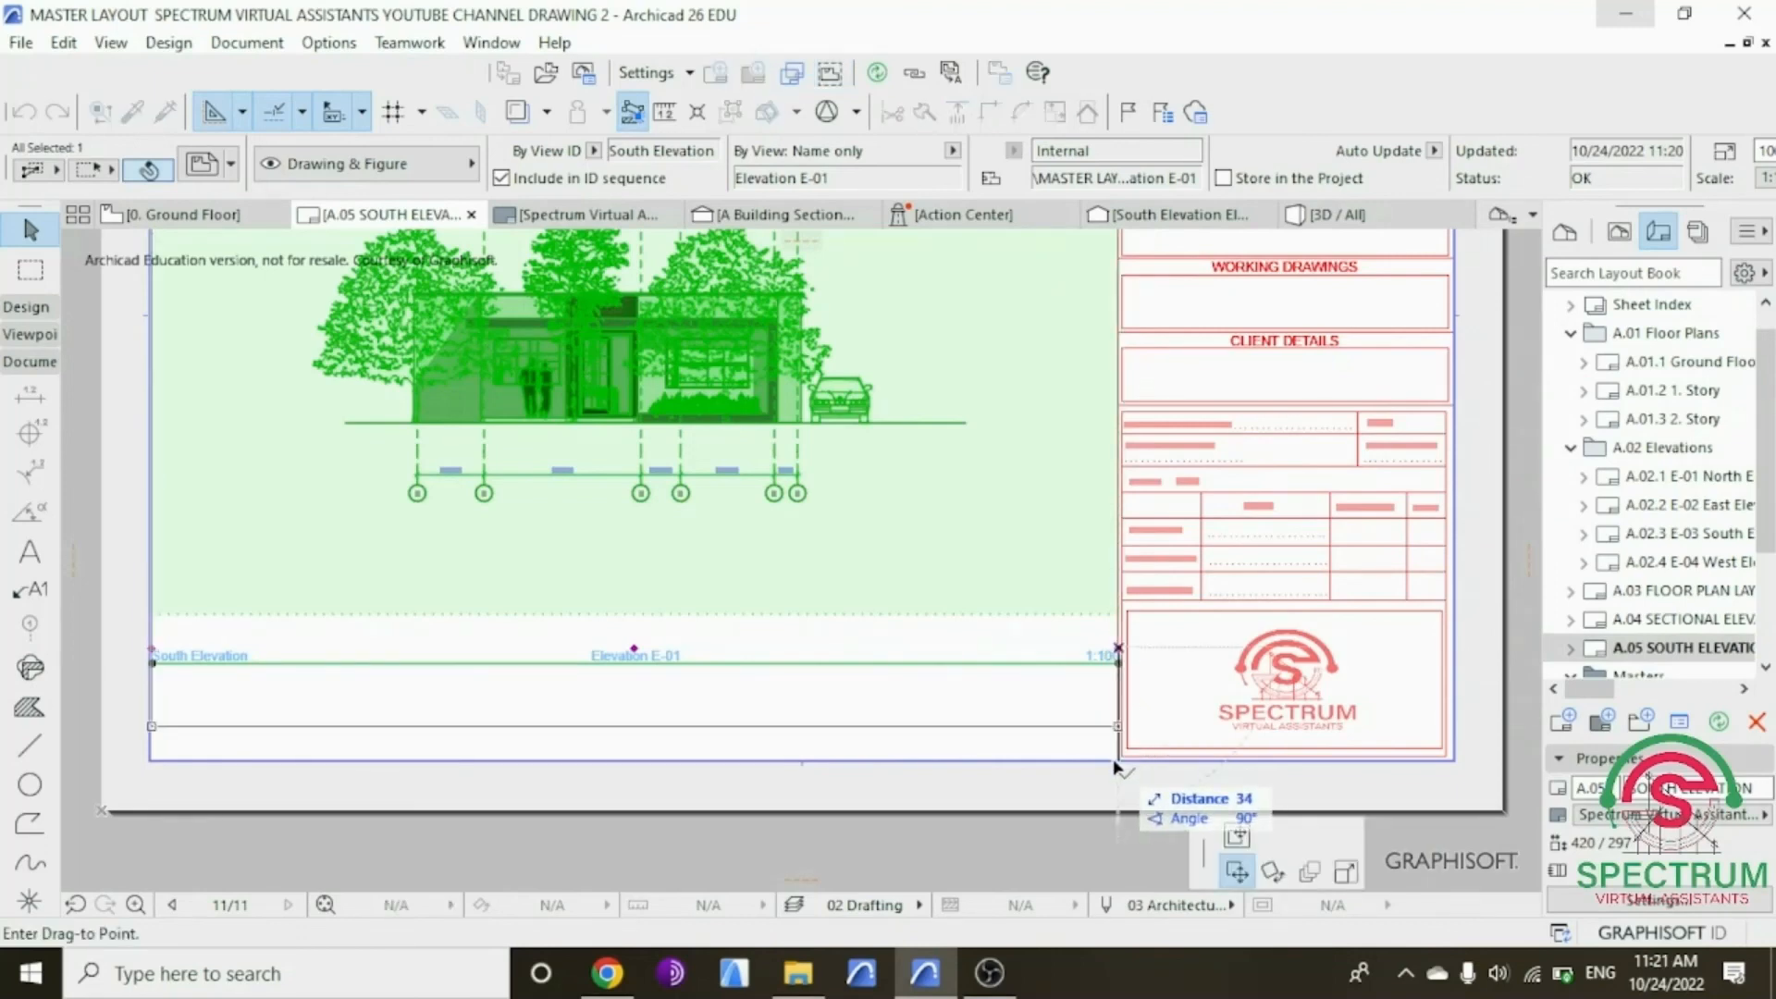
pyautogui.click(1116, 784)
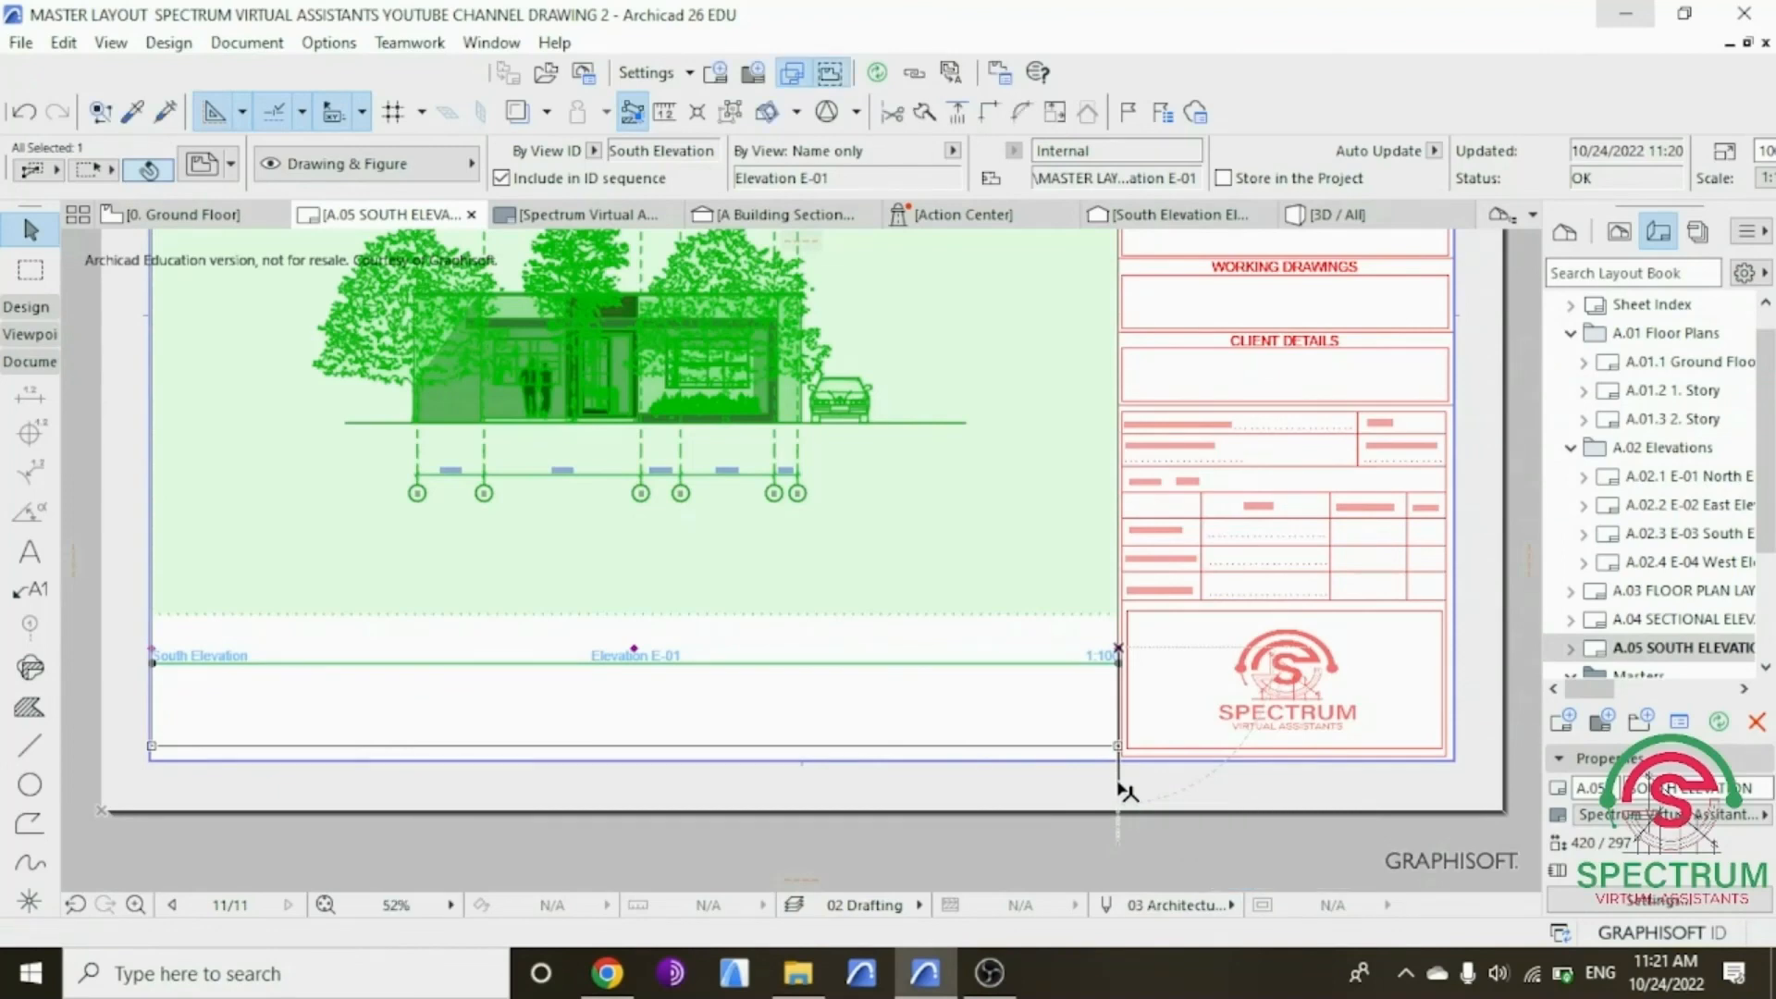
pyautogui.click(1119, 789)
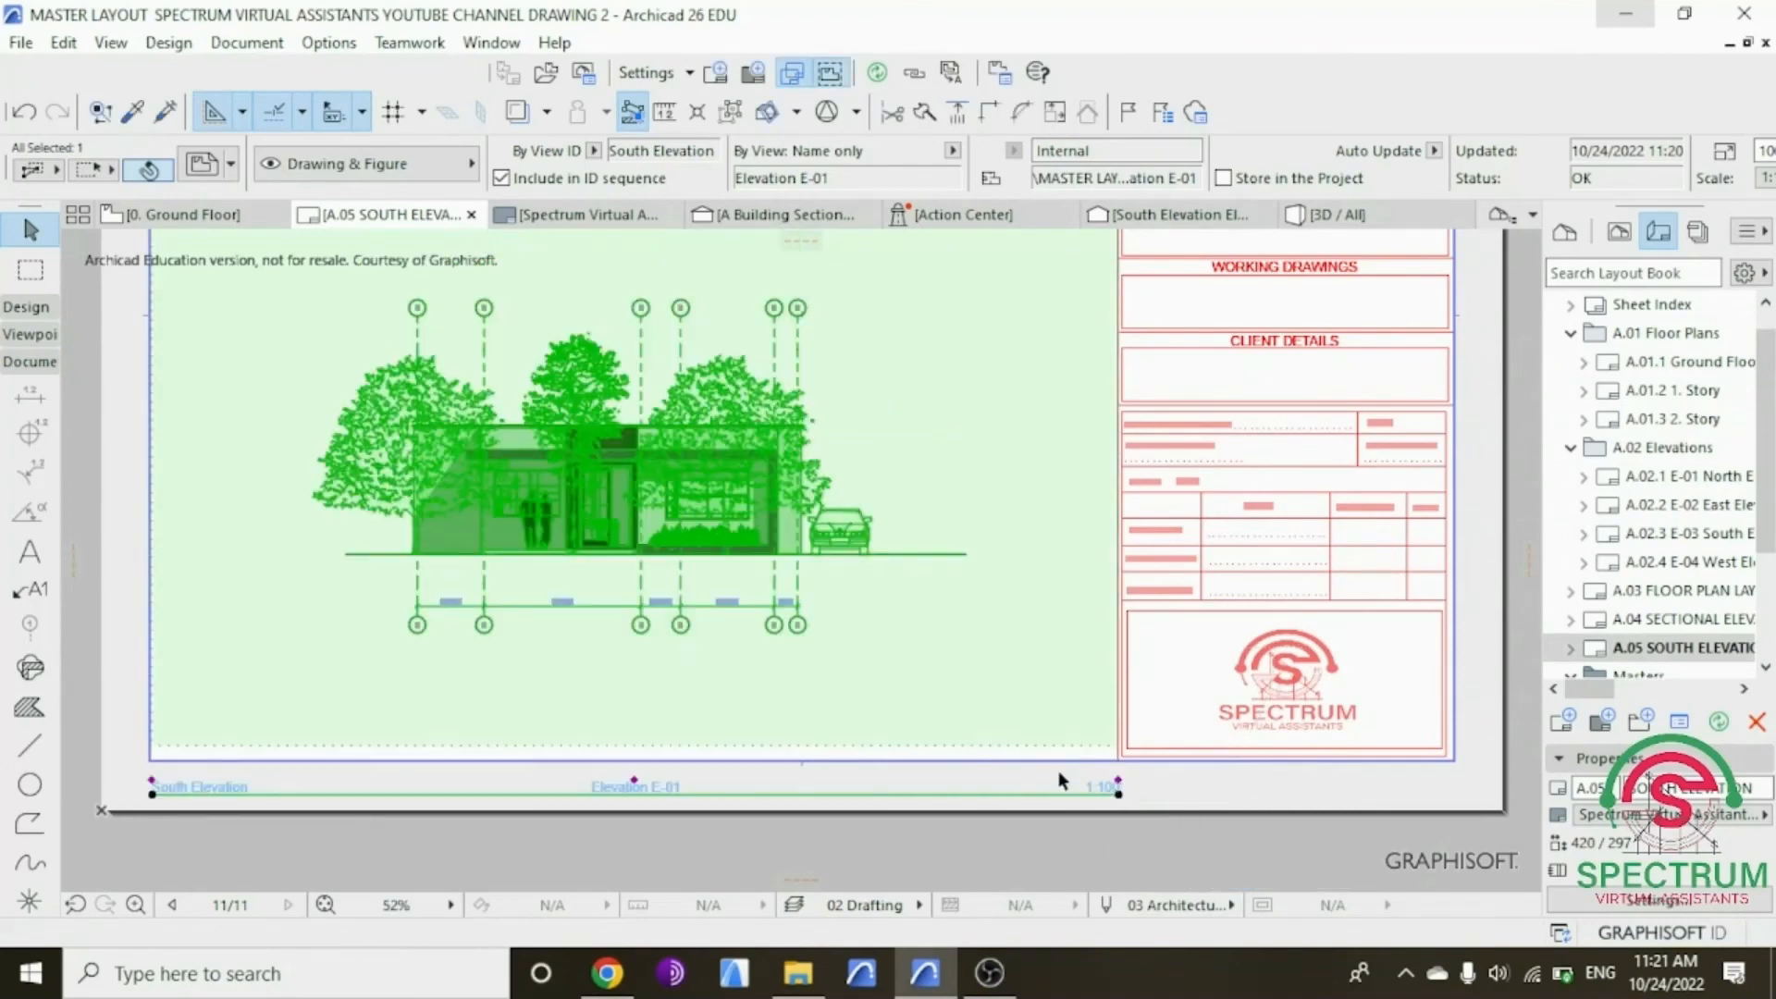
# Step: Move the elevation's drawing title up inside the drawing frame, just beneath the lower grid bubbles and clear of the title block
pyautogui.click(635, 784)
pyautogui.click(744, 627)
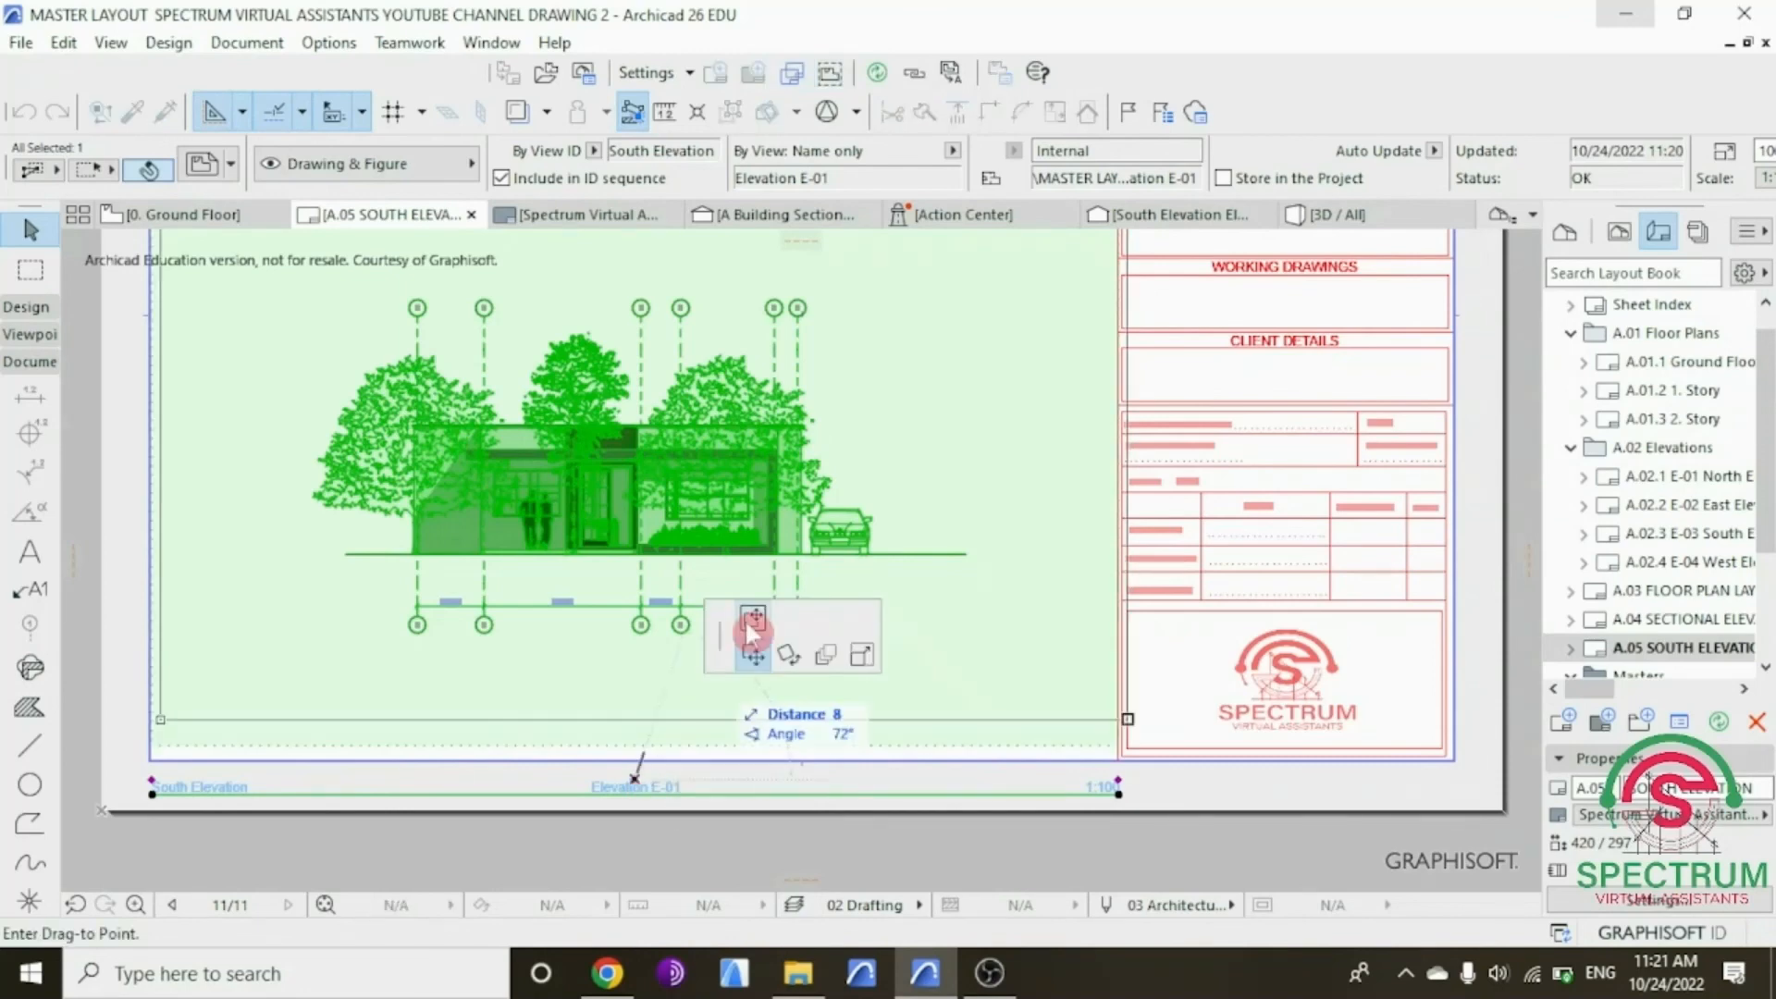
pyautogui.click(656, 683)
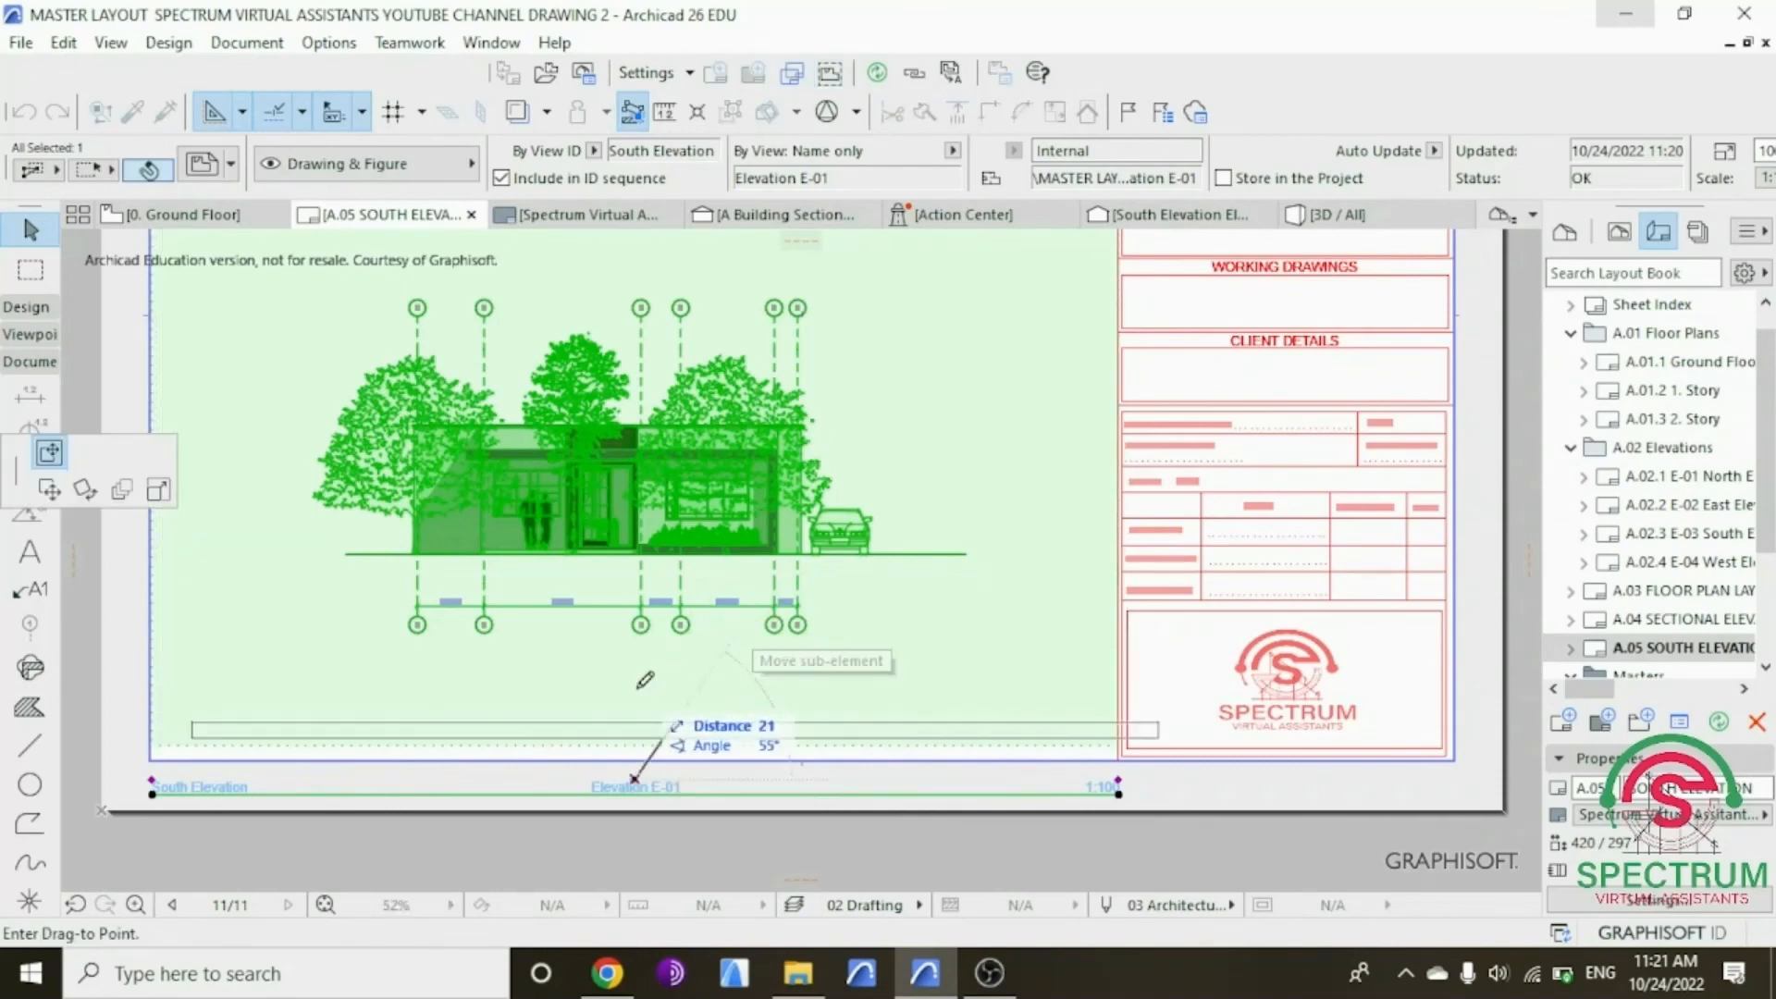
pyautogui.click(751, 620)
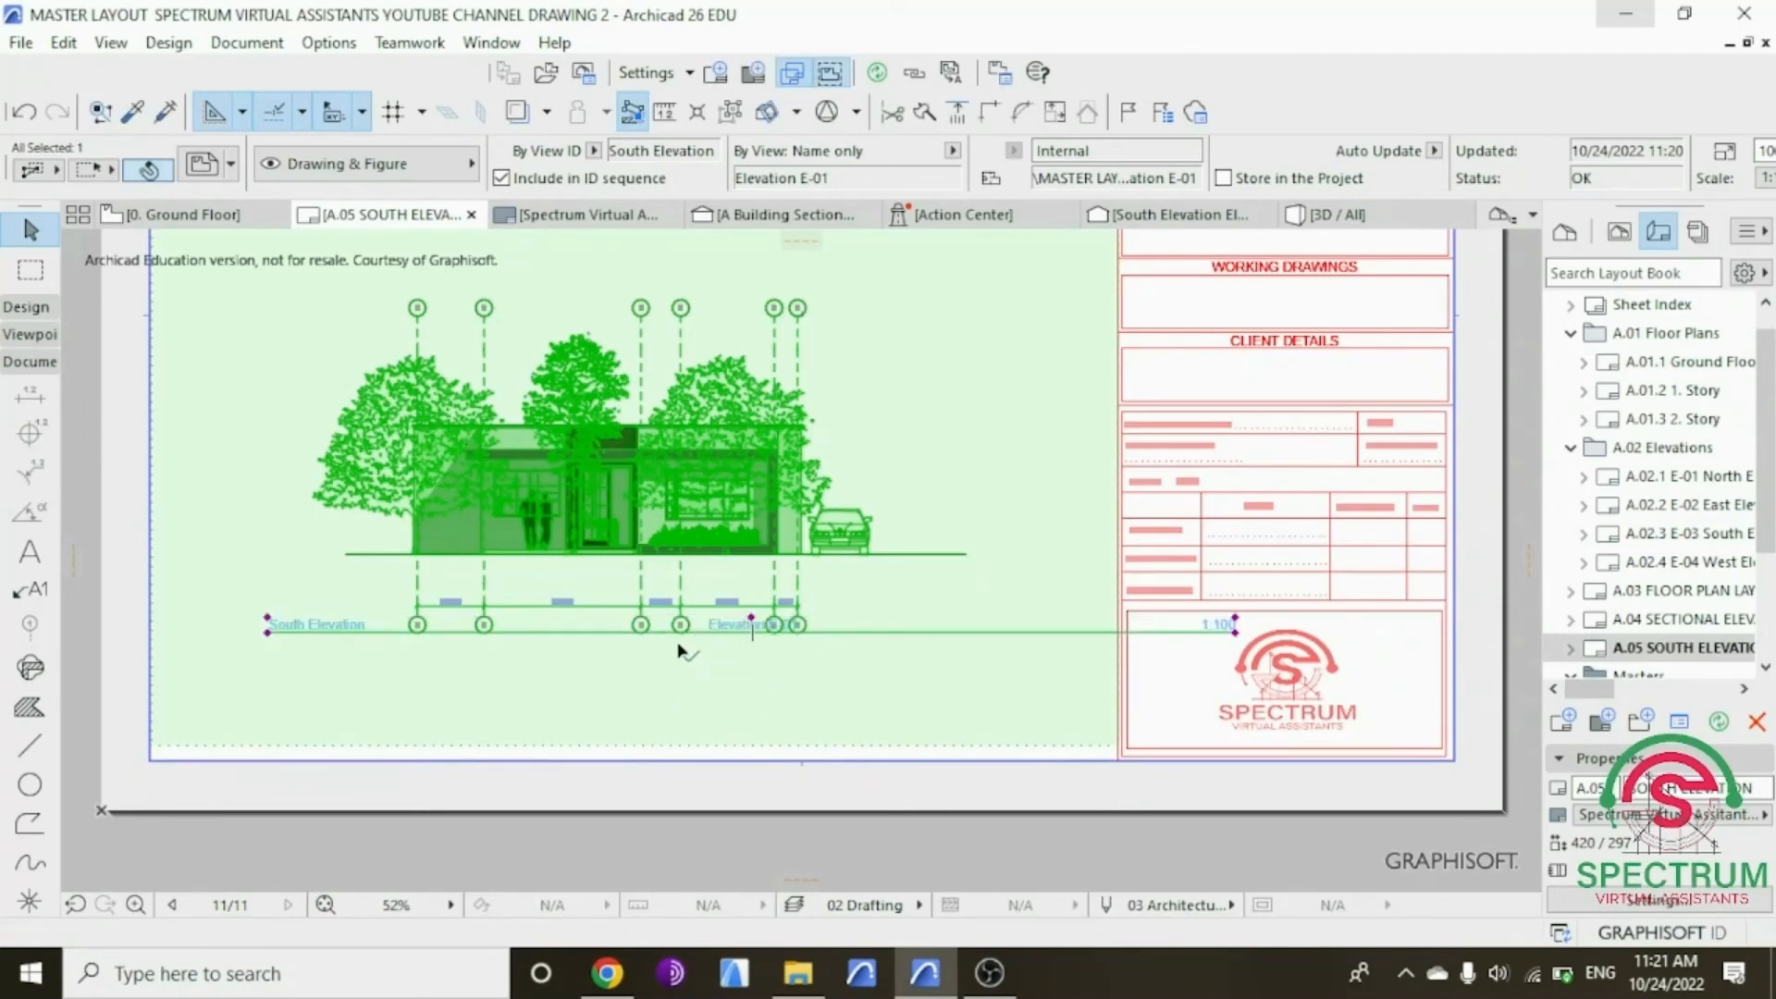
pyautogui.click(612, 638)
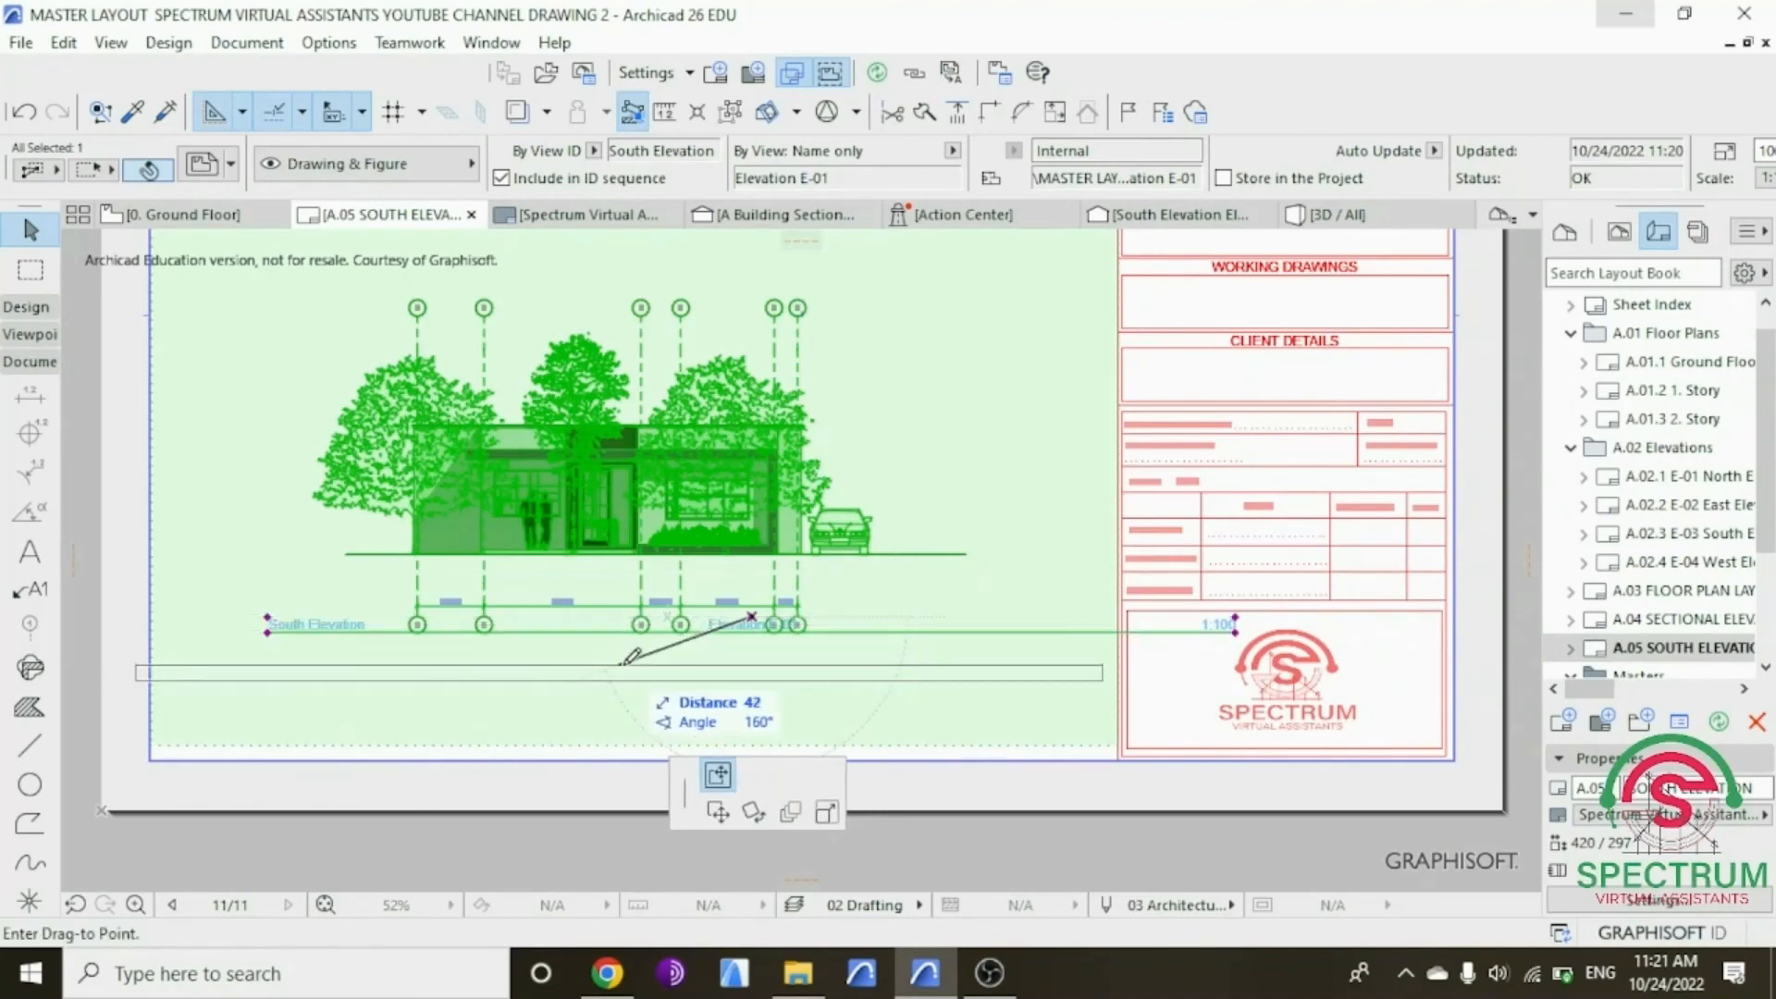
pyautogui.click(634, 670)
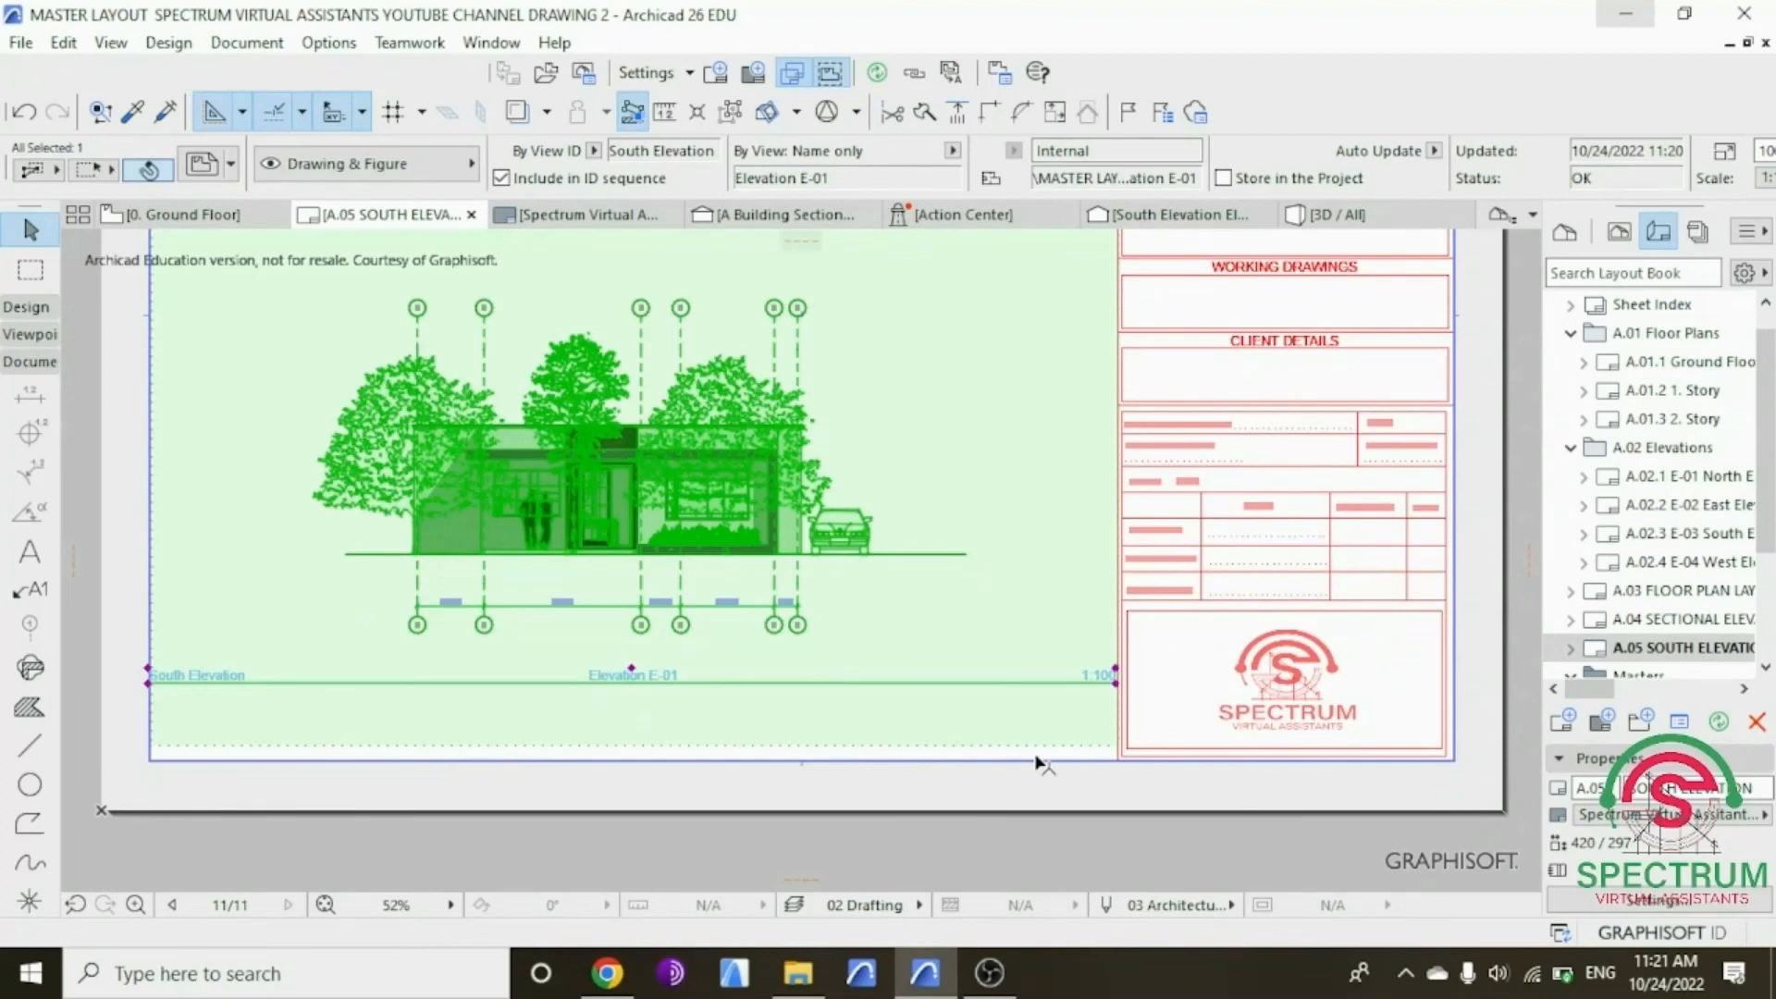
# Step: Offset the elevation frame's upper edge up to the layout's top border and undo the extra stretch of its outer side edge
pyautogui.scroll(-2, 1036, 760)
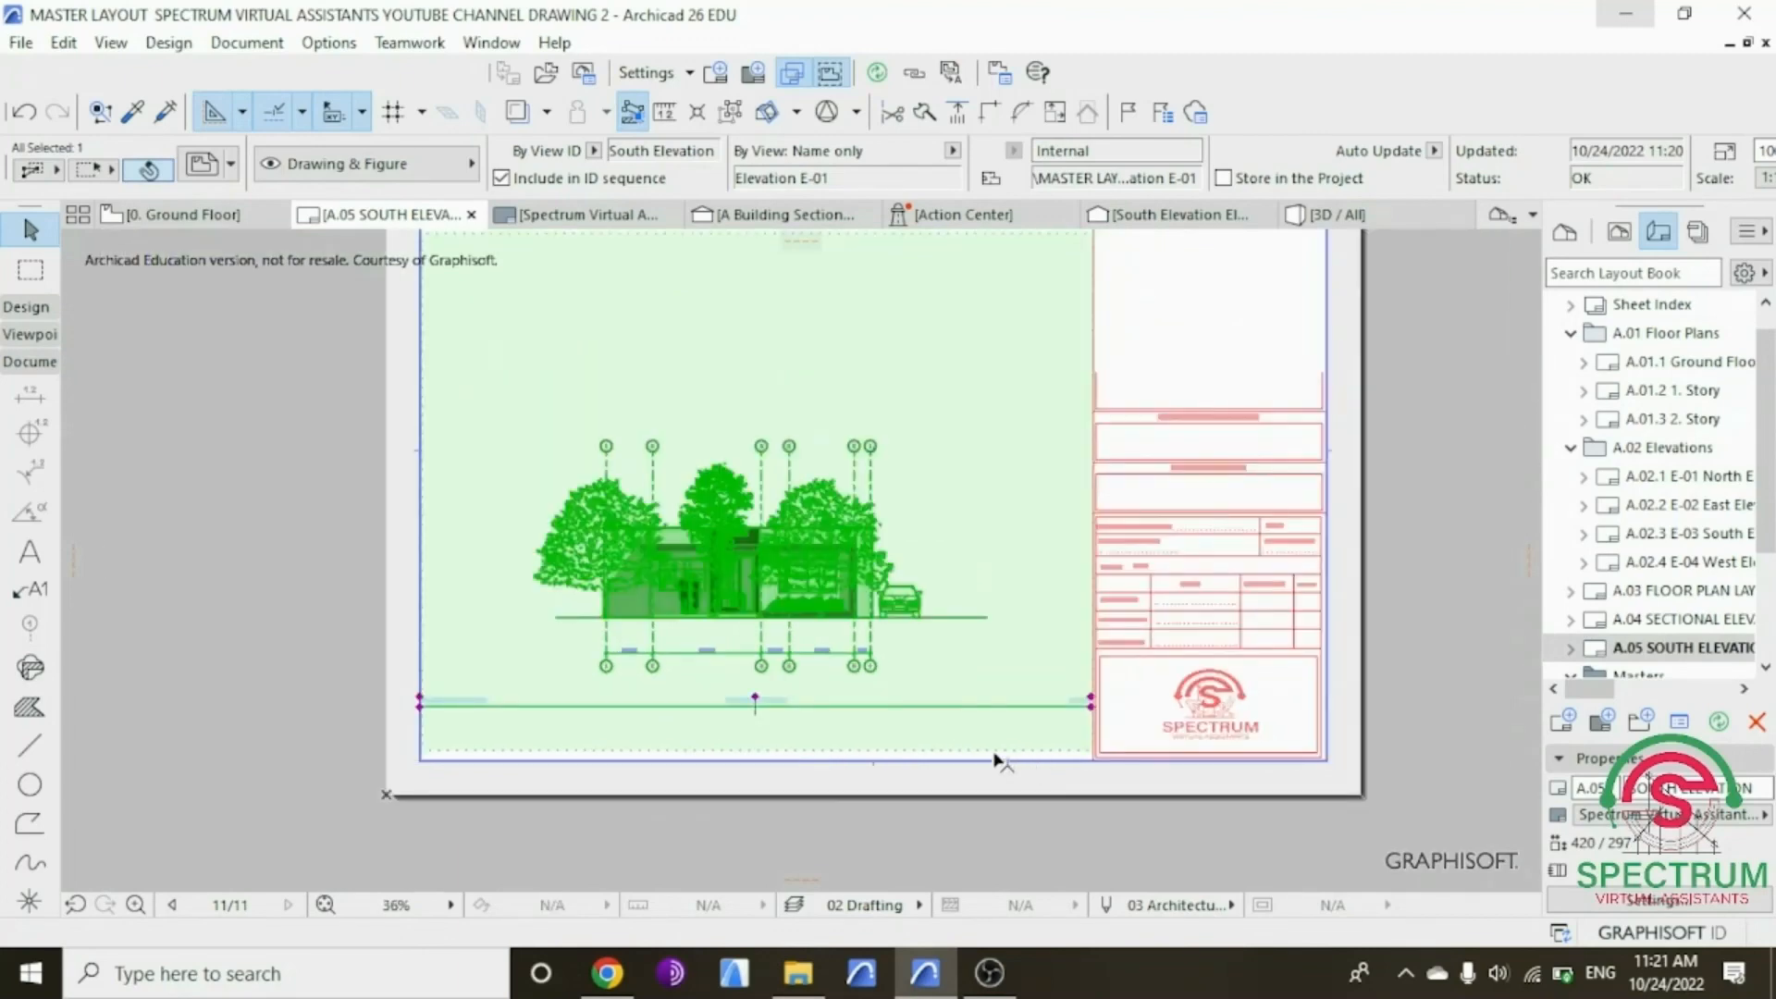
pyautogui.scroll(-1, 996, 760)
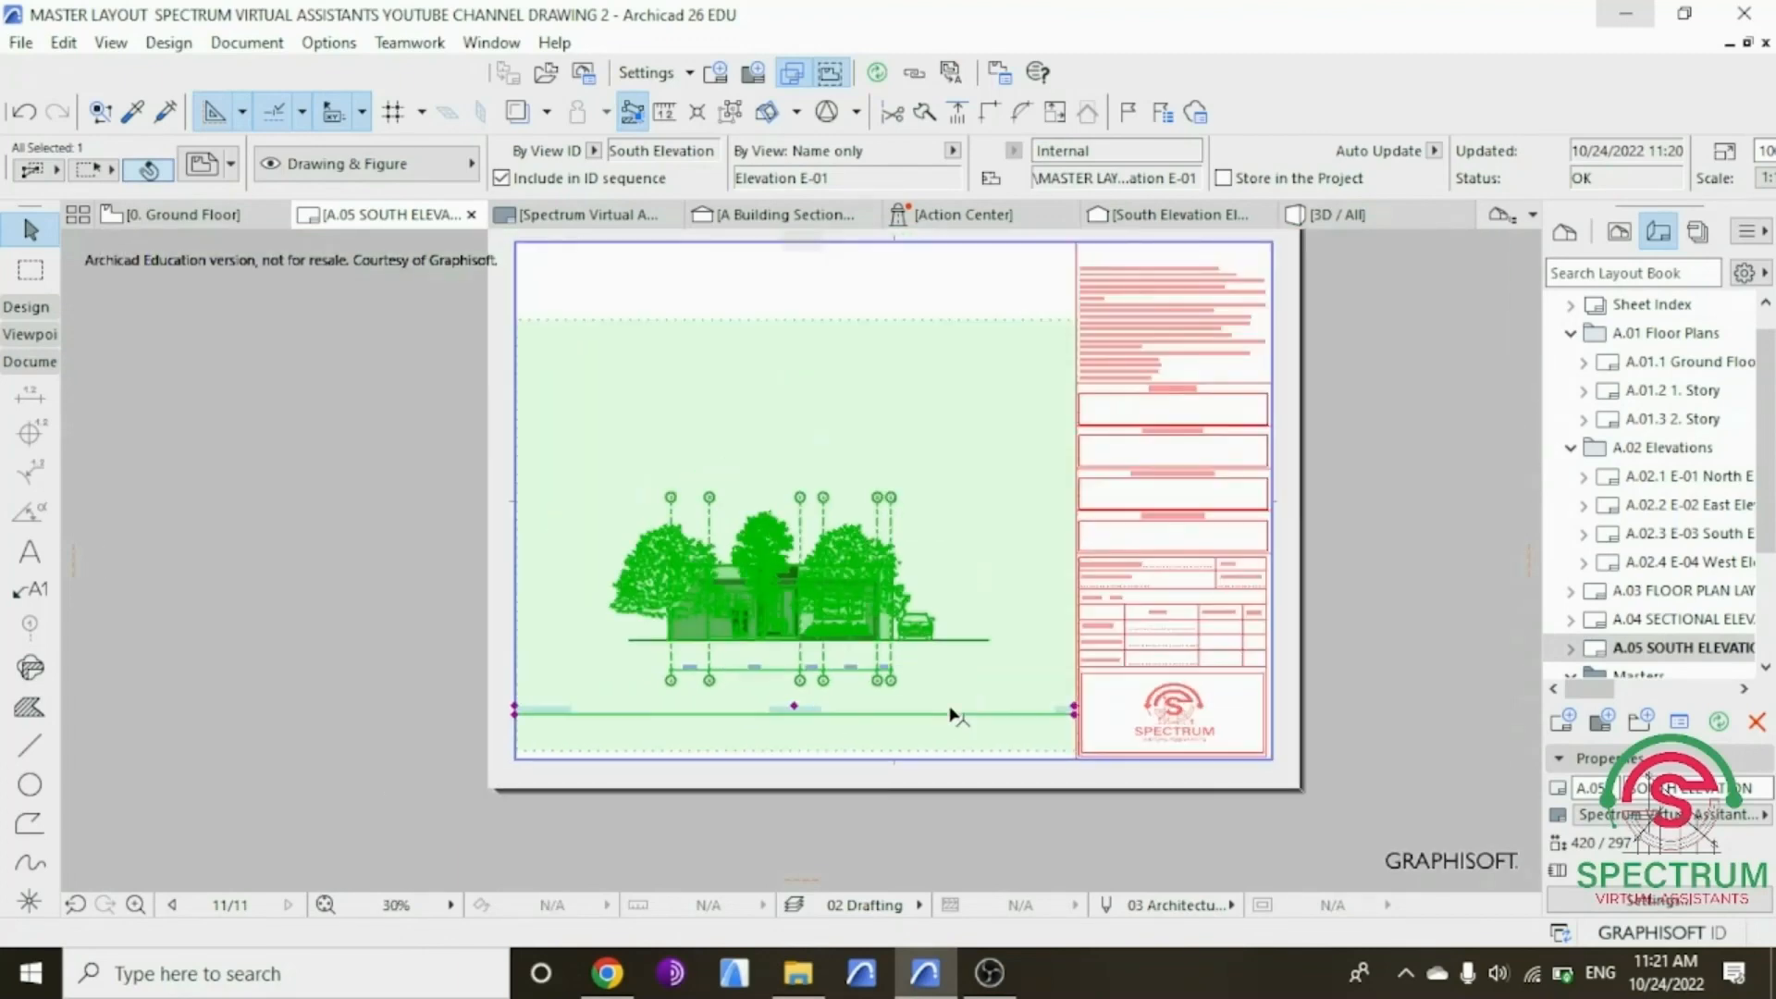
pyautogui.click(525, 323)
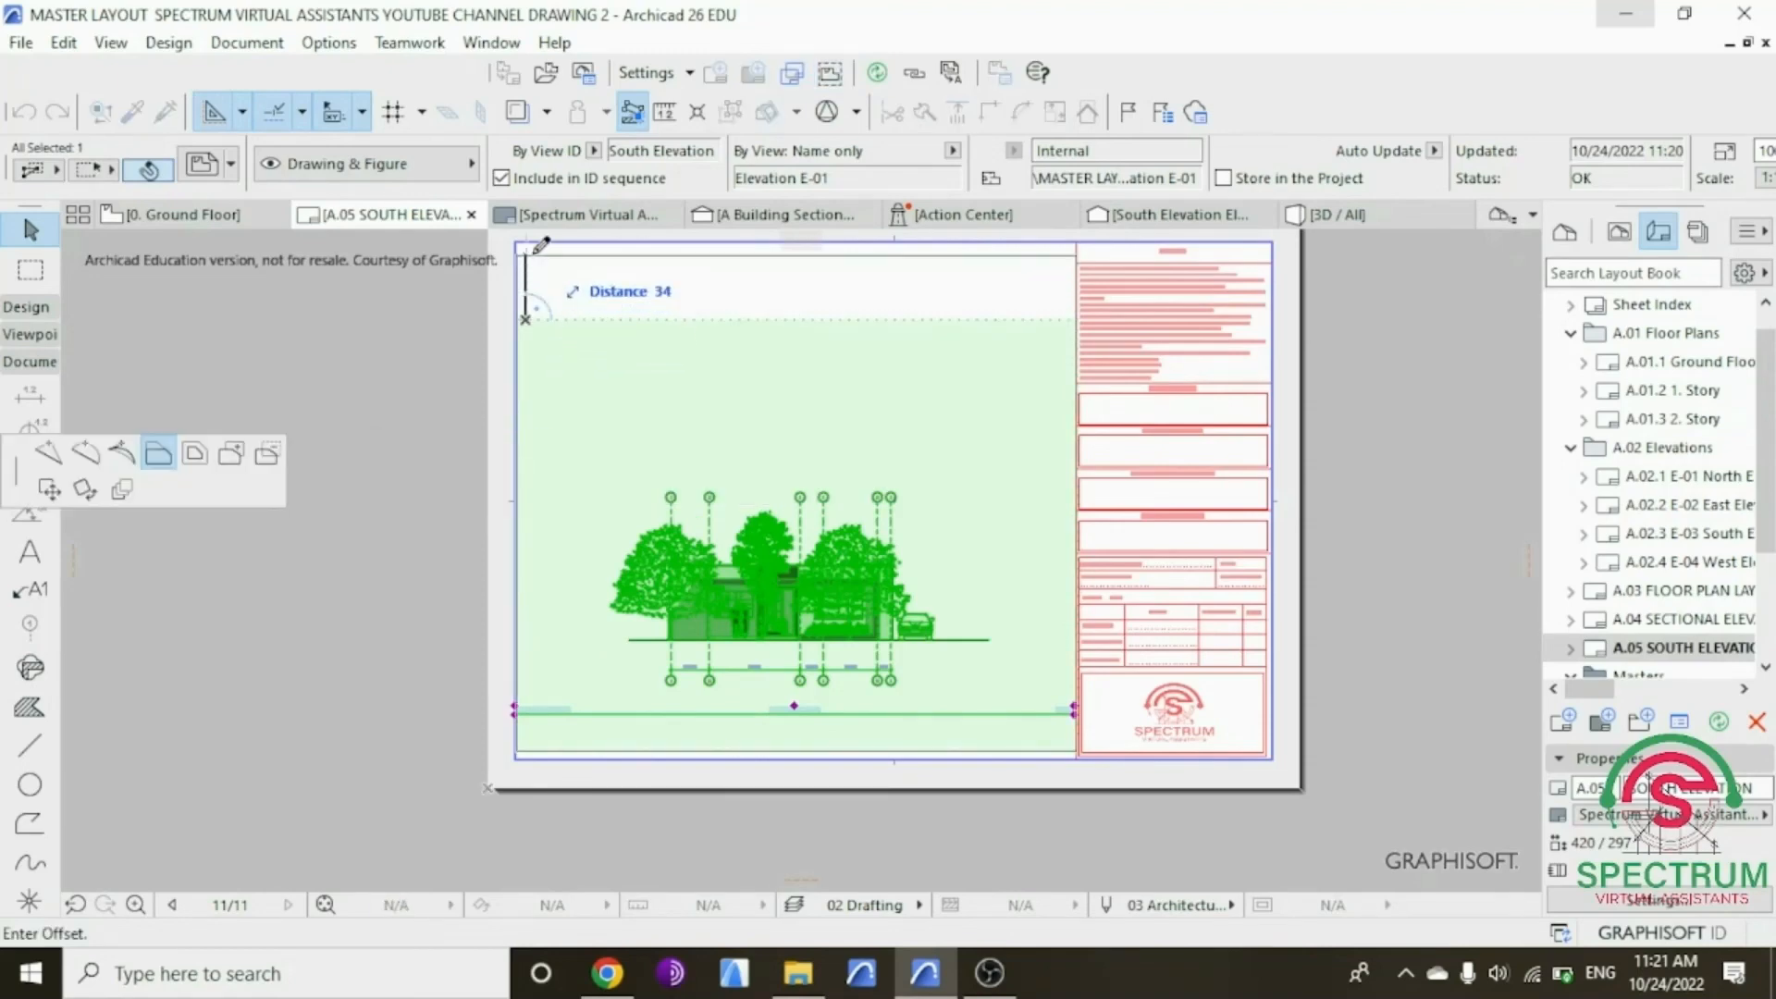
pyautogui.click(537, 243)
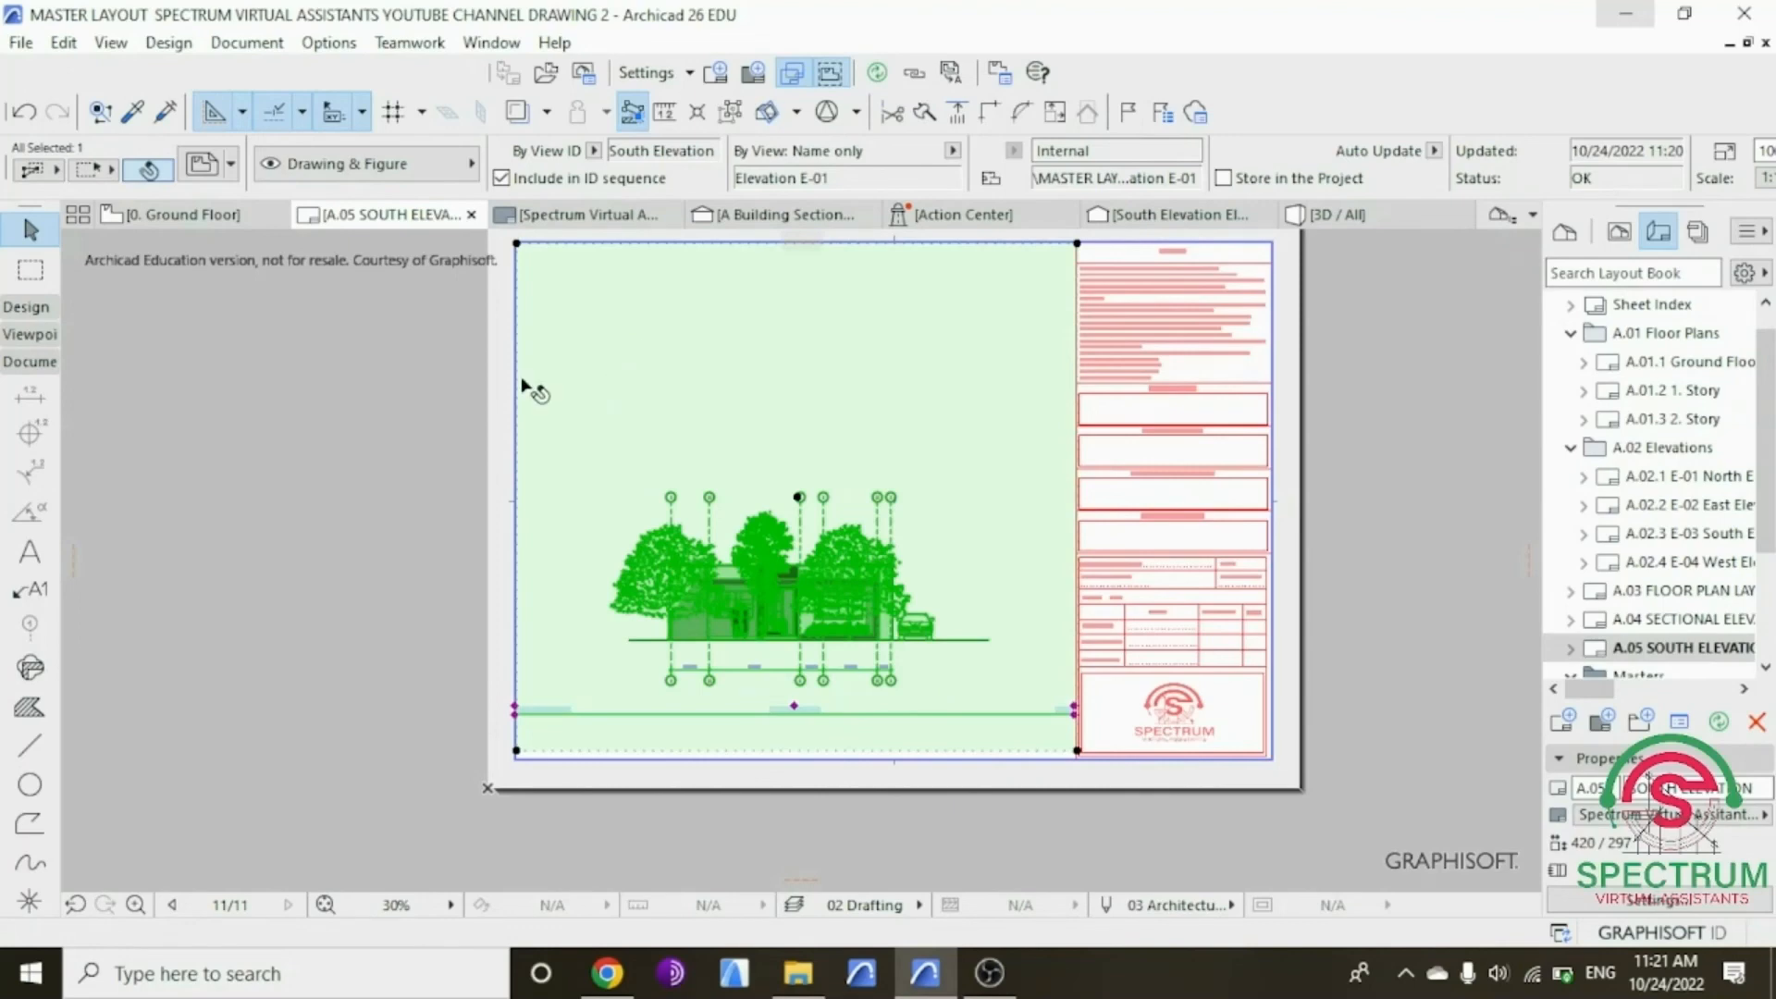
pyautogui.click(422, 384)
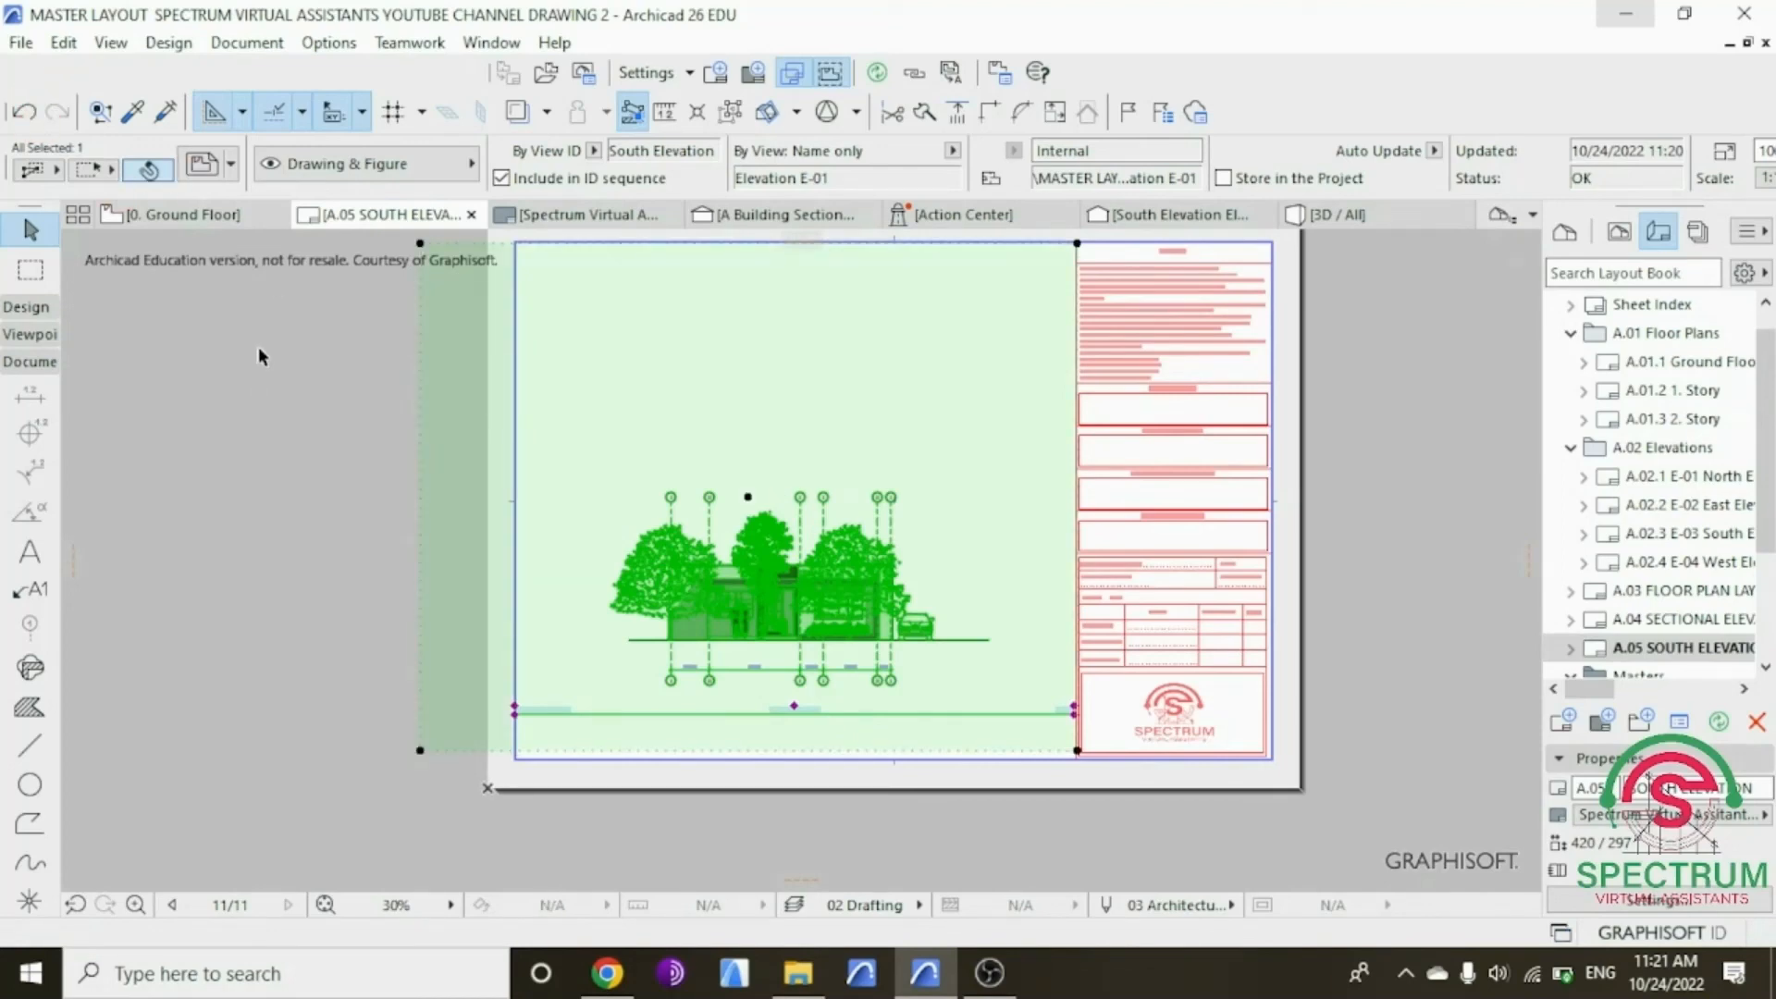
pyautogui.click(25, 112)
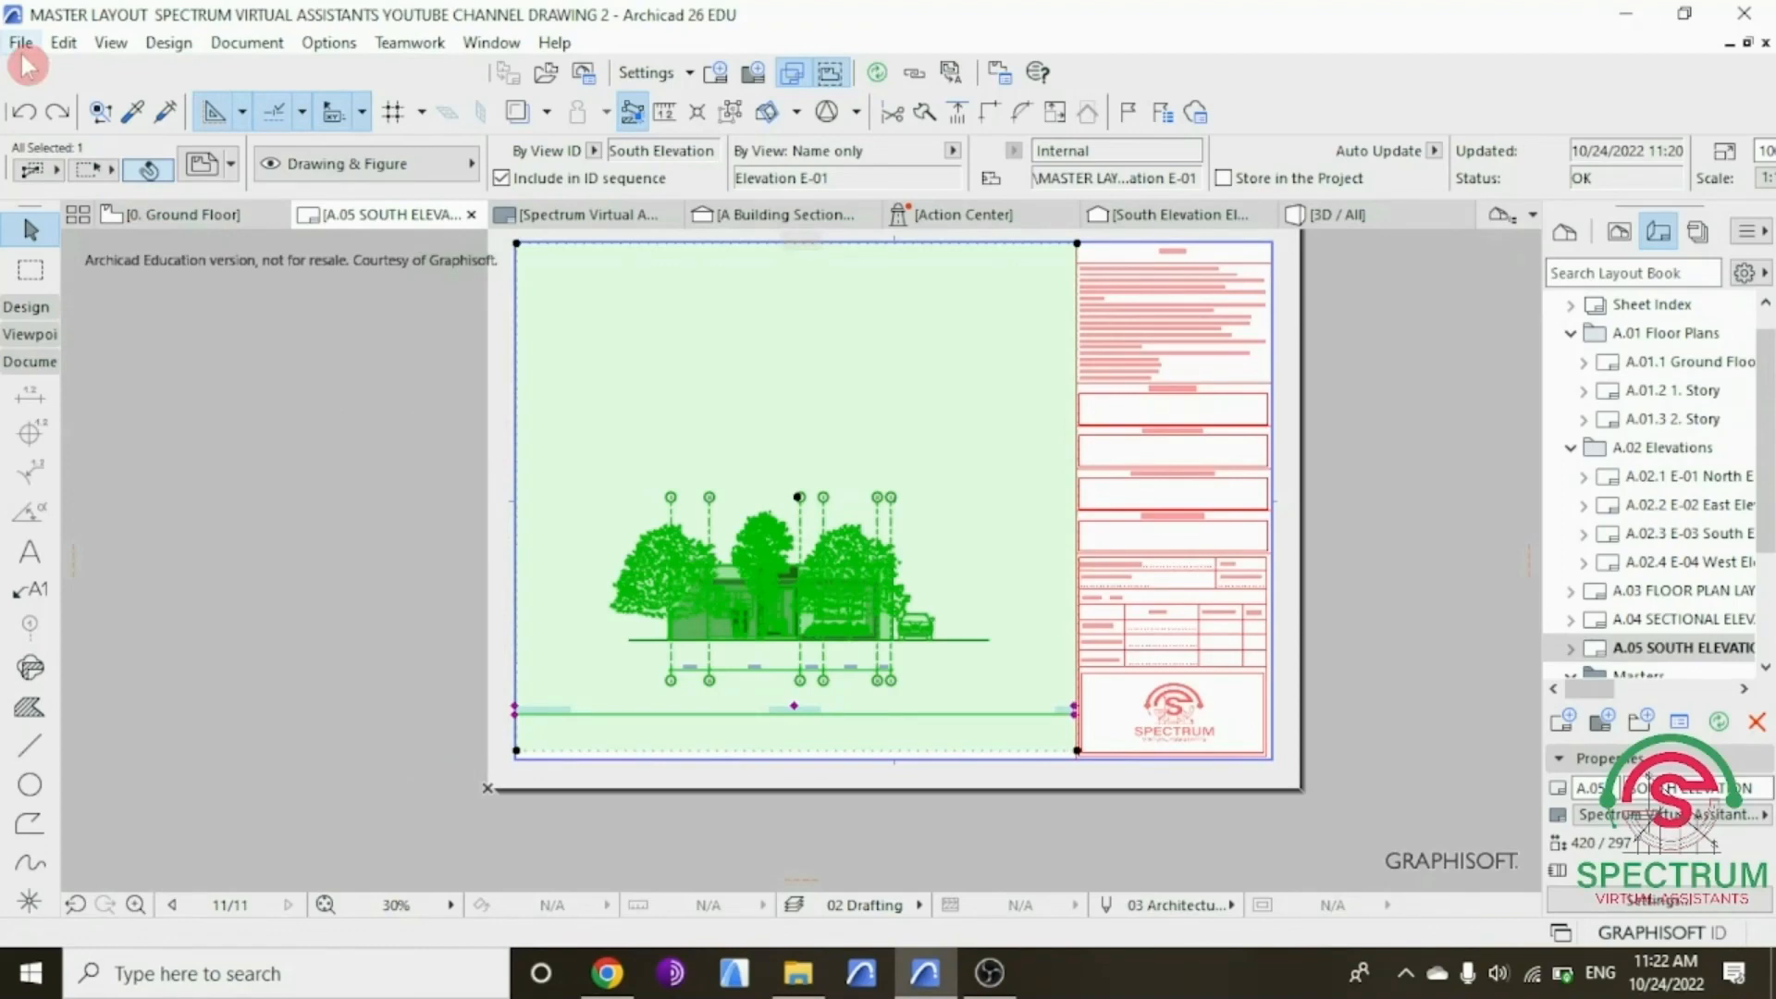
# Step: Save the project and deselect the elevation drawing
pyautogui.click(20, 42)
pyautogui.click(57, 210)
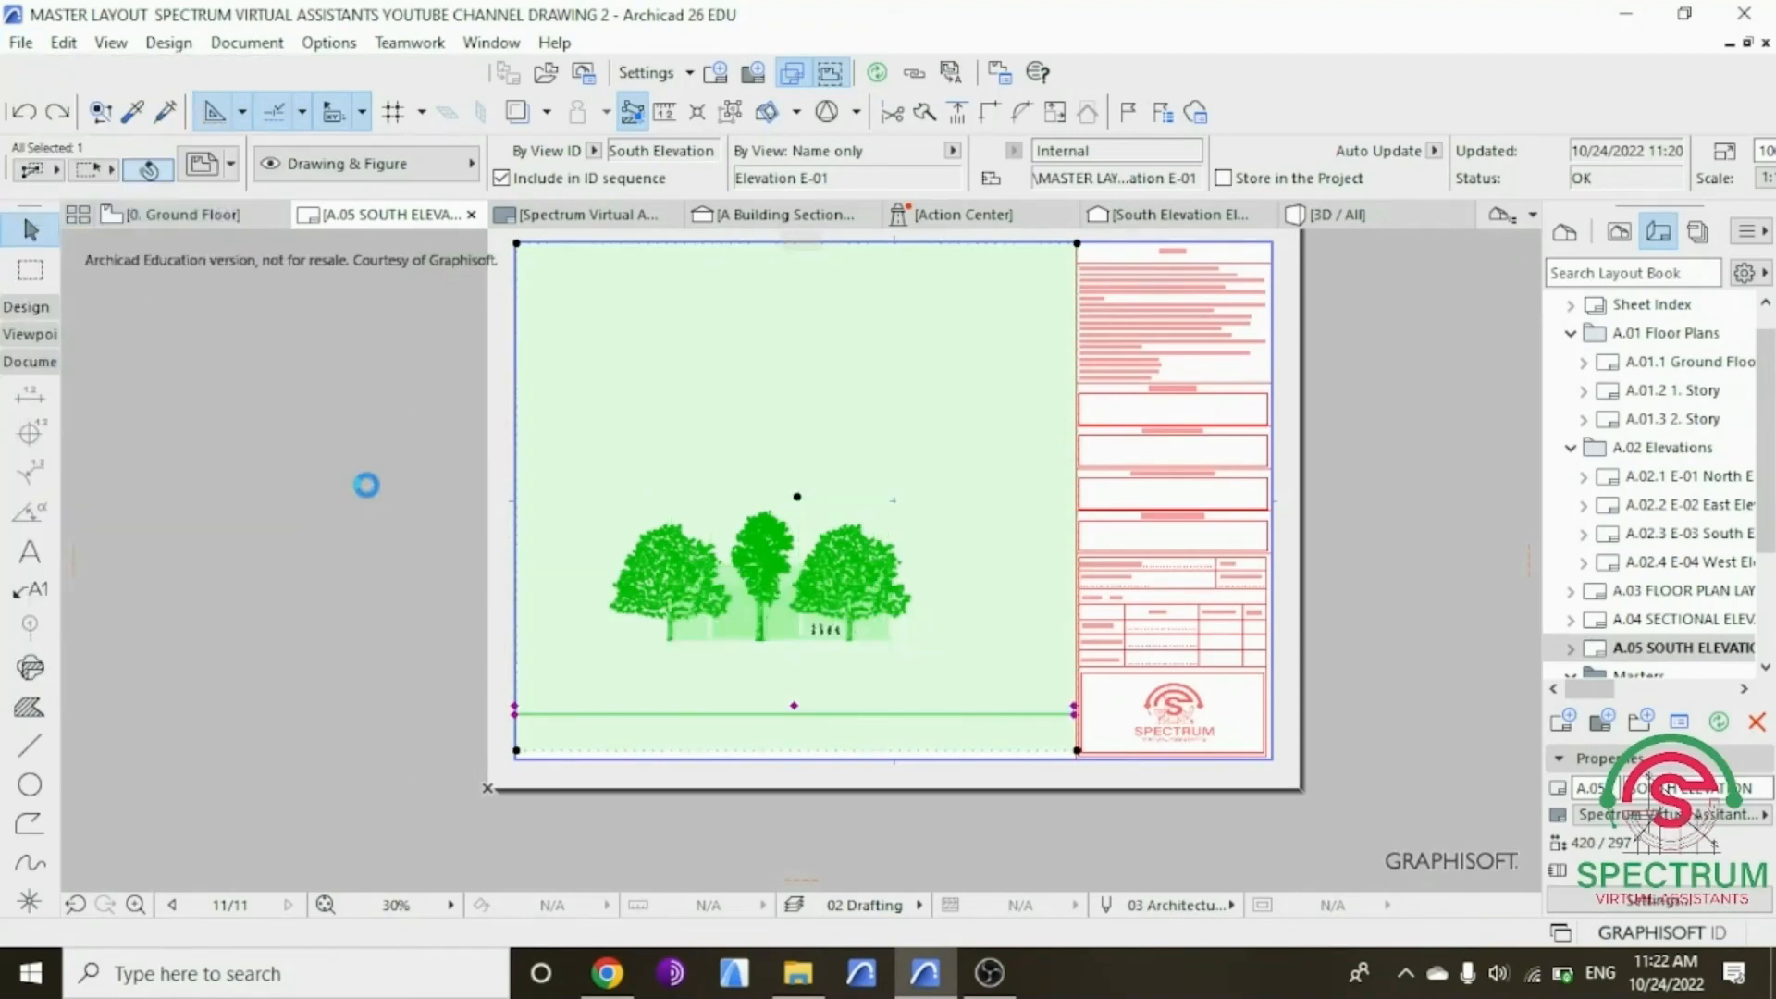
pyautogui.click(384, 545)
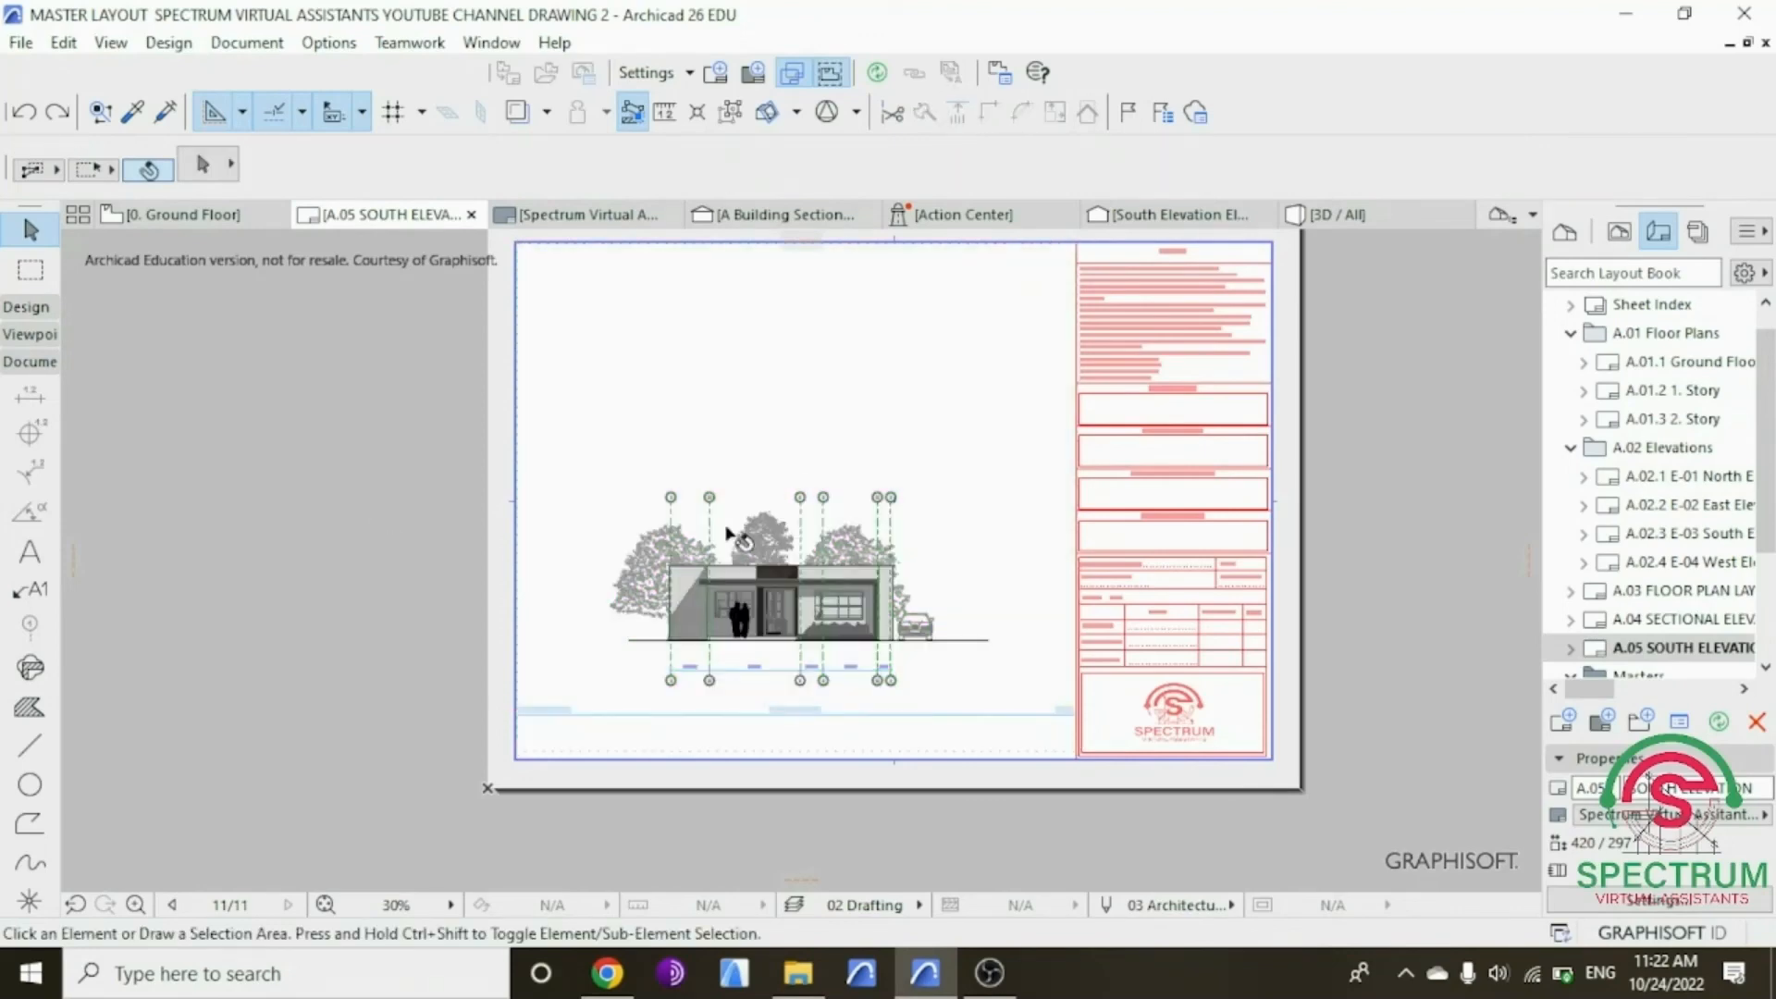
# Step: Shift the elevation image within its frame to about the middle of the drawing area, then save the project
pyautogui.click(807, 447)
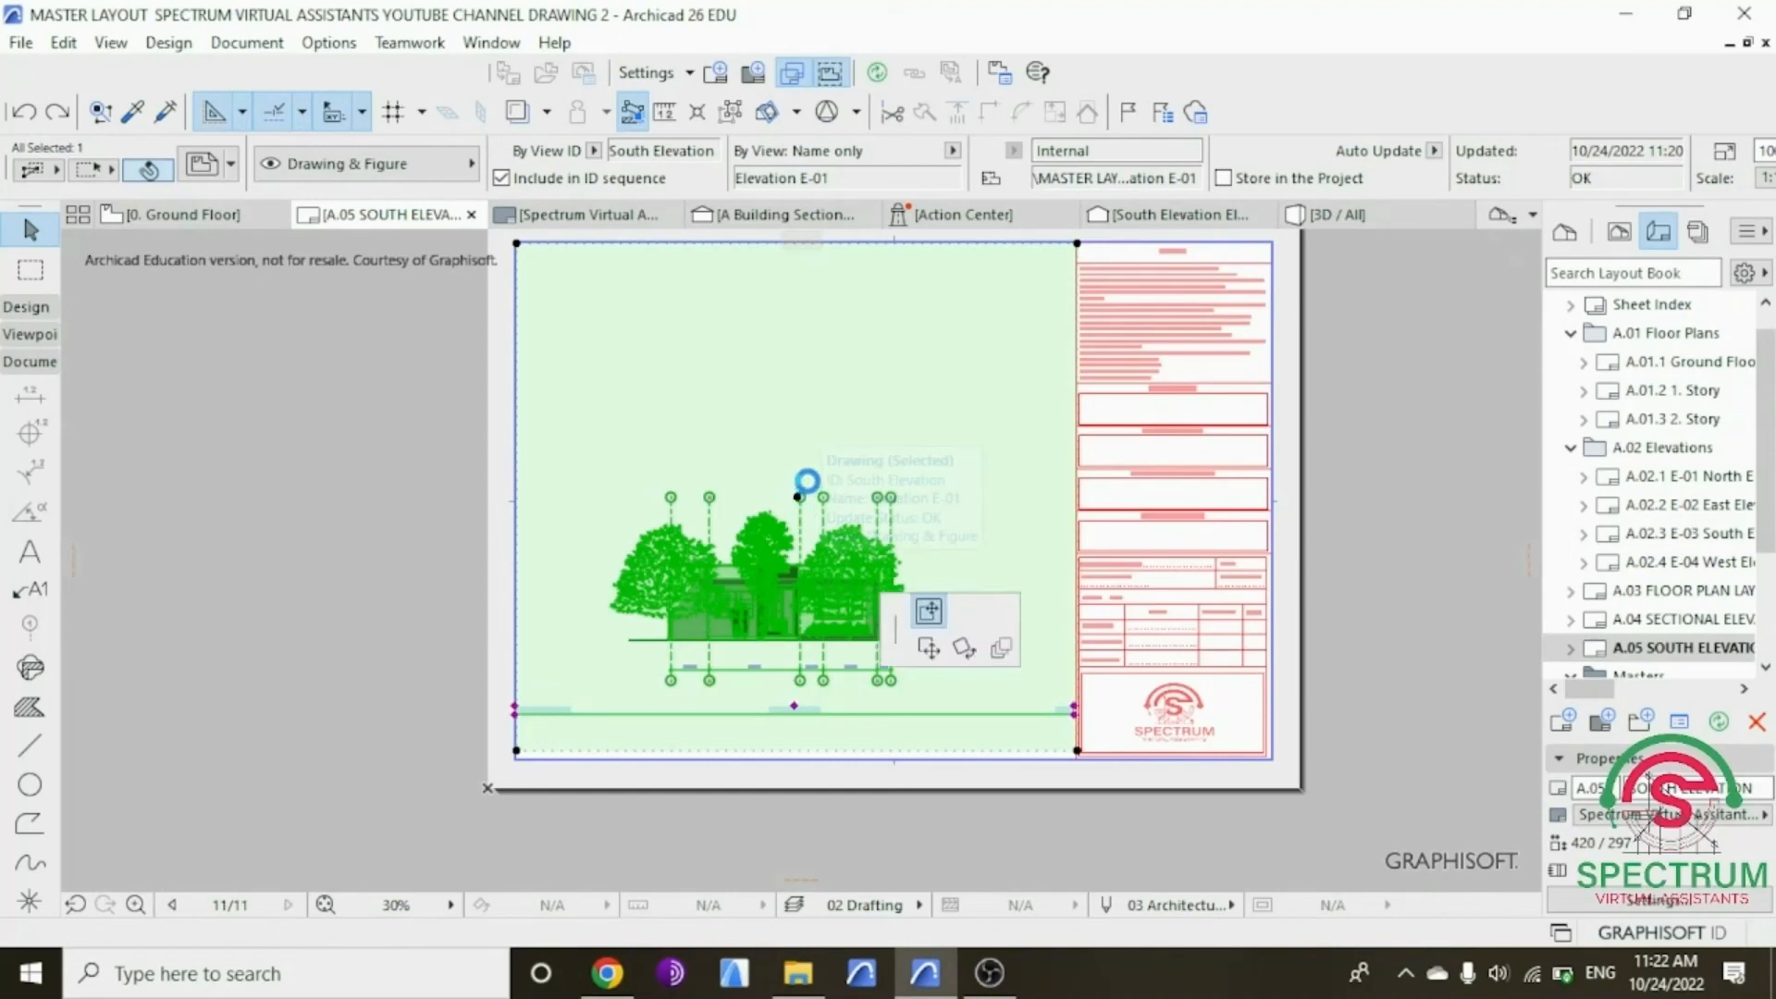
pyautogui.click(800, 496)
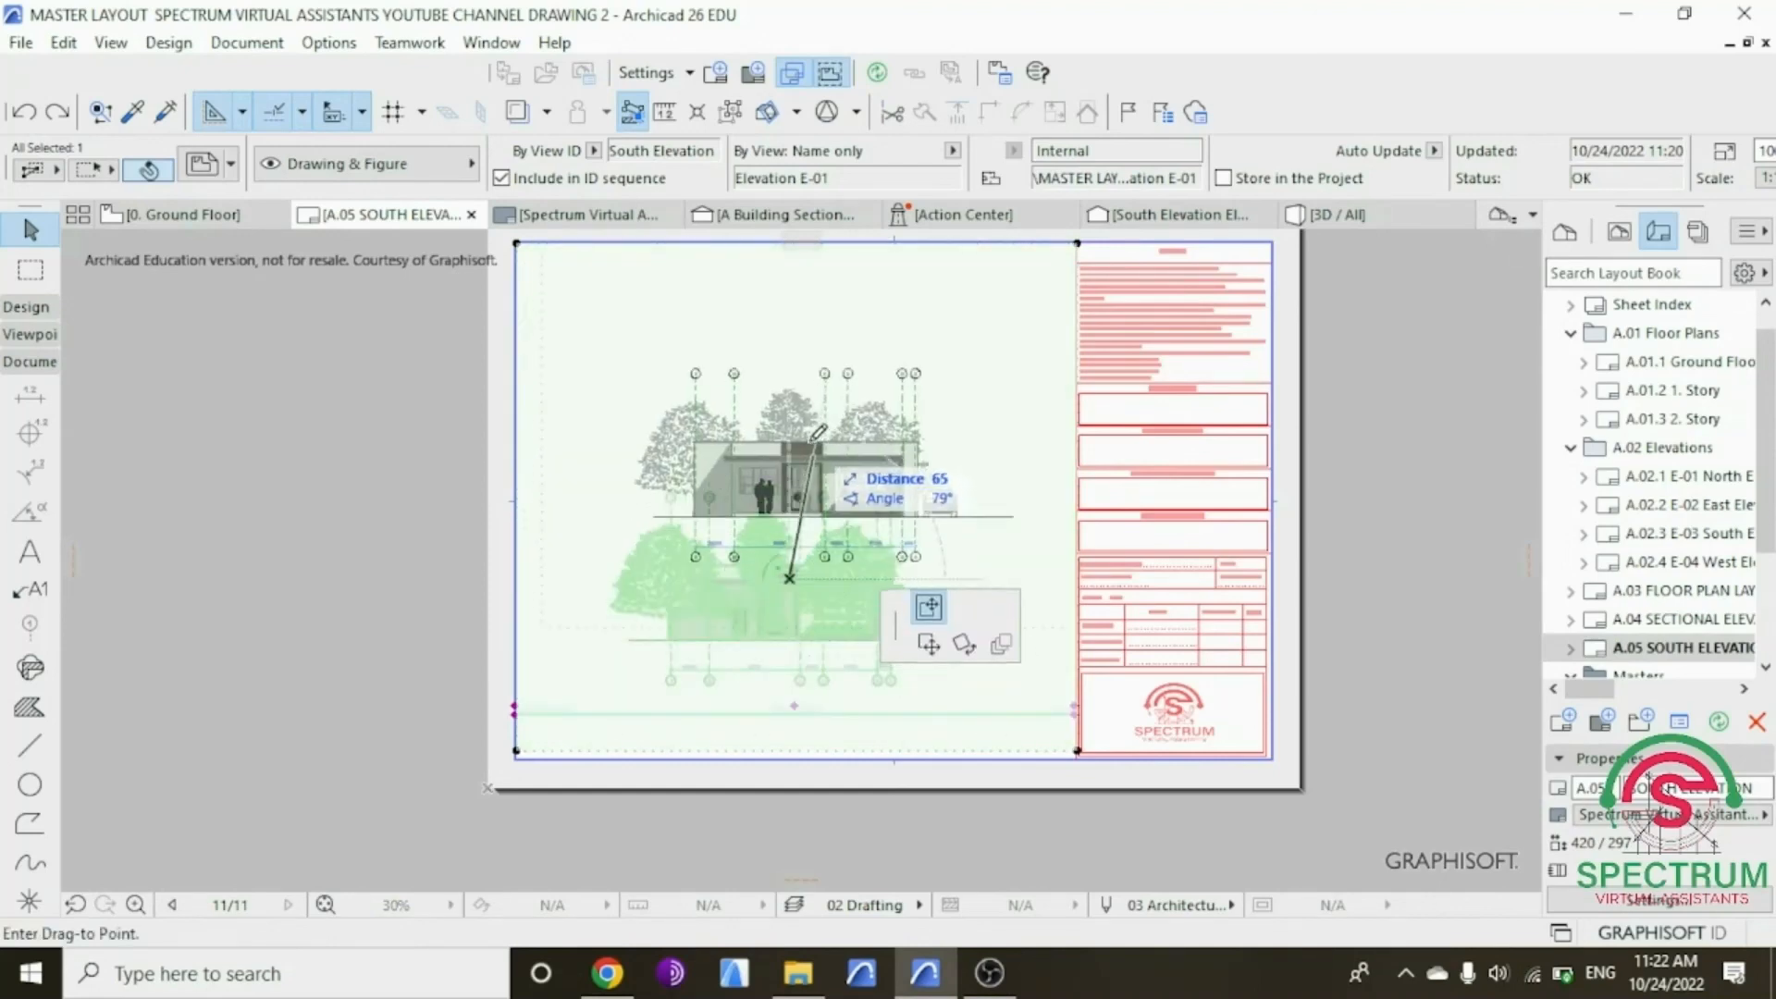
pyautogui.click(816, 433)
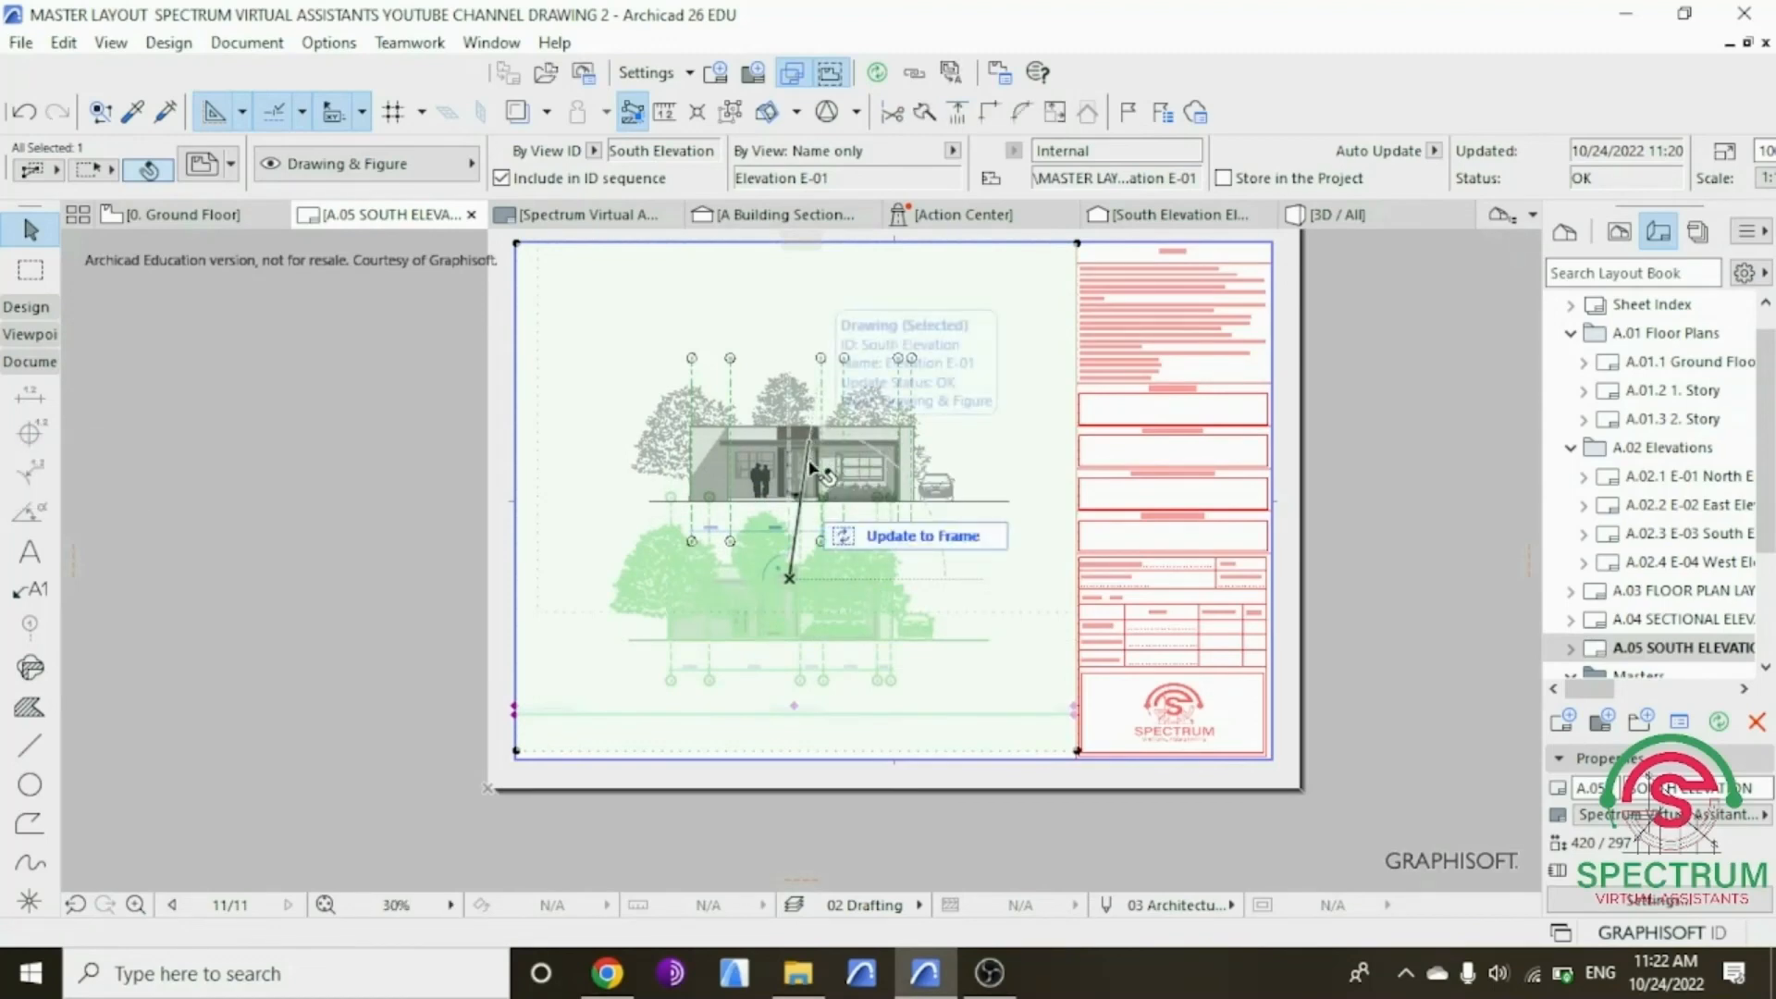
pyautogui.click(803, 503)
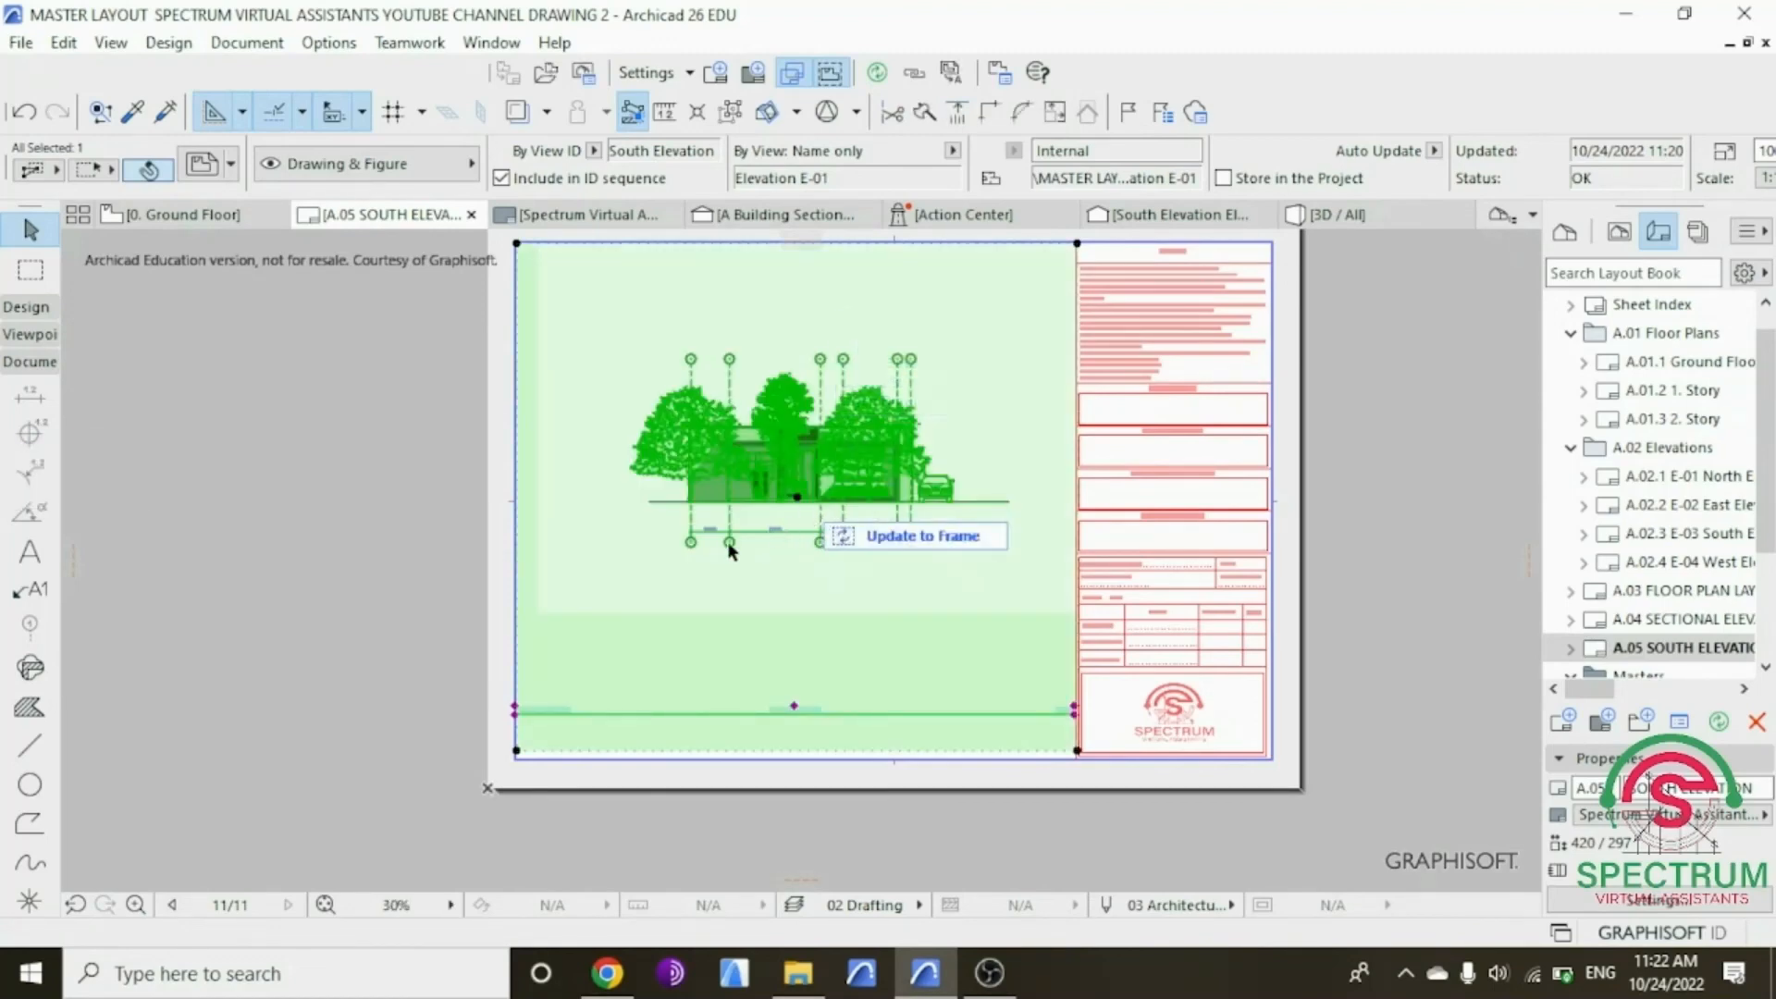
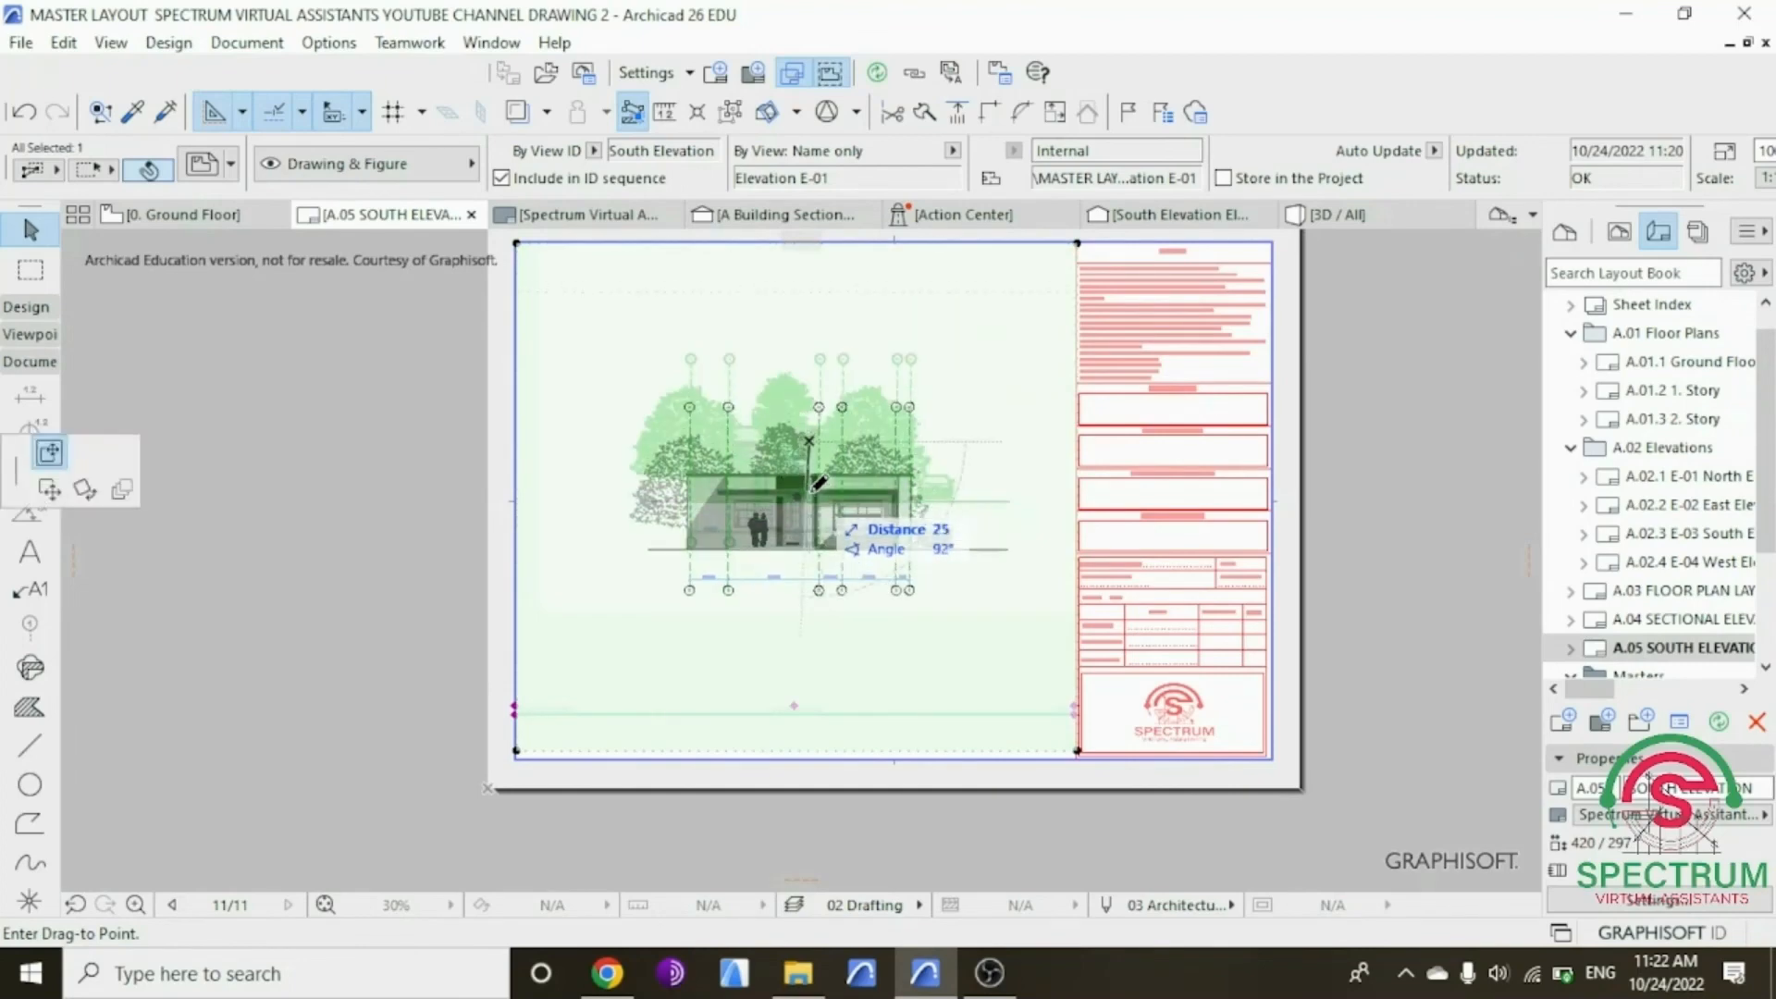
pyautogui.click(820, 483)
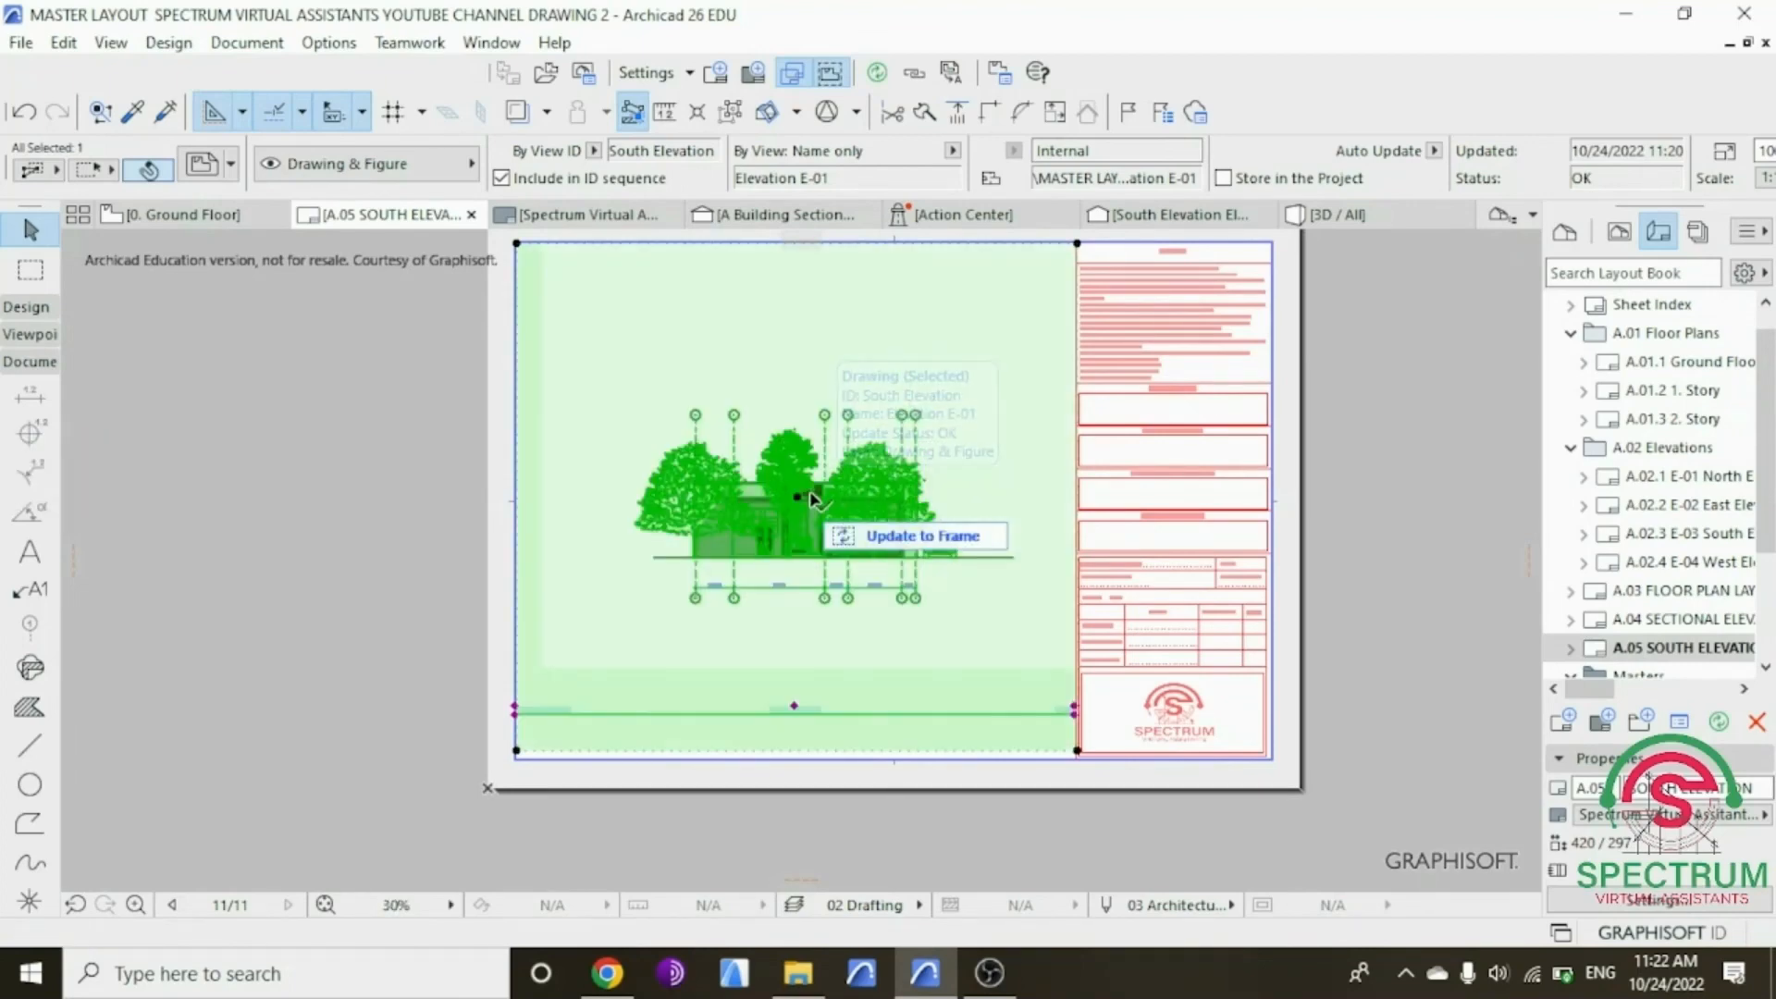
pyautogui.click(386, 459)
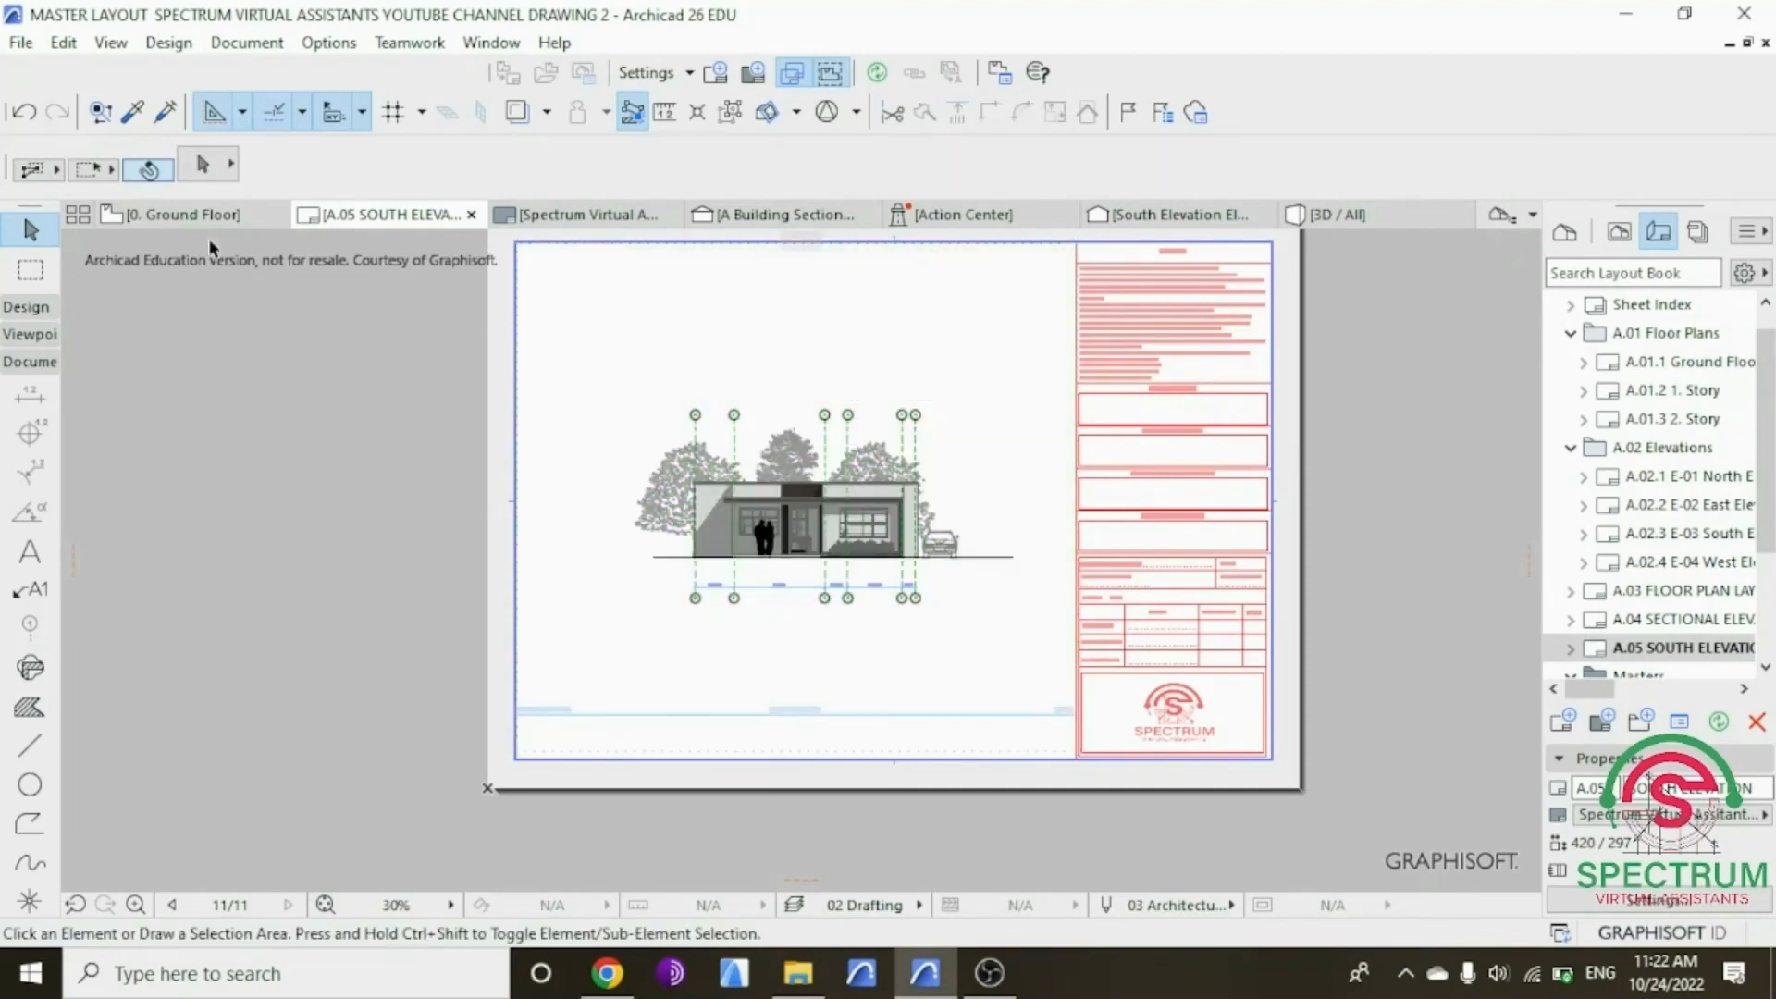
pyautogui.click(20, 43)
pyautogui.click(92, 209)
# Step: Open the A.03 FLOOR PLAN LAYOUT from the layout book
pyautogui.scroll(2, 793, 407)
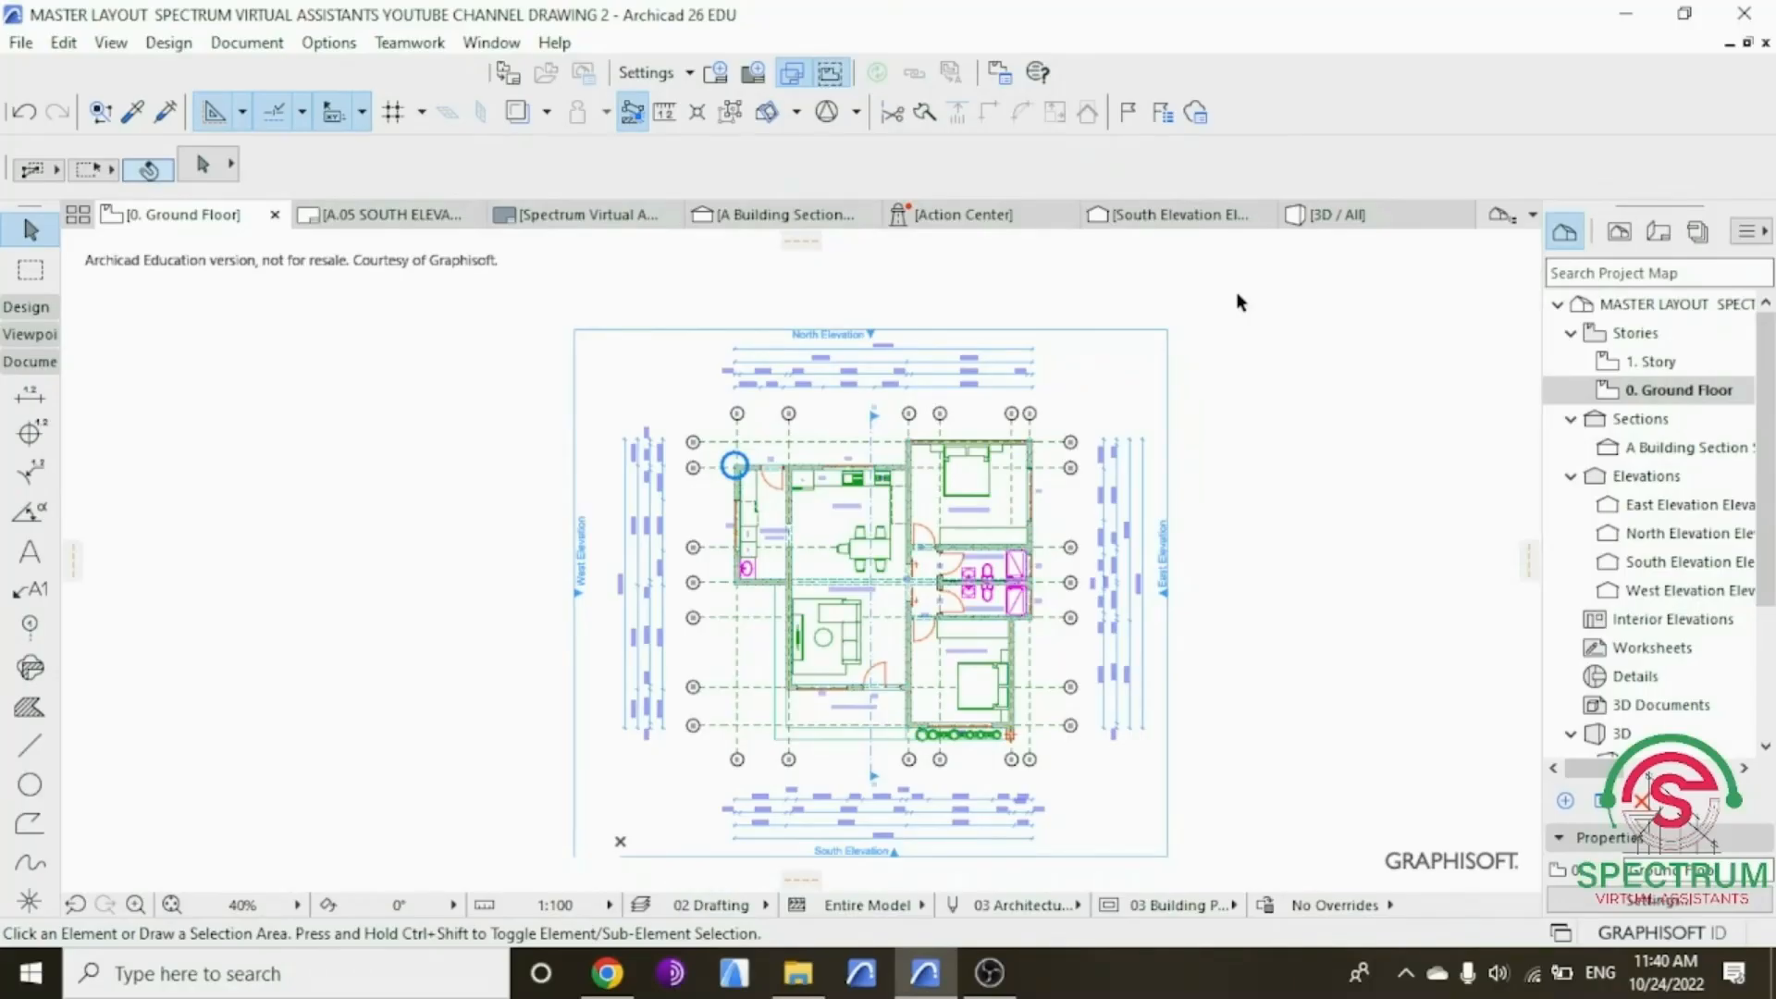
pyautogui.scroll(3, 1188, 330)
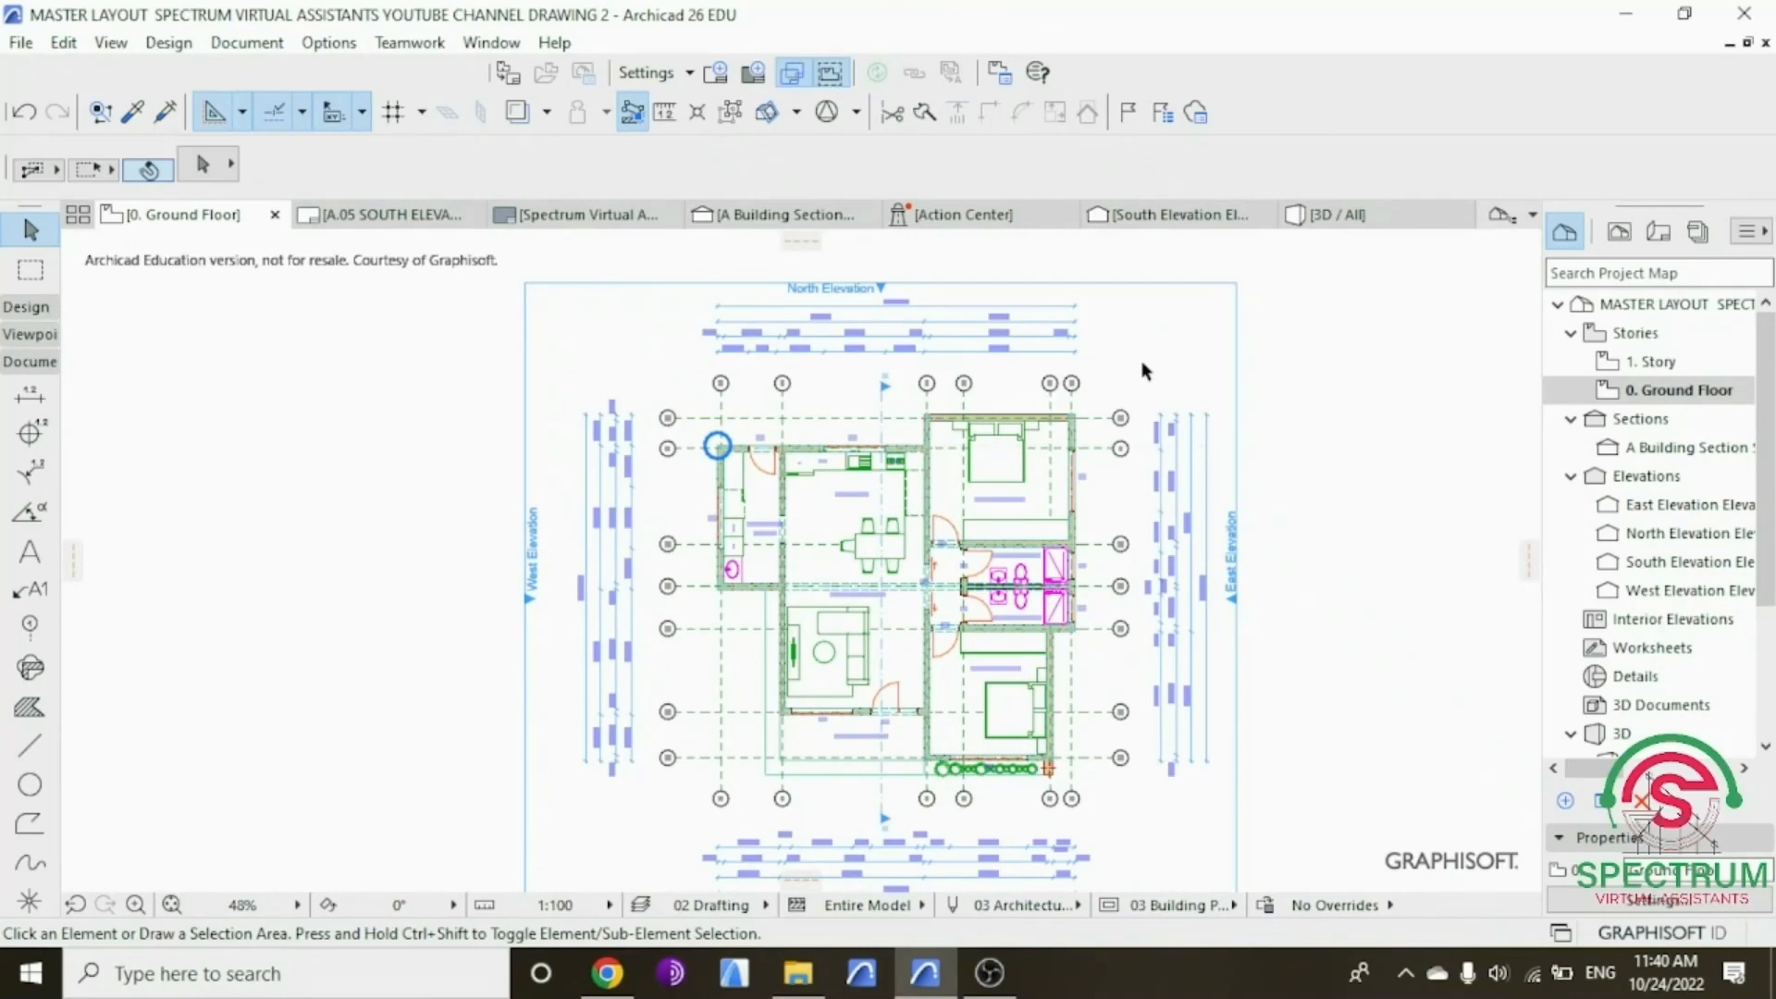
pyautogui.scroll(-3, 1664, 462)
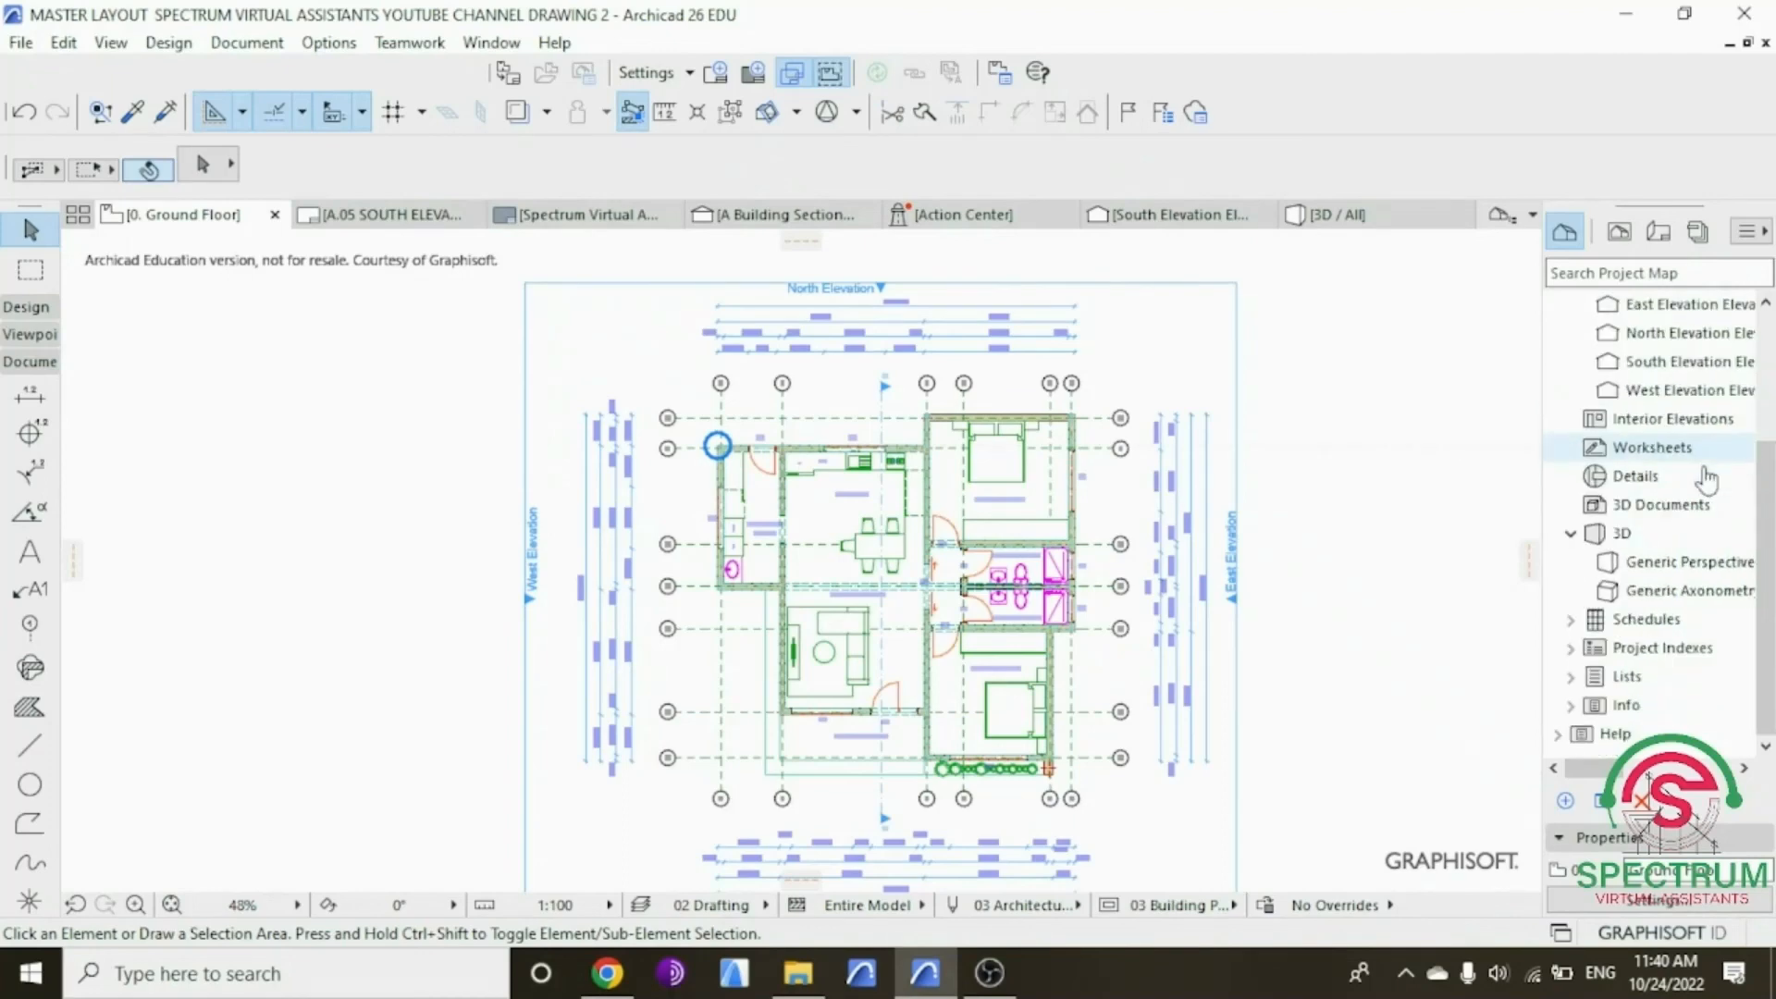
pyautogui.click(1665, 246)
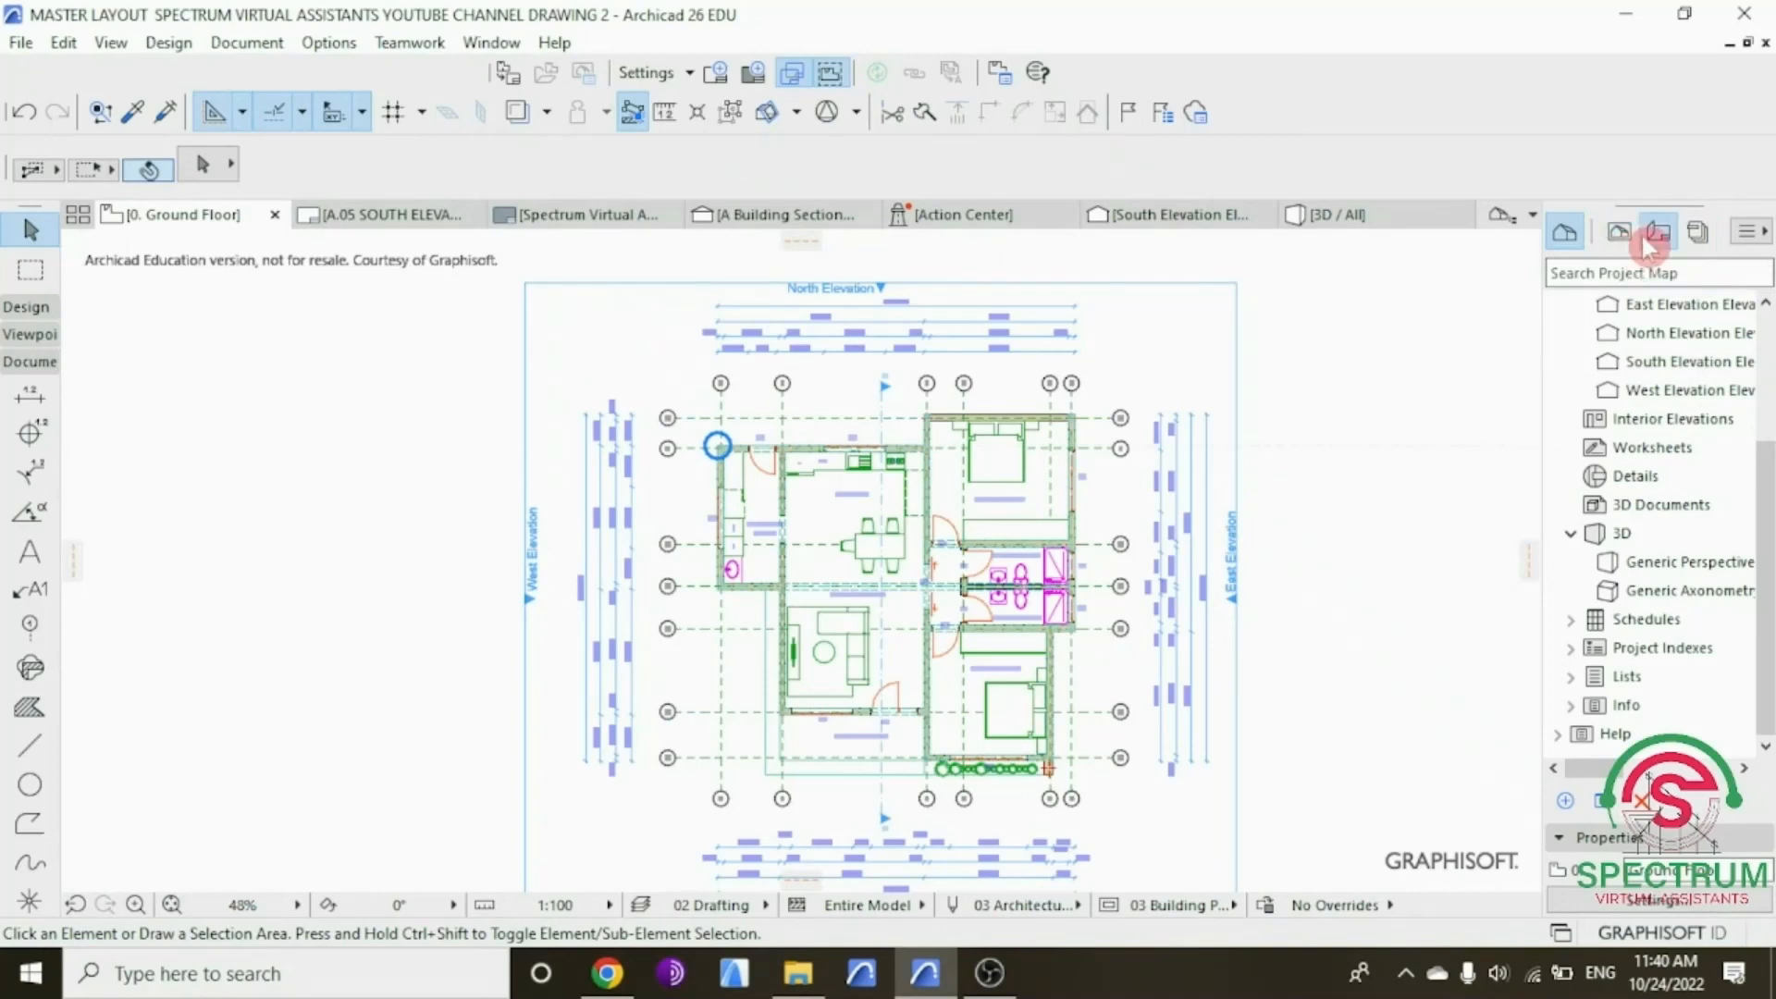
pyautogui.click(1652, 238)
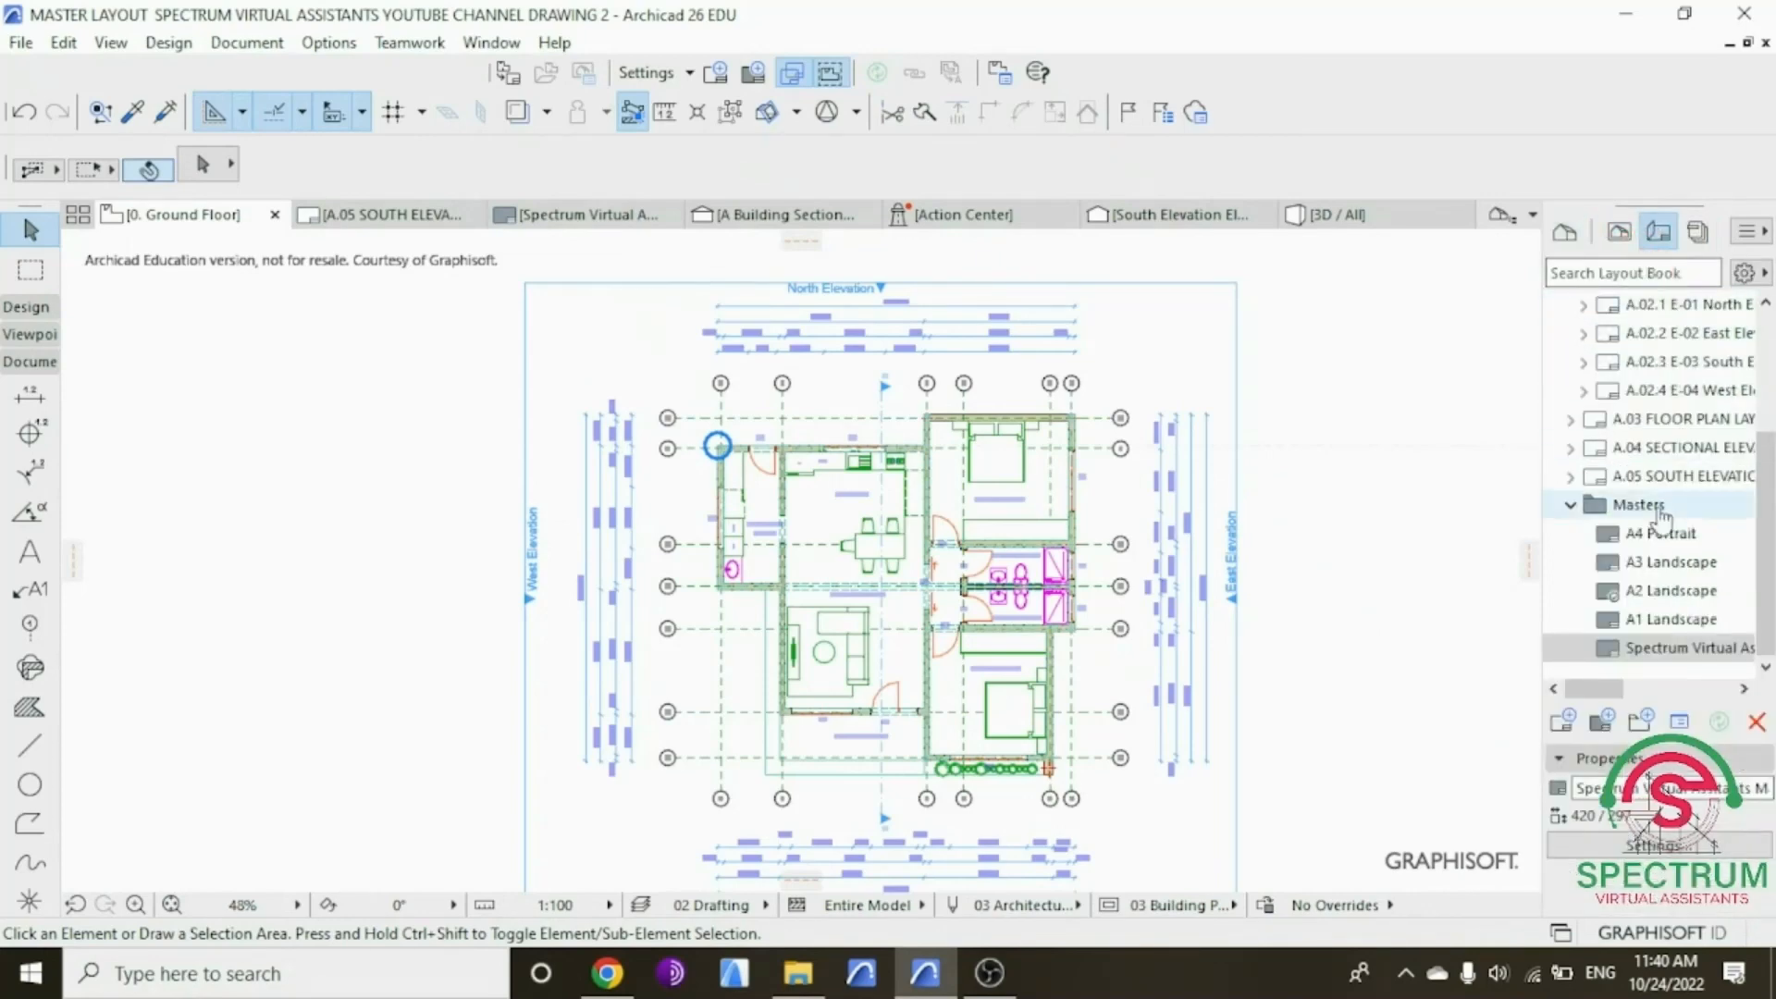
pyautogui.doubleClick(1691, 418)
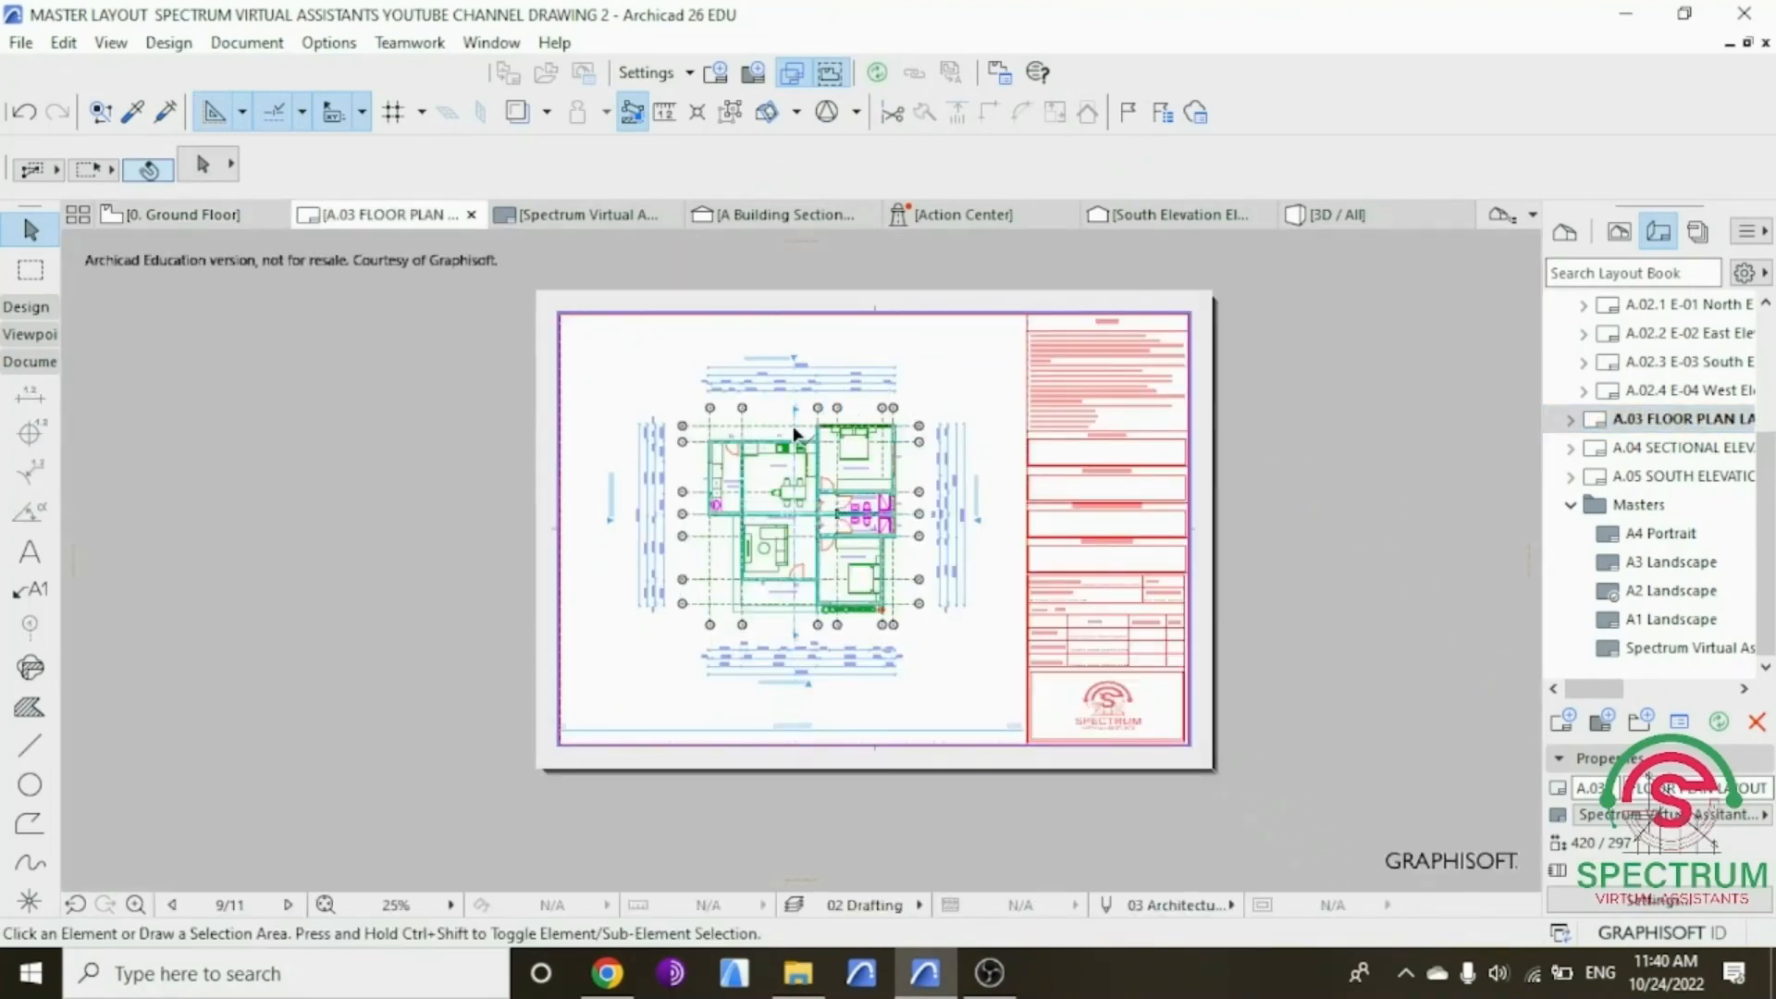
pyautogui.scroll(1, 802, 431)
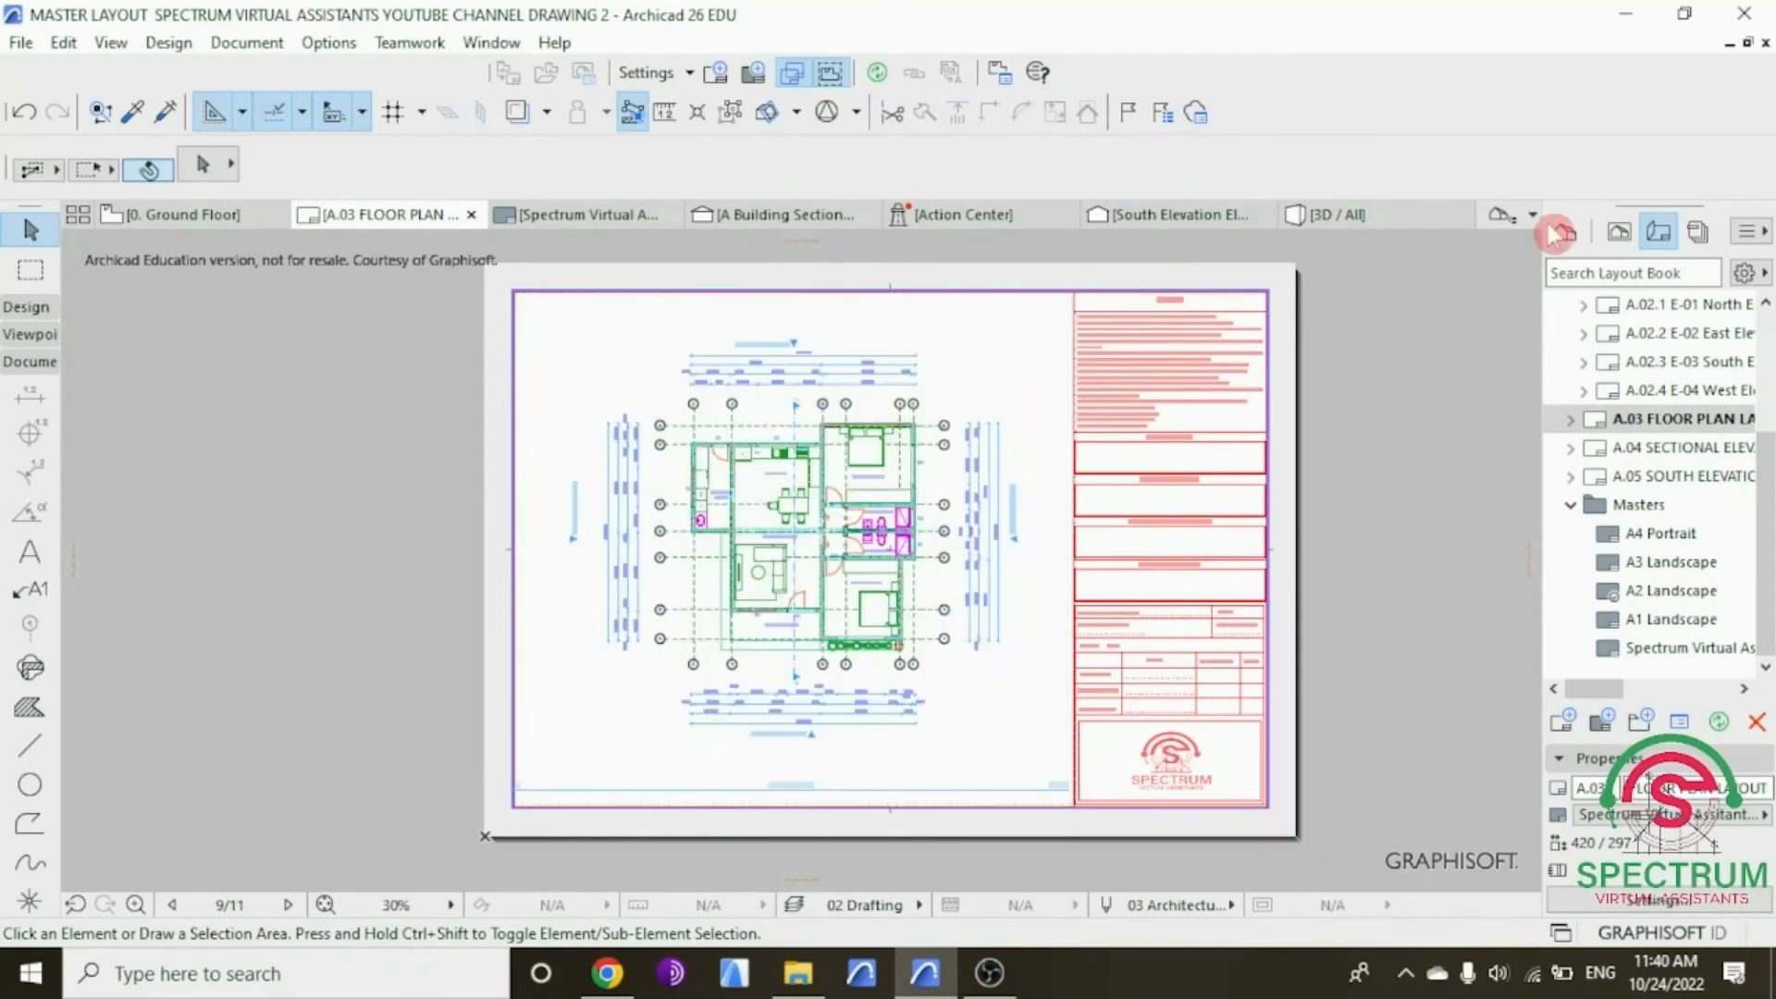
# Step: Create a new publisher set named SPECTRUM PUBLISHER SET
pyautogui.click(1700, 235)
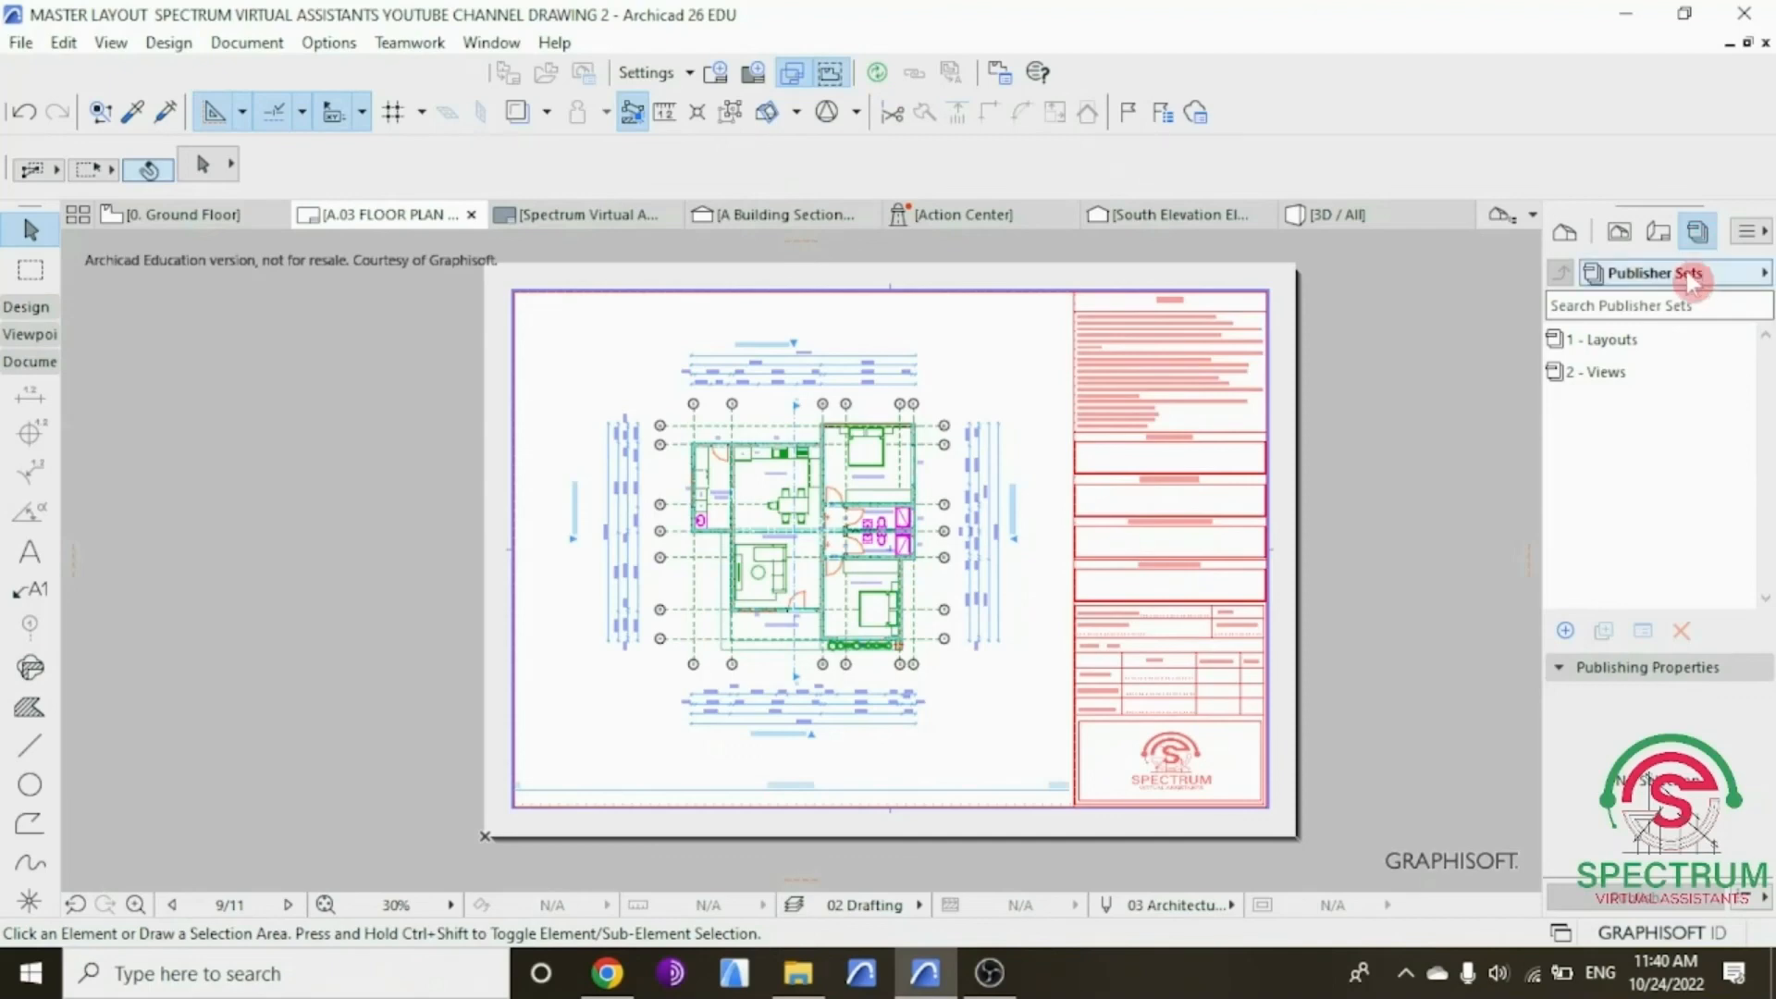
pyautogui.click(1620, 274)
pyautogui.click(1557, 277)
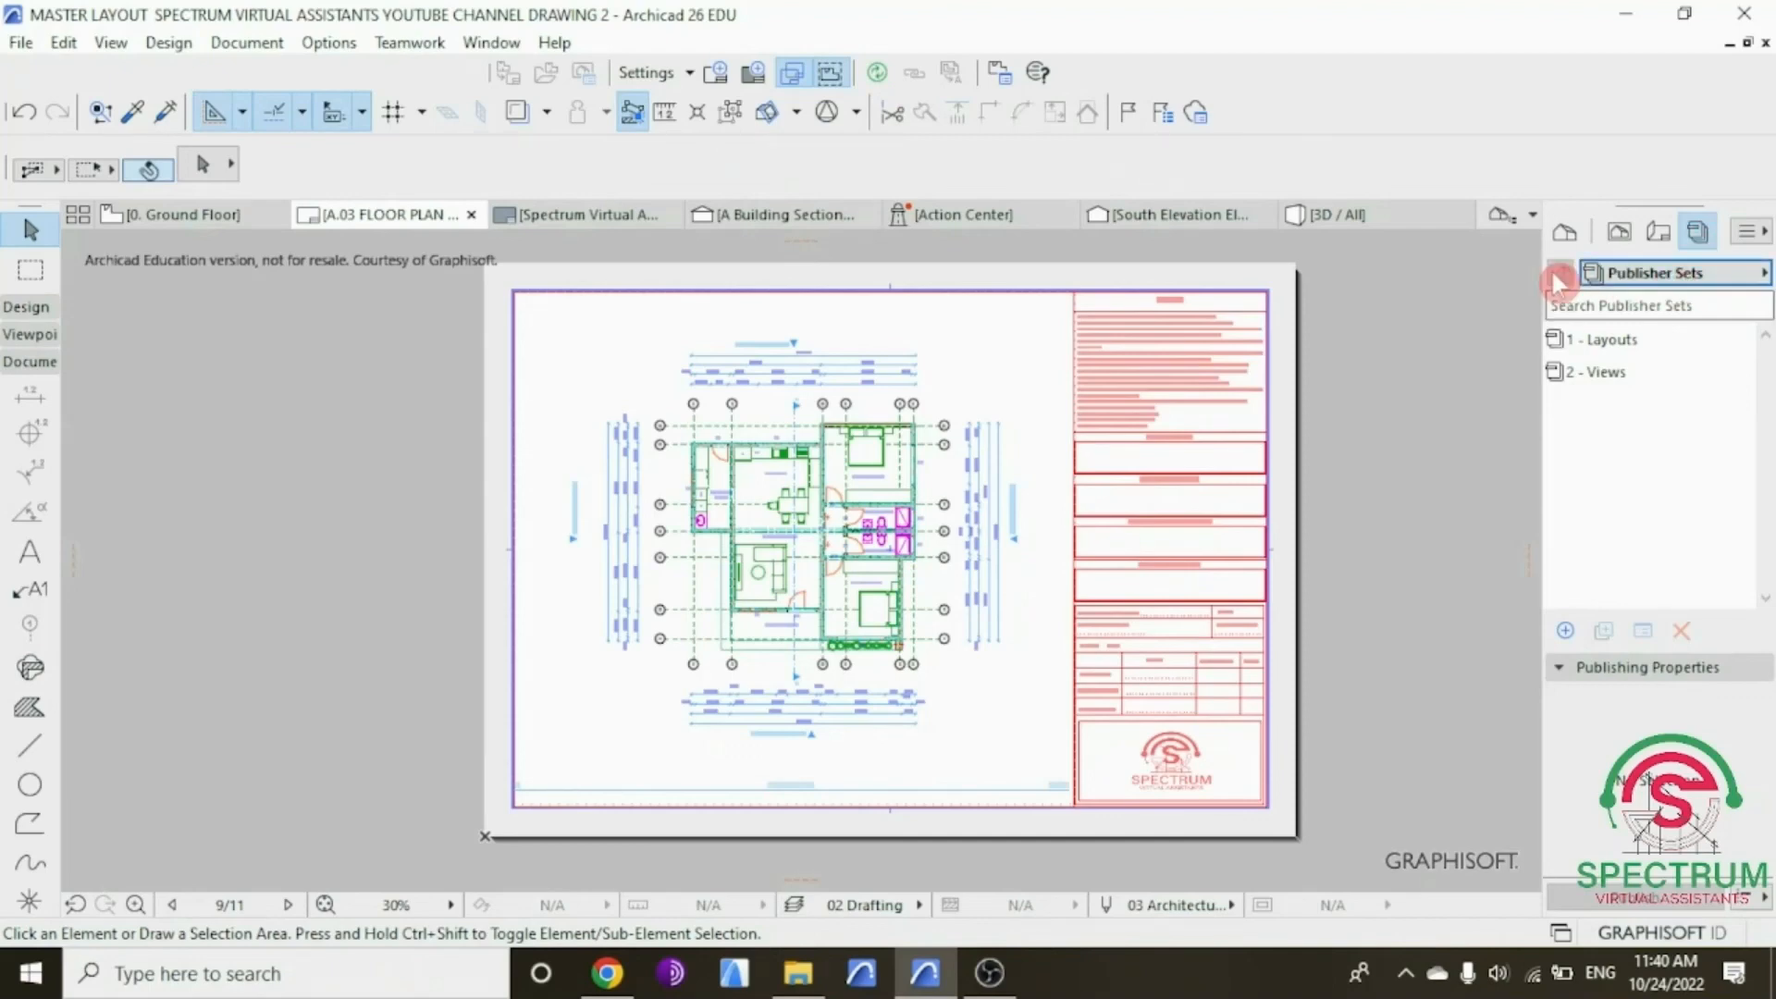
pyautogui.click(1563, 633)
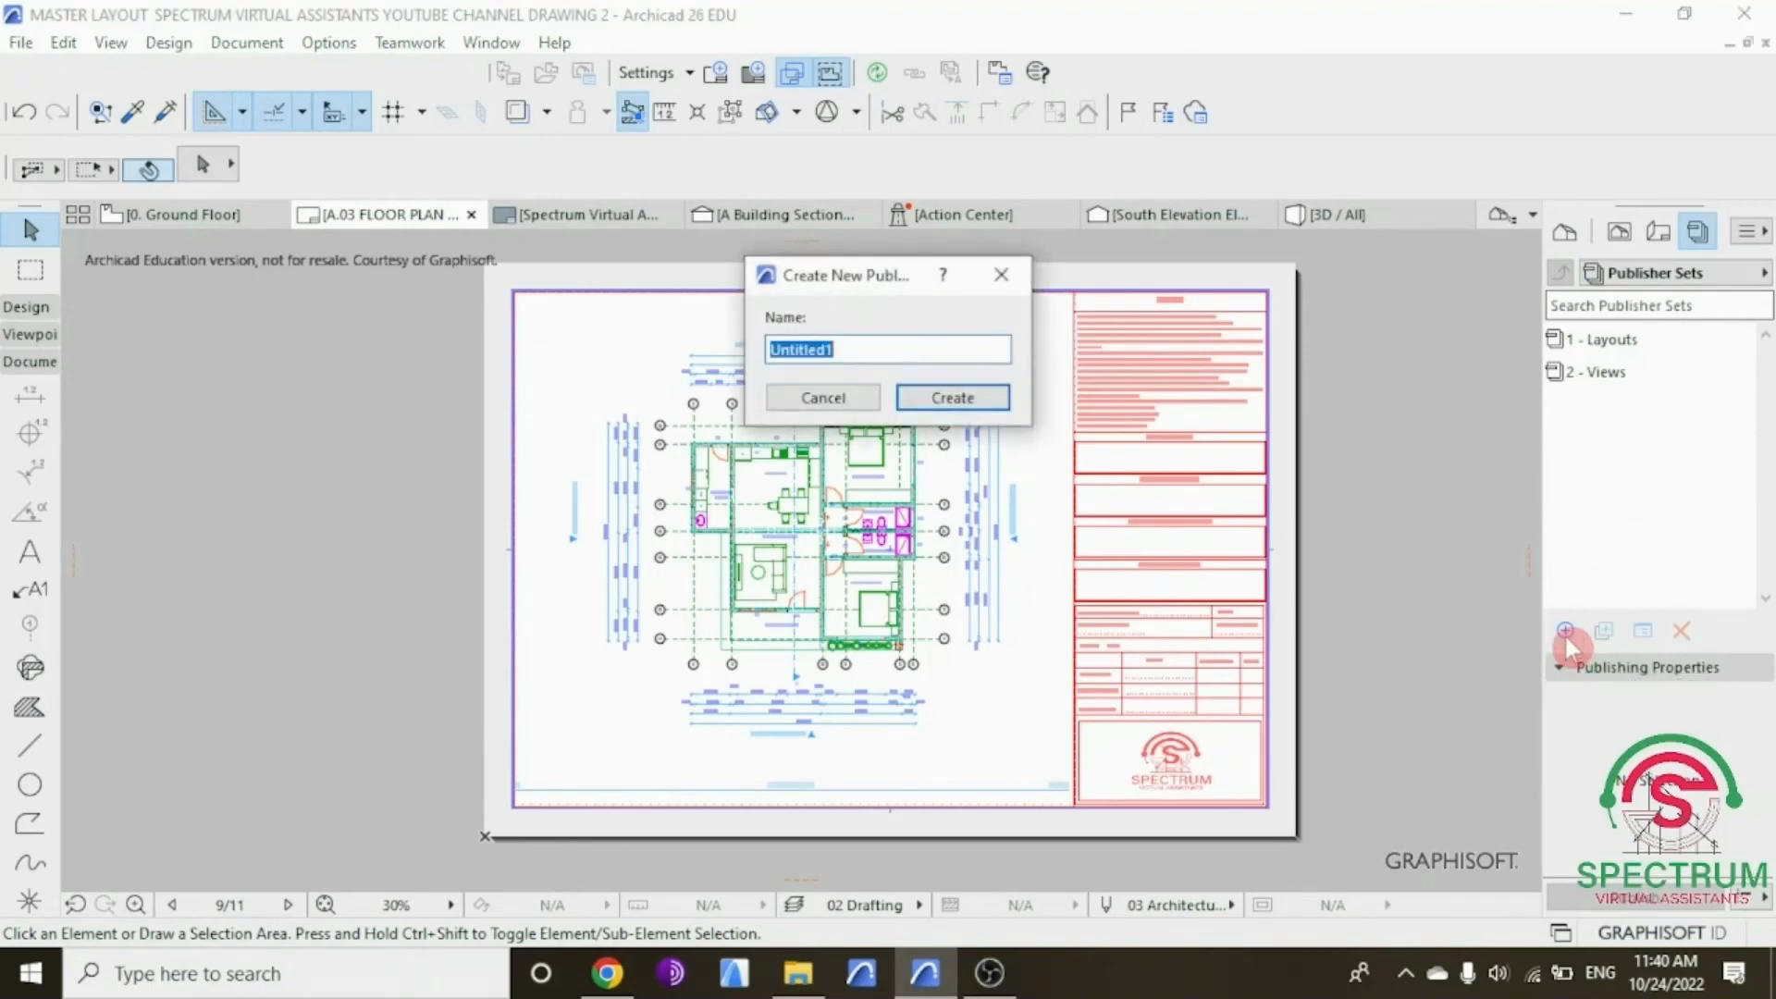
pyautogui.moveTo(865, 276); pyautogui.dragTo(868, 336)
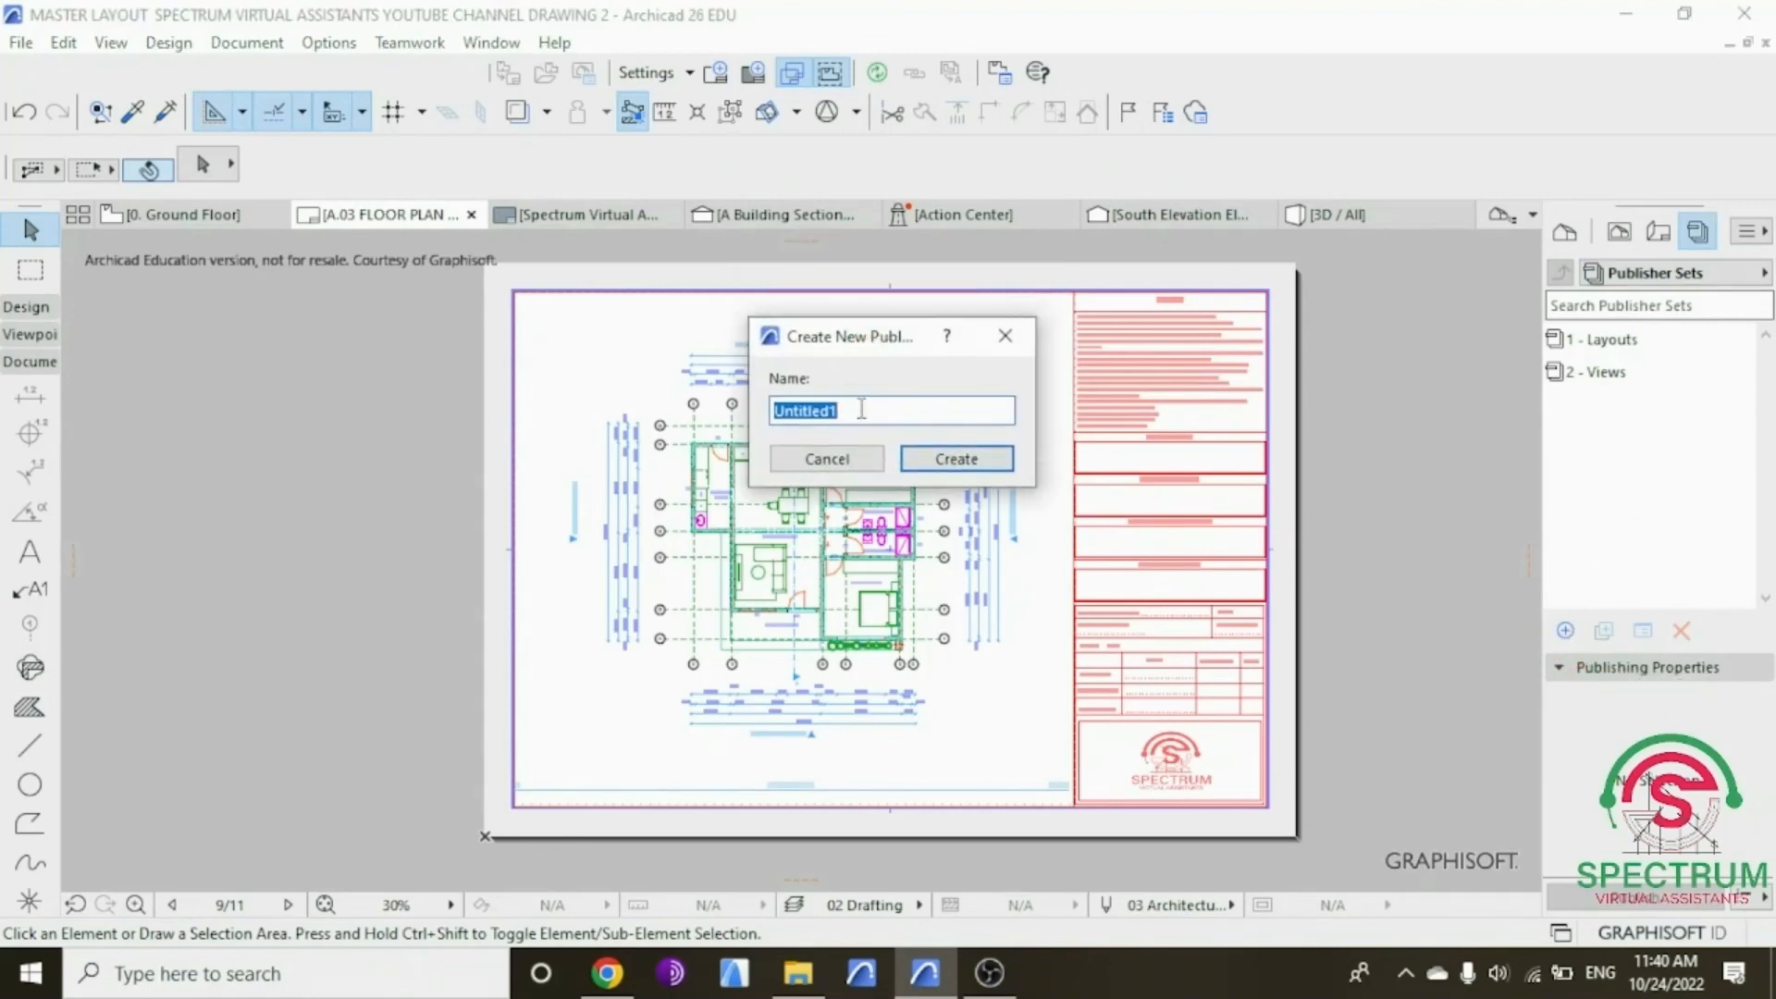
pyautogui.write('SPECTRUM PUBLISHER SET')
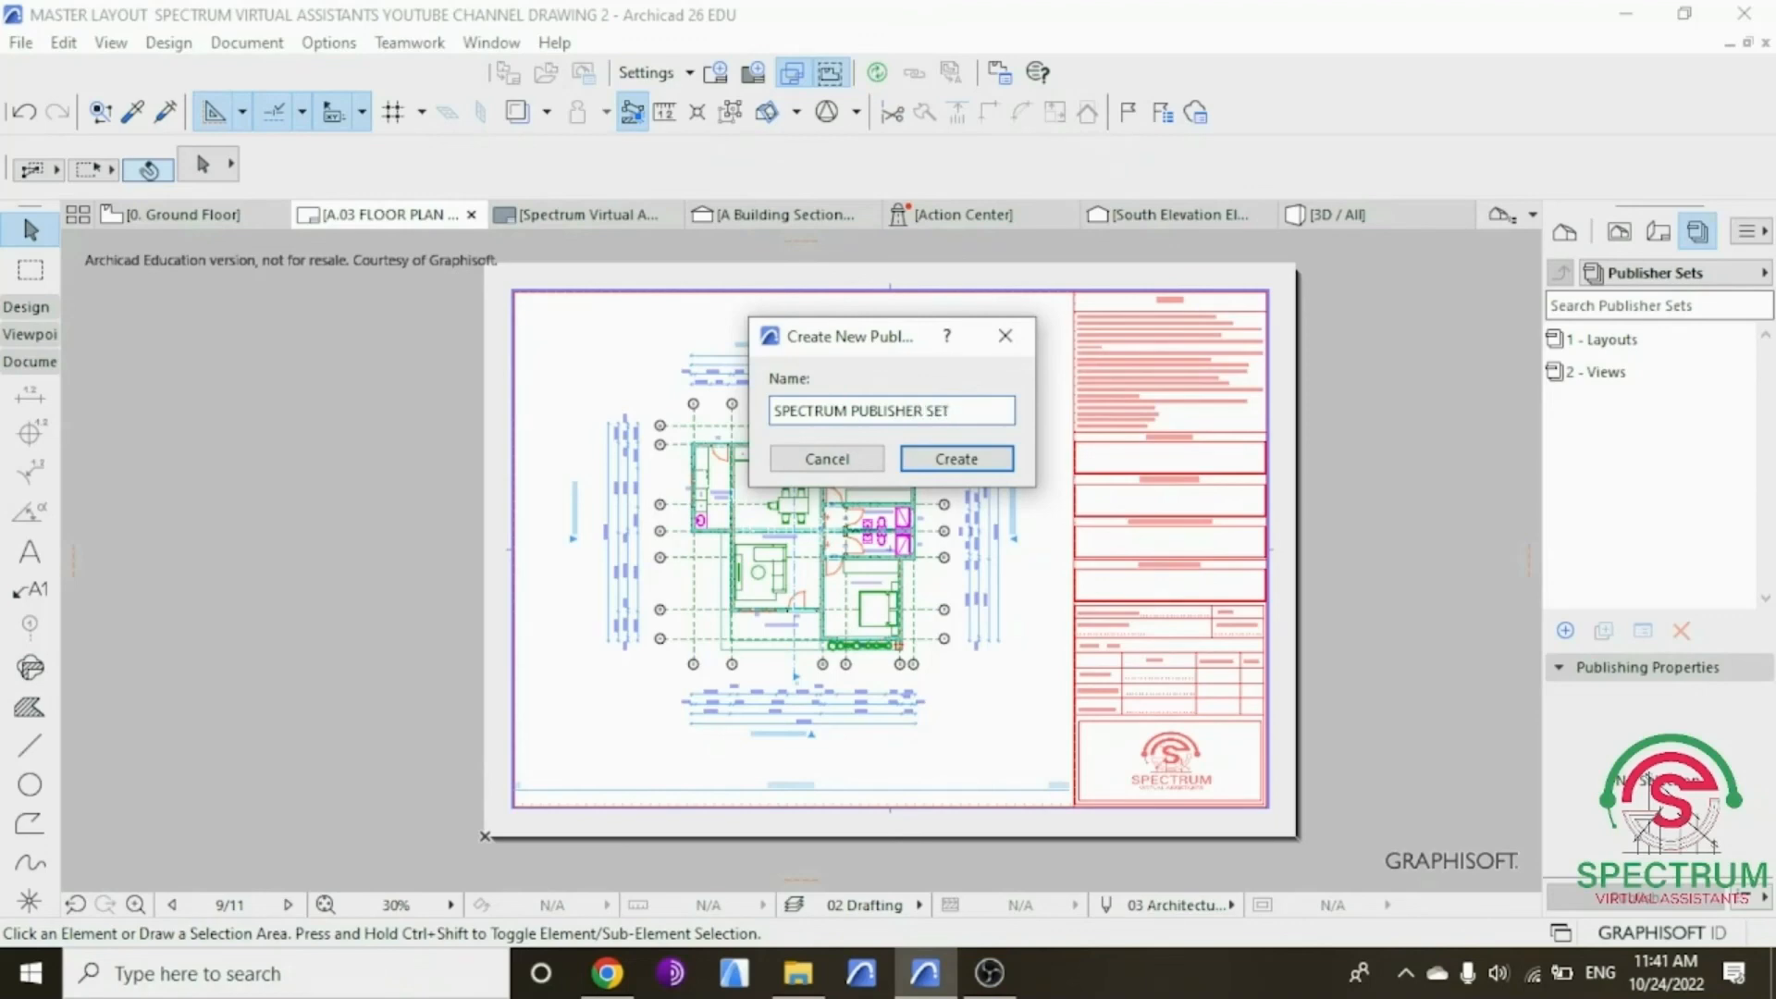
pyautogui.click(955, 459)
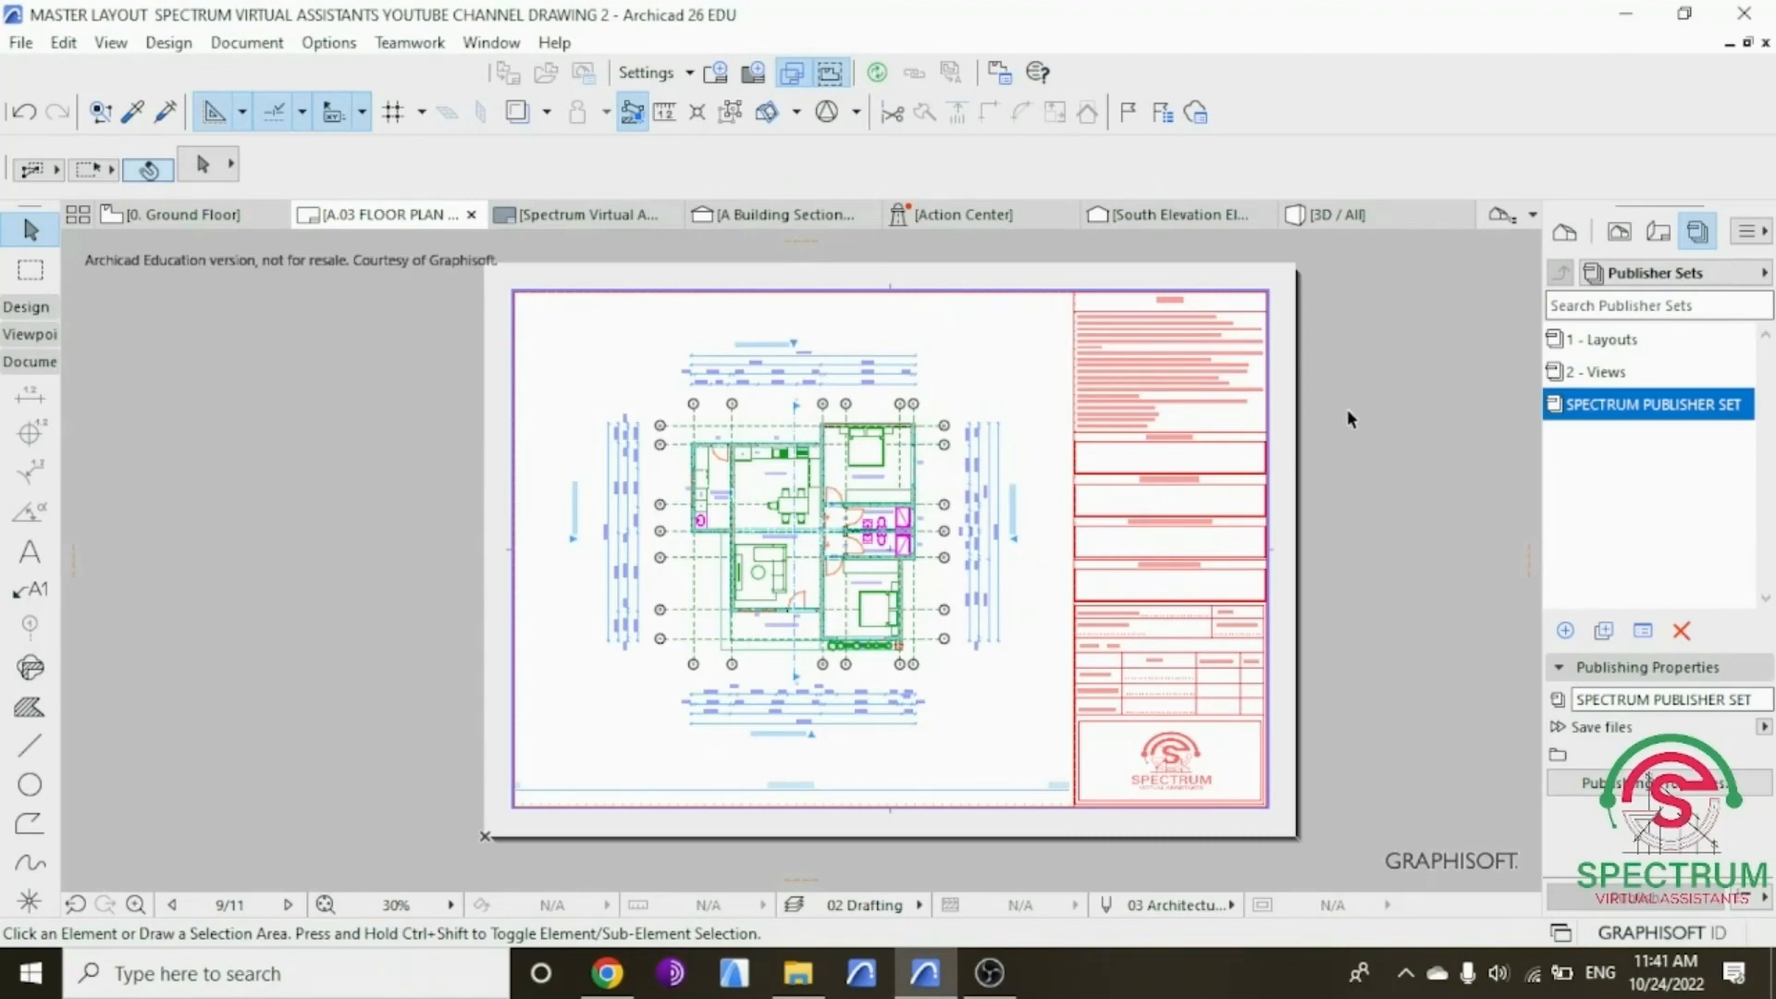
# Step: Open the publishing properties of SPECTRUM PUBLISHER SET and choose Save files as the publishing method
pyautogui.click(1607, 420)
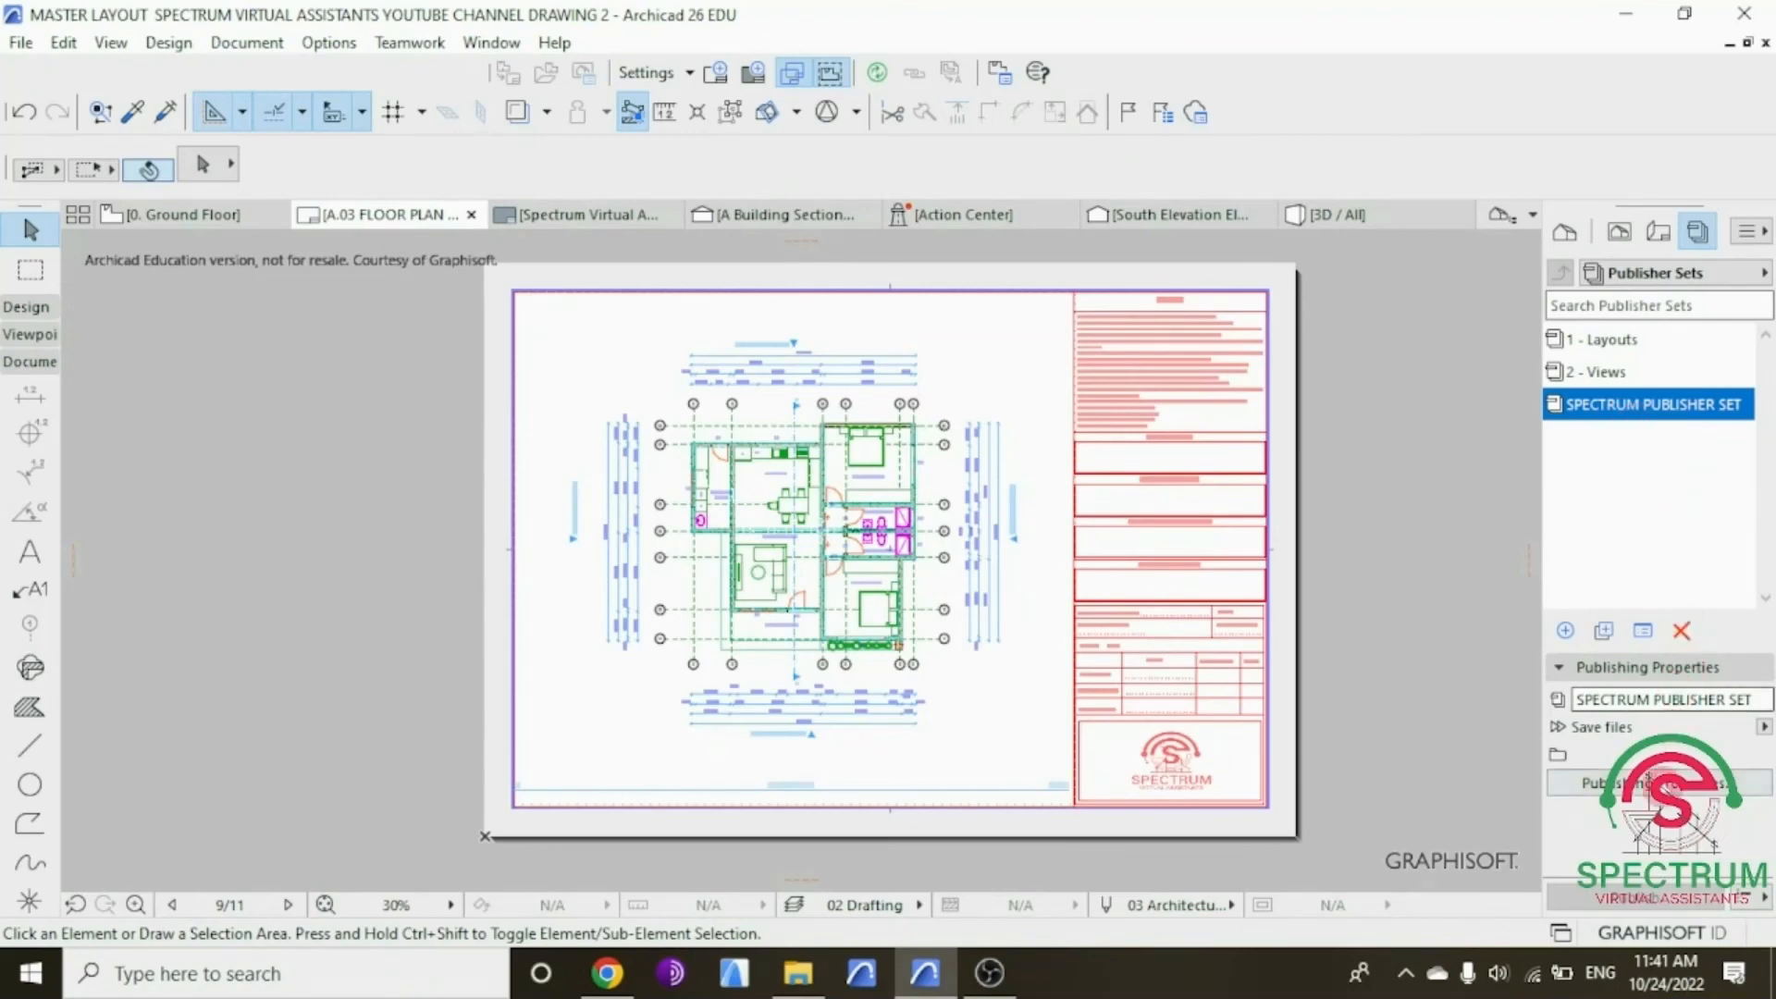
pyautogui.click(1661, 790)
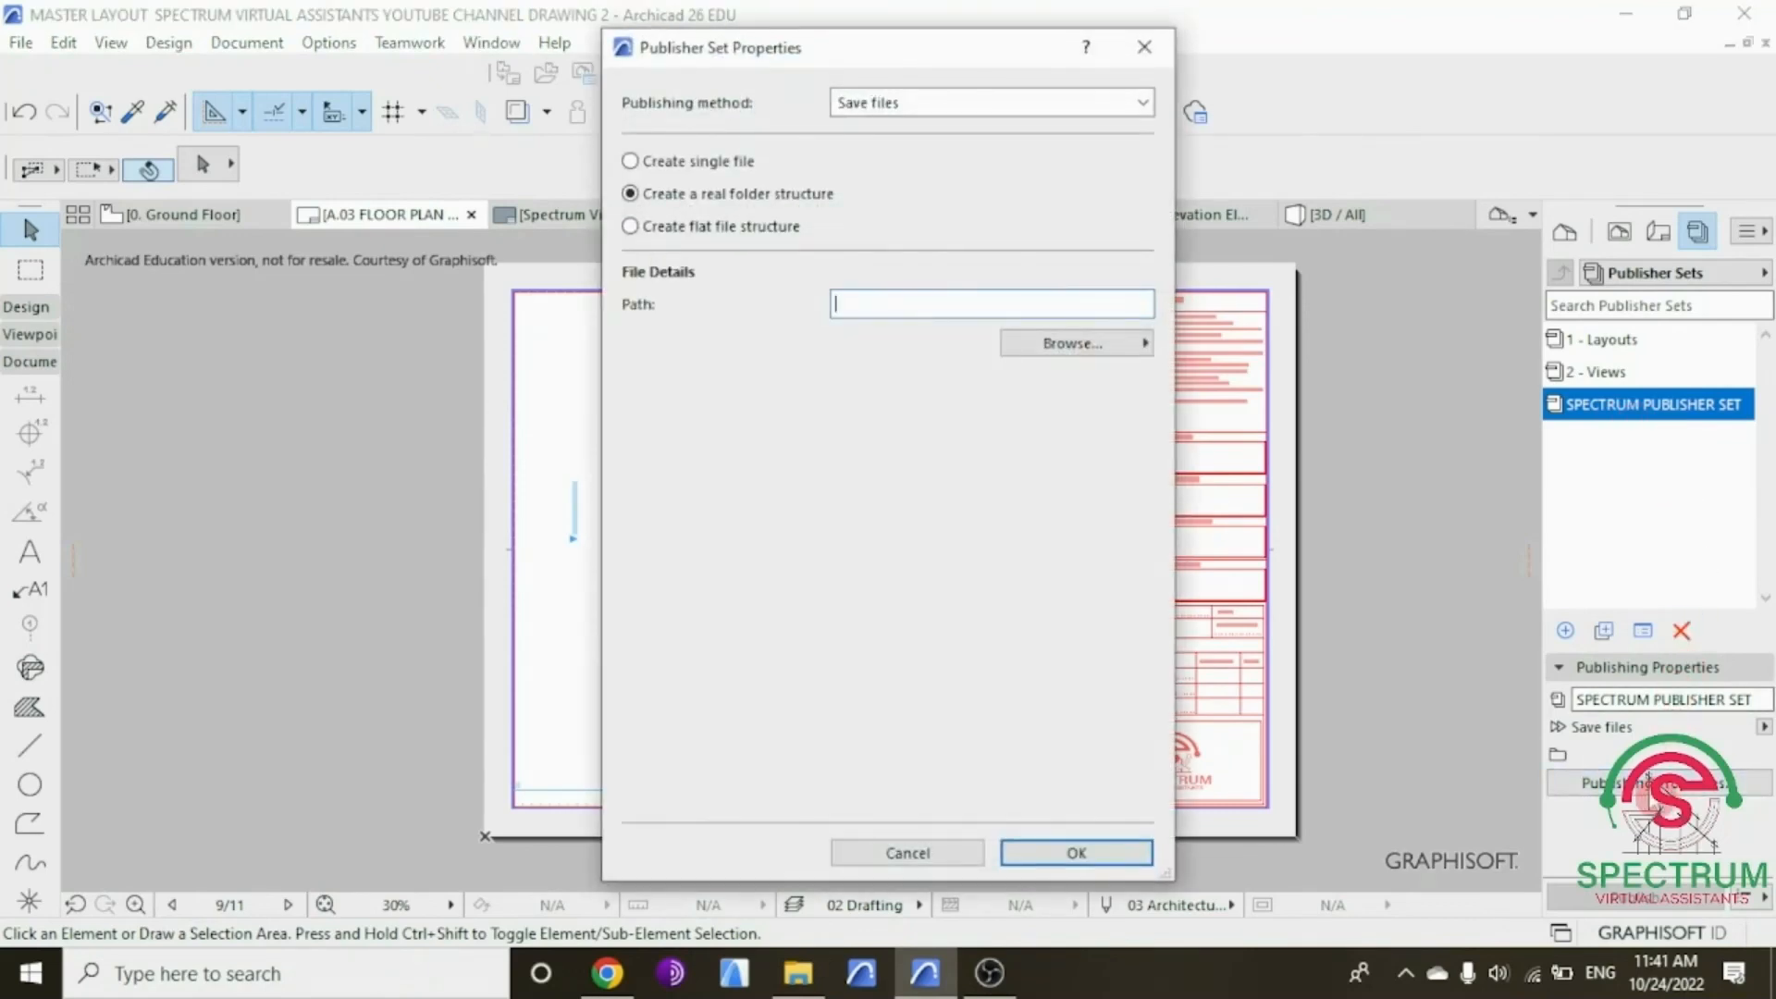
pyautogui.moveTo(960, 59); pyautogui.dragTo(855, 135)
pyautogui.click(775, 179)
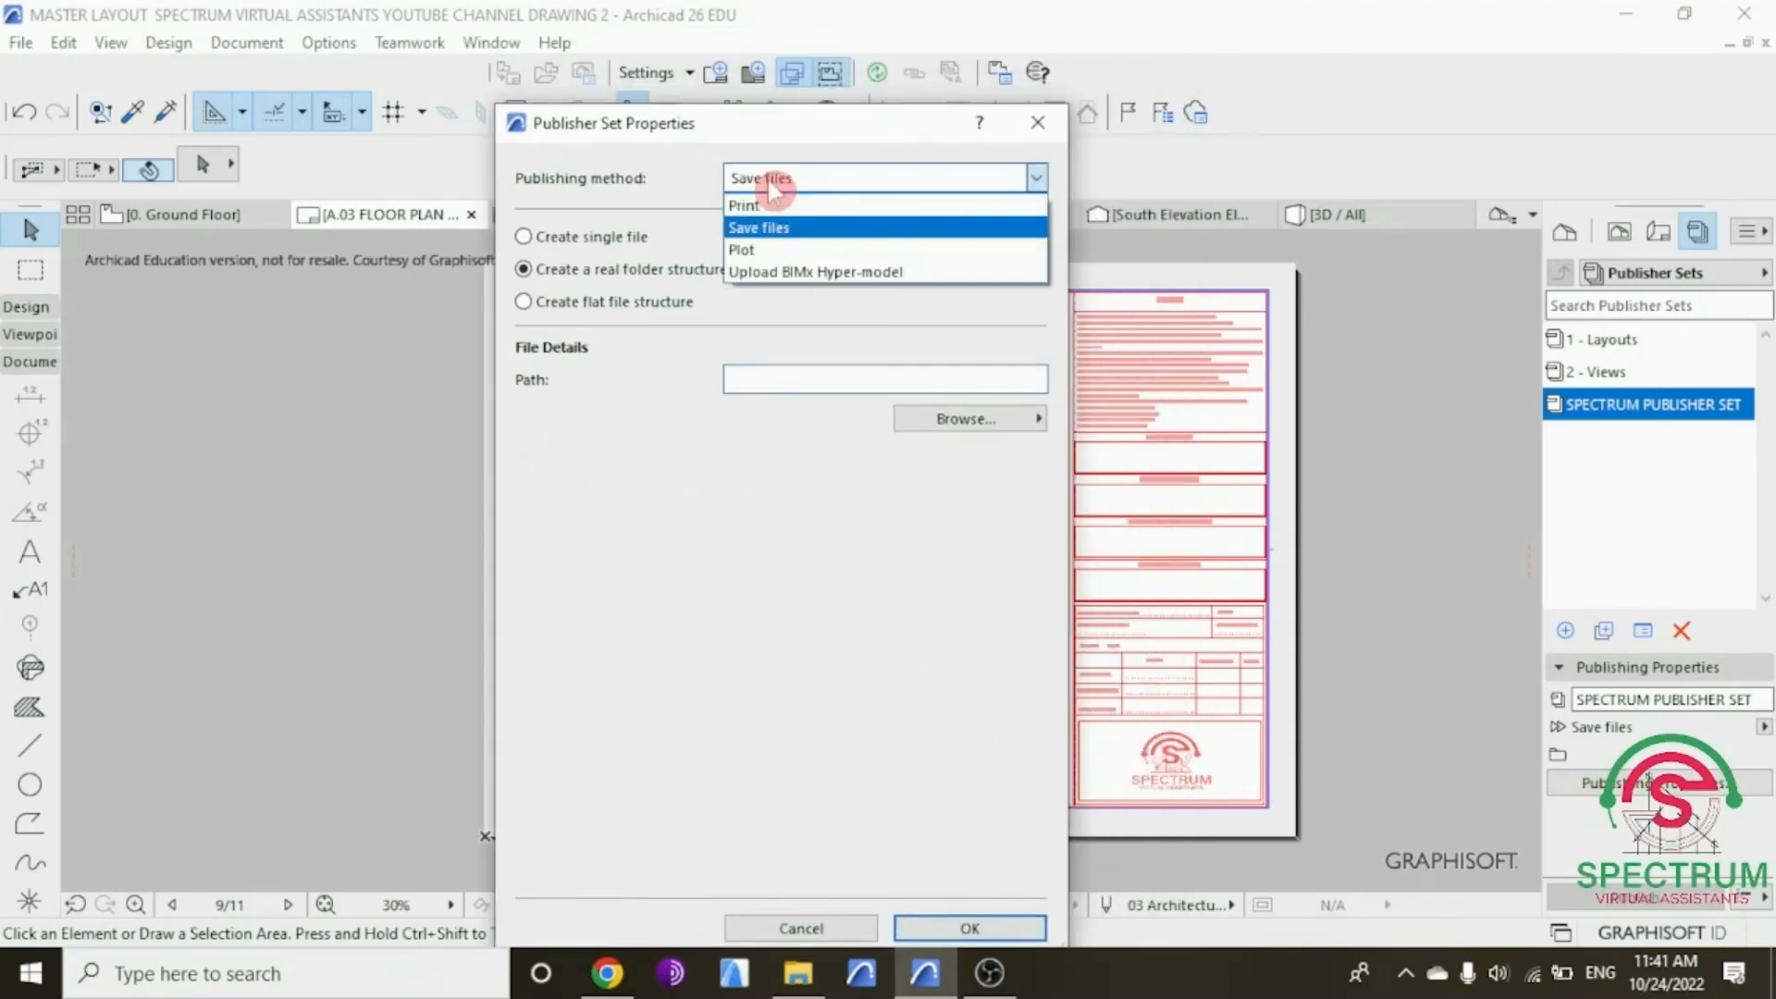
pyautogui.click(776, 232)
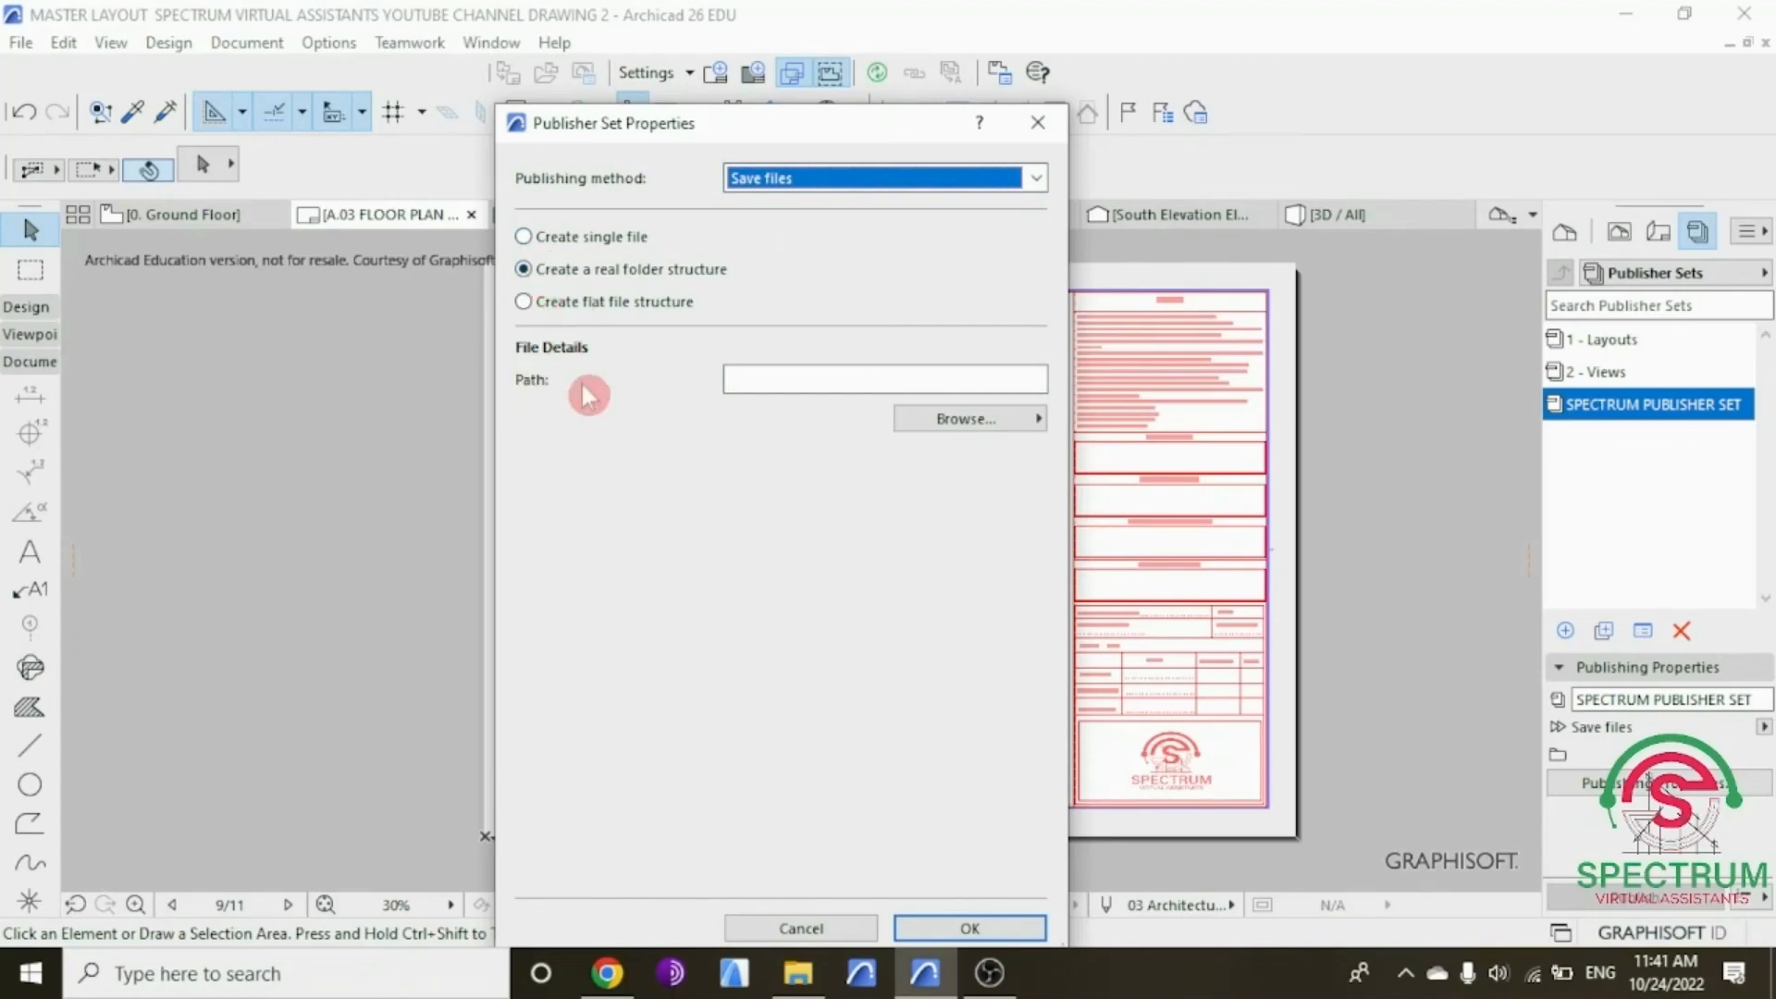
# Step: Set the set's publishing path on the local file system to the ARCHICAD 26 PROJECT desktop folder and accept the properties
pyautogui.click(962, 435)
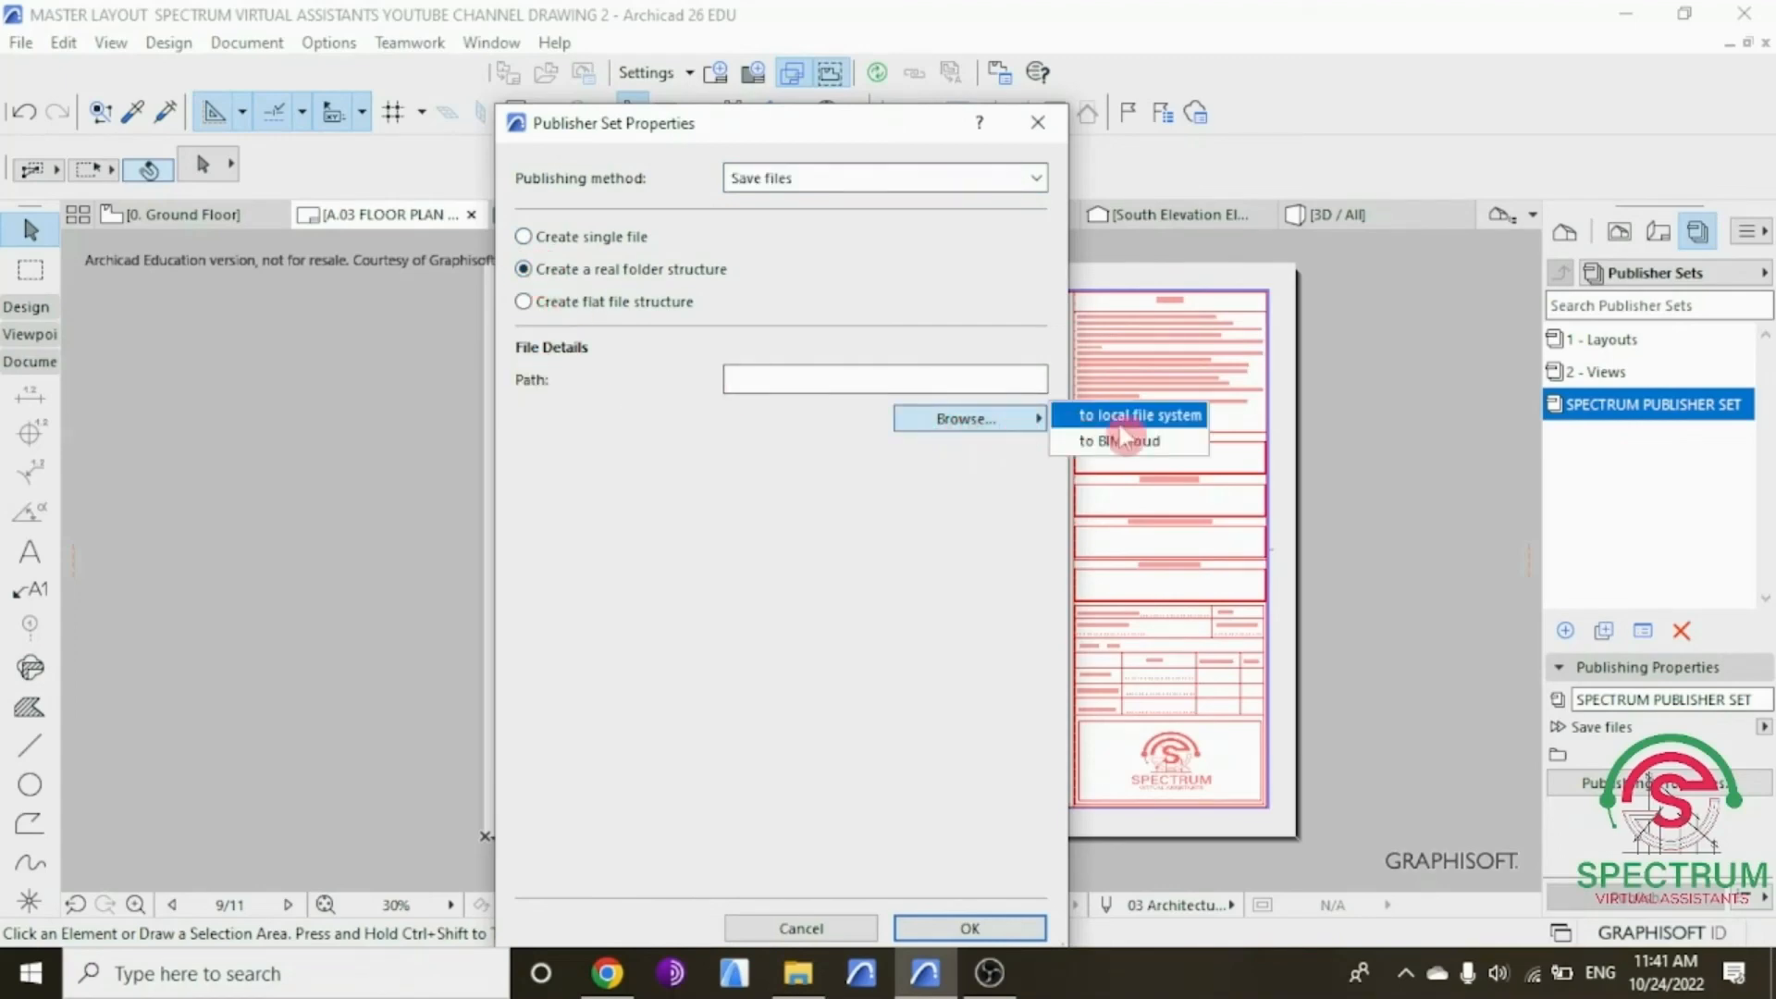
pyautogui.click(1151, 418)
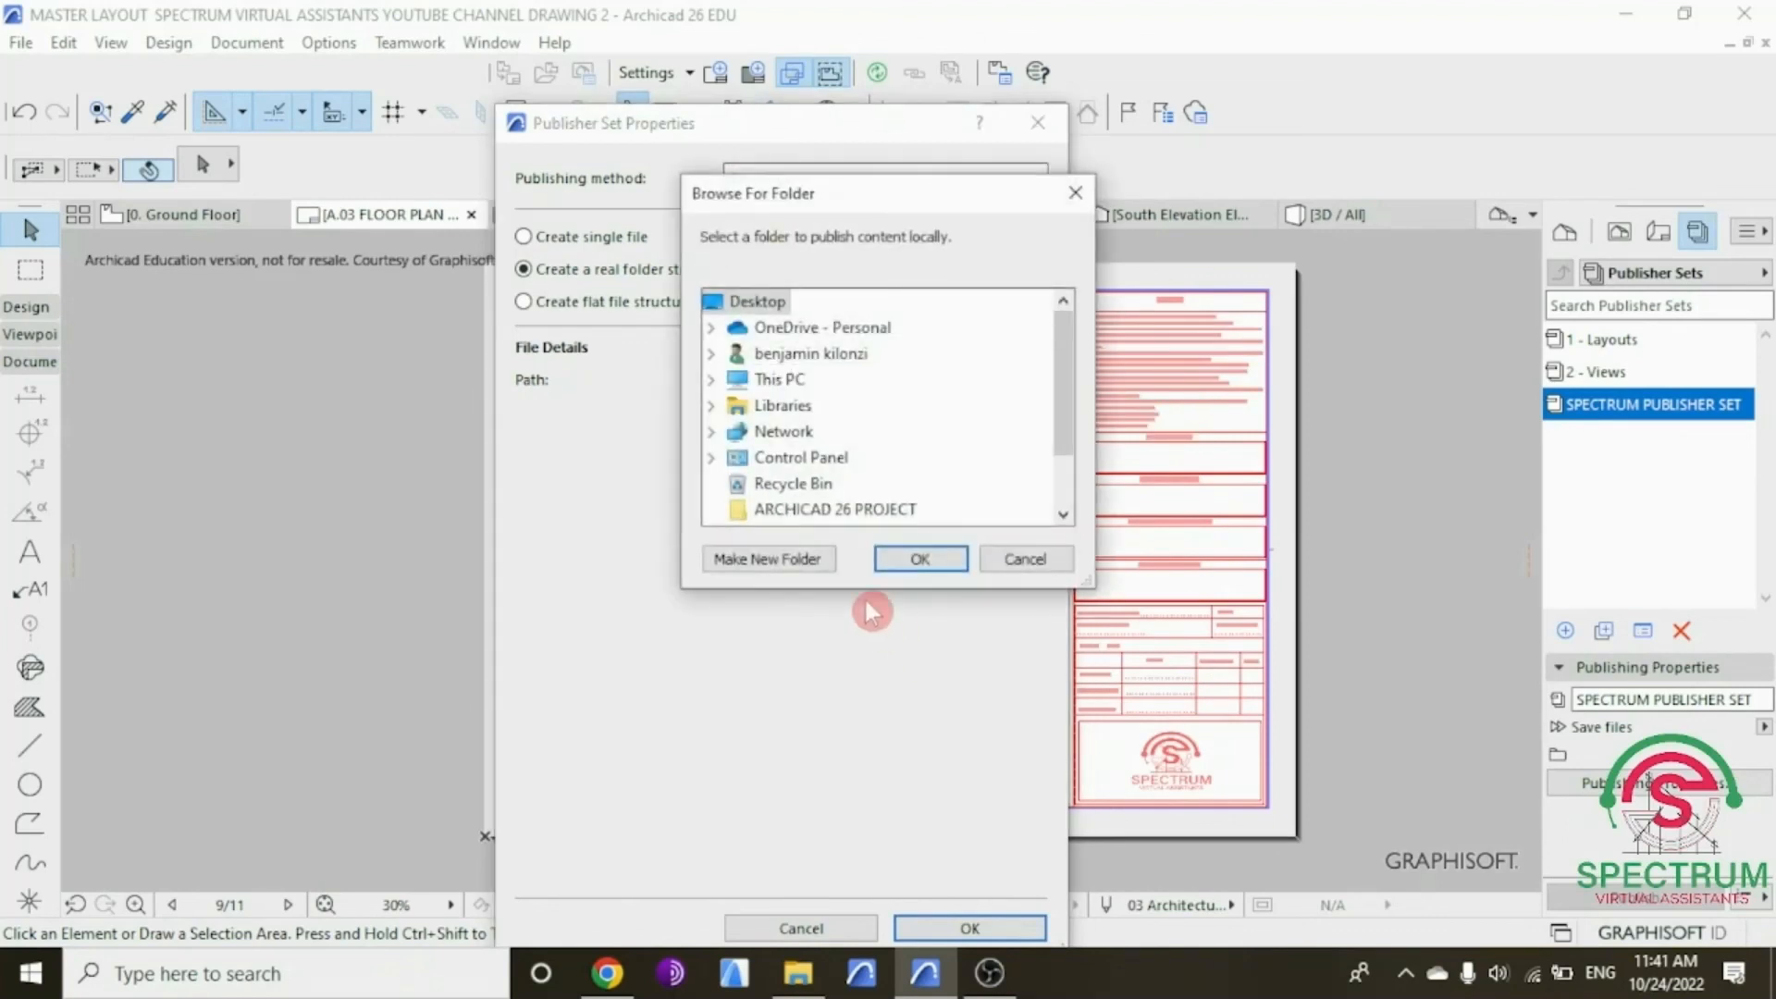
pyautogui.click(813, 511)
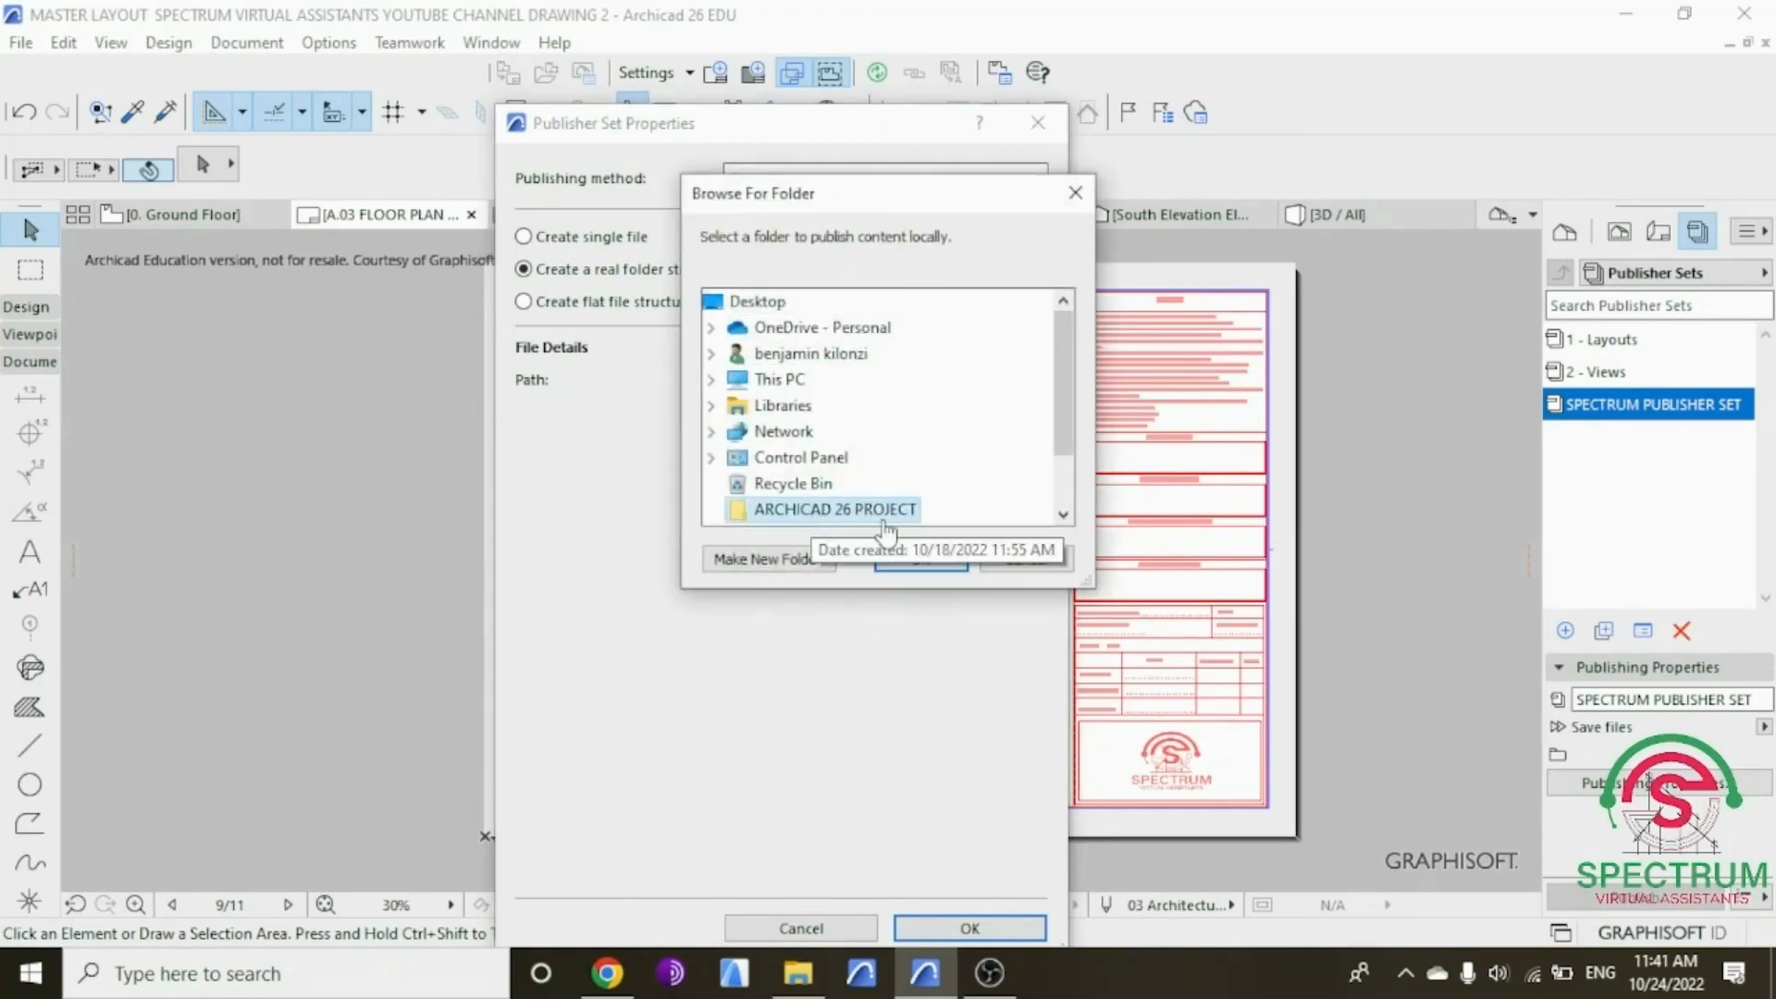
pyautogui.click(930, 559)
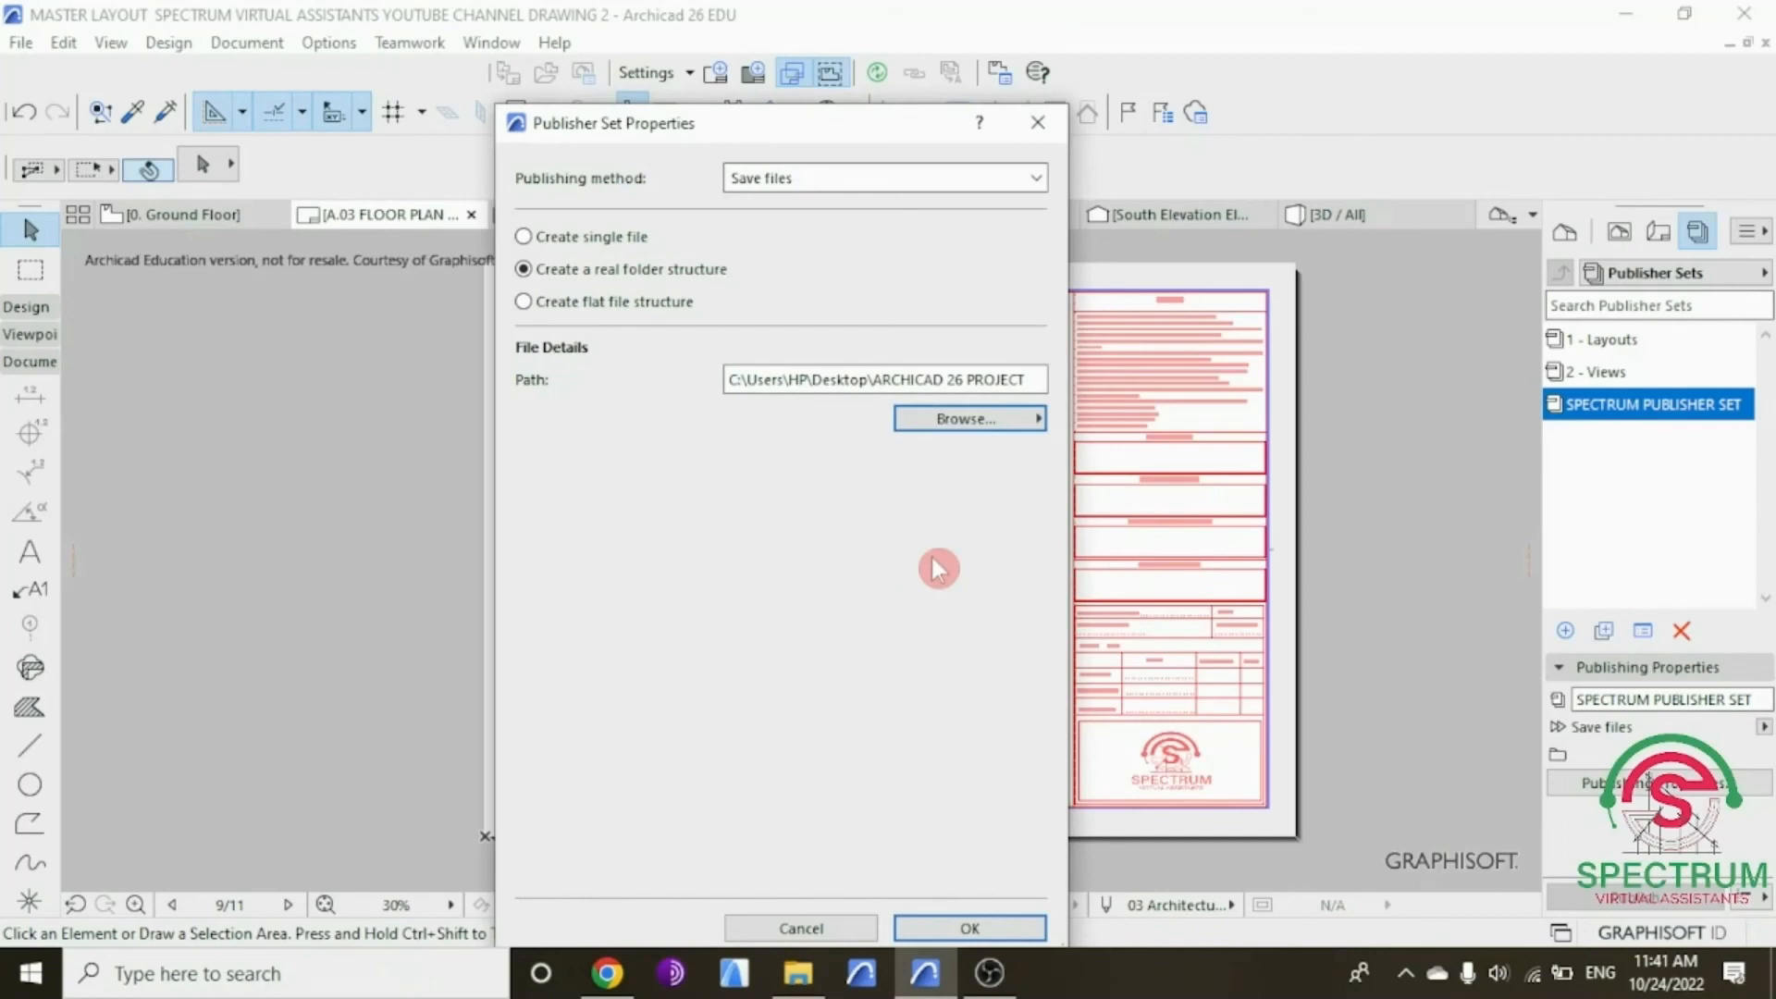
pyautogui.click(979, 926)
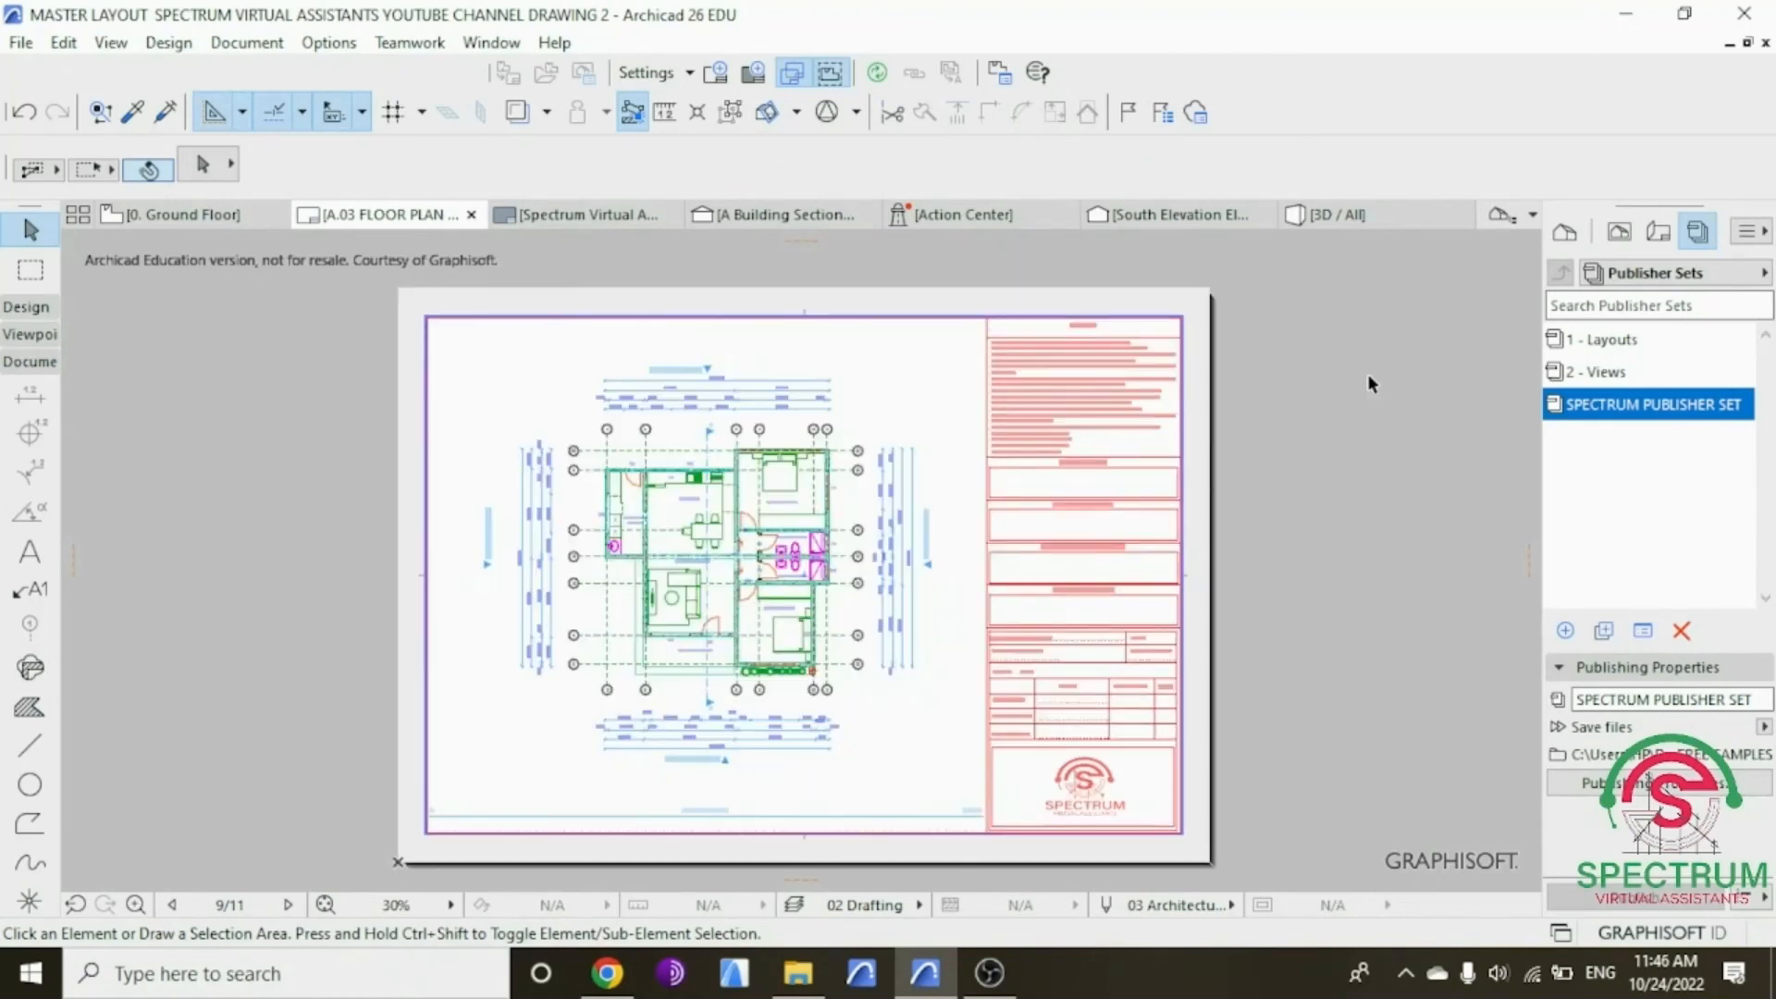
# Step: In the Organizer, add A.03 FLOOR PLAN LAYOUT from the 1 - Layouts set to SPECTRUM PUBLISHER SET
pyautogui.click(1698, 241)
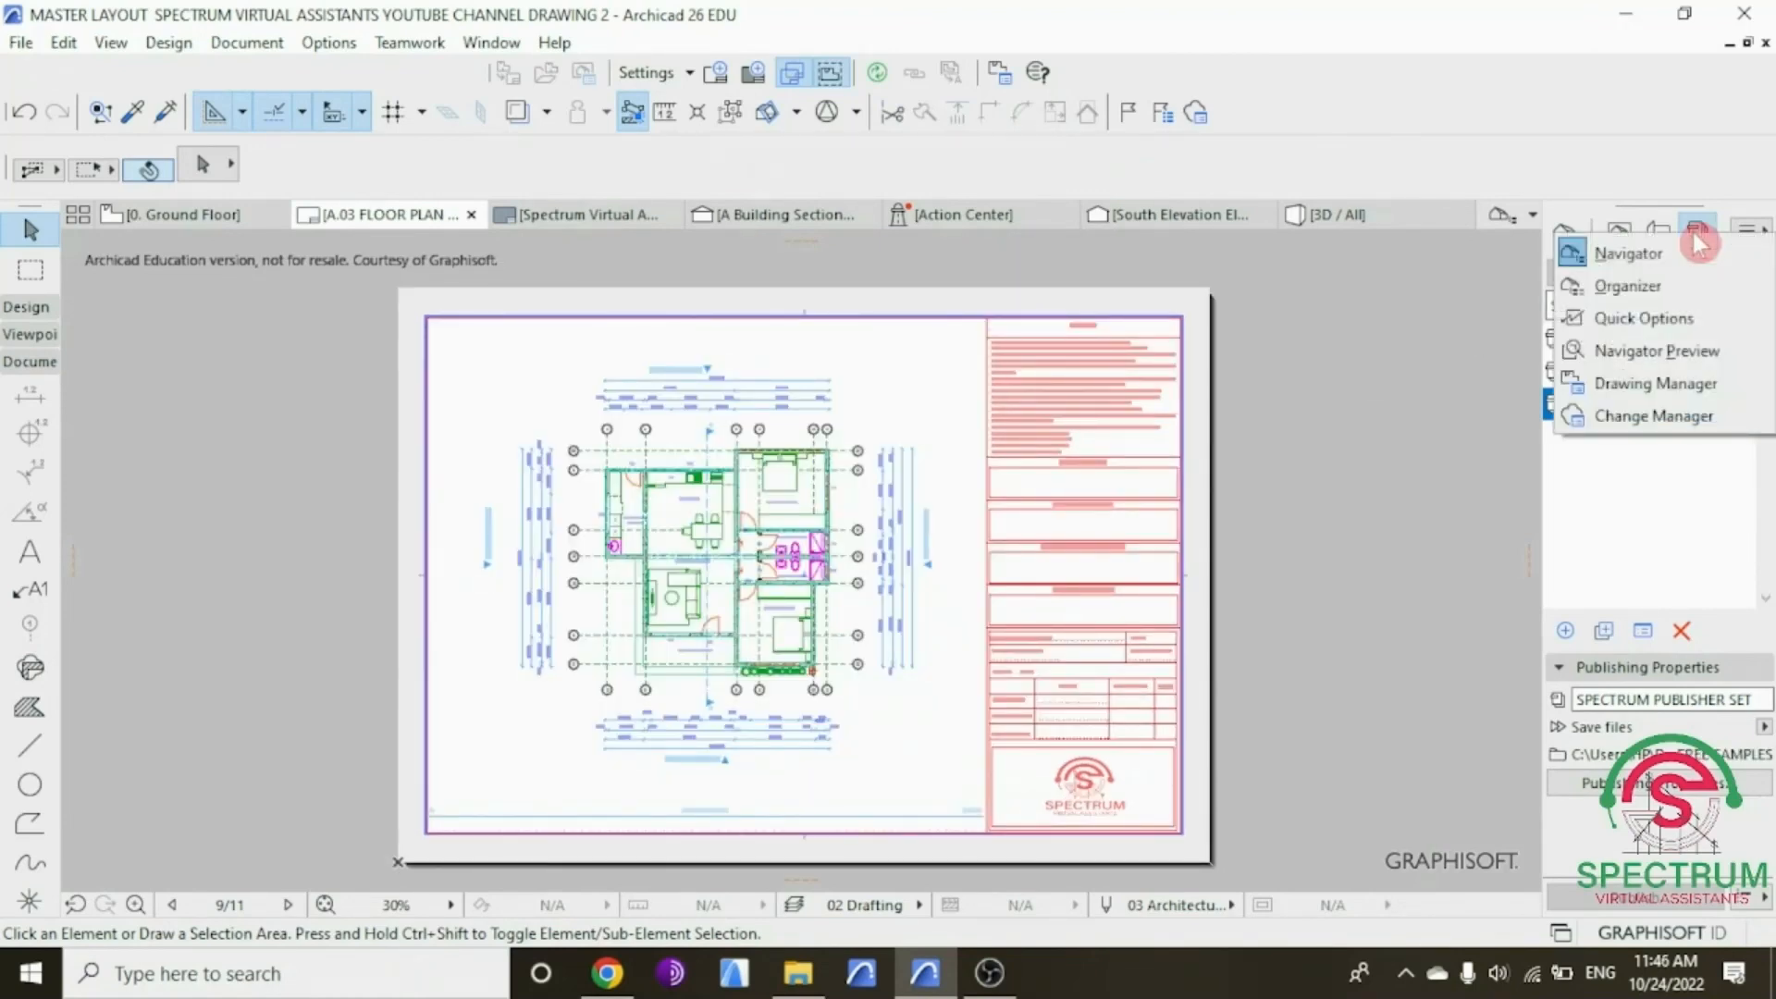
pyautogui.click(1624, 283)
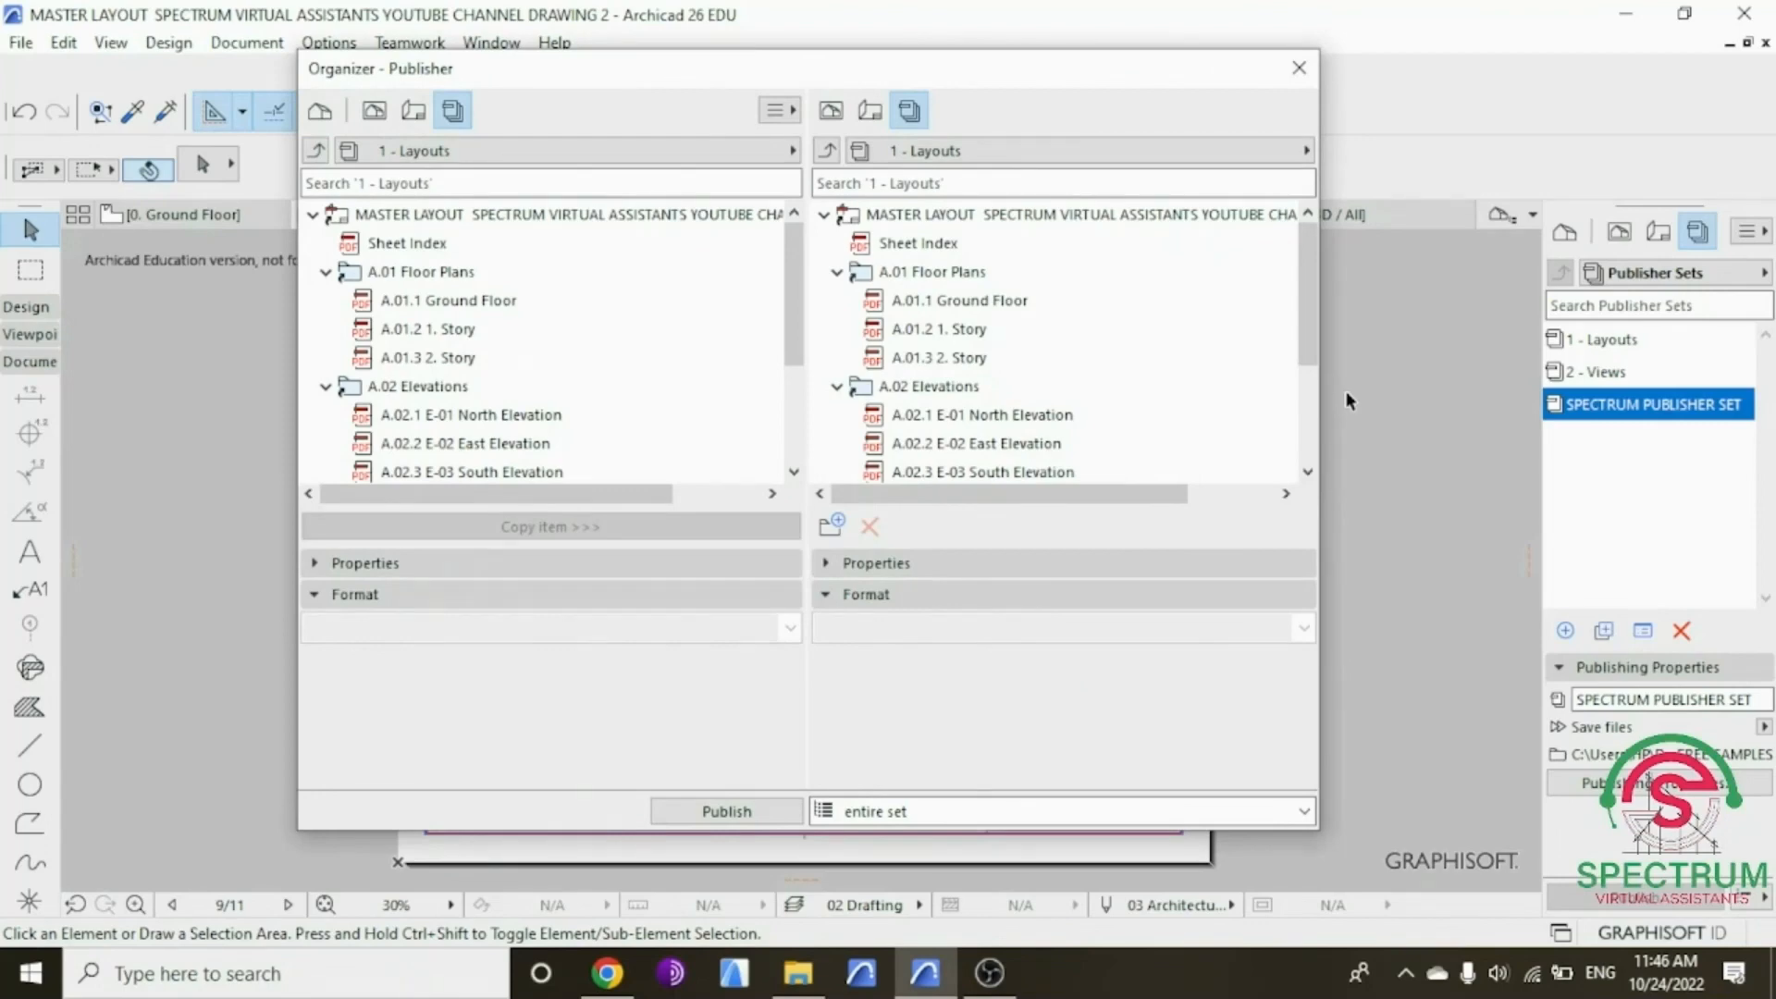
pyautogui.click(1082, 153)
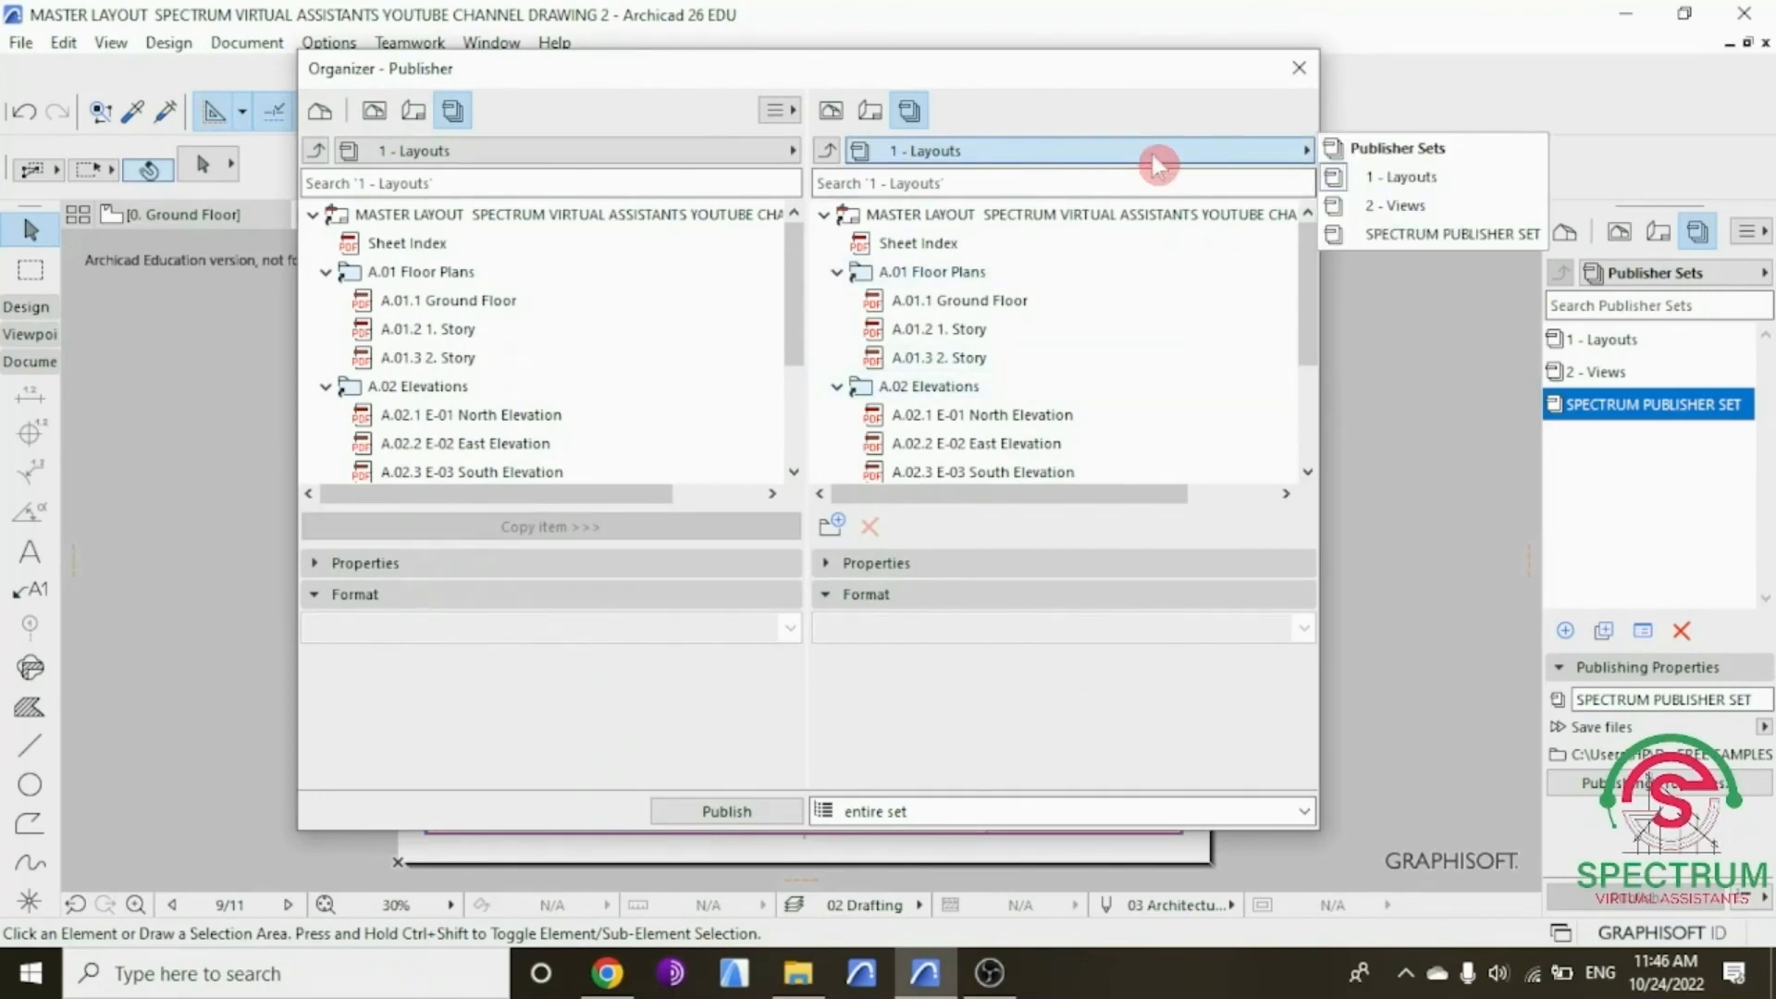
pyautogui.click(1350, 234)
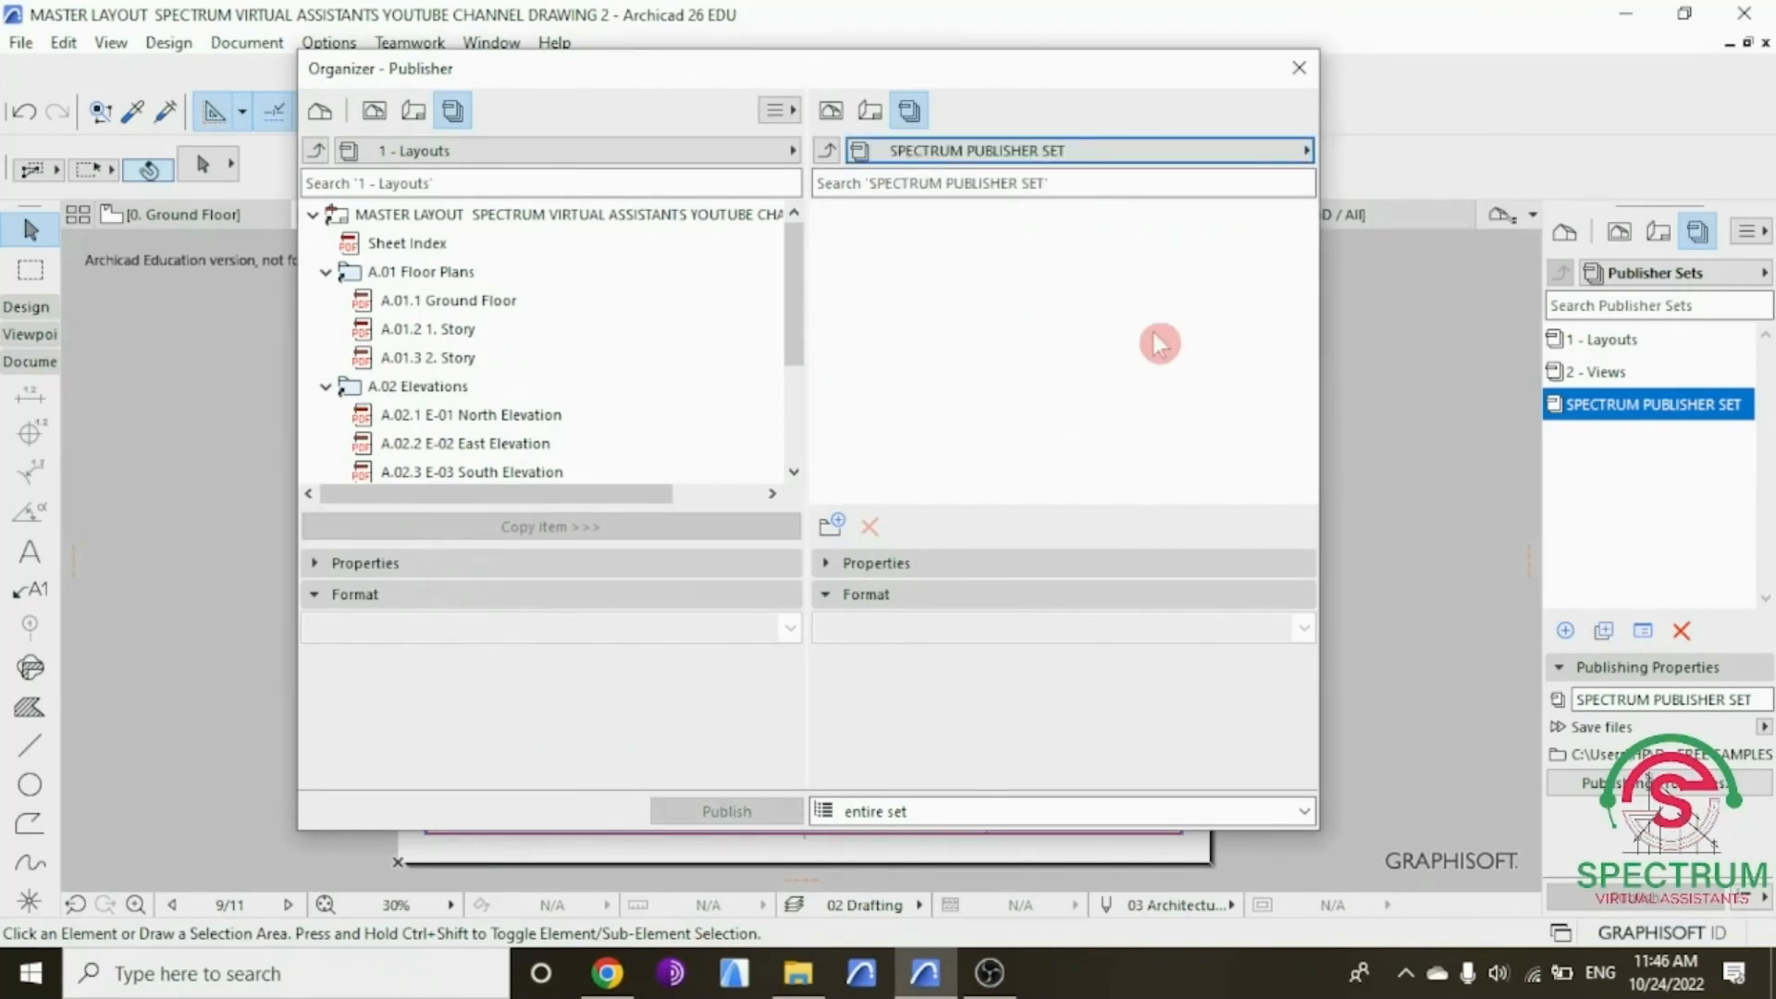
pyautogui.scroll(-2, 514, 306)
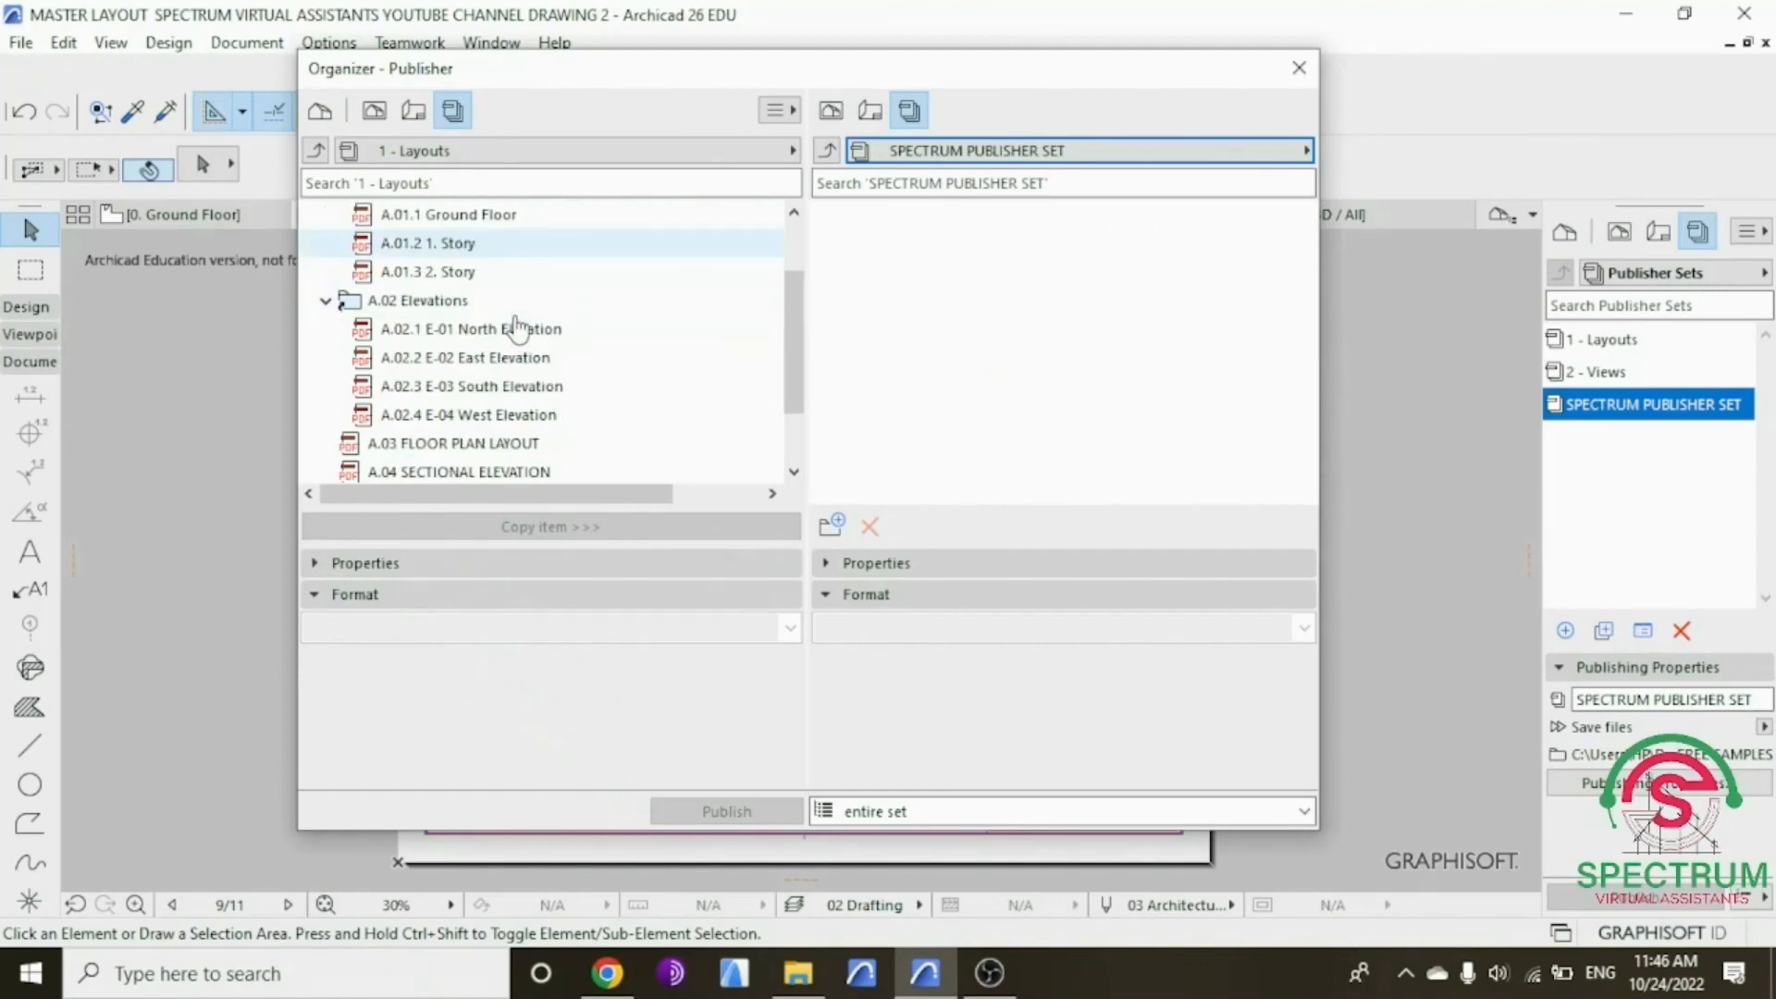
pyautogui.click(446, 368)
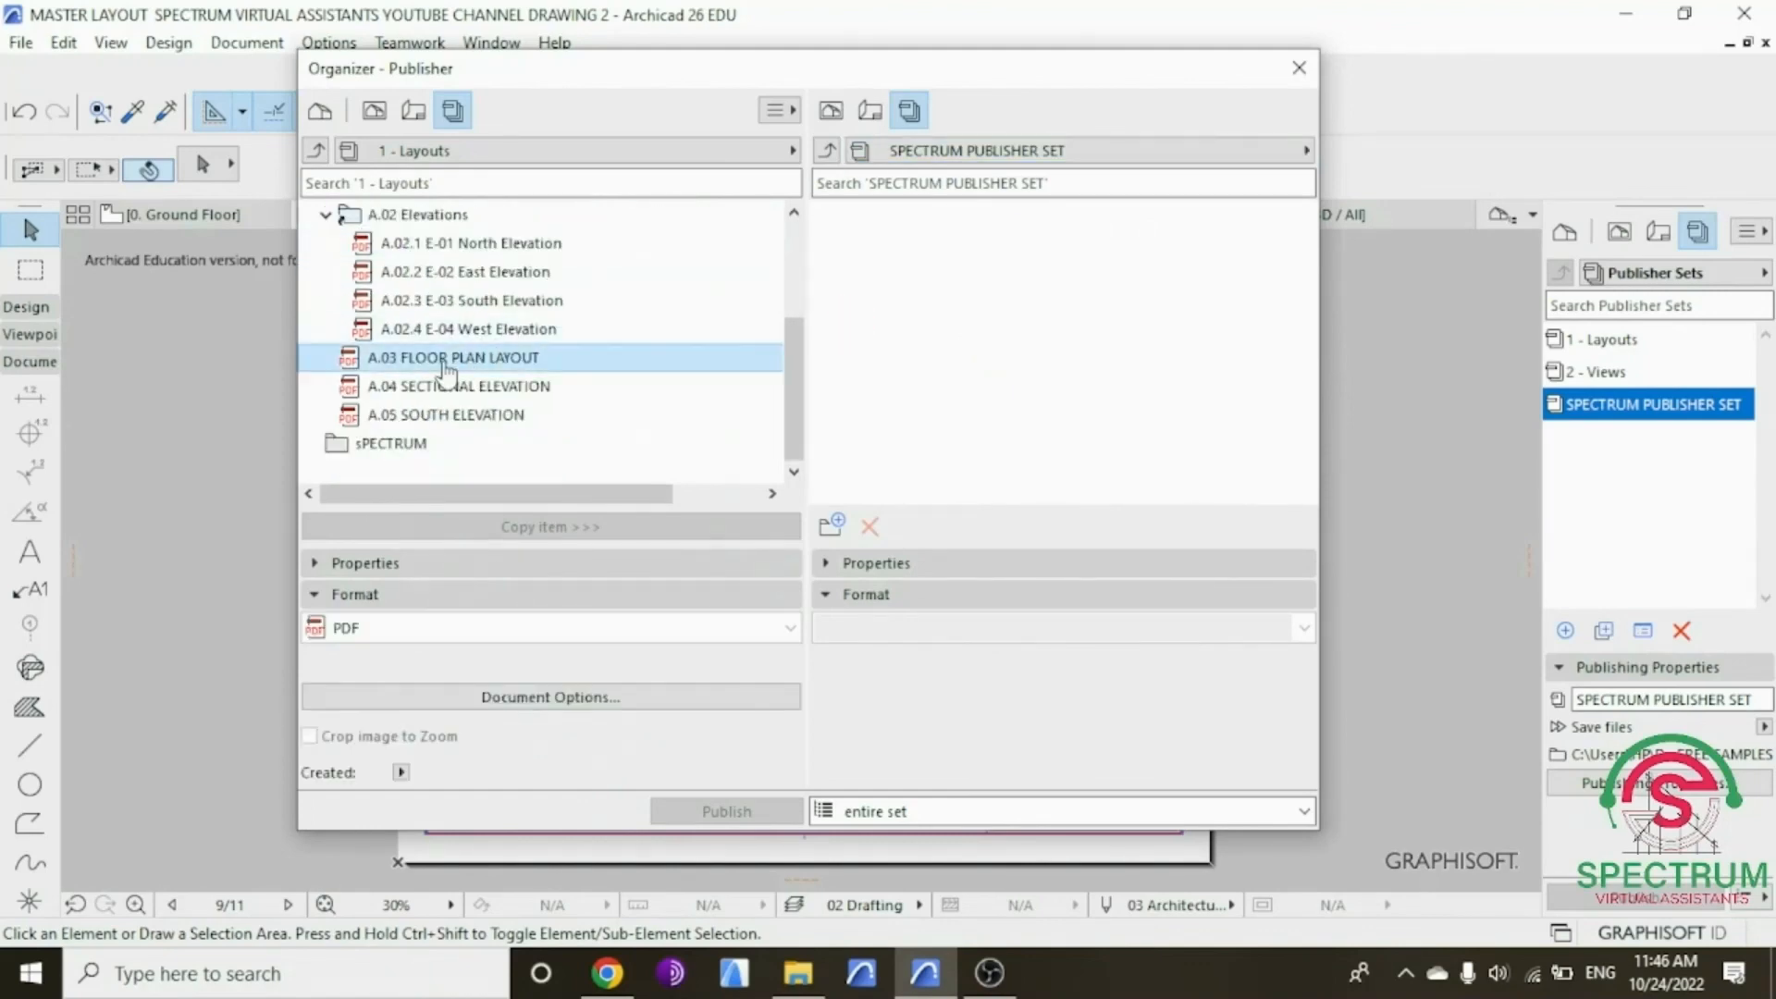
pyautogui.moveTo(459, 364); pyautogui.dragTo(939, 250)
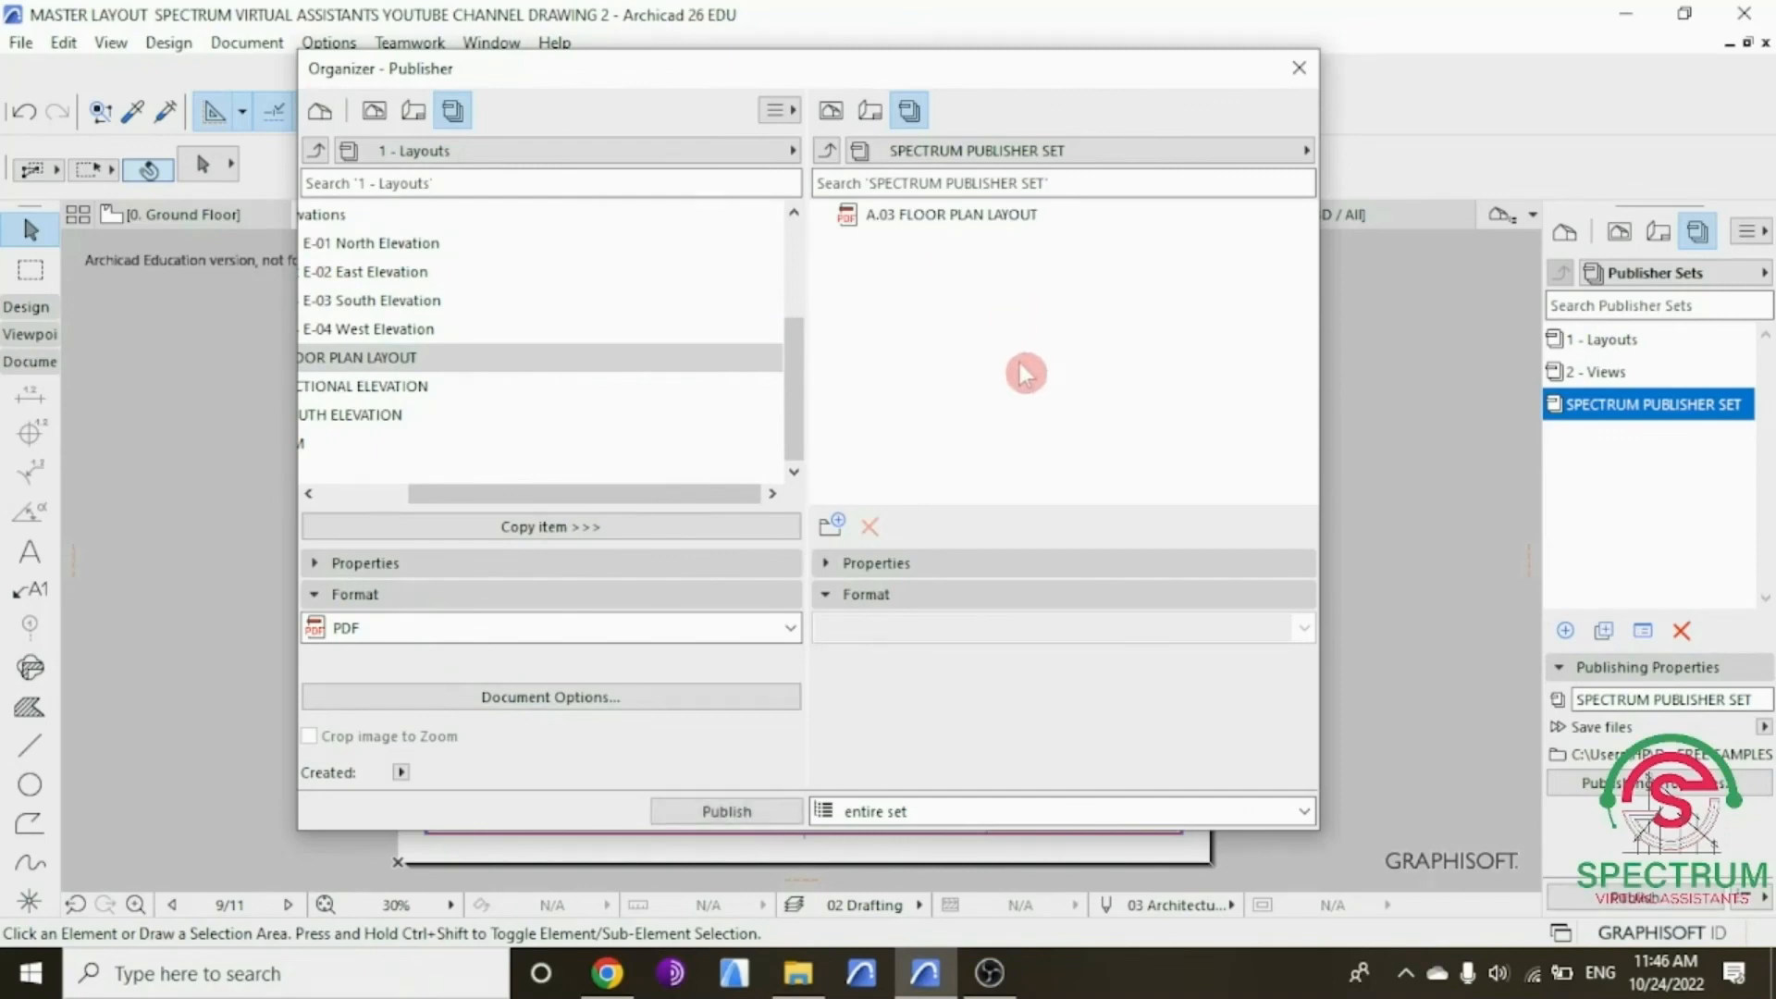
# Step: Review the properties of A.03 FLOOR PLAN LAYOUT in the publisher set and set its PDF document options to Color
pyautogui.click(909, 229)
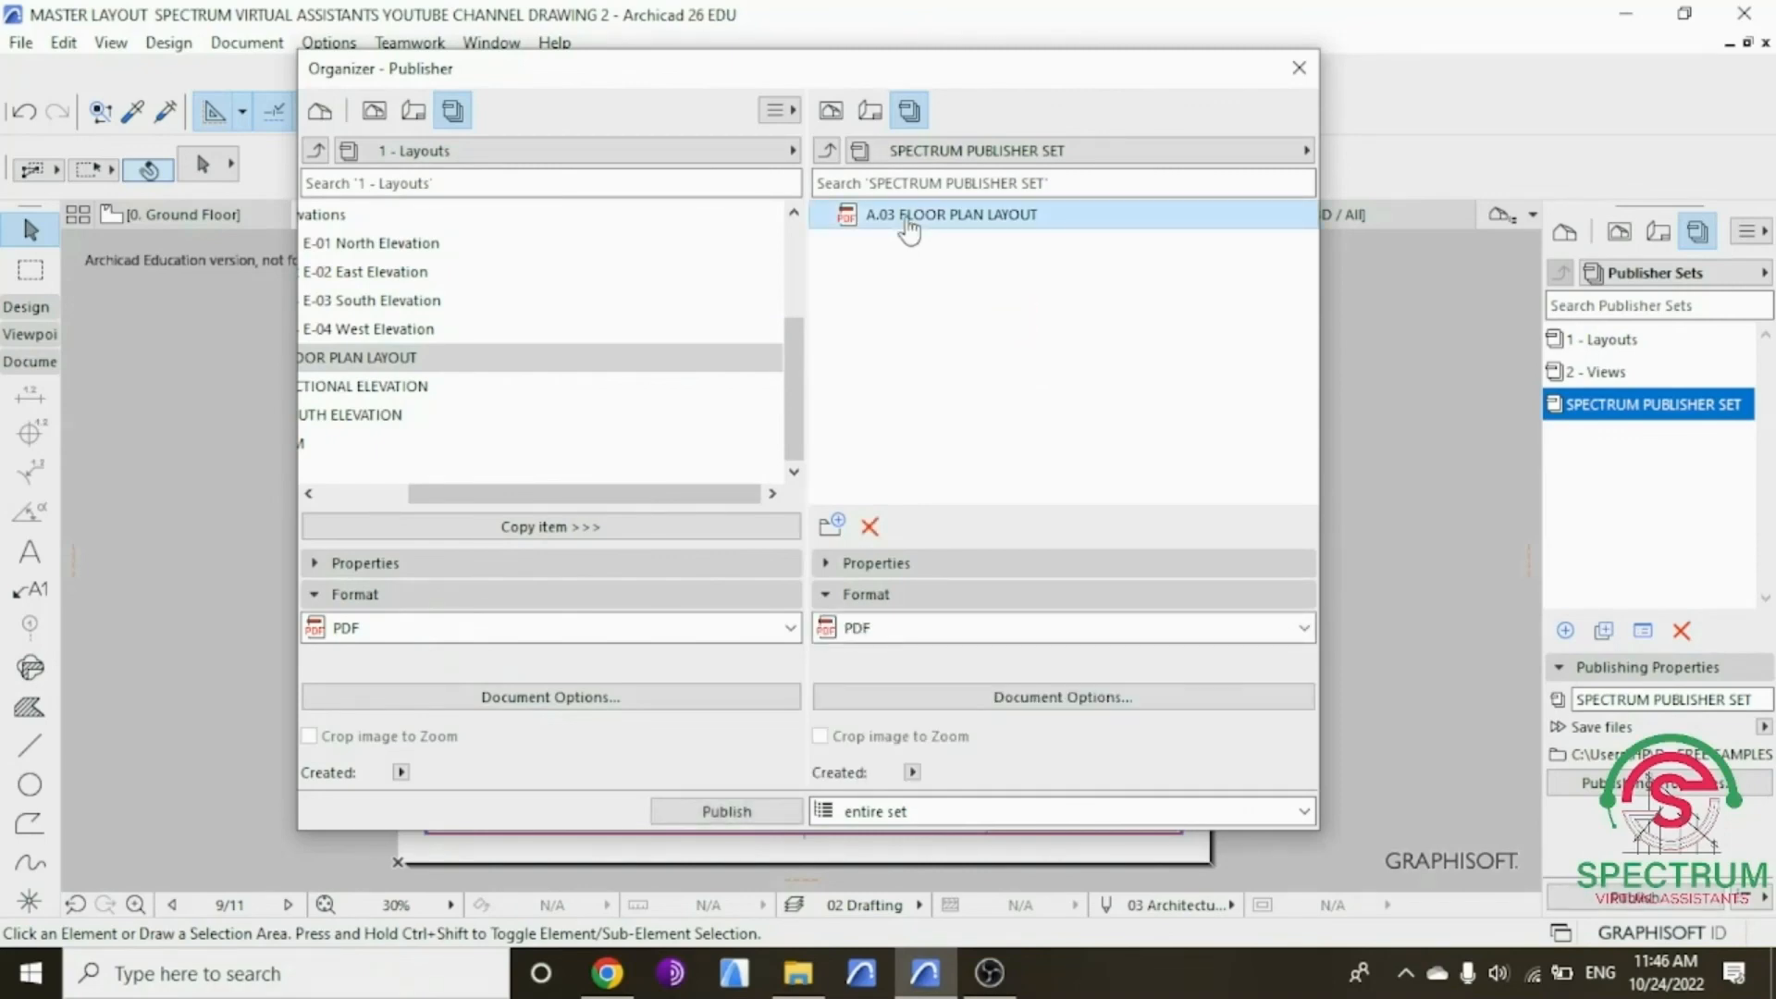
pyautogui.click(842, 563)
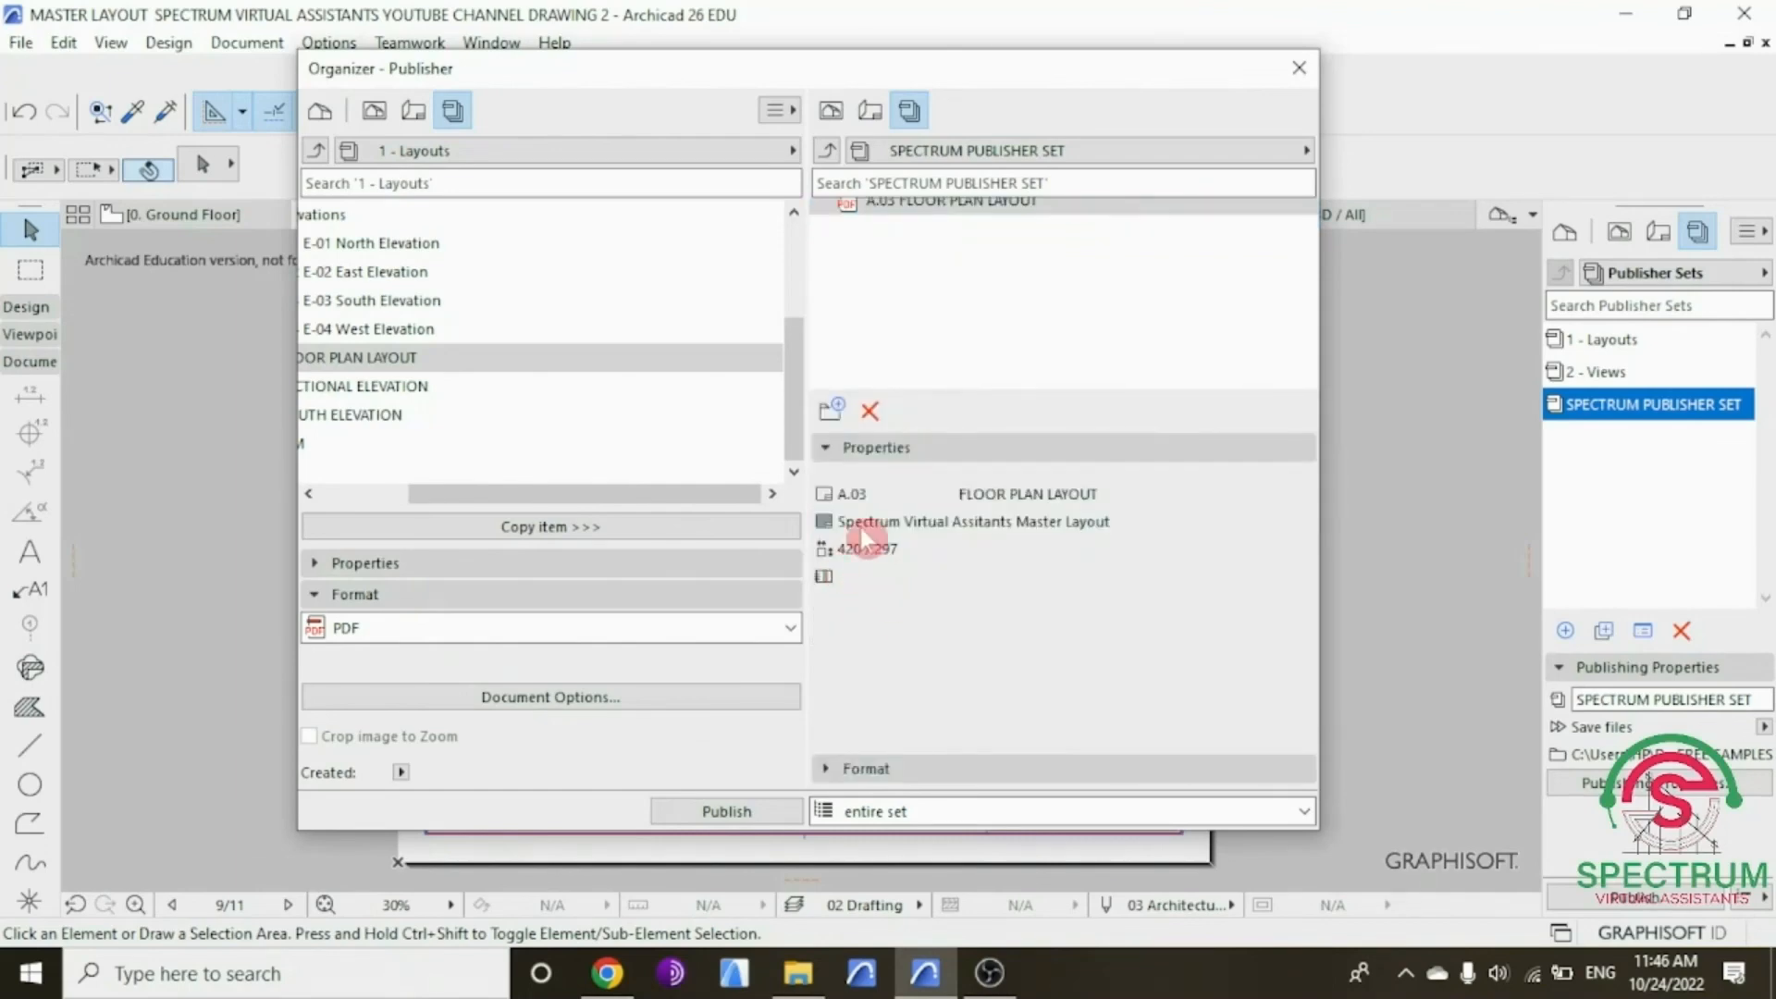
pyautogui.click(828, 457)
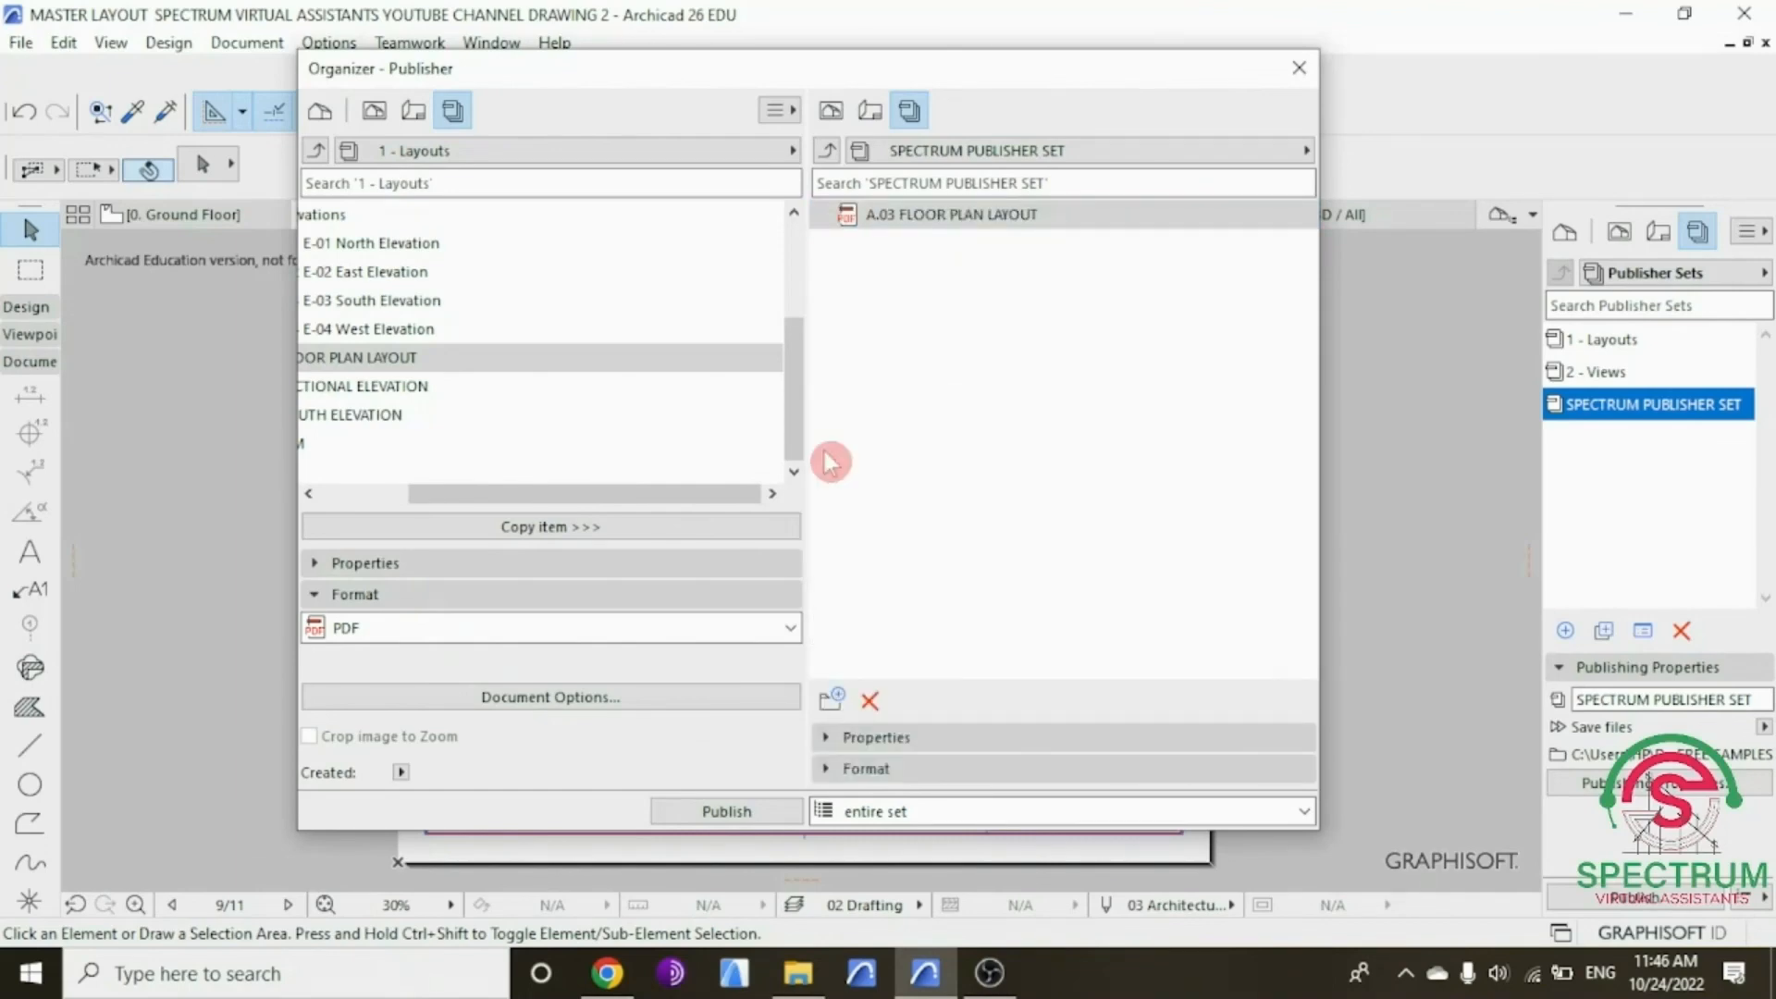
pyautogui.click(827, 777)
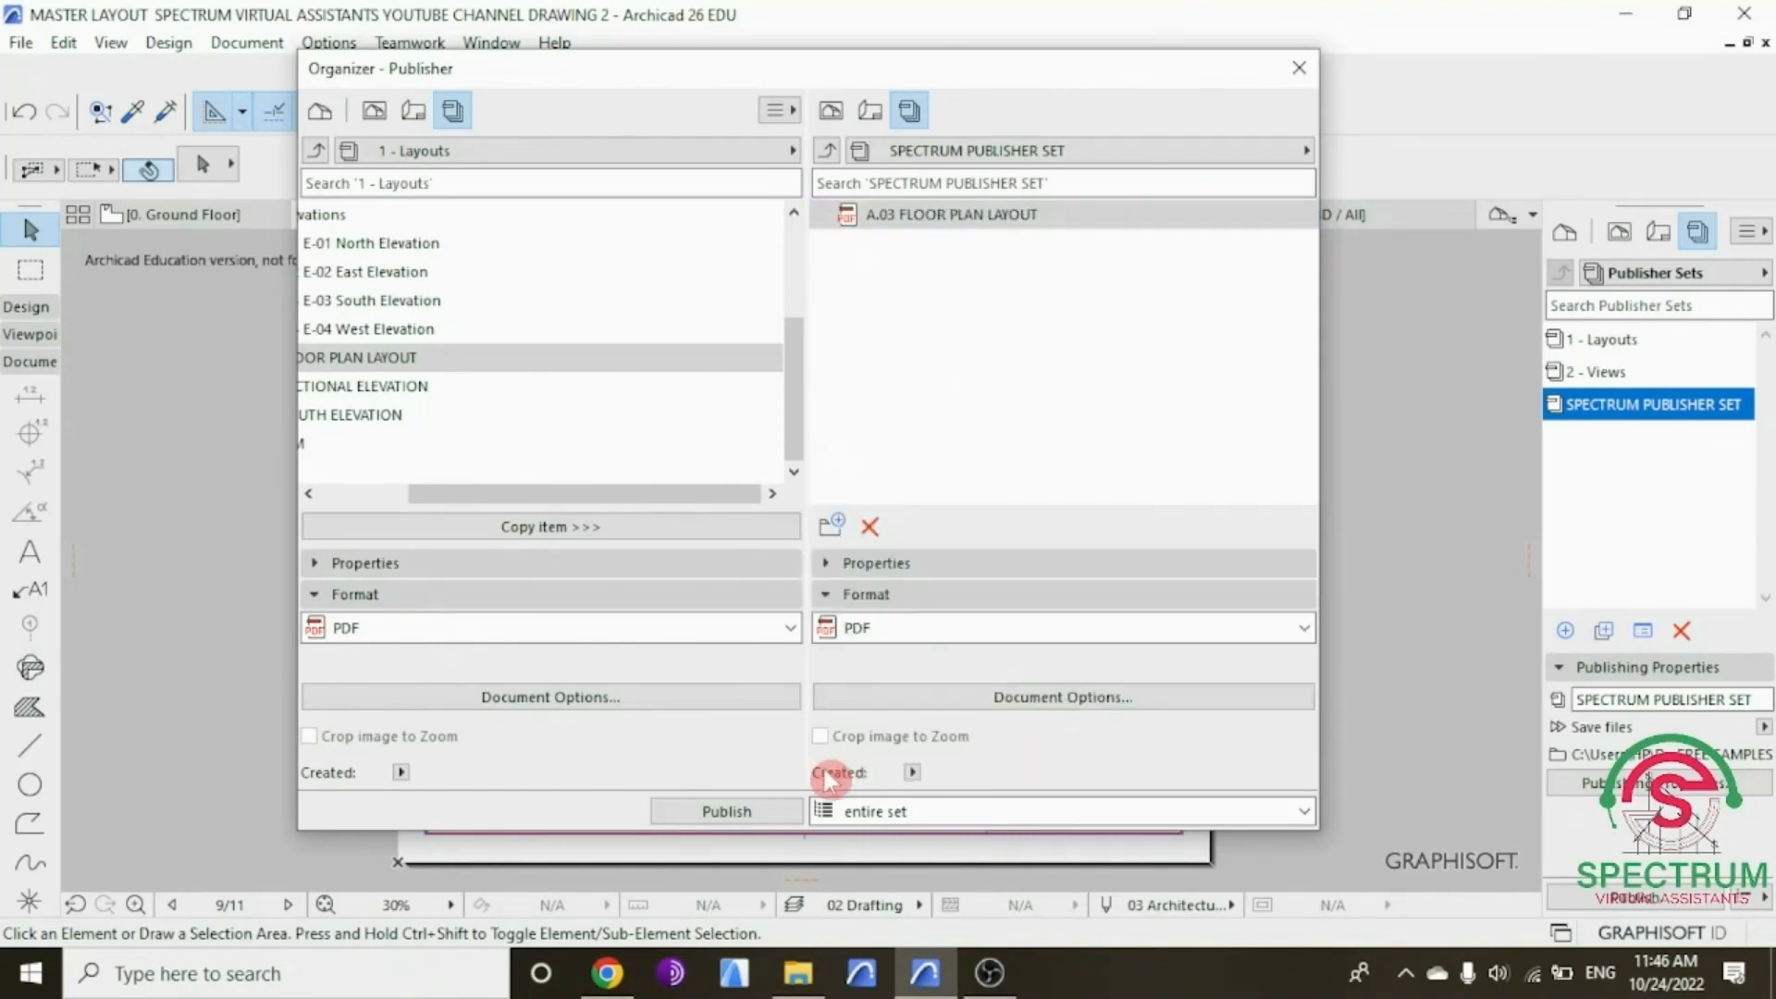
pyautogui.click(988, 701)
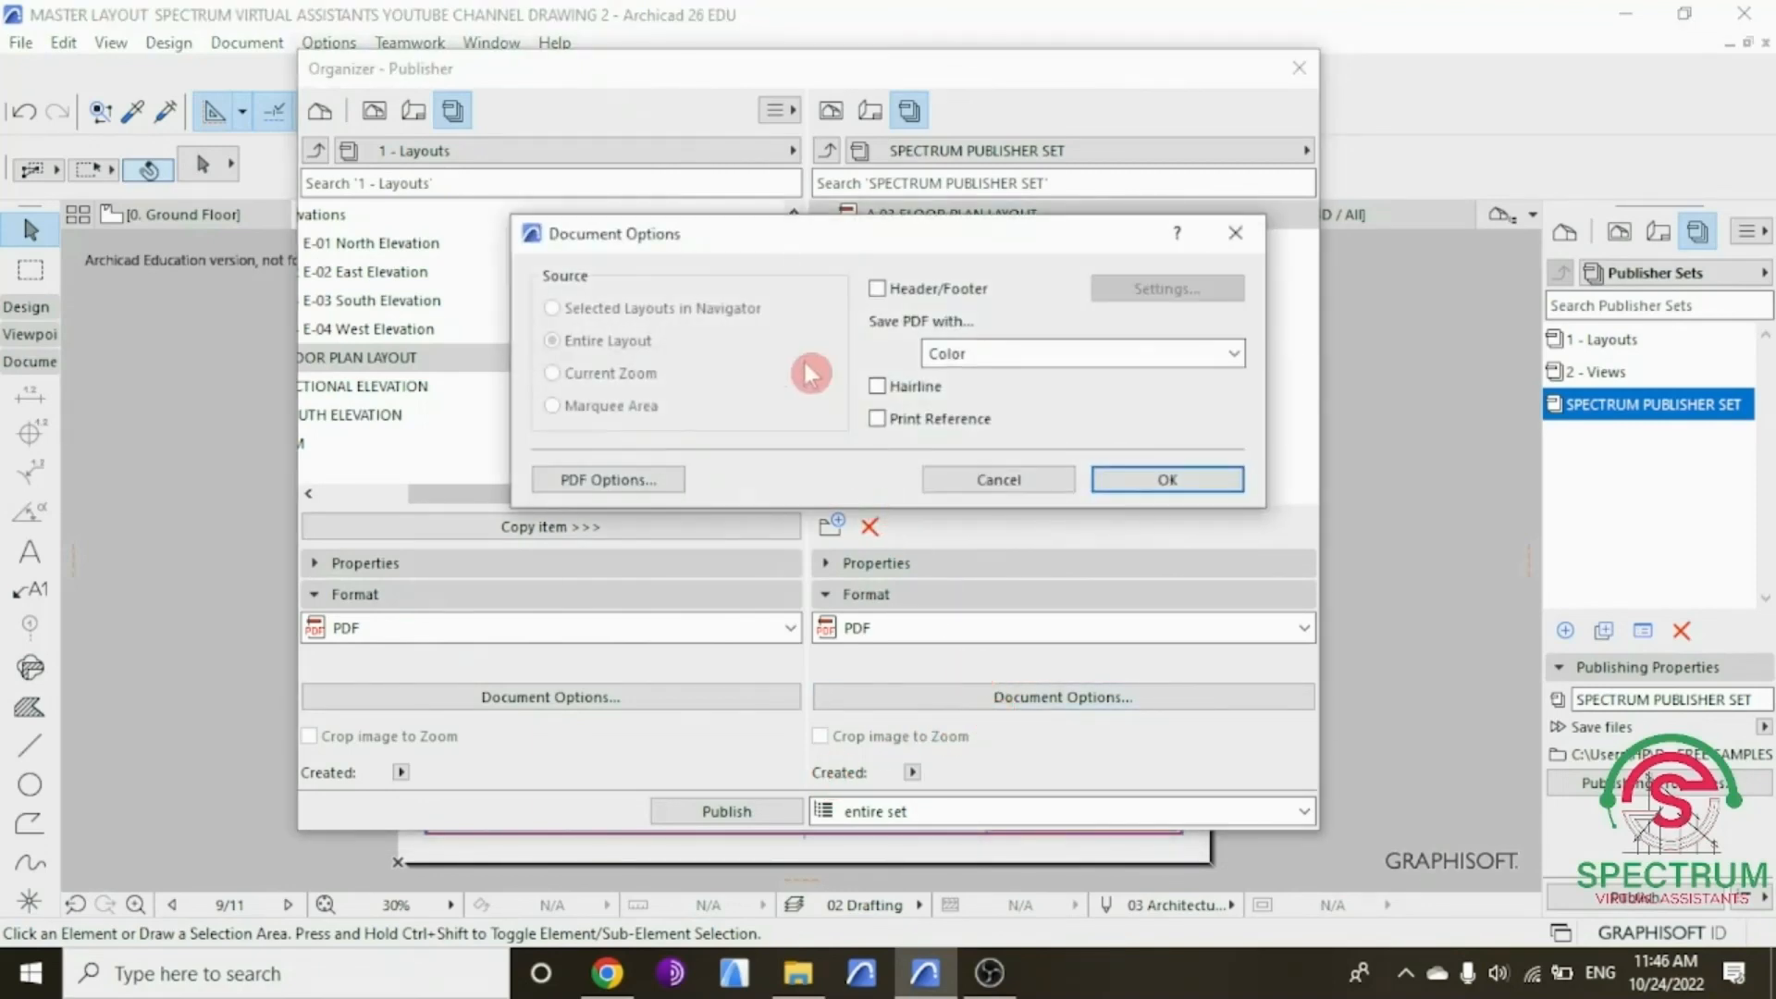
pyautogui.click(971, 352)
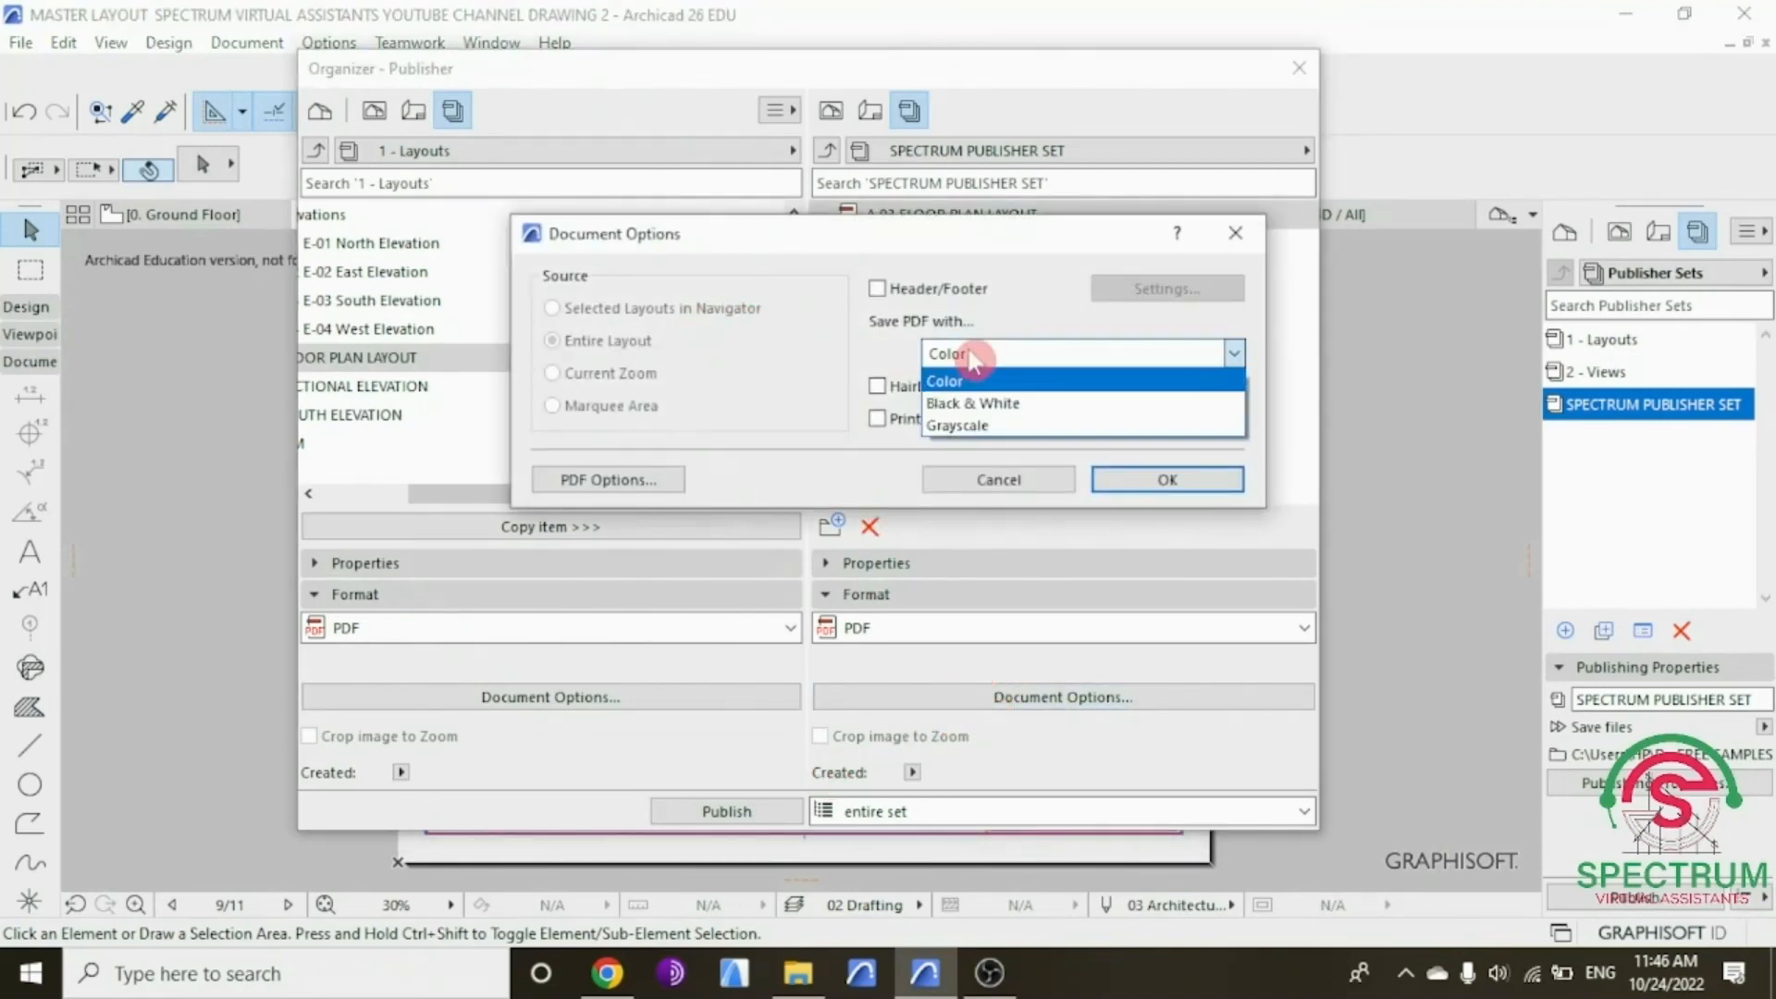
pyautogui.click(973, 379)
pyautogui.click(1121, 480)
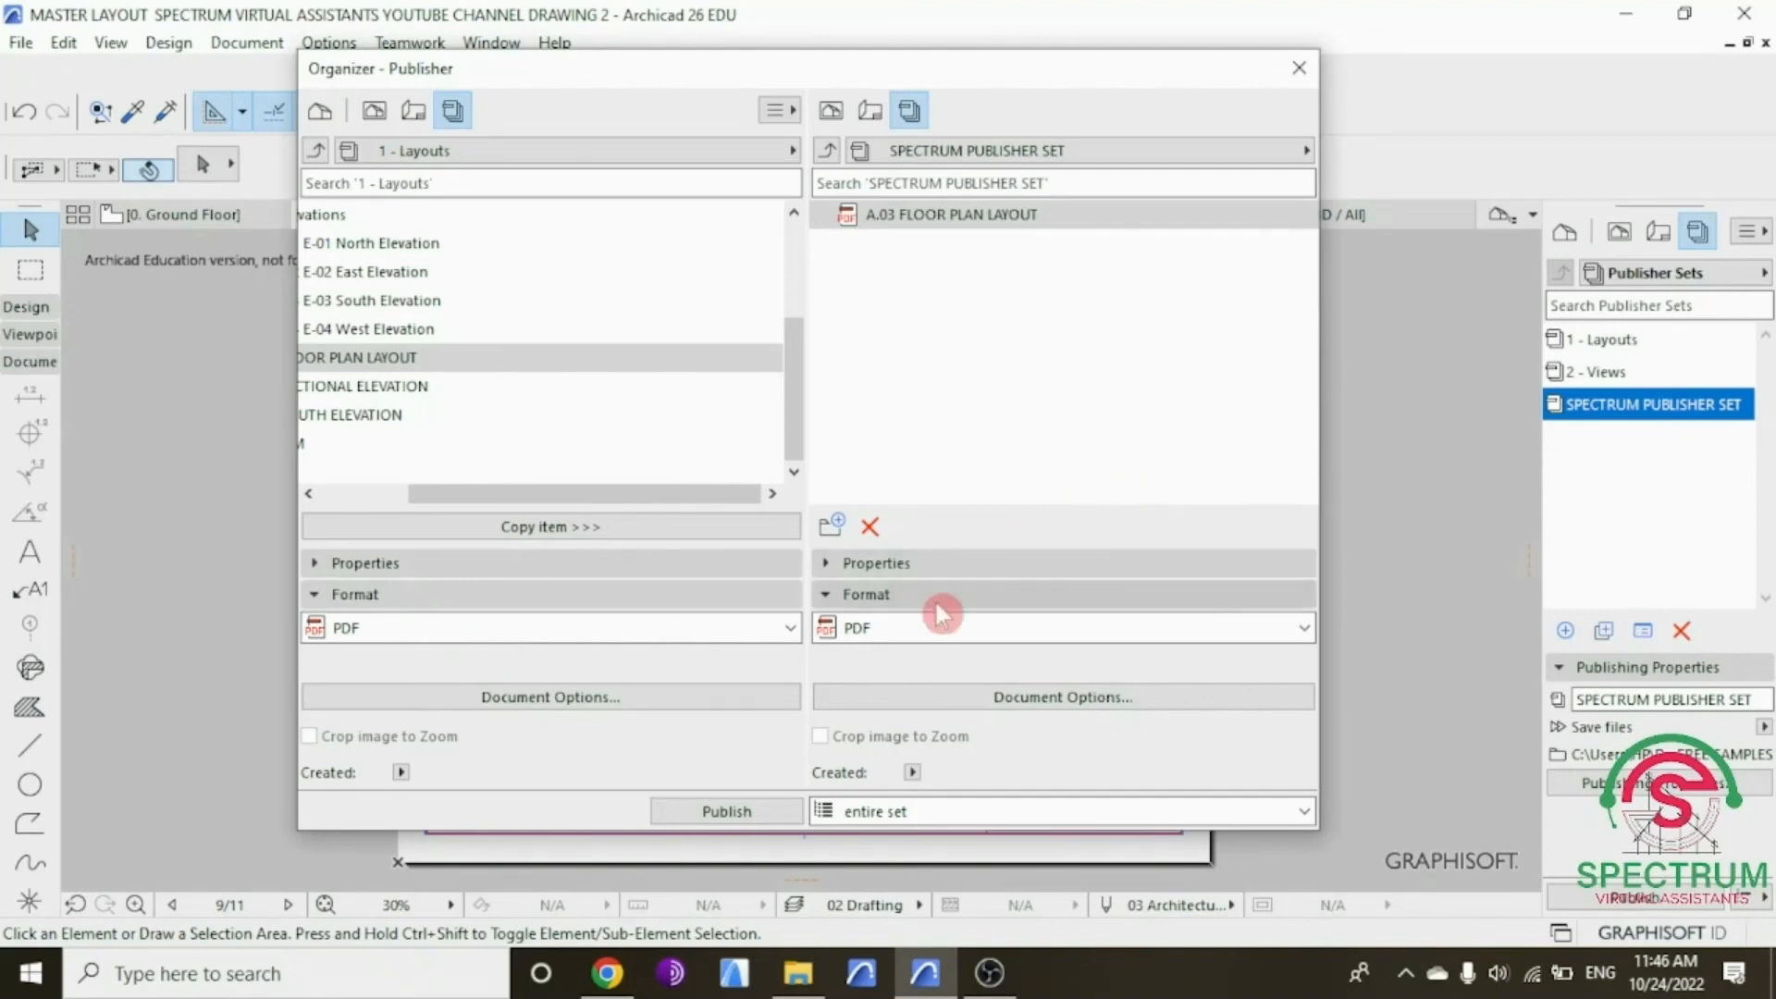
# Step: Publish only the selected items of SPECTRUM PUBLISHER SET, then close the publishing report and the Organizer
pyautogui.click(872, 813)
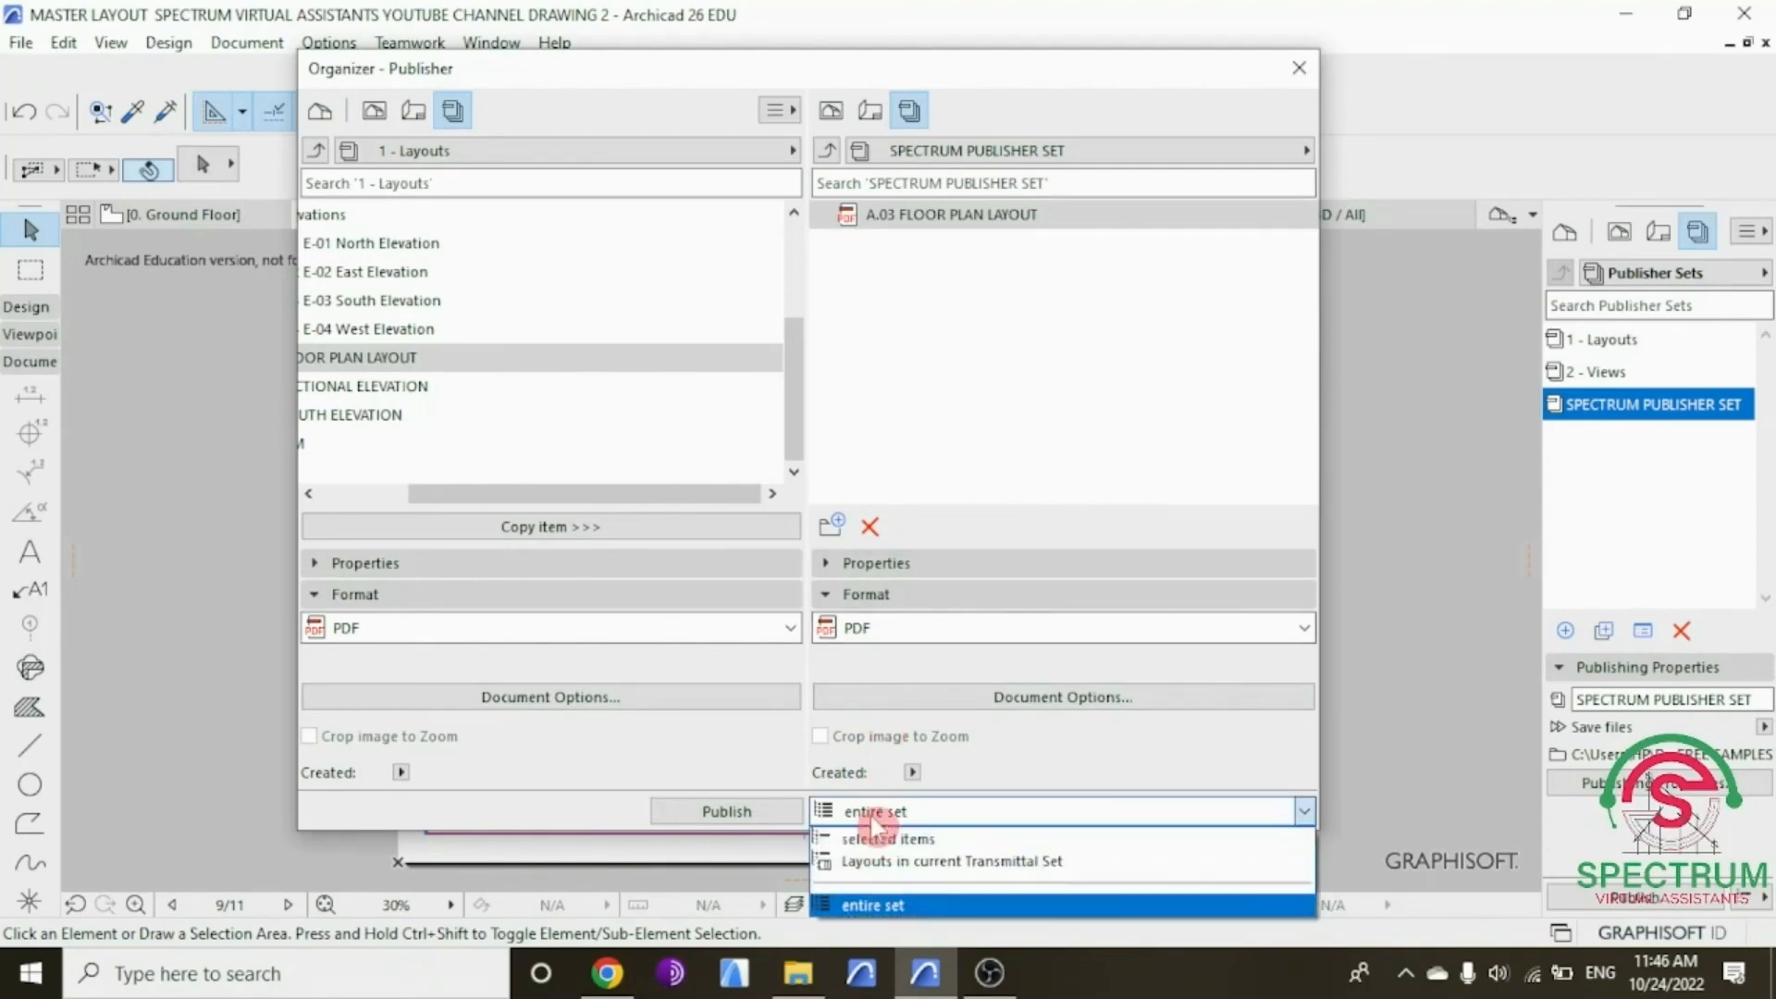
pyautogui.click(879, 902)
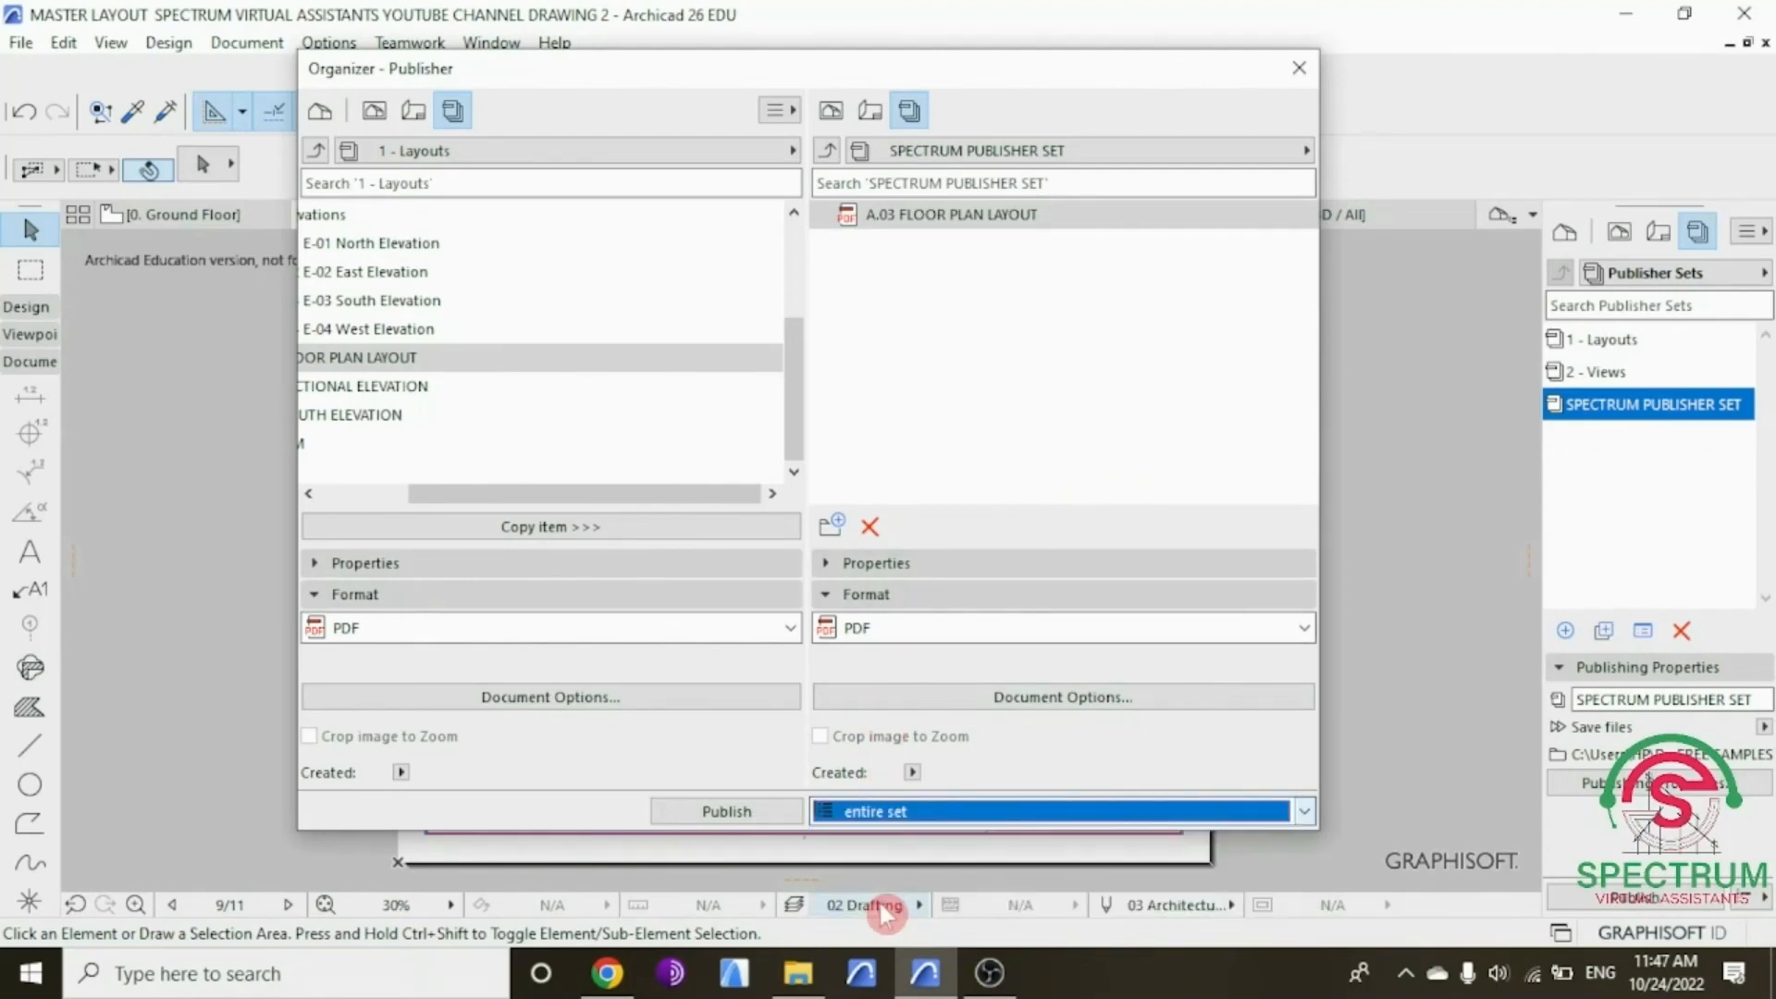
pyautogui.click(890, 812)
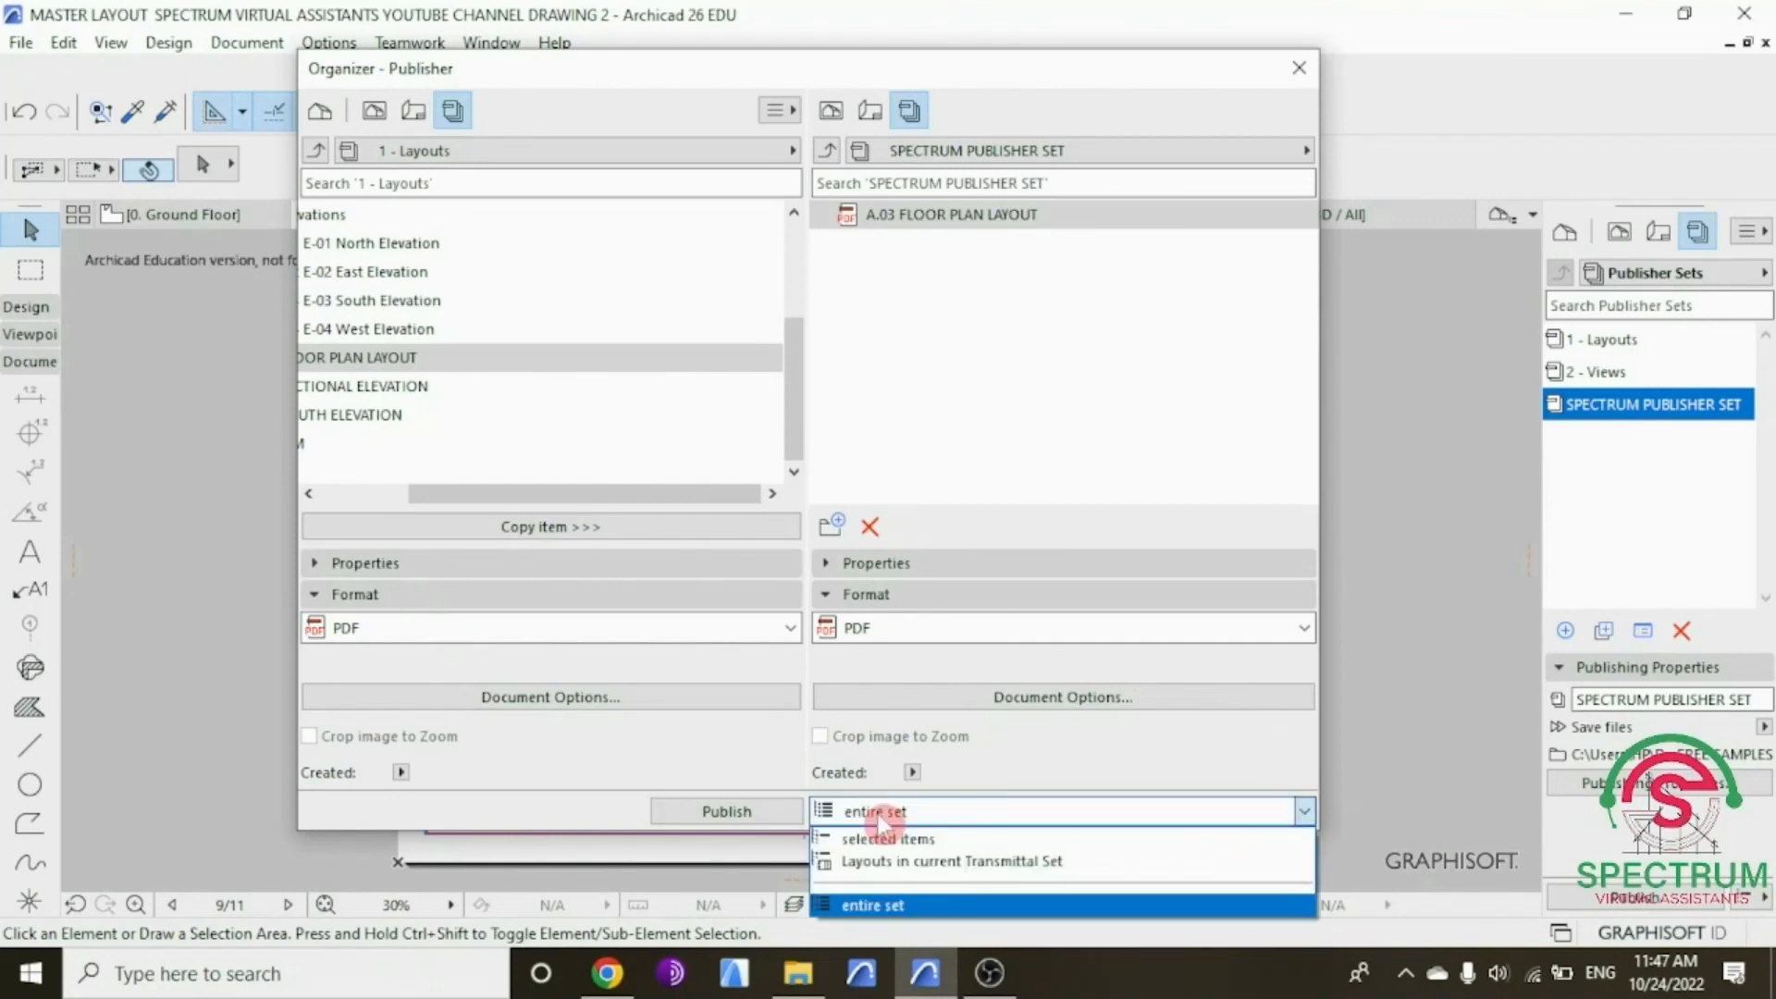
pyautogui.click(883, 837)
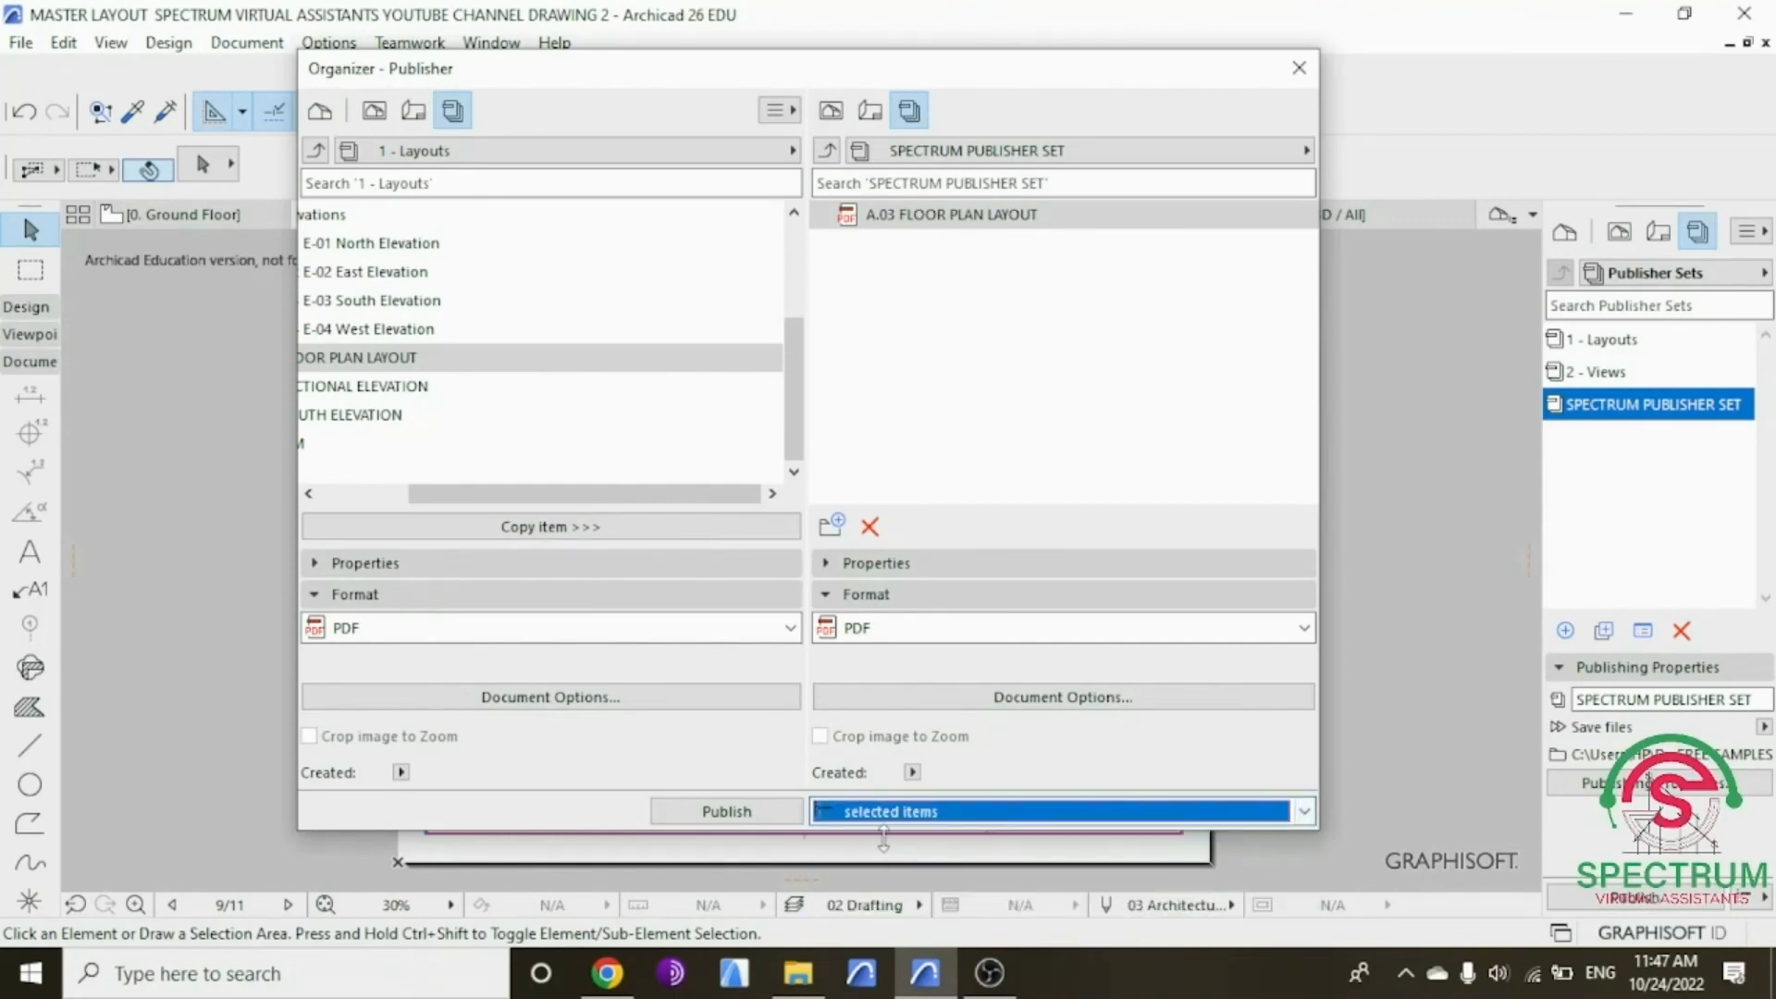
pyautogui.click(738, 819)
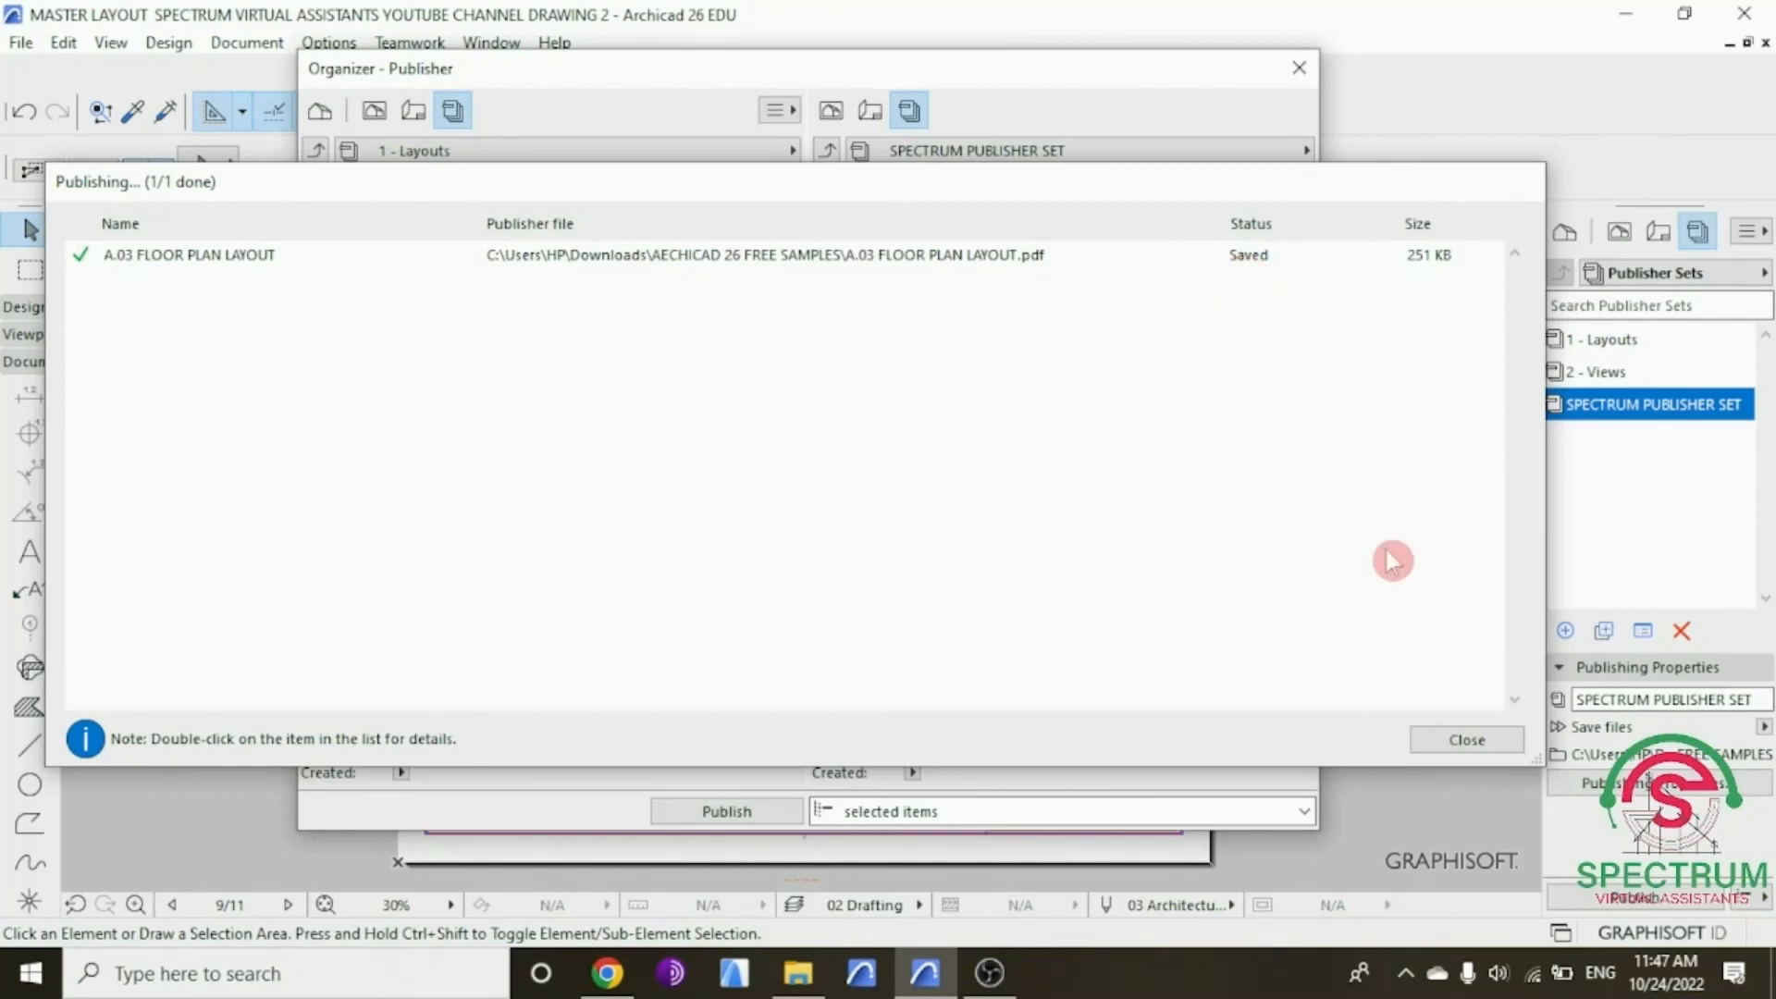
pyautogui.click(1472, 741)
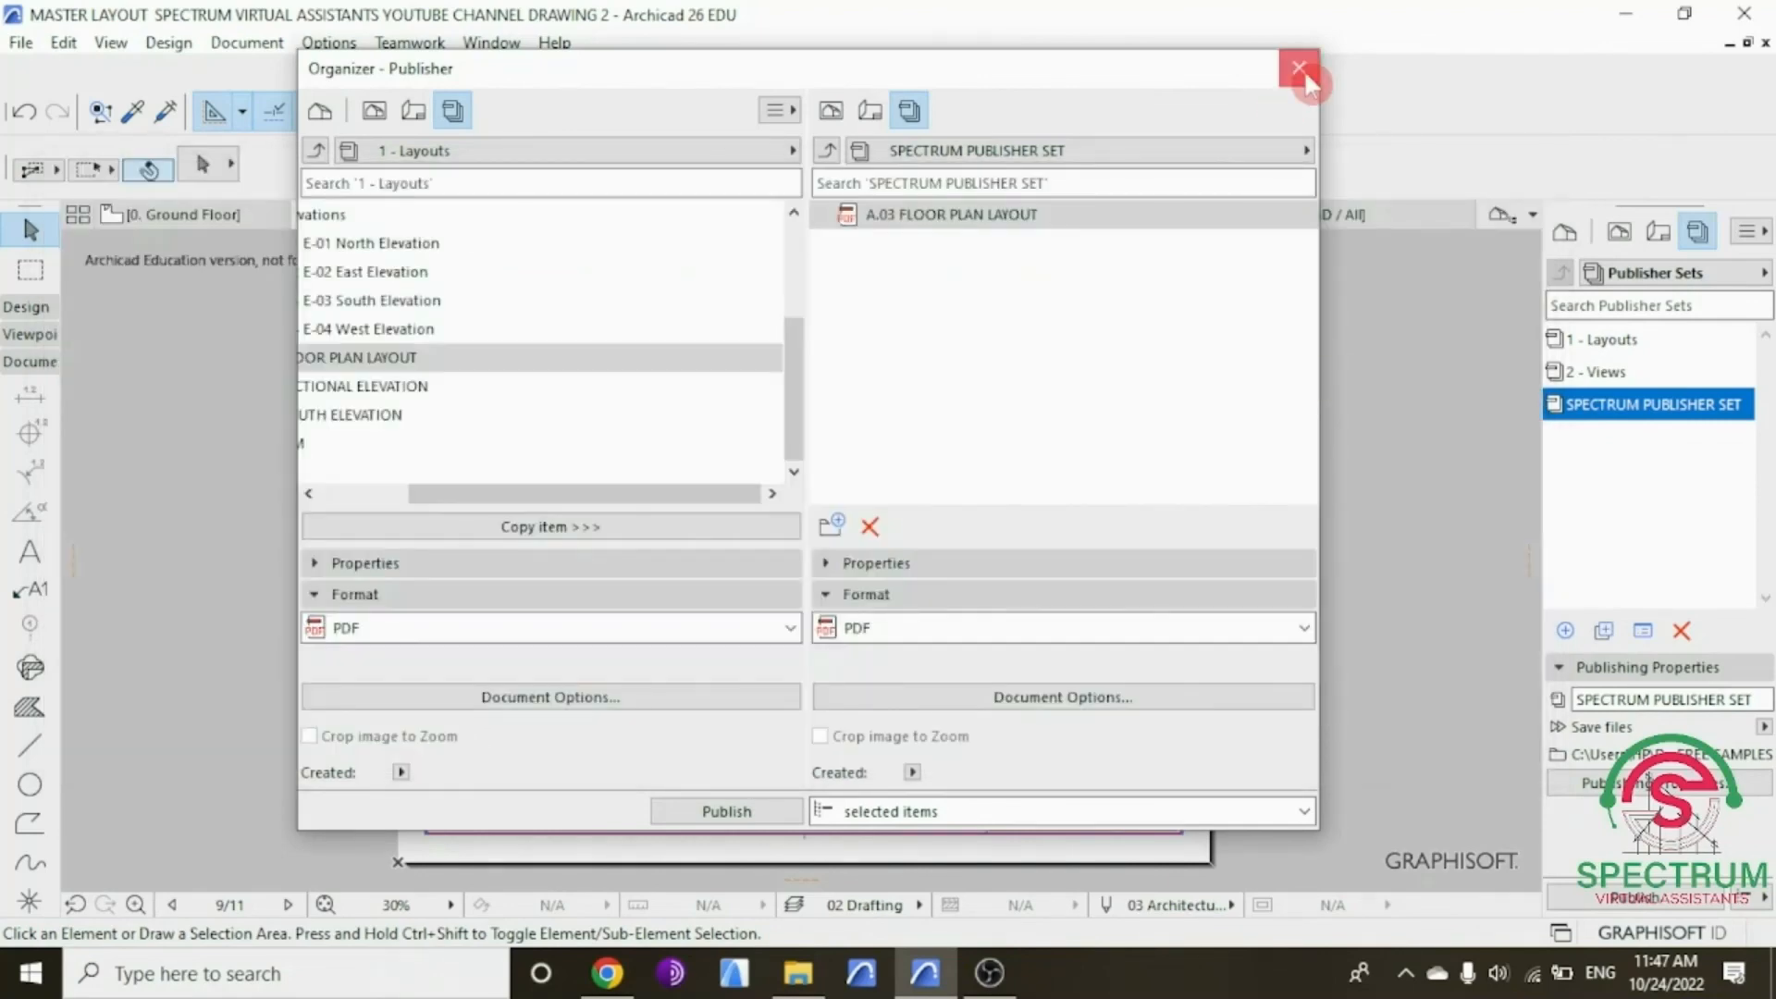
pyautogui.click(1301, 70)
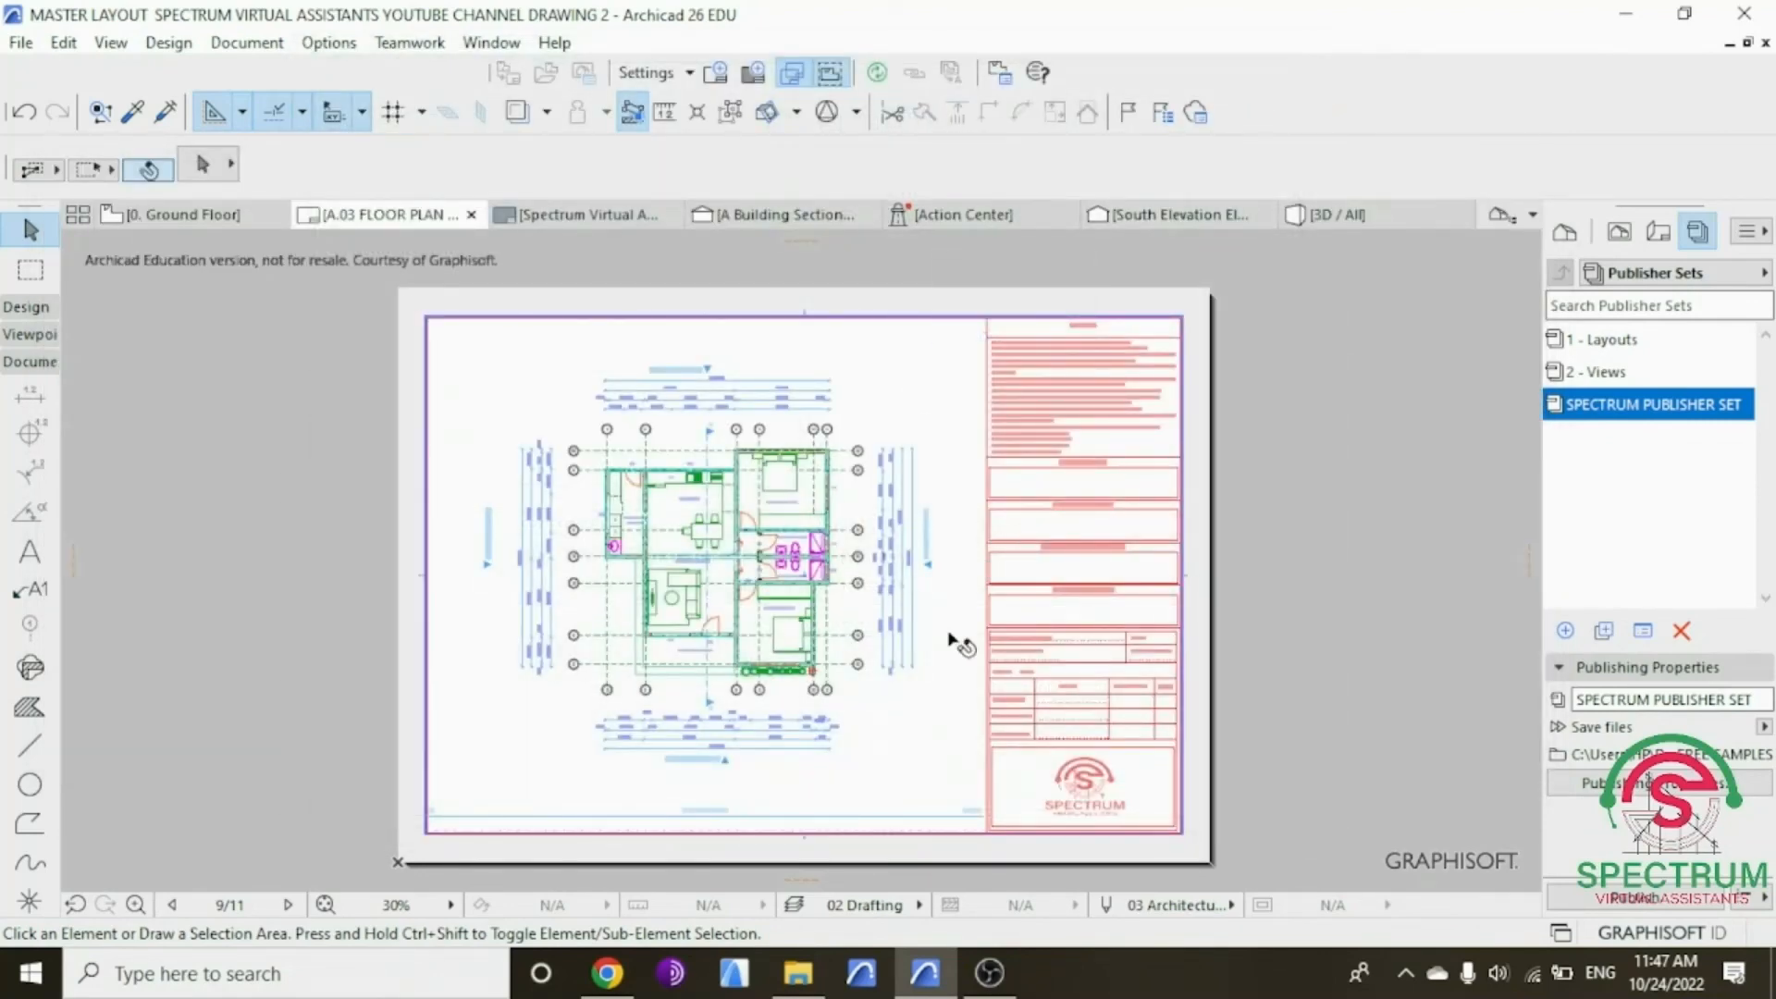
# Step: Switch to File Explorer, open the published A.03 FLOOR PLAN LAYOUT PDF and examine the whole sheet
pyautogui.click(797, 972)
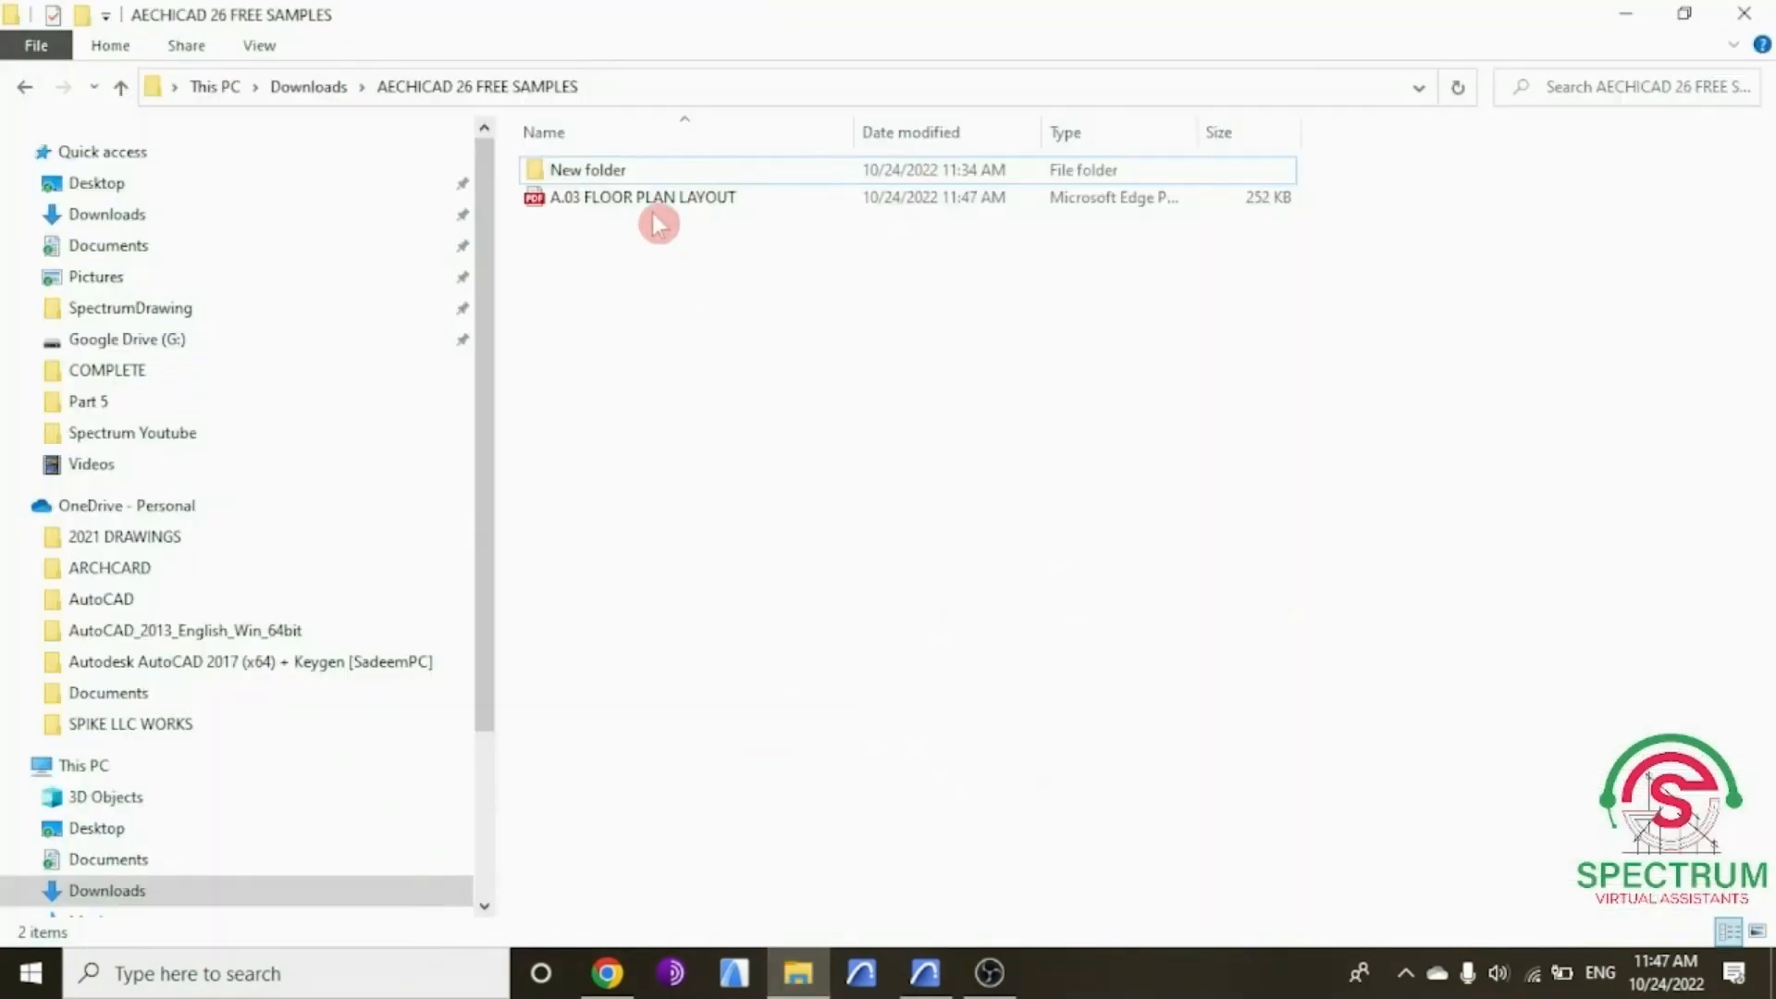
pyautogui.click(621, 216)
pyautogui.click(649, 202)
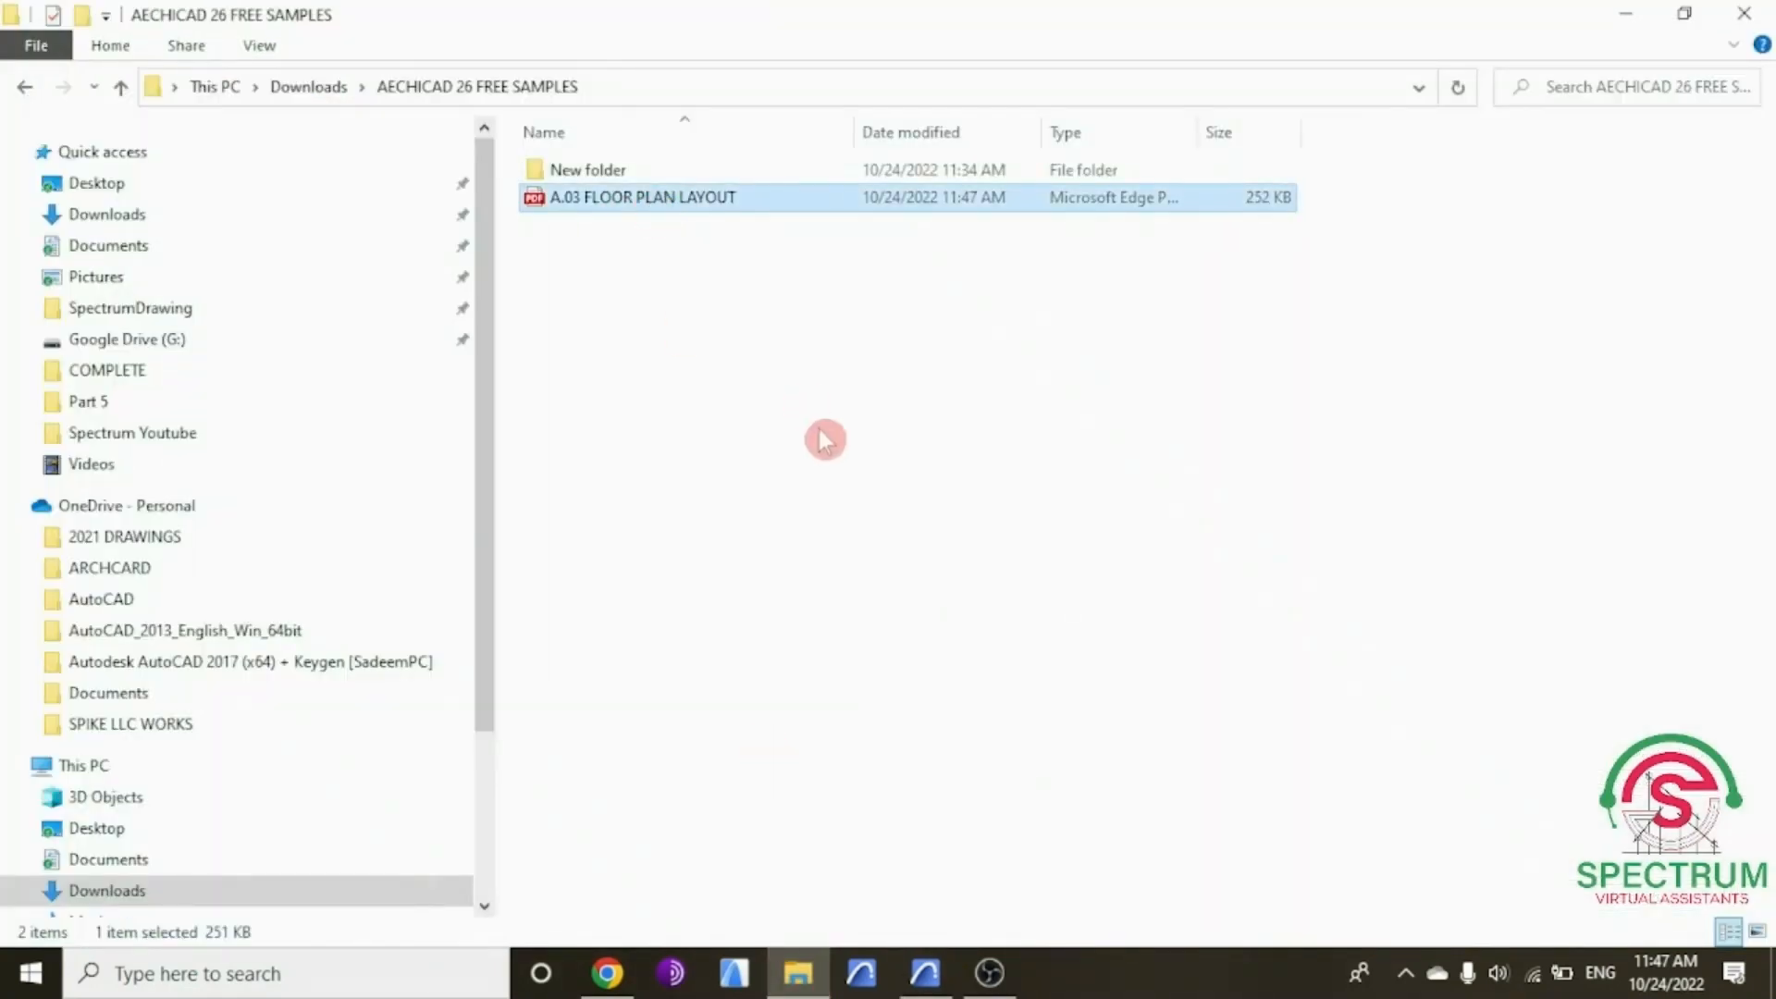
pyautogui.press('Return')
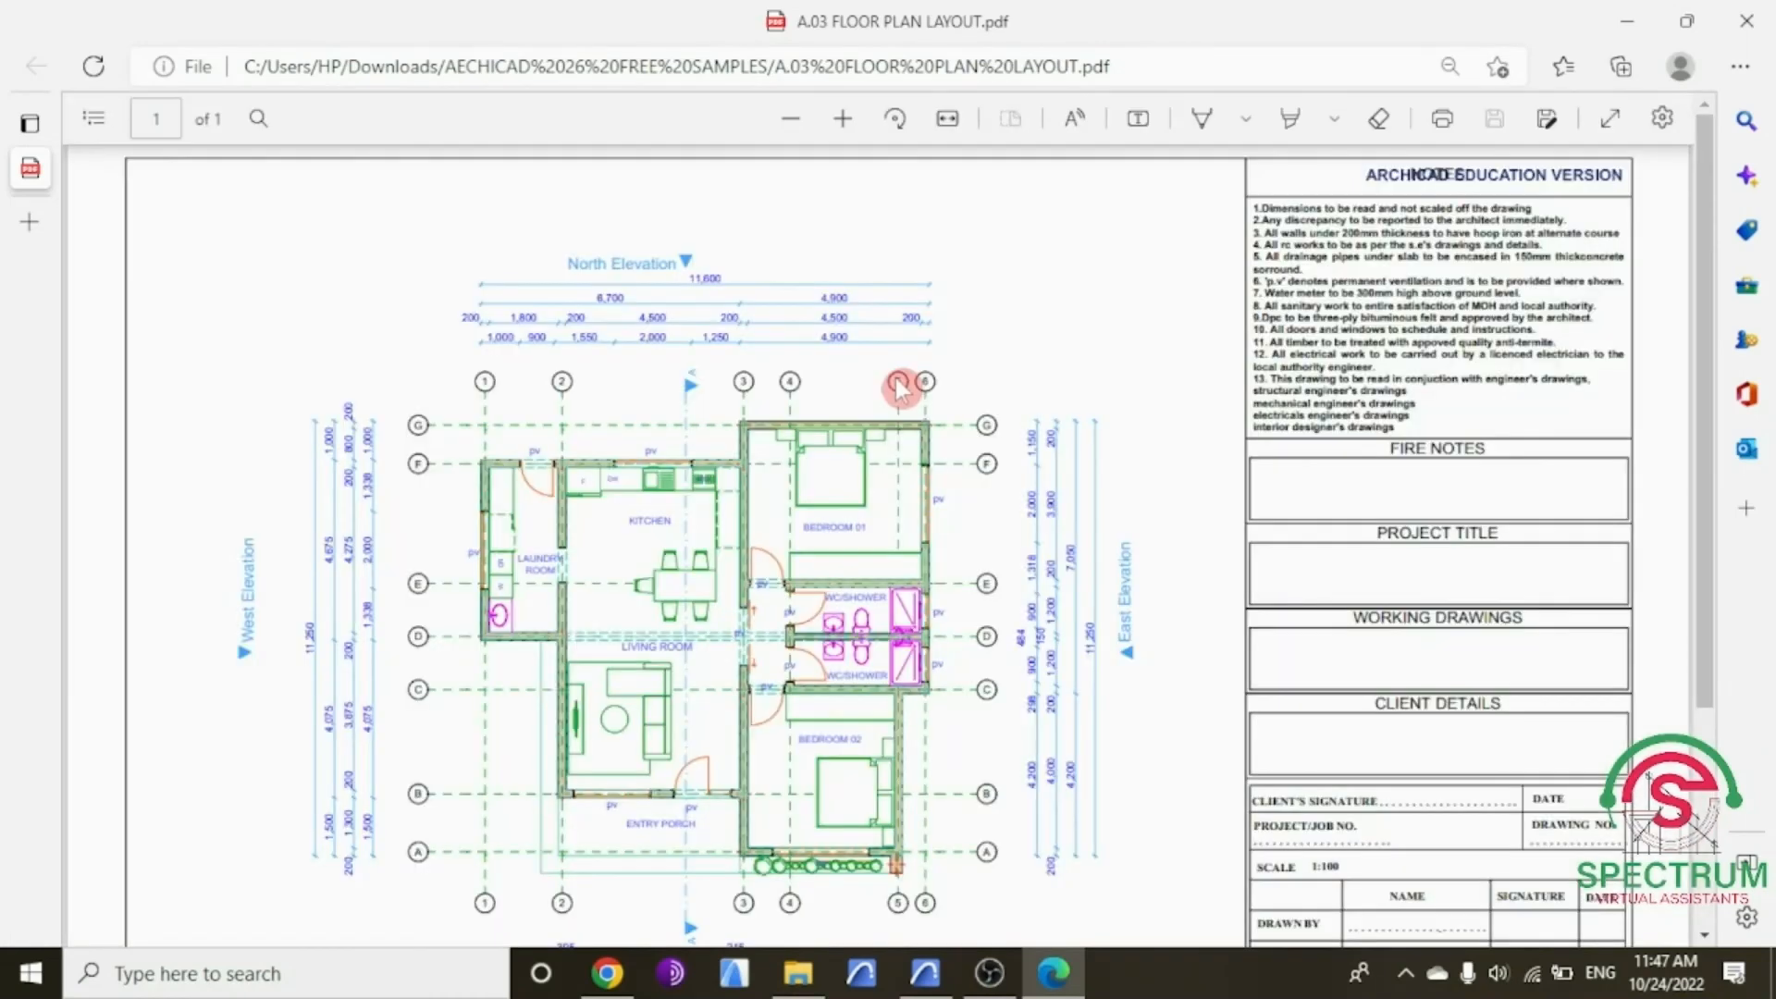
pyautogui.scroll(-2, 900, 389)
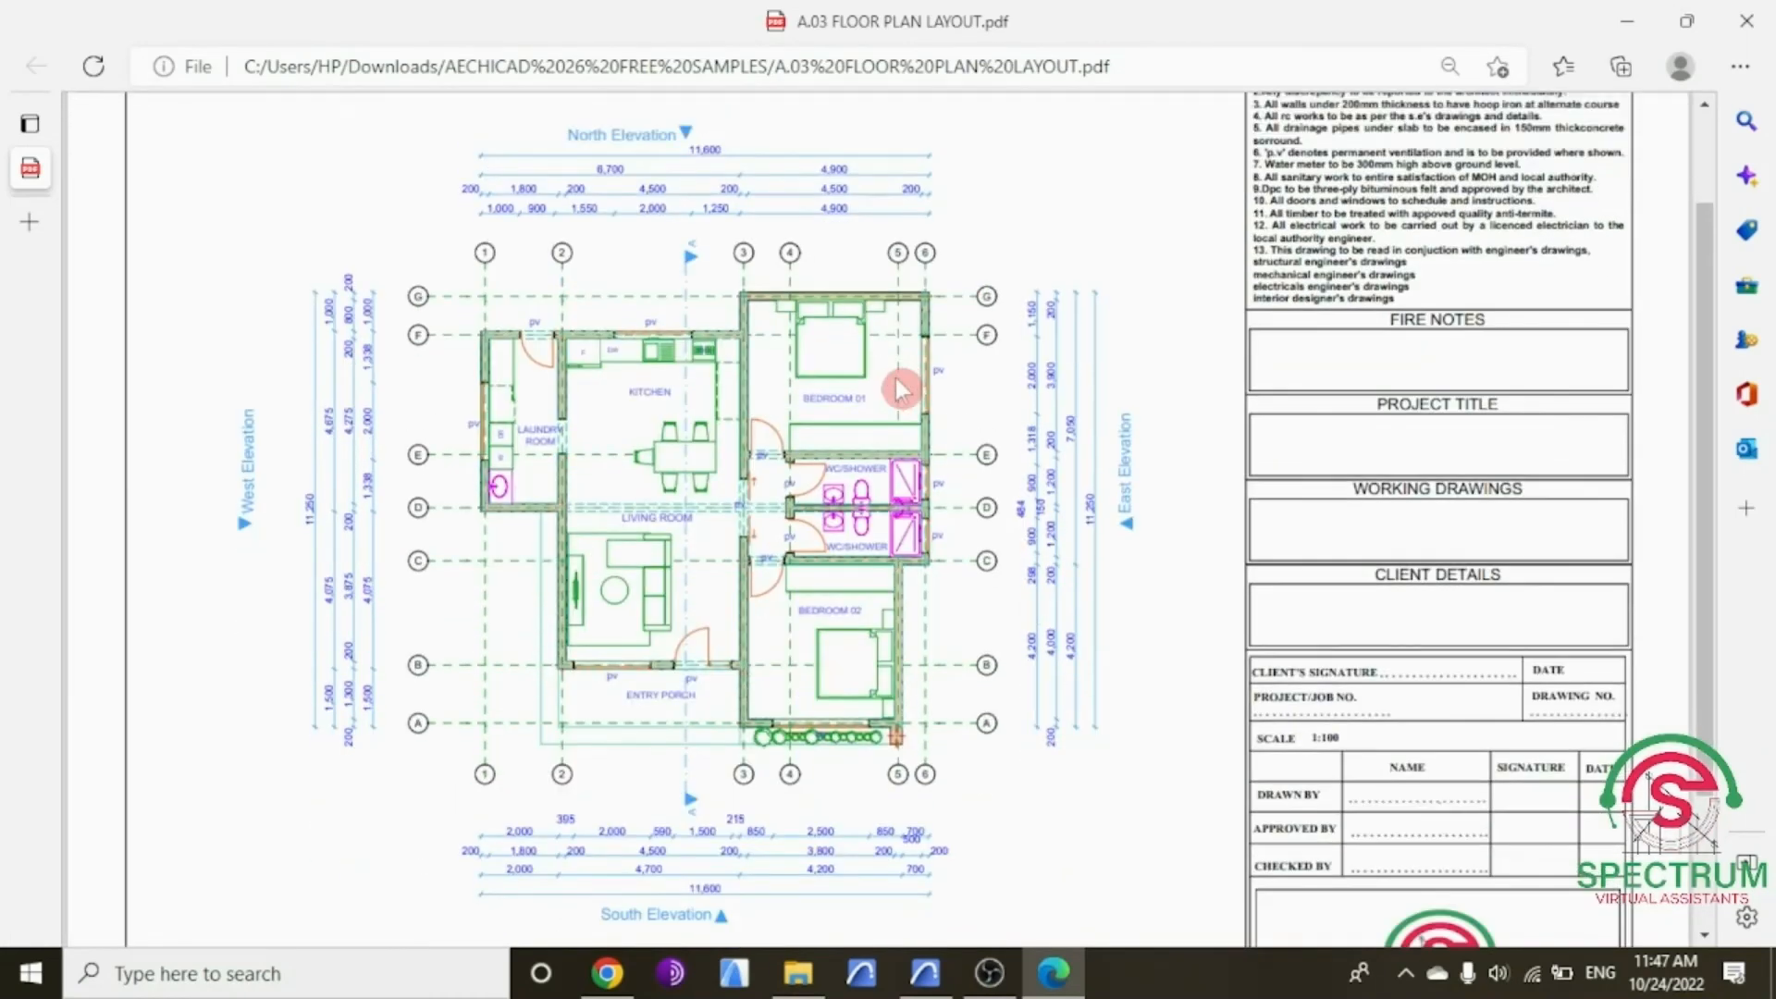
pyautogui.scroll(-2, 902, 389)
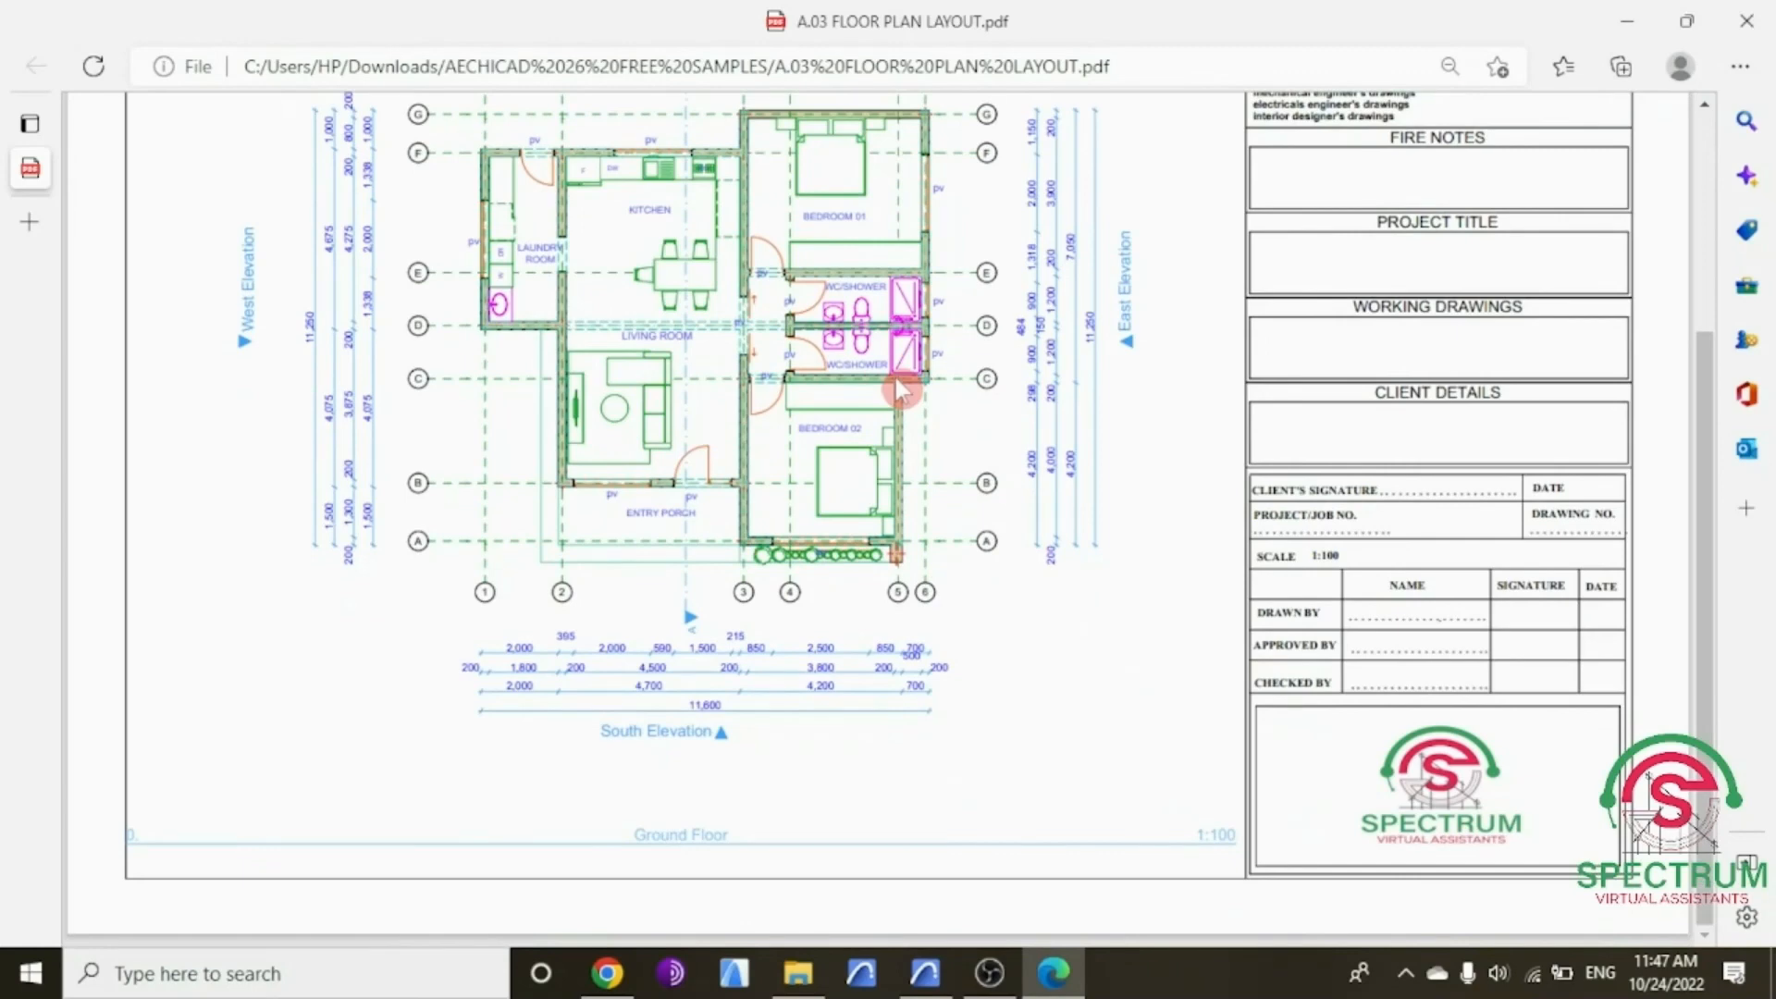
# Step: Switch back to Archicad and open the A.05 SOUTH ELEVATION layout from the Layout Book
pyautogui.scroll(3, 895, 380)
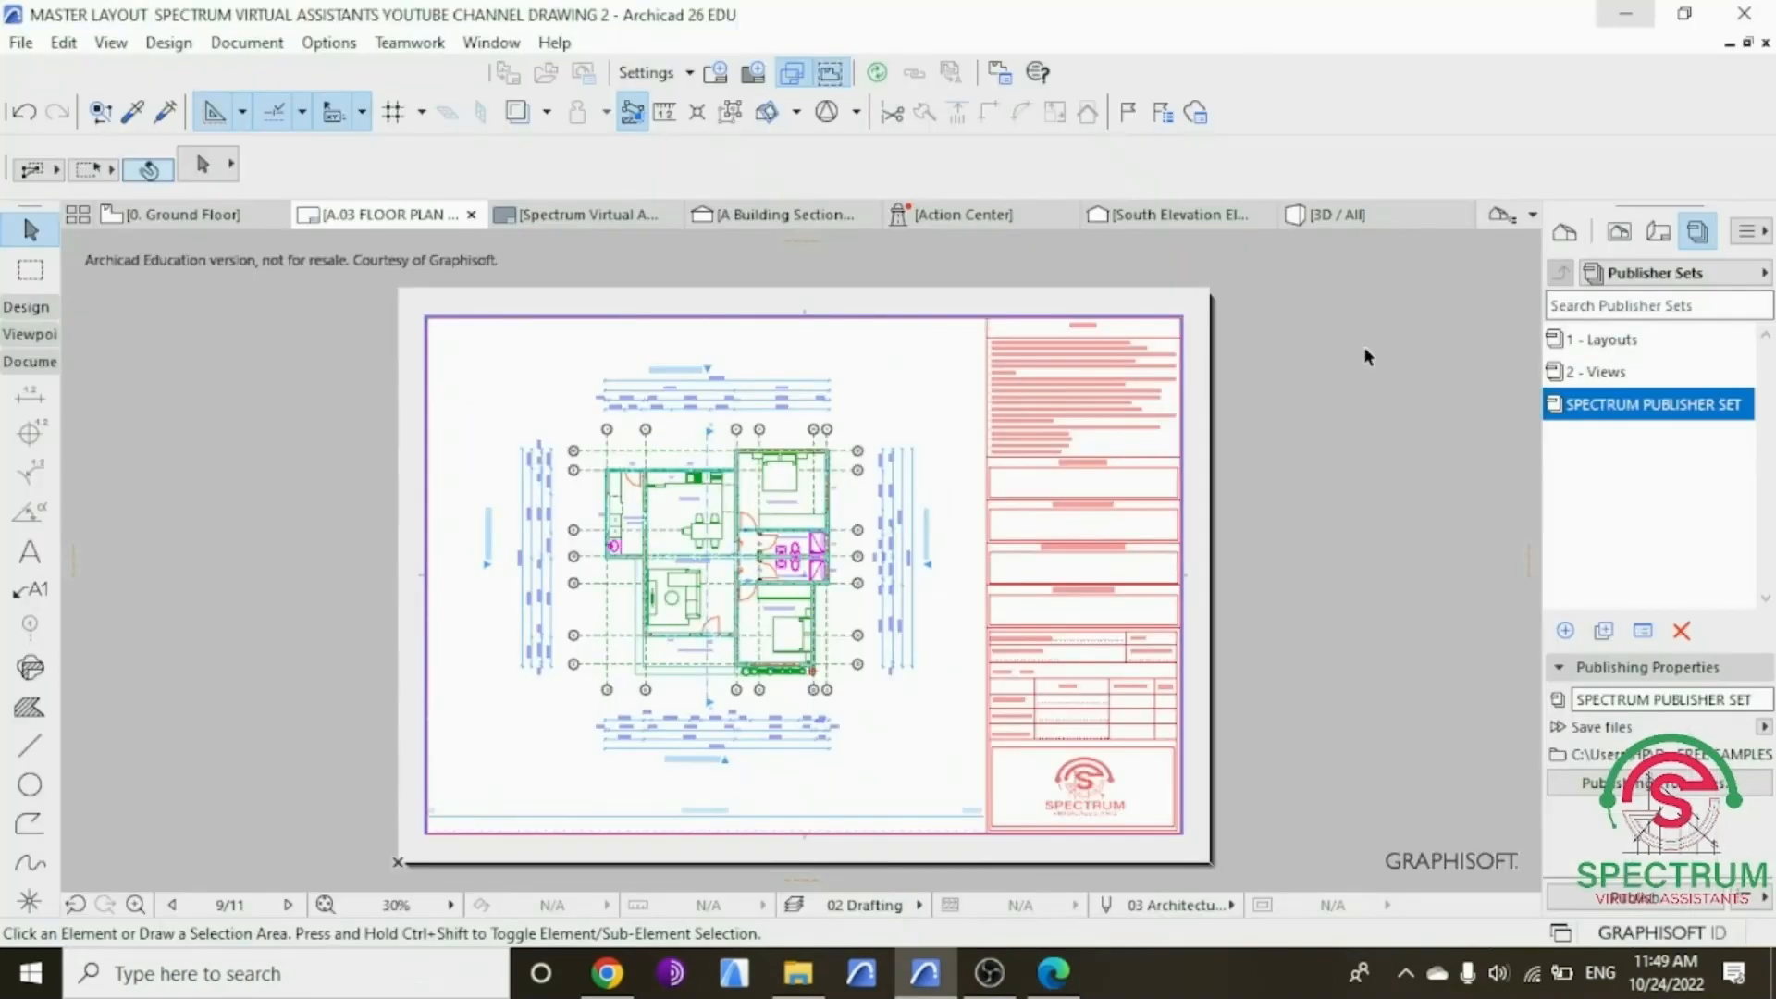
pyautogui.click(1566, 233)
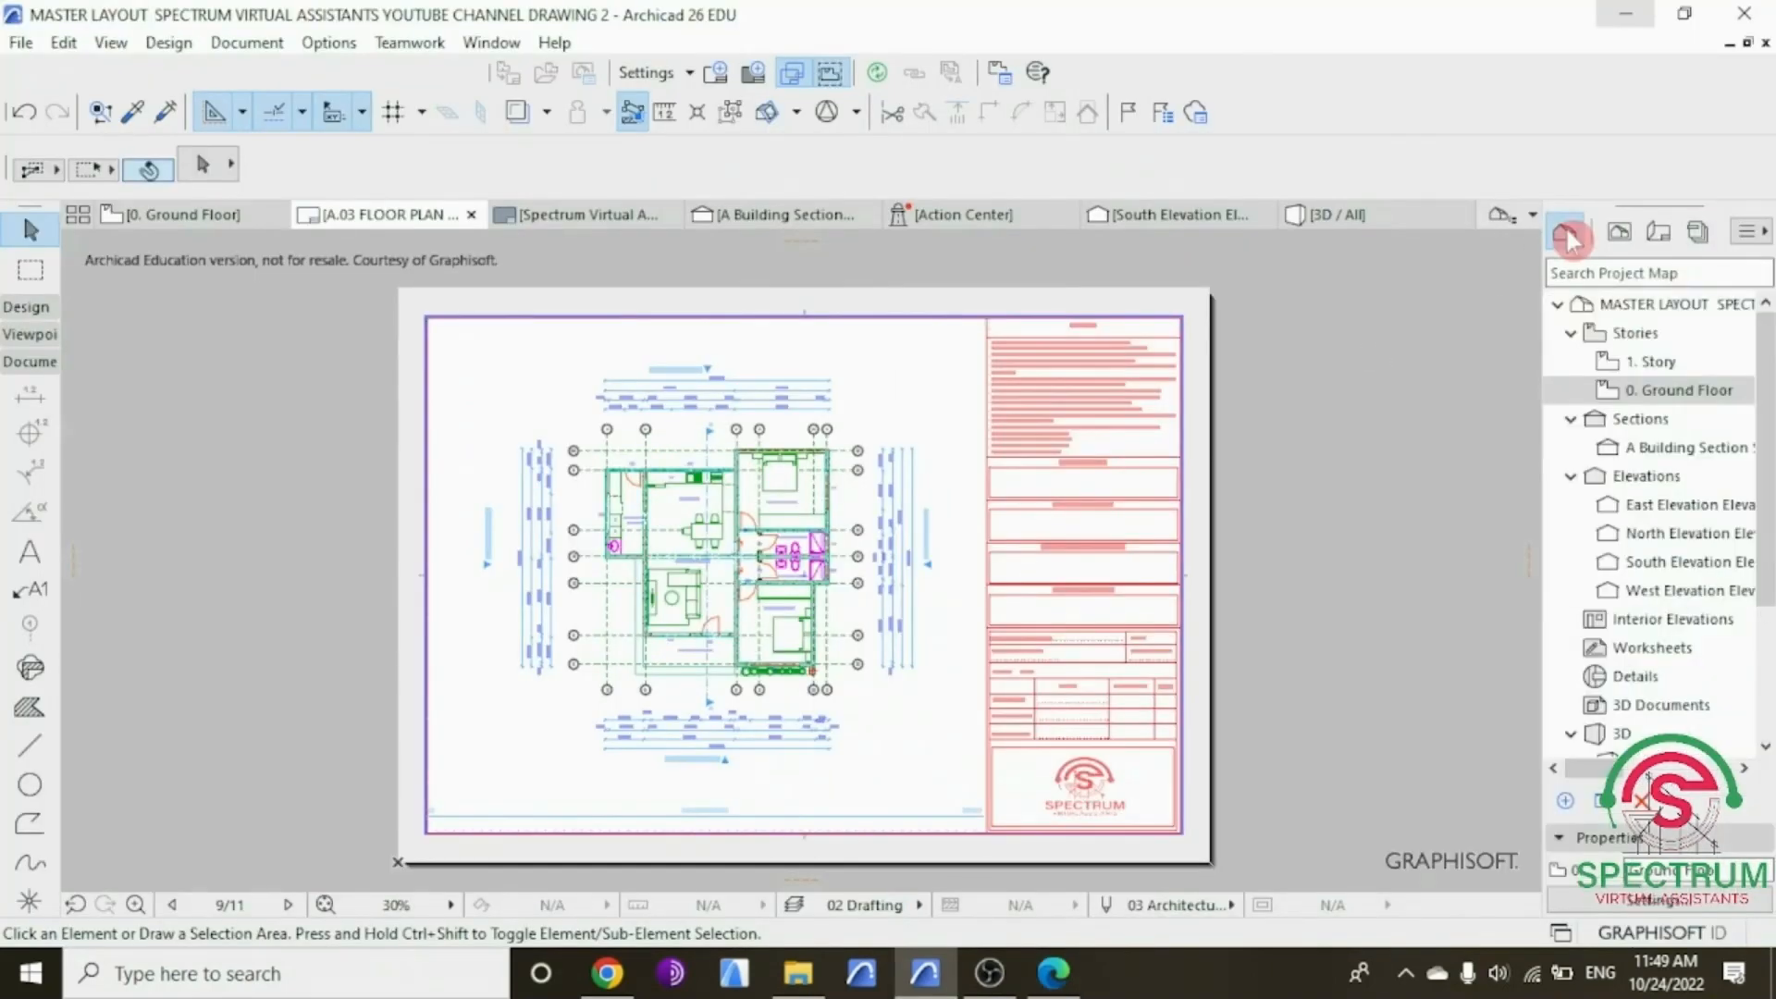
pyautogui.click(1658, 231)
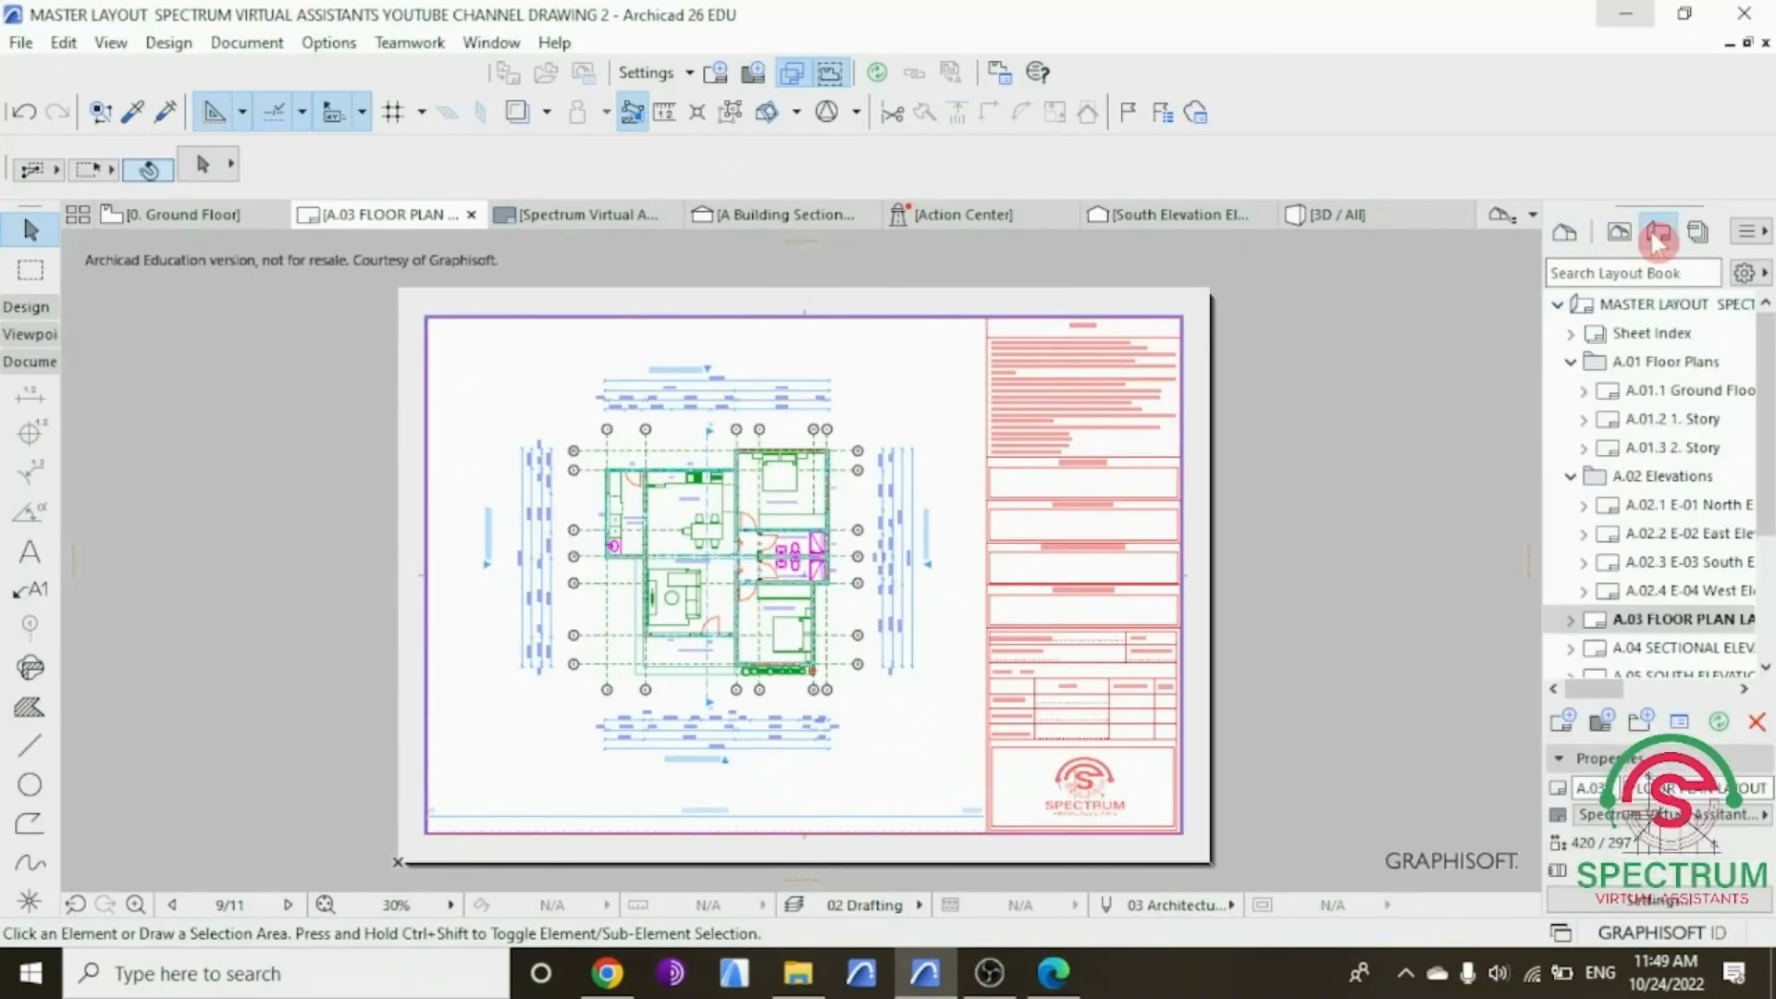
pyautogui.scroll(-1, 1664, 573)
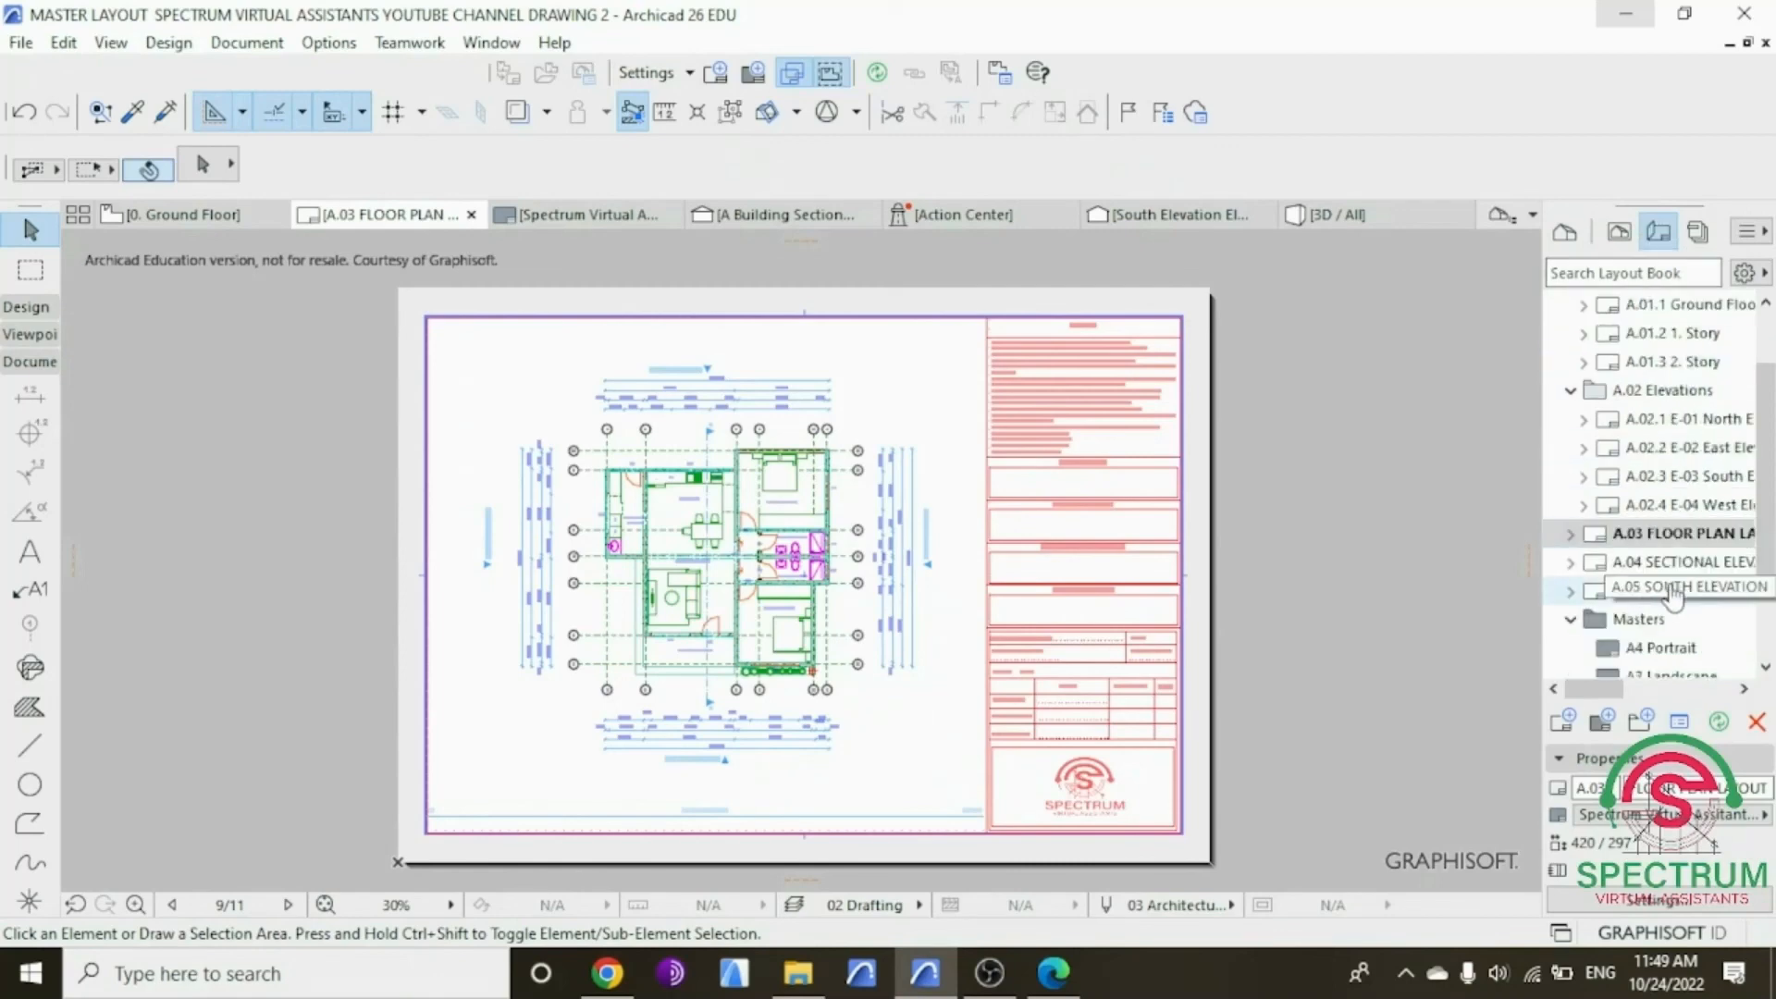
pyautogui.click(1665, 591)
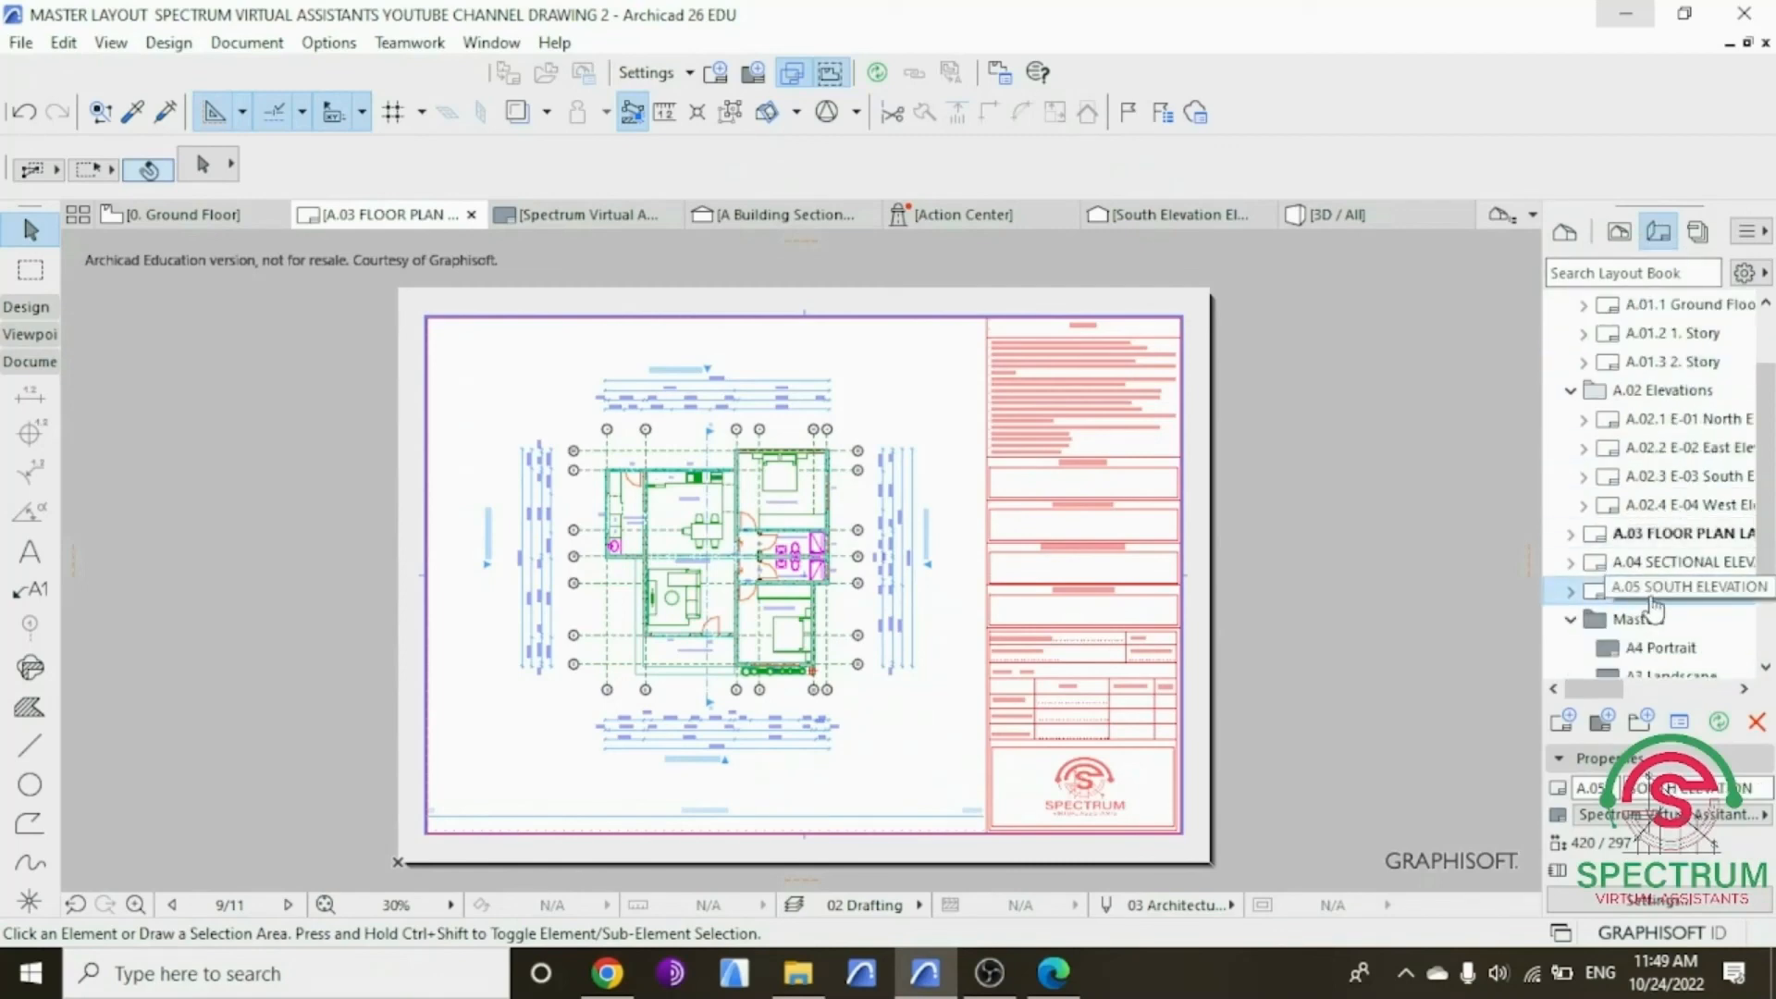
pyautogui.doubleClick(1657, 600)
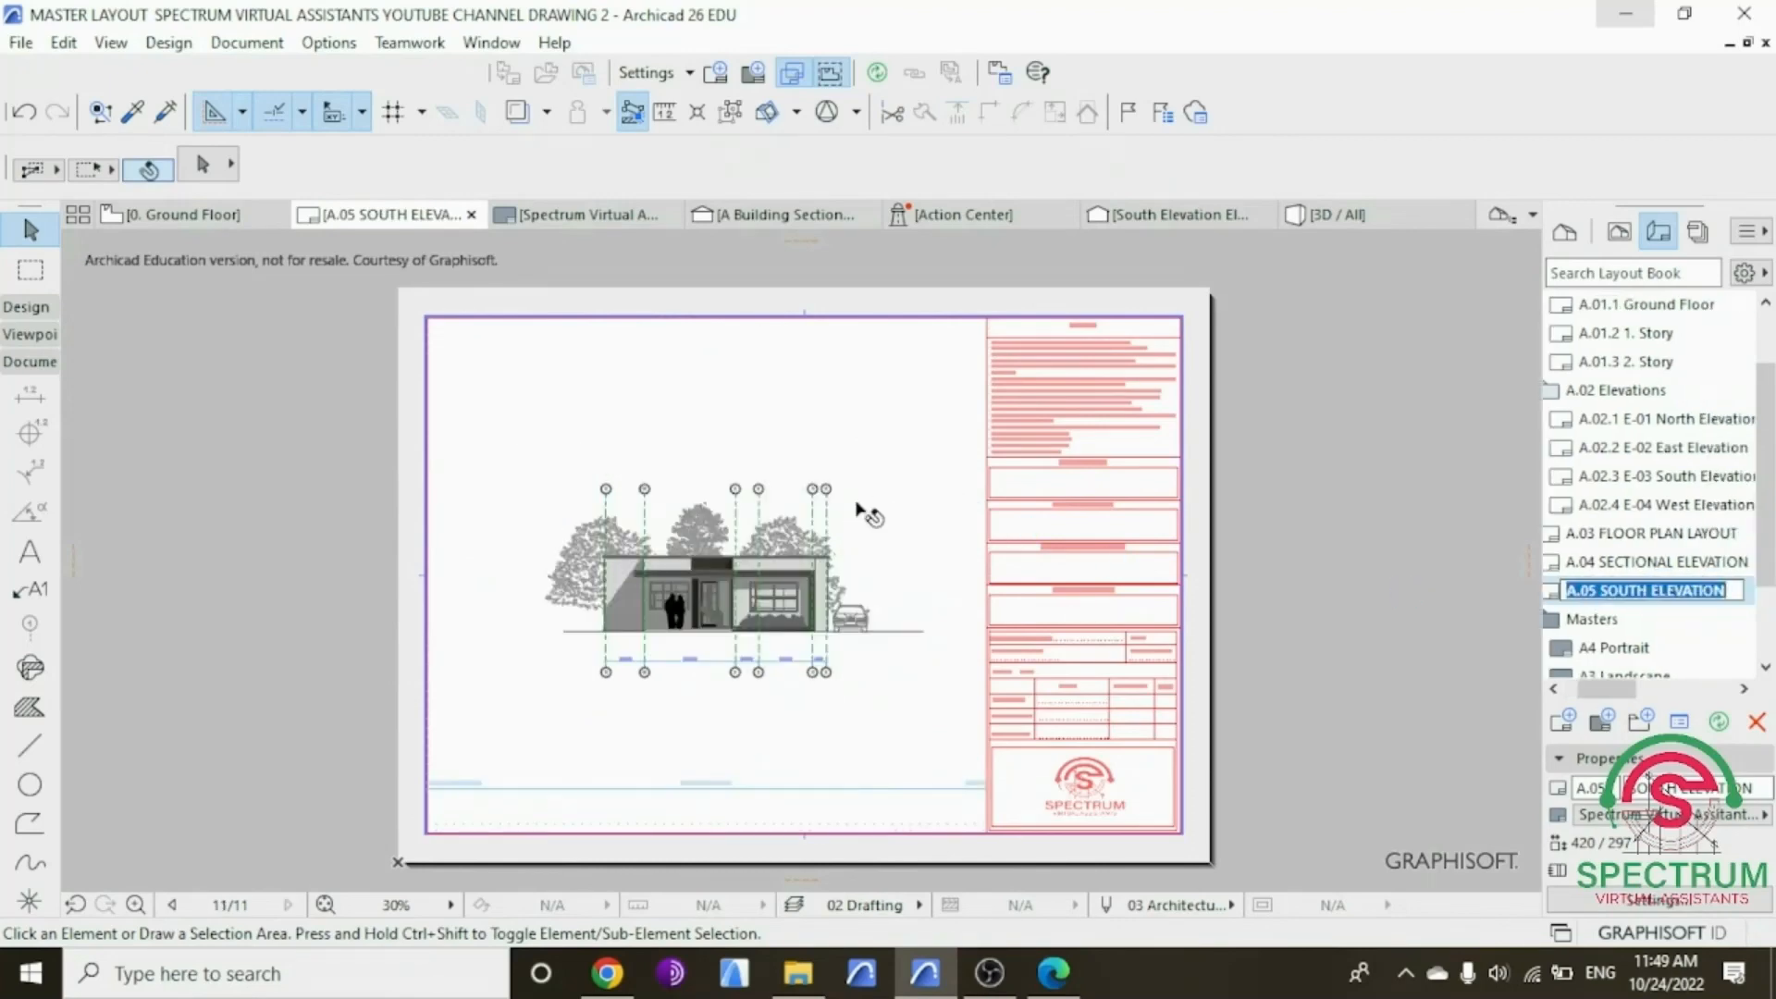
pyautogui.scroll(2, 722, 619)
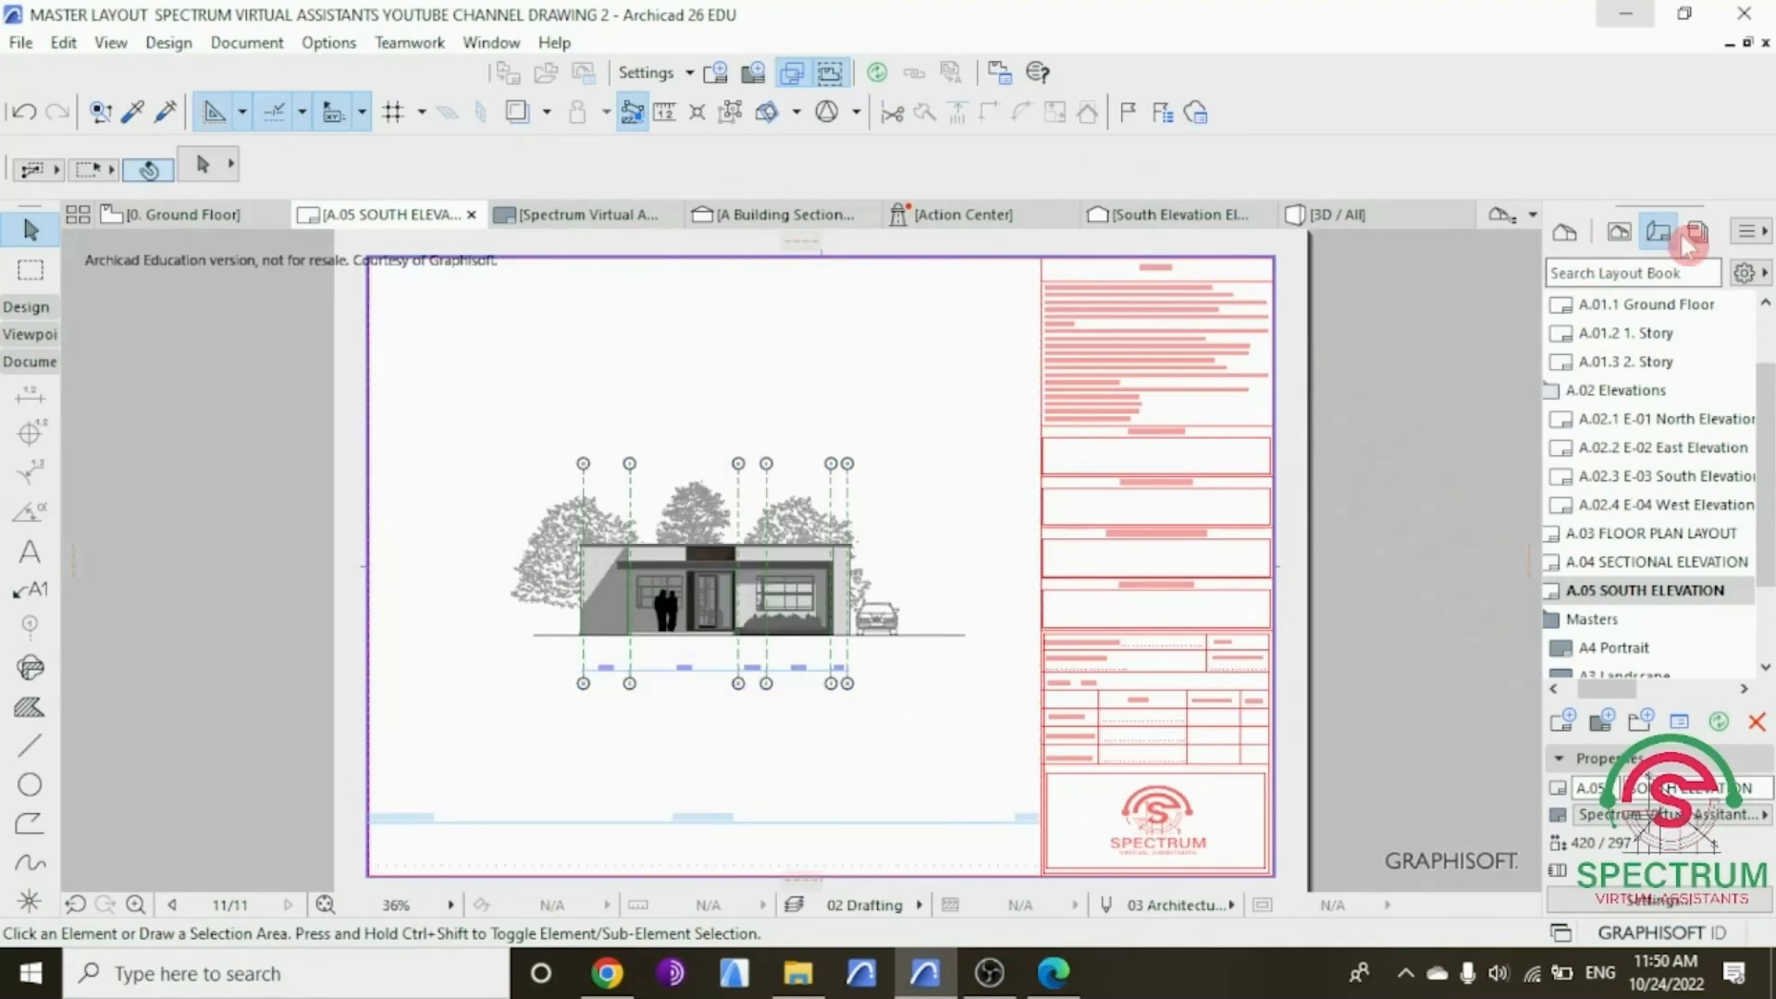
# Step: In the Organizer, add A.05 SOUTH ELEVATION from 1 - Layouts to SPECTRUM PUBLISHER SET and publish only that item
pyautogui.click(1695, 233)
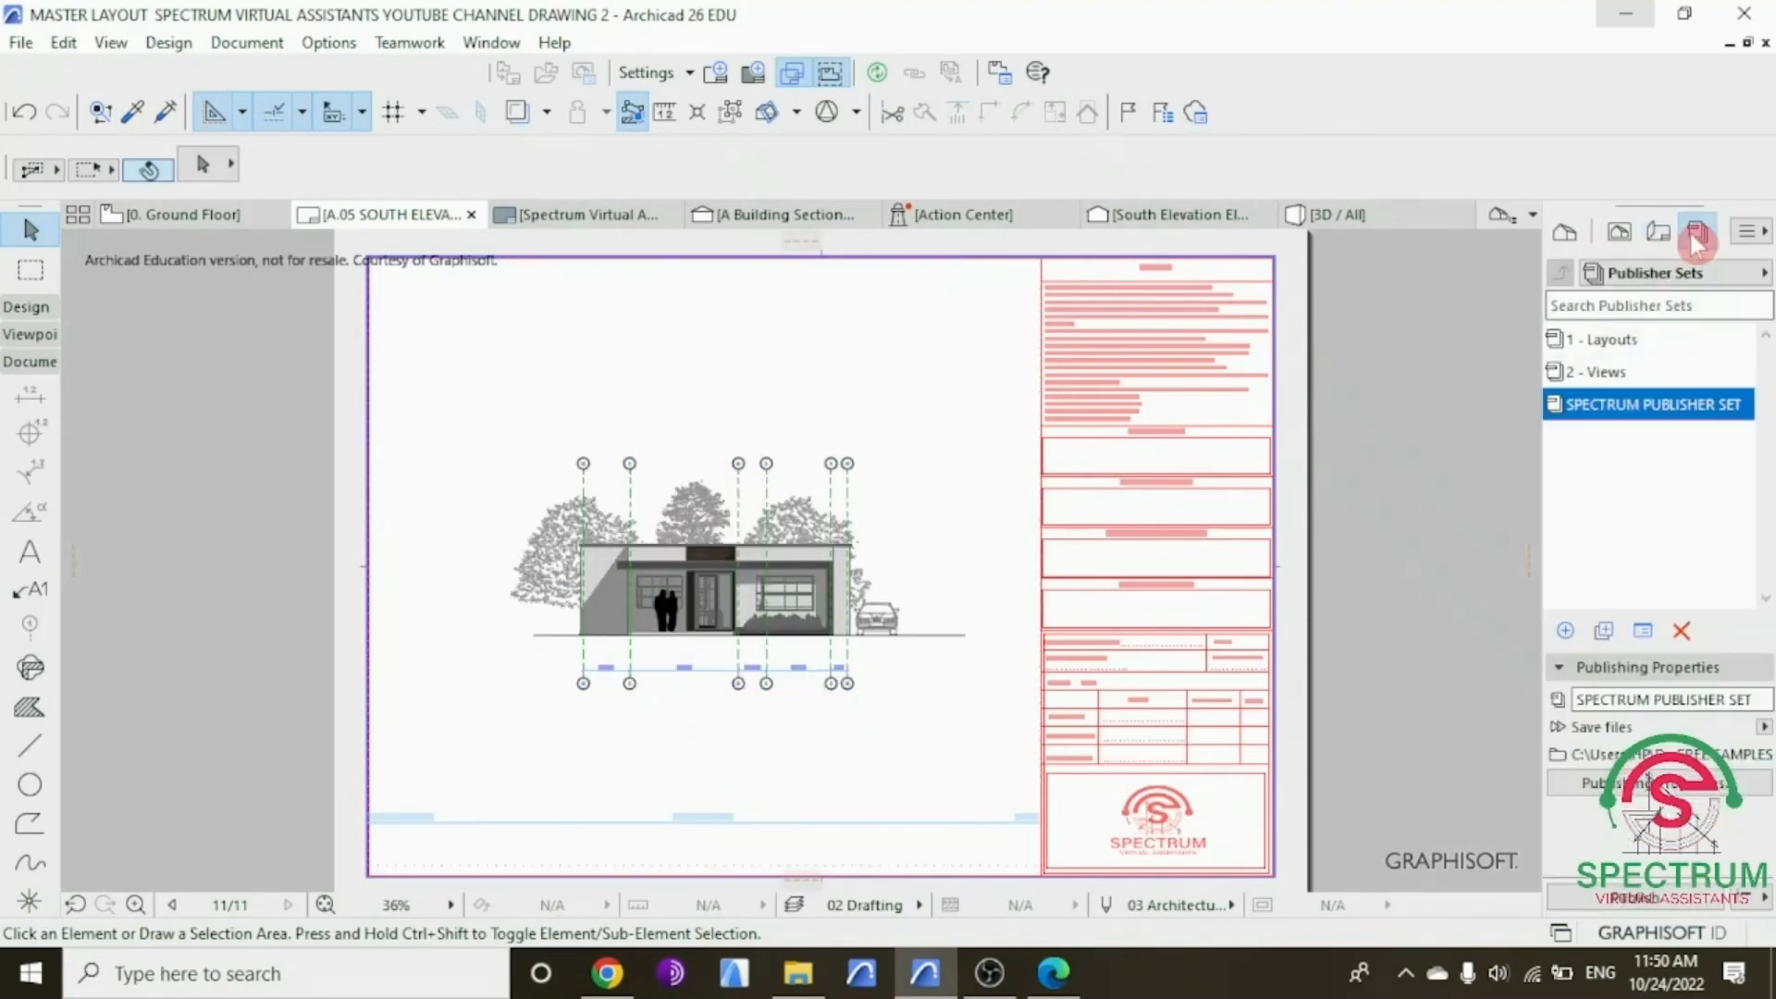
pyautogui.rightClick(1690, 231)
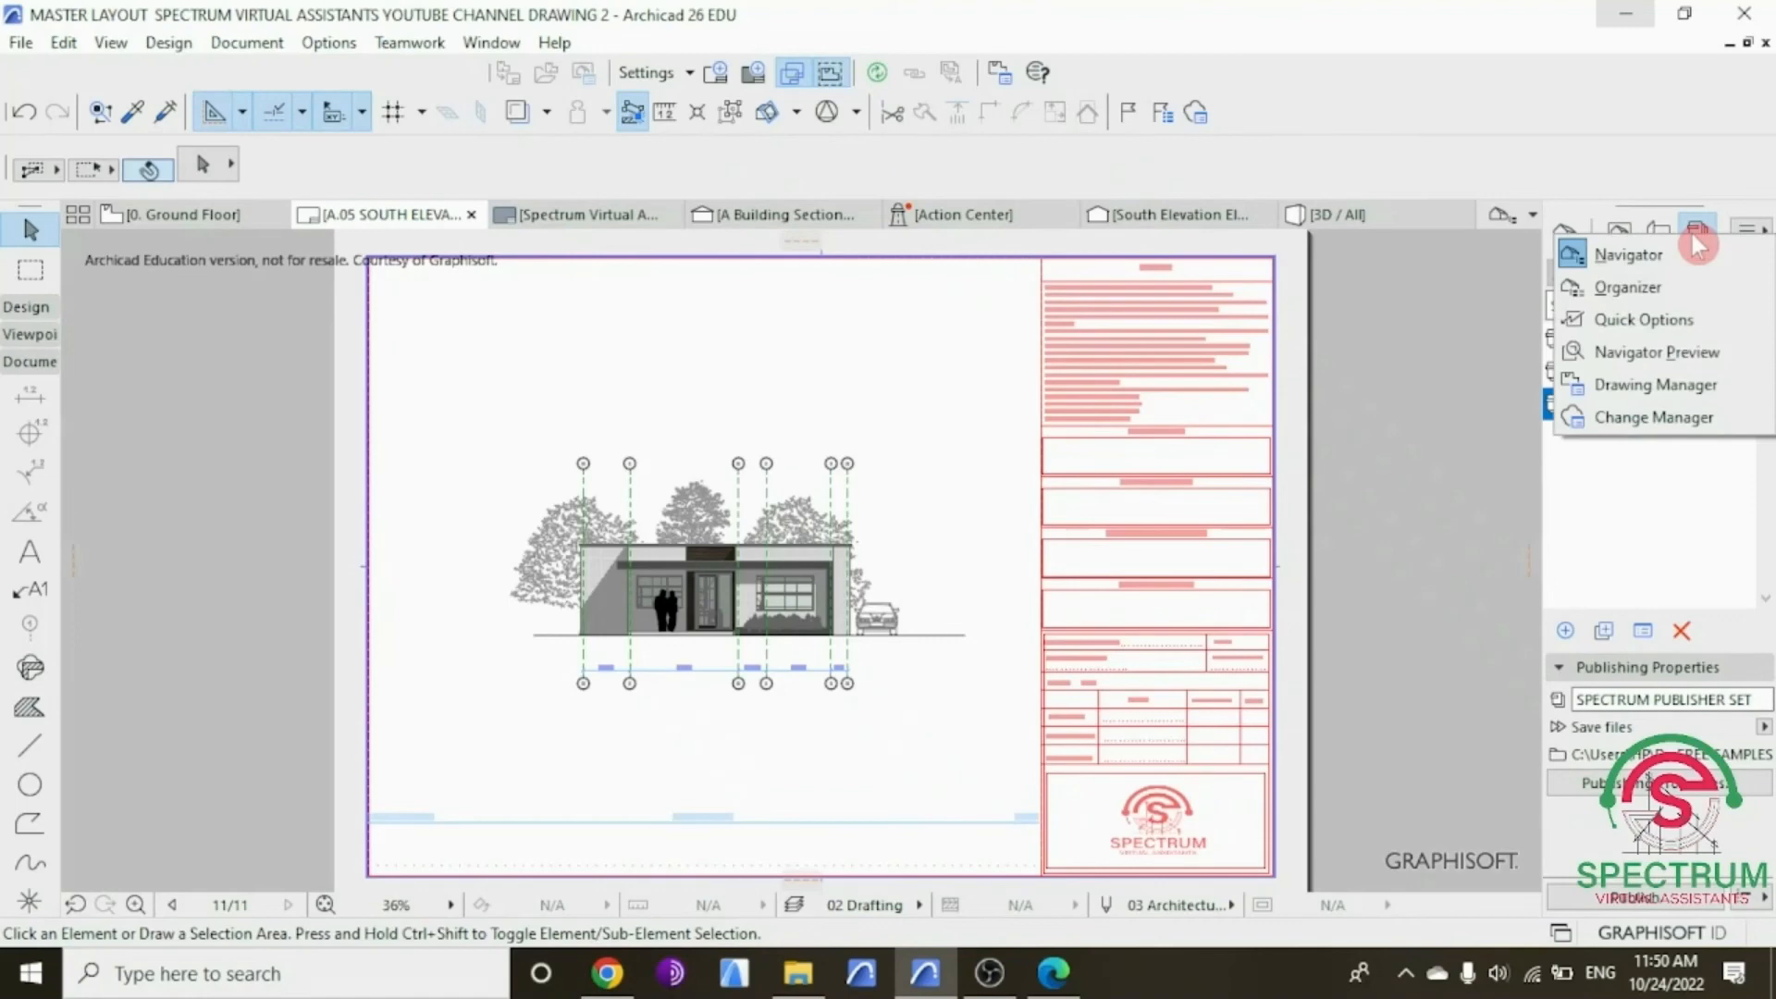
pyautogui.click(1621, 290)
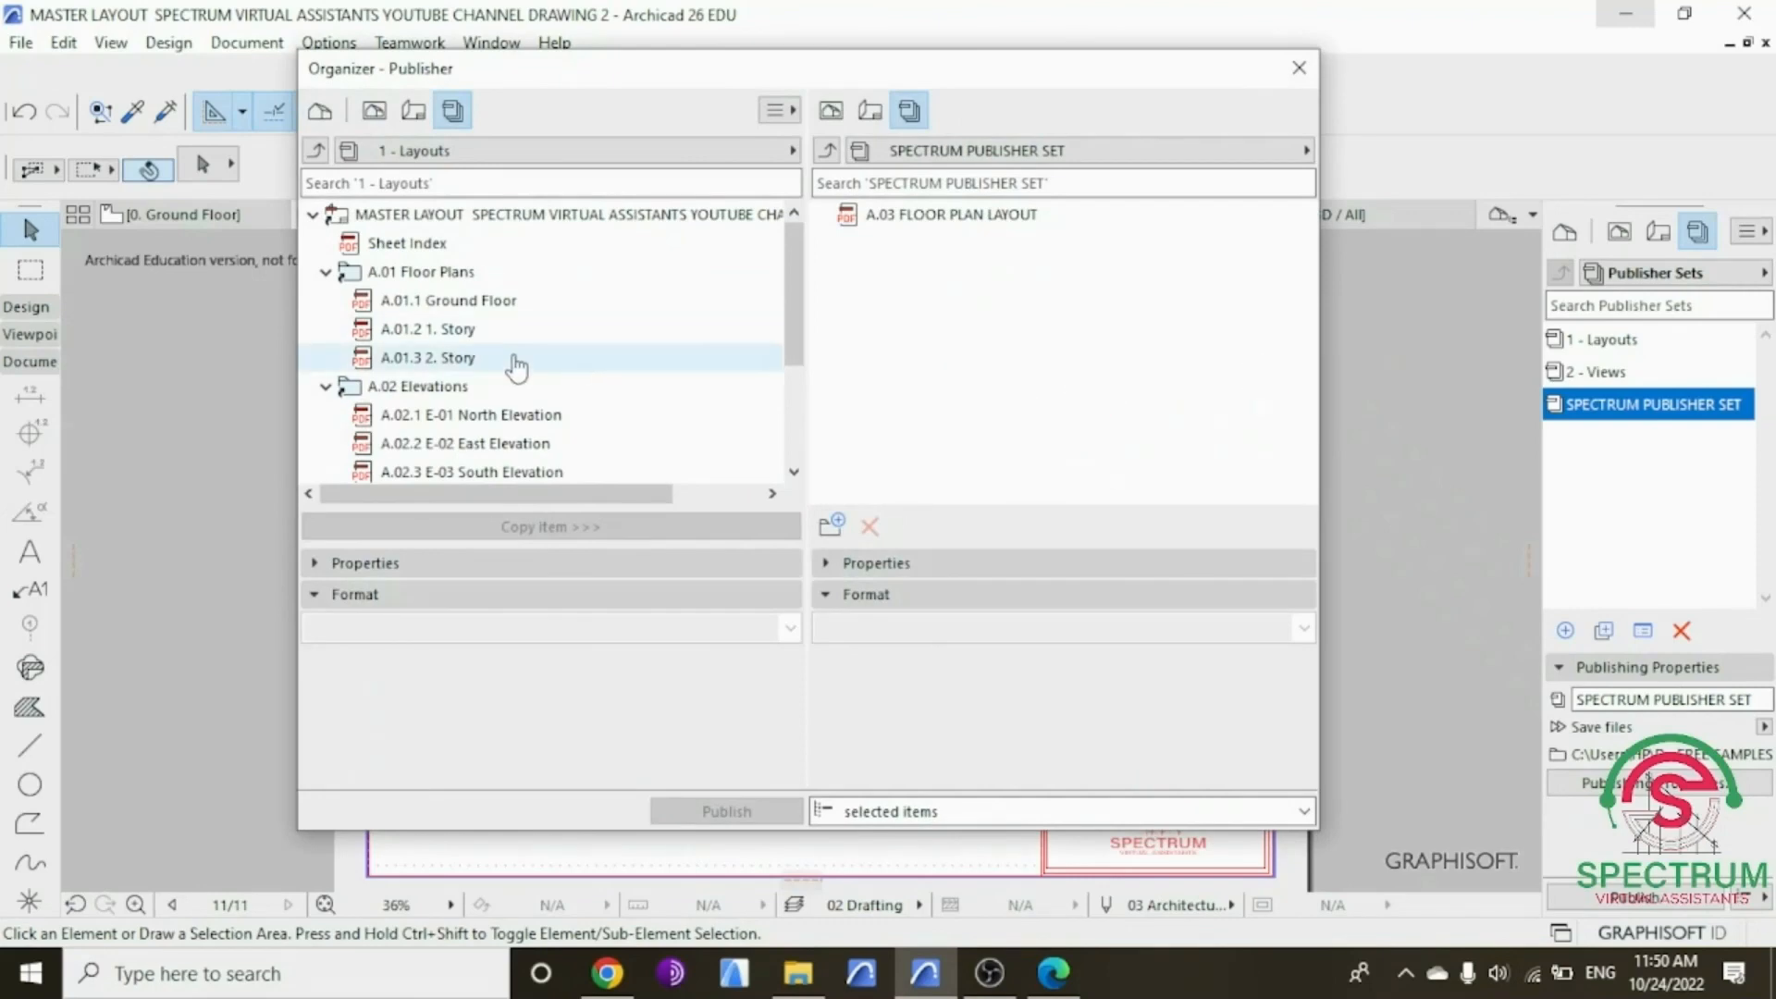
pyautogui.scroll(-2, 504, 362)
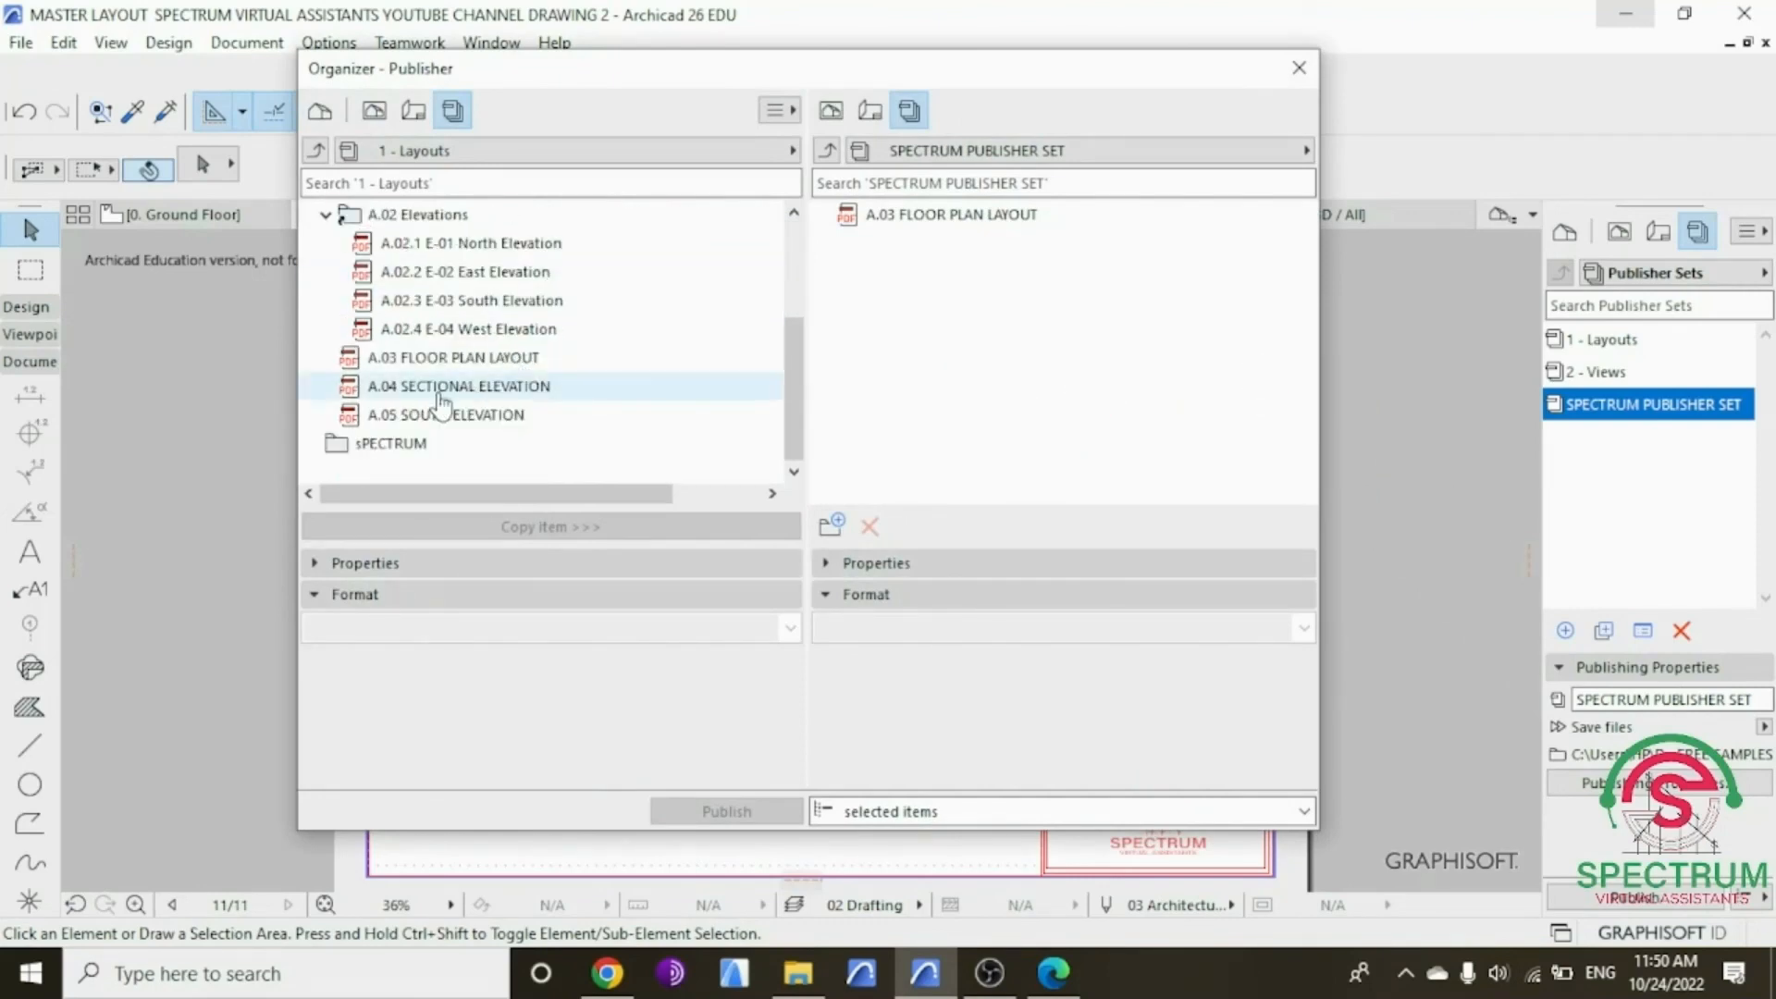
pyautogui.moveTo(436, 416); pyautogui.dragTo(954, 276)
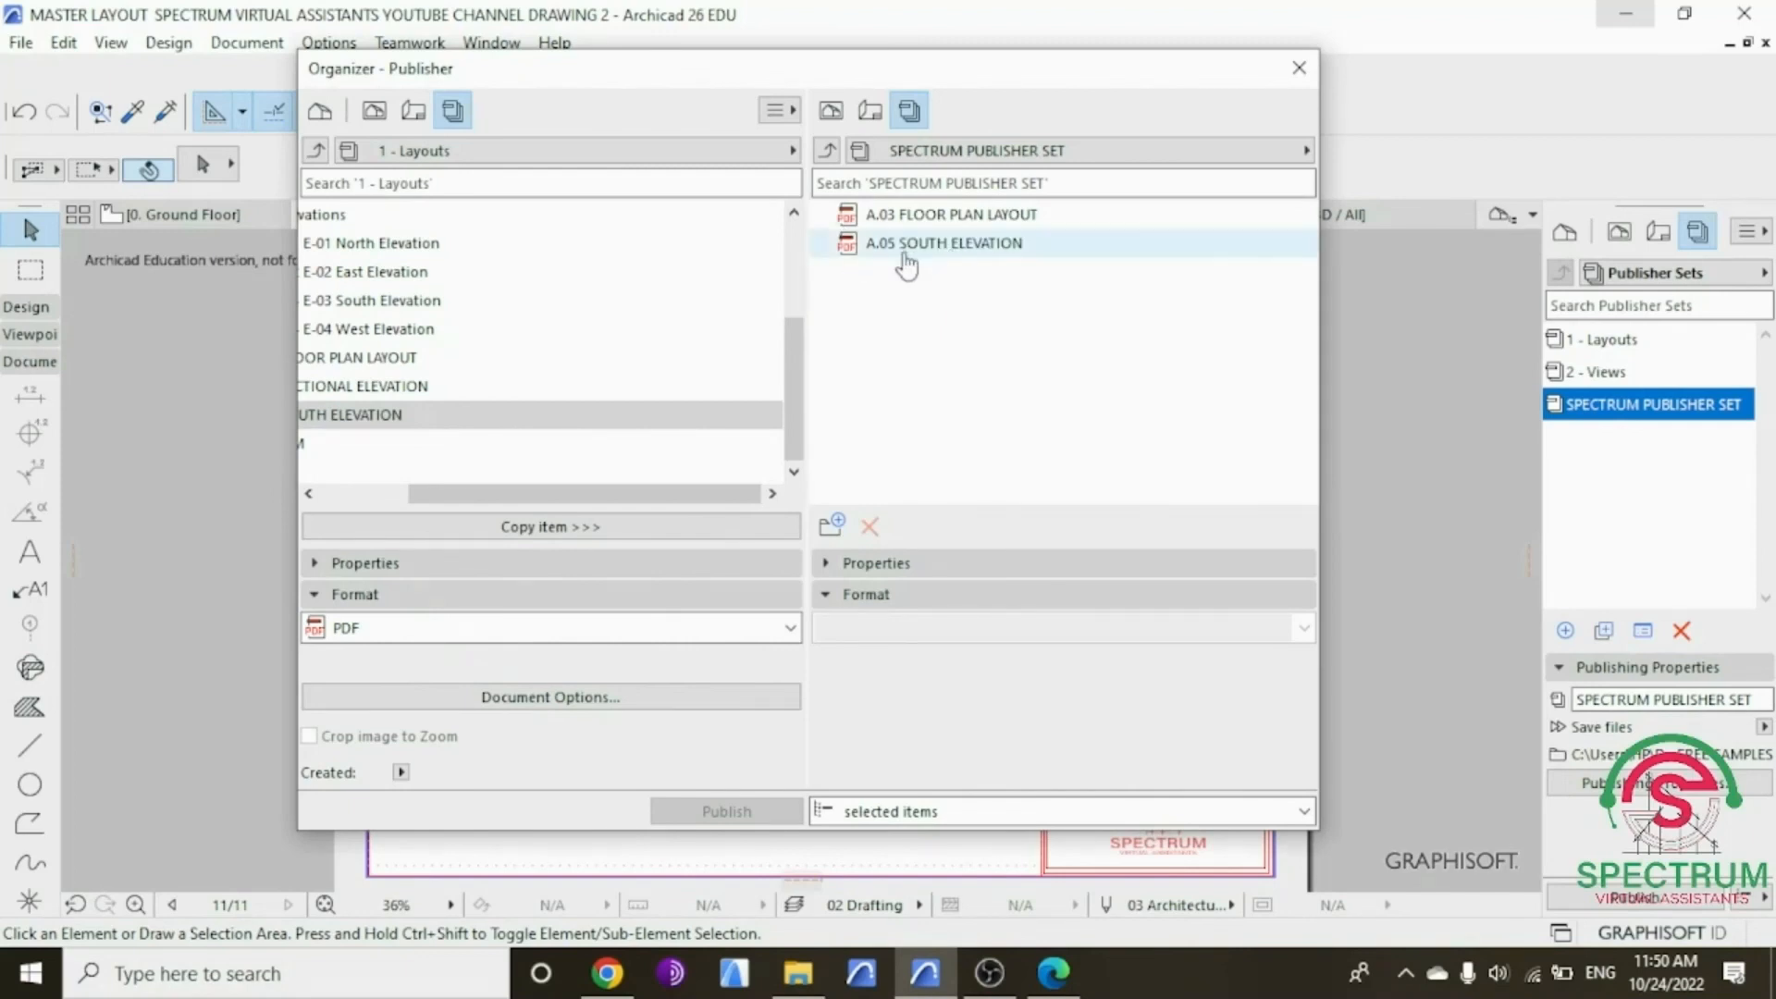
pyautogui.click(963, 249)
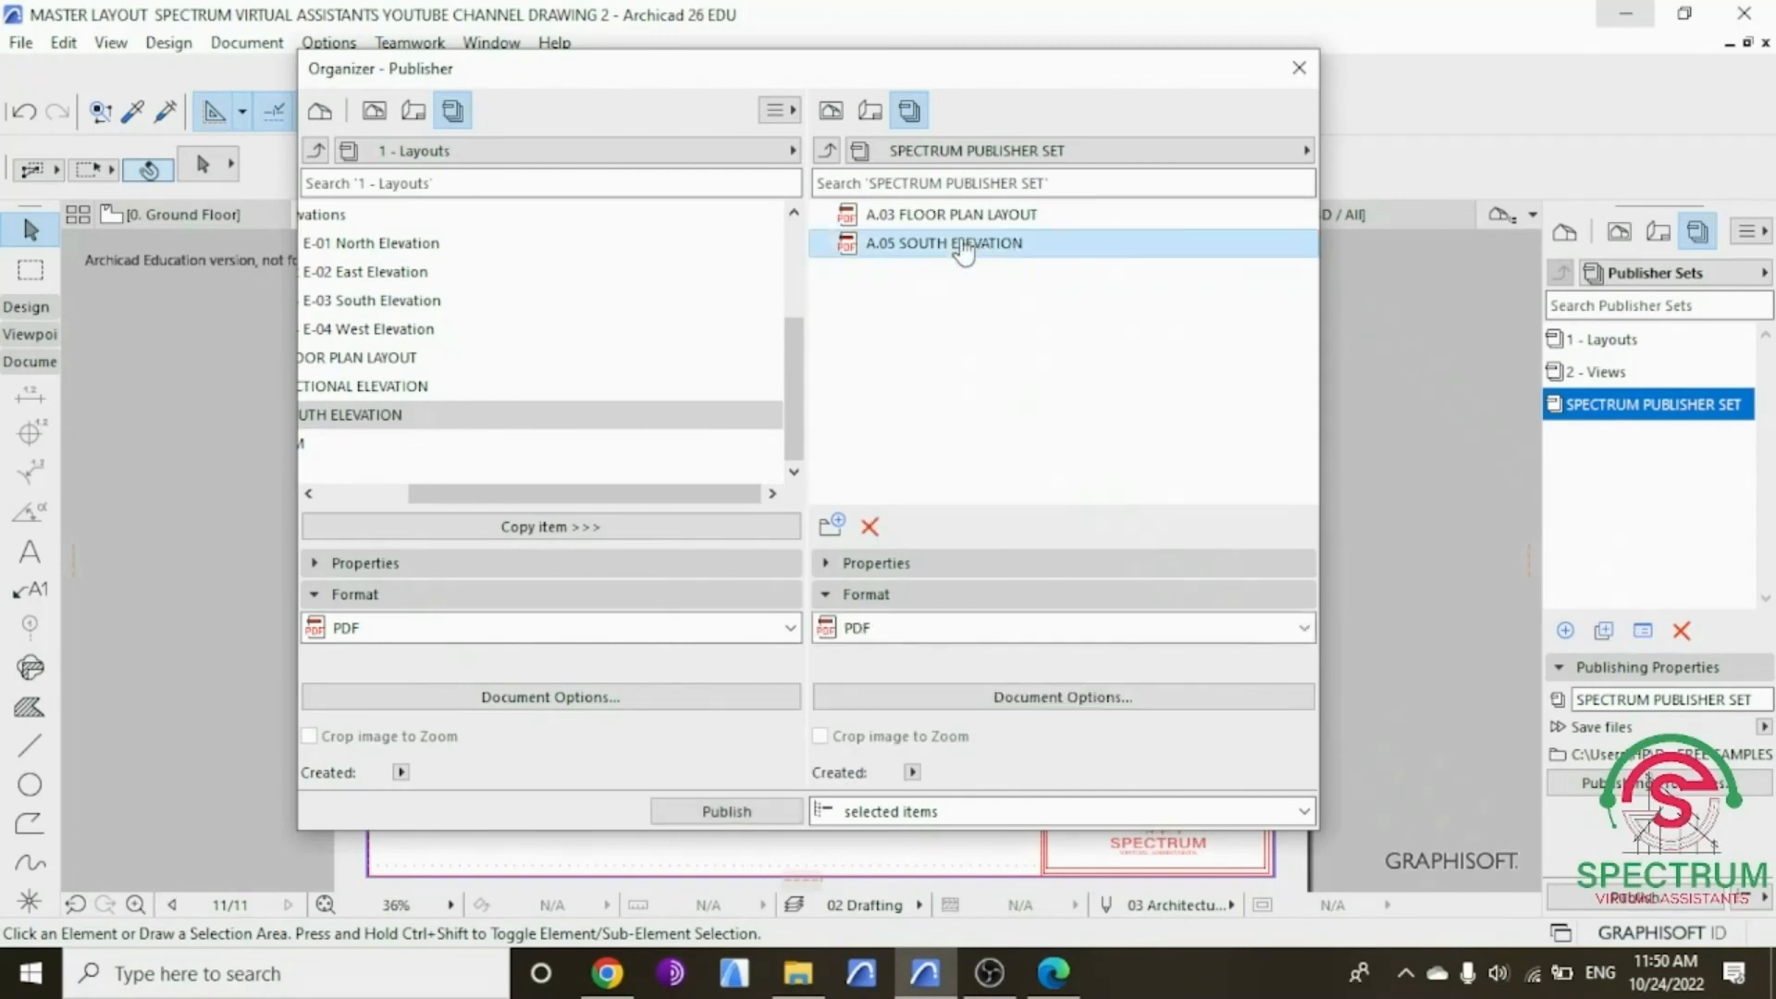
pyautogui.click(751, 811)
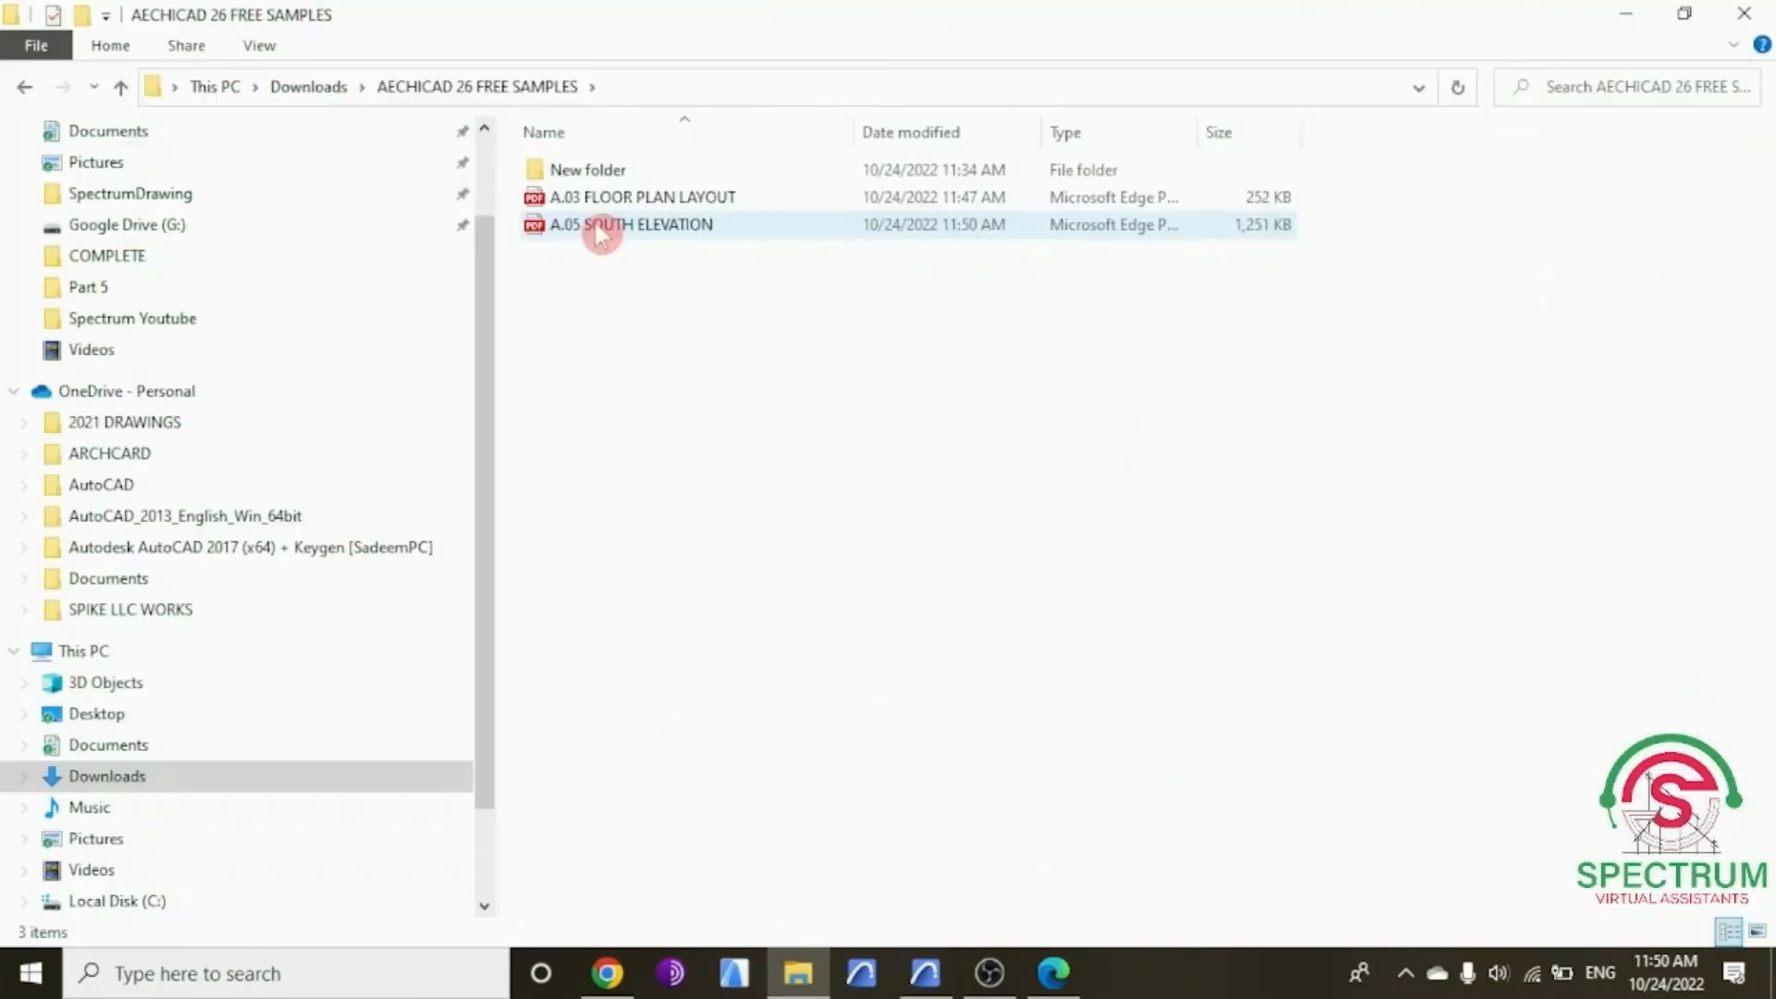
# Step: Open the published A.05 SOUTH ELEVATION PDF from File Explorer, examine the elevation and title block, and minimize the viewer
pyautogui.doubleClick(603, 226)
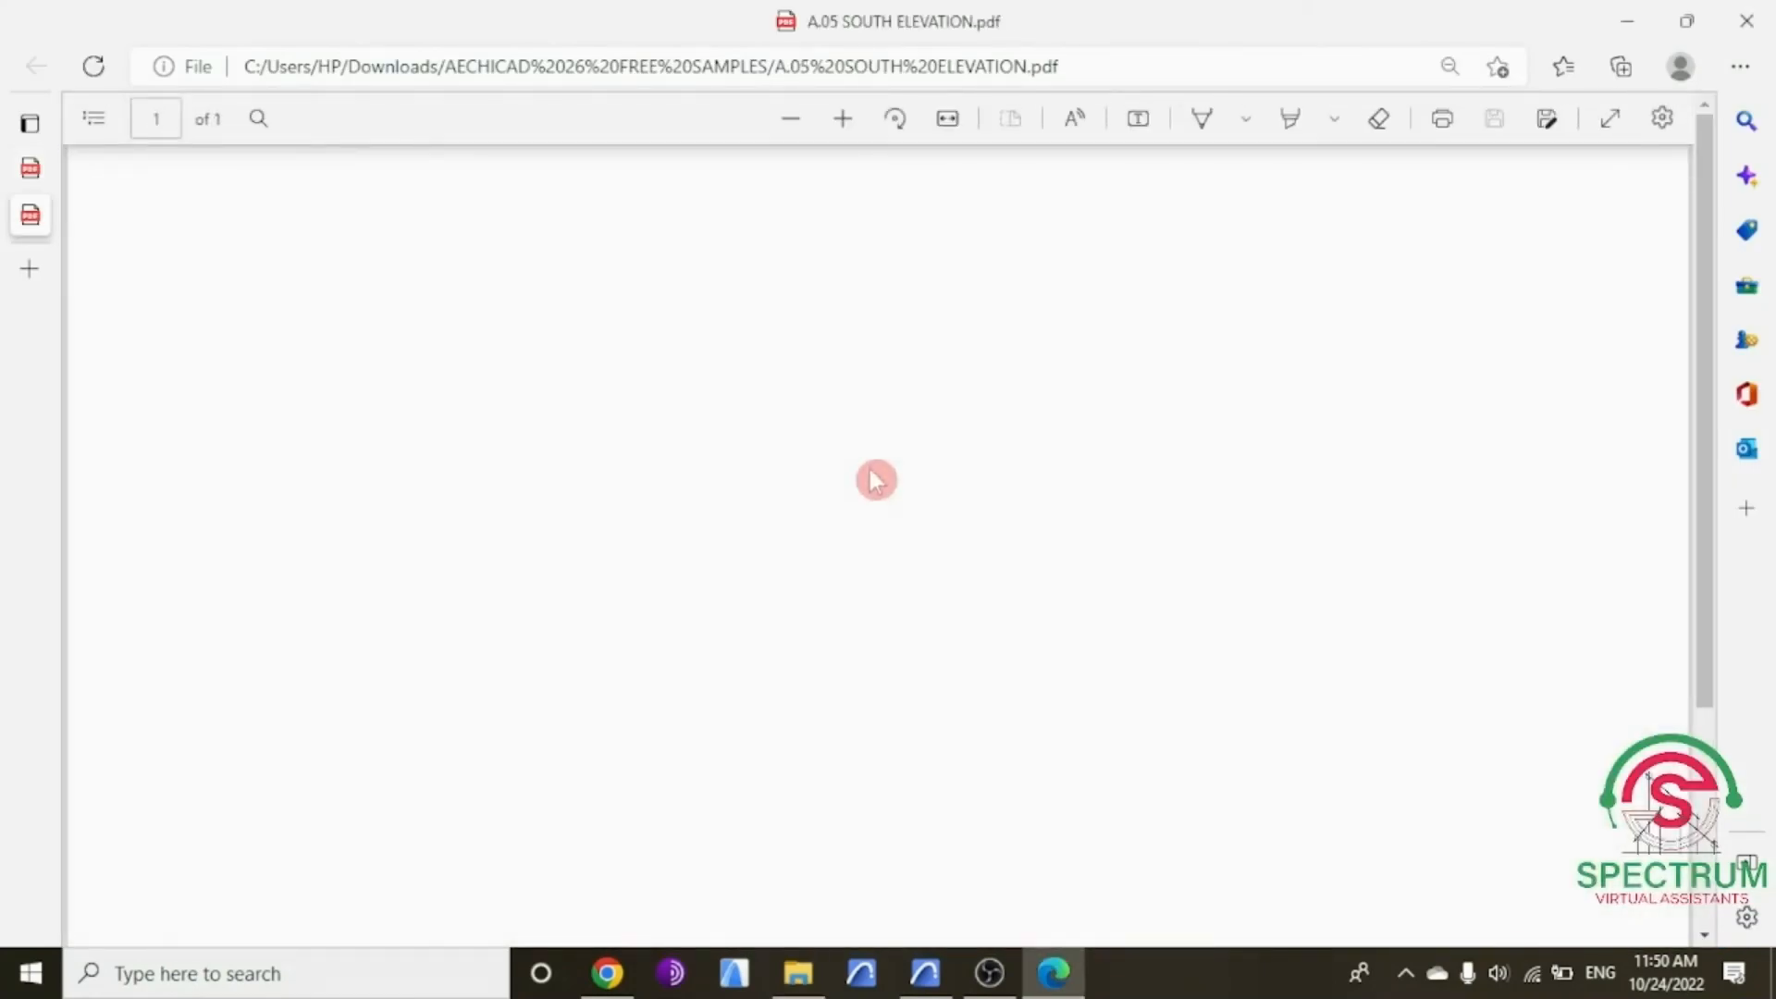
pyautogui.scroll(-3, 874, 479)
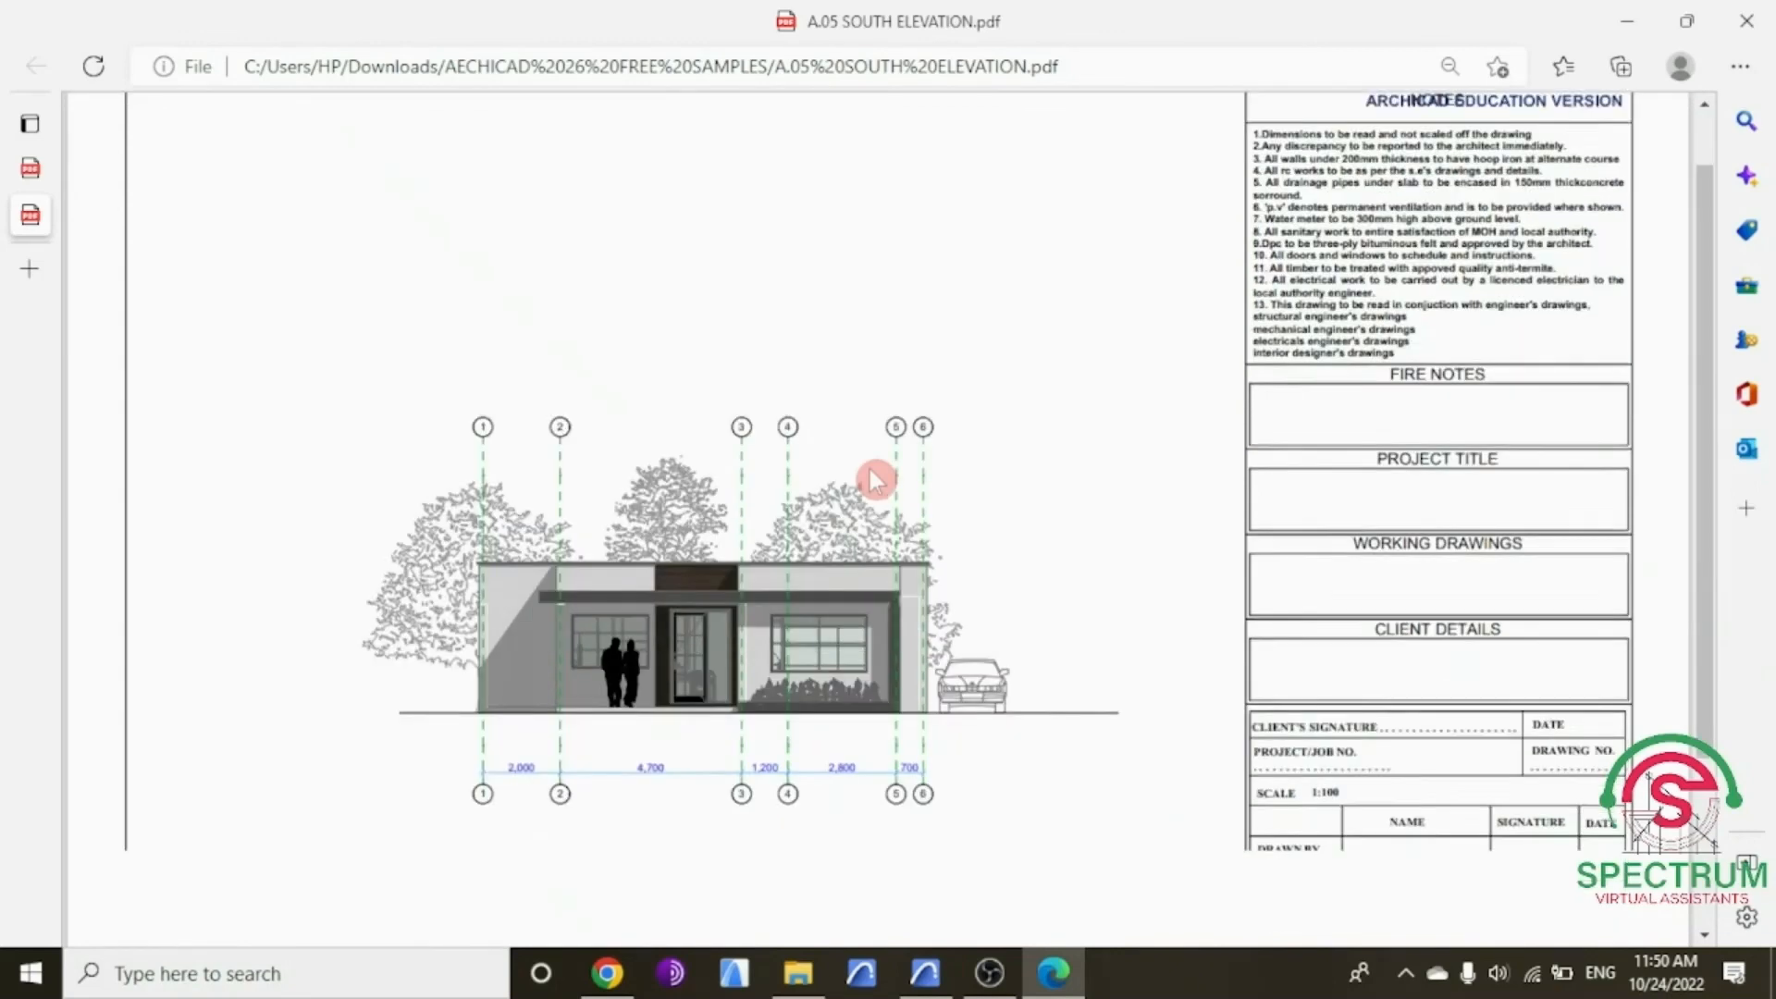
pyautogui.scroll(-1, 870, 472)
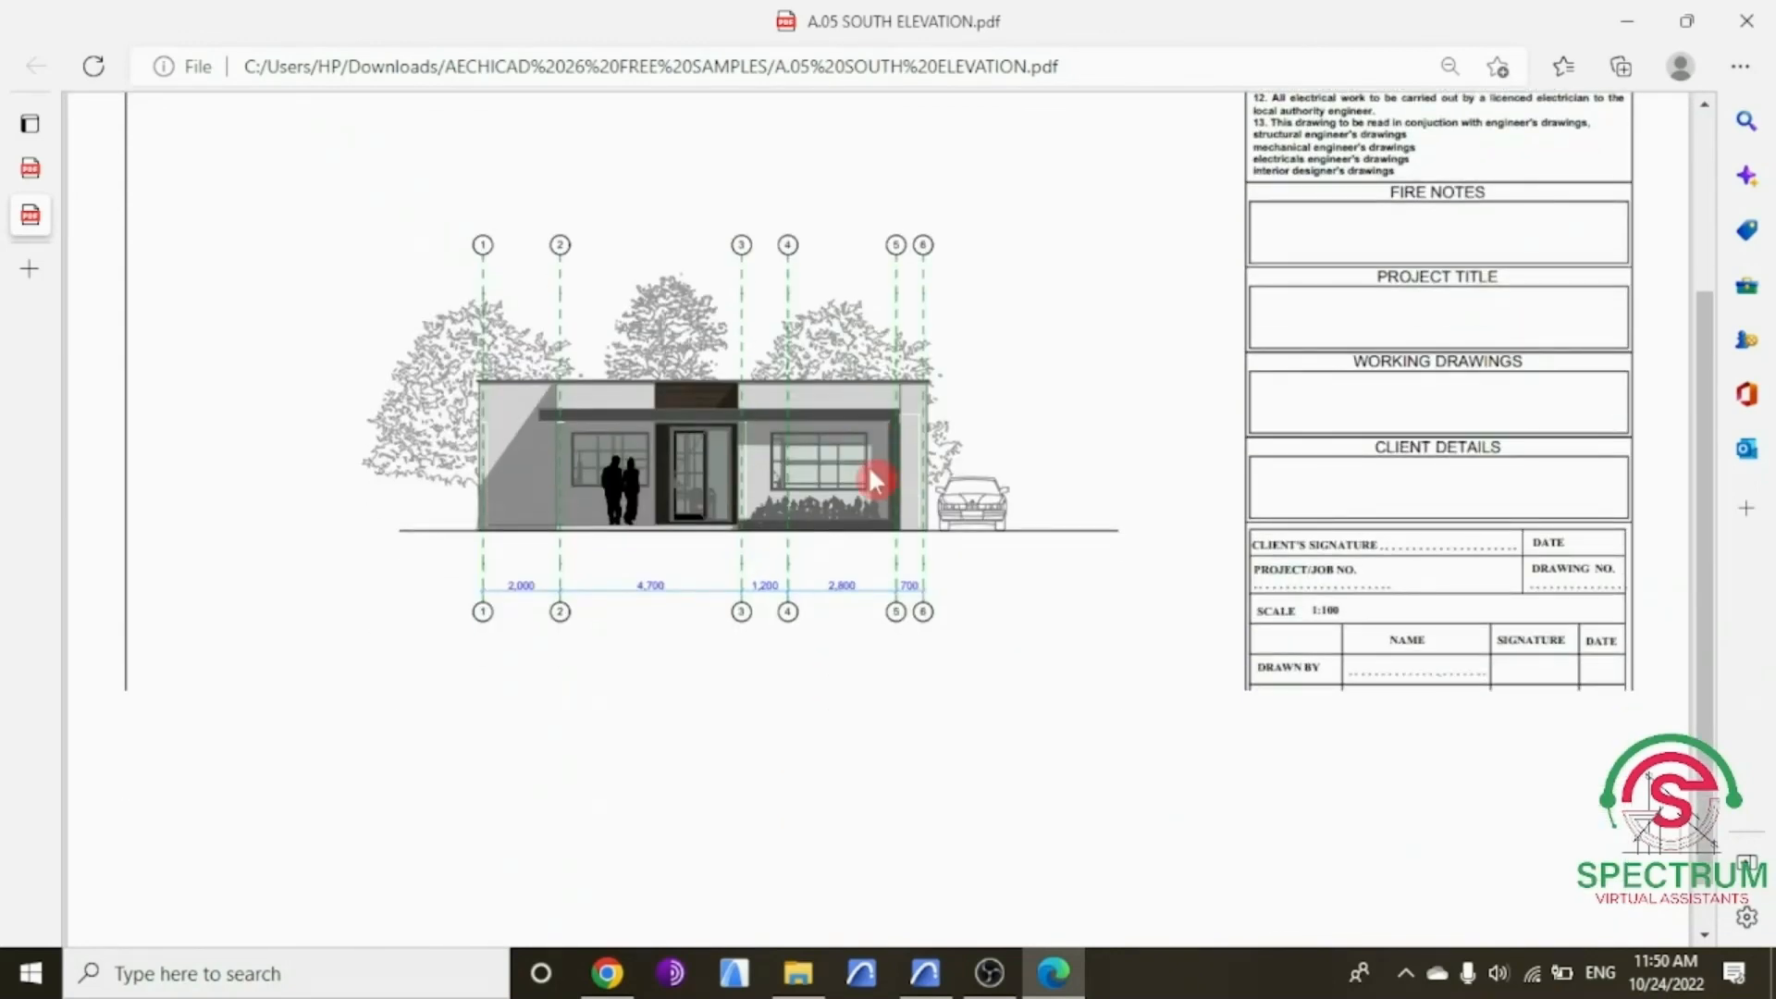
pyautogui.scroll(3, 872, 476)
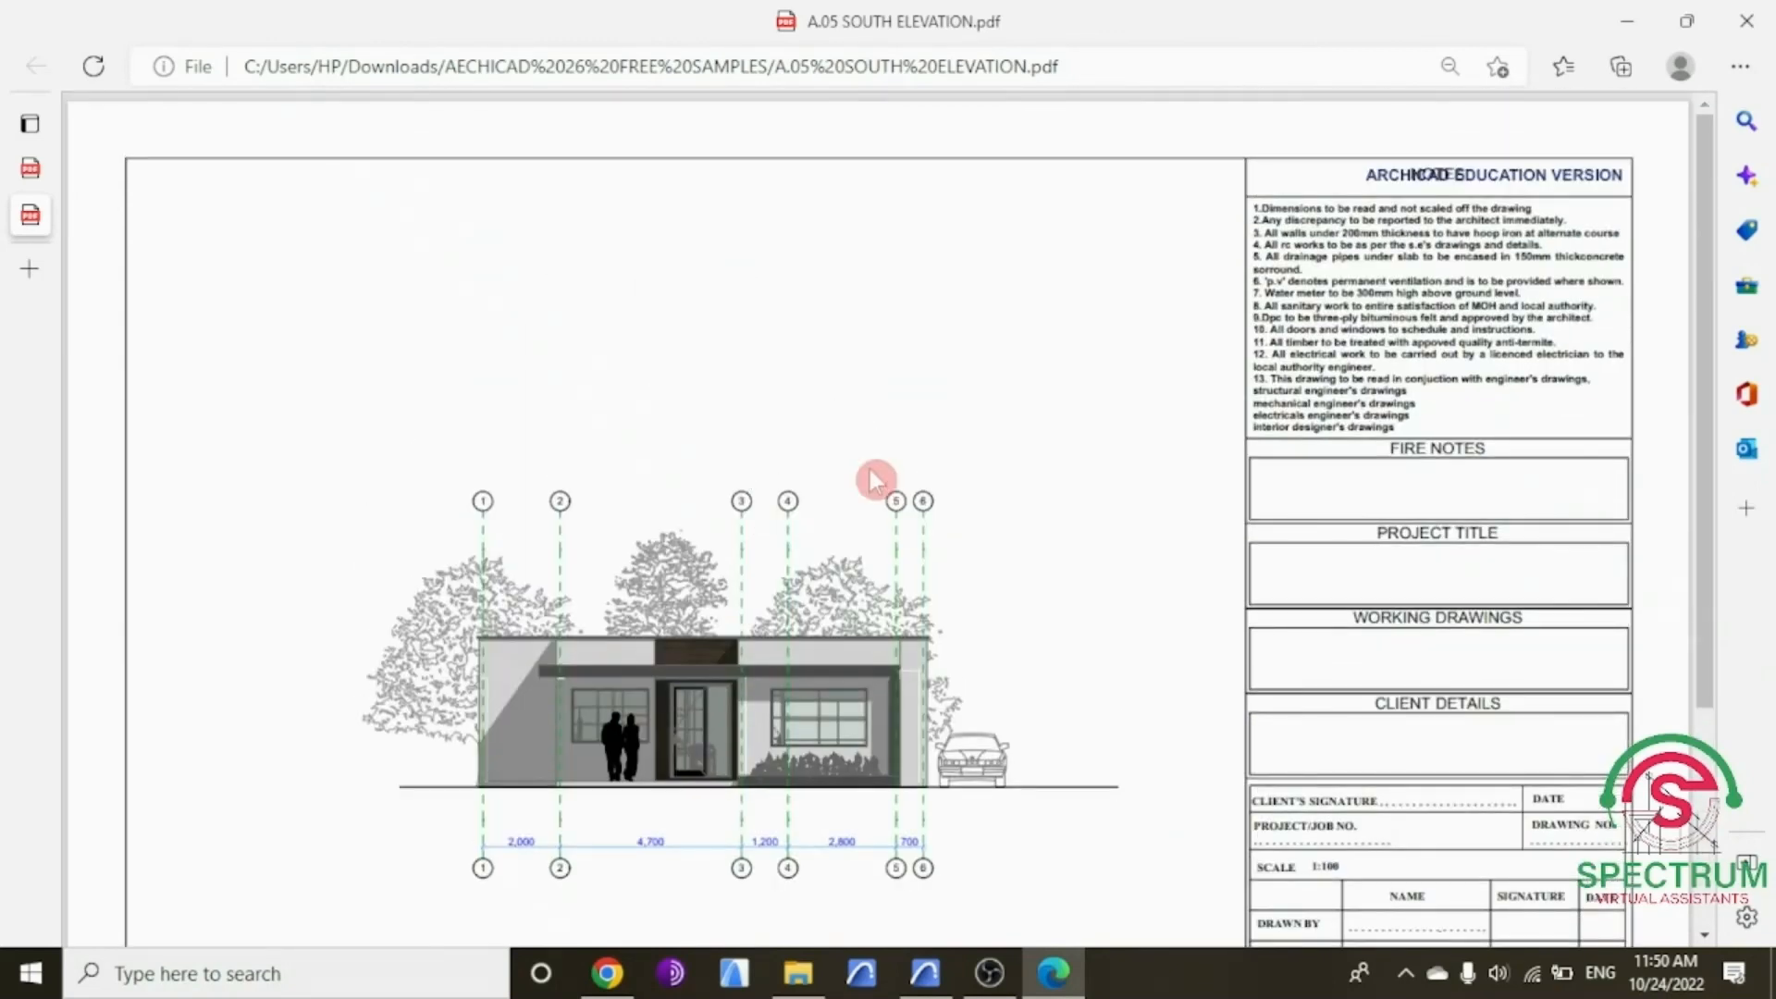
pyautogui.scroll(-4, 875, 479)
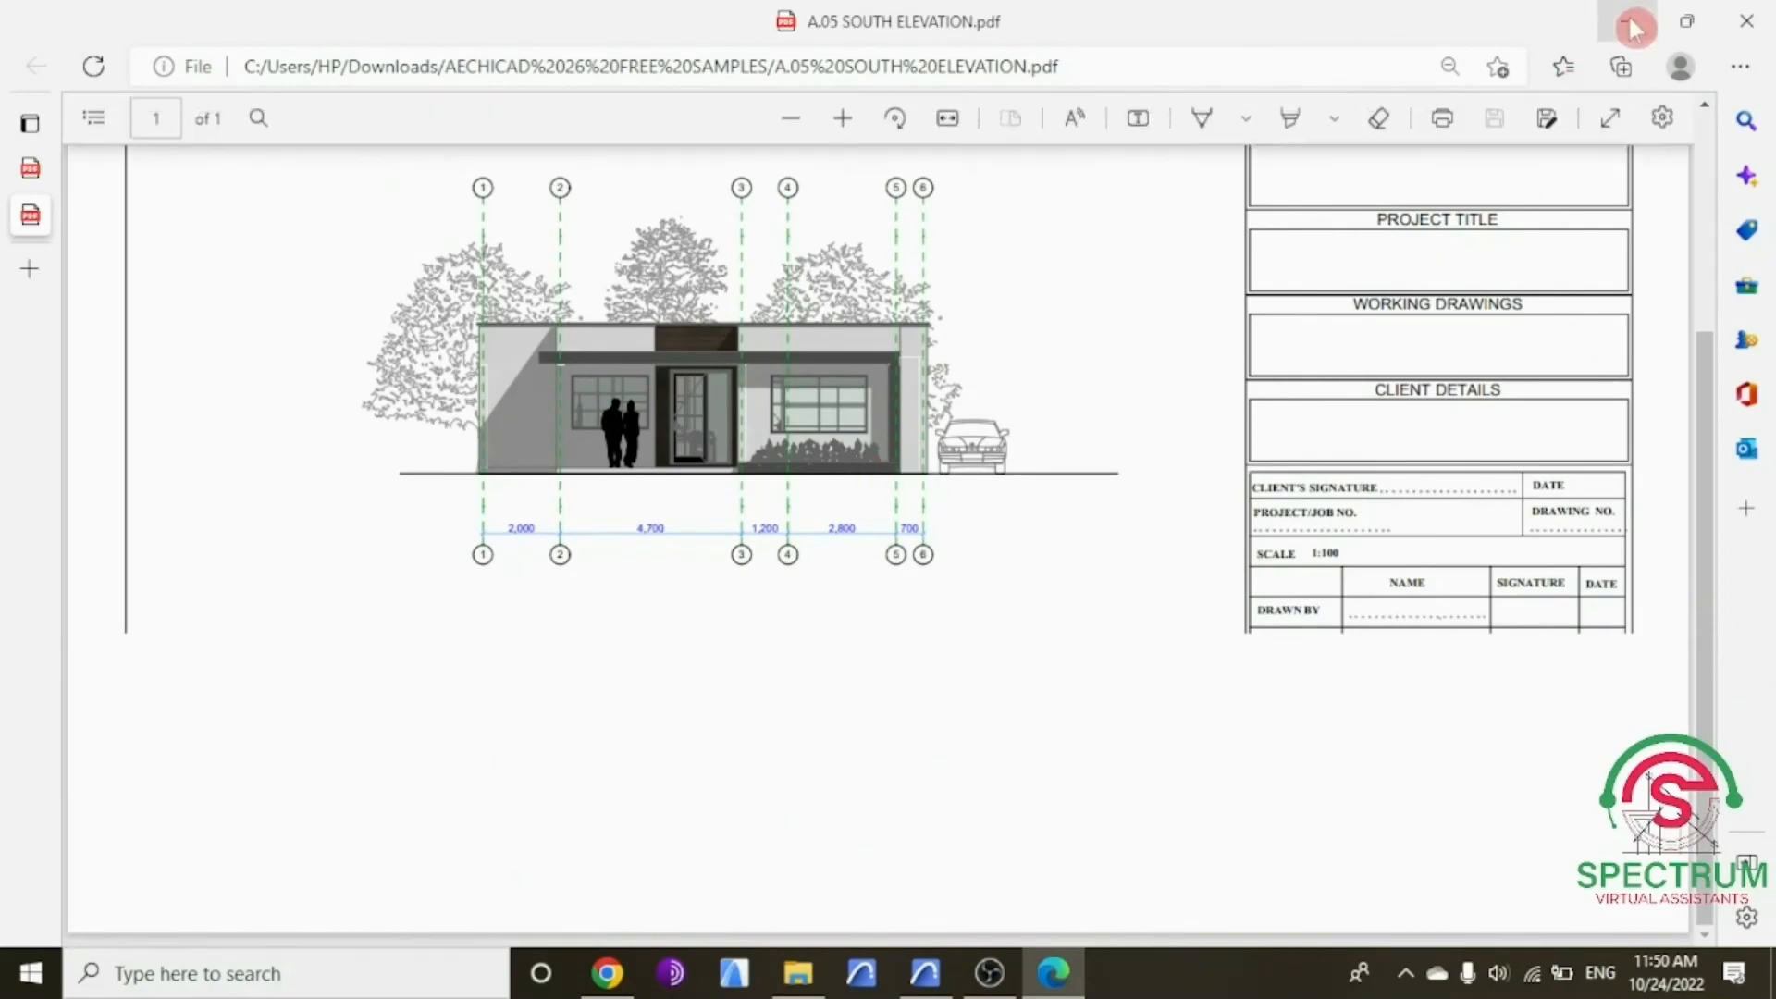
pyautogui.click(1630, 28)
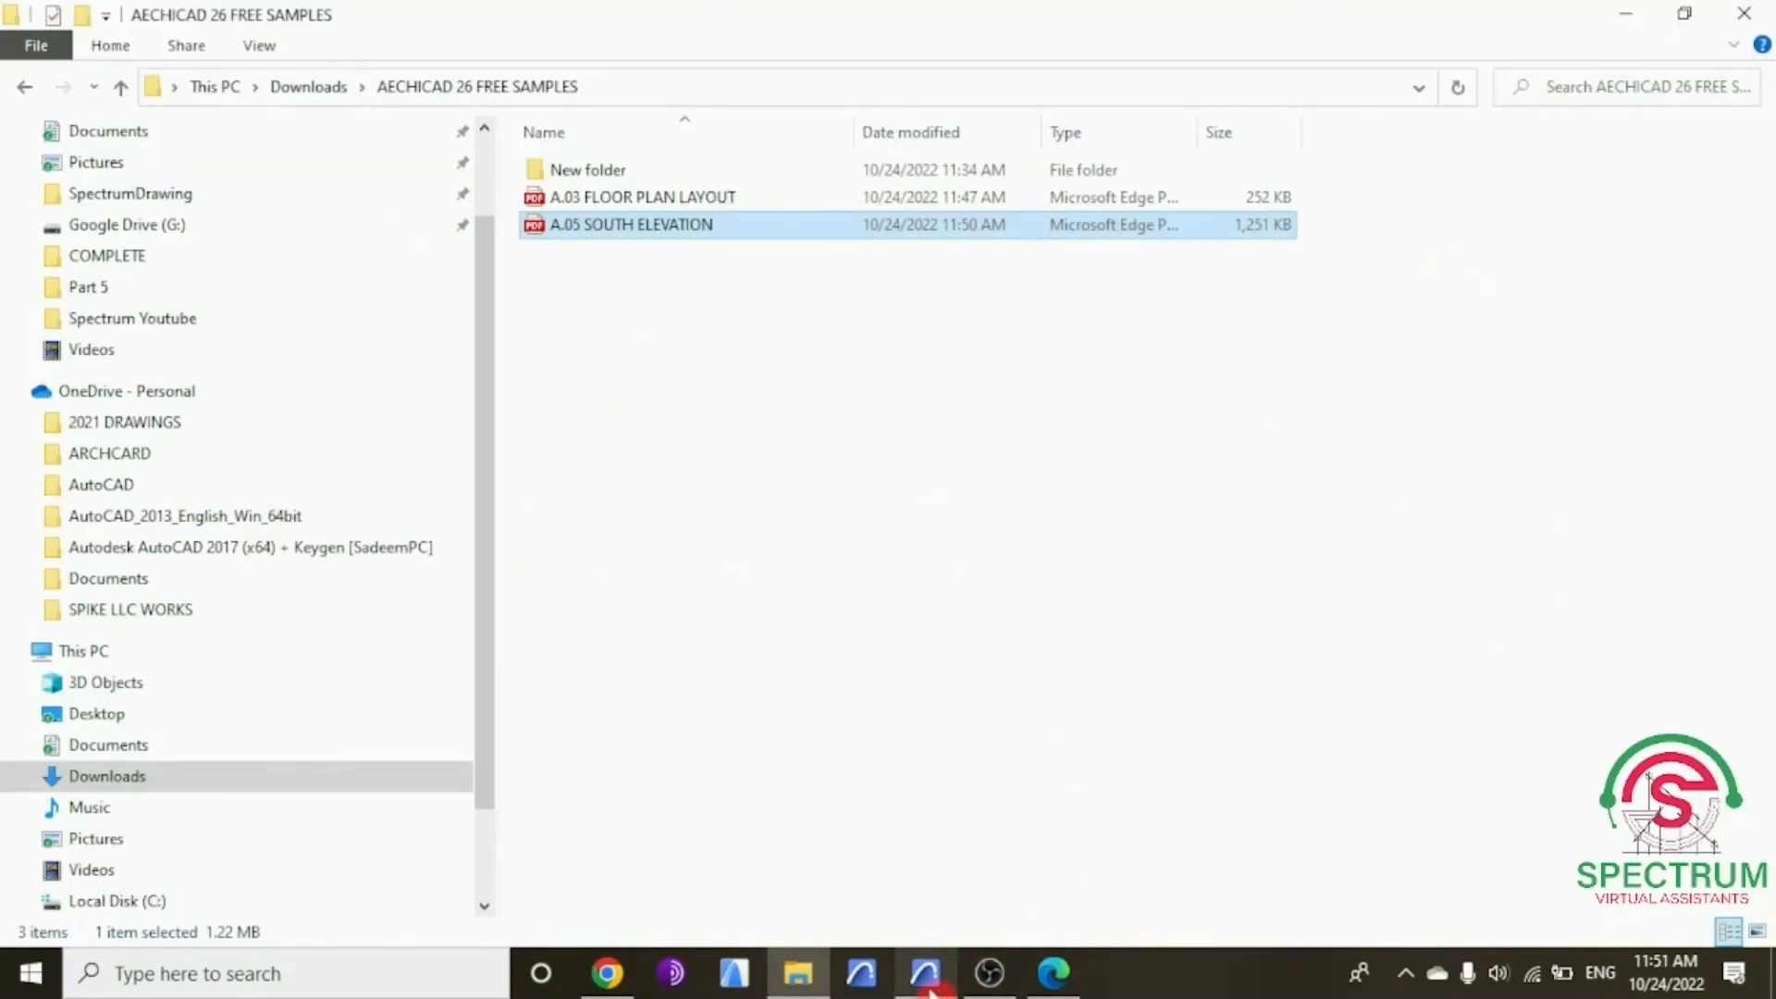
# Step: Return to Archicad, close the Organizer and open the A.04 SECTIONAL ELEVATION layout from the Layout Book
pyautogui.click(925, 977)
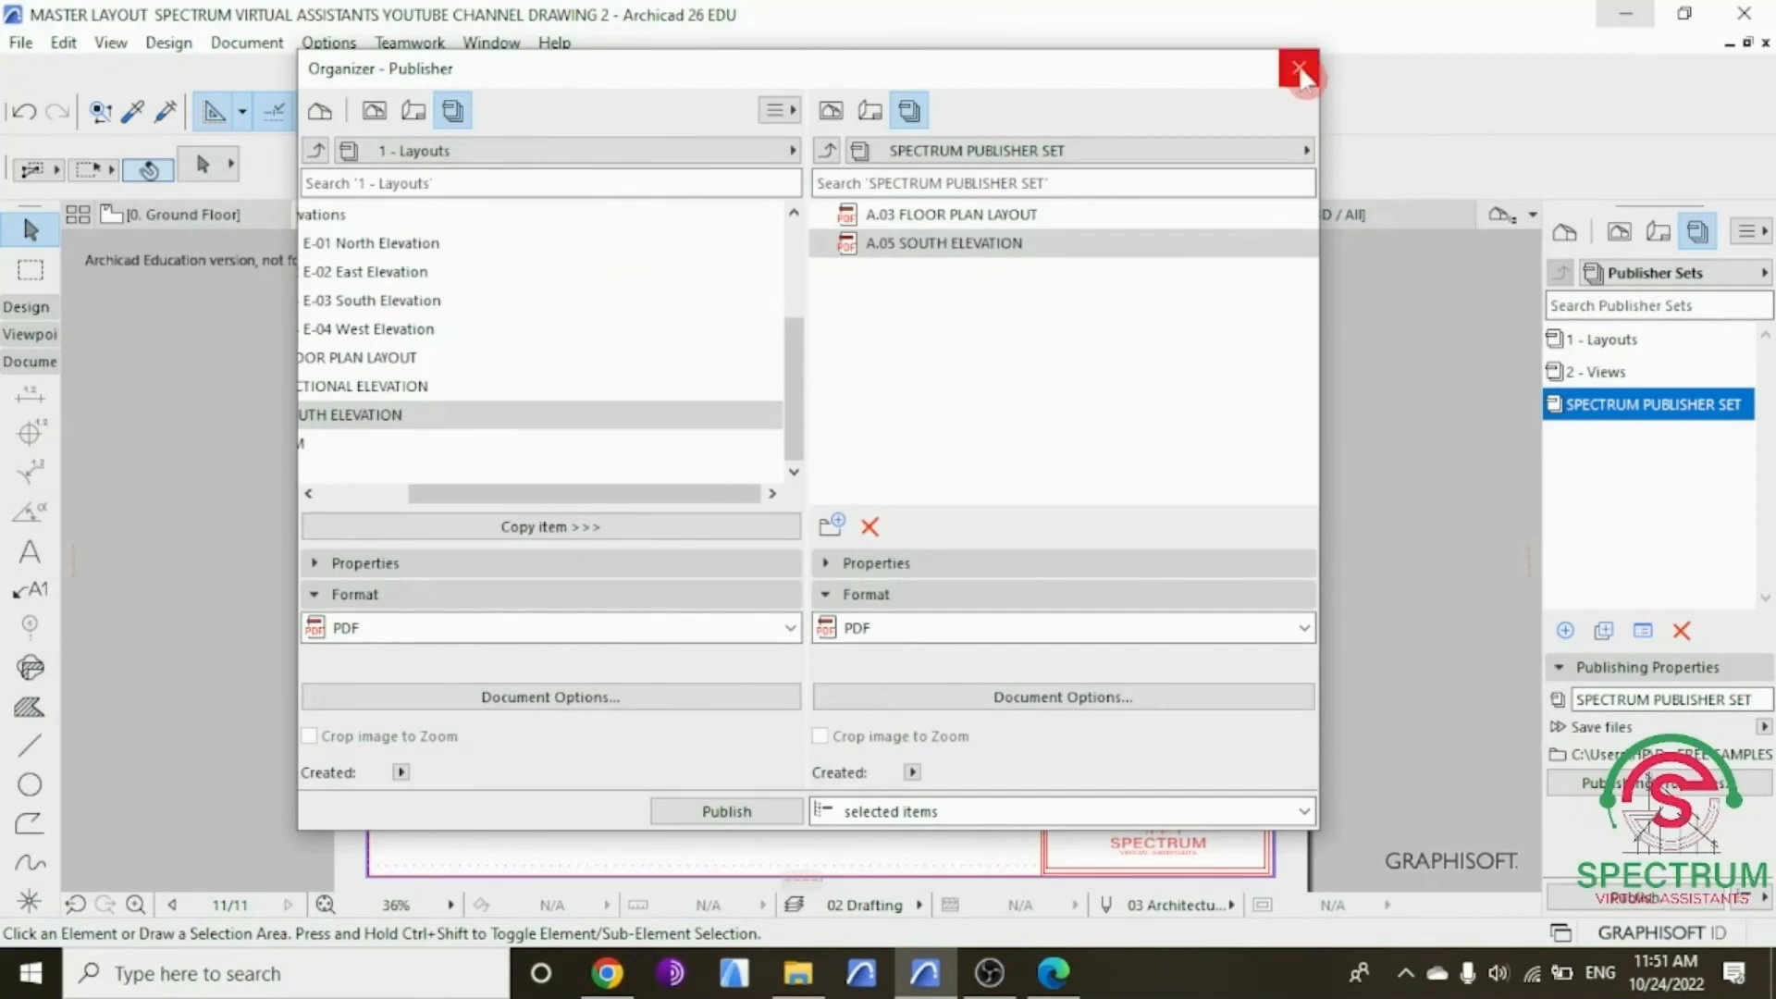
pyautogui.click(1299, 70)
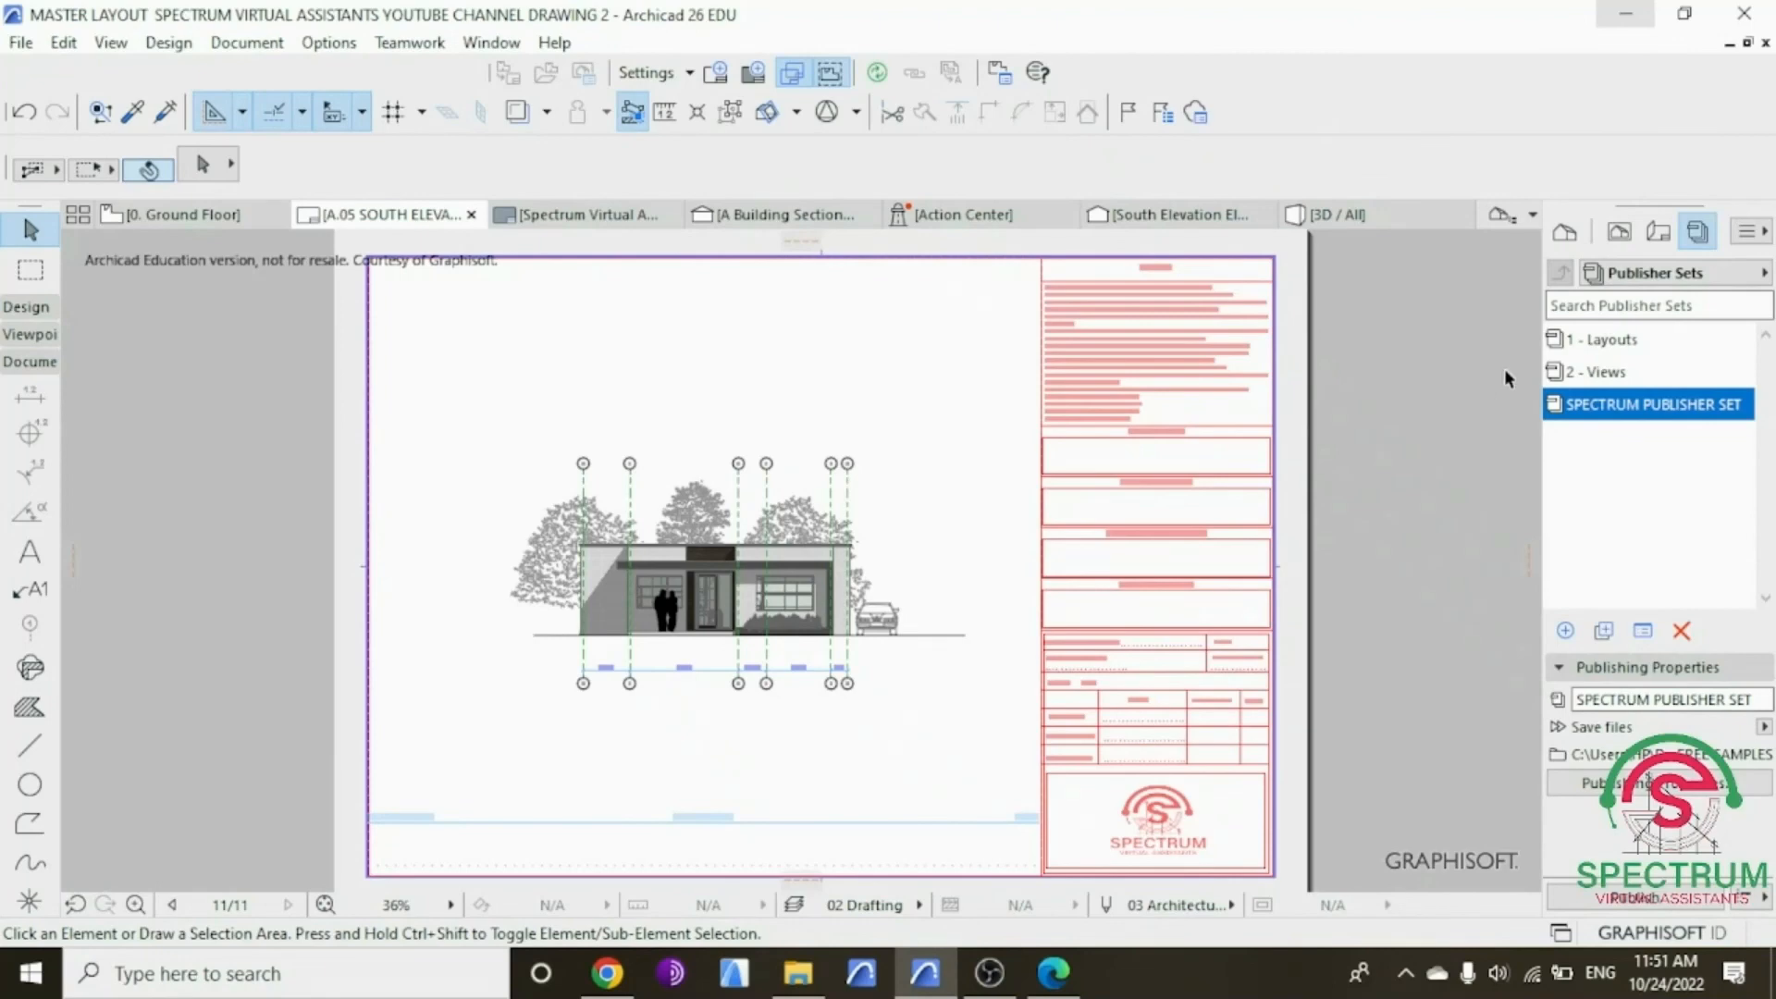
pyautogui.click(1658, 233)
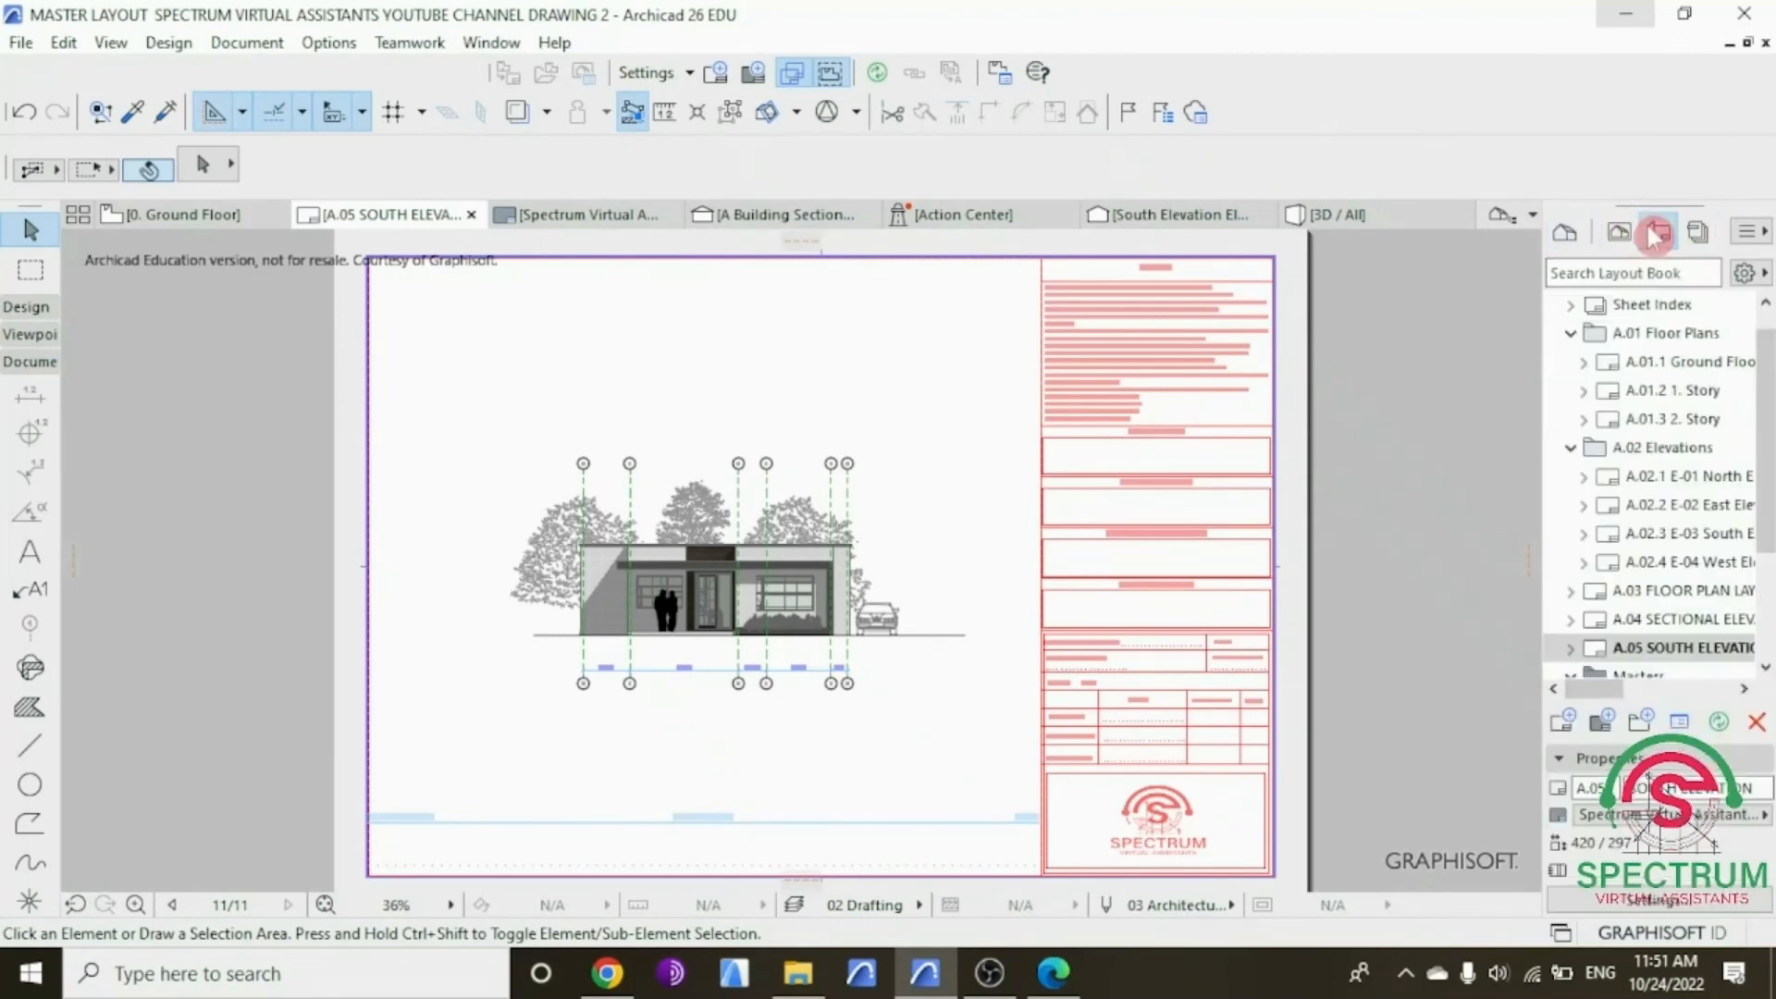
pyautogui.click(1662, 620)
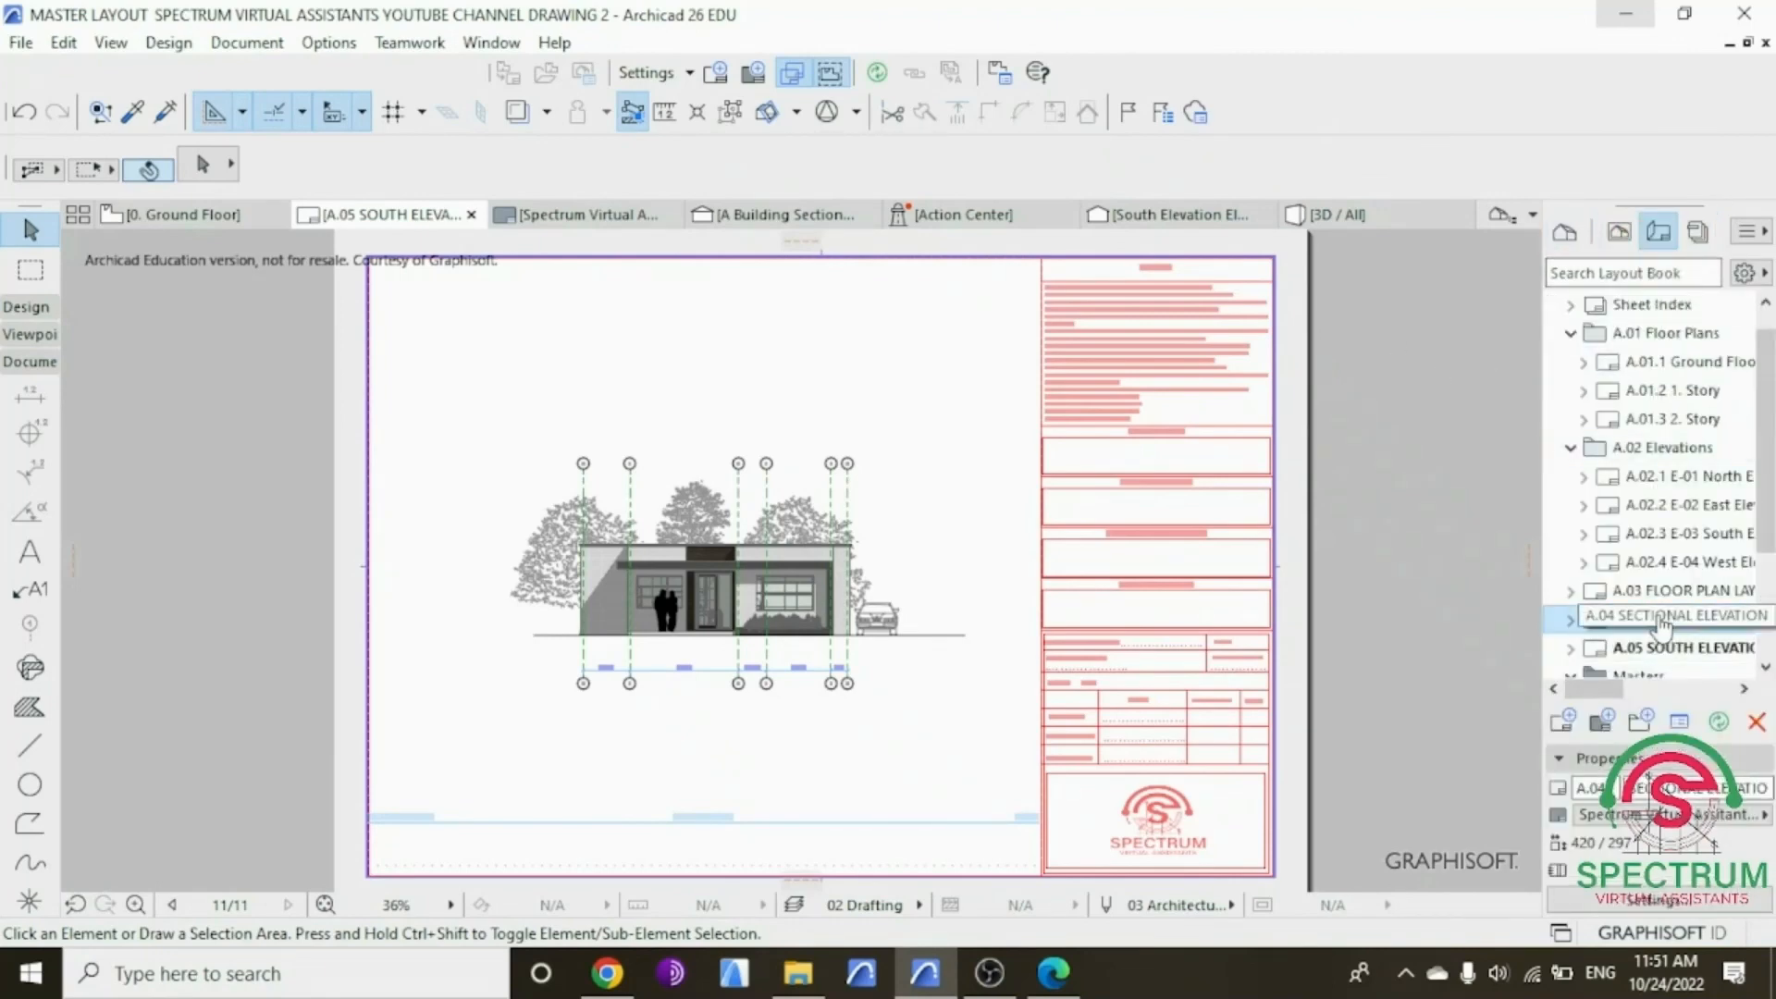
pyautogui.doubleClick(1662, 619)
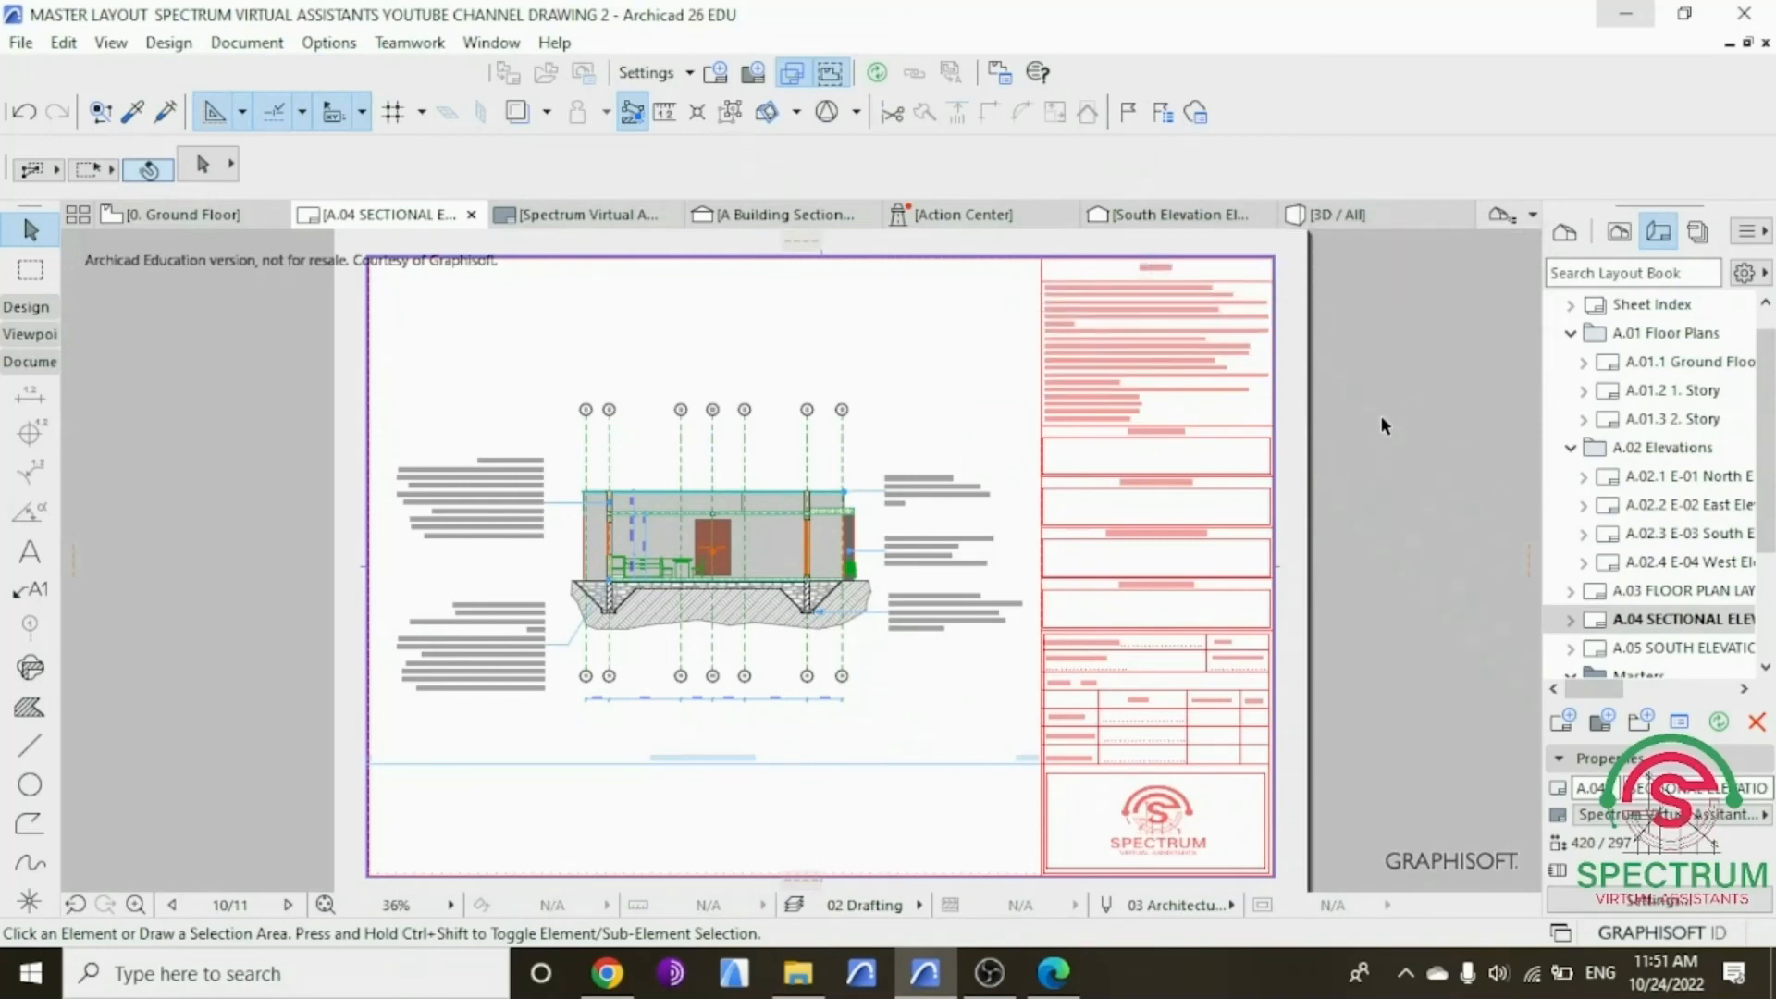
# Step: In the Organizer, add A.04 SECTIONAL ELEVATION from 1 - Layouts to SPECTRUM PUBLISHER SET and publish only that item
pyautogui.click(1630, 268)
pyautogui.click(1694, 233)
pyautogui.rightClick(1696, 233)
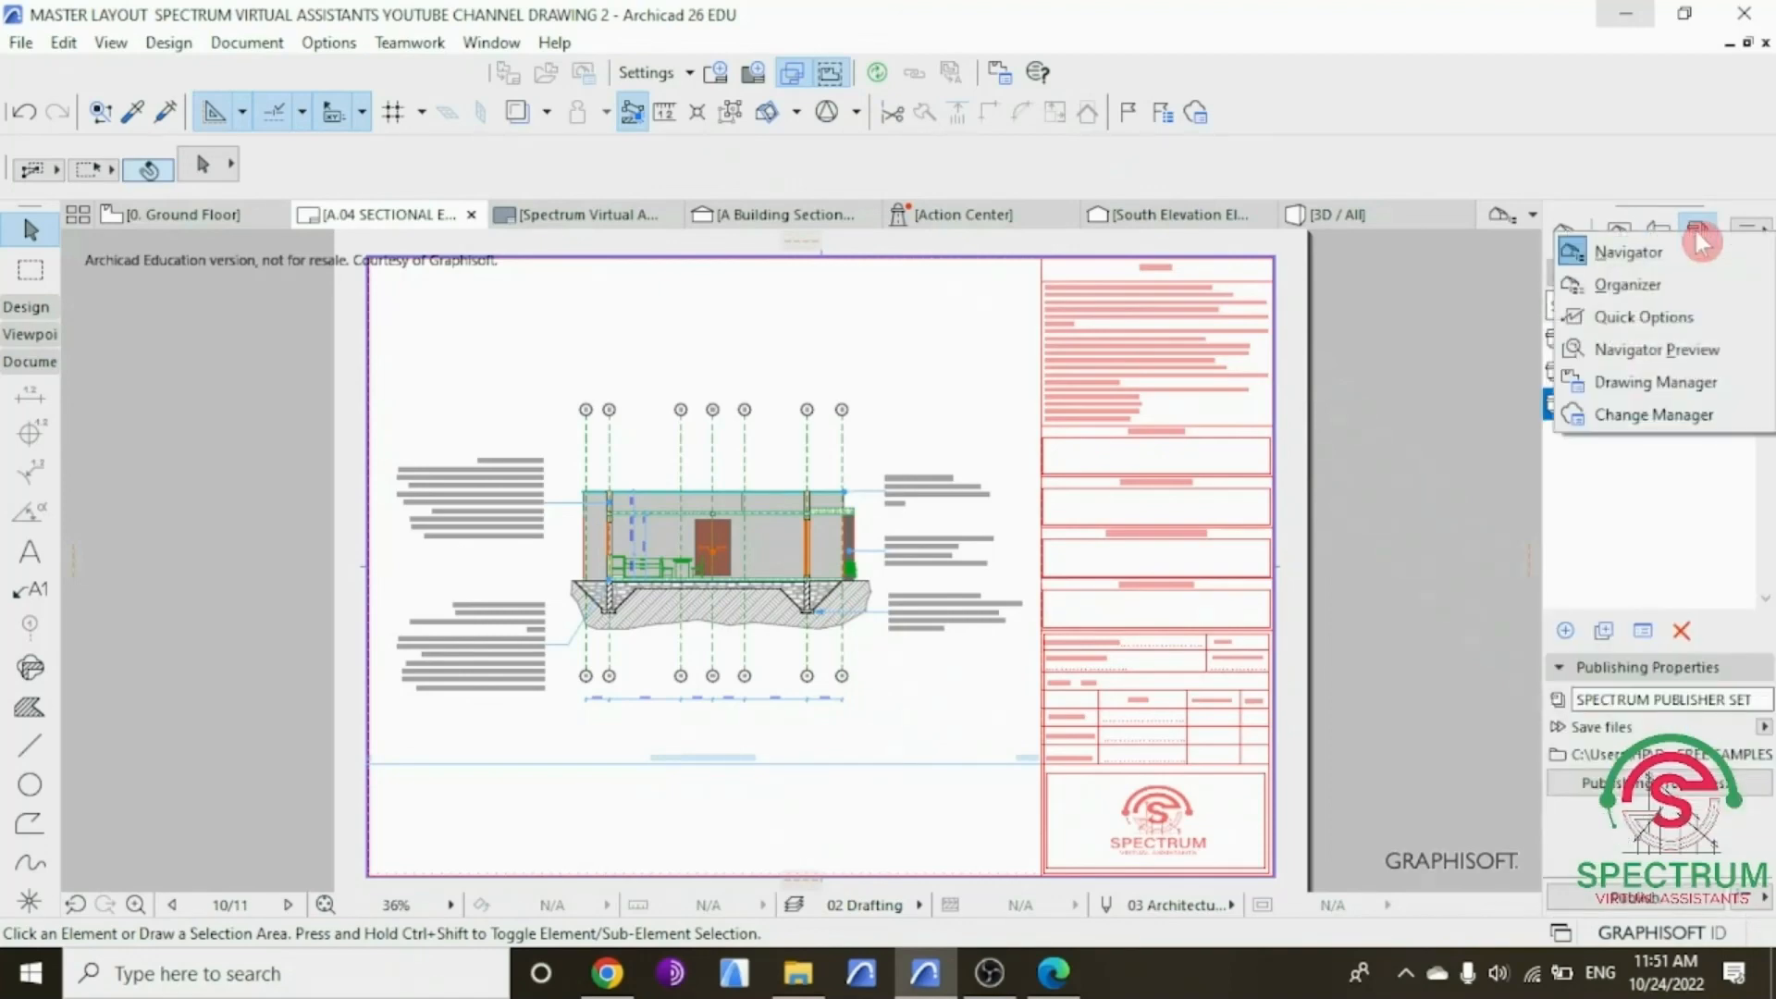
pyautogui.click(1674, 272)
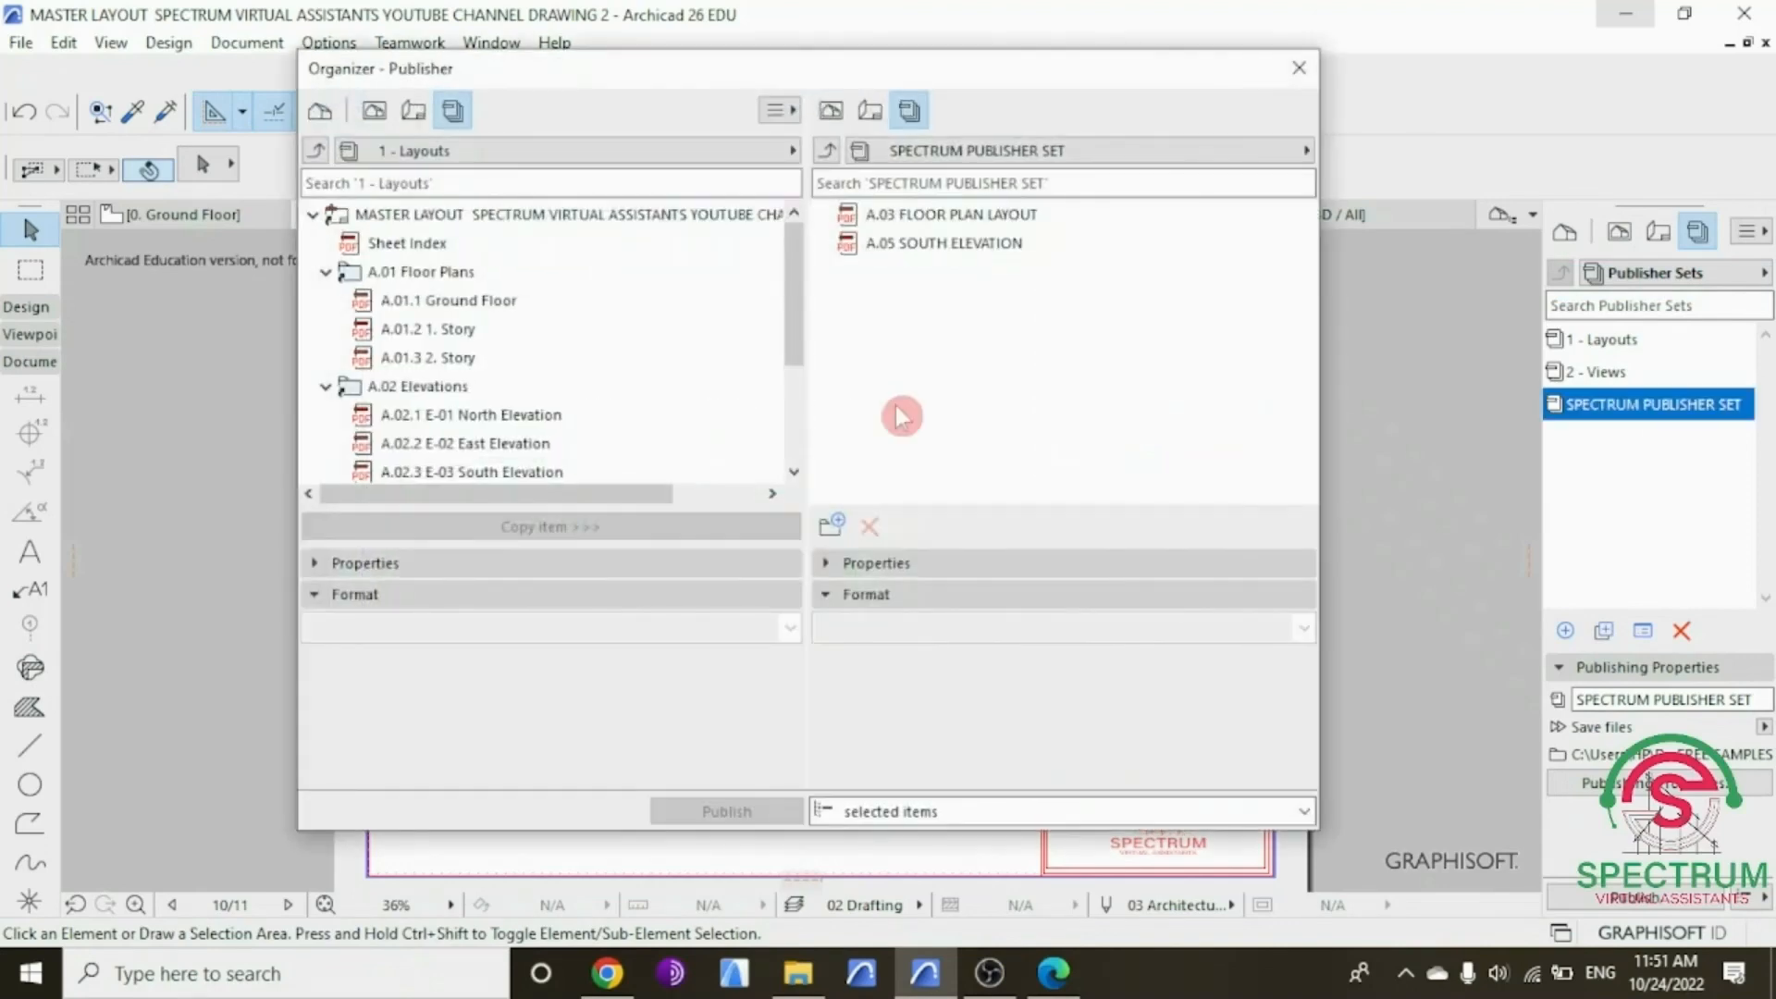
pyautogui.scroll(-1, 511, 407)
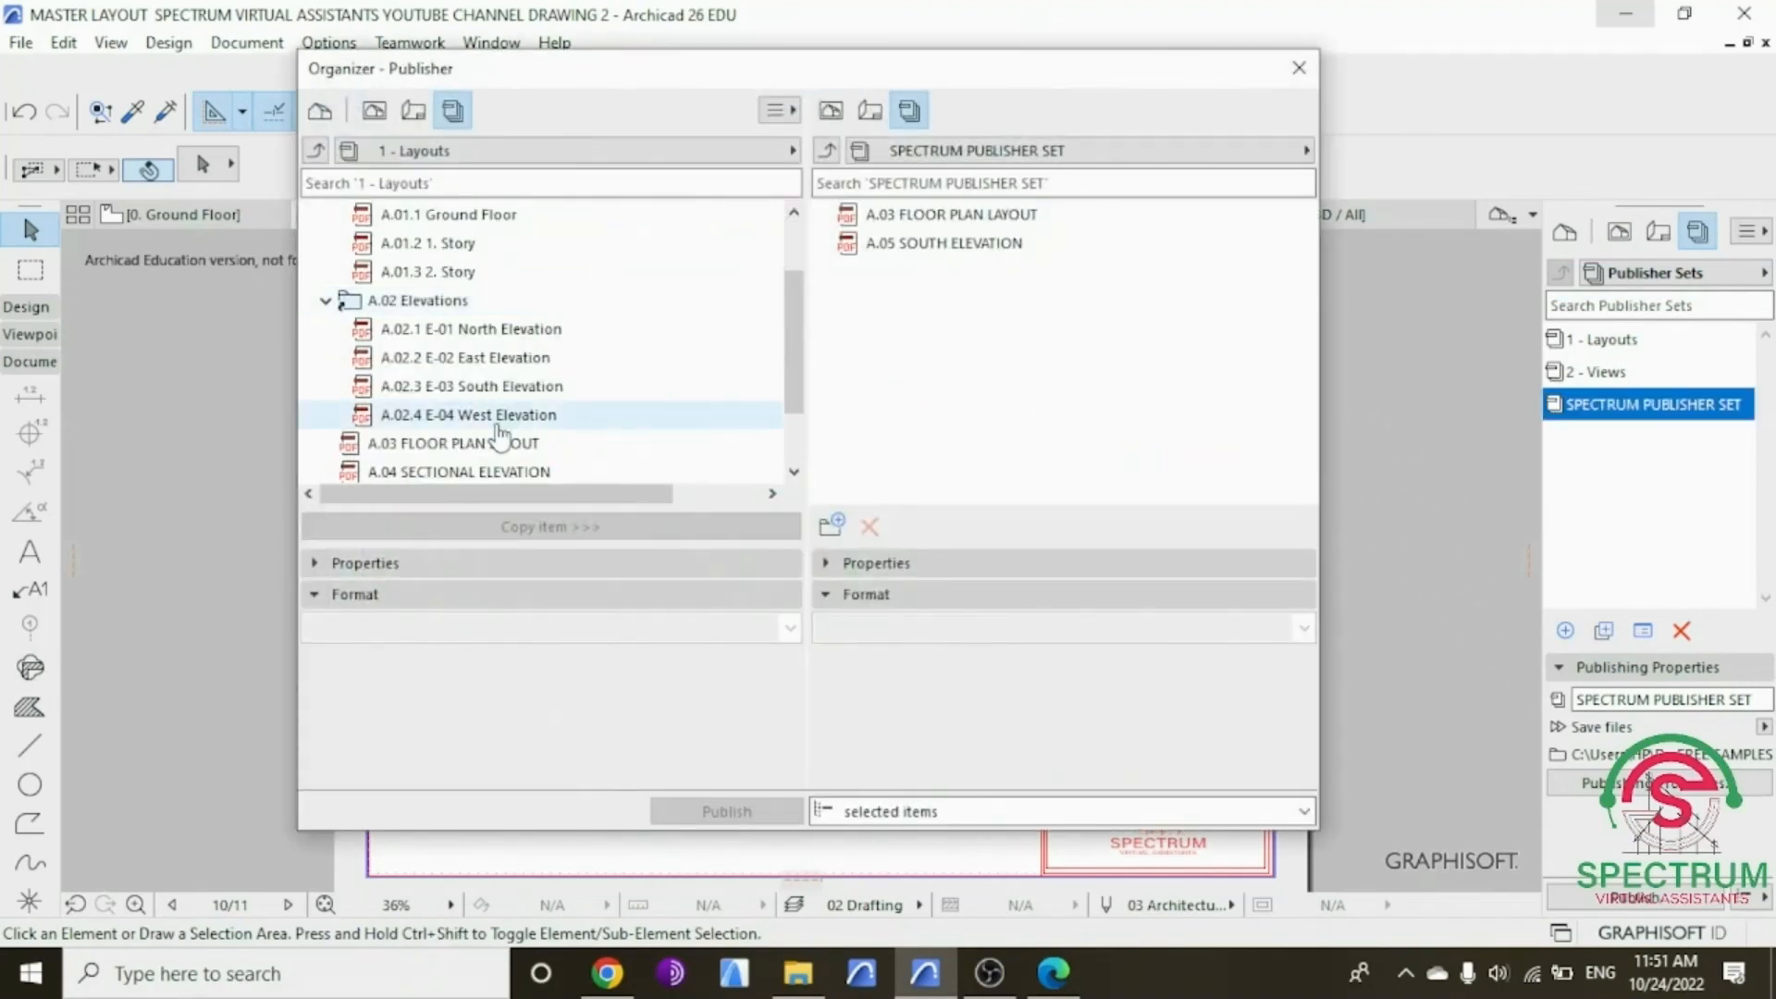
pyautogui.scroll(-1, 499, 421)
pyautogui.moveTo(438, 393); pyautogui.dragTo(933, 282)
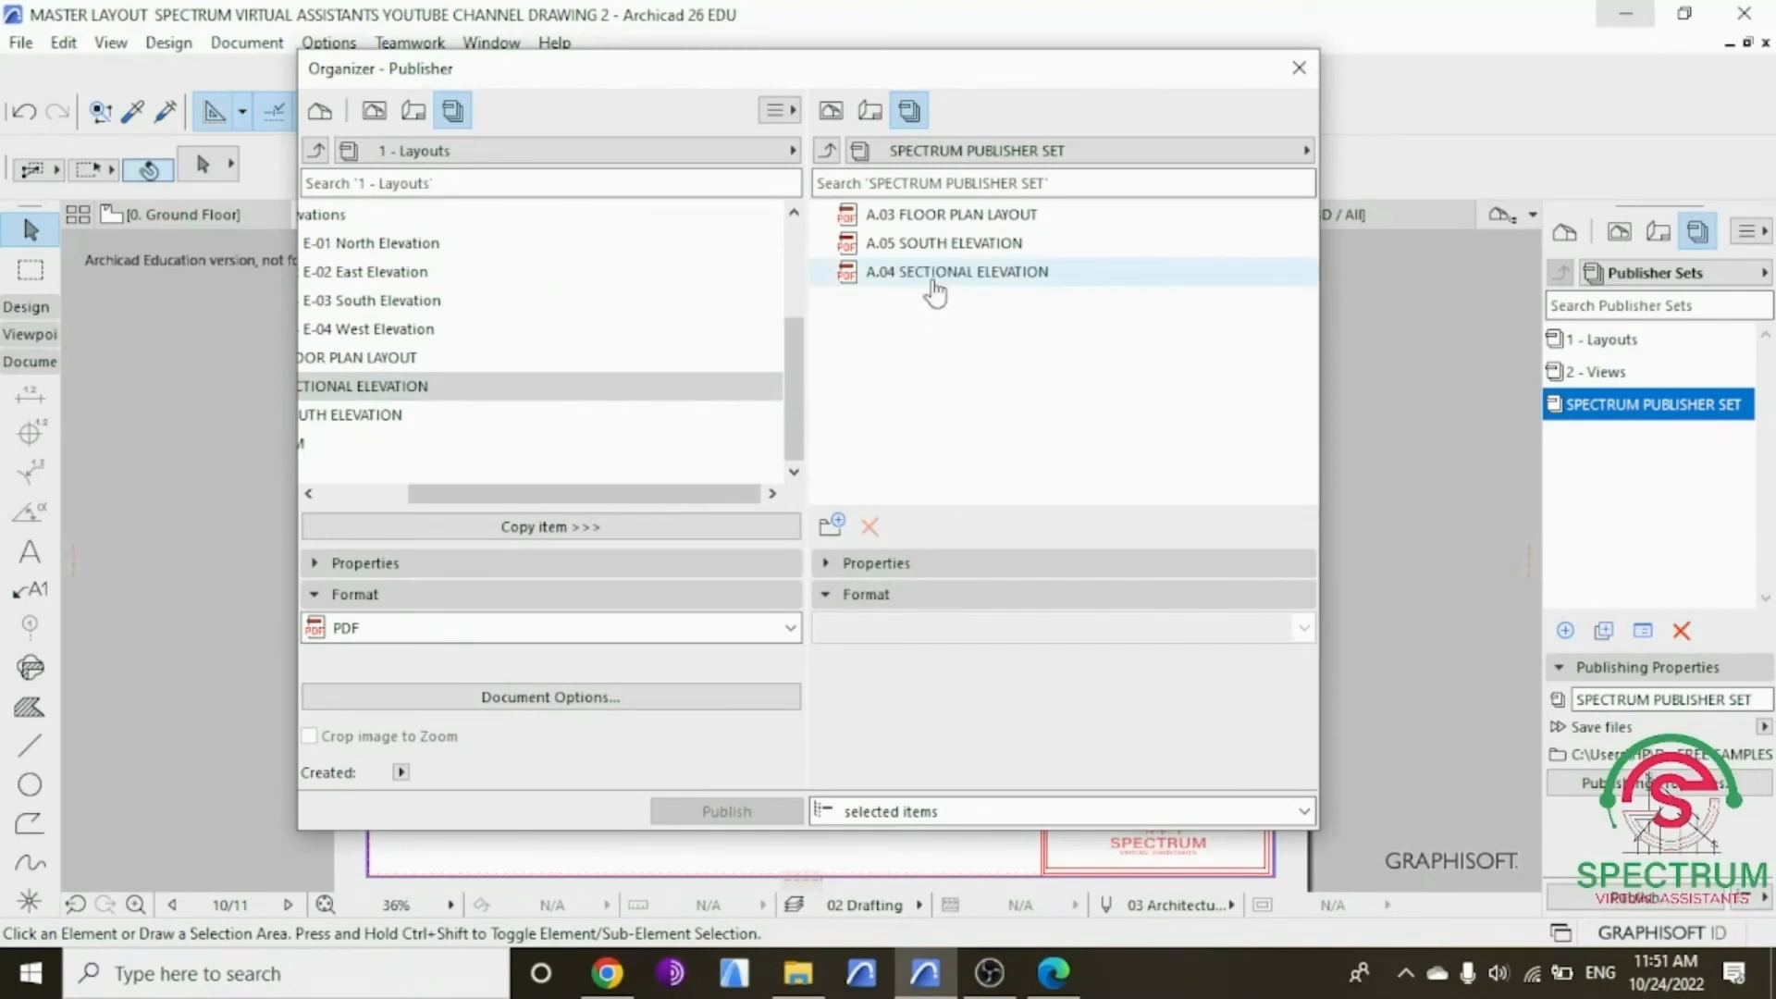
pyautogui.click(934, 283)
pyautogui.click(750, 814)
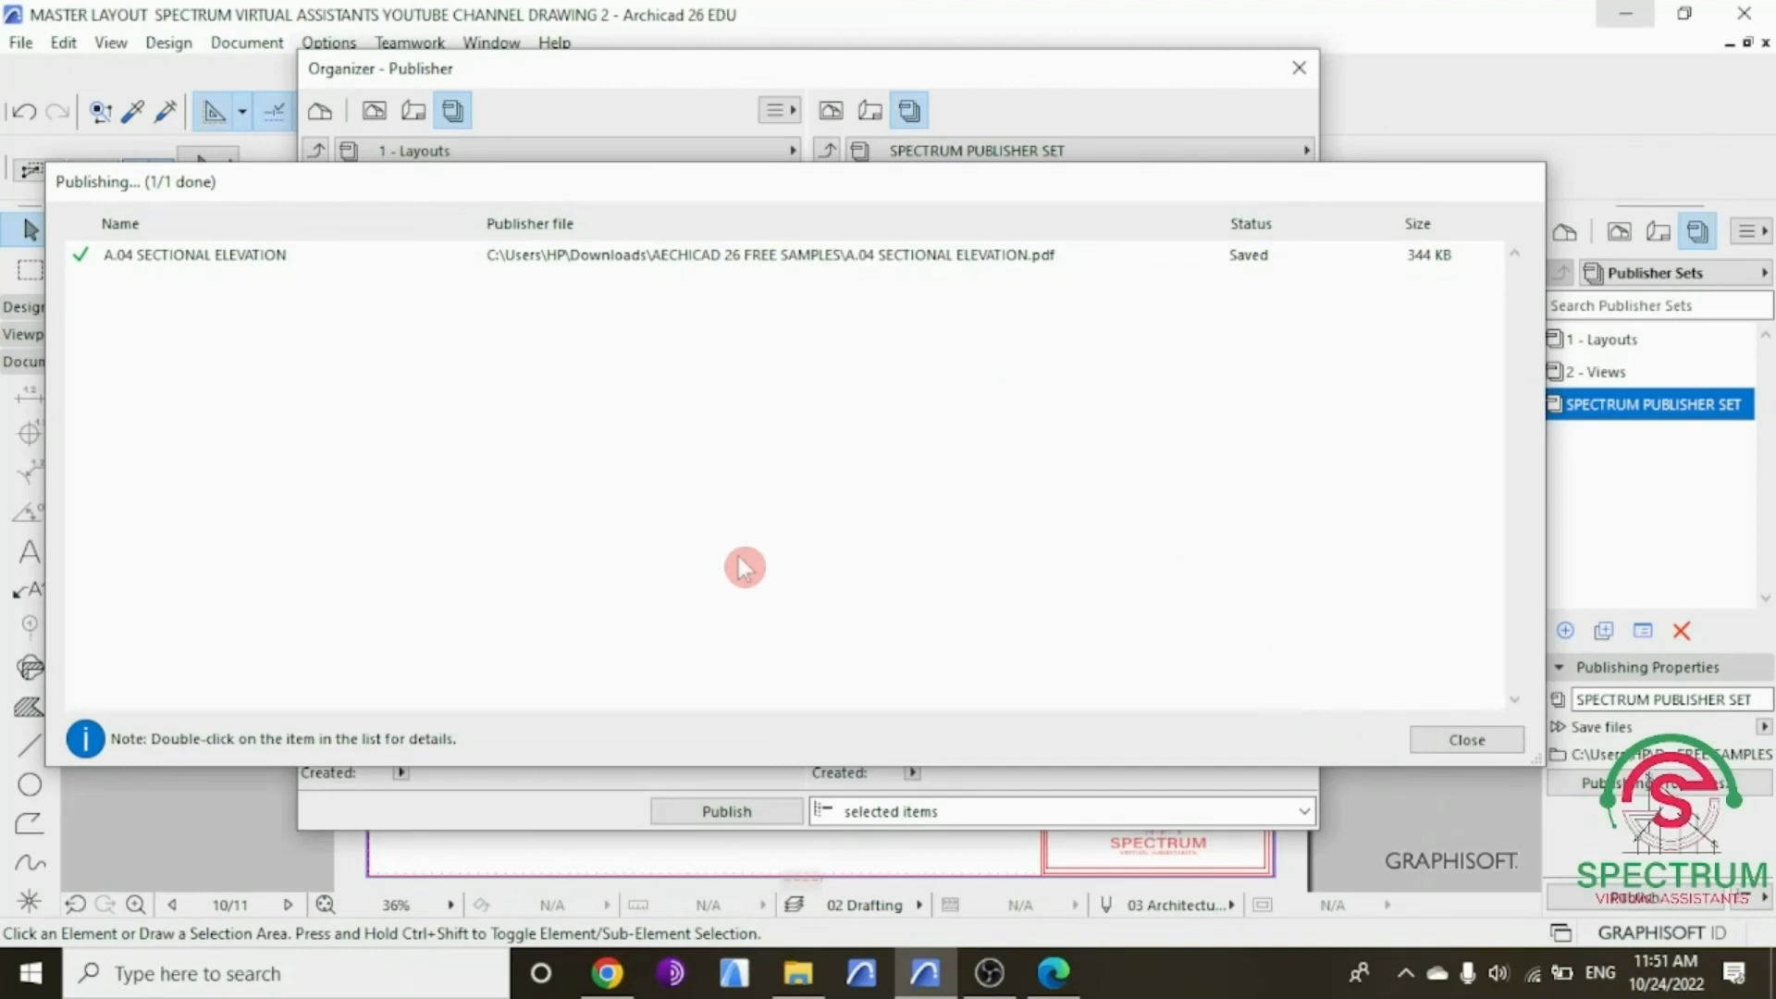
# Step: Switch to File Explorer, examine the published A.04 SECTIONAL ELEVATION PDF, and select the three published PDFs in the folder
pyautogui.click(797, 973)
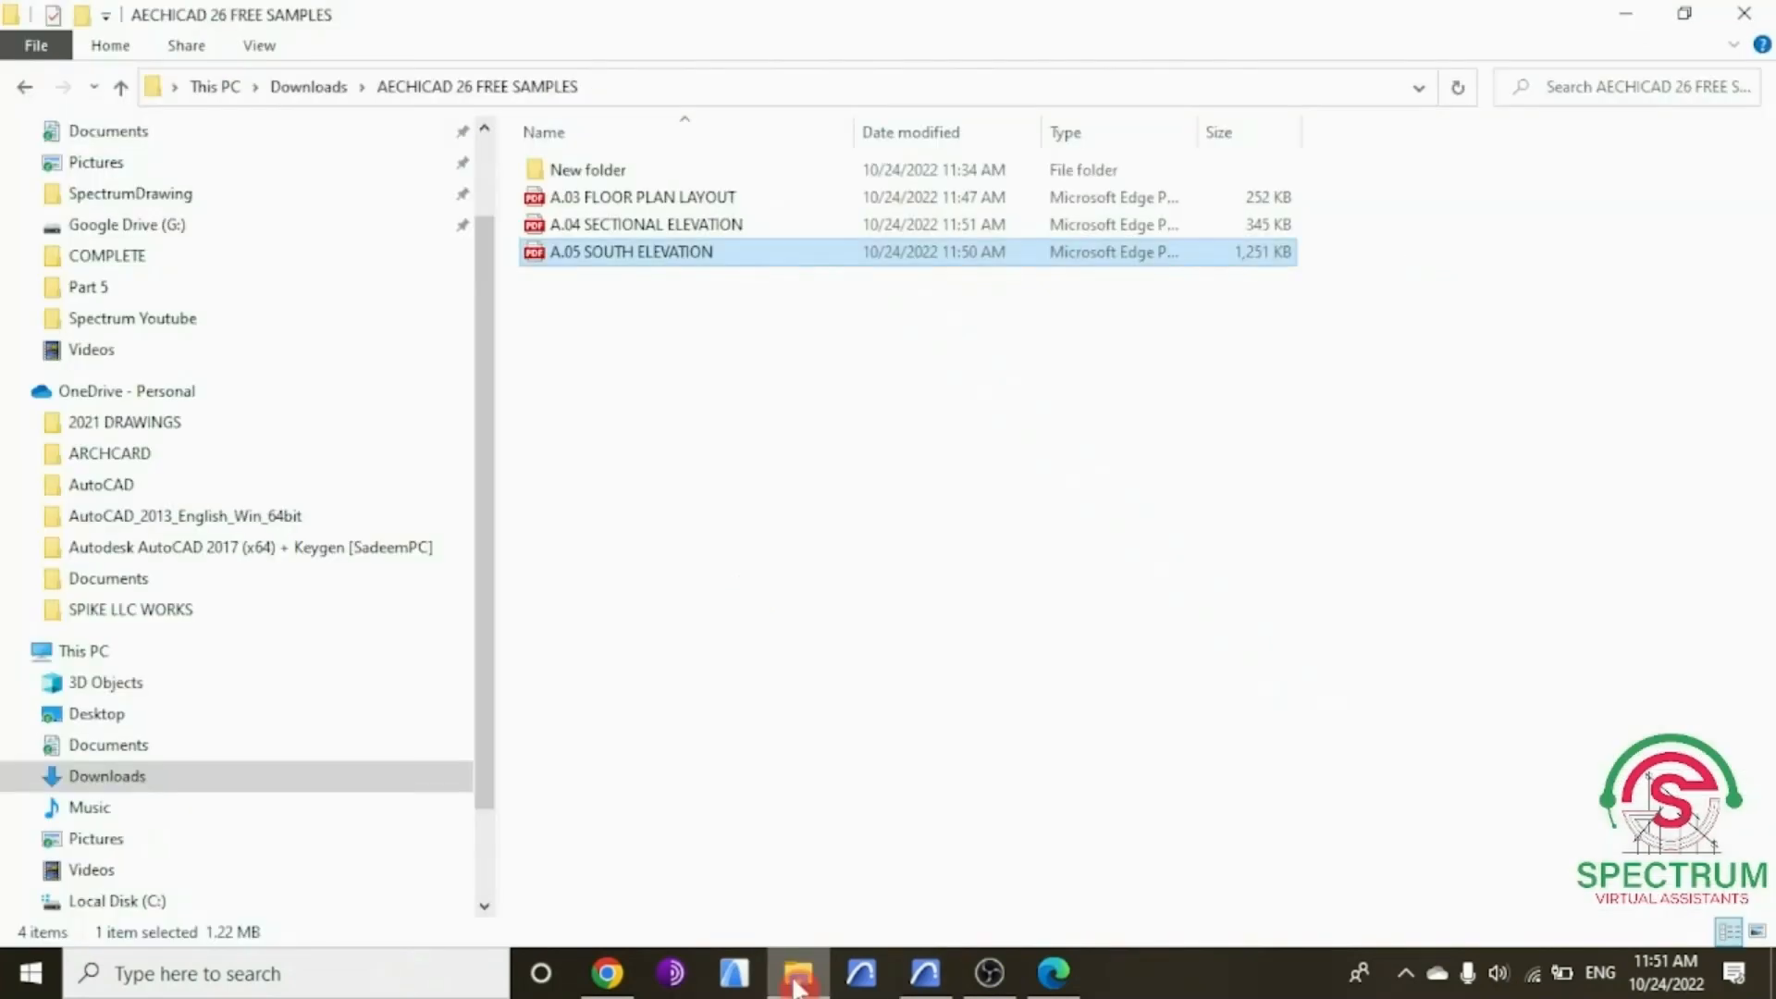
pyautogui.doubleClick(602, 225)
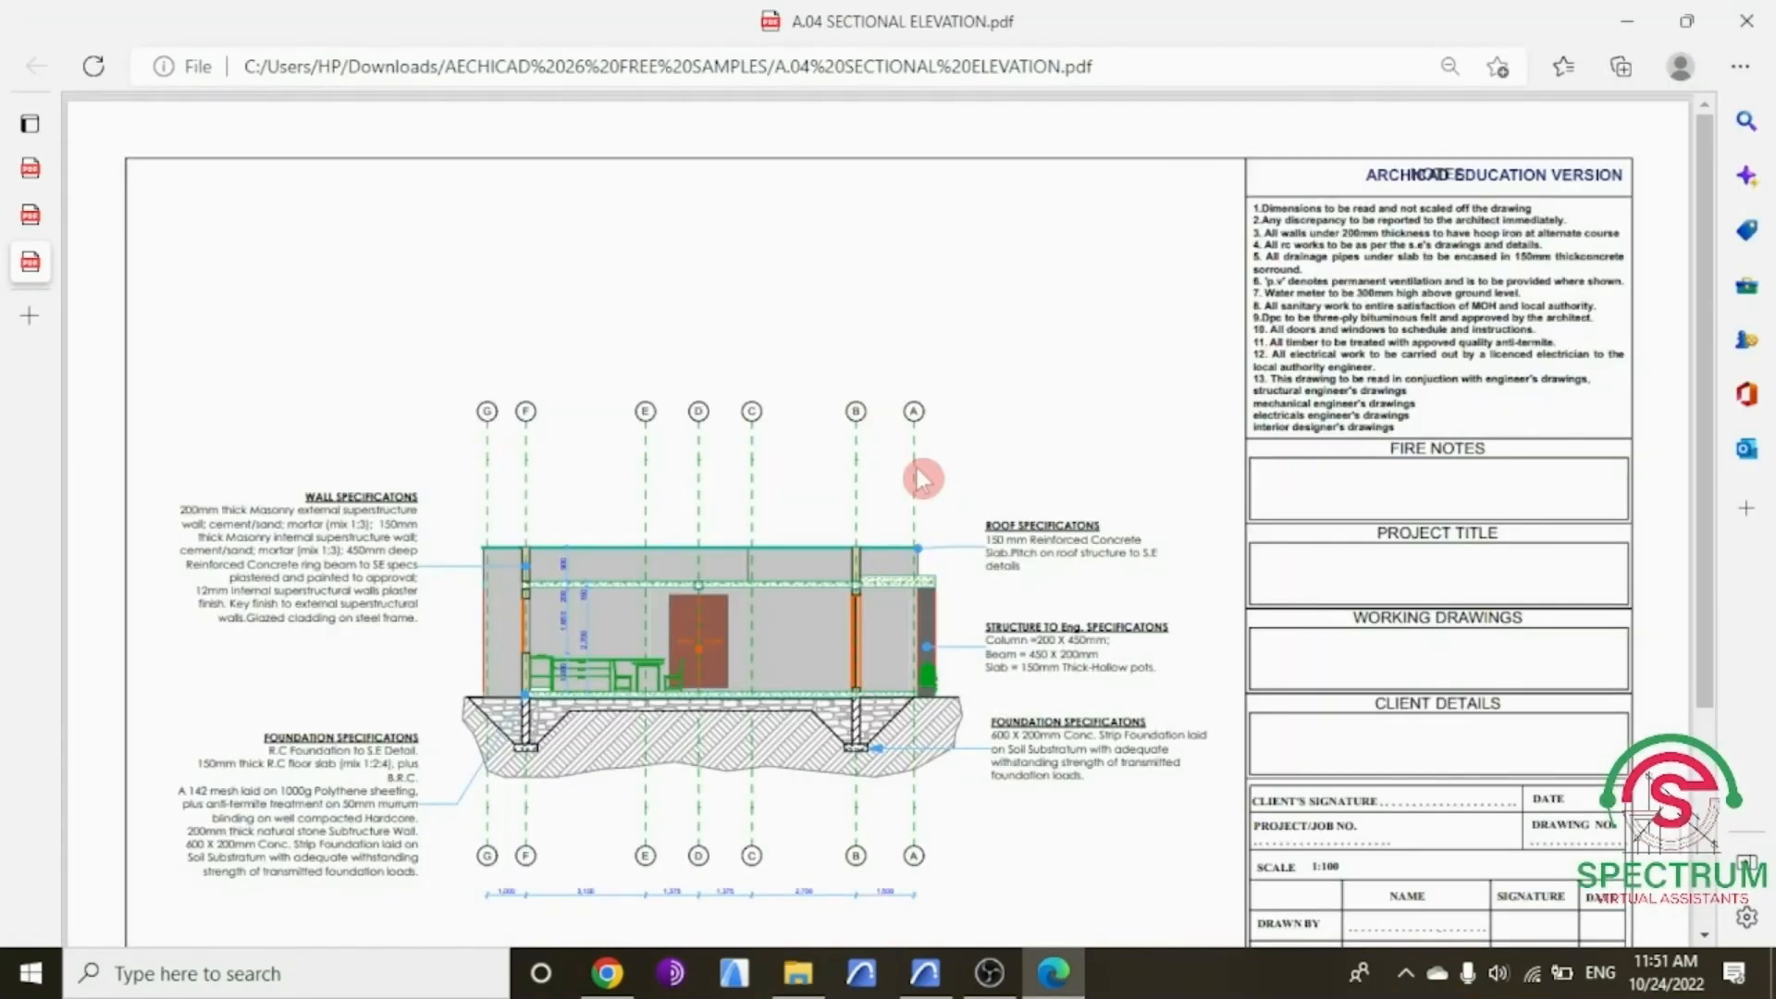
pyautogui.scroll(-3, 922, 478)
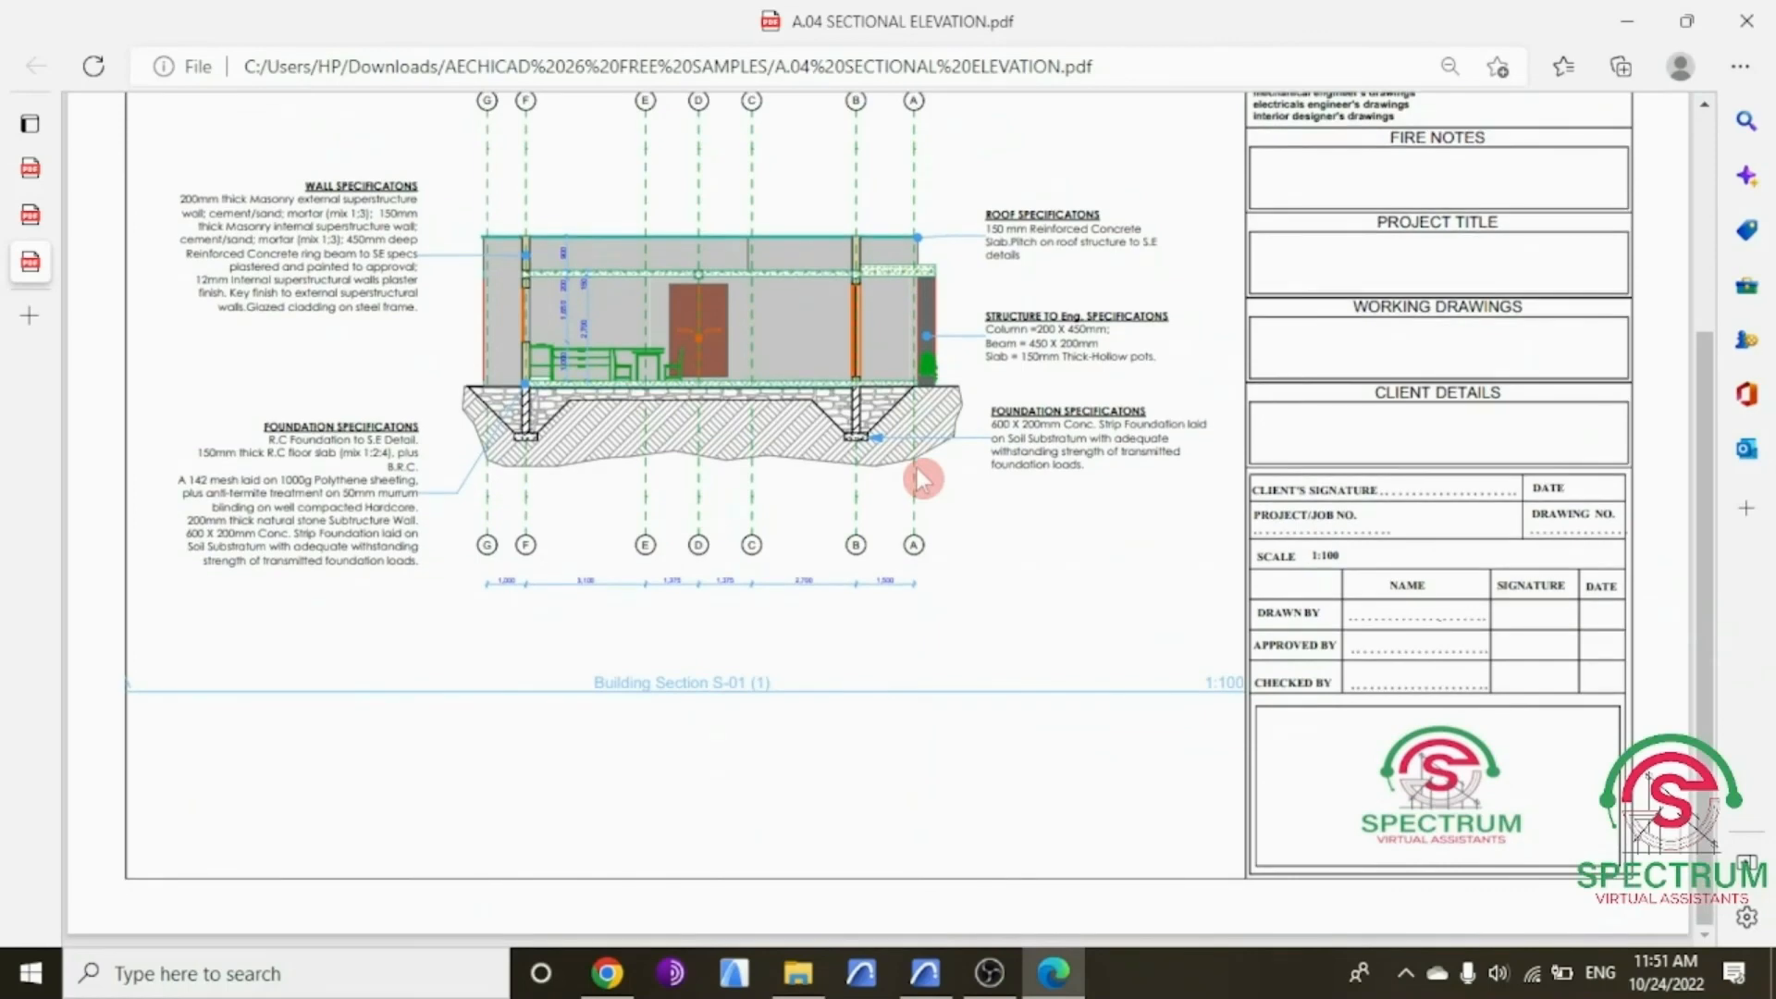
pyautogui.scroll(3, 922, 478)
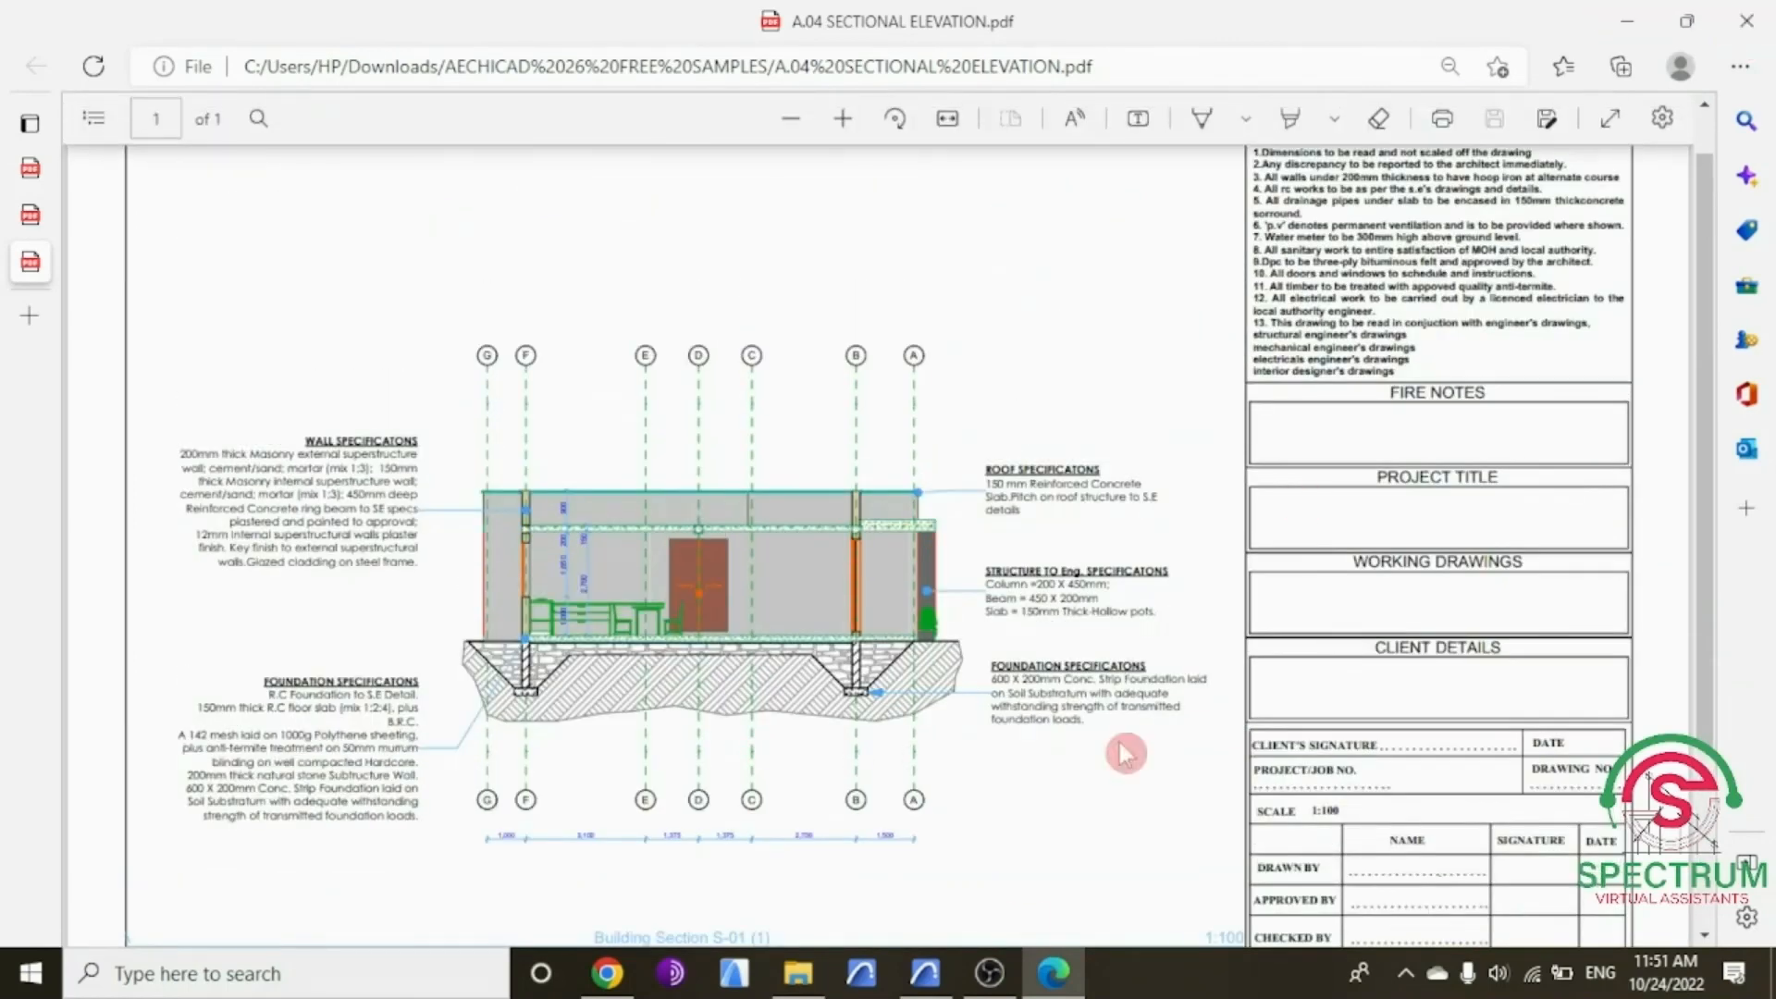
pyautogui.click(797, 972)
pyautogui.moveTo(638, 316); pyautogui.dragTo(640, 204)
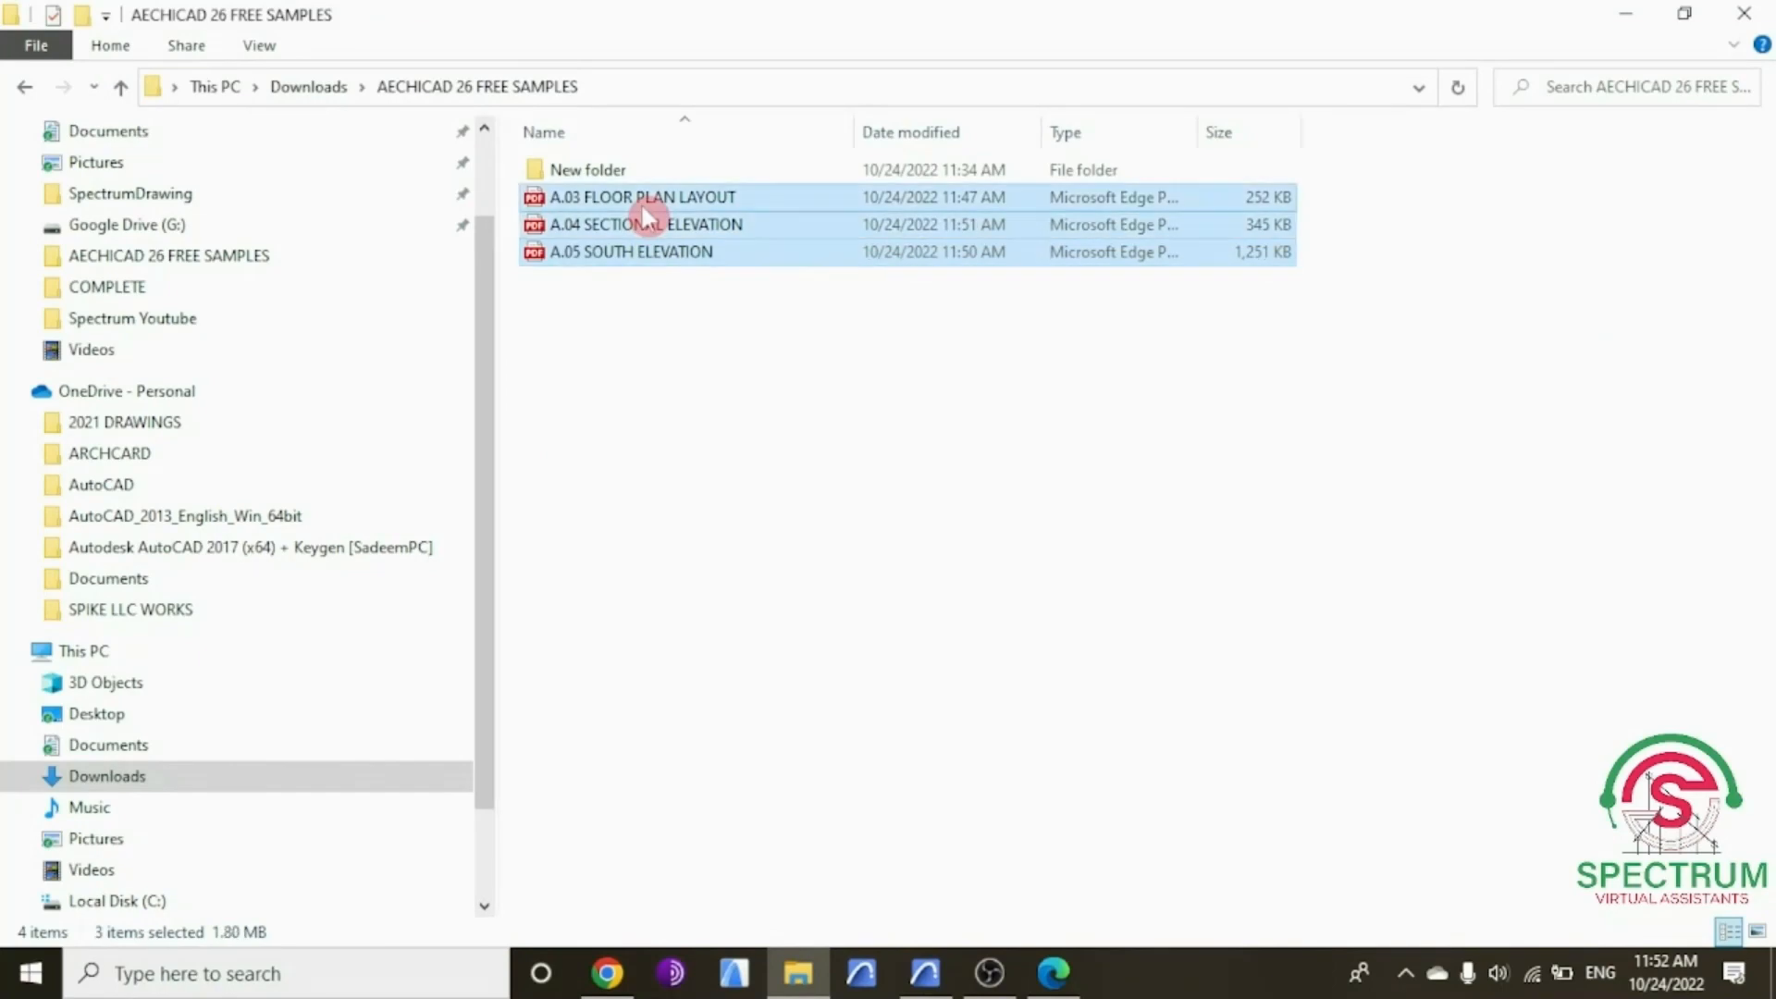
# Step: Delete the three selected PDFs from the AECHICAD 26 FREE SAMPLES folder, then return to Archicad and close the publishing report and Organizer
pyautogui.press('Delete')
pyautogui.click(925, 972)
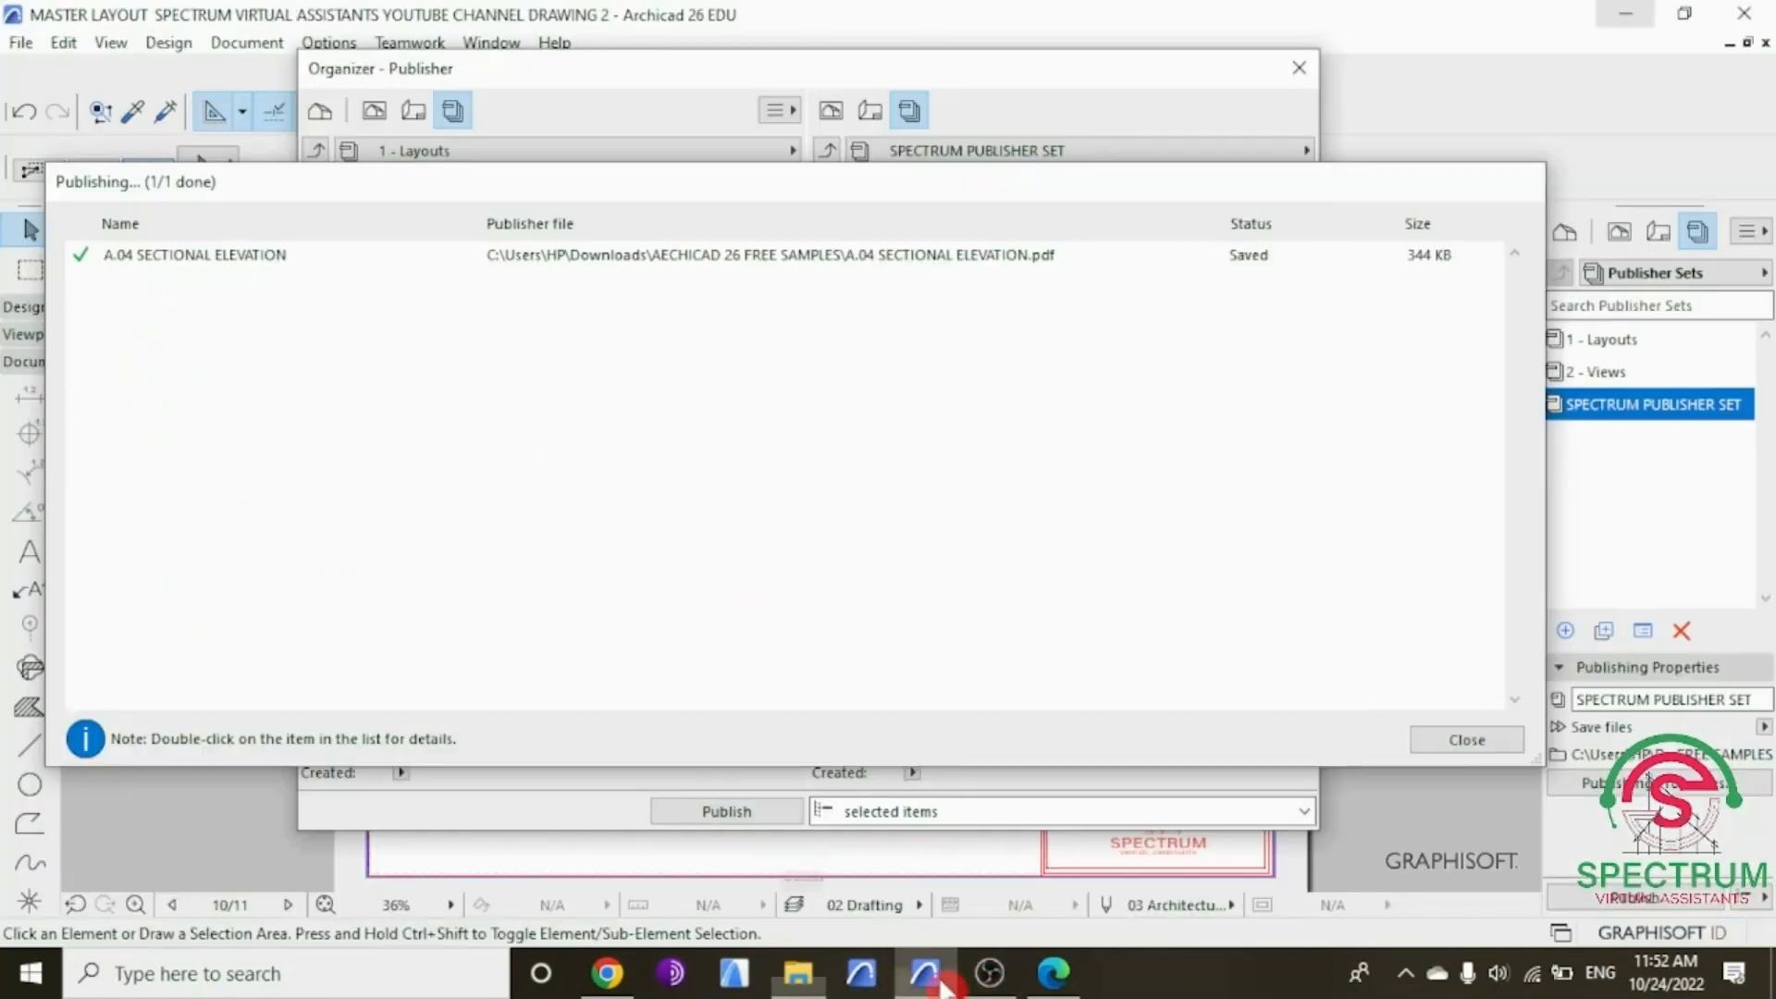
pyautogui.click(1464, 740)
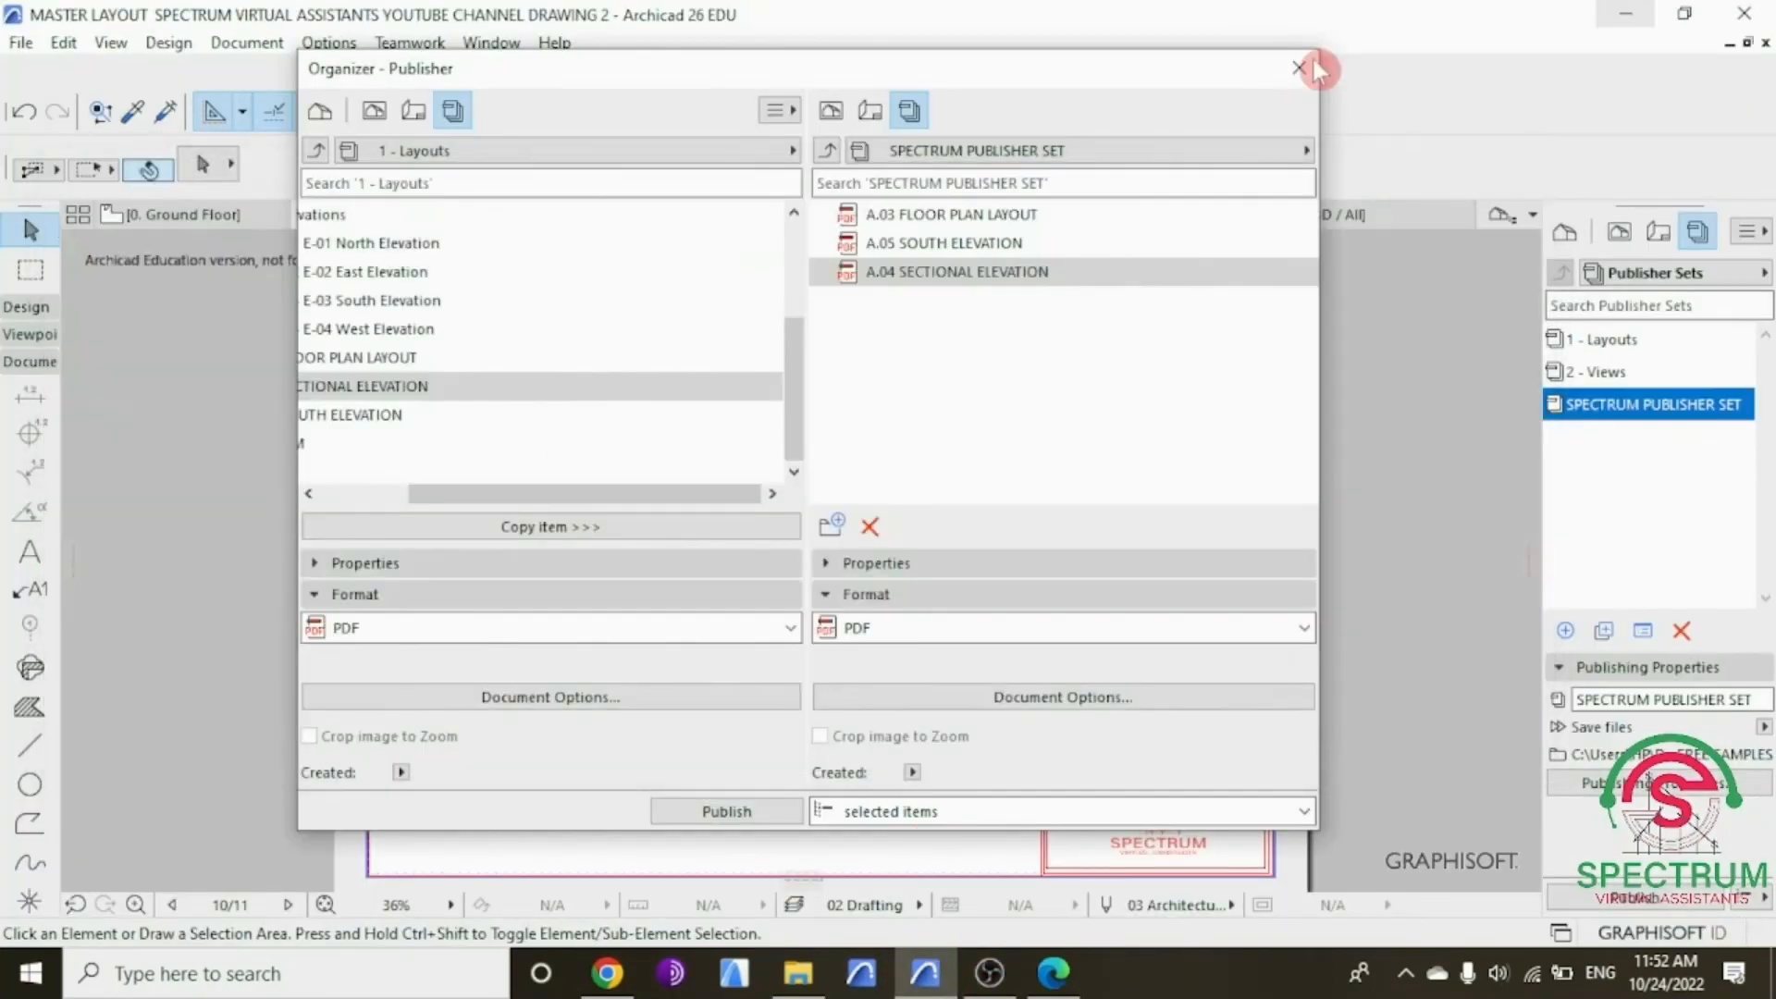
pyautogui.click(1299, 68)
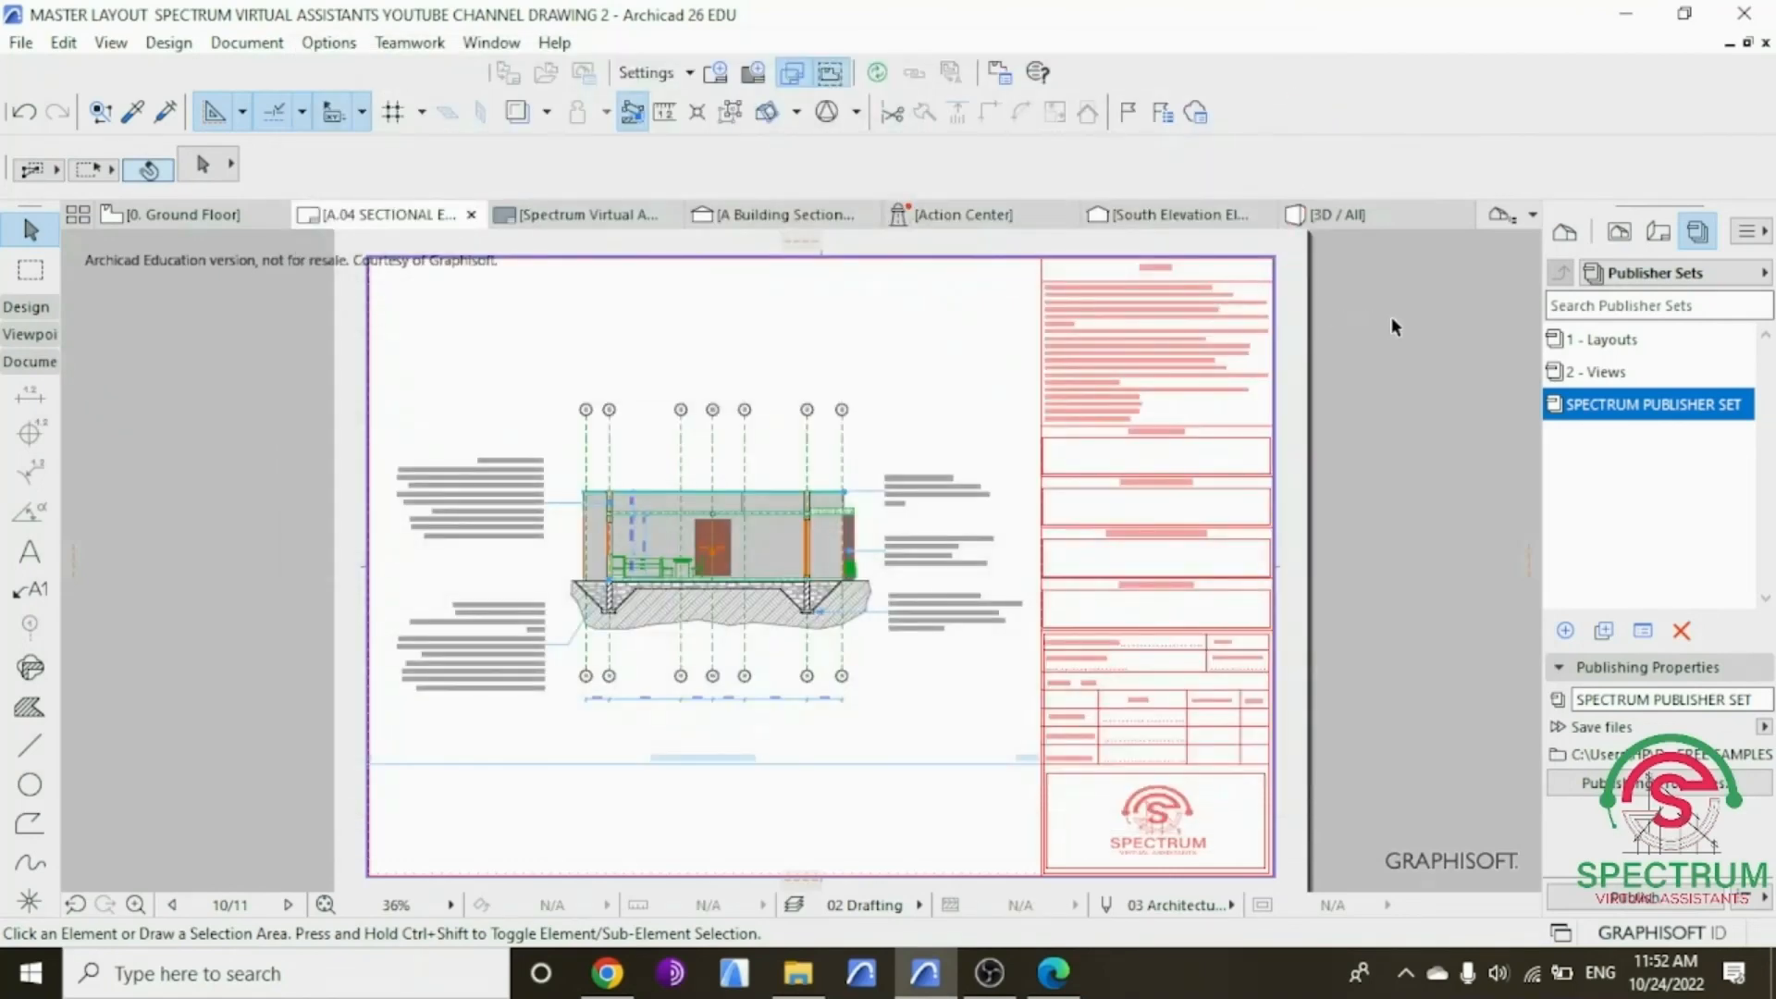
# Step: Reopen the Organizer from the publisher sets and delete all three layout items from SPECTRUM PUBLISHER SET, confirming the deletion
pyautogui.click(1692, 231)
pyautogui.click(1695, 249)
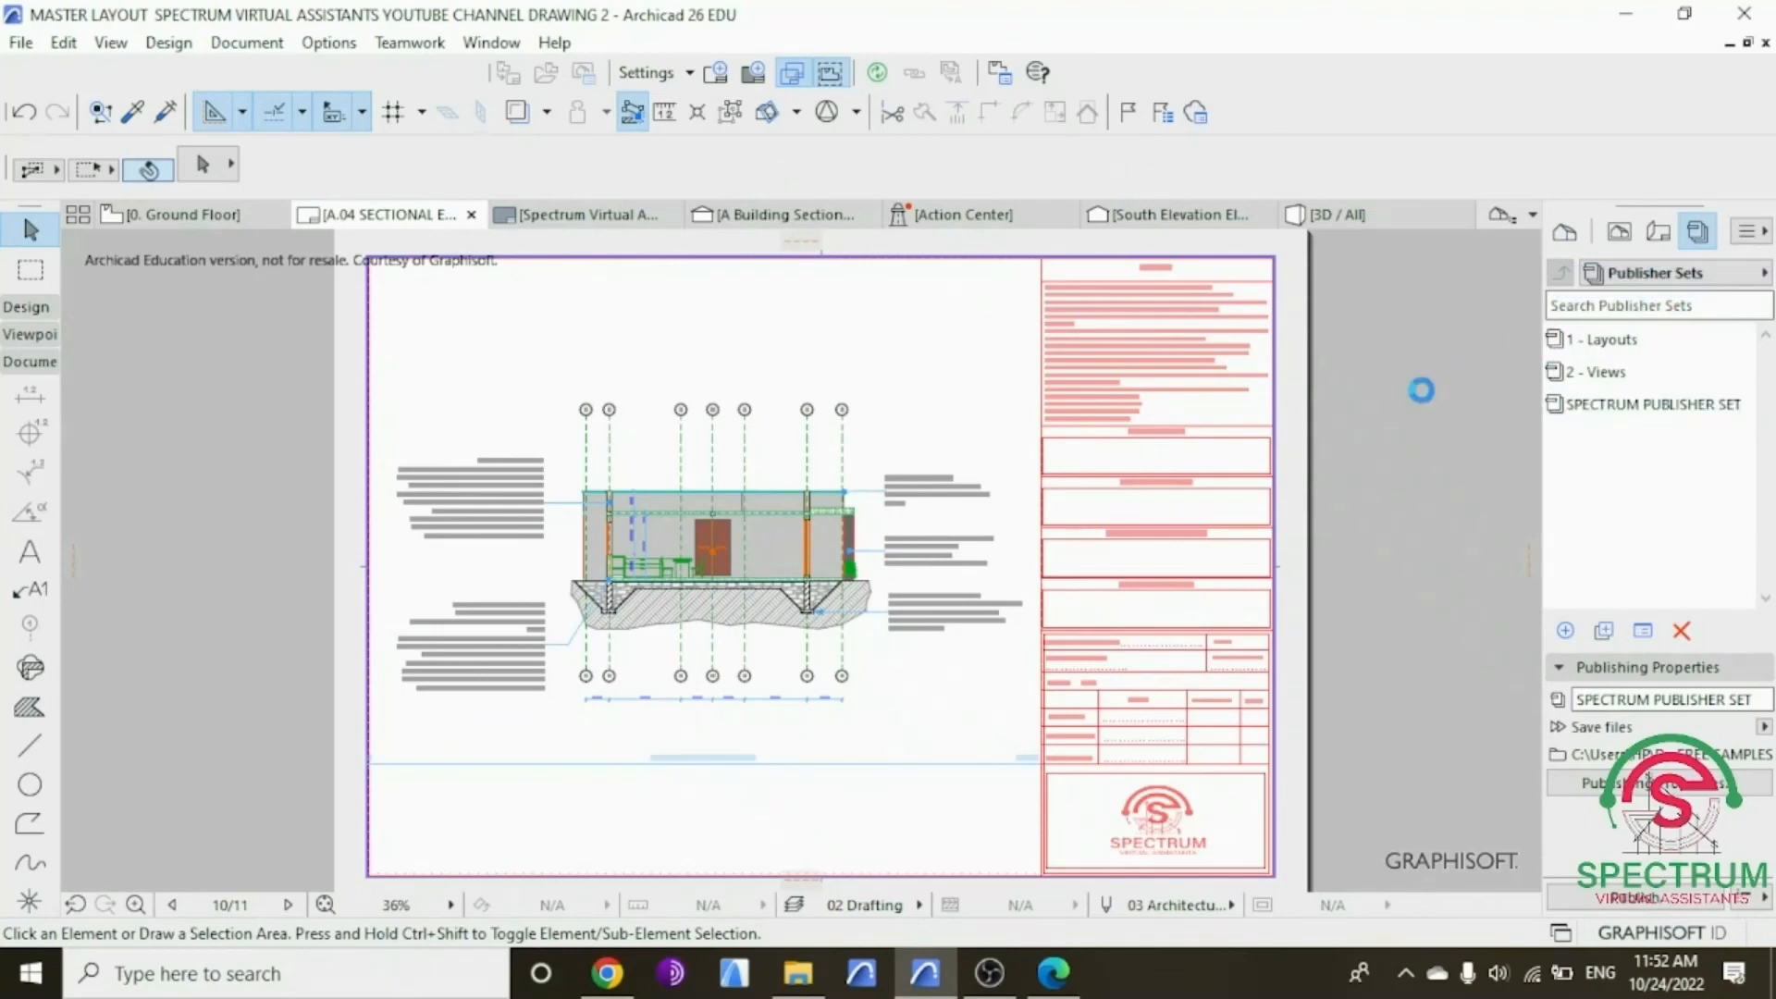
pyautogui.click(934, 220)
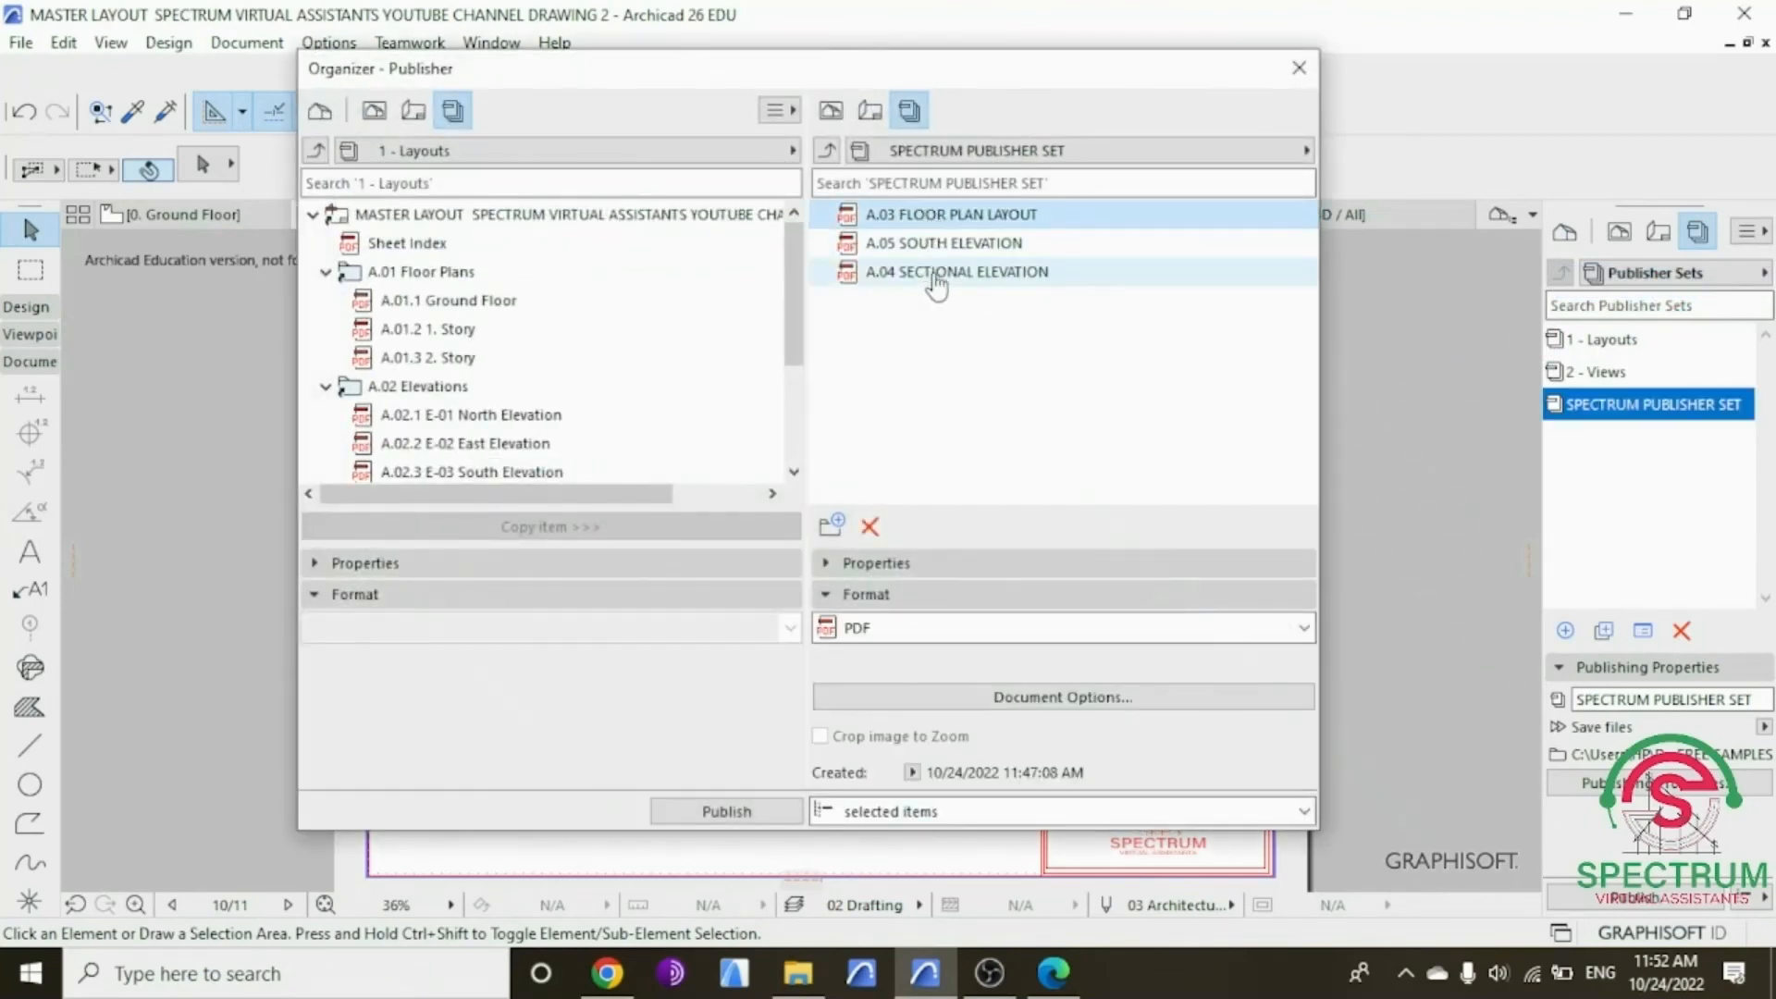
pyautogui.keyDown('shift'); pyautogui.click(931, 276); pyautogui.keyUp('shift')
pyautogui.press('Delete')
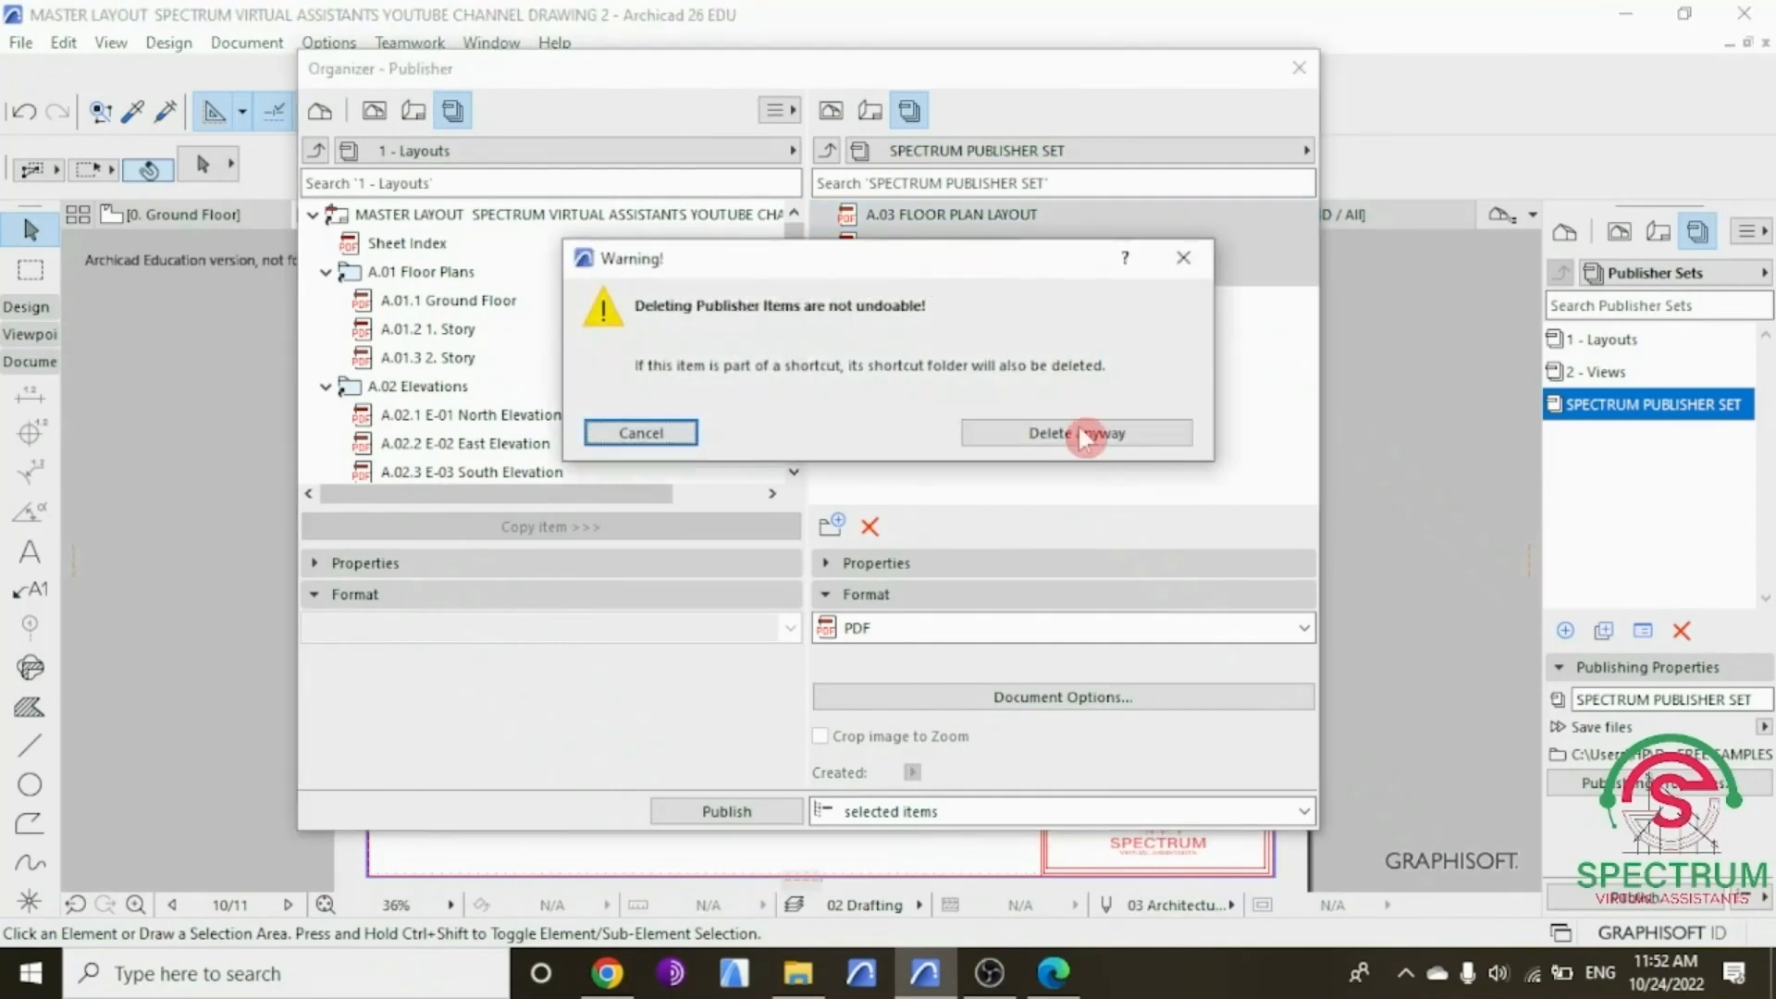
pyautogui.click(1082, 438)
# Step: Add A.03 FLOOR PLAN LAYOUT, A.04 SECTIONAL ELEVATION and A.05 SOUTH ELEVATION together from 1 - Layouts to SPECTRUM PUBLISHER SET
pyautogui.scroll(-2, 682, 317)
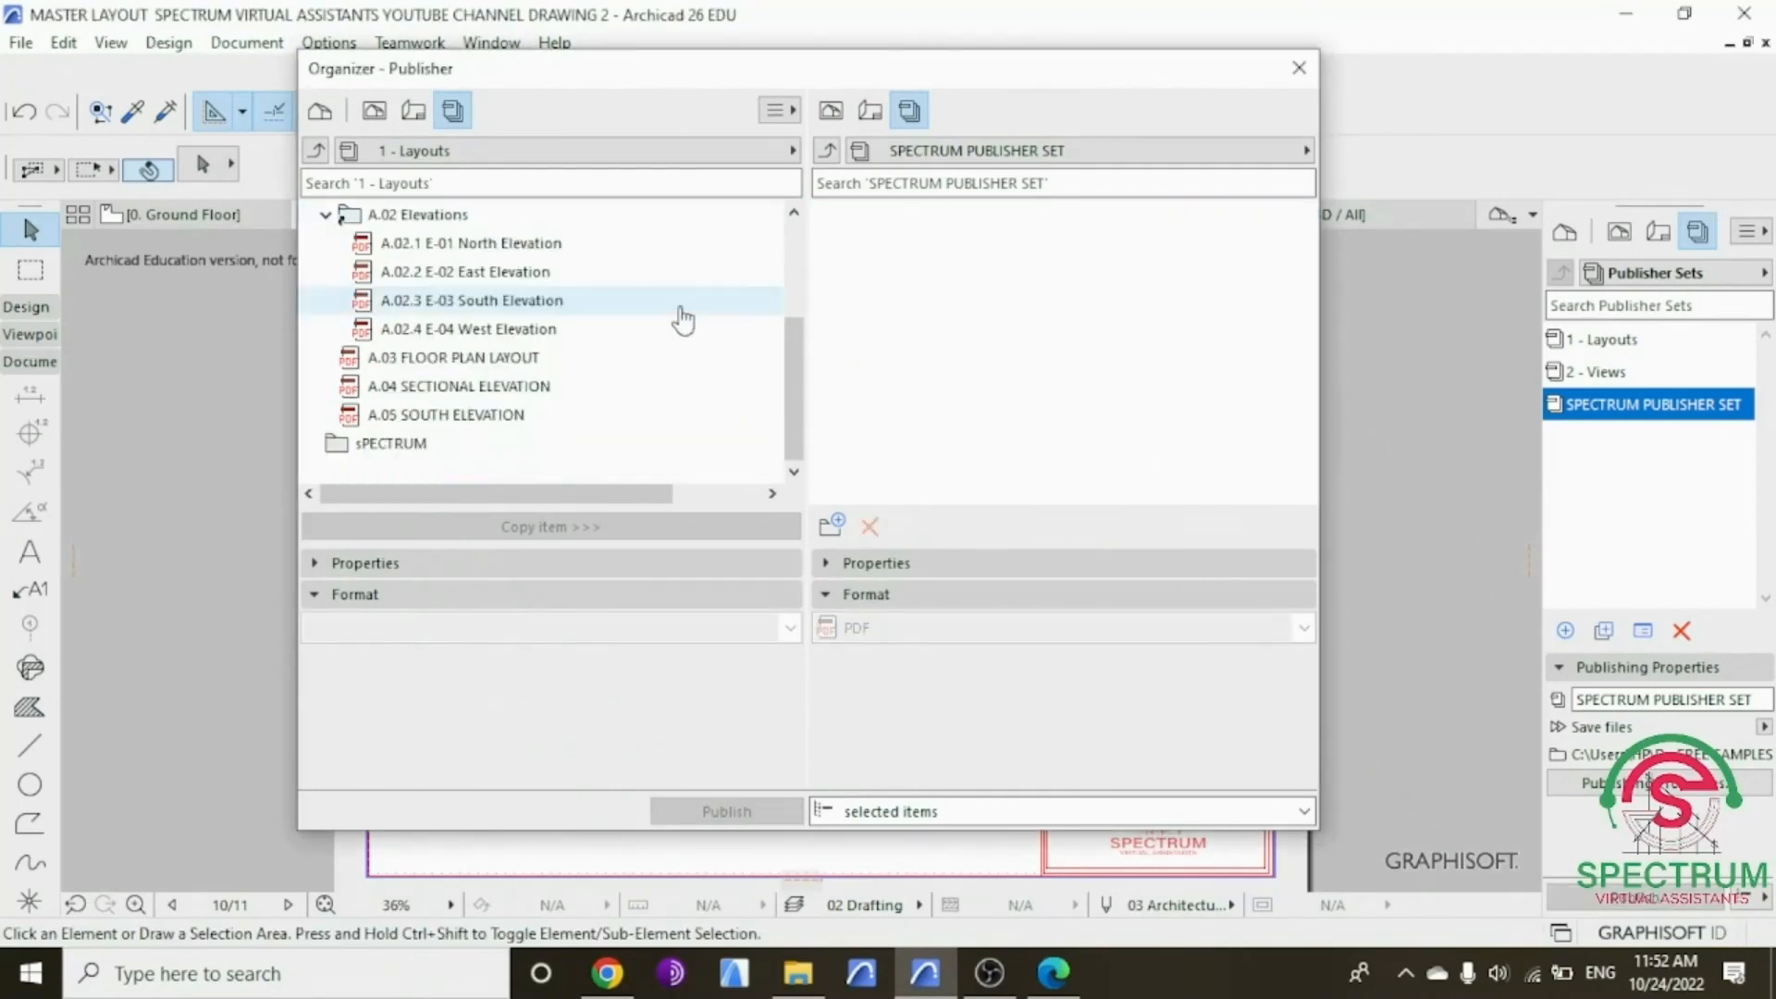
pyautogui.click(524, 370)
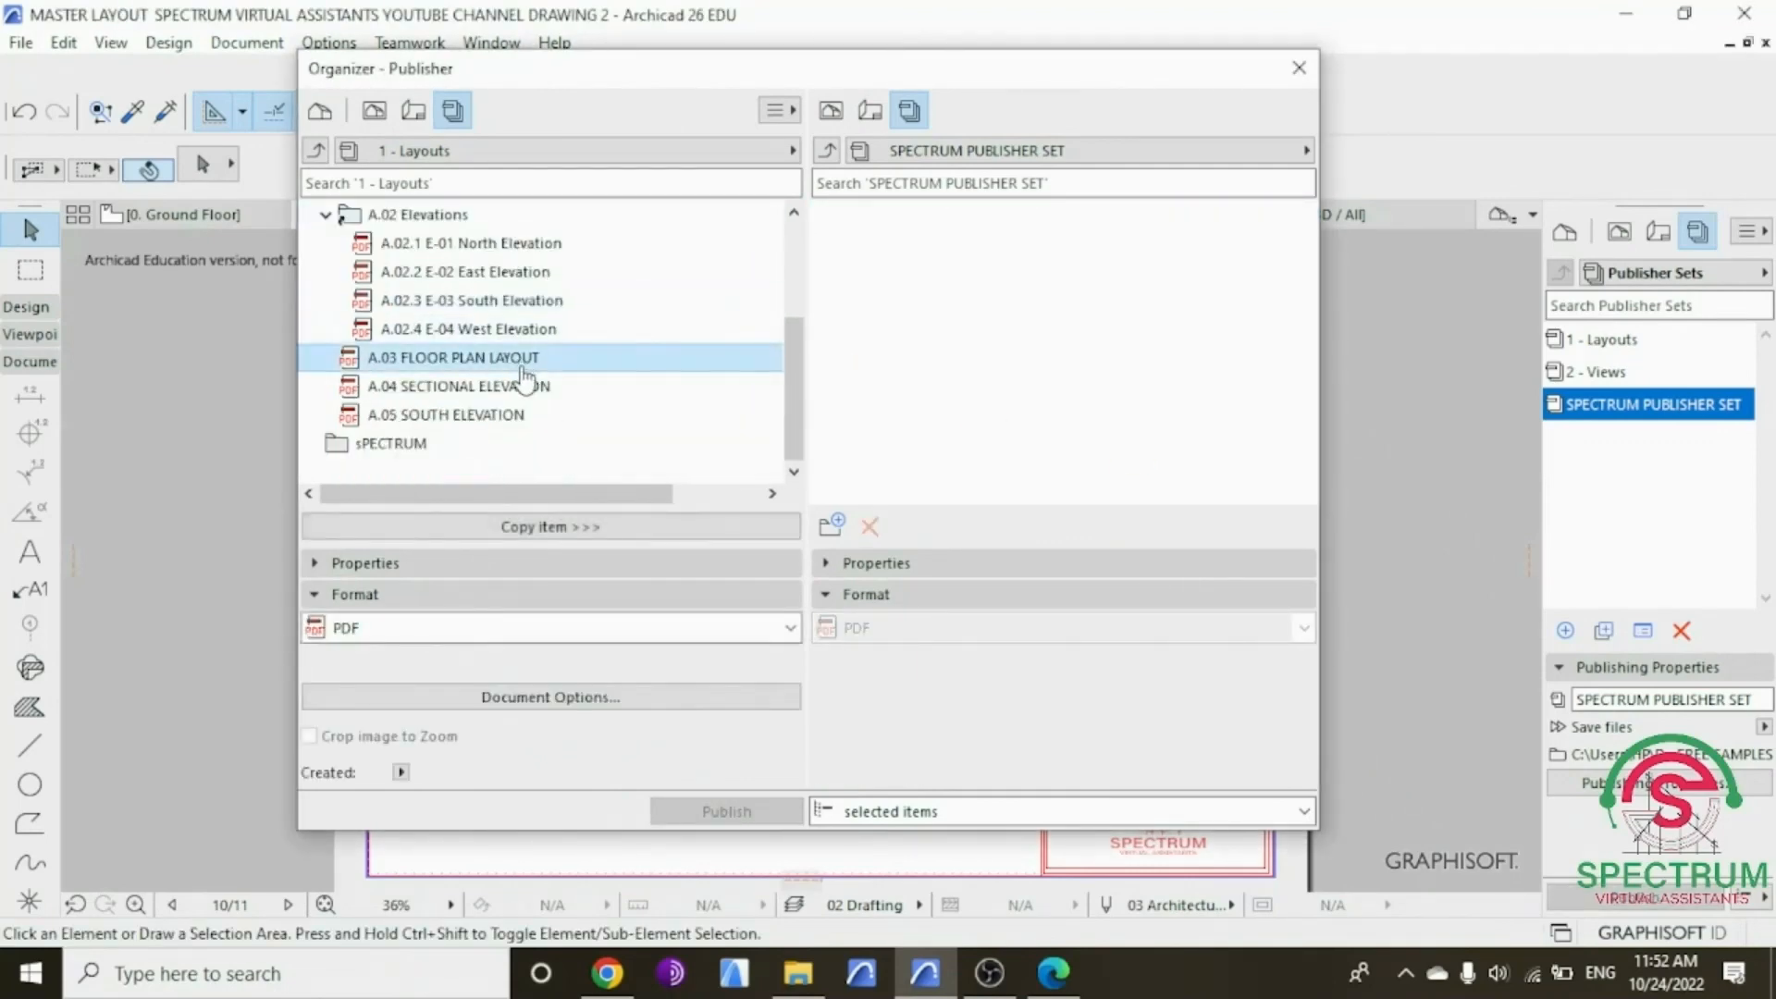
pyautogui.keyDown('shift'); pyautogui.click(504, 415); pyautogui.keyUp('shift')
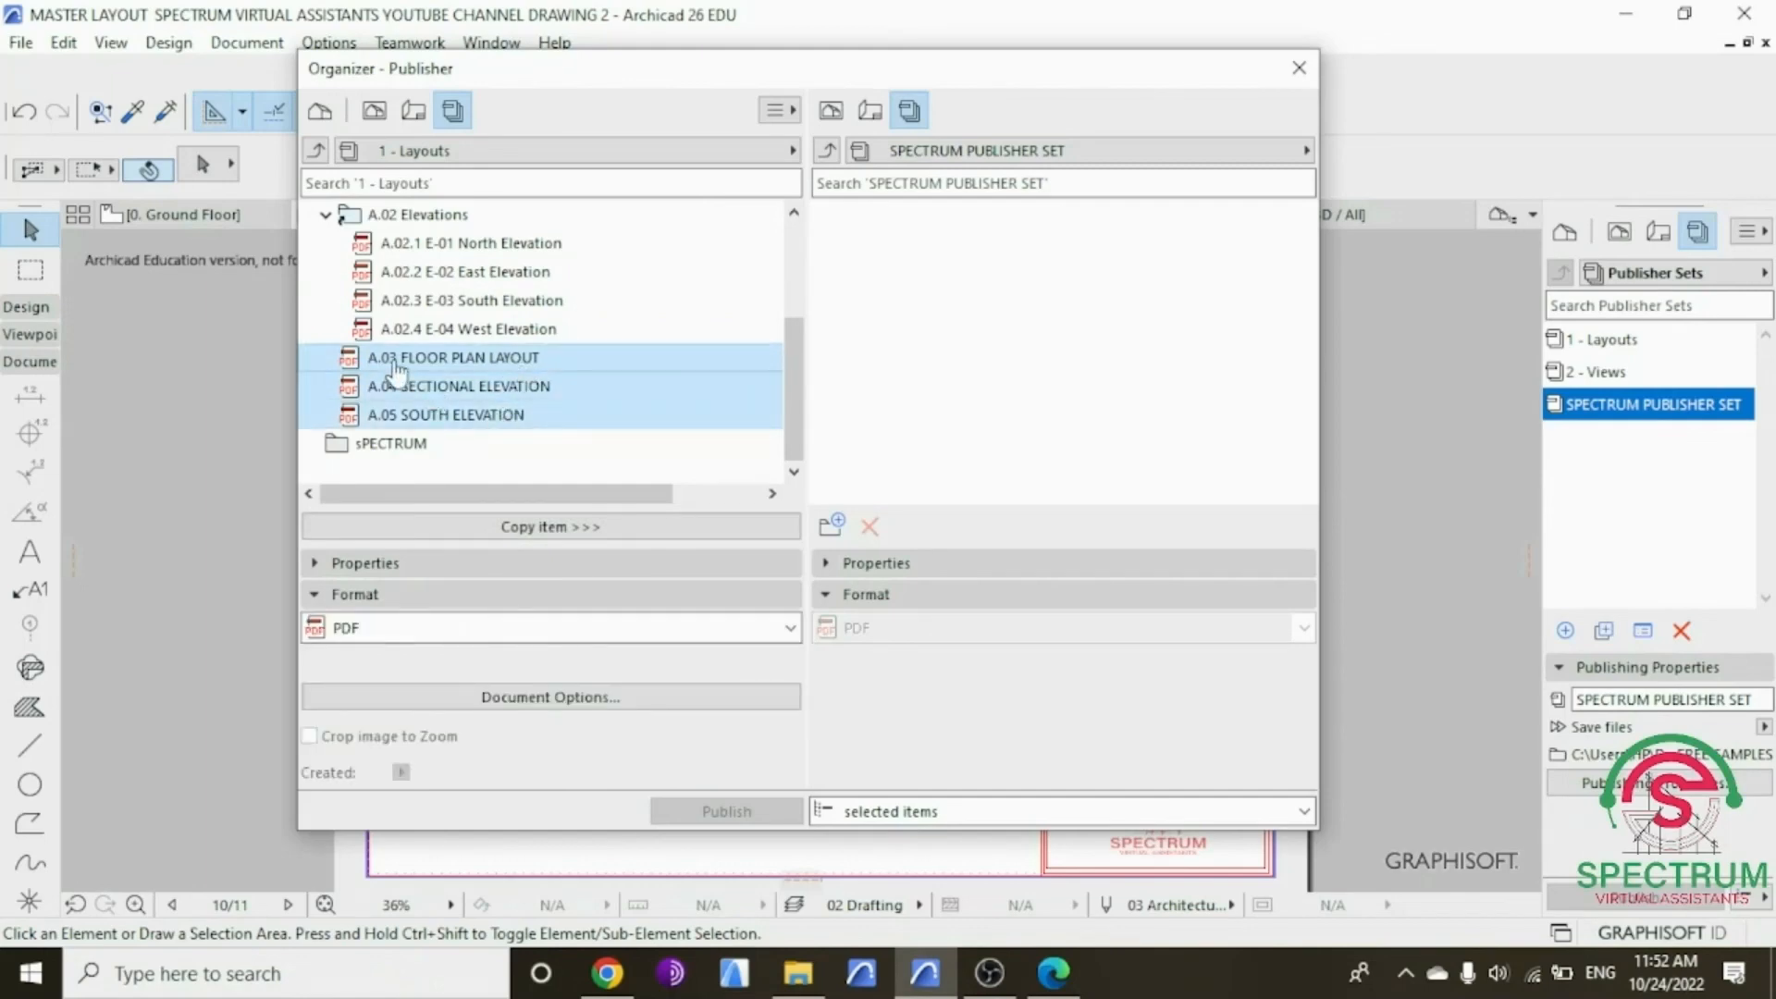
pyautogui.moveTo(396, 376); pyautogui.dragTo(911, 231)
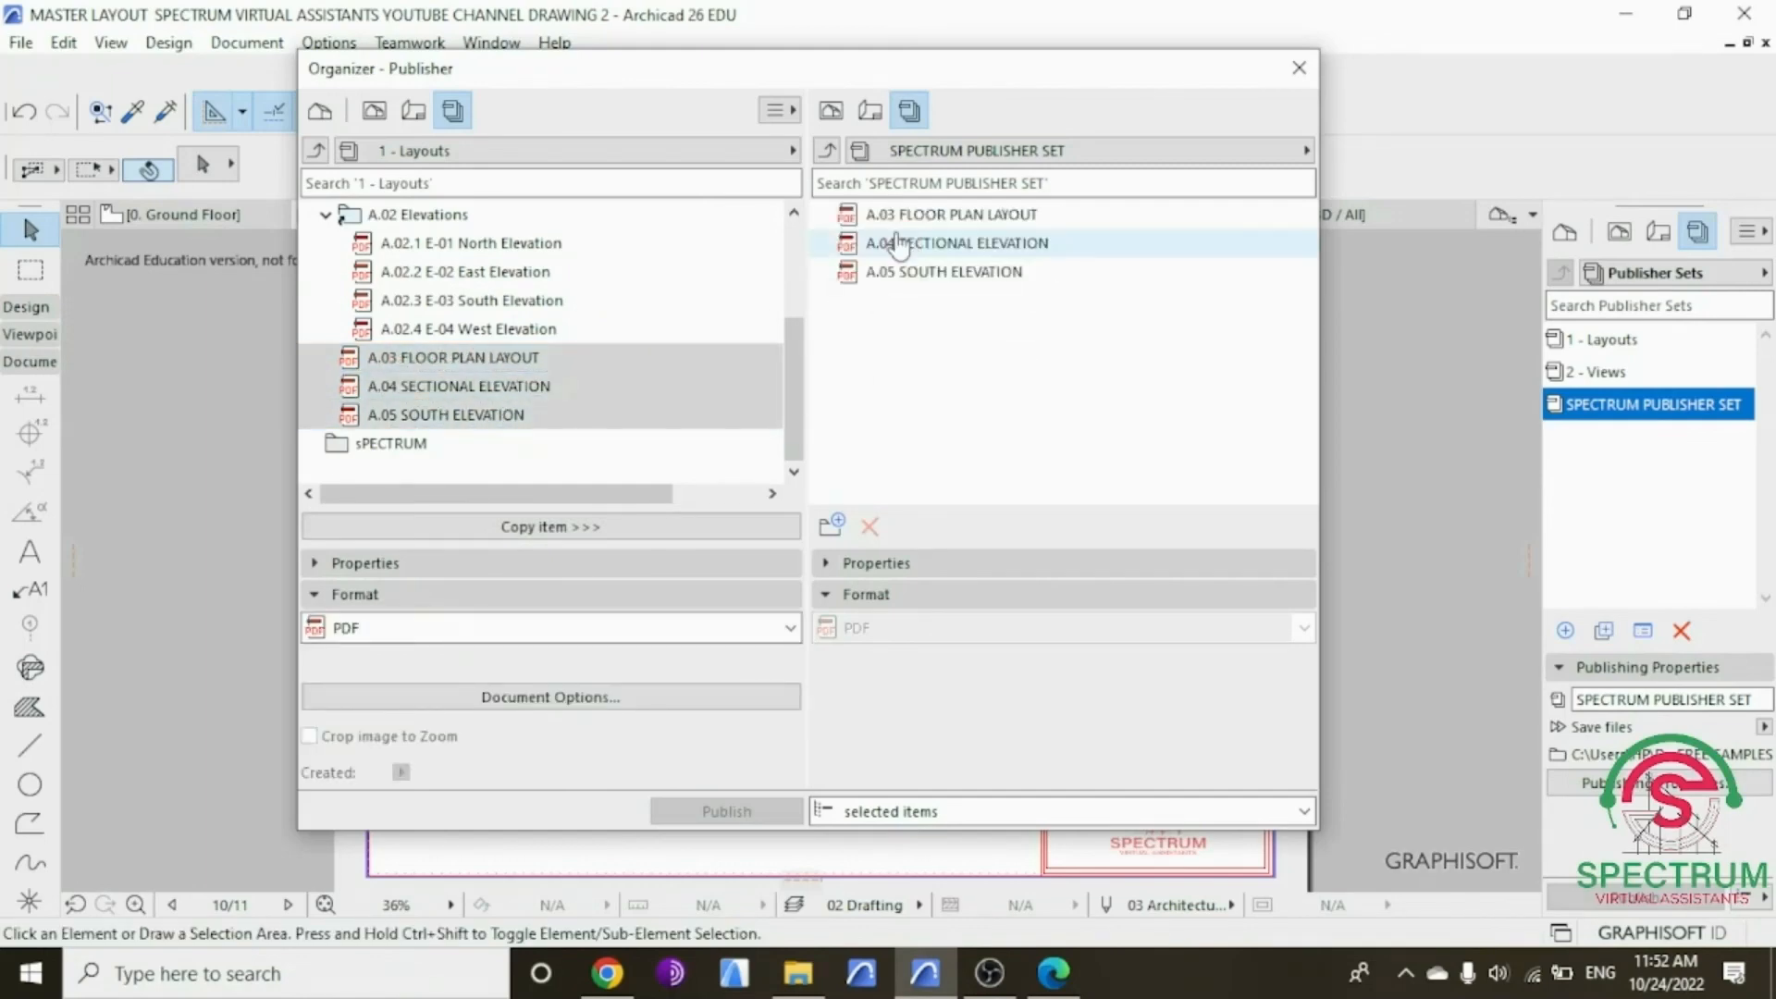
# Step: Set the publishing scope to entire set, publish SPECTRUM PUBLISHER SET as PDFs, and switch to File Explorer to check the output
pyautogui.click(939, 216)
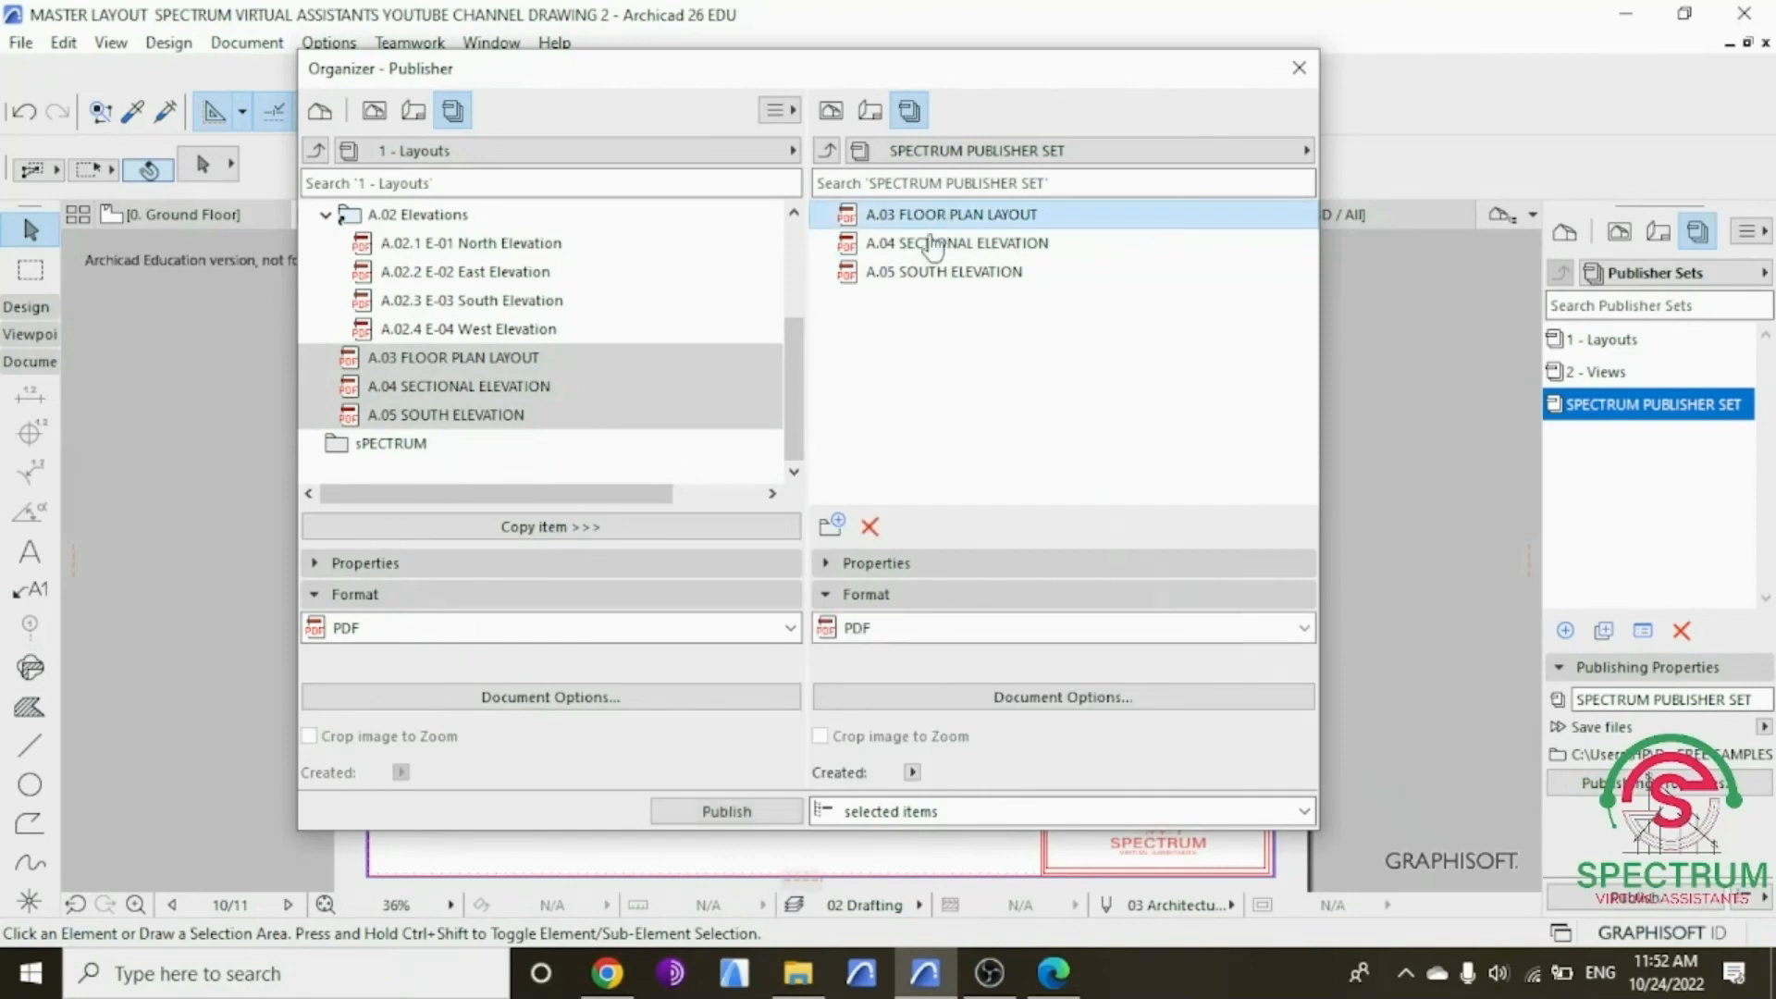
pyautogui.keyDown('shift'); pyautogui.click(932, 274); pyautogui.keyUp('shift')
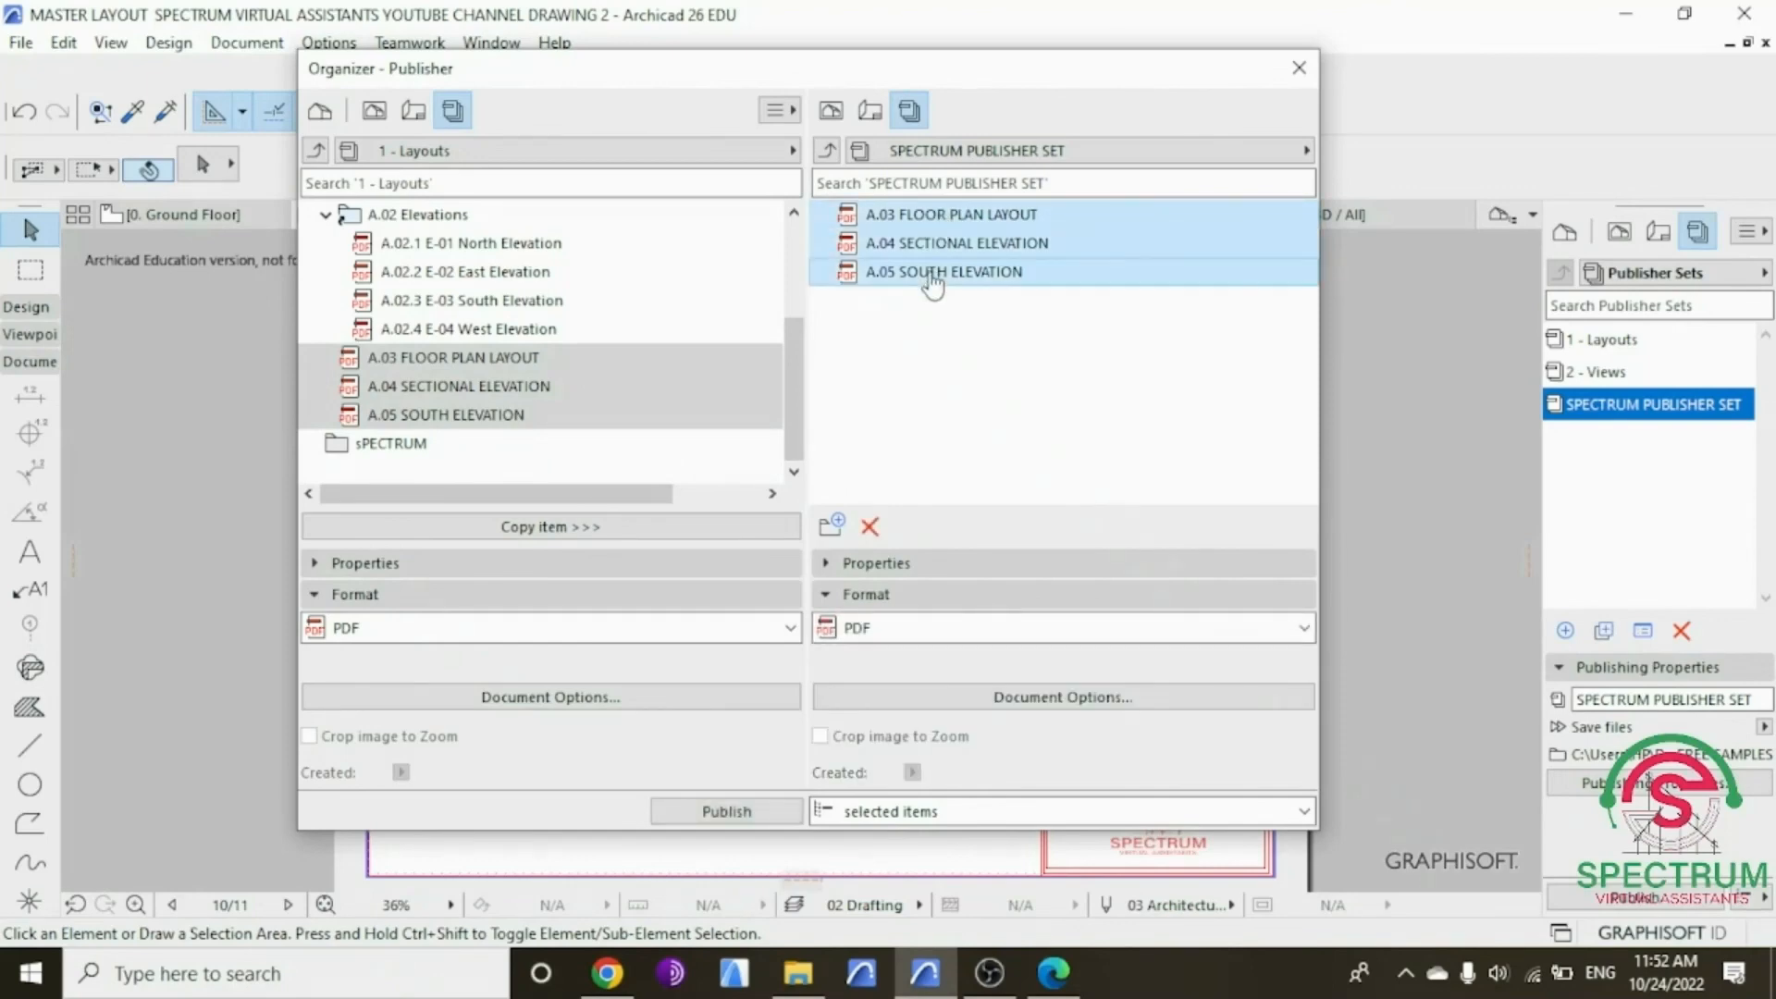
pyautogui.click(886, 814)
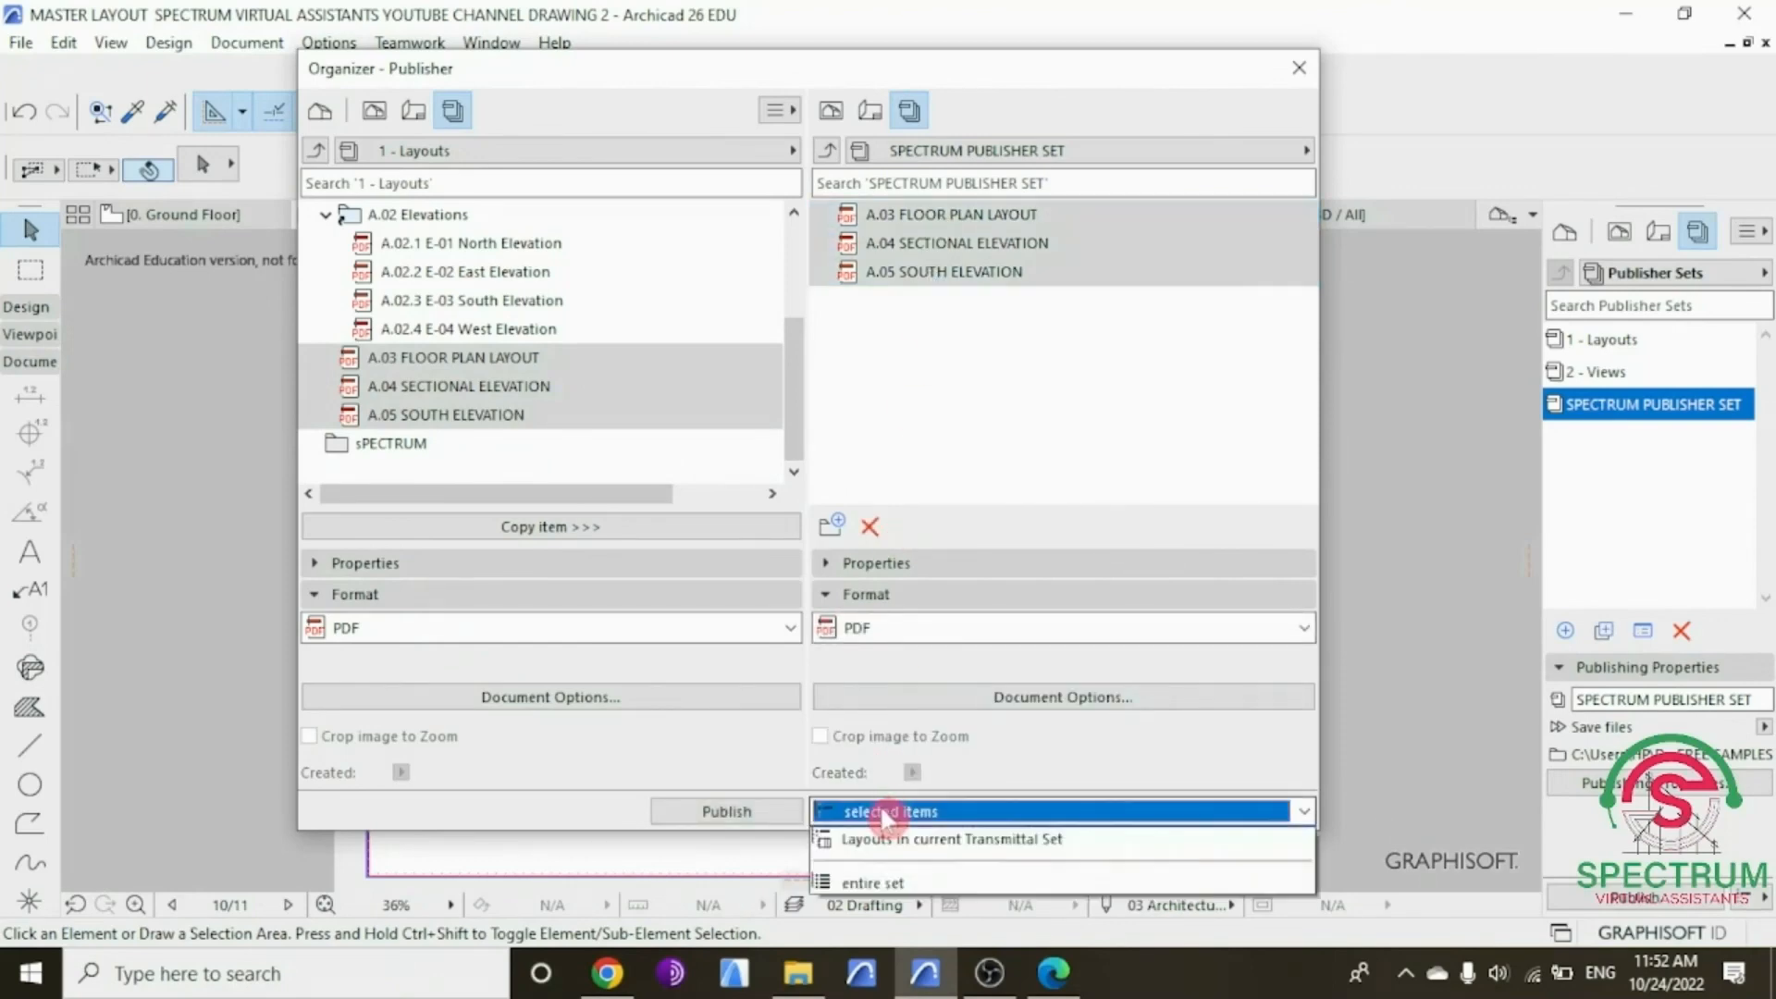
pyautogui.click(879, 904)
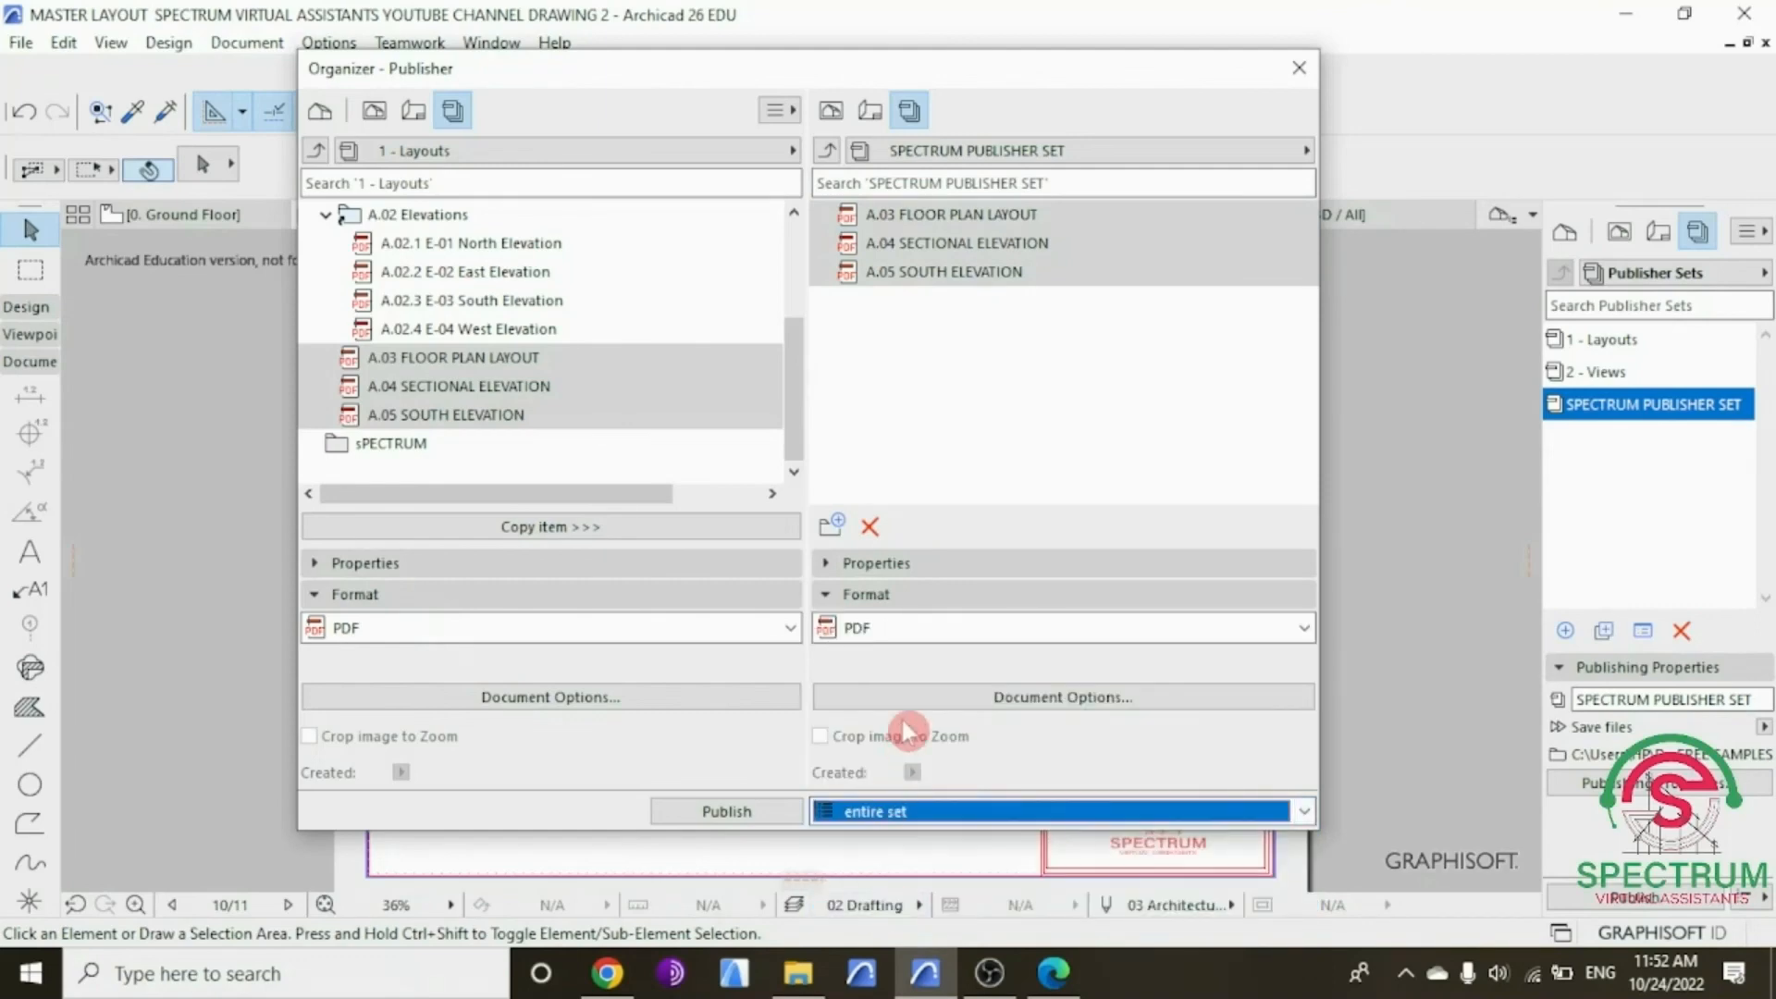
pyautogui.click(951, 344)
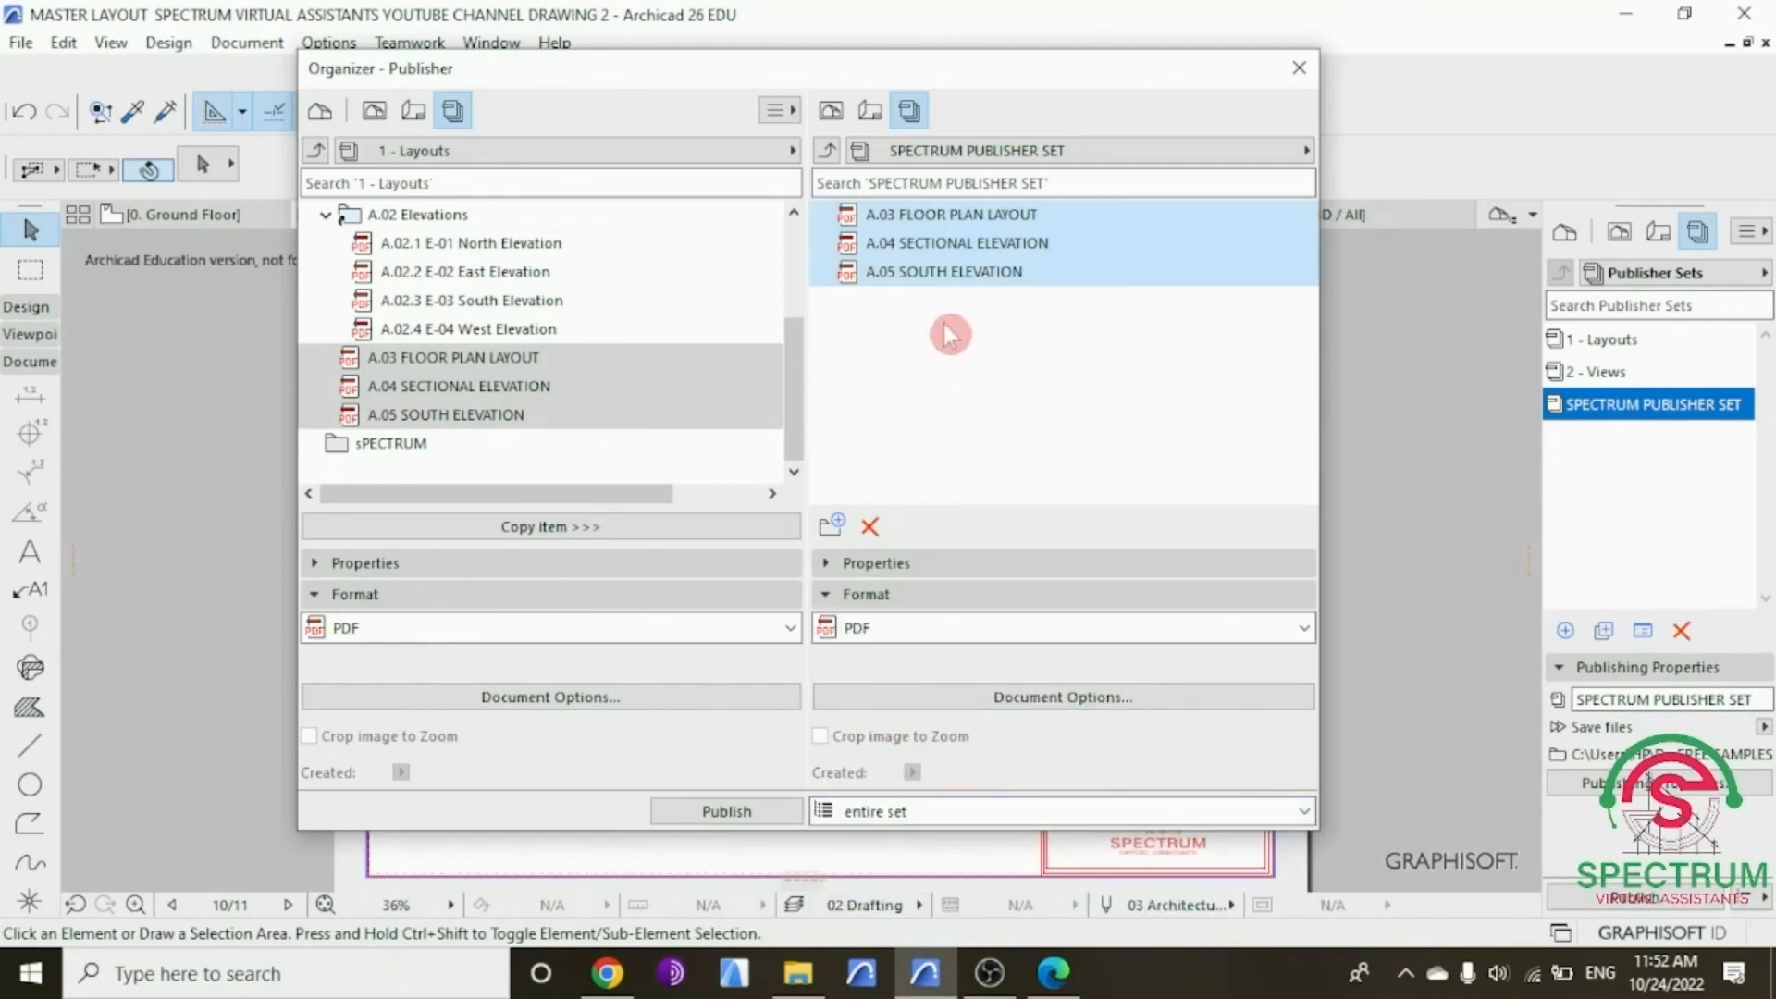
pyautogui.click(927, 333)
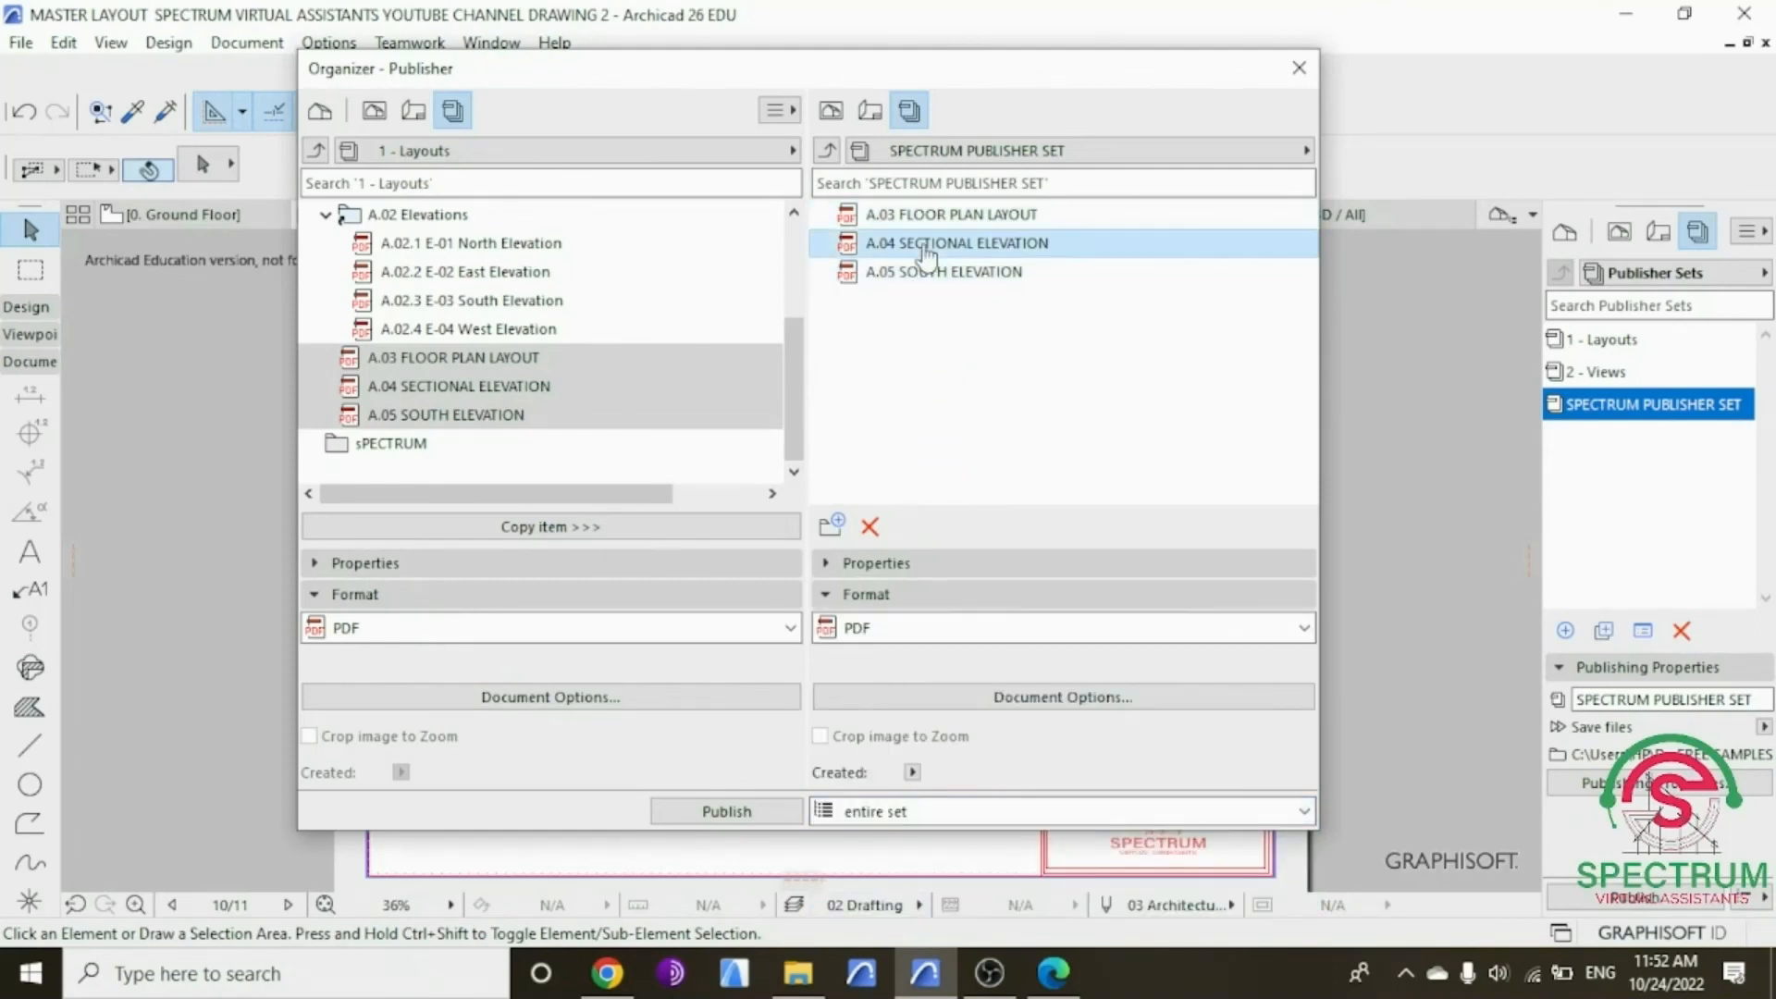
pyautogui.click(927, 222)
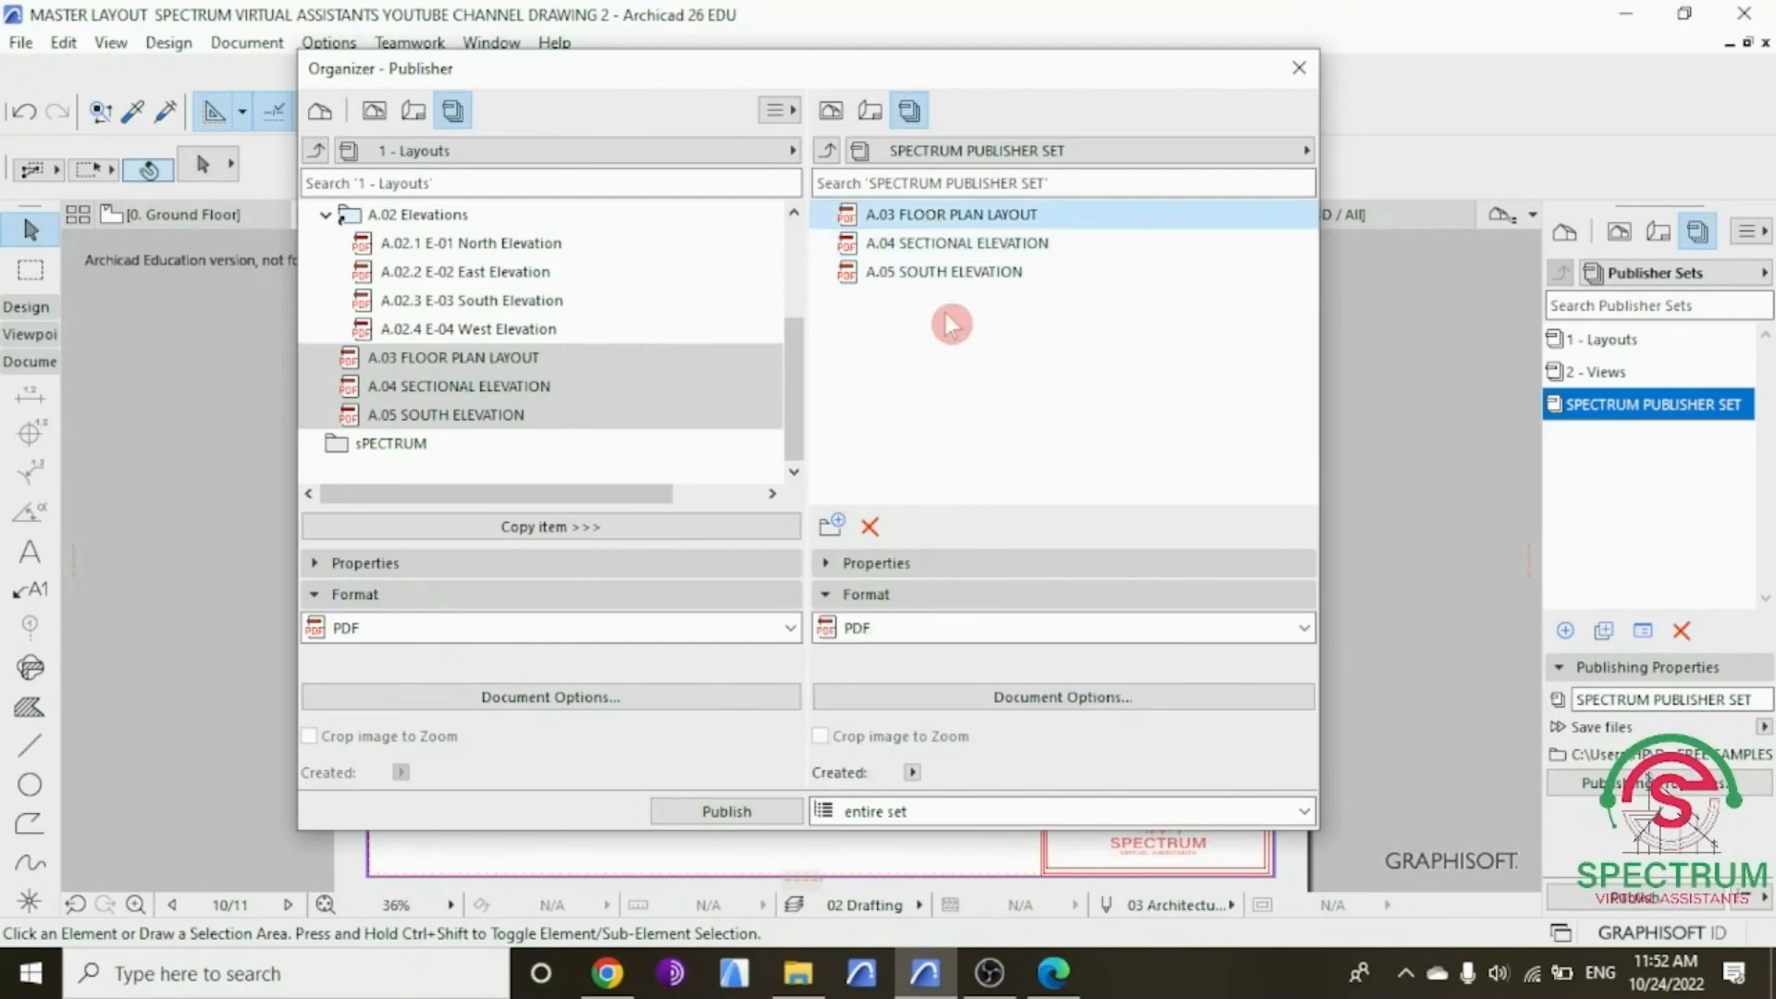
pyautogui.click(915, 812)
pyautogui.click(888, 905)
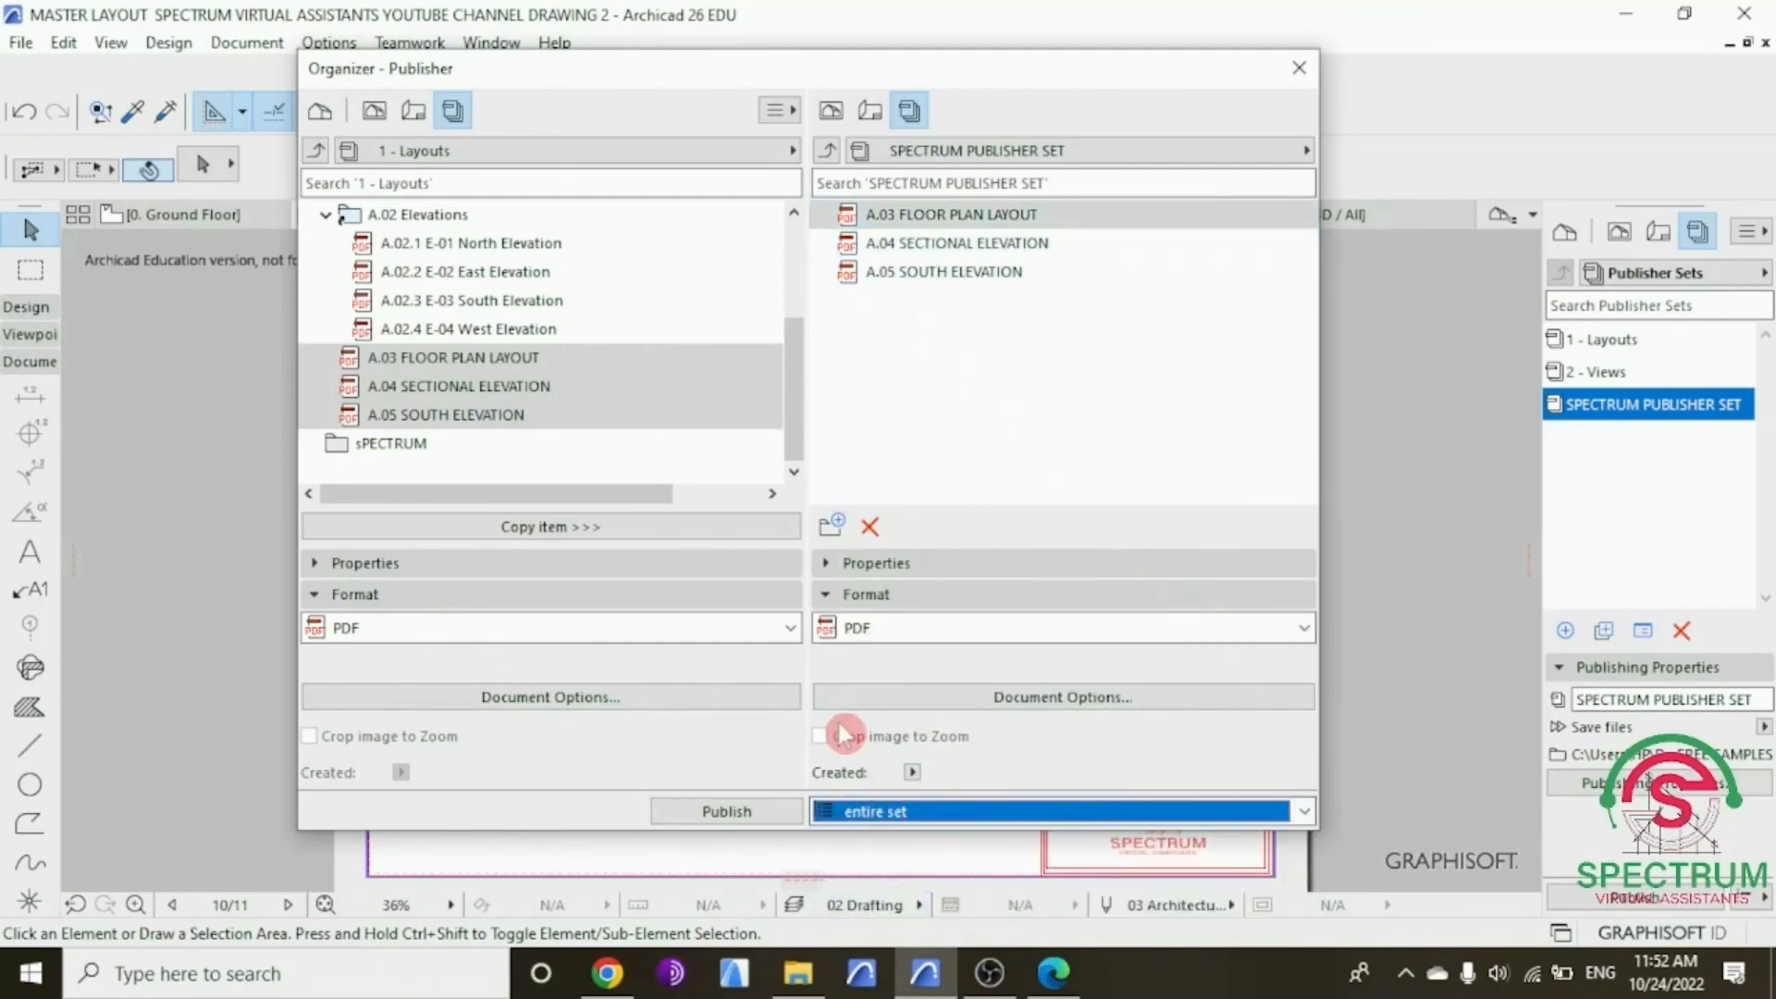
pyautogui.click(726, 811)
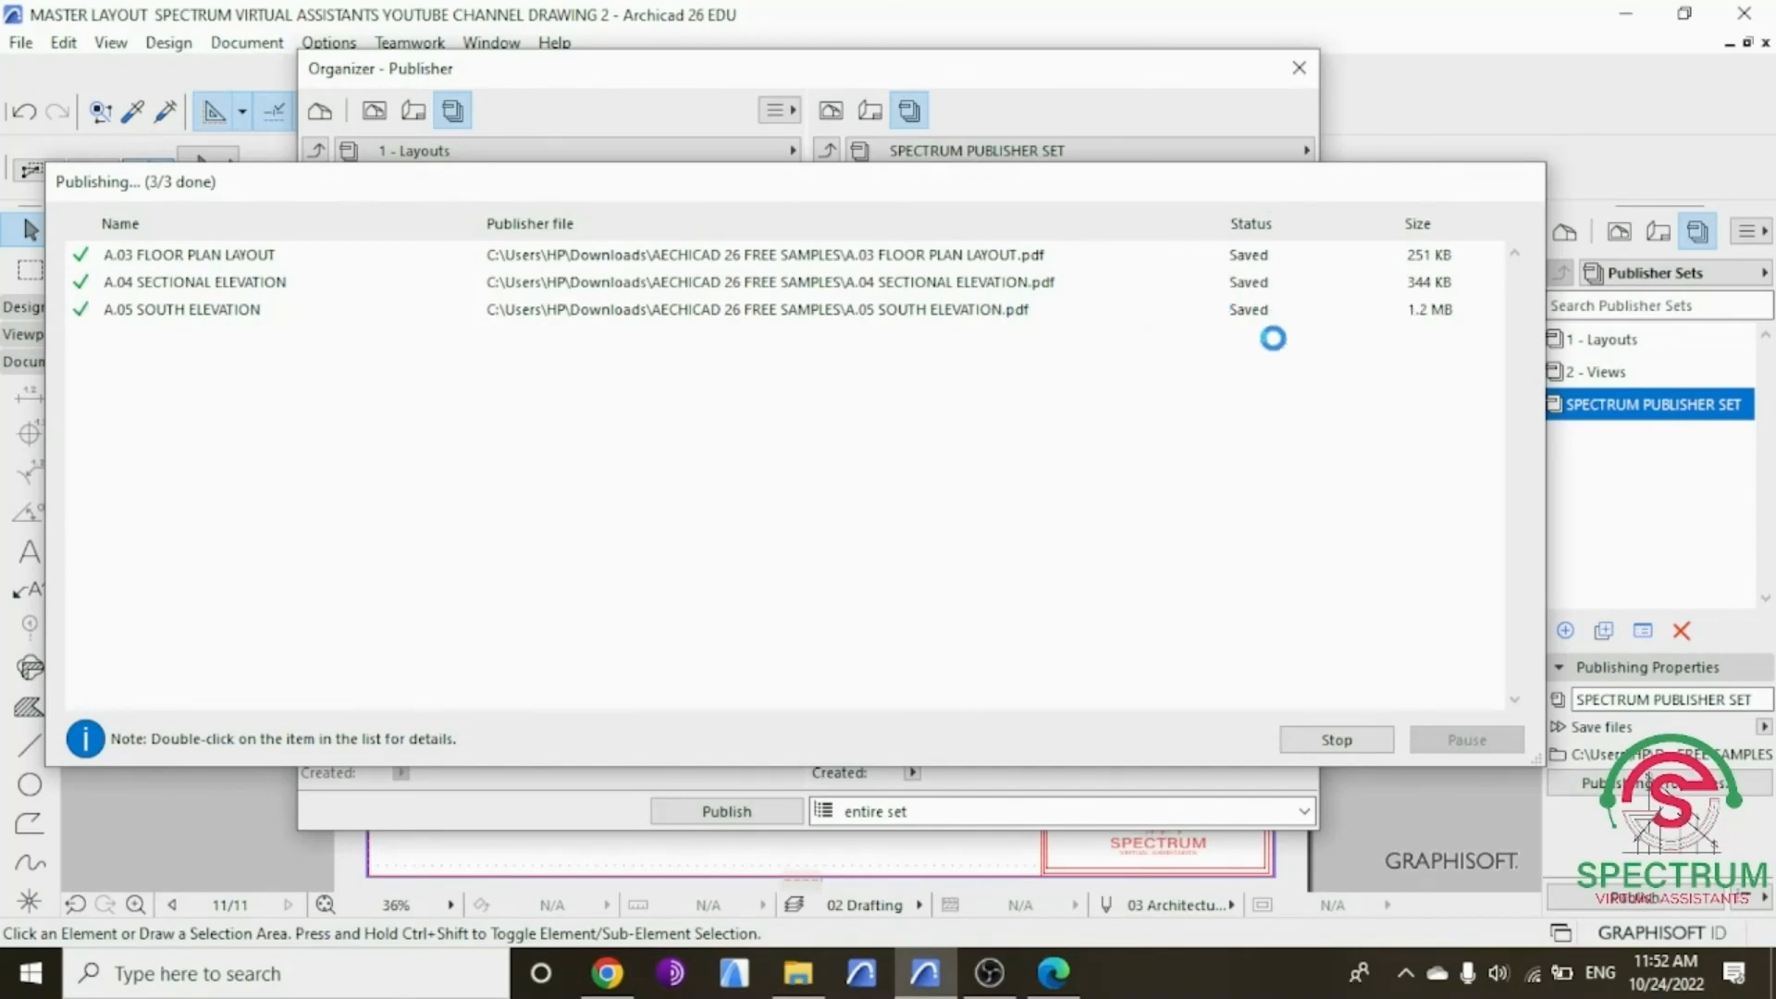
pyautogui.click(800, 977)
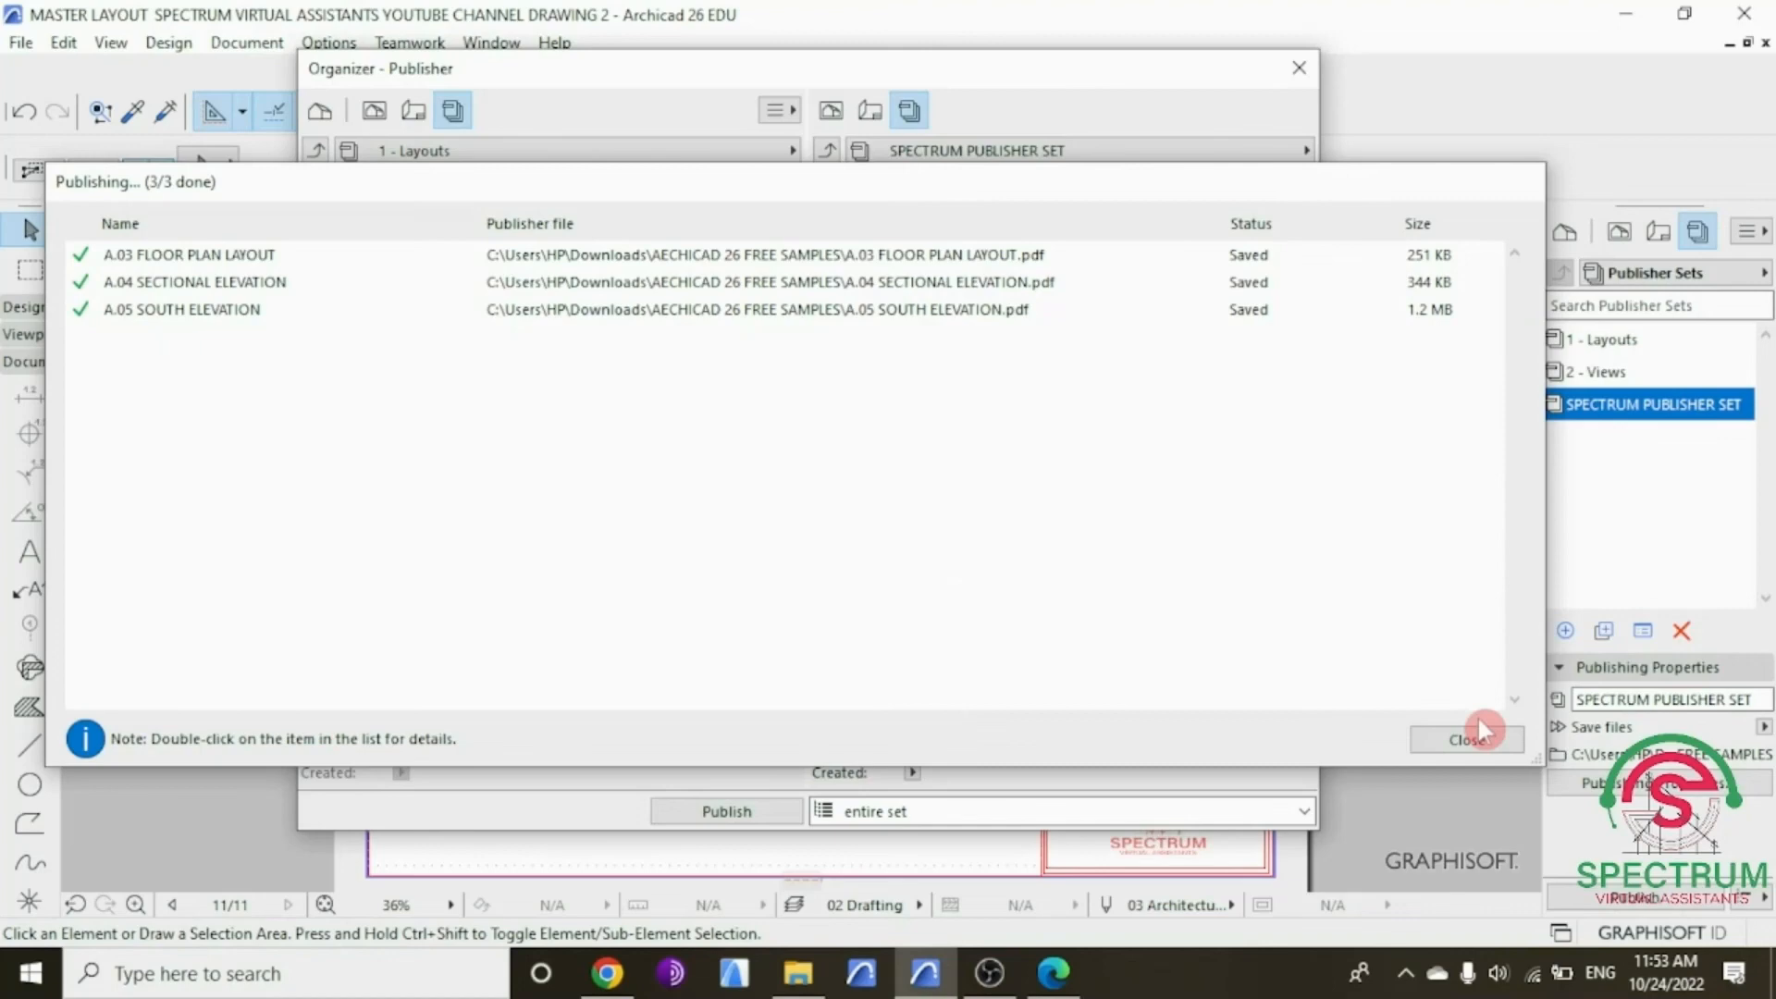
# Step: Close the publishing report and the Organizer, and open the 0. Ground Floor story from the Project Map
pyautogui.click(1469, 745)
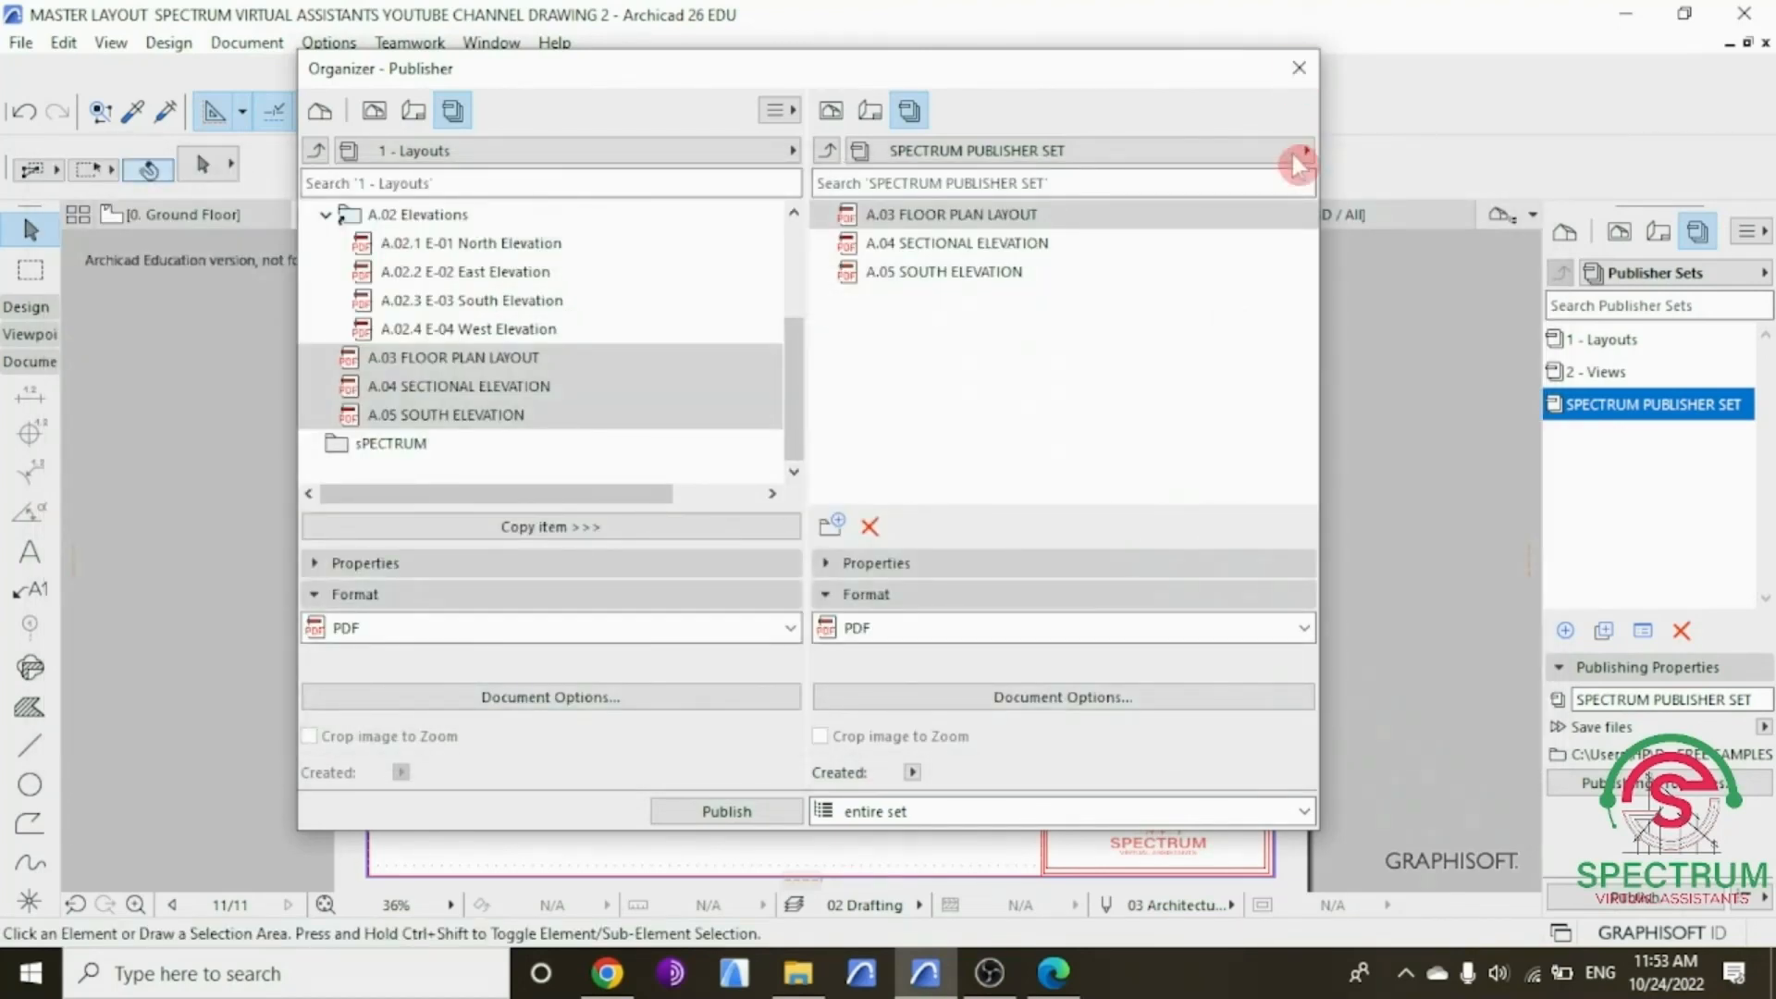
pyautogui.click(1299, 67)
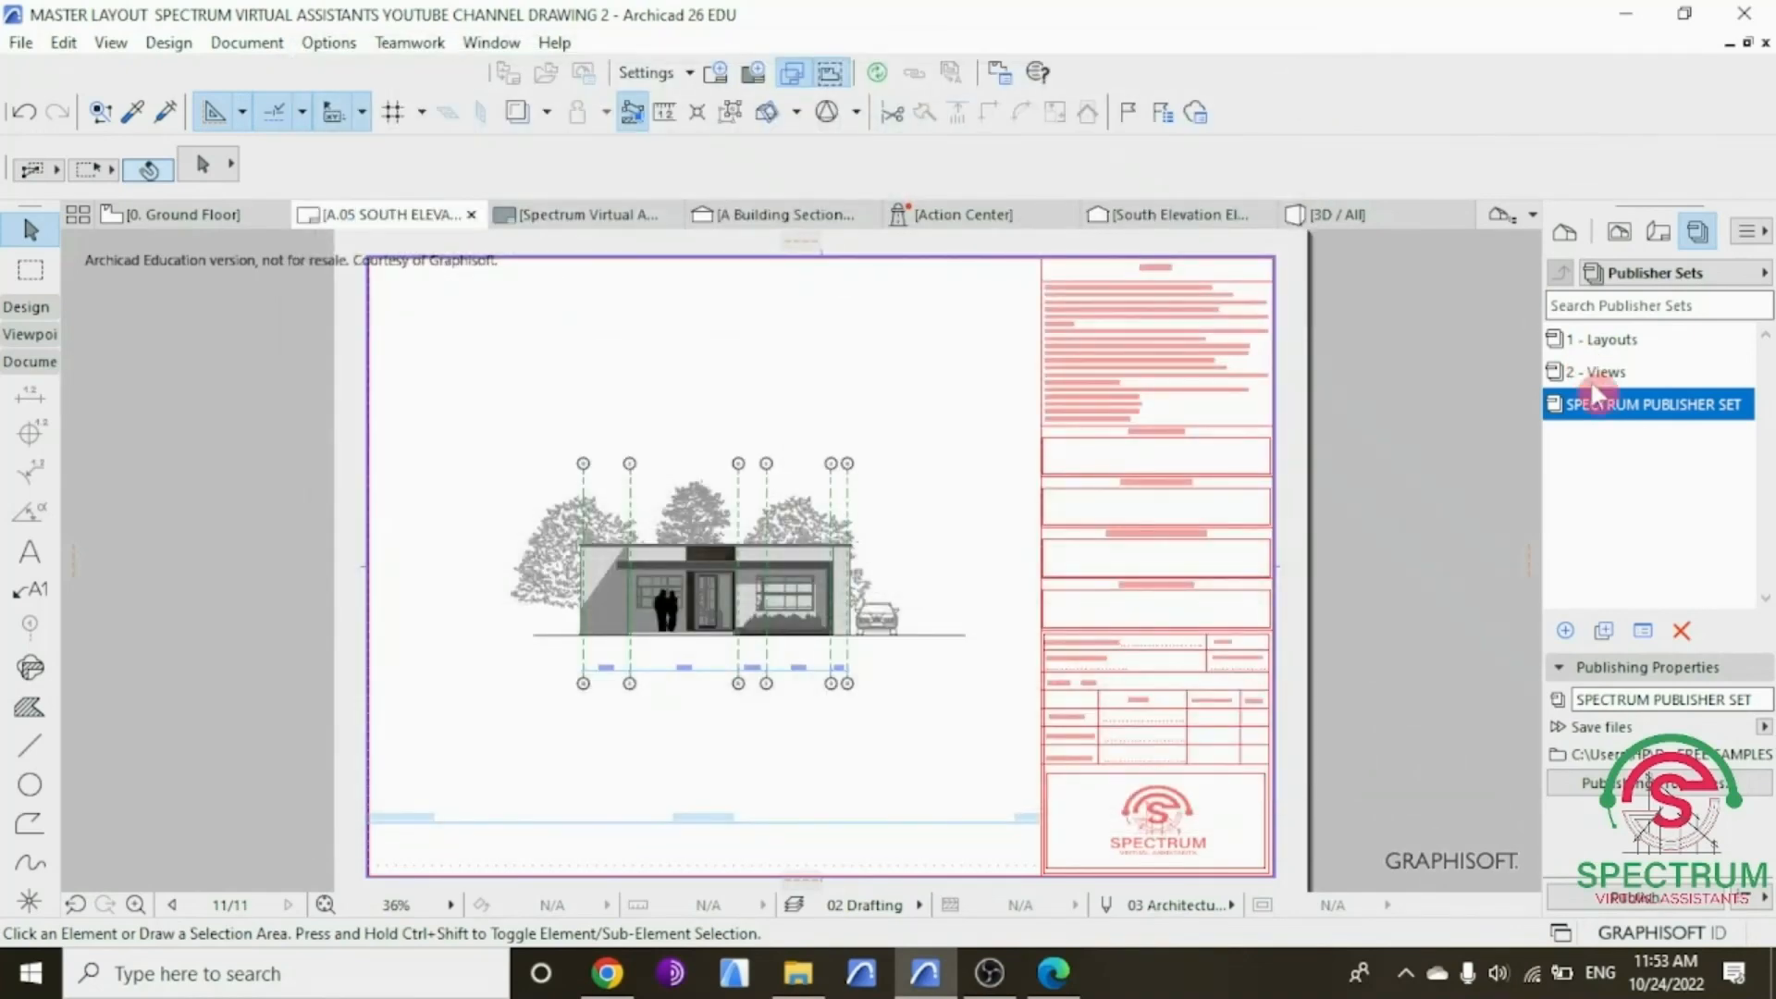
pyautogui.click(1564, 231)
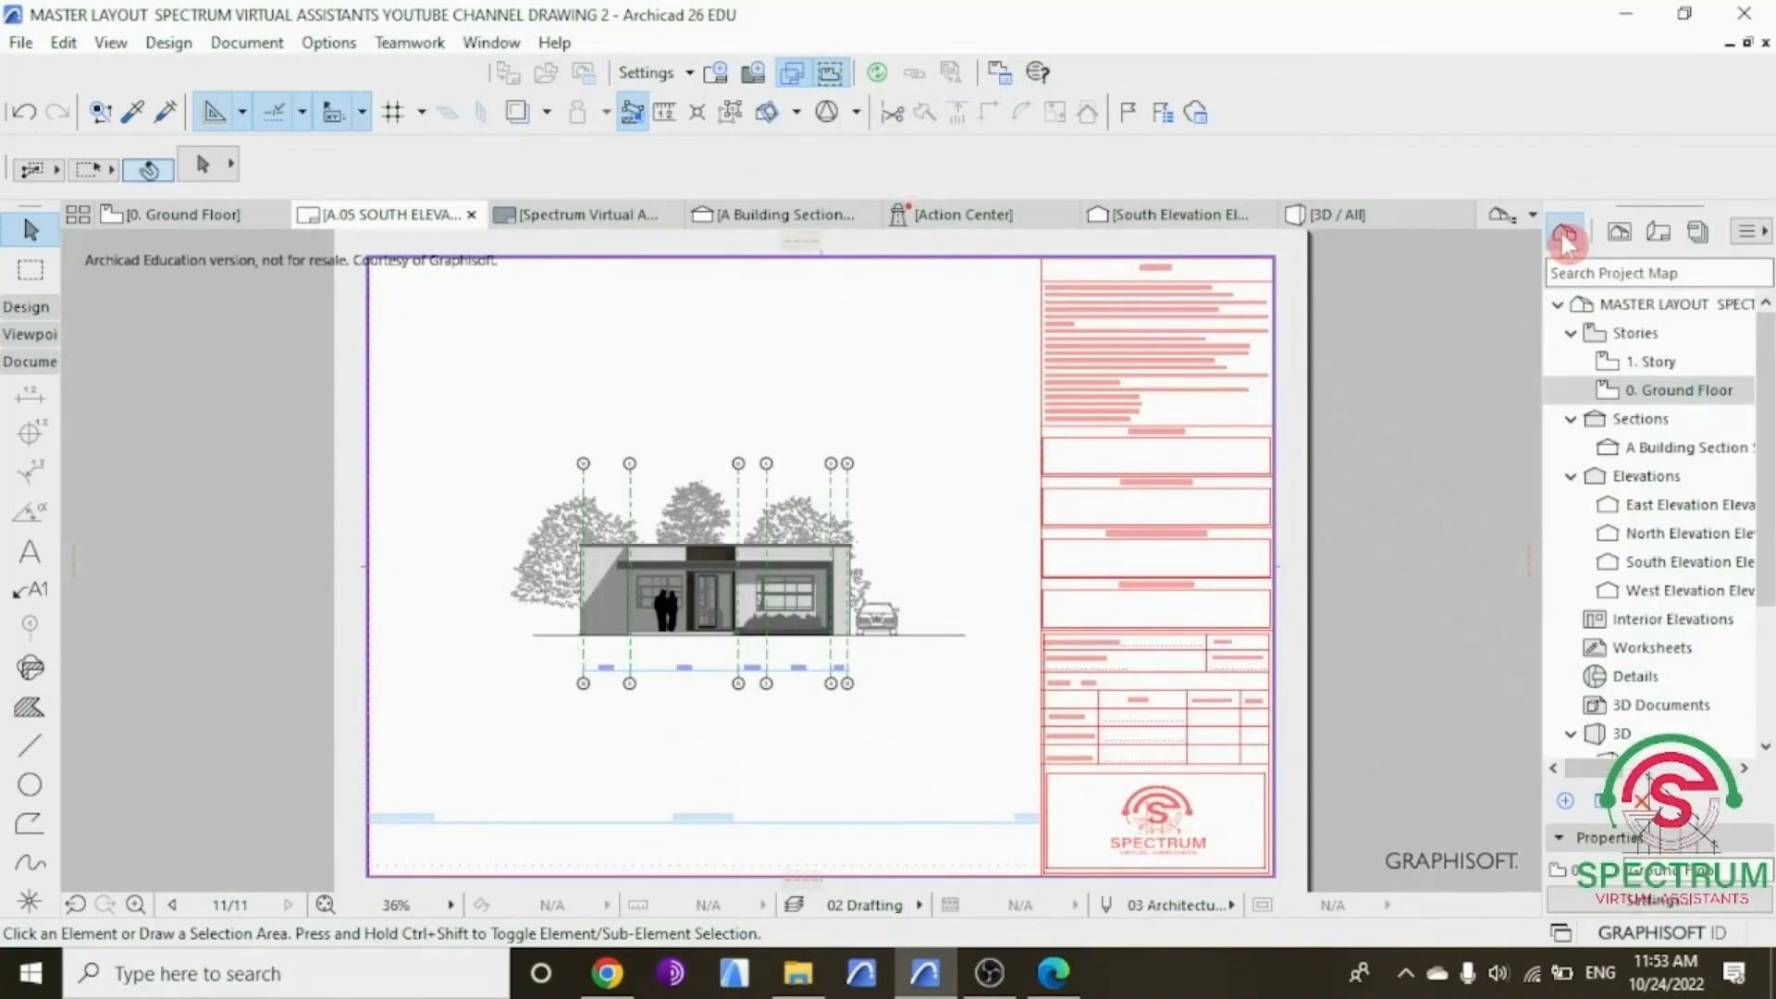
pyautogui.doubleClick(1645, 392)
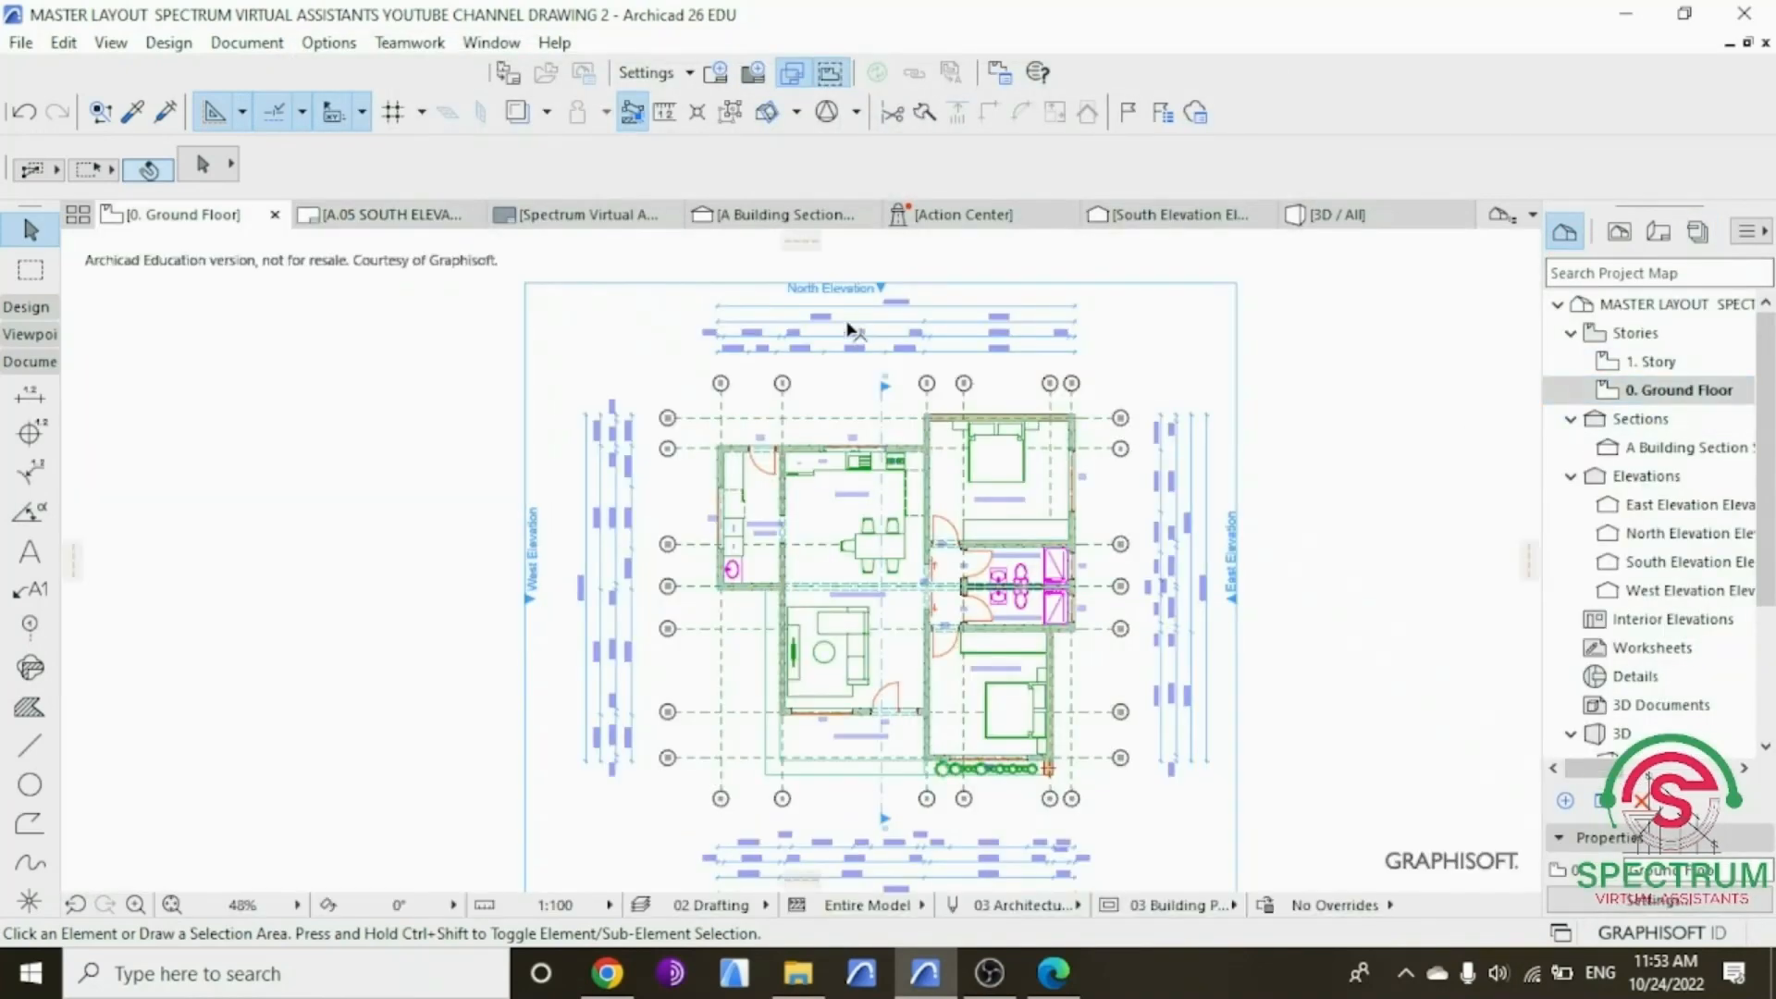